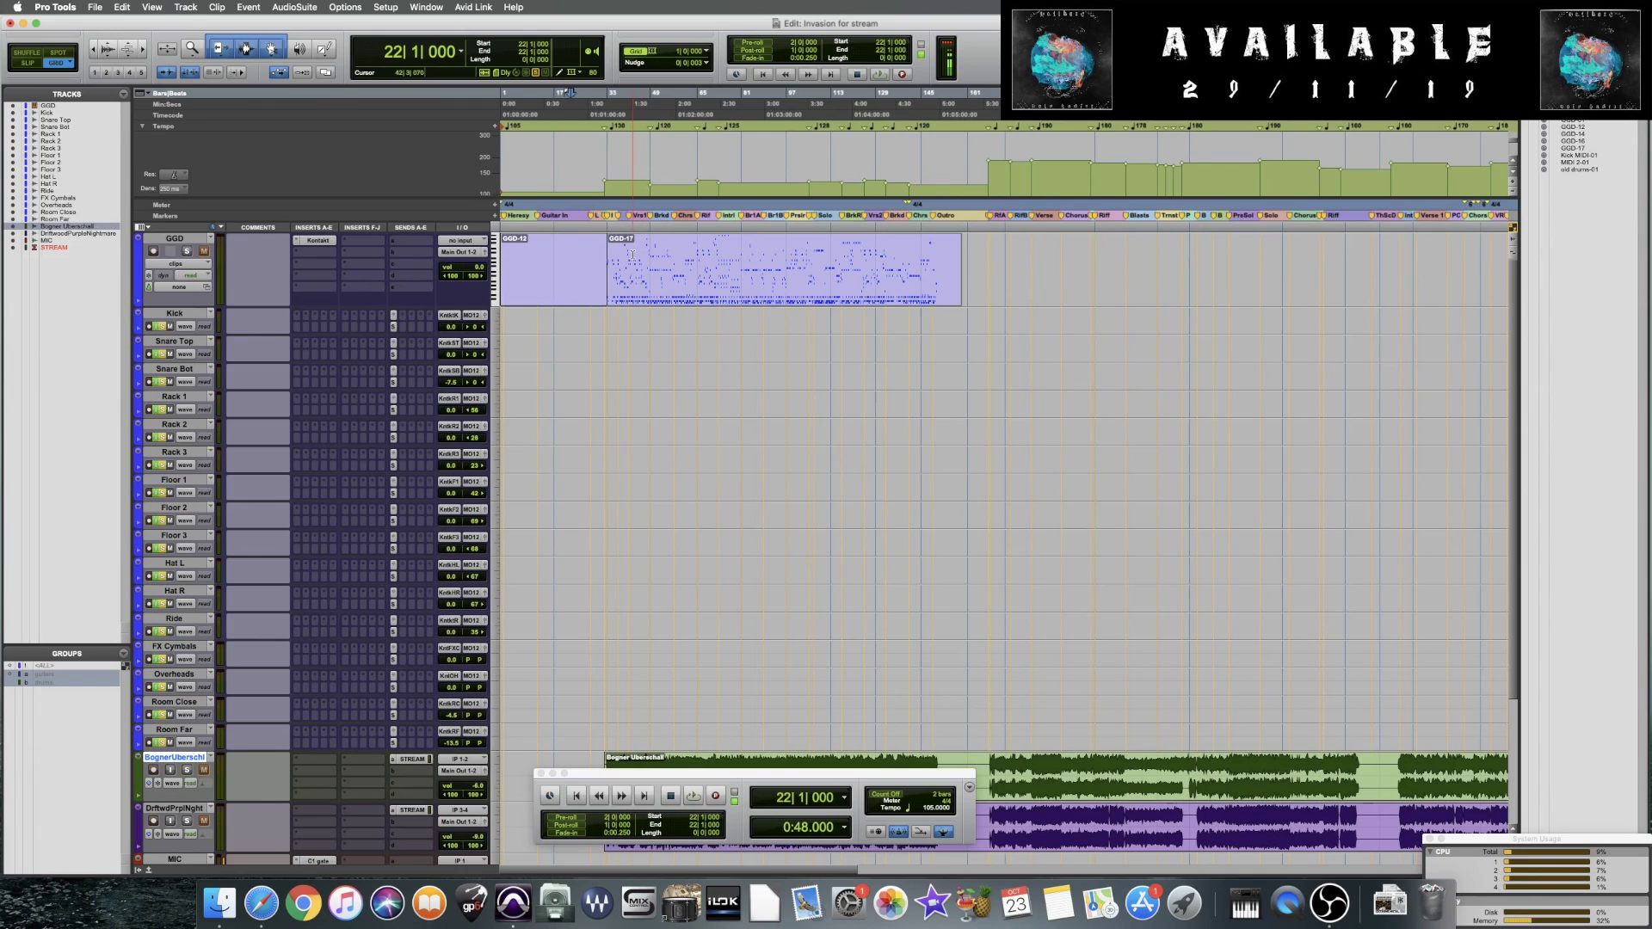
Select the Kick track and return the playback position to the start of the session
{"action": "left_click", "coordinate": [559, 330]}
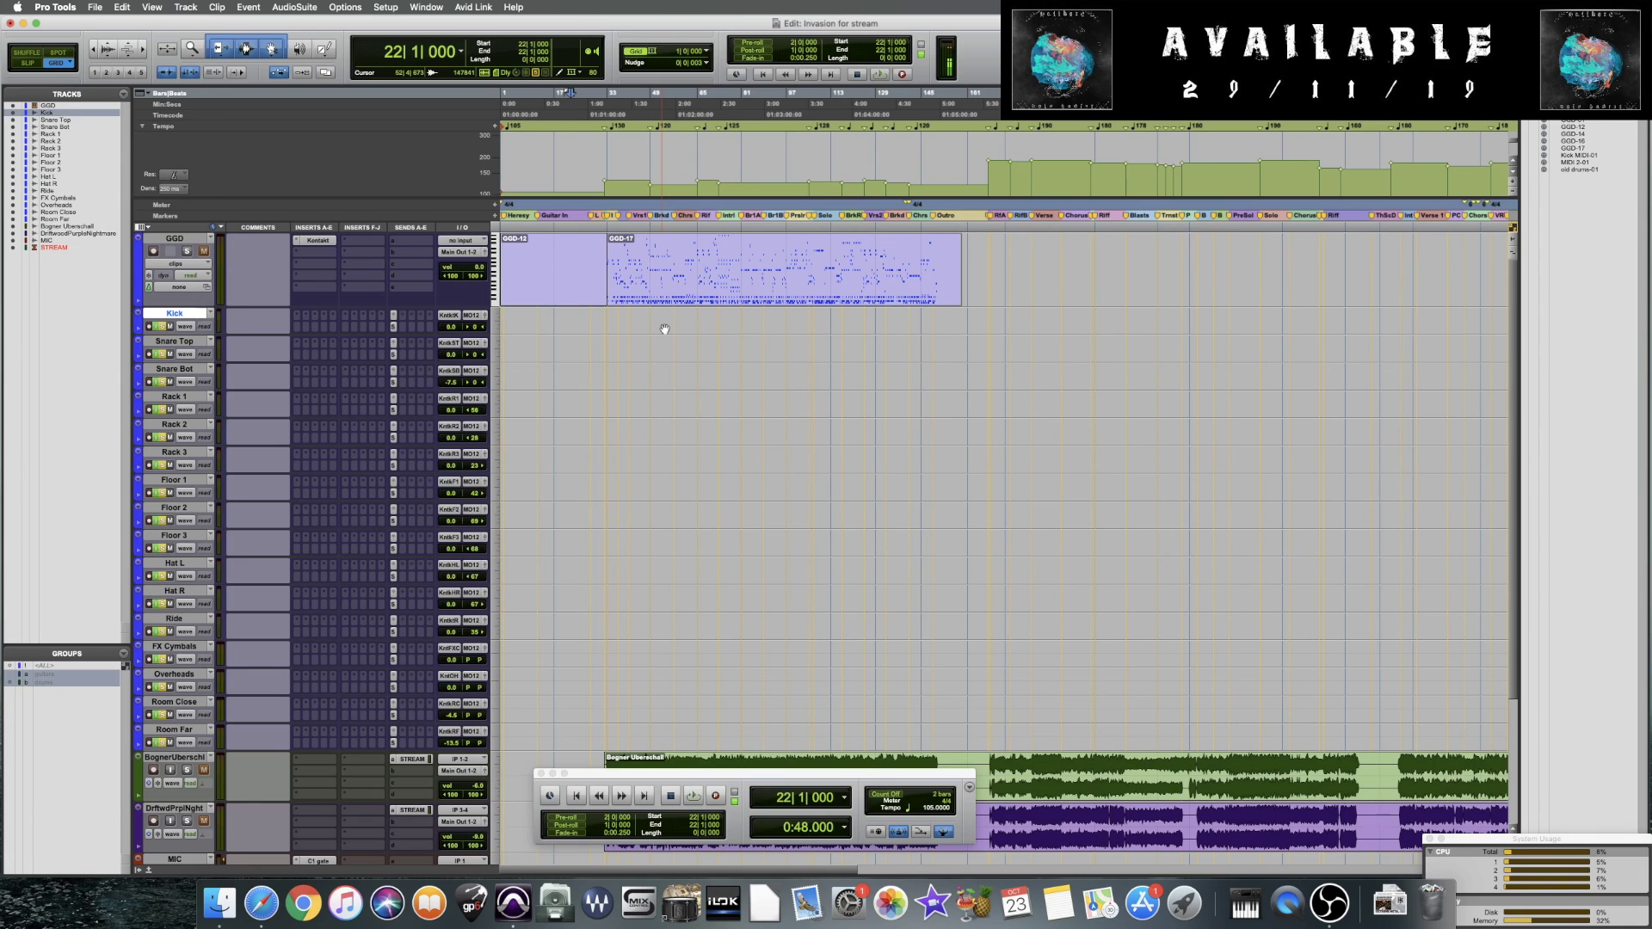
{"action": "key", "text": "Tab"}
{"action": "left_click", "coordinate": [576, 795]}
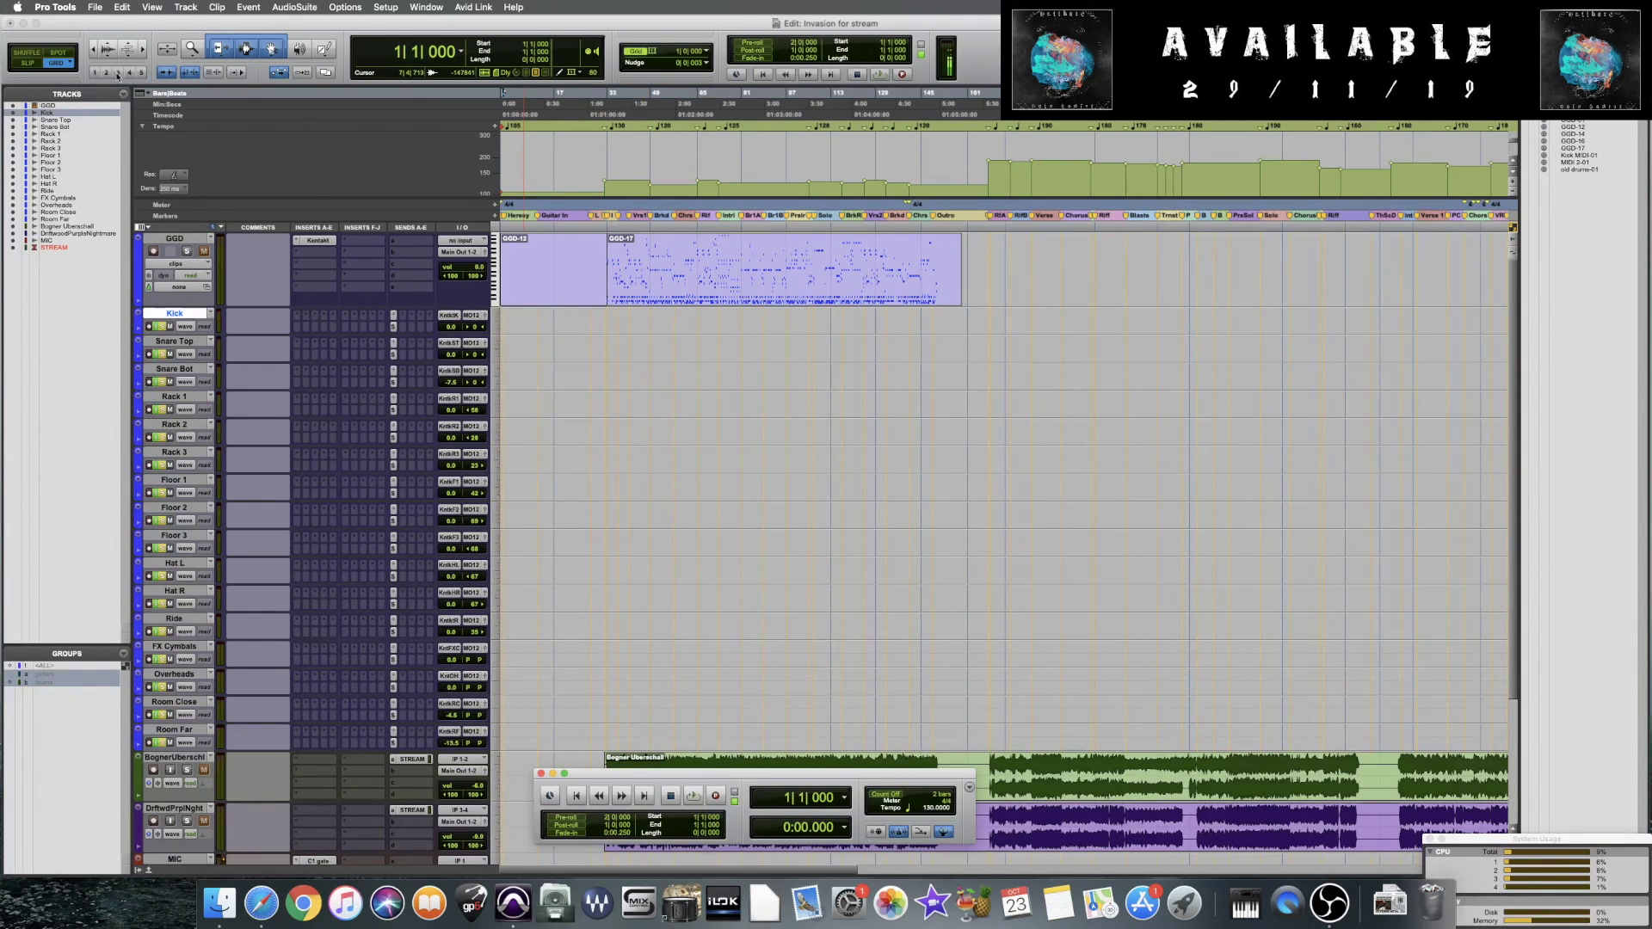
{"action": "scroll", "coordinate": [844, 445], "scroll_direction": "up", "scroll_amount": 8}
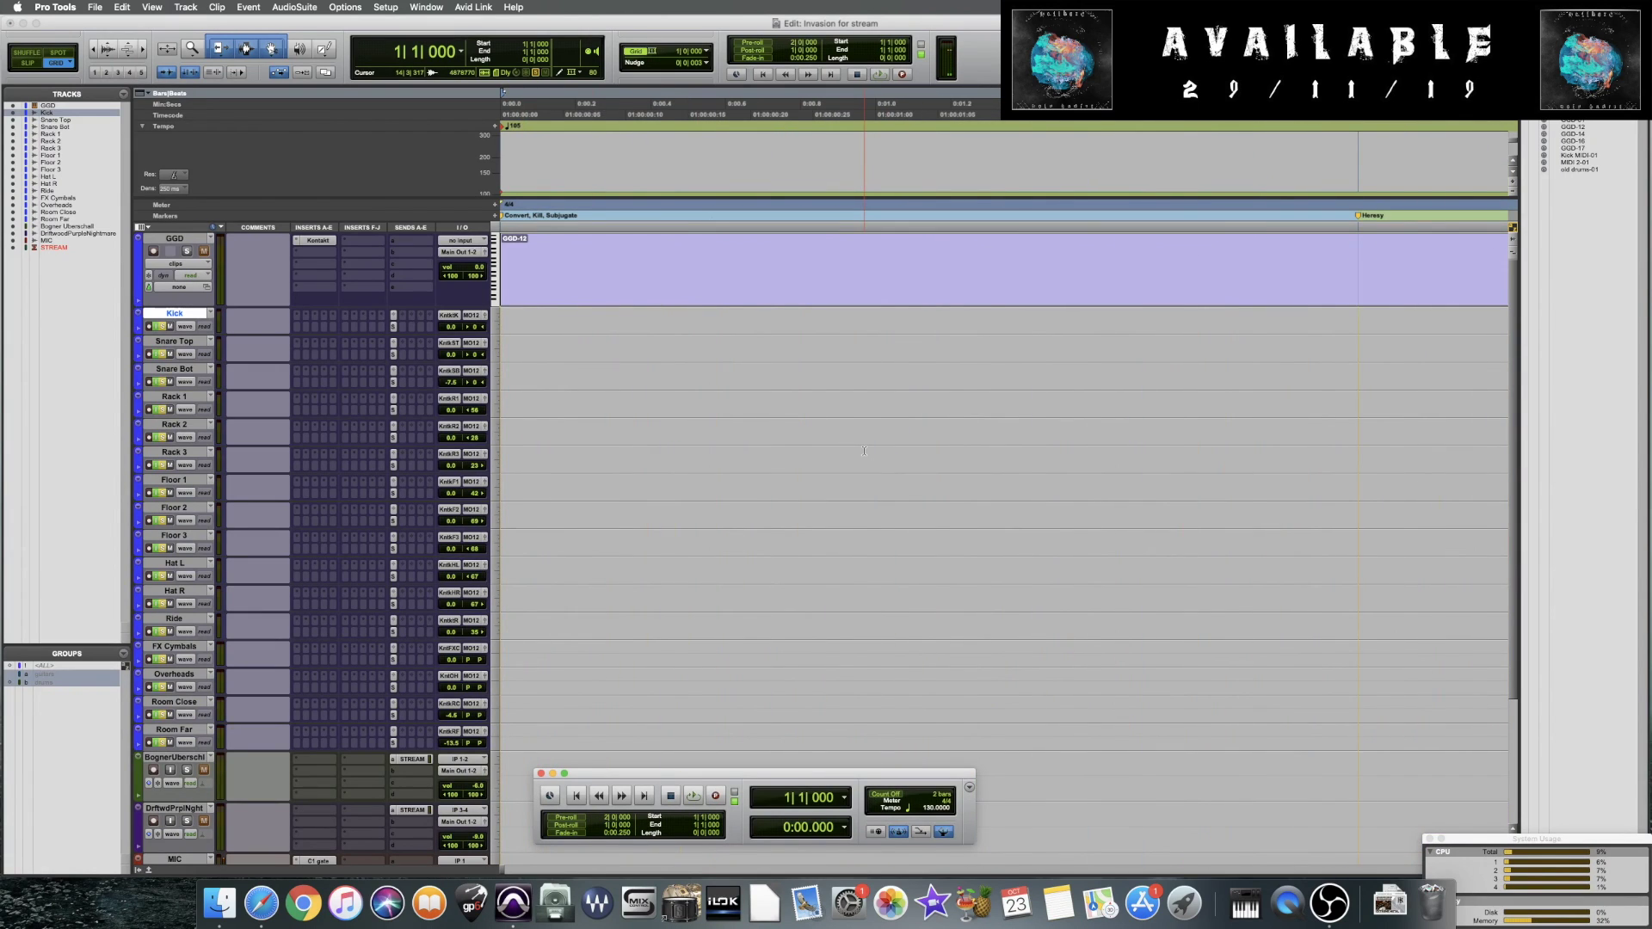
{"action": "scroll", "coordinate": [863, 450], "scroll_direction": "down", "scroll_amount": 8}
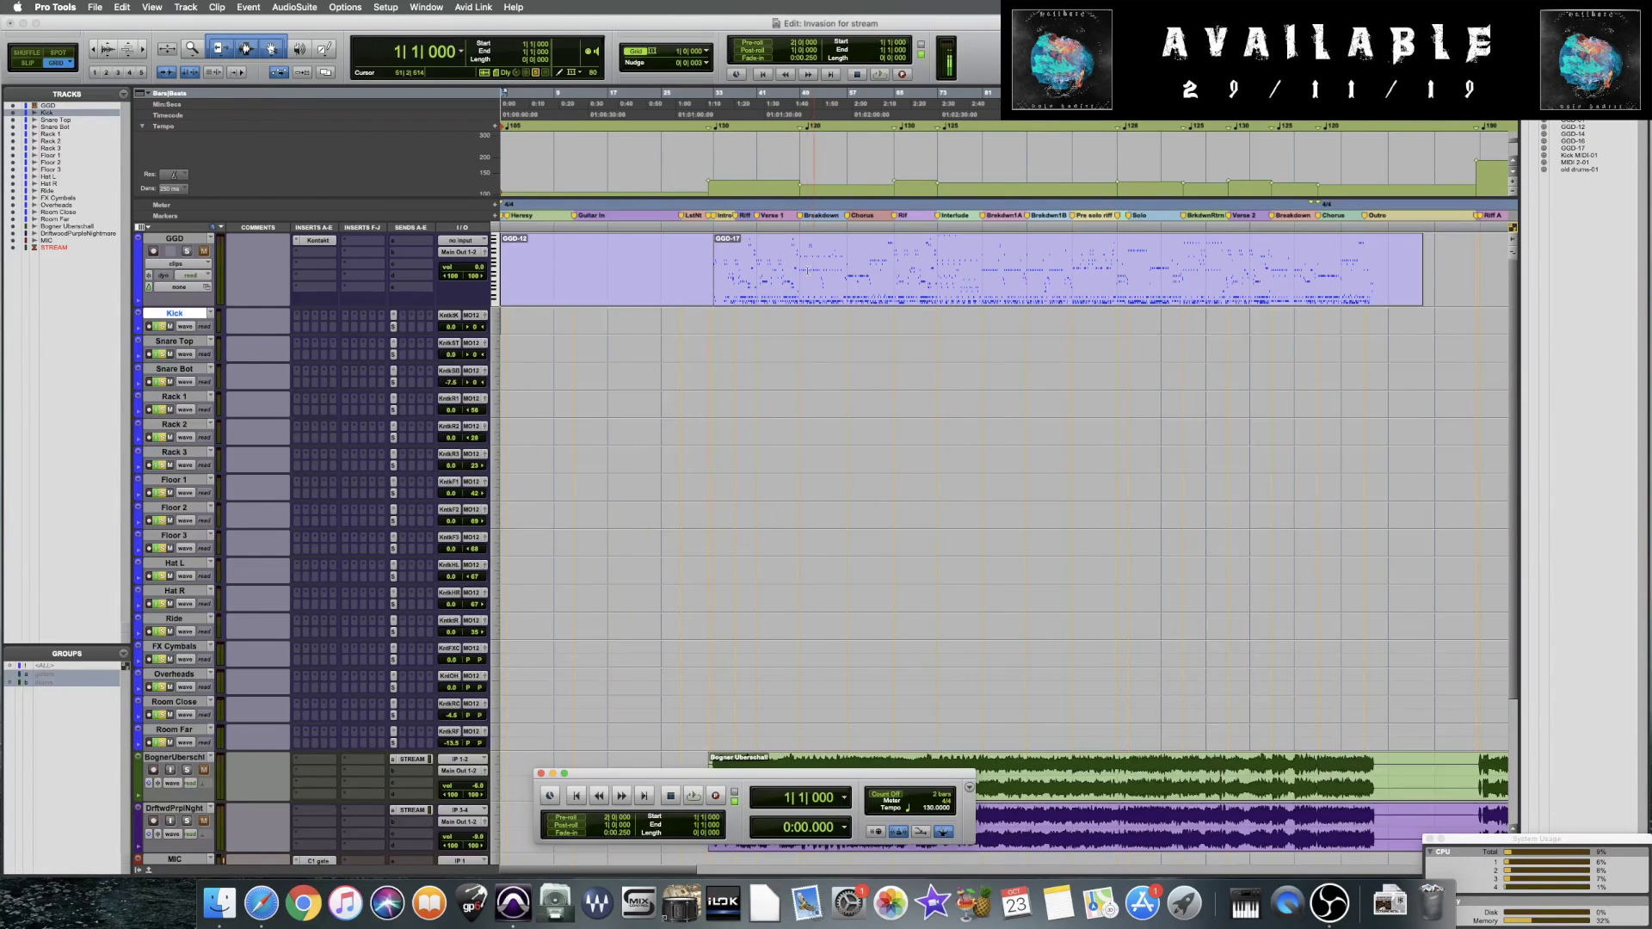
Open the GGD-17 clip in the MIDI Editor and place the edit cursor at bar 33, beat 1
{"action": "double_click", "coordinate": [784, 293]}
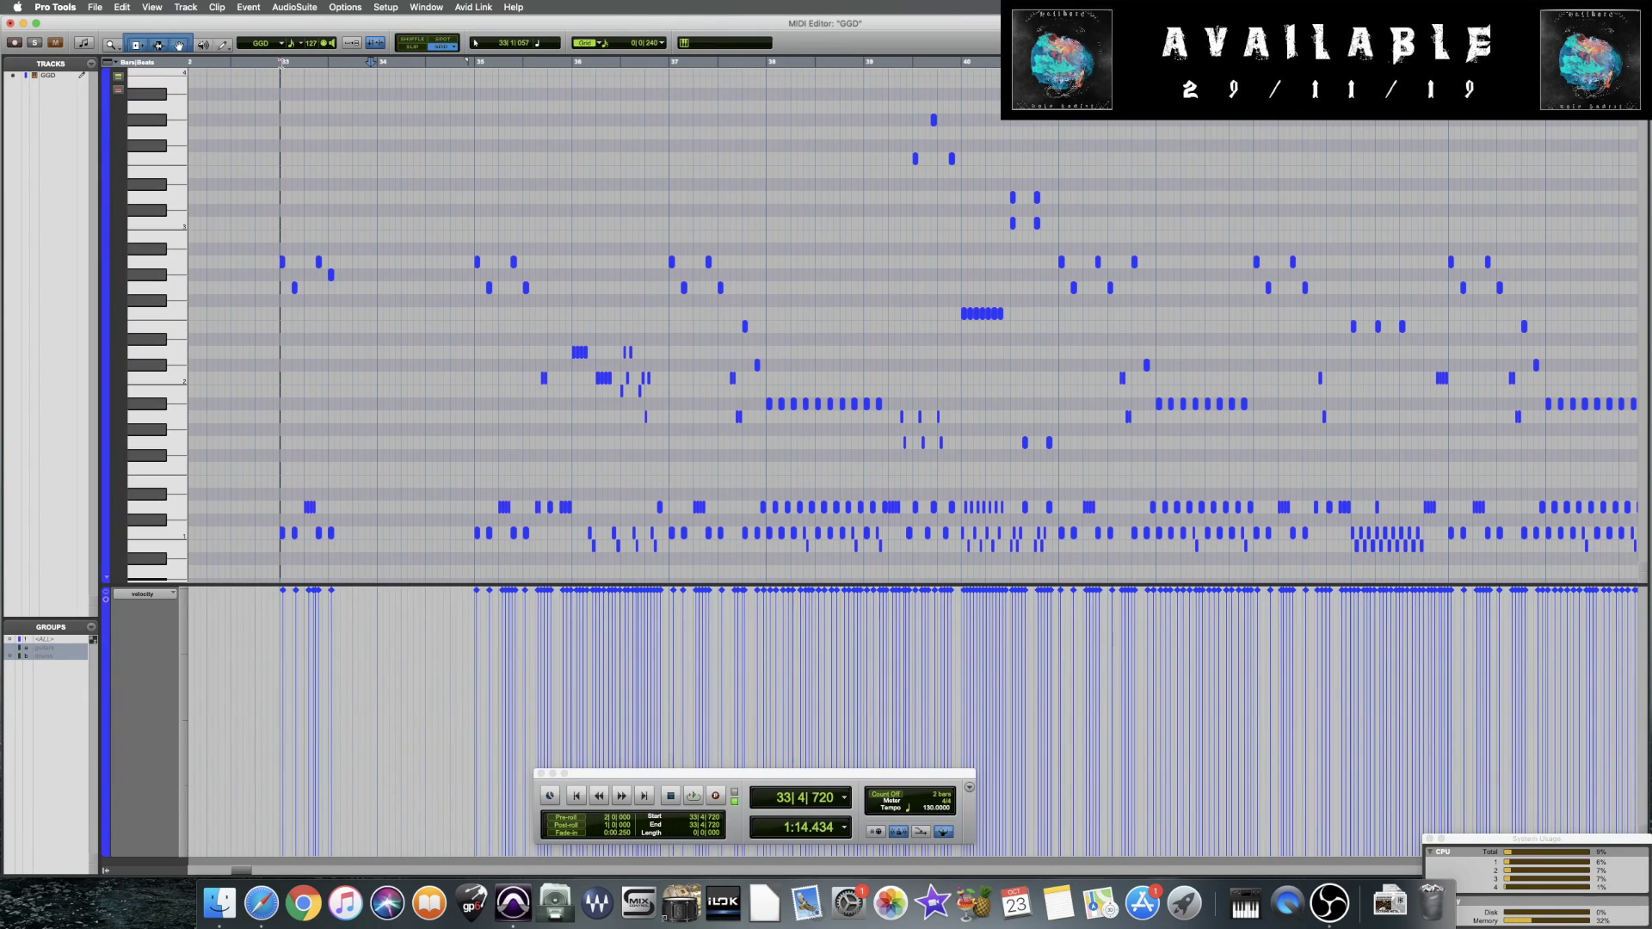
{"action": "left_click", "coordinate": [281, 62]}
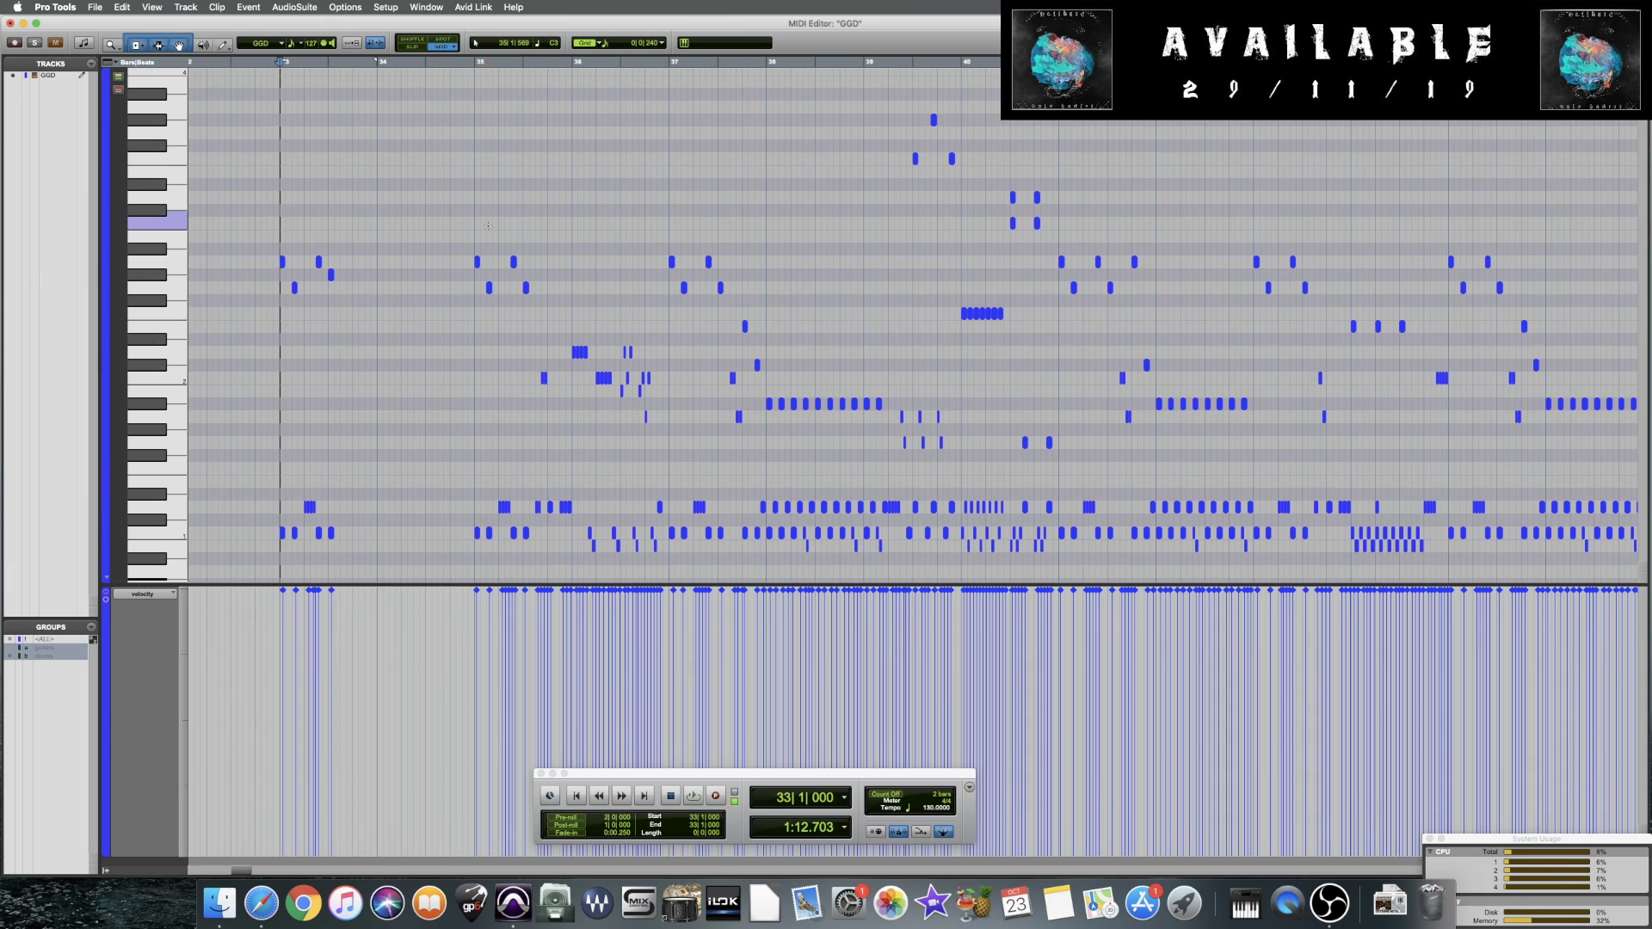
{"action": "key", "text": "super+bracketright"}
{"action": "key", "text": "super+bracketright"}
{"action": "key", "text": "super+bracketright"}
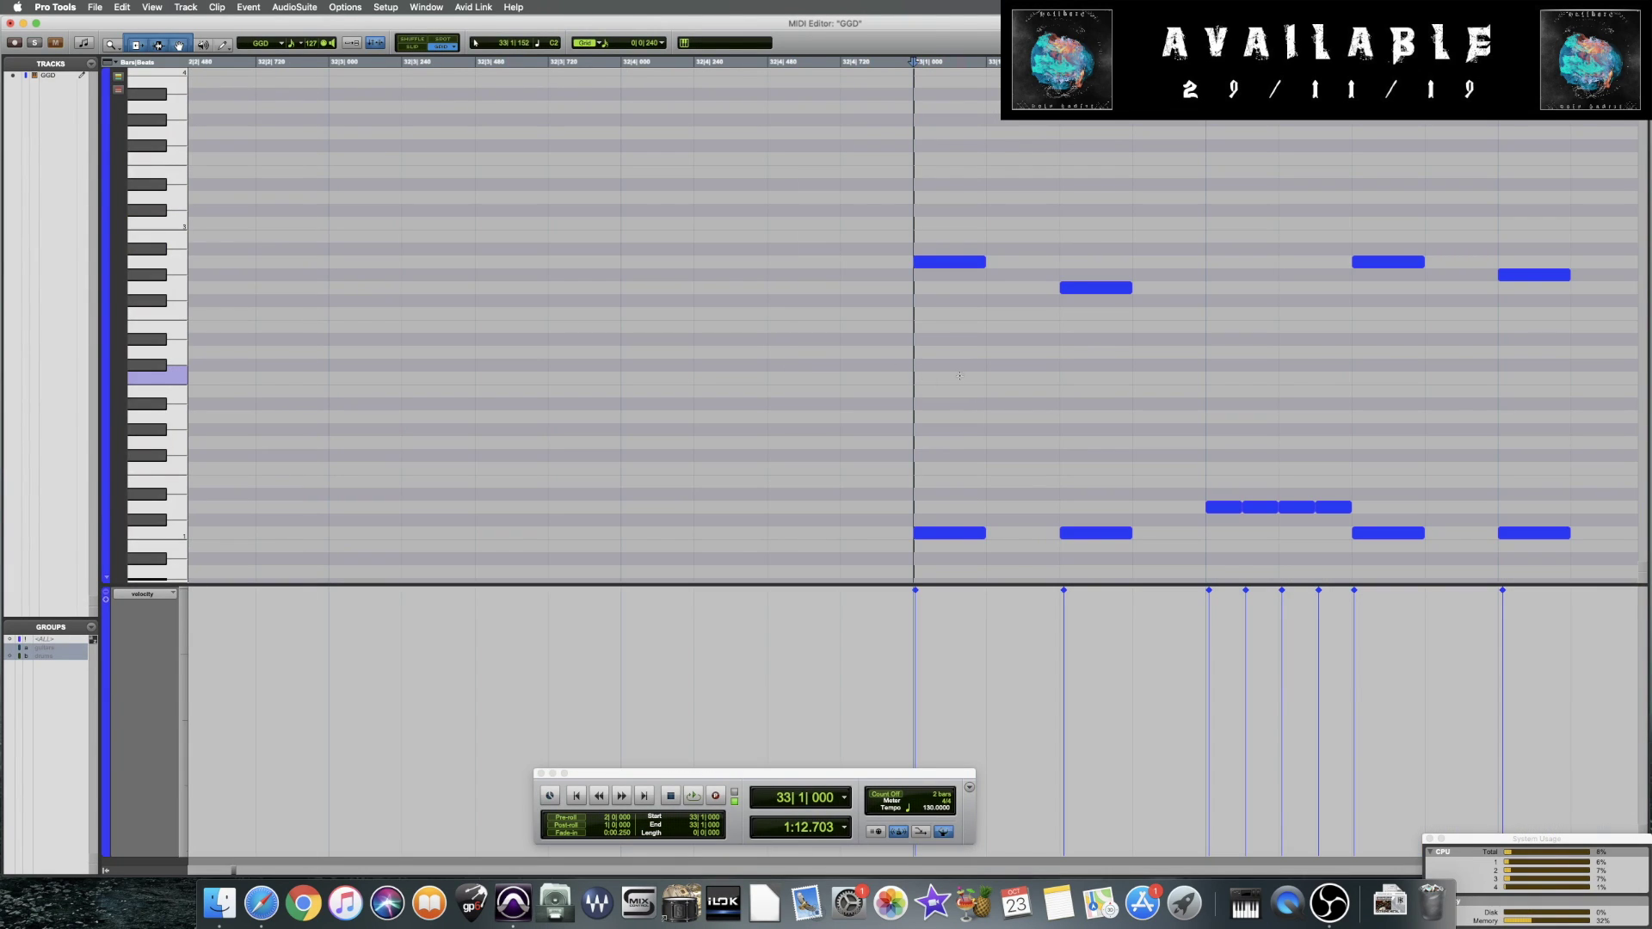
{"action": "scroll", "coordinate": [1001, 402], "scroll_direction": "right", "scroll_amount": 3}
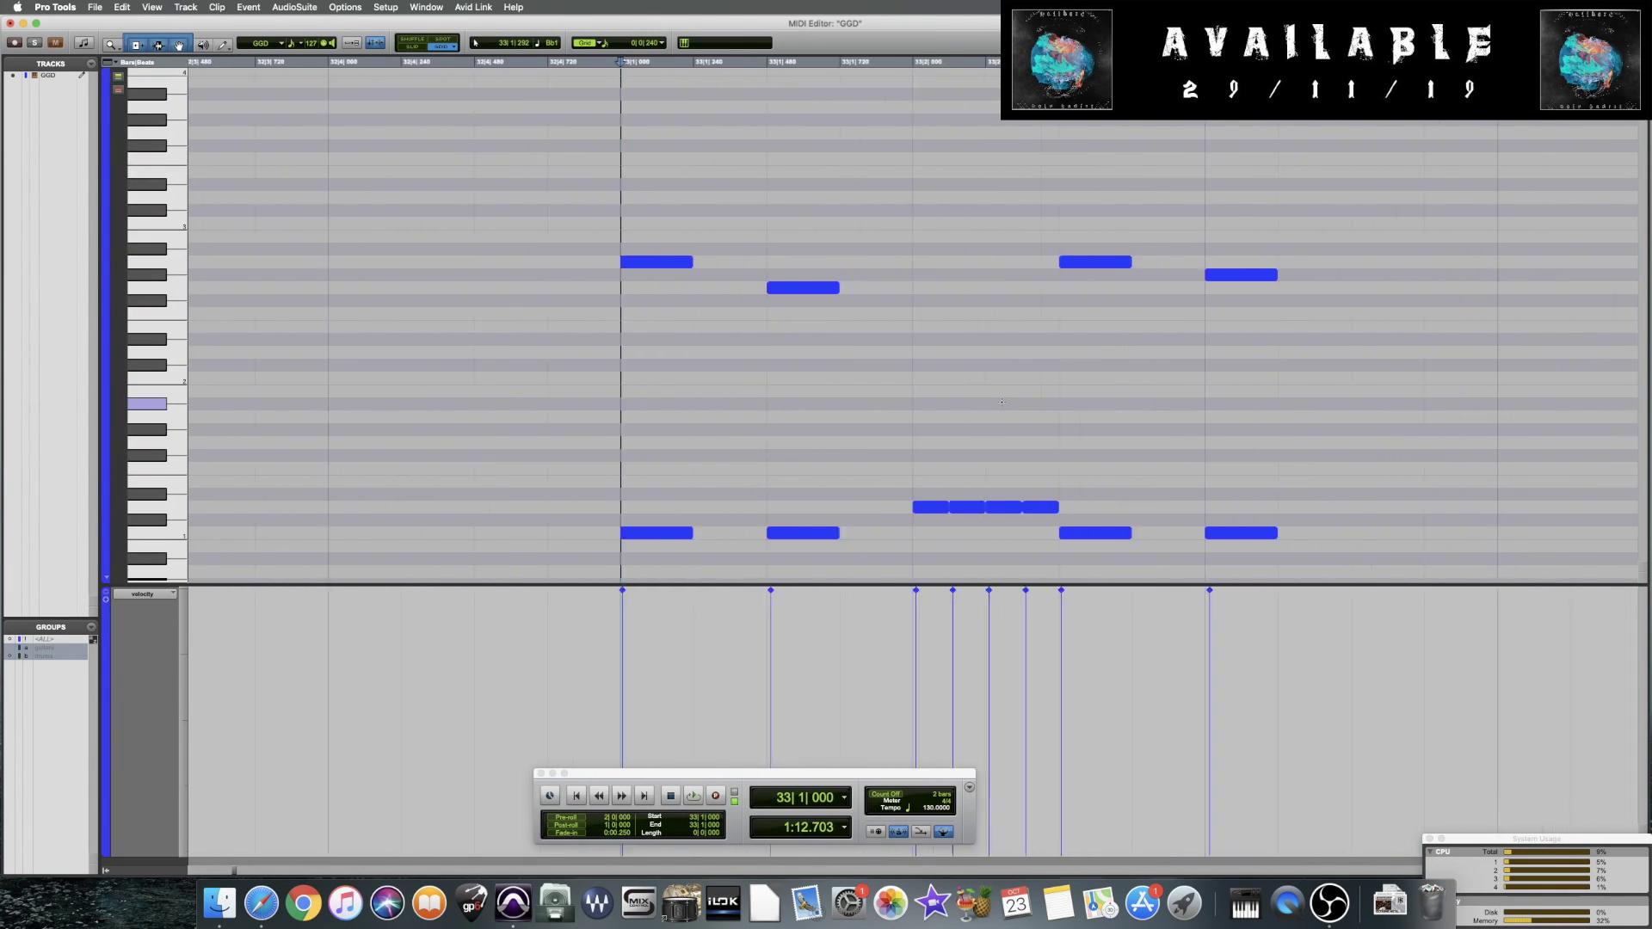
{"action": "scroll", "coordinate": [1001, 402], "scroll_direction": "right", "scroll_amount": 1}
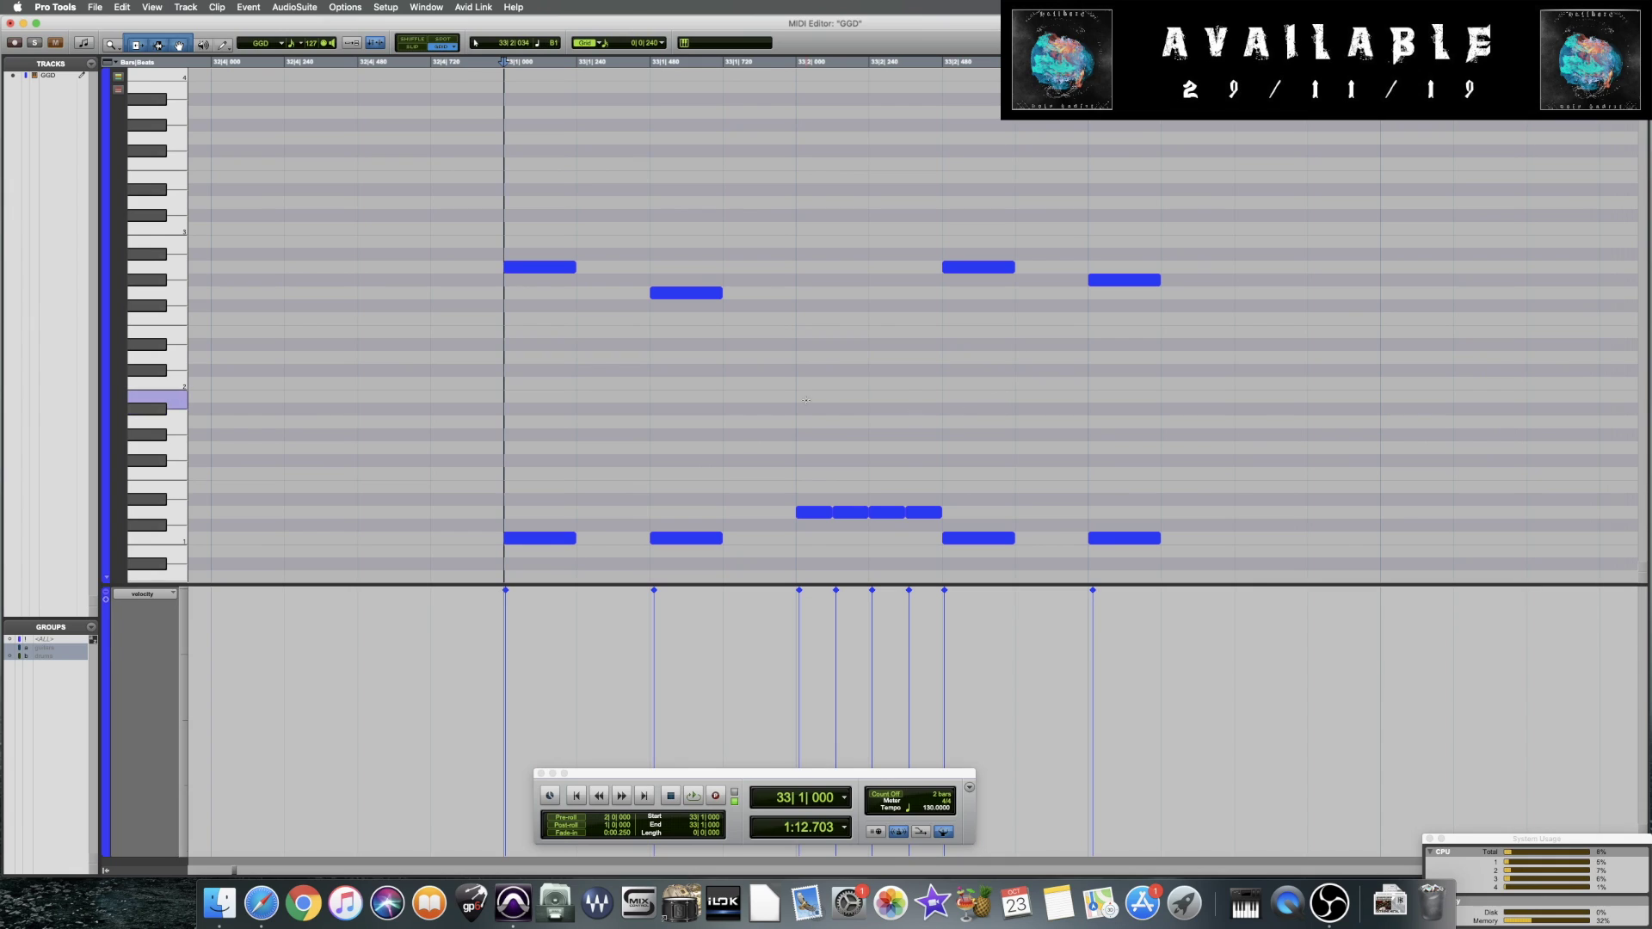
Examine the opening drum notes at bar 33 in close-up and in the context of the bar
{"action": "key", "text": "super+bracketright"}
{"action": "key", "text": "super+bracketright"}
{"action": "key", "text": "super+bracketright"}
{"action": "key", "text": "super+bracketright"}
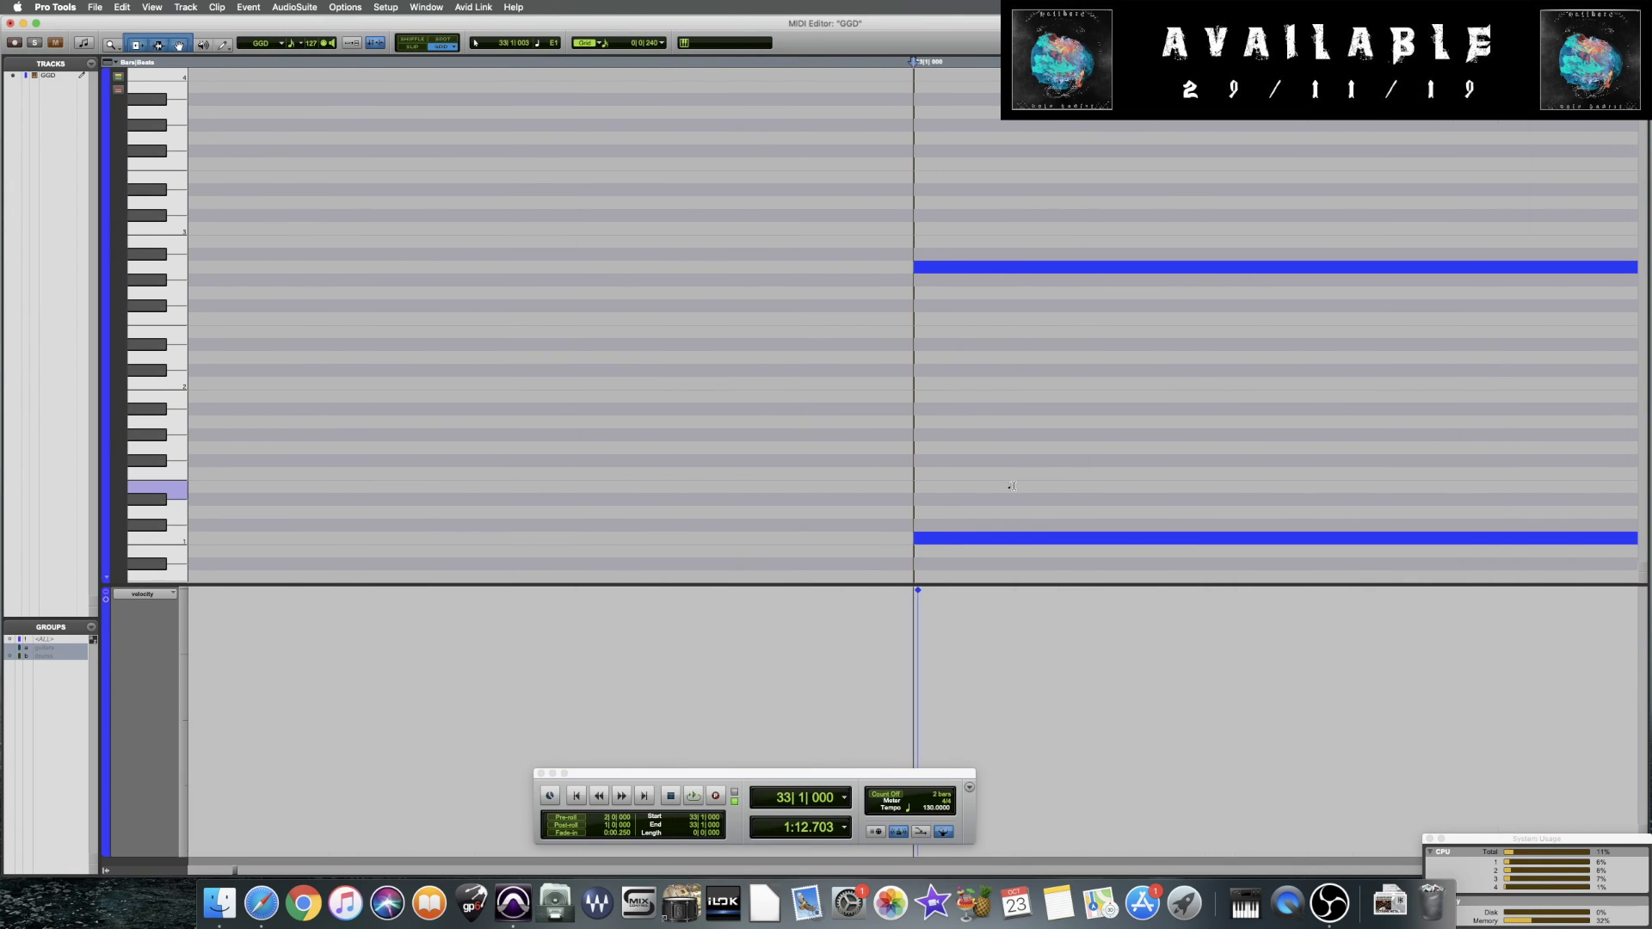
{"action": "key", "text": "super+bracketleft"}
{"action": "key", "text": "super+bracketleft"}
{"action": "key", "text": "super+bracketleft"}
{"action": "key", "text": "super+bracketleft"}
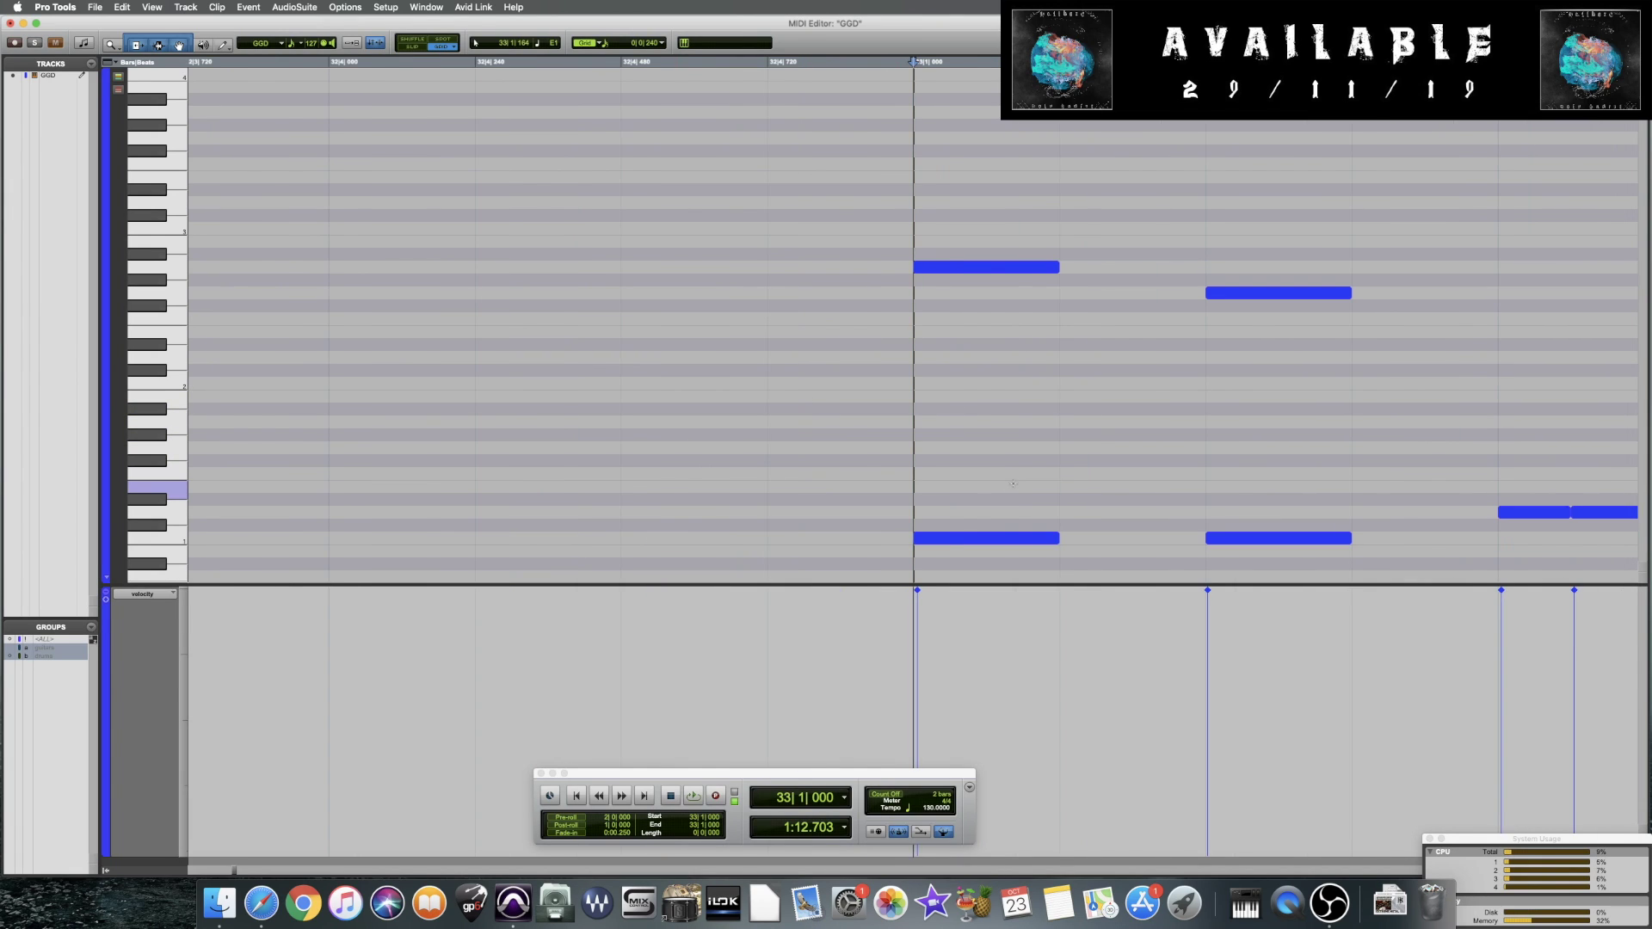
{"action": "key", "text": "super+bracketleft"}
{"action": "scroll", "coordinate": [943, 421], "scroll_direction": "right", "scroll_amount": 3}
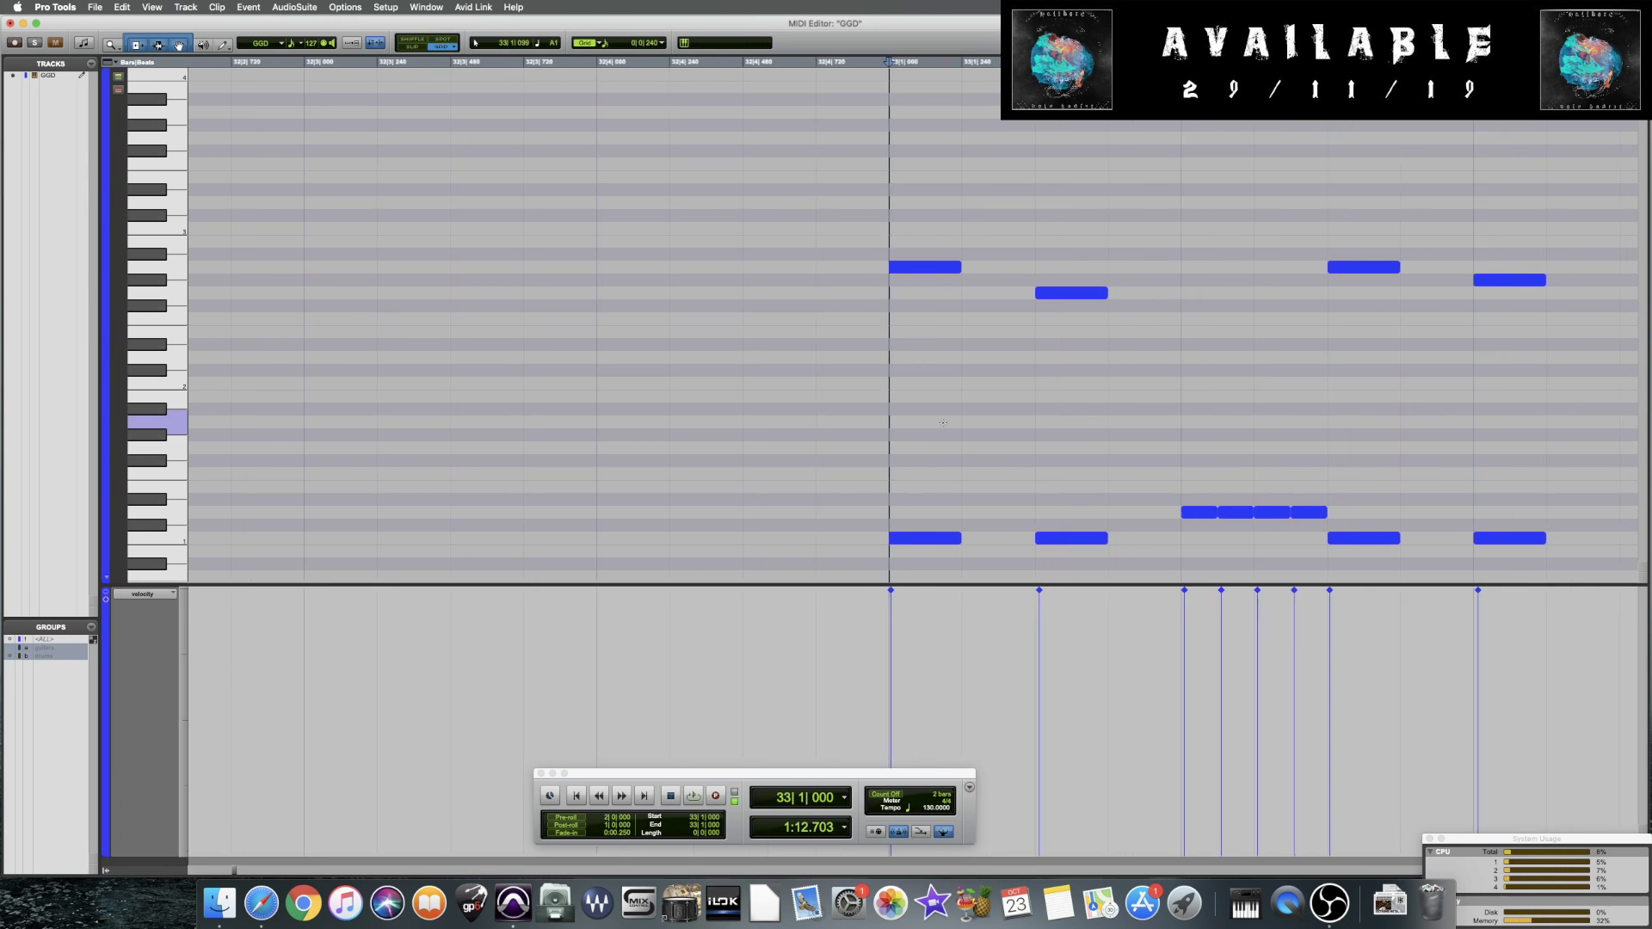
{"action": "scroll", "coordinate": [942, 422], "scroll_direction": "right", "scroll_amount": 5}
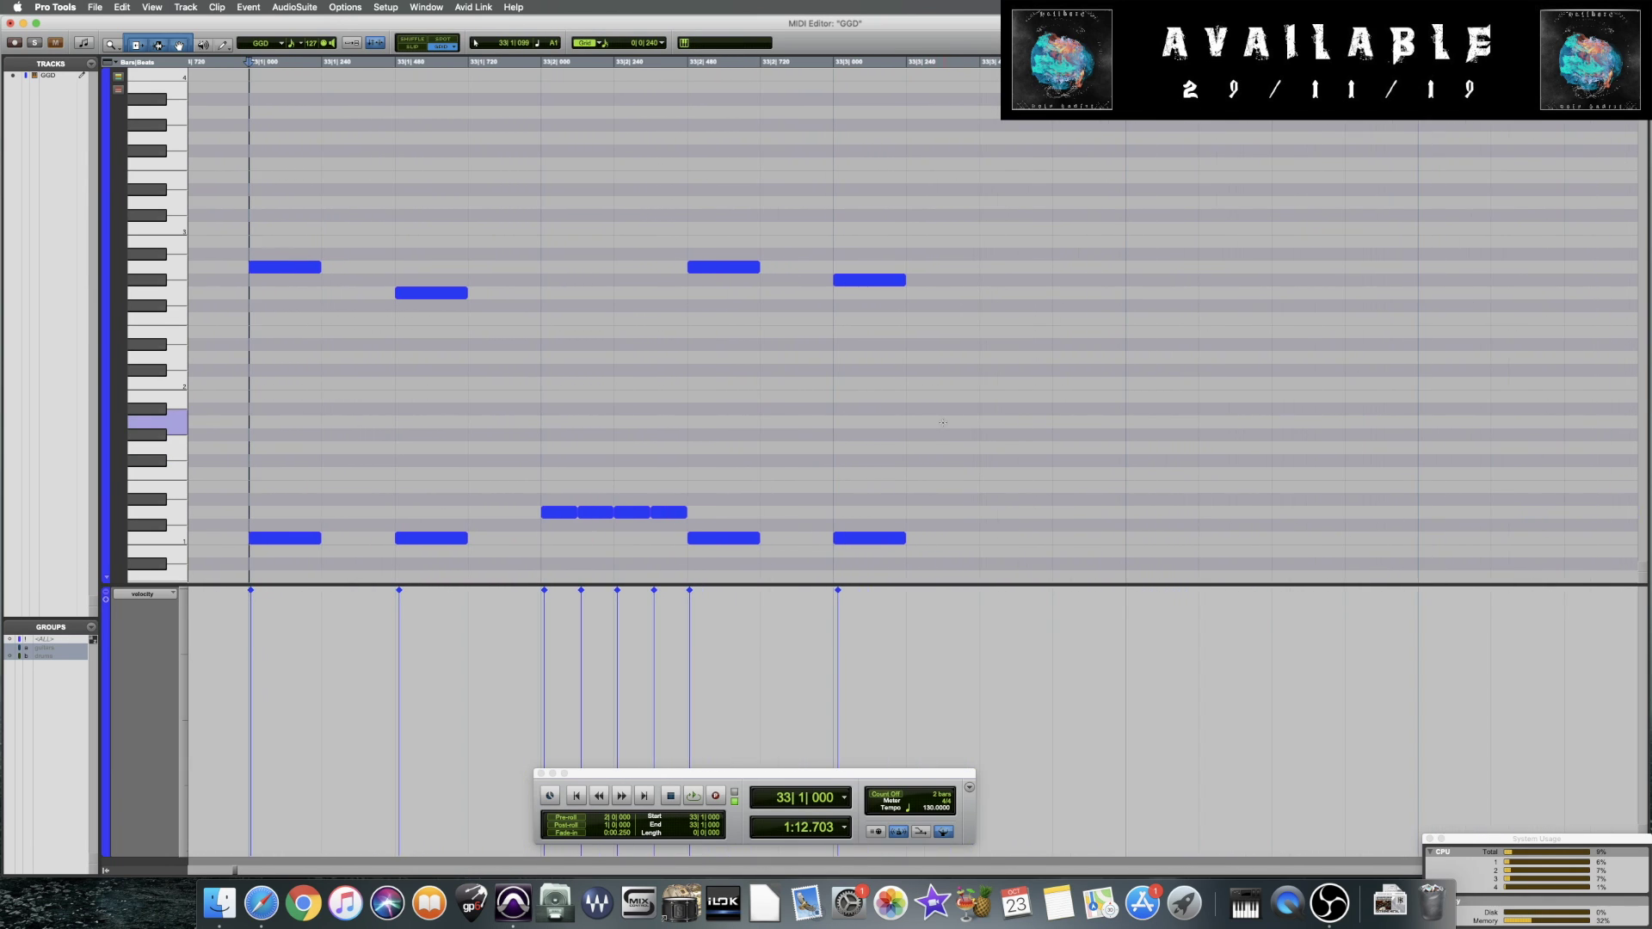
{"action": "scroll", "coordinate": [916, 404], "scroll_direction": "down", "scroll_amount": 2}
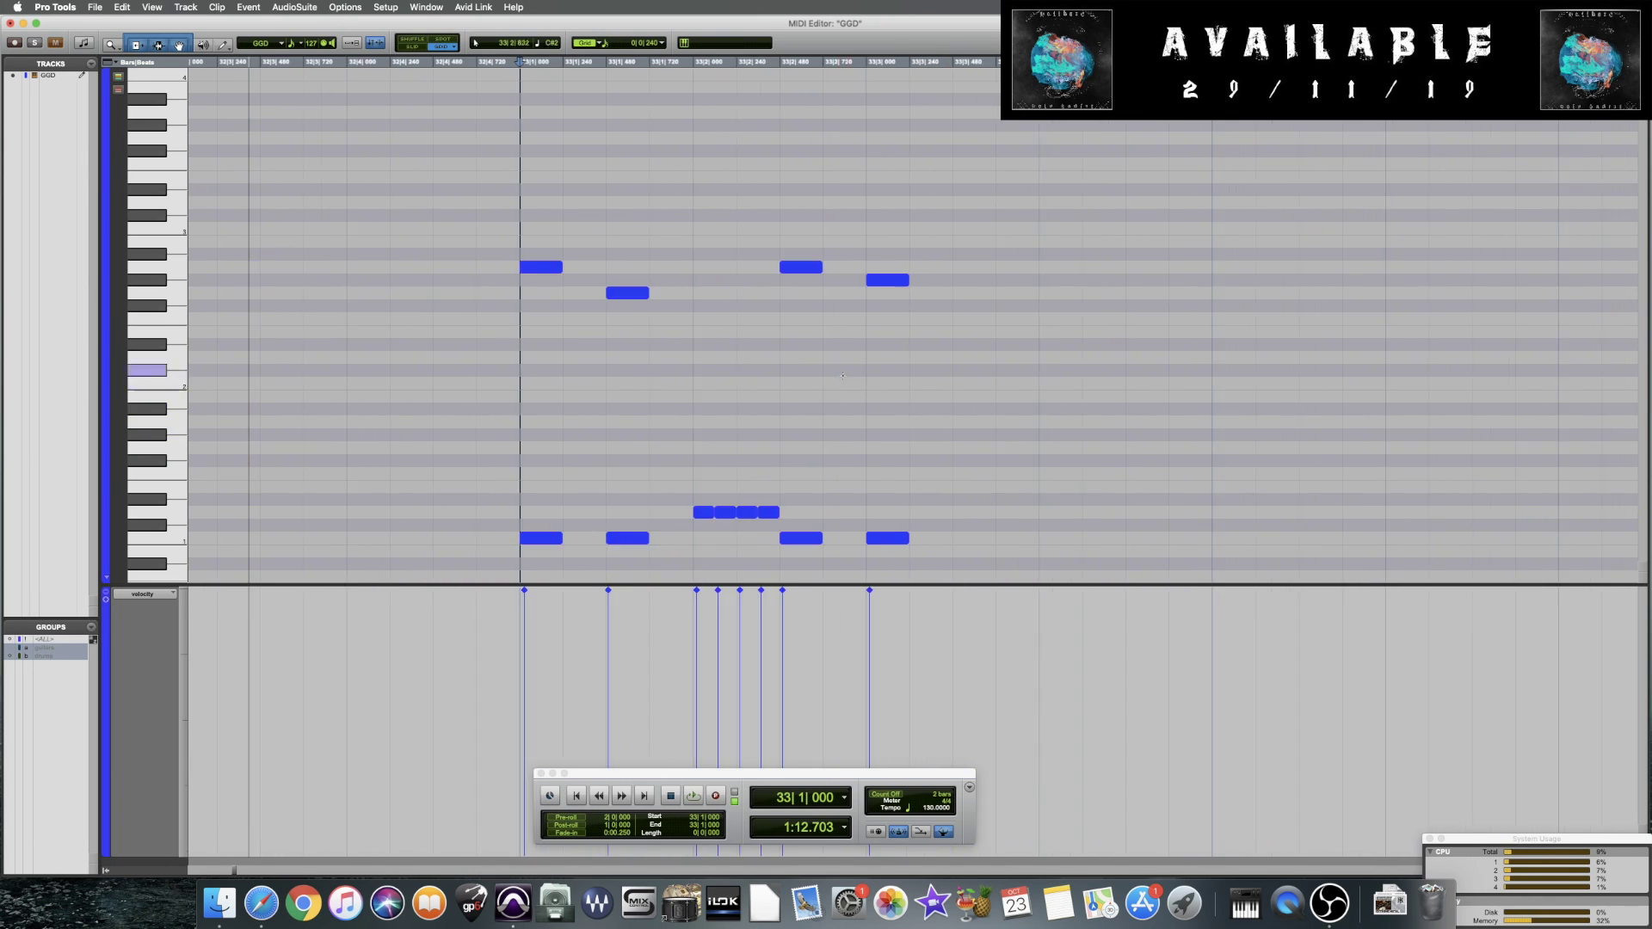
Place the edit cursor at bar 36, beat 3 in the GGD drum part
{"action": "scroll", "coordinate": [901, 391], "scroll_direction": "left", "scroll_amount": 8}
{"action": "scroll", "coordinate": [901, 390], "scroll_direction": "right", "scroll_amount": 20}
{"action": "left_click", "coordinate": [958, 339]}
{"action": "left_click", "coordinate": [1040, 301]}
{"action": "scroll", "coordinate": [1041, 301], "scroll_direction": "right", "scroll_amount": 8}
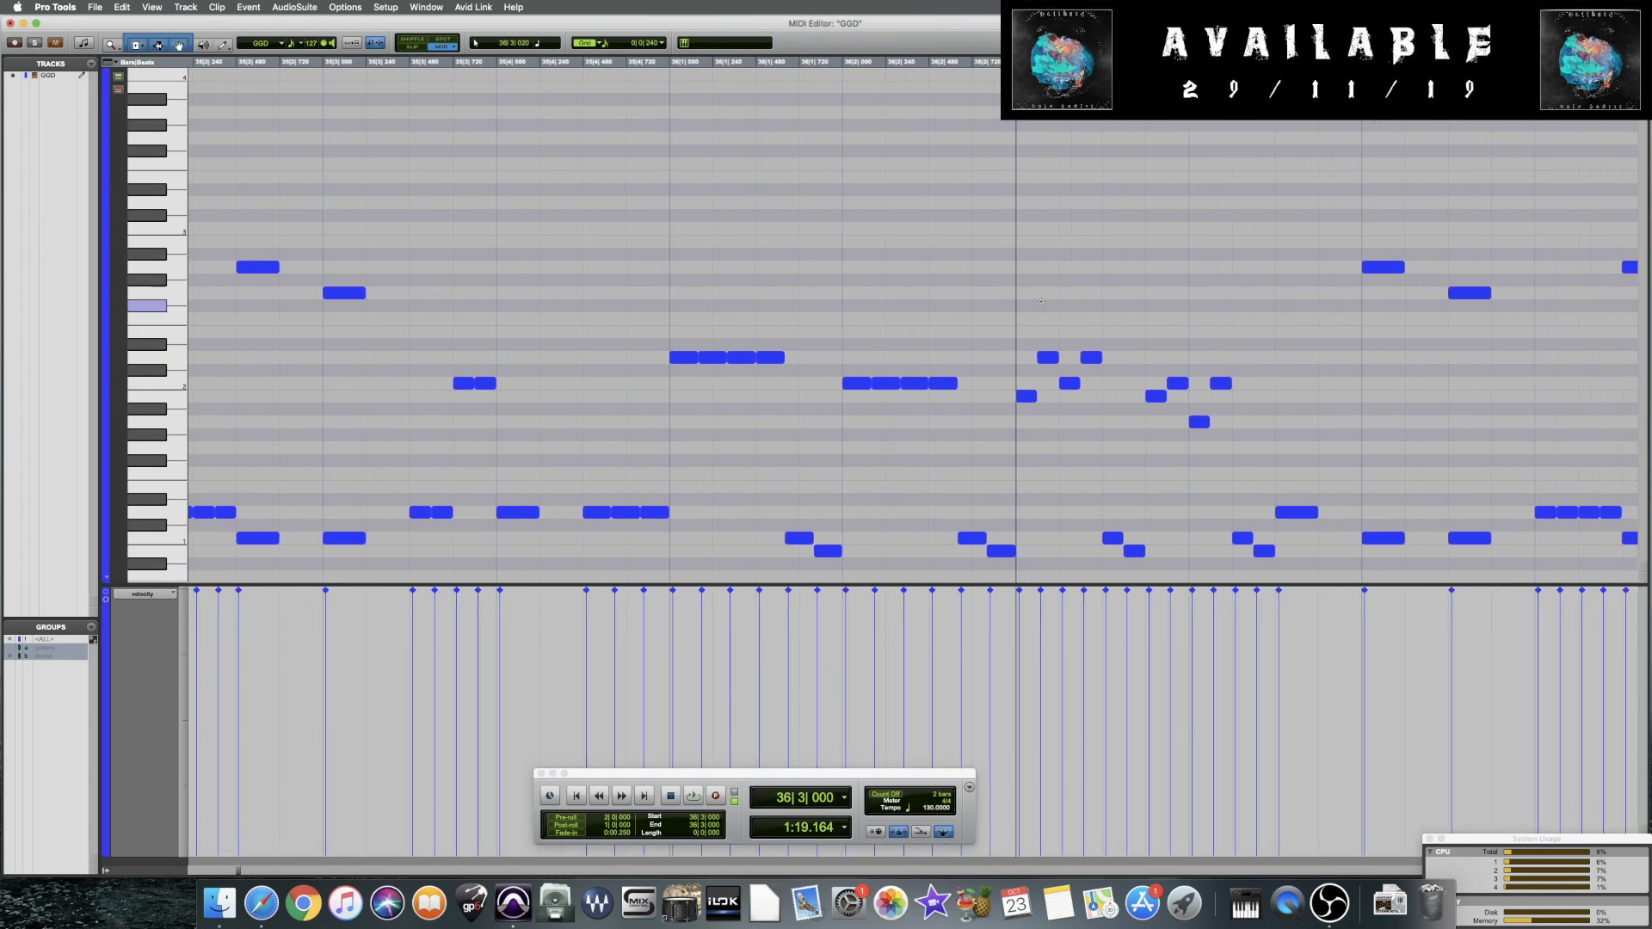
Examine the programmed drum pattern and its note velocities across the whole GGD part
{"action": "scroll", "coordinate": [1040, 301], "scroll_direction": "down", "scroll_amount": 3}
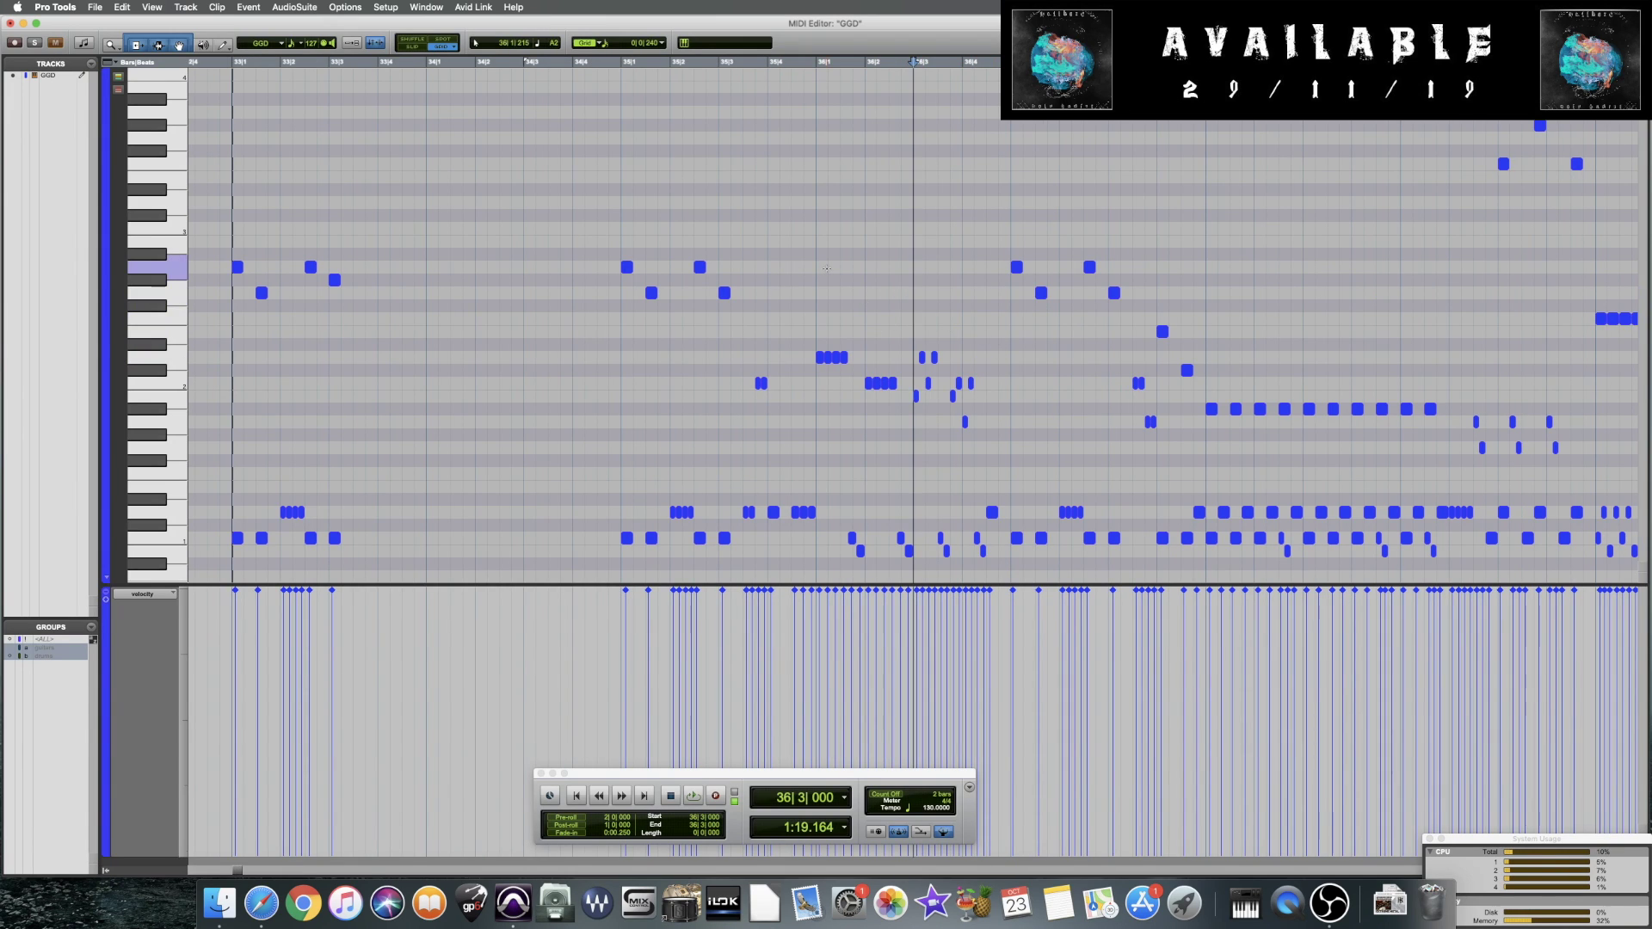
{"action": "scroll", "coordinate": [827, 268], "scroll_direction": "right", "scroll_amount": 5}
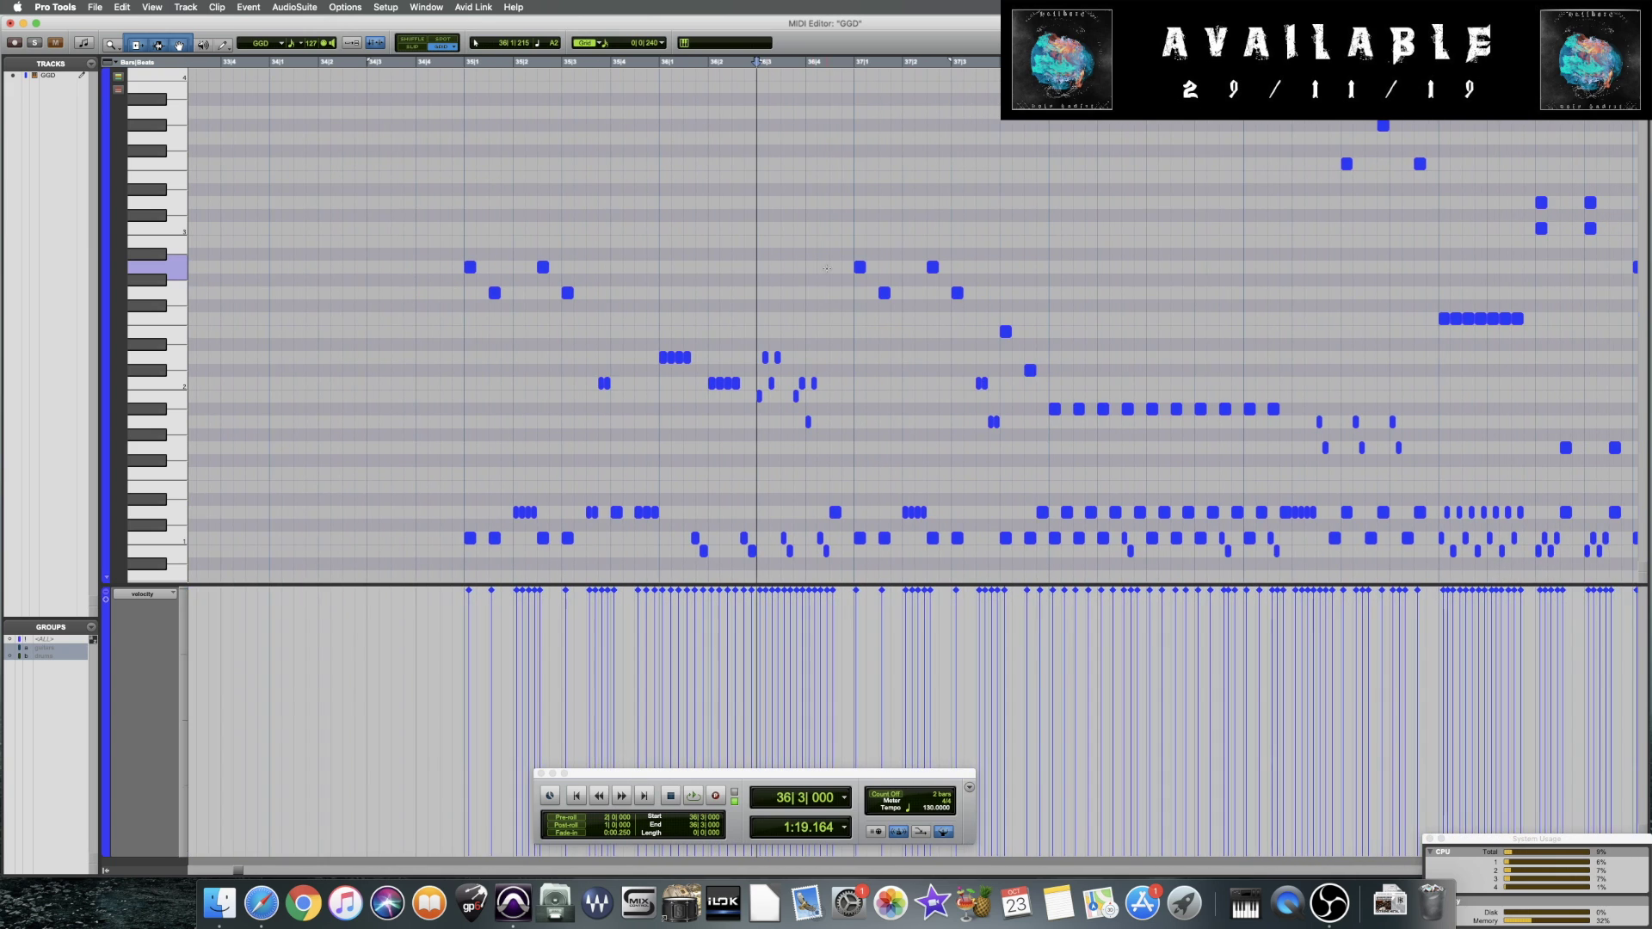
{"action": "scroll", "coordinate": [827, 268], "scroll_direction": "right", "scroll_amount": 1}
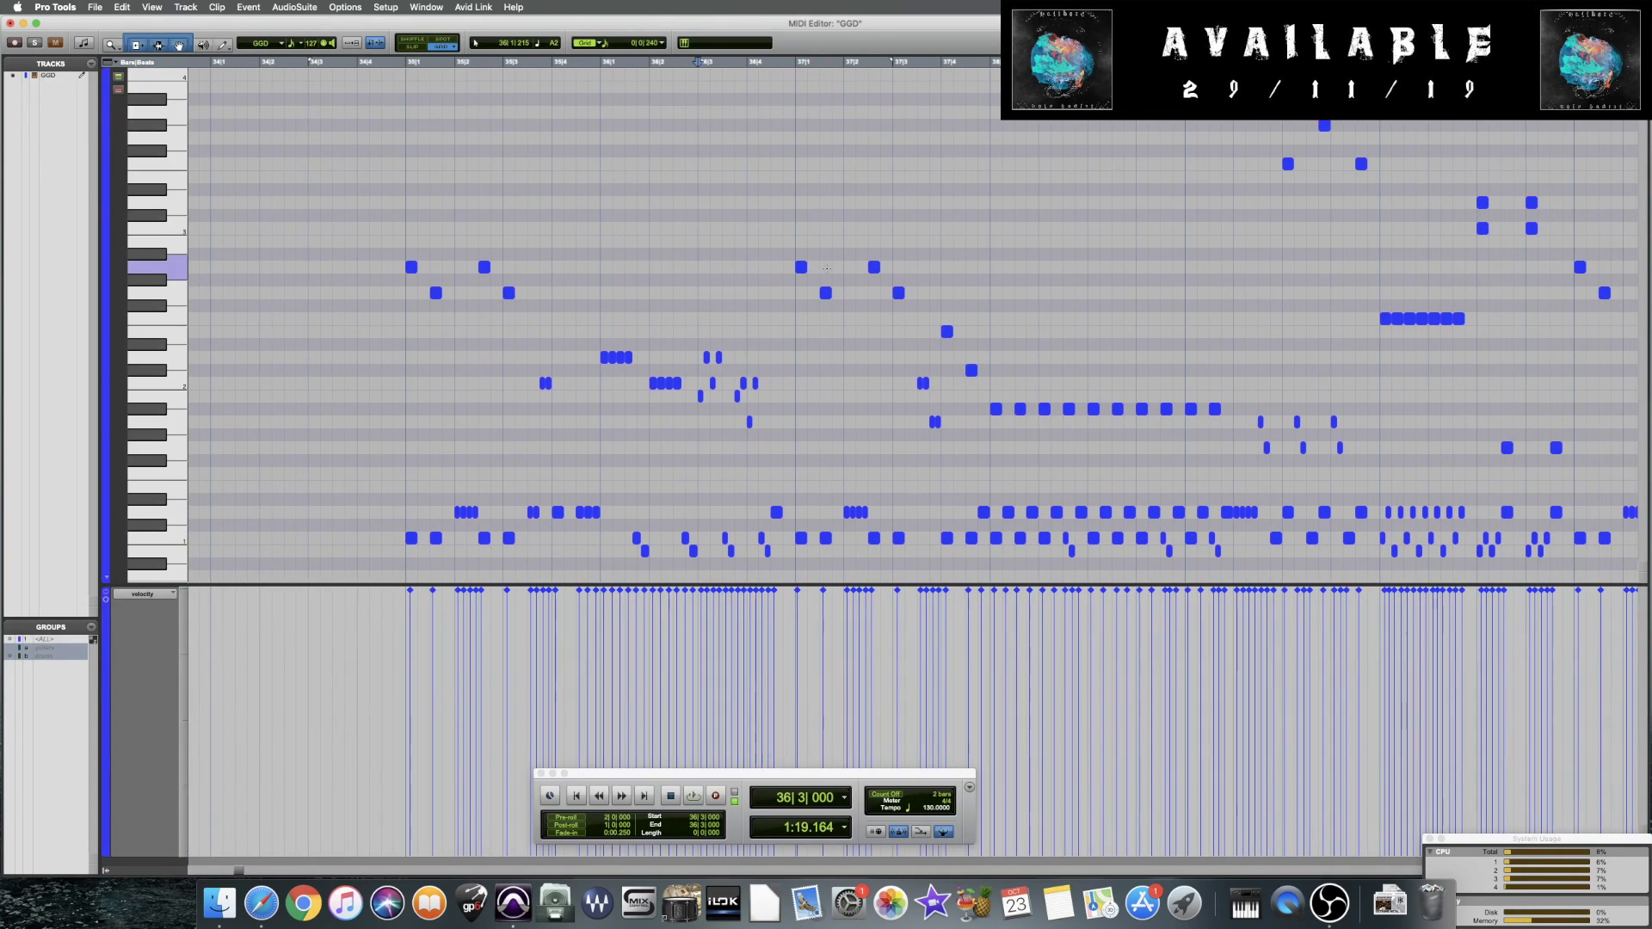
{"action": "scroll", "coordinate": [827, 267], "scroll_direction": "down", "scroll_amount": 8}
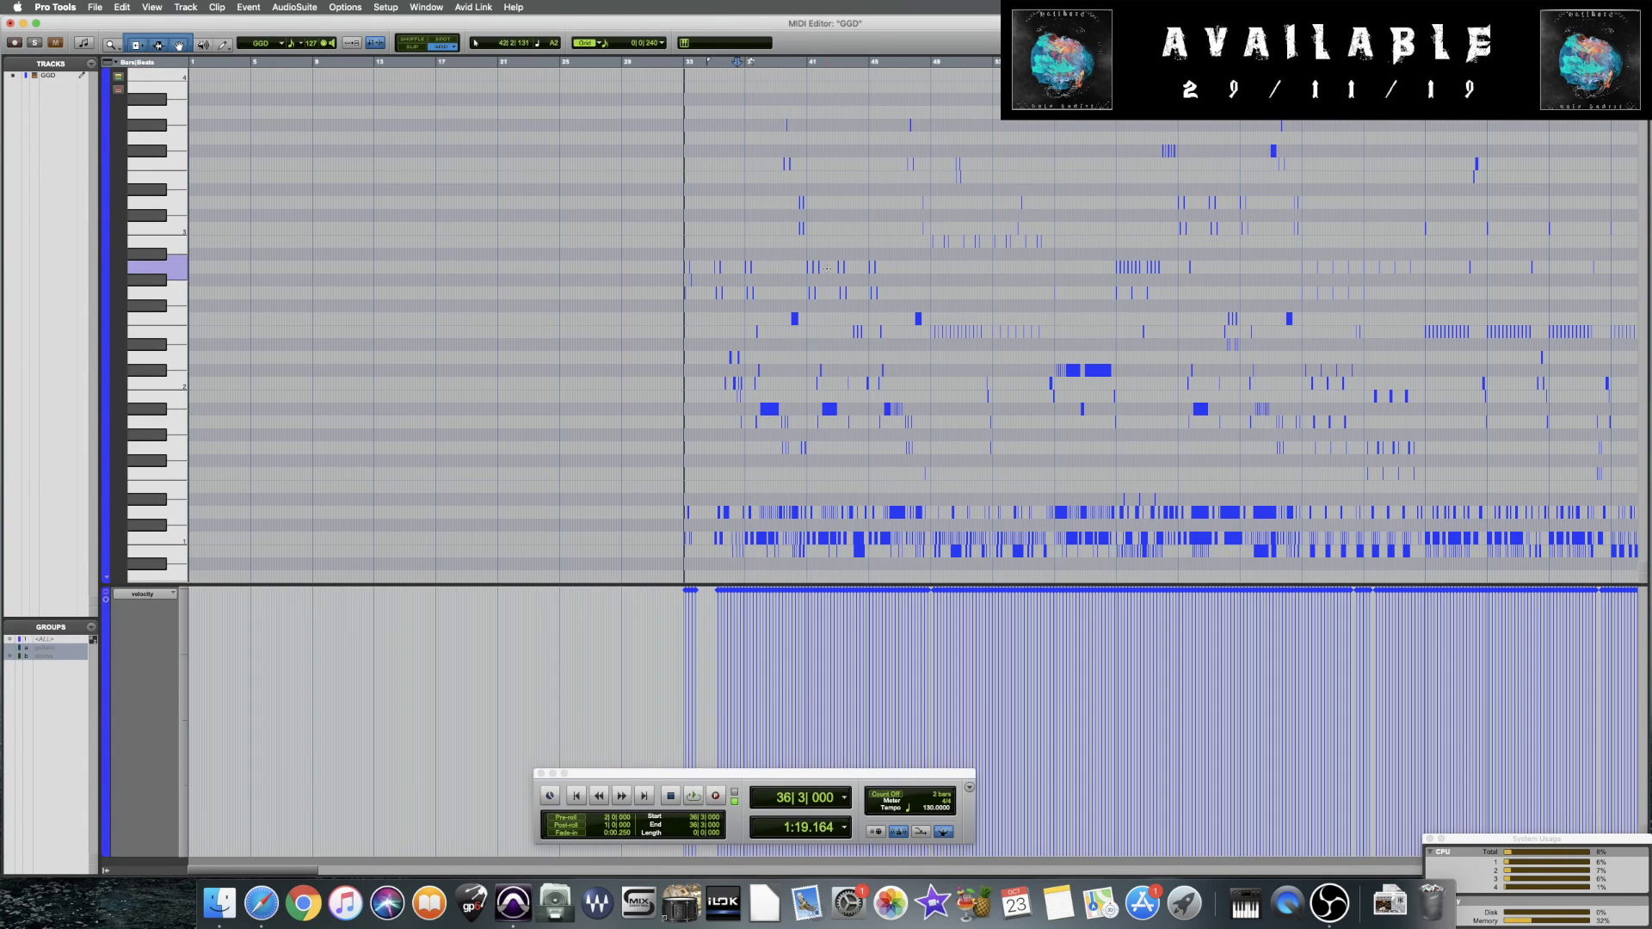
{"action": "scroll", "coordinate": [827, 267], "scroll_direction": "right", "scroll_amount": 4}
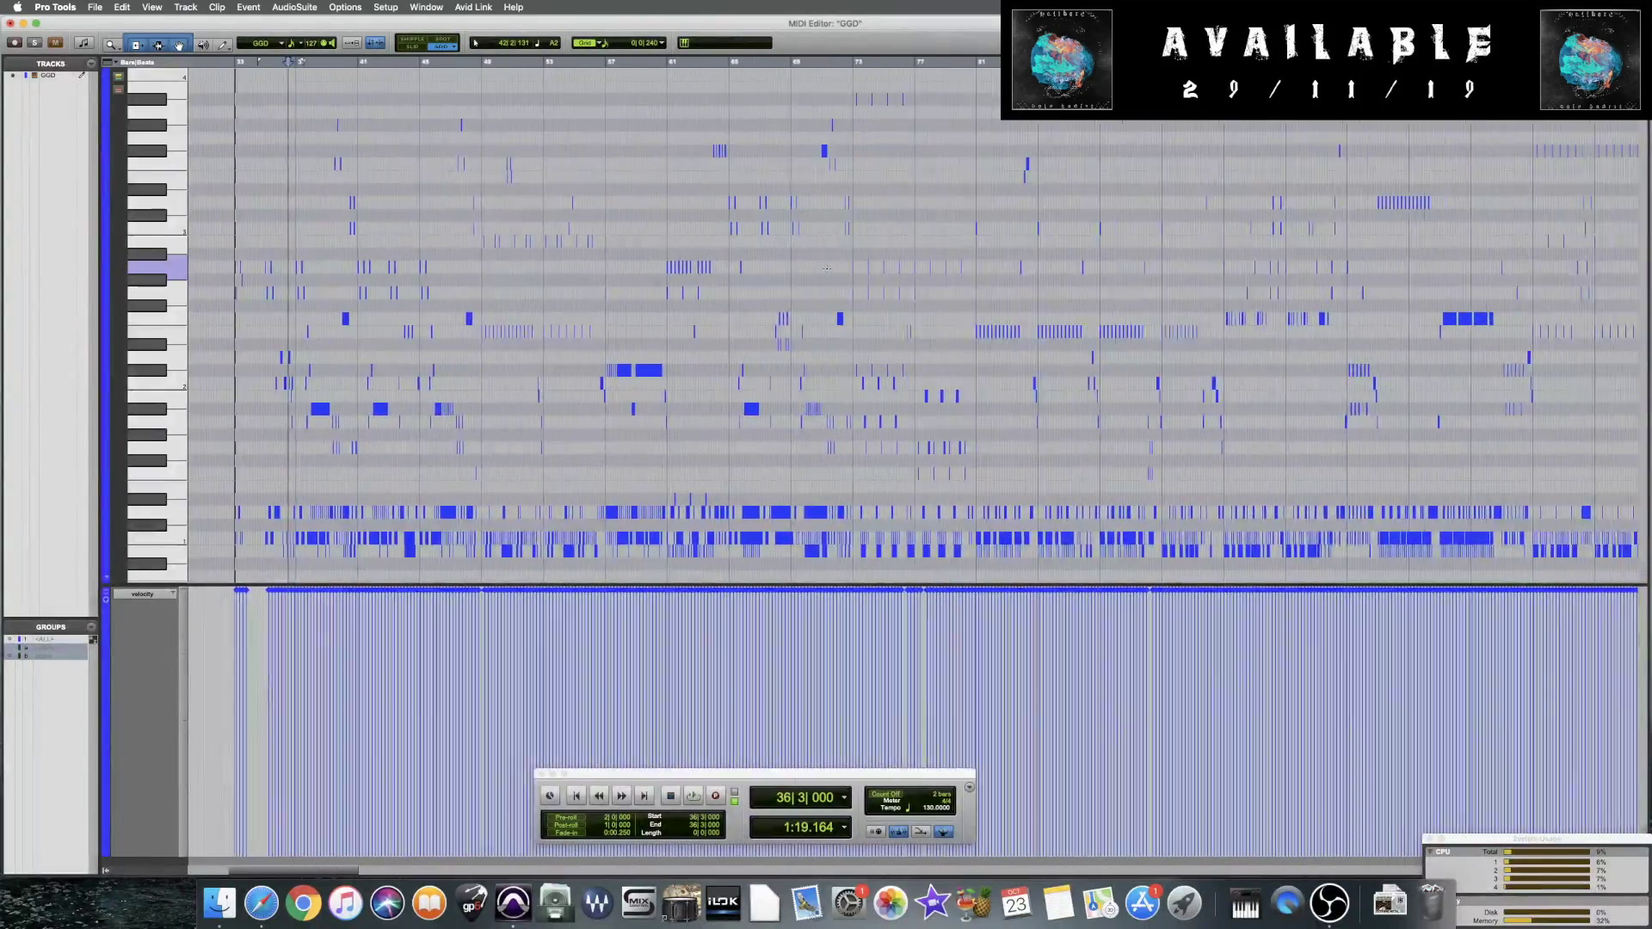
{"action": "scroll", "coordinate": [827, 267], "scroll_direction": "right", "scroll_amount": 10}
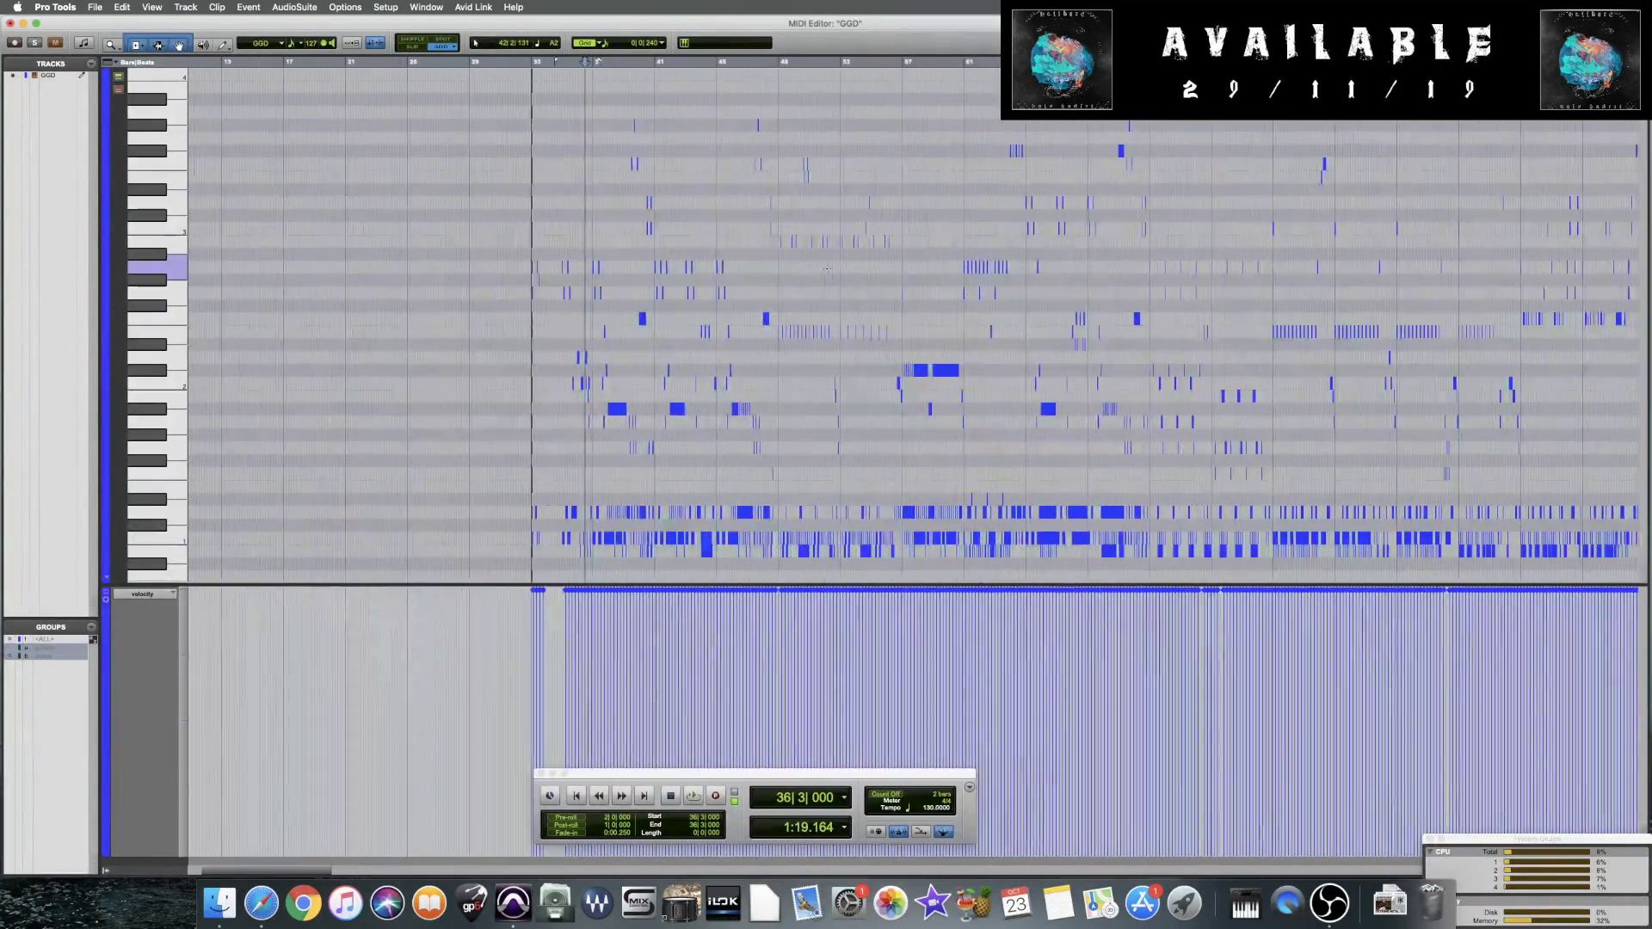
{"action": "scroll", "coordinate": [827, 269], "scroll_direction": "up", "scroll_amount": 10}
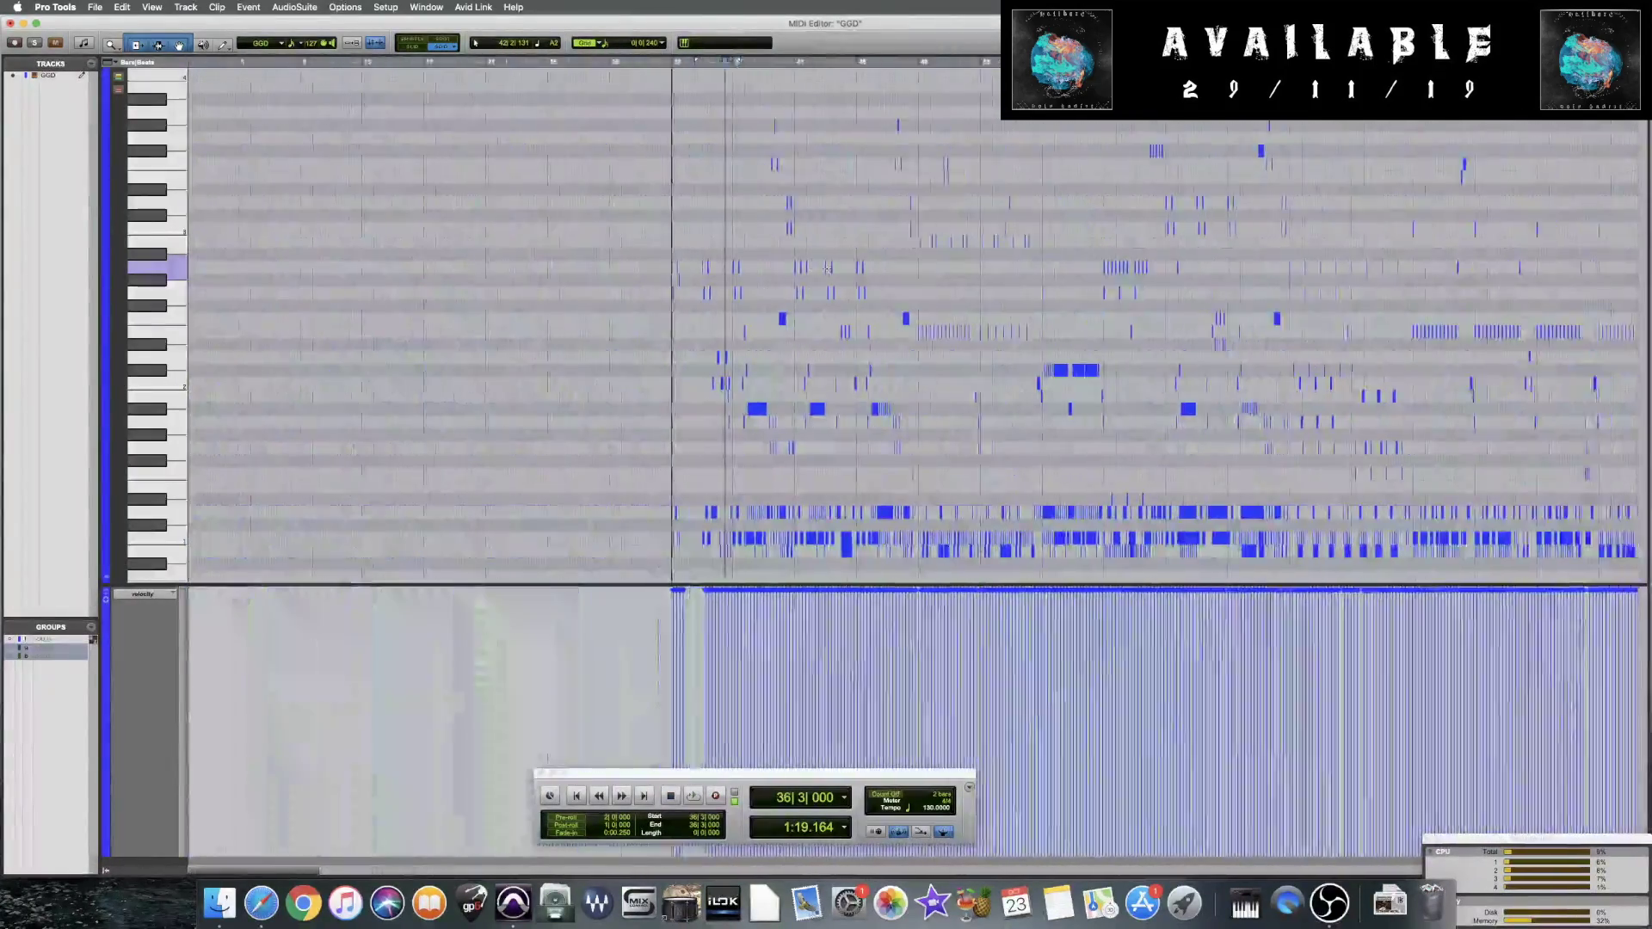
{"action": "scroll", "coordinate": [826, 268], "scroll_direction": "down", "scroll_amount": 4}
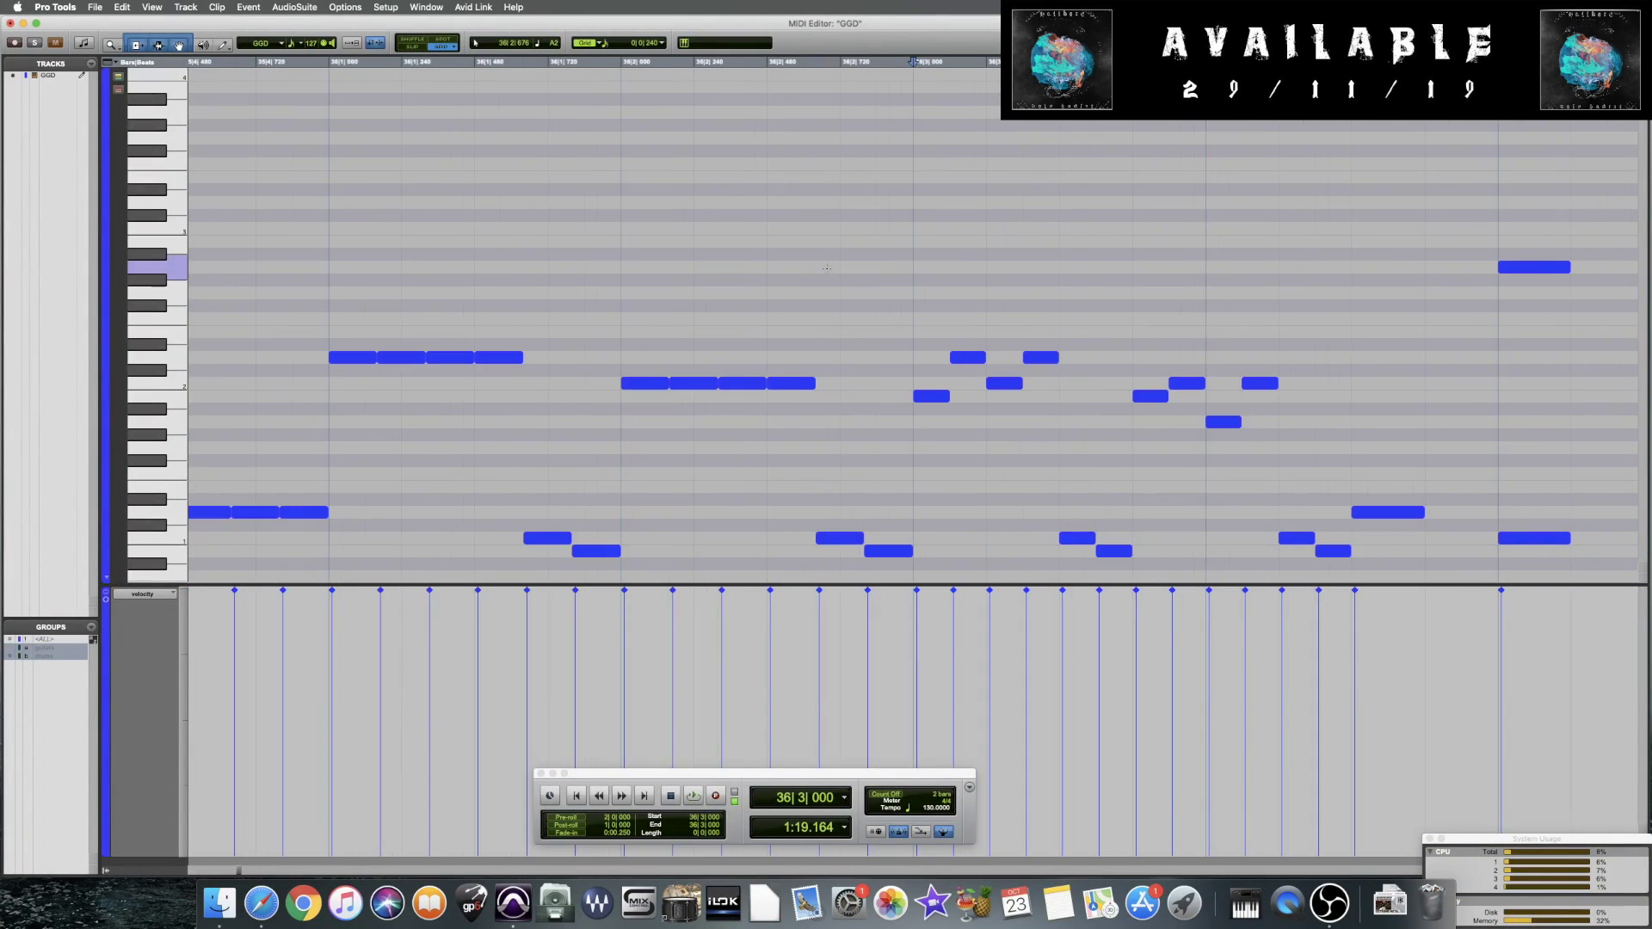
In the Mix window, select the MIC and STREAM channels, the two guitar channels, and finally the Kick channel
{"action": "key", "text": "super+="}
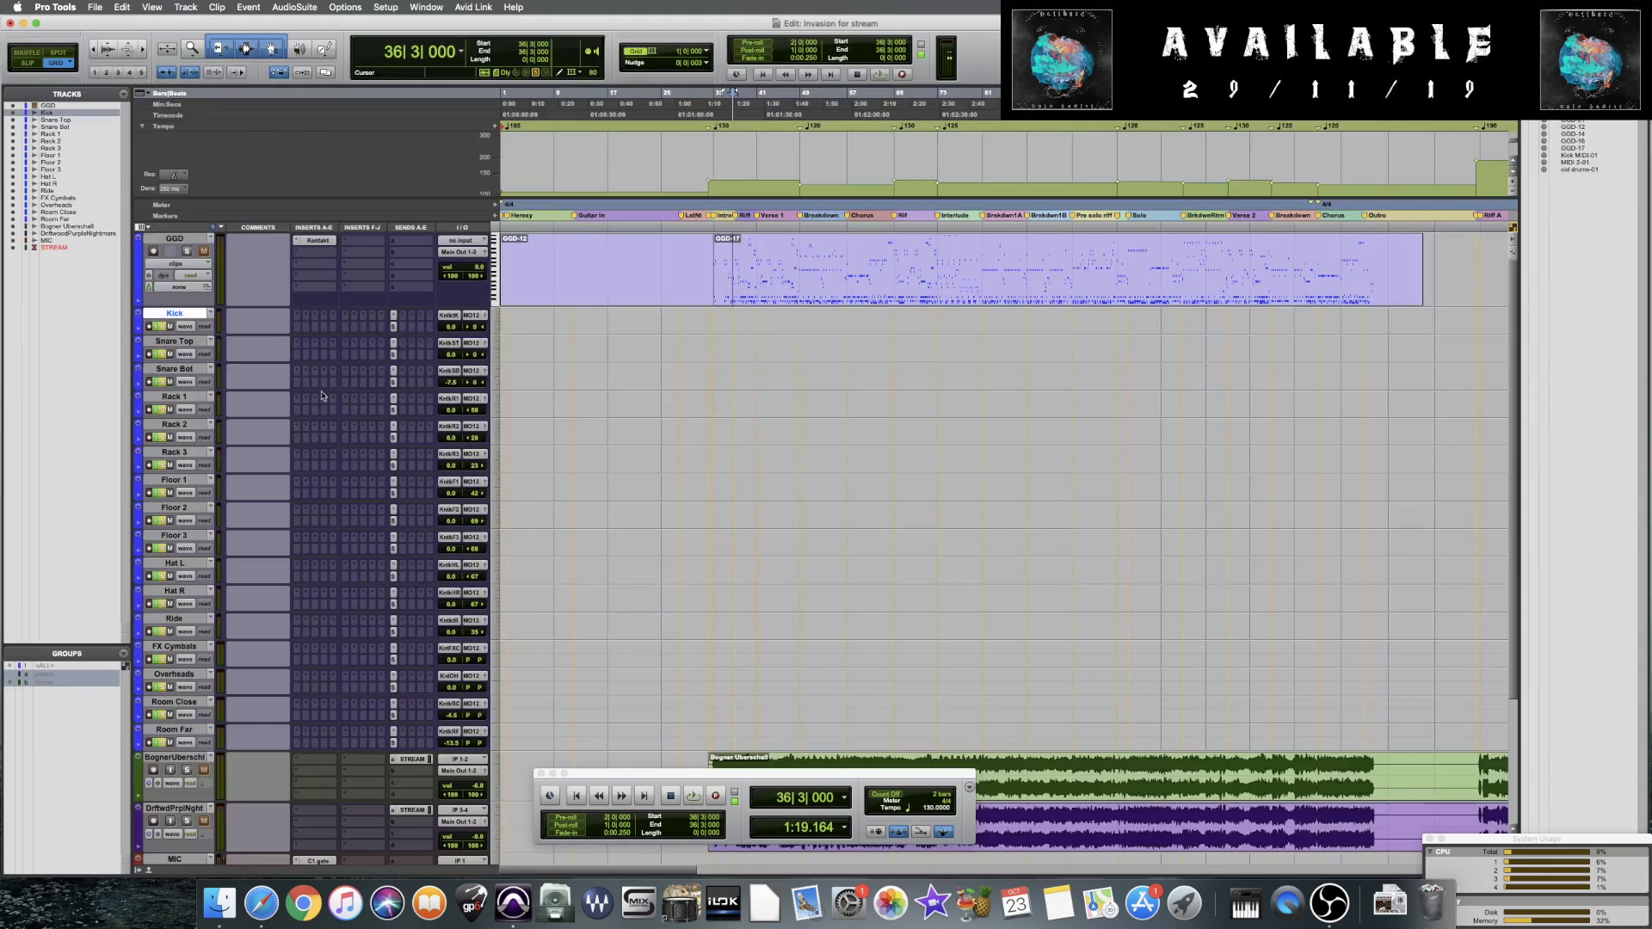
{"action": "key", "text": "super+="}
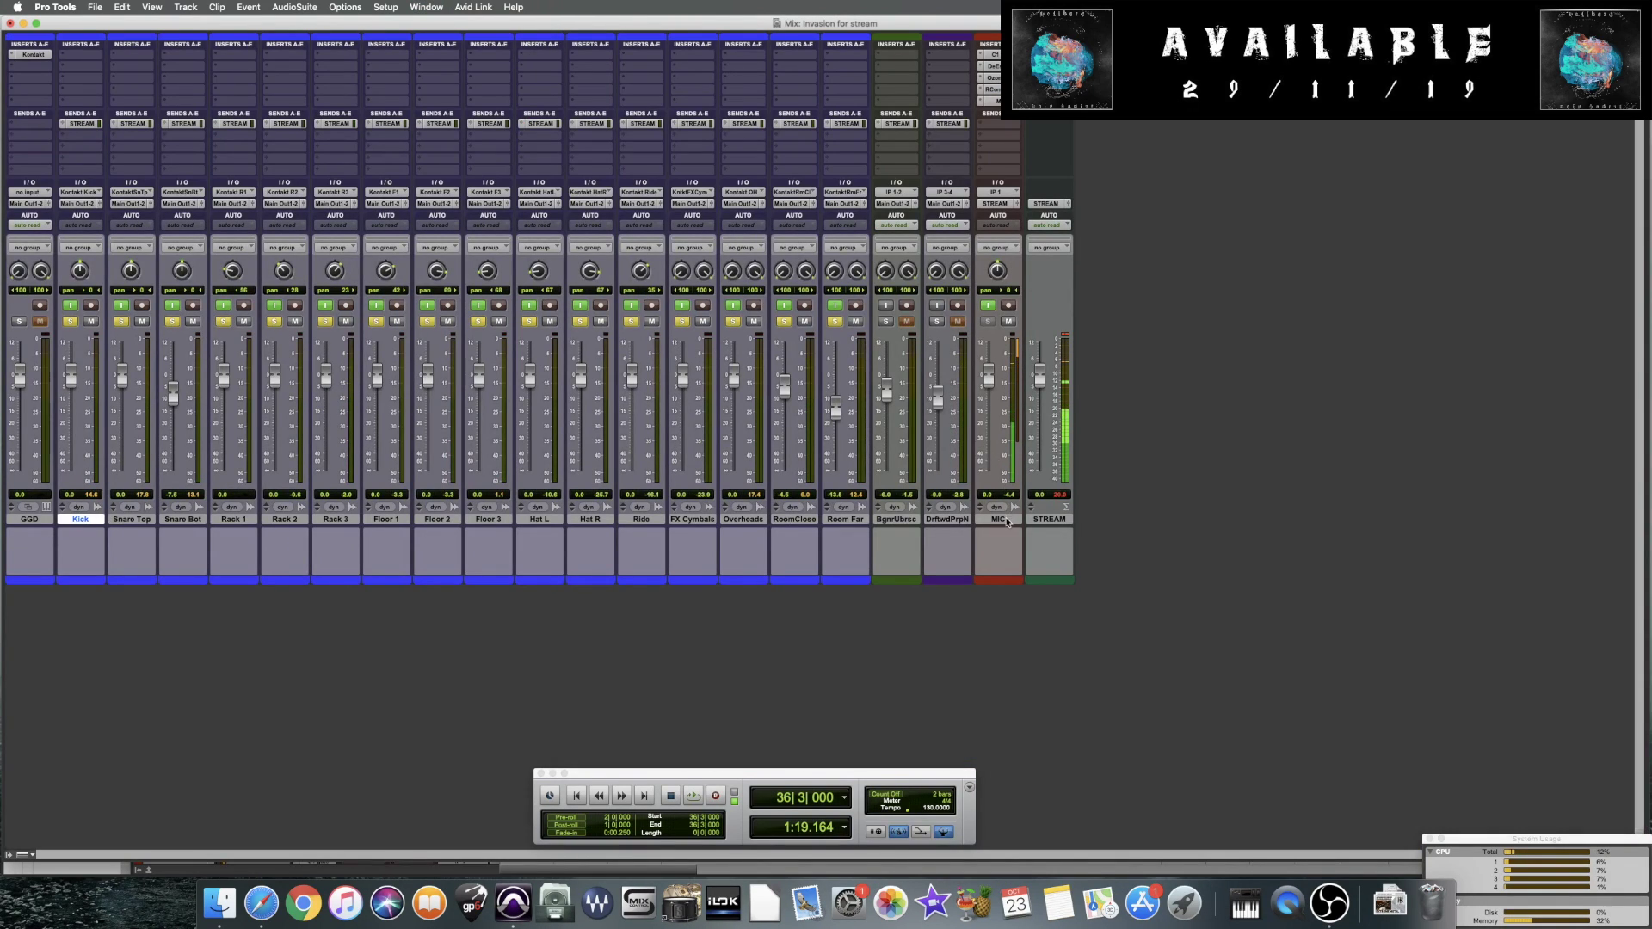
{"action": "left_click_drag", "start_coordinate": [1006, 521], "coordinate": [1050, 523]}
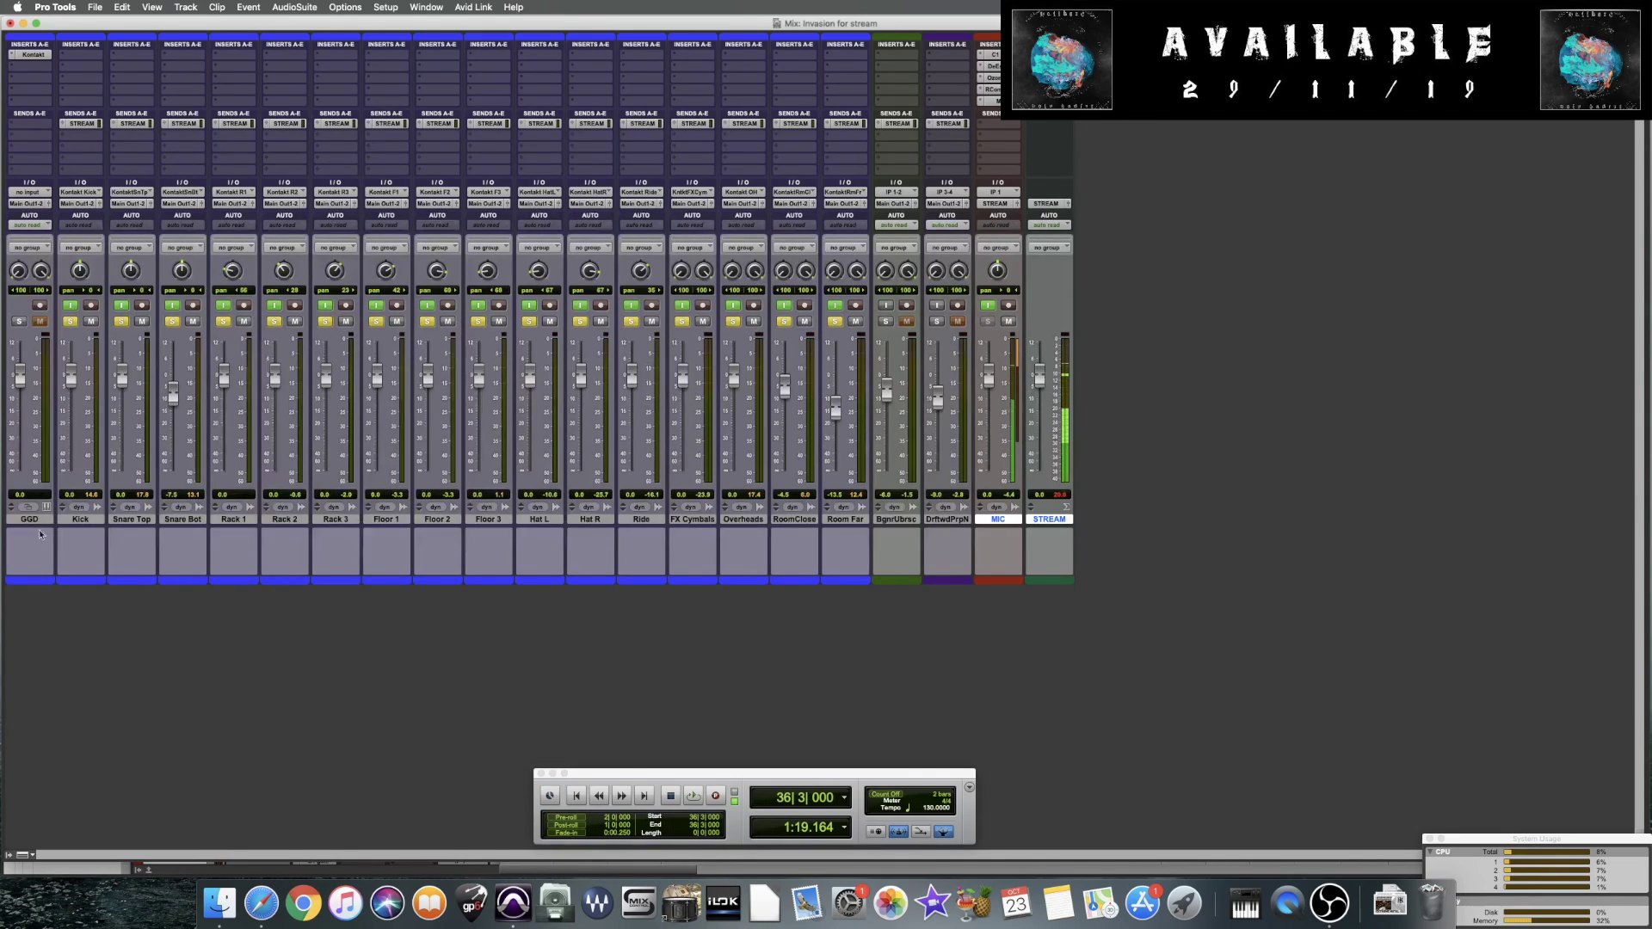
{"action": "left_click_drag", "start_coordinate": [903, 519], "coordinate": [947, 523]}
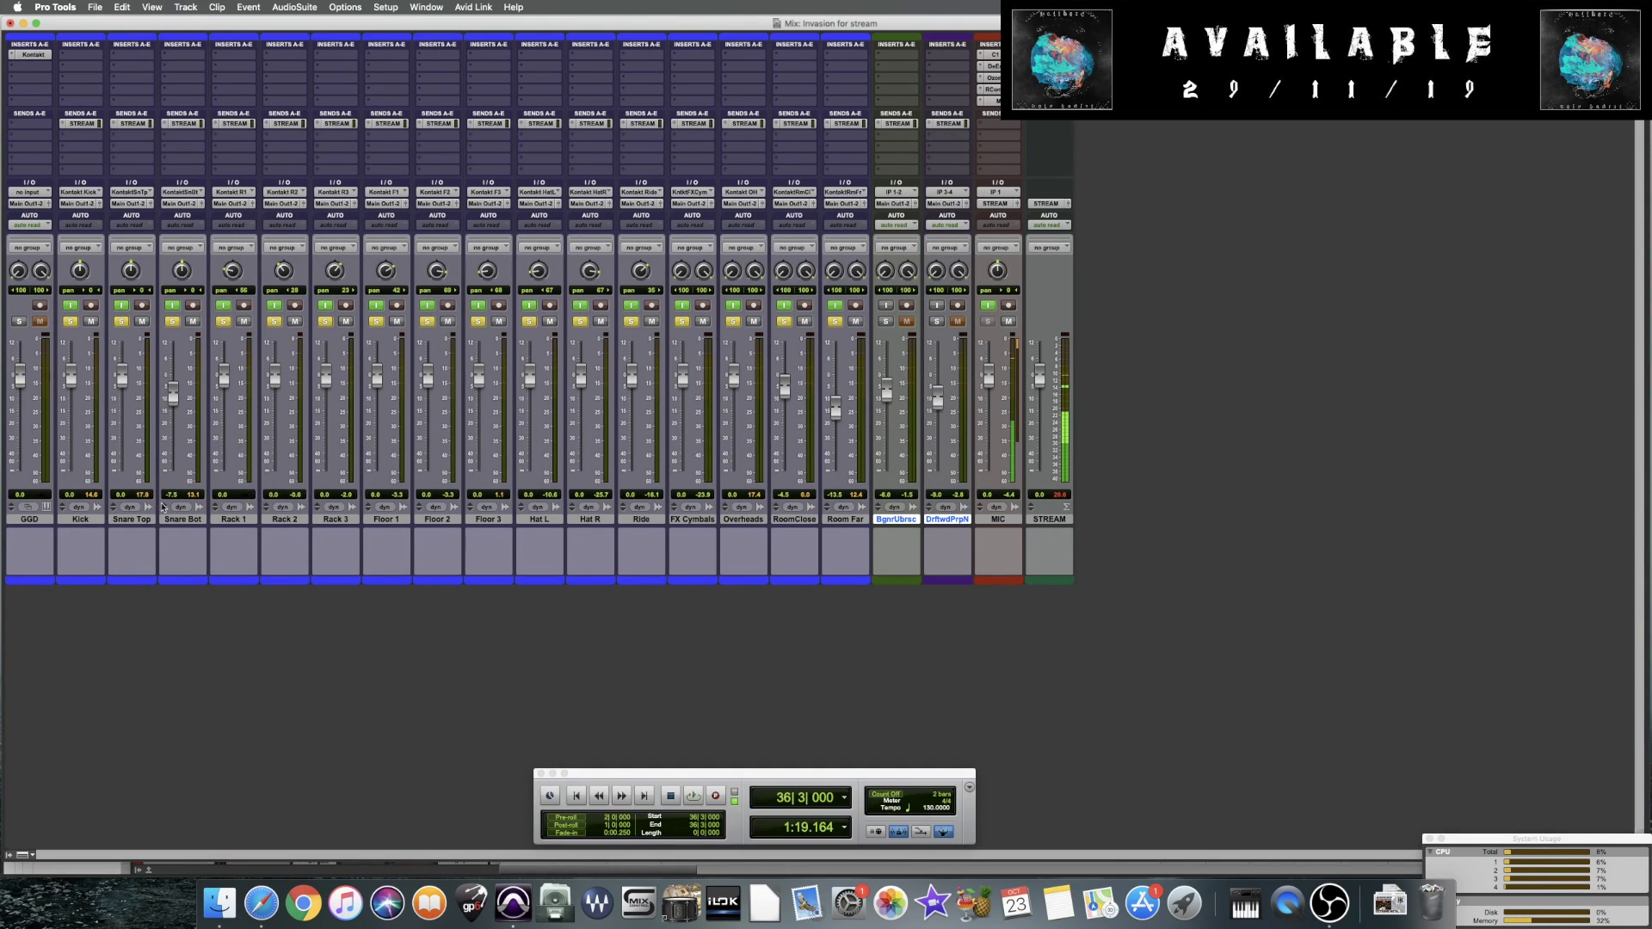
{"action": "left_click", "coordinate": [97, 521]}
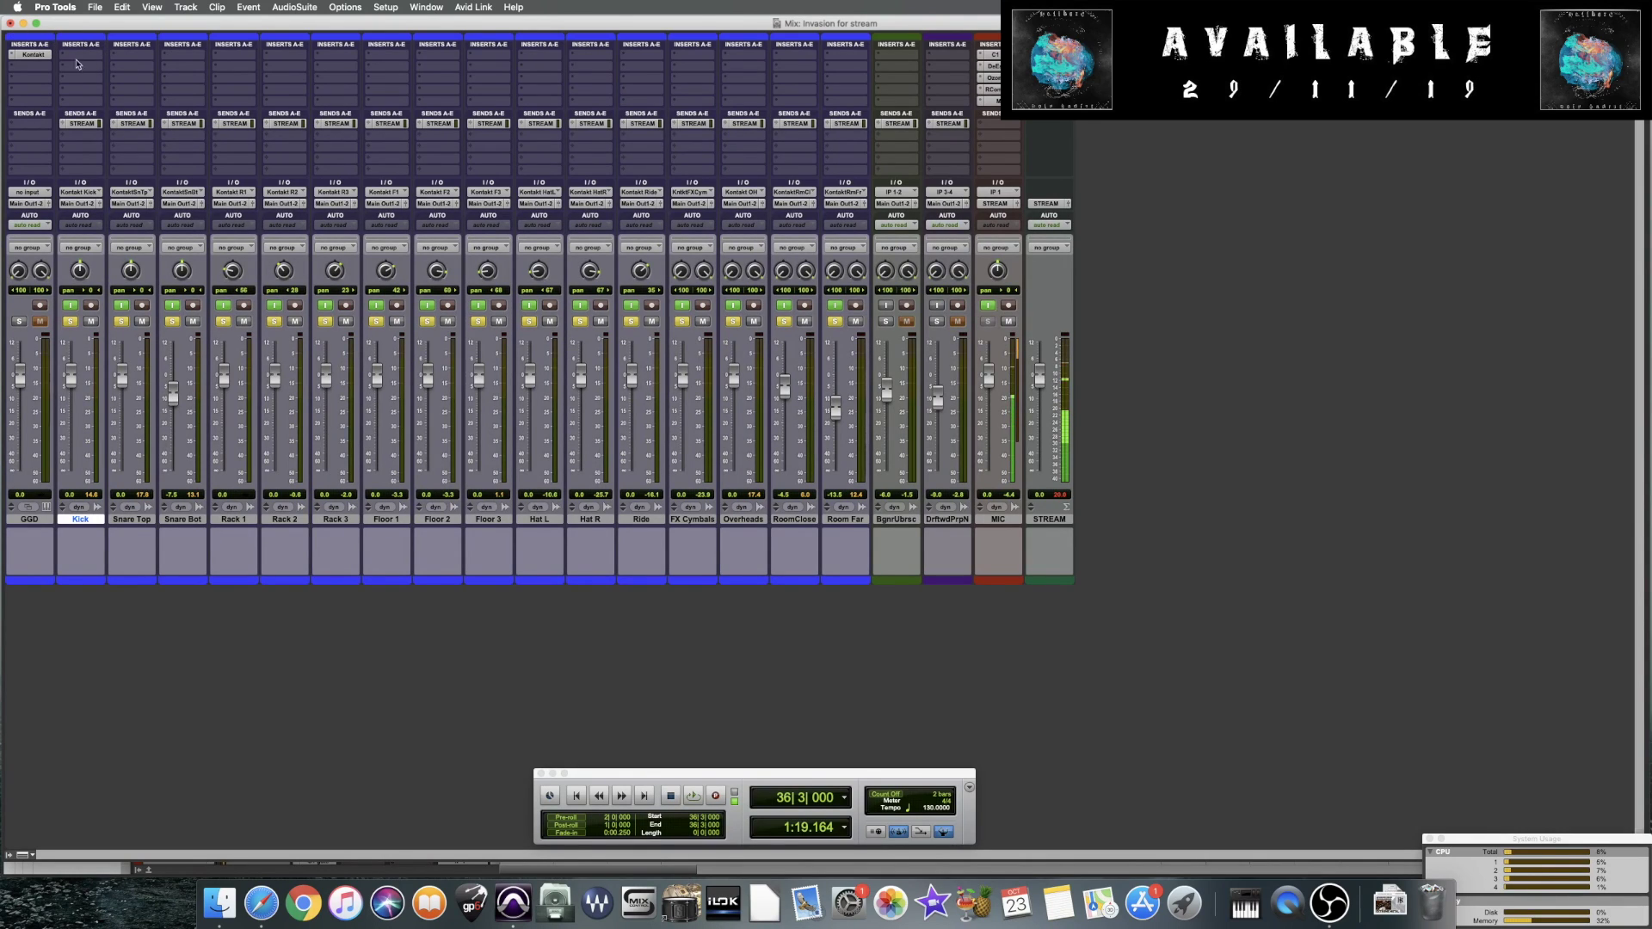
Open the Kontakt plug-in on the GGD track and show its Outputs section
{"action": "left_click", "coordinate": [33, 55]}
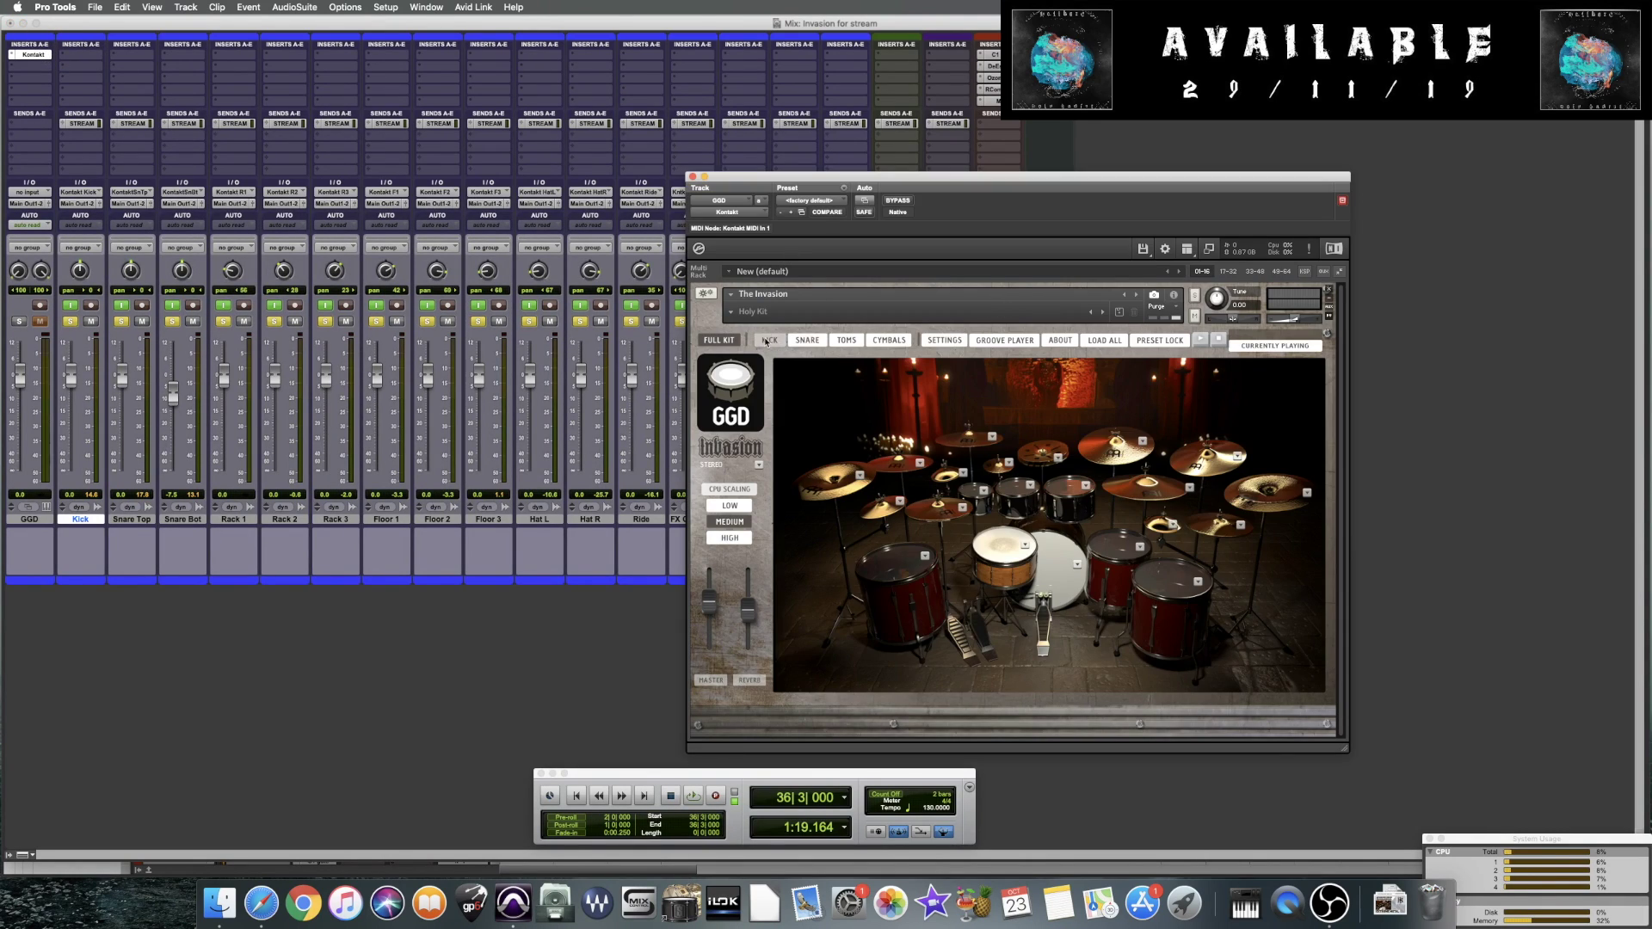
{"action": "left_click", "coordinate": [1187, 249]}
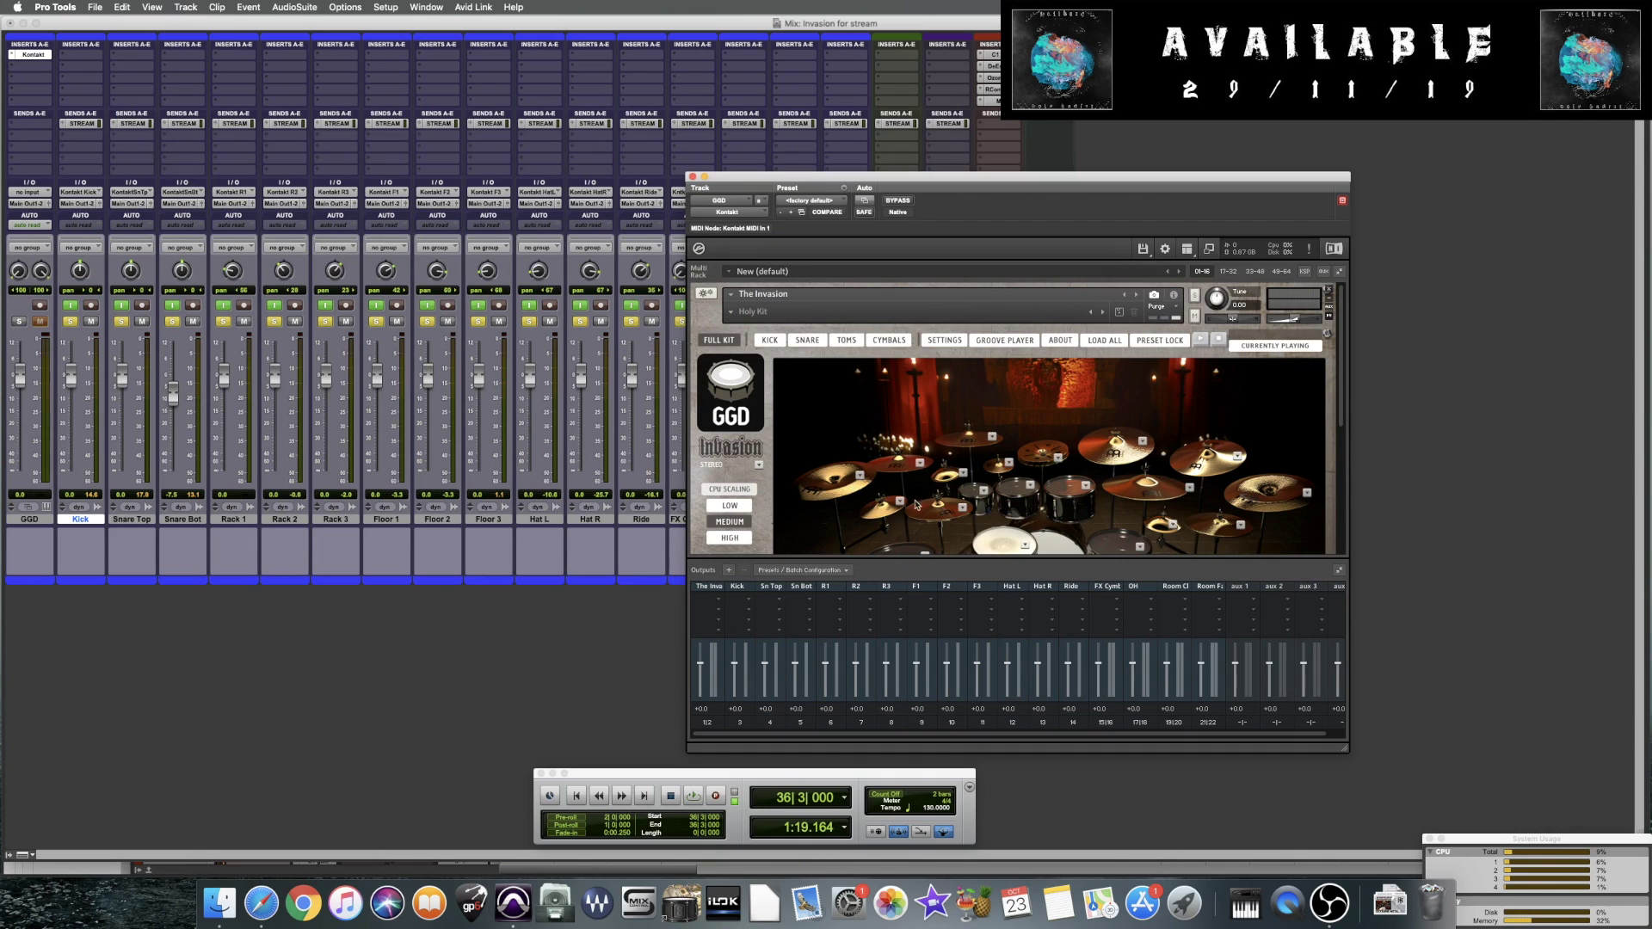
{"action": "scroll", "coordinate": [1022, 540], "scroll_direction": "down", "scroll_amount": 3}
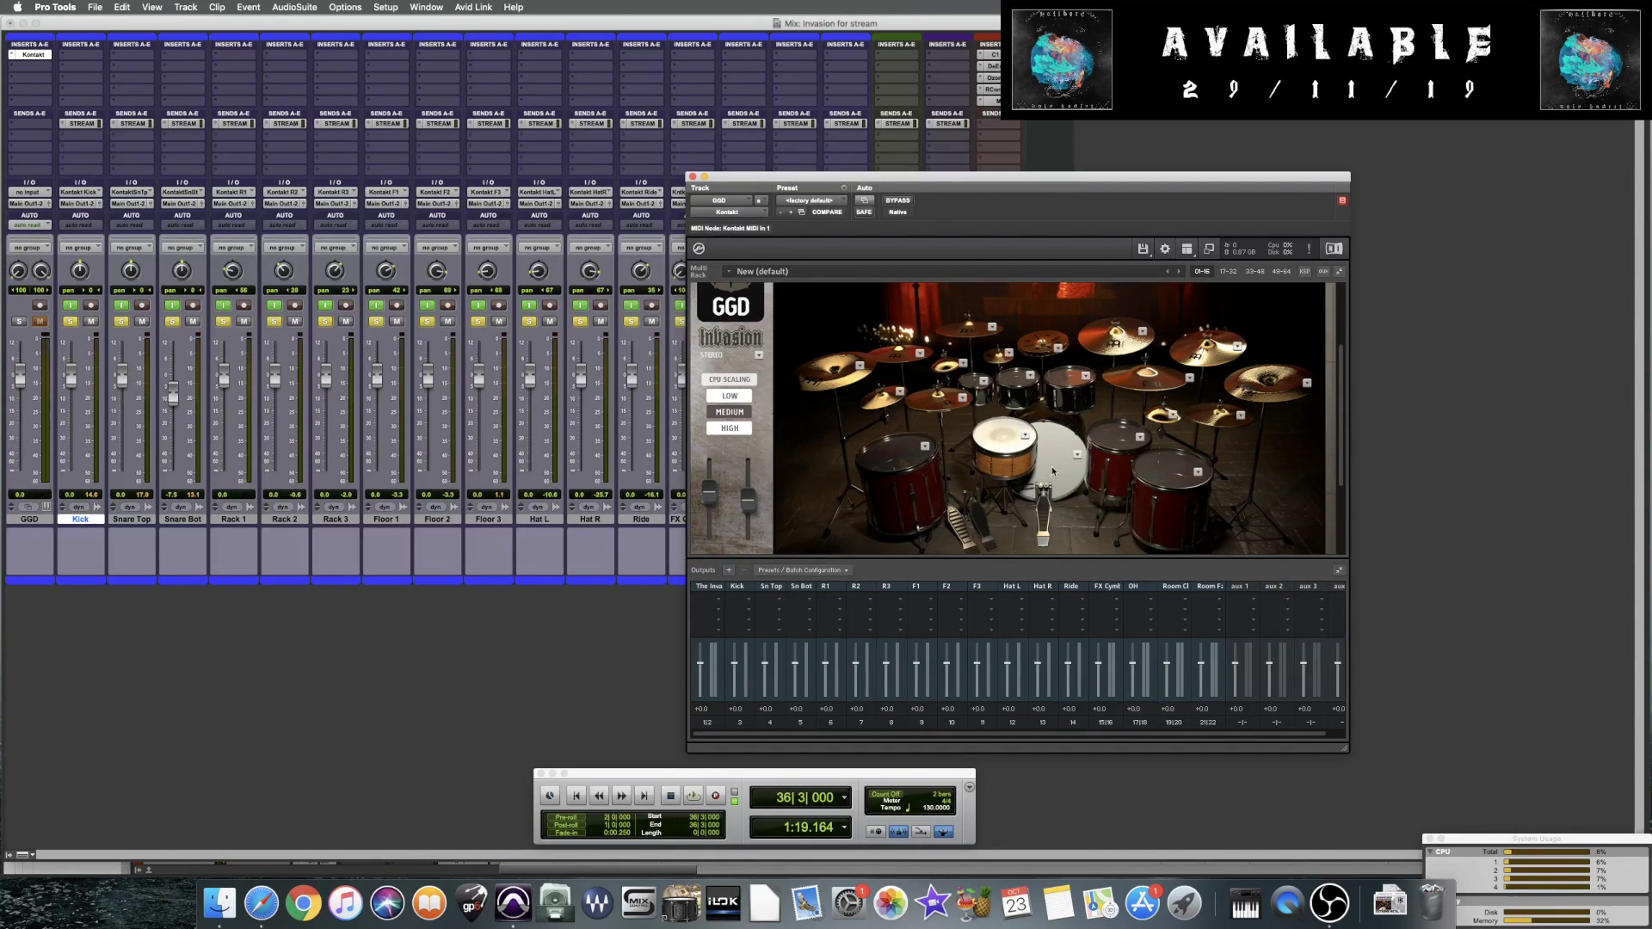
Audition the kick drum in the kit picture and move the Kontakt window clear of the drum channels
{"action": "left_click", "coordinate": [1053, 468]}
{"action": "left_click", "coordinate": [1051, 464]}
{"action": "left_click", "coordinate": [1049, 459]}
{"action": "left_click_drag", "start_coordinate": [833, 176], "coordinate": [1060, 186]}
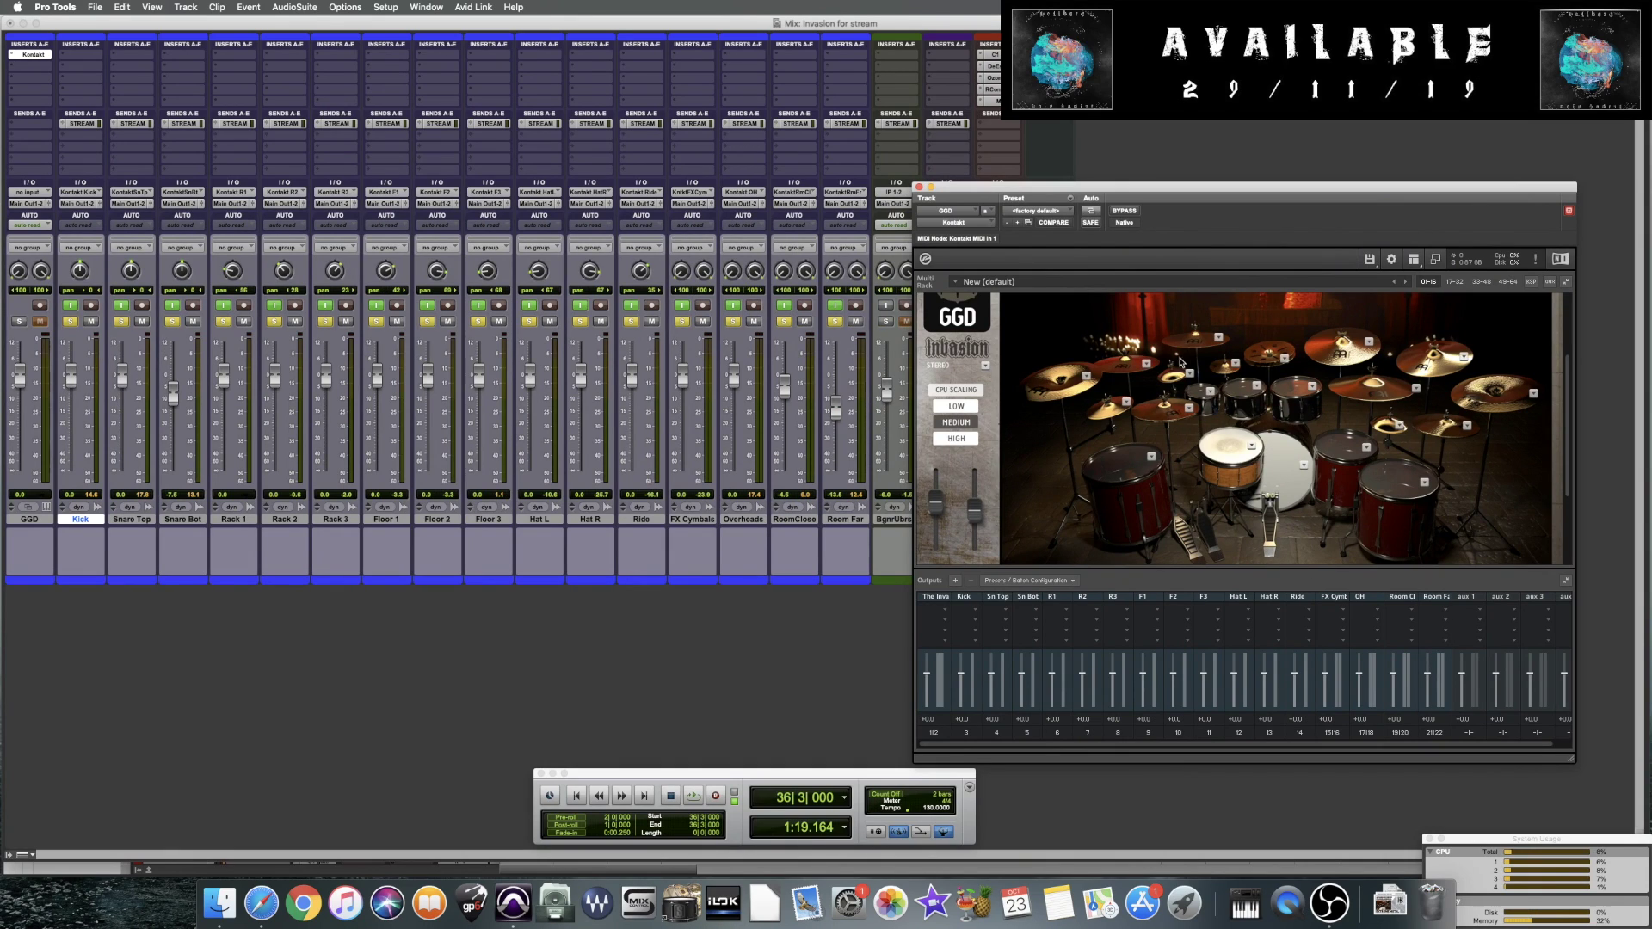
{"action": "left_click", "coordinate": [1277, 472]}
Hide Kontakt's Outputs section and return to the Mix window
{"action": "left_click", "coordinate": [11, 25]}
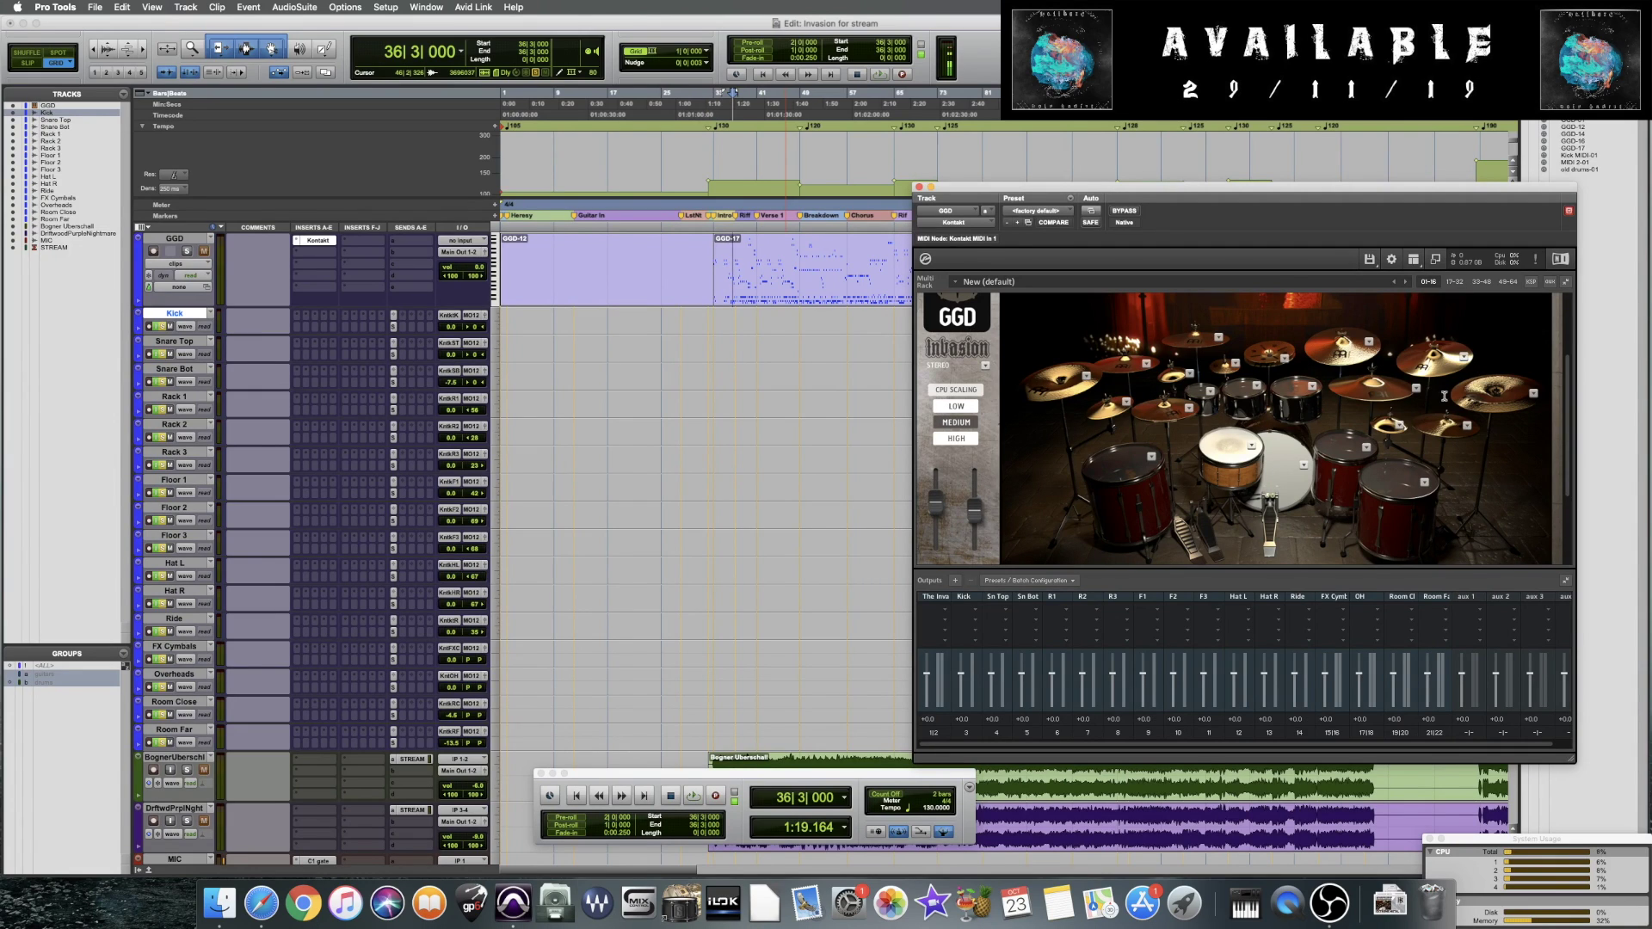
{"action": "left_click", "coordinate": [1412, 259]}
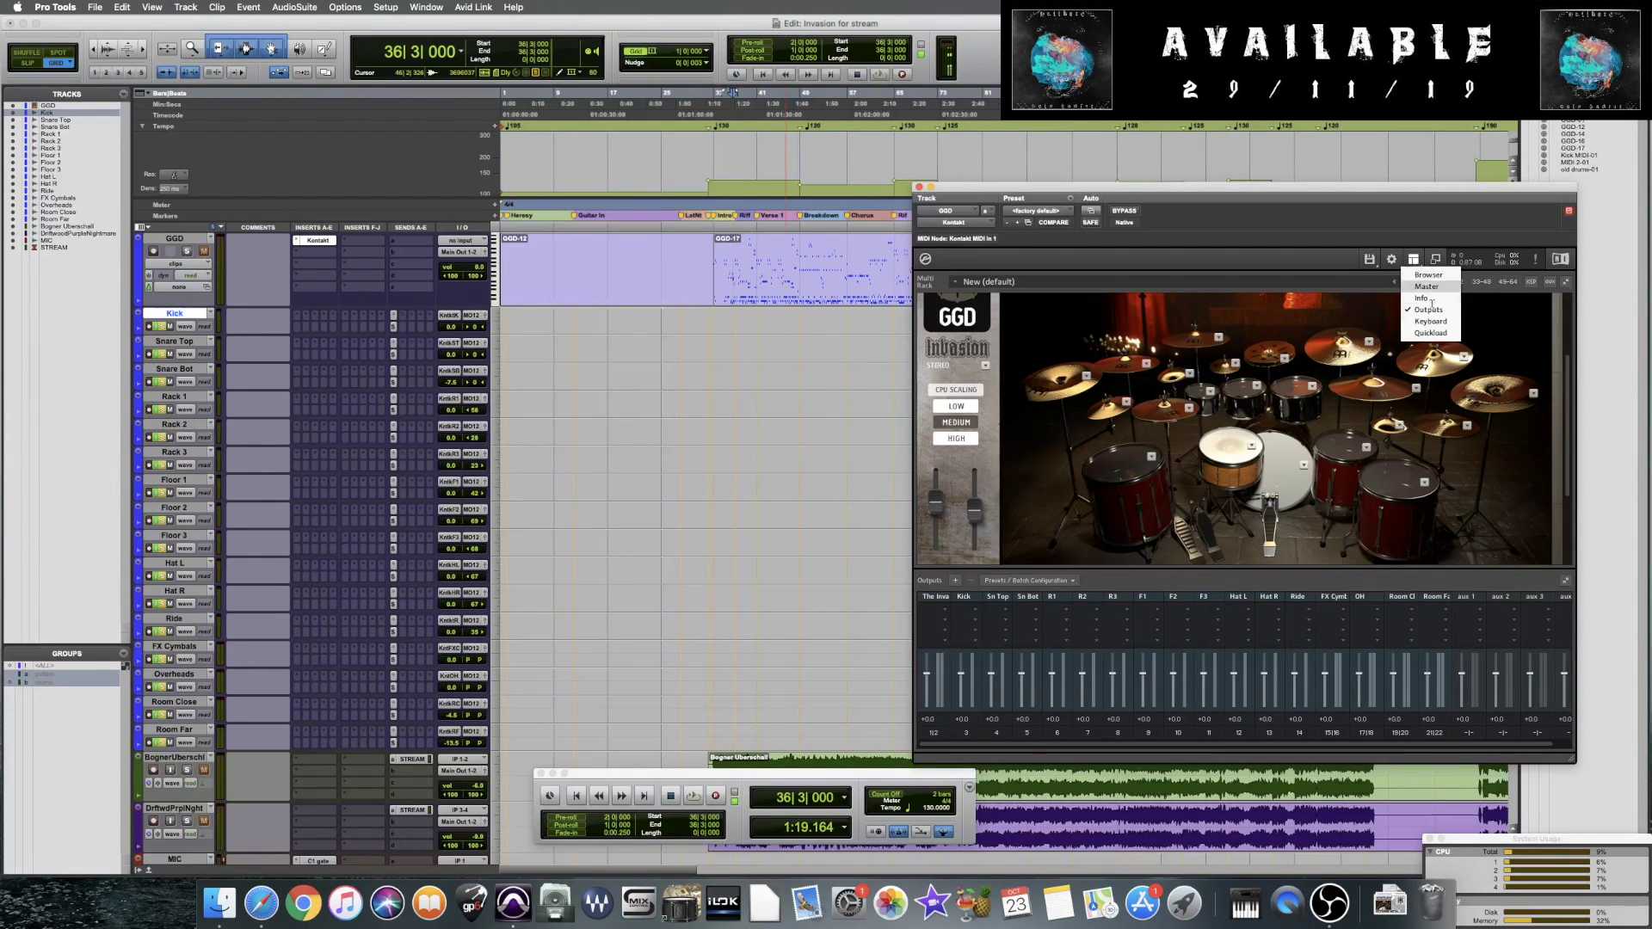
{"action": "left_click", "coordinate": [1428, 308]}
{"action": "key", "text": "super+equal"}
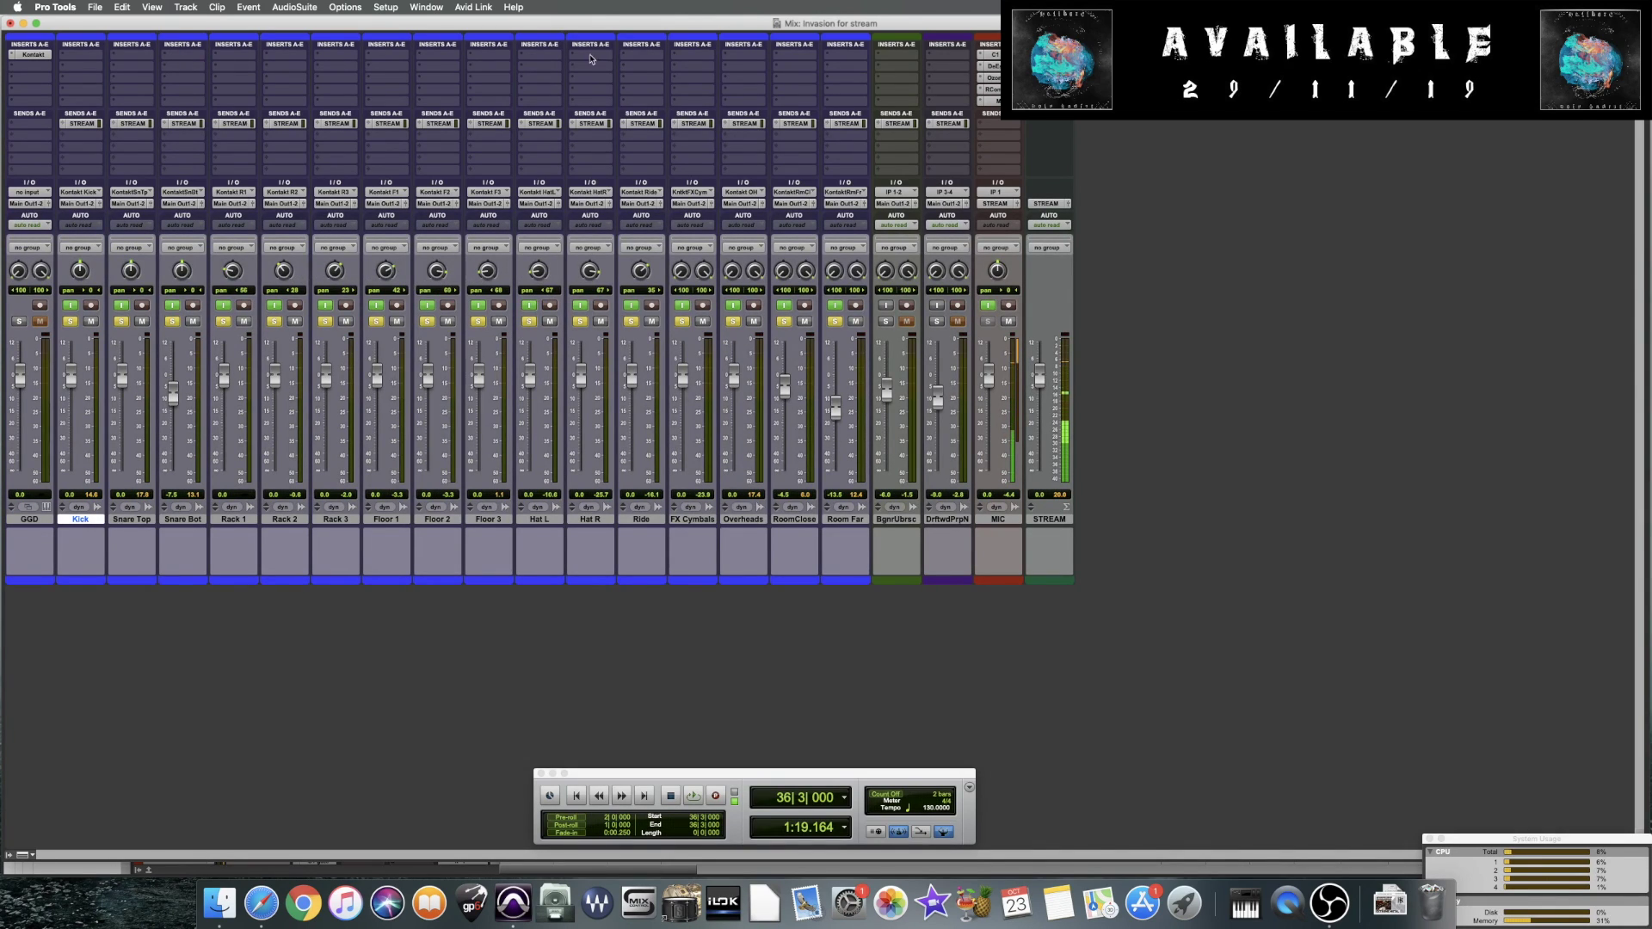
Open the Kontakt plug-in on the GGD track to look over the Invasion kit, and close it again
{"action": "left_click", "coordinate": [29, 54]}
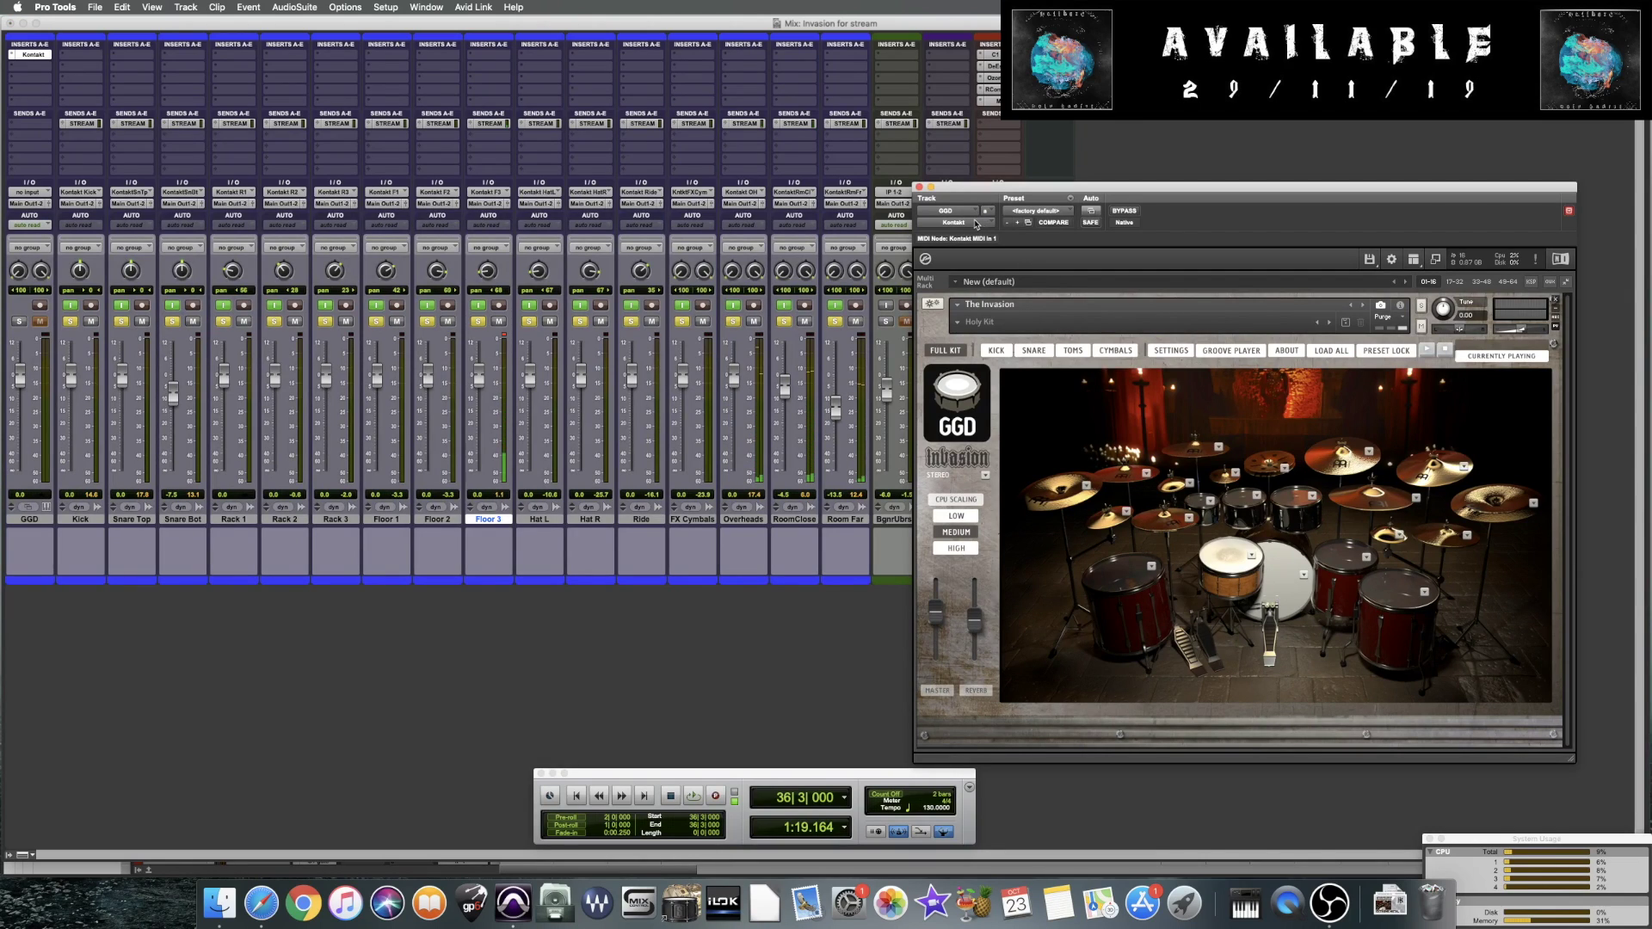
{"action": "left_click", "coordinate": [918, 186]}
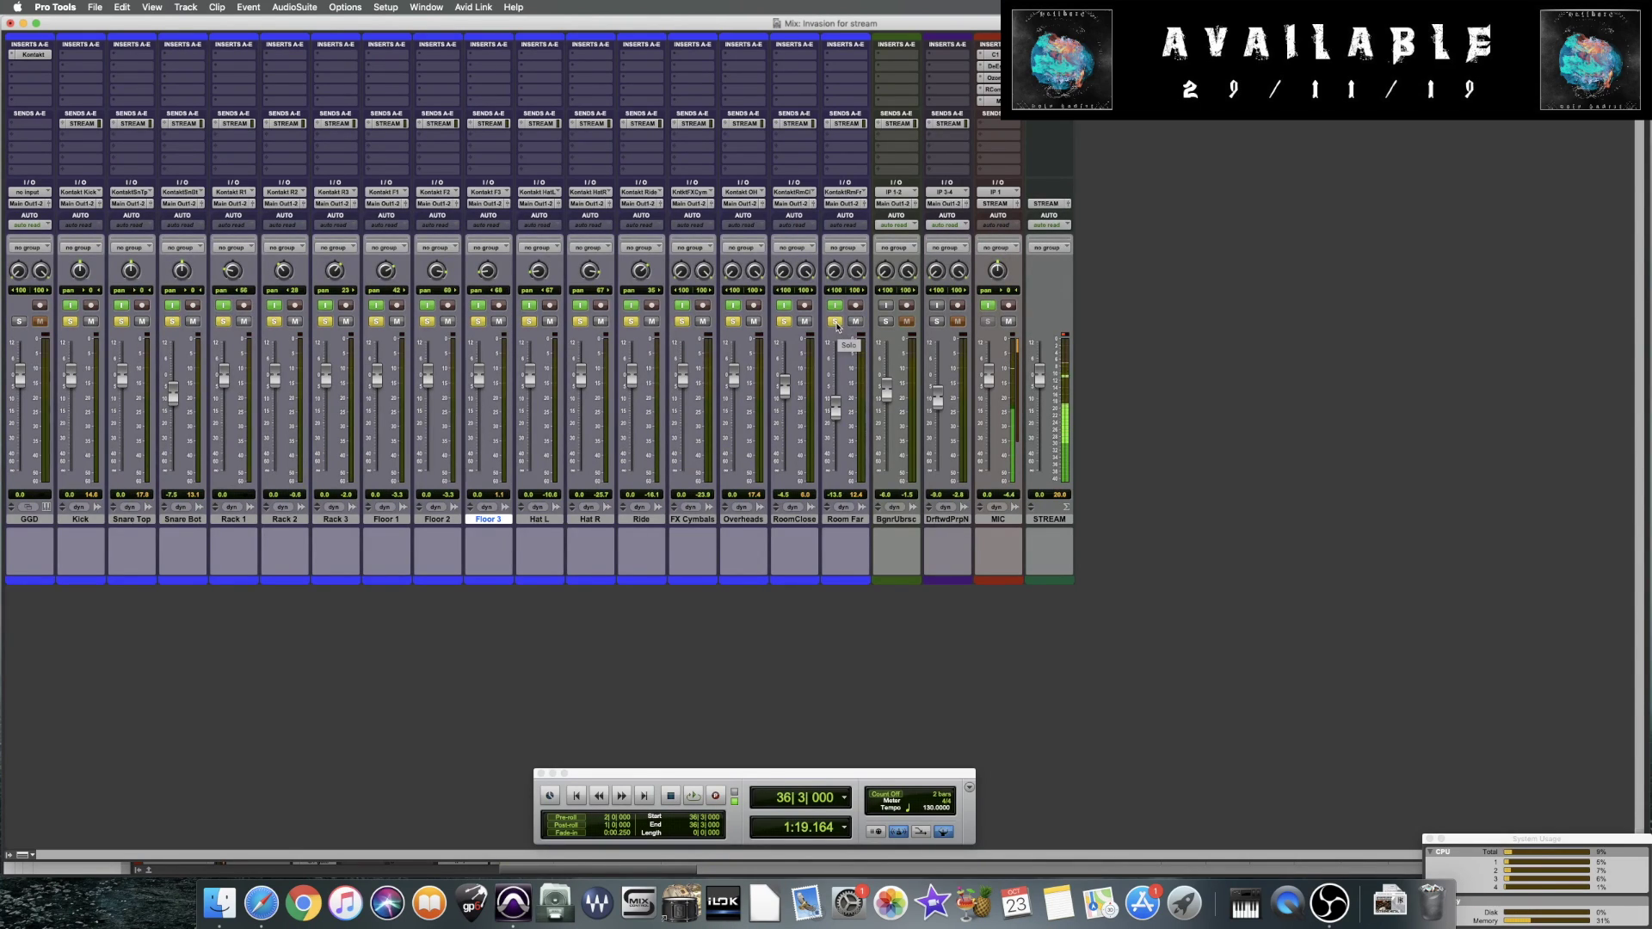
Show the STREAM sends of the Kick, Snare Top and Snare Bot channels, and return to the Edit window with the send window closed
{"action": "left_click", "coordinate": [81, 123]}
{"action": "left_click", "coordinate": [135, 124]}
{"action": "left_click", "coordinate": [191, 125]}
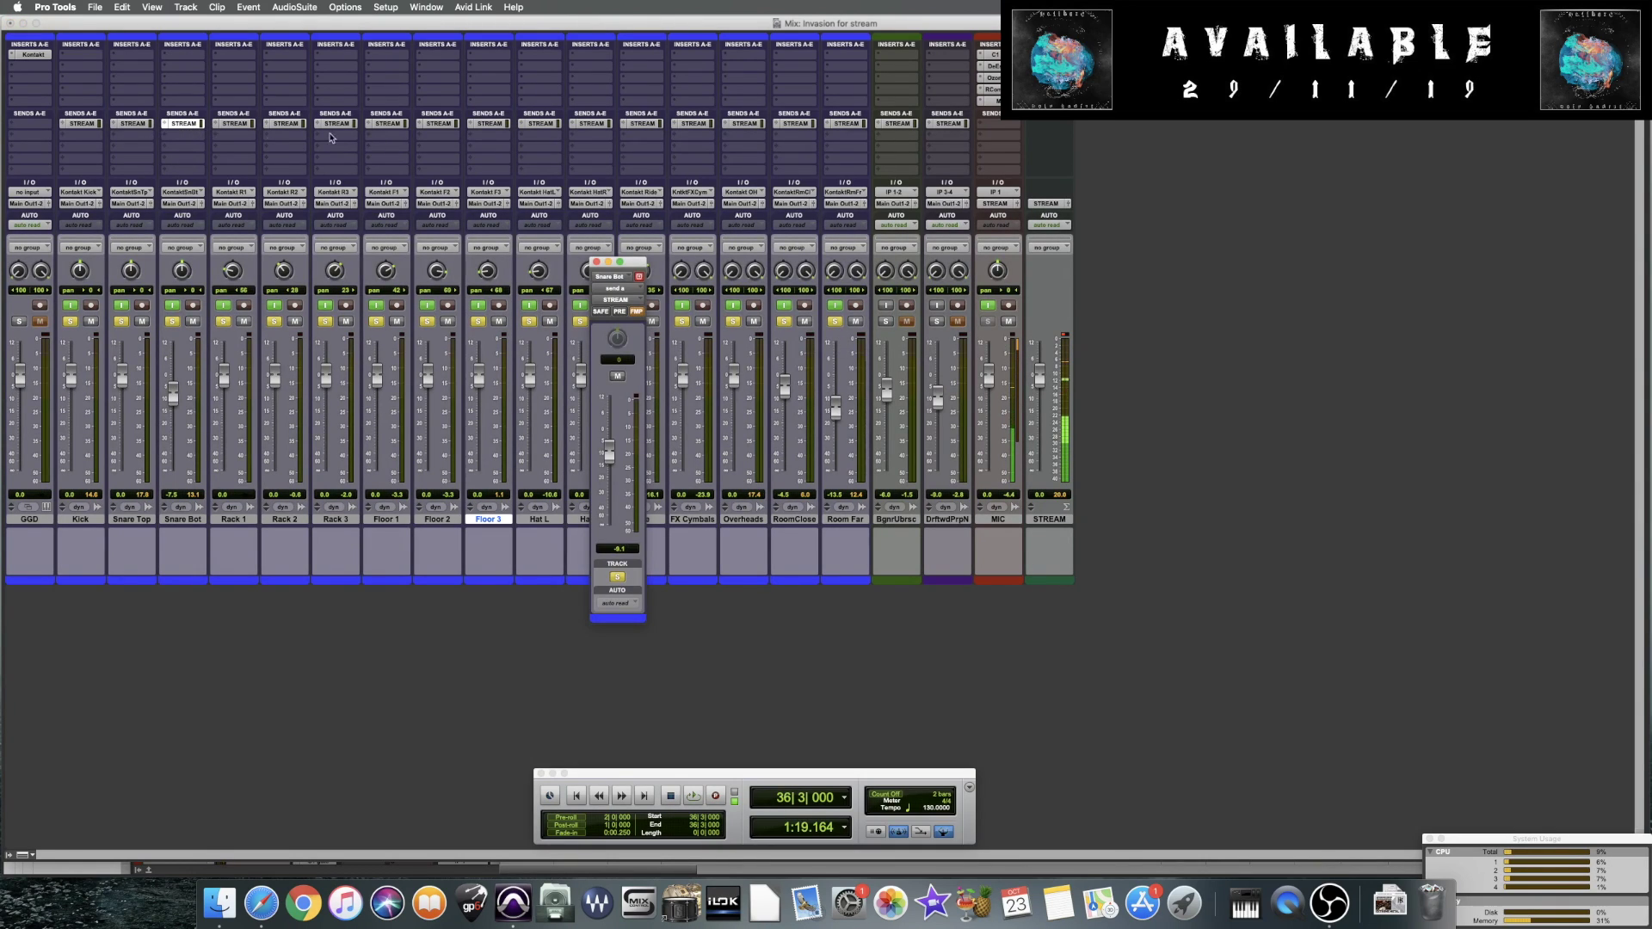
{"action": "left_click", "coordinate": [11, 23]}
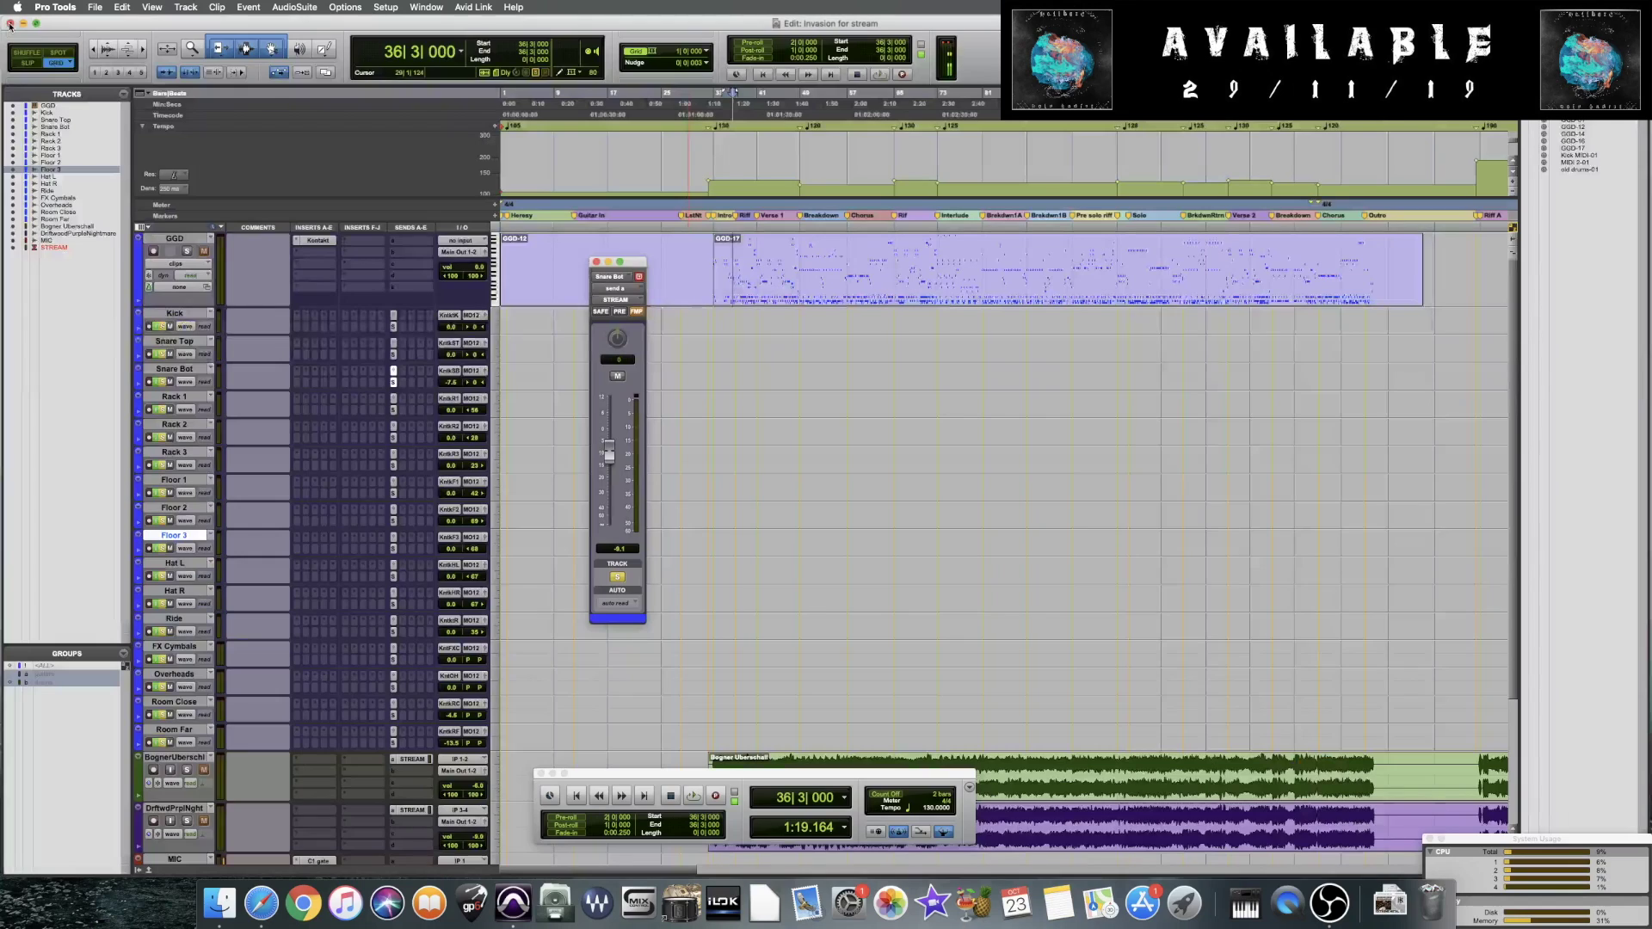
{"action": "left_click", "coordinate": [596, 261]}
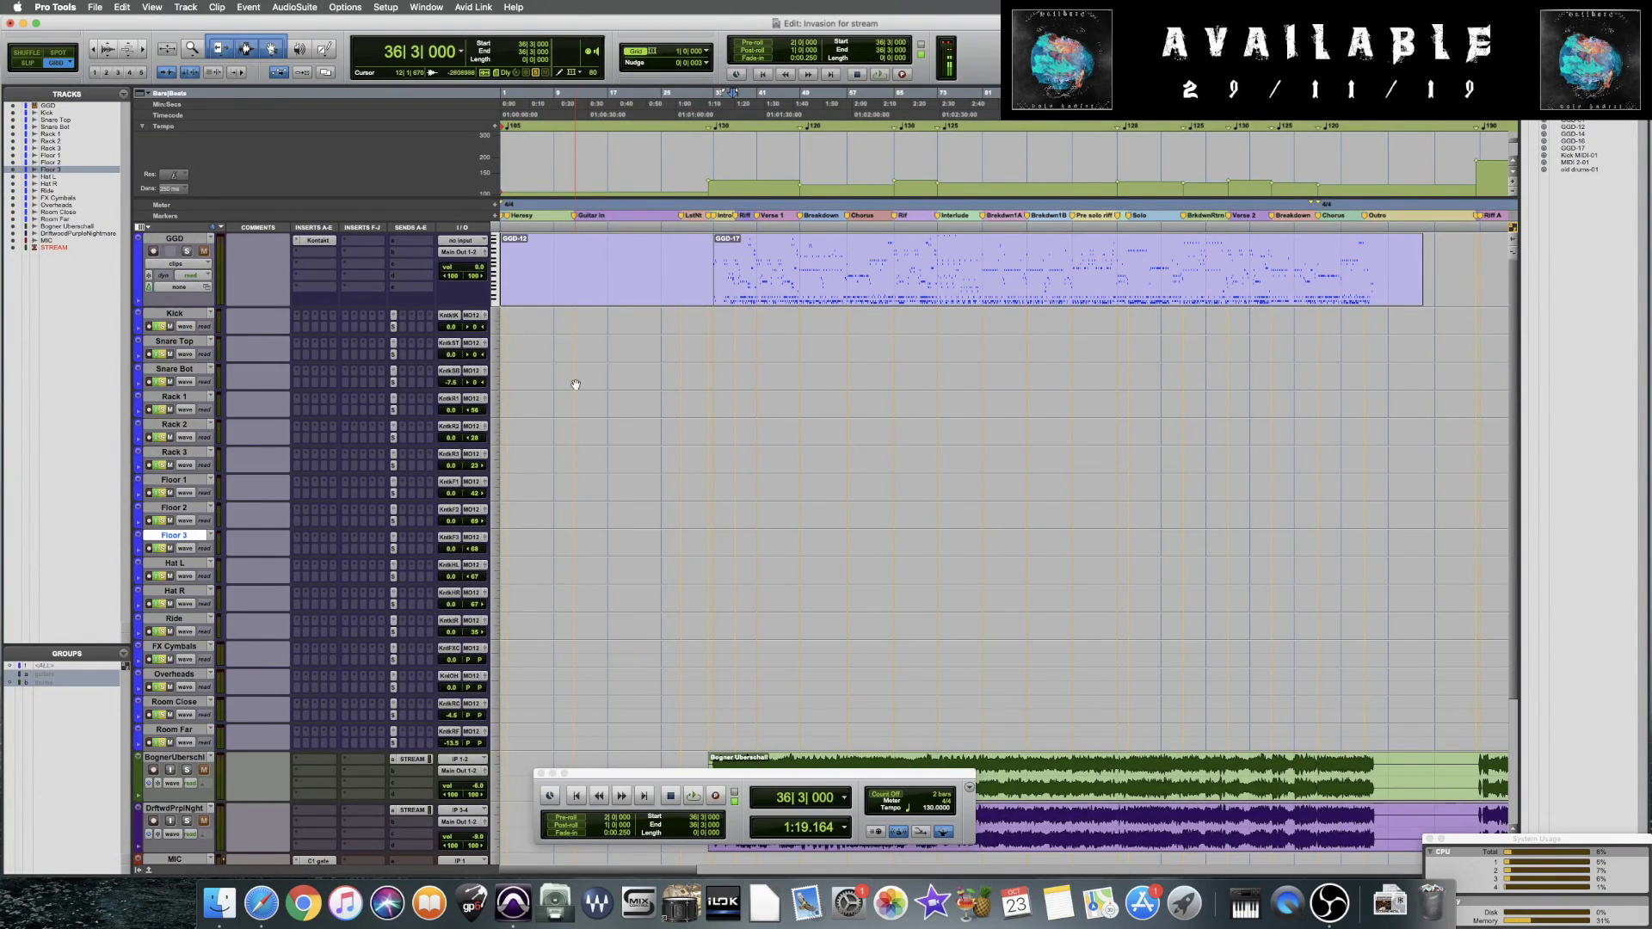
Return to the session start, select the tracks from Kick through Room Far, and finally select only the GGD track
{"action": "key", "text": "Return"}
{"action": "left_click", "coordinate": [175, 313]}
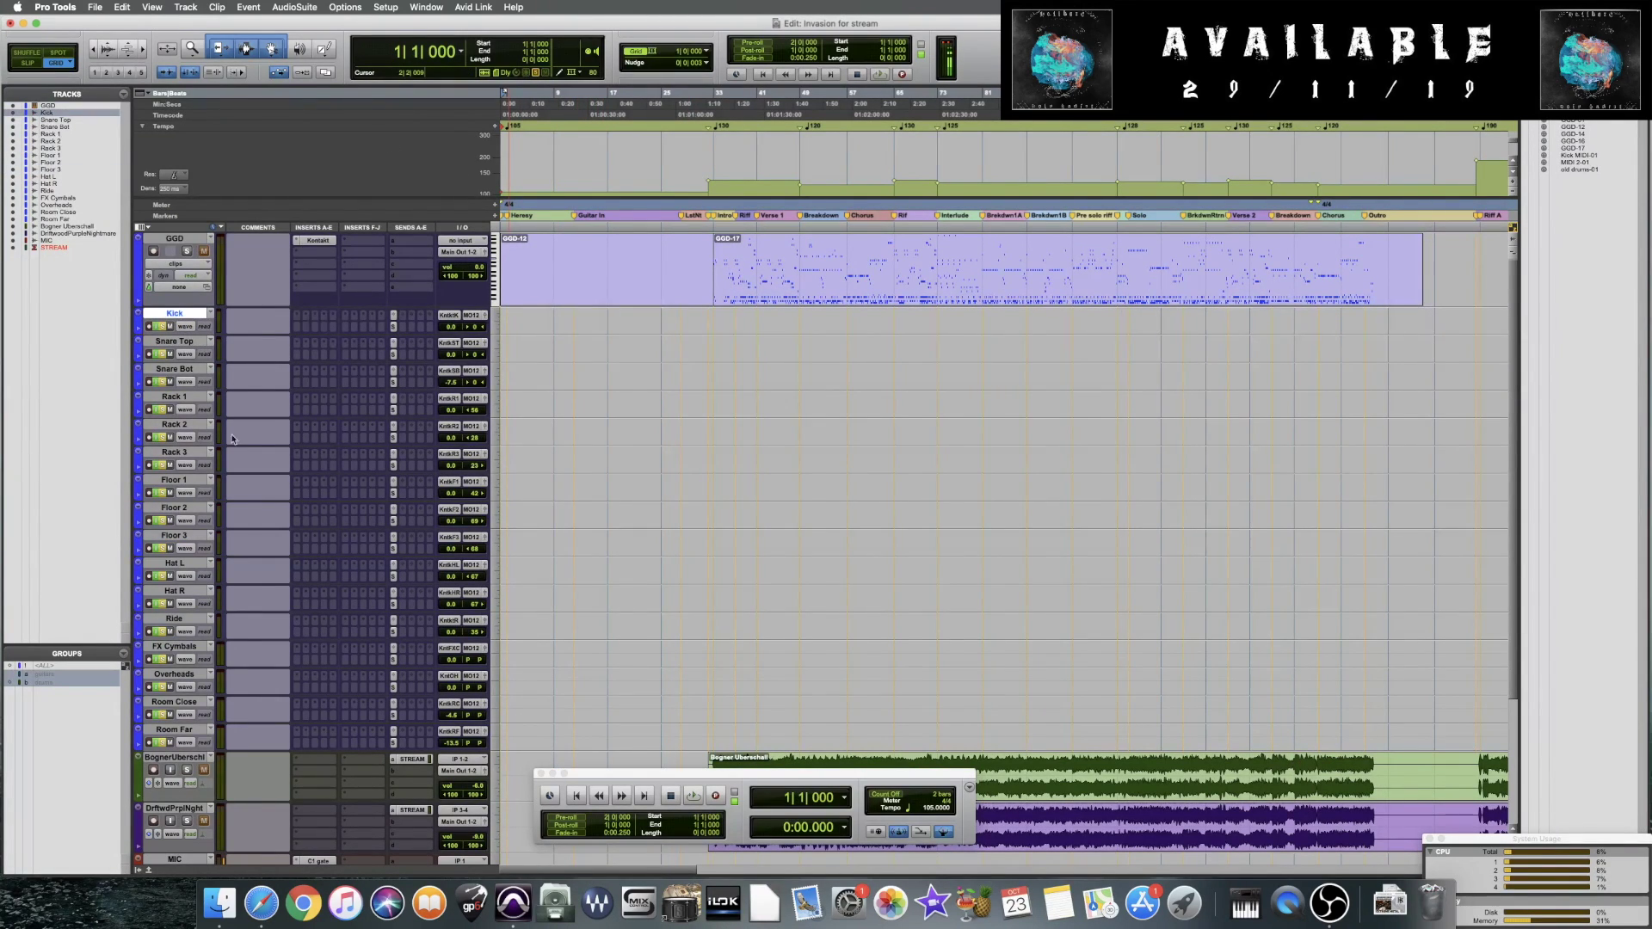
{"action": "left_click", "coordinate": [173, 730], "text": "shift"}
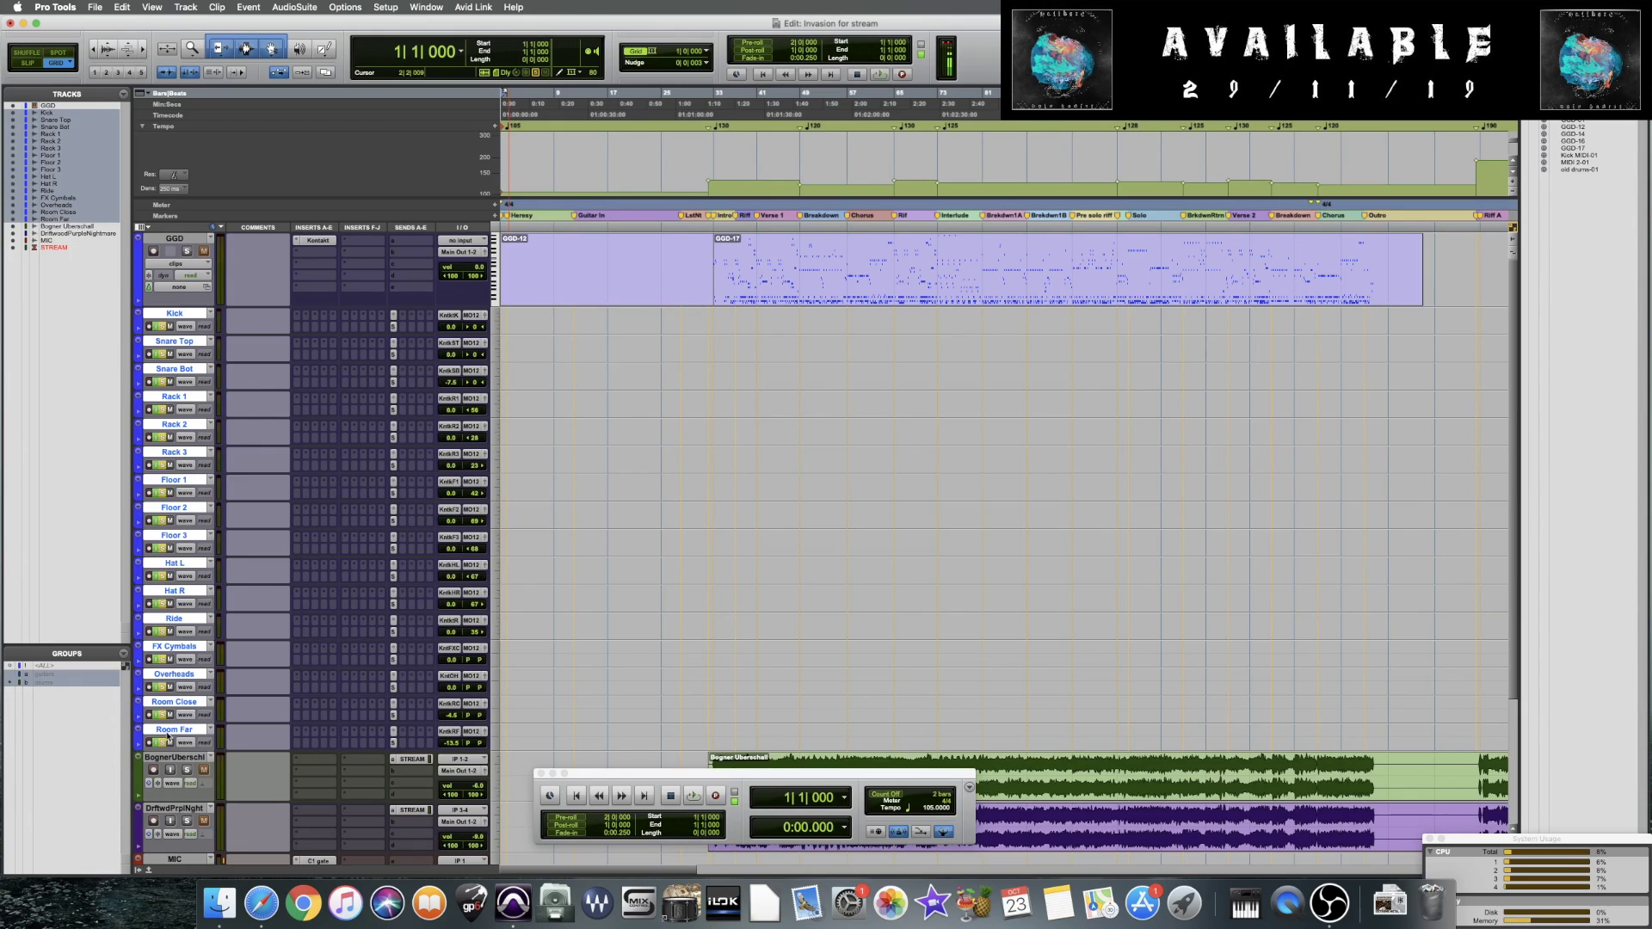
{"action": "left_click", "coordinate": [196, 239]}
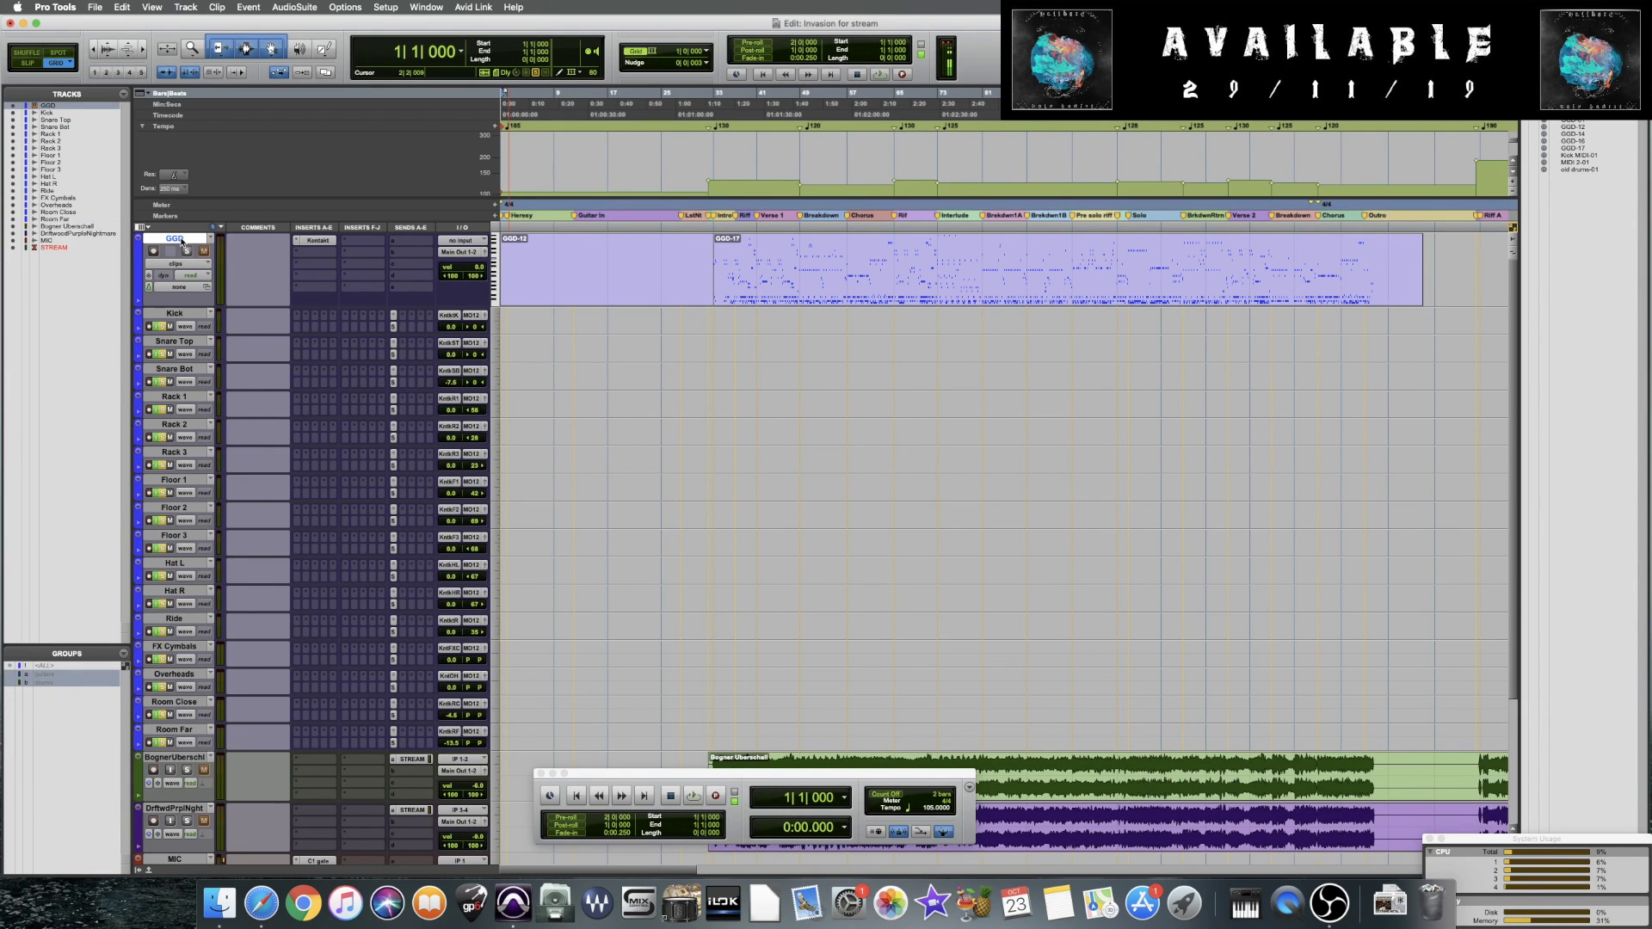
{"action": "left_click", "coordinate": [185, 7]}
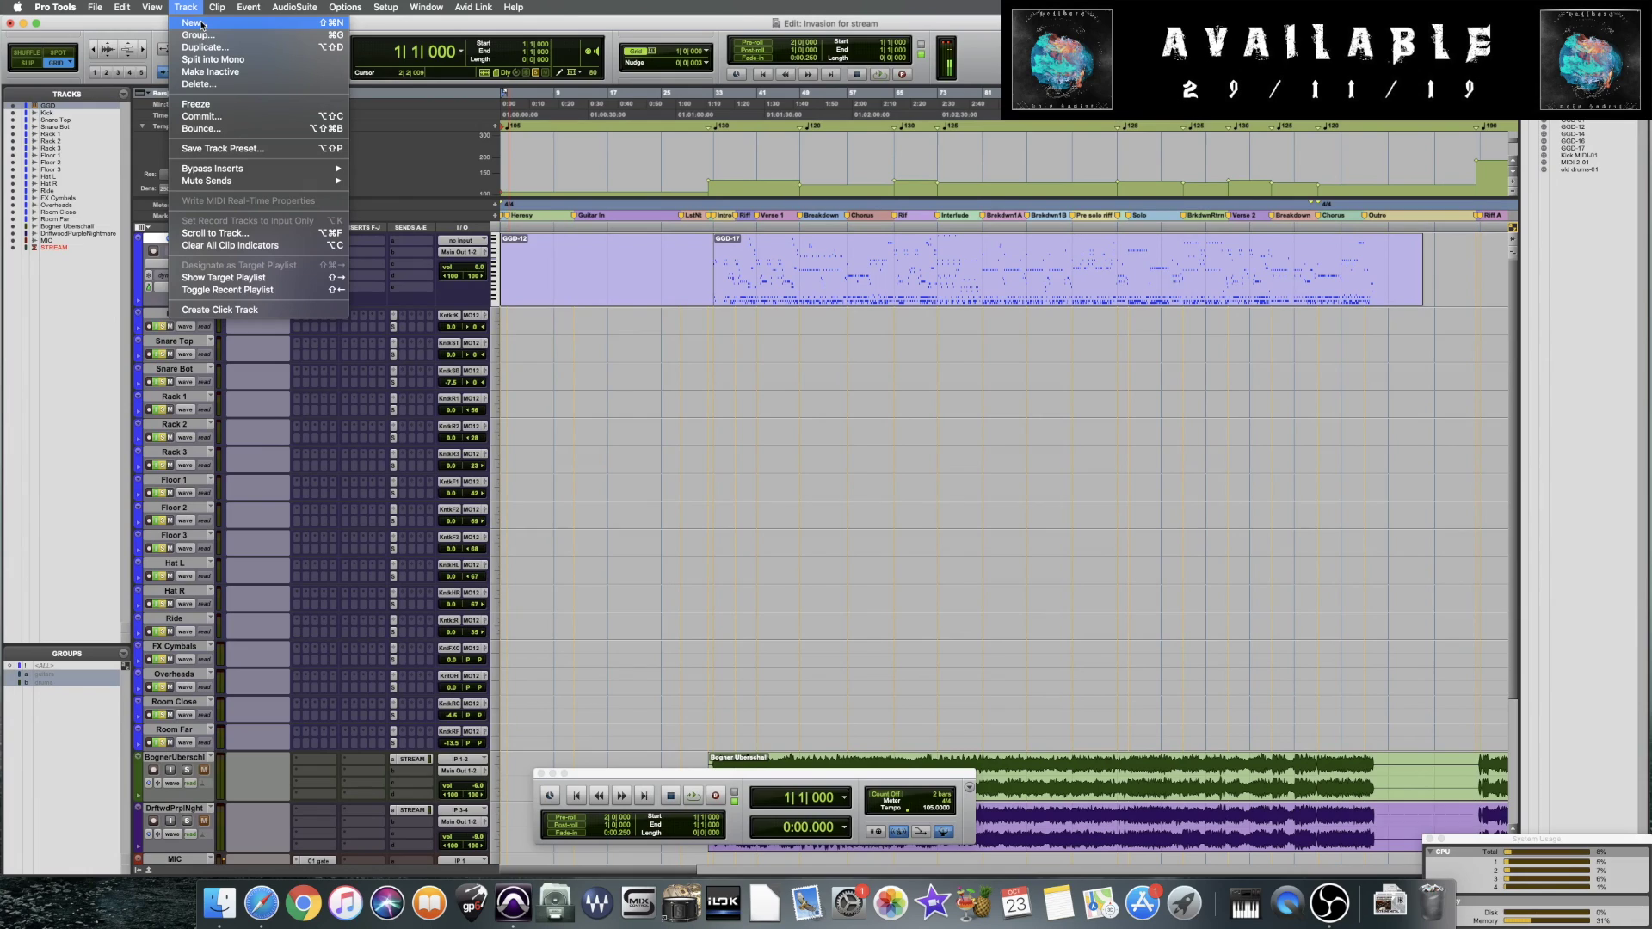
{"action": "left_click", "coordinate": [762, 342]}
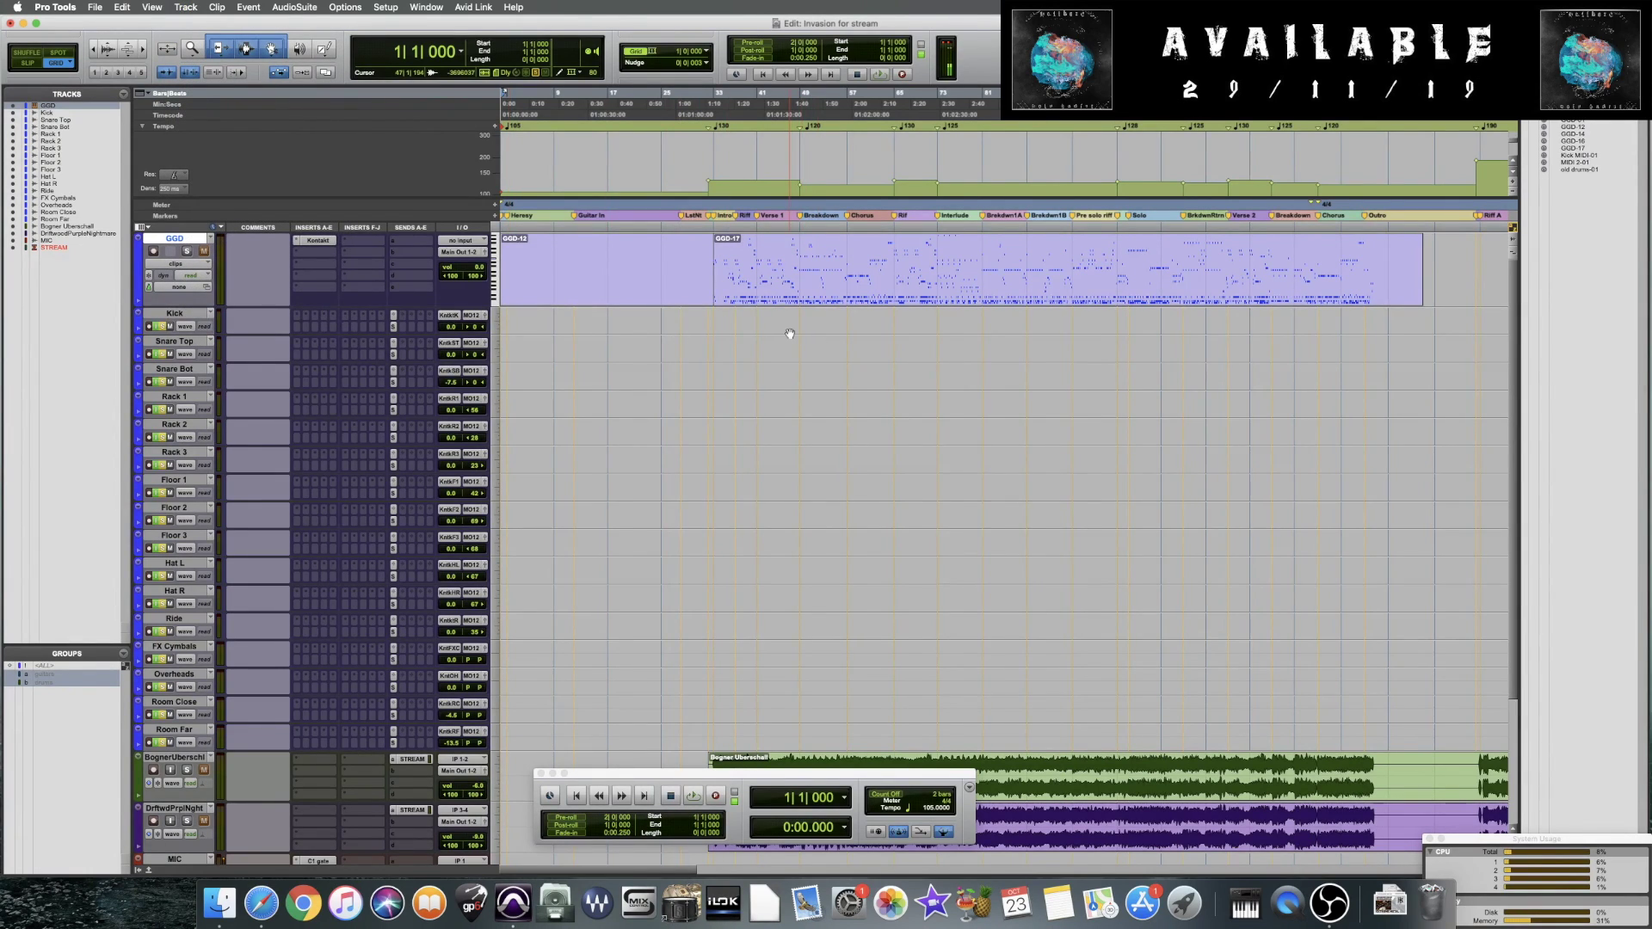
Inspect the programmed notes of the GGD-17 clip in the MIDI Editor and return to the Edit window
{"action": "left_click", "coordinate": [801, 303]}
{"action": "double_click", "coordinate": [800, 303]}
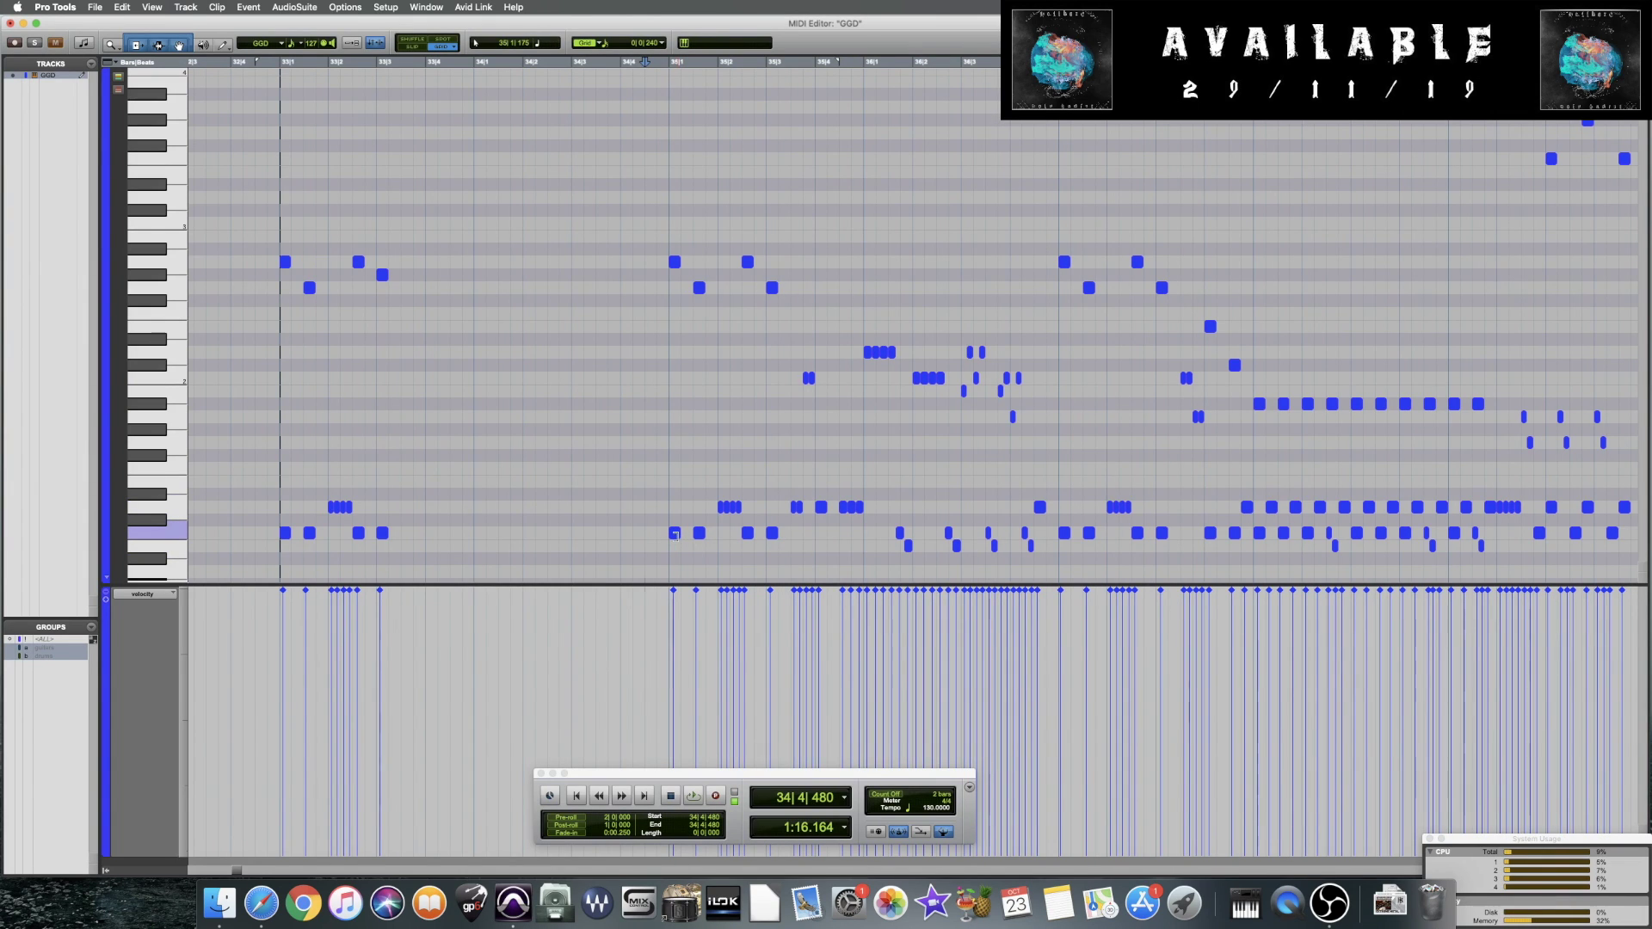
{"action": "left_click", "coordinate": [10, 23]}
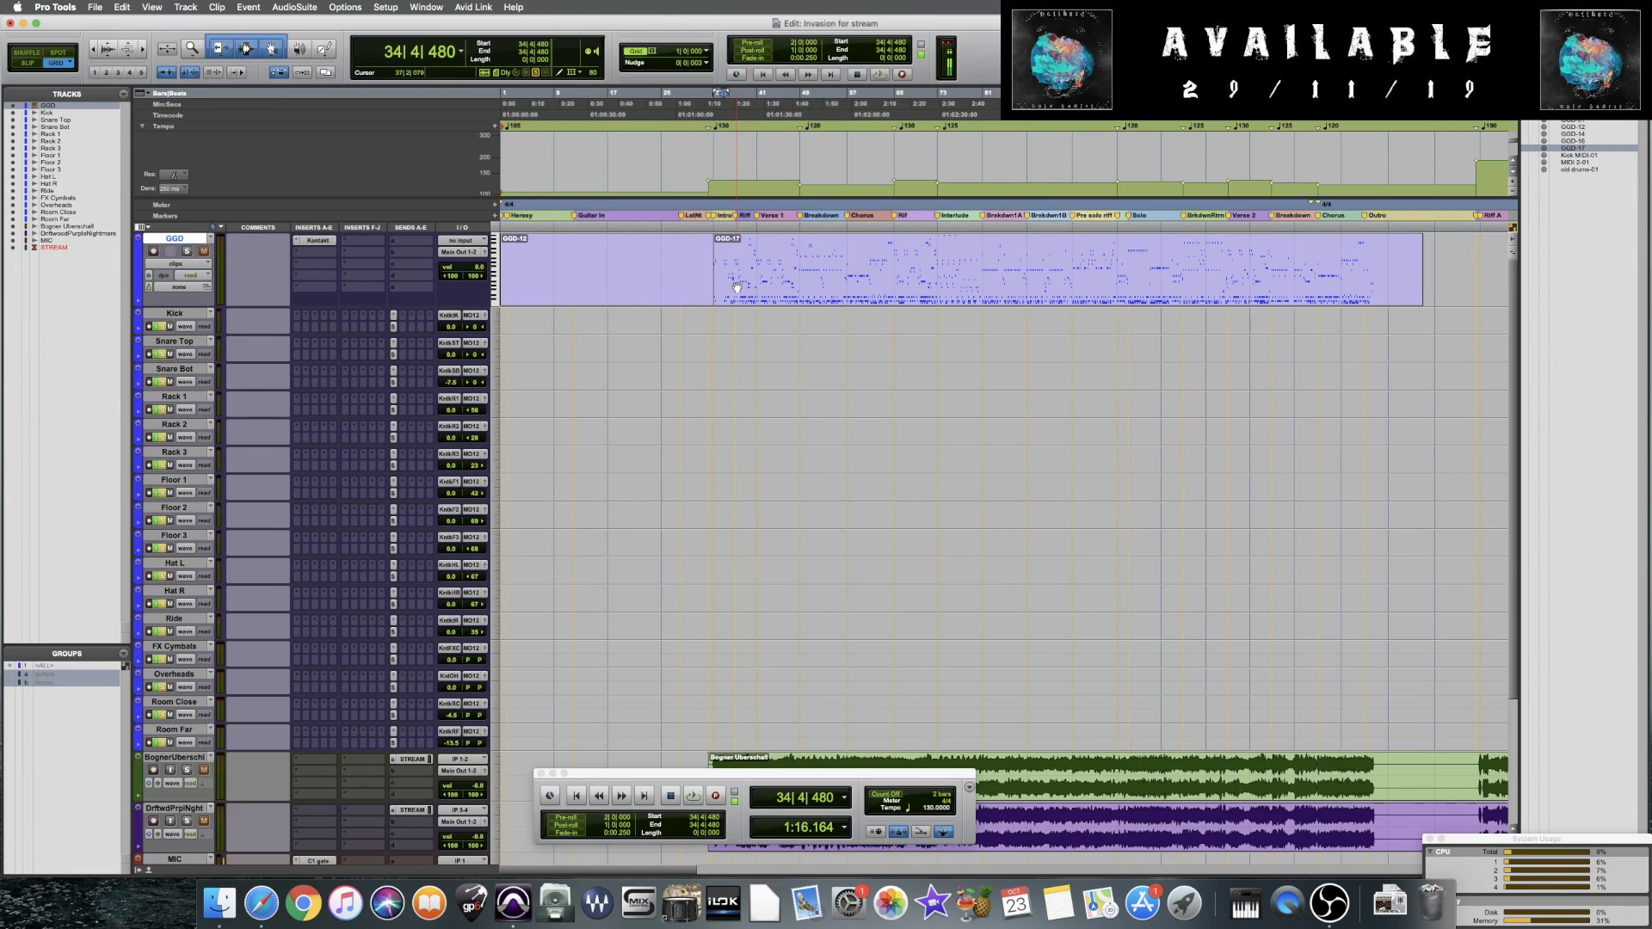
{"action": "left_click", "coordinate": [735, 288]}
{"action": "double_click", "coordinate": [736, 286]}
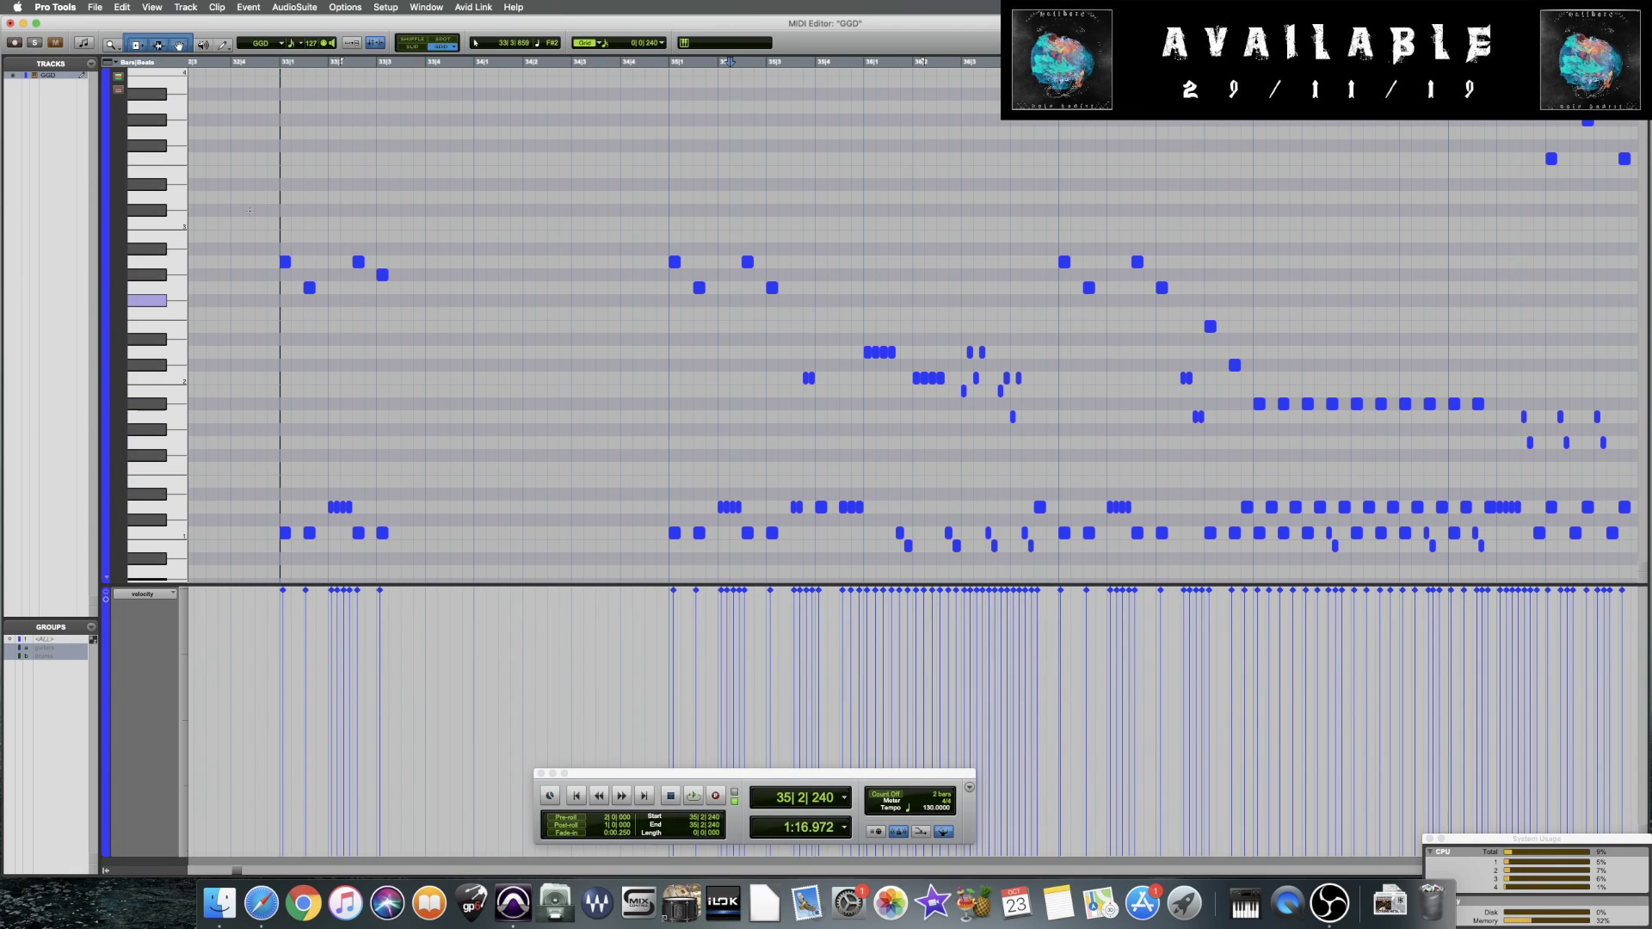
{"action": "left_click", "coordinate": [10, 24]}
Create one new MIDI track below the GGD track and copy the GGD-17 clip onto it
{"action": "left_click", "coordinate": [186, 7]}
{"action": "left_click", "coordinate": [192, 22]}
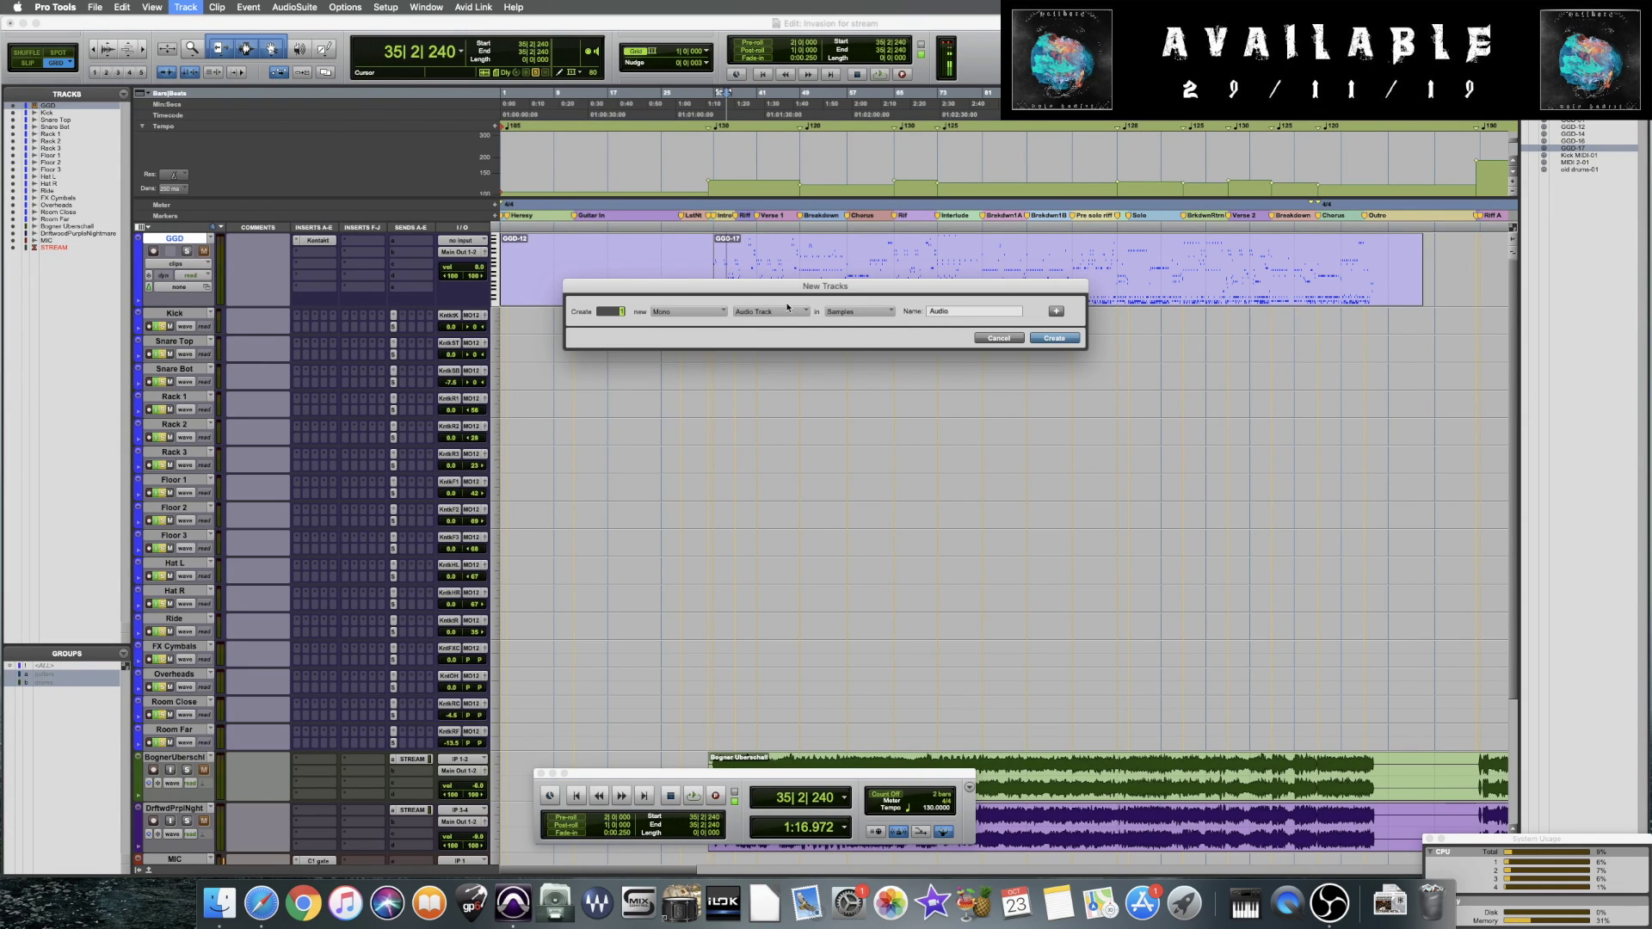
{"action": "left_click_drag", "start_coordinate": [814, 294], "coordinate": [841, 344]}
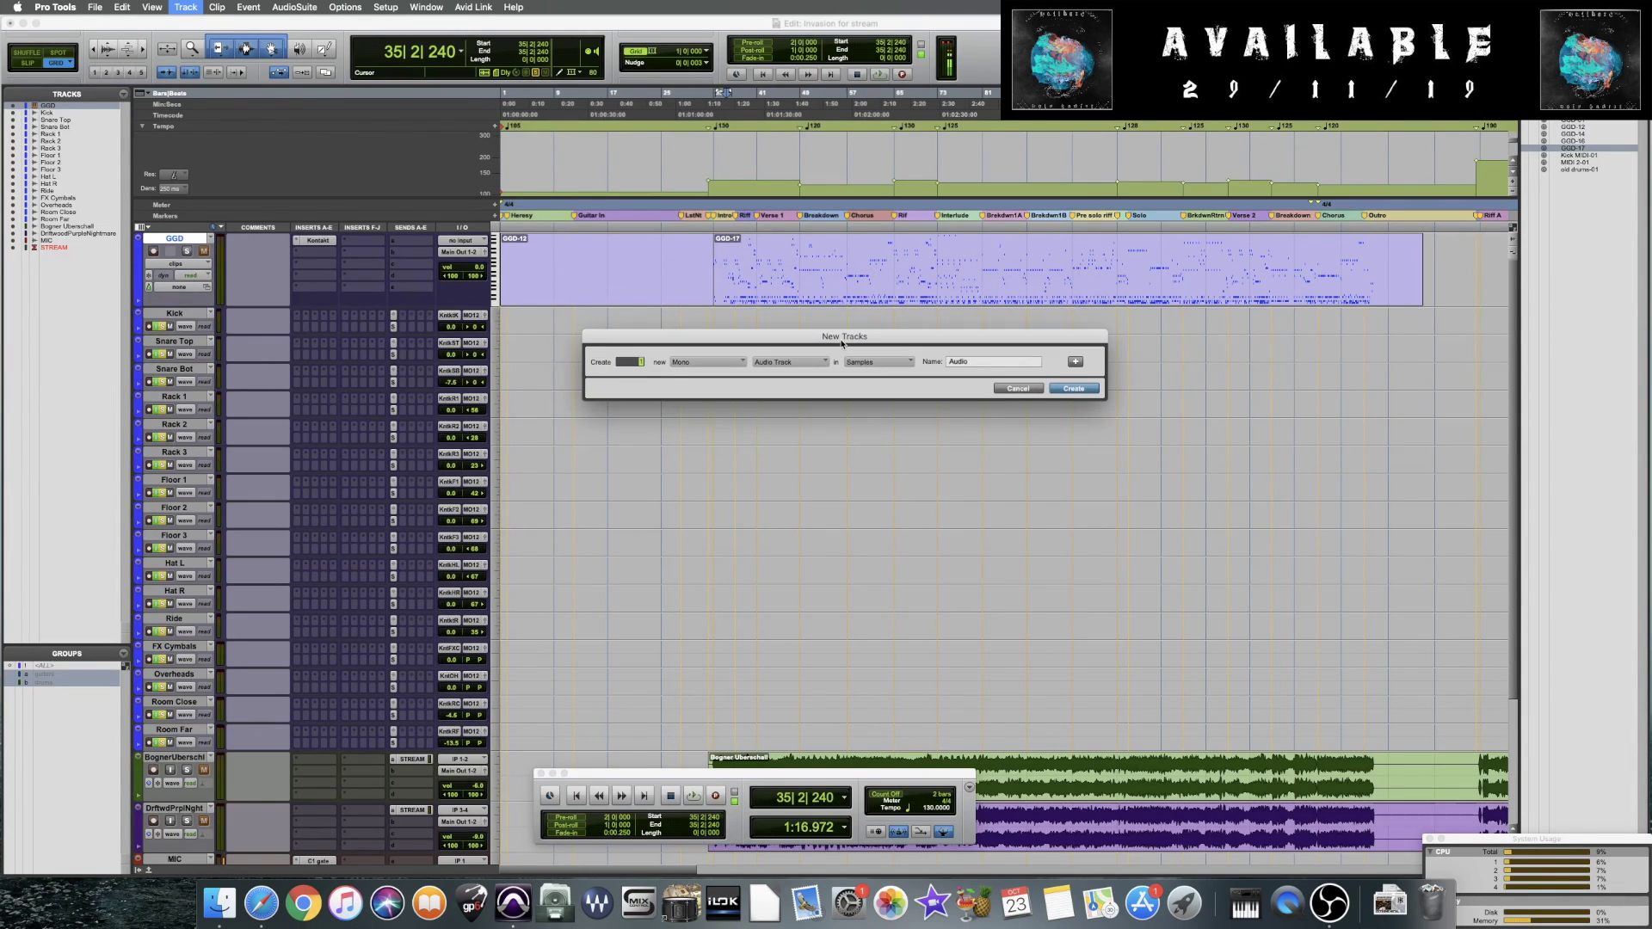
{"action": "left_click", "coordinate": [709, 362]}
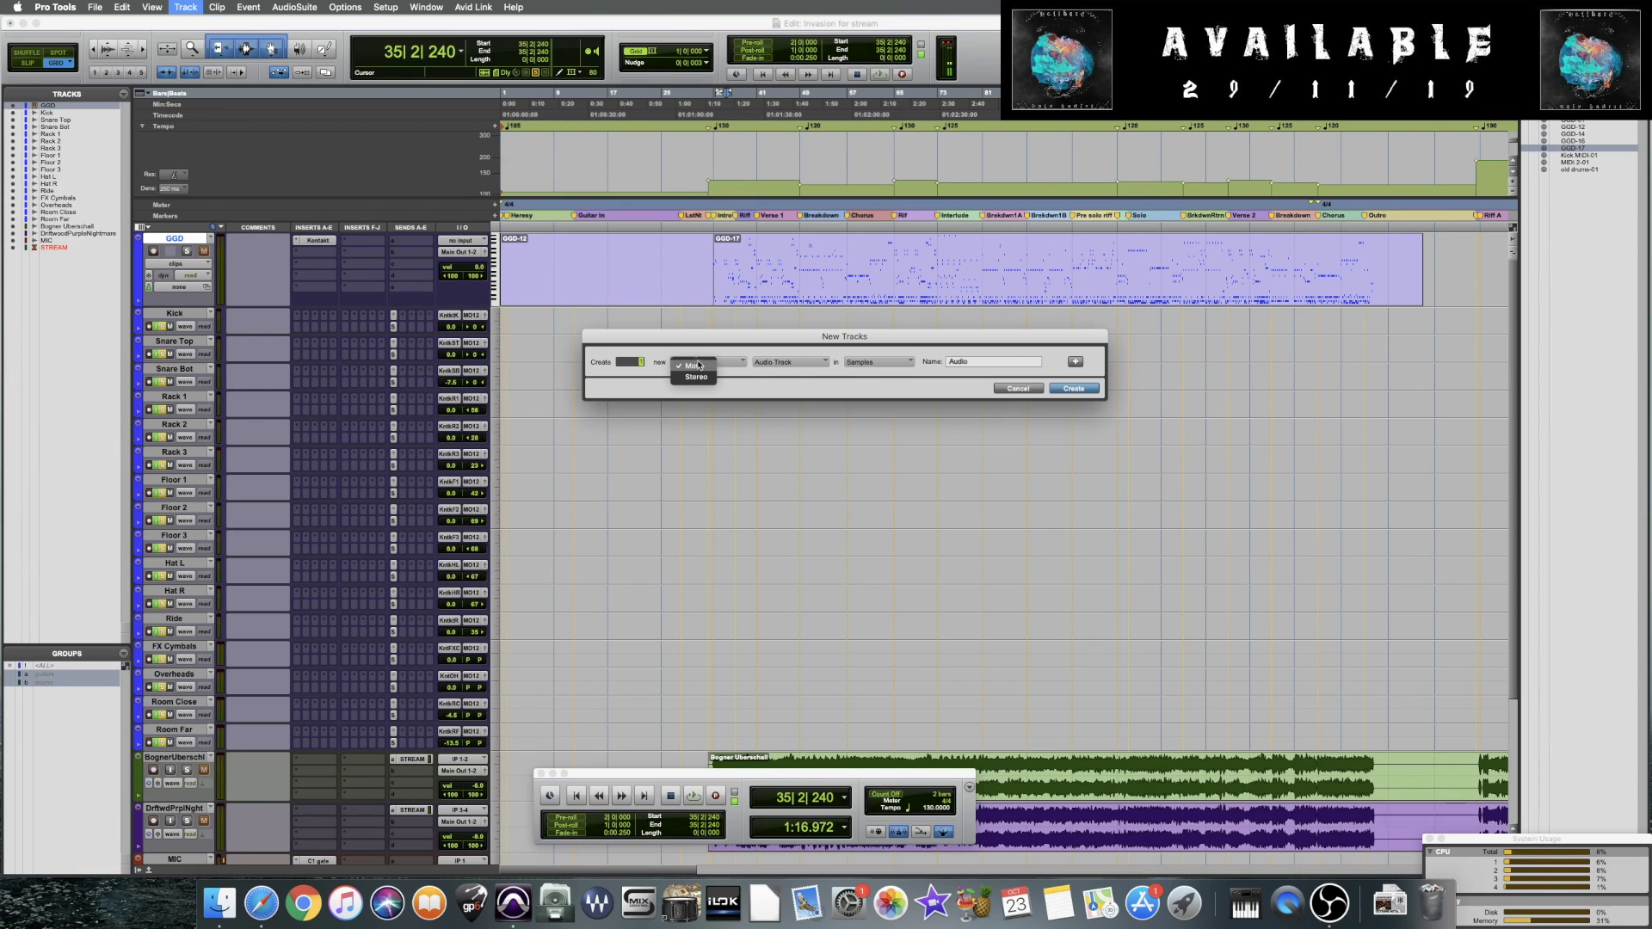
{"action": "left_click", "coordinate": [714, 375]}
{"action": "left_click", "coordinate": [787, 363]}
{"action": "left_click", "coordinate": [785, 410]}
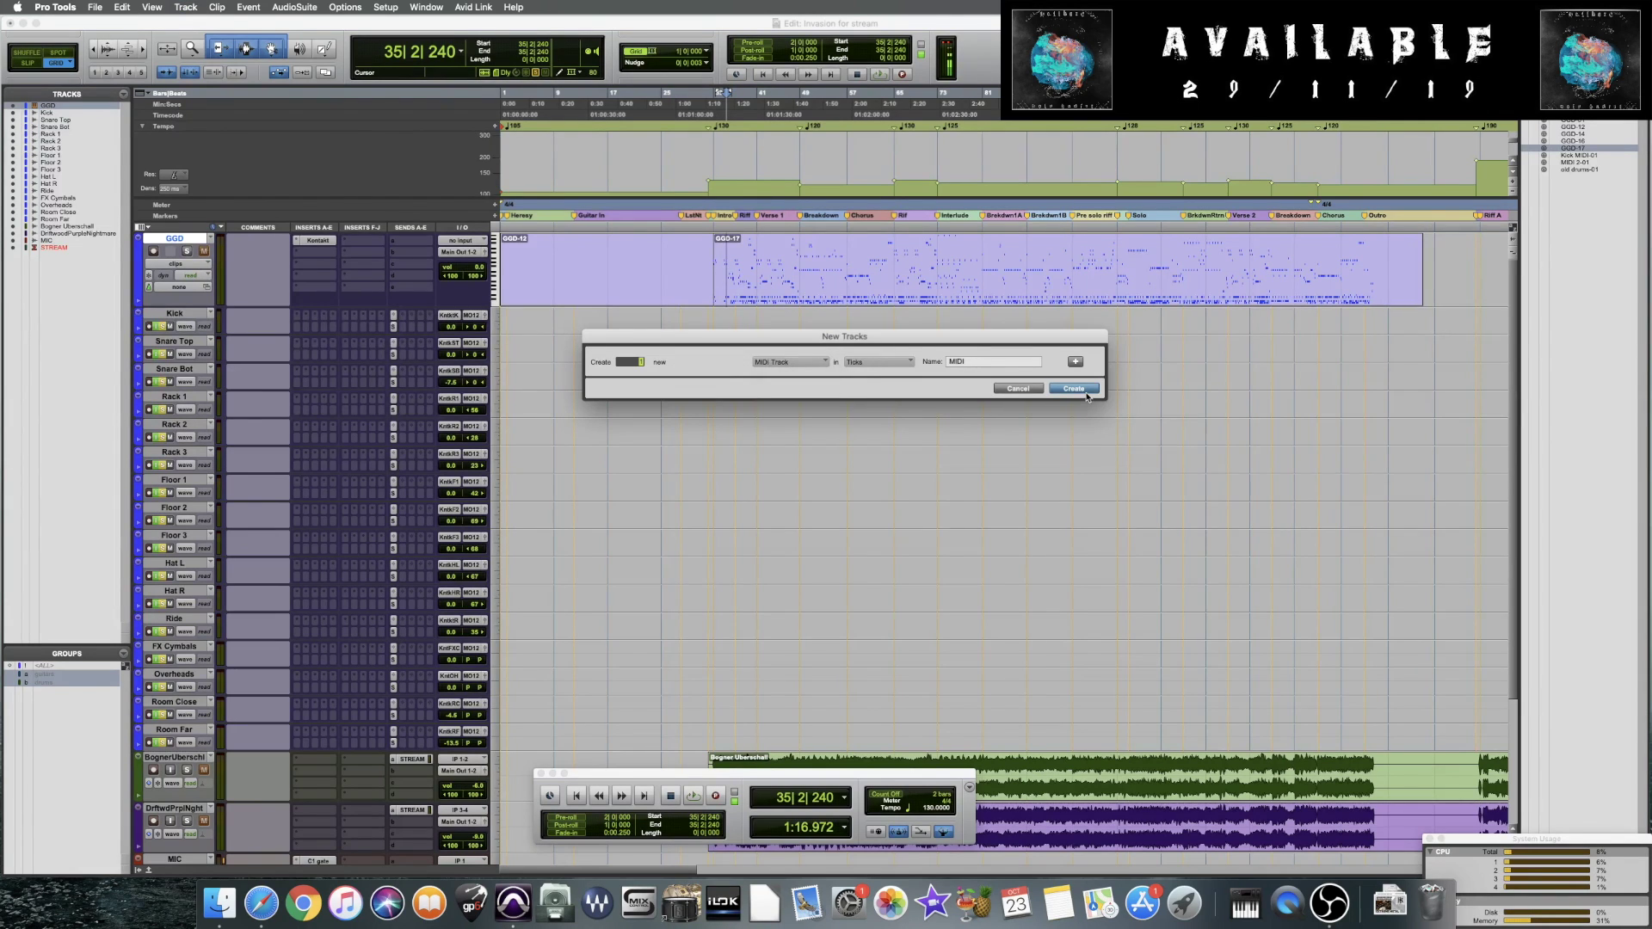
{"action": "left_click", "coordinate": [1072, 389]}
{"action": "left_click", "coordinate": [762, 299]}
{"action": "left_click_drag", "start_coordinate": [762, 299], "coordinate": [756, 343]}
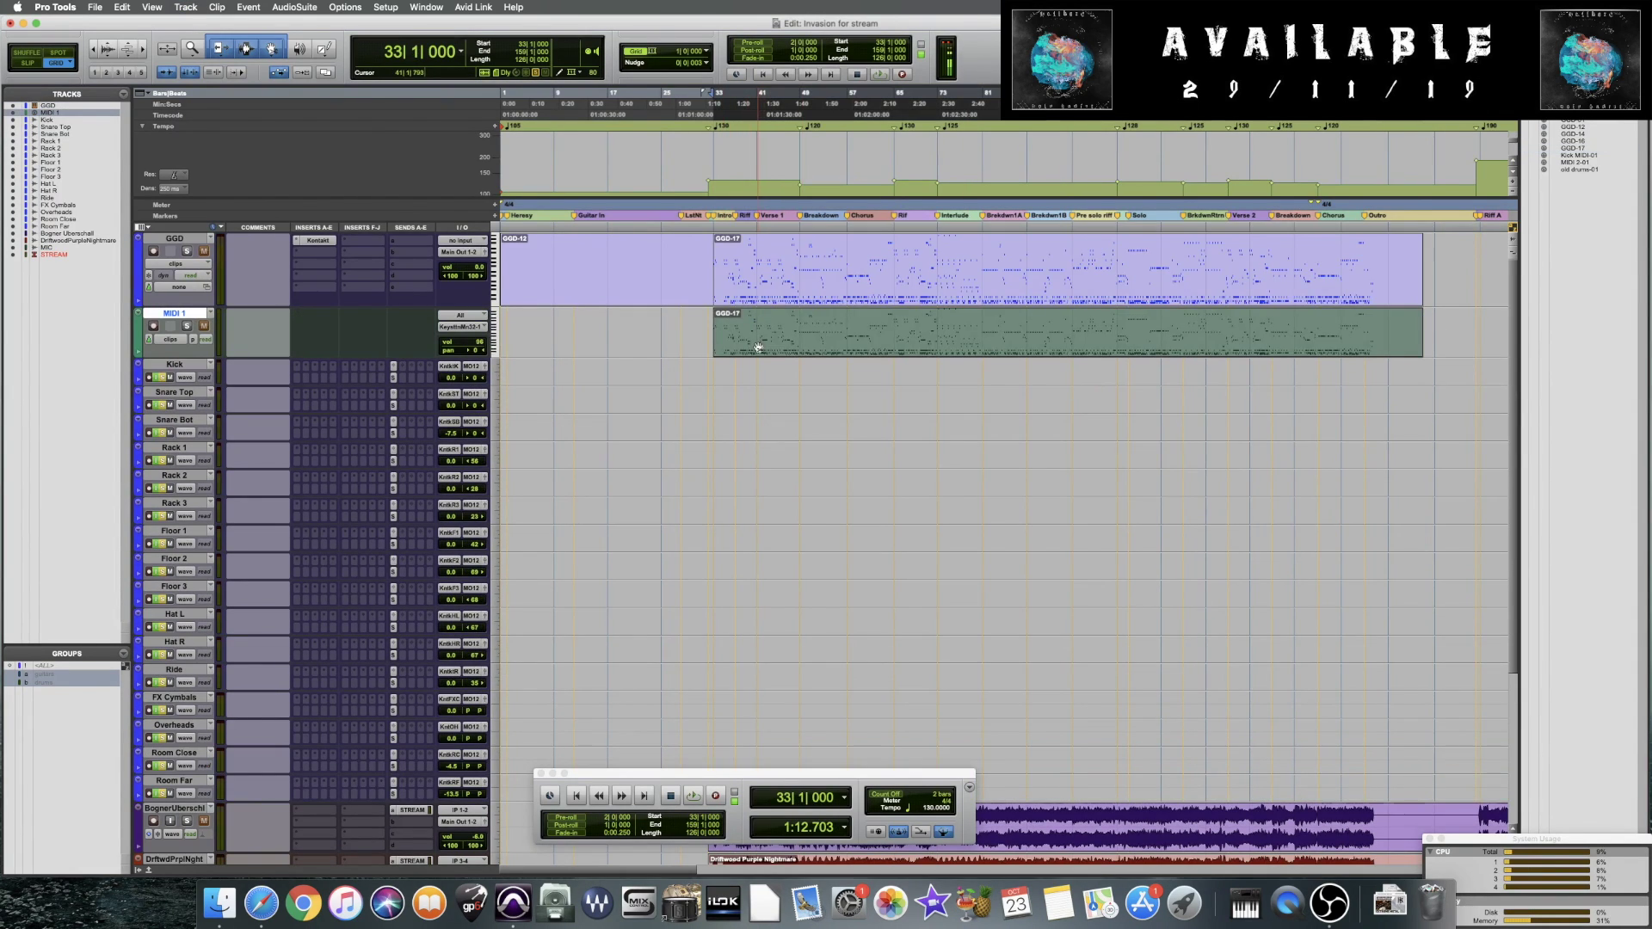
Delete all notes in the copied clip except the snare row in the MIDI Editor, and return to the Edit window
{"action": "double_click", "coordinate": [757, 343]}
{"action": "left_click_drag", "start_coordinate": [851, 89], "coordinate": [242, 490]}
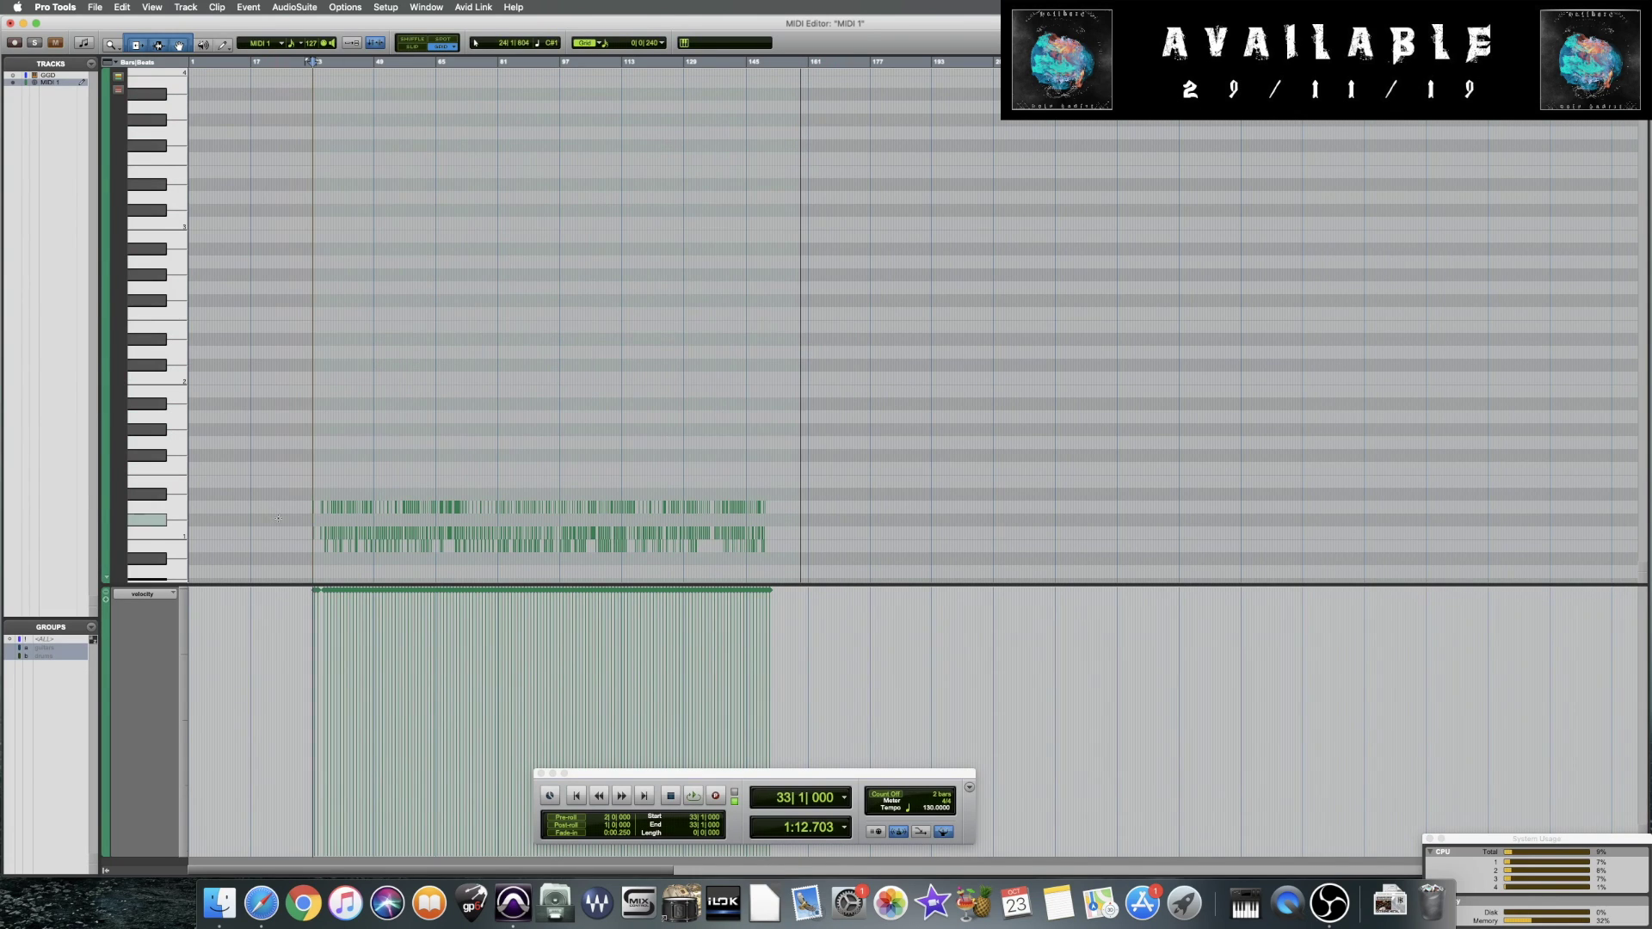
{"action": "scroll", "coordinate": [548, 348], "scroll_direction": "down", "scroll_amount": 5}
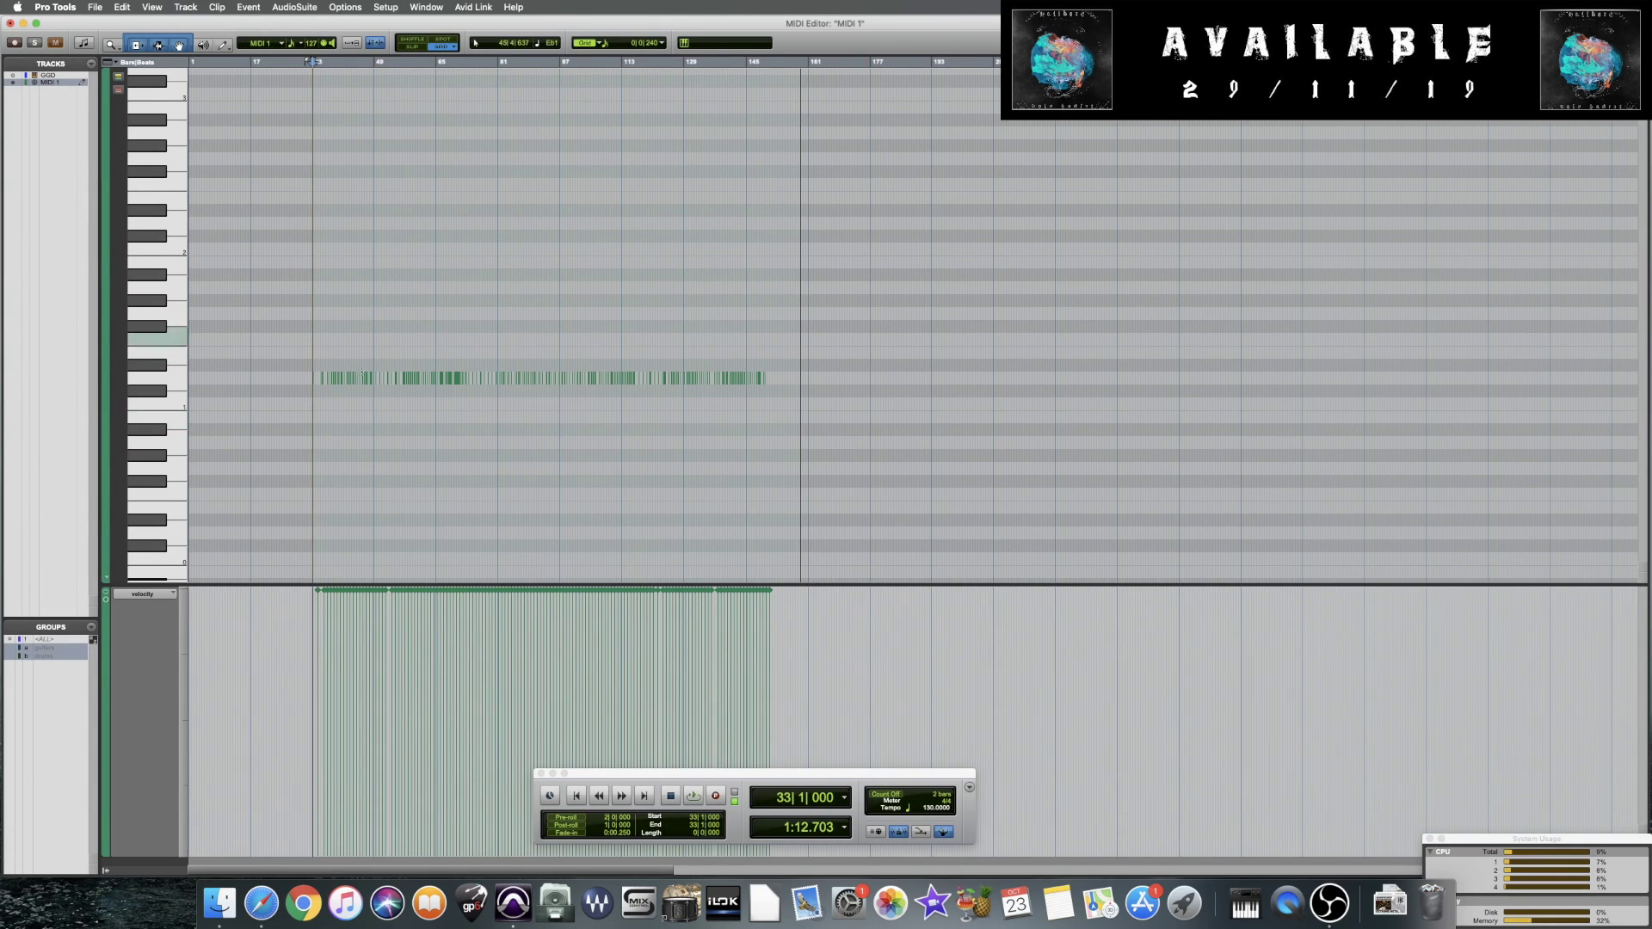
{"action": "key", "text": "super+]"}
{"action": "key", "text": "super+]"}
{"action": "key", "text": "super+]"}
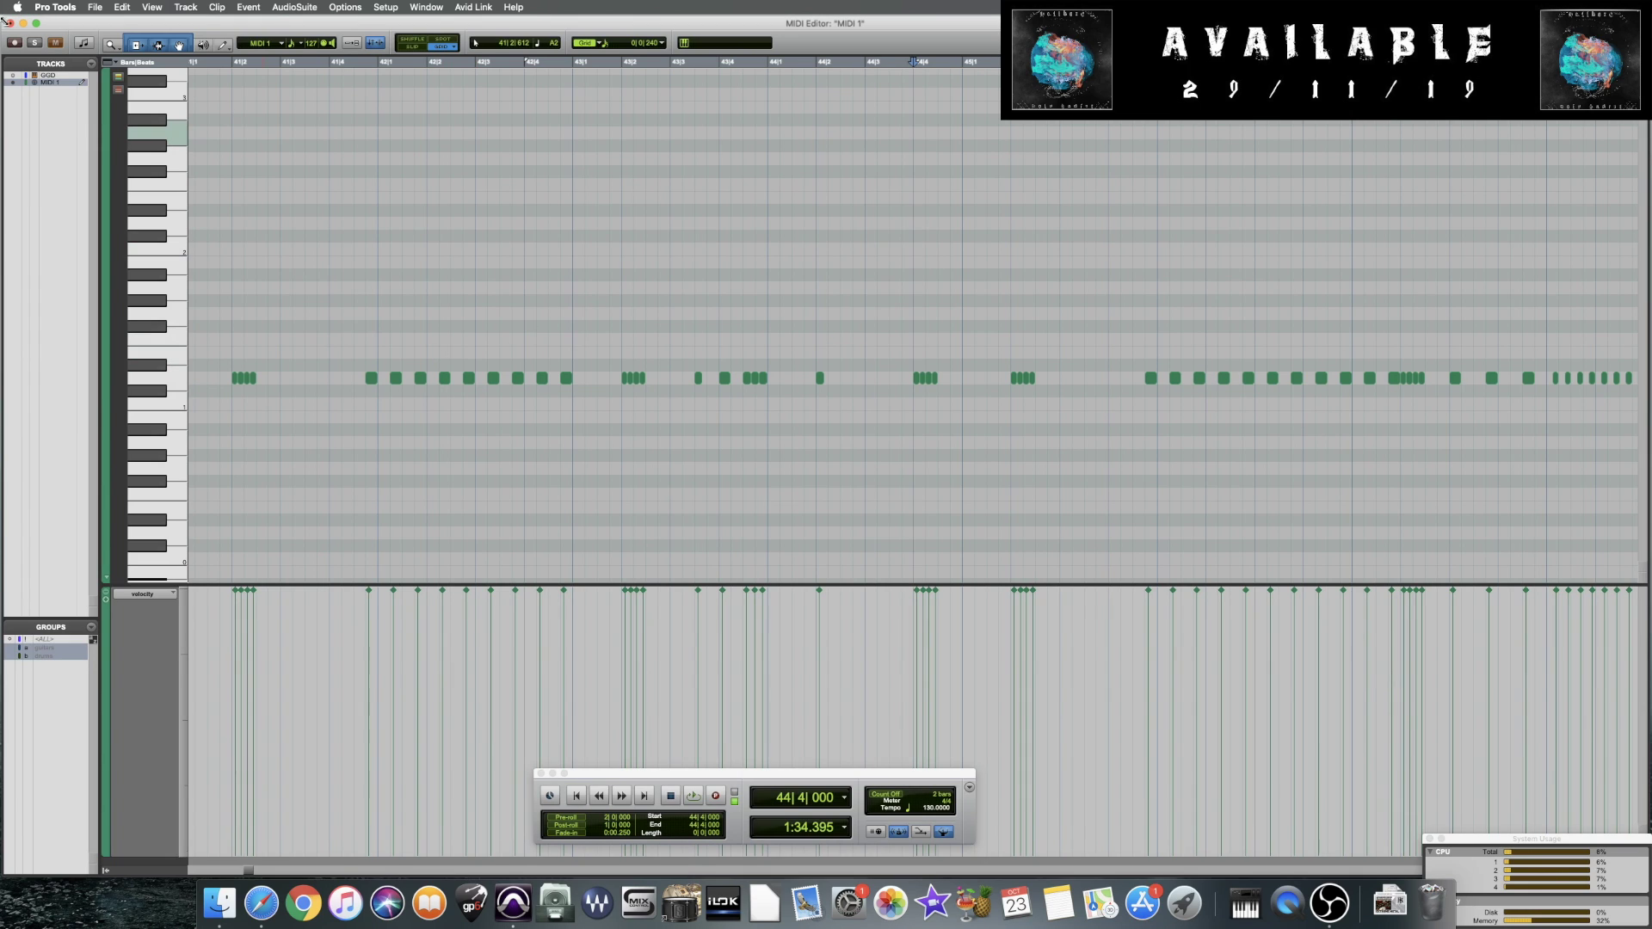
{"action": "key", "text": "super+["}
{"action": "key", "text": "super+["}
{"action": "key", "text": "super+["}
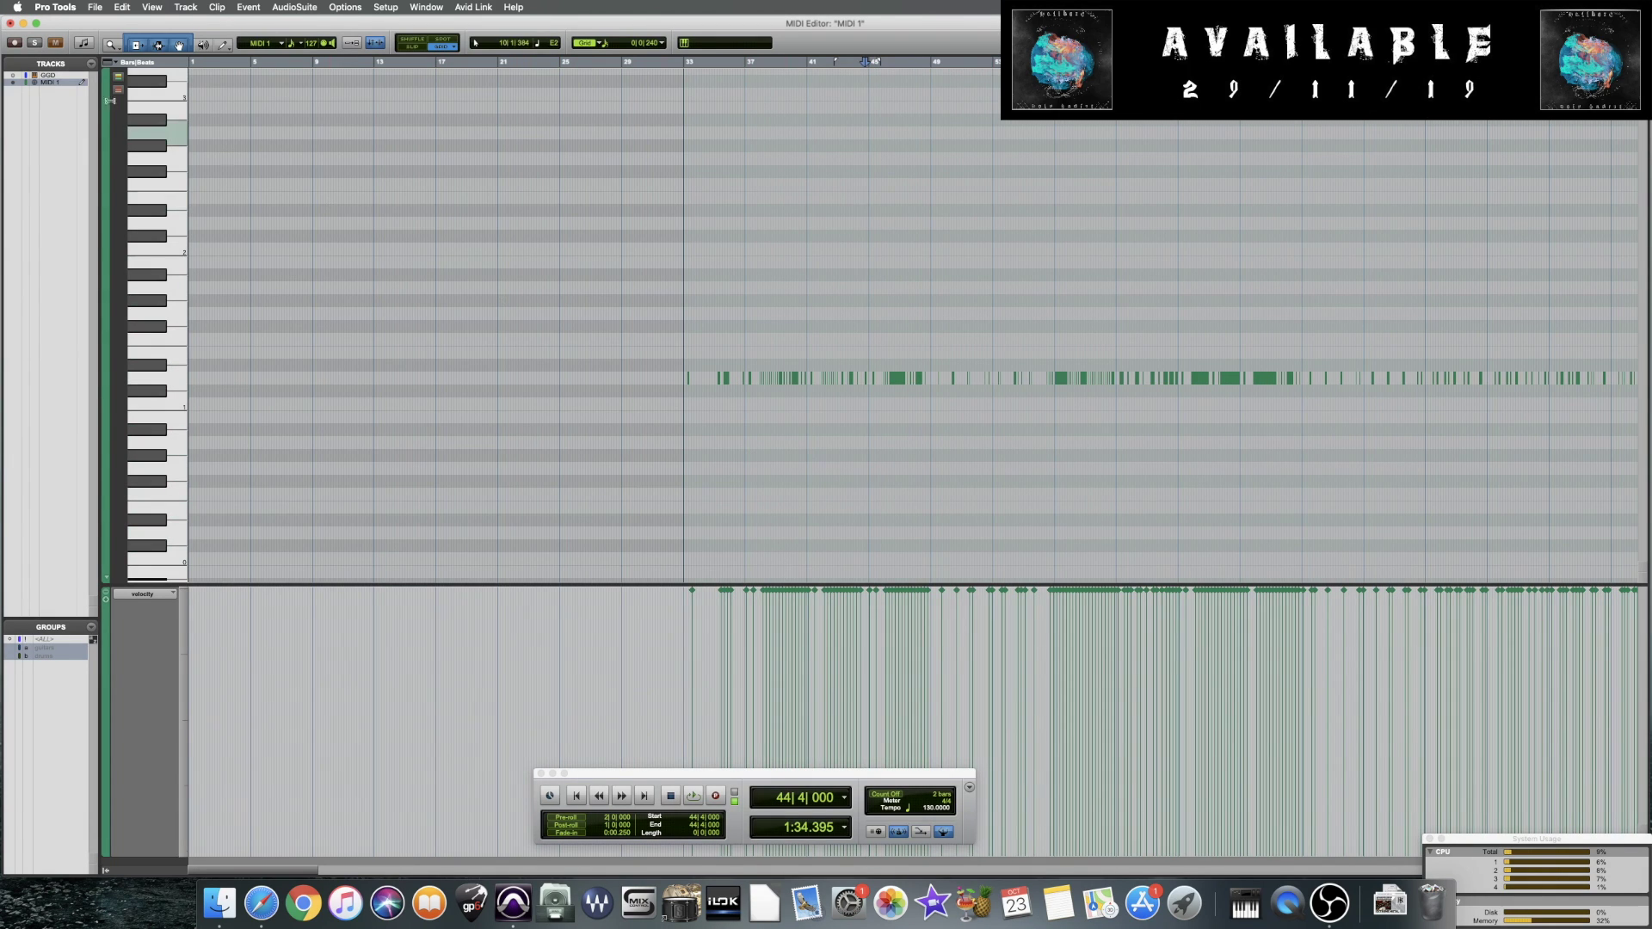
{"action": "left_click", "coordinate": [11, 24]}
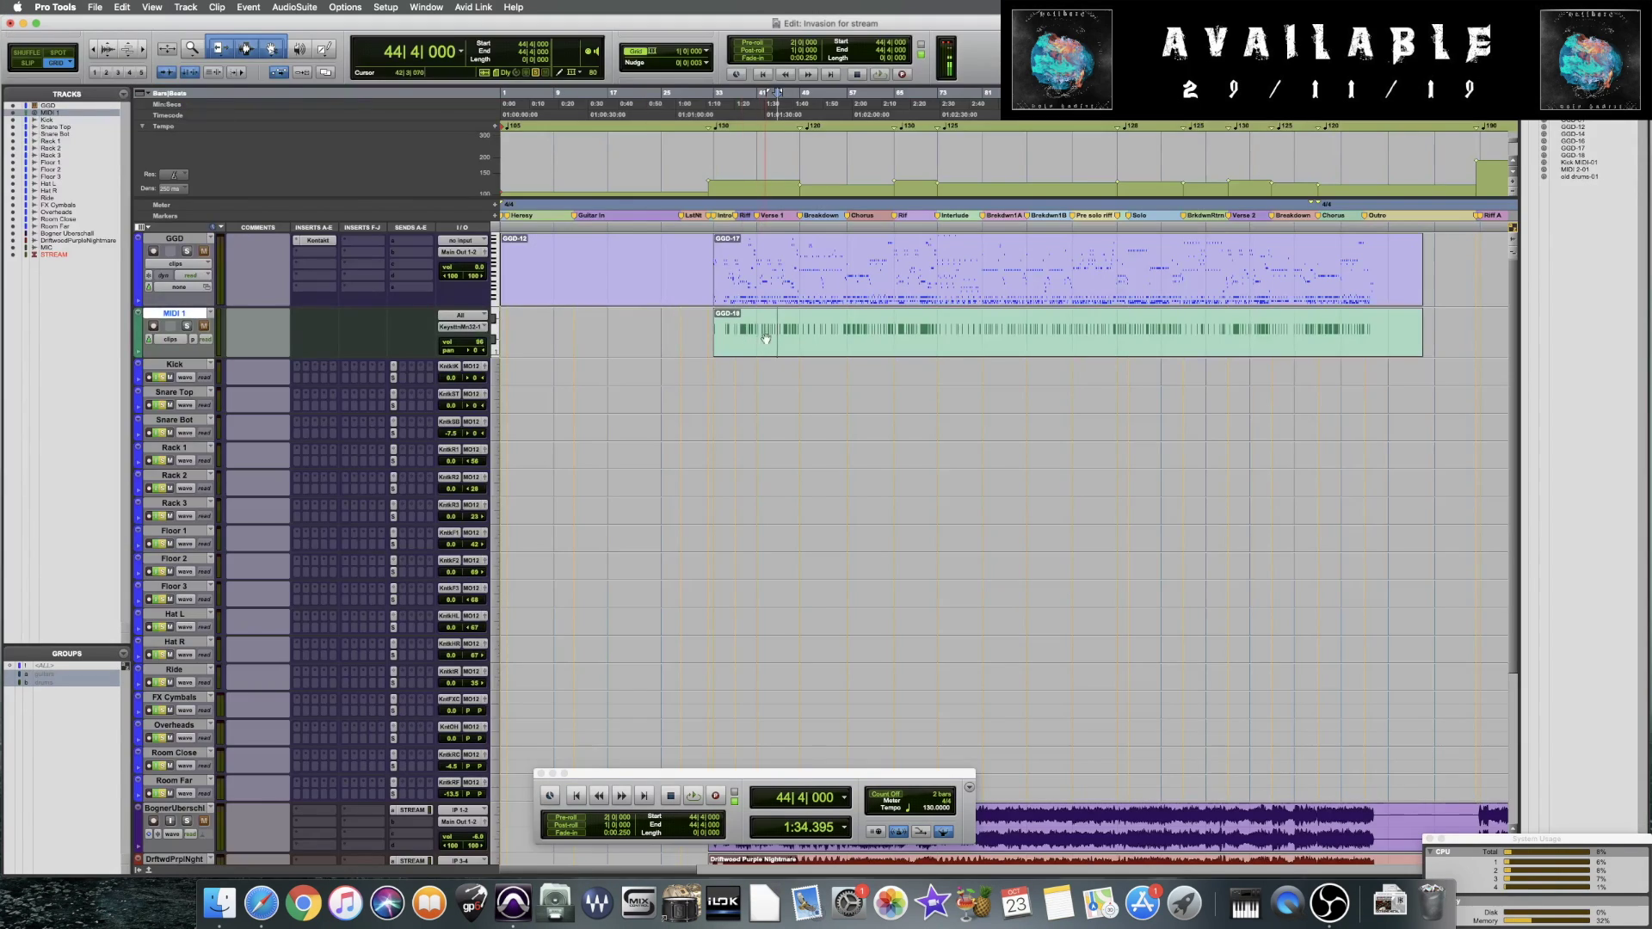
Delete the MIDI 1 track with its copied drum clip
{"action": "left_click", "coordinate": [199, 315]}
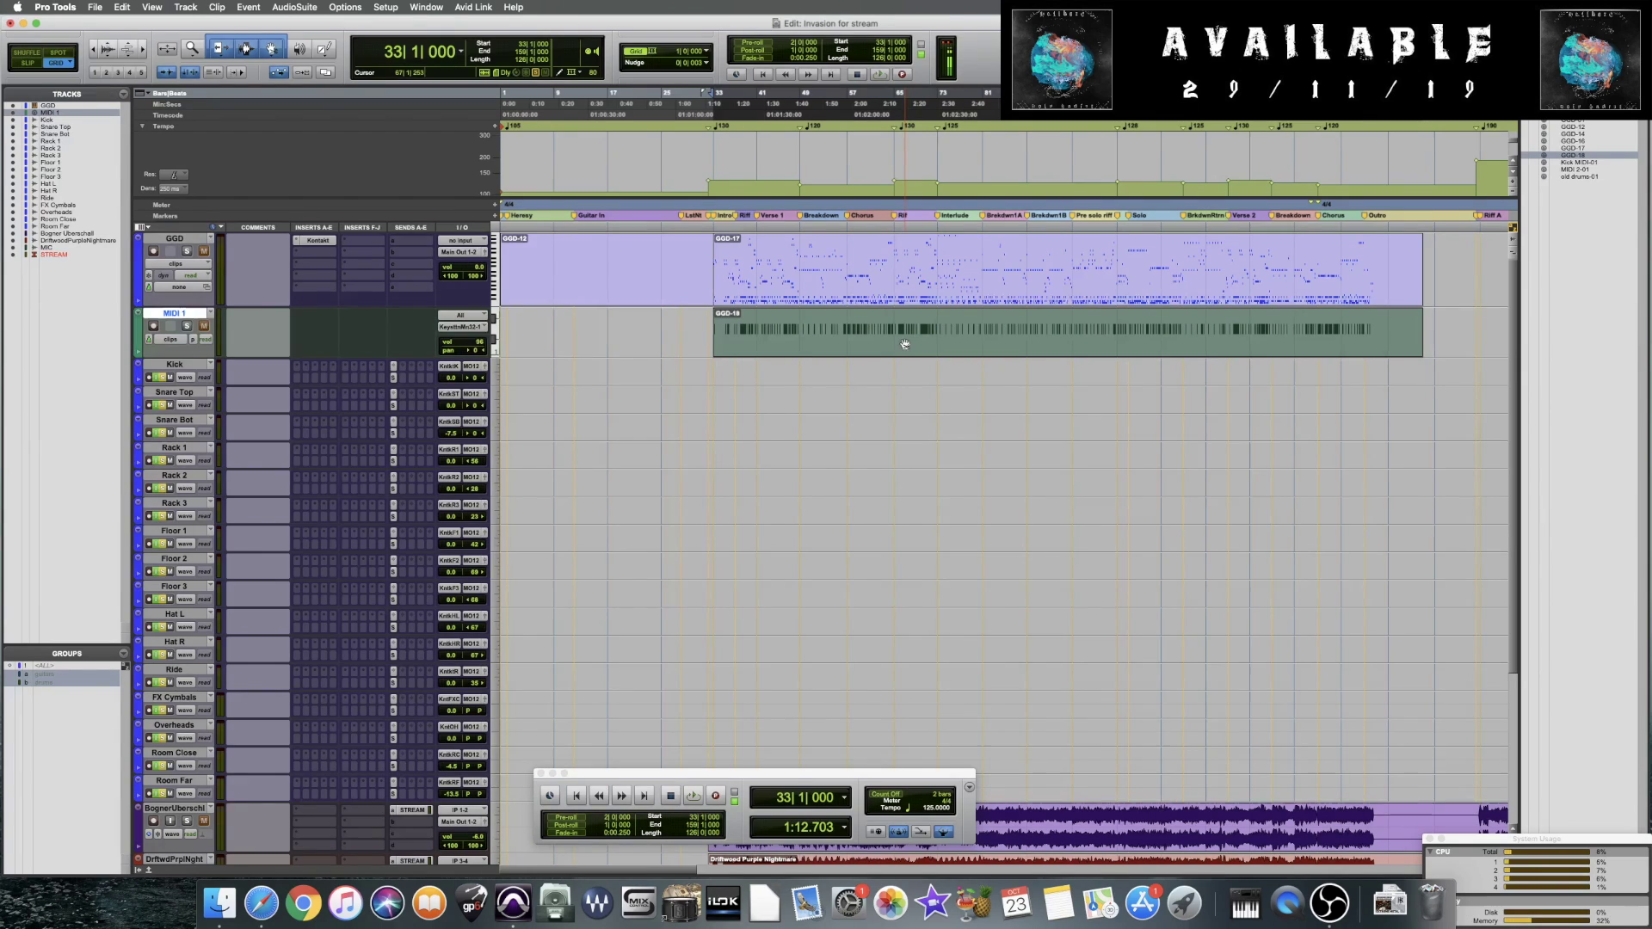
{"action": "right_click", "coordinate": [175, 317]}
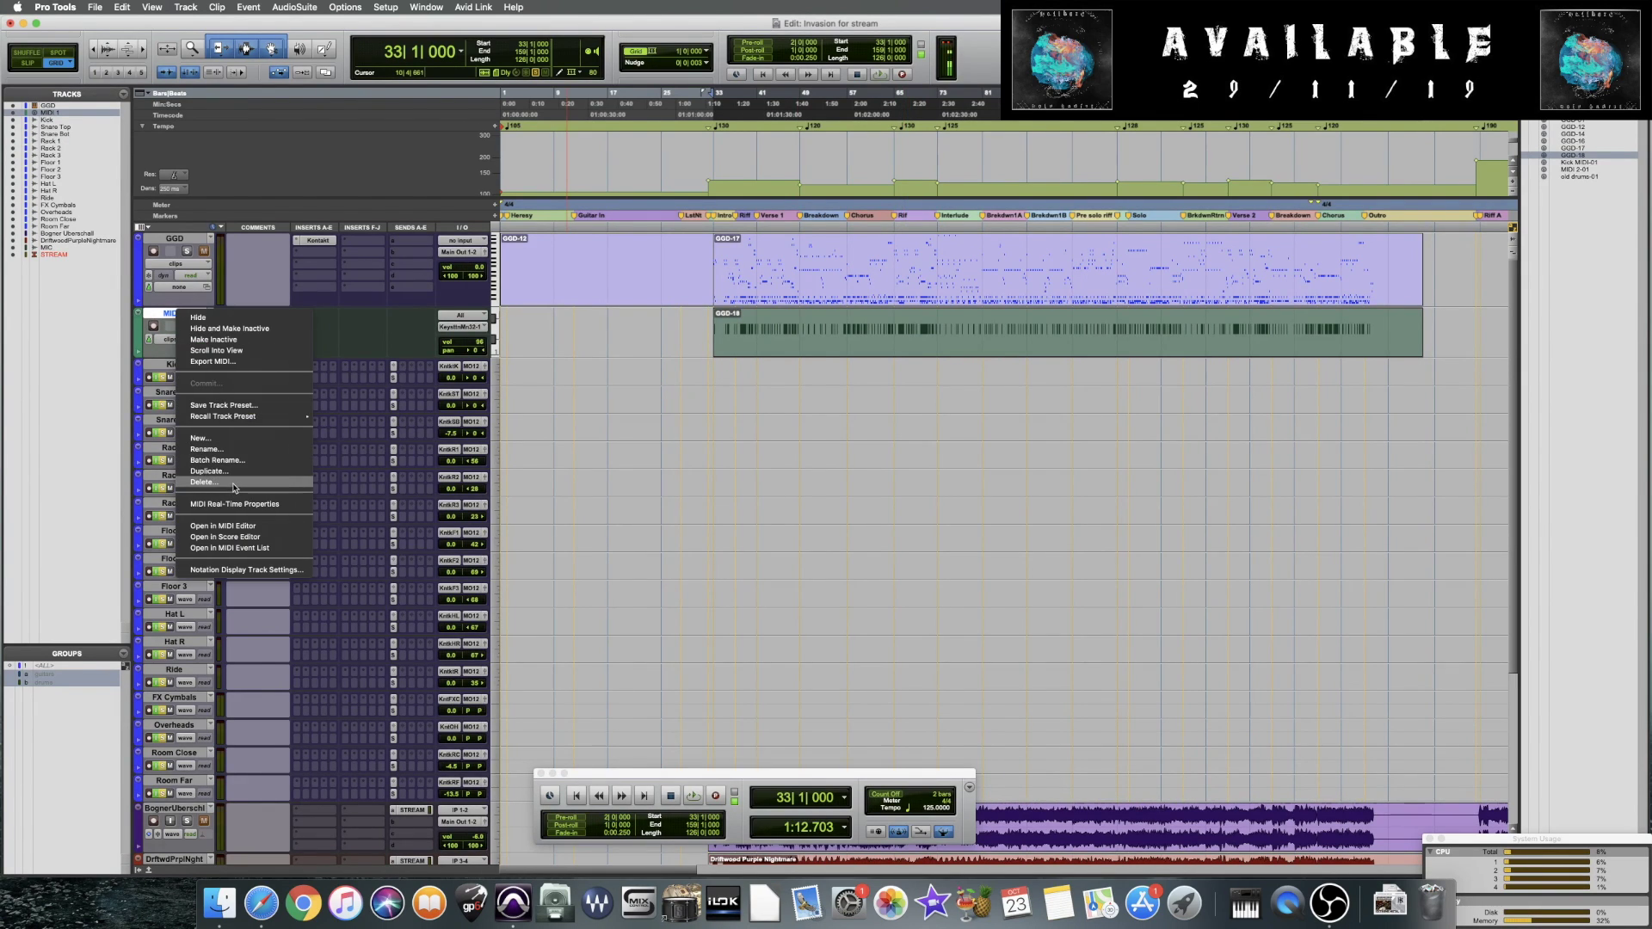
{"action": "left_click", "coordinate": [207, 479]}
With Kontakt open on the GGD track, browse the kick and snare model choices and audition the snare in the kit picture
{"action": "left_click_drag", "start_coordinate": [881, 164], "coordinate": [872, 168]}
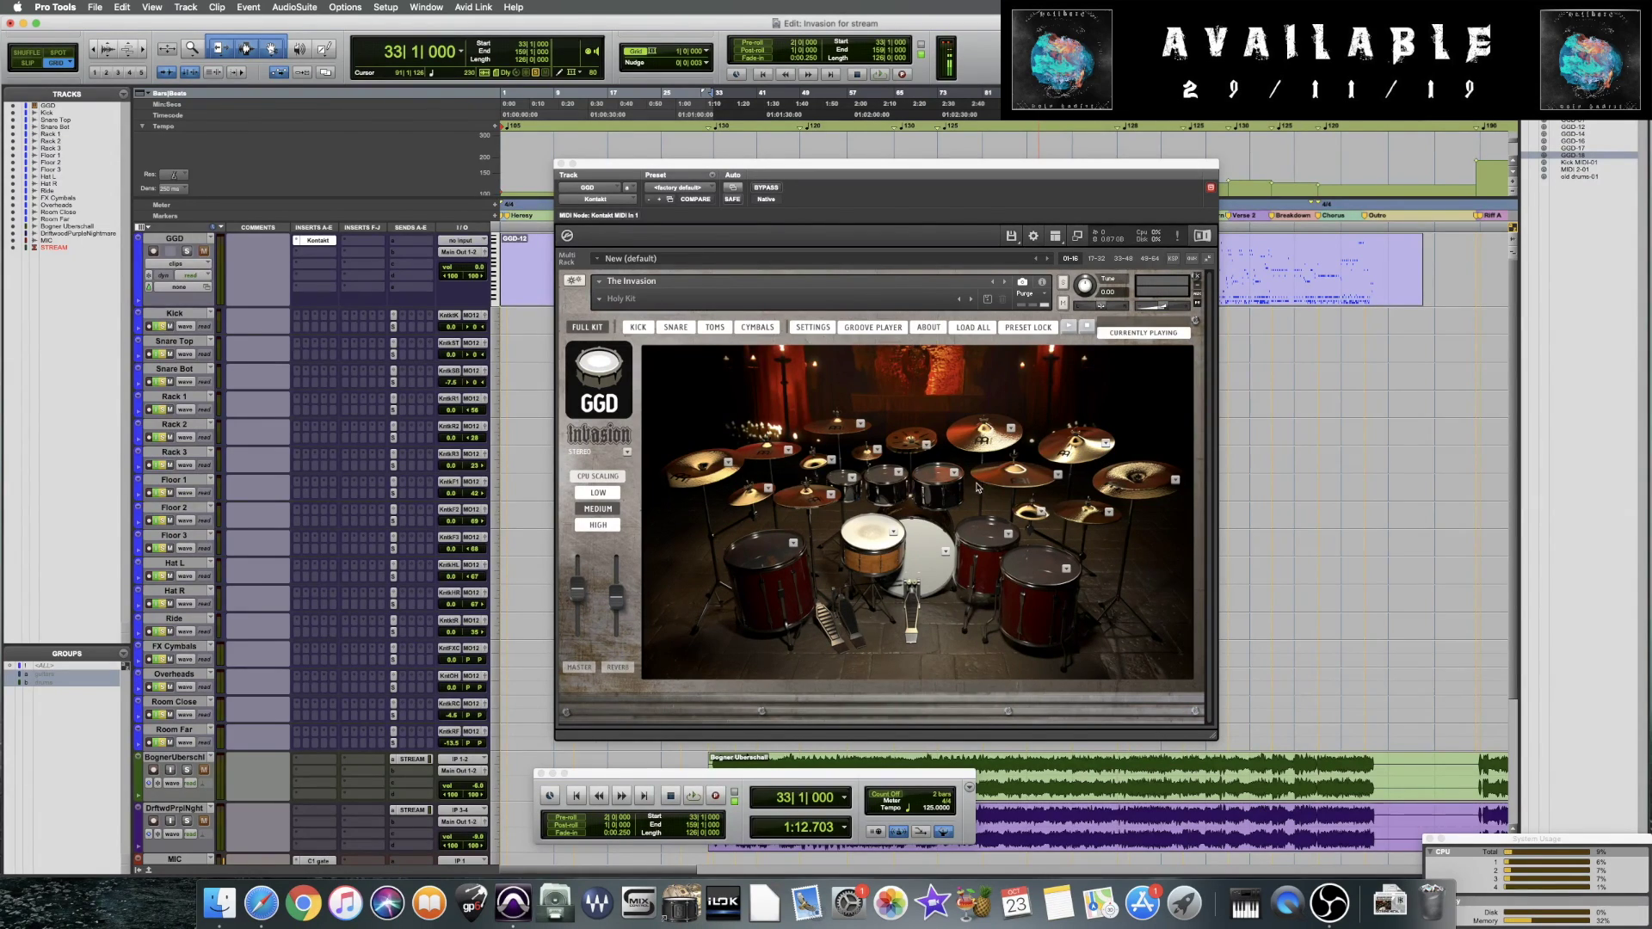
{"action": "left_click", "coordinate": [946, 553]}
{"action": "left_click", "coordinate": [946, 553]}
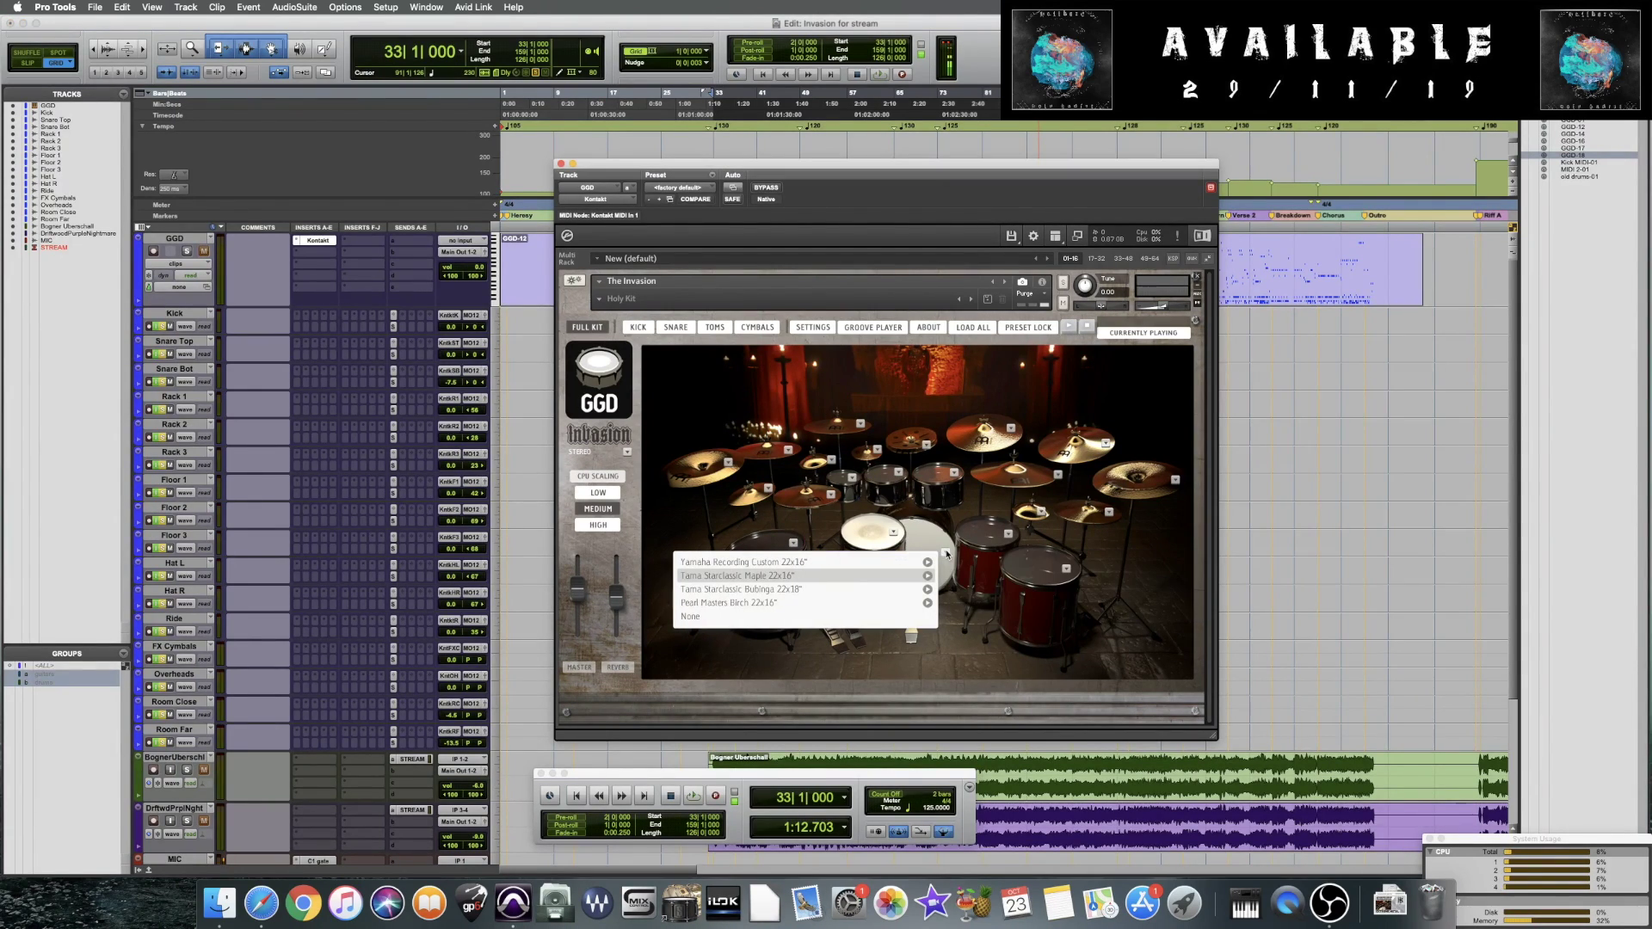
{"action": "left_click", "coordinate": [876, 534]}
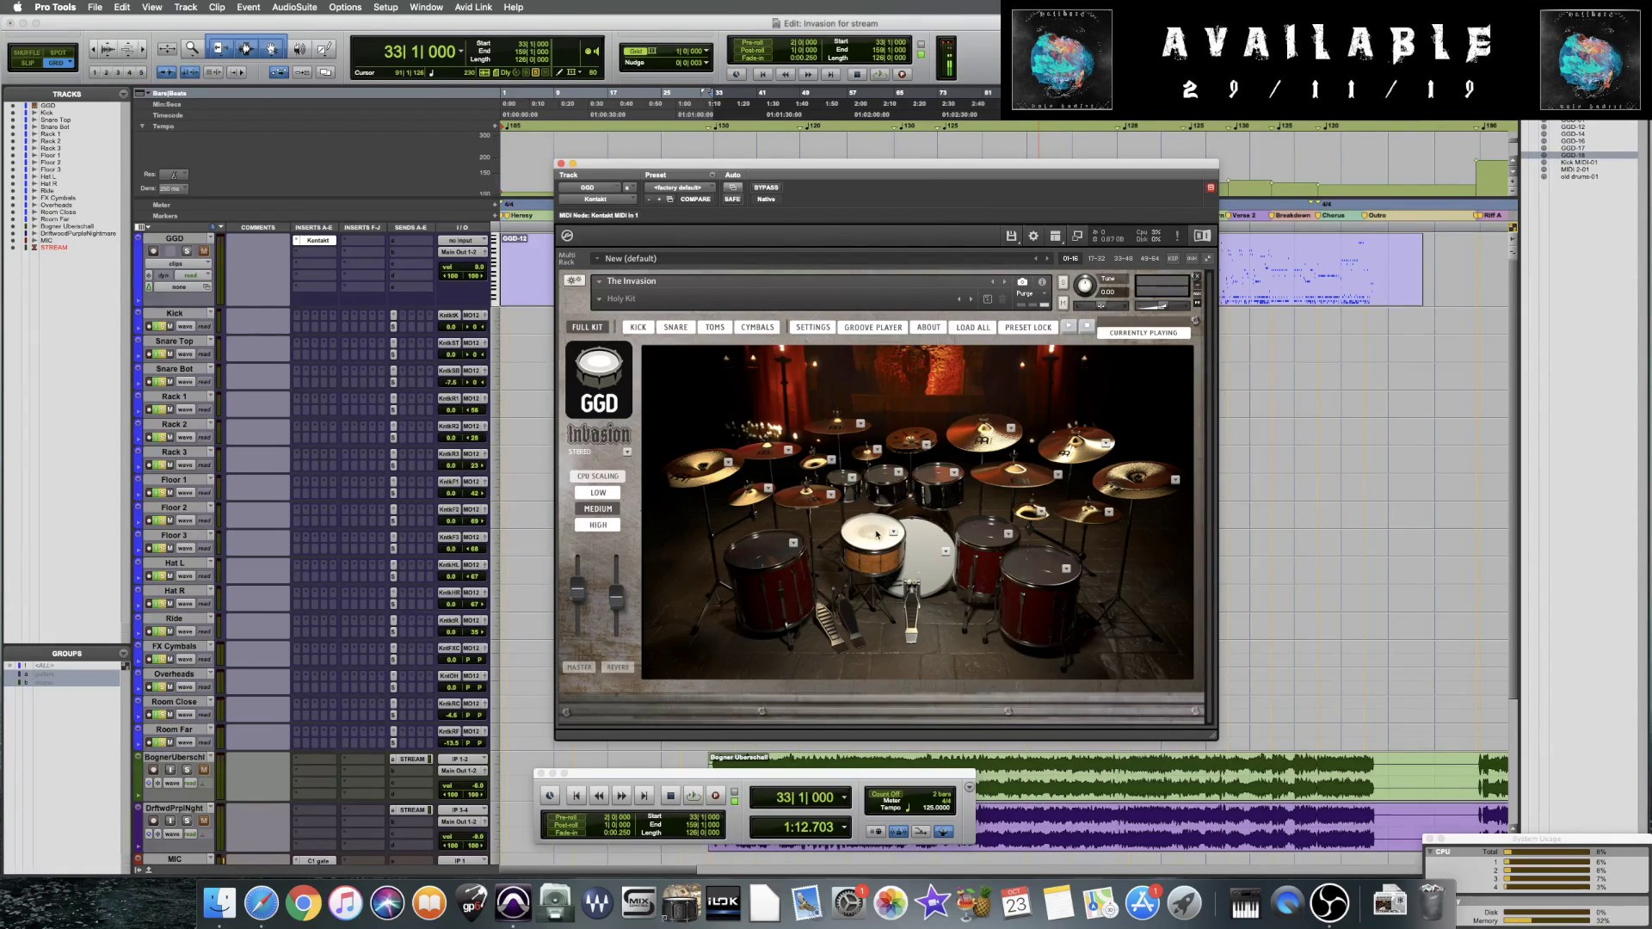
{"action": "left_click", "coordinate": [894, 533]}
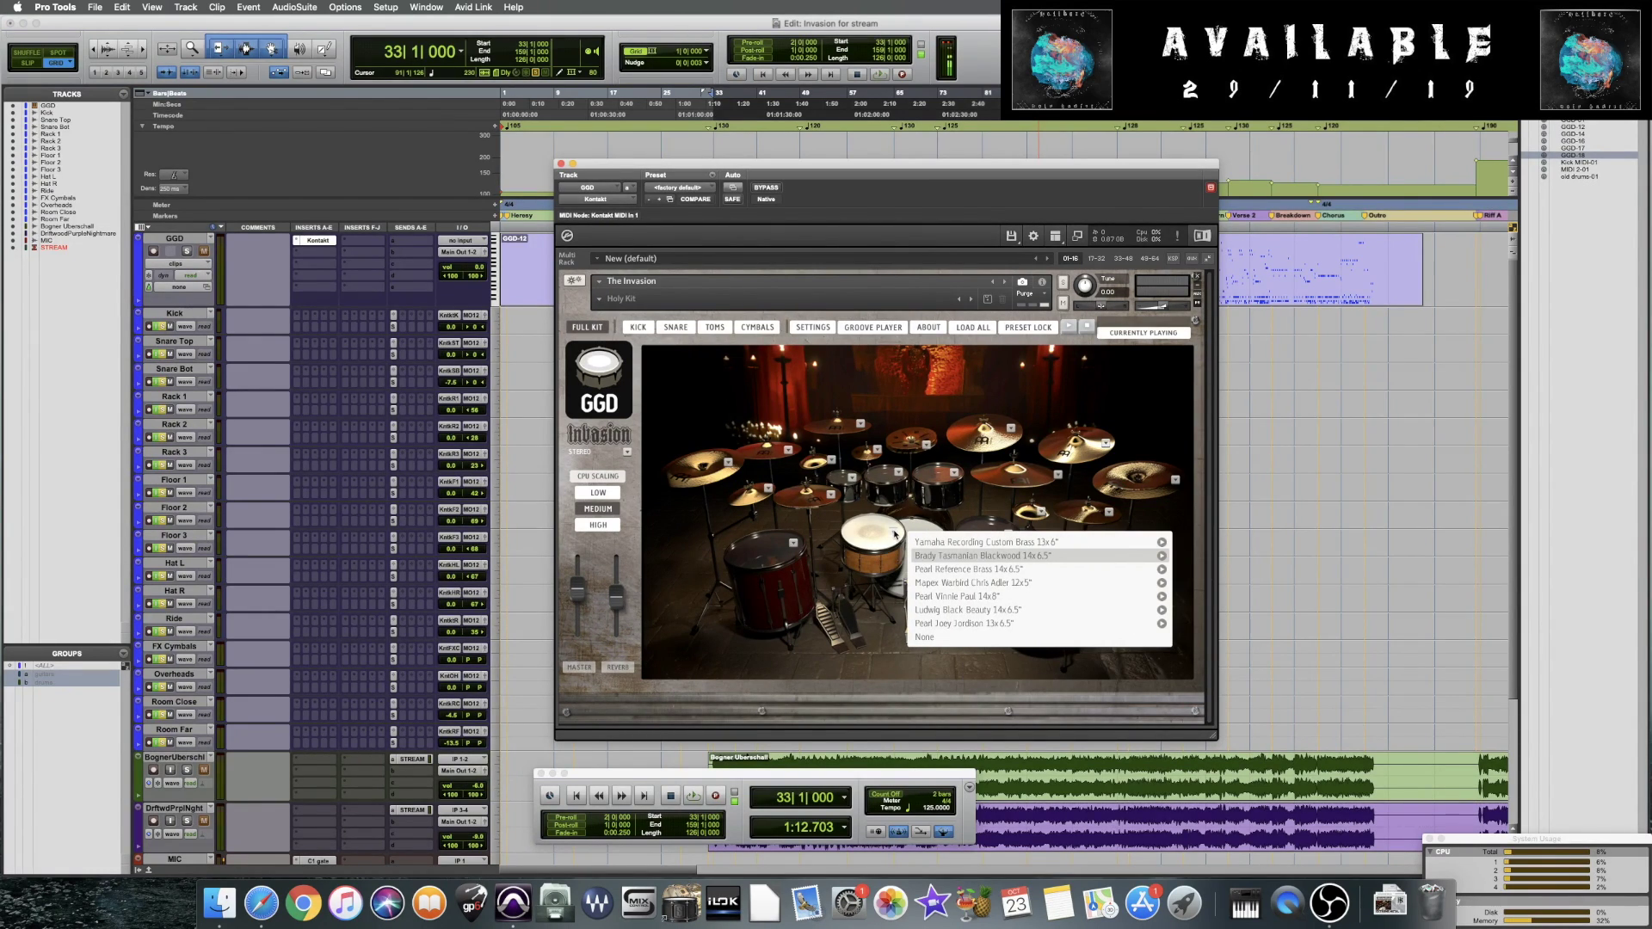
{"action": "left_click", "coordinate": [894, 533]}
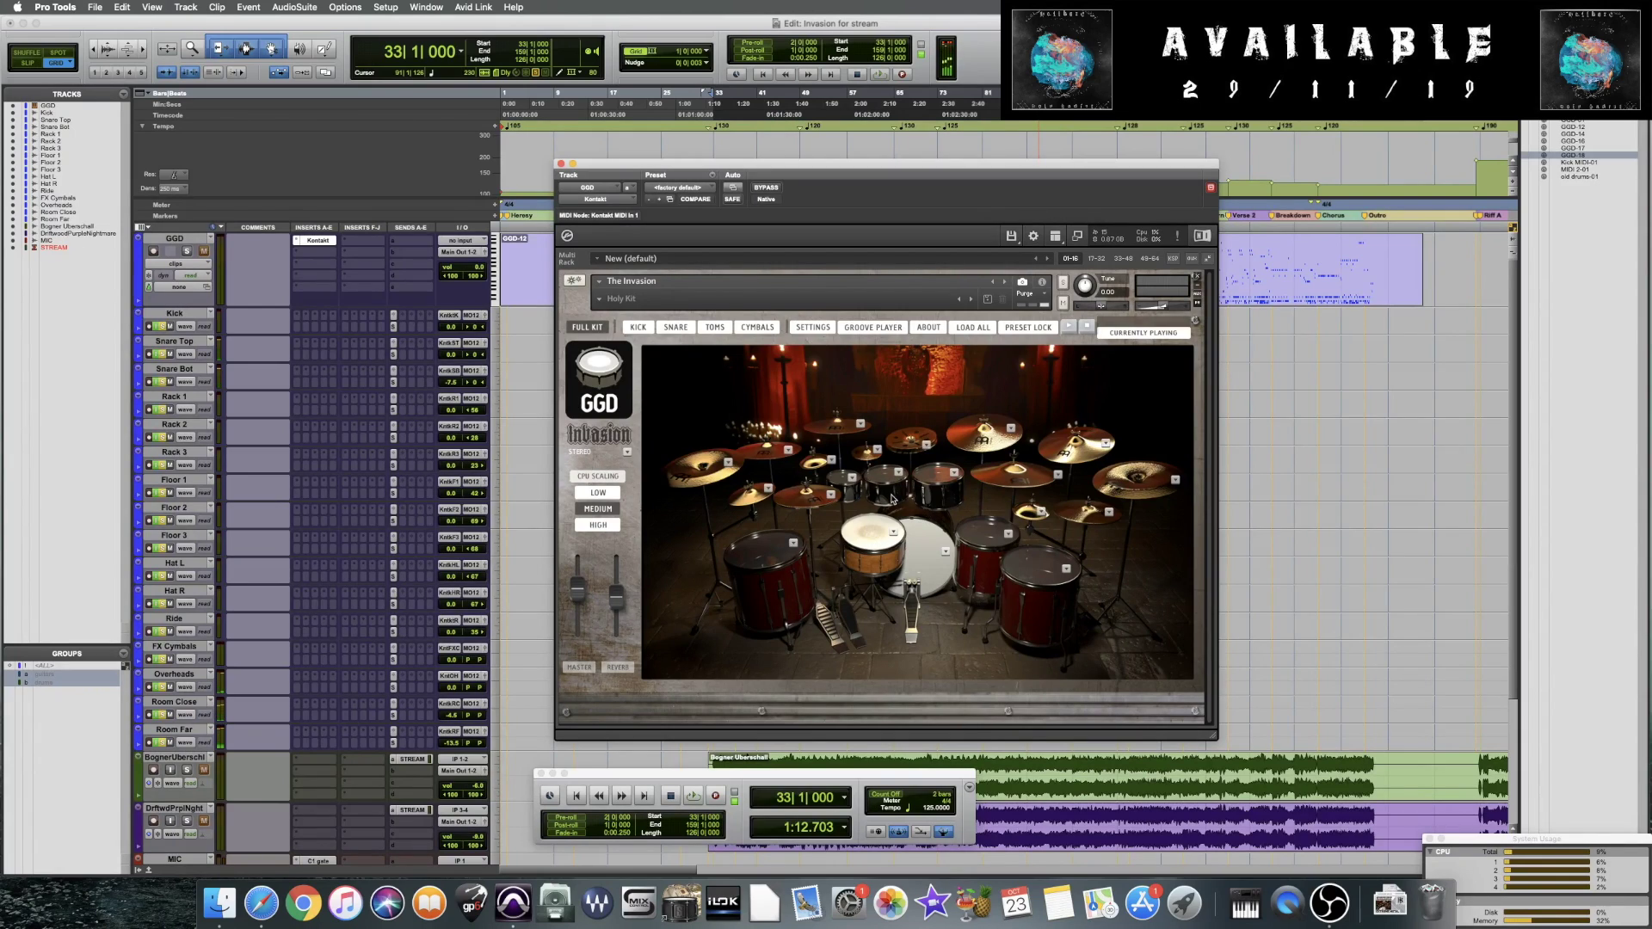
Browse the model choices for the smallest rack tom and the left floor tom without changing them
{"action": "left_click", "coordinate": [851, 478]}
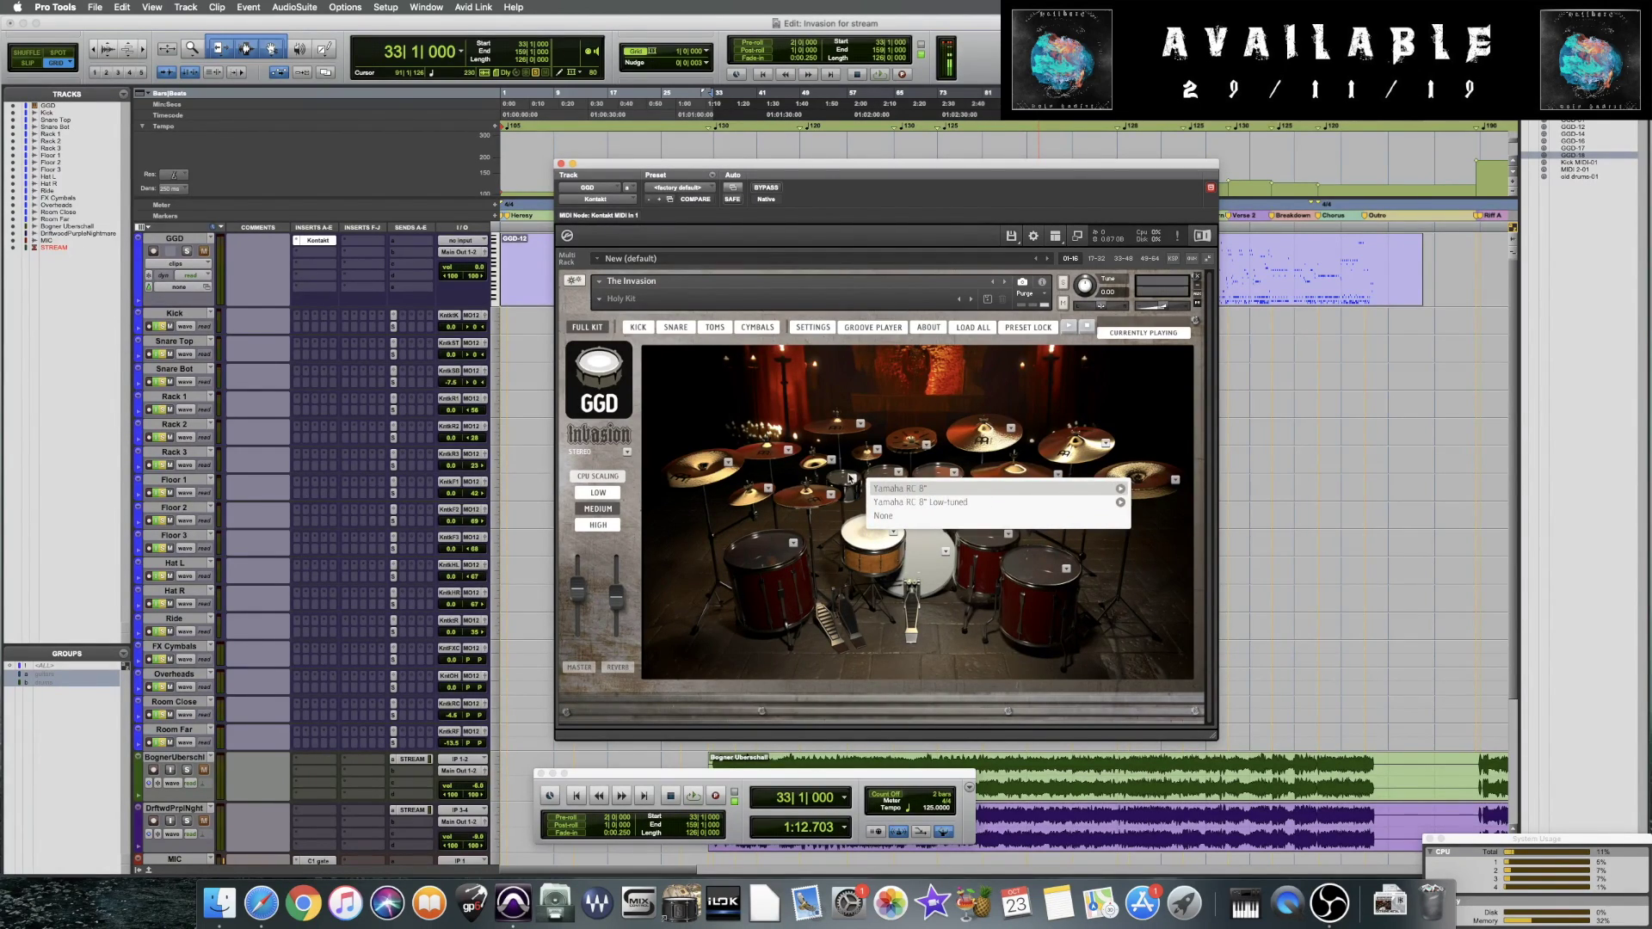
{"action": "left_click", "coordinate": [847, 480]}
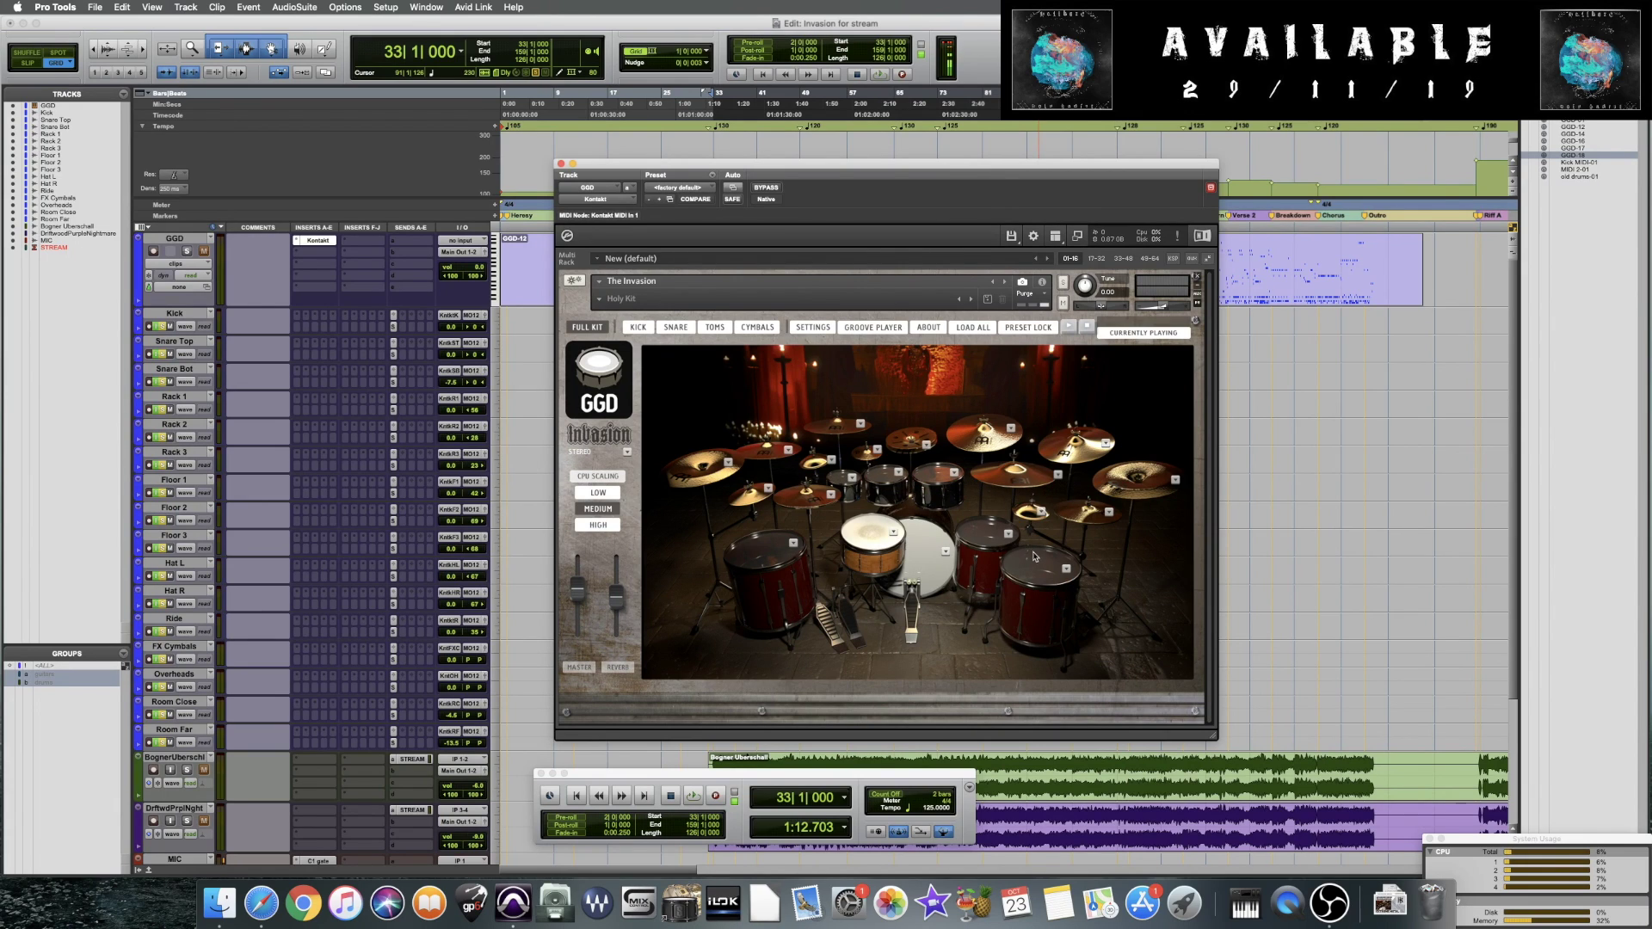
{"action": "left_click", "coordinate": [793, 544]}
{"action": "left_click", "coordinate": [793, 544]}
Browse the model choices for the stack, hi-hat and splash cymbals in the kit picture without changing them
{"action": "left_click", "coordinate": [926, 445]}
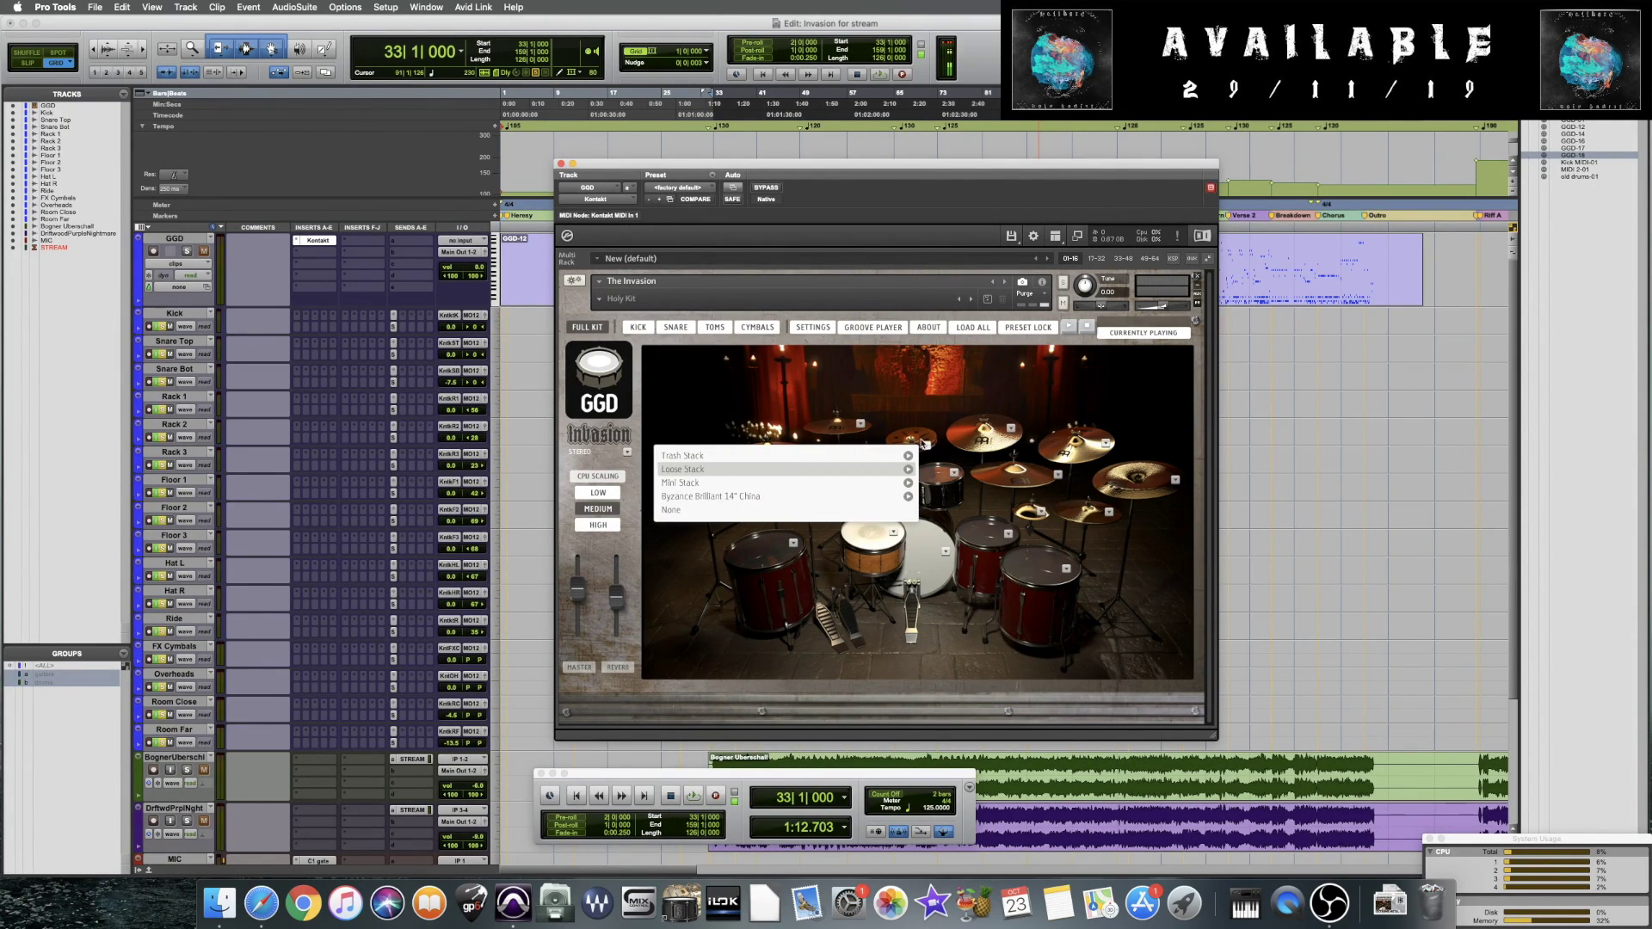
{"action": "left_click", "coordinate": [925, 445]}
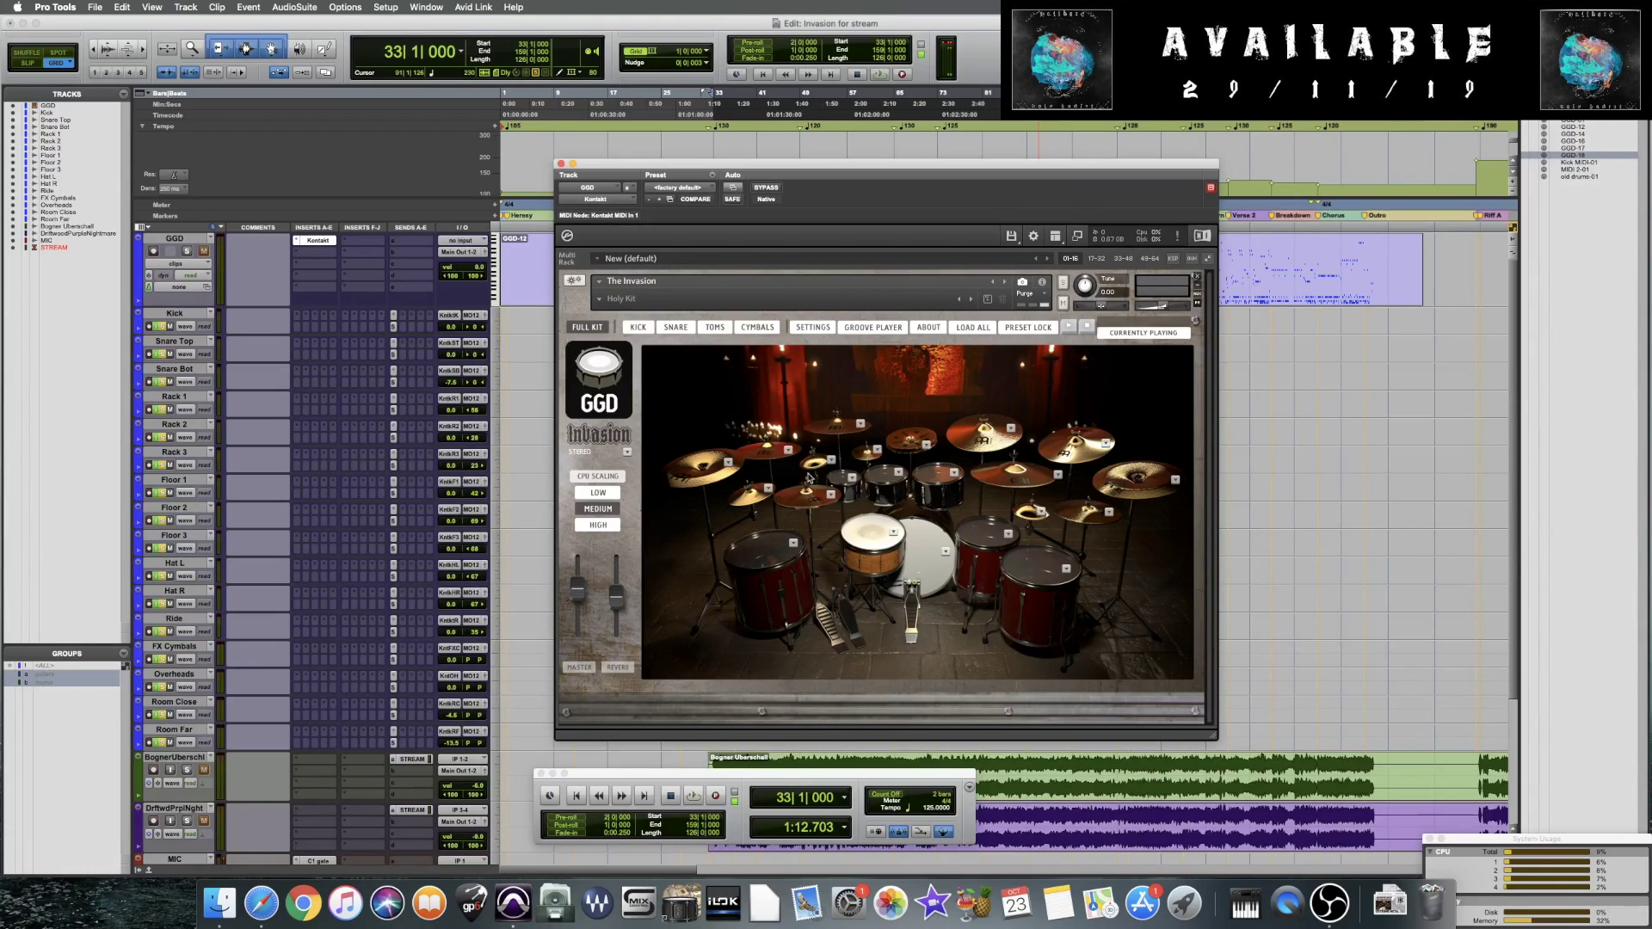
{"action": "left_click", "coordinate": [1041, 511]}
{"action": "left_click", "coordinate": [1048, 514]}
{"action": "left_click", "coordinate": [1109, 512]}
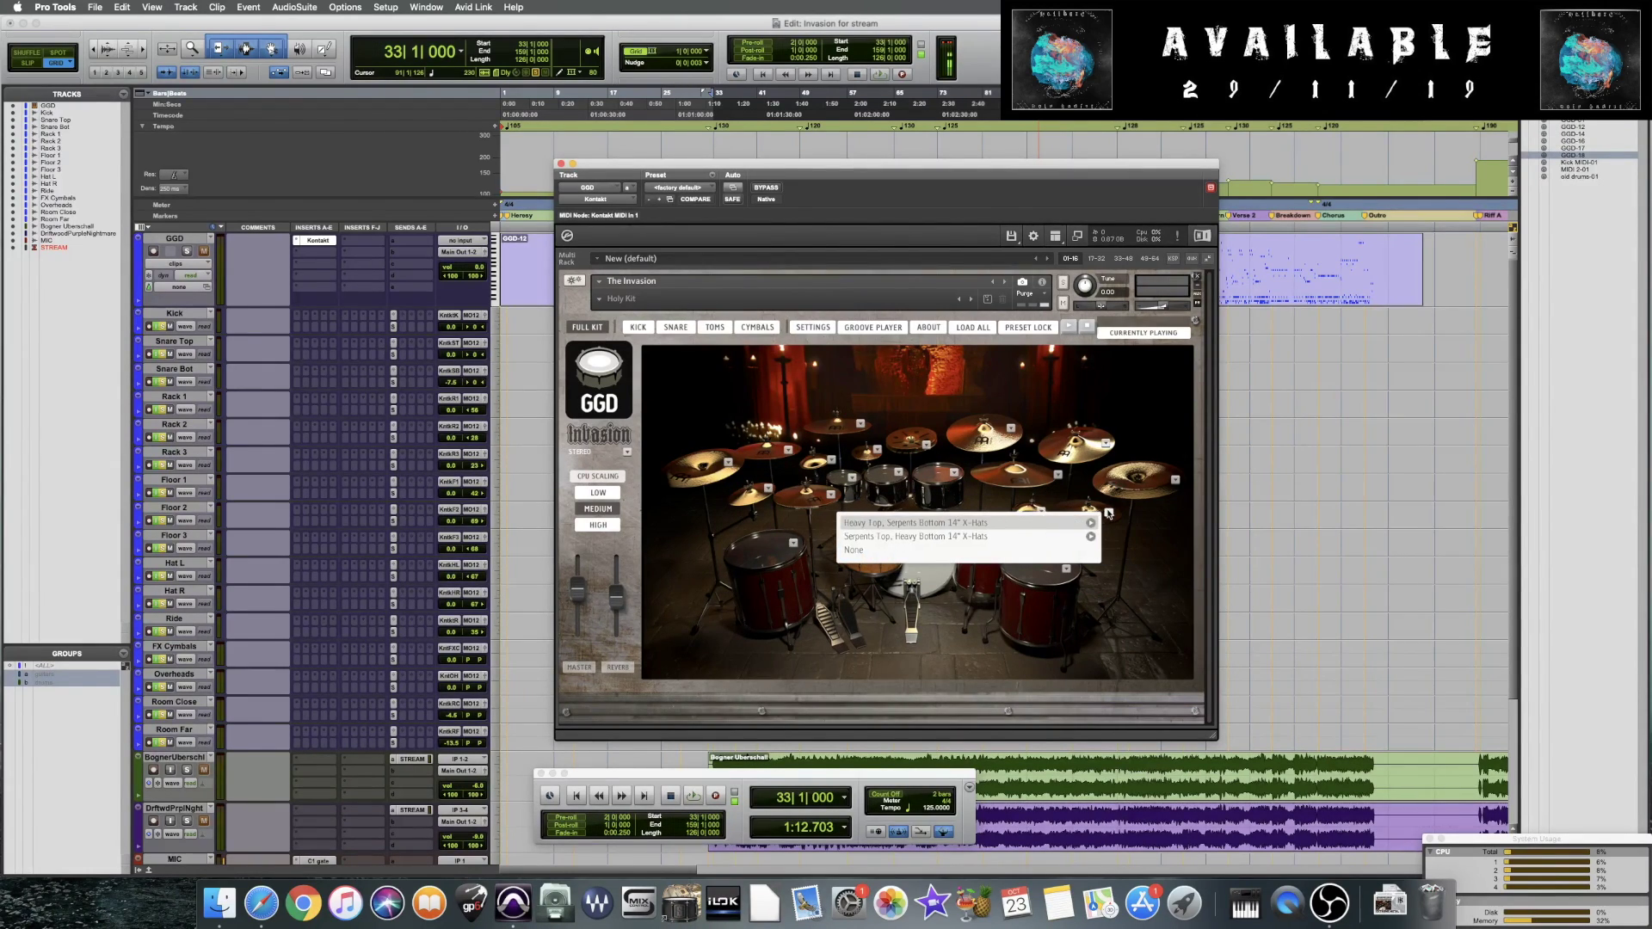
{"action": "left_click", "coordinate": [1035, 510]}
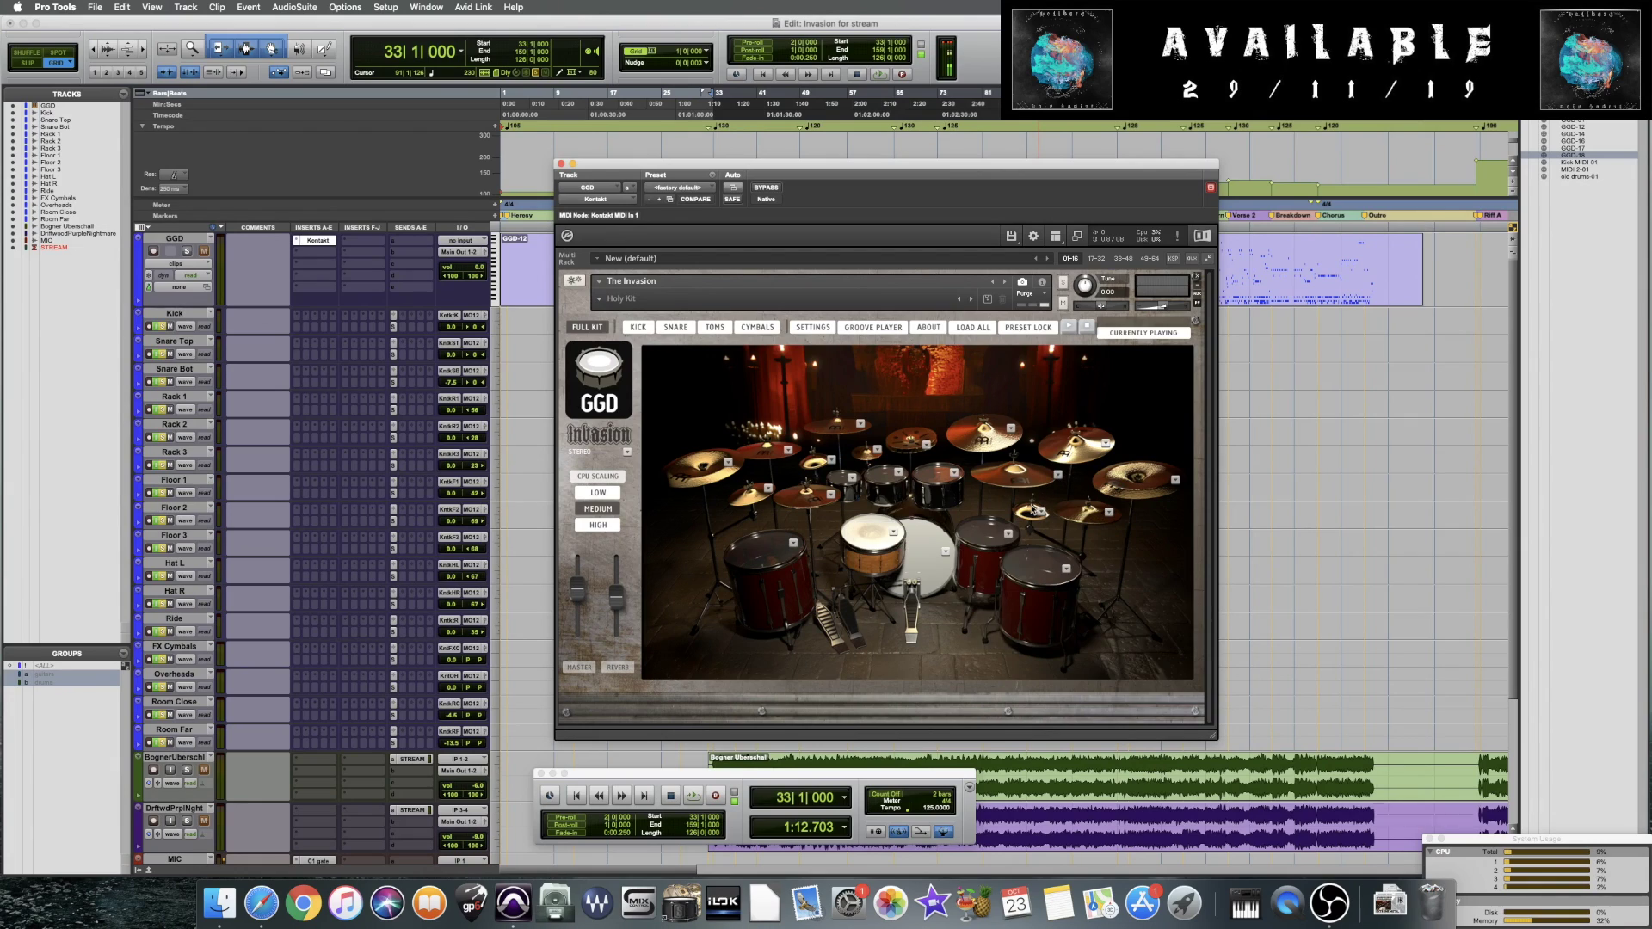
{"action": "left_click", "coordinate": [877, 451]}
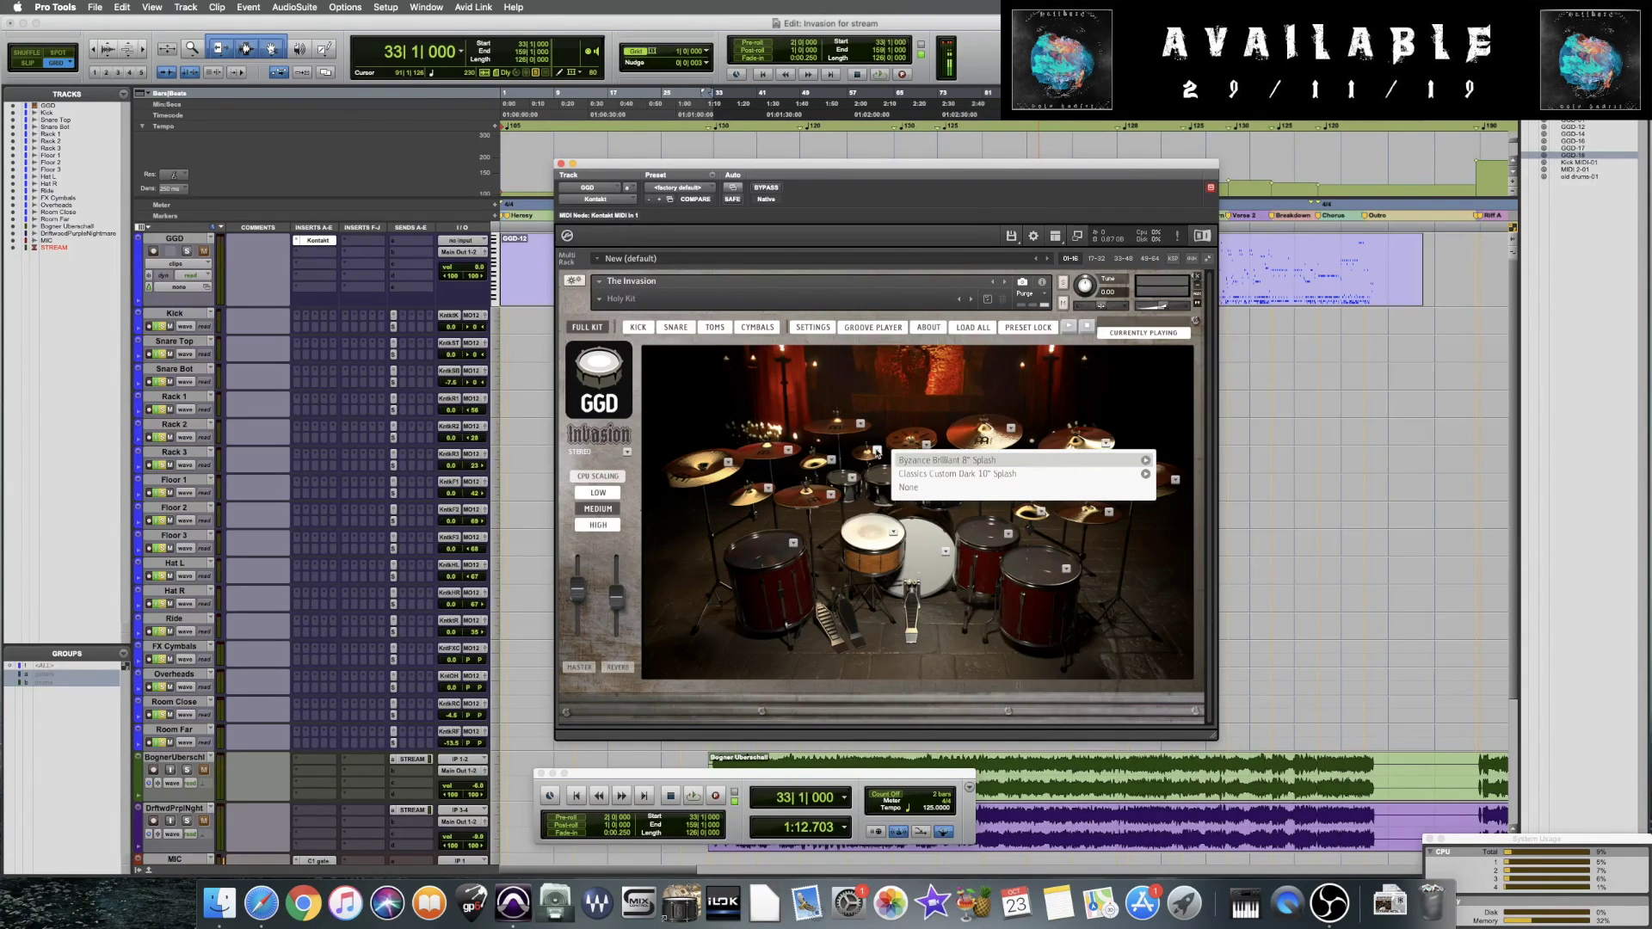
{"action": "left_click", "coordinate": [875, 453]}
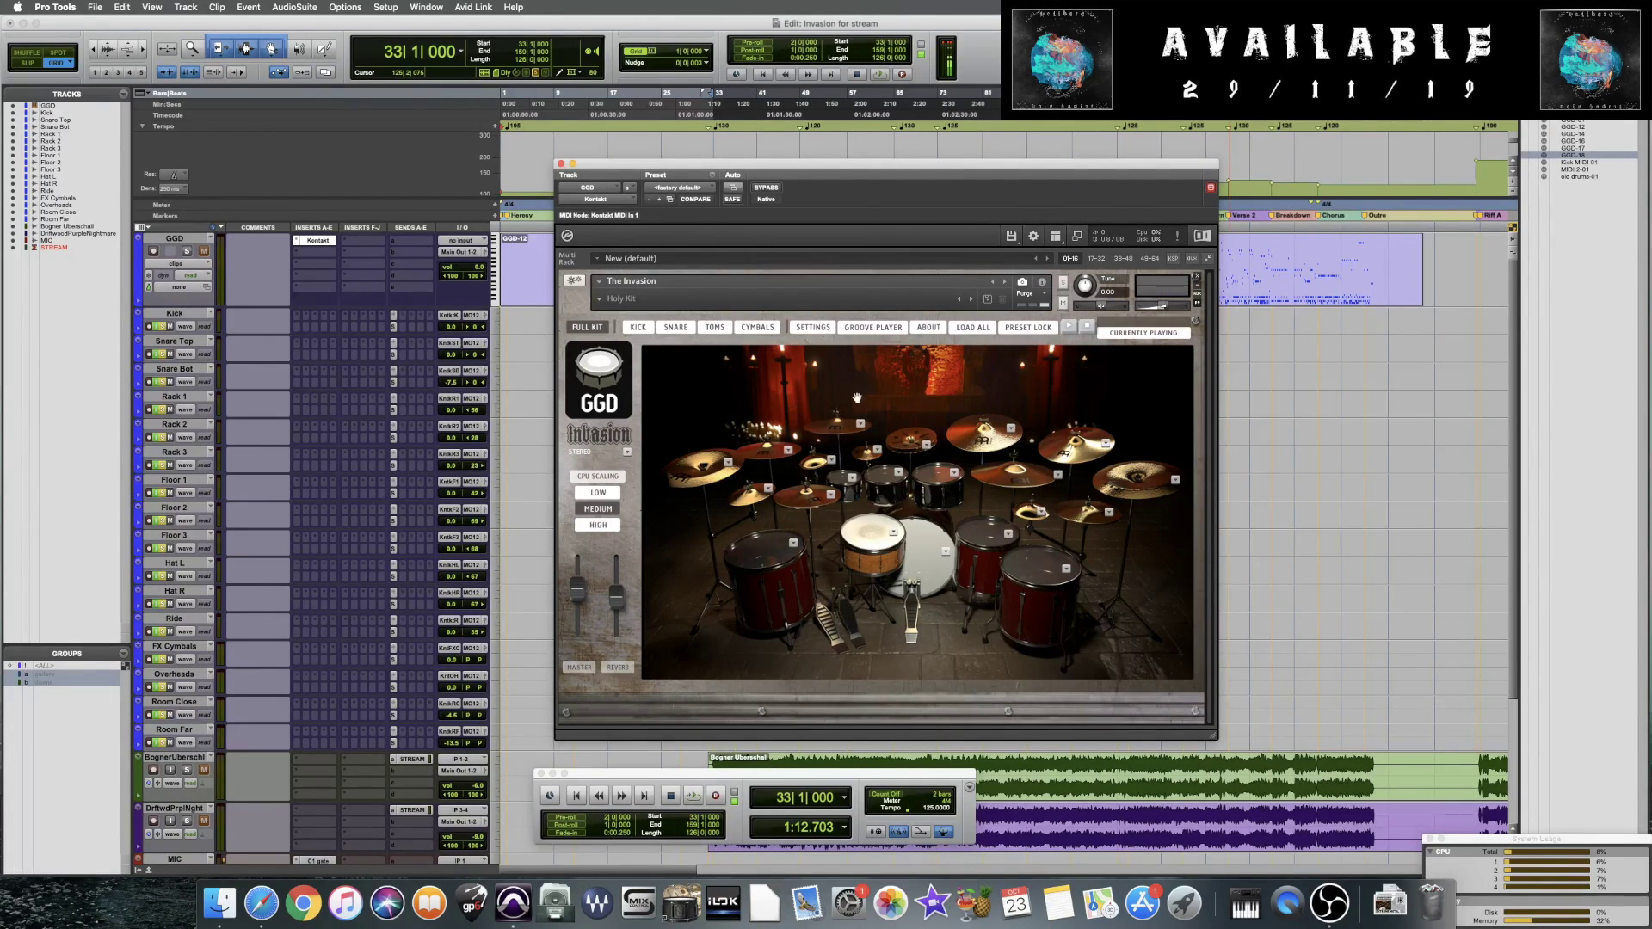
Open the plugin's kick mixer page, solo the Kick Sum channel and audition it from bar 127
{"action": "left_click", "coordinate": [647, 326]}
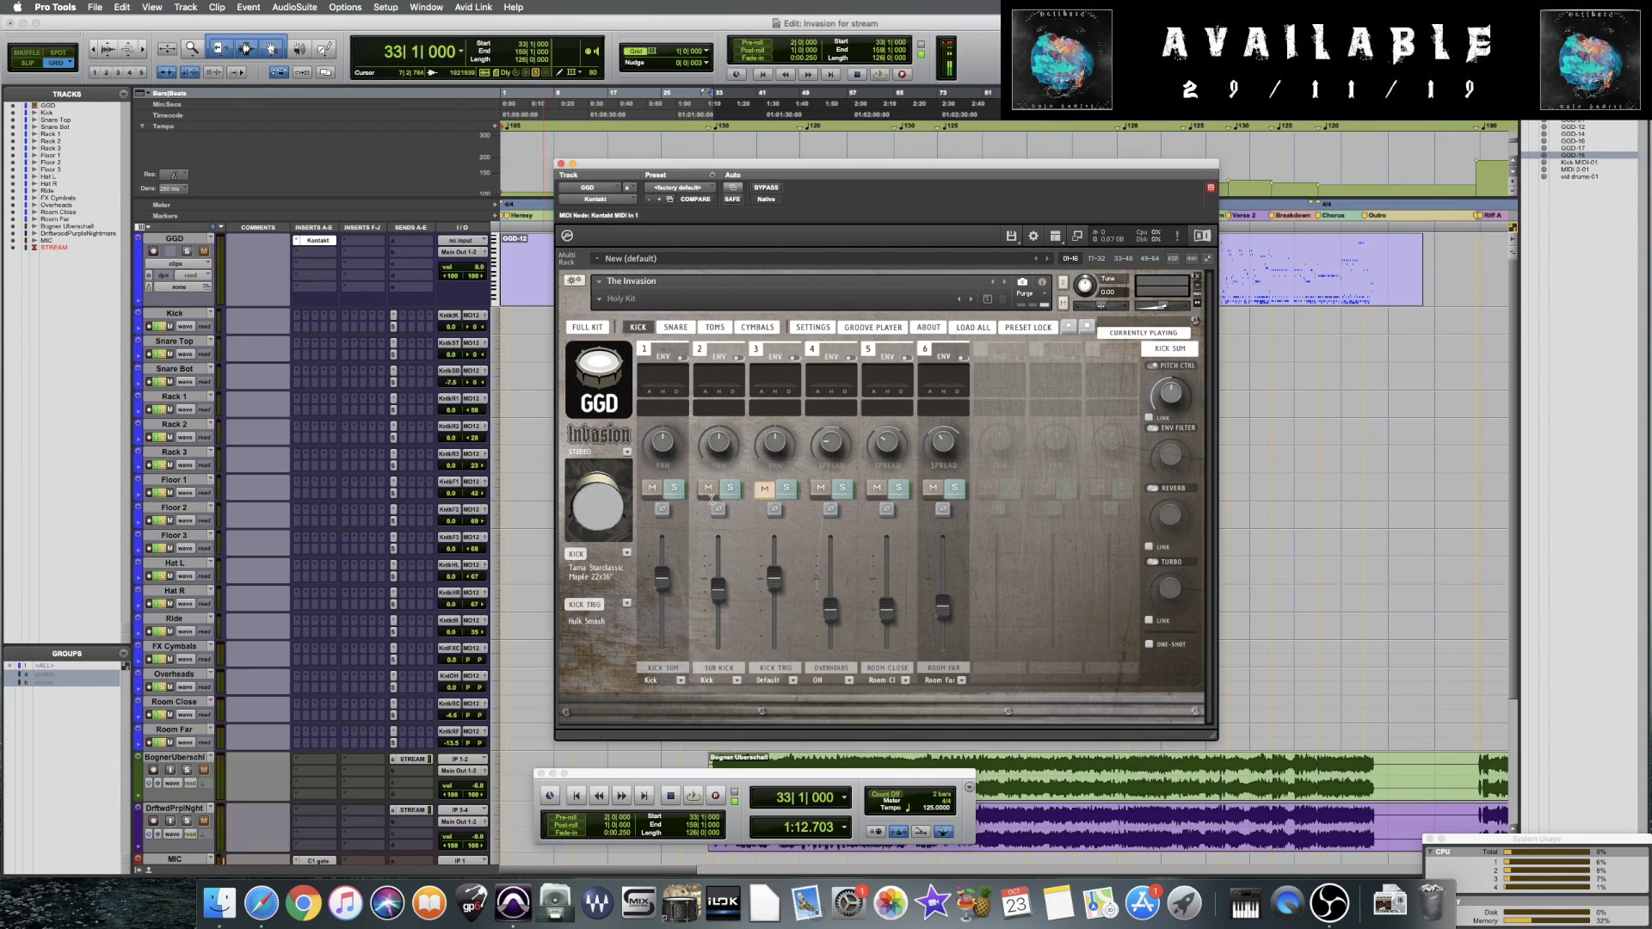
{"action": "left_click", "coordinate": [174, 315]}
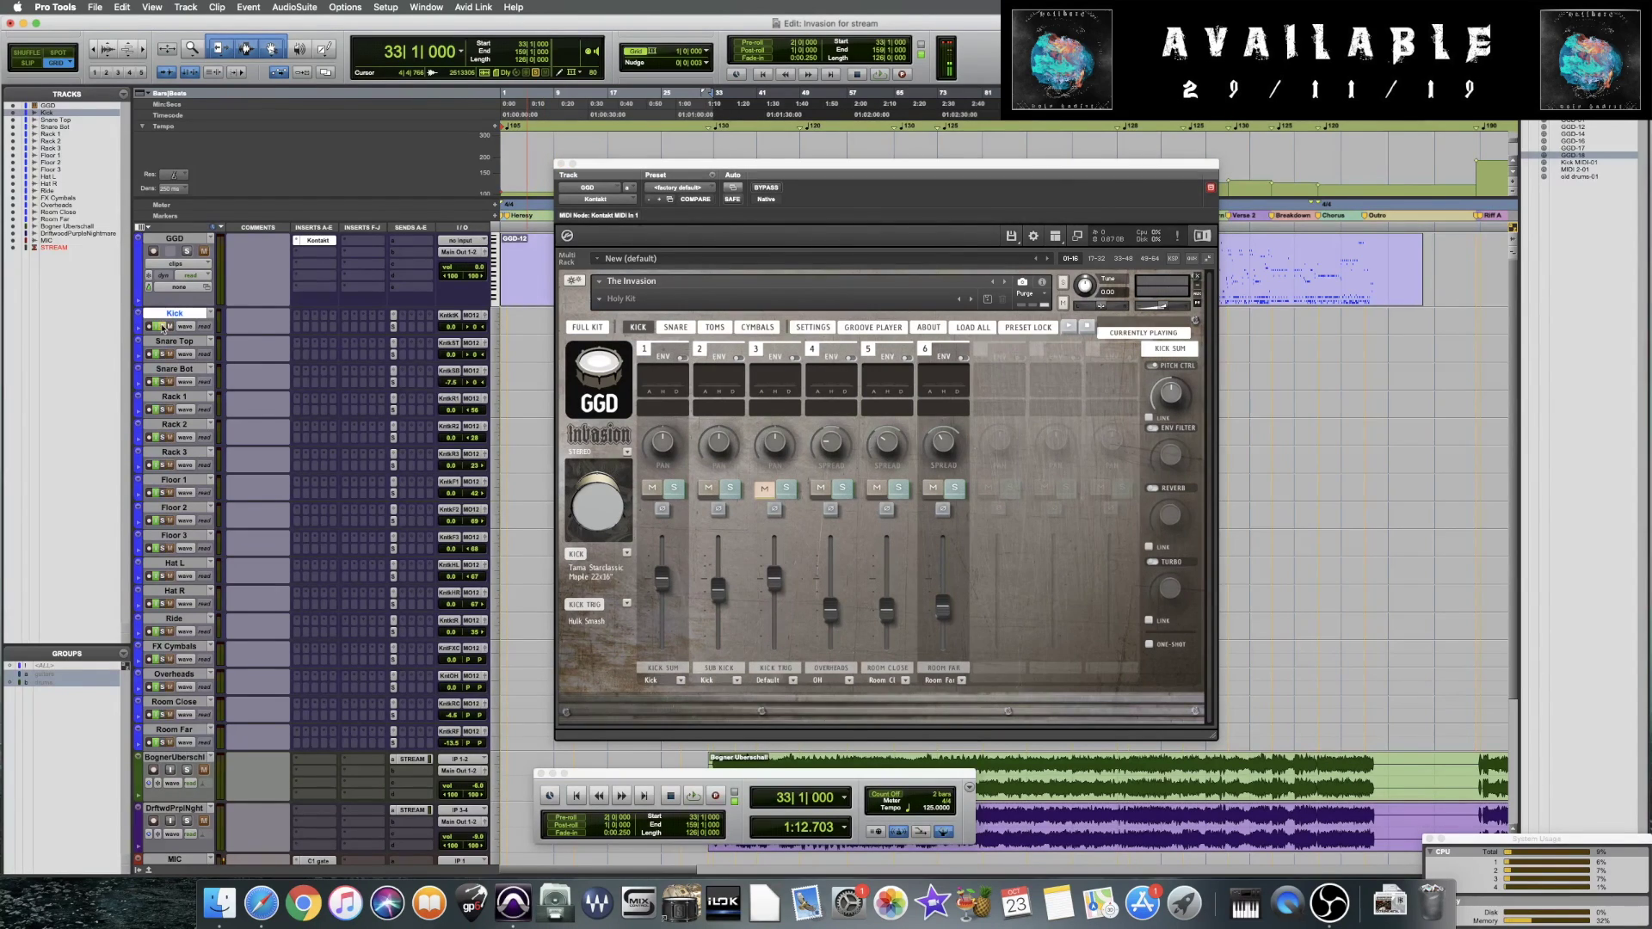
{"action": "left_click", "coordinate": [673, 488]}
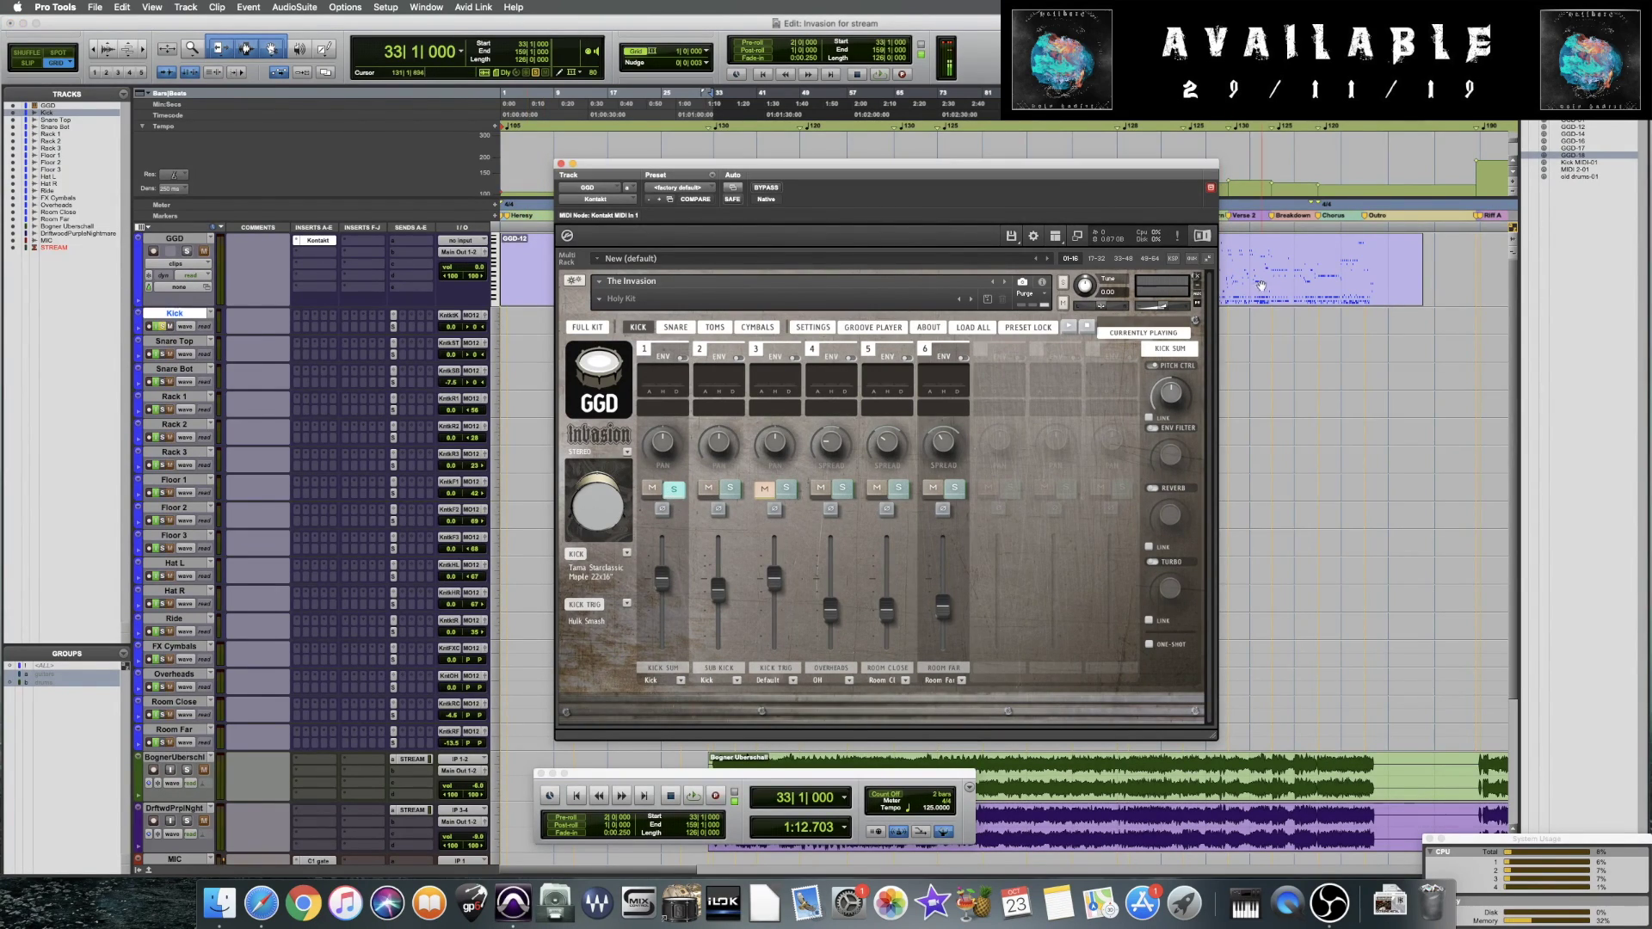
{"action": "left_click", "coordinate": [1242, 344]}
{"action": "key", "text": "space"}
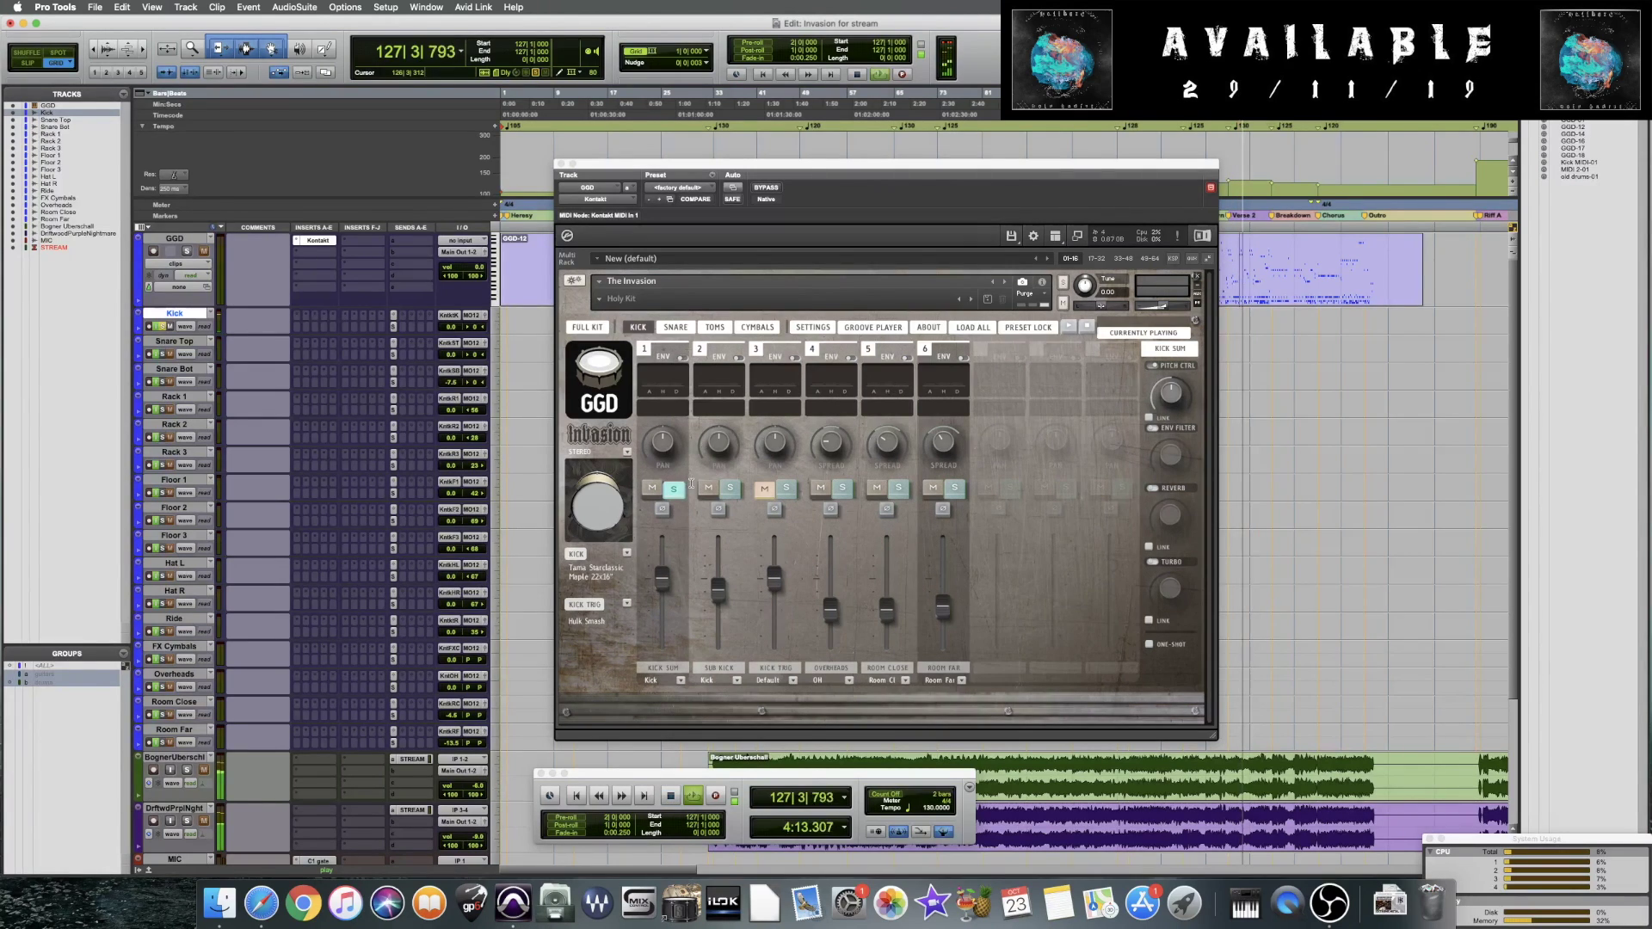
{"action": "key", "text": "space"}
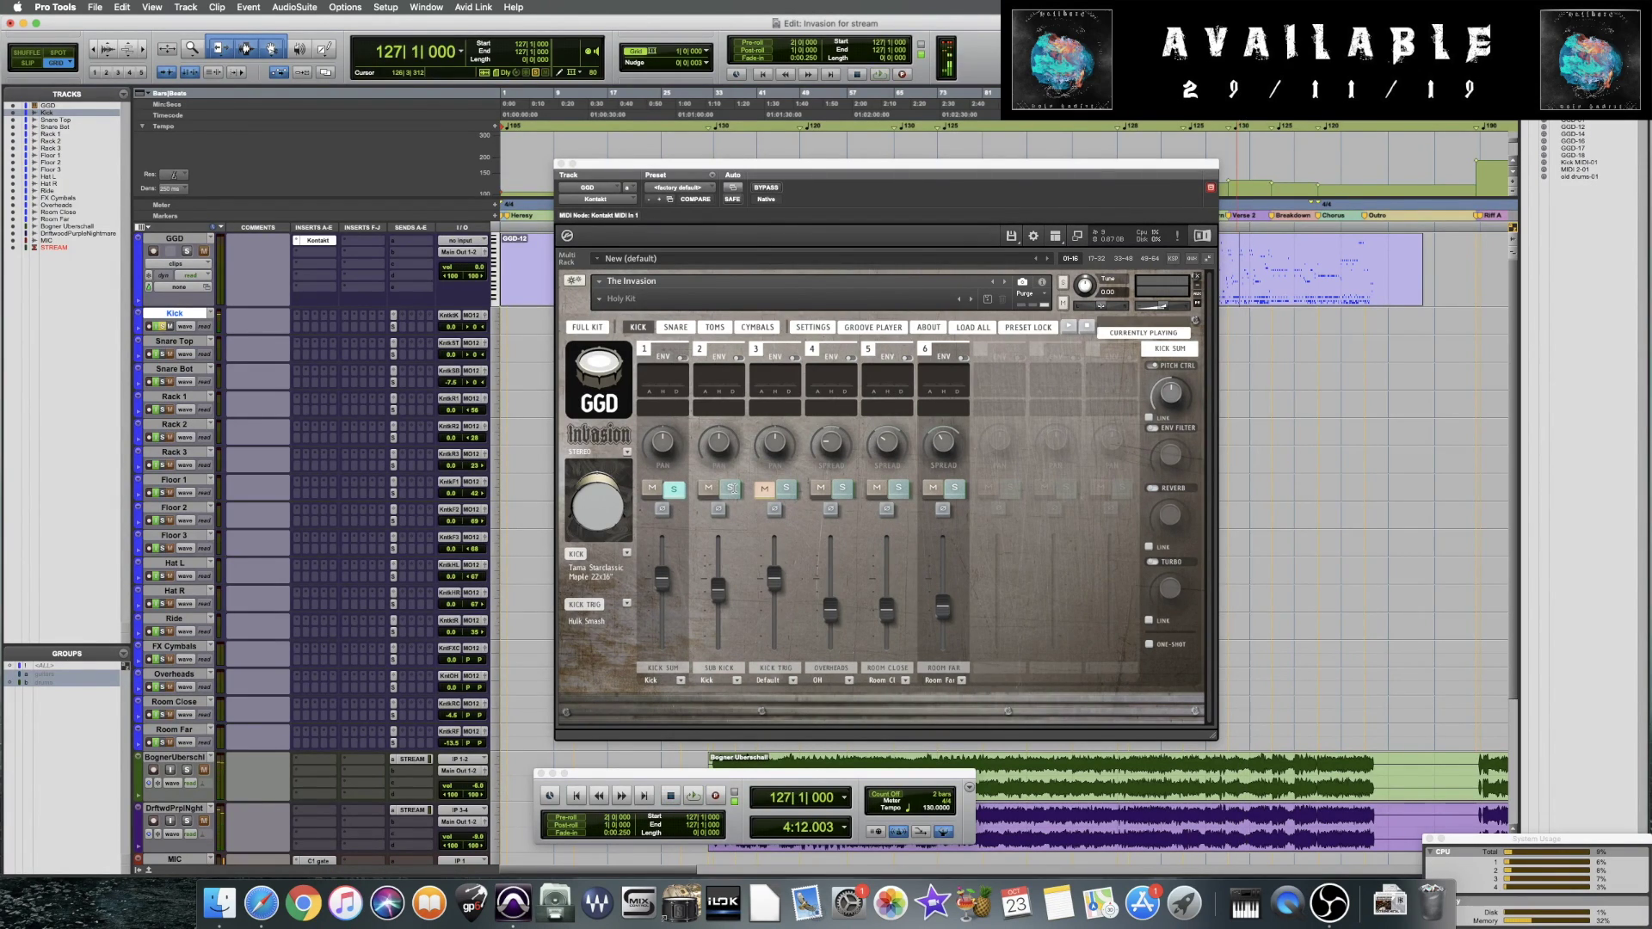
Audition the Sub Kick channel alone and together with Kick Sum from bar 127, and clear both solos
{"action": "left_click", "coordinate": [725, 488]}
{"action": "left_click", "coordinate": [673, 488]}
{"action": "key", "text": "space"}
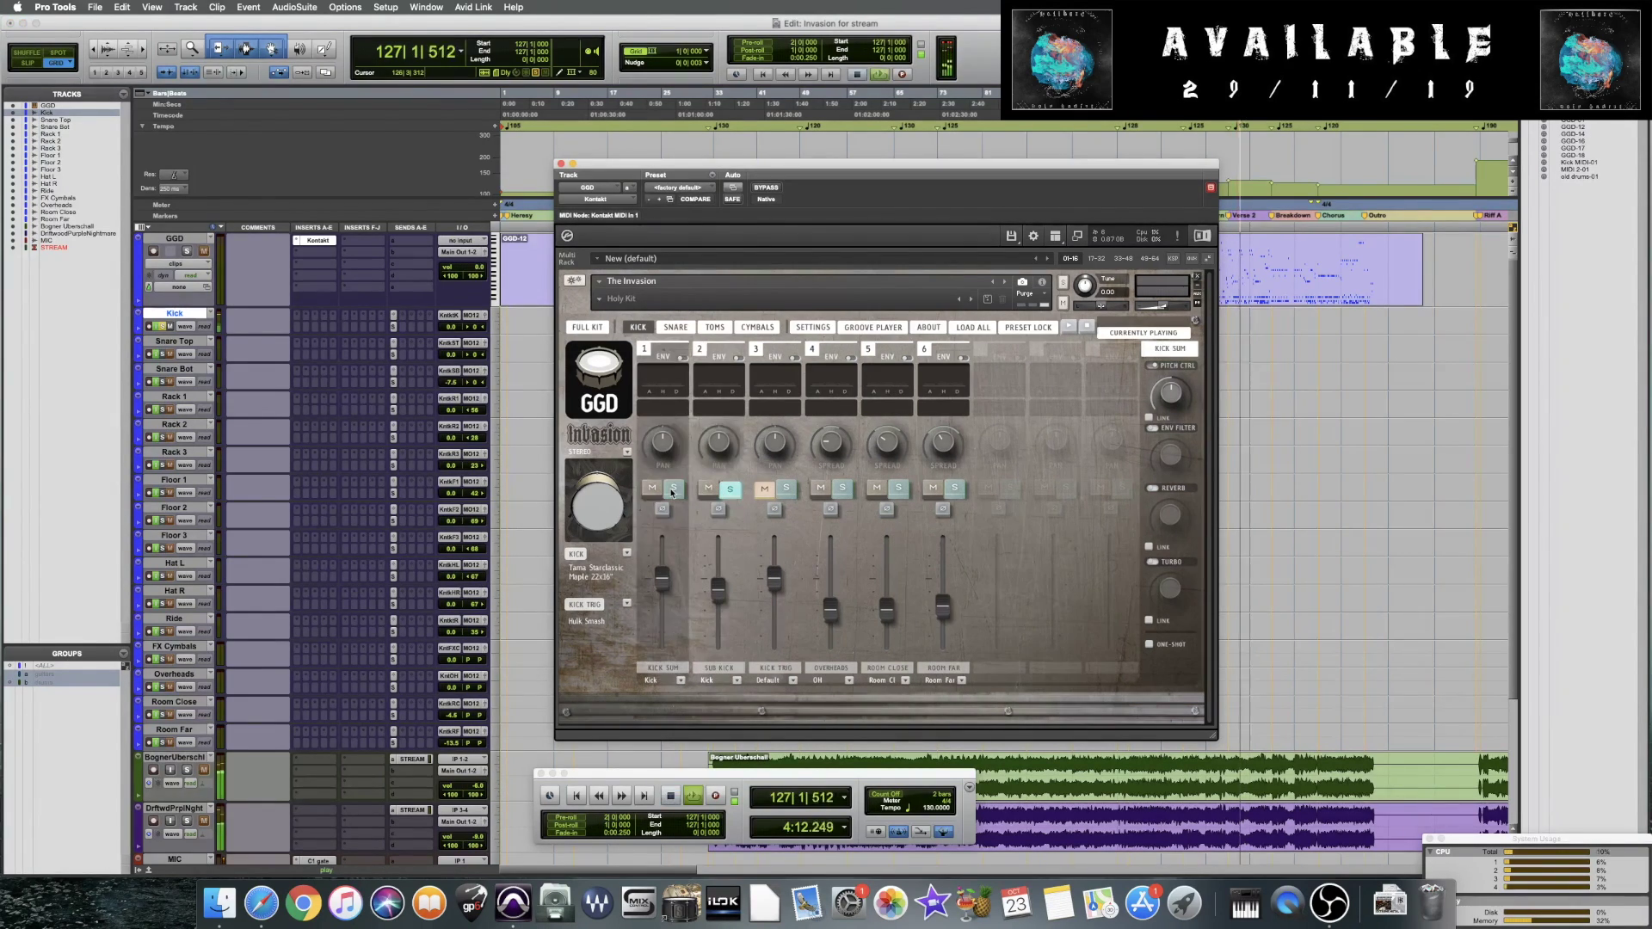
{"action": "key", "text": "space"}
{"action": "key", "text": "space"}
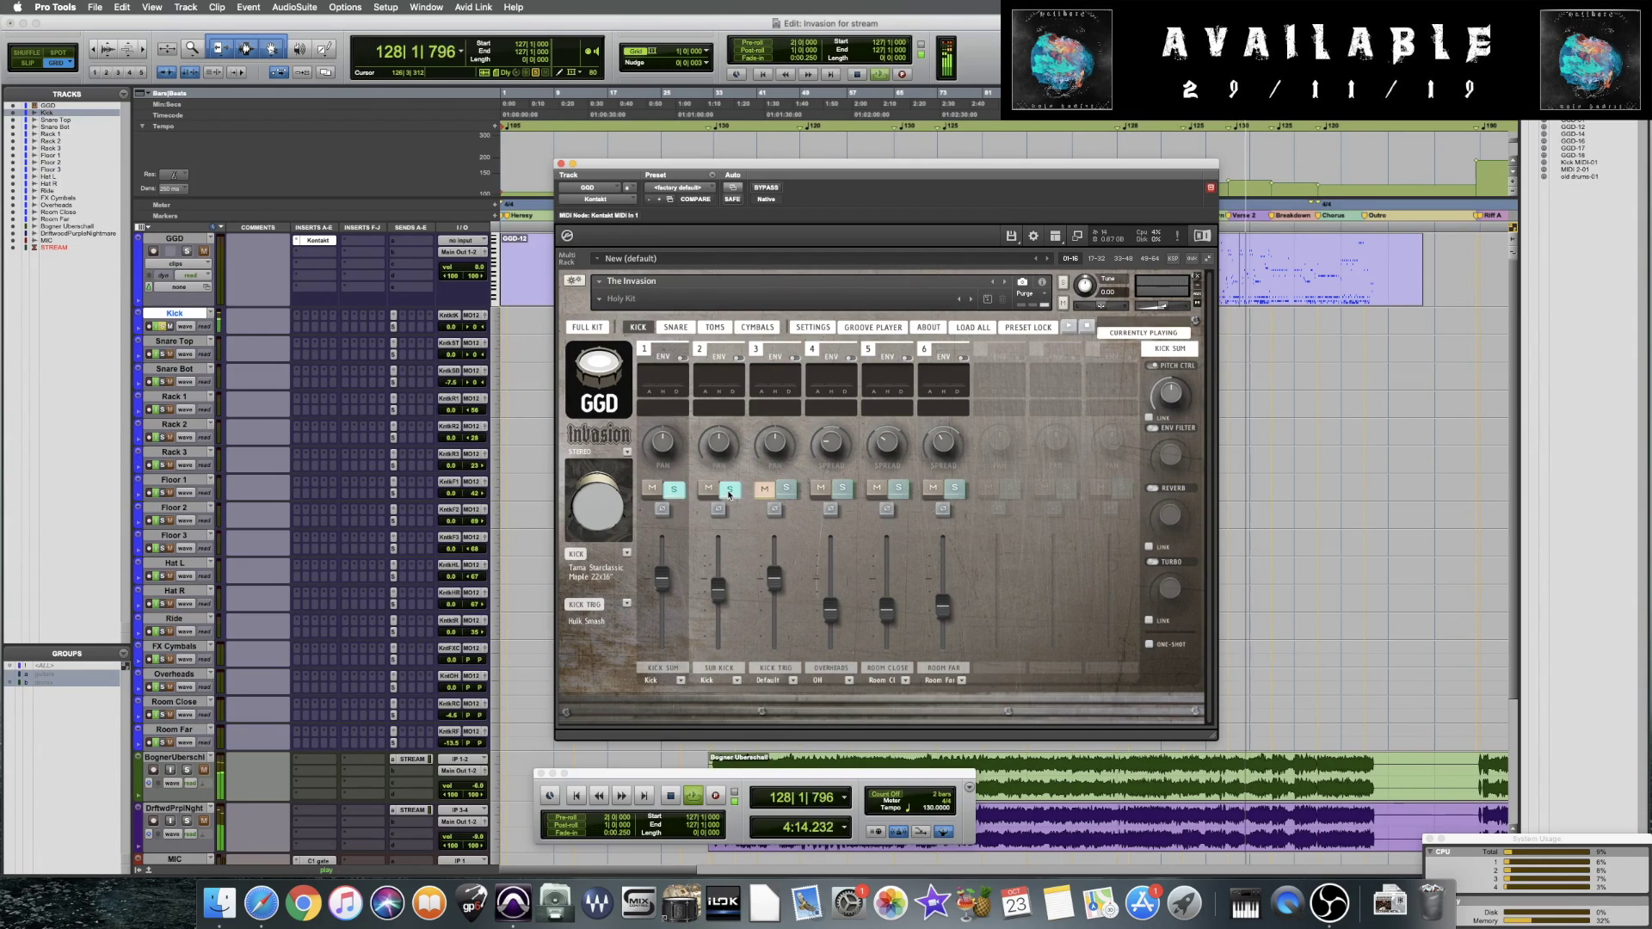
{"action": "key", "text": "space"}
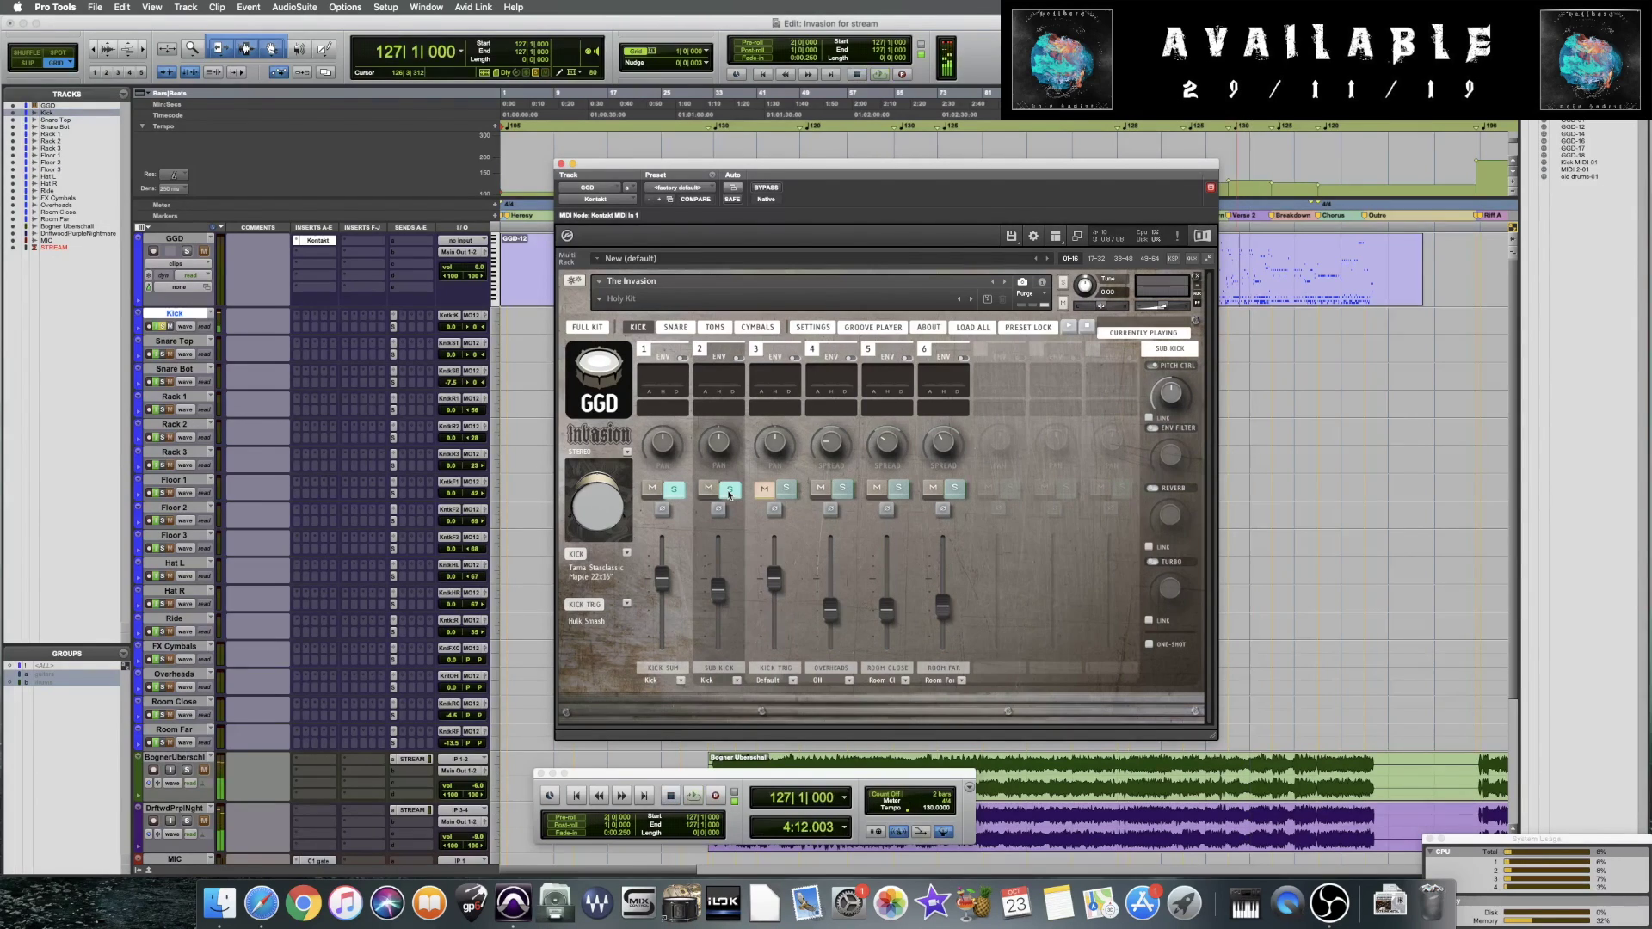
{"action": "left_click", "coordinate": [729, 490]}
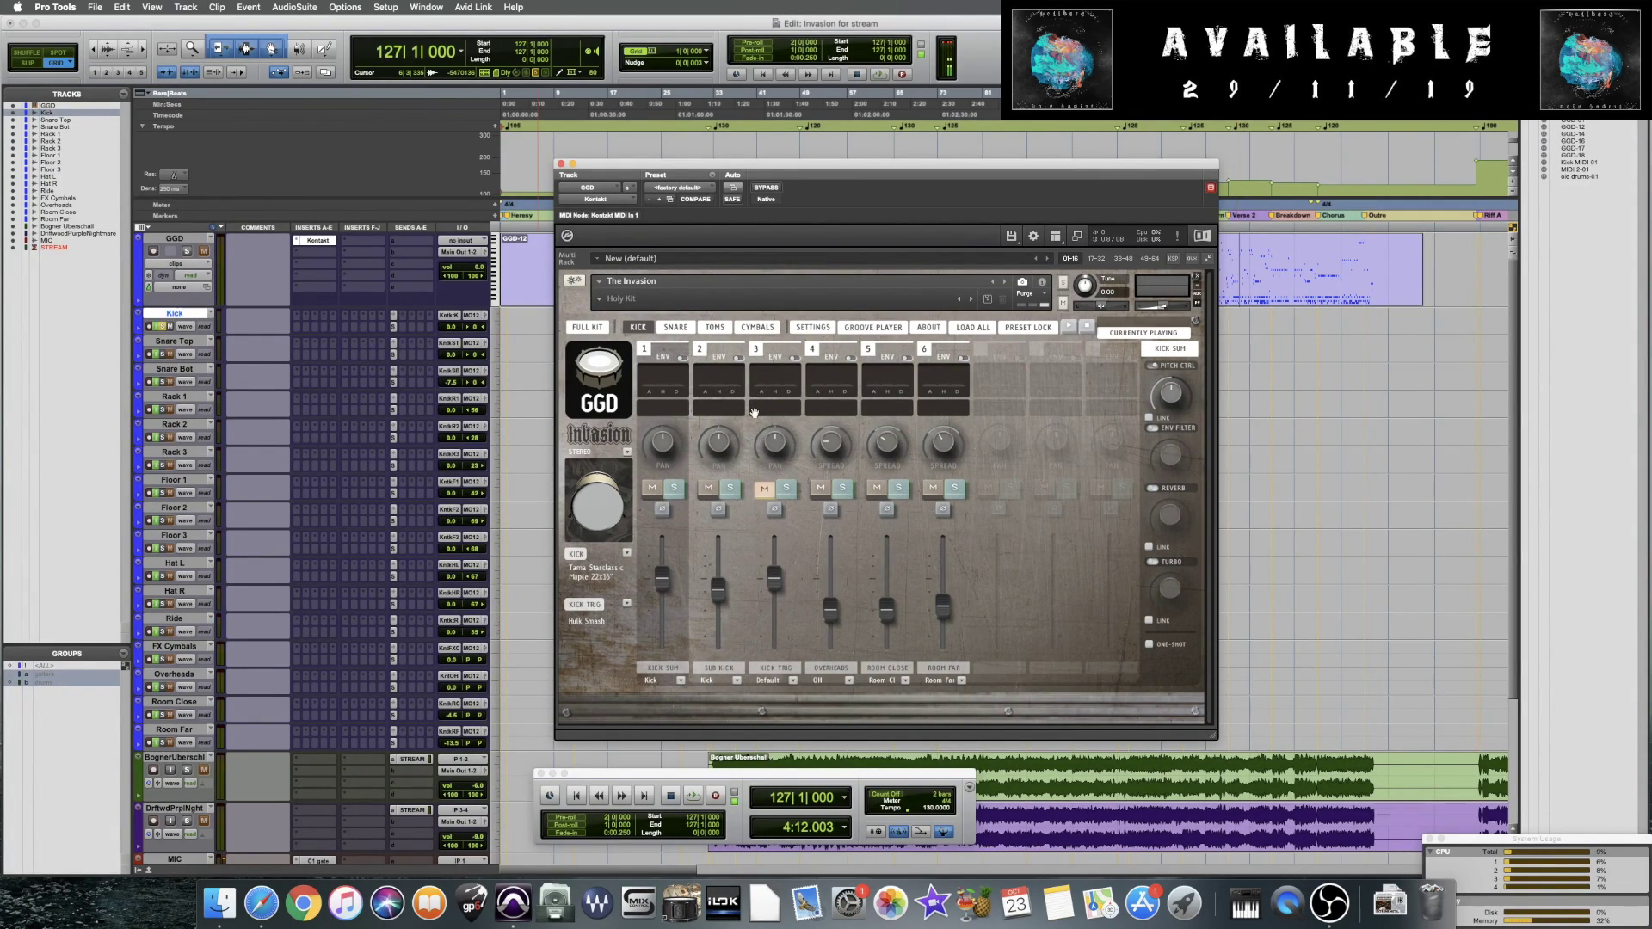
View the plugin's mappings, cymbal mixer and velocity curve settings, and close the Kontakt window
{"action": "left_click", "coordinate": [812, 327]}
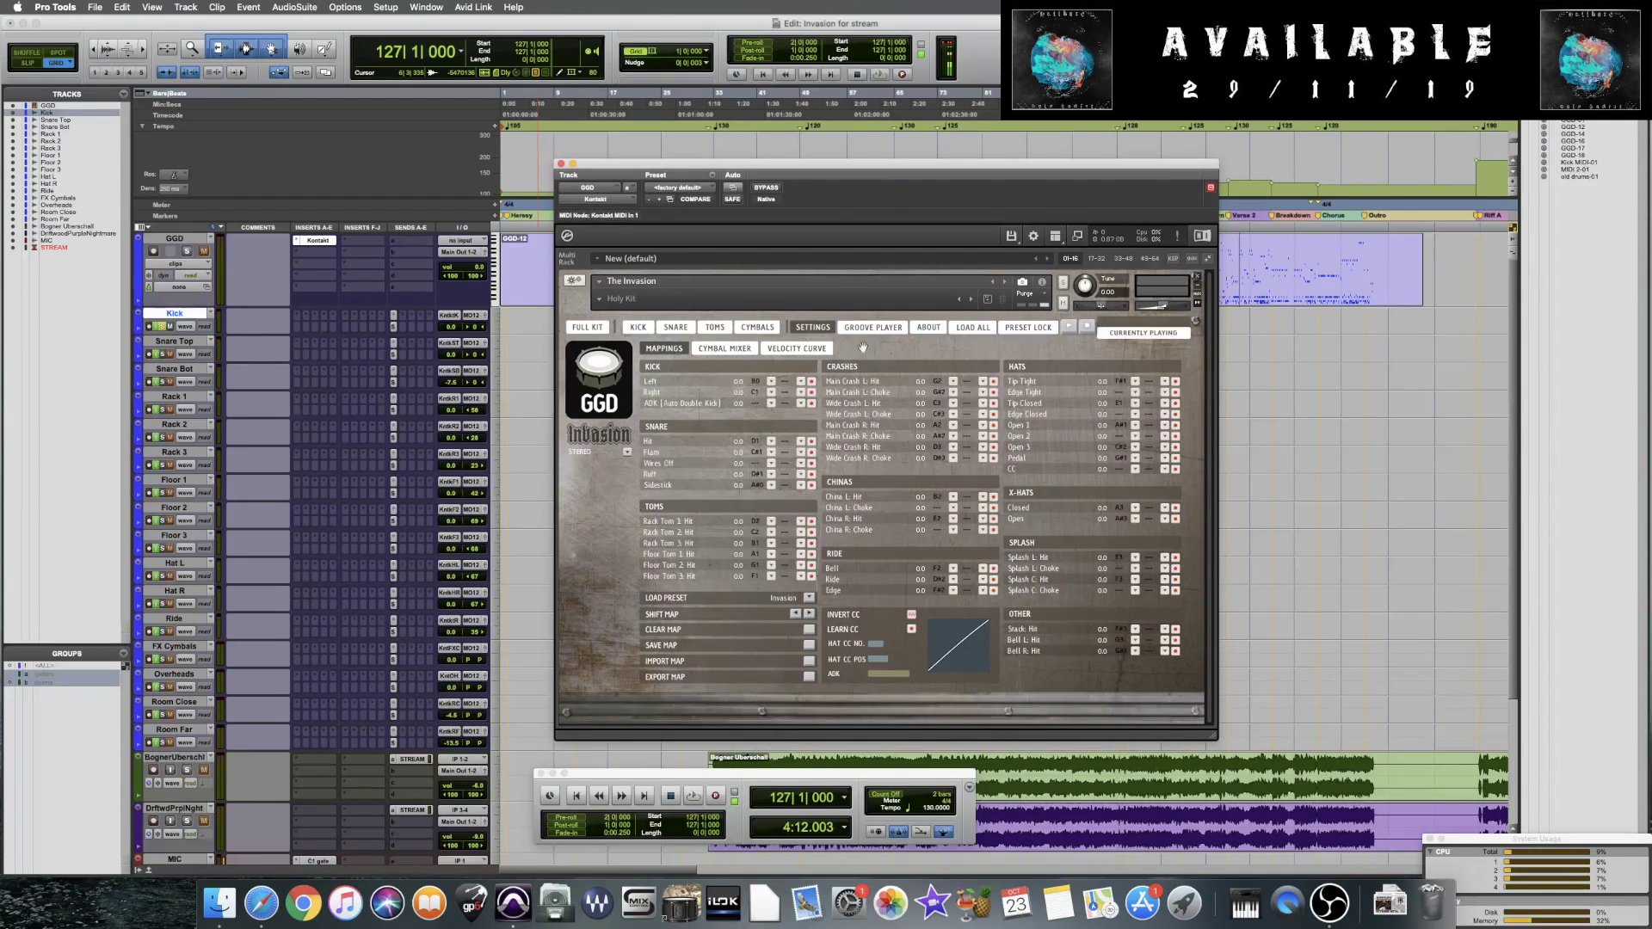
{"action": "left_click", "coordinate": [749, 349]}
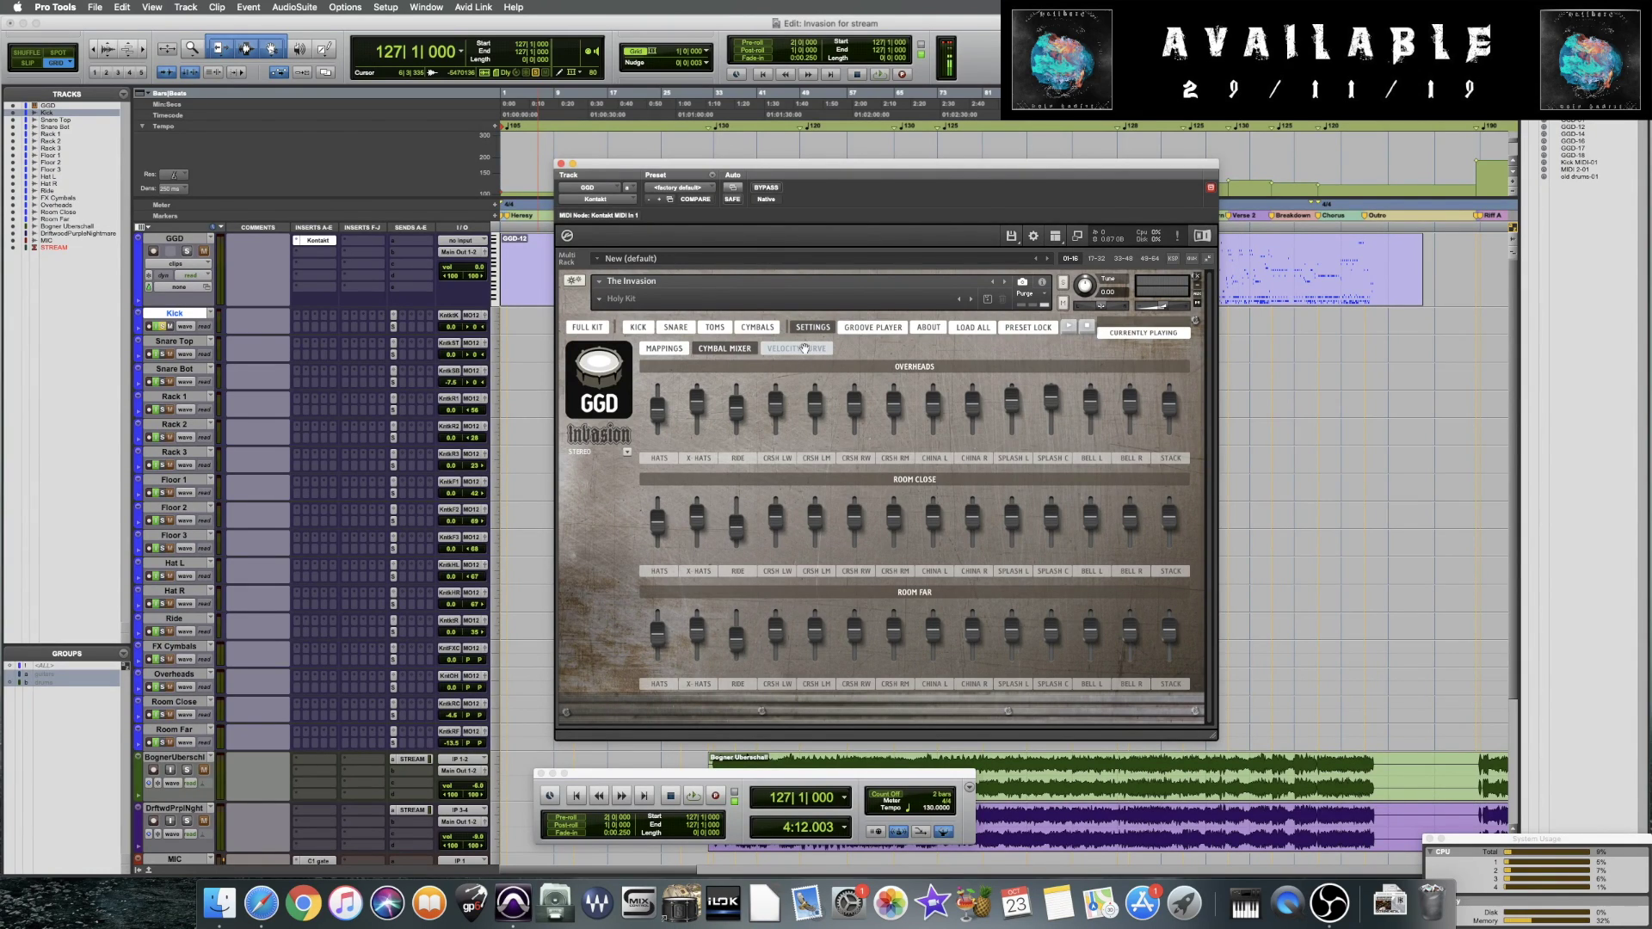
{"action": "left_click", "coordinate": [800, 348]}
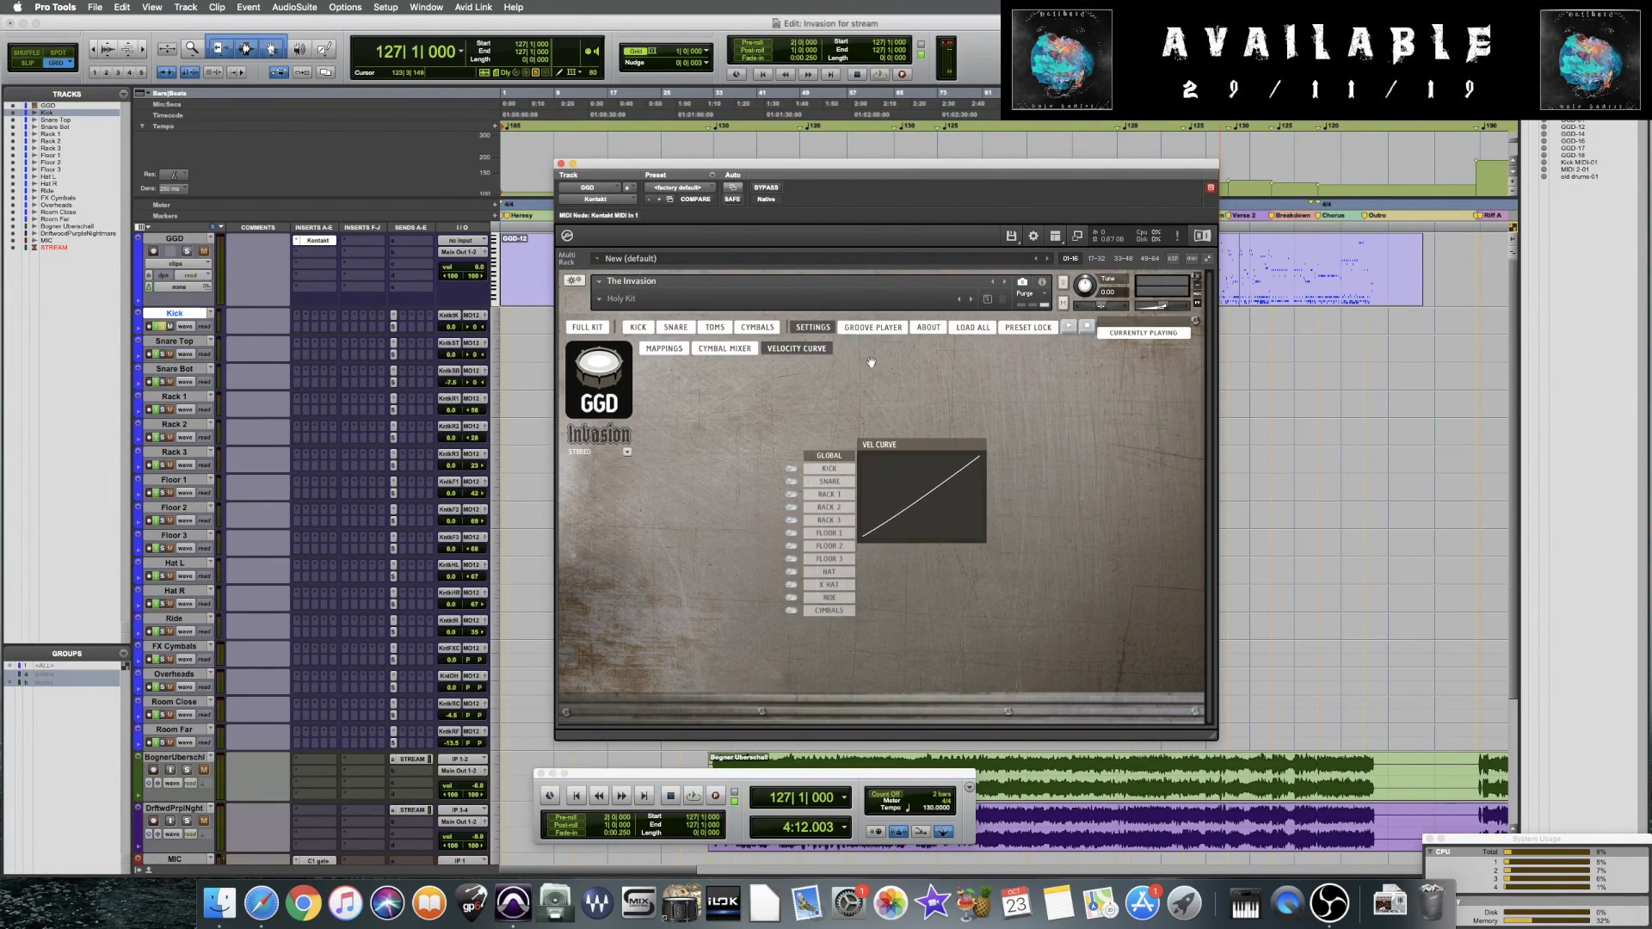
{"action": "key", "text": "super+w"}
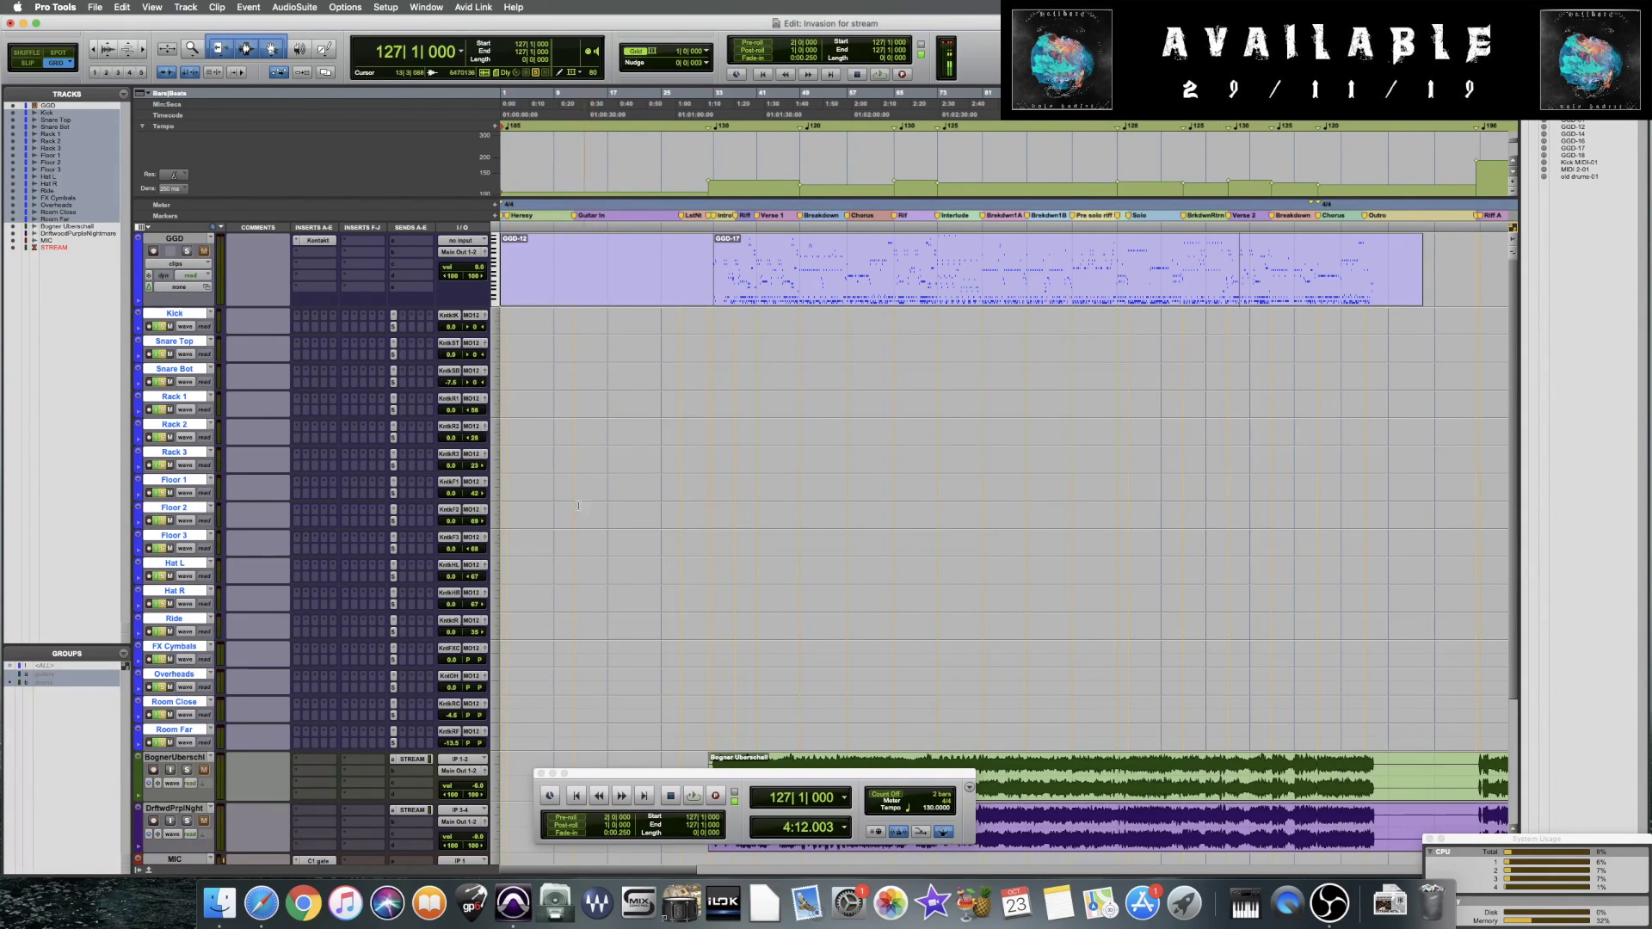
Unmute and solo the two guitar tracks below the drum tracks
{"action": "scroll", "coordinate": [603, 516], "scroll_direction": "down", "scroll_amount": 5}
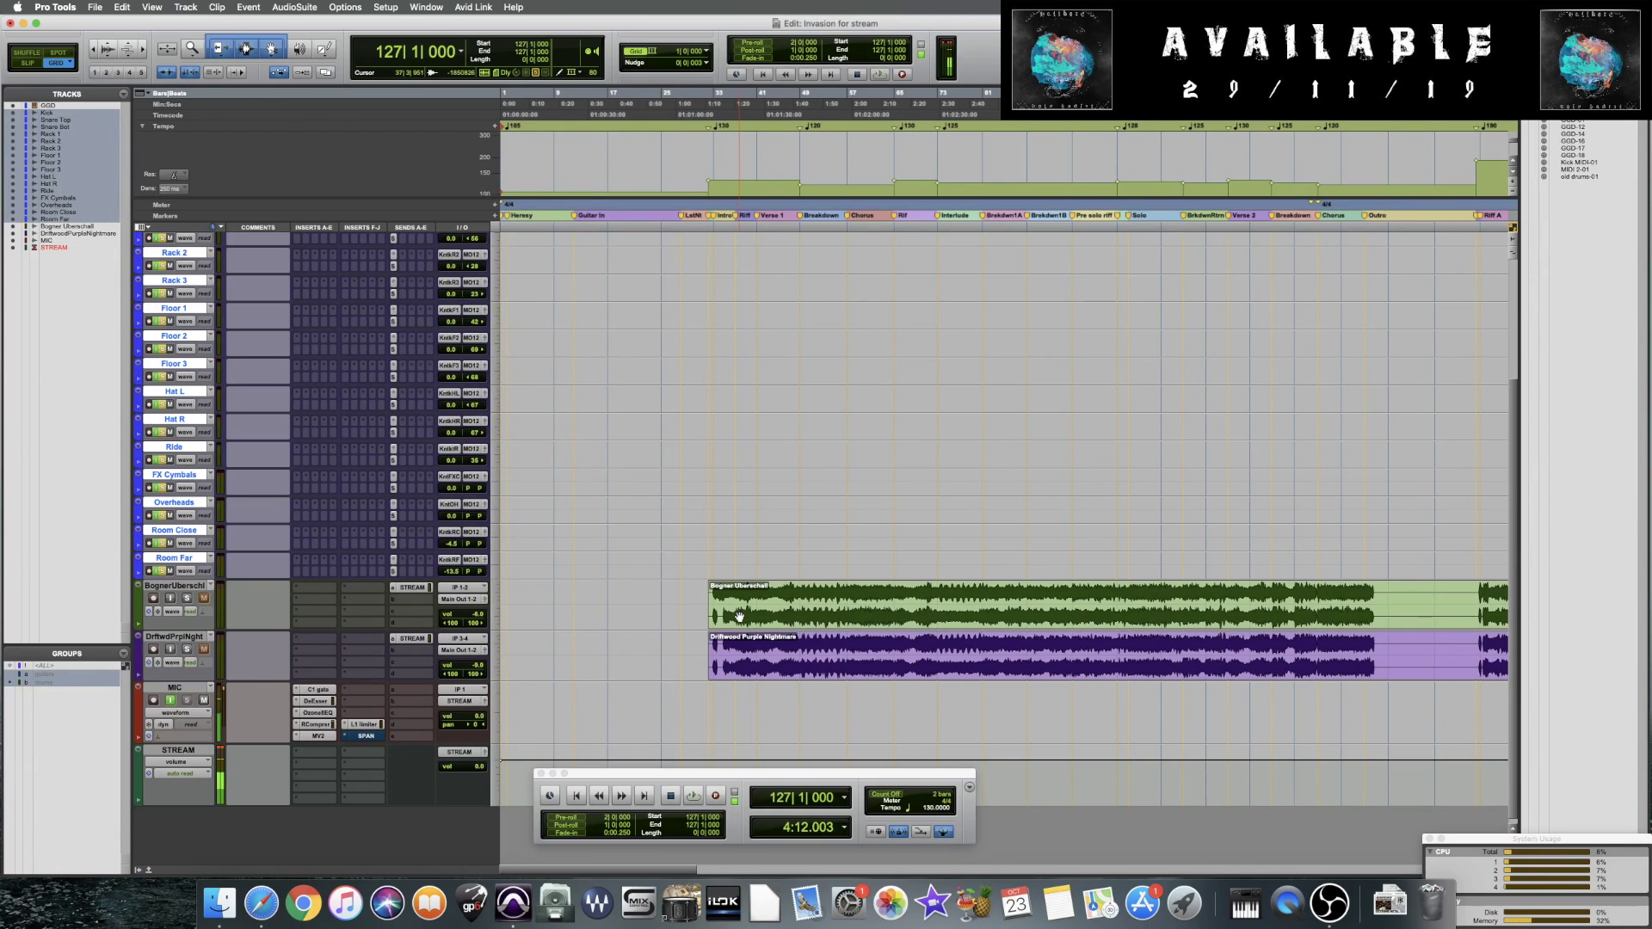
{"action": "scroll", "coordinate": [739, 613], "scroll_direction": "up", "scroll_amount": 5}
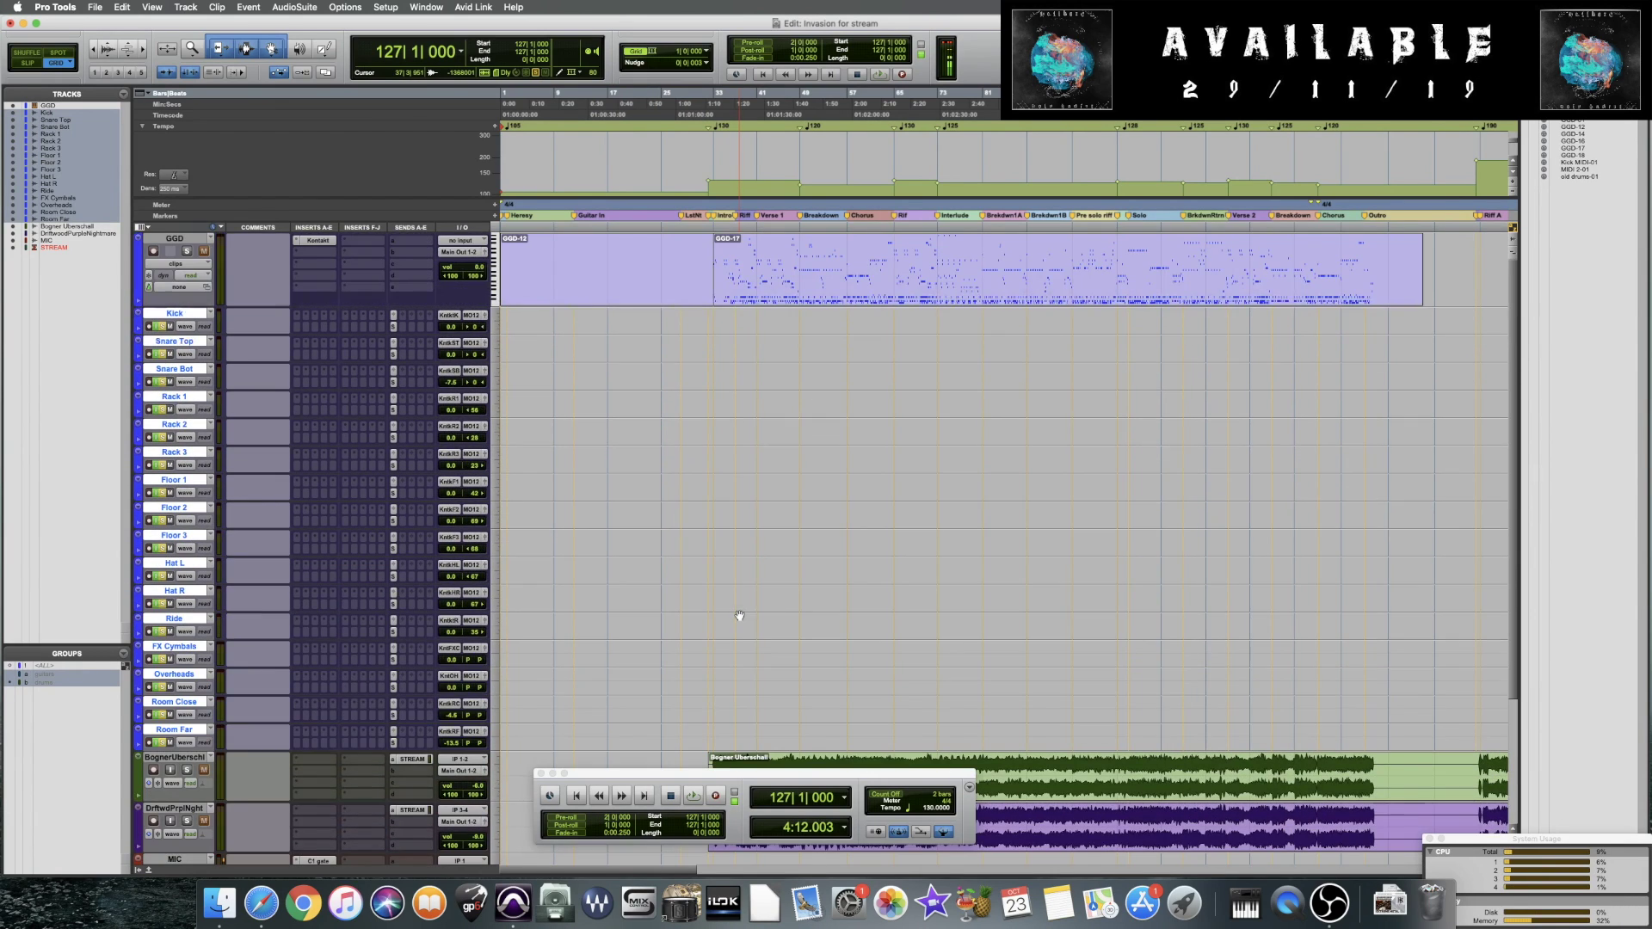
{"action": "scroll", "coordinate": [770, 488], "scroll_direction": "down", "scroll_amount": 4}
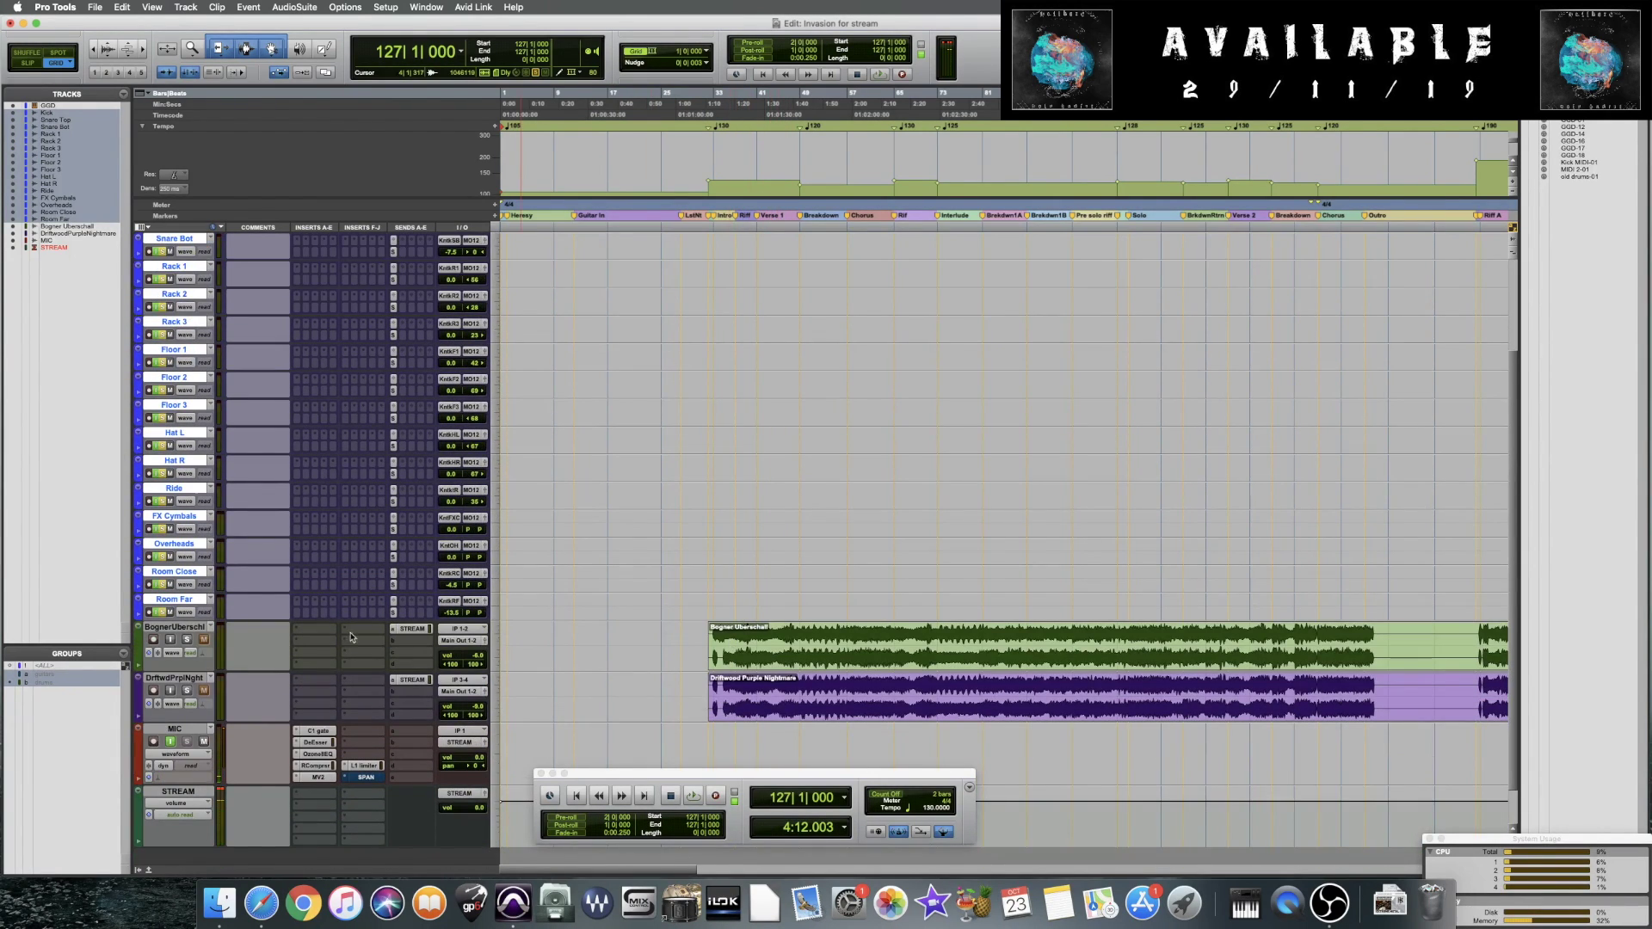
{"action": "left_click", "coordinate": [187, 691]}
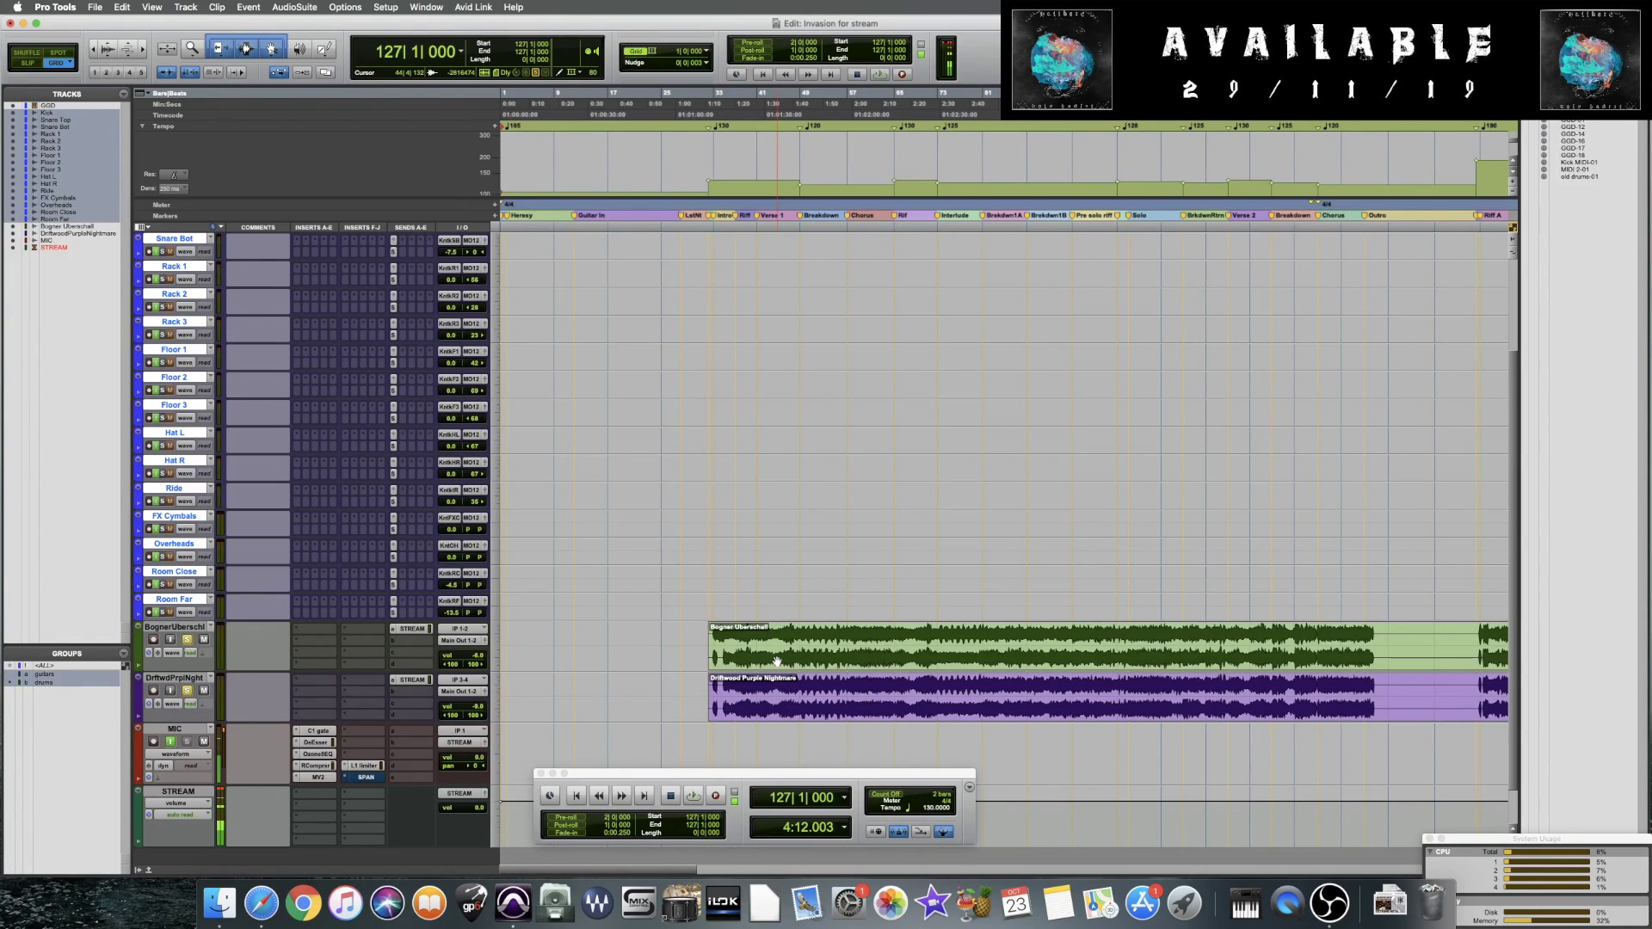
Look over the GGD MIDI clip, the drum output tracks and the guitar tracks in the Edit window
{"action": "scroll", "coordinate": [763, 394], "scroll_direction": "up", "scroll_amount": 3}
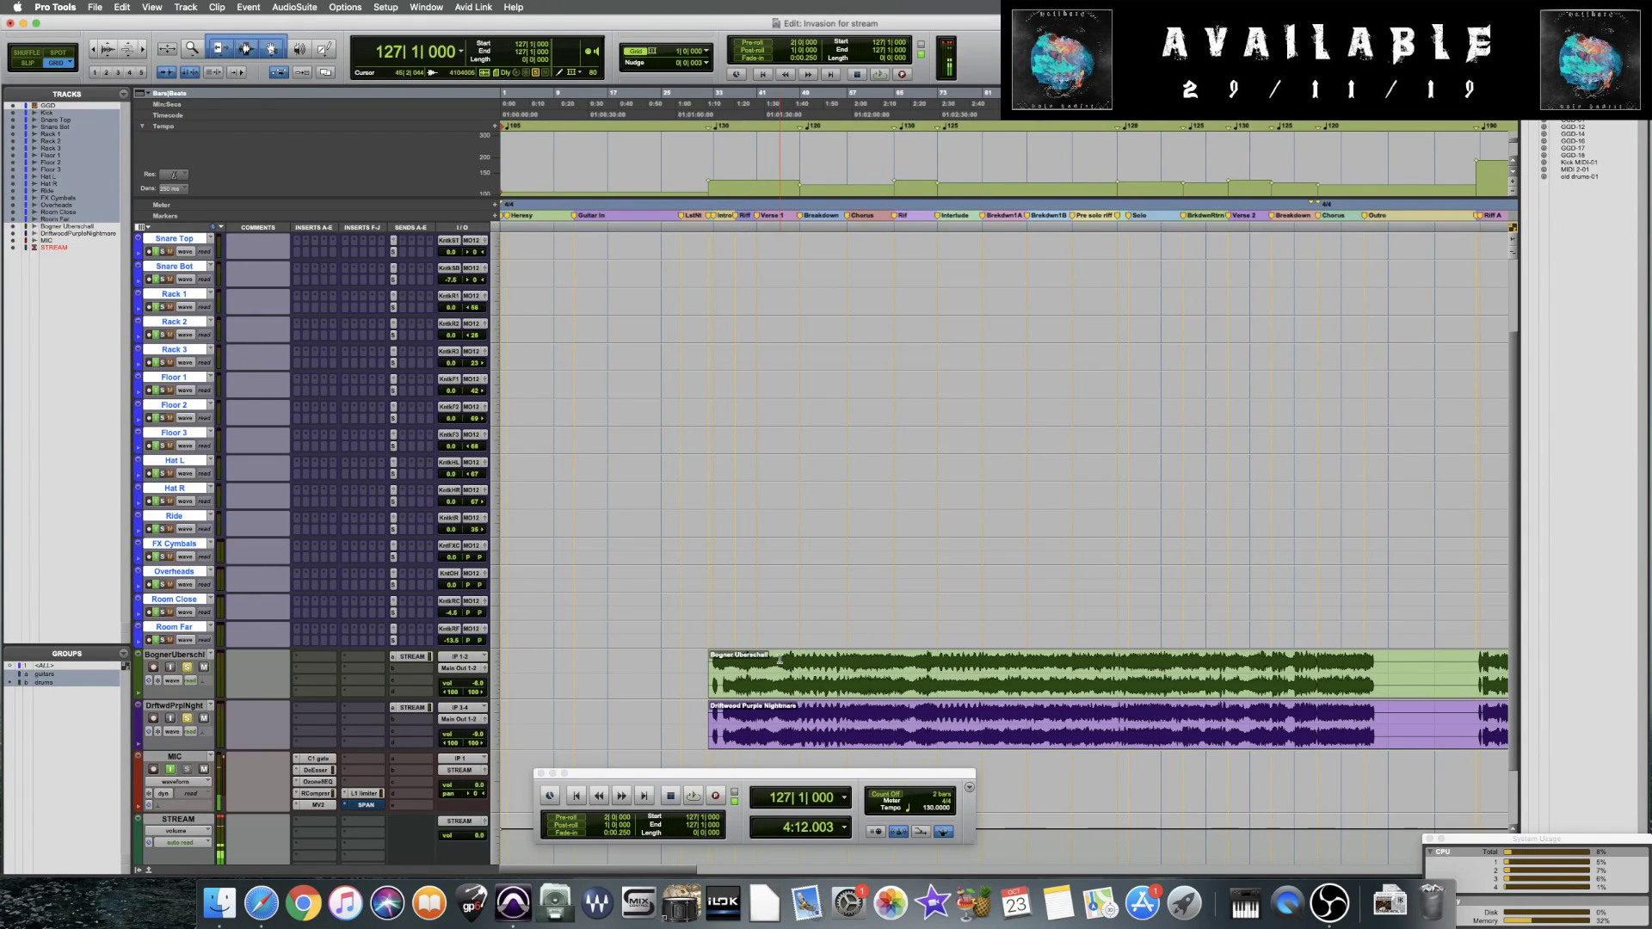
{"action": "scroll", "coordinate": [828, 563], "scroll_direction": "up", "scroll_amount": 3}
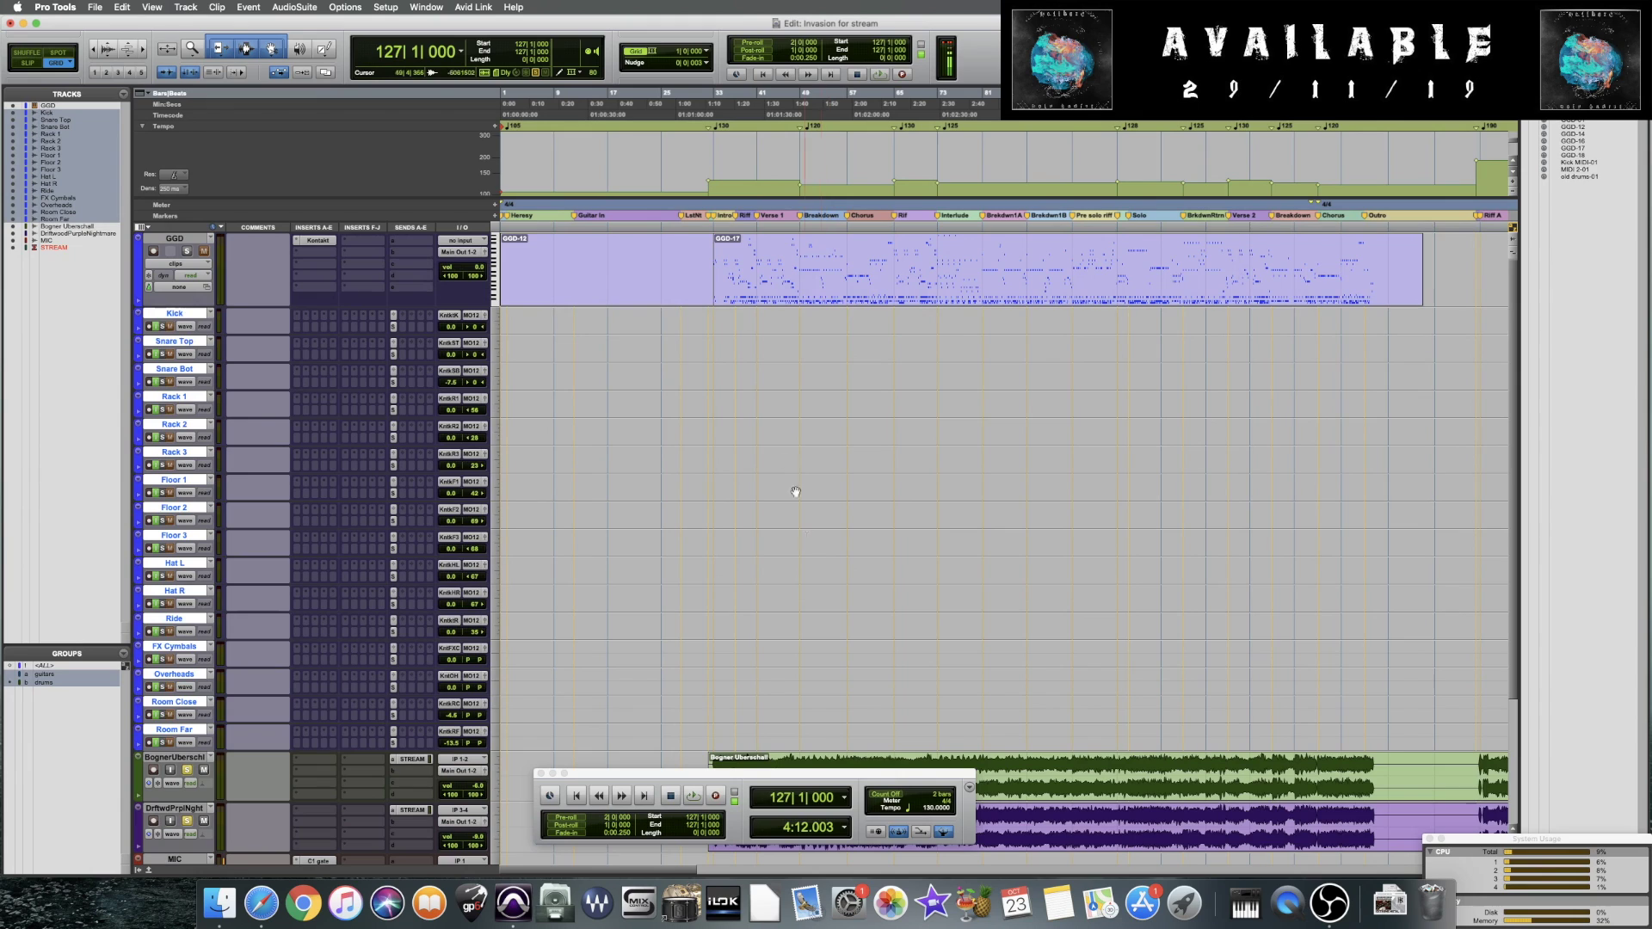
{"action": "scroll", "coordinate": [788, 507], "scroll_direction": "down", "scroll_amount": 4}
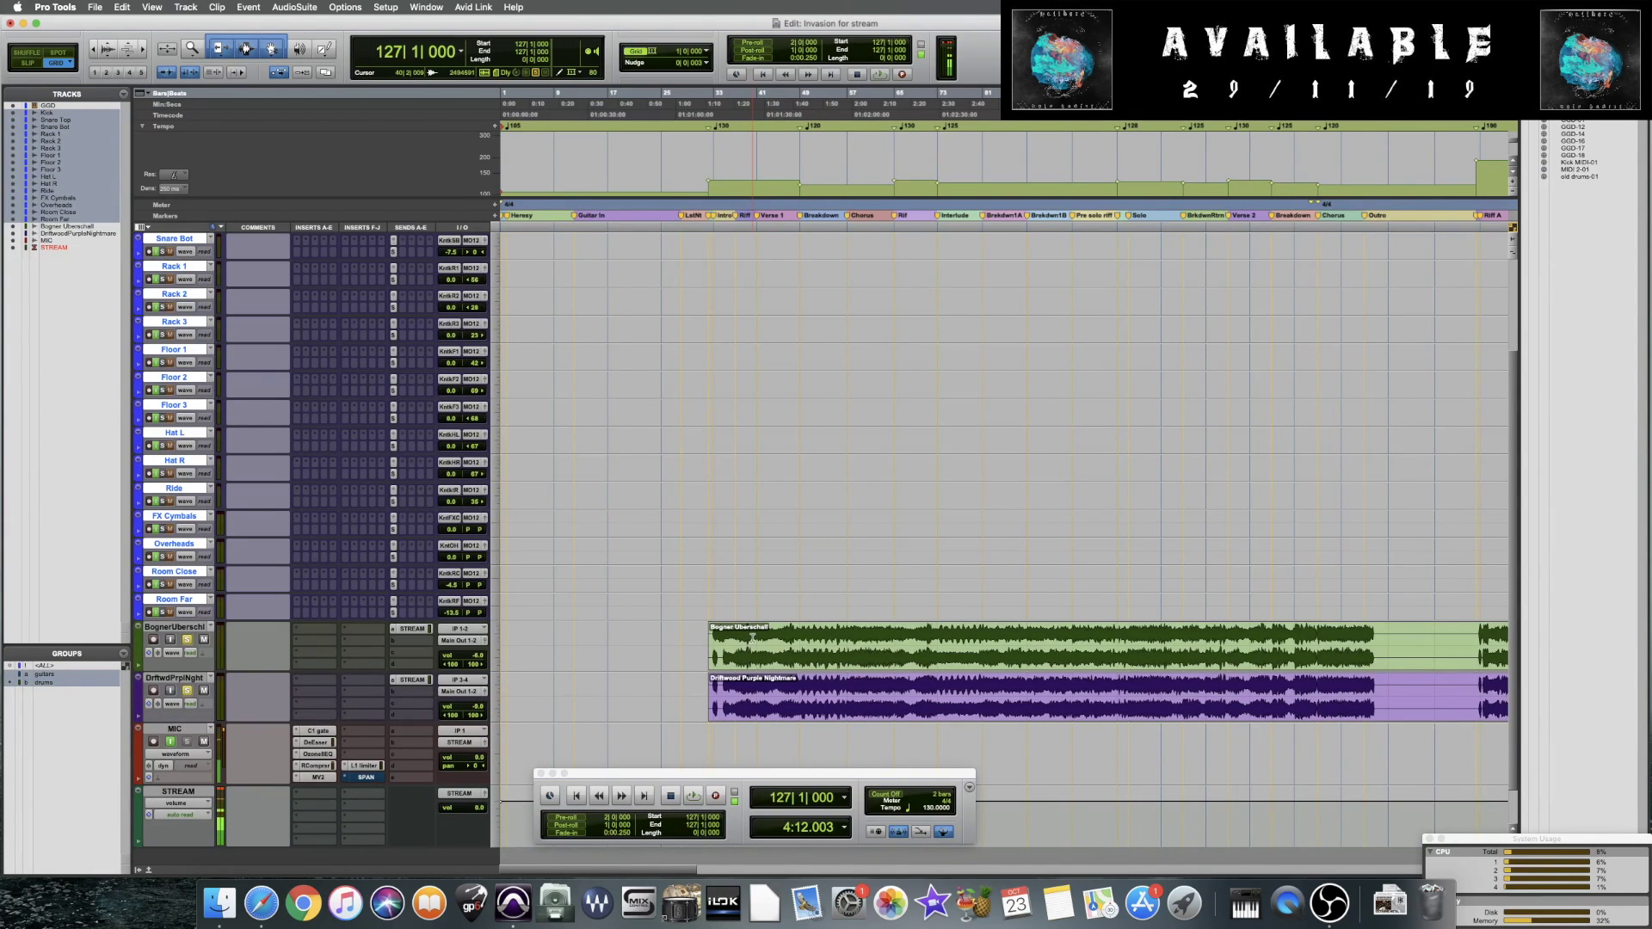
{"action": "scroll", "coordinate": [752, 637], "scroll_direction": "up", "scroll_amount": 4}
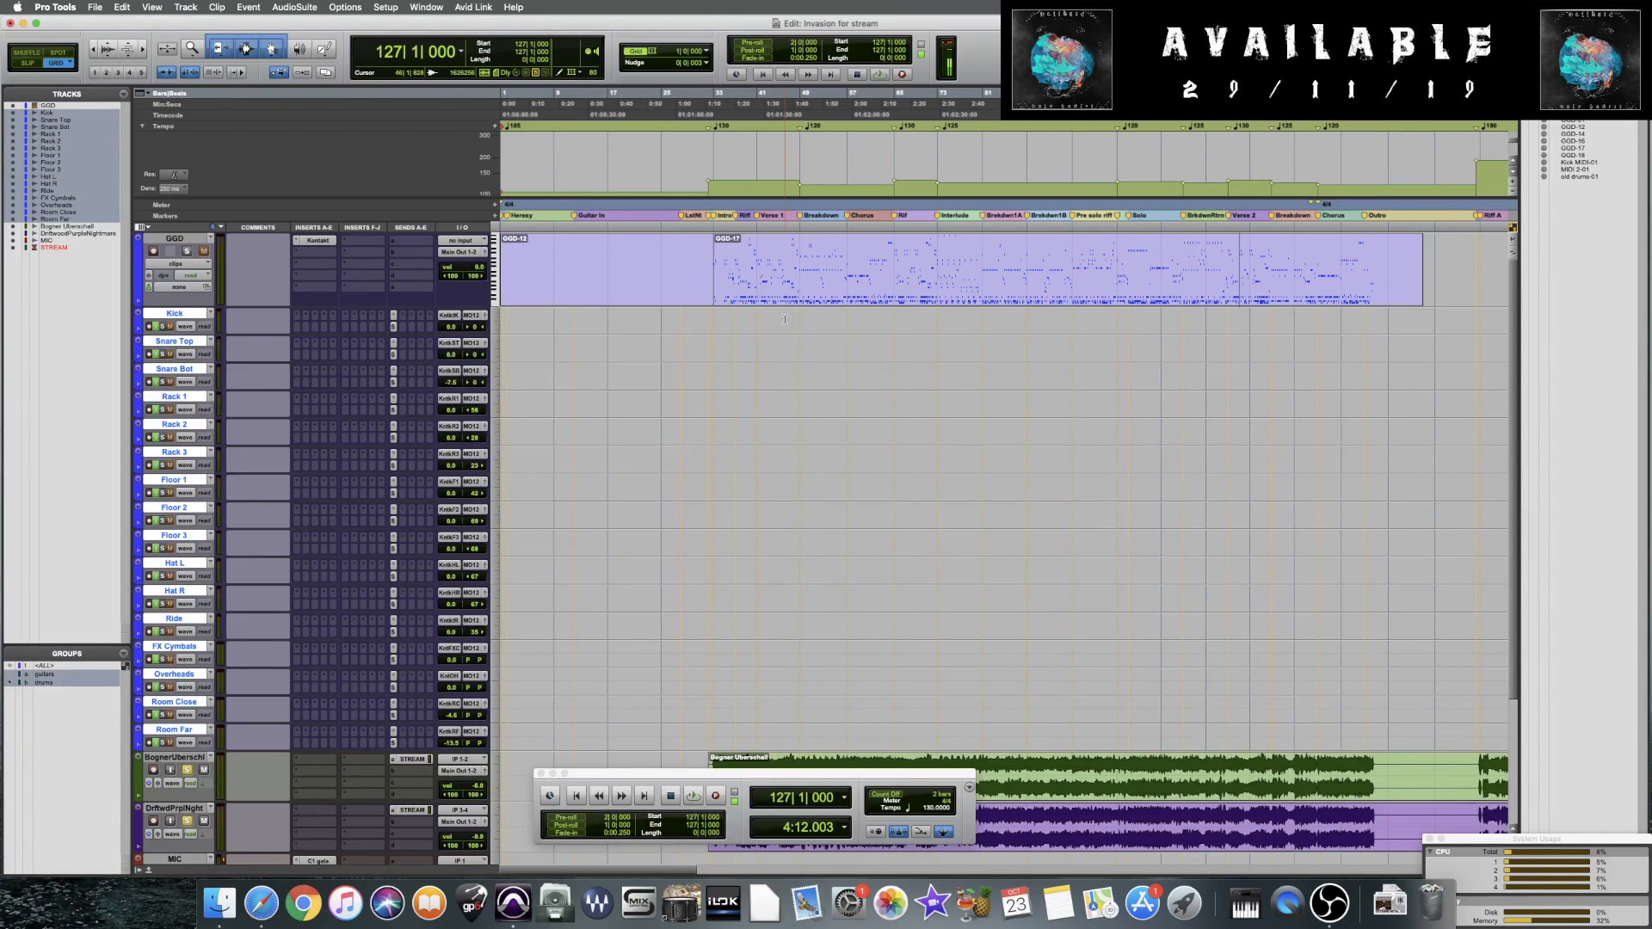
{"action": "scroll", "coordinate": [766, 430], "scroll_direction": "down", "scroll_amount": 3}
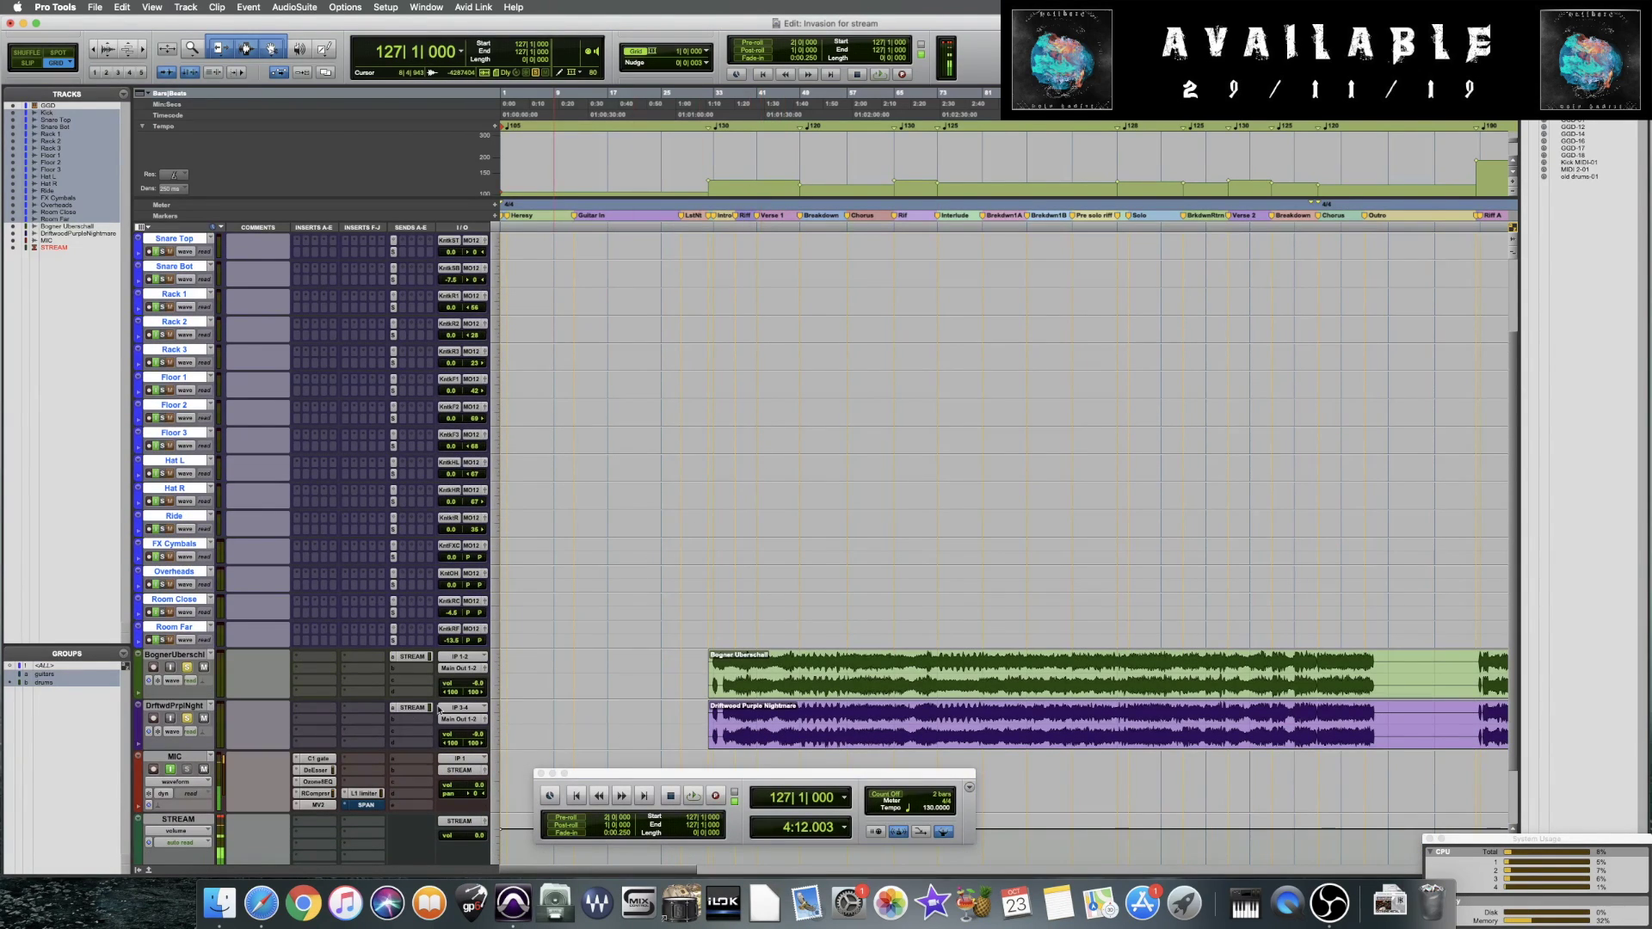
{"action": "scroll", "coordinate": [723, 645], "scroll_direction": "up", "scroll_amount": 3}
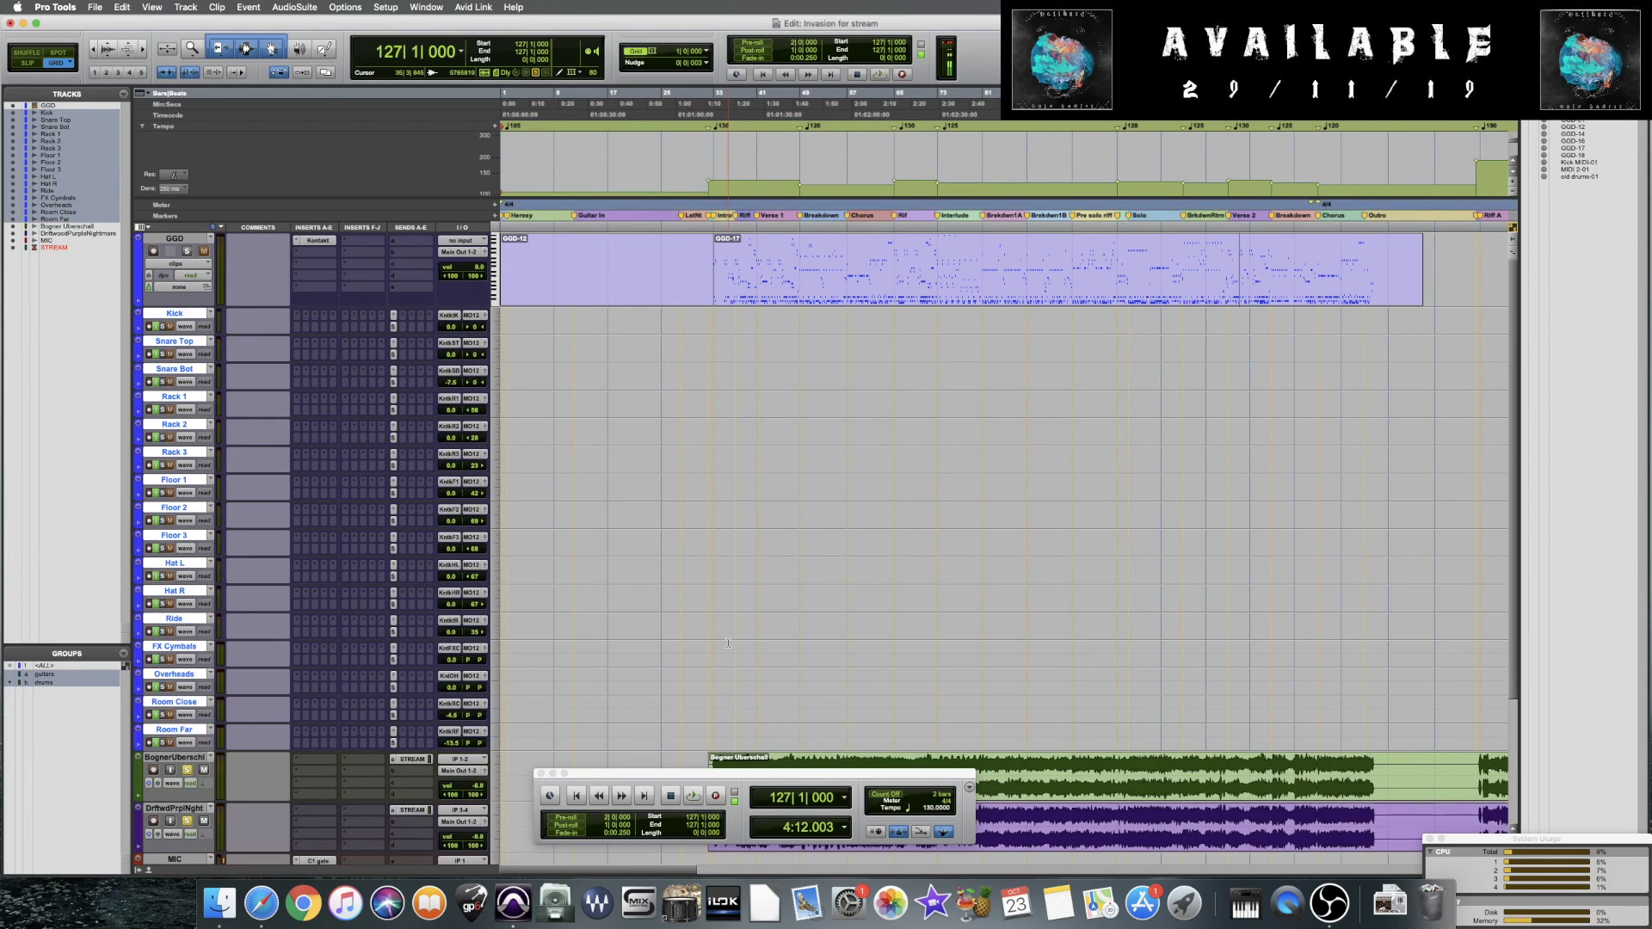
{"action": "scroll", "coordinate": [728, 644], "scroll_direction": "down", "scroll_amount": 3}
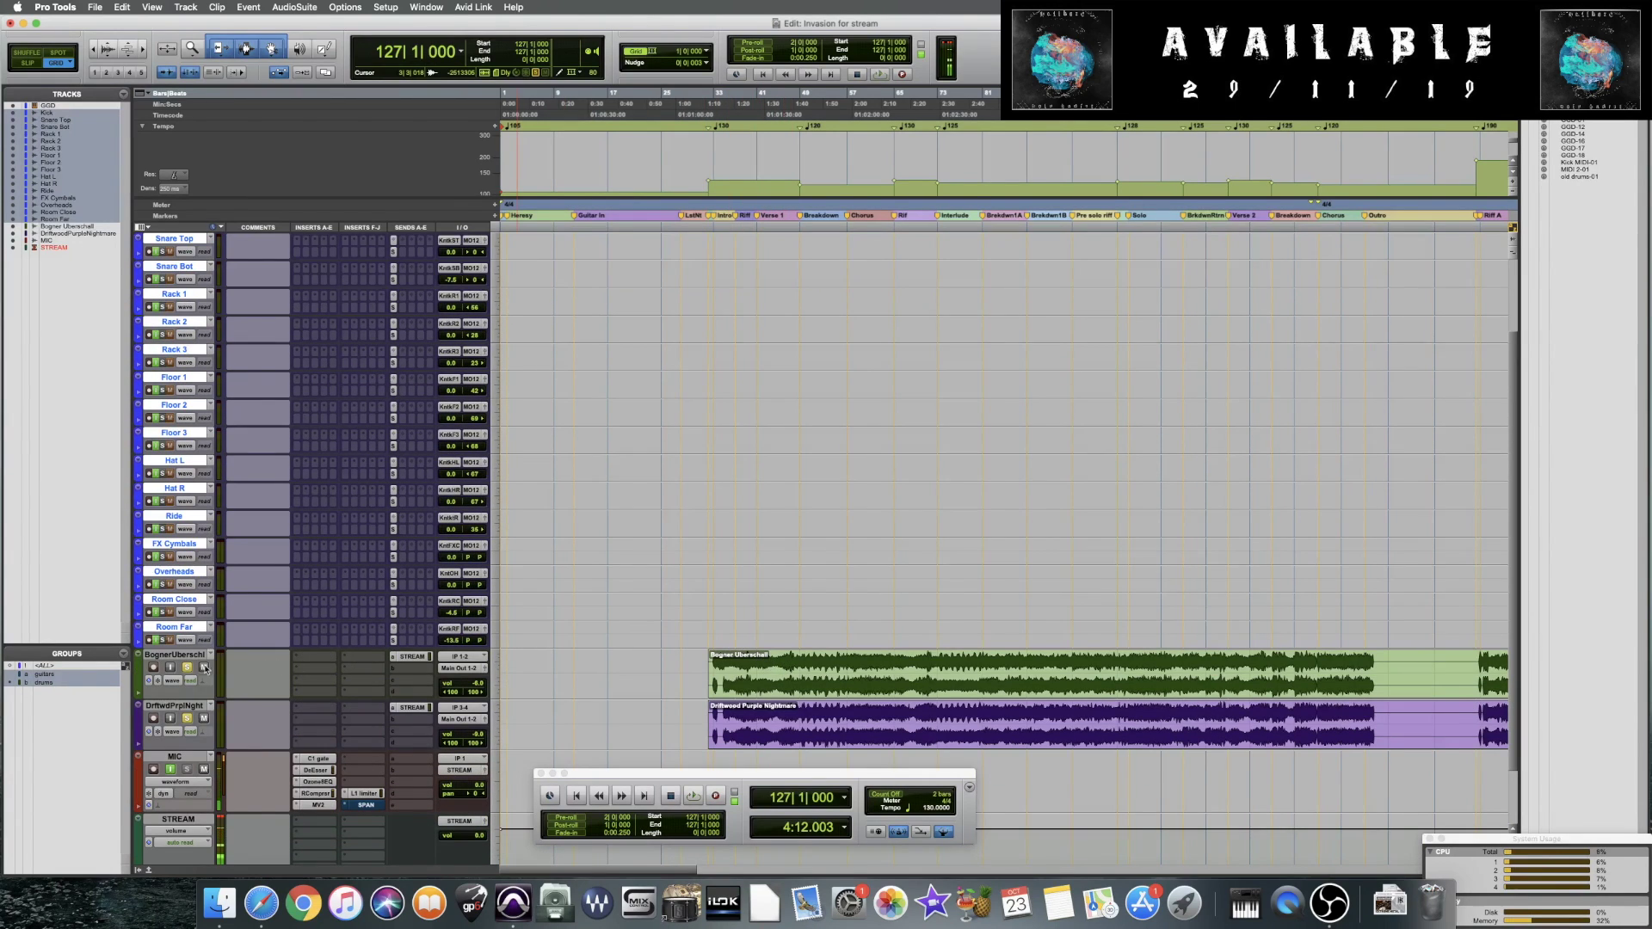
Select the full guitar clips, clear the guitar solos and play drums and guitars together from bar 32
{"action": "key", "text": "super+a"}
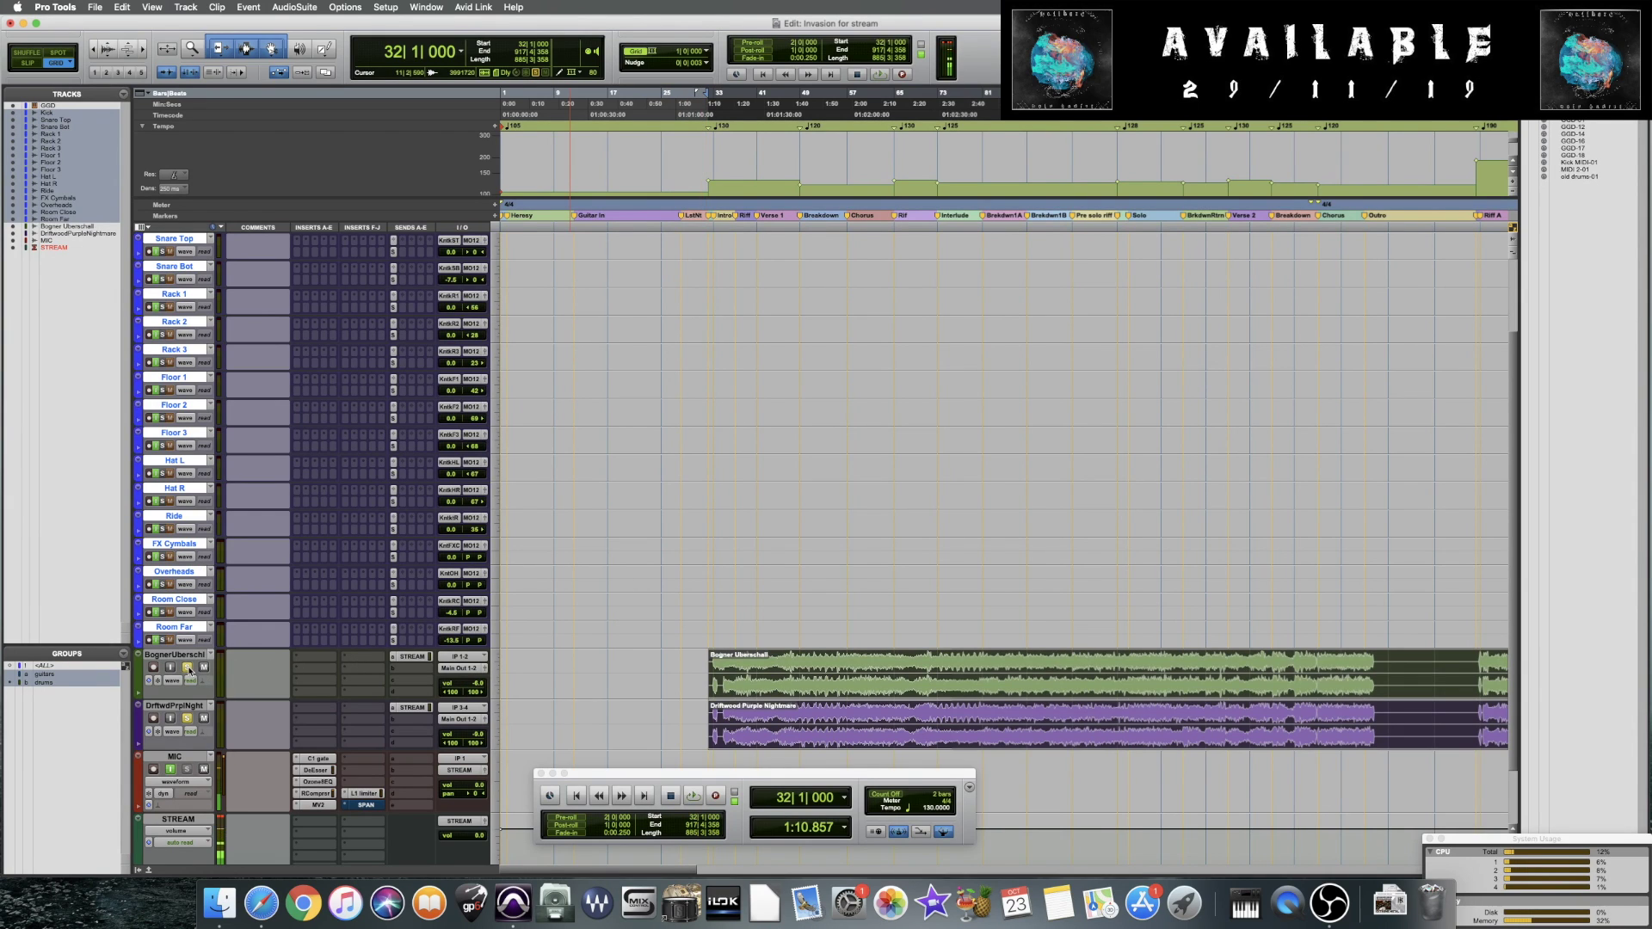
{"action": "key", "text": "space"}
{"action": "scroll", "coordinate": [878, 572], "scroll_direction": "up", "scroll_amount": 3}
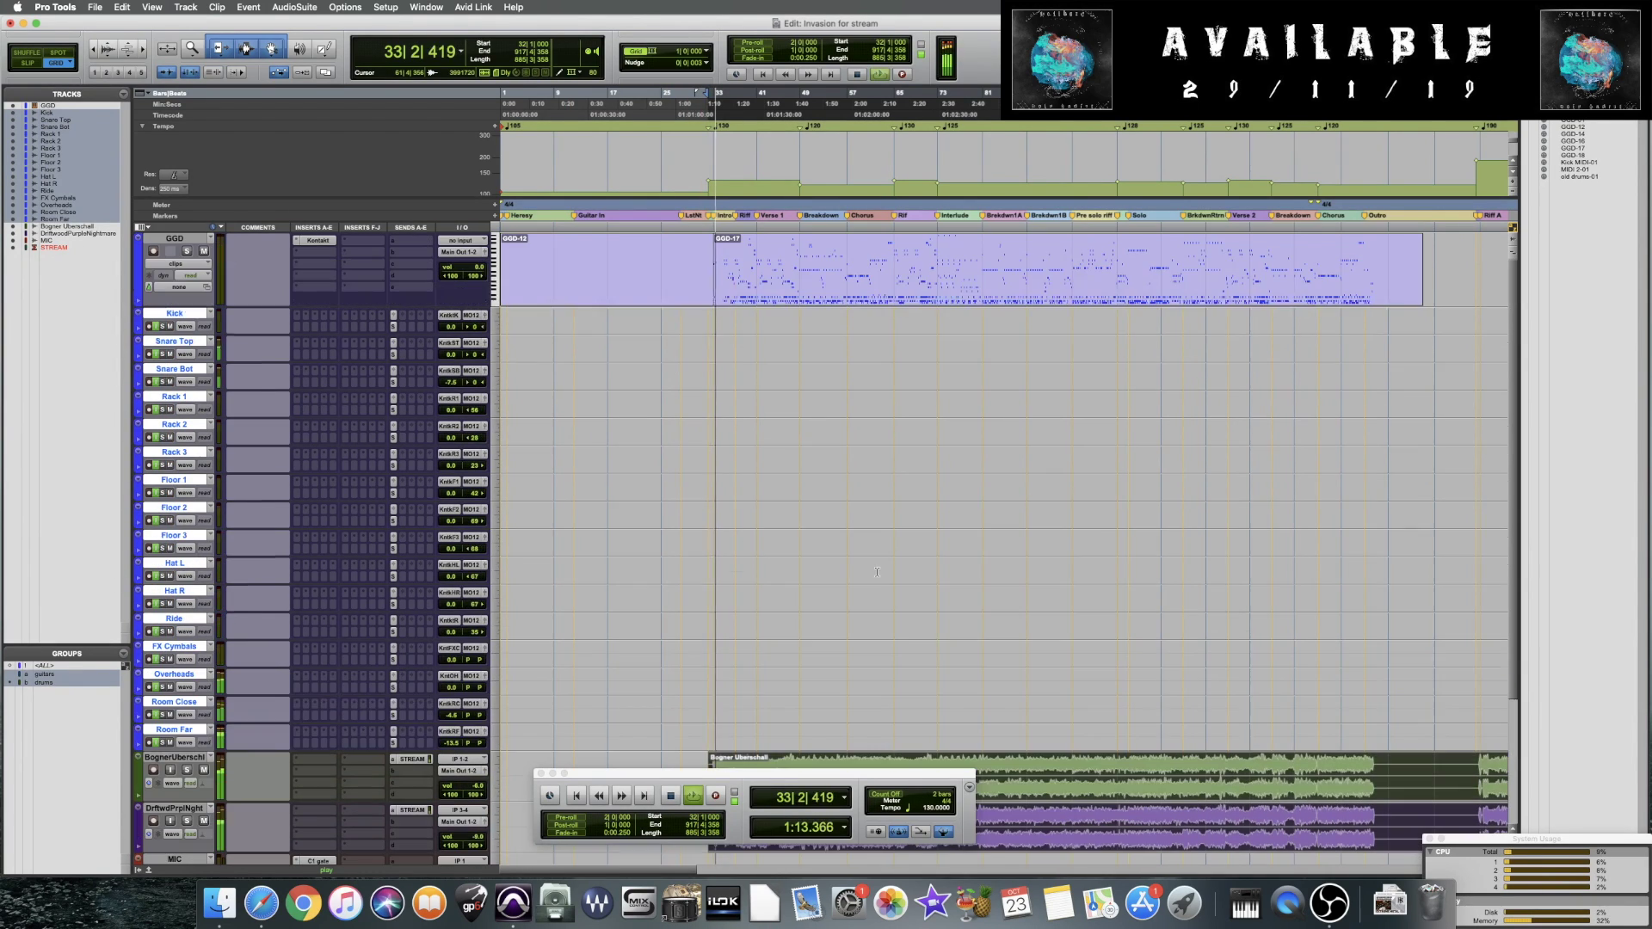
Open the GGD-17 drum clip in the MIDI Editor during playback and examine its opening notes up close
{"action": "double_click", "coordinate": [775, 286]}
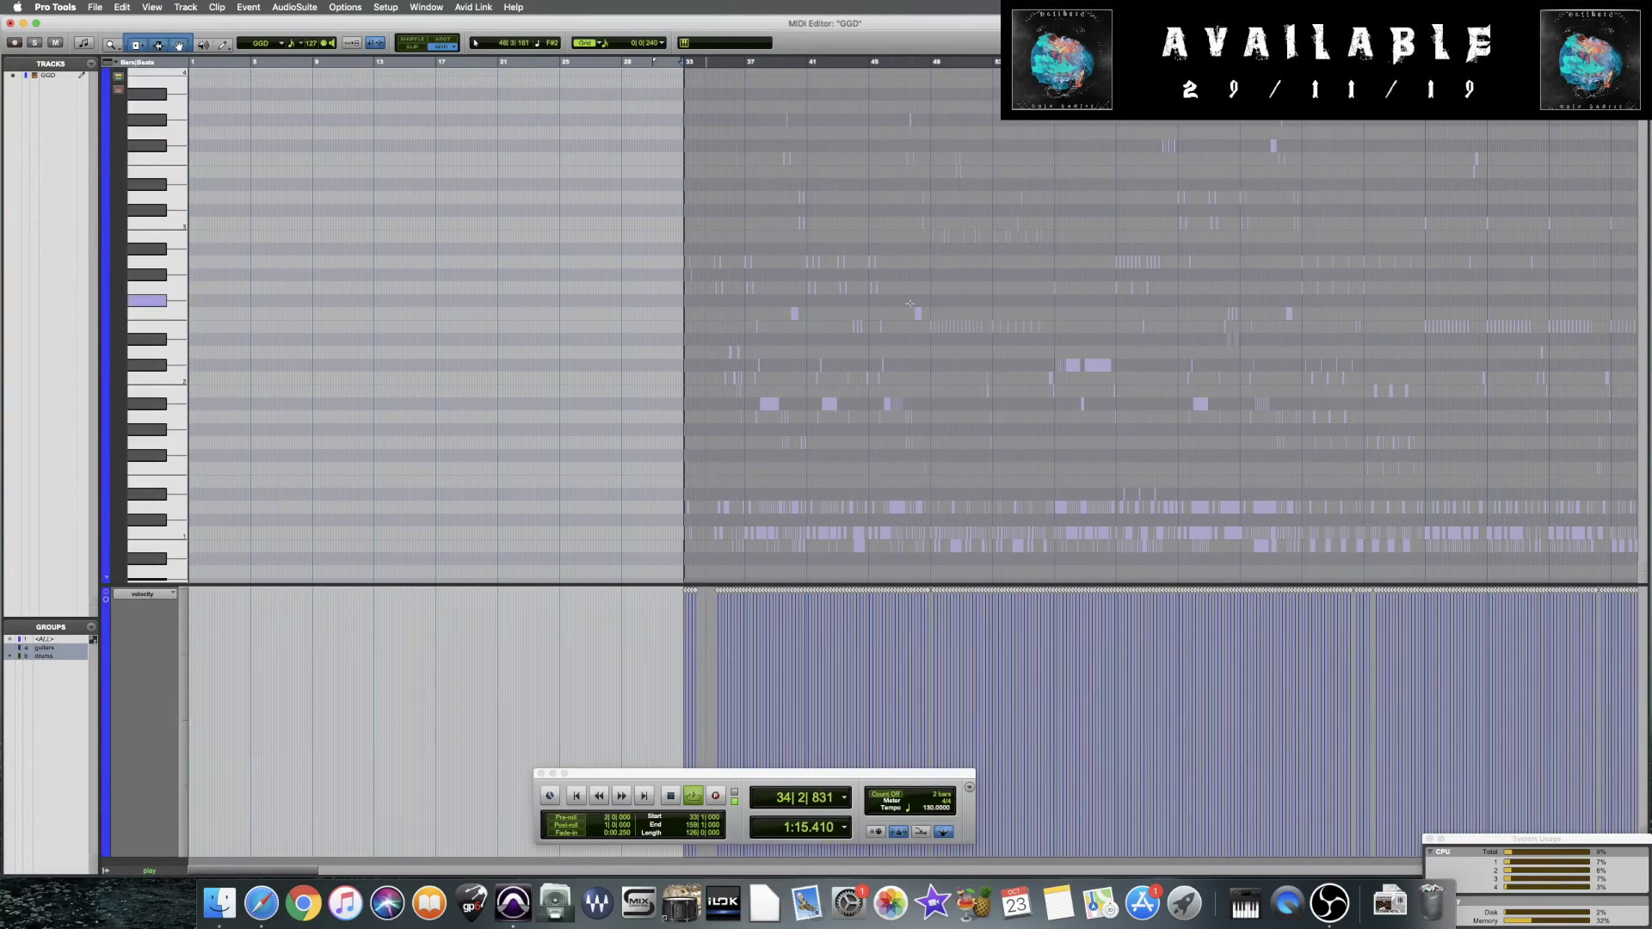
{"action": "key", "text": "super+bracketright"}
{"action": "key", "text": "super+bracketright"}
{"action": "key", "text": "super+bracketright"}
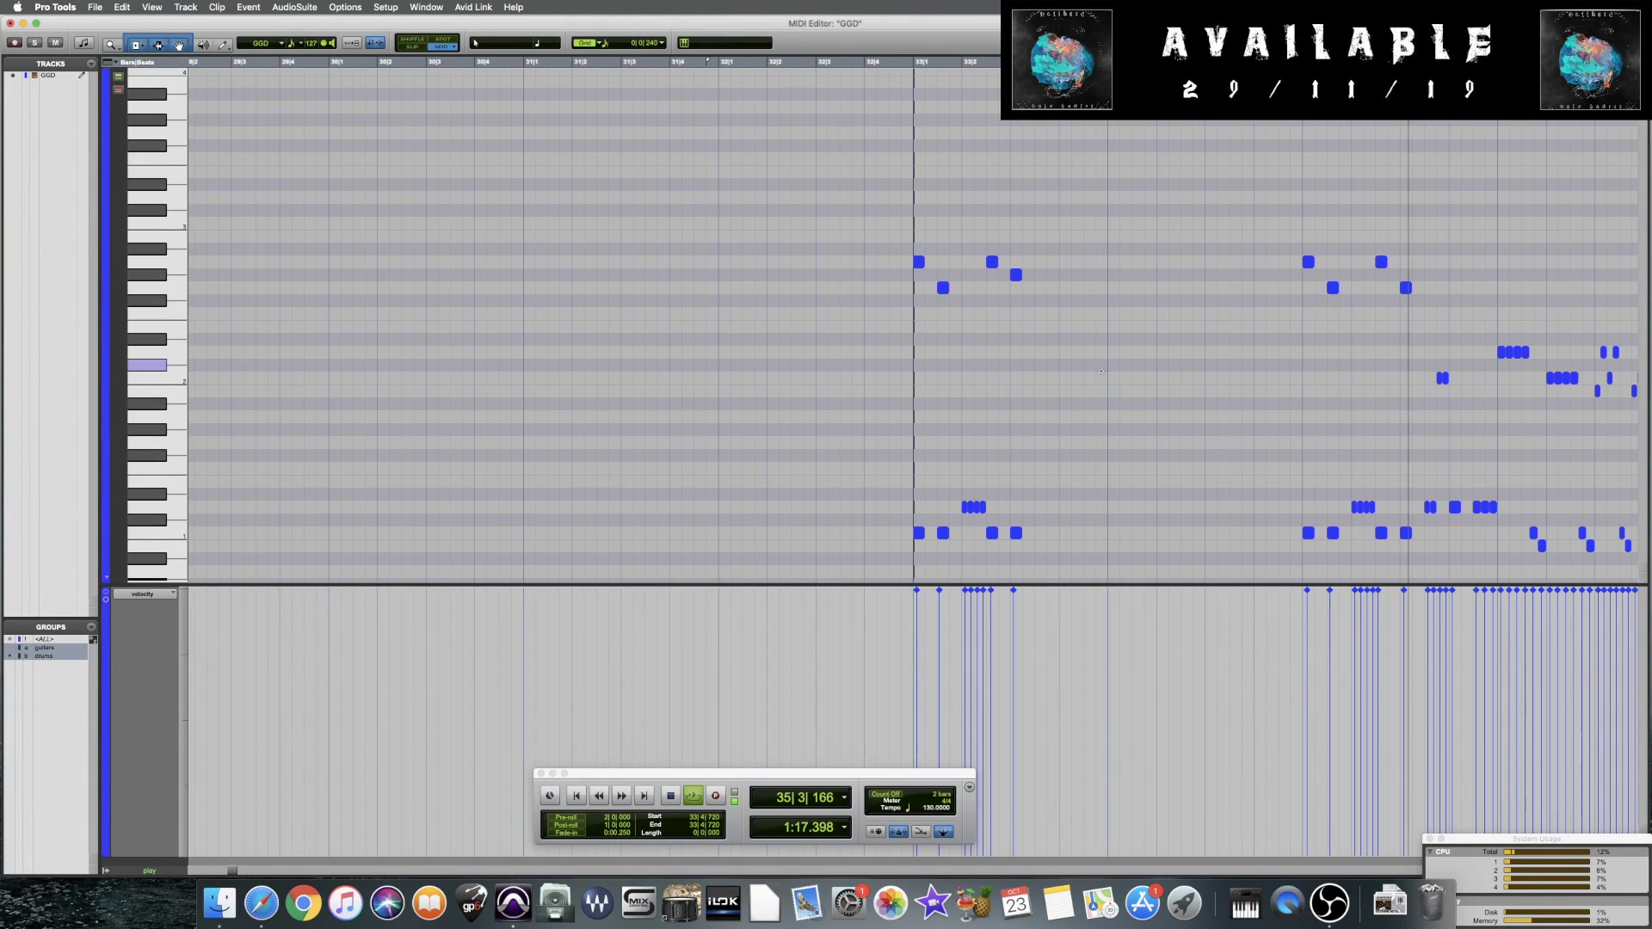
{"action": "scroll", "coordinate": [1118, 369], "scroll_direction": "right", "scroll_amount": 10}
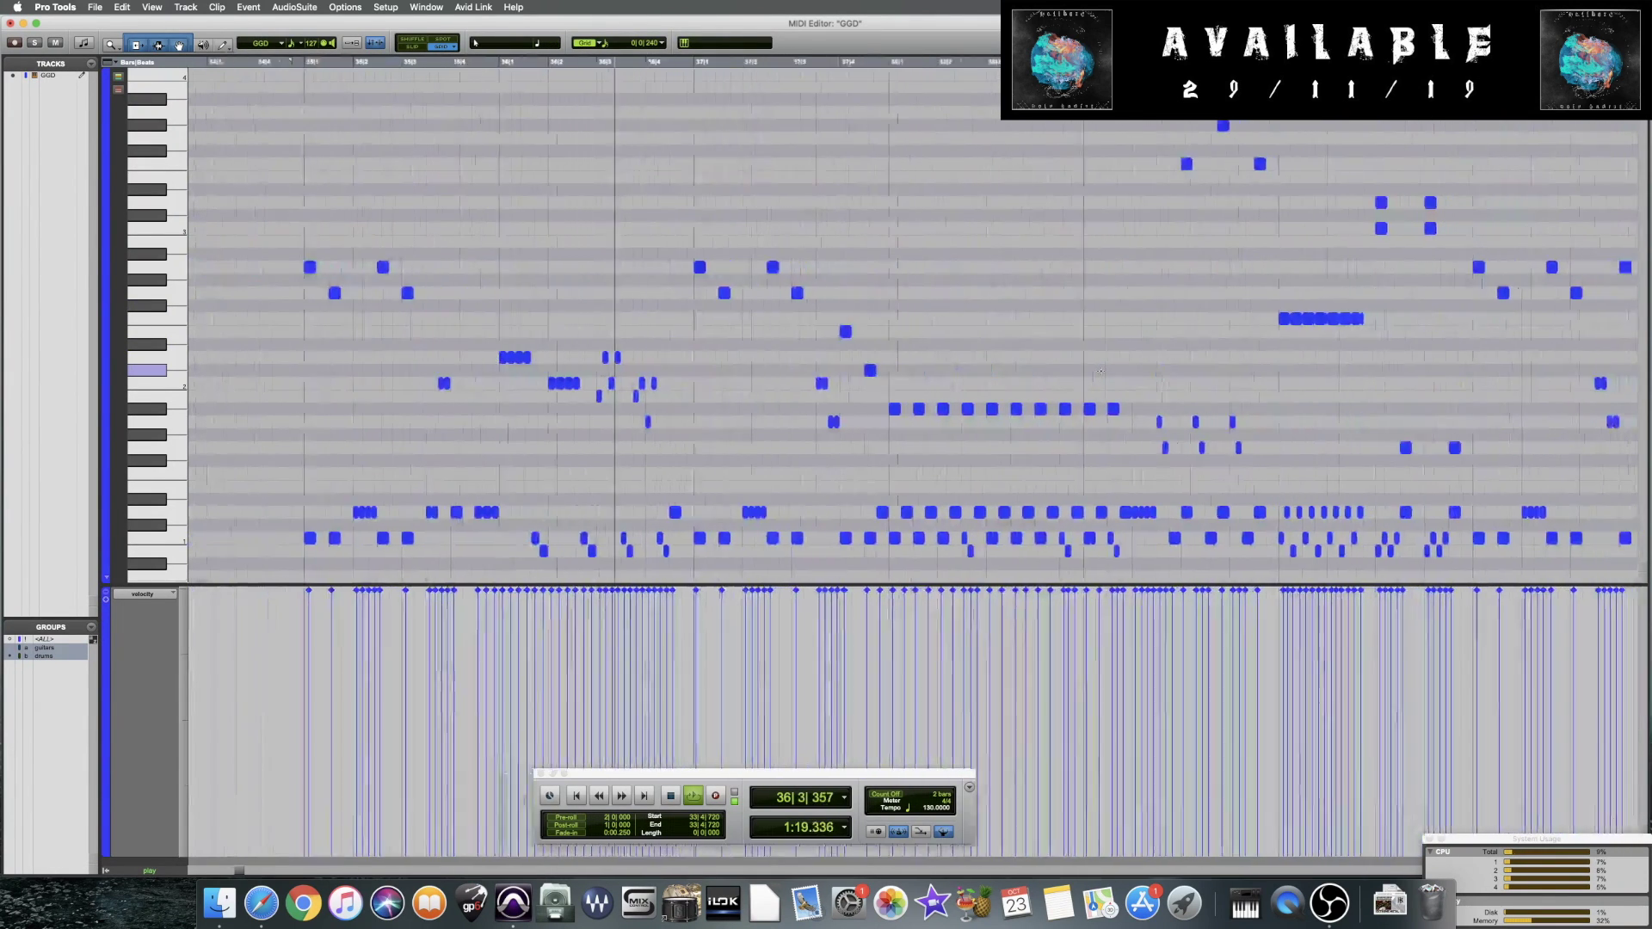
Follow the playing drum notes in the MIDI Editor through to bar 46 and stop playback
{"action": "scroll", "coordinate": [1135, 370], "scroll_direction": "right", "scroll_amount": 3}
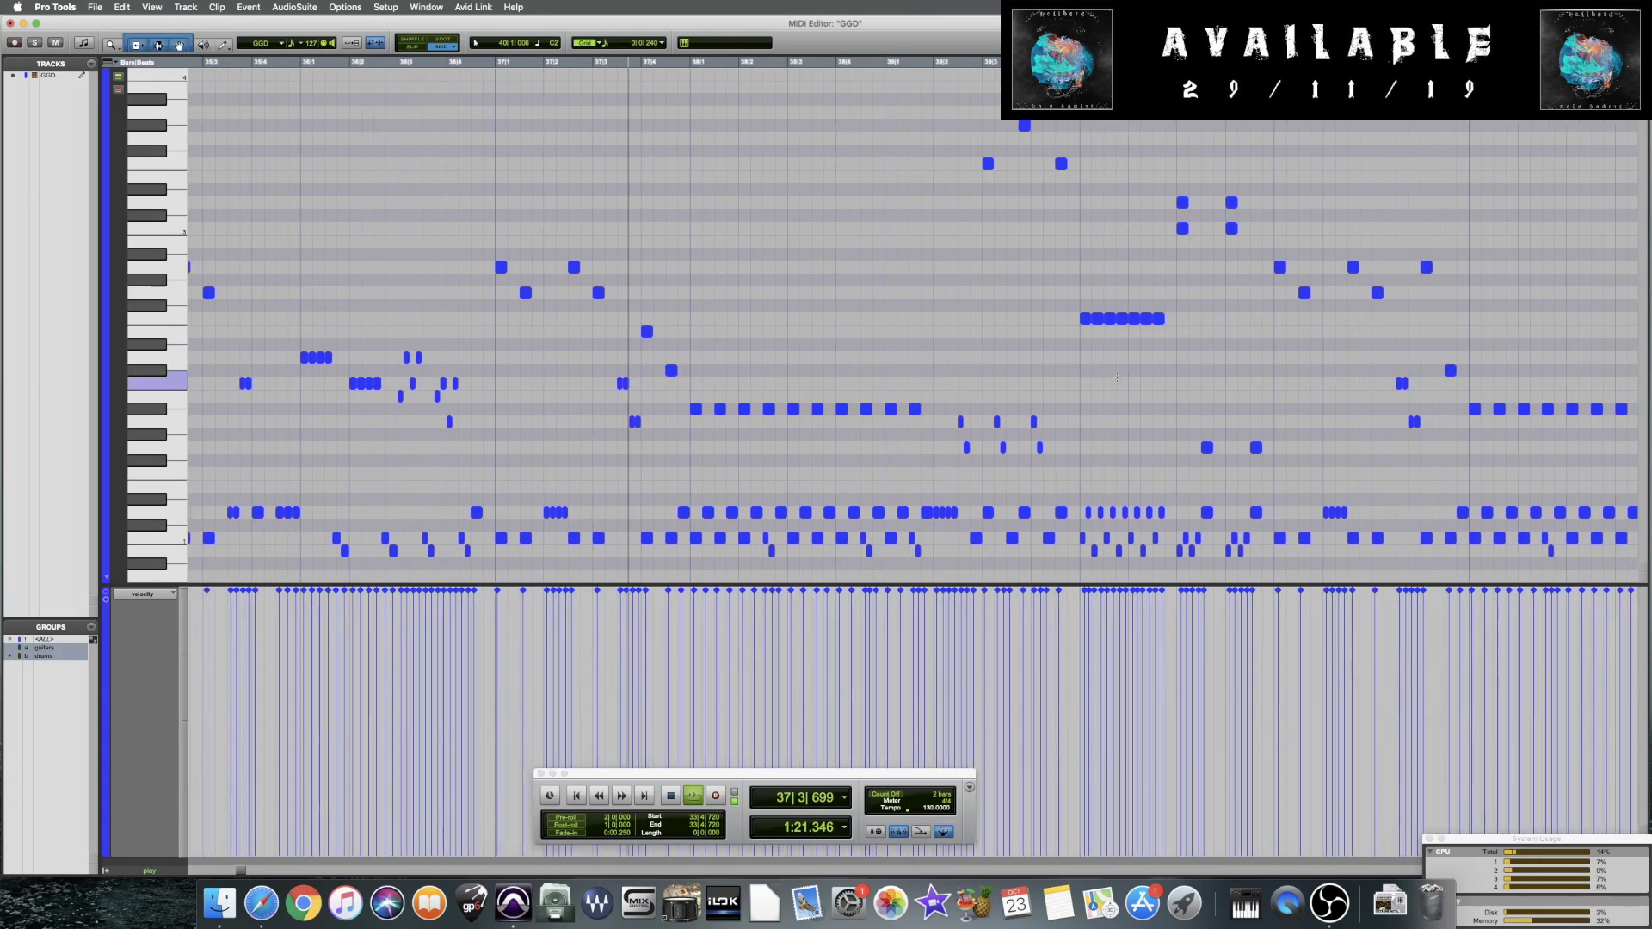
{"action": "scroll", "coordinate": [1117, 377], "scroll_direction": "right", "scroll_amount": 5}
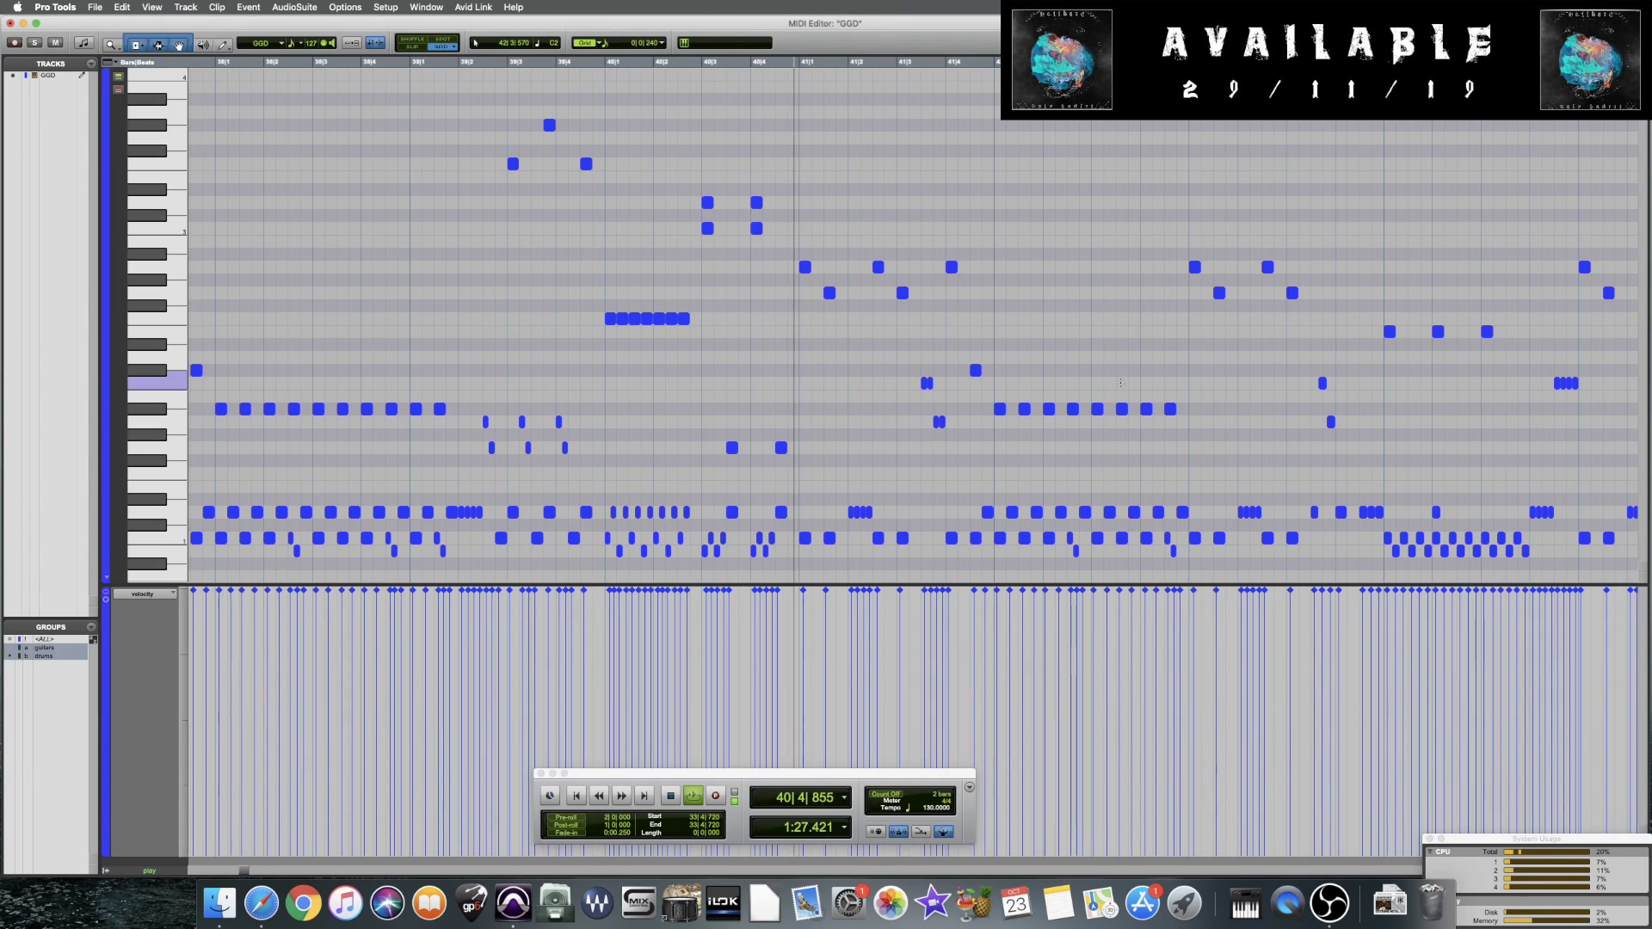
{"action": "scroll", "coordinate": [1120, 383], "scroll_direction": "right", "scroll_amount": 4}
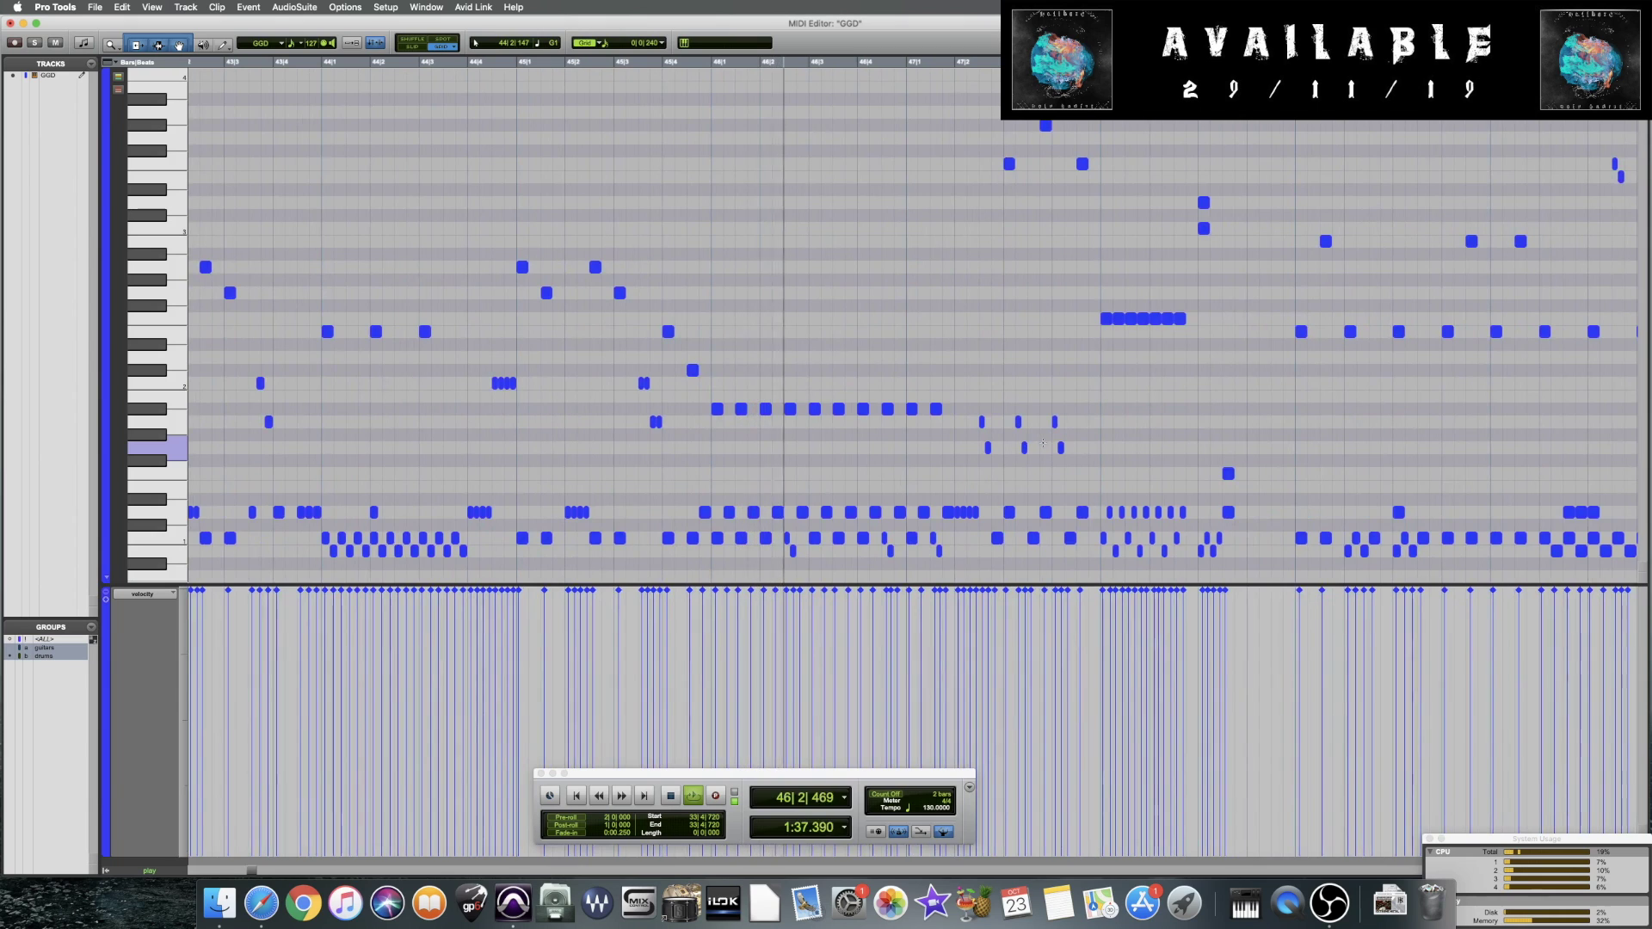
{"action": "key", "text": "space"}
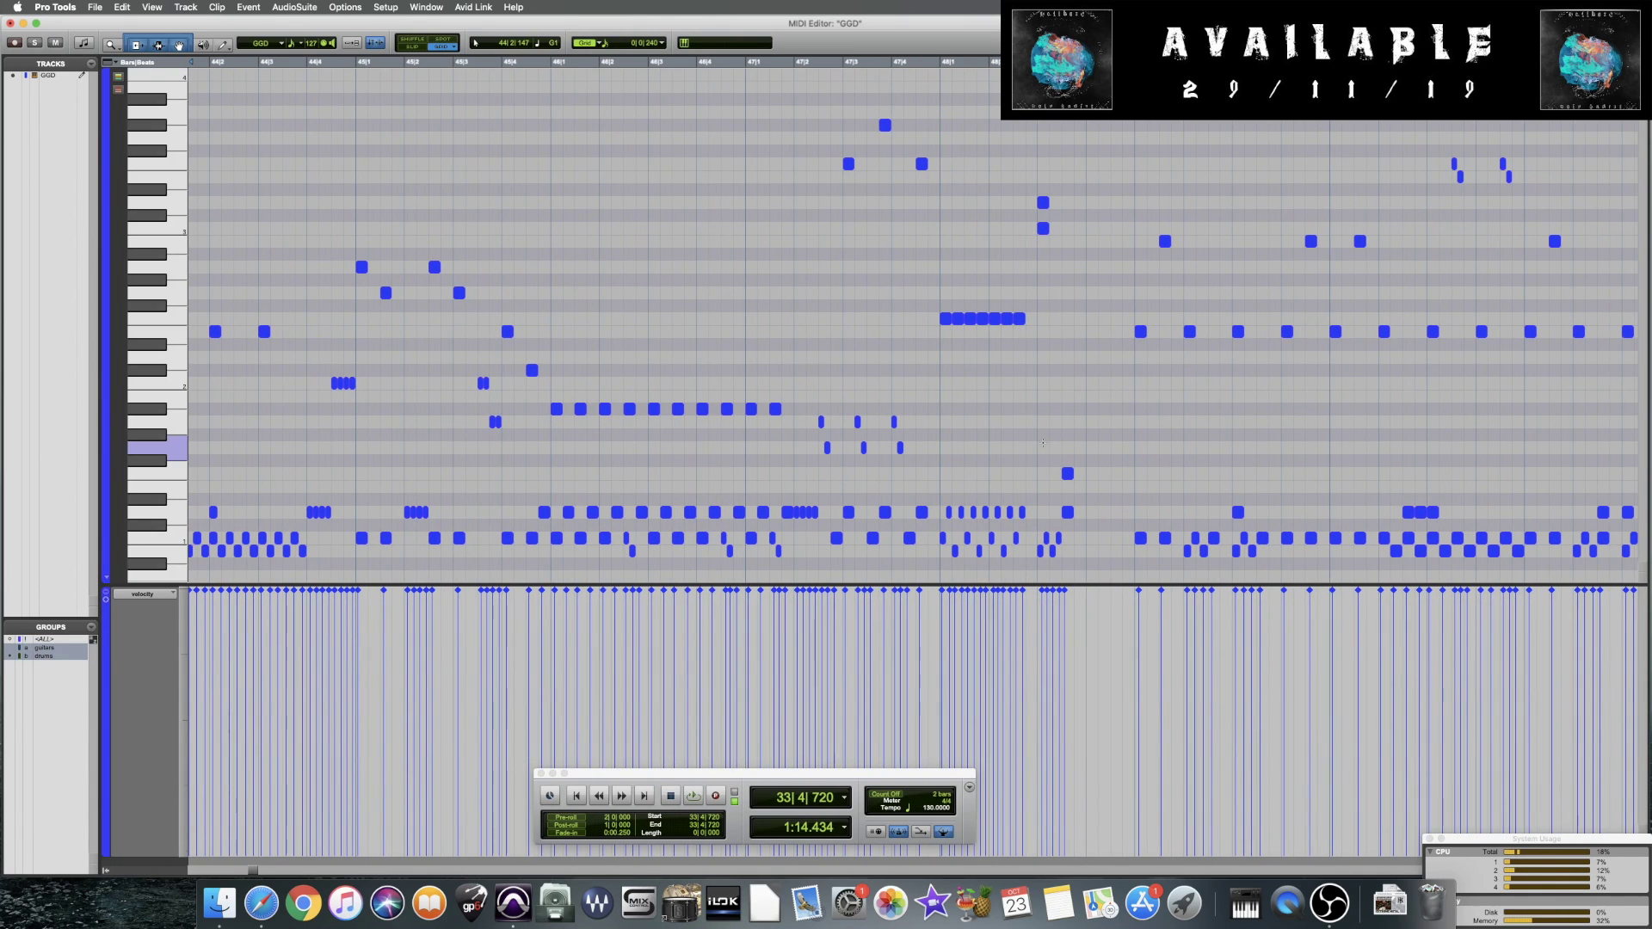
Return to the clip's opening drum notes and place the edit cursor at 33|2|000
{"action": "scroll", "coordinate": [1042, 443], "scroll_direction": "left", "scroll_amount": 15}
{"action": "left_click", "coordinate": [648, 430]}
{"action": "scroll", "coordinate": [703, 429], "scroll_direction": "right", "scroll_amount": 1}
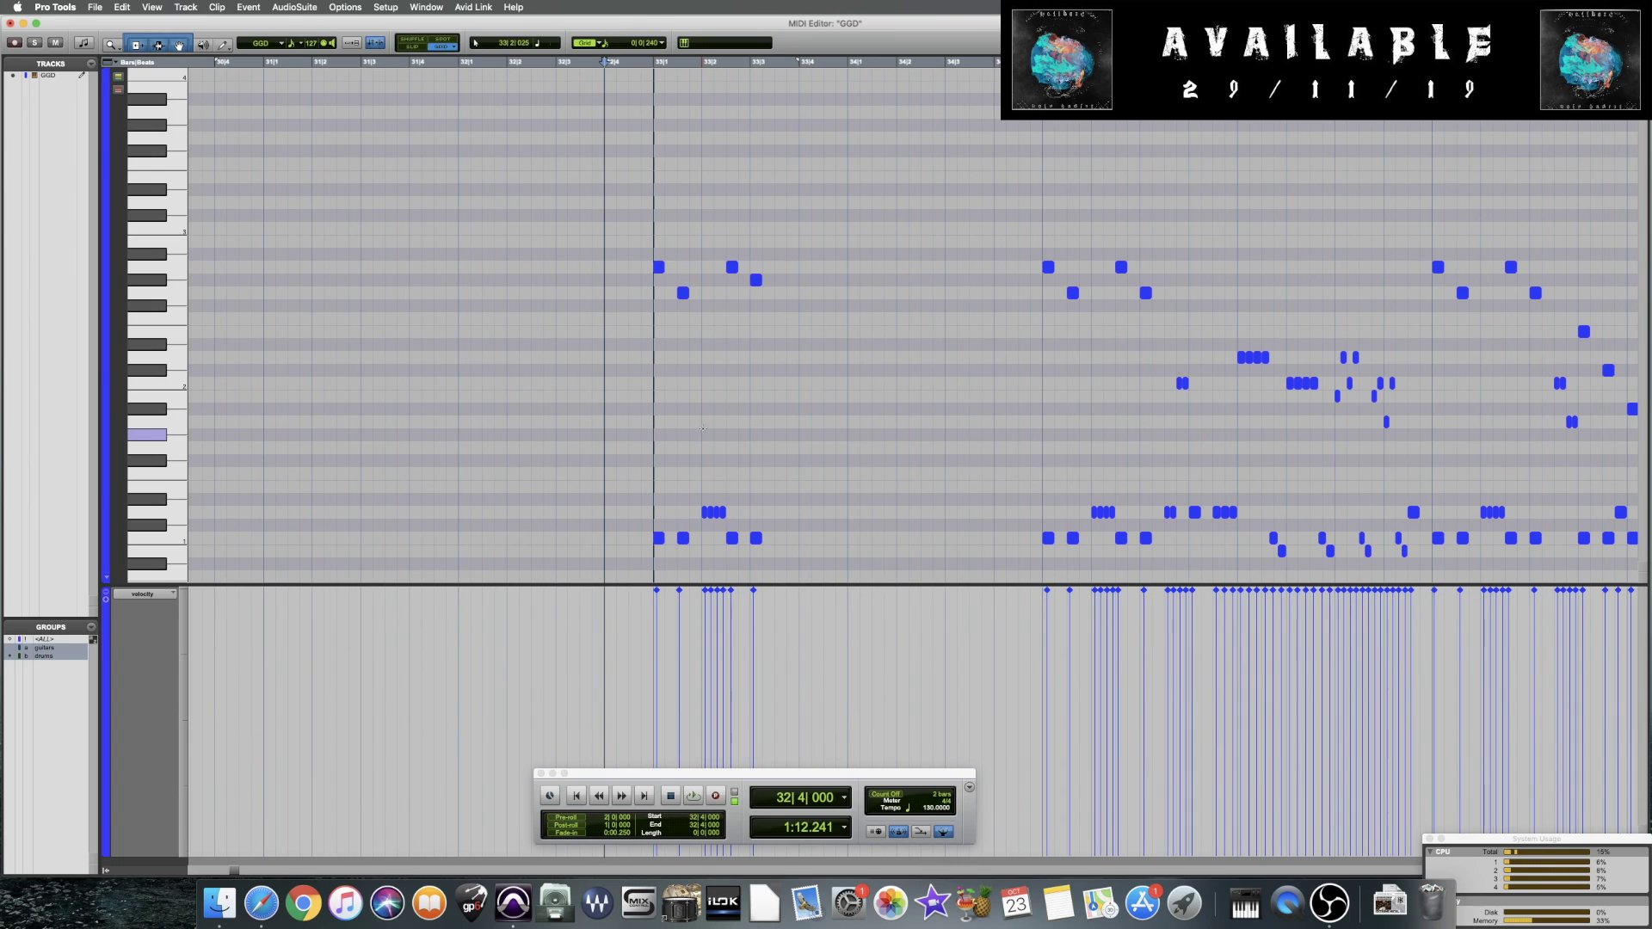
{"action": "left_click", "coordinate": [701, 427]}
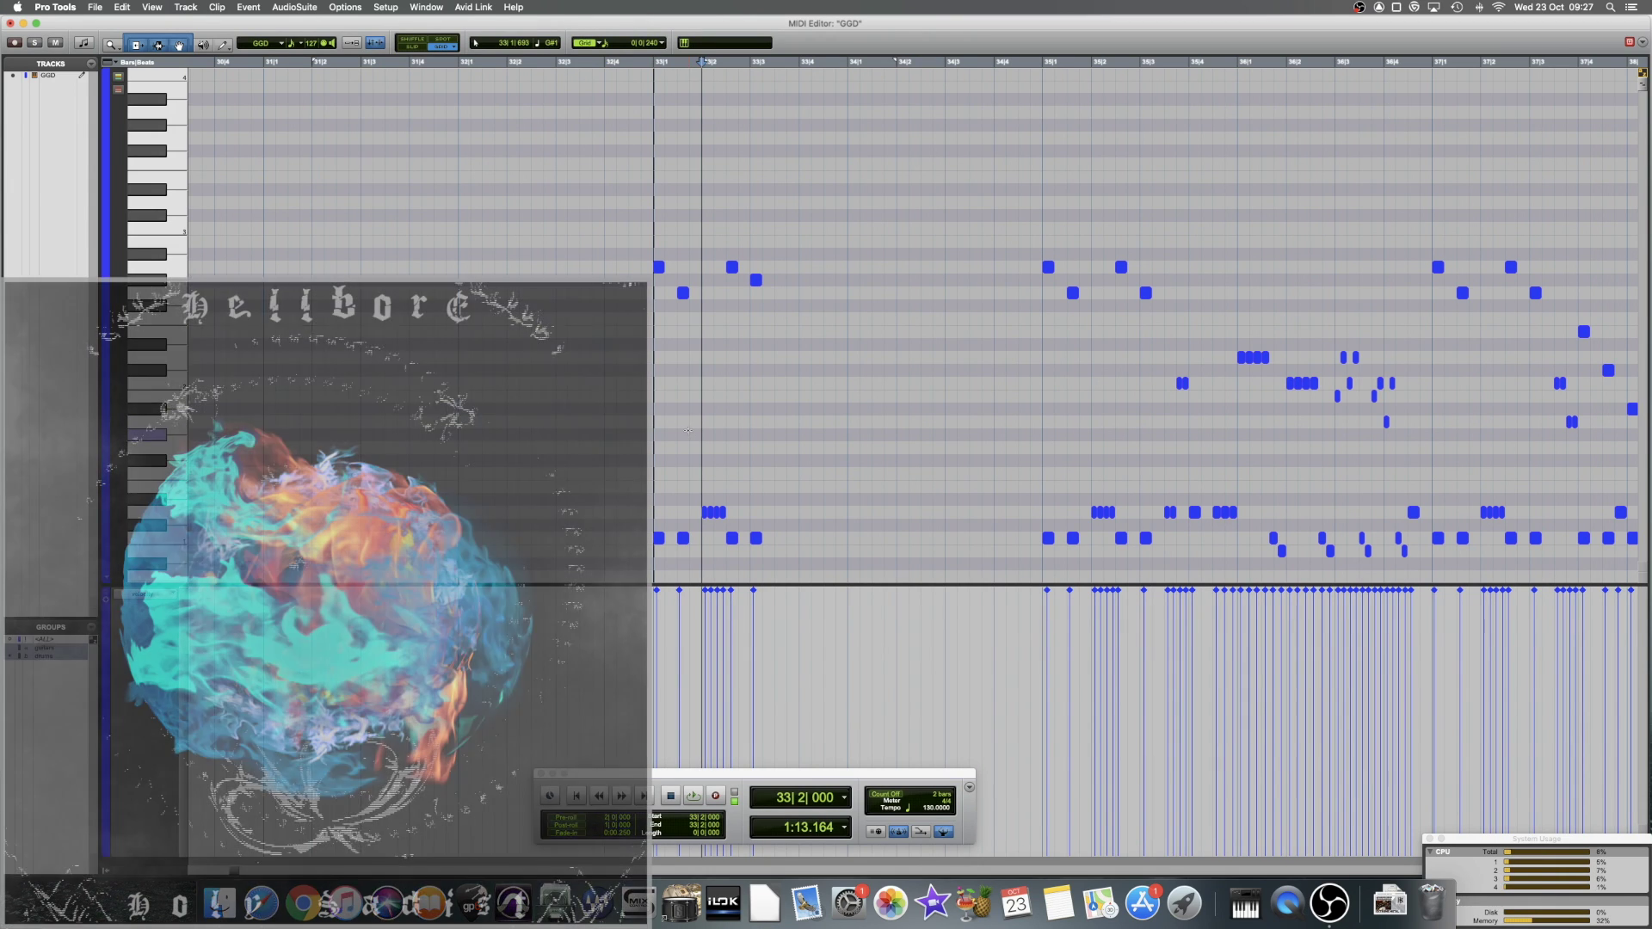
Examine the opening drum patterns from bar 33 onward and place the edit cursor in the gap at 34|3|480
{"action": "scroll", "coordinate": [693, 429], "scroll_direction": "right", "scroll_amount": 1}
{"action": "scroll", "coordinate": [689, 430], "scroll_direction": "right", "scroll_amount": 3}
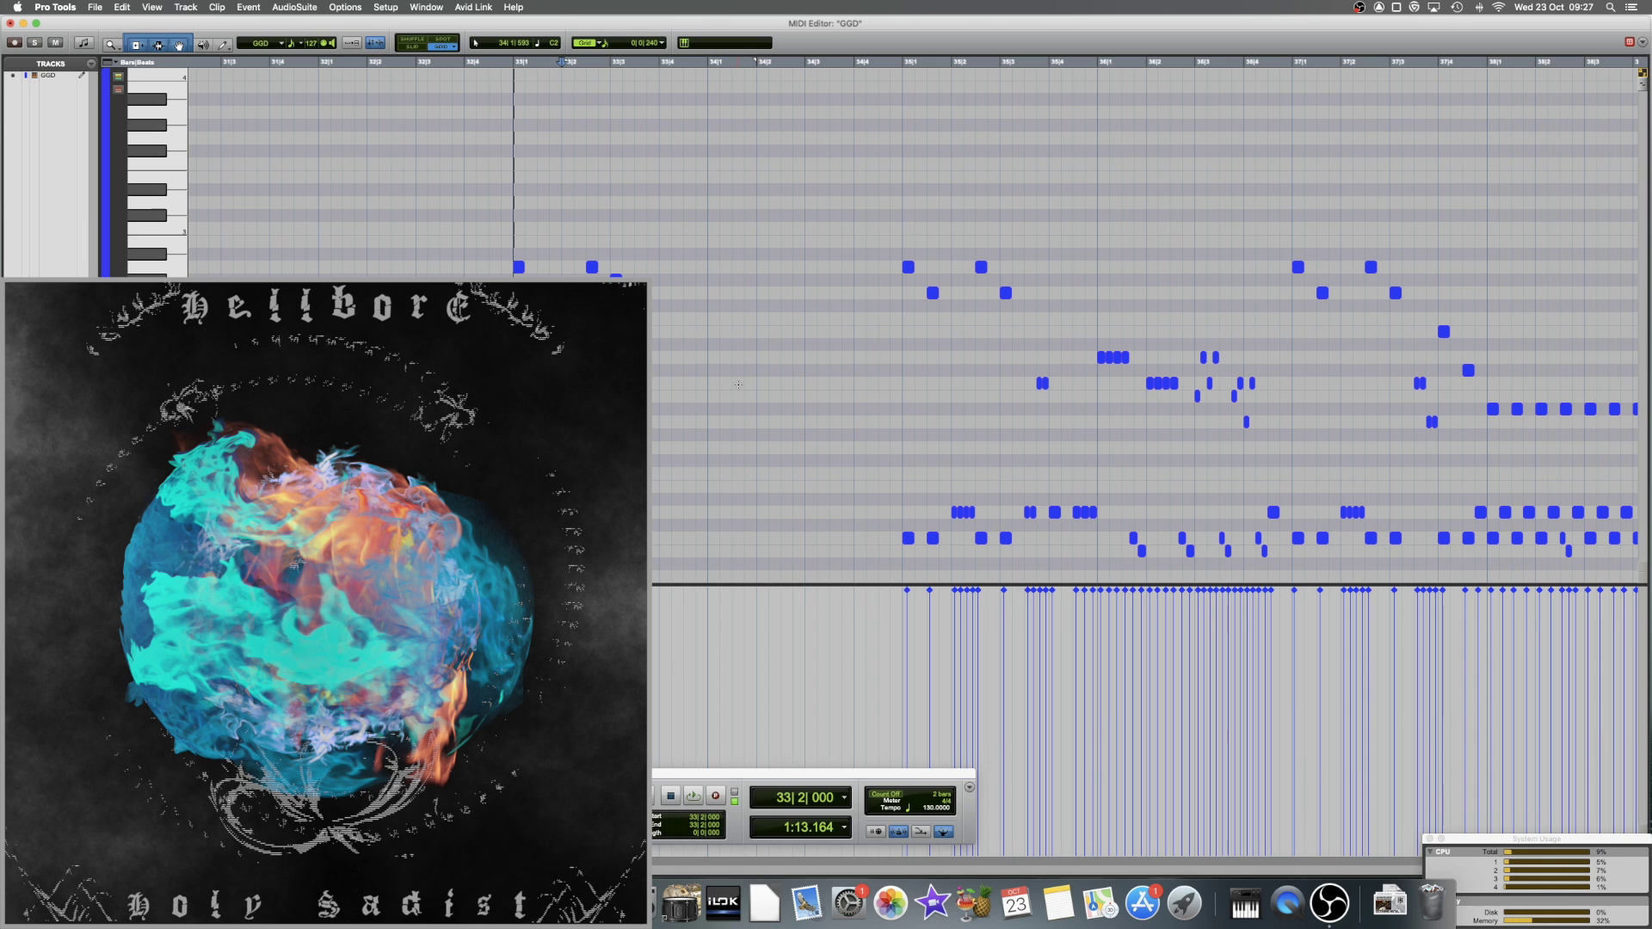
{"action": "scroll", "coordinate": [738, 385], "scroll_direction": "left", "scroll_amount": 4}
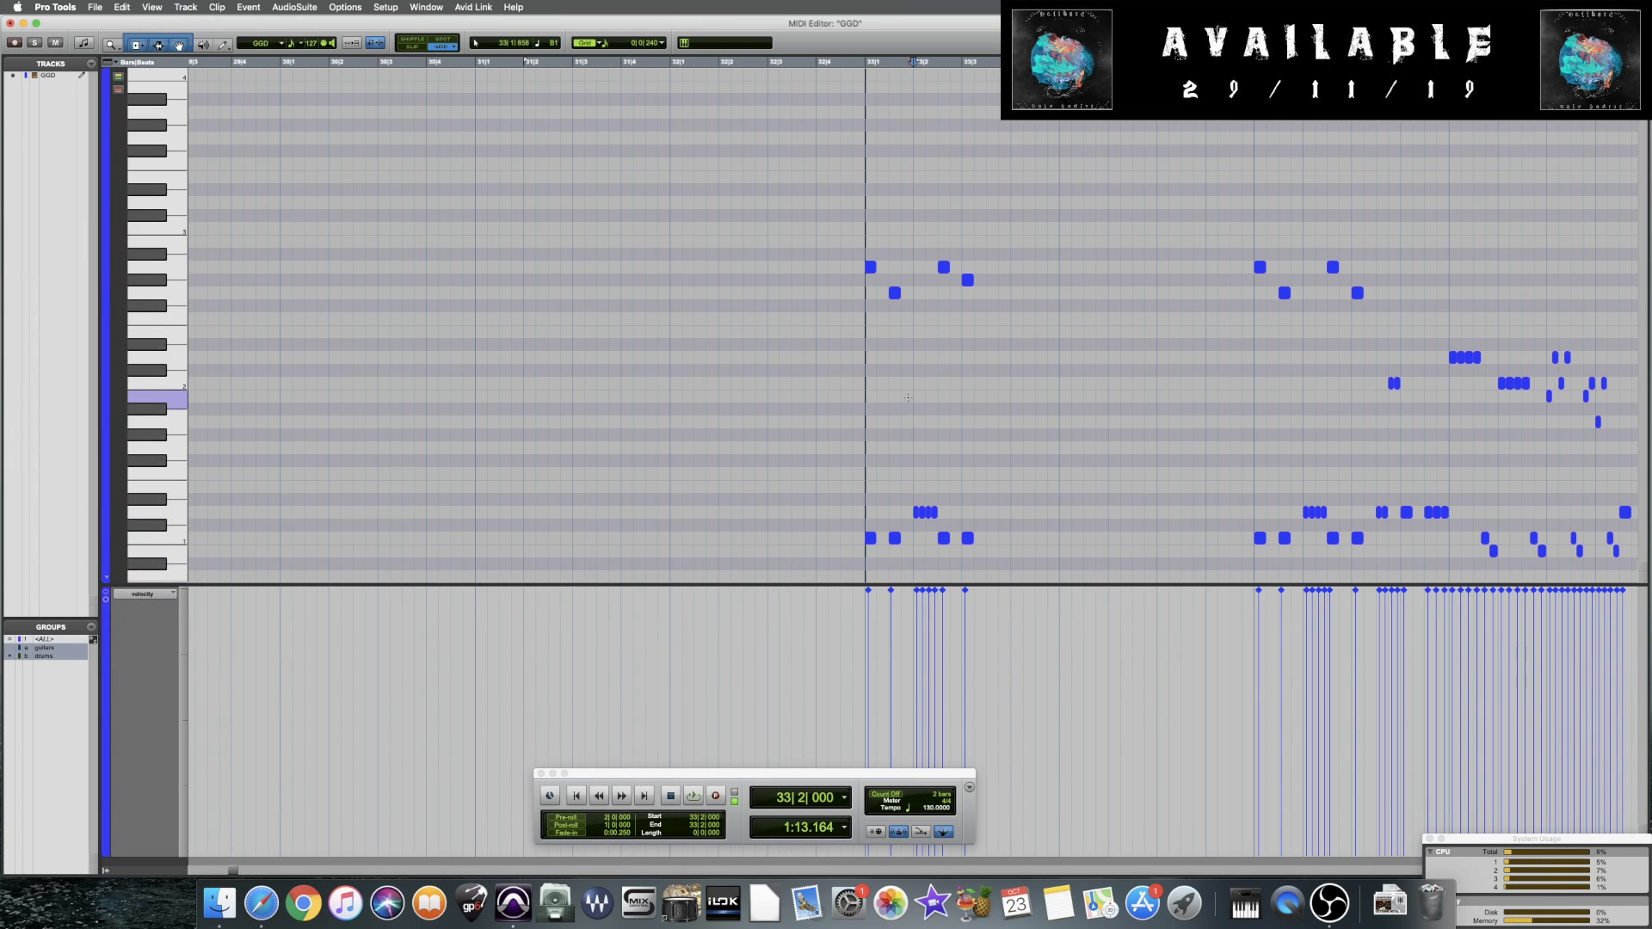
{"action": "scroll", "coordinate": [908, 398], "scroll_direction": "right", "scroll_amount": 2}
{"action": "scroll", "coordinate": [908, 398], "scroll_direction": "right", "scroll_amount": 1}
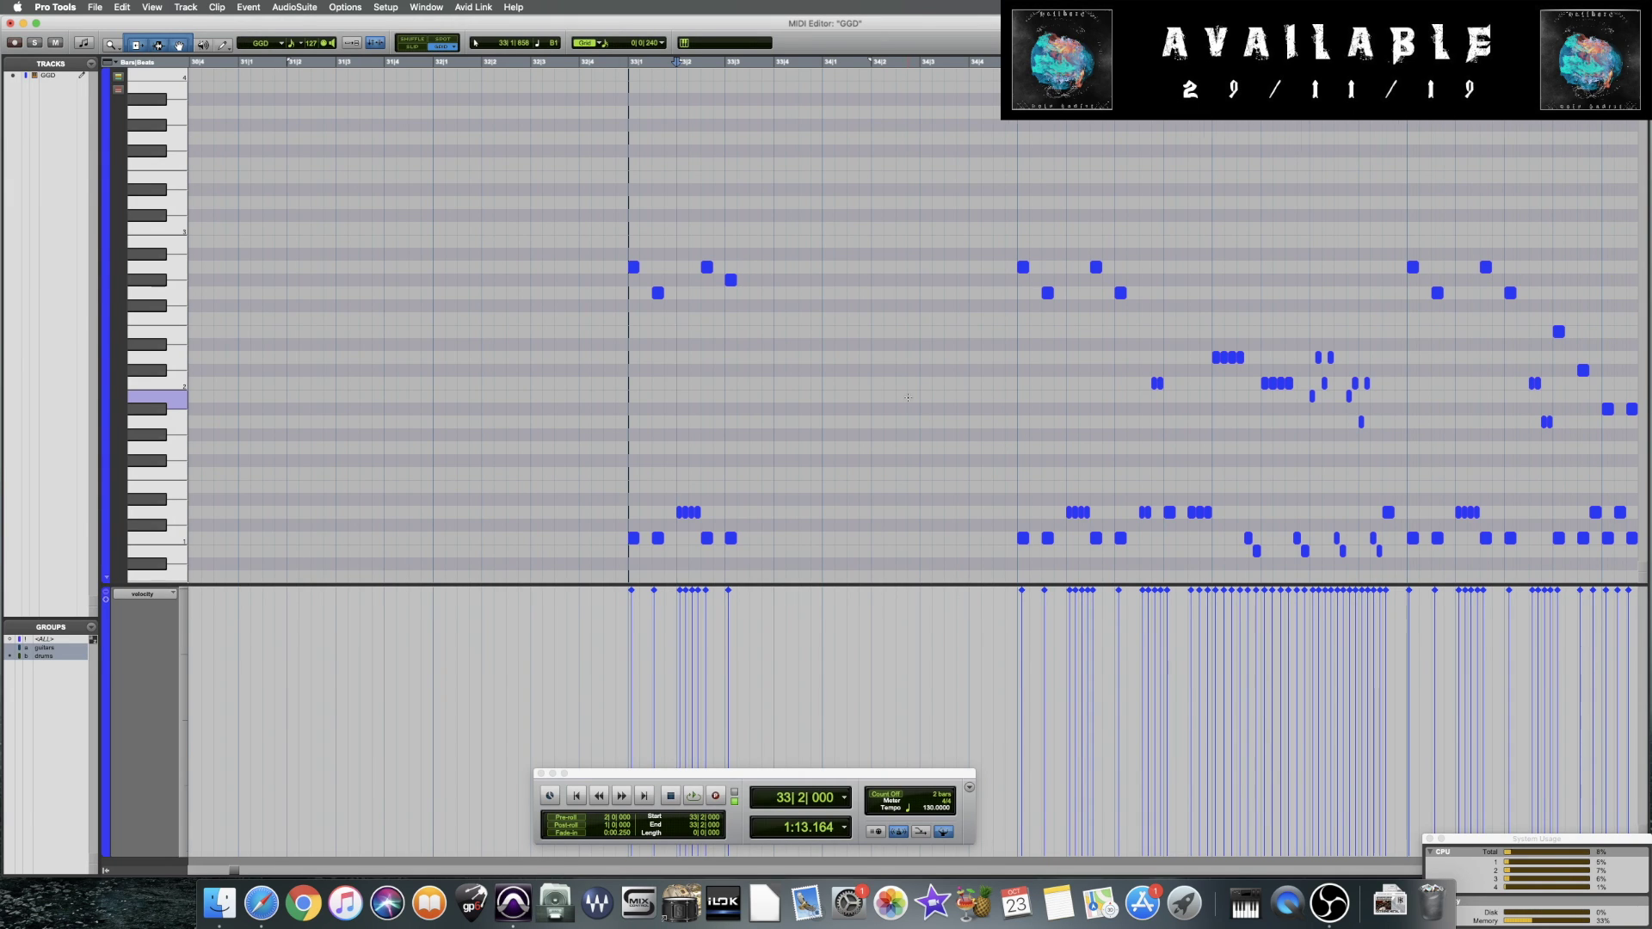
{"action": "scroll", "coordinate": [929, 408], "scroll_direction": "right", "scroll_amount": 4}
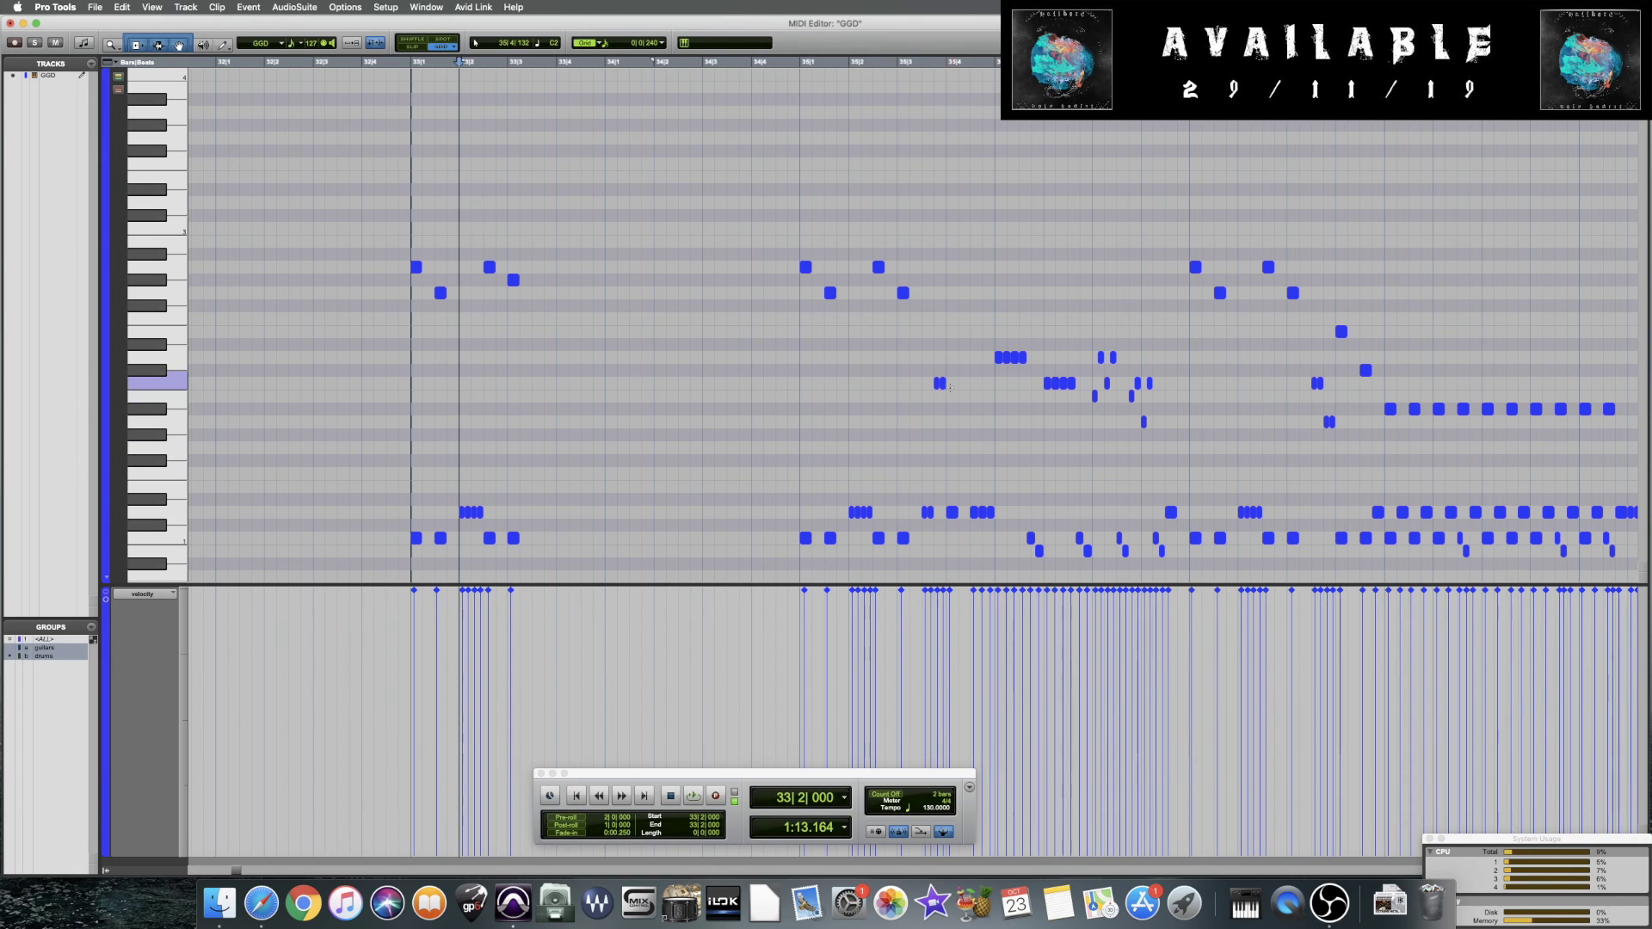
{"action": "scroll", "coordinate": [794, 419], "scroll_direction": "right", "scroll_amount": 3}
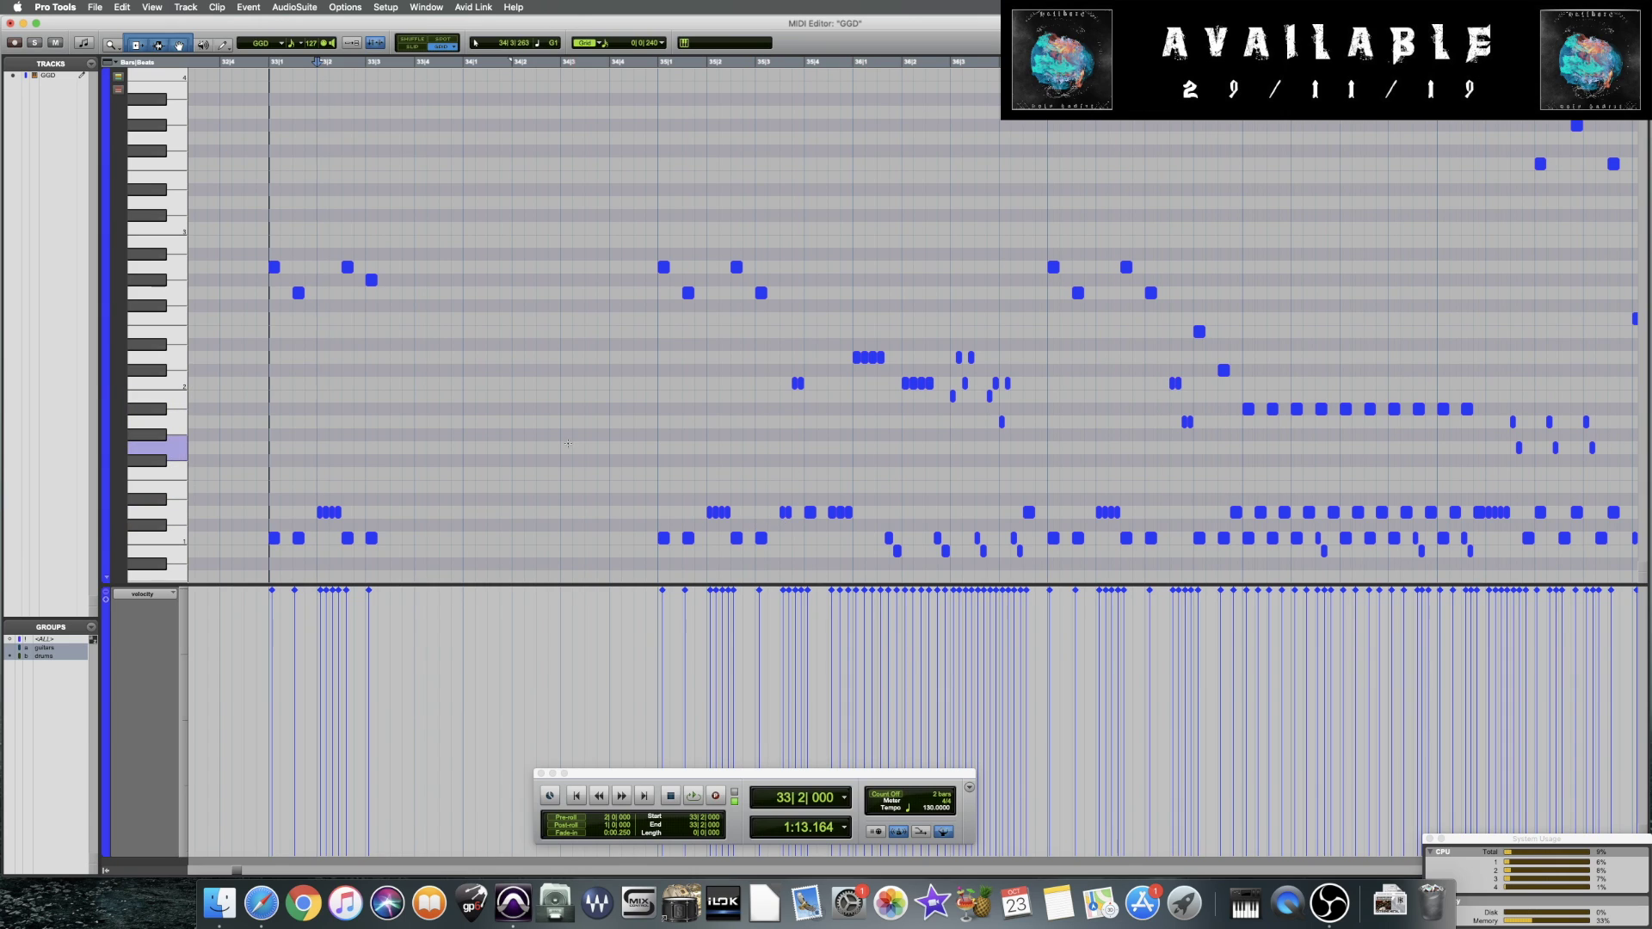
{"action": "left_click", "coordinate": [606, 420]}
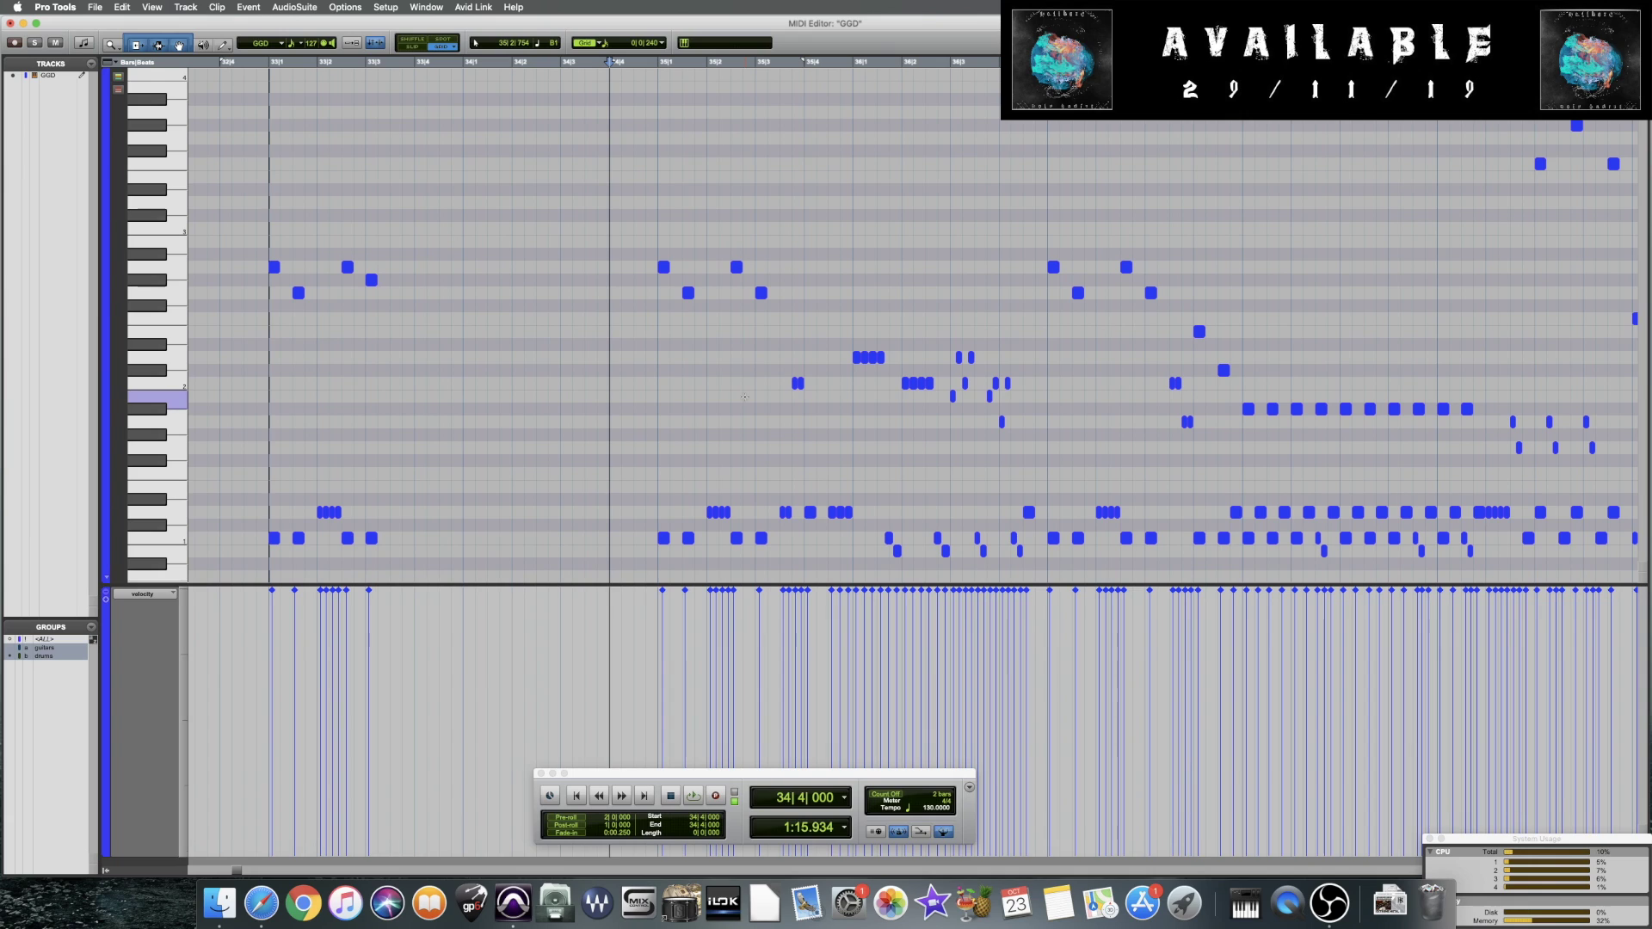
{"action": "scroll", "coordinate": [727, 396], "scroll_direction": "left", "scroll_amount": 2}
{"action": "left_click", "coordinate": [619, 381]}
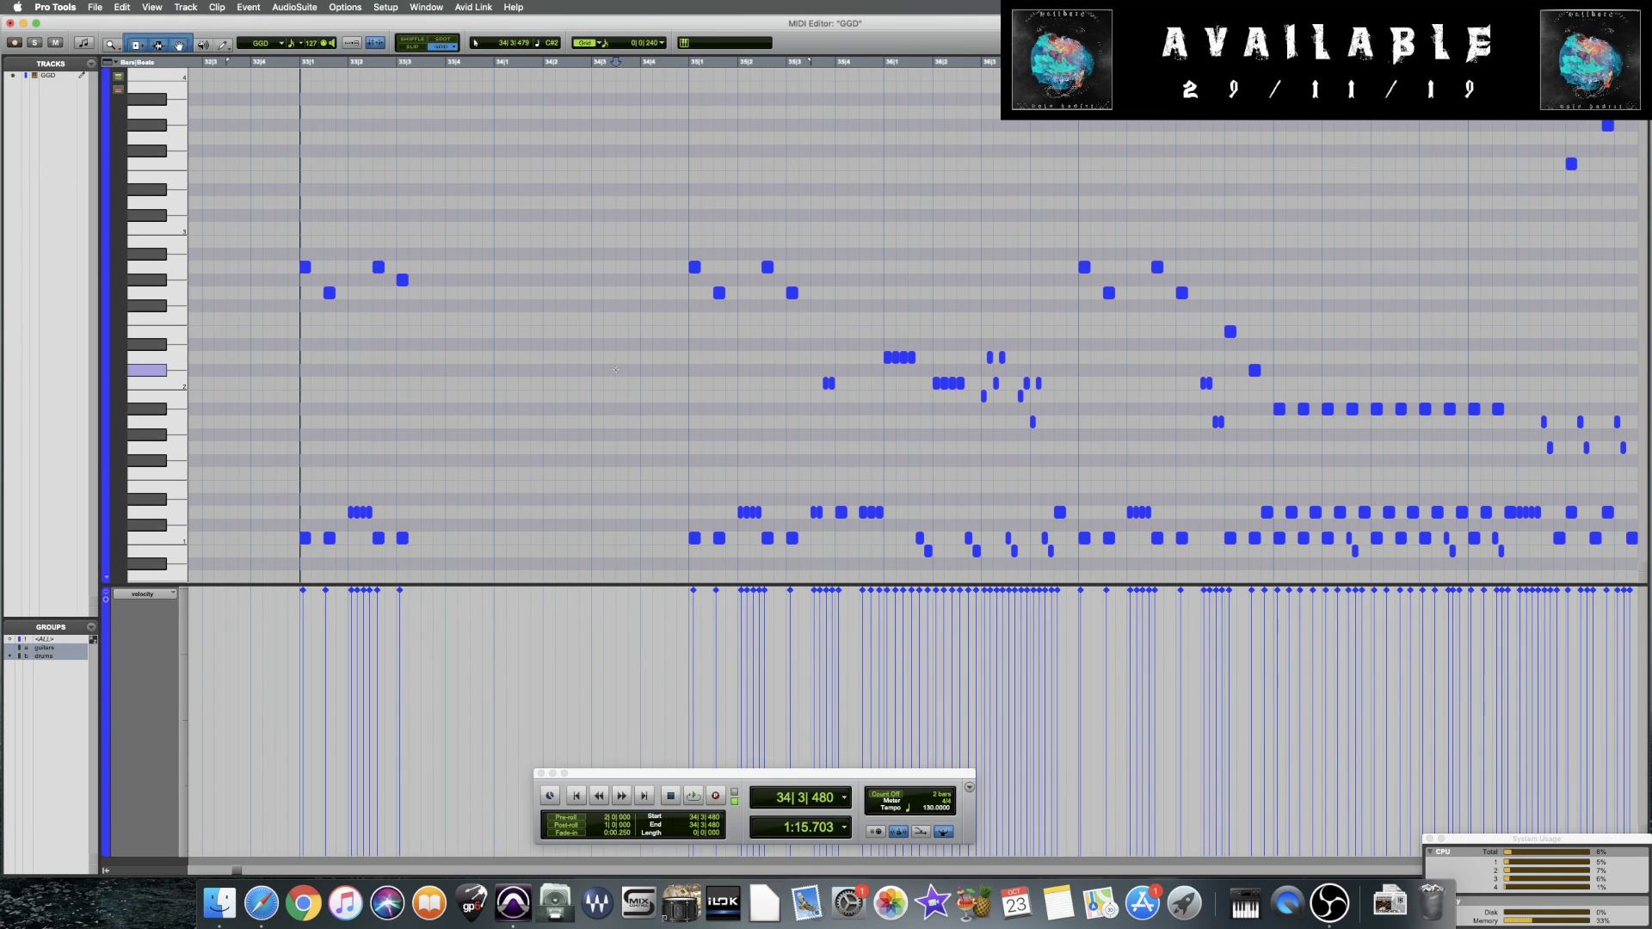
{"action": "scroll", "coordinate": [659, 394], "scroll_direction": "down", "scroll_amount": 5}
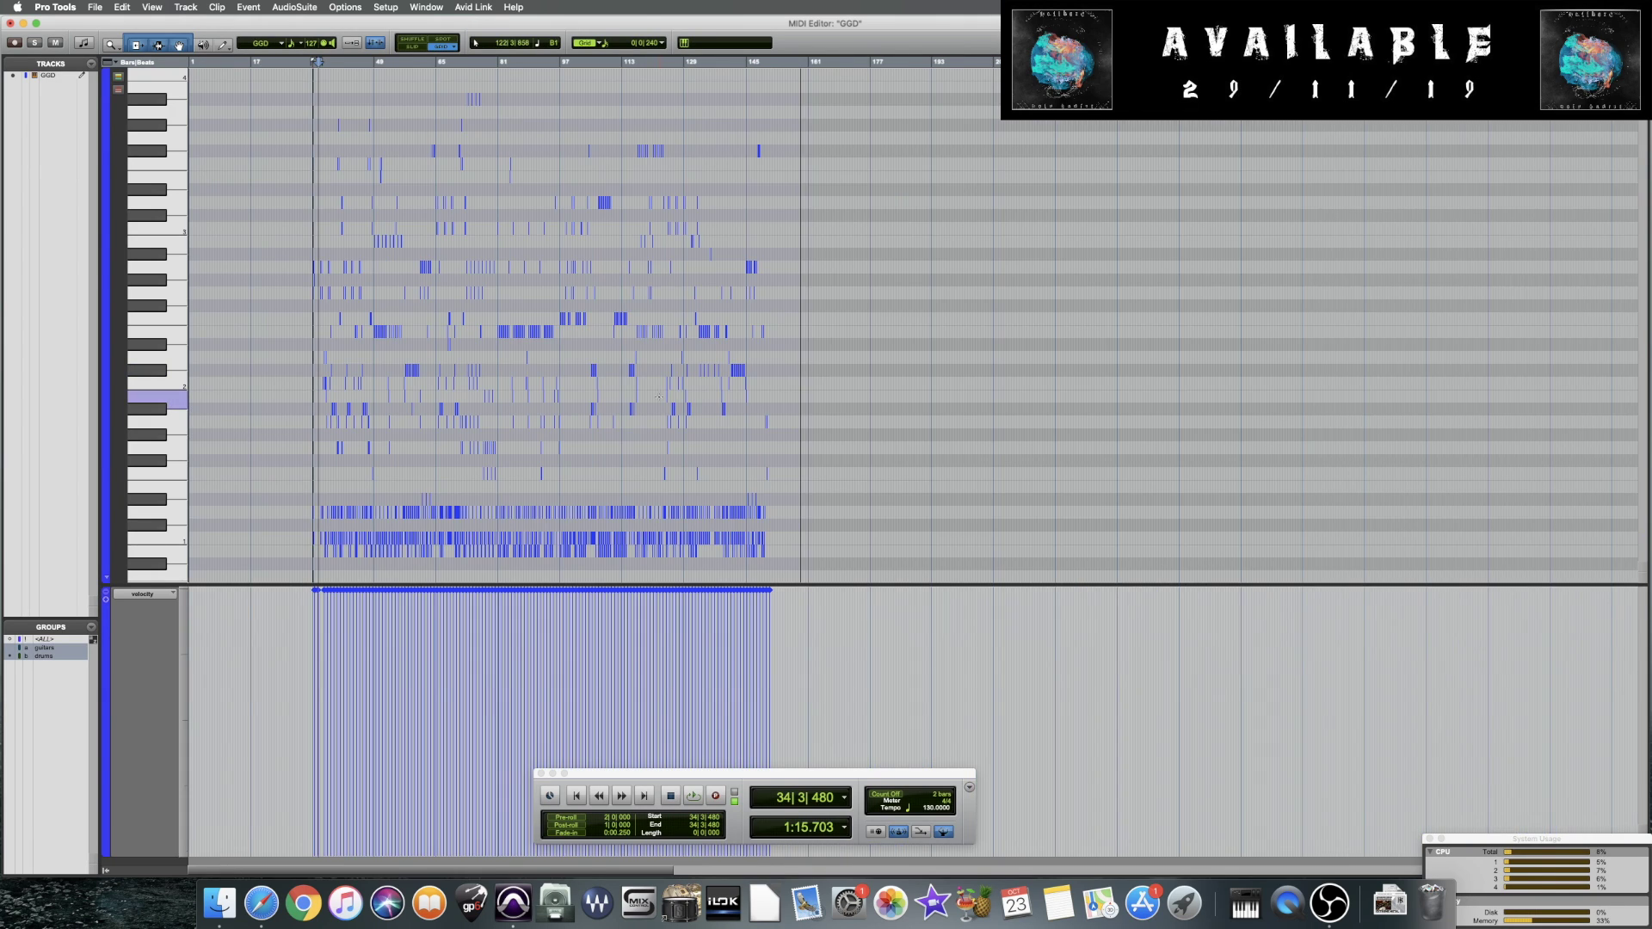
{"action": "key", "text": "alt+0"}
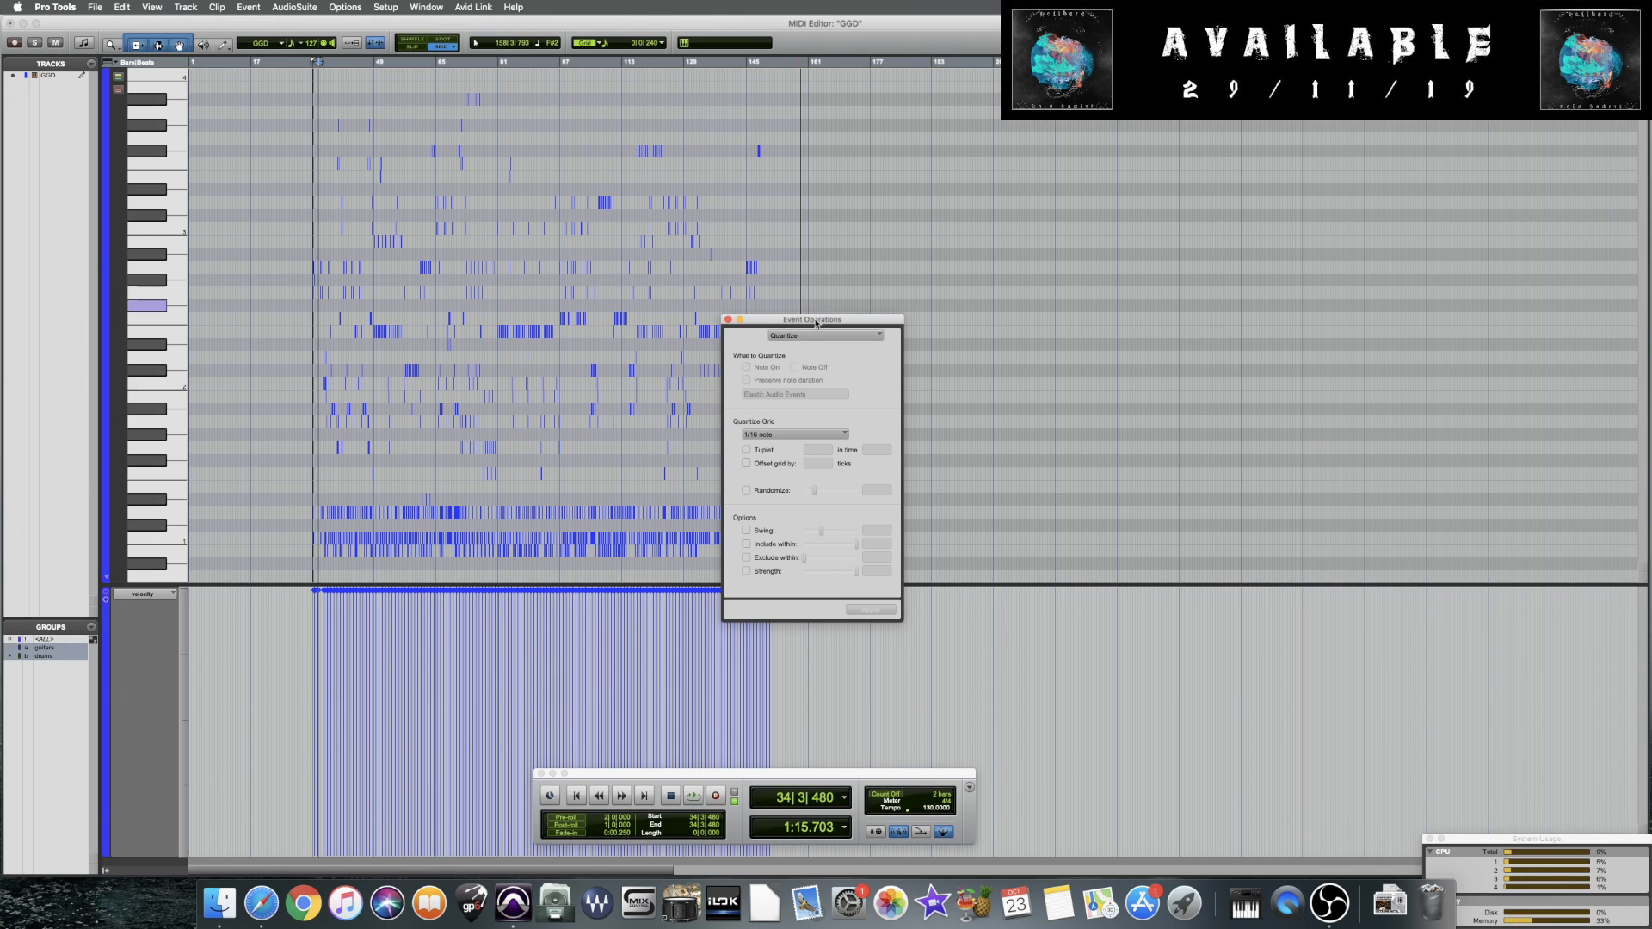
{"action": "left_click_drag", "start_coordinate": [819, 316], "coordinate": [970, 316]}
{"action": "left_click", "coordinate": [971, 332]}
{"action": "left_click", "coordinate": [959, 379]}
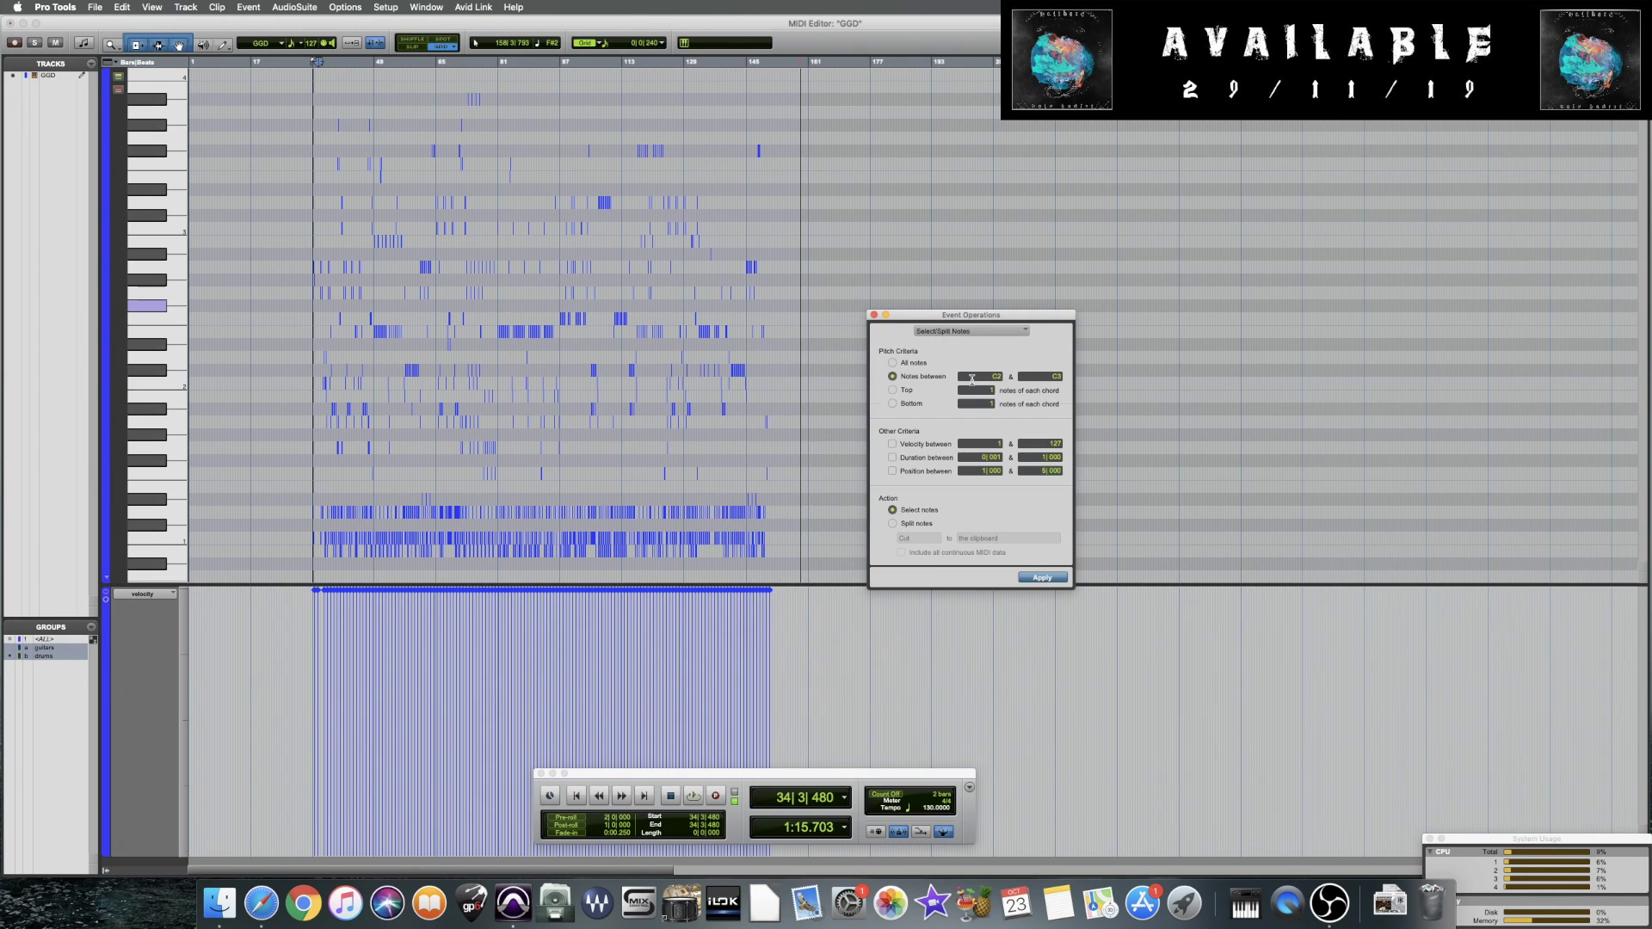
{"action": "left_click_drag", "start_coordinate": [943, 317], "coordinate": [904, 298]}
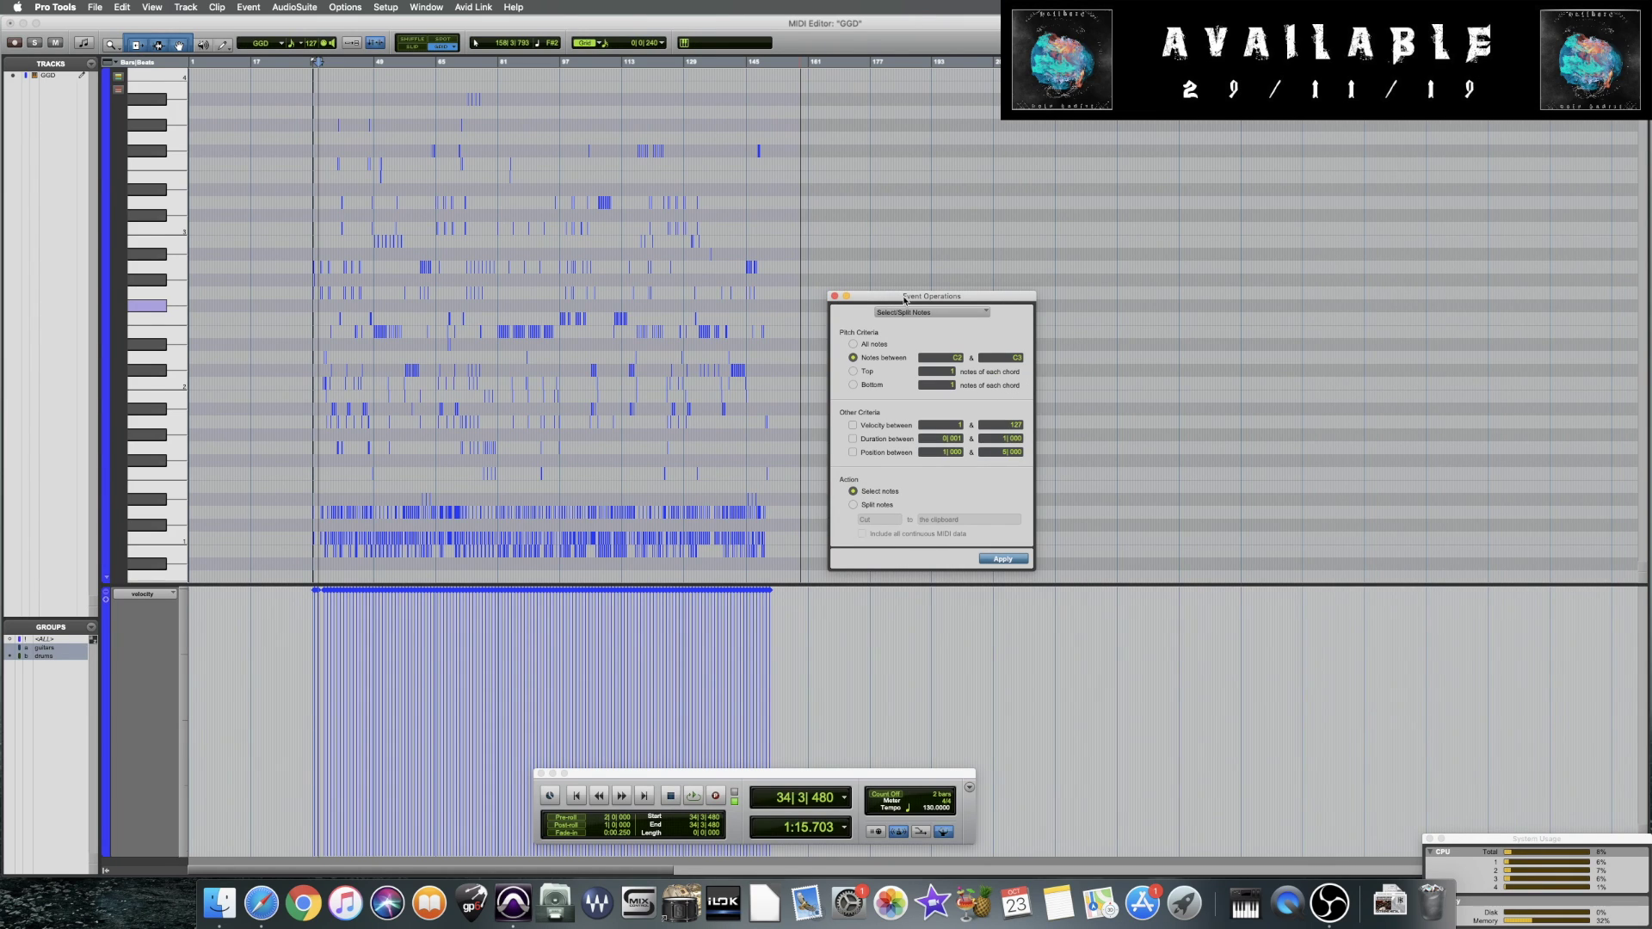
{"action": "key", "text": "super+w"}
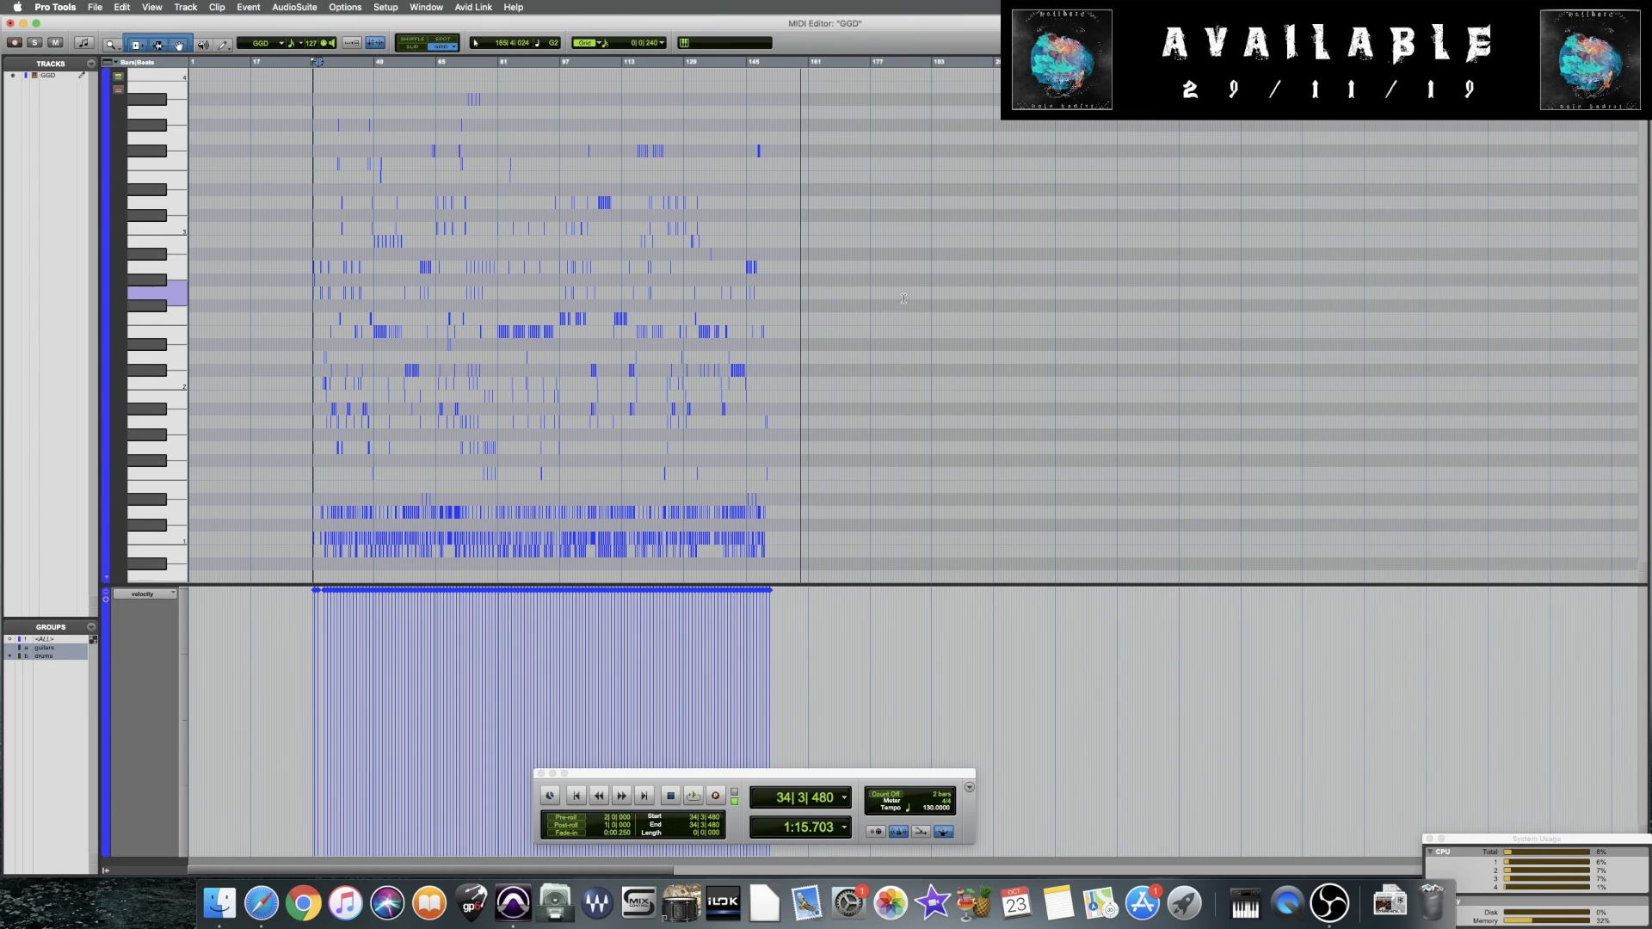
Open Event Operations with Select/Split Notes and place its window clear of the opening notes
{"action": "key", "text": "alt+0"}
{"action": "left_click", "coordinate": [917, 313]}
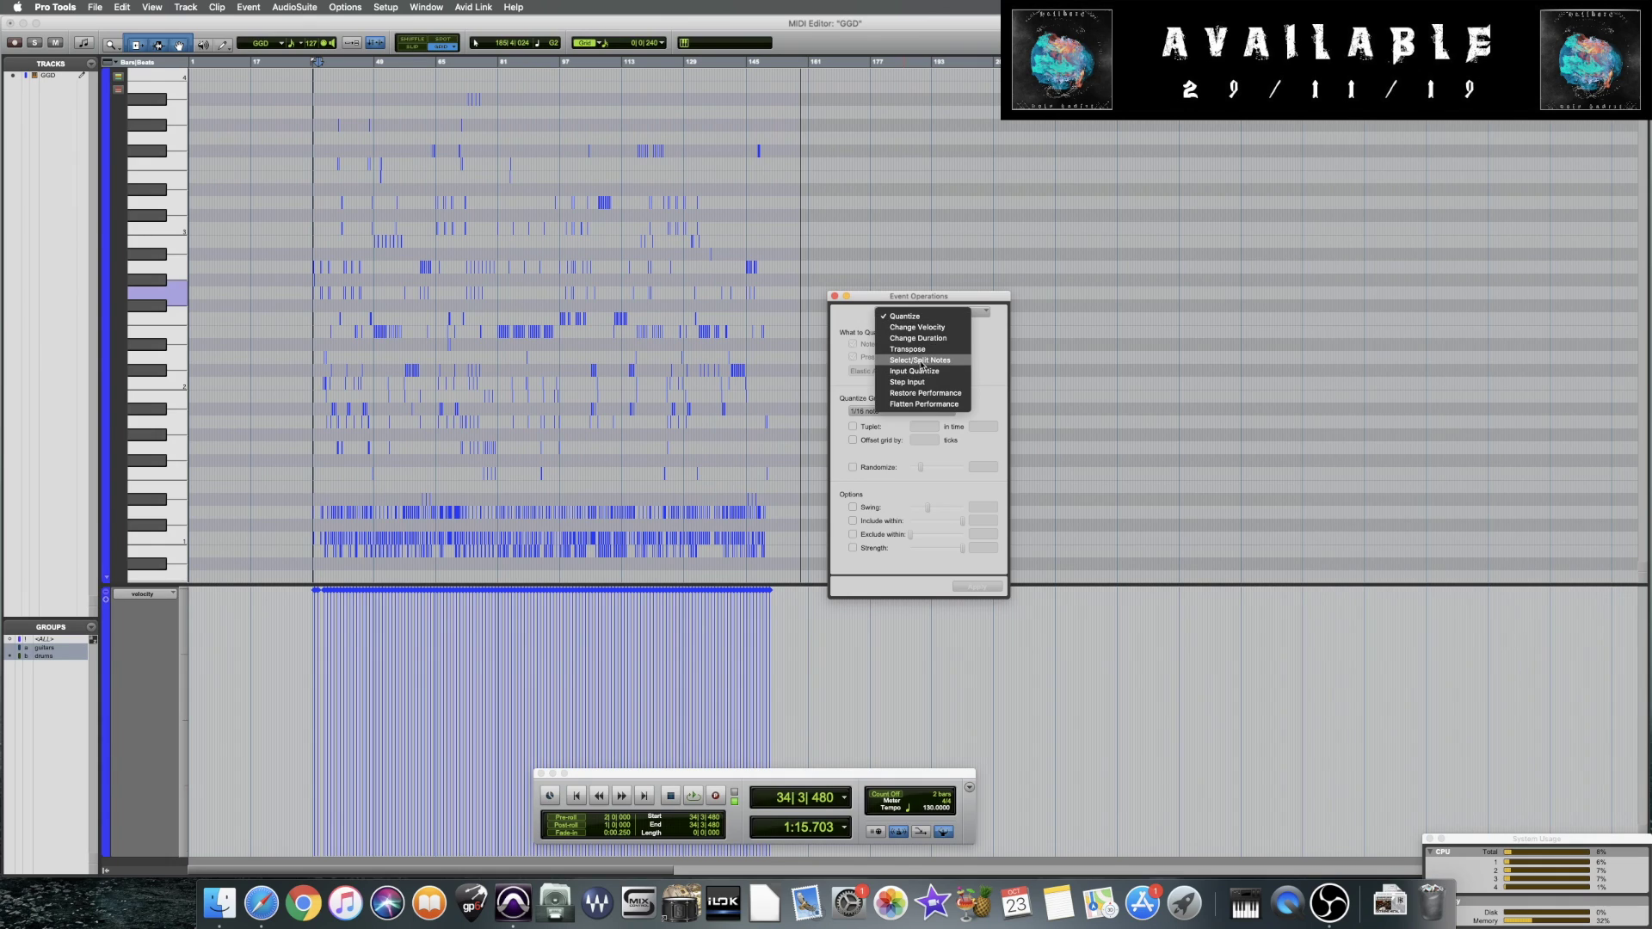
{"action": "left_click", "coordinate": [918, 359]}
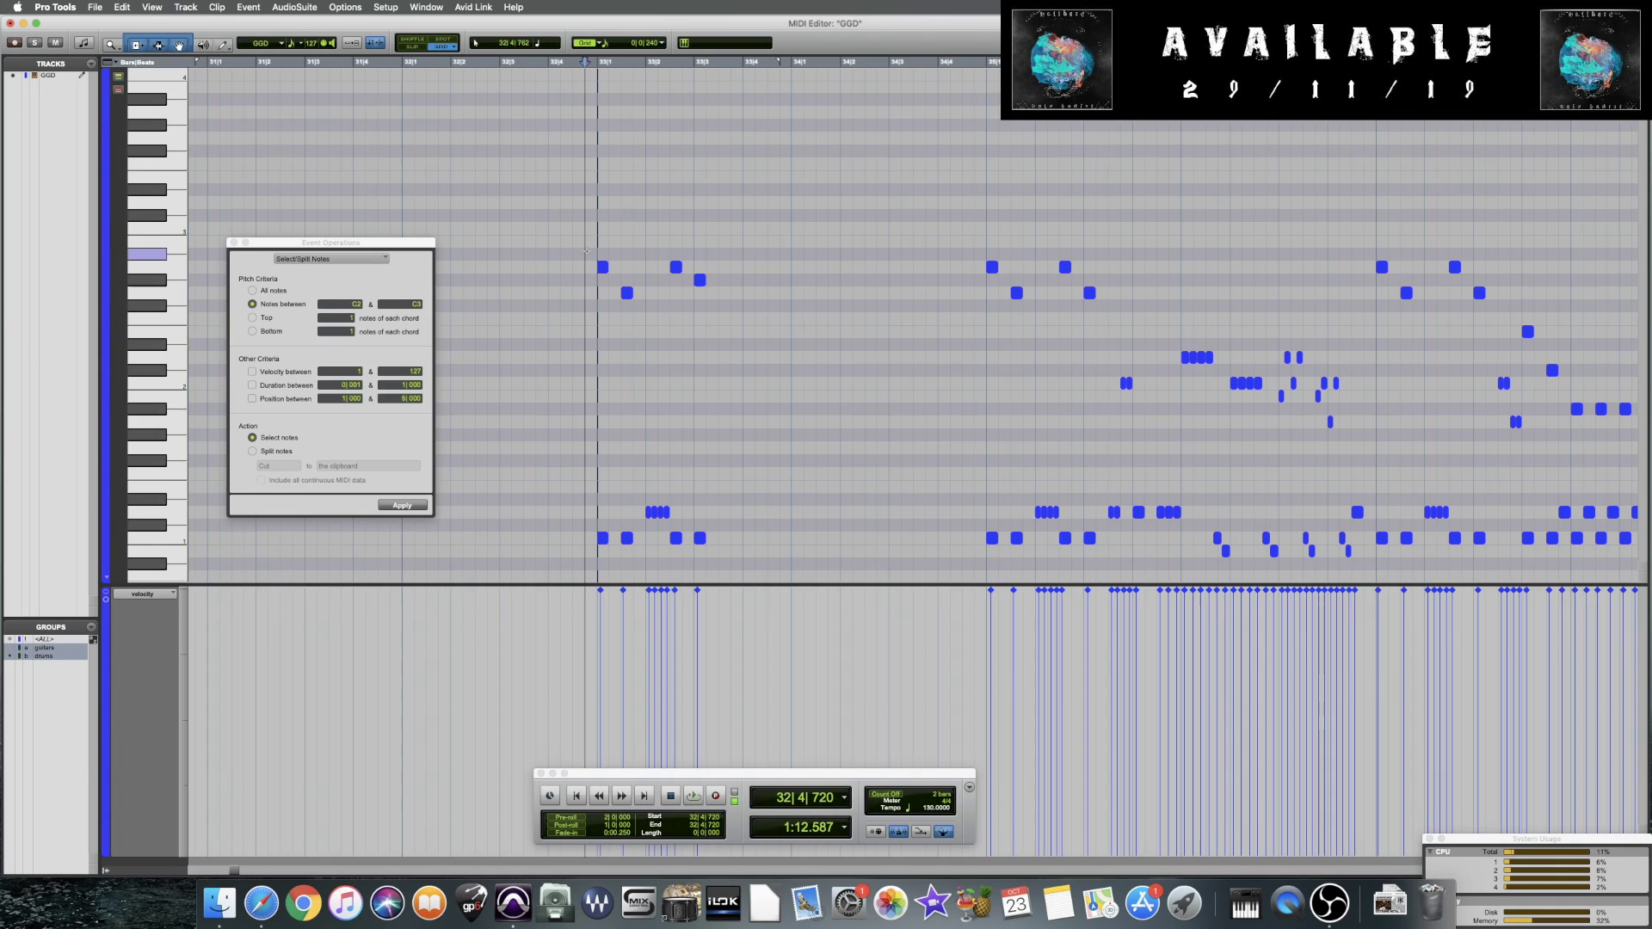
{"action": "left_click_drag", "start_coordinate": [360, 245], "coordinate": [433, 252]}
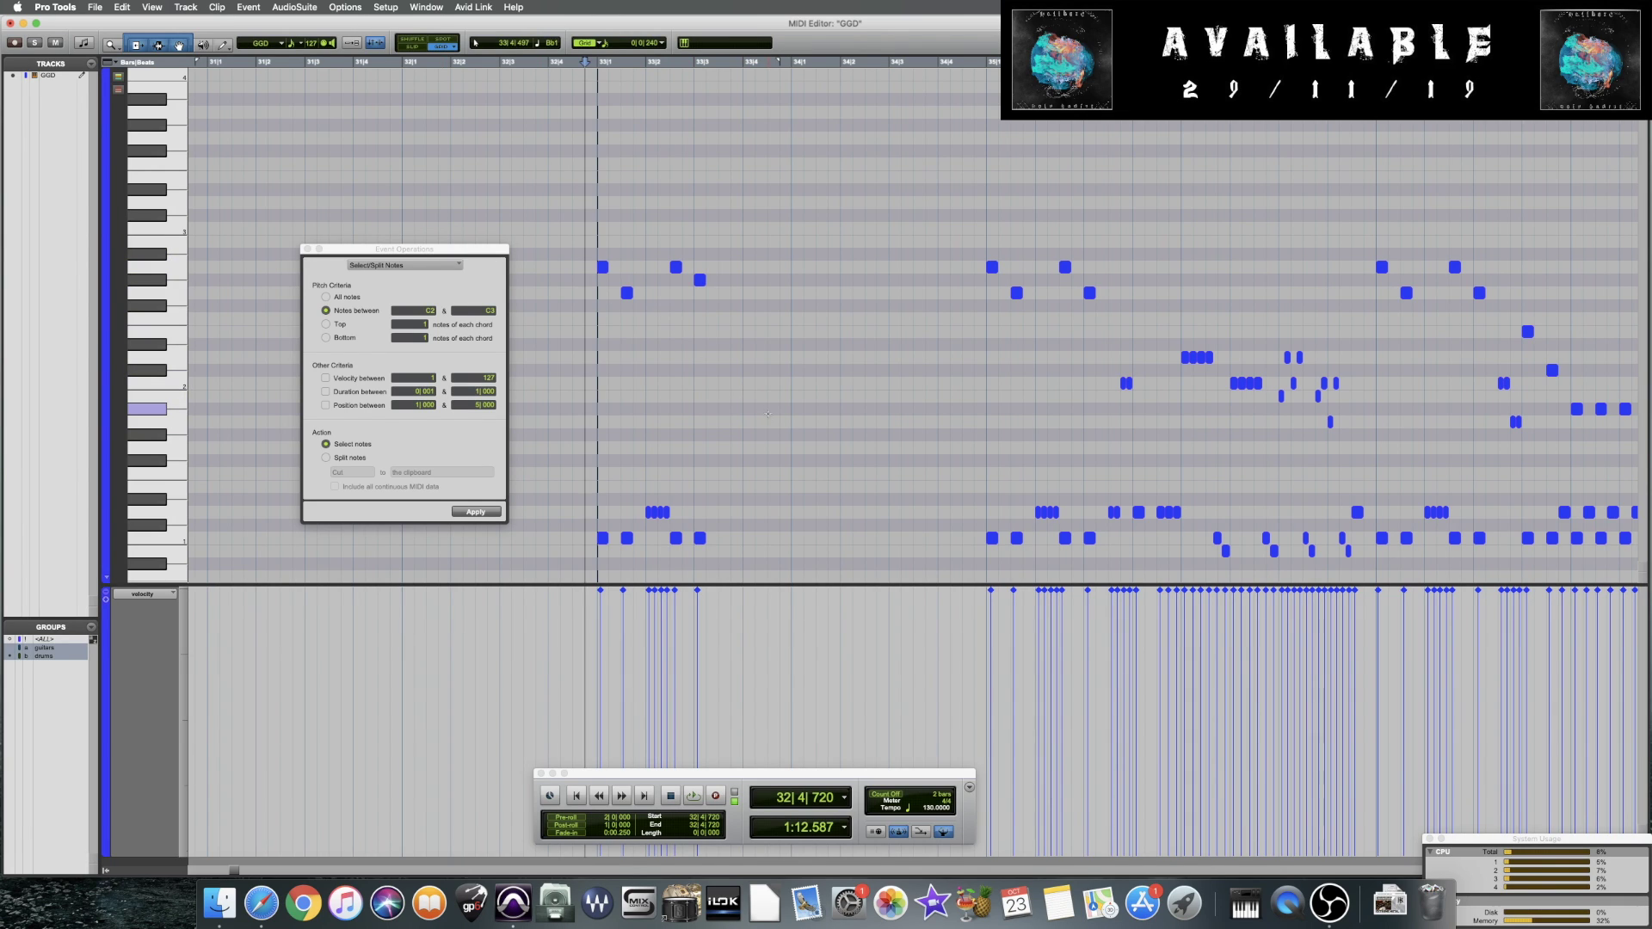
Prepare the empty stretch at bar 34 for note entry with the Pencil tool and a 0|0|060 grid
{"action": "scroll", "coordinate": [768, 413], "scroll_direction": "right", "scroll_amount": 2}
{"action": "scroll", "coordinate": [767, 414], "scroll_direction": "right", "scroll_amount": 2}
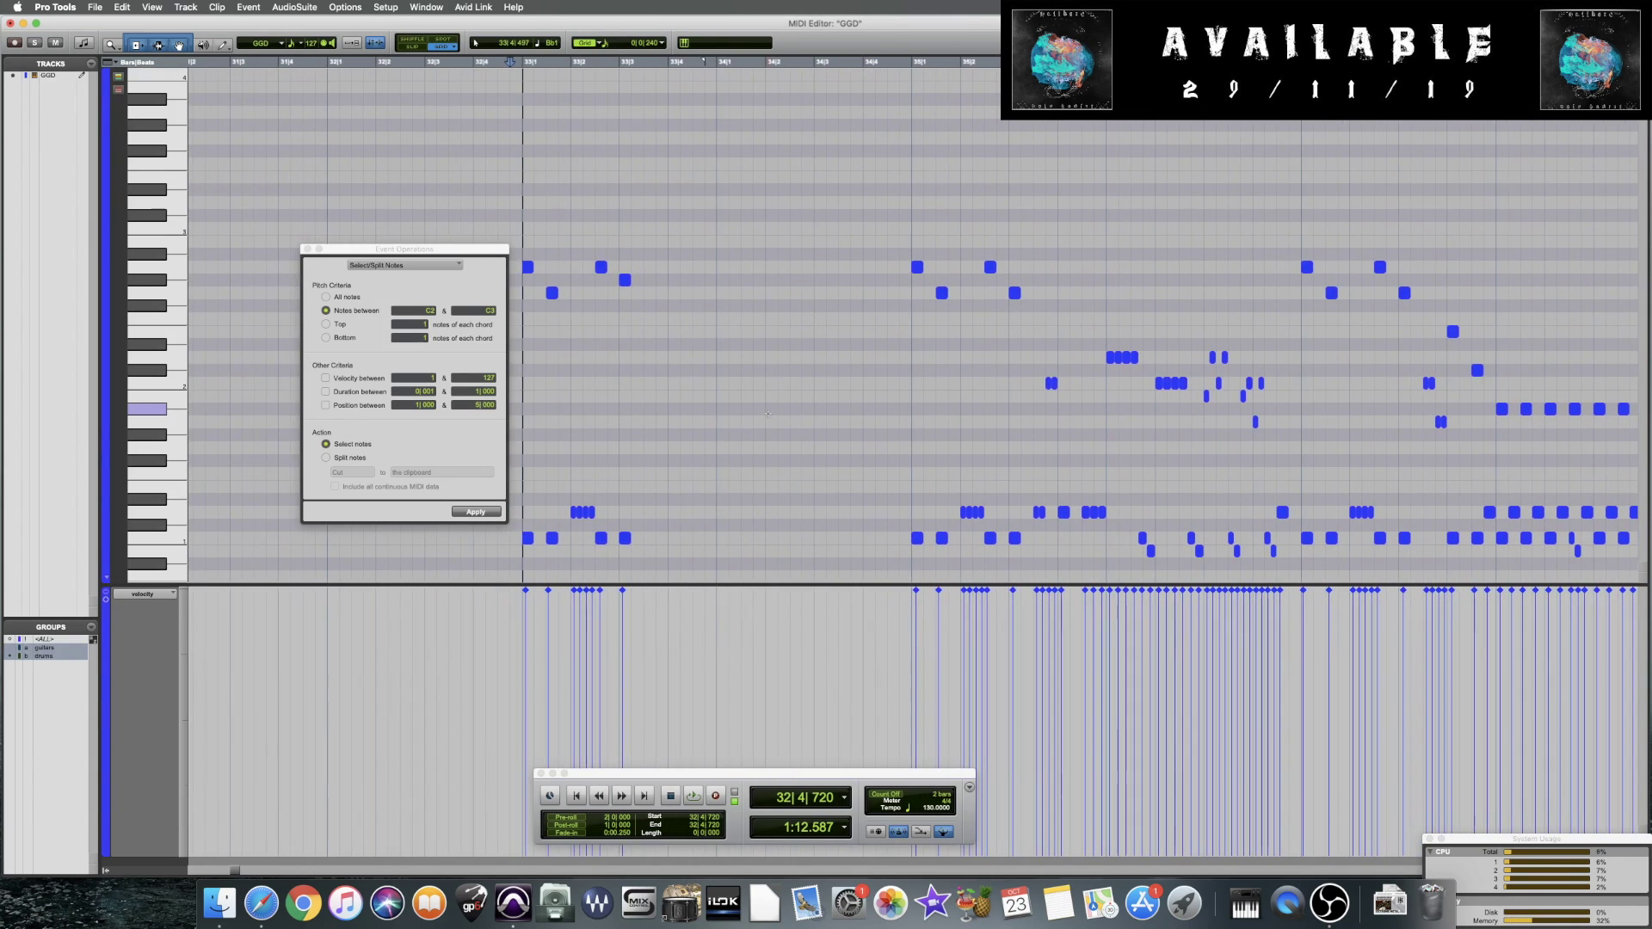
{"action": "scroll", "coordinate": [768, 414], "scroll_direction": "down", "scroll_amount": 1}
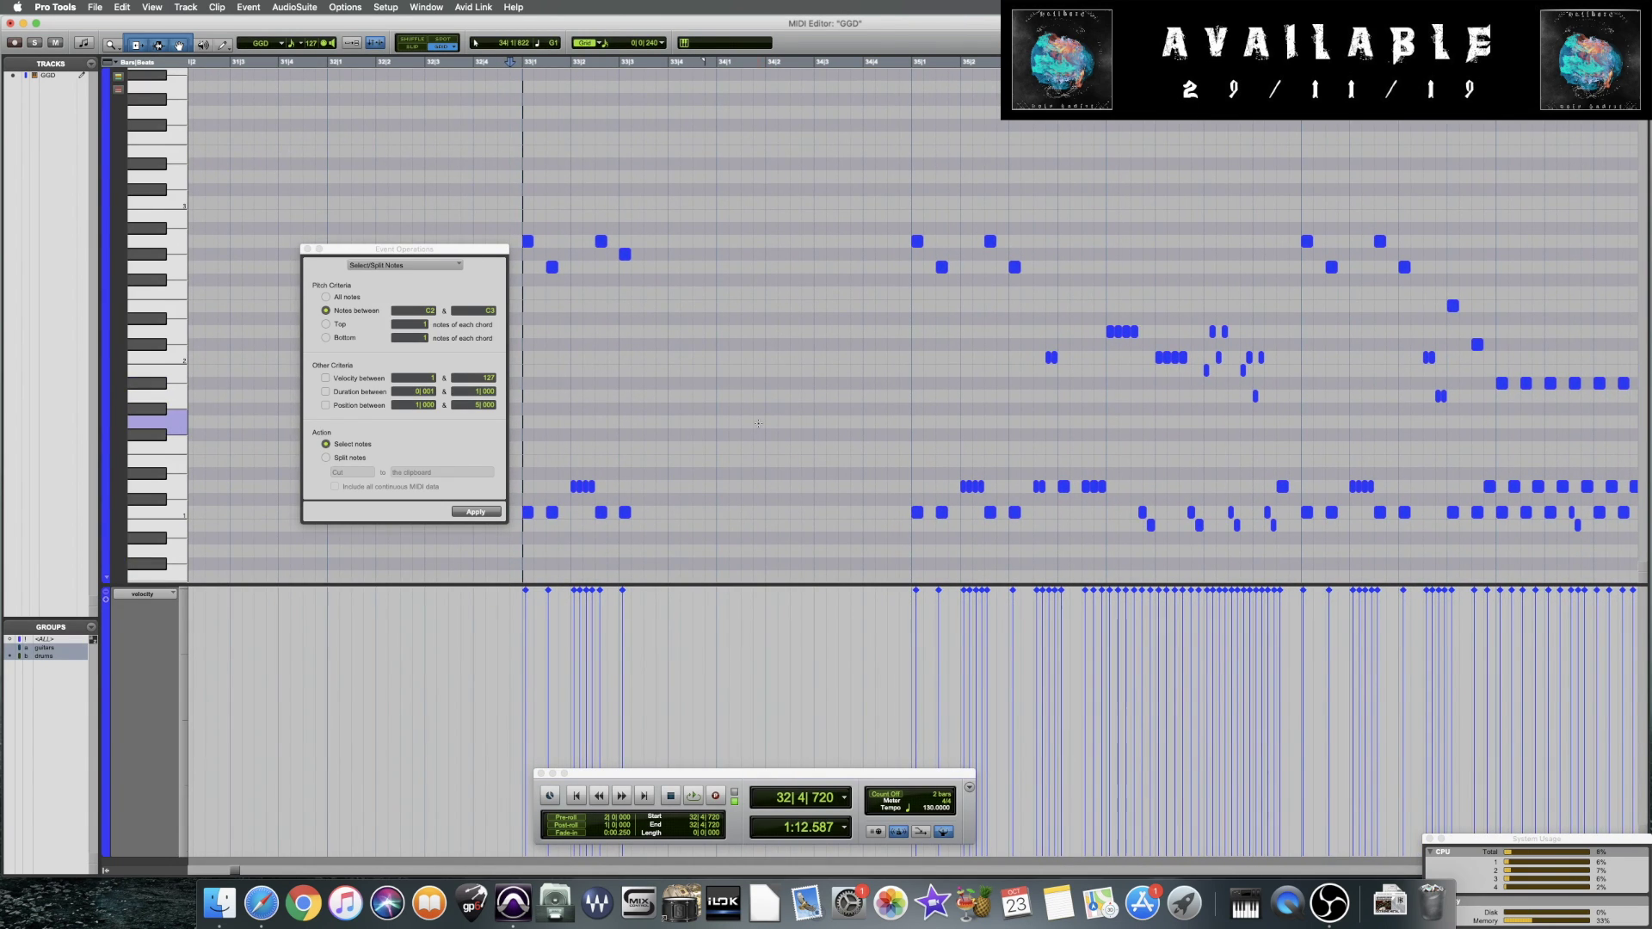
{"action": "left_click", "coordinate": [730, 491]}
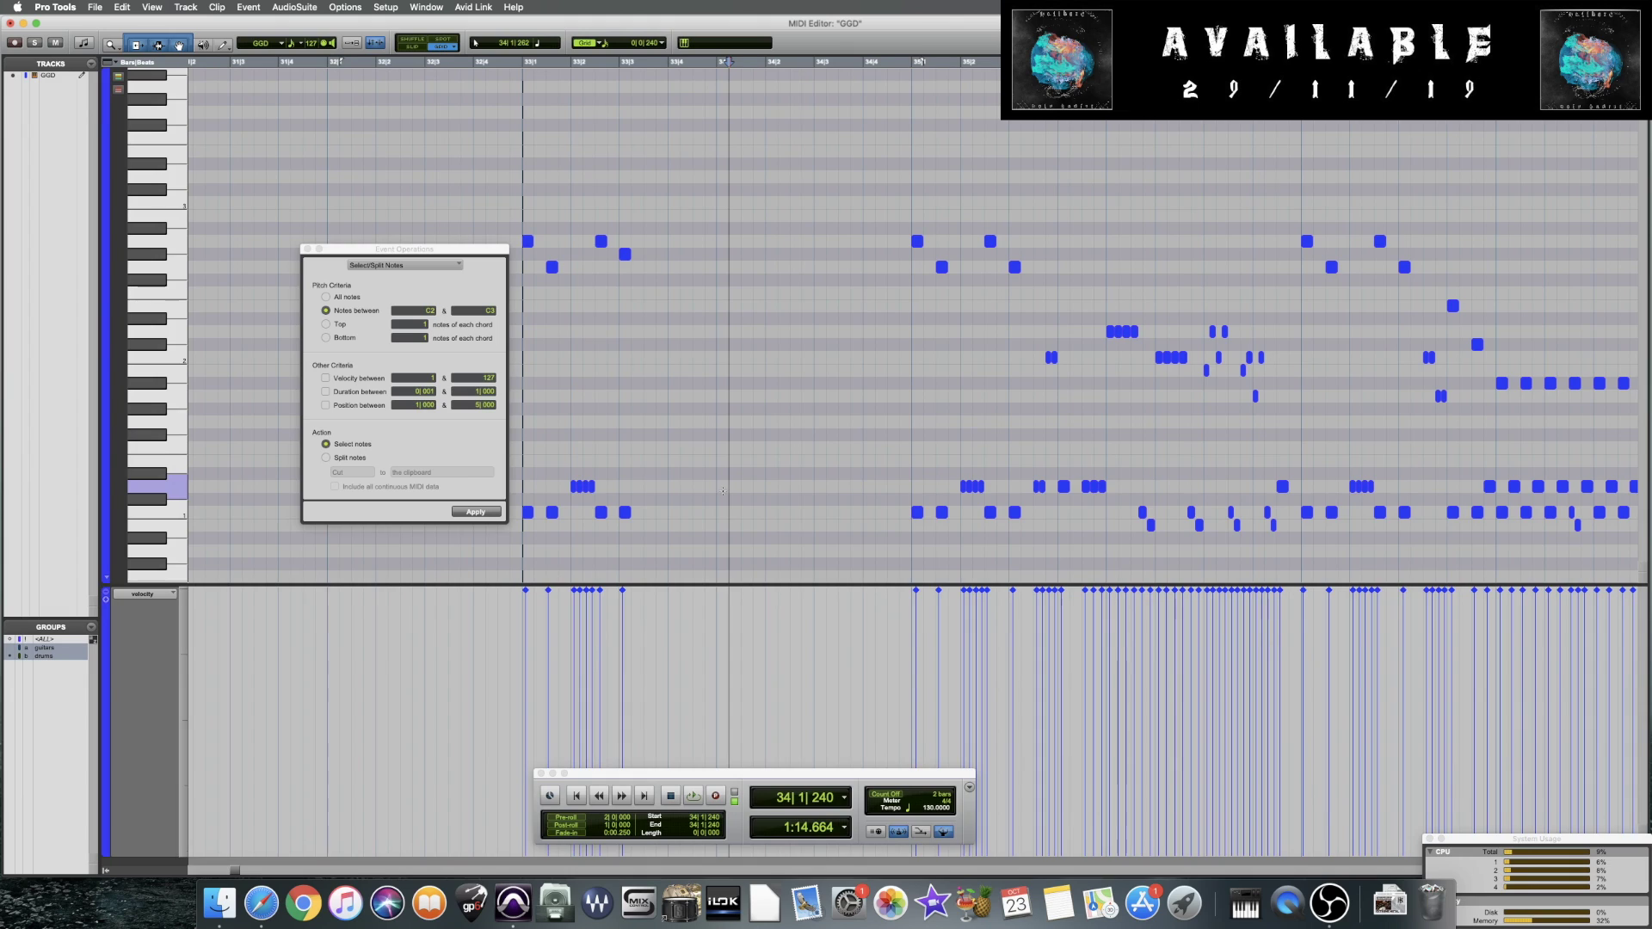
{"action": "key", "text": "super+bracketright"}
{"action": "key", "text": "super+bracketright"}
{"action": "key", "text": "F10"}
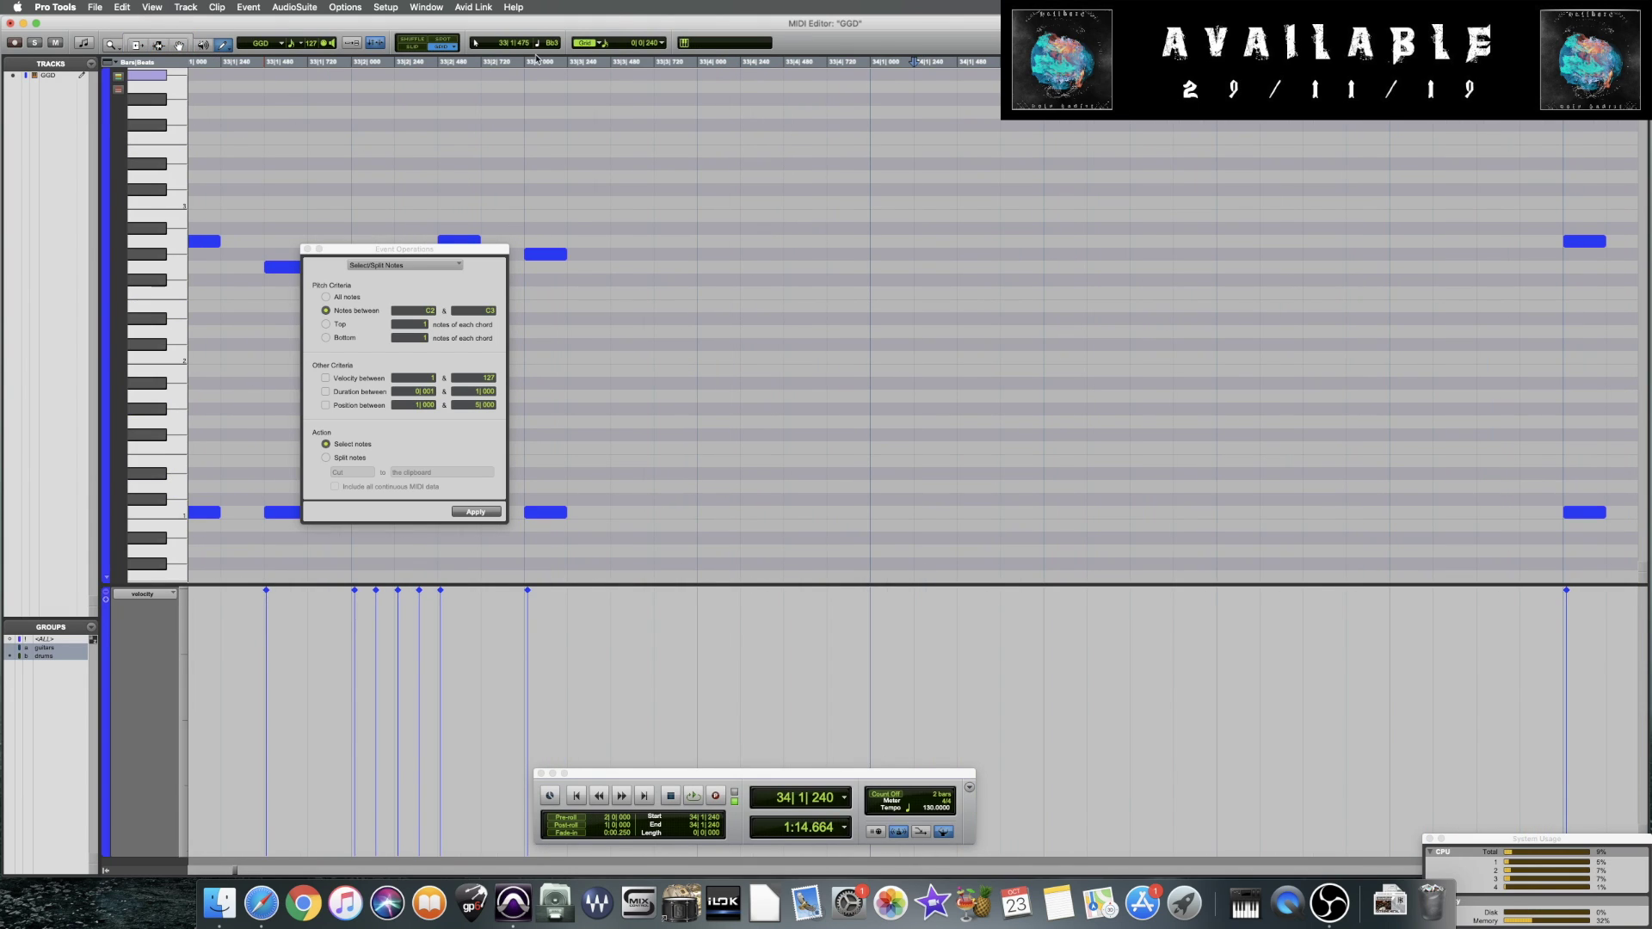
{"action": "left_click", "coordinate": [647, 42]}
{"action": "left_click", "coordinate": [632, 78]}
Draw a short pattern from 34|1|000 with six C1 notes and two D1 notes, ending at 34|2|660
{"action": "left_click", "coordinate": [875, 512]}
{"action": "left_click", "coordinate": [919, 512]}
{"action": "left_click", "coordinate": [962, 486]}
{"action": "left_click", "coordinate": [1005, 512]}
{"action": "left_click", "coordinate": [1049, 512]}
{"action": "left_click", "coordinate": [1092, 512]}
{"action": "left_click", "coordinate": [1135, 486]}
{"action": "left_click", "coordinate": [1167, 512]}
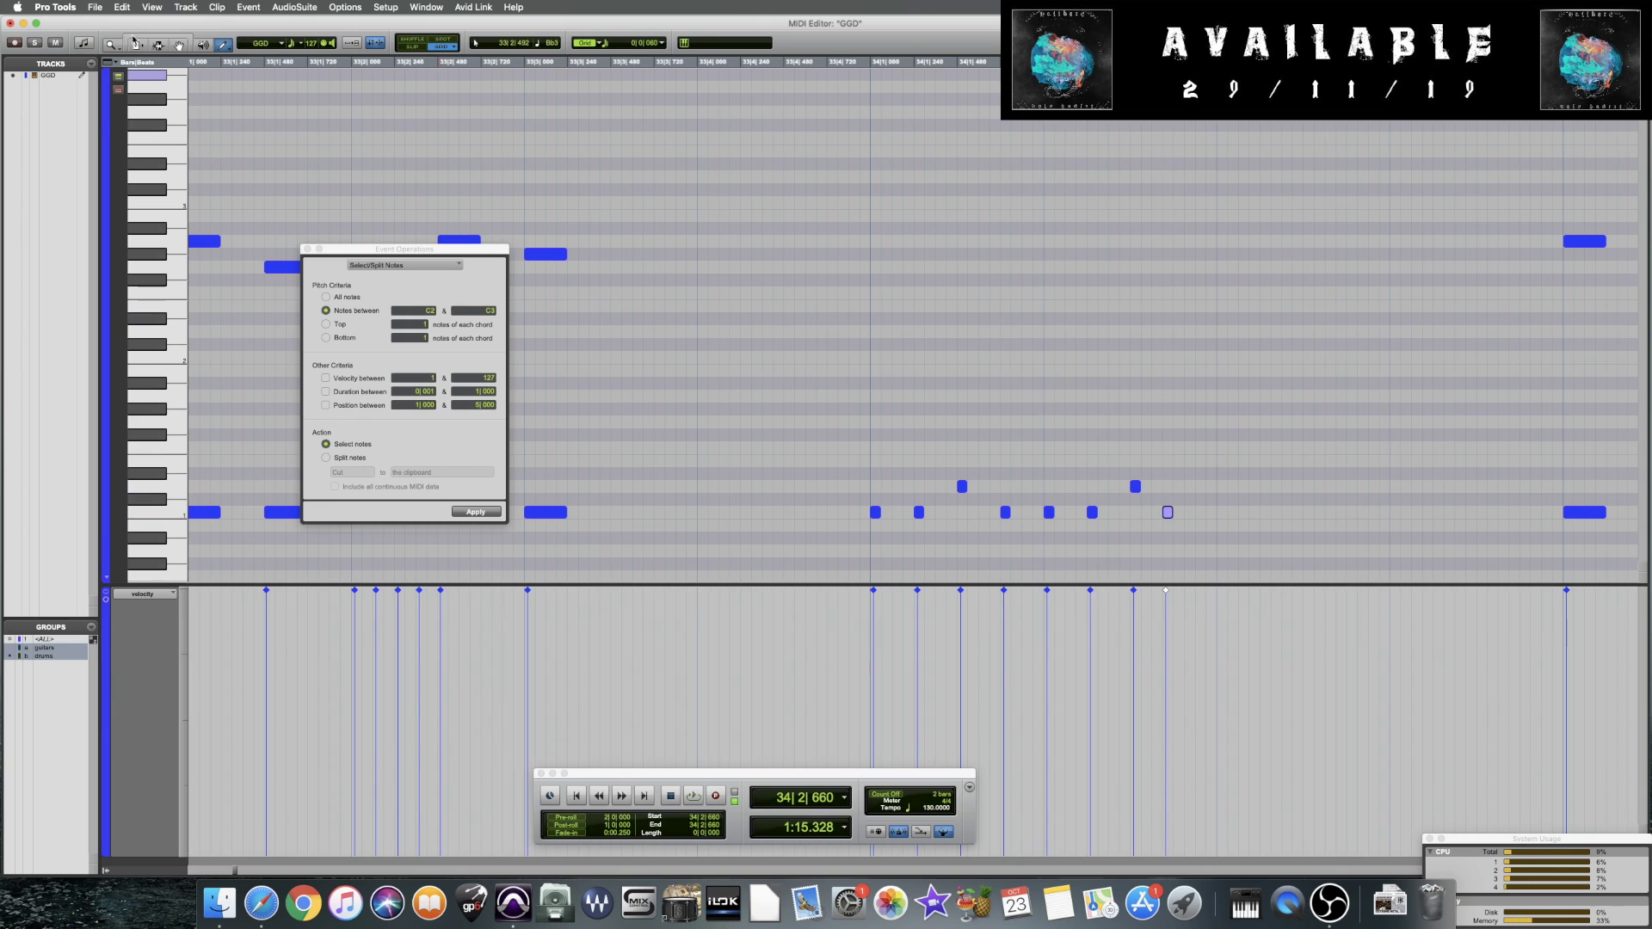
Switch back to the Smart Tool and play the new pattern from 33|4|840
{"action": "left_click", "coordinate": [134, 39]}
{"action": "left_click", "coordinate": [848, 400]}
{"action": "key", "text": "space"}
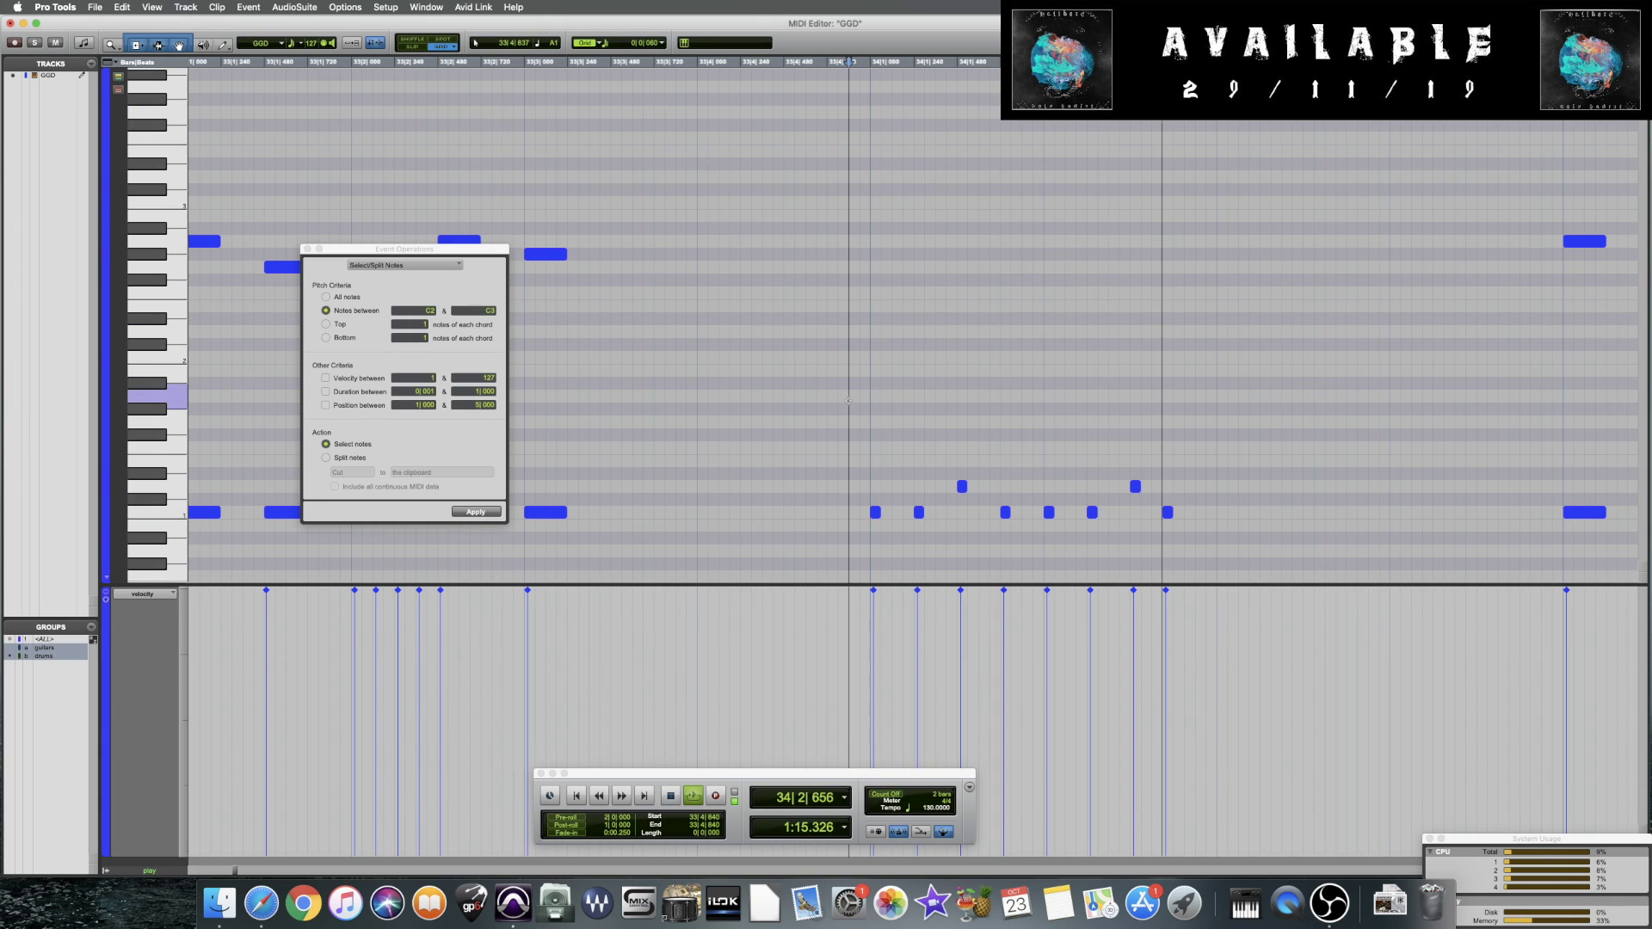
{"action": "key", "text": "space"}
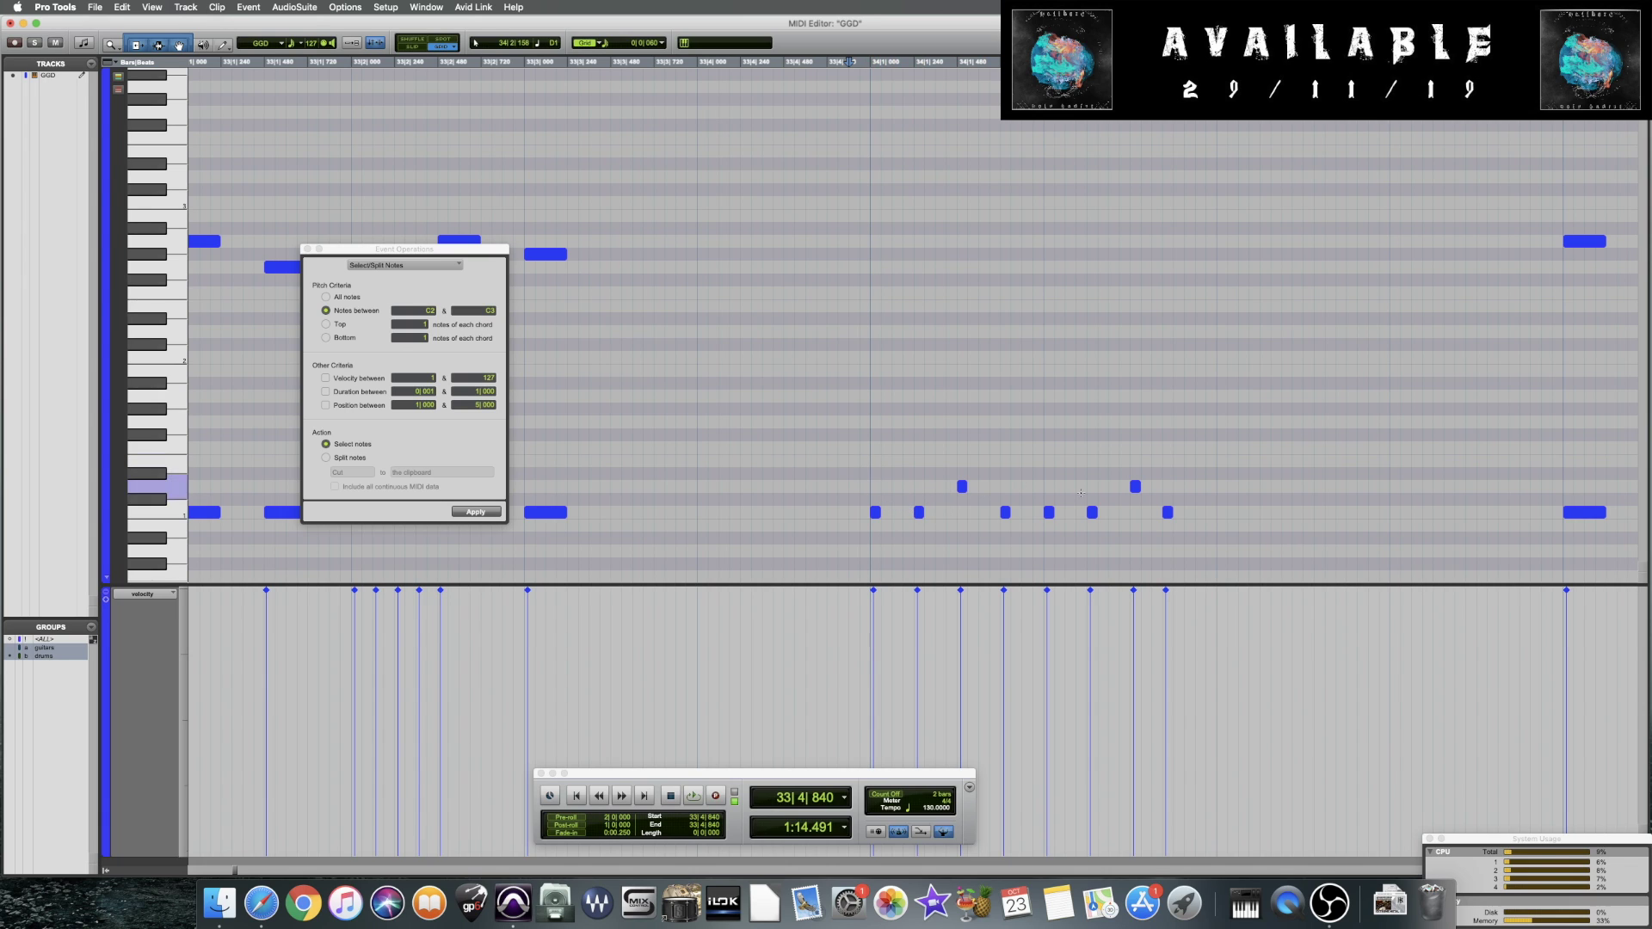
{"action": "key", "text": "space"}
{"action": "key", "text": "space"}
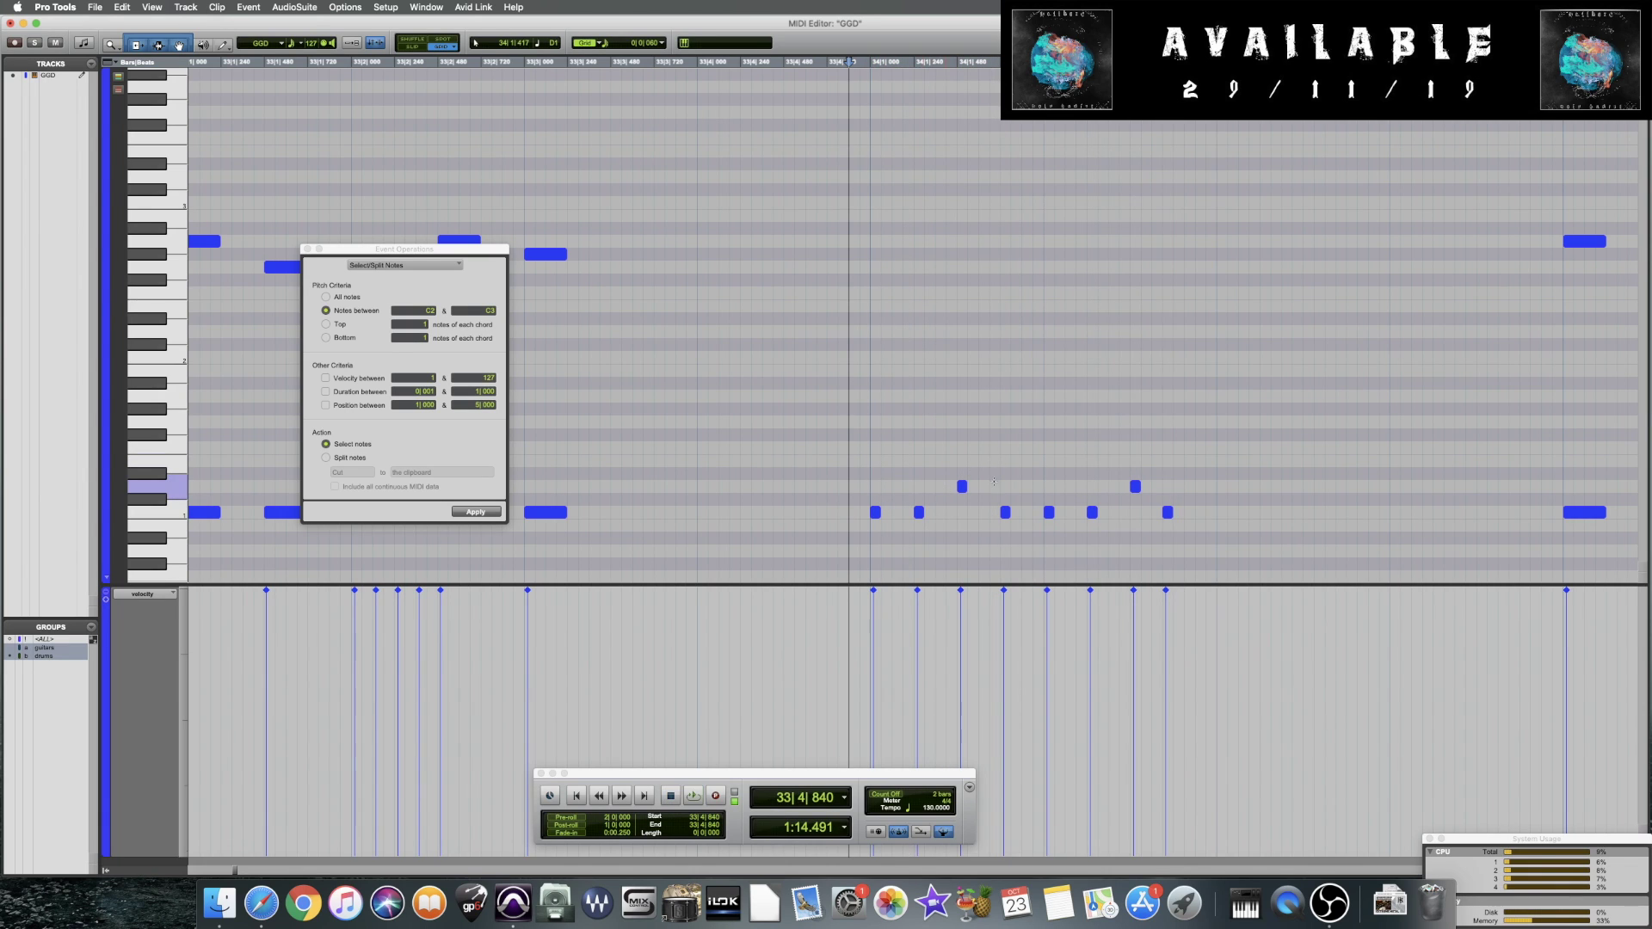
Move the pattern's last C1 note to 34|2|720 and check the Event Operations and grid choices
{"action": "left_click_drag", "start_coordinate": [1169, 515], "coordinate": [1180, 513]}
{"action": "left_click", "coordinate": [869, 454]}
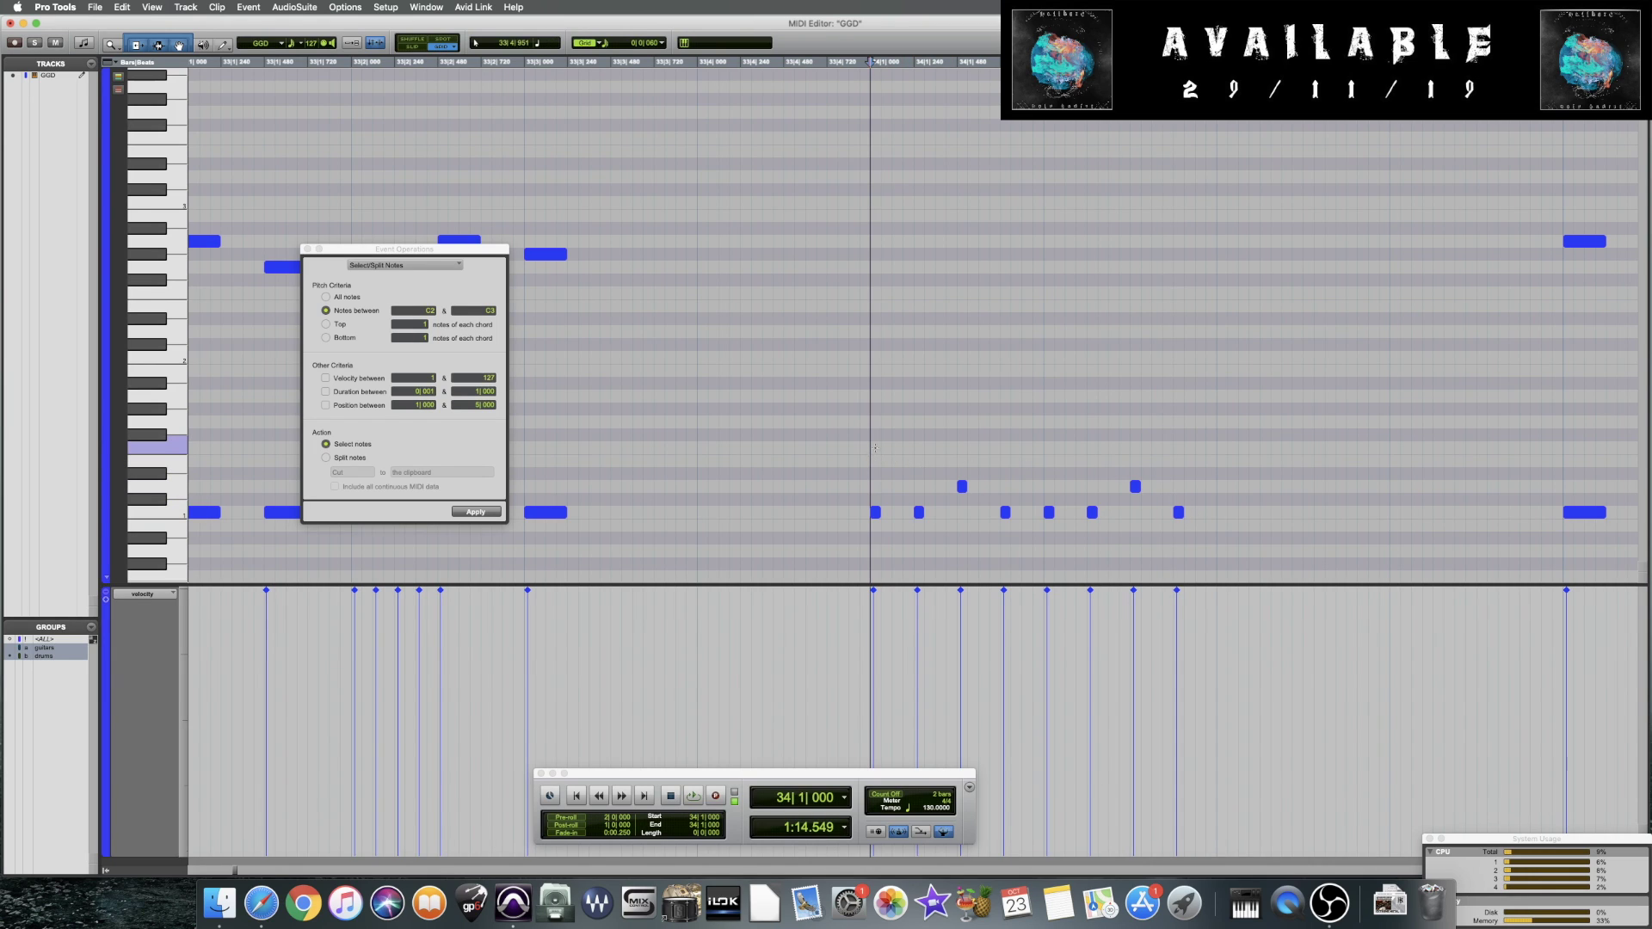
{"action": "left_click", "coordinate": [393, 272]}
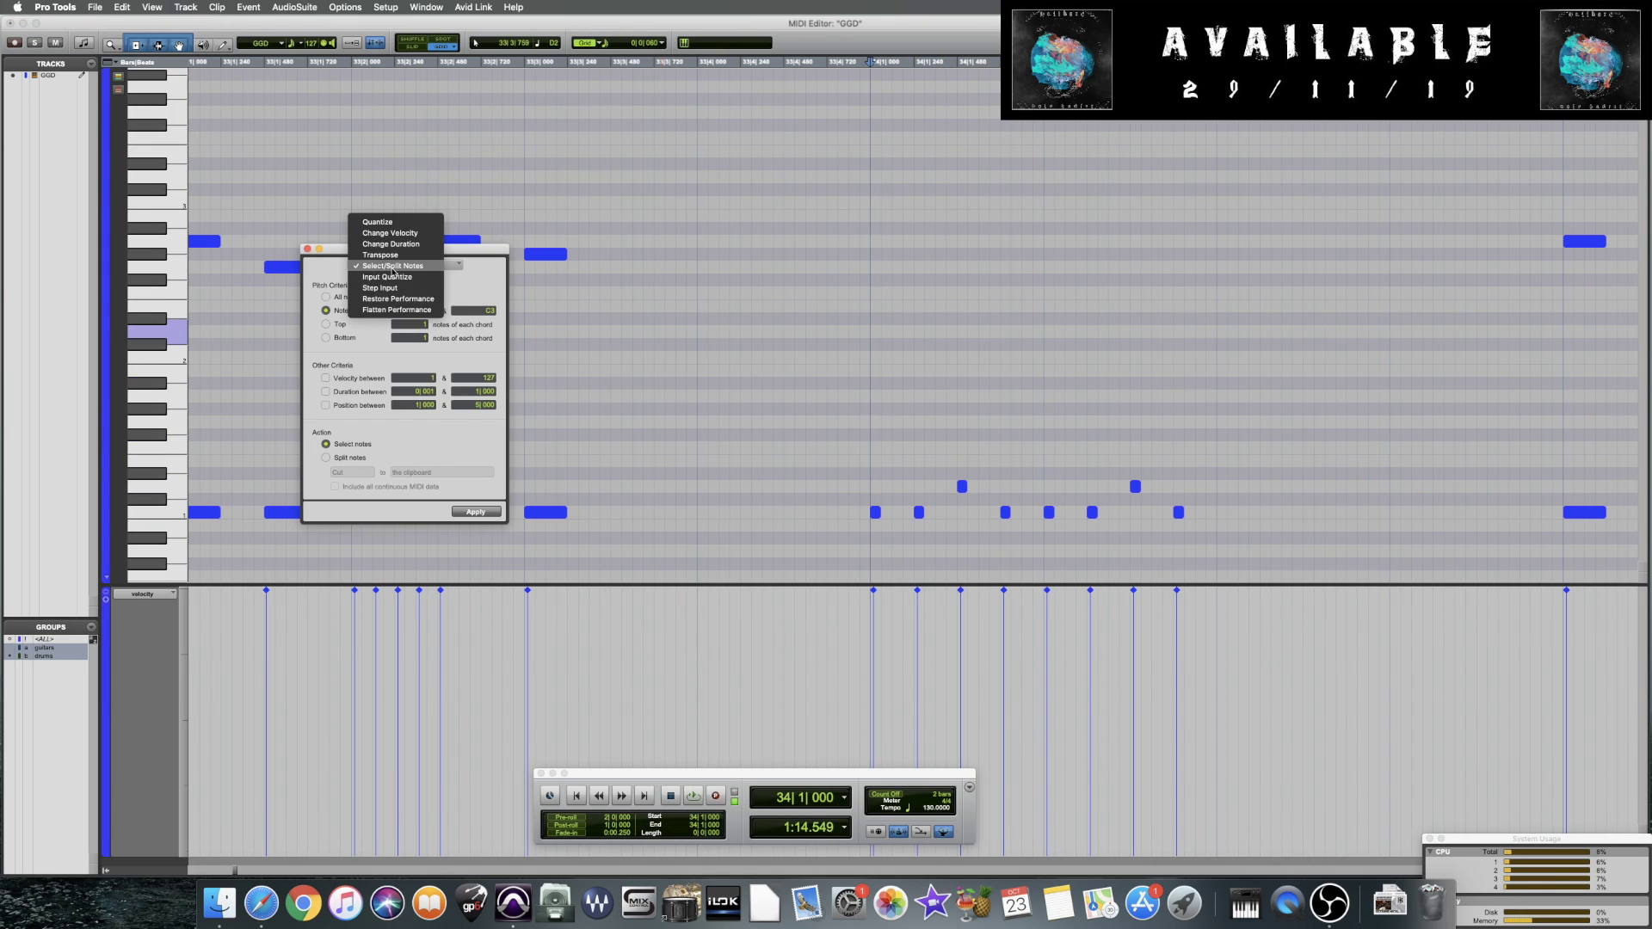
{"action": "left_click", "coordinate": [626, 42]}
{"action": "left_click", "coordinate": [926, 297]}
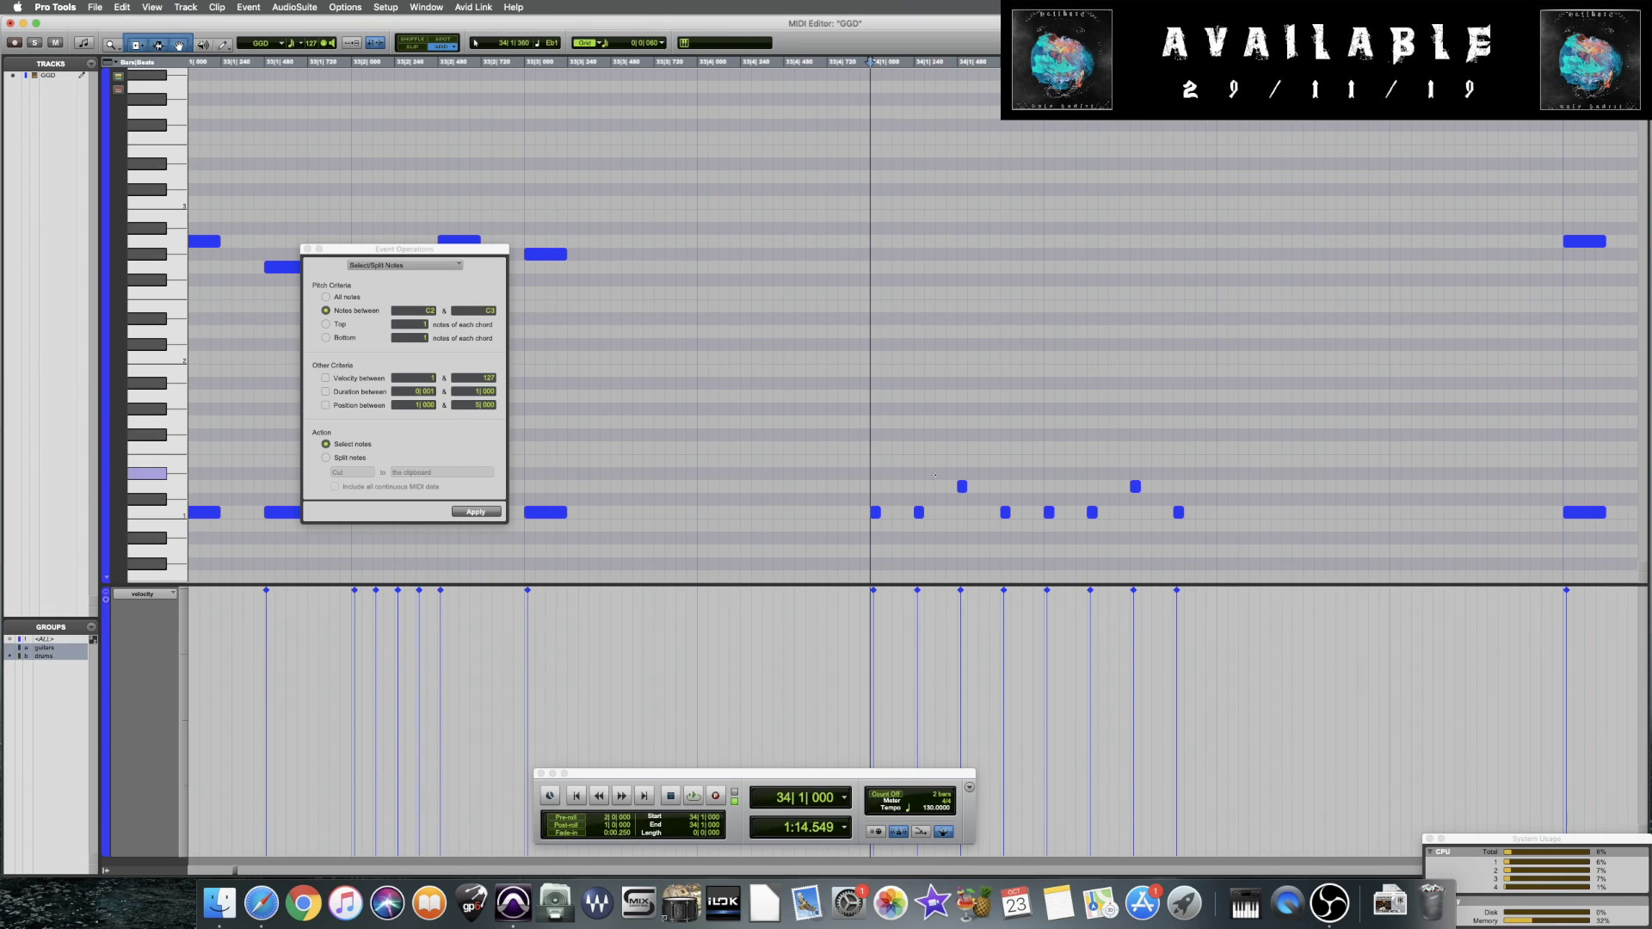
Delete the last two C1 notes of the new pattern and play it from 33|4|900
{"action": "left_click_drag", "start_coordinate": [1096, 512], "coordinate": [1179, 512]}
{"action": "key", "text": "Delete"}
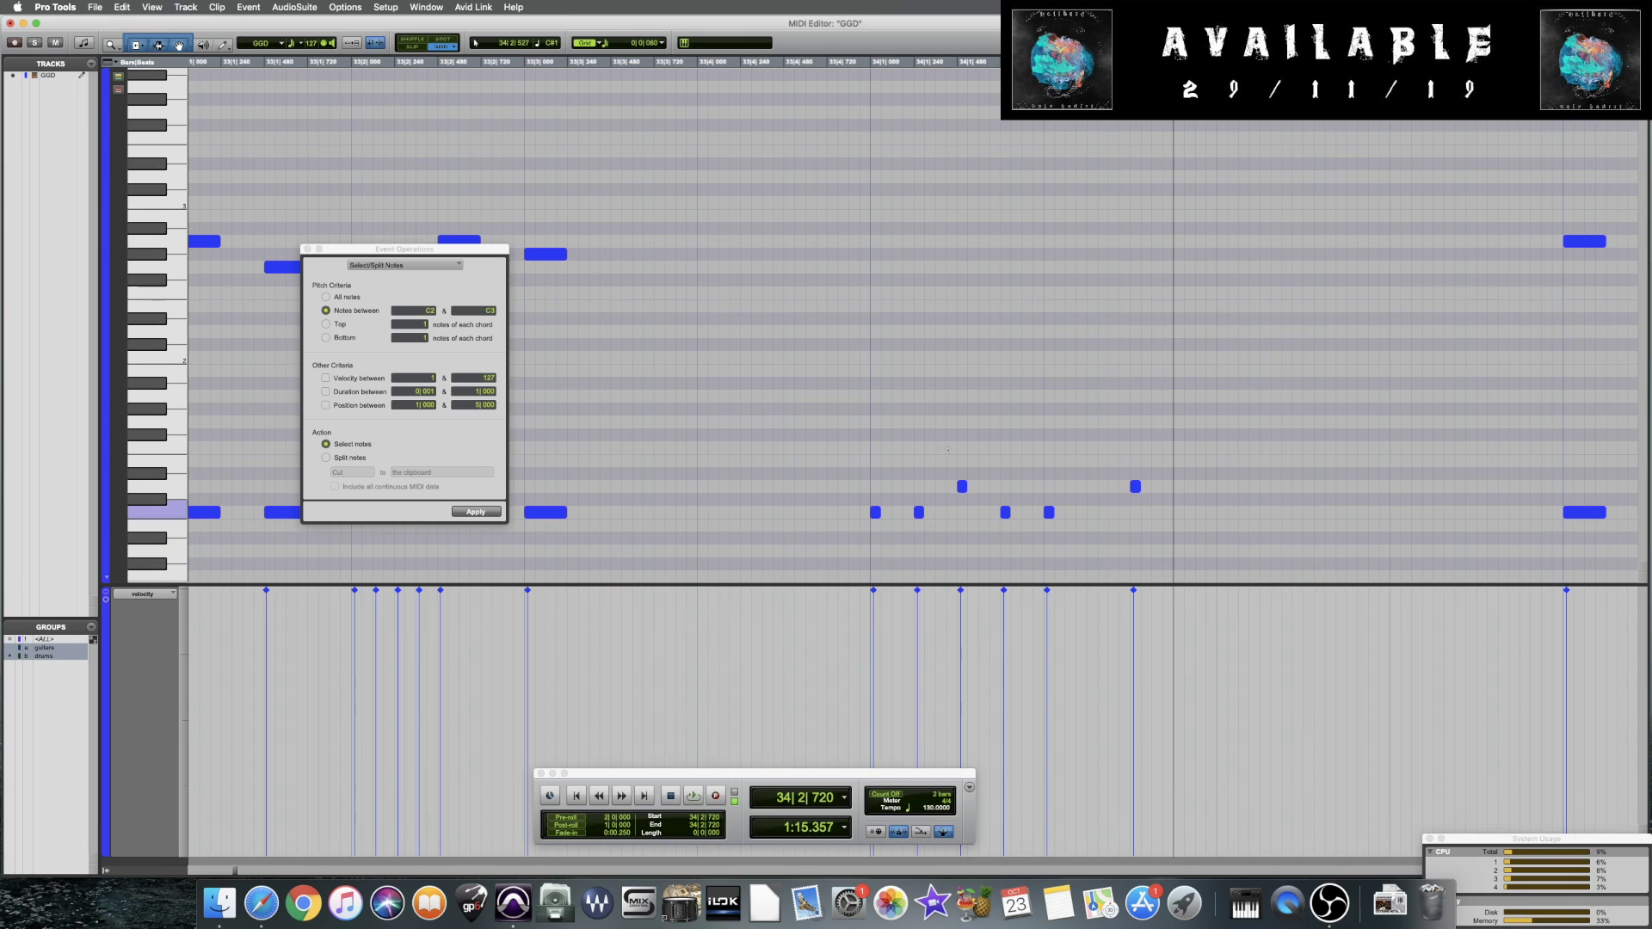
{"action": "key", "text": "space"}
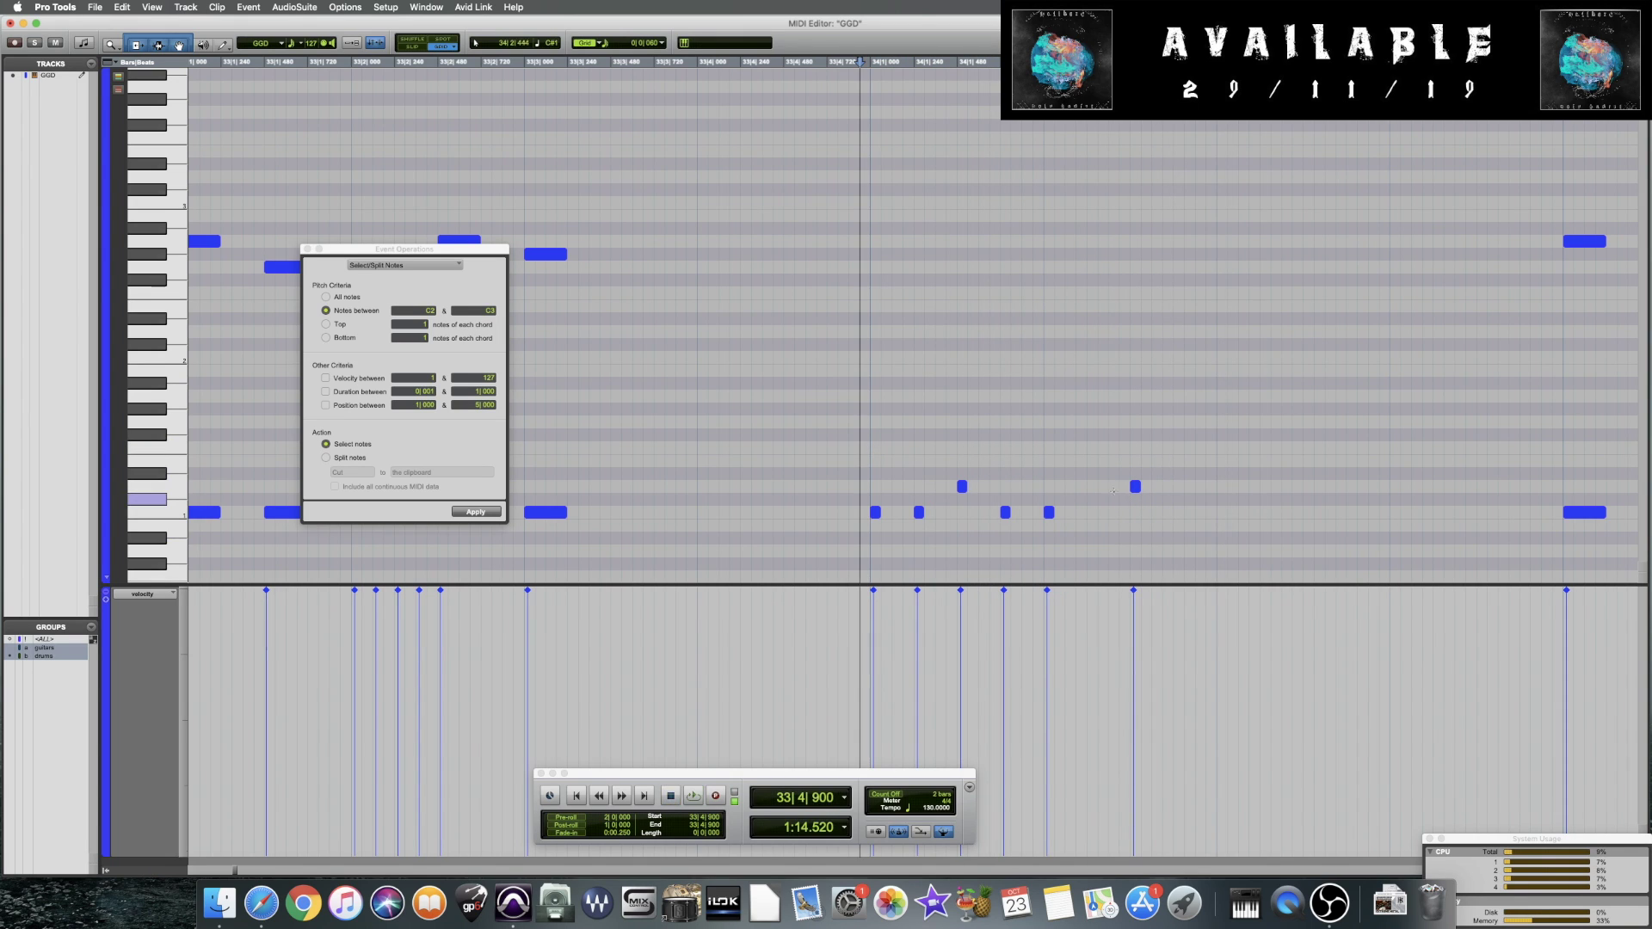
{"action": "key", "text": "space"}
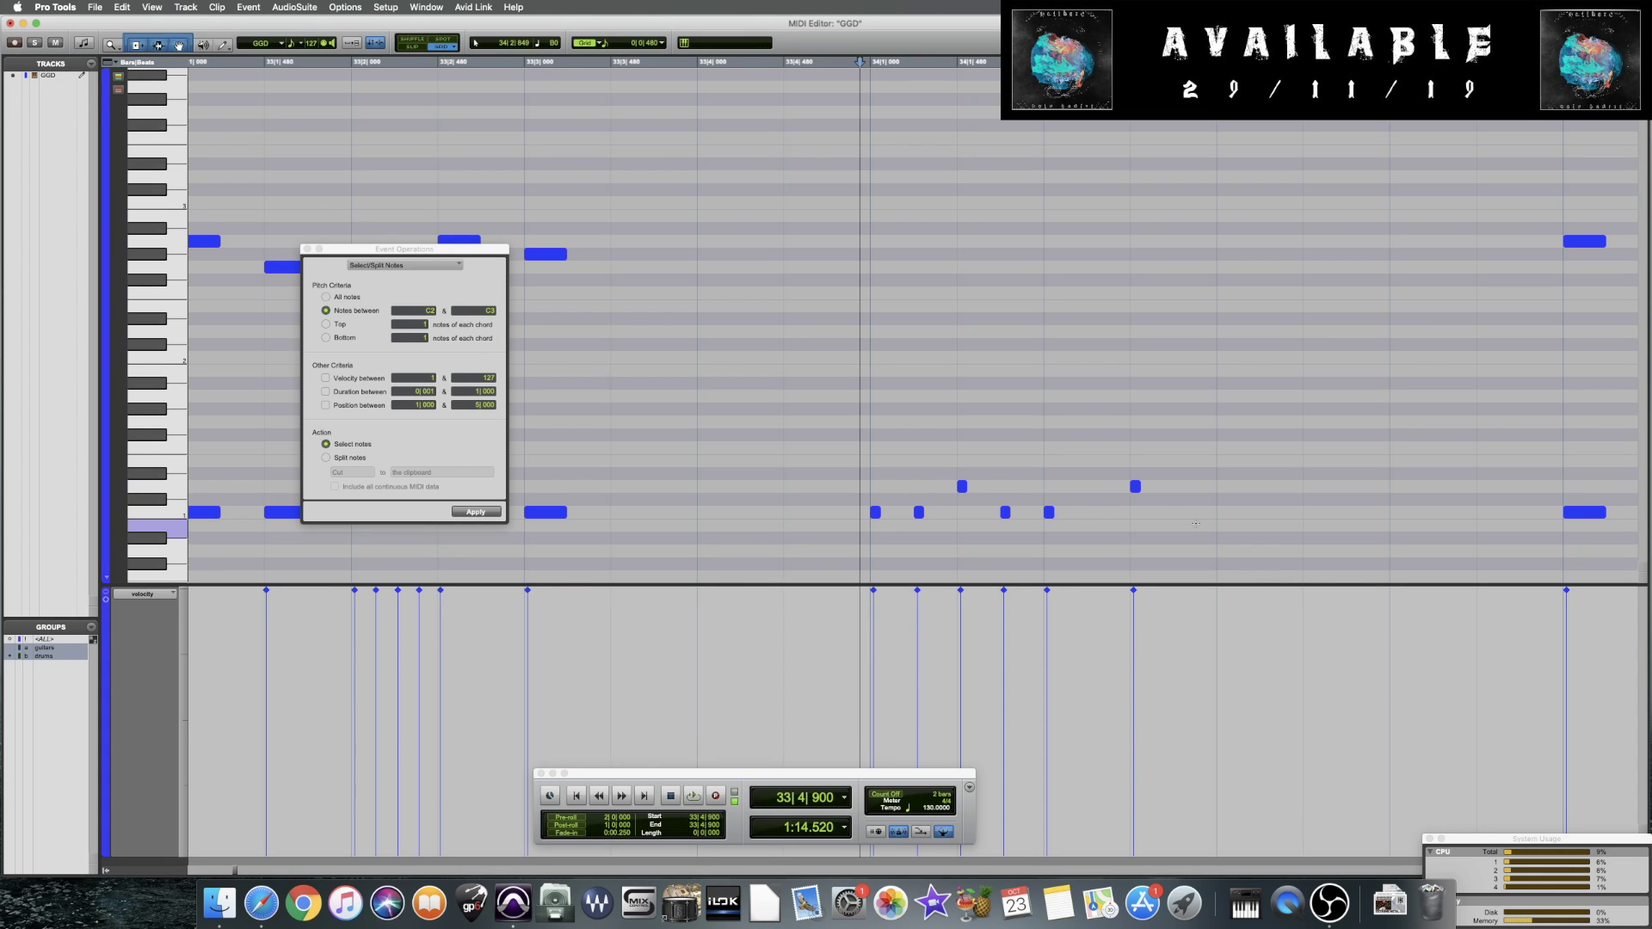
Use Select/Split Notes to select notes of all pitches with a duration between 0|001 and 0|133
{"action": "left_click", "coordinate": [398, 266]}
{"action": "left_click", "coordinate": [399, 266]}
{"action": "left_click", "coordinate": [325, 297]}
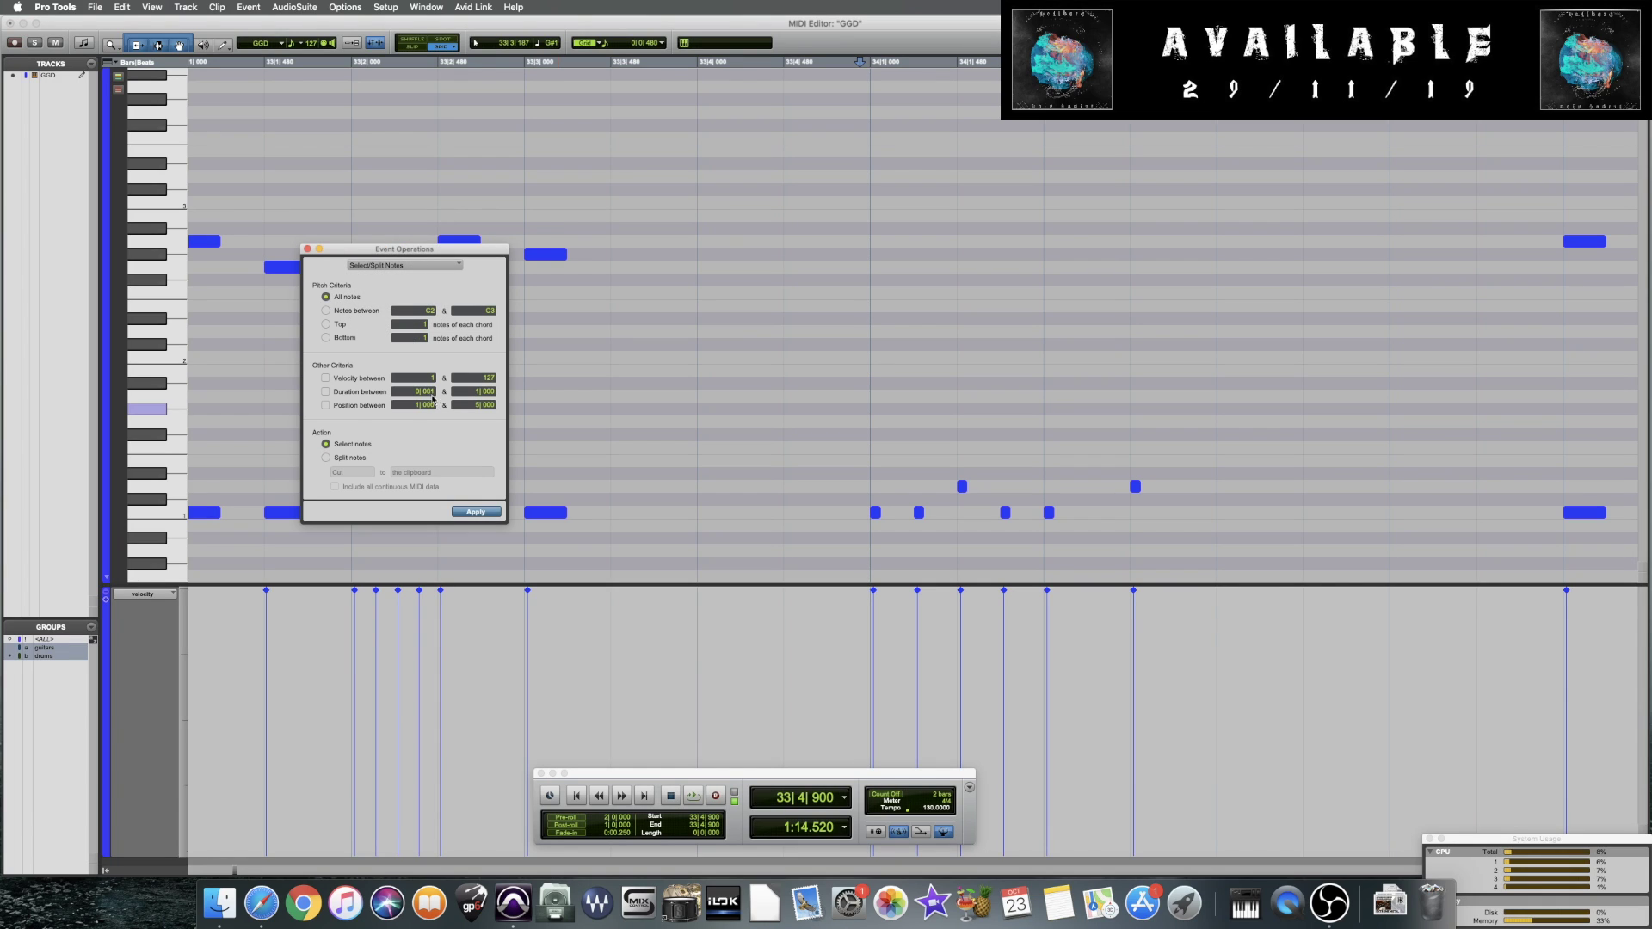
{"action": "left_click", "coordinate": [478, 396]}
{"action": "type", "text": "0.127"}
{"action": "left_click", "coordinate": [476, 512]}
{"action": "scroll", "coordinate": [903, 427], "scroll_direction": "down", "scroll_amount": 3}
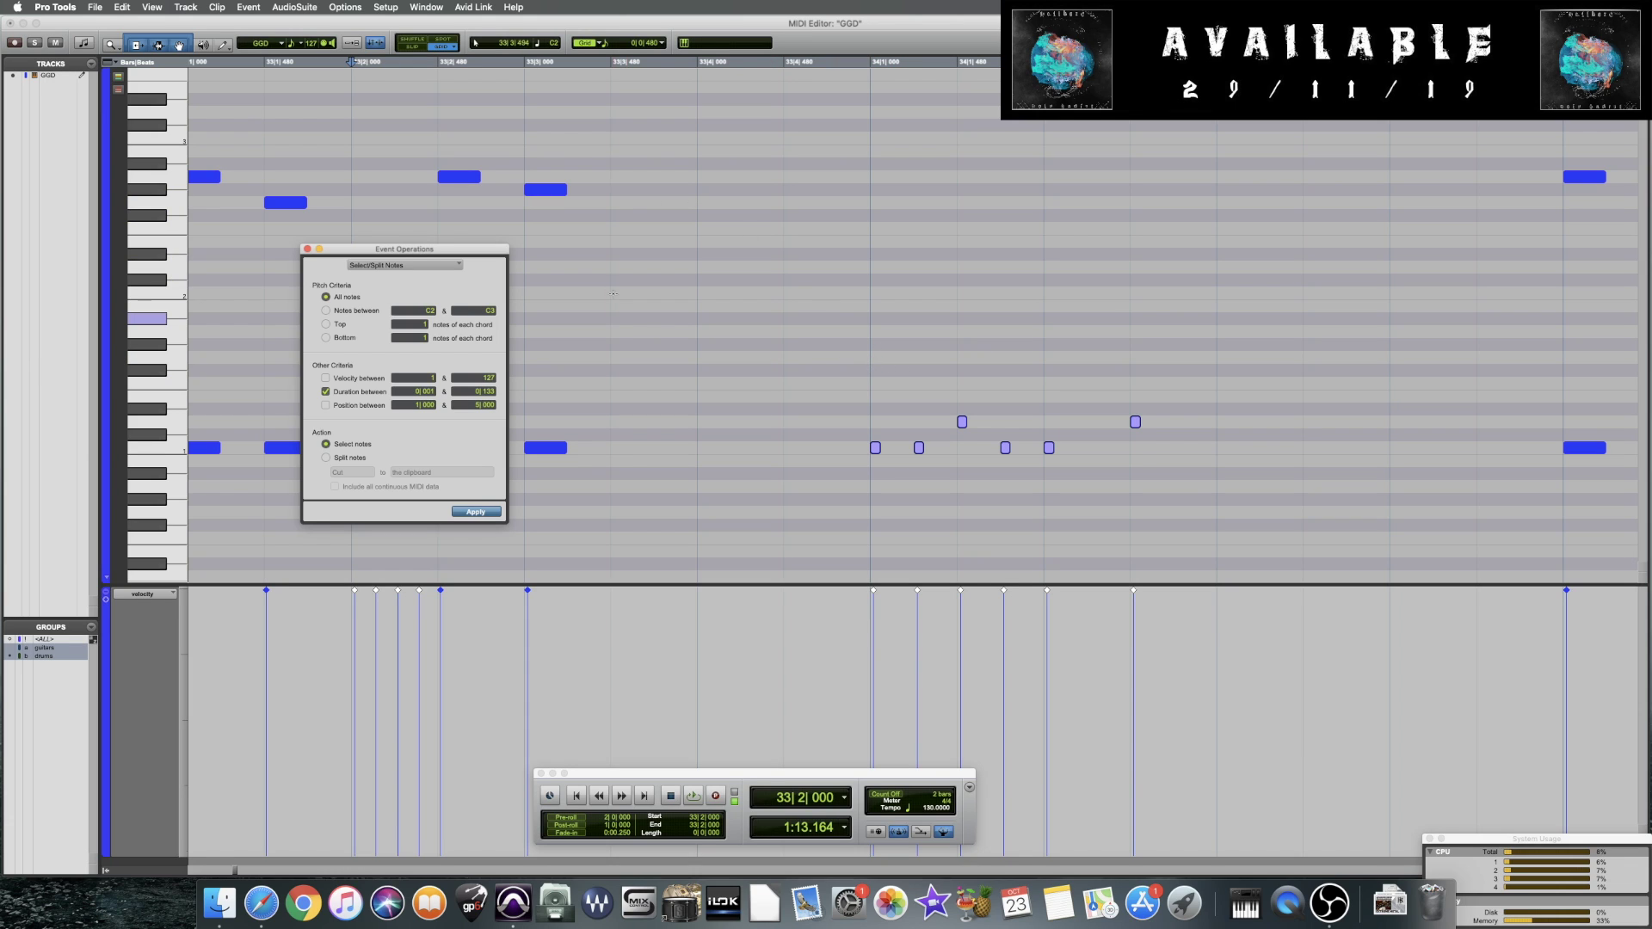
Play the crash hits, then try stretching the two notes at 33|3|000 to bar 34 and undo it
{"action": "left_click", "coordinate": [543, 148]}
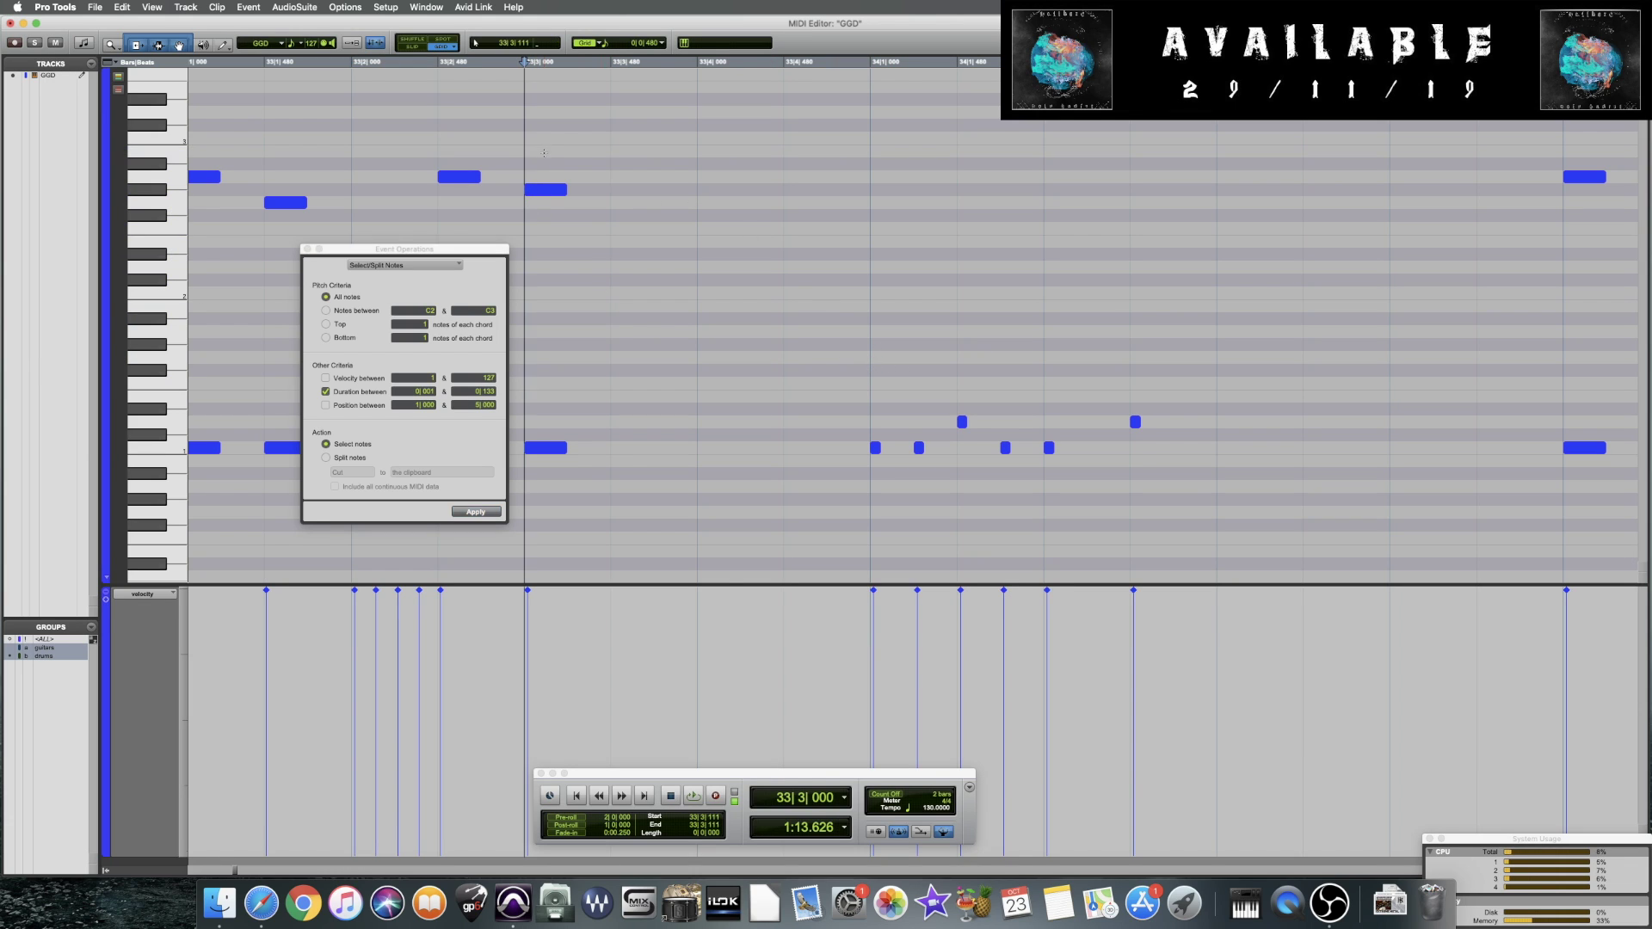
{"action": "key", "text": "space"}
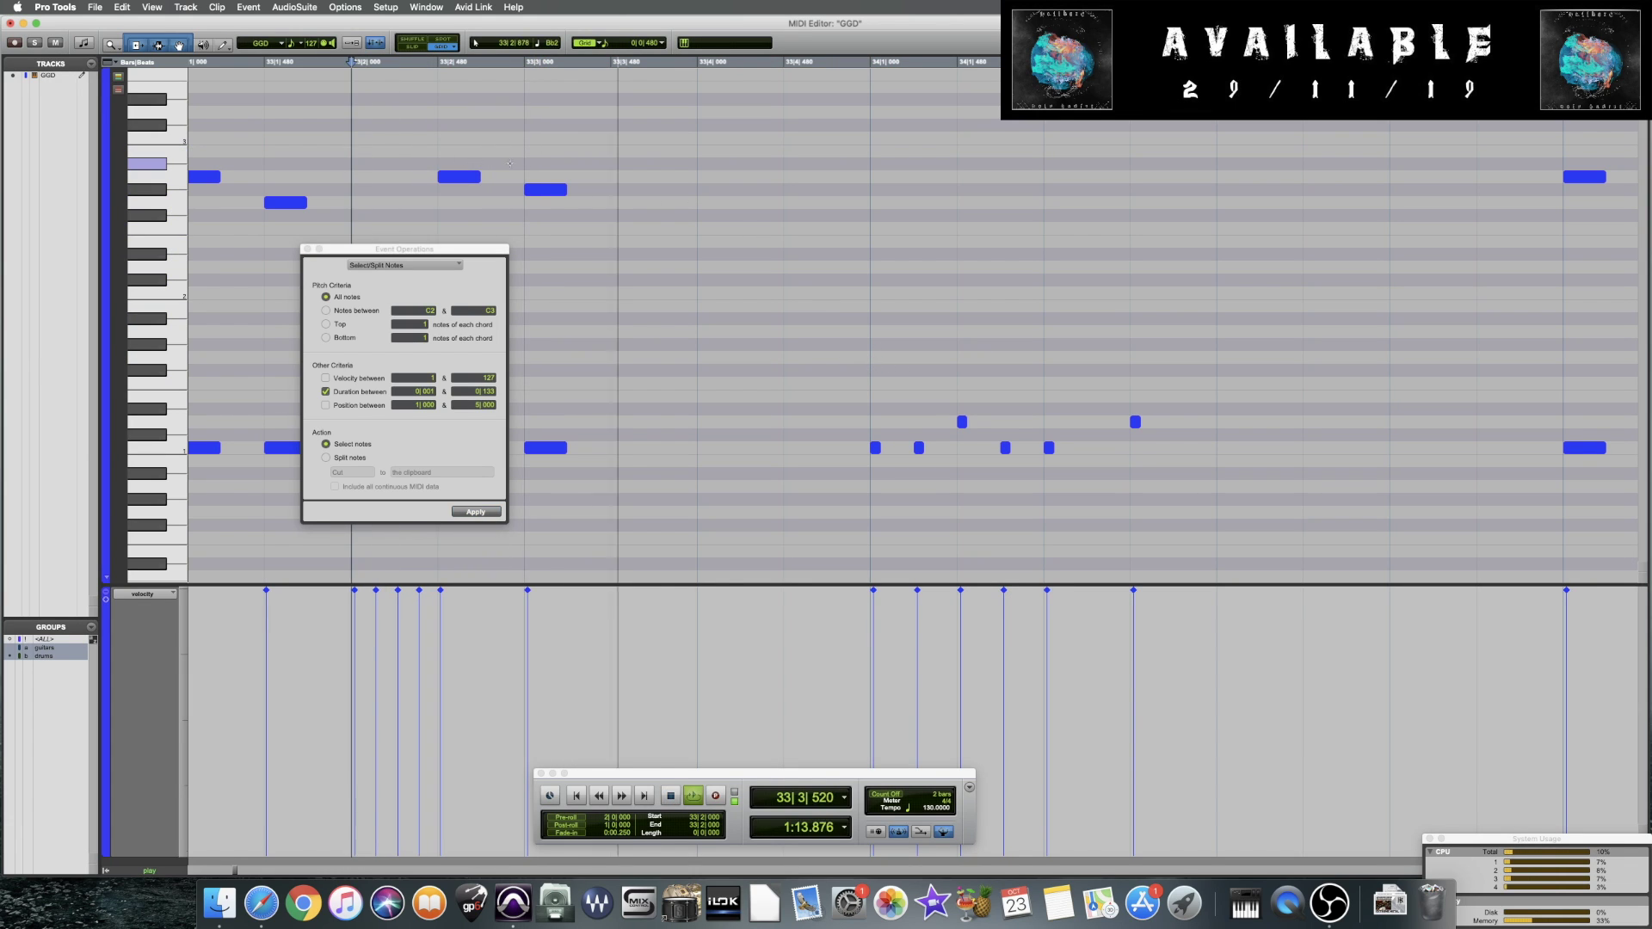
{"action": "left_click_drag", "start_coordinate": [519, 166], "coordinate": [558, 483]}
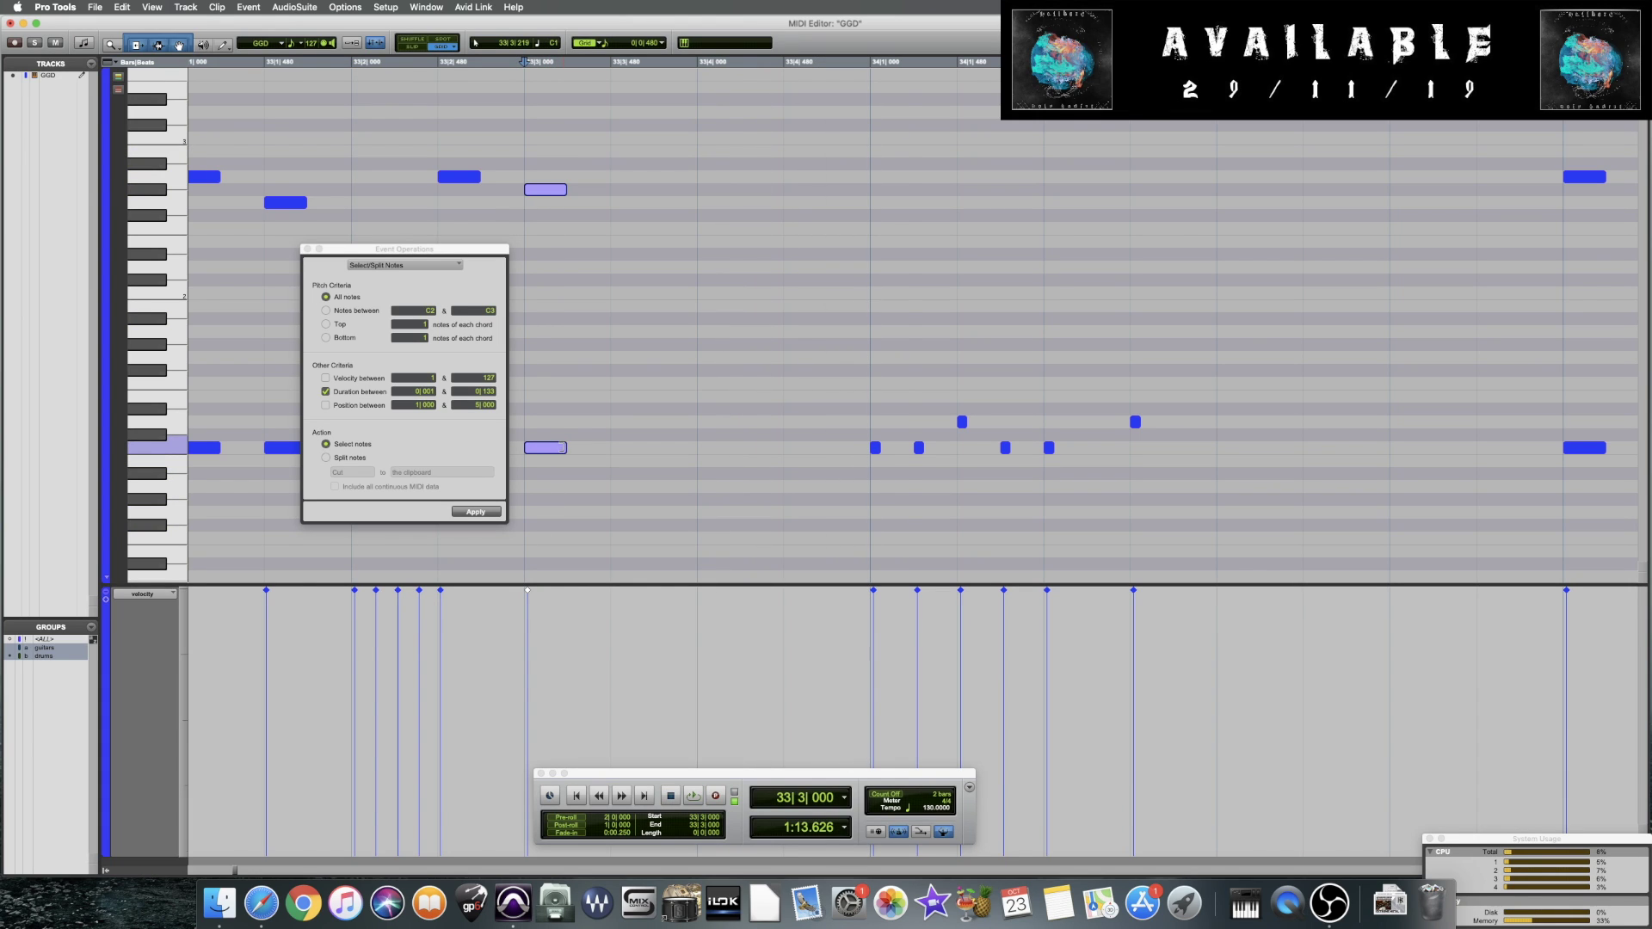
{"action": "left_click_drag", "start_coordinate": [563, 447], "coordinate": [851, 442]}
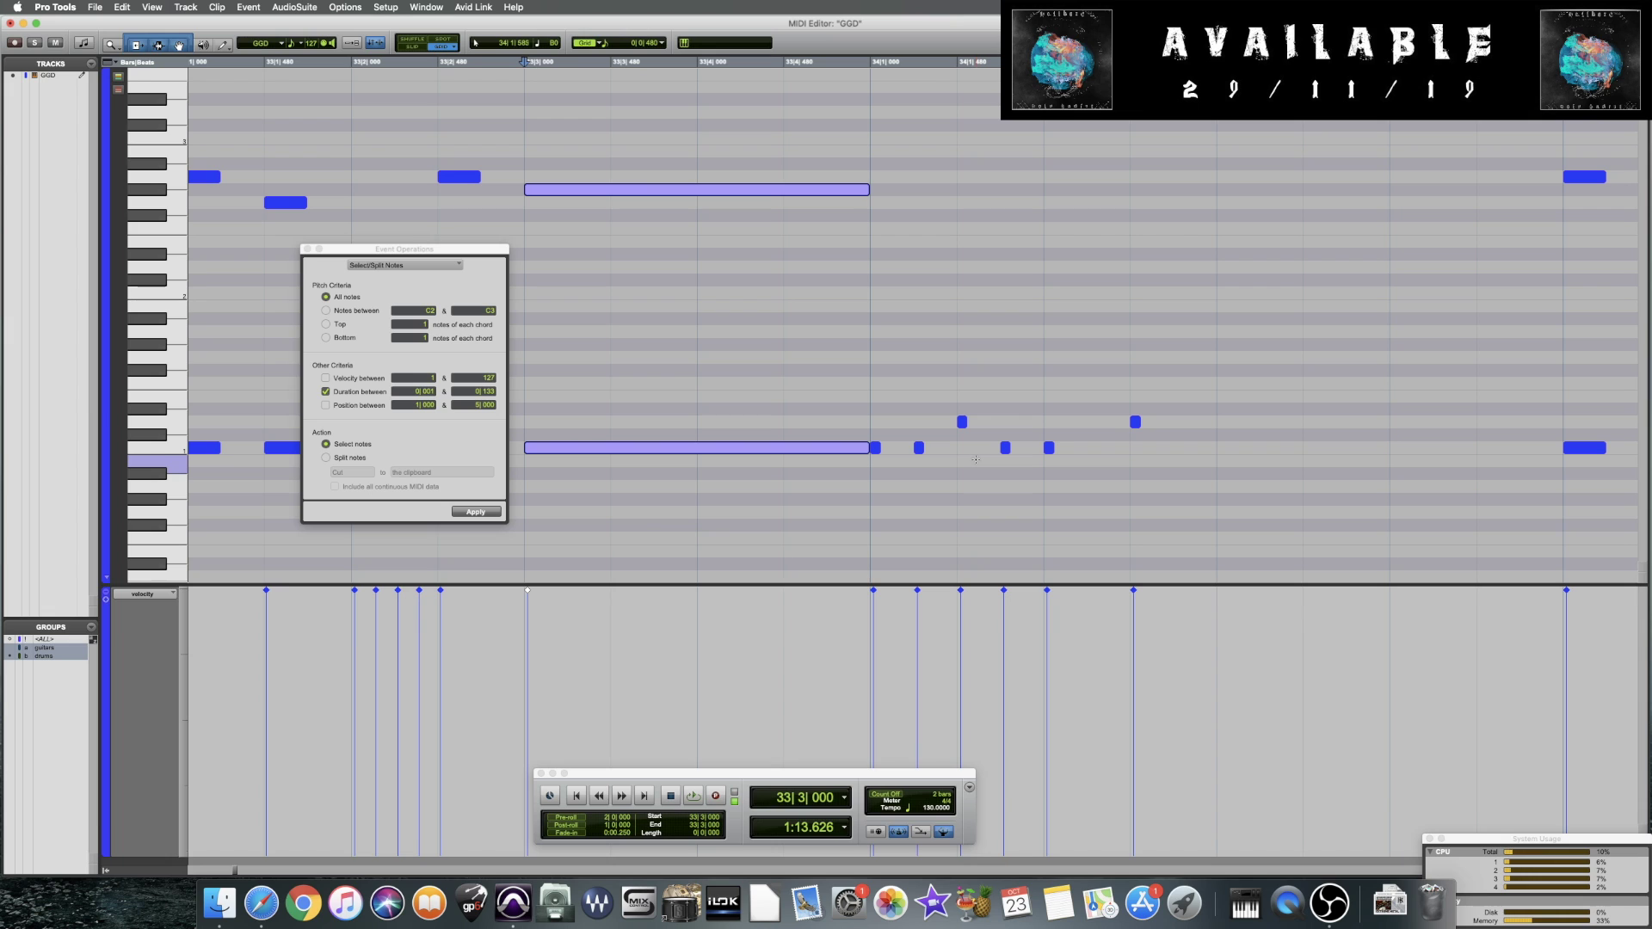
{"action": "key", "text": "super+z"}
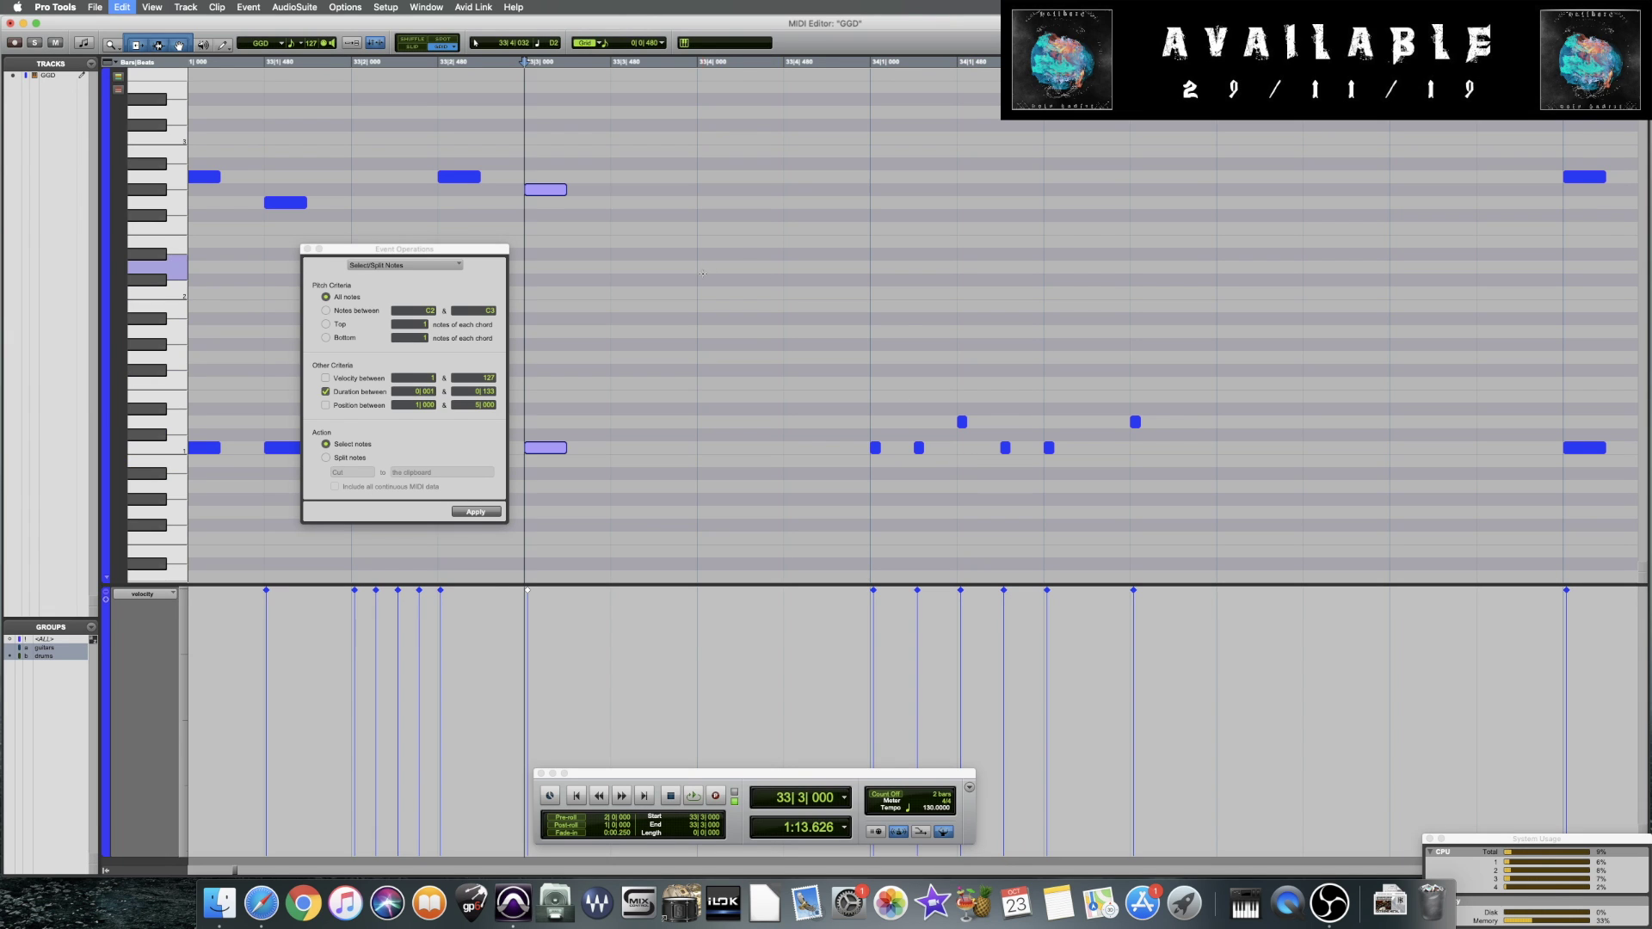
Show the whole song in the MIDI Editor and check the drum tracks in the Edit window before returning
{"action": "left_click", "coordinate": [908, 321]}
{"action": "key", "text": "alt+a"}
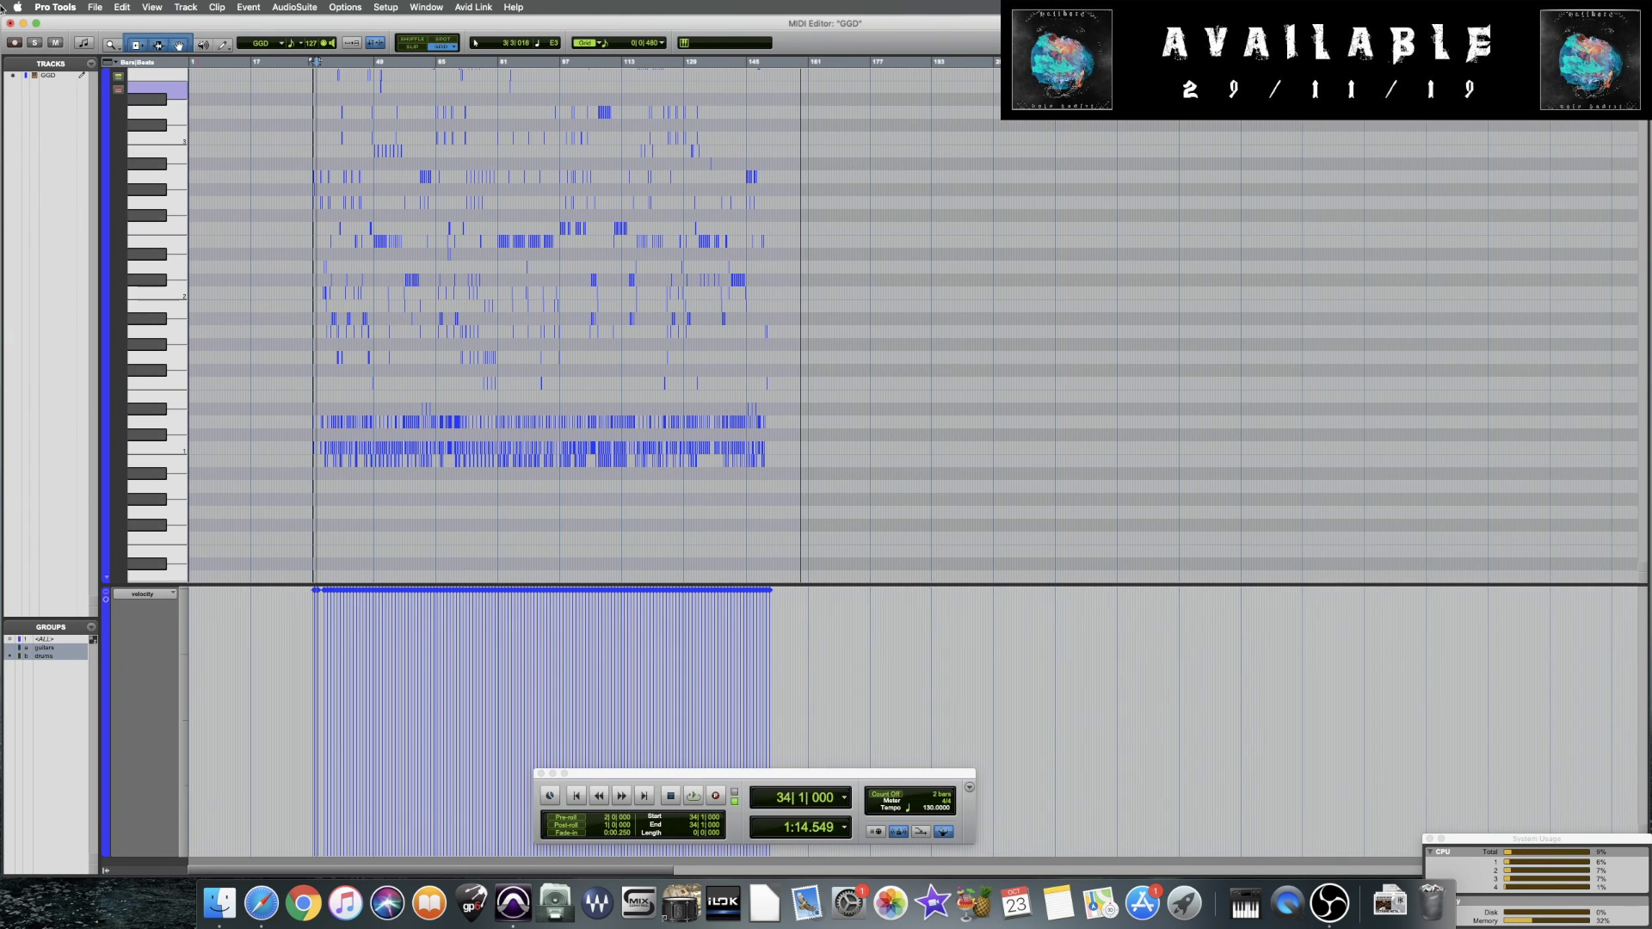
{"action": "key", "text": "super+equal"}
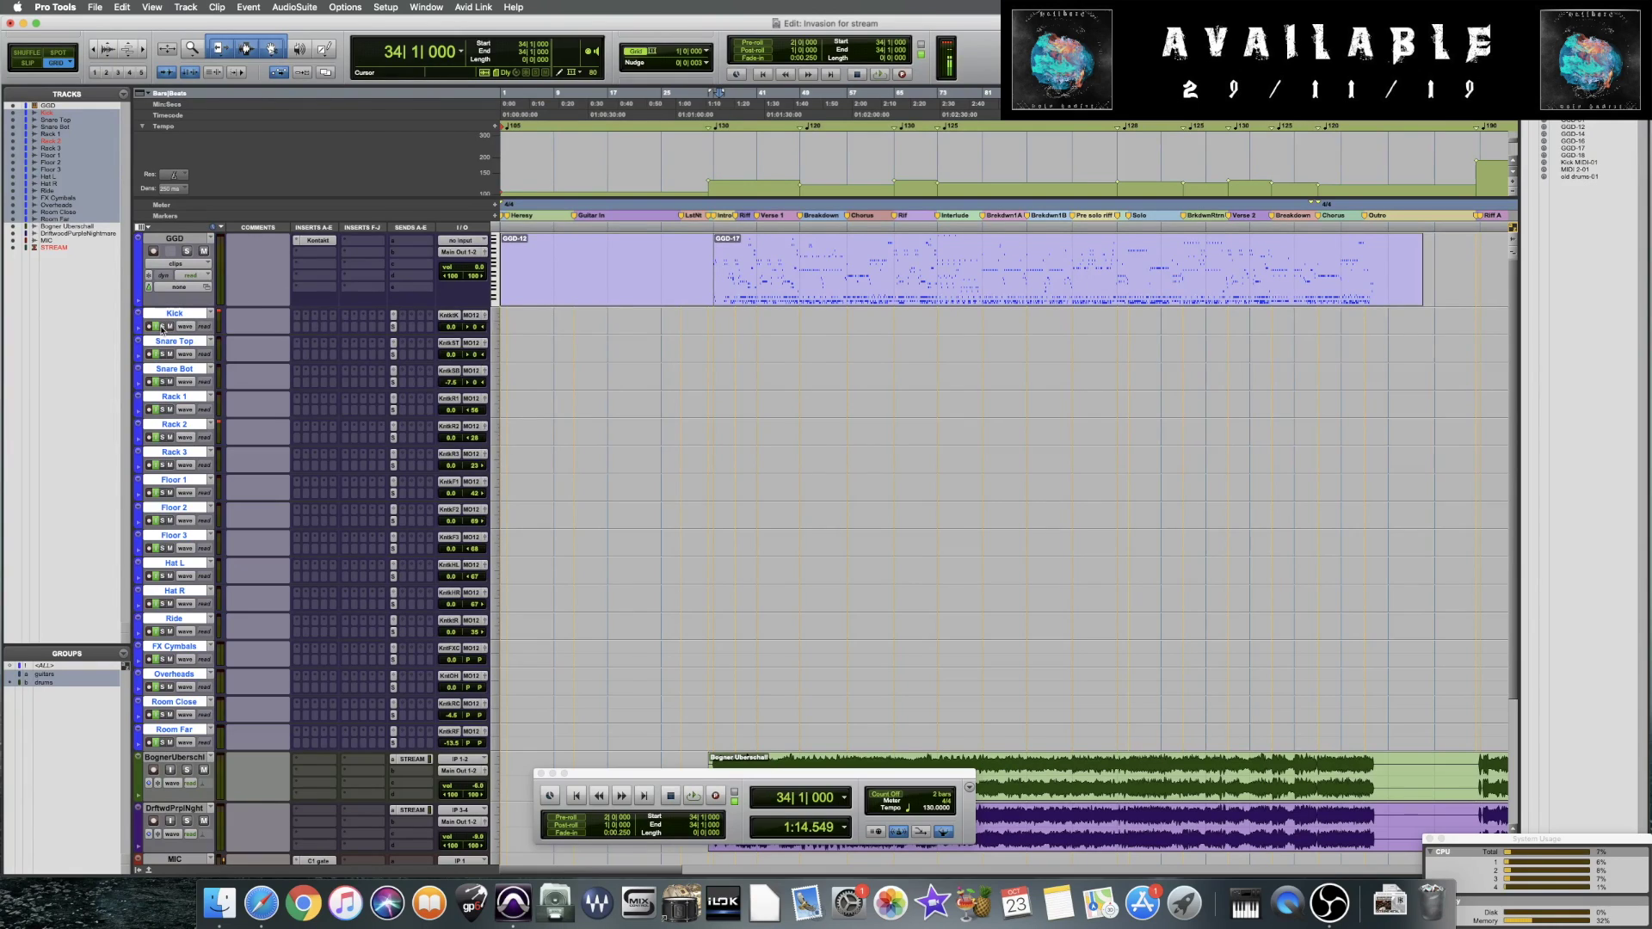
{"action": "key", "text": "ctrl+equal"}
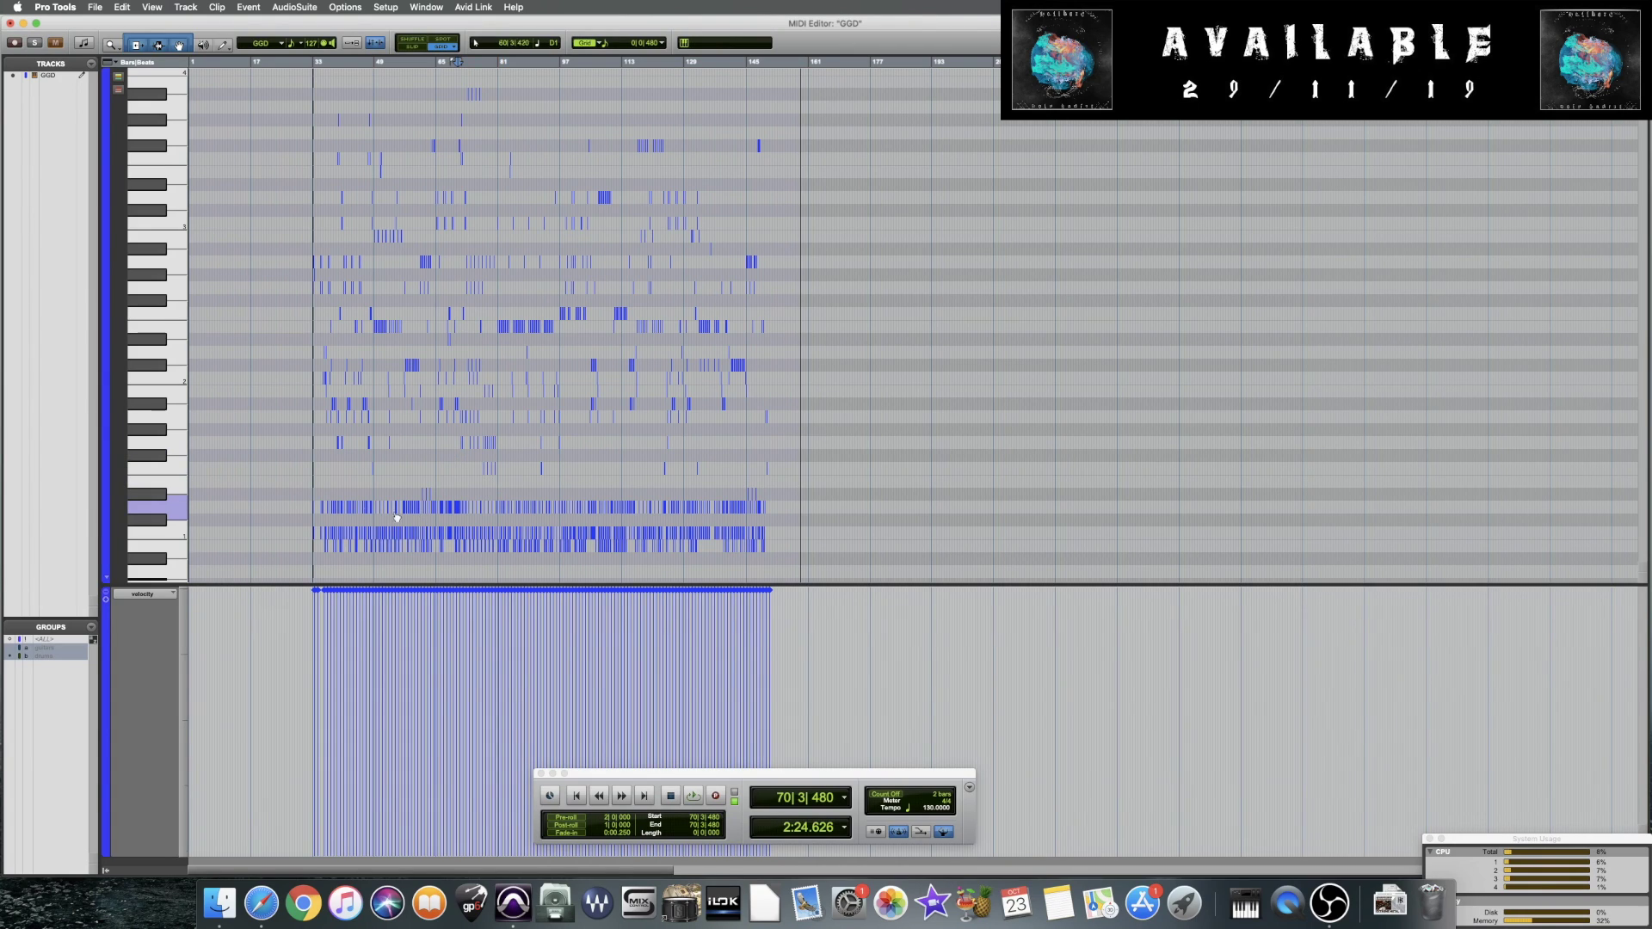
Examine the programmed kick, snare and tom notes around bars 35 to 38, including the B0 kick note at 36|2|800
{"action": "key", "text": "ctrl+bracketright"}
{"action": "key", "text": "ctrl+bracketright"}
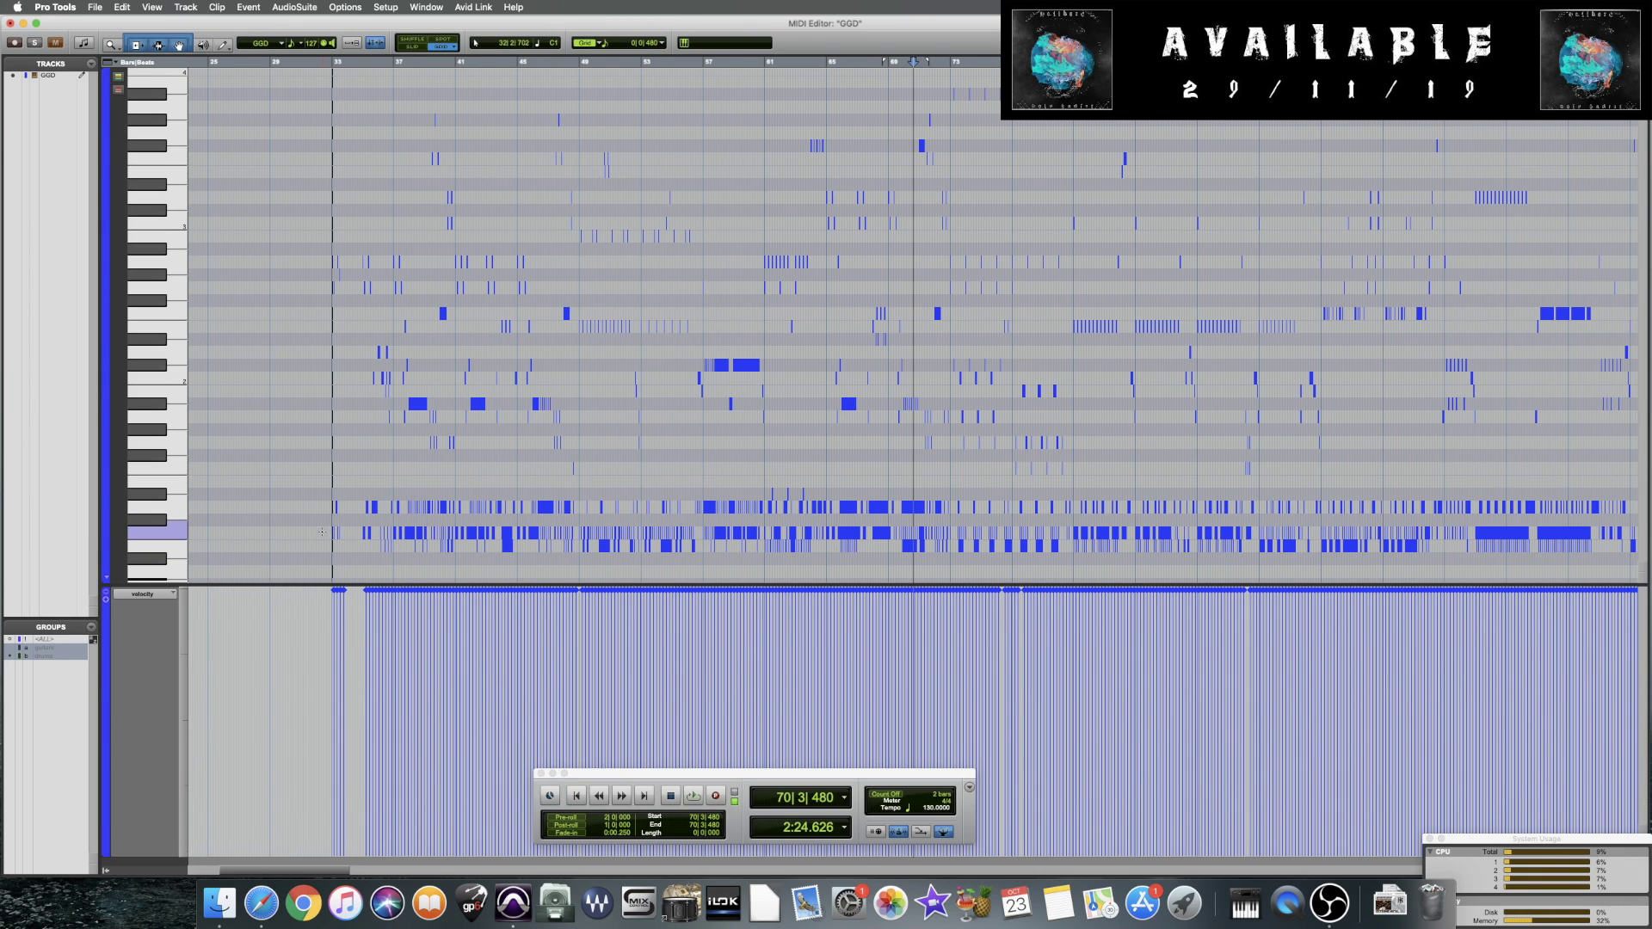
{"action": "key", "text": "ctrl+bracketright"}
{"action": "key", "text": "ctrl+bracketright"}
{"action": "key", "text": "ctrl+bracketright"}
{"action": "key", "text": "ctrl+bracketright"}
{"action": "scroll", "coordinate": [881, 480], "scroll_direction": "down", "scroll_amount": 2}
{"action": "scroll", "coordinate": [880, 480], "scroll_direction": "right", "scroll_amount": 3}
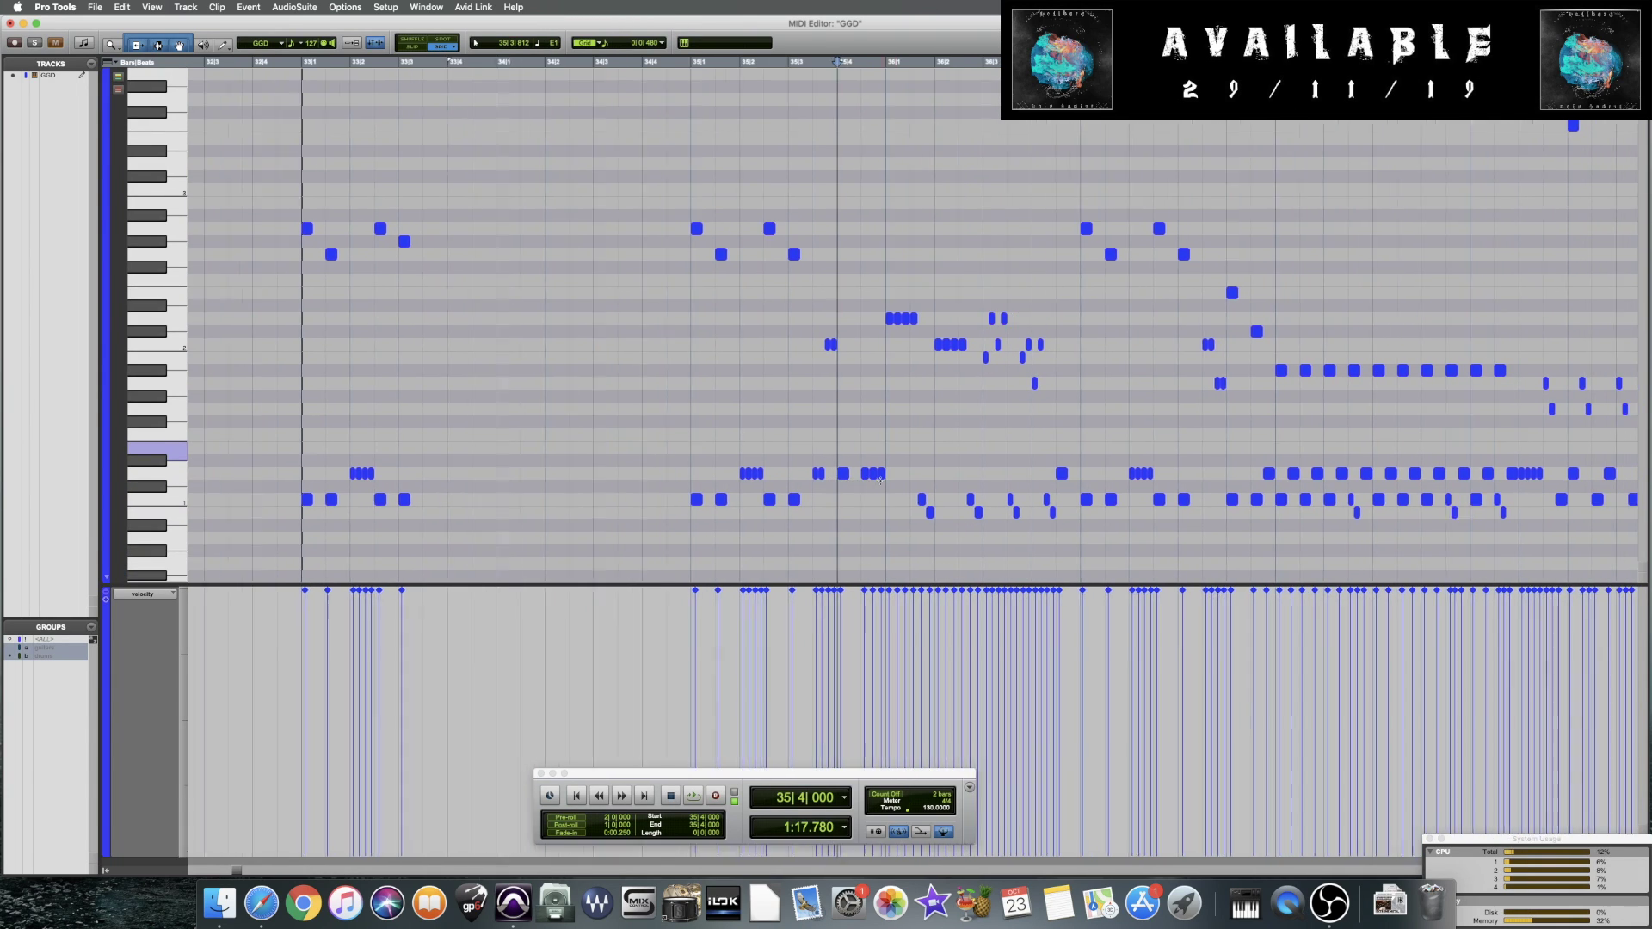
{"action": "scroll", "coordinate": [860, 472], "scroll_direction": "up", "scroll_amount": 1}
{"action": "left_click", "coordinate": [811, 469]}
{"action": "scroll", "coordinate": [812, 470], "scroll_direction": "right", "scroll_amount": 3}
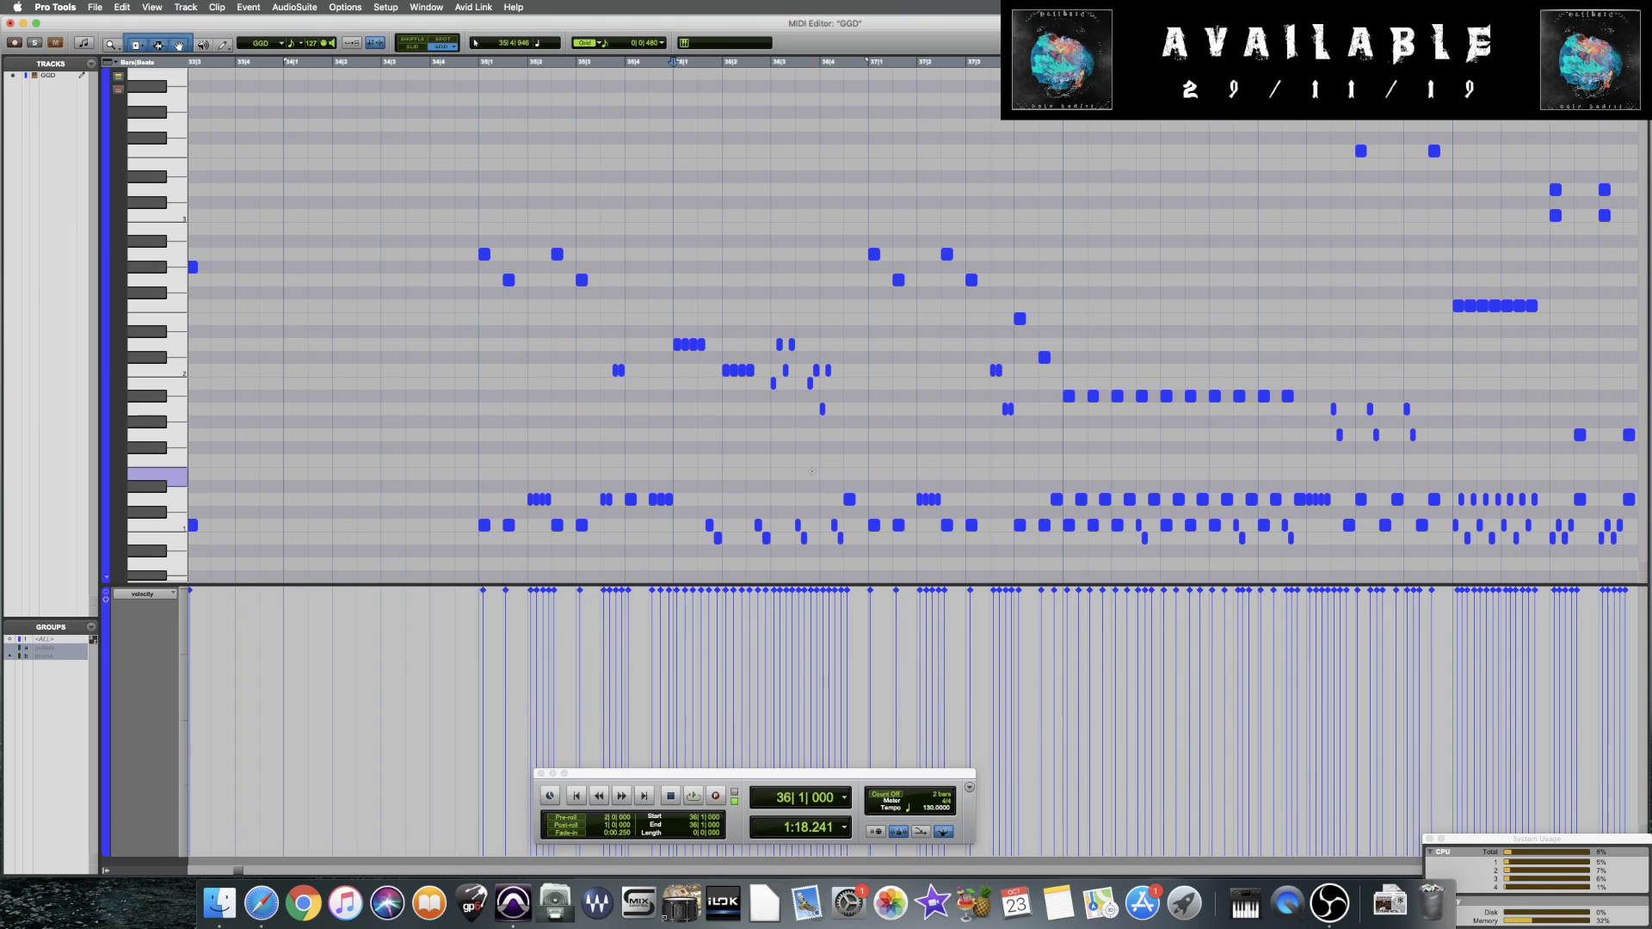
{"action": "scroll", "coordinate": [811, 470], "scroll_direction": "right", "scroll_amount": 3}
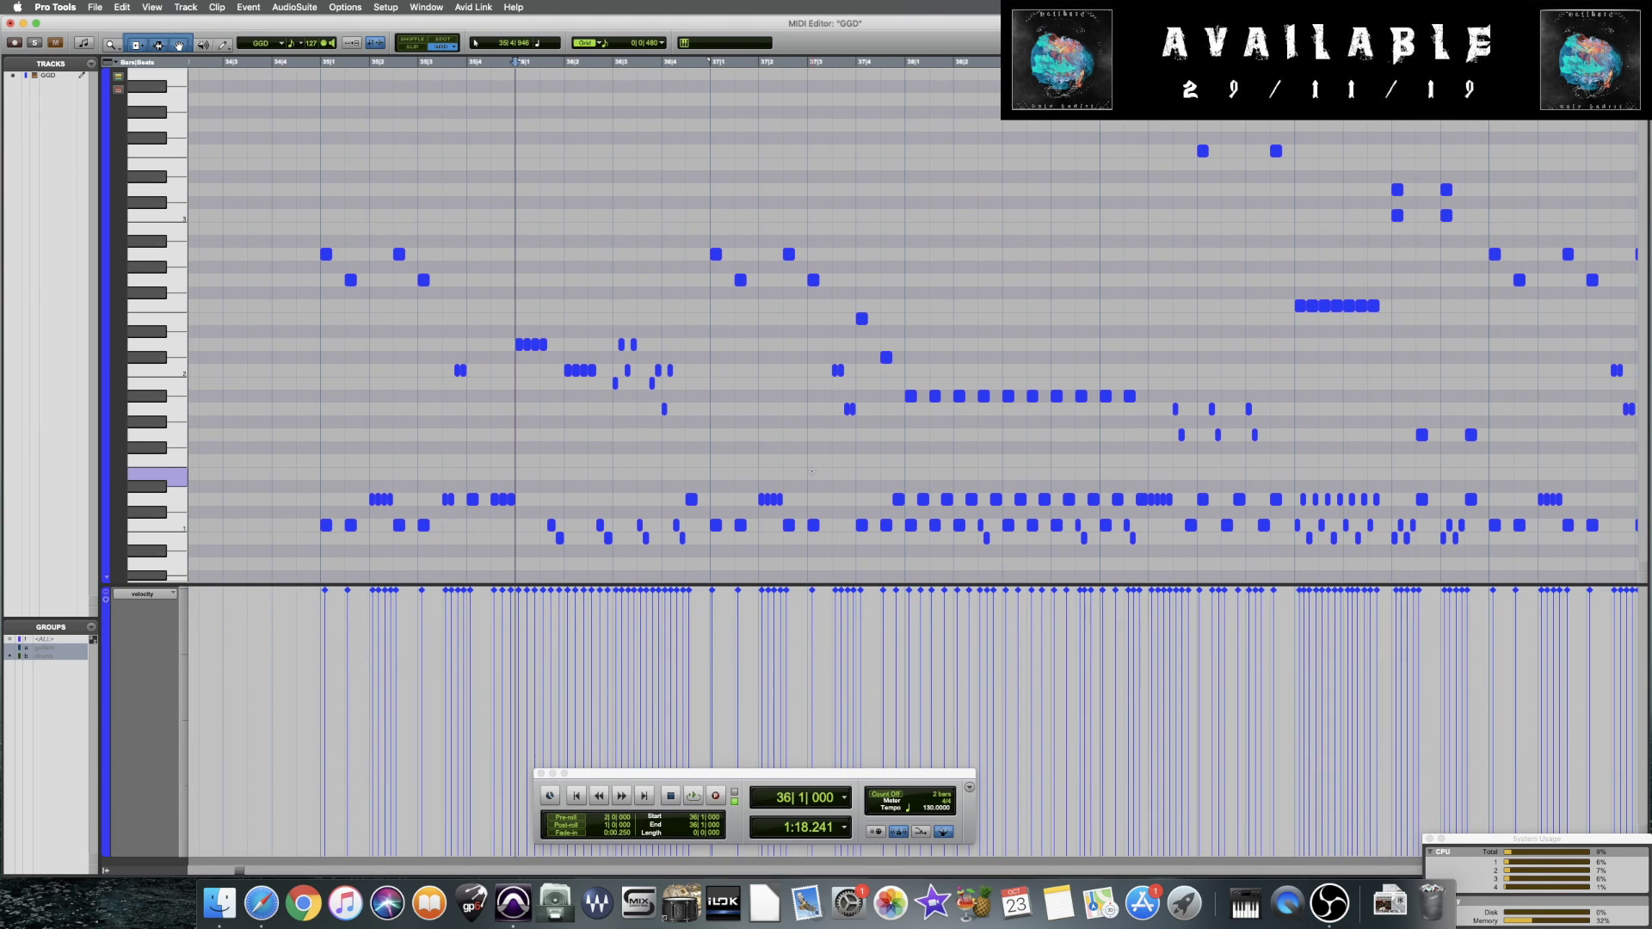
{"action": "left_click", "coordinate": [604, 529]}
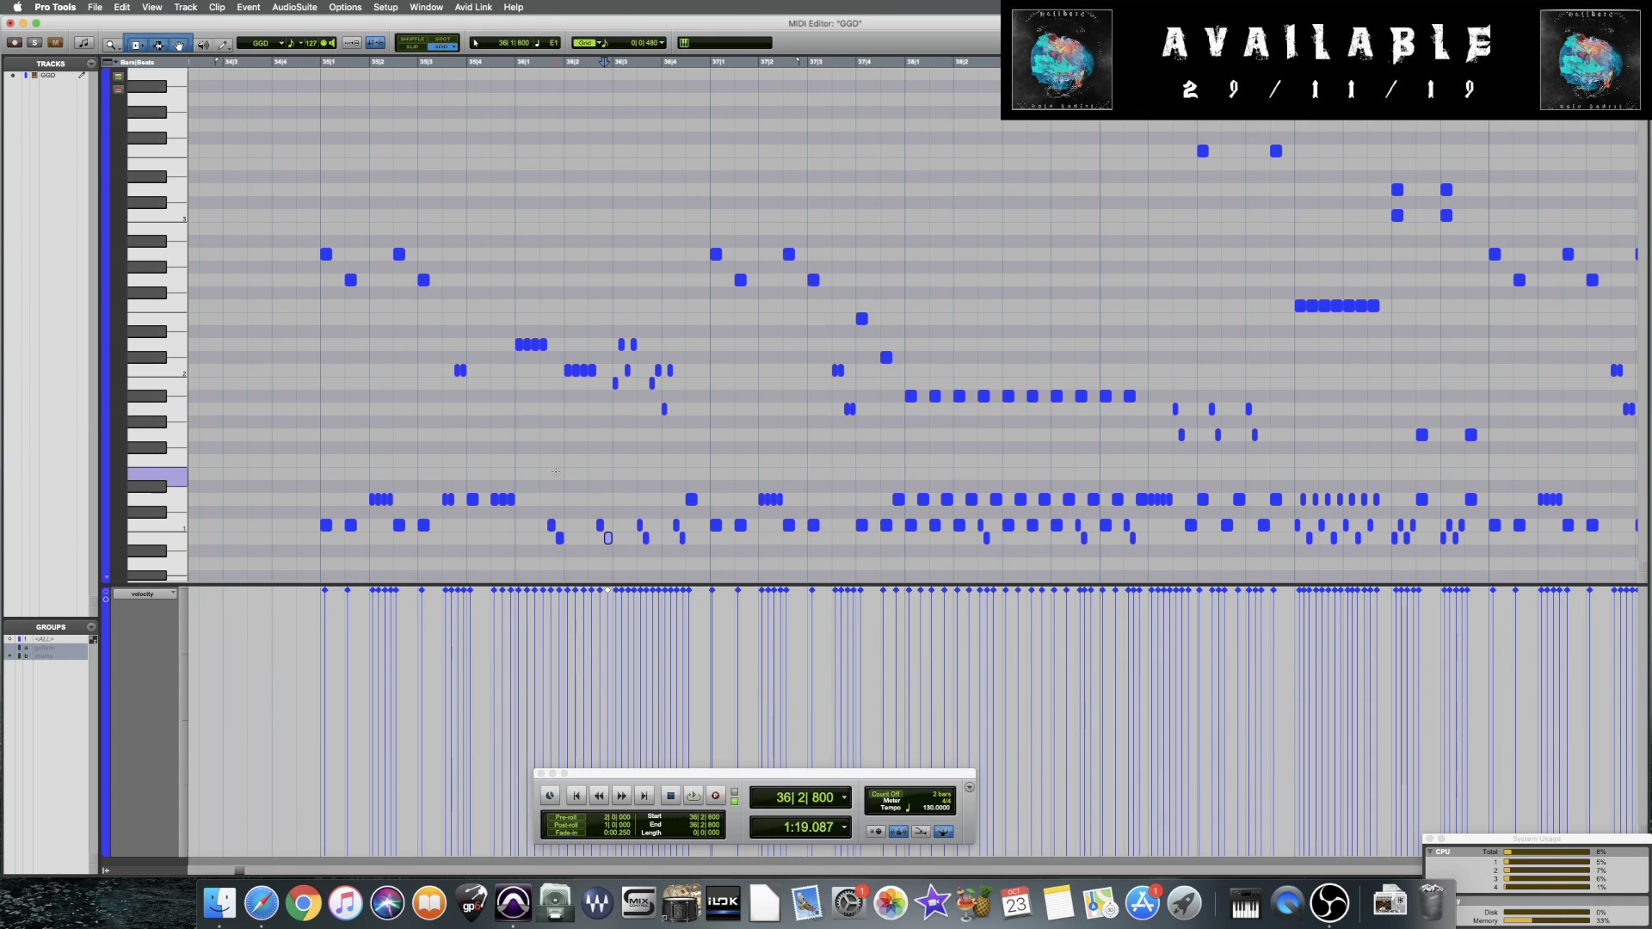
{"action": "scroll", "coordinate": [556, 471], "scroll_direction": "down", "scroll_amount": 1}
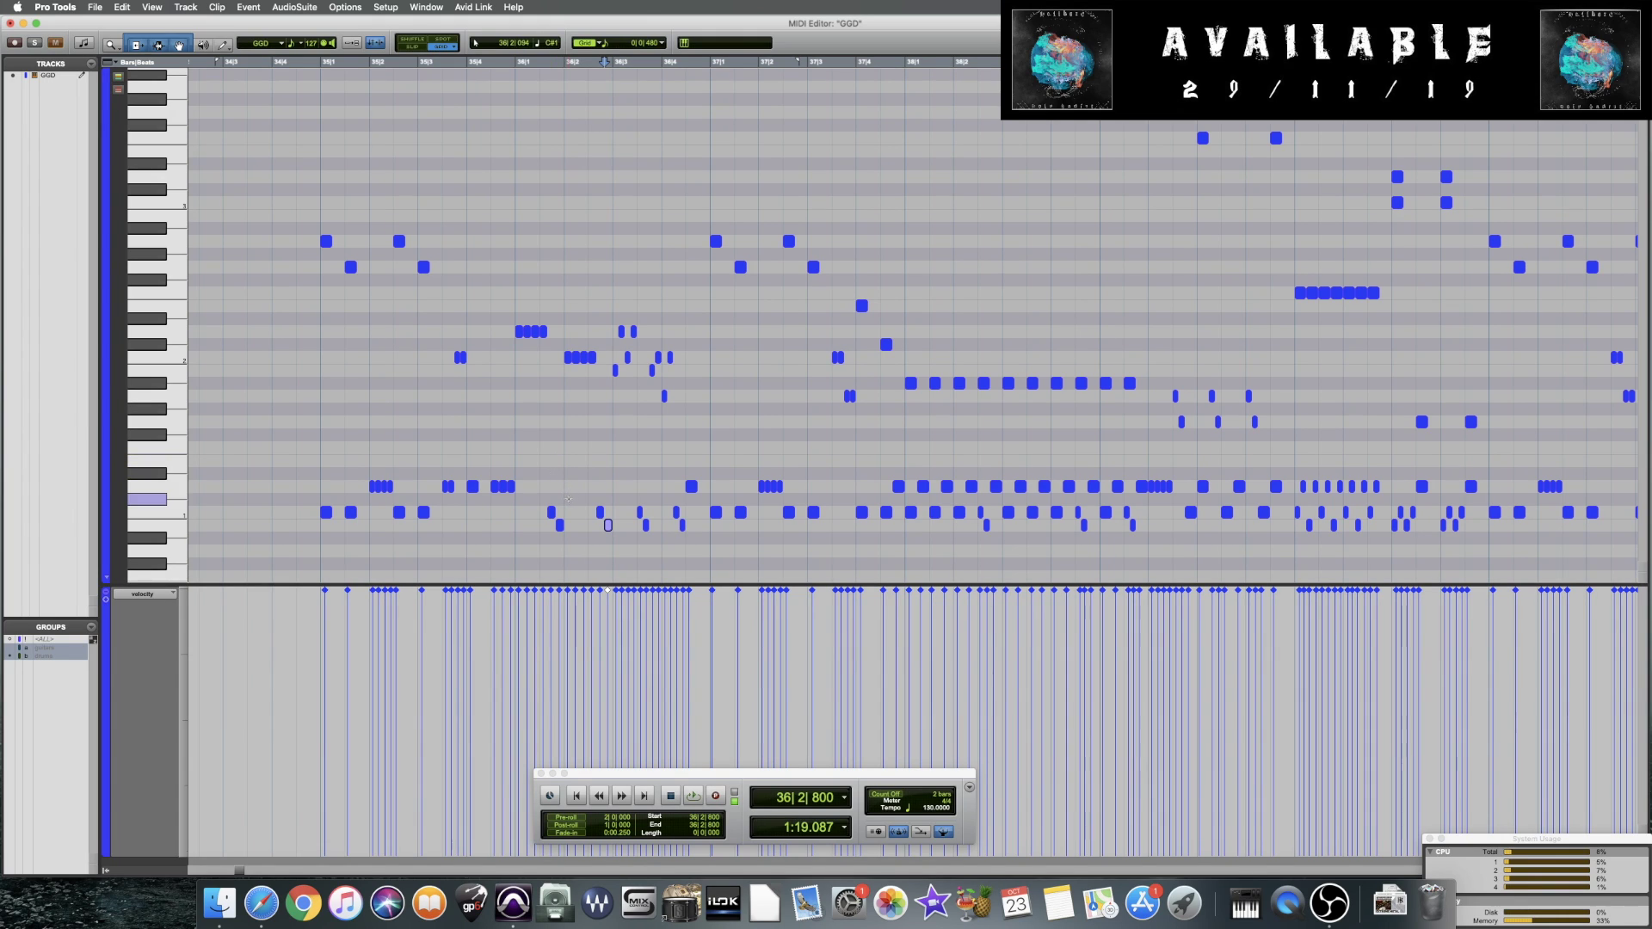
Play the alternating C1 and B0 kick run from 44|1|000
{"action": "scroll", "coordinate": [800, 511], "scroll_direction": "right", "scroll_amount": 10}
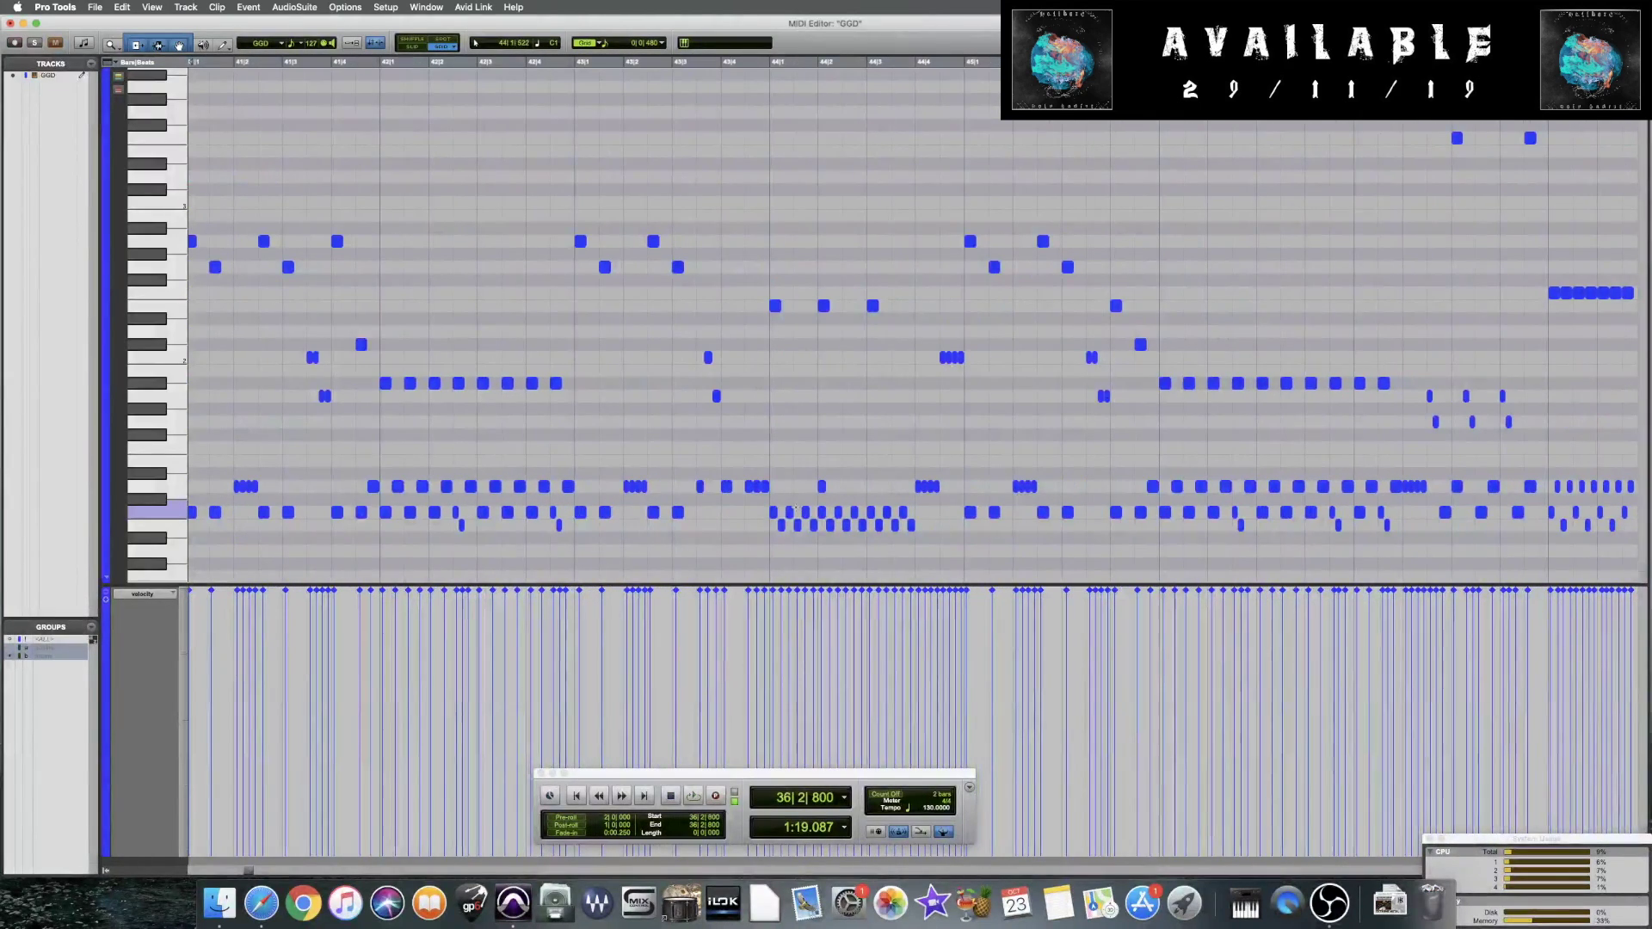
{"action": "left_click", "coordinate": [765, 544]}
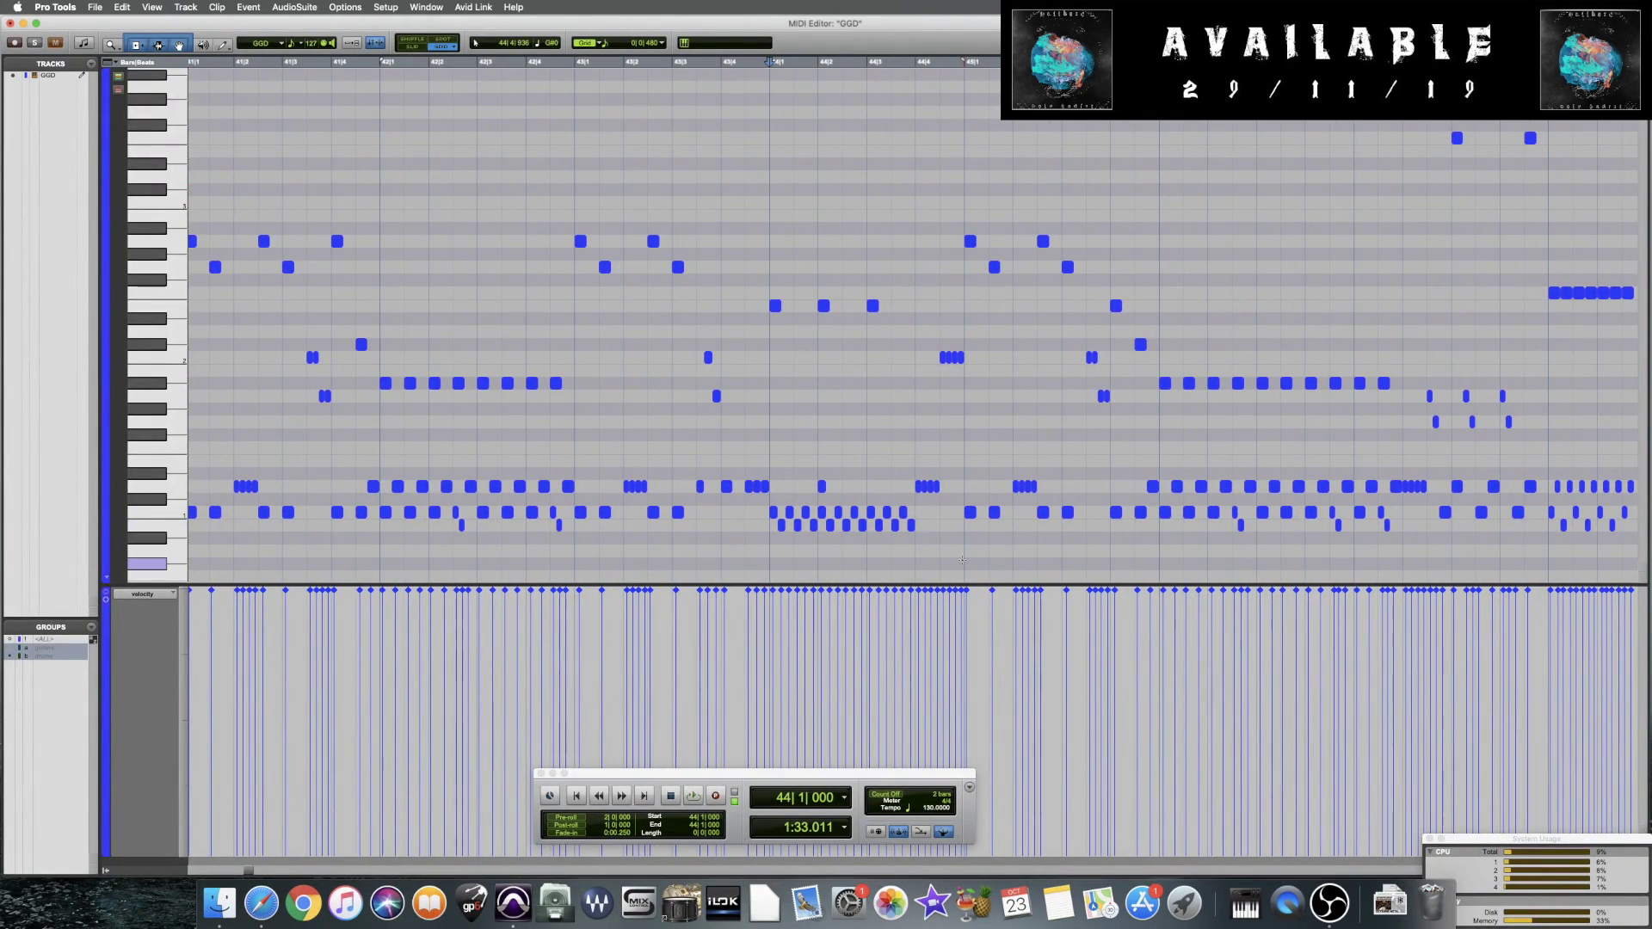
{"action": "key", "text": "space"}
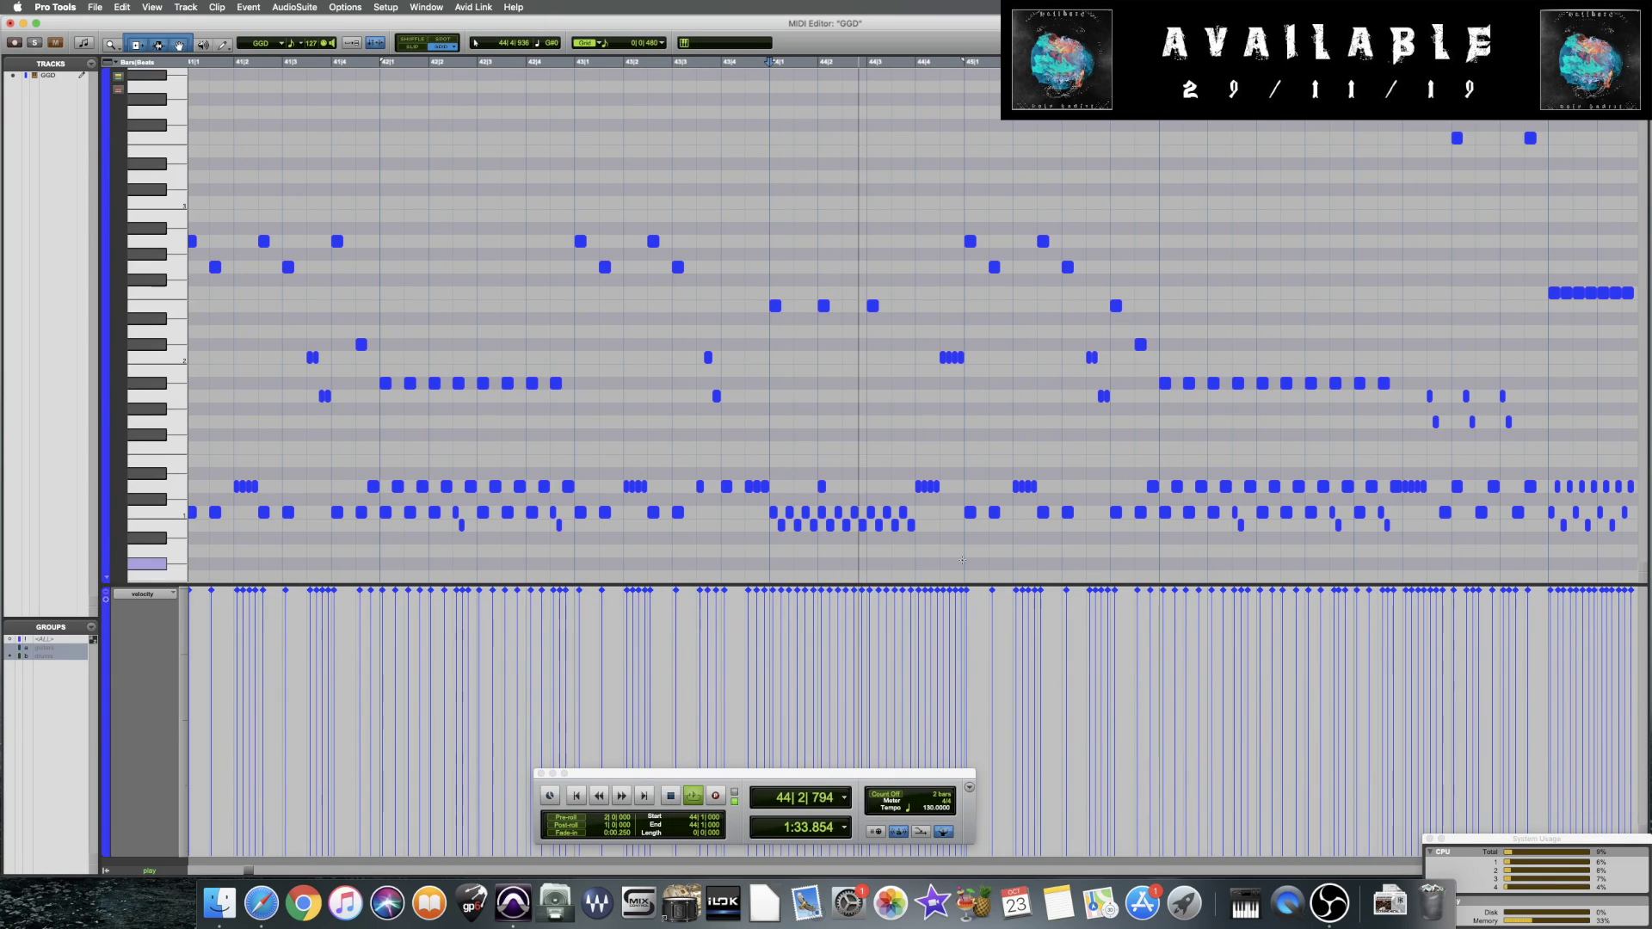
{"action": "key", "text": "space"}
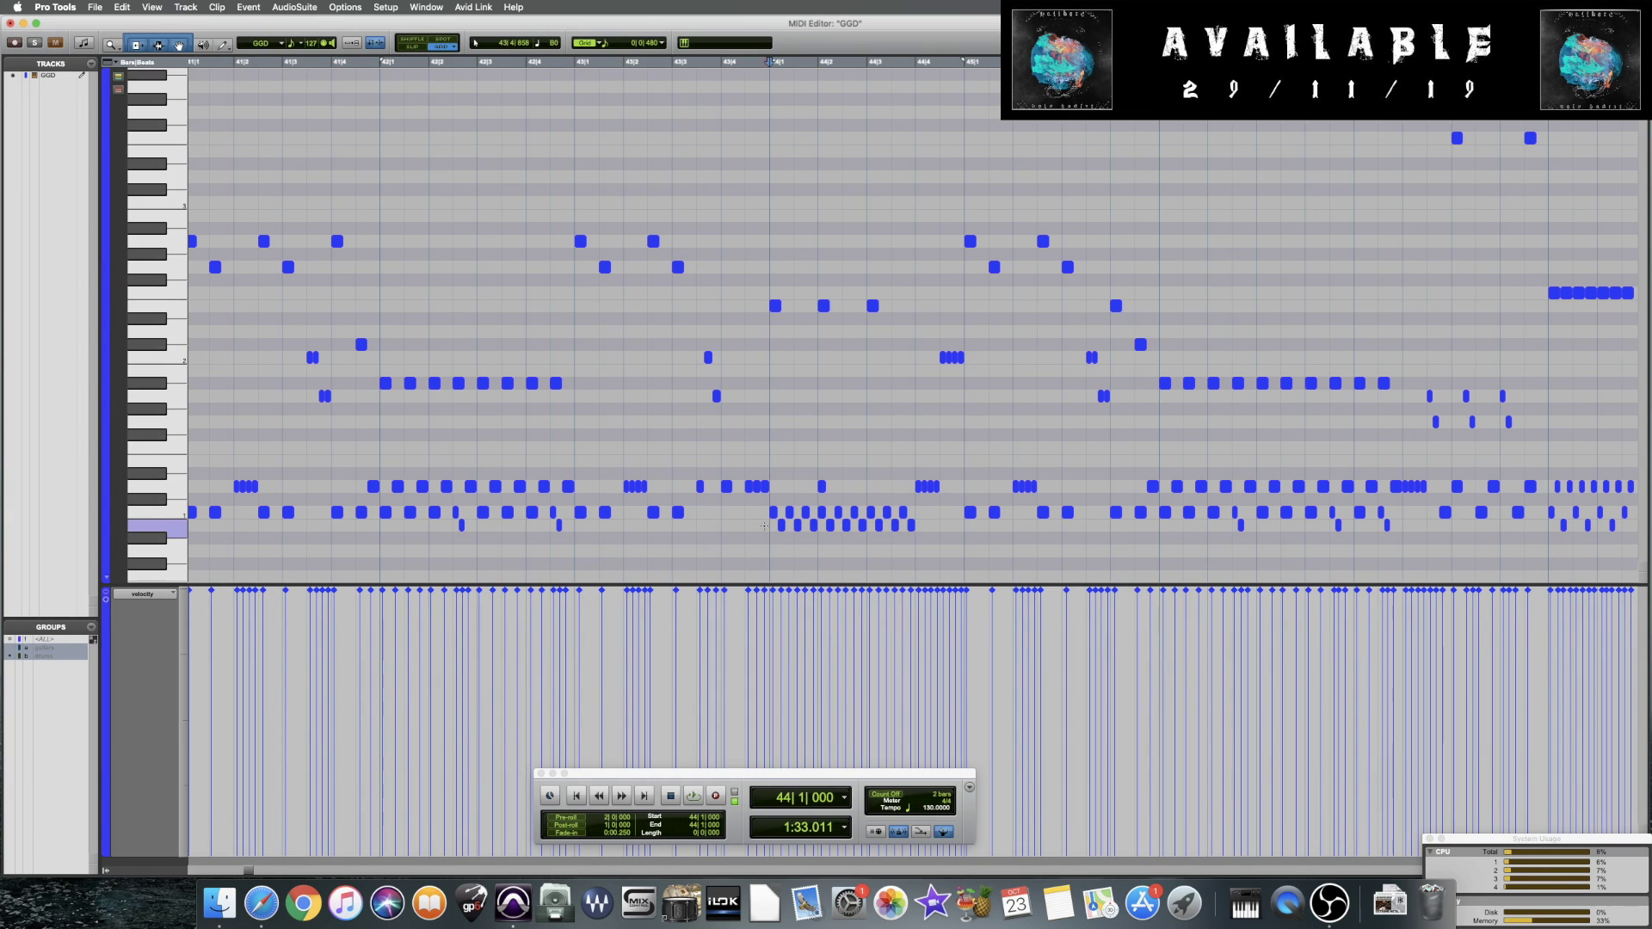
Lower the velocity of the nine B0 kick notes in bar 44 and play them from 43|4|480
{"action": "left_click_drag", "start_coordinate": [760, 527], "coordinate": [944, 525]}
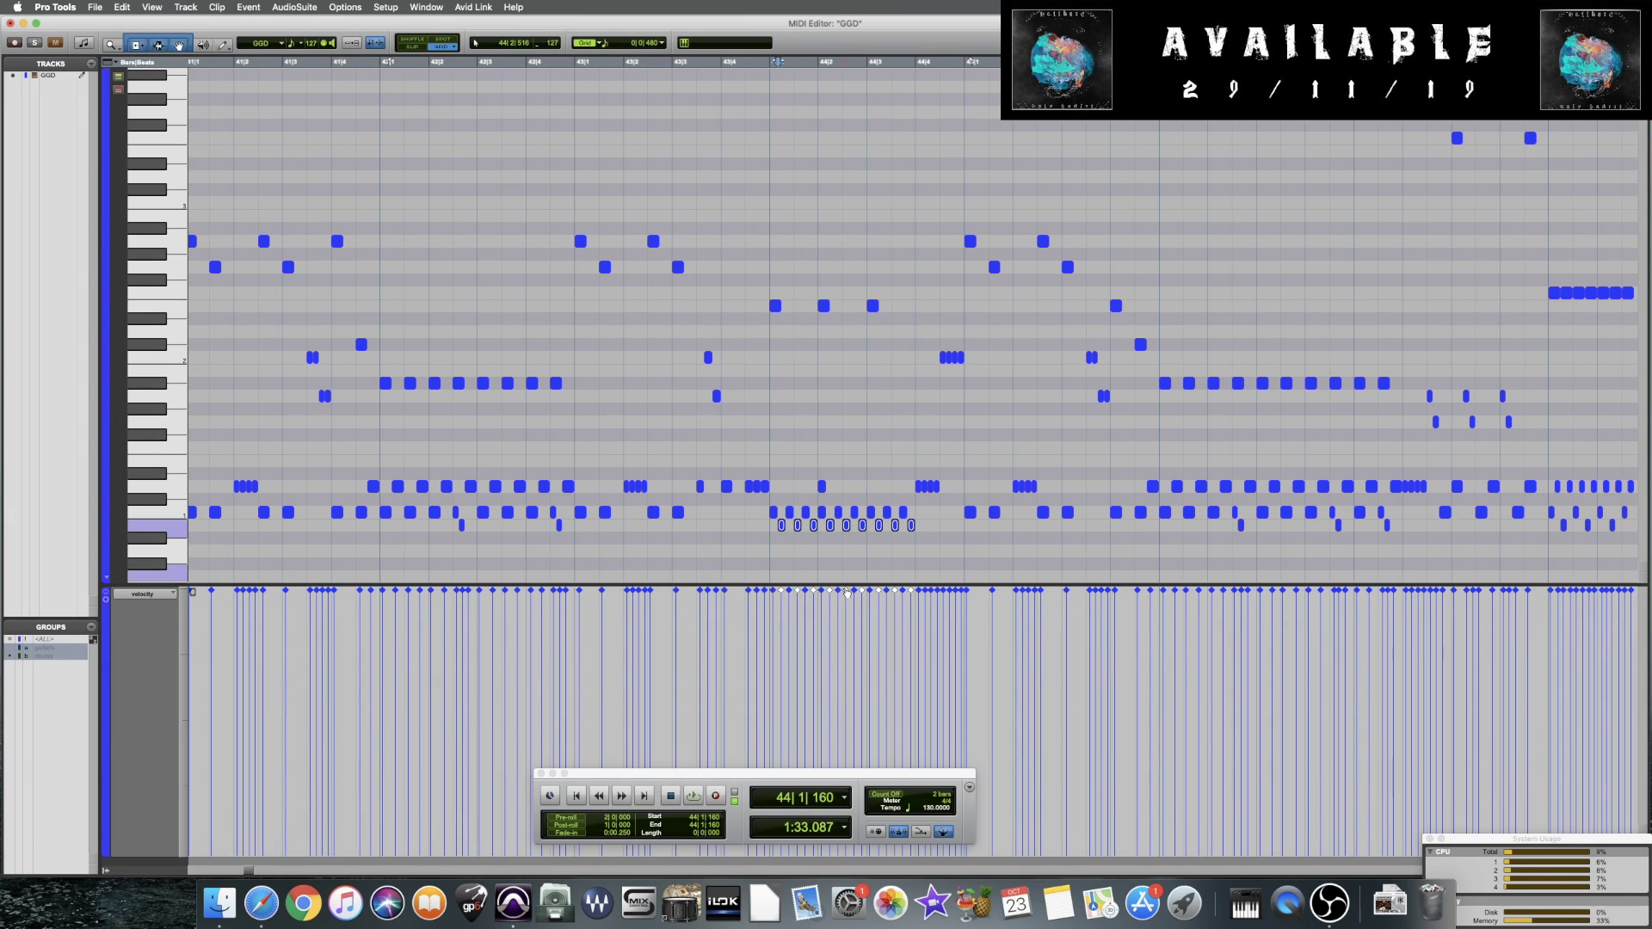
{"action": "left_click", "coordinate": [738, 544]}
{"action": "key", "text": "space"}
{"action": "key", "text": "space"}
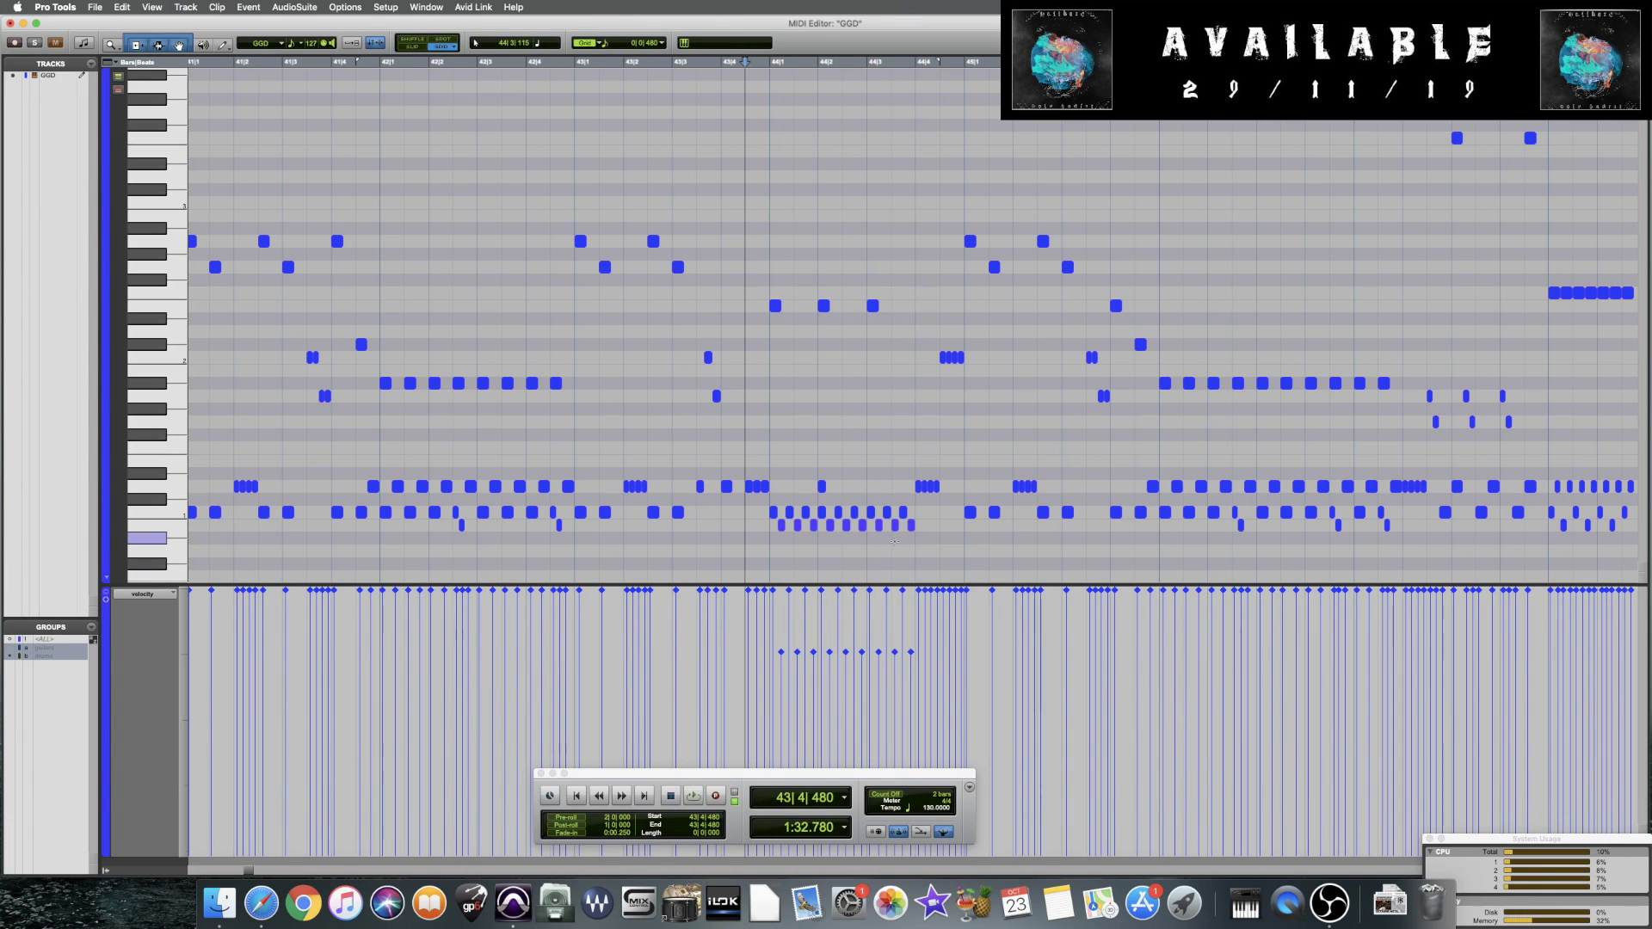
Move the B0 kick notes in bar 44 up to C1 to form a single-pitch run
{"action": "left_click", "coordinate": [783, 526]}
{"action": "left_click_drag", "start_coordinate": [783, 528], "coordinate": [860, 508]}
{"action": "left_click", "coordinate": [881, 520]}
Look through the song's other sections for how the kick notes are split between C1 and B0
{"action": "scroll", "coordinate": [881, 520], "scroll_direction": "right", "scroll_amount": 15}
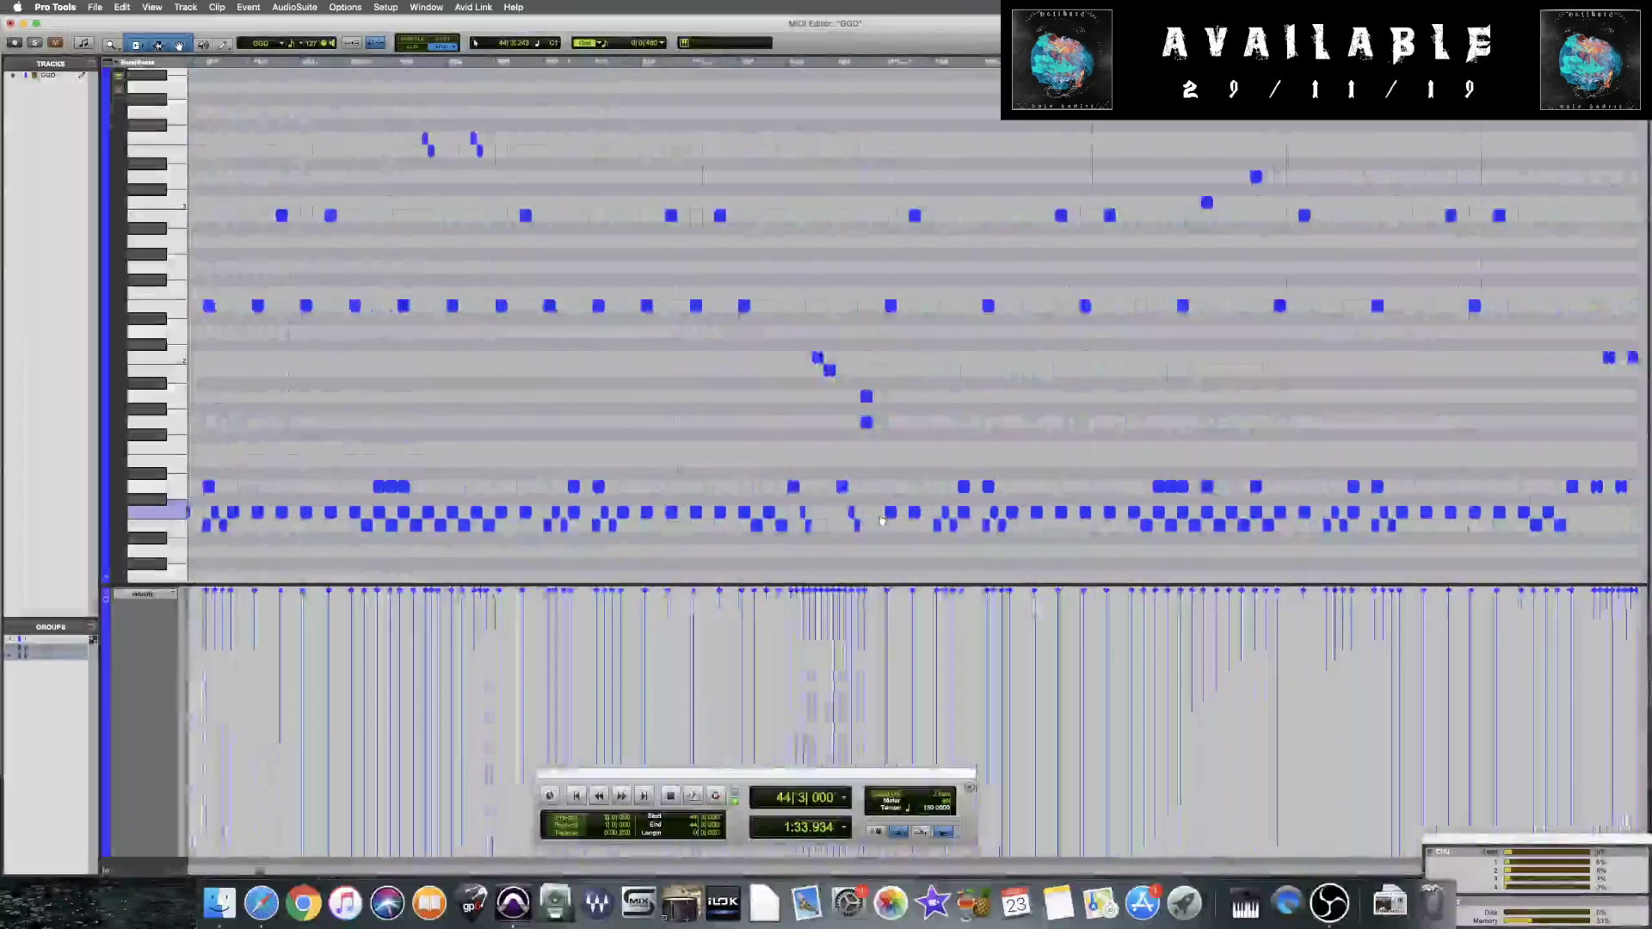
{"action": "scroll", "coordinate": [880, 520], "scroll_direction": "right", "scroll_amount": 15}
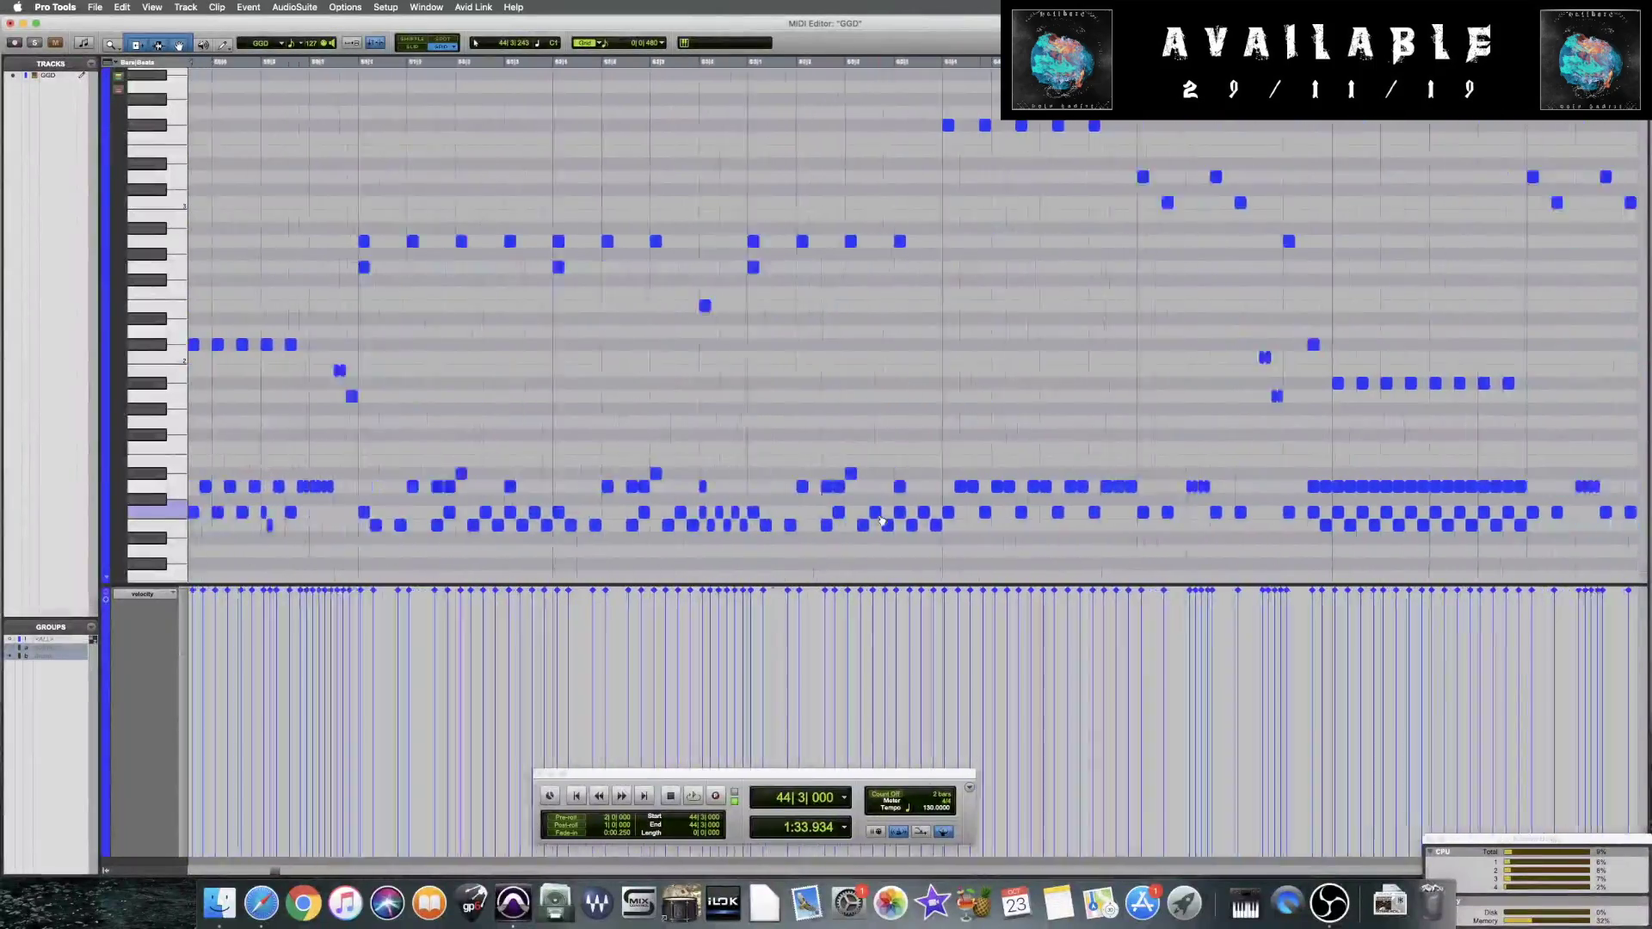
{"action": "scroll", "coordinate": [881, 520], "scroll_direction": "left", "scroll_amount": 15}
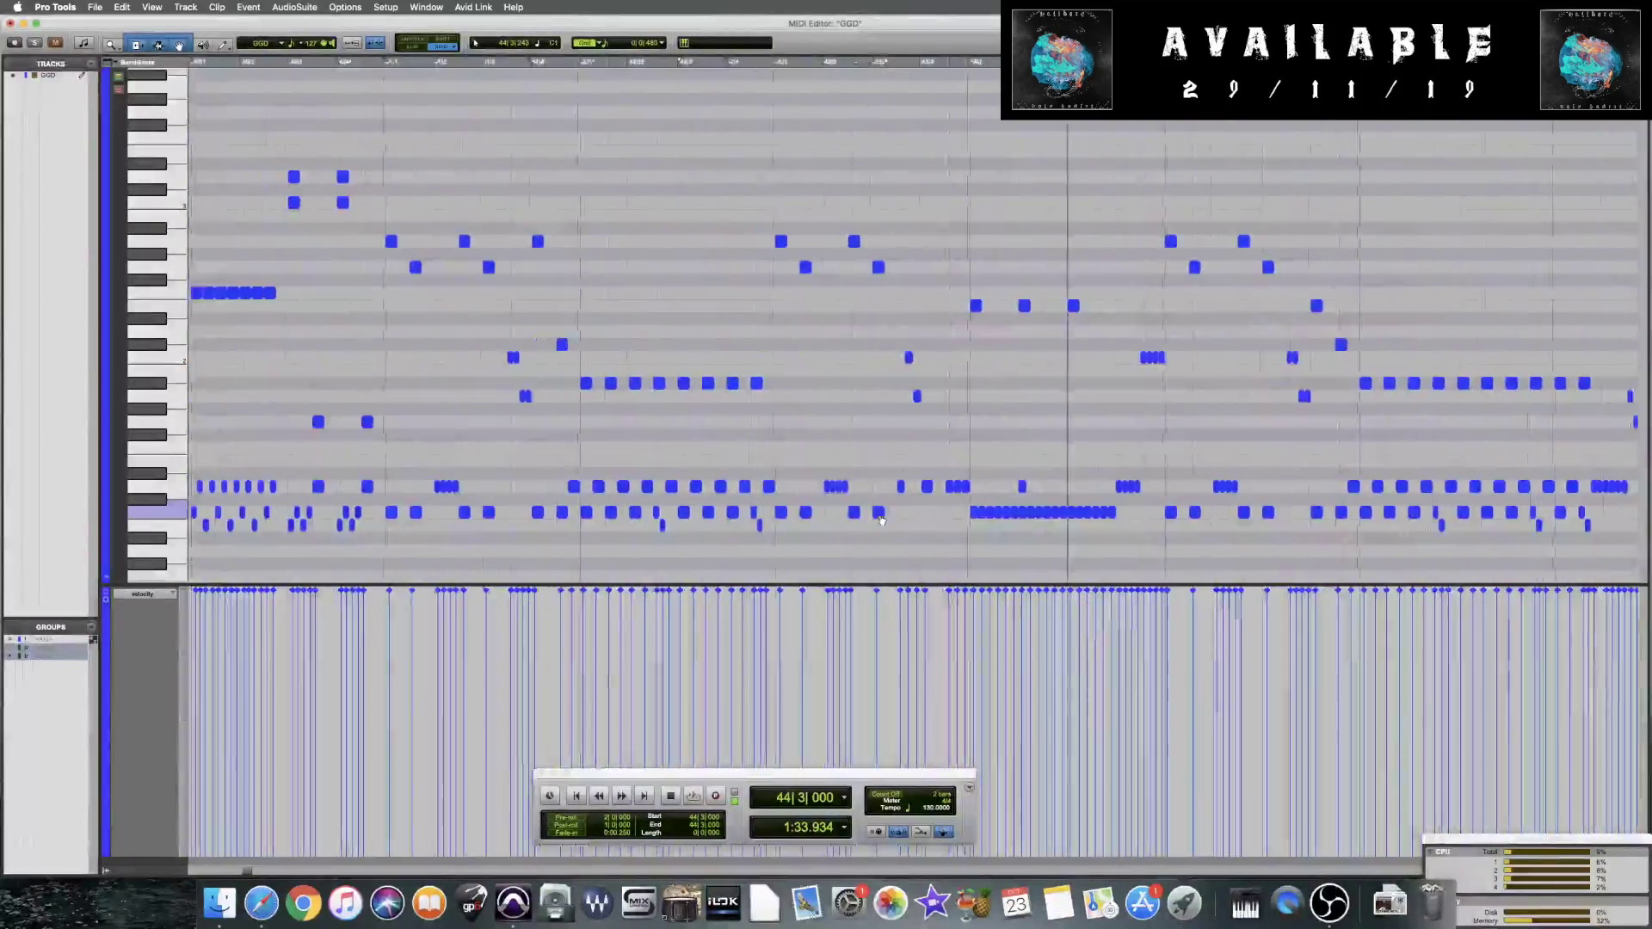
{"action": "scroll", "coordinate": [881, 520], "scroll_direction": "left", "scroll_amount": 5}
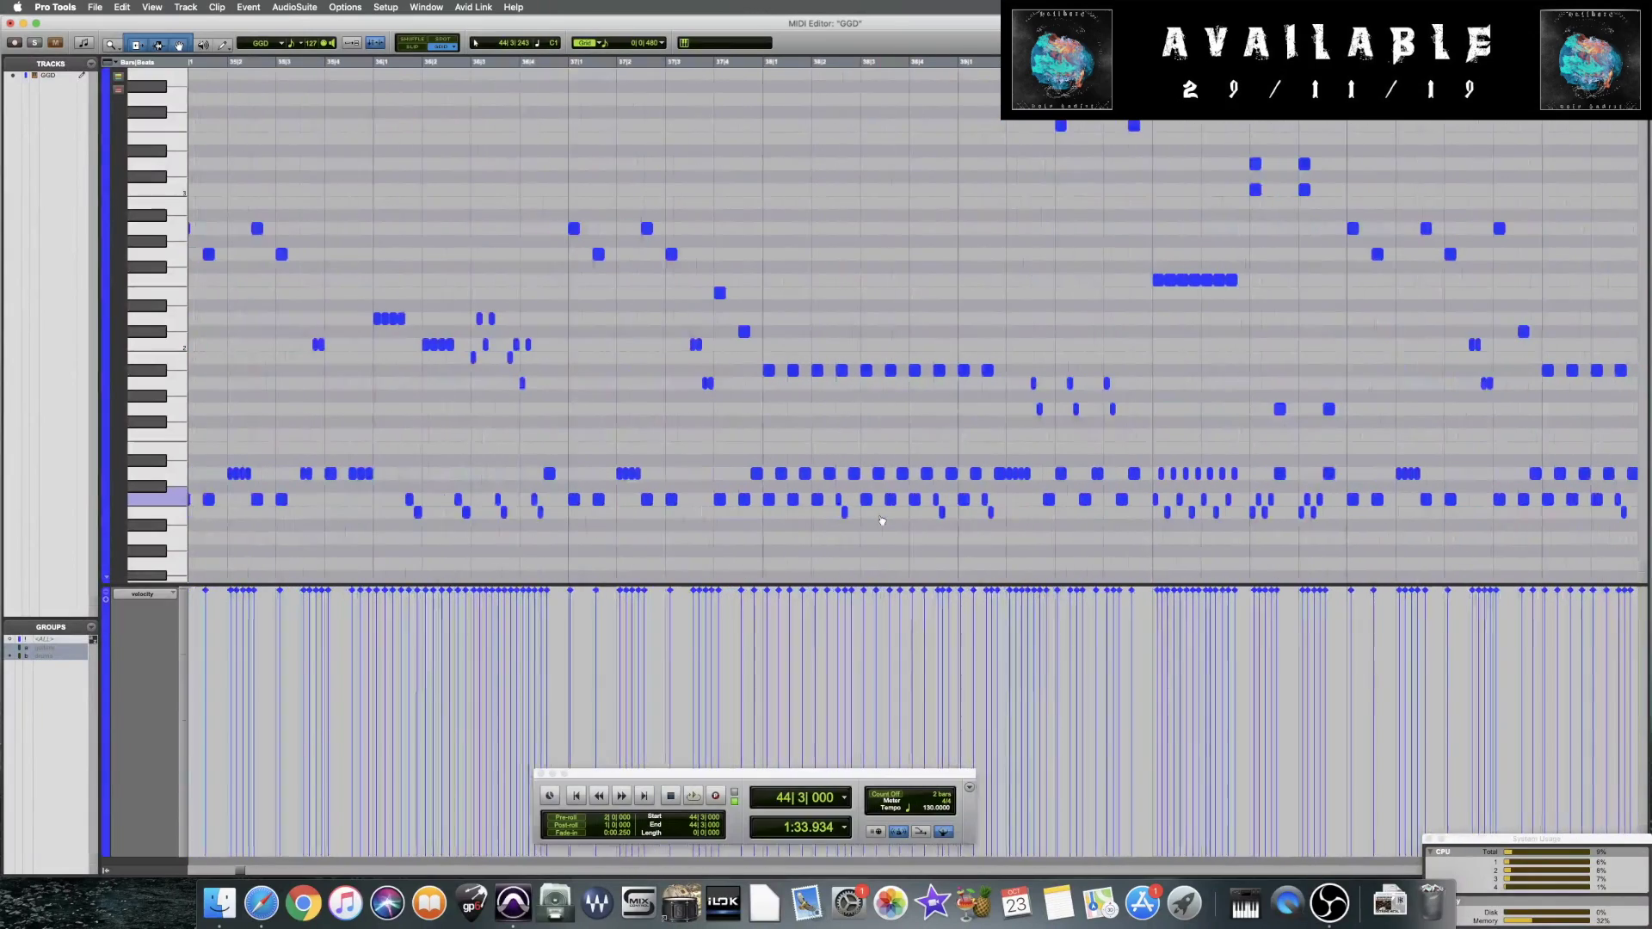
{"action": "left_click", "coordinate": [850, 558]}
{"action": "scroll", "coordinate": [850, 557], "scroll_direction": "right", "scroll_amount": 10}
{"action": "left_click", "coordinate": [850, 557]}
{"action": "scroll", "coordinate": [850, 558], "scroll_direction": "right", "scroll_amount": 3}
{"action": "scroll", "coordinate": [850, 558], "scroll_direction": "right", "scroll_amount": 10}
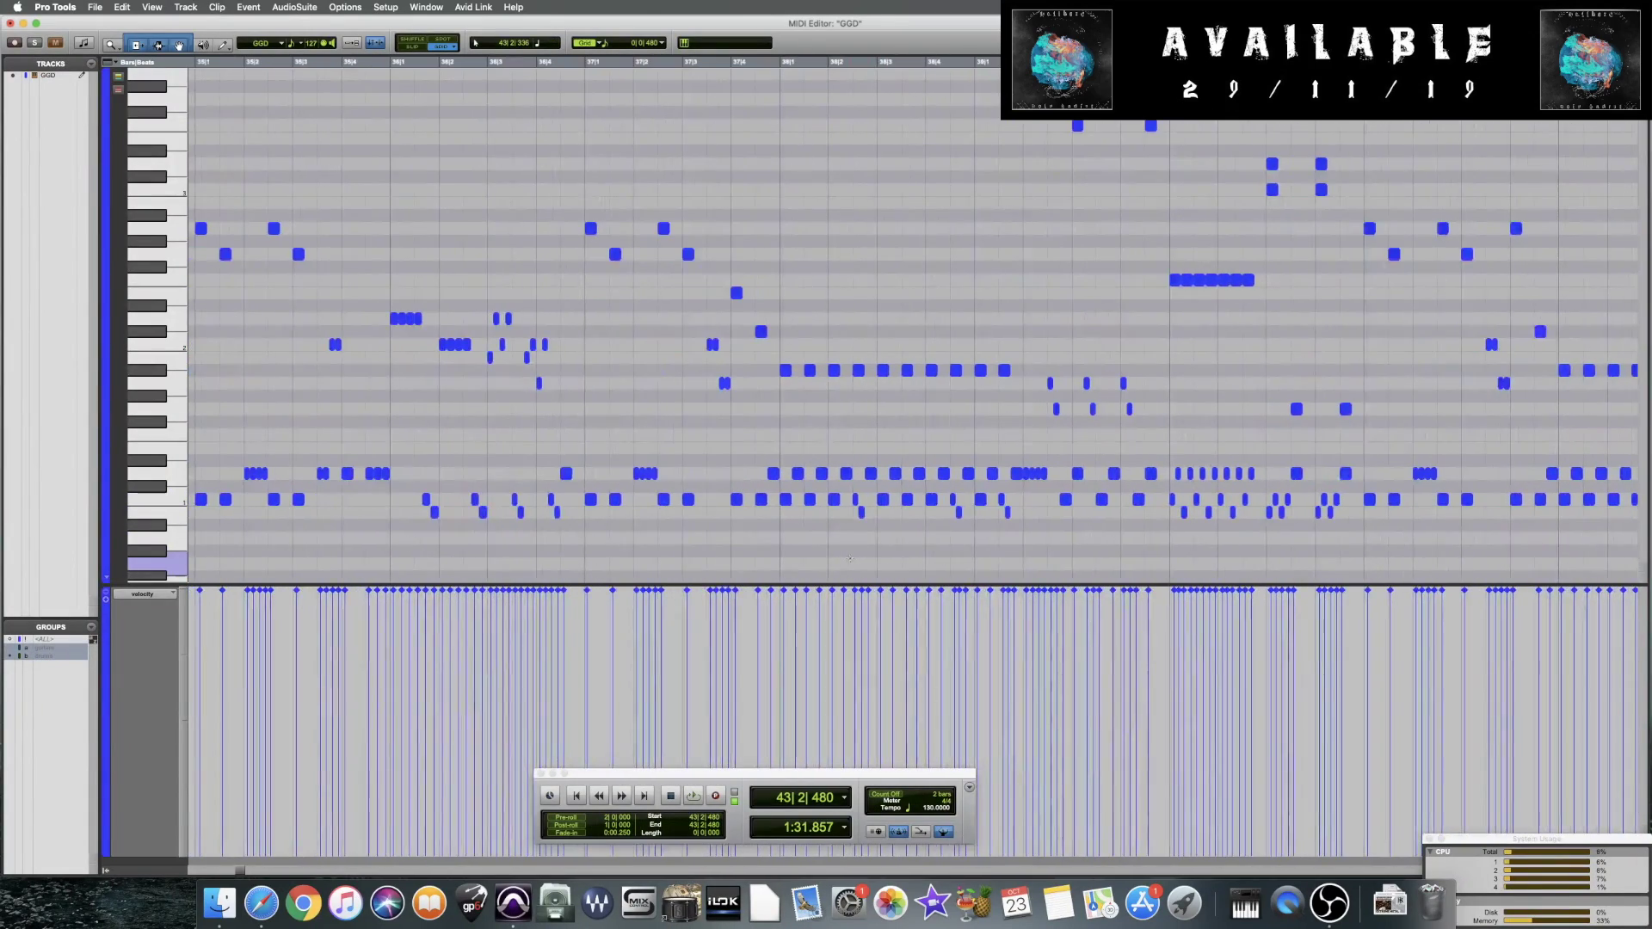
Restore the moved kick notes in bar 44 to B0 and place the cursor at 43|4|000
{"action": "scroll", "coordinate": [850, 557], "scroll_direction": "left", "scroll_amount": 1}
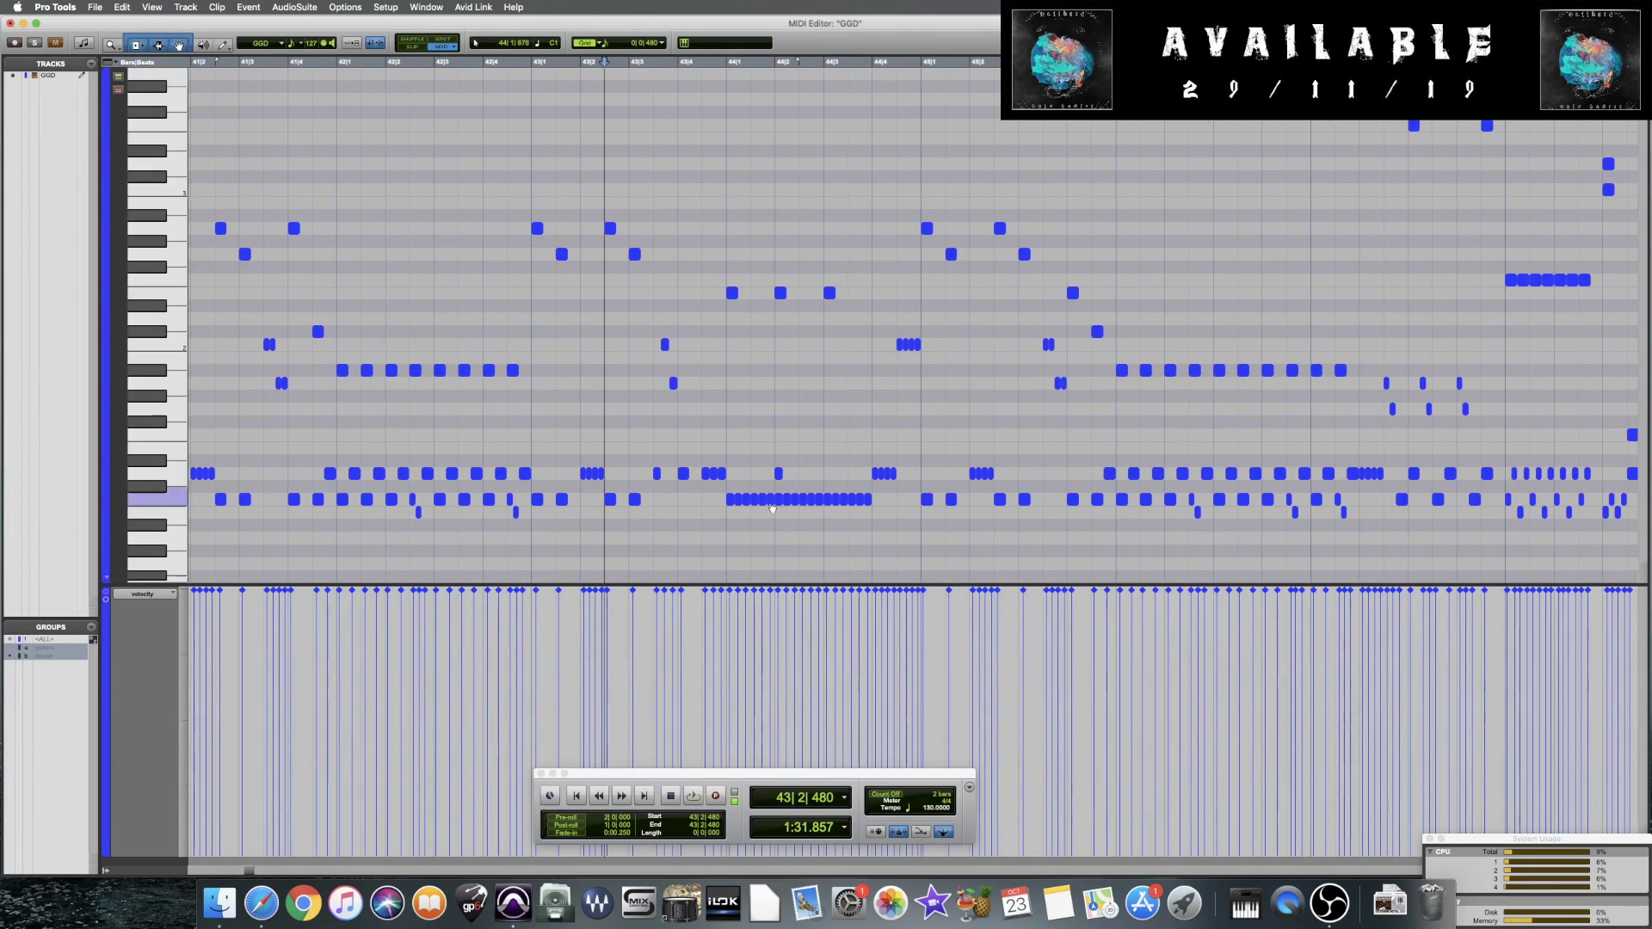
{"action": "left_click", "coordinate": [733, 497]}
{"action": "left_click", "coordinate": [669, 527]}
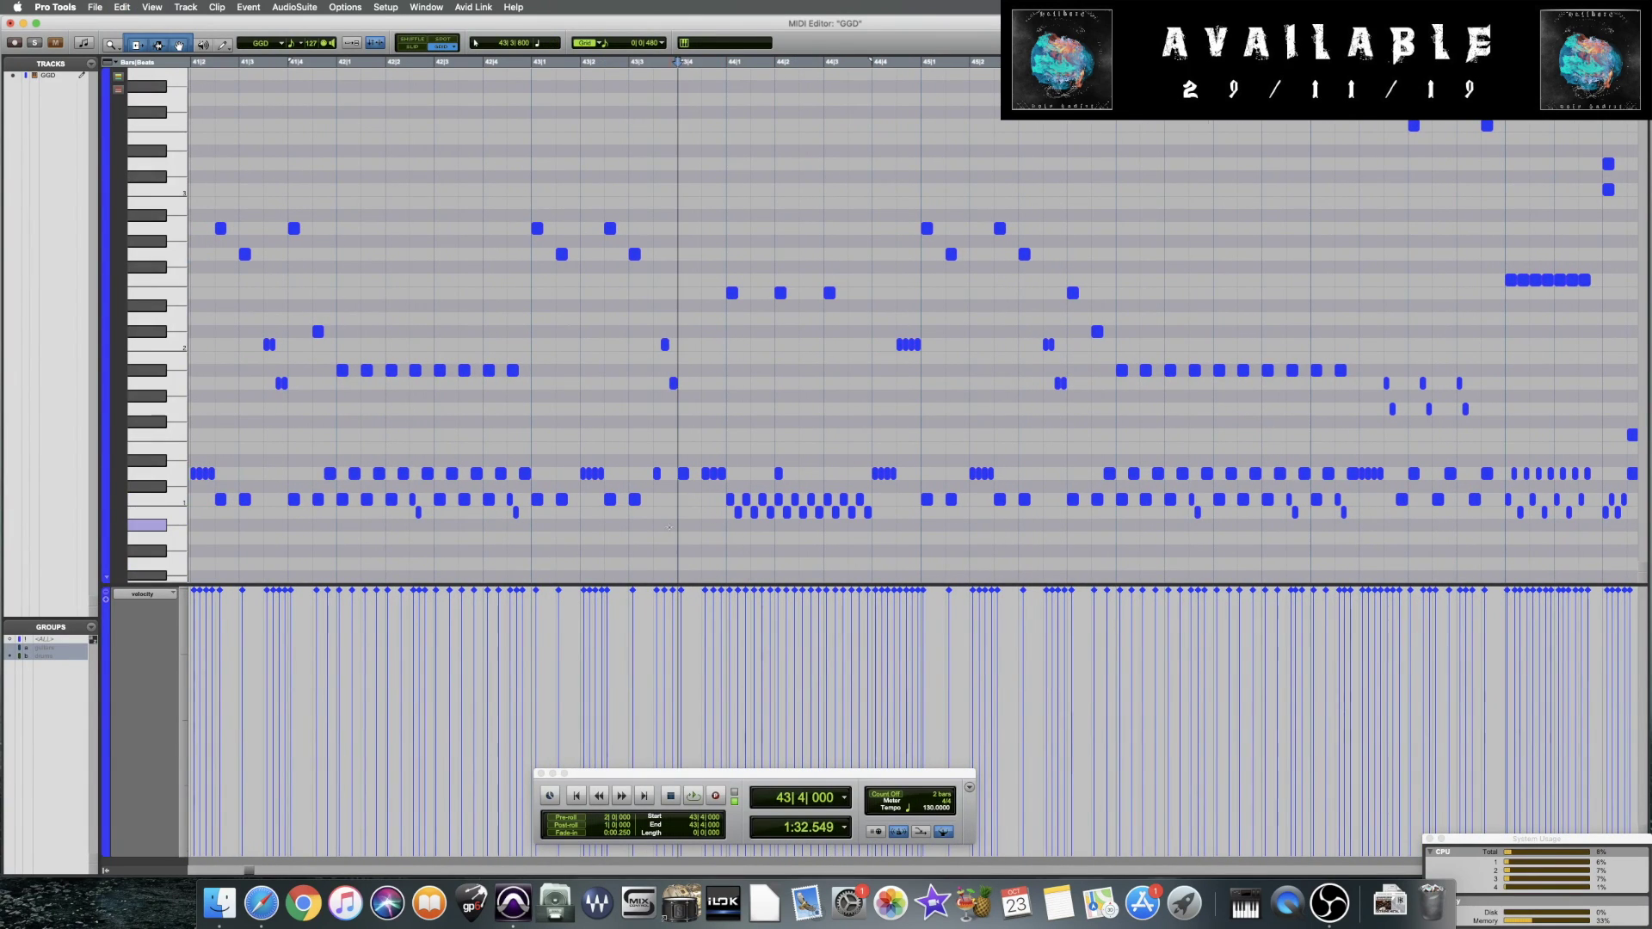
Set up Select/Split Notes for the whole song with a pitch range between B0 and C1
{"action": "key", "text": "super+a"}
{"action": "key", "text": "alt+0"}
{"action": "left_click", "coordinate": [998, 291]}
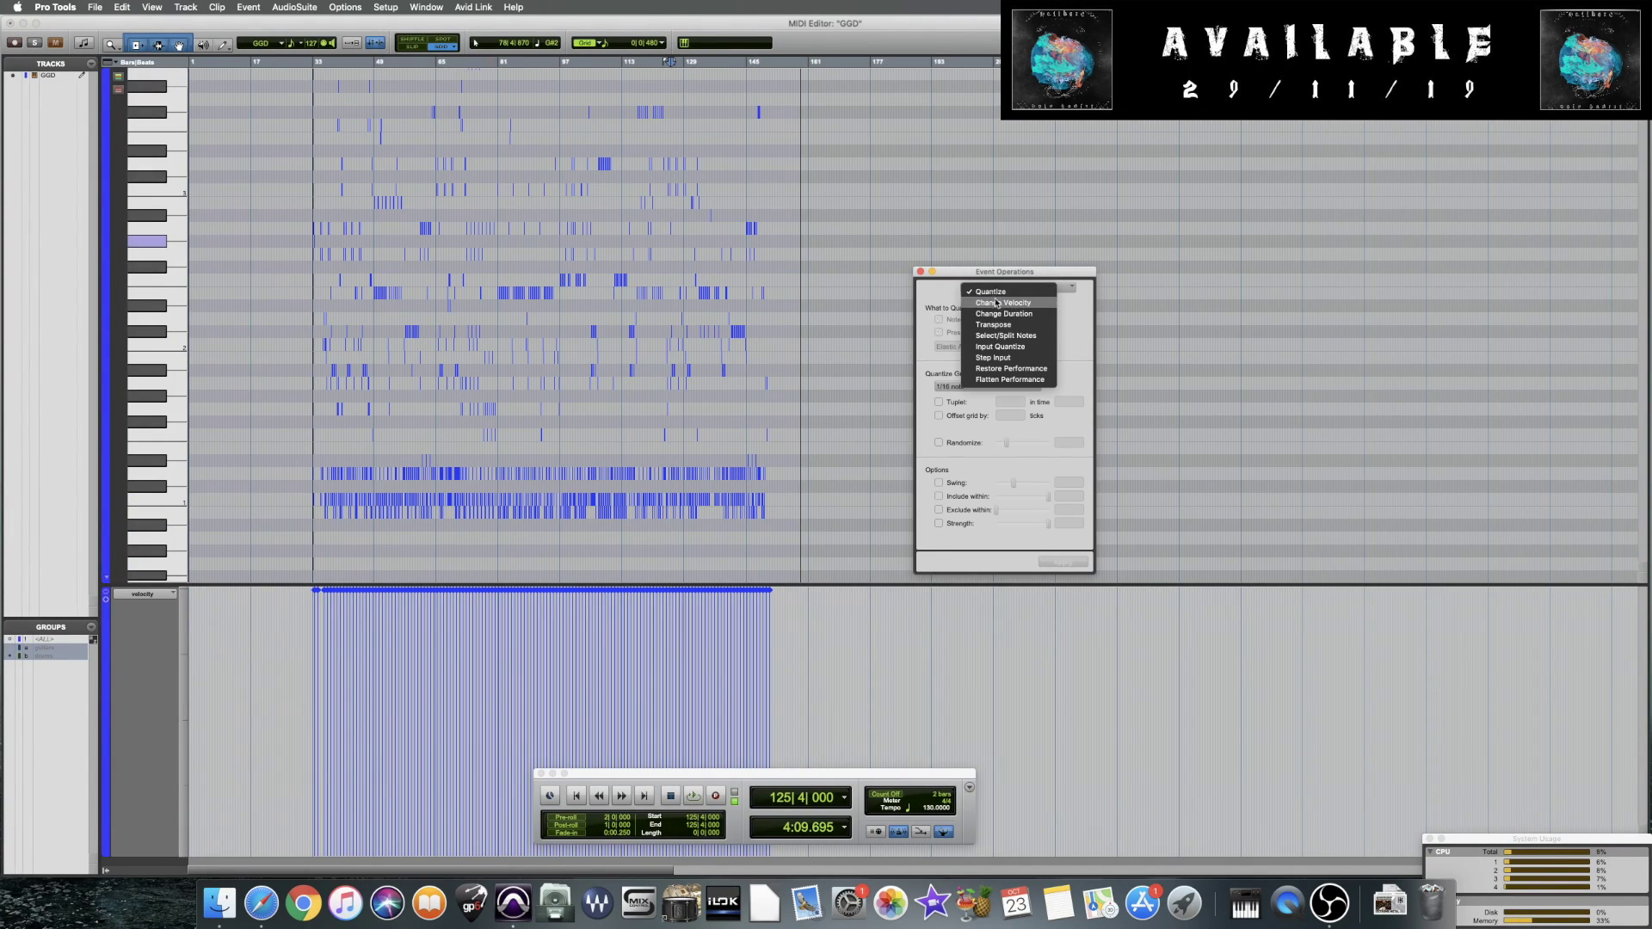
{"action": "left_click", "coordinate": [1000, 335]}
{"action": "left_click", "coordinate": [961, 333]}
{"action": "left_click", "coordinate": [1042, 334]}
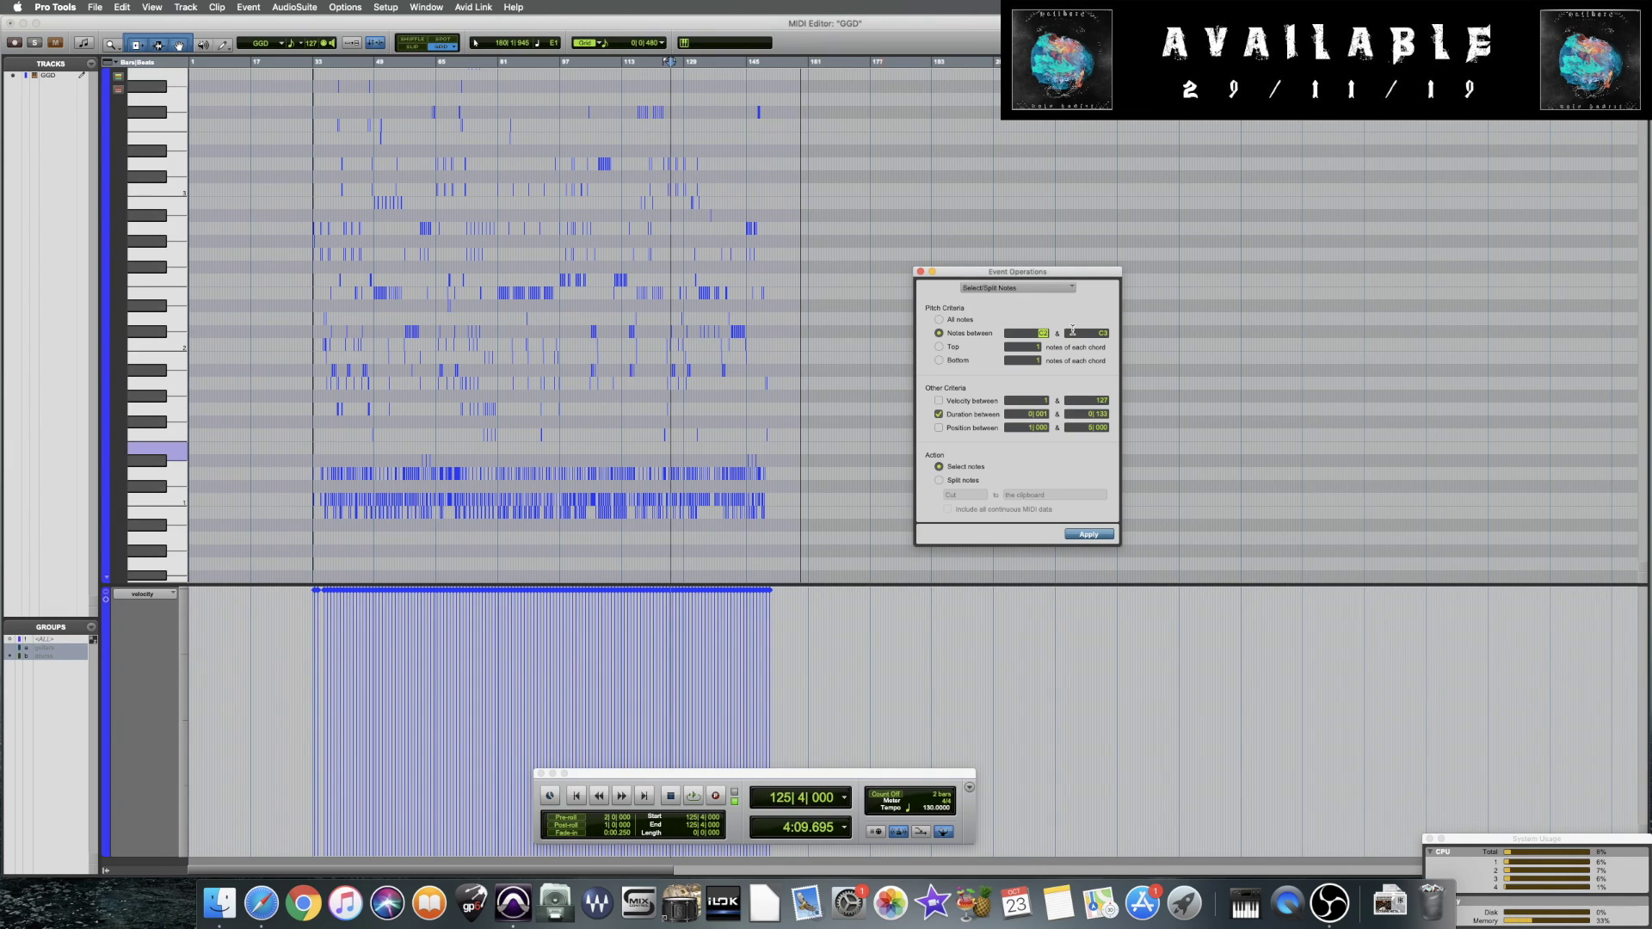
{"action": "mouse_move", "coordinate": [1019, 273]}
{"action": "left_mouse_down"}
{"action": "mouse_move", "coordinate": [997, 276]}
{"action": "mouse_move", "coordinate": [1010, 285]}
{"action": "left_mouse_up"}
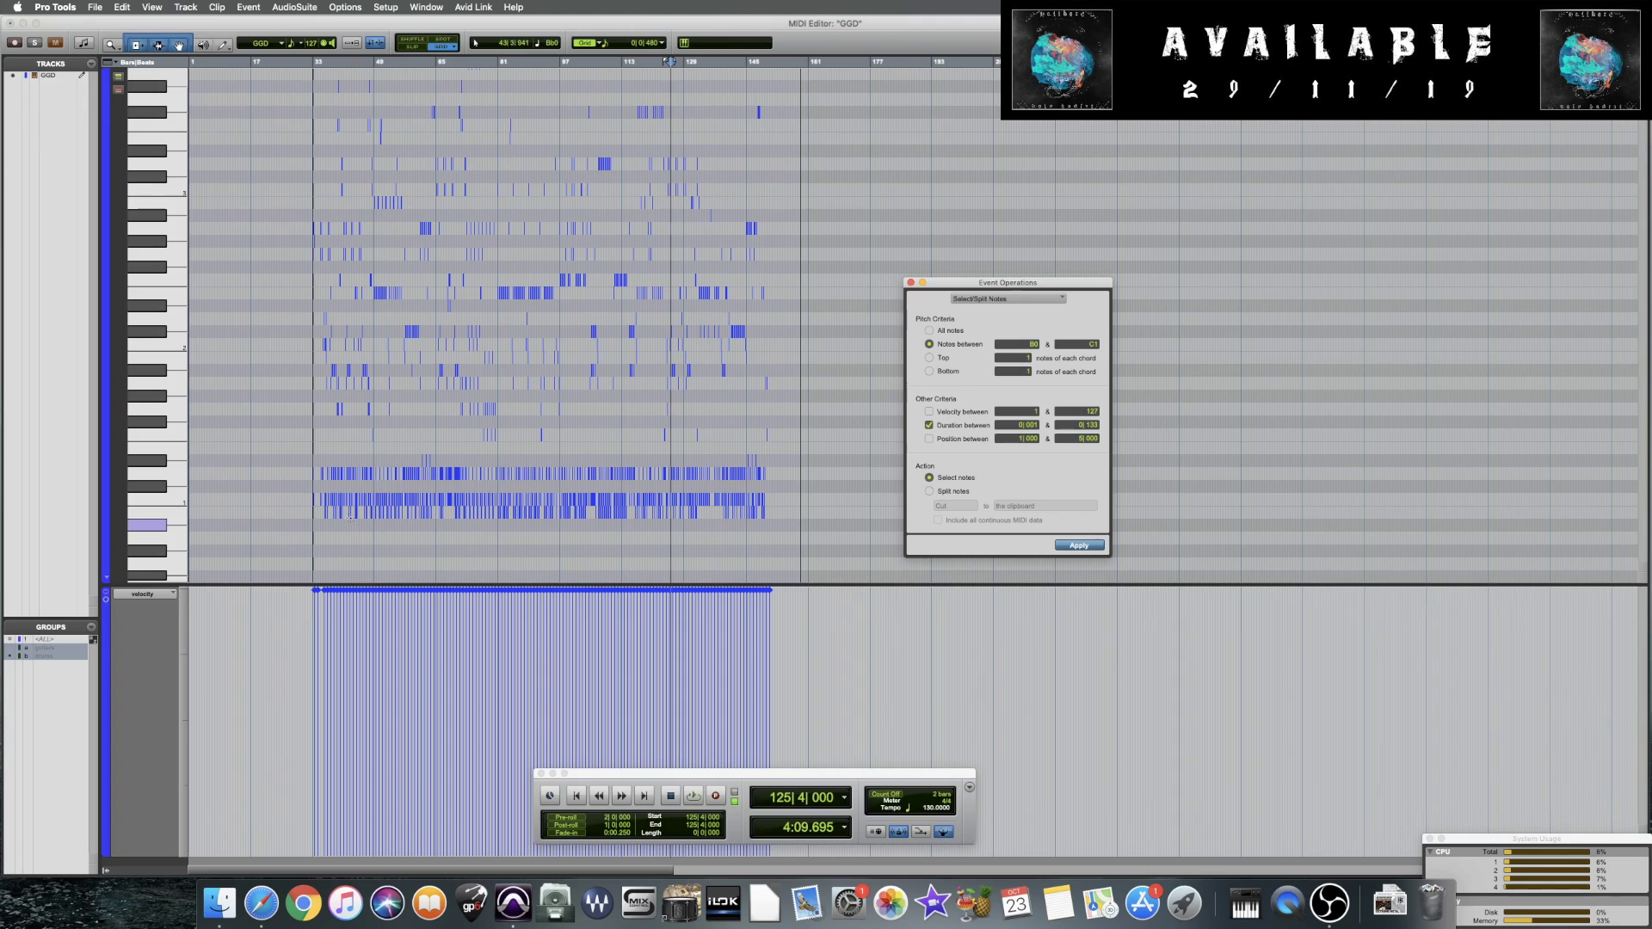
Lower the maximum duration criterion and select the matching very short kick notes, such as those at 100|4|160
{"action": "left_click", "coordinate": [1090, 425]}
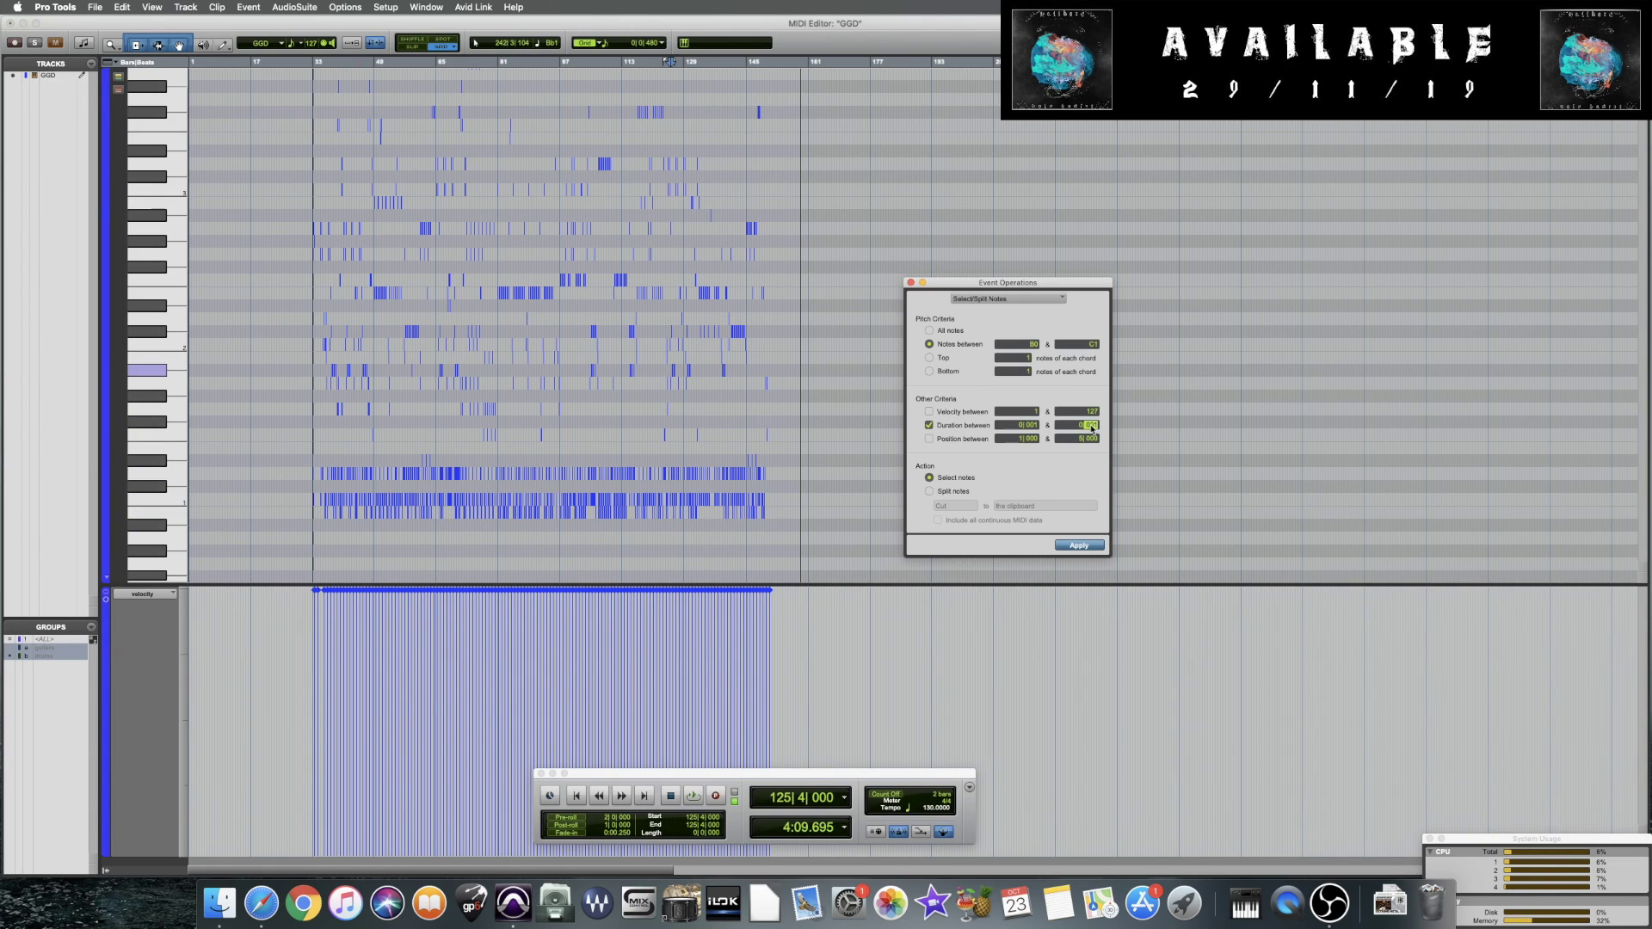
{"action": "type", "text": "0"}
{"action": "left_click", "coordinate": [1087, 547]}
{"action": "key", "text": "super+bracketright"}
{"action": "key", "text": "super+bracketright"}
{"action": "key", "text": "super+bracketright"}
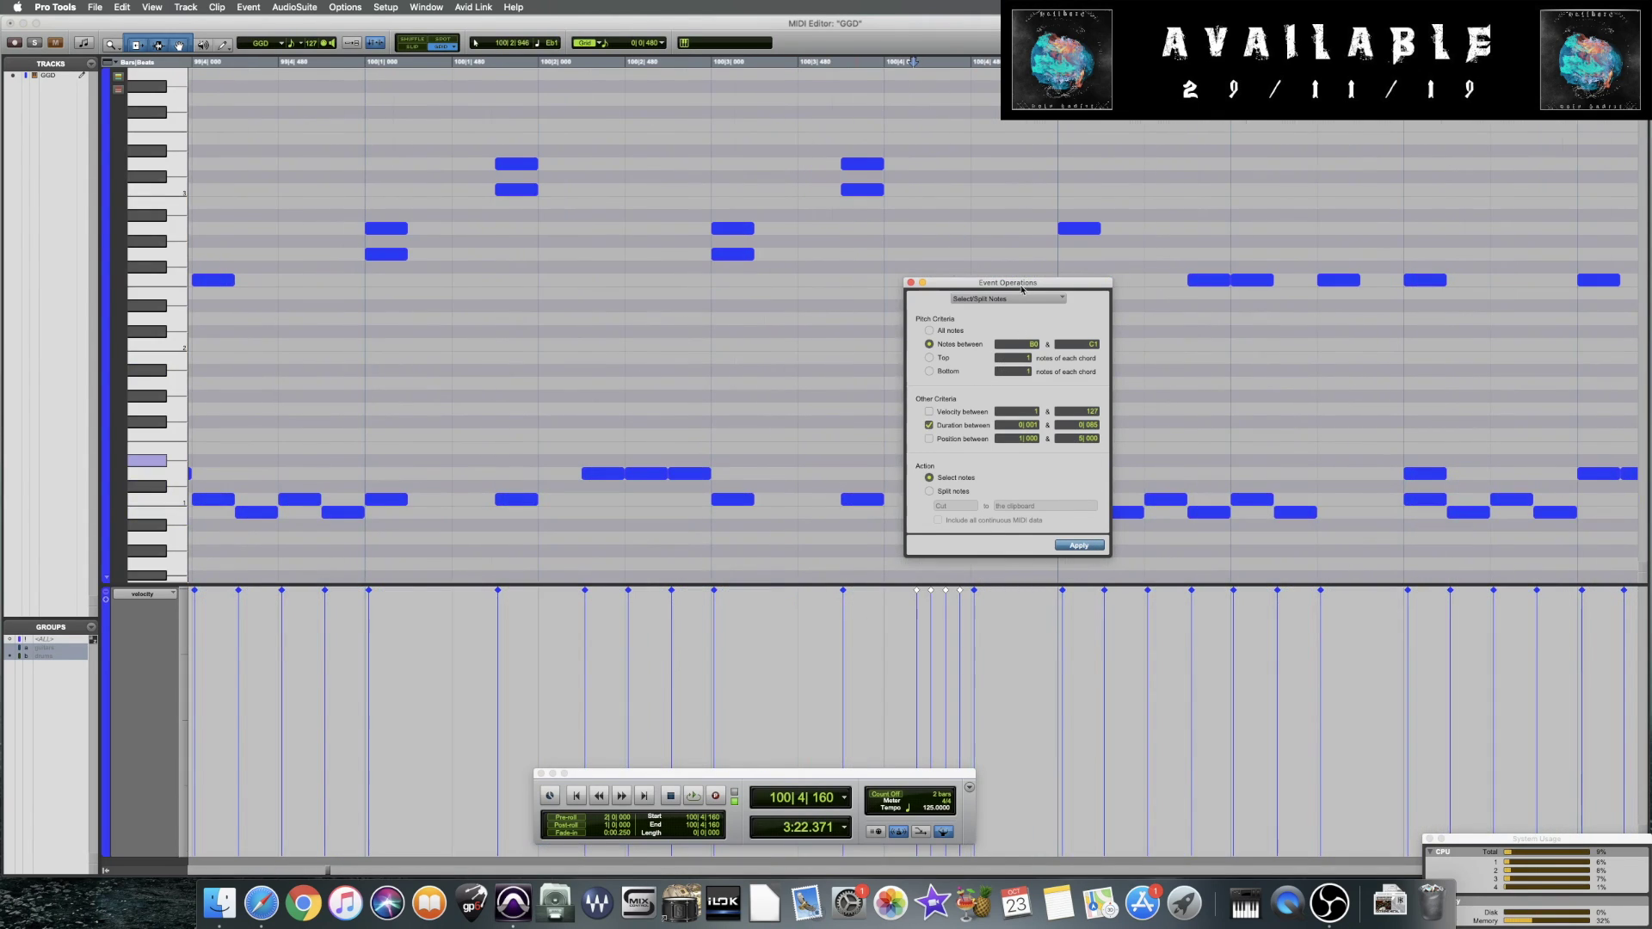
Quantize the selected very short kick notes to a 1/32-note tuplet grid with 50% randomization and play back the result
{"action": "left_click_drag", "start_coordinate": [1022, 284], "coordinate": [1228, 293]}
{"action": "left_click", "coordinate": [1209, 307]}
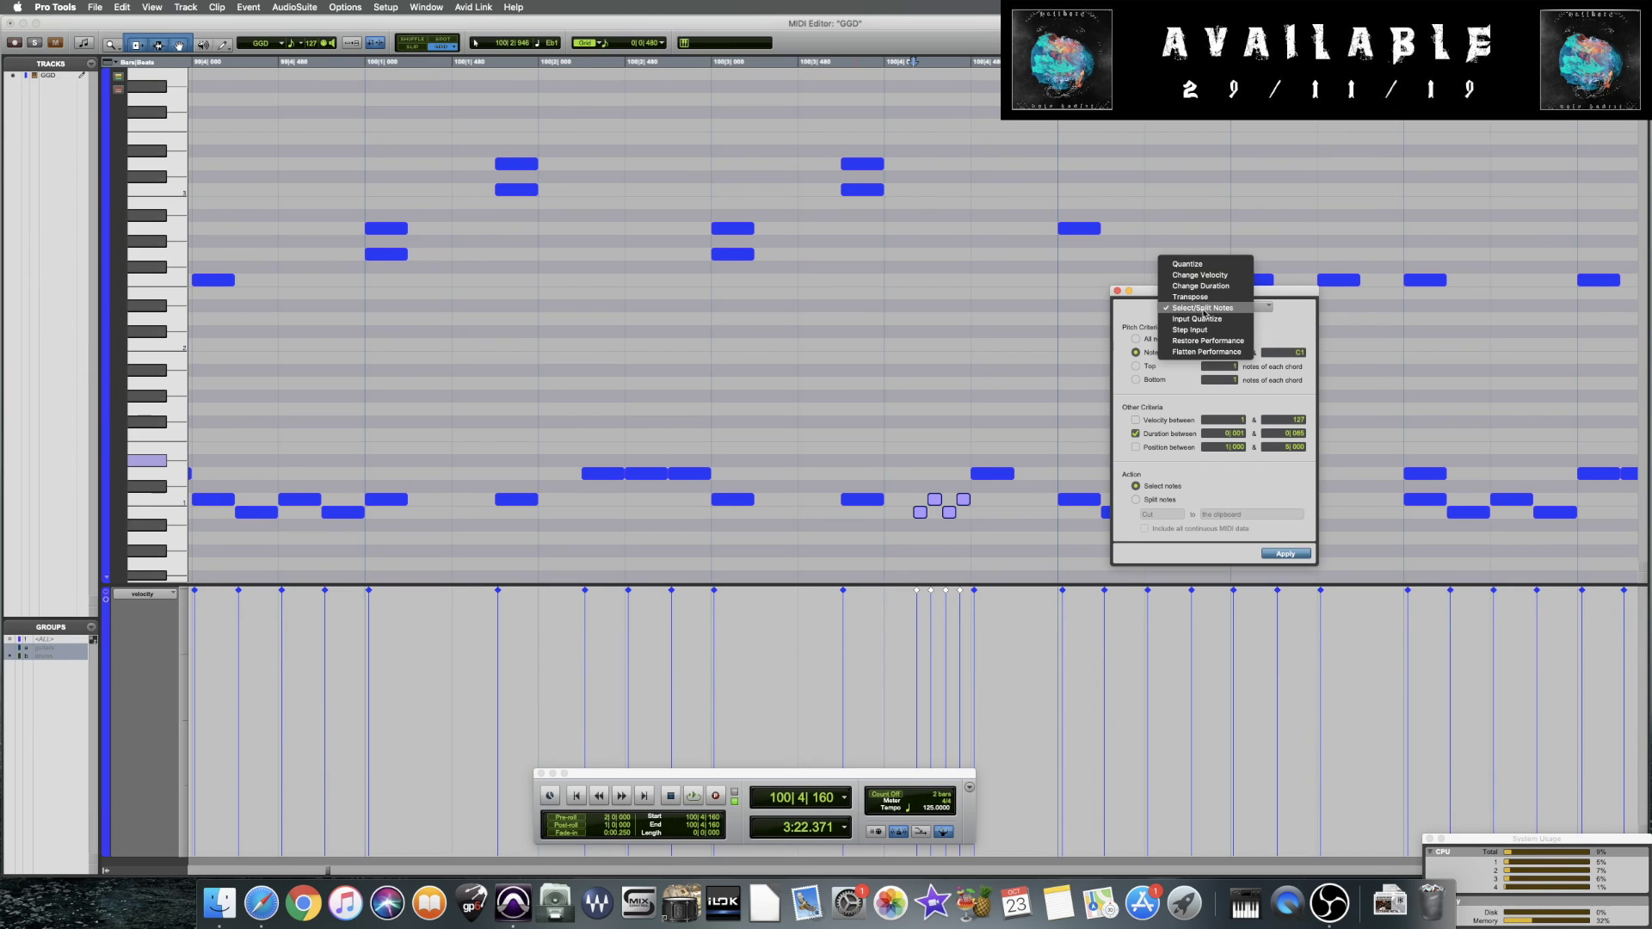
{"action": "left_click", "coordinate": [1187, 262]}
{"action": "left_click", "coordinate": [1190, 408]}
{"action": "left_click", "coordinate": [1177, 418]}
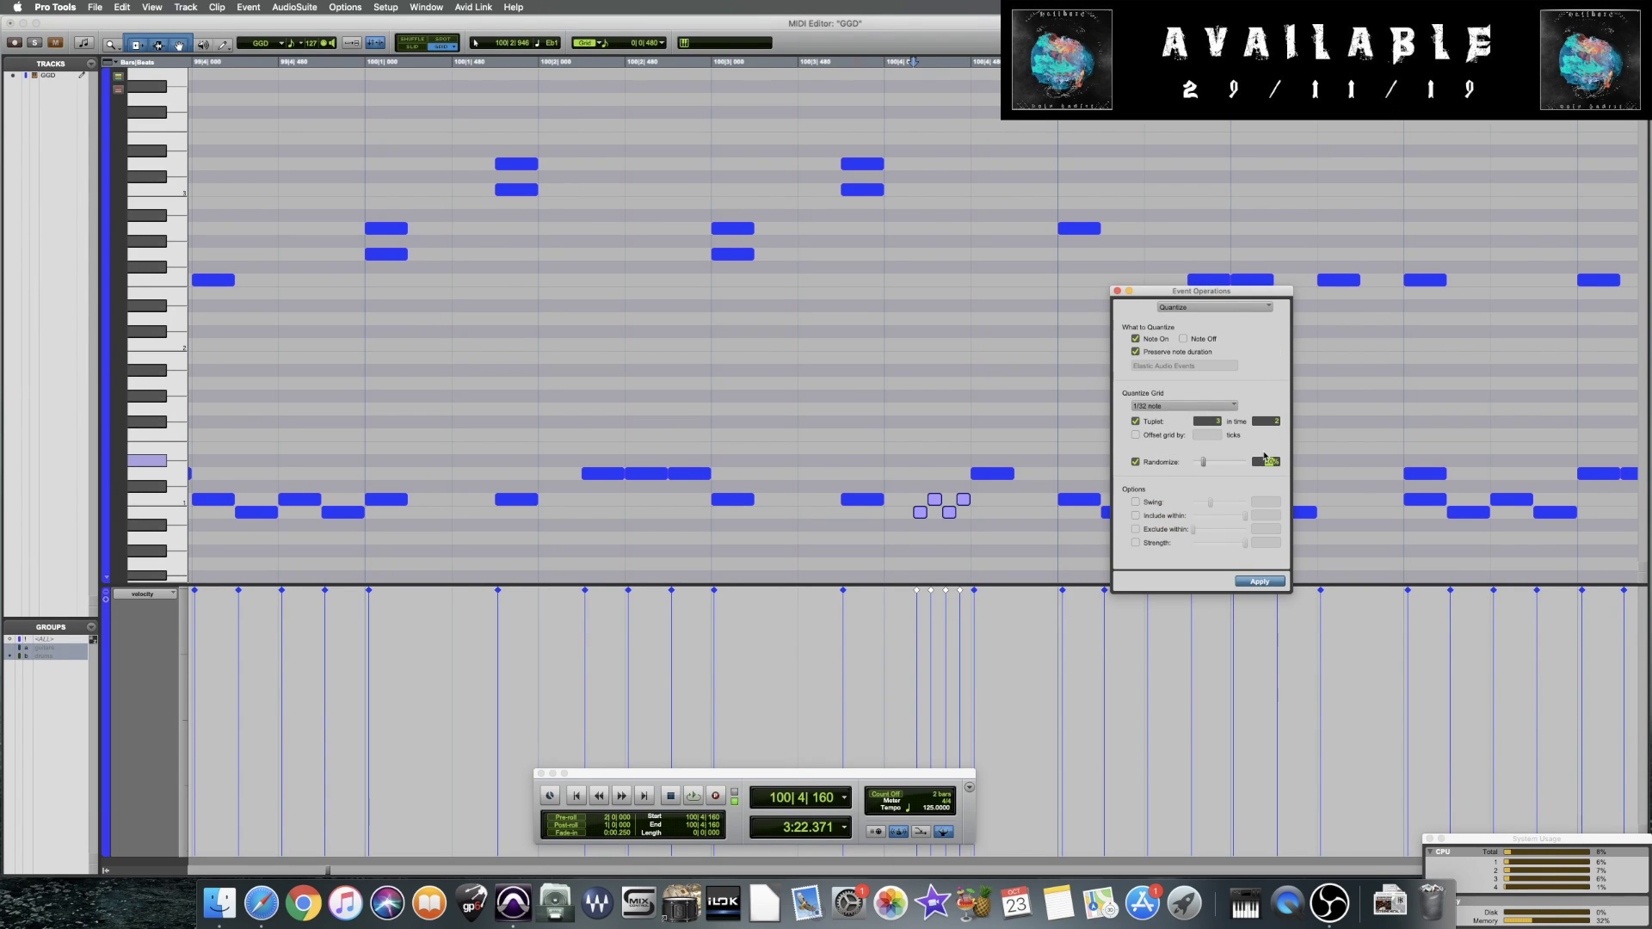
{"action": "left_click", "coordinate": [1258, 583]}
{"action": "key", "text": "space"}
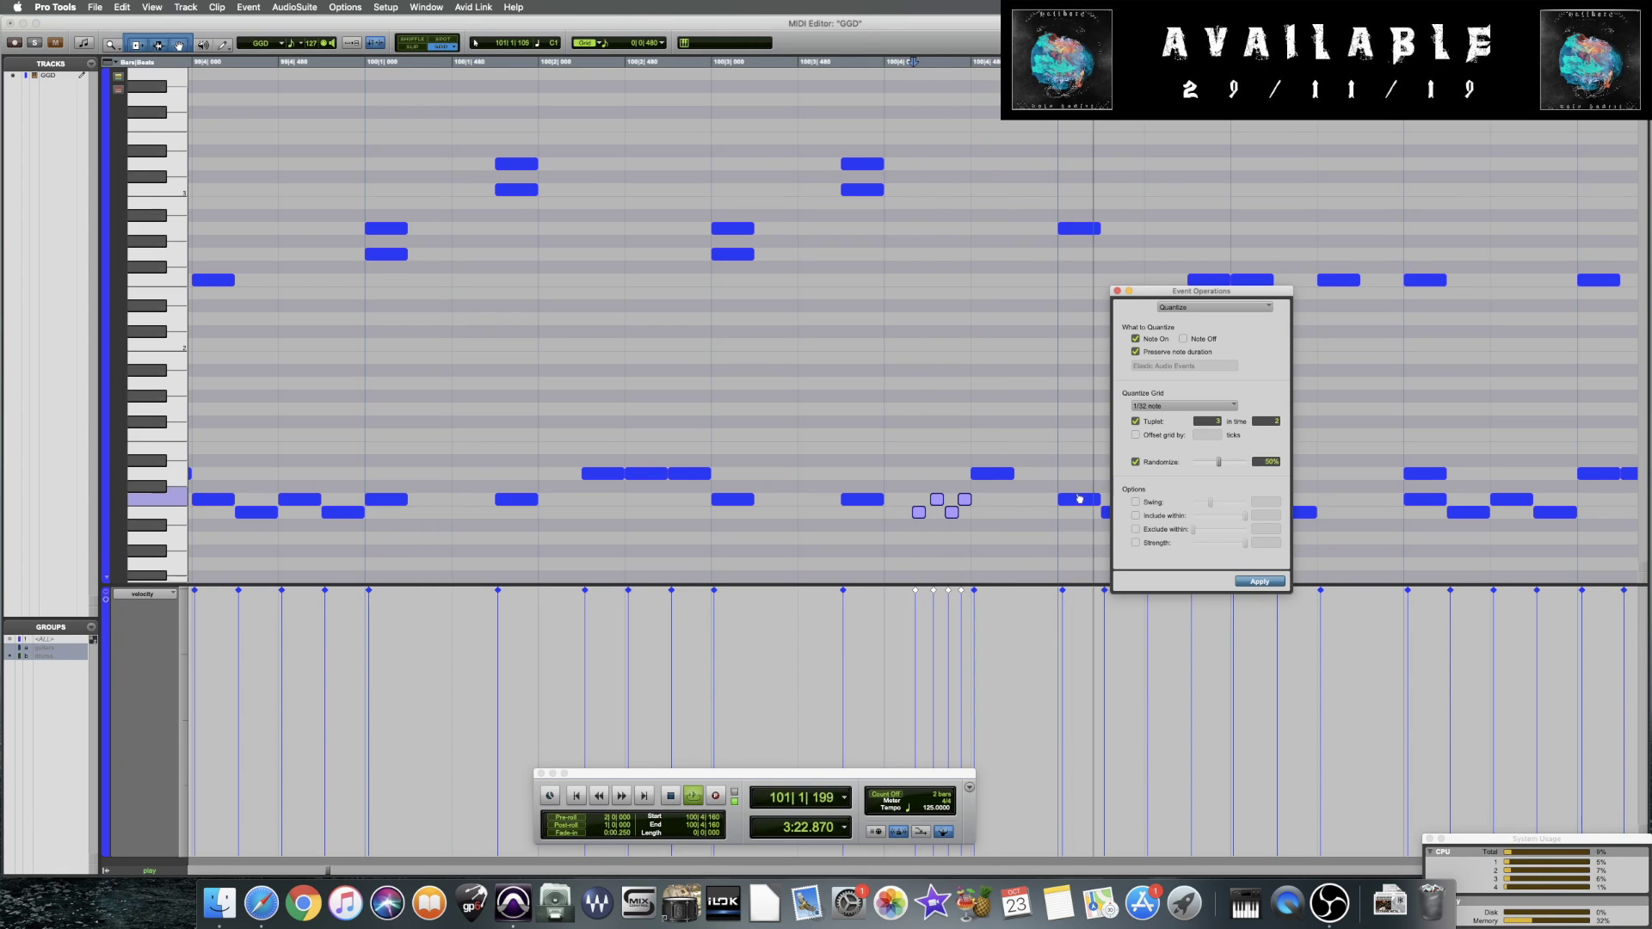
{"action": "key", "text": "space"}
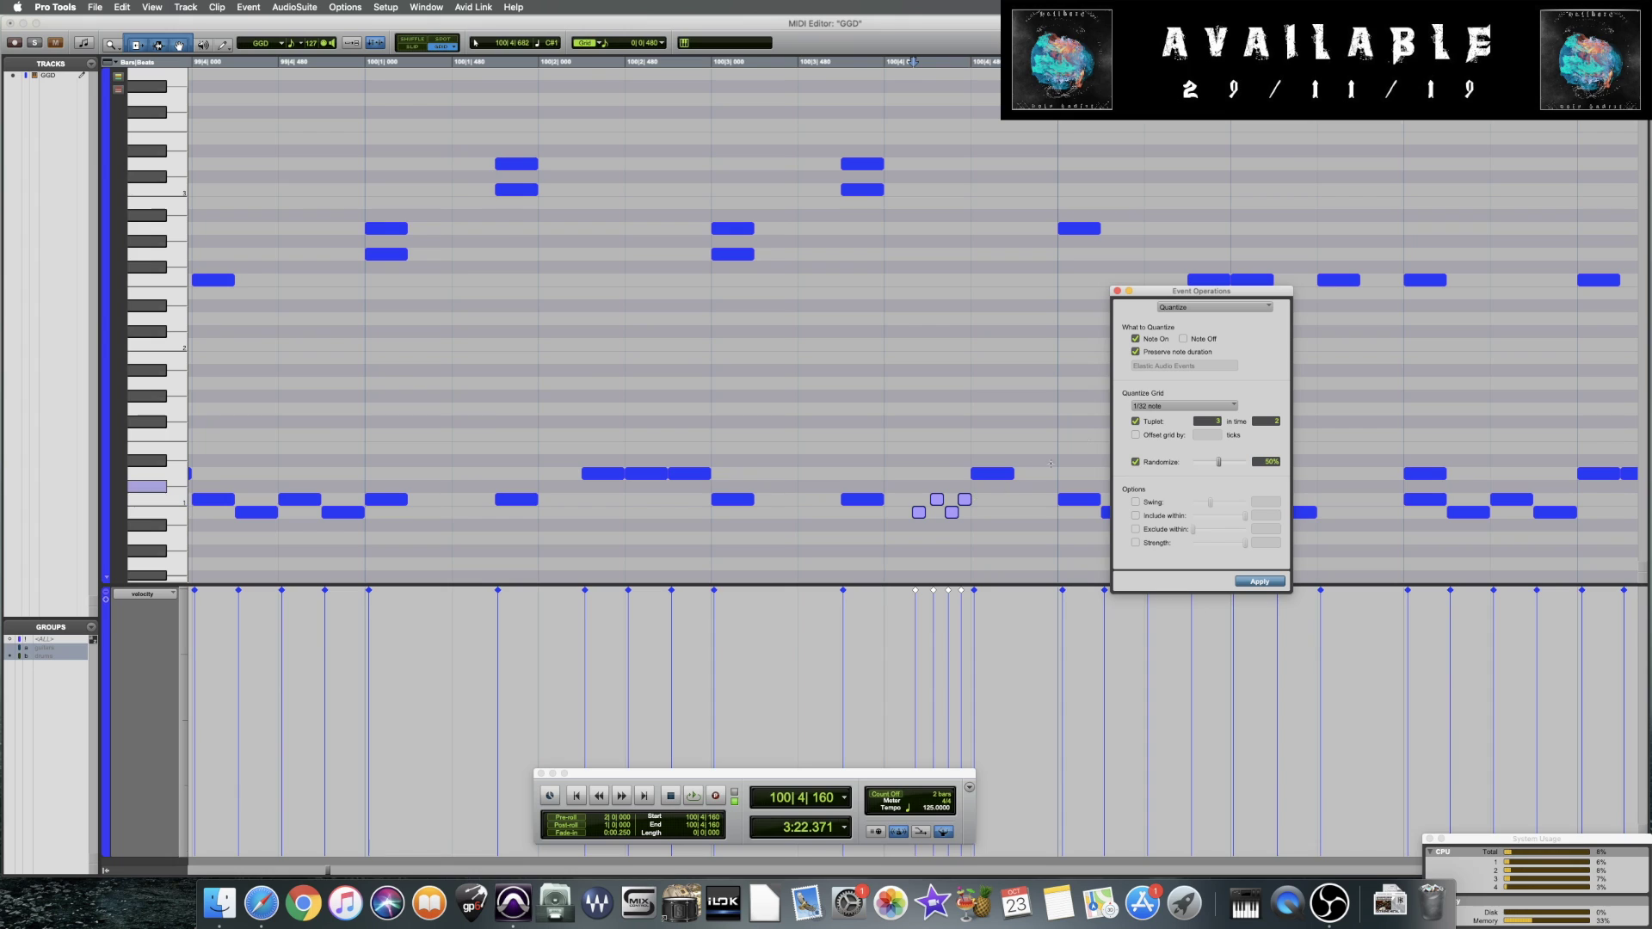
Select the kick notes between B0 and C1 across the song in the next duration range, with the maximum at 0|127
{"action": "key", "text": "super+a"}
{"action": "key", "text": "alt+a"}
{"action": "left_click", "coordinate": [1213, 307]}
{"action": "left_click", "coordinate": [1213, 355]}
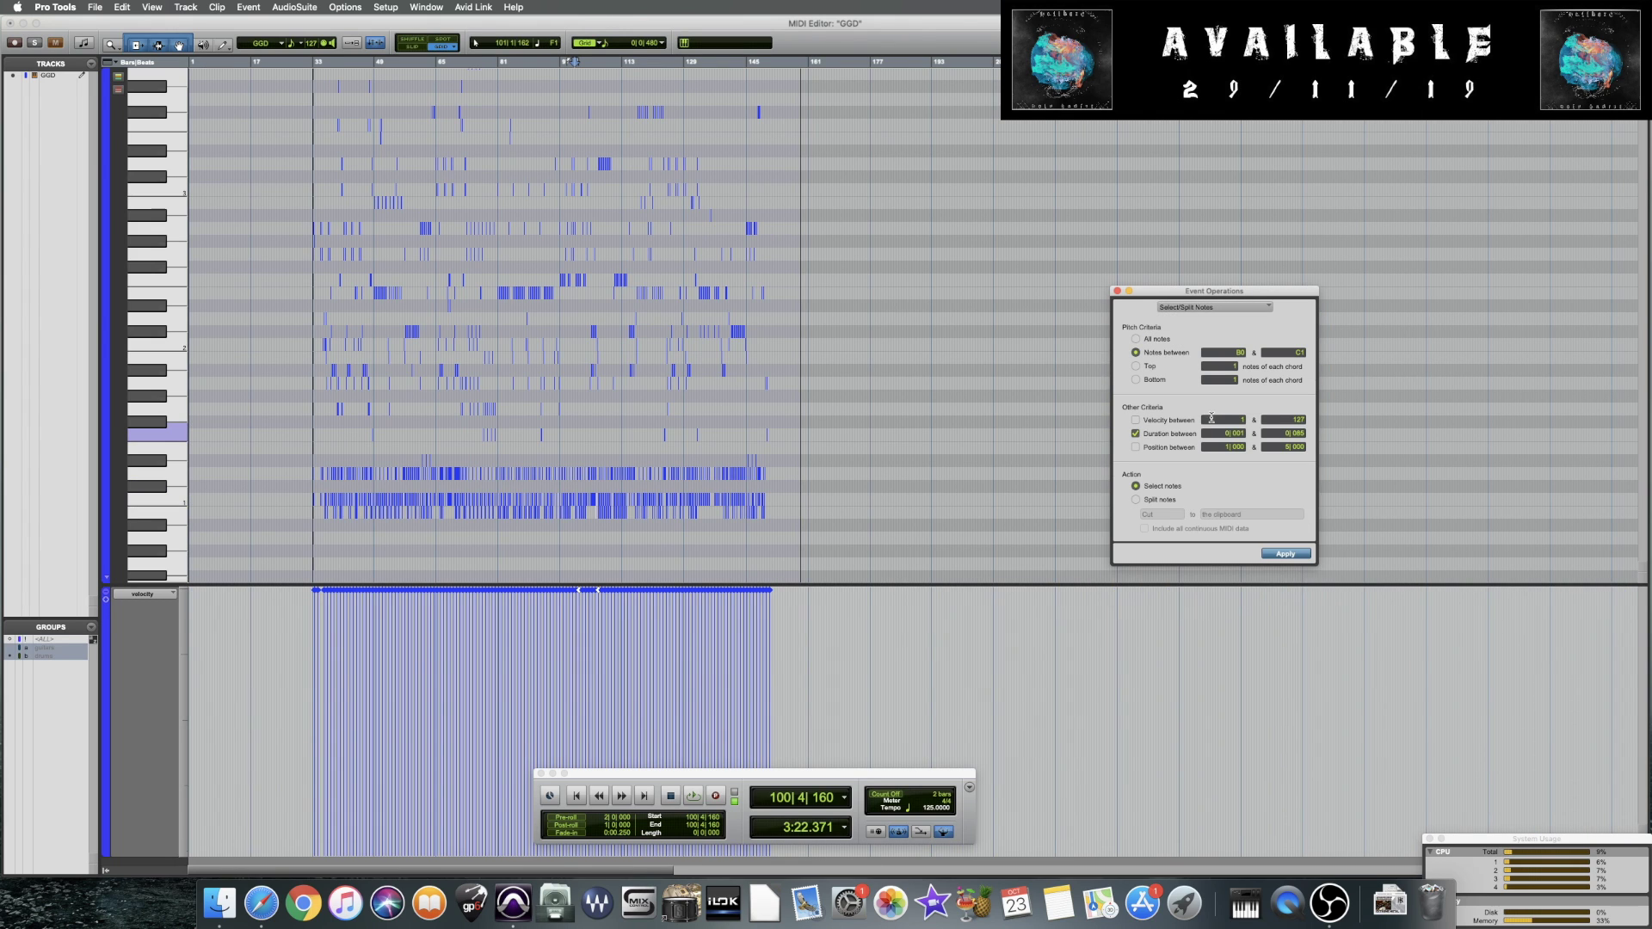
{"action": "left_click", "coordinate": [1244, 433]}
{"action": "left_click", "coordinate": [1298, 433]}
{"action": "type", "text": "120"}
{"action": "left_click", "coordinate": [1285, 554]}
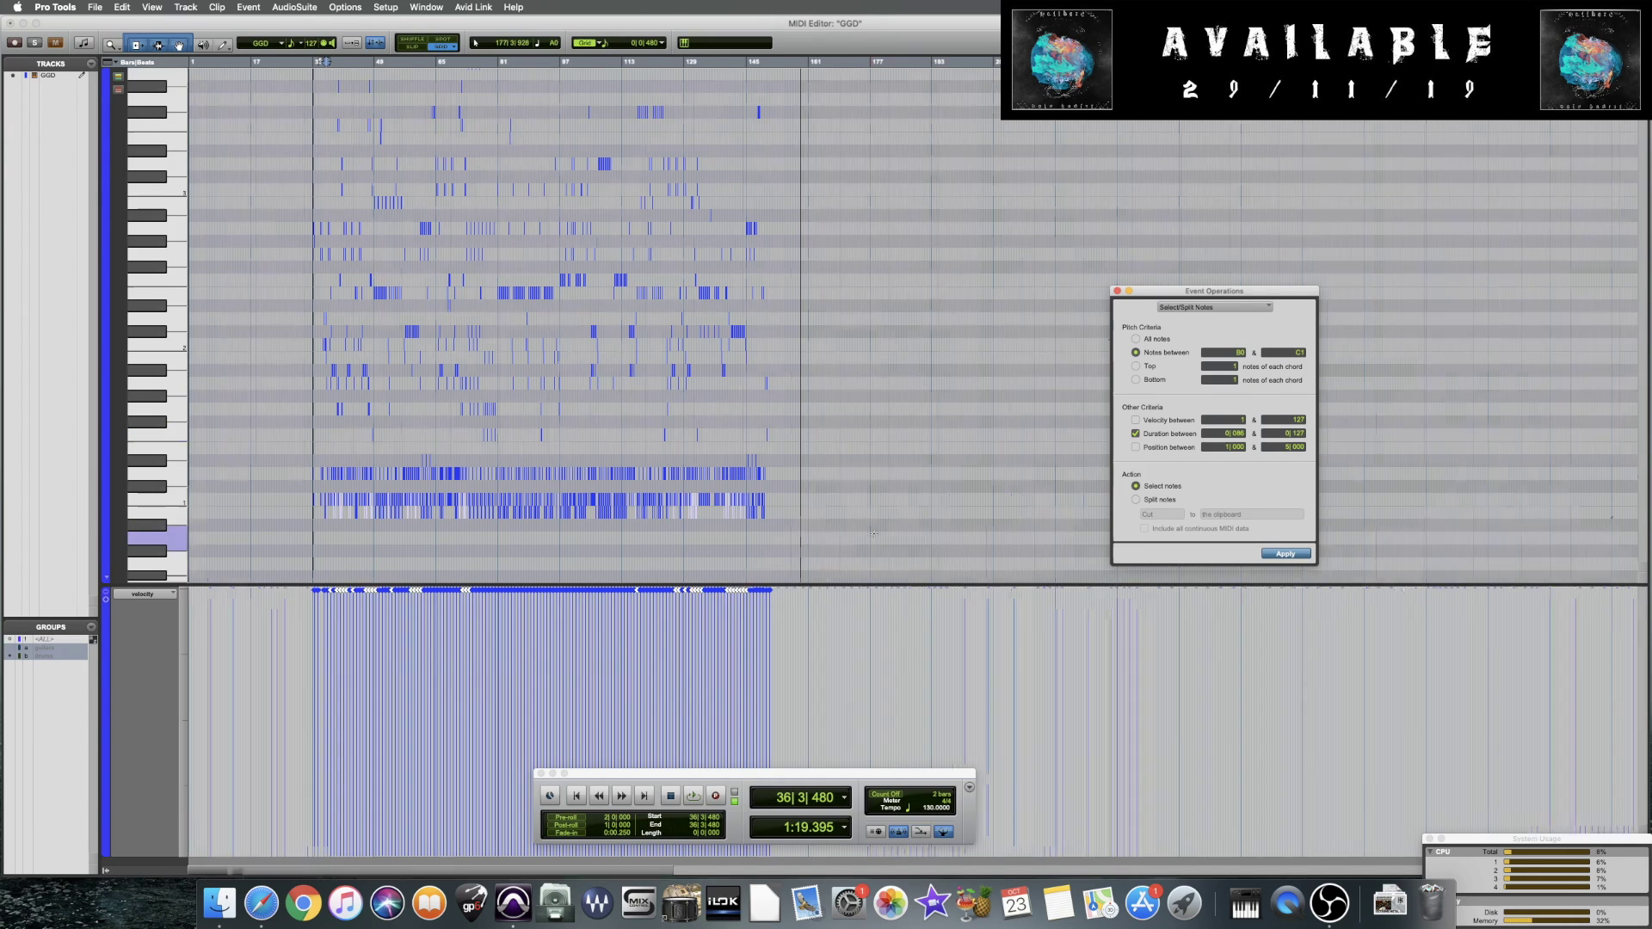
Quantize the selected kick notes to a 1/32-note grid without tuplet, using 40% randomization
{"action": "key", "text": "super+bracketright"}
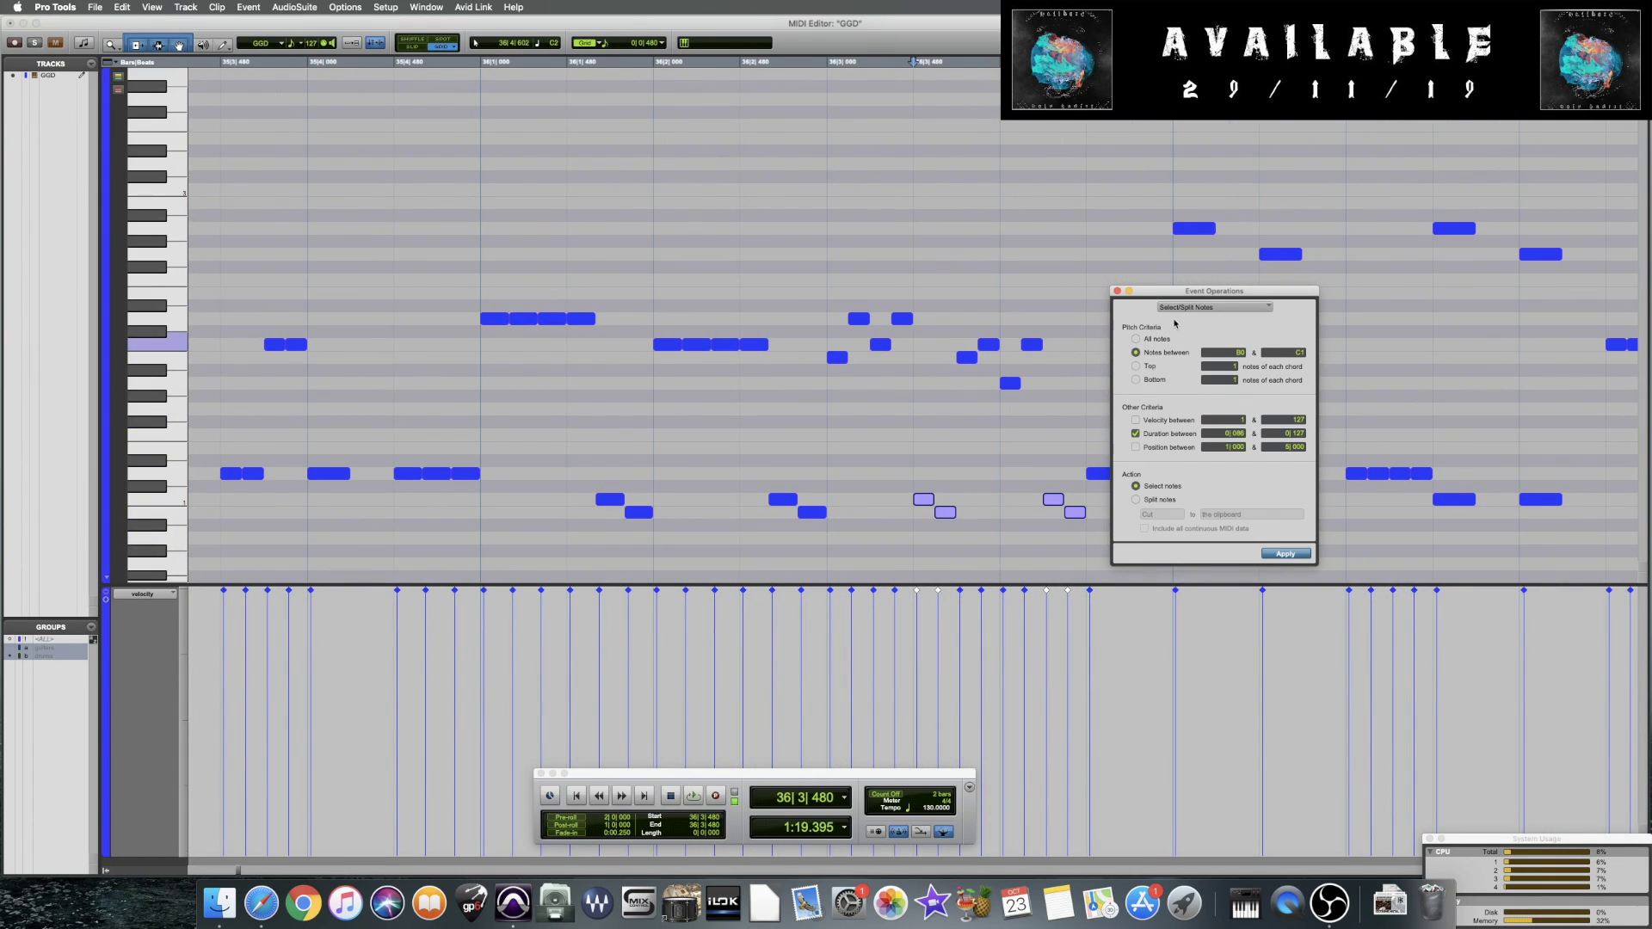
{"action": "left_click", "coordinate": [1185, 307]}
{"action": "left_click", "coordinate": [1203, 266]}
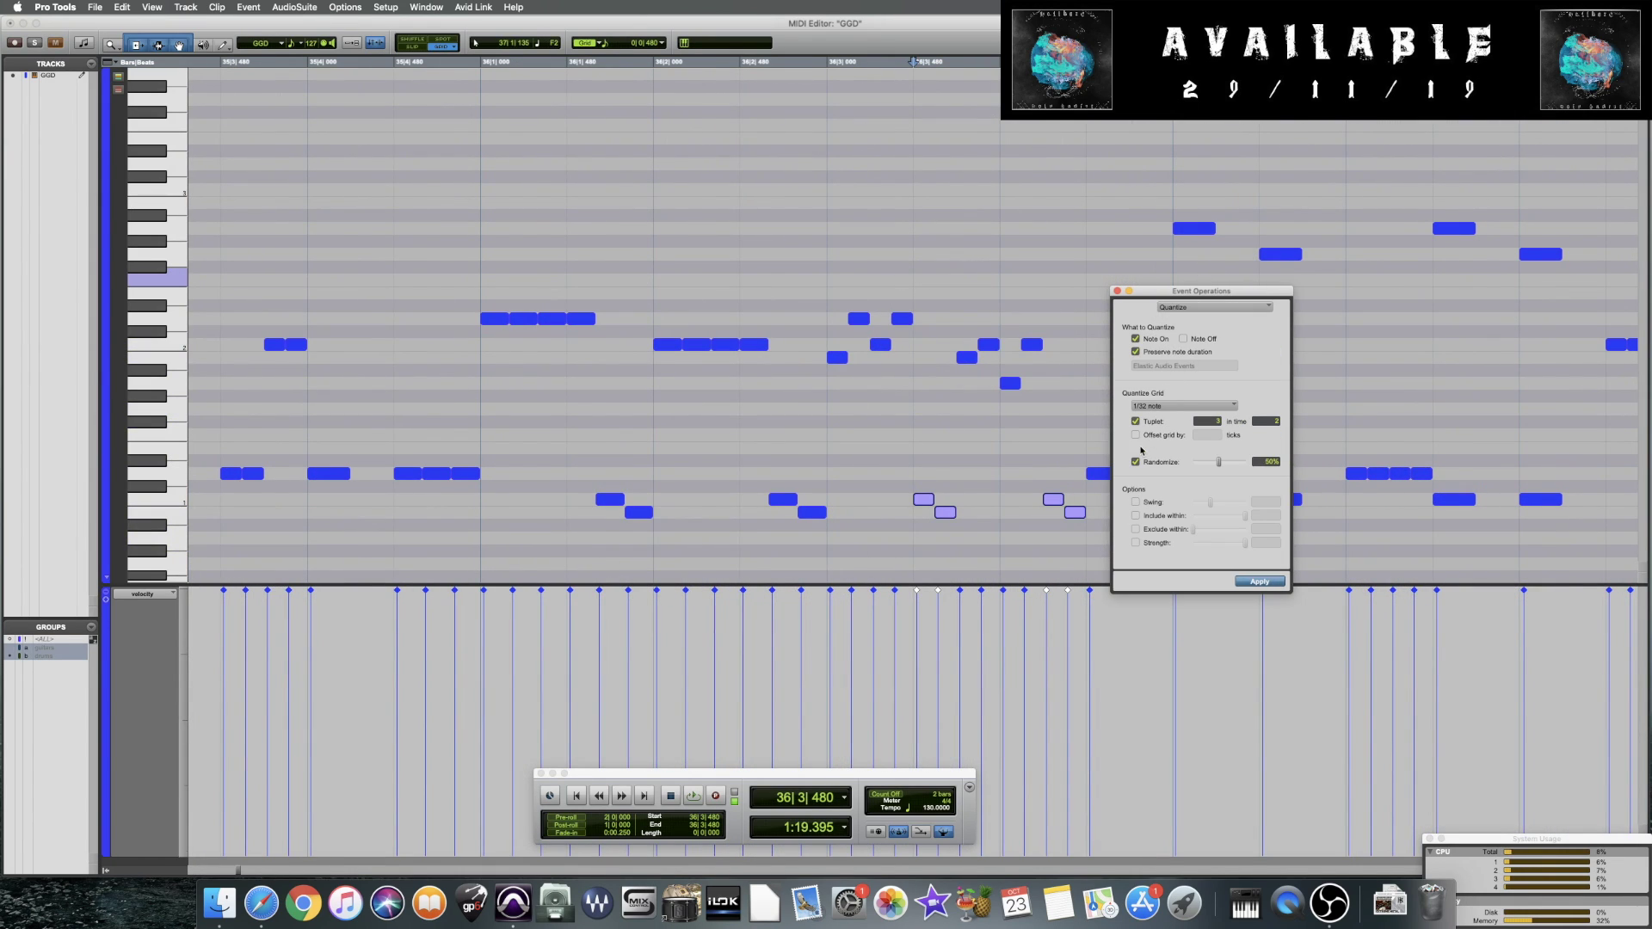
{"action": "scroll", "coordinate": [1262, 528], "scroll_direction": "right", "scroll_amount": 5}
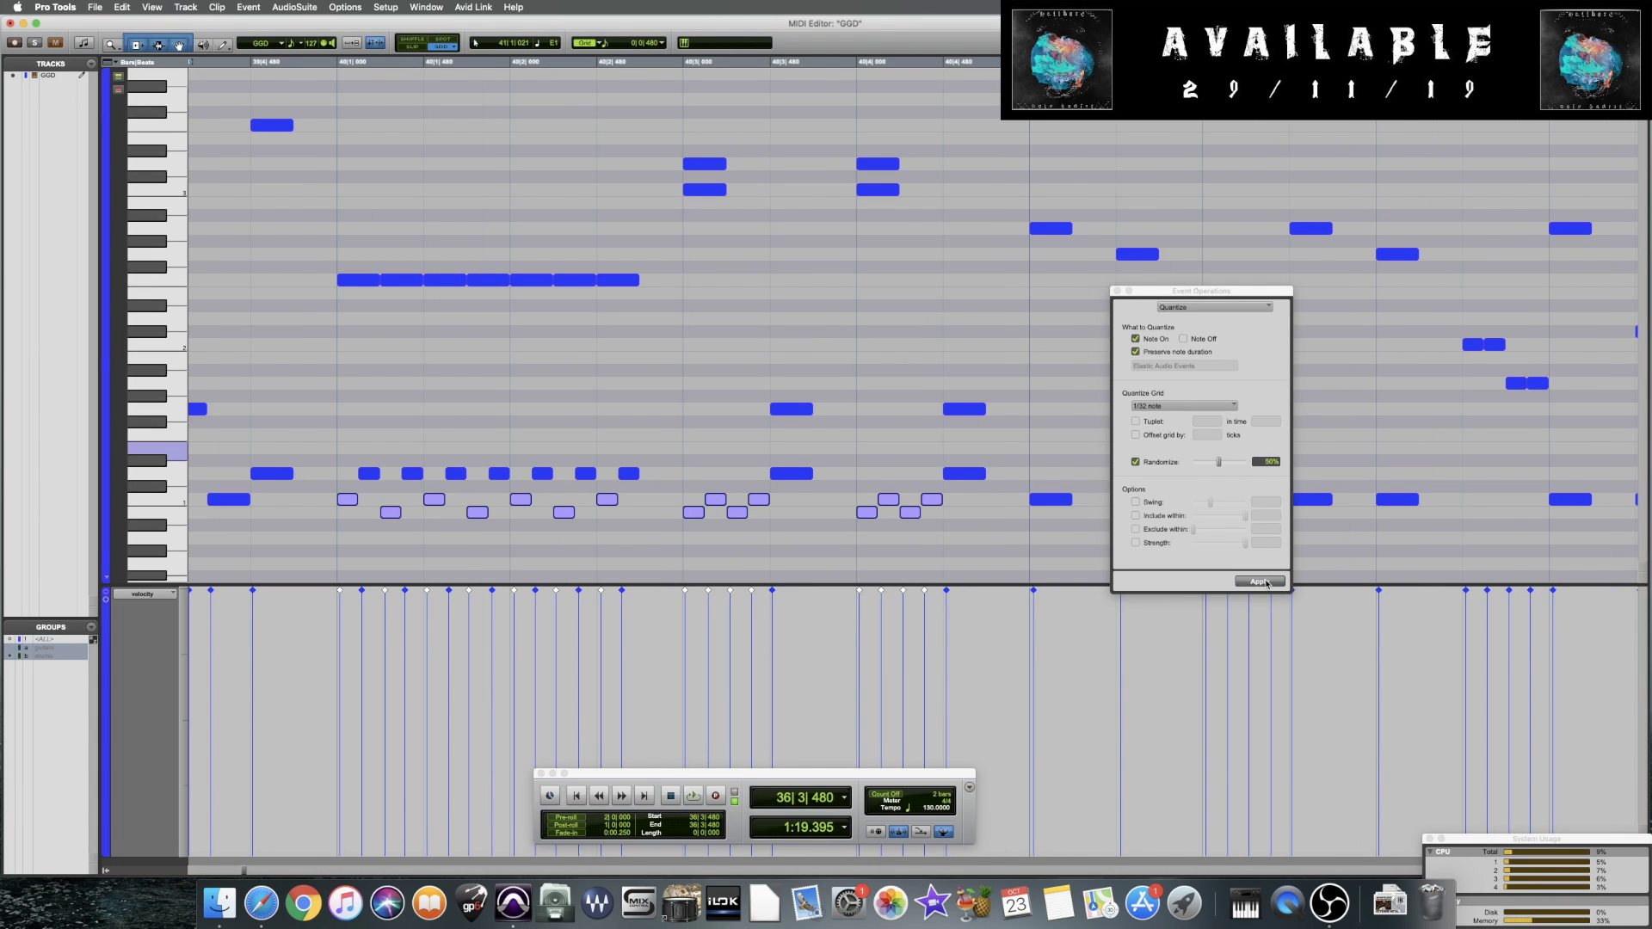
{"action": "left_click", "coordinate": [1261, 582]}
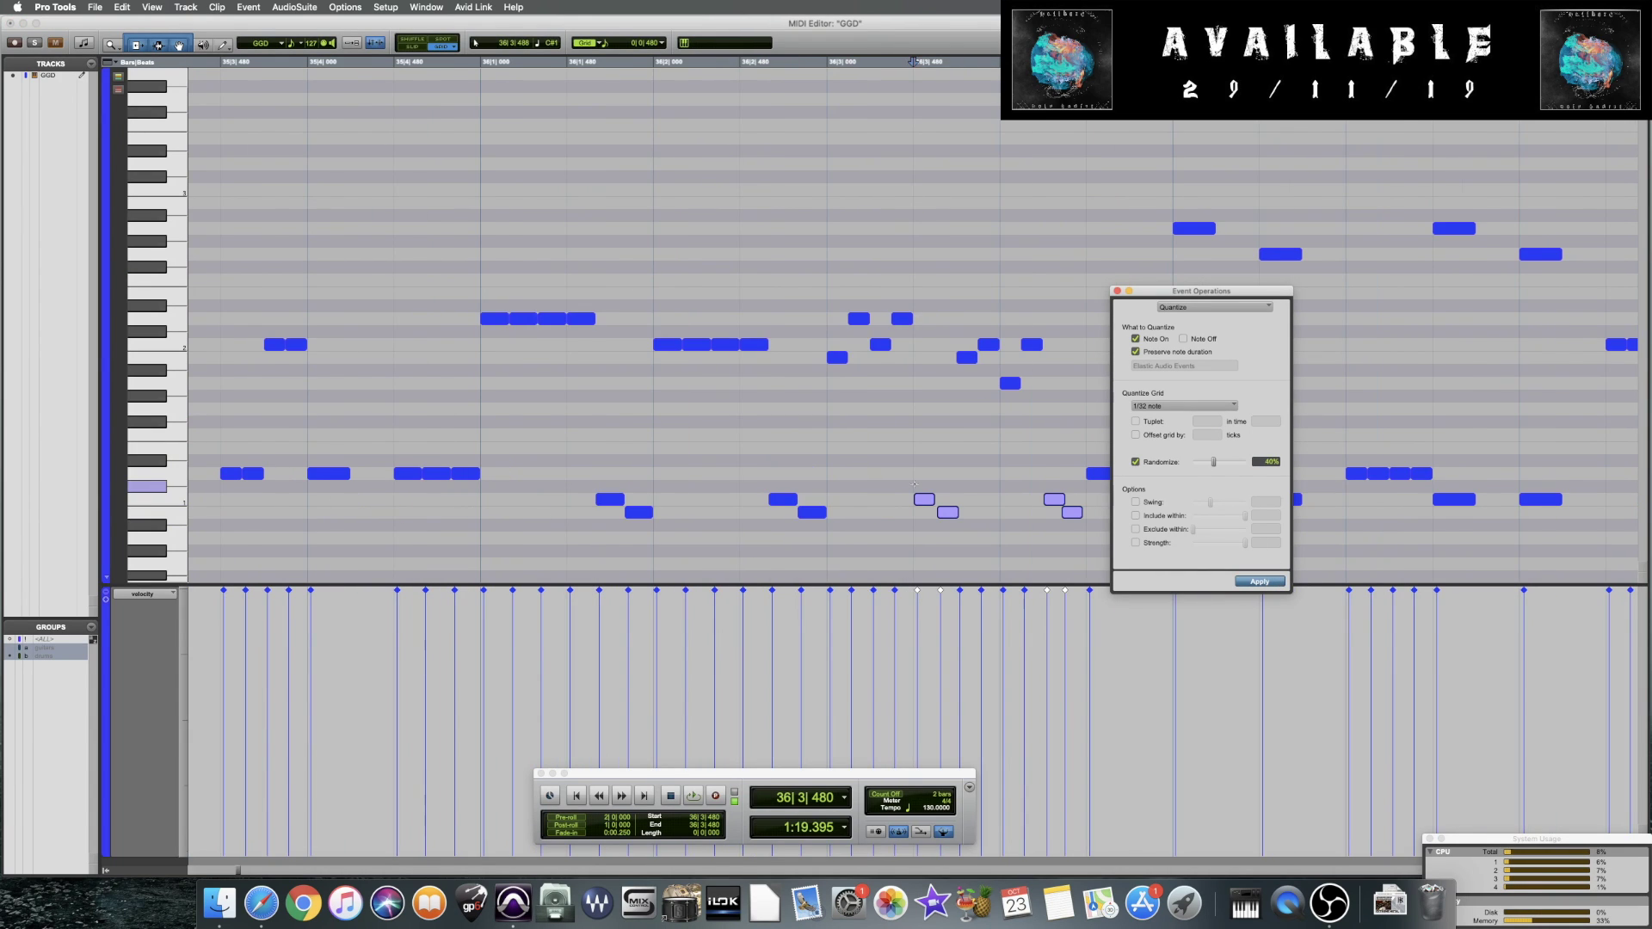
{"action": "scroll", "coordinate": [914, 484], "scroll_direction": "right", "scroll_amount": 5}
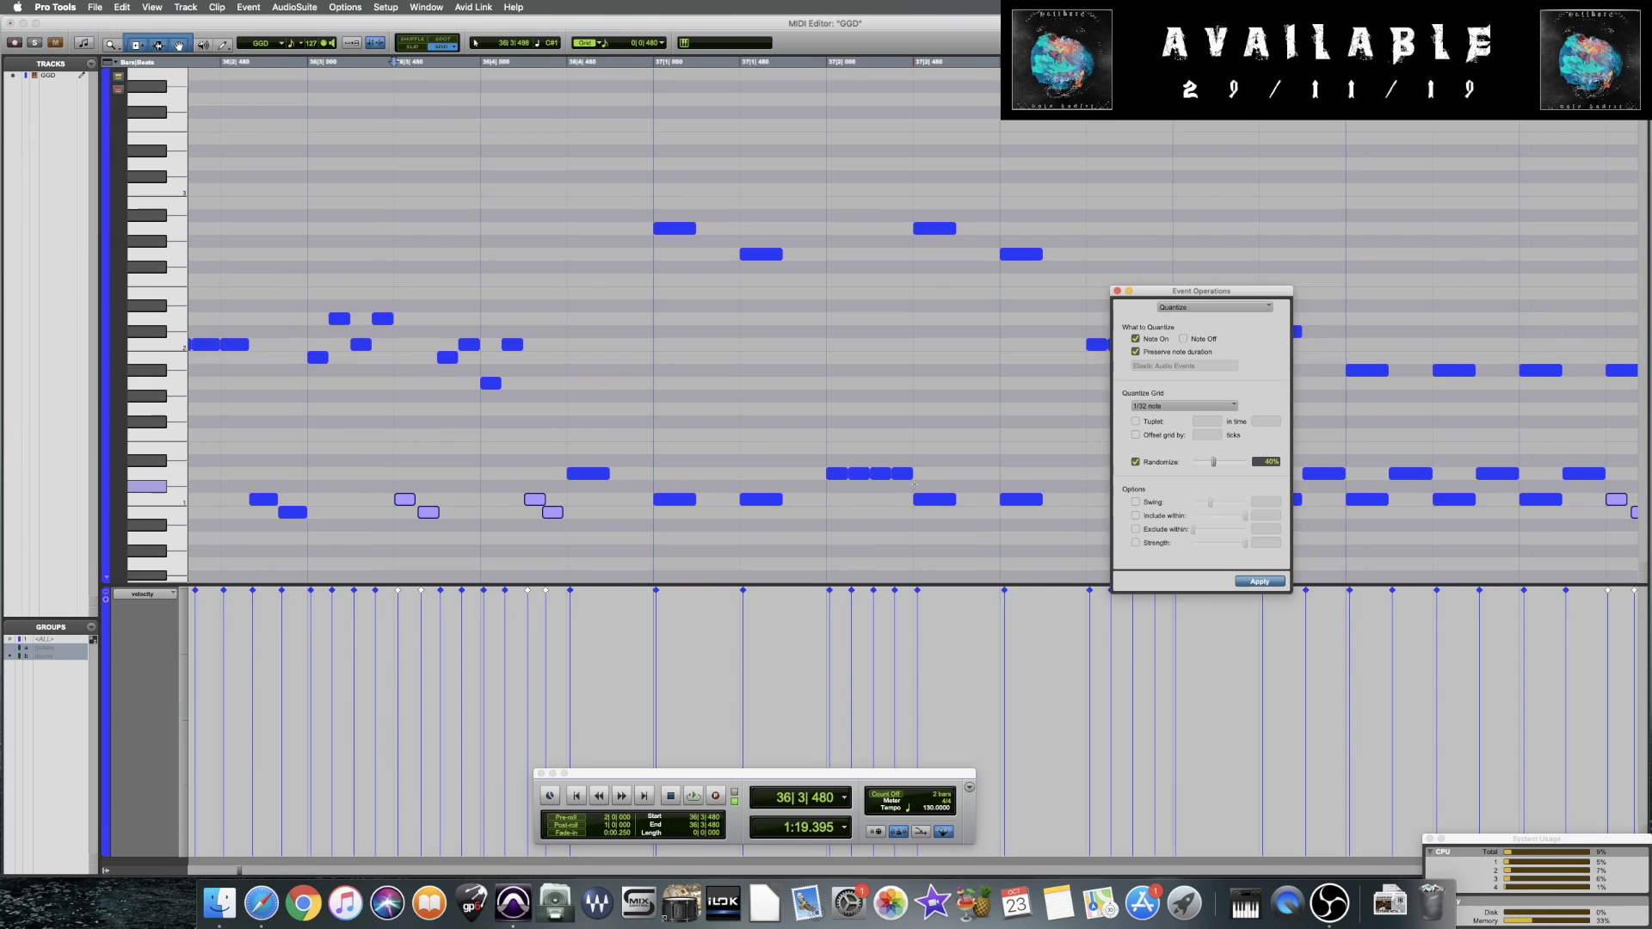
{"action": "scroll", "coordinate": [914, 485], "scroll_direction": "right", "scroll_amount": 2}
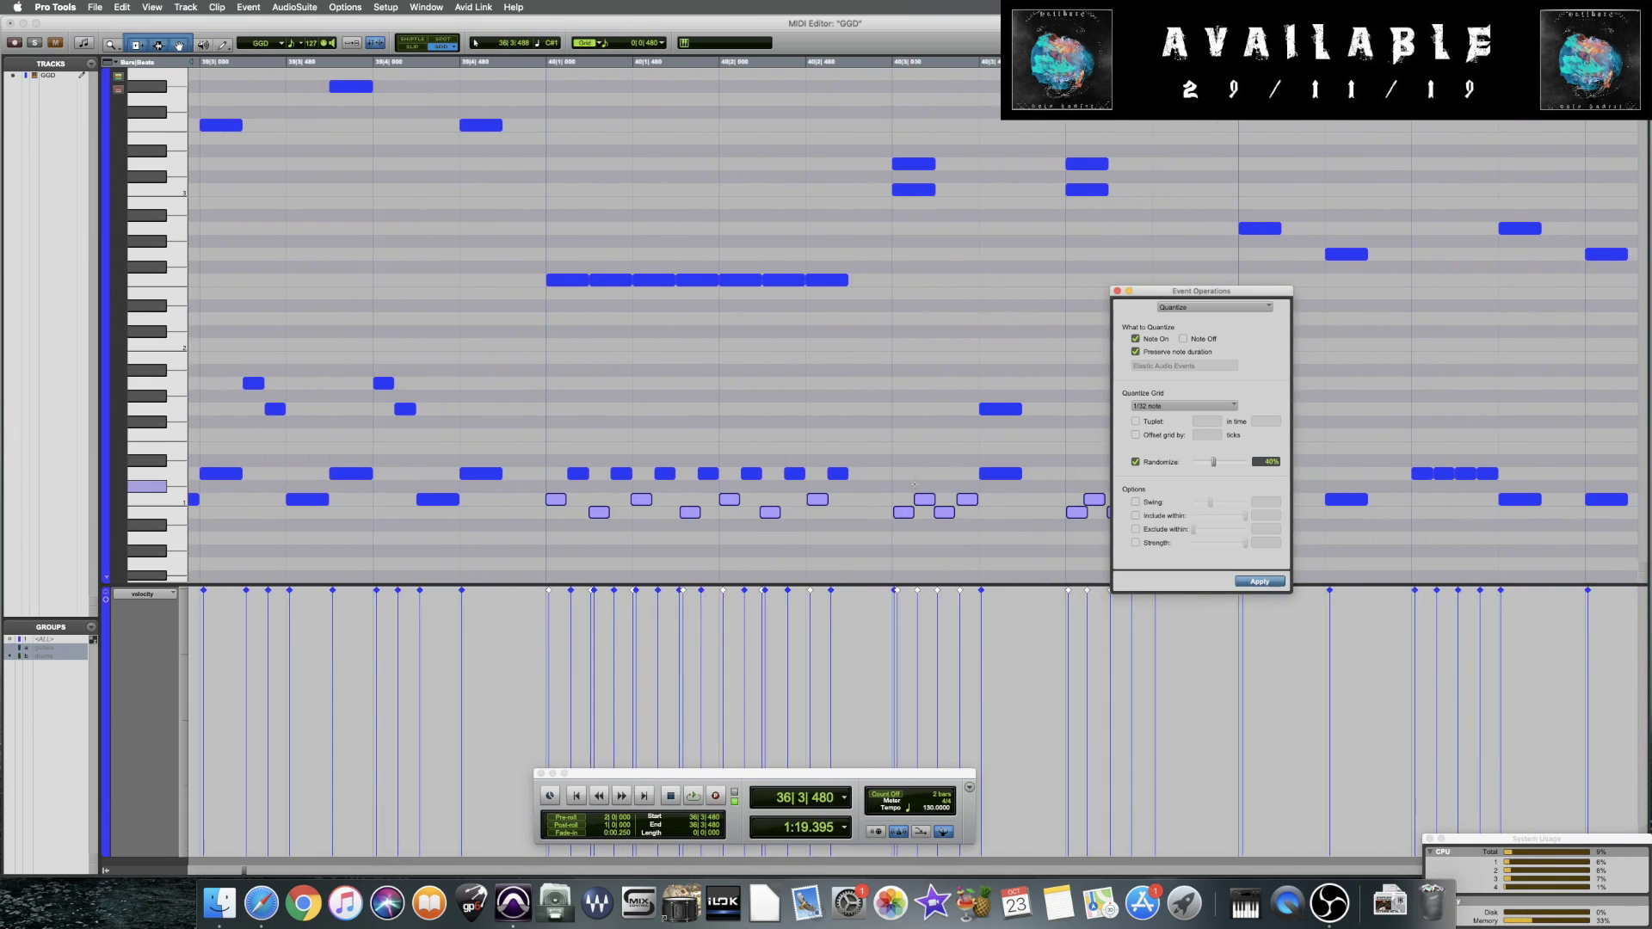
{"action": "left_click", "coordinate": [1261, 582]}
Select the song's kick notes between B0 and C1 with durations between 0|128 and 0|174
{"action": "key", "text": "alt+a"}
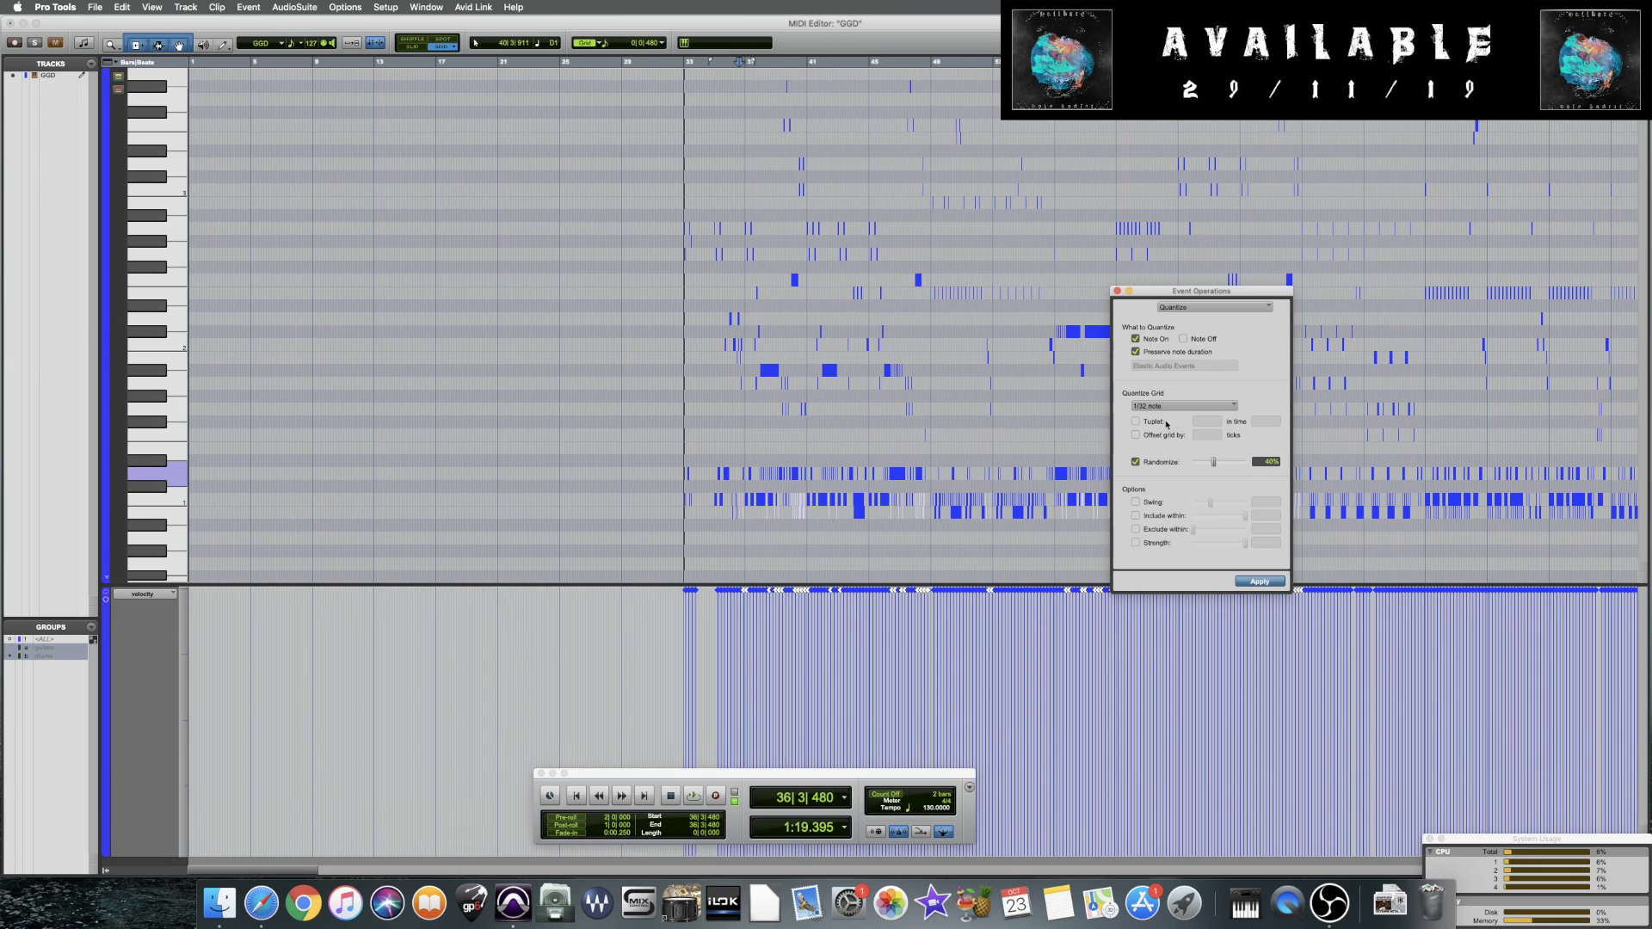
{"action": "key", "text": "super+bracketleft"}
{"action": "left_click", "coordinate": [1191, 307]}
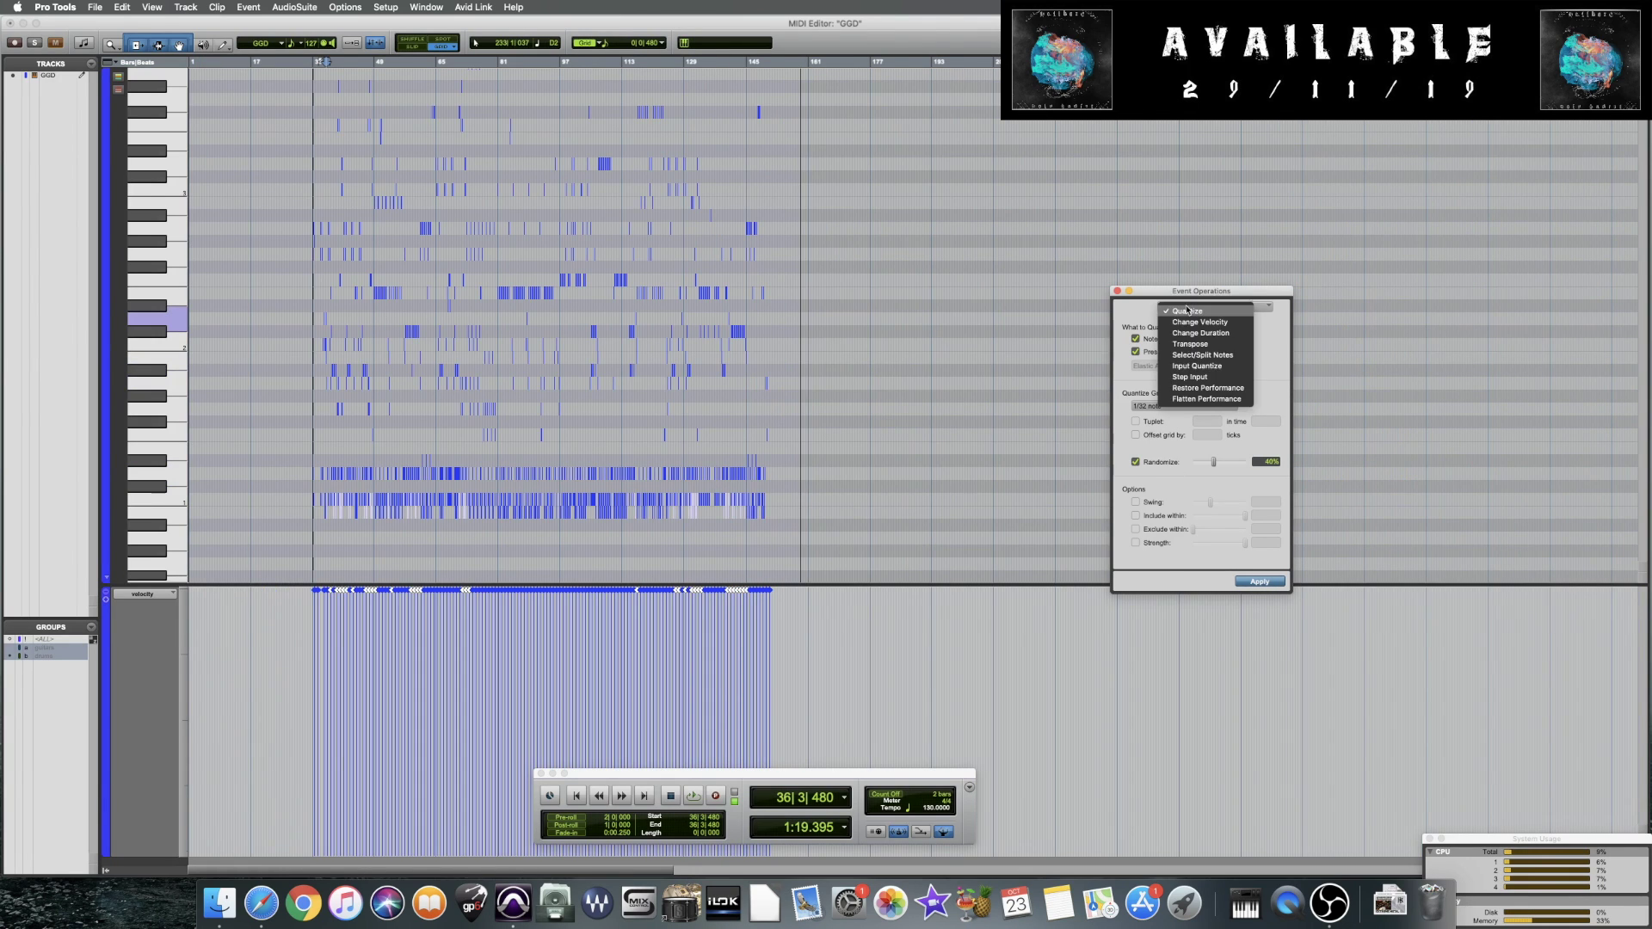
{"action": "left_click", "coordinate": [1204, 422]}
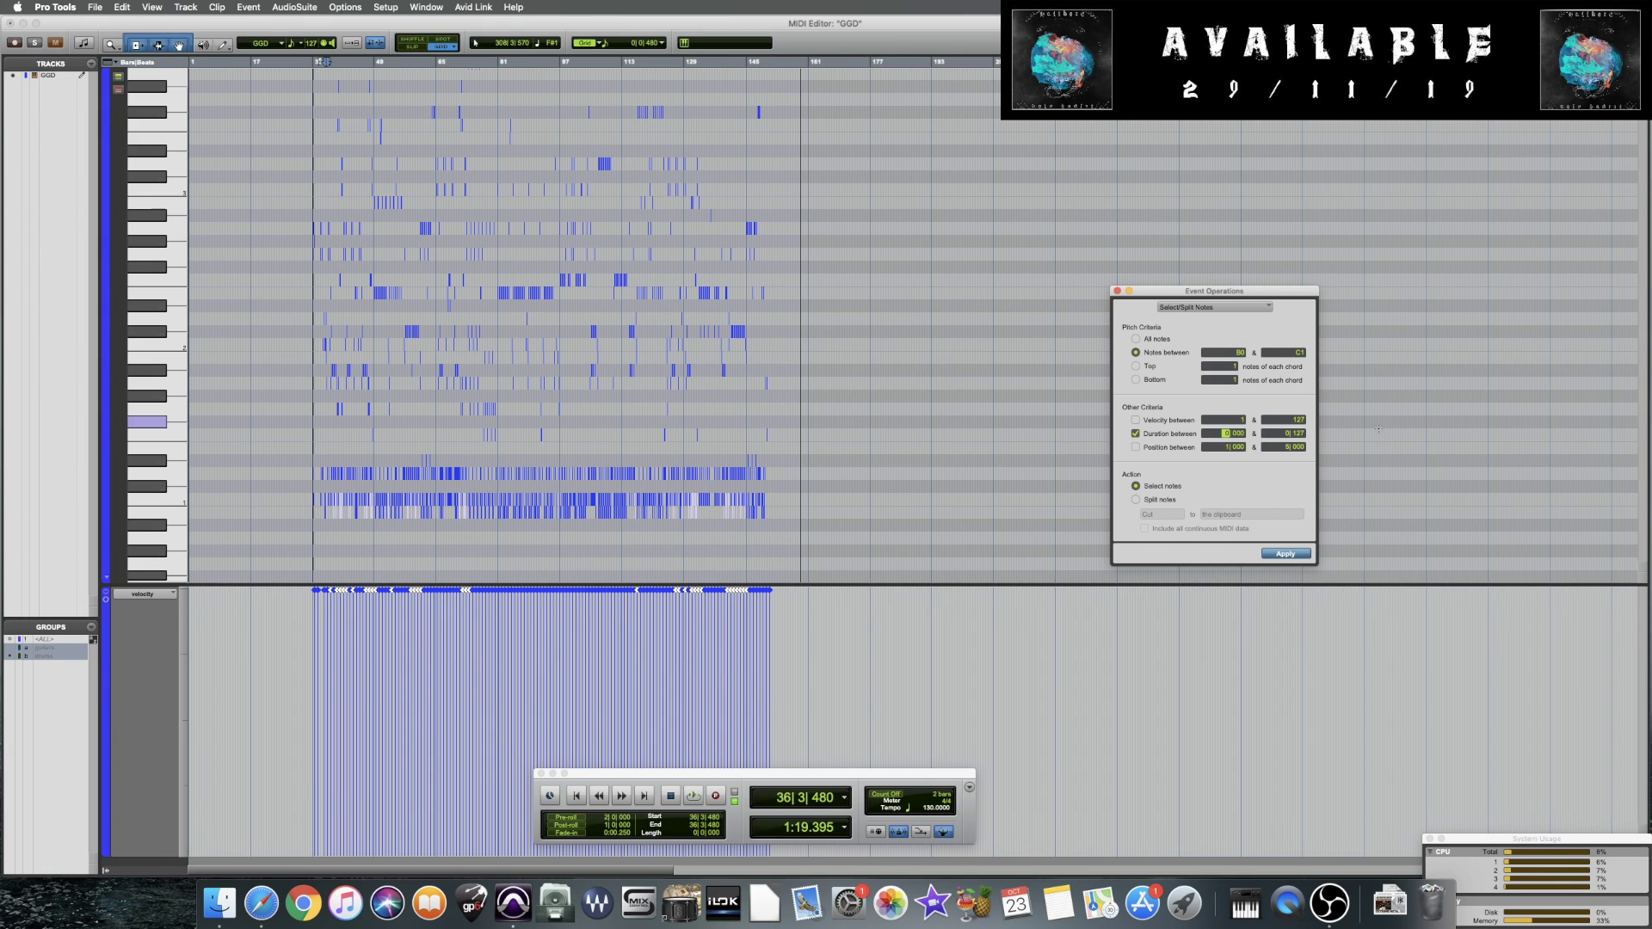
{"action": "type", "text": "0128"}
{"action": "key", "text": "Tab"}
{"action": "type", "text": "0159"}
{"action": "left_click", "coordinate": [1297, 559]}
{"action": "type", "text": "0174"}
{"action": "key", "text": "super+bracketright"}
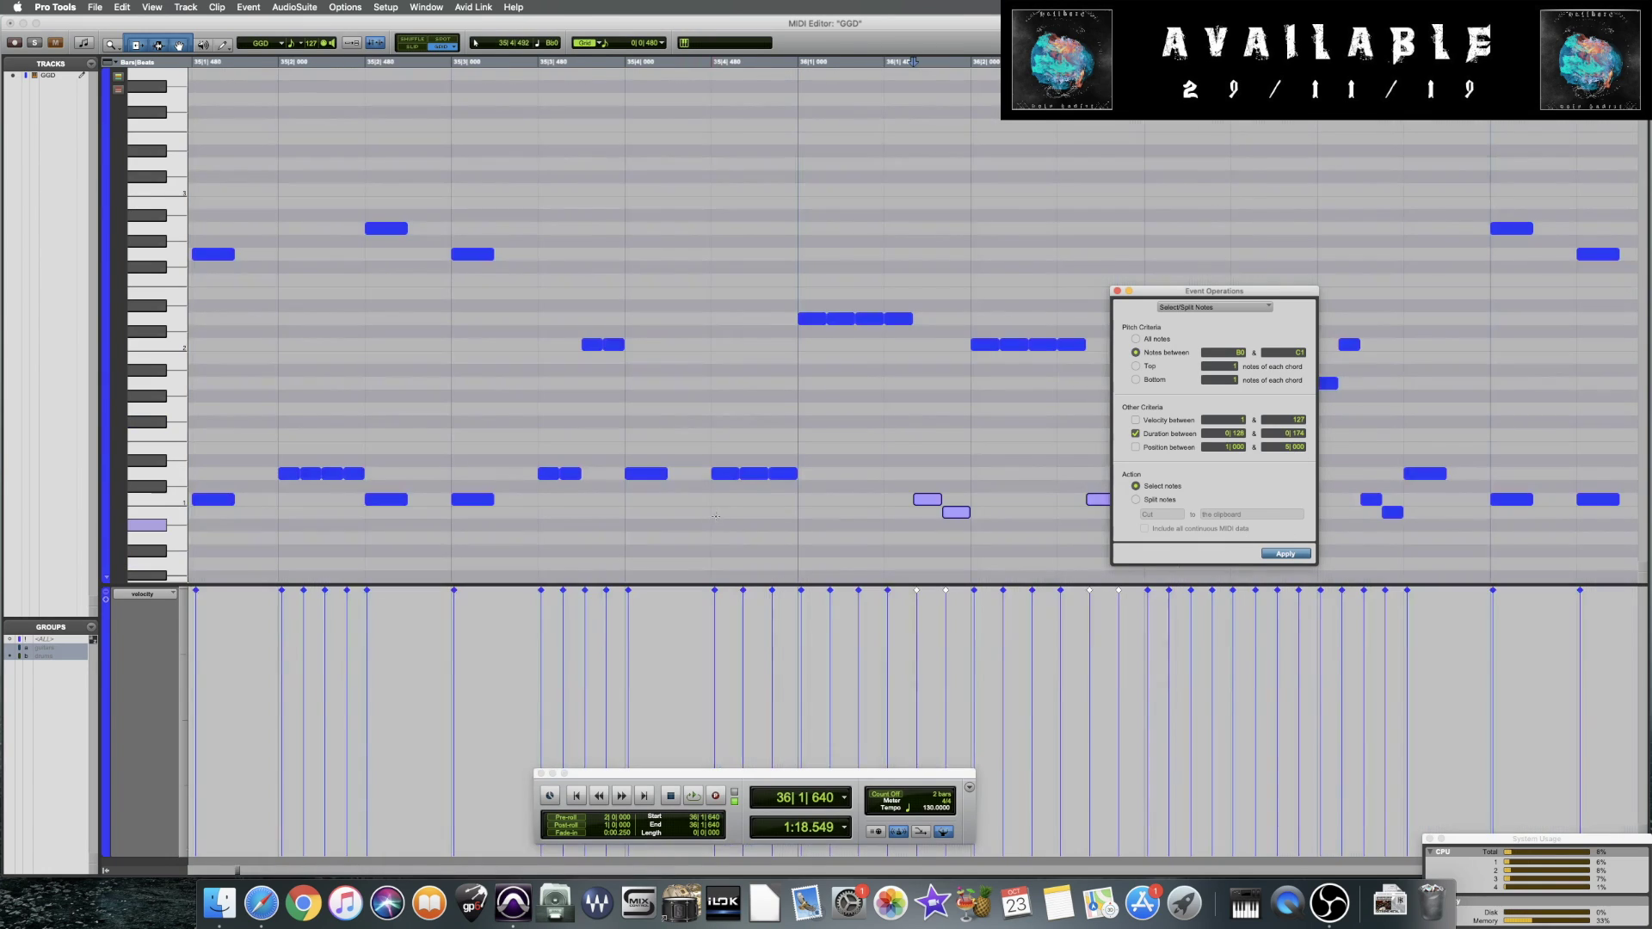
Quantize the selected kick notes, such as those at 36|1|640, to a 1/16-note grid with tuplet enabled
{"action": "left_click_drag", "start_coordinate": [1175, 295], "coordinate": [537, 303]}
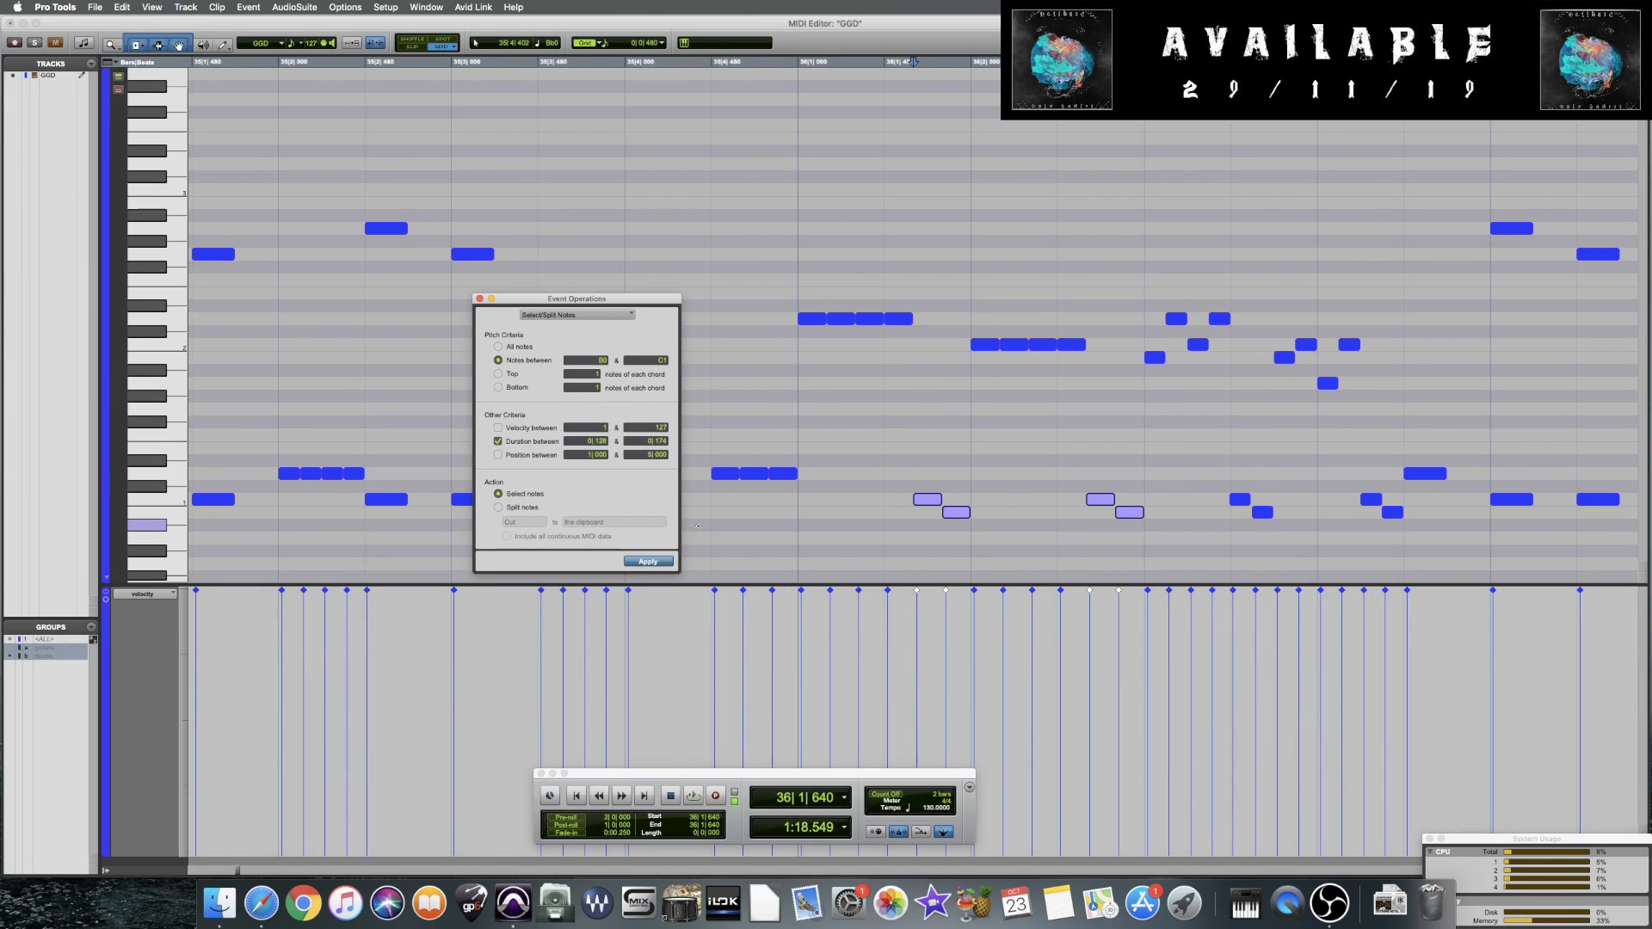
{"action": "left_click", "coordinate": [577, 315]}
{"action": "left_click", "coordinate": [569, 273]}
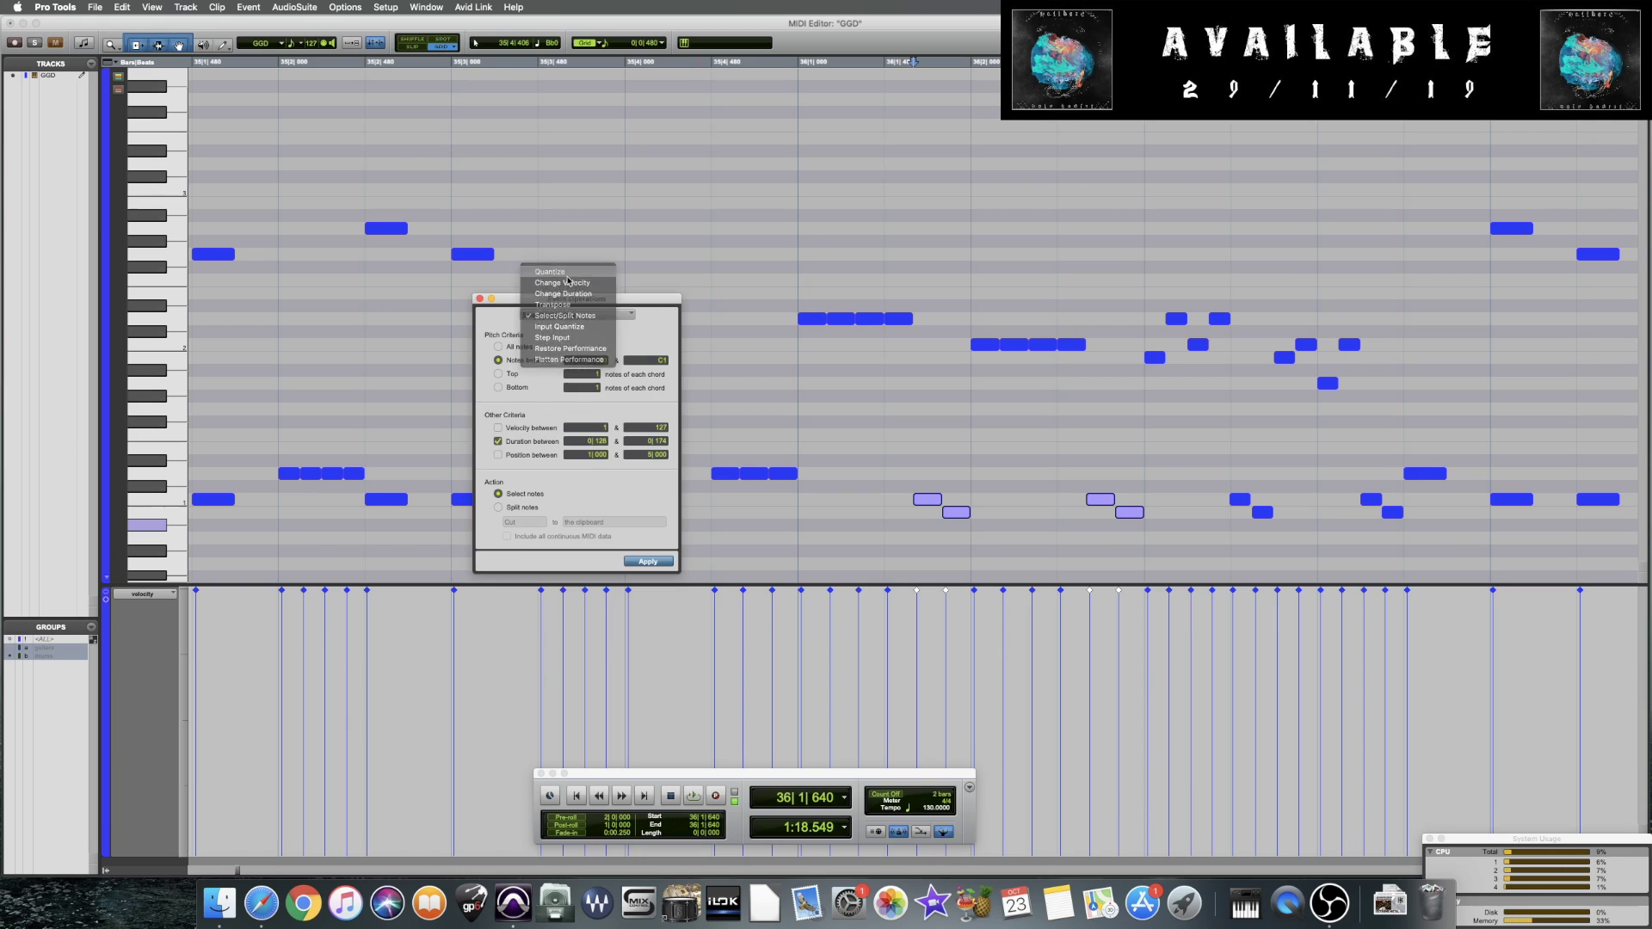
{"action": "left_click", "coordinate": [547, 414]}
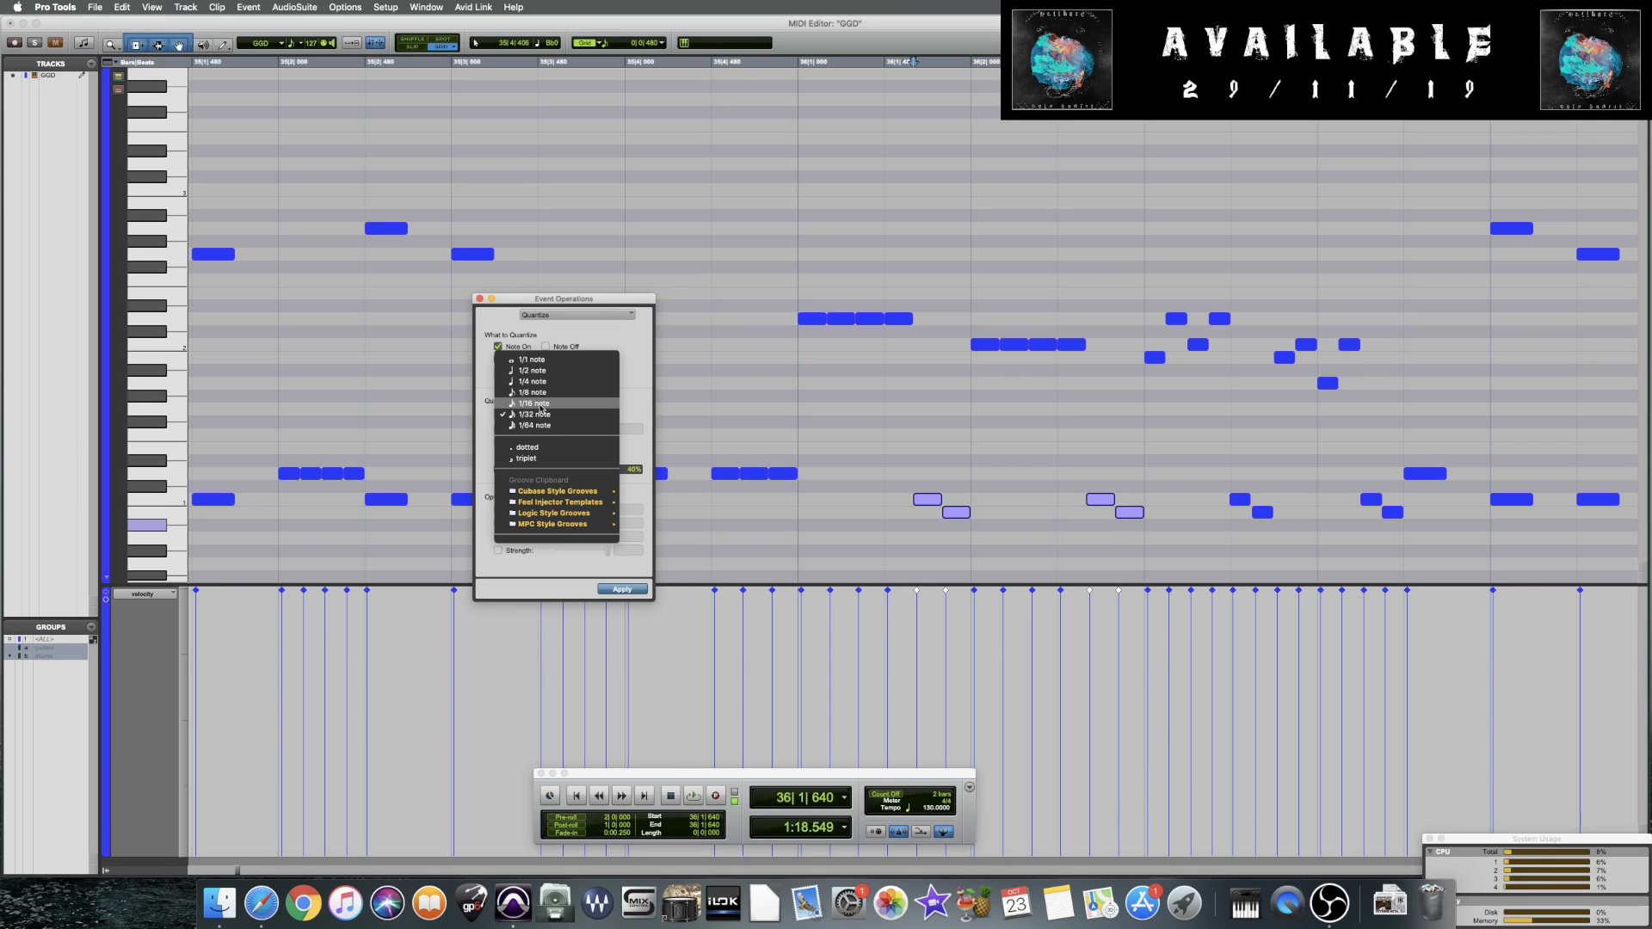
{"action": "left_click", "coordinate": [534, 416]}
{"action": "left_click", "coordinate": [515, 430]}
{"action": "left_click", "coordinate": [623, 590]}
{"action": "left_click", "coordinate": [624, 591]}
Set the quantize randomization to 30% and apply it to the selected kick notes
{"action": "left_click", "coordinate": [629, 470]}
{"action": "type", "text": "30"}
{"action": "key", "text": "Return"}
{"action": "left_click", "coordinate": [623, 590]}
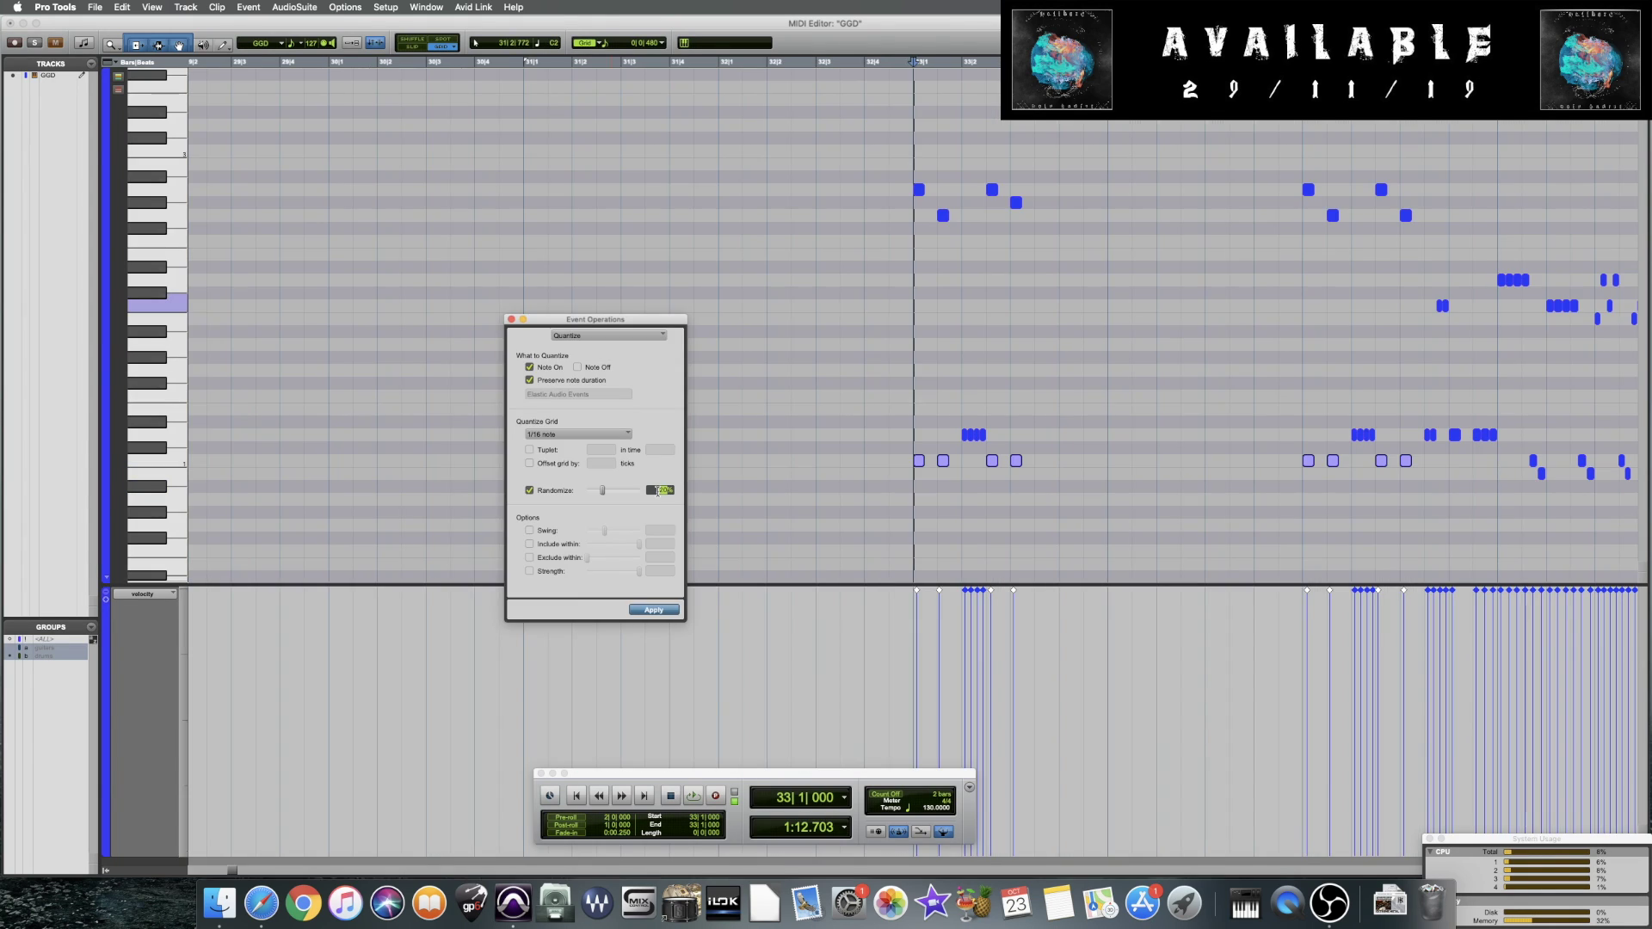
Quantize the longer kick notes from 33|1|000 on a 1/16-note grid with 20% randomization, then close Event Operations and deselect the notes
{"action": "key", "text": "Down"}
{"action": "left_click", "coordinate": [657, 609]}
{"action": "left_click", "coordinate": [512, 319]}
{"action": "left_click", "coordinate": [992, 381]}
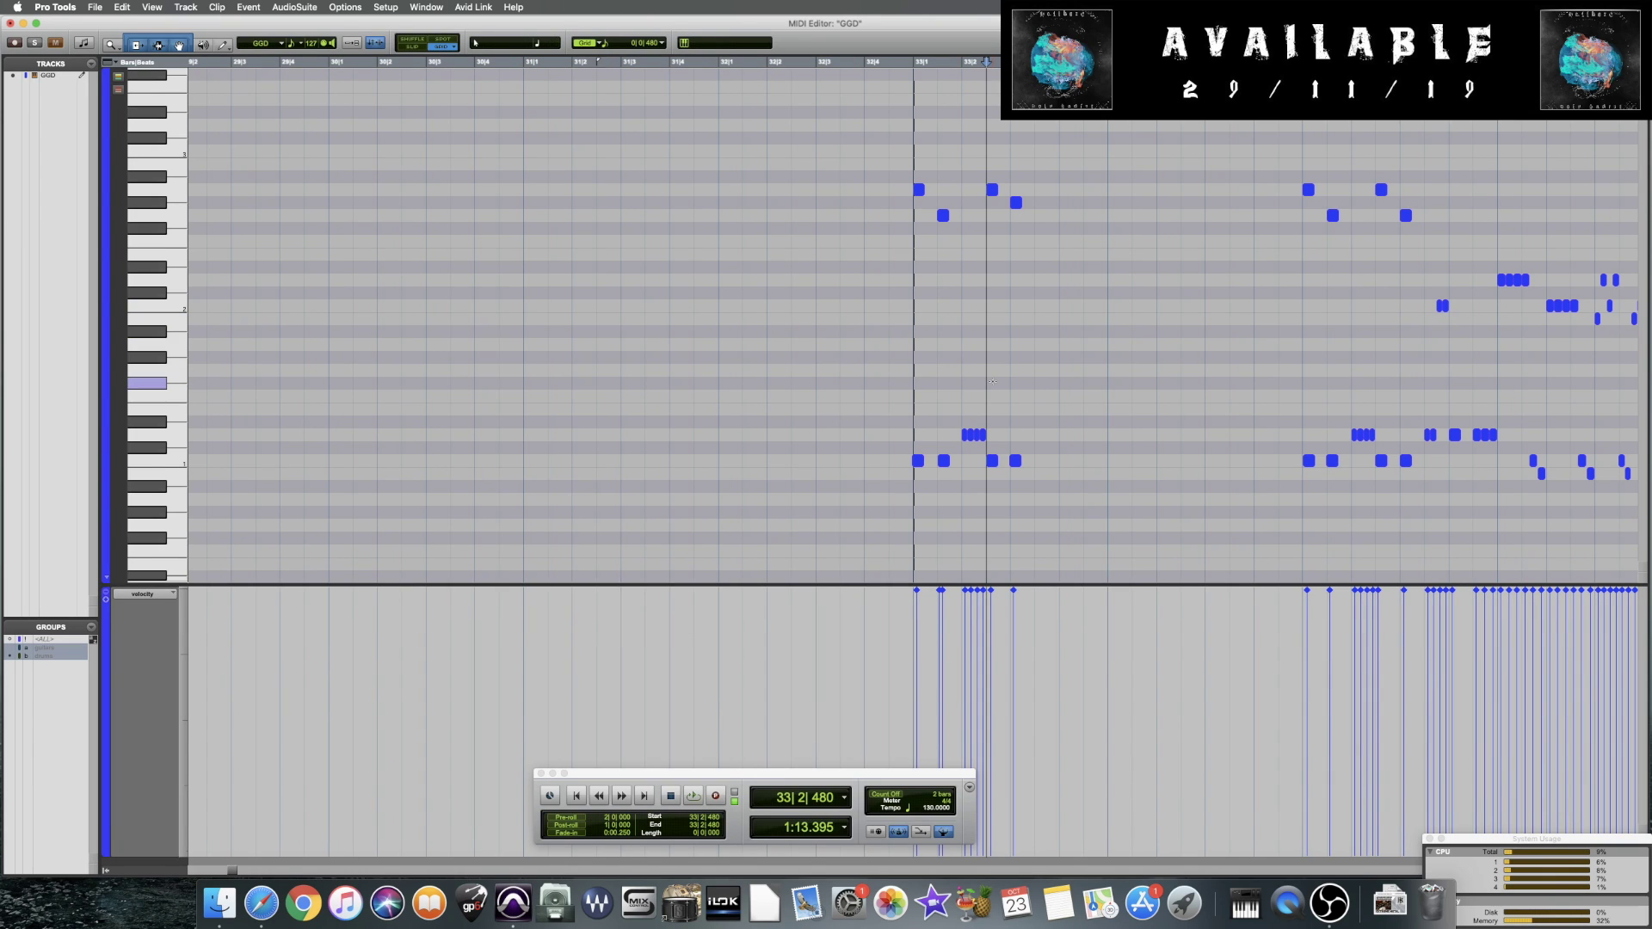
Reopen the Quantize operation and move its window clear of the notes with the whole song in view
{"action": "scroll", "coordinate": [991, 381], "scroll_direction": "right", "scroll_amount": 10}
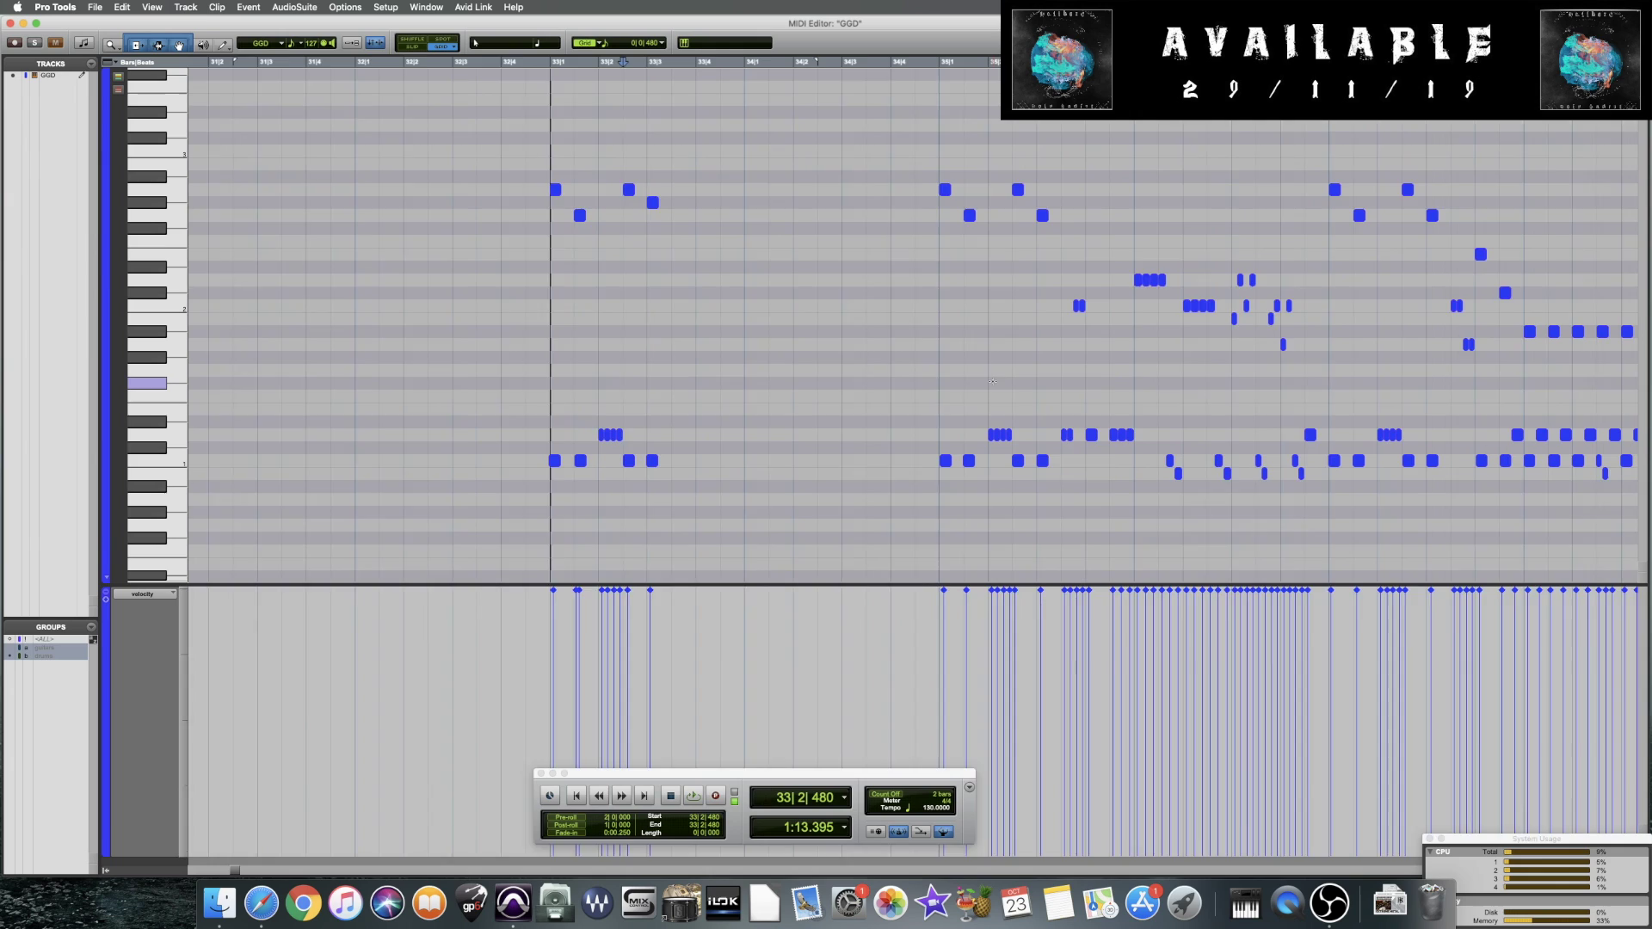
{"action": "key", "text": "alt+0"}
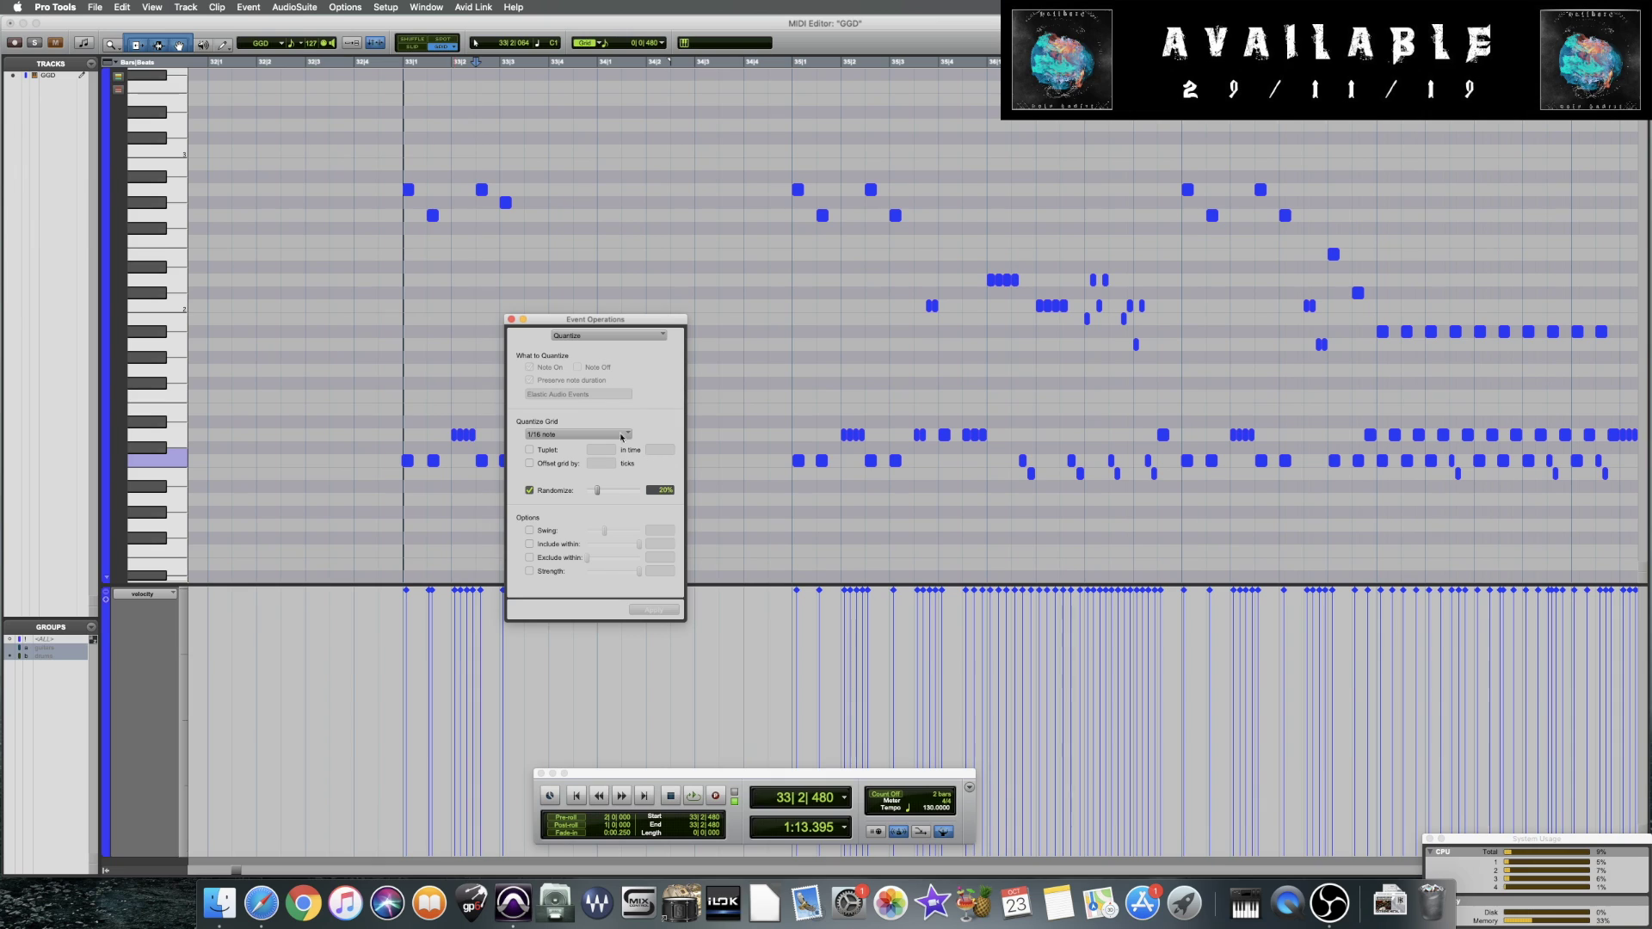
{"action": "left_click_drag", "start_coordinate": [602, 319], "coordinate": [774, 319]}
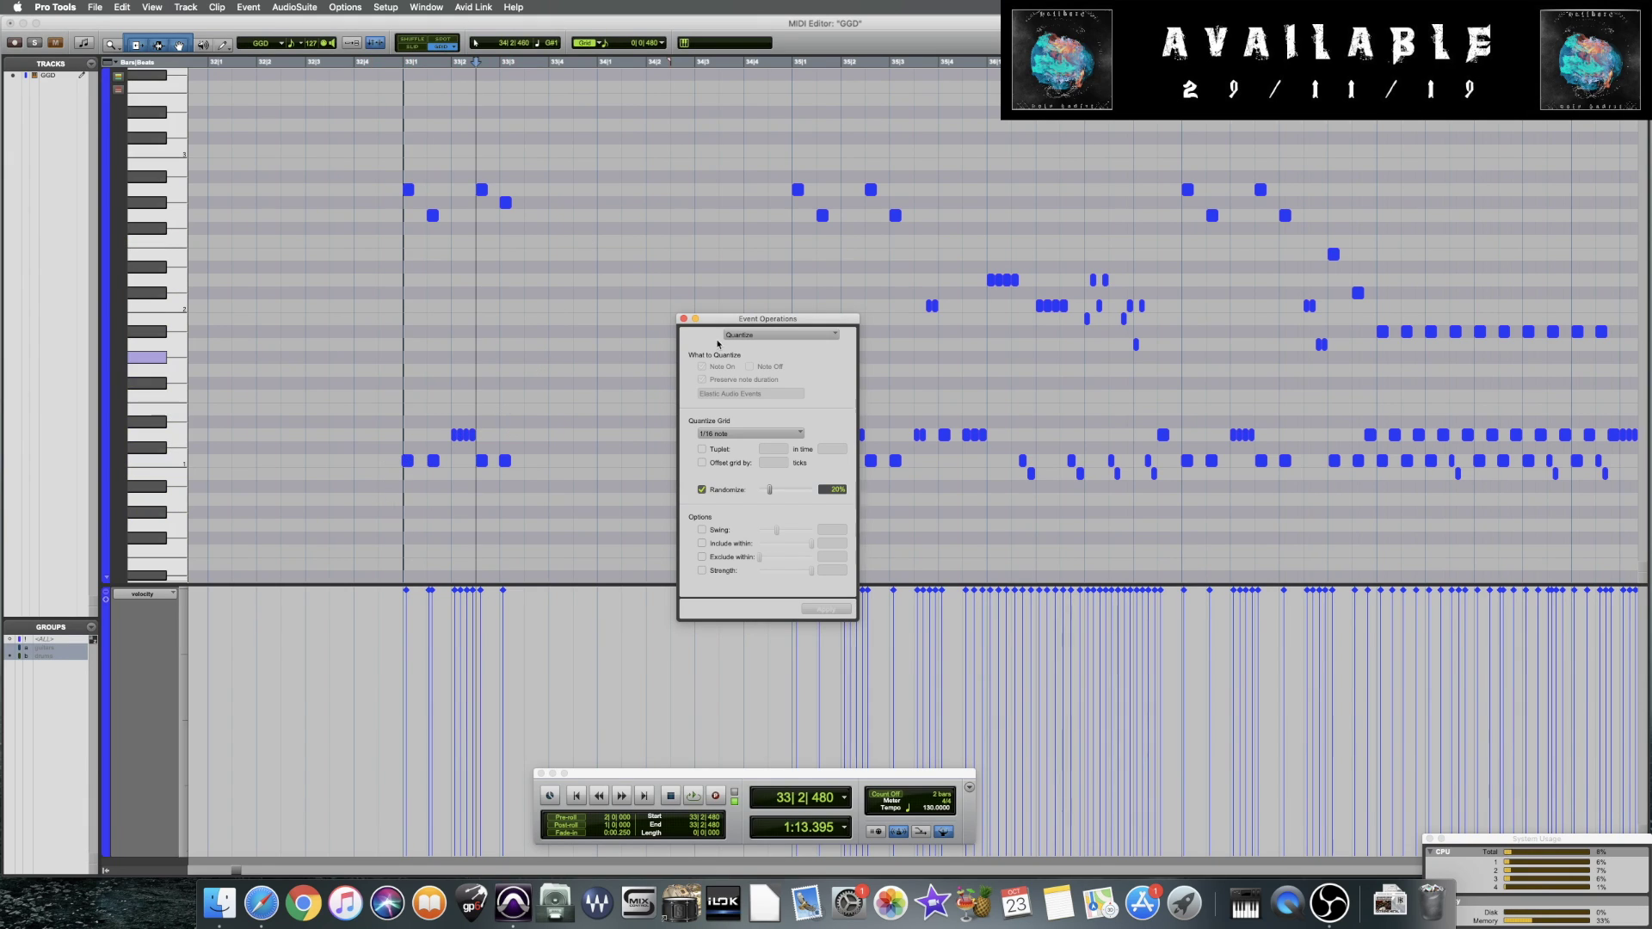
{"action": "left_click_drag", "start_coordinate": [742, 323], "coordinate": [609, 315]}
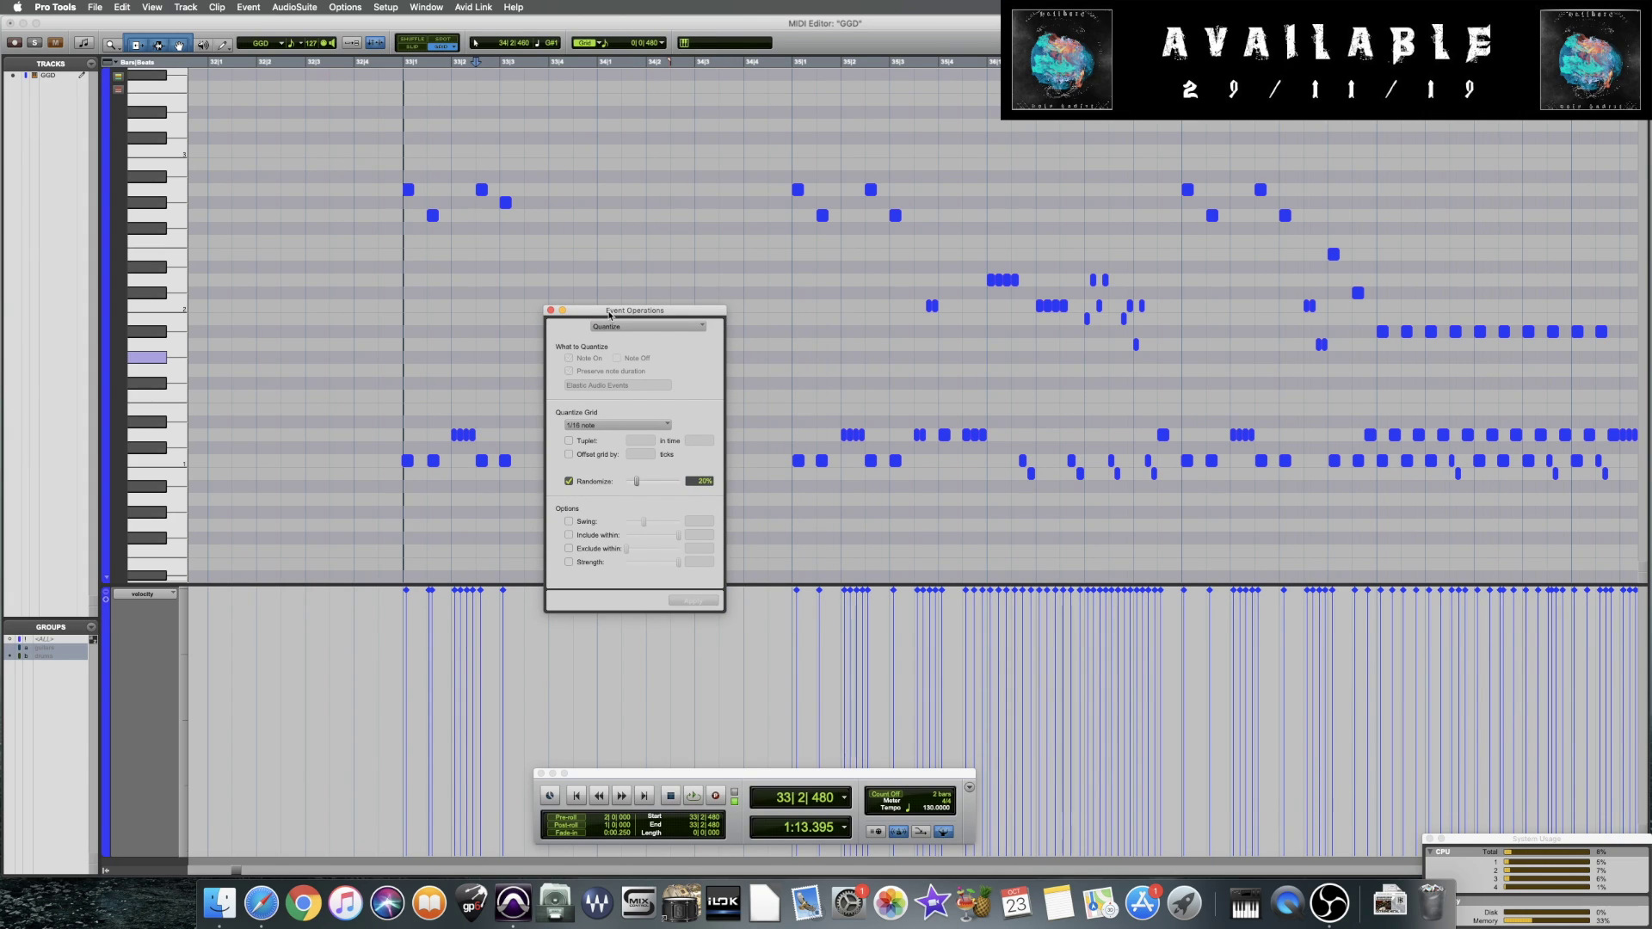
{"action": "left_click_drag", "start_coordinate": [609, 315], "coordinate": [636, 287]}
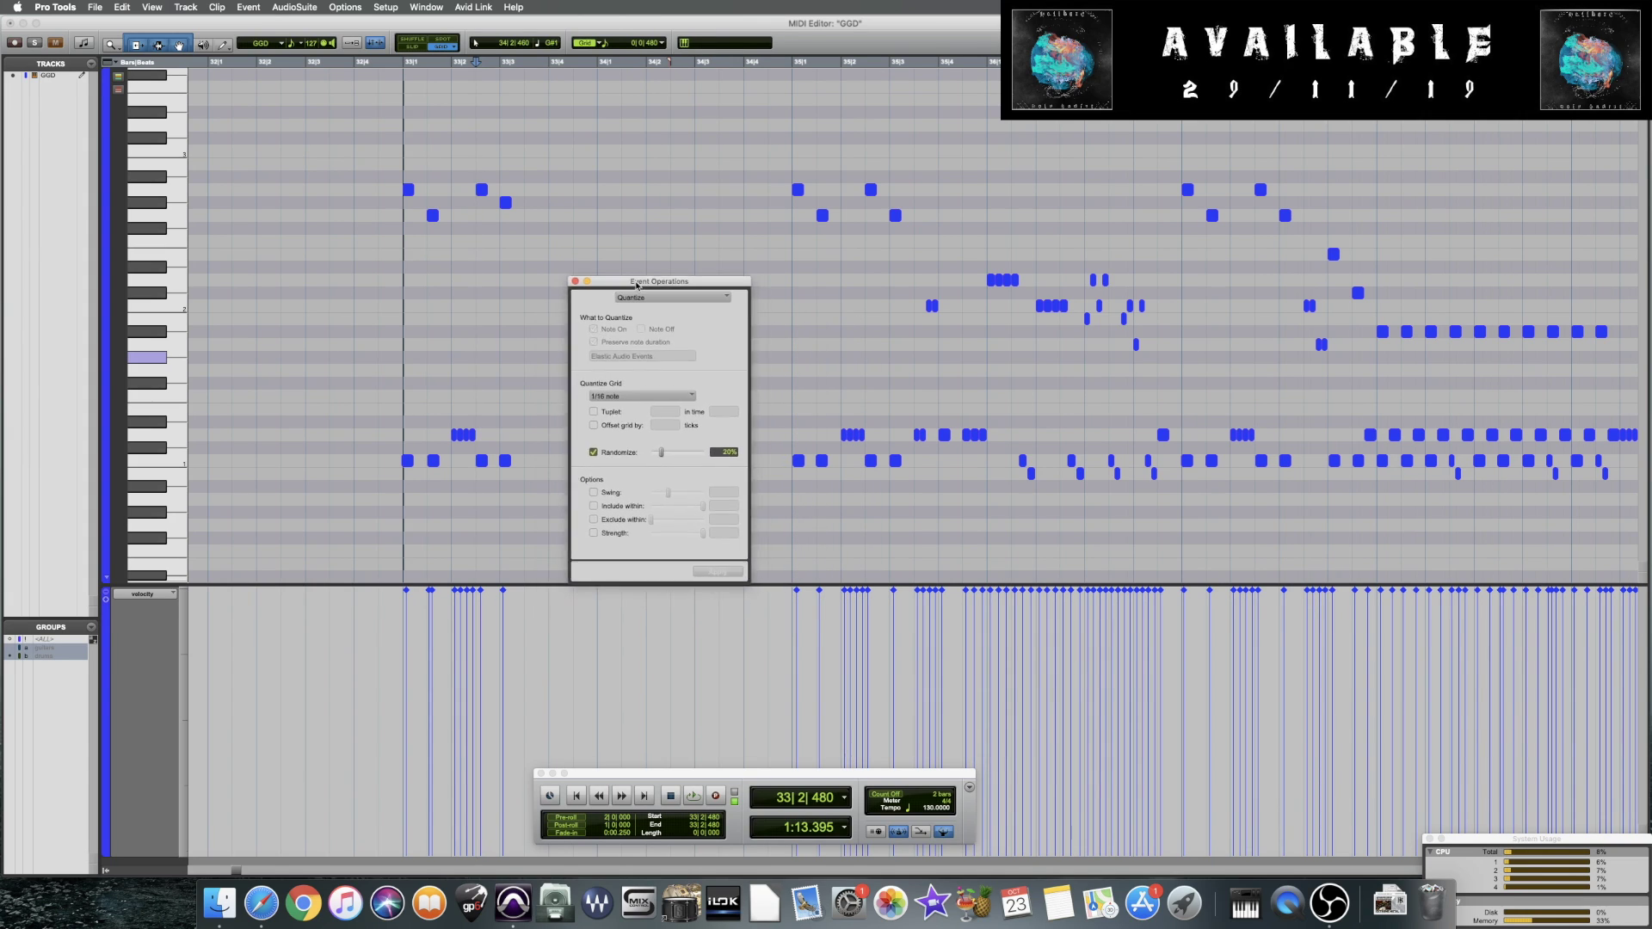
{"action": "key", "text": "alt+a"}
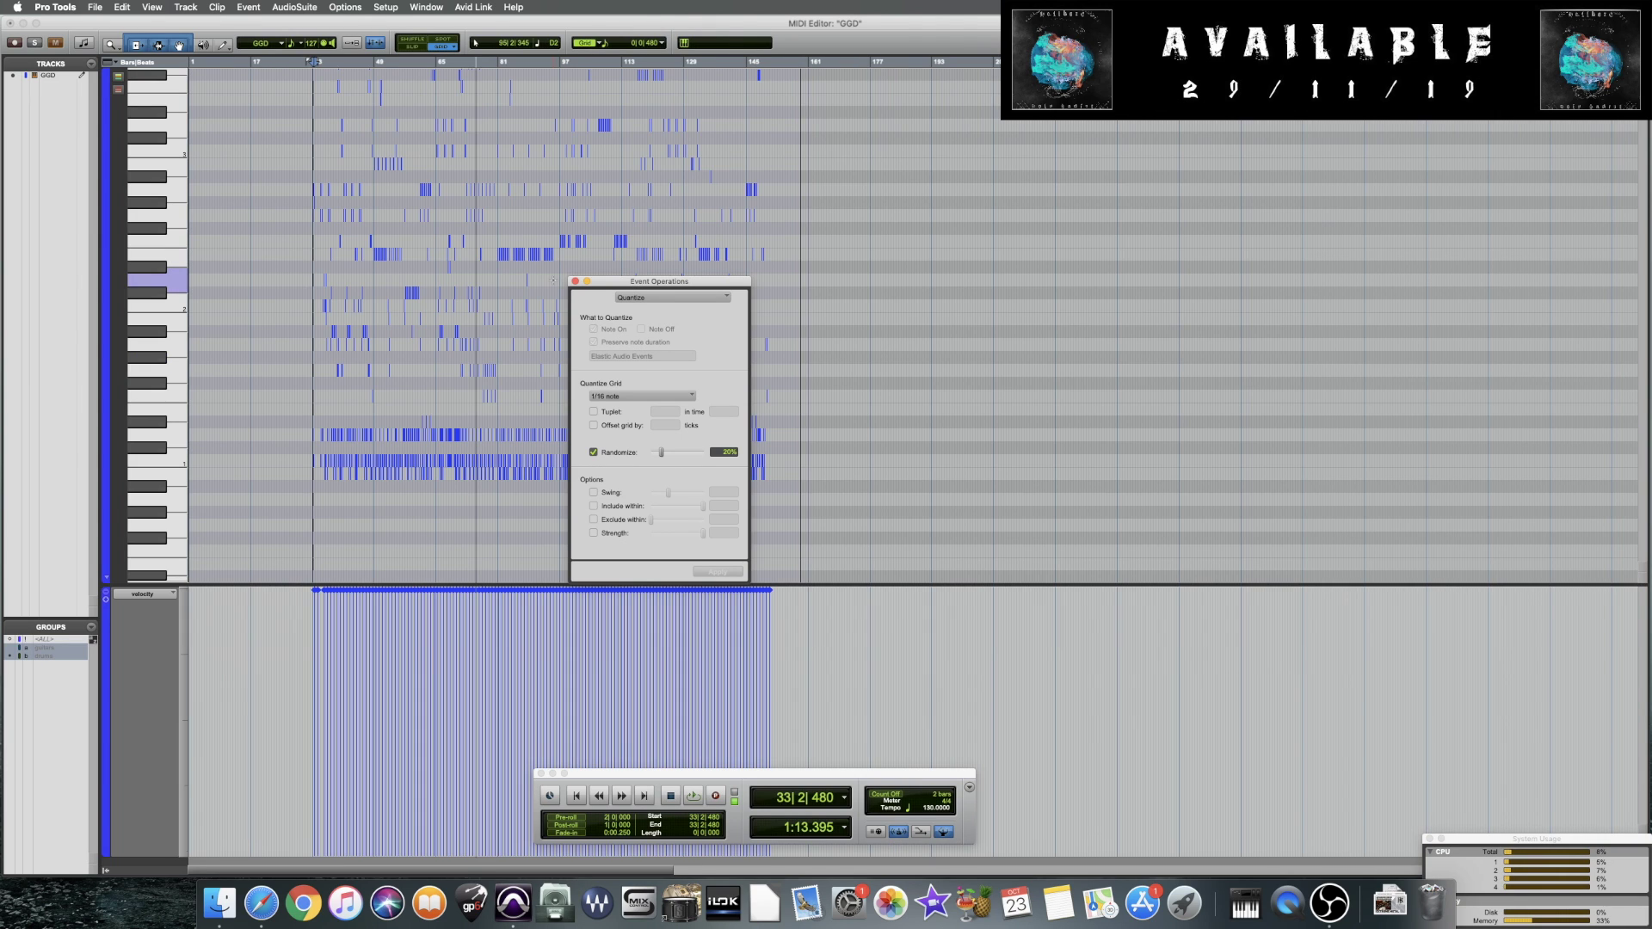
{"action": "left_click_drag", "start_coordinate": [660, 282], "coordinate": [992, 260]}
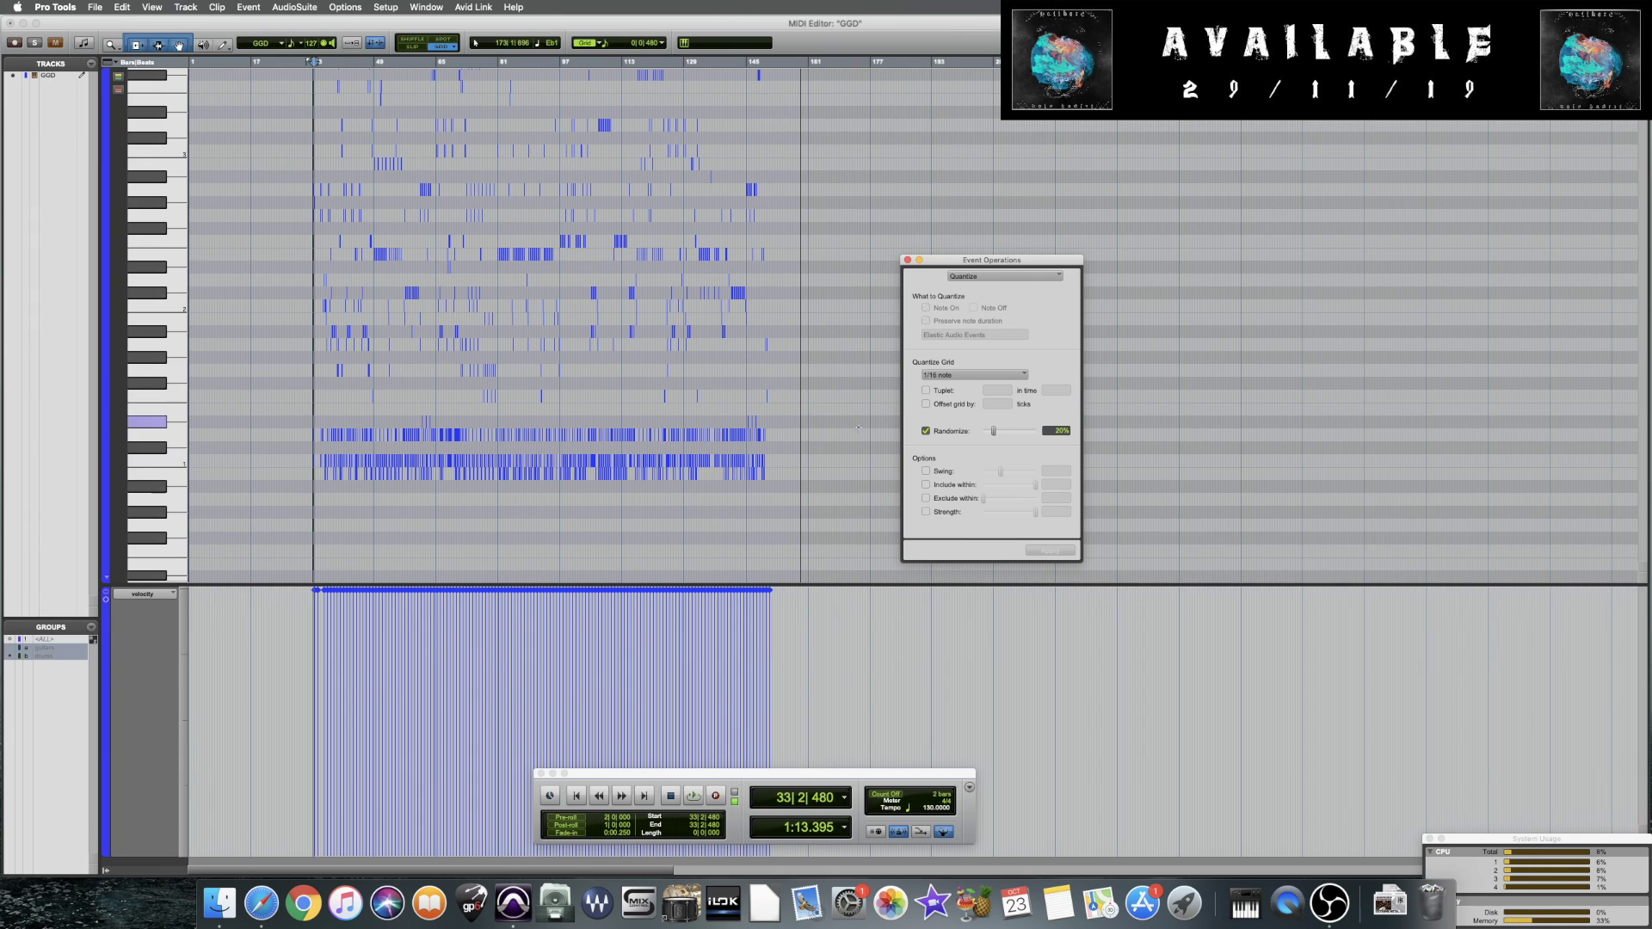
Check the GGD MIDI clips and drum tracks in the Edit window and return to the clip's MIDI editor
{"action": "scroll", "coordinate": [104, 86], "scroll_direction": "up", "scroll_amount": 3}
{"action": "scroll", "coordinate": [365, 295], "scroll_direction": "down", "scroll_amount": 6}
{"action": "left_click", "coordinate": [360, 295]}
{"action": "key", "text": "super+equal"}
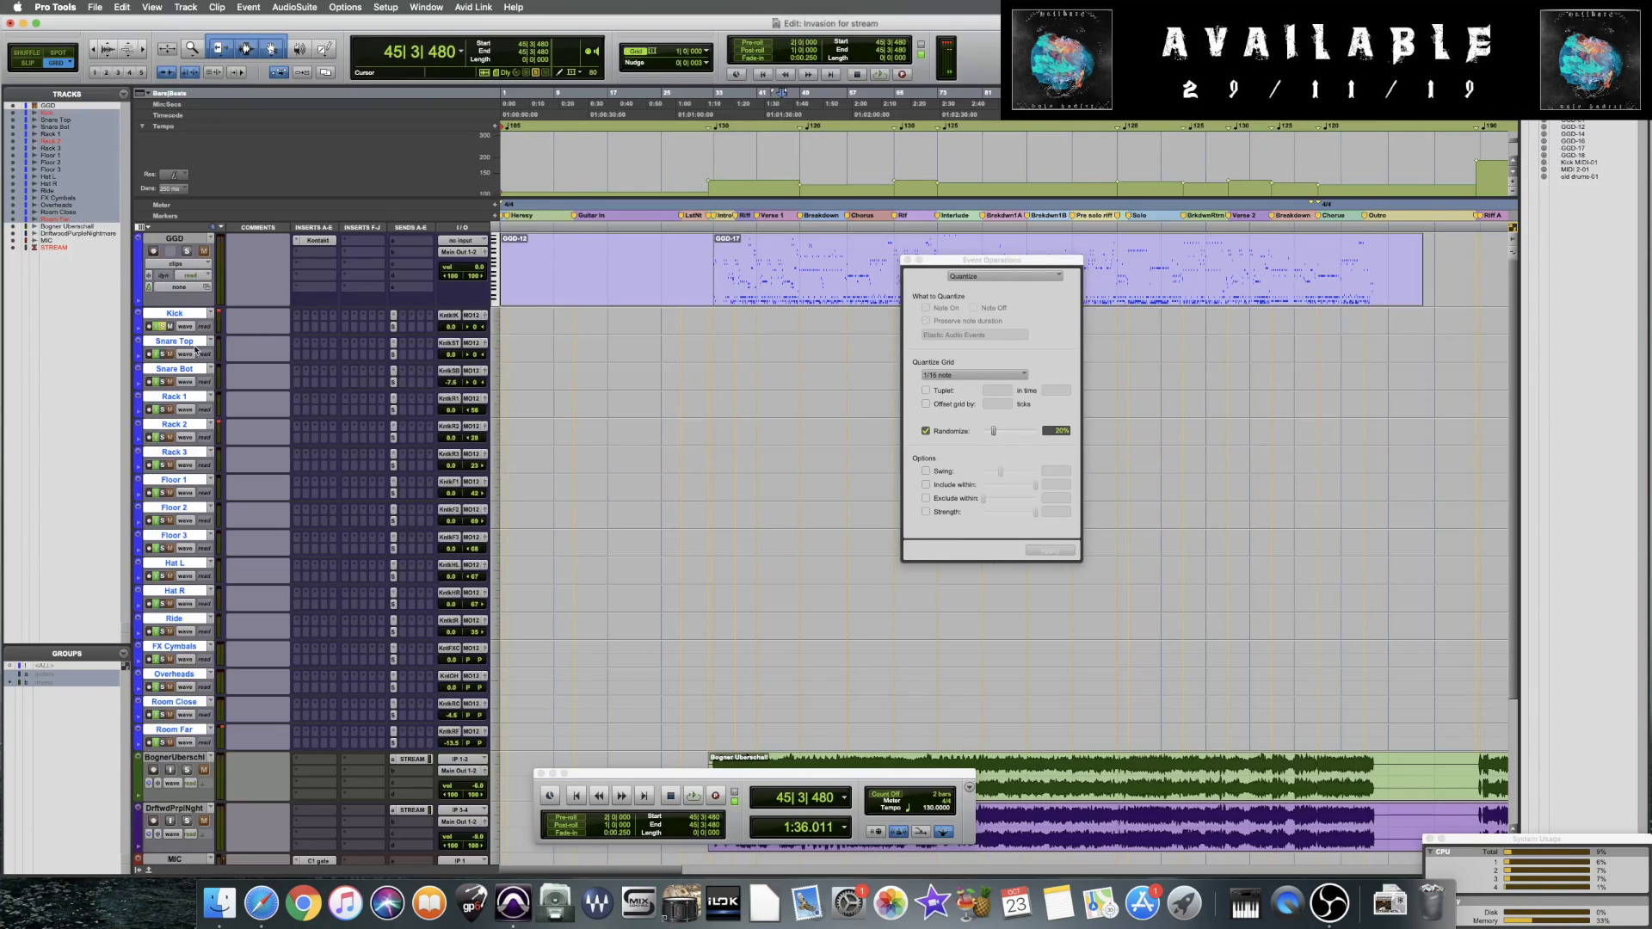
{"action": "left_click", "coordinate": [791, 300]}
{"action": "double_click", "coordinate": [791, 299]}
{"action": "left_click", "coordinate": [780, 543]}
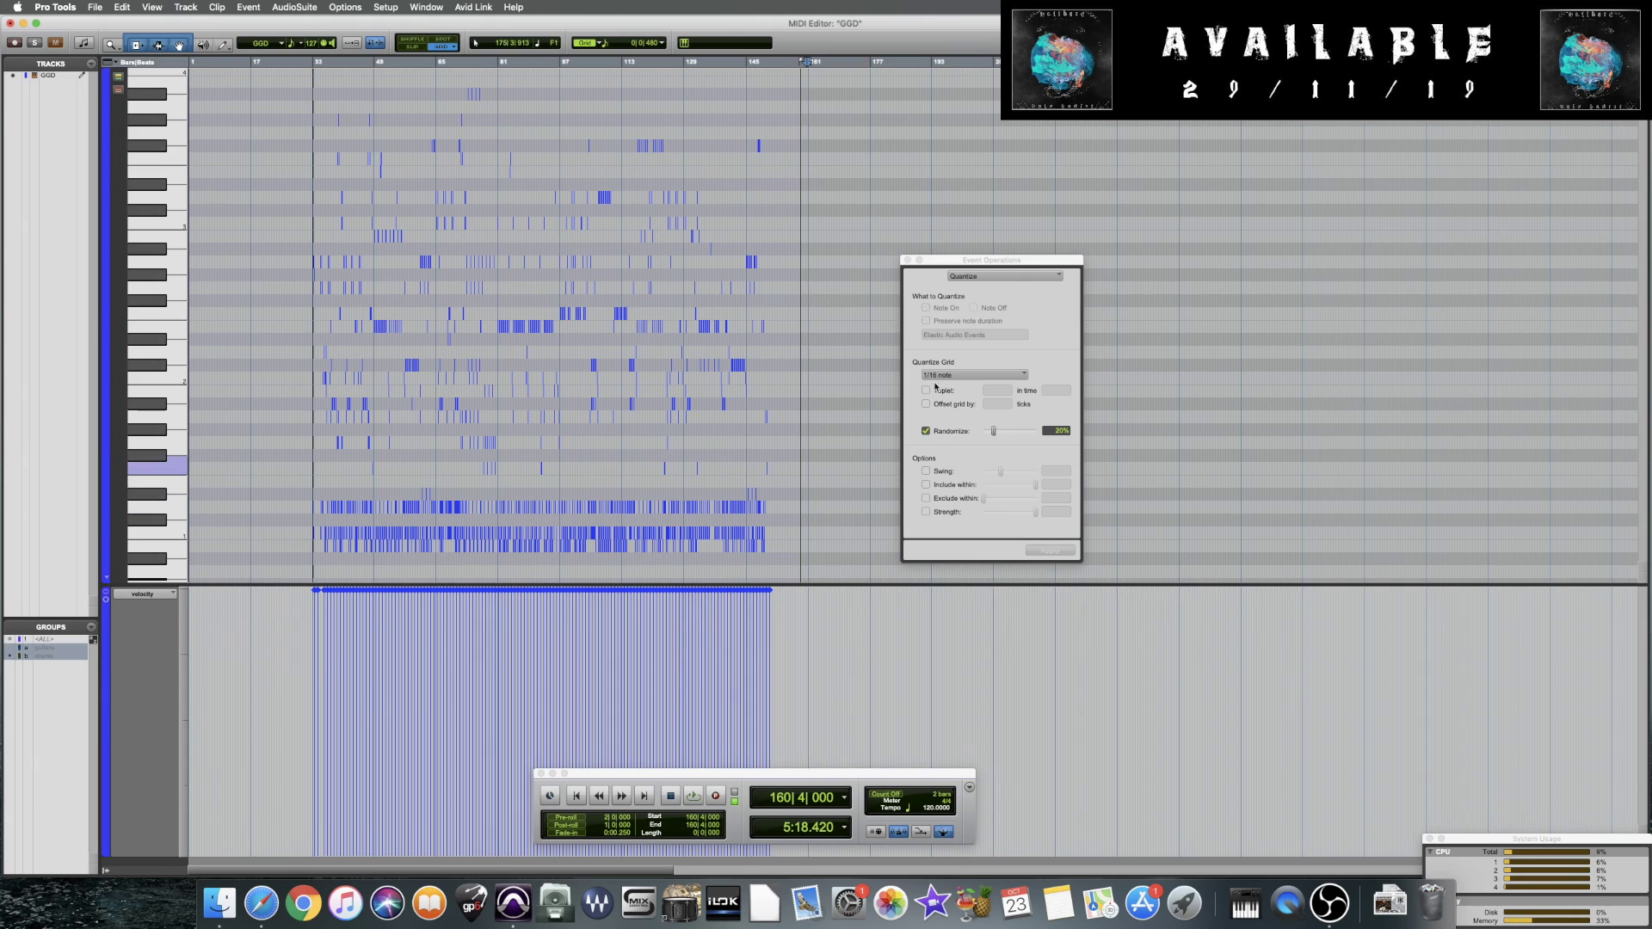
Select every note except the kicks, lower their velocities together, and play back the section around bars 35 and 36
{"action": "left_click", "coordinate": [155, 535]}
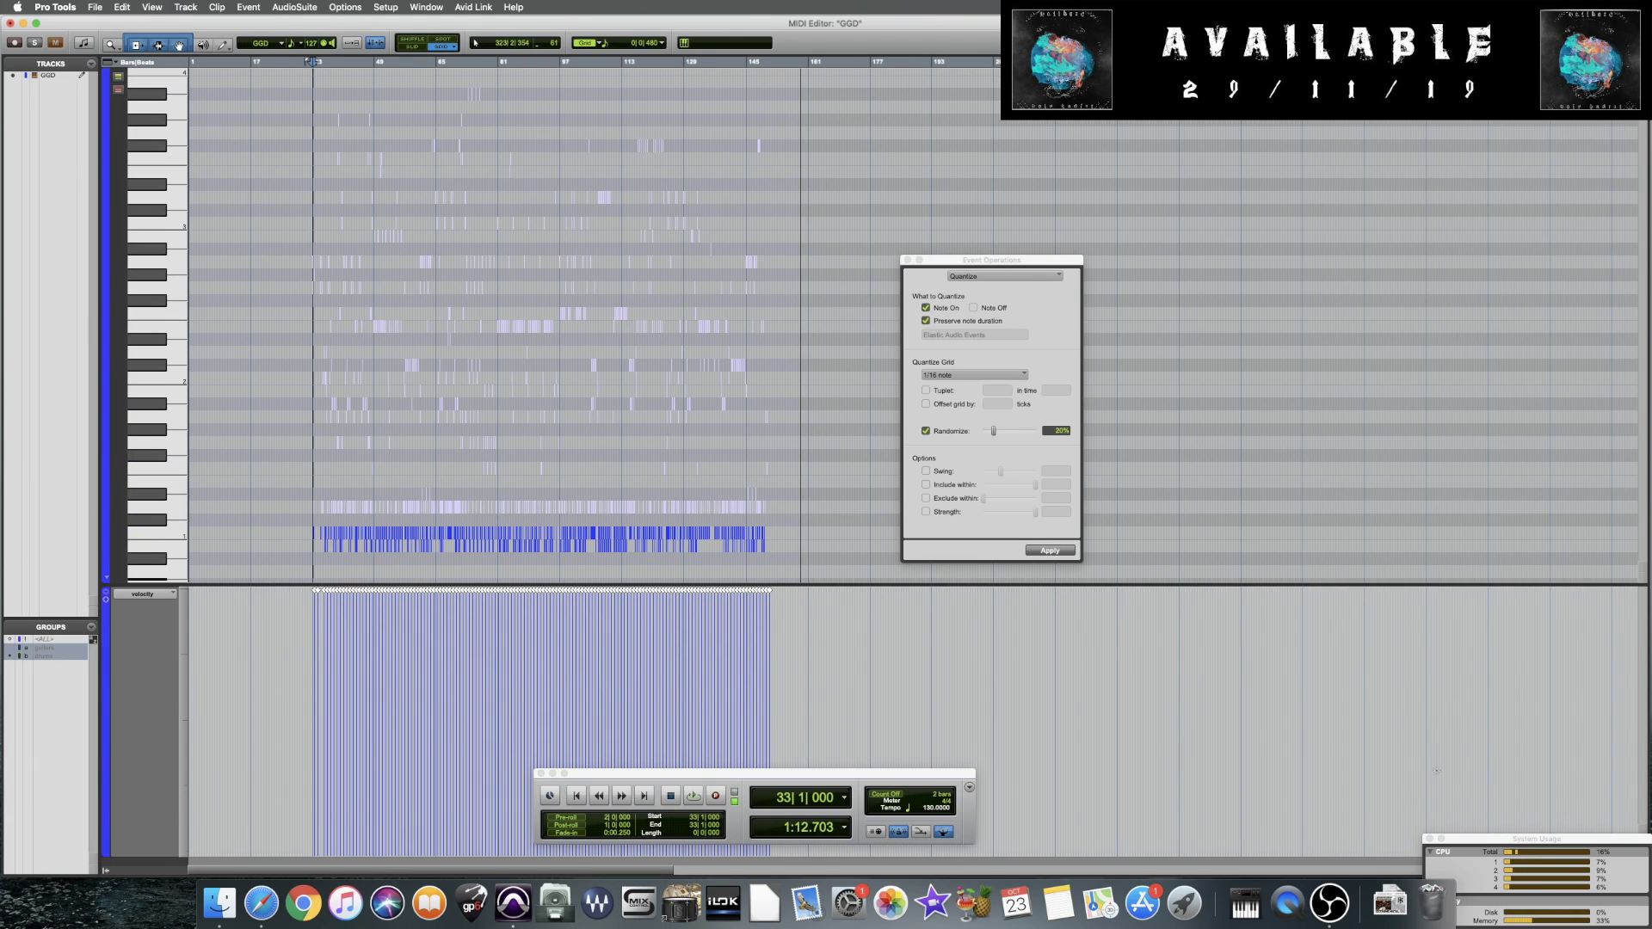
{"action": "left_click_drag", "start_coordinate": [619, 595], "coordinate": [616, 721]}
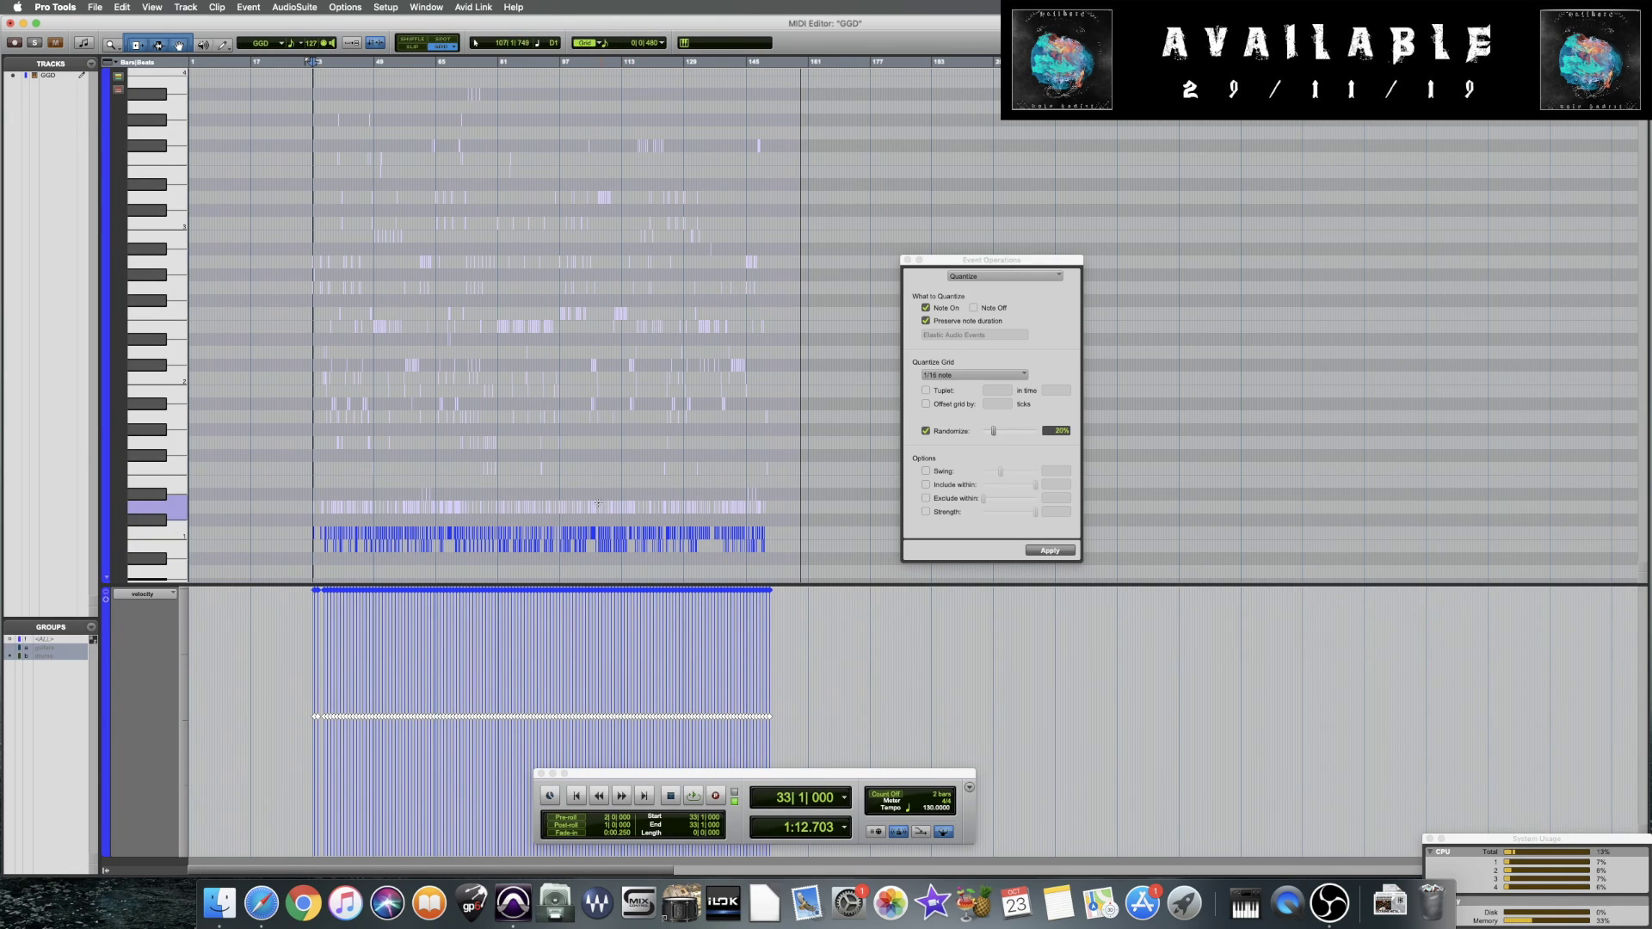
{"action": "key", "text": "ctrl+alt+e"}
{"action": "left_click_drag", "start_coordinate": [989, 259], "coordinate": [395, 265]}
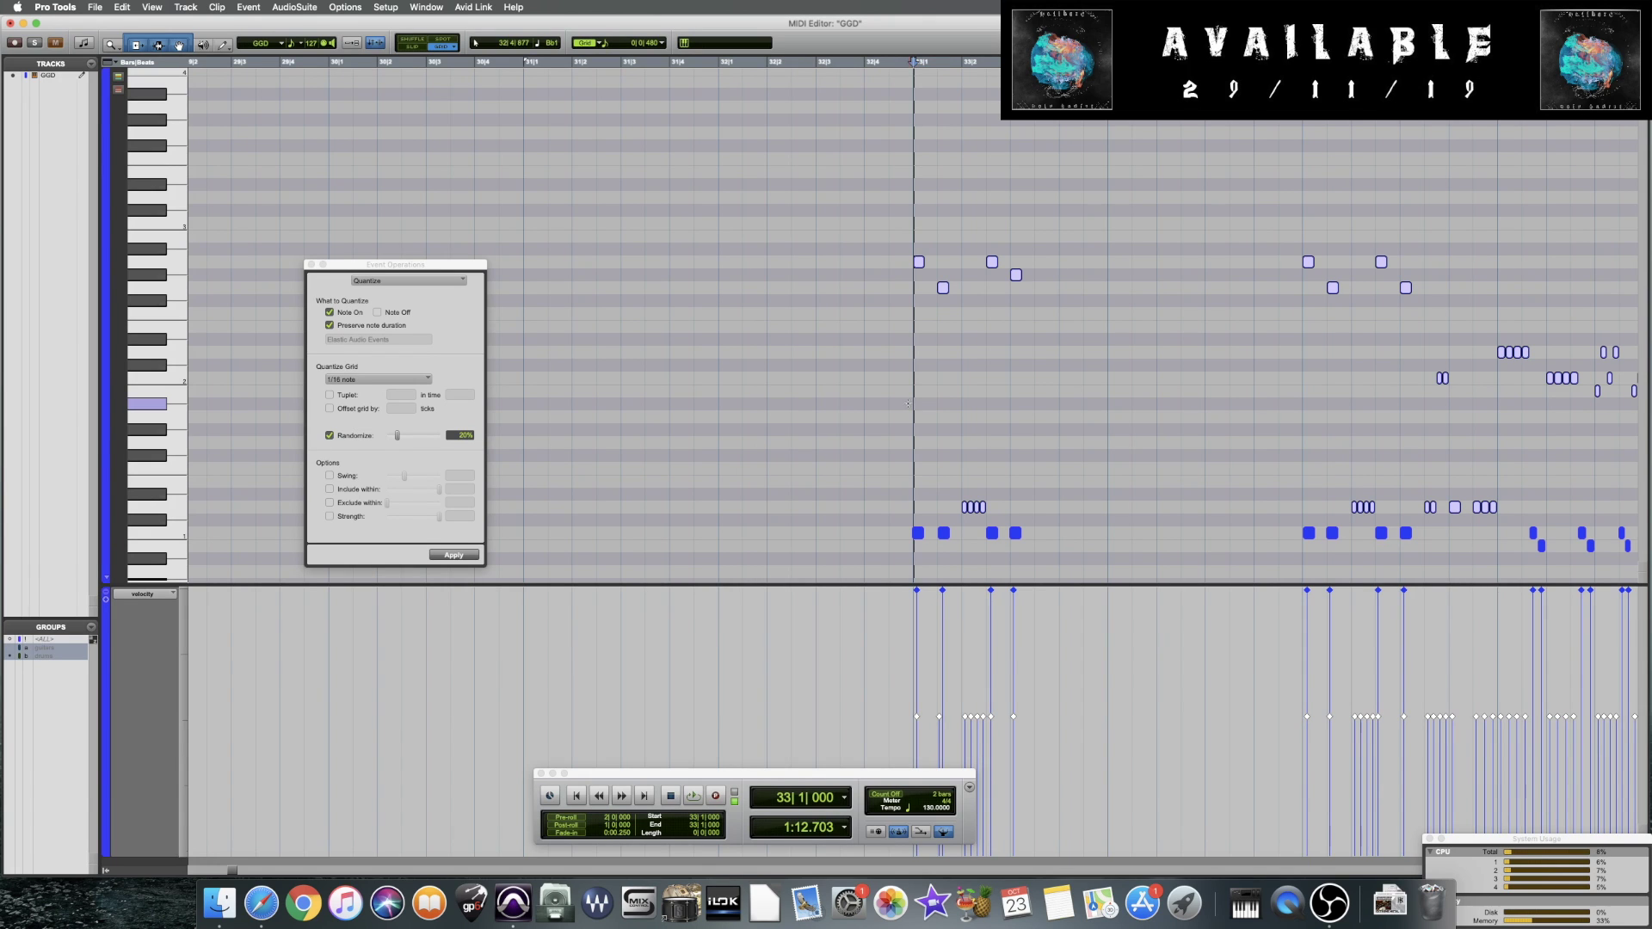
{"action": "key", "text": "space"}
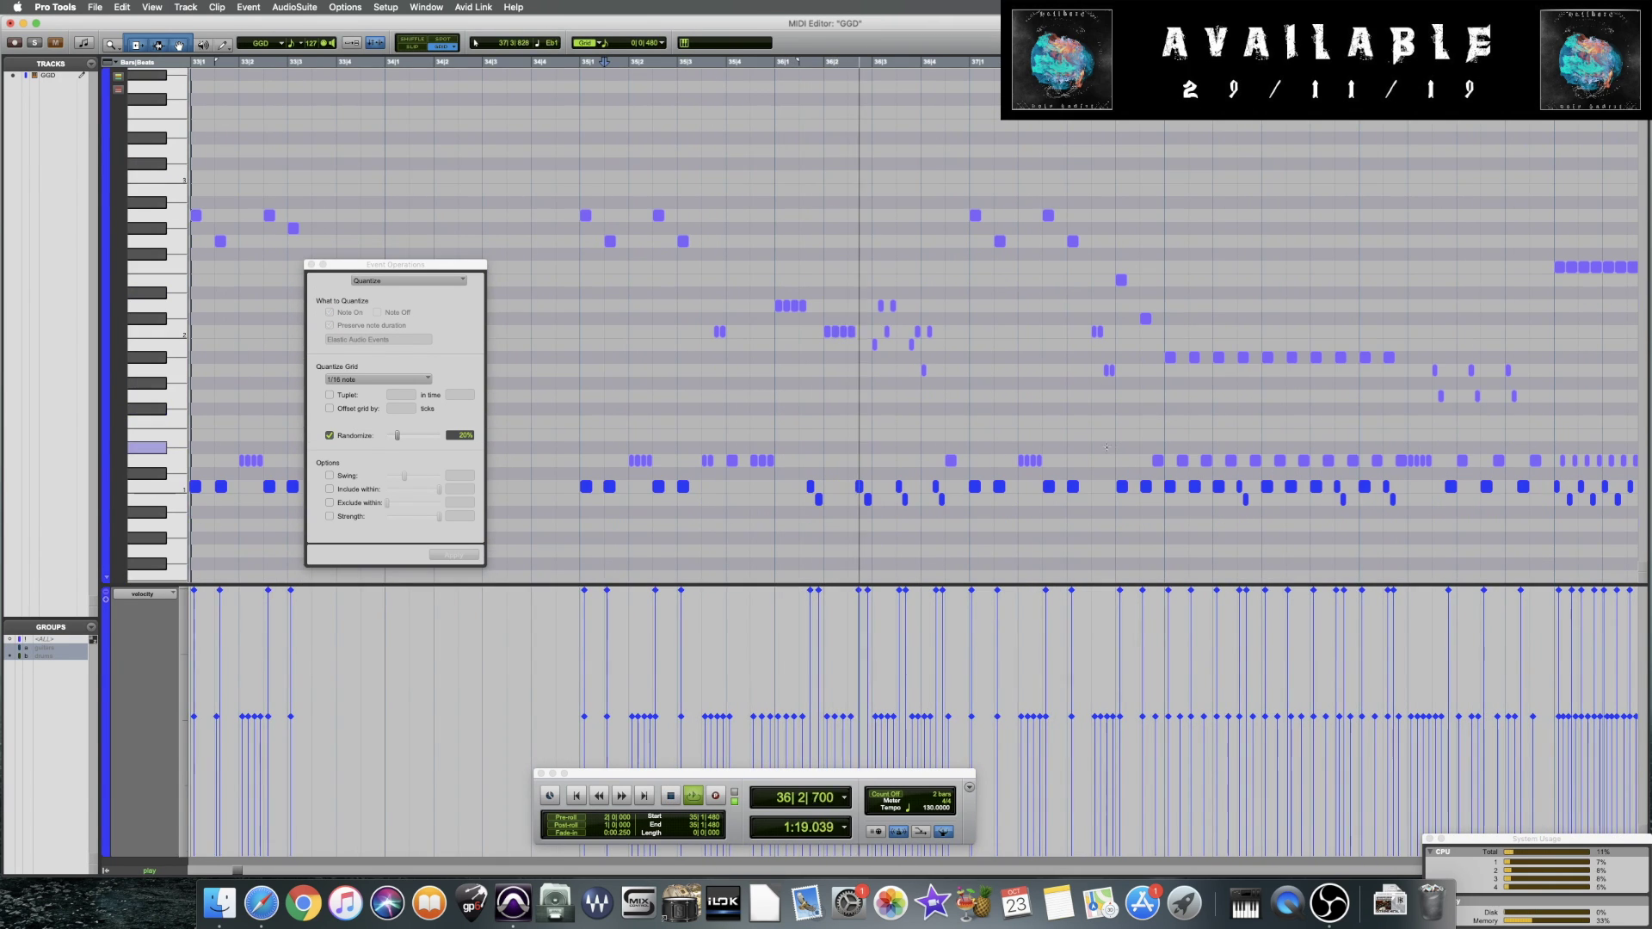
{"action": "key", "text": "space"}
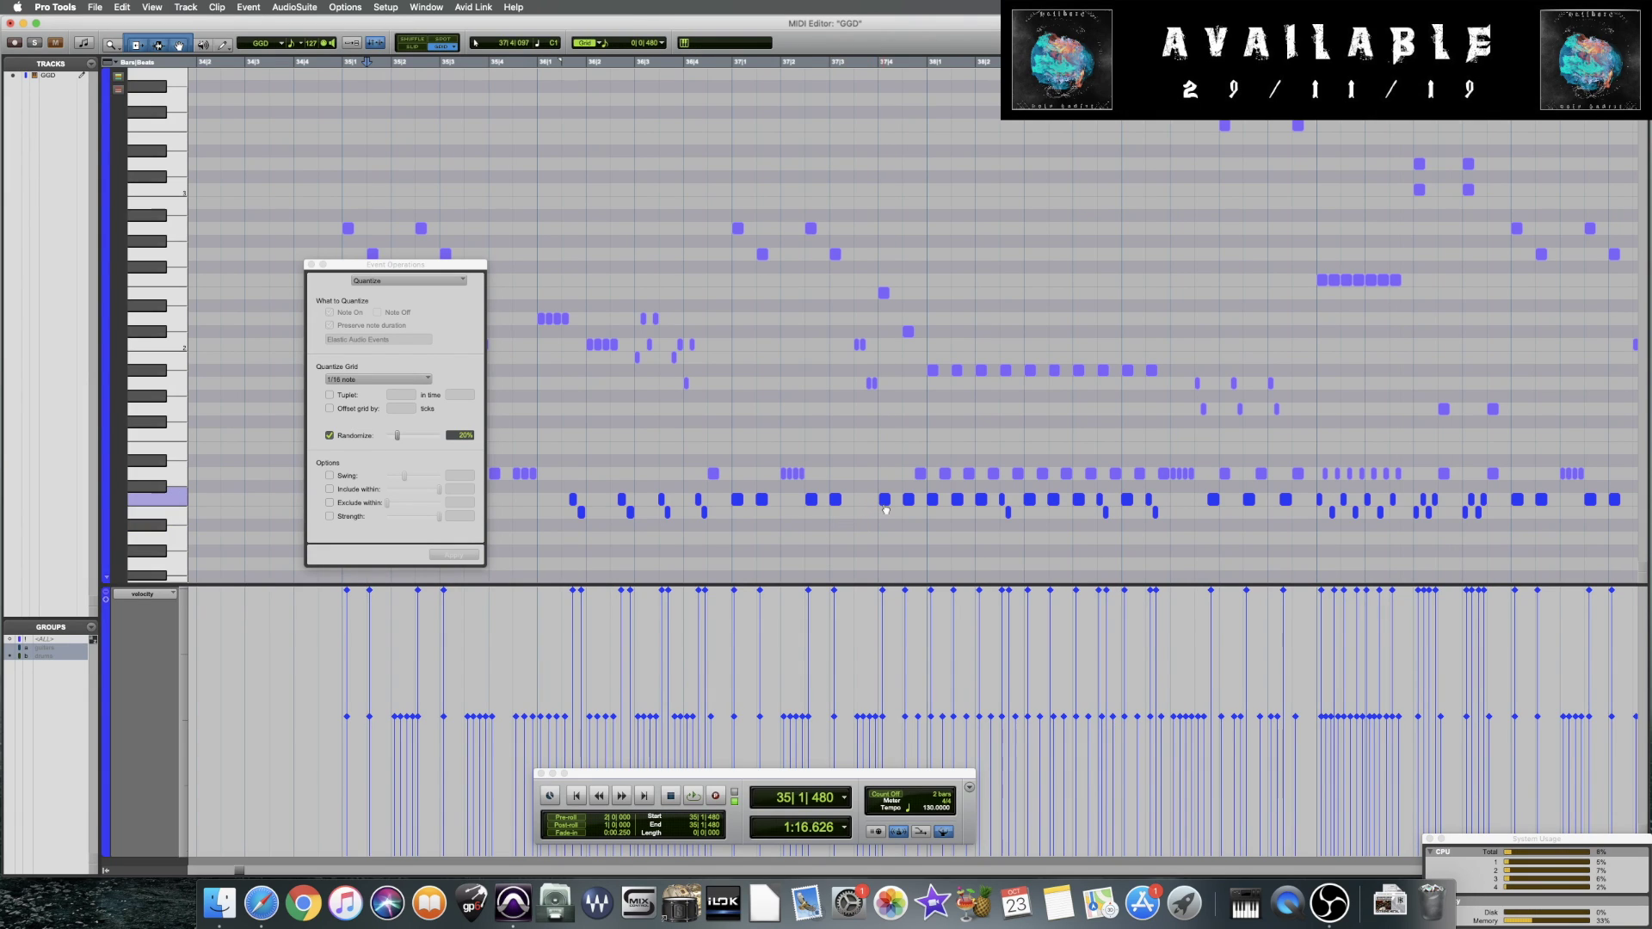
Move the Event Operations window aside, close it, and place the playback cursor at 35|1|000
{"action": "scroll", "coordinate": [946, 473], "scroll_direction": "right", "scroll_amount": 5}
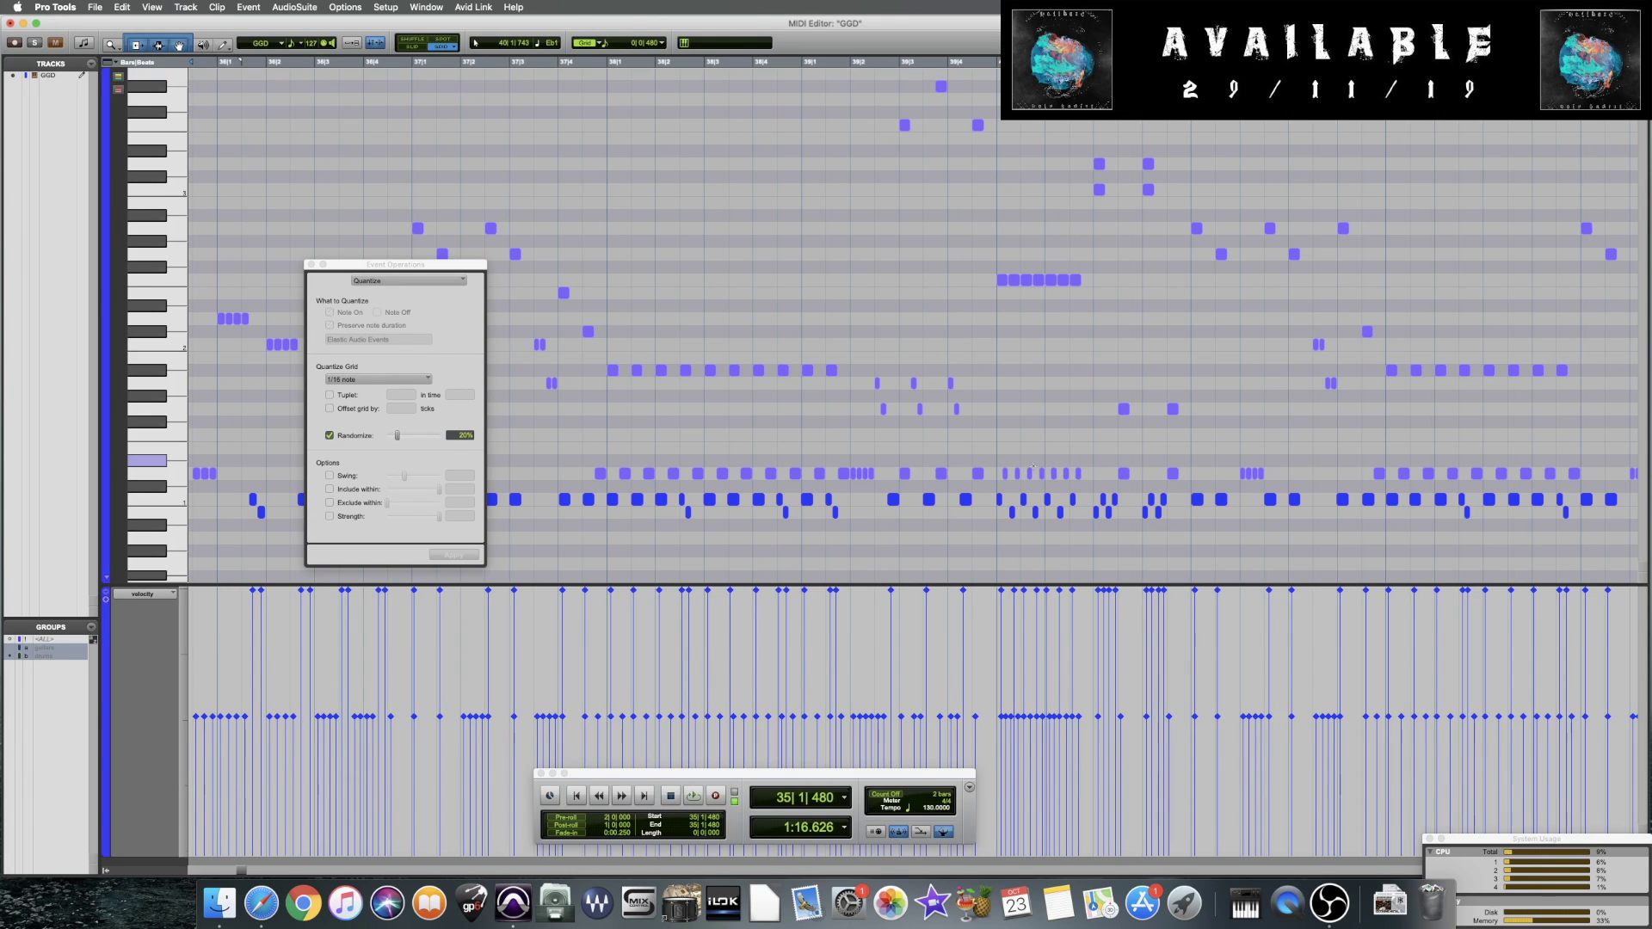
{"action": "scroll", "coordinate": [1000, 461], "scroll_direction": "left", "scroll_amount": 10}
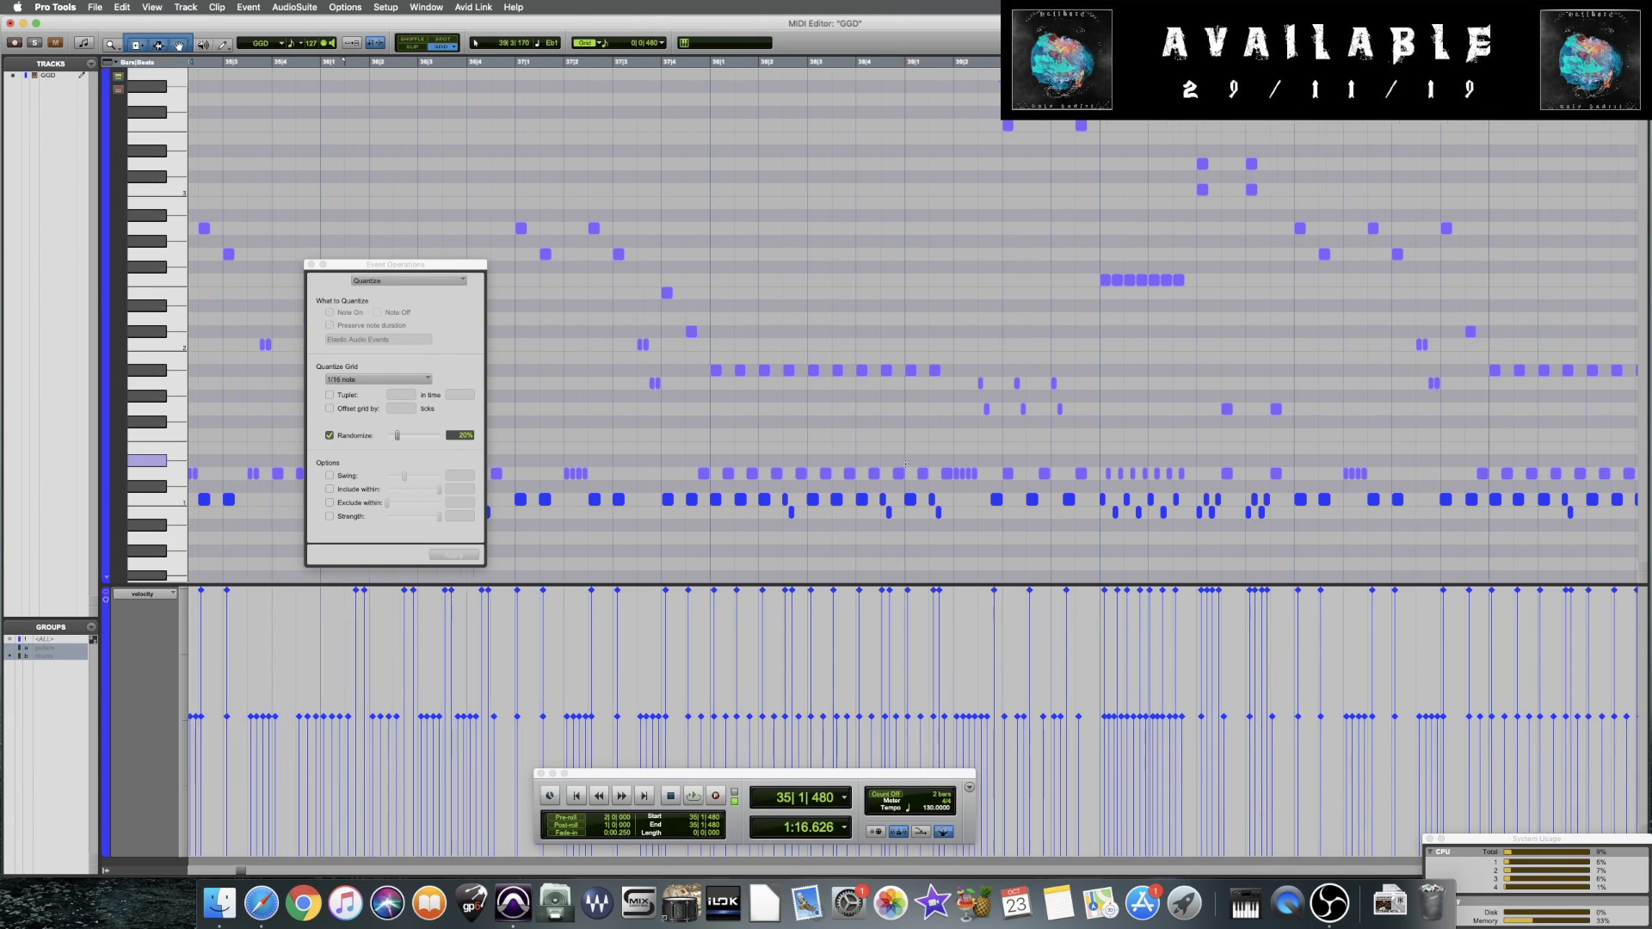
{"action": "left_click", "coordinate": [774, 501]}
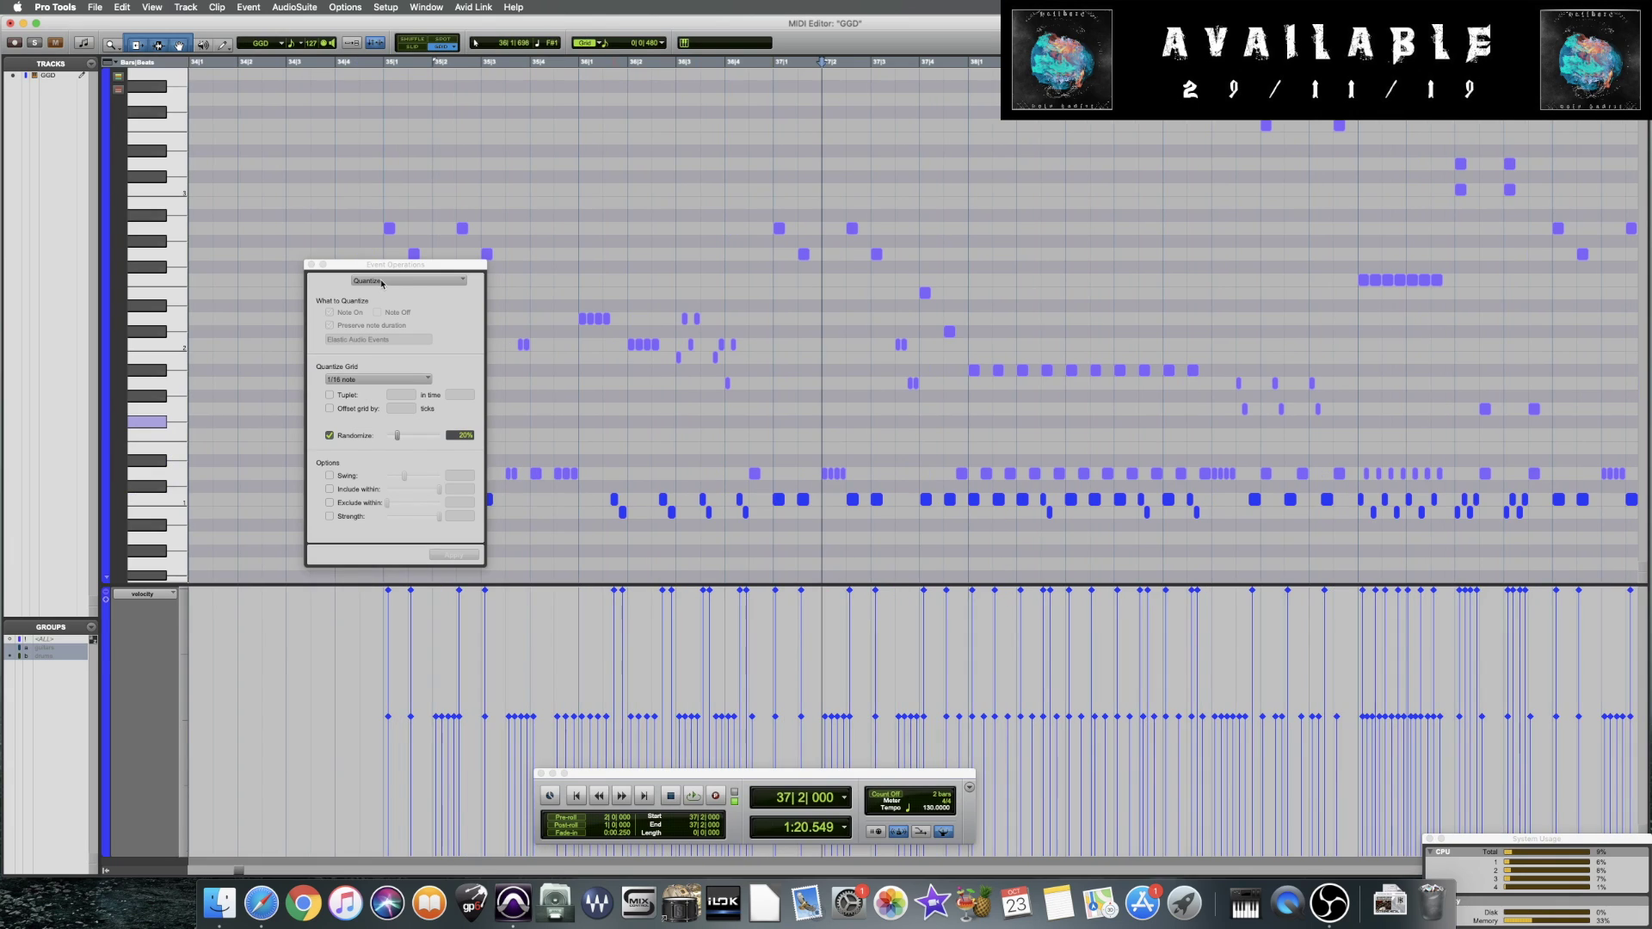
{"action": "left_click_drag", "start_coordinate": [368, 270], "coordinate": [238, 268]}
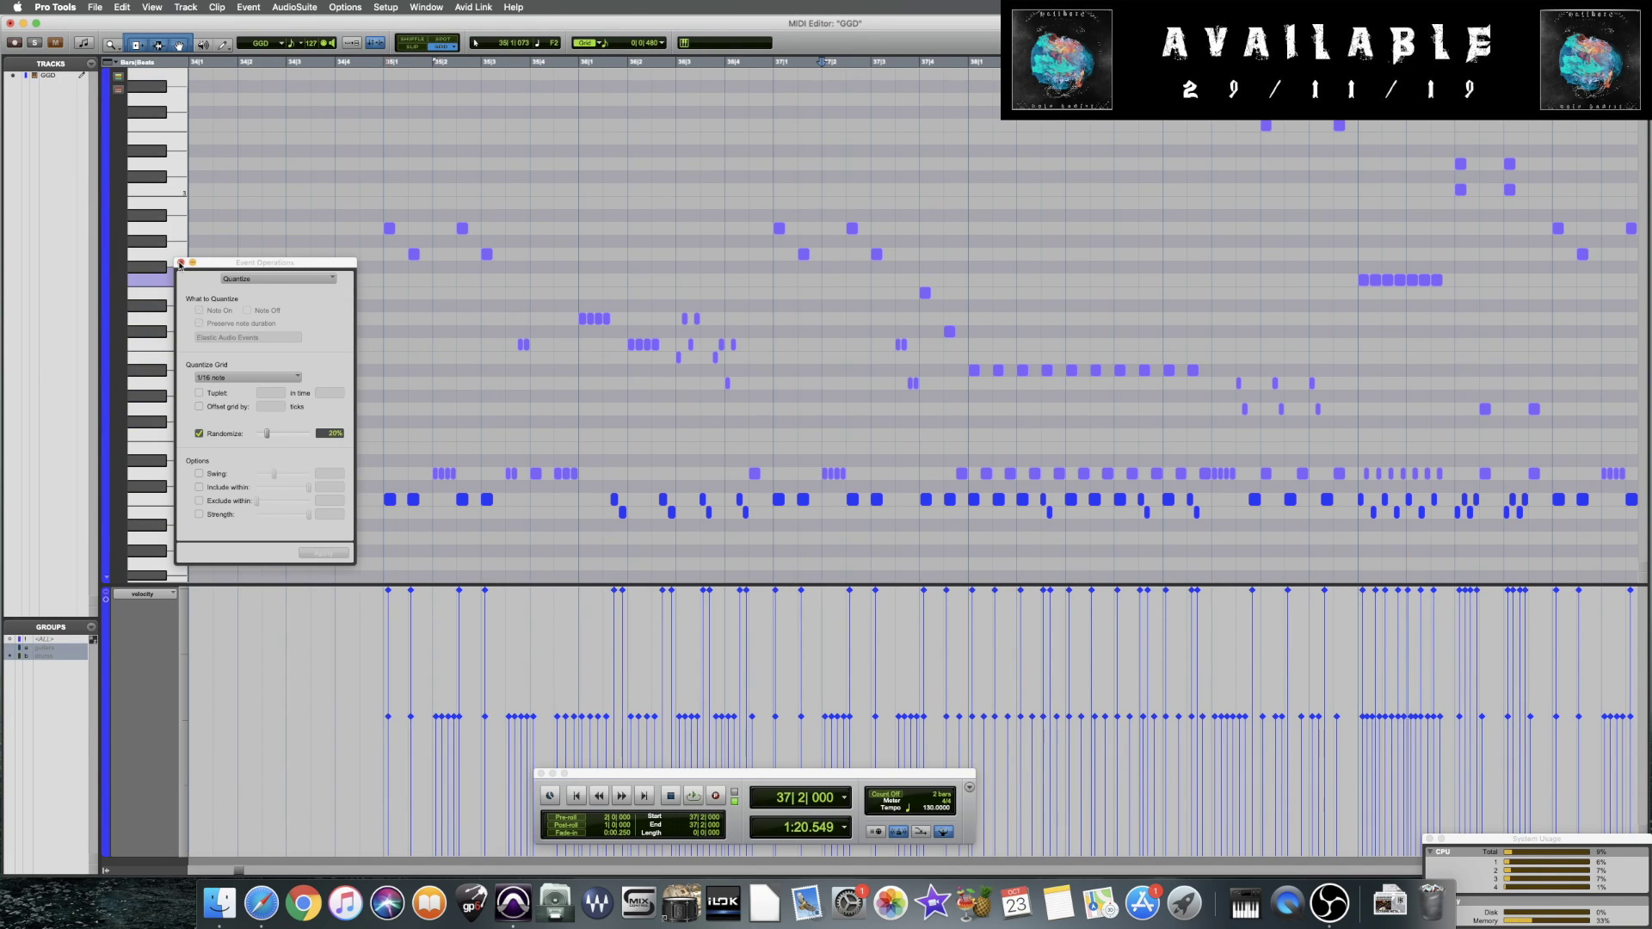
{"action": "left_click", "coordinate": [180, 263]}
{"action": "left_click", "coordinate": [385, 445]}
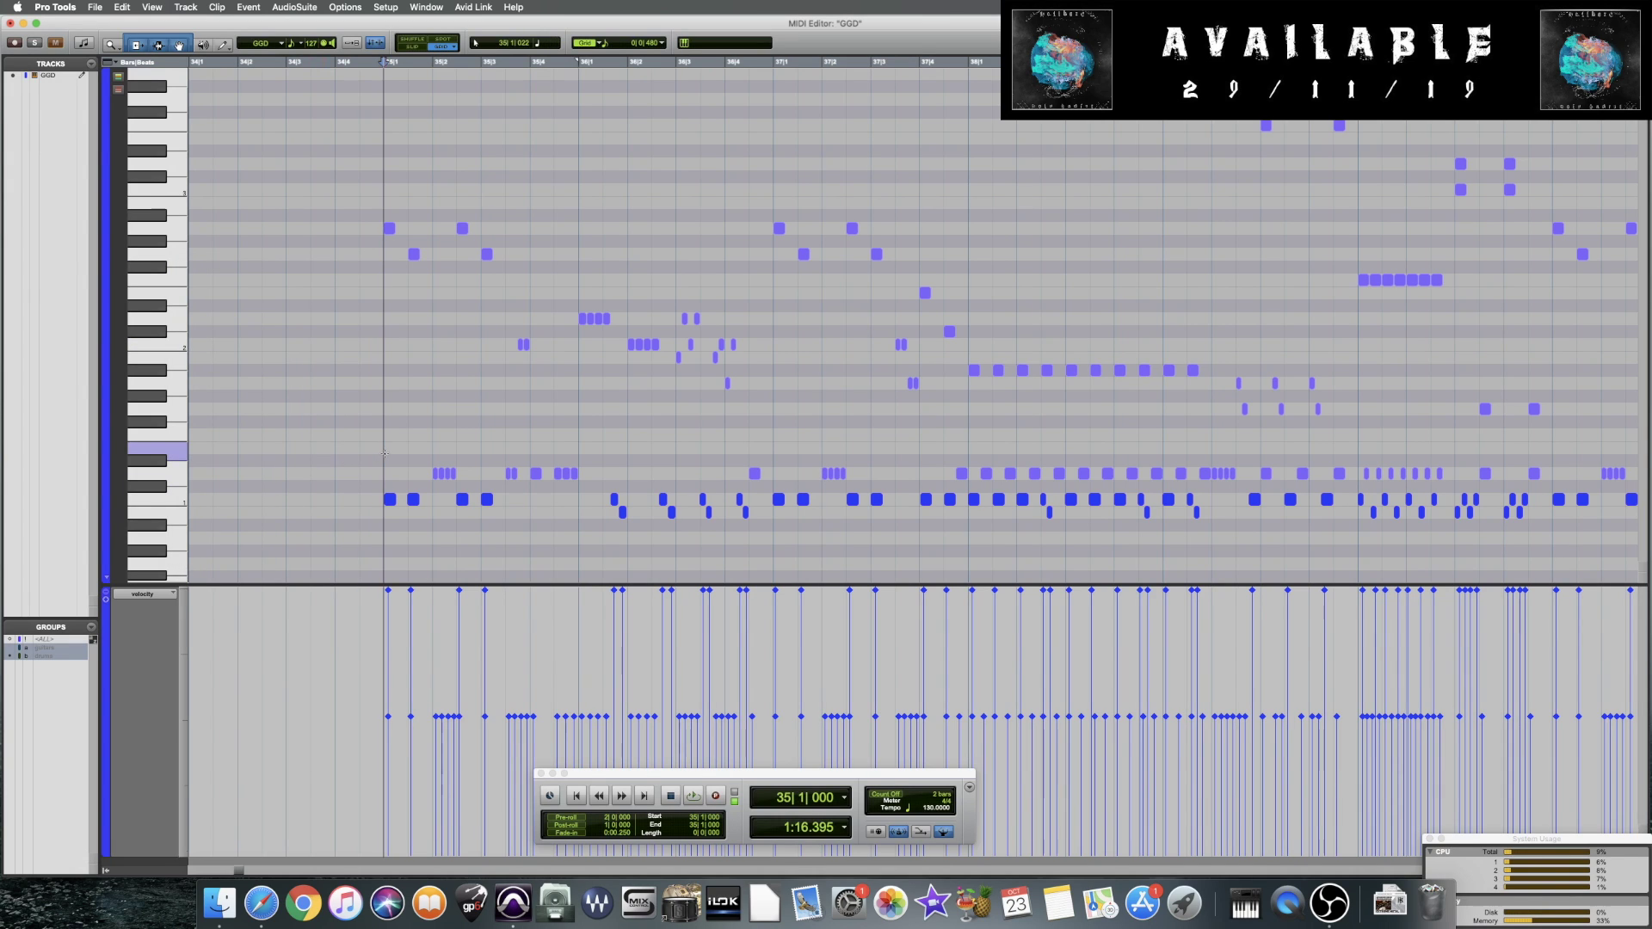
Play back the drums from 32|4|480 into bar 36
{"action": "scroll", "coordinate": [649, 432], "scroll_direction": "left", "scroll_amount": 5}
{"action": "left_click", "coordinate": [495, 438]}
{"action": "scroll", "coordinate": [494, 438], "scroll_direction": "right", "scroll_amount": 3}
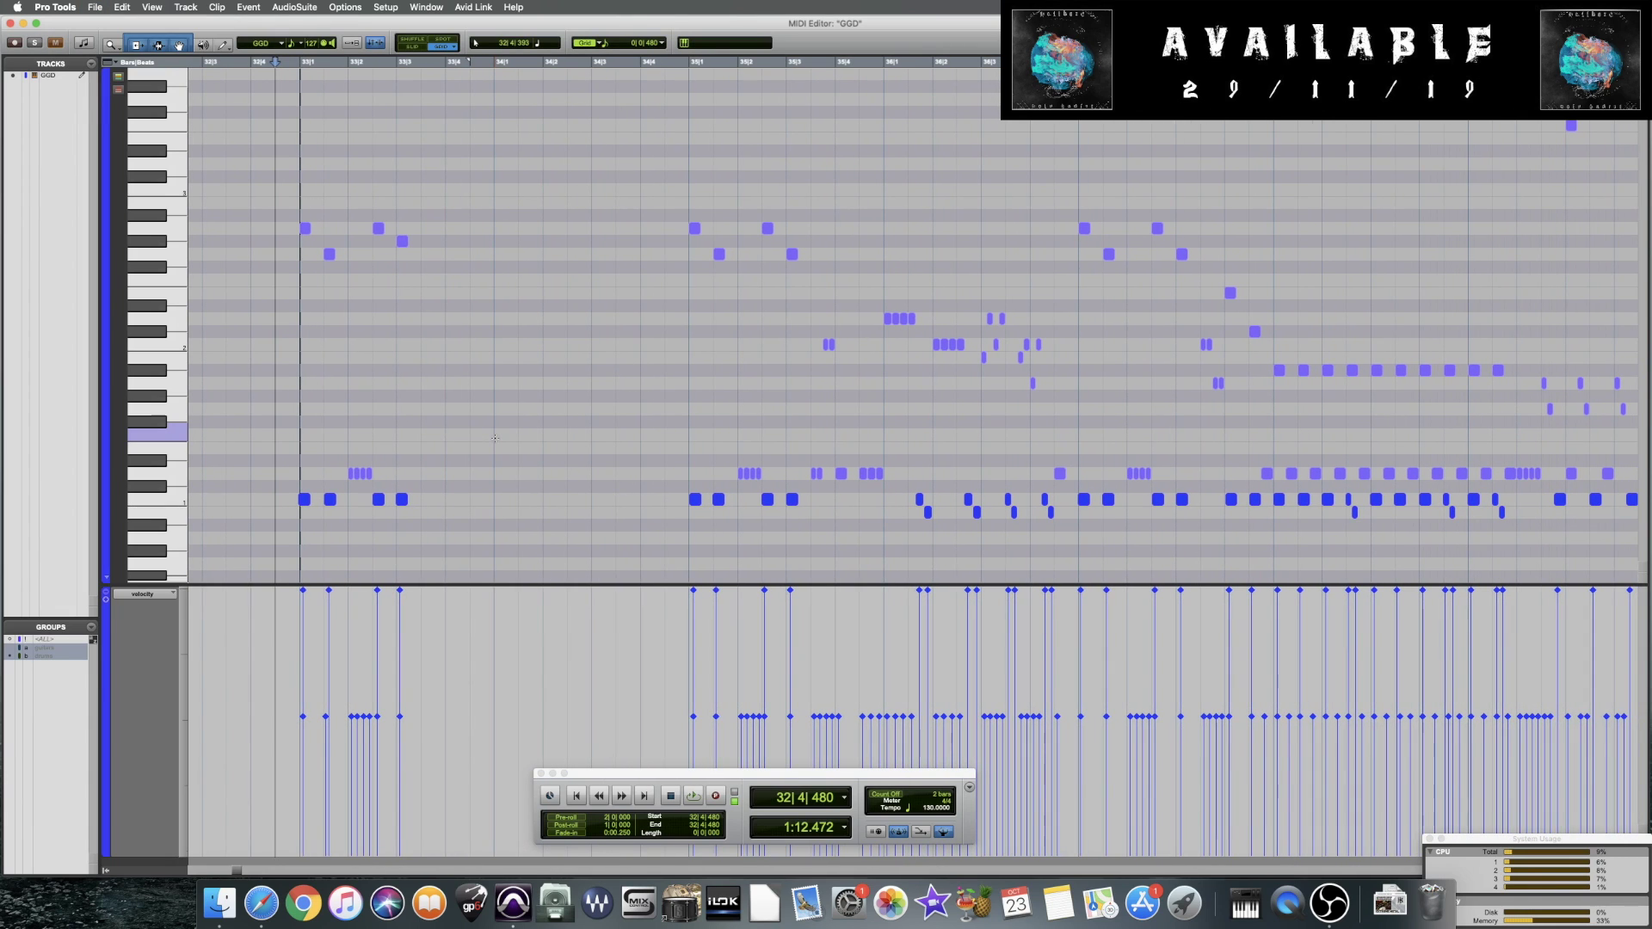
{"action": "key", "text": "space"}
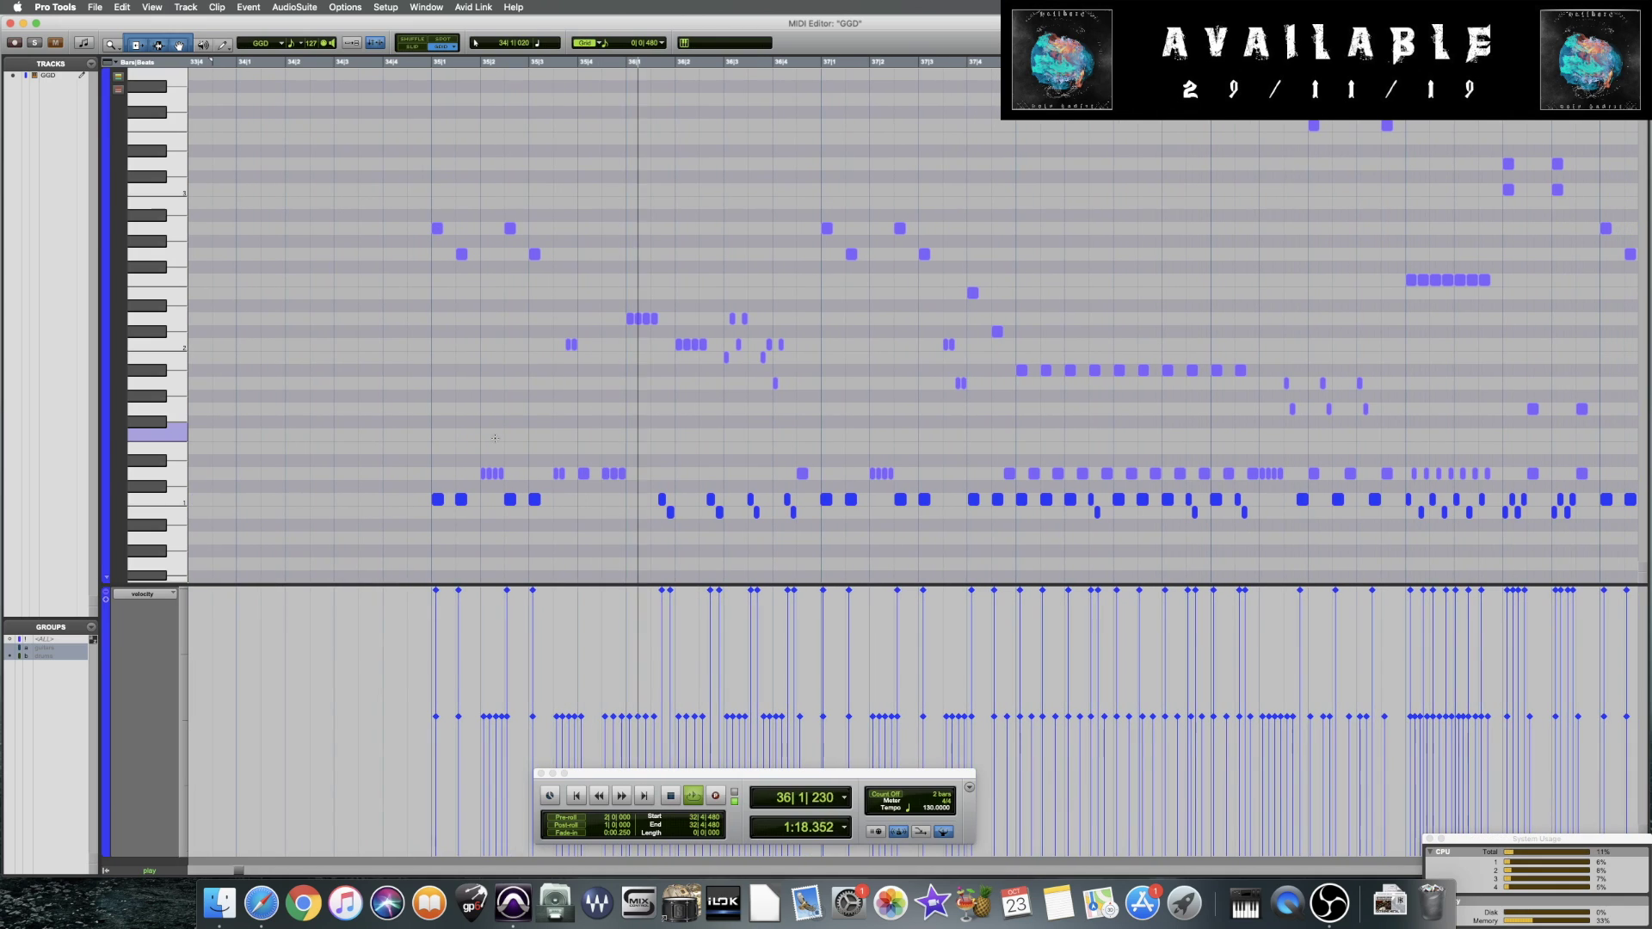
{"action": "key", "text": "space"}
Play back the drums from 37|1|000 up to the fast kicks in bar 40
{"action": "left_click", "coordinate": [748, 464]}
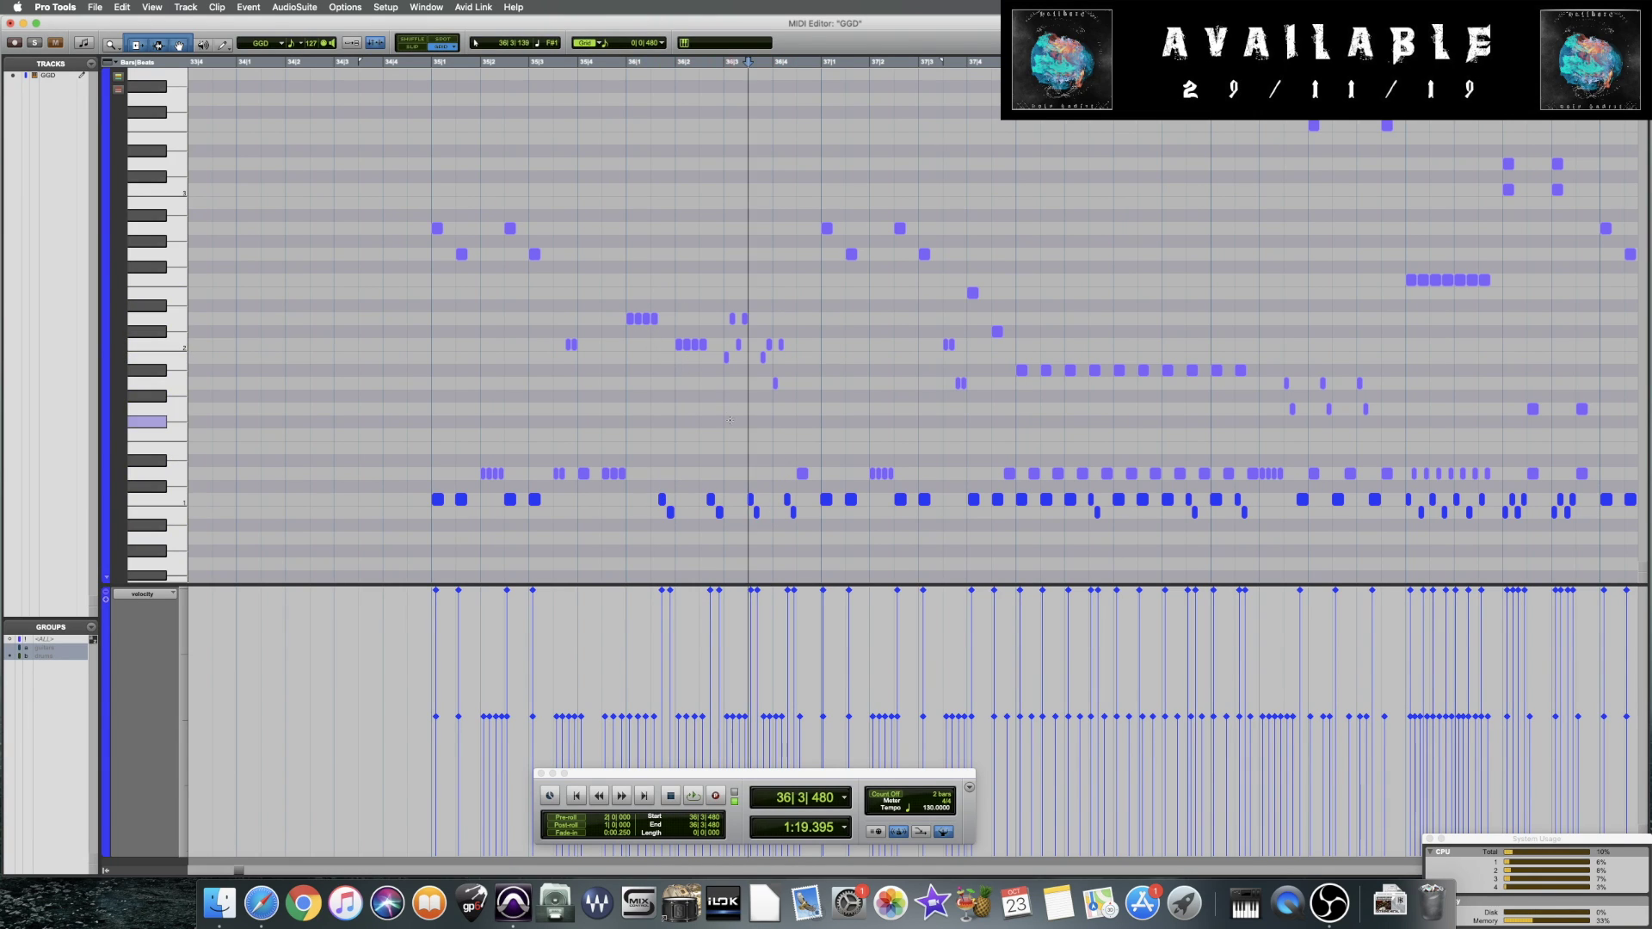
{"action": "left_click", "coordinate": [819, 447]}
{"action": "scroll", "coordinate": [839, 441], "scroll_direction": "right", "scroll_amount": 3}
{"action": "key", "text": "space"}
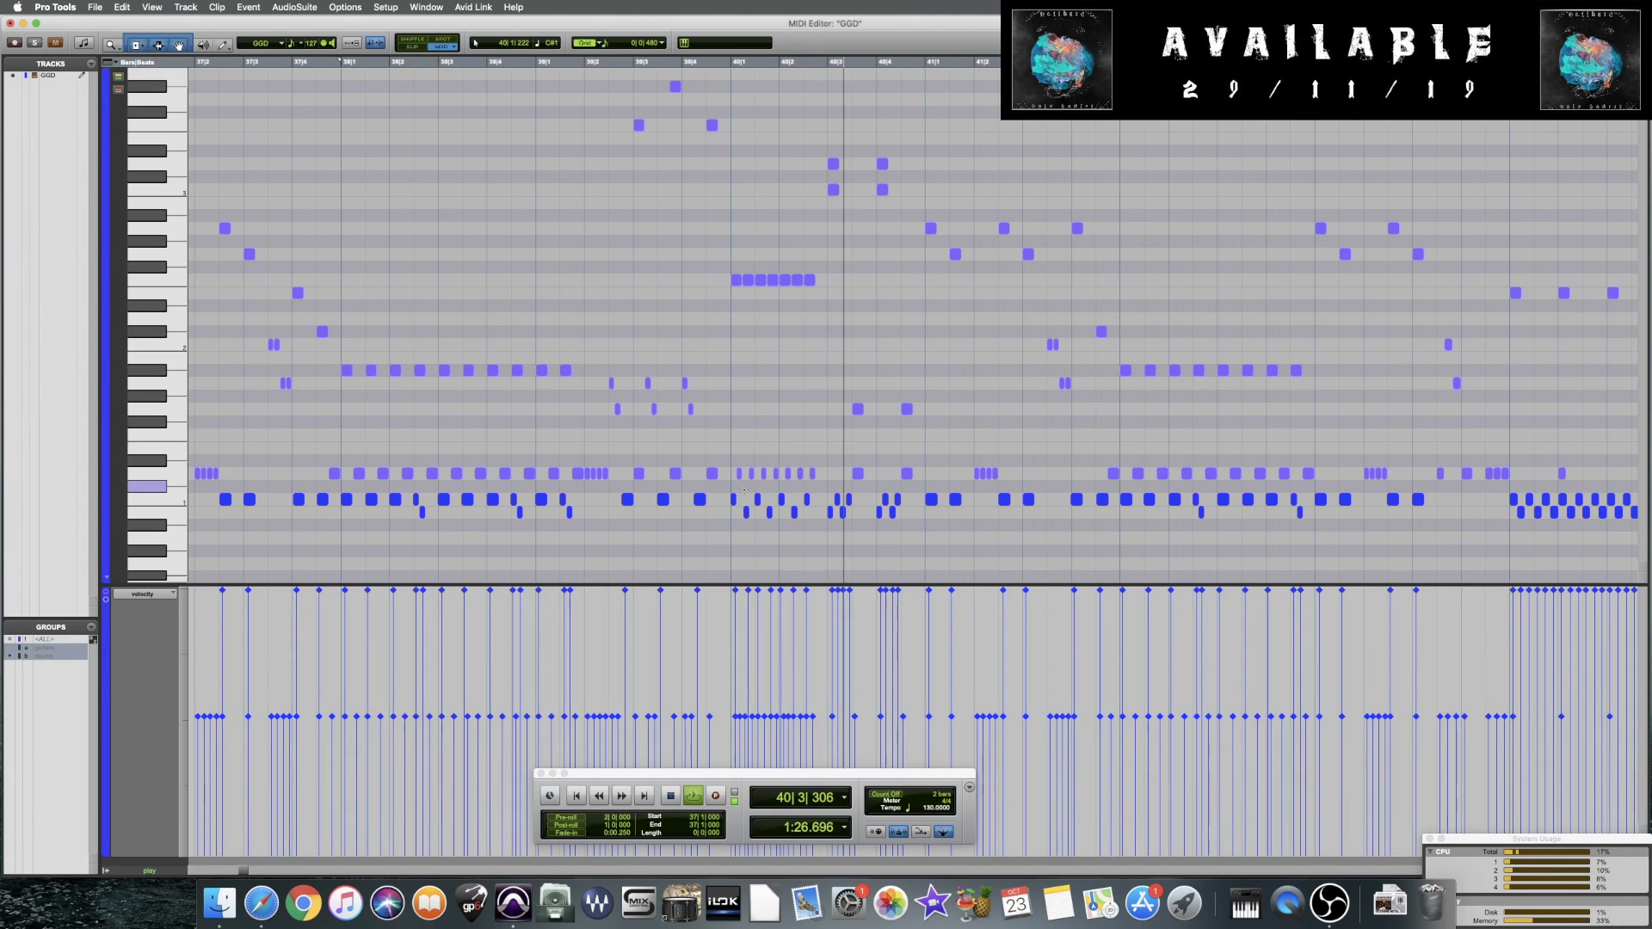
{"action": "key", "text": "space"}
Examine the fast kick notes in bar 40 at close range and play them from 40|3|000 and from the start of the bar
{"action": "left_click", "coordinate": [833, 483]}
{"action": "key", "text": "super+bracketright"}
{"action": "key", "text": "super+bracketright"}
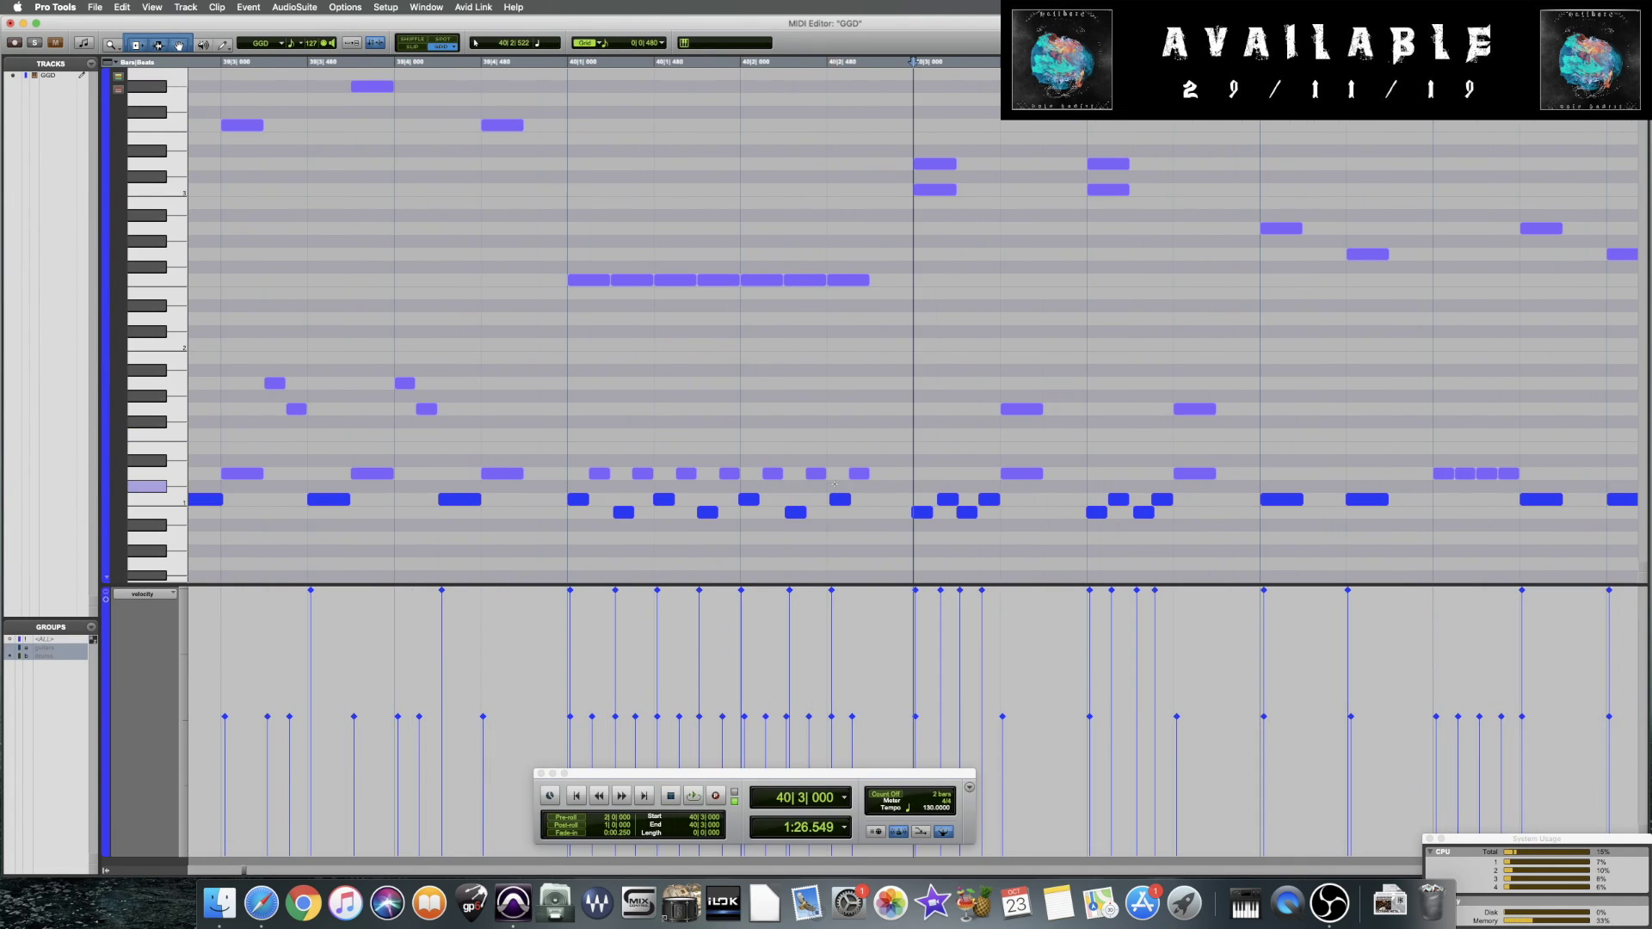
{"action": "scroll", "coordinate": [835, 484], "scroll_direction": "right", "scroll_amount": 3}
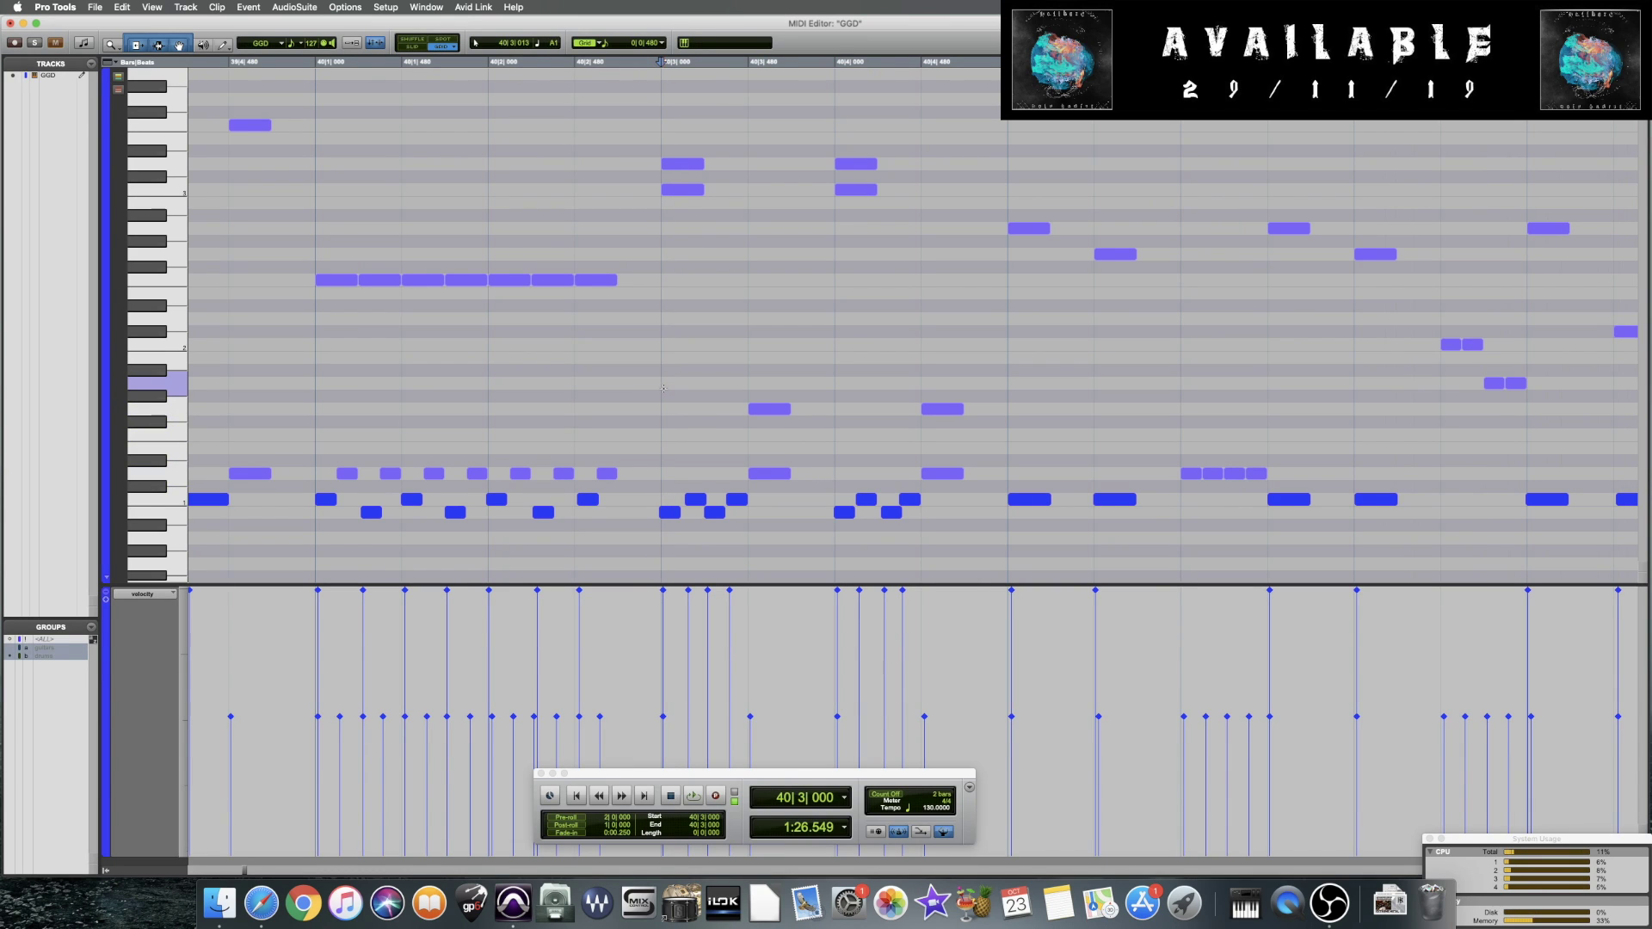
{"action": "key", "text": "space"}
{"action": "key", "text": "space"}
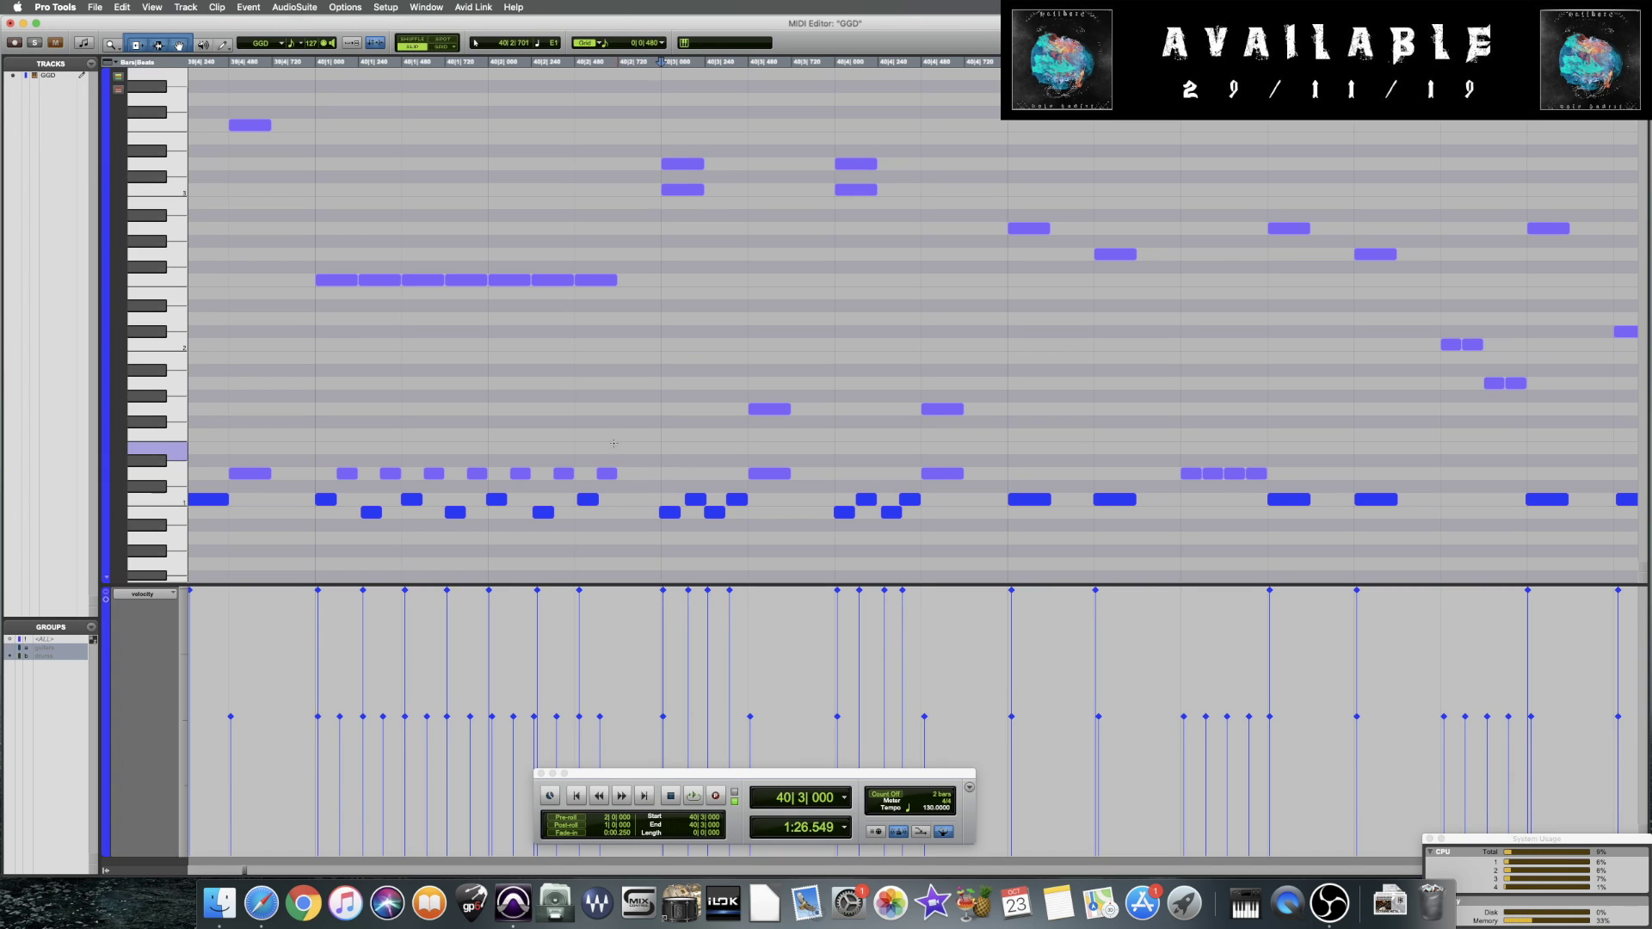
{"action": "left_click", "coordinate": [320, 405]}
{"action": "key", "text": "space"}
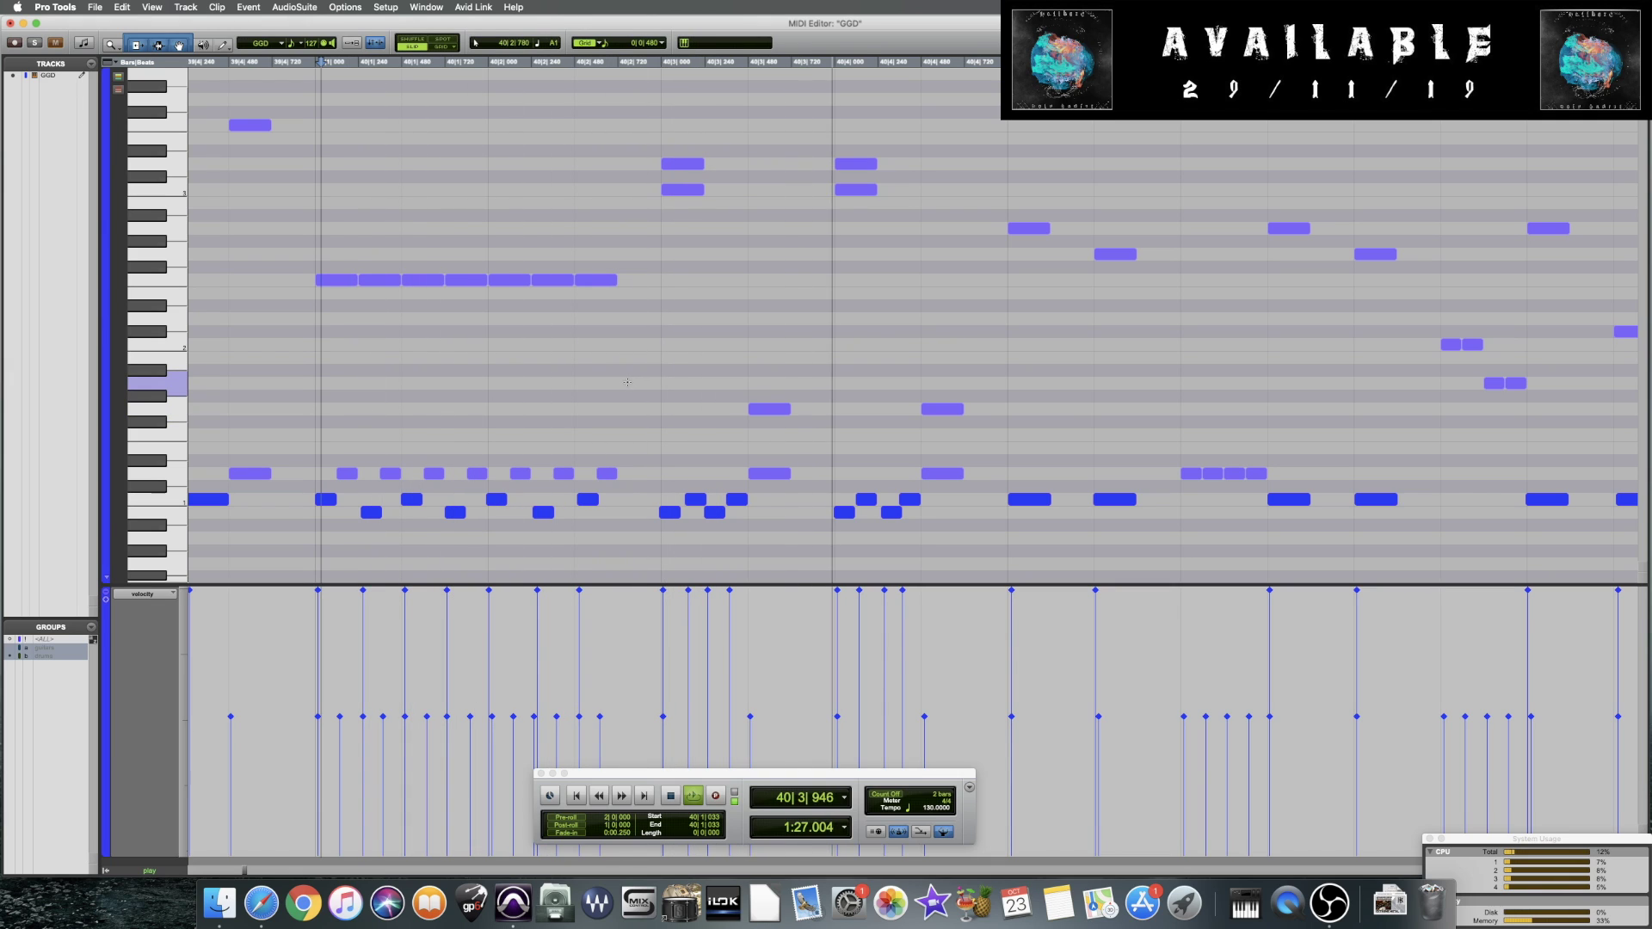
{"action": "key", "text": "space"}
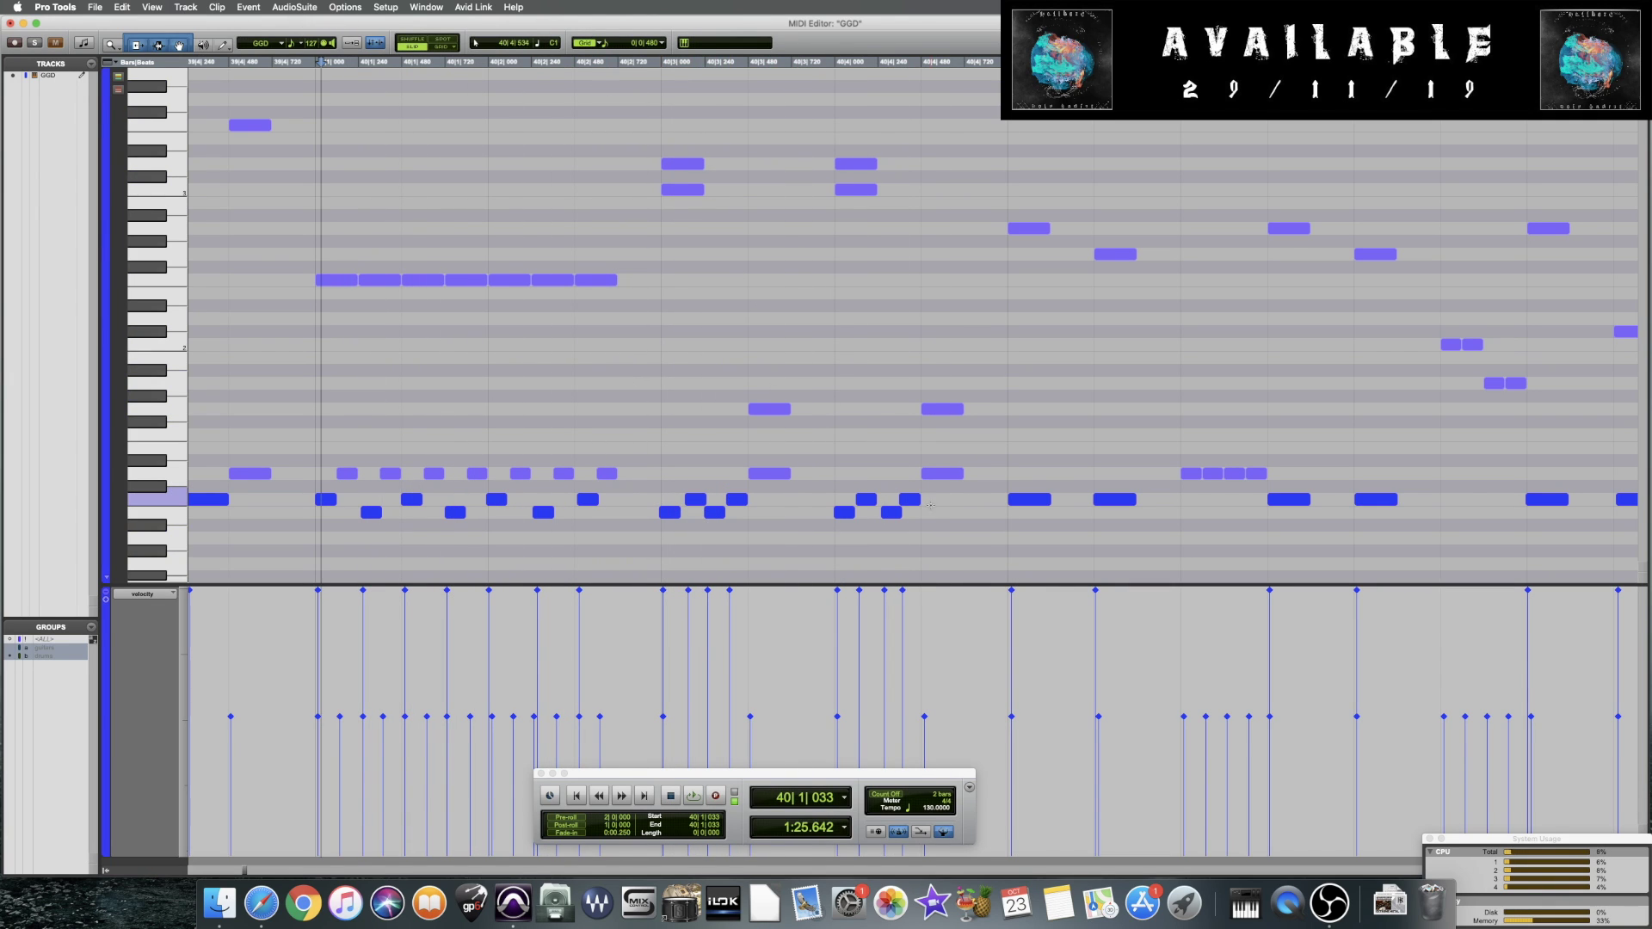
Quantize the four short kick notes at 40|3 on a 1/32-note grid with 80% randomization
{"action": "left_click_drag", "start_coordinate": [644, 495], "coordinate": [752, 520]}
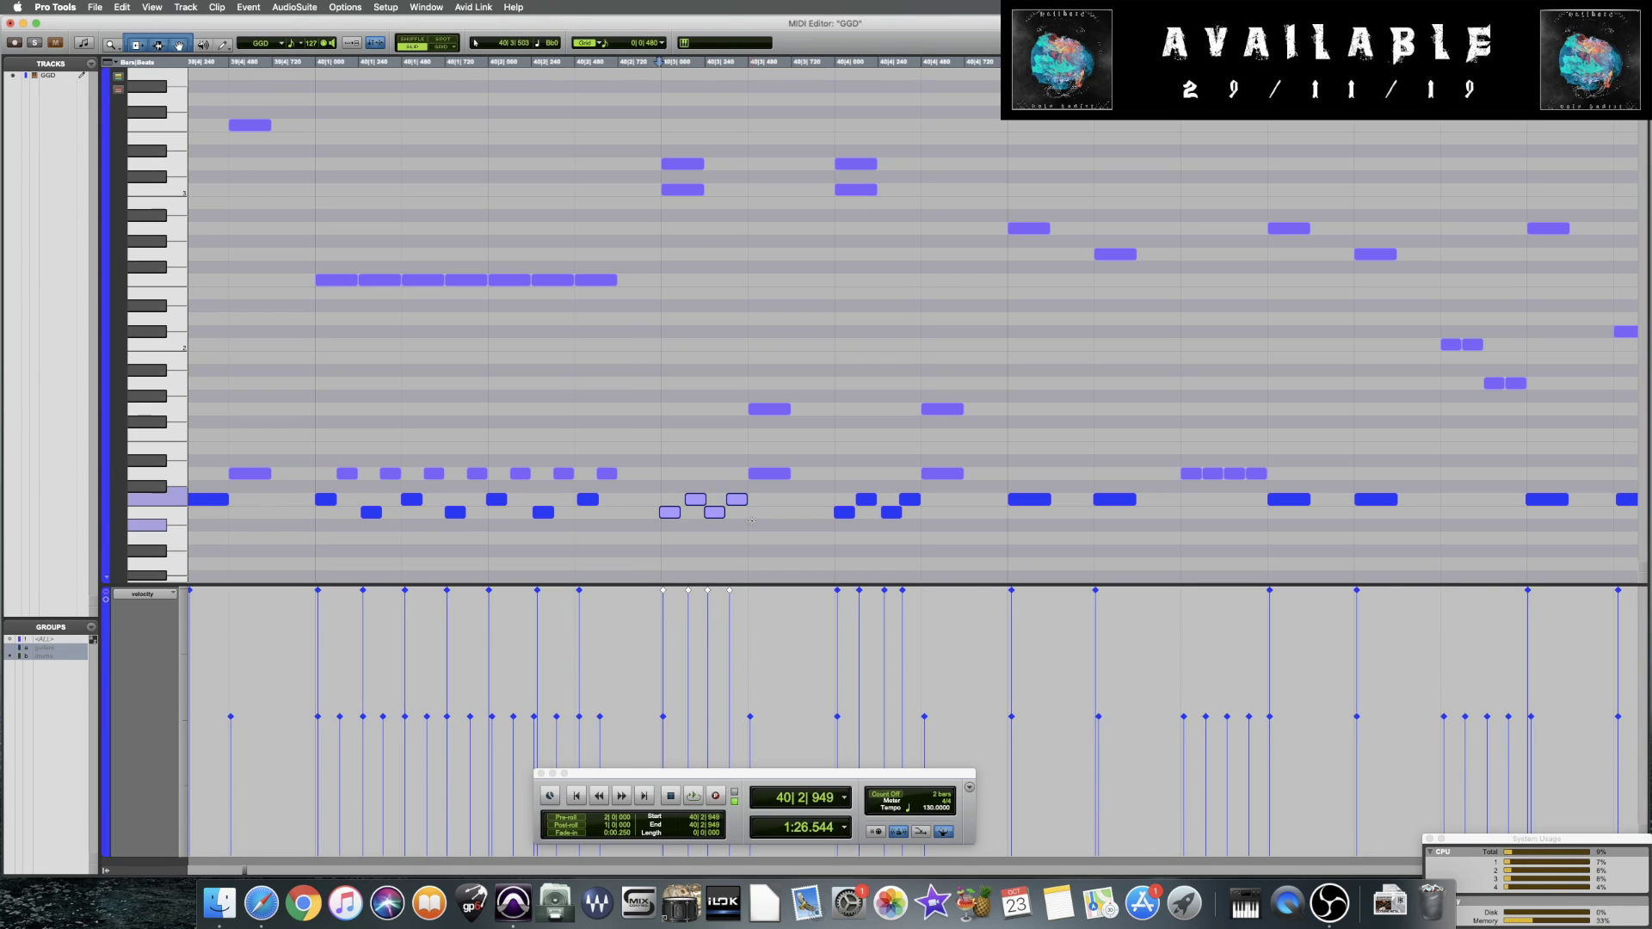
{"action": "key", "text": "alt+0"}
{"action": "left_click", "coordinate": [248, 377]}
{"action": "left_click", "coordinate": [250, 389]}
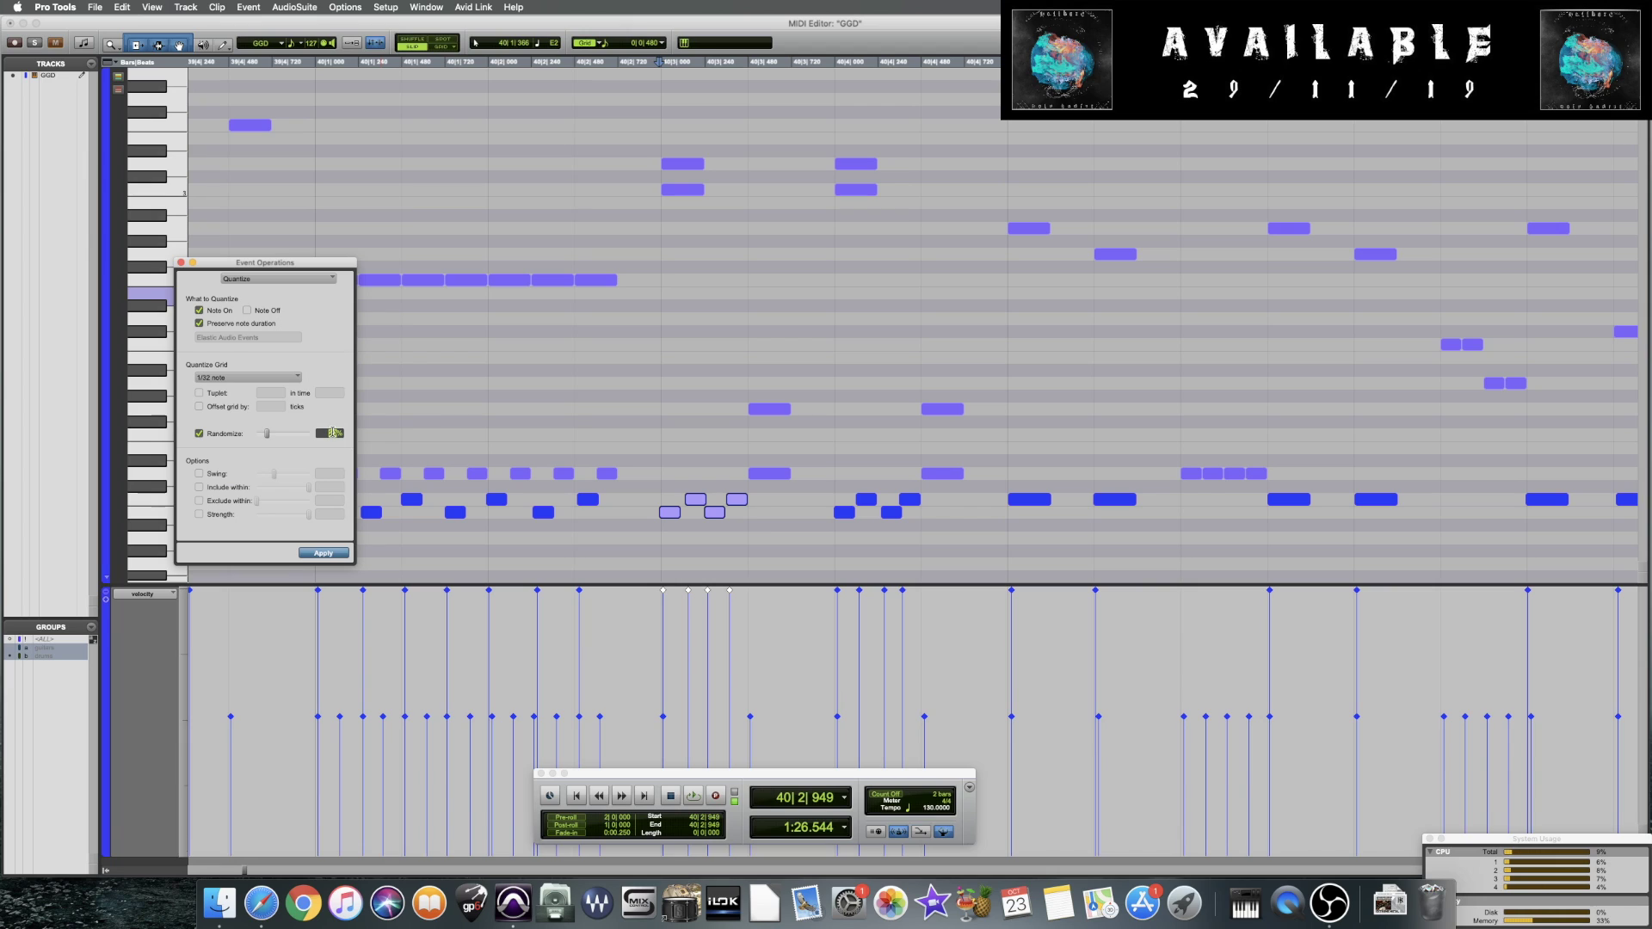
{"action": "left_click", "coordinate": [323, 553]}
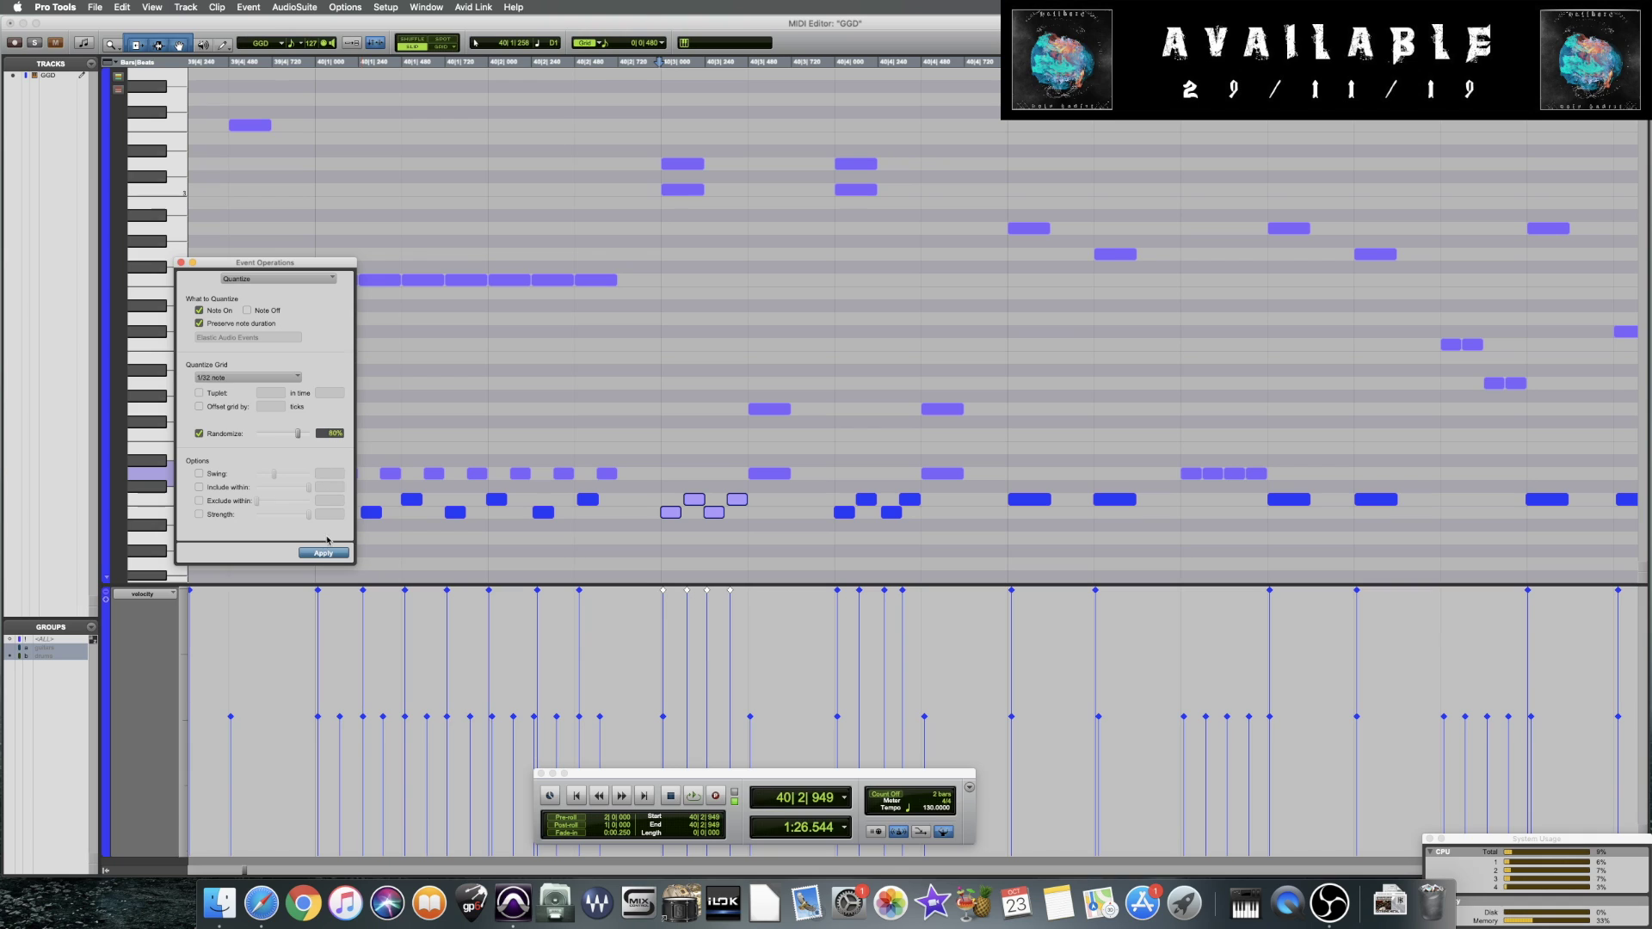
Play back the quantized kick group from 40|3 and close Event Operations
{"action": "left_click", "coordinate": [654, 485]}
{"action": "key", "text": "space"}
{"action": "key", "text": "space"}
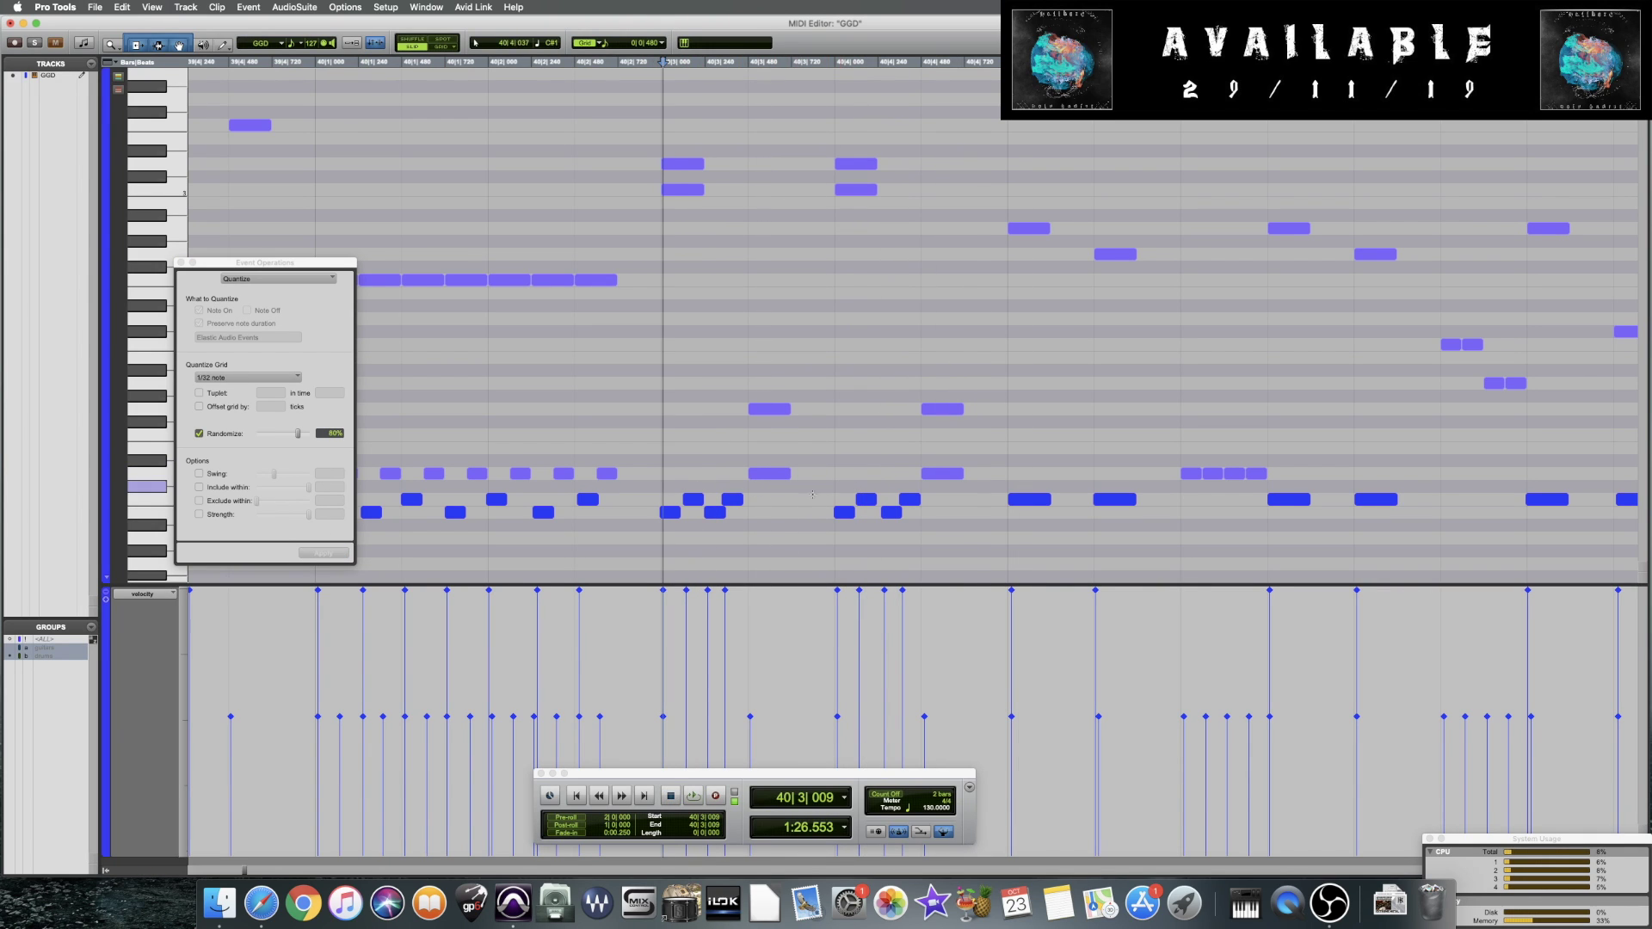
{"action": "left_click", "coordinate": [180, 263]}
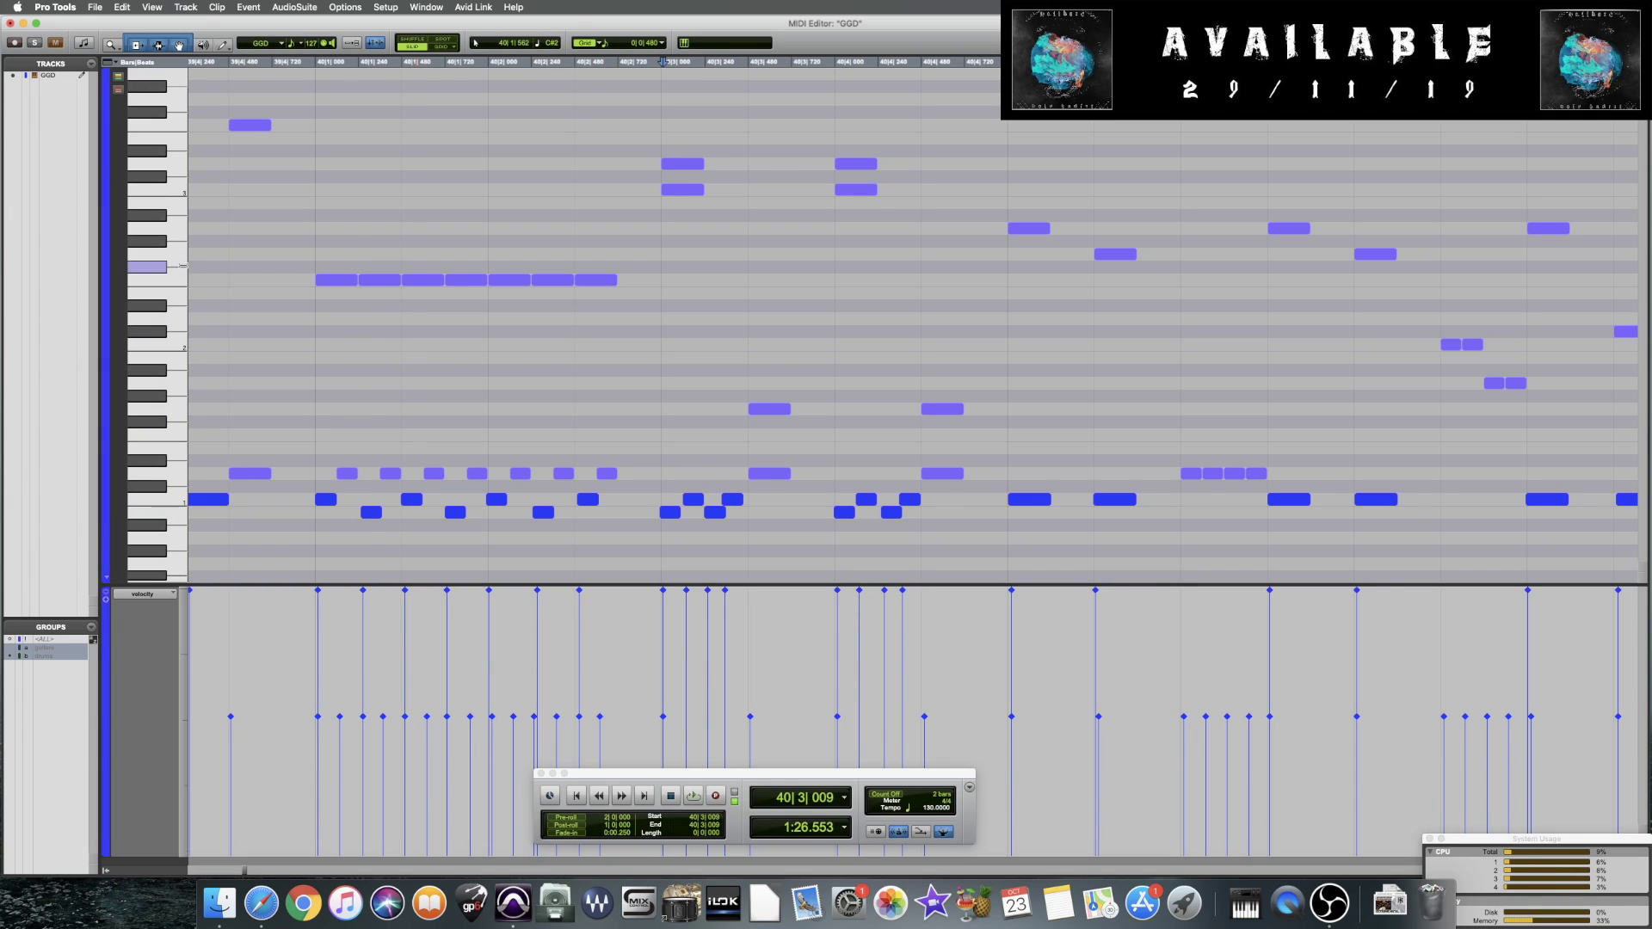
Compare the two stacked notes at 40|3|480 with the first kick of the 40|3 group by selecting each in turn
{"action": "left_click", "coordinate": [769, 471]}
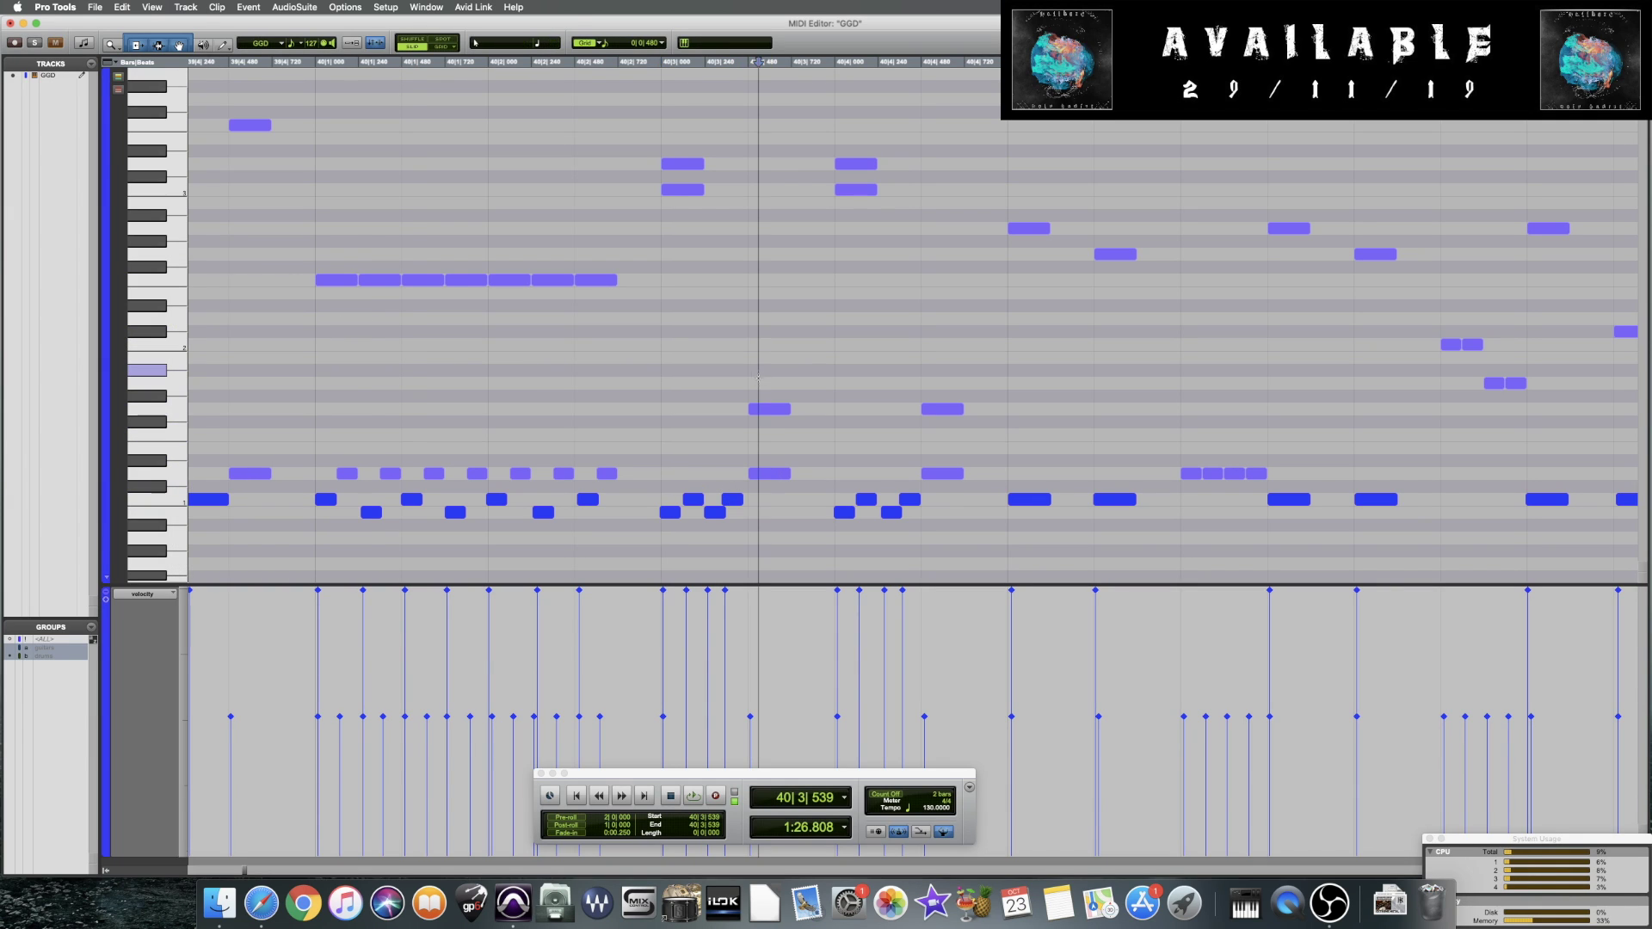
{"action": "left_click", "coordinate": [752, 404], "text": "shift"}
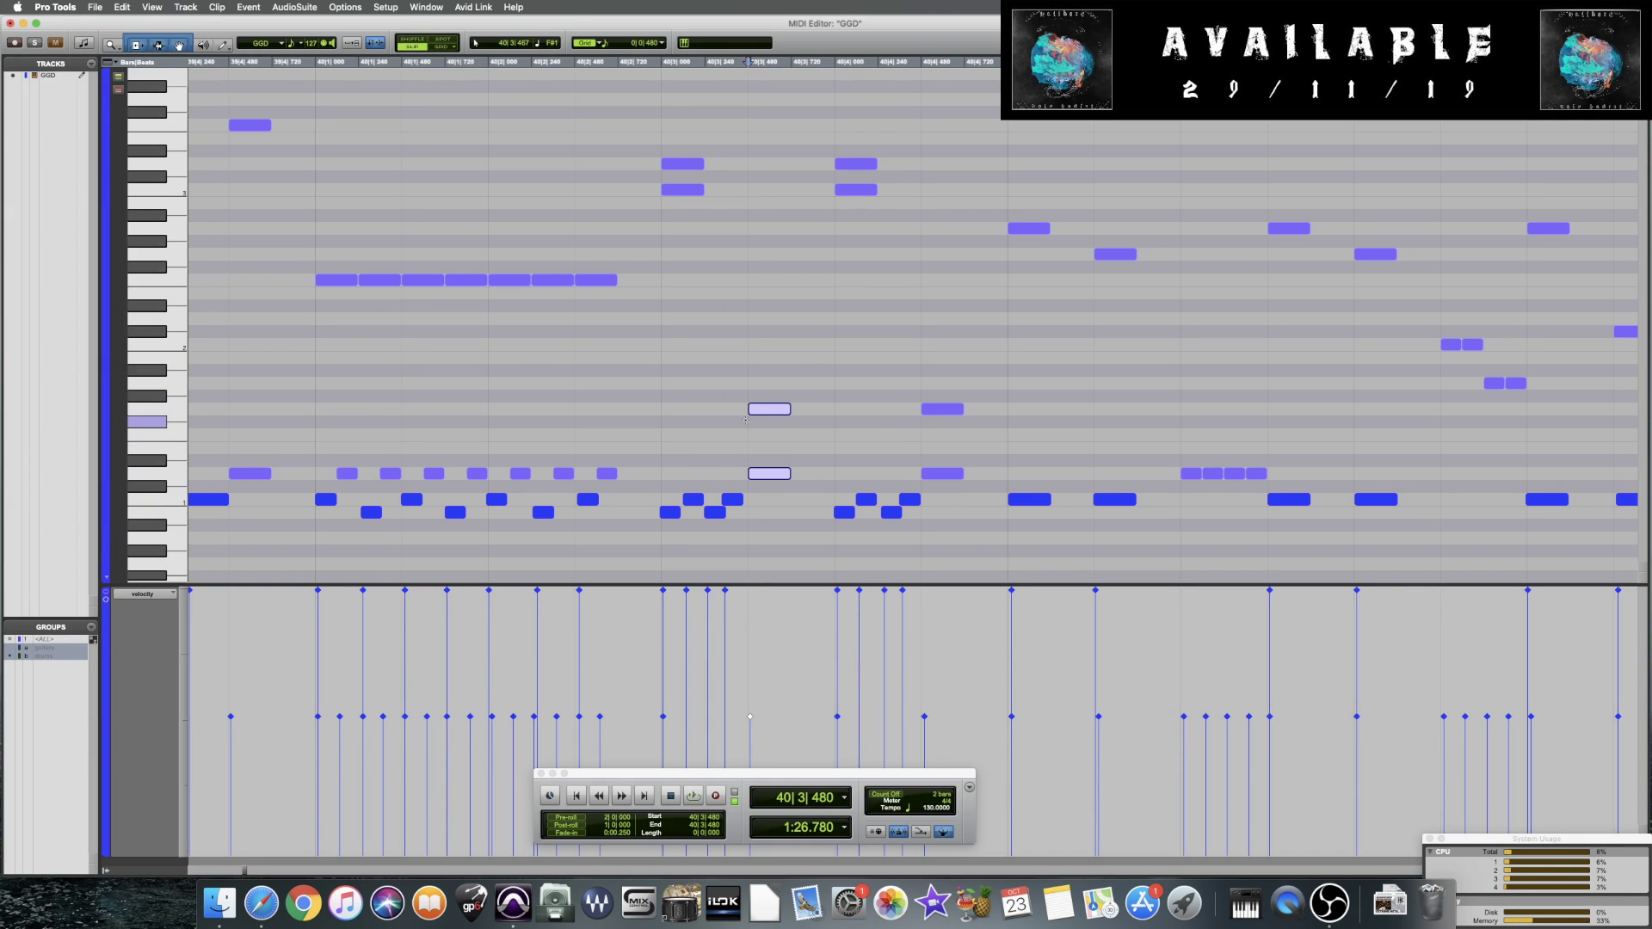
{"action": "left_click", "coordinate": [670, 512]}
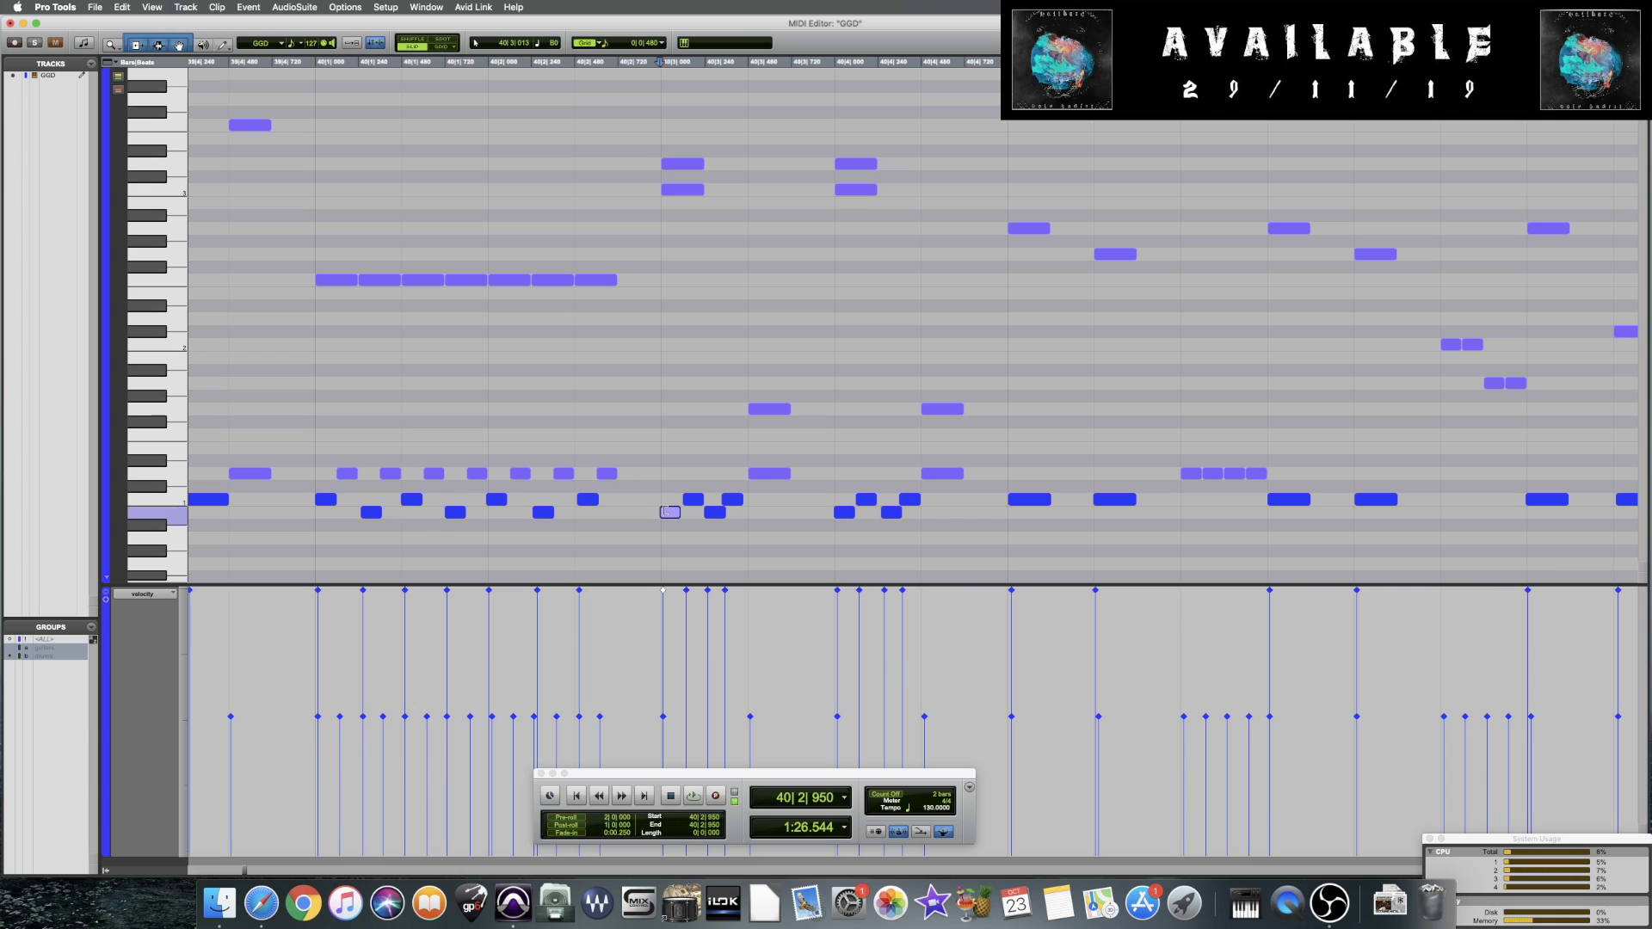
{"action": "left_click", "coordinate": [775, 408]}
{"action": "left_click", "coordinate": [776, 473], "text": "shift"}
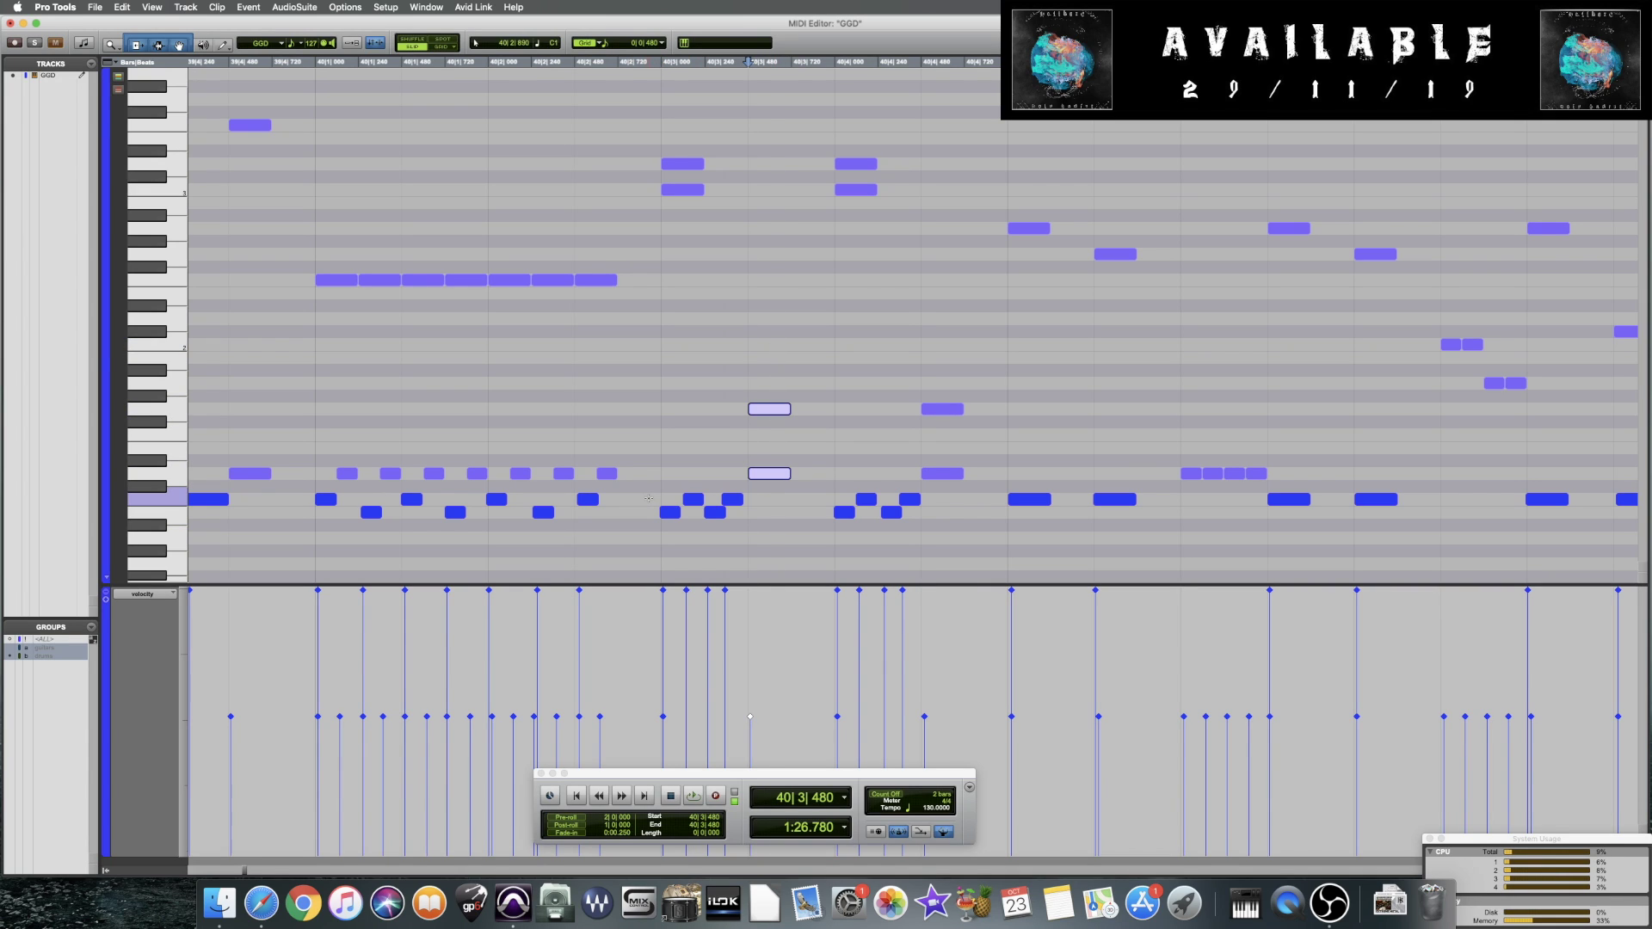
{"action": "left_click", "coordinate": [669, 512]}
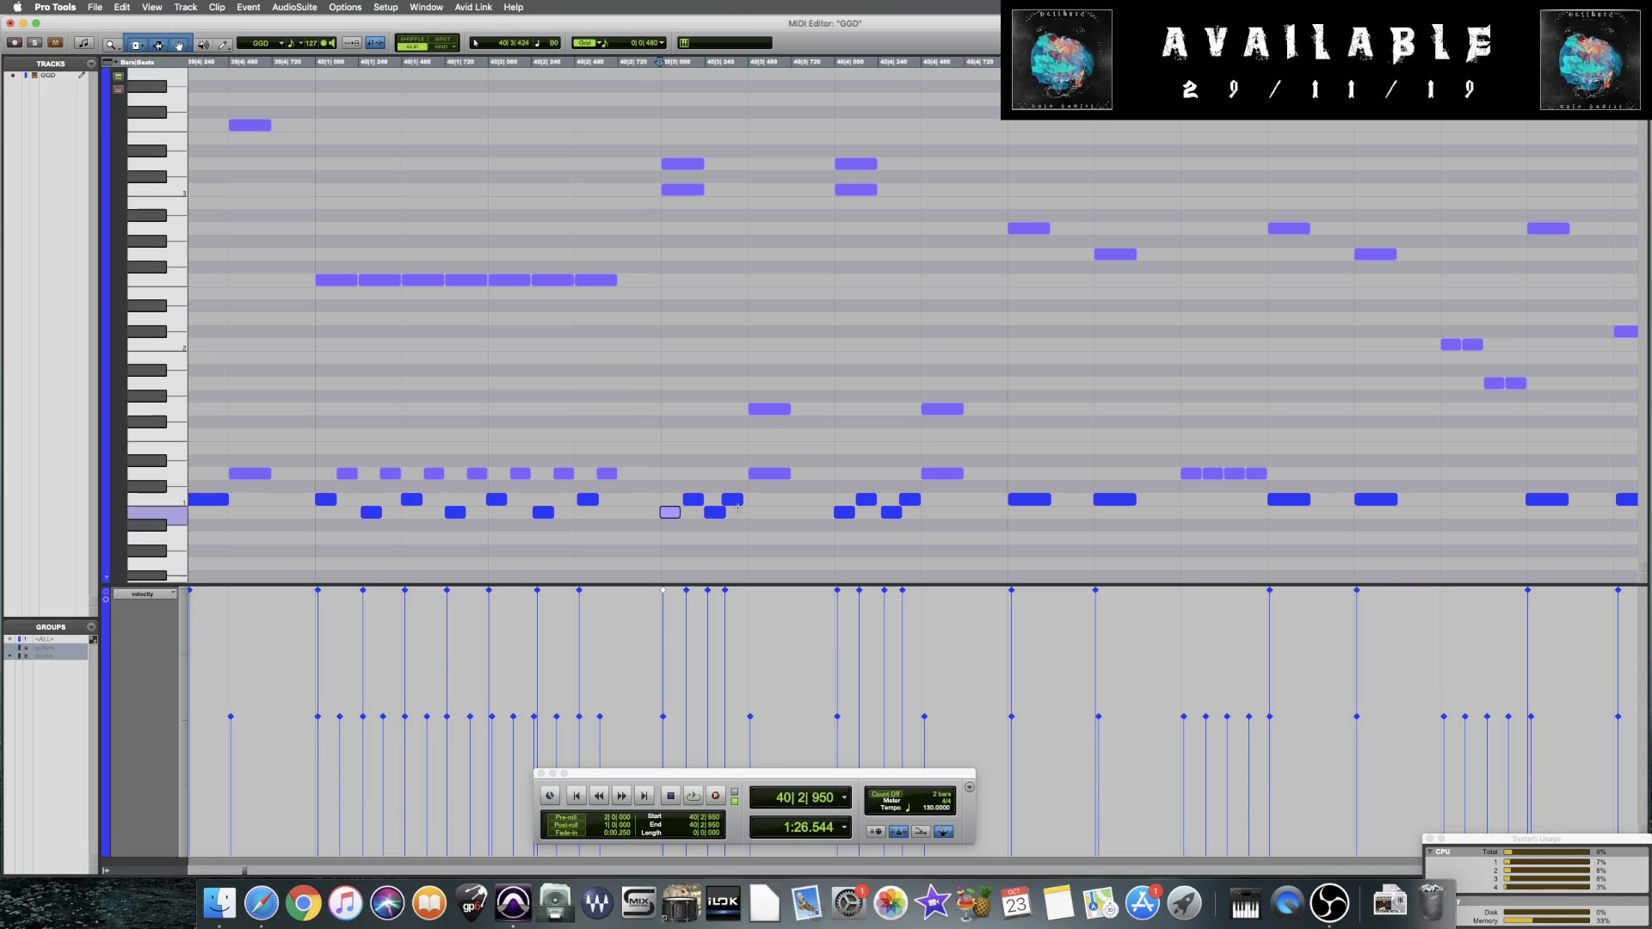
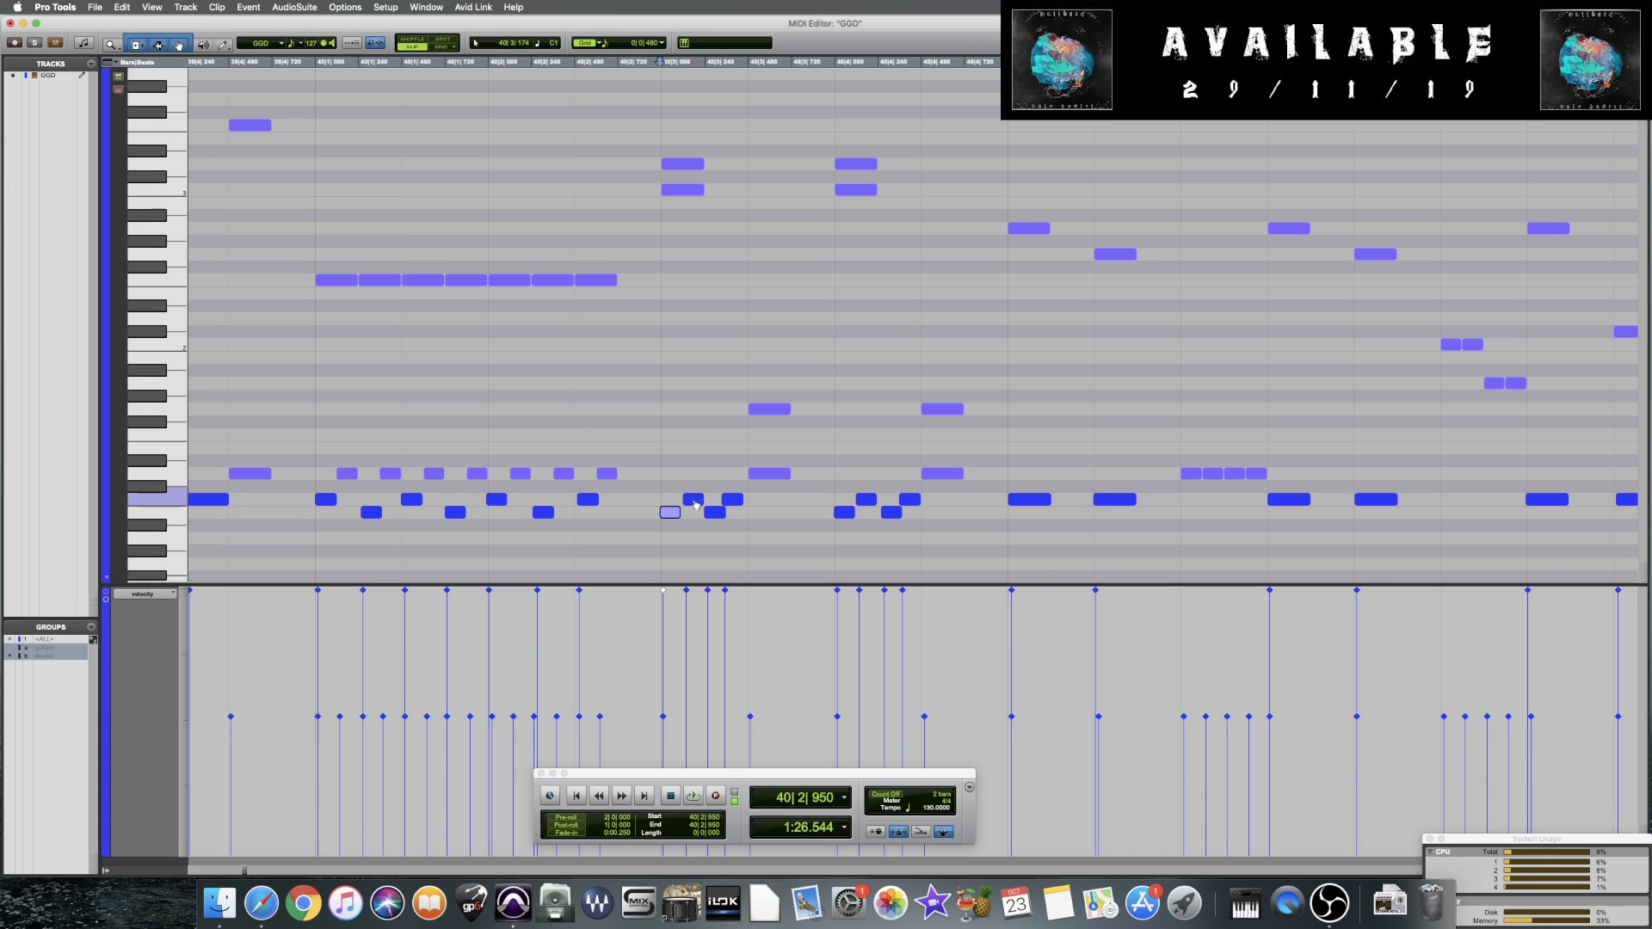
Shift the second and third kicks of the 40|3 group slightly earlier and play the section
{"action": "left_click", "coordinate": [693, 499]}
{"action": "left_click", "coordinate": [713, 512]}
{"action": "key", "text": "space"}
{"action": "key", "text": "space"}
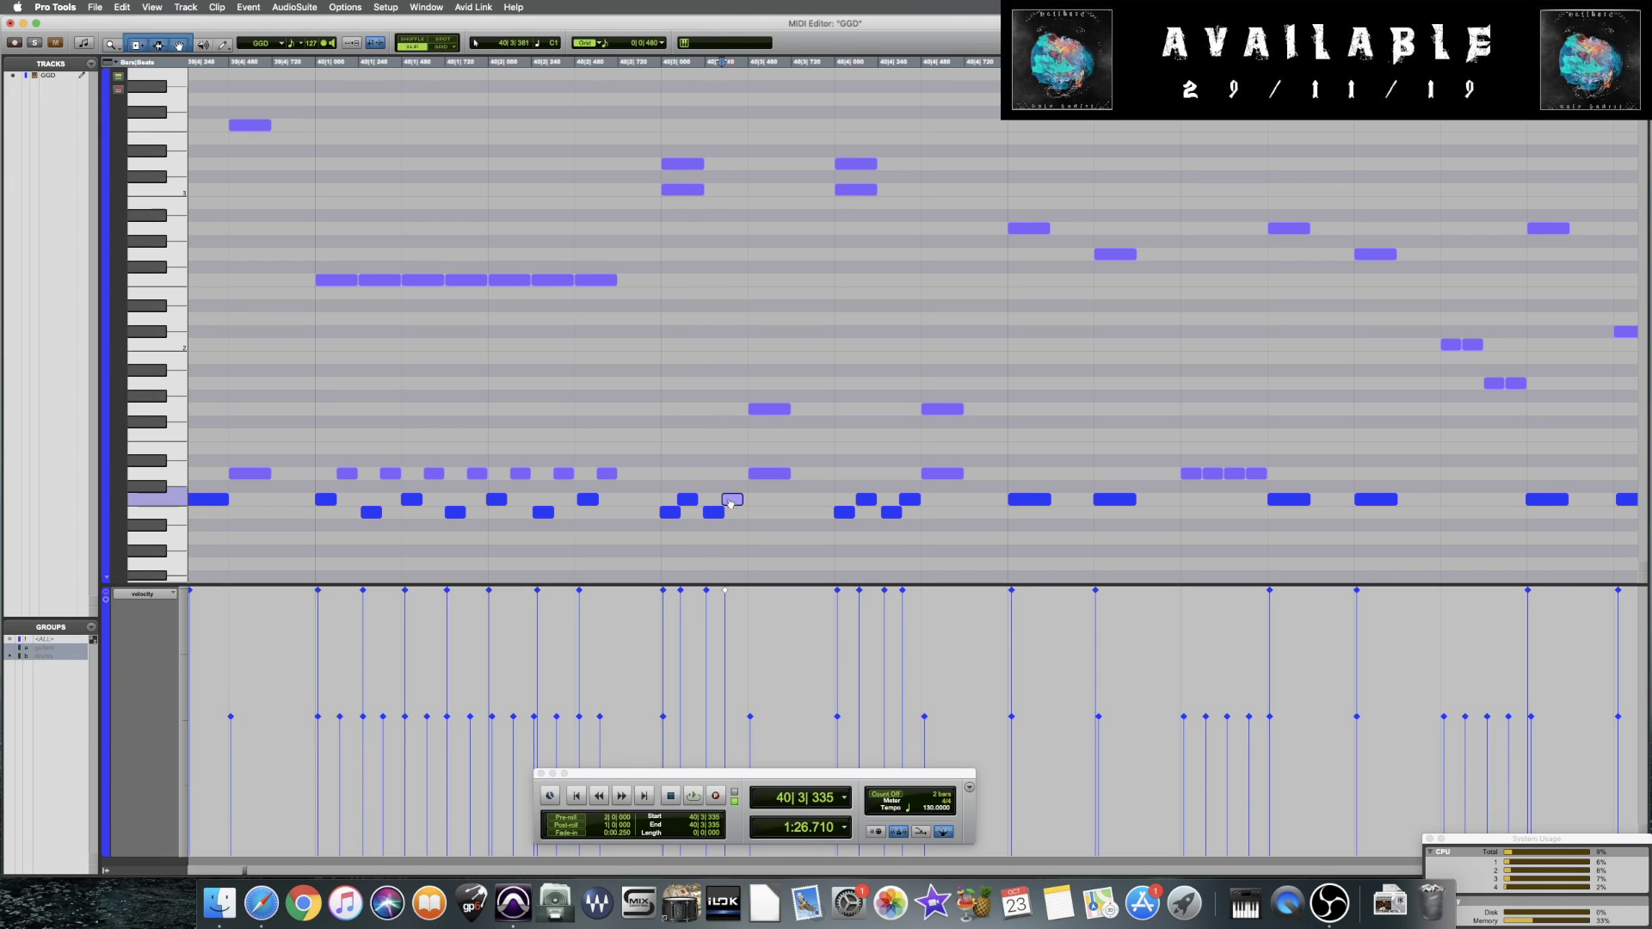
Shift the second and fourth kicks of the 40|3 group slightly later and play the group back from just before beat 3
{"action": "left_click_drag", "start_coordinate": [689, 499], "coordinate": [745, 504]}
{"action": "left_click", "coordinate": [733, 499]}
{"action": "left_click", "coordinate": [655, 461]}
{"action": "key", "text": "space"}
{"action": "key", "text": "space"}
{"action": "left_click", "coordinate": [704, 503]}
{"action": "left_click", "coordinate": [649, 461]}
{"action": "key", "text": "space"}
{"action": "key", "text": "space"}
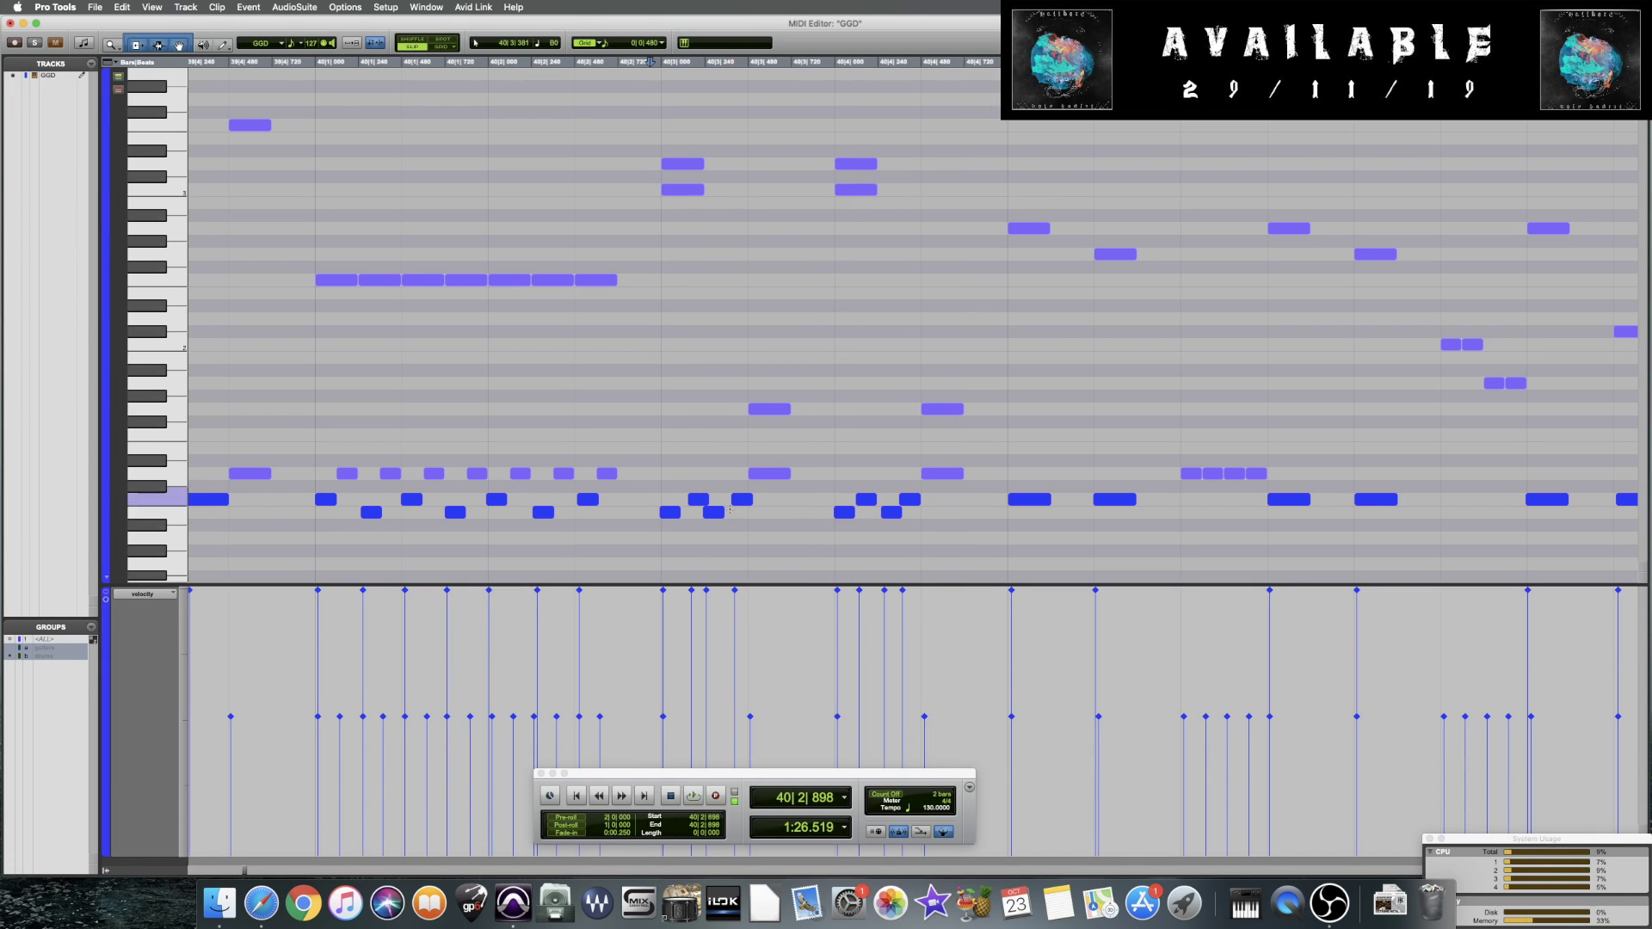
Shift the third kick of the 40|3 group slightly later and play the group back
{"action": "left_click", "coordinate": [714, 511]}
{"action": "key", "text": "space"}
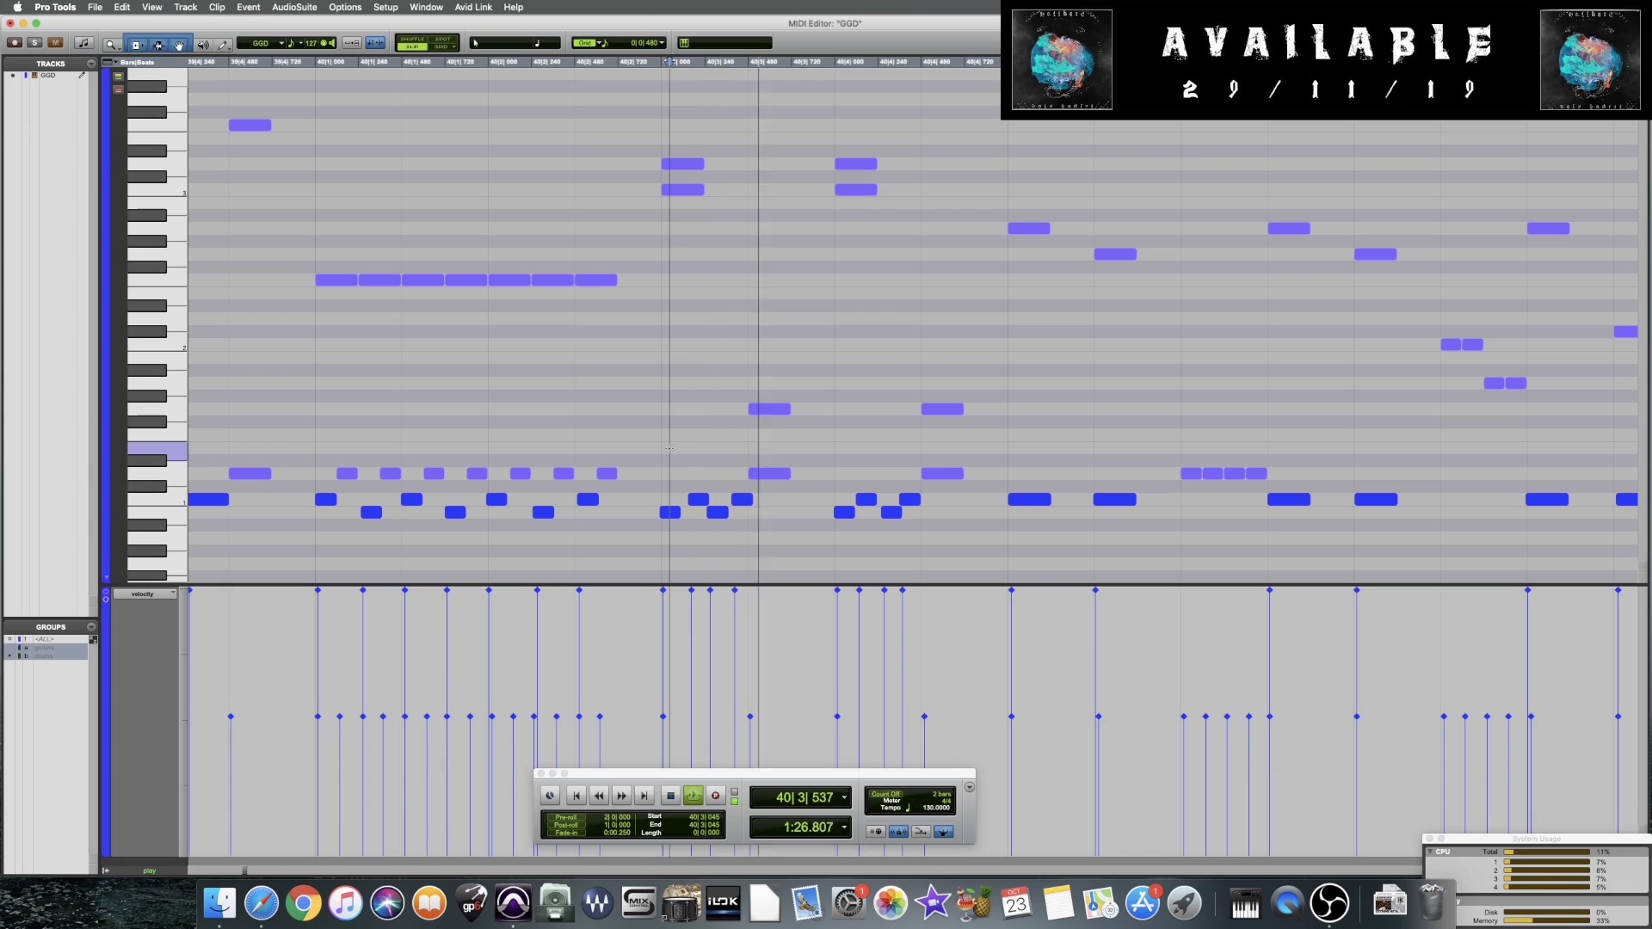
{"action": "key", "text": "space"}
Try shifting the second and fourth kicks of the 40|3 group even later, play it back, and undo the move
{"action": "left_click", "coordinate": [699, 499]}
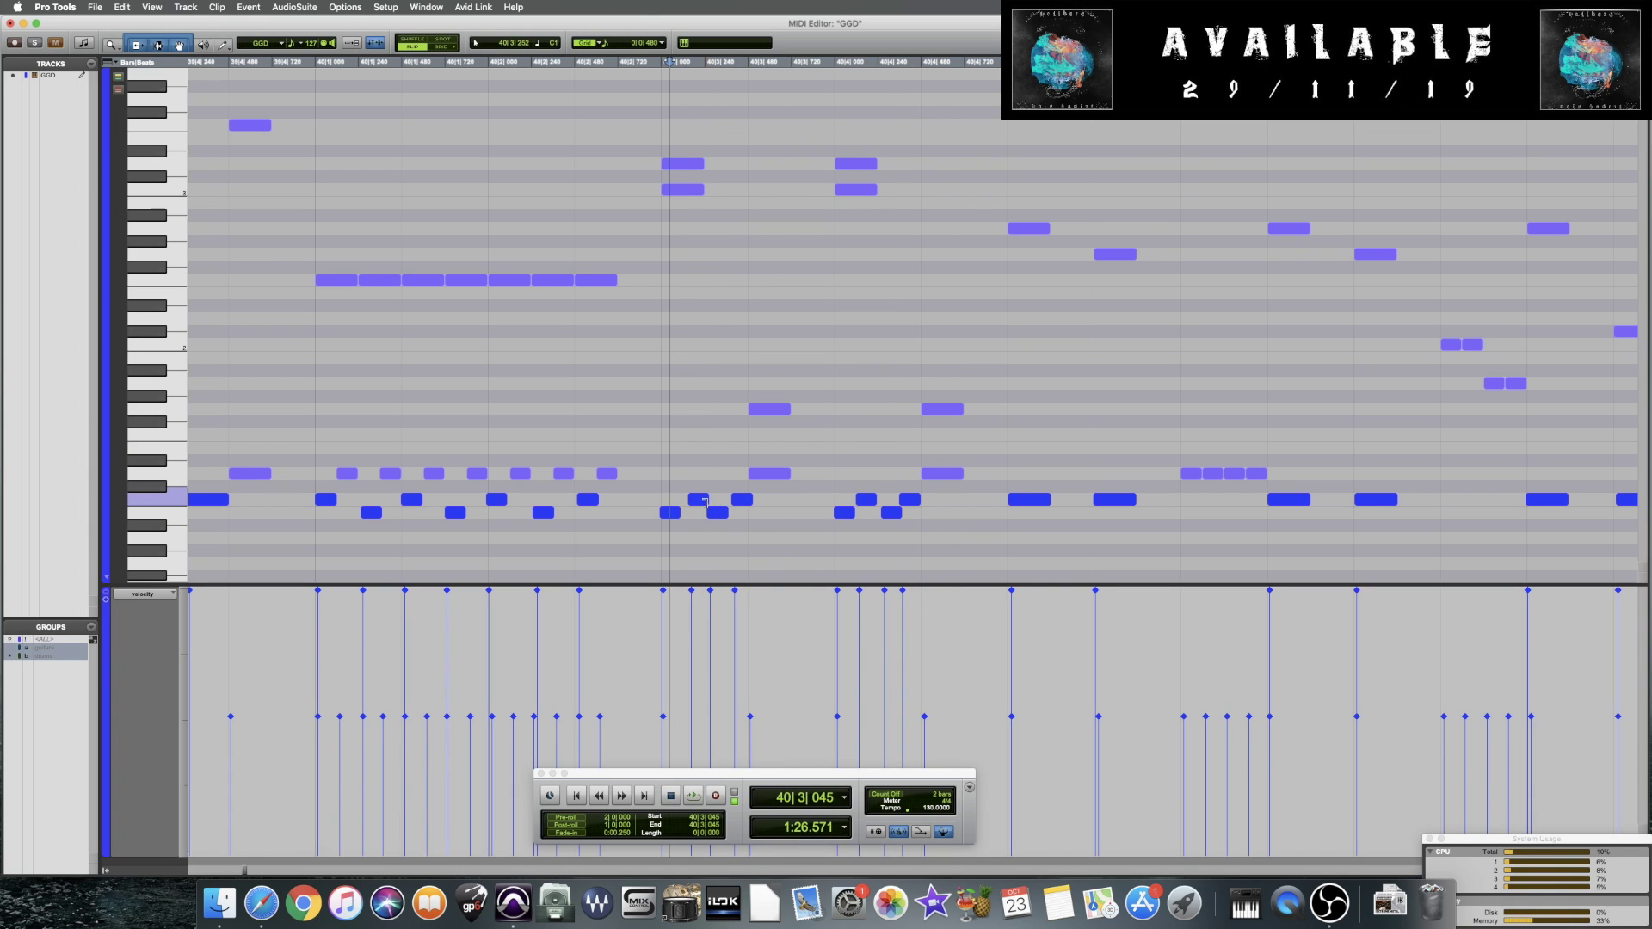
{"action": "left_click_drag", "start_coordinate": [696, 490], "coordinate": [754, 505]}
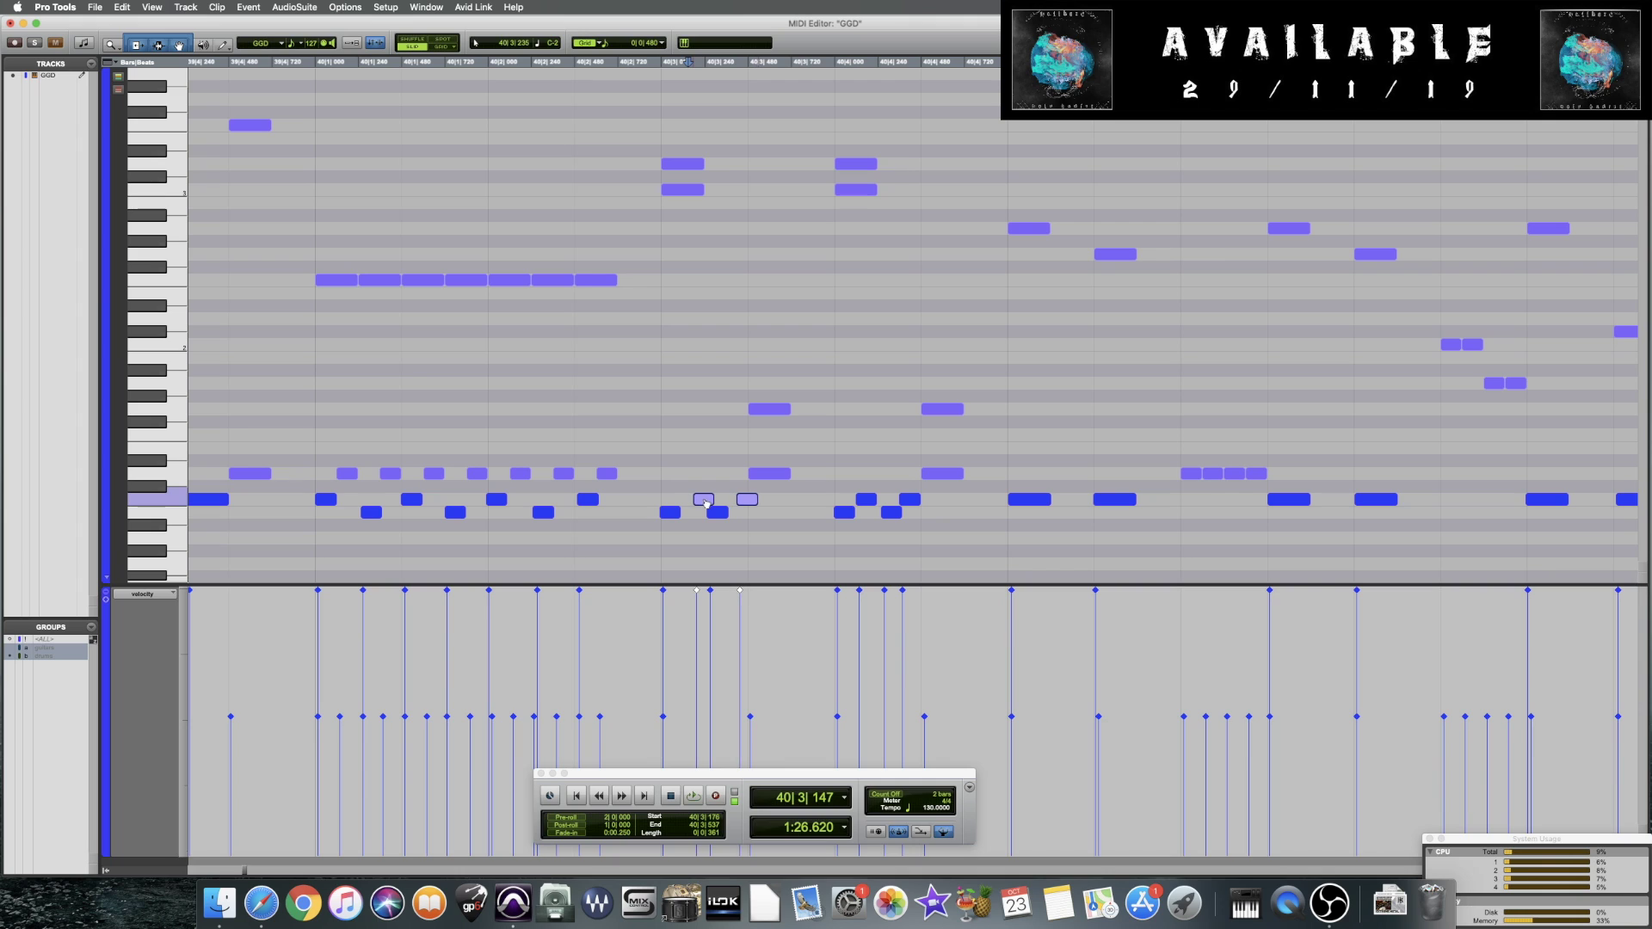
{"action": "key", "text": "space"}
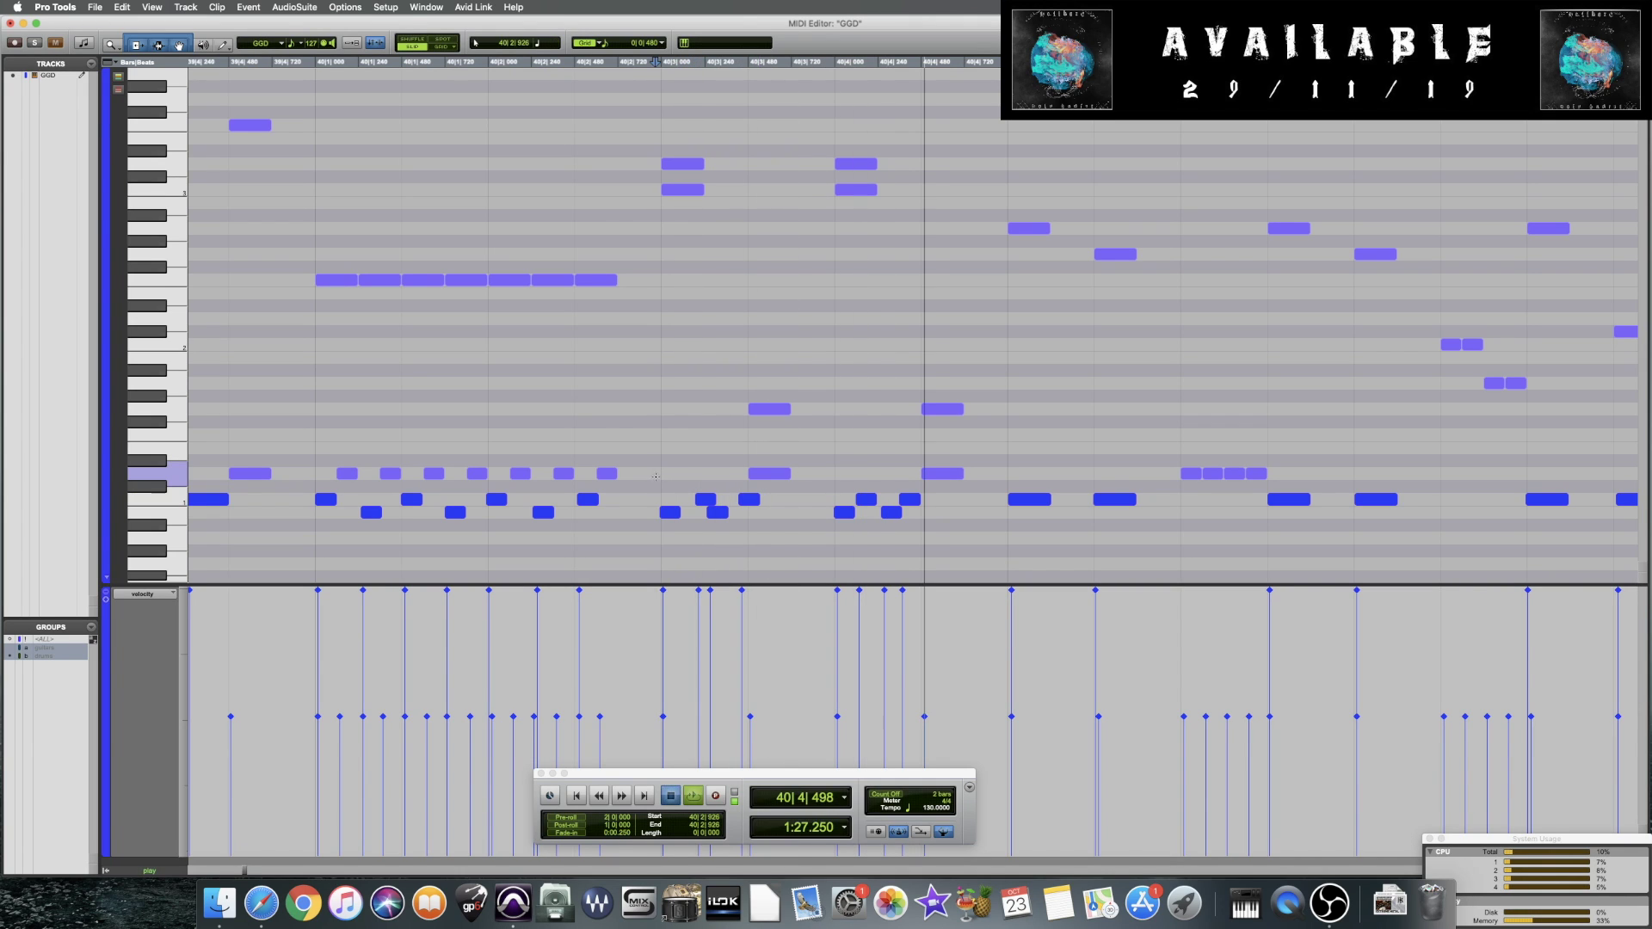
{"action": "left_click", "coordinate": [740, 515]}
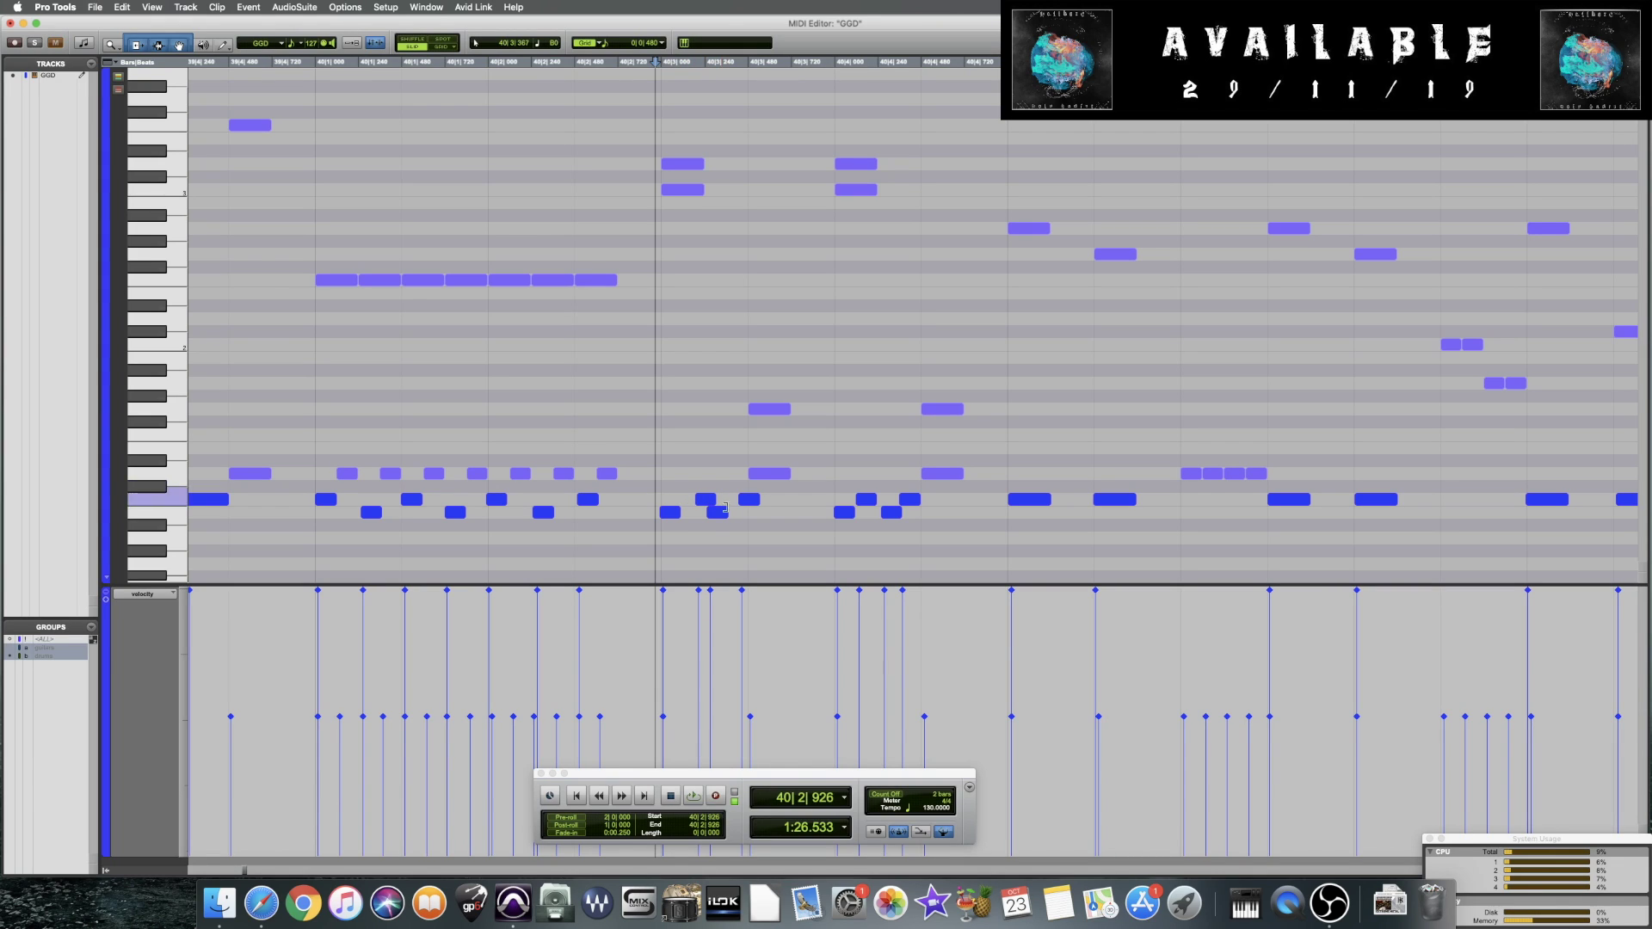
{"action": "key", "text": "super+z"}
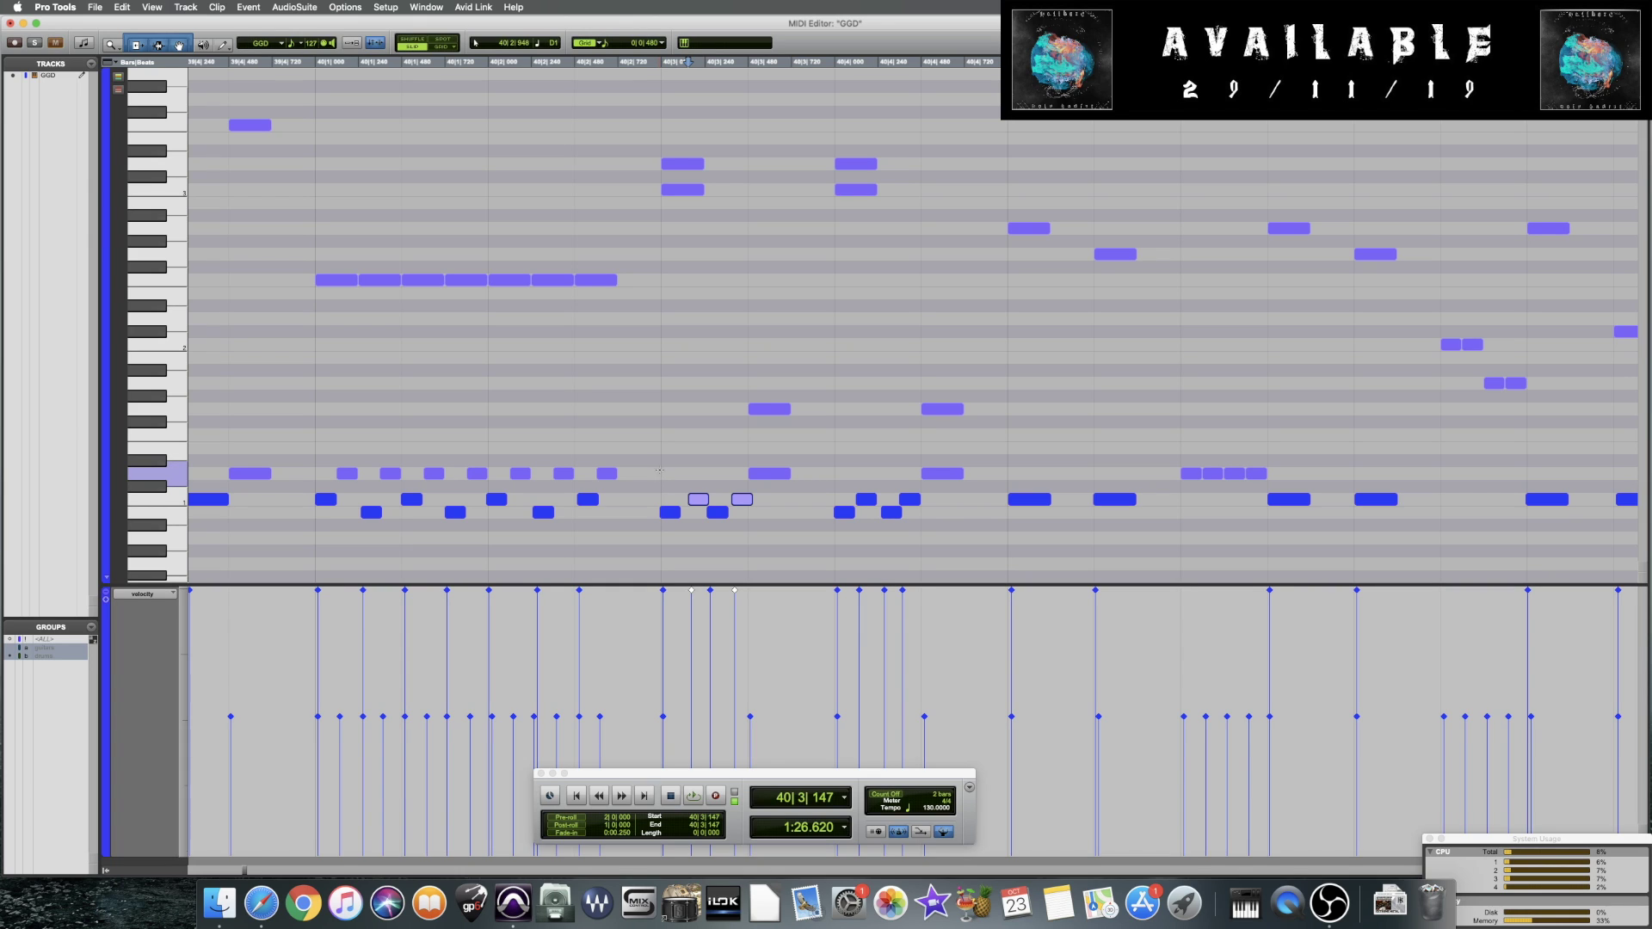
Move the last kick of the following group slightly later, to 40|4|395
{"action": "left_click", "coordinate": [659, 473]}
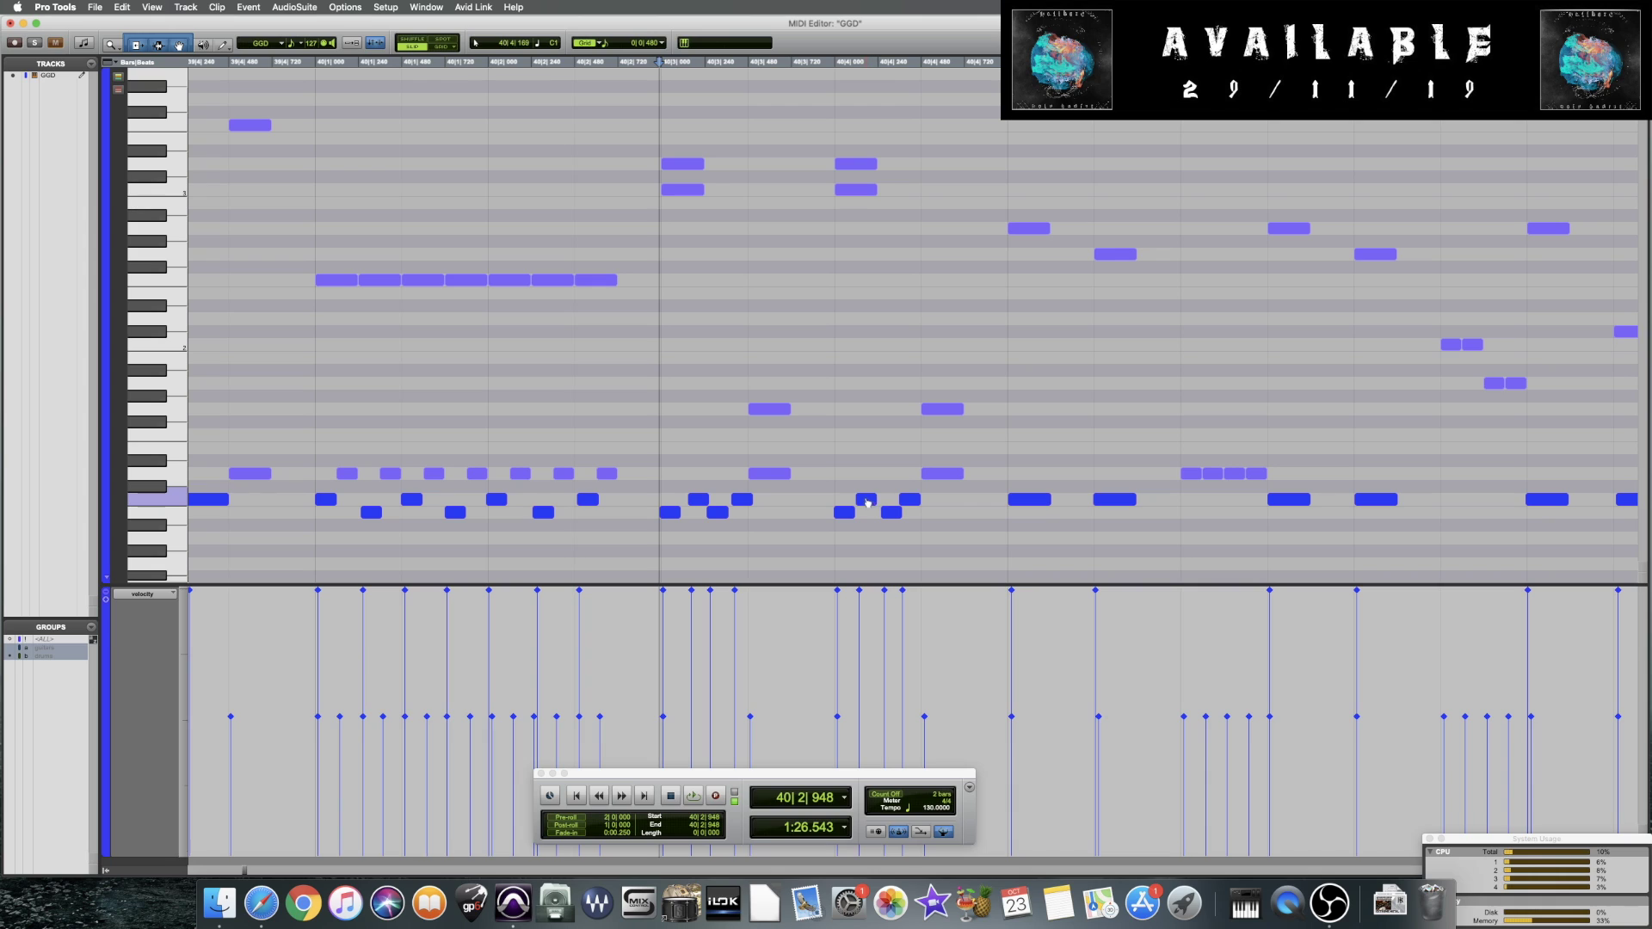
{"action": "left_click_drag", "start_coordinate": [910, 499], "coordinate": [917, 501]}
{"action": "left_click", "coordinate": [918, 505]}
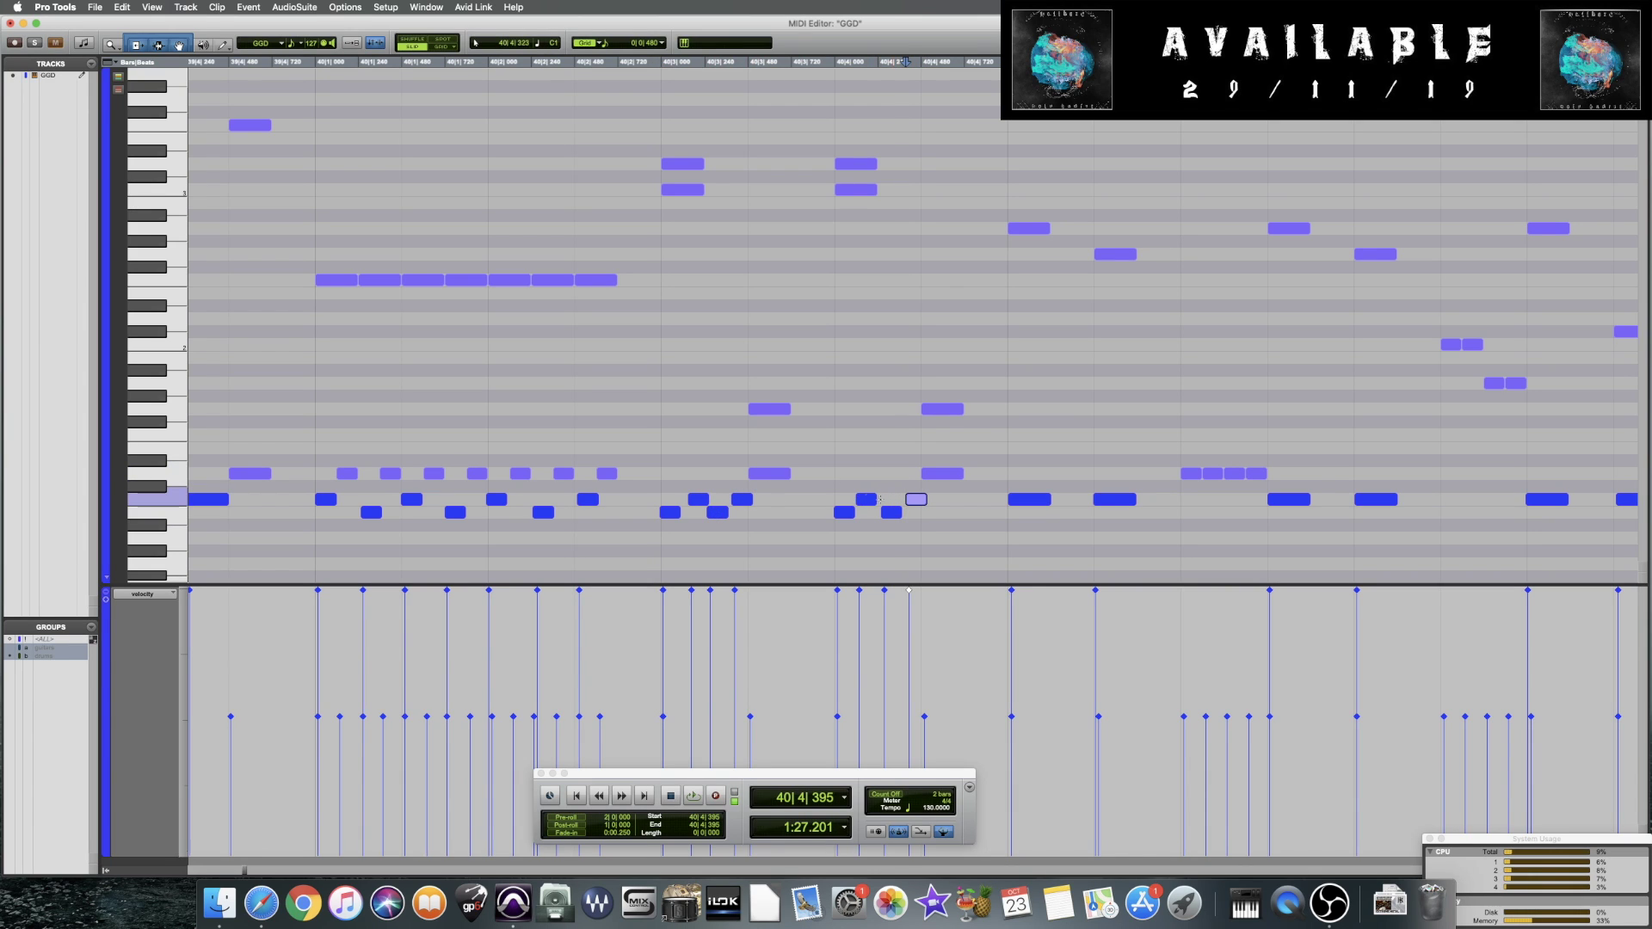
Shift the first three kicks of the 40|4 group slightly later and play back from 40|2|919
{"action": "mouse_move", "coordinate": [869, 506]}
{"action": "left_mouse_down"}
{"action": "mouse_move", "coordinate": [891, 518]}
{"action": "mouse_move", "coordinate": [857, 517]}
{"action": "left_mouse_up"}
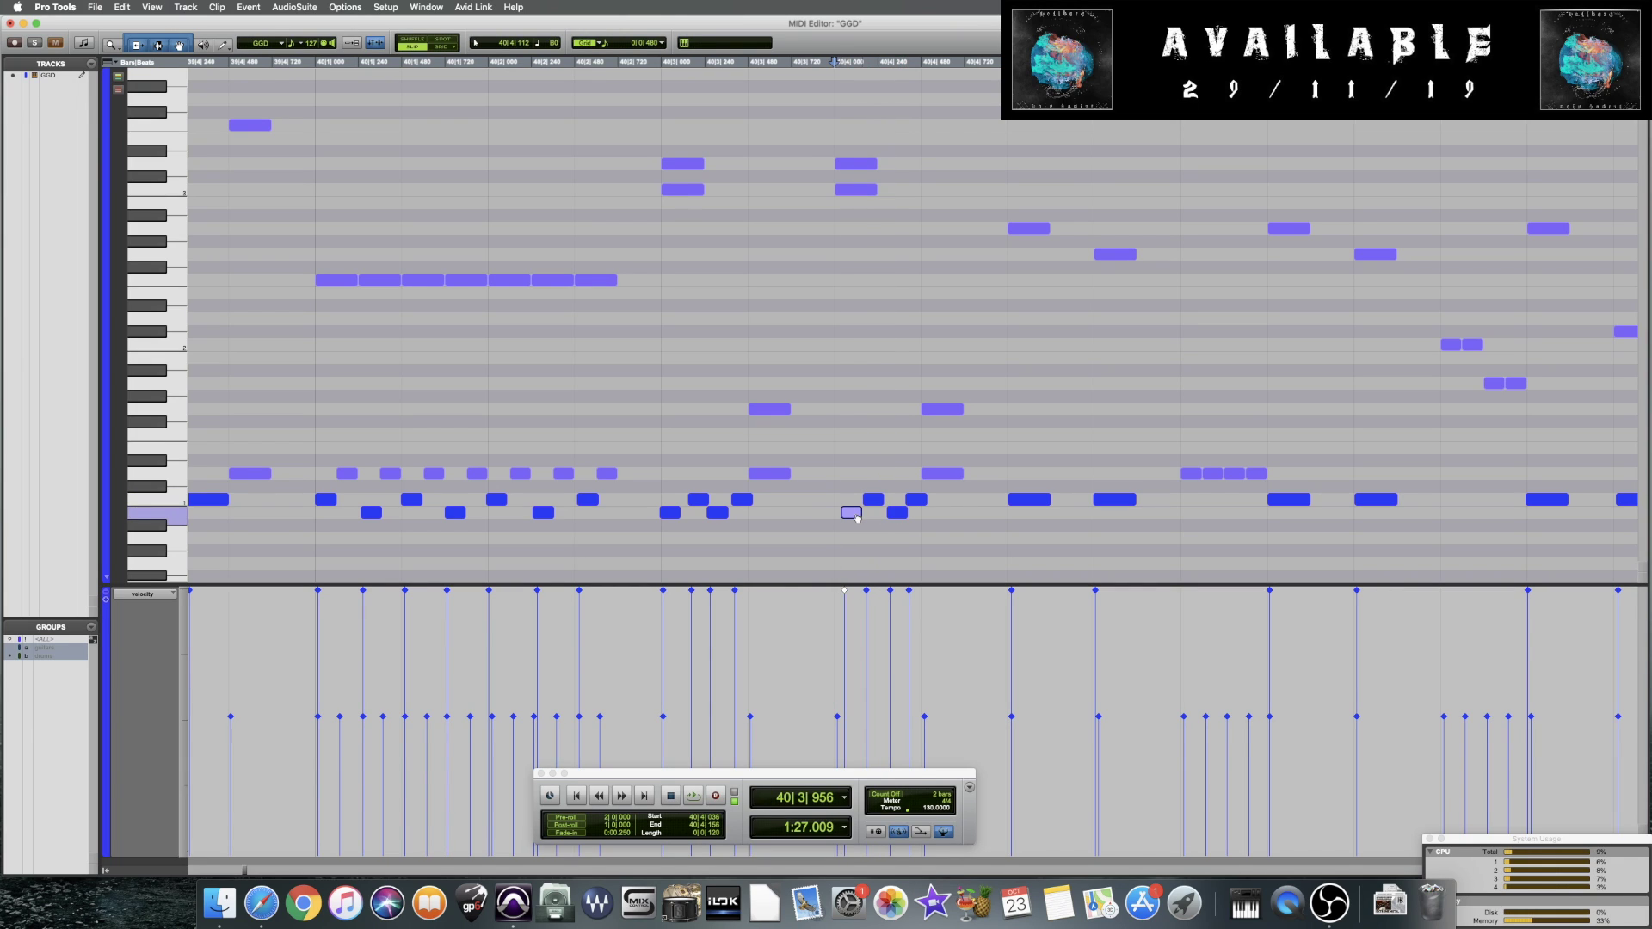
{"action": "left_click", "coordinate": [654, 442]}
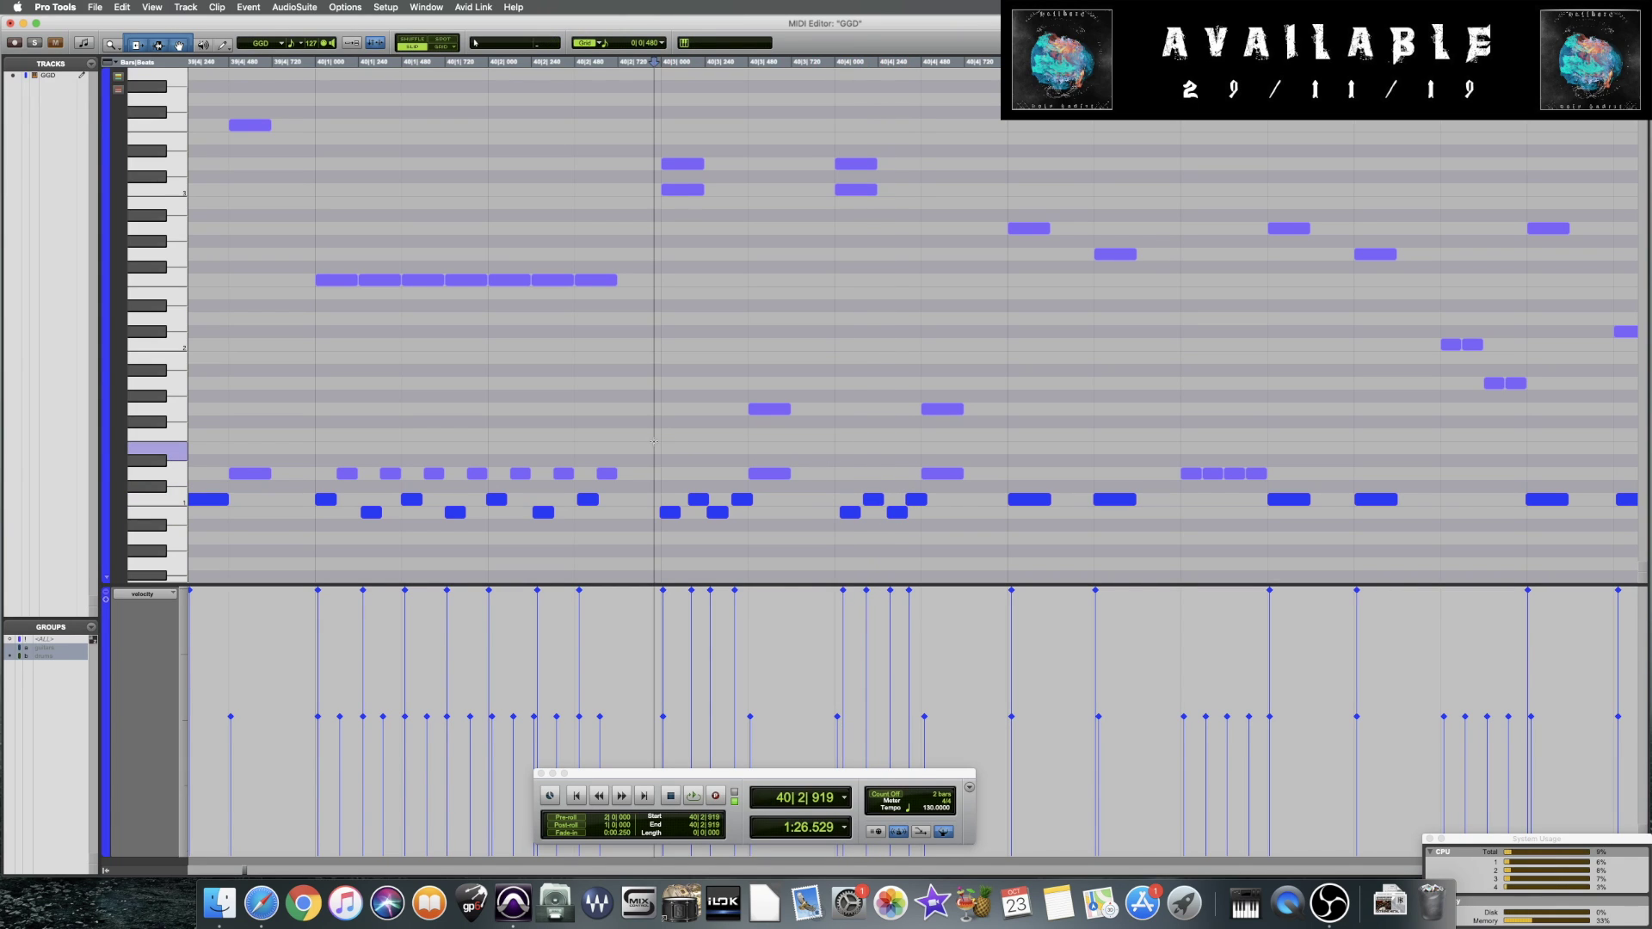
{"action": "key", "text": "space"}
{"action": "key", "text": "space"}
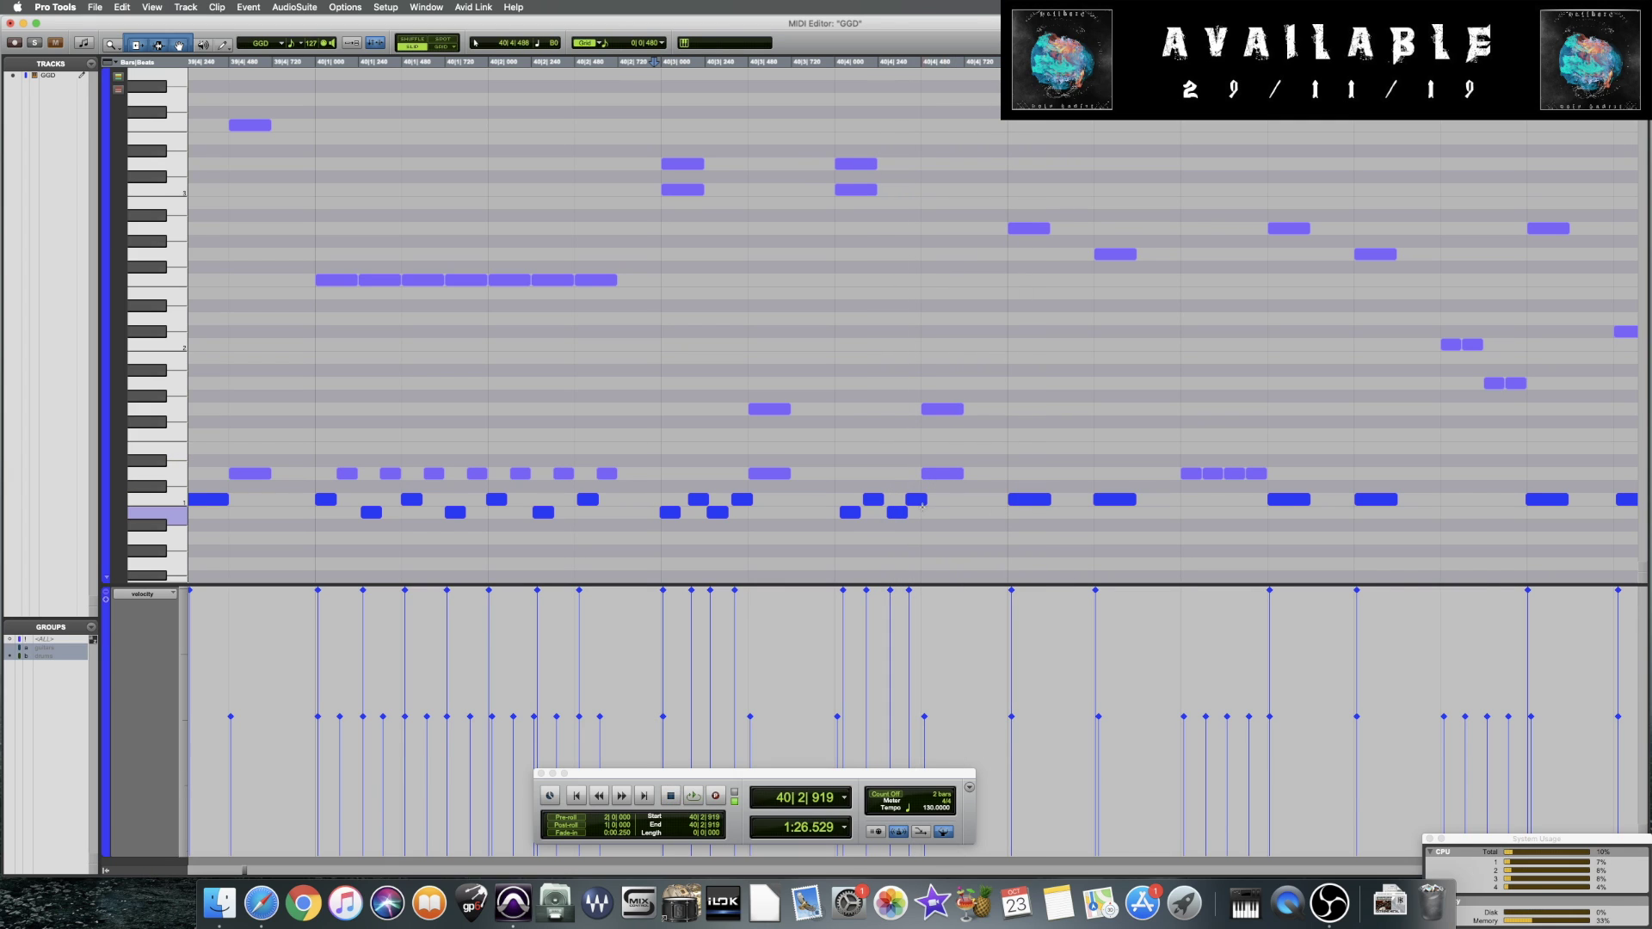
Shift the last kick of the 40|4 group slightly earlier and play both kick groups back from 40|2|790
{"action": "left_click", "coordinate": [916, 500]}
{"action": "left_click_drag", "start_coordinate": [916, 499], "coordinate": [912, 500]}
{"action": "left_click", "coordinate": [631, 374]}
{"action": "key", "text": "space"}
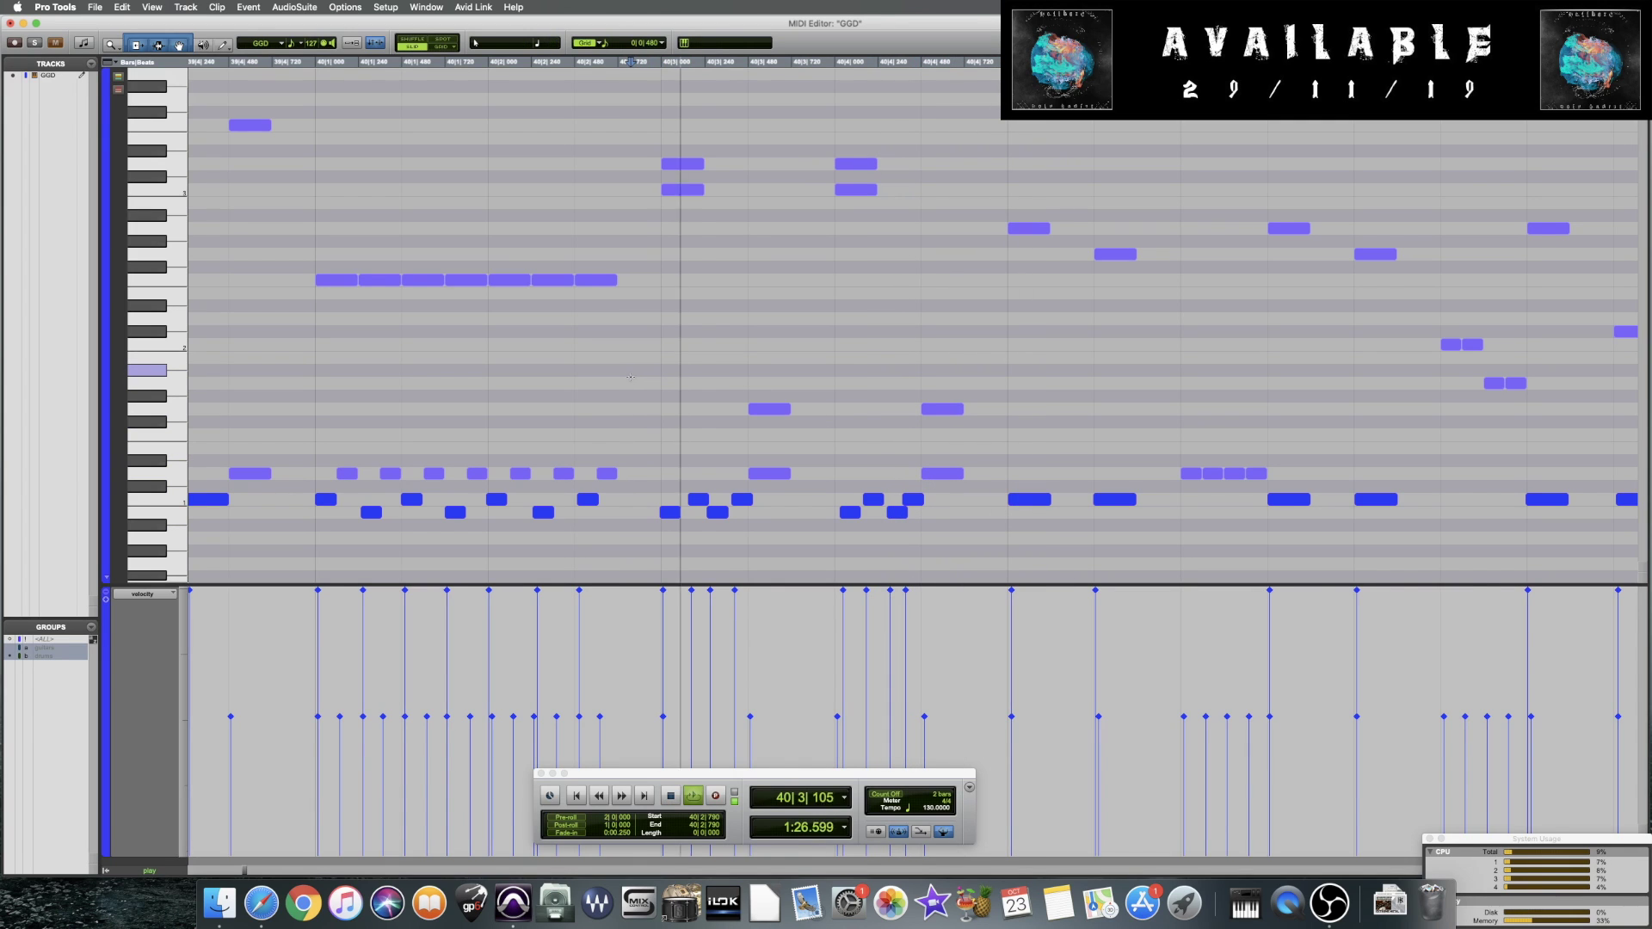
{"action": "key", "text": "space"}
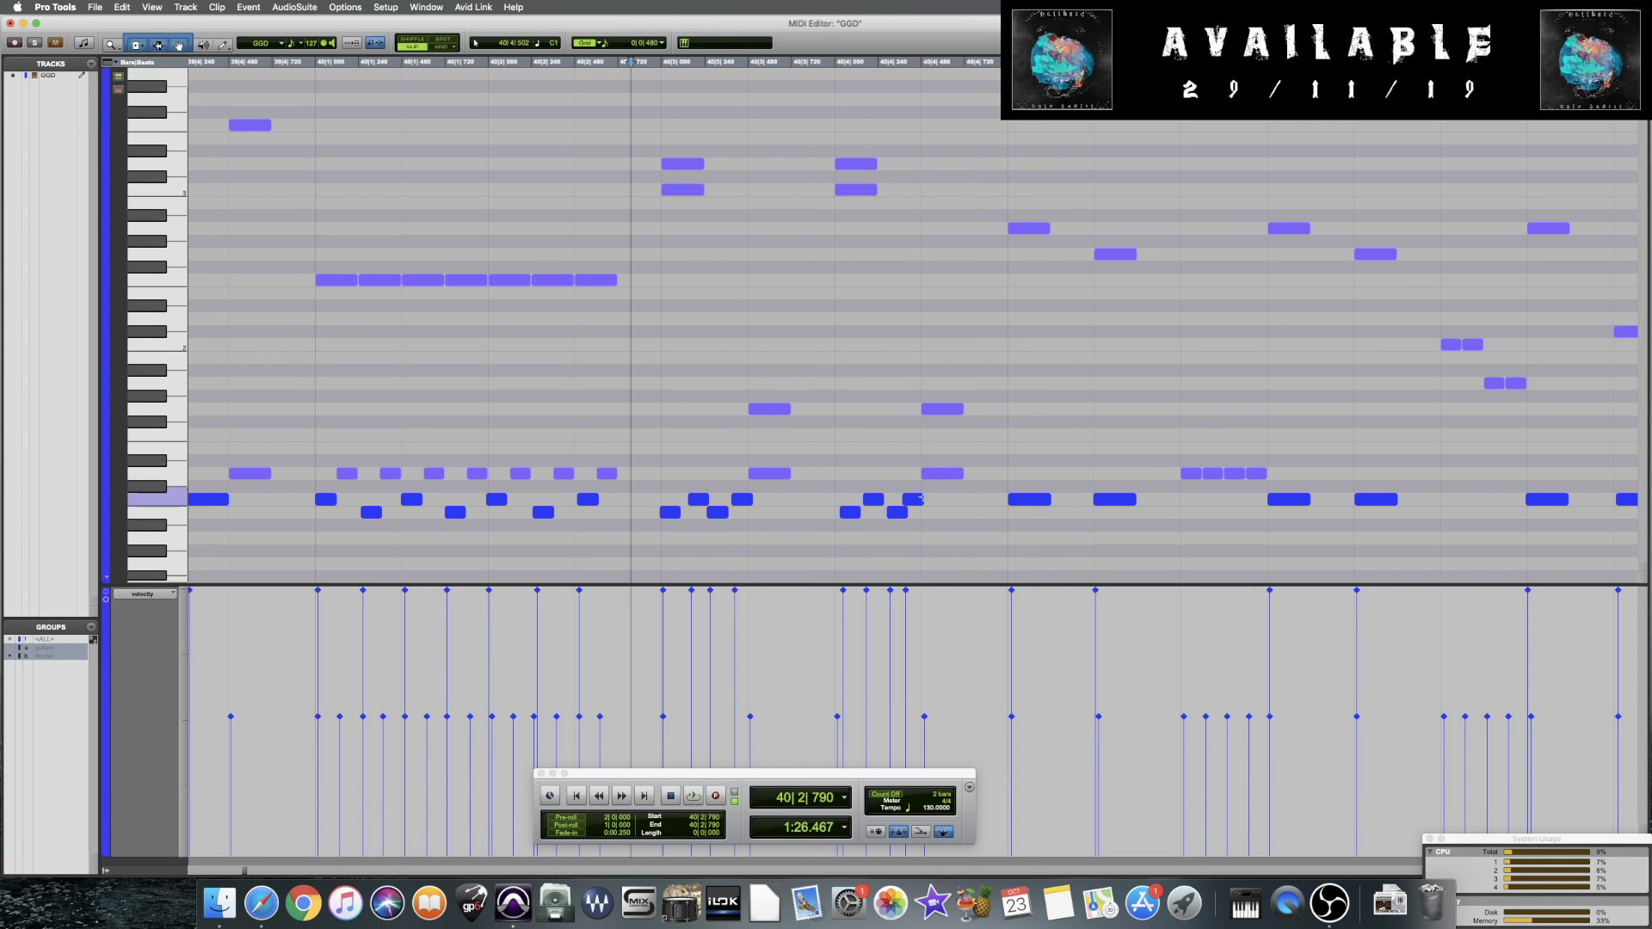
{"action": "key", "text": "space"}
{"action": "key", "text": "space"}
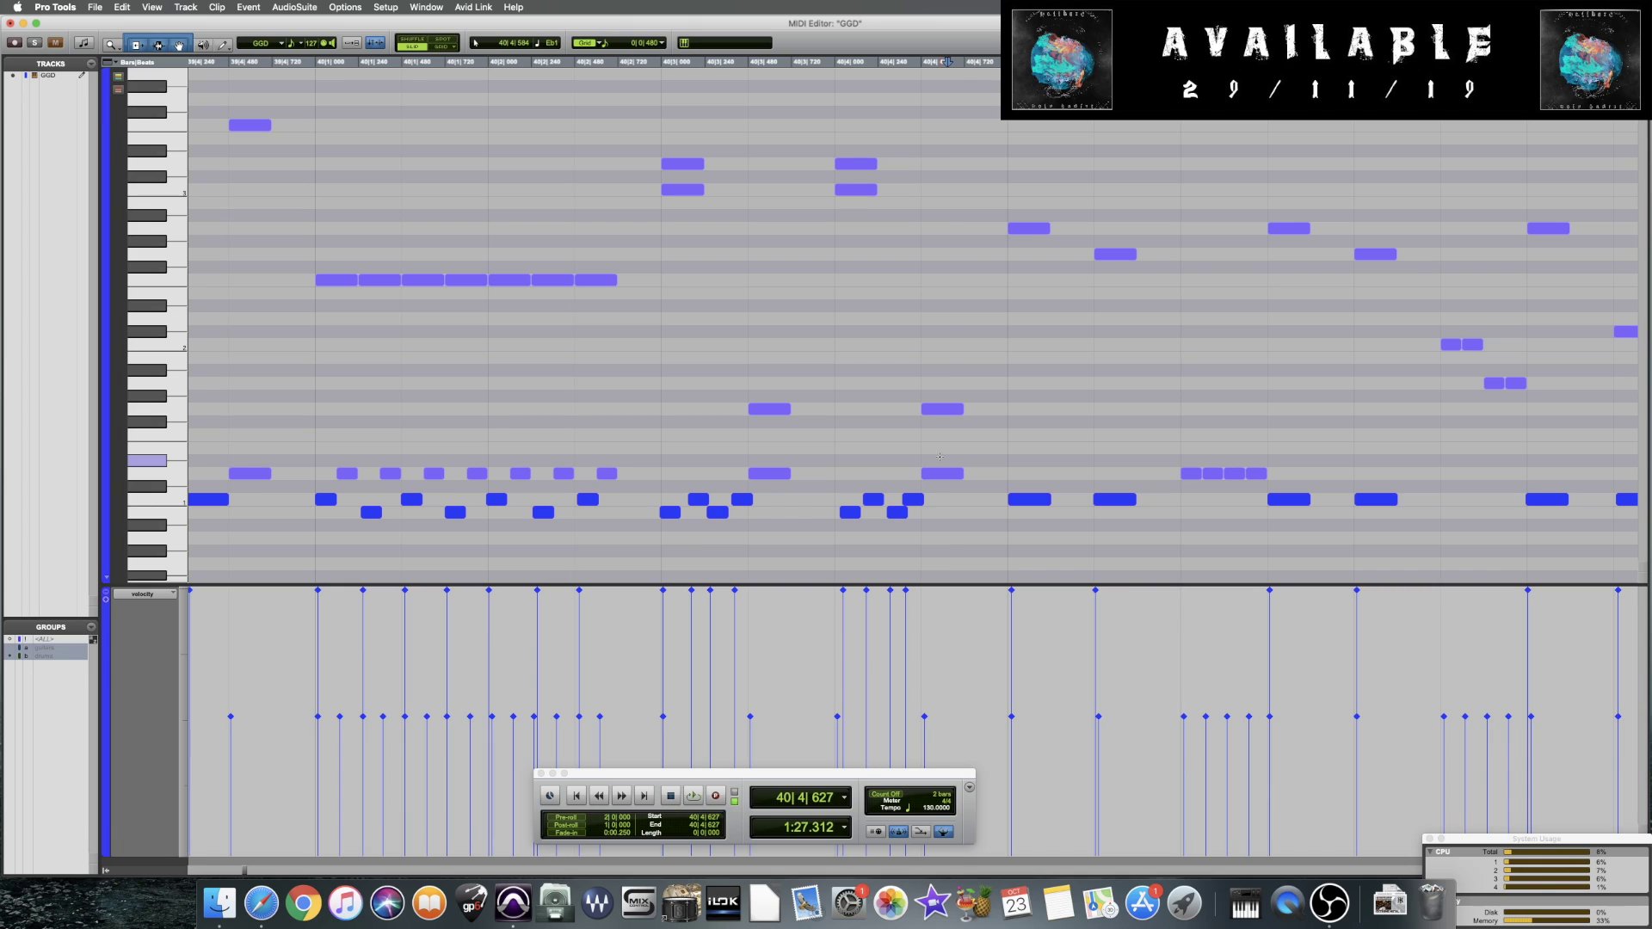
Play the drums on from 40|2|944 to the fast kick run in bar 44
{"action": "left_click", "coordinate": [886, 469]}
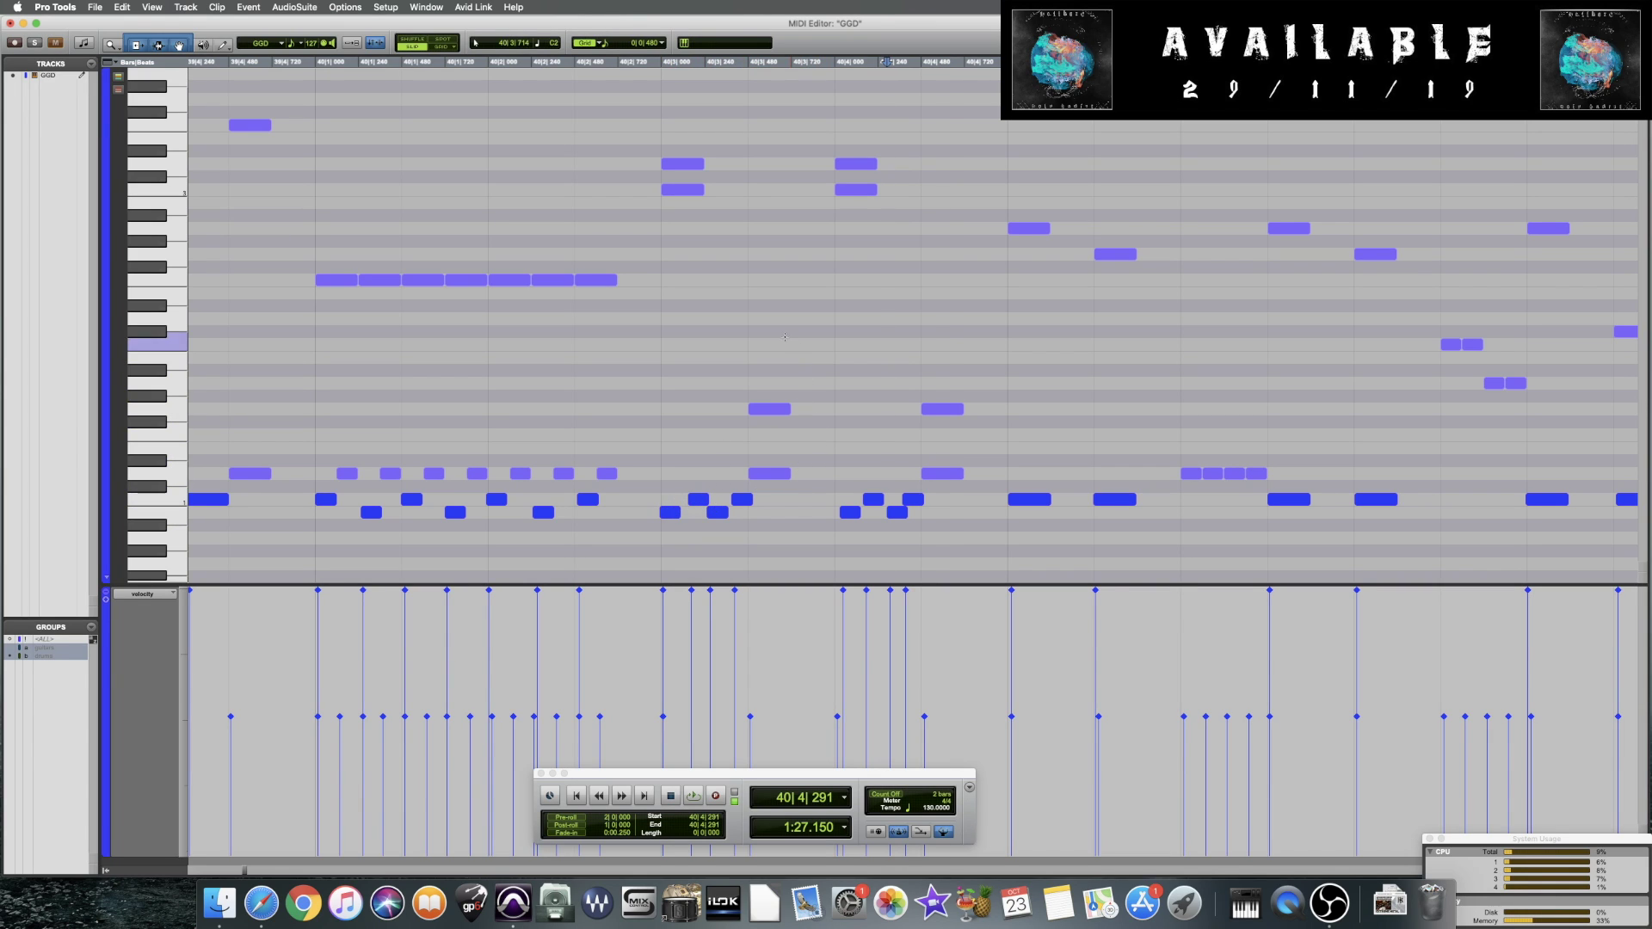
{"action": "key", "text": "space"}
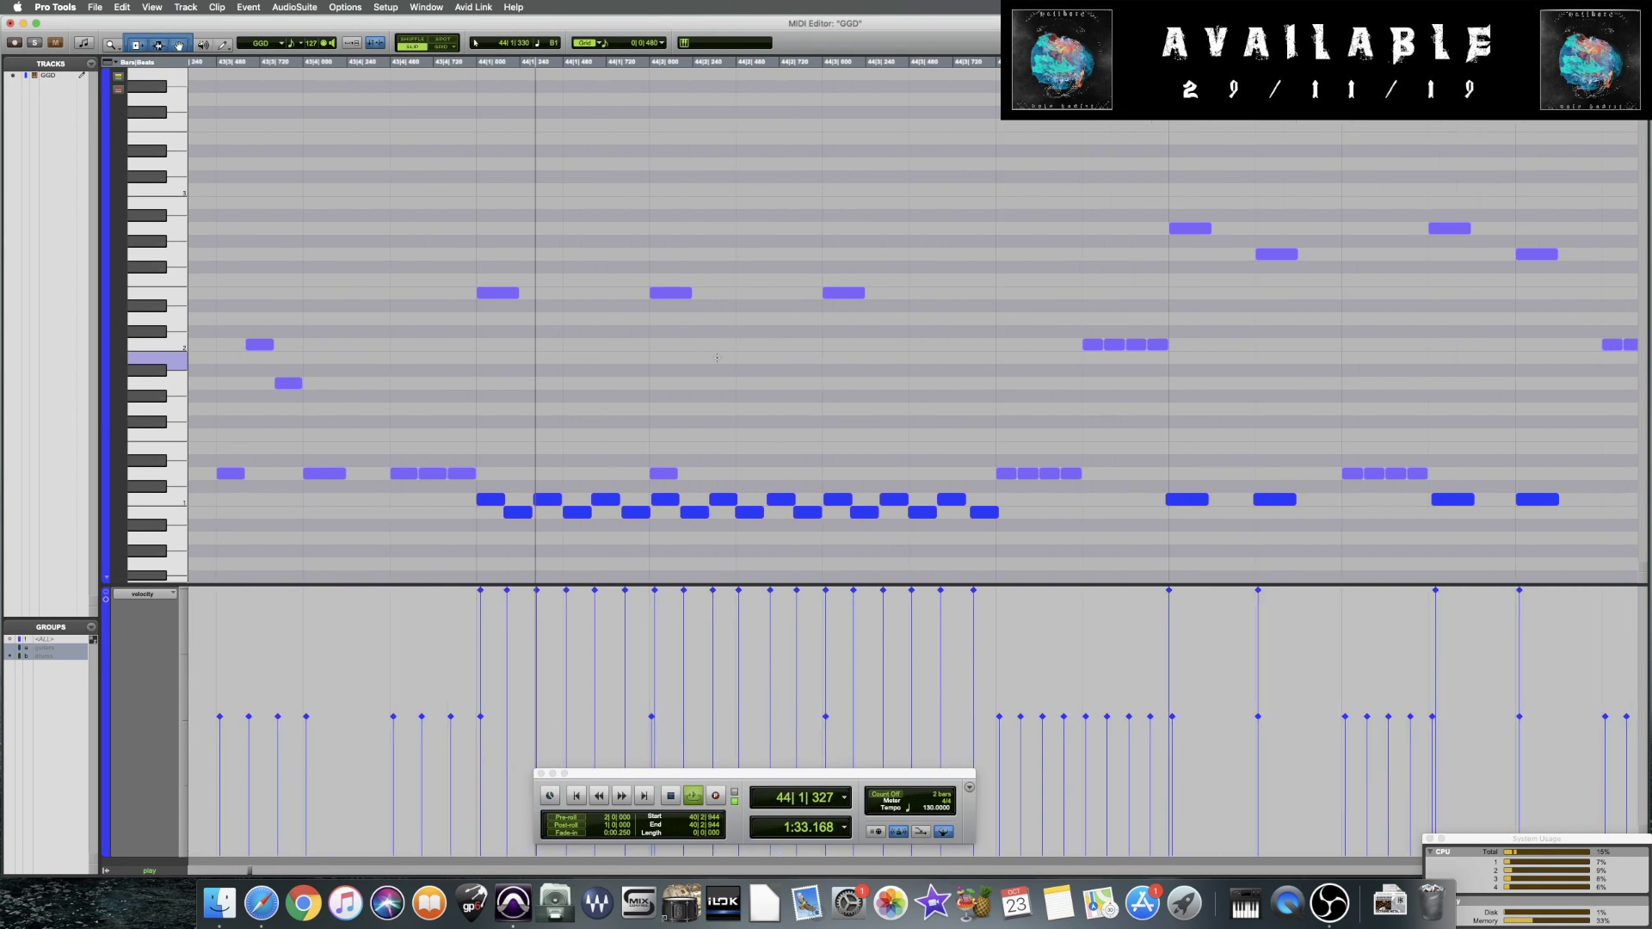
{"action": "key", "text": "space"}
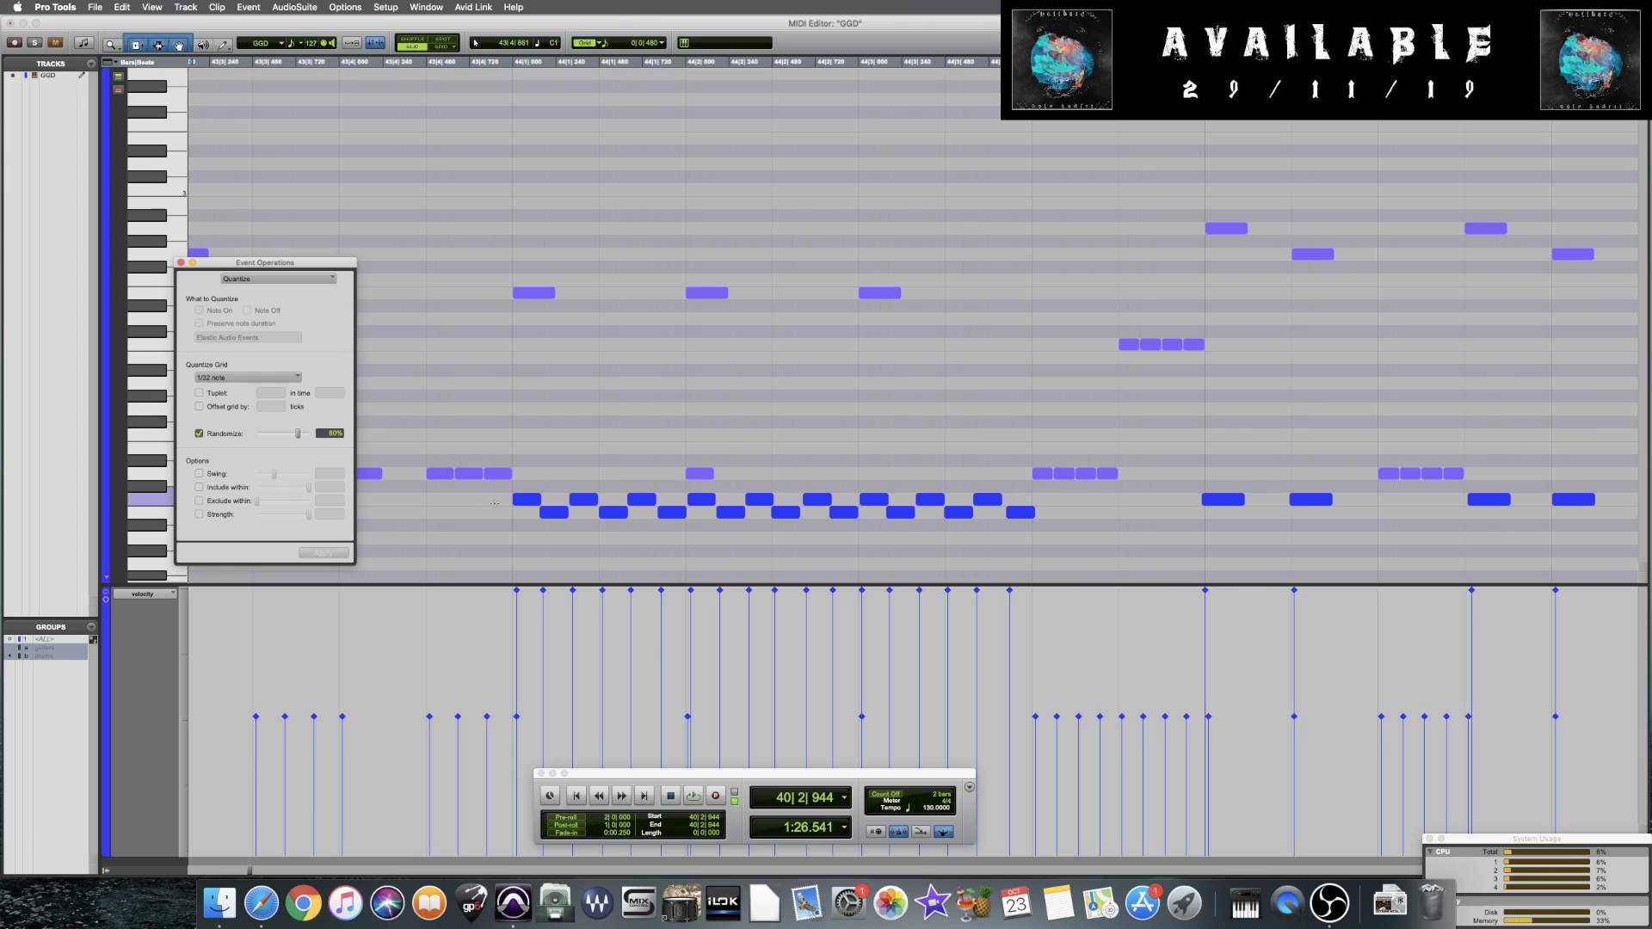
Quantize the fast kick run in bar 44 to a 1/16-note tuplet grid with randomization and play it back
{"action": "left_click_drag", "start_coordinate": [497, 501], "coordinate": [1036, 520]}
{"action": "left_click", "coordinate": [228, 377]}
{"action": "left_click", "coordinate": [228, 368]}
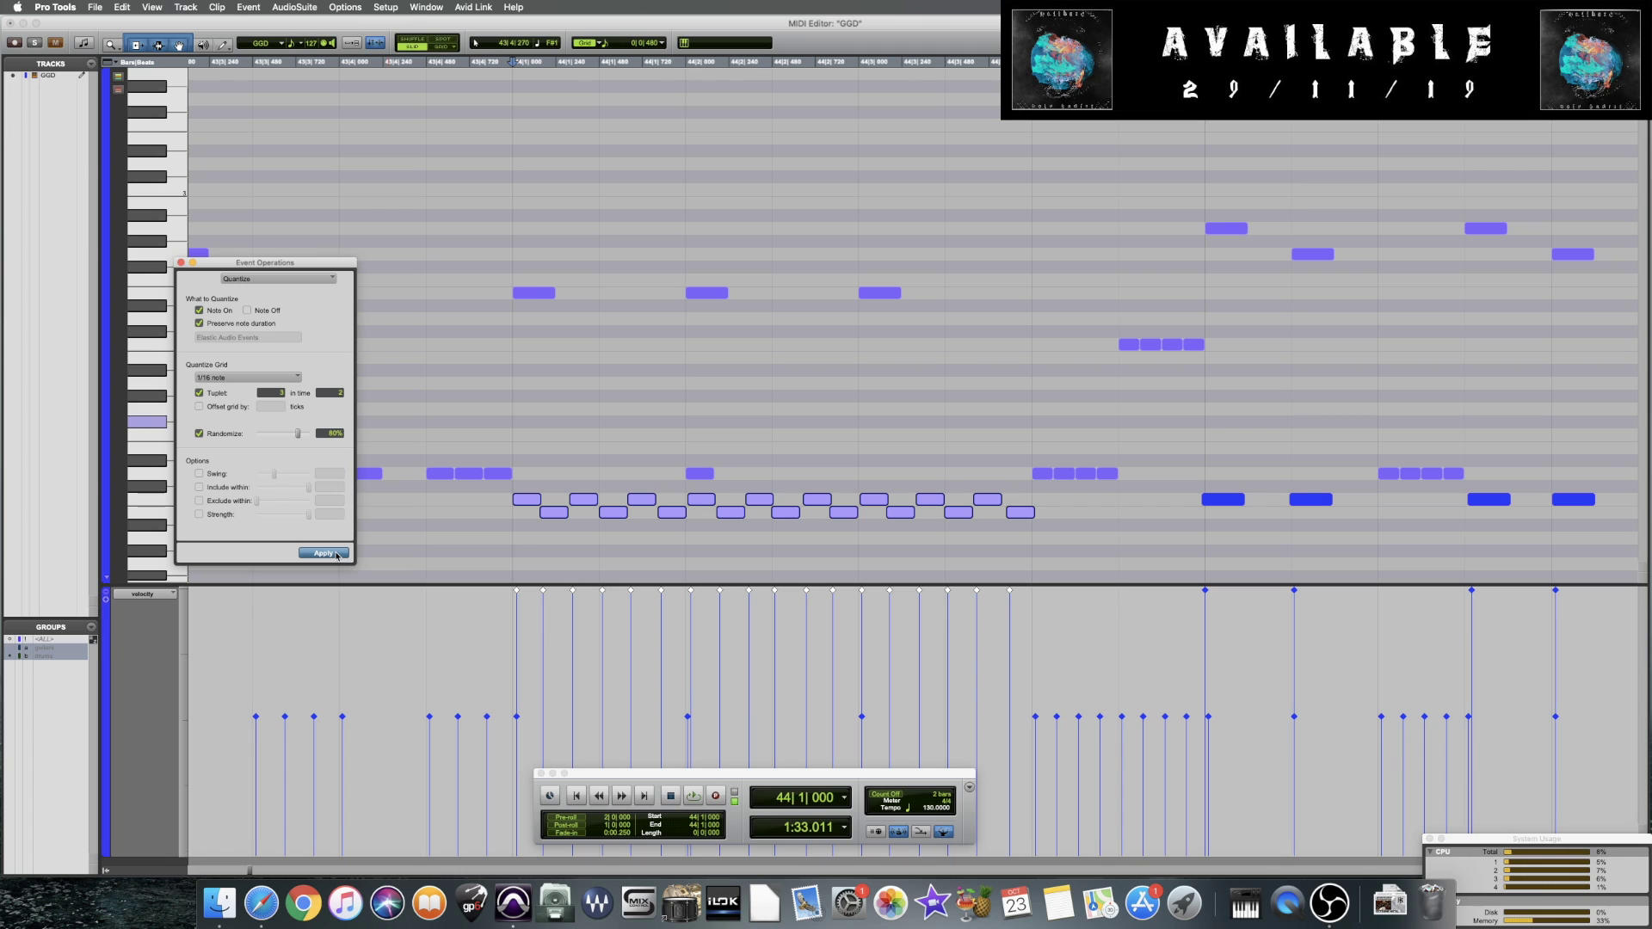
{"action": "left_click", "coordinate": [324, 553]}
{"action": "key", "text": "space"}
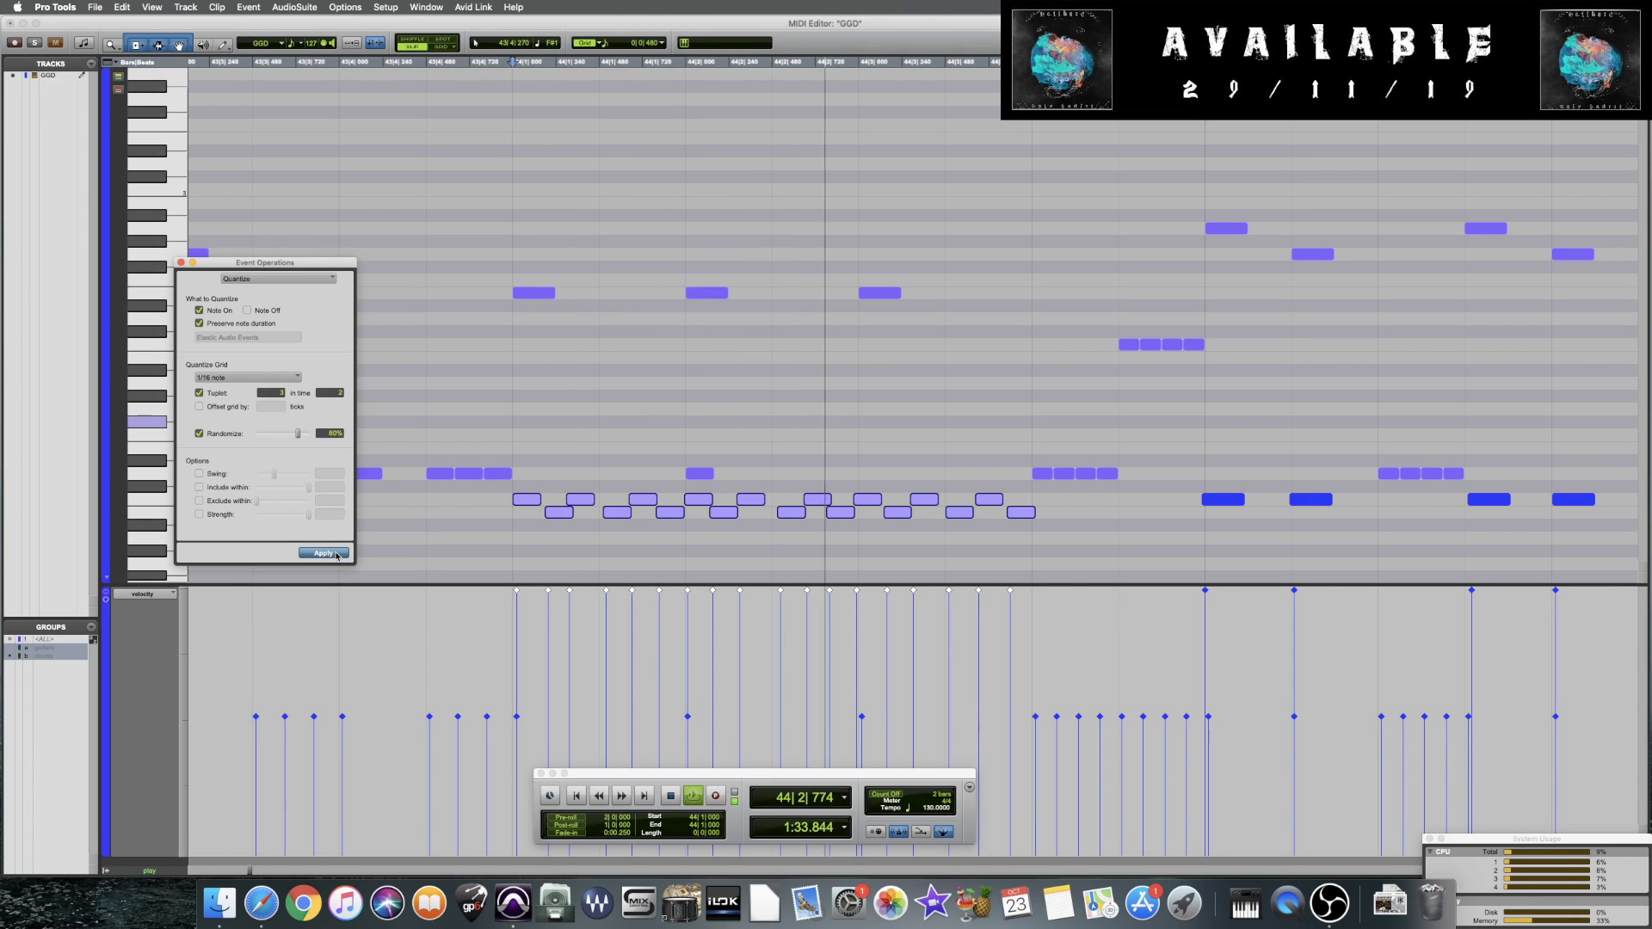
{"action": "key", "text": "space"}
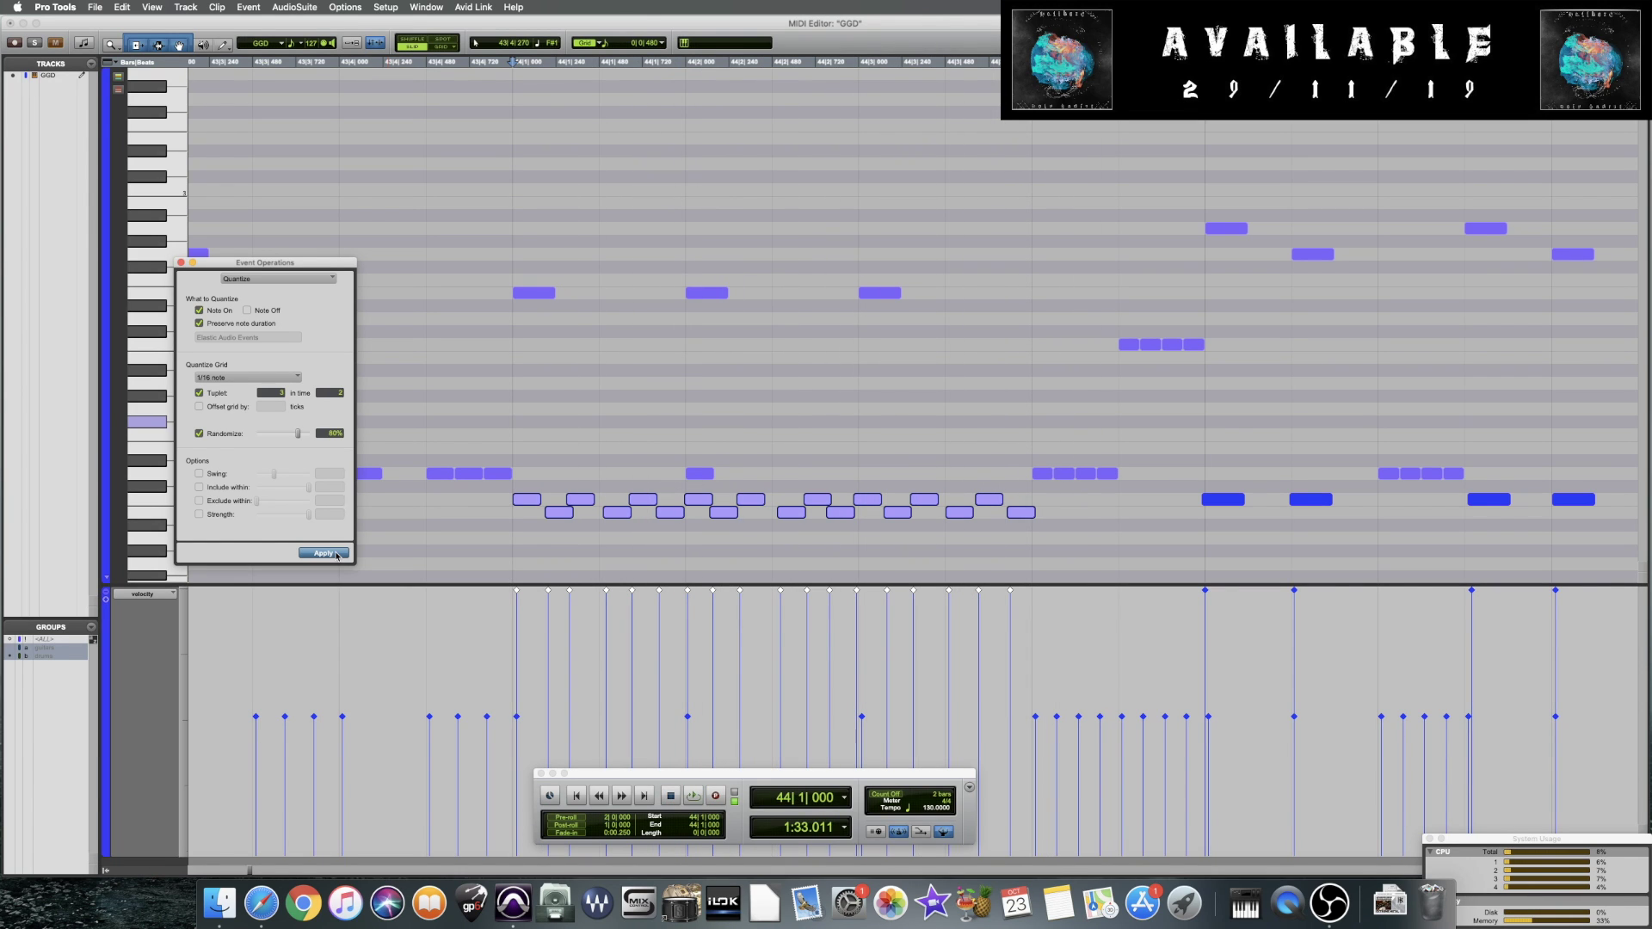
Reapply the randomized tuplet quantize to the bar 44 kicks for a new variation and play it back
{"action": "left_click", "coordinate": [323, 554]}
{"action": "key", "text": "space"}
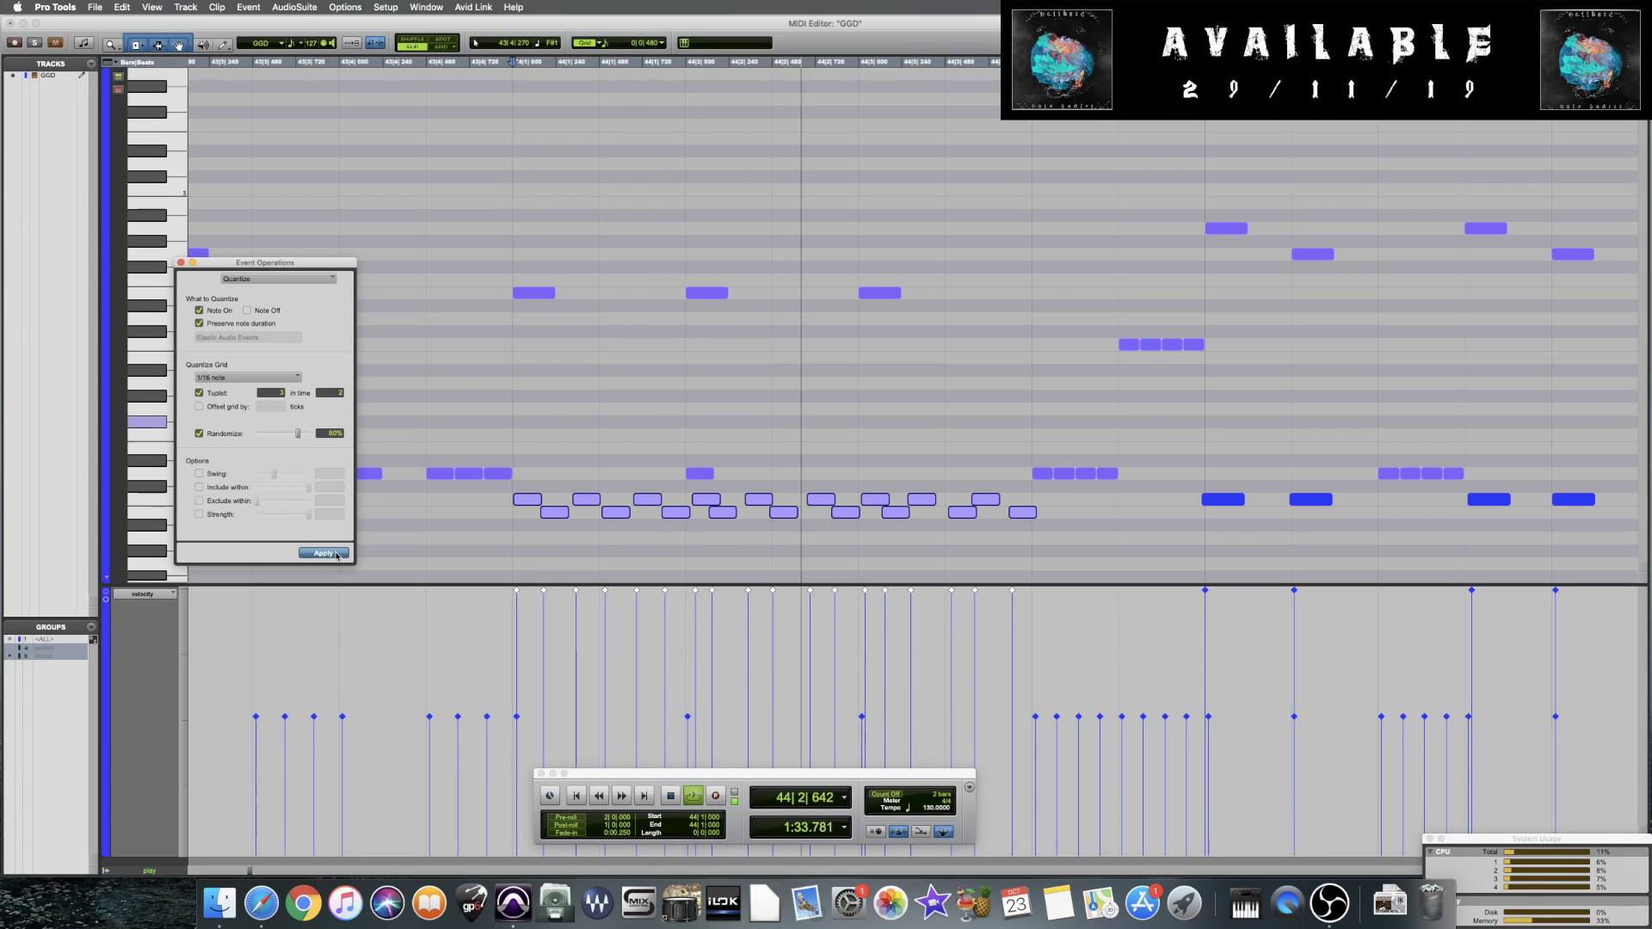
{"action": "key", "text": "space"}
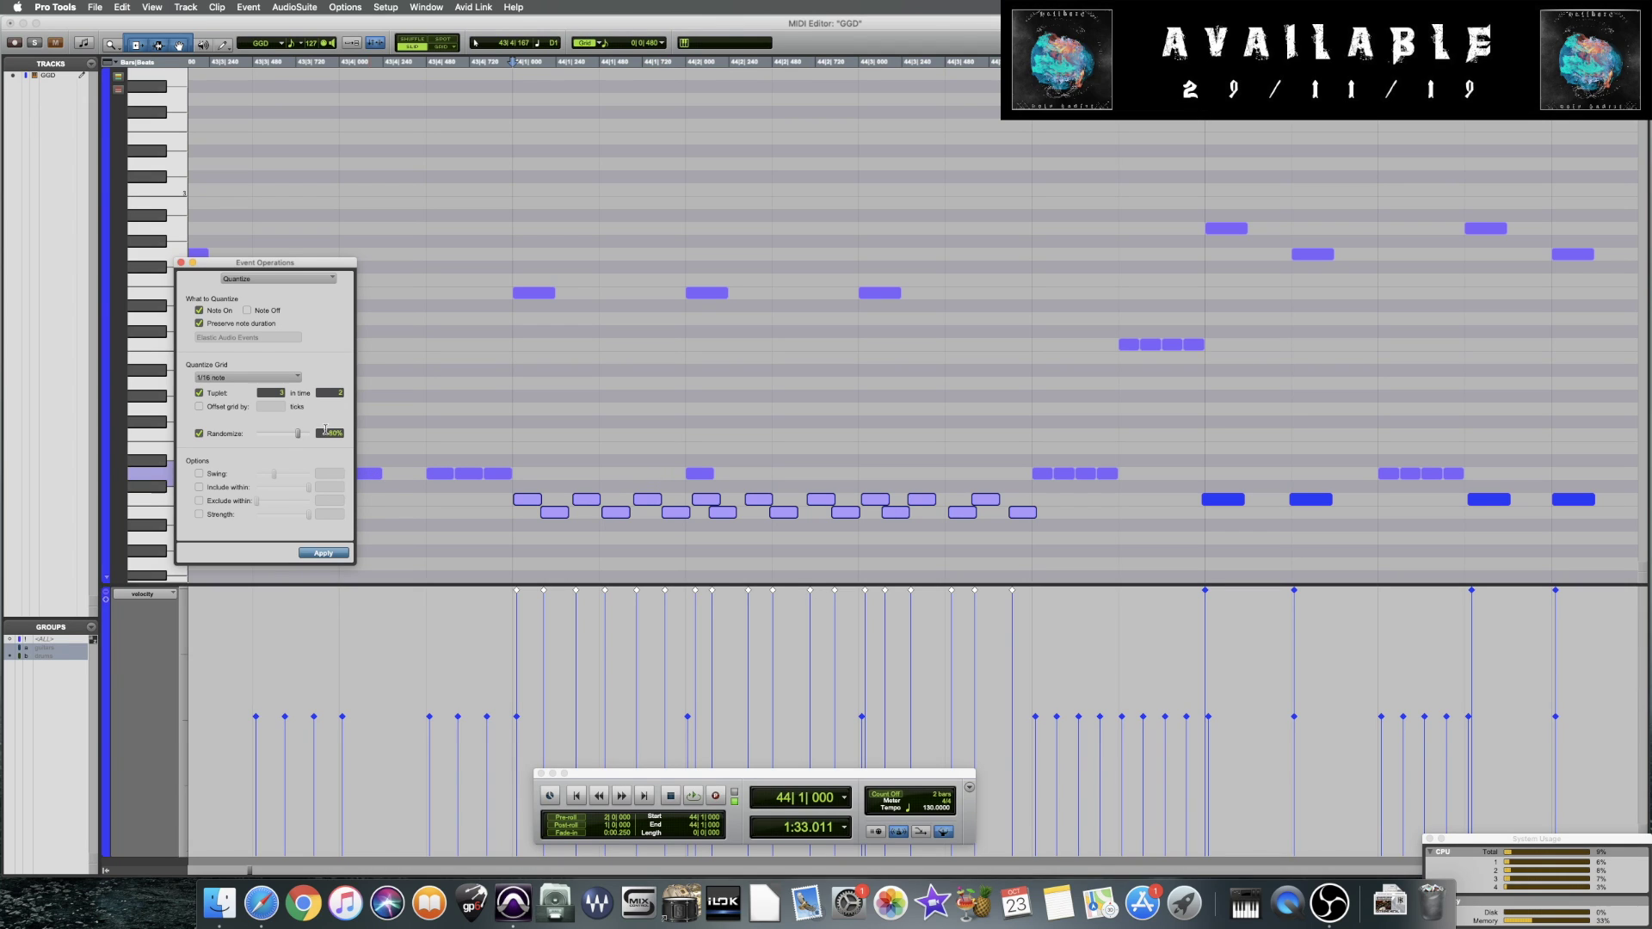
Shift the kick just before beat 3 of bar 44 slightly earlier and the uneven kicks after beat 3 slightly later
{"action": "left_click", "coordinate": [701, 499]}
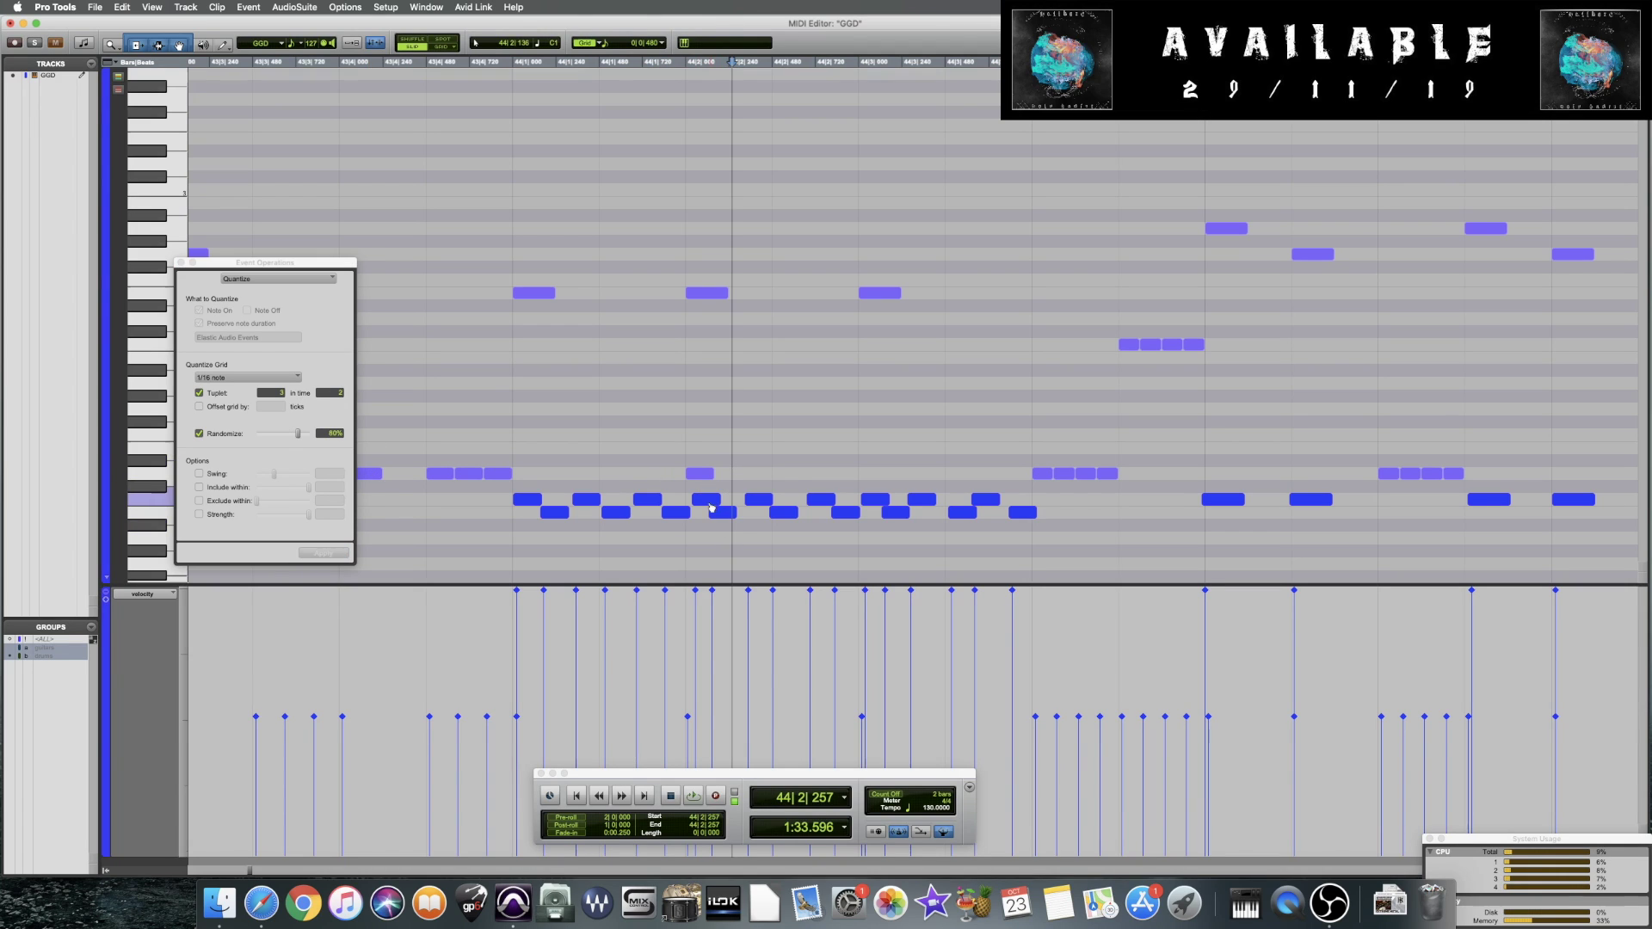
{"action": "left_click_drag", "start_coordinate": [821, 501], "coordinate": [816, 502]}
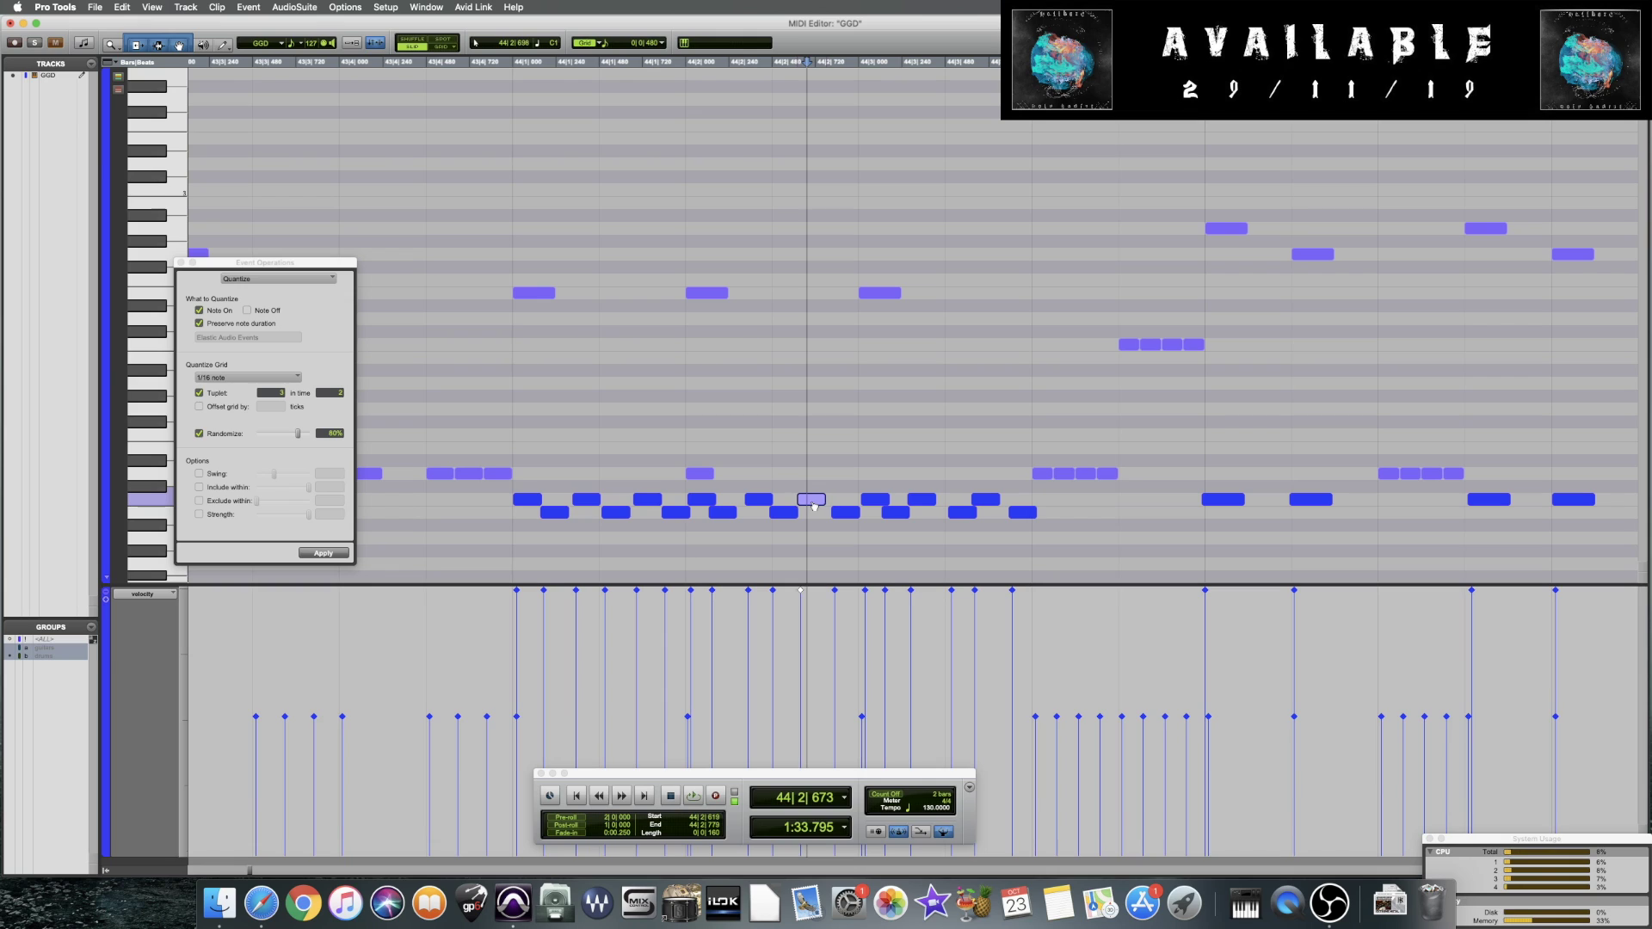
{"action": "left_click_drag", "start_coordinate": [917, 504], "coordinate": [1002, 506]}
Even out the kick spacing around beat 2 of bar 44, playing the run back from just before the bar
{"action": "left_click", "coordinate": [701, 499]}
{"action": "left_click", "coordinate": [728, 512], "text": "shift"}
{"action": "left_click_drag", "start_coordinate": [728, 512], "coordinate": [735, 513]}
{"action": "left_click", "coordinate": [508, 430]}
{"action": "key", "text": "space"}
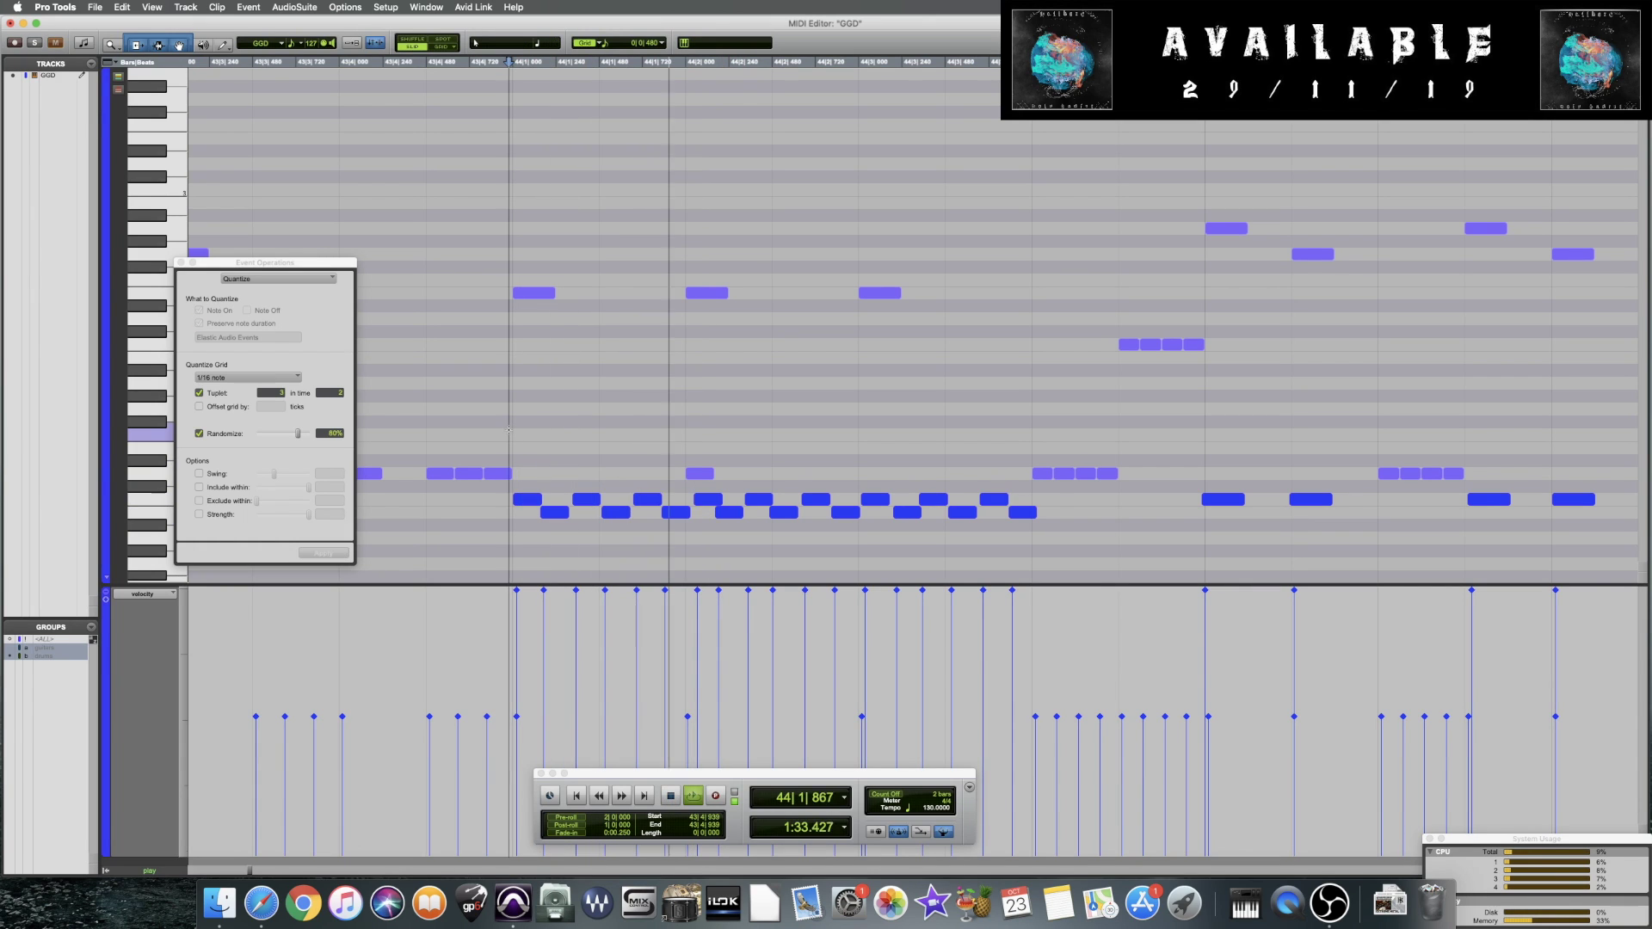
{"action": "key", "text": "space"}
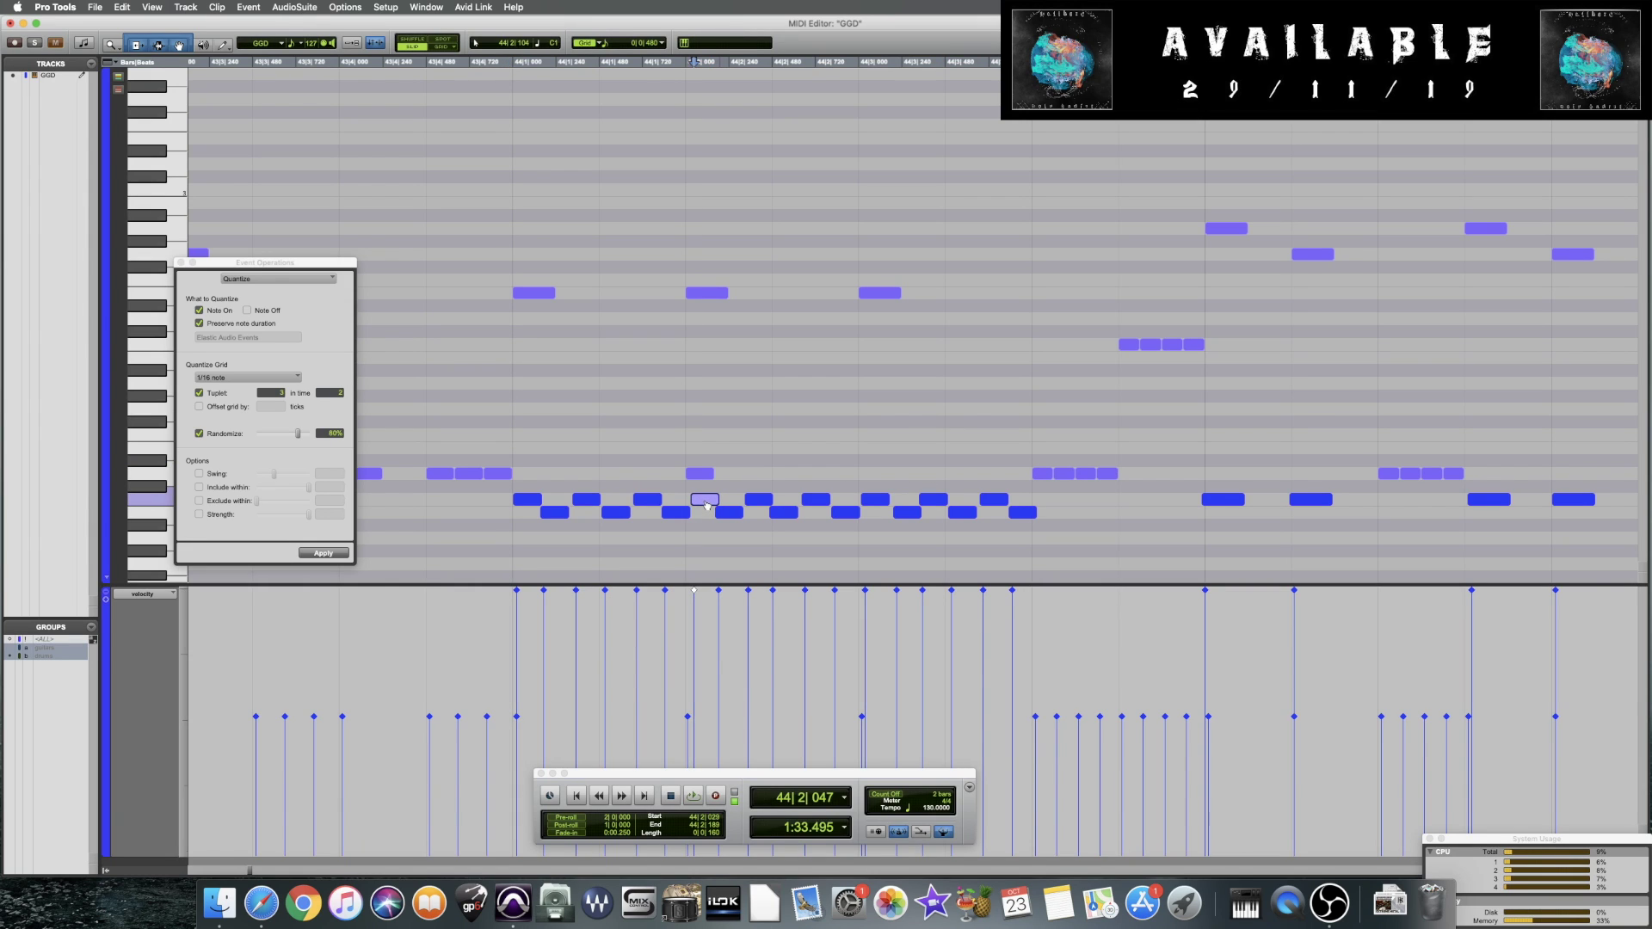
{"action": "left_click", "coordinate": [506, 423]}
{"action": "key", "text": "space"}
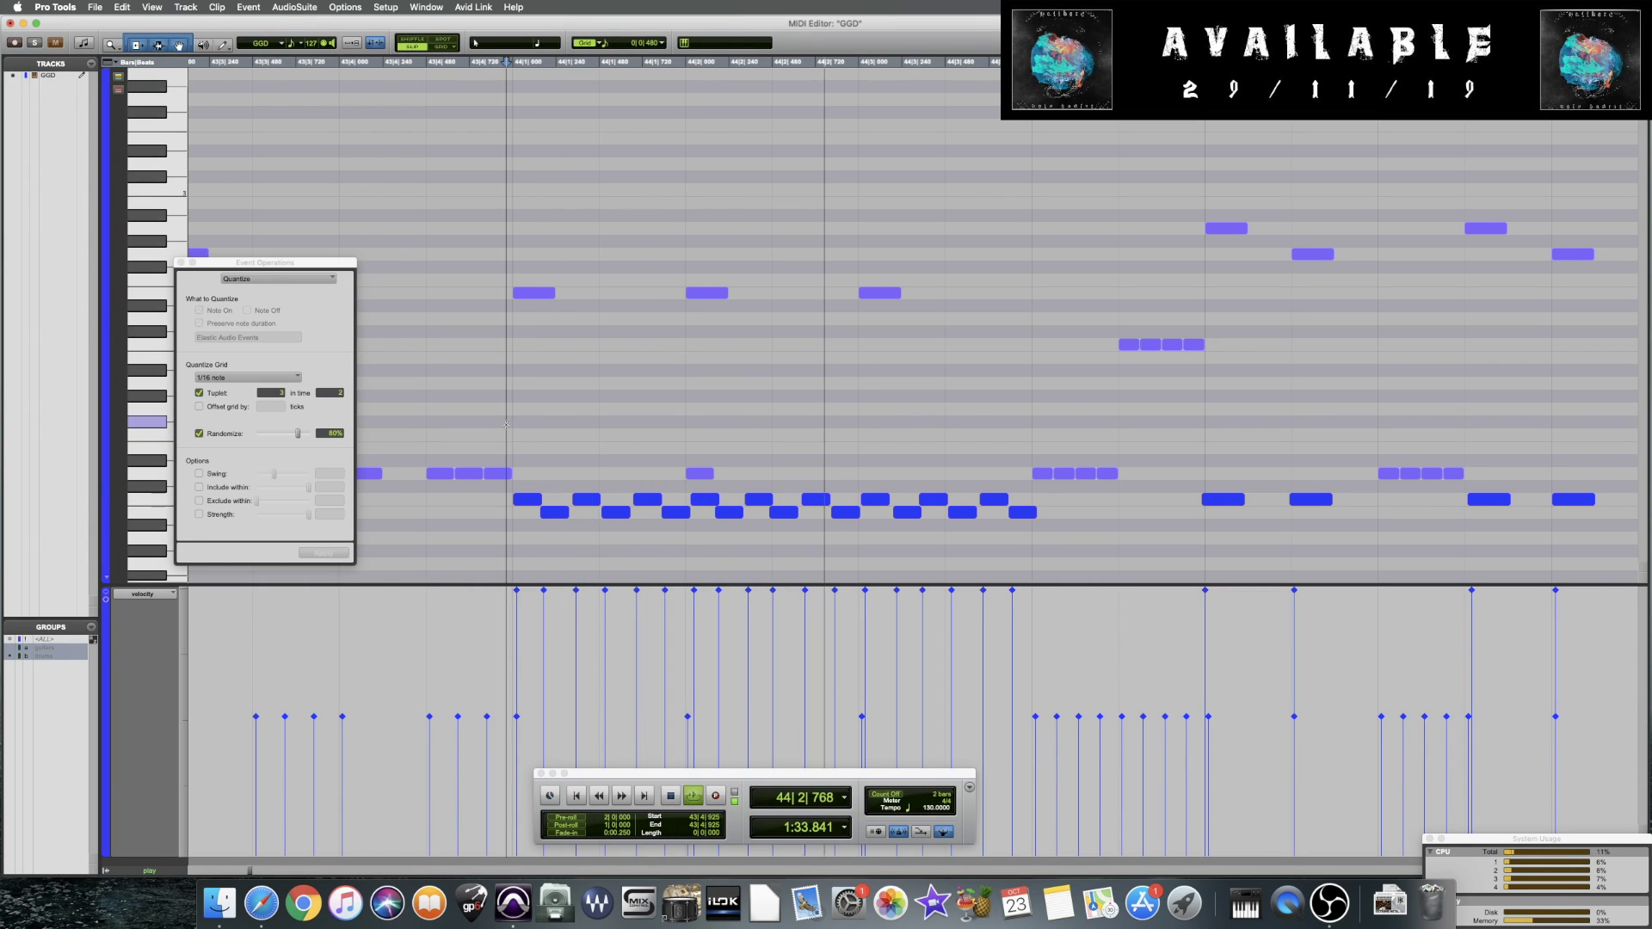
{"action": "key", "text": "space"}
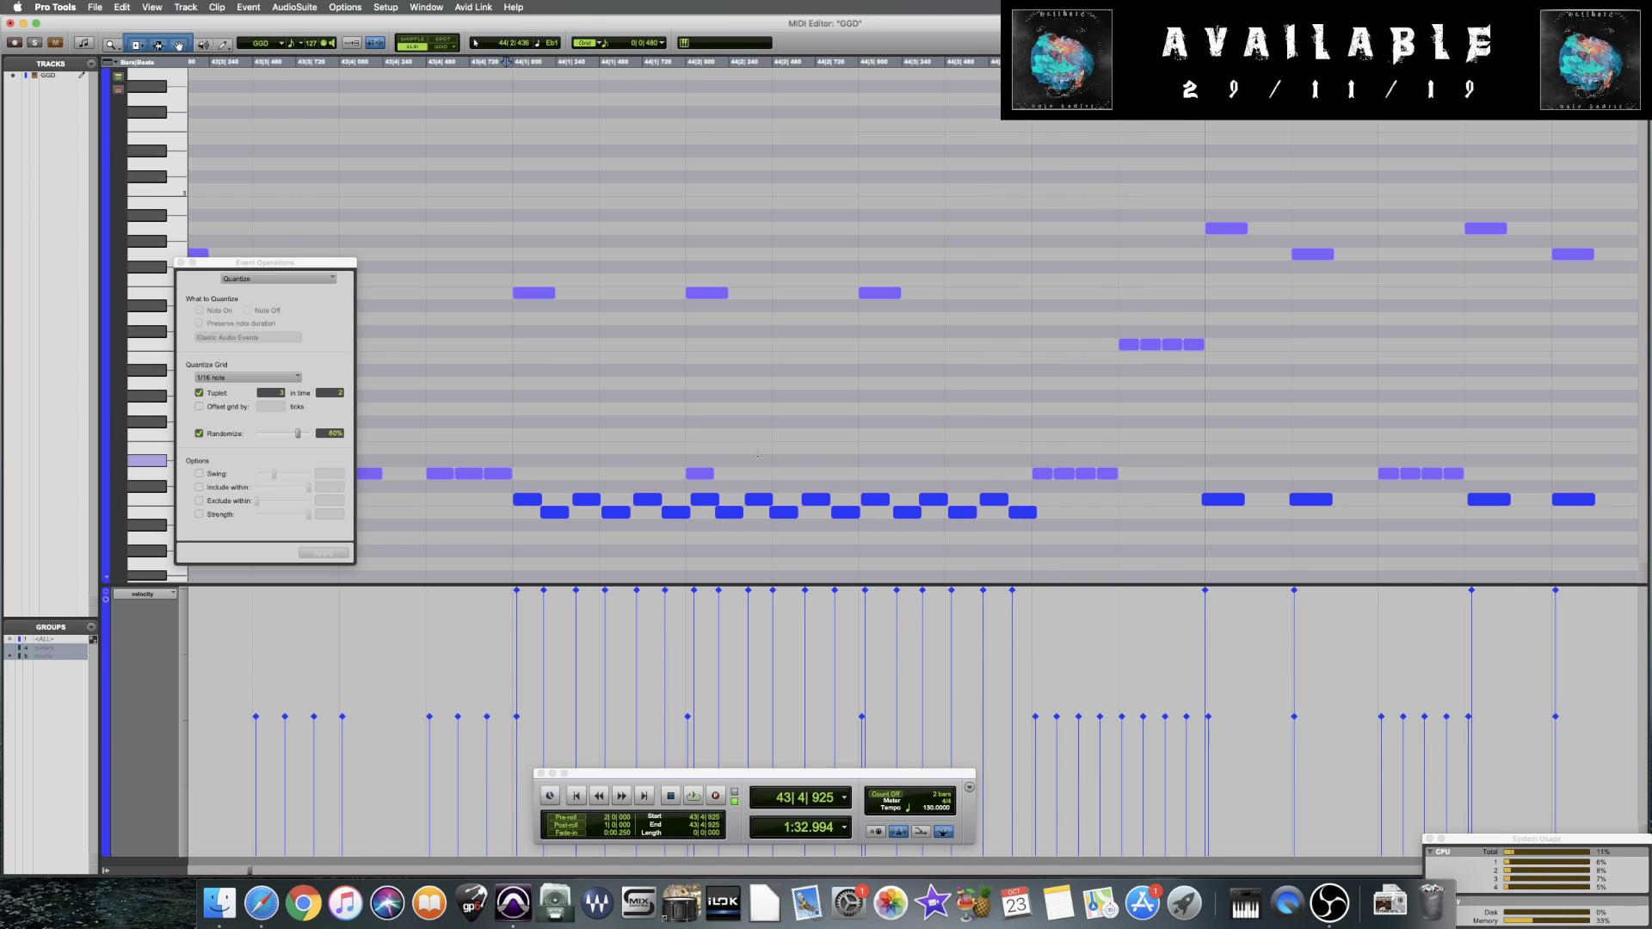
Play the drums back from 45|1|007 to the kicks in bar 48
{"action": "left_click", "coordinate": [595, 420]}
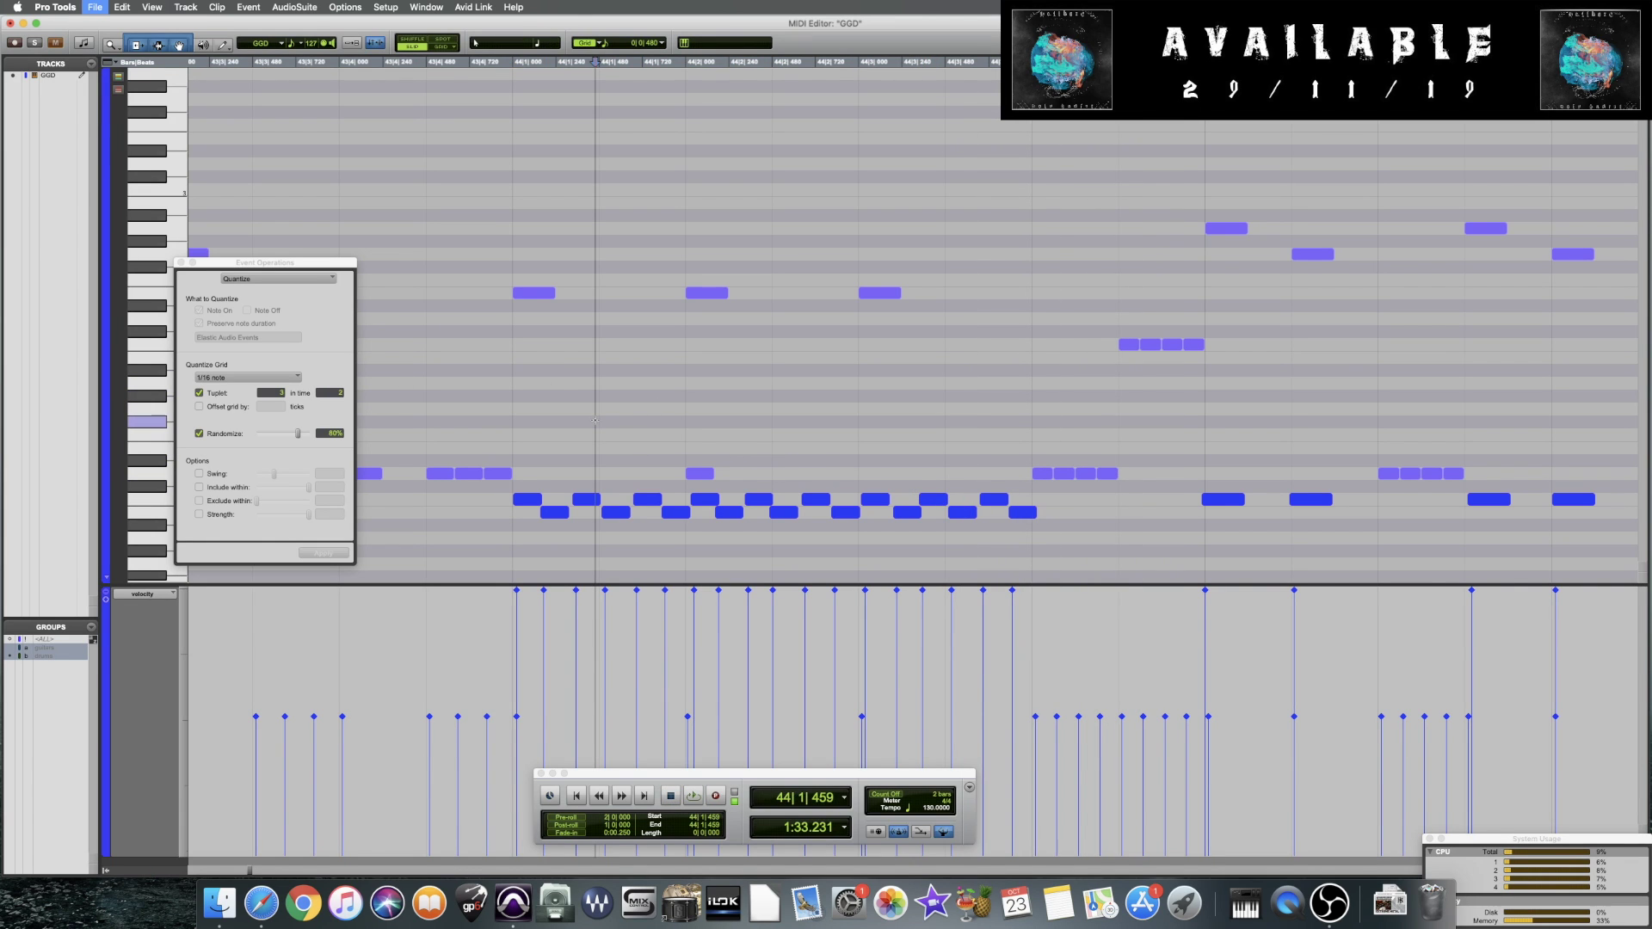
{"action": "key", "text": "space"}
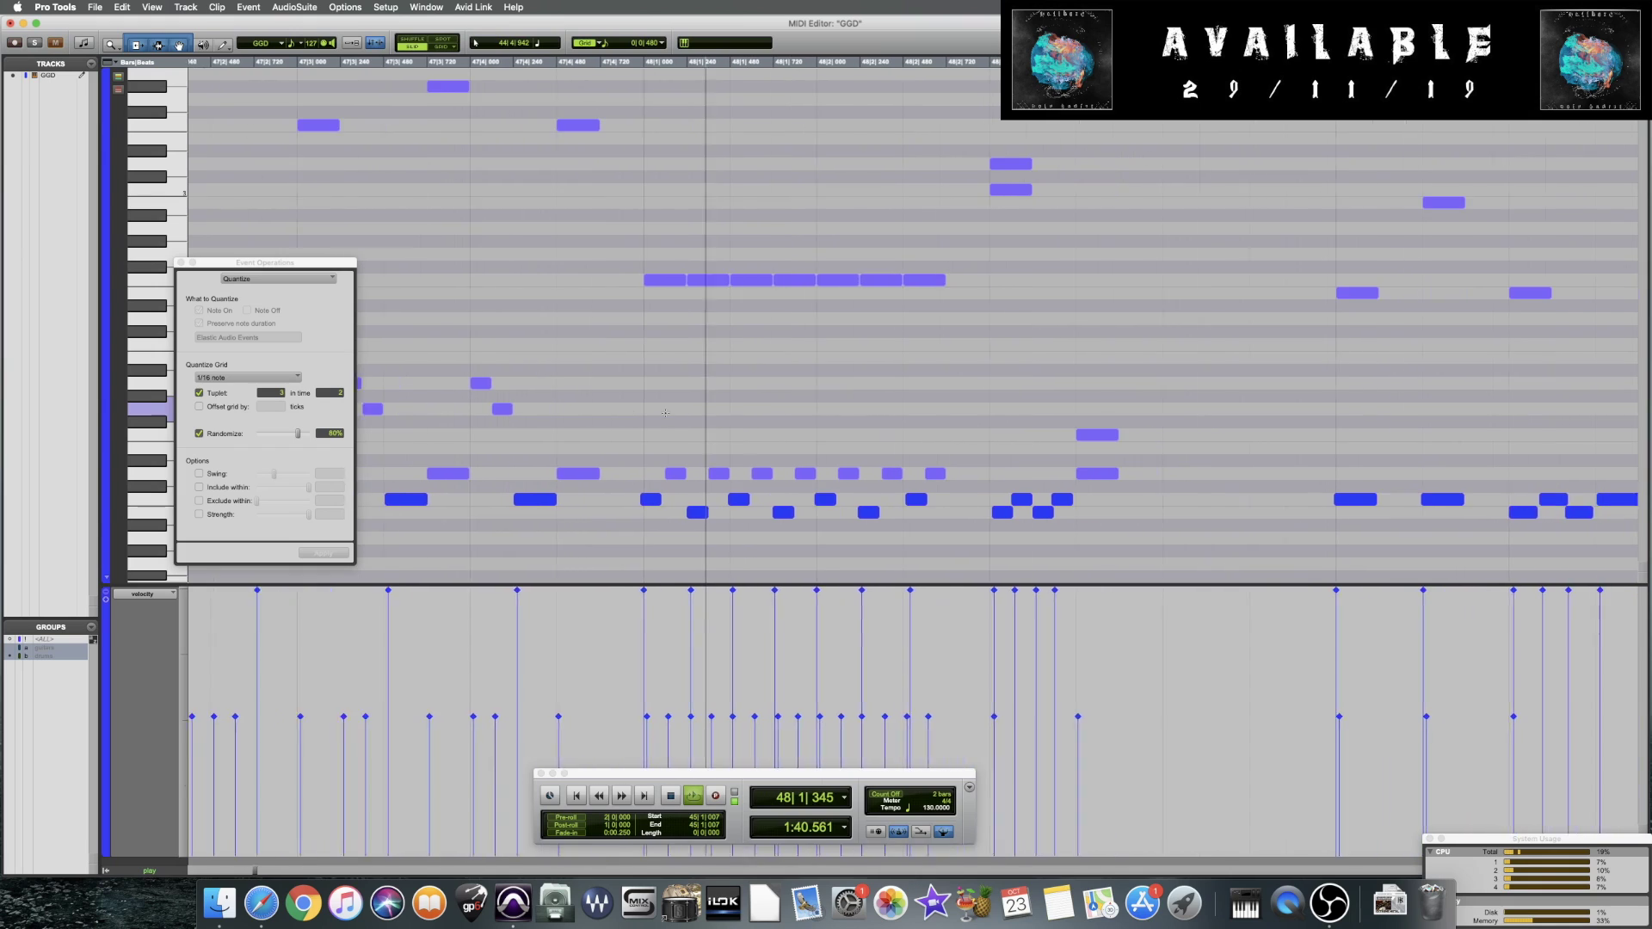
{"action": "key", "text": "space"}
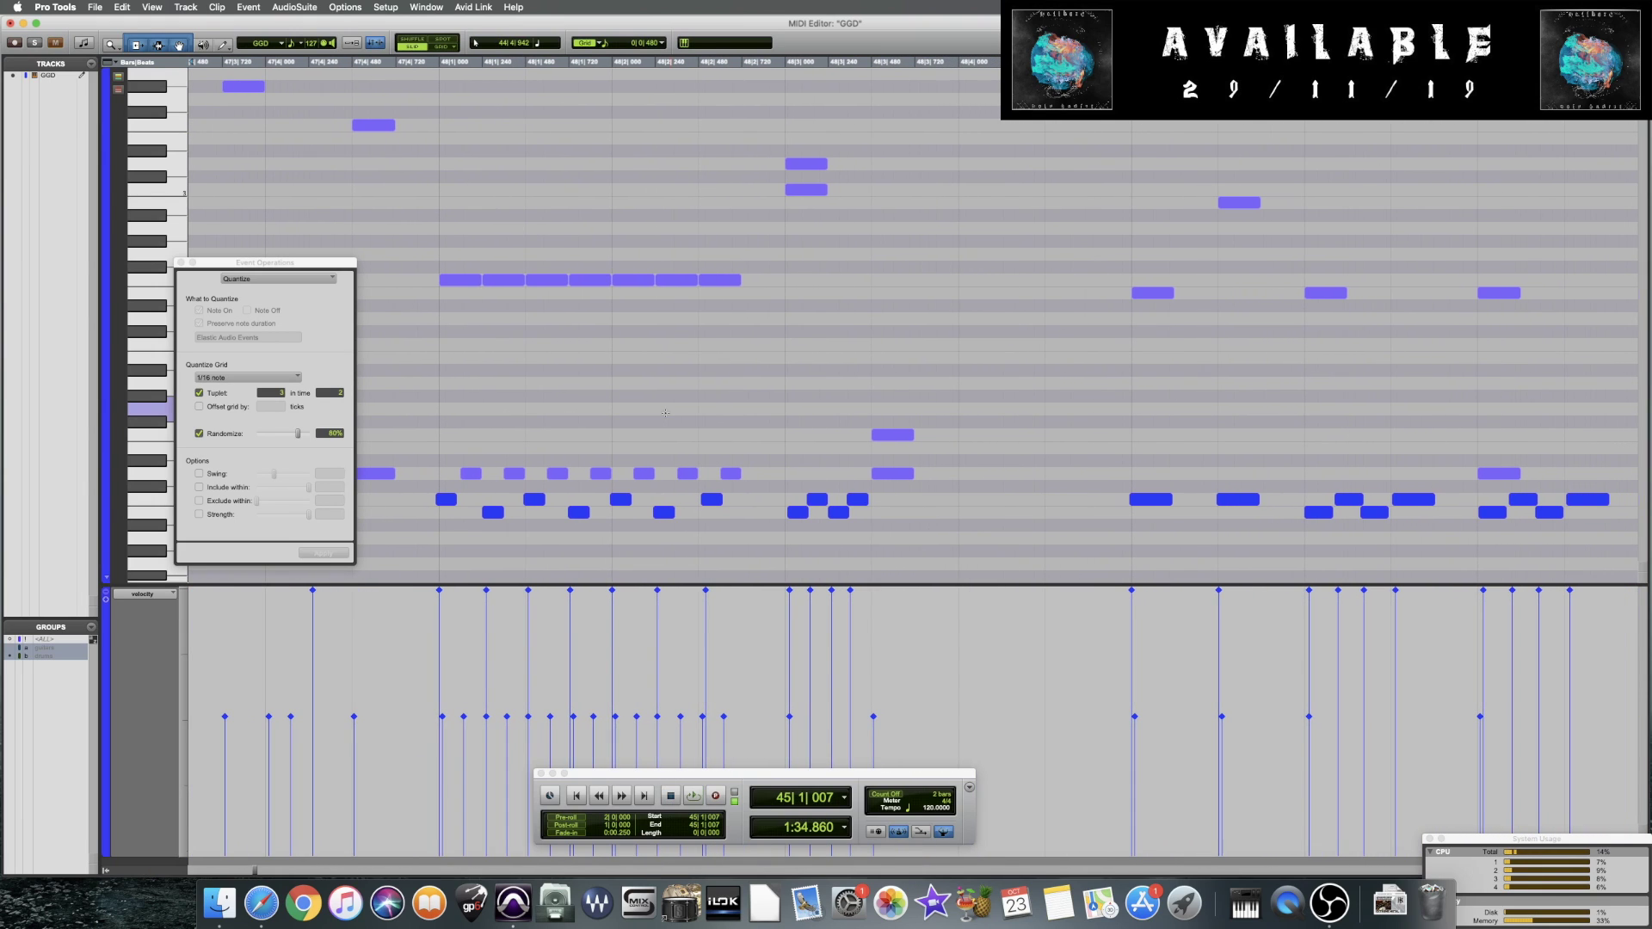
Shift all four kicks of the 48|3 group slightly later and play them back from 48|2|154
{"action": "left_click_drag", "start_coordinate": [858, 504], "coordinate": [845, 513]}
{"action": "left_click", "coordinate": [820, 501]}
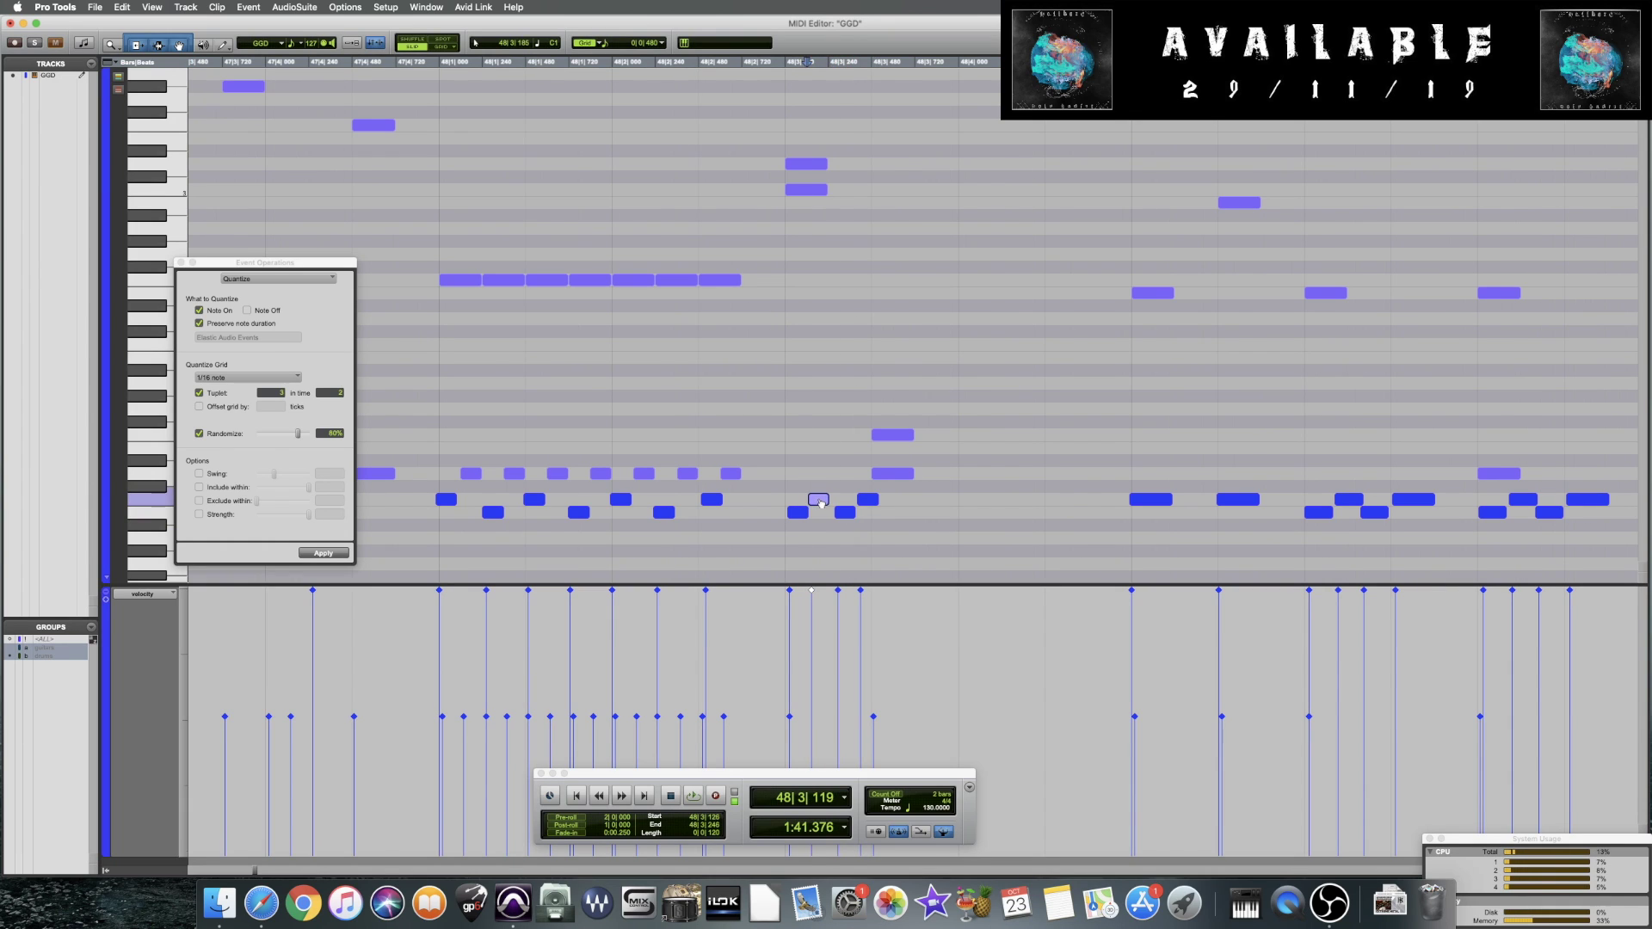
{"action": "key", "text": "space"}
{"action": "key", "text": "space"}
{"action": "left_click_drag", "start_coordinate": [789, 490], "coordinate": [815, 498]}
{"action": "left_click", "coordinate": [639, 391]}
{"action": "key", "text": "space"}
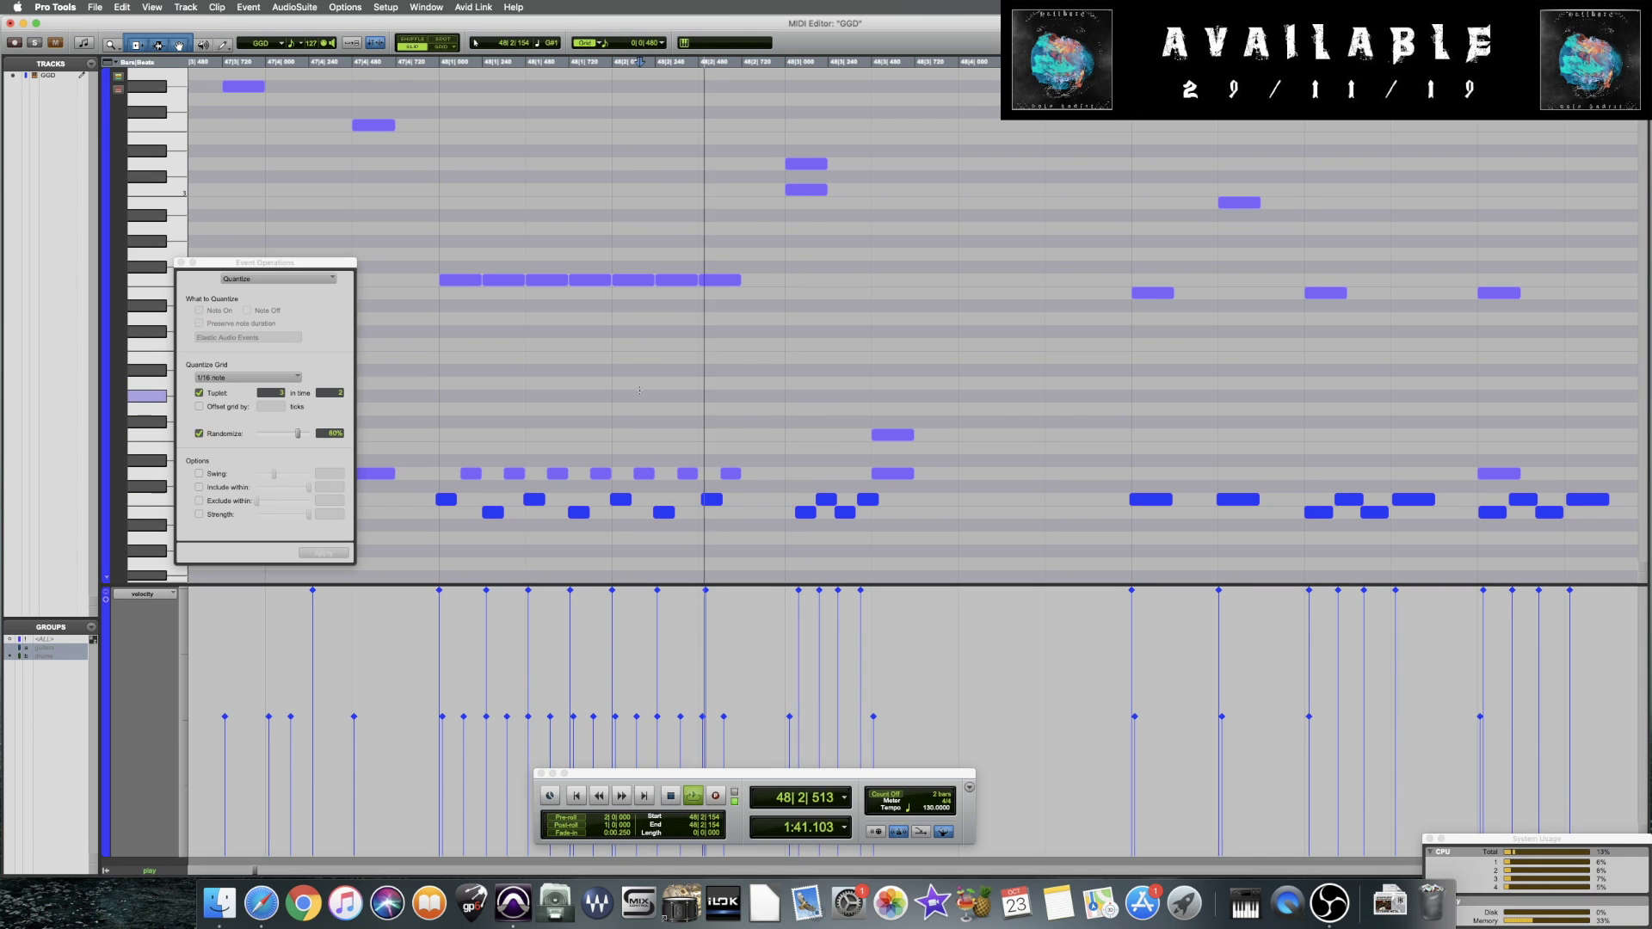
Play the kicks of bars 48 and 49 back from 47|4|922
{"action": "left_click", "coordinate": [433, 418]}
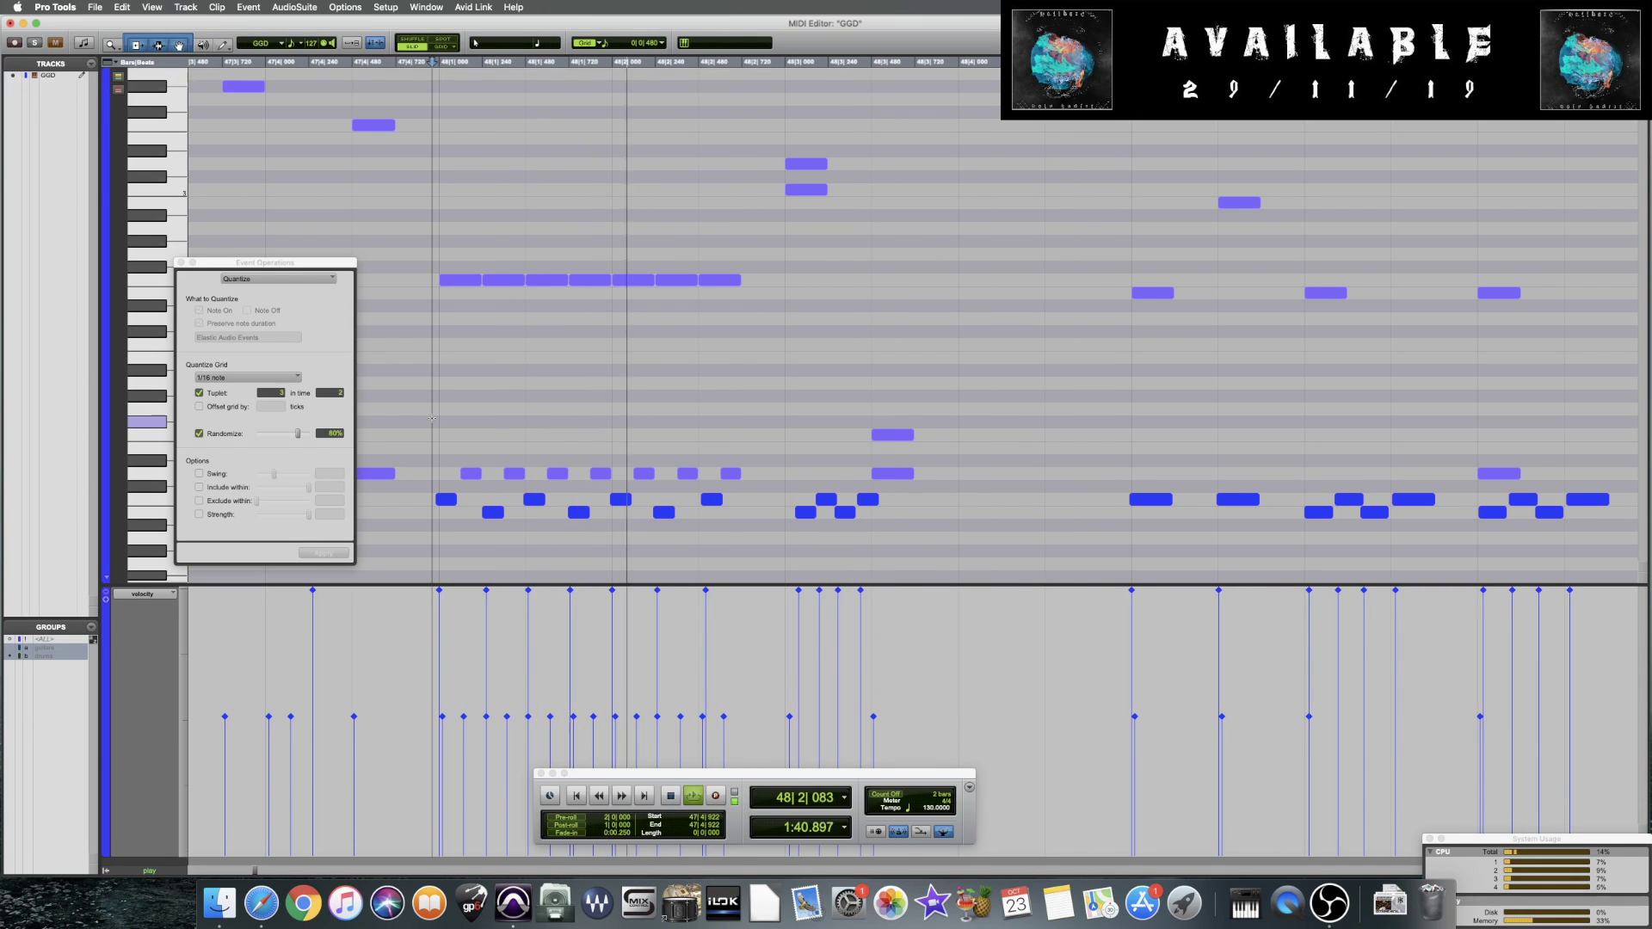
{"action": "scroll", "coordinate": [865, 464], "scroll_direction": "right", "scroll_amount": 3}
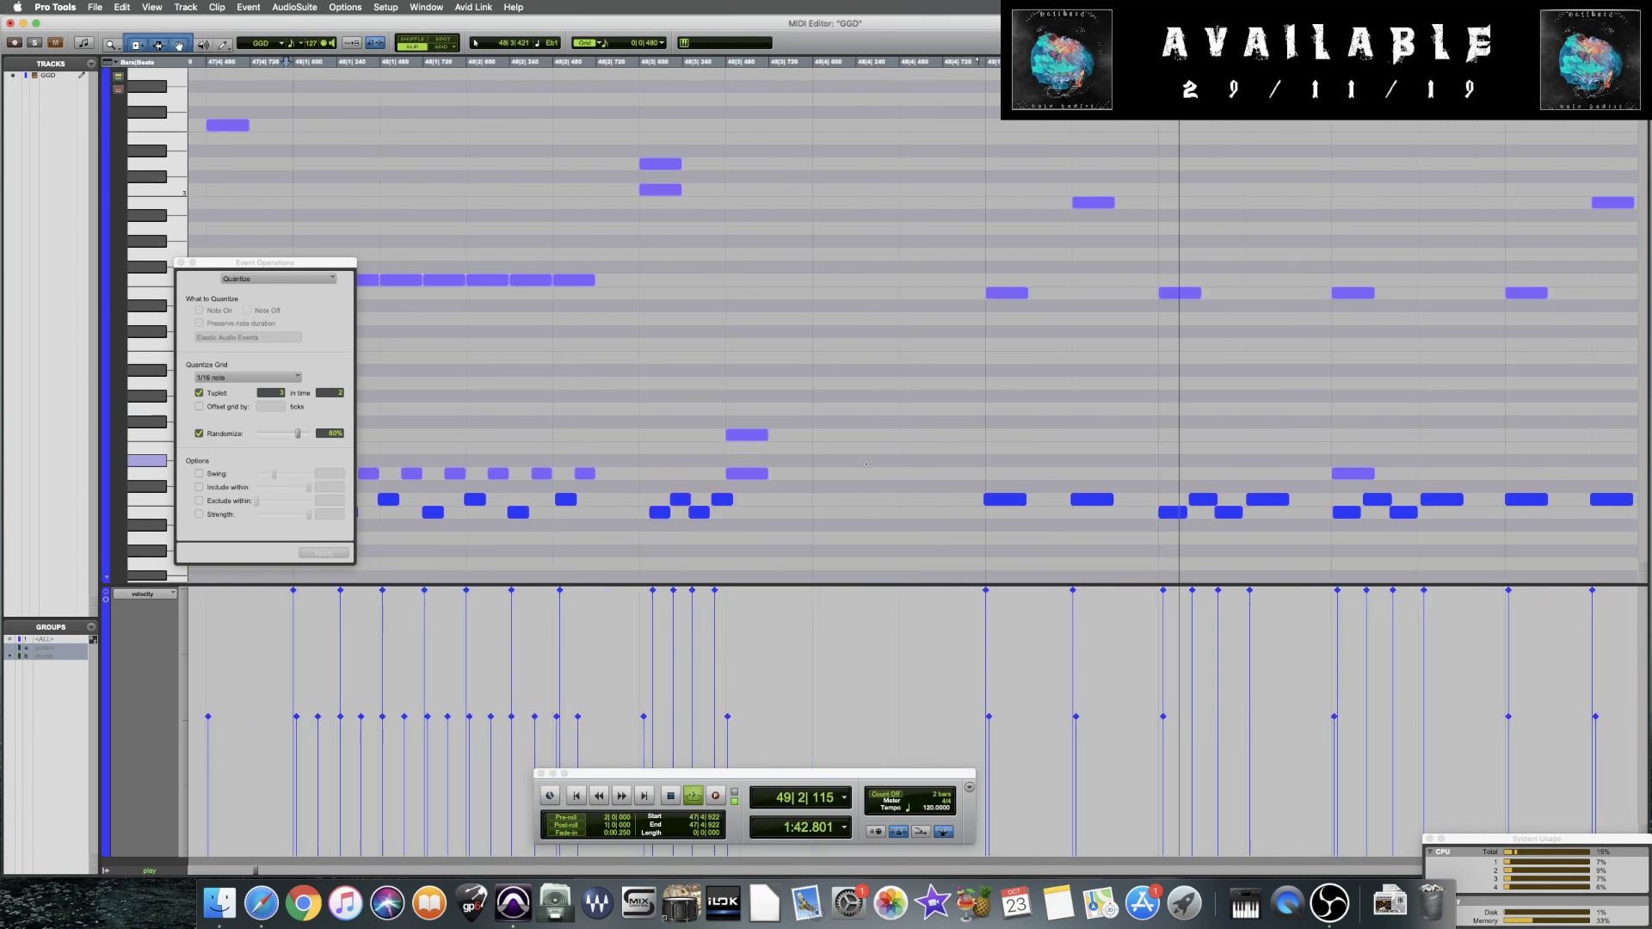
{"action": "scroll", "coordinate": [865, 464], "scroll_direction": "right", "scroll_amount": 10}
{"action": "key", "text": "space"}
Play back the short kick groups on beats 2 and 3 of bar 49 from 49|1|931
{"action": "left_click", "coordinate": [598, 409]}
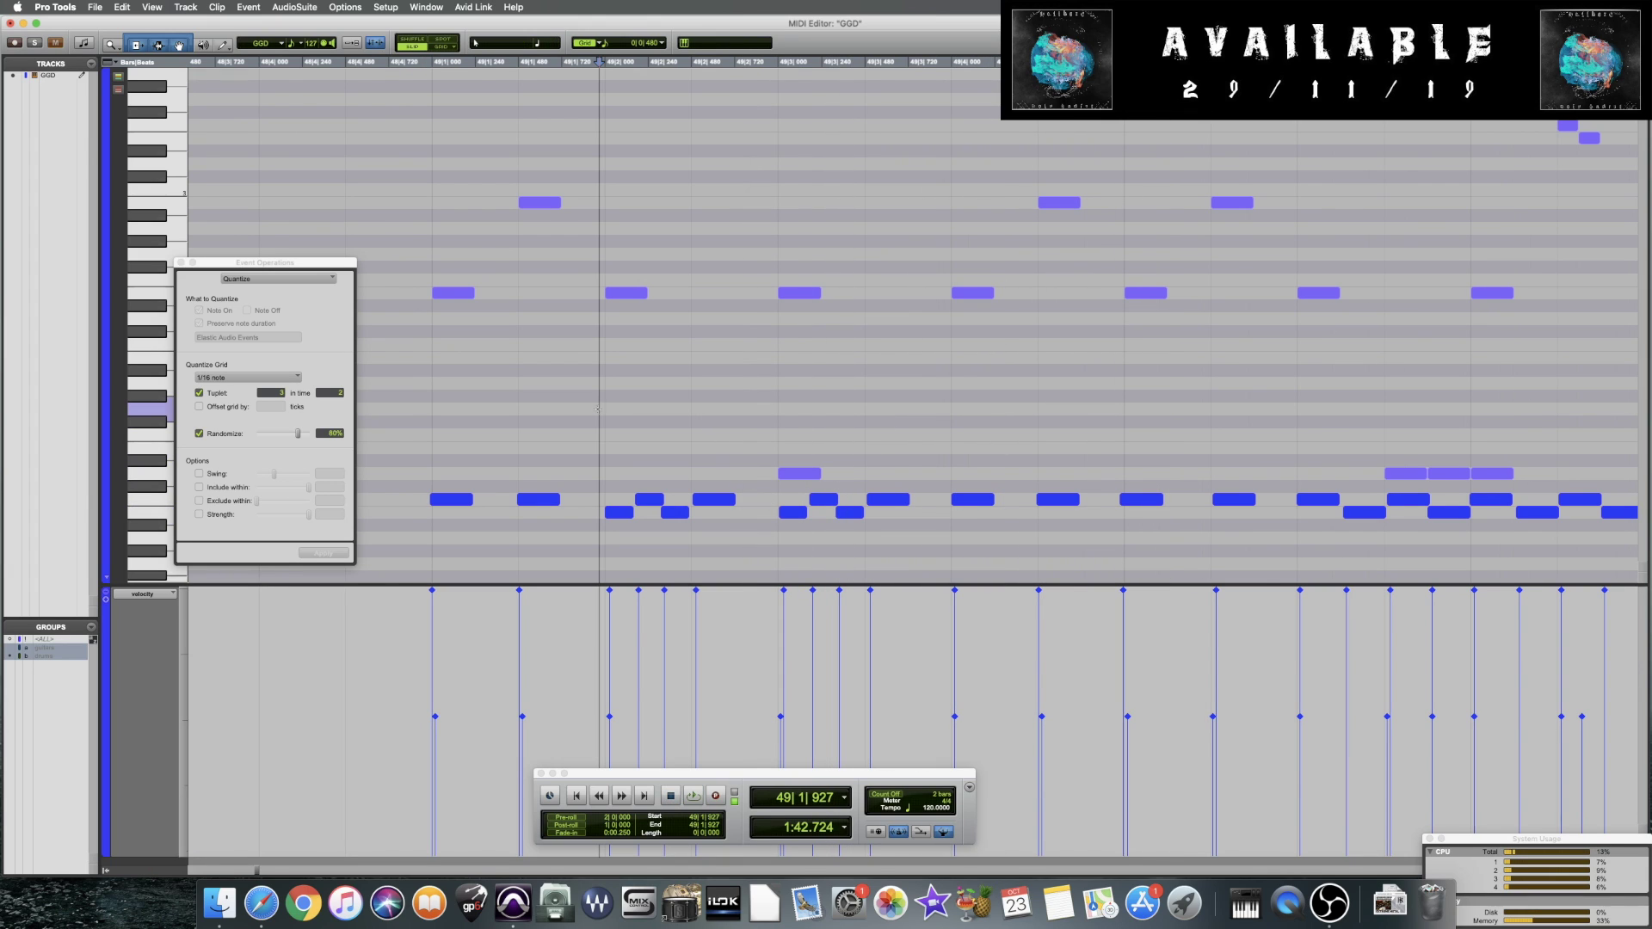
{"action": "left_click", "coordinate": [418, 412]}
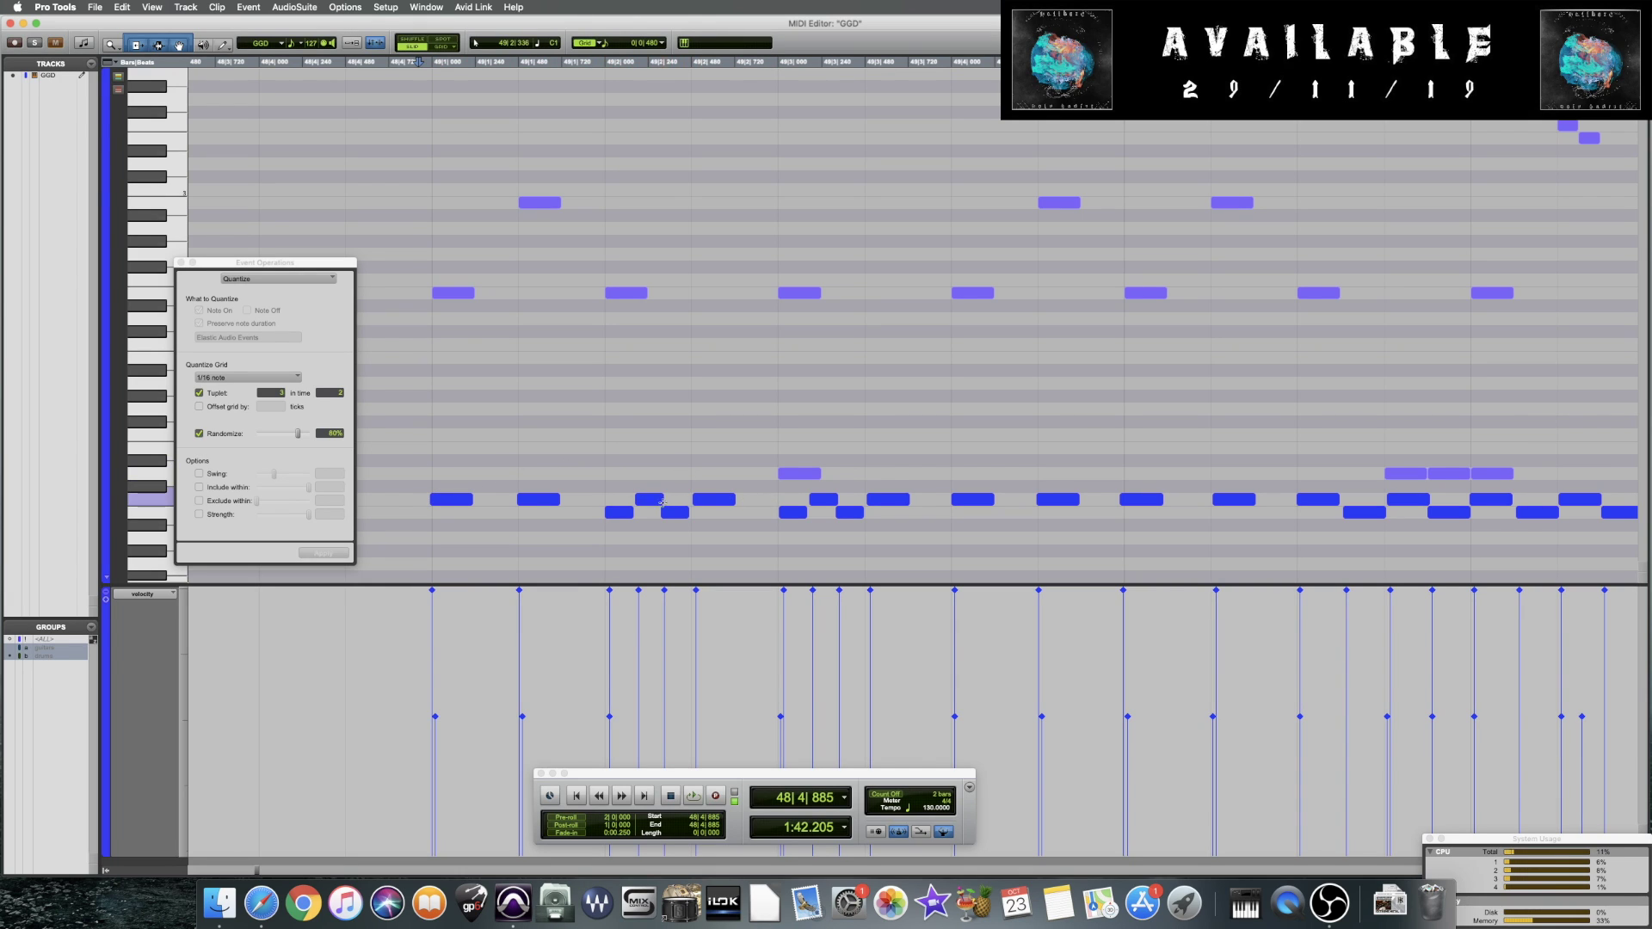
{"action": "left_click", "coordinate": [600, 486]}
{"action": "key", "text": "space"}
{"action": "key", "text": "space"}
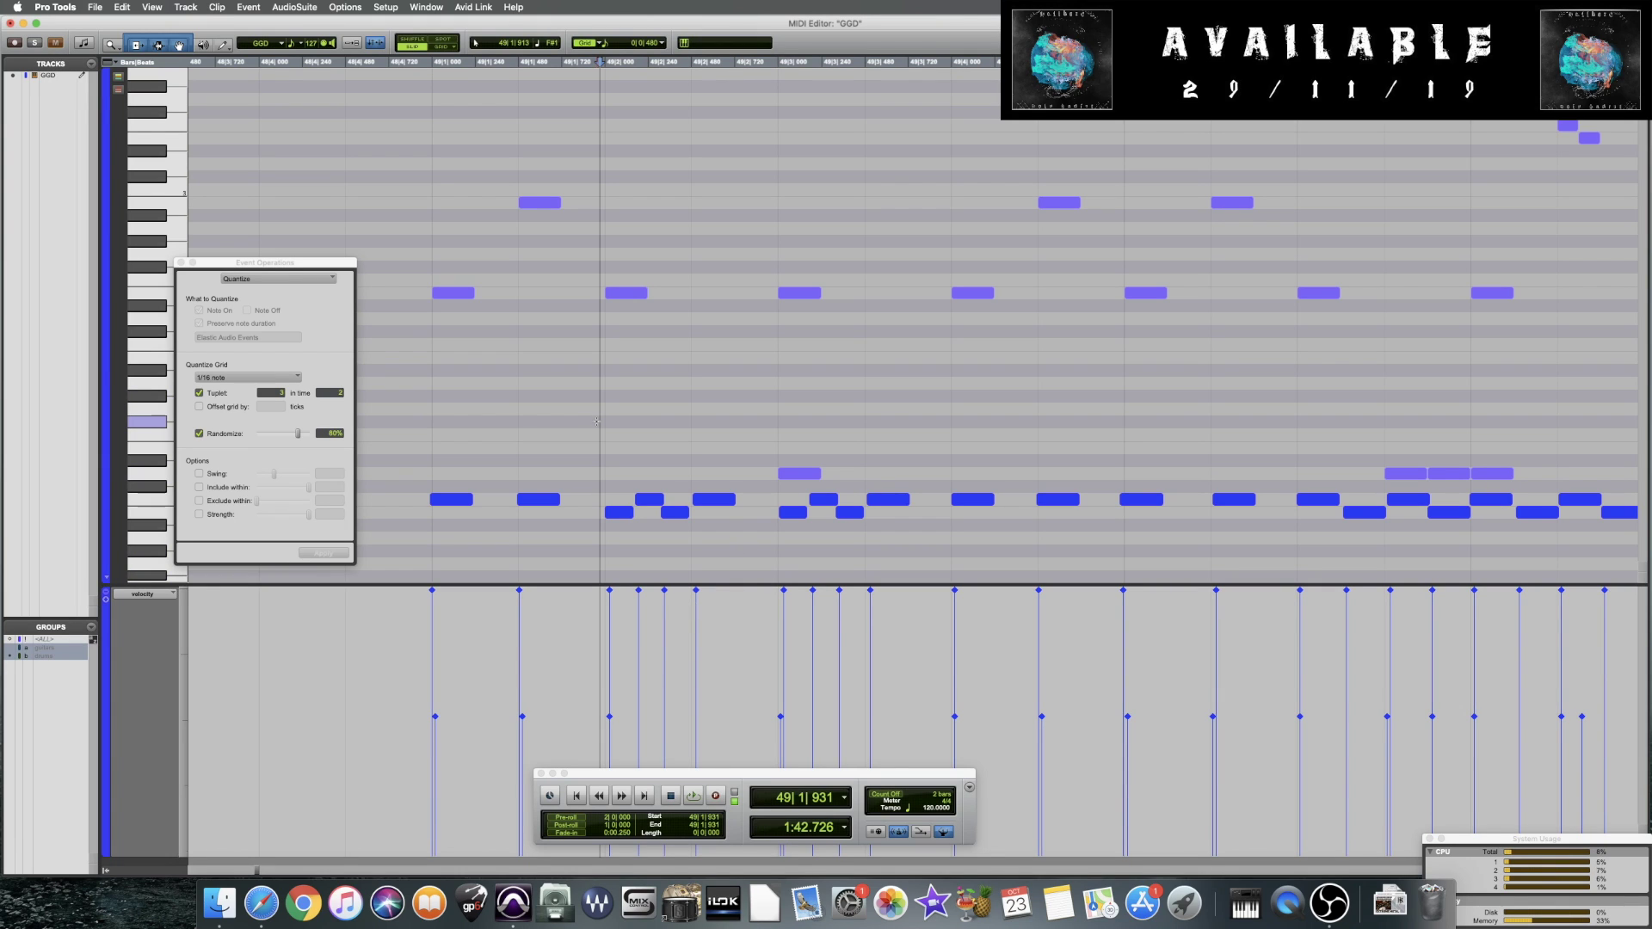
Play the following bars from 52|3|164 to the kick group in bar 56
{"action": "left_click", "coordinate": [421, 419]}
{"action": "key", "text": "space"}
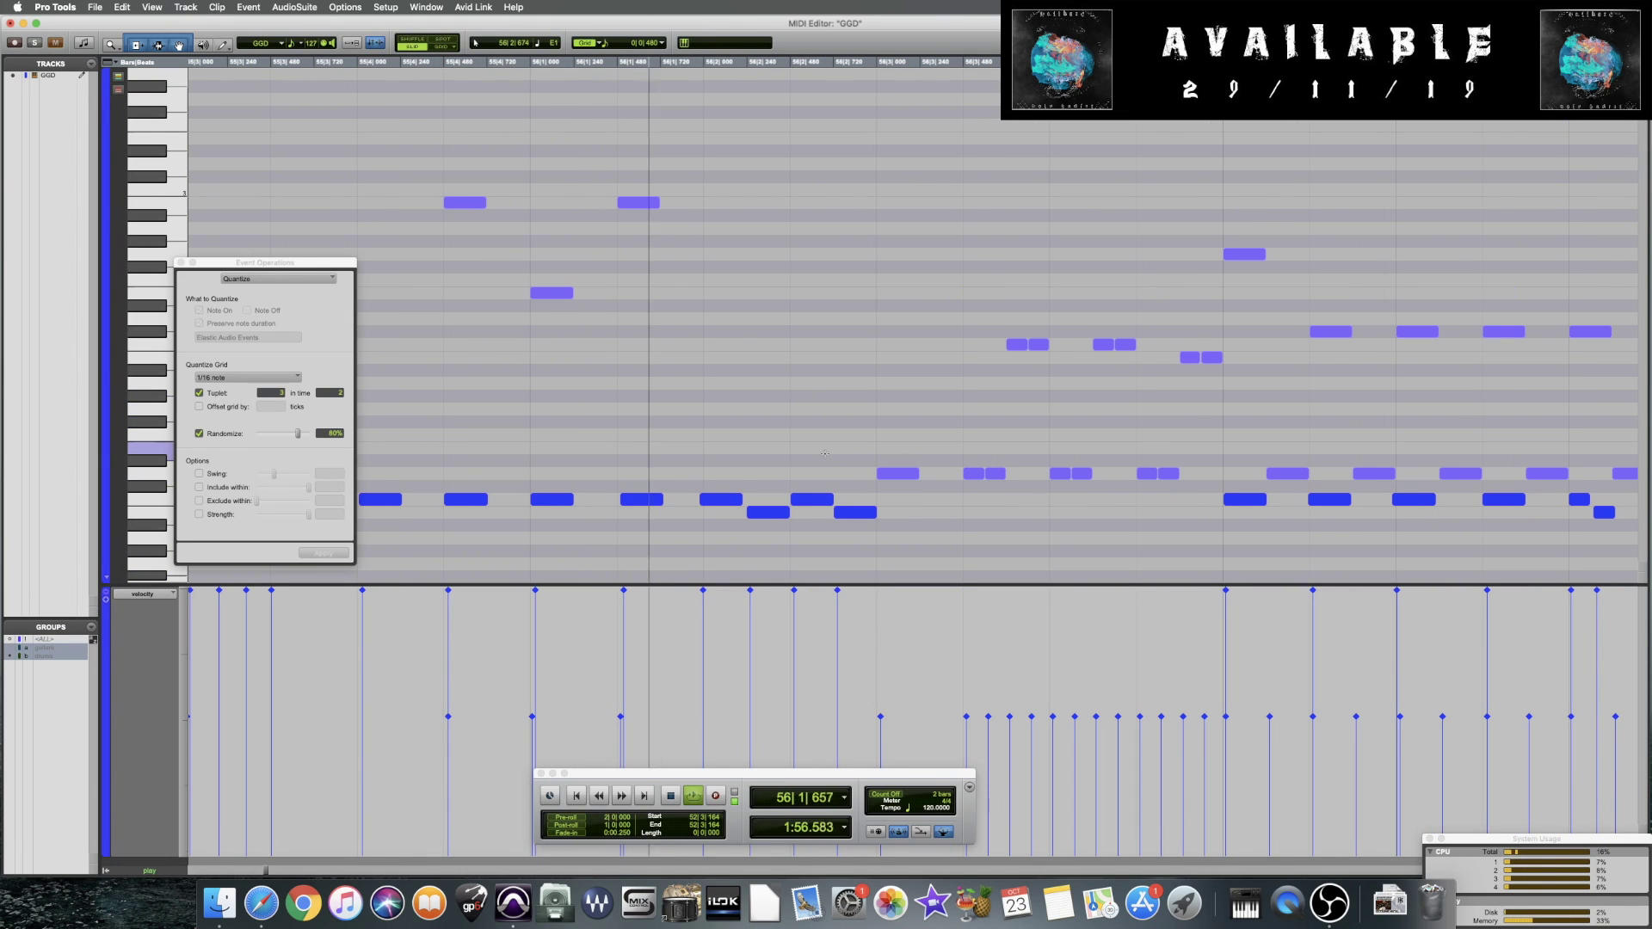
{"action": "key", "text": "space"}
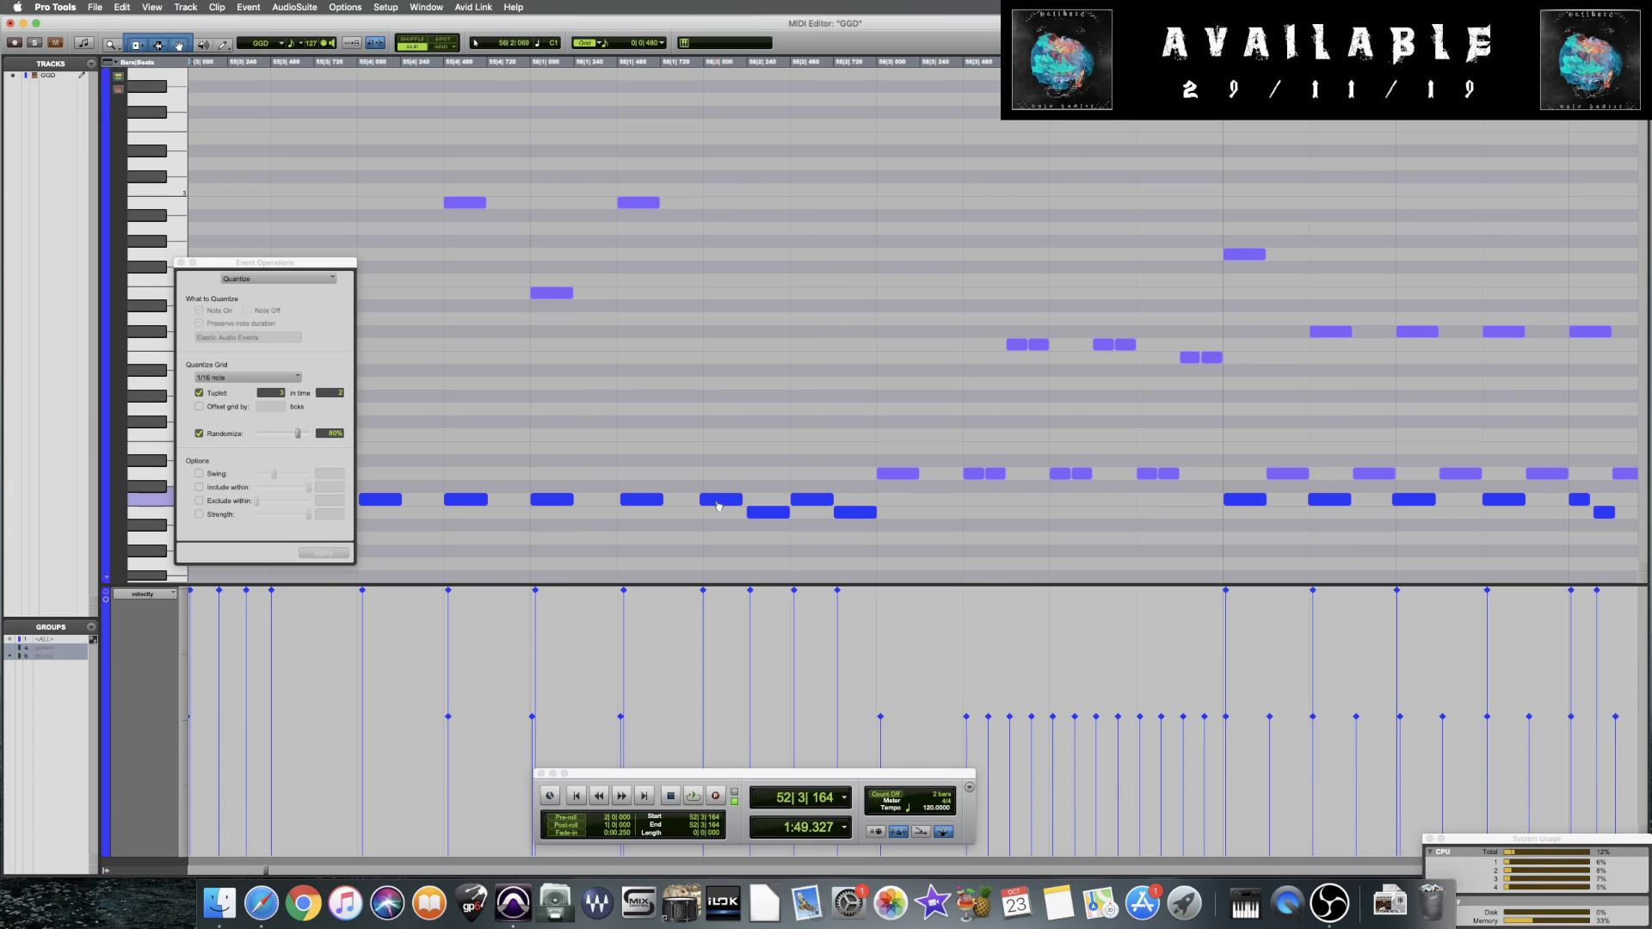
Look closely at the four-kick group in bar 56 and play it back from 56|1|872
{"action": "left_click", "coordinate": [768, 513]}
{"action": "key", "text": "super+bracketright"}
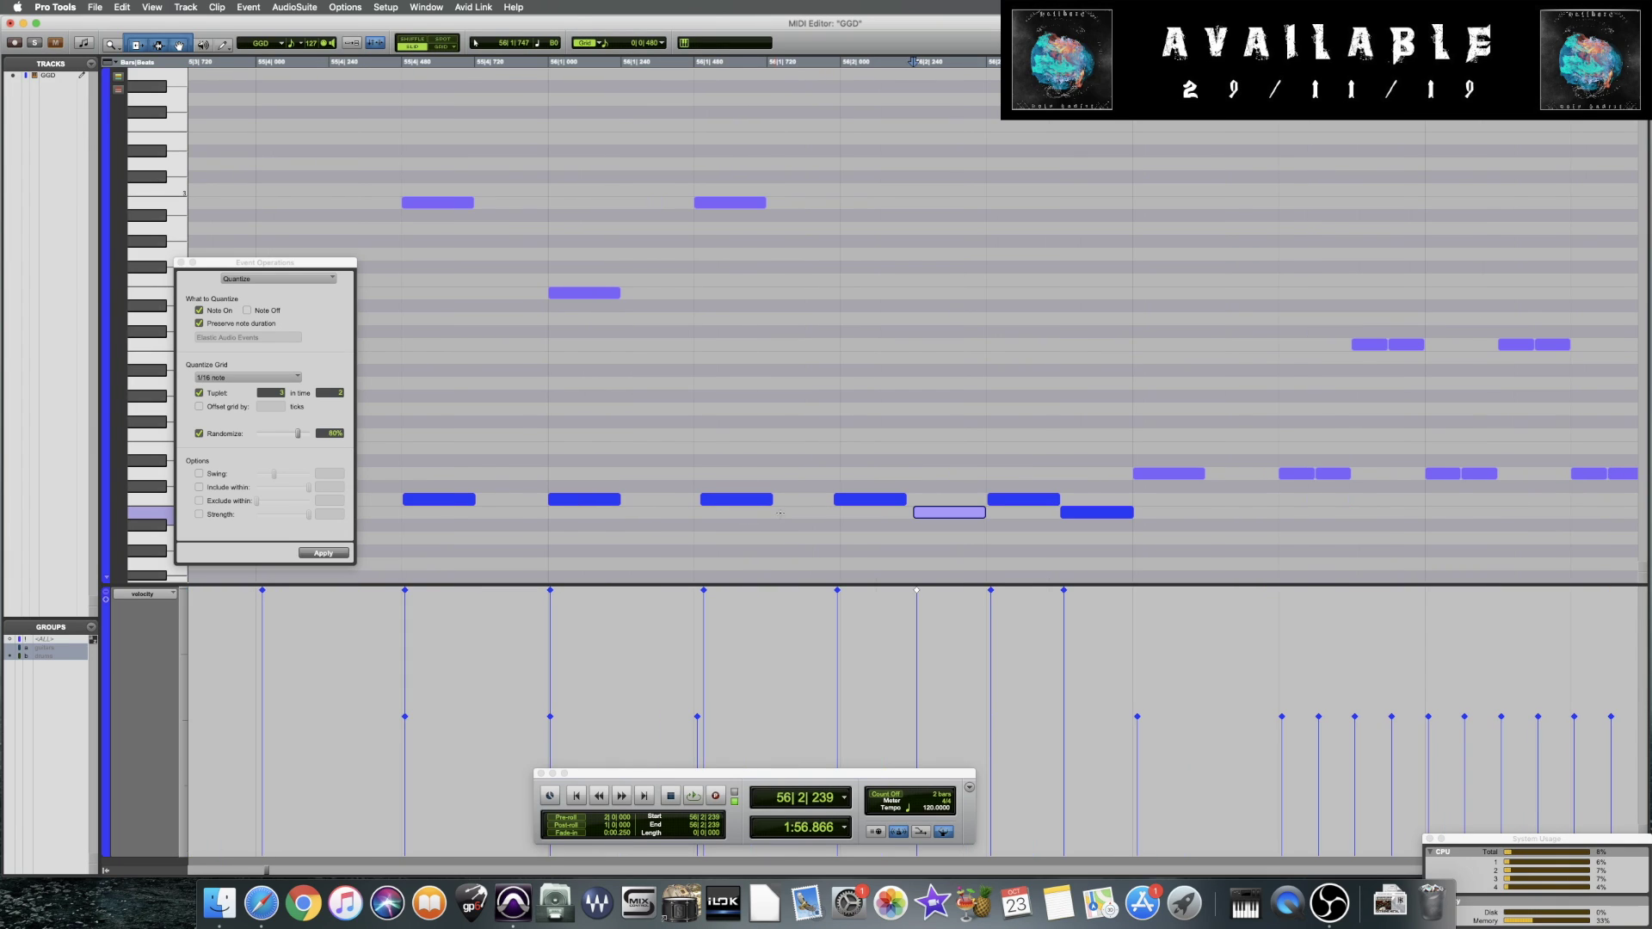
{"action": "left_click", "coordinate": [813, 469]}
{"action": "key", "text": "space"}
{"action": "key", "text": "space"}
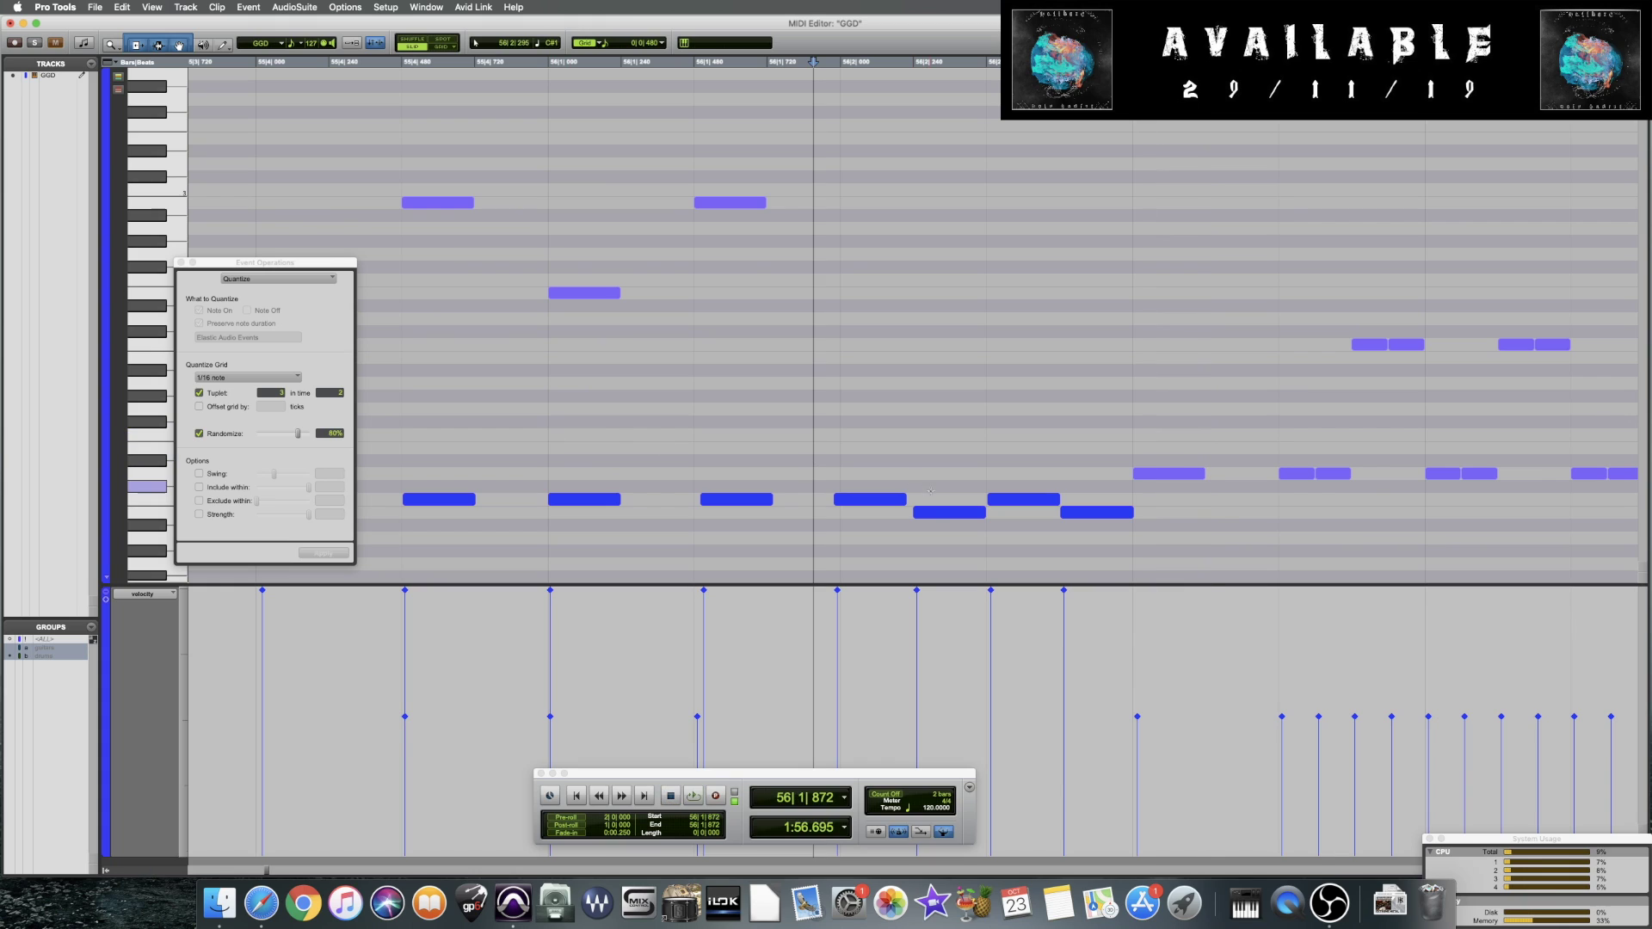
Try to shift the kick at 56|1|940 earlier and the kick at 56|2|239 later, and undo the moves
{"action": "left_click", "coordinate": [854, 499]}
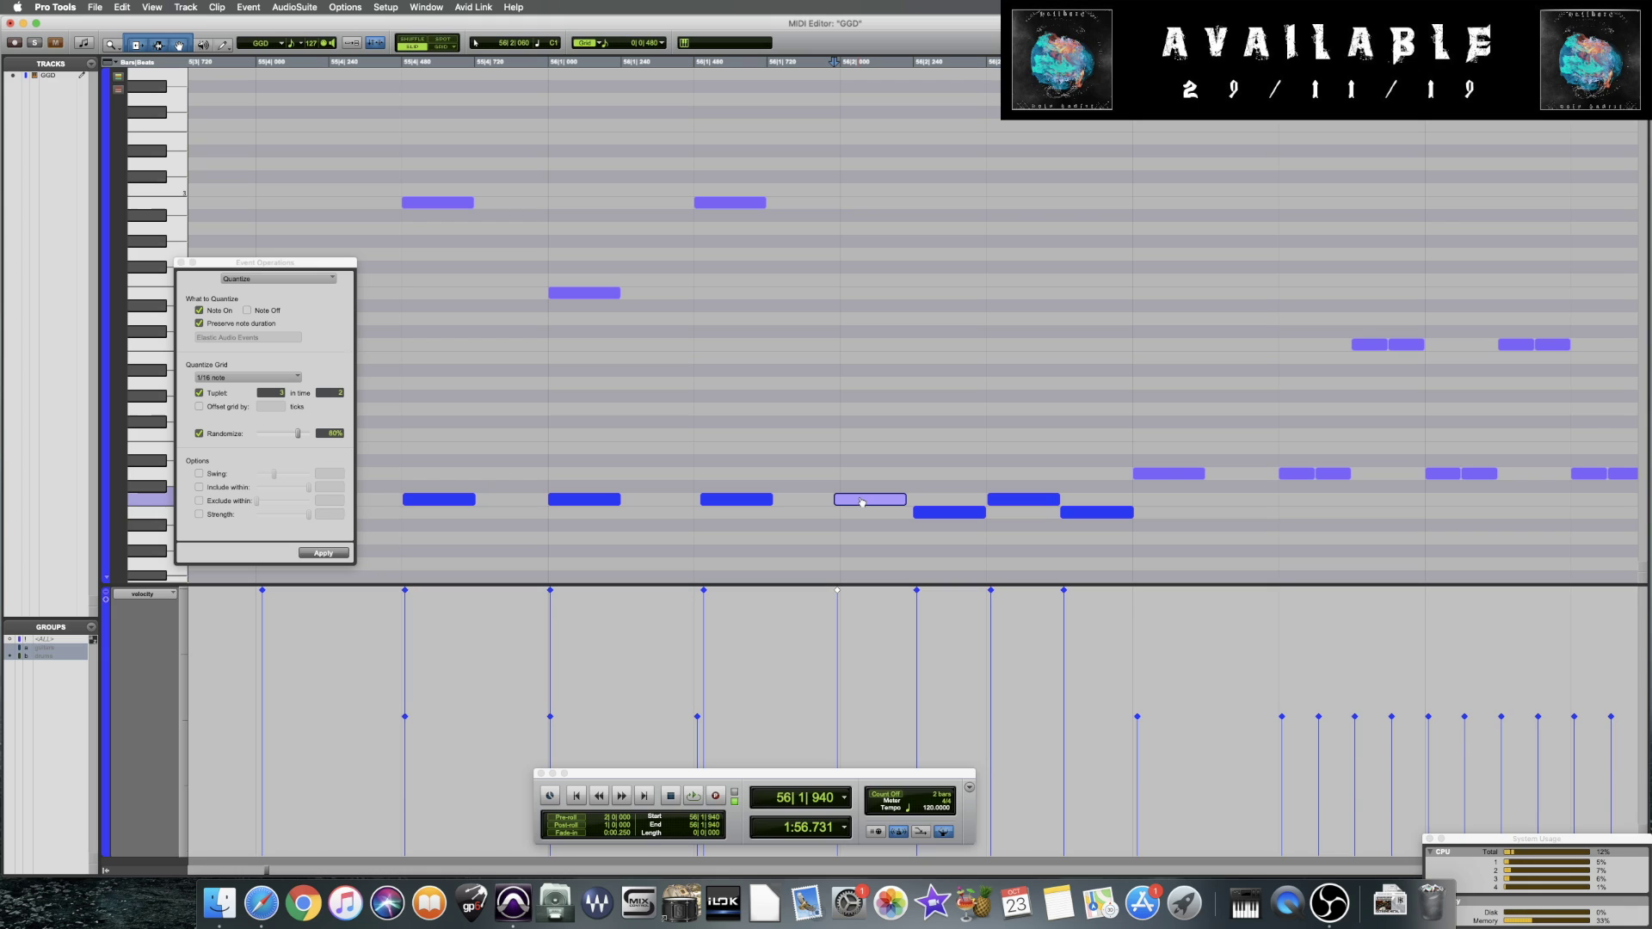
{"action": "left_click_drag", "start_coordinate": [862, 502], "coordinate": [835, 501]}
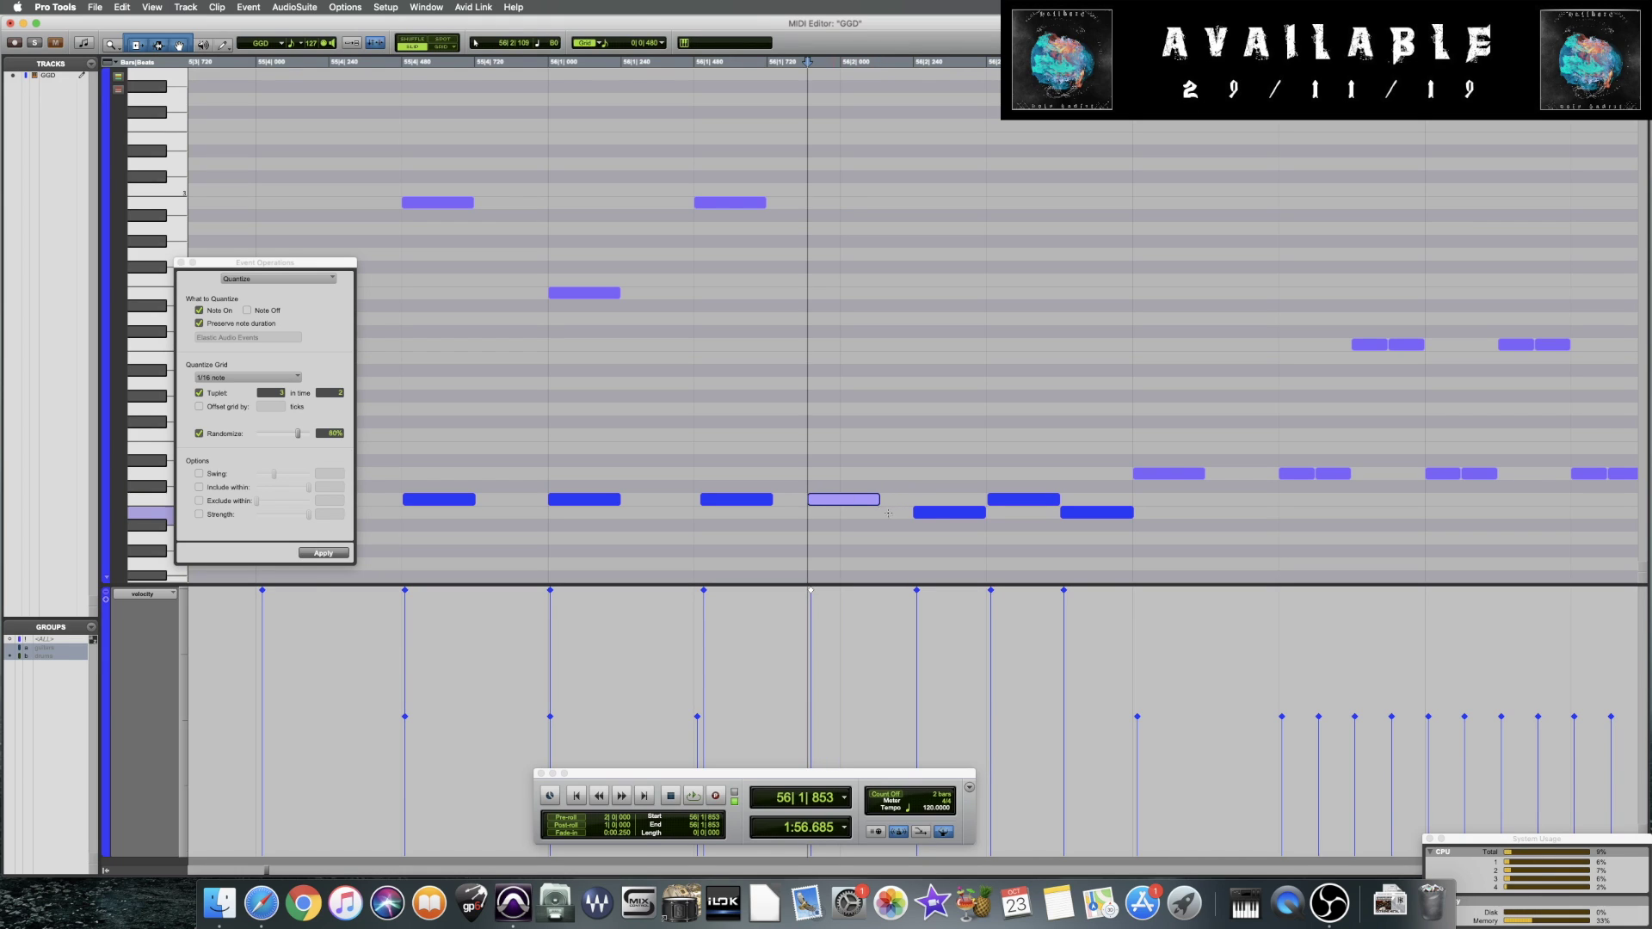
{"action": "left_click", "coordinate": [935, 516]}
{"action": "left_click_drag", "start_coordinate": [935, 516], "coordinate": [953, 517]}
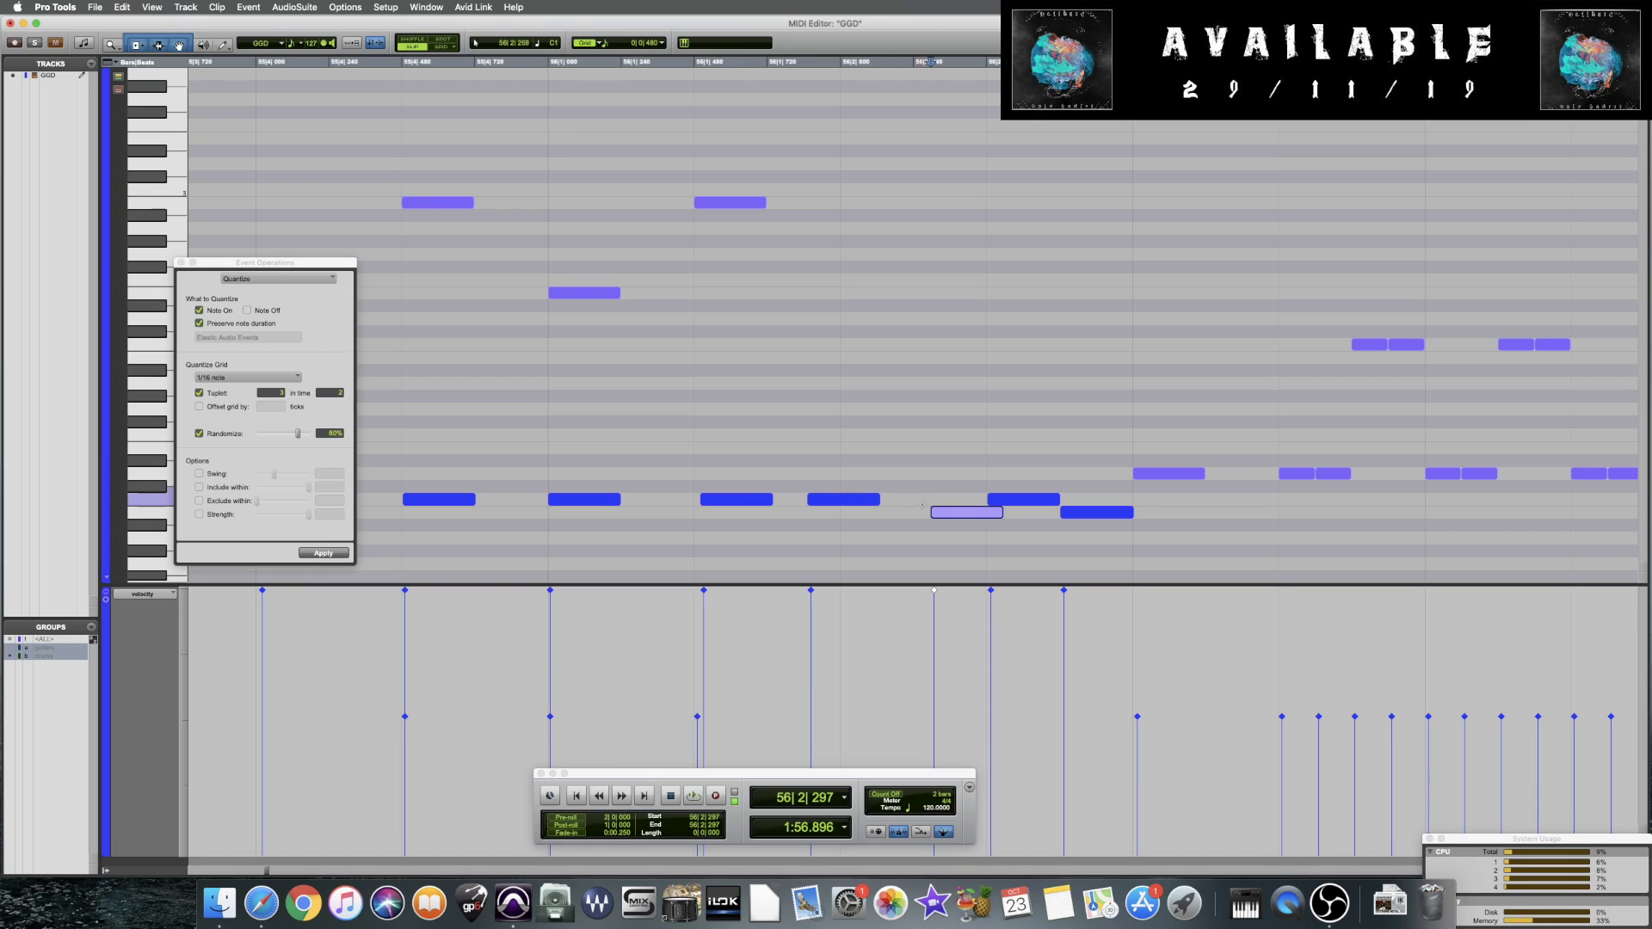
{"action": "key", "text": "super+z"}
{"action": "key", "text": "super+z"}
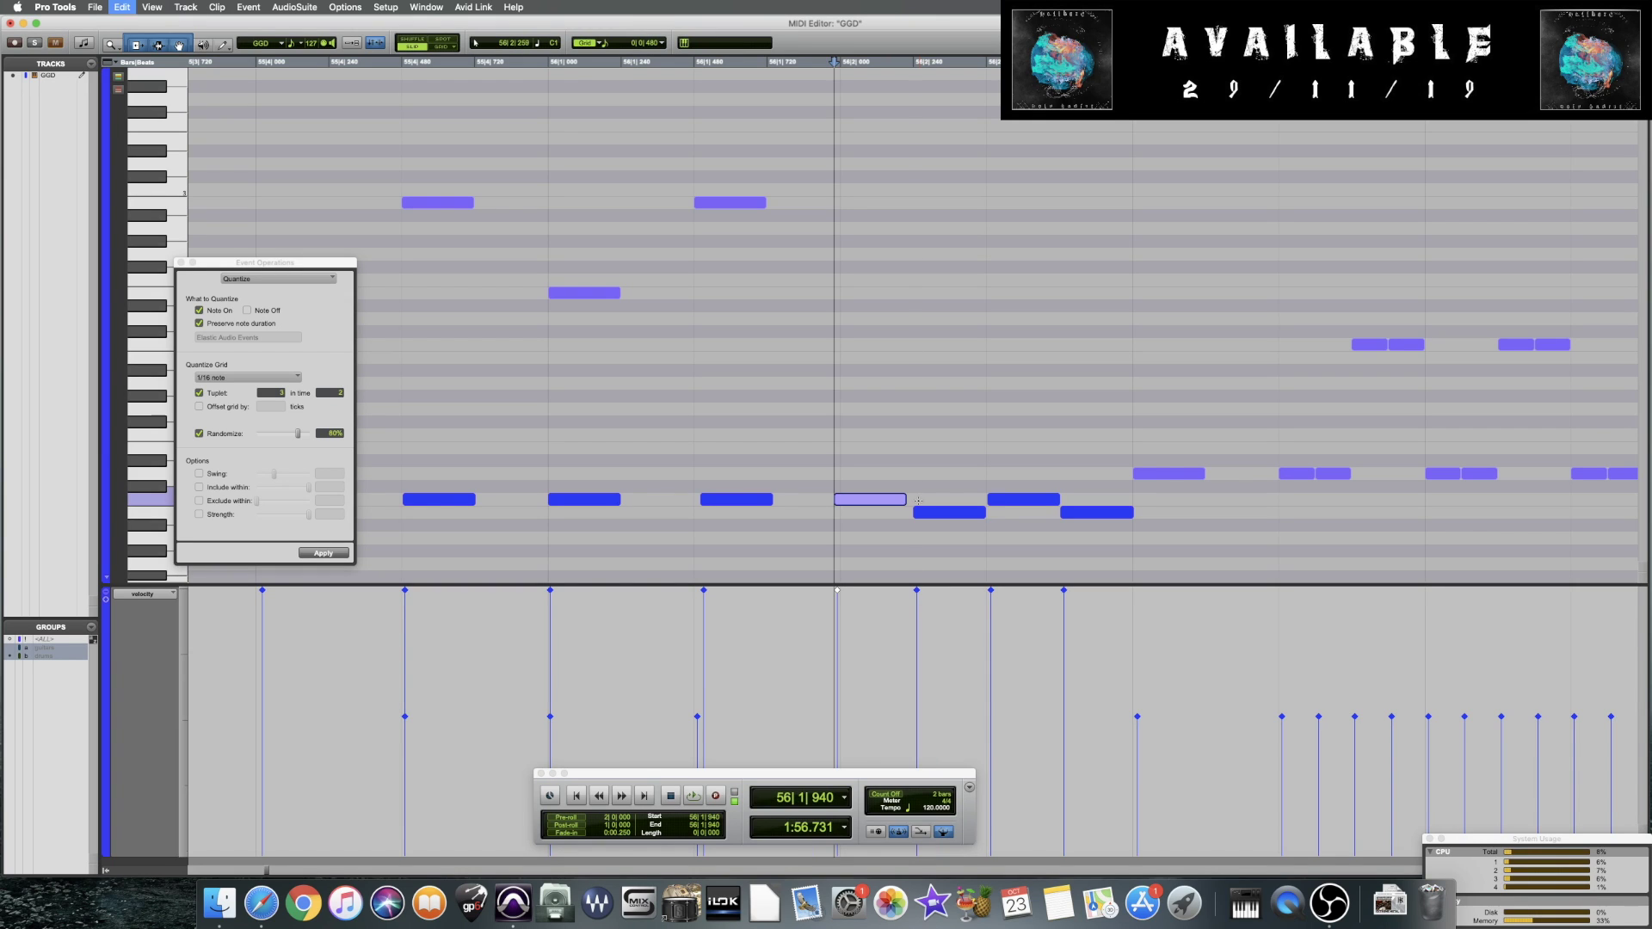
{"action": "key", "text": "super+z"}
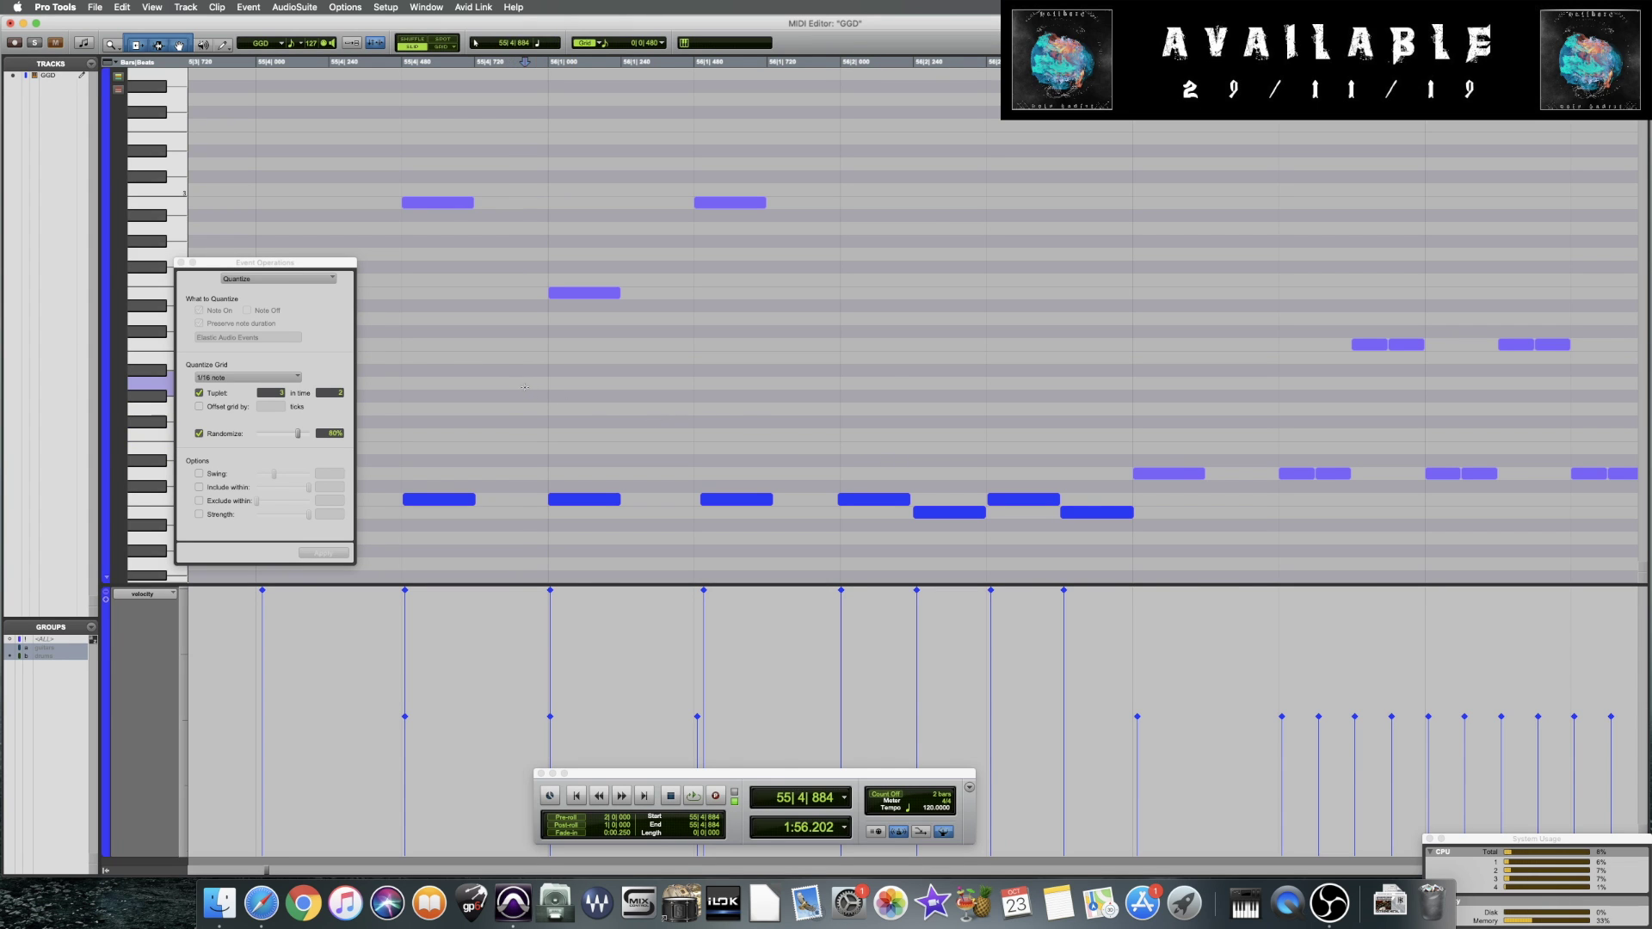
Play the drums from 55|4|884 to bar 62, and replay them from 61|3|940 to bar 65
{"action": "key", "text": "space"}
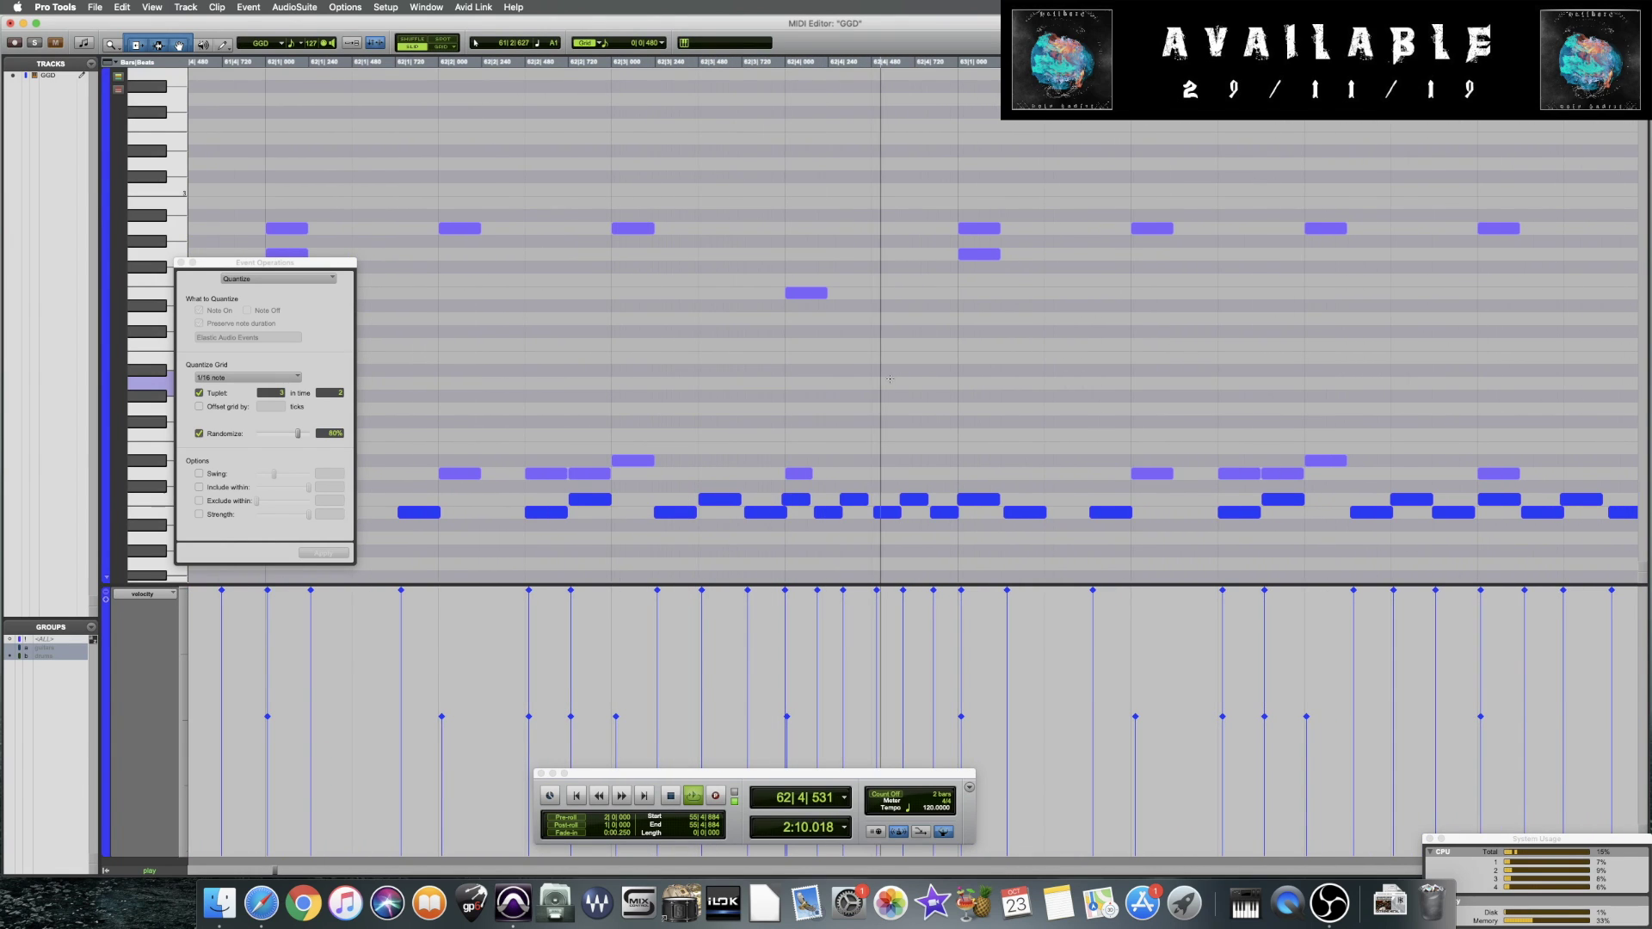
{"action": "key", "text": "space"}
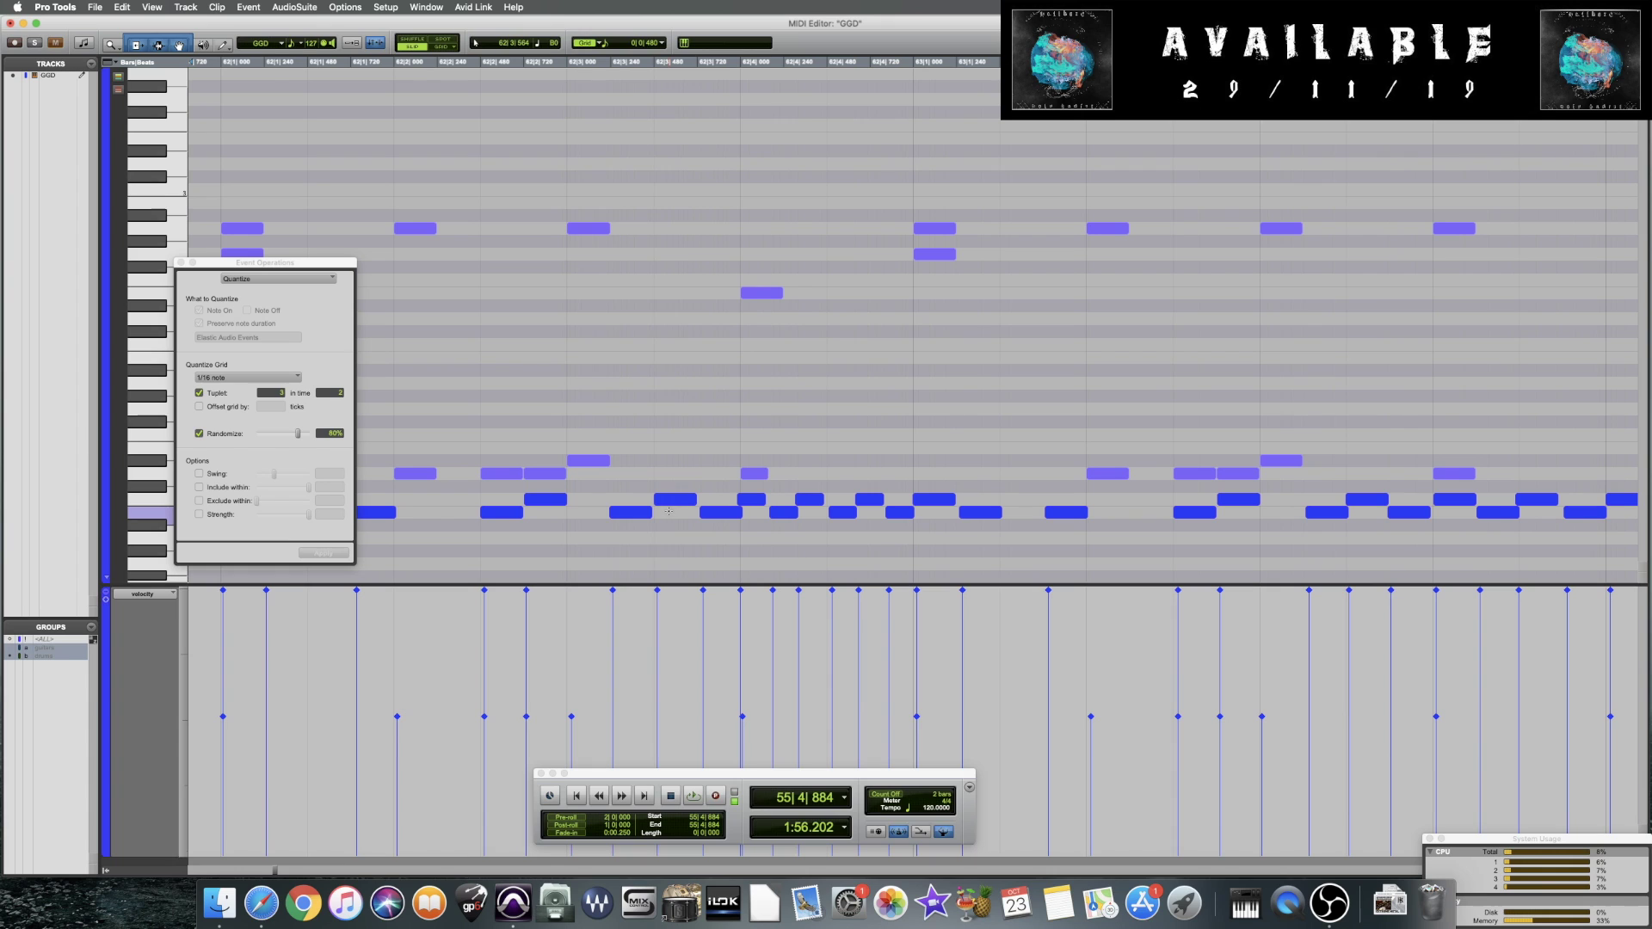
{"action": "scroll", "coordinate": [686, 472], "scroll_direction": "left", "scroll_amount": 10}
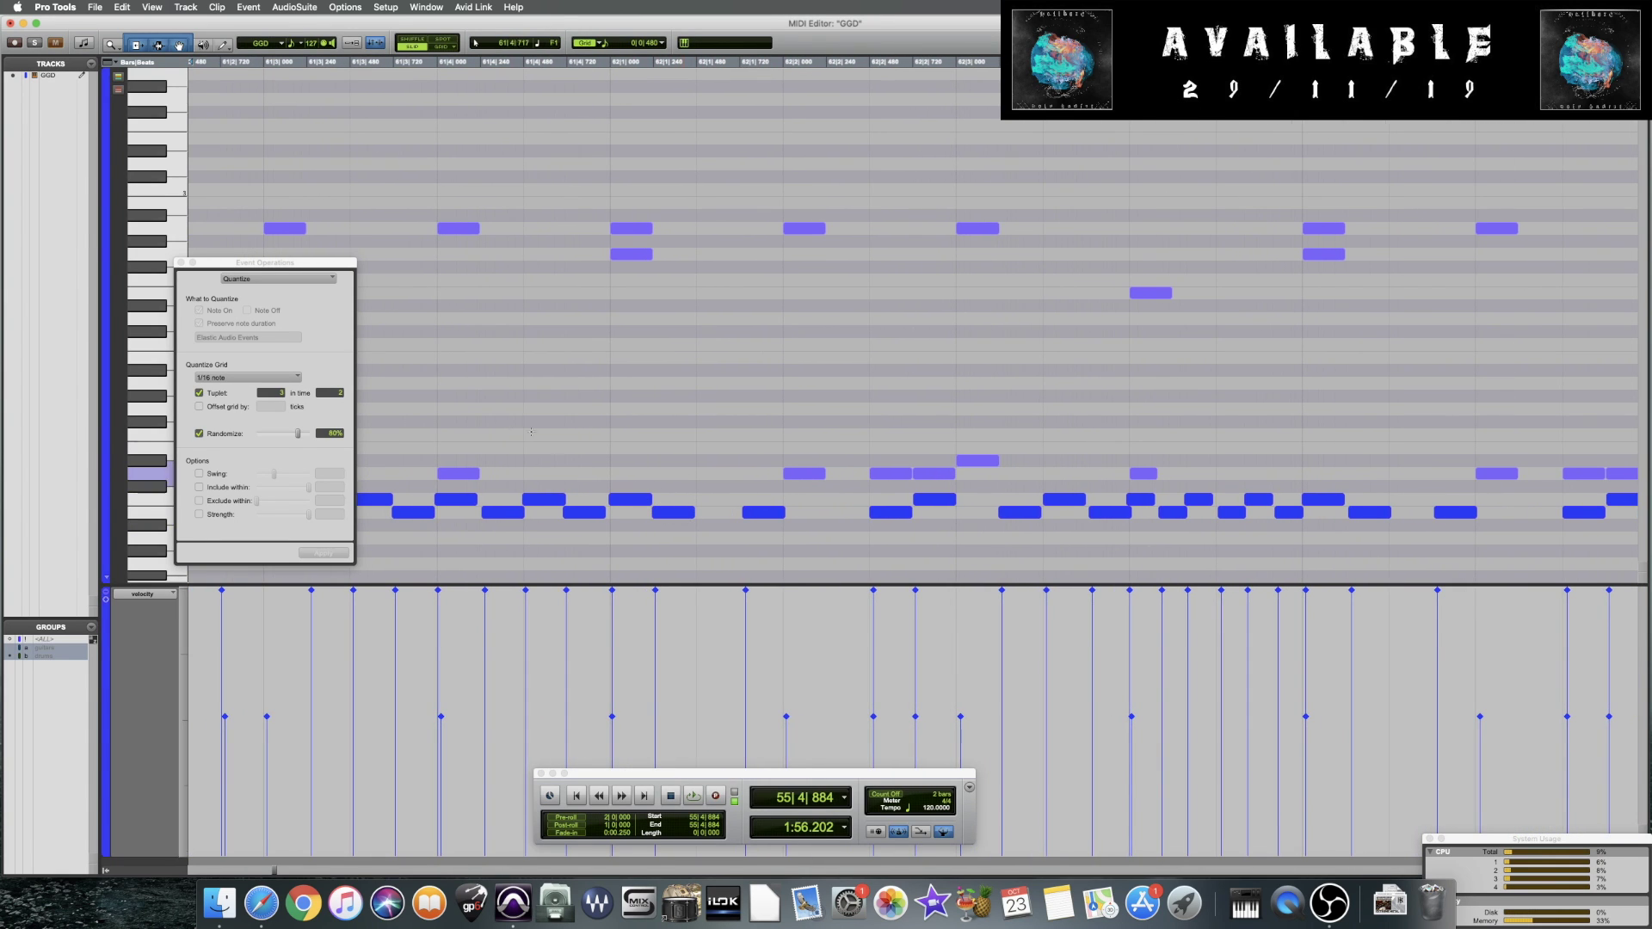
{"action": "left_click", "coordinate": [440, 392]}
{"action": "left_click", "coordinate": [433, 388]}
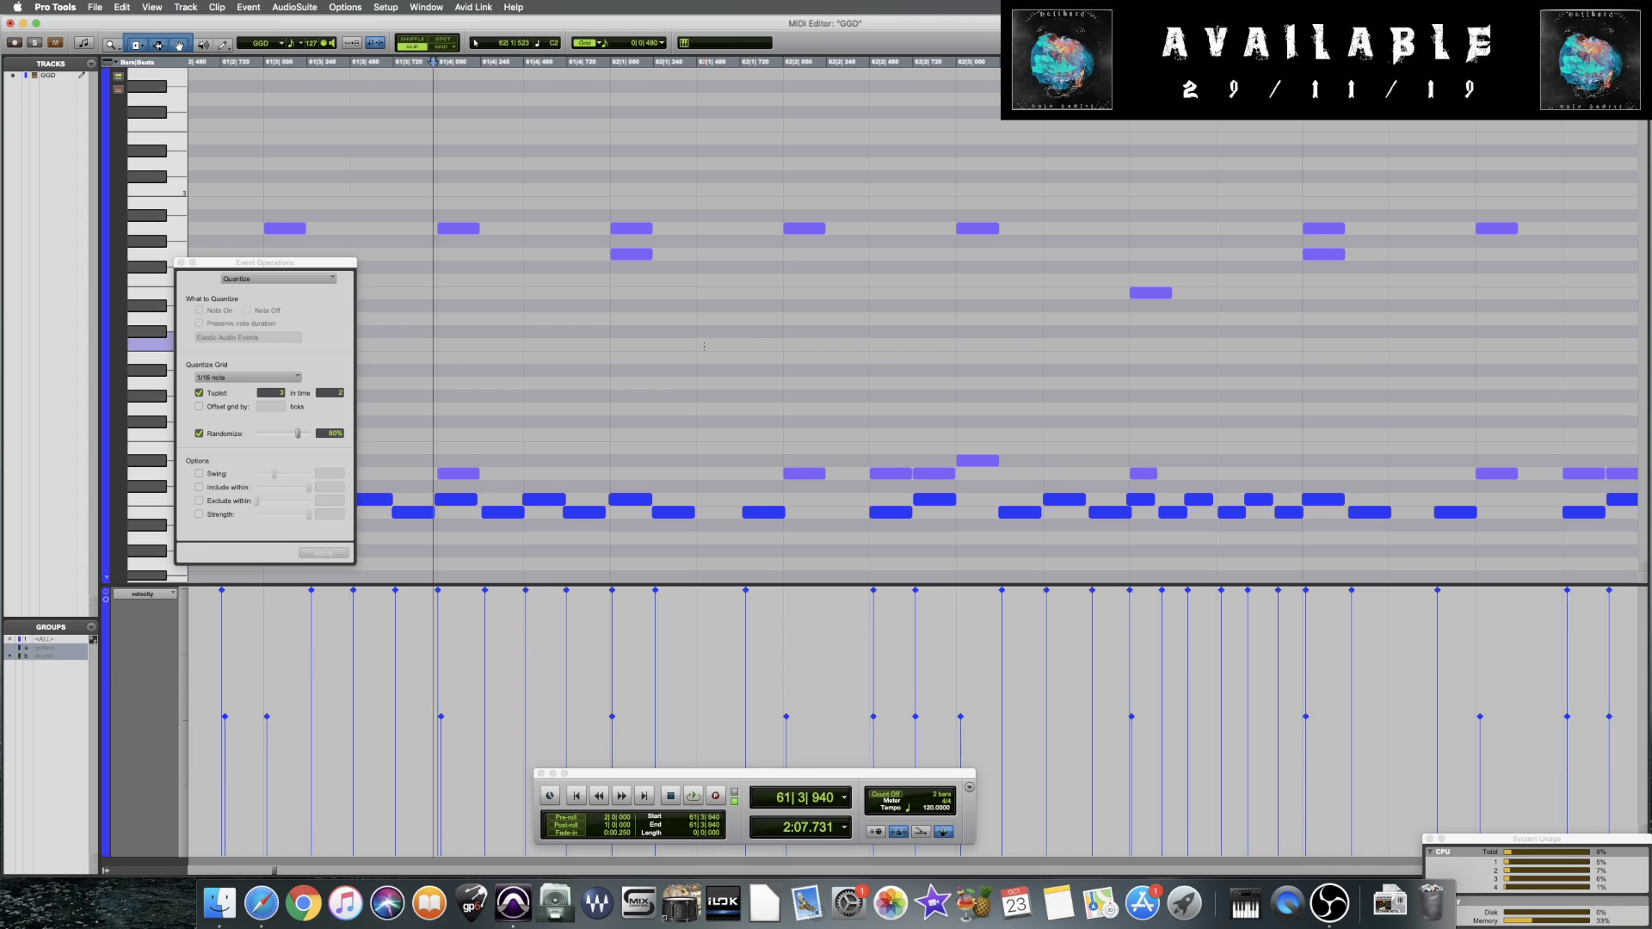
{"action": "key", "text": "space"}
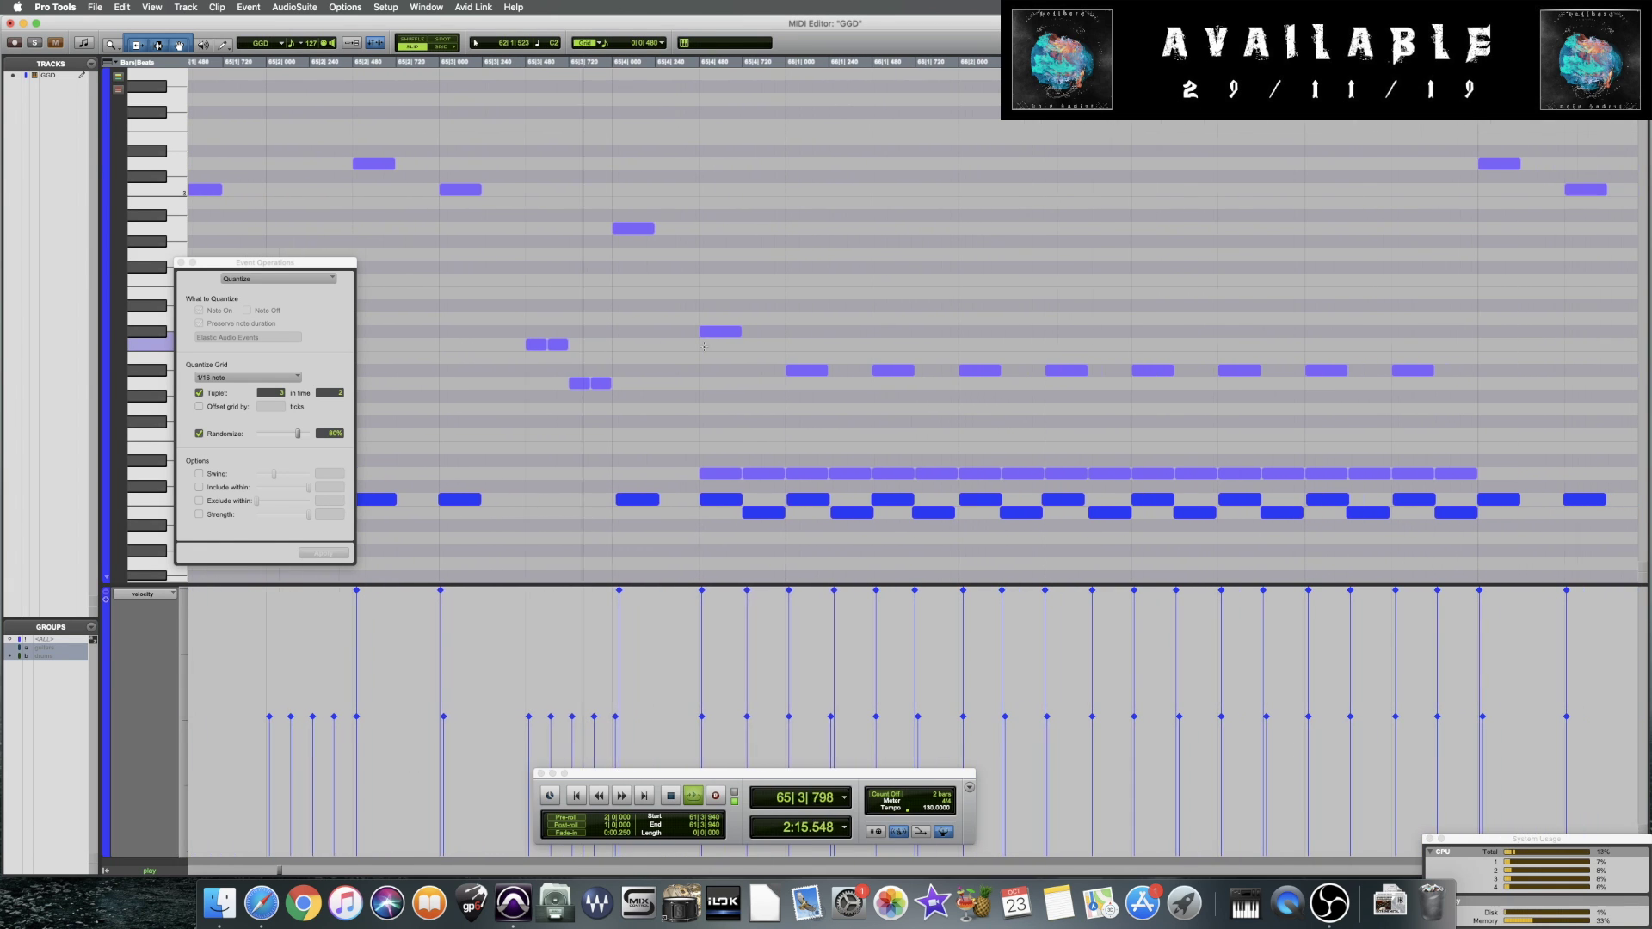
{"action": "key", "text": "space"}
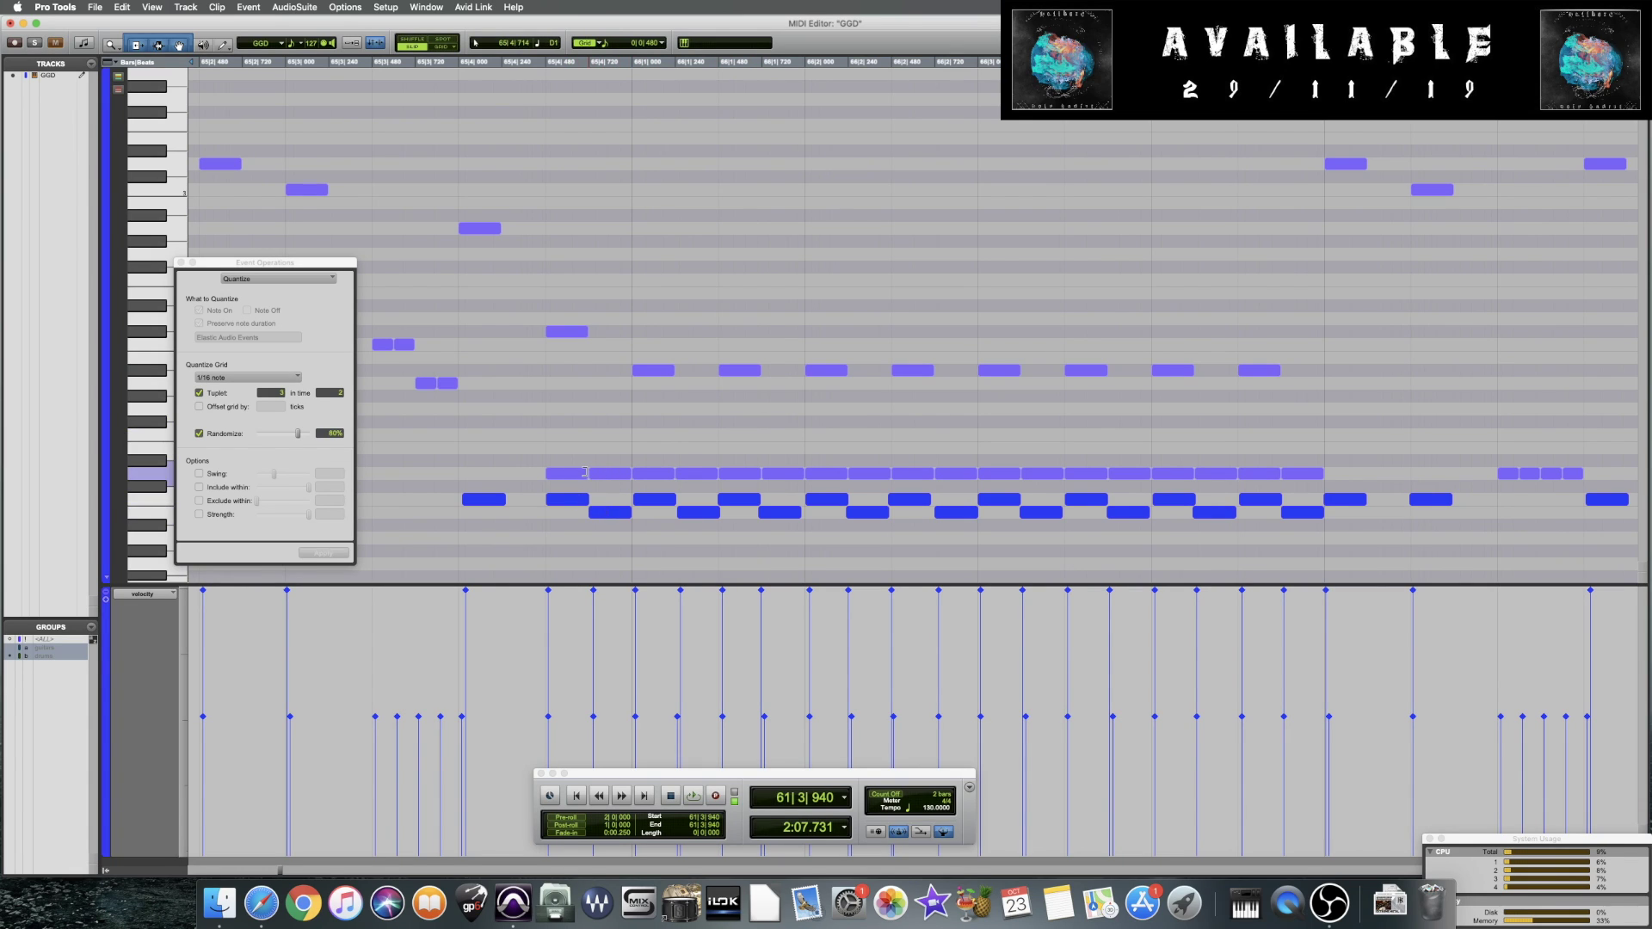
Play back the alternating kick run of bar 66 from 65|4|449
{"action": "left_click", "coordinate": [540, 438]}
{"action": "key", "text": "space"}
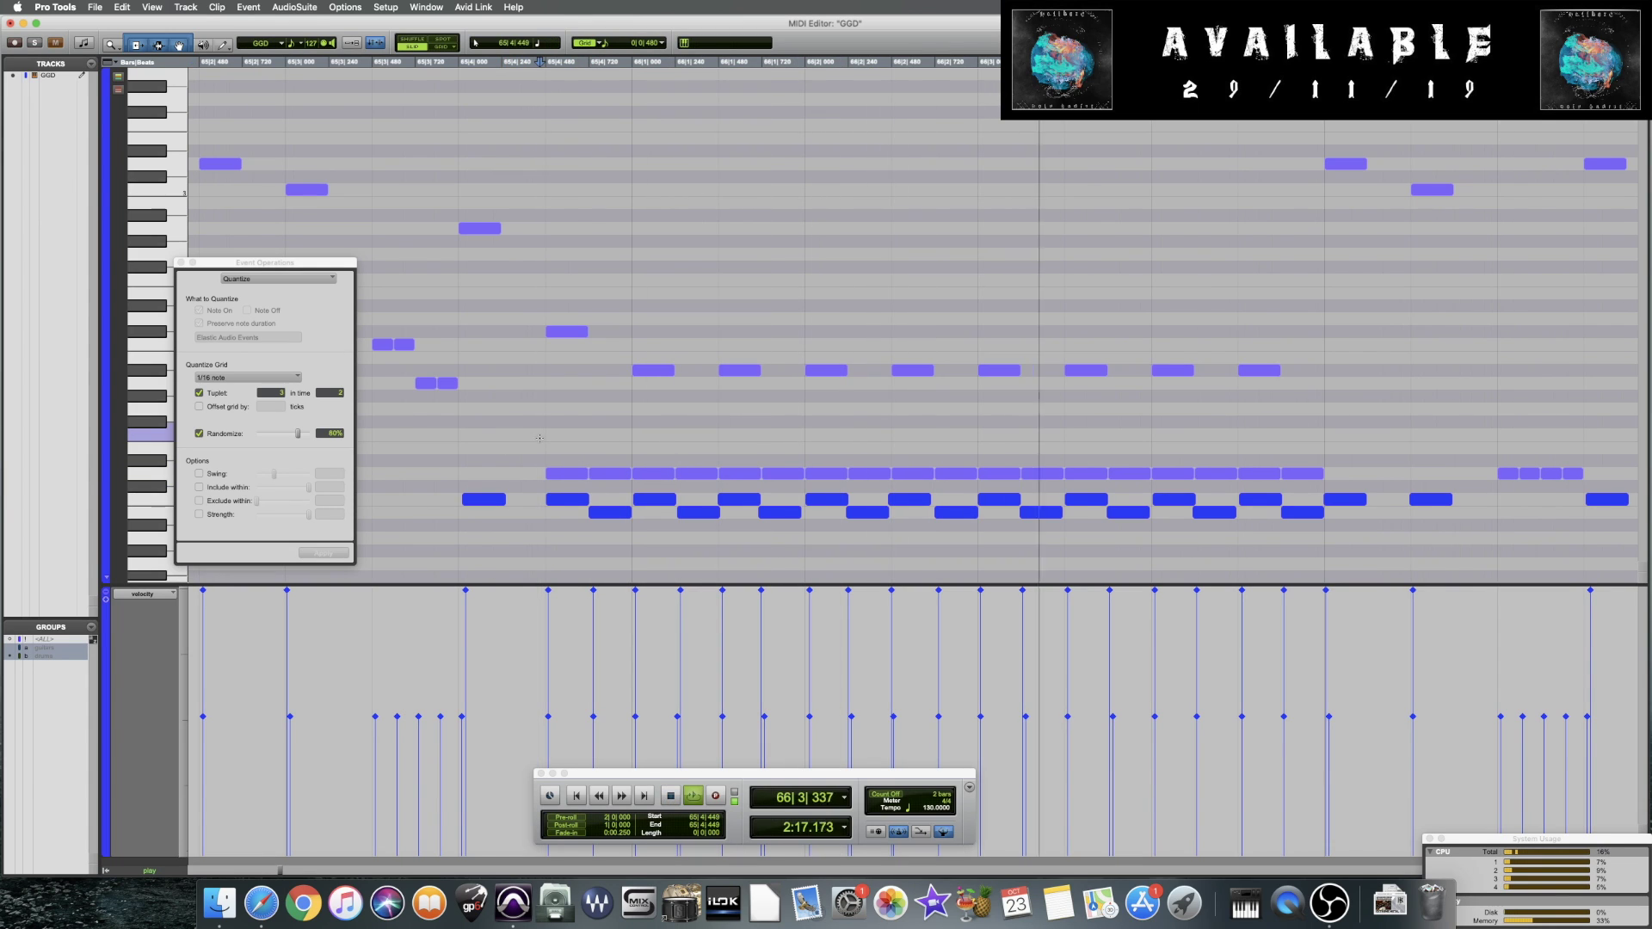
{"action": "key", "text": "space"}
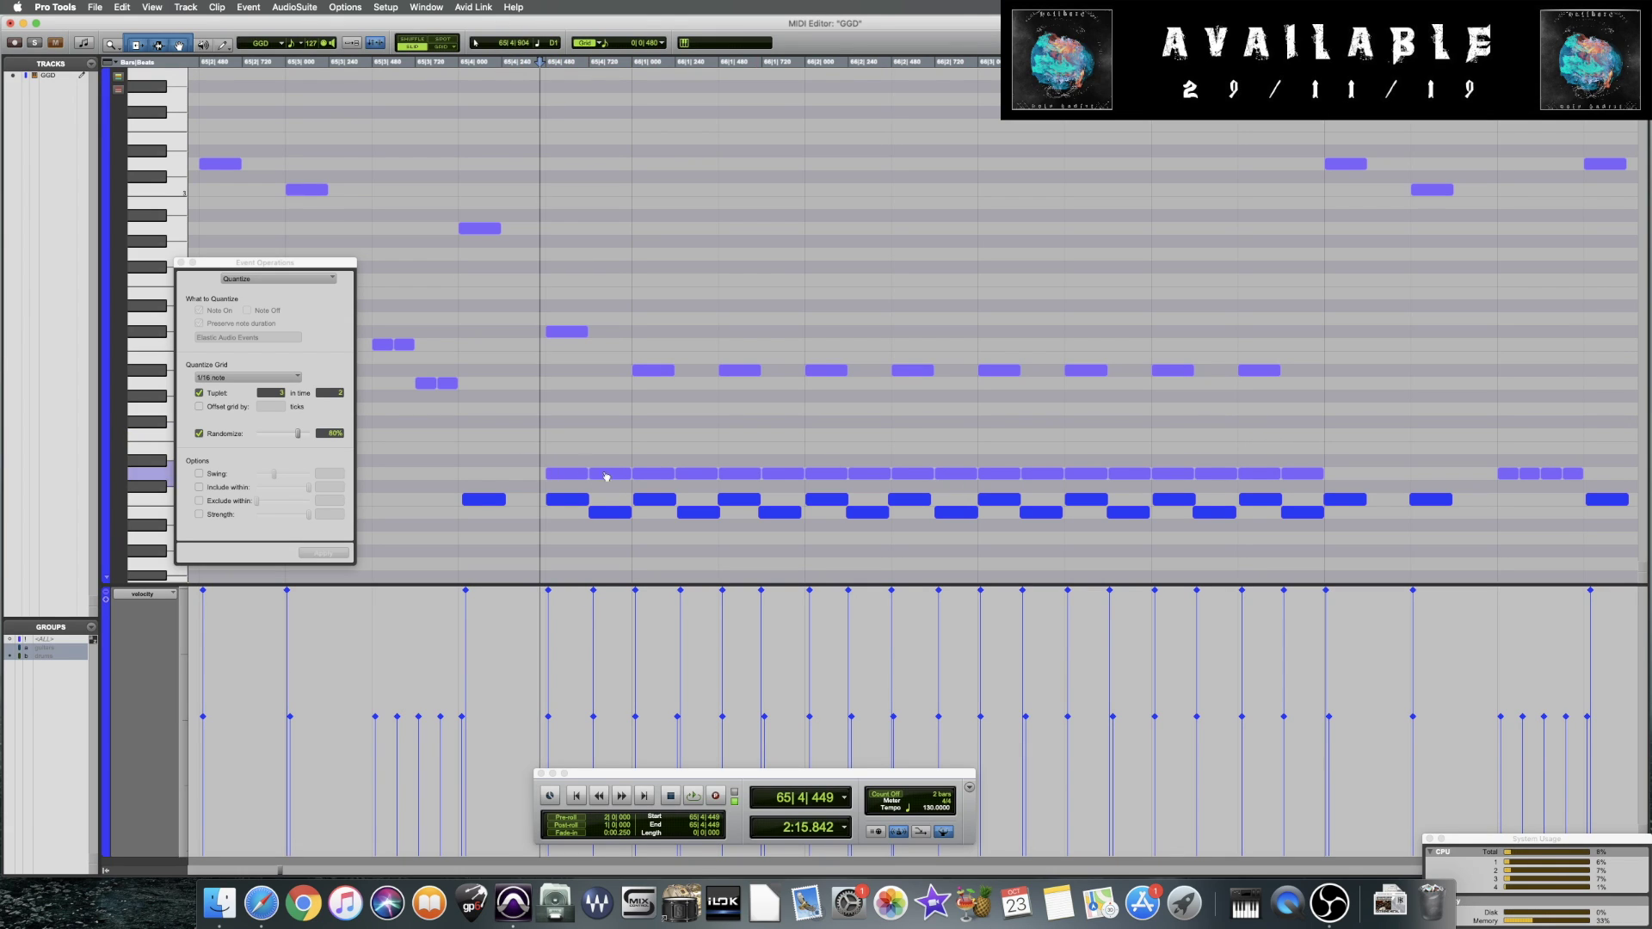
Play the kicks from the middle of bar 66 to the fast run opening bar 71, restarting from 68|3|888
{"action": "left_click", "coordinate": [1067, 442]}
{"action": "key", "text": "space"}
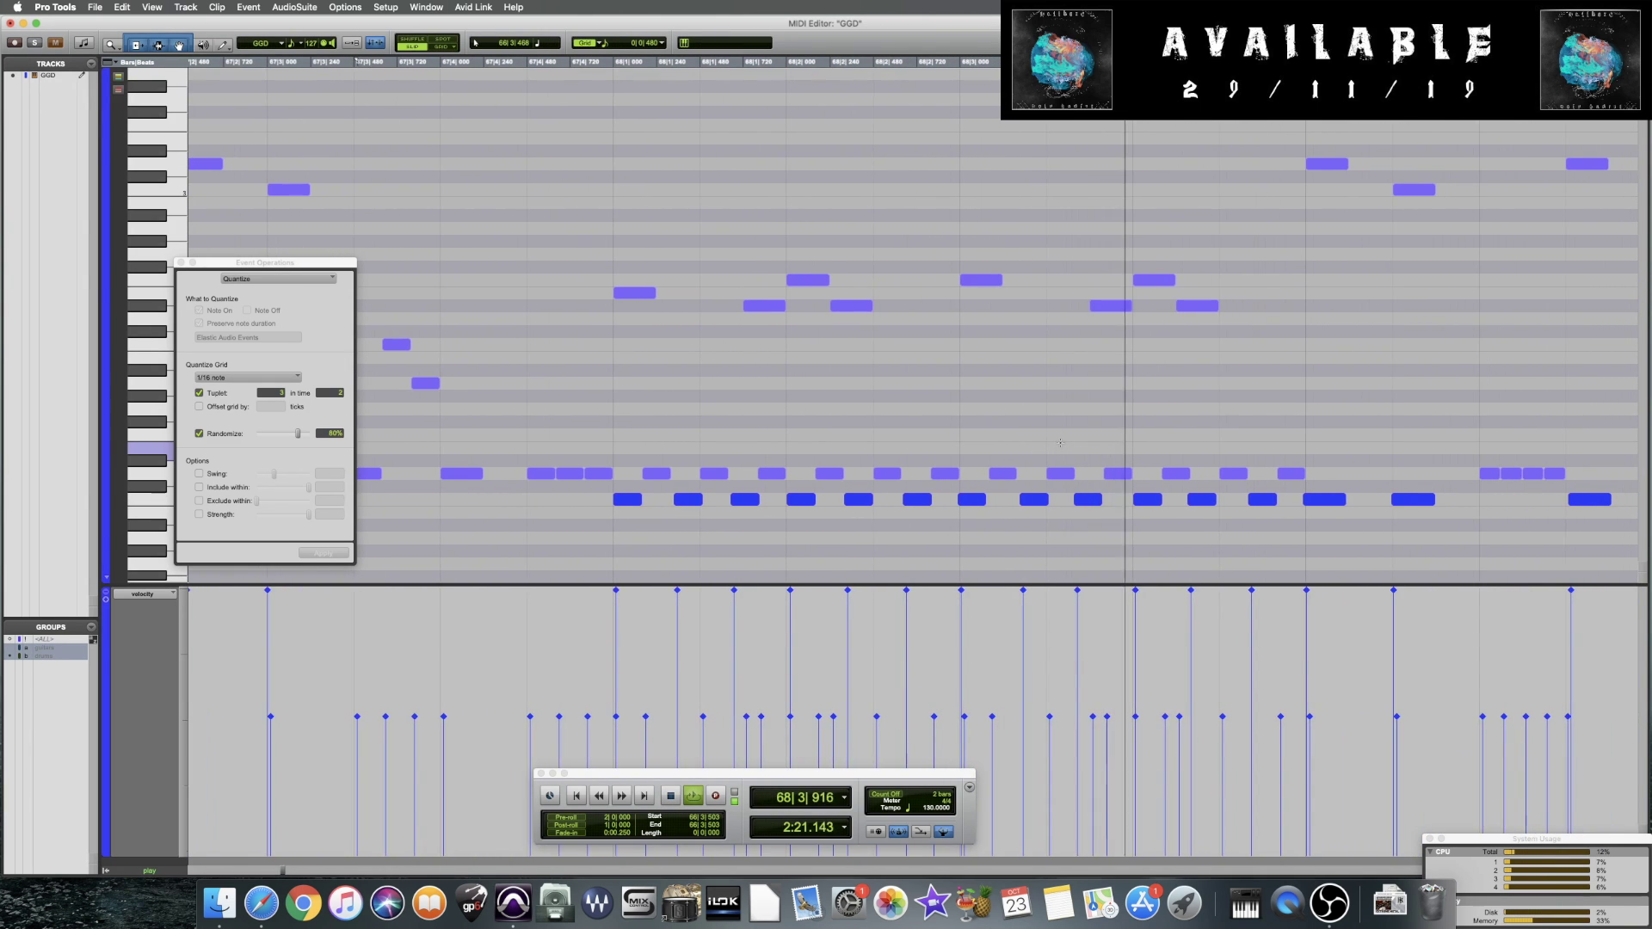
{"action": "key", "text": "space"}
{"action": "left_click", "coordinate": [1059, 444]}
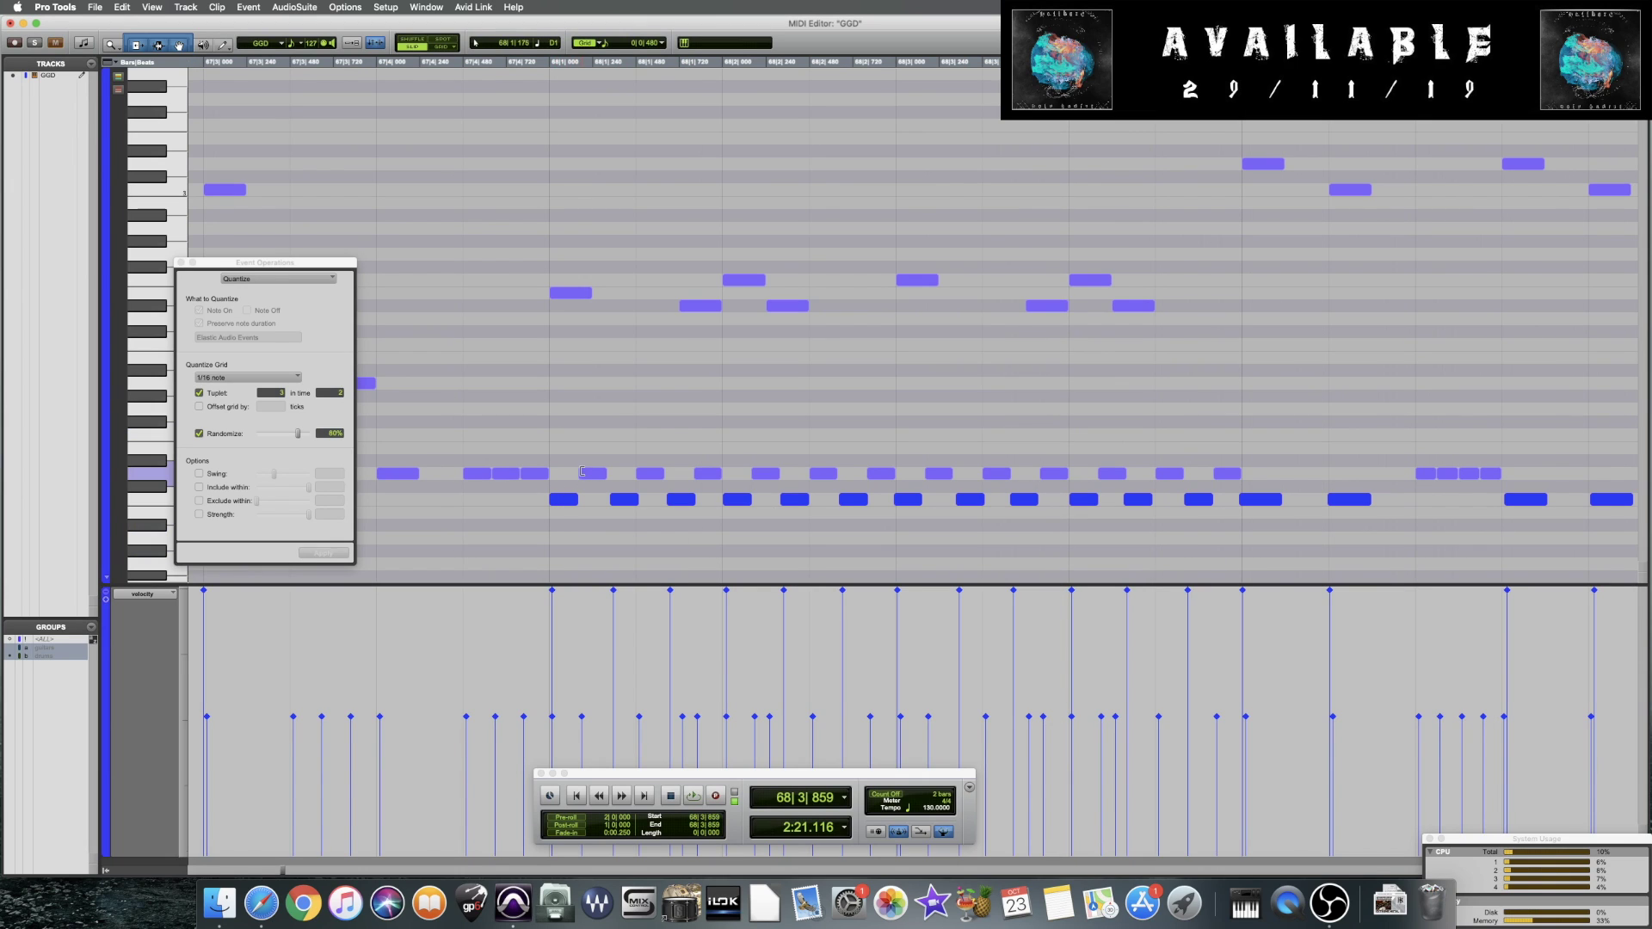
{"action": "left_click", "coordinate": [1056, 421]}
{"action": "key", "text": "space"}
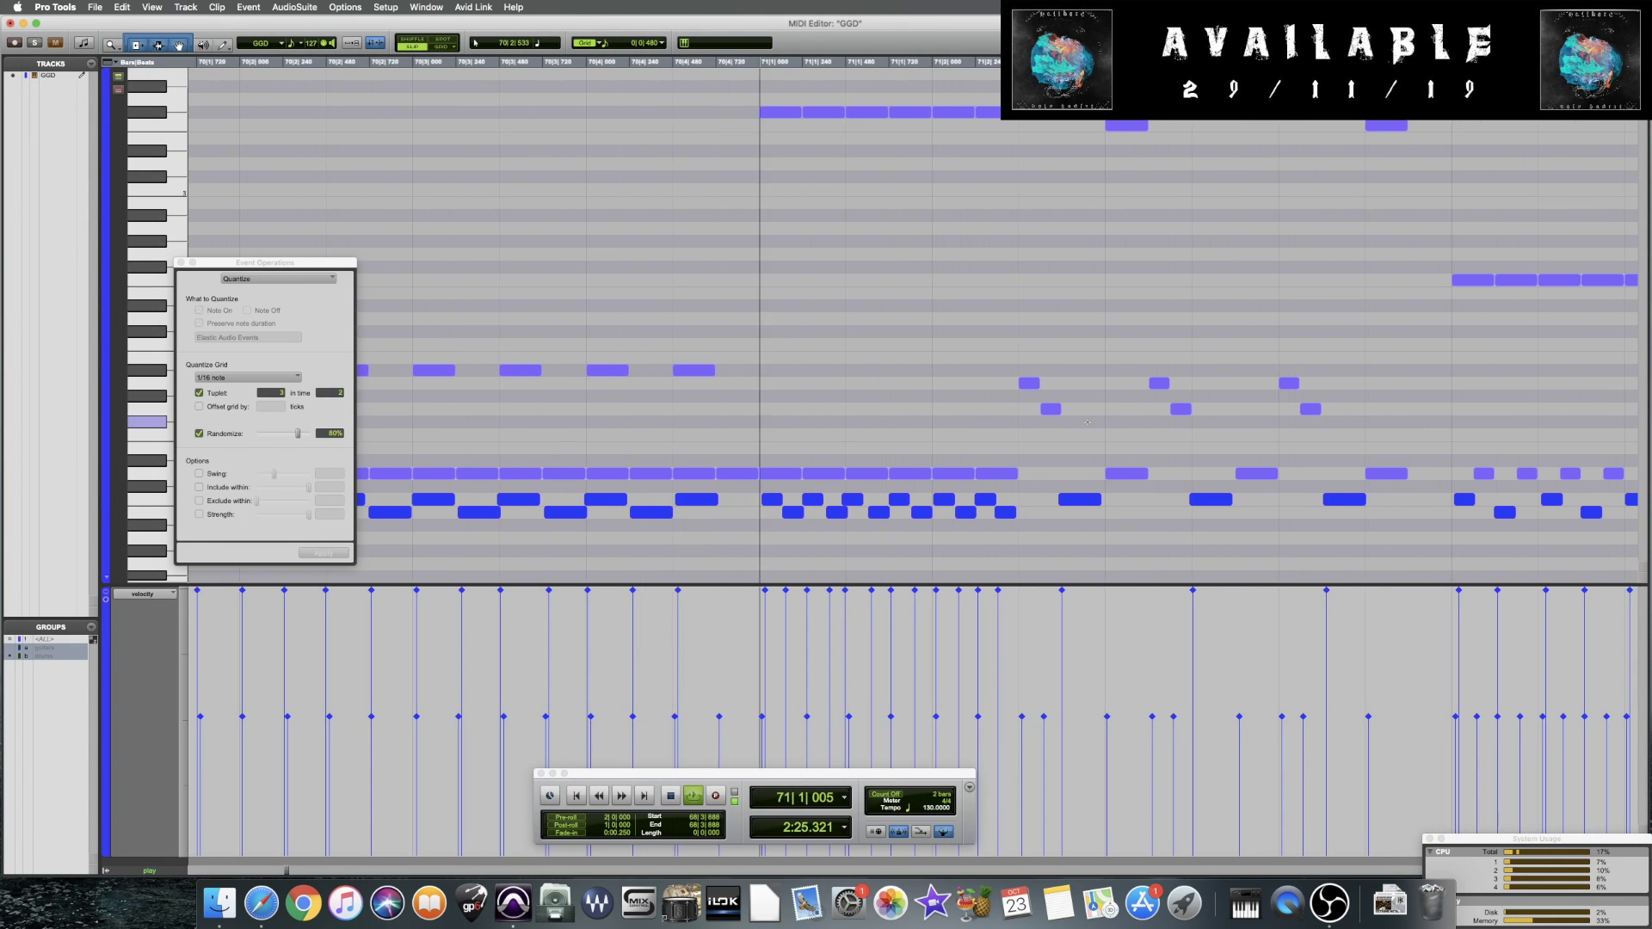
{"action": "key", "text": "space"}
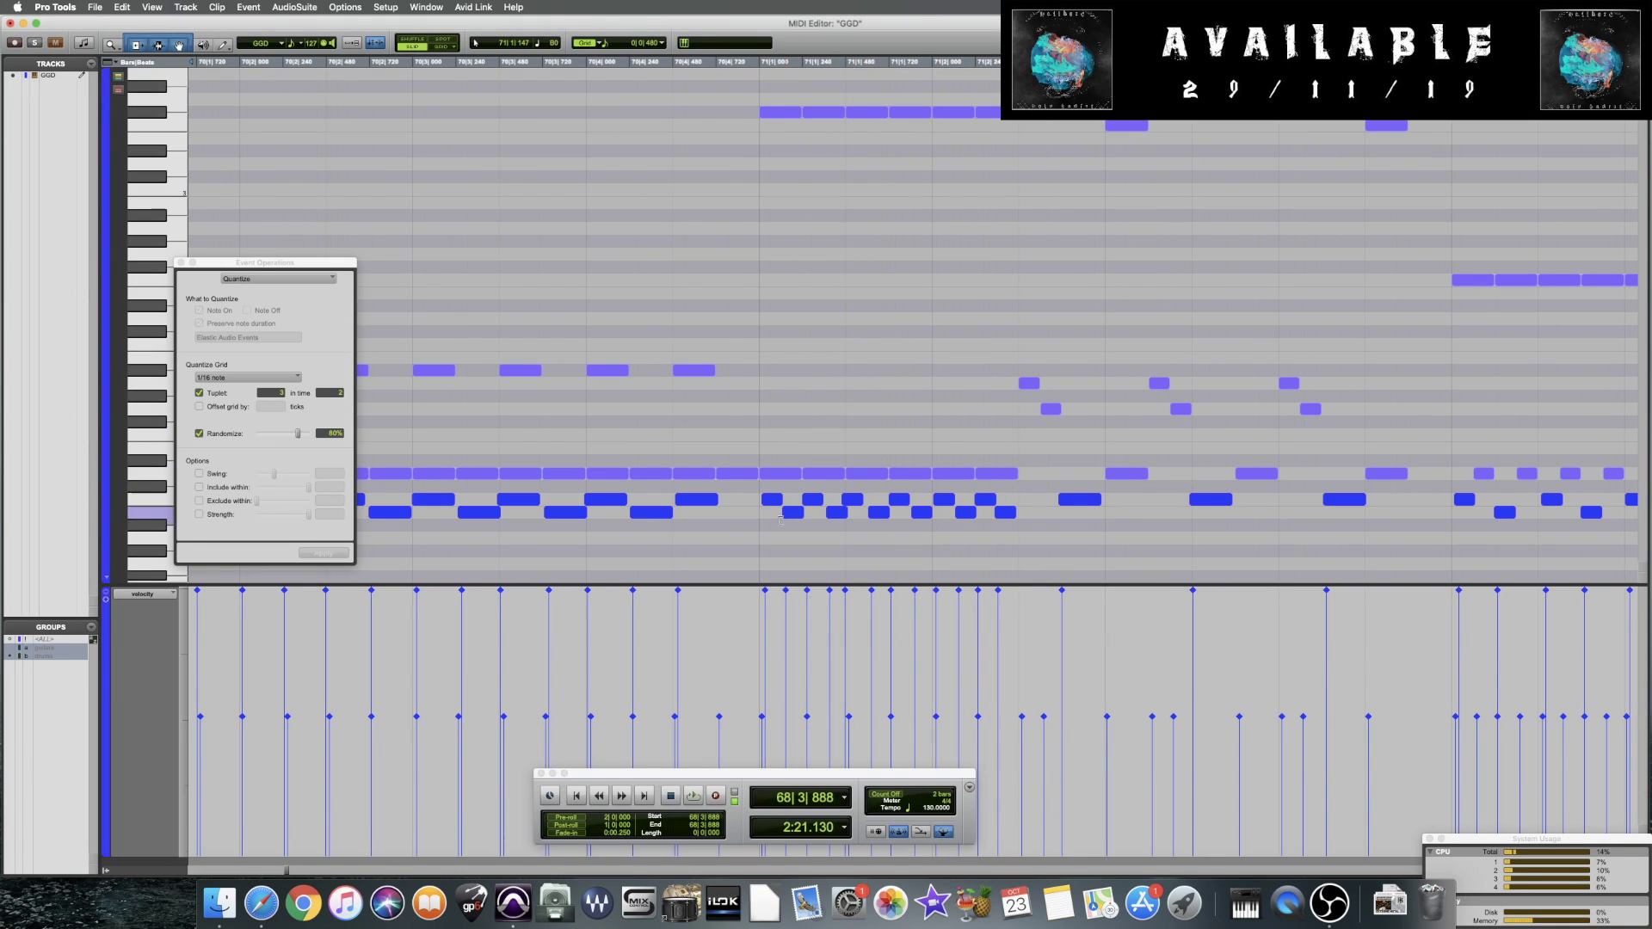
Play back the fast kick run at the start of bar 71 from 70|2|959 and again from 70|4|957
{"action": "left_click_drag", "start_coordinate": [758, 526], "coordinate": [1015, 527]}
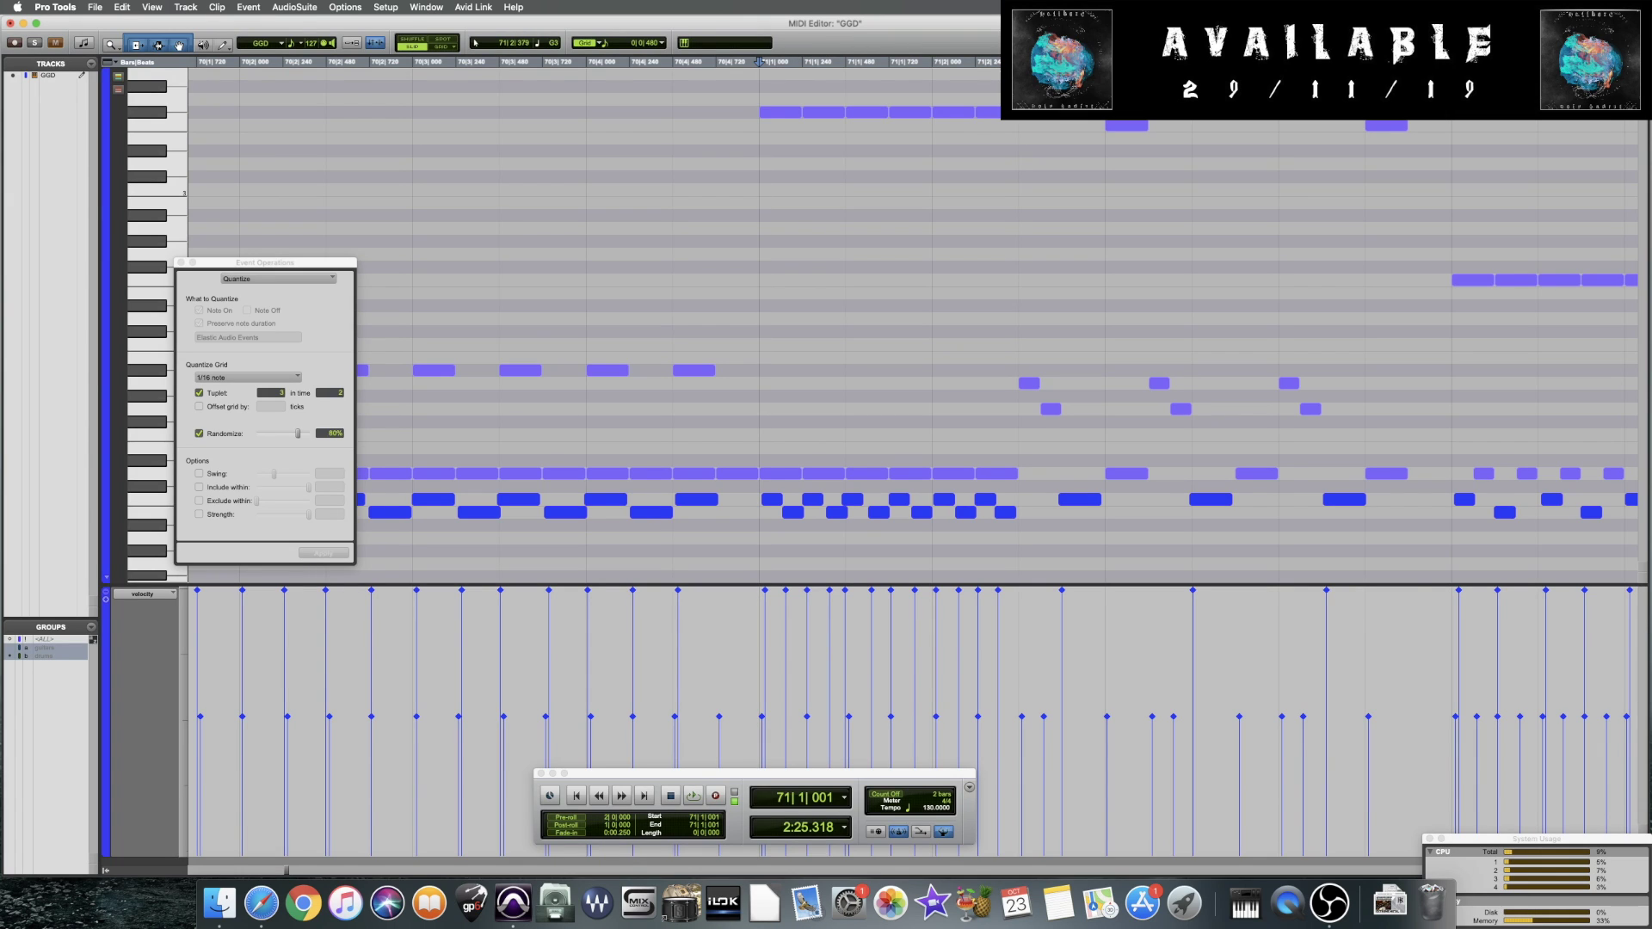
{"action": "left_click", "coordinate": [412, 173]}
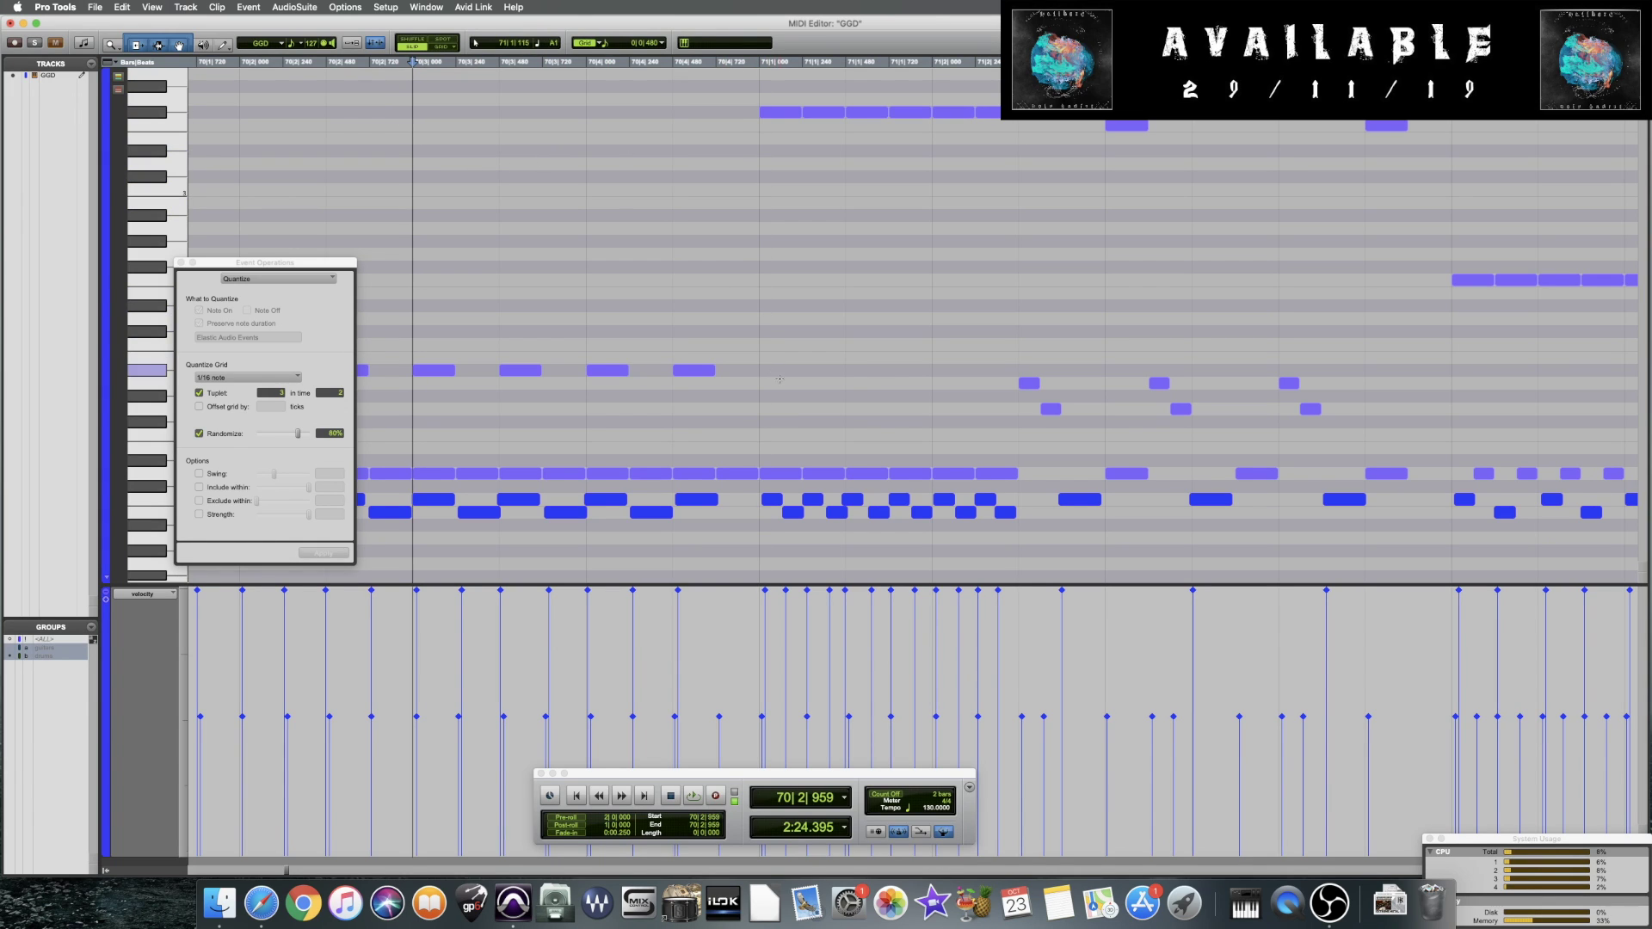
{"action": "key", "text": "space"}
{"action": "key", "text": "space"}
{"action": "left_click", "coordinate": [759, 523]}
{"action": "key", "text": "space"}
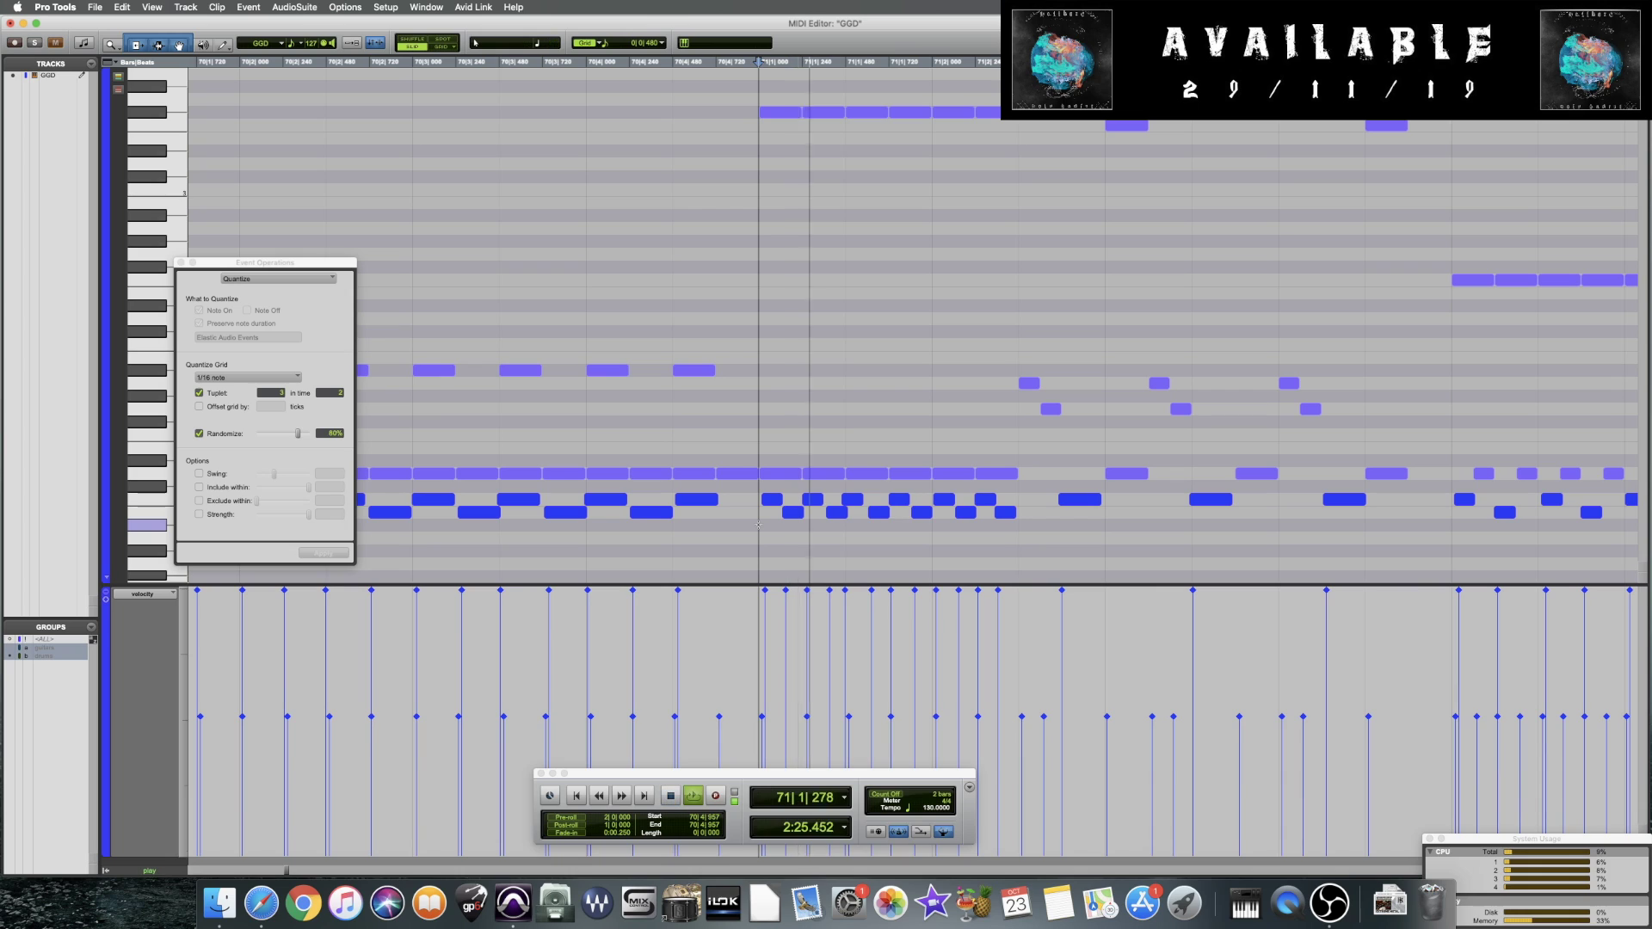
{"action": "key", "text": "space"}
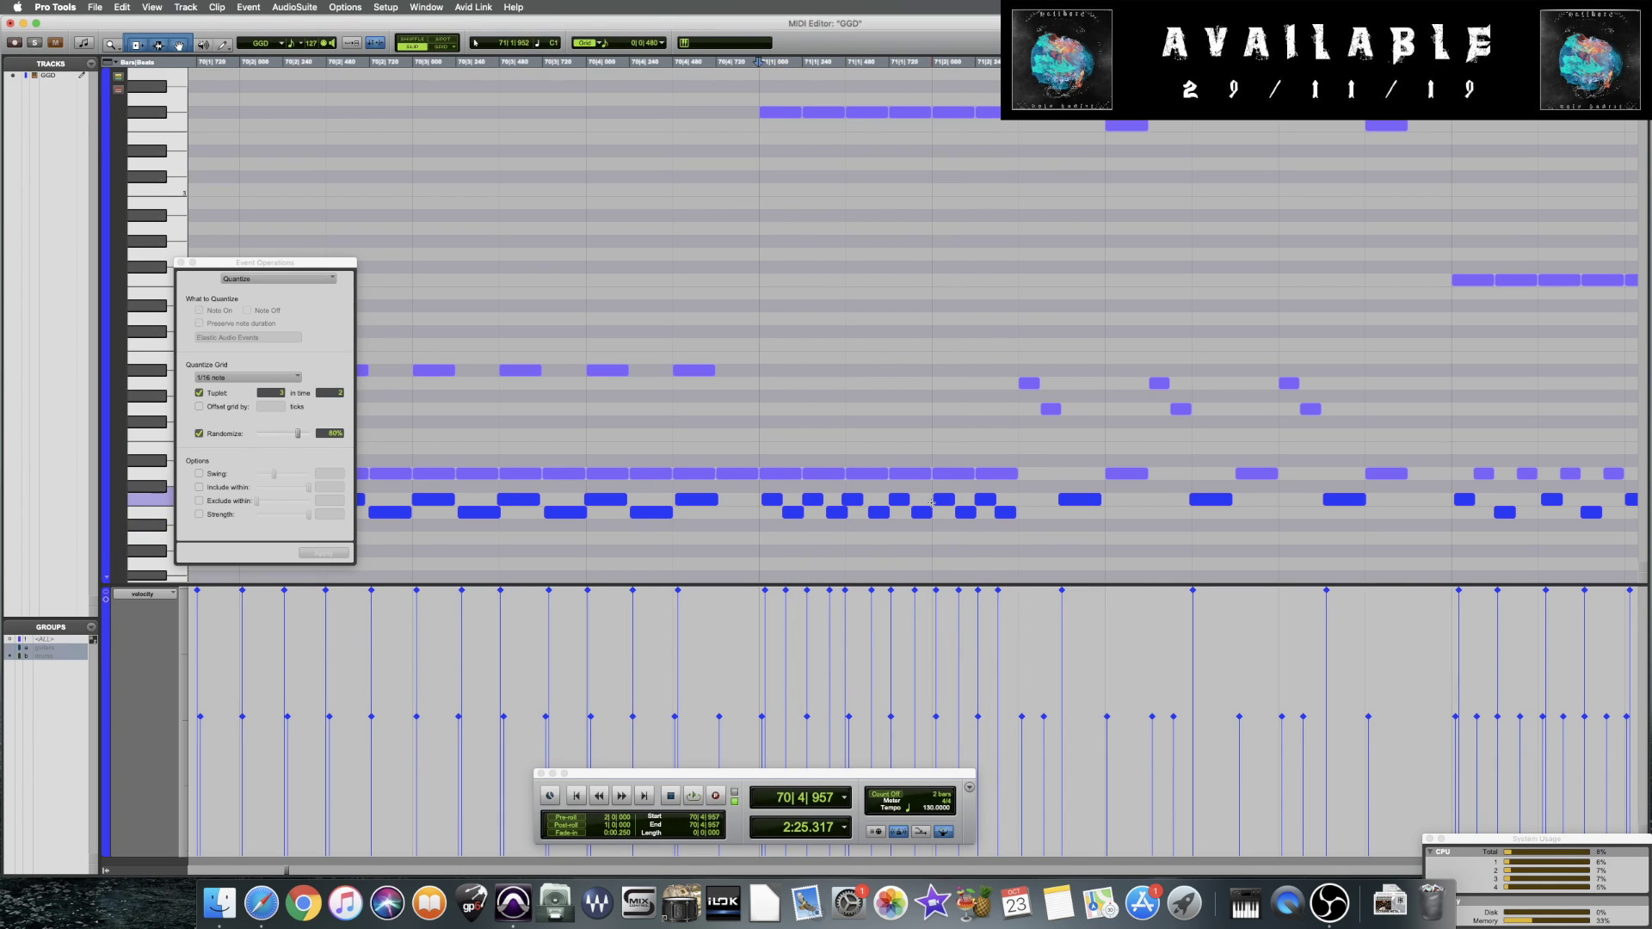
Shift the kick on beat 2 of bar 71 and the last kick of that fast run slightly later, and play the run back
{"action": "left_click", "coordinate": [947, 502]}
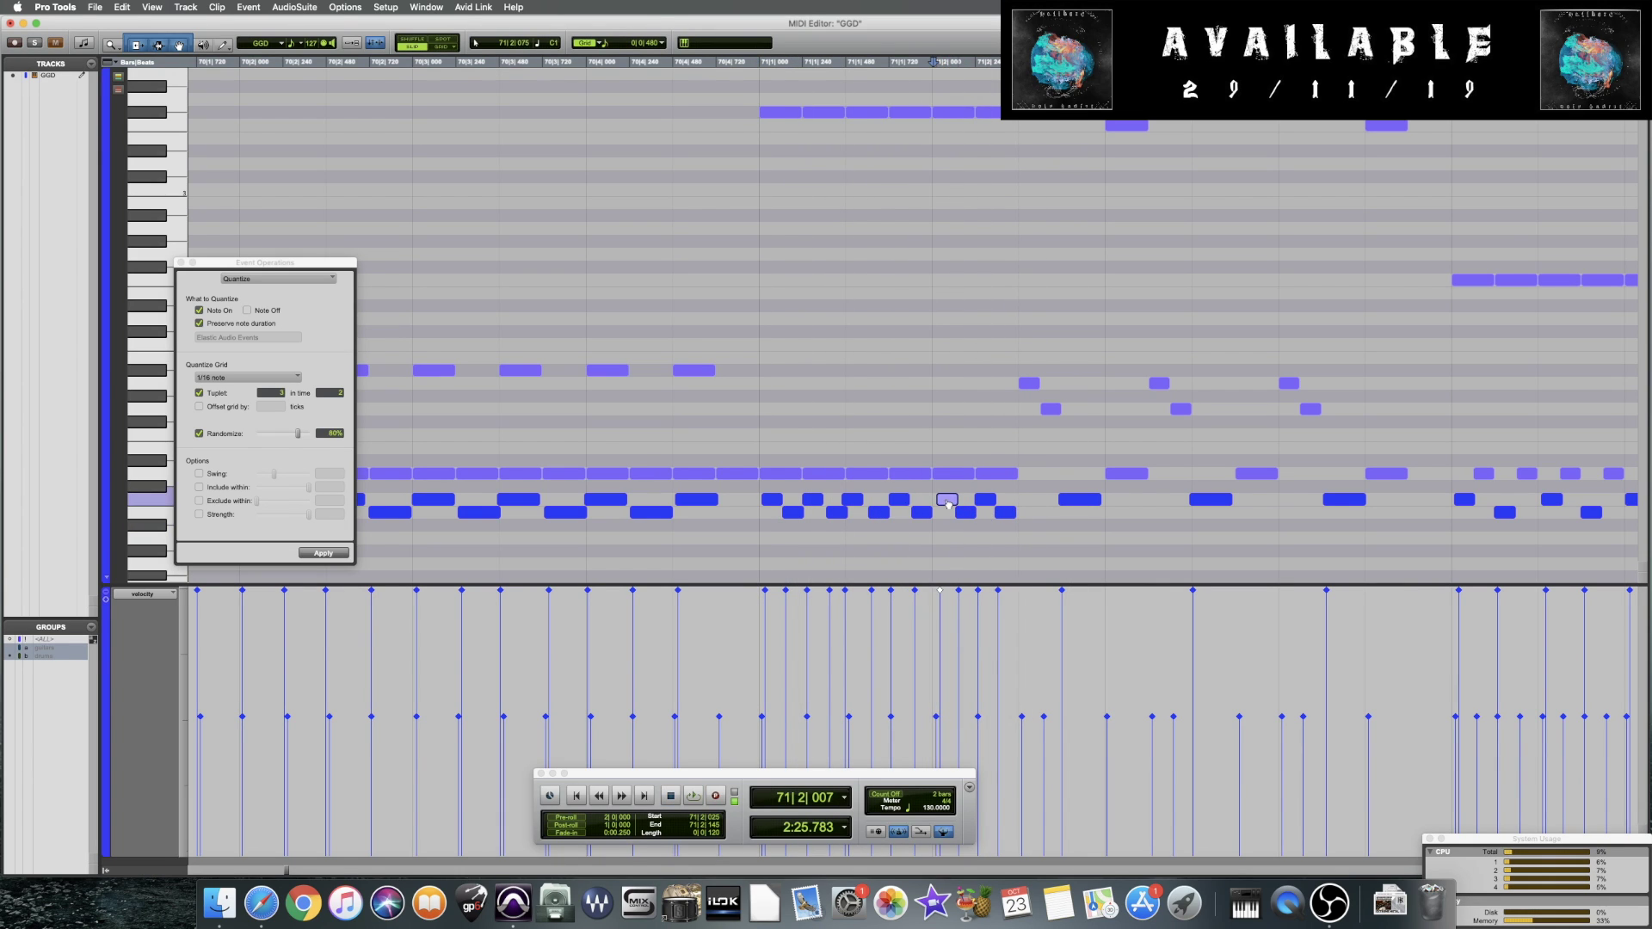
{"action": "left_click", "coordinate": [1008, 514]}
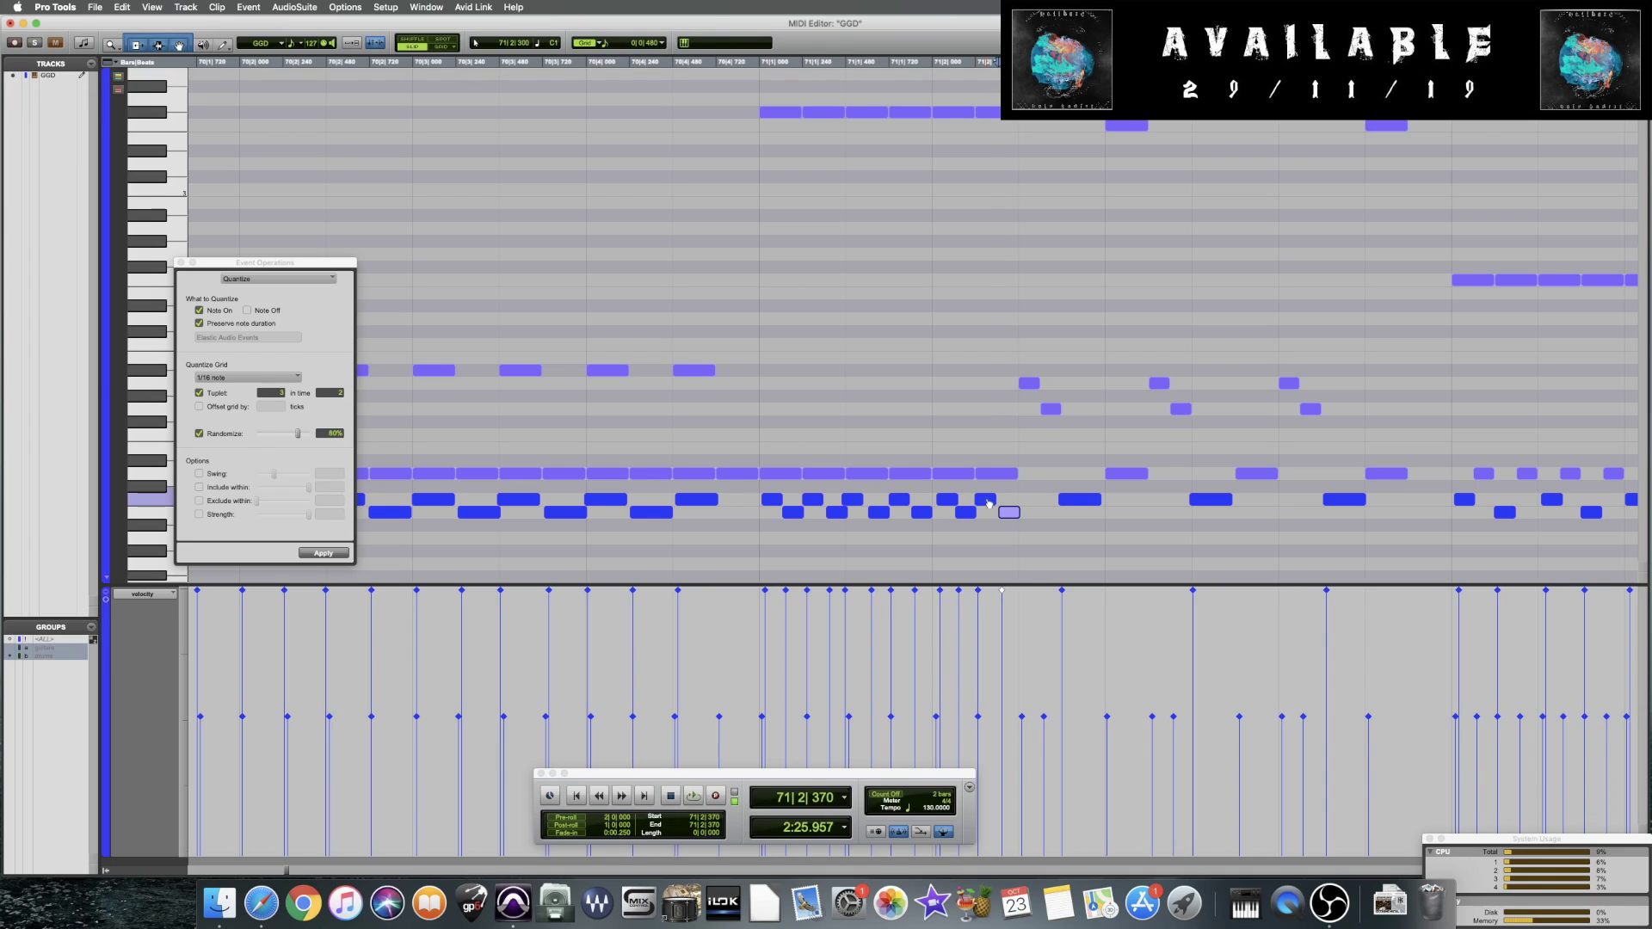
{"action": "left_click", "coordinate": [753, 527]}
{"action": "key", "text": "space"}
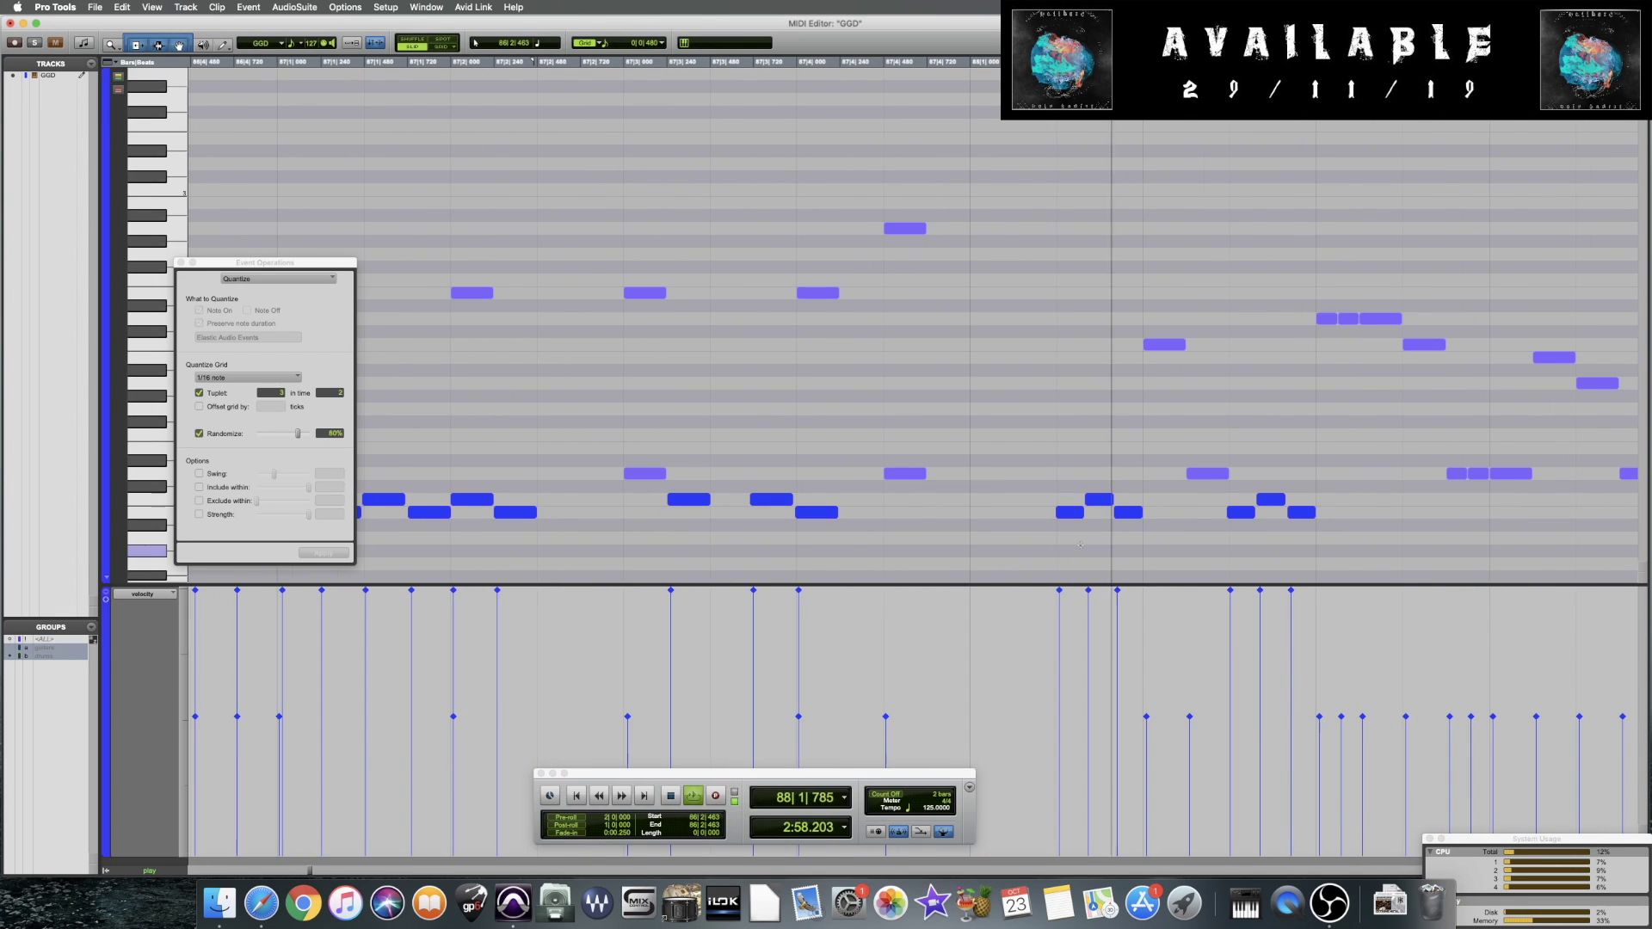
Play back the two short three-kick groups of bar 88 from 87|4|485
{"action": "key", "text": "space"}
{"action": "key", "text": "Tab"}
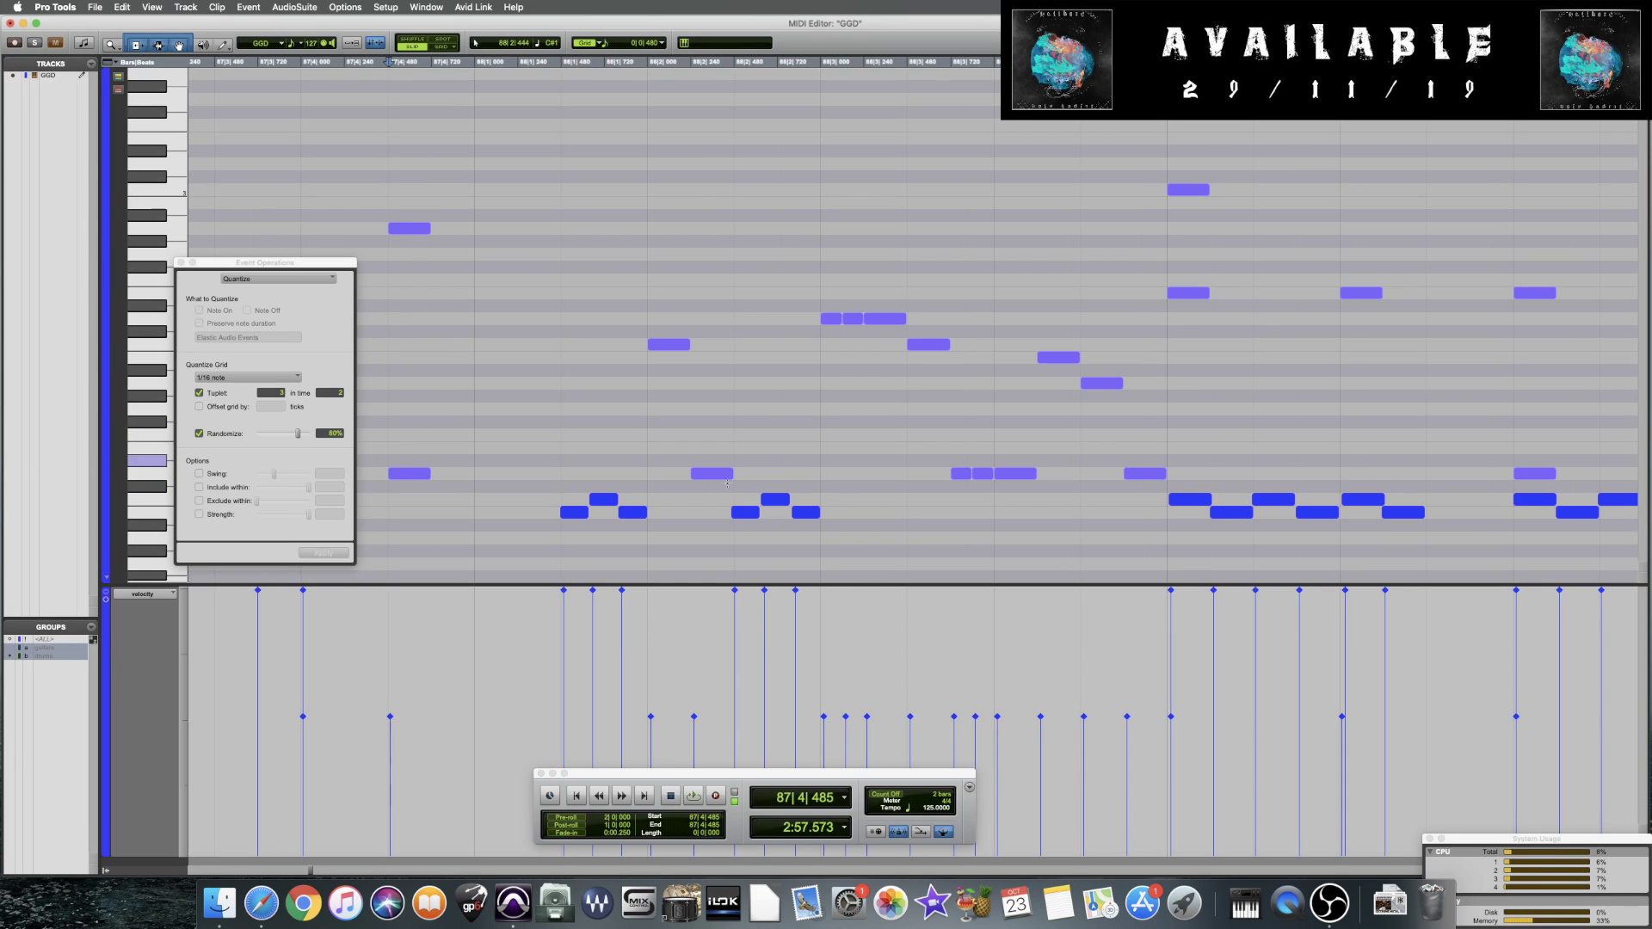
{"action": "key", "text": "space"}
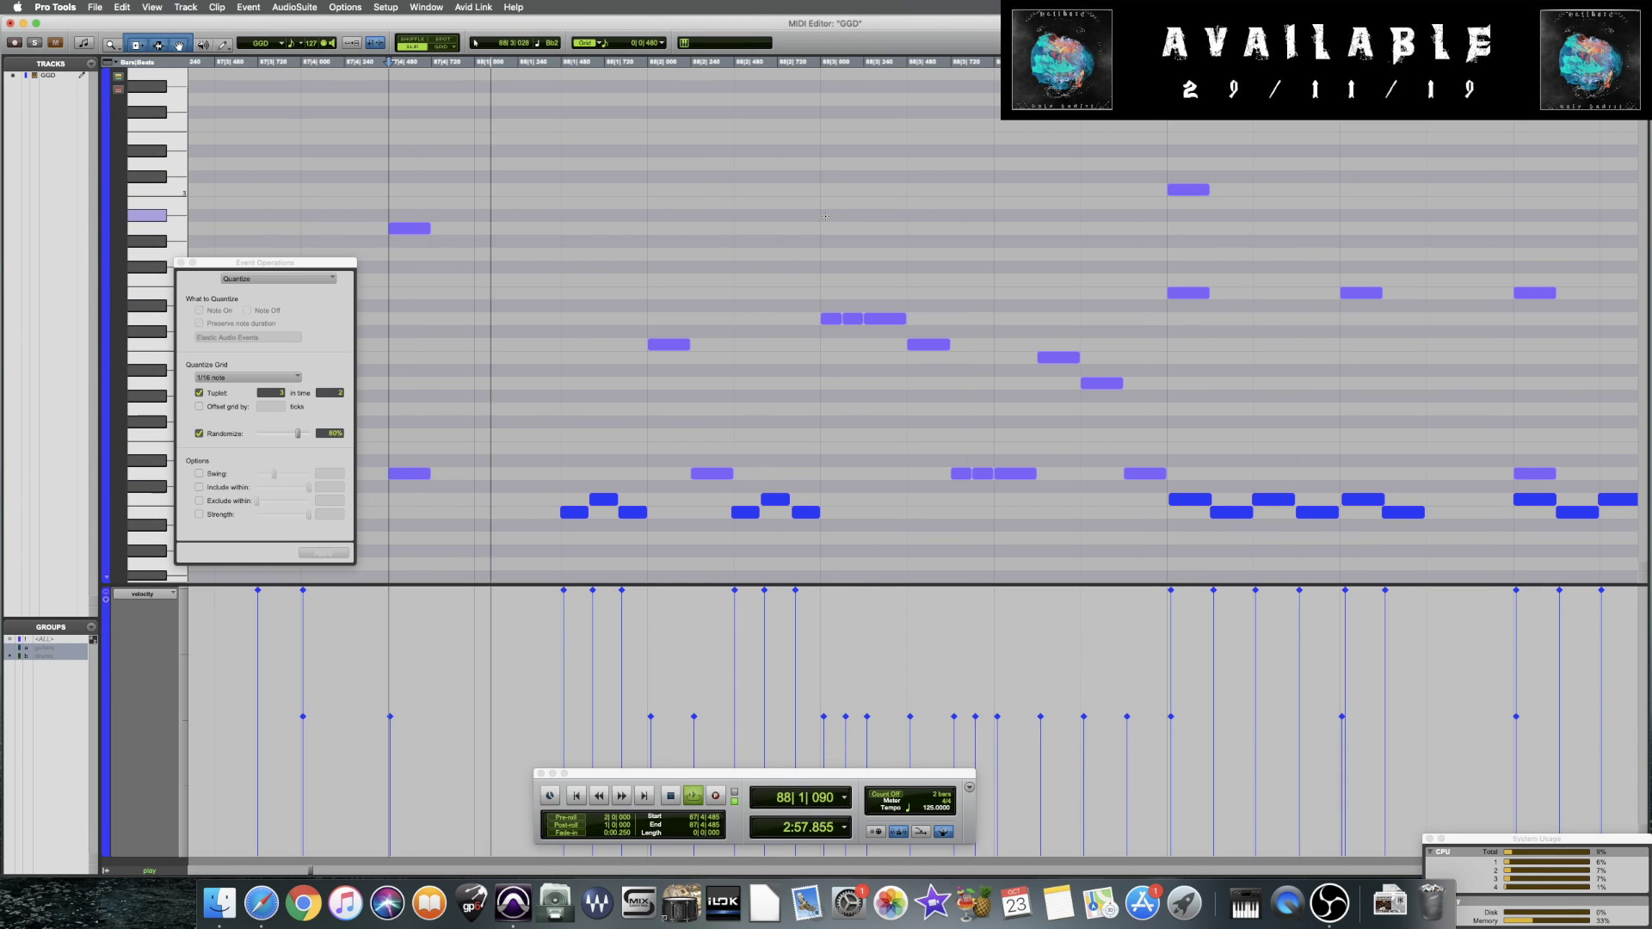
{"action": "key", "text": "space"}
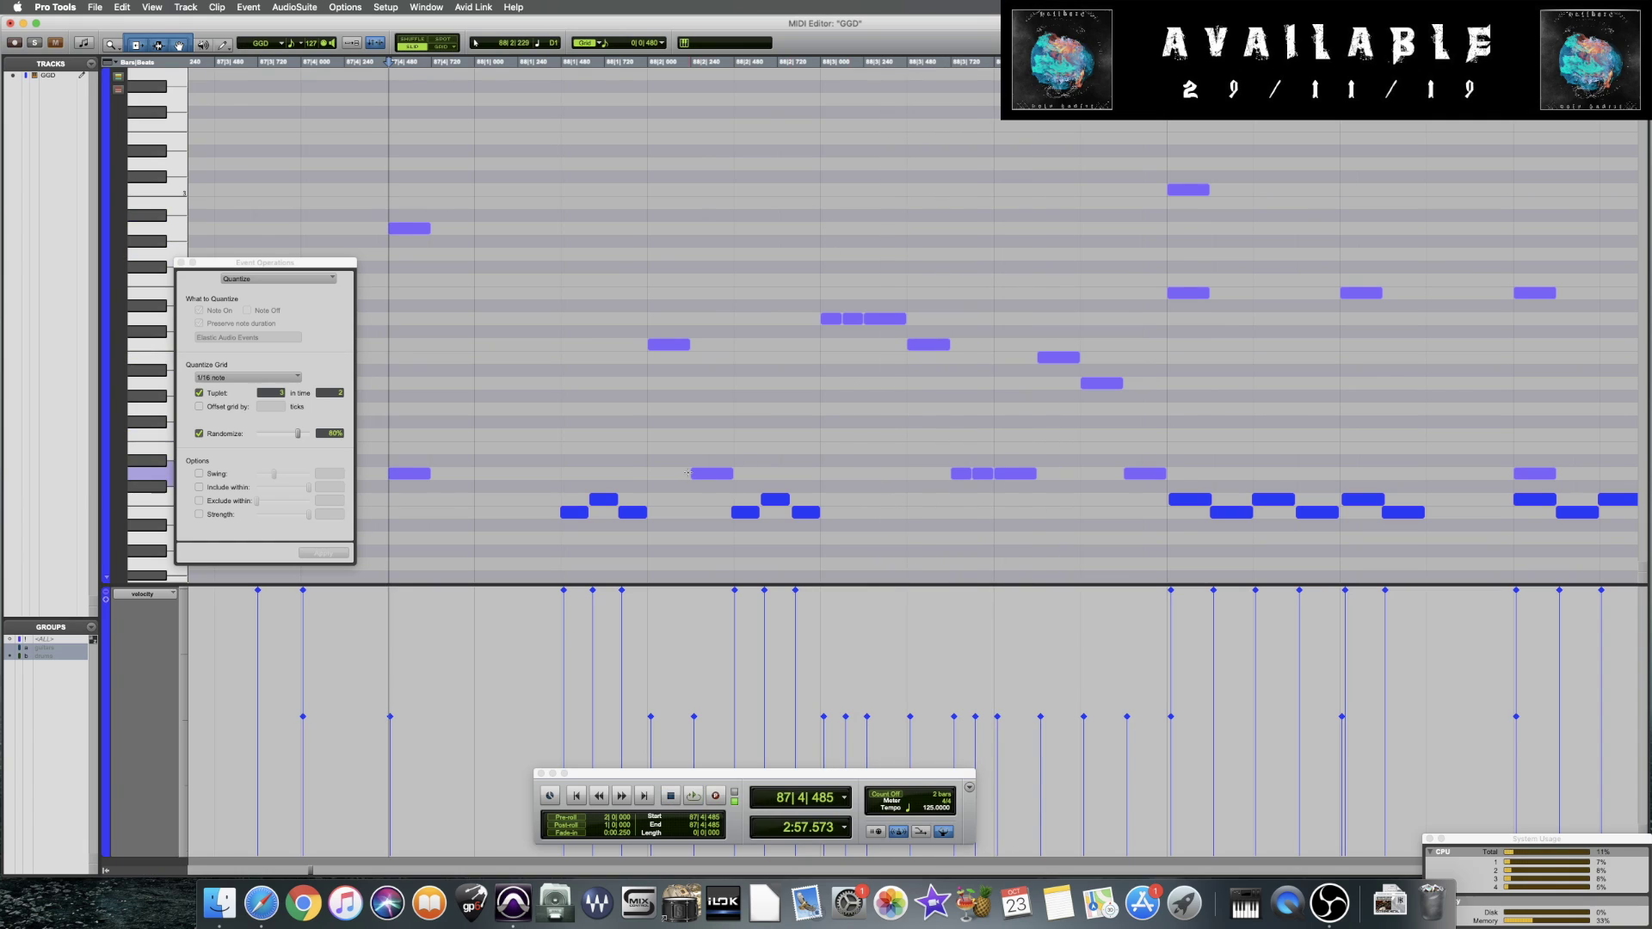
Play the following bars up to the kick group at the end of bar 99 and look back over the kicks leading into it
{"action": "left_click", "coordinate": [956, 423]}
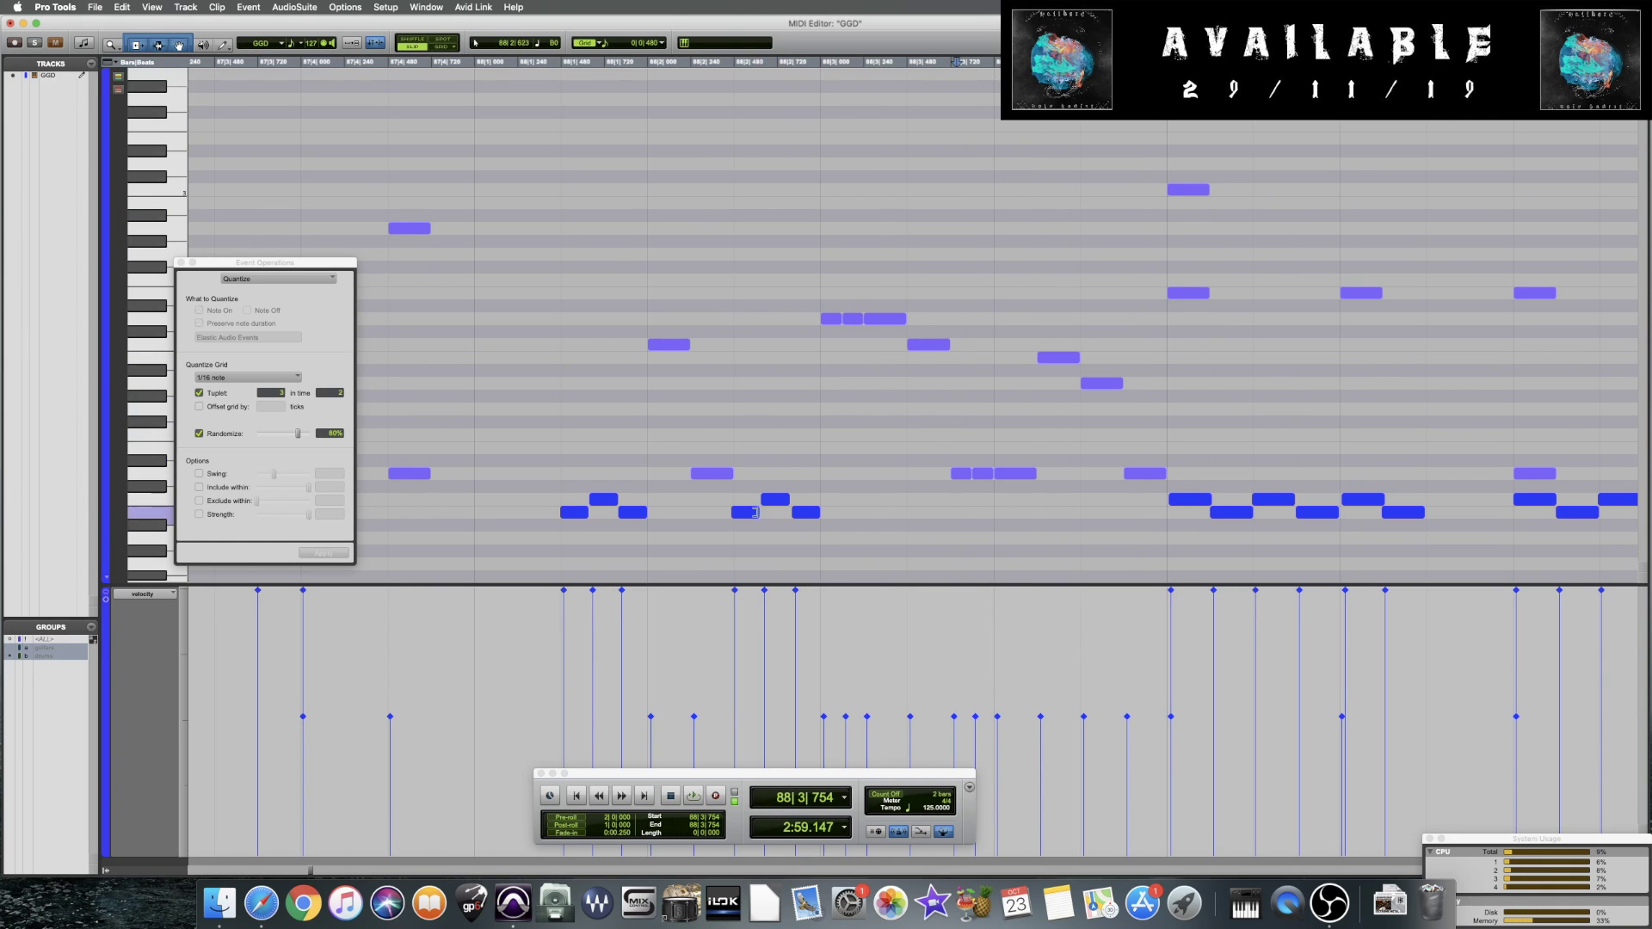
{"action": "left_click", "coordinate": [833, 323]}
{"action": "key", "text": "space"}
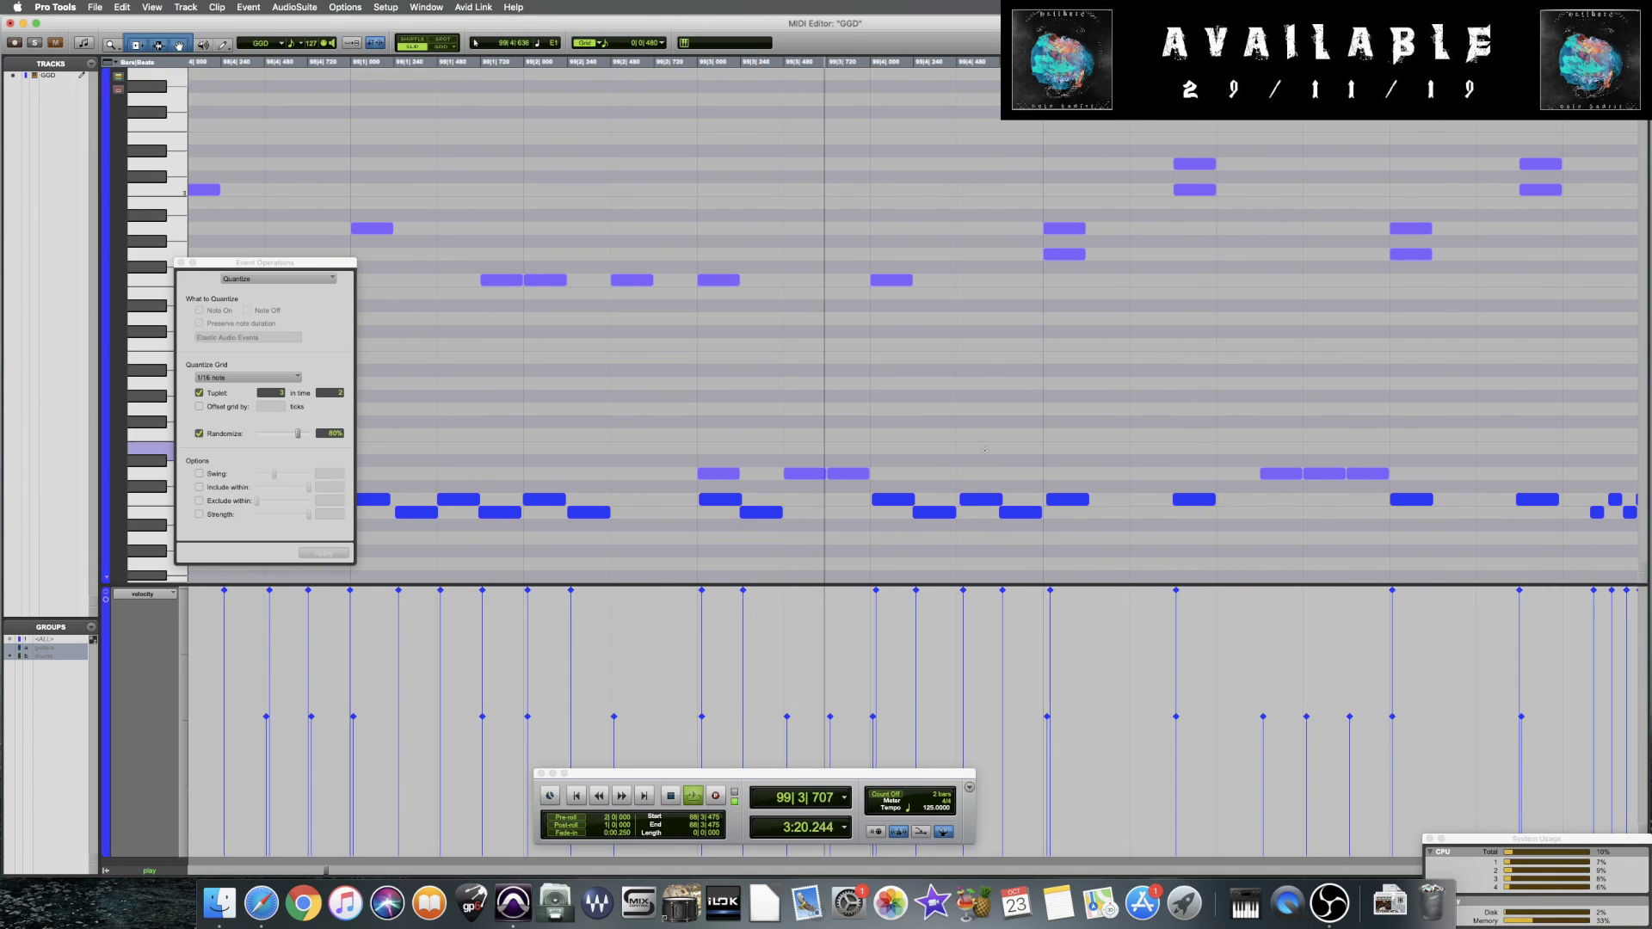
{"action": "key", "text": "space"}
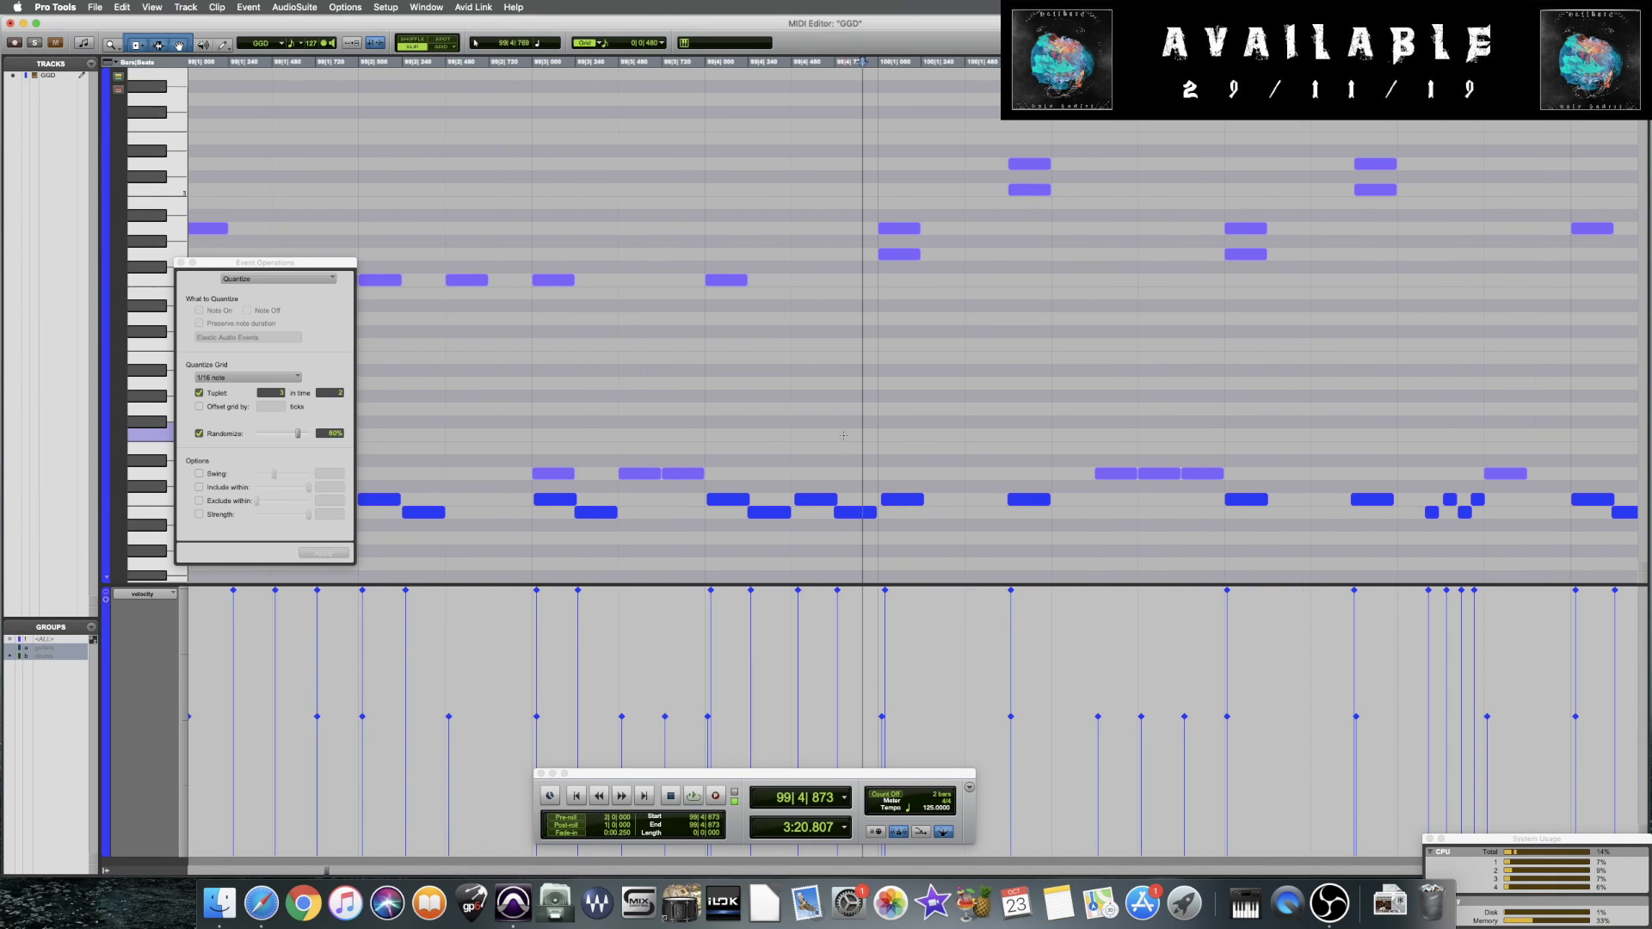
{"action": "scroll", "coordinate": [844, 437], "scroll_direction": "left", "scroll_amount": 3}
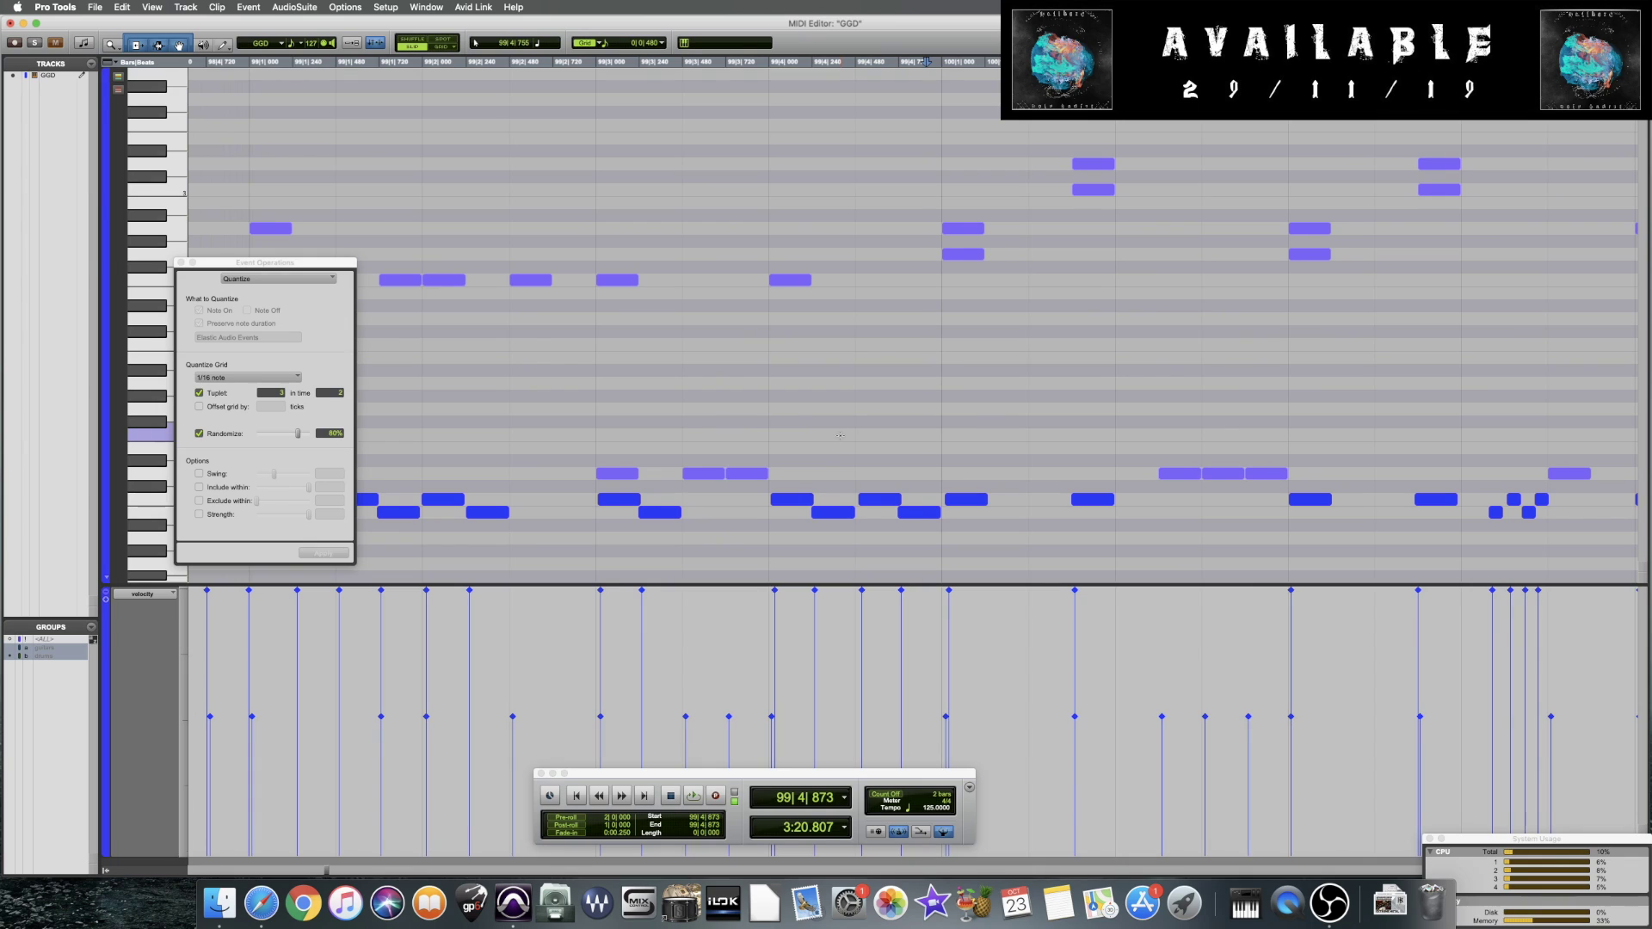
{"action": "scroll", "coordinate": [839, 435], "scroll_direction": "left", "scroll_amount": 5}
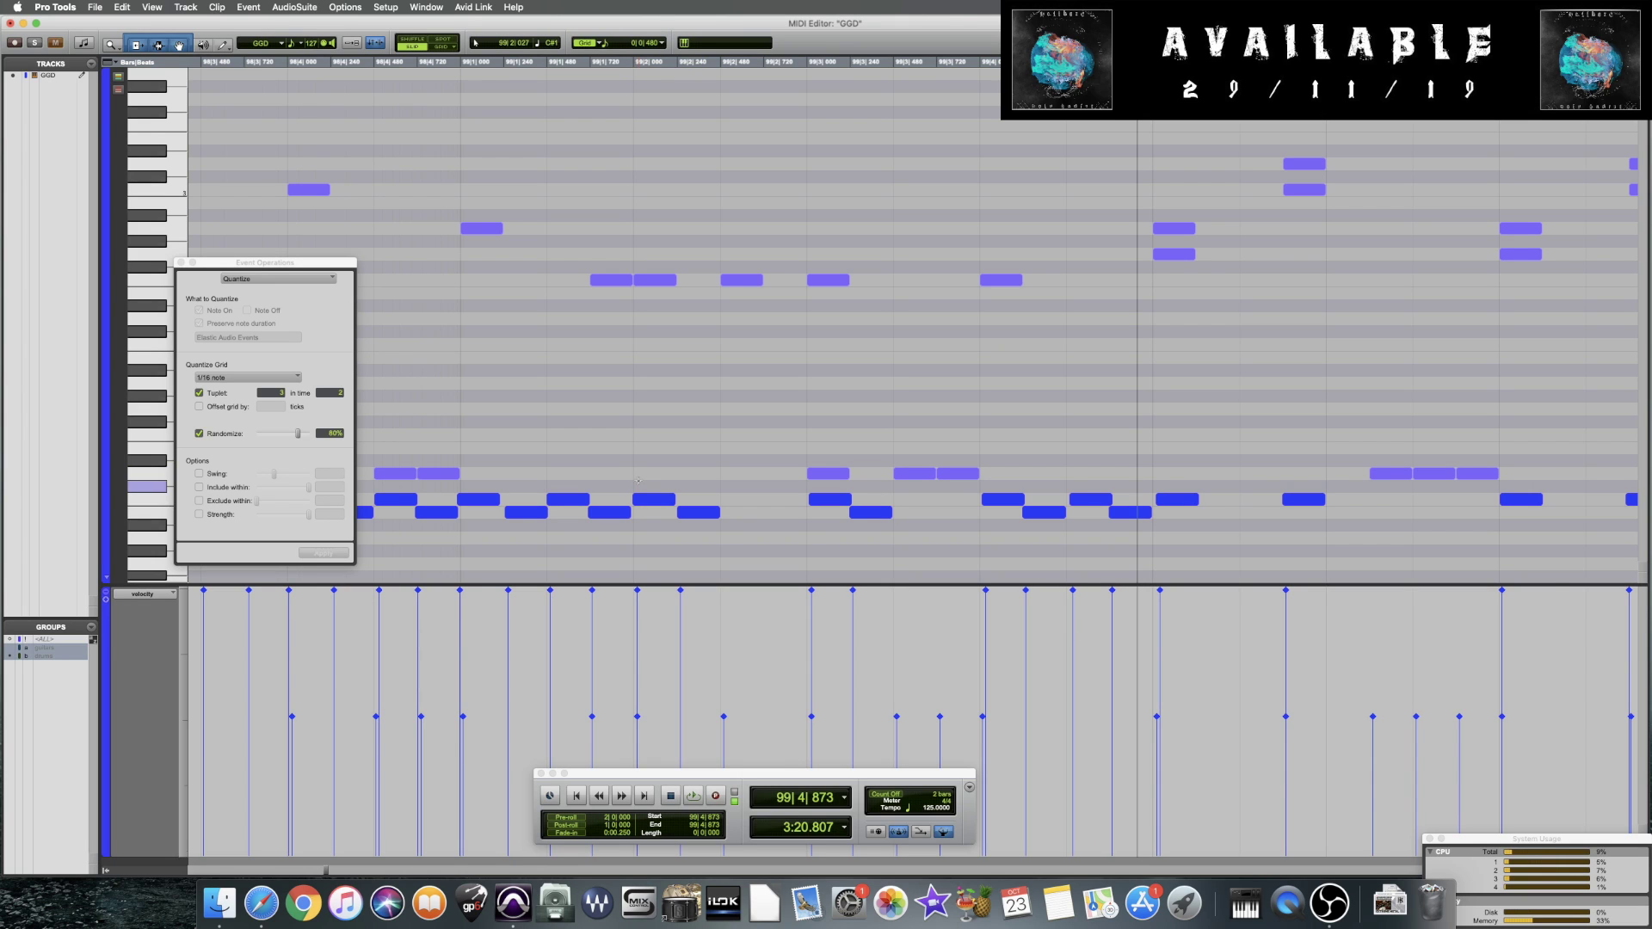
{"action": "scroll", "coordinate": [638, 479], "scroll_direction": "left", "scroll_amount": 5}
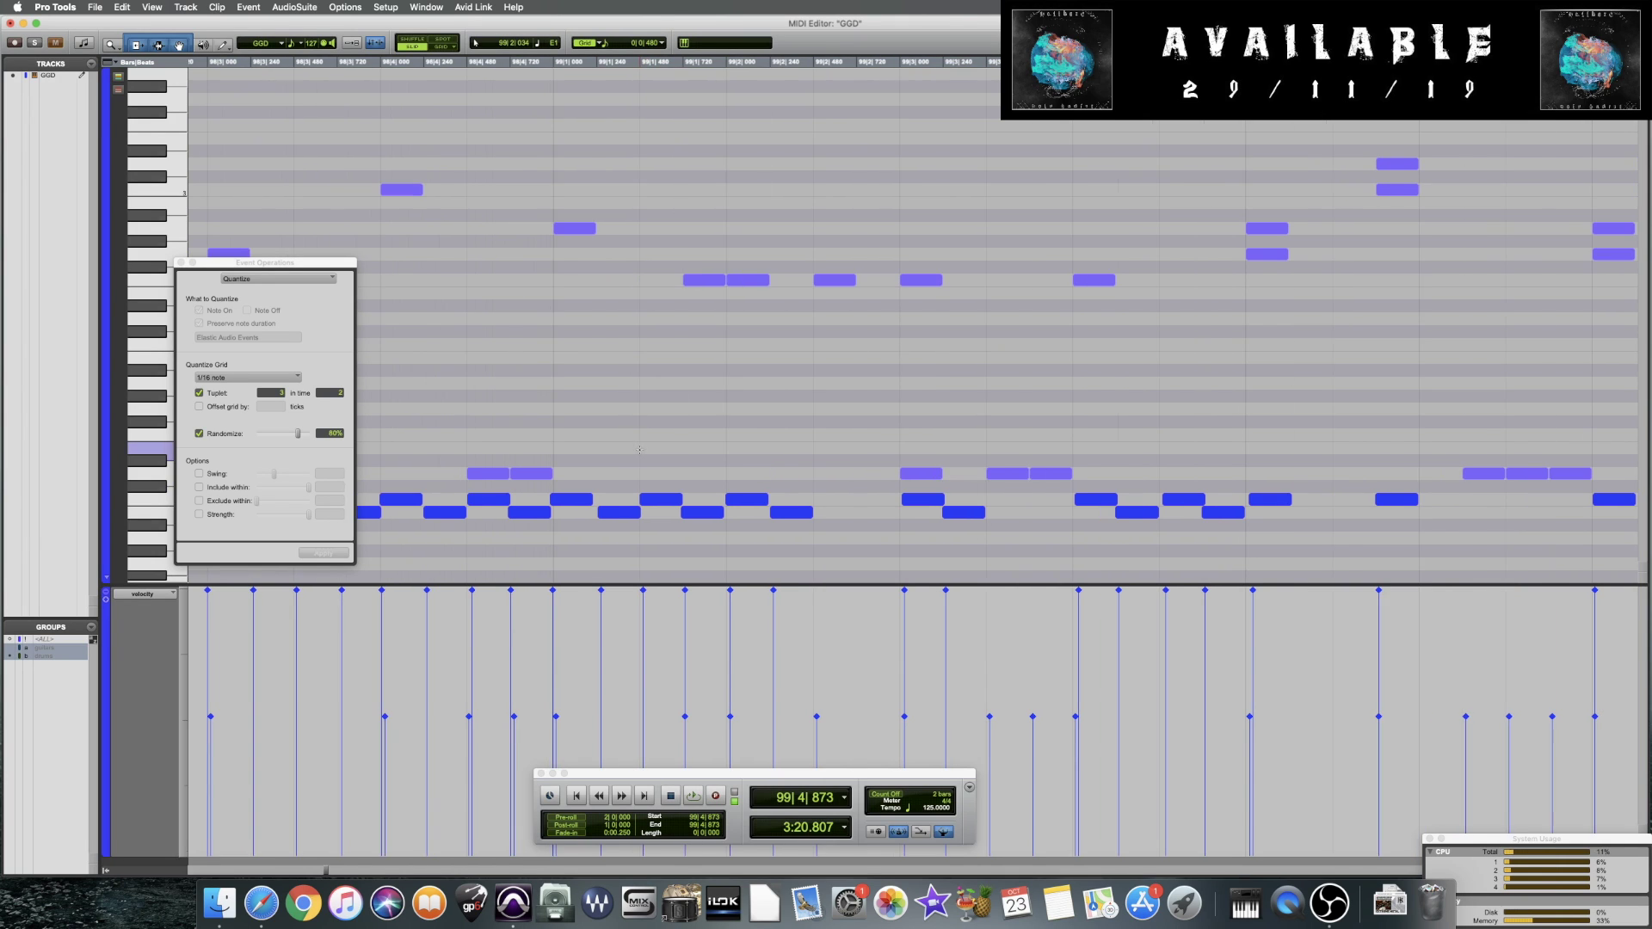
Look back over the kicks of bars 98 and 99, and play from 98|4|287 up to the fast four-kick group in bar 100
{"action": "scroll", "coordinate": [640, 446], "scroll_direction": "left", "scroll_amount": 4}
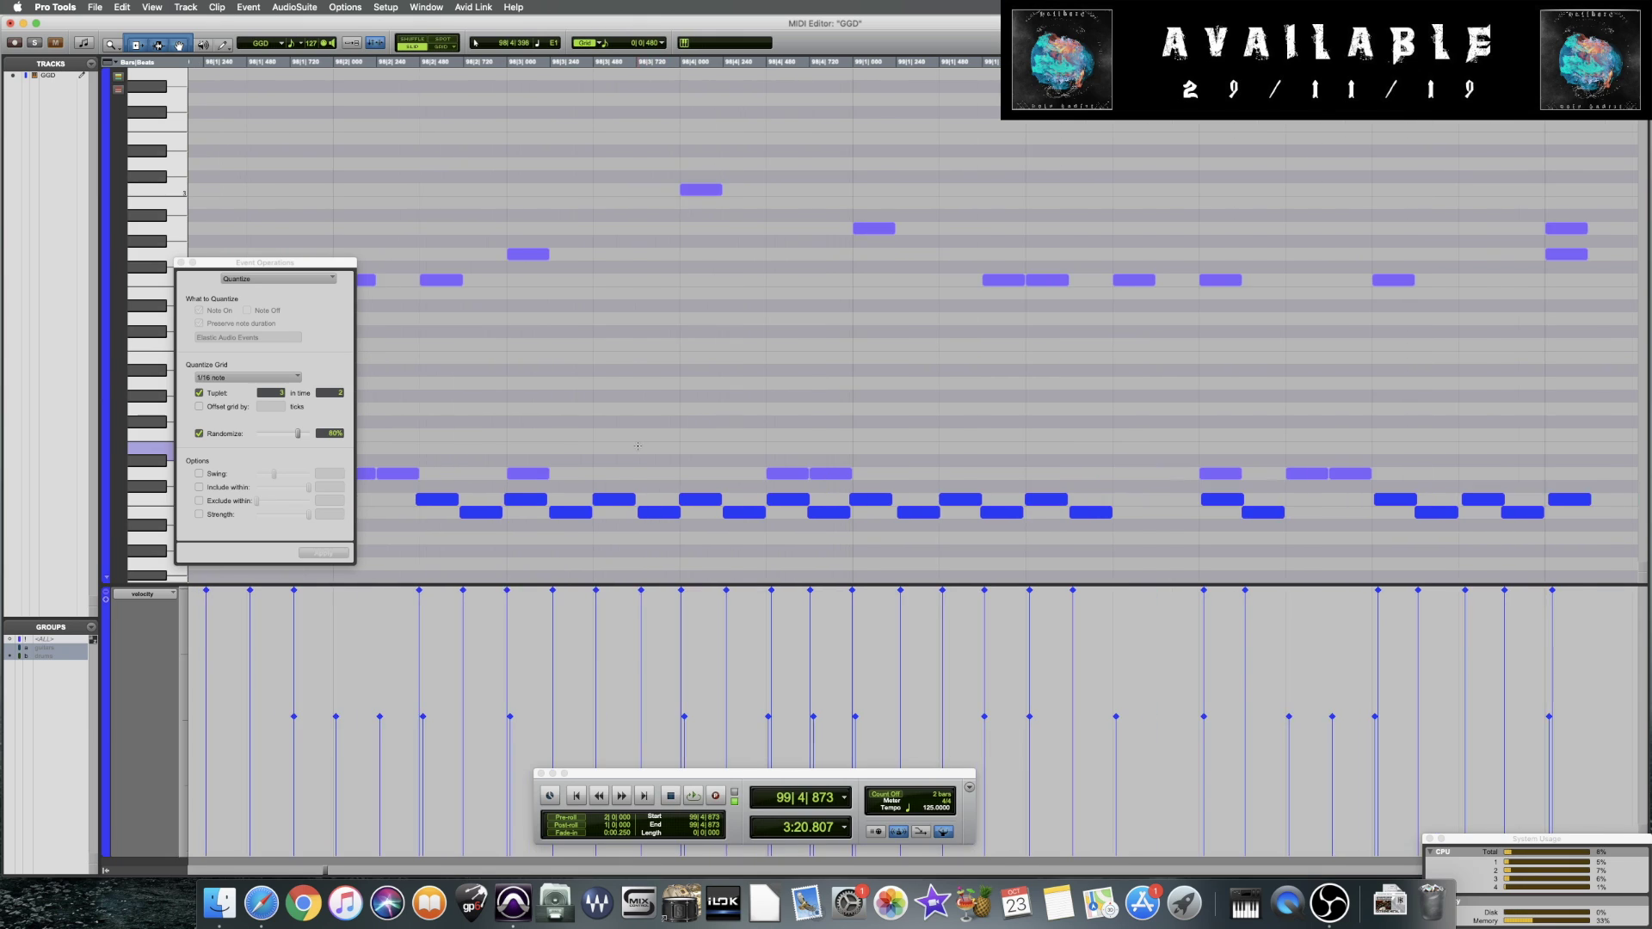
{"action": "left_click", "coordinate": [439, 411]}
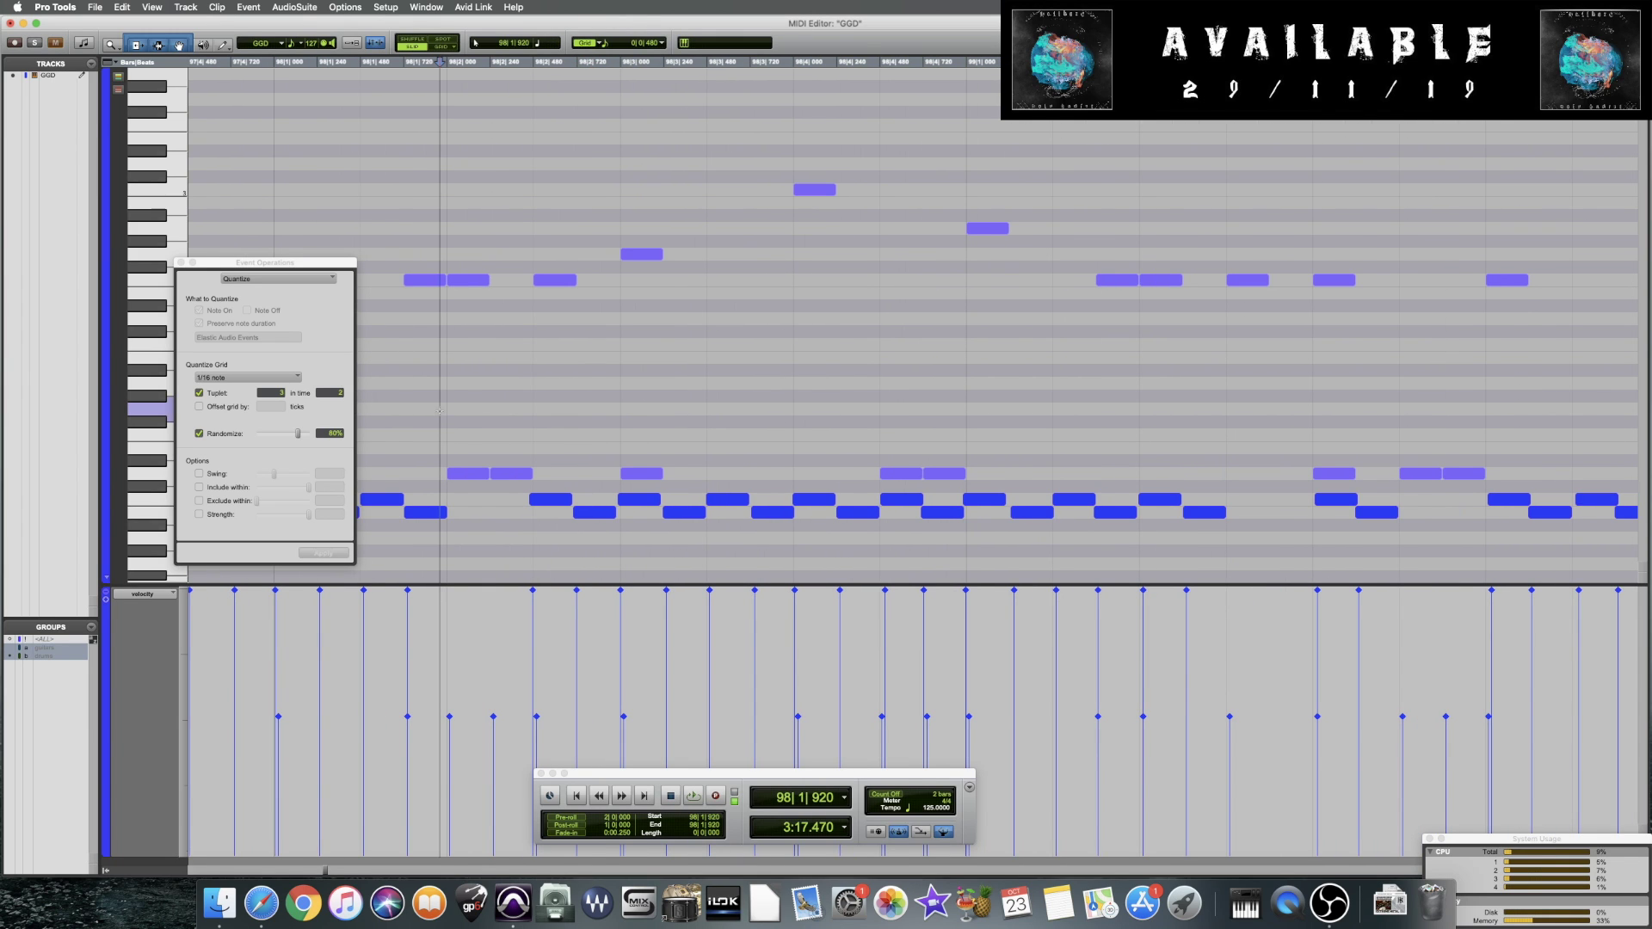
{"action": "left_click", "coordinate": [399, 413]}
{"action": "scroll", "coordinate": [720, 402], "scroll_direction": "right", "scroll_amount": 3}
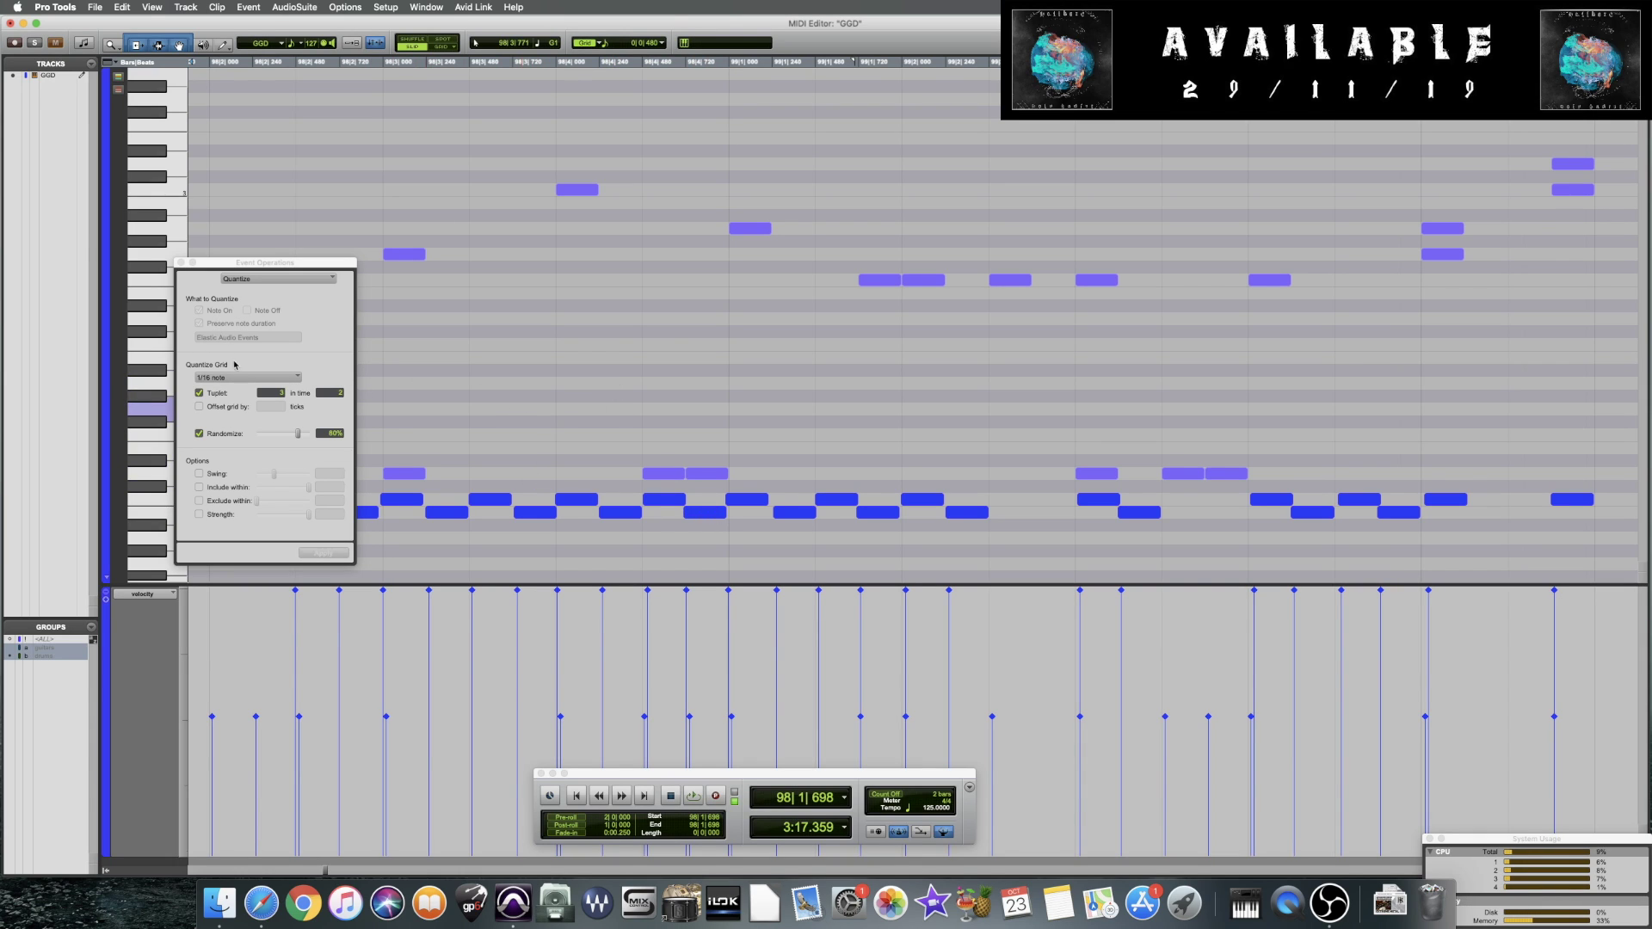
{"action": "left_click", "coordinate": [607, 384]}
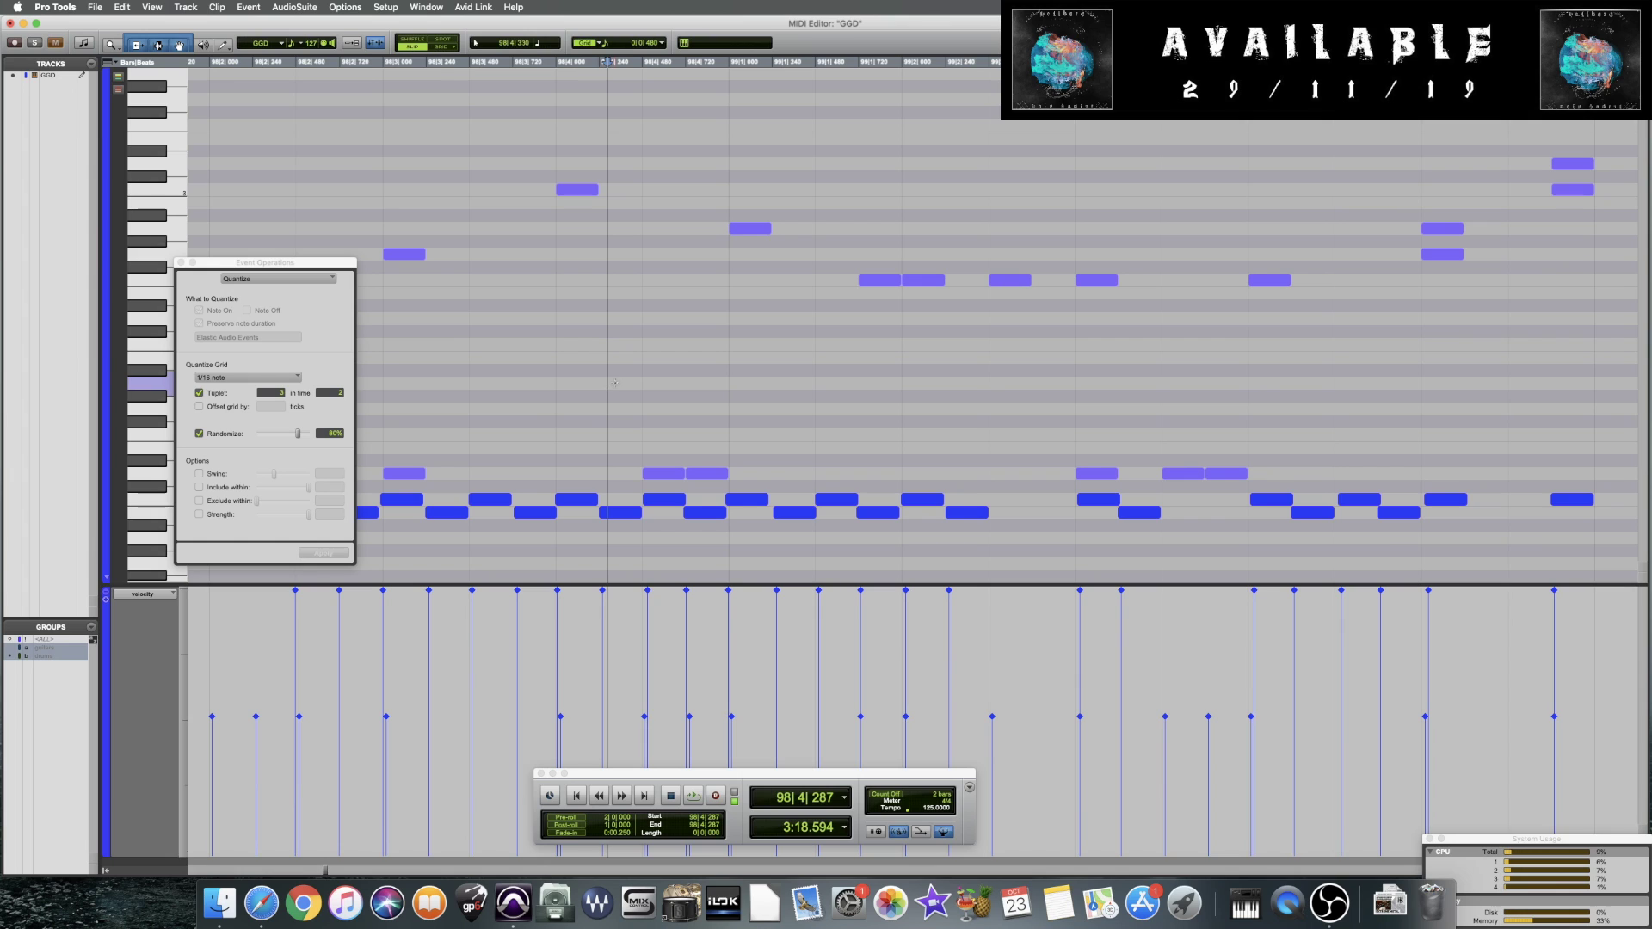
{"action": "key", "text": "space"}
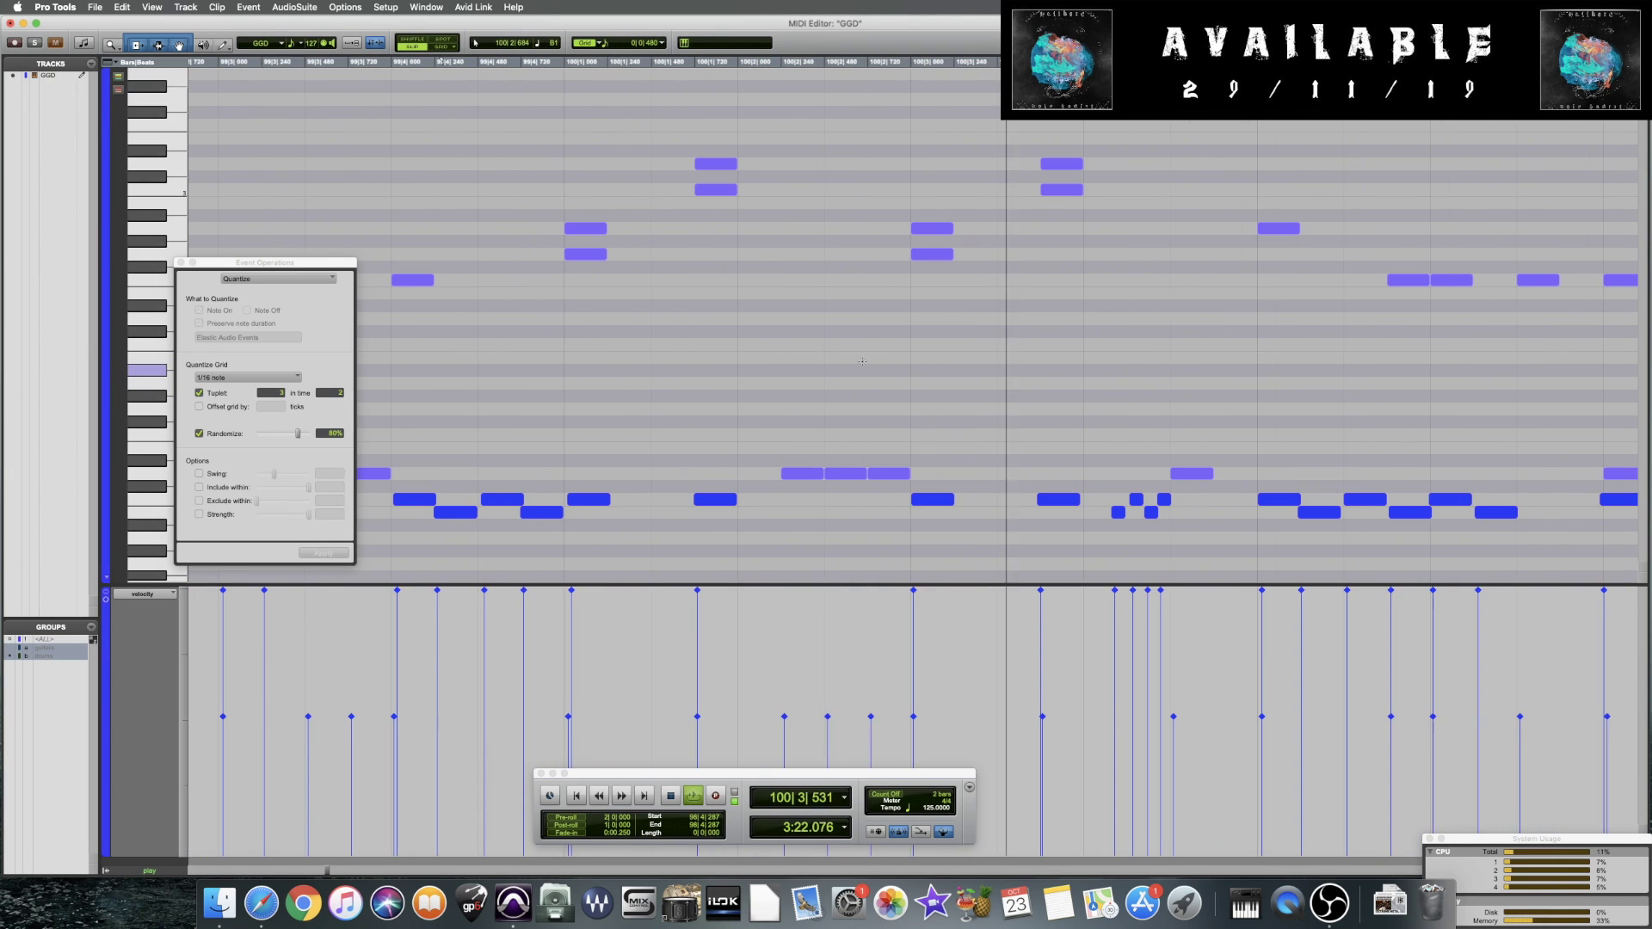
{"action": "key", "text": "space"}
Check the snare hit right after the fast four-kick group in bar 100 and play the passage from 100|3|003
{"action": "left_click", "coordinate": [916, 420]}
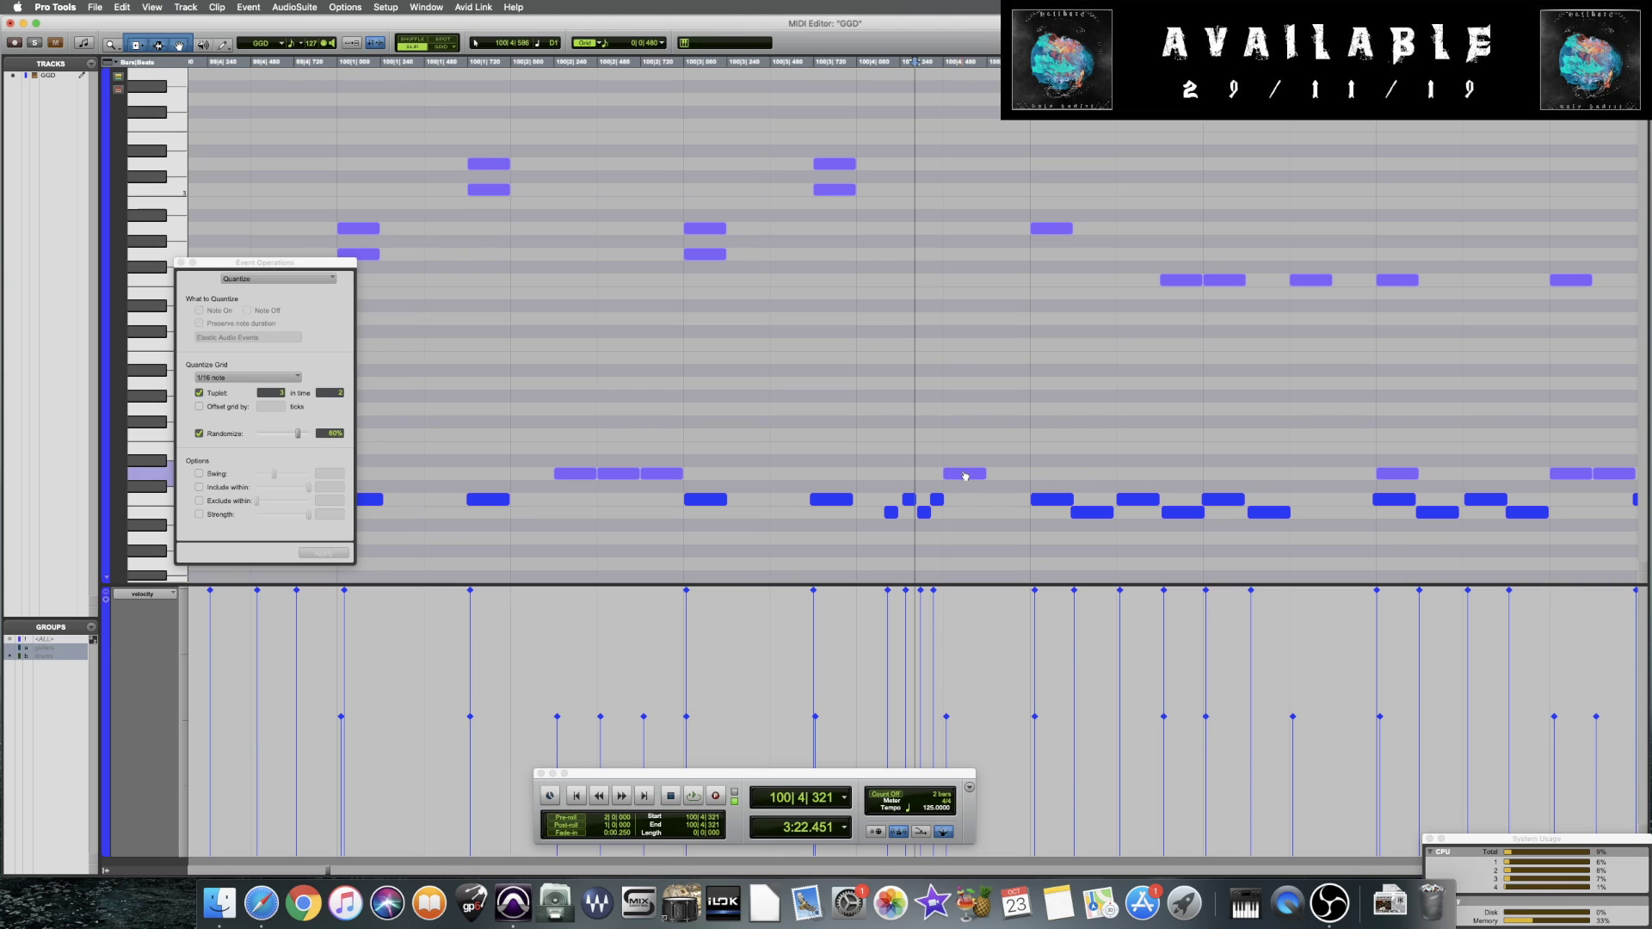
{"action": "left_click_drag", "start_coordinate": [960, 477], "coordinate": [971, 479]}
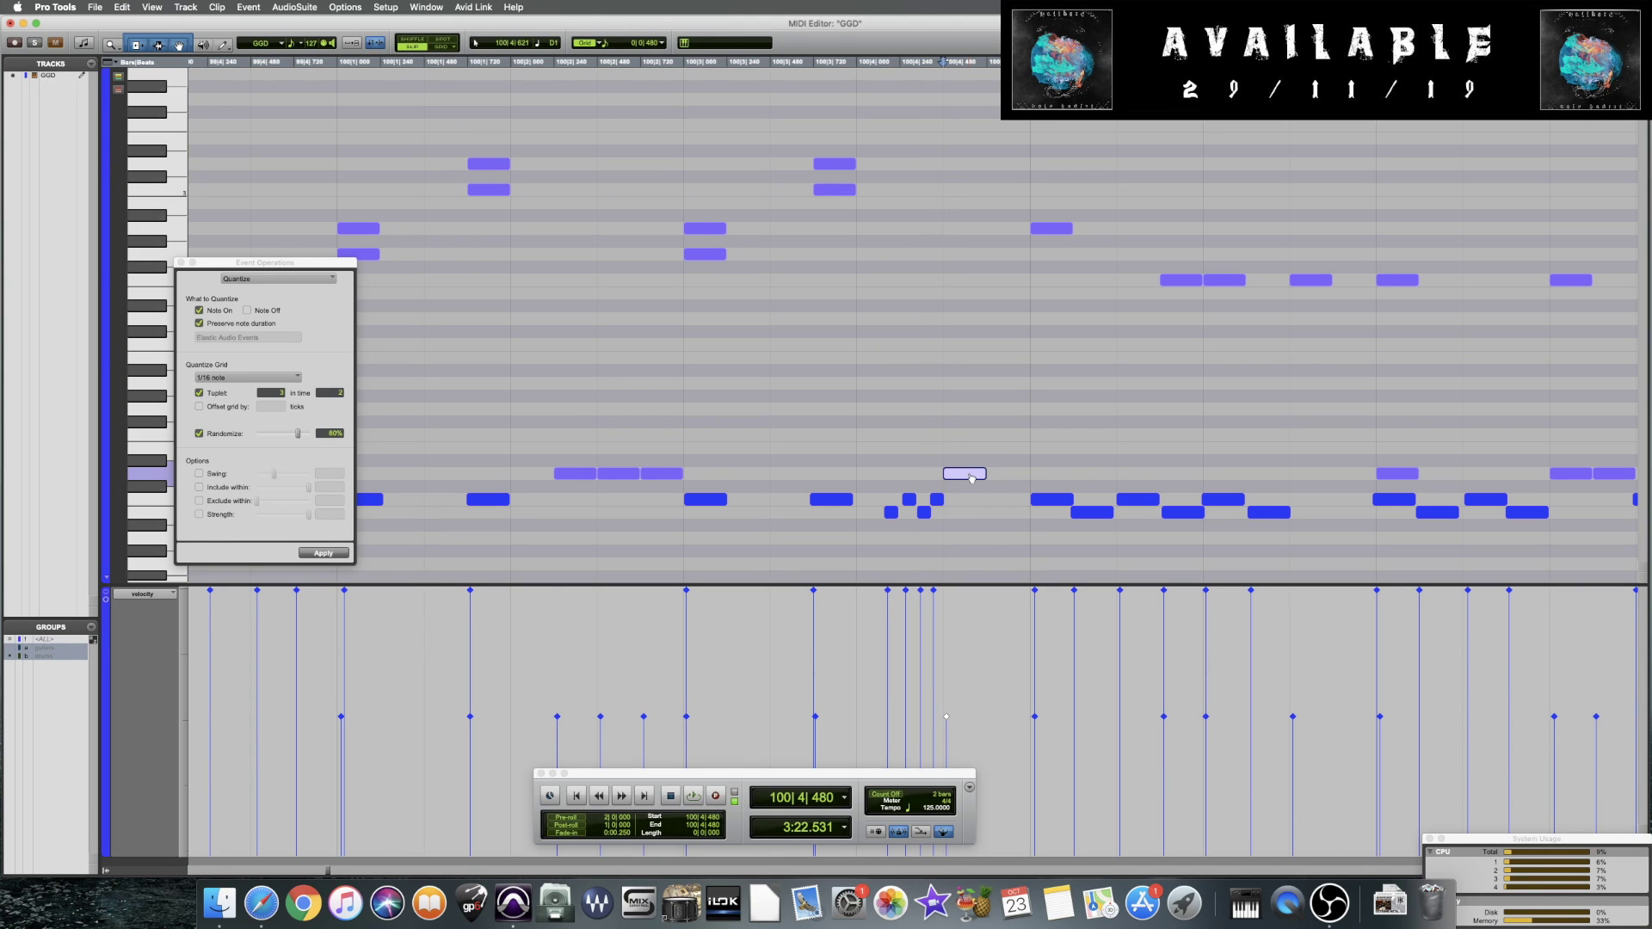
{"action": "left_click", "coordinate": [930, 457]}
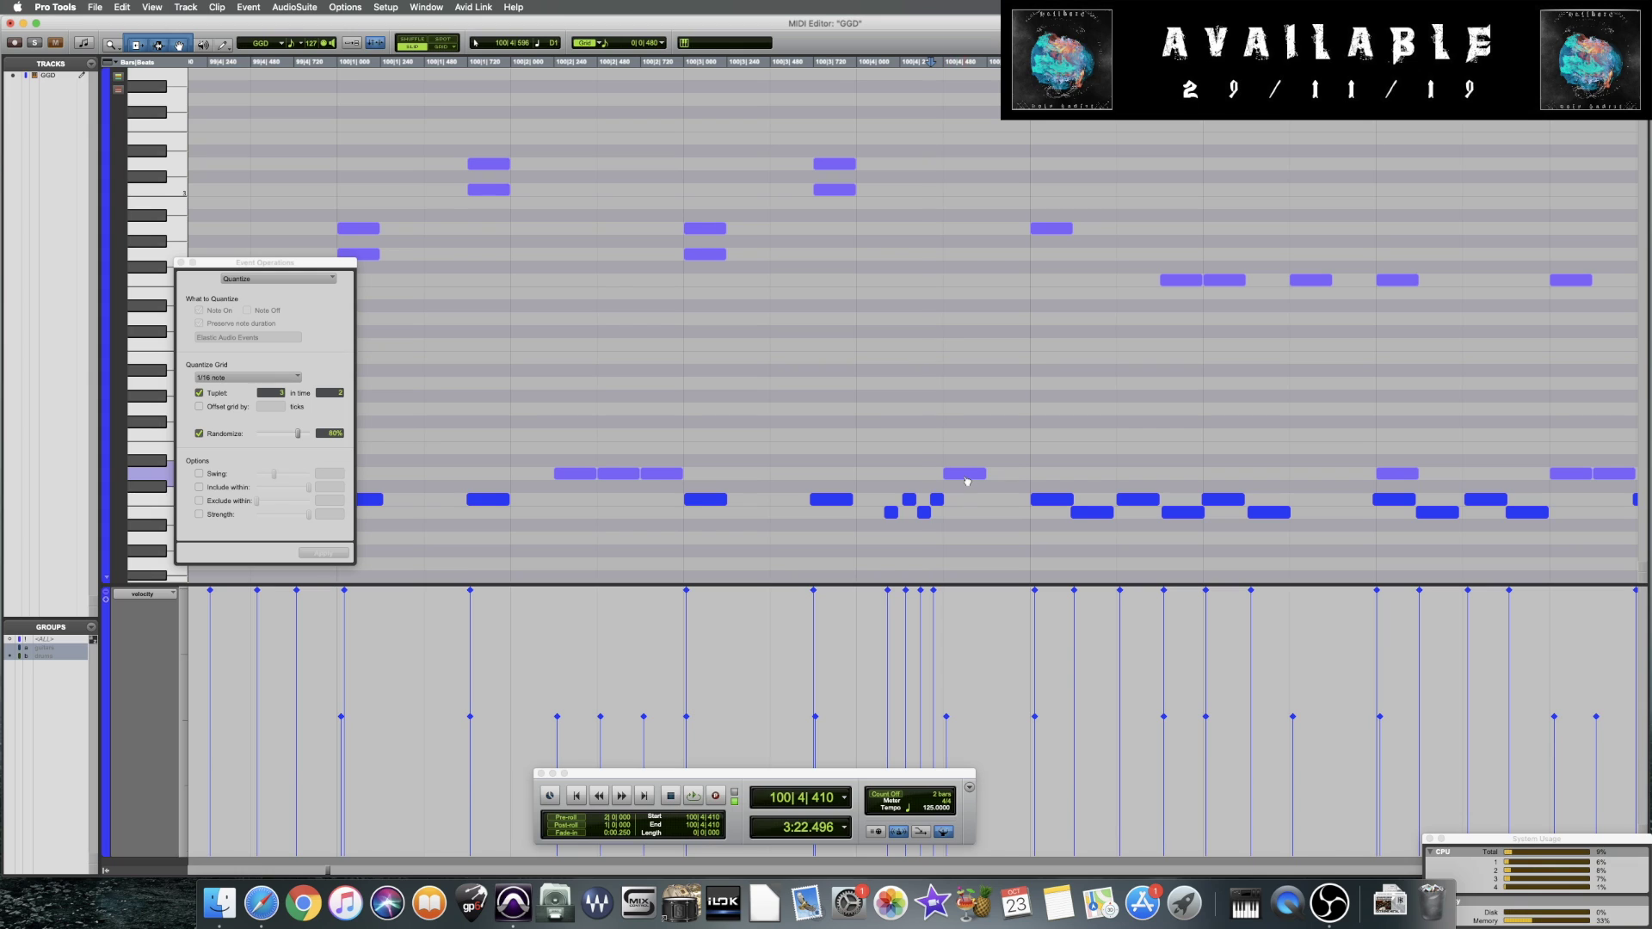
{"action": "left_click", "coordinate": [683, 396]}
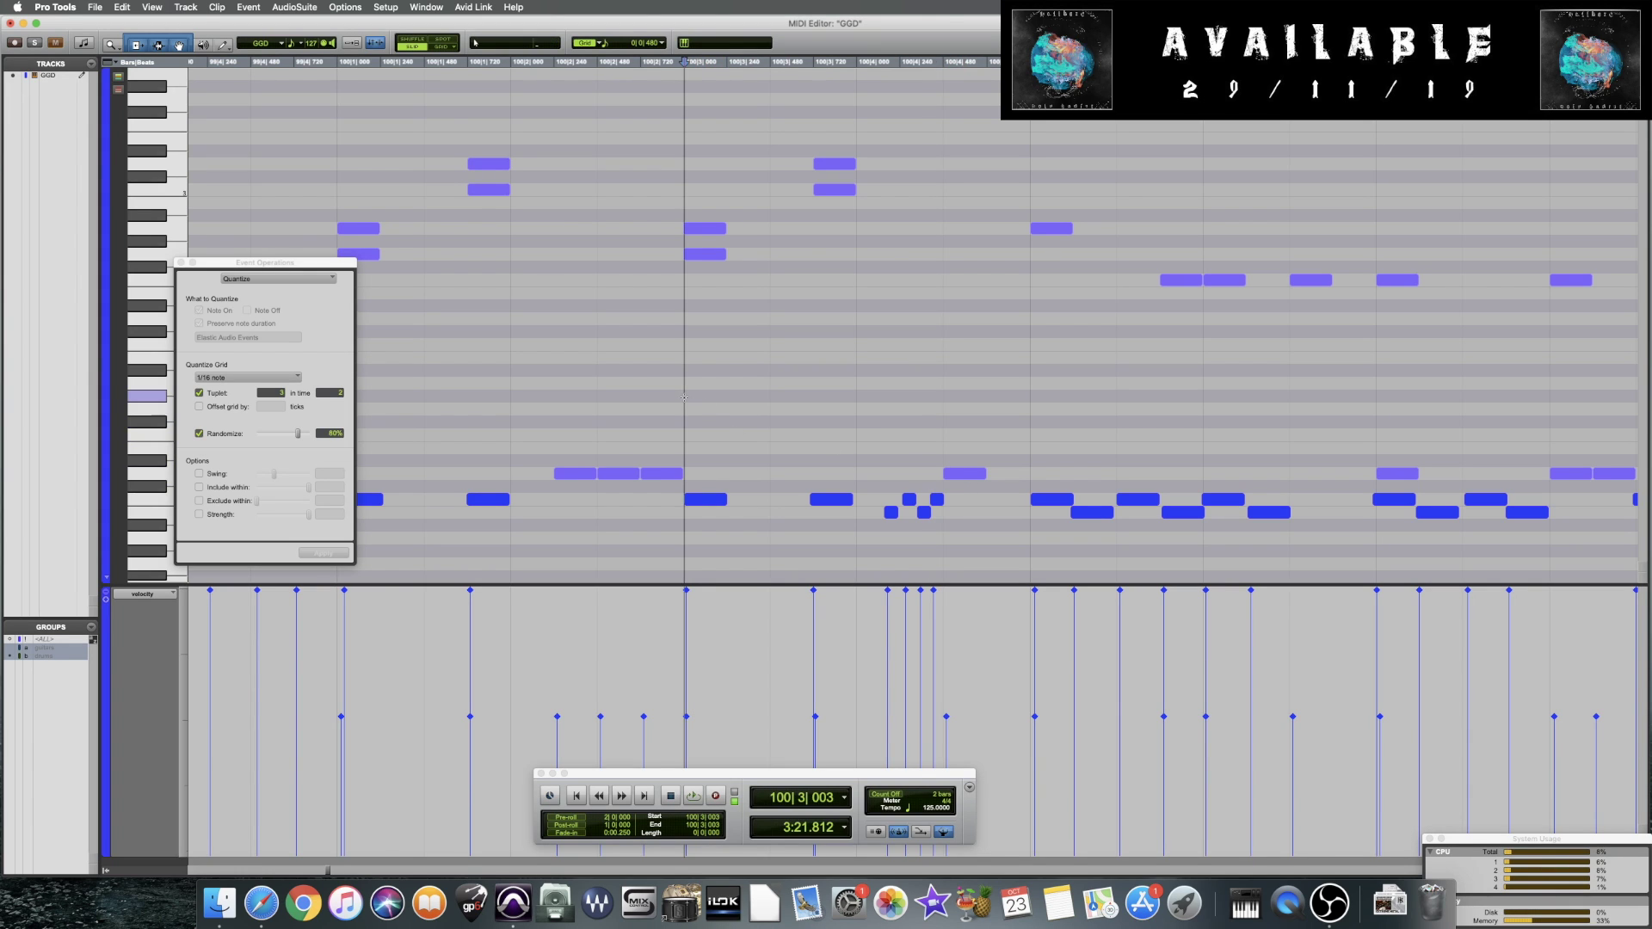
{"action": "key", "text": "space"}
{"action": "key", "text": "space"}
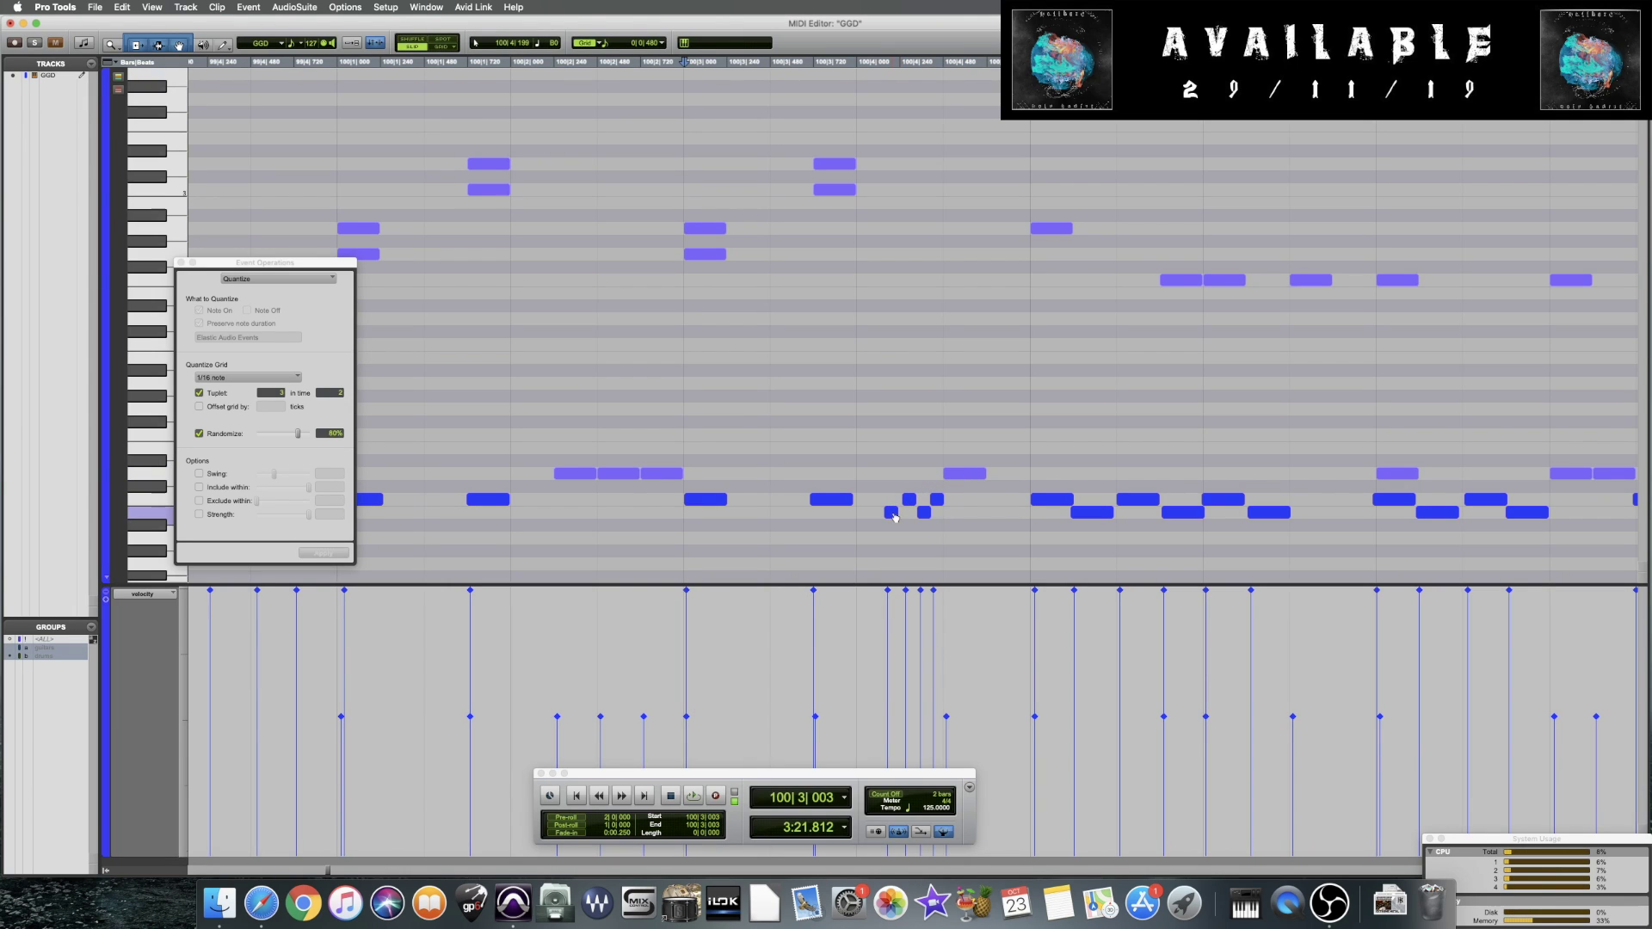
Try shifting the four fast kicks at the end of bar 100 slightly later, and play them back from 100|2|030
{"action": "left_click", "coordinate": [939, 501]}
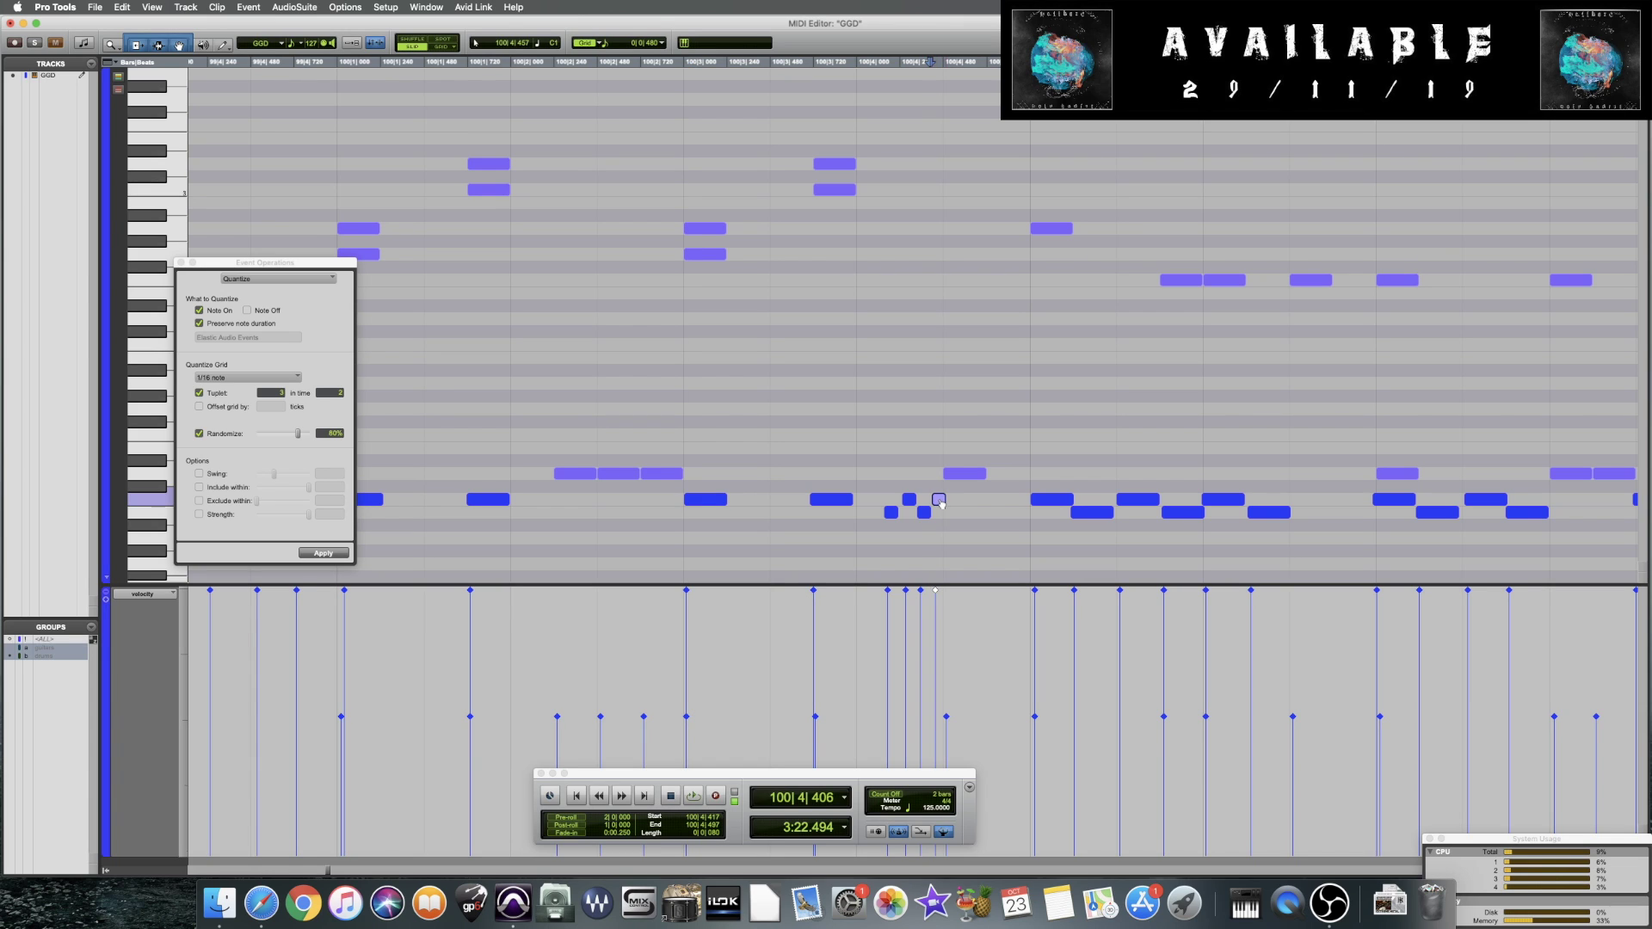
{"action": "left_click", "coordinate": [909, 498]}
{"action": "left_click", "coordinate": [898, 511]}
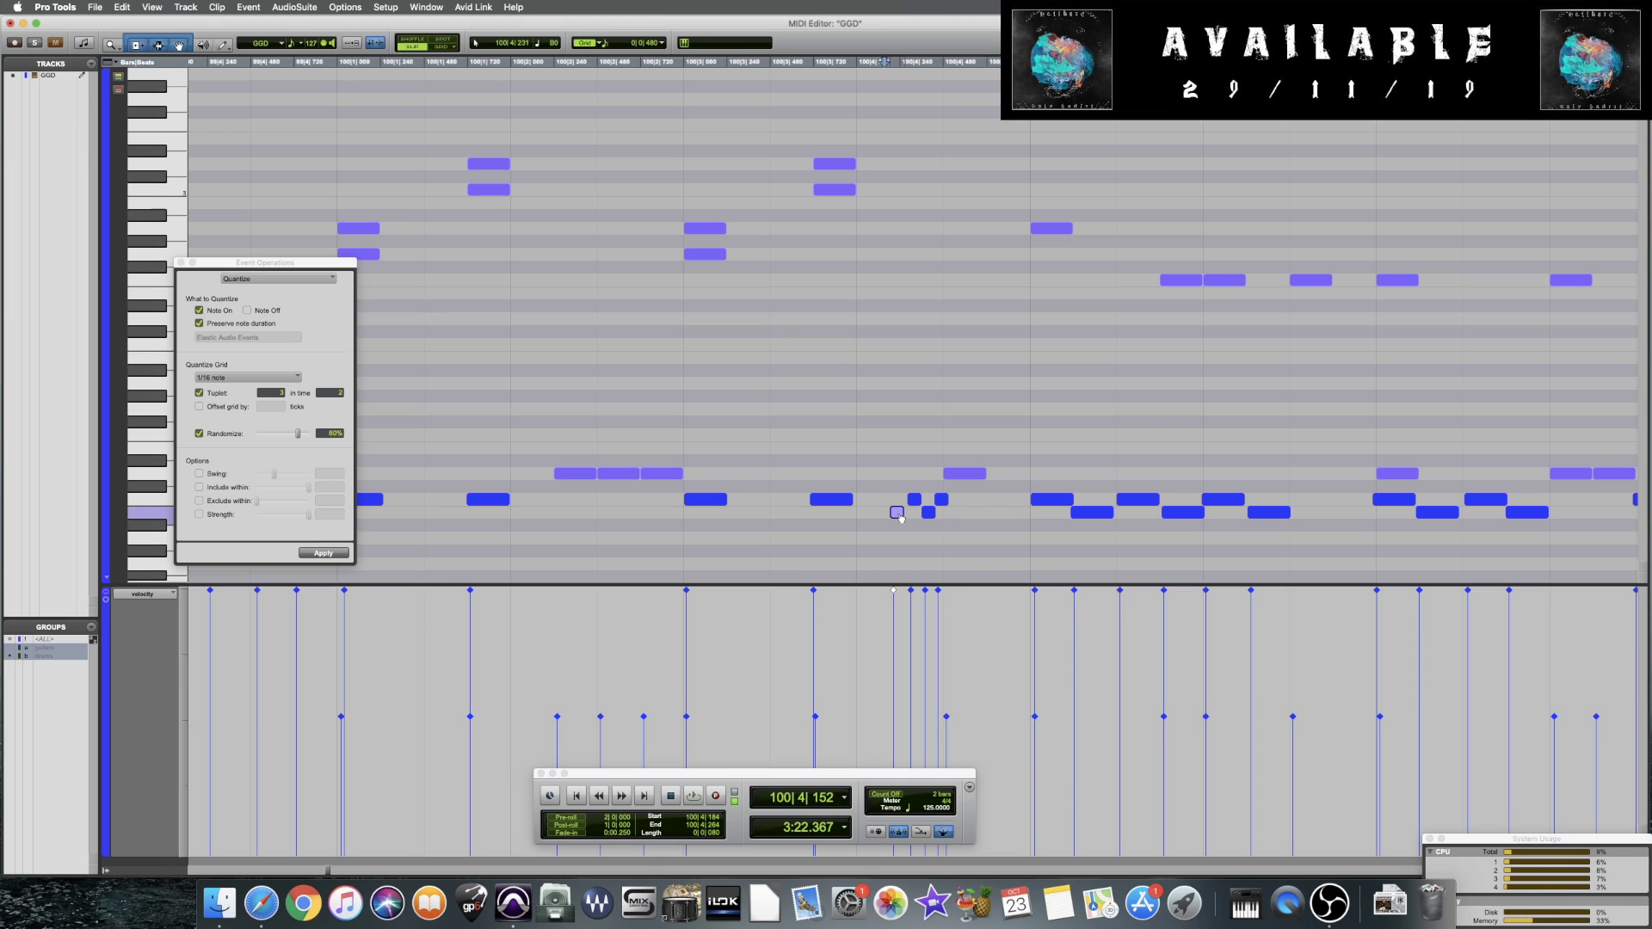
{"action": "left_click", "coordinate": [905, 404]}
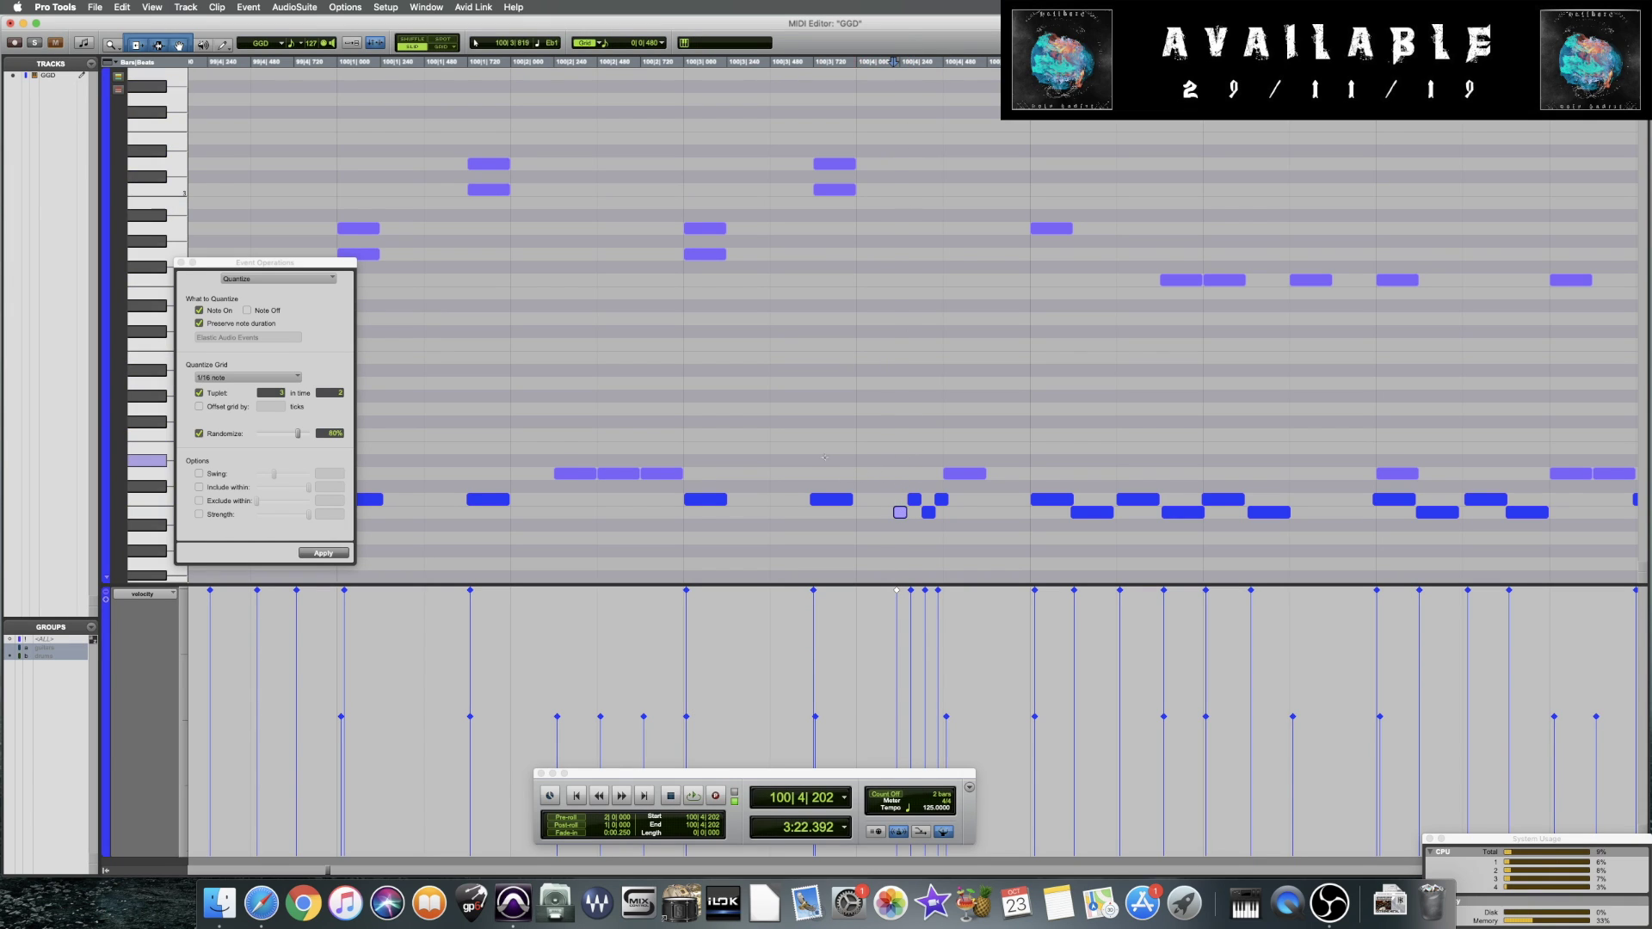
{"action": "left_click", "coordinate": [516, 409]}
{"action": "key", "text": "space"}
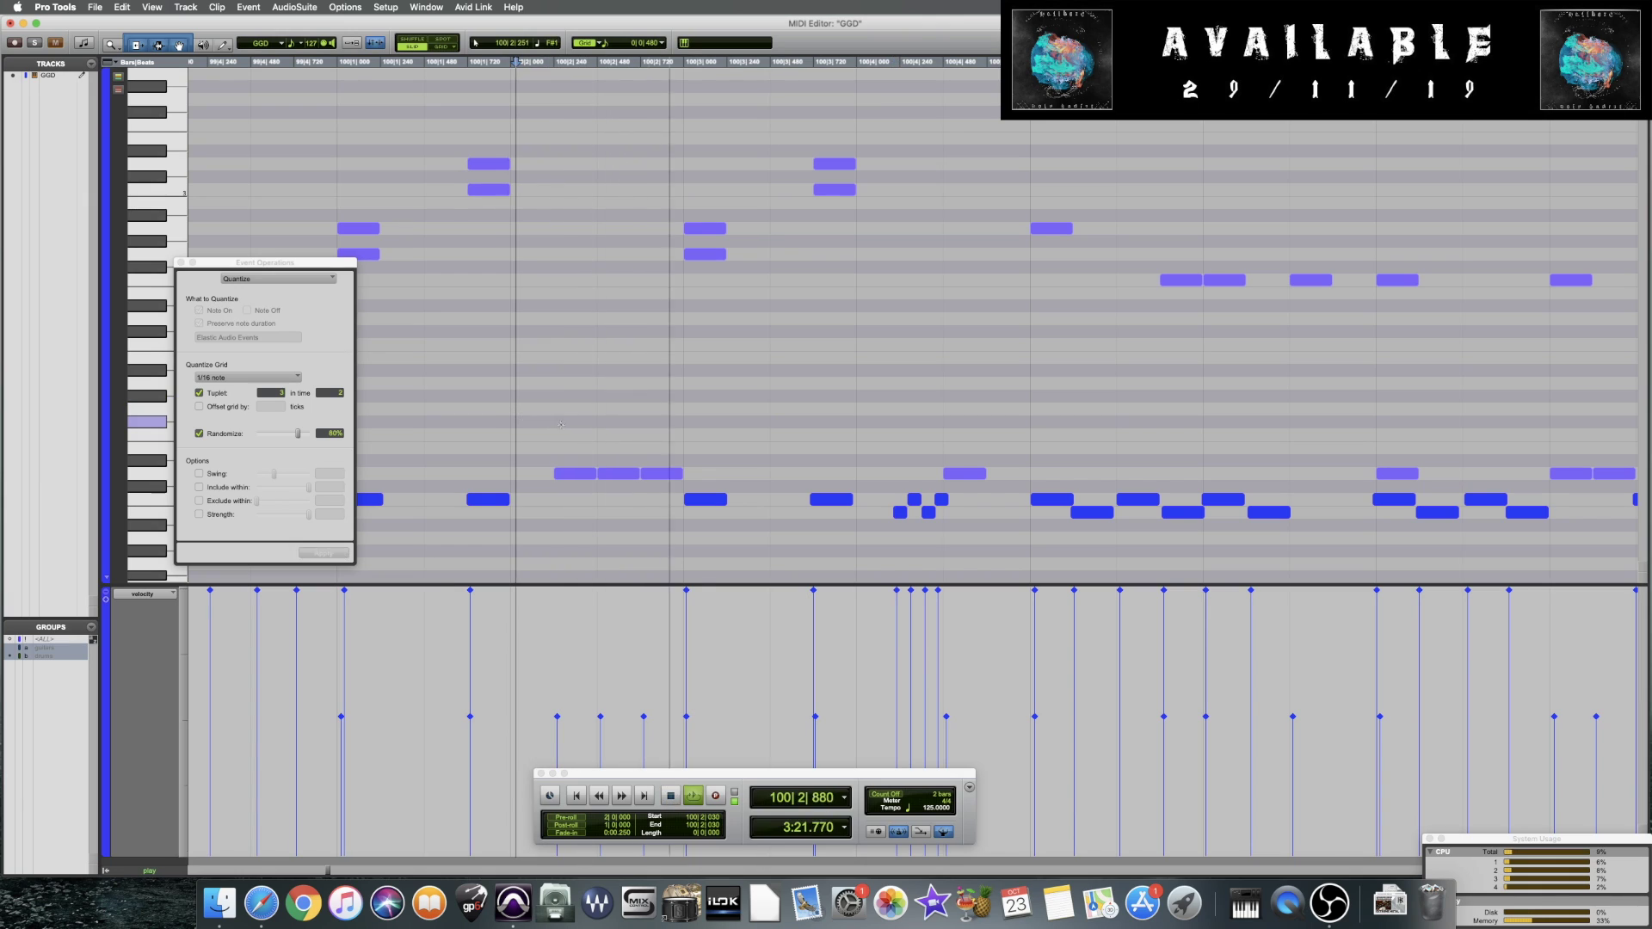
{"action": "key", "text": "space"}
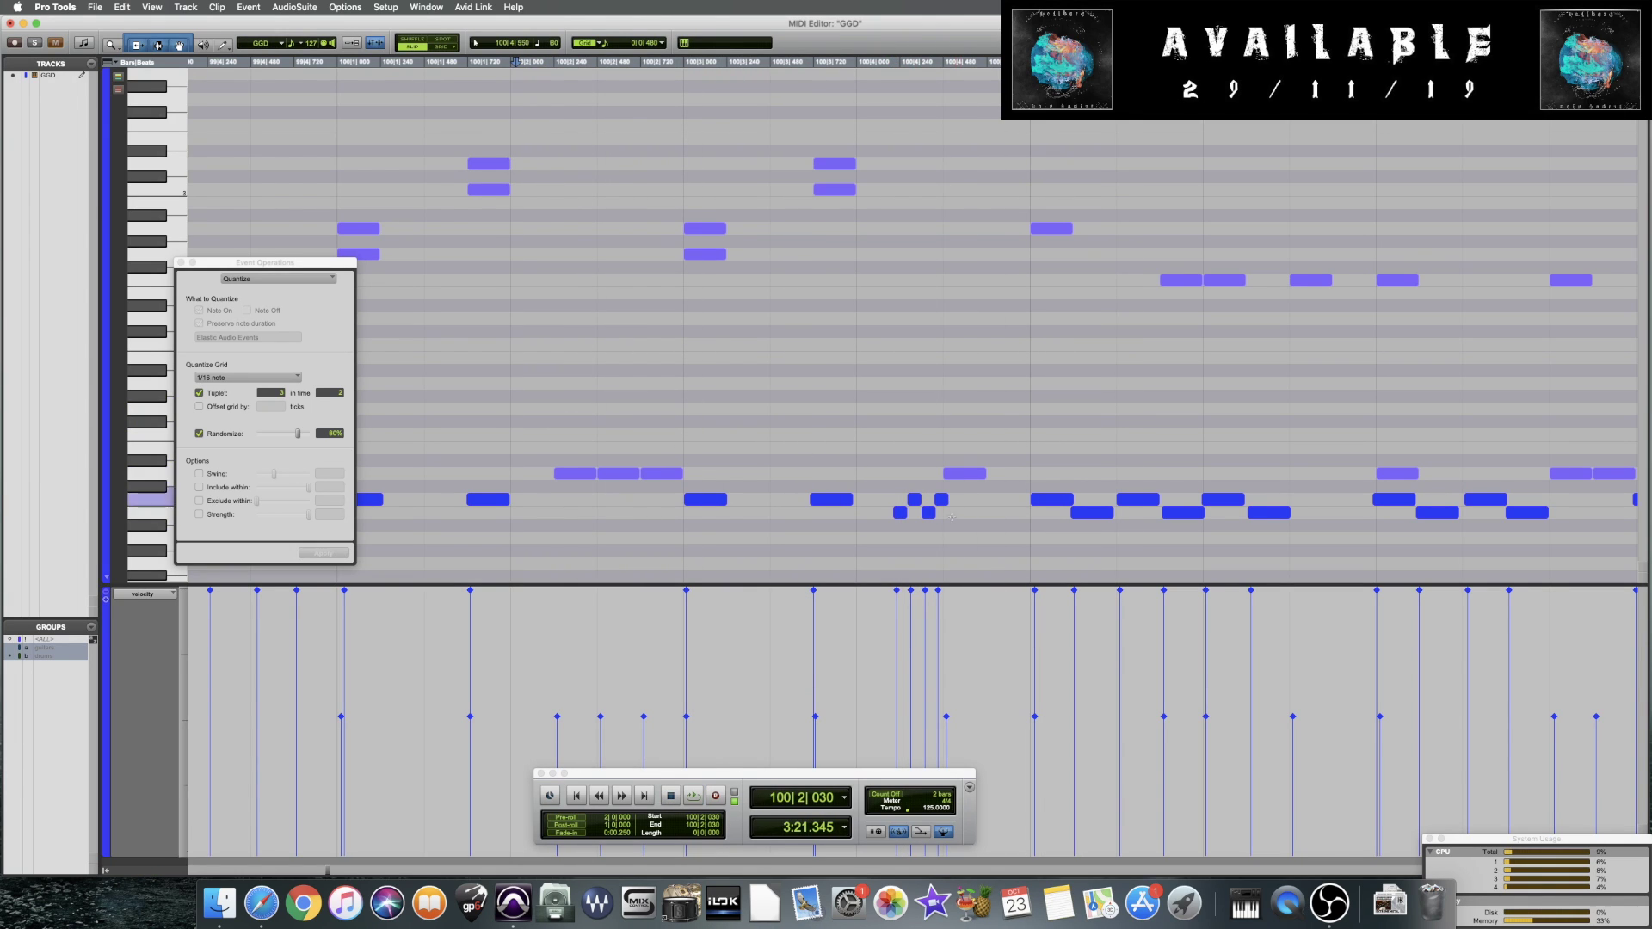
Shift the first two kicks of the fast four-kick group in bar 100 slightly earlier and play the group back
{"action": "left_click_drag", "start_coordinate": [900, 512], "coordinate": [908, 499]}
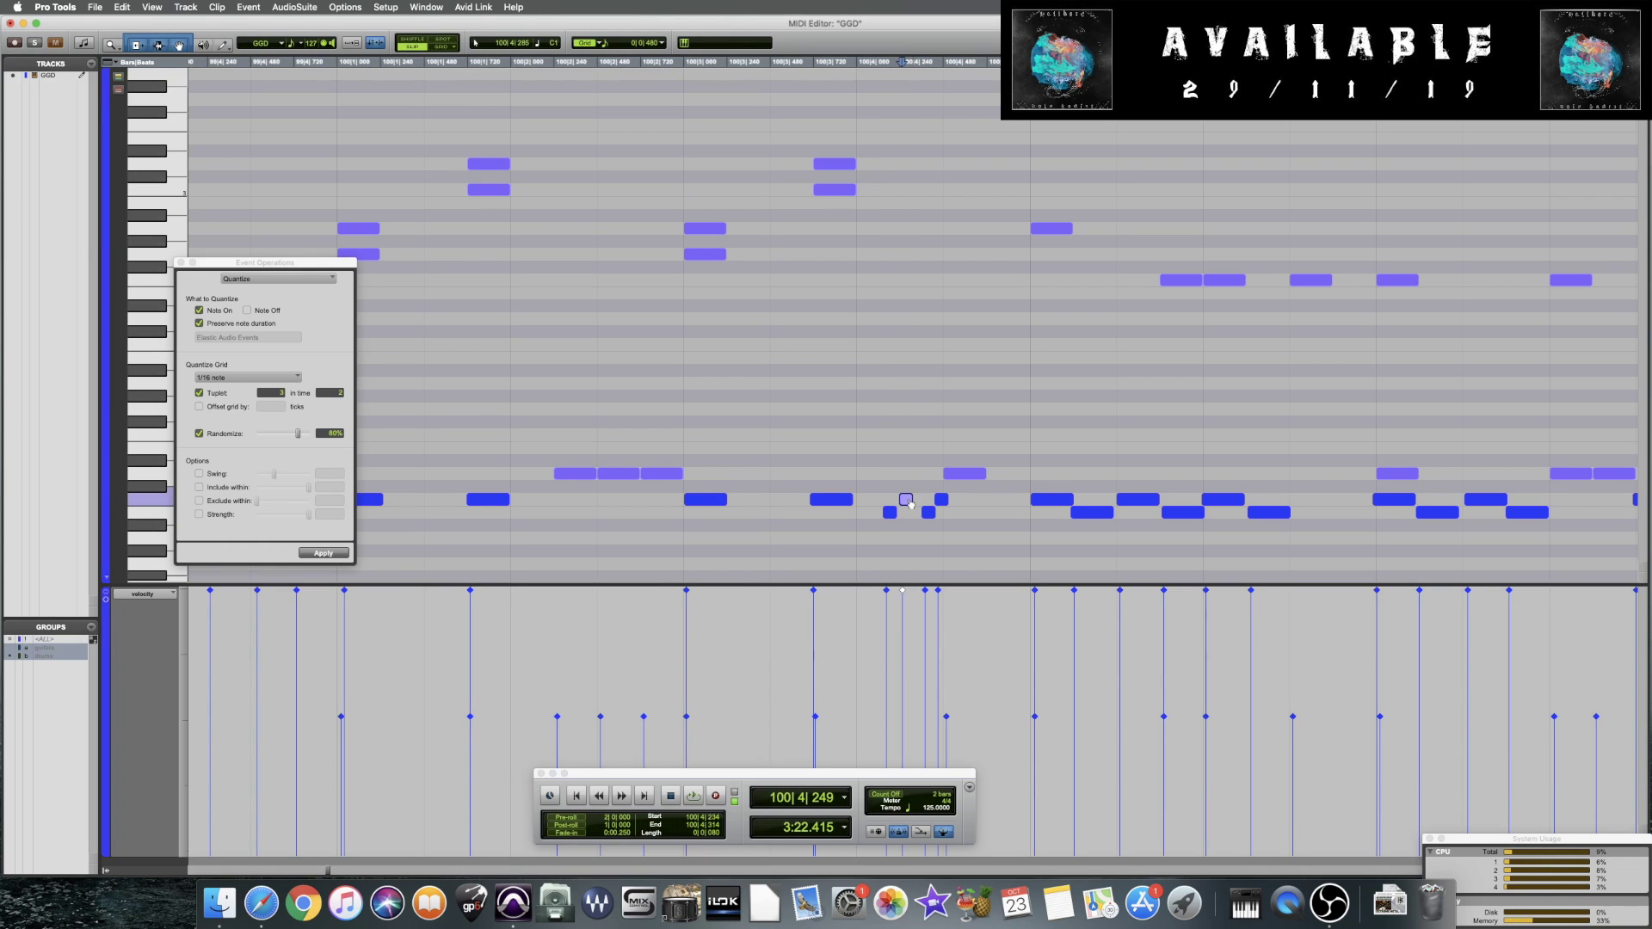
{"action": "left_click", "coordinate": [912, 515]}
{"action": "key", "text": "space"}
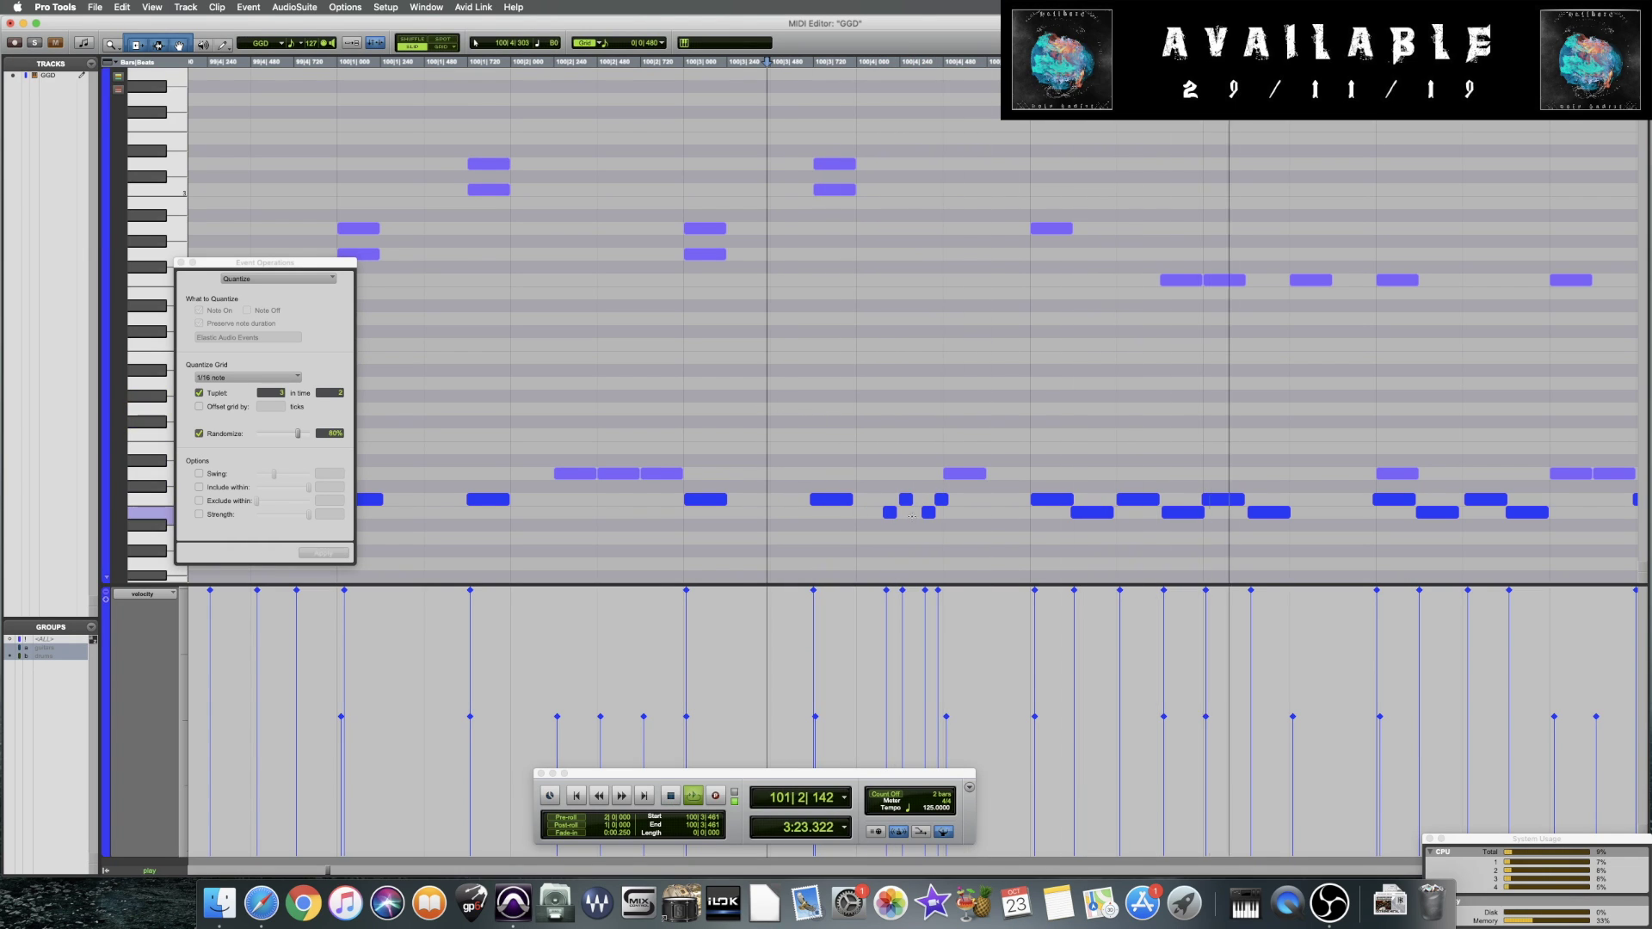
{"action": "key", "text": "space"}
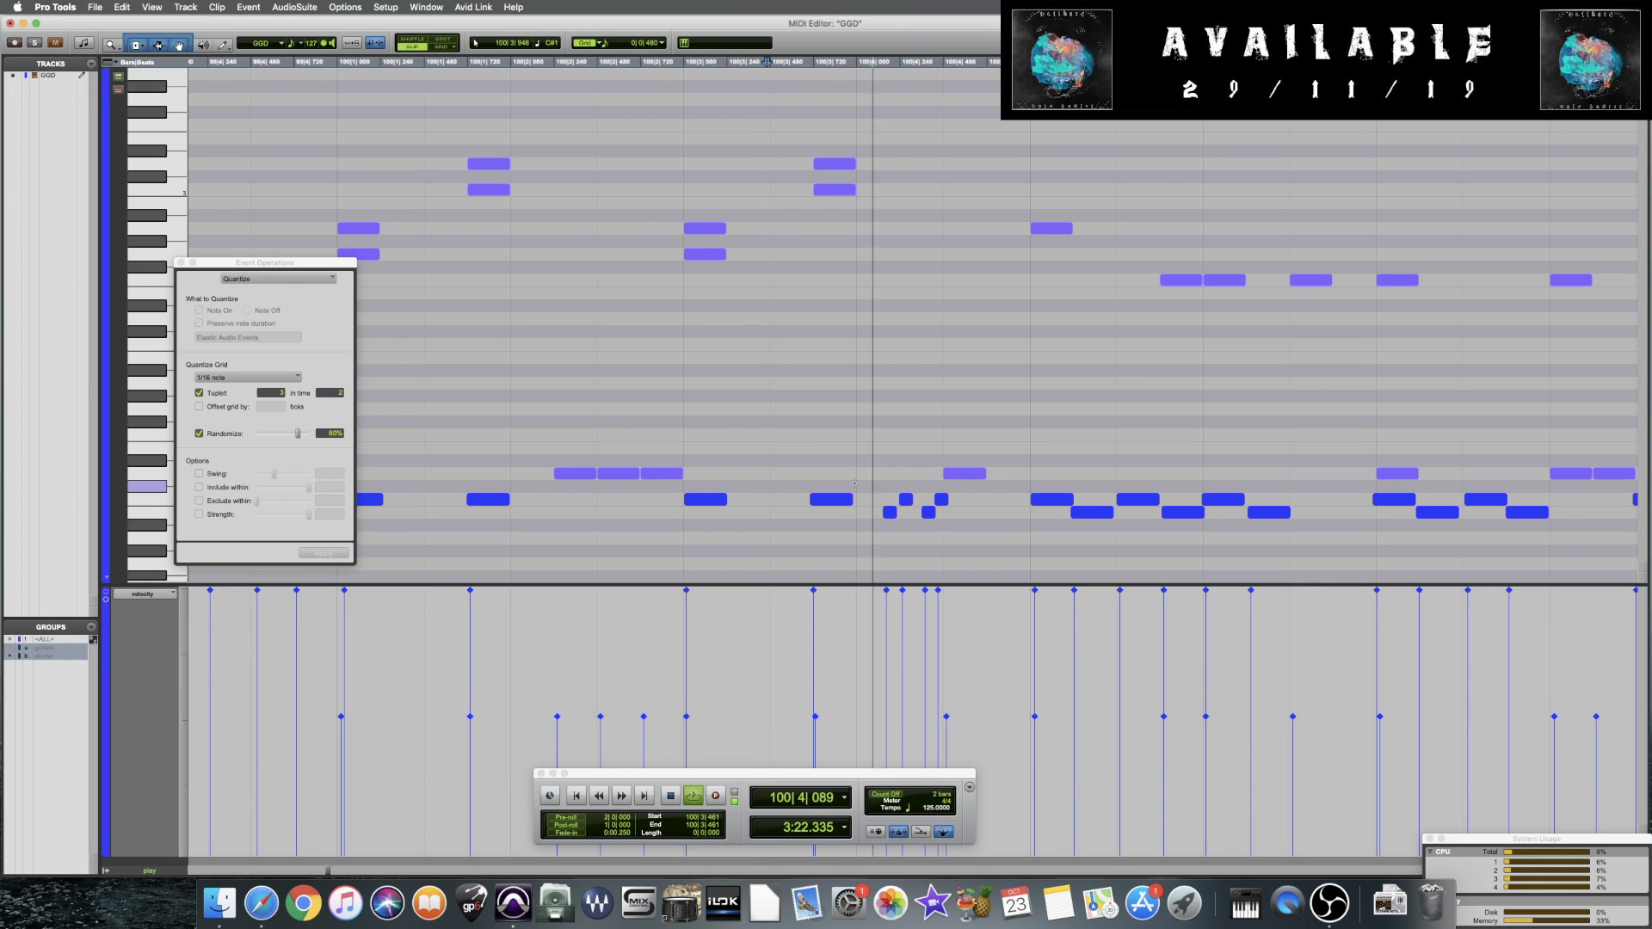
Shift the last two kicks of the fast group in bar 100 slightly earlier and play it back from 100|3|730
{"action": "mouse_move", "coordinate": [922, 492]}
{"action": "left_mouse_down"}
{"action": "mouse_move", "coordinate": [956, 523]}
{"action": "mouse_move", "coordinate": [936, 499]}
{"action": "left_mouse_up"}
{"action": "left_click", "coordinate": [814, 433]}
{"action": "key", "text": "space"}
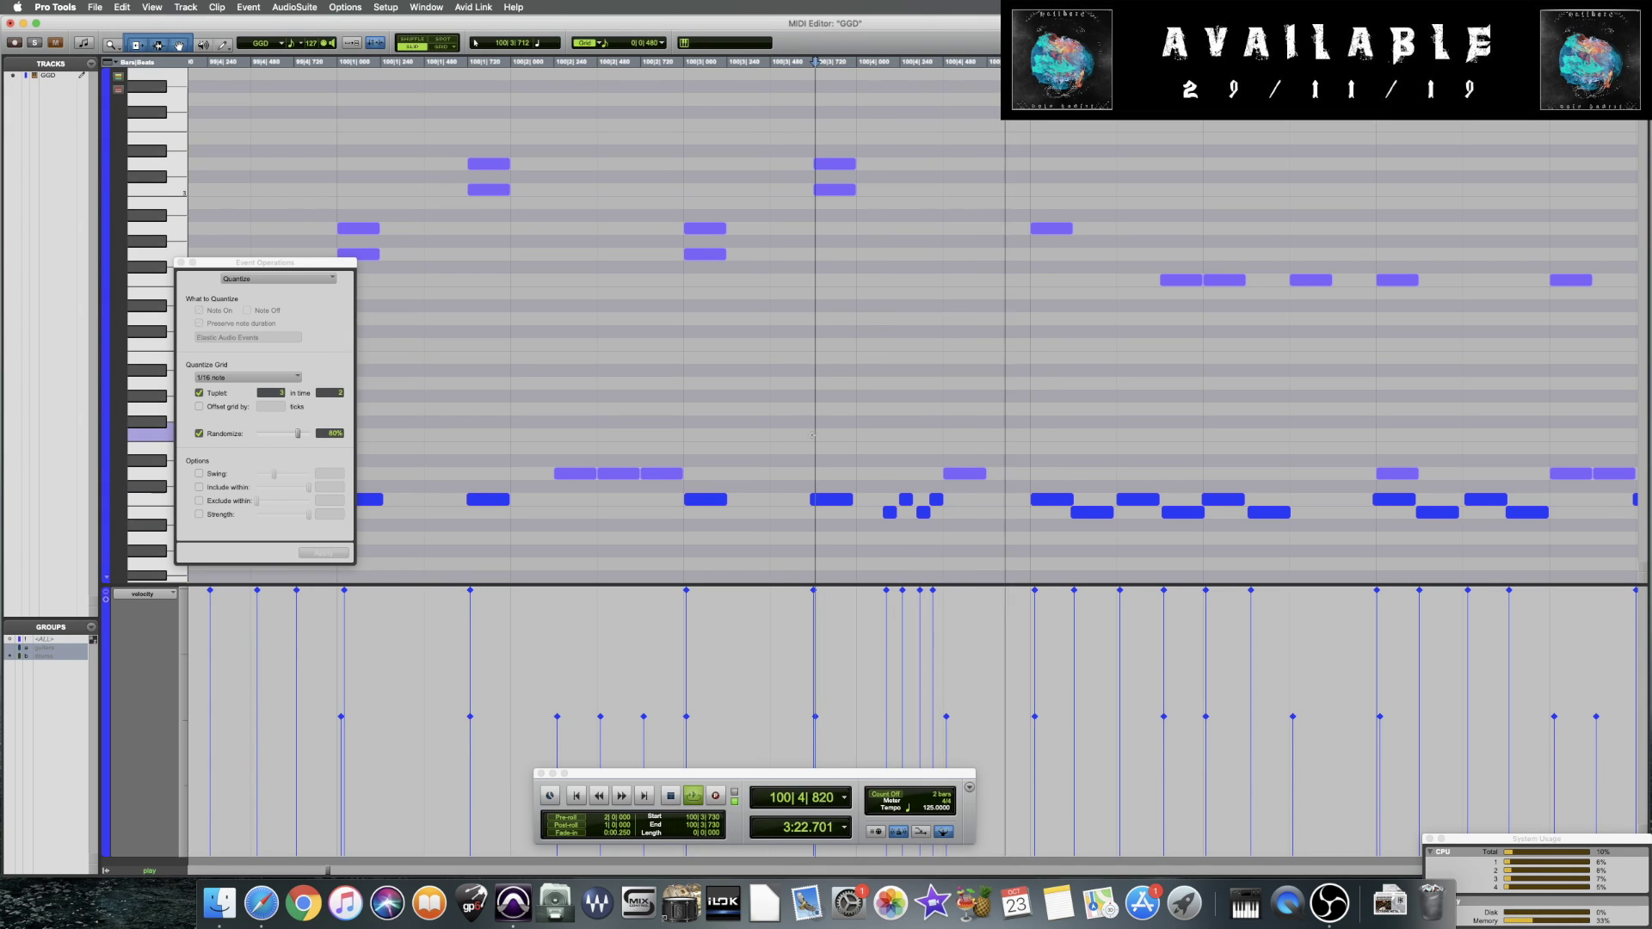
{"action": "key", "text": "space"}
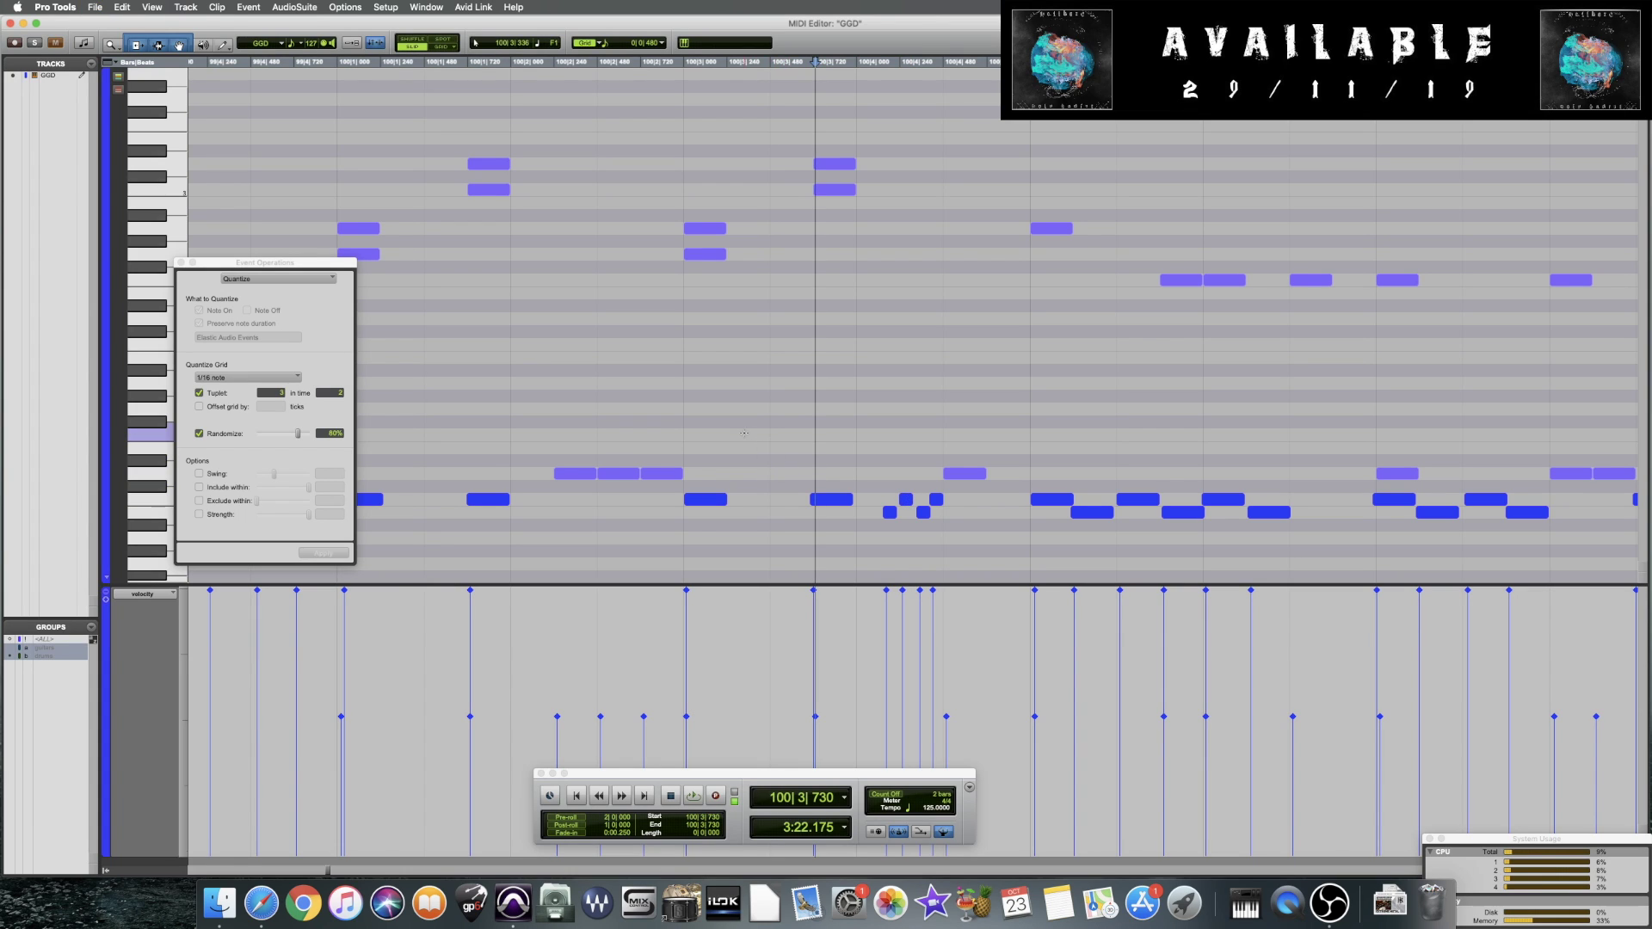
Play on from bar 100 into bar 107, replay the continuous kick section from 106|4|953 to the end of bar 110, and look back over its kicks
{"action": "key", "text": "space"}
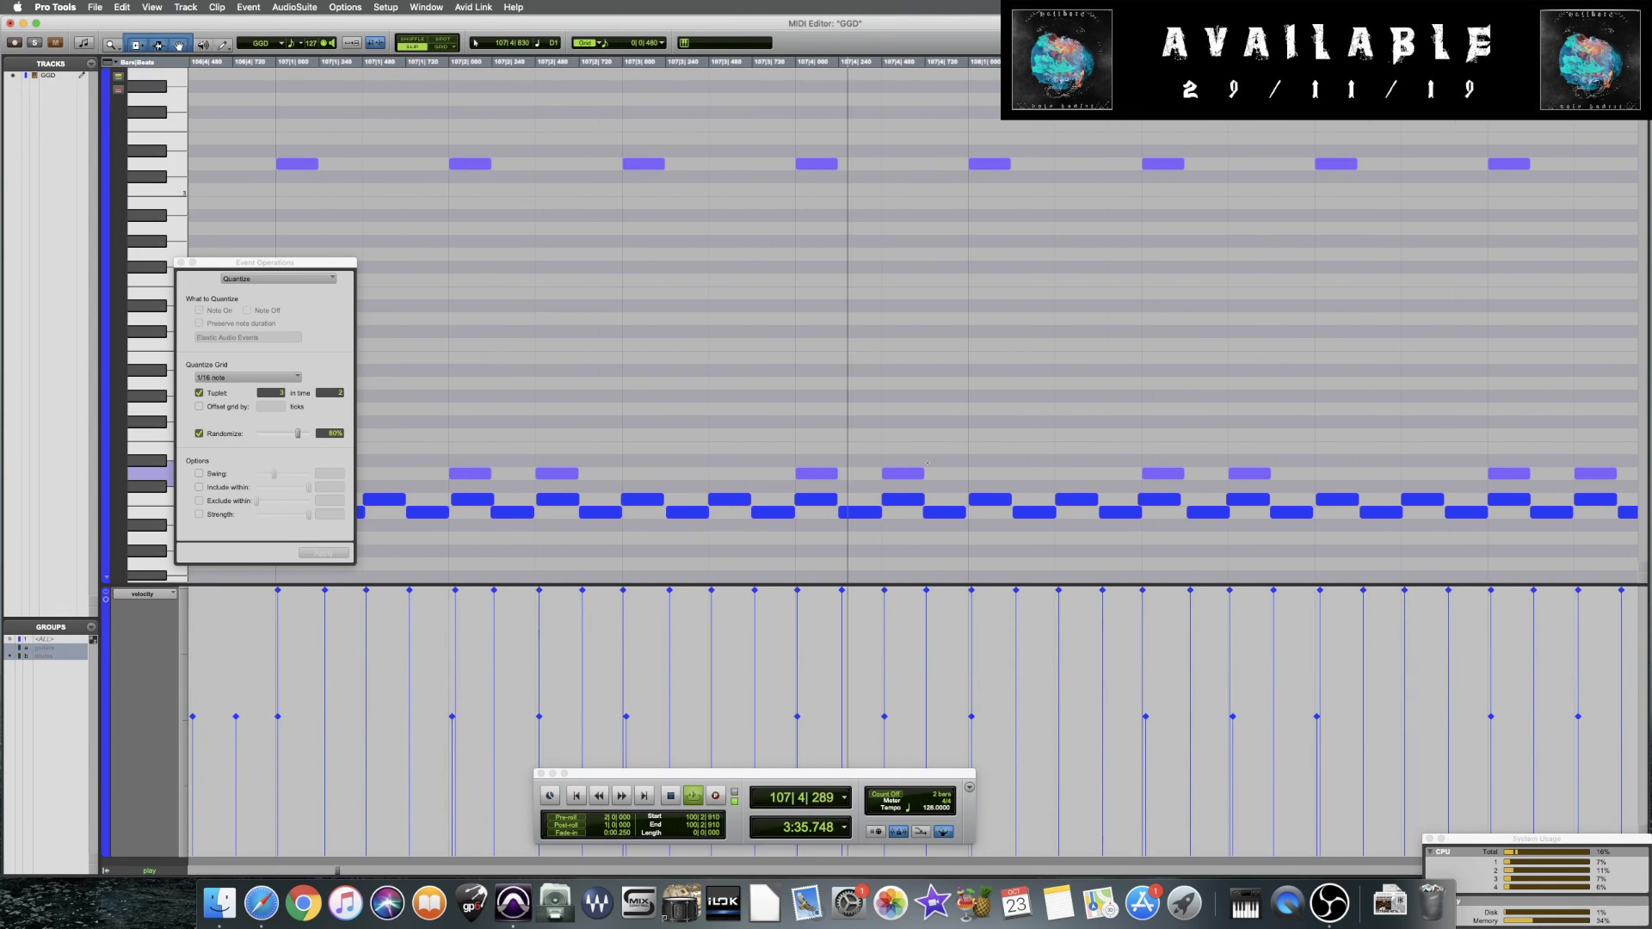
{"action": "key", "text": "space"}
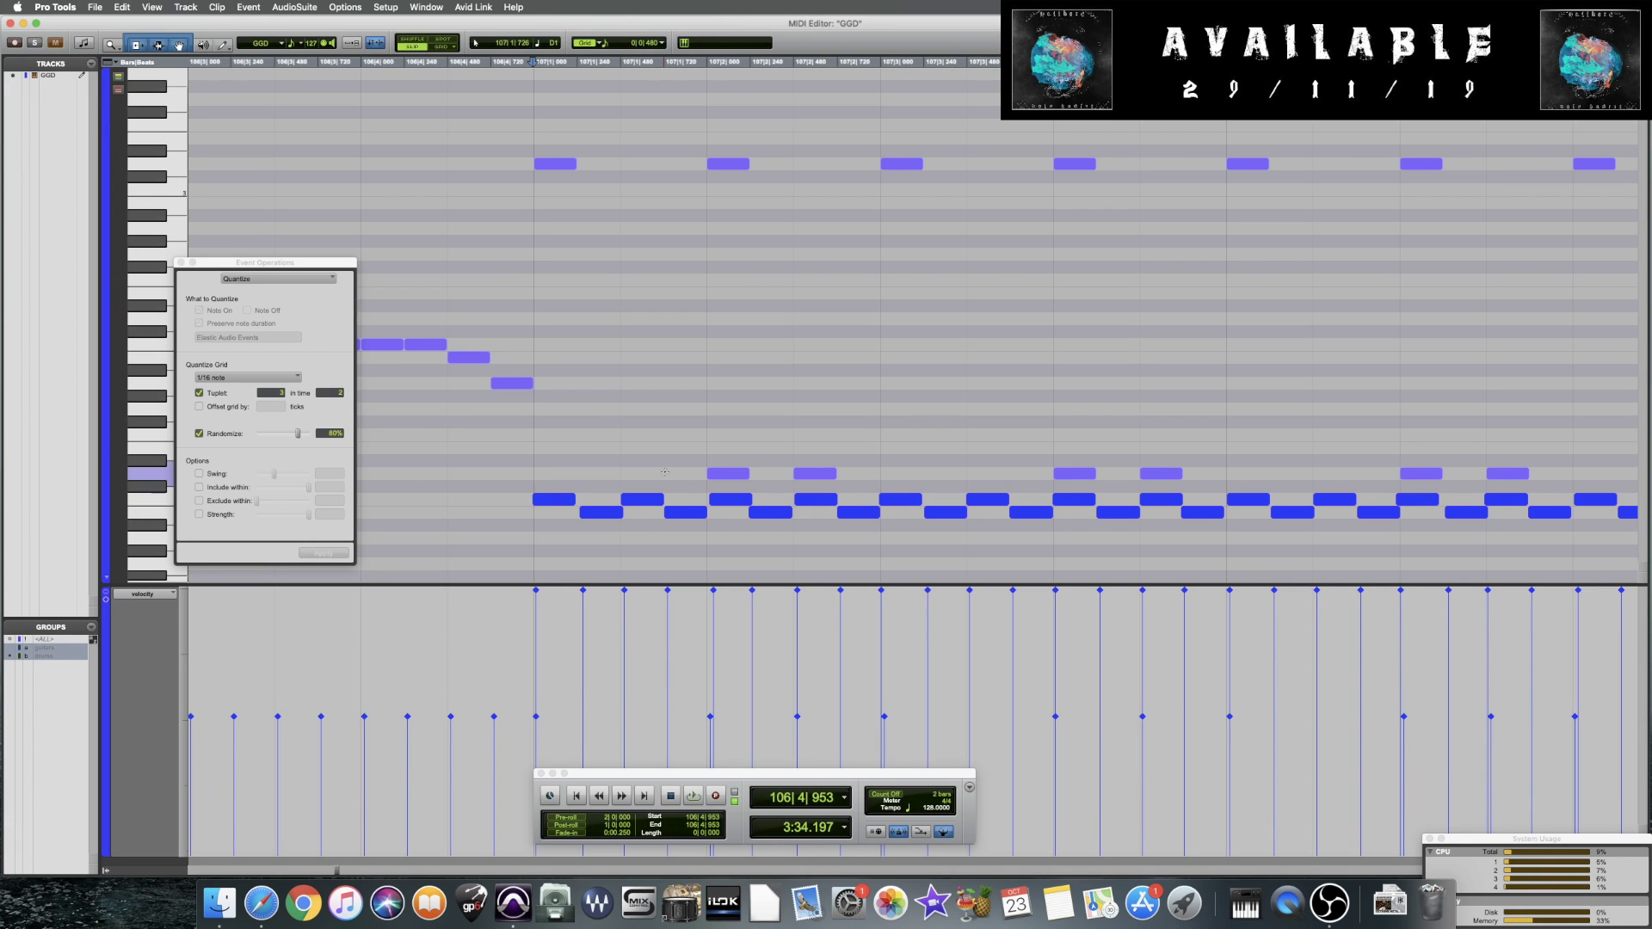
{"action": "key", "text": "space"}
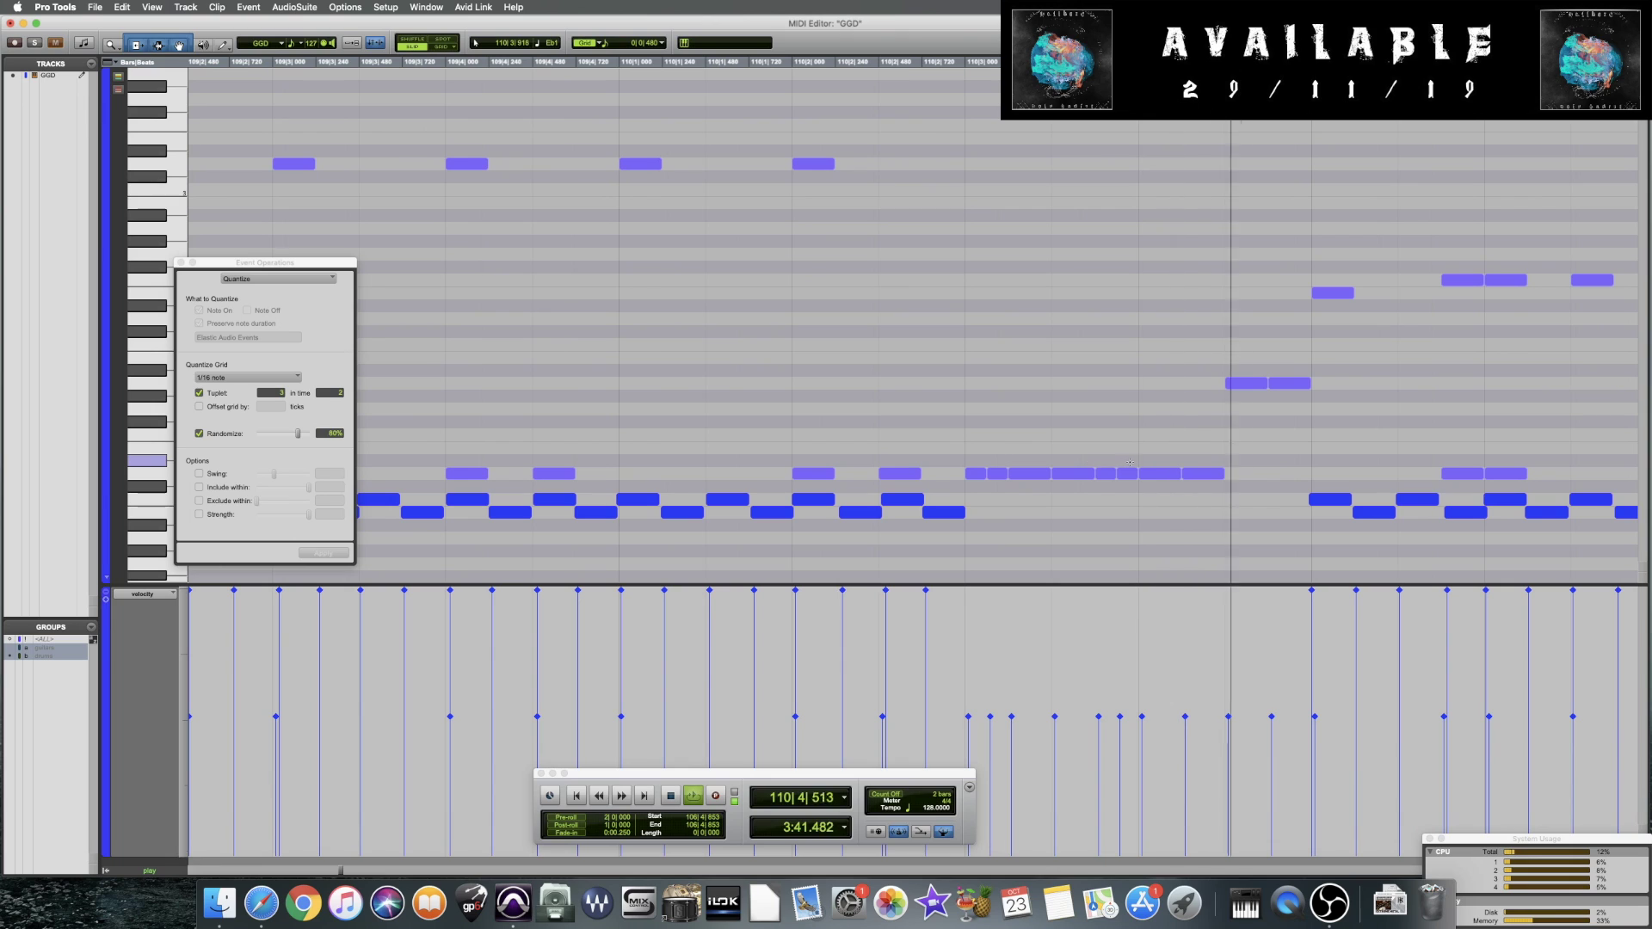
{"action": "key", "text": "space"}
{"action": "left_click", "coordinate": [909, 428]}
{"action": "scroll", "coordinate": [910, 424], "scroll_direction": "left", "scroll_amount": 8}
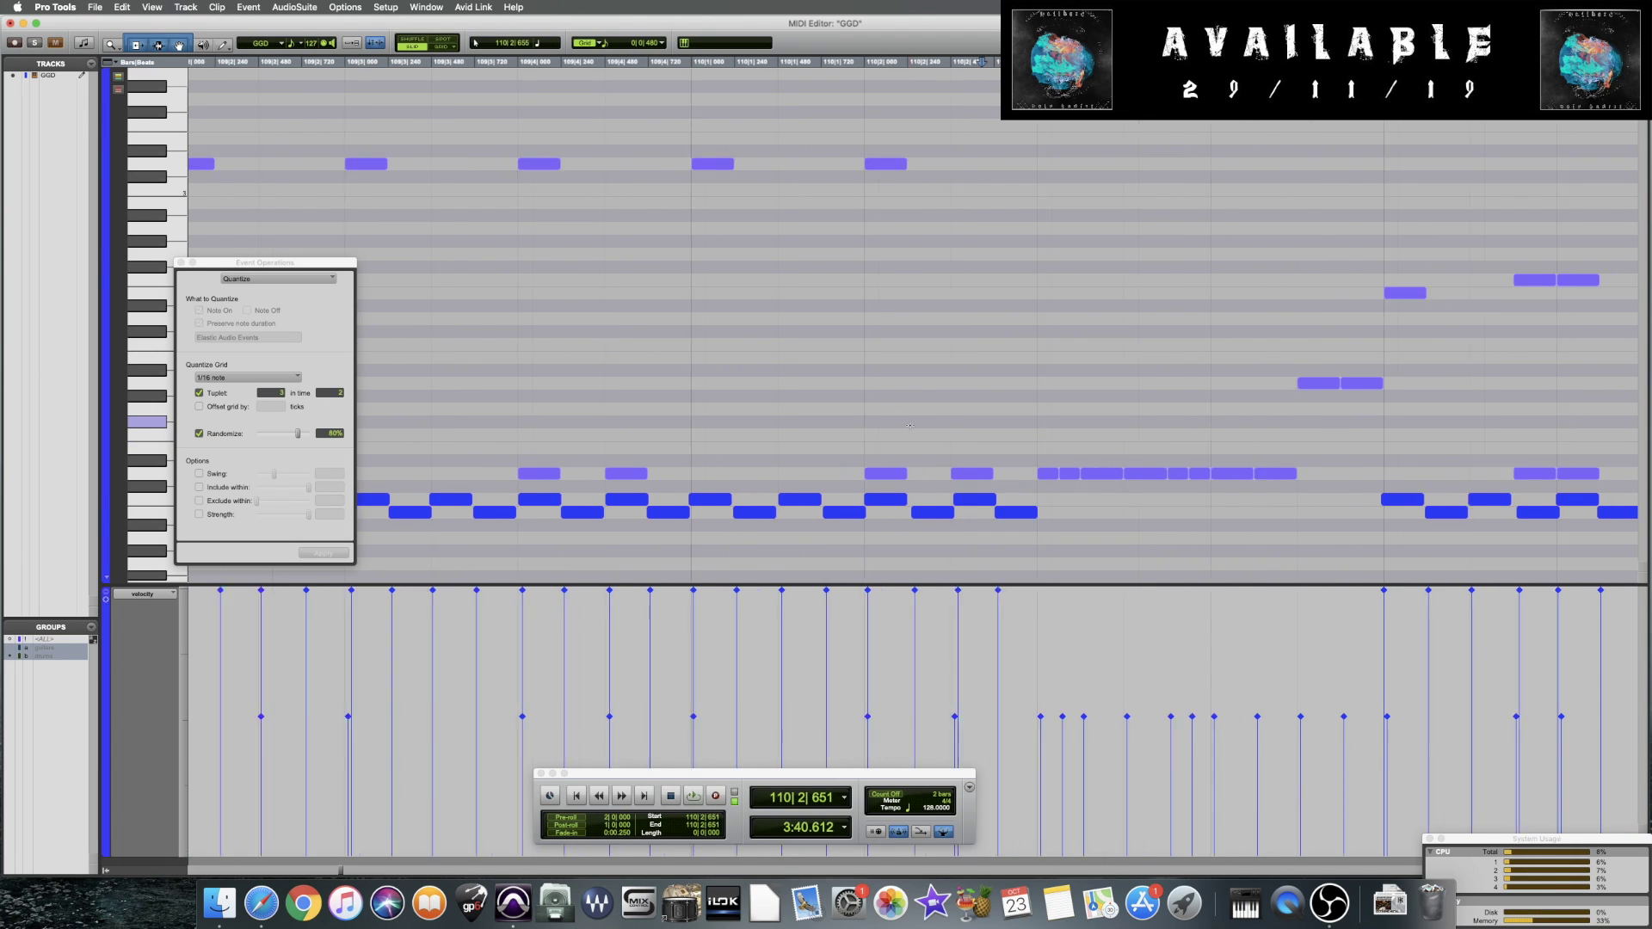
{"action": "scroll", "coordinate": [909, 423], "scroll_direction": "left", "scroll_amount": 4}
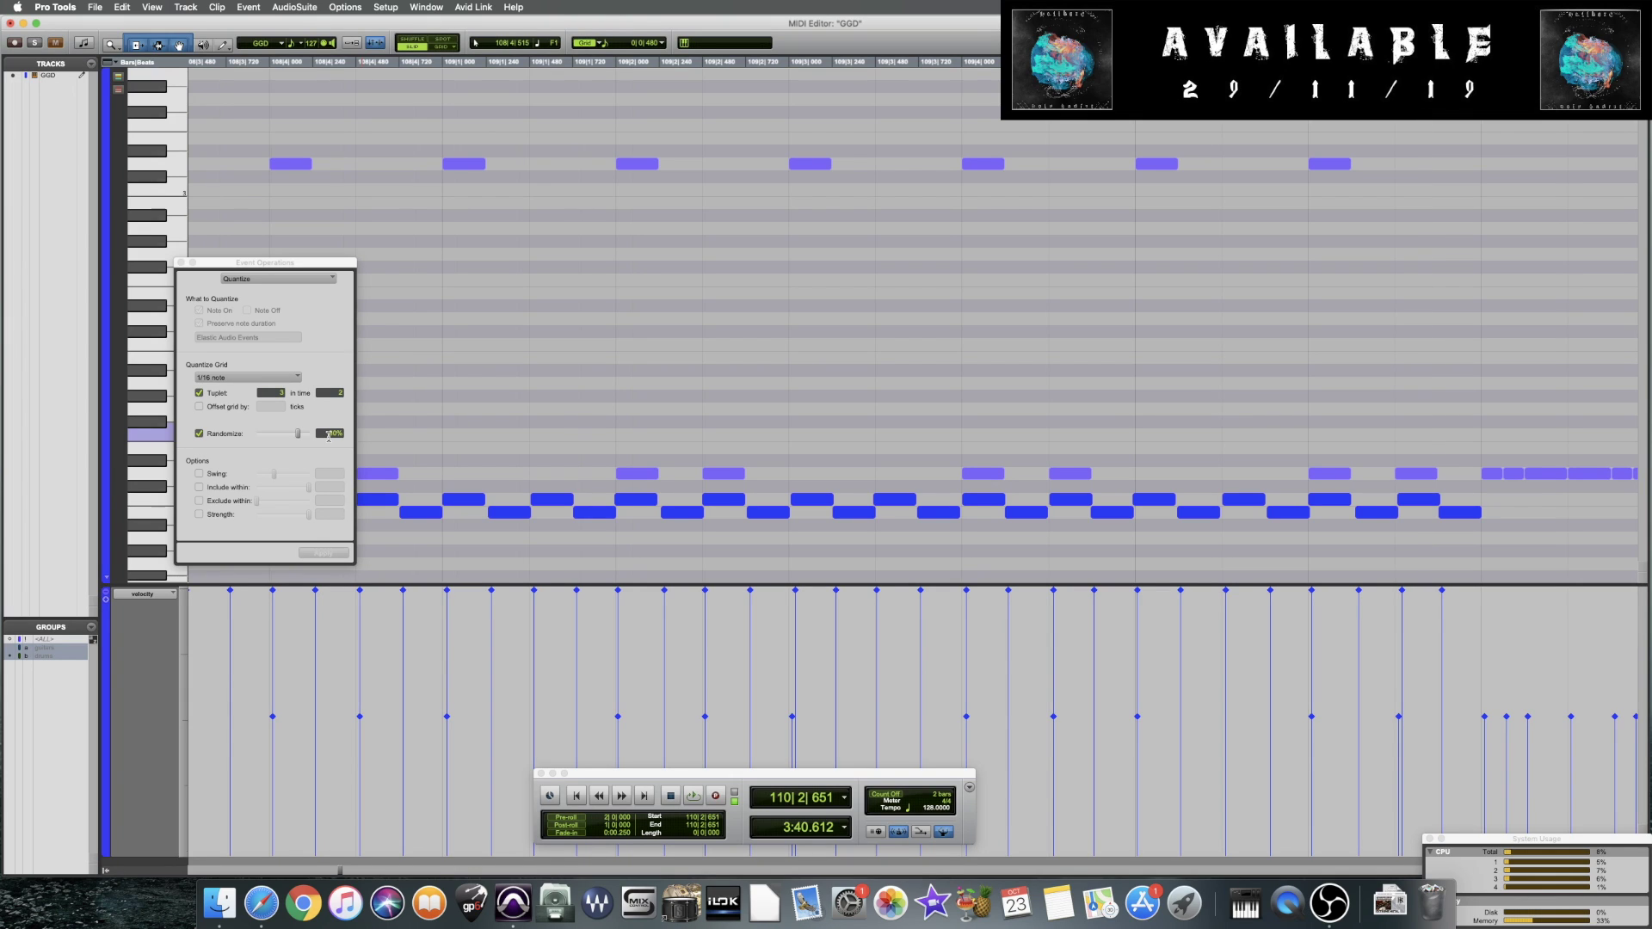
Enter 80% as the Quantize randomization and play the continuous kicks from 109|2|216
{"action": "type", "text": "80"}
{"action": "key", "text": "Return"}
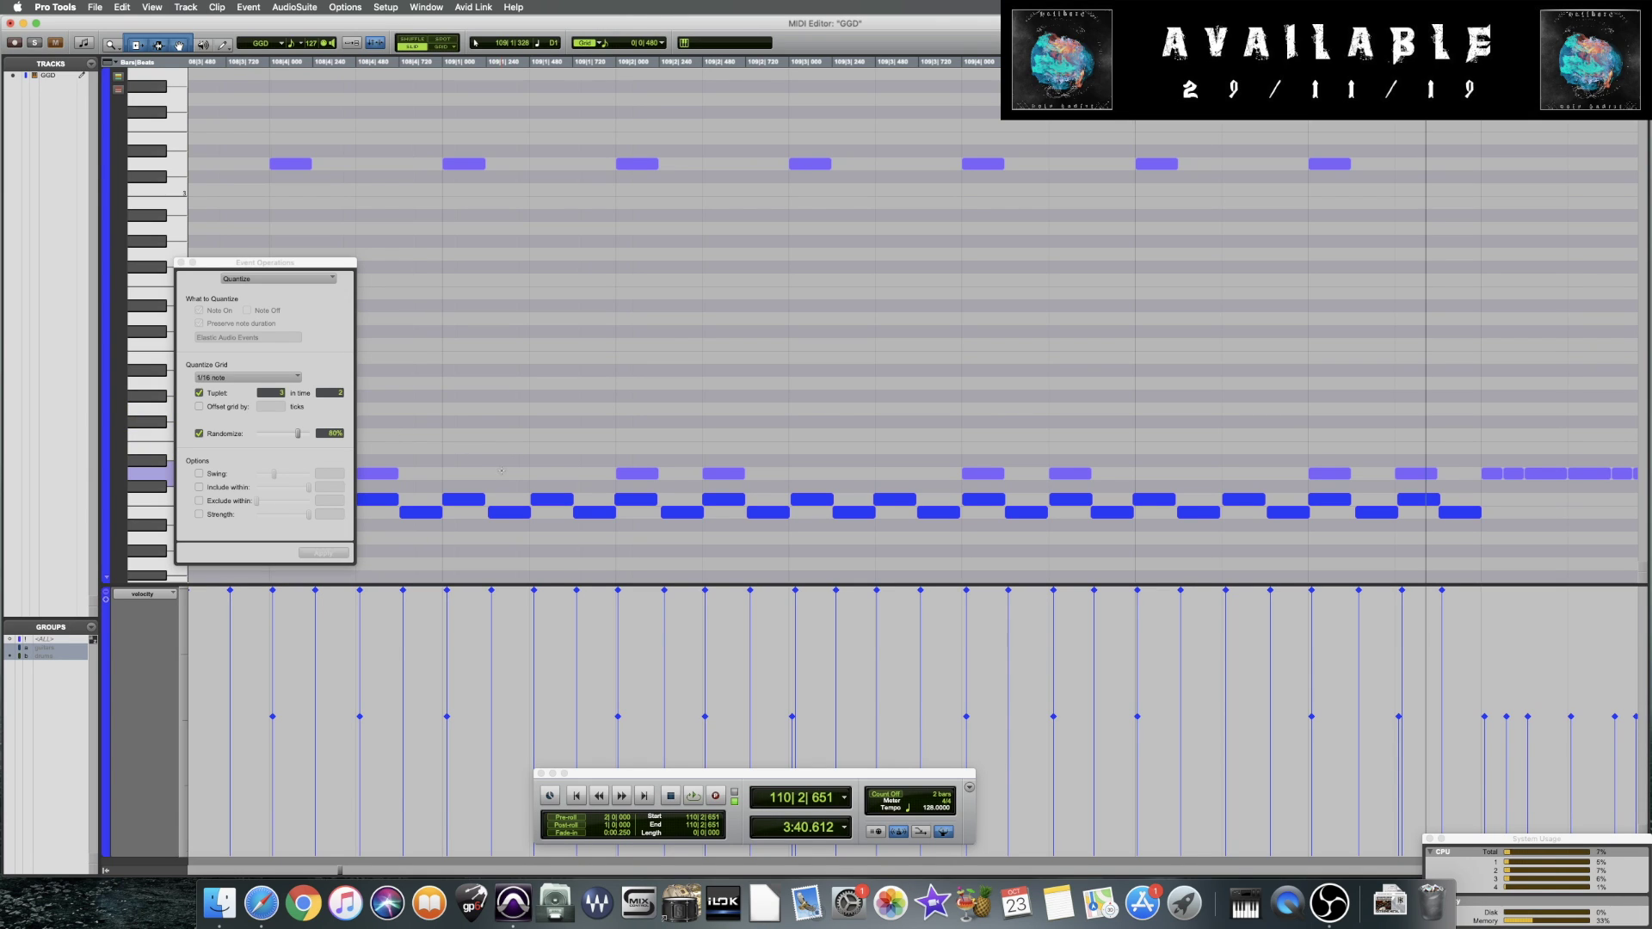
{"action": "left_click", "coordinate": [655, 408]}
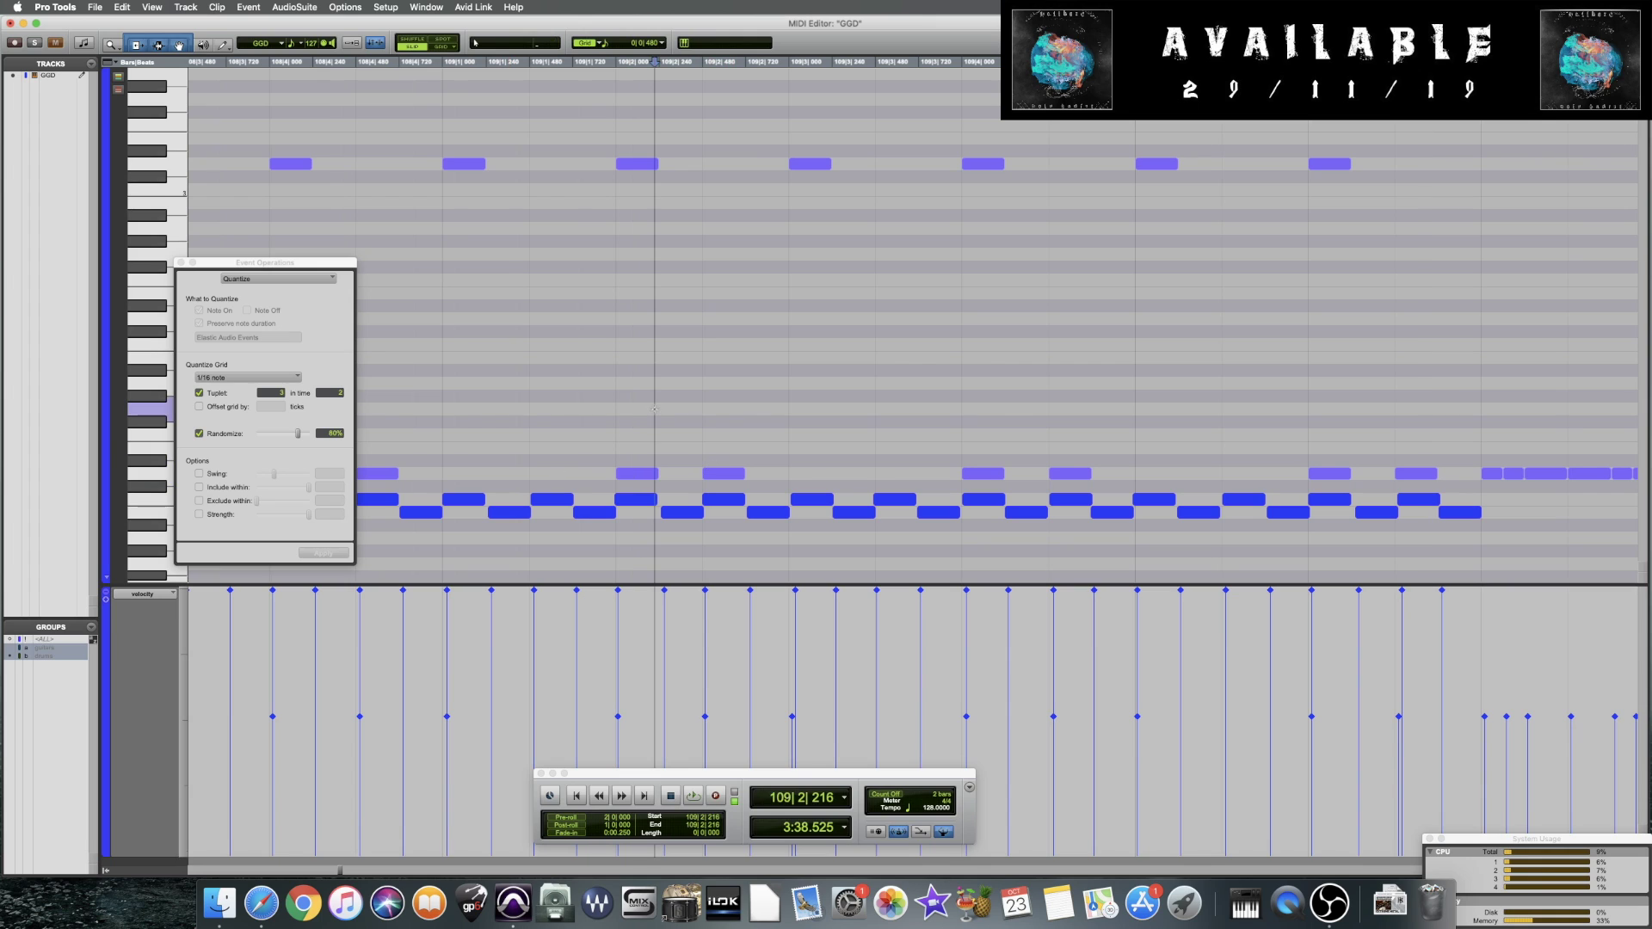
{"action": "key", "text": "space"}
Quantize the continuous kicks of bars 107 to 110 to 1/16 notes with tuplet and randomization off, and play from 106|2|515
{"action": "left_click_drag", "start_coordinate": [1493, 531], "coordinate": [834, 497]}
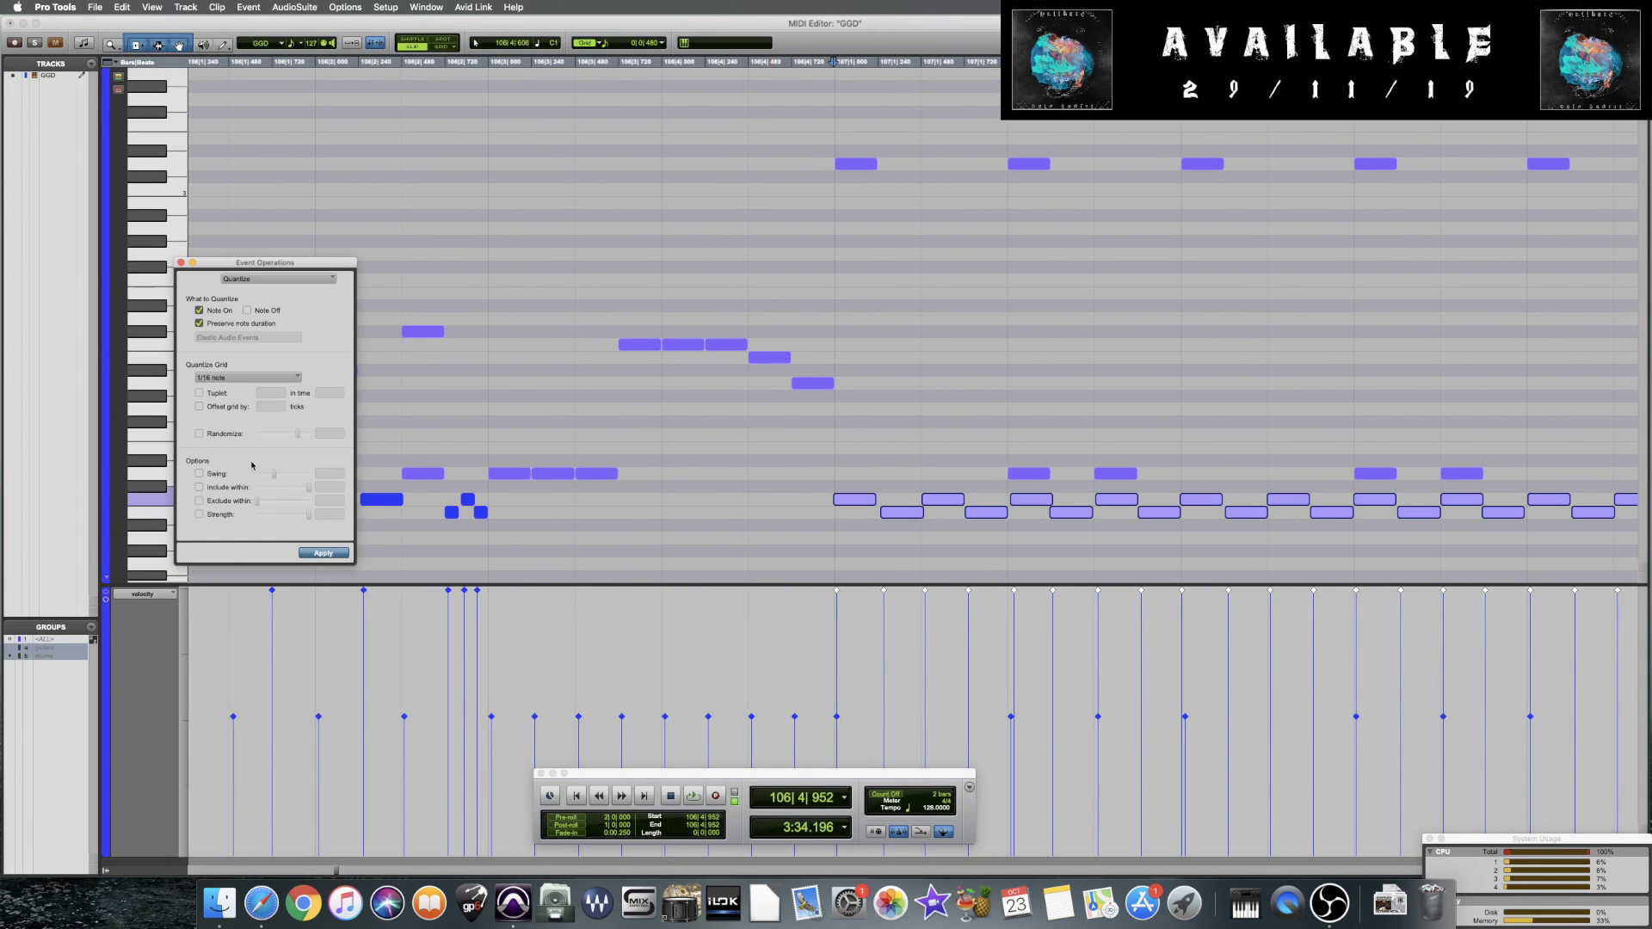
{"action": "left_click", "coordinate": [317, 553]}
{"action": "left_click", "coordinate": [409, 396]}
{"action": "key", "text": "space"}
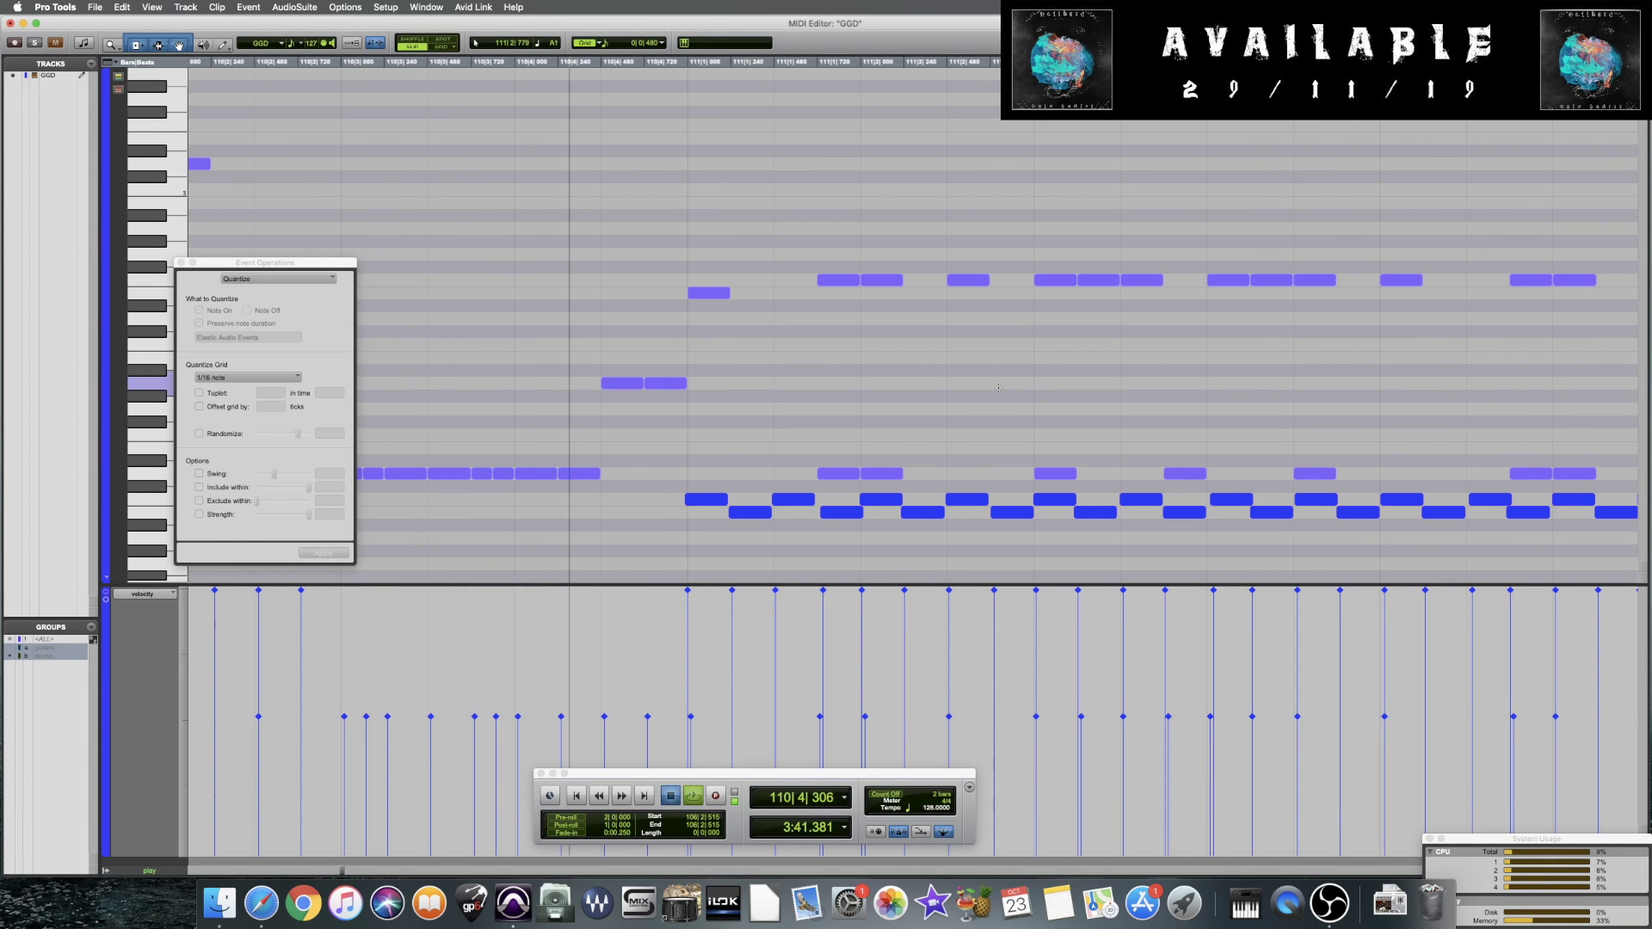
{"action": "key", "text": "space"}
Review the quantized kicks of bars 107 to 110 and shift the kick on the first beat of bar 109 slightly earlier
{"action": "scroll", "coordinate": [998, 387], "scroll_direction": "left", "scroll_amount": 10}
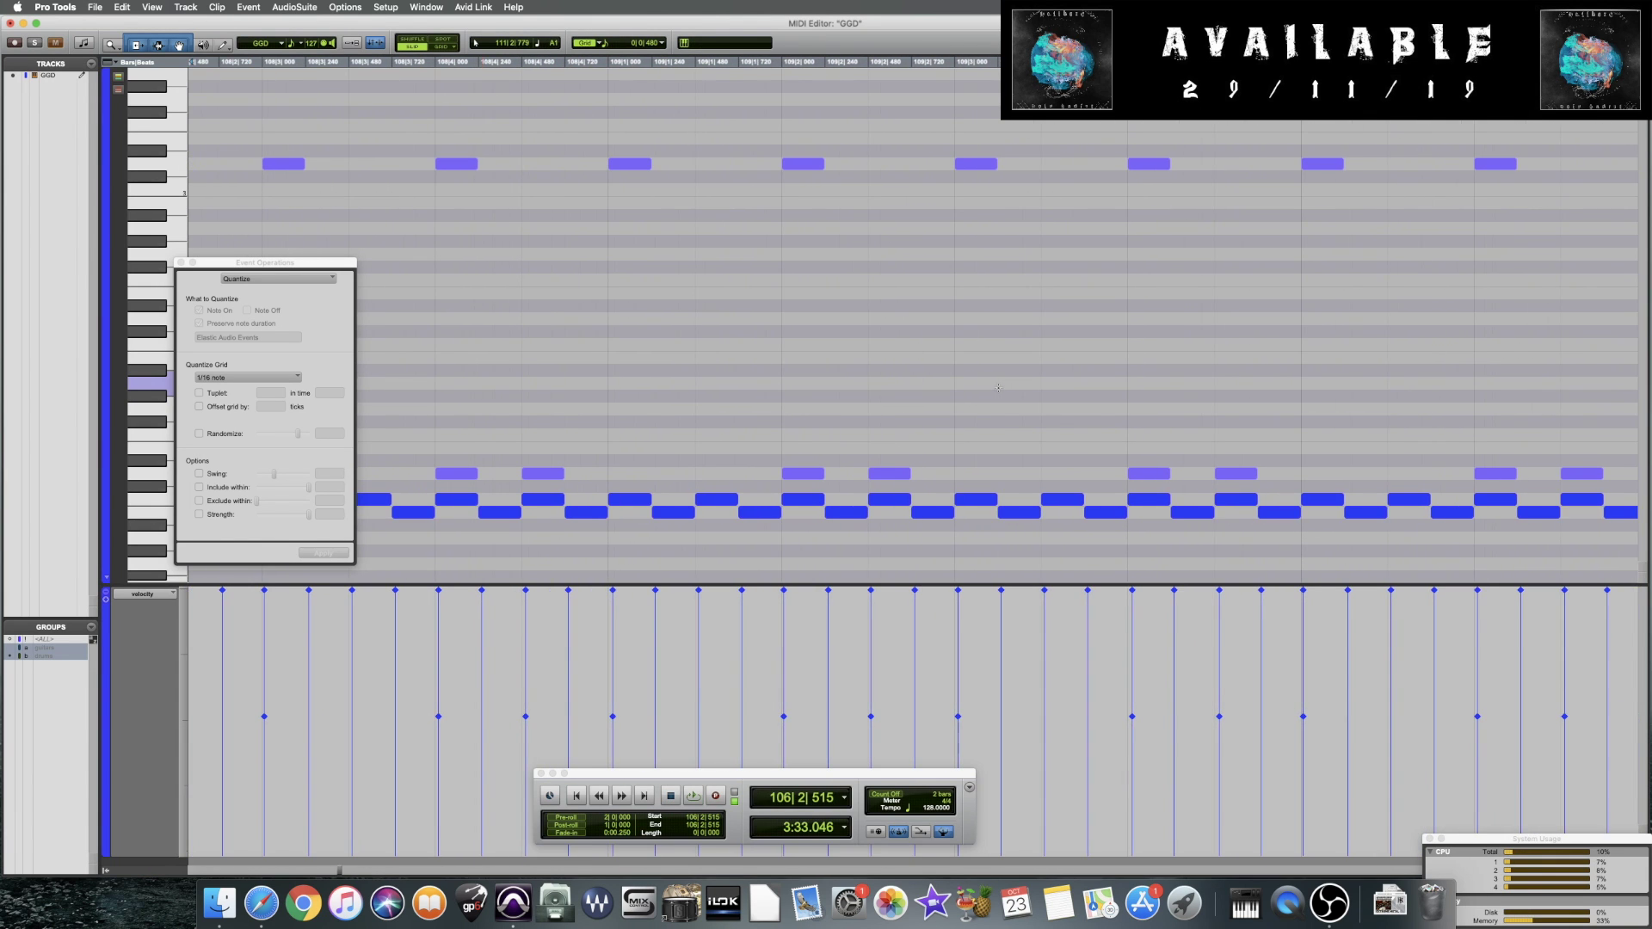
{"action": "scroll", "coordinate": [998, 387], "scroll_direction": "left", "scroll_amount": 10}
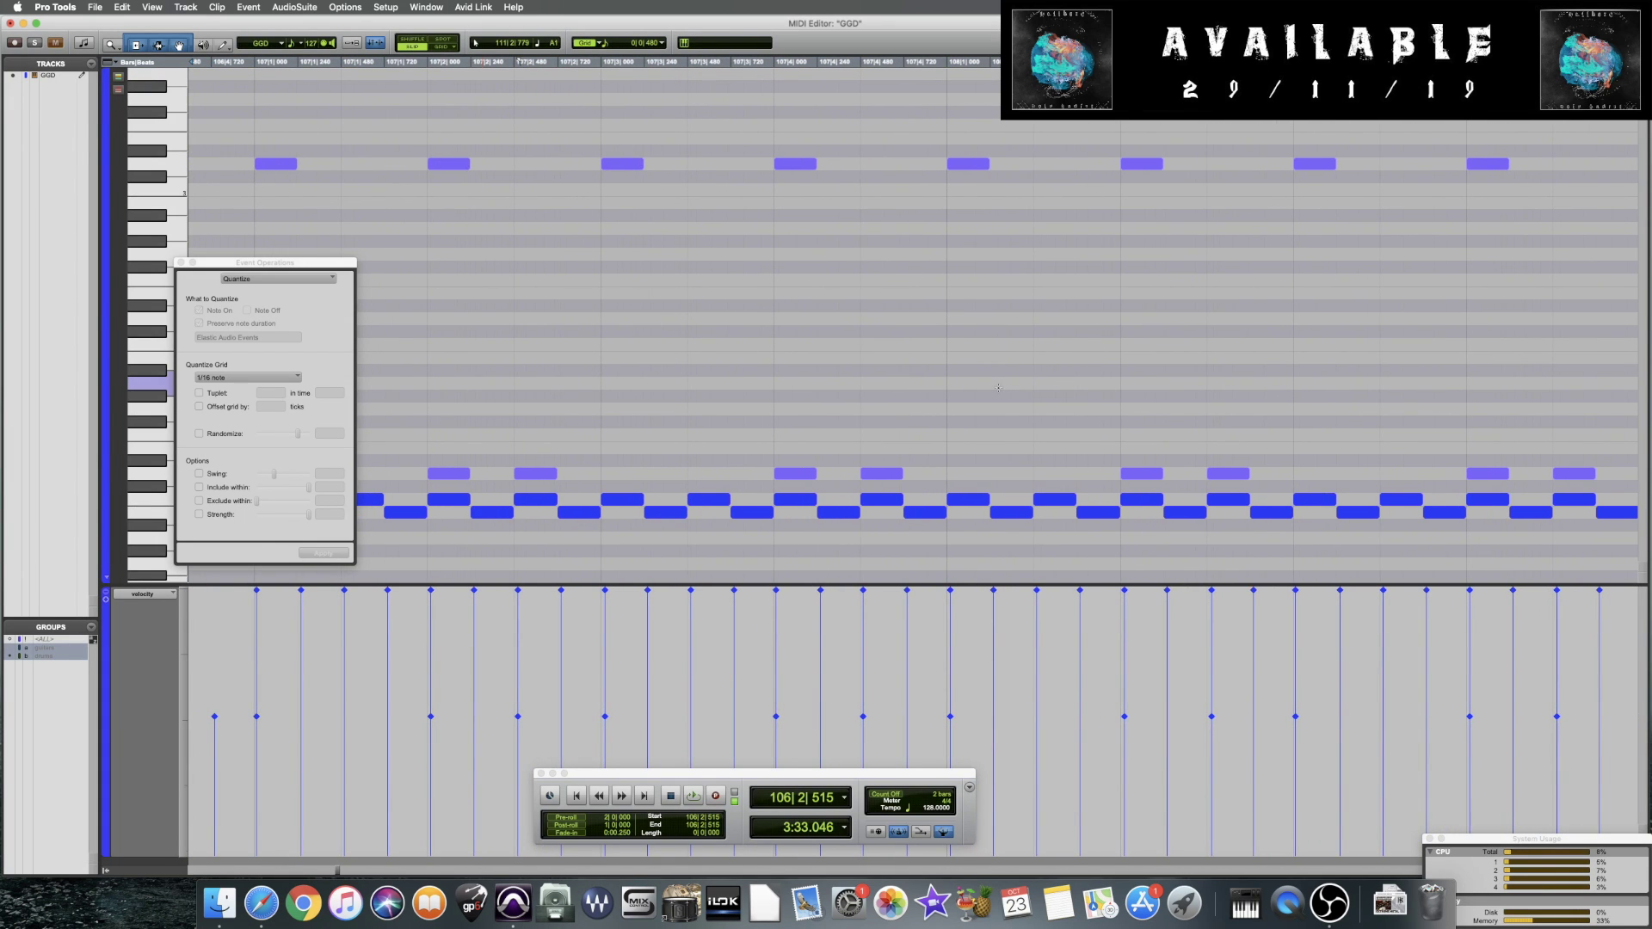
{"action": "scroll", "coordinate": [998, 387], "scroll_direction": "left", "scroll_amount": 10}
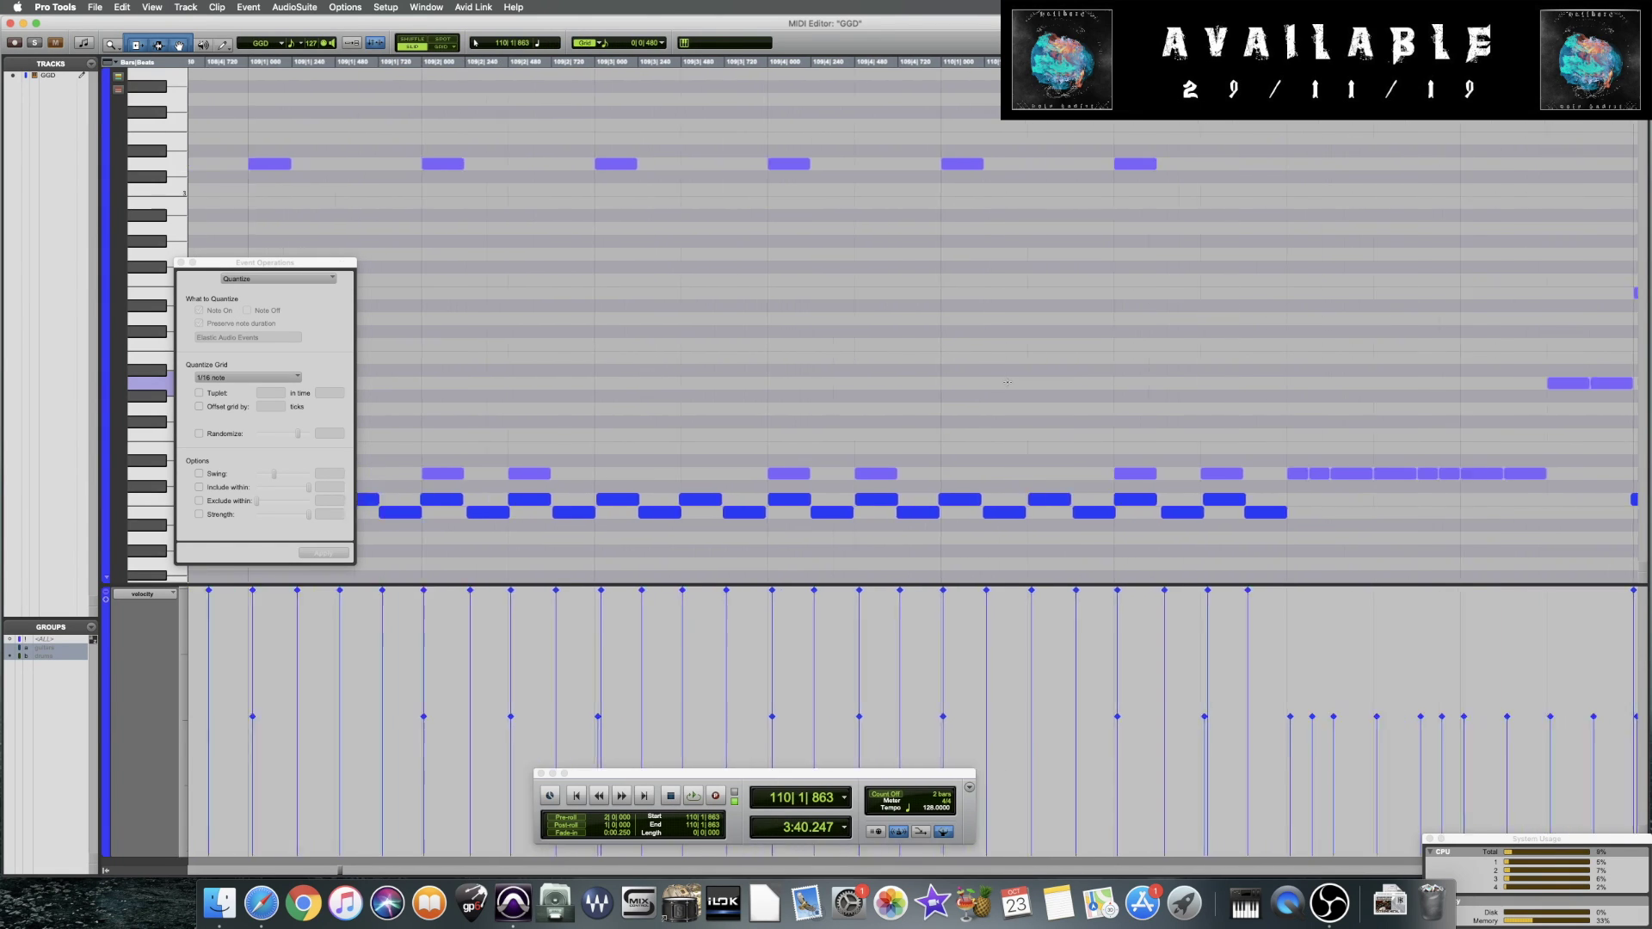
{"action": "scroll", "coordinate": [1008, 382], "scroll_direction": "left", "scroll_amount": 10}
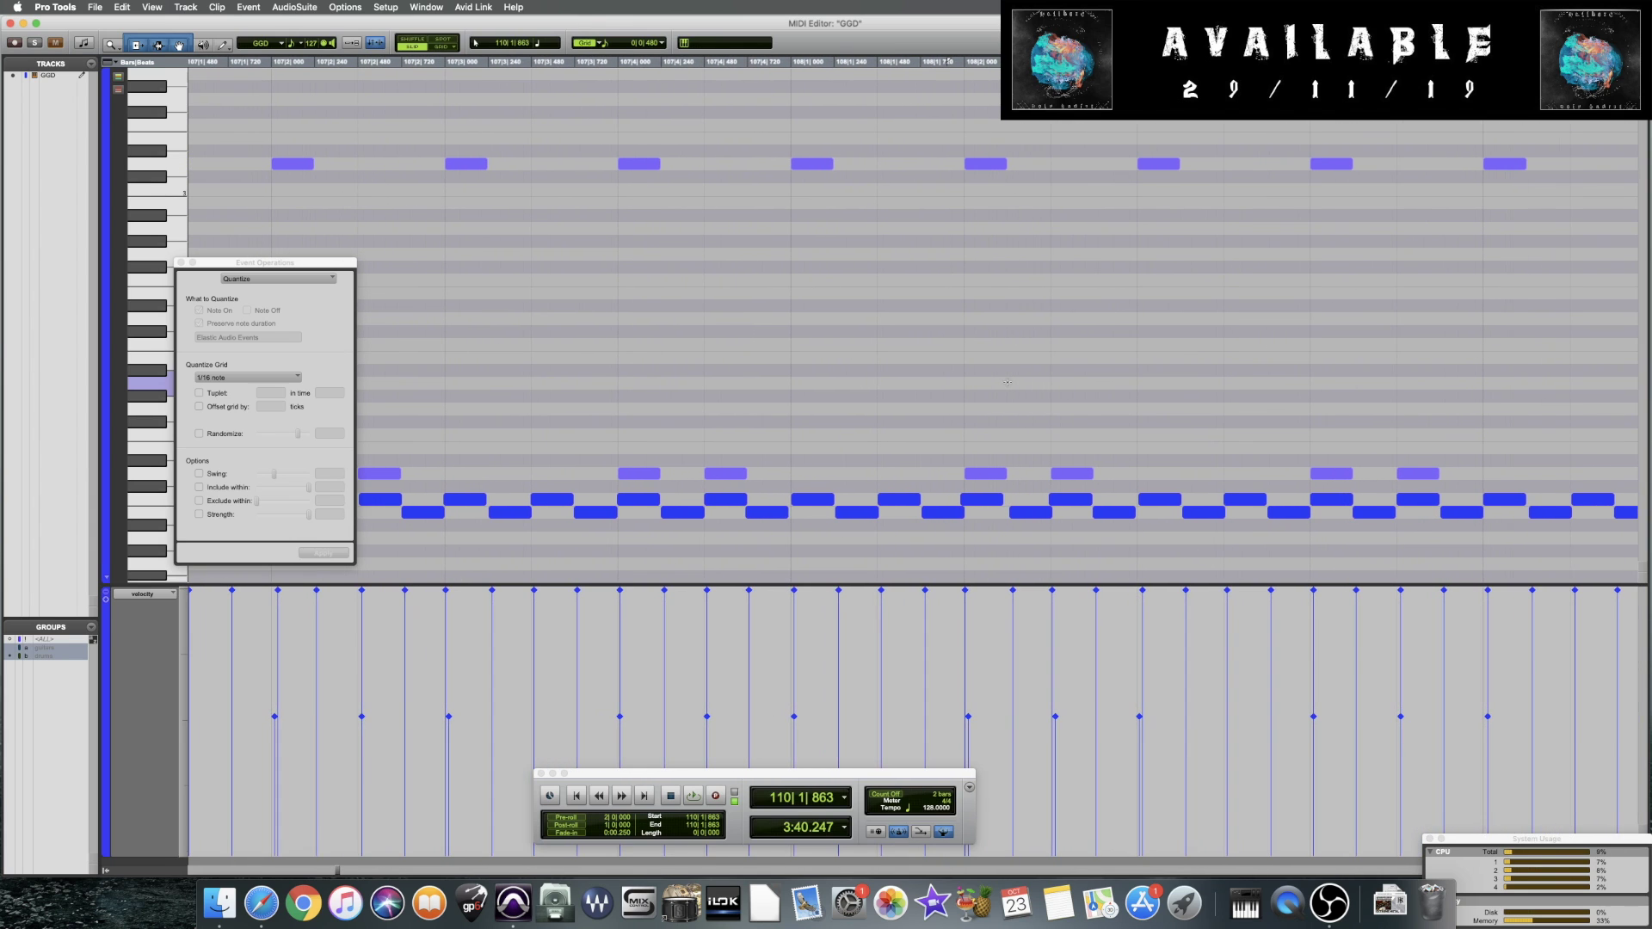
{"action": "scroll", "coordinate": [1008, 382], "scroll_direction": "right", "scroll_amount": 4}
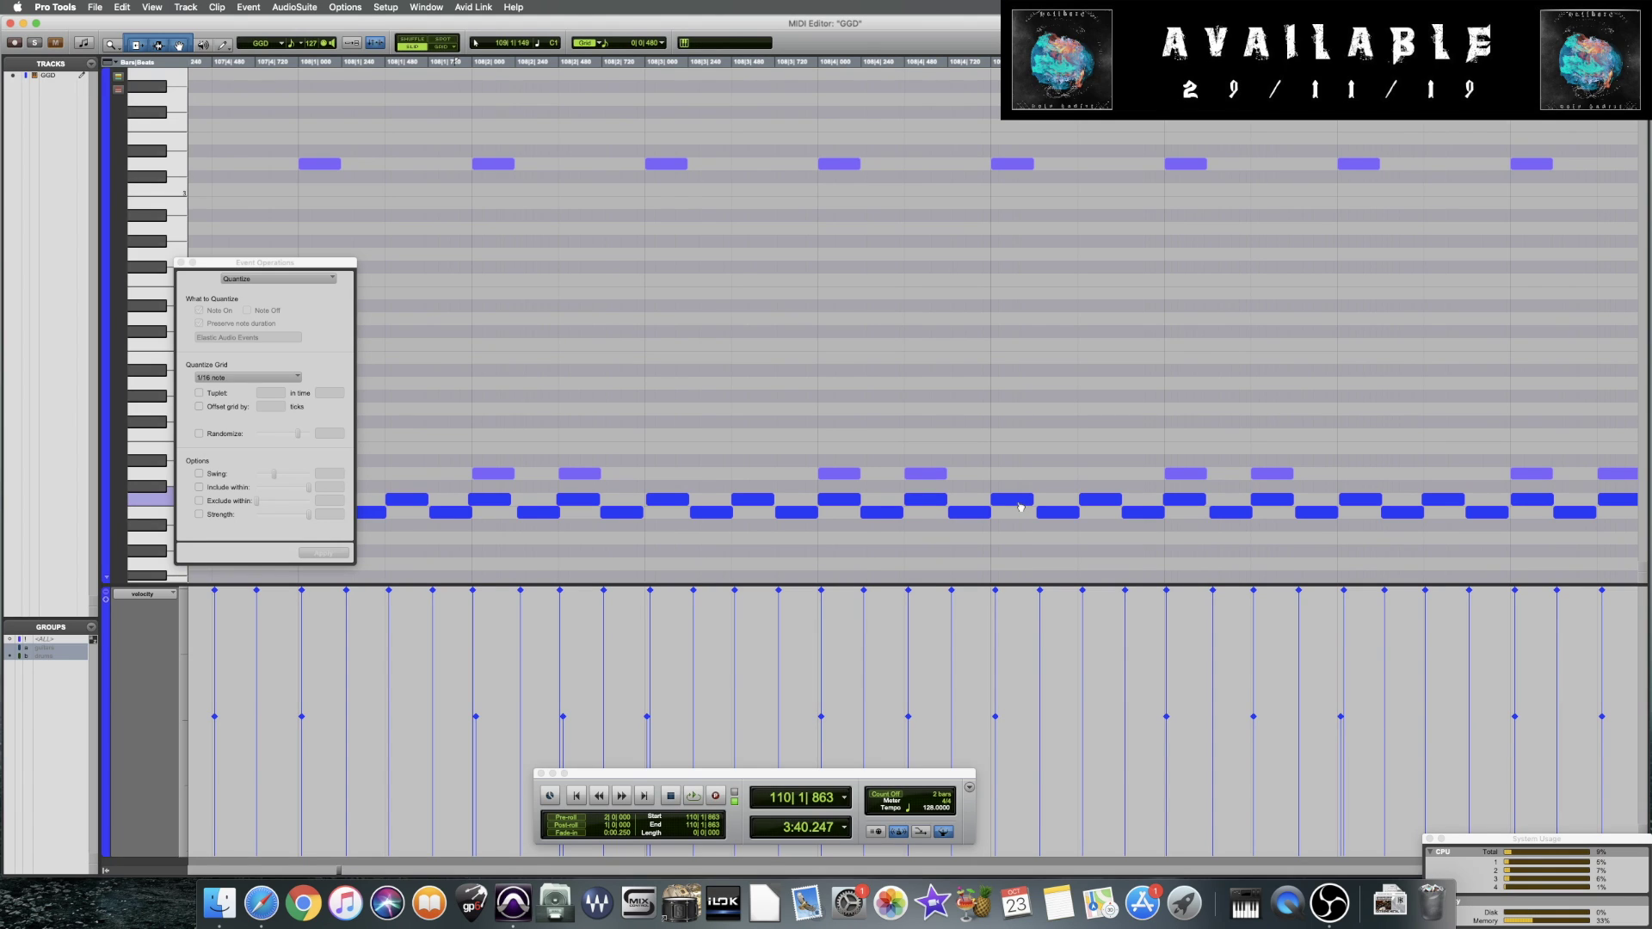
{"action": "left_click_drag", "start_coordinate": [1020, 506], "coordinate": [1013, 505]}
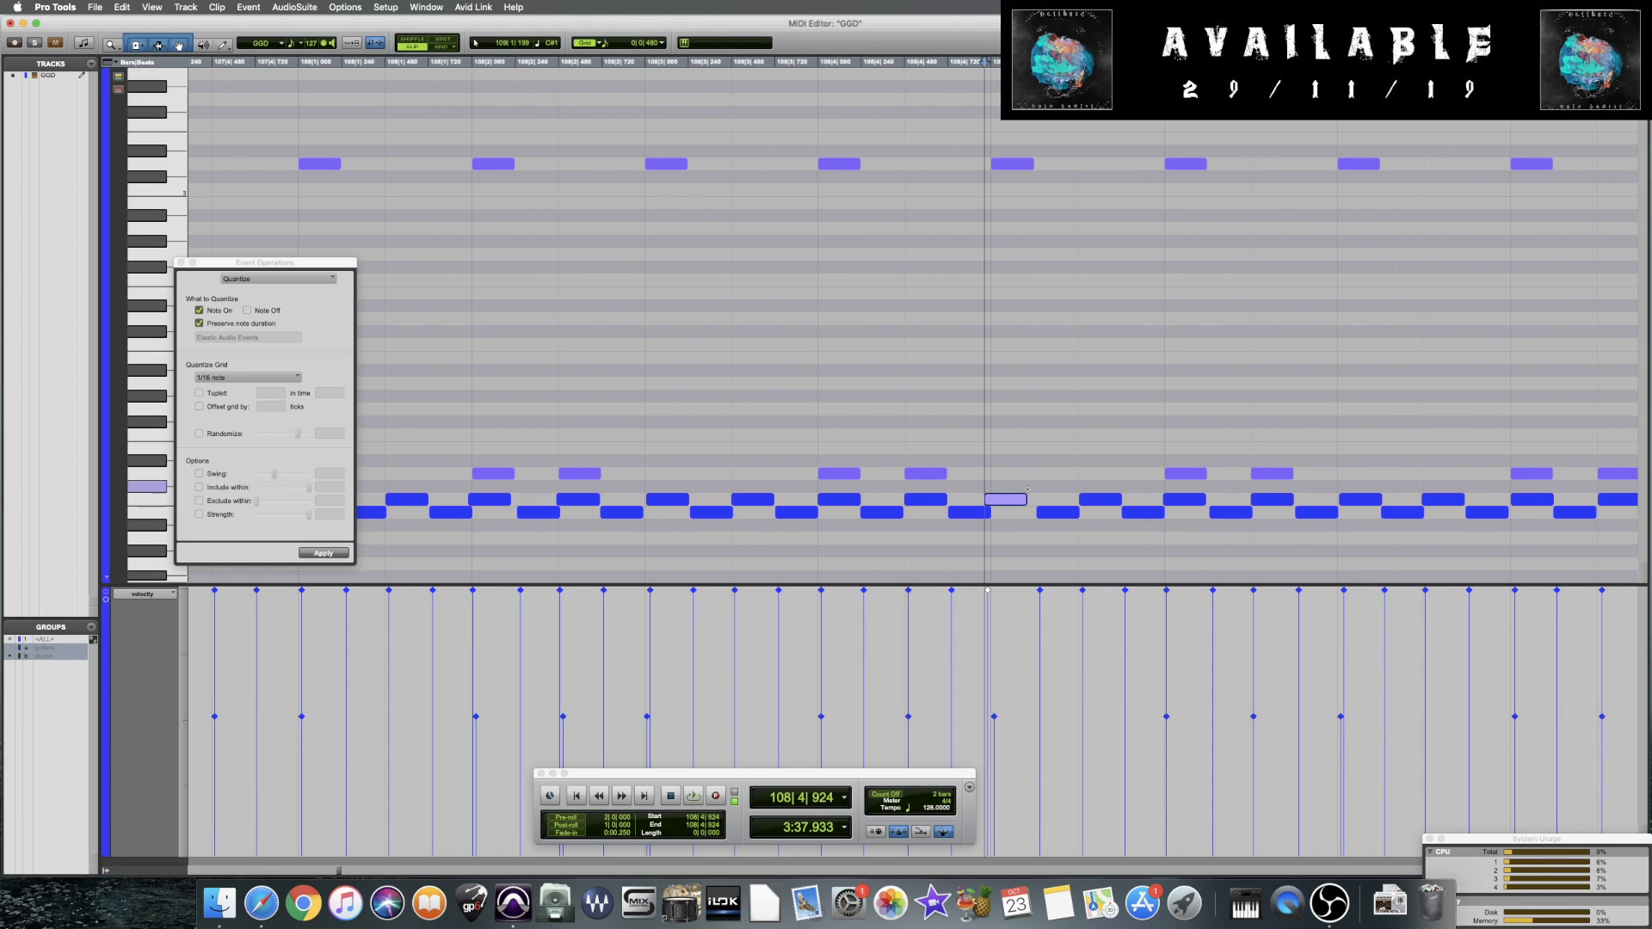
Put the kick on the first beat of bar 109 back on the grid at 109|1|000
{"action": "key", "text": "Return"}
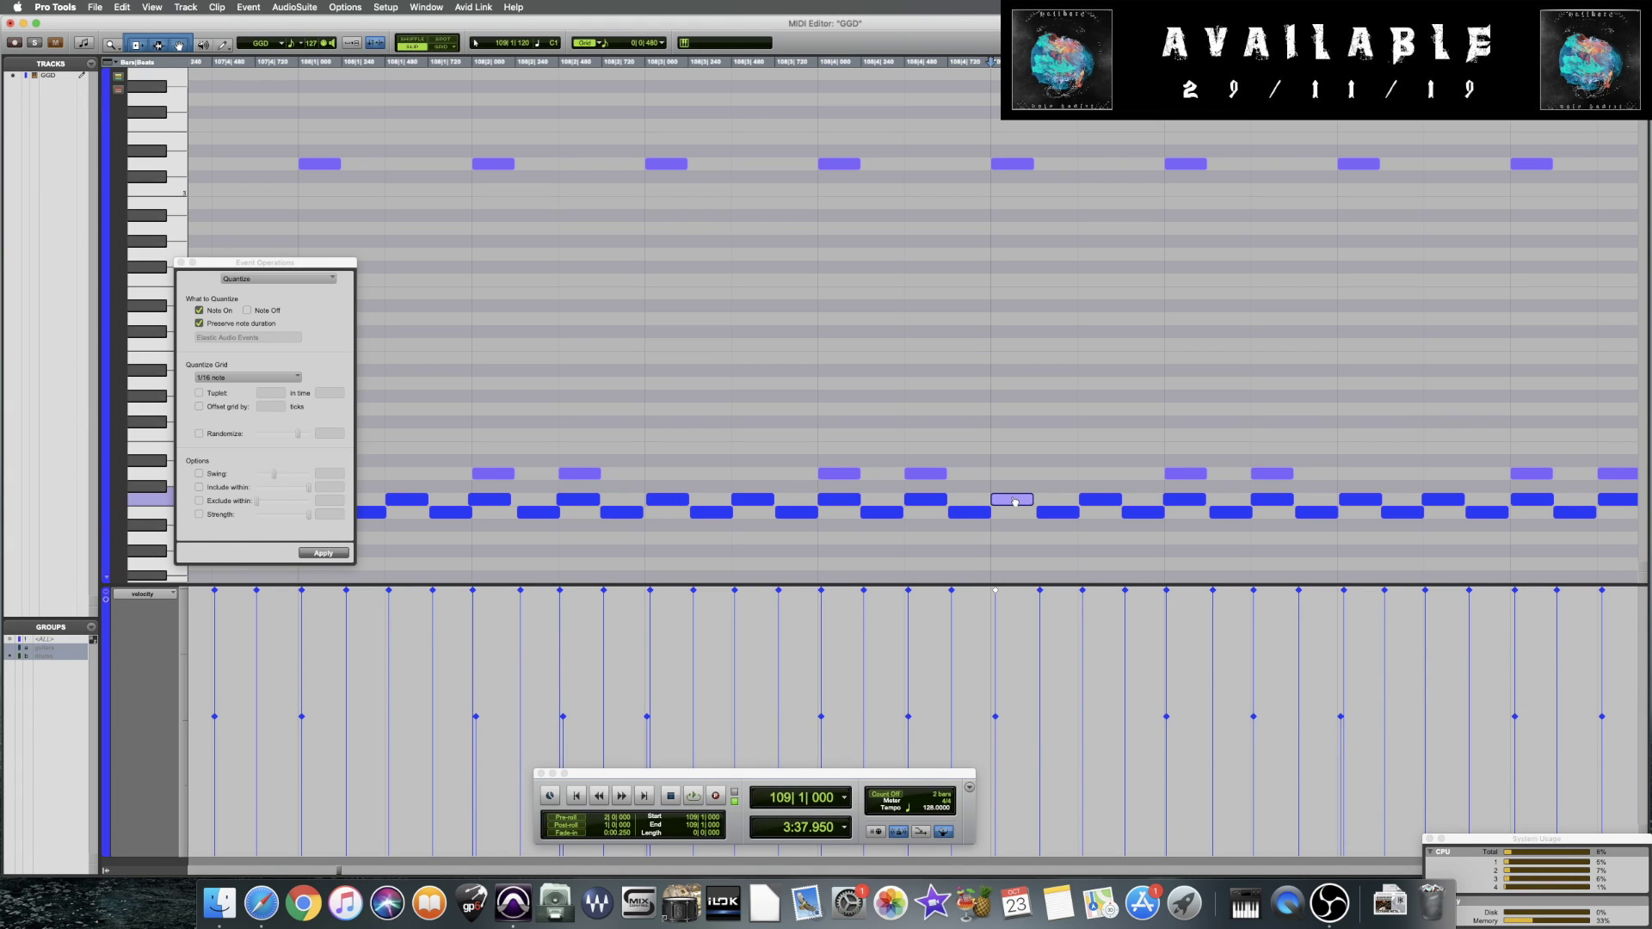
{"action": "scroll", "coordinate": [904, 430], "scroll_direction": "right", "scroll_amount": 5}
{"action": "left_click", "coordinate": [847, 392]}
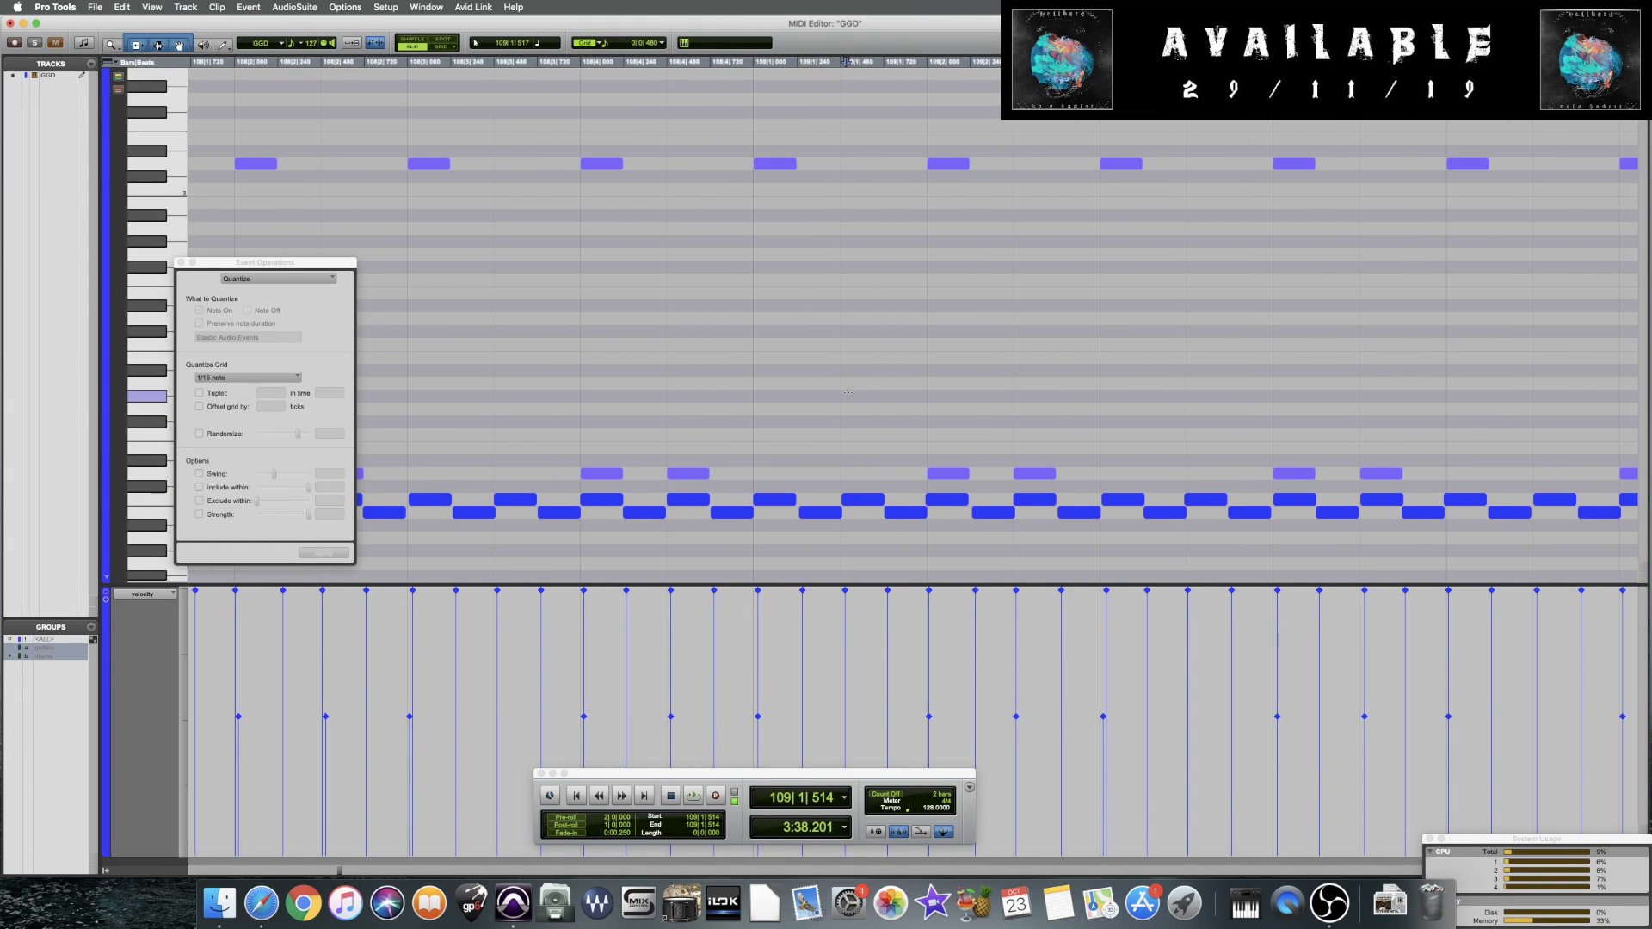
Play the drum fill of bar 116 into bar 117, starting from 116|1|000
{"action": "left_click", "coordinate": [842, 393]}
{"action": "scroll", "coordinate": [841, 393], "scroll_direction": "right", "scroll_amount": 5}
{"action": "left_click", "coordinate": [755, 356]}
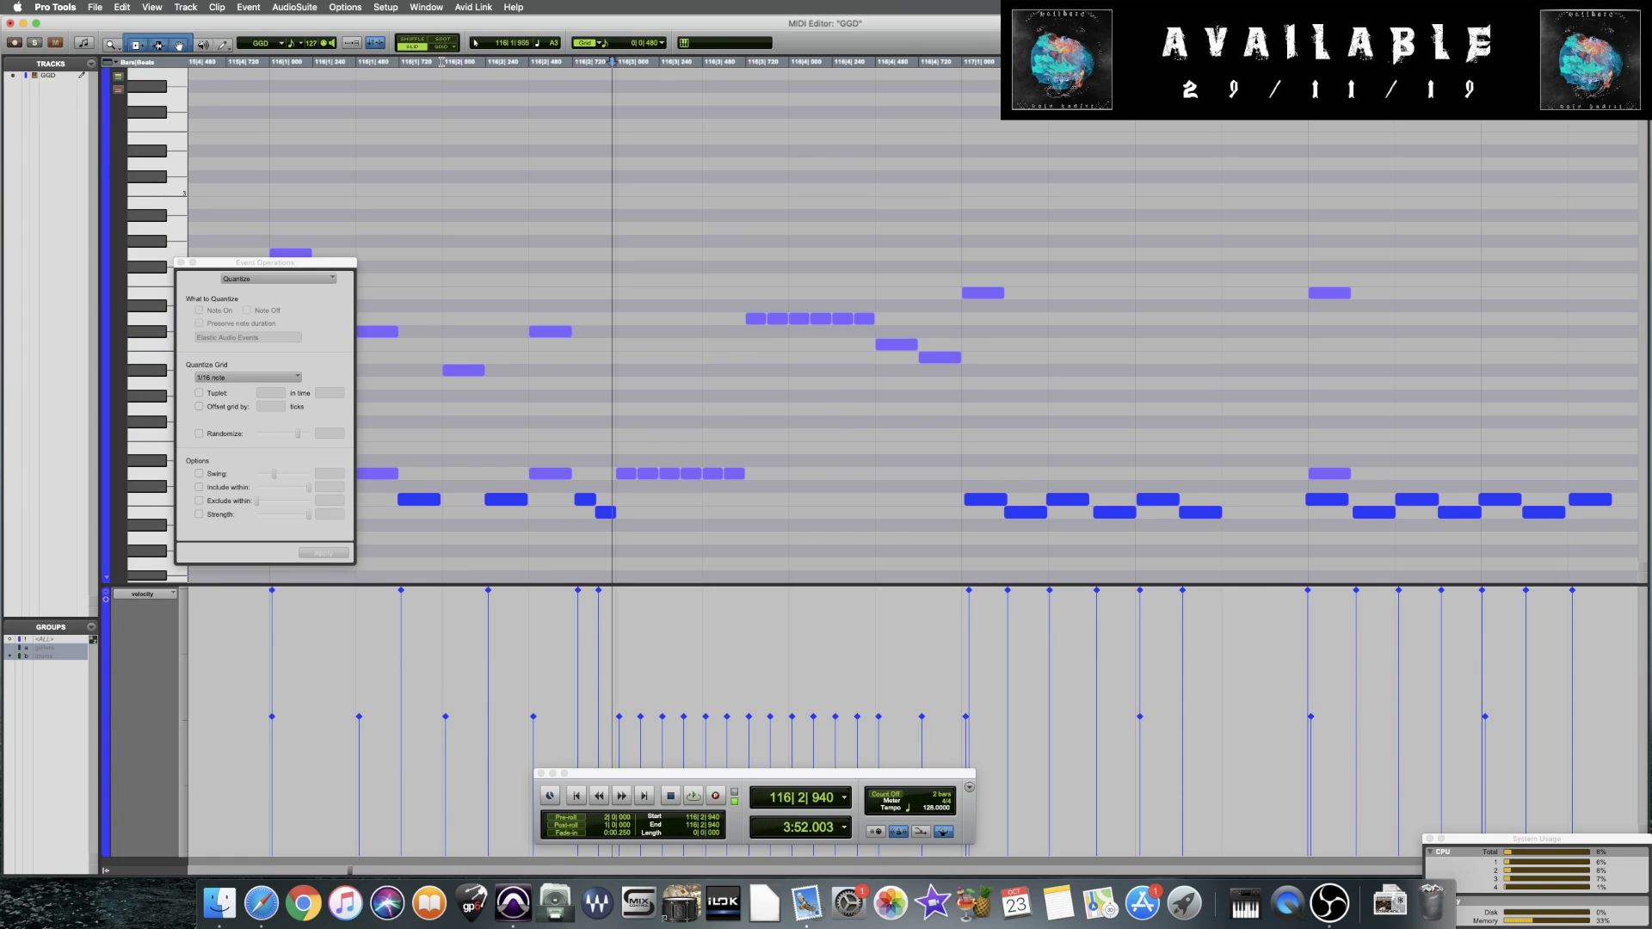
{"action": "left_click", "coordinate": [268, 65]}
{"action": "key", "text": "space"}
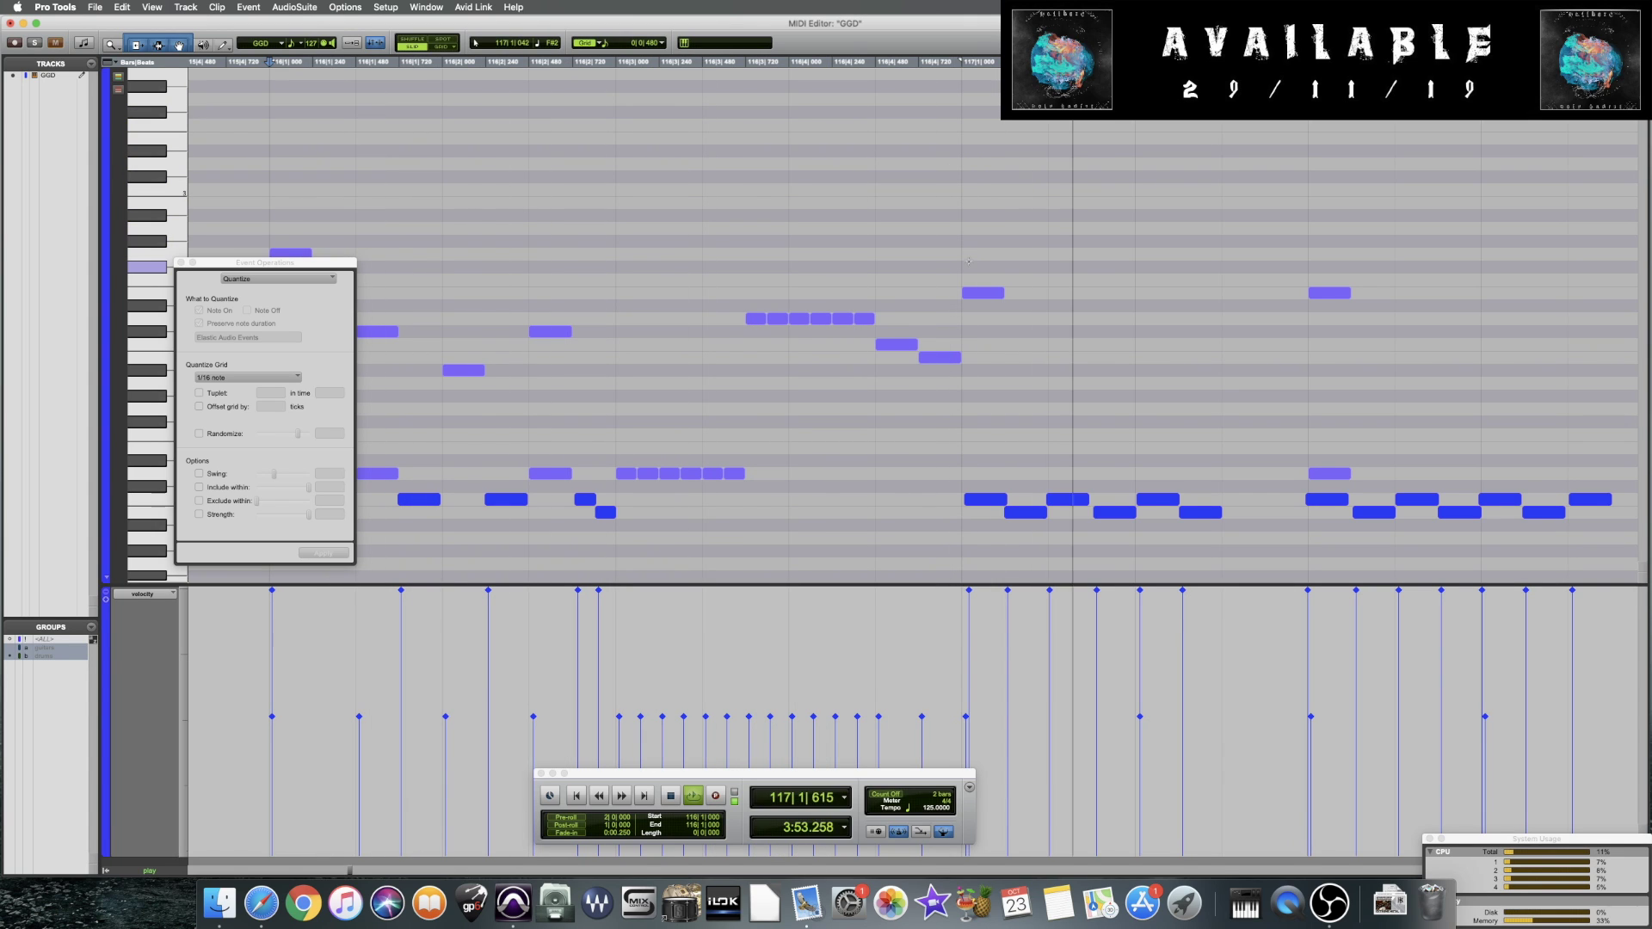
{"action": "key", "text": "space"}
{"action": "left_click", "coordinate": [960, 402]}
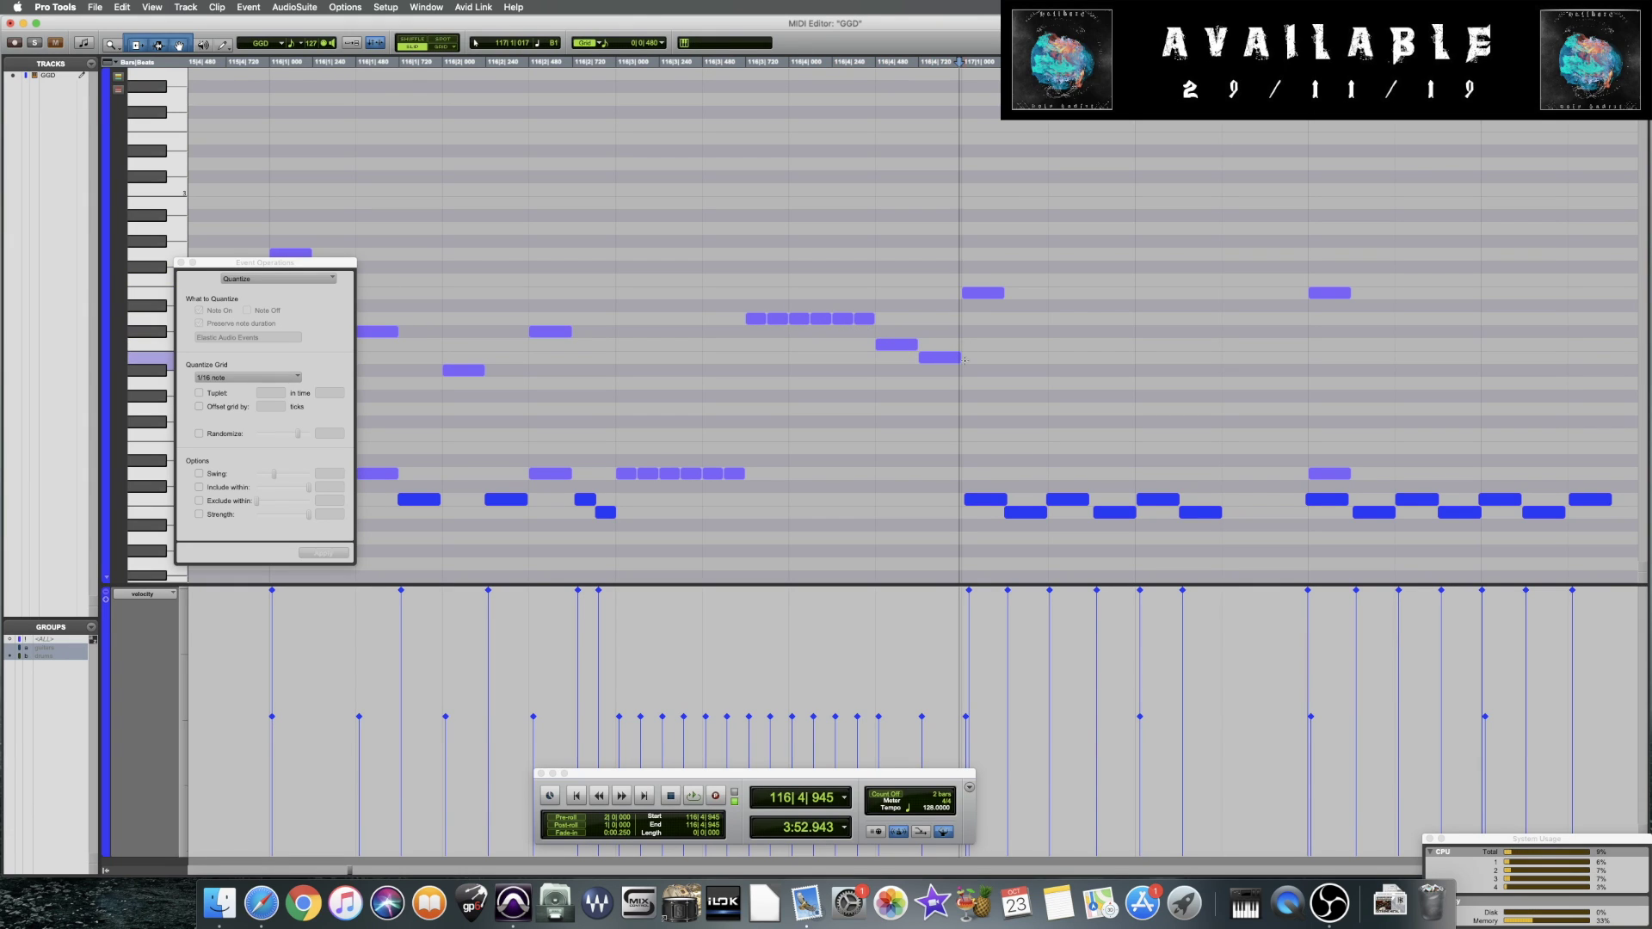
Split the last two tom notes of bar 116 into pairs of half-length hits and play the fill from 116|1|000
{"action": "left_click", "coordinate": [903, 344]}
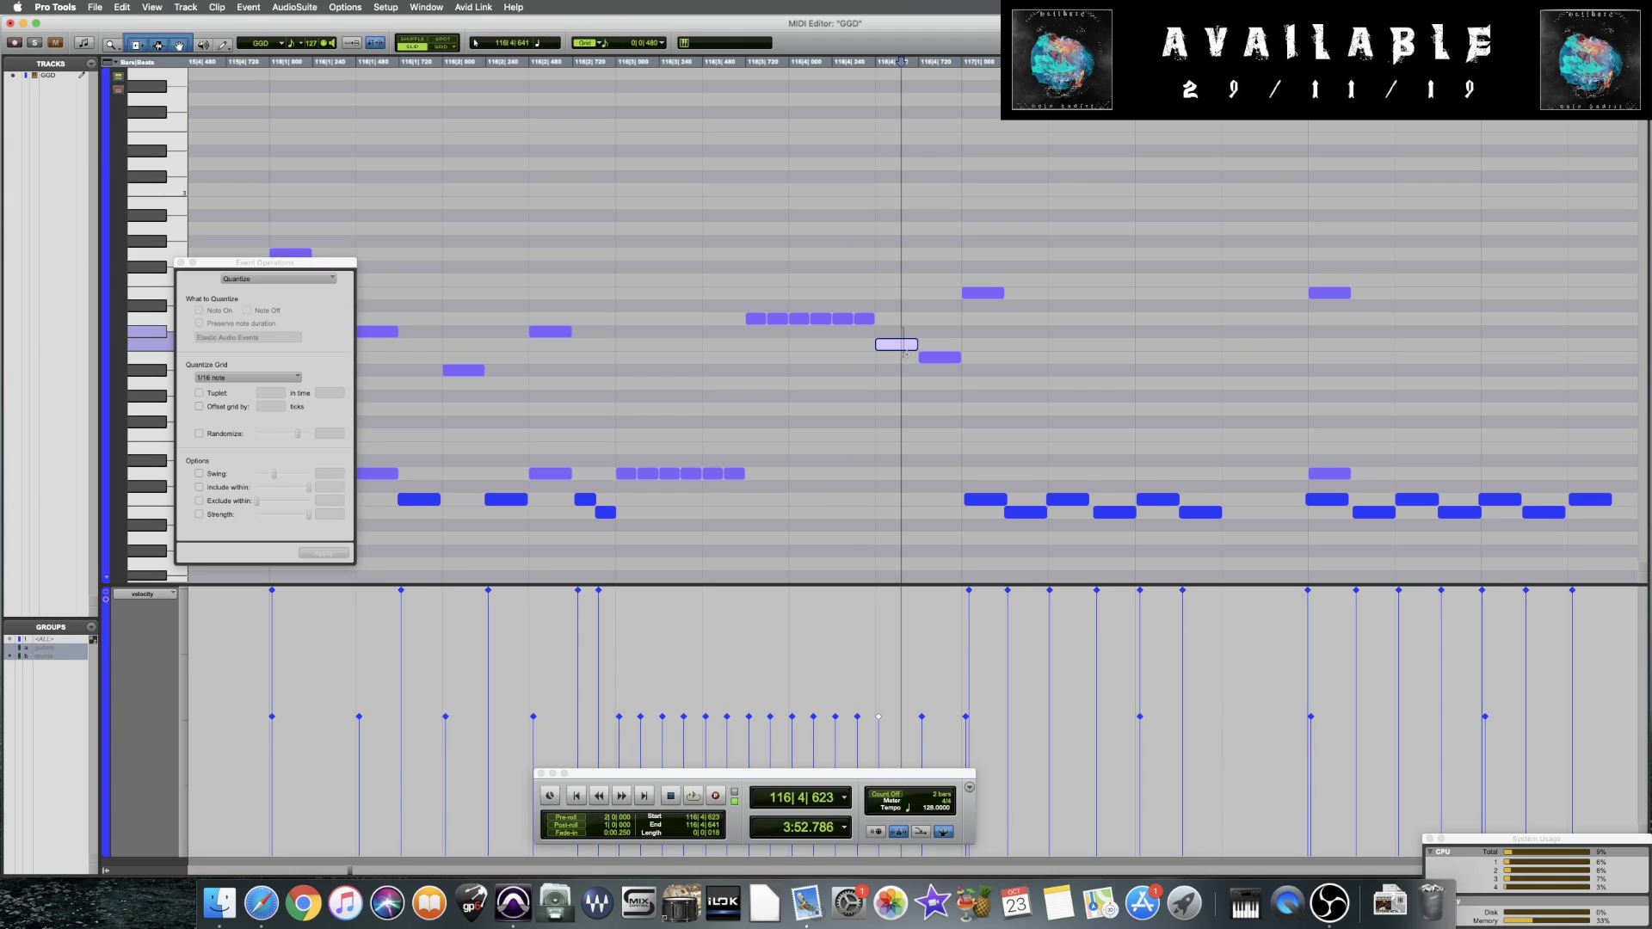
{"action": "left_click_drag", "start_coordinate": [890, 344], "coordinate": [939, 358]}
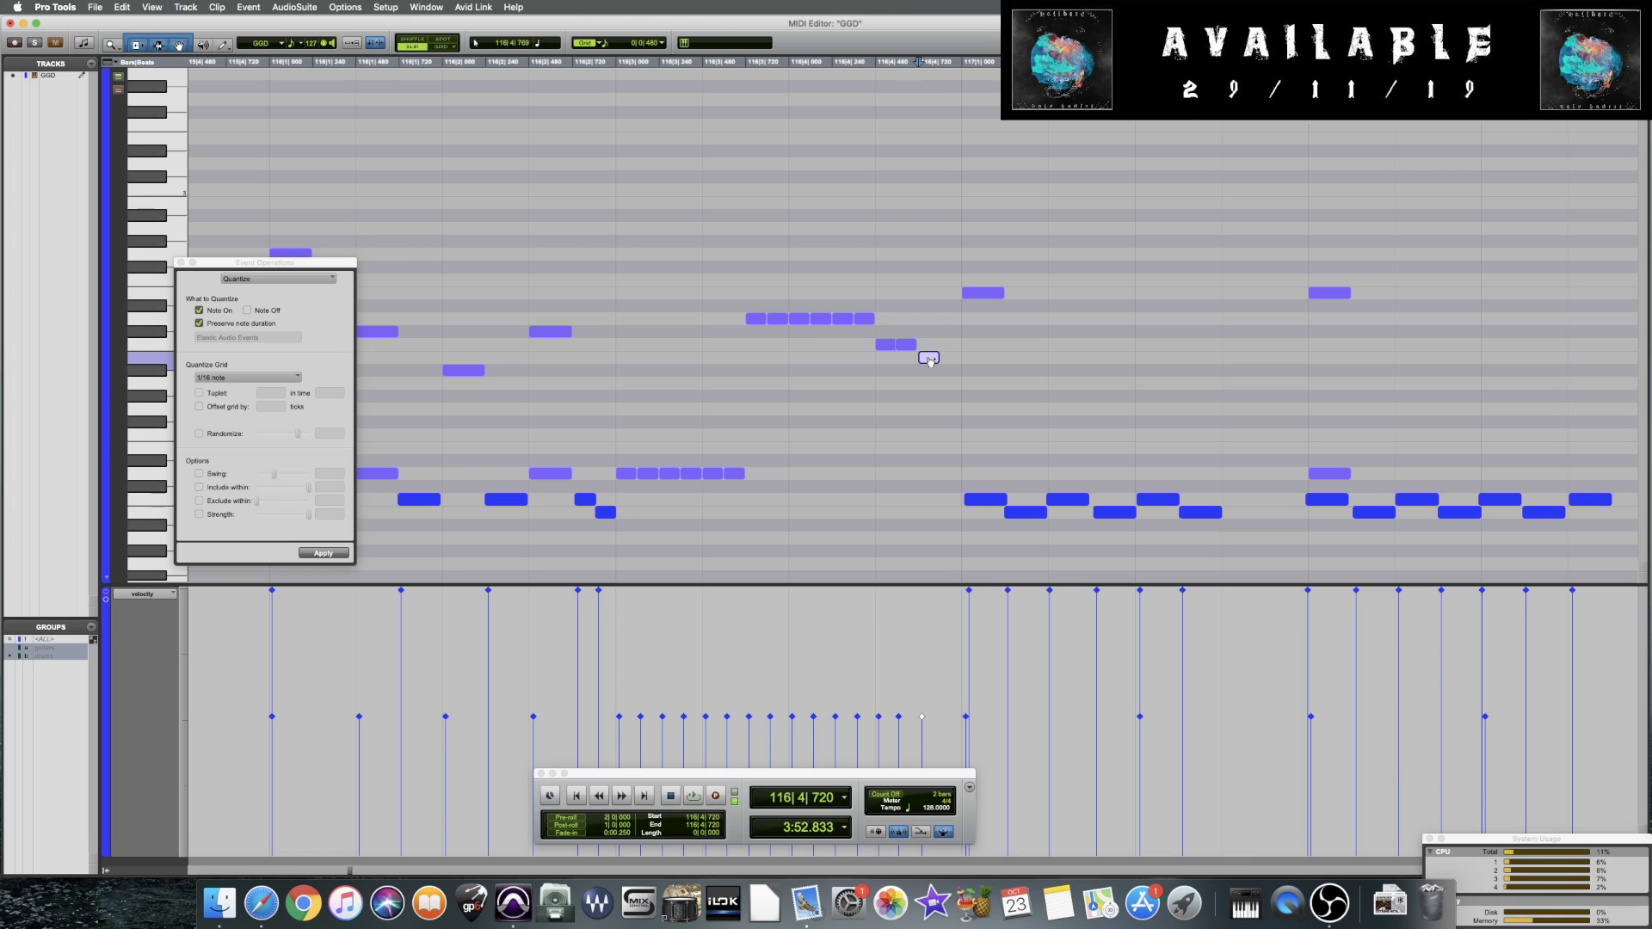
{"action": "left_click", "coordinate": [374, 185]}
{"action": "key", "text": "space"}
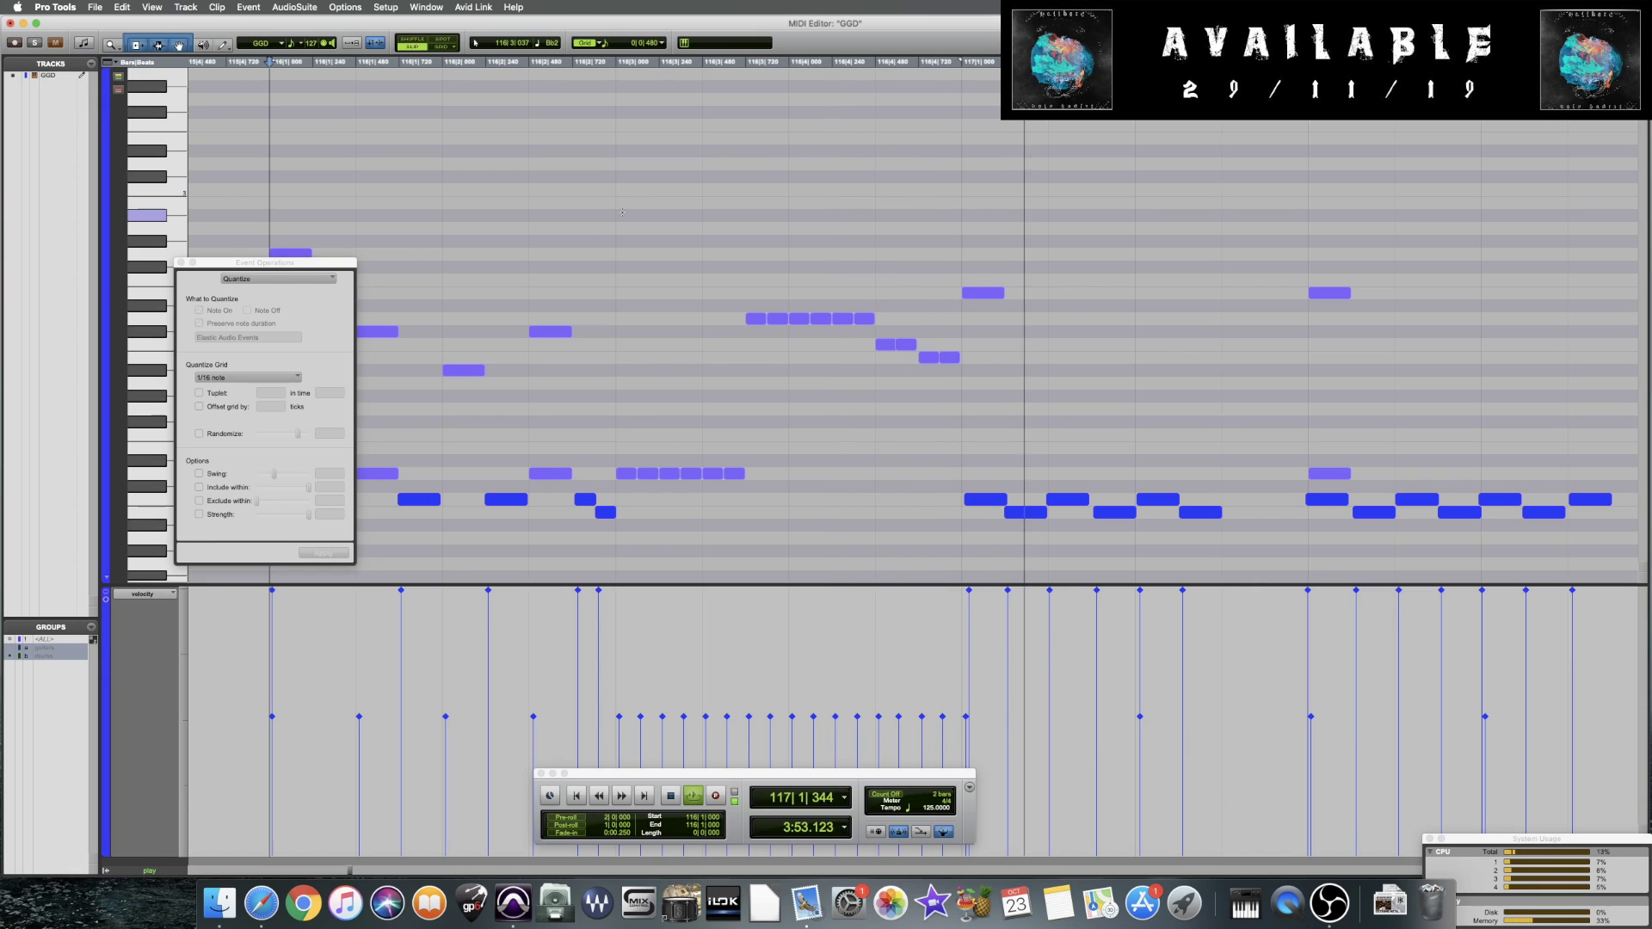
{"action": "key", "text": "space"}
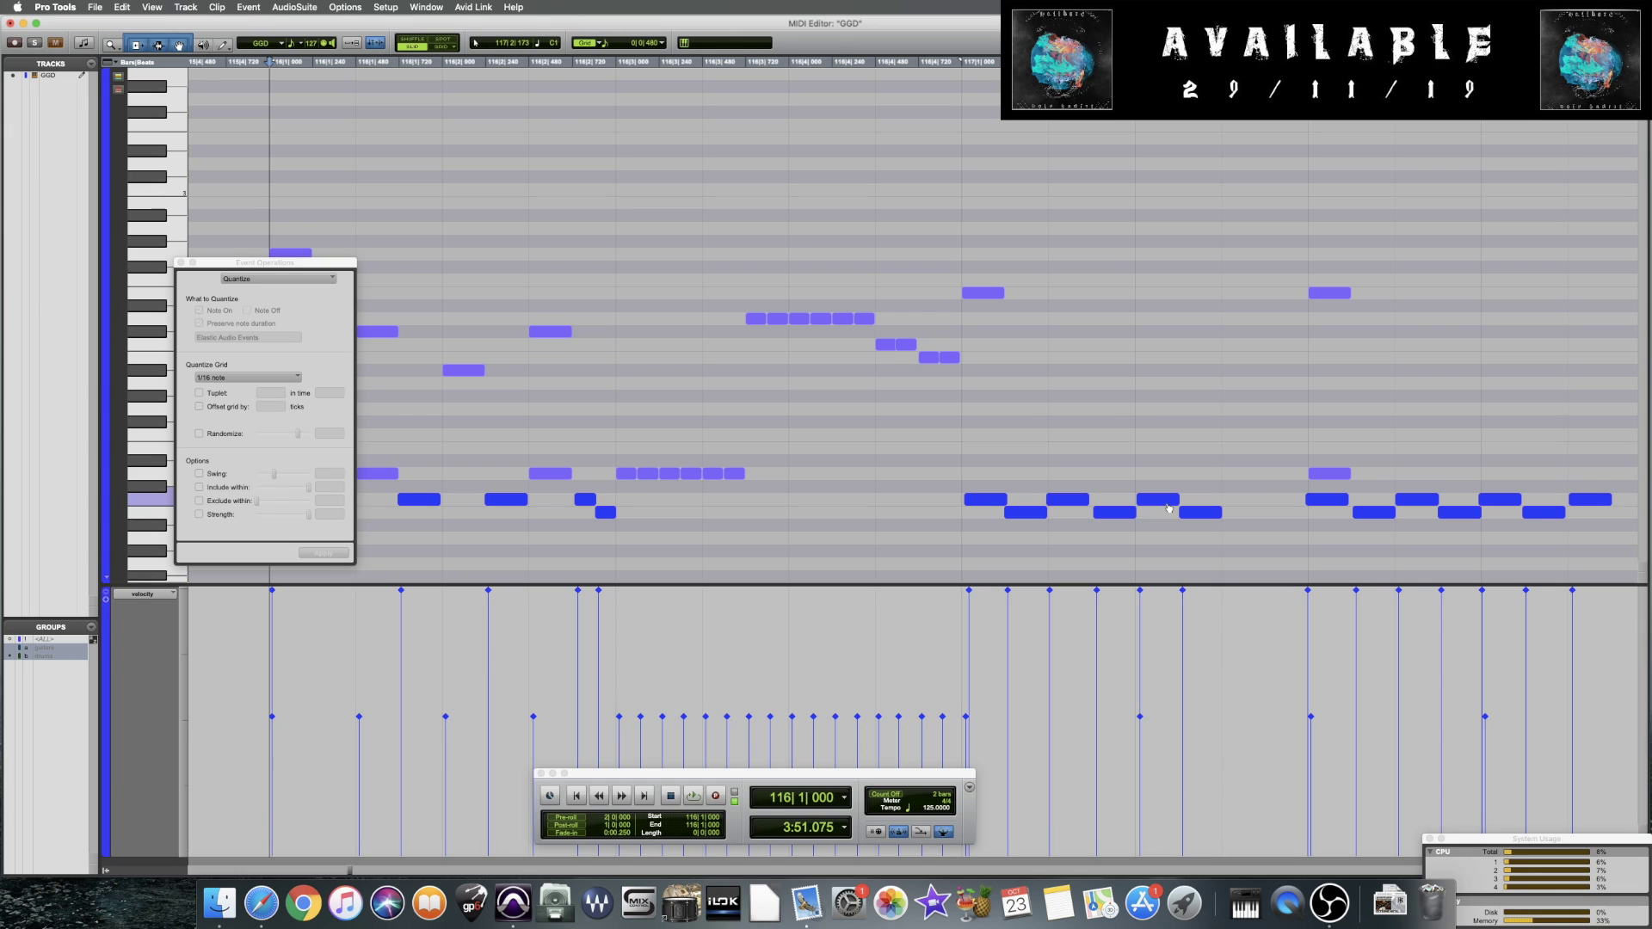
Undo the doubling of the last two tom notes at the end of bar 116
{"action": "left_click", "coordinate": [938, 357]}
{"action": "left_click", "coordinate": [895, 344]}
{"action": "left_click", "coordinate": [895, 265]}
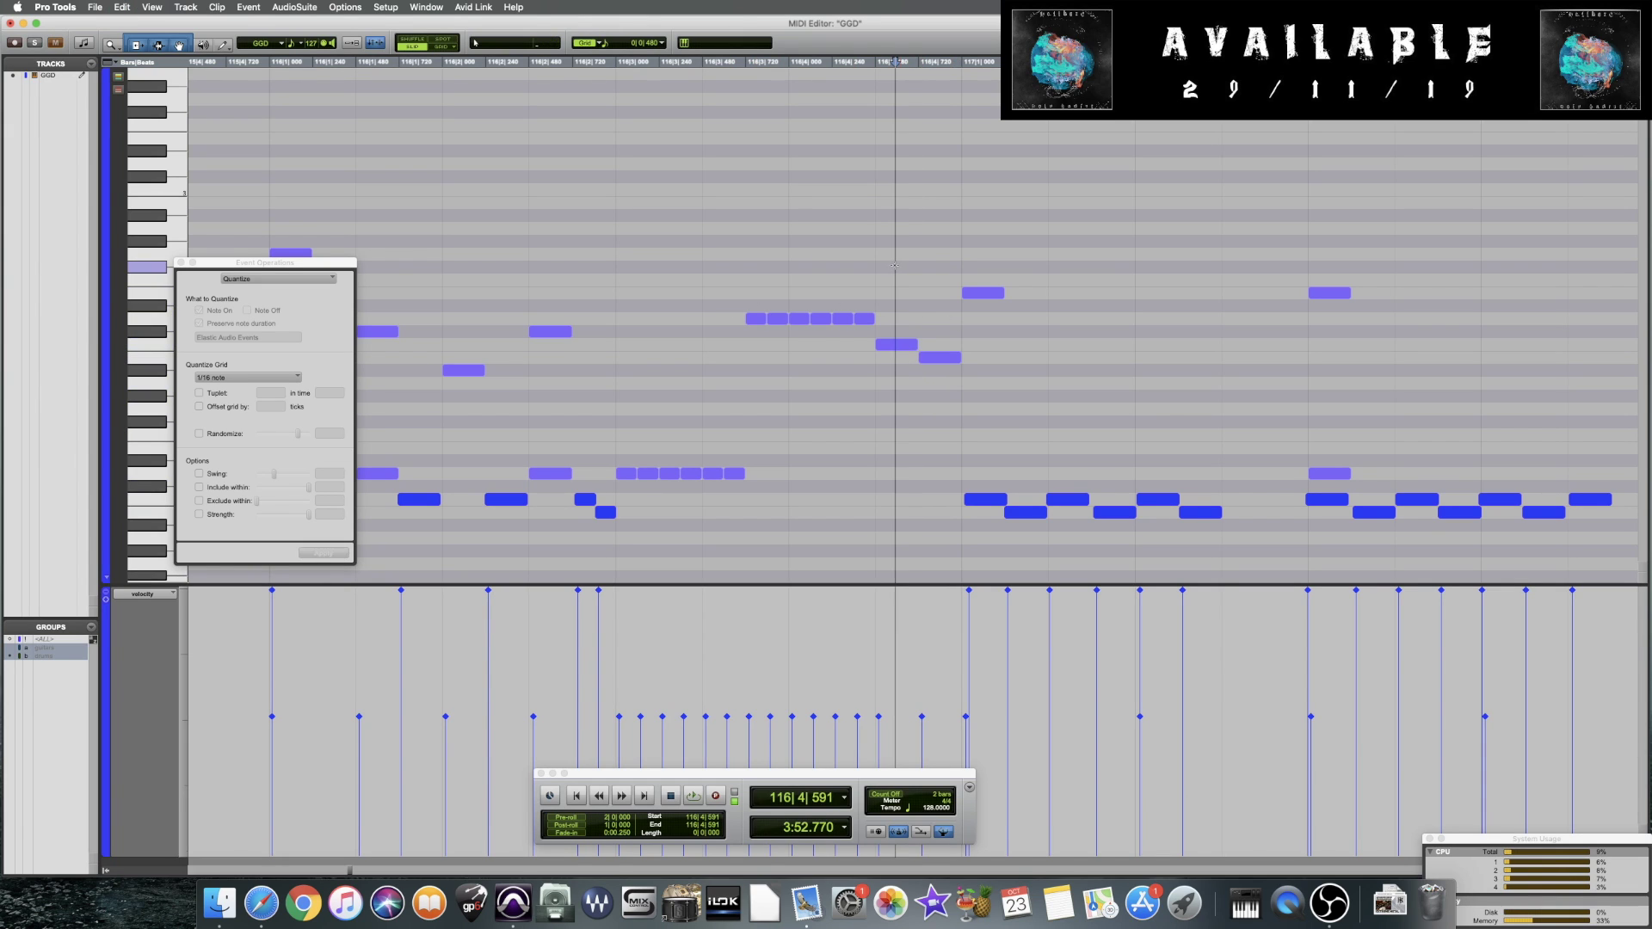
{"action": "left_click", "coordinate": [874, 267]}
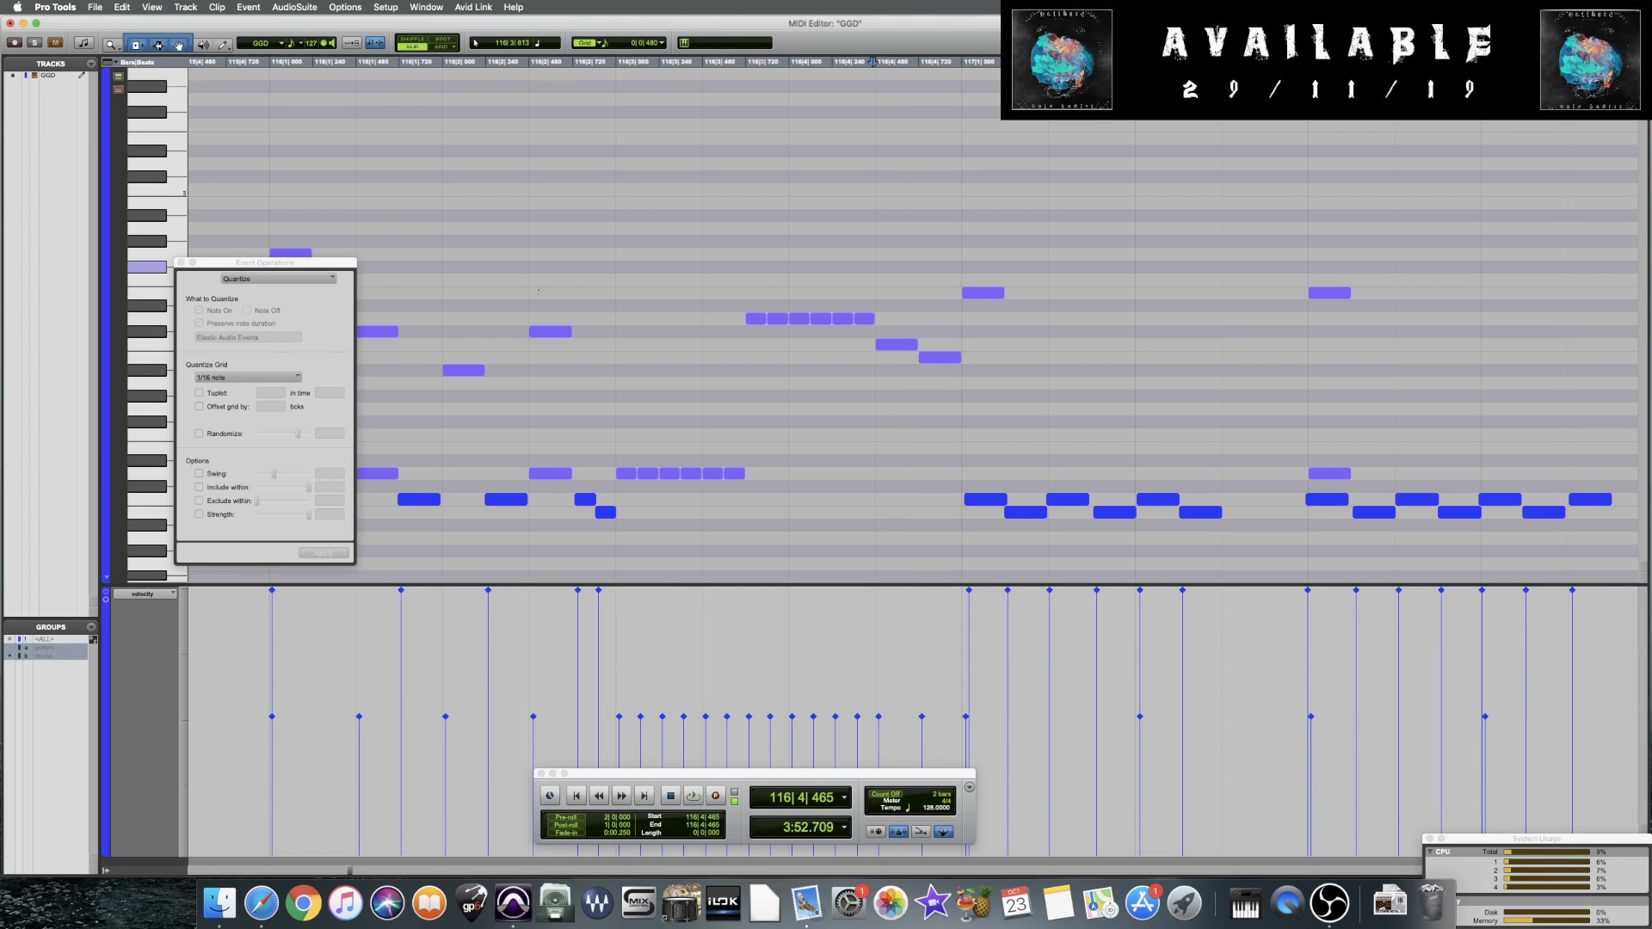
Replay the fill of bar 116 into bar 117 from 116|1|028
{"action": "left_click", "coordinate": [274, 237]}
{"action": "key", "text": "space"}
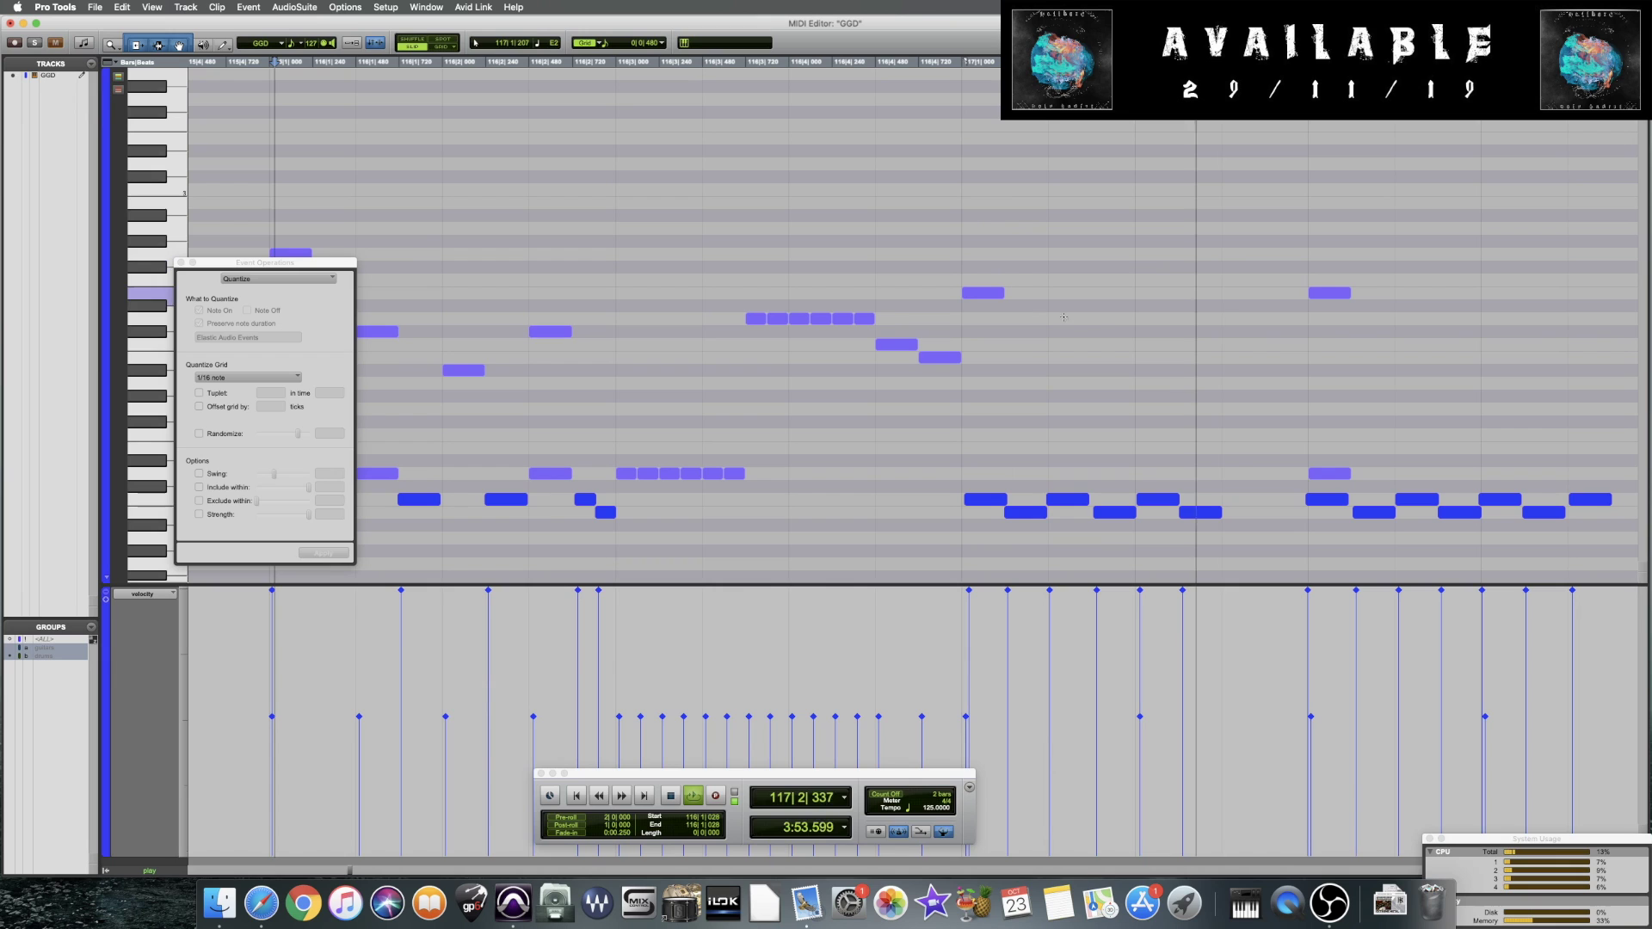
{"action": "key", "text": "space"}
Move on to the fast kick section of bar 131 and play it from 130|4|944
{"action": "scroll", "coordinate": [1121, 317], "scroll_direction": "right", "scroll_amount": 4}
{"action": "left_click", "coordinate": [1122, 316]}
{"action": "key", "text": "space"}
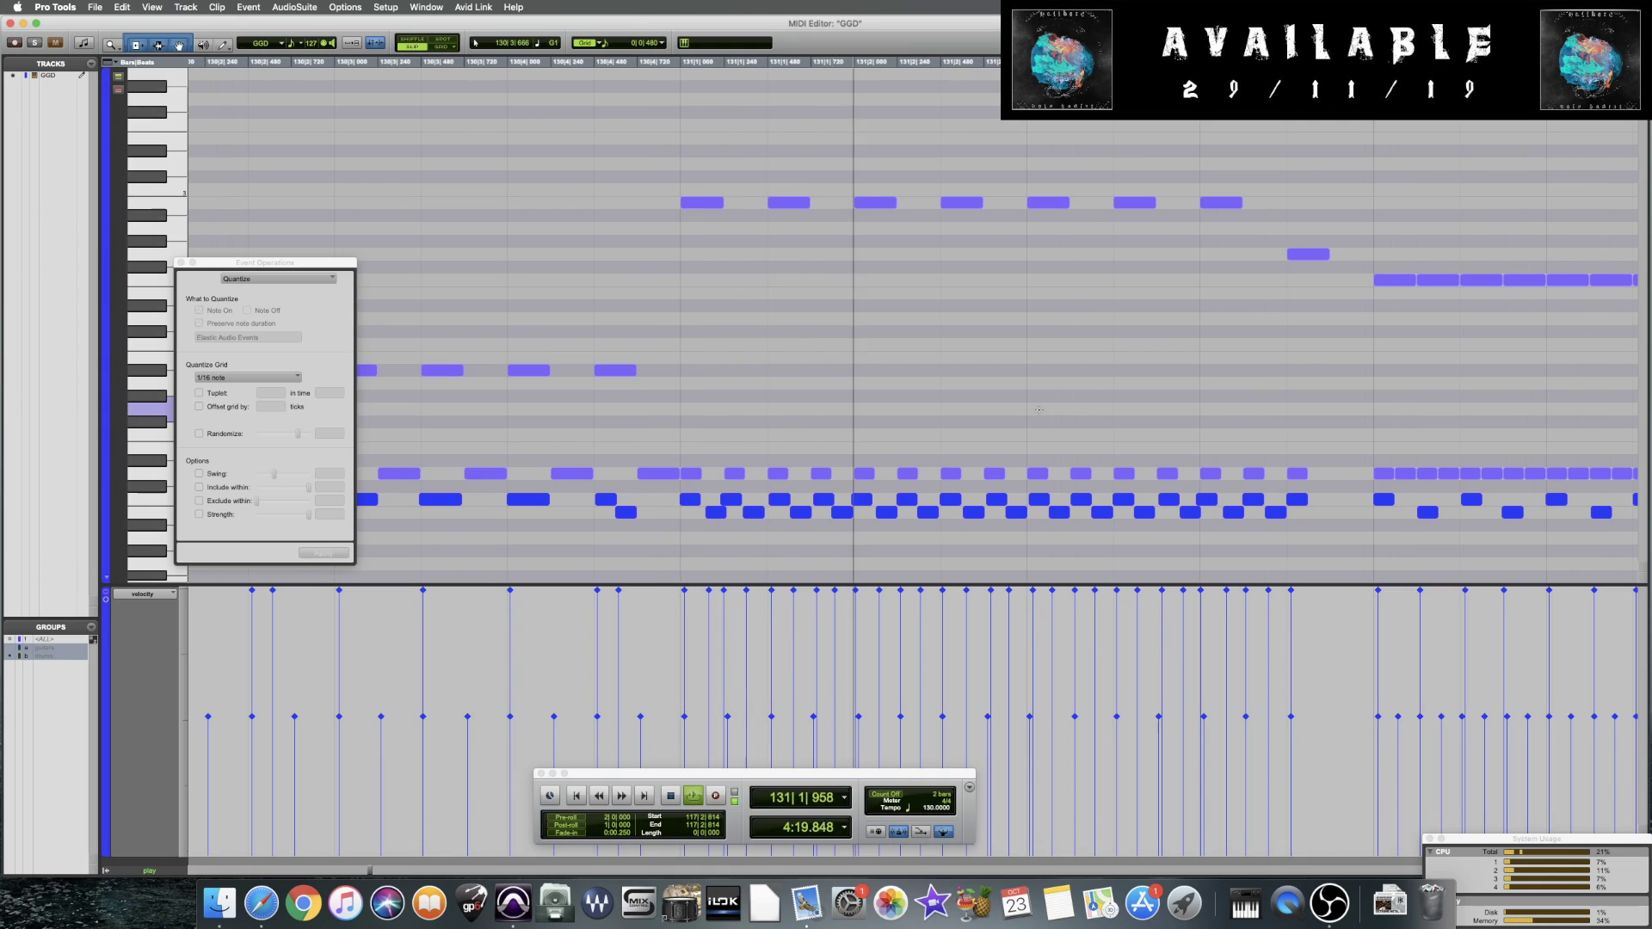
{"action": "key", "text": "space"}
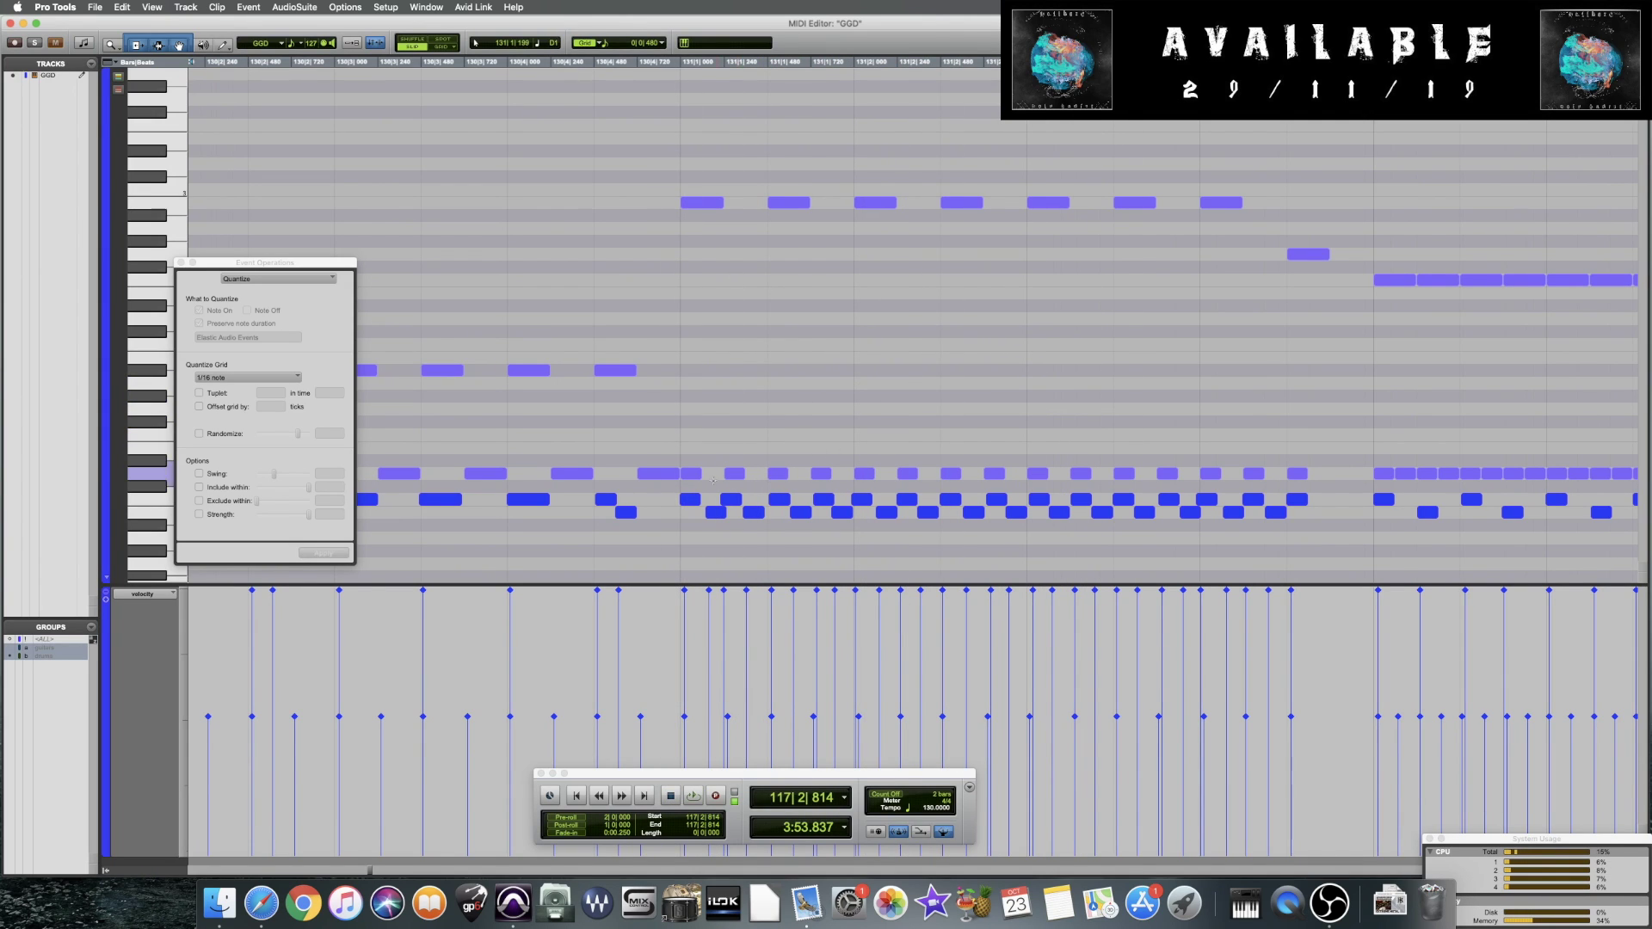
{"action": "left_click", "coordinate": [678, 492]}
{"action": "key", "text": "space"}
{"action": "right_click", "coordinate": [678, 493]}
{"action": "key", "text": "Escape"}
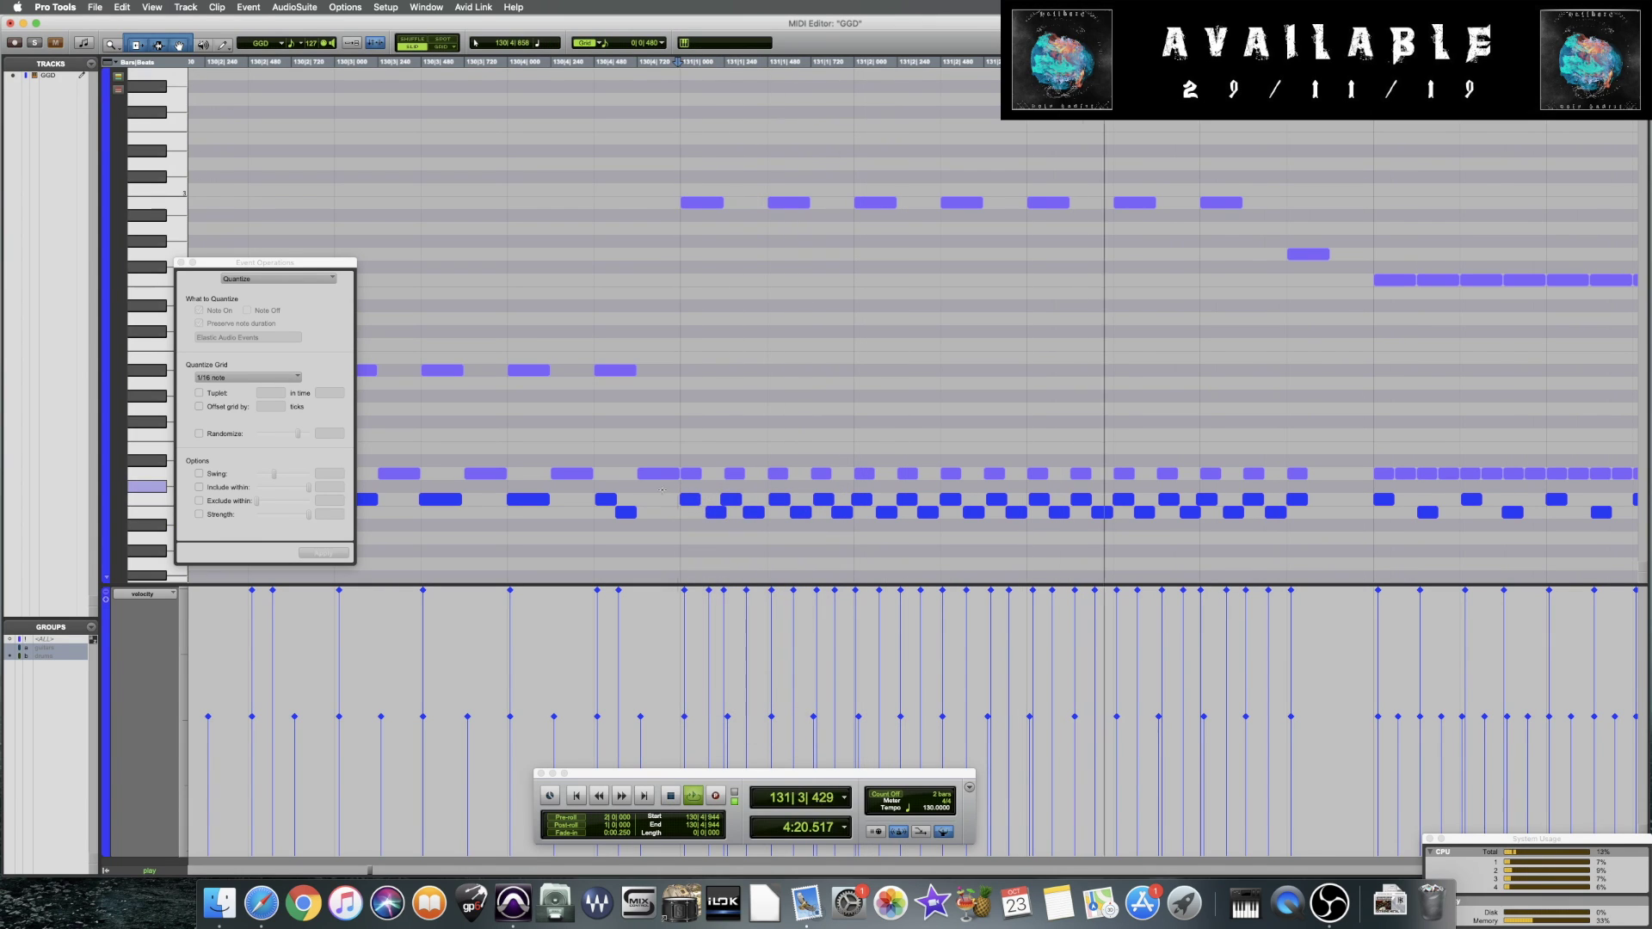
{"action": "key", "text": "space"}
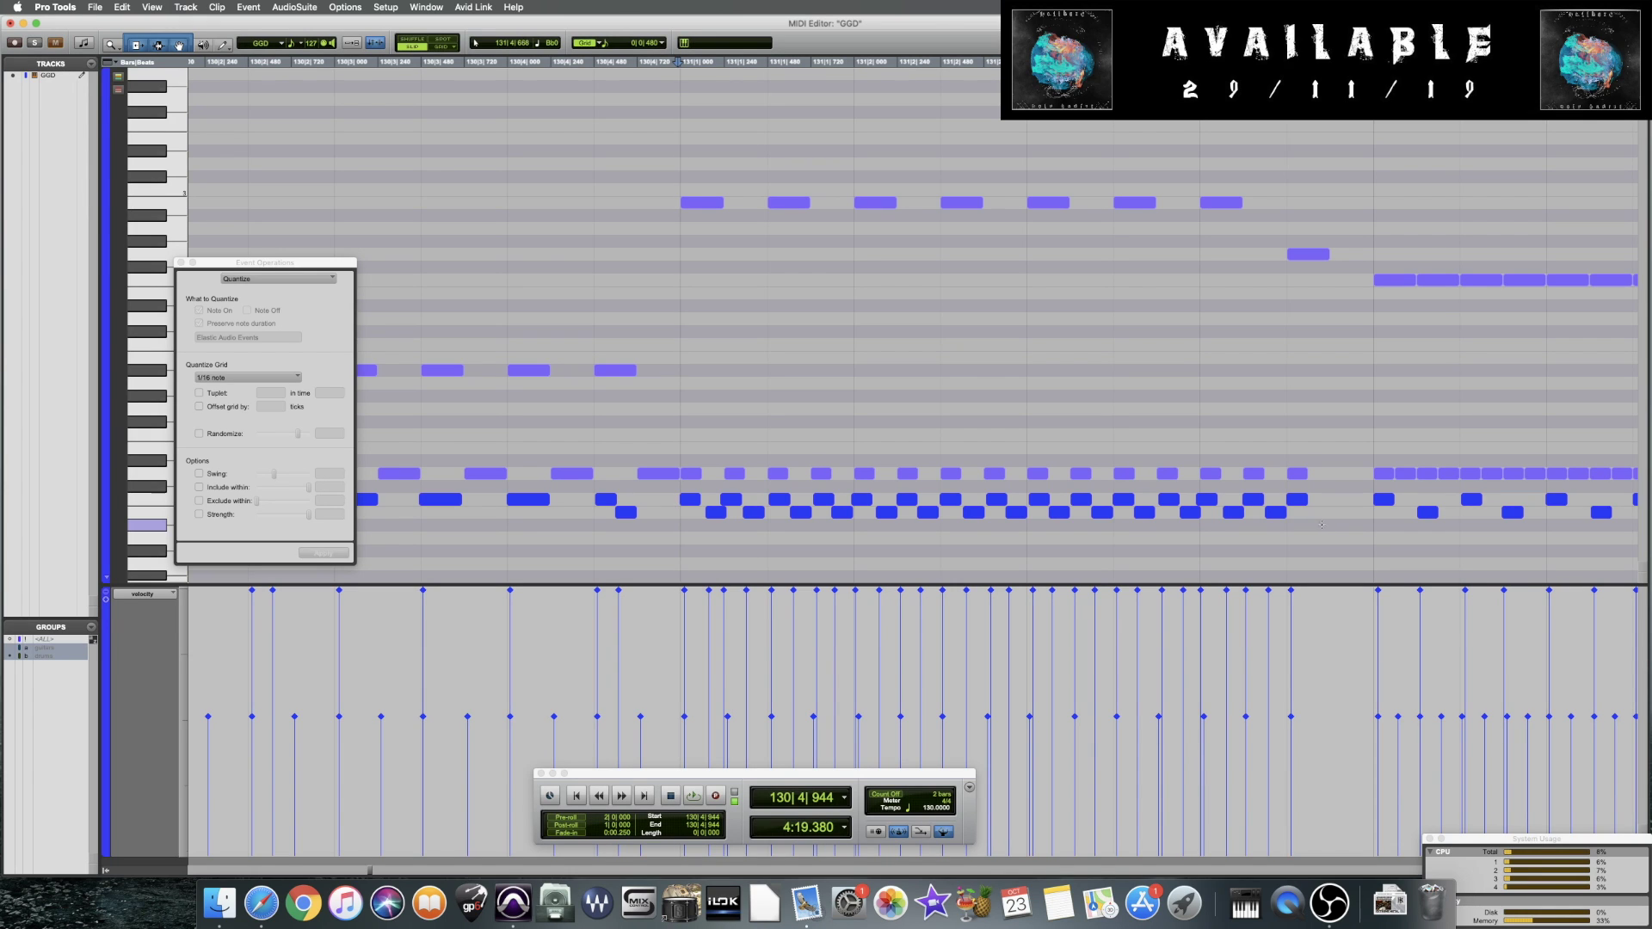
Quantize all the kicks of bar 131 to 1/32 notes and play them from 130|4|954
{"action": "left_click_drag", "start_coordinate": [1313, 523], "coordinate": [678, 492]}
{"action": "left_click", "coordinate": [222, 378]}
{"action": "left_click", "coordinate": [222, 389]}
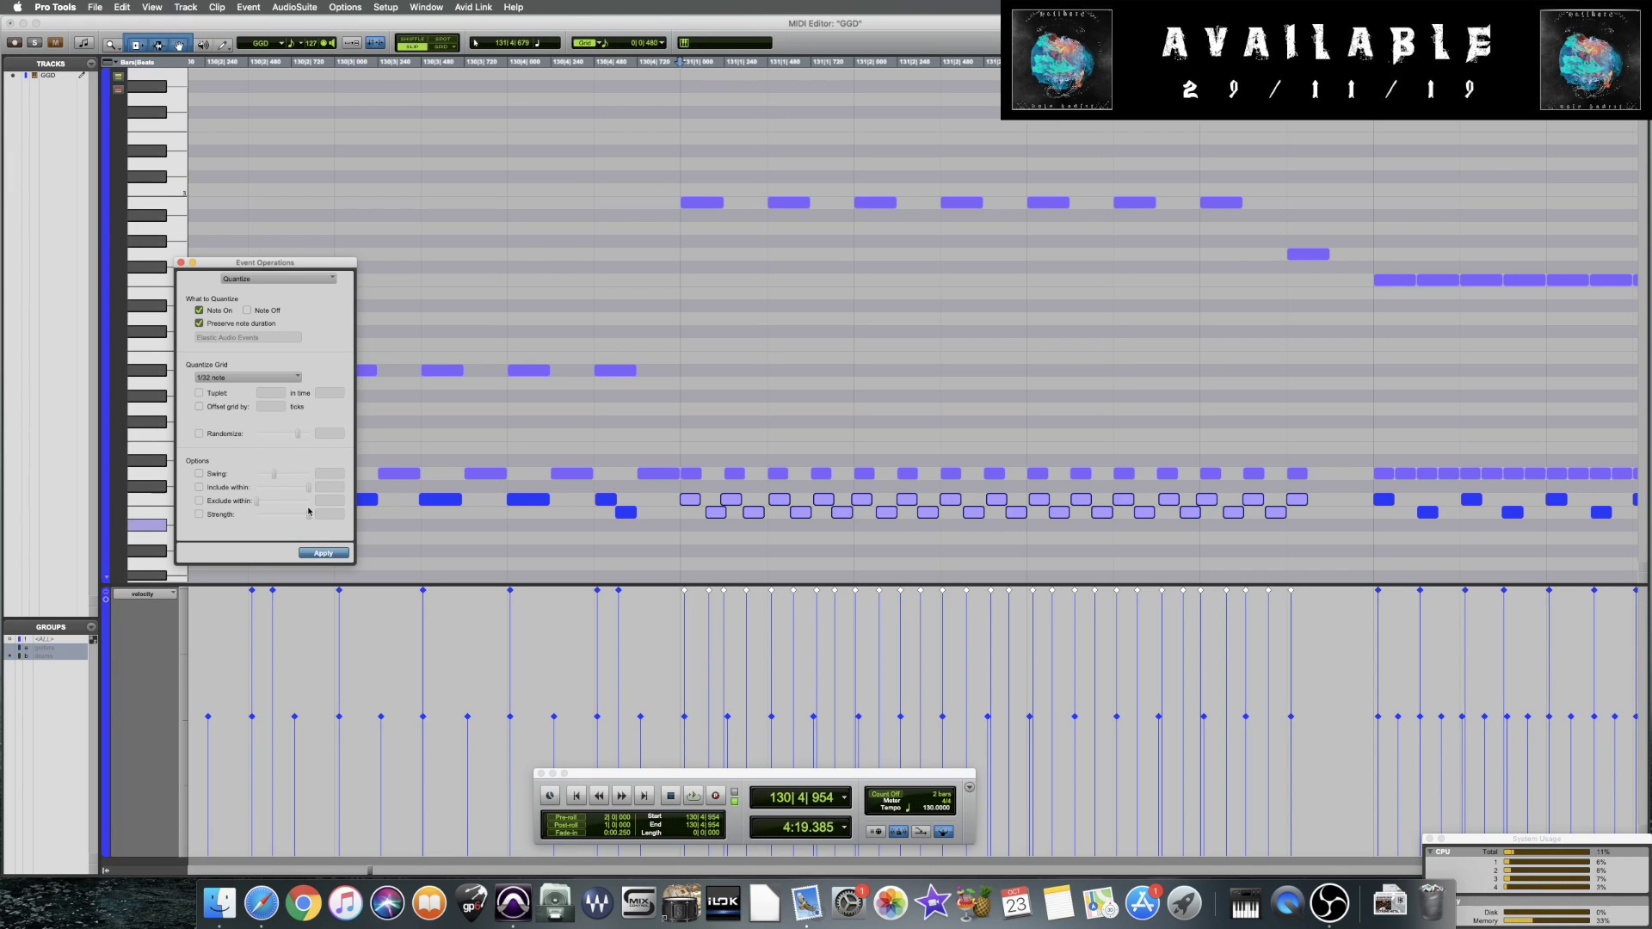
{"action": "left_click", "coordinate": [323, 554]}
{"action": "key", "text": "space"}
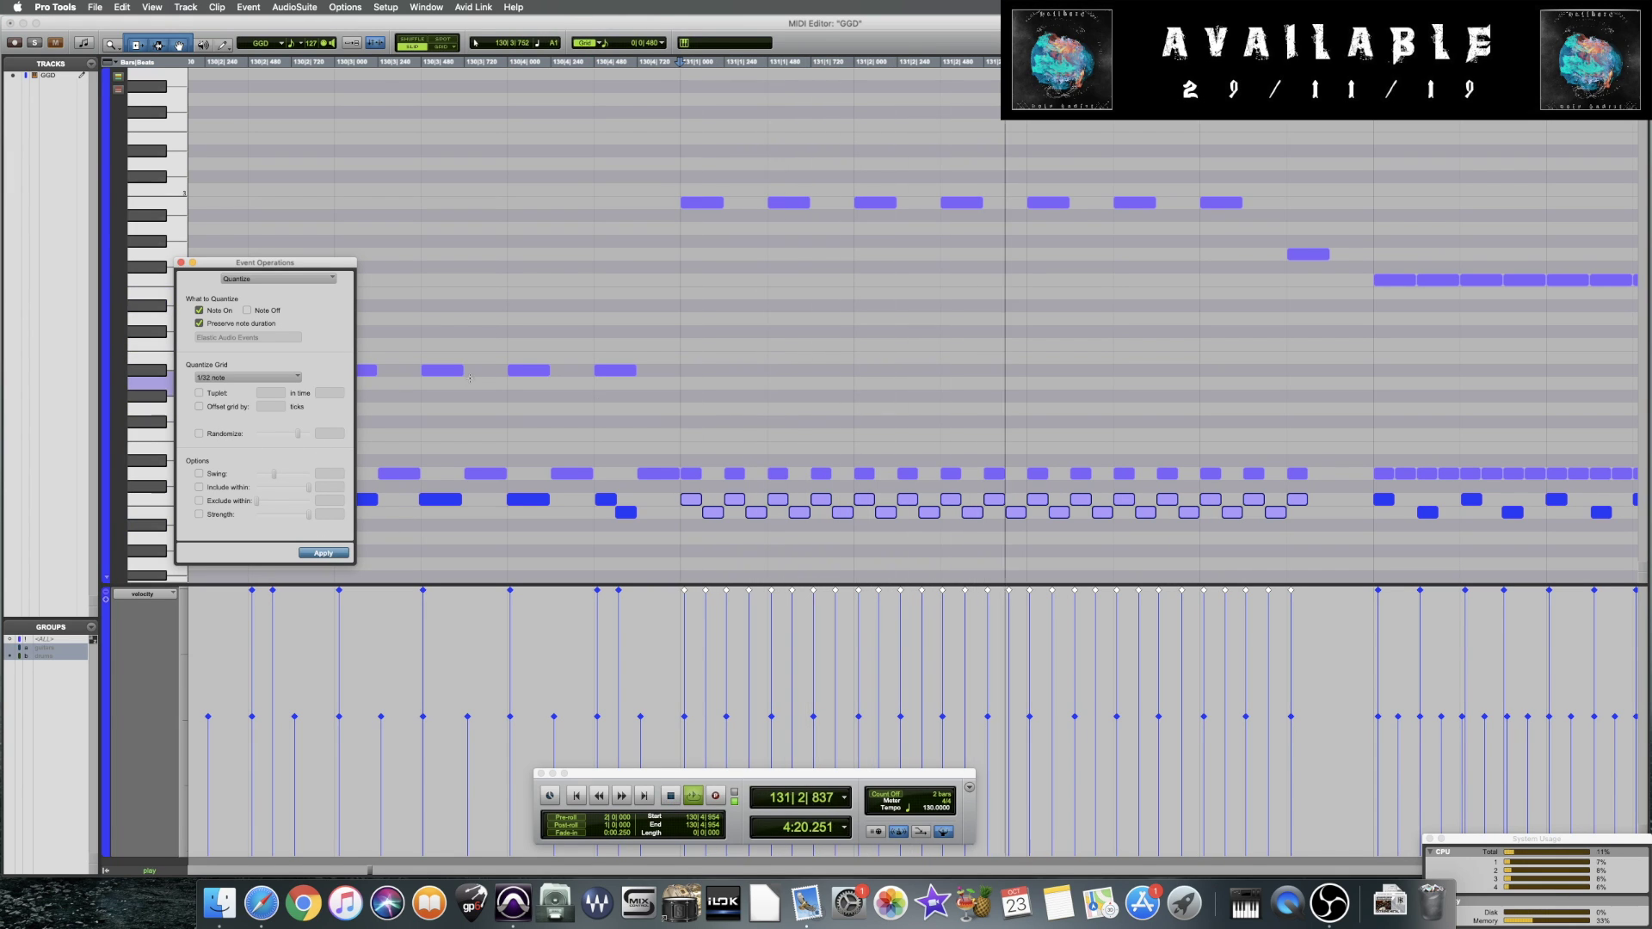
{"action": "key", "text": "space"}
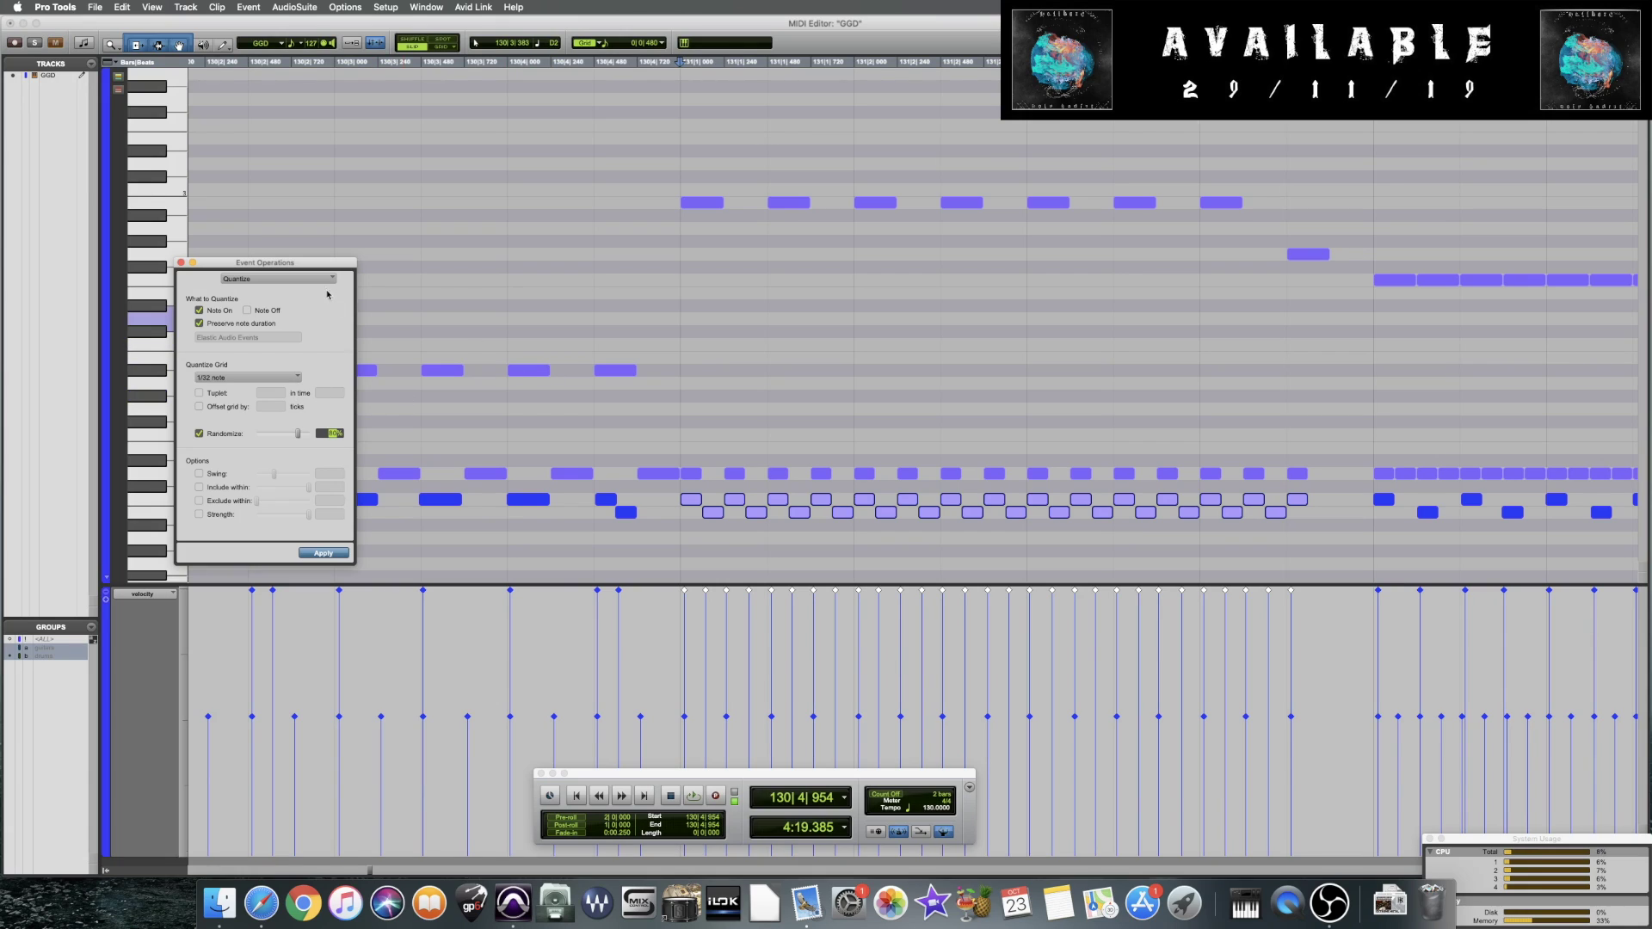
Quantize the bar 131 kicks to 1/32 notes with 80% randomization and play them from 130|4|954
{"action": "left_click_drag", "start_coordinate": [304, 268], "coordinate": [322, 269]}
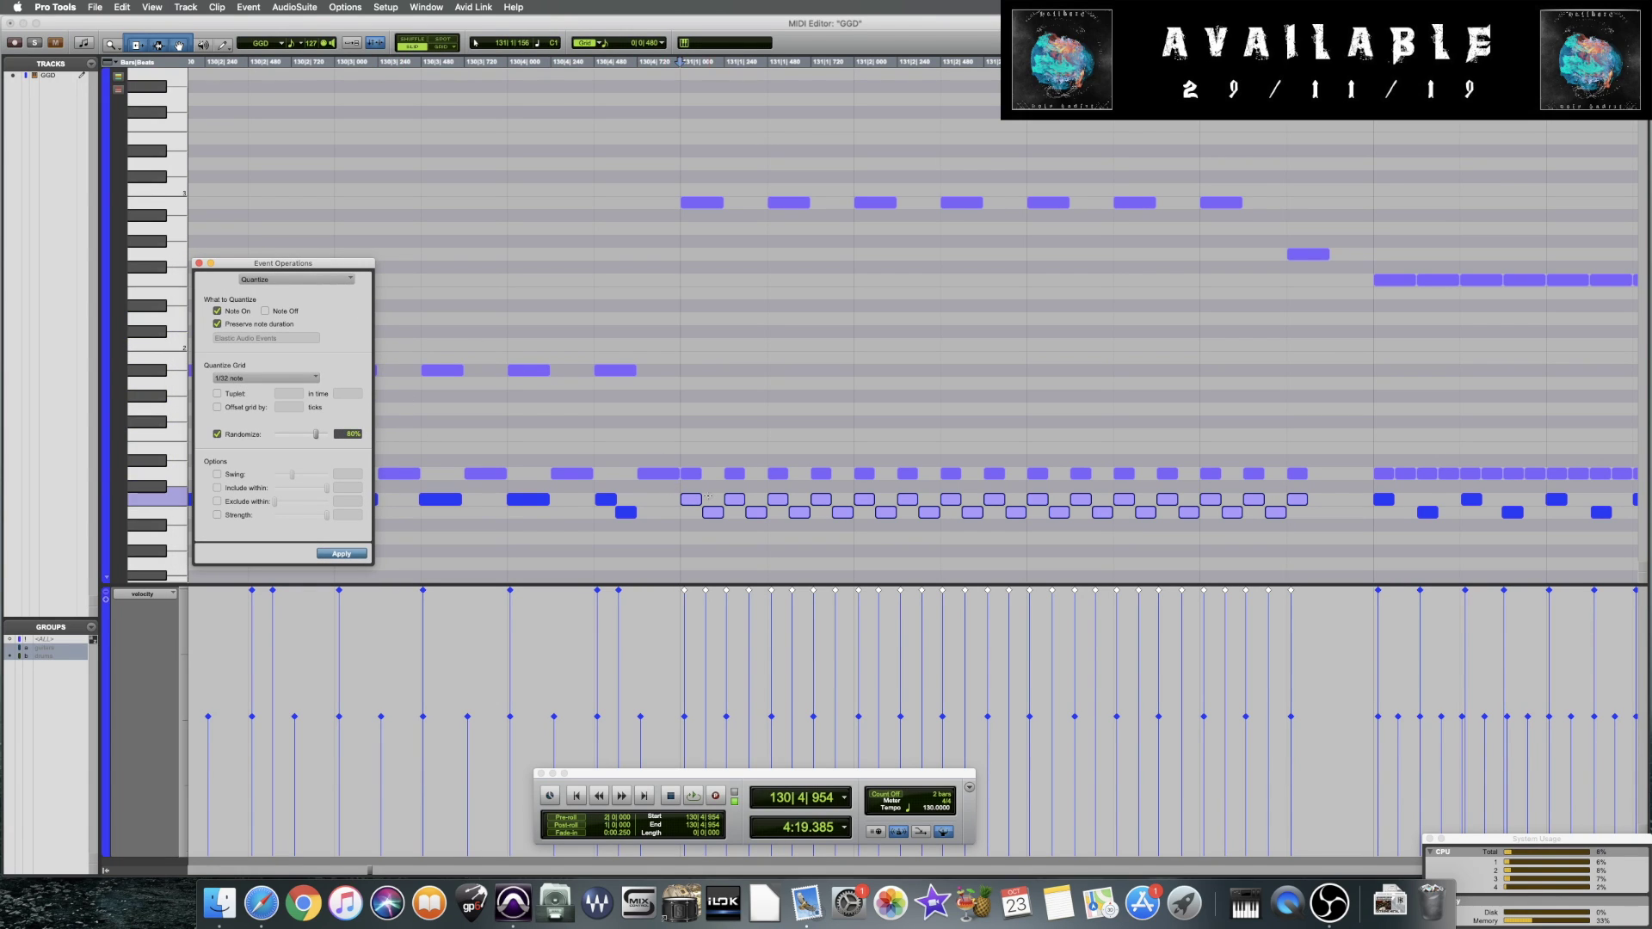
{"action": "left_click", "coordinate": [355, 435]}
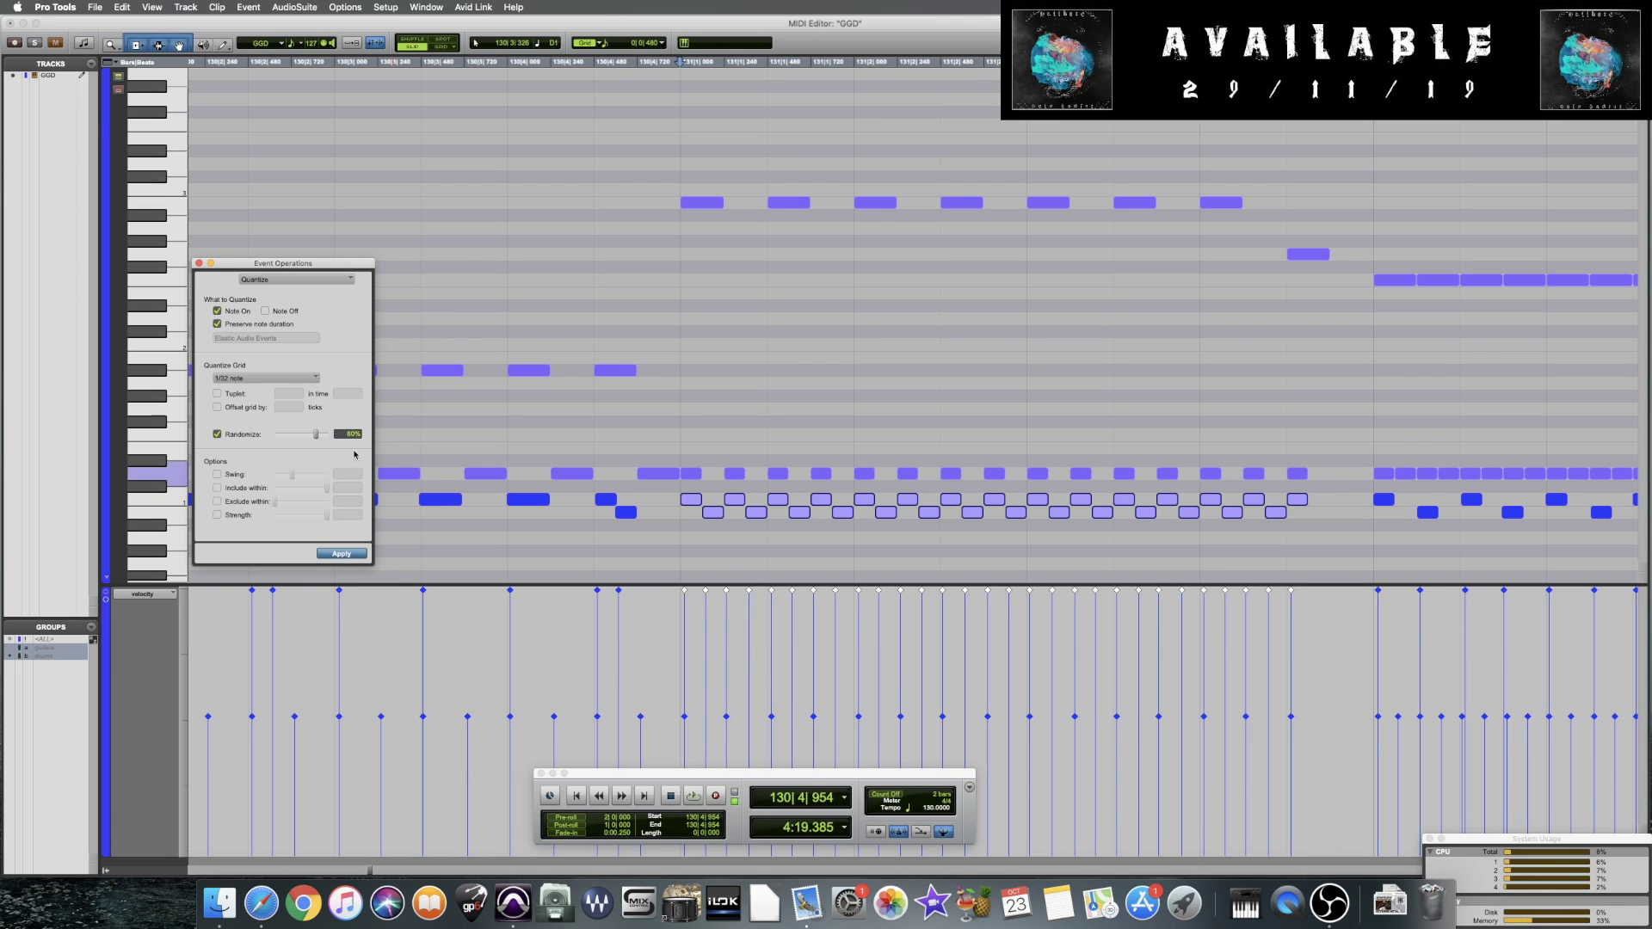
{"action": "left_click", "coordinate": [344, 556]}
{"action": "key", "text": "space"}
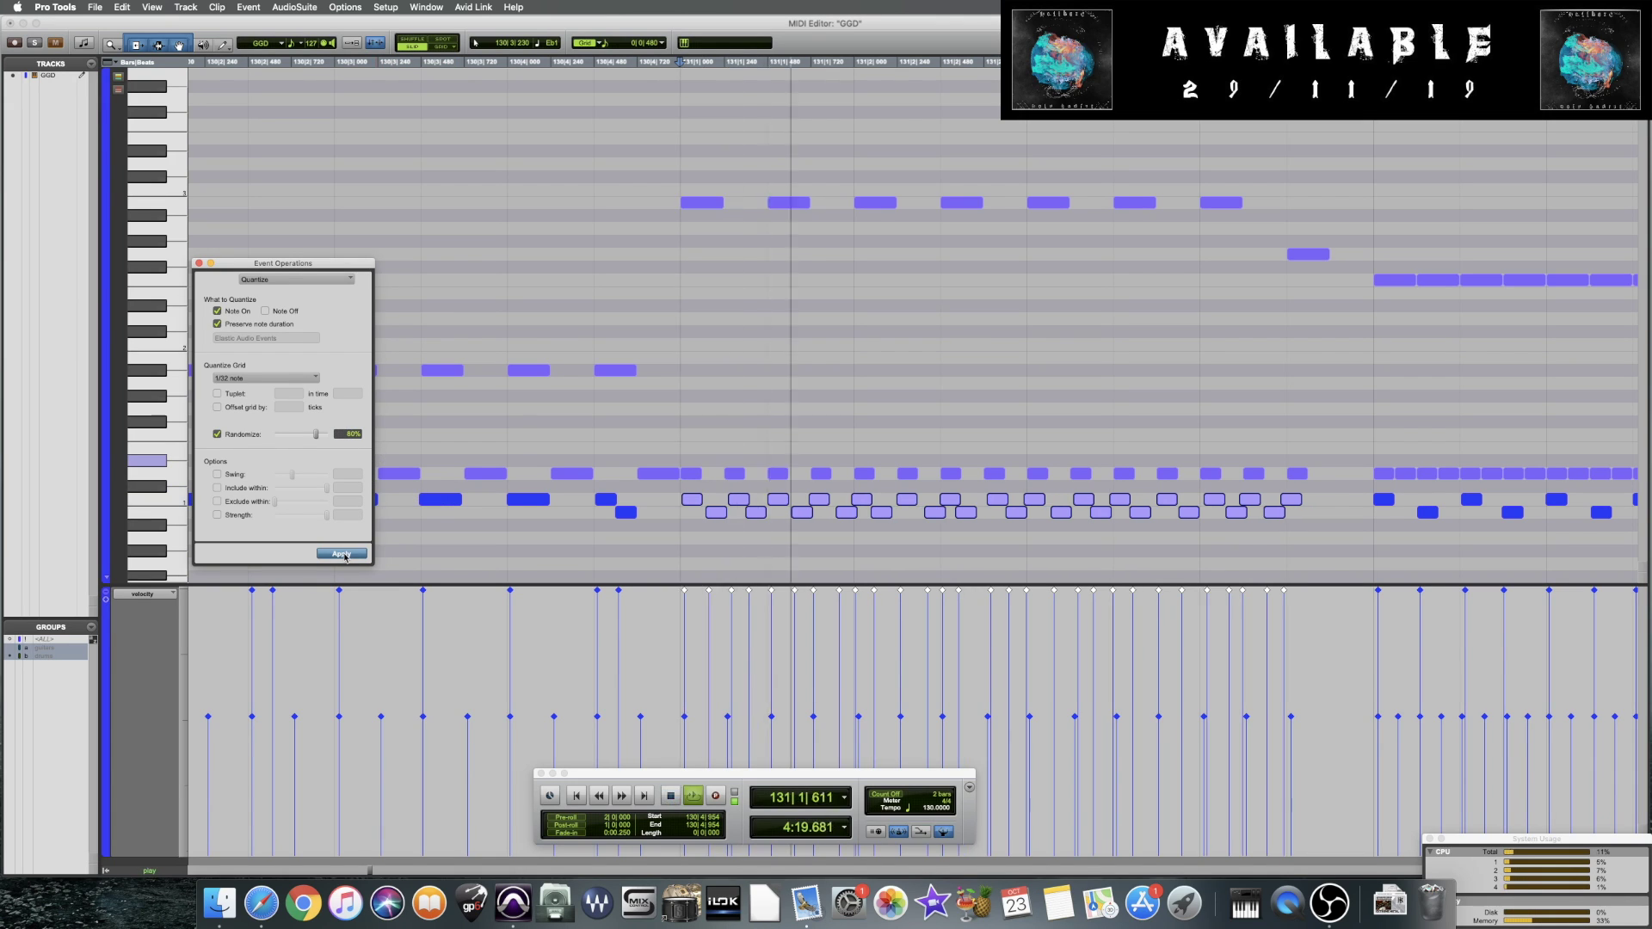
{"action": "key", "text": "space"}
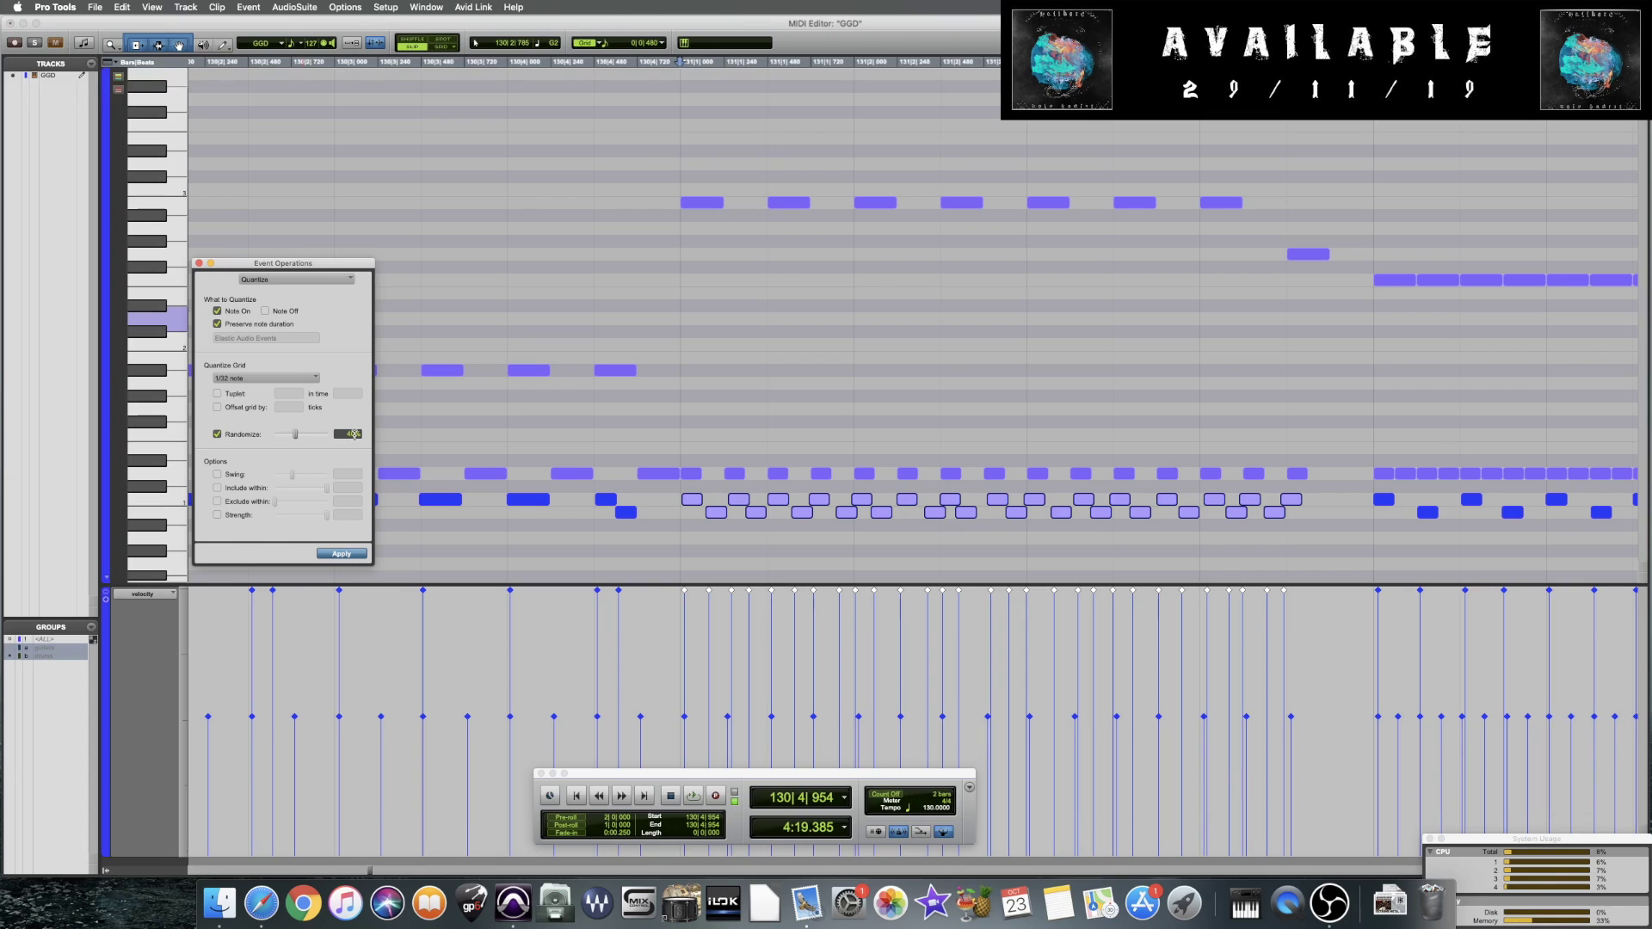
Requantize the bar 131 kicks with 40% randomization and play them twice from 130|4|954
{"action": "left_click", "coordinate": [328, 557]}
{"action": "key", "text": "space"}
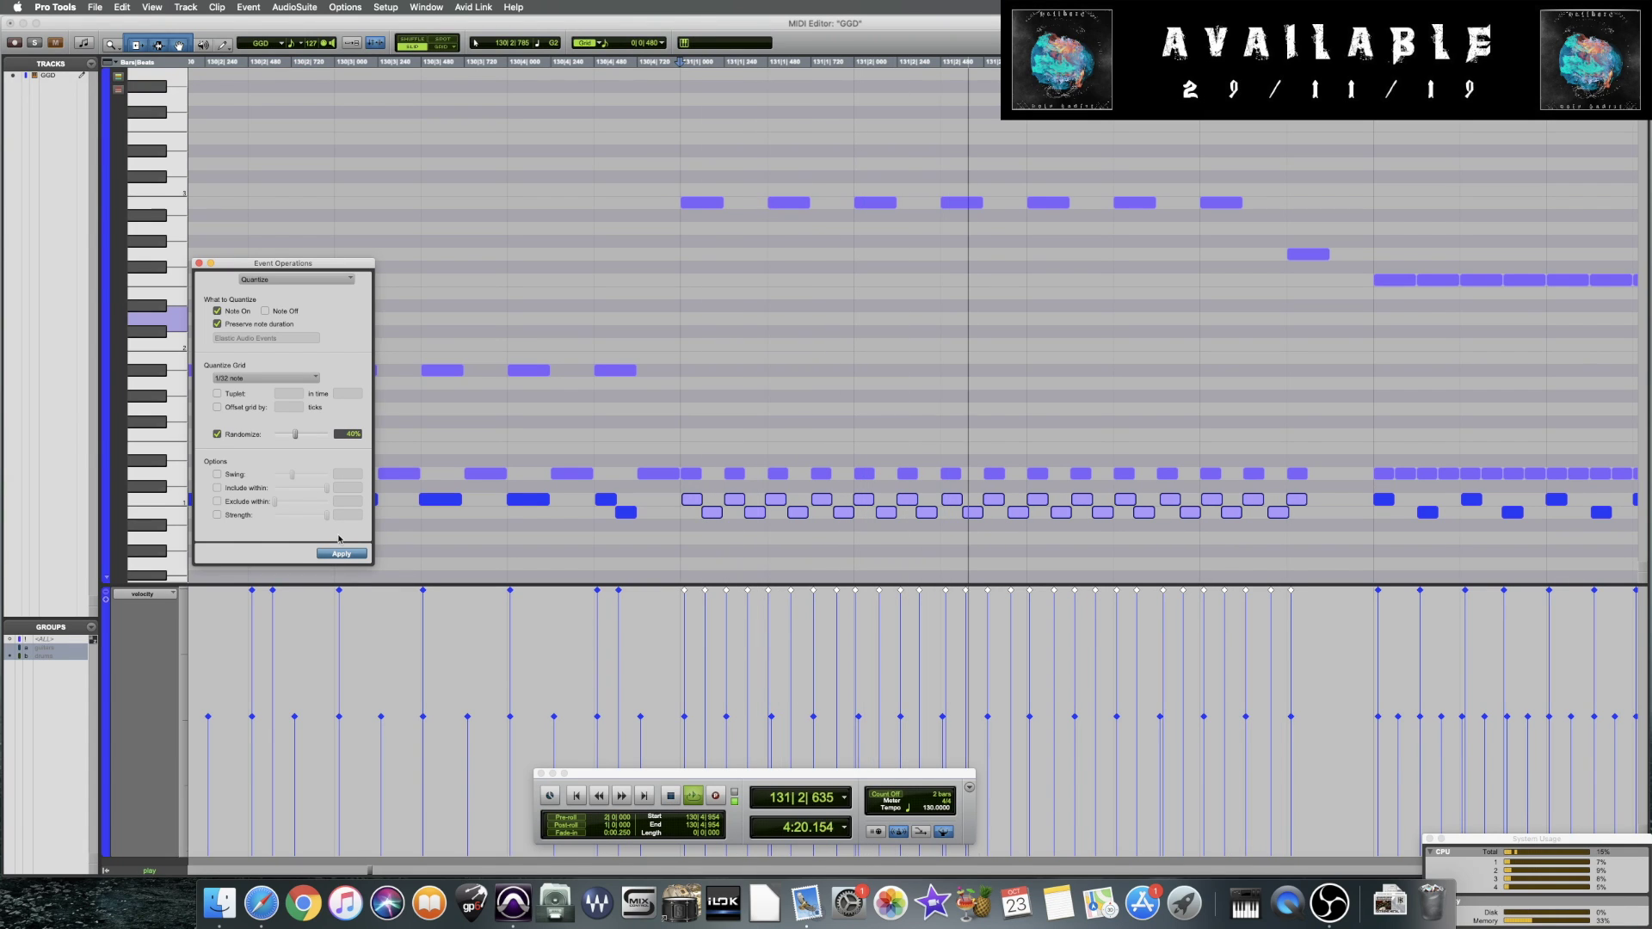
{"action": "key", "text": "space"}
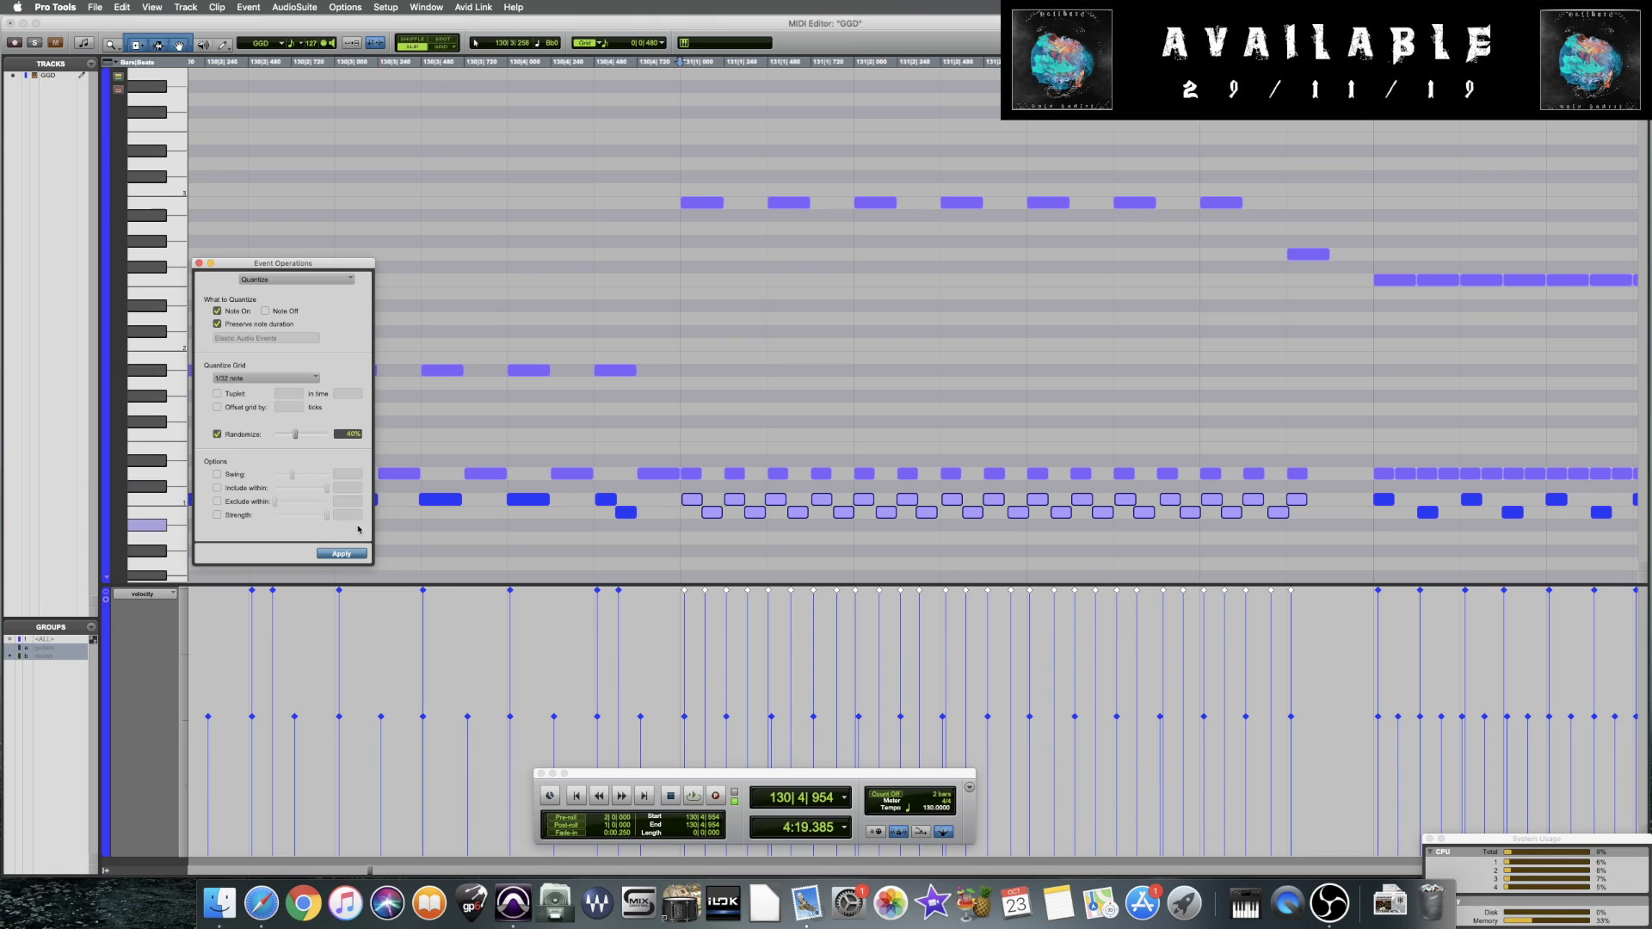
{"action": "key", "text": "space"}
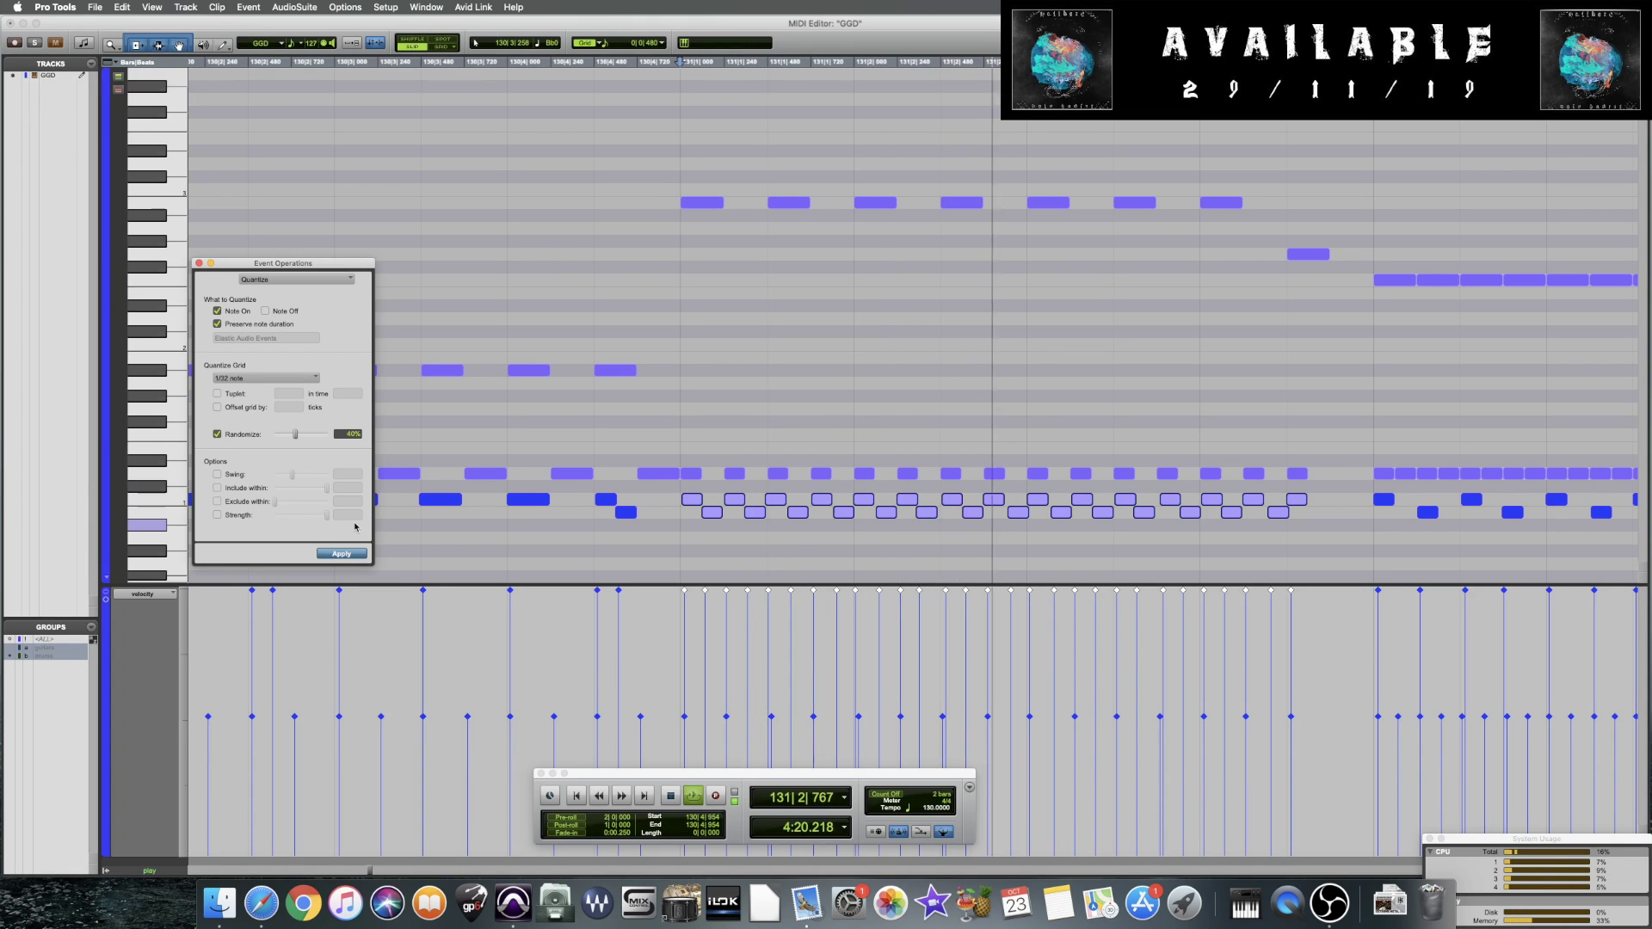
{"action": "key", "text": "space"}
Set the Quantize randomization to 15%, apply it to the bar 131 kicks and play the result
{"action": "type", "text": "5"}
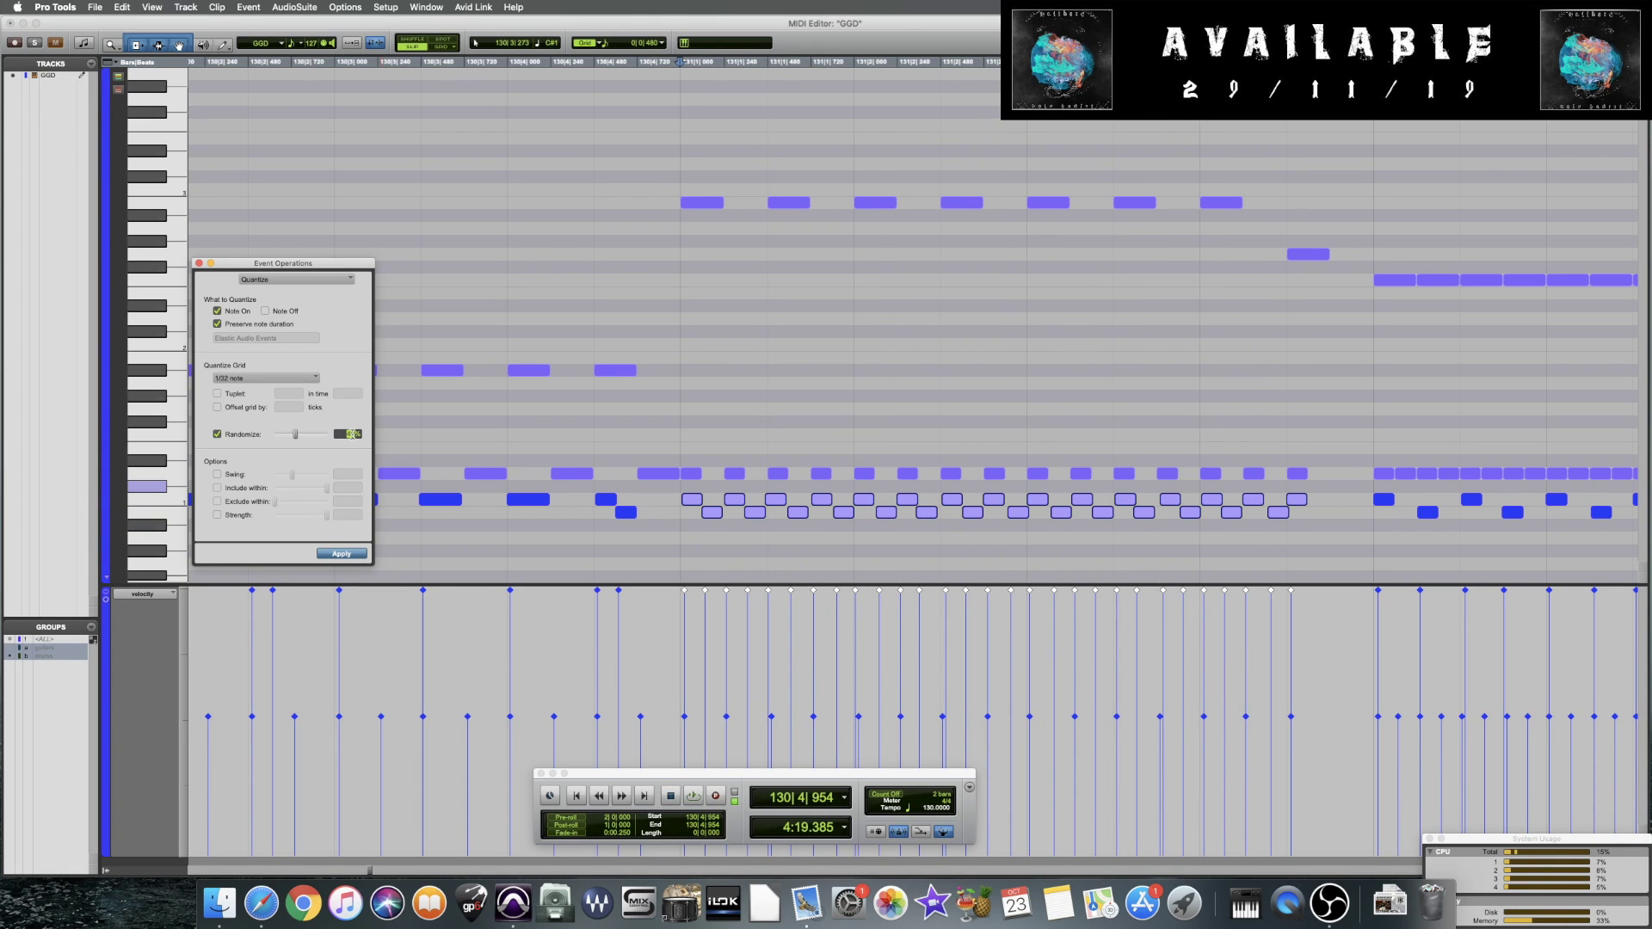
{"action": "left_click", "coordinate": [356, 555]}
{"action": "key", "text": "space"}
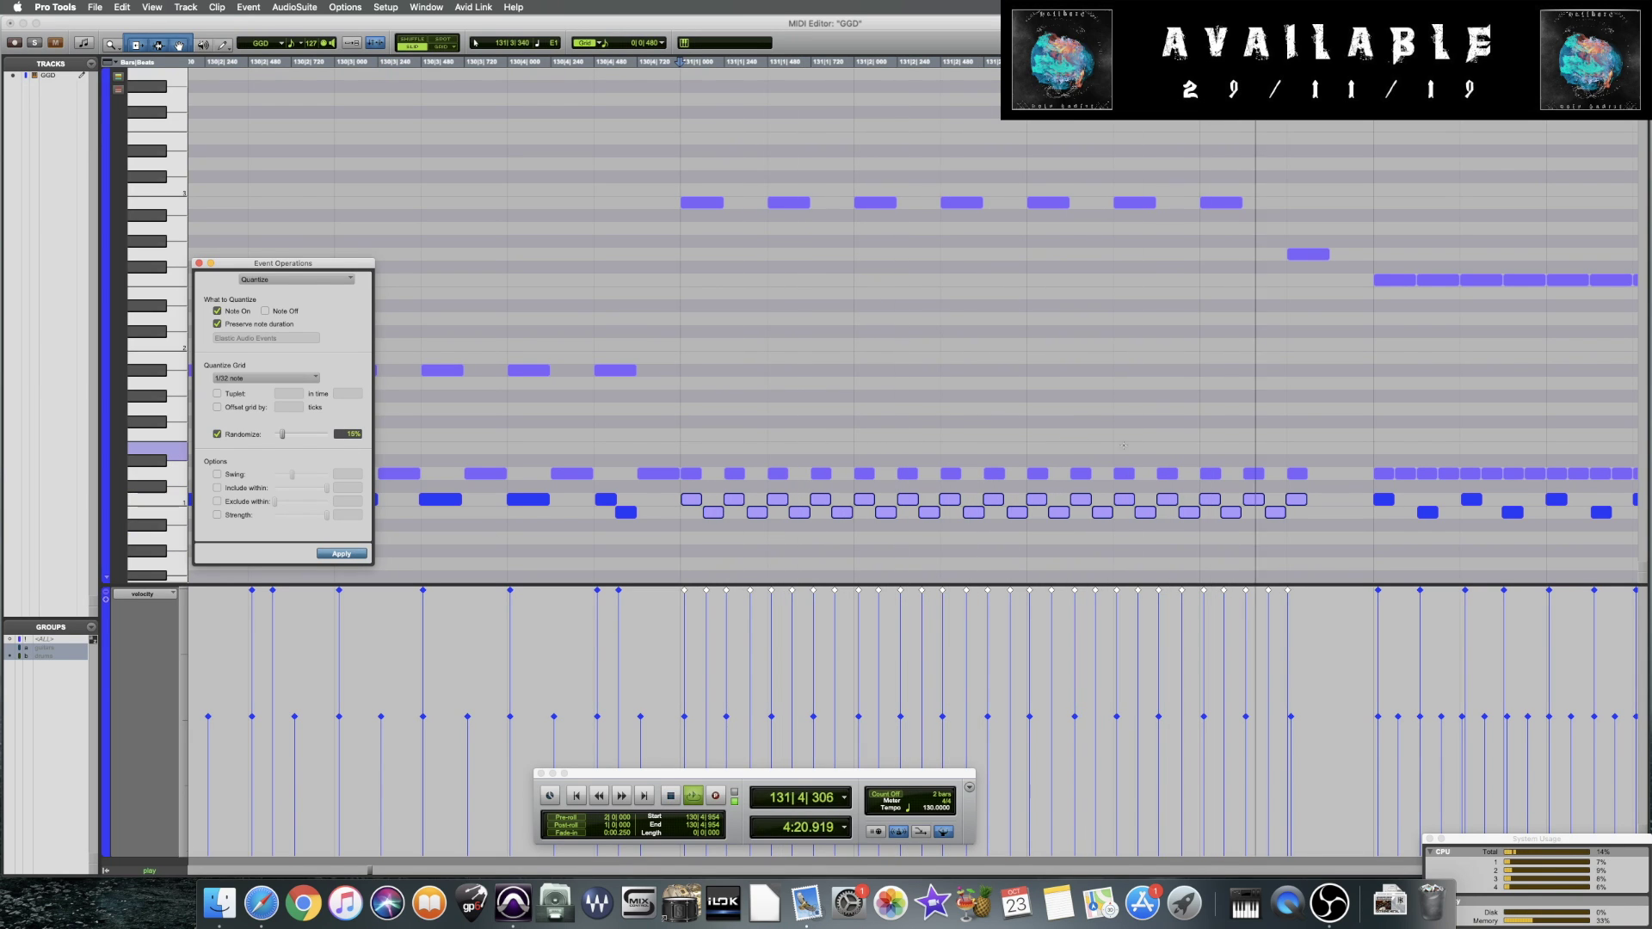
{"action": "left_click", "coordinate": [1138, 414]}
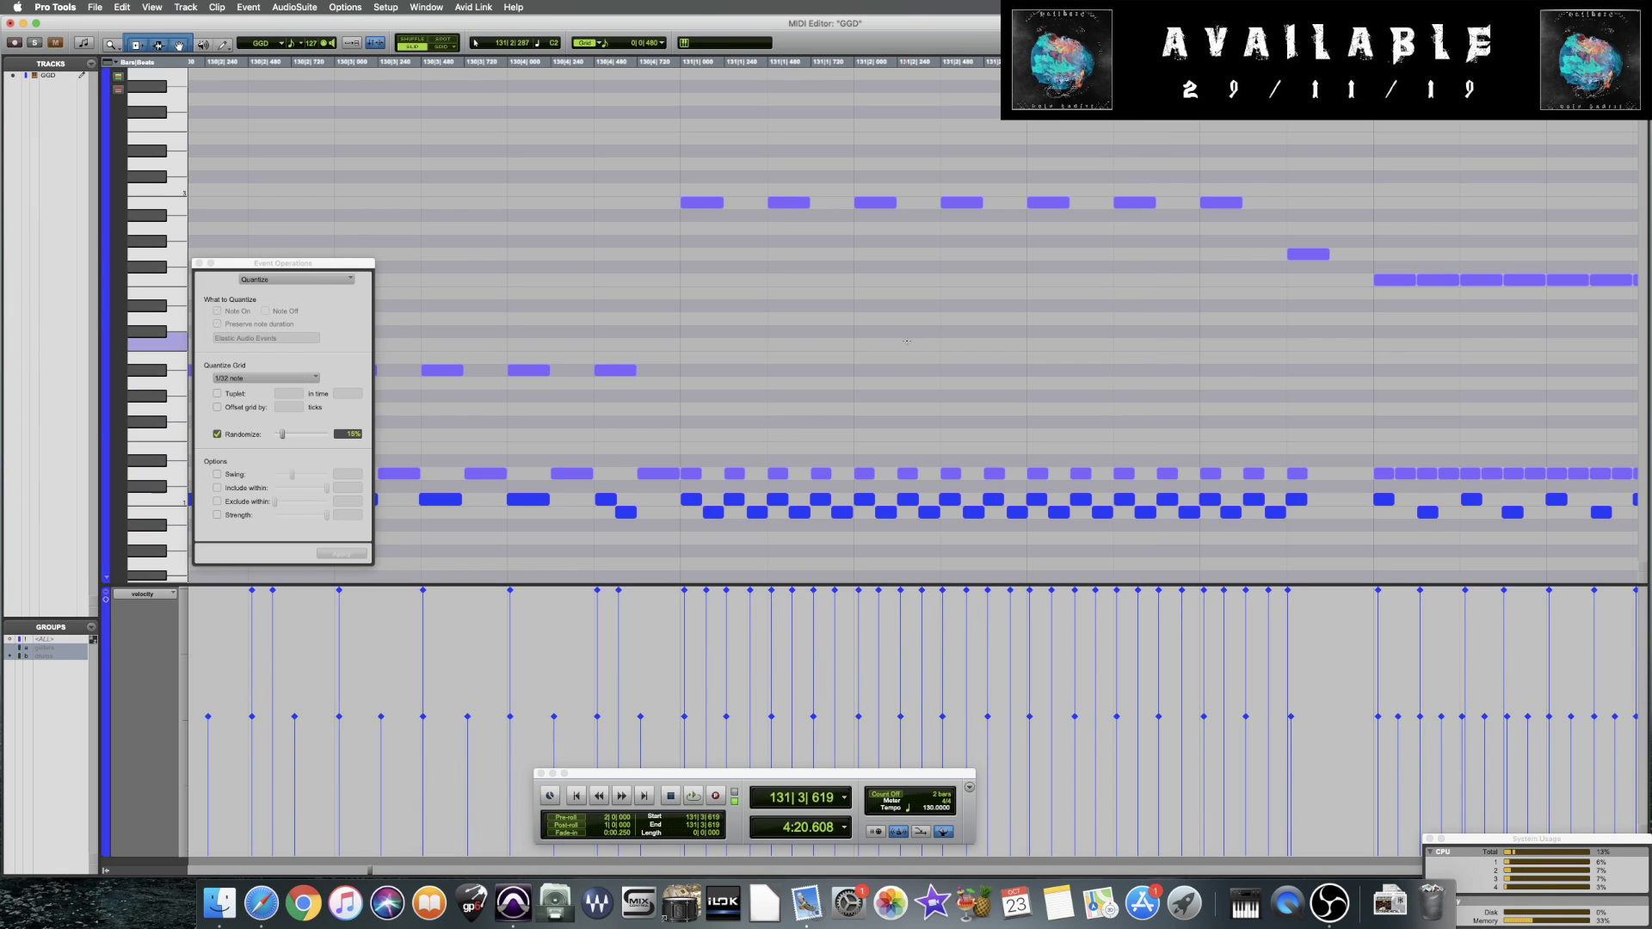
Play back the drum part around bar 131 and look on to its end near bar 150
{"action": "key", "text": "space"}
{"action": "key", "text": "space"}
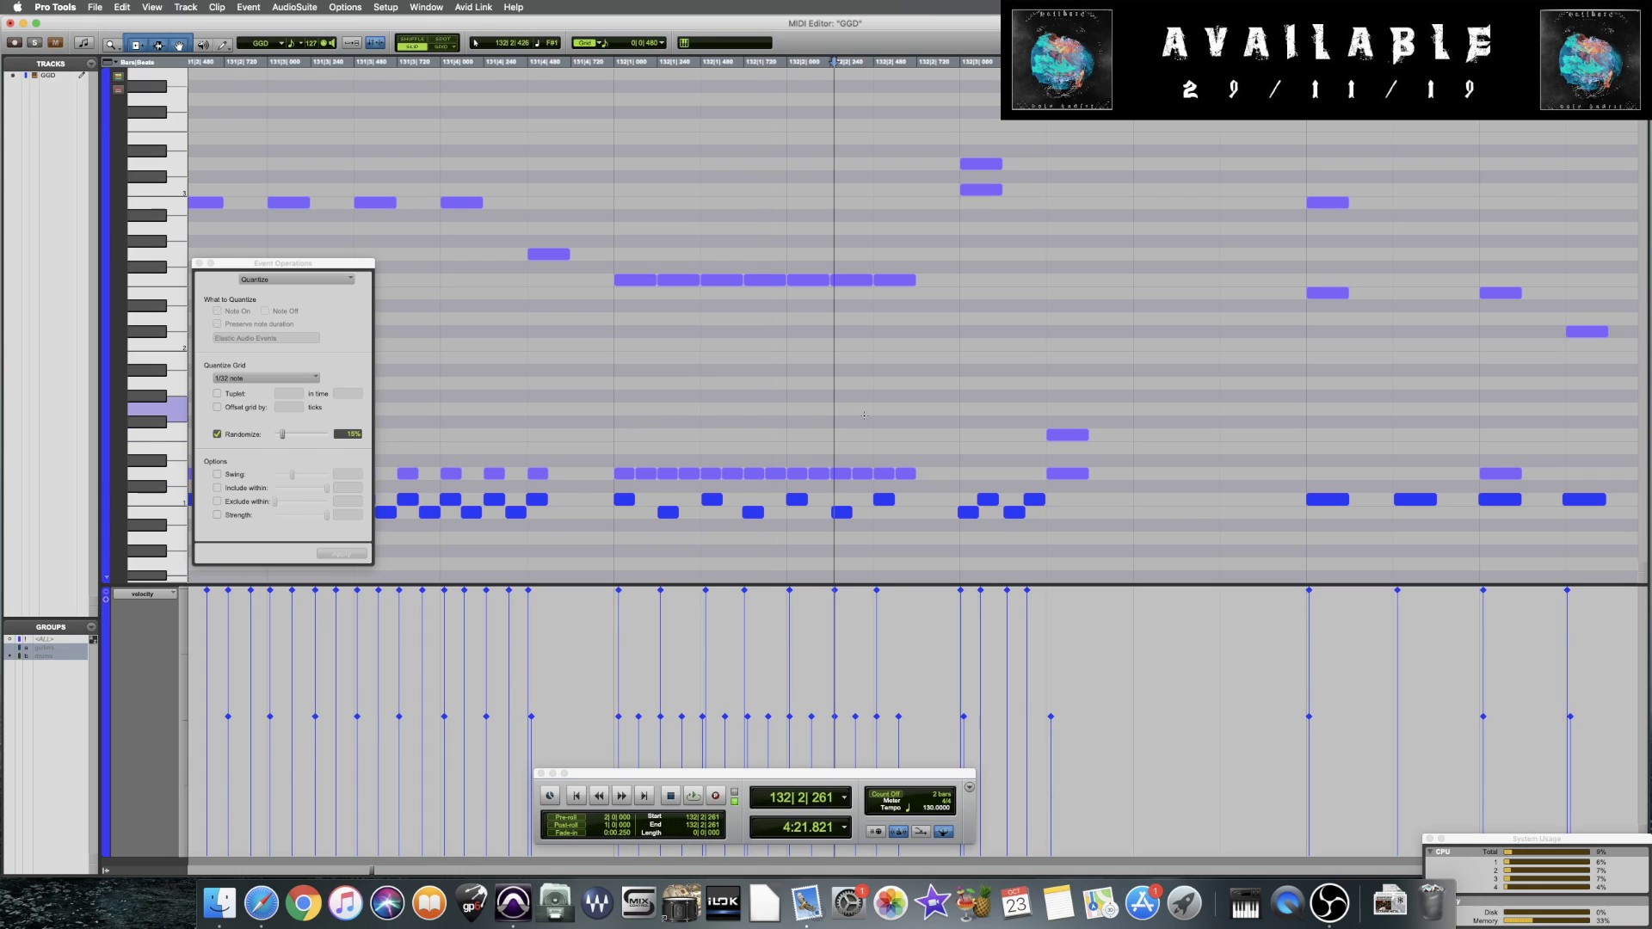
{"action": "scroll", "coordinate": [821, 413], "scroll_direction": "right", "scroll_amount": 3}
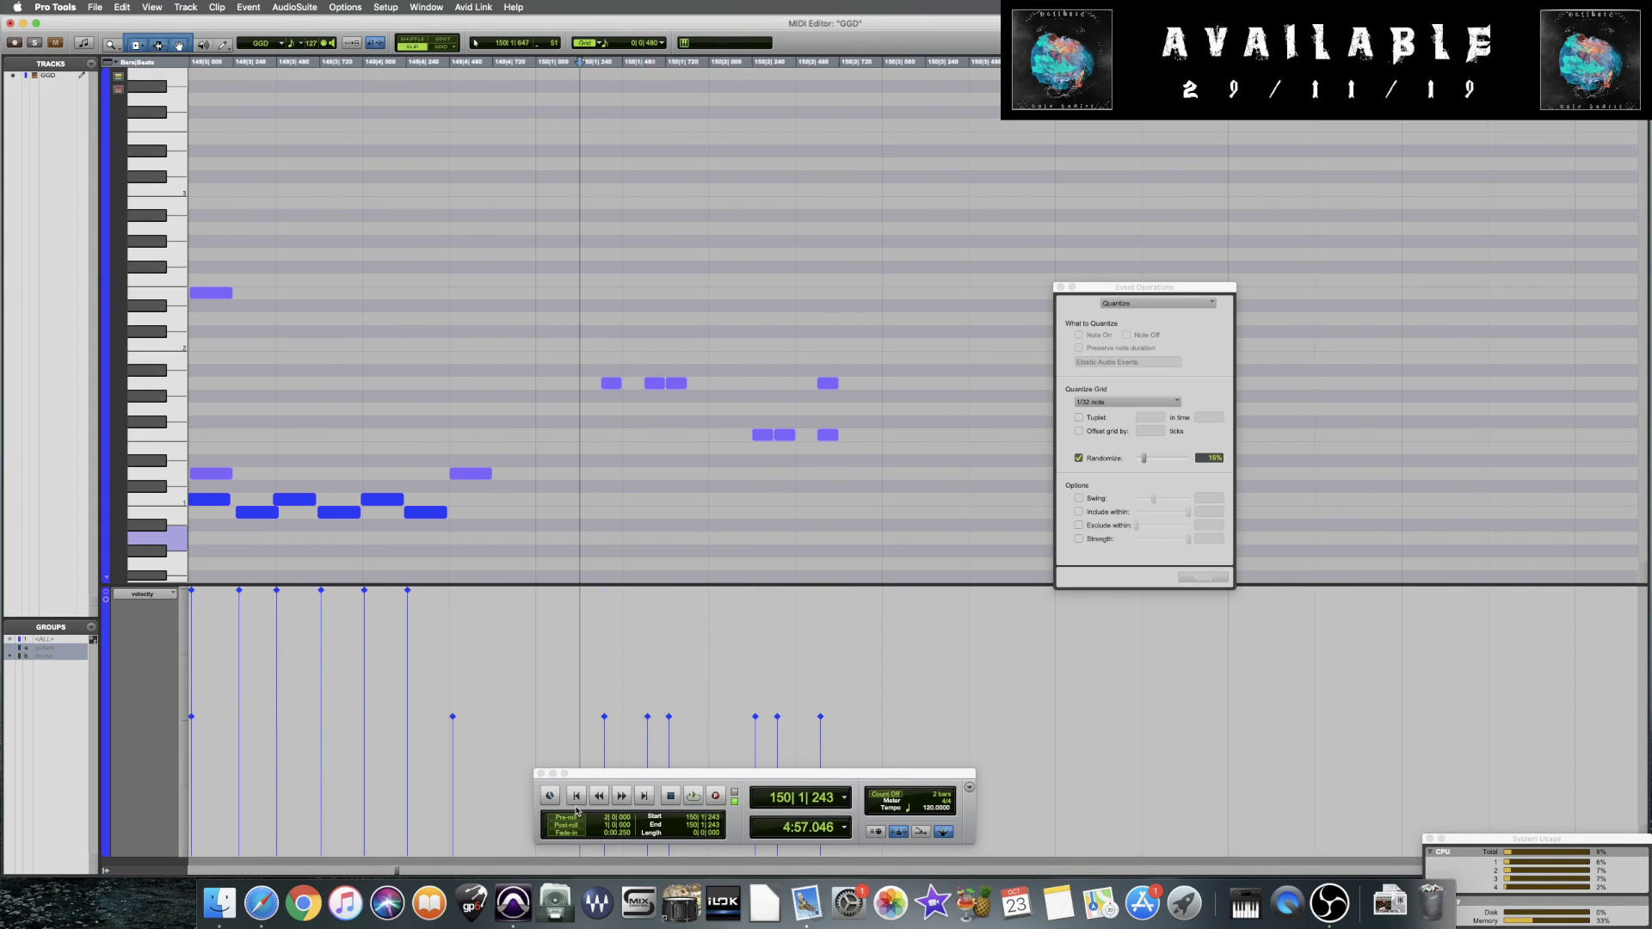
Show the whole drum clip and use Select/Split Notes to select only the shortest-duration notes on D1
{"action": "key", "text": "Return"}
{"action": "key", "text": "super+a"}
{"action": "key", "text": "alt+a"}
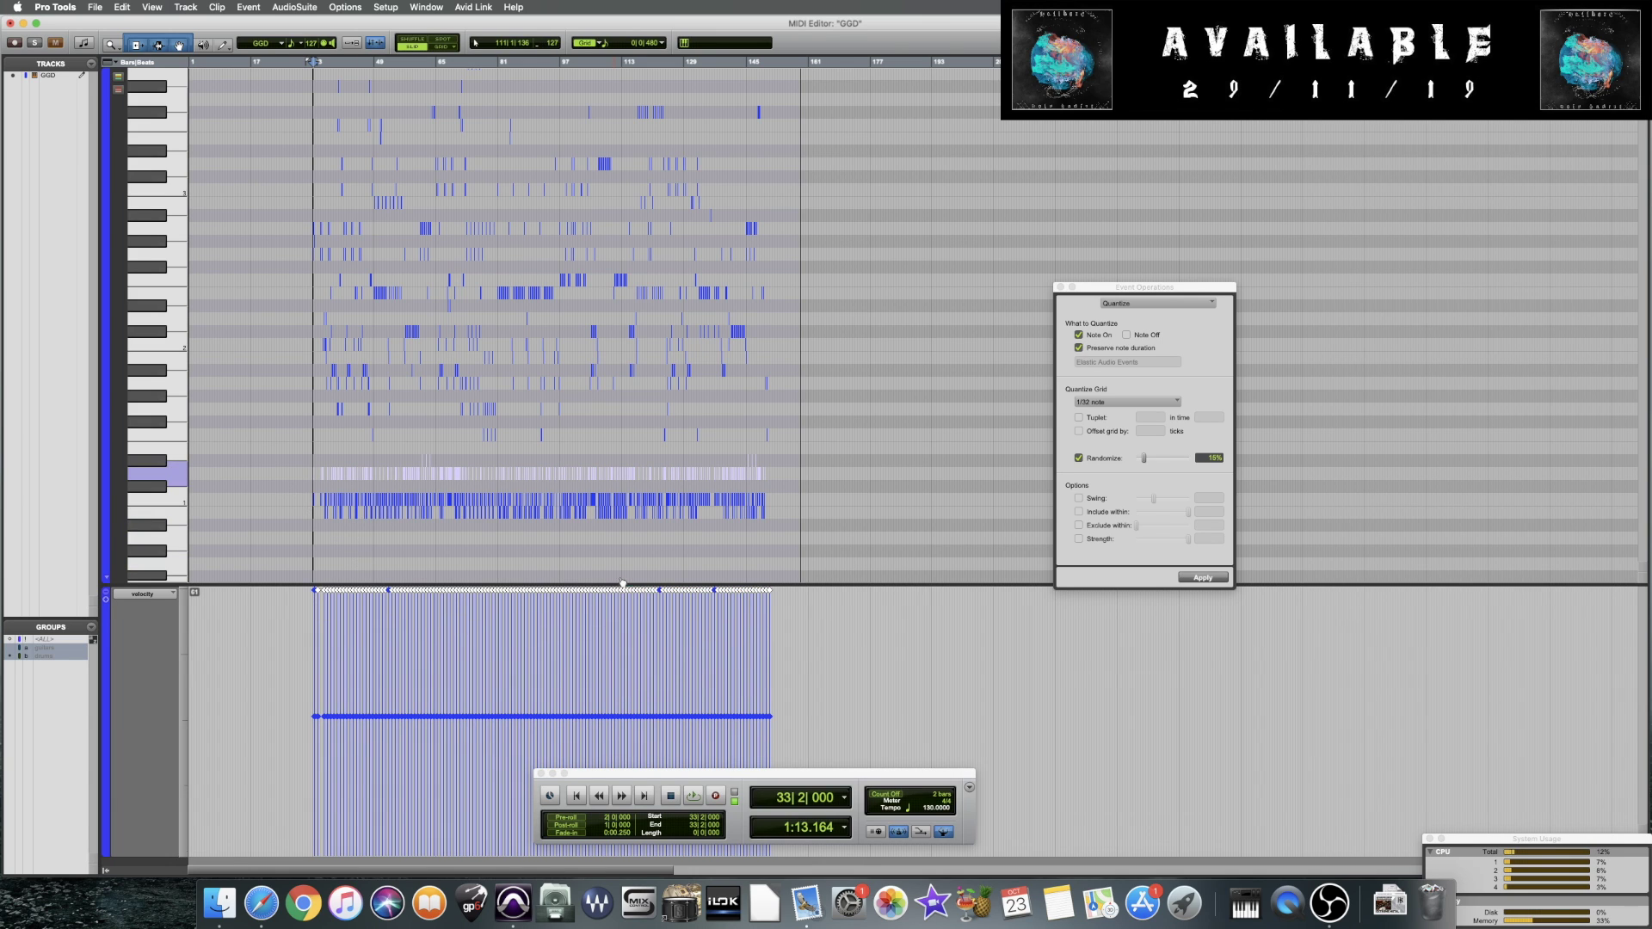
{"action": "left_click_drag", "start_coordinate": [1157, 289], "coordinate": [1054, 332]}
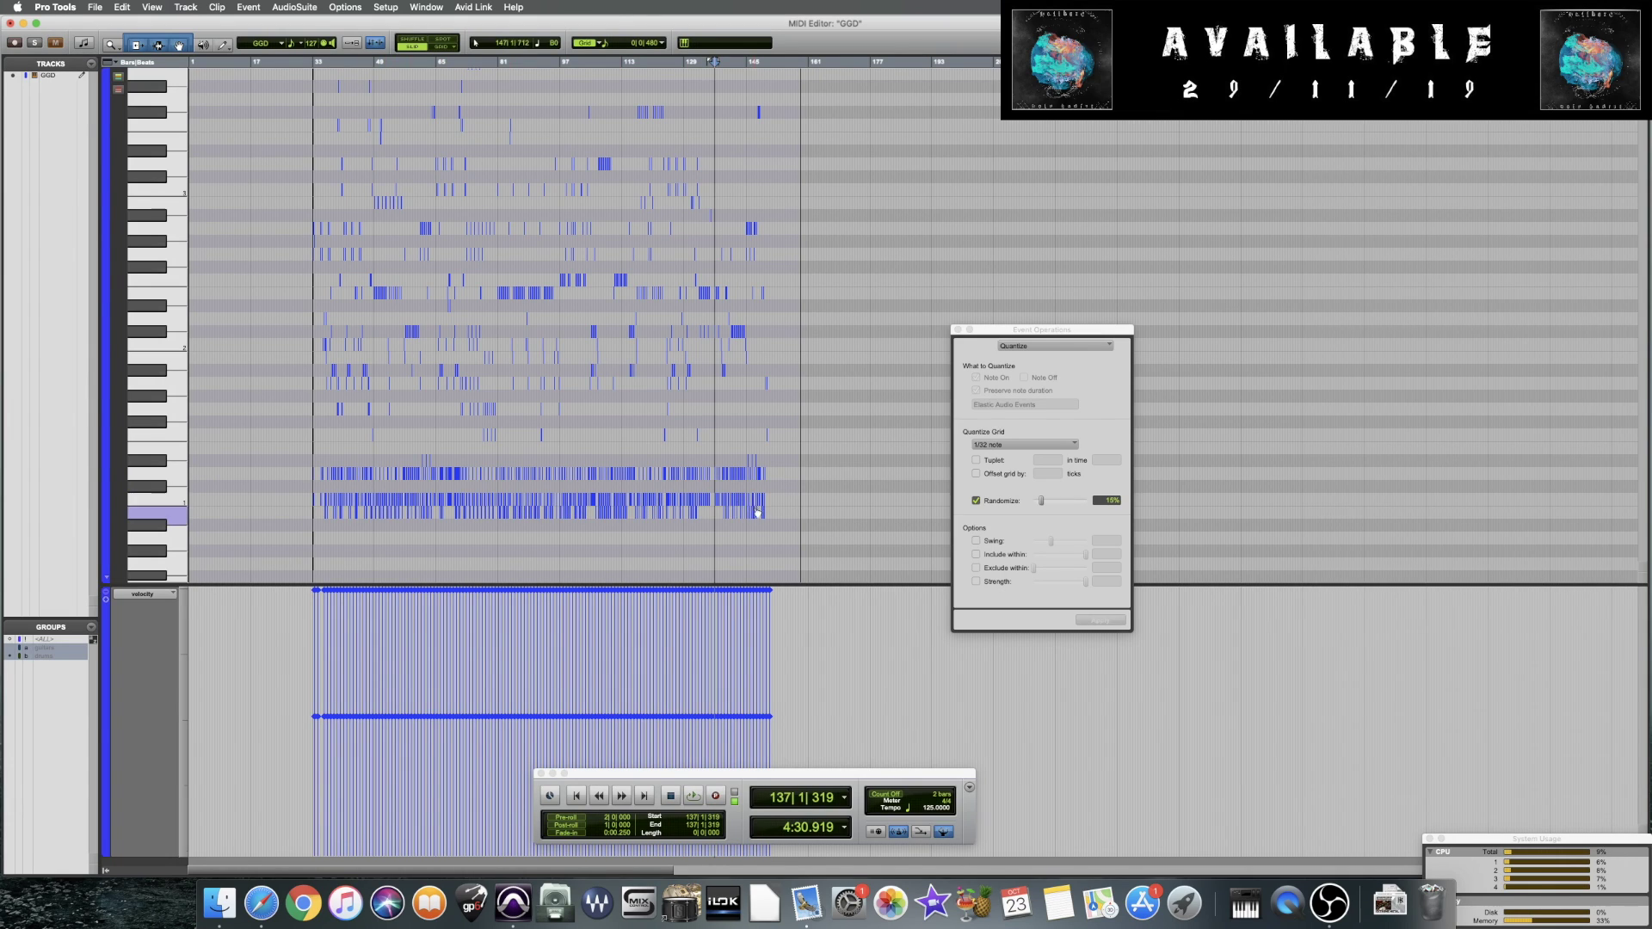
{"action": "left_click", "coordinate": [1032, 347]}
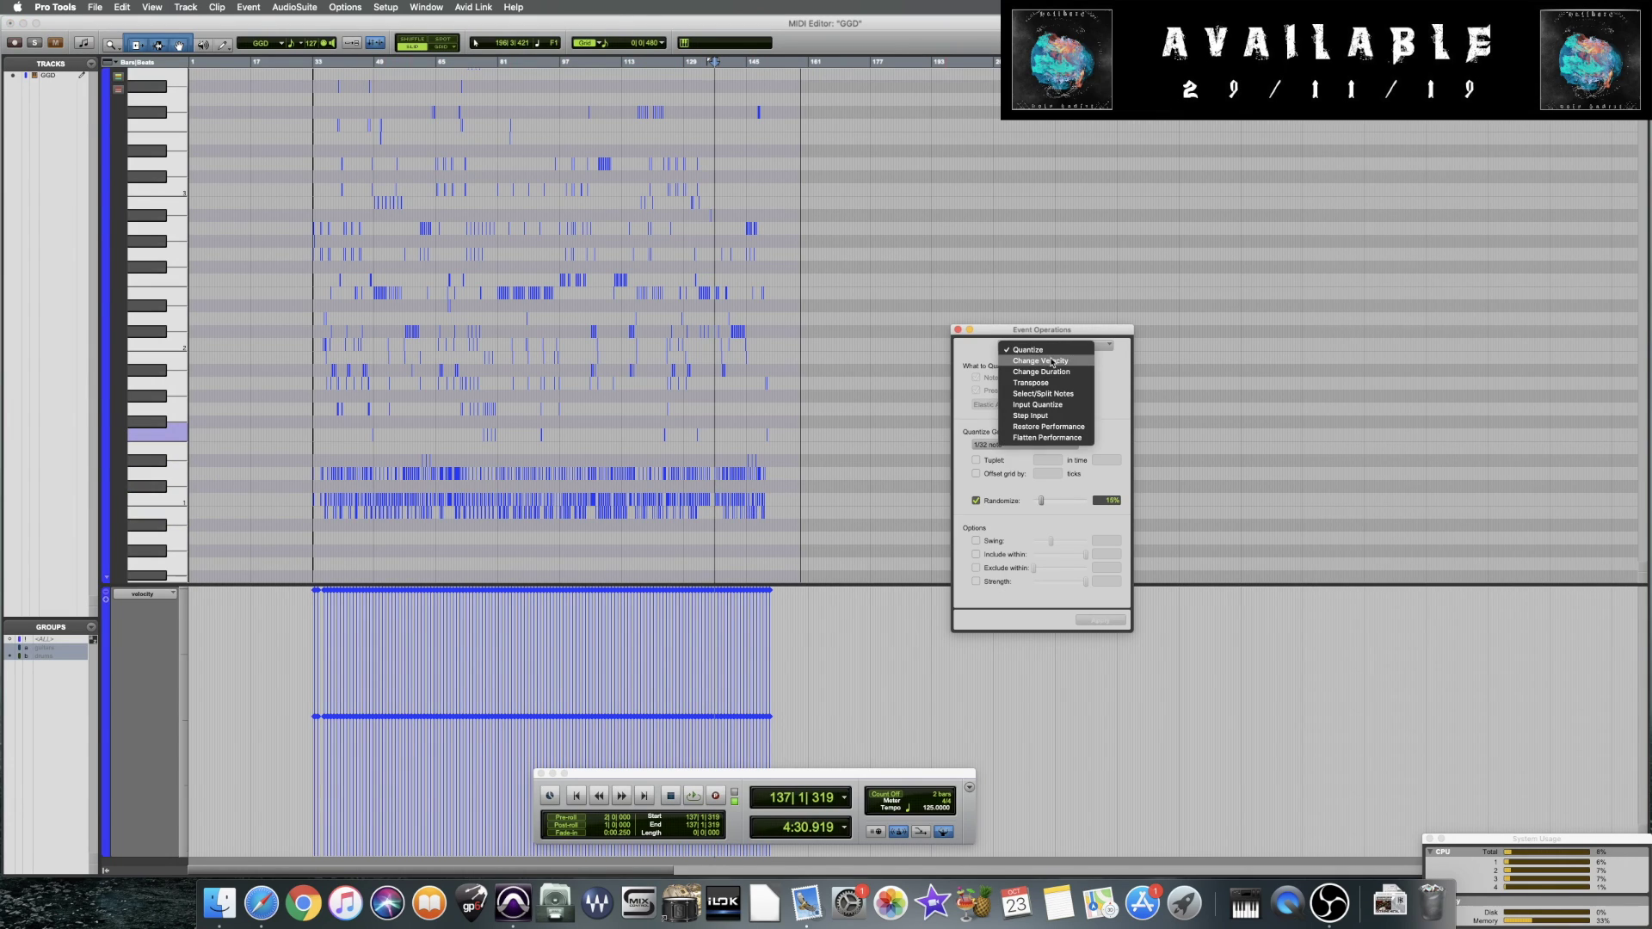
{"action": "left_click", "coordinate": [1051, 361]}
{"action": "left_click", "coordinate": [1051, 345]}
{"action": "left_click", "coordinate": [1057, 379]}
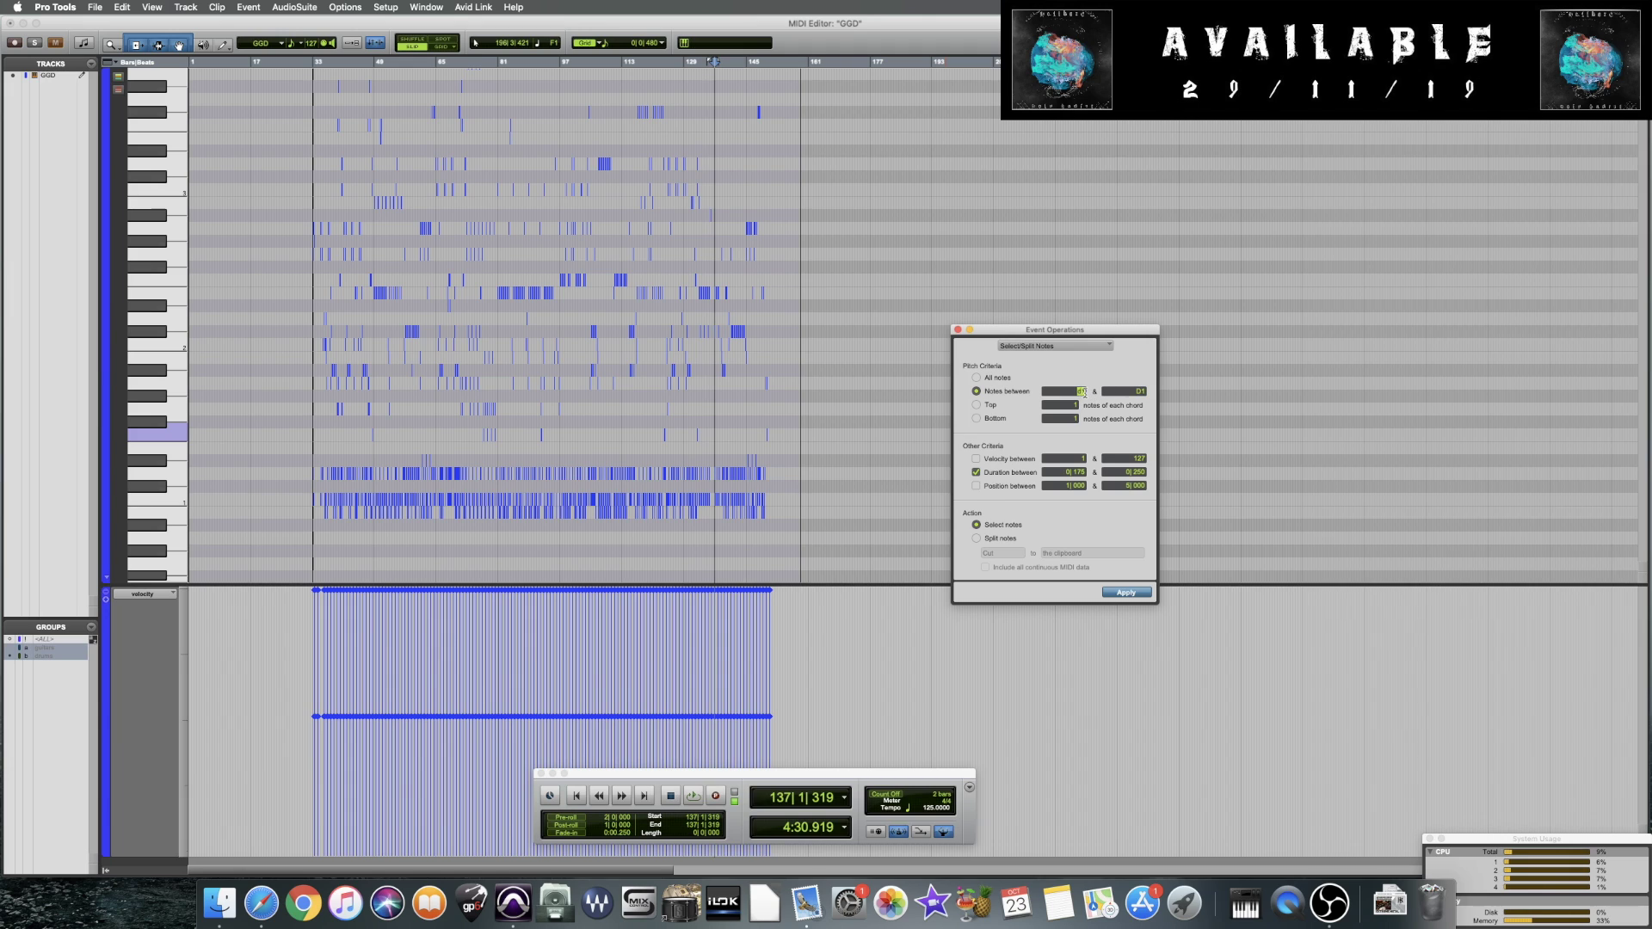
{"action": "key", "text": "Return"}
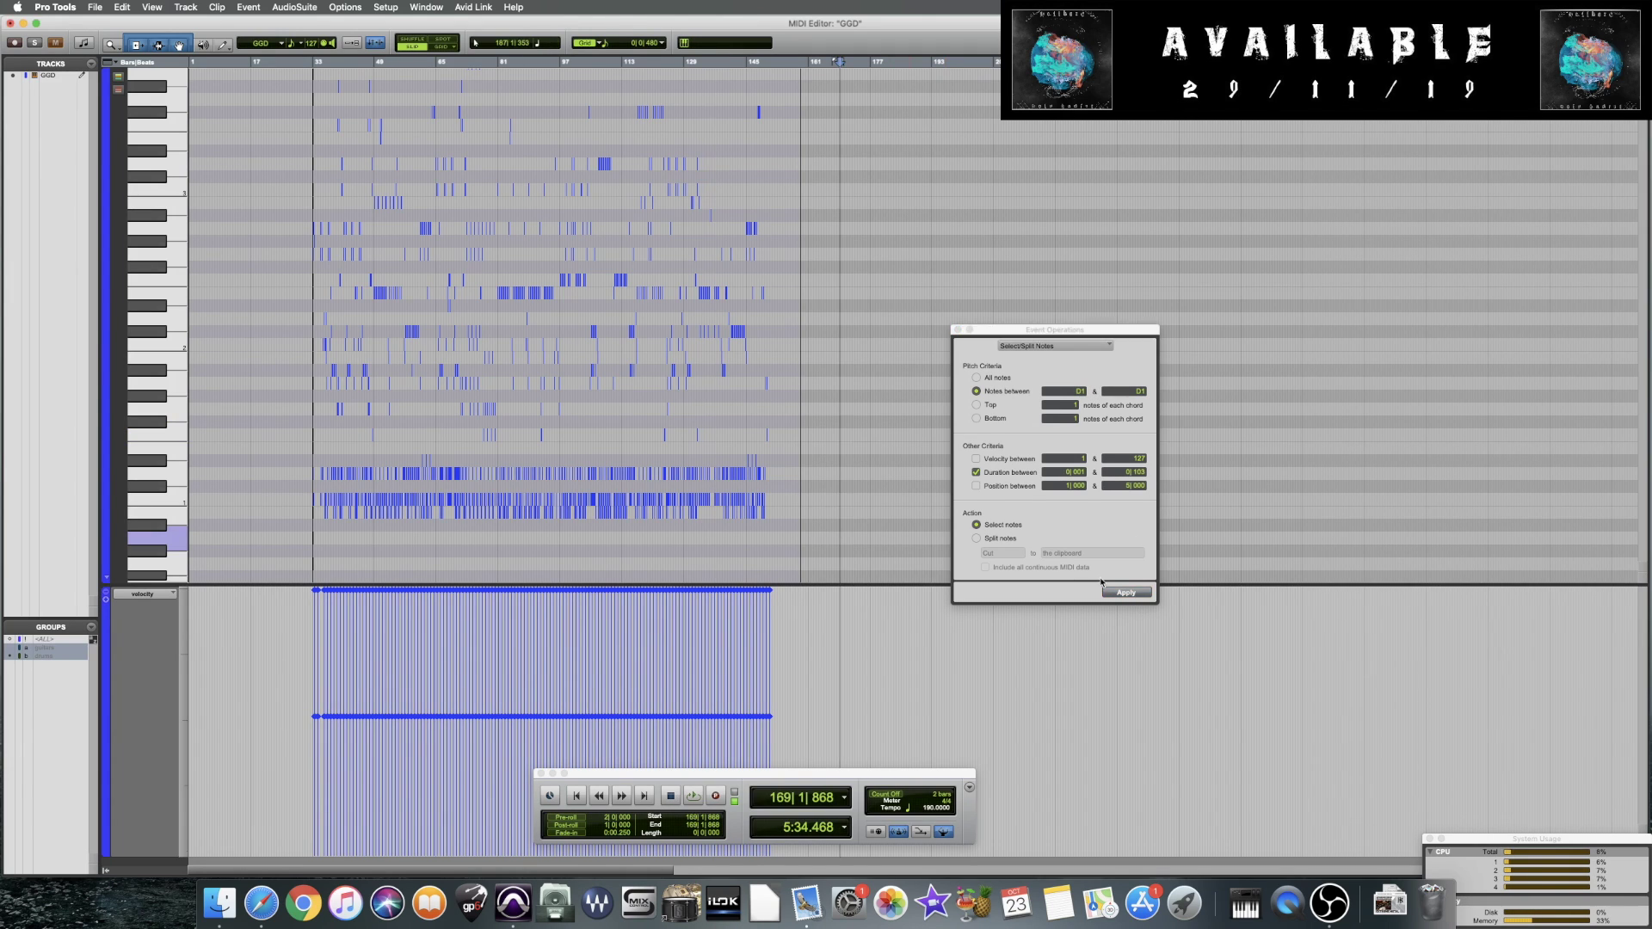
Quantize the selected short D1 snare notes to the 1/32-note grid with Randomize enabled
{"action": "key", "text": "super+]"}
{"action": "left_click_drag", "start_coordinate": [1050, 329], "coordinate": [623, 342]}
{"action": "left_click", "coordinate": [626, 356]}
{"action": "left_click", "coordinate": [621, 315]}
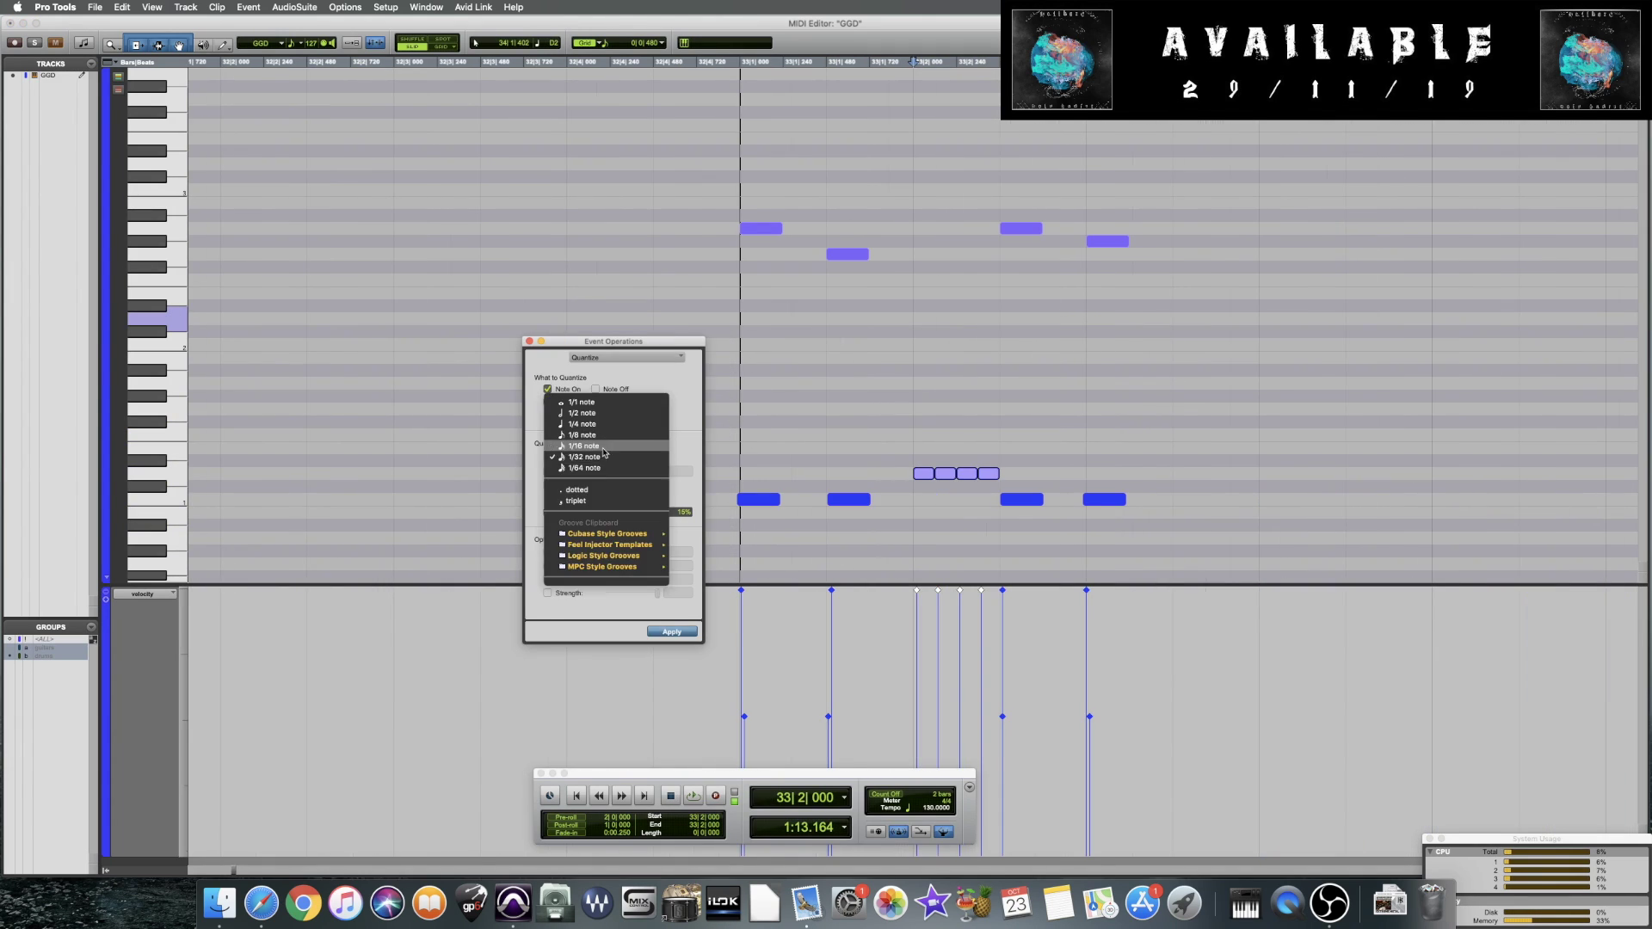
Use Select/Split Notes on the whole clip to select the D1 notes with durations up to 0|172
{"action": "key", "text": "alt+a"}
{"action": "left_click", "coordinate": [626, 356]}
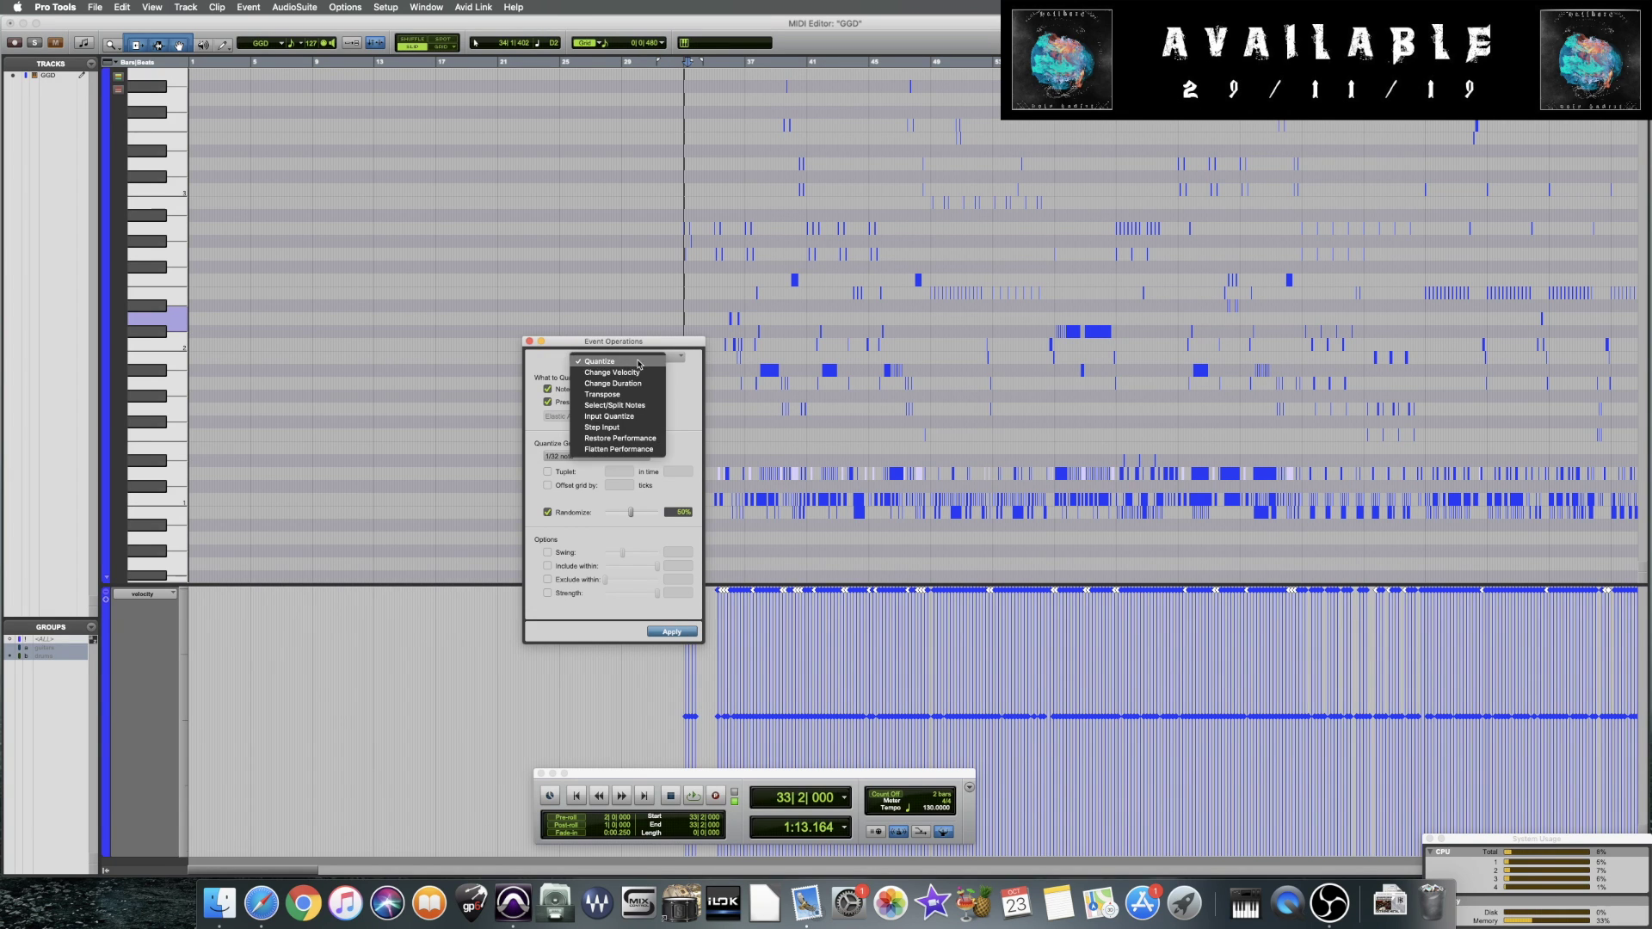
{"action": "left_click", "coordinate": [611, 408]}
{"action": "left_click", "coordinate": [710, 486]}
{"action": "type", "text": "172"}
{"action": "key", "text": "Return"}
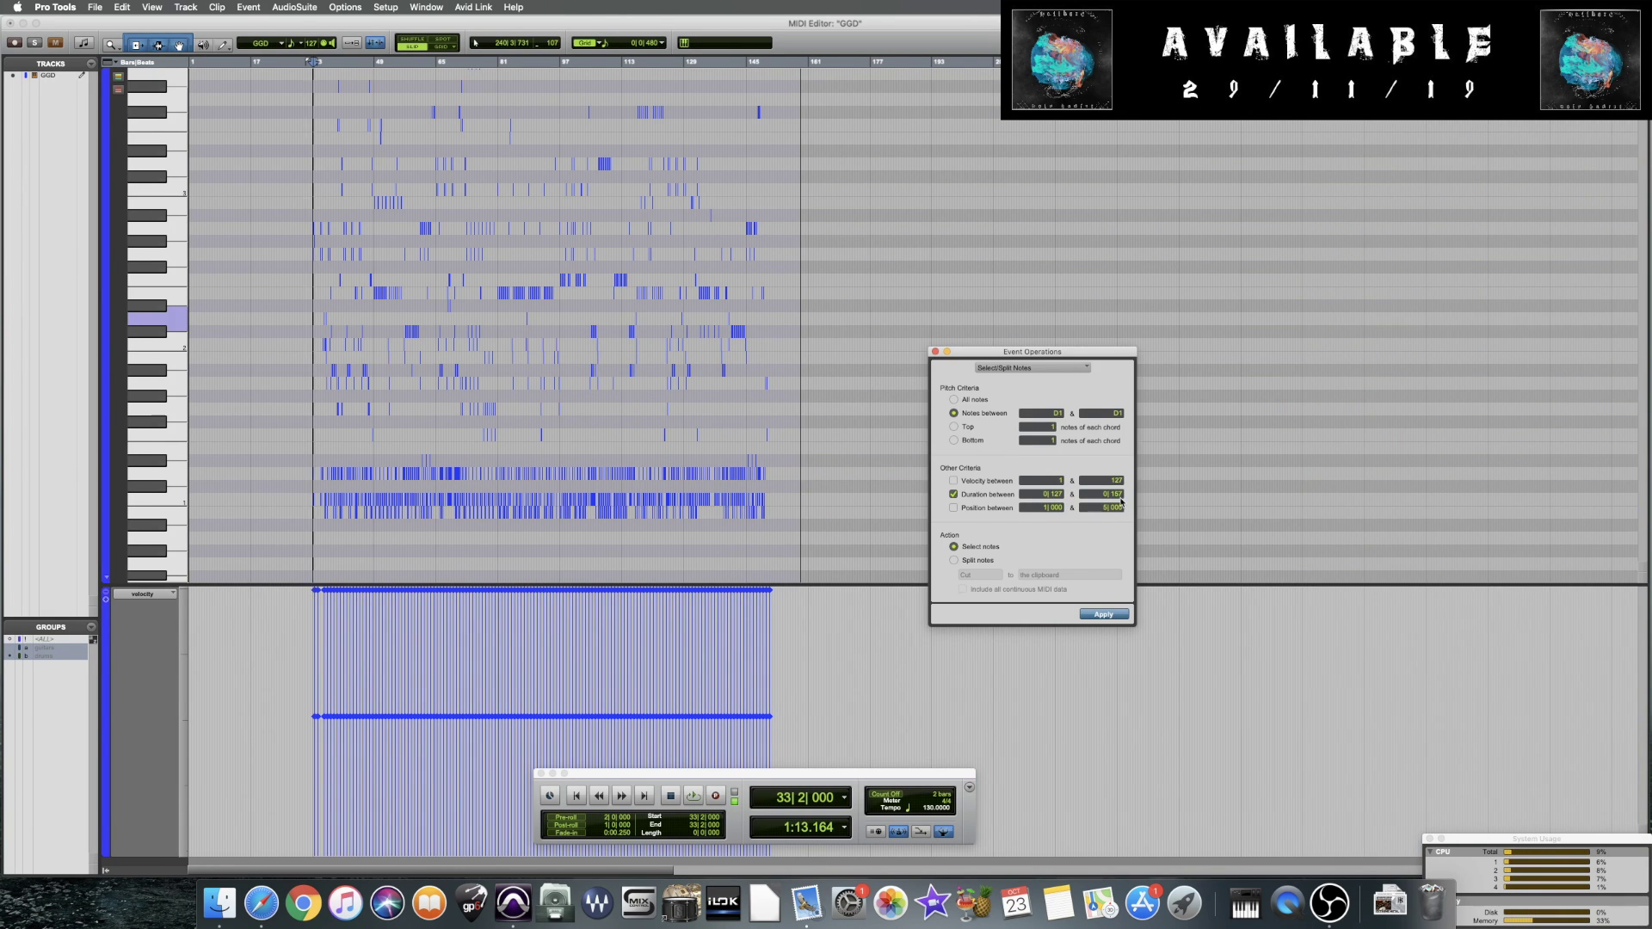
Quantize this second group of D1 snare notes with randomized timing
{"action": "key", "text": "super+]"}
{"action": "left_click_drag", "start_coordinate": [1025, 351], "coordinate": [680, 358]}
{"action": "left_click", "coordinate": [680, 375]}
{"action": "left_click", "coordinate": [658, 331]}
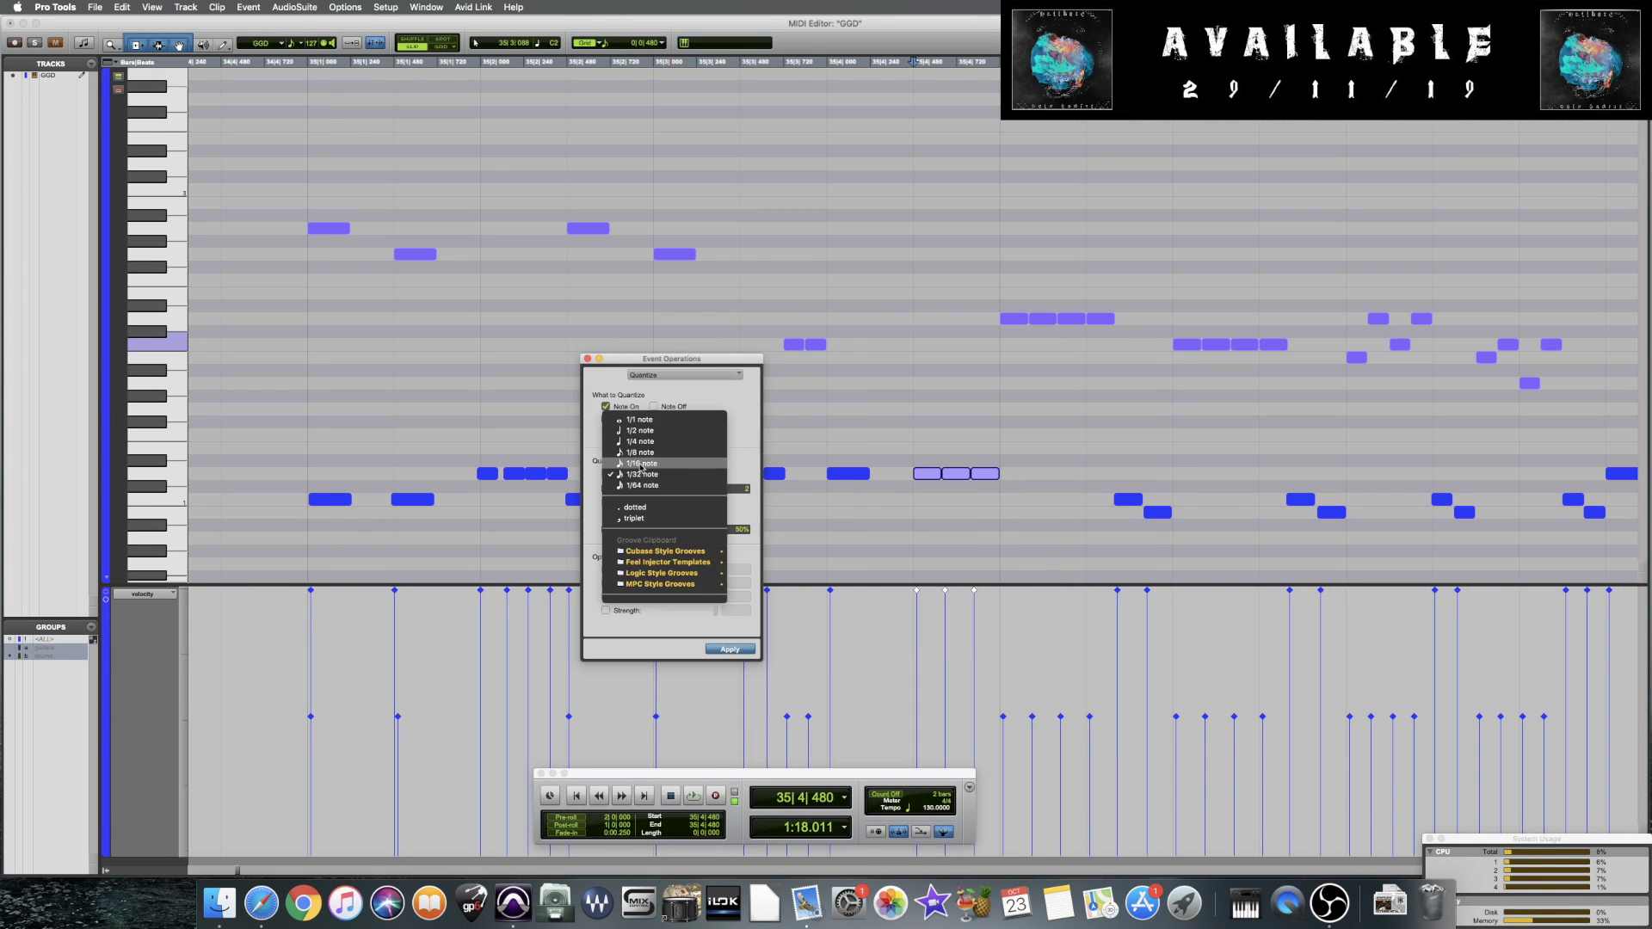
Select the next longer group of D1 notes across the clip, with an upper duration limit of 0|231
{"action": "key", "text": "alt+a"}
{"action": "key", "text": "alt+6"}
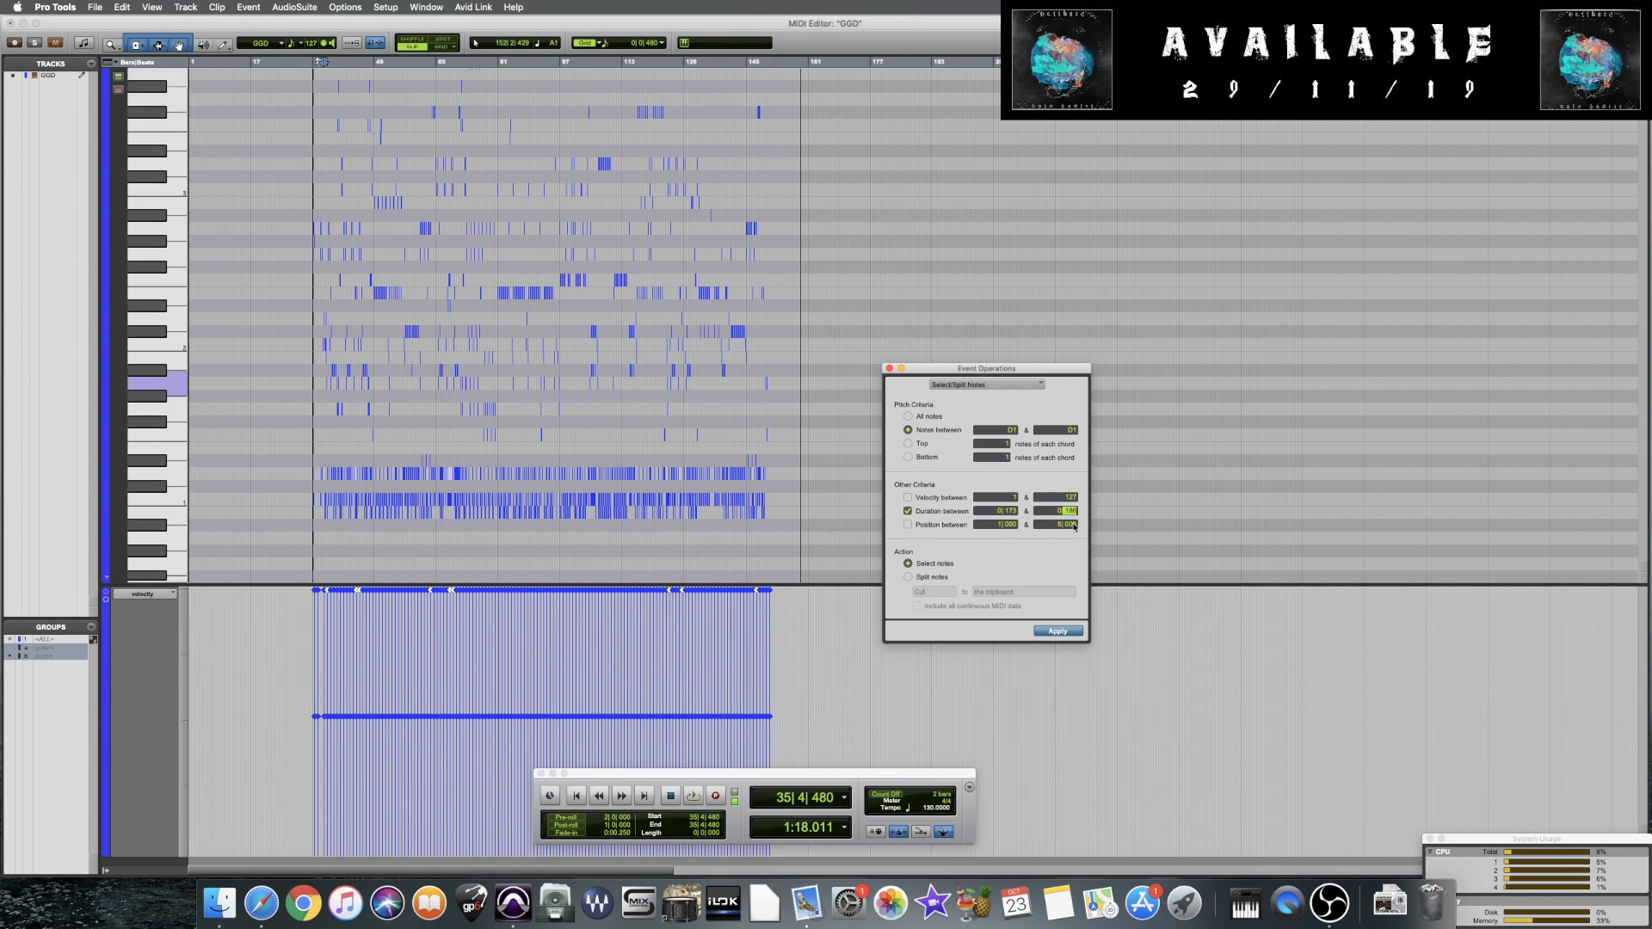
{"action": "type", "text": "231"}
{"action": "left_click", "coordinate": [1060, 634]}
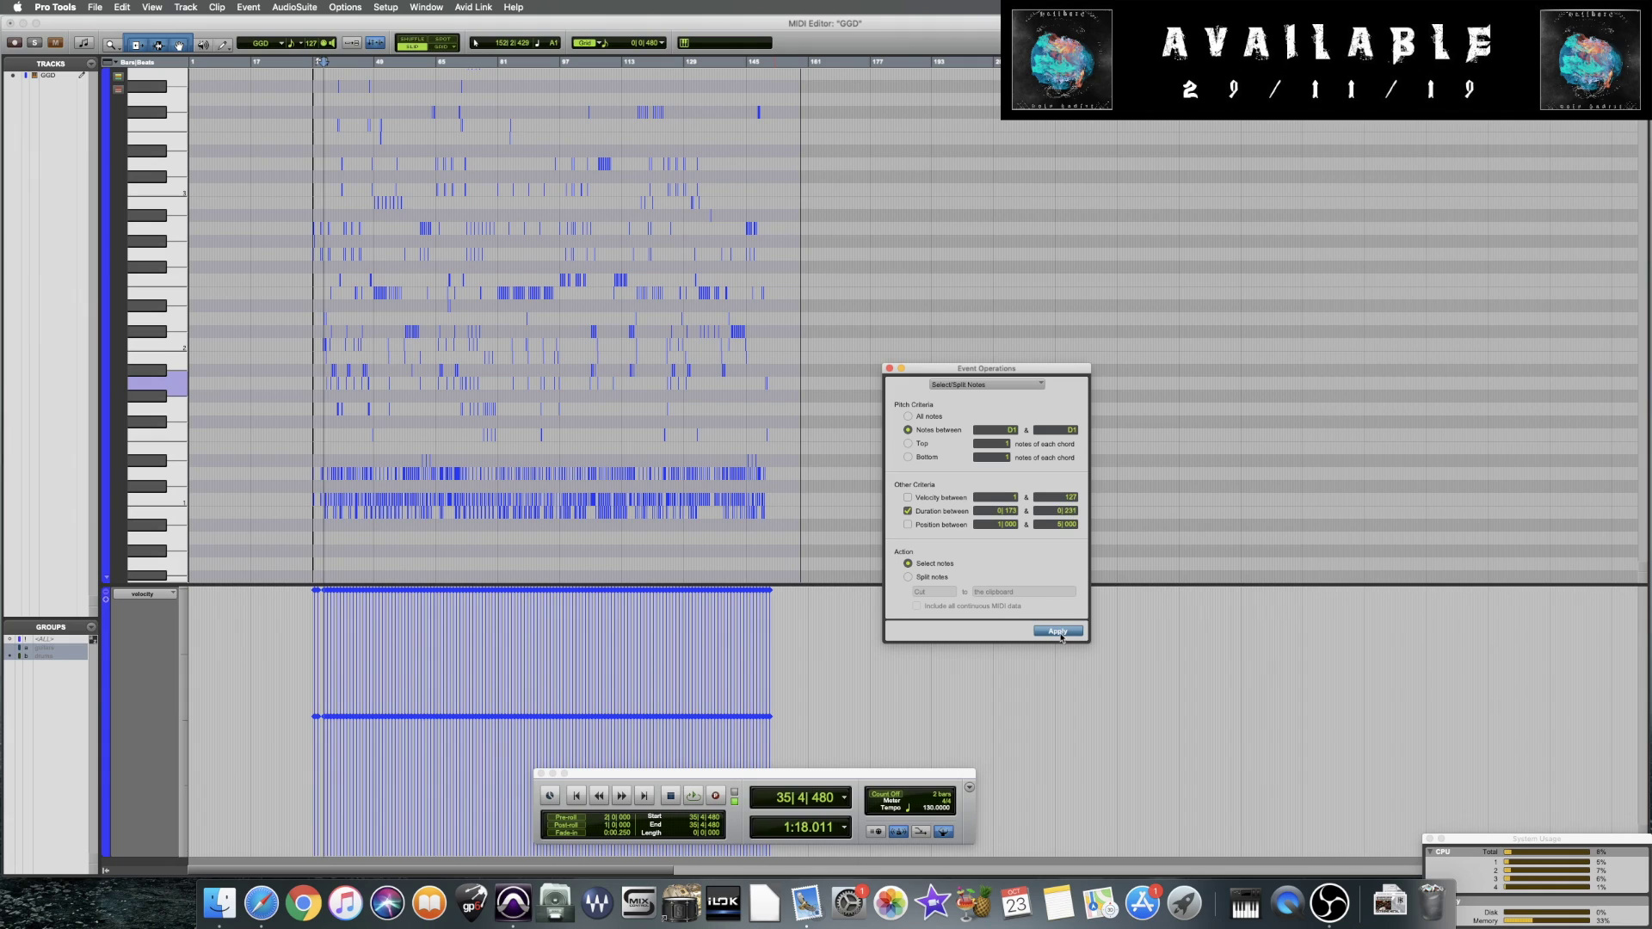
Quantize the selected longer D1 notes to the 1/16-note grid with Randomize enabled and close Event Operations
{"action": "key", "text": "ctrl+2"}
{"action": "key", "text": "alt+0"}
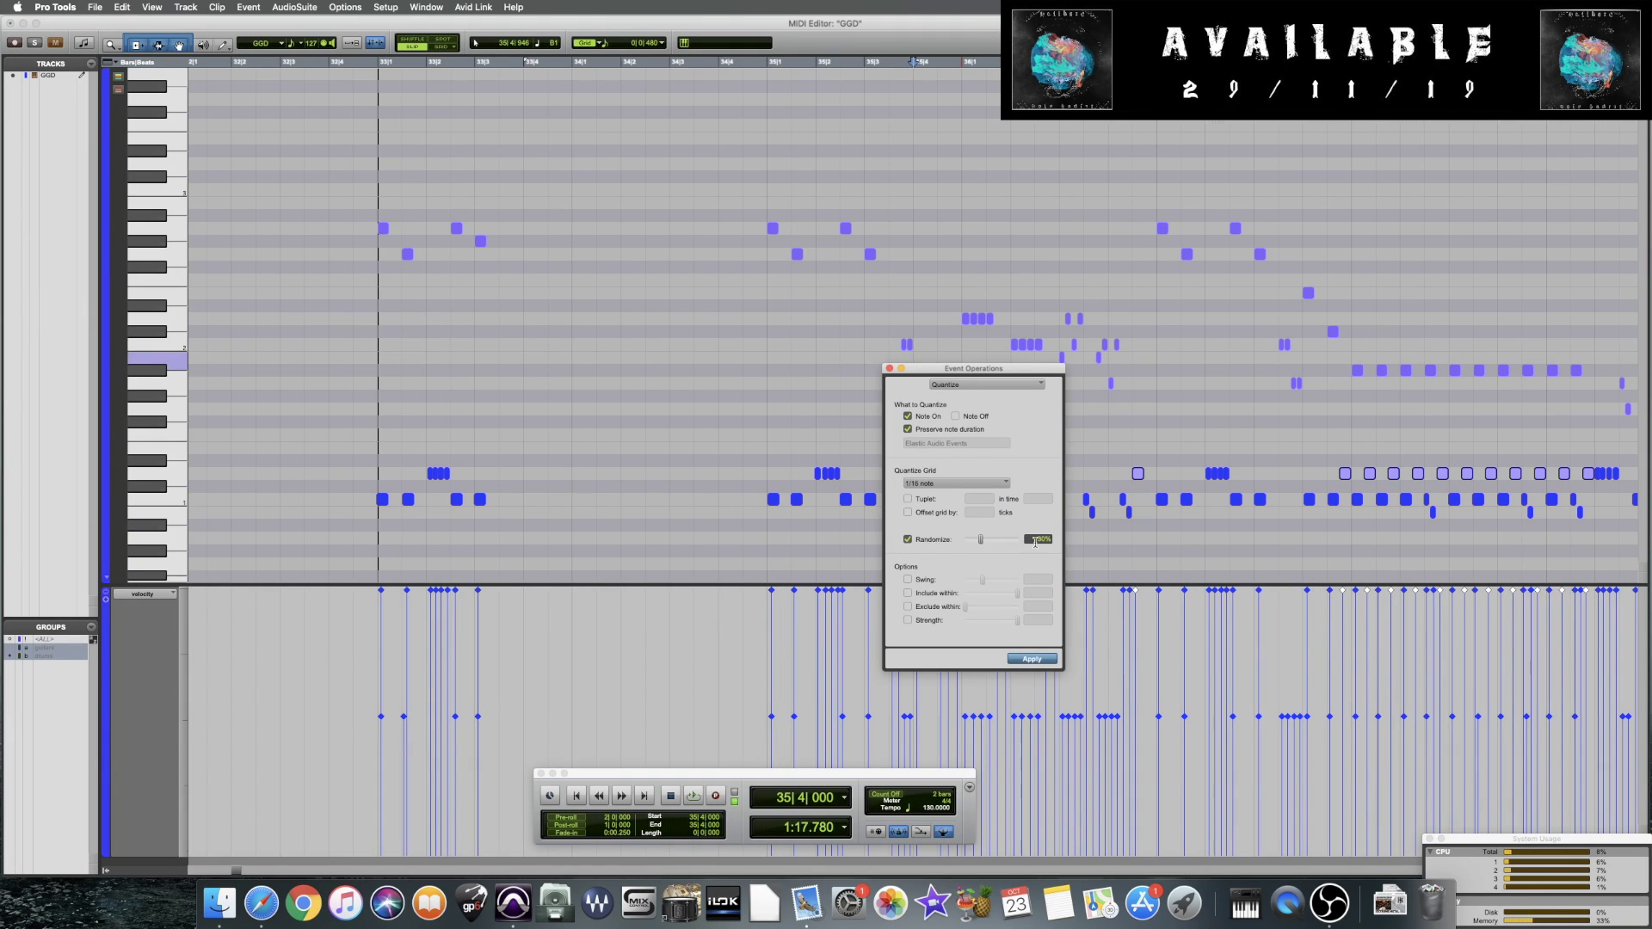
{"action": "left_click", "coordinate": [889, 368]}
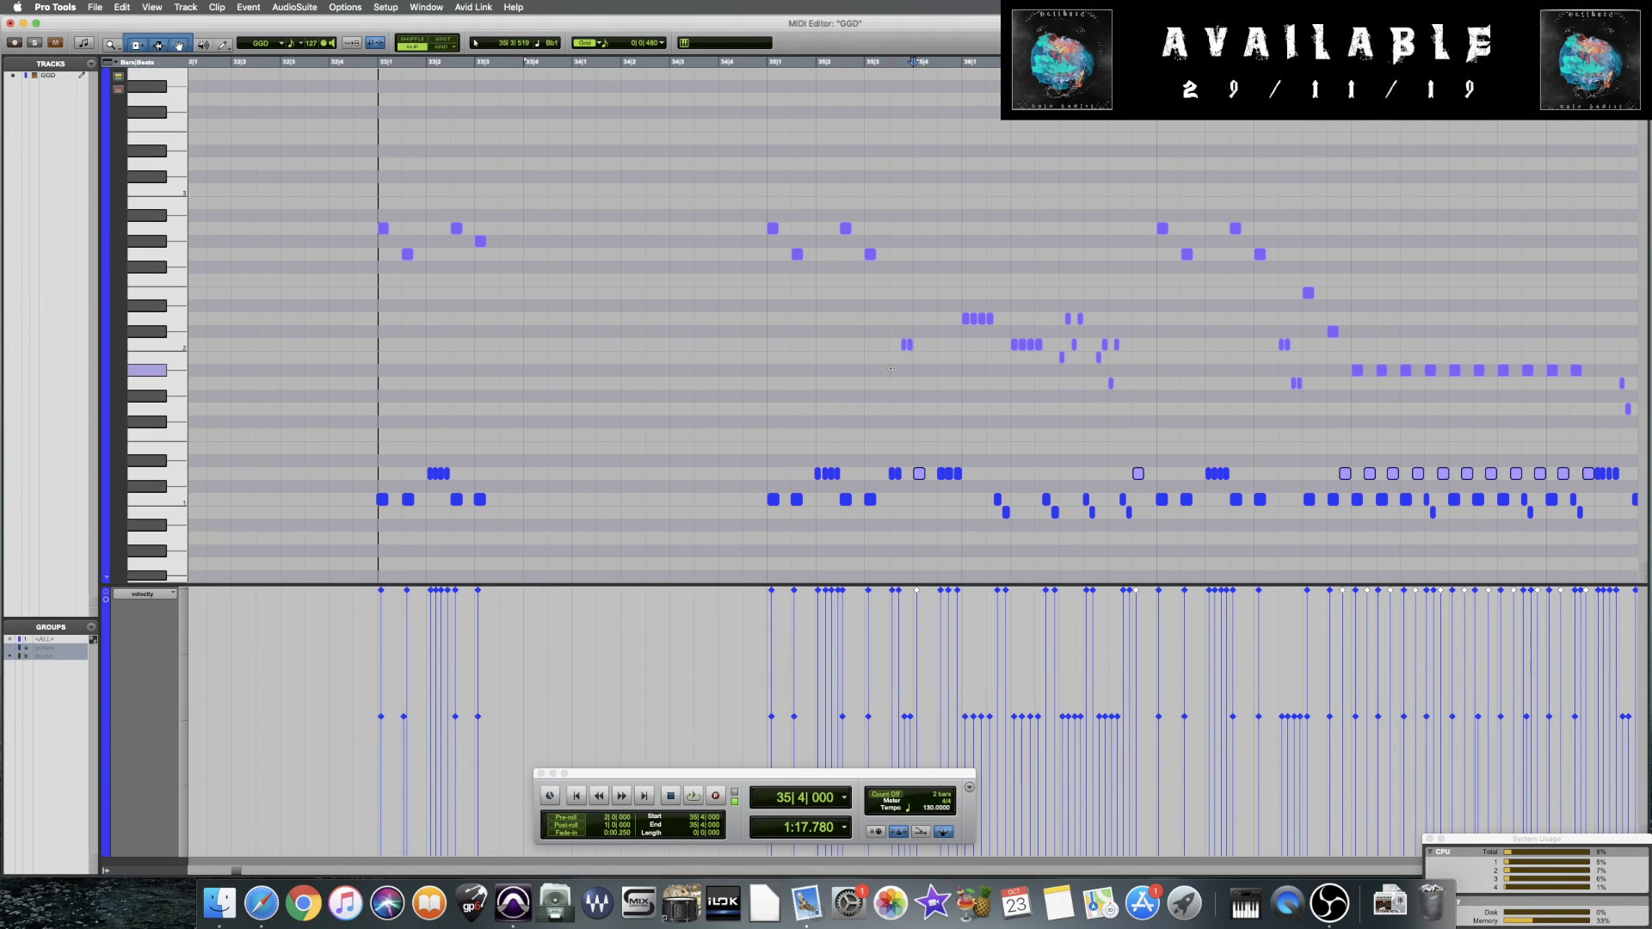
Deselect the notes, zoom in on the first hits of bar 33 and place the edit cursor at 32|3|946
{"action": "left_click", "coordinate": [400, 428]}
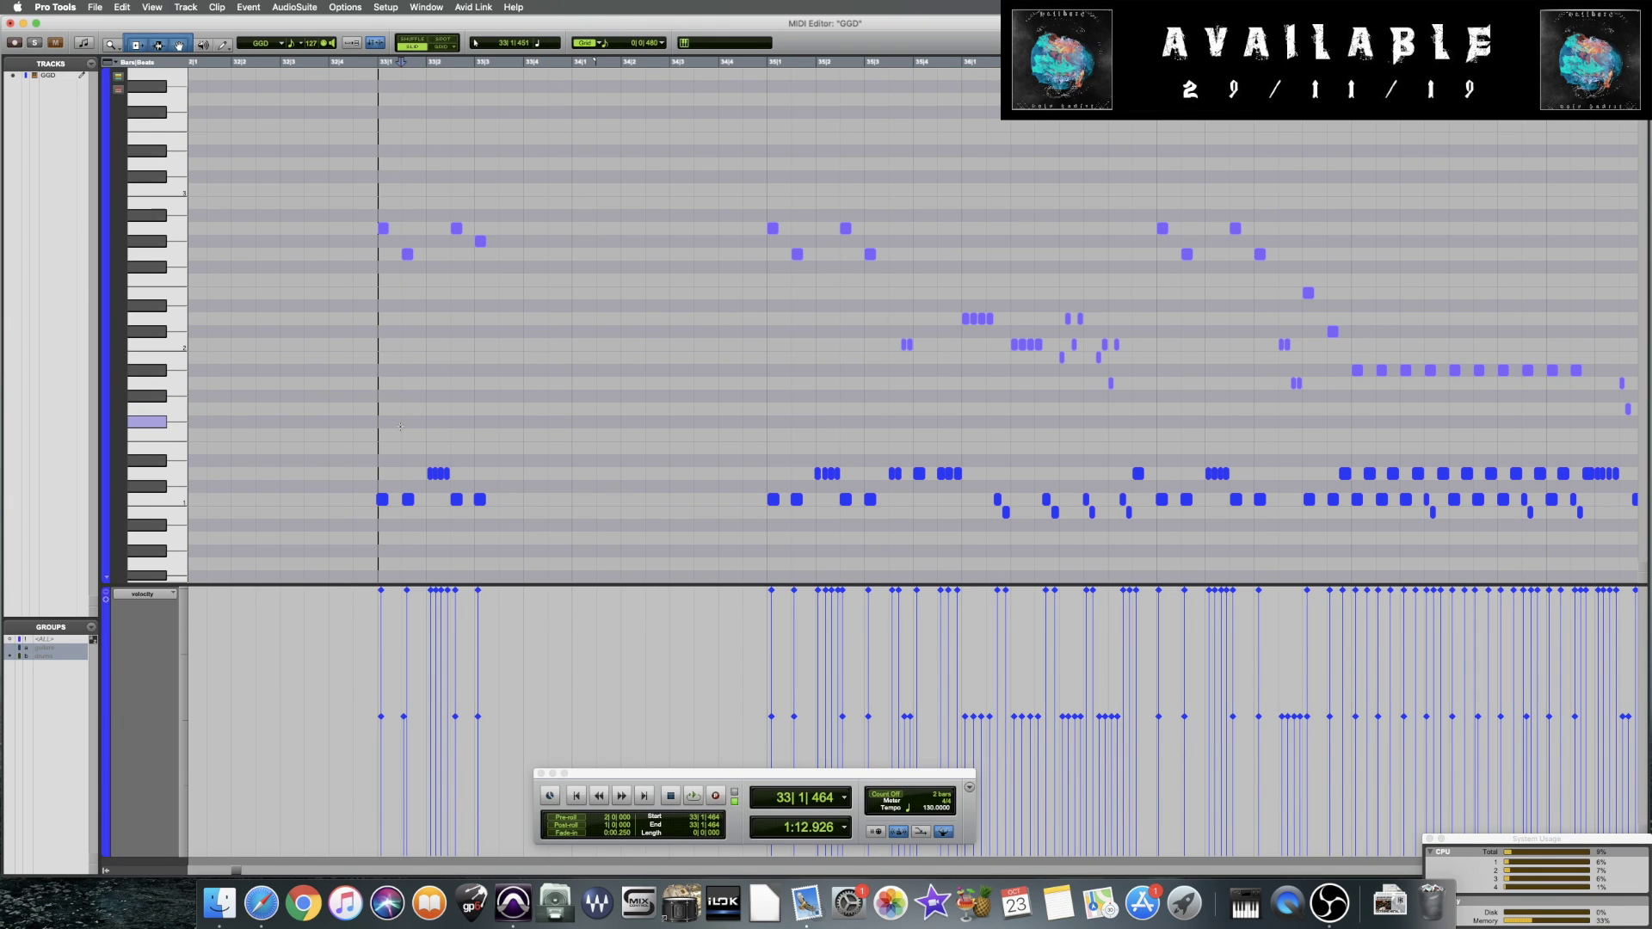
{"action": "key", "text": "super+bracketright"}
{"action": "key", "text": "super+bracketright"}
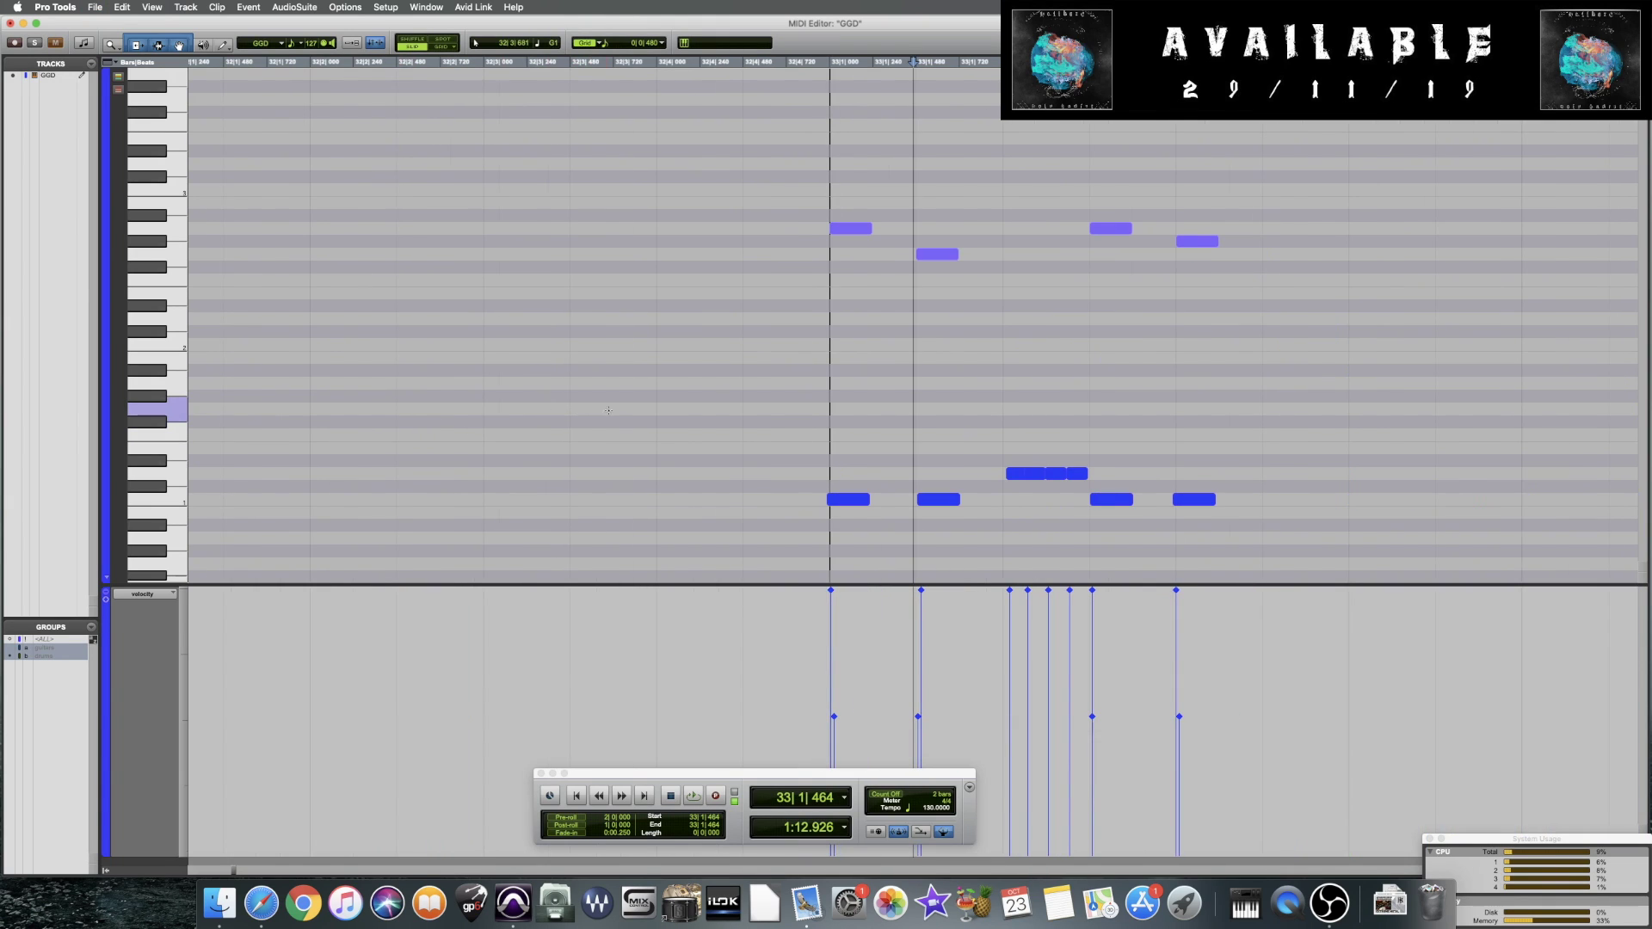
{"action": "left_click", "coordinate": [801, 422]}
{"action": "left_click", "coordinate": [818, 433]}
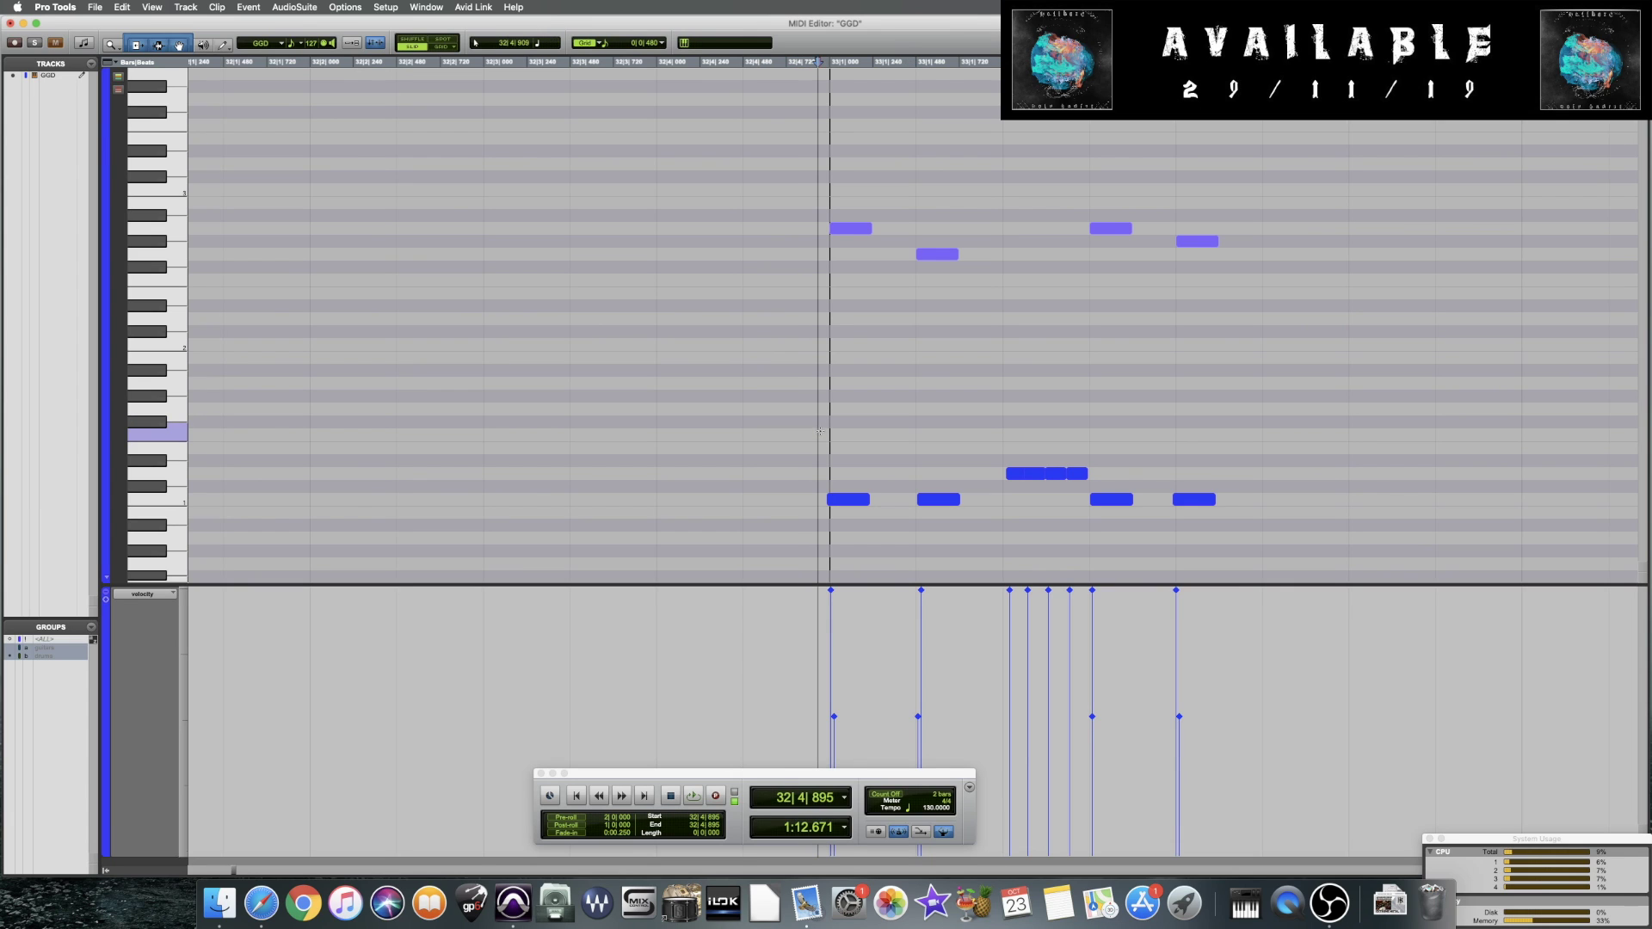
{"action": "left_click", "coordinate": [654, 59]}
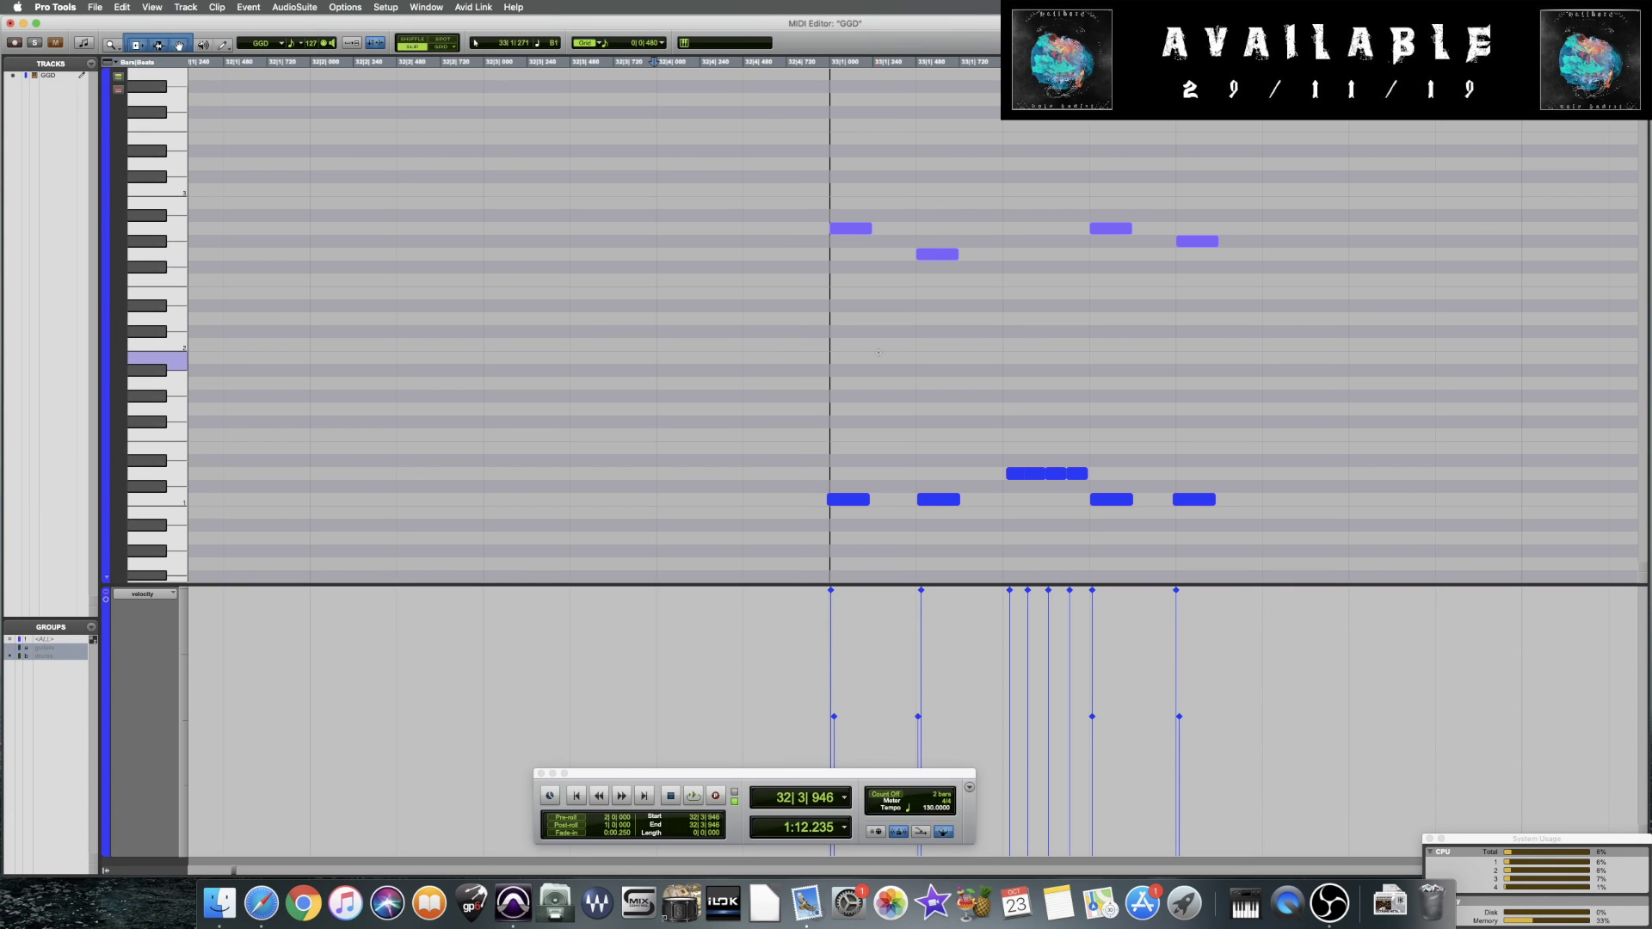
Look over the randomized notes and velocities across the whole drum arrangement
{"action": "scroll", "coordinate": [878, 352], "scroll_direction": "right", "scroll_amount": 1}
{"action": "scroll", "coordinate": [878, 352], "scroll_direction": "right", "scroll_amount": 2}
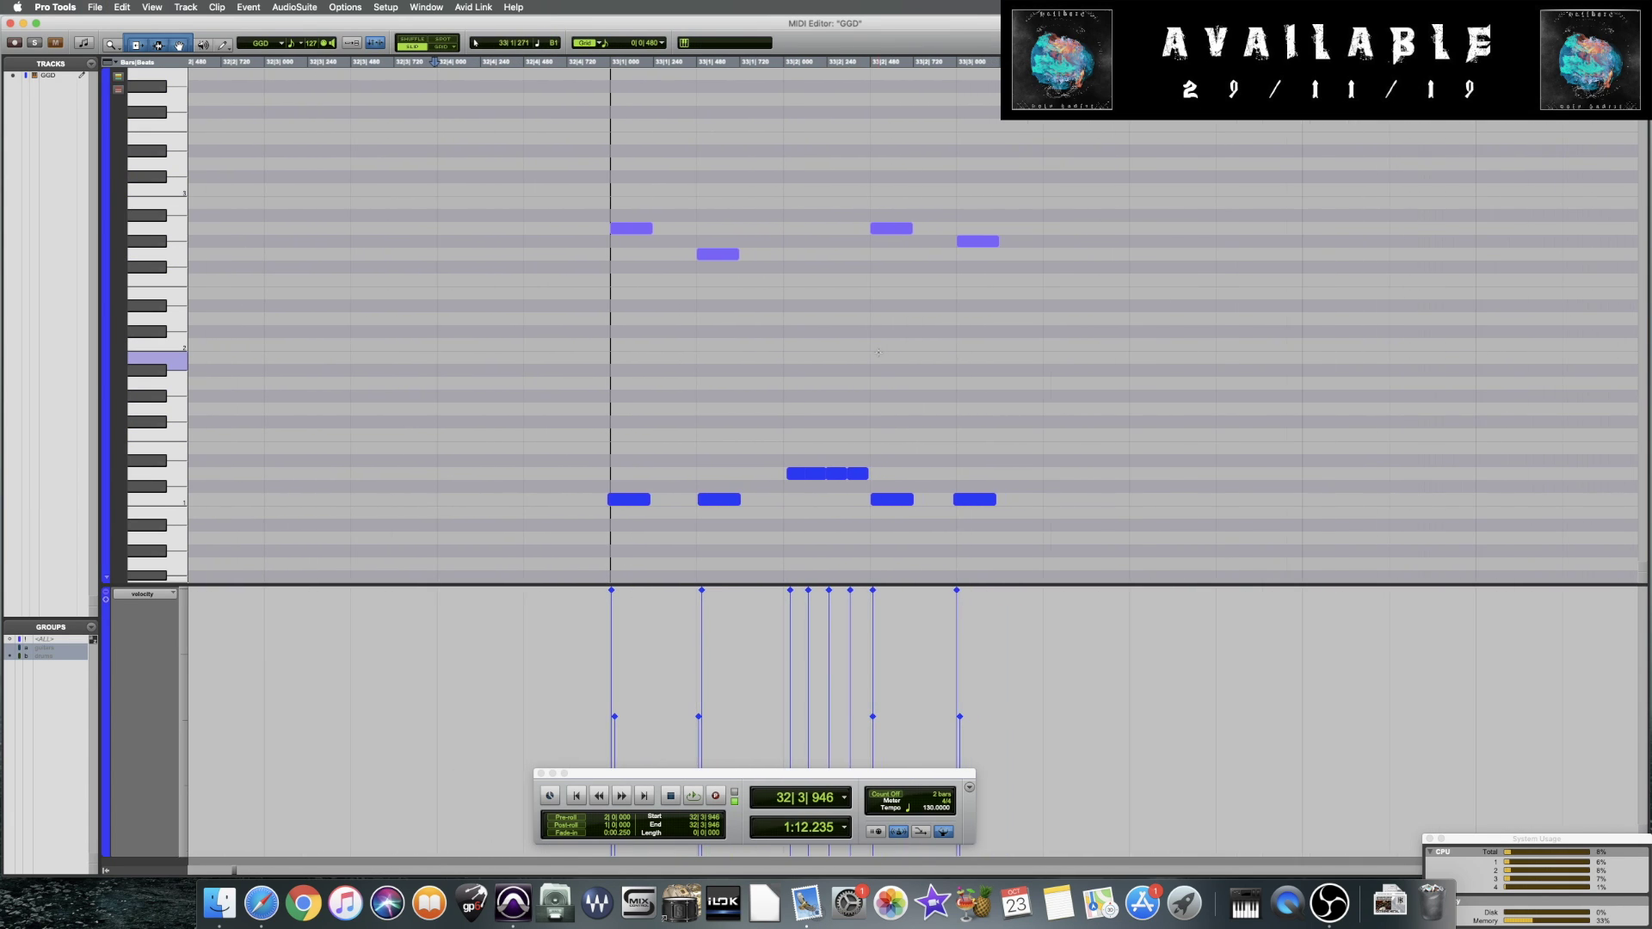
{"action": "scroll", "coordinate": [878, 352], "scroll_direction": "down", "scroll_amount": 6}
{"action": "scroll", "coordinate": [879, 352], "scroll_direction": "right", "scroll_amount": 3}
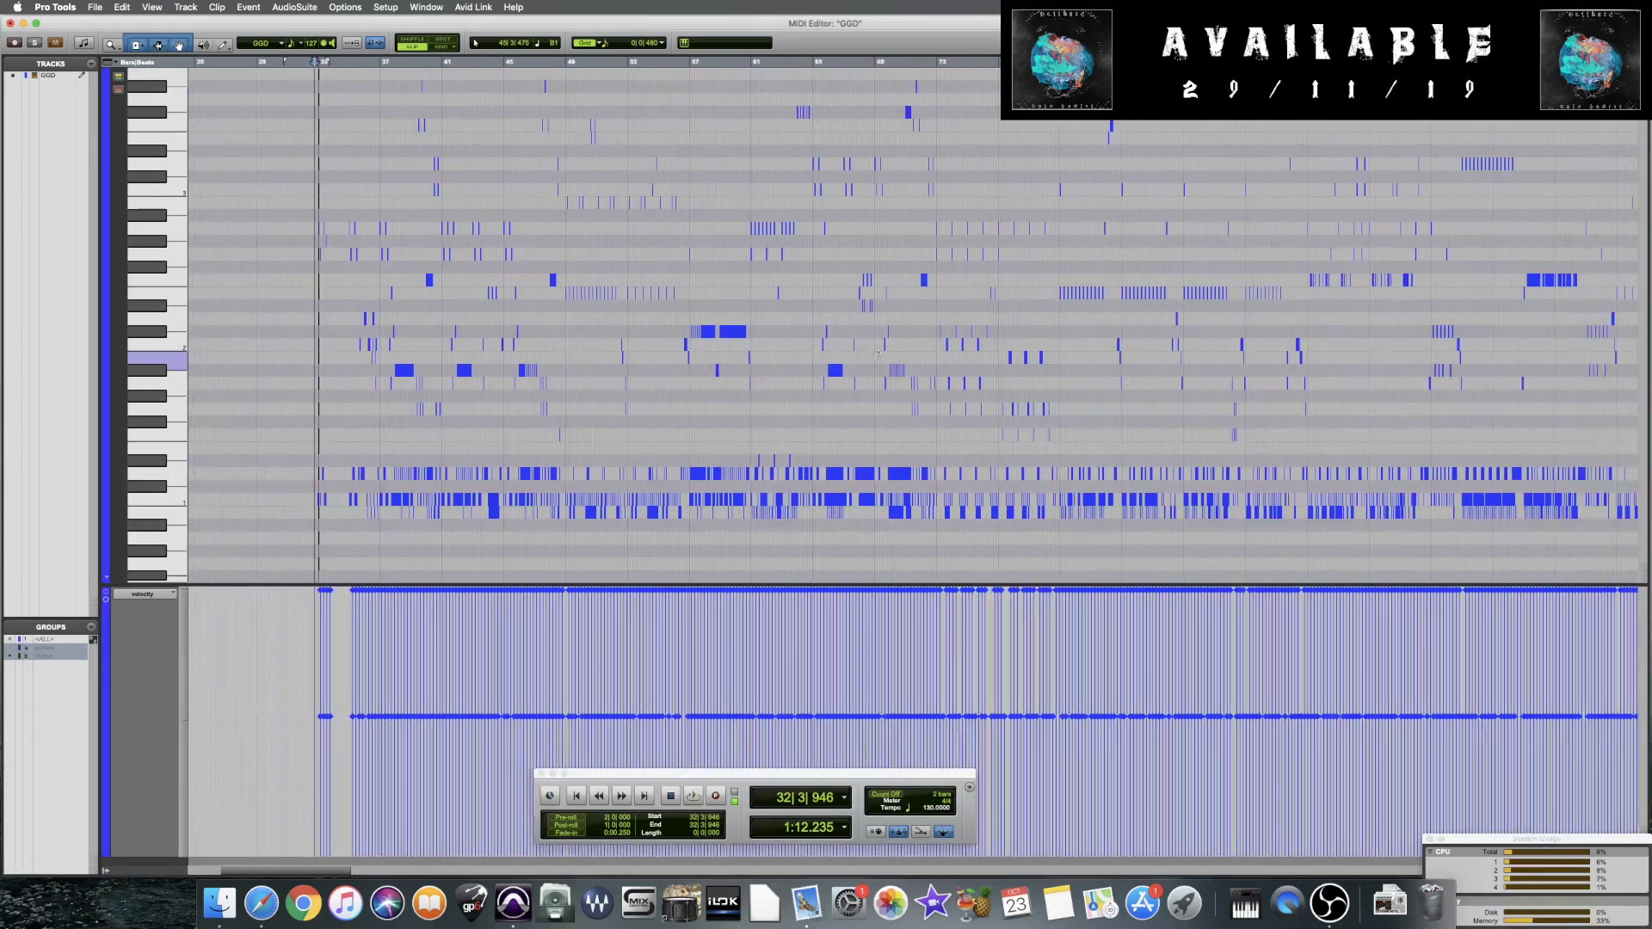
{"action": "scroll", "coordinate": [878, 352], "scroll_direction": "right", "scroll_amount": 3}
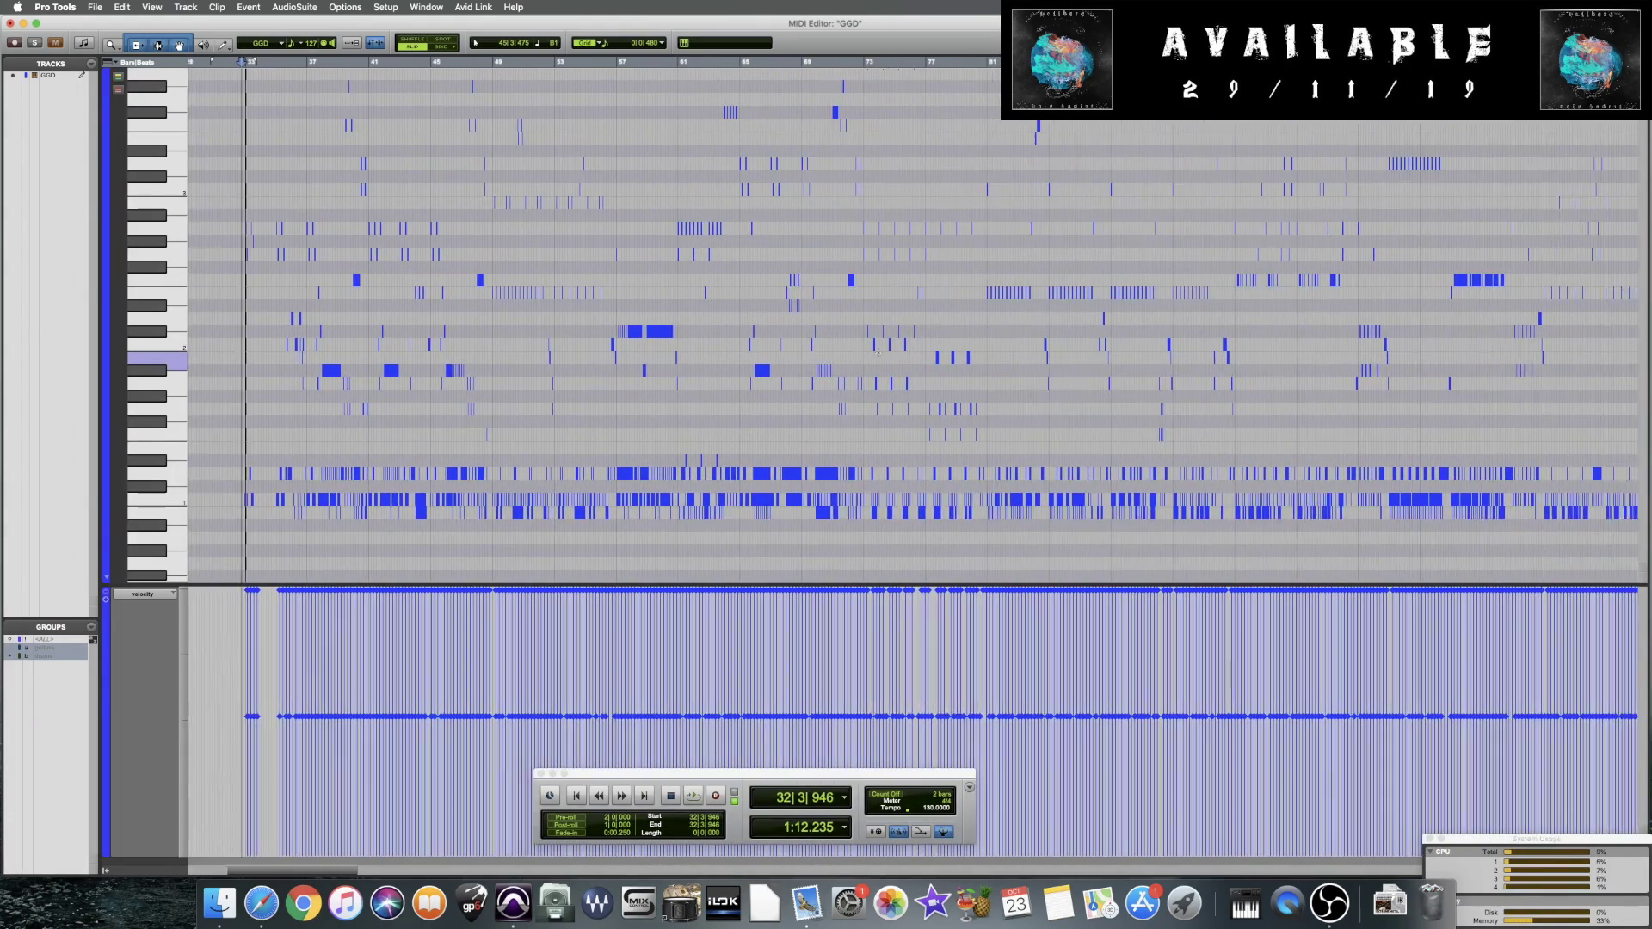
{"action": "scroll", "coordinate": [878, 352], "scroll_direction": "left", "scroll_amount": 2}
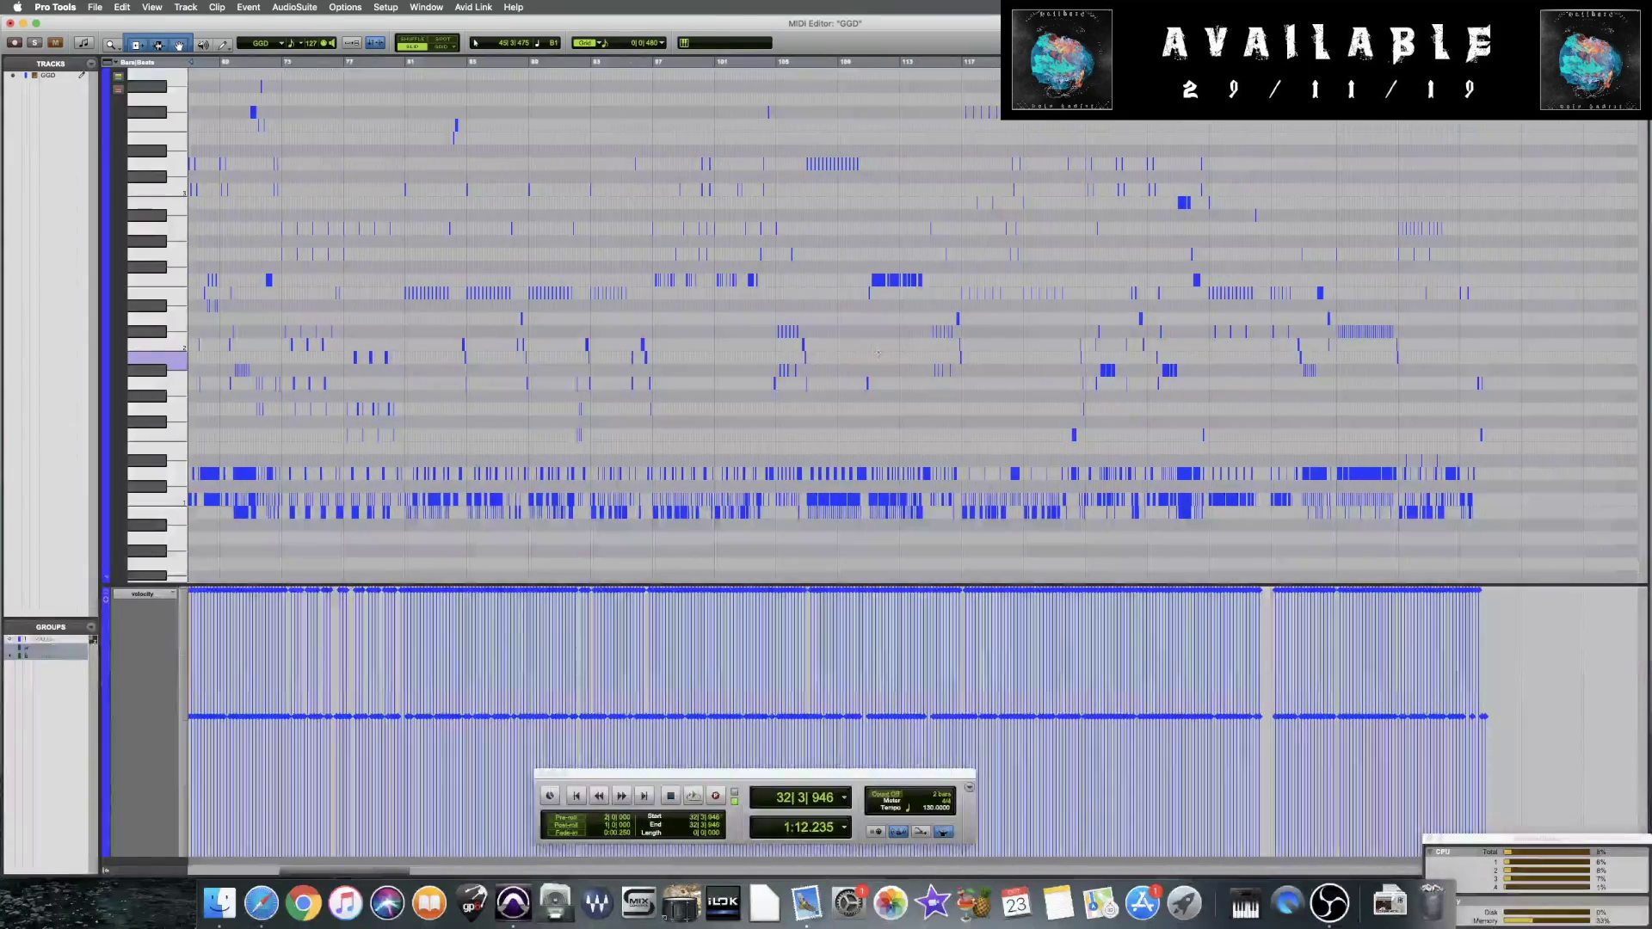
{"action": "scroll", "coordinate": [878, 352], "scroll_direction": "left", "scroll_amount": 2}
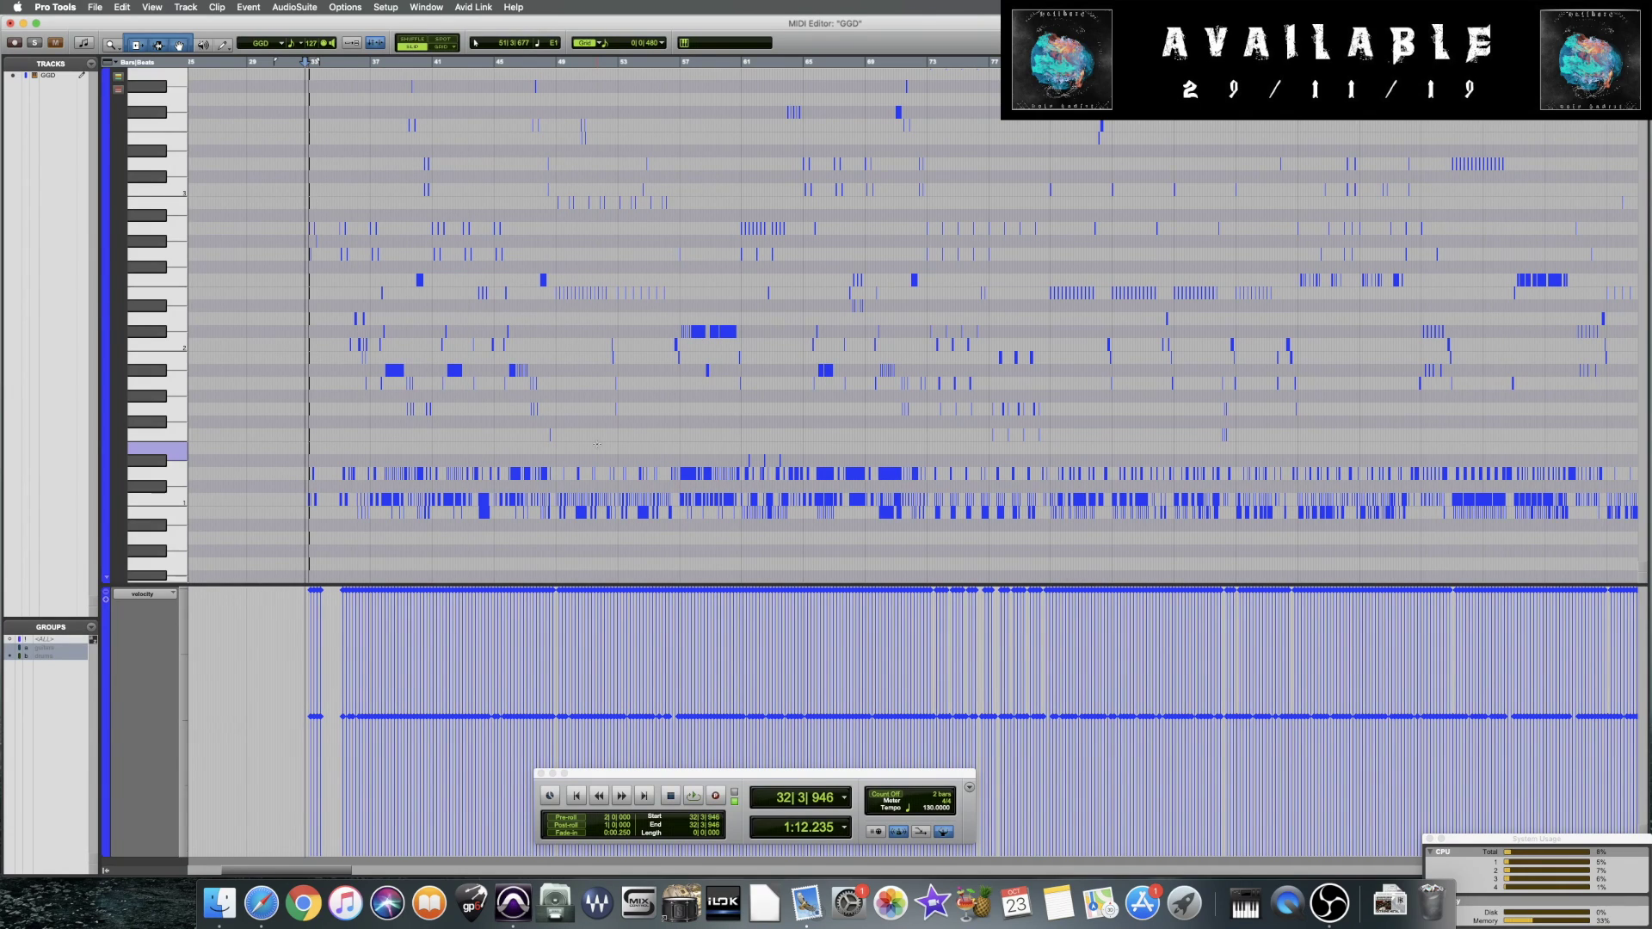
Zoom in on the opening hits and play them back from 32|3|946
{"action": "key", "text": "super+bracketright"}
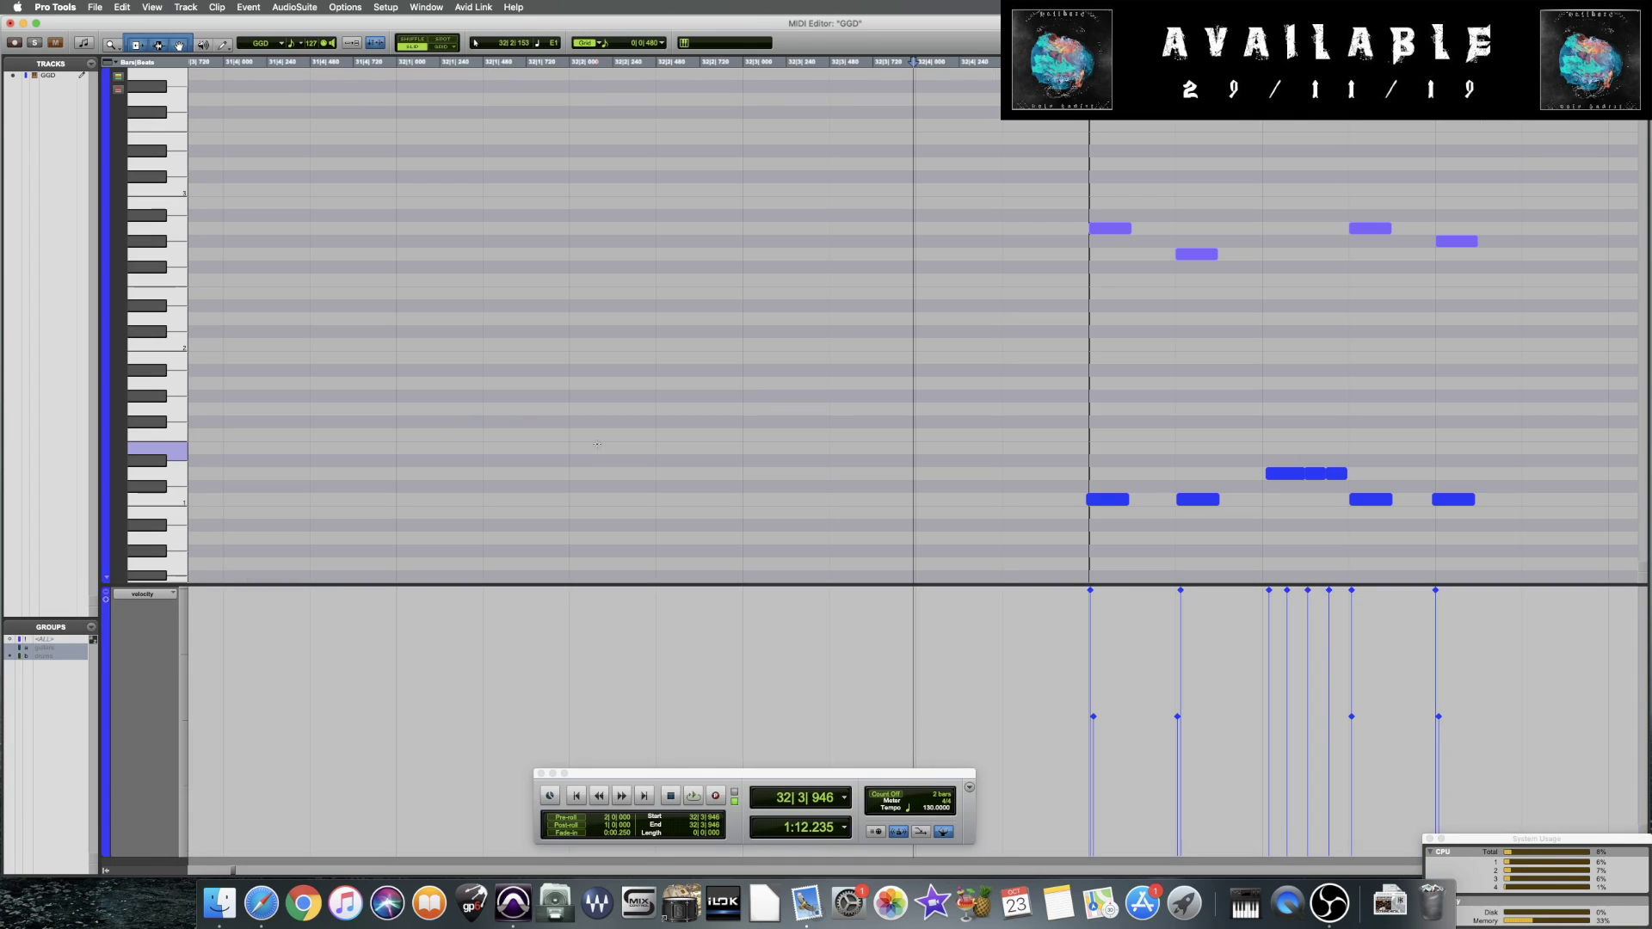
{"action": "key", "text": "space"}
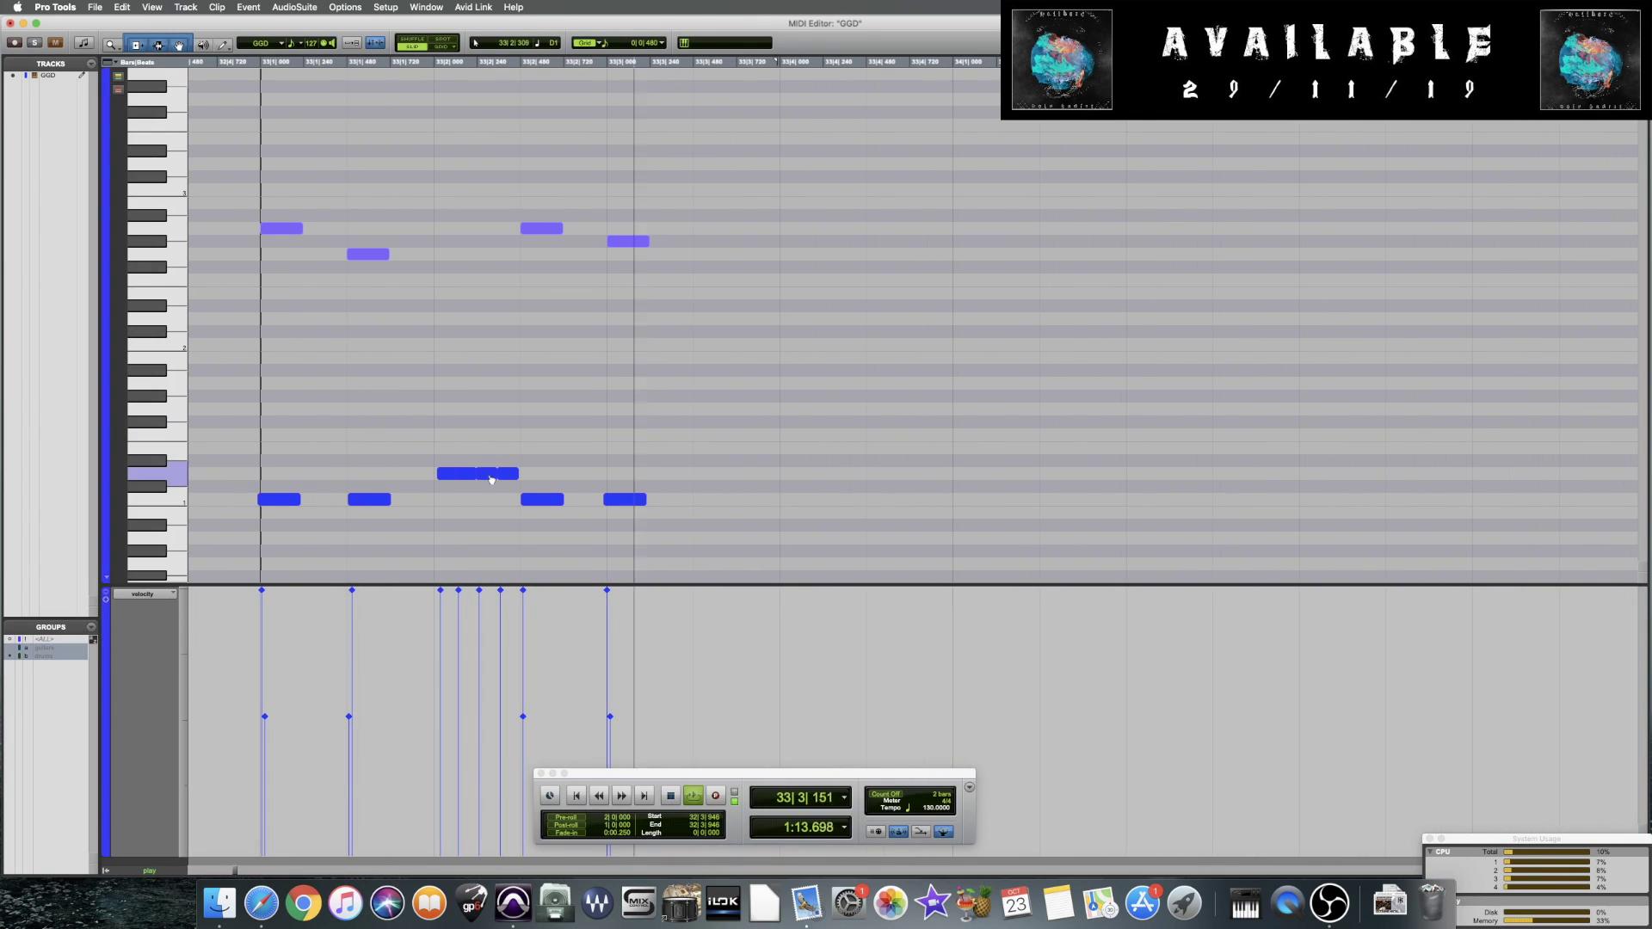
{"action": "key", "text": "space"}
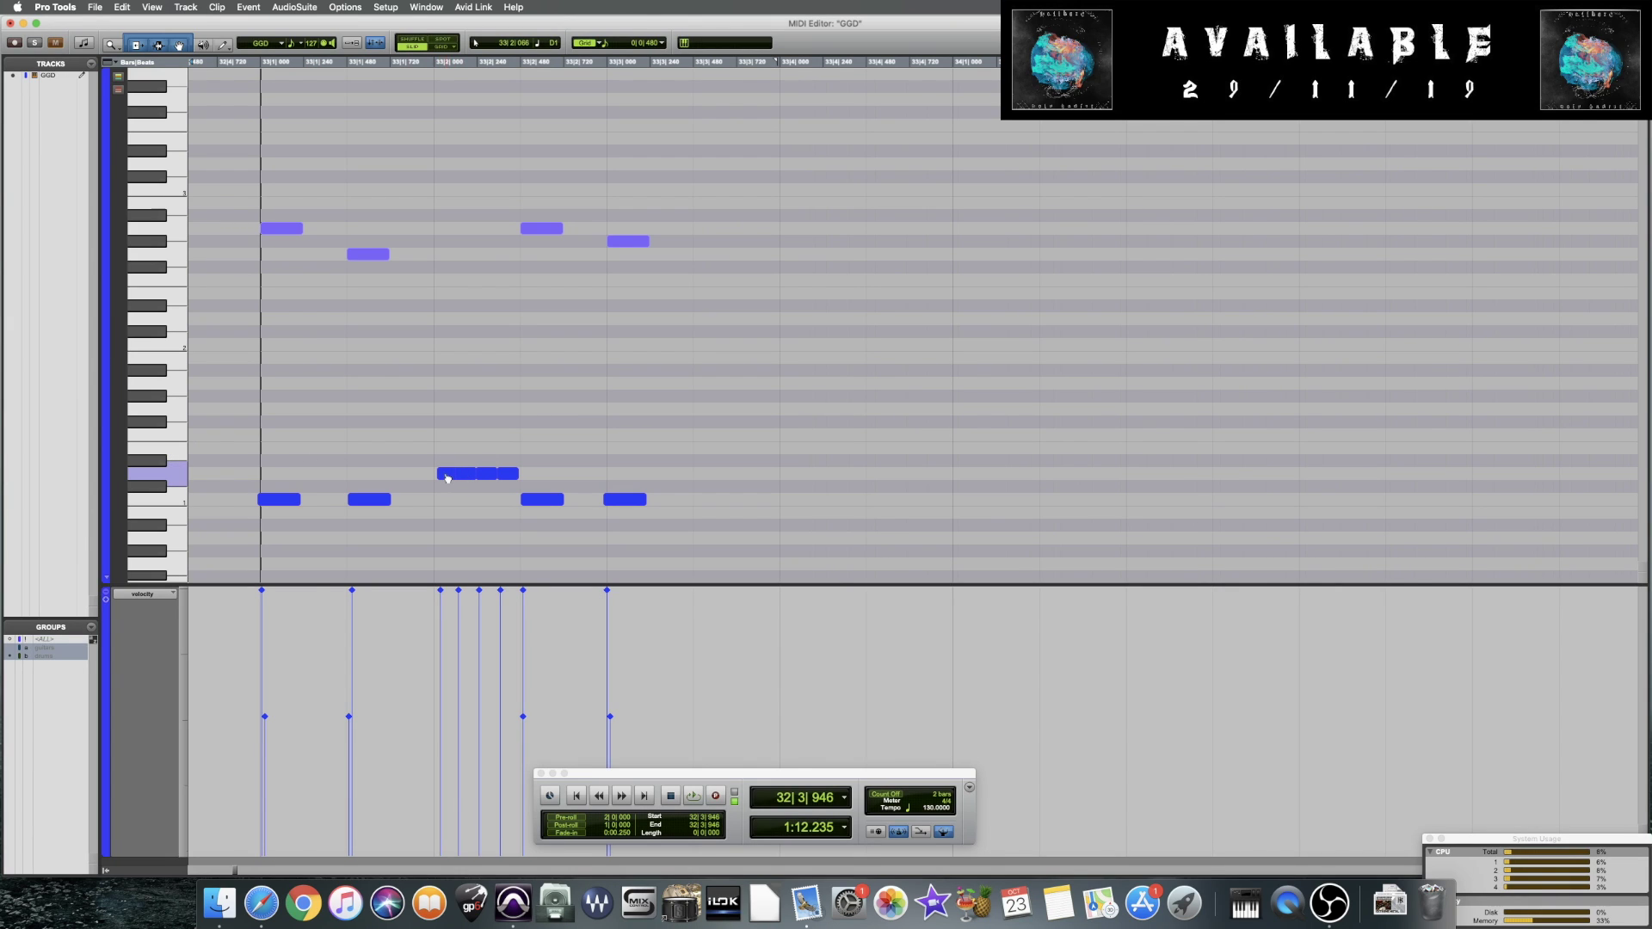
Shift individual notes of the four-note snare run in bar 33, moving the third to 33|2|227, and audition the timing
{"action": "left_click_drag", "start_coordinate": [450, 476], "coordinate": [507, 479]}
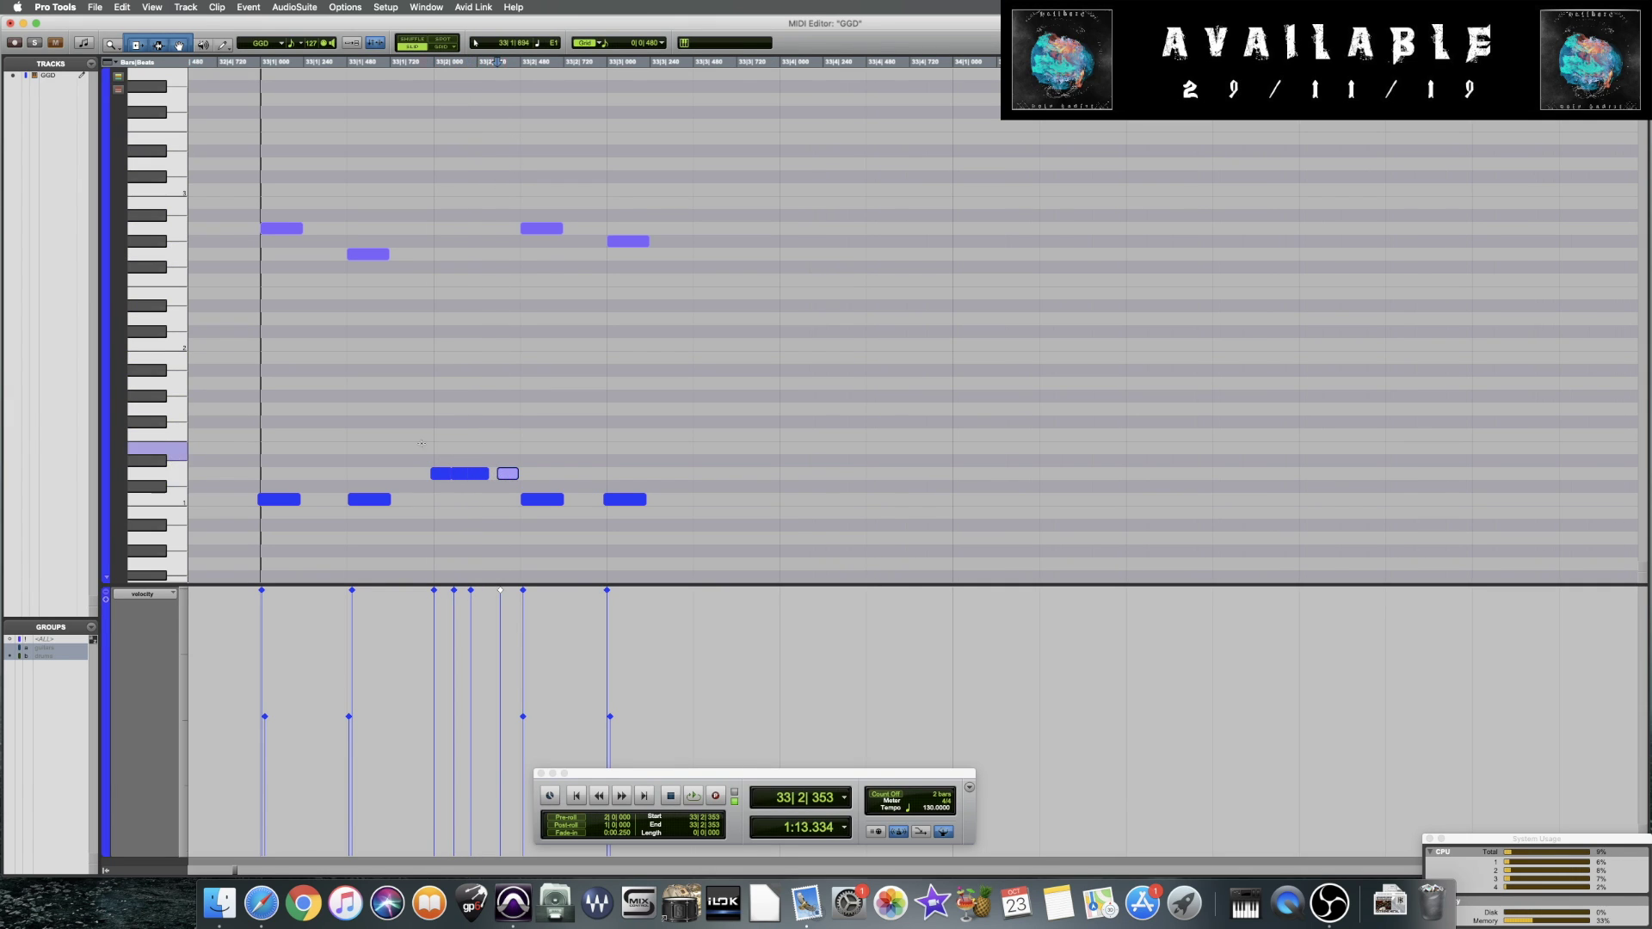
{"action": "left_click", "coordinate": [250, 433]}
{"action": "key", "text": "space"}
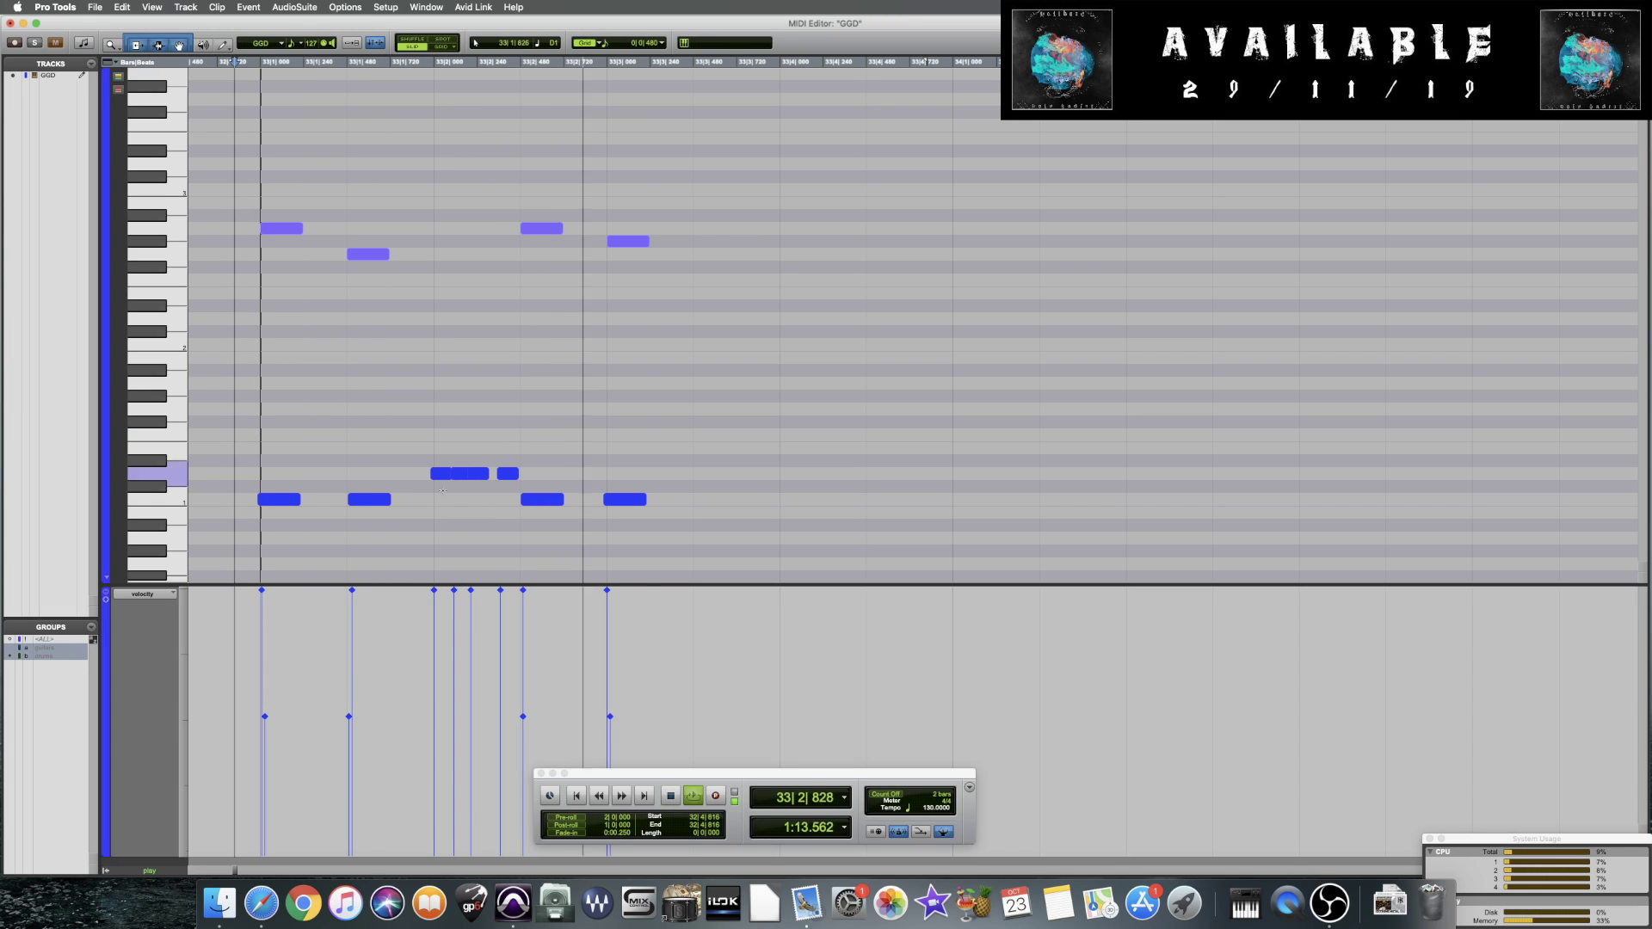
{"action": "key", "text": "space"}
{"action": "left_click_drag", "start_coordinate": [479, 481], "coordinate": [485, 476]}
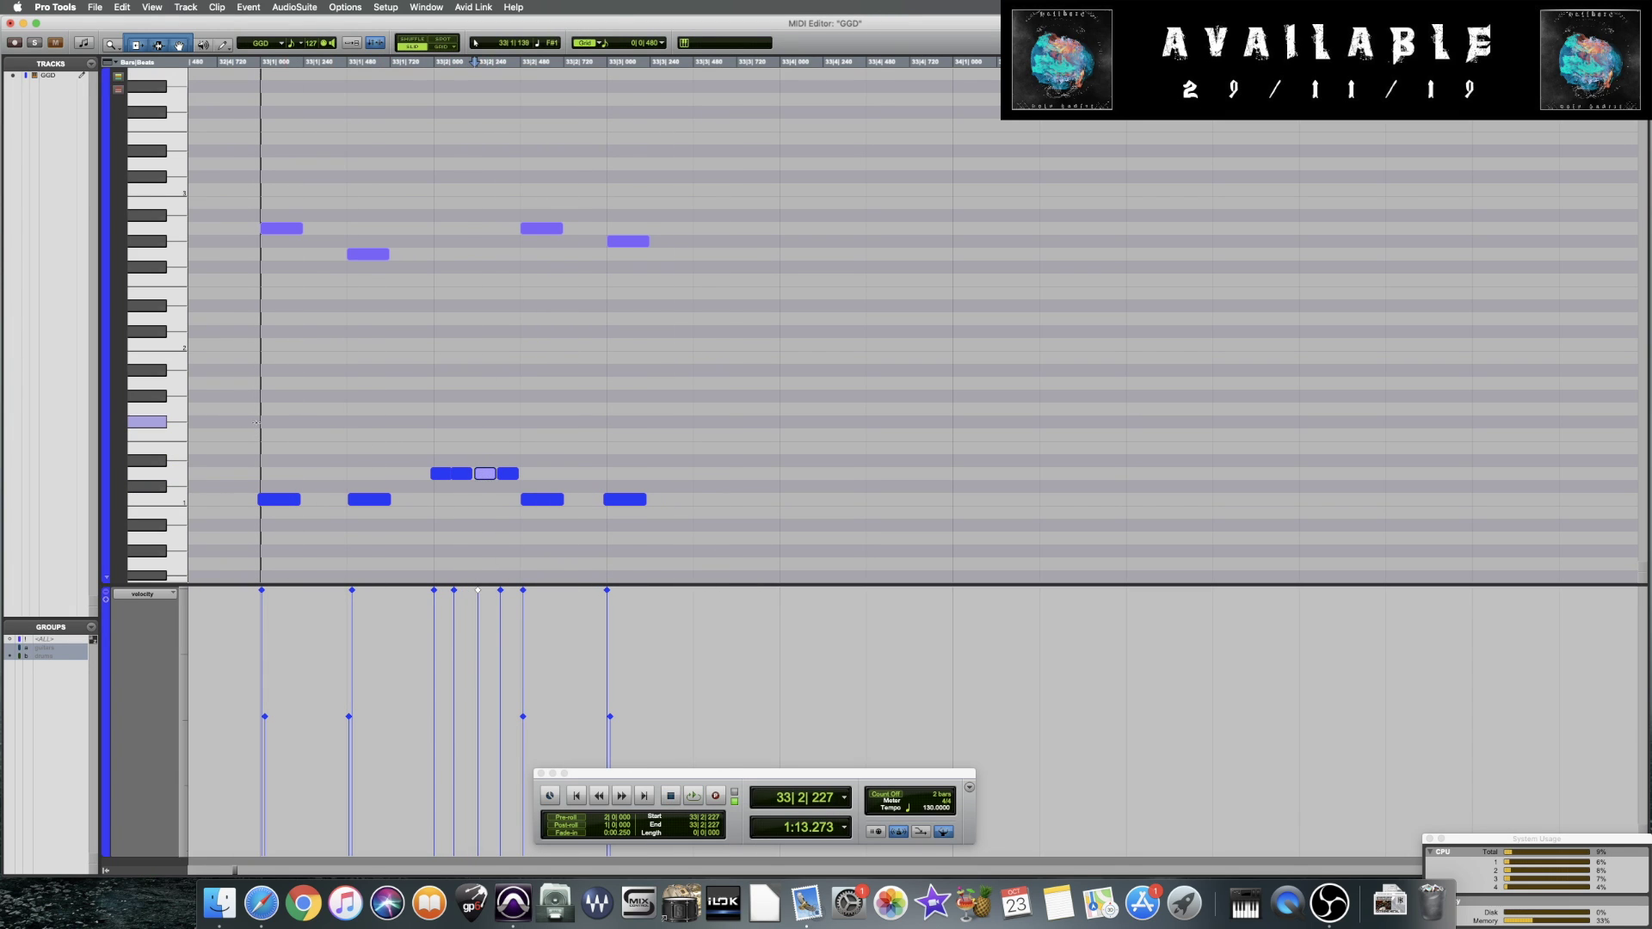
{"action": "key", "text": "space"}
Play the drum part from 34|1|009 into the bar 35 snare run
{"action": "left_click", "coordinate": [954, 432]}
{"action": "key", "text": "space"}
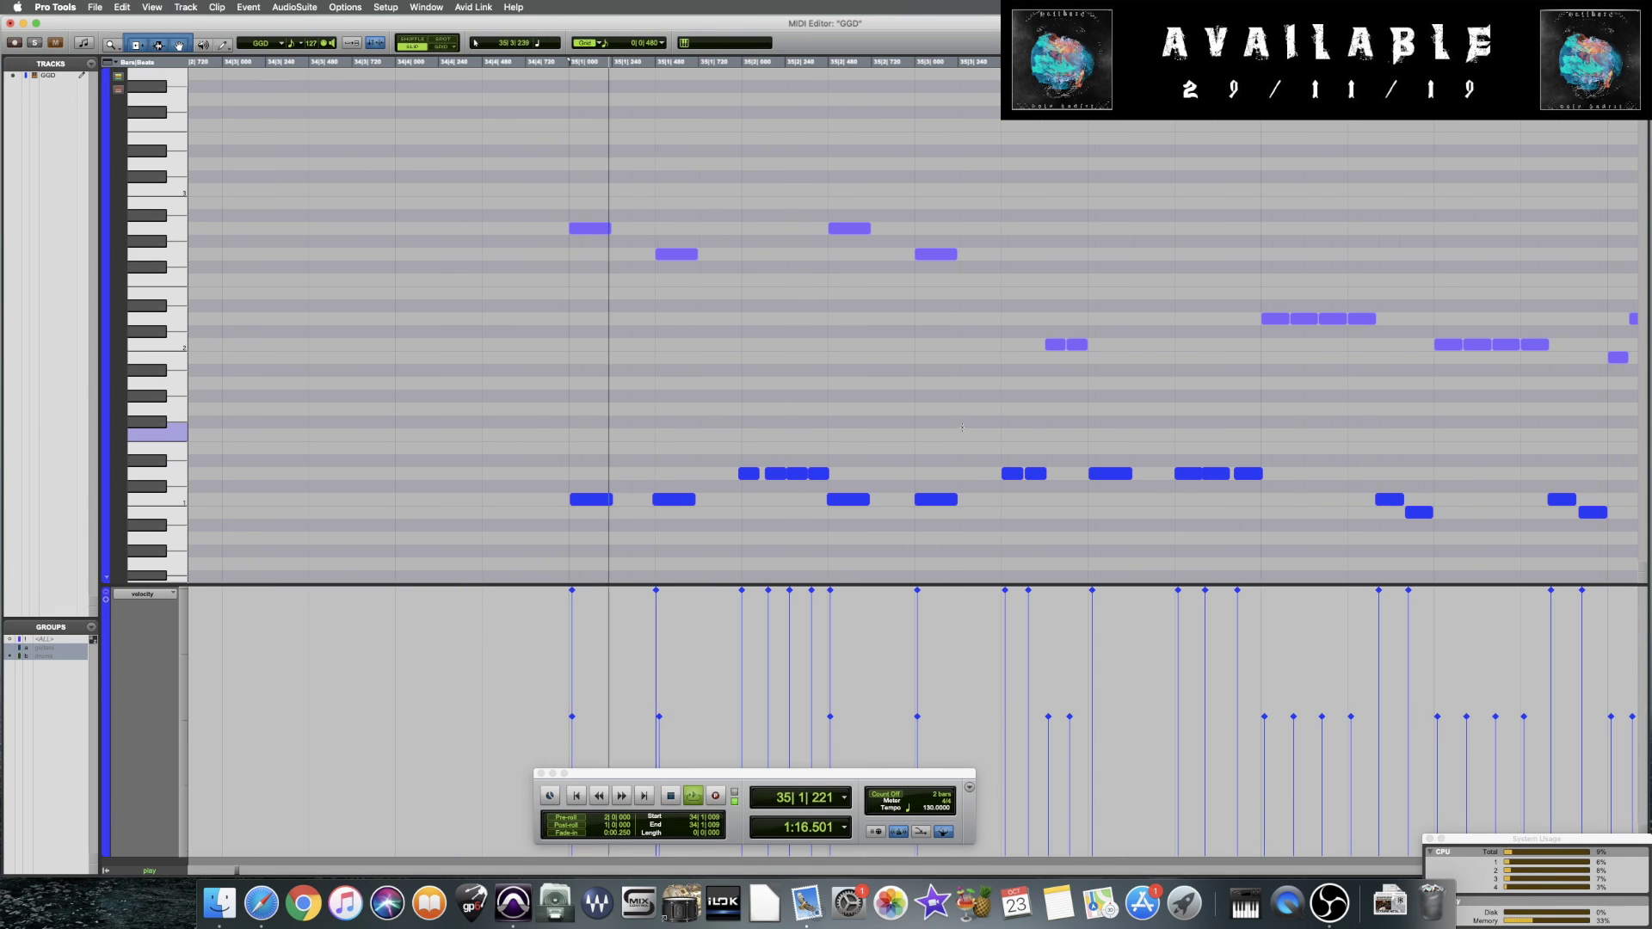
{"action": "key", "text": "space"}
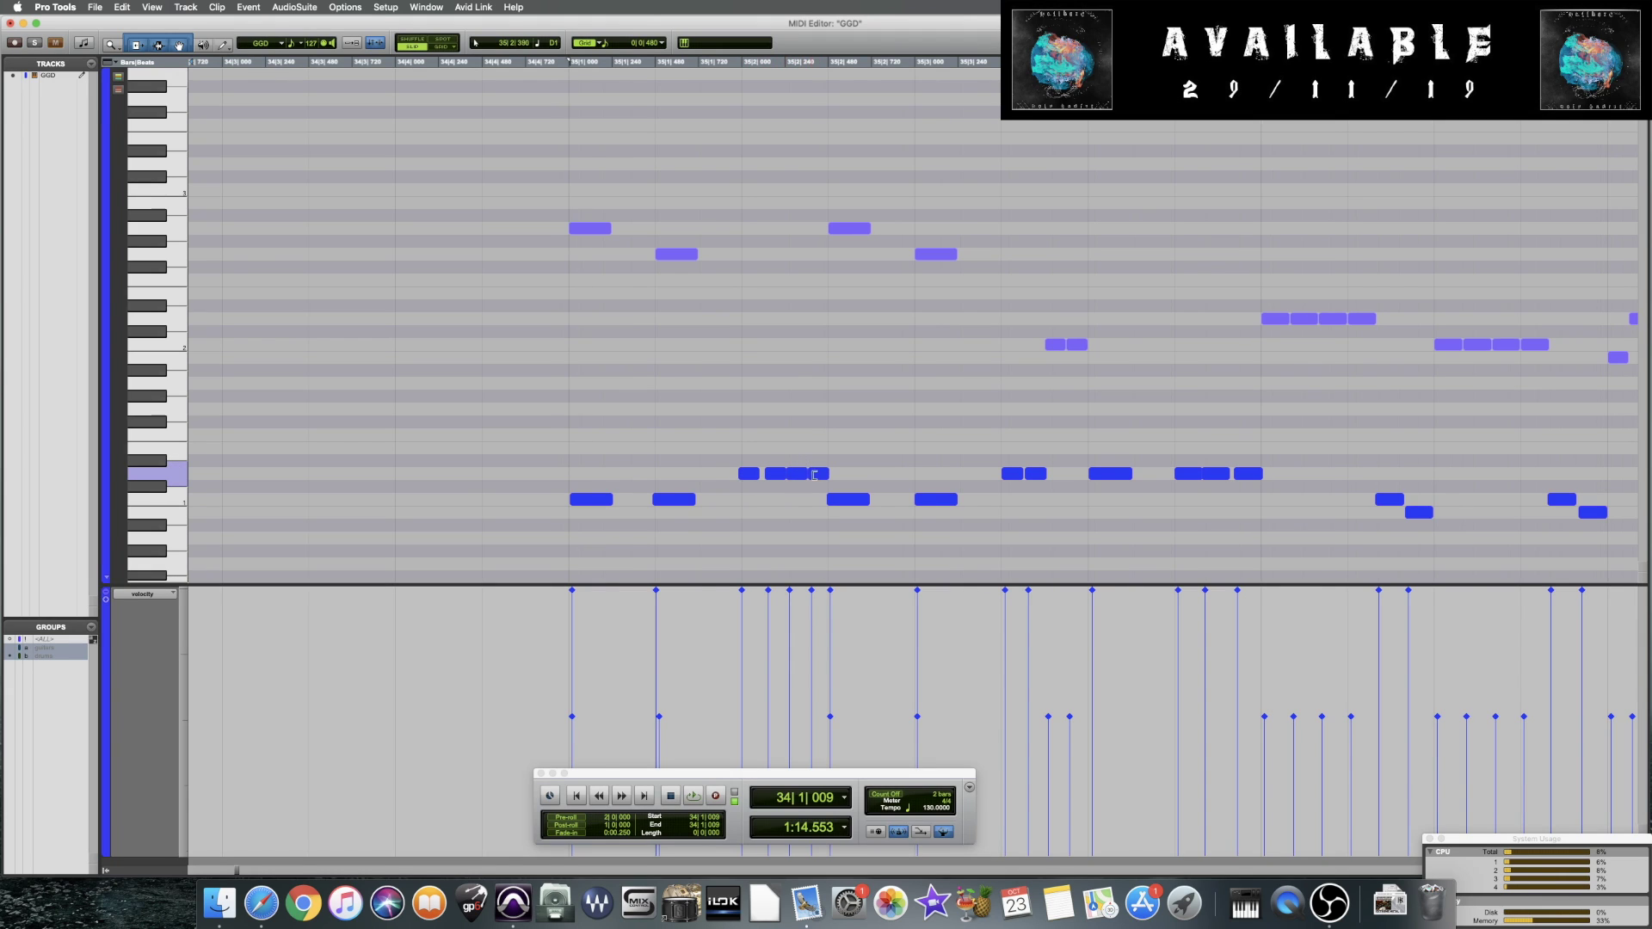
In the bar 35 snare run, nudge the second-to-last note slightly later and the last note slightly earlier
{"action": "left_click", "coordinate": [797, 475]}
{"action": "left_click_drag", "start_coordinate": [798, 480], "coordinate": [801, 480]}
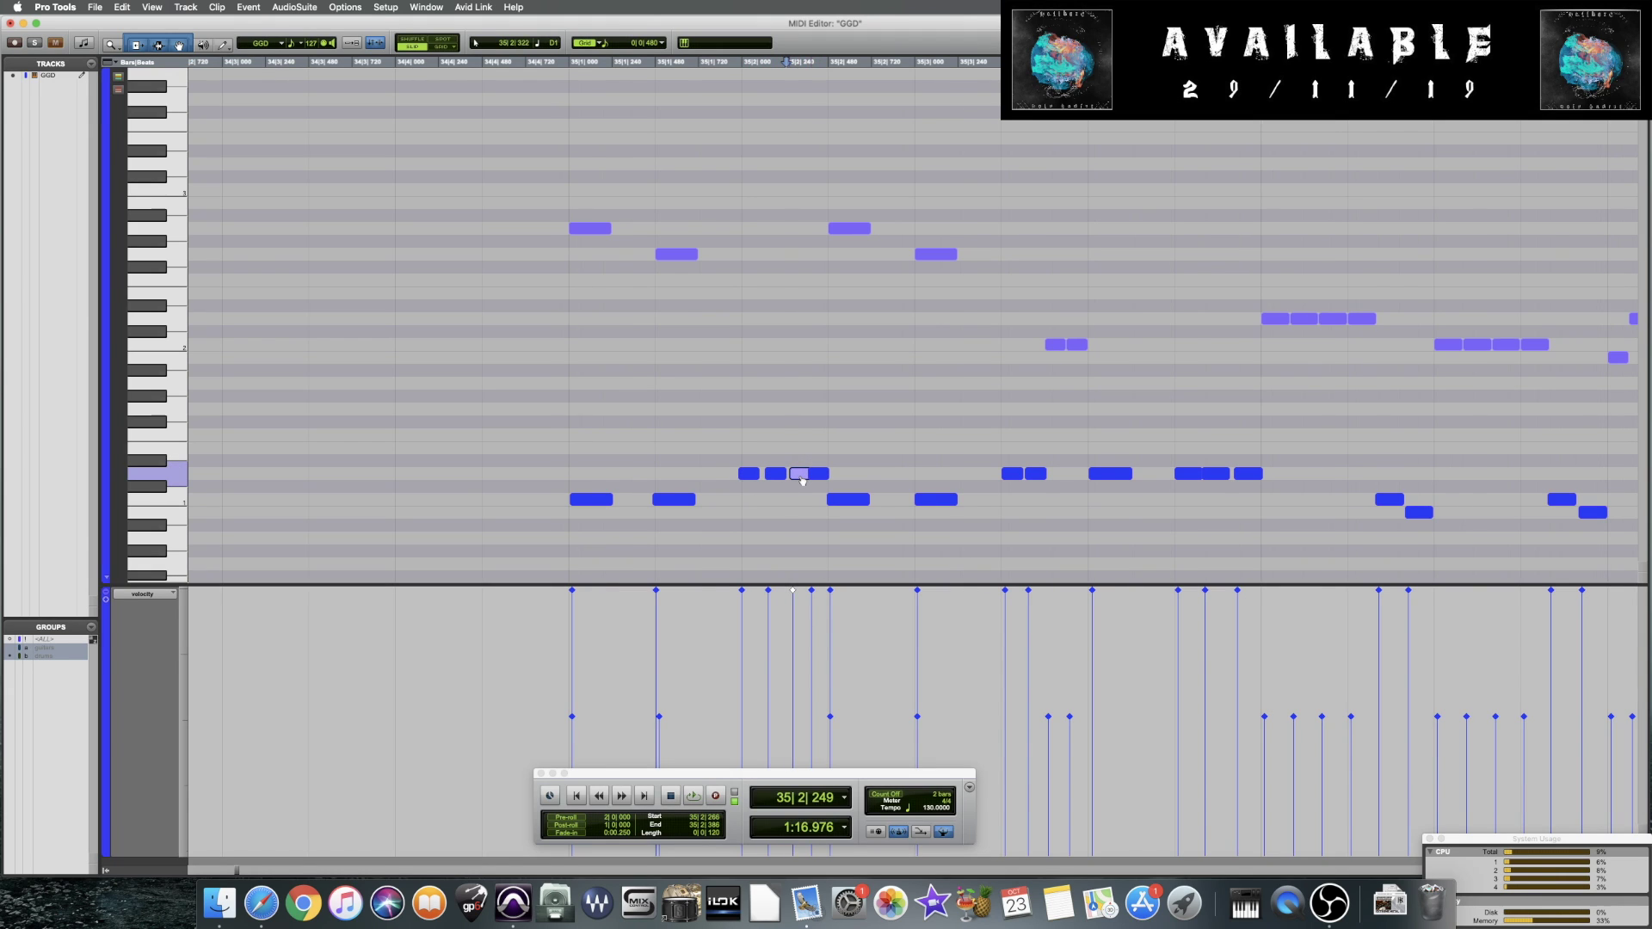
{"action": "key", "text": "space"}
{"action": "key", "text": "space"}
{"action": "left_click", "coordinate": [822, 482]}
Play the adjusted bar 35 run from 34|4|653 and move the edit cursor to 35|3|475
{"action": "left_click", "coordinate": [518, 423]}
{"action": "key", "text": "space"}
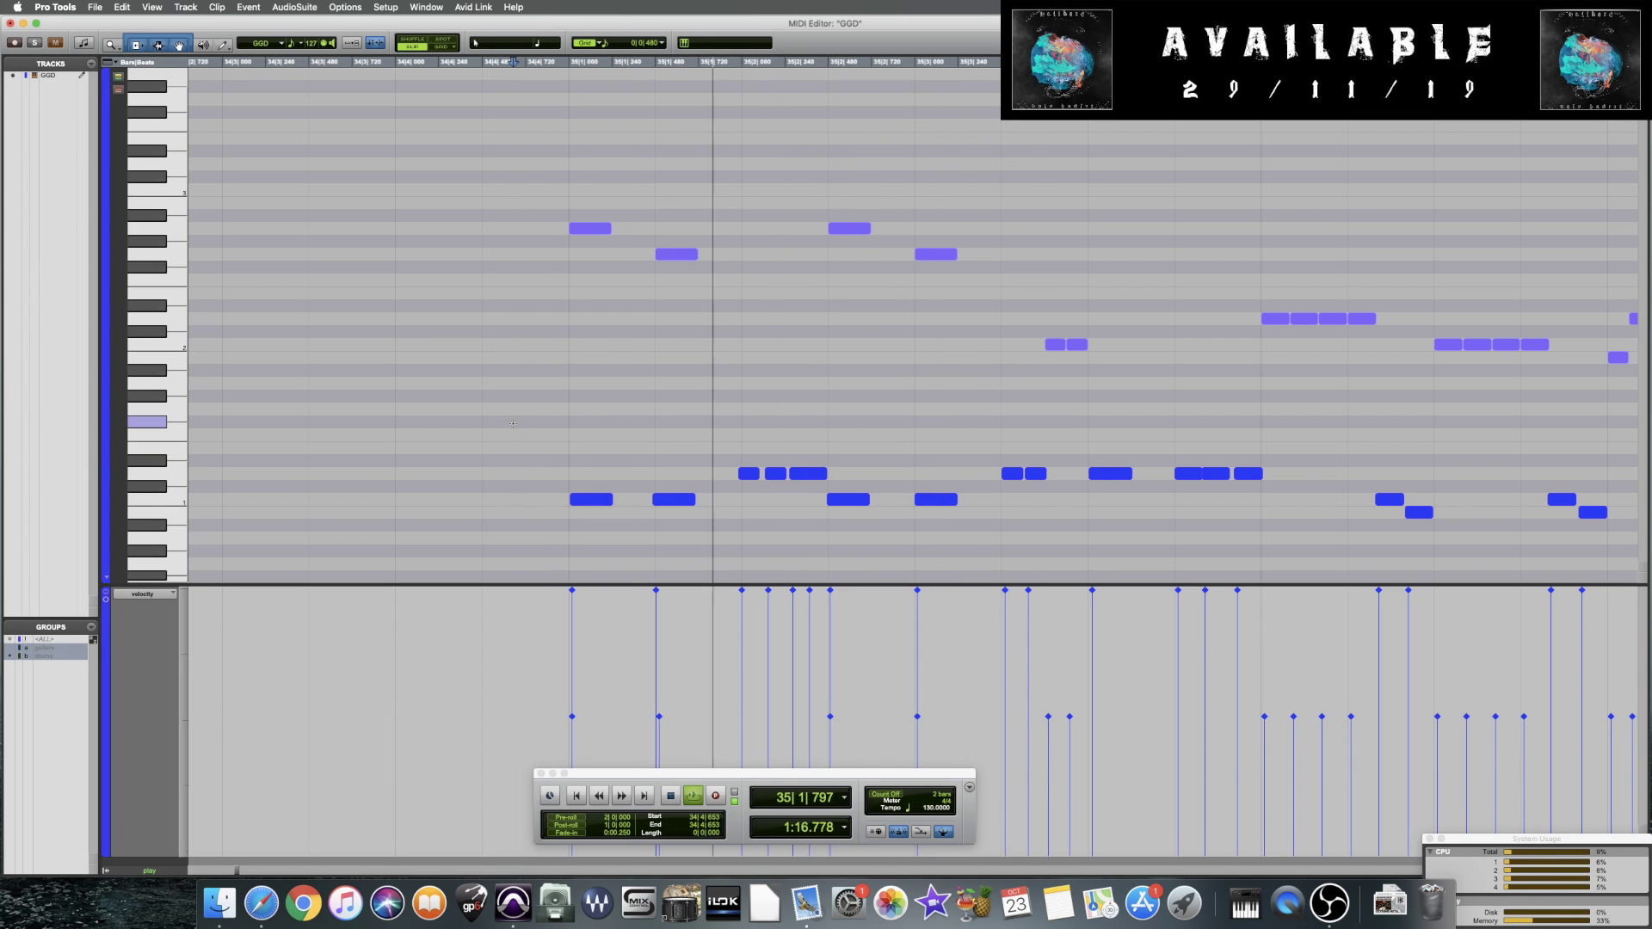
{"action": "key", "text": "space"}
{"action": "left_click", "coordinate": [1002, 435]}
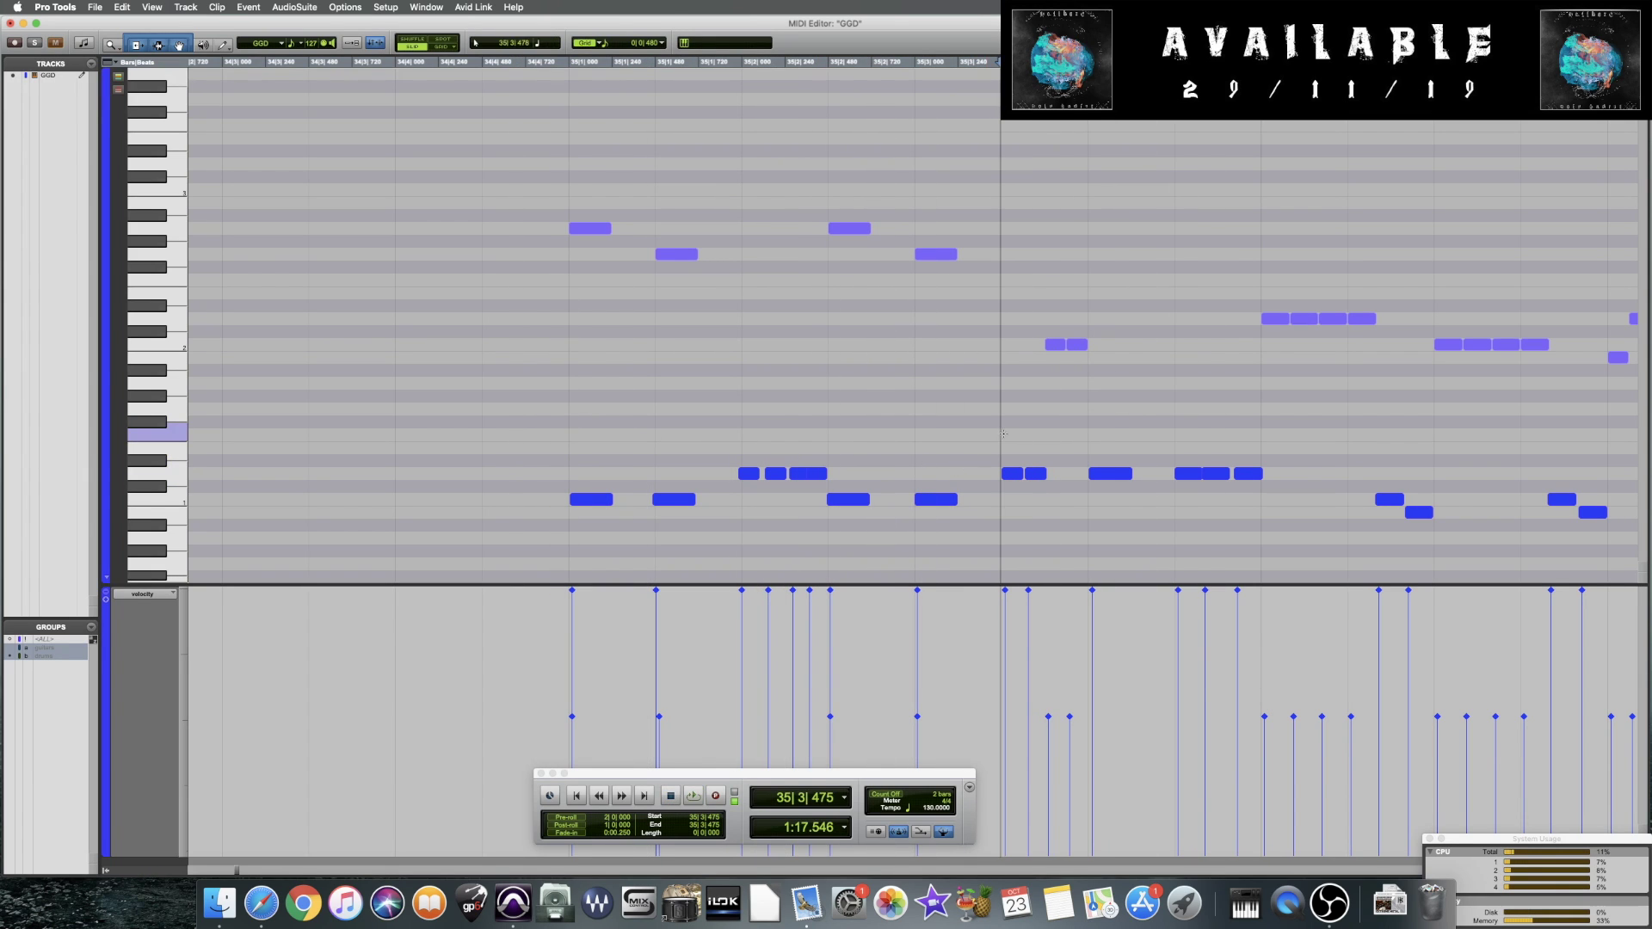
Create a flam on the last snare hit of bar 36 by duplicating the note at 36|4|483 to 36|4|555
{"action": "scroll", "coordinate": [1184, 452], "scroll_direction": "right", "scroll_amount": 5}
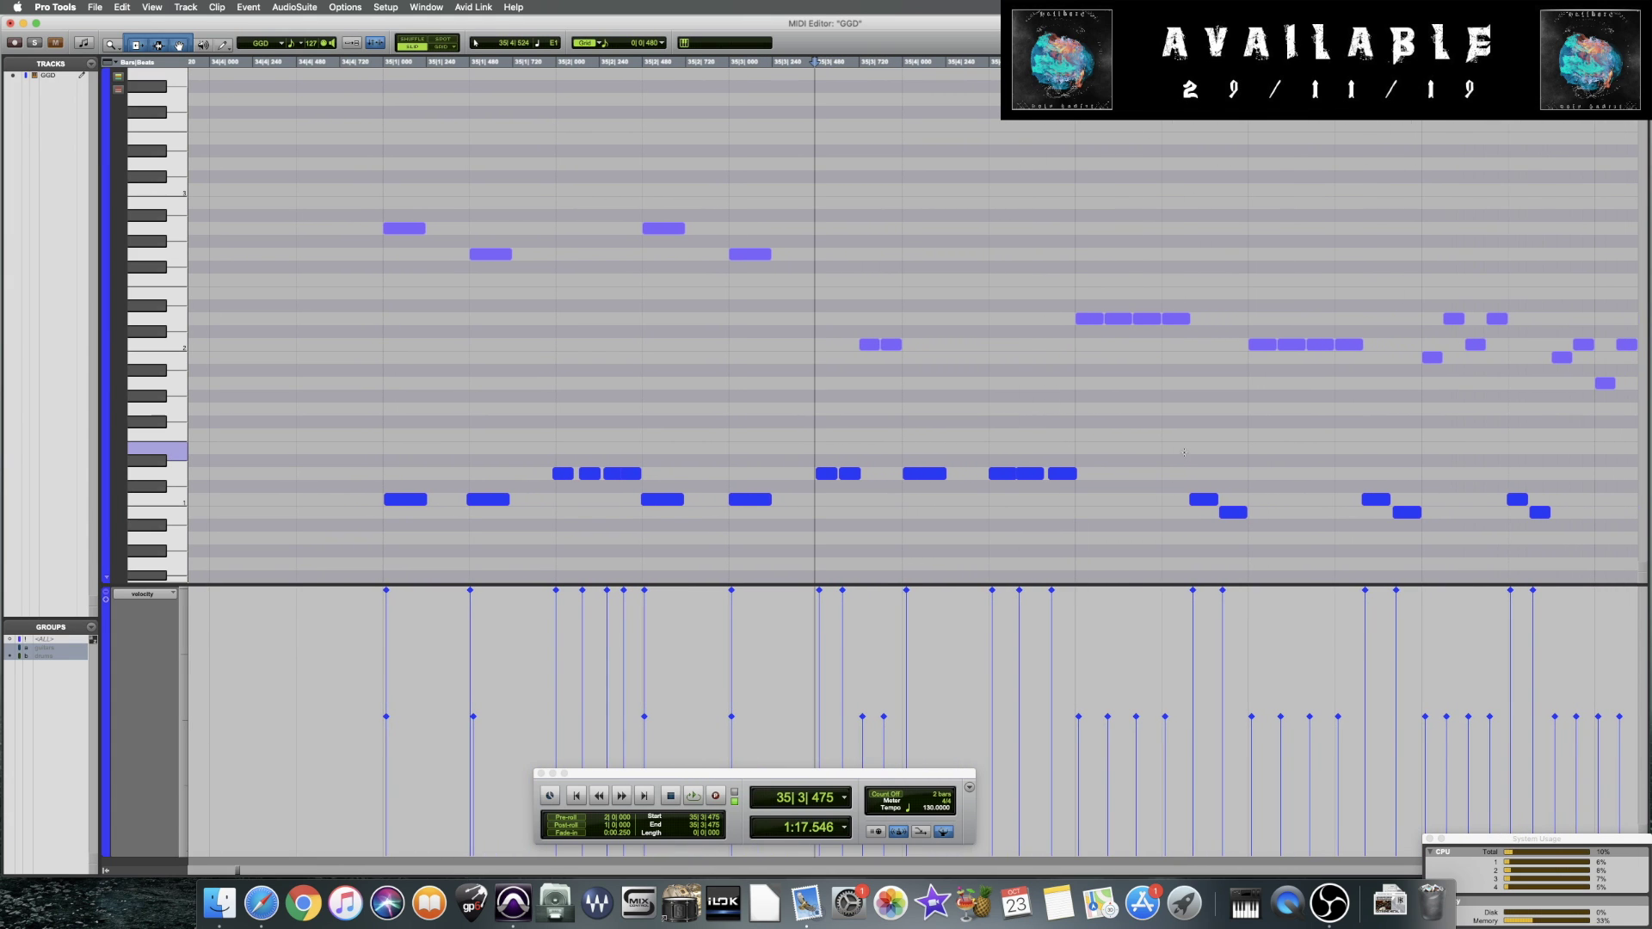
{"action": "scroll", "coordinate": [1184, 453], "scroll_direction": "right", "scroll_amount": 5}
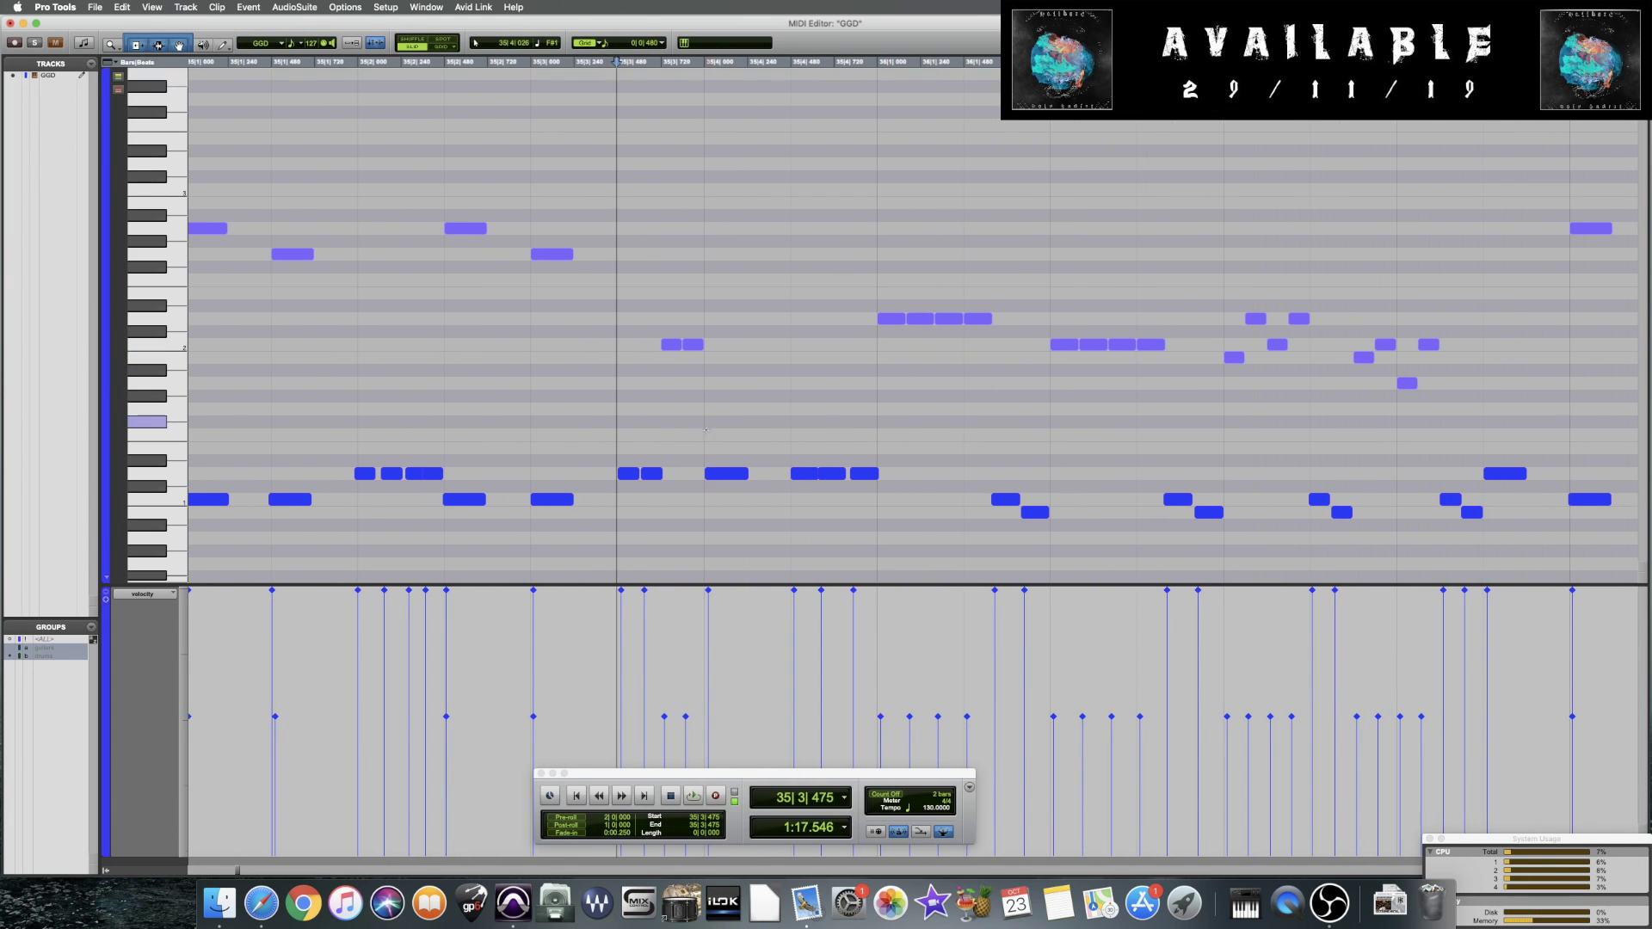
{"action": "scroll", "coordinate": [705, 429], "scroll_direction": "right", "scroll_amount": 15}
{"action": "left_click", "coordinate": [879, 474]}
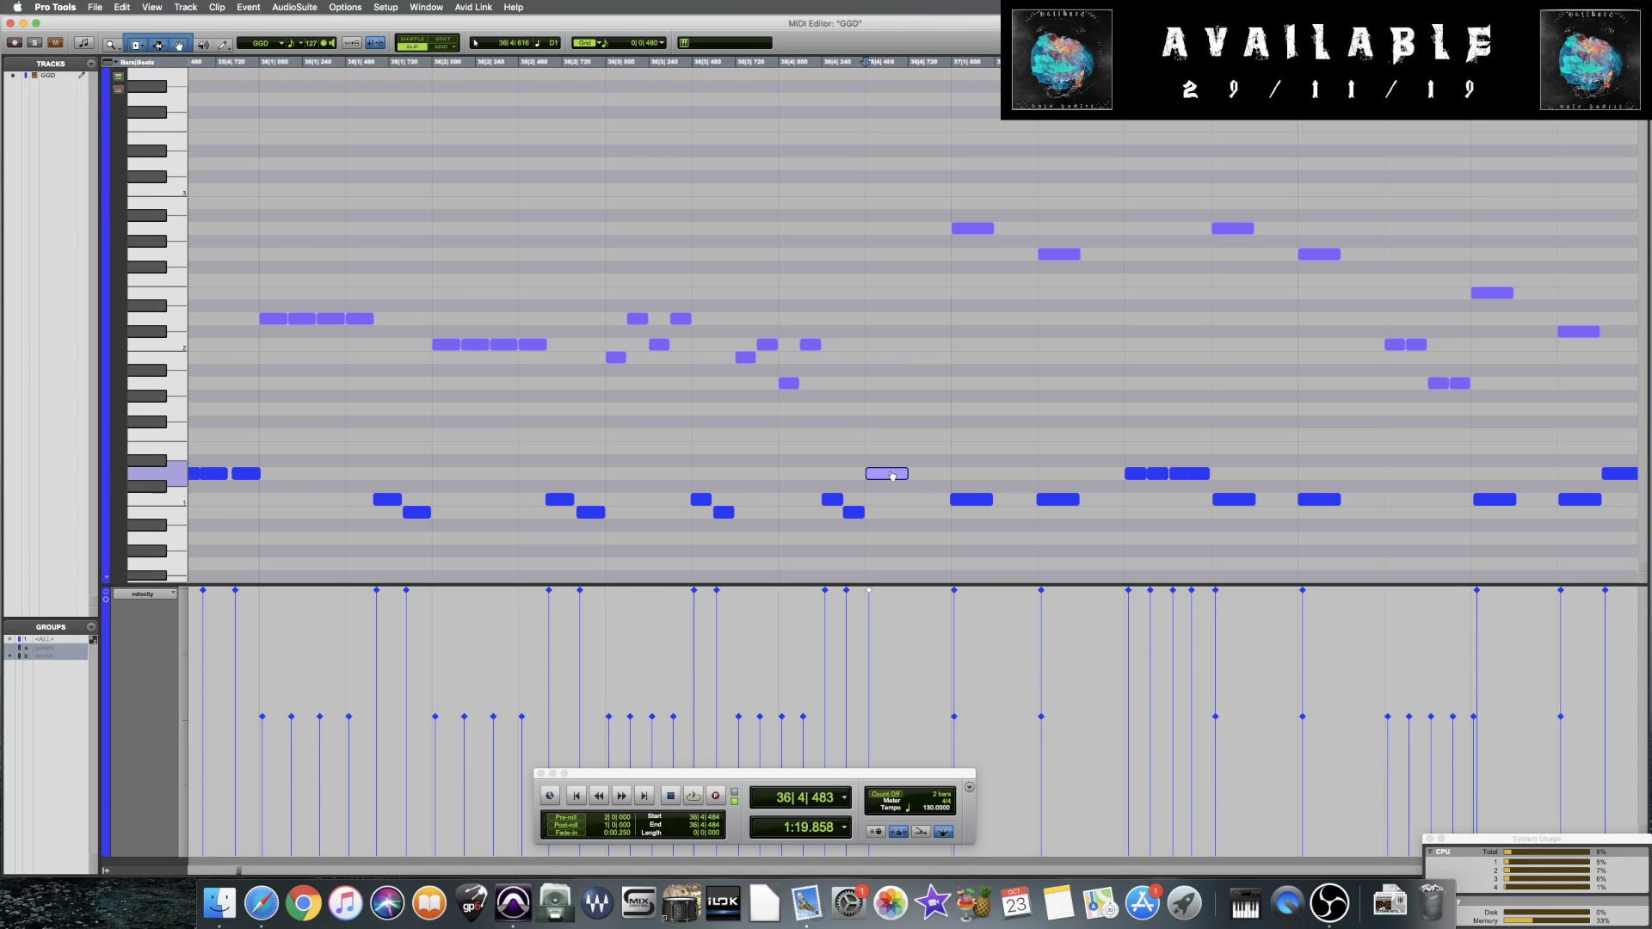
{"action": "left_click_drag", "start_coordinate": [892, 476], "coordinate": [882, 487]}
{"action": "key", "text": "super+s"}
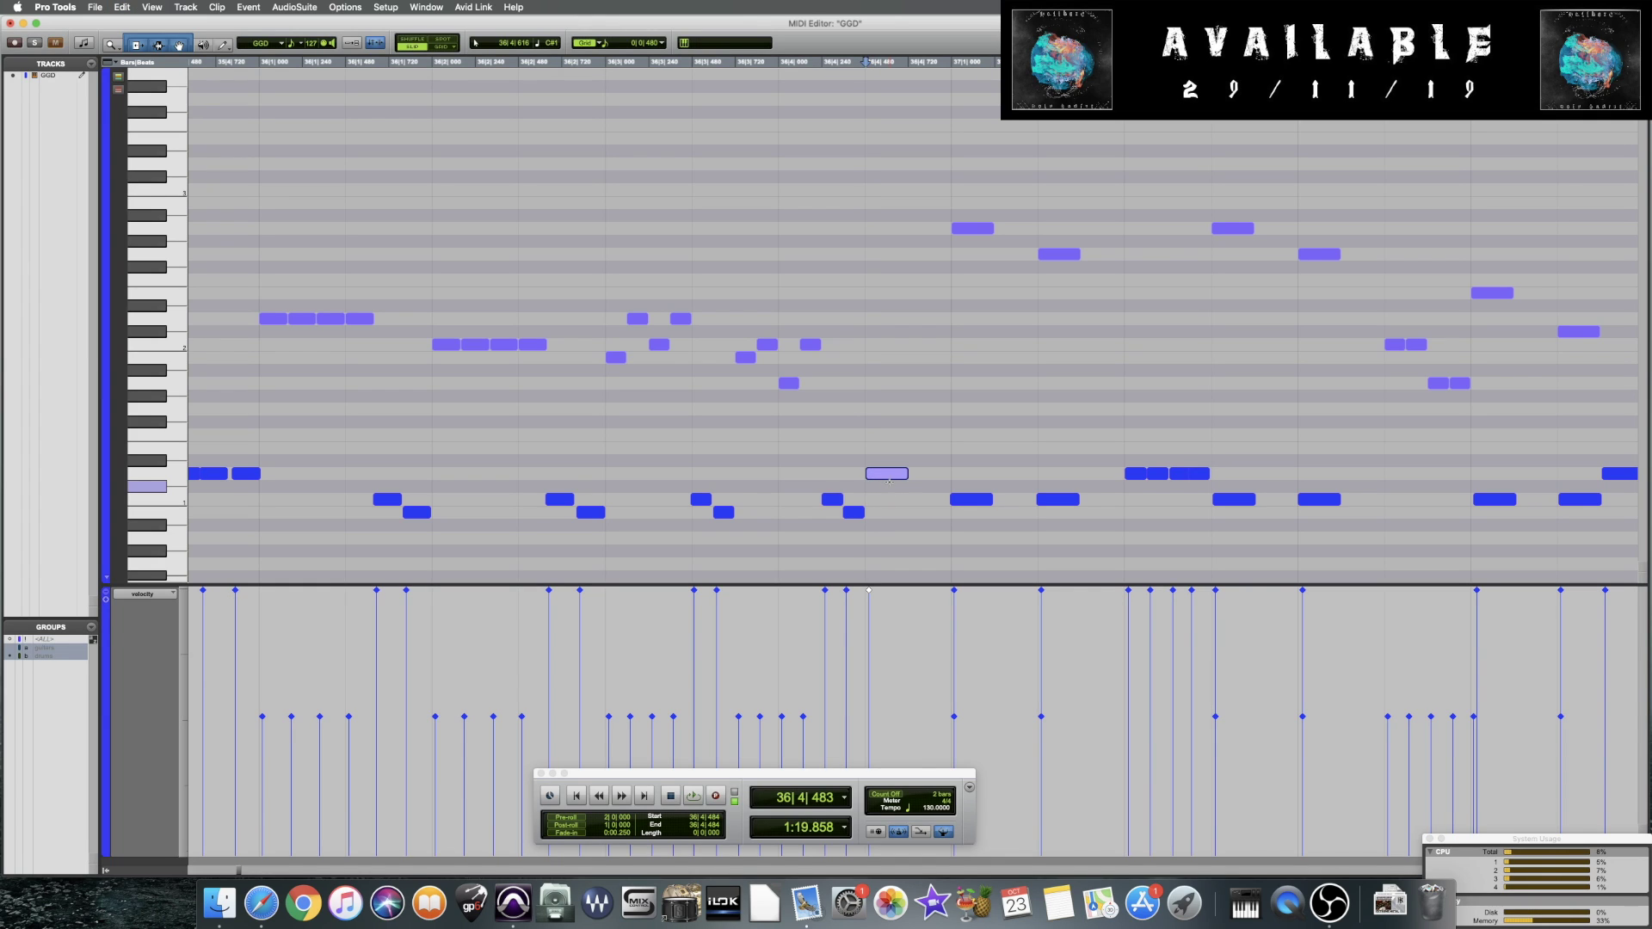
{"action": "left_click_drag", "start_coordinate": [889, 484], "coordinate": [879, 479]}
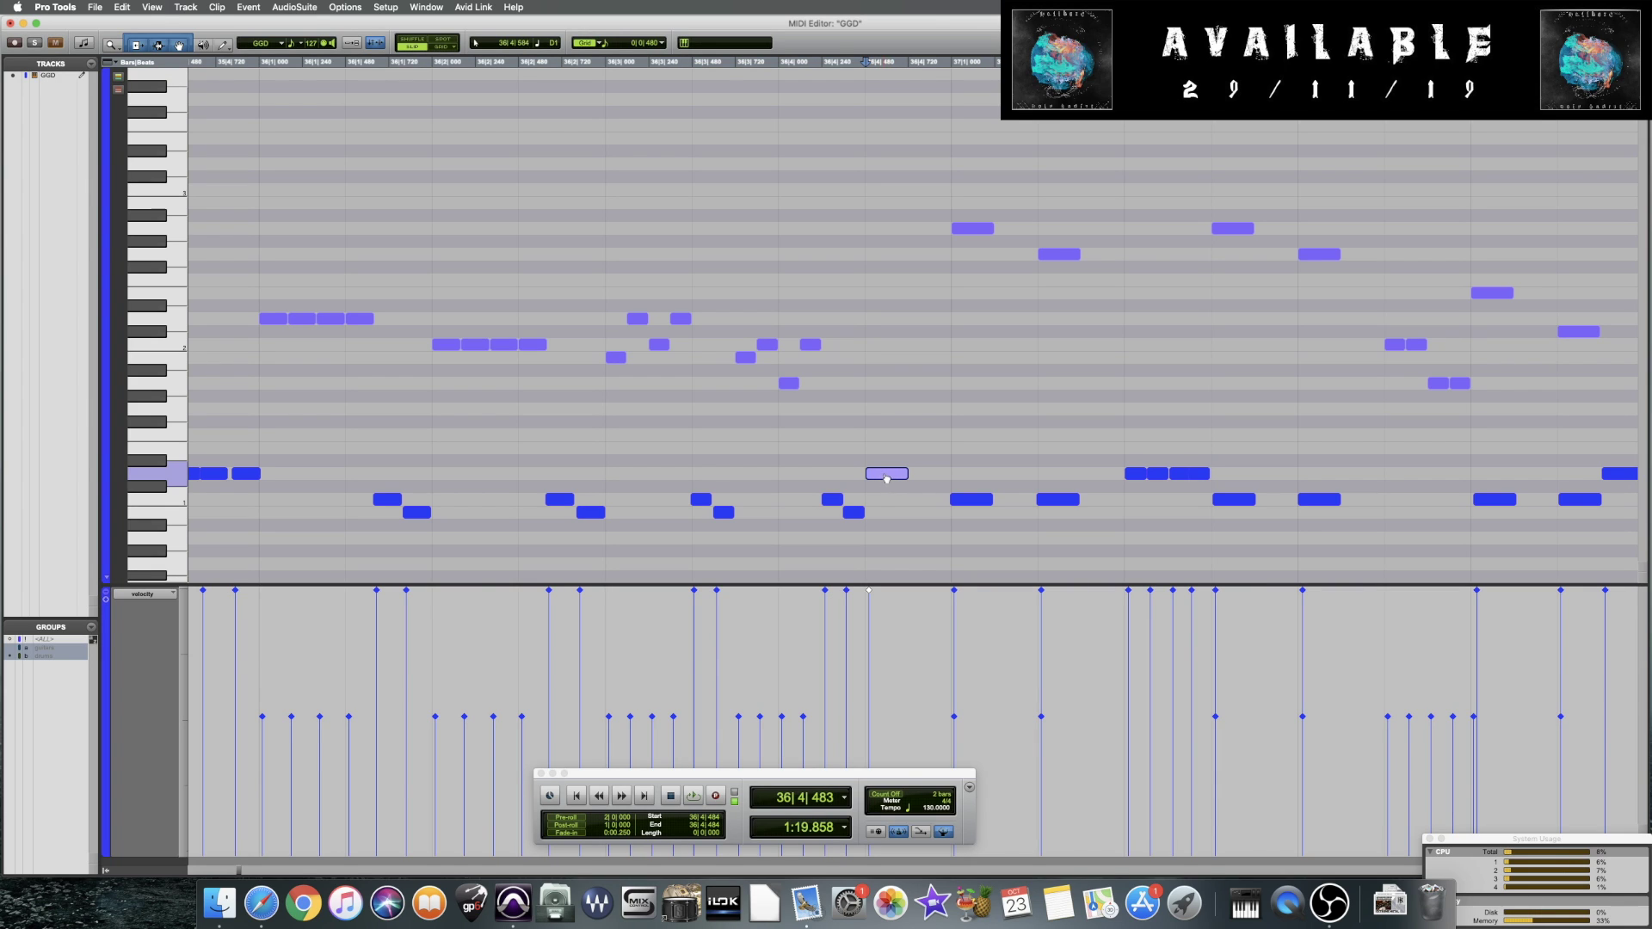
{"action": "left_click", "coordinate": [876, 478]}
{"action": "left_click_drag", "start_coordinate": [886, 478], "coordinate": [899, 478]}
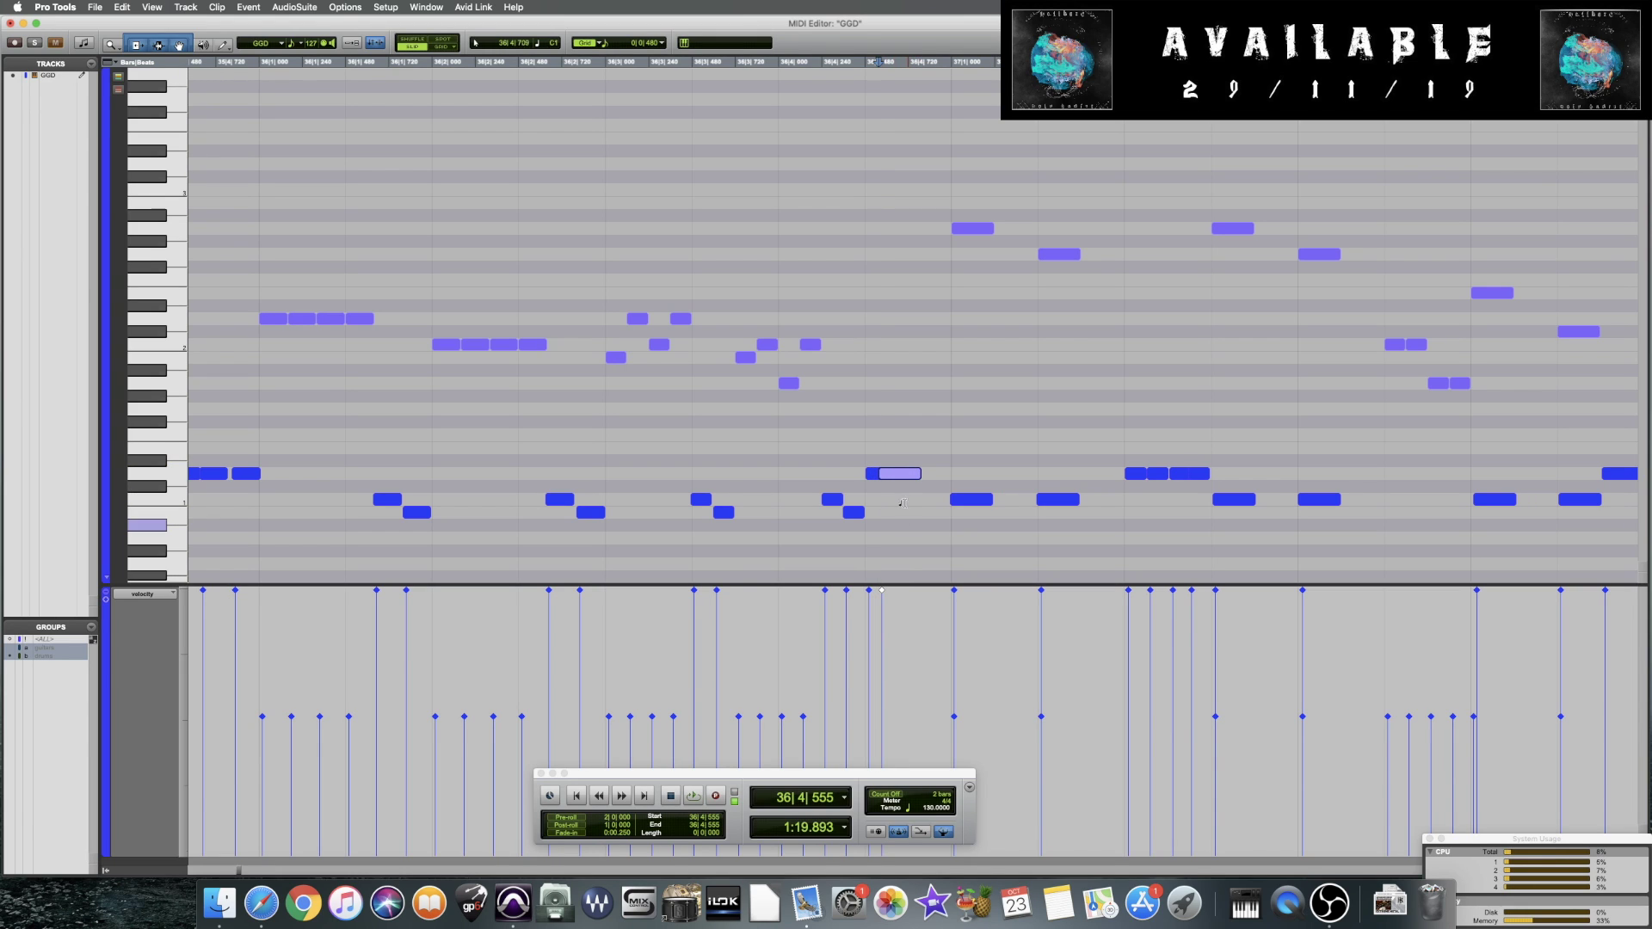
Shift both snare flam notes at the end of bar 36 slightly earlier, audition them from 36|3|377, and save the session
{"action": "left_click_drag", "start_coordinate": [633, 447], "coordinate": [637, 447]}
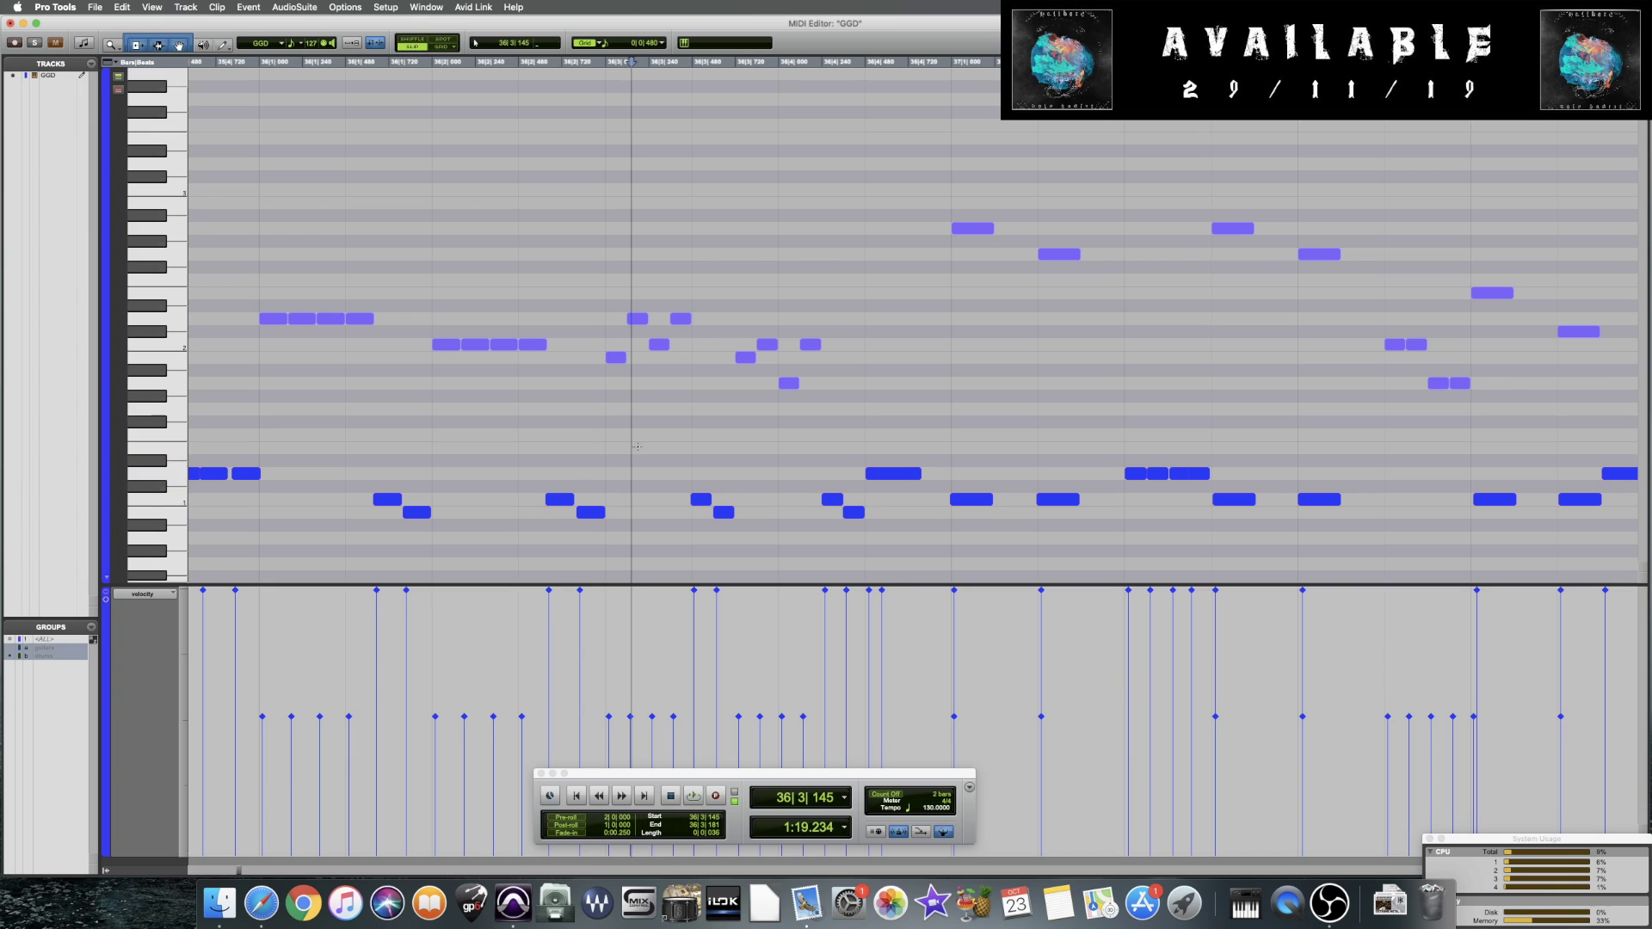
{"action": "left_click_drag", "start_coordinate": [859, 448], "coordinate": [911, 474]}
{"action": "left_click", "coordinate": [673, 454]}
{"action": "key", "text": "space"}
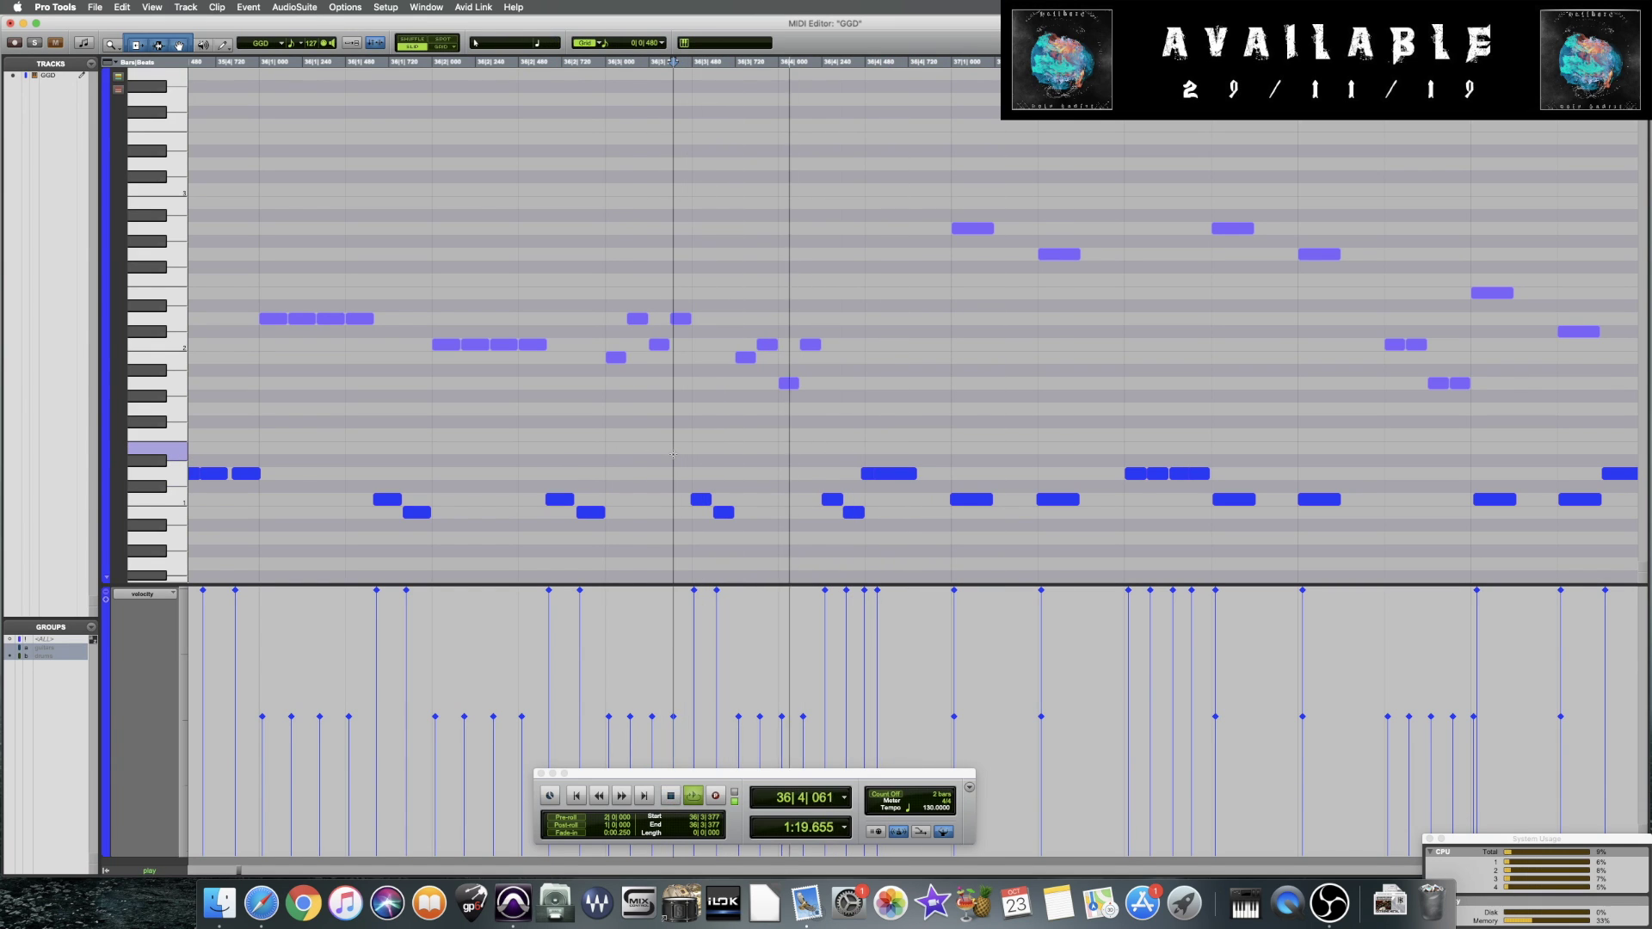
{"action": "key", "text": "space"}
{"action": "key", "text": "super+s"}
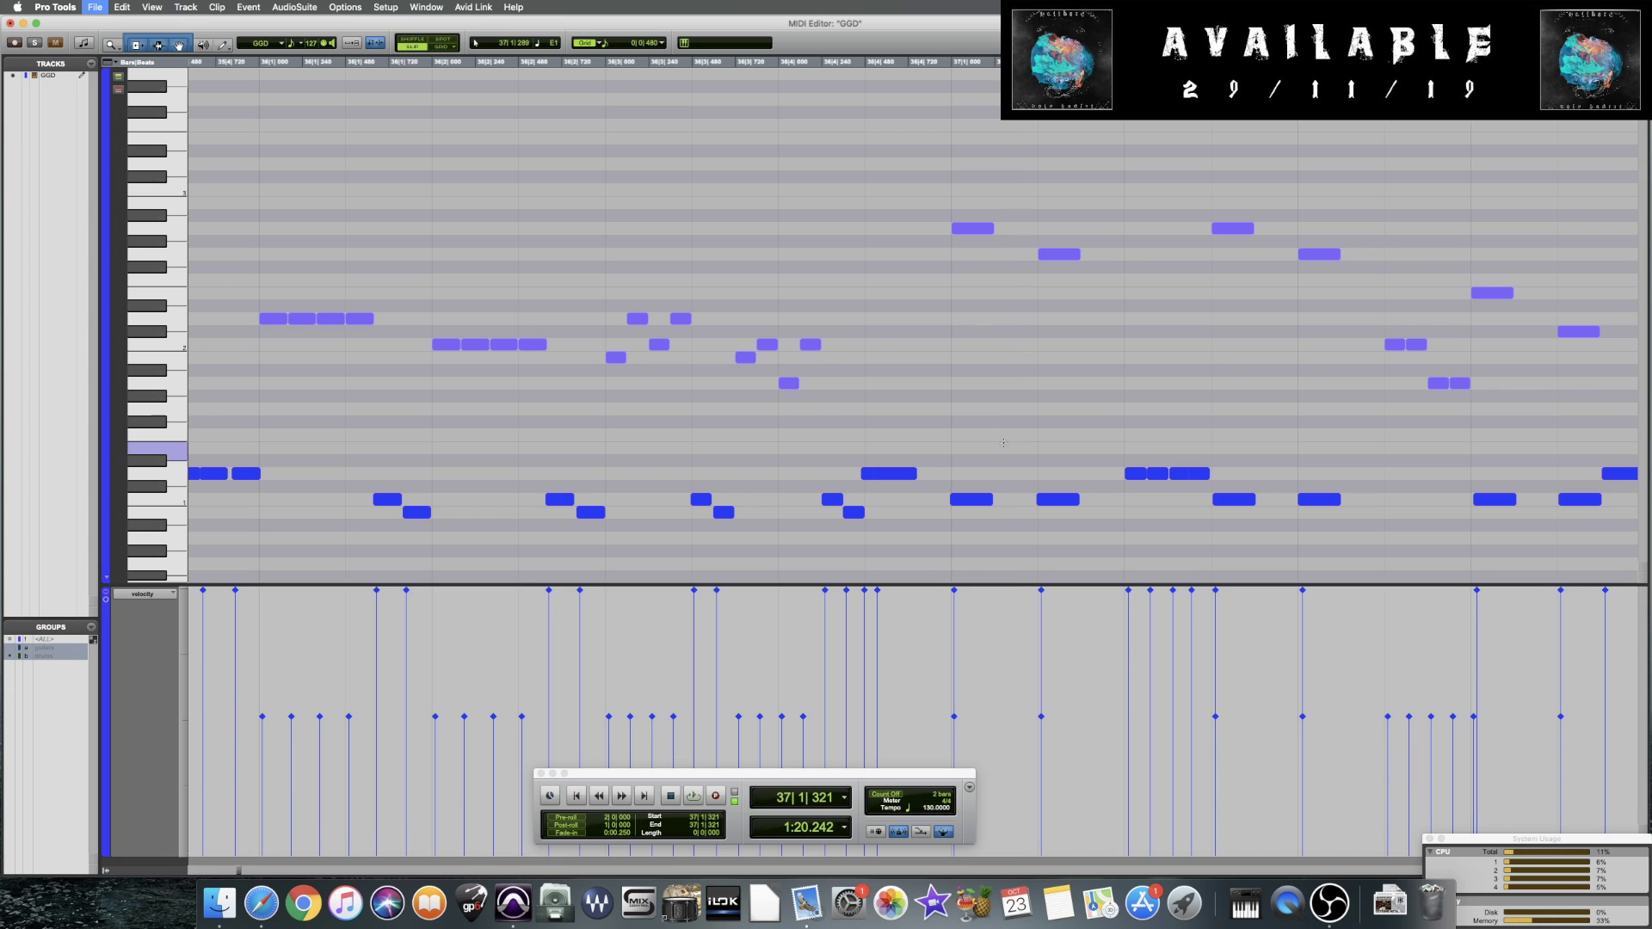
Play the drum part onward from bar 36 and from 39|4|629 into the bar 40 snare pattern
{"action": "left_click", "coordinate": [937, 418]}
{"action": "scroll", "coordinate": [936, 418], "scroll_direction": "right", "scroll_amount": 2}
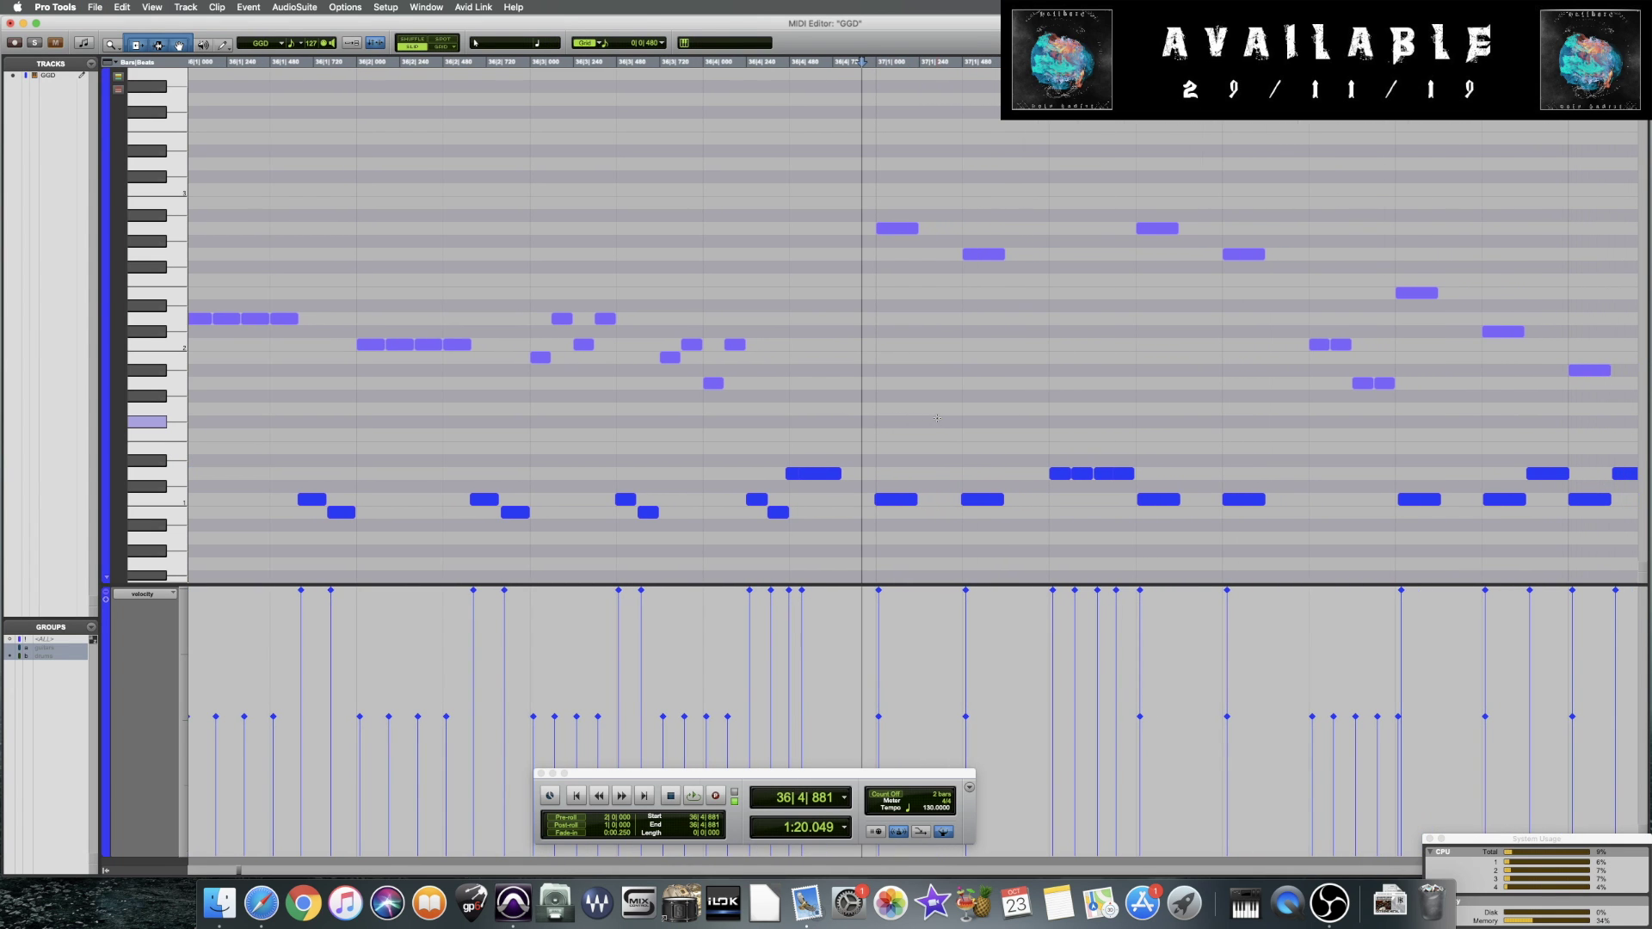
{"action": "scroll", "coordinate": [937, 418], "scroll_direction": "right", "scroll_amount": 10}
{"action": "left_click", "coordinate": [1135, 447]}
{"action": "key", "text": "space"}
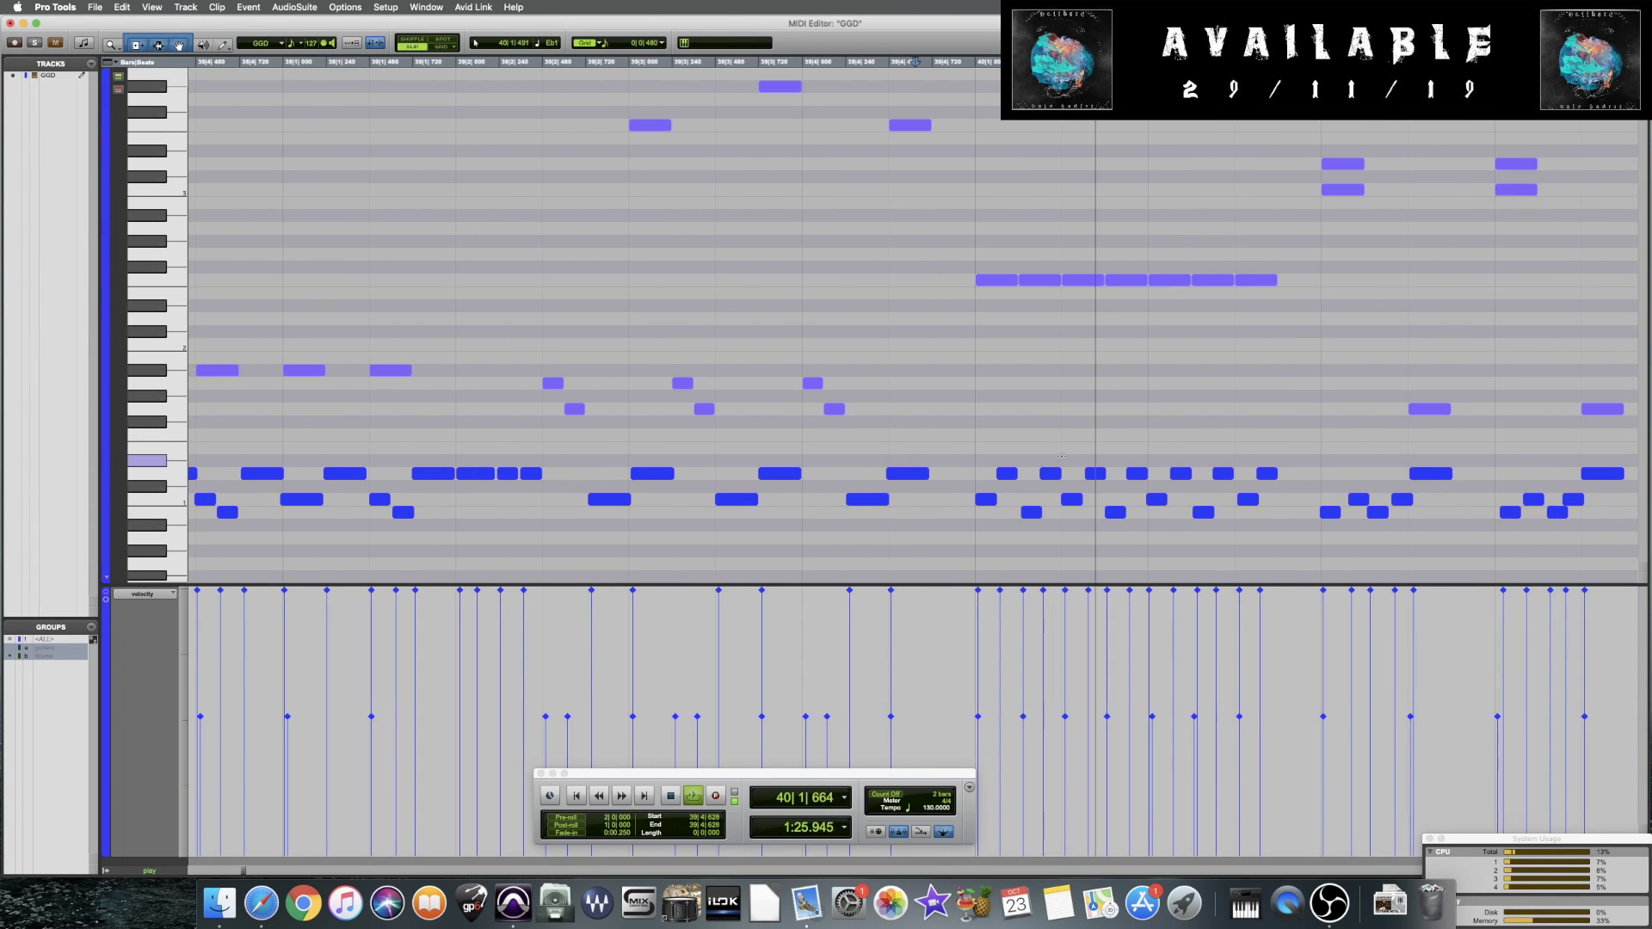
{"action": "key", "text": "space"}
Save the session and shift the seven snare notes in bar 40 slightly later, so the first starts at 40|1|143
{"action": "left_click", "coordinate": [989, 449]}
{"action": "key", "text": "super+s"}
{"action": "left_click_drag", "start_coordinate": [981, 469], "coordinate": [675, 471]}
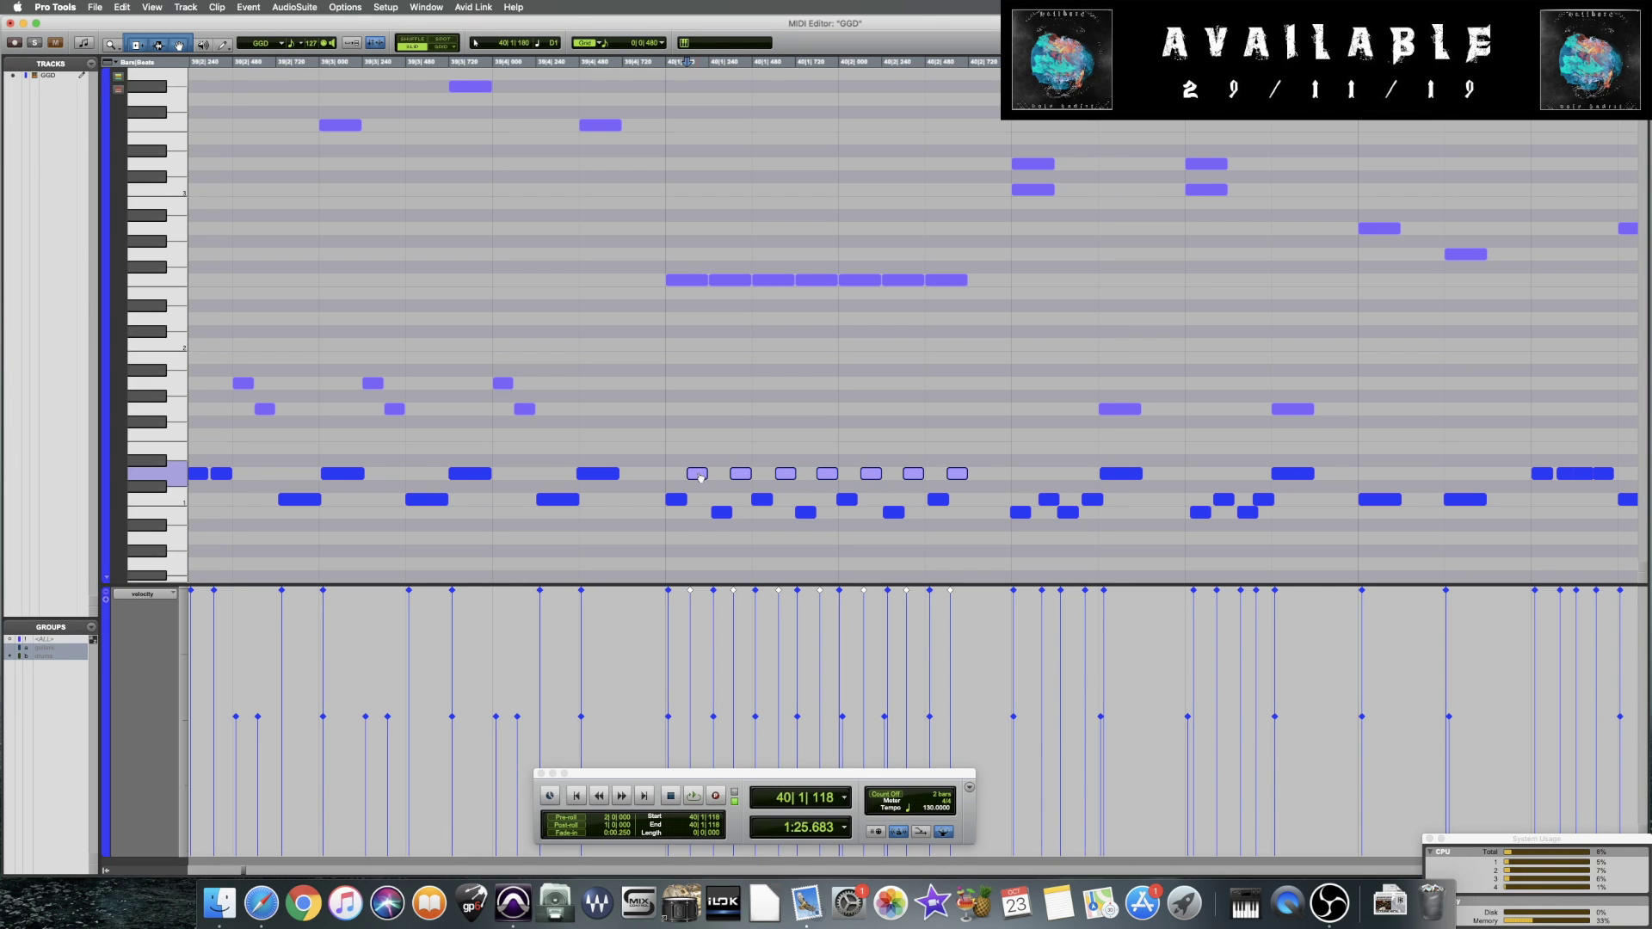
{"action": "left_click_drag", "start_coordinate": [701, 477], "coordinate": [707, 478]}
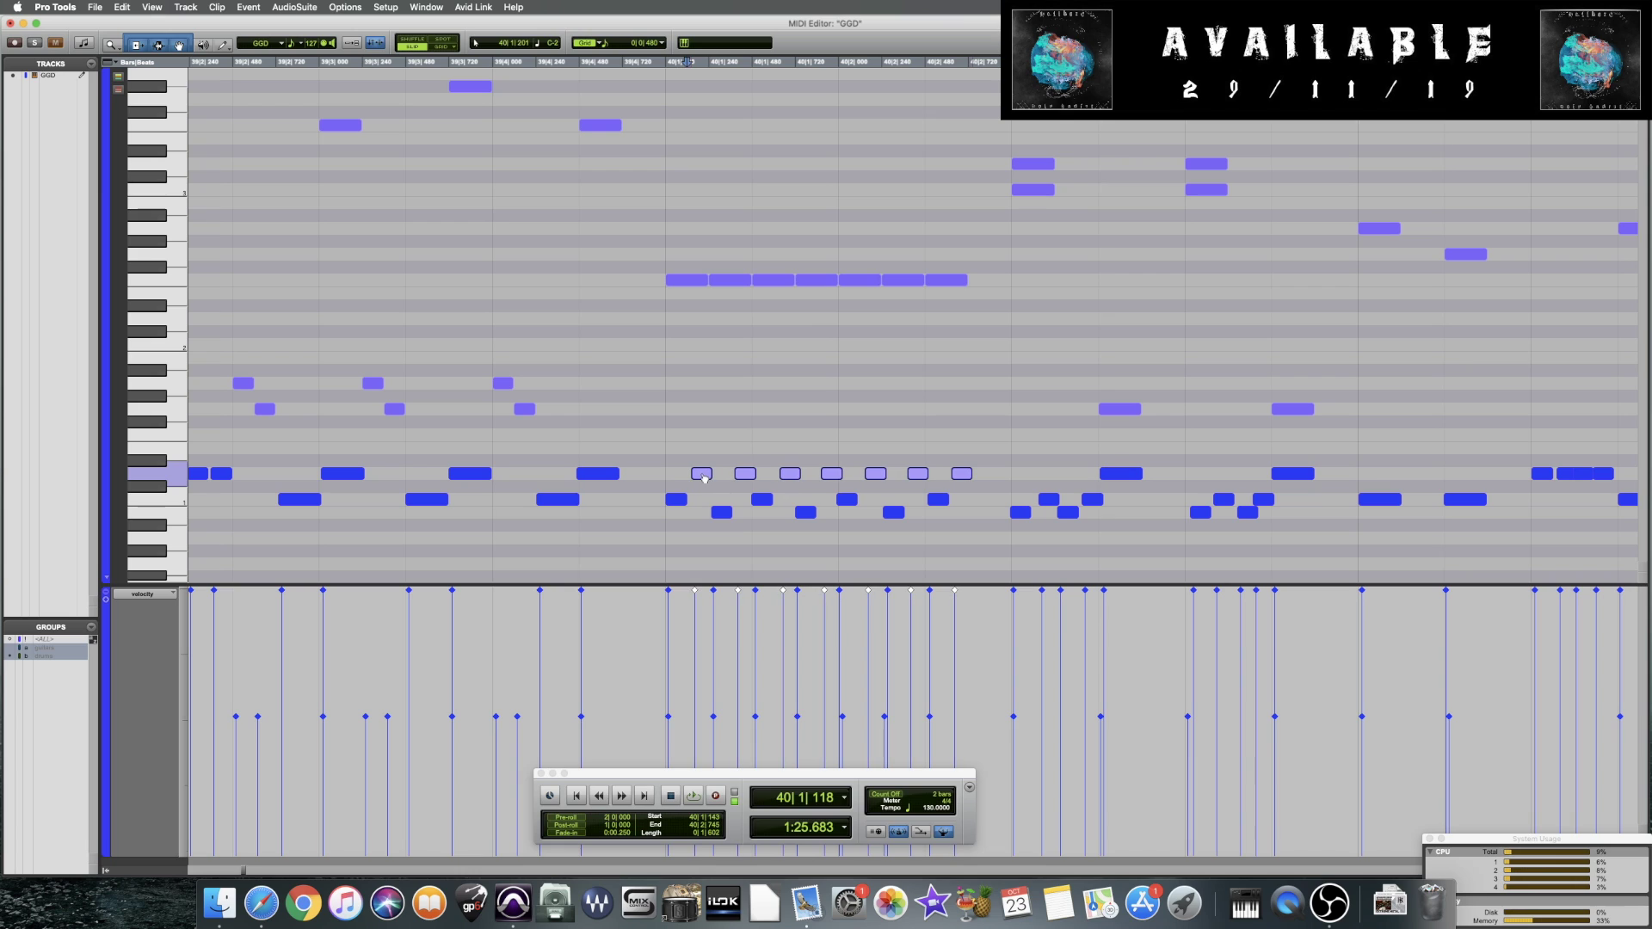
{"action": "left_click", "coordinate": [724, 454]}
{"action": "key", "text": "space"}
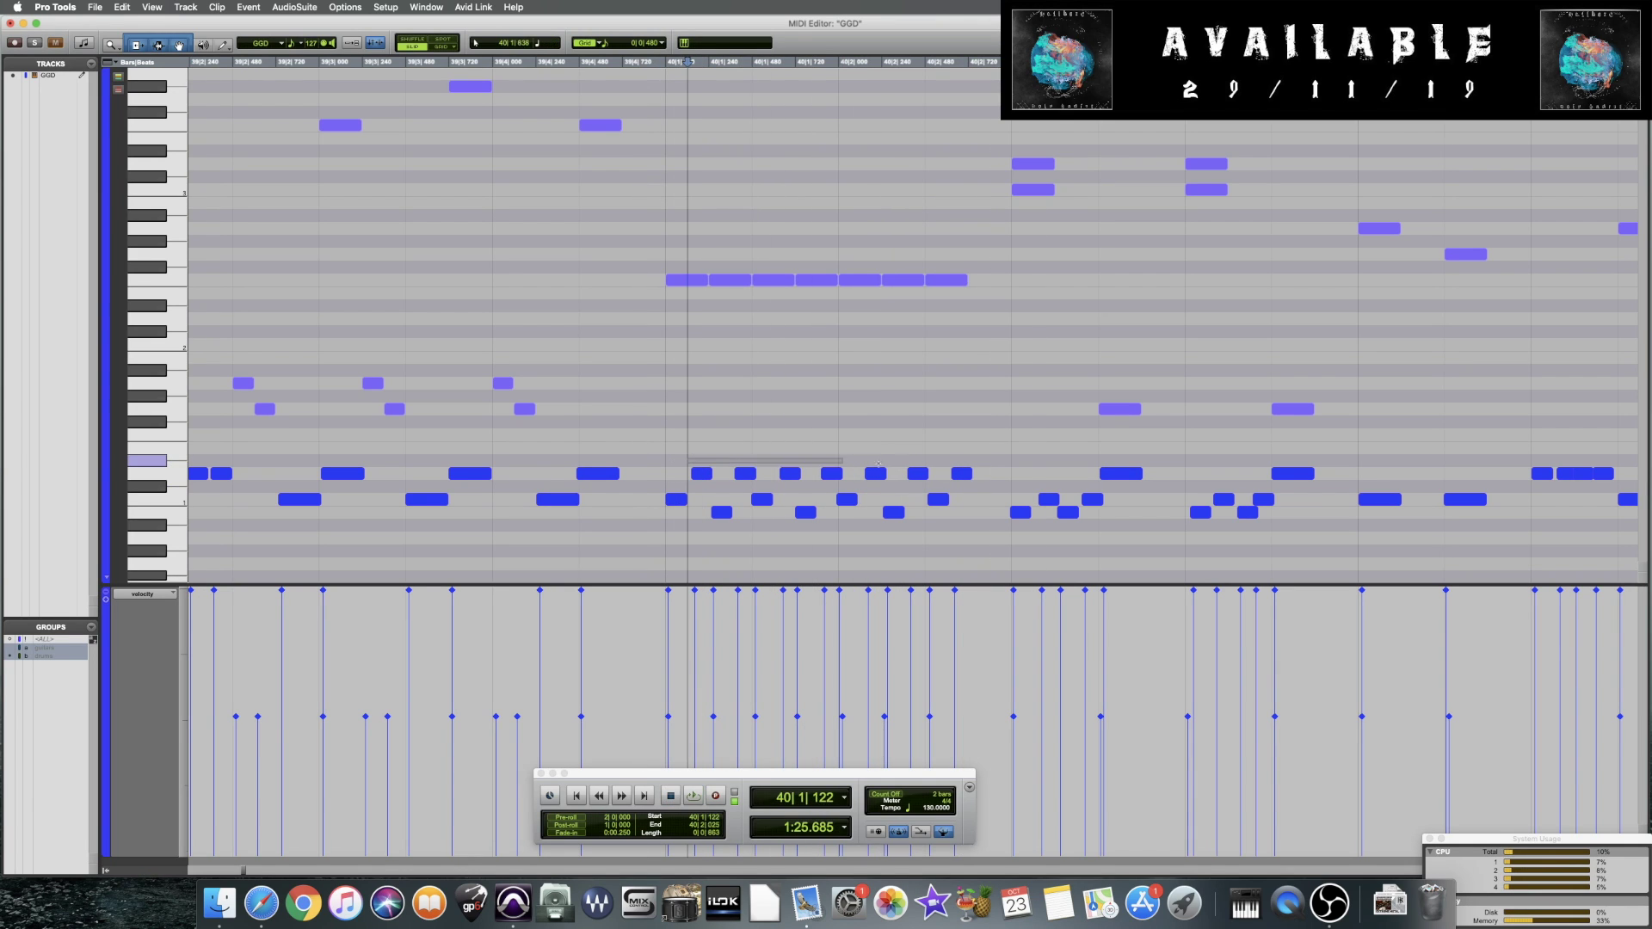
Try lowering the velocity of the seven bar 40 snare notes to roughly the cymbal hits' level and audition the pattern
{"action": "left_click_drag", "start_coordinate": [692, 464], "coordinate": [974, 484]}
{"action": "left_click_drag", "start_coordinate": [783, 591], "coordinate": [784, 710]}
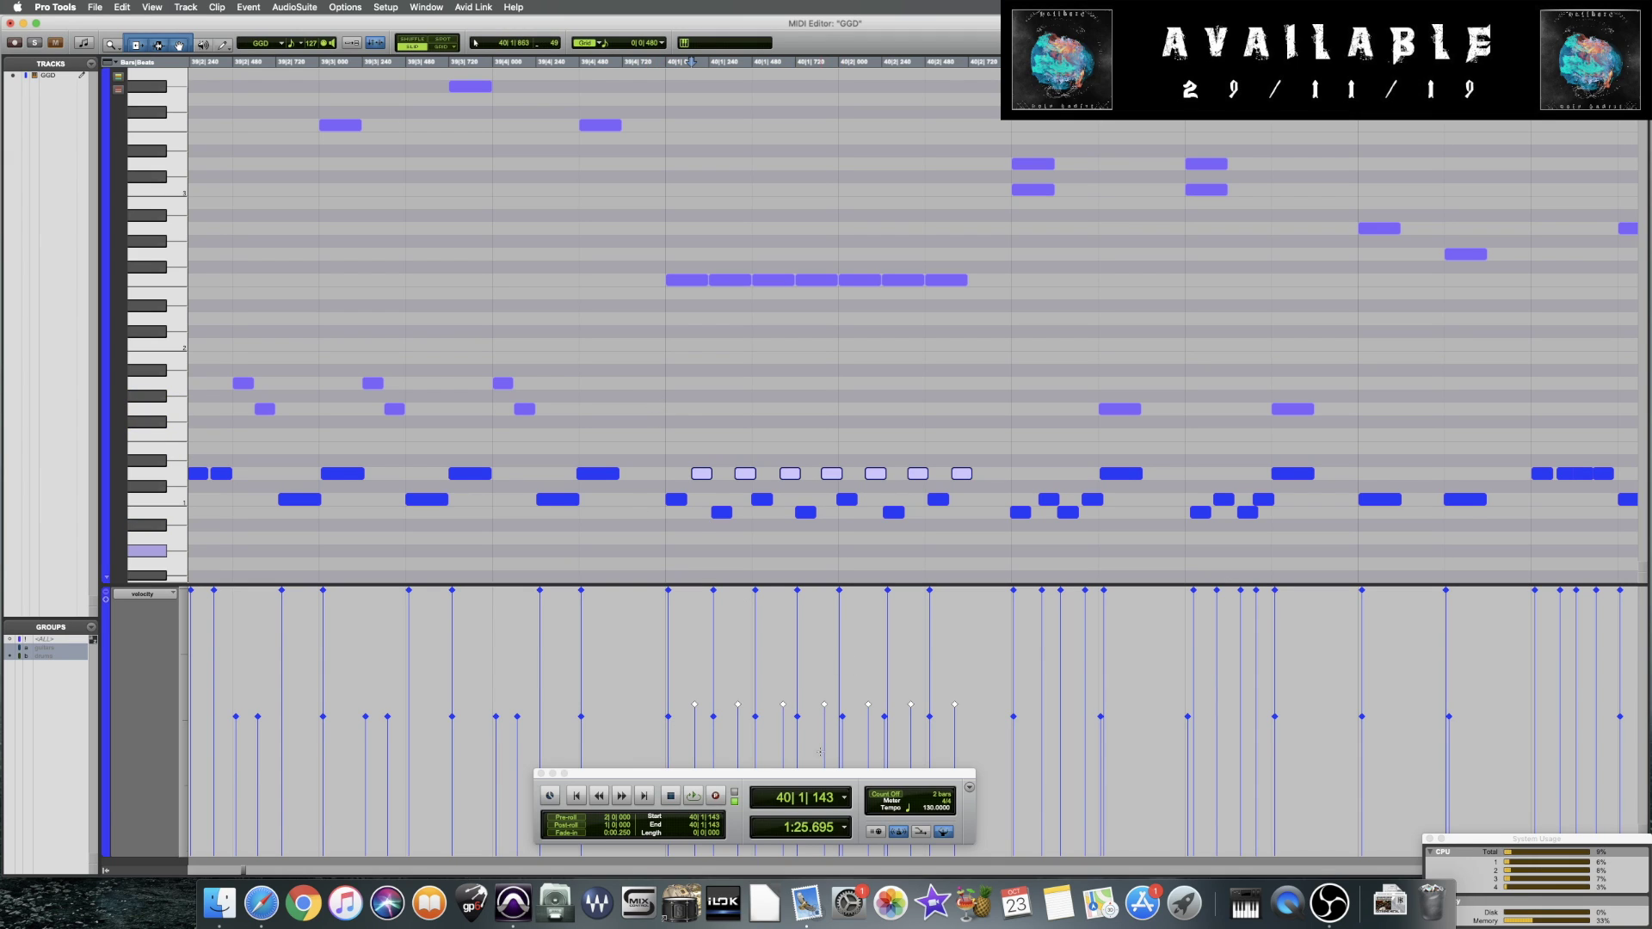
{"action": "left_click", "coordinate": [644, 420]}
{"action": "key", "text": "space"}
{"action": "key", "text": "space"}
{"action": "left_click_drag", "start_coordinate": [663, 449], "coordinate": [1015, 481]}
{"action": "key", "text": "space"}
{"action": "key", "text": "space"}
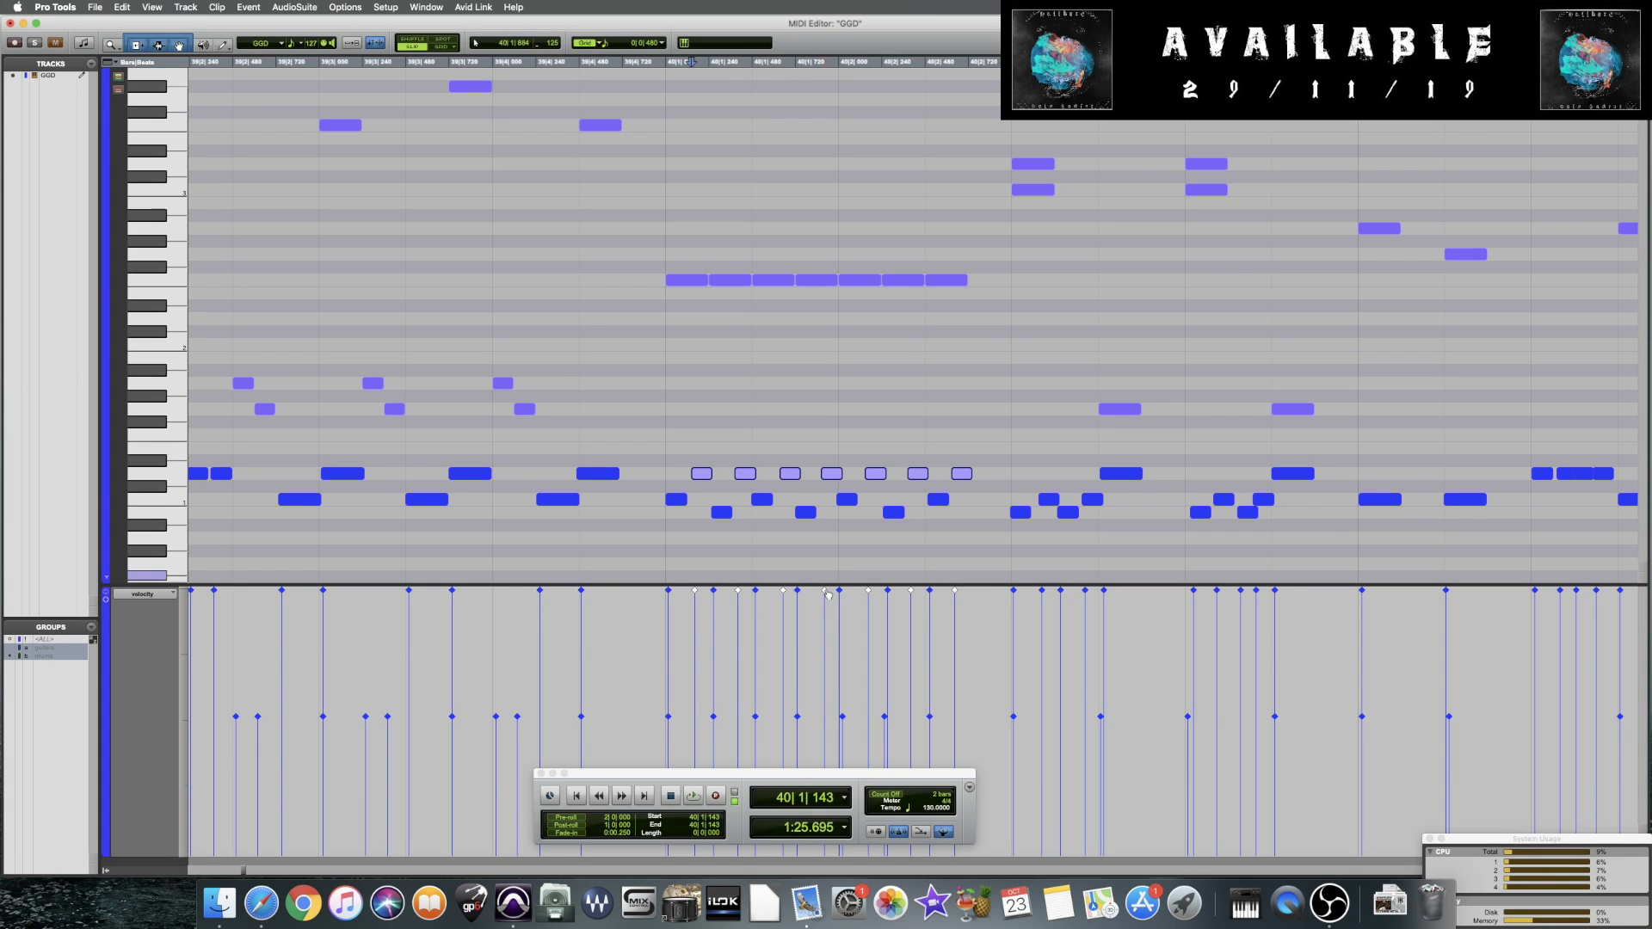
Lower the velocity of the seven bar 40 snare notes to slightly below the cymbal hits and audition from 39|4|871
{"action": "left_click_drag", "start_coordinate": [827, 593], "coordinate": [831, 735]}
{"action": "left_click", "coordinate": [652, 441]}
{"action": "key", "text": "space"}
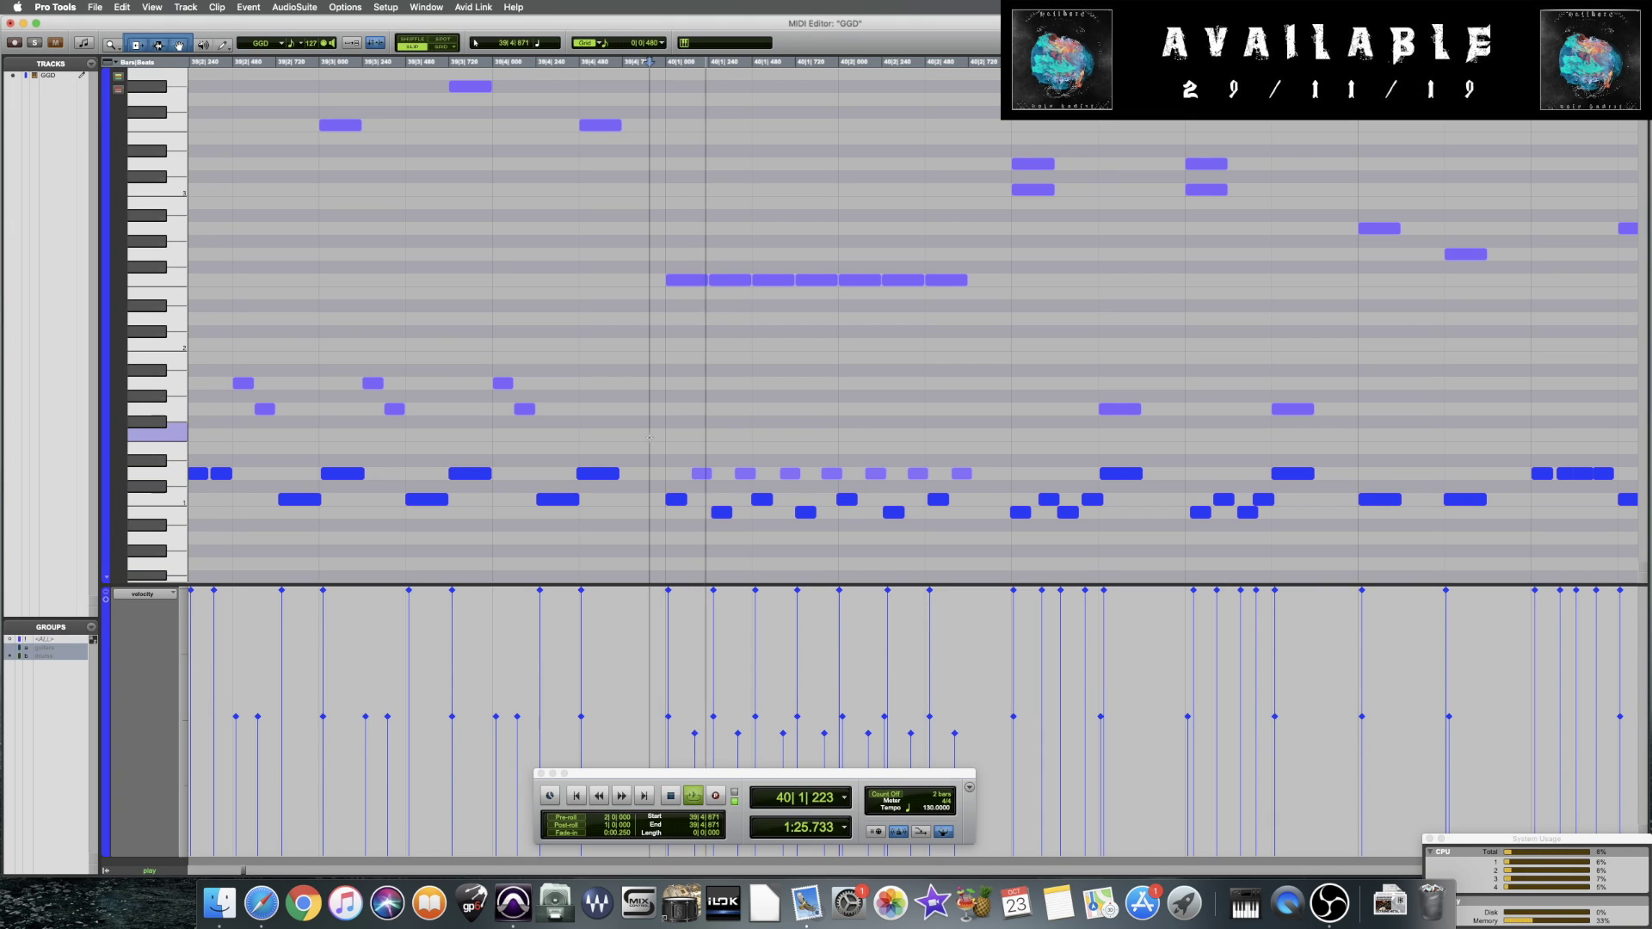
{"action": "key", "text": "space"}
Shift the first four snare notes of bar 40 slightly earlier, starting at 40|1|129, audition the pattern, and save the session
{"action": "left_click_drag", "start_coordinate": [674, 435], "coordinate": [831, 480]}
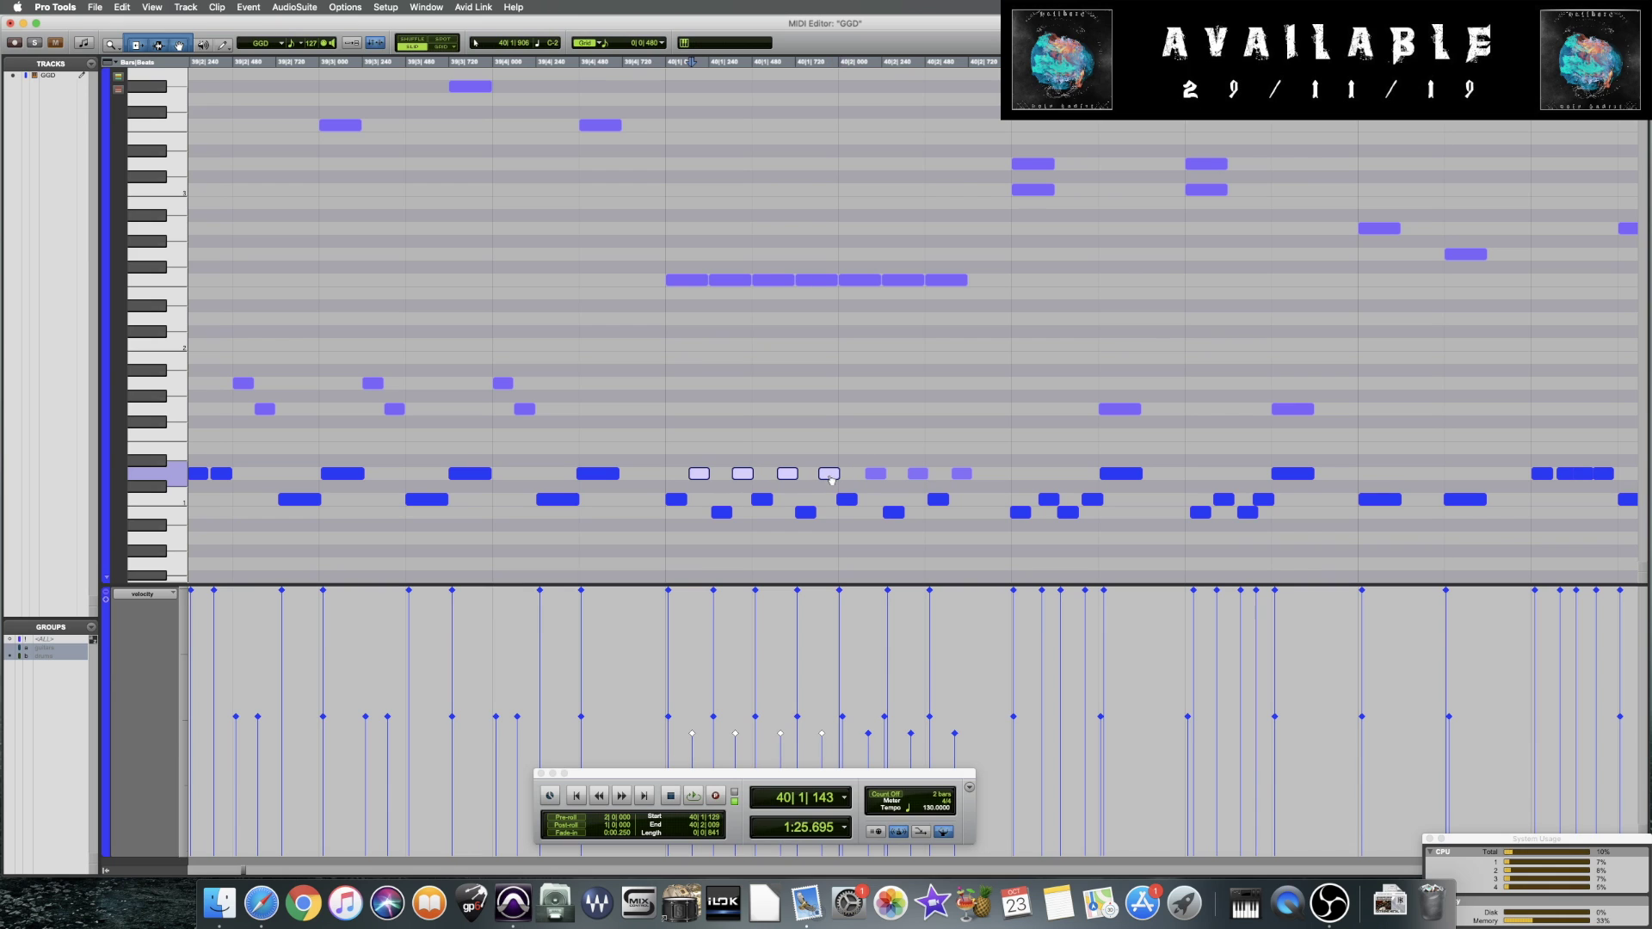
{"action": "left_click", "coordinate": [641, 426]}
{"action": "key", "text": "space"}
{"action": "key", "text": "space"}
{"action": "left_click", "coordinate": [976, 426]}
{"action": "key", "text": "super+s"}
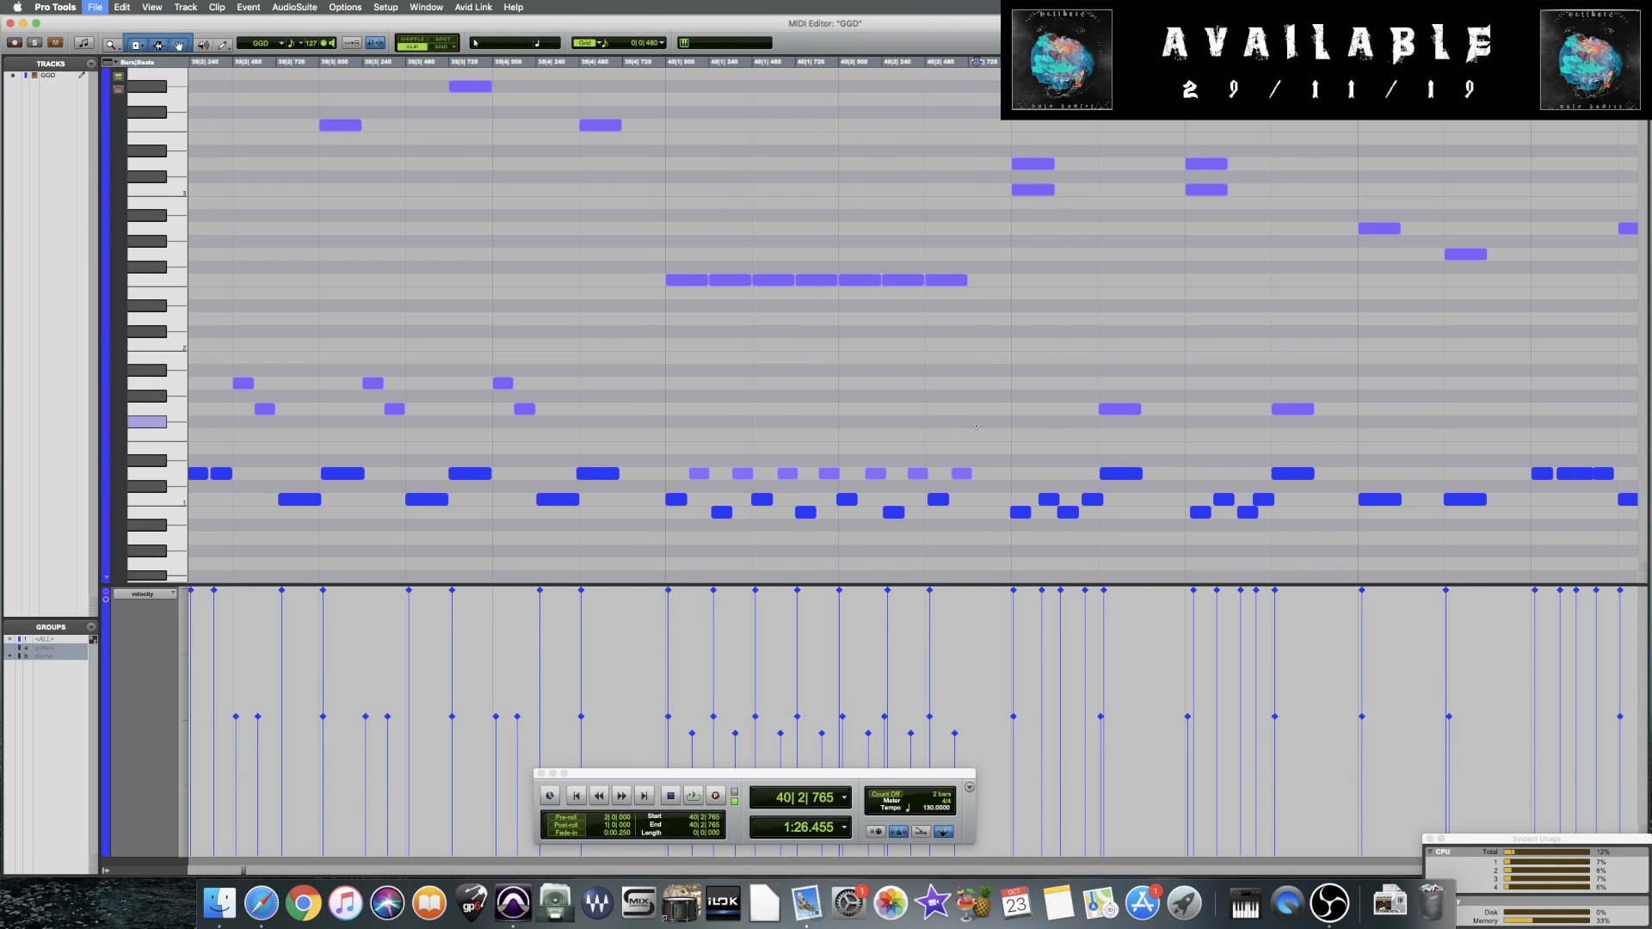
Examine the bar 40 pattern by selecting the third and fourth cymbal hits with their accompanying snare and kick notes
{"action": "scroll", "coordinate": [976, 426], "scroll_direction": "right", "scroll_amount": 4}
{"action": "scroll", "coordinate": [946, 422], "scroll_direction": "left", "scroll_amount": 4}
{"action": "left_click", "coordinate": [885, 413]}
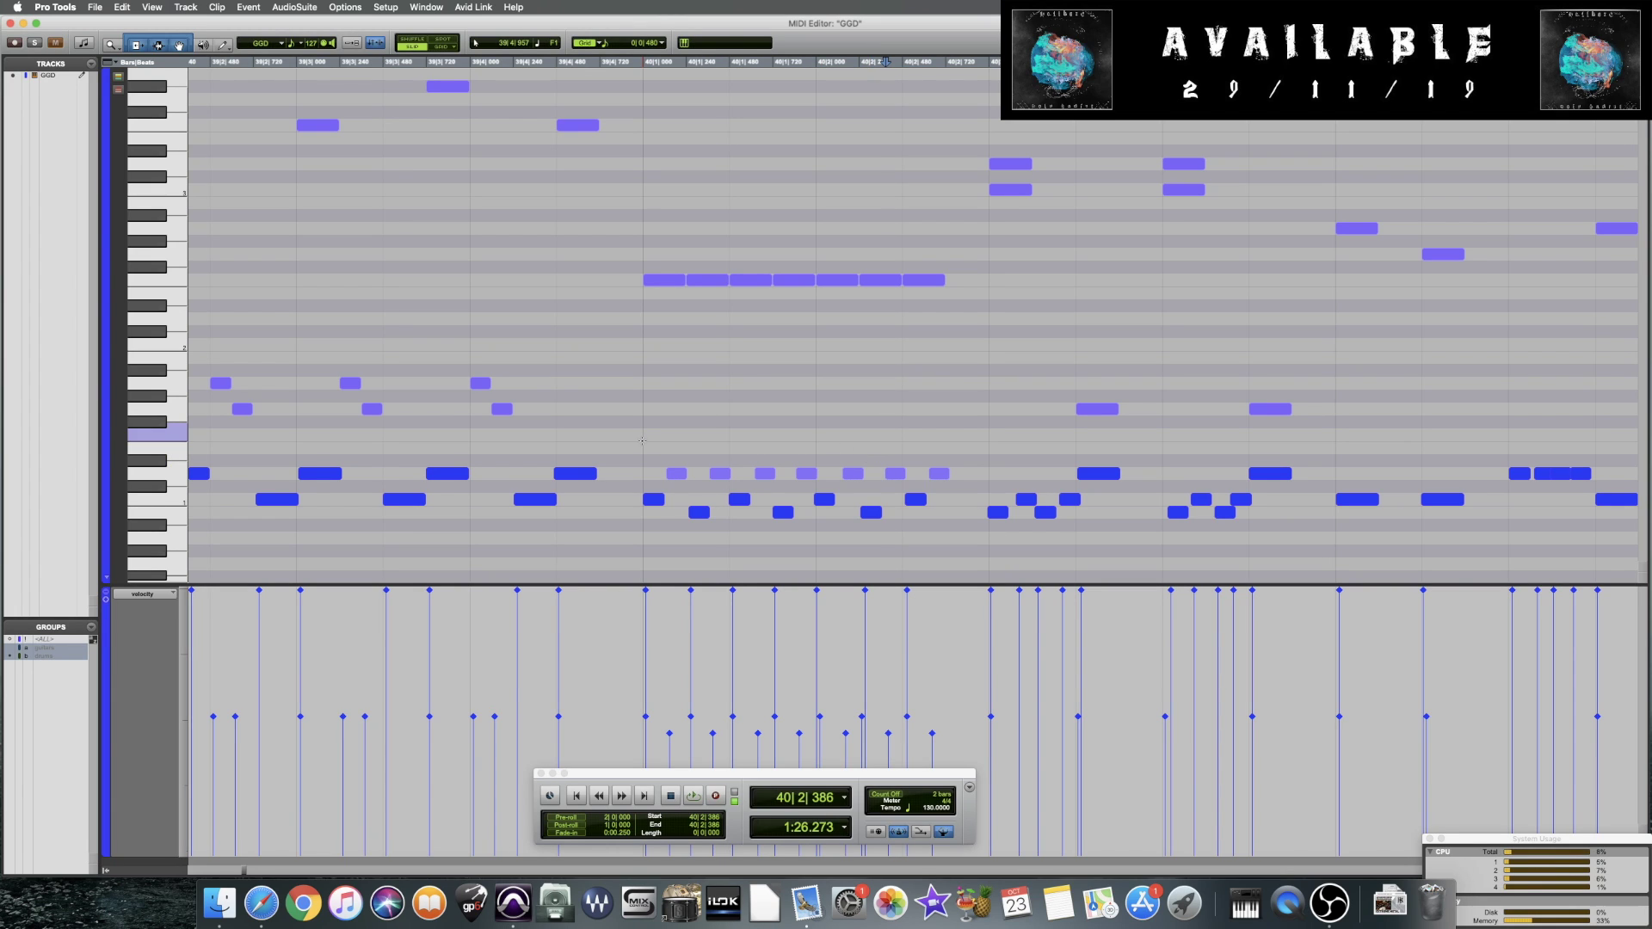
{"action": "left_click", "coordinate": [643, 441]}
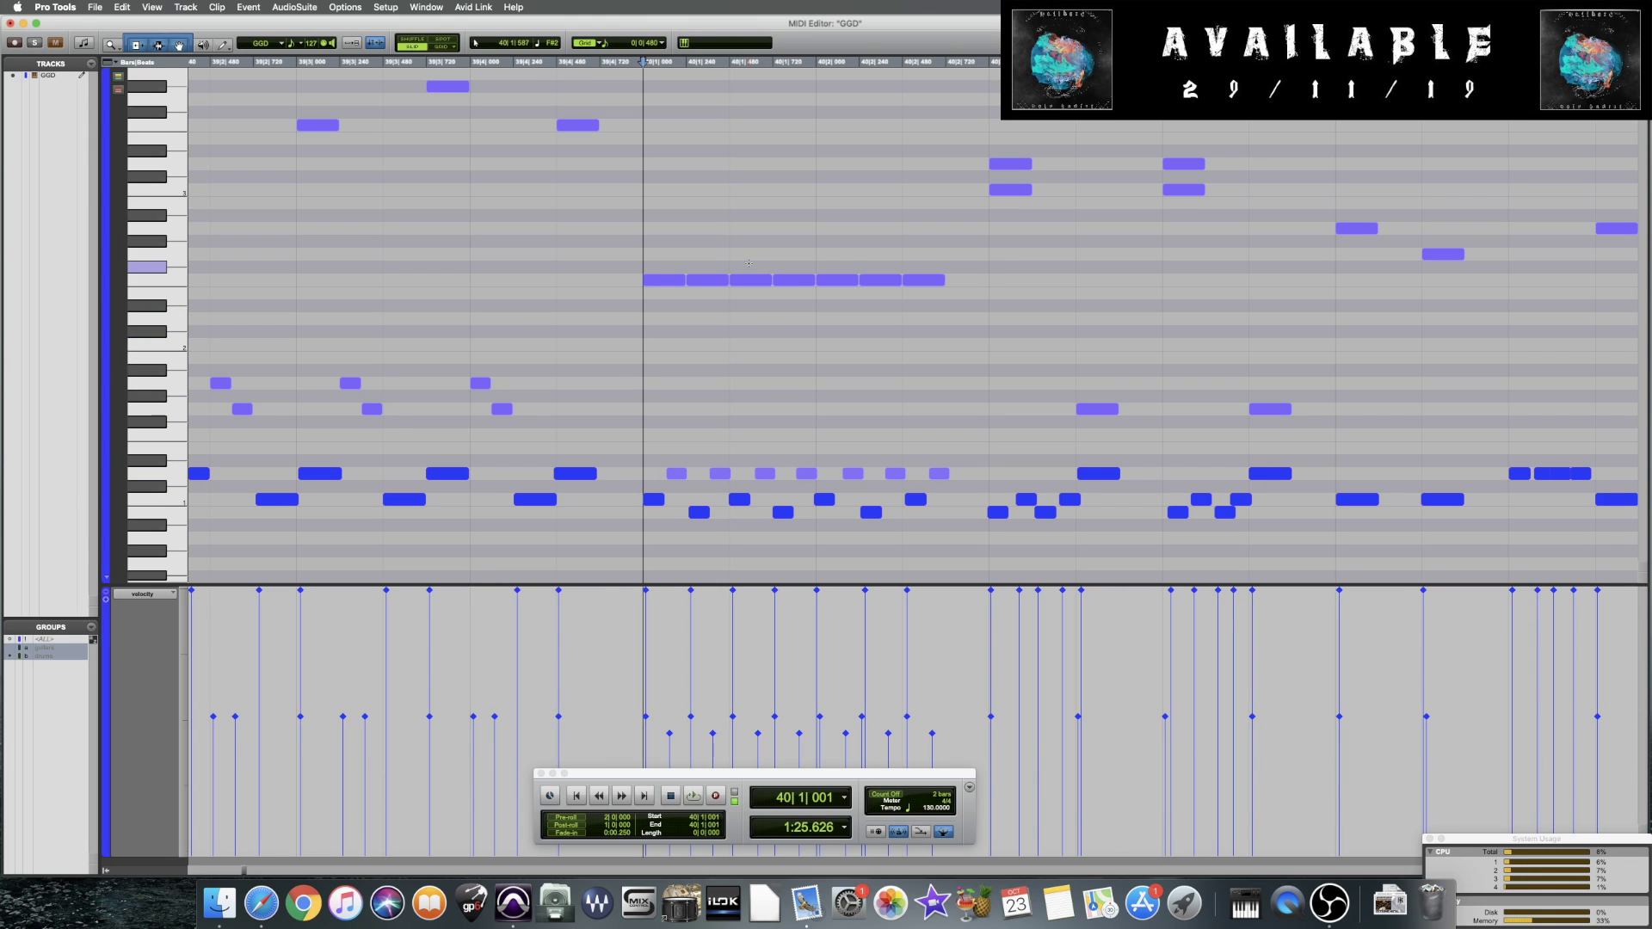
{"action": "left_click_drag", "start_coordinate": [742, 247], "coordinate": [803, 539]}
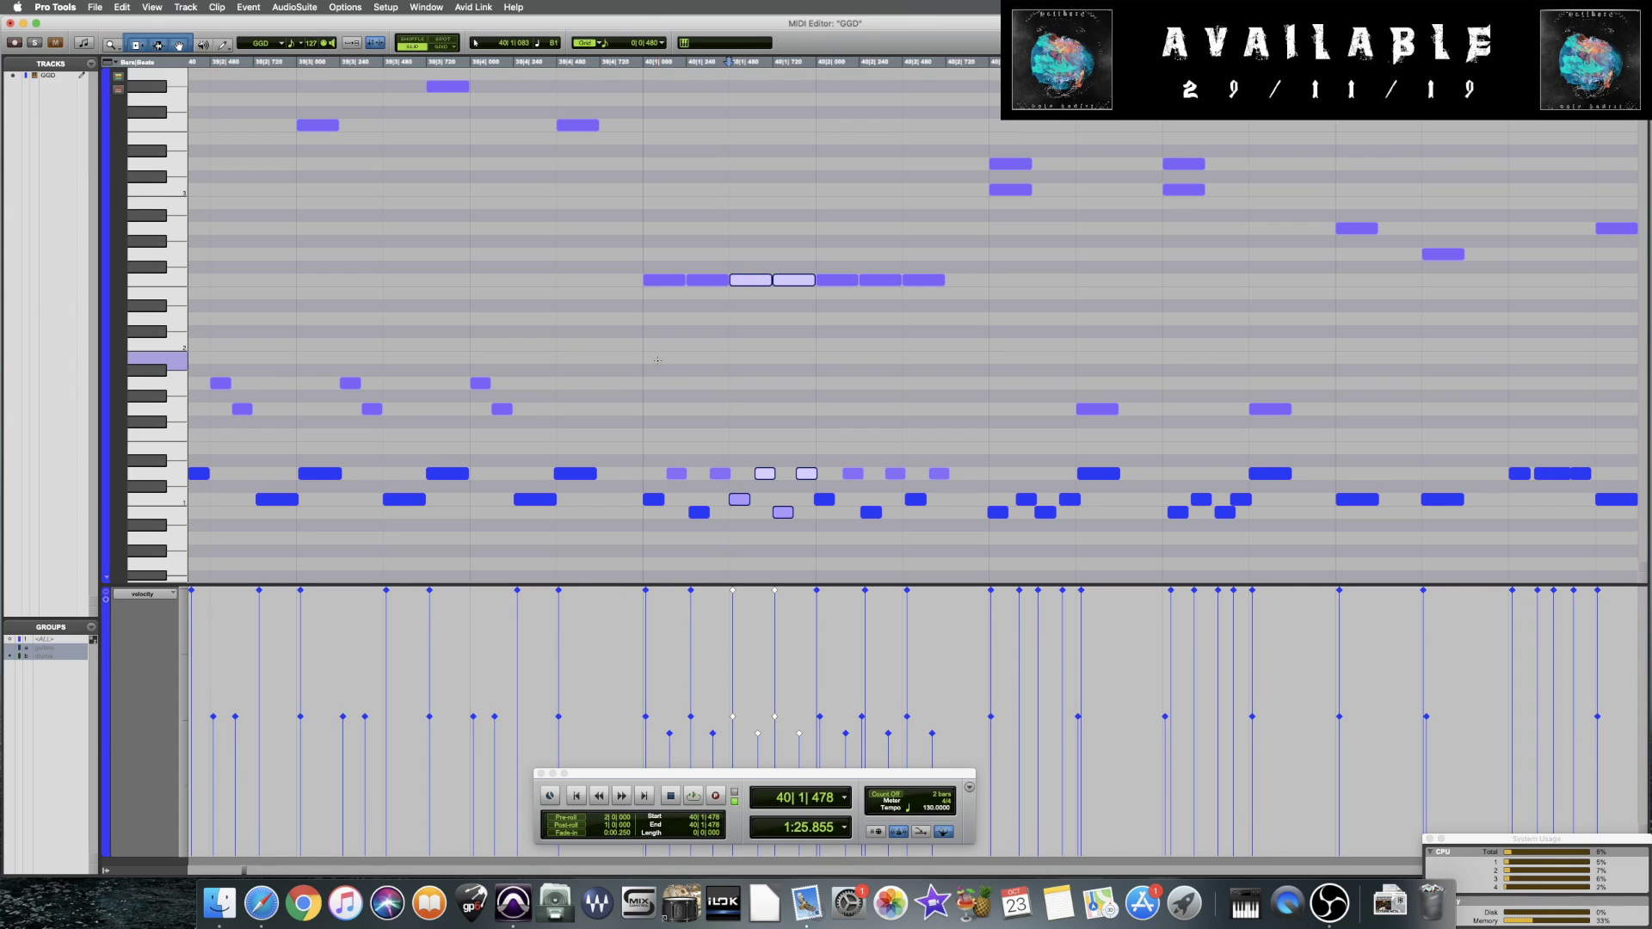
Play the drum part from 39|4|810 through to the kick run in bar 44, and save the session
{"action": "left_click", "coordinate": [616, 331]}
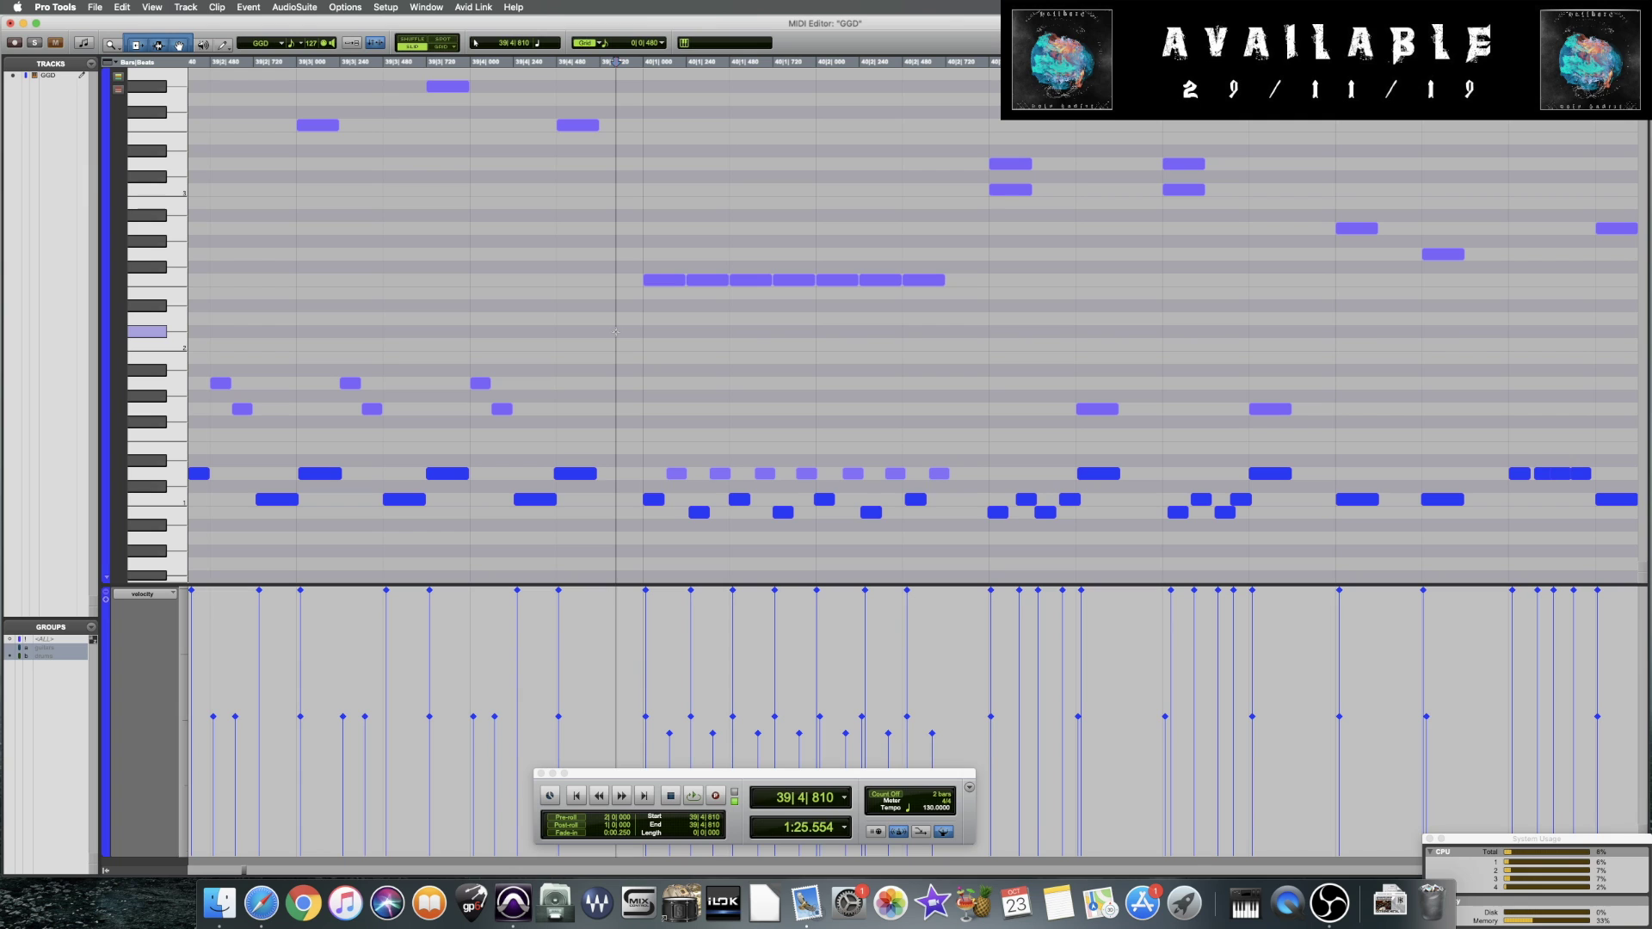
{"action": "key", "text": "space"}
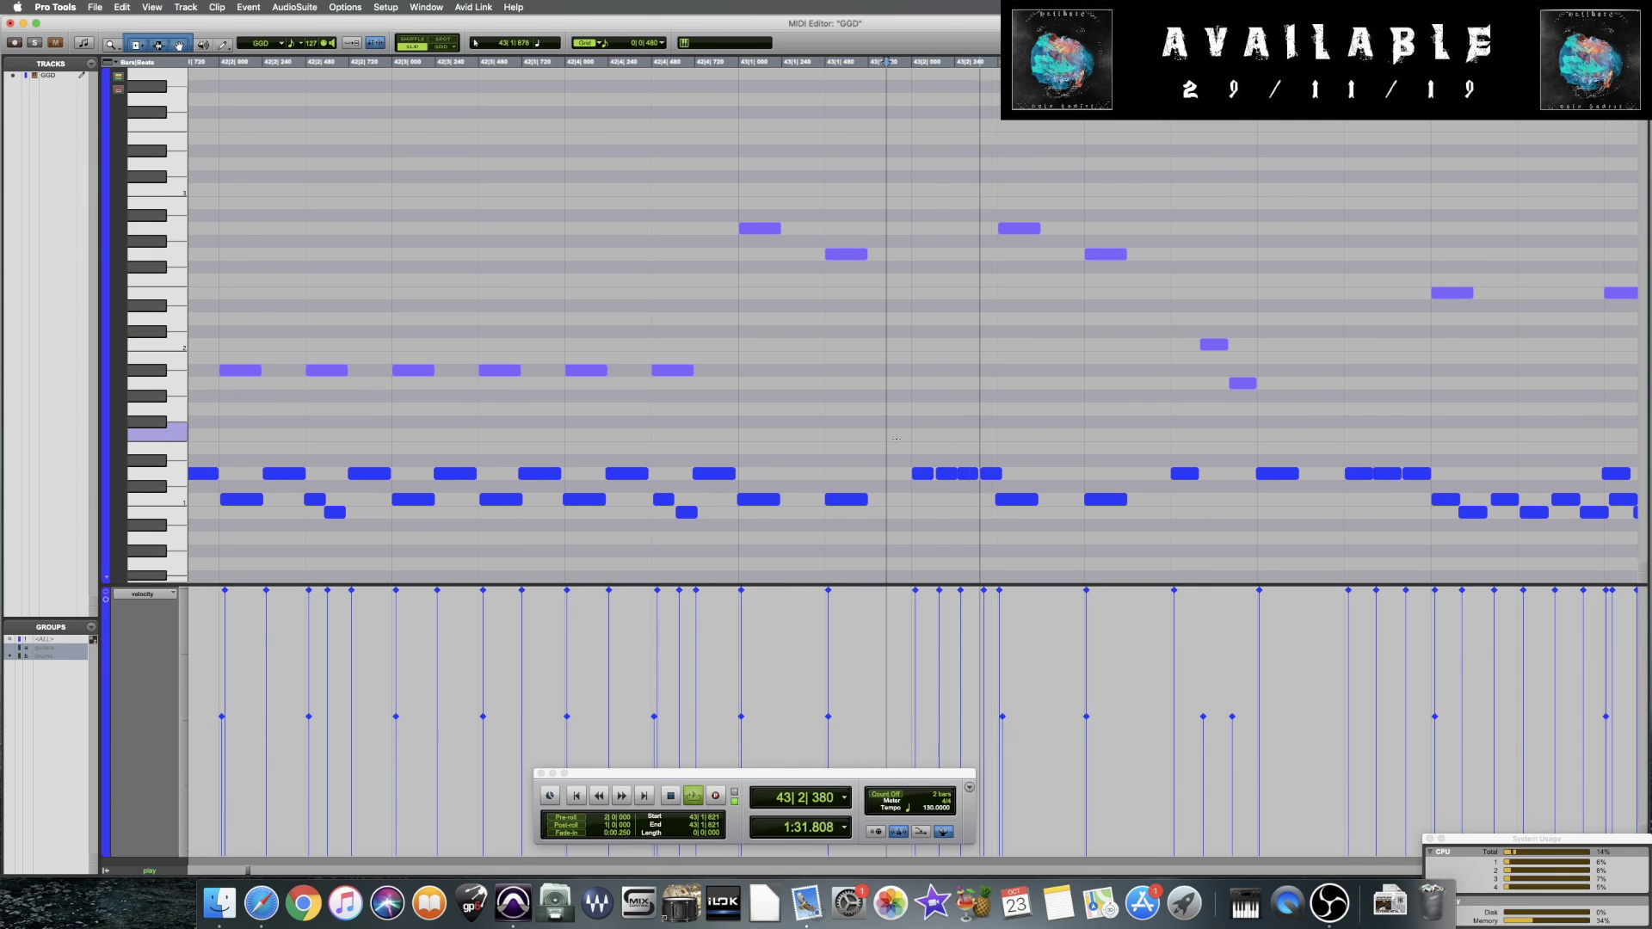
{"action": "key", "text": "space"}
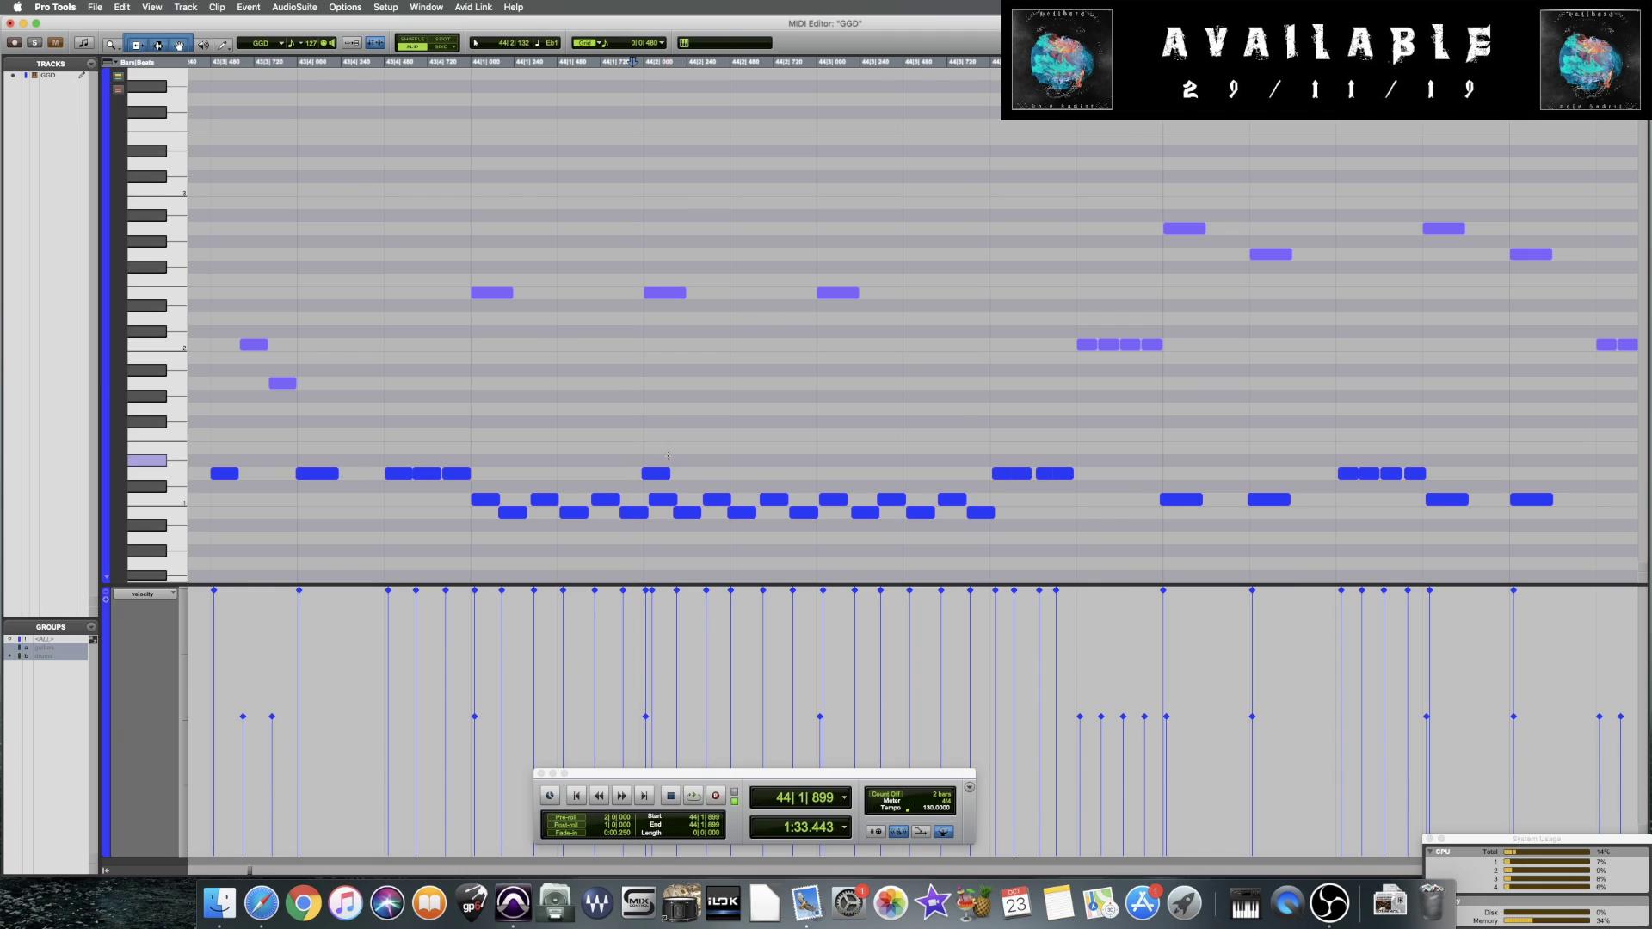
{"action": "left_click", "coordinate": [732, 431]}
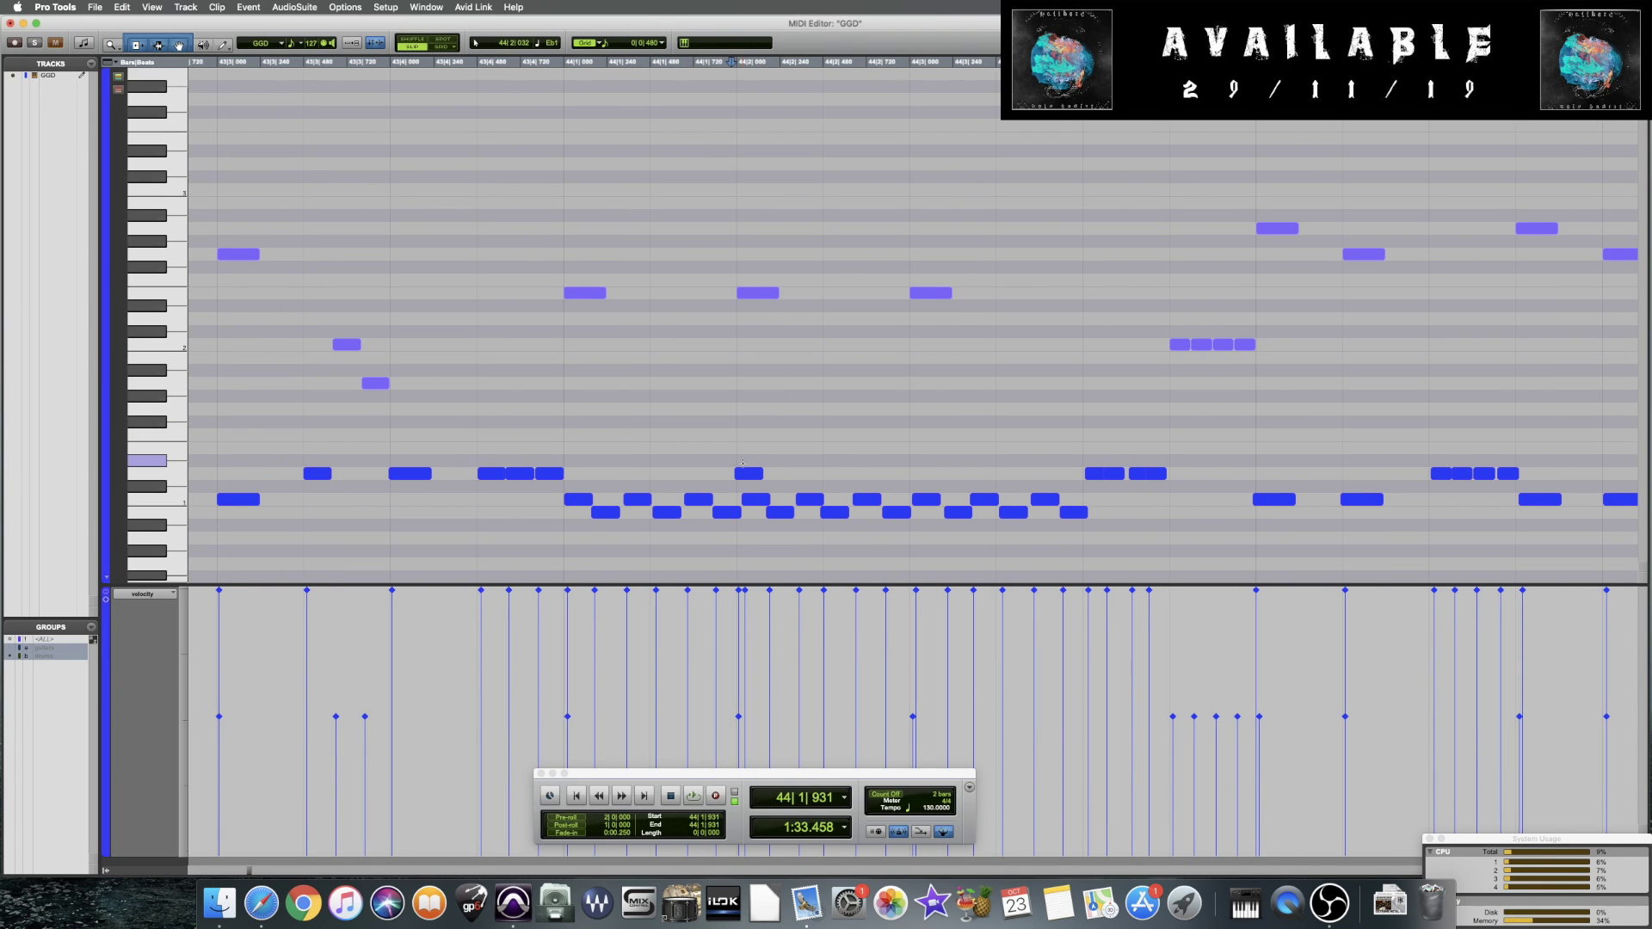
{"action": "key", "text": "super+s"}
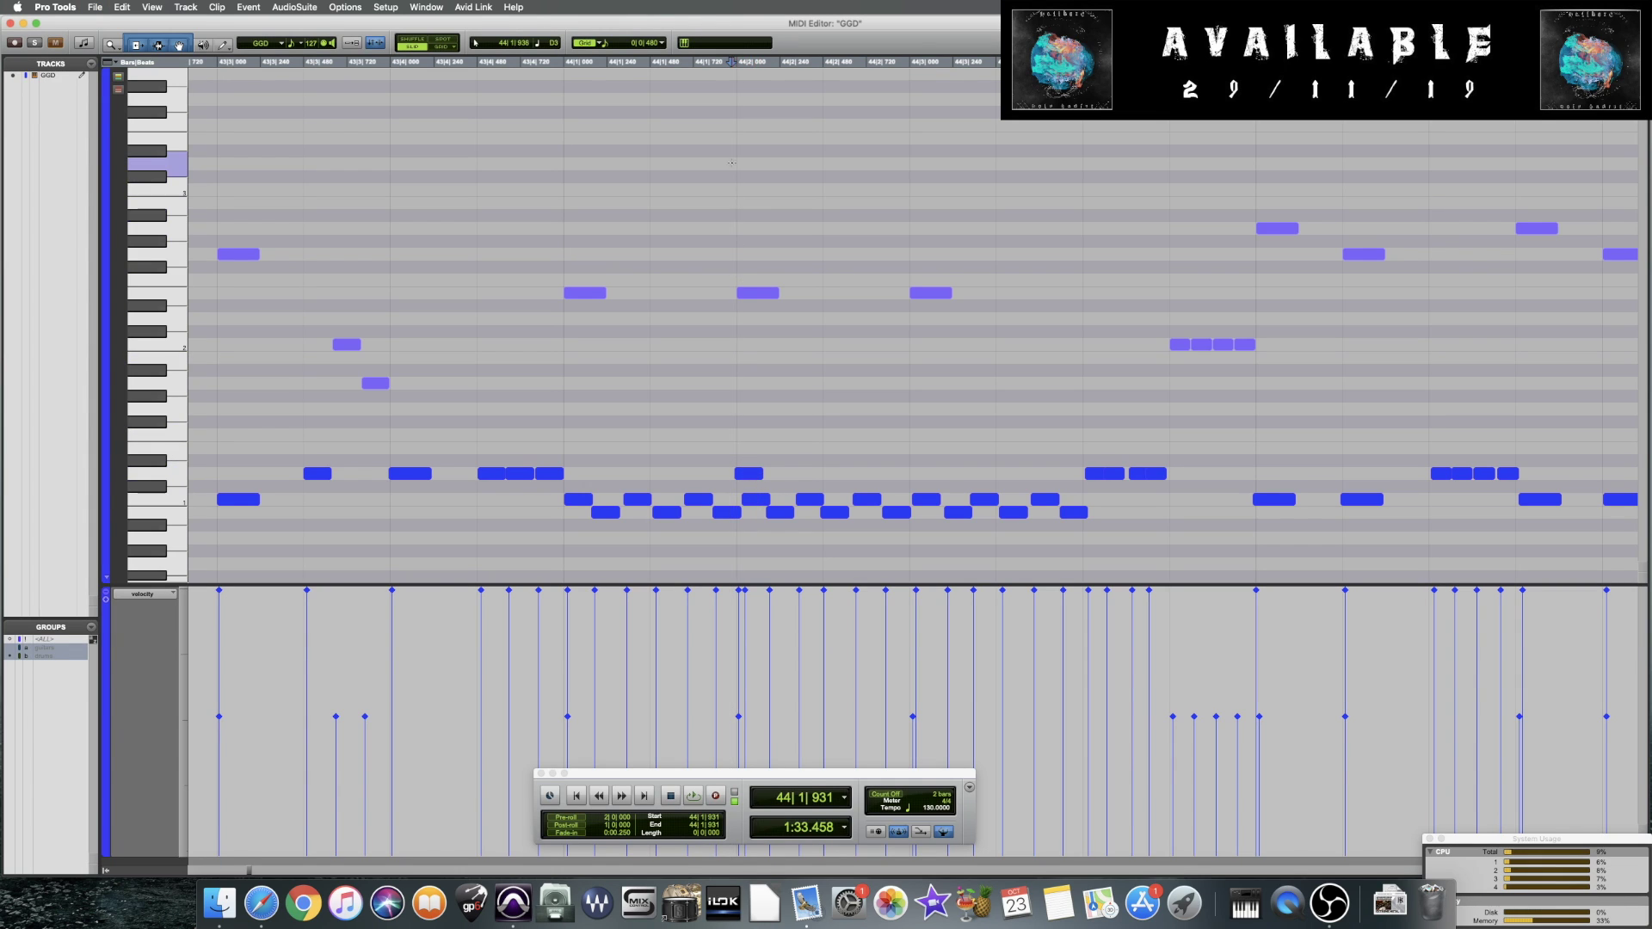
Check the cymbal hit at 44|2|000 and play the drum part from 43|3|948 into bar 44
{"action": "left_click", "coordinate": [756, 294]}
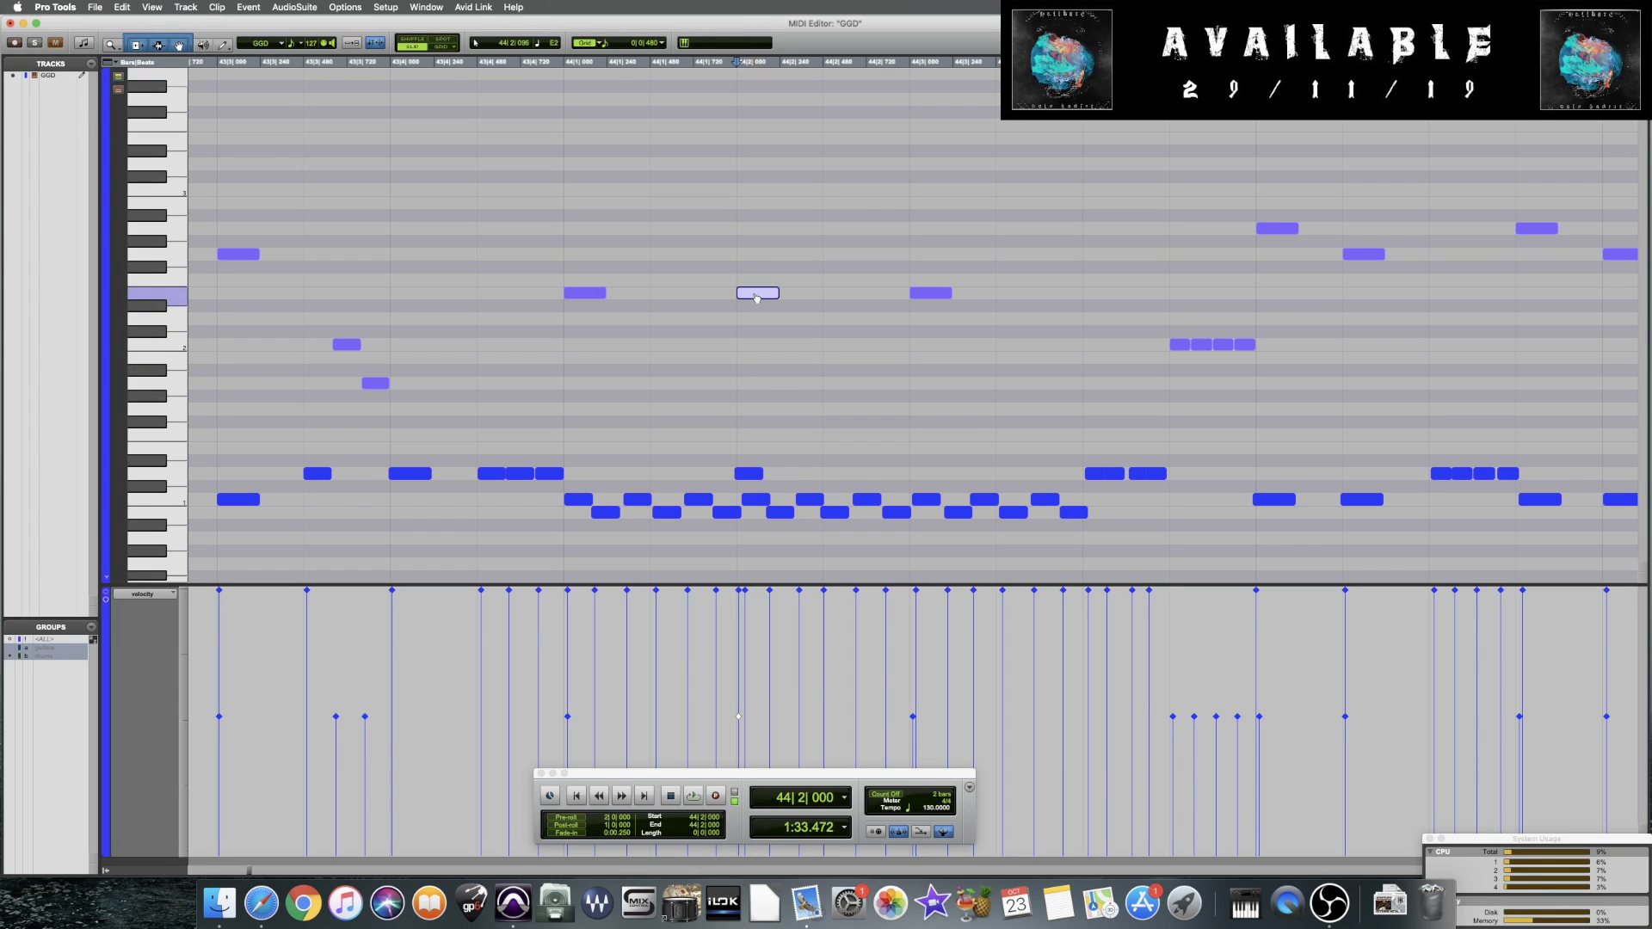
{"action": "left_click", "coordinate": [563, 260]}
{"action": "left_click", "coordinate": [388, 129]}
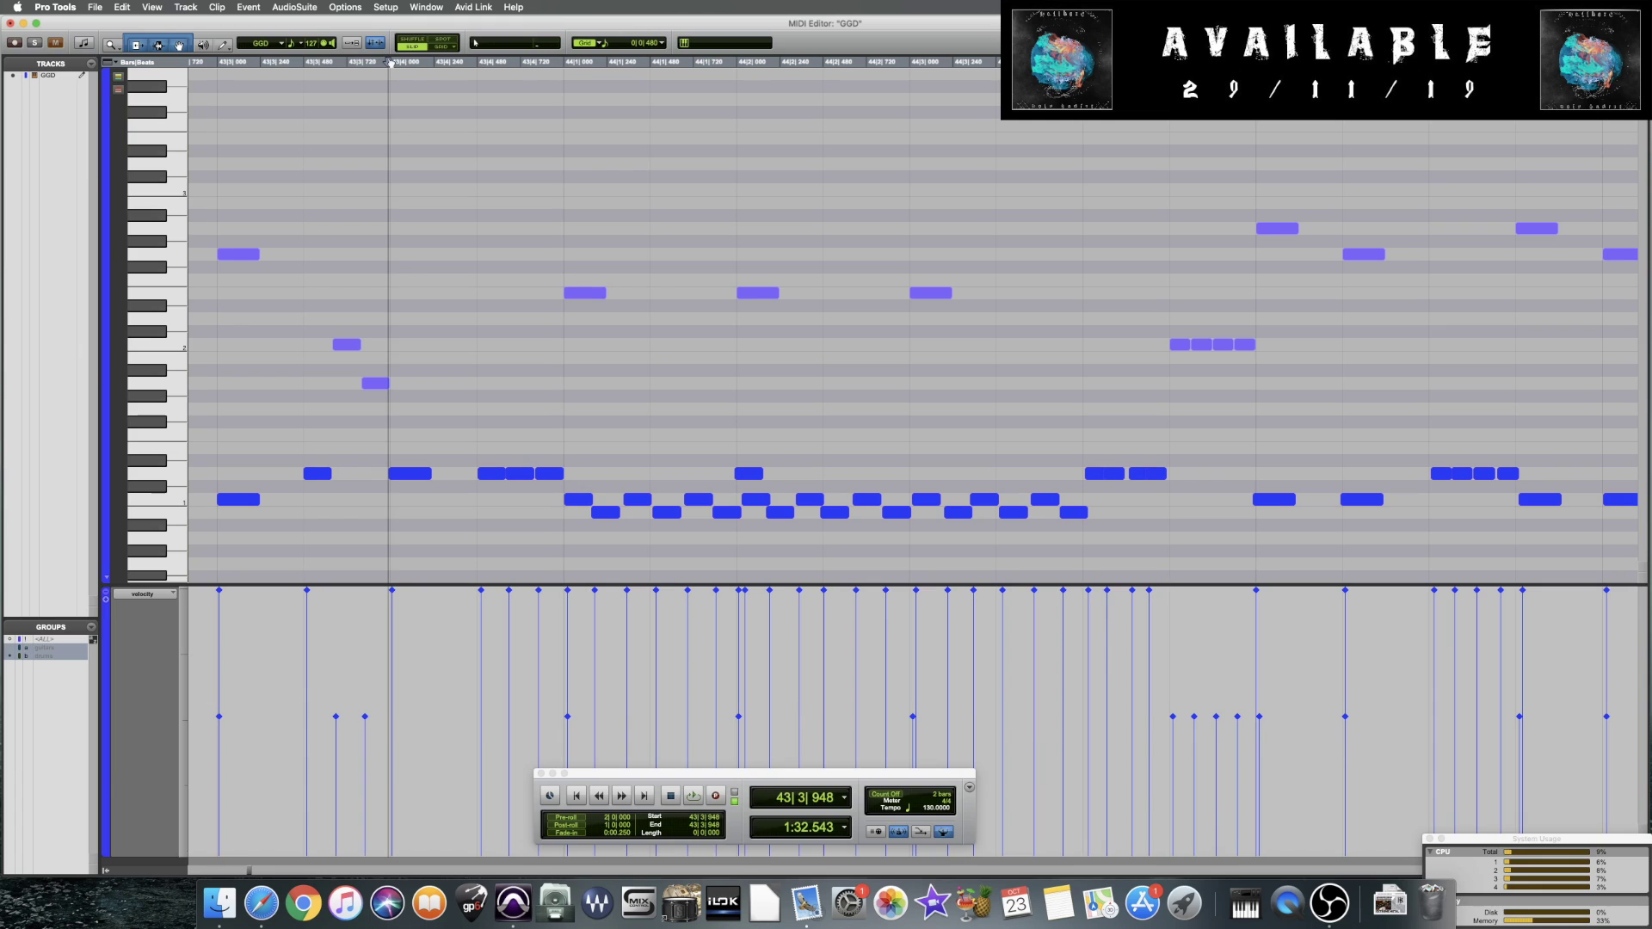
{"action": "key", "text": "space"}
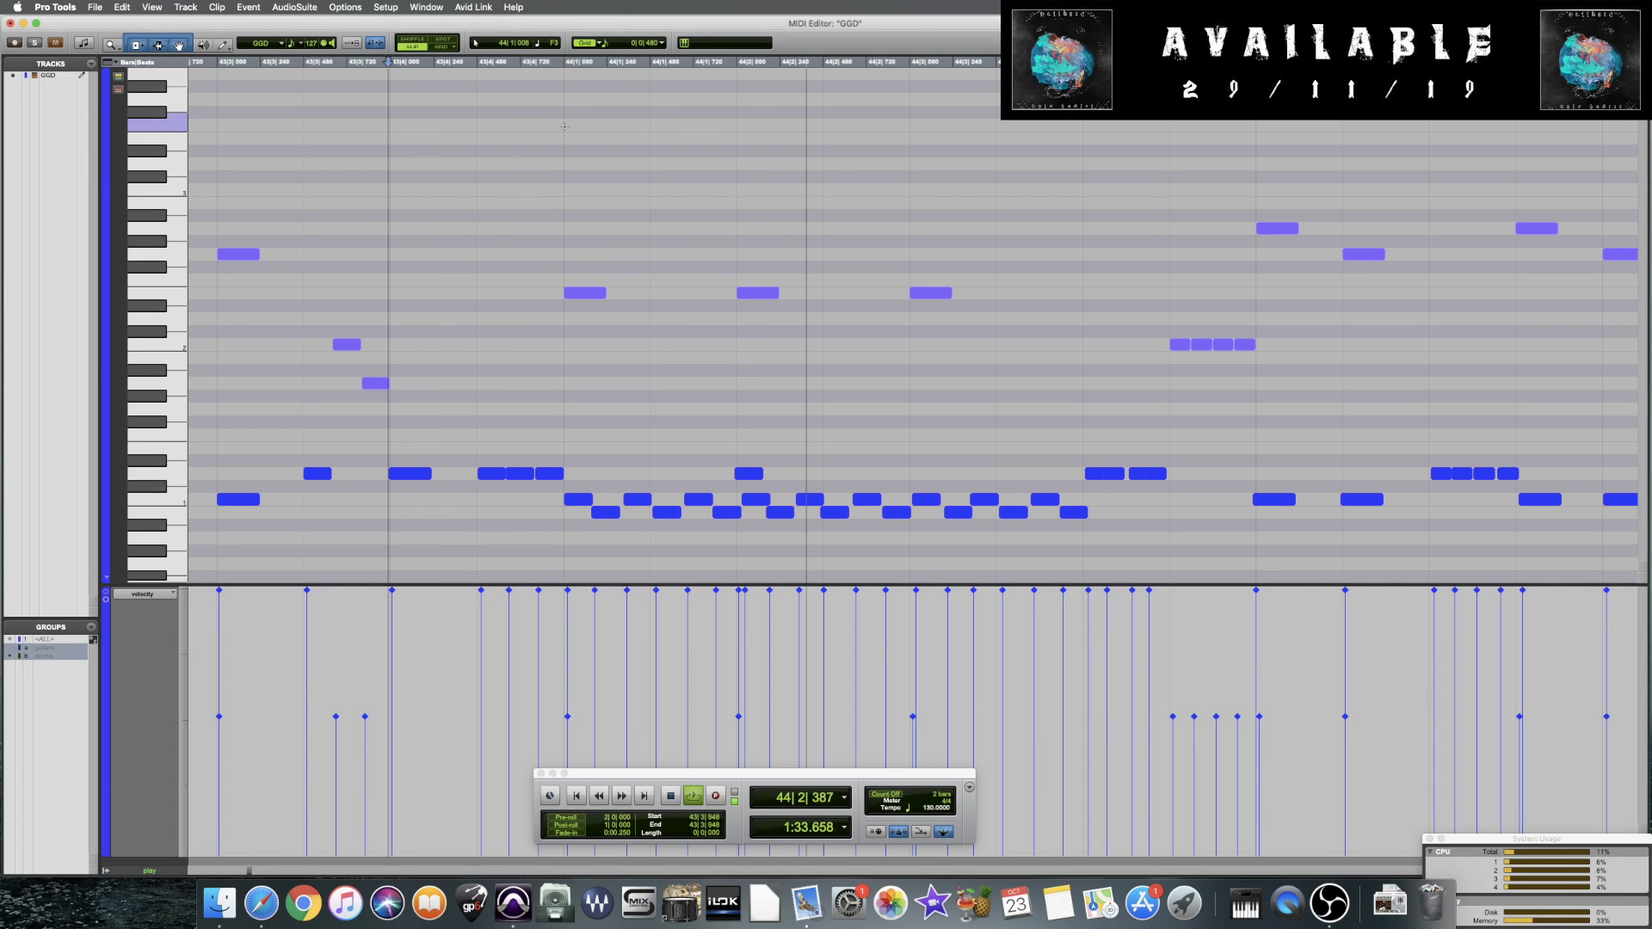
{"action": "key", "text": "space"}
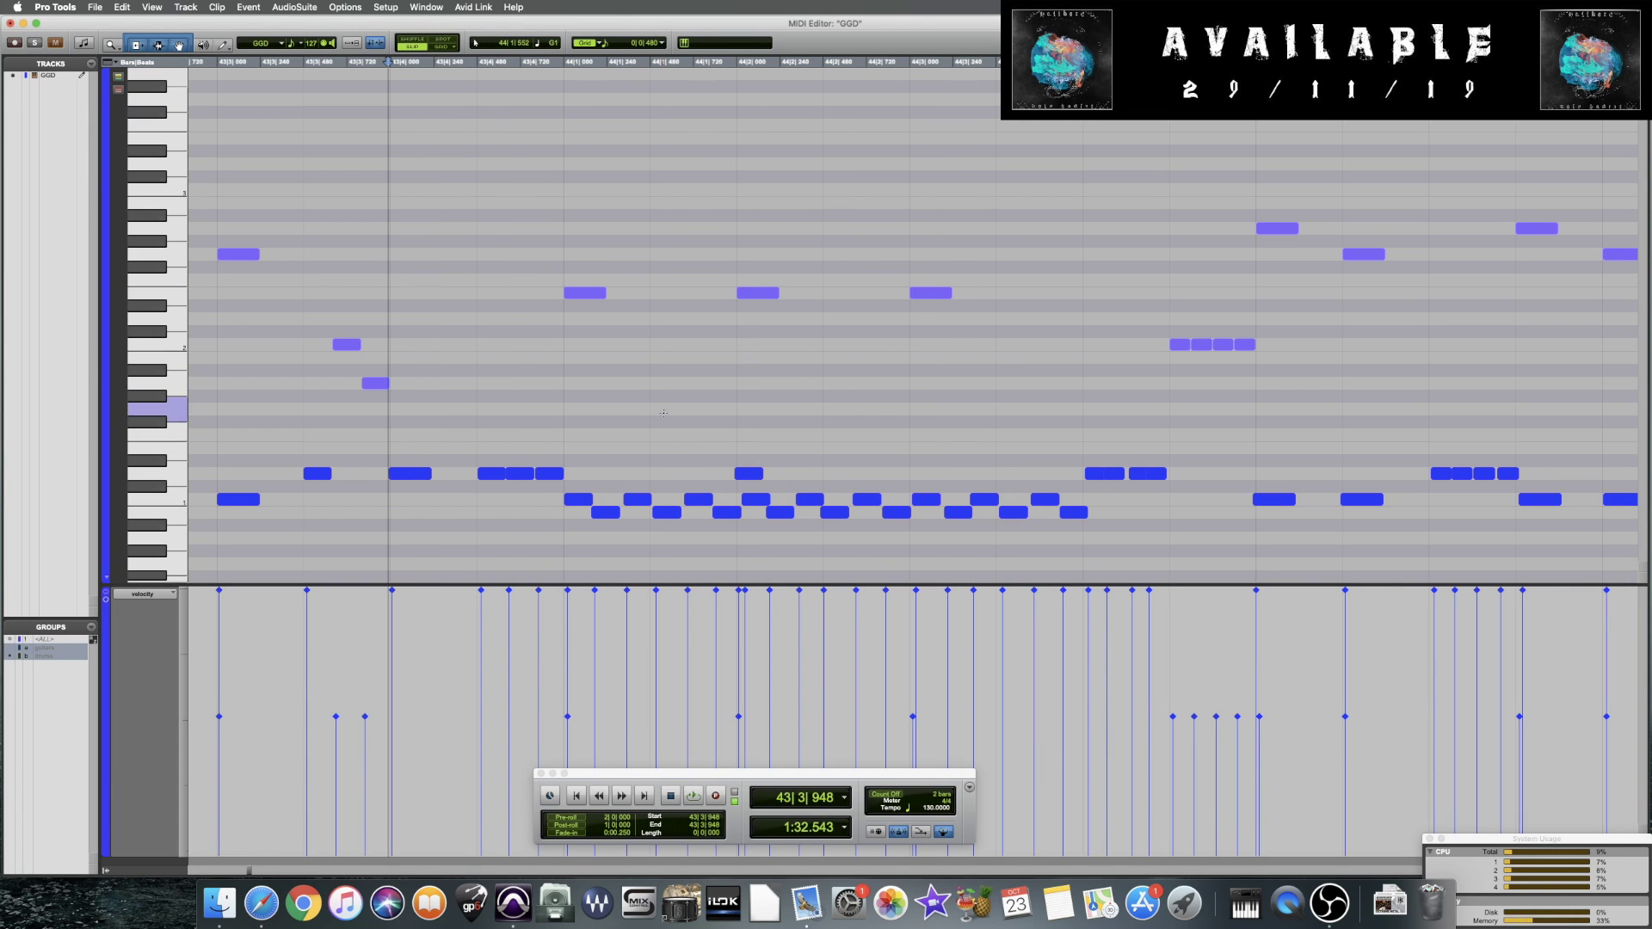
Examine the snare and kick notes around 44|2 by selecting both and playing from the snare hit
{"action": "left_click", "coordinate": [749, 473]}
{"action": "left_click", "coordinate": [754, 504], "text": "shift"}
{"action": "key", "text": "space"}
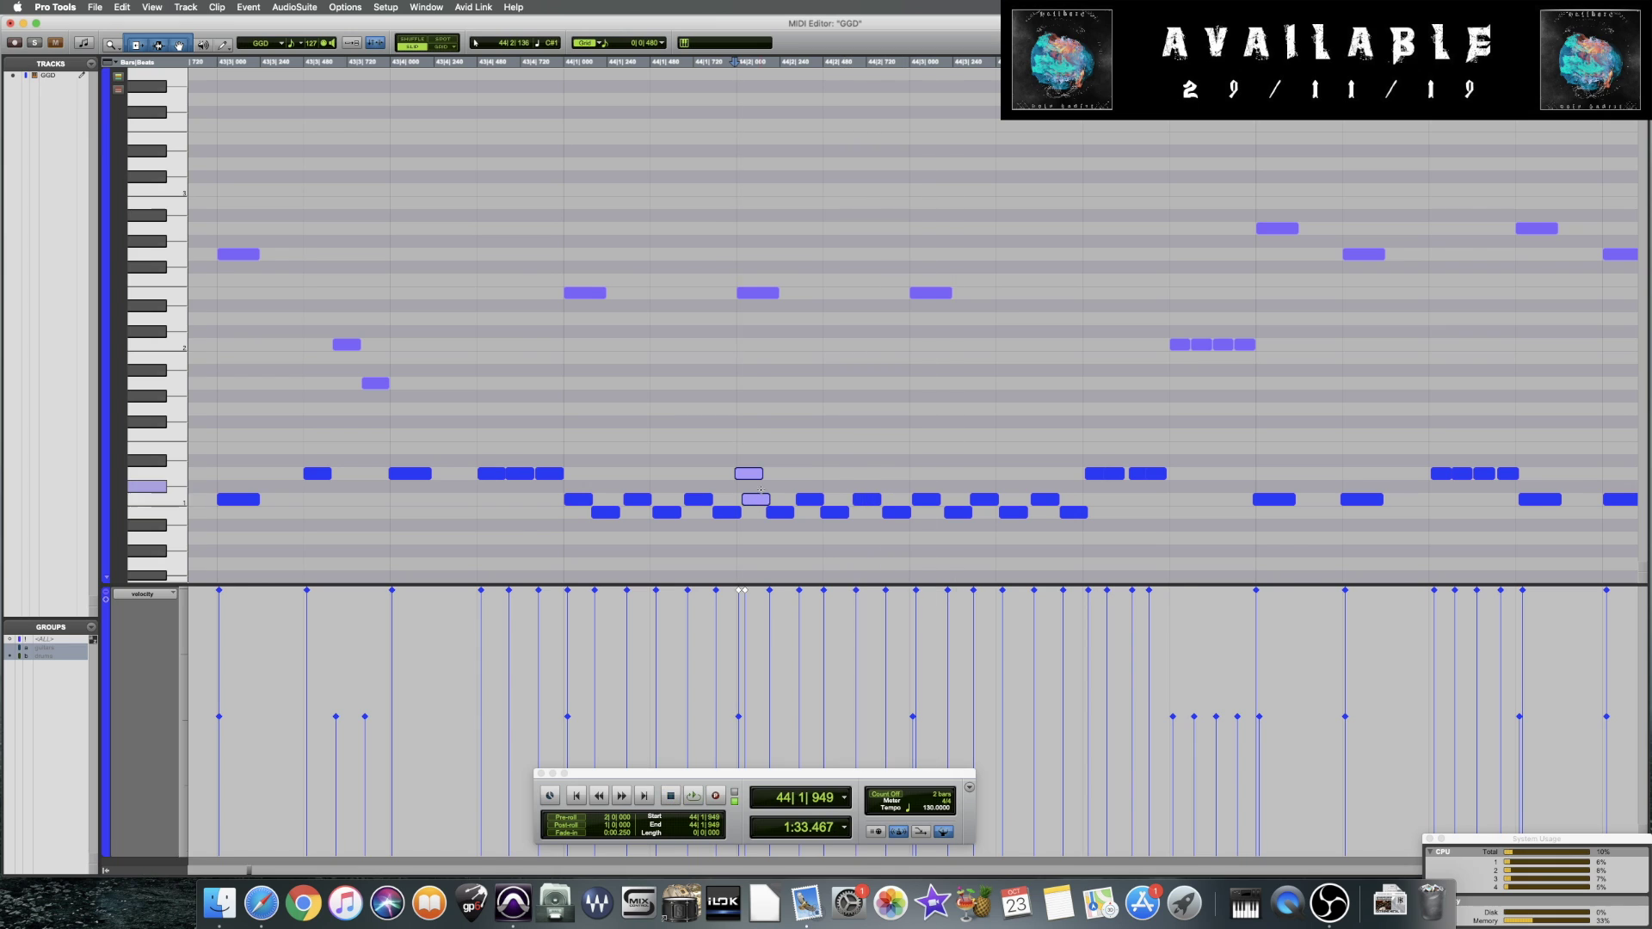
{"action": "key", "text": "space"}
{"action": "left_click", "coordinate": [922, 449]}
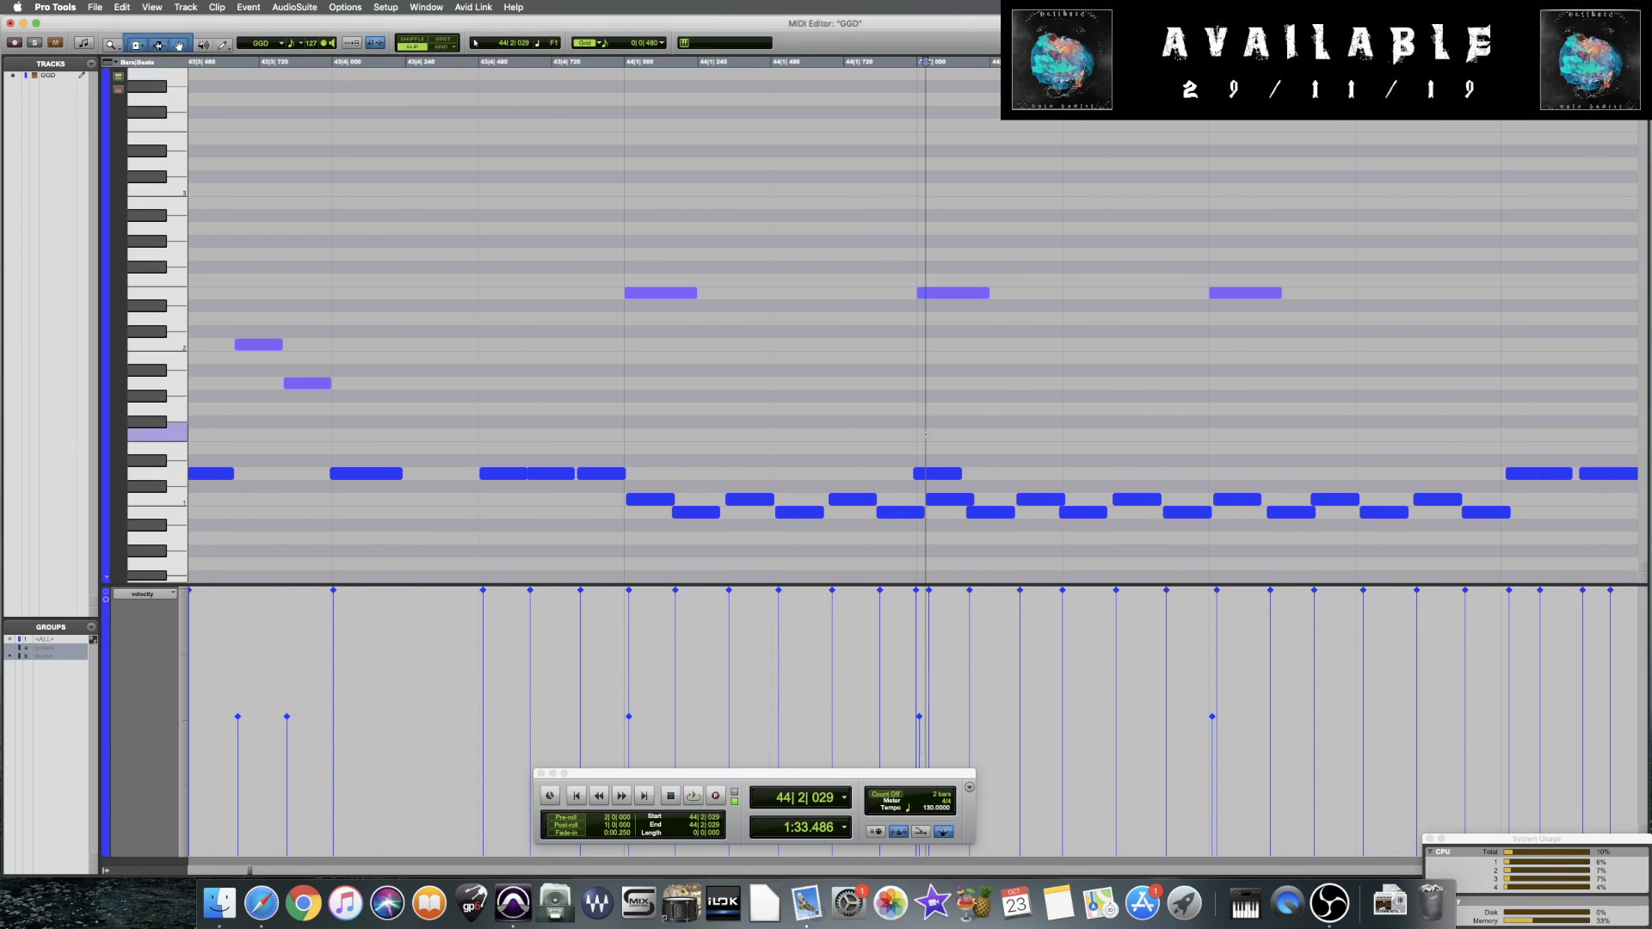
Try shifting the snare note at 44|1|949 slightly later onto the cymbal hit, and audition it from 43|4|708
{"action": "key", "text": "super+bracketright"}
{"action": "scroll", "coordinate": [861, 456], "scroll_direction": "right", "scroll_amount": 2}
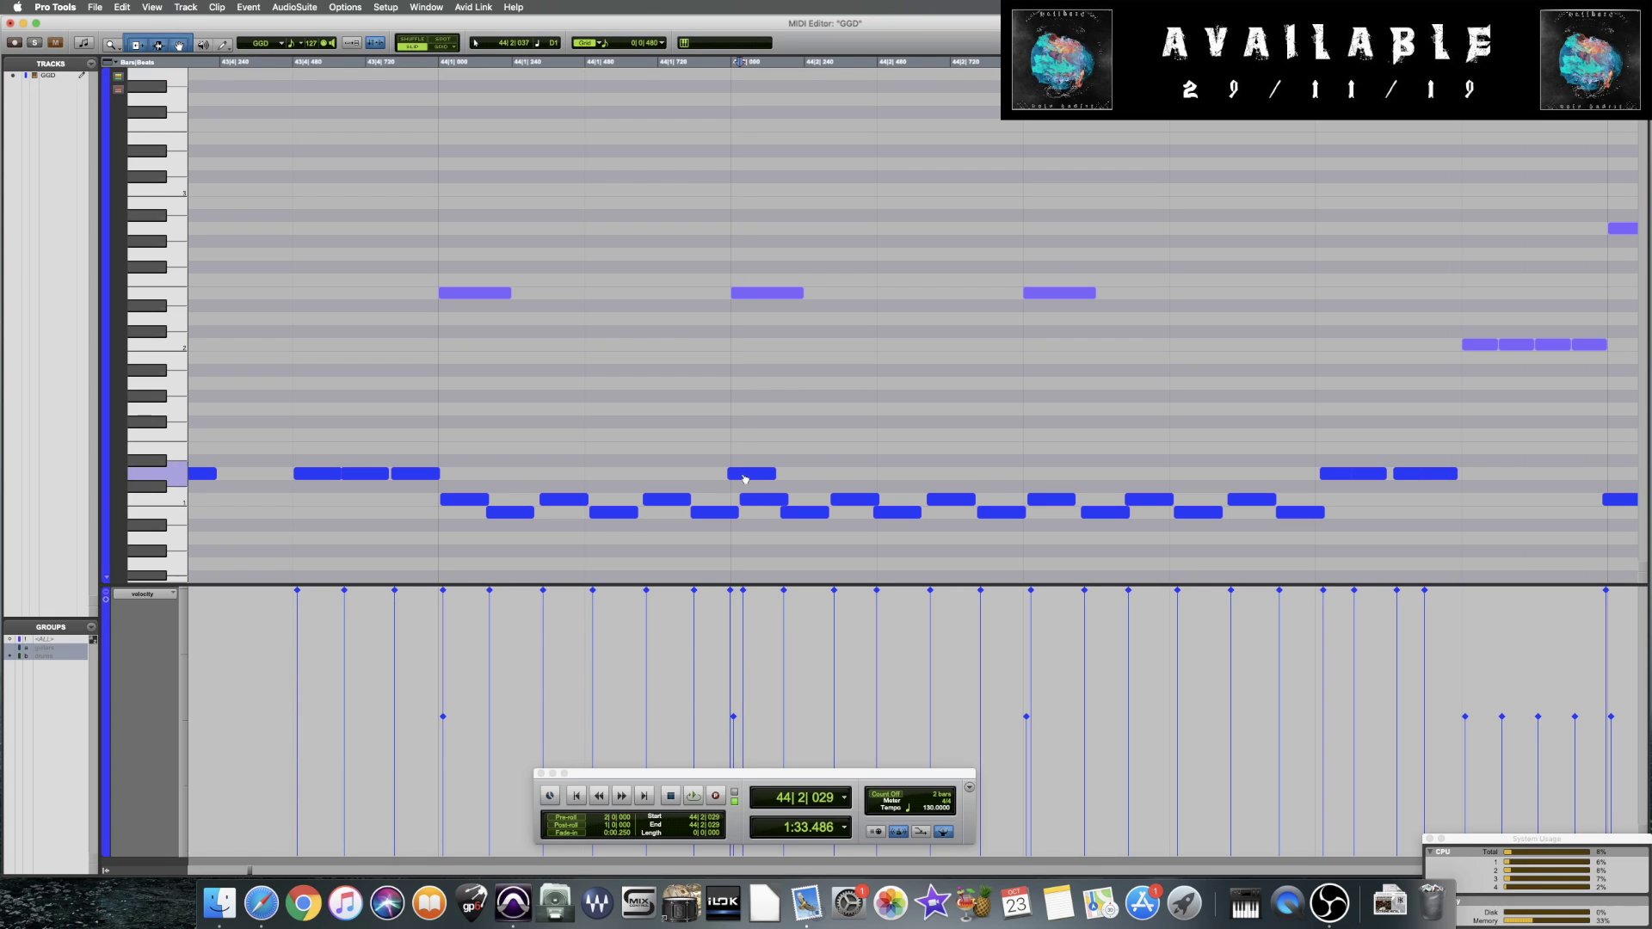
{"action": "left_click_drag", "start_coordinate": [741, 478], "coordinate": [744, 478]}
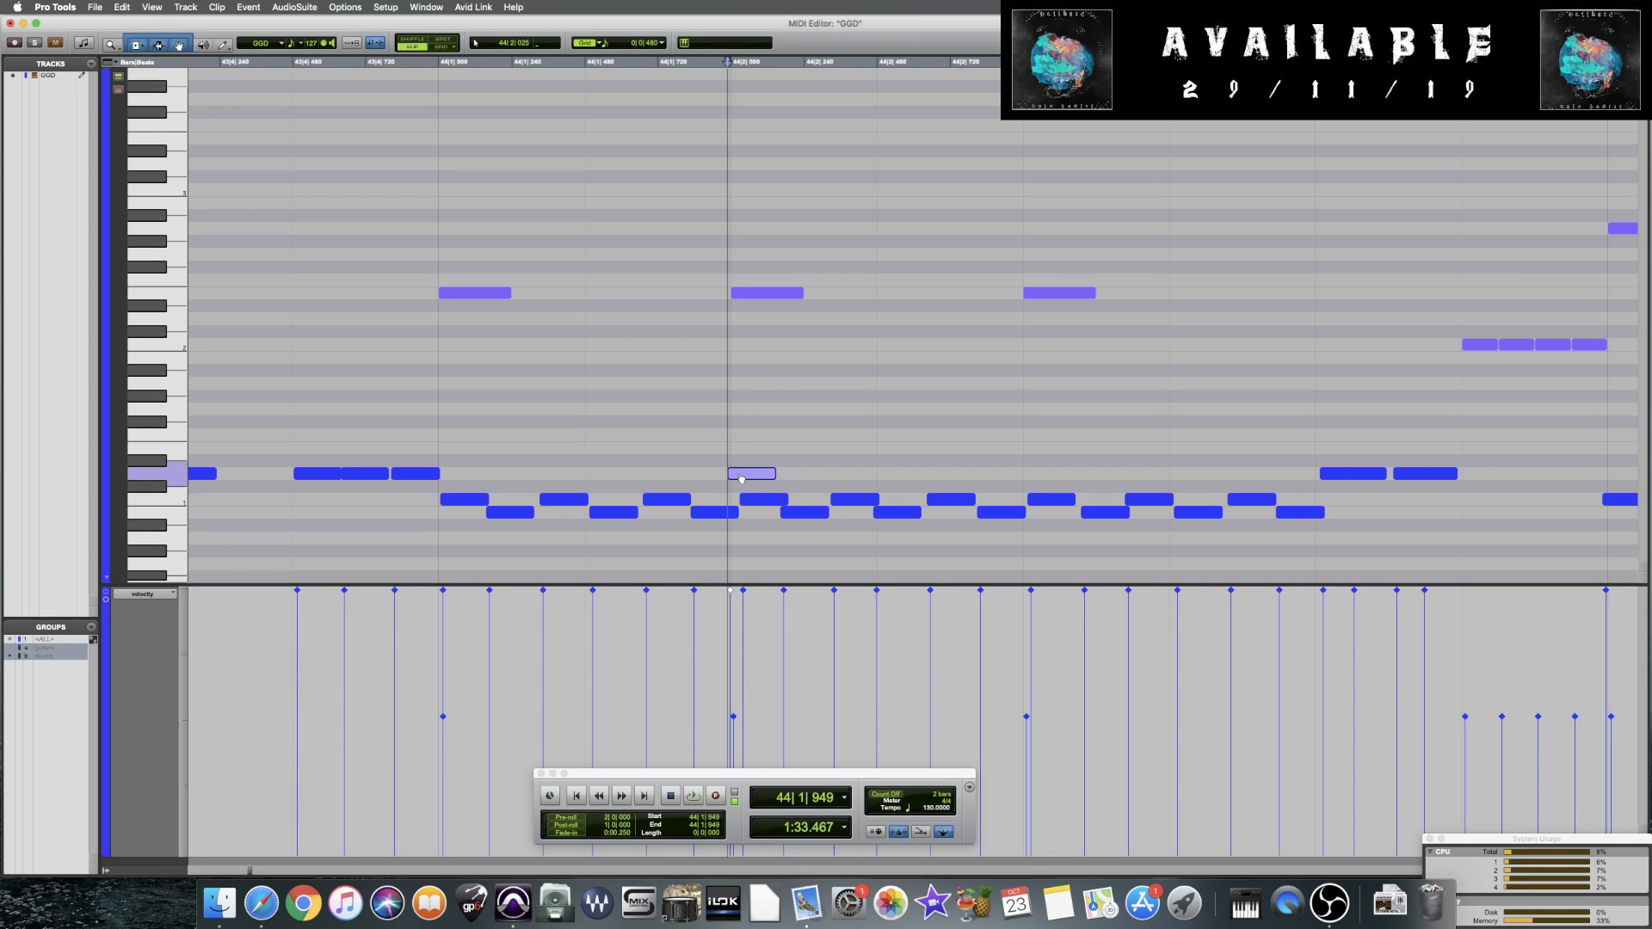
{"action": "left_click", "coordinate": [362, 372]}
{"action": "key", "text": "space"}
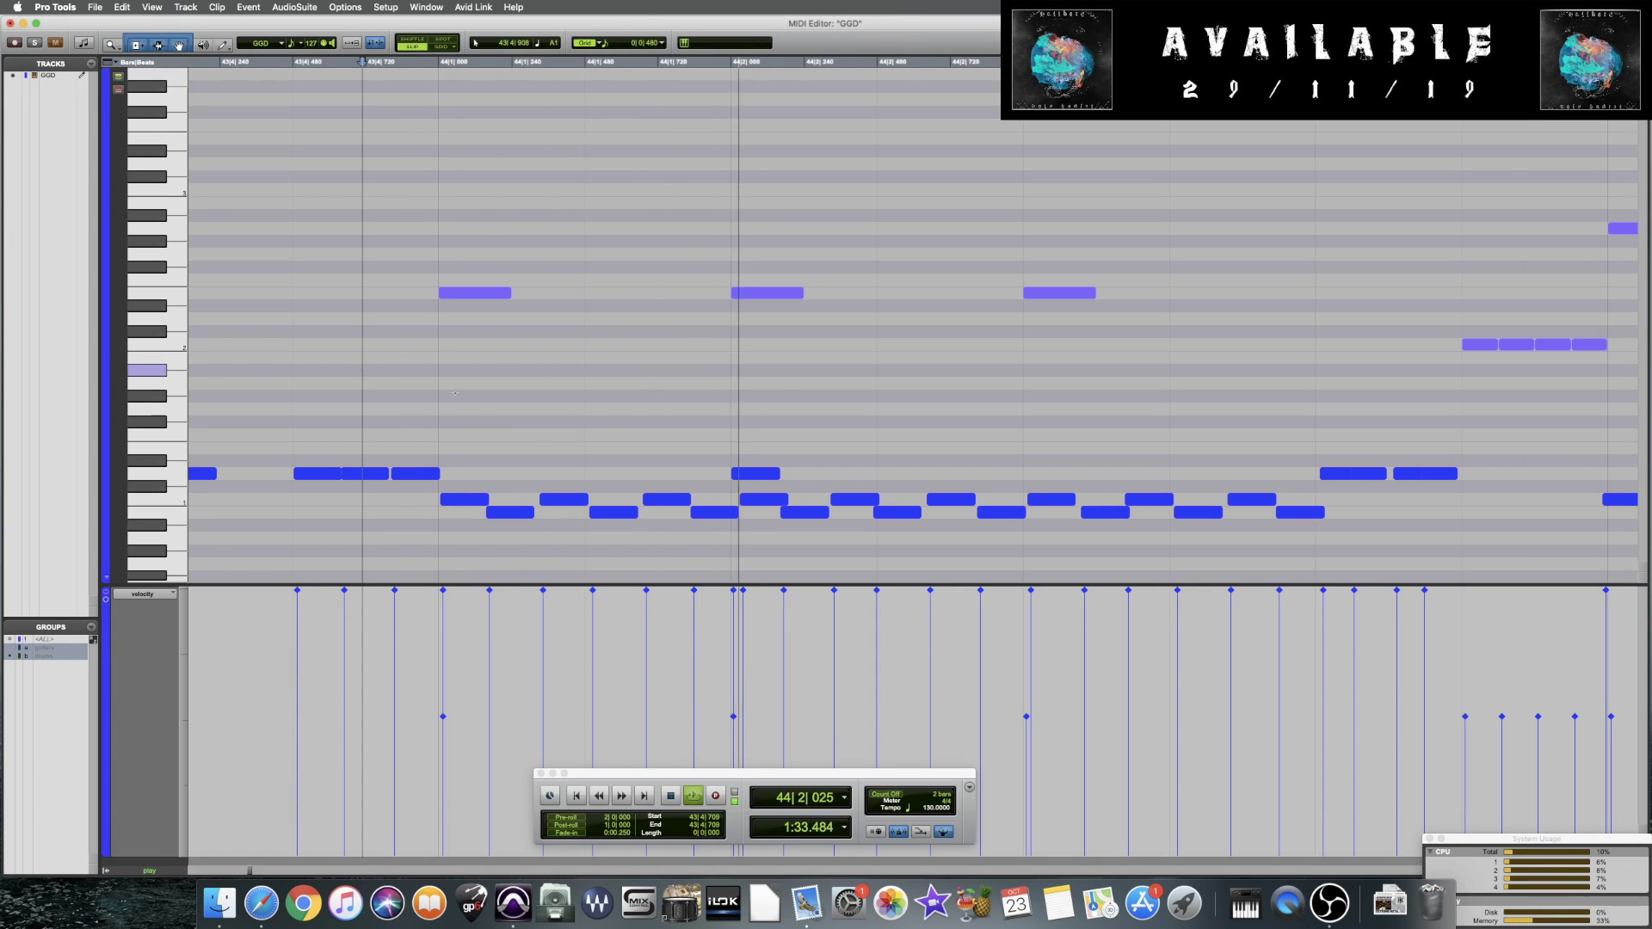
{"action": "key", "text": "space"}
Put the snare back before the cymbal hit, move the accompanying kick earlier to 44|2|004, and audition the pattern
{"action": "left_click_drag", "start_coordinate": [750, 477], "coordinate": [757, 508]}
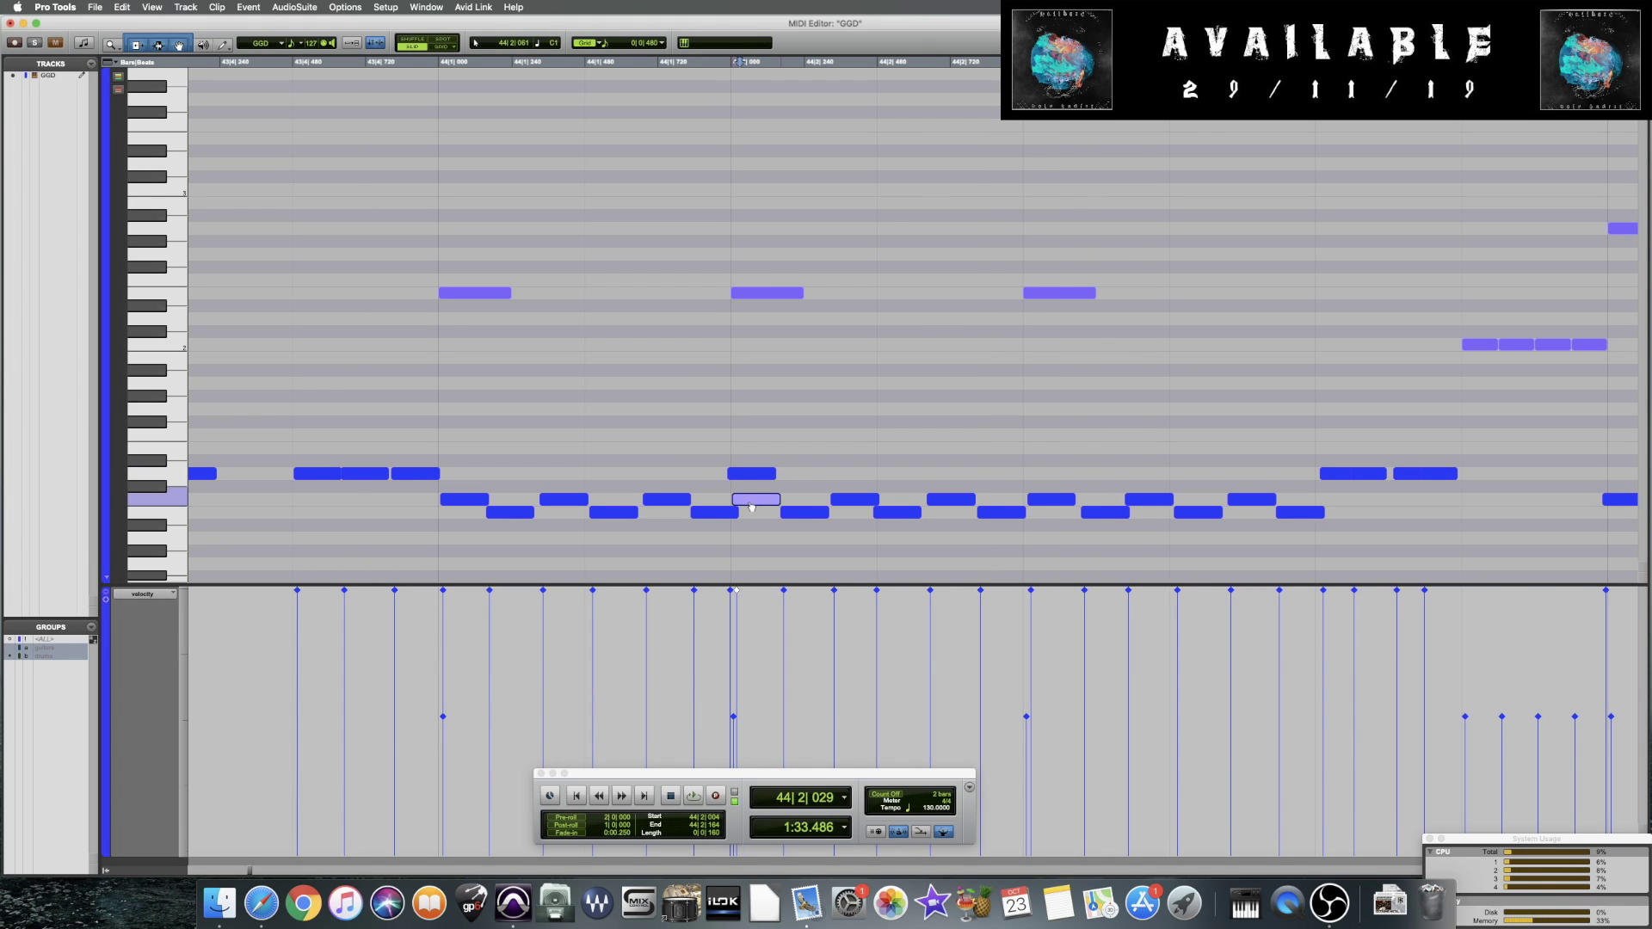
{"action": "key", "text": "space"}
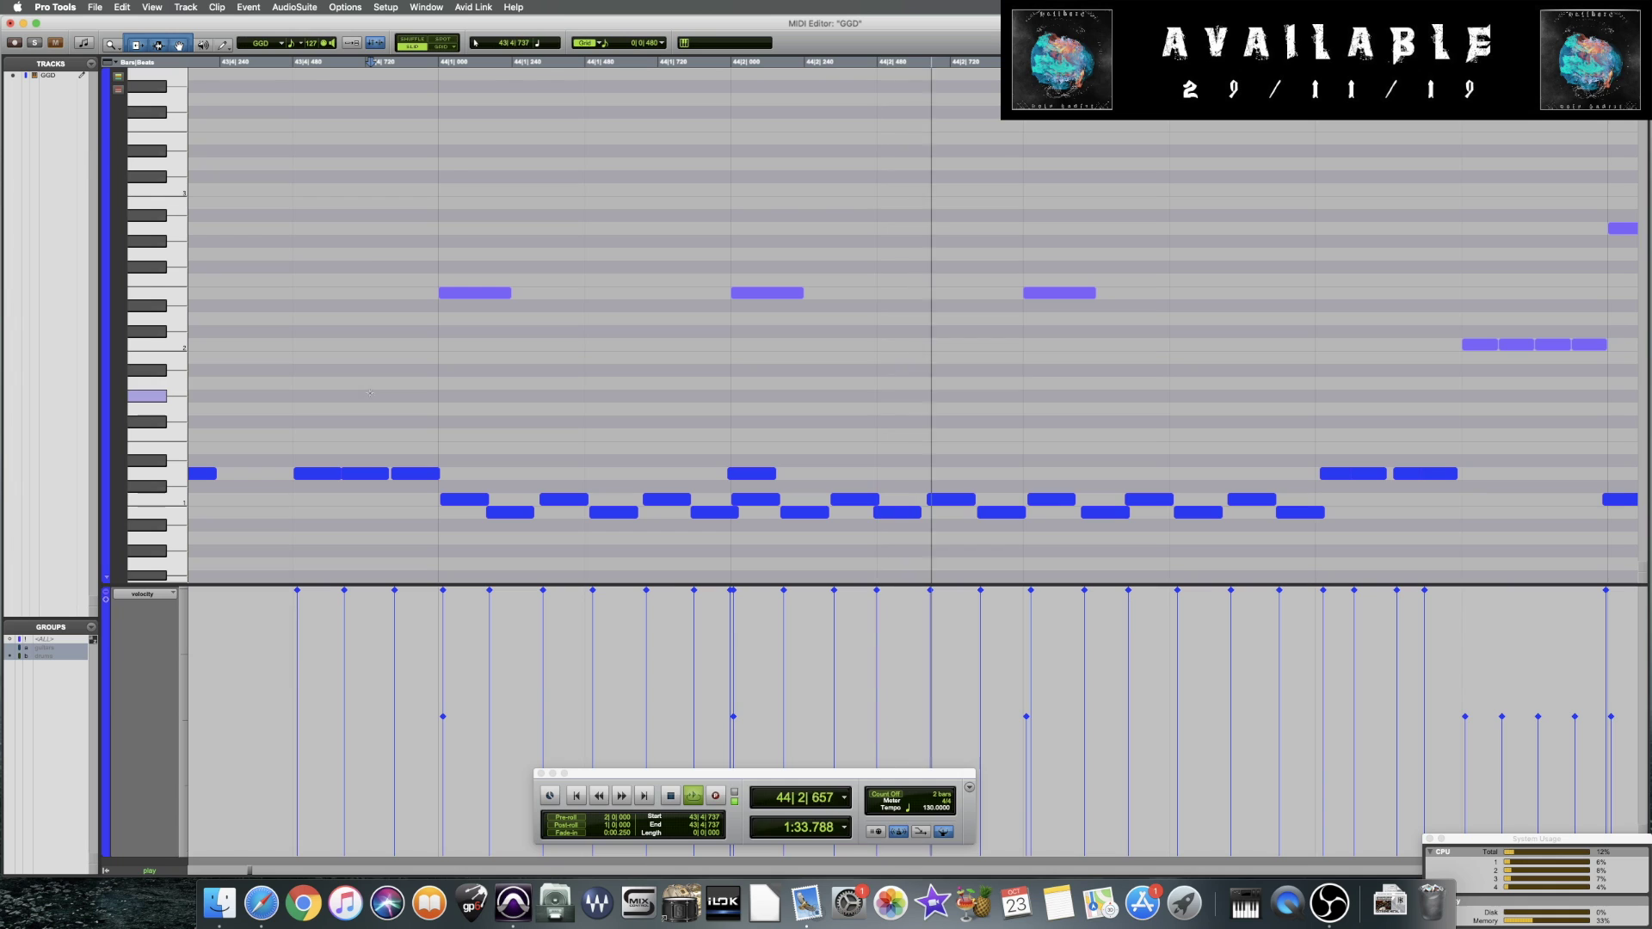
{"action": "key", "text": "space"}
{"action": "left_click", "coordinate": [224, 359]}
{"action": "key", "text": "space"}
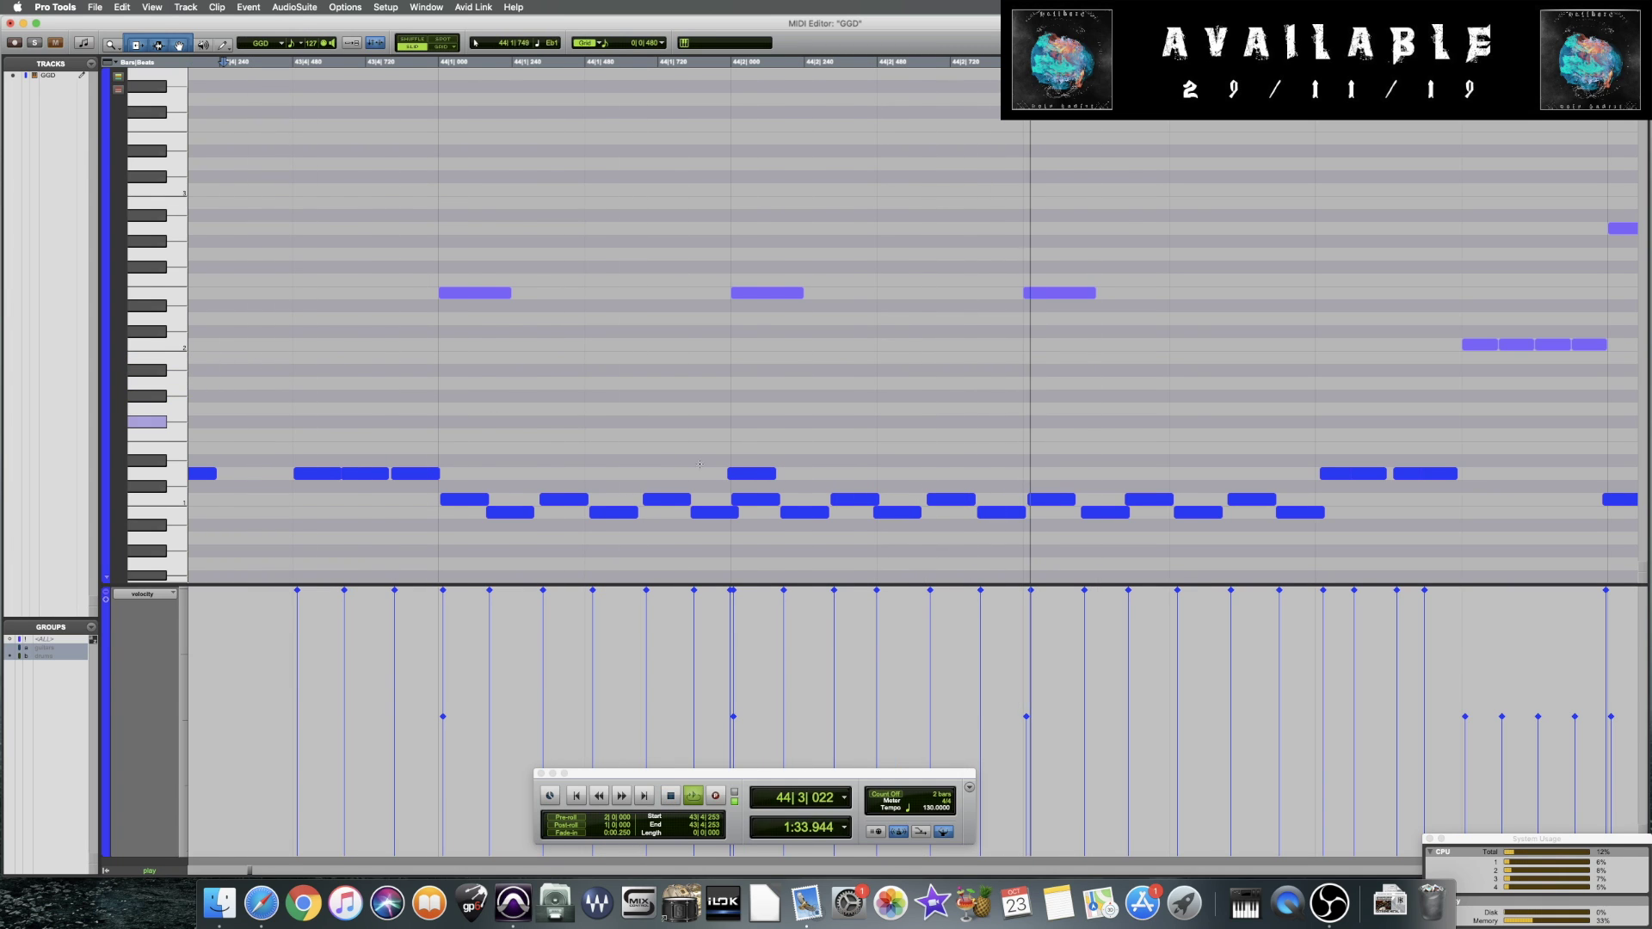
Try moving the snare note to 44|2|002, in line with the kick and cymbal, and audition from 43|4|688
{"action": "key", "text": "space"}
{"action": "left_click_drag", "start_coordinate": [745, 478], "coordinate": [749, 478]}
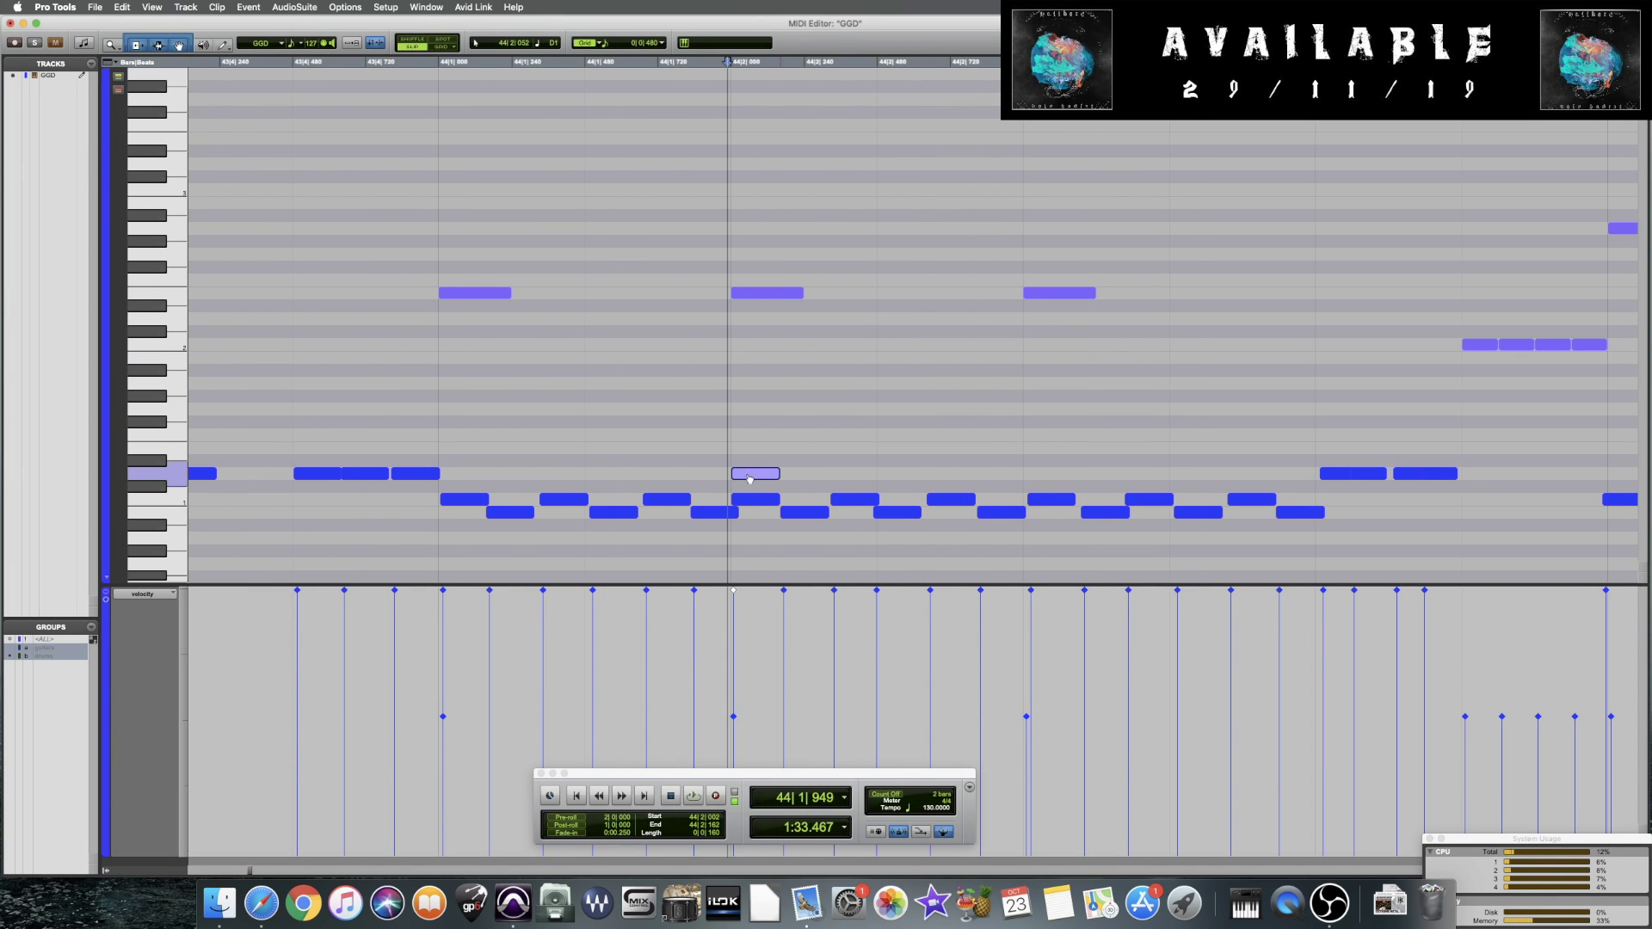
{"action": "left_click", "coordinate": [355, 387]}
{"action": "key", "text": "space"}
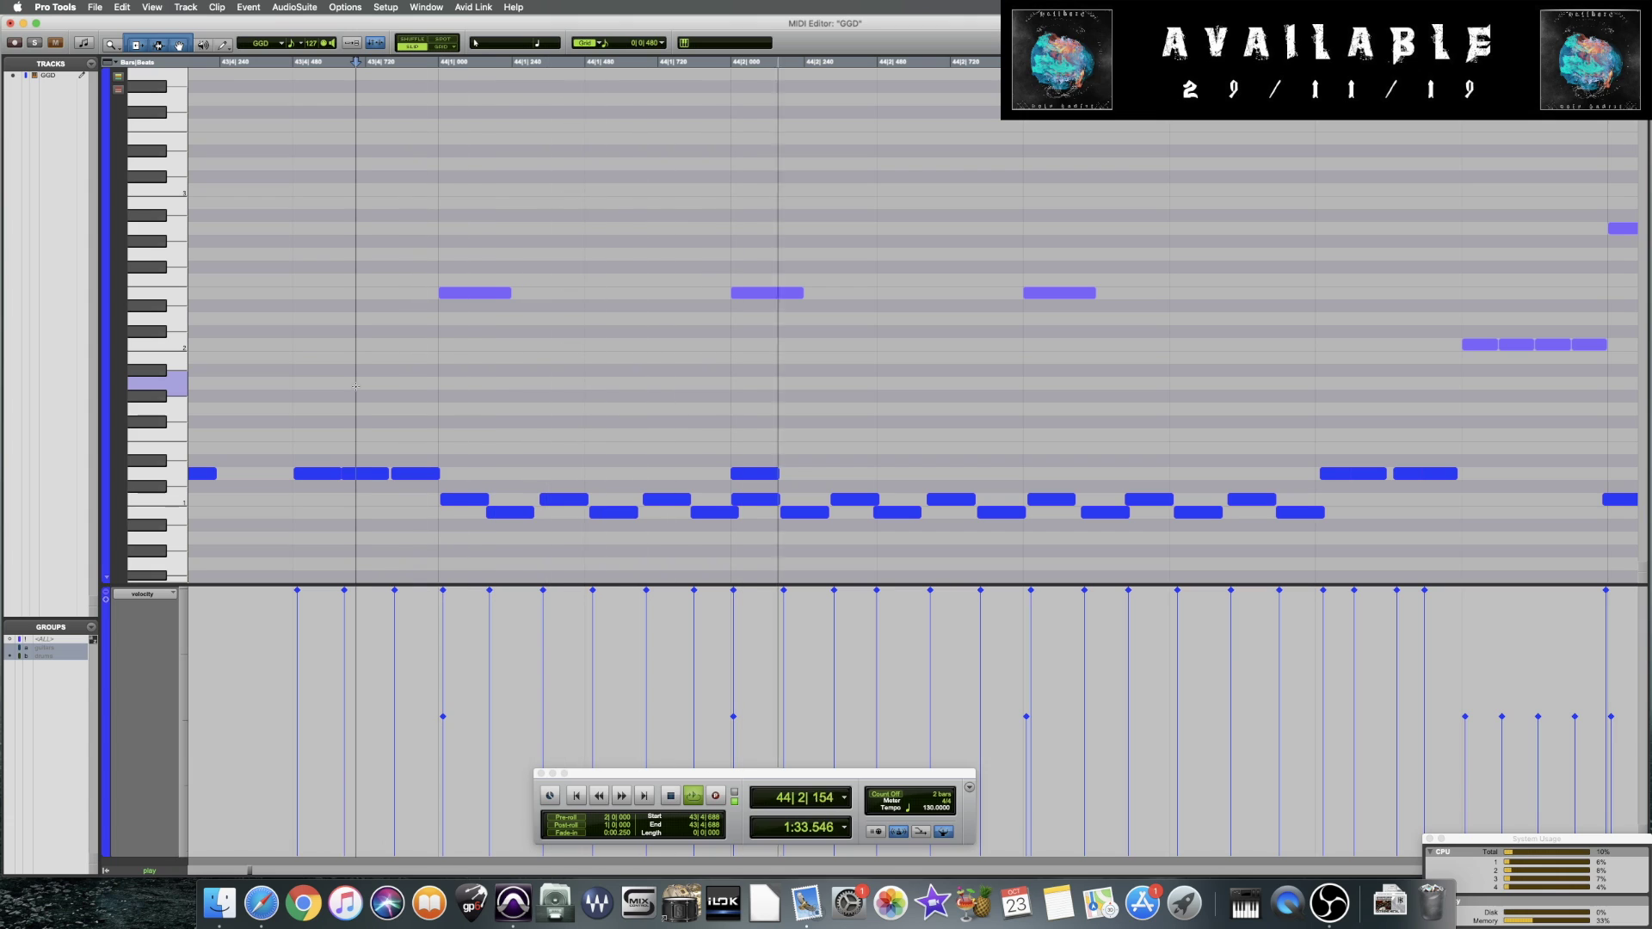
{"action": "key", "text": "space"}
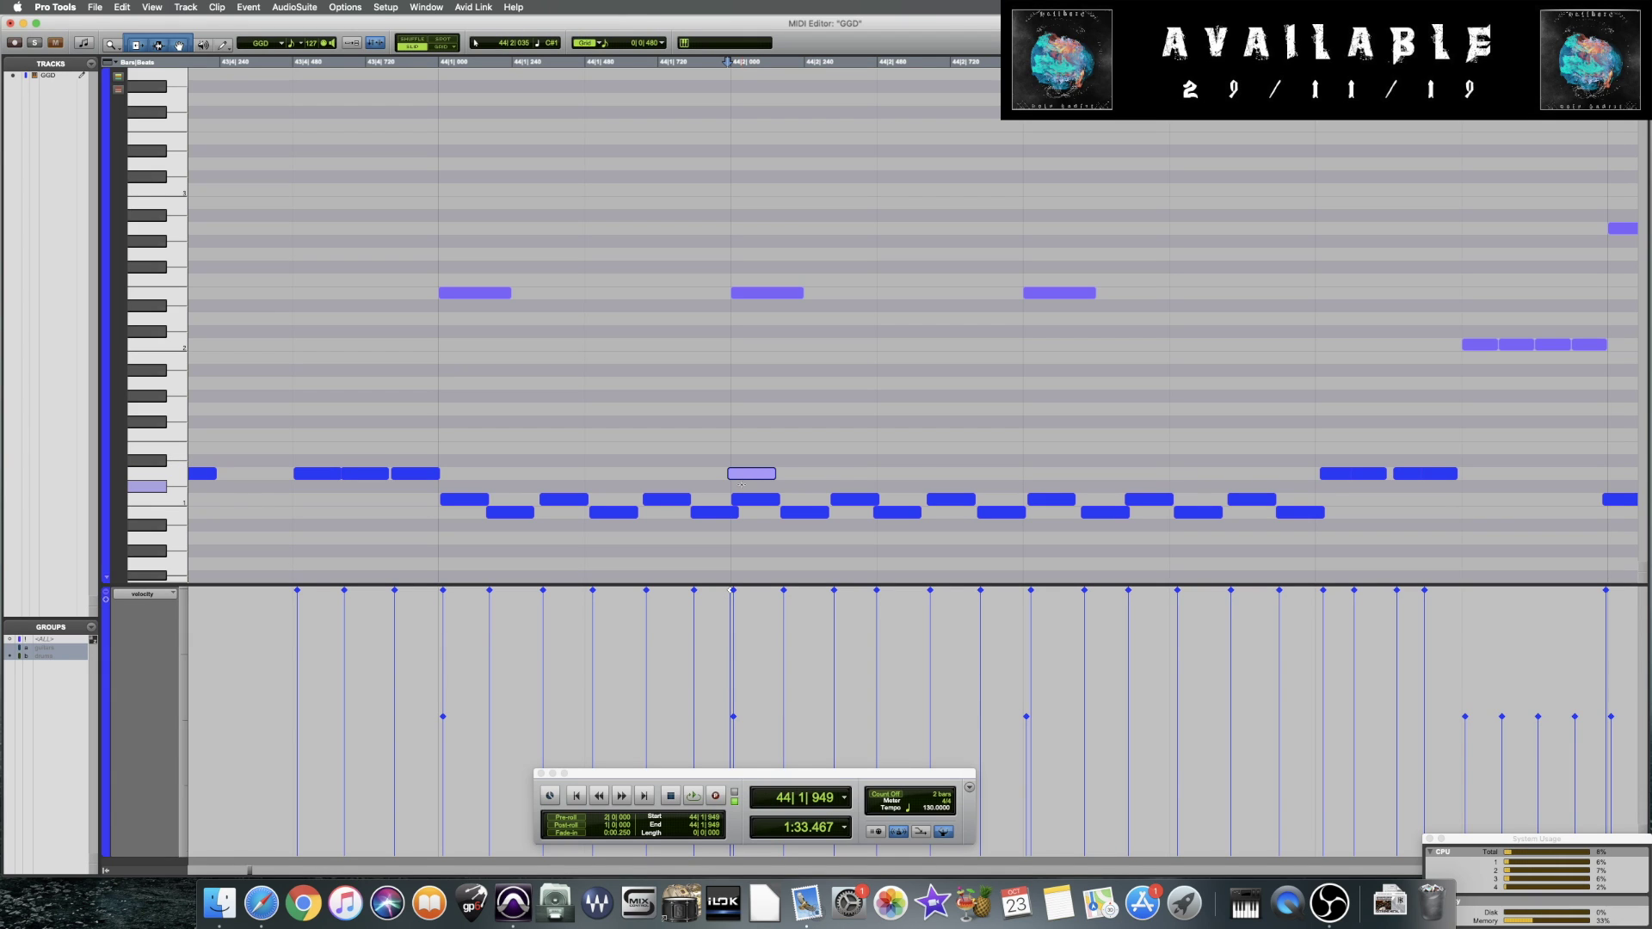
Play the original timing from 44|1|018, and move the kick under the second cymbal hit earlier to 44|2|010
{"action": "key", "text": "space"}
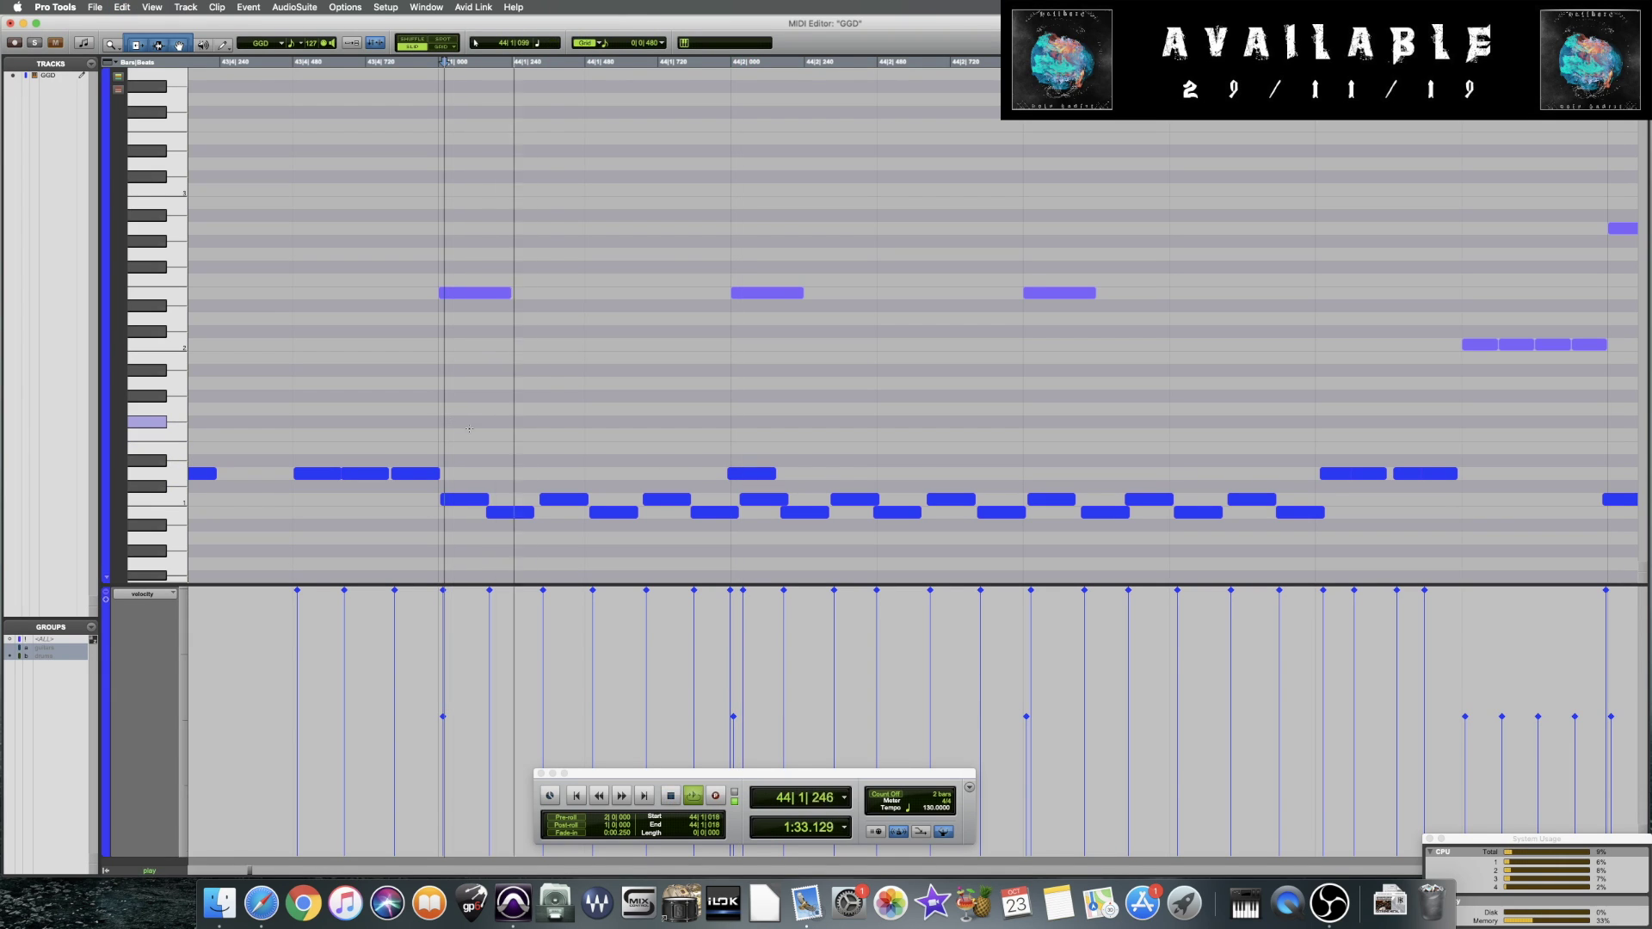
{"action": "key", "text": "space"}
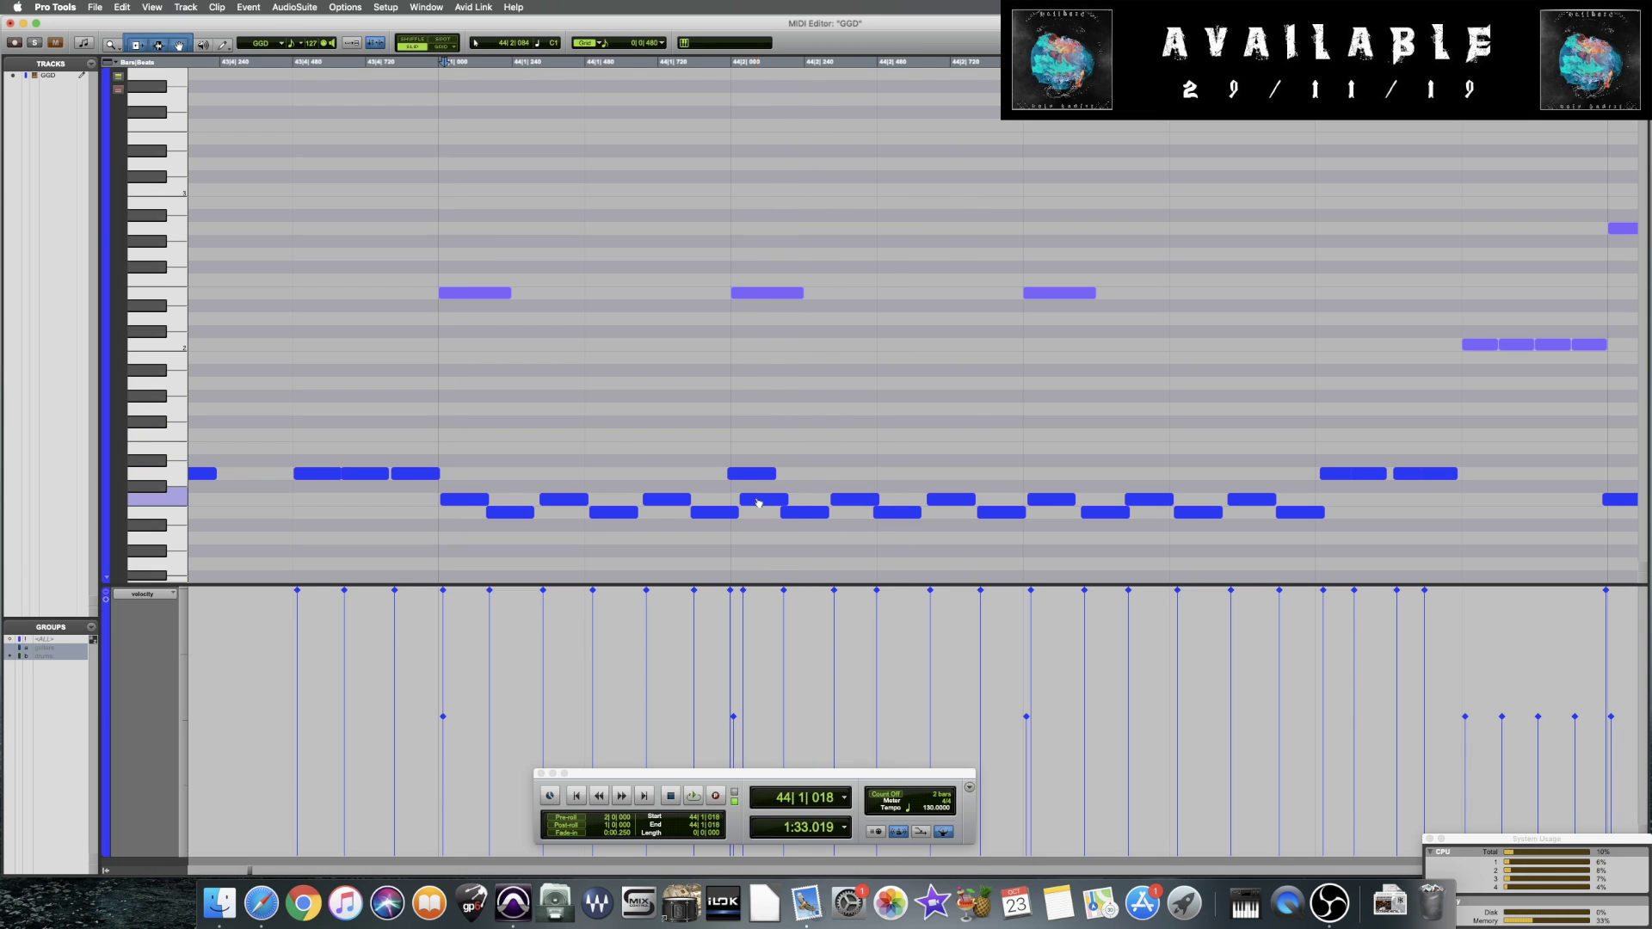
{"action": "left_click_drag", "start_coordinate": [759, 500], "coordinate": [756, 503]}
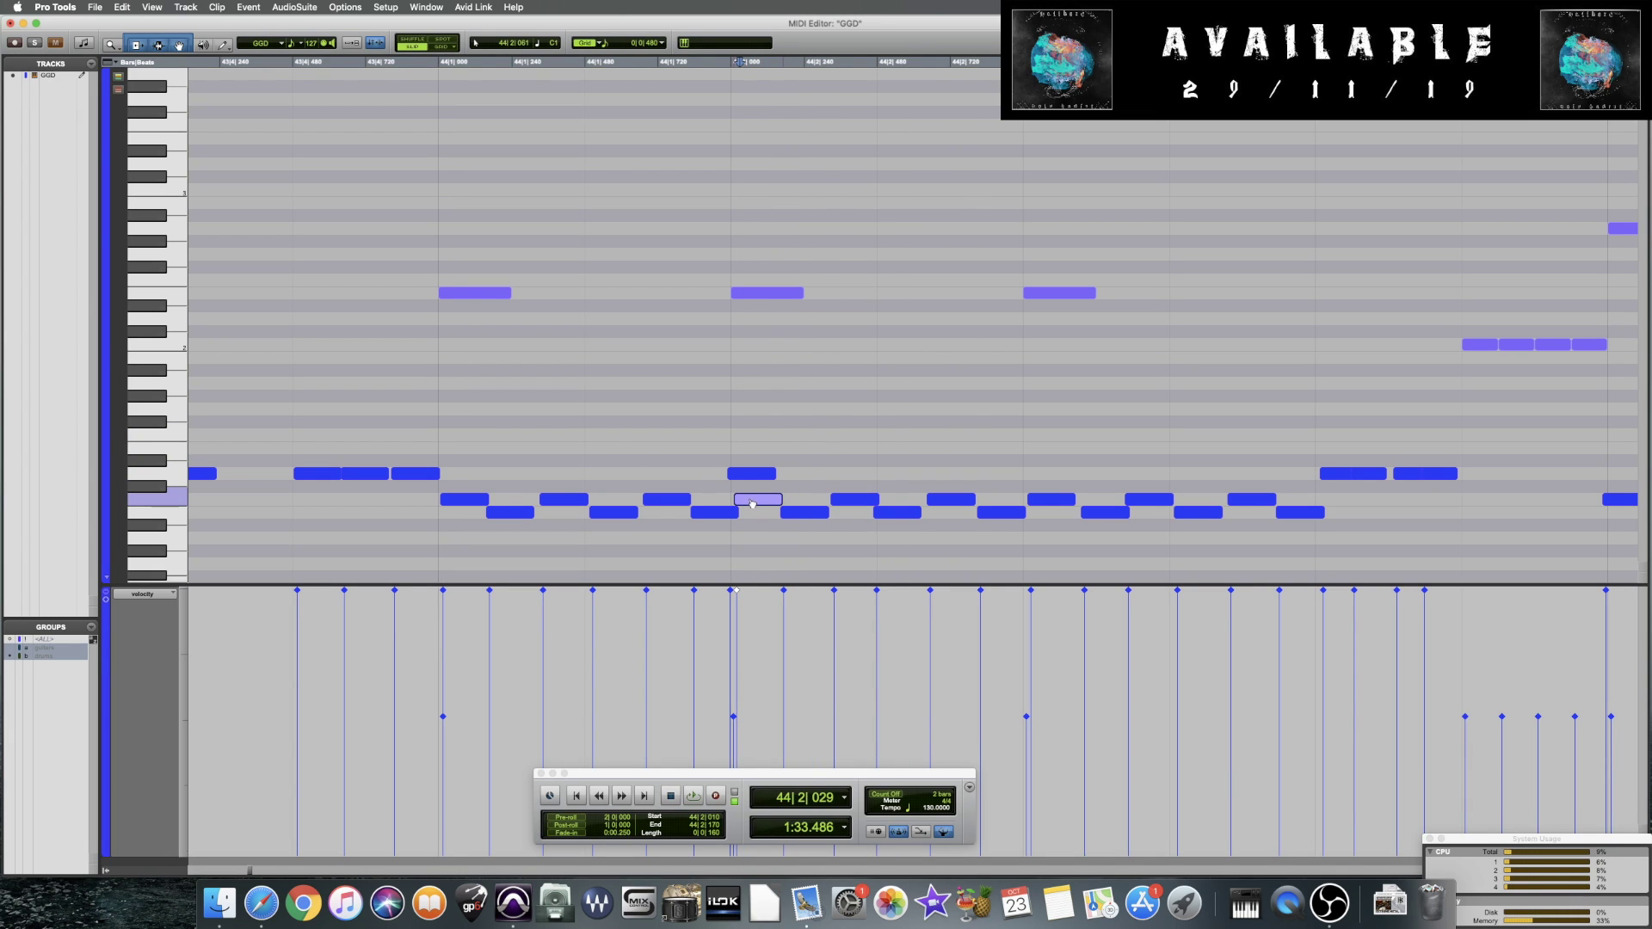
{"action": "scroll", "coordinate": [837, 459], "scroll_direction": "left", "scroll_amount": 5}
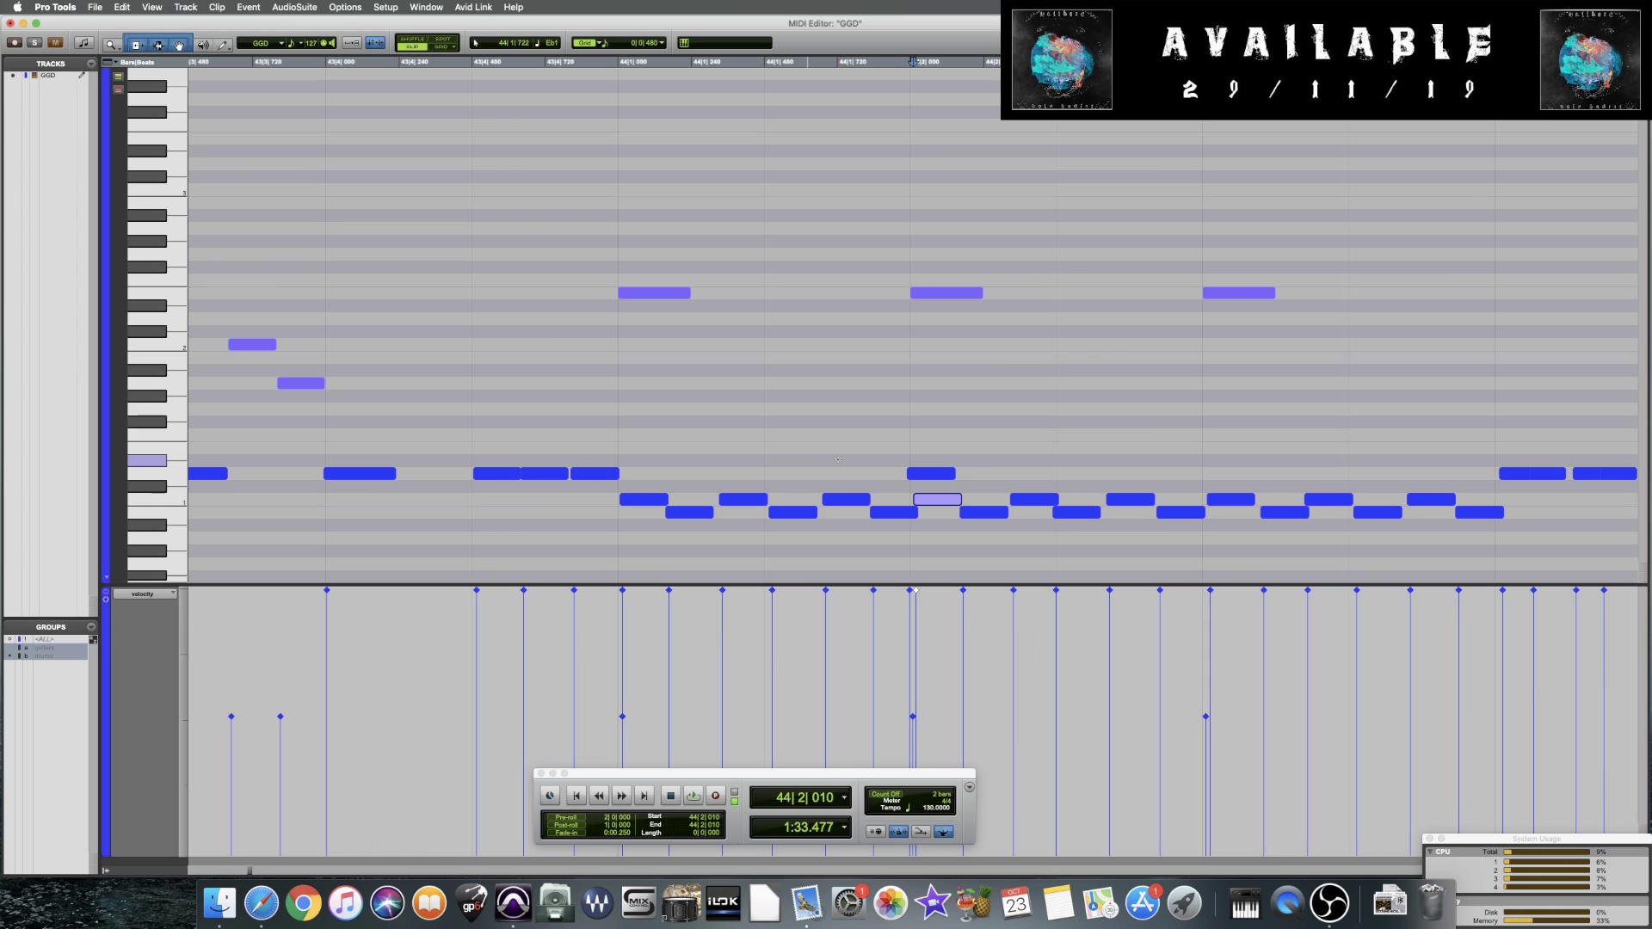
{"action": "scroll", "coordinate": [905, 464], "scroll_direction": "up", "scroll_amount": 4}
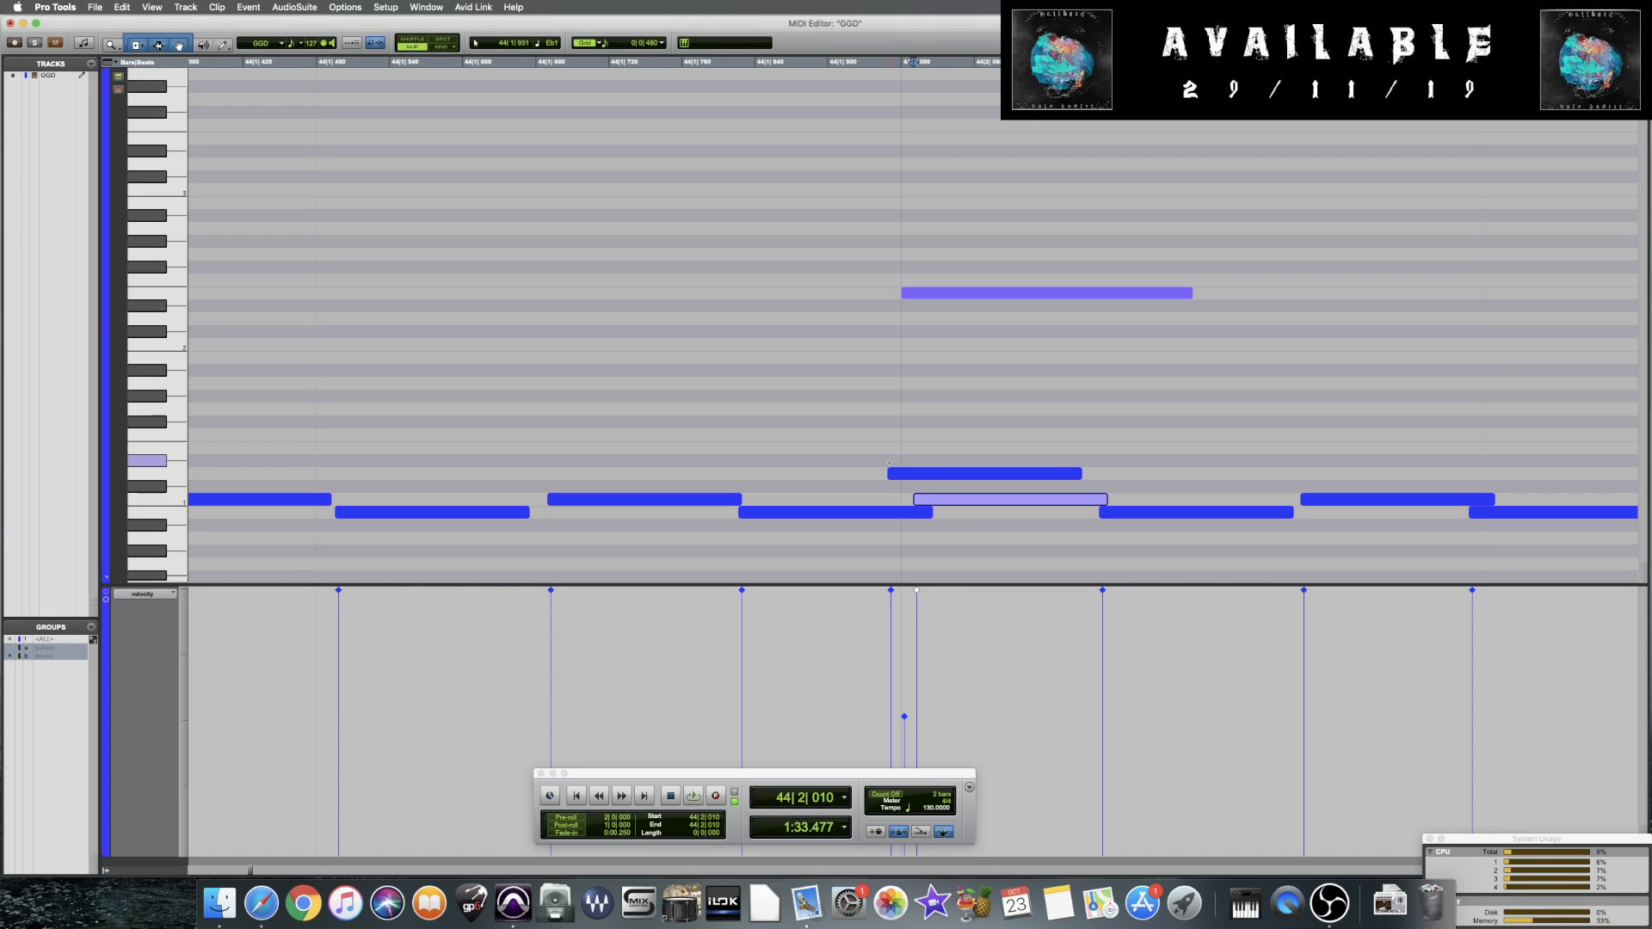
{"action": "scroll", "coordinate": [889, 463], "scroll_direction": "down", "scroll_amount": 4}
{"action": "scroll", "coordinate": [775, 439], "scroll_direction": "up", "scroll_amount": 1}
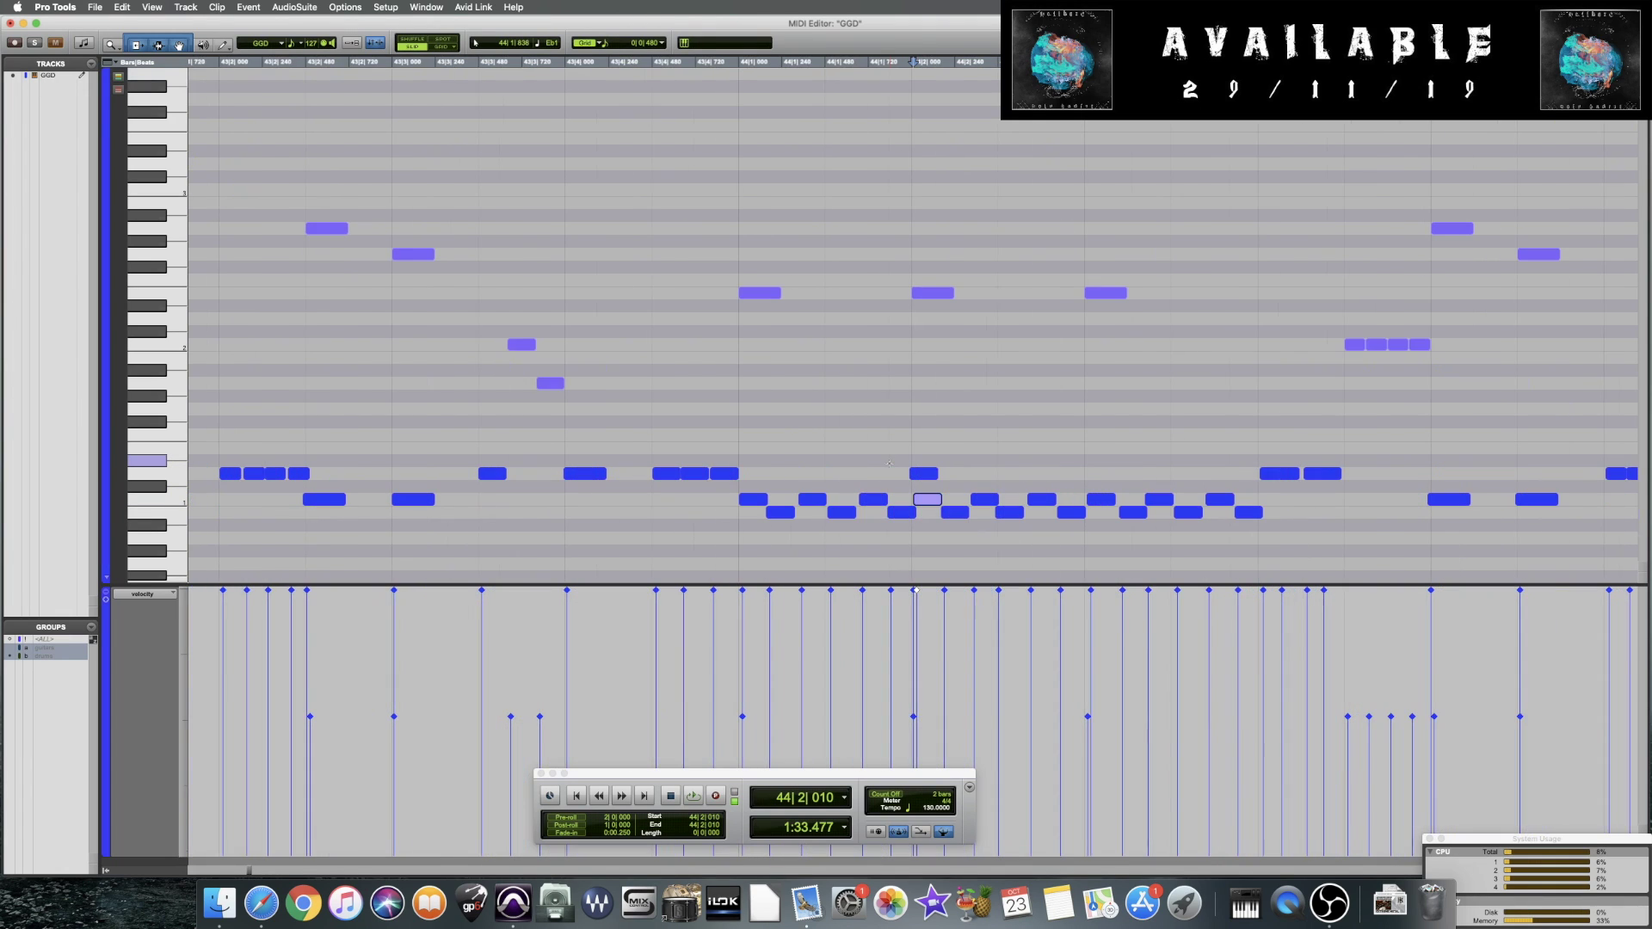
Play the drum part from 43|4|925 to check the kick and snare timing in bar 44
{"action": "left_click", "coordinate": [731, 429]}
{"action": "key", "text": "space"}
{"action": "key", "text": "space"}
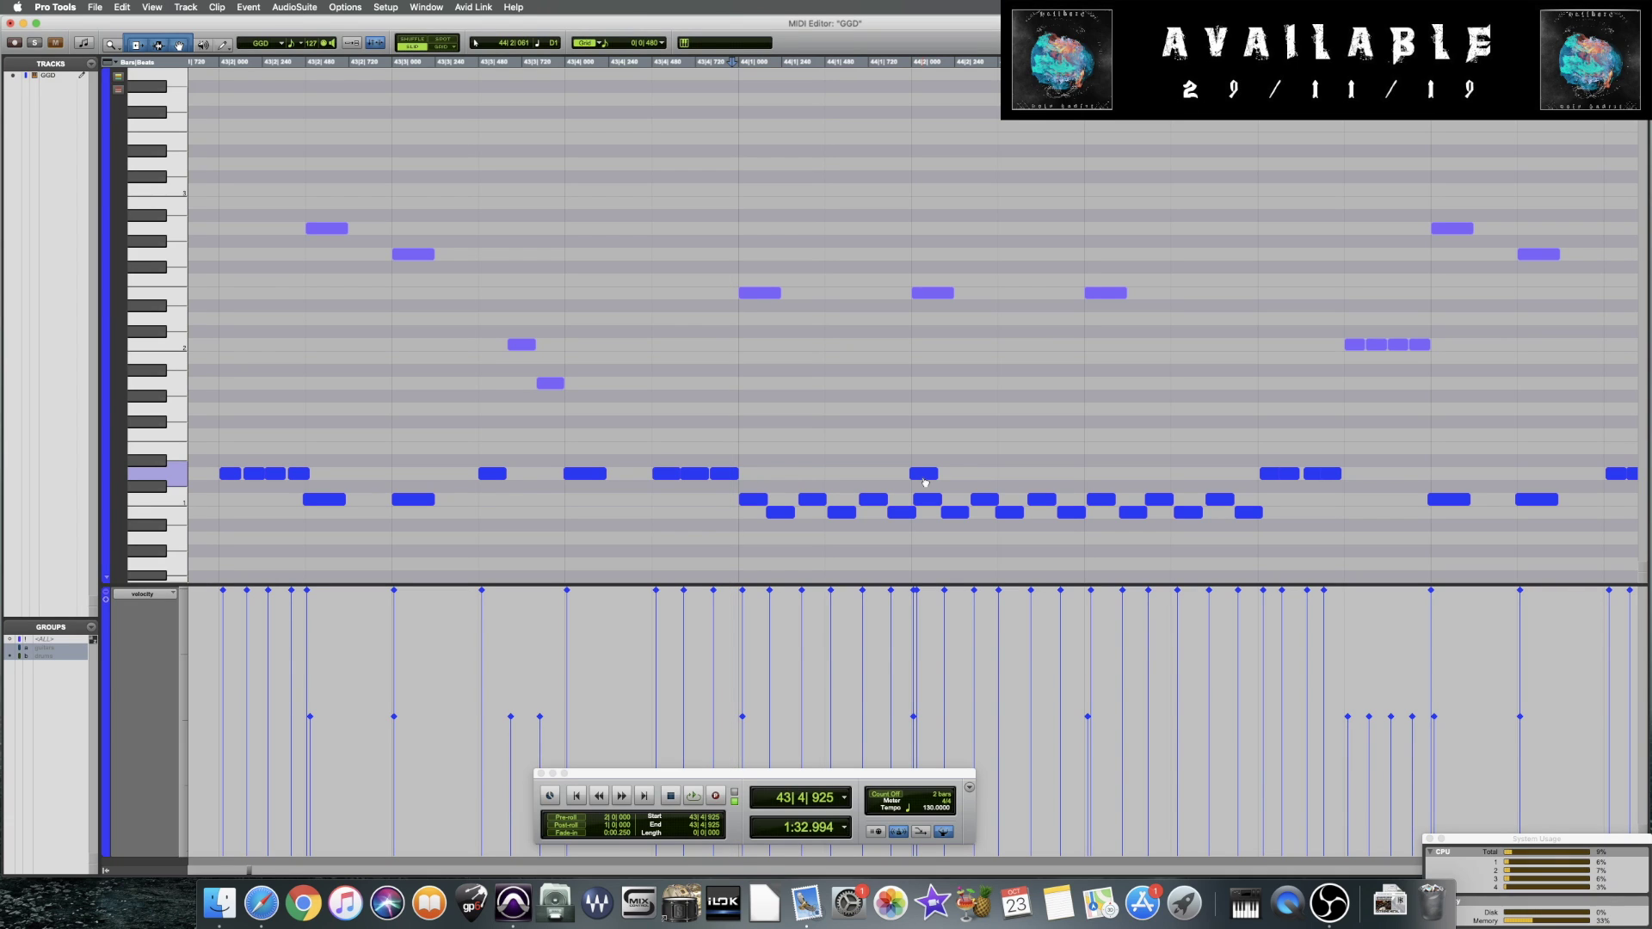
{"action": "key", "text": "space"}
{"action": "key", "text": "space"}
{"action": "key", "text": "space"}
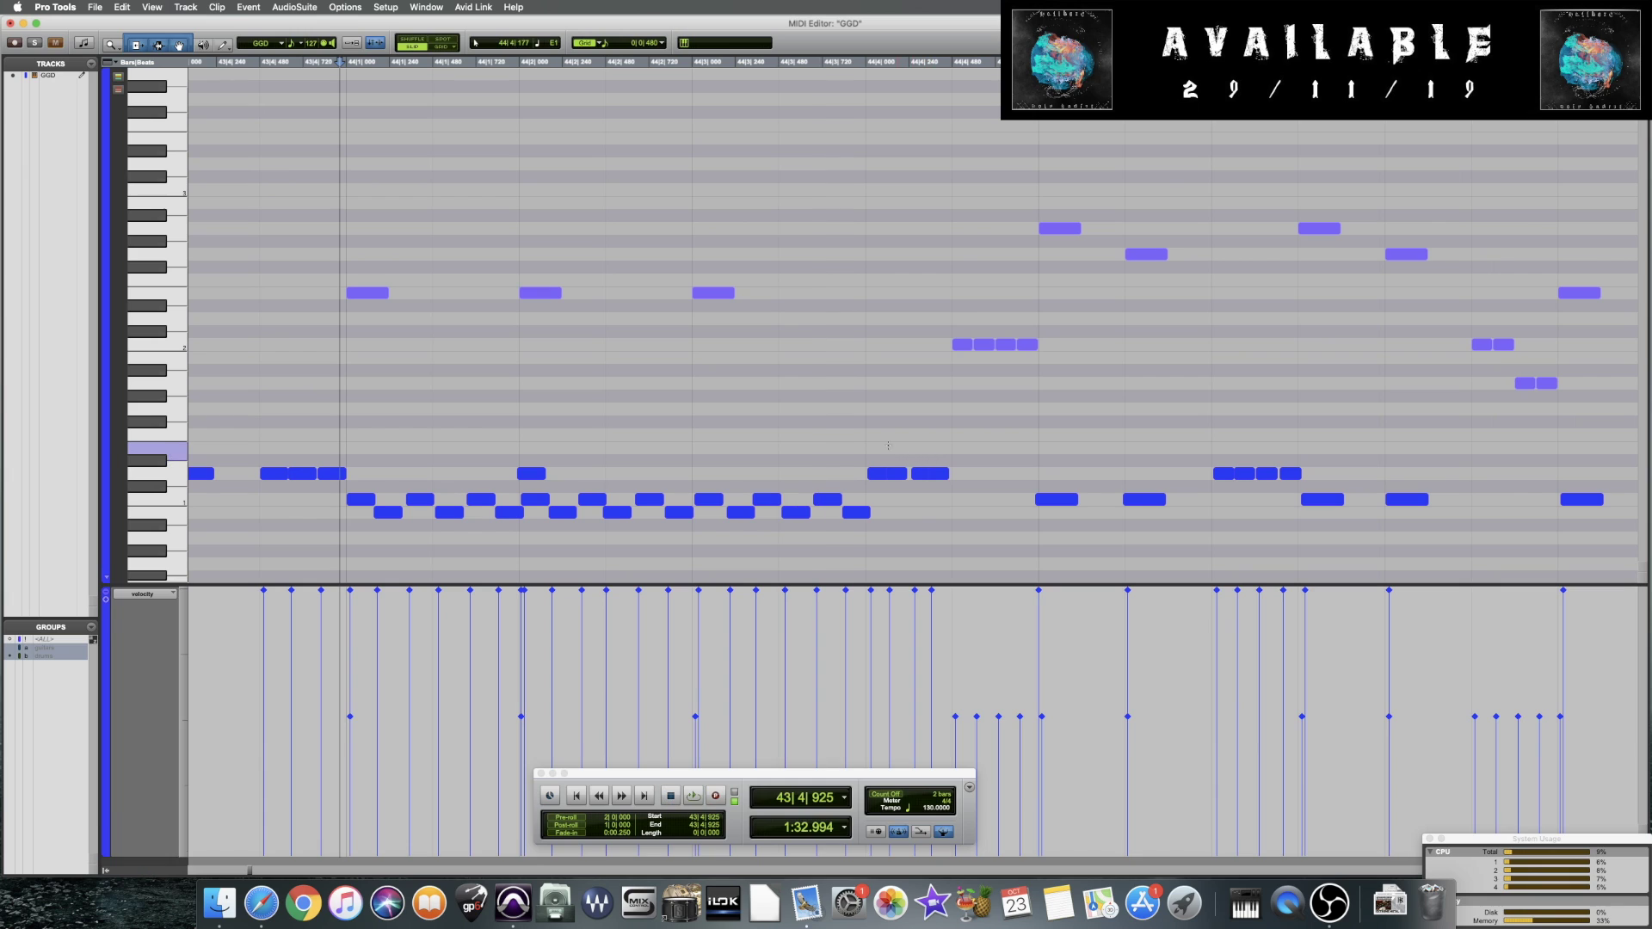
{"action": "key", "text": "space"}
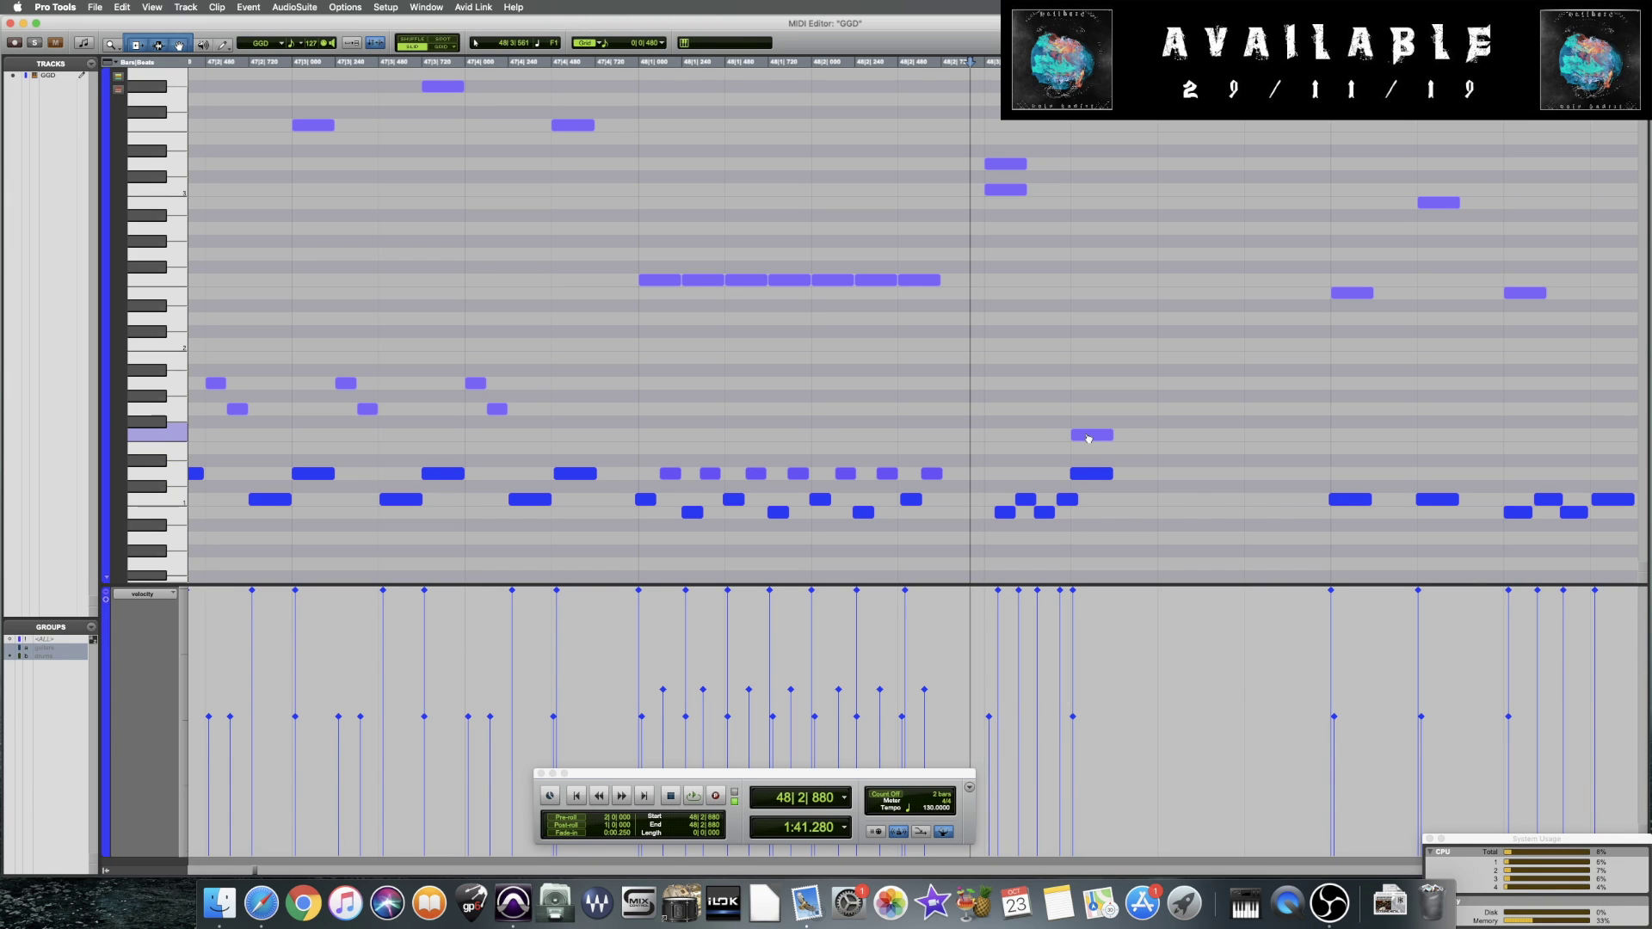
Play the fill in bar 48 from 48|2|755, and play from 48|3|332 on into bar 50
{"action": "left_click", "coordinate": [947, 398]}
{"action": "key", "text": "space"}
{"action": "key", "text": "space"}
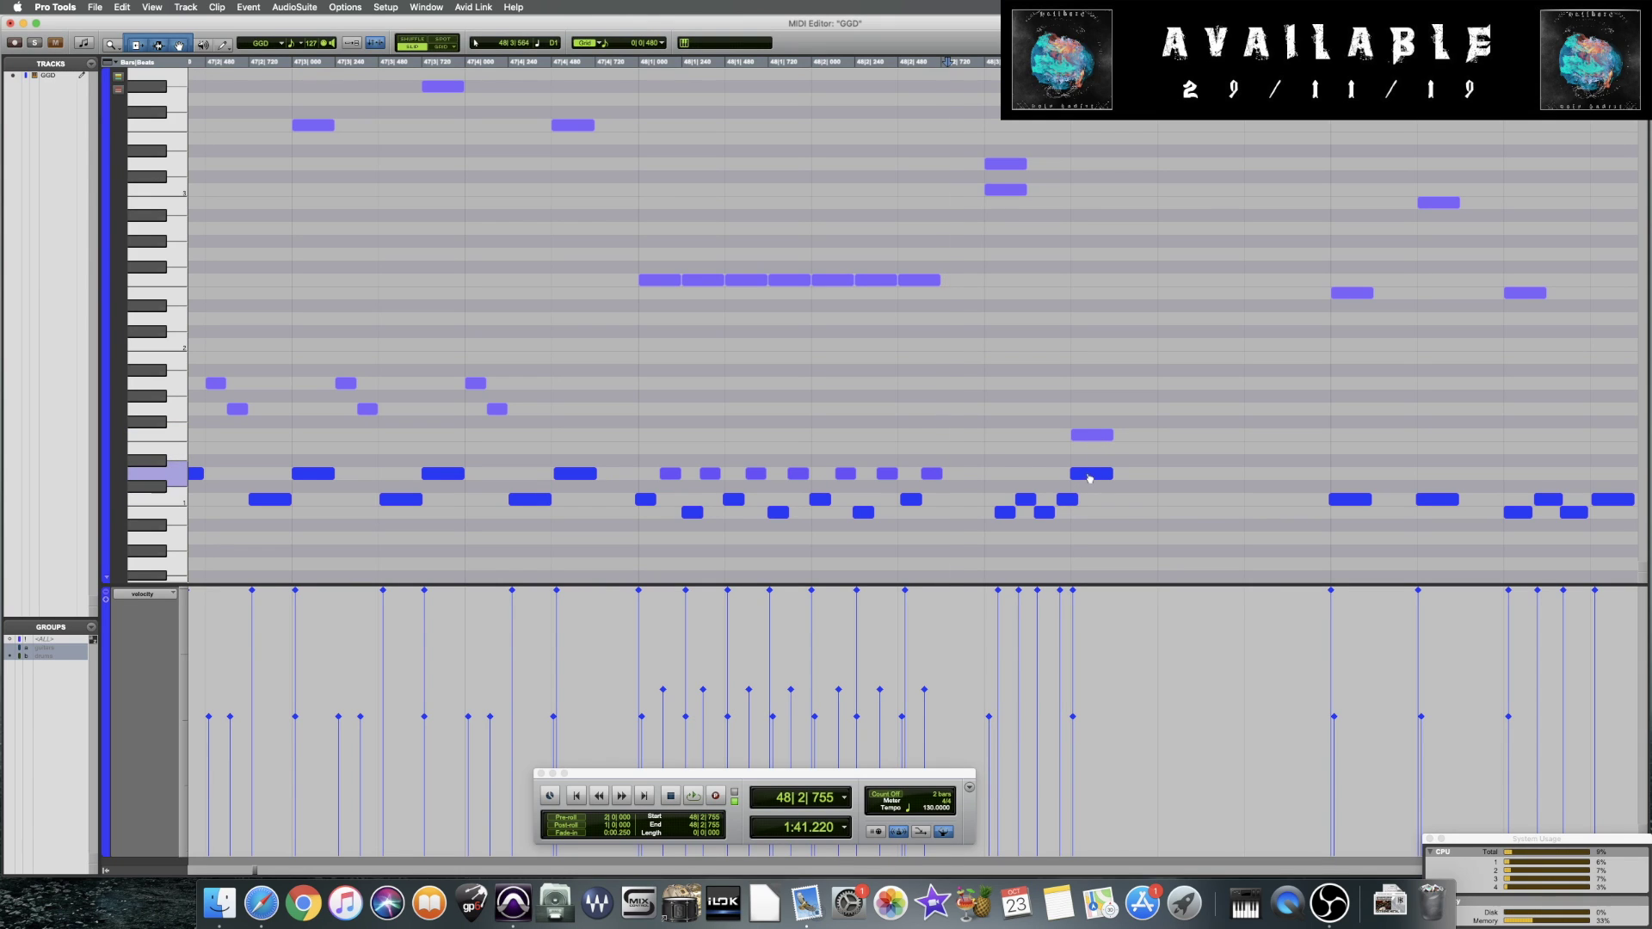
{"action": "left_click", "coordinate": [1044, 450]}
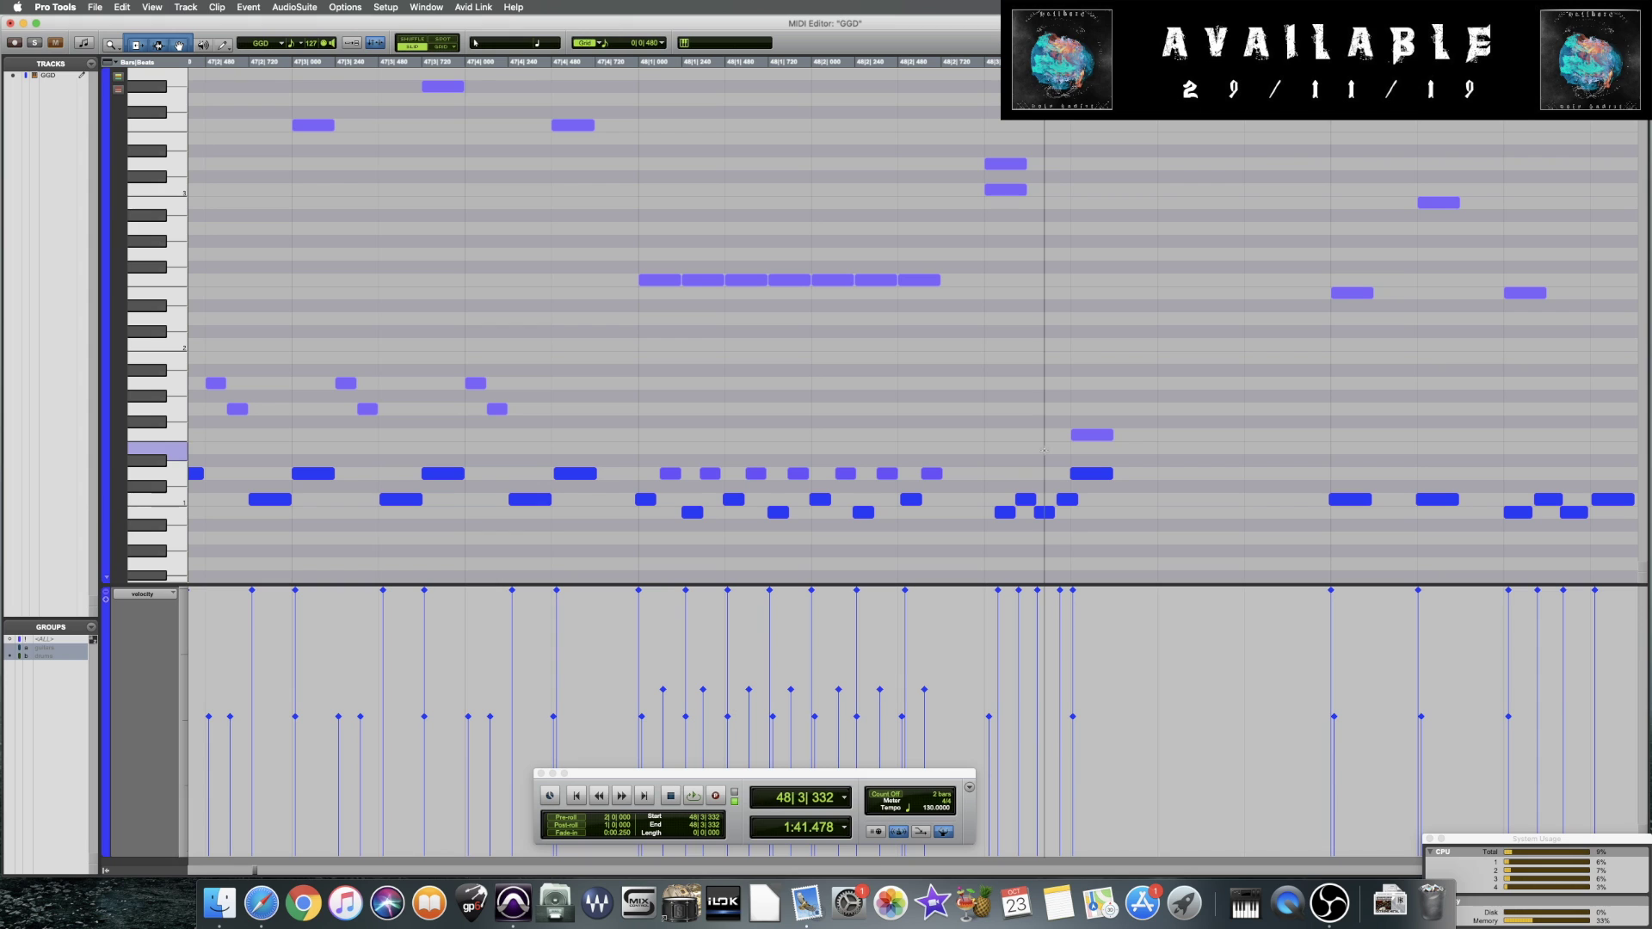
{"action": "key", "text": "space"}
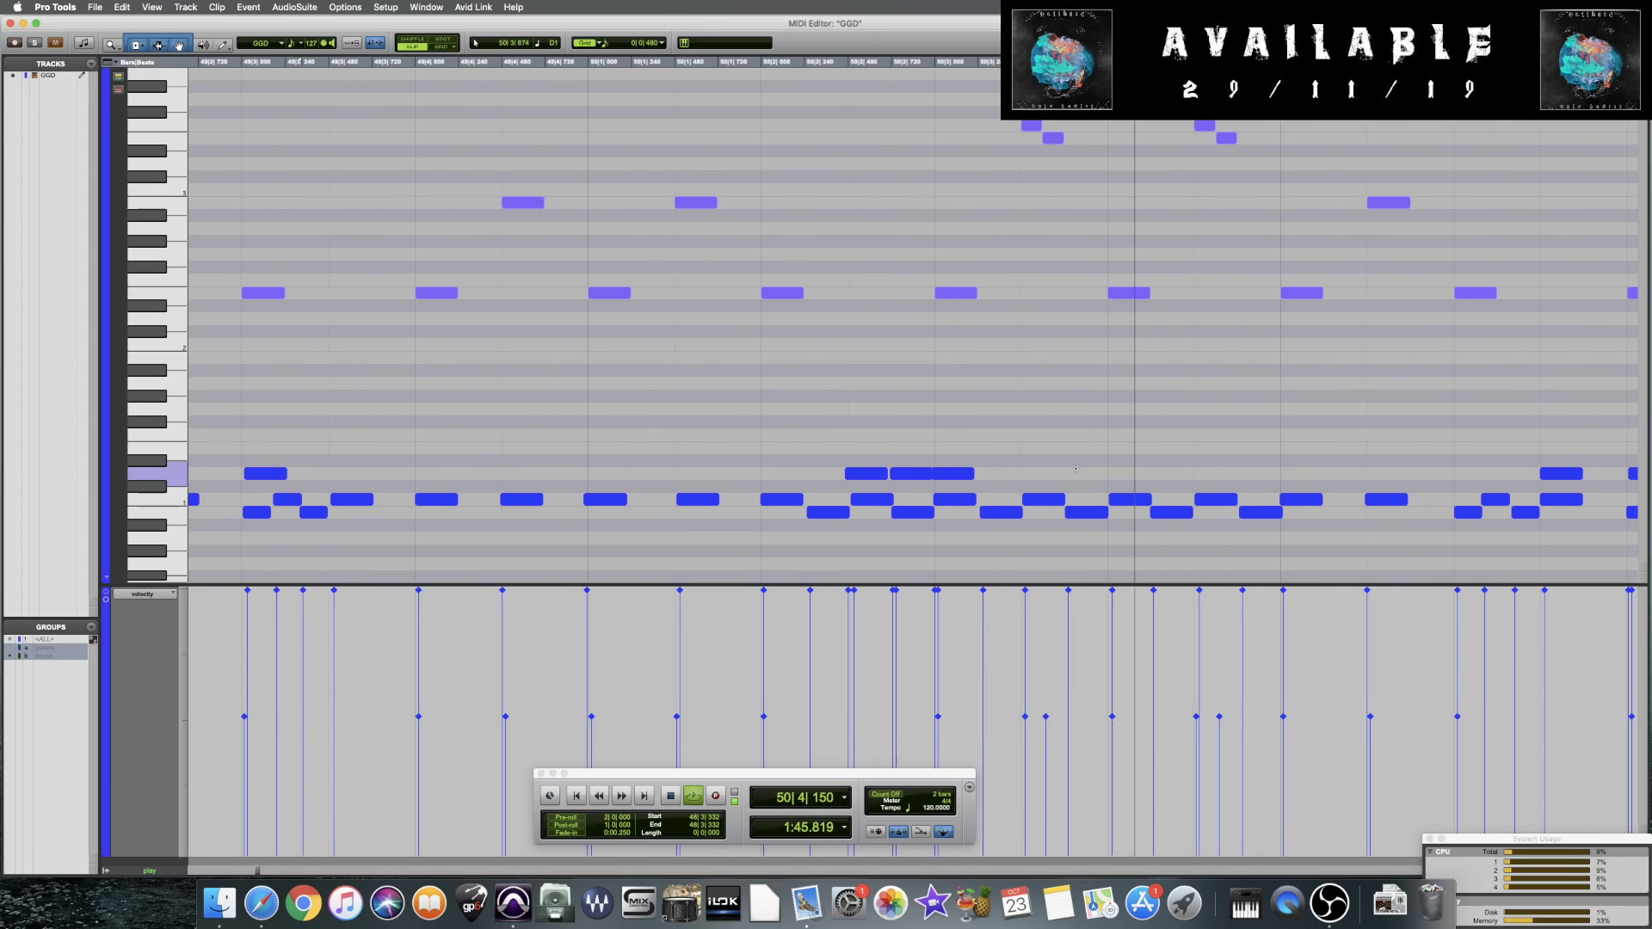
{"action": "key", "text": "space"}
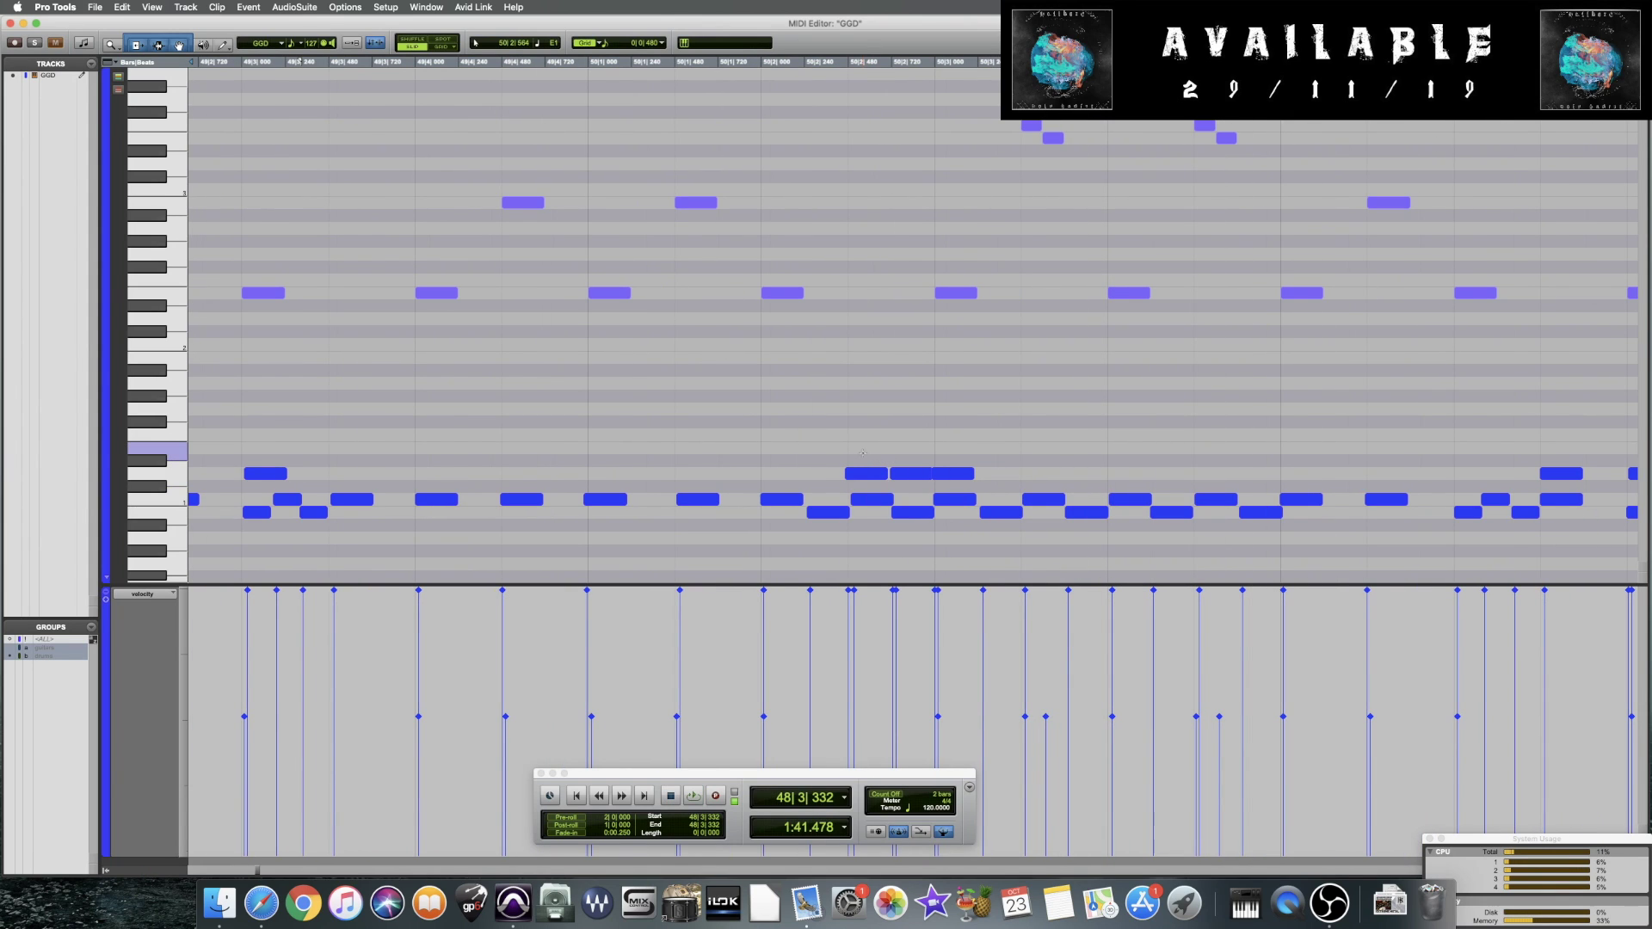
Examine the first two snare notes of the bar 50 group, starting at 50|2|463, and play the passage around them
{"action": "left_click_drag", "start_coordinate": [847, 456], "coordinate": [925, 481]}
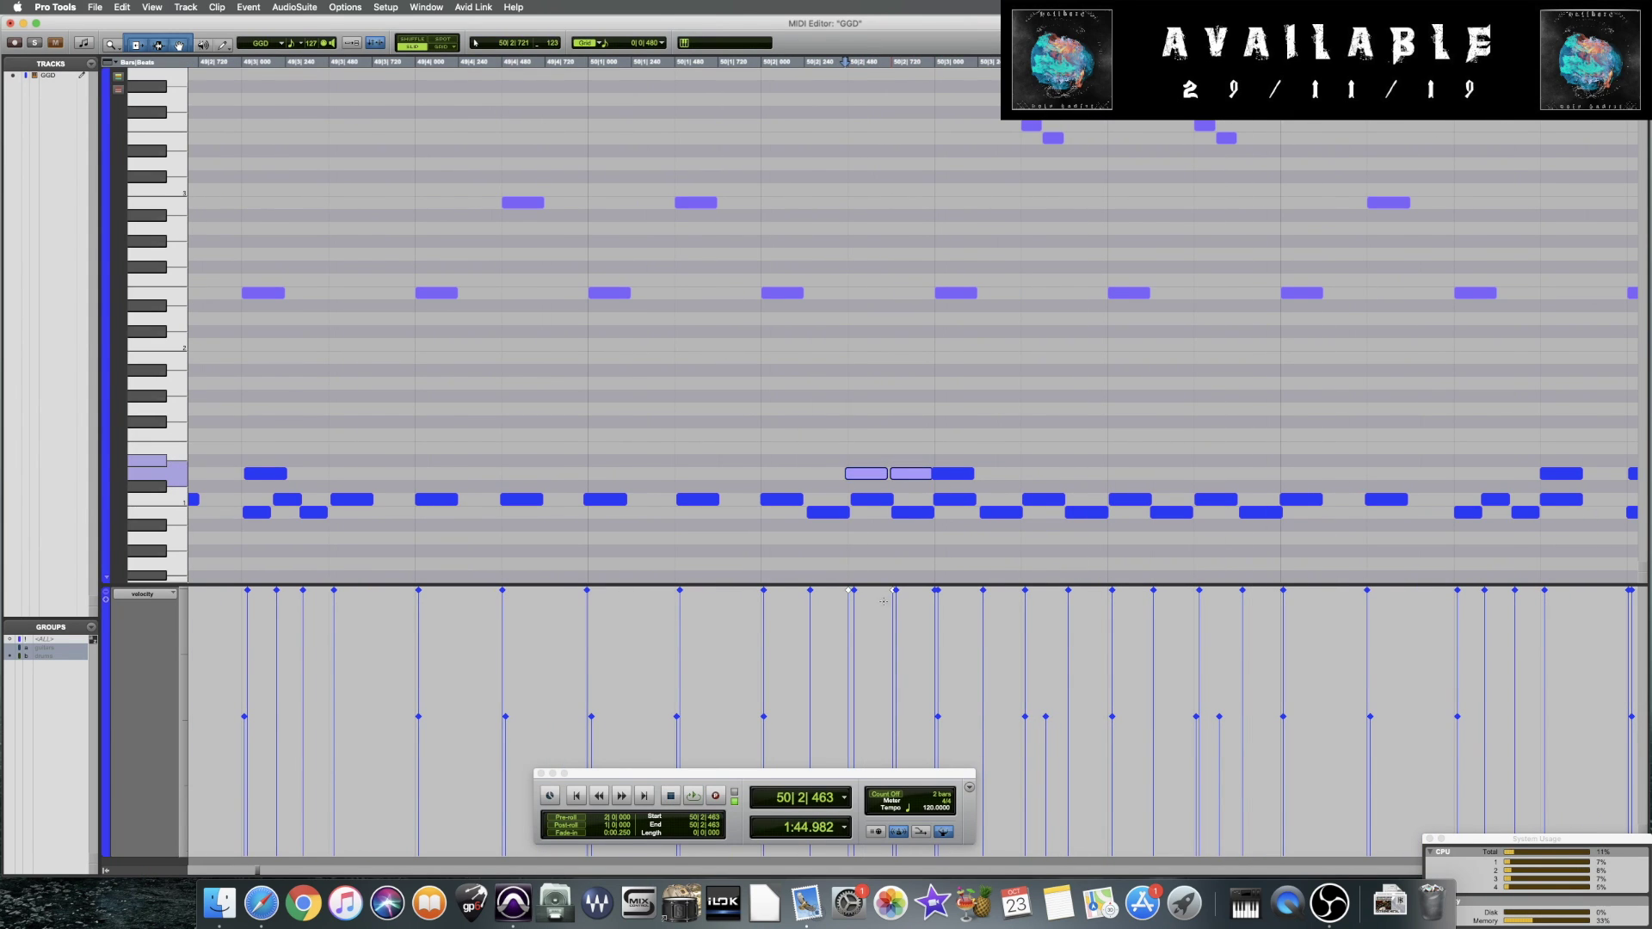
{"action": "left_click", "coordinate": [676, 444]}
{"action": "key", "text": "space"}
{"action": "key", "text": "space"}
{"action": "key", "text": "alt+super+z"}
{"action": "key", "text": "Tab"}
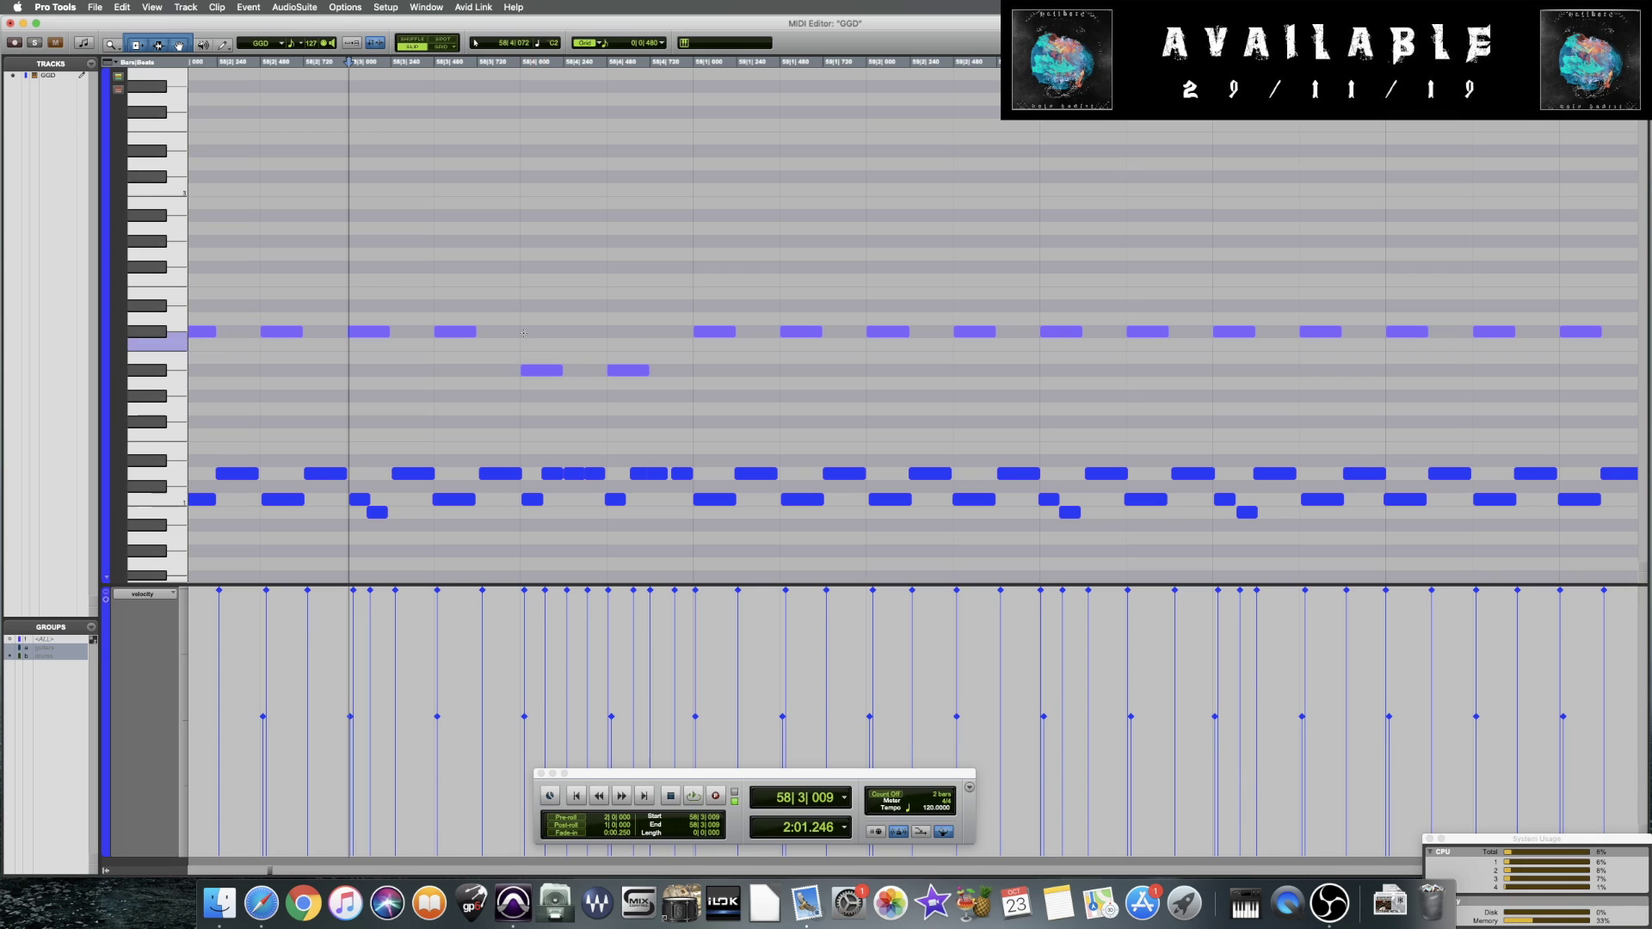
Select the passage from 58|3|002 to the start of bar 59 and play it
{"action": "left_click", "coordinate": [521, 65]}
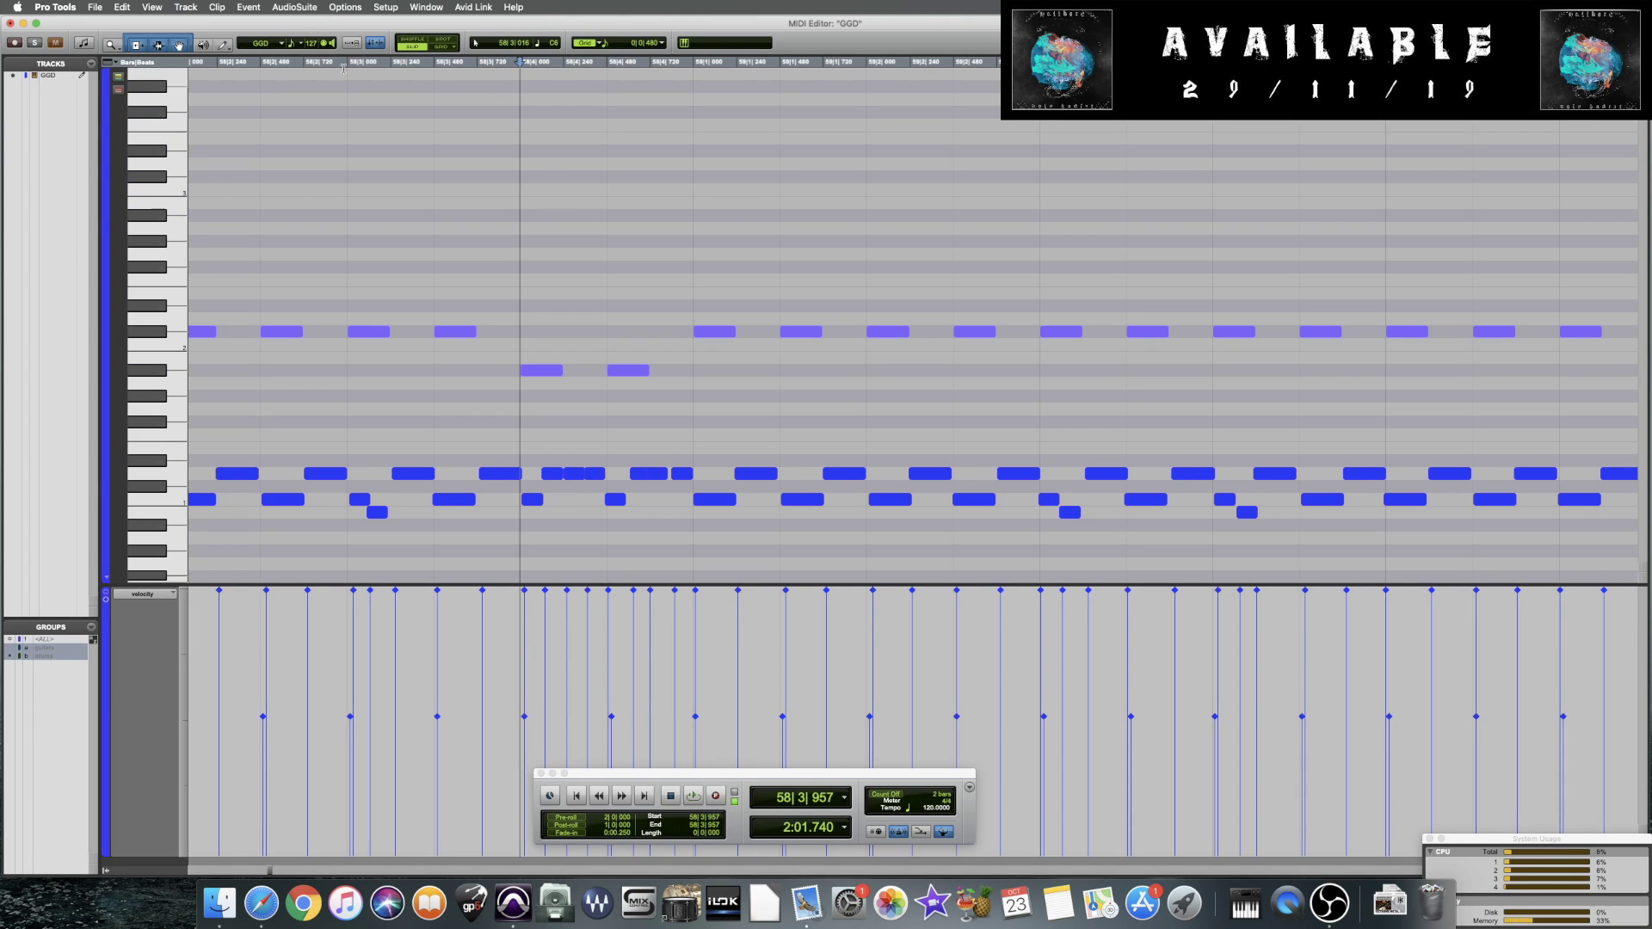
{"action": "left_click", "coordinate": [698, 67], "text": "shift"}
{"action": "key", "text": "space"}
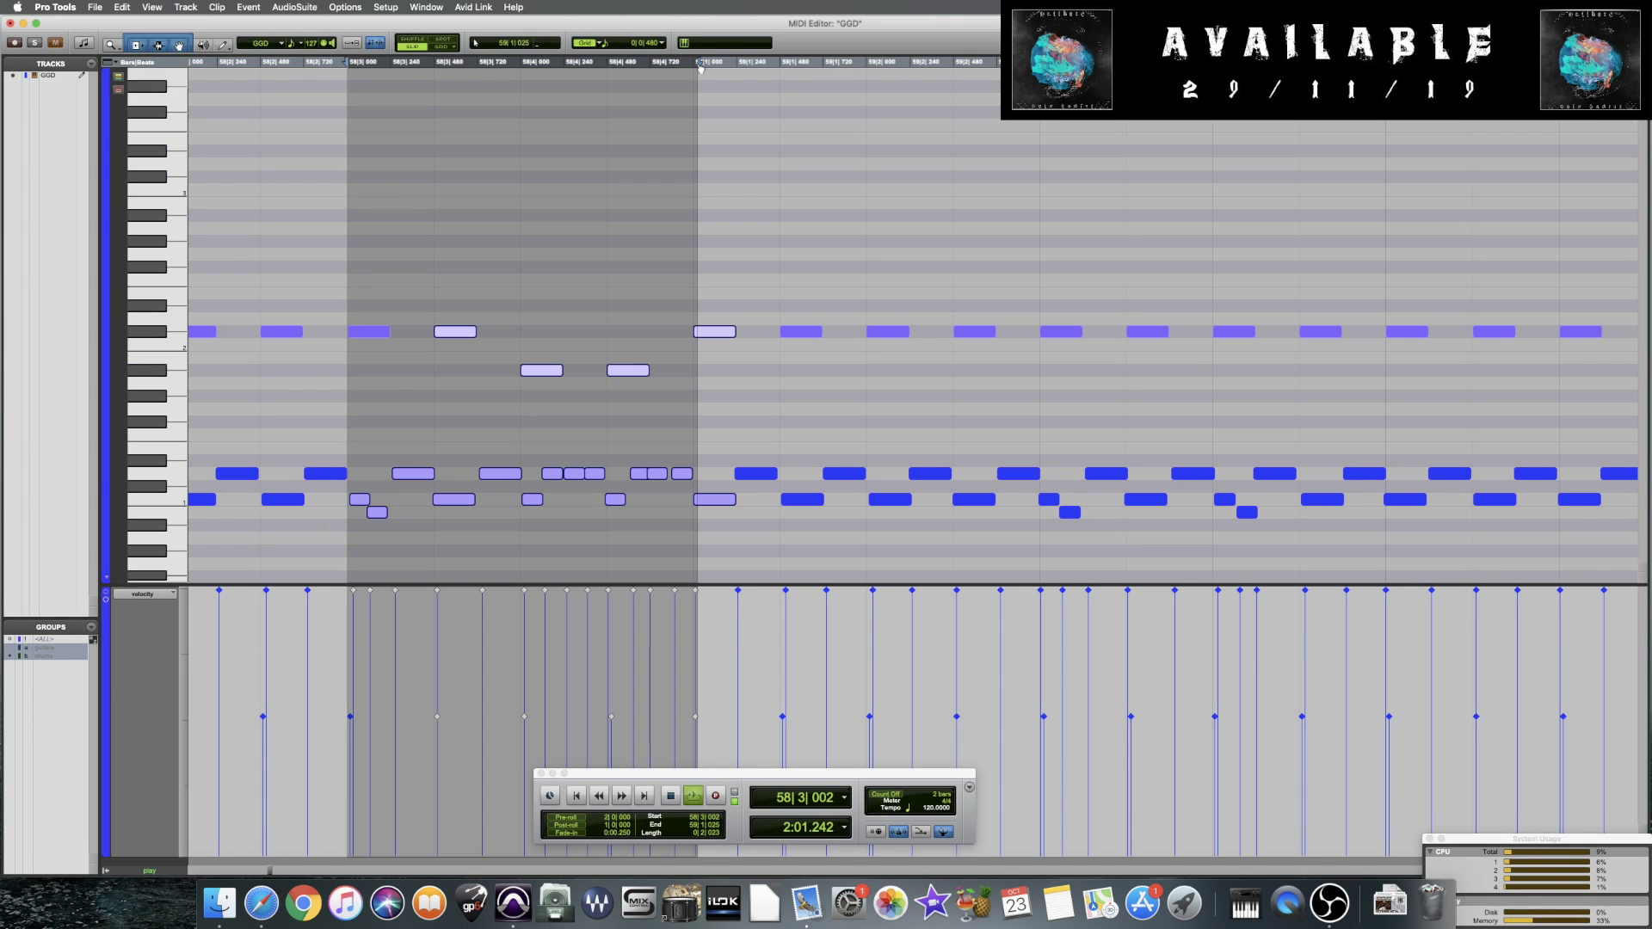
{"action": "key", "text": "space"}
{"action": "left_click", "coordinate": [543, 223]}
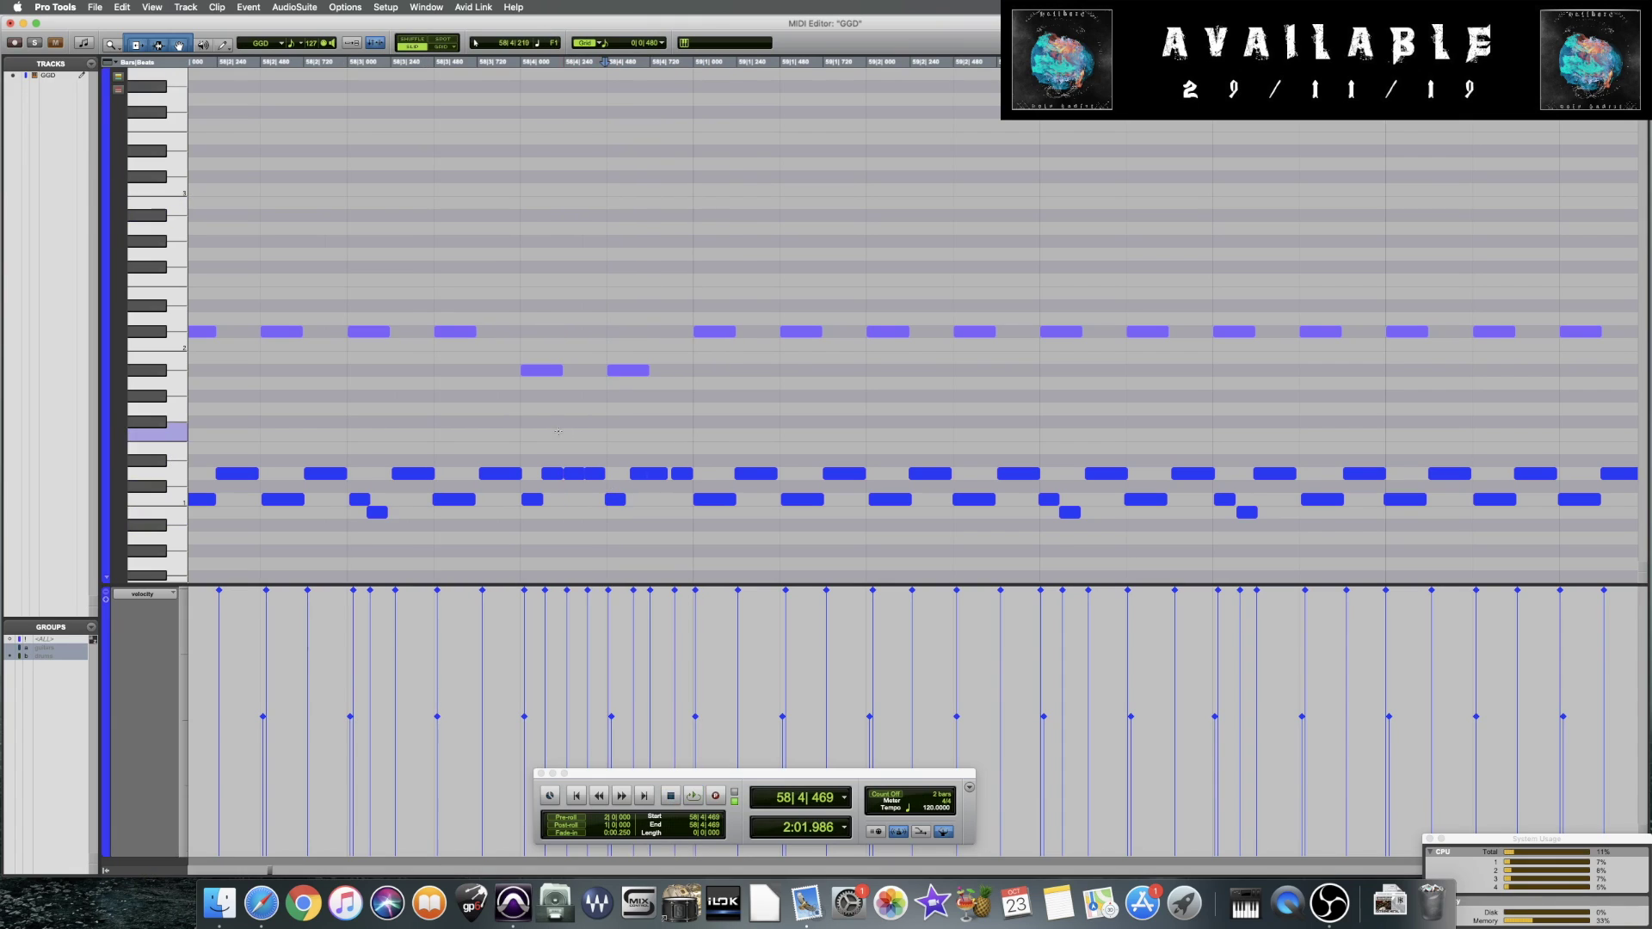
Retime the snare fill on beat 58|4, with the first note at 58|4|155 and the third at 58|4|343, and audition it
{"action": "left_click", "coordinate": [551, 474]}
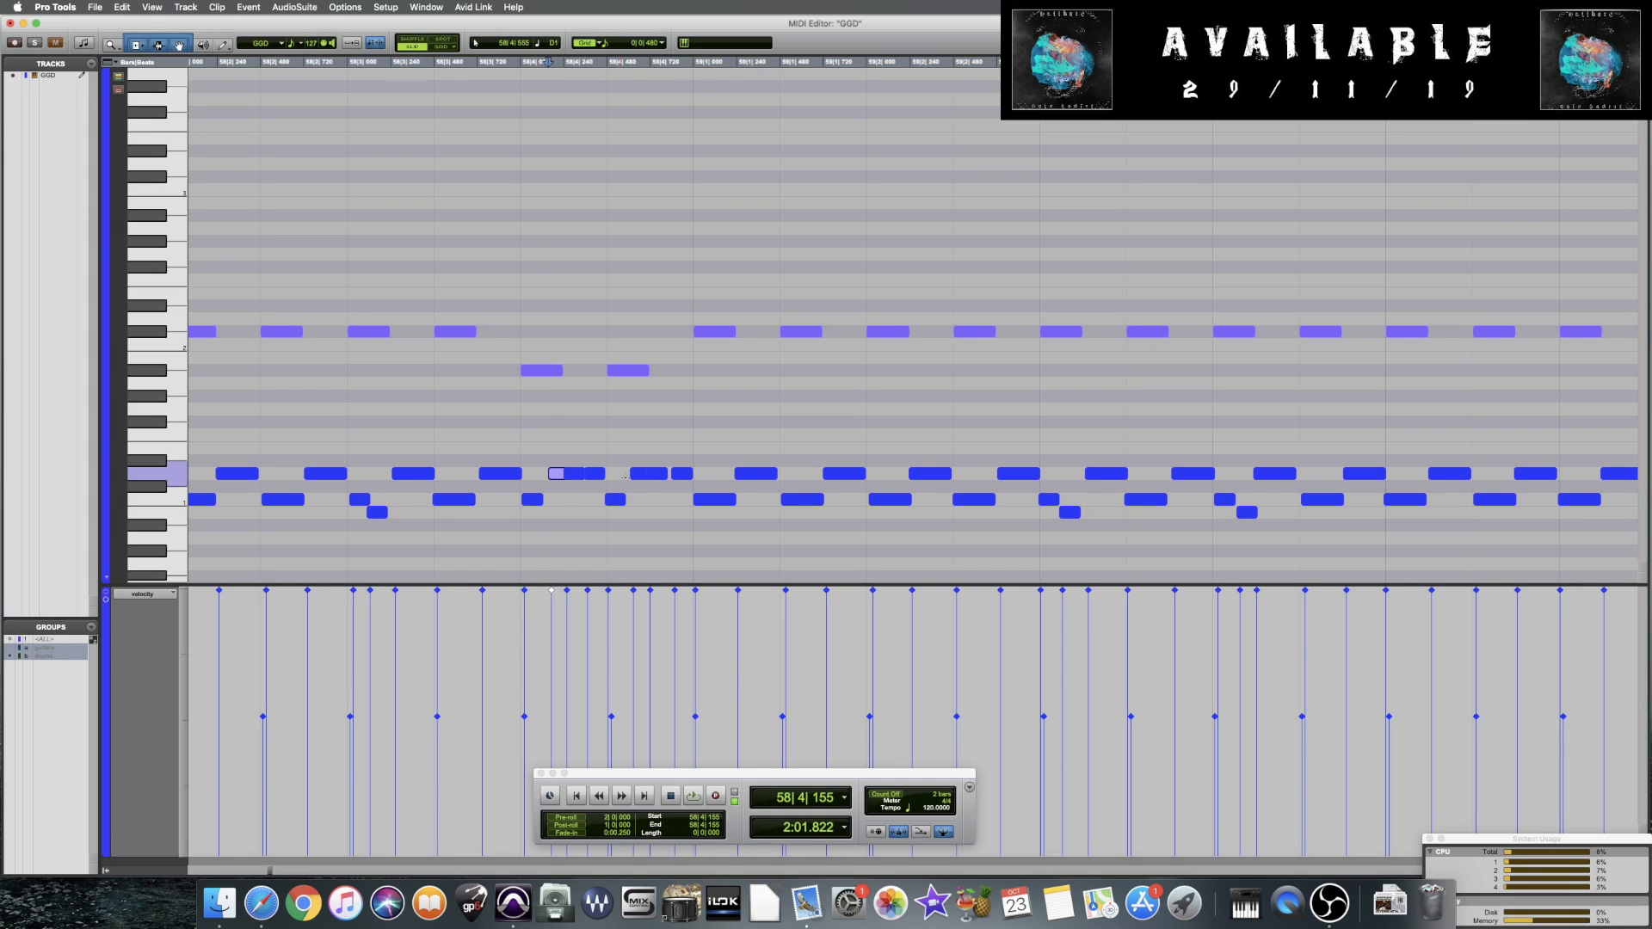
{"action": "left_click", "coordinate": [662, 475]}
{"action": "left_click", "coordinate": [643, 475]}
{"action": "left_click", "coordinate": [664, 474]}
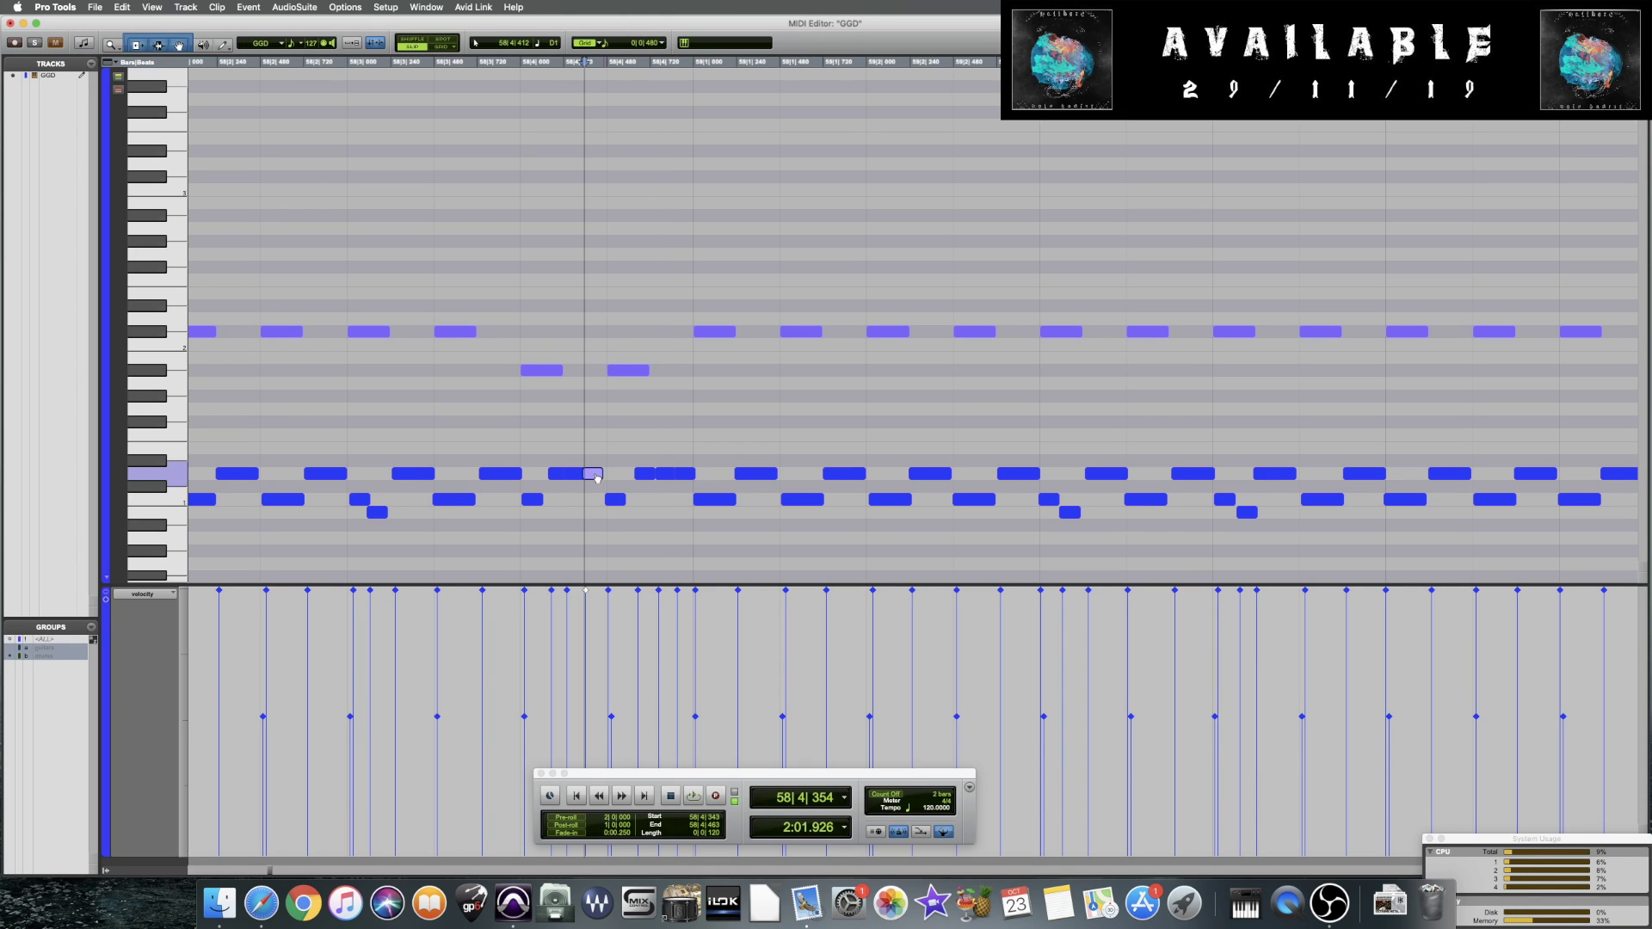
{"action": "left_click", "coordinate": [461, 426]}
{"action": "key", "text": "space"}
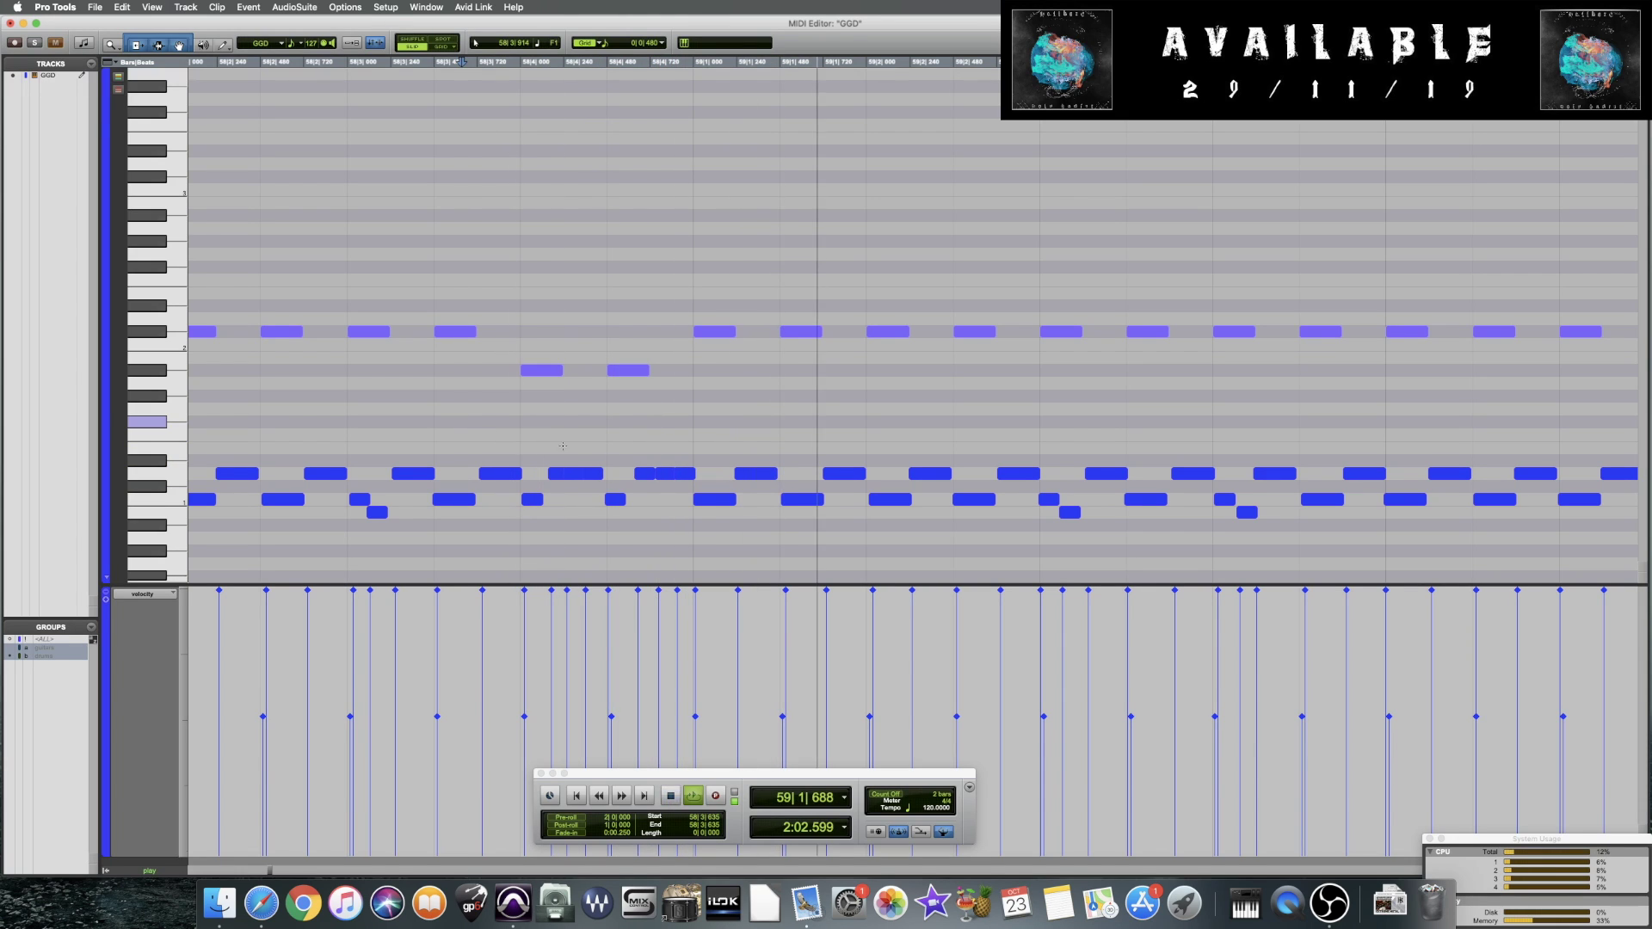
{"action": "key", "text": "space"}
Nudge the first snare note of the fill's second group slightly later, and audition the fill from 58|3|728
{"action": "left_click", "coordinate": [649, 476]}
{"action": "left_click", "coordinate": [479, 426]}
{"action": "key", "text": "space"}
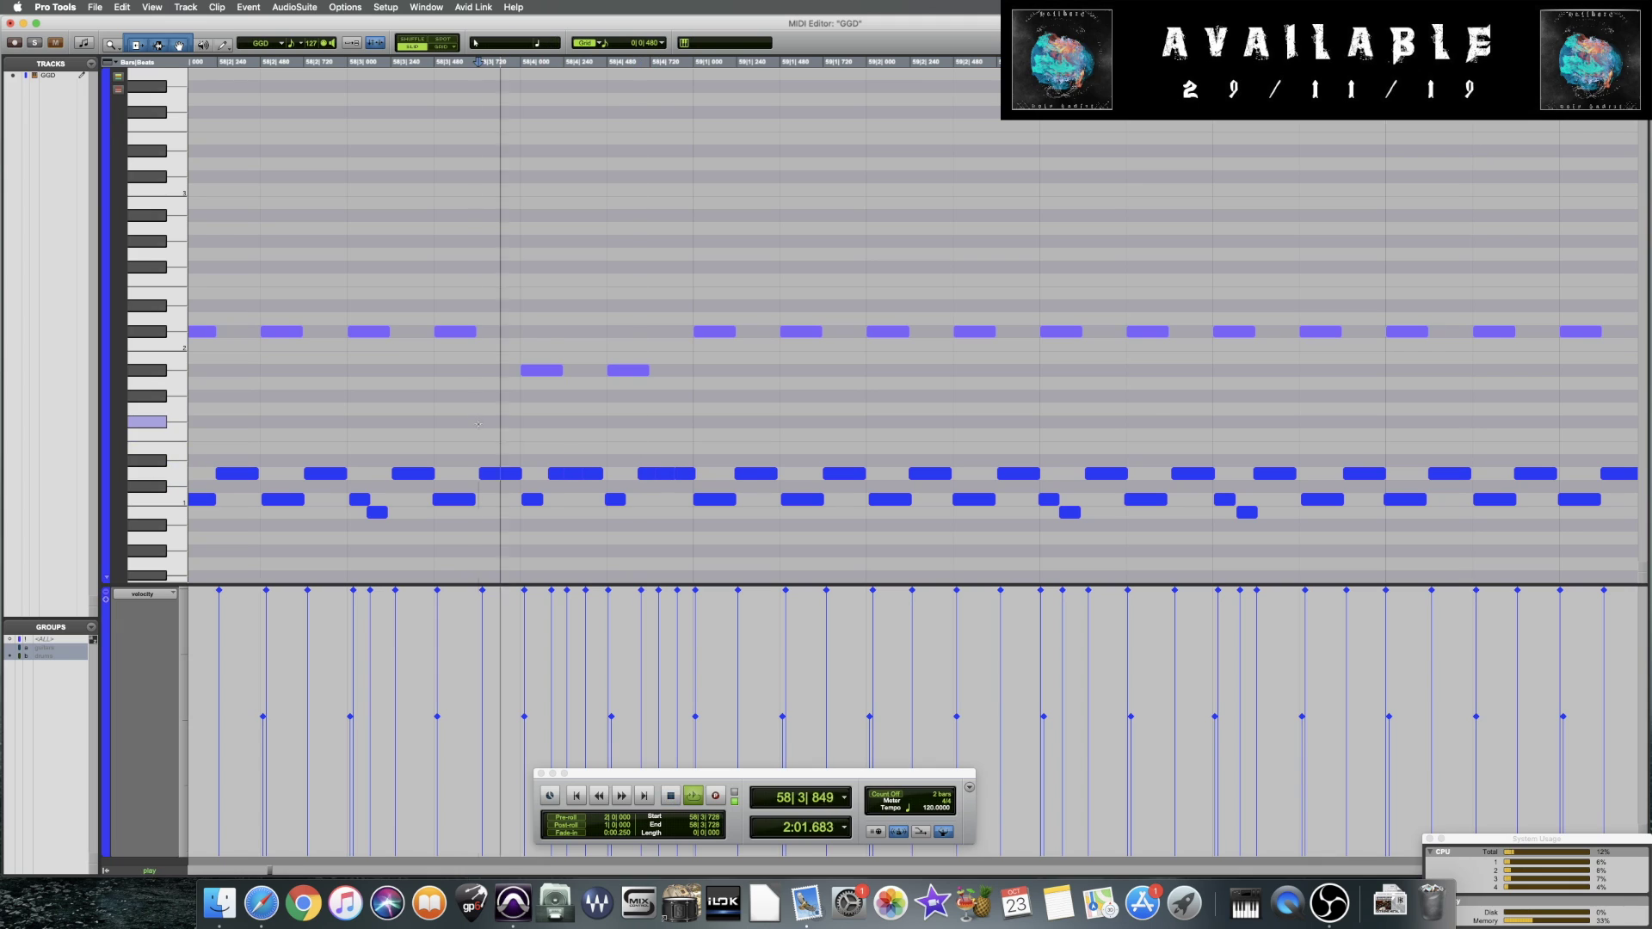
{"action": "left_click", "coordinate": [761, 426]}
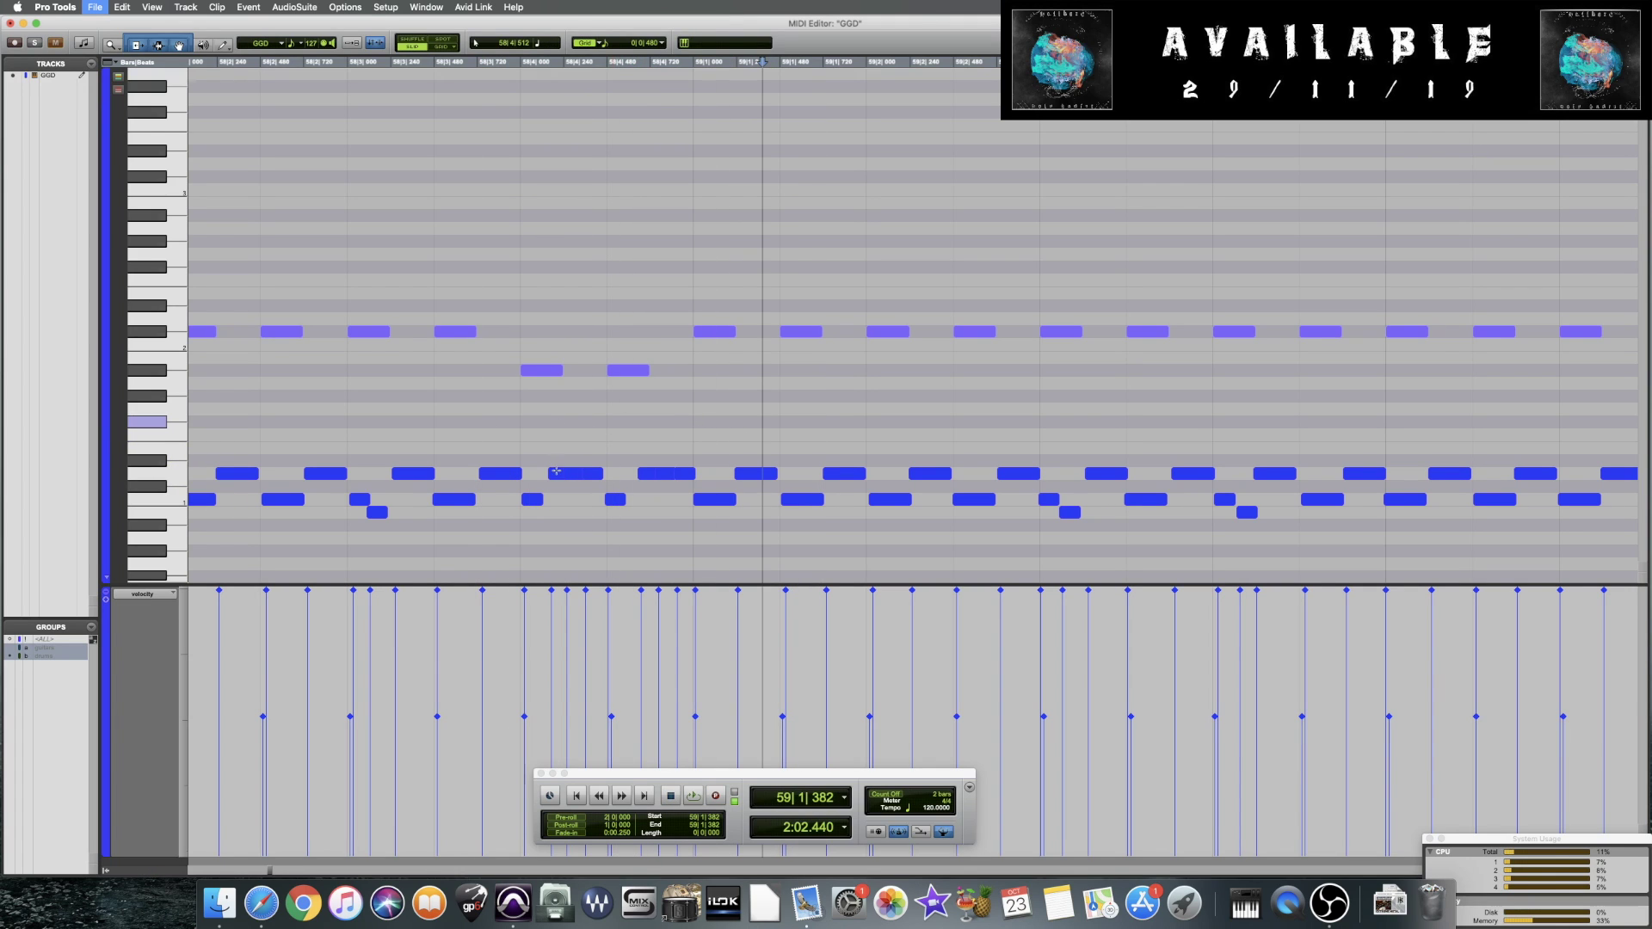
{"action": "key", "text": "space"}
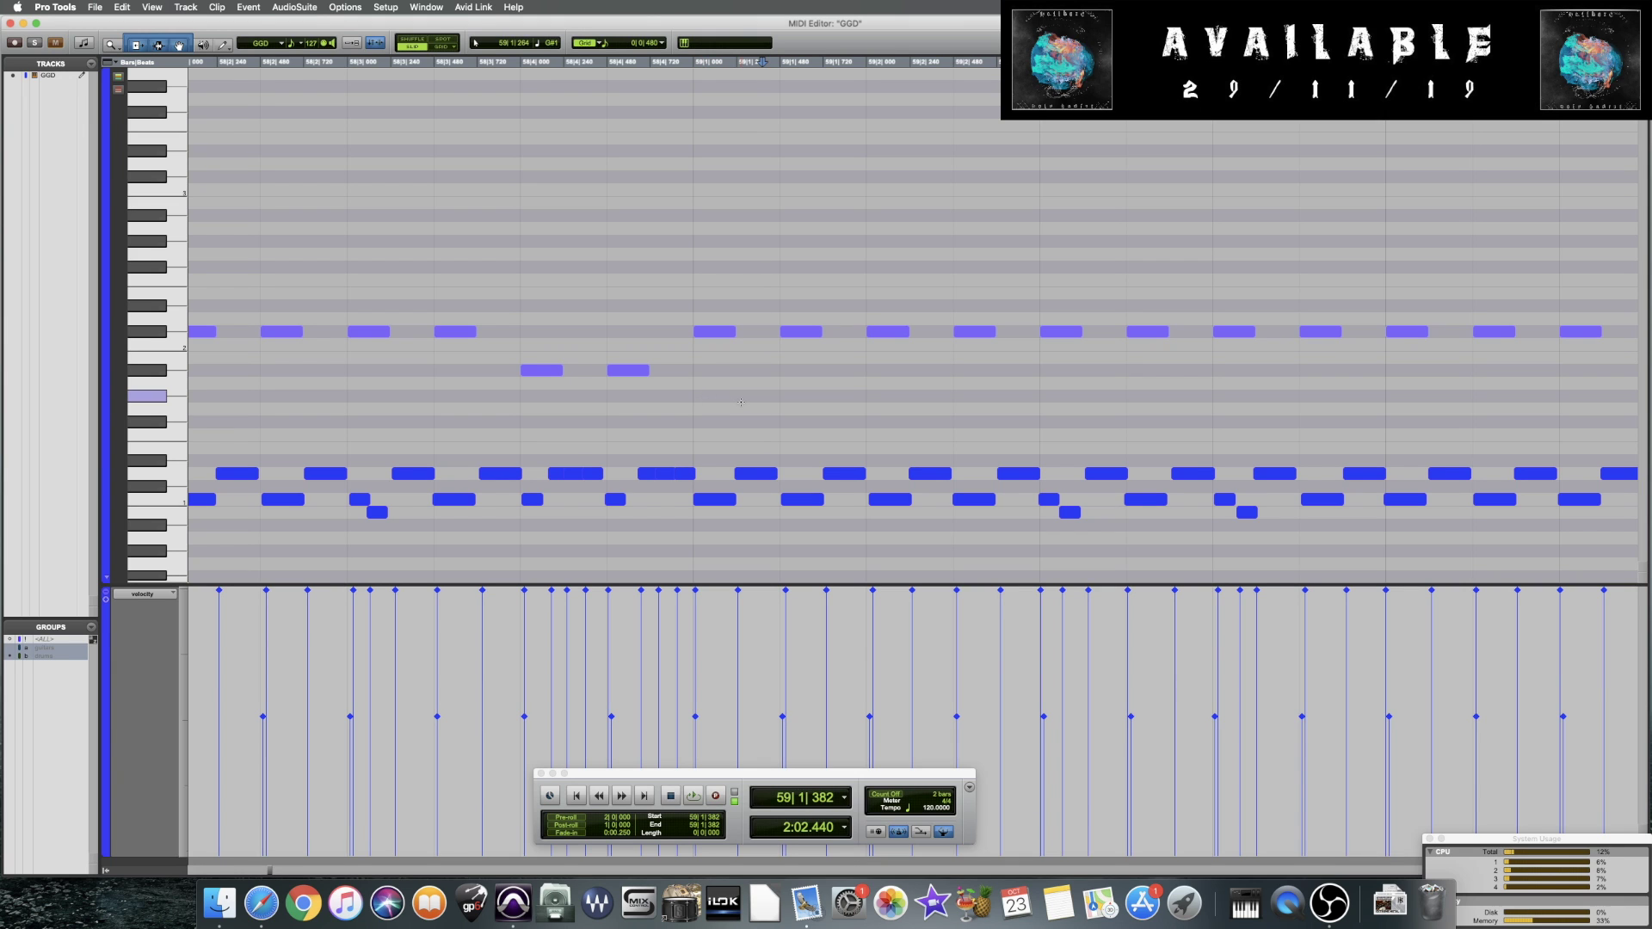
Play from 59|1|382 into bar 62 and examine the snare note at 62|4|002 against its neighbouring kick and cymbal notes
{"action": "key", "text": "space"}
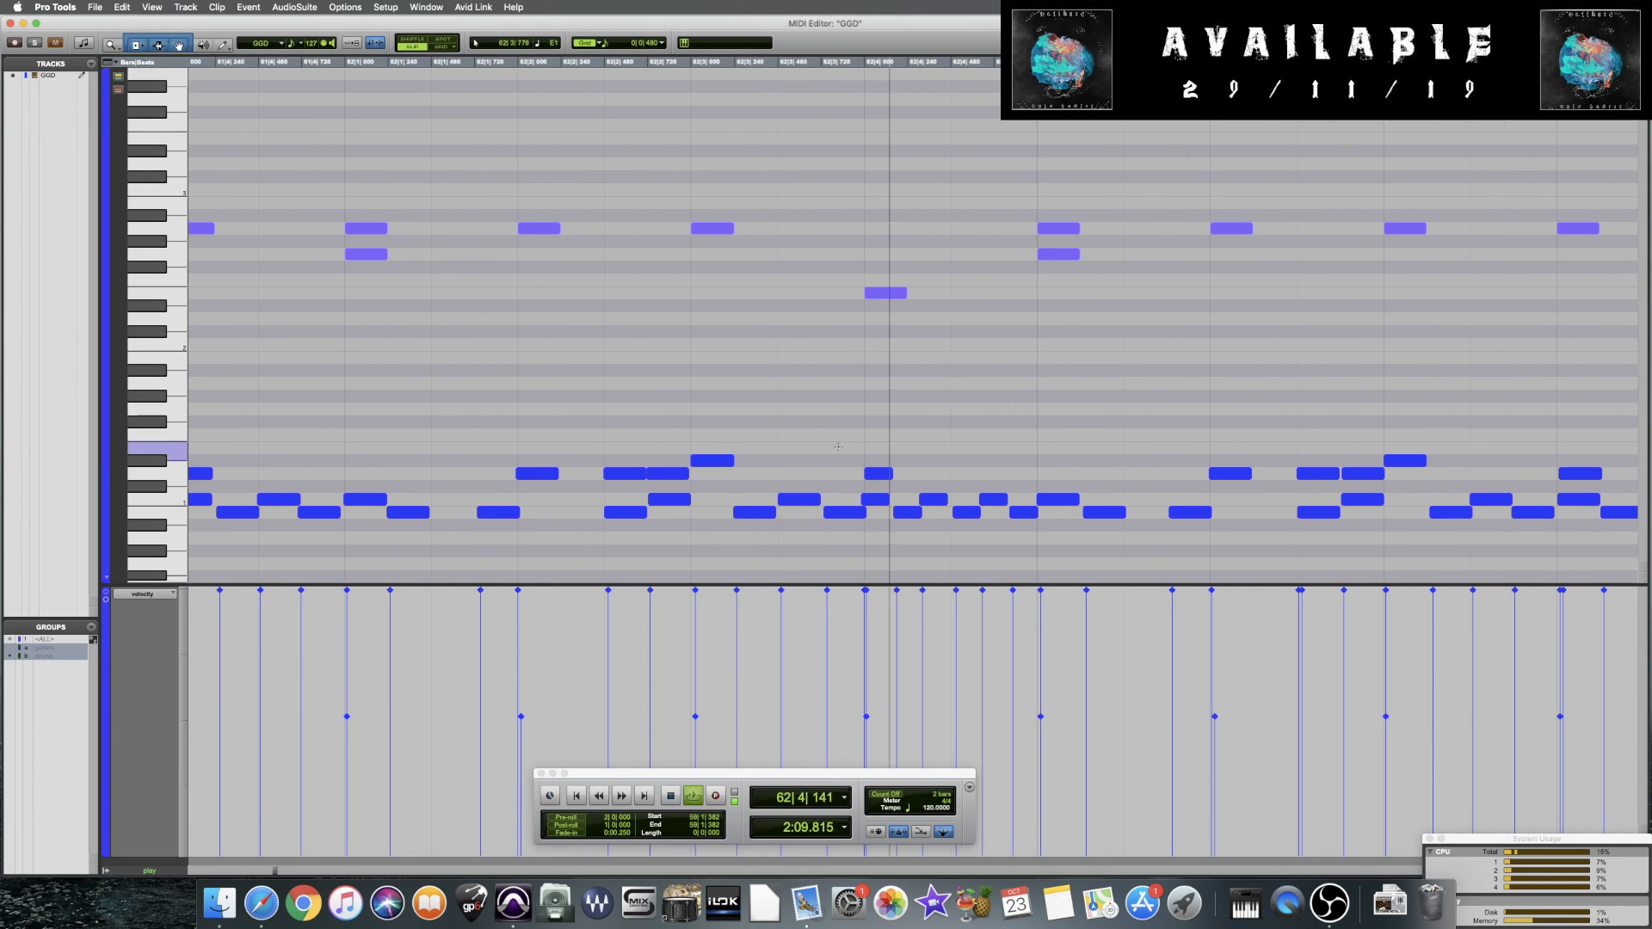
{"action": "key", "text": "space"}
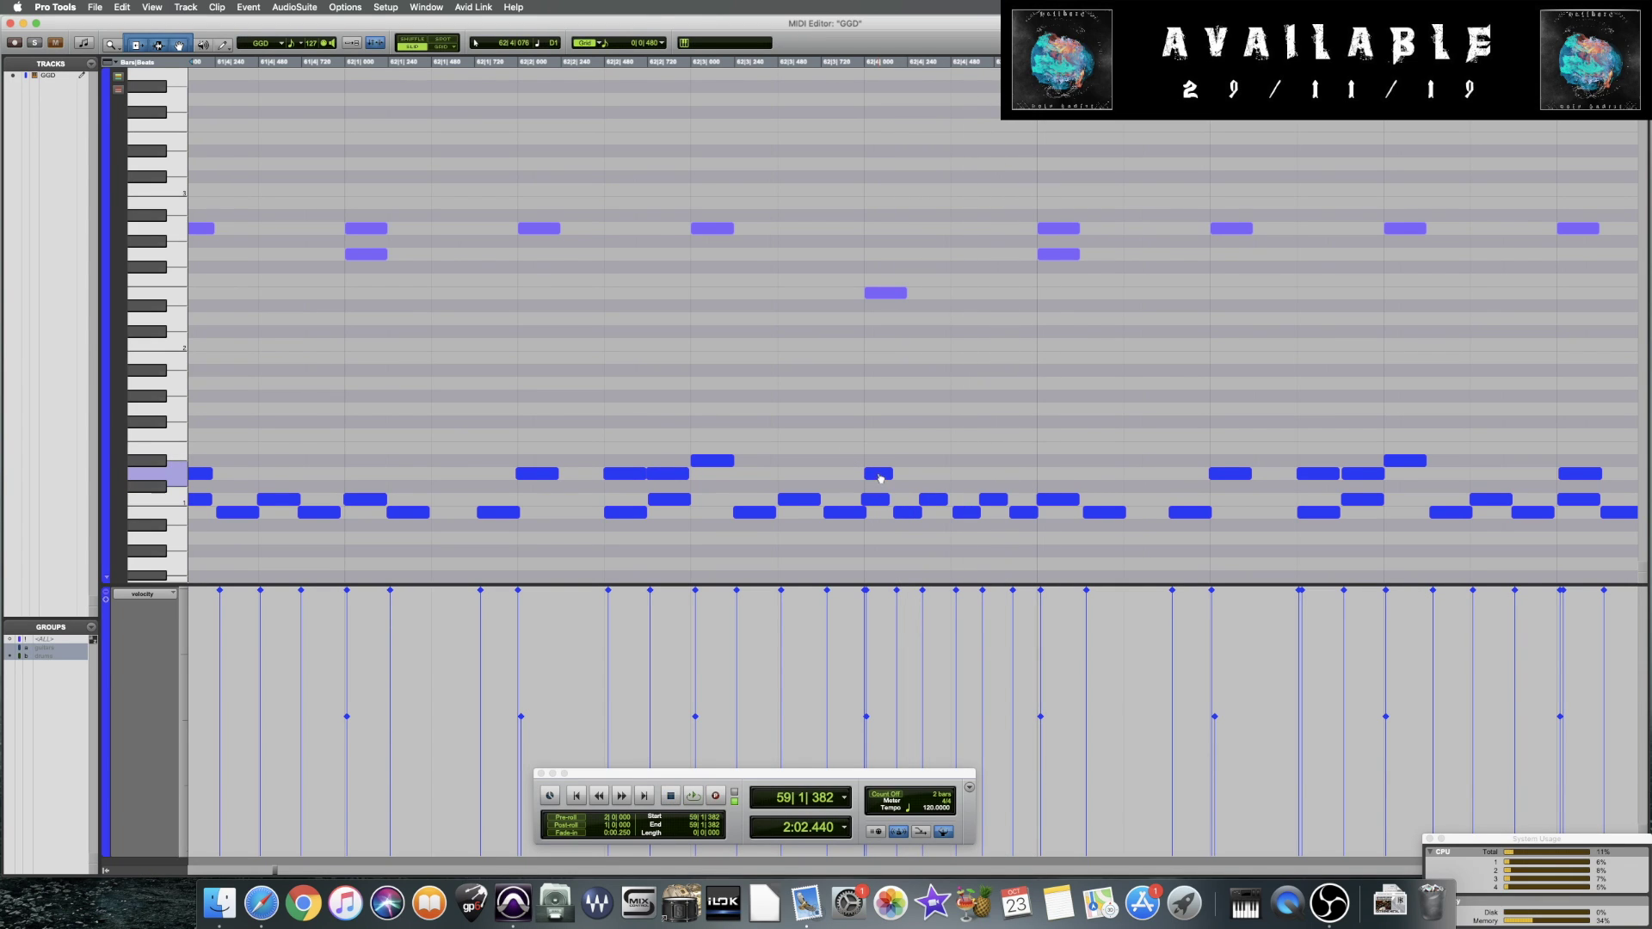
{"action": "left_click", "coordinate": [880, 476]}
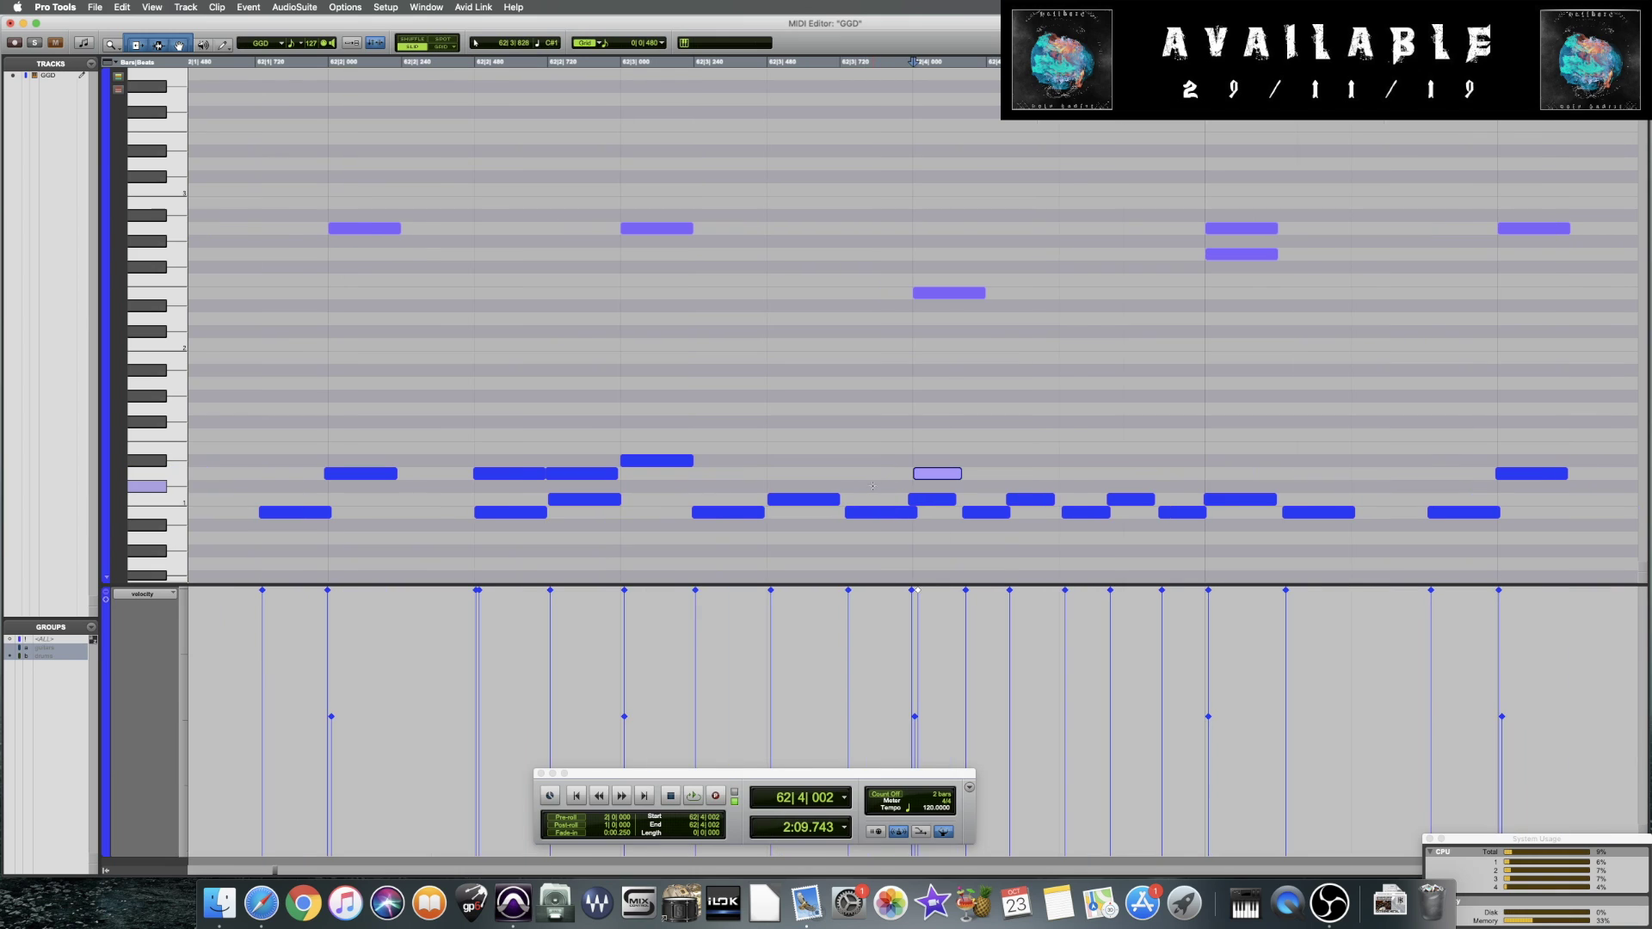
{"action": "scroll", "coordinate": [880, 477], "scroll_direction": "up", "scroll_amount": 6}
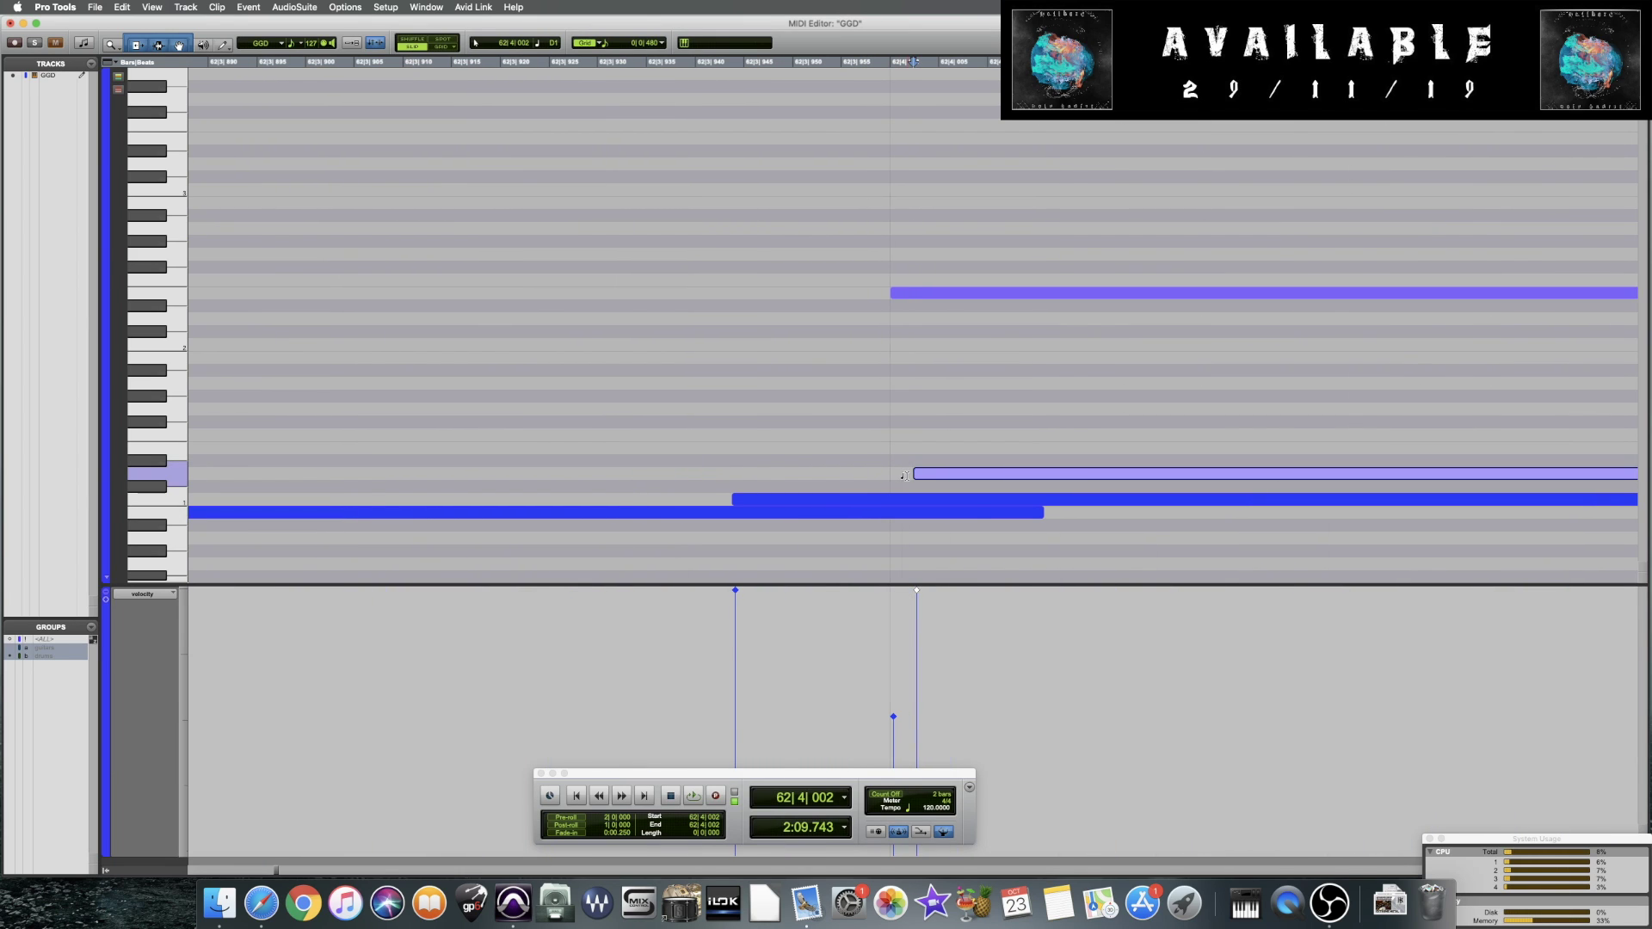
{"action": "scroll", "coordinate": [912, 480], "scroll_direction": "down", "scroll_amount": 6}
{"action": "scroll", "coordinate": [934, 479], "scroll_direction": "up", "scroll_amount": 2}
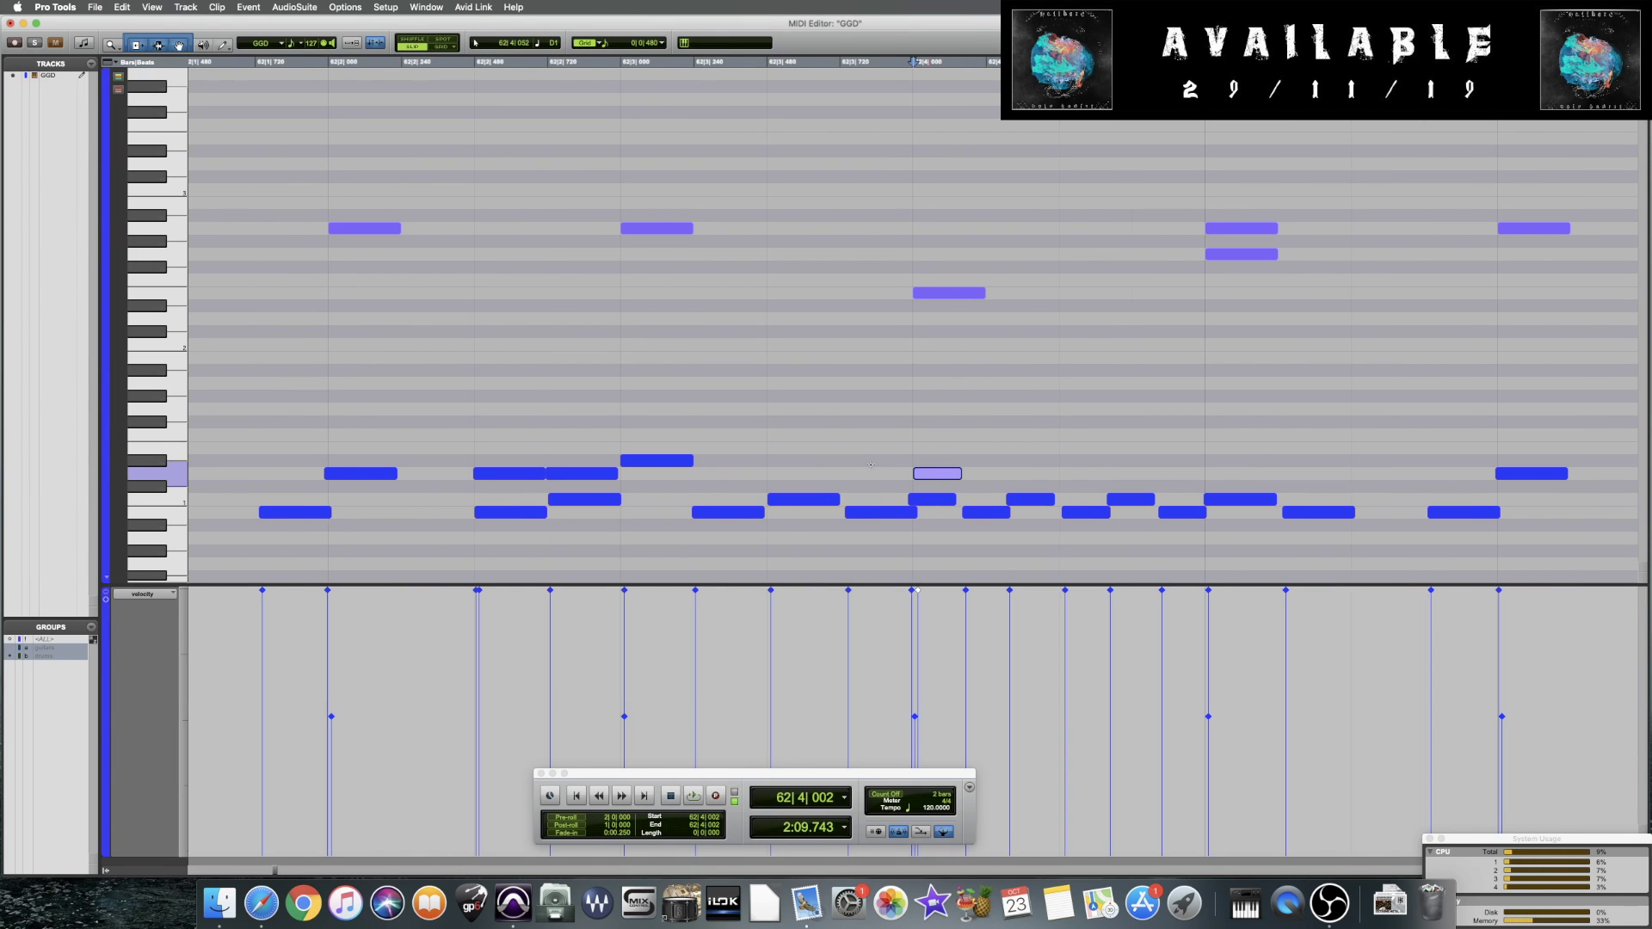
Play the passage from 62|2|957, and play it again from 62|3|631 through to bar 65
{"action": "left_click", "coordinate": [616, 394]}
{"action": "key", "text": "space"}
{"action": "key", "text": "space"}
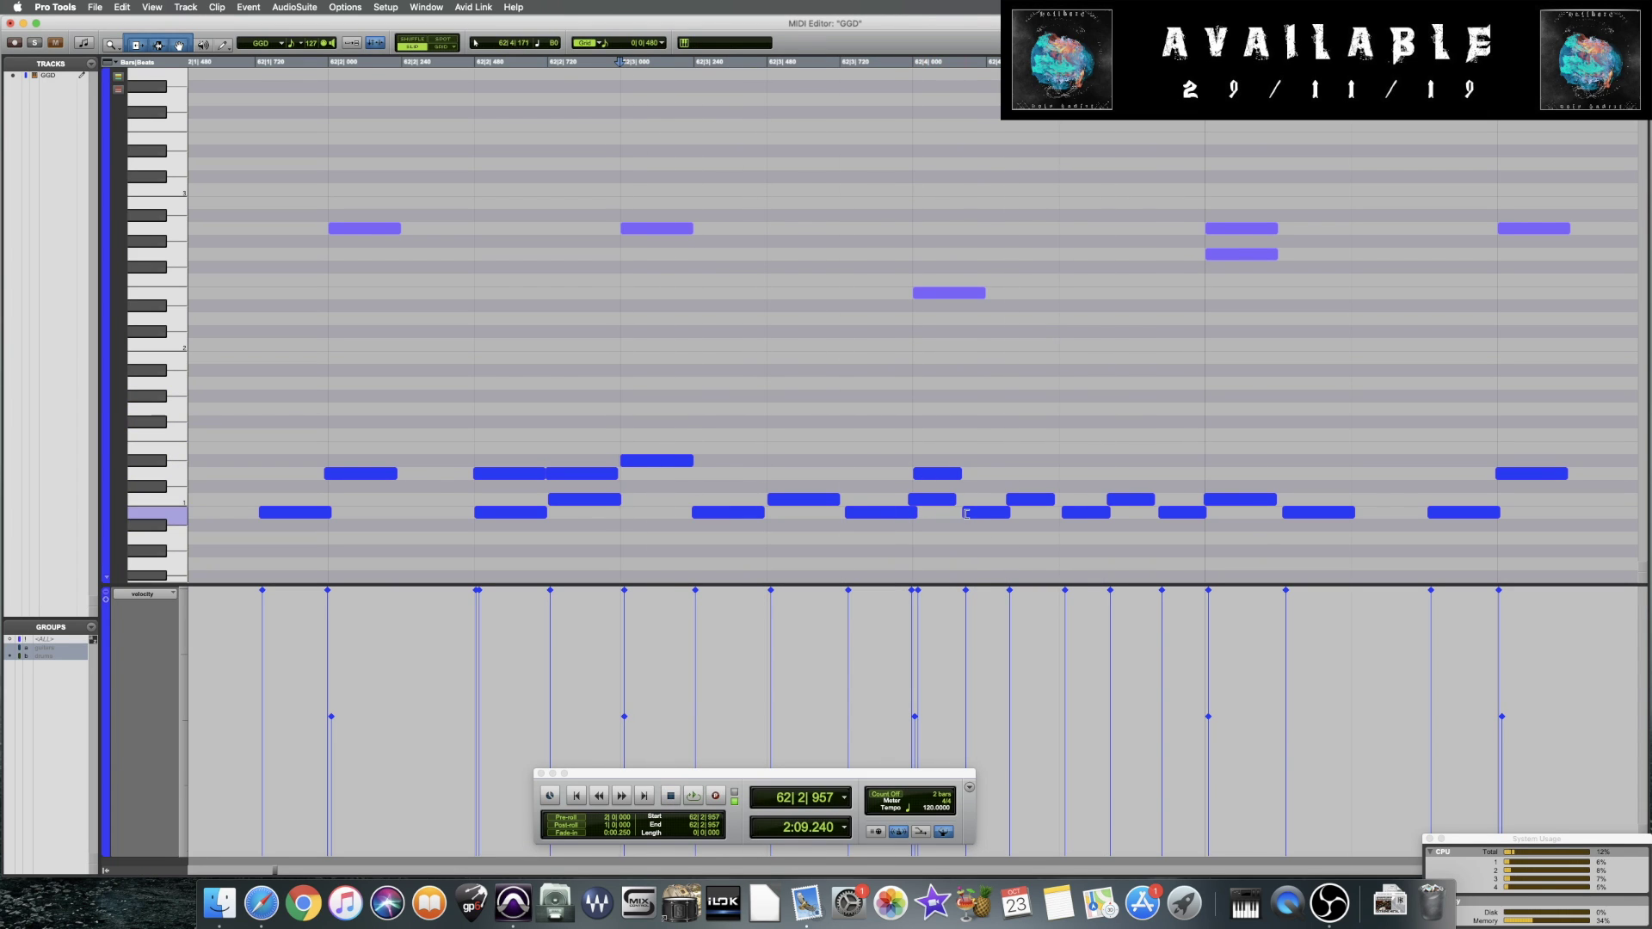
{"action": "left_click", "coordinate": [813, 400]}
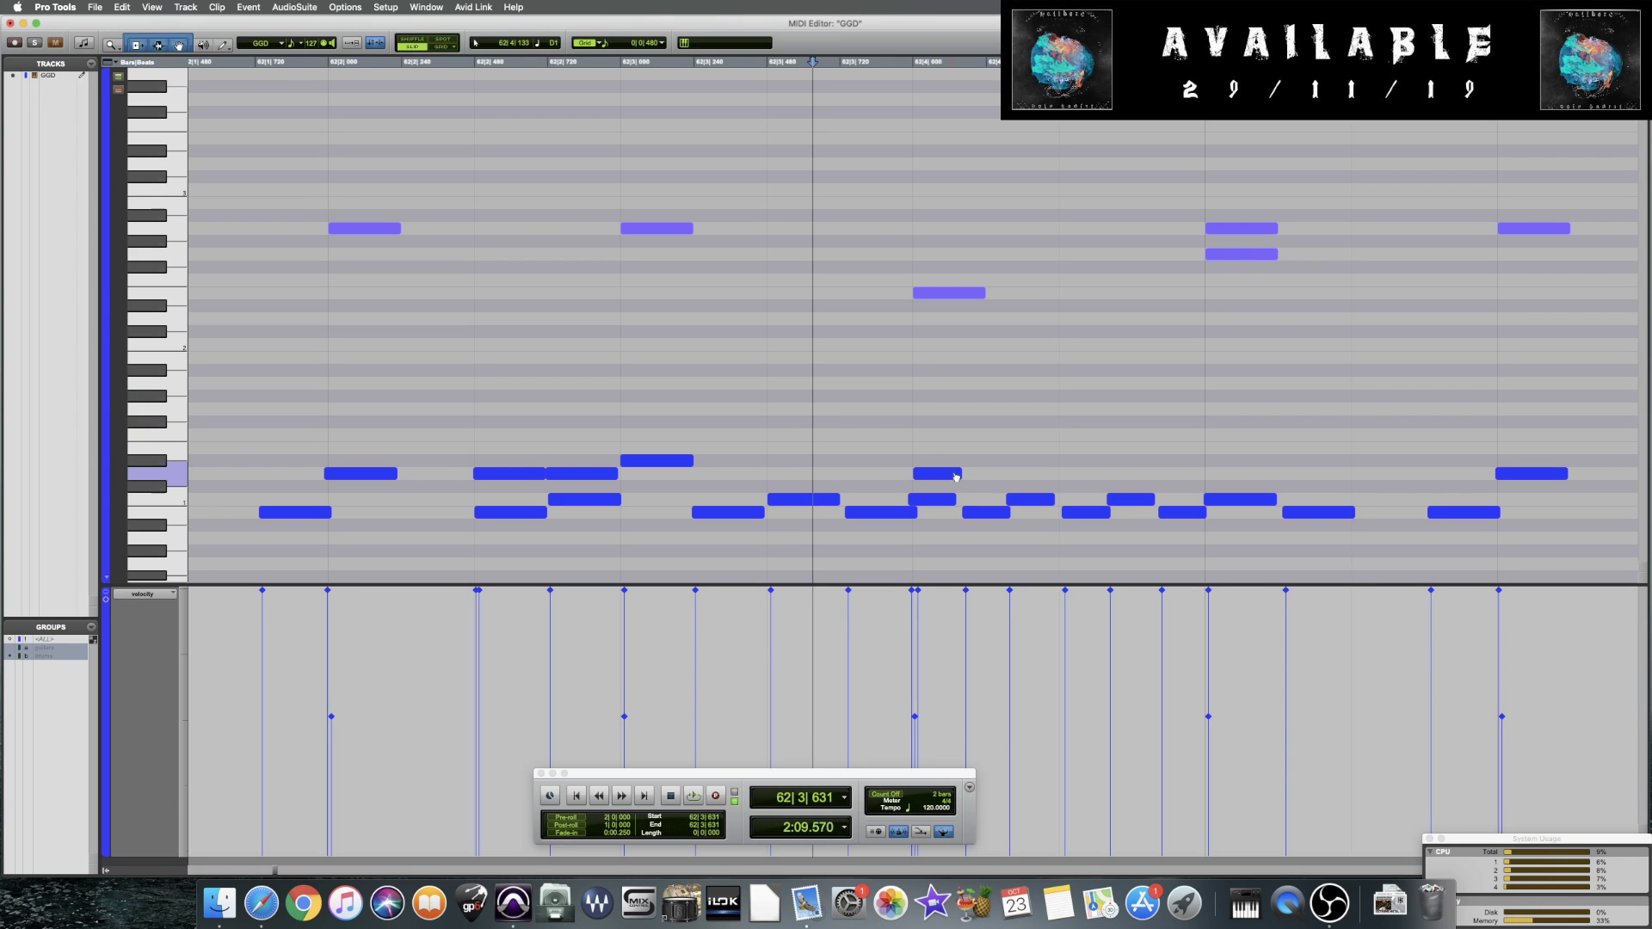
{"action": "key", "text": "space"}
{"action": "key", "text": "super+bracketleft"}
{"action": "key", "text": "super+bracketleft"}
{"action": "key", "text": "super+bracketleft"}
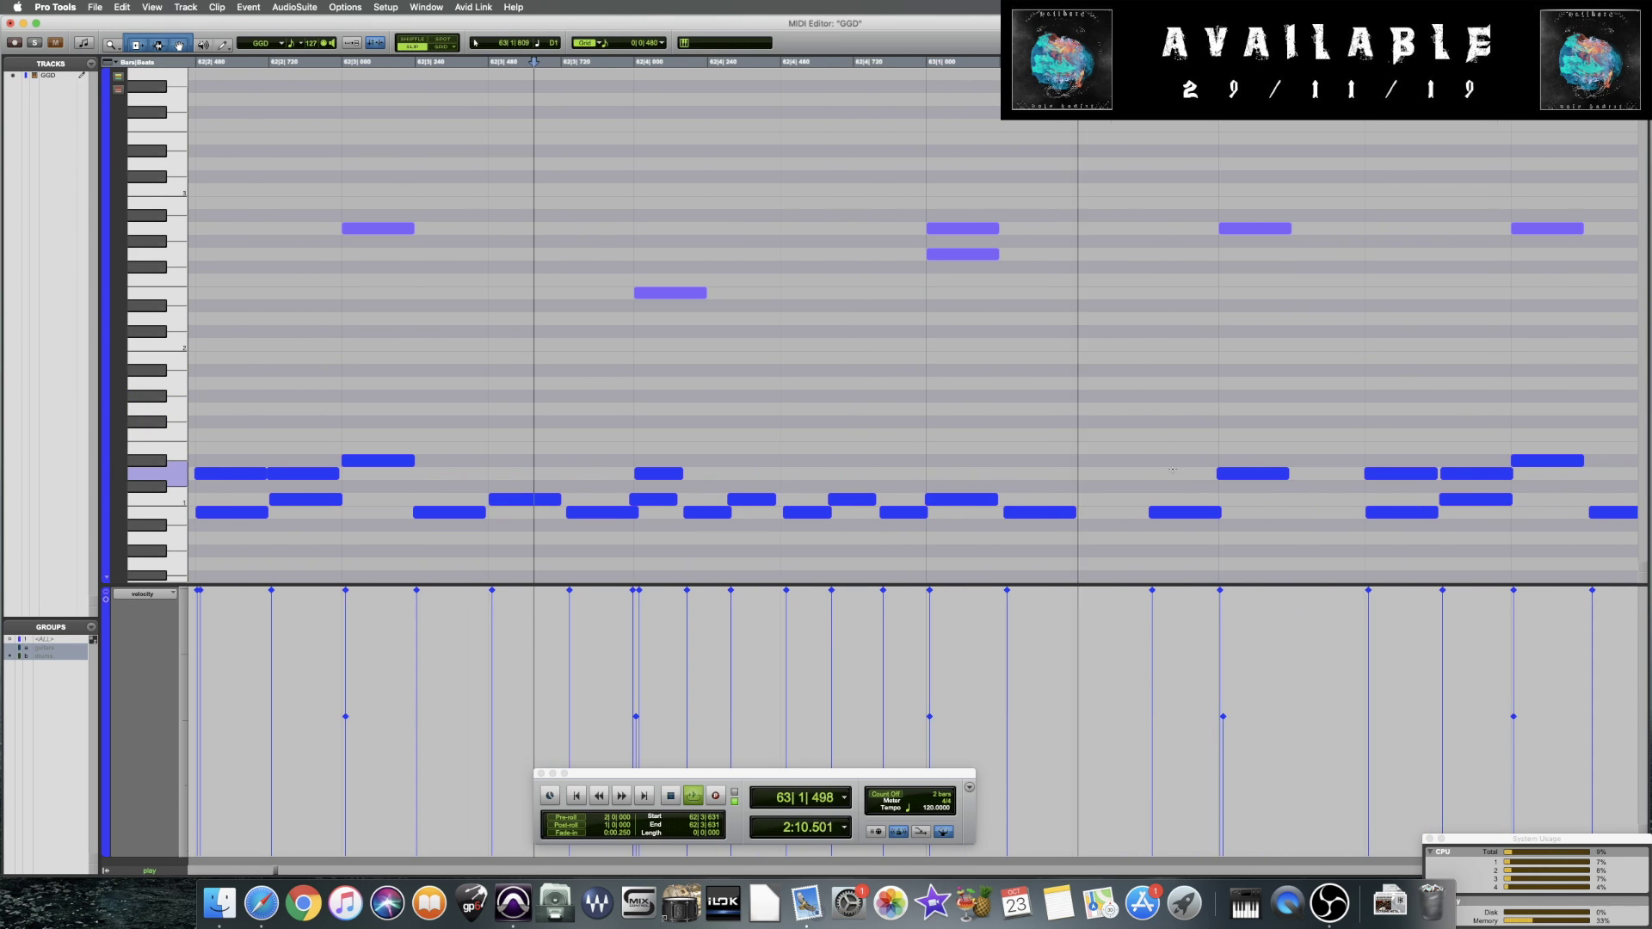
{"action": "key", "text": "super+bracketright"}
{"action": "key", "text": "super+bracketright"}
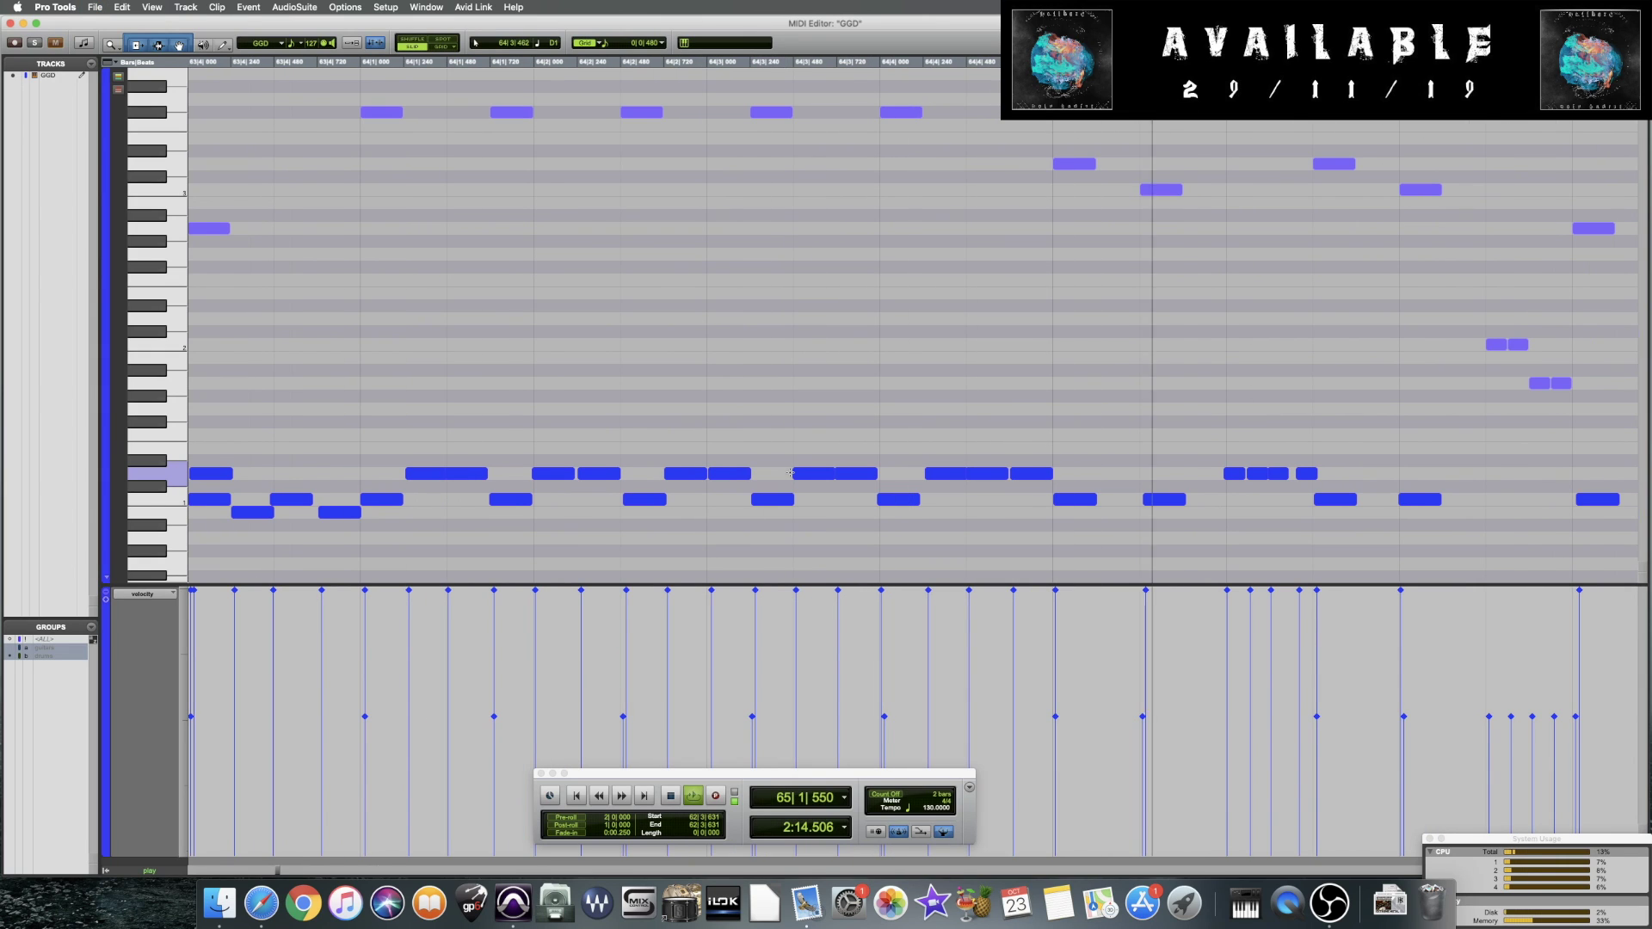
{"action": "key", "text": "space"}
Retime the off-beat snare notes in bar 64, including ones to 64|1|502, 64|3|019 and 64|4|233, and audition the bar
{"action": "left_click_drag", "start_coordinate": [465, 482], "coordinate": [470, 482]}
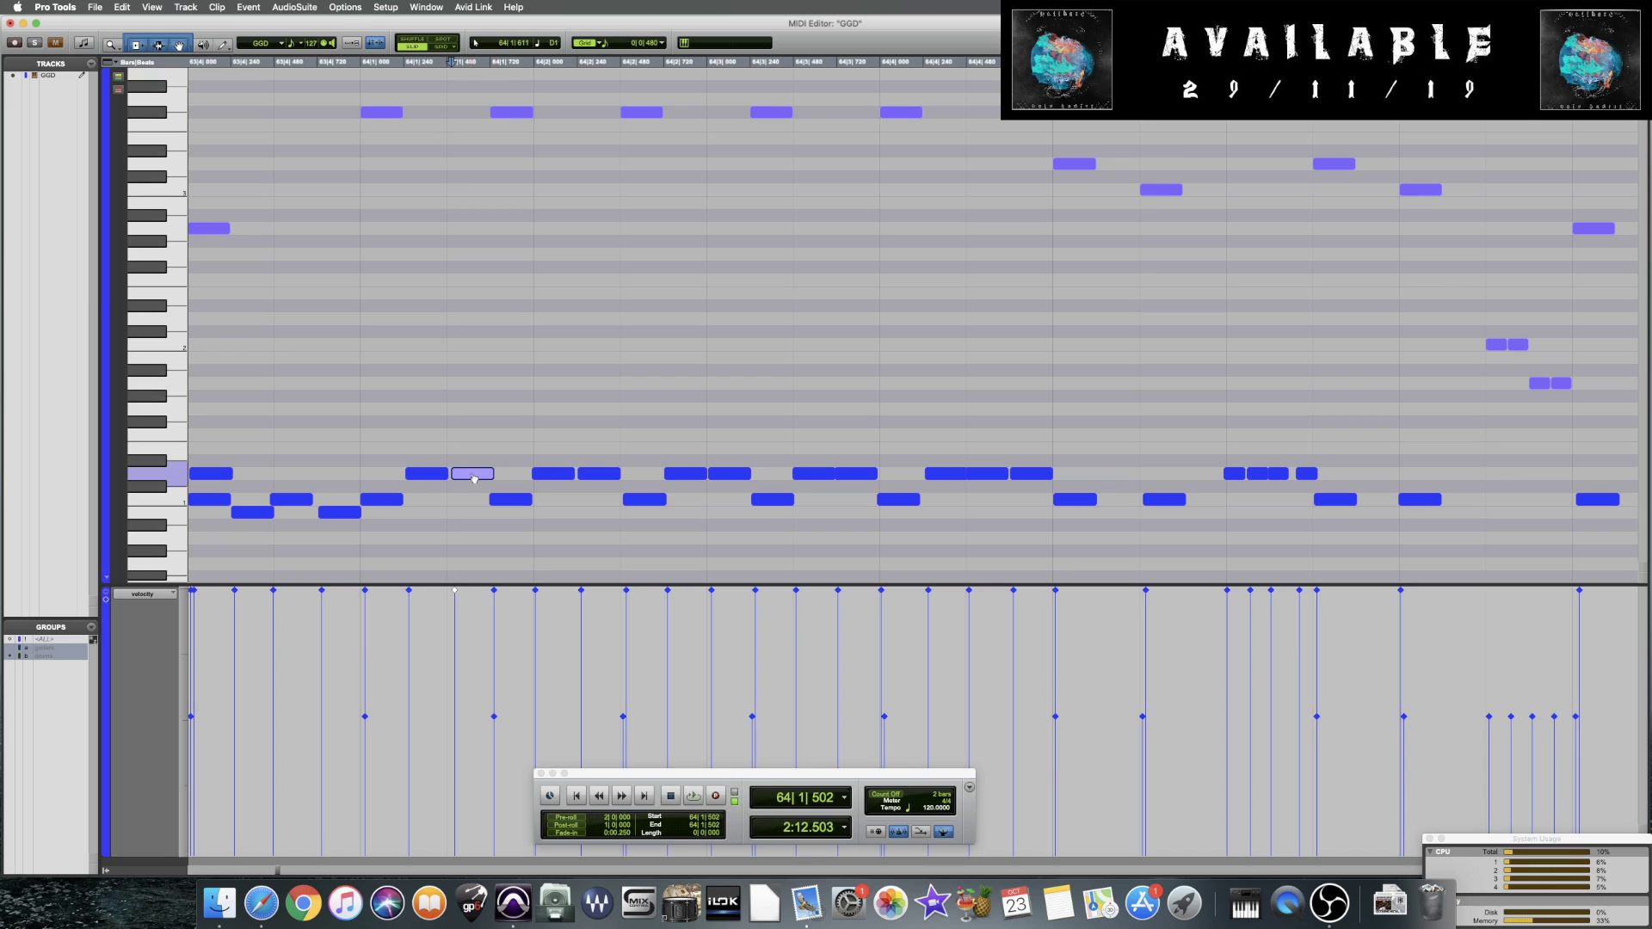
{"action": "left_click_drag", "start_coordinate": [720, 478], "coordinate": [723, 478]}
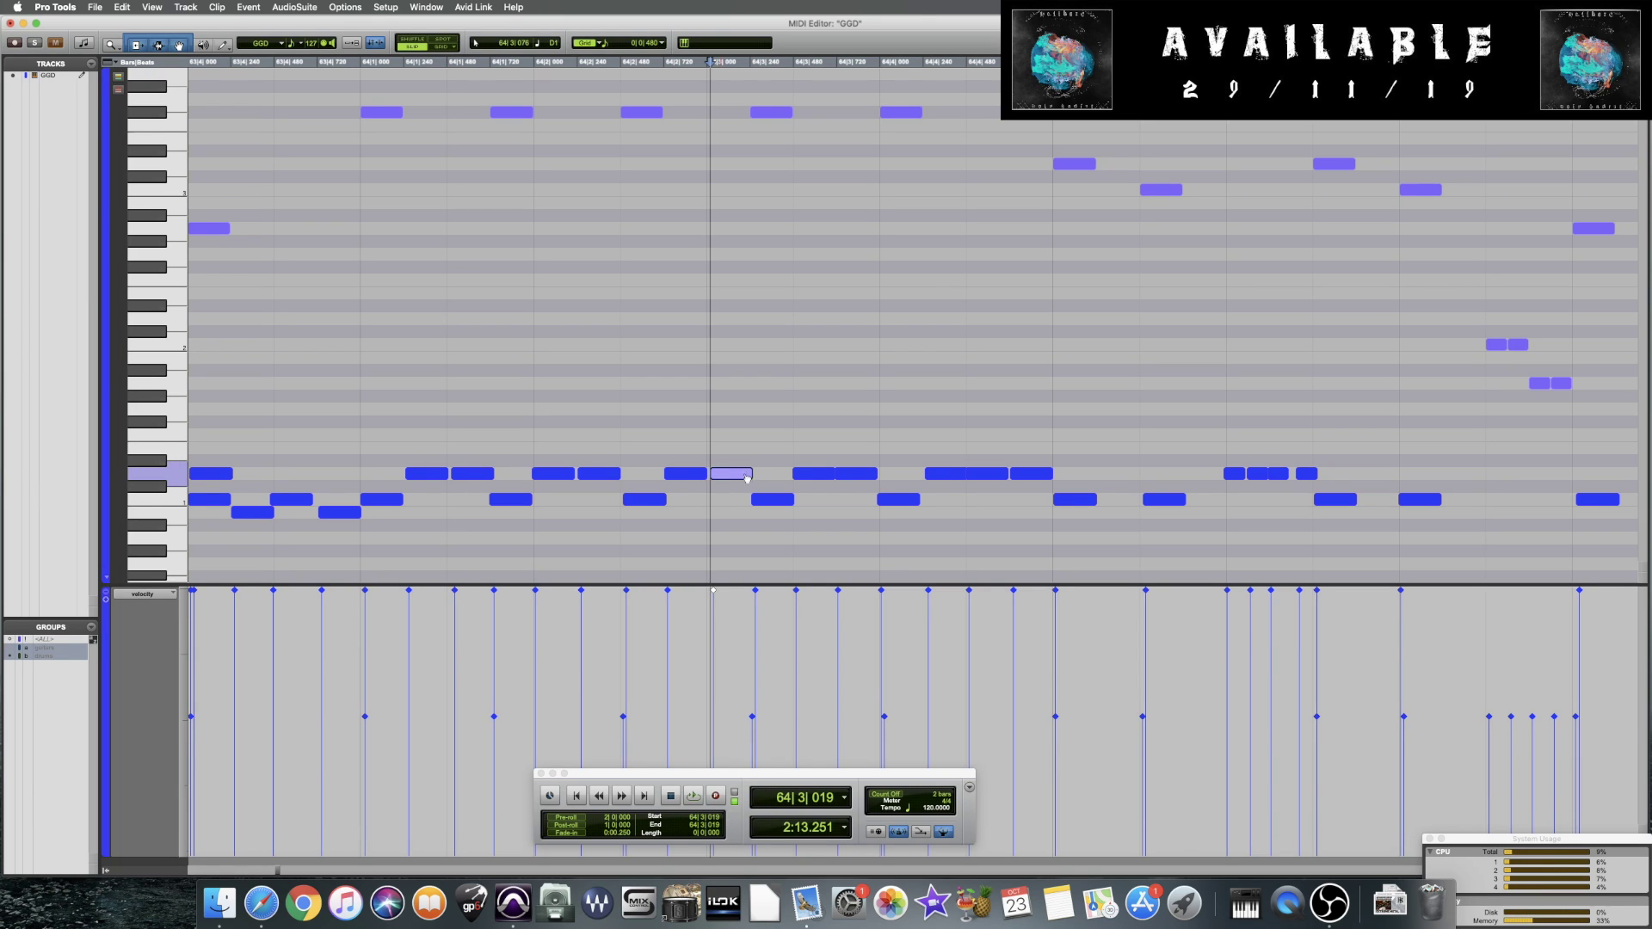
{"action": "left_click_drag", "start_coordinate": [862, 477], "coordinate": [948, 477]}
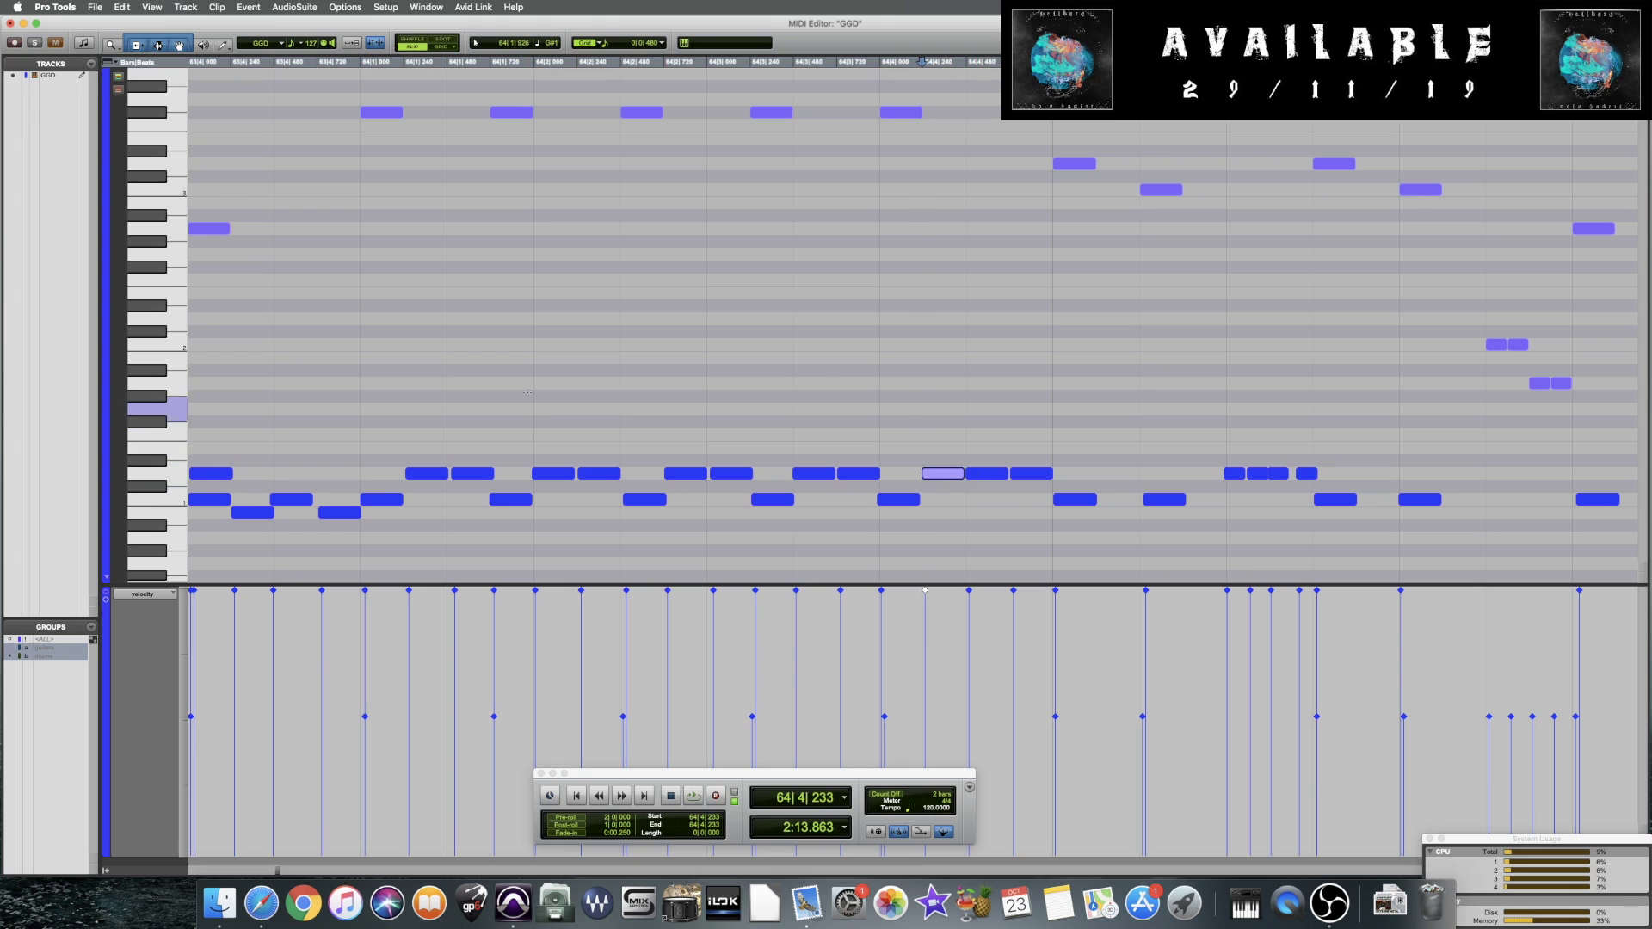
{"action": "left_click", "coordinate": [348, 398]}
{"action": "key", "text": "space"}
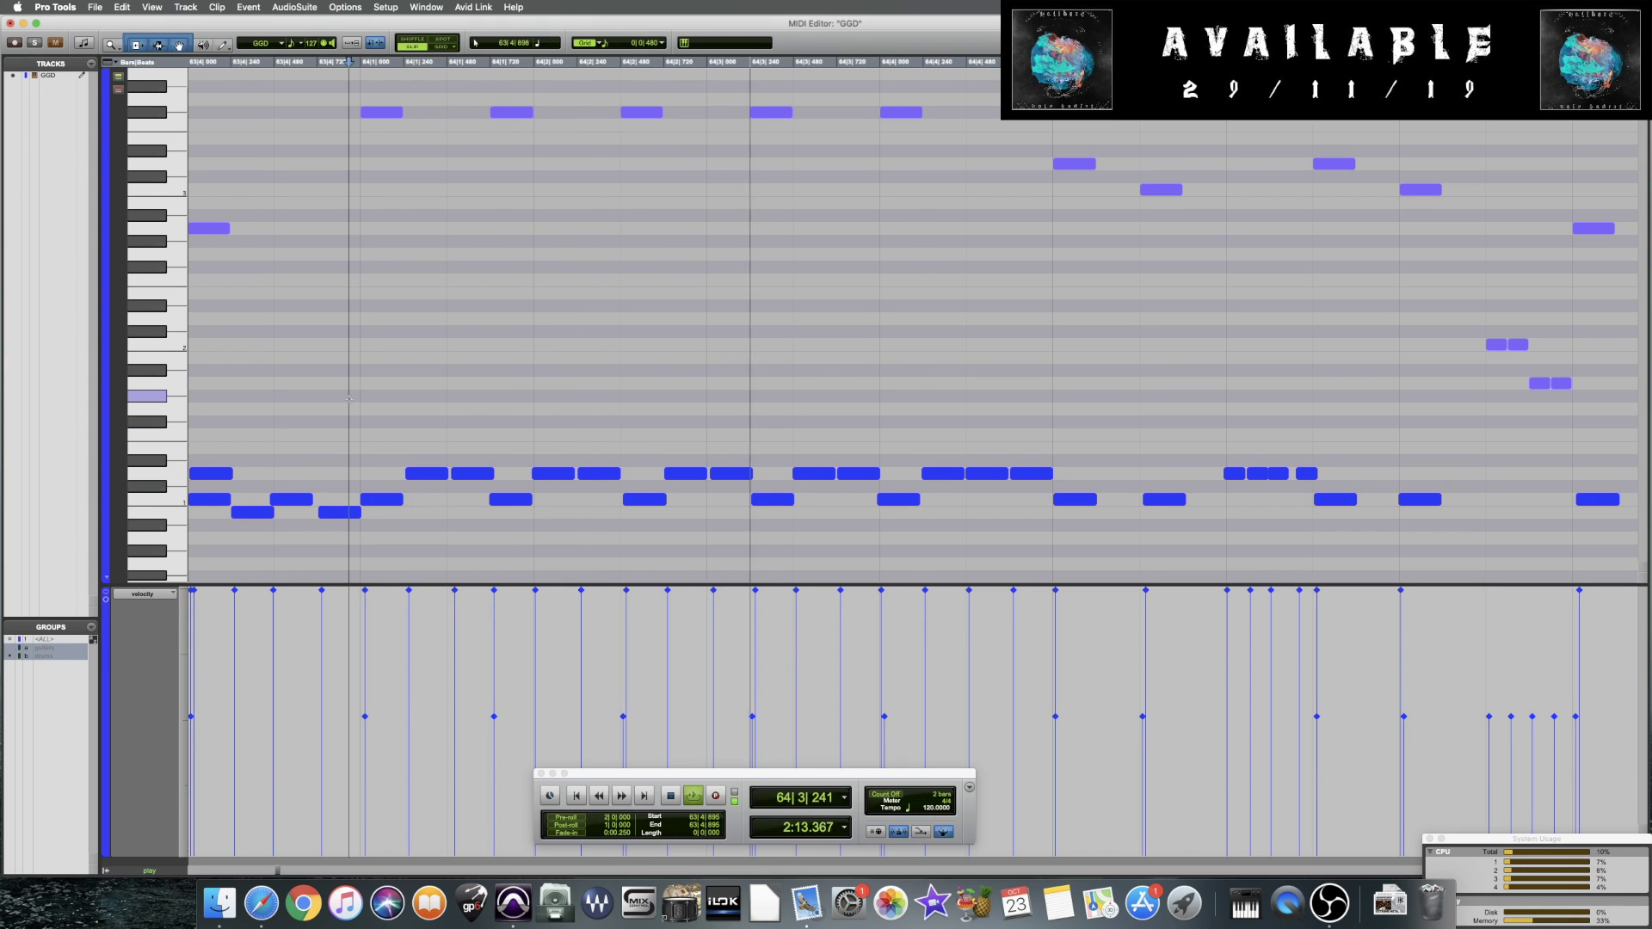
{"action": "key", "text": "space"}
Save the session and play the snare groups from 64|3|816 into bar 65
{"action": "left_click", "coordinate": [346, 277]}
{"action": "key", "text": "super+s"}
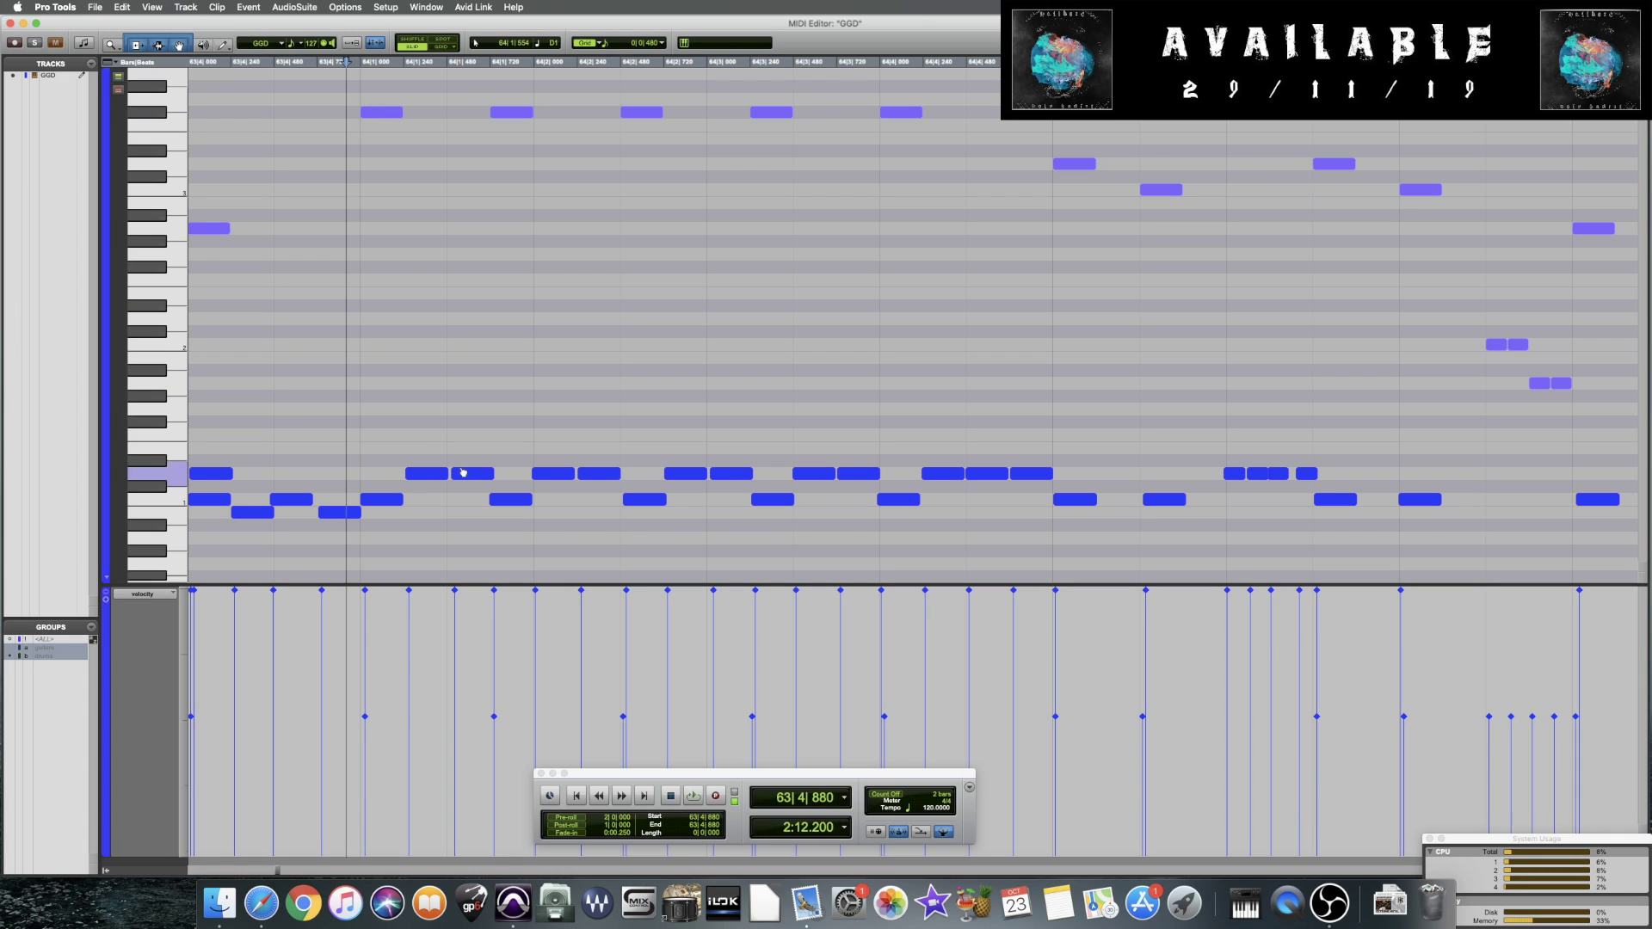
{"action": "left_click", "coordinate": [380, 112]}
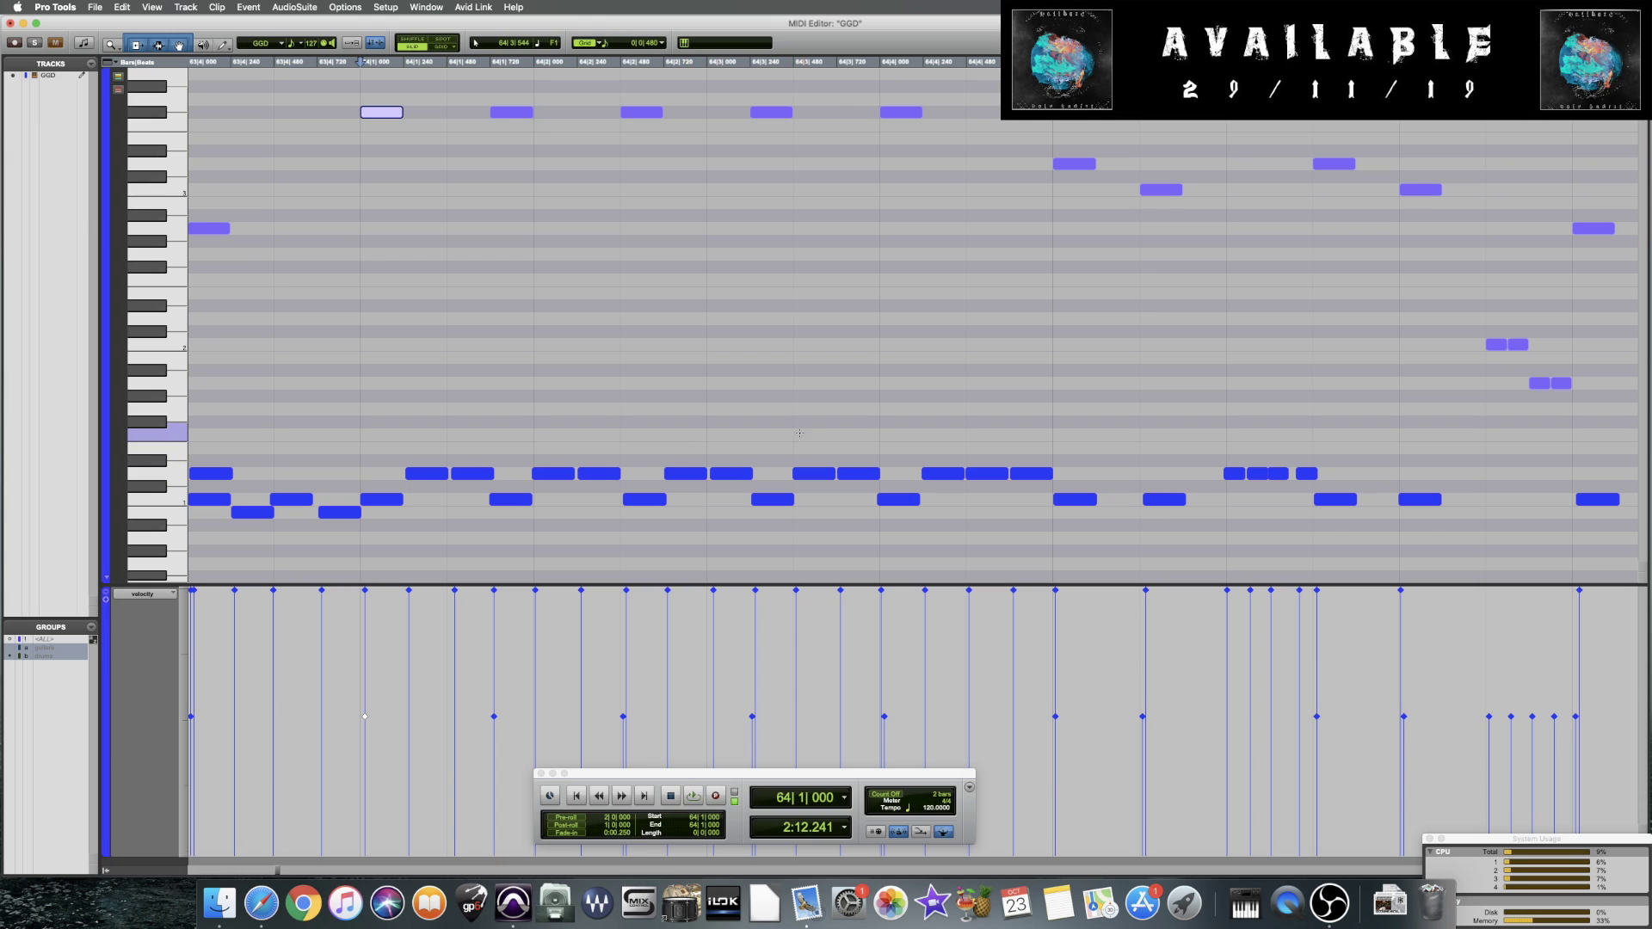
{"action": "left_click", "coordinate": [706, 342]}
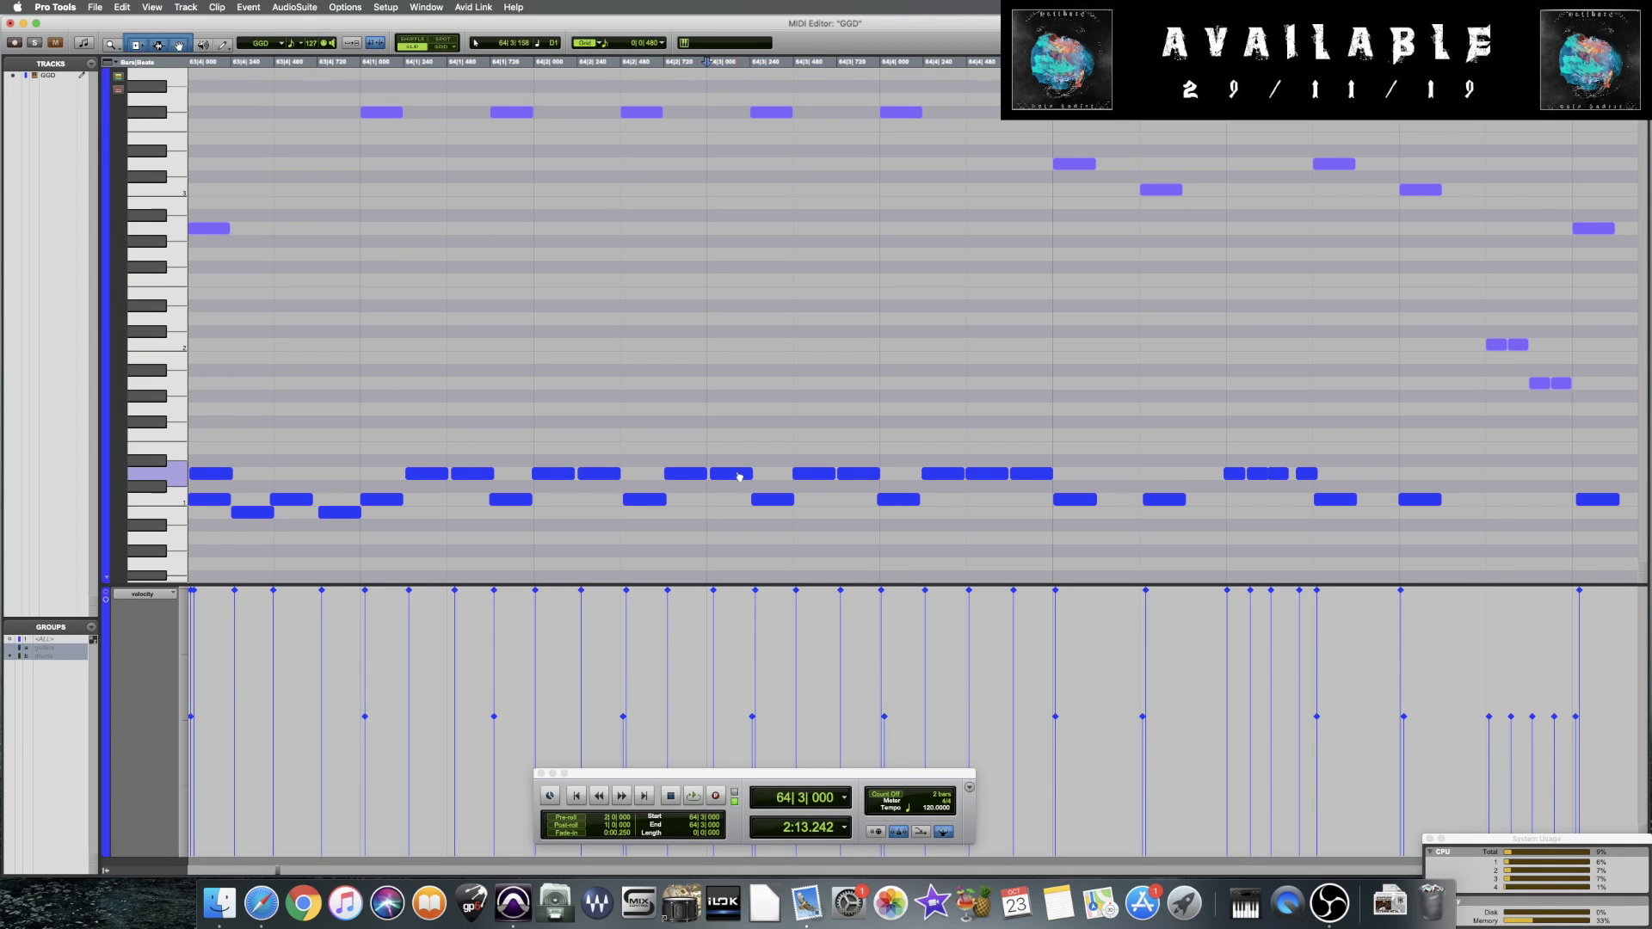
{"action": "key", "text": "space"}
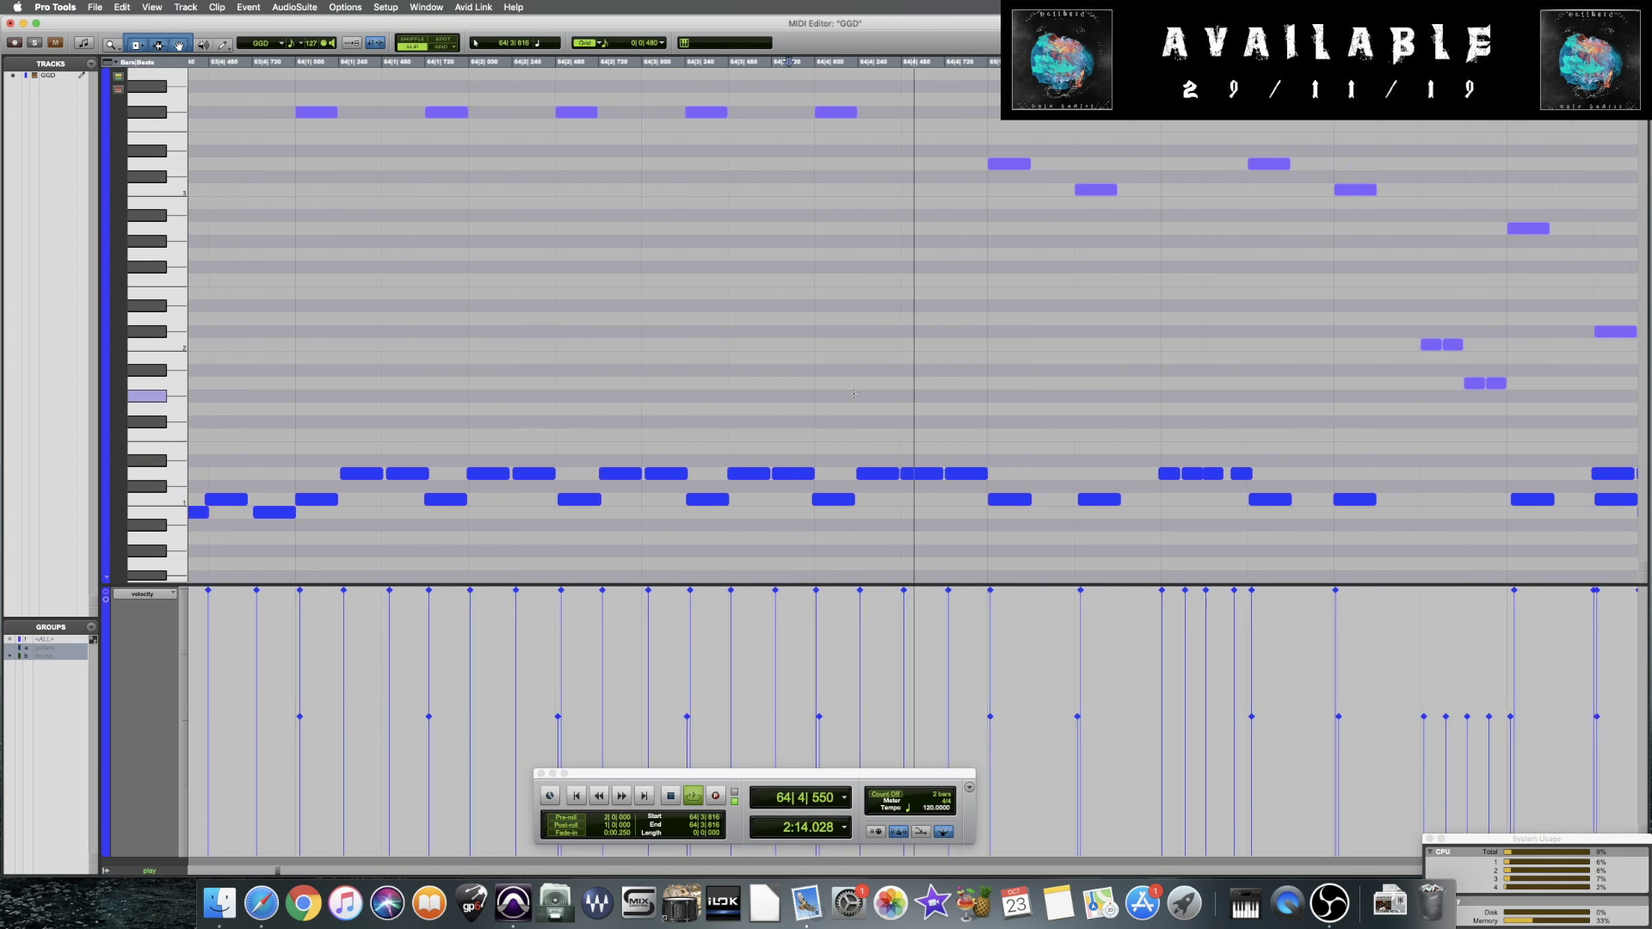
{"action": "key", "text": "space"}
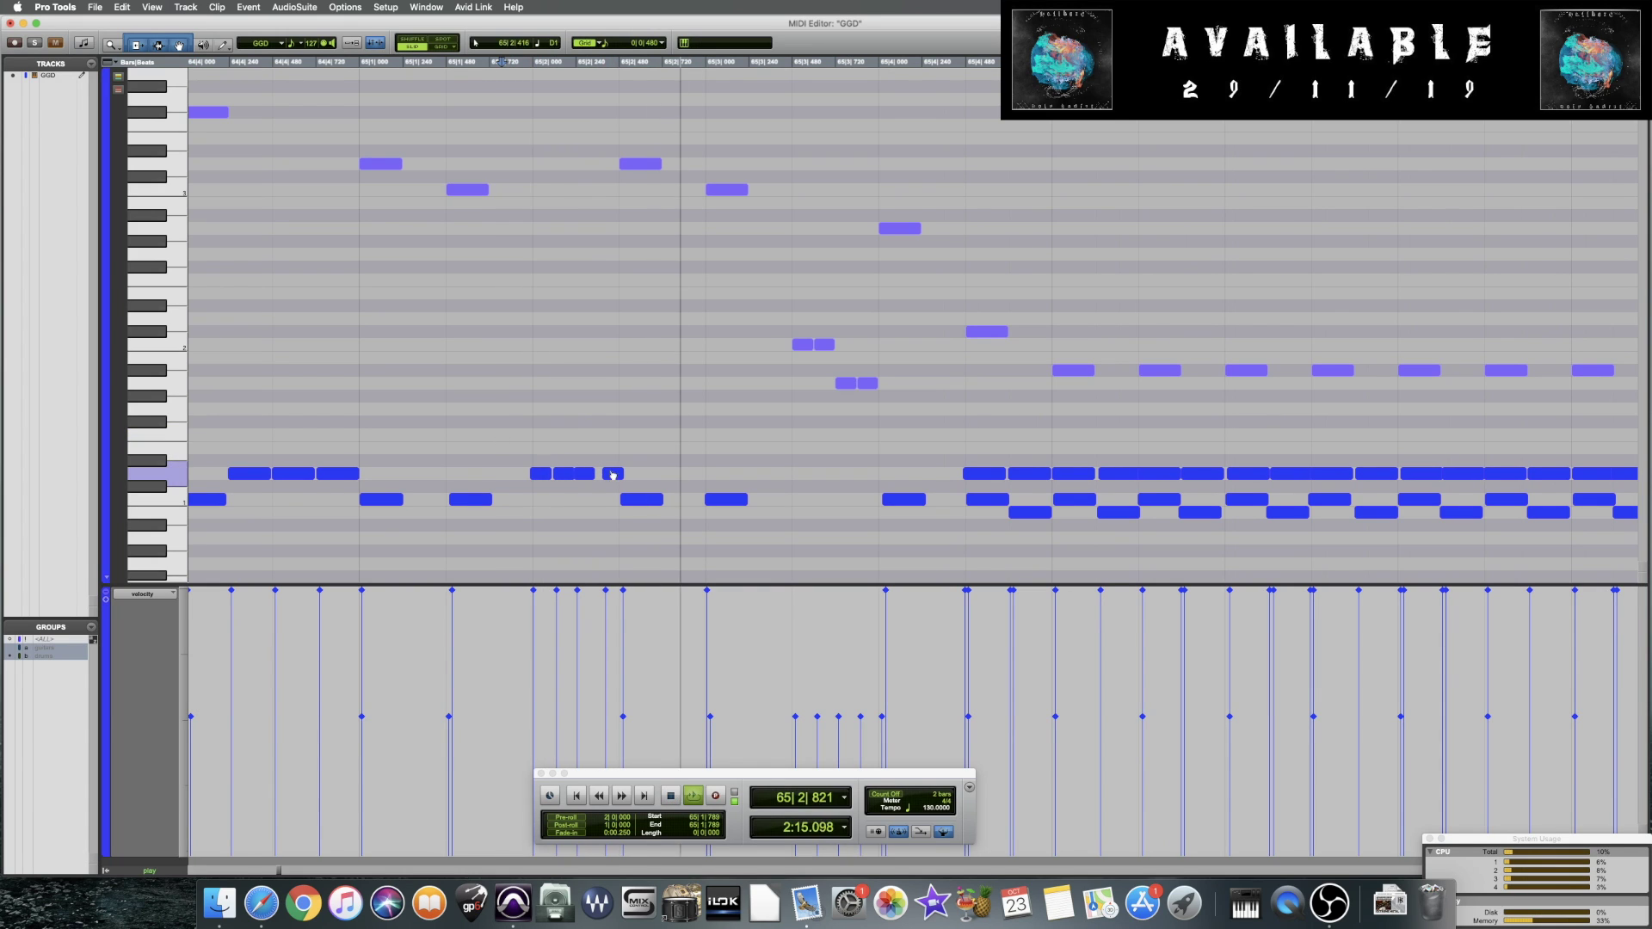
Nudge the last snare note of the four-note group in bar 65 slightly earlier, and audition from 65|1|624
{"action": "left_click_drag", "start_coordinate": [617, 478], "coordinate": [610, 479]}
{"action": "left_click", "coordinate": [471, 422]}
{"action": "key", "text": "space"}
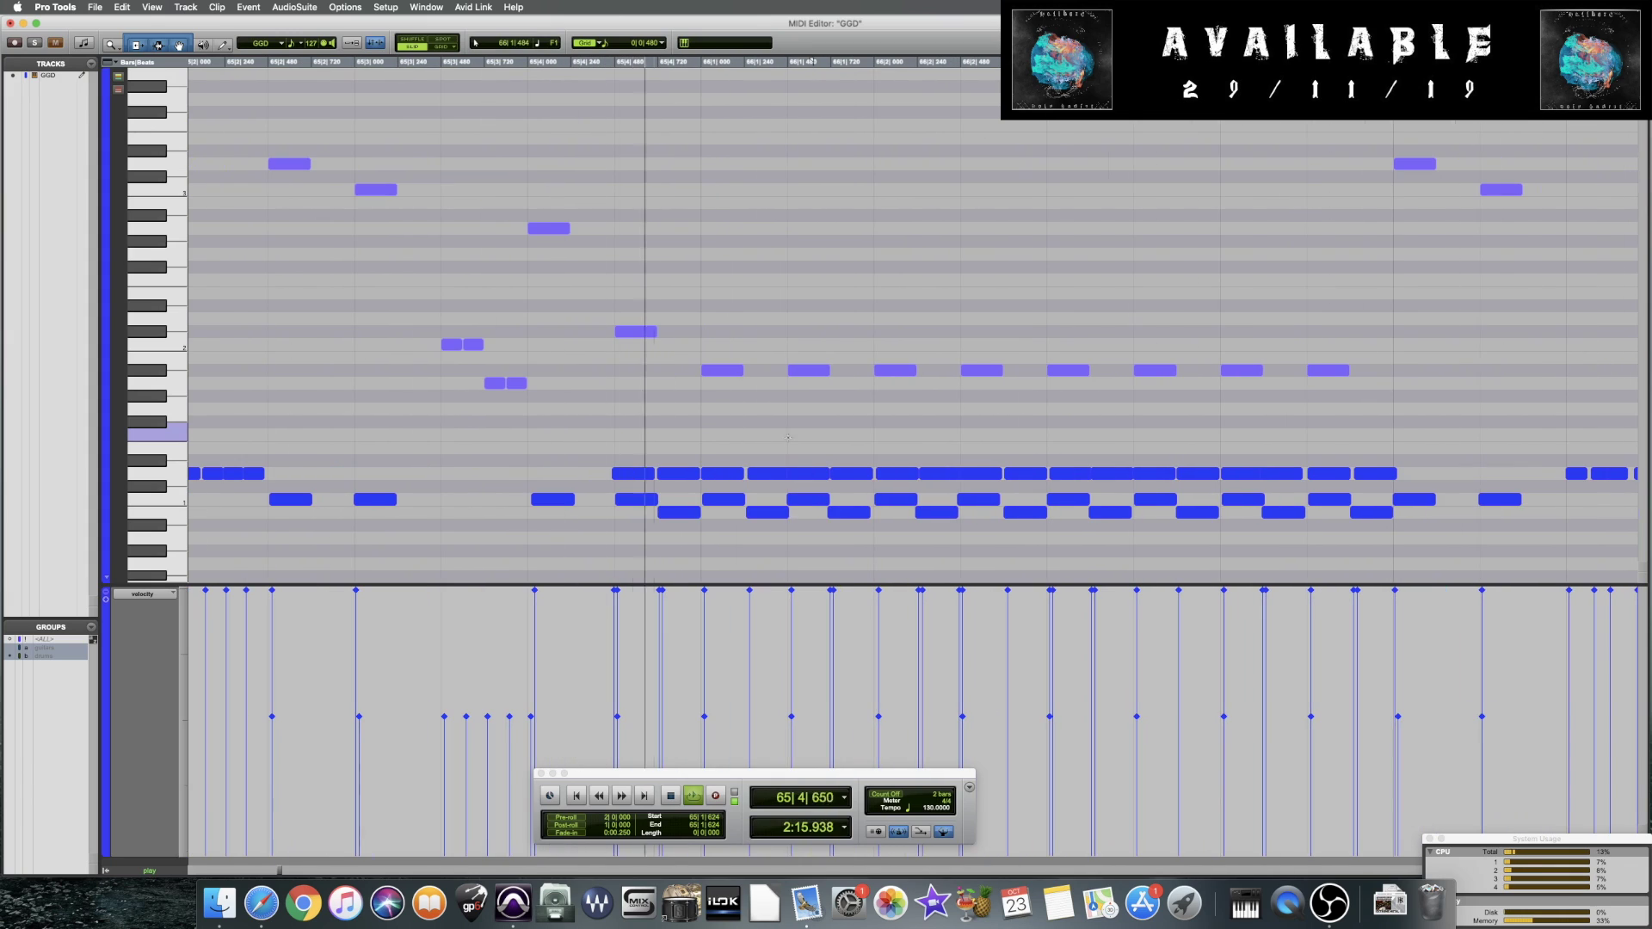
{"action": "key", "text": "space"}
Save the session and play the continuous snare run from 65|4|006 through bar 66
{"action": "left_click", "coordinate": [784, 424]}
{"action": "scroll", "coordinate": [603, 435], "scroll_direction": "right", "scroll_amount": 3}
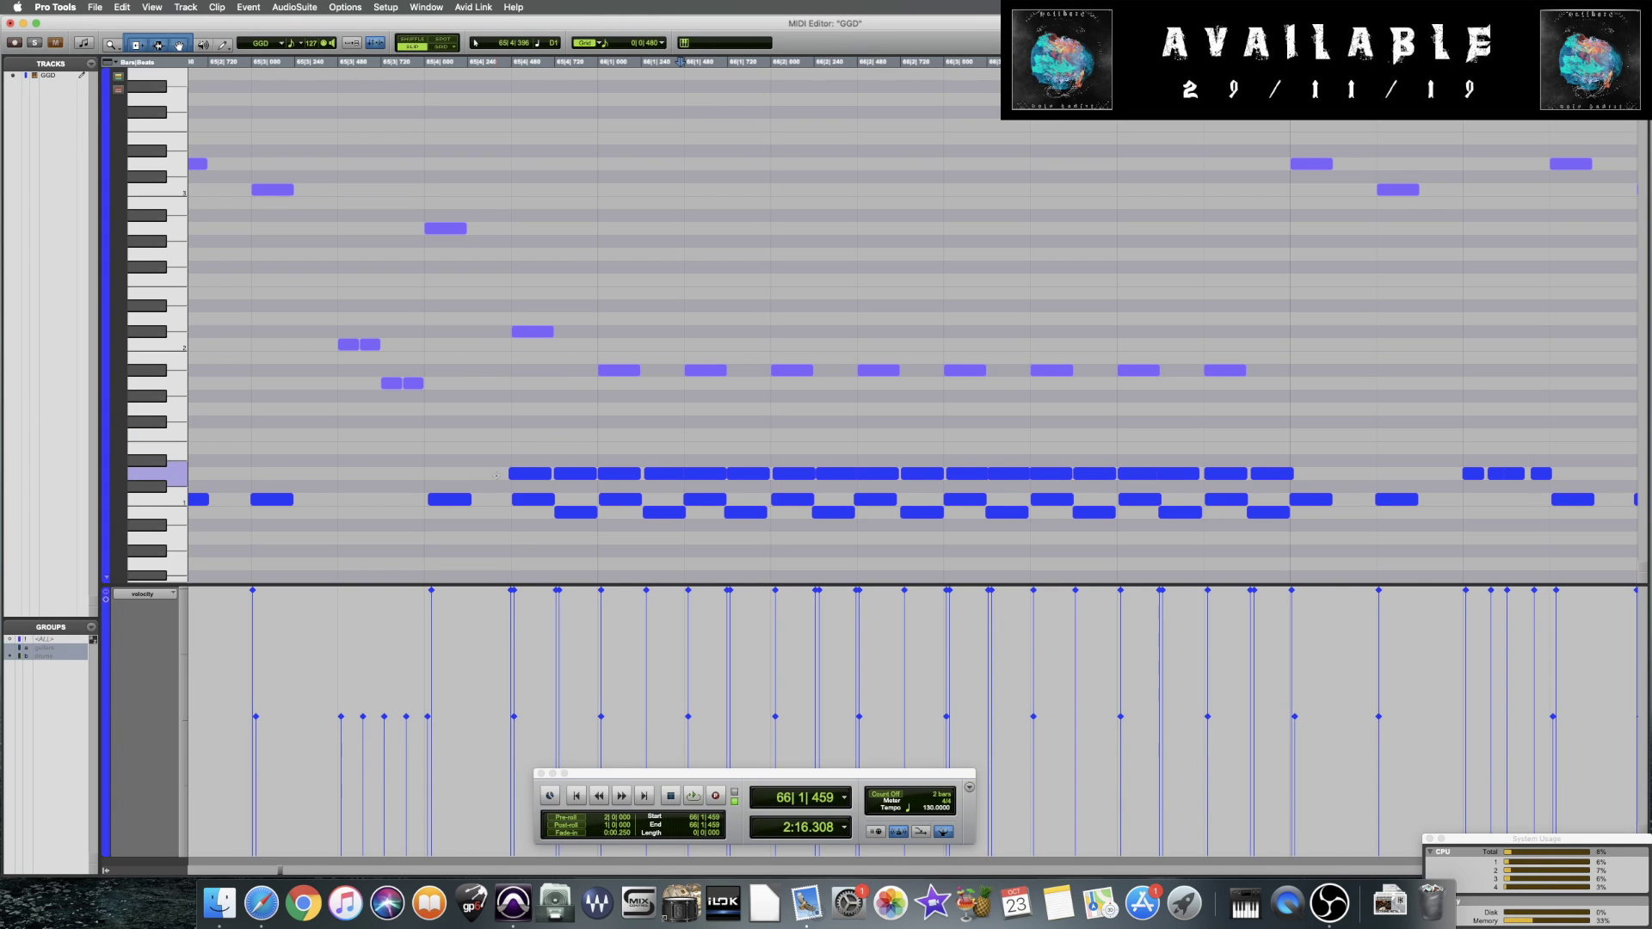
{"action": "left_click", "coordinate": [425, 447]}
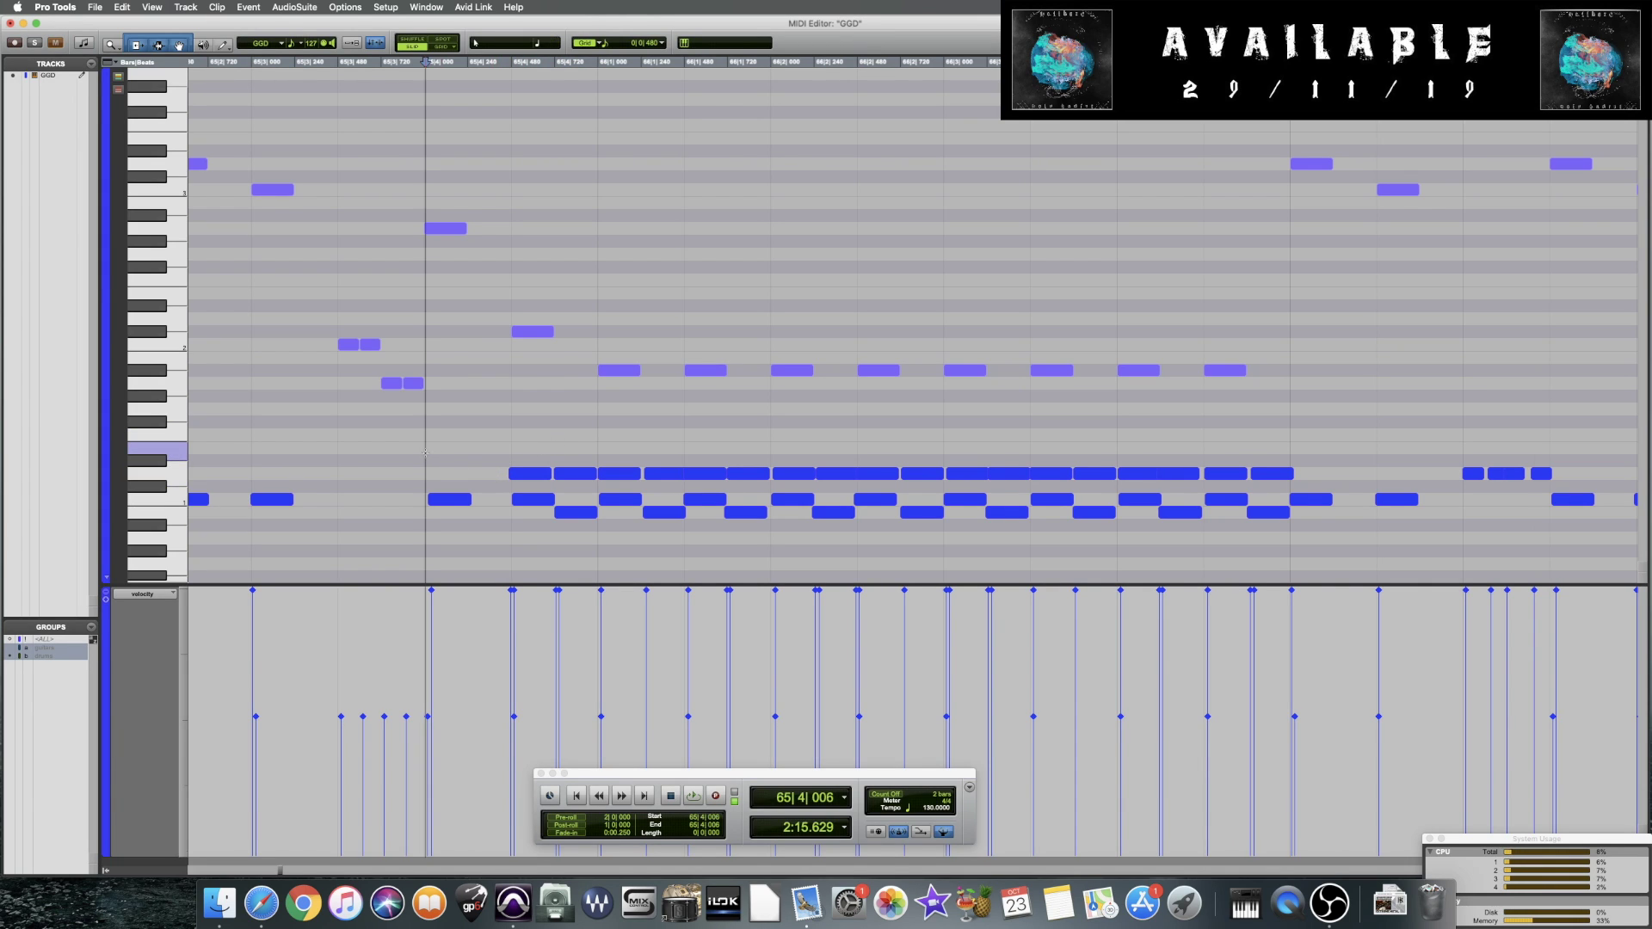
{"action": "key", "text": "super+s"}
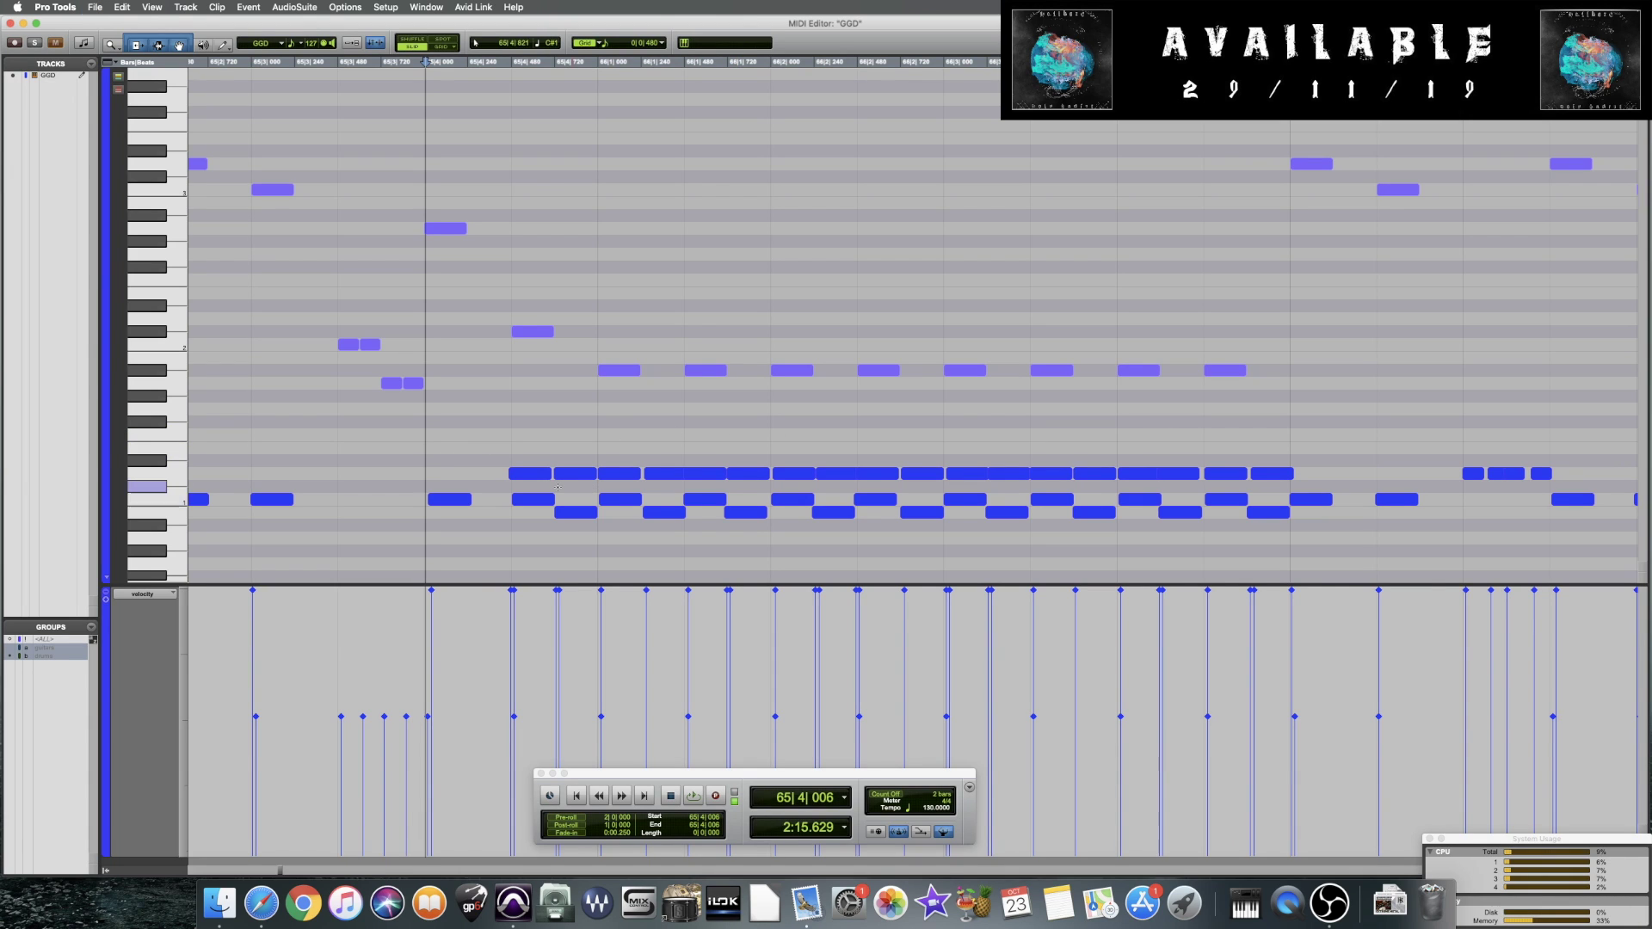
{"action": "key", "text": "space"}
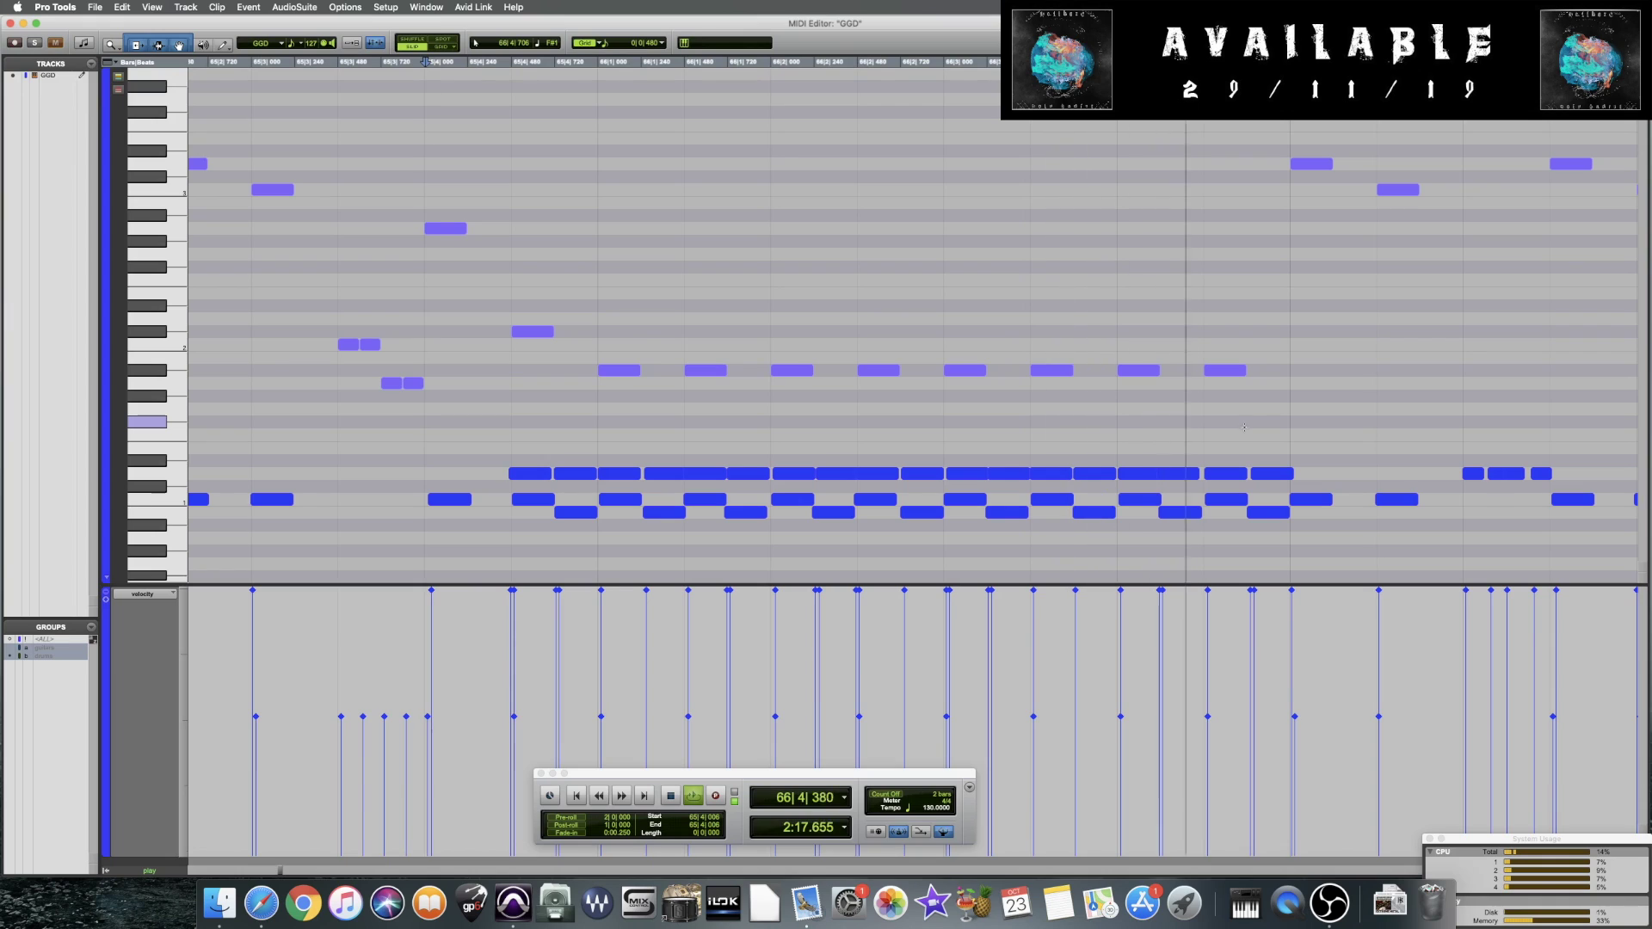
{"action": "key", "text": "space"}
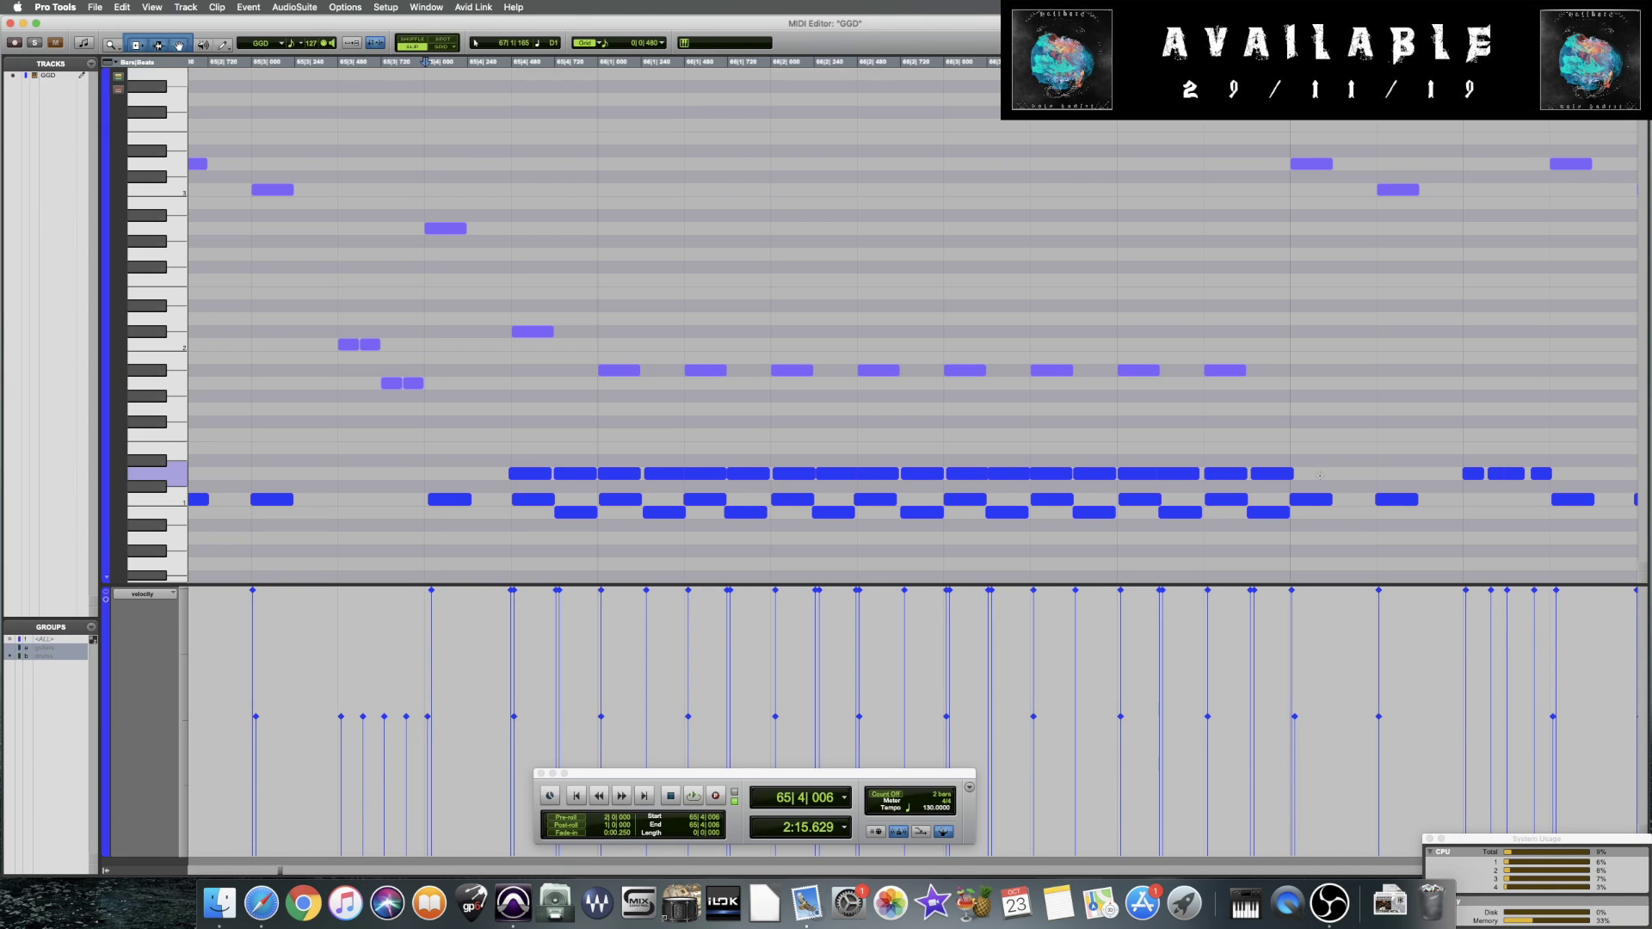
Quantize the snare run from late bar 65 through bar 66 to 1/16 notes with 15% randomization, and audition it
{"action": "key", "text": "alt+0"}
{"action": "left_click_drag", "start_coordinate": [973, 368], "coordinate": [893, 128]}
{"action": "left_click_drag", "start_coordinate": [1299, 483], "coordinate": [506, 465]}
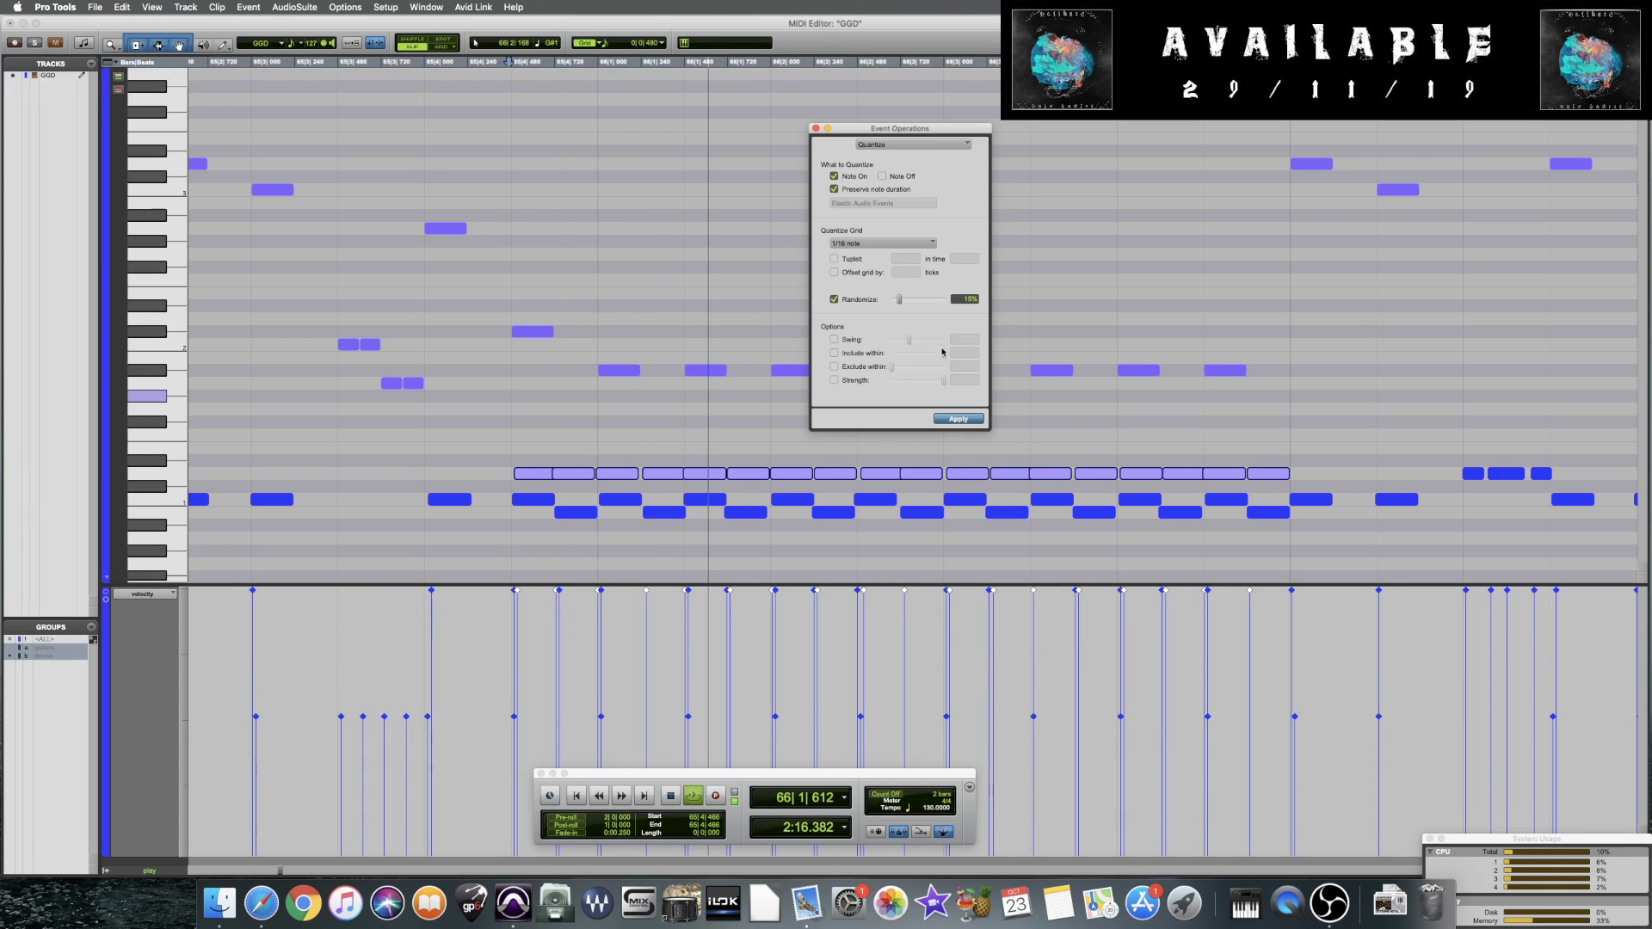
{"action": "key", "text": "space"}
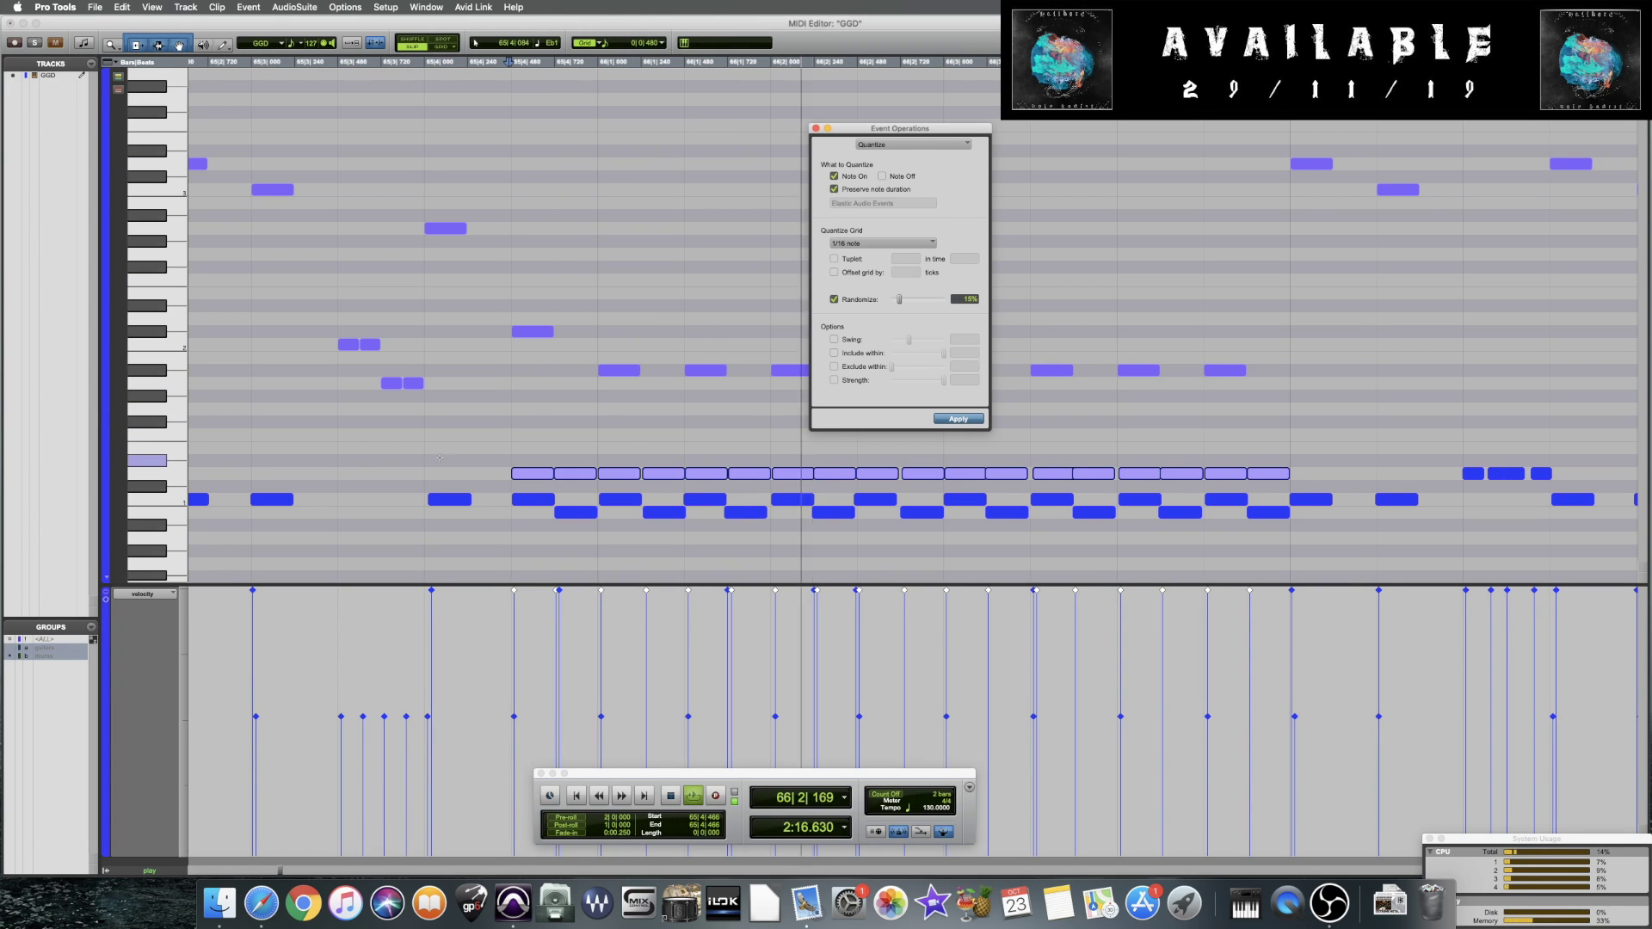
{"action": "key", "text": "space"}
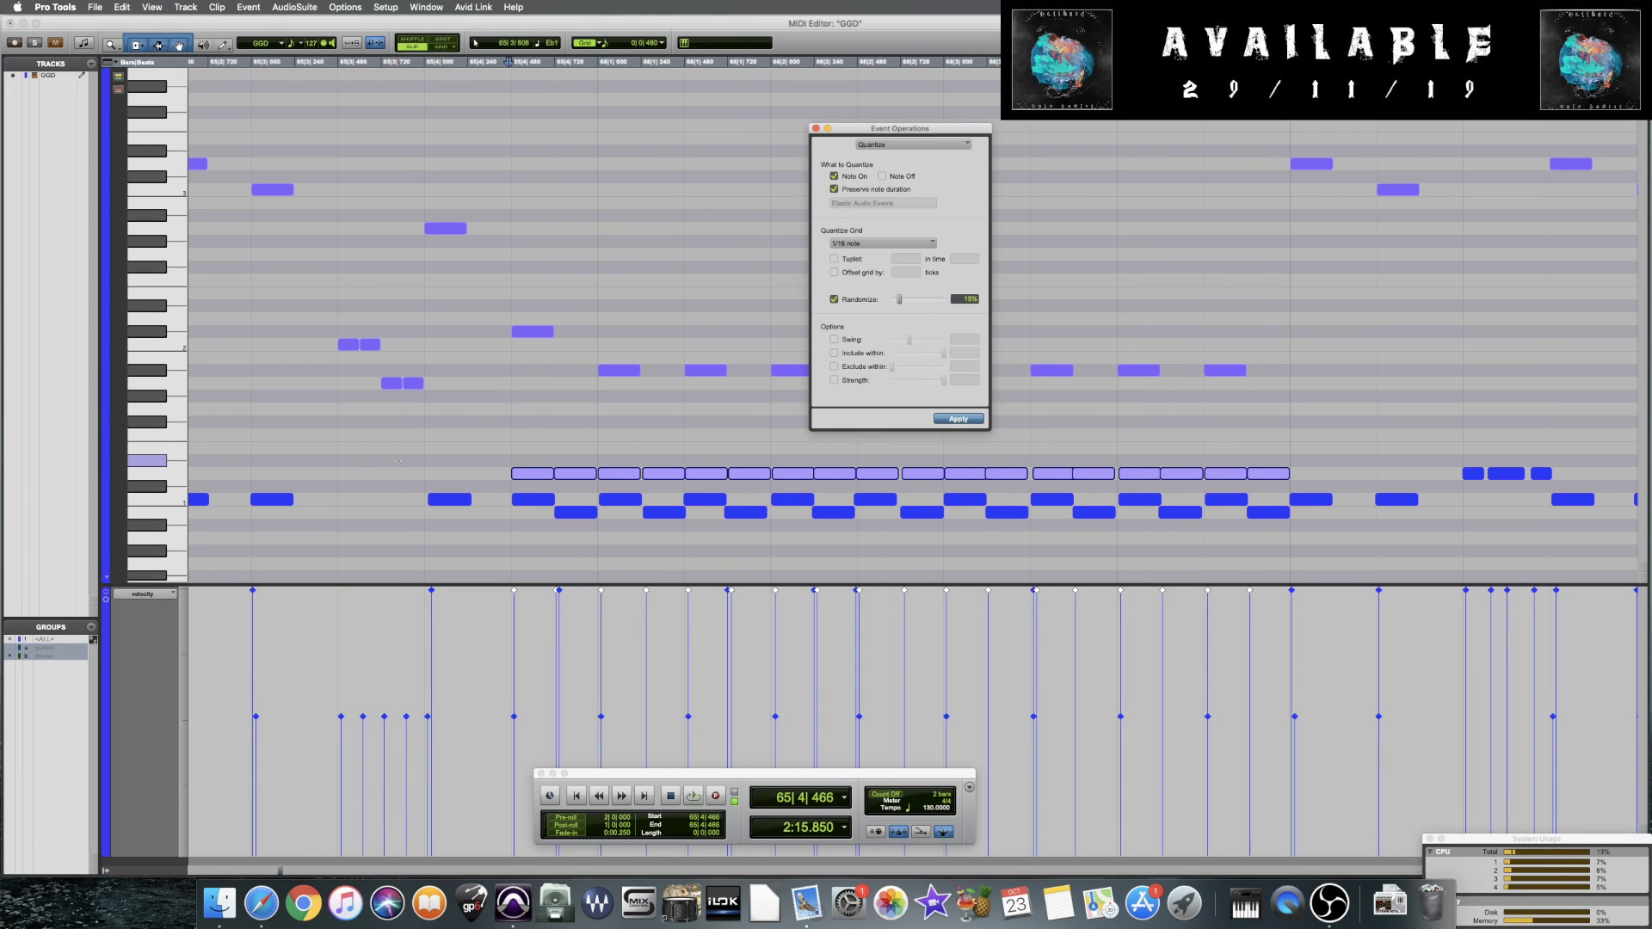
{"action": "left_click", "coordinate": [399, 460]}
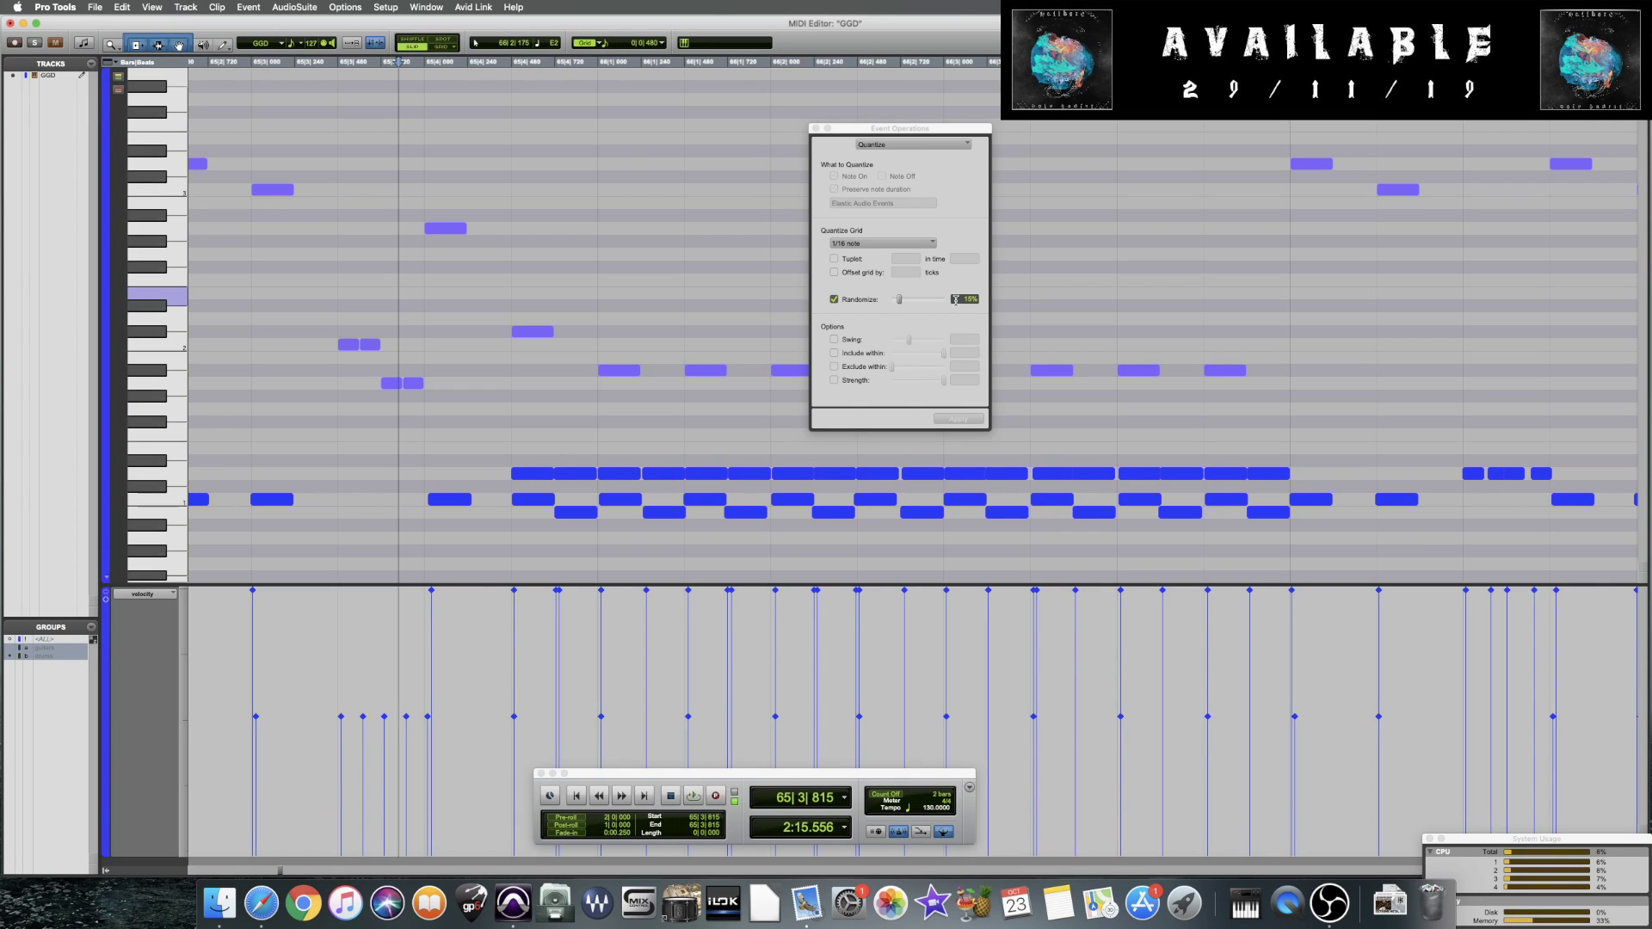
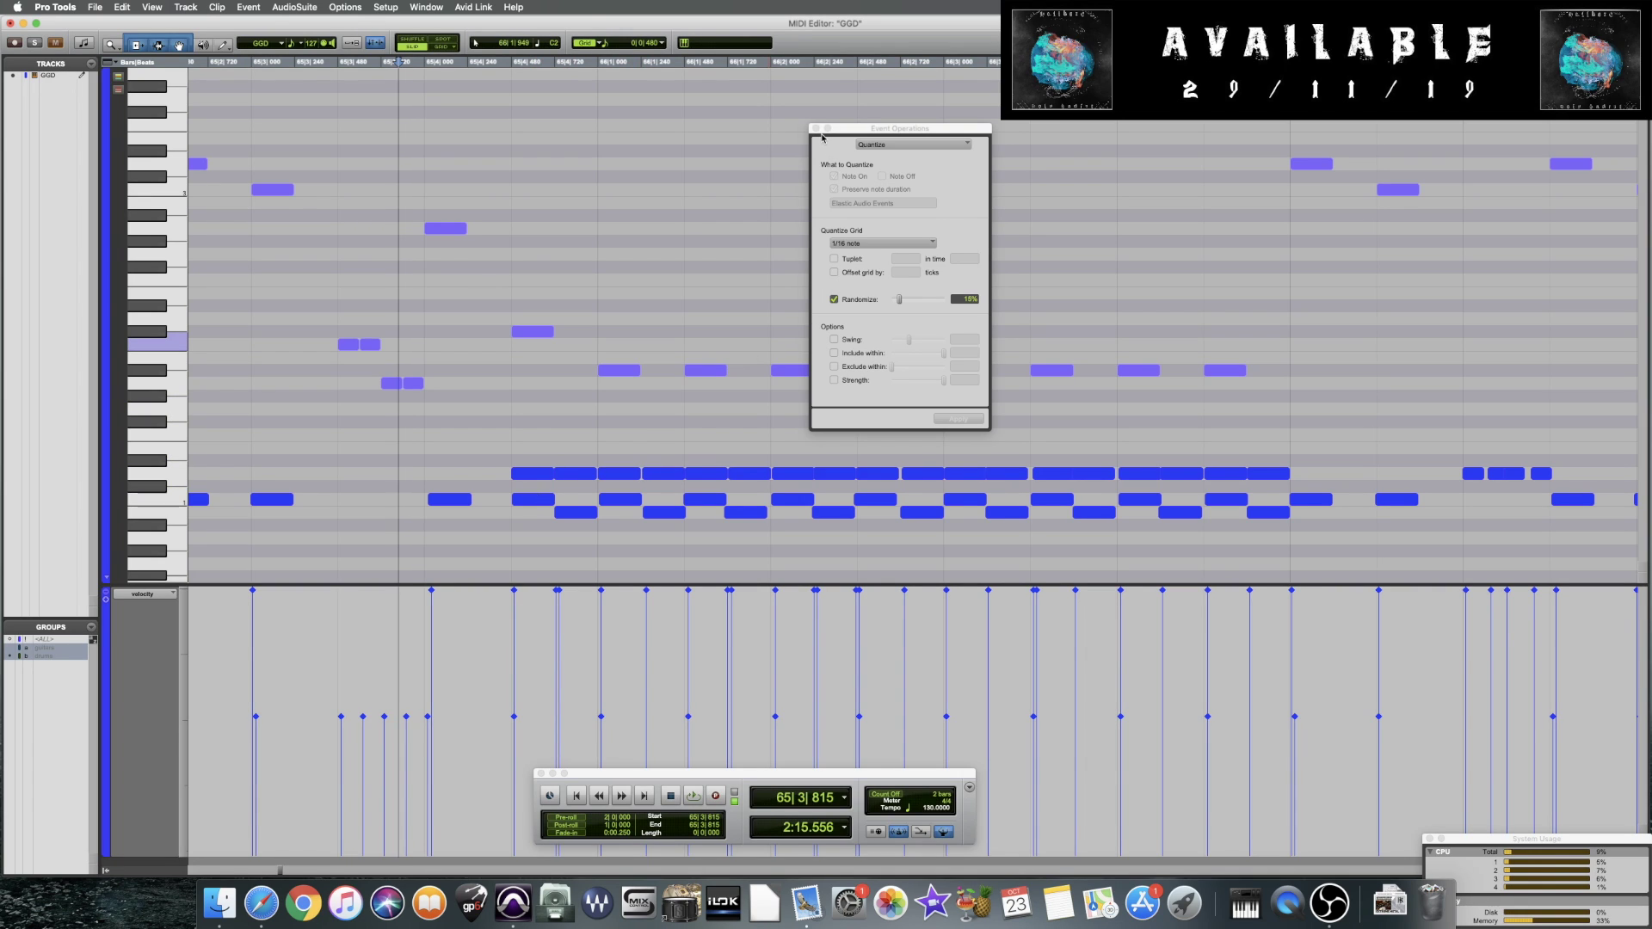
Examine how closely the snare and kick notes at the start of bar 66 line up with each other
{"action": "left_click", "coordinate": [616, 475]}
{"action": "key", "text": "super+bracketright"}
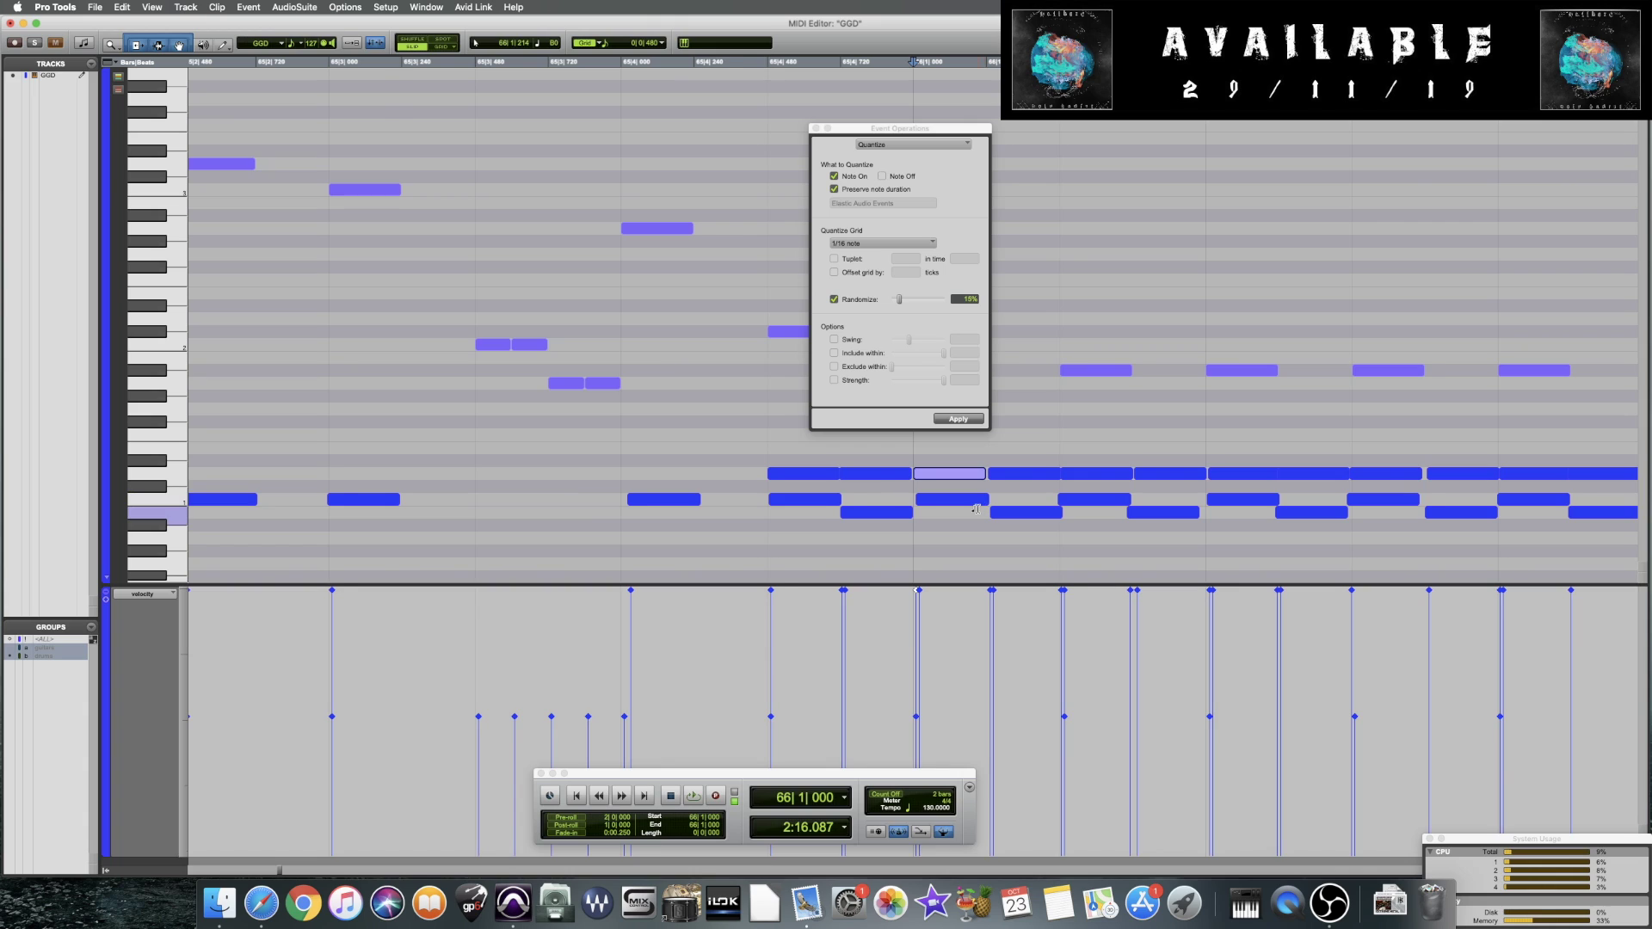
{"action": "key", "text": "super+bracketright"}
{"action": "key", "text": "super+bracketright"}
{"action": "key", "text": "super+bracketright"}
{"action": "key", "text": "super+bracketright"}
{"action": "key", "text": "super+bracketright"}
{"action": "key", "text": "super+bracketright"}
{"action": "left_click_drag", "start_coordinate": [1121, 505], "coordinate": [943, 473]}
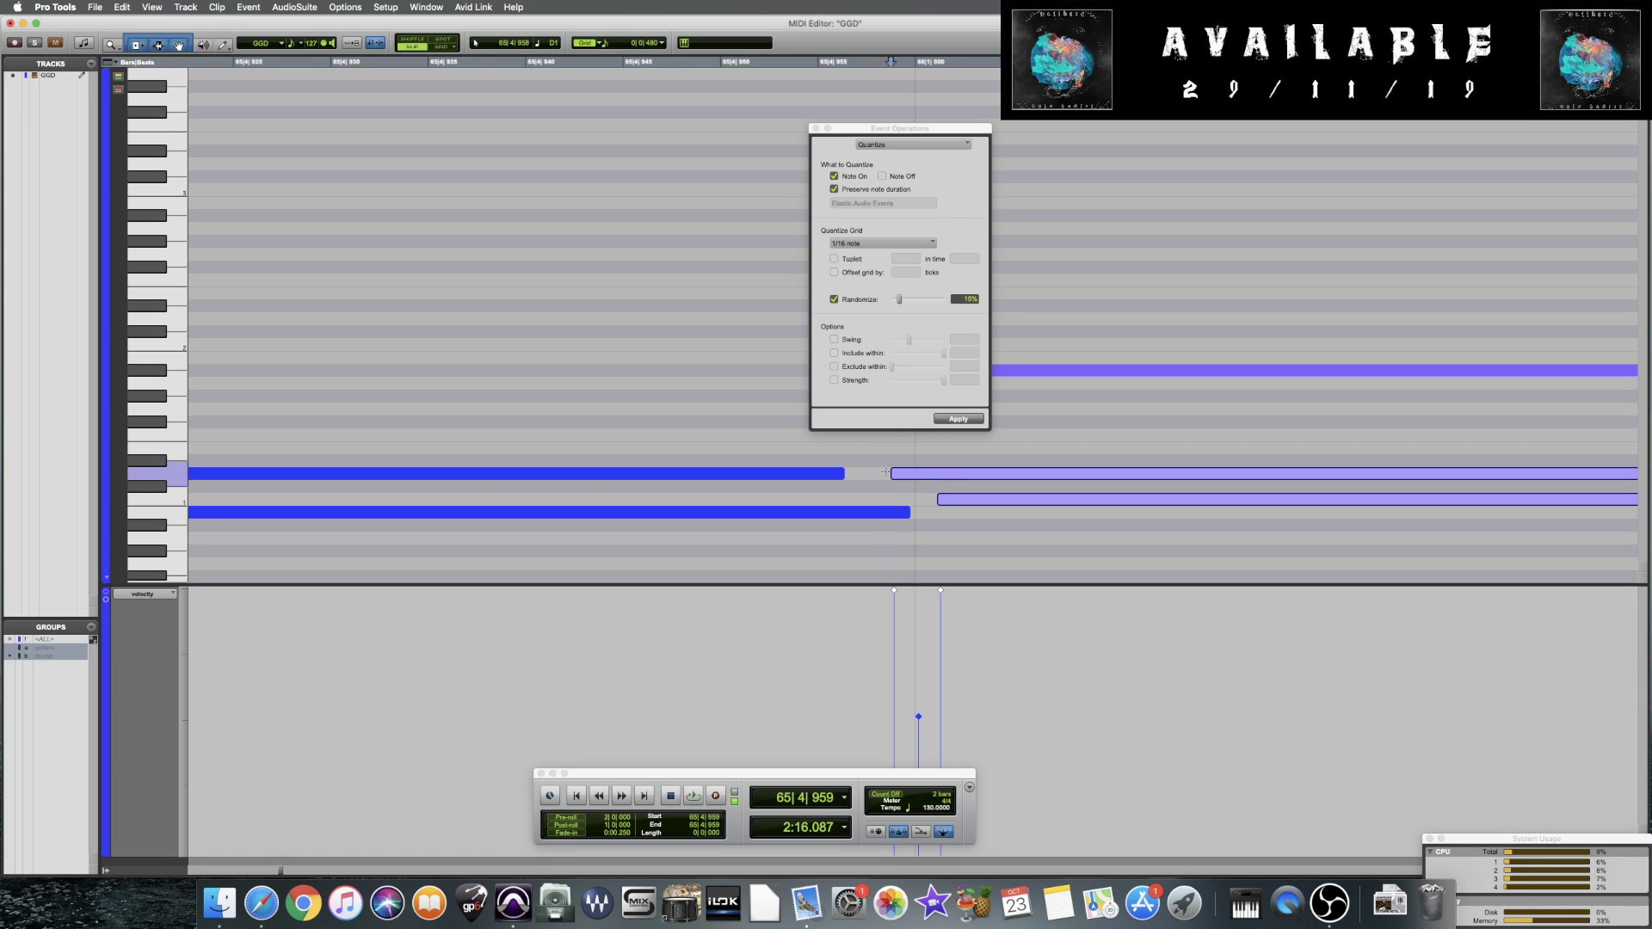
Play briefly from 65|4|930 and examine the quantized snare run across bars 65 and 66
{"action": "left_click", "coordinate": [328, 349]}
{"action": "key", "text": "space"}
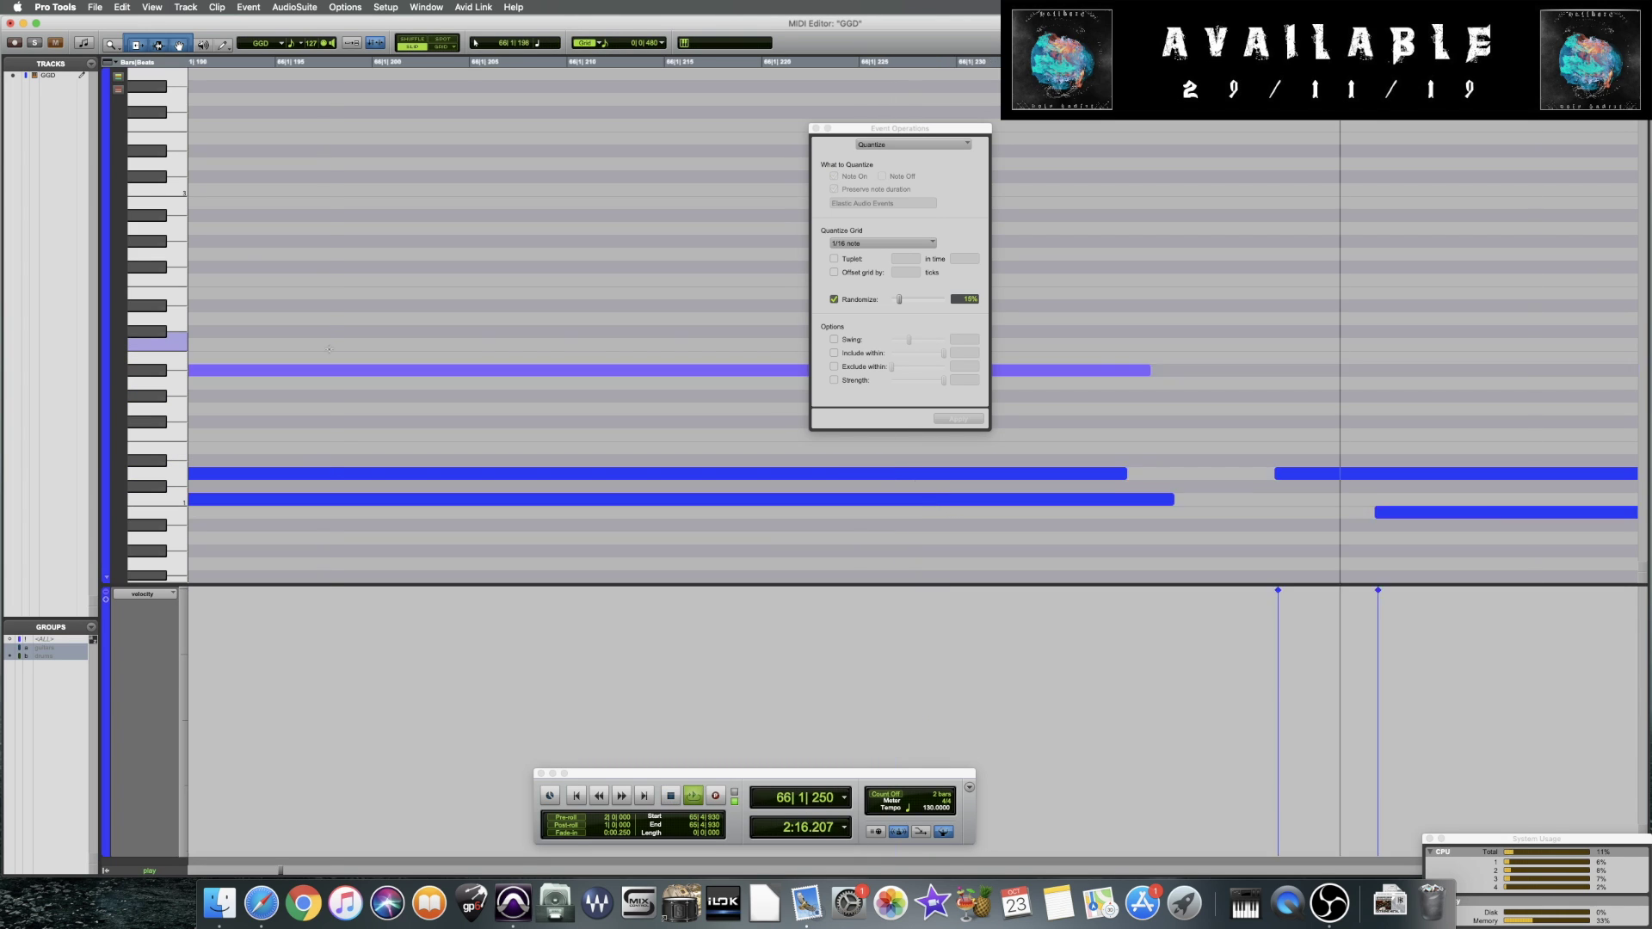
{"action": "key", "text": "space"}
{"action": "key", "text": "super+bracketleft"}
{"action": "key", "text": "super+bracketleft"}
{"action": "key", "text": "super+bracketleft"}
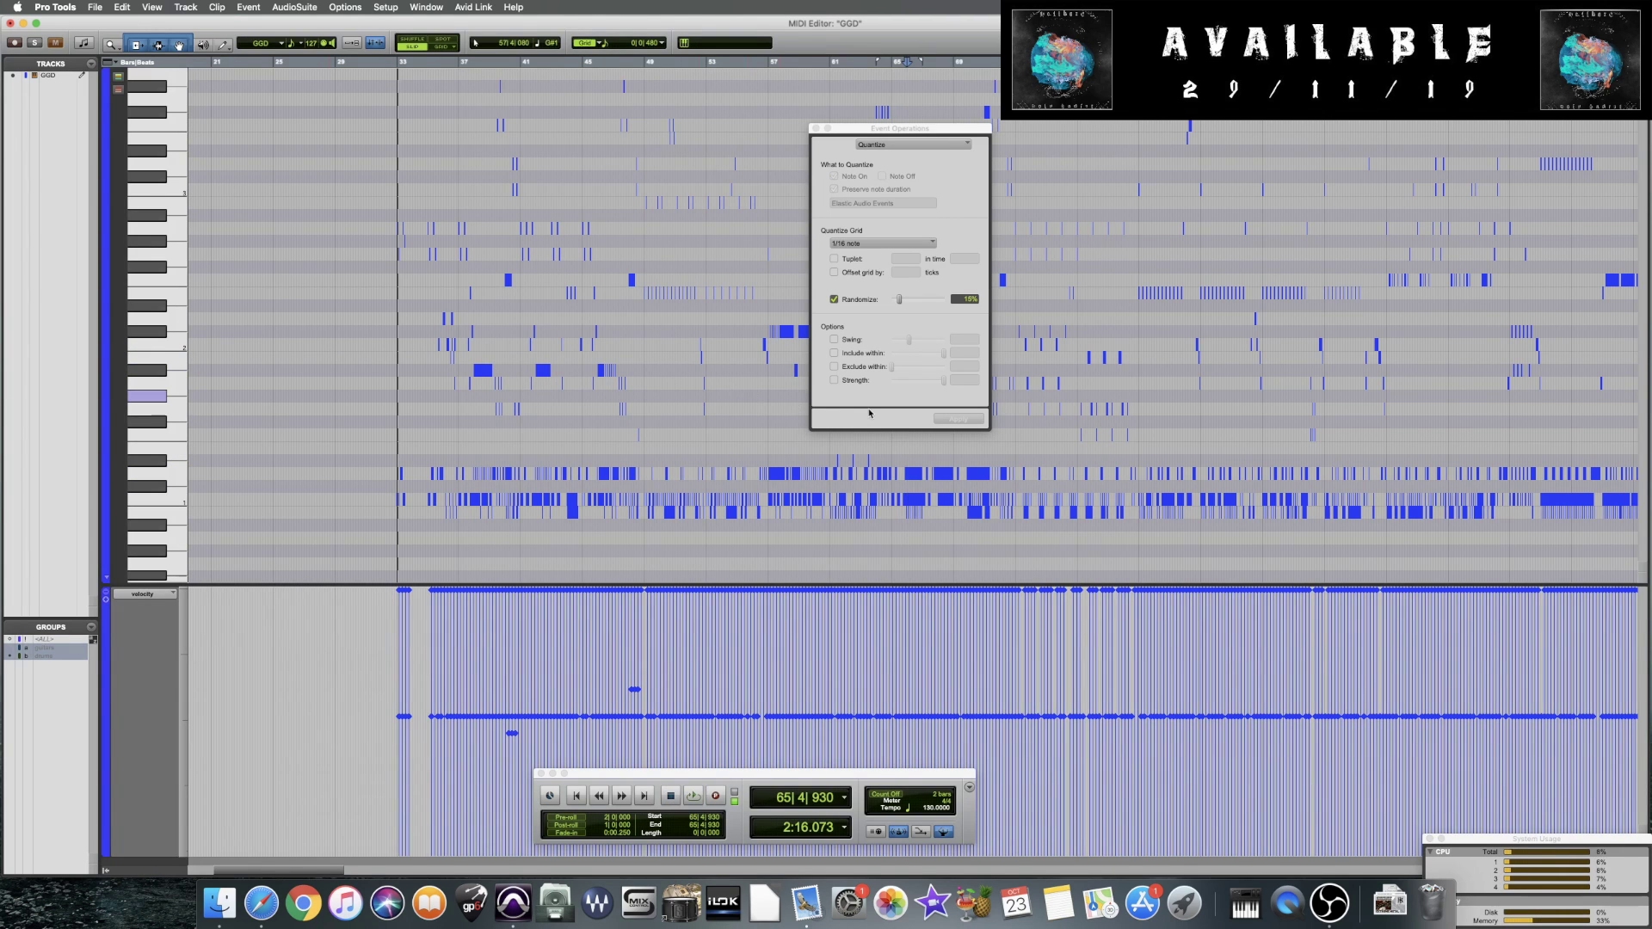
{"action": "key", "text": "super+bracketright"}
{"action": "key", "text": "super+bracketright"}
{"action": "key", "text": "super+bracketright"}
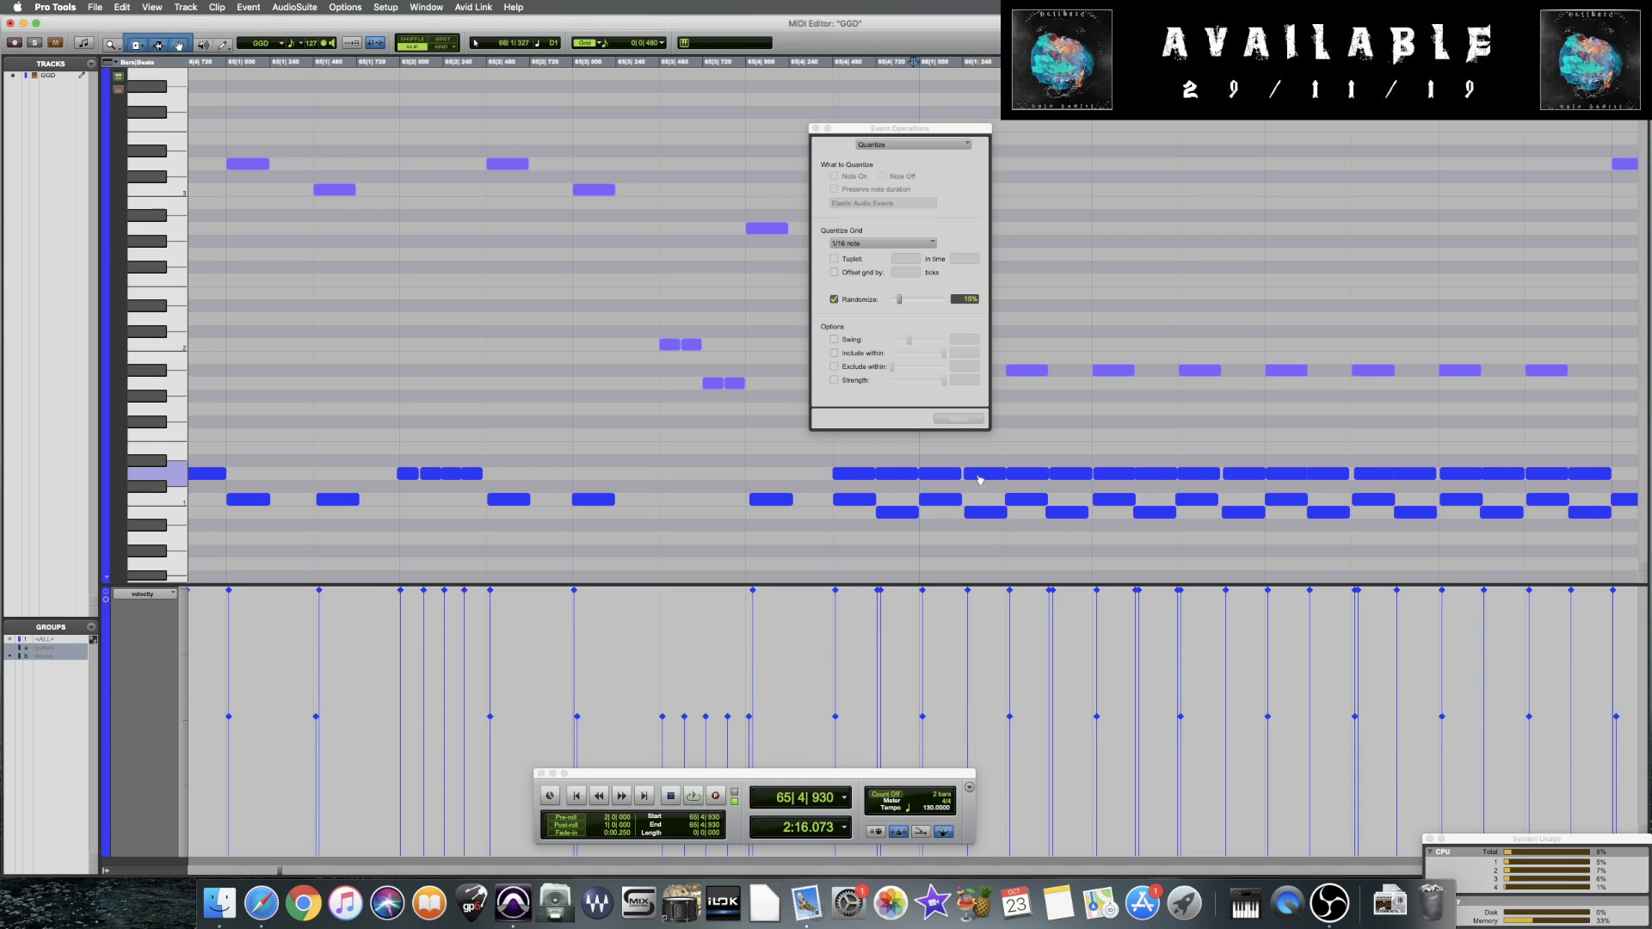
{"action": "scroll", "coordinate": [980, 479], "scroll_direction": "right", "scroll_amount": 10}
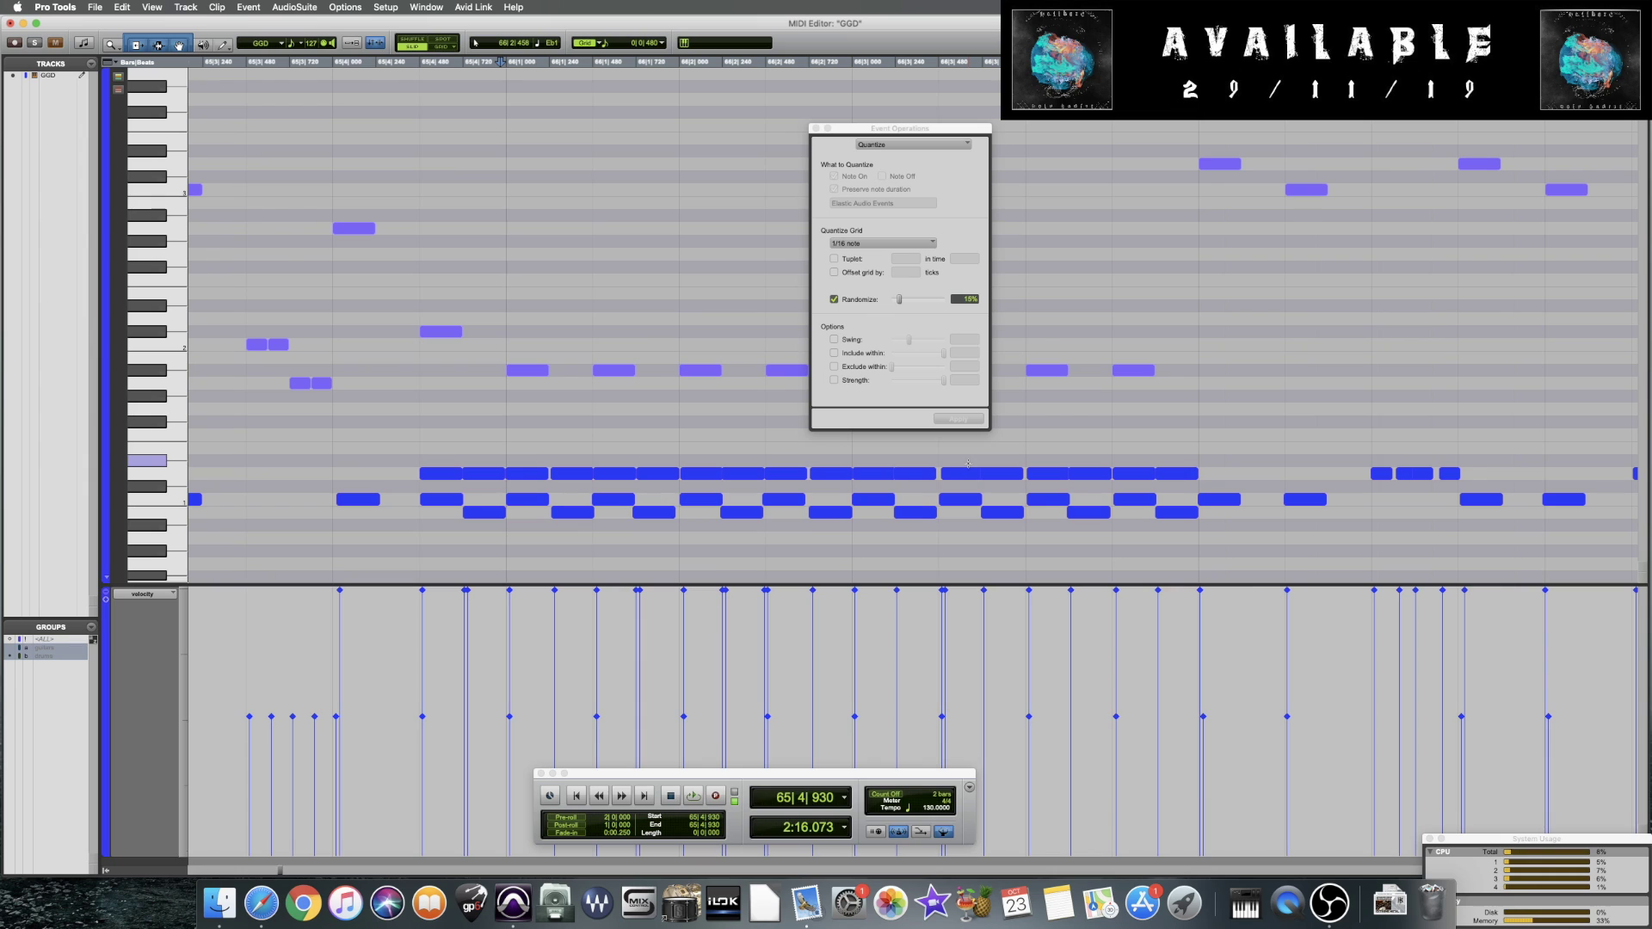
Lower the velocities of the snare run from the end of bar 65 through bar 66 and audition it
{"action": "scroll", "coordinate": [845, 475], "scroll_direction": "down", "scroll_amount": 2}
{"action": "left_click", "coordinate": [845, 475]}
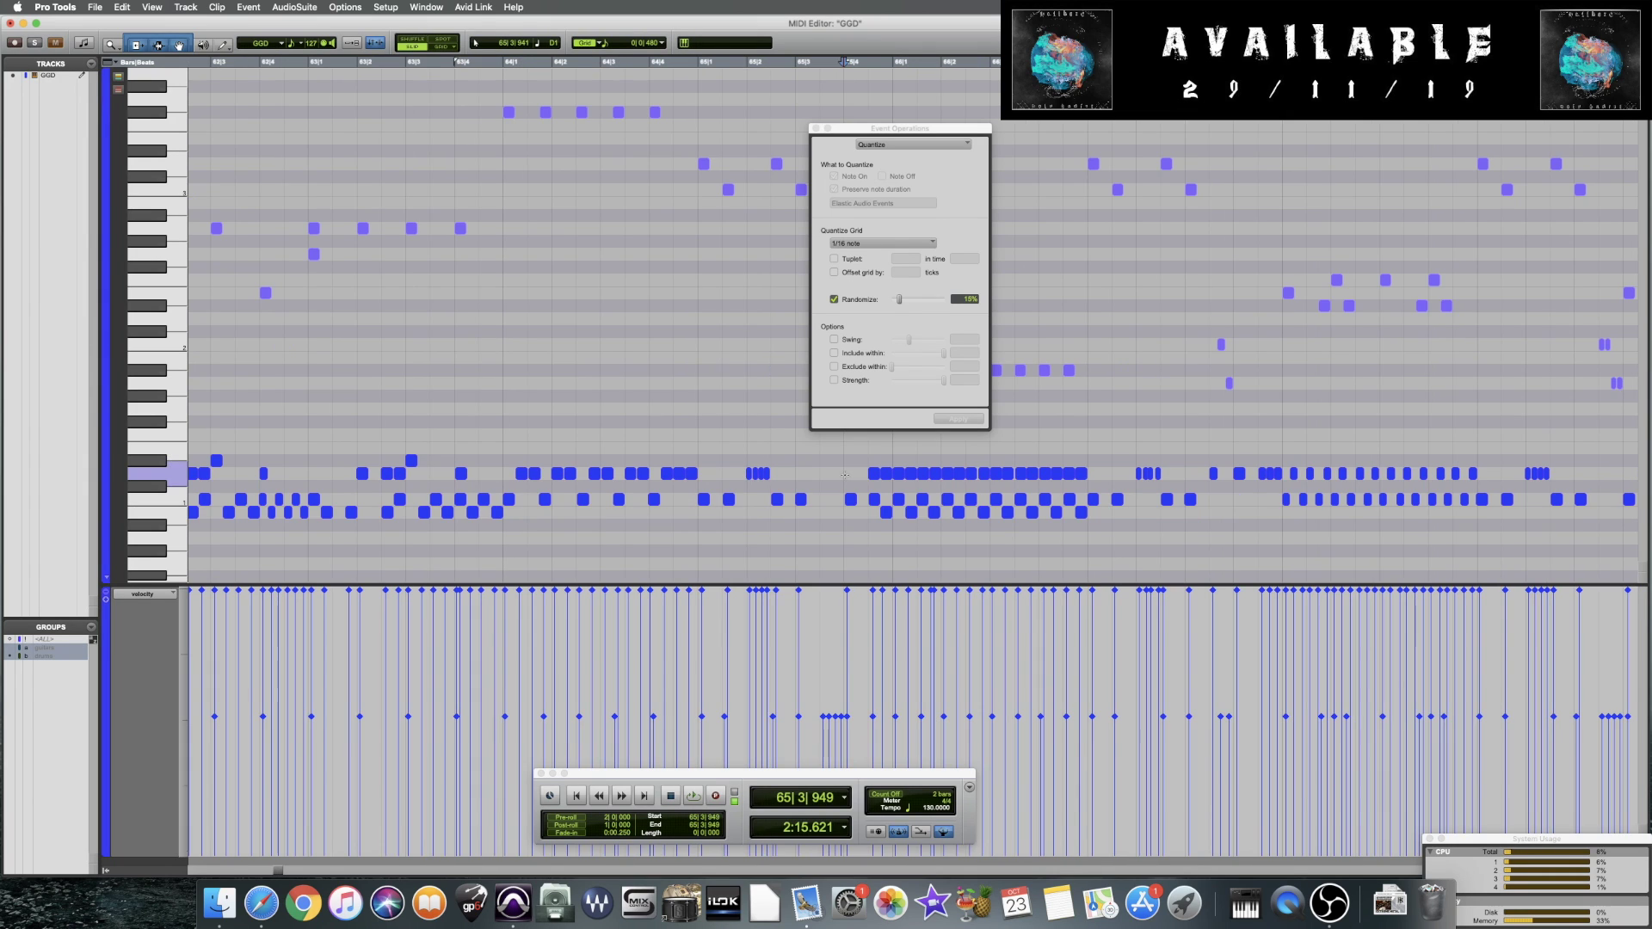
{"action": "left_click_drag", "start_coordinate": [845, 475], "coordinate": [1099, 482]}
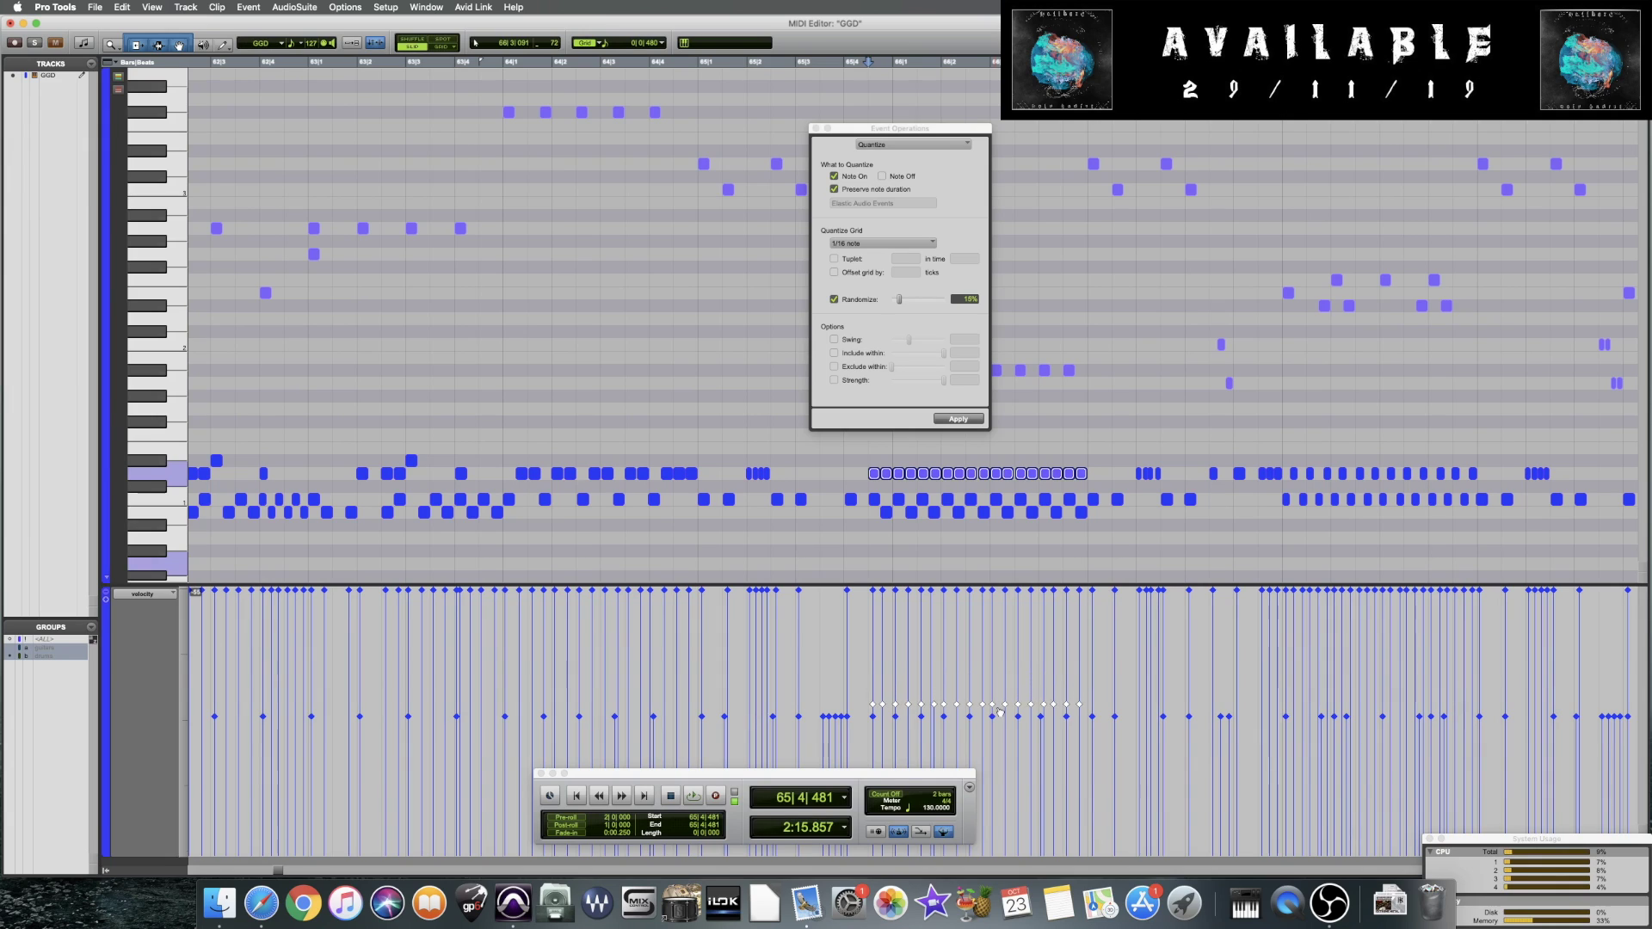
{"action": "scroll", "coordinate": [998, 711], "scroll_direction": "up", "scroll_amount": 2}
{"action": "key", "text": "space"}
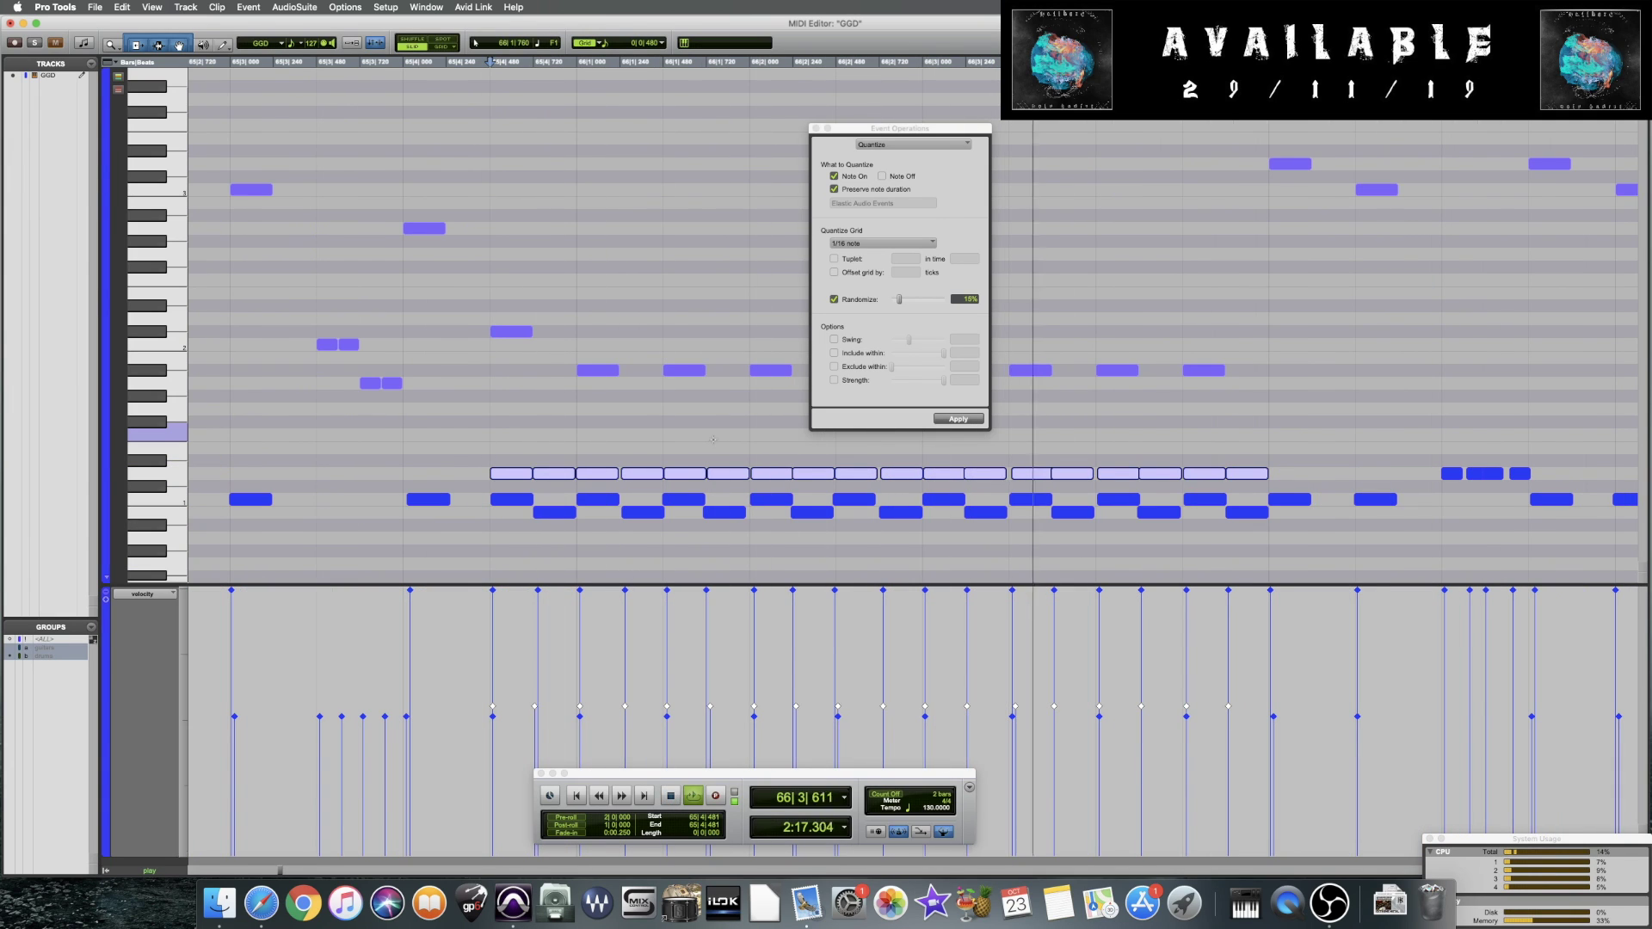
{"action": "key", "text": "space"}
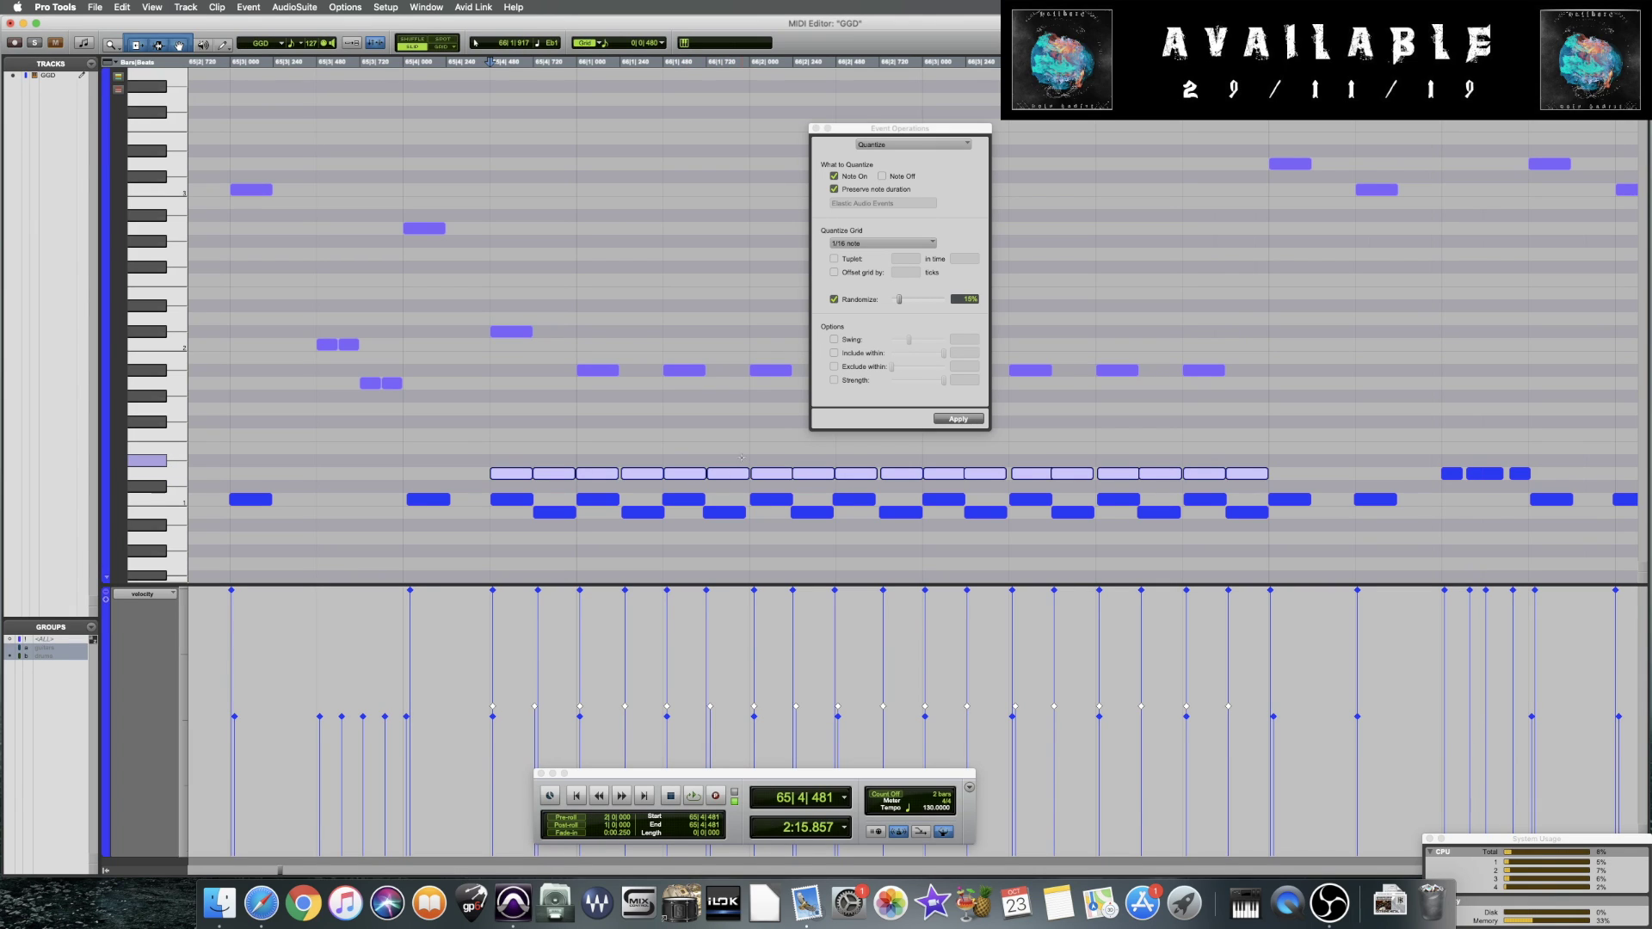
Replay the start of the snare run from 65|4|449
{"action": "left_click", "coordinate": [681, 470]}
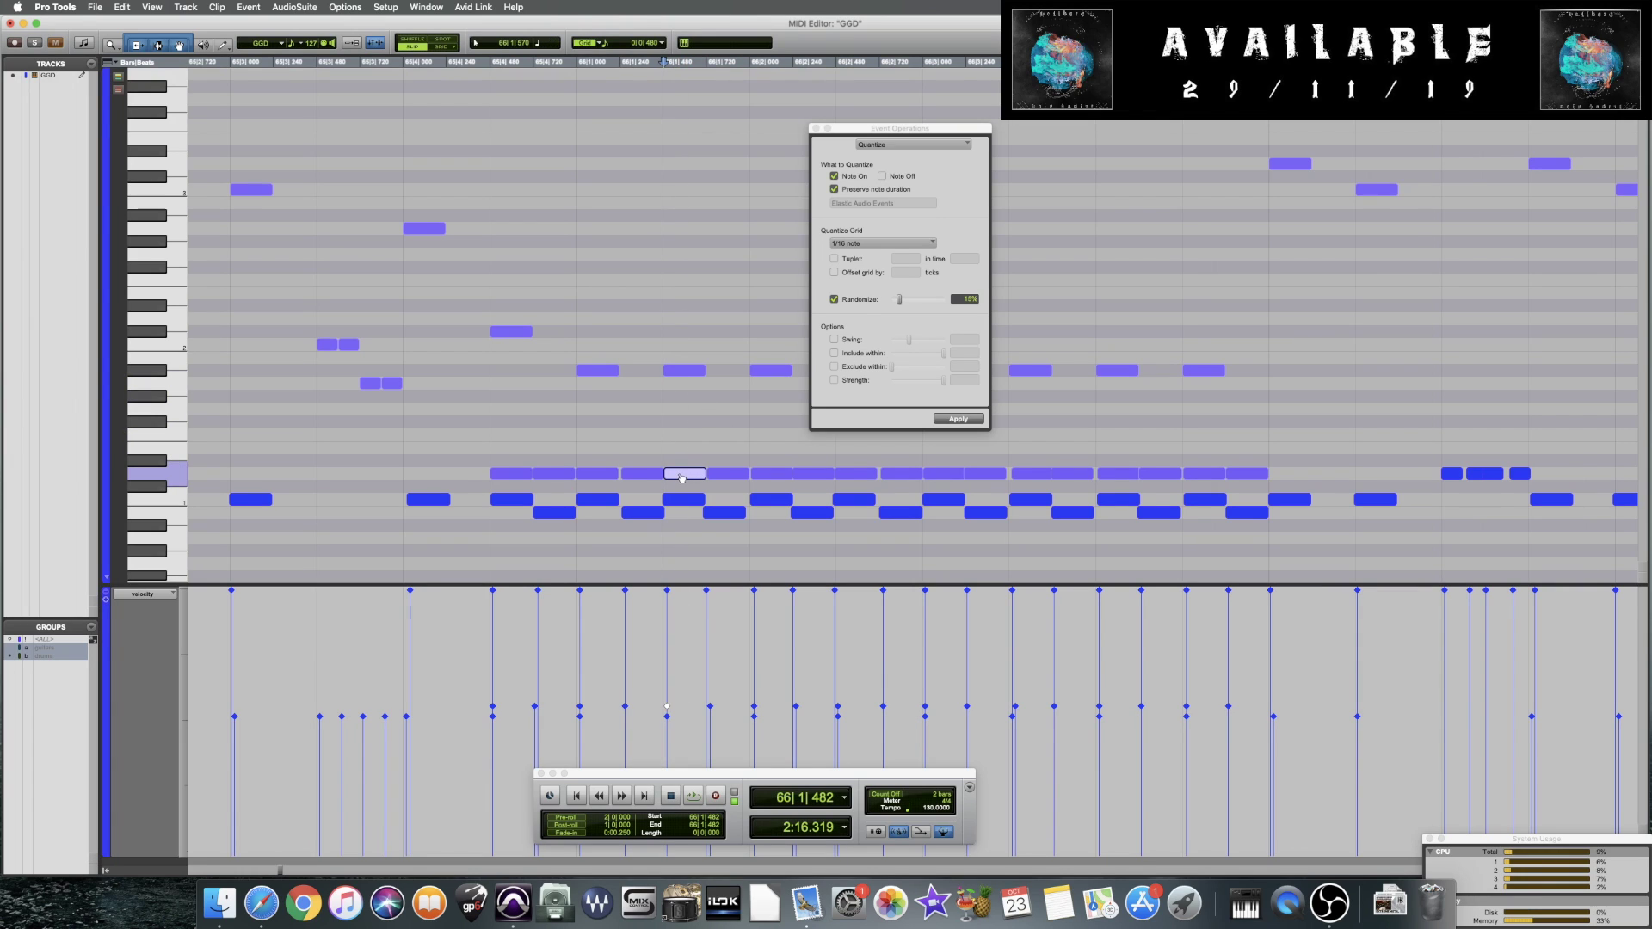
{"action": "left_click", "coordinate": [480, 480]}
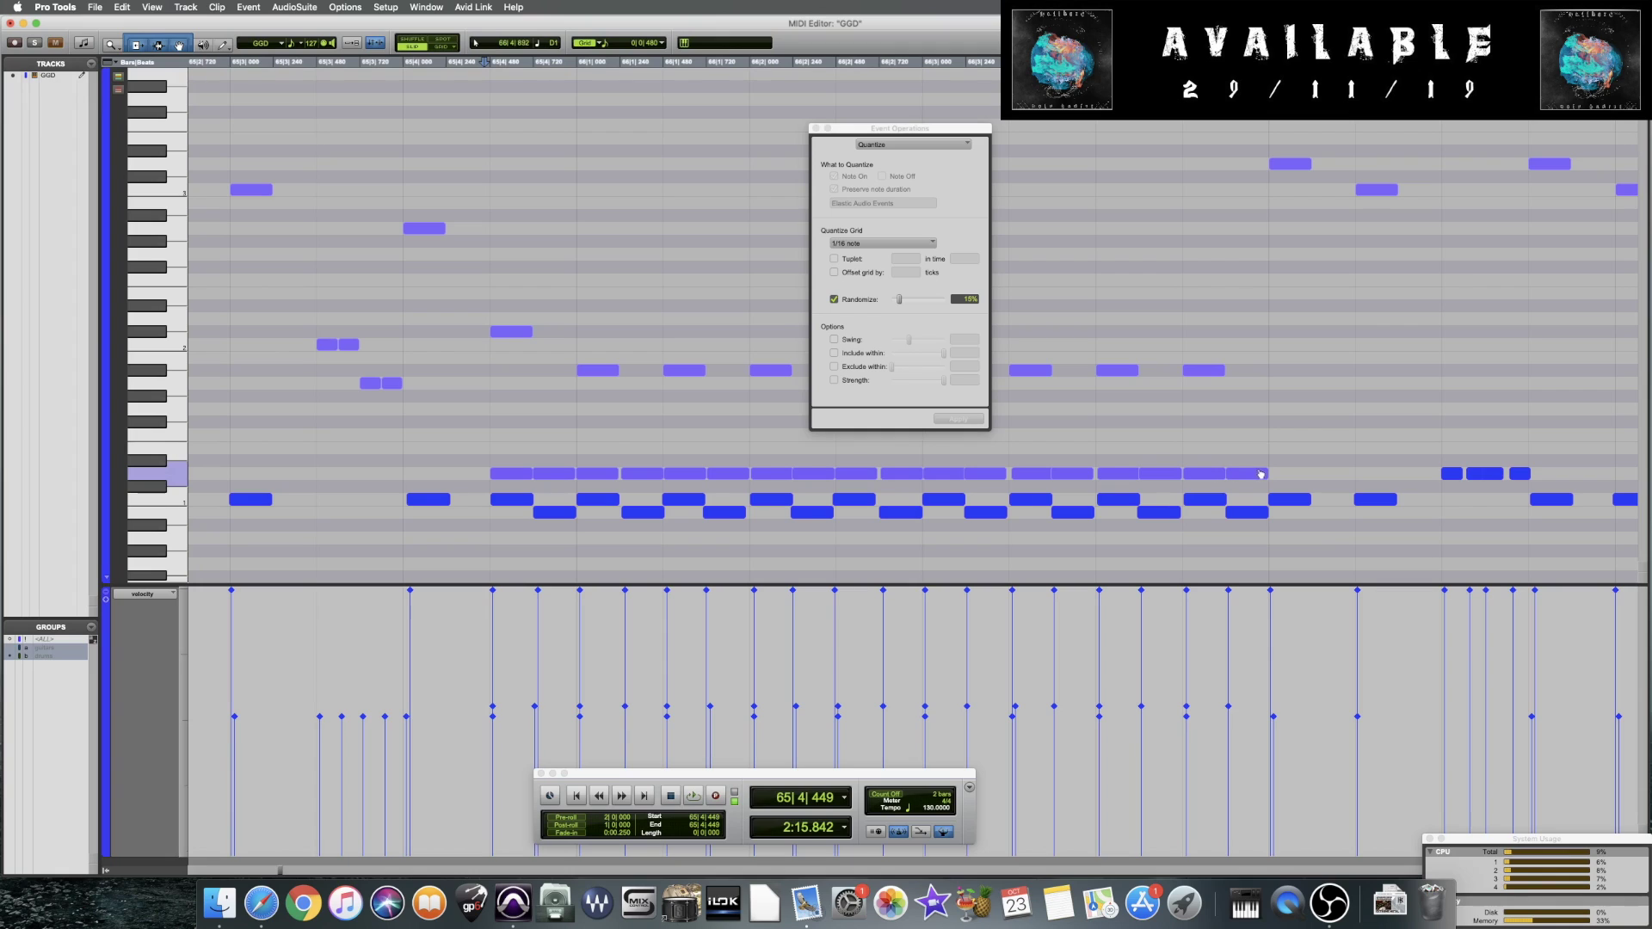
{"action": "key", "text": "space"}
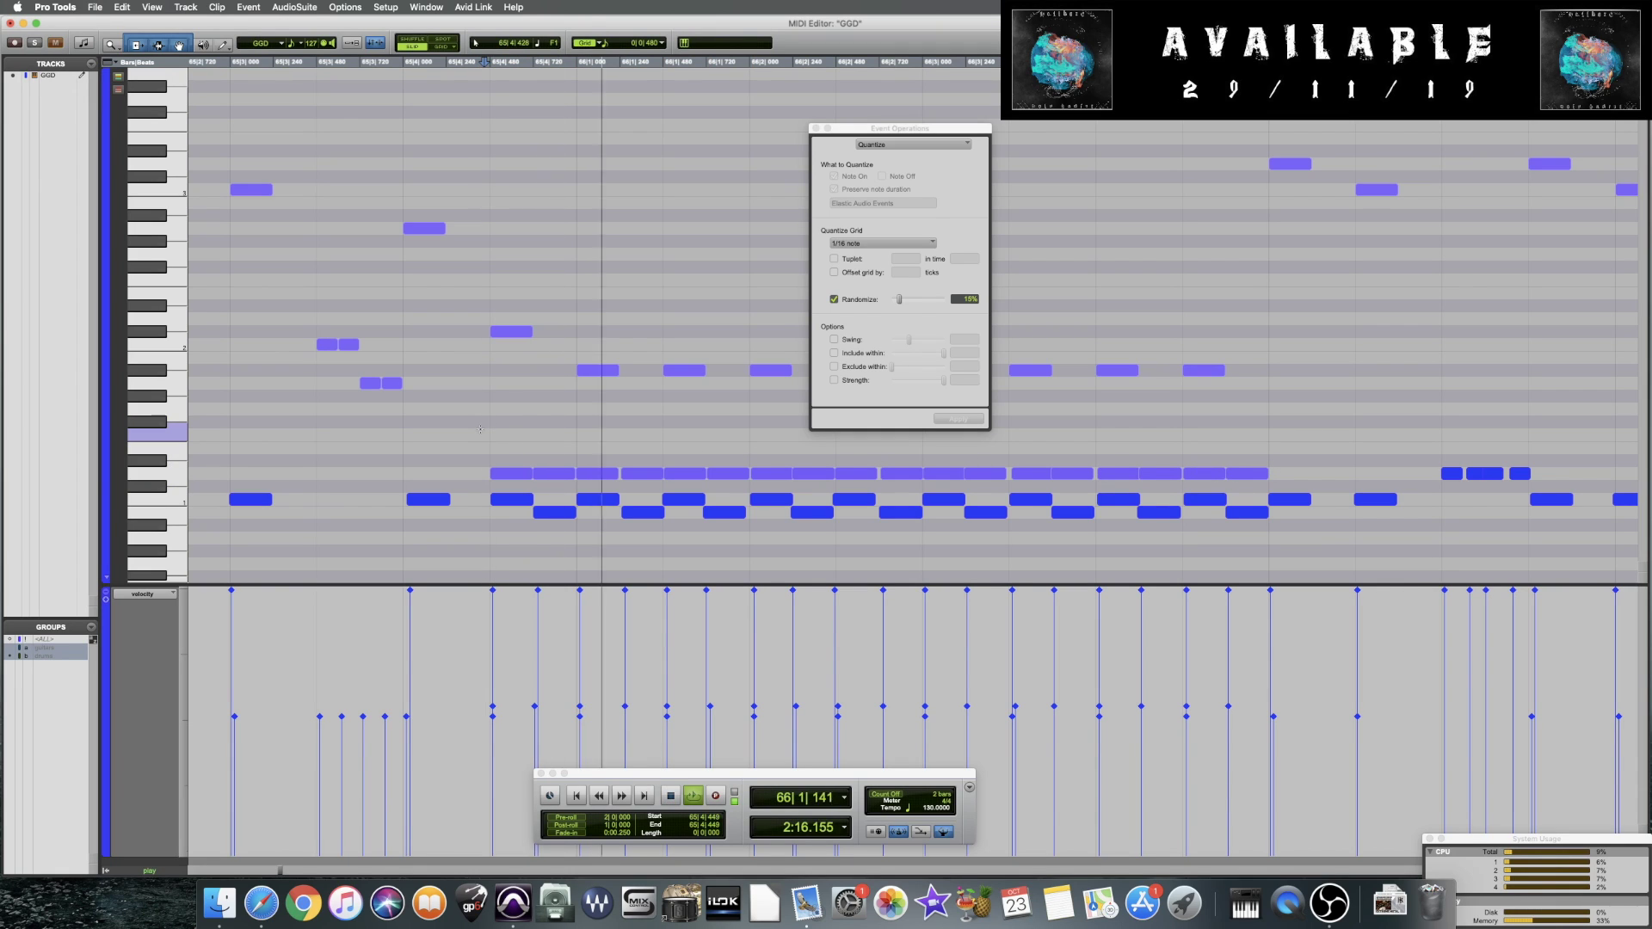
{"action": "key", "text": "space"}
Lower the velocities of the bar 68 snare notes and quantize them to a 1/16-note tuplet grid with 40% randomization
{"action": "left_click", "coordinate": [1069, 425]}
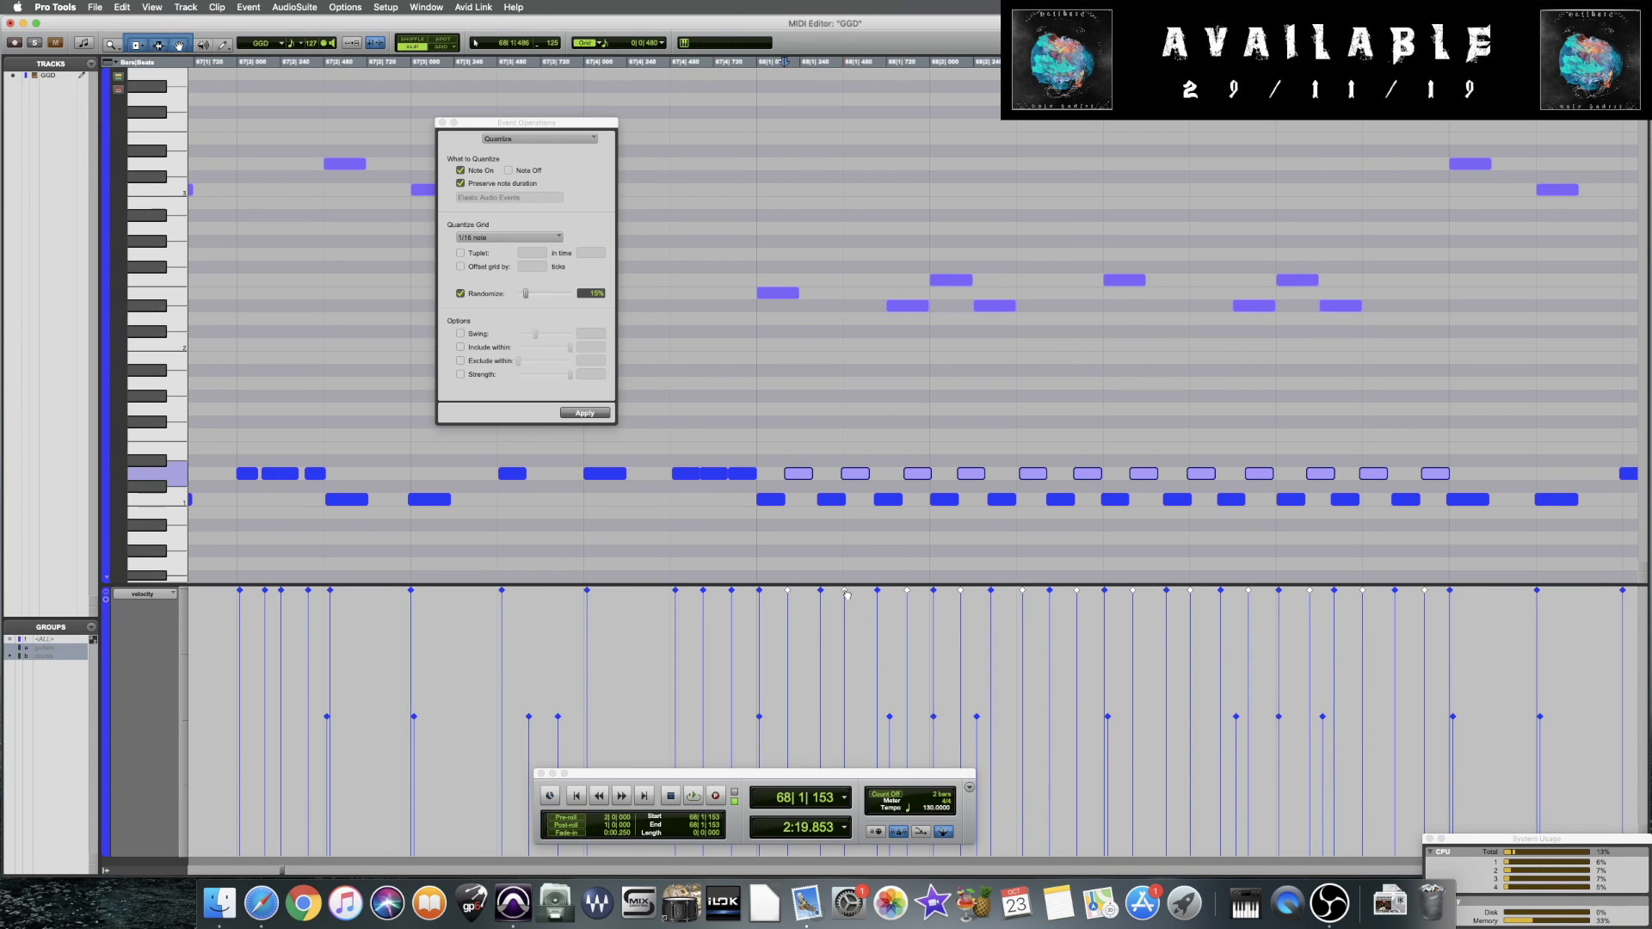
{"action": "left_click_drag", "start_coordinate": [845, 592], "coordinate": [847, 731]}
{"action": "key", "text": "space"}
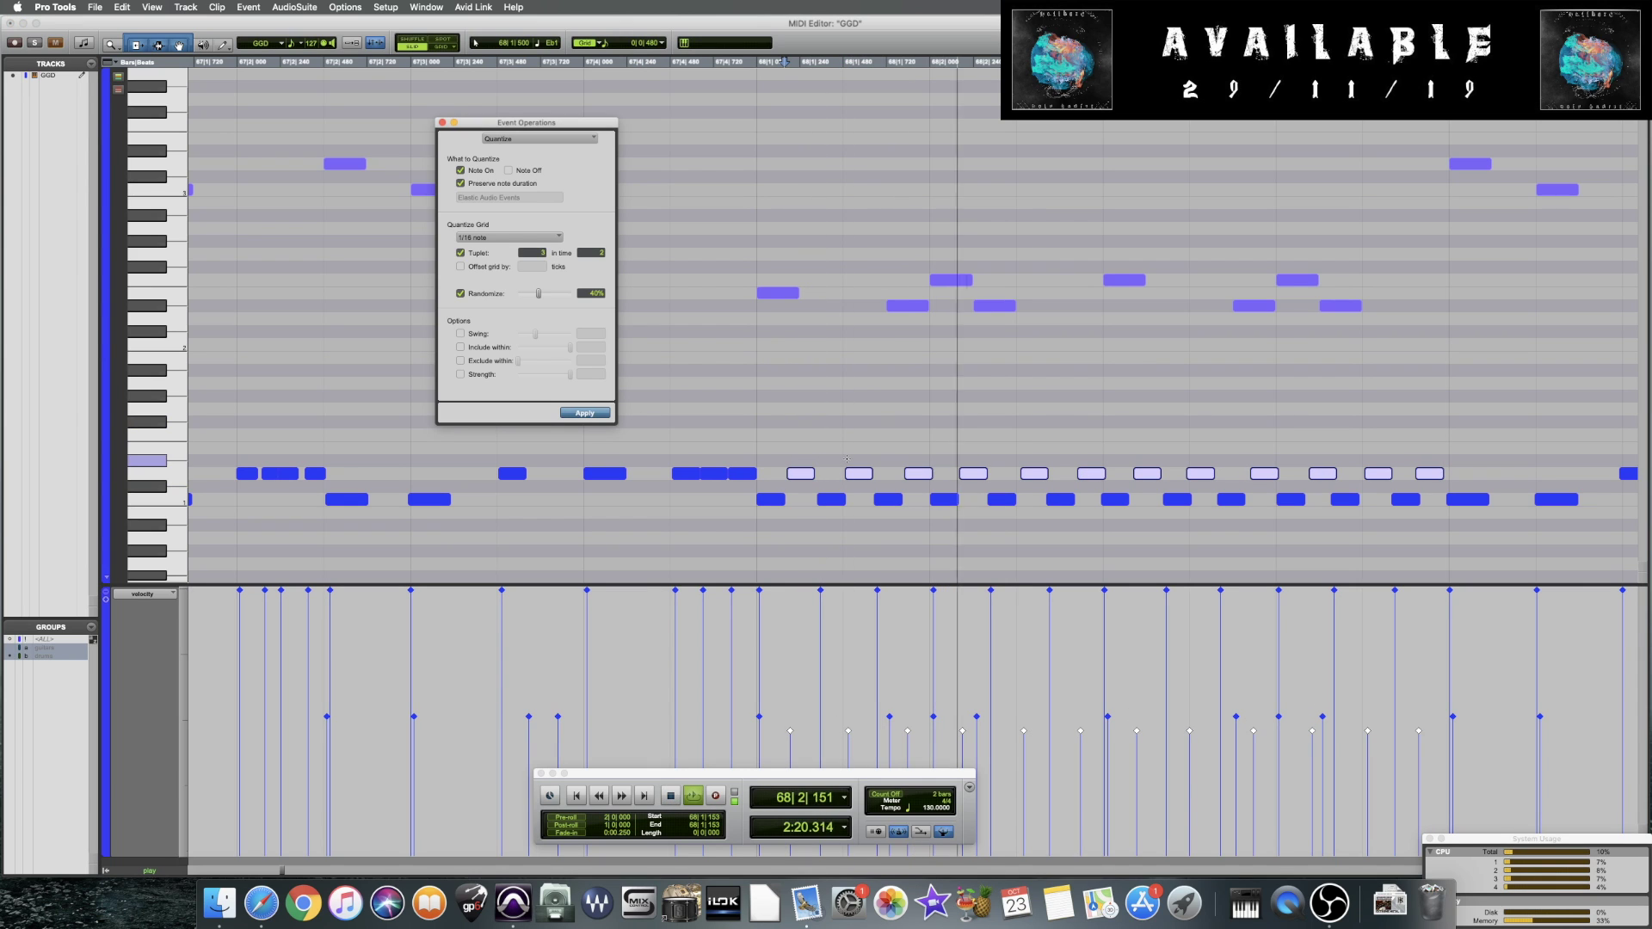
{"action": "key", "text": "space"}
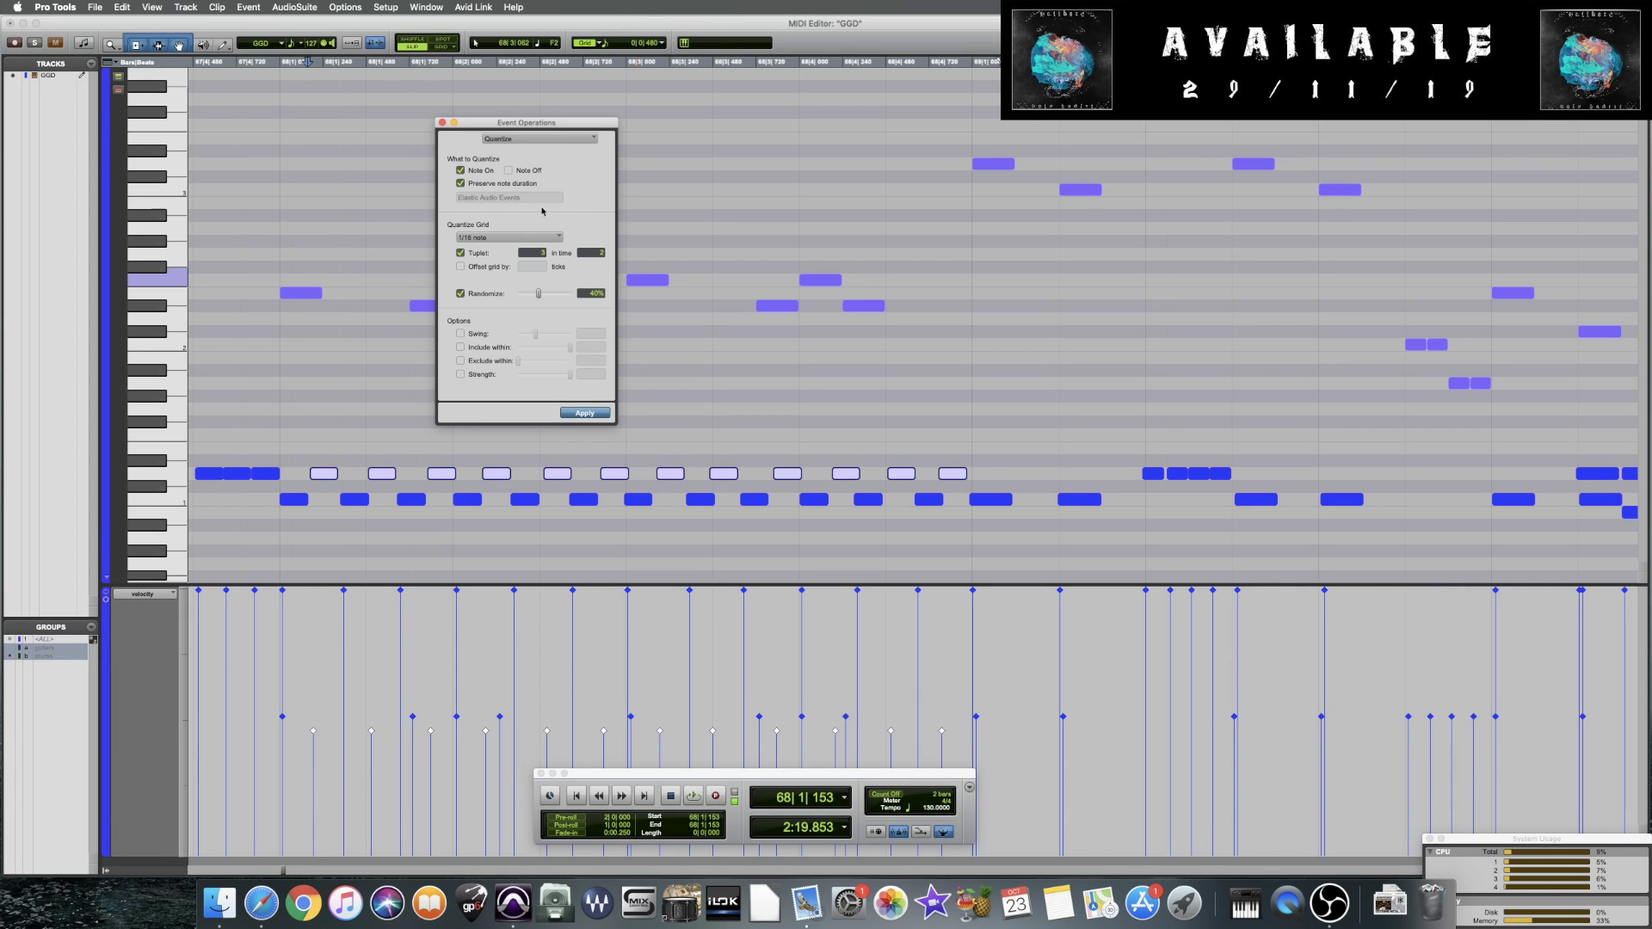
Lower the velocities of the snare run through bar 70 and quantize it to plain 1/16 notes with 15% randomization
{"action": "left_click", "coordinate": [593, 293]}
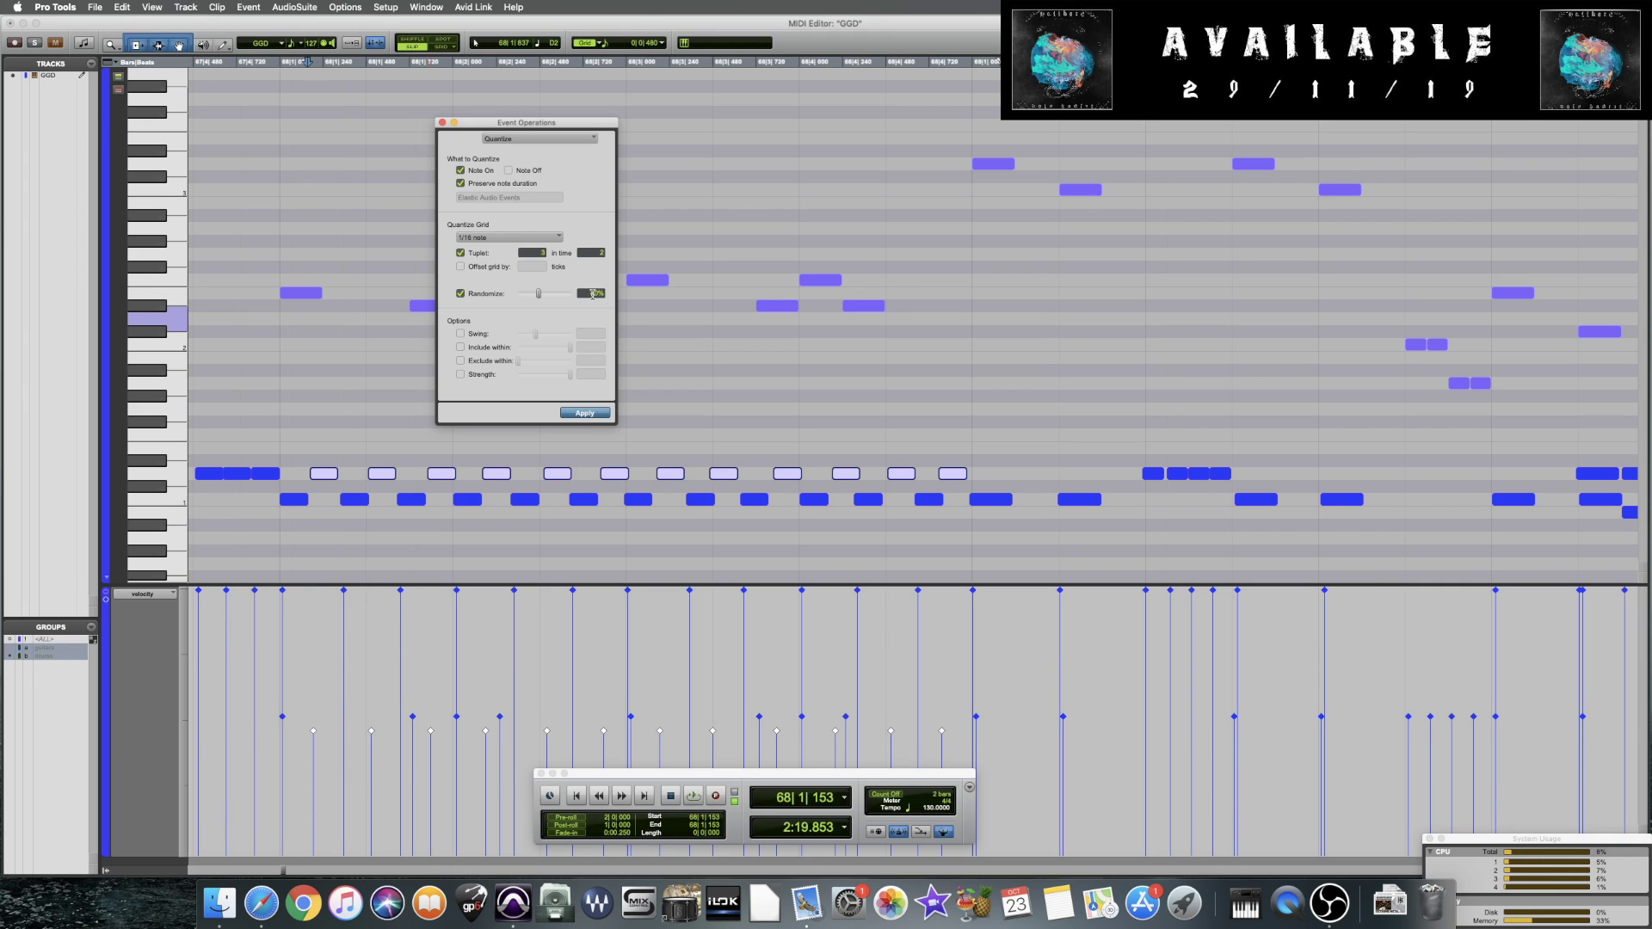
{"action": "key", "text": "space"}
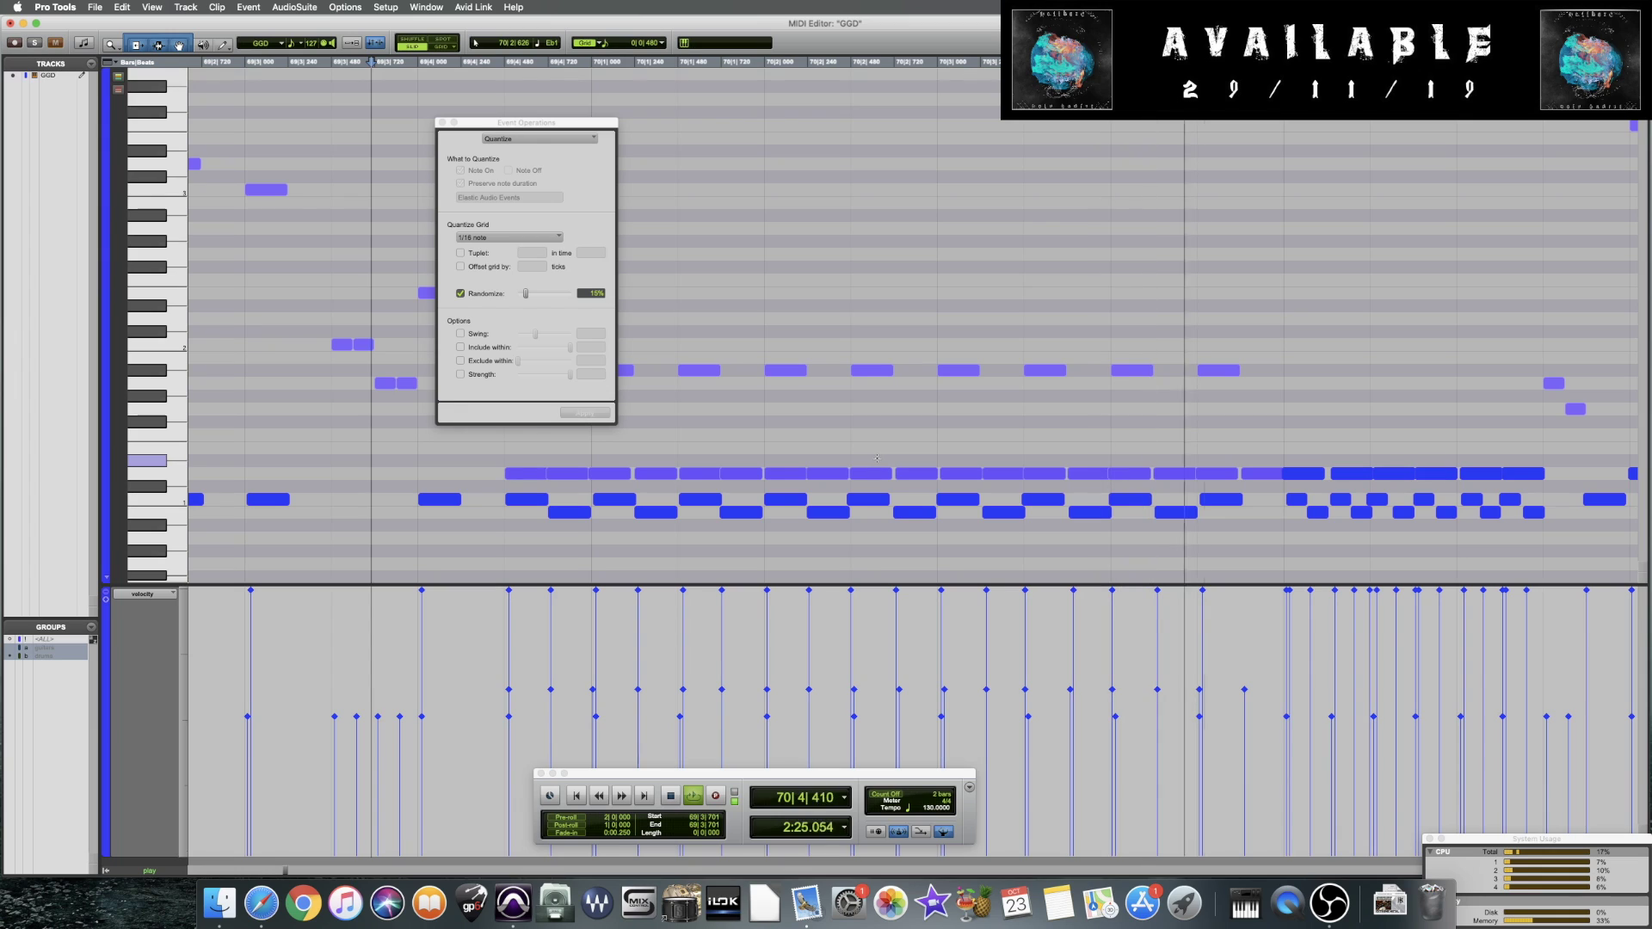
{"action": "key", "text": "space"}
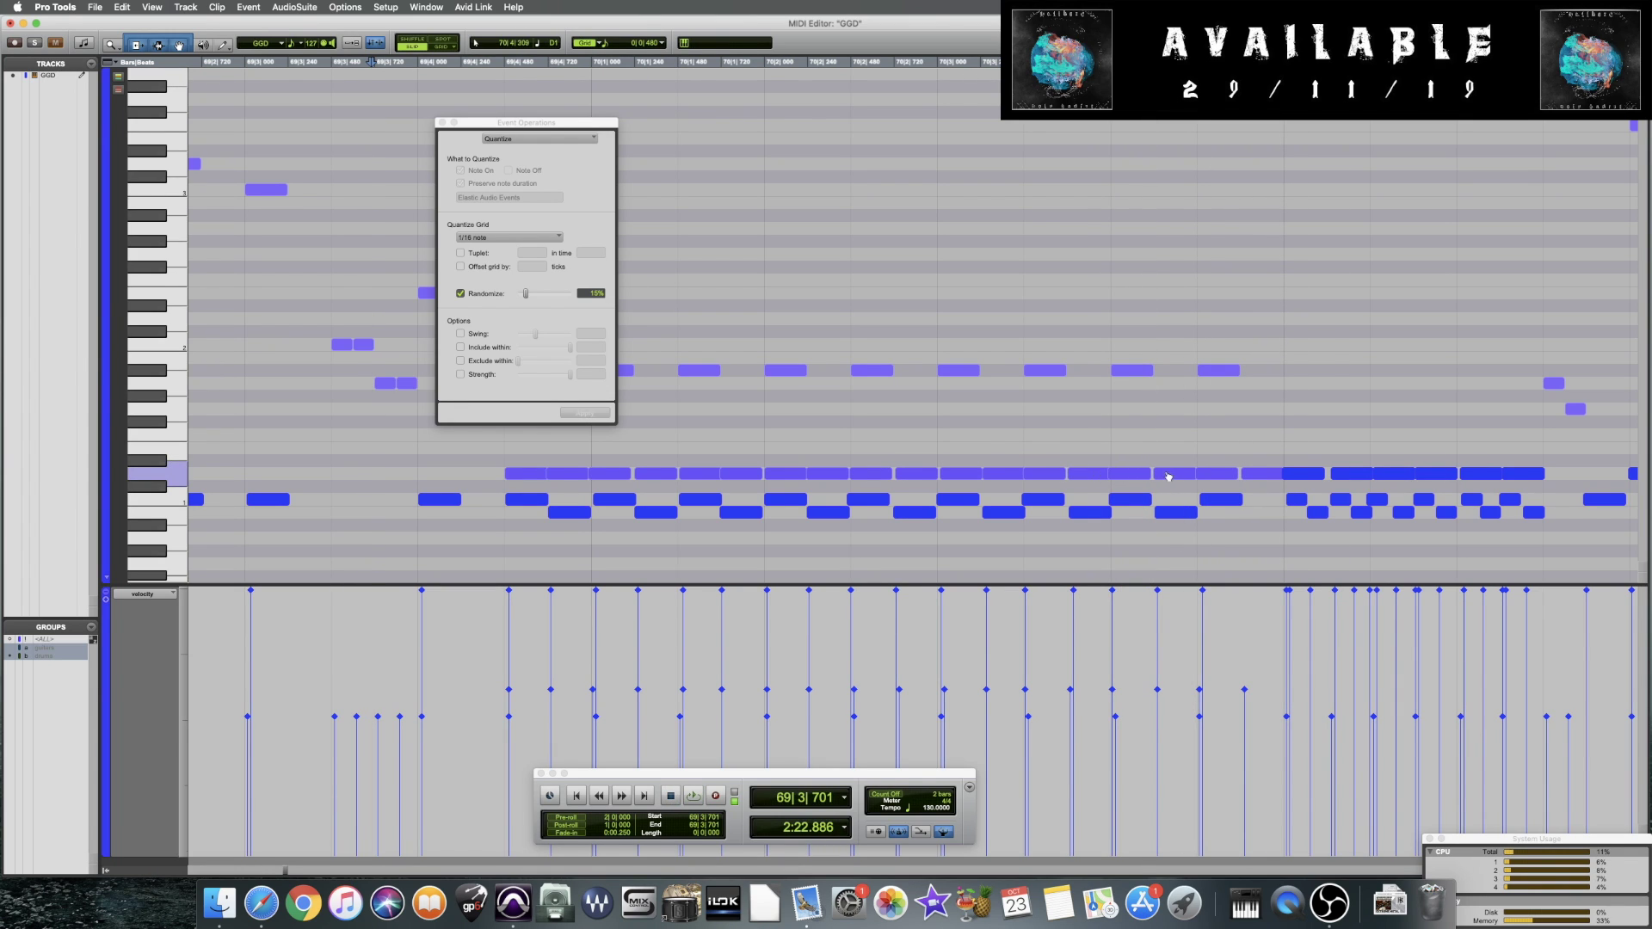
{"action": "key", "text": "space"}
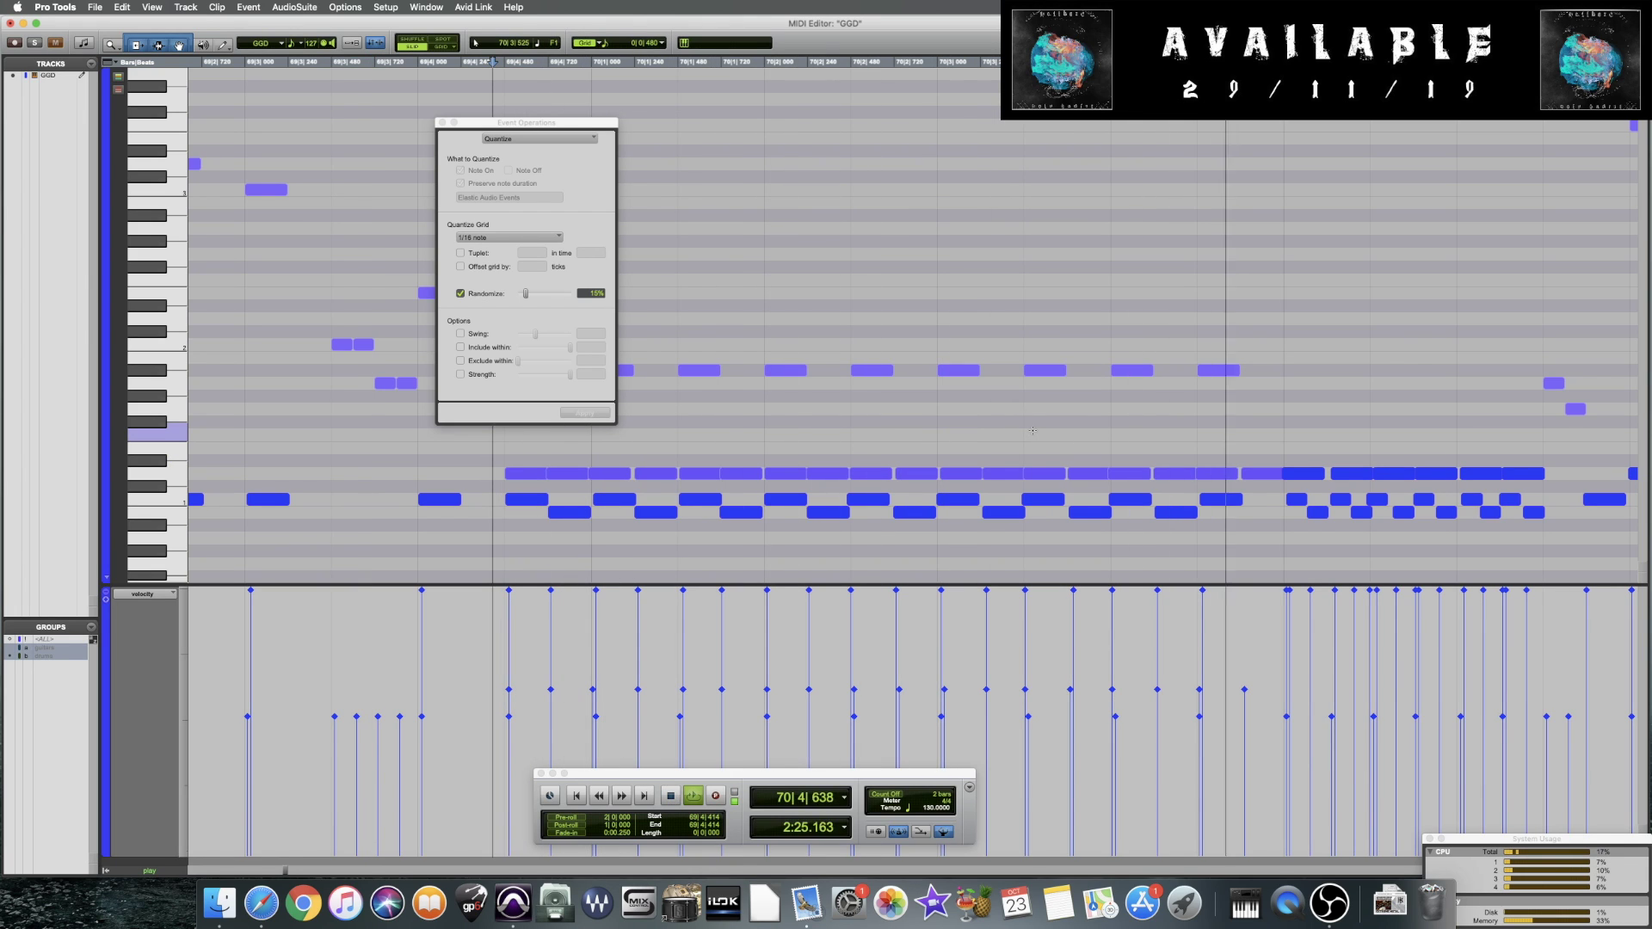
{"action": "key", "text": "space"}
Examine the snare timing around 70|4|003 and play the run from 69|4|452
{"action": "left_click", "coordinate": [1127, 476]}
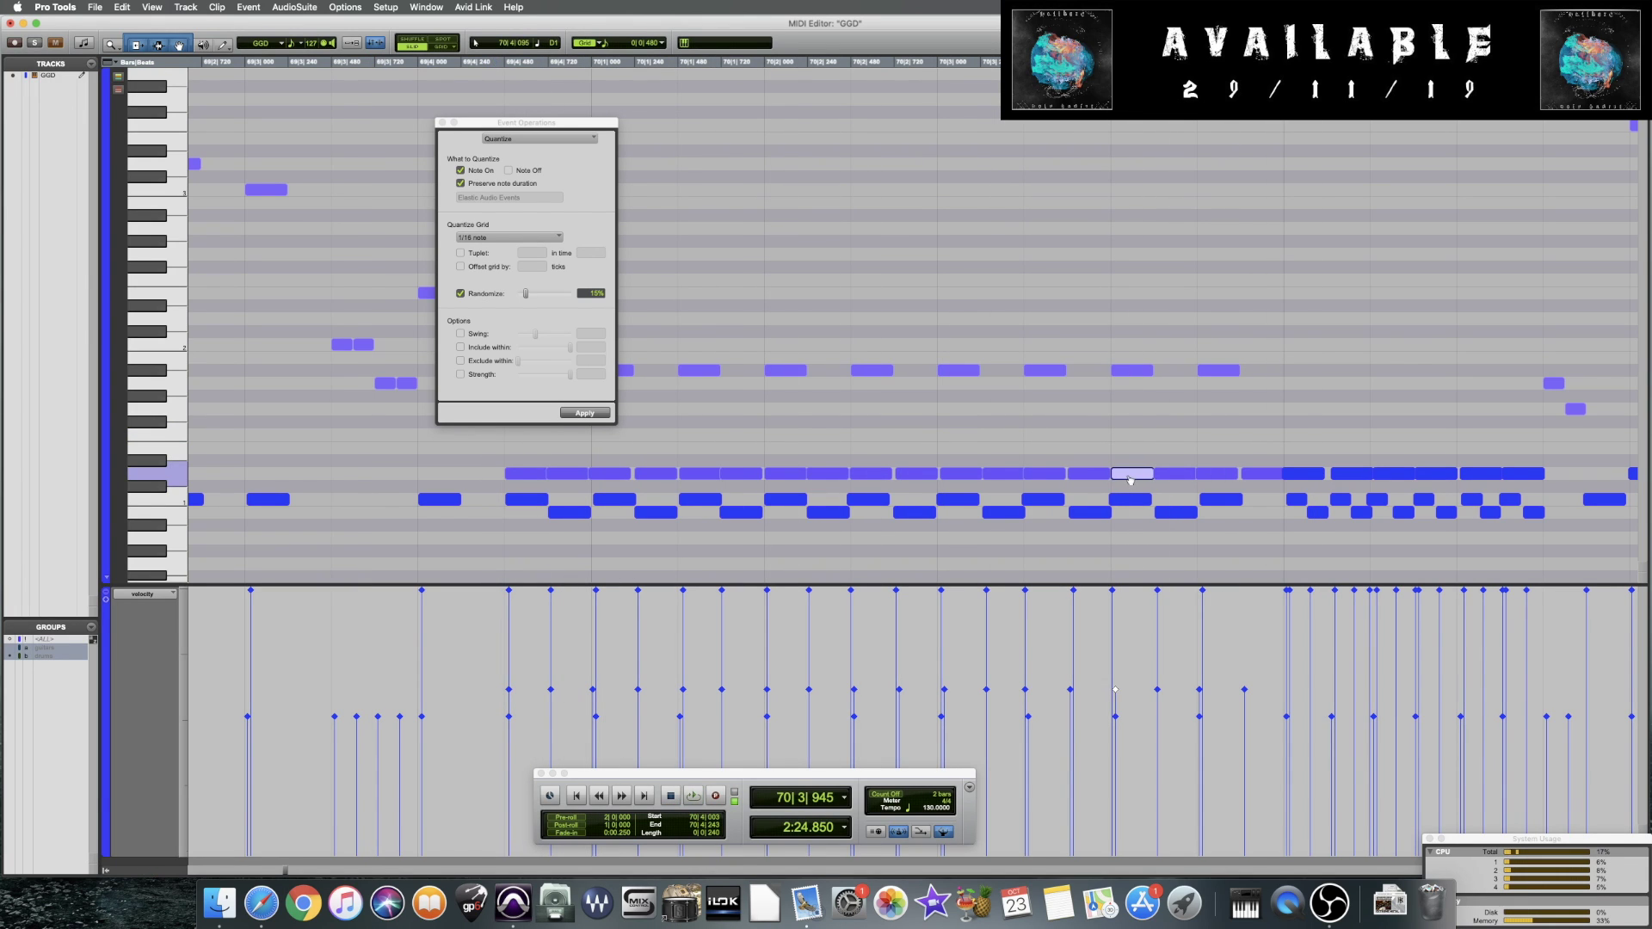
{"action": "key", "text": "super+bracketright"}
{"action": "key", "text": "super+bracketright"}
{"action": "key", "text": "super+bracketright"}
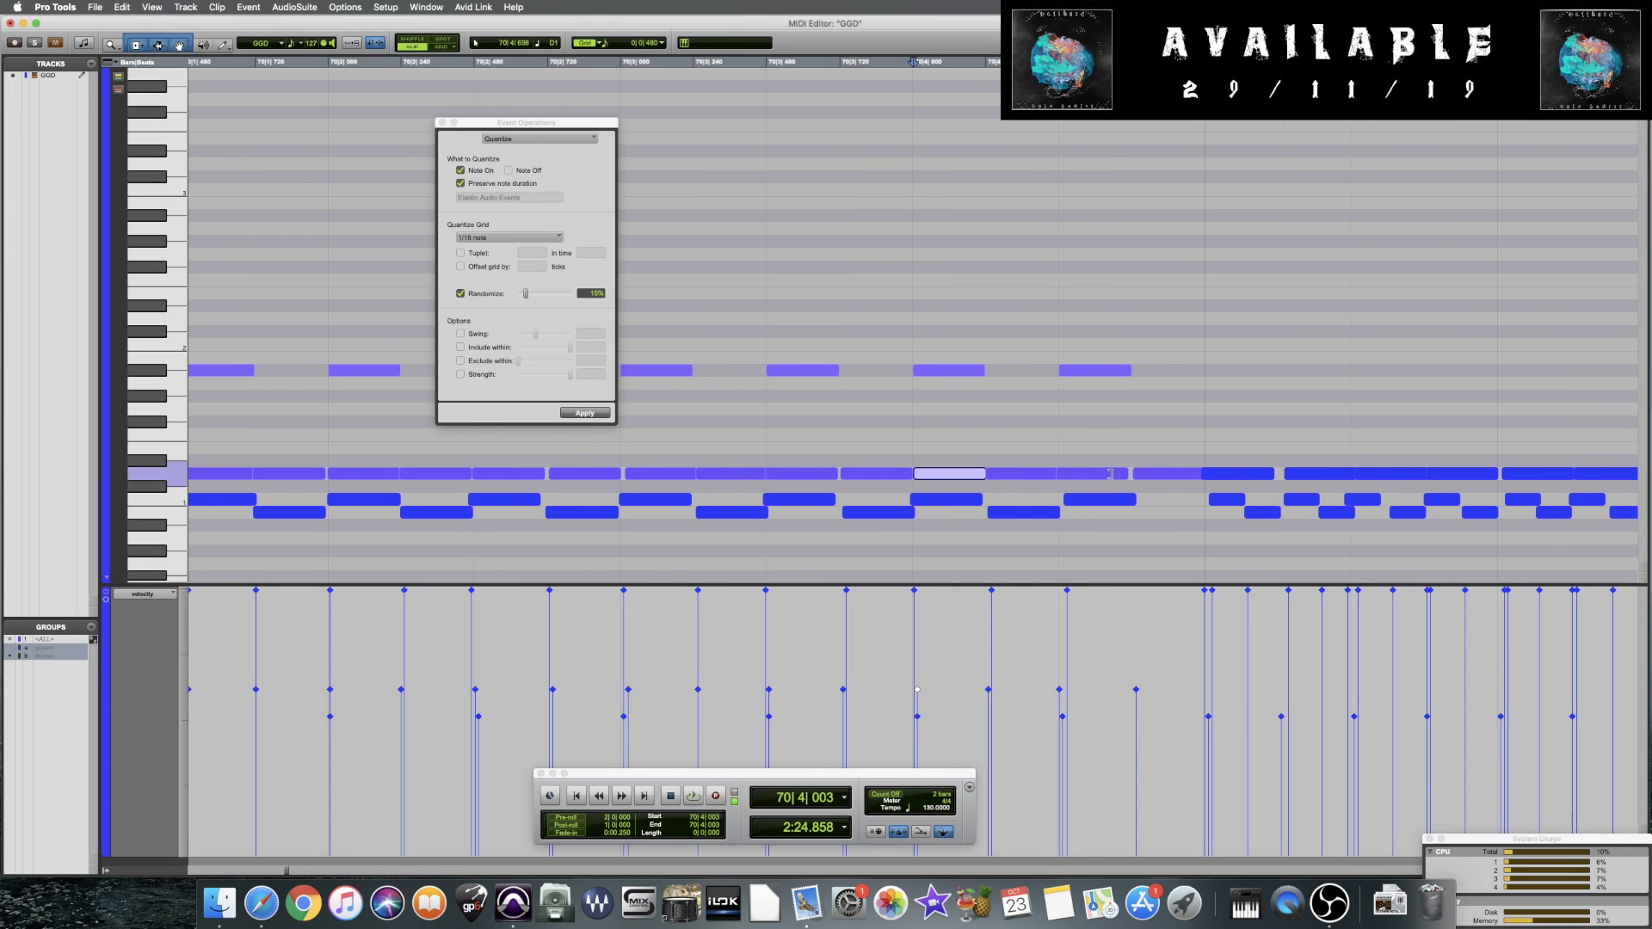
{"action": "key", "text": "super+bracketleft"}
{"action": "key", "text": "super+bracketleft"}
{"action": "key", "text": "super+bracketleft"}
{"action": "key", "text": "super+bracketleft"}
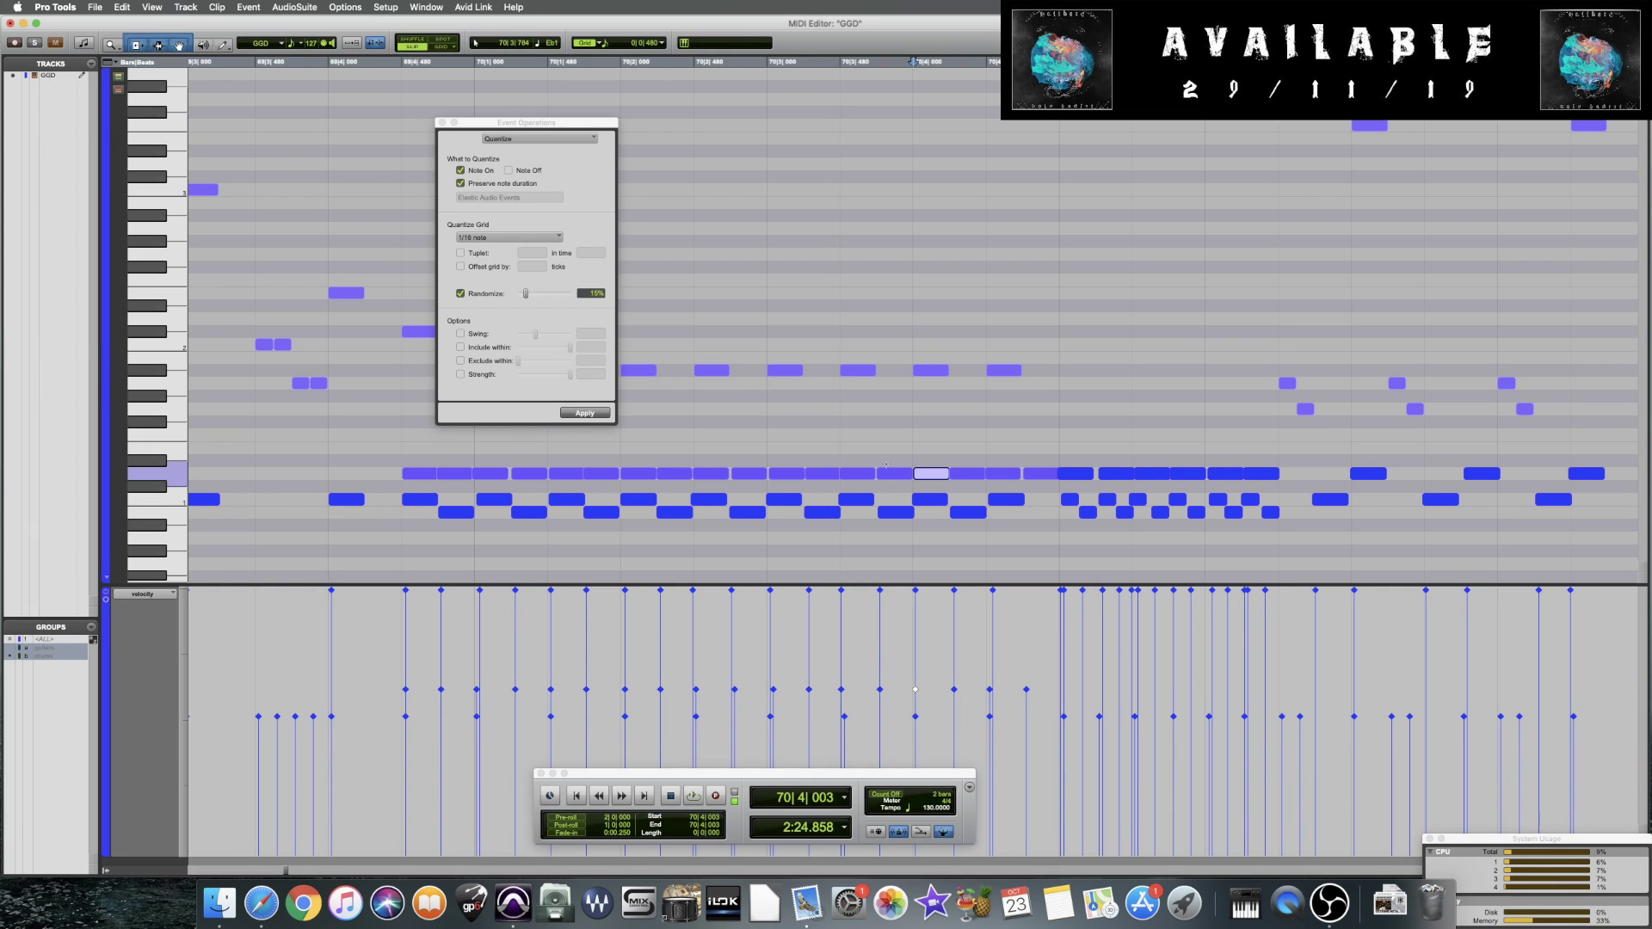
{"action": "left_click", "coordinate": [395, 446]}
{"action": "key", "text": "space"}
{"action": "key", "text": "space"}
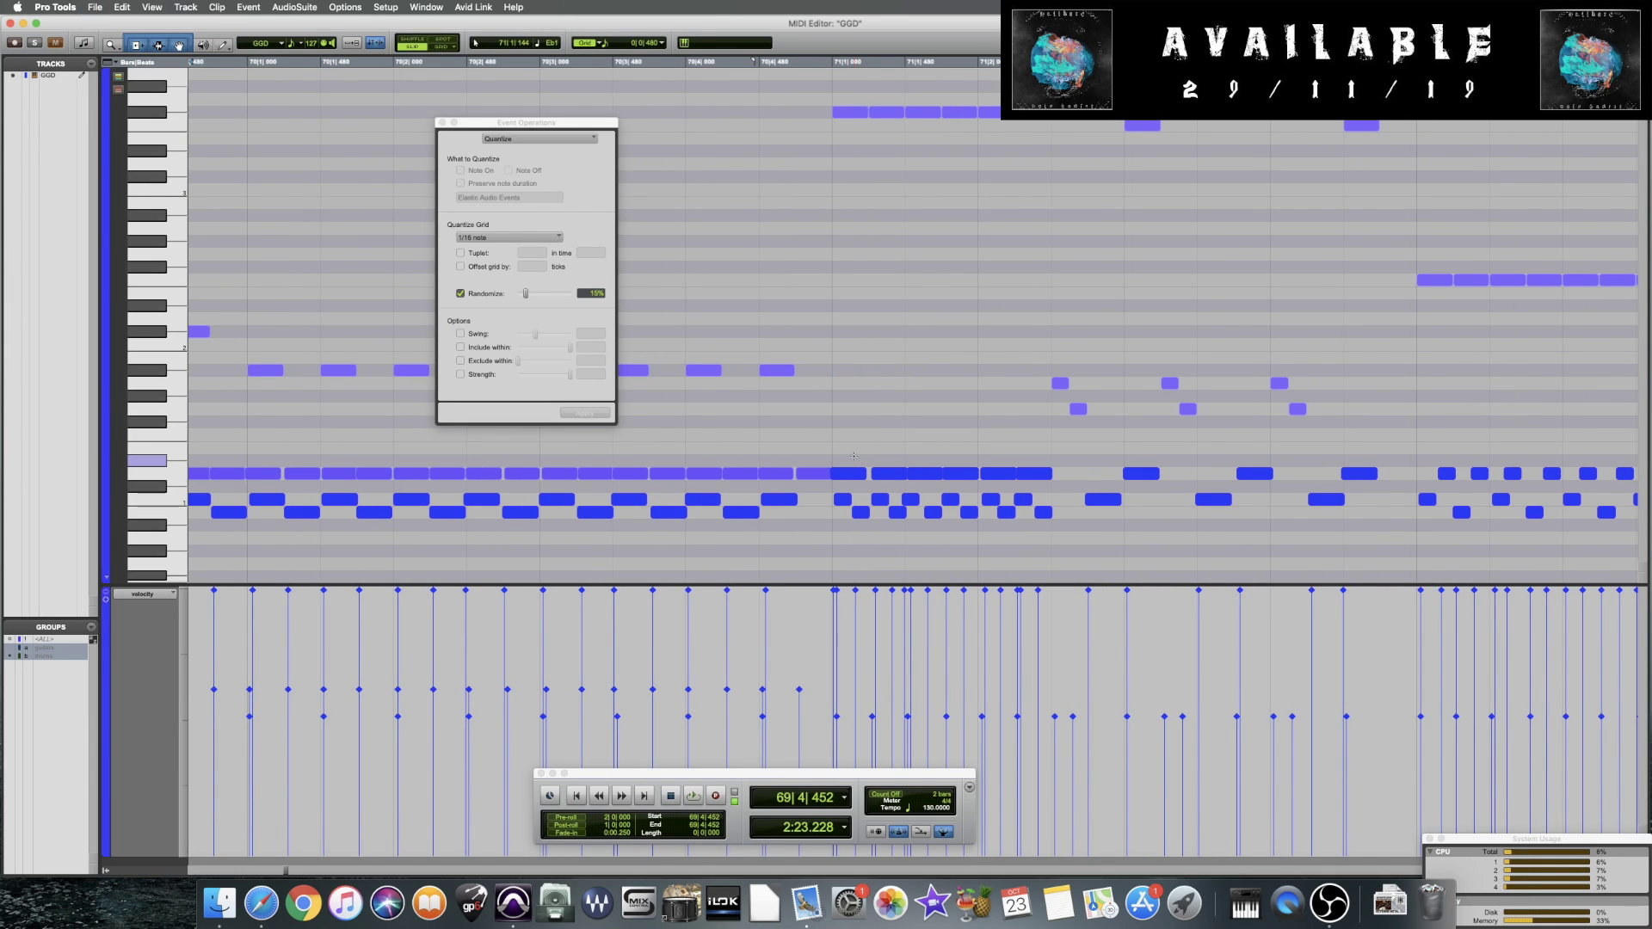
Lower the velocities of the six snare notes starting bar 71 and quantize them to 1/16 notes with 40% randomization
{"action": "left_click_drag", "start_coordinate": [853, 457], "coordinate": [1045, 478]}
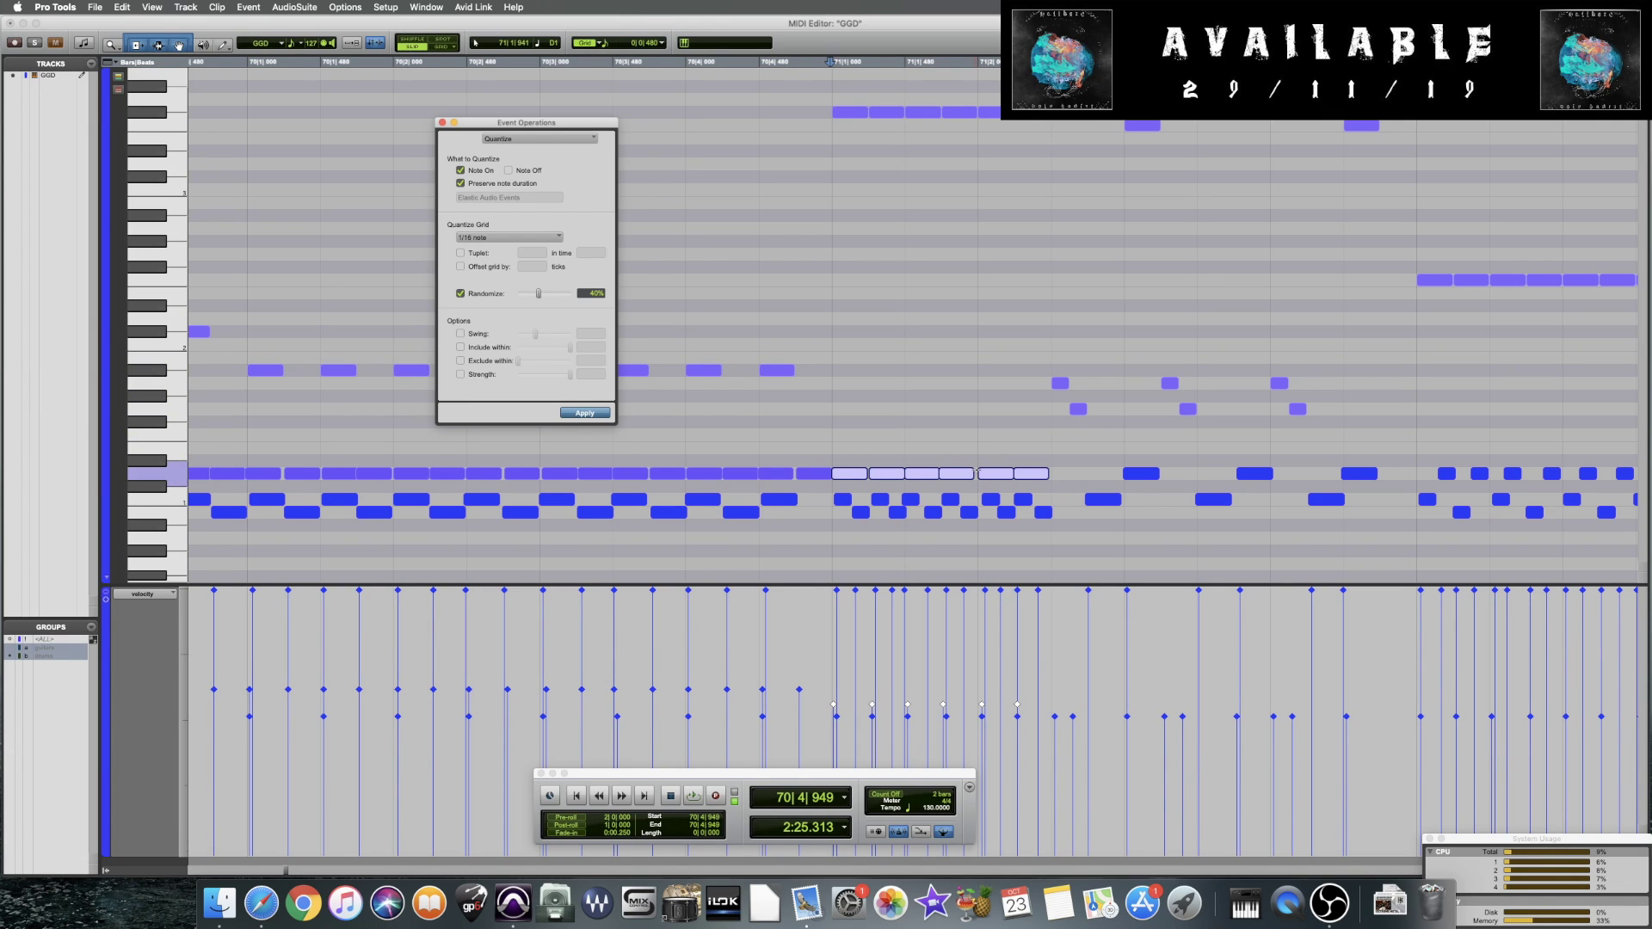
{"action": "left_click", "coordinate": [829, 428]}
{"action": "key", "text": "space"}
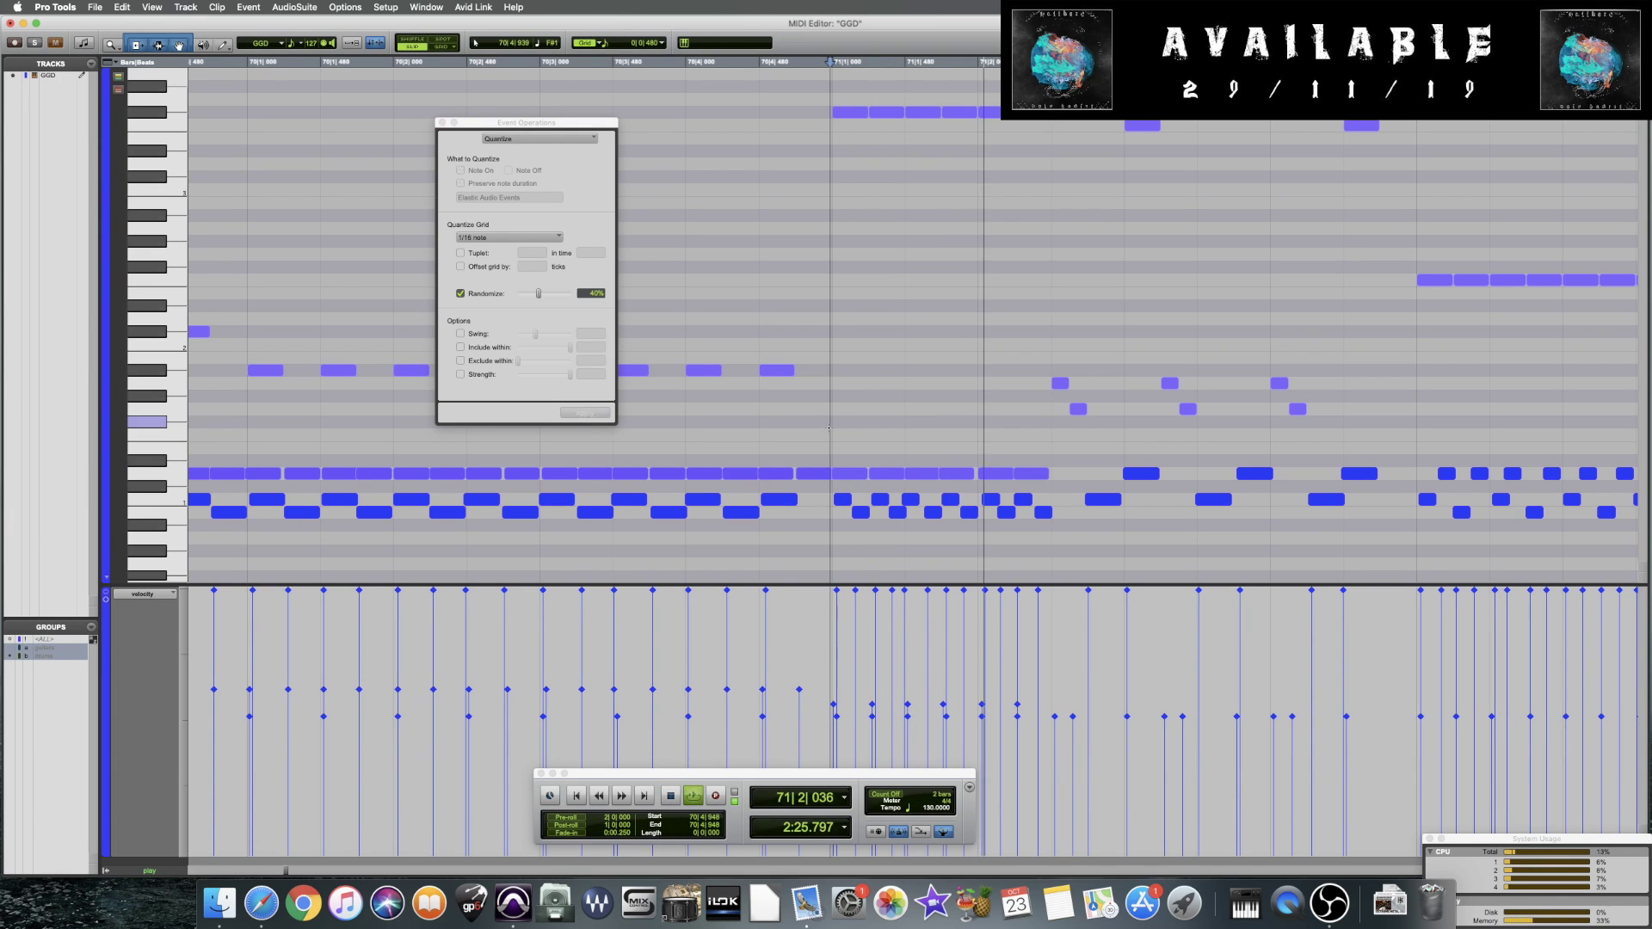
{"action": "key", "text": "space"}
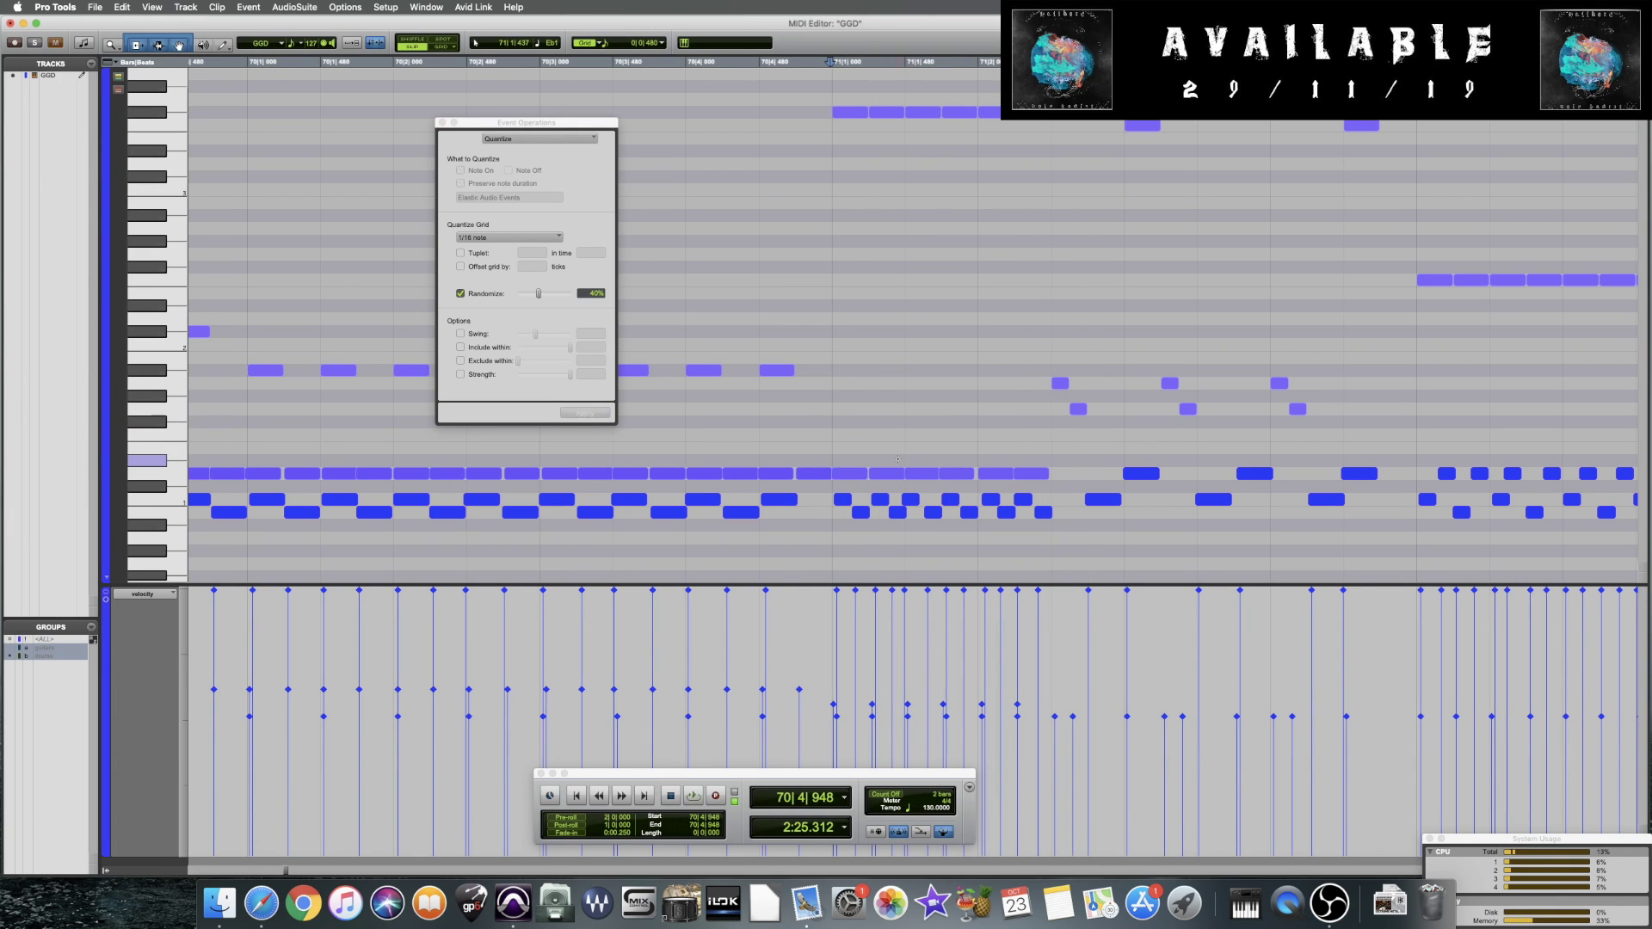
Shift the last two snare notes of the bar 71 run earlier, starting at 71|1|935, and play from 71|1|000
{"action": "left_click_drag", "start_coordinate": [975, 472], "coordinate": [1052, 475]}
{"action": "scroll", "coordinate": [1030, 479], "scroll_direction": "up", "scroll_amount": 1}
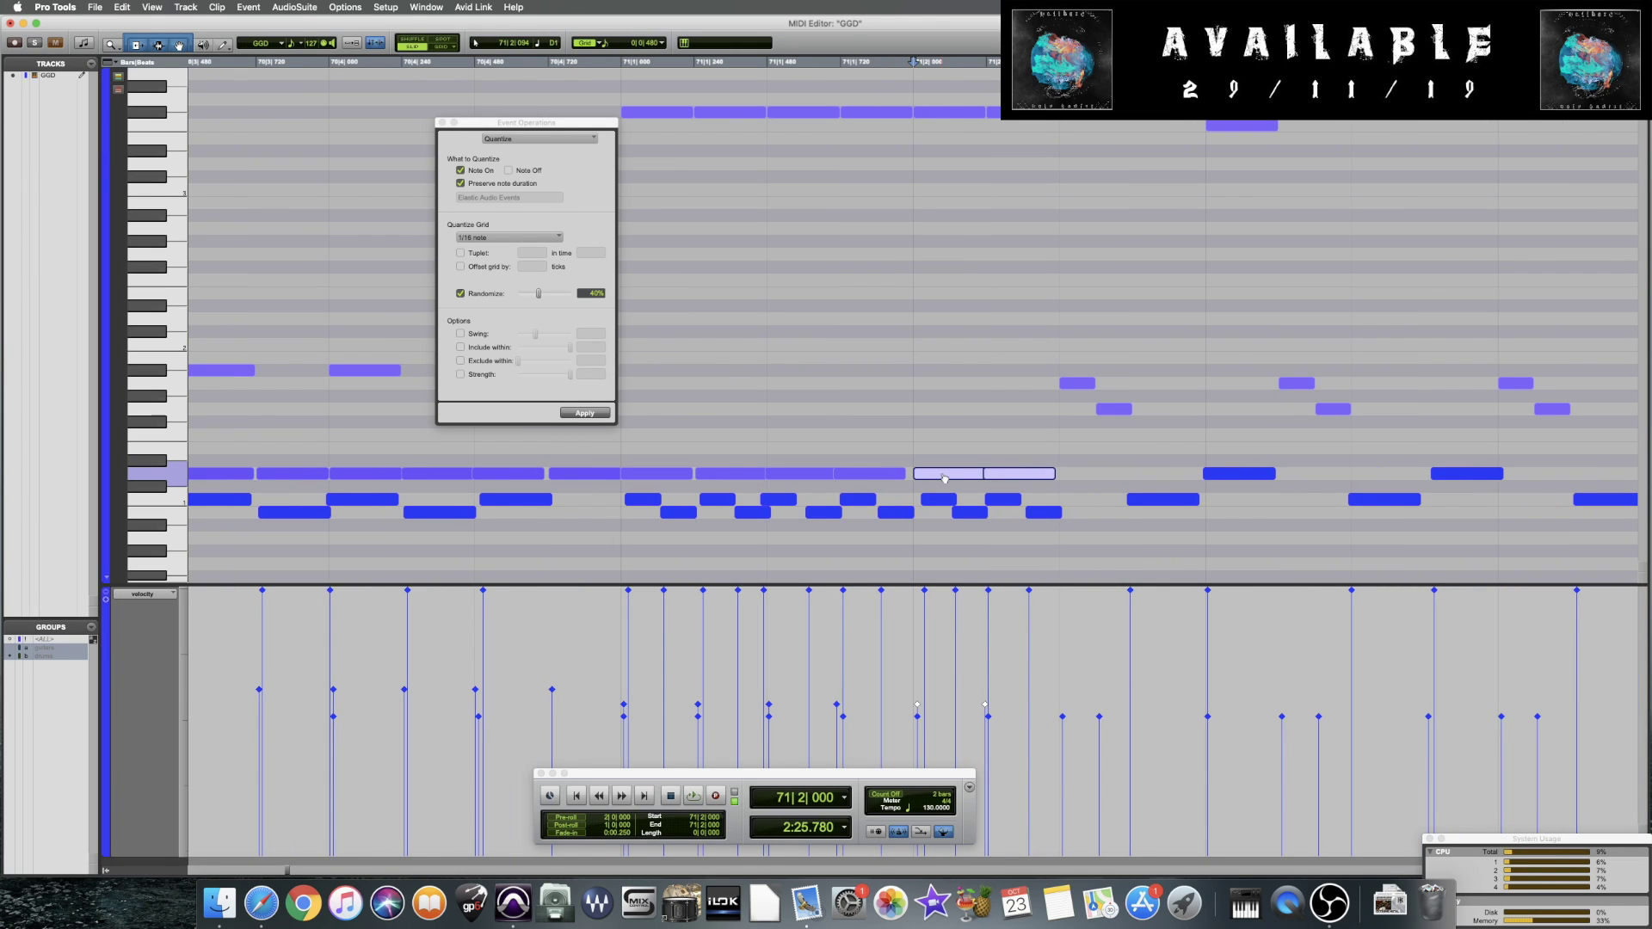
{"action": "left_click_drag", "start_coordinate": [941, 479], "coordinate": [933, 479]}
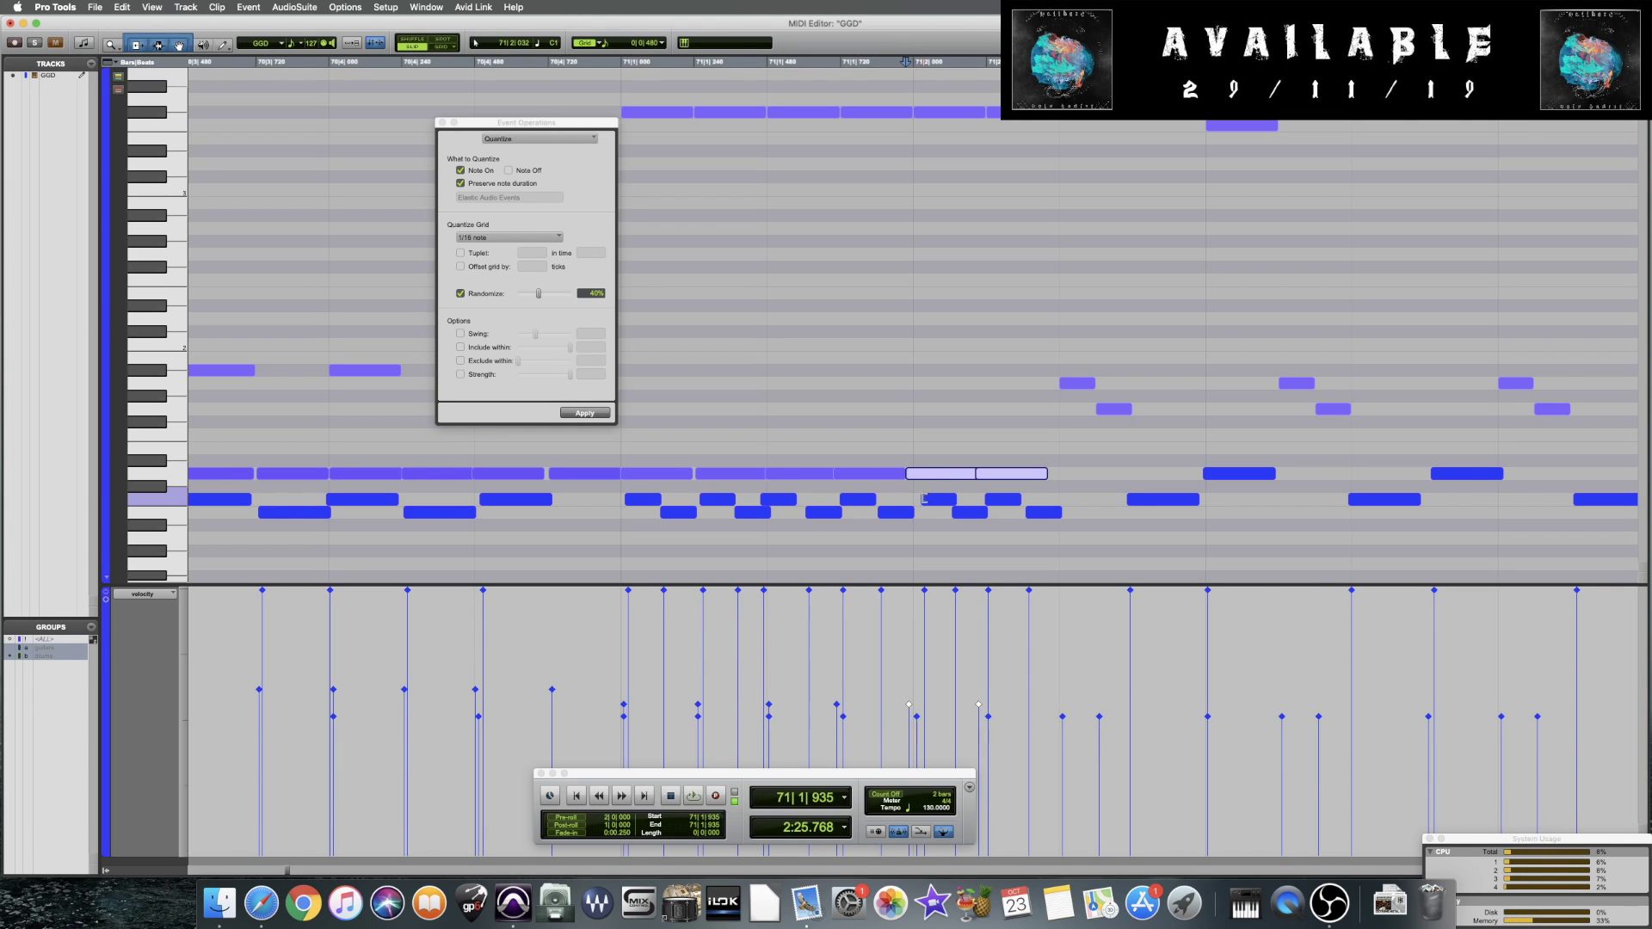
{"action": "left_click", "coordinate": [925, 501]}
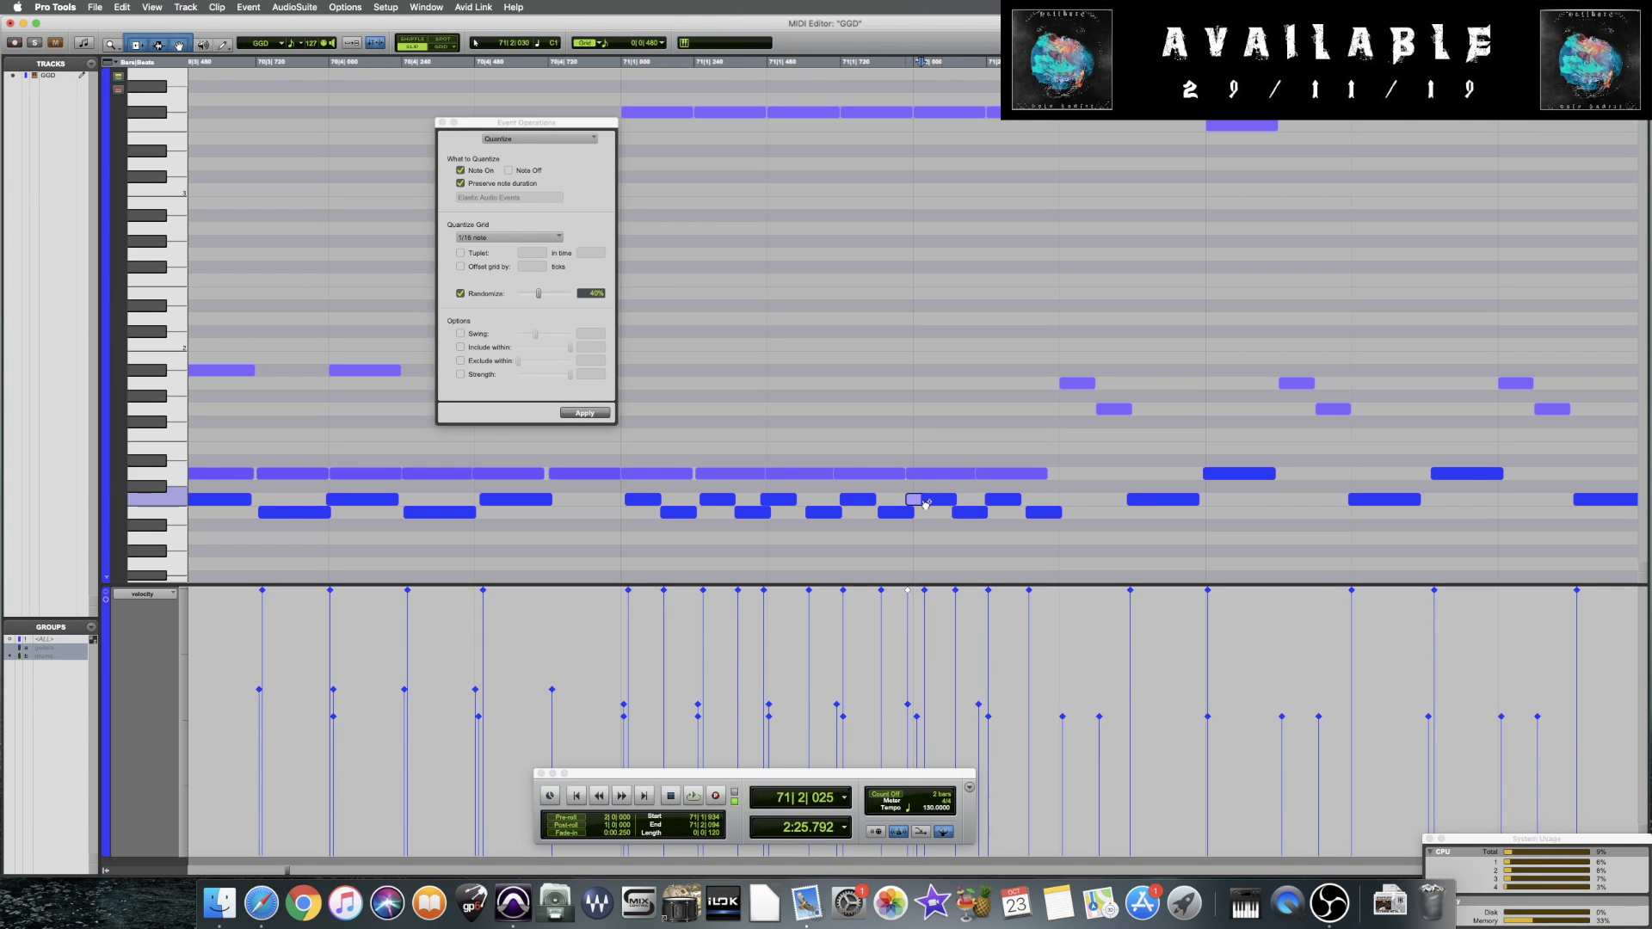
{"action": "left_click_drag", "start_coordinate": [925, 504], "coordinate": [940, 503]}
{"action": "left_click", "coordinate": [628, 458]}
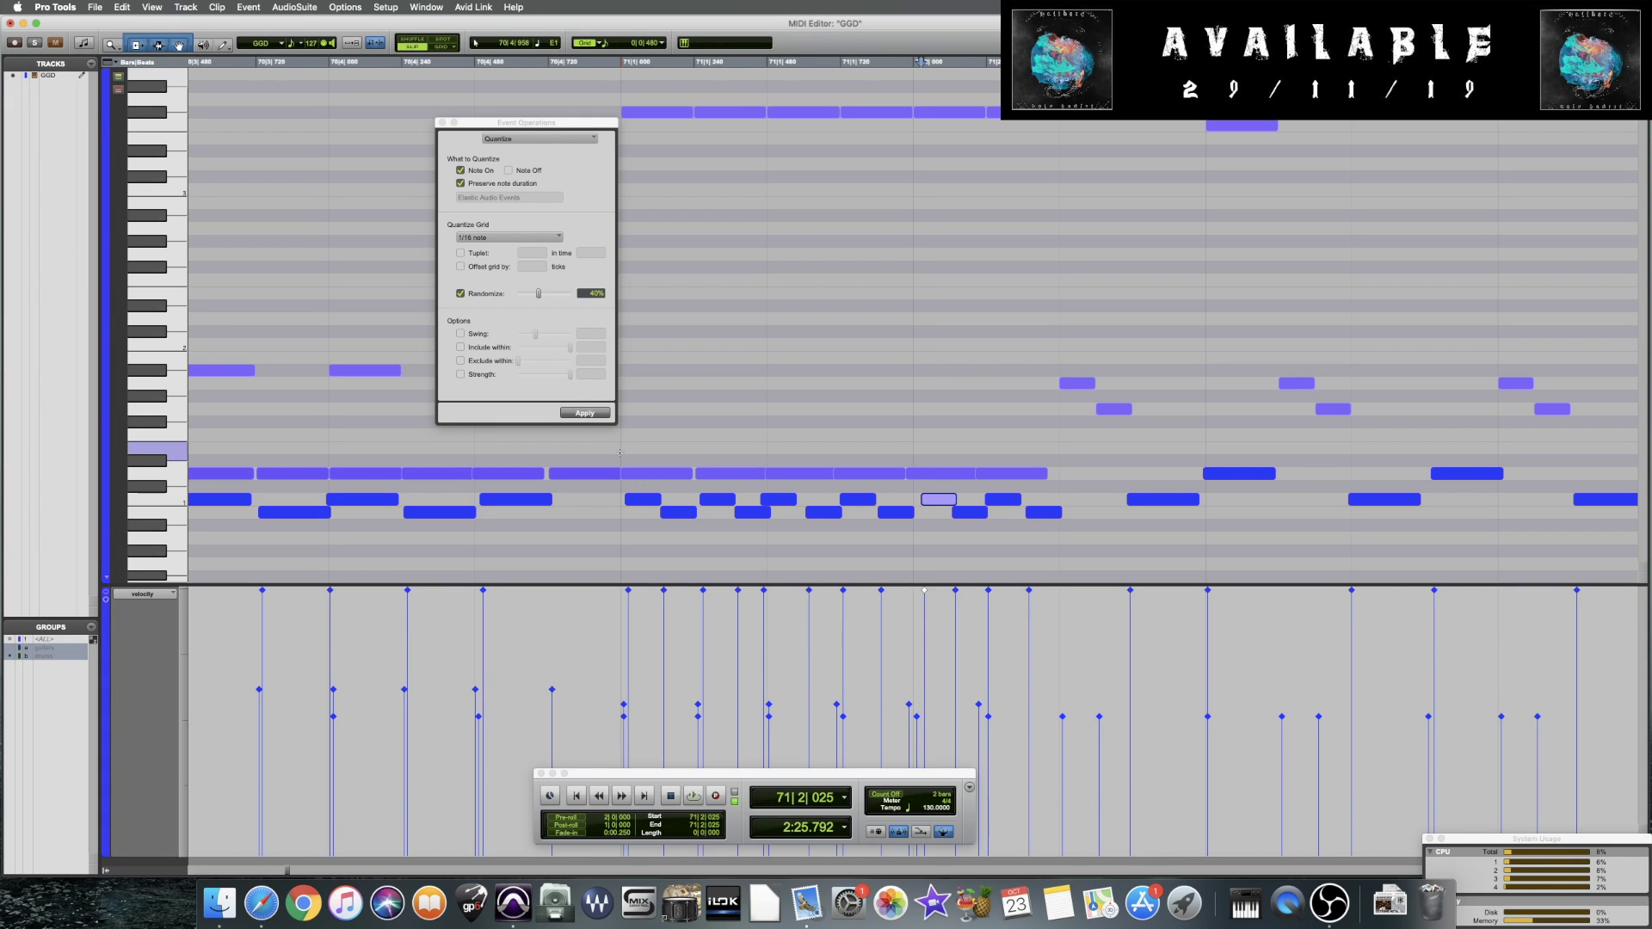
{"action": "key", "text": "space"}
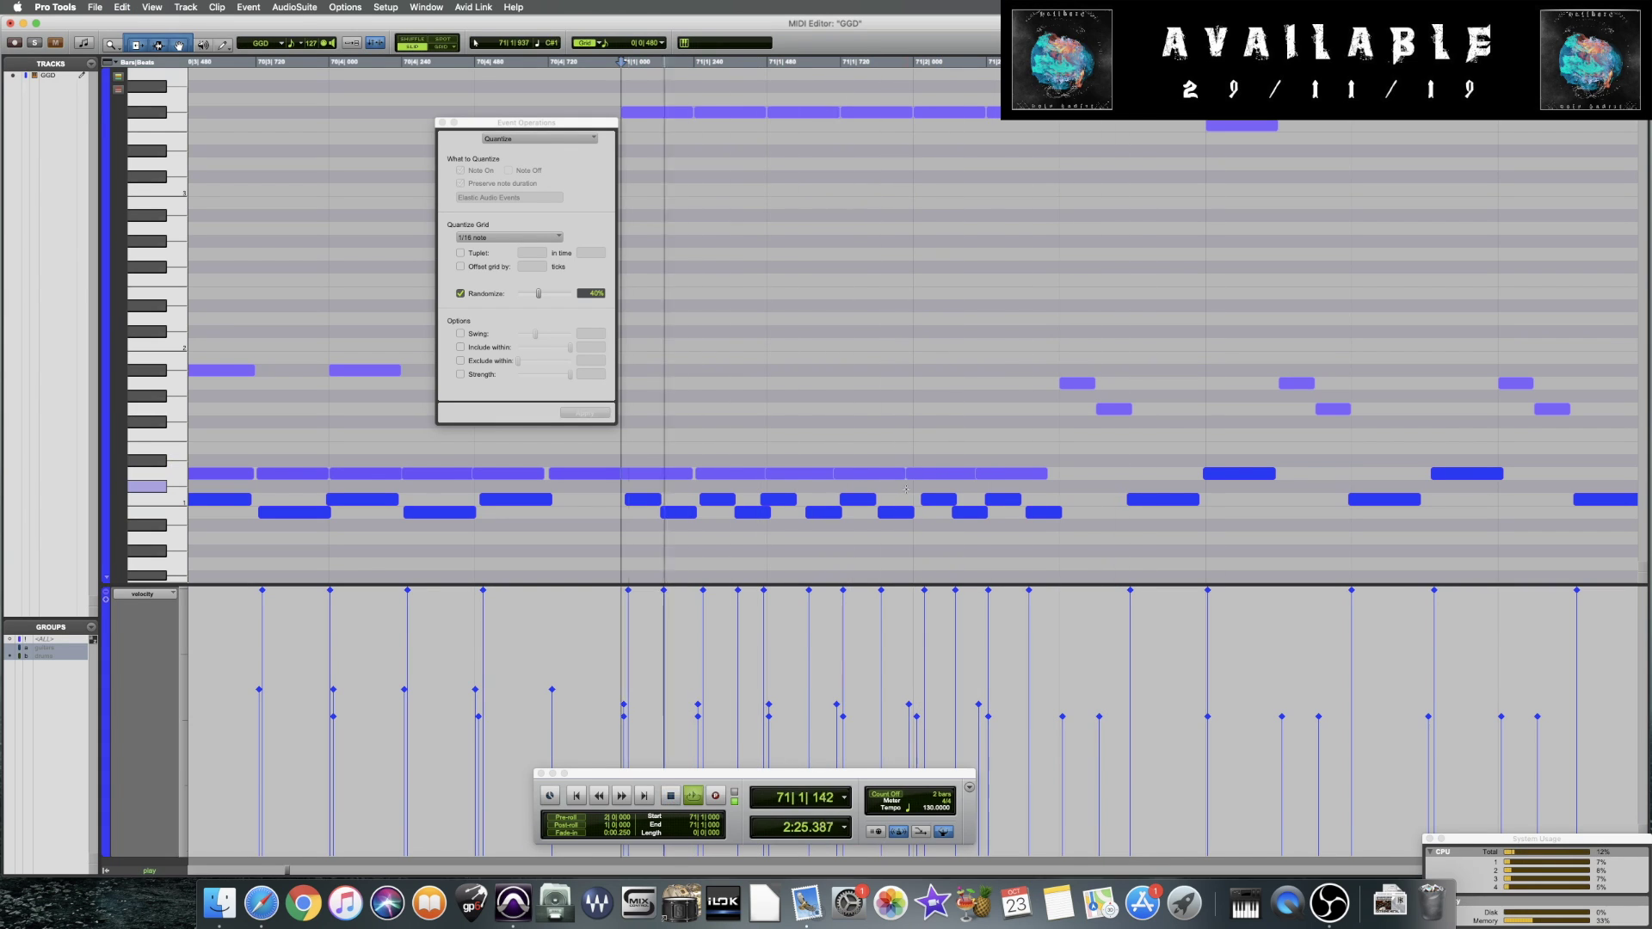
{"action": "key", "text": "space"}
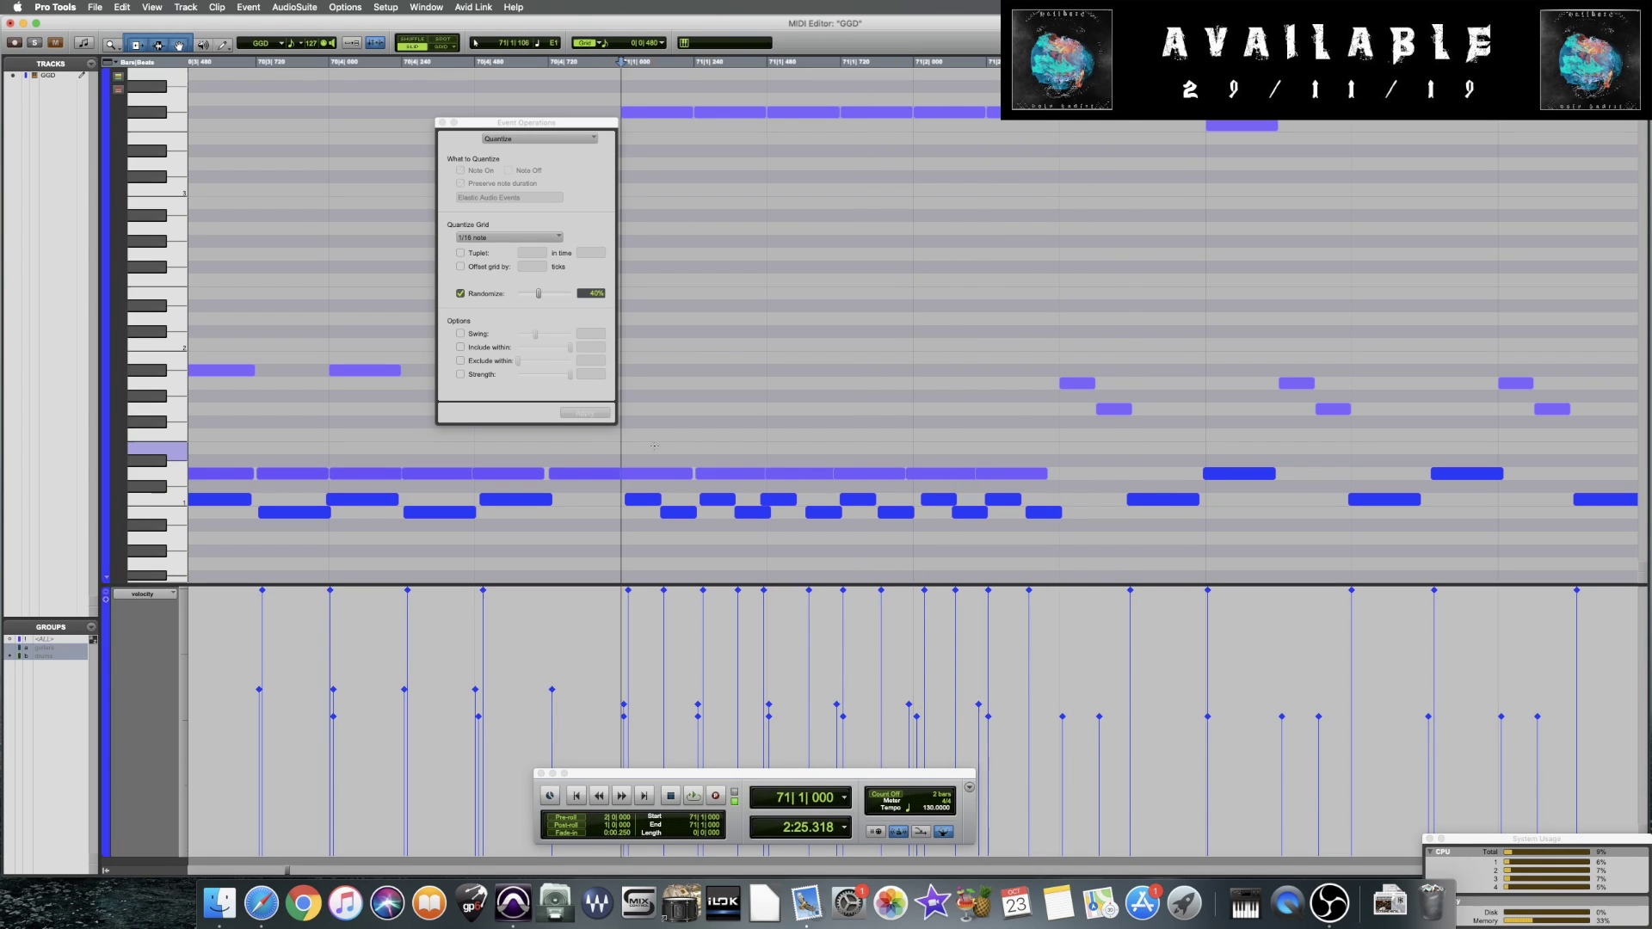
Move the Event Operations window clear of the bar 71 notes and save the session
{"action": "left_click_drag", "start_coordinate": [555, 122], "coordinate": [409, 114]}
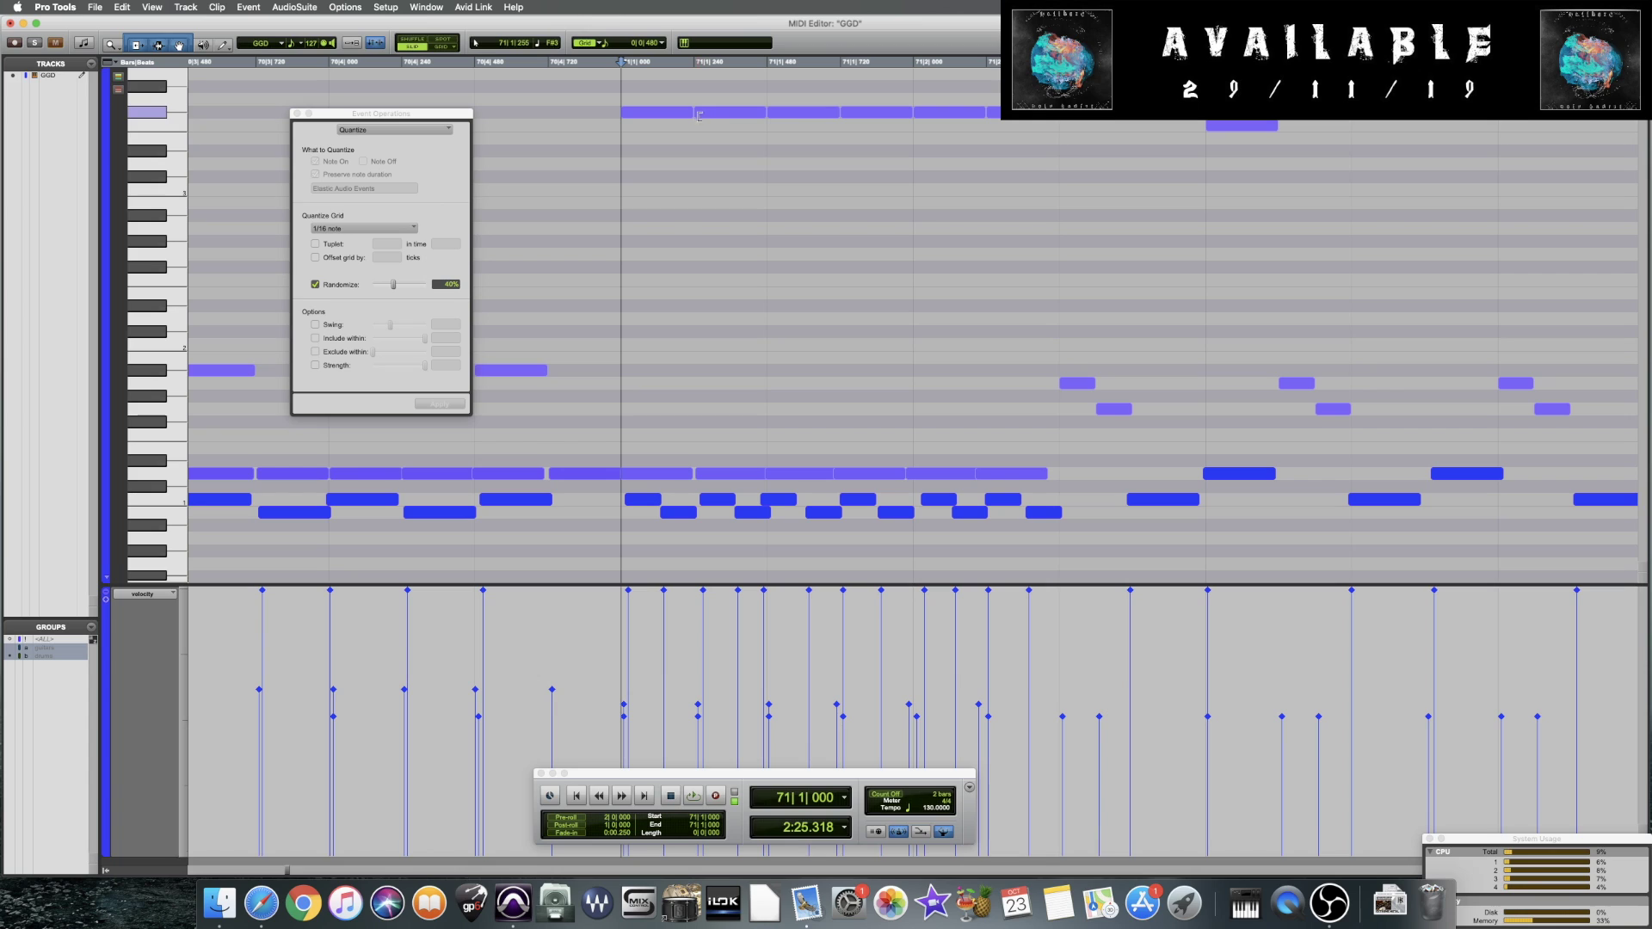
{"action": "left_click", "coordinate": [602, 62]}
{"action": "left_click", "coordinate": [620, 62]}
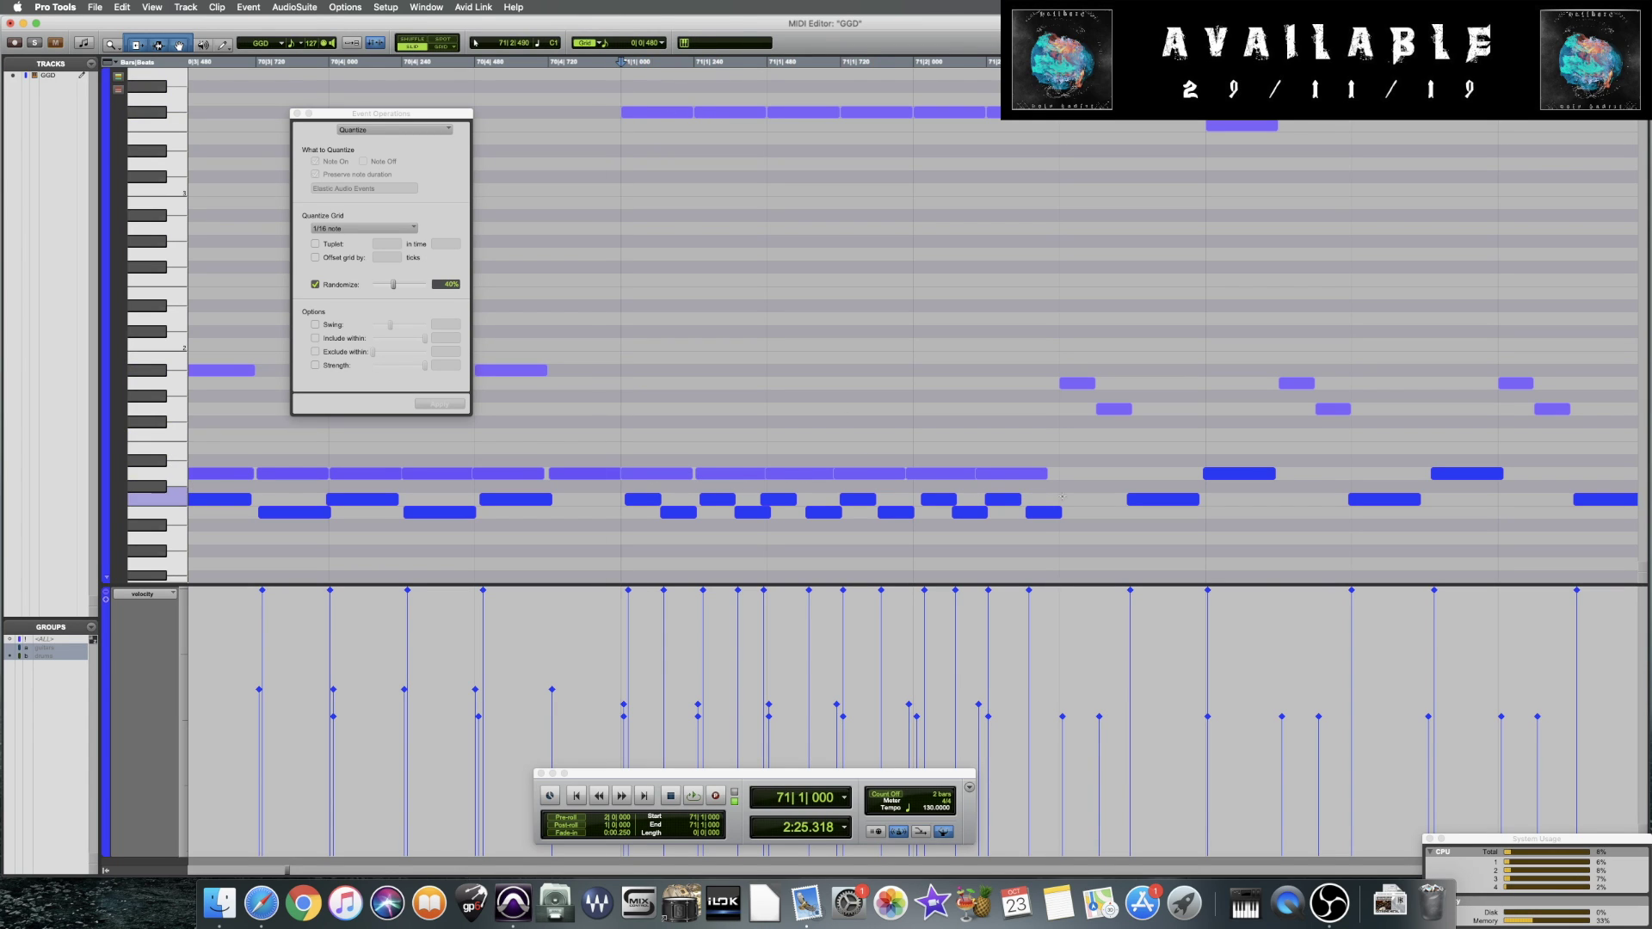
{"action": "key", "text": "super+s"}
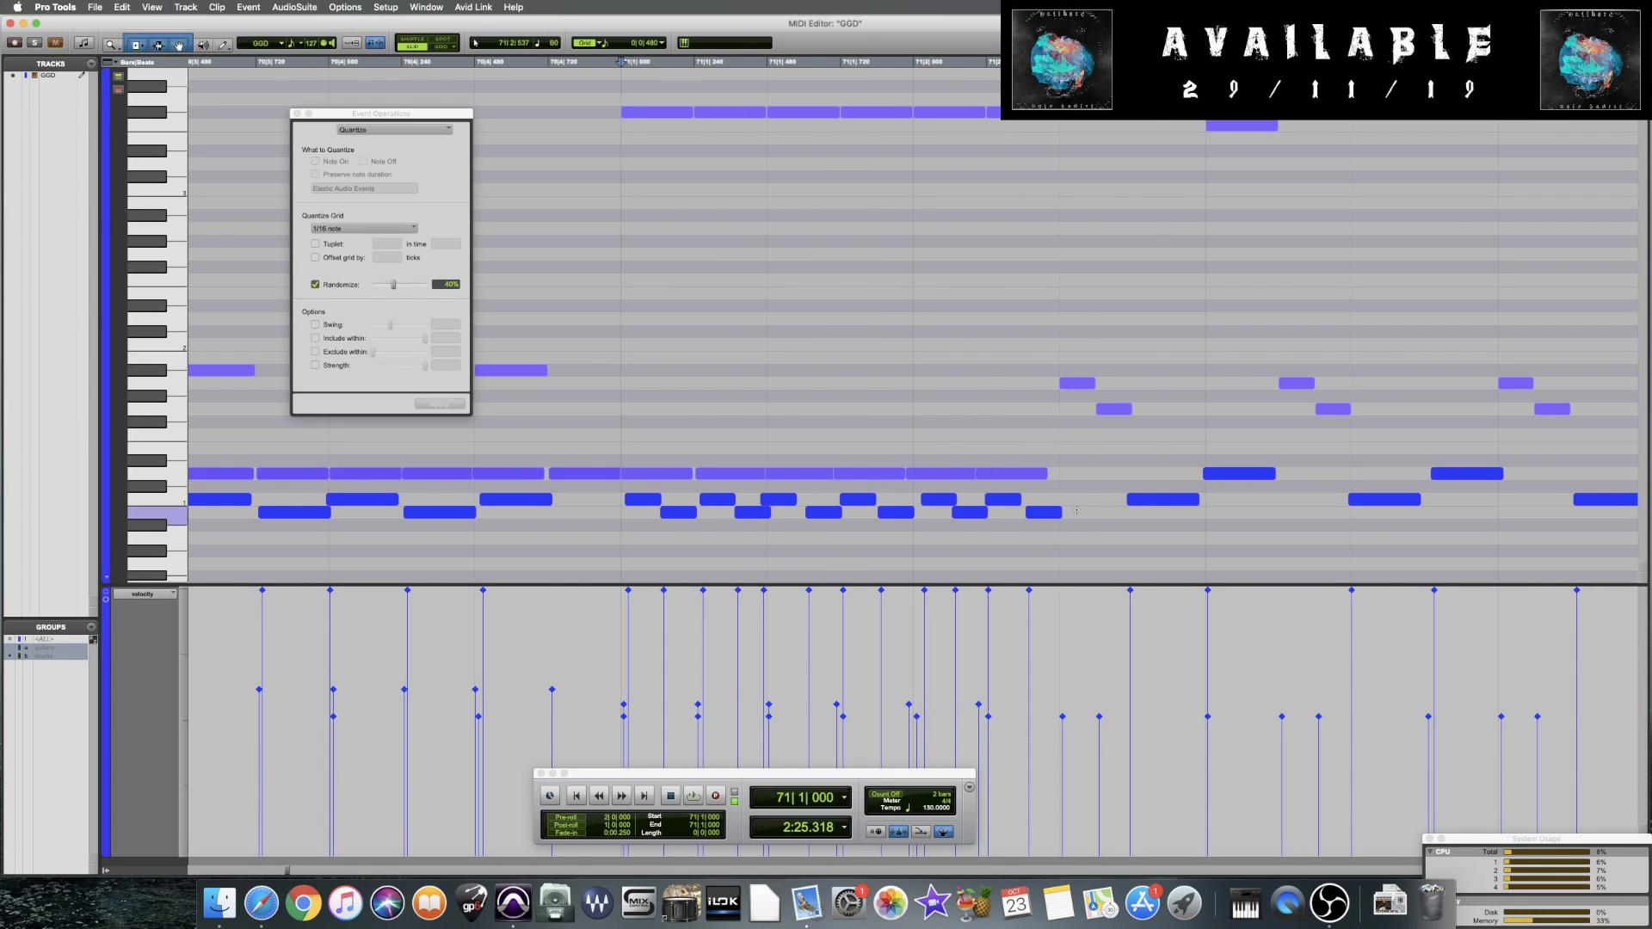
Move the snare note near beat 3 of bar 81 to 81|2|958 and play the passage from 80|4|841
{"action": "key", "text": "super+bracketleft"}
{"action": "key", "text": "super+bracketleft"}
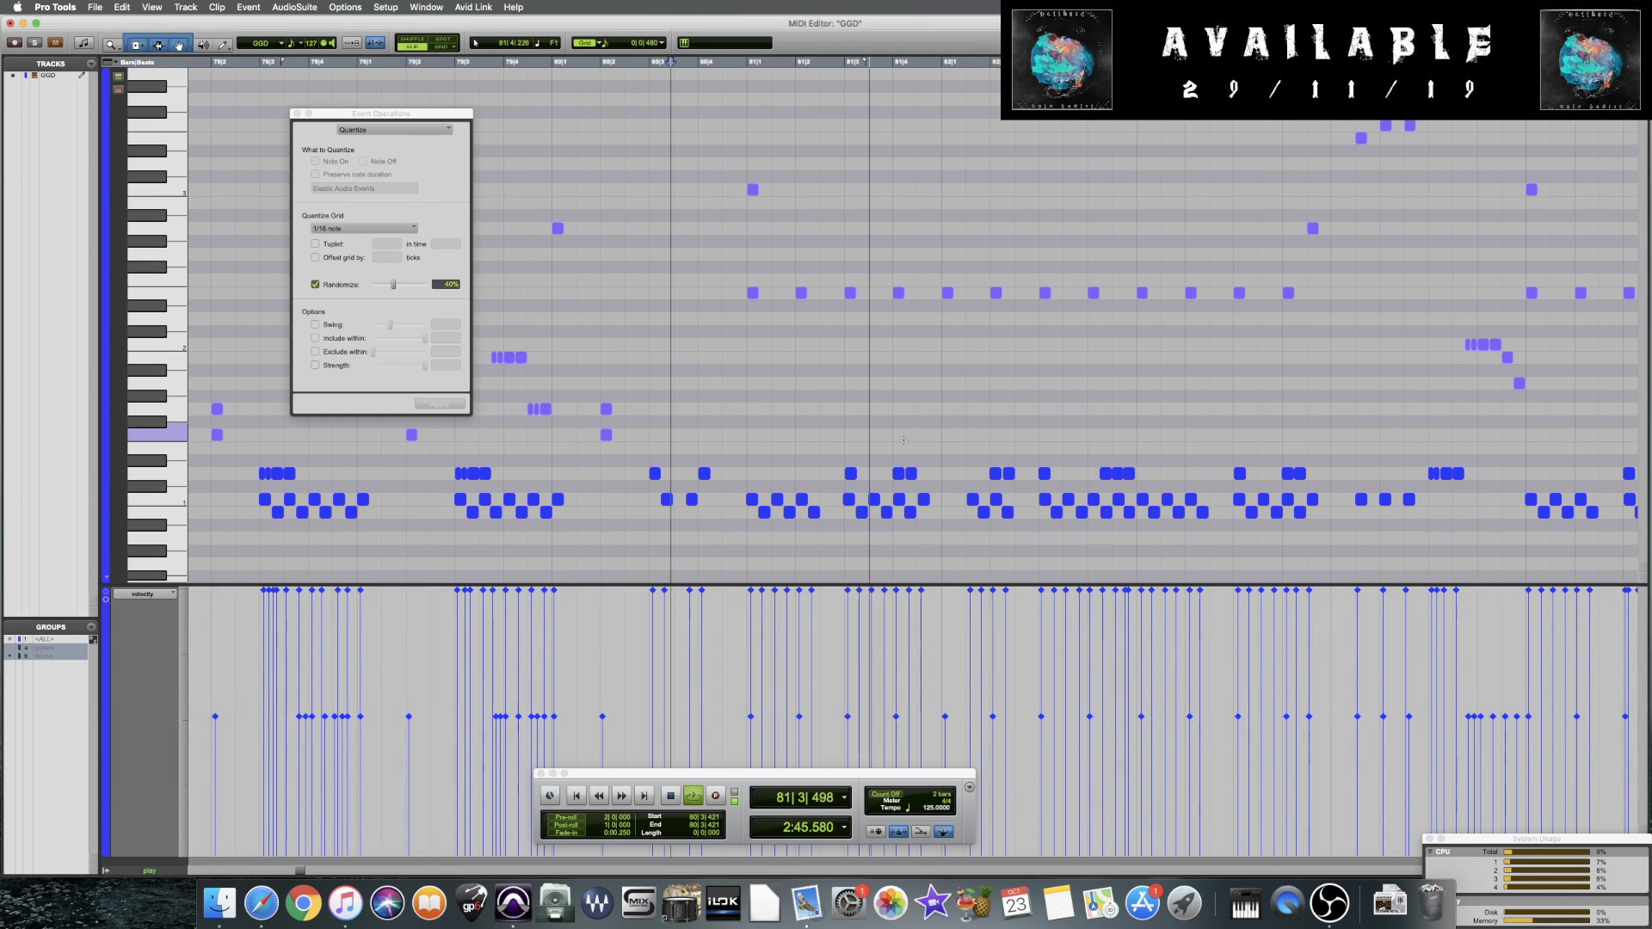
{"action": "left_click", "coordinate": [851, 471]}
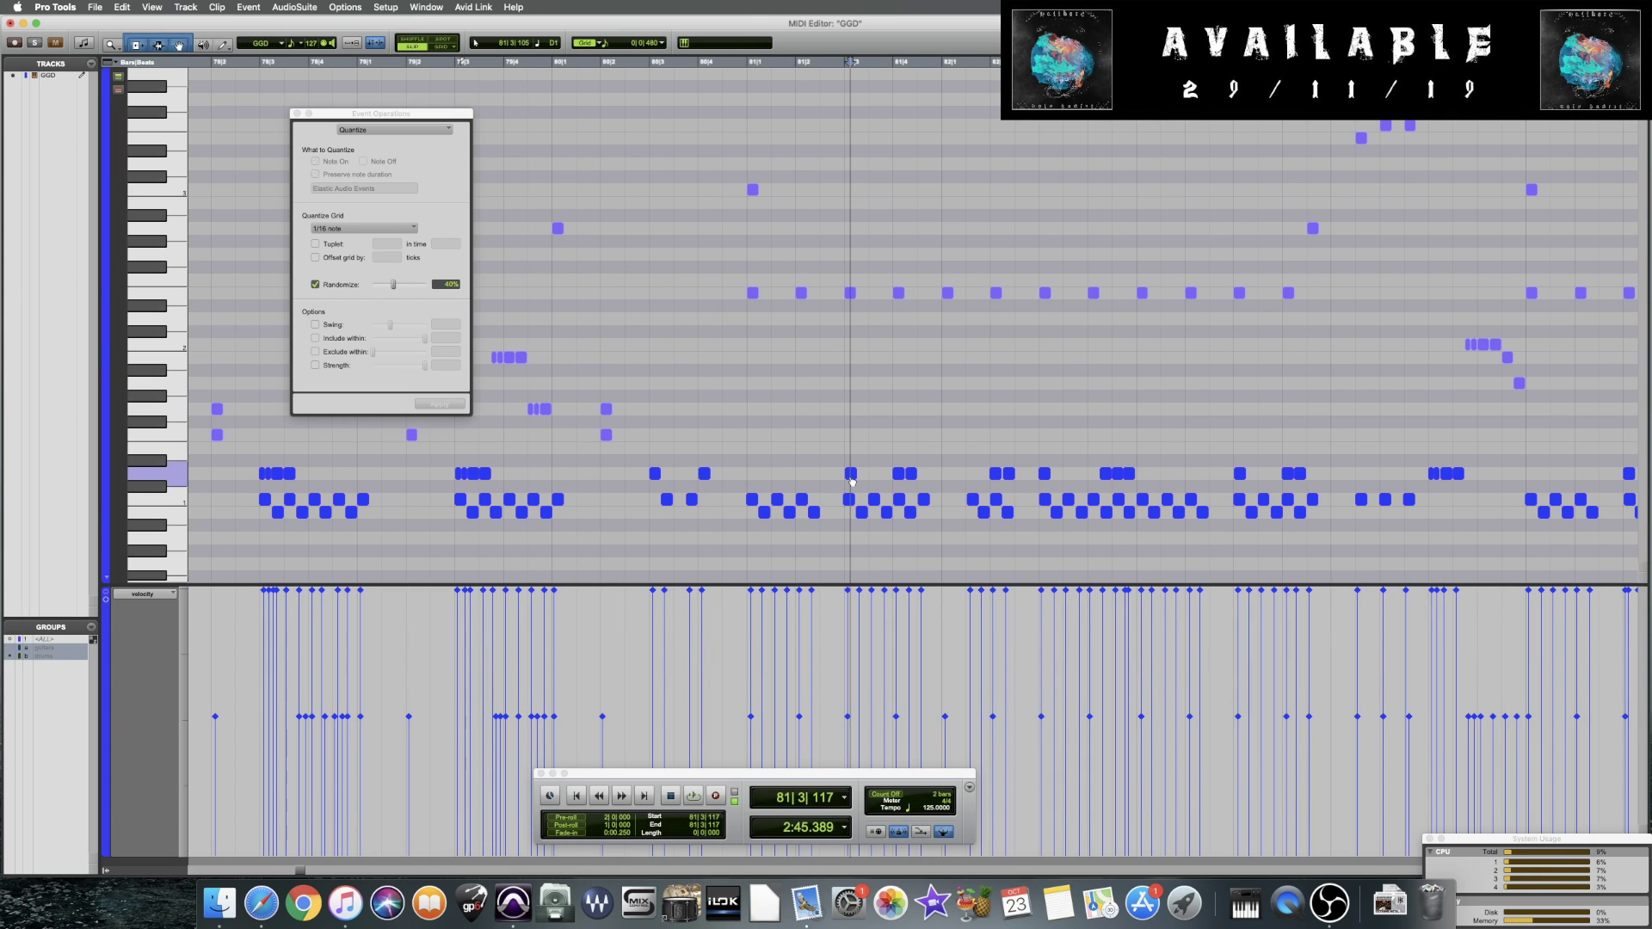
{"action": "scroll", "coordinate": [851, 480], "scroll_direction": "up", "scroll_amount": 3}
{"action": "left_click_drag", "start_coordinate": [915, 474], "coordinate": [912, 481]}
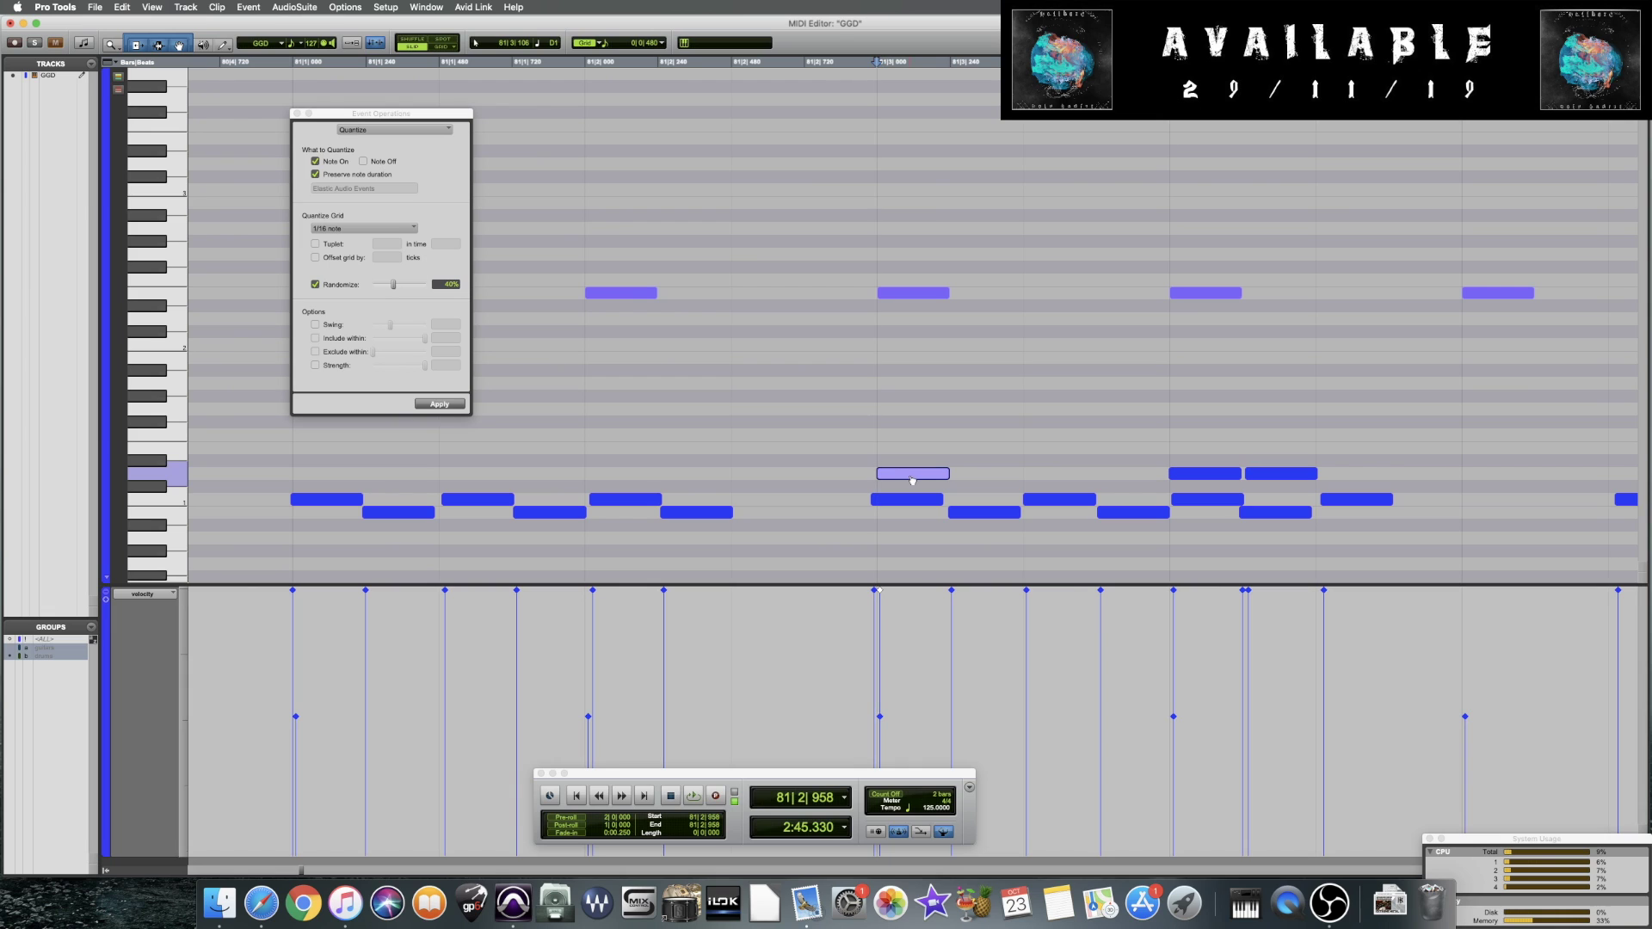
{"action": "left_click", "coordinate": [256, 458]}
{"action": "key", "text": "space"}
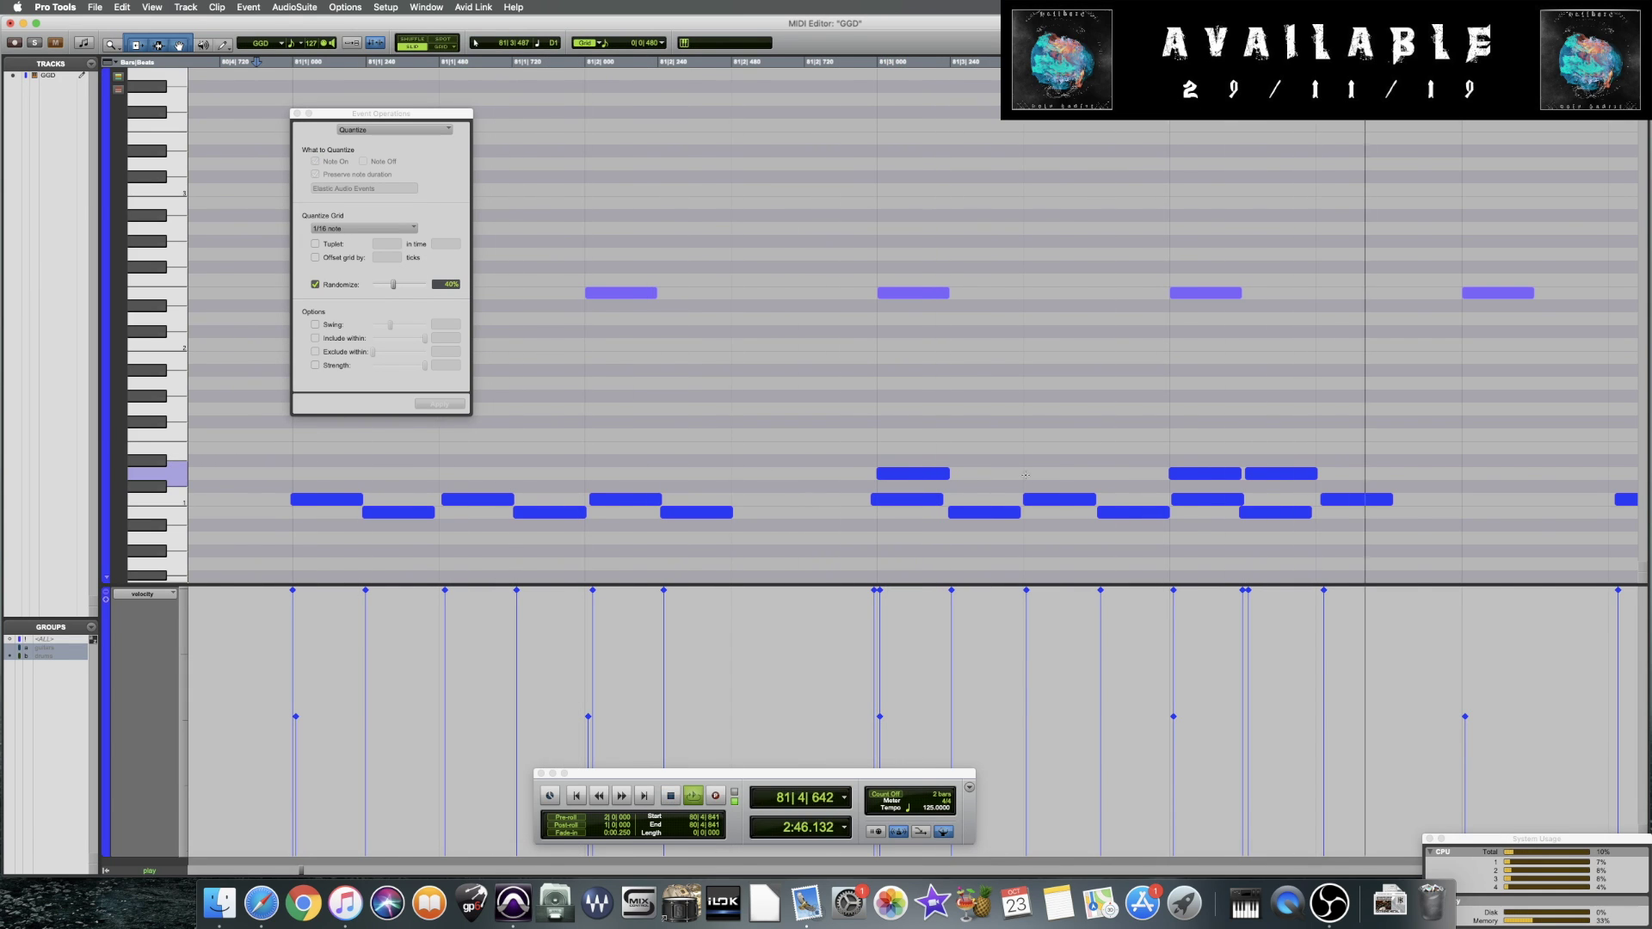
Shift the snare note at bar 98 beat 3 slightly earlier and play the passage from 97|3|292
{"action": "key", "text": "super+bracketleft"}
{"action": "key", "text": "space"}
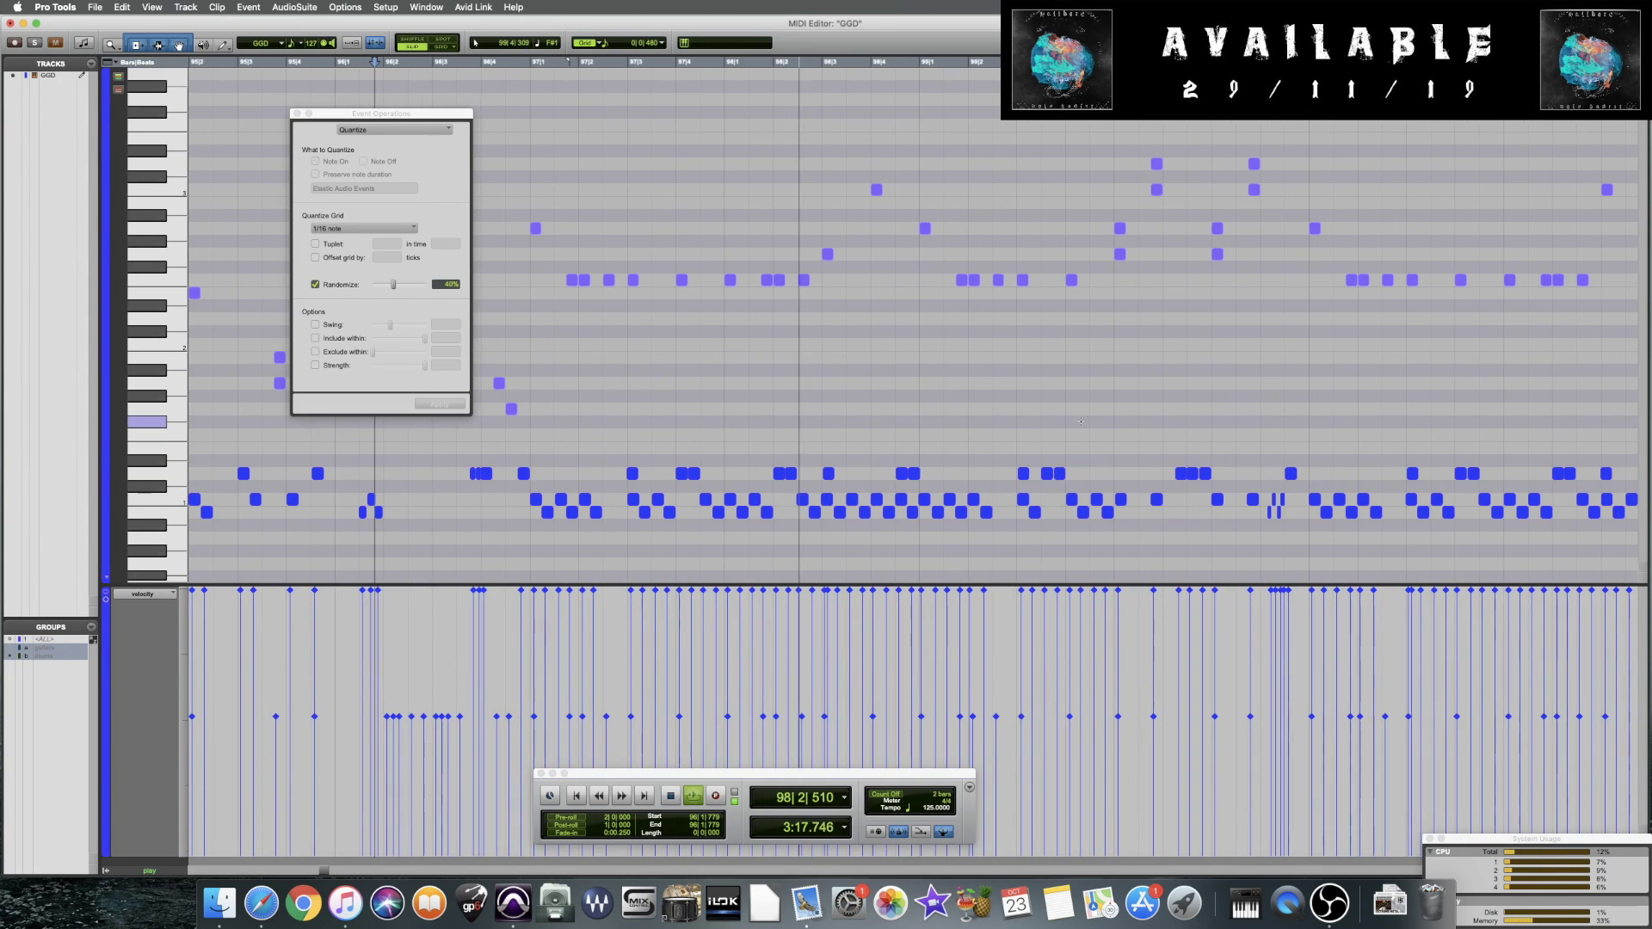
{"action": "key", "text": "space"}
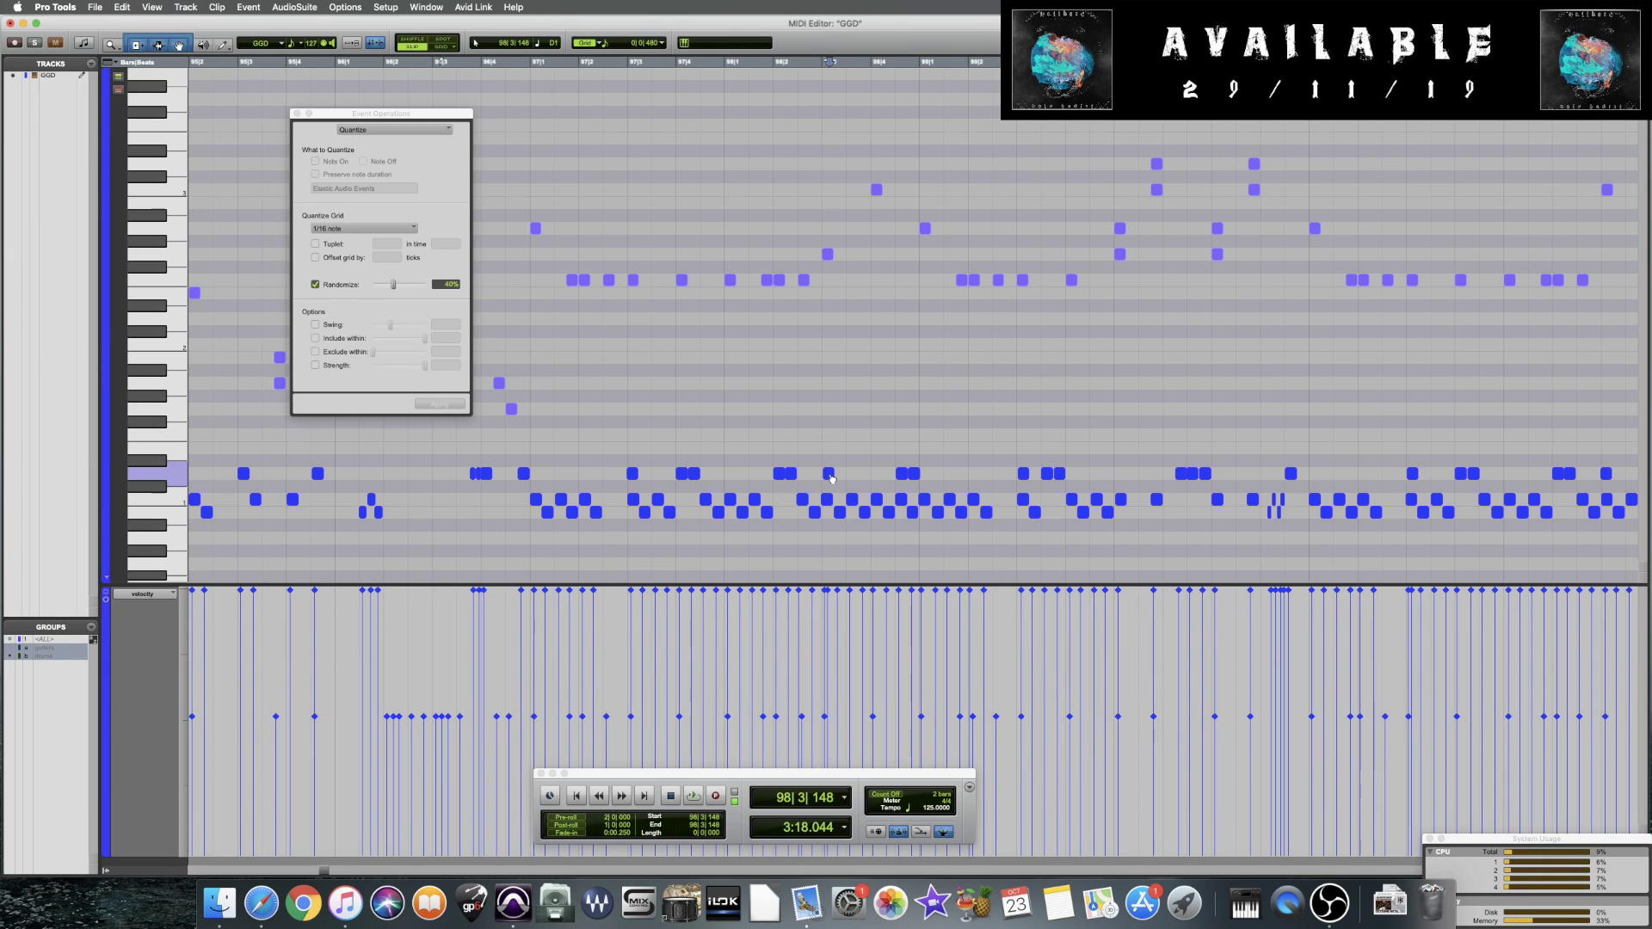
{"action": "scroll", "coordinate": [832, 479], "scroll_direction": "up", "scroll_amount": 2}
{"action": "key", "text": "space"}
{"action": "key", "text": "Left"}
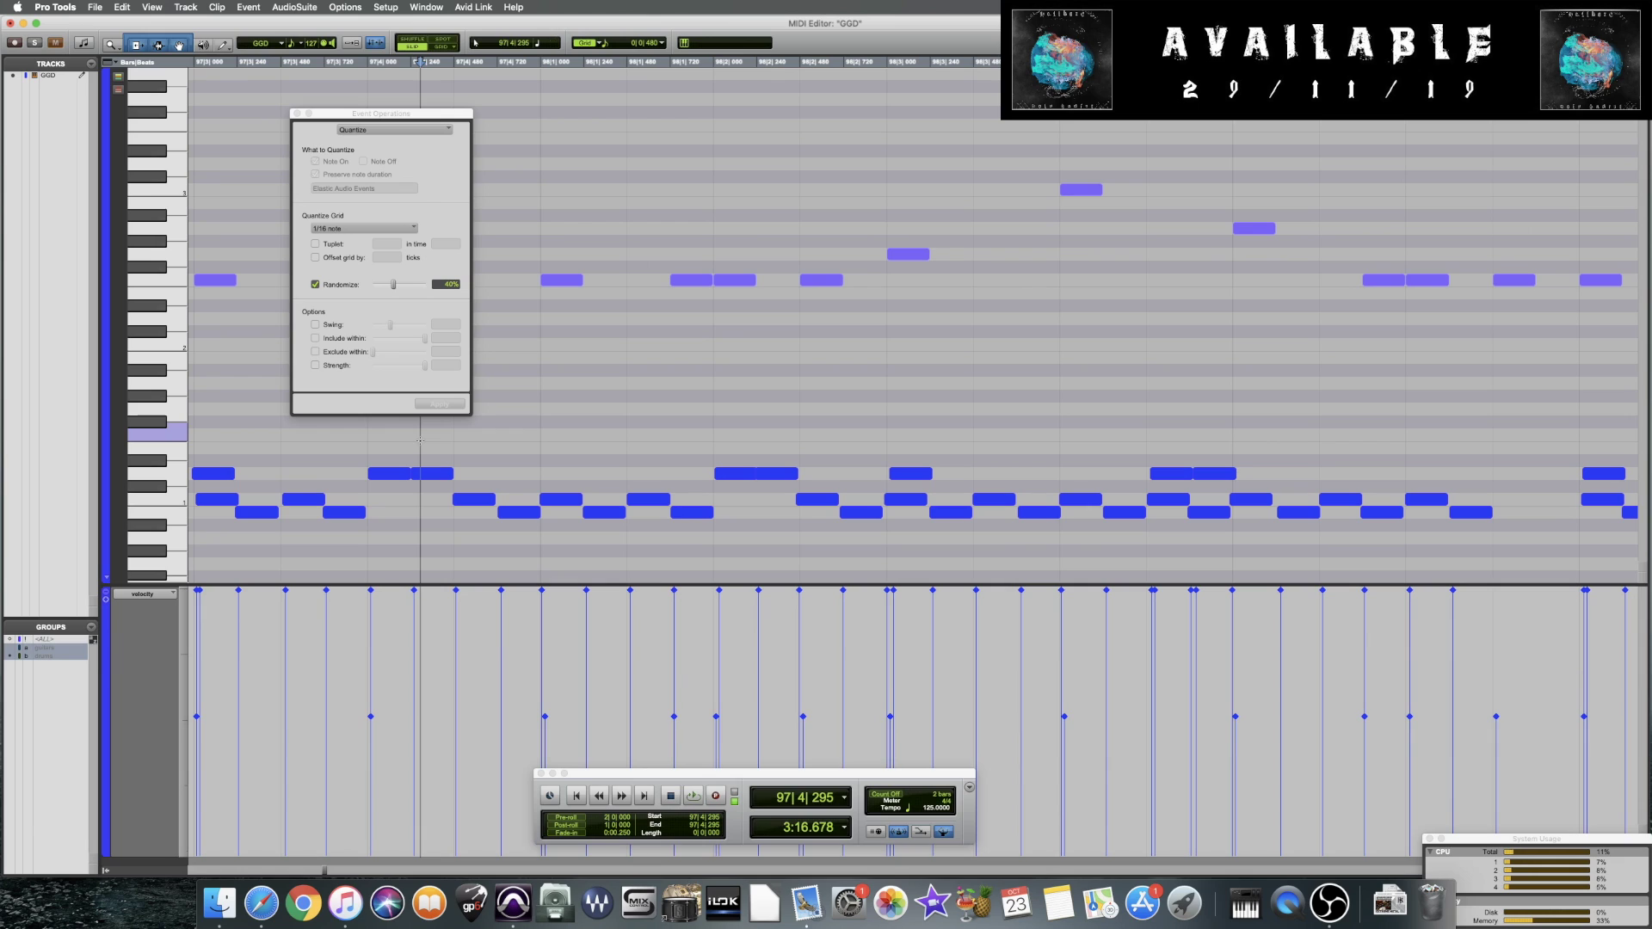
{"action": "key", "text": "space"}
{"action": "left_click", "coordinate": [908, 474]}
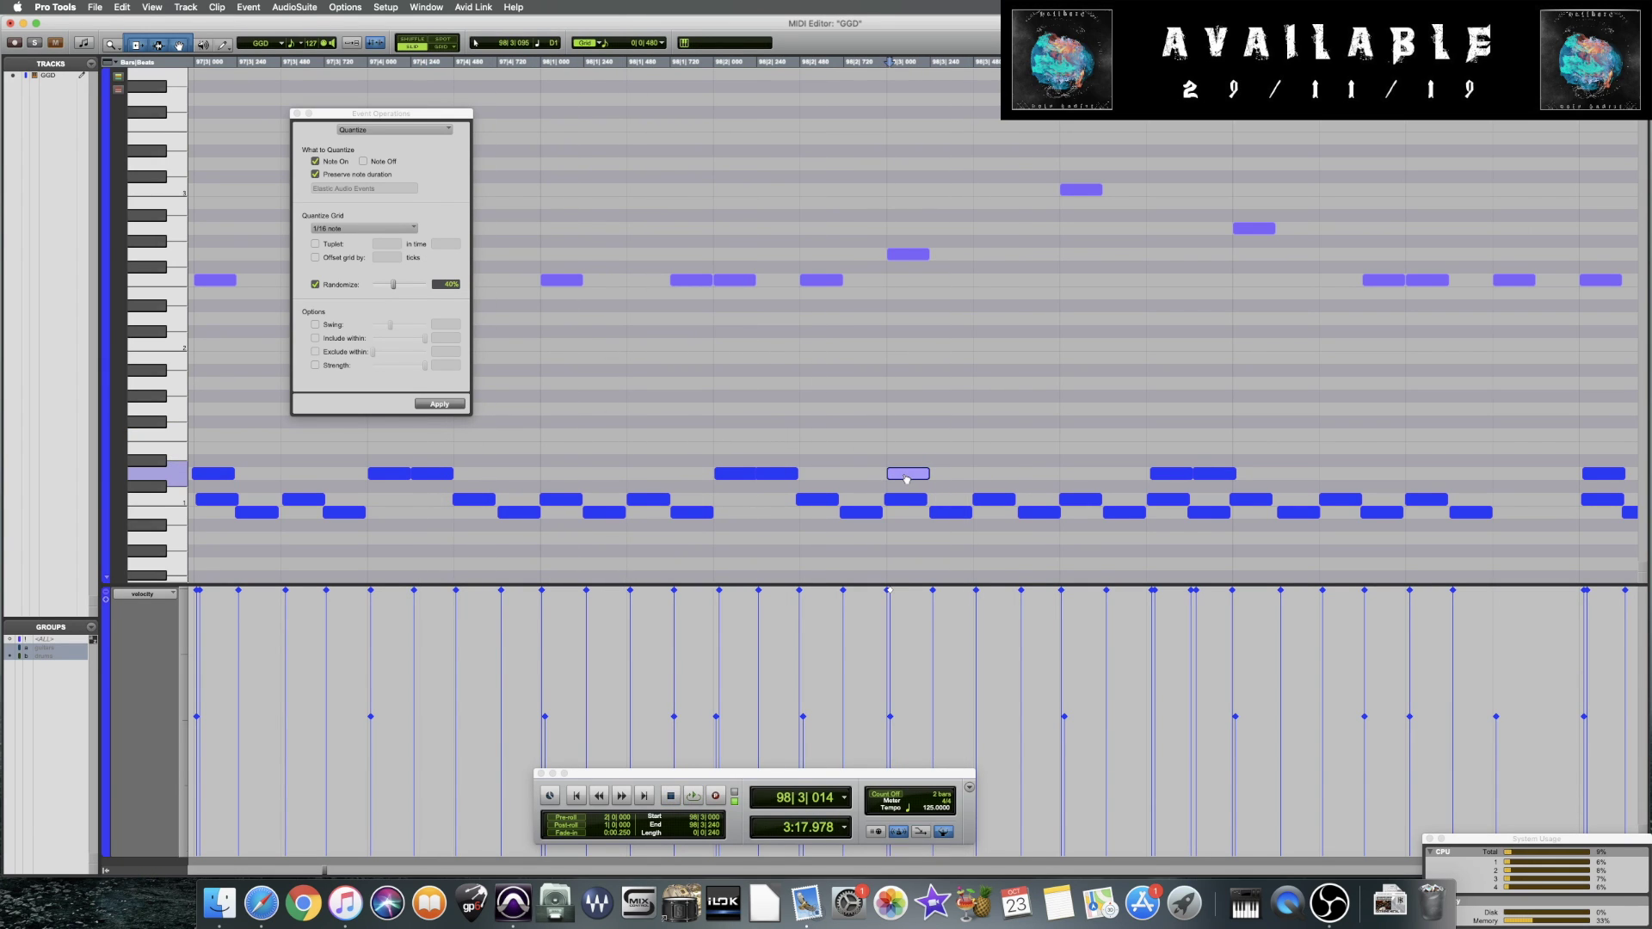
{"action": "left_click", "coordinate": [248, 448]}
{"action": "key", "text": "space"}
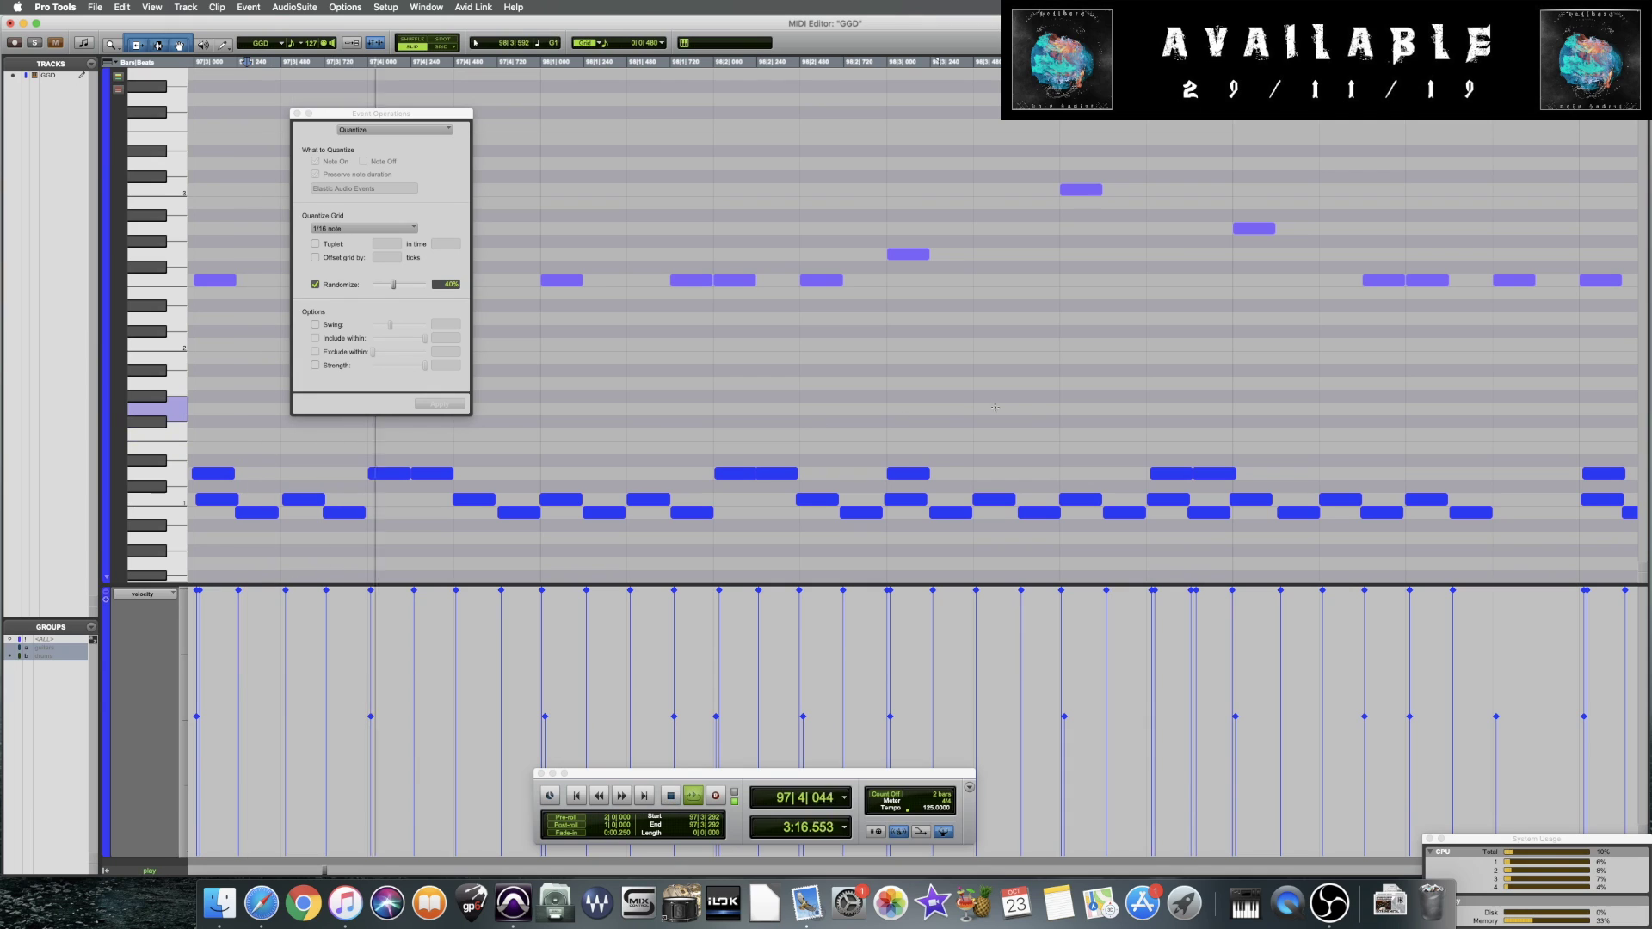
Try to move the snare note at 100|4|490 to 100|4|576, and undo the move
{"action": "key", "text": "super+bracketleft"}
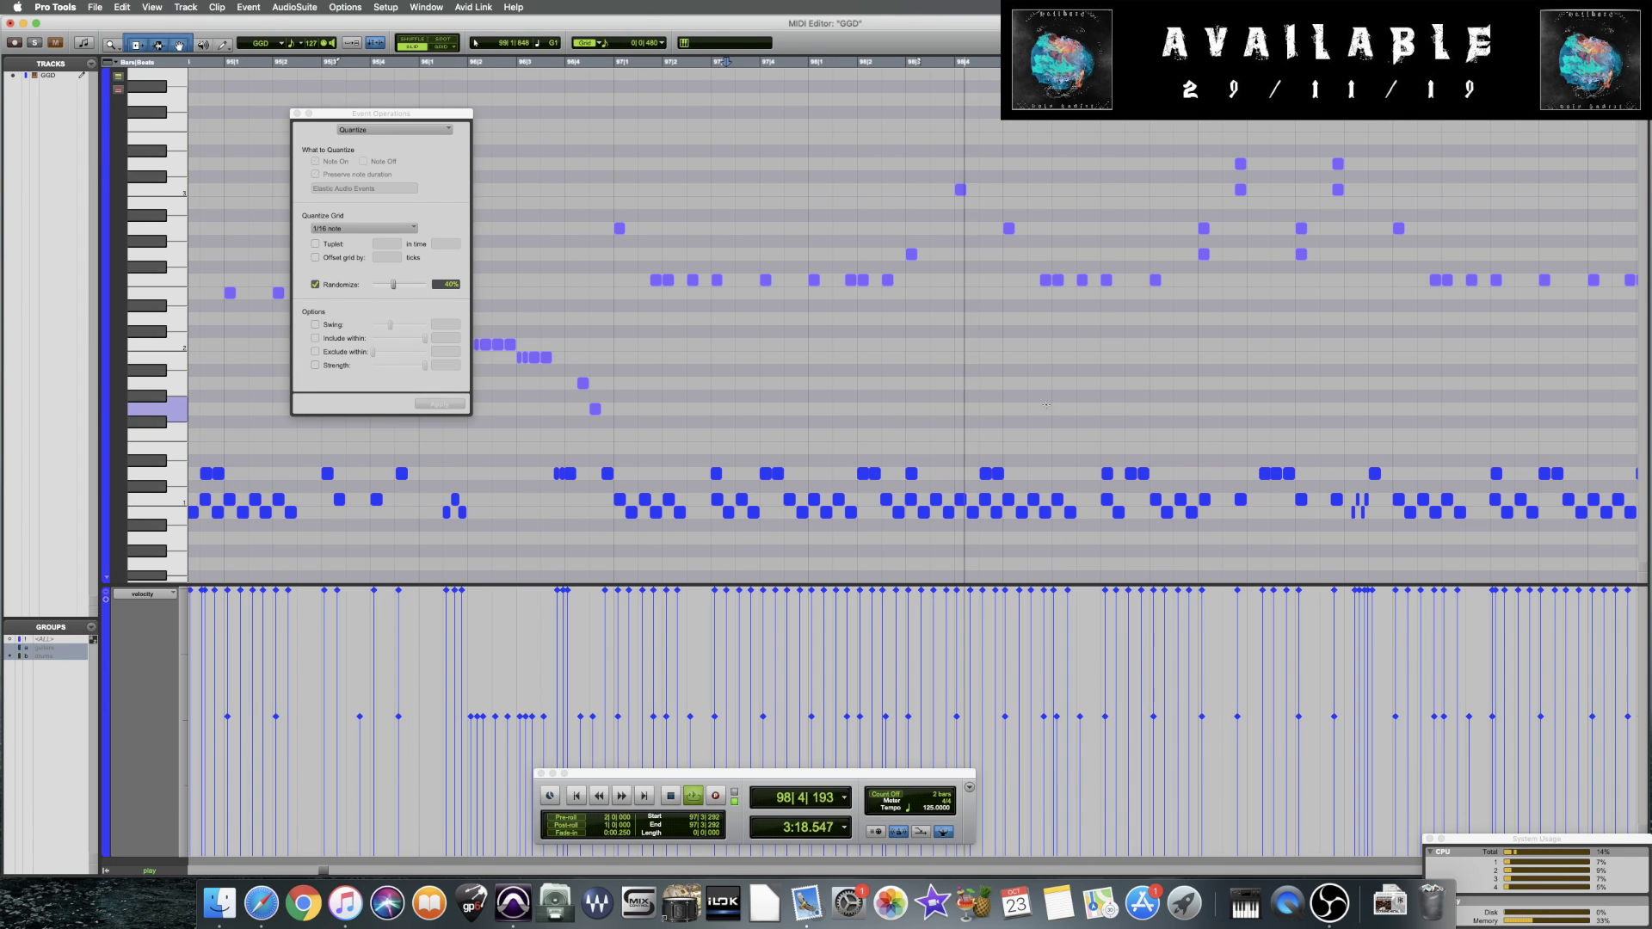
{"action": "scroll", "coordinate": [1045, 404], "scroll_direction": "right", "scroll_amount": 5}
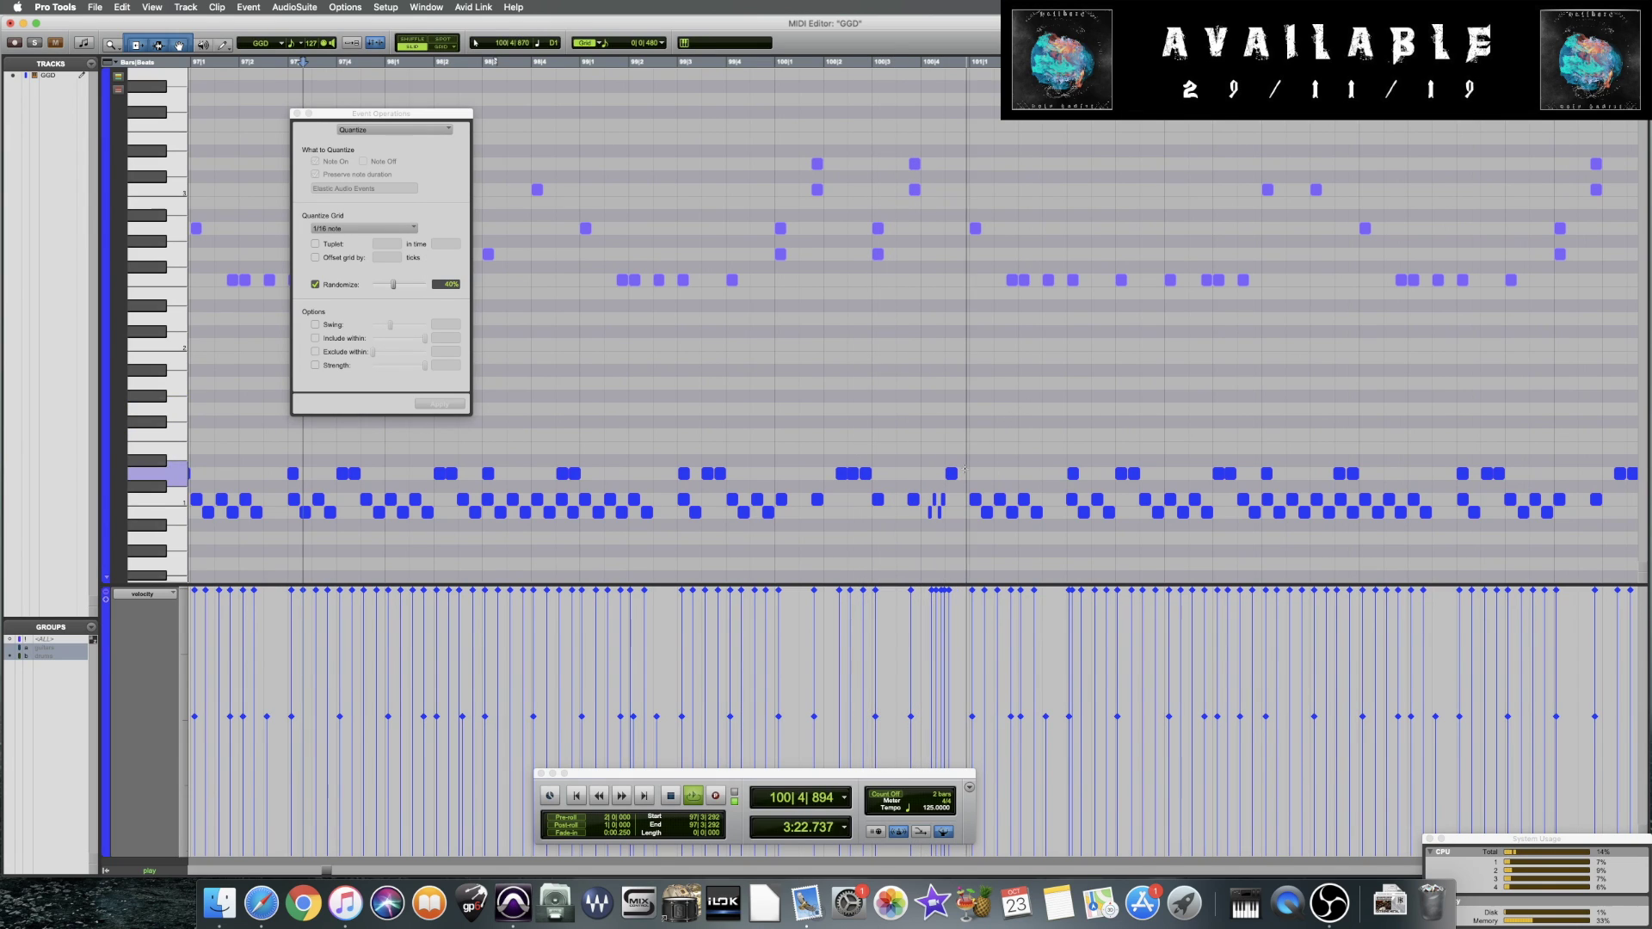
{"action": "scroll", "coordinate": [634, 478], "scroll_direction": "right", "scroll_amount": 6}
{"action": "key", "text": "space"}
{"action": "left_click", "coordinate": [632, 475]}
{"action": "key", "text": "super+bracketright"}
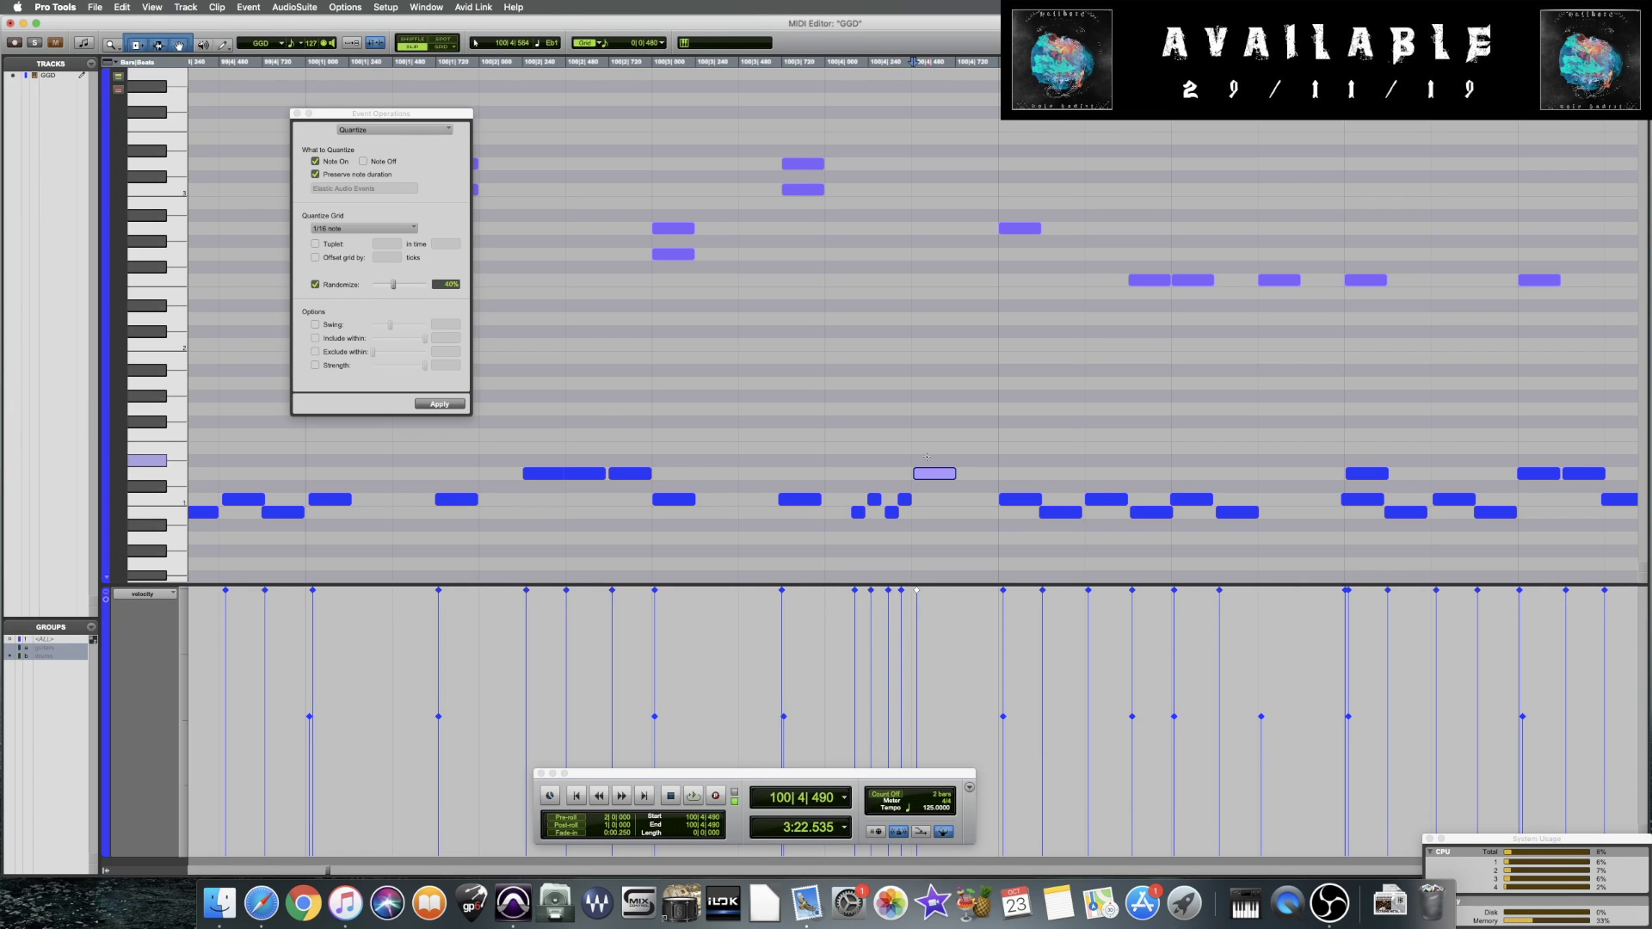
{"action": "left_click_drag", "start_coordinate": [927, 478], "coordinate": [943, 479]}
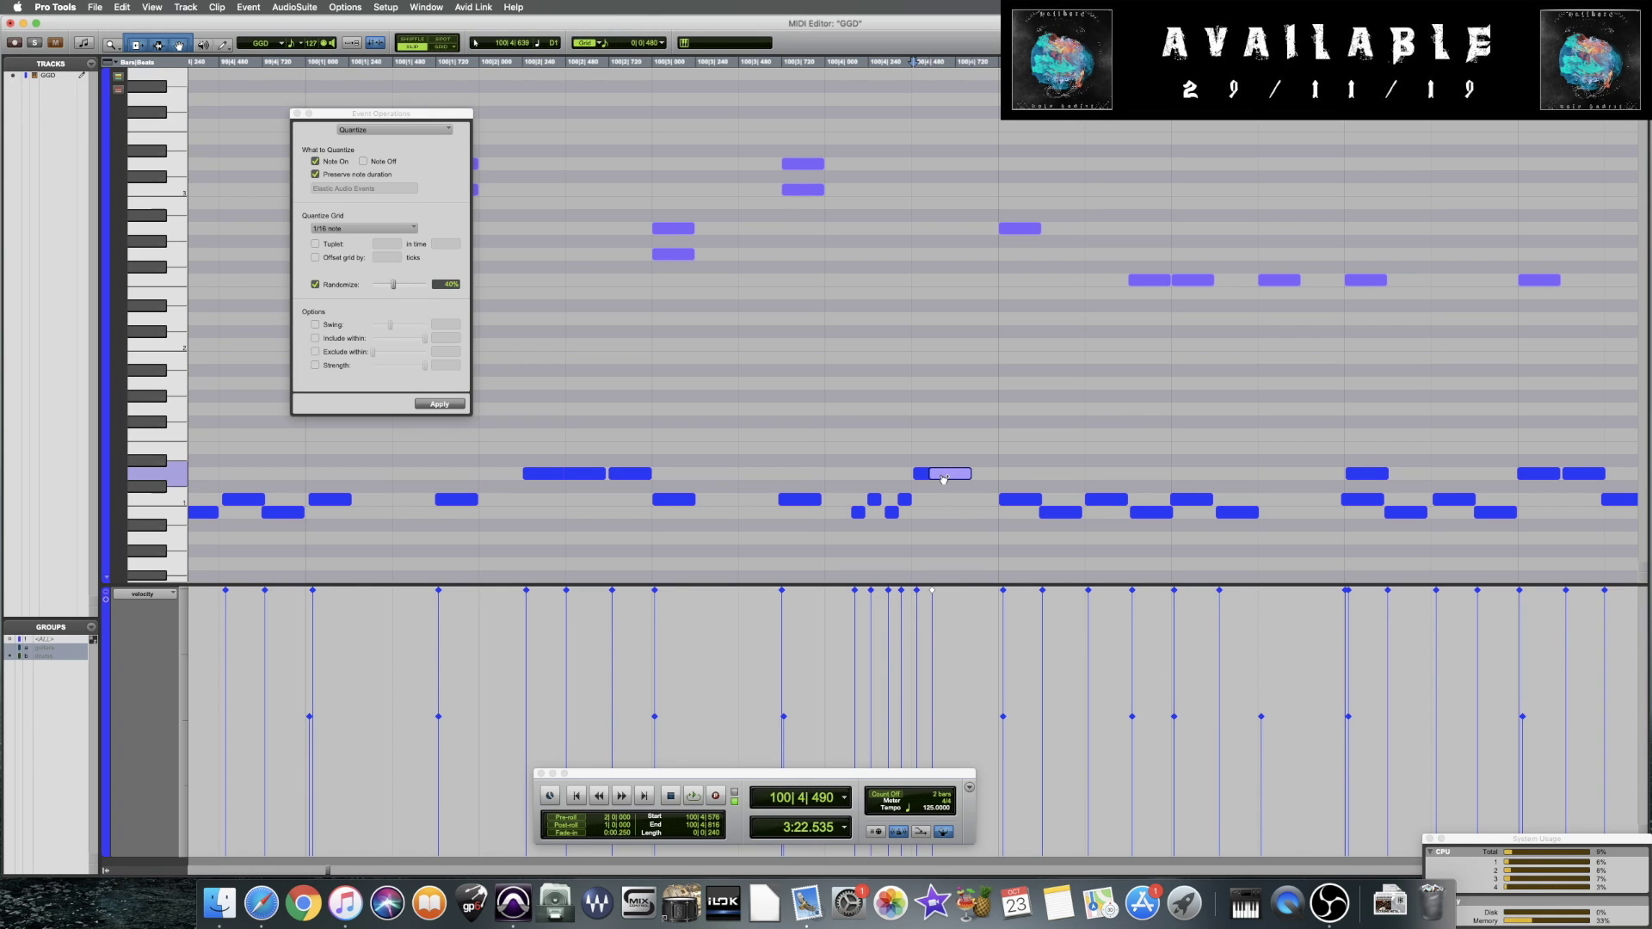
{"action": "key", "text": "super+z"}
Play the drums from 100|4|493, and play the bar 107 blast section again from just before bar 108
{"action": "left_click", "coordinate": [913, 430]}
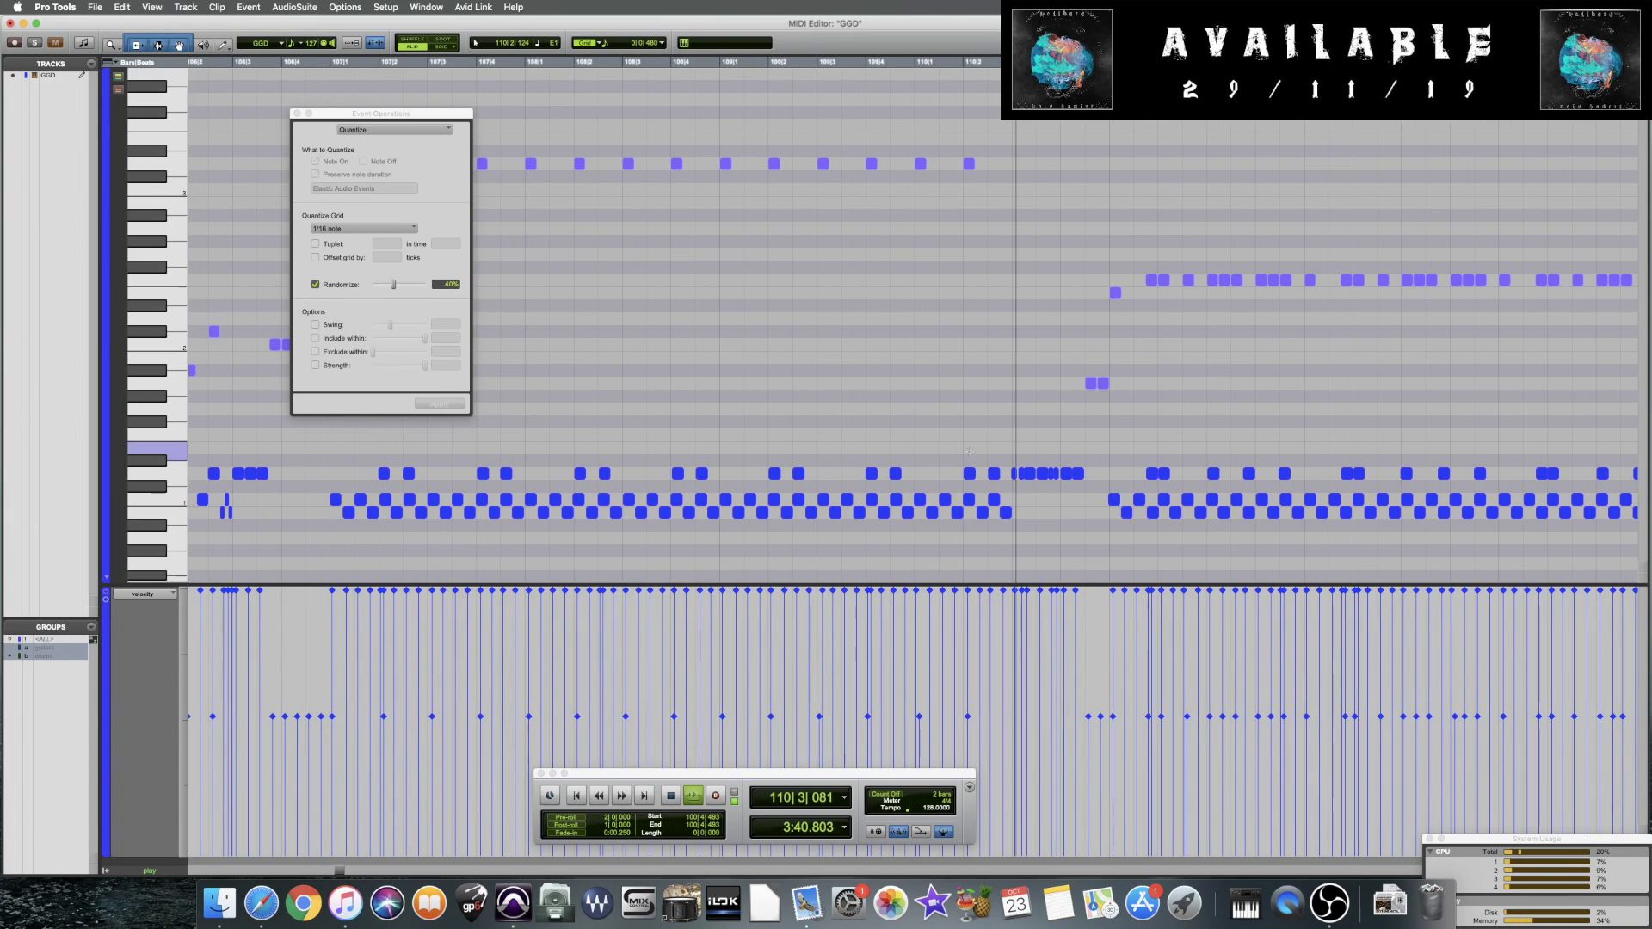
{"action": "key", "text": "space"}
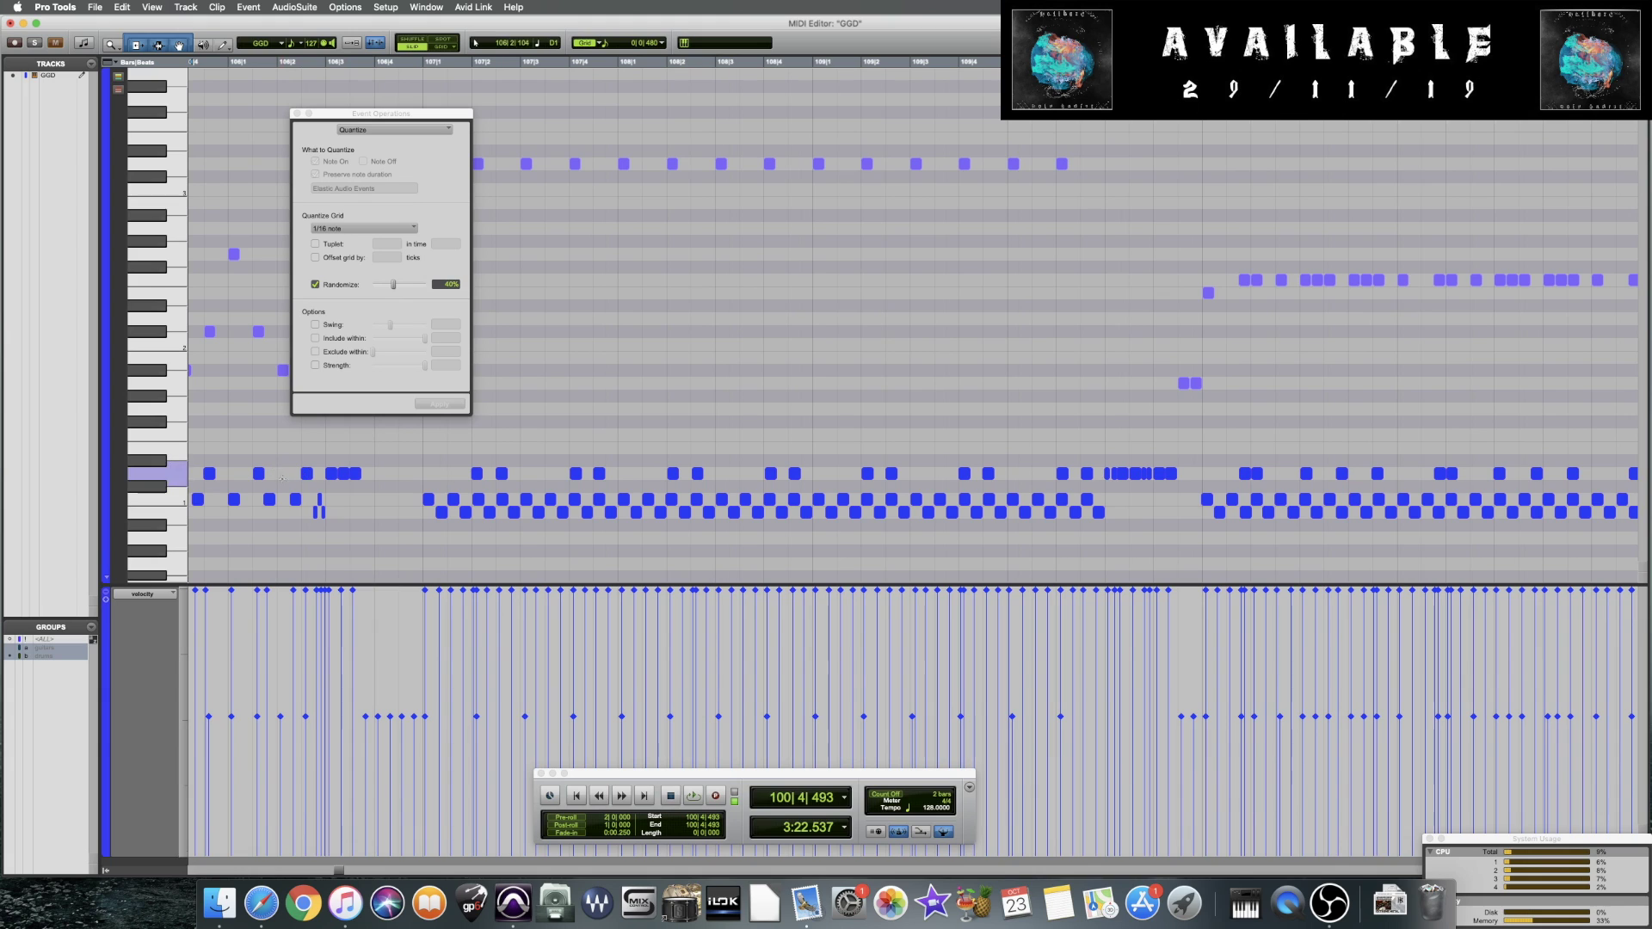
{"action": "scroll", "coordinate": [260, 472], "scroll_direction": "left", "scroll_amount": 10}
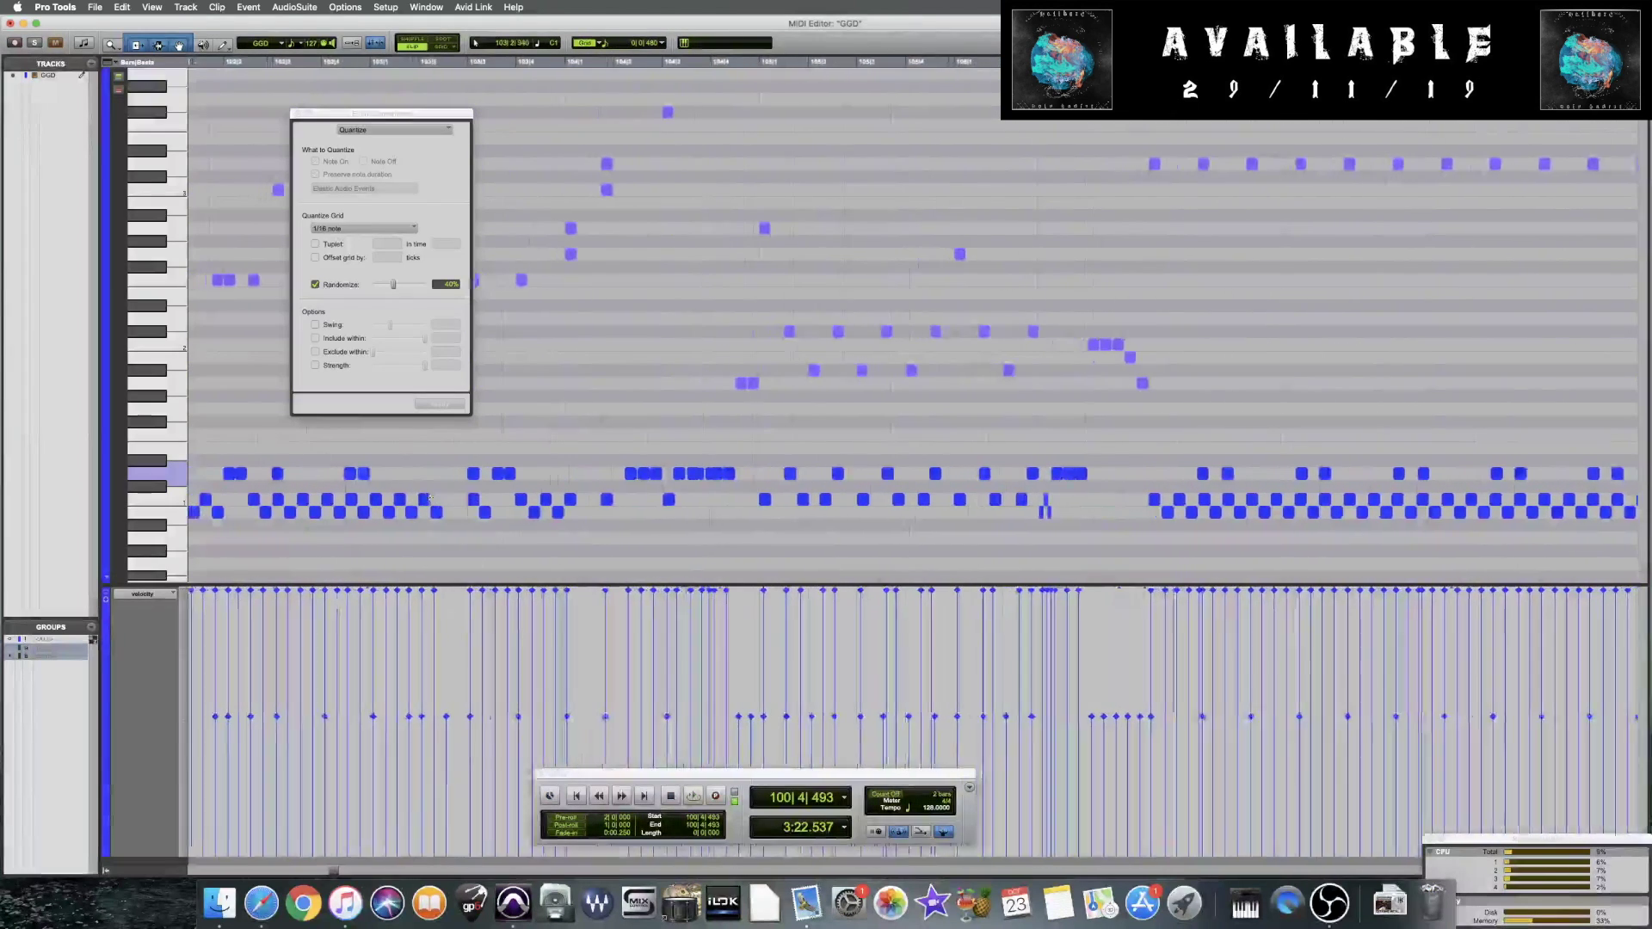
{"action": "scroll", "coordinate": [375, 492], "scroll_direction": "right", "scroll_amount": 10}
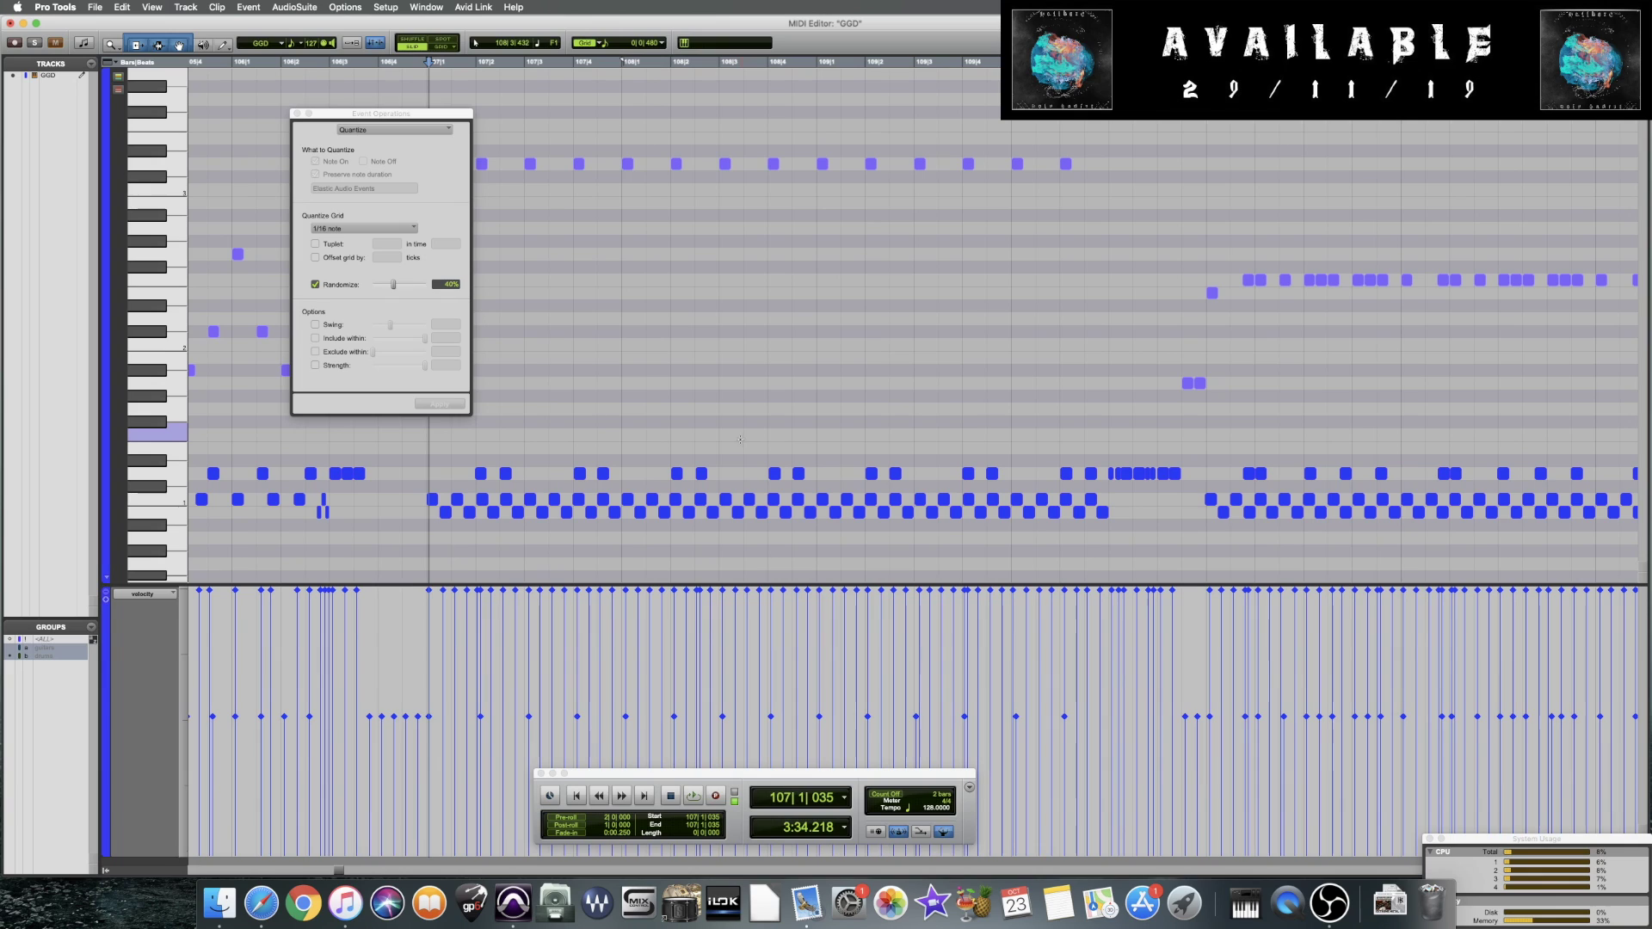
{"action": "left_click", "coordinate": [621, 432]}
{"action": "key", "text": "space"}
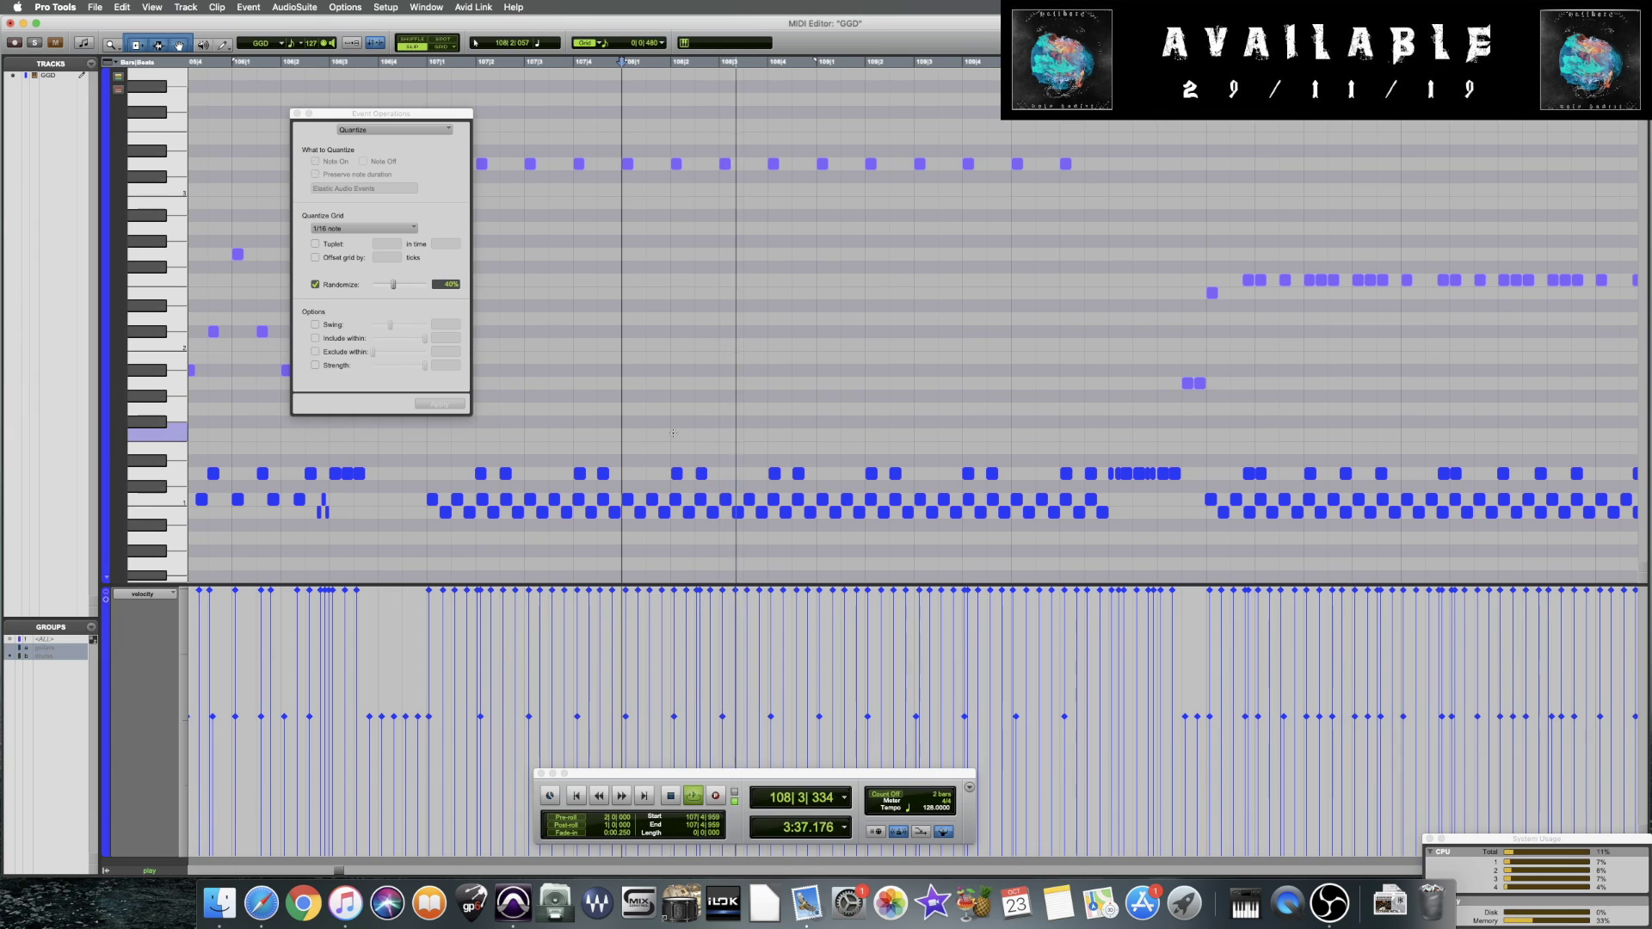
Move the snare note near bar 108 beat 2 earlier to 108|1|945
{"action": "key", "text": "space"}
{"action": "left_click", "coordinate": [677, 474]}
{"action": "key", "text": "super+bracketright"}
{"action": "key", "text": "super+bracketright"}
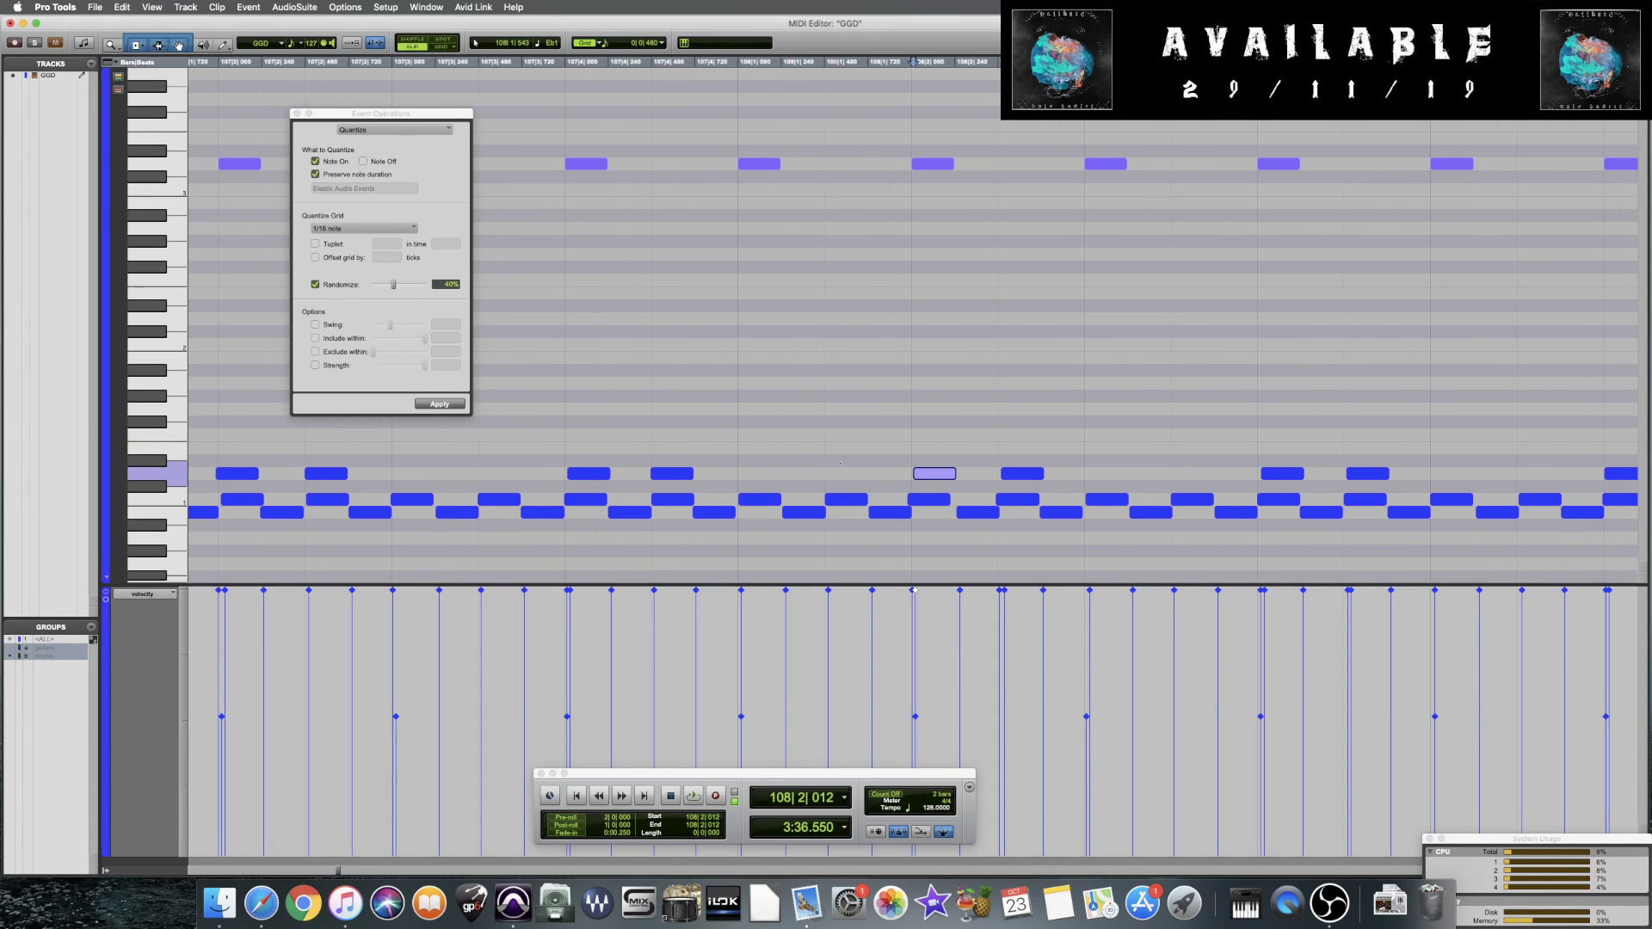
{"action": "left_click_drag", "start_coordinate": [931, 477], "coordinate": [926, 479]}
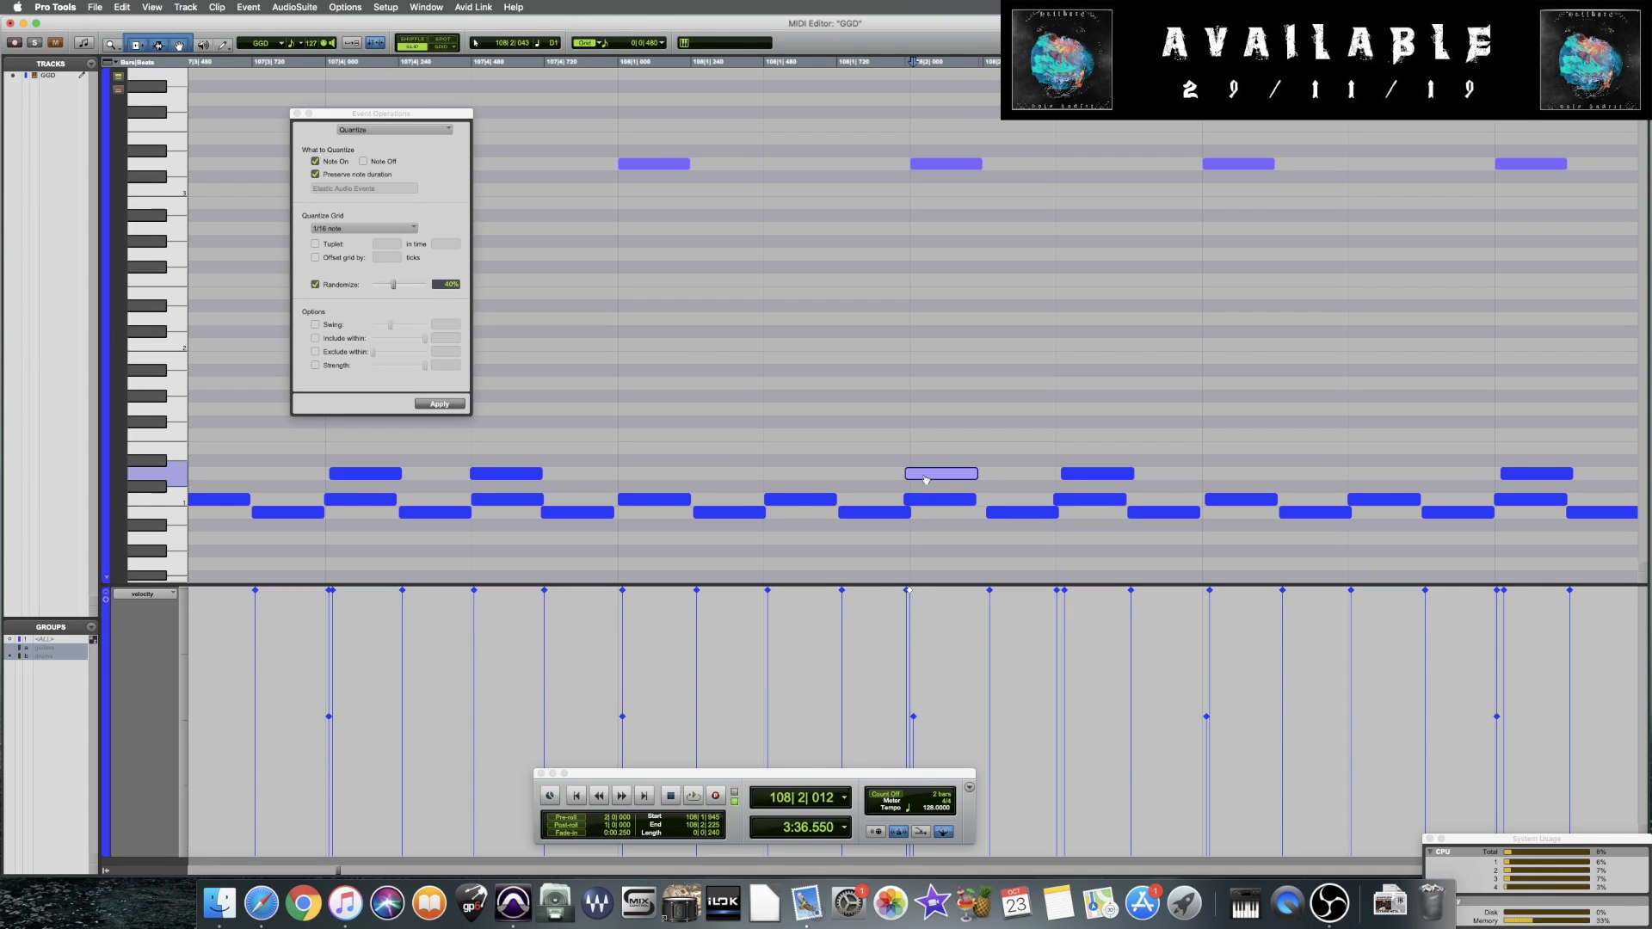
{"action": "key", "text": "super+bracketleft"}
{"action": "key", "text": "super+bracketleft"}
{"action": "key", "text": "super+bracketleft"}
{"action": "key", "text": "super+bracketleft"}
{"action": "key", "text": "super+bracketright"}
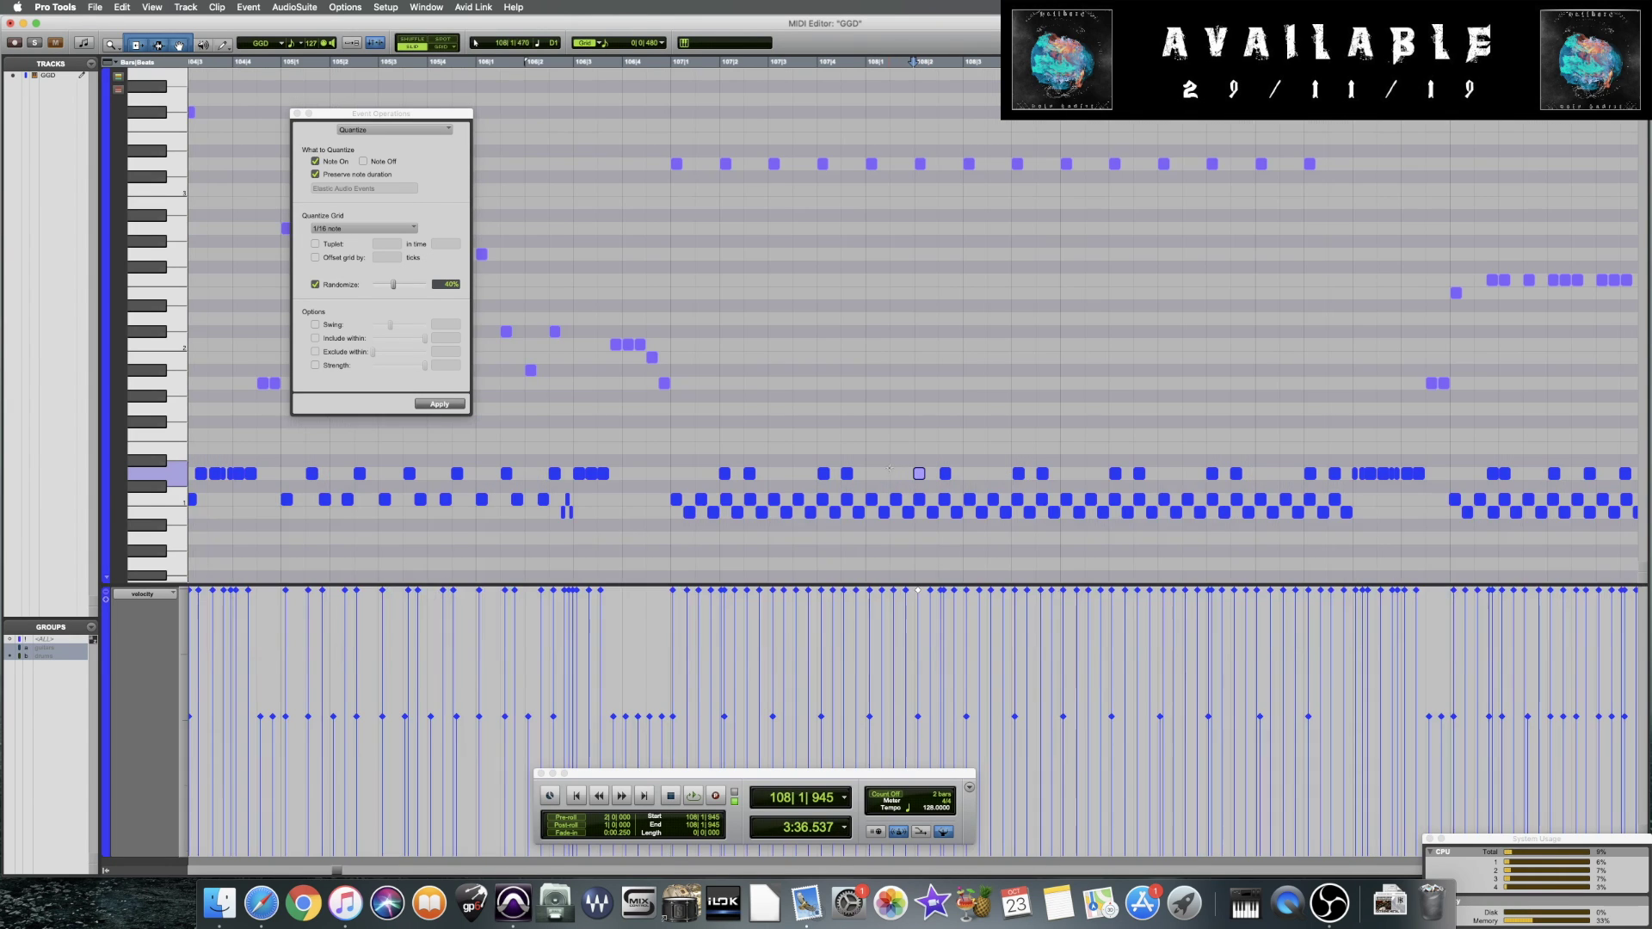
Play from 107|1|023 through bar 108 to check the snare timing
{"action": "left_click", "coordinate": [672, 463]}
{"action": "key", "text": "space"}
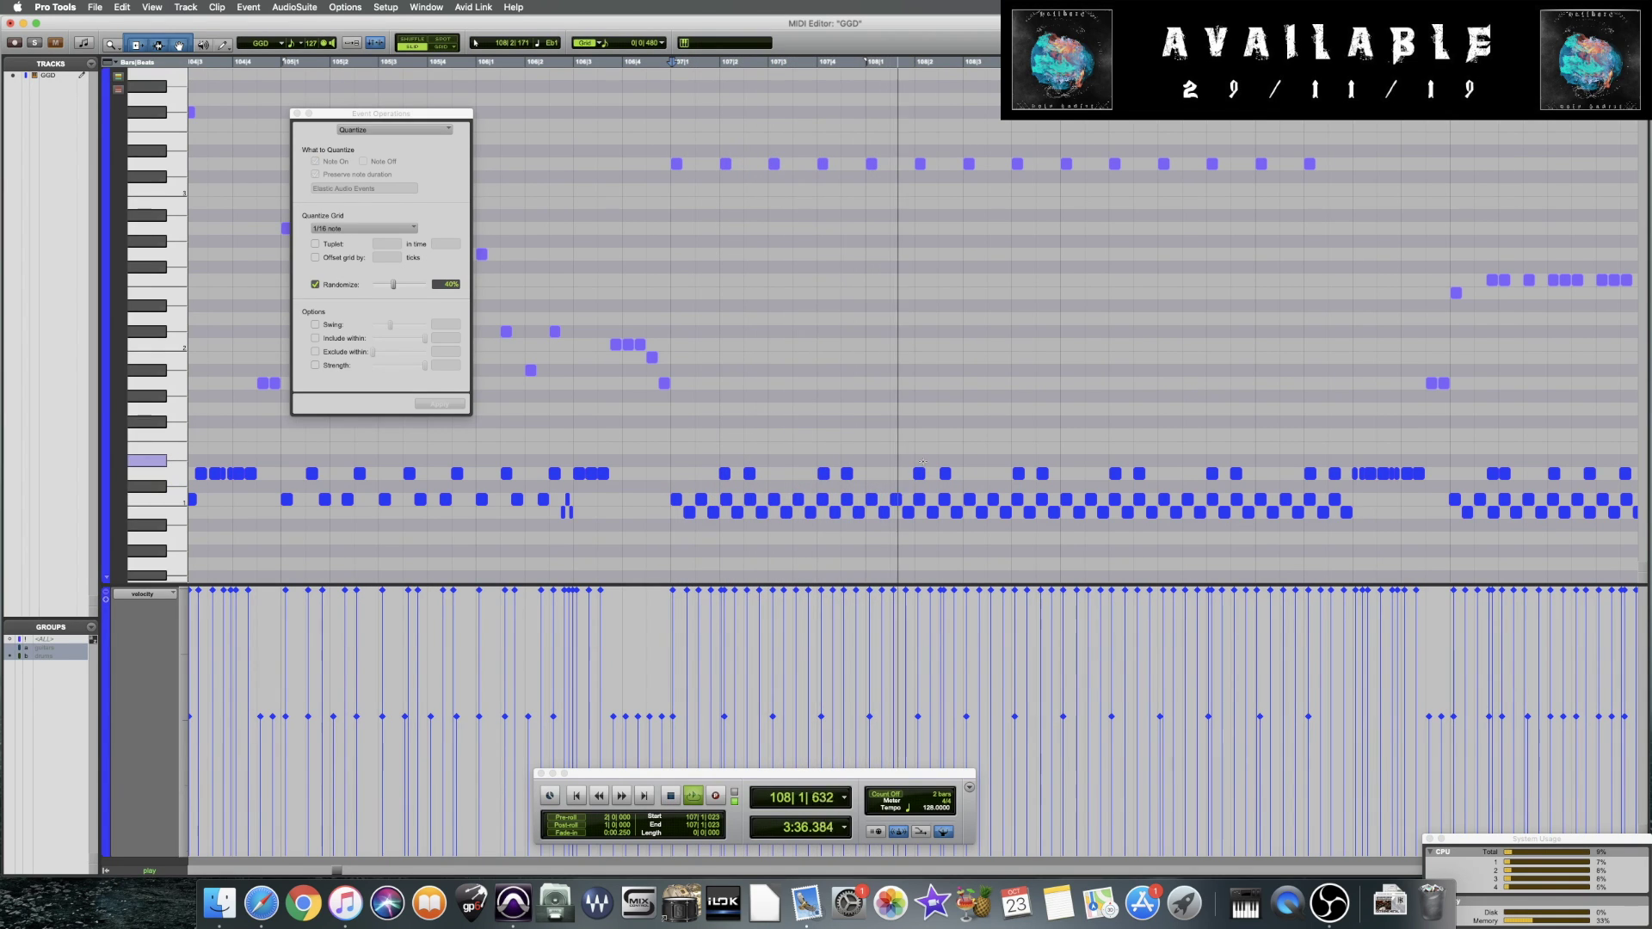
{"action": "key", "text": "space"}
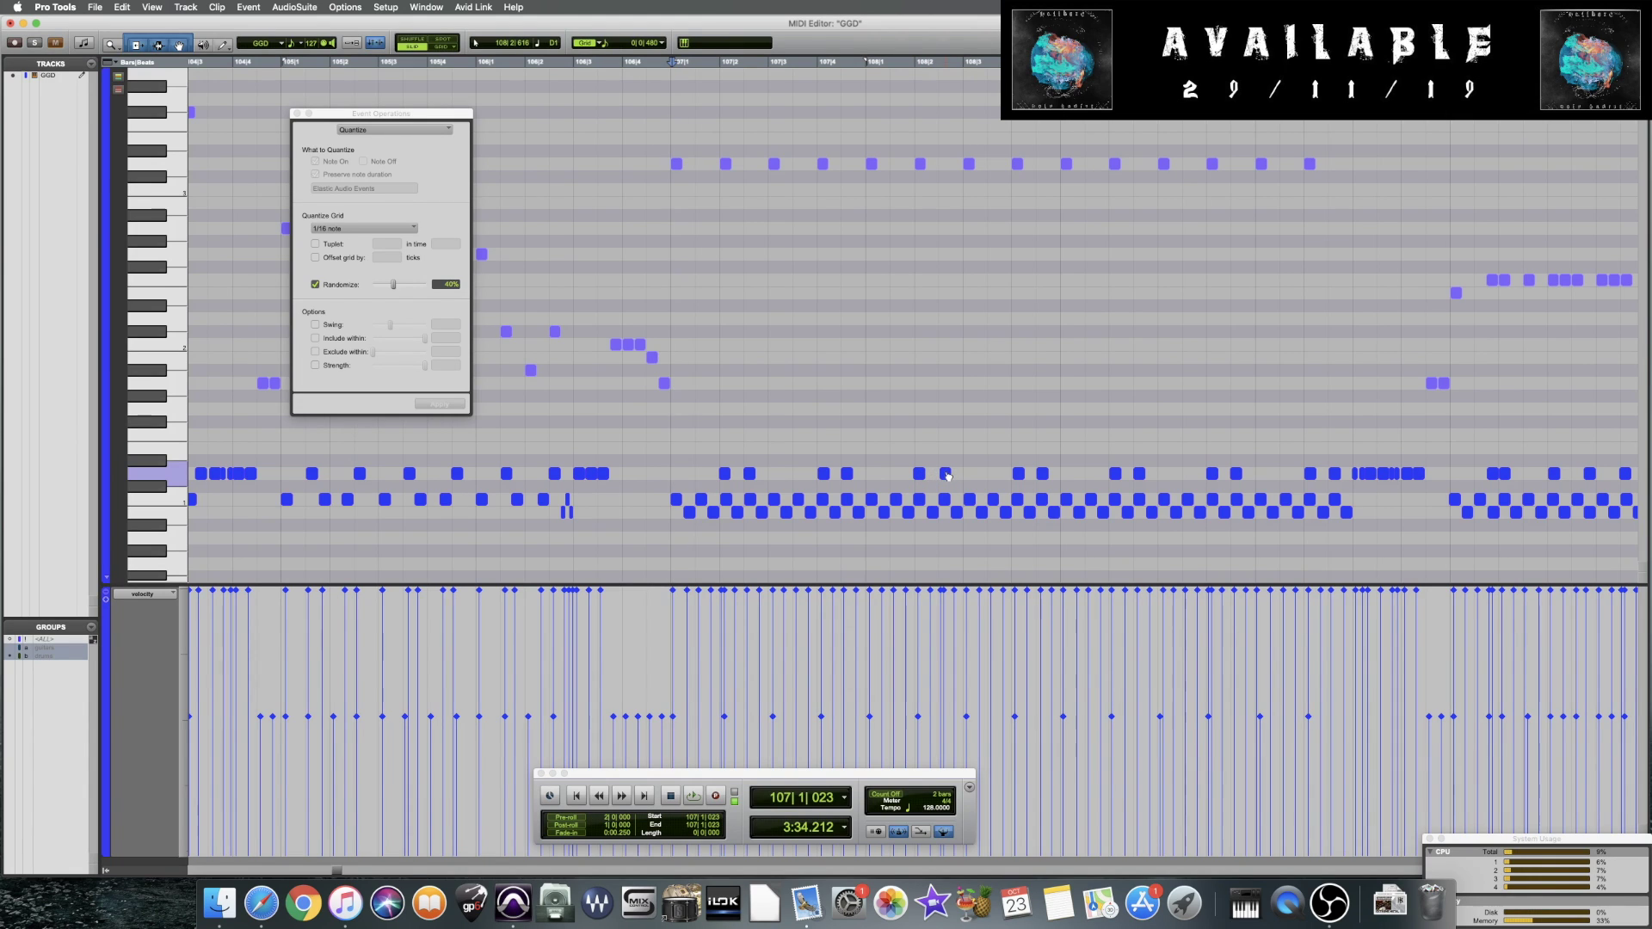
Return the bar 108 snare note to 108|2|012 and play from 107|3|927 to compare the timing
{"action": "left_click", "coordinate": [914, 456]}
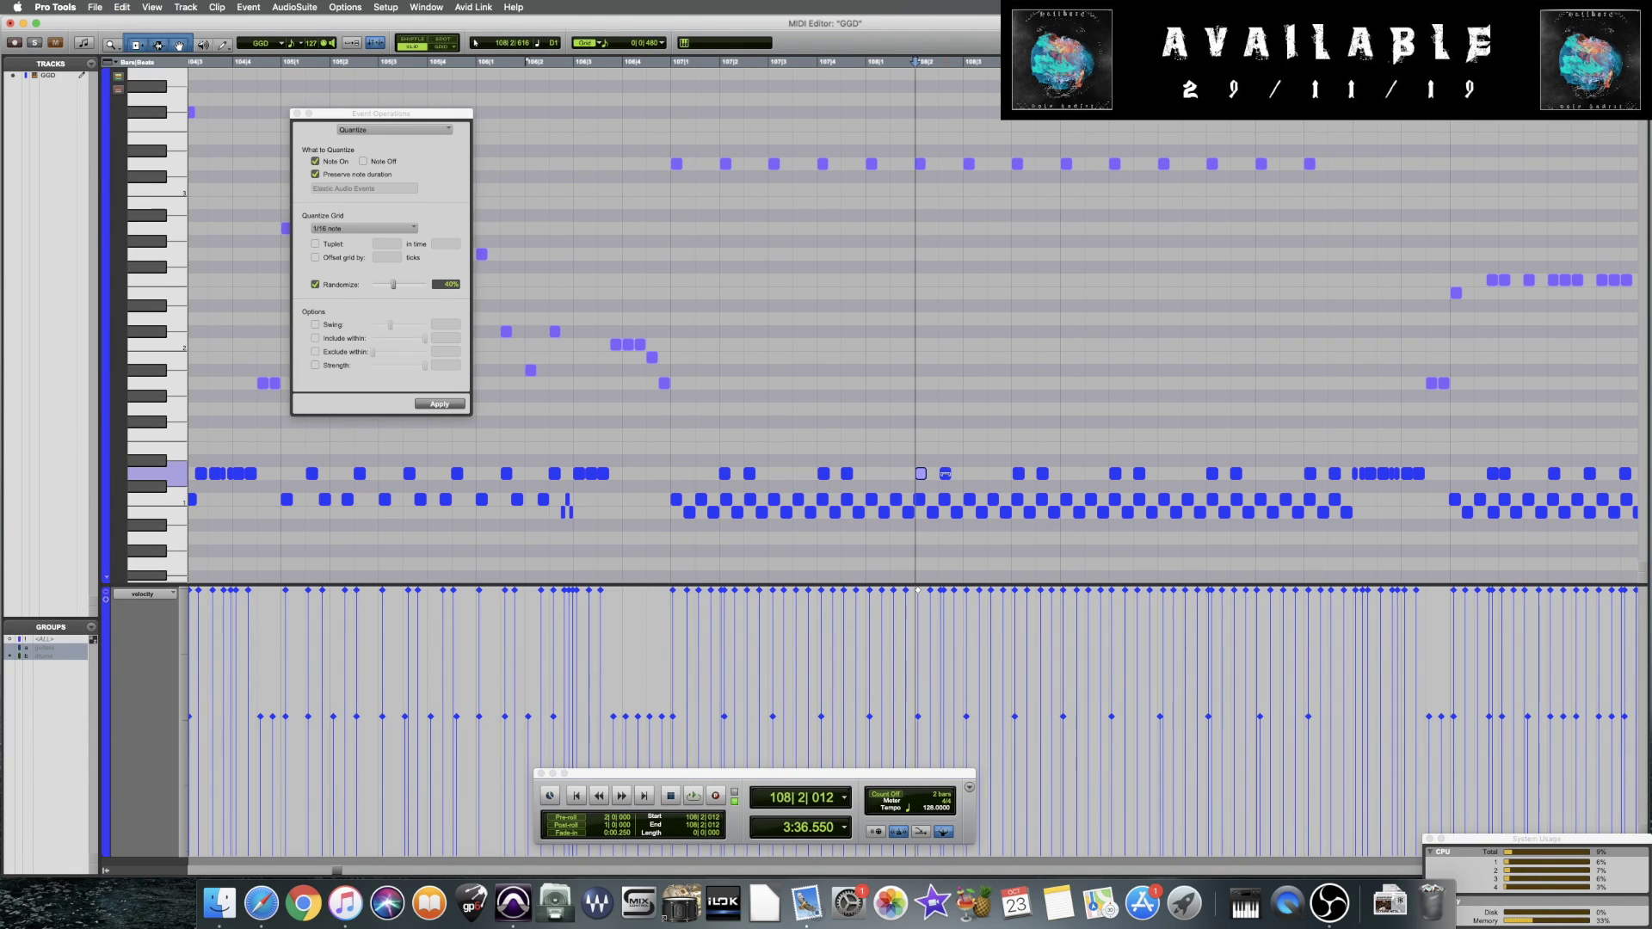
{"action": "left_click", "coordinate": [815, 437]}
{"action": "key", "text": "space"}
{"action": "key", "text": "space"}
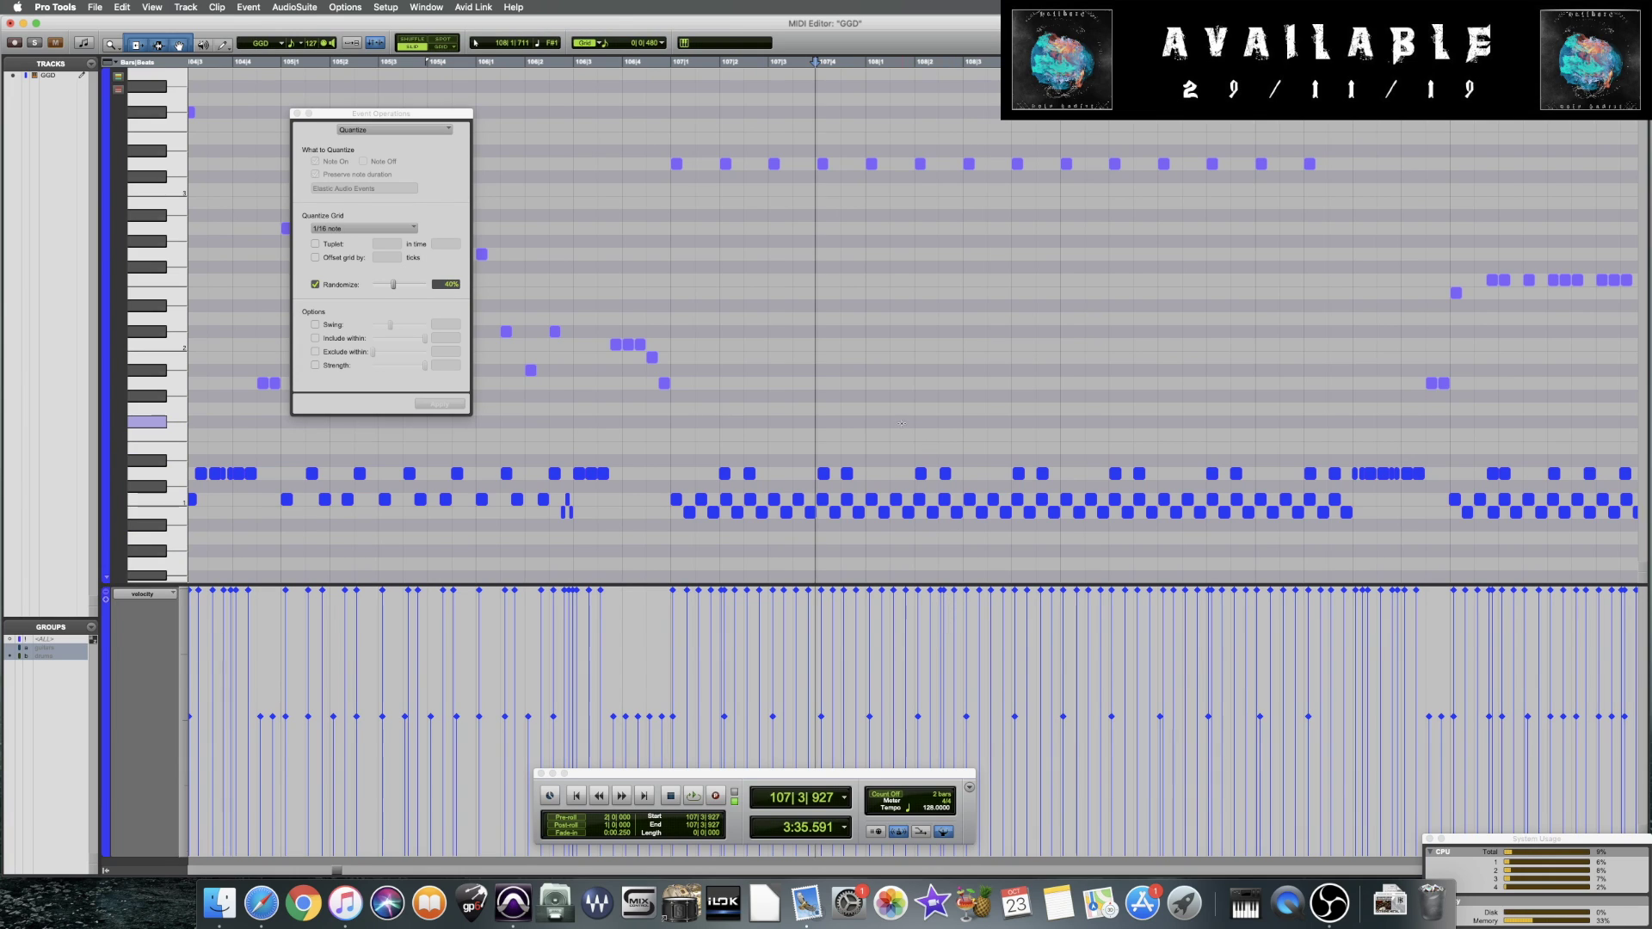
Put the snare note near bar 108 beat 2 back at 108|1|945 and play on from 108|3|954
{"action": "left_click", "coordinate": [920, 474]}
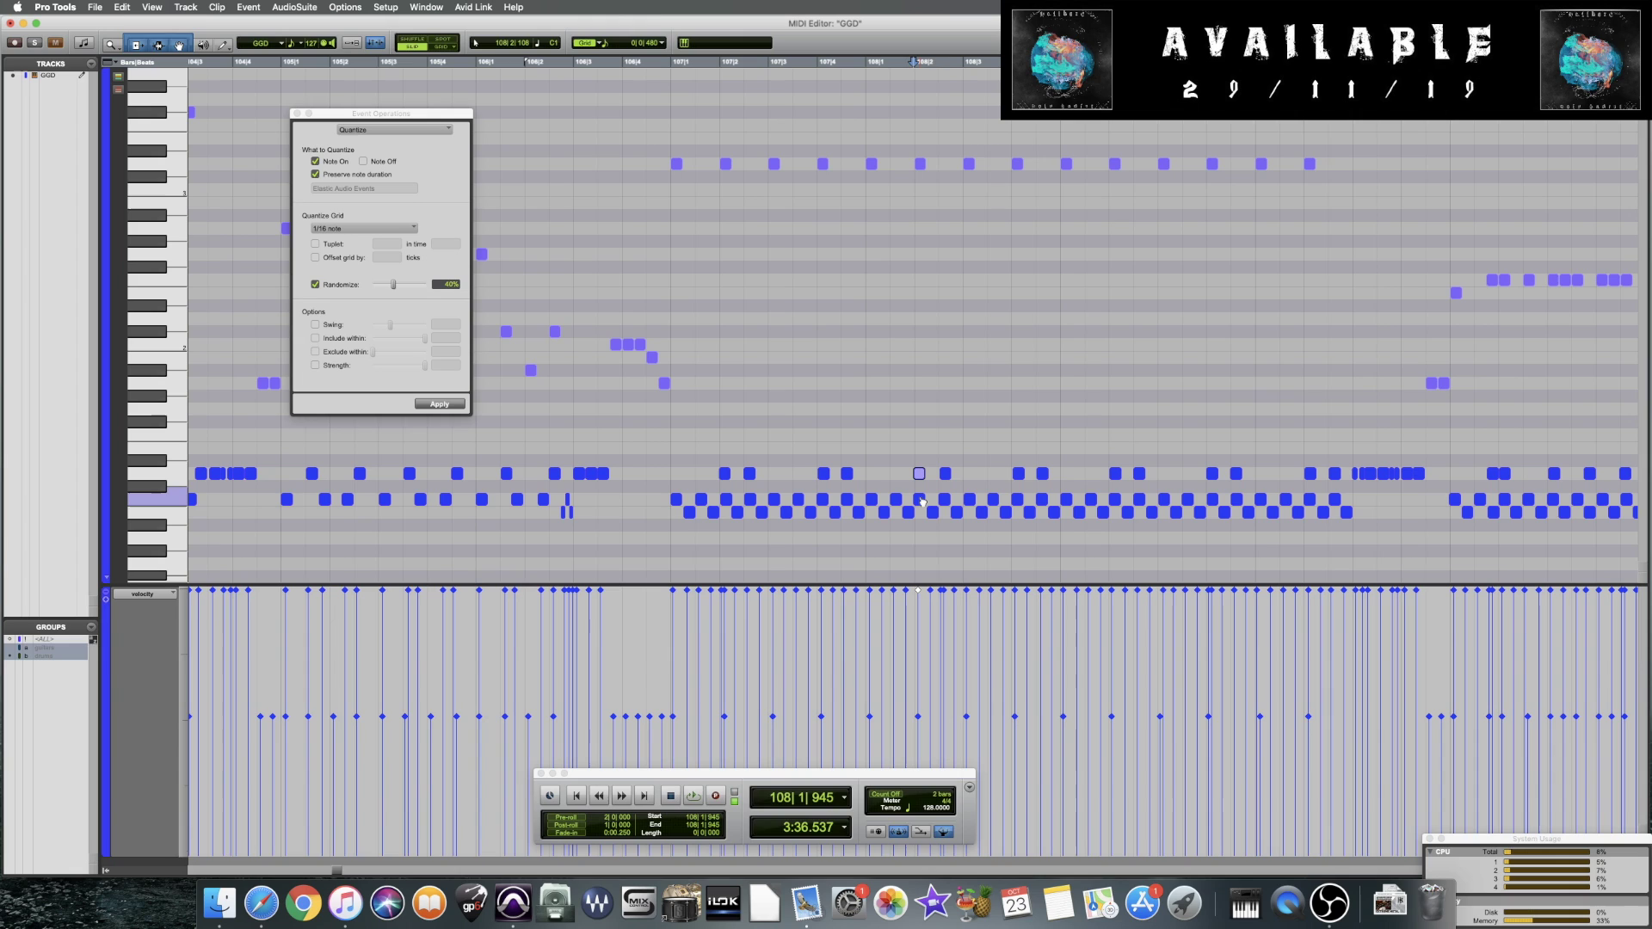
{"action": "left_click", "coordinate": [836, 437]}
{"action": "key", "text": "space"}
{"action": "key", "text": "space"}
{"action": "key", "text": "space"}
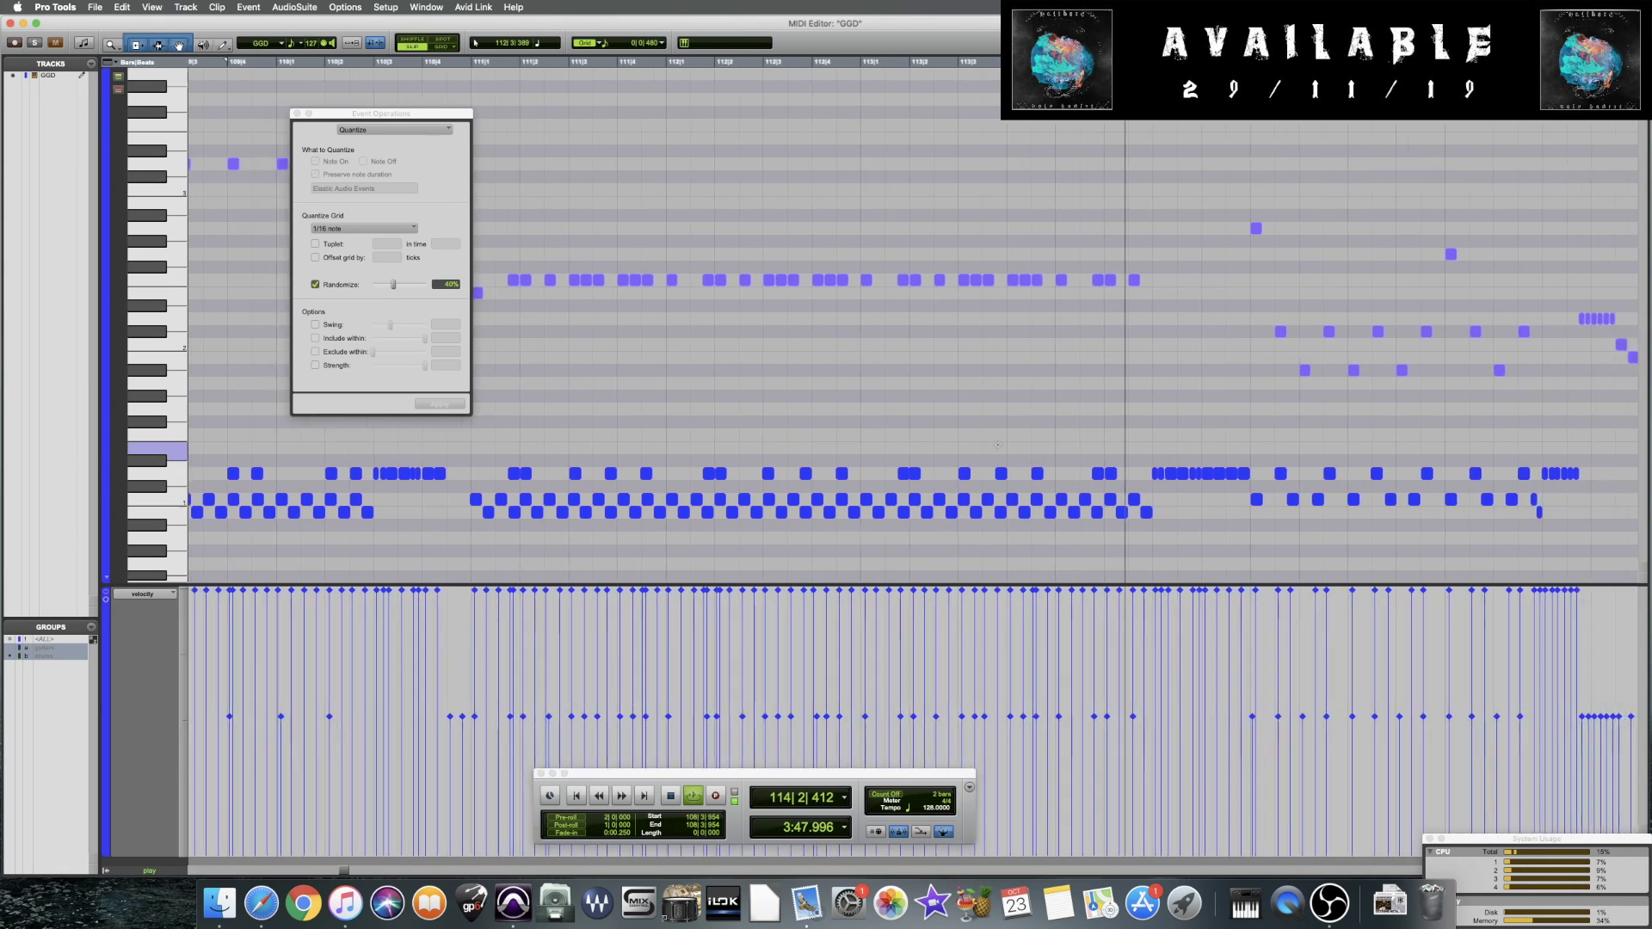
{"action": "key", "text": "space"}
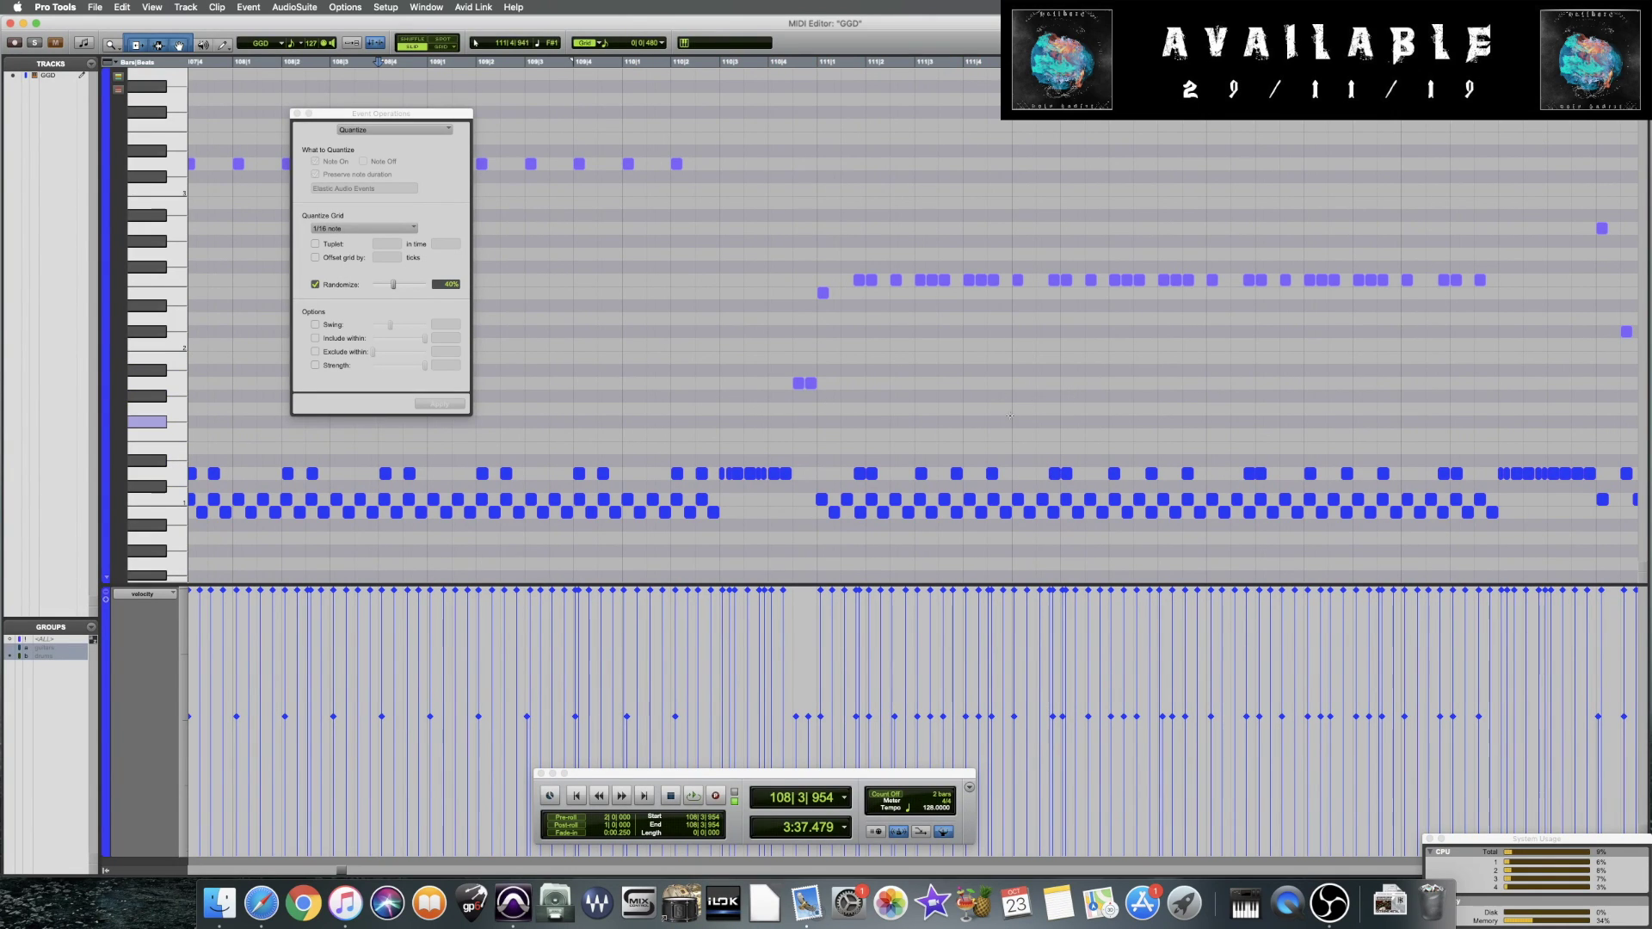
Look over the notes of bars 107 to 114 and play from 112|1|032 to check them
{"action": "scroll", "coordinate": [860, 411], "scroll_direction": "left", "scroll_amount": 3}
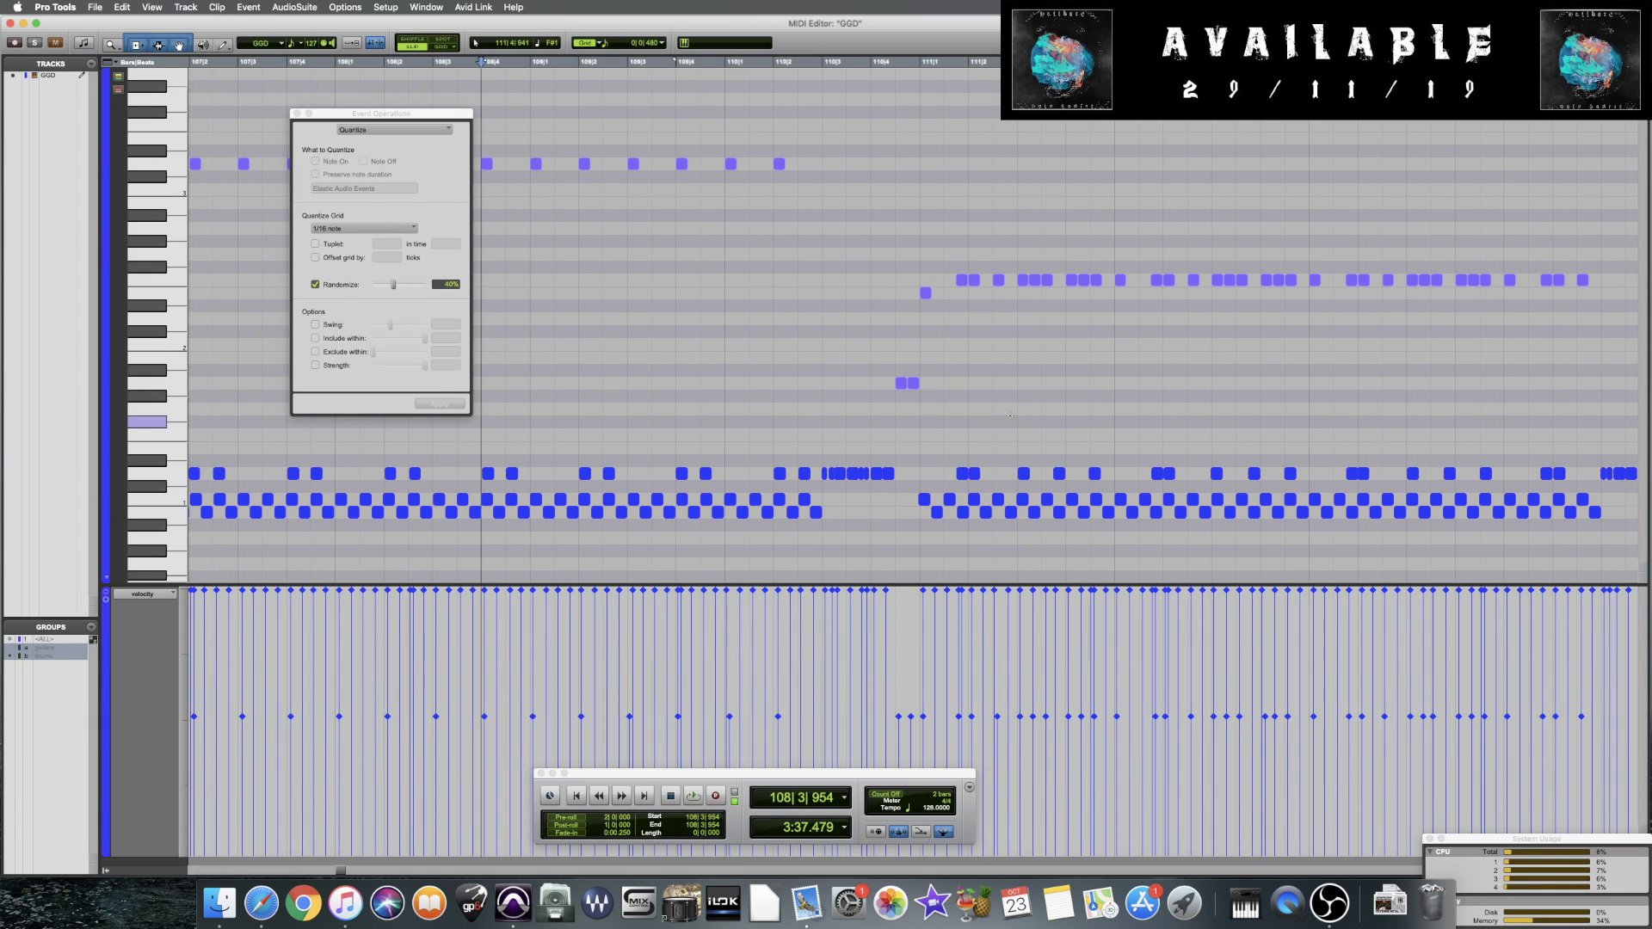
{"action": "scroll", "coordinate": [1010, 415], "scroll_direction": "right", "scroll_amount": 3}
{"action": "scroll", "coordinate": [1010, 415], "scroll_direction": "right", "scroll_amount": 8}
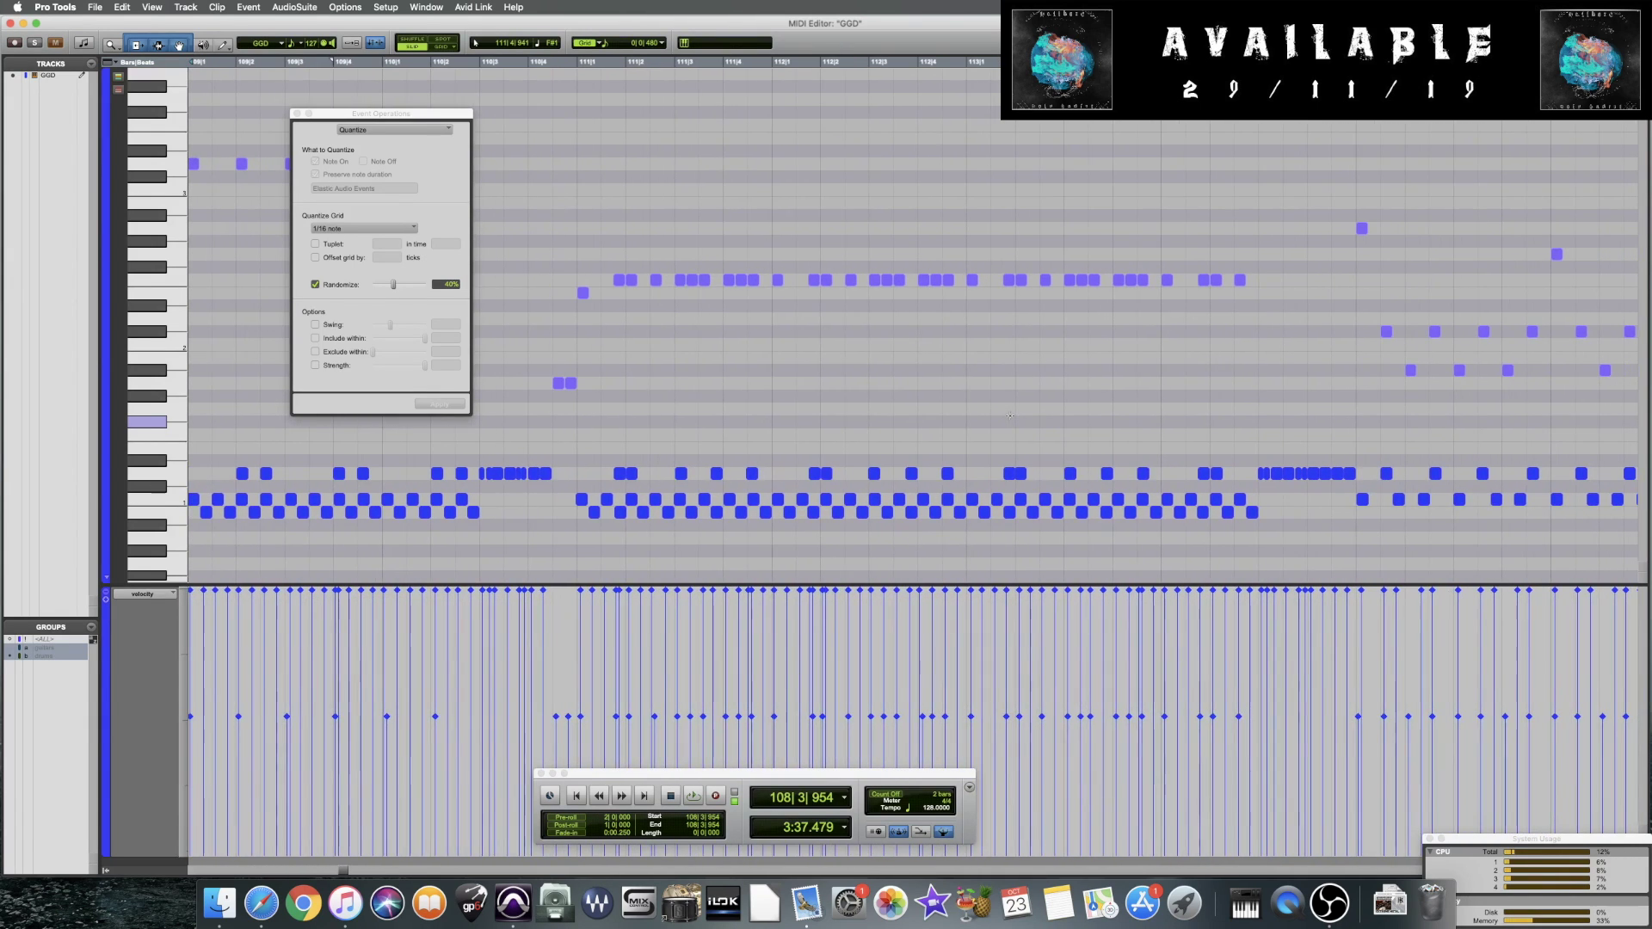
{"action": "scroll", "coordinate": [1010, 415], "scroll_direction": "left", "scroll_amount": 20}
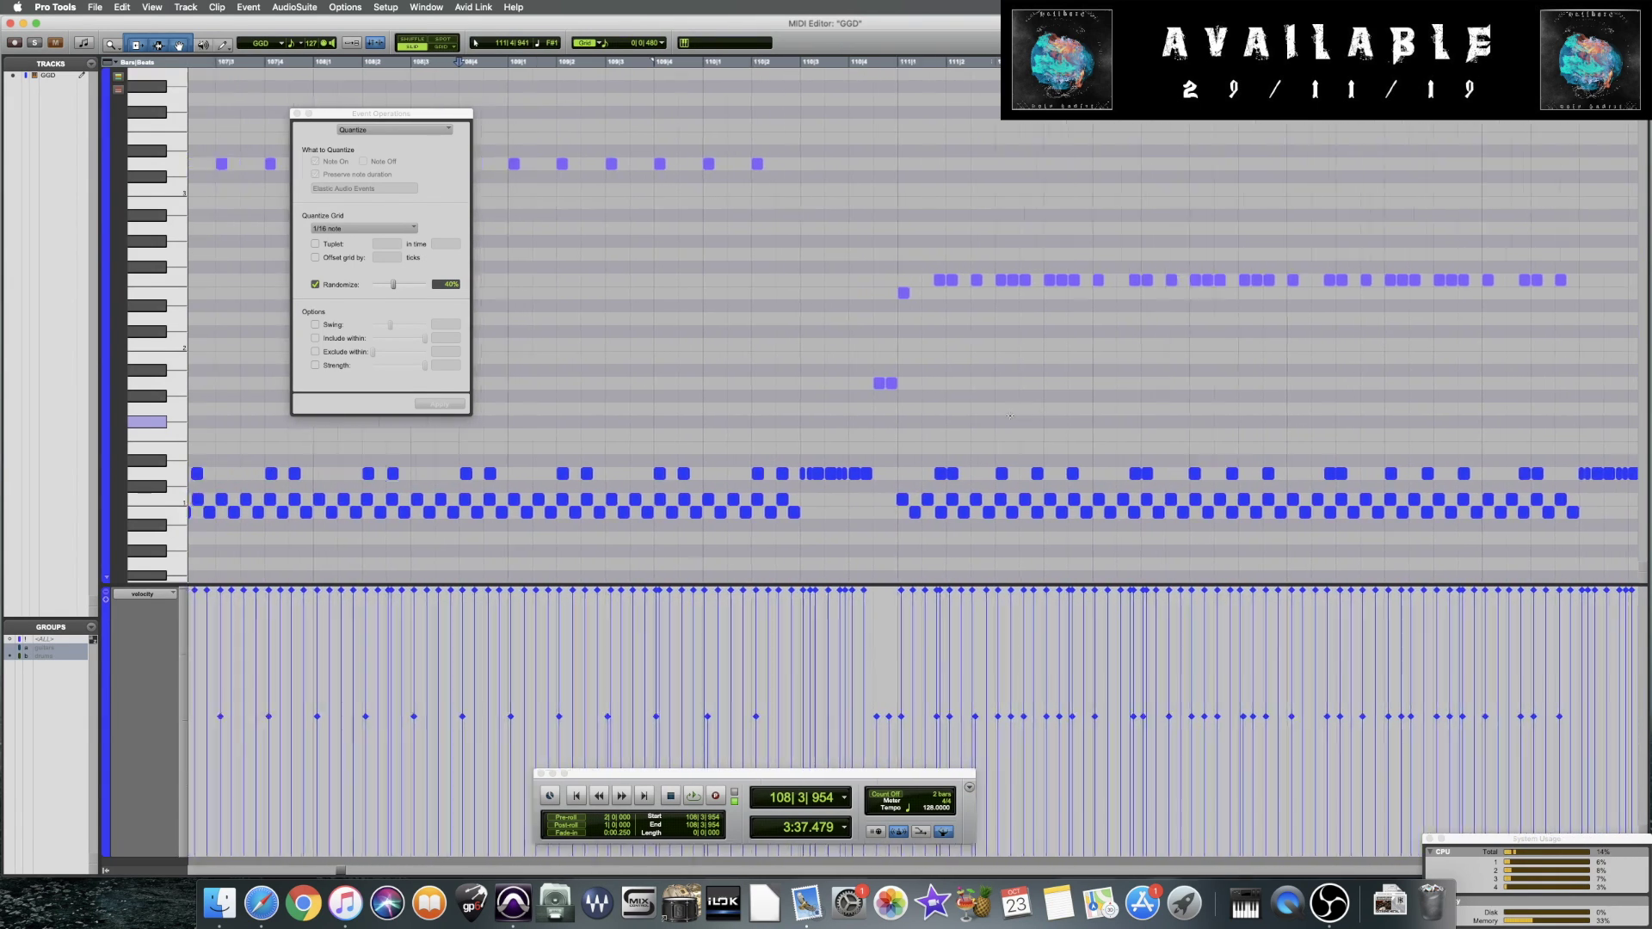
{"action": "scroll", "coordinate": [1010, 416], "scroll_direction": "right", "scroll_amount": 3}
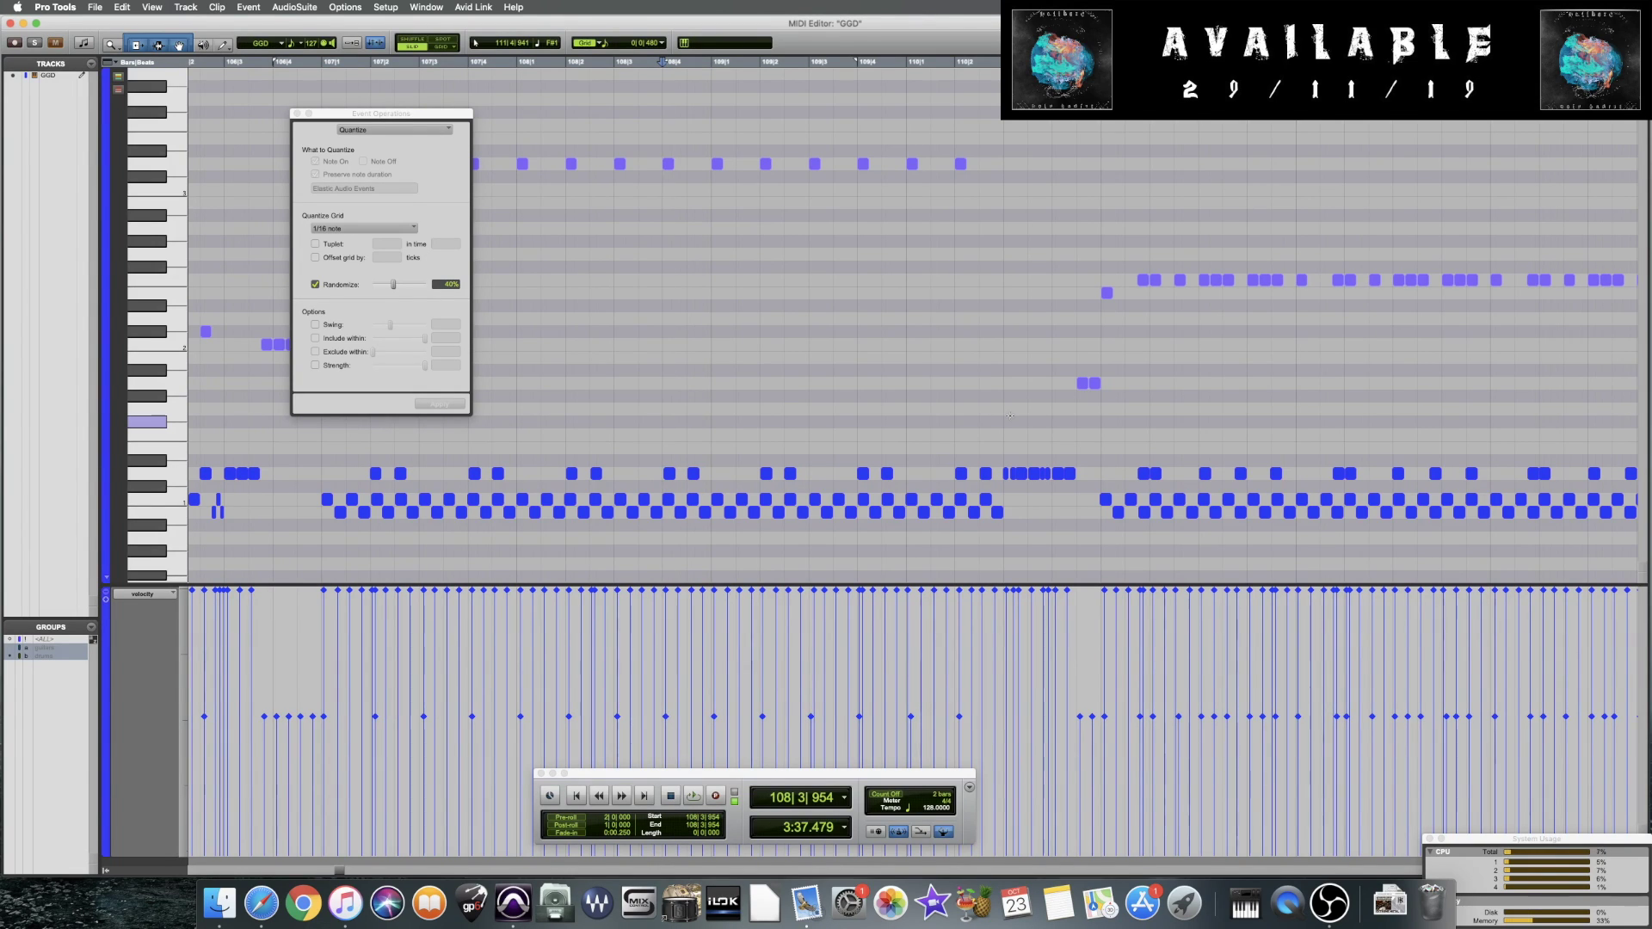
{"action": "scroll", "coordinate": [1010, 416], "scroll_direction": "right", "scroll_amount": 5}
{"action": "left_click", "coordinate": [1010, 416]}
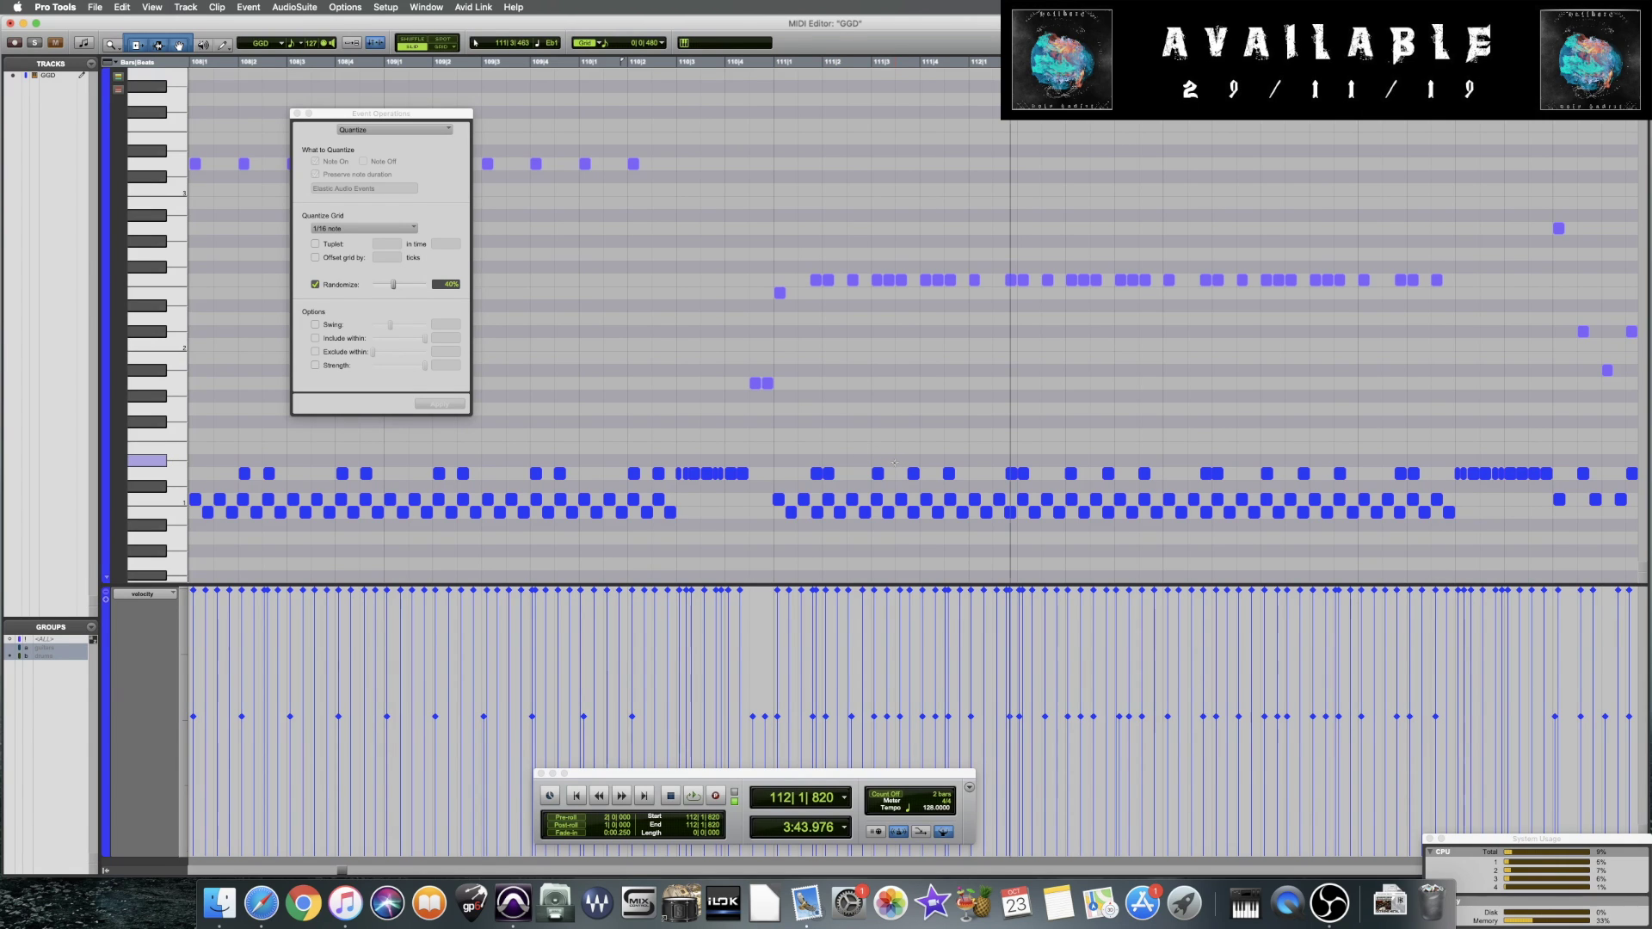
{"action": "key", "text": "space"}
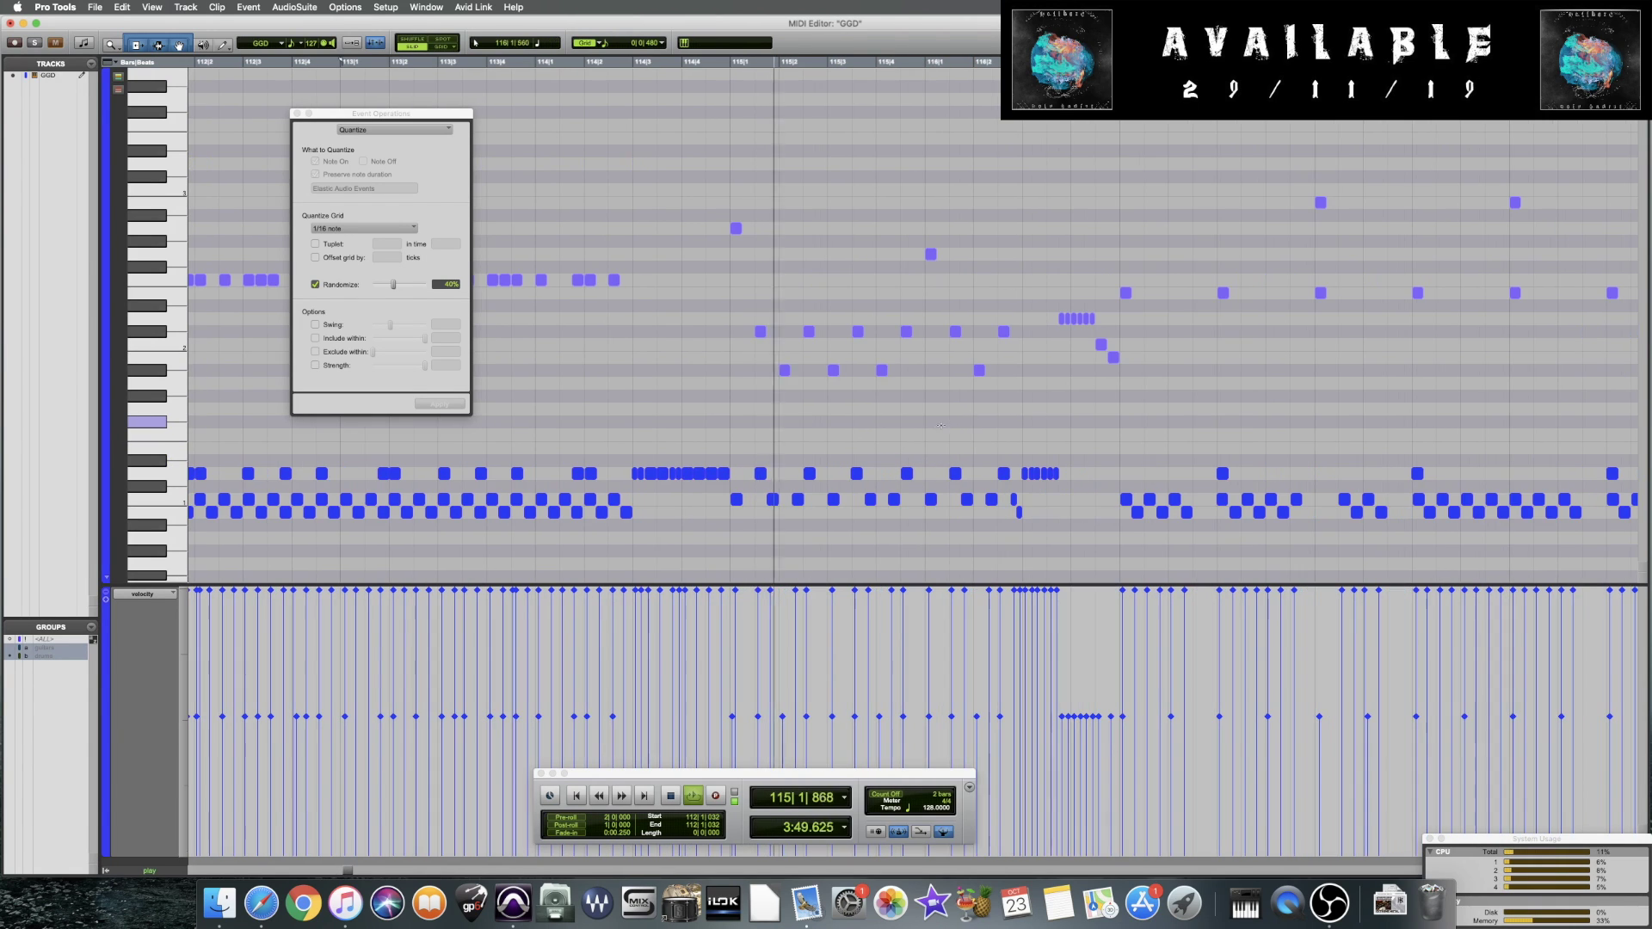
{"action": "key", "text": "space"}
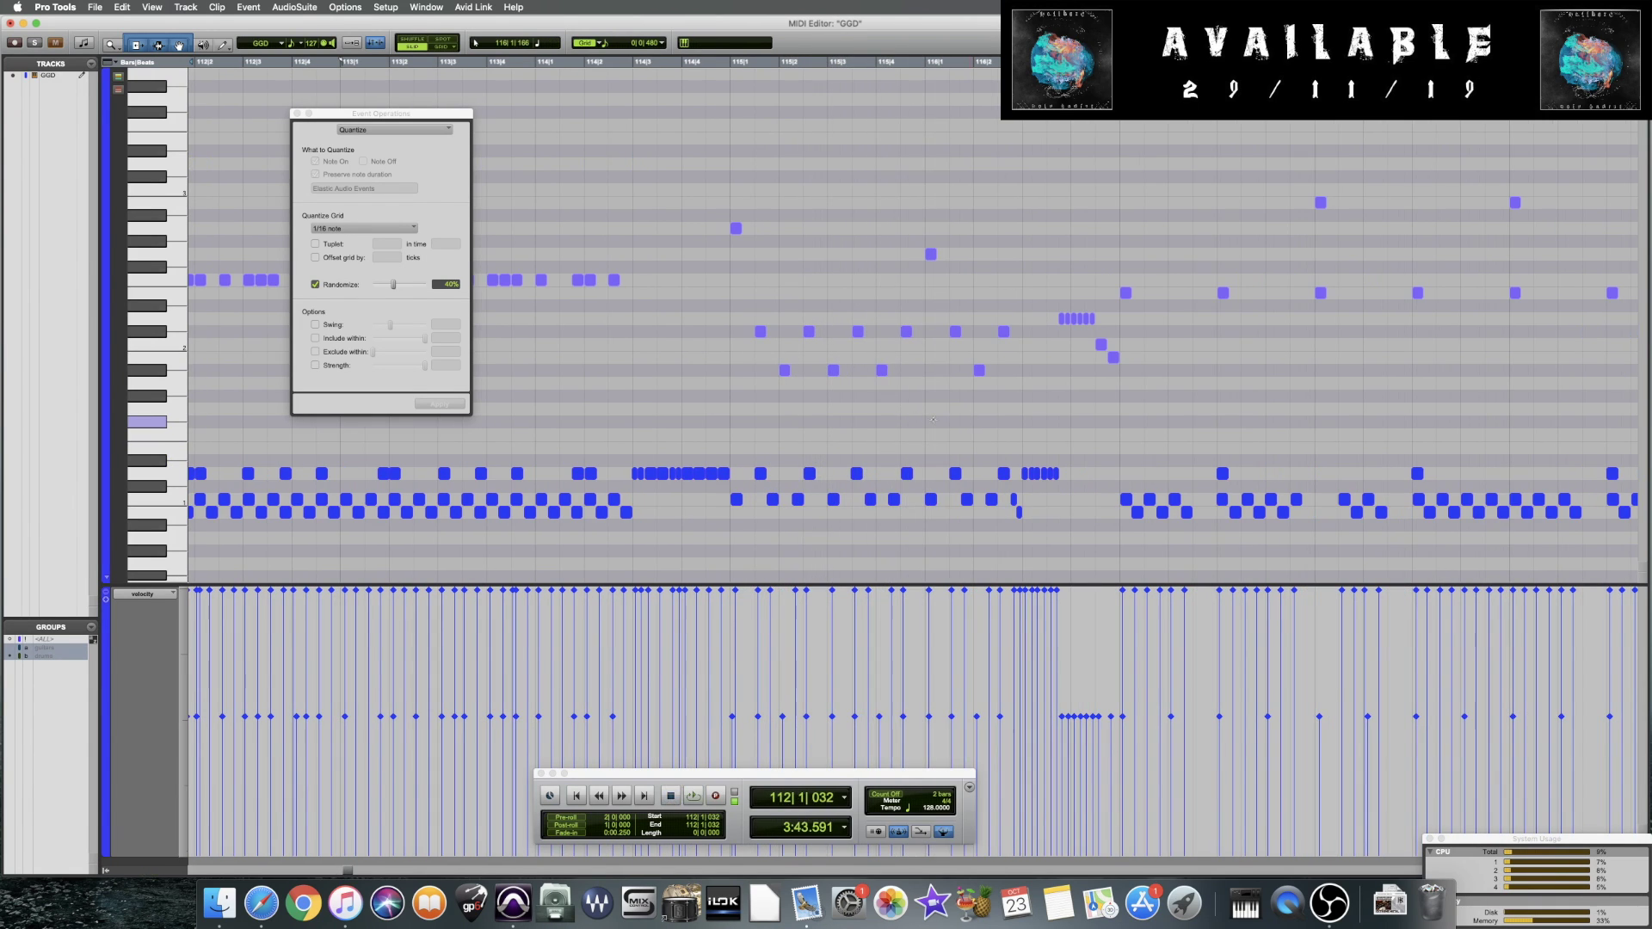
Review the notes from bar 109 onward and play from 115|2|082 to check the following bars
{"action": "scroll", "coordinate": [933, 419], "scroll_direction": "left", "scroll_amount": 5}
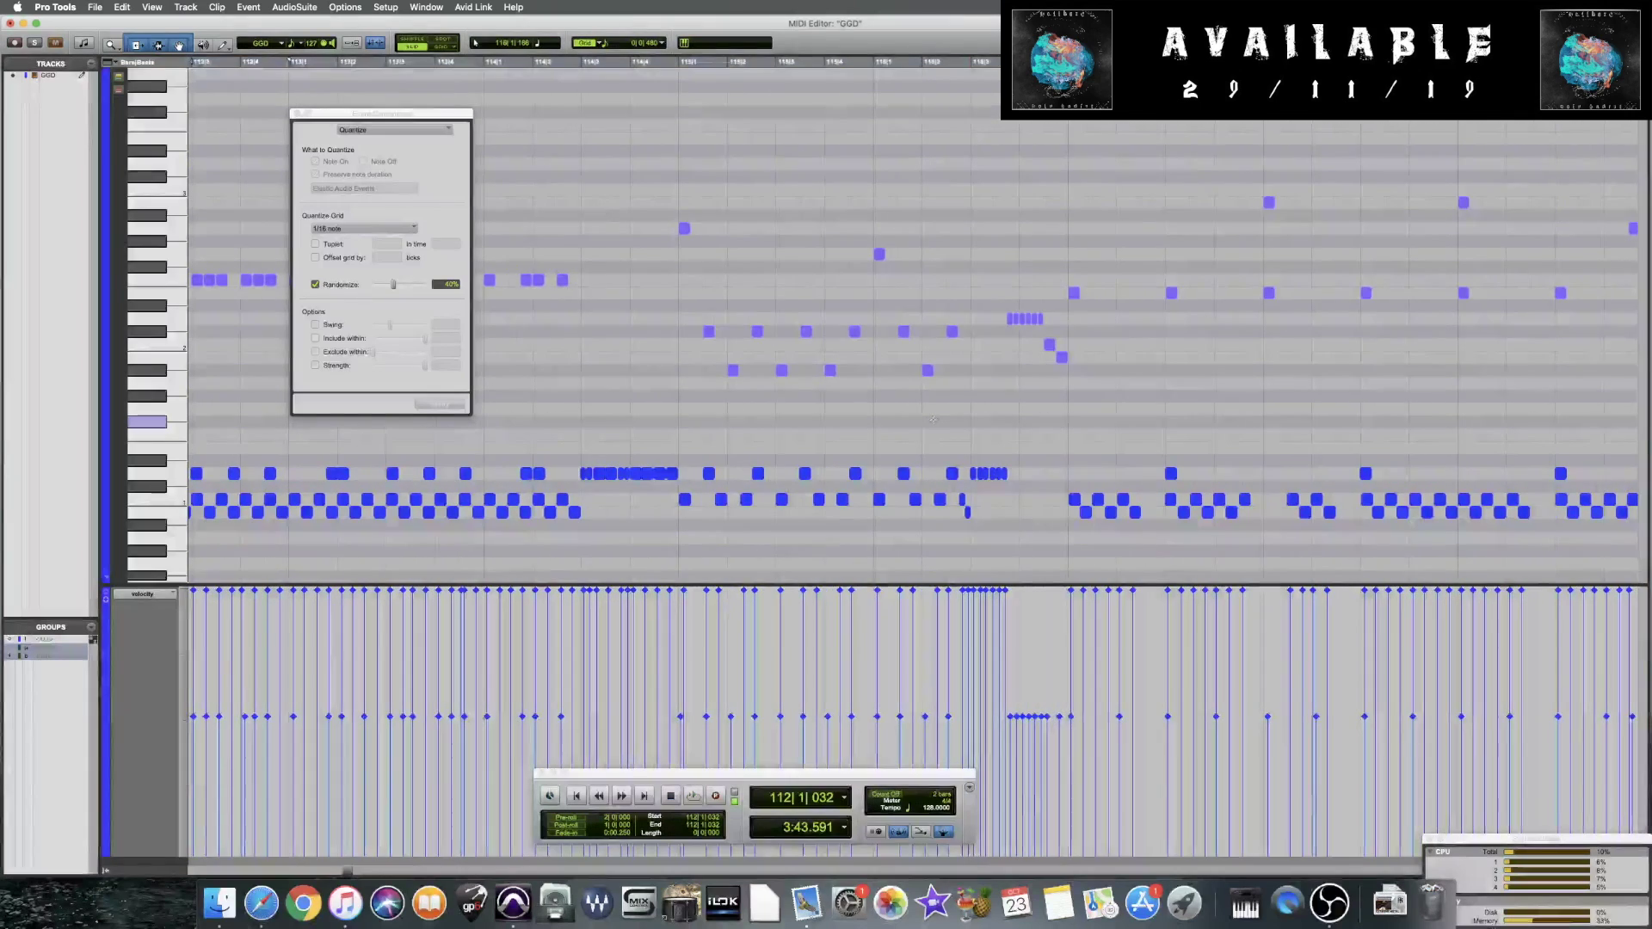
{"action": "scroll", "coordinate": [932, 419], "scroll_direction": "left", "scroll_amount": 2}
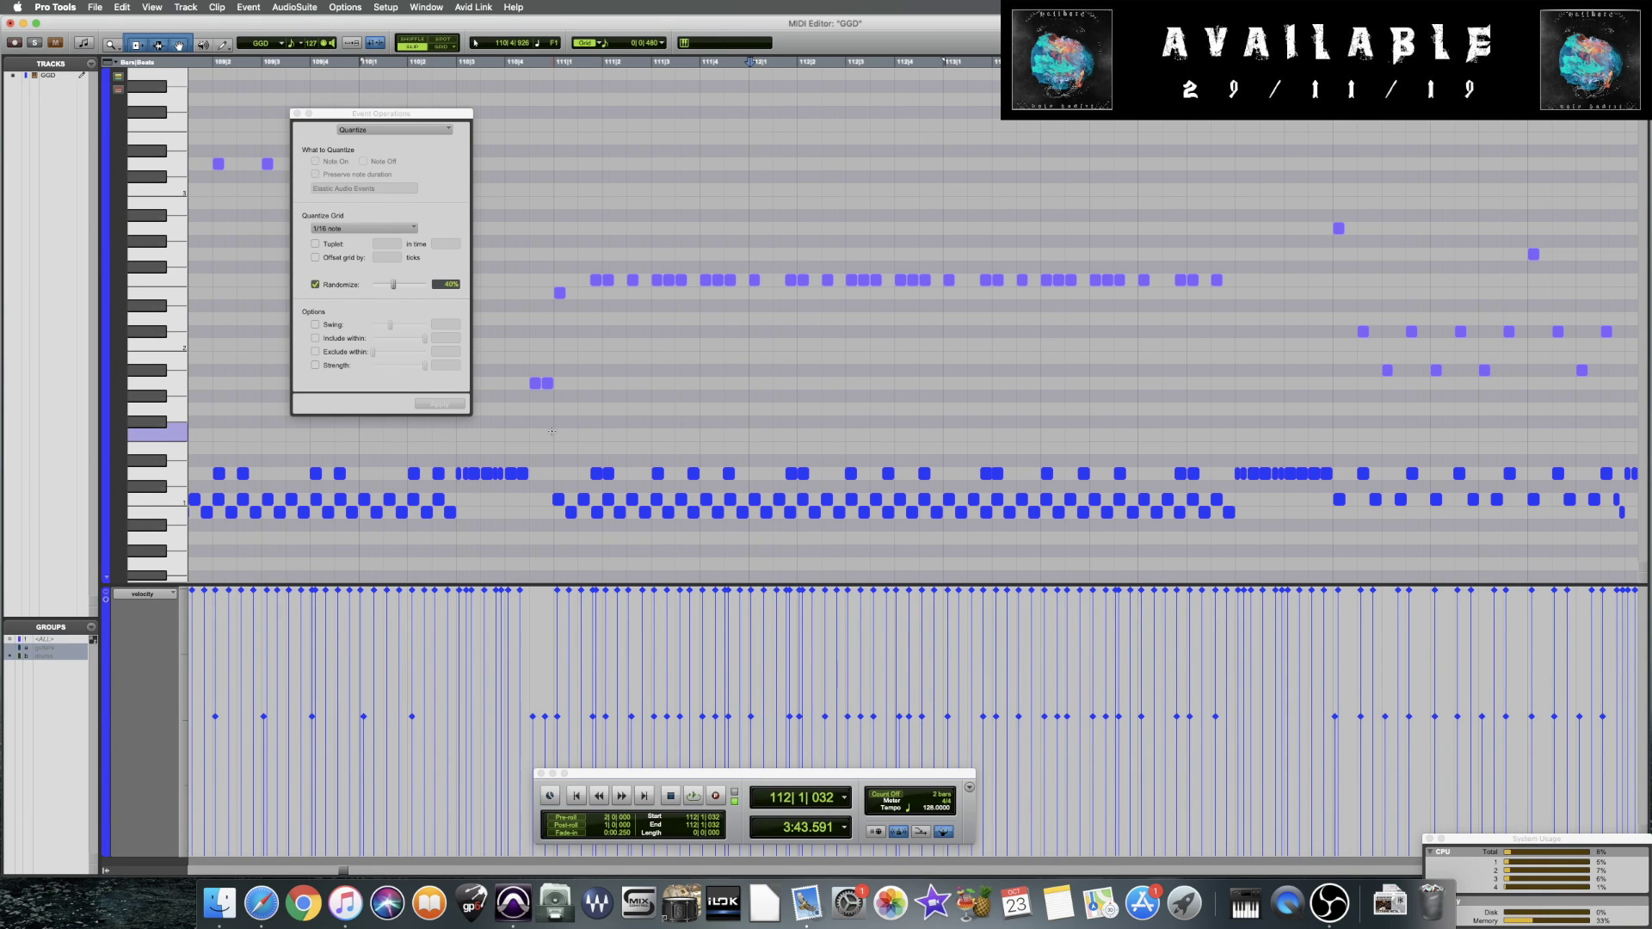
{"action": "scroll", "coordinate": [551, 431], "scroll_direction": "right", "scroll_amount": 10}
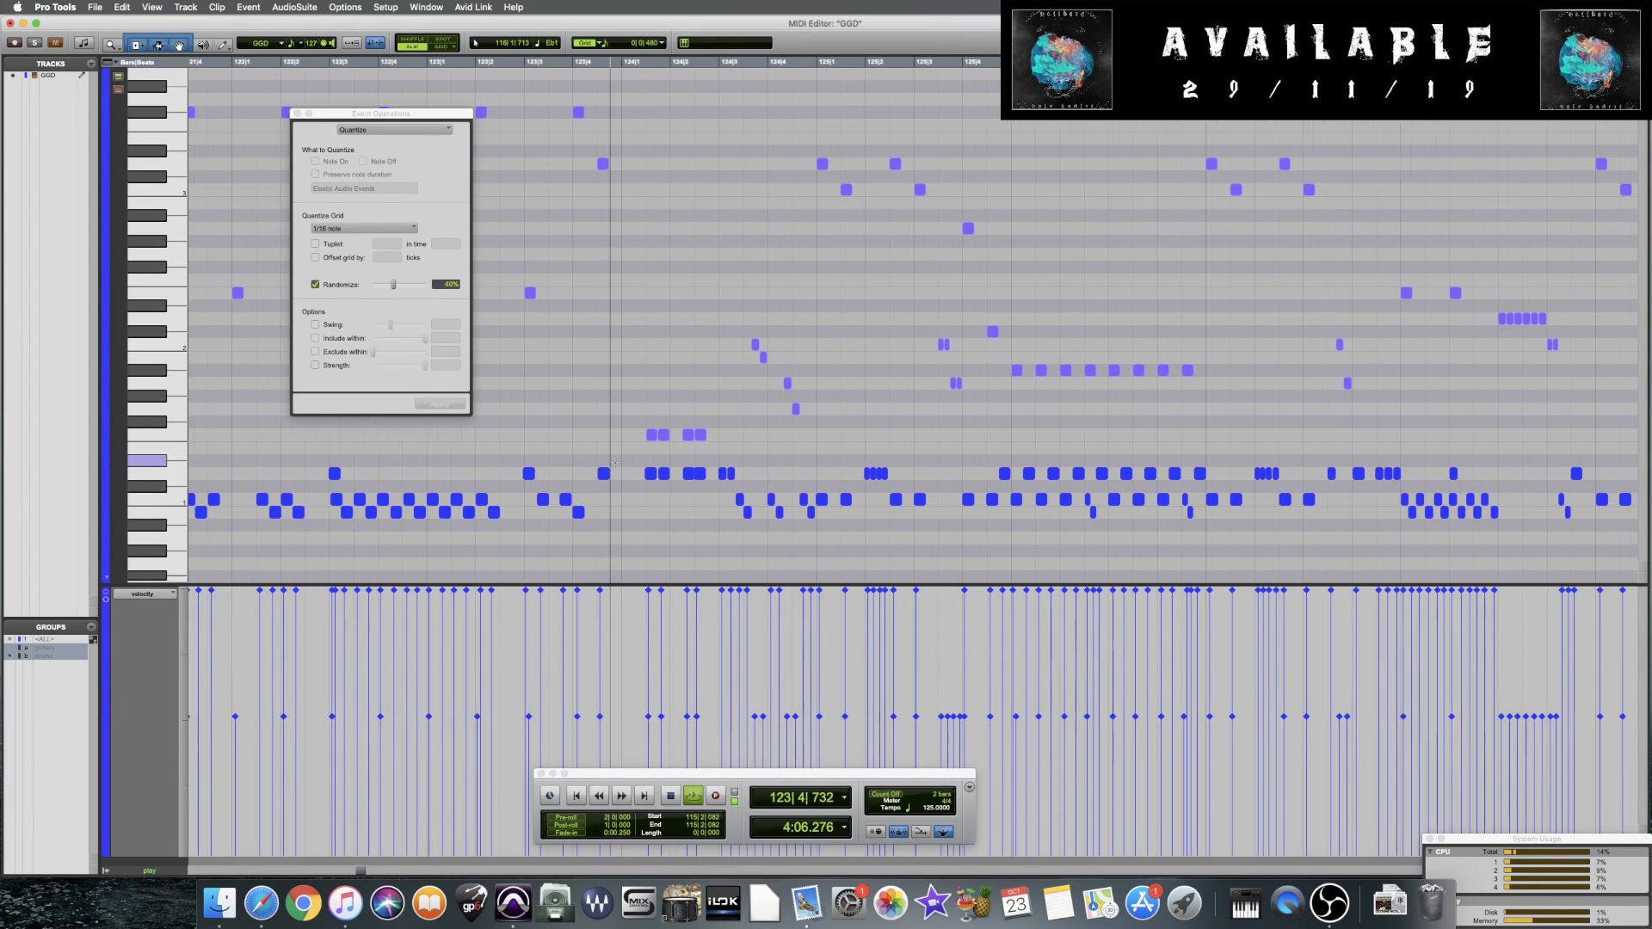
{"action": "key", "text": "space"}
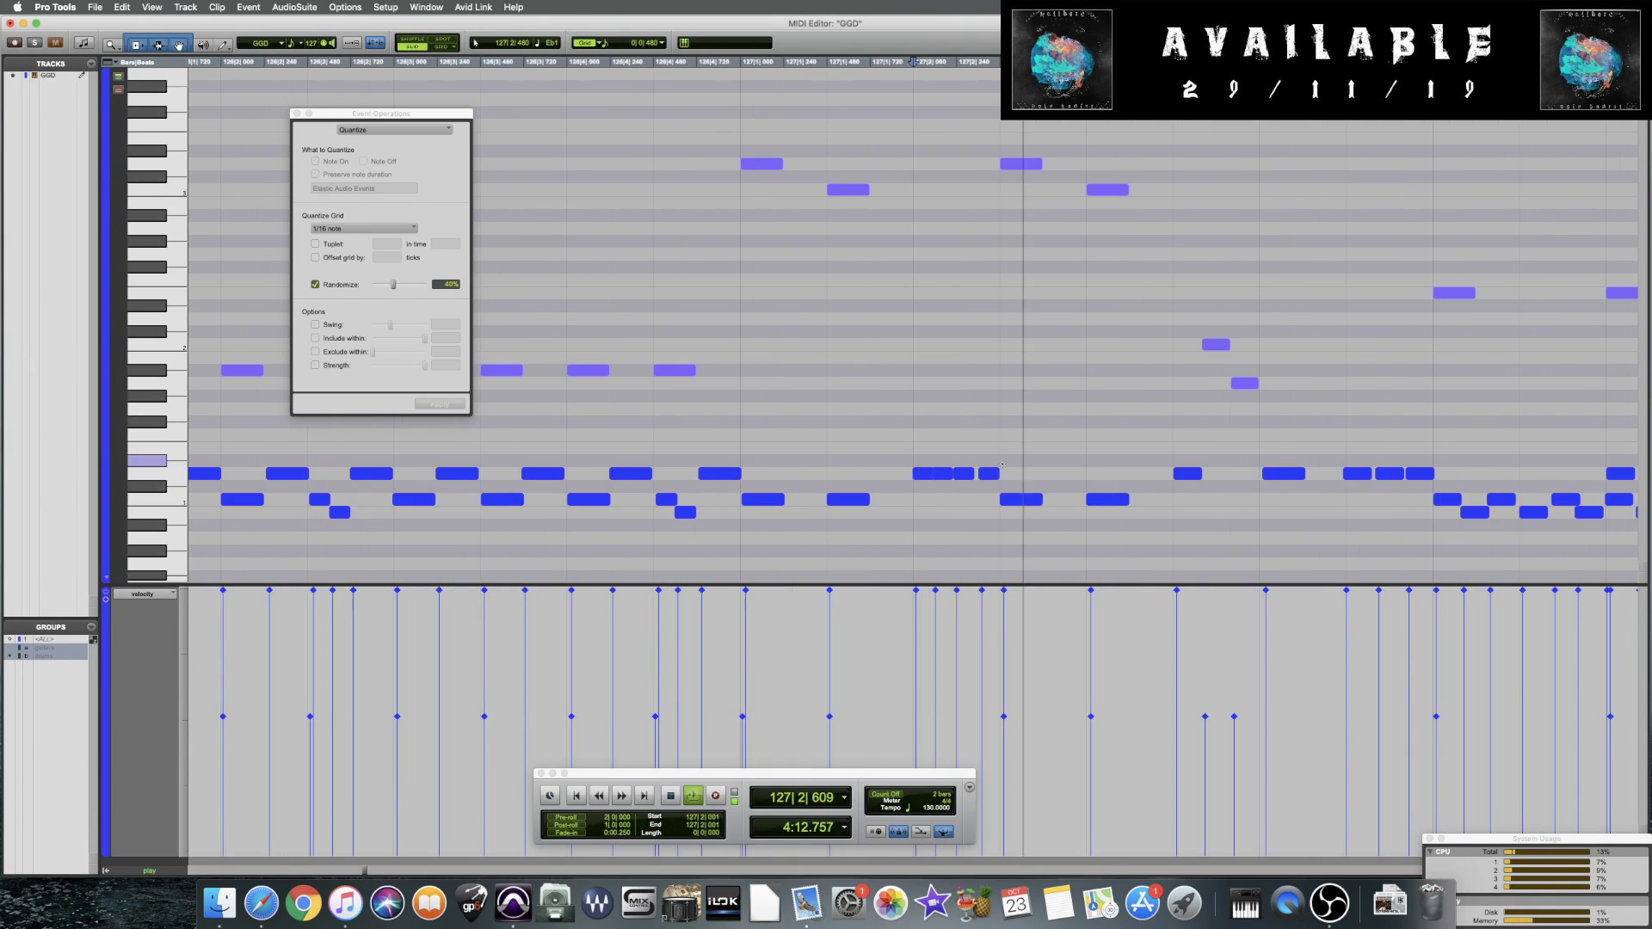
Play from 127|2|544 into bar 128 to check the drum notes and place the cursor at 127|3|003
{"action": "key", "text": "space"}
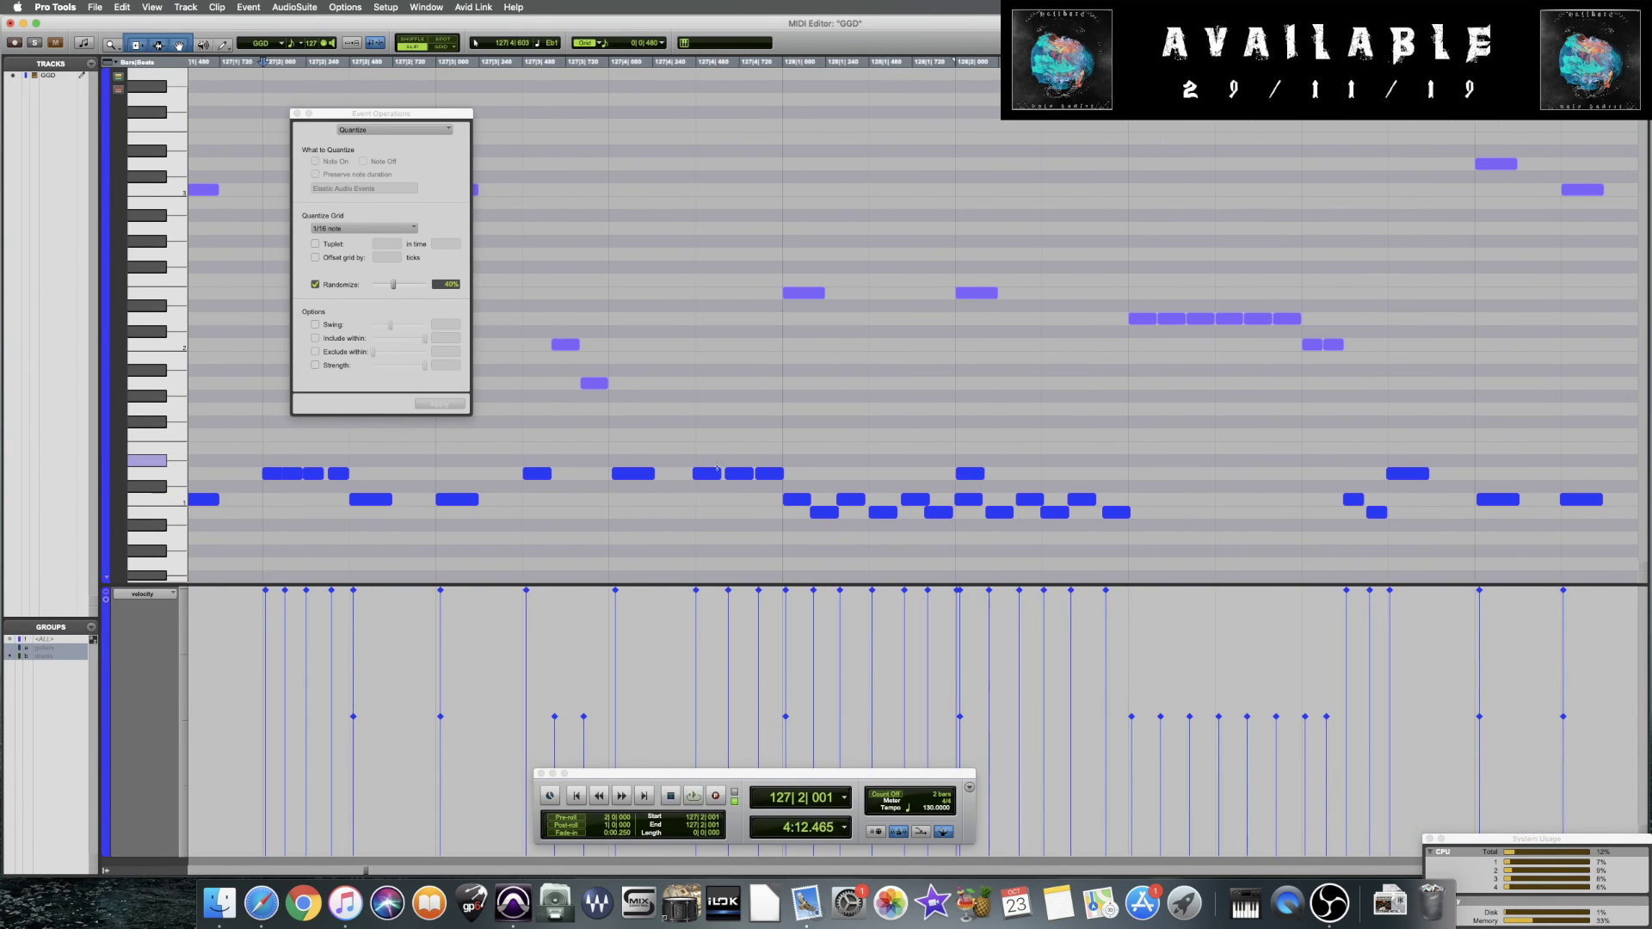
{"action": "key", "text": "space"}
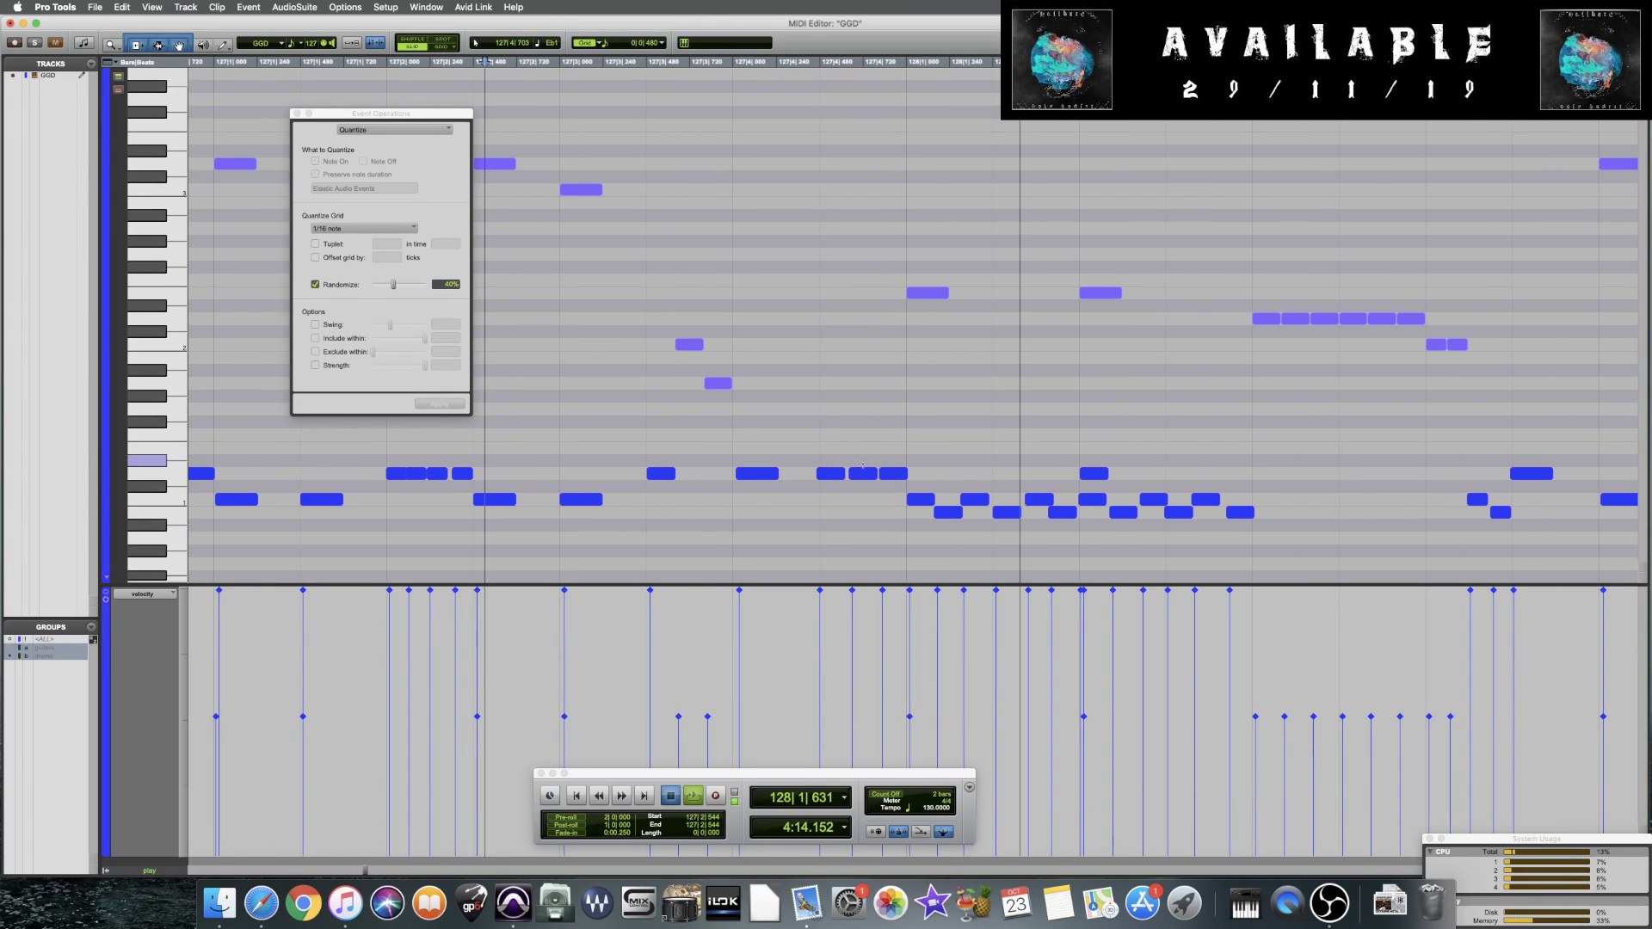
{"action": "key", "text": "space"}
{"action": "left_click", "coordinate": [742, 475]}
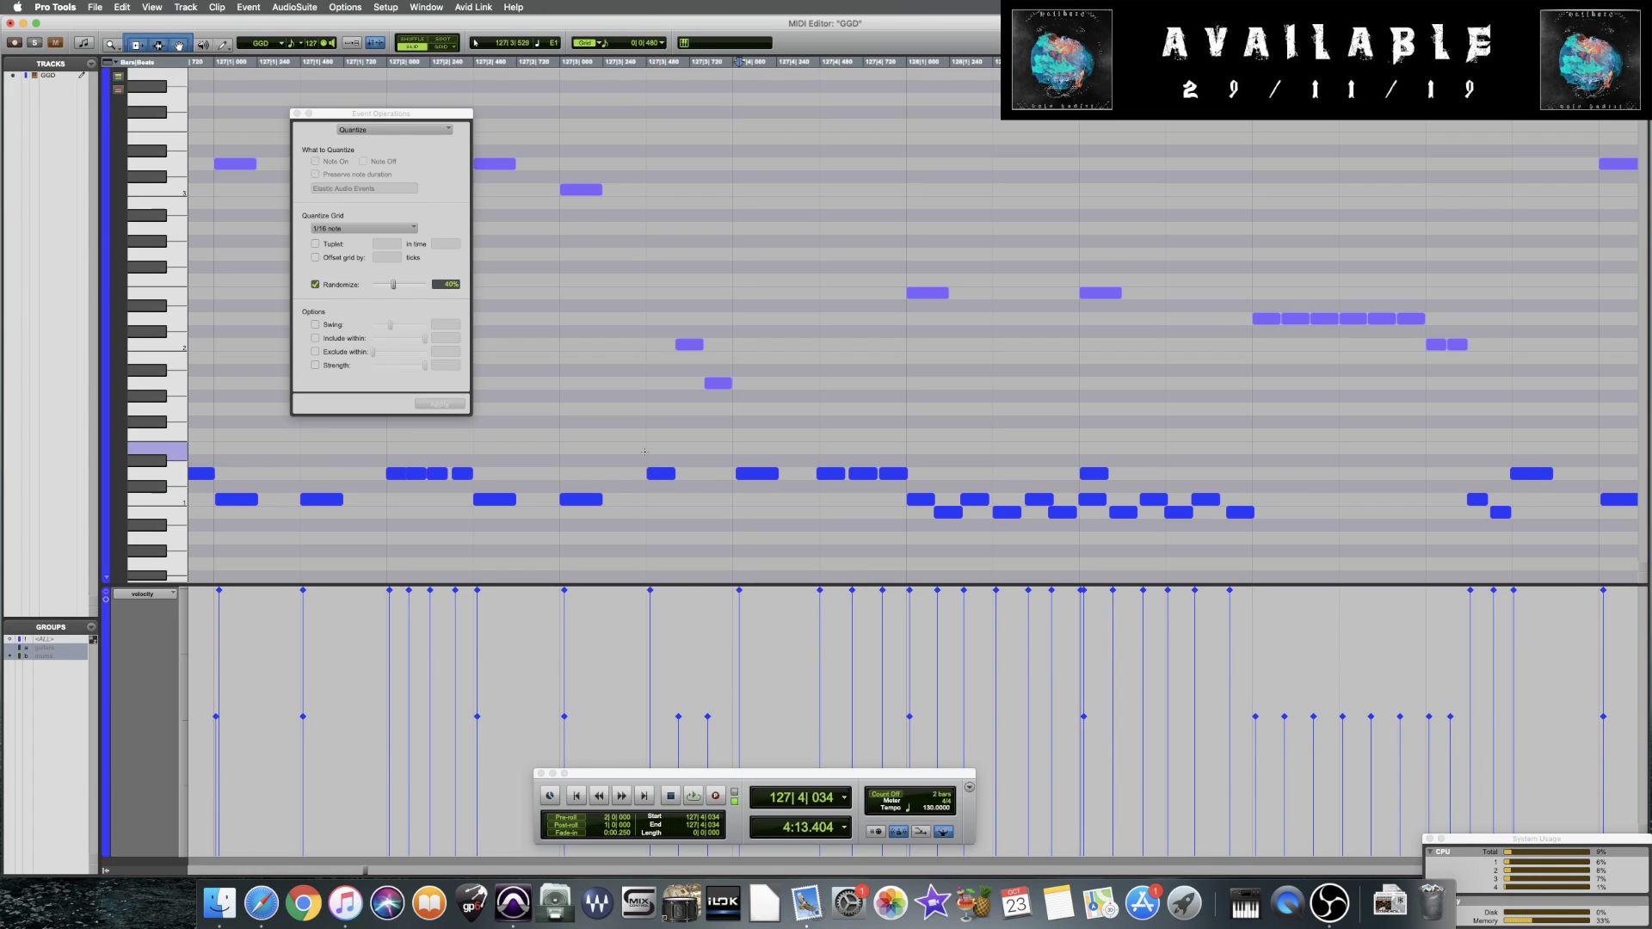
{"action": "left_click", "coordinate": [561, 450]}
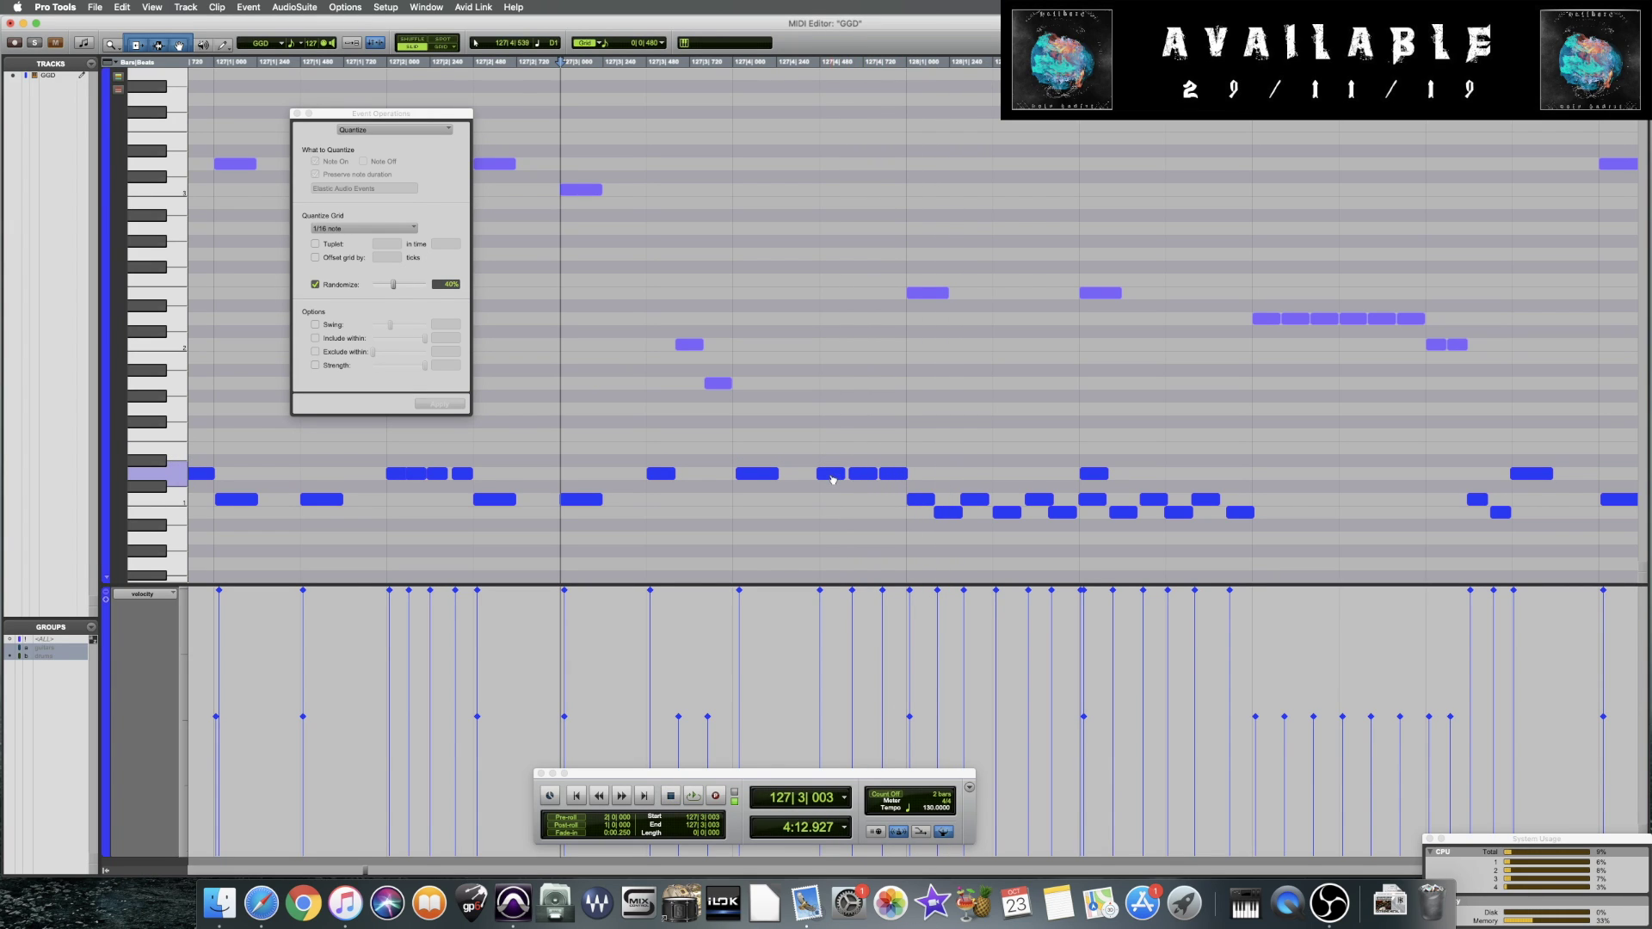
Nudge two snare notes near the end of bar 127 slightly later, one to 127|4|513, and play from 127|2|902 to check
{"action": "left_click", "coordinate": [865, 475]}
{"action": "left_click_drag", "start_coordinate": [869, 478], "coordinate": [873, 478]}
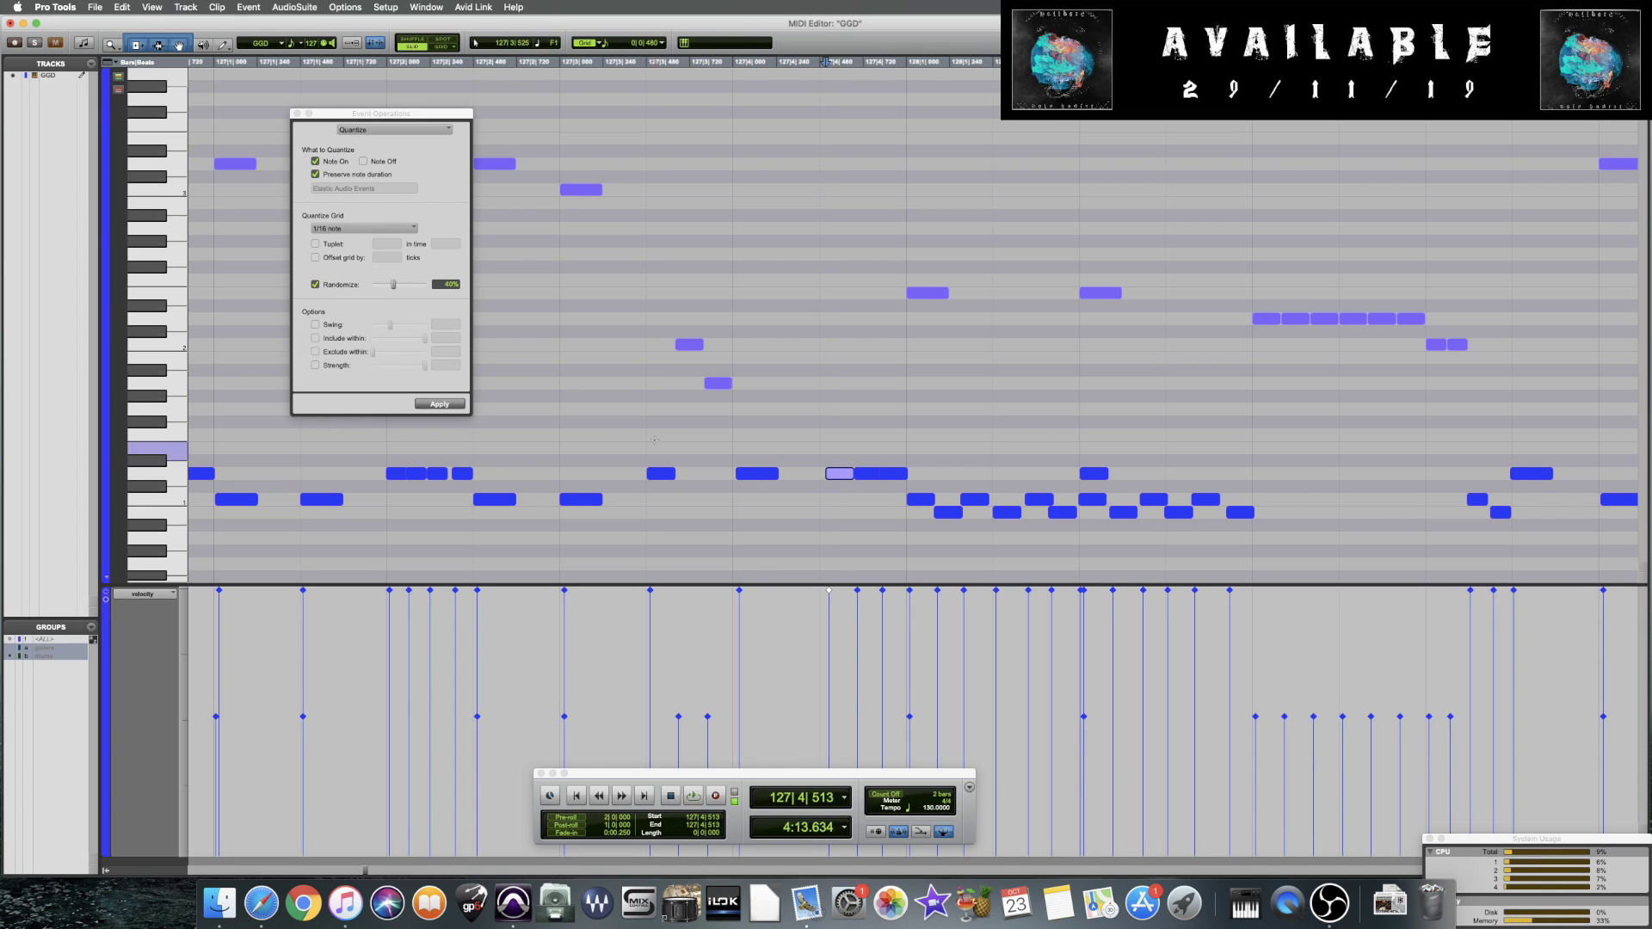
{"action": "left_click", "coordinate": [598, 433]}
{"action": "key", "text": "space"}
{"action": "key", "text": "space"}
{"action": "left_click", "coordinate": [550, 432]}
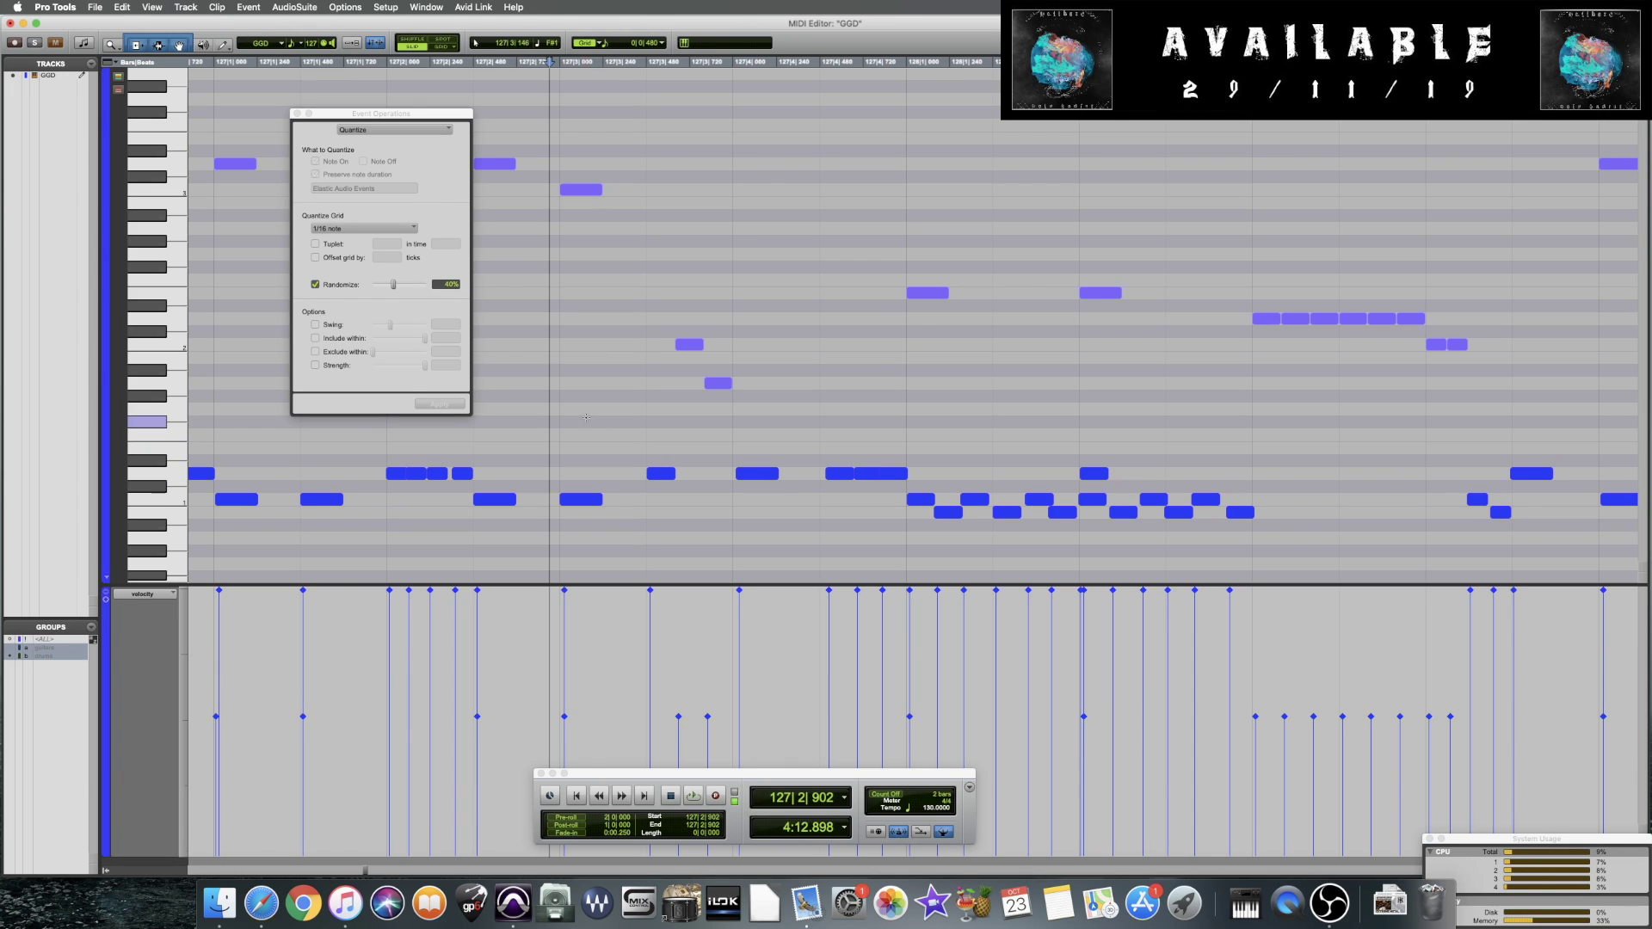
{"action": "key", "text": "space"}
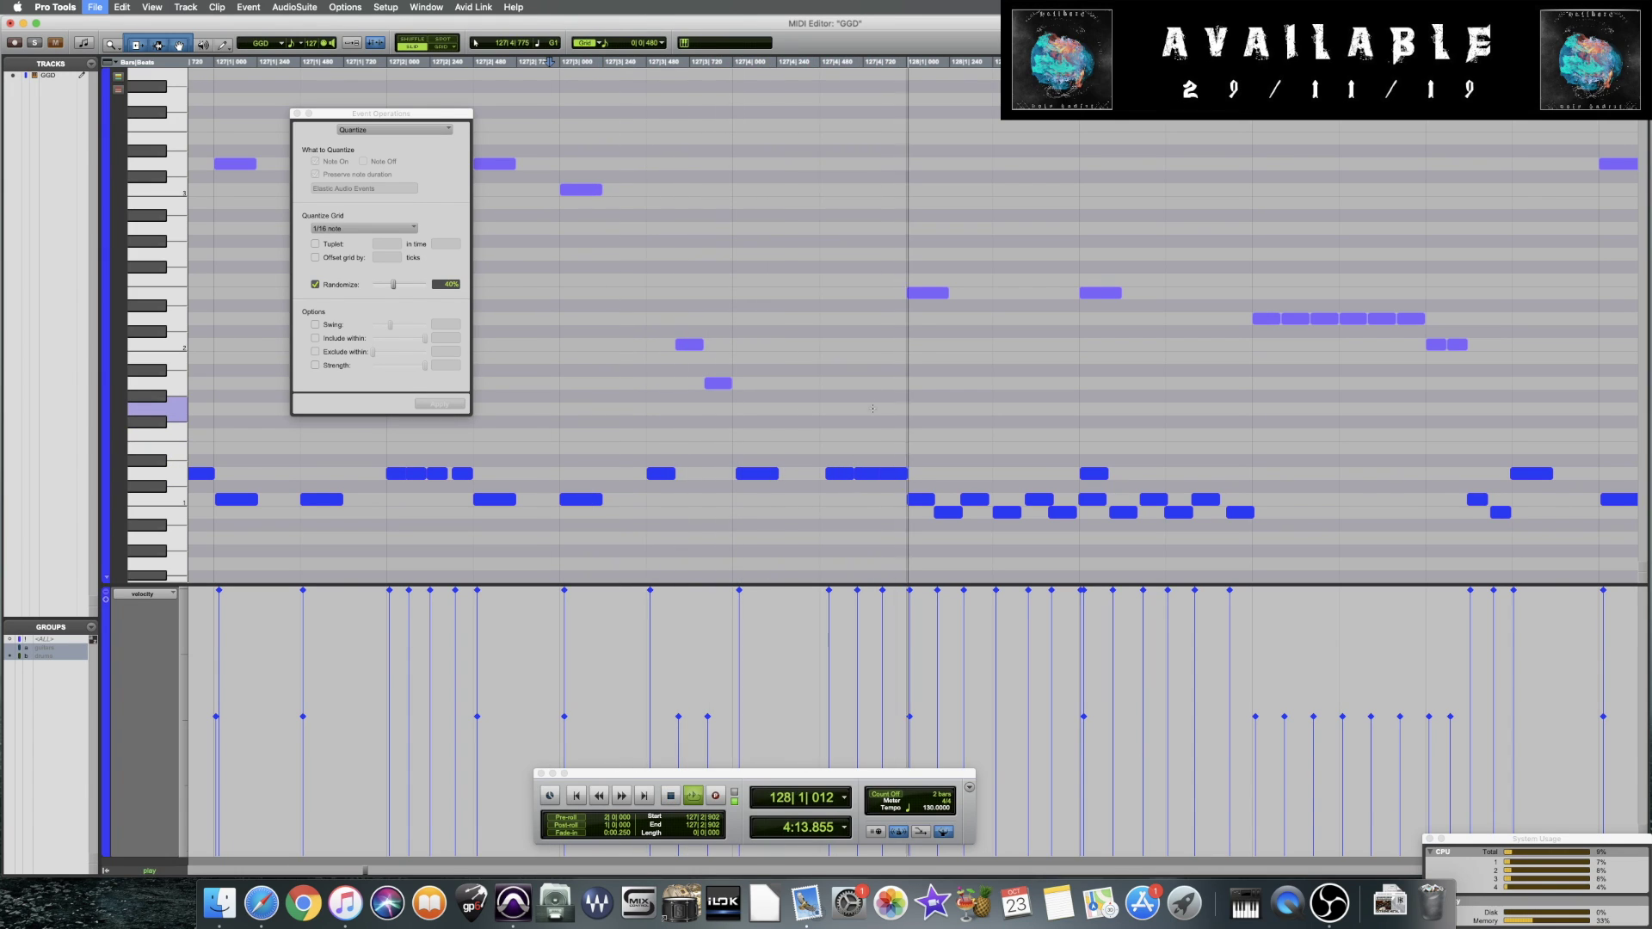
{"action": "key", "text": "space"}
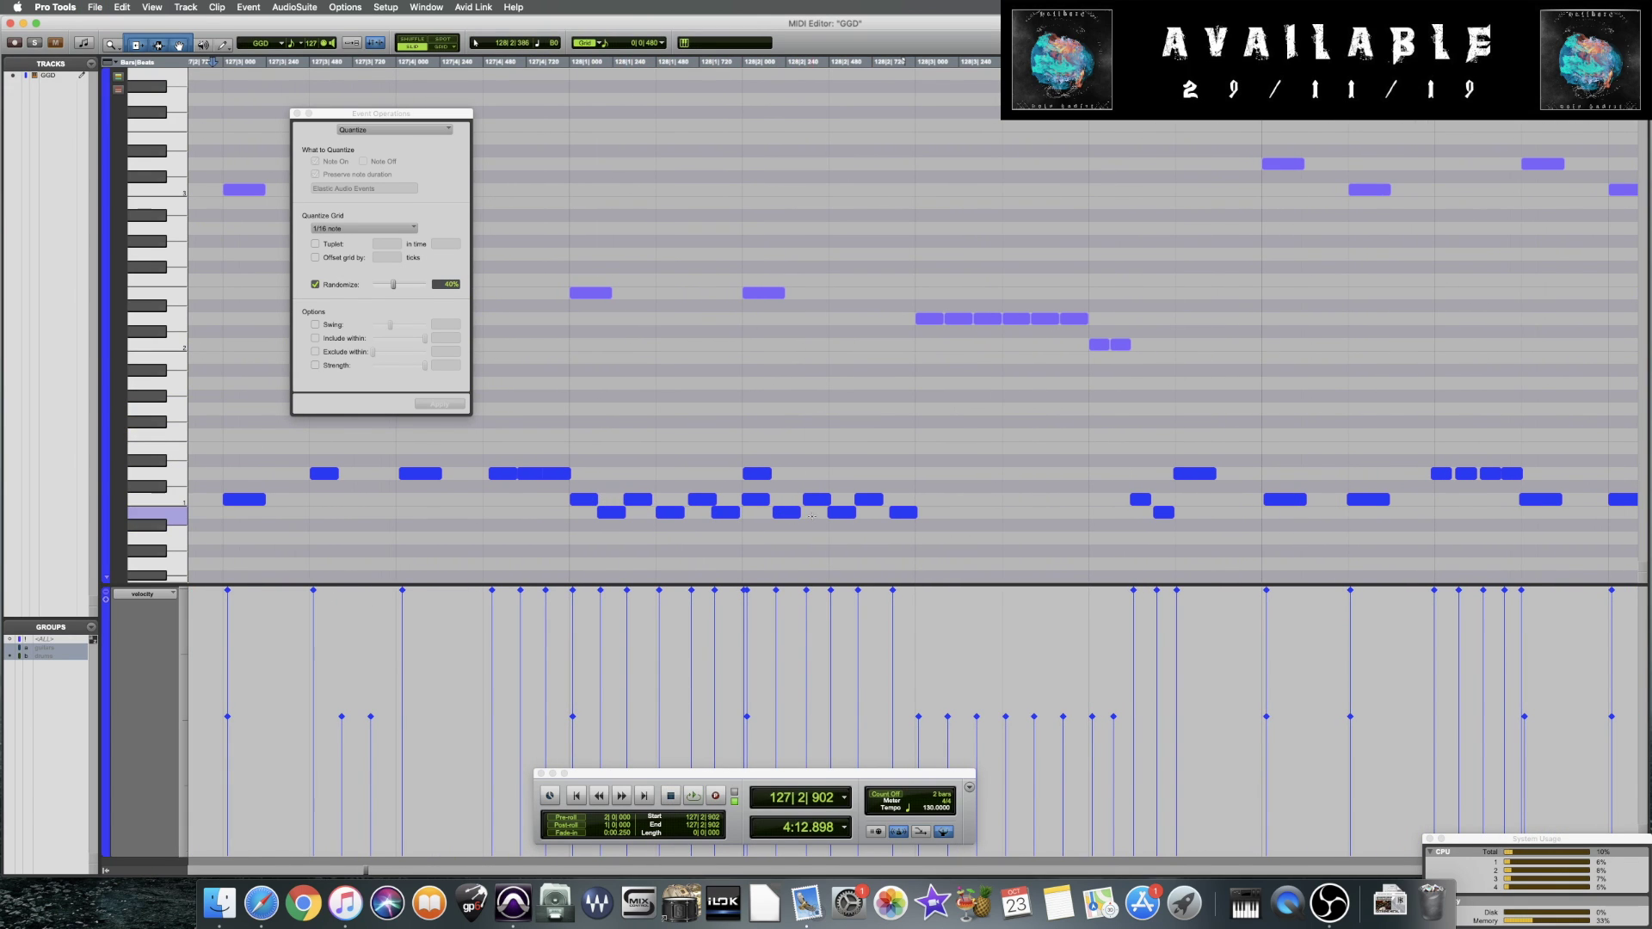
Play from 127|4|435 to check the transition into bar 128
{"action": "scroll", "coordinate": [639, 396], "scroll_direction": "left", "scroll_amount": 3}
{"action": "left_click", "coordinate": [640, 397]}
{"action": "key", "text": "space"}
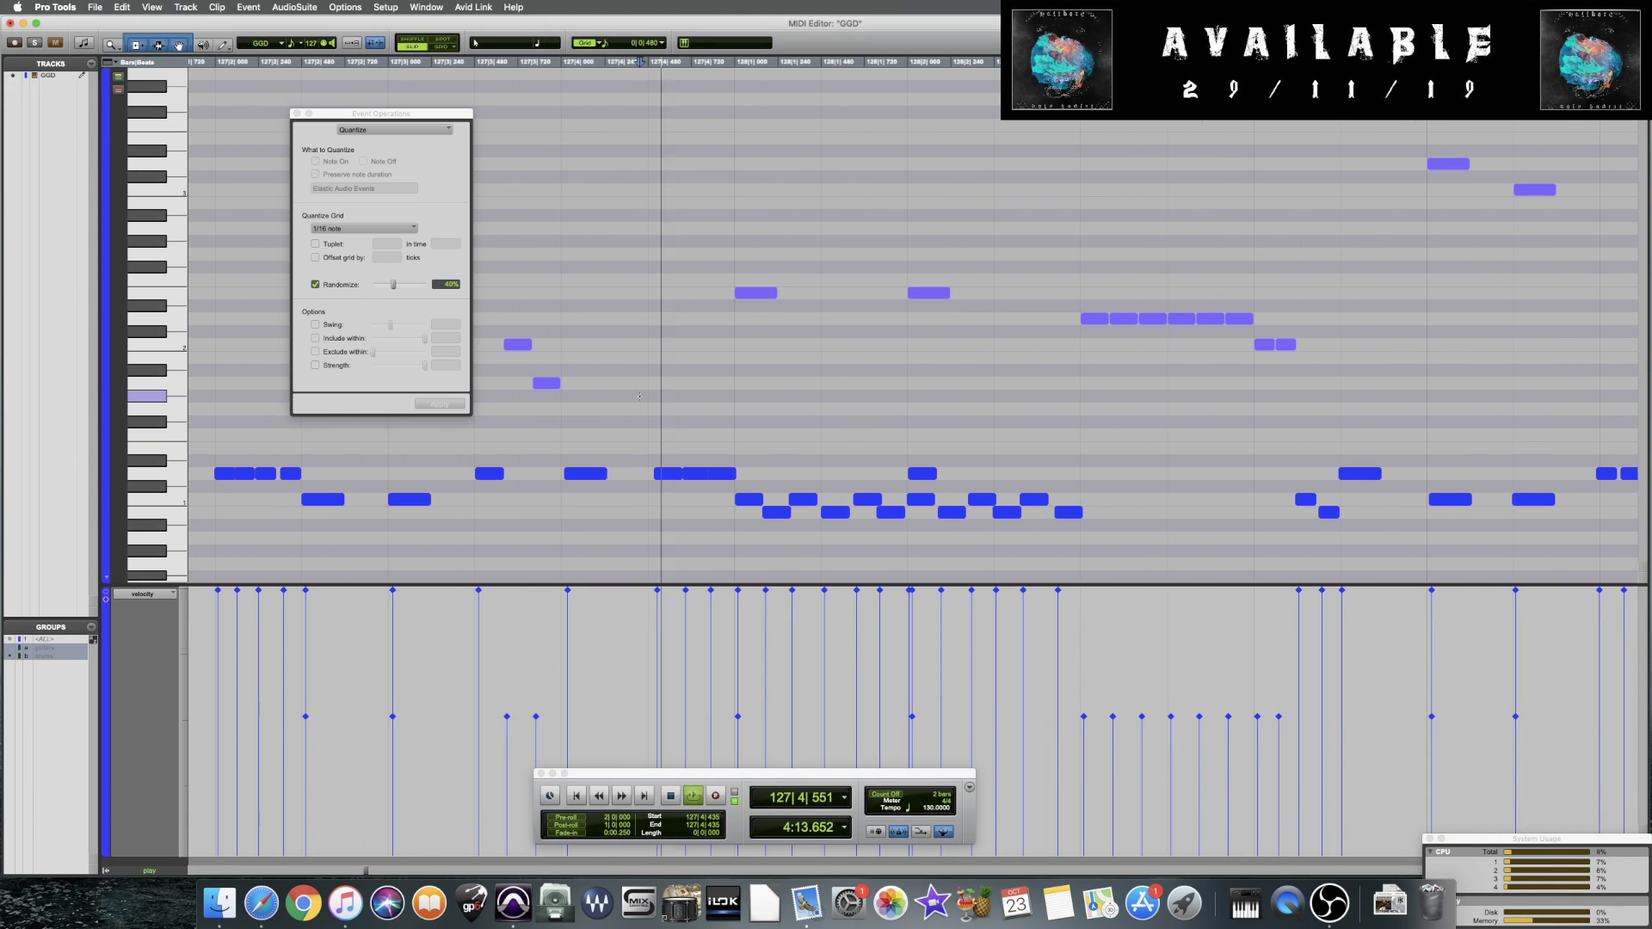
{"action": "key", "text": "space"}
Nudge three kick notes in beats 1 and 2 of bar 128 slightly earlier and play from 127|4|735 to check
{"action": "left_click", "coordinate": [864, 499]}
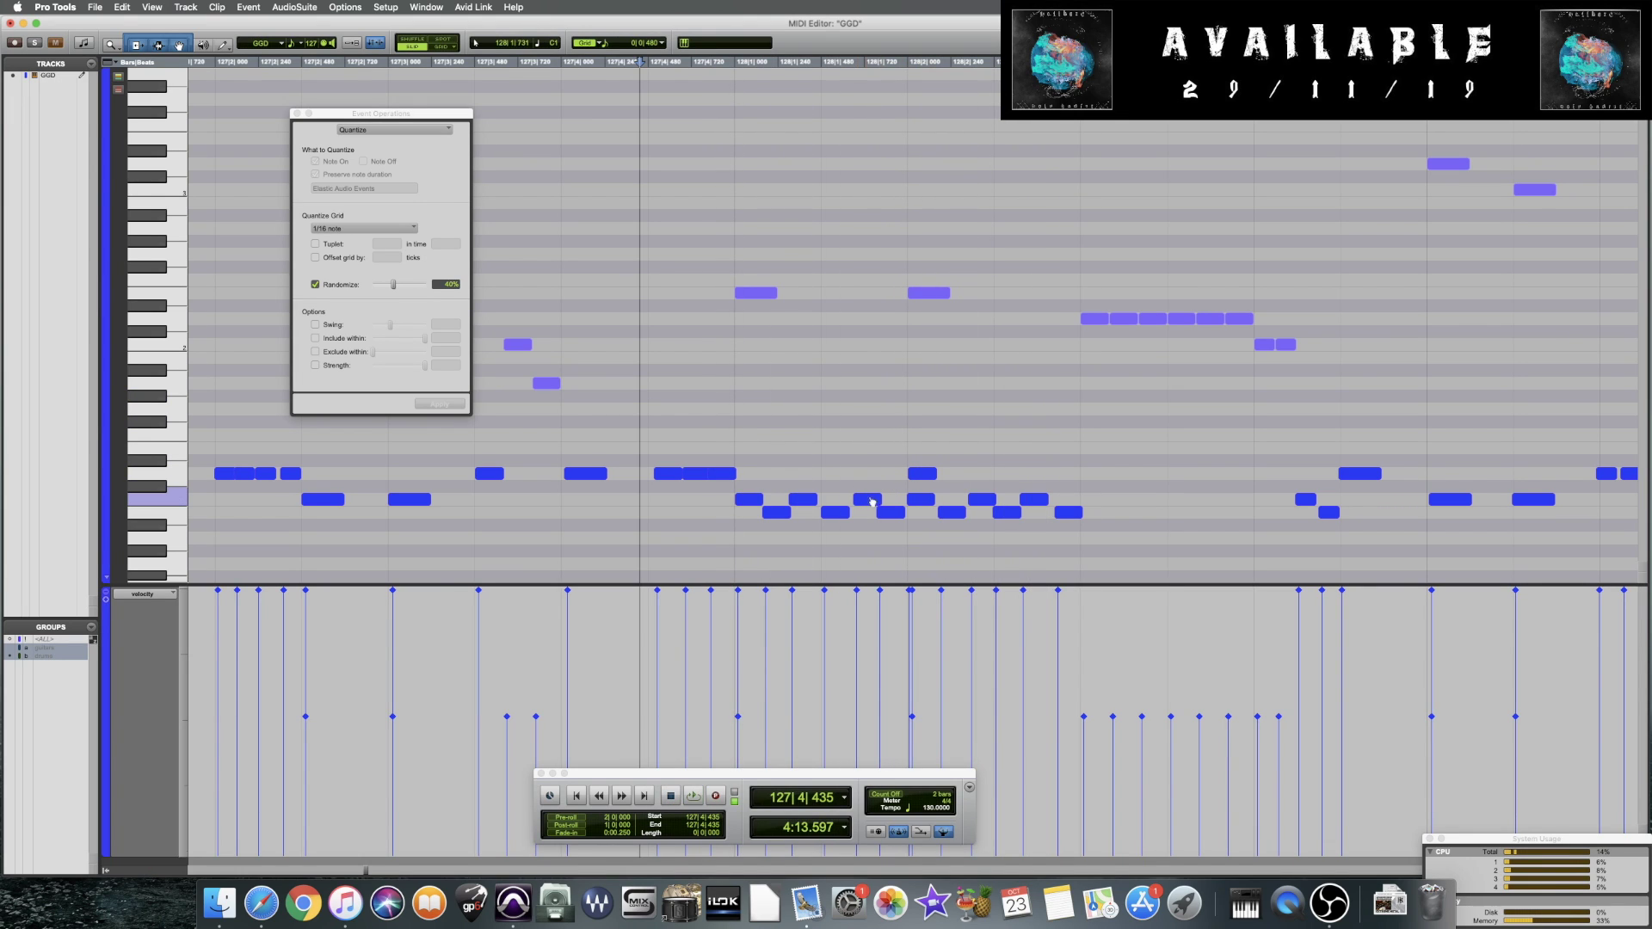
{"action": "left_click", "coordinate": [951, 512]}
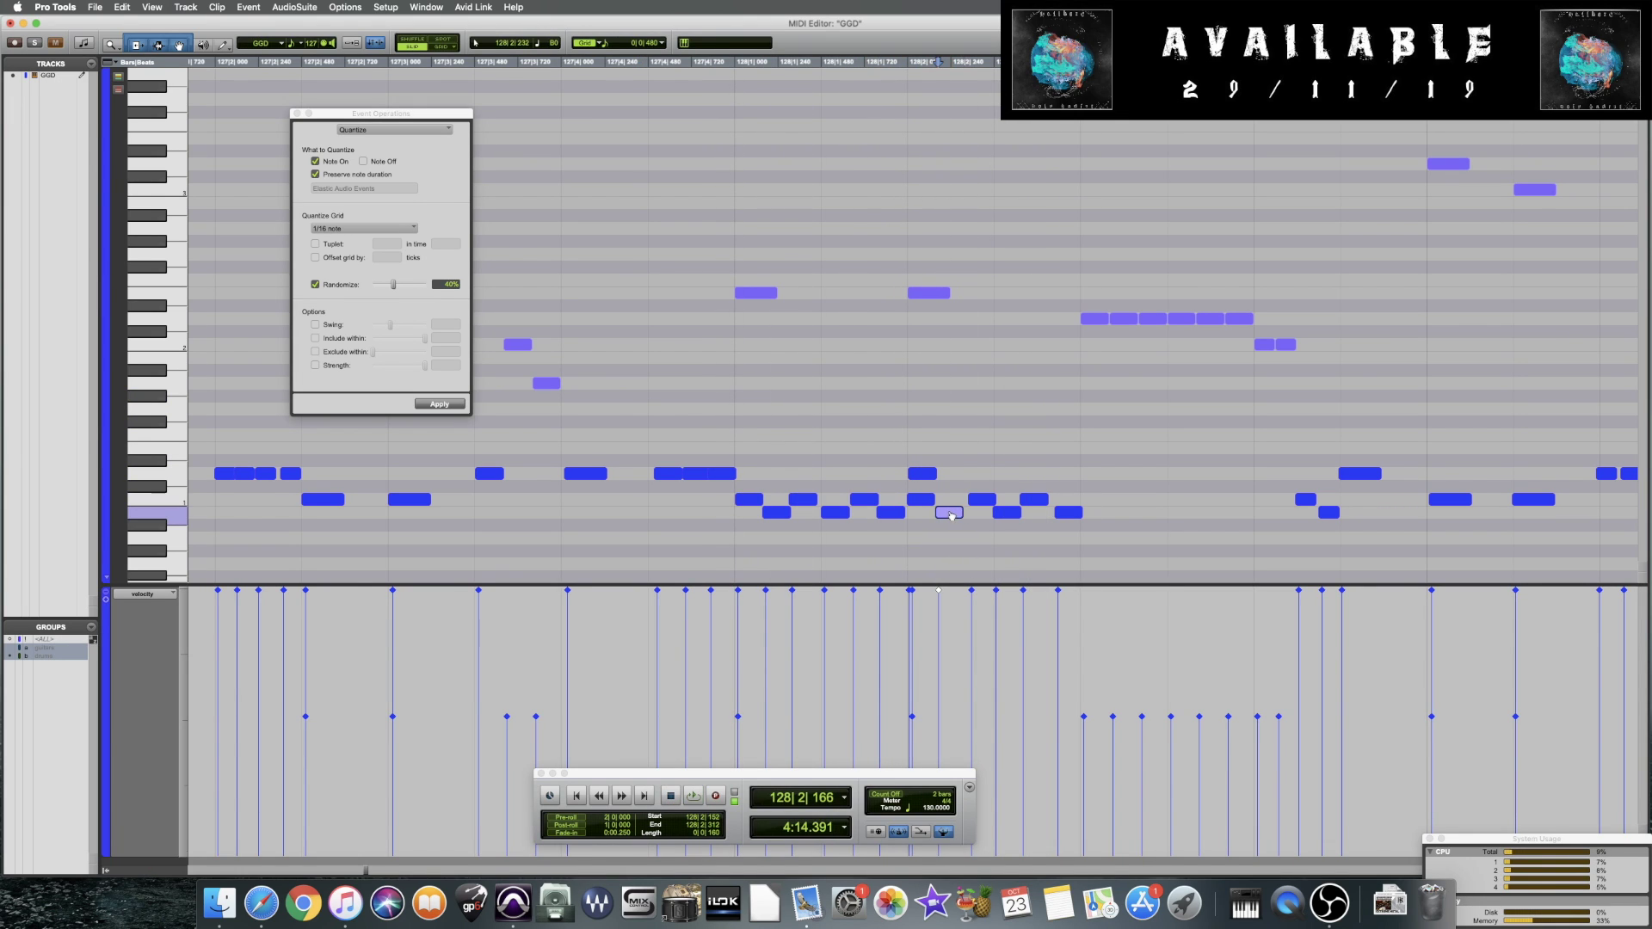
{"action": "left_click", "coordinate": [978, 499]}
{"action": "left_click", "coordinate": [695, 428]}
{"action": "key", "text": "space"}
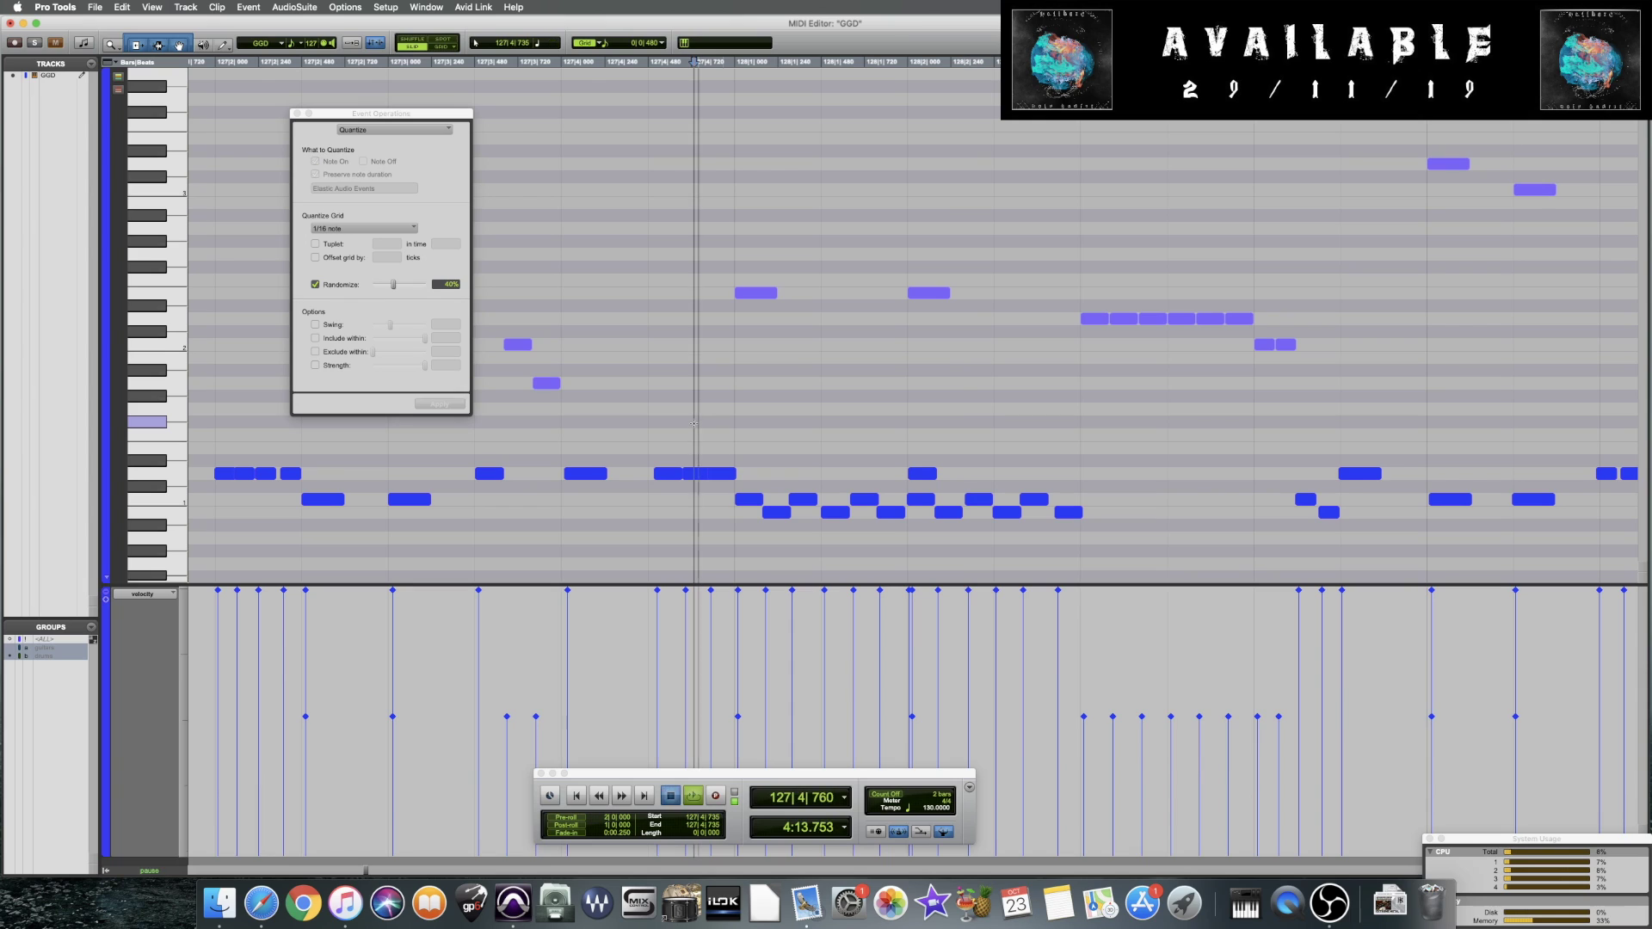
{"action": "key", "text": "space"}
Nudge the last kick note of the run in bar 128 slightly earlier and play on into bar 131
{"action": "left_click", "coordinate": [1065, 513]}
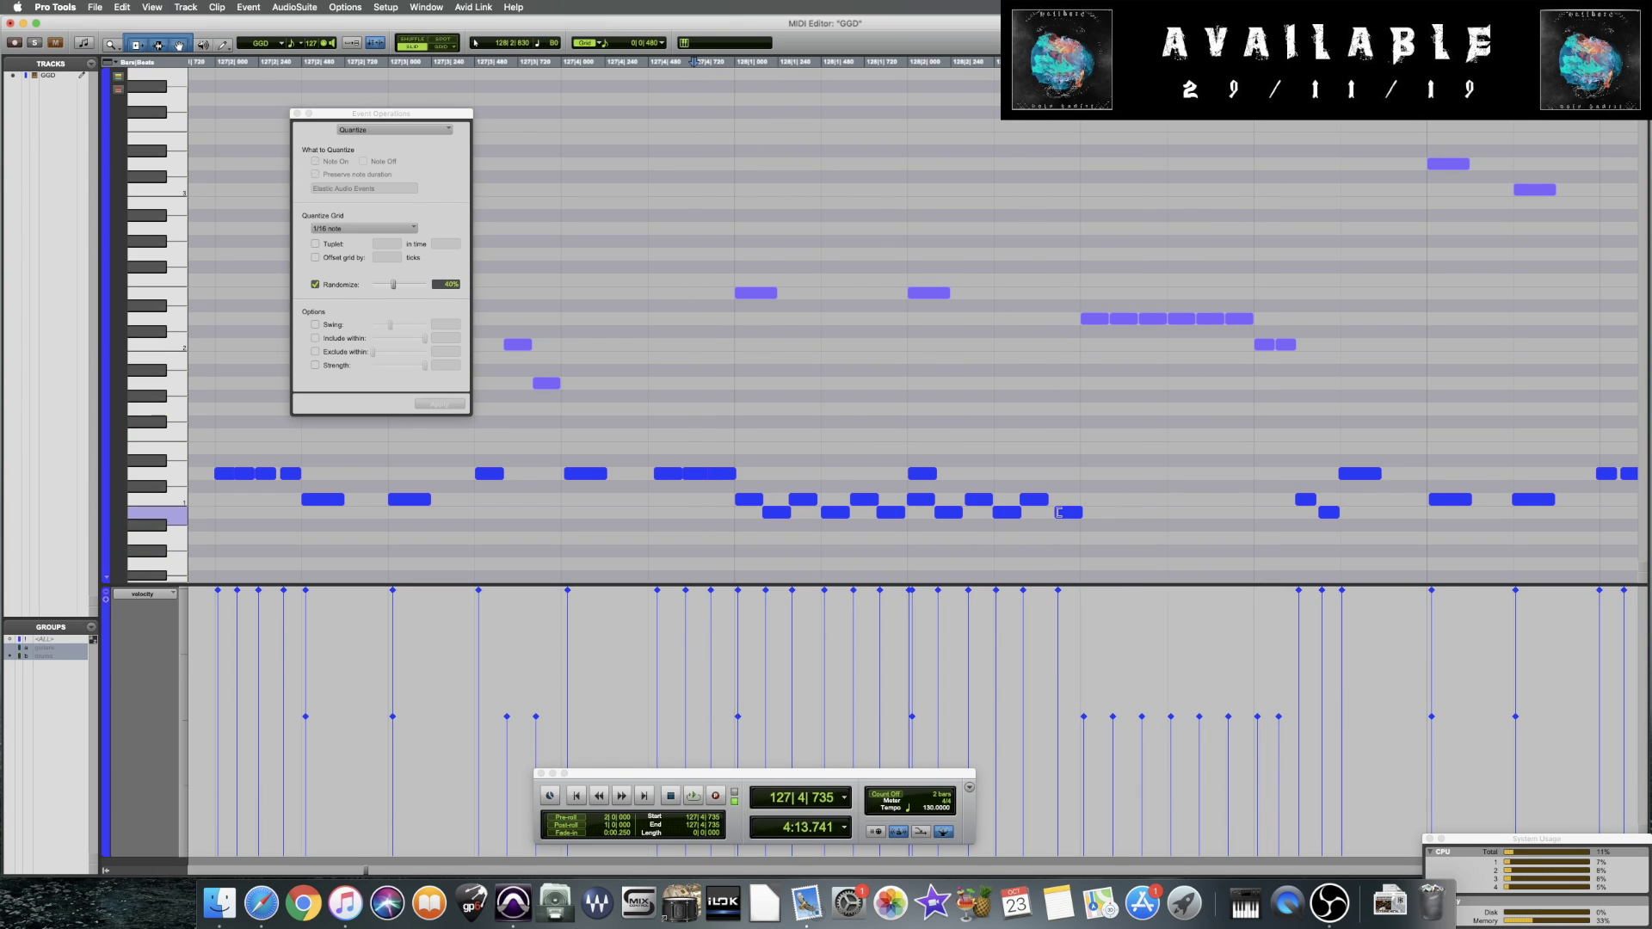
{"action": "left_click", "coordinate": [686, 430]}
{"action": "key", "text": "space"}
{"action": "key", "text": "space"}
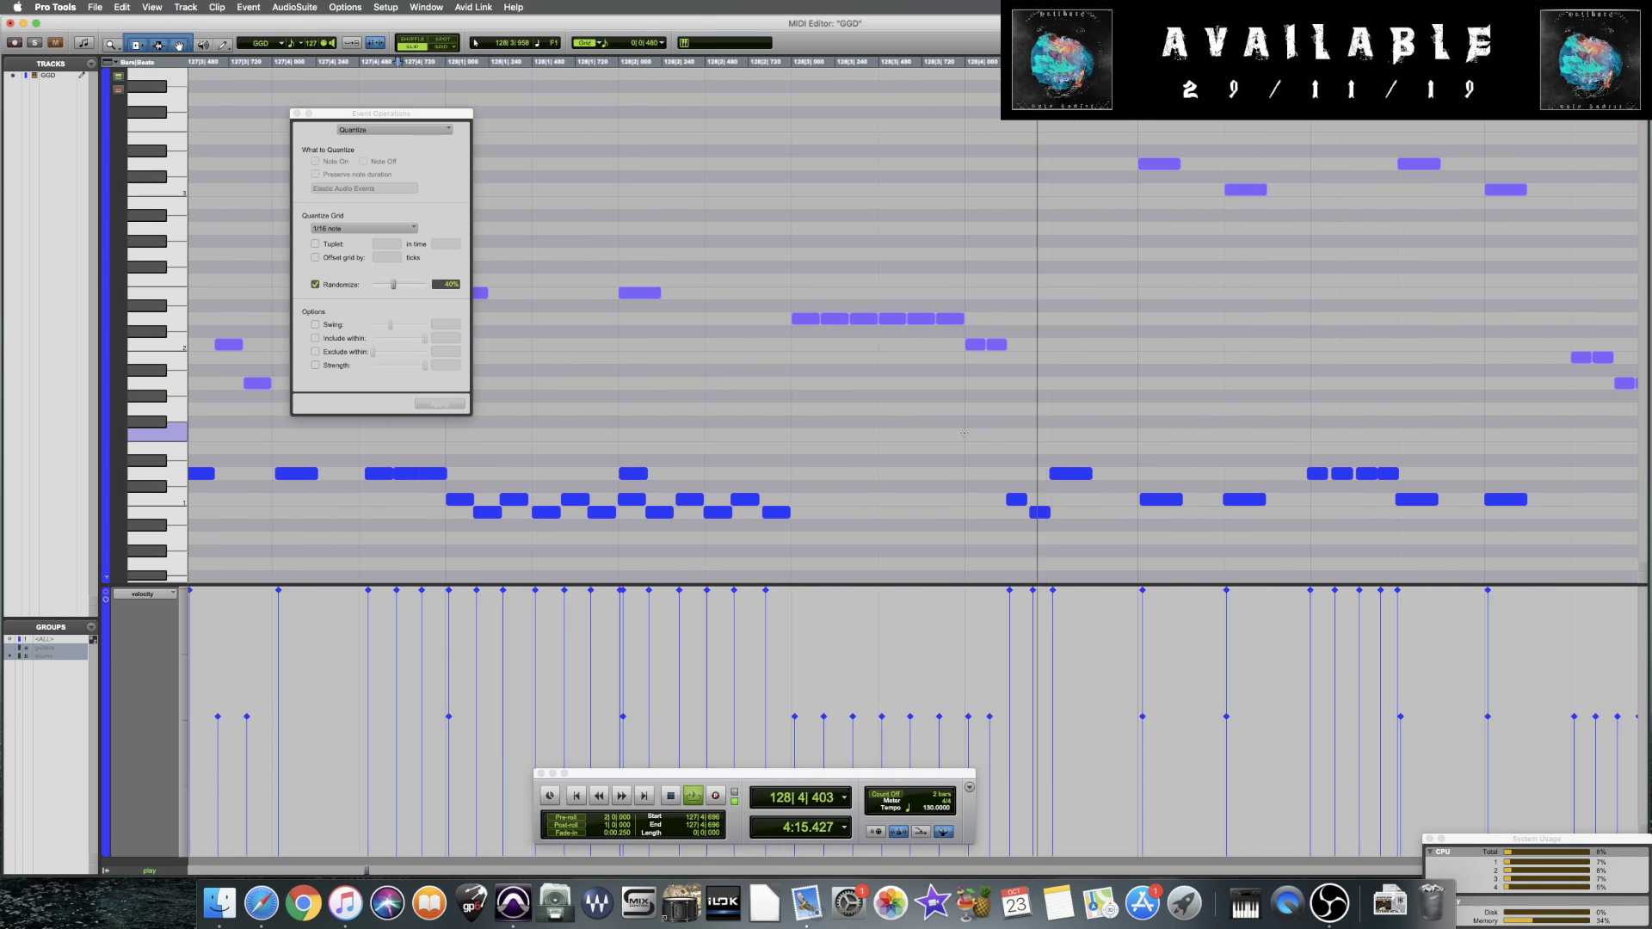
{"action": "key", "text": "space"}
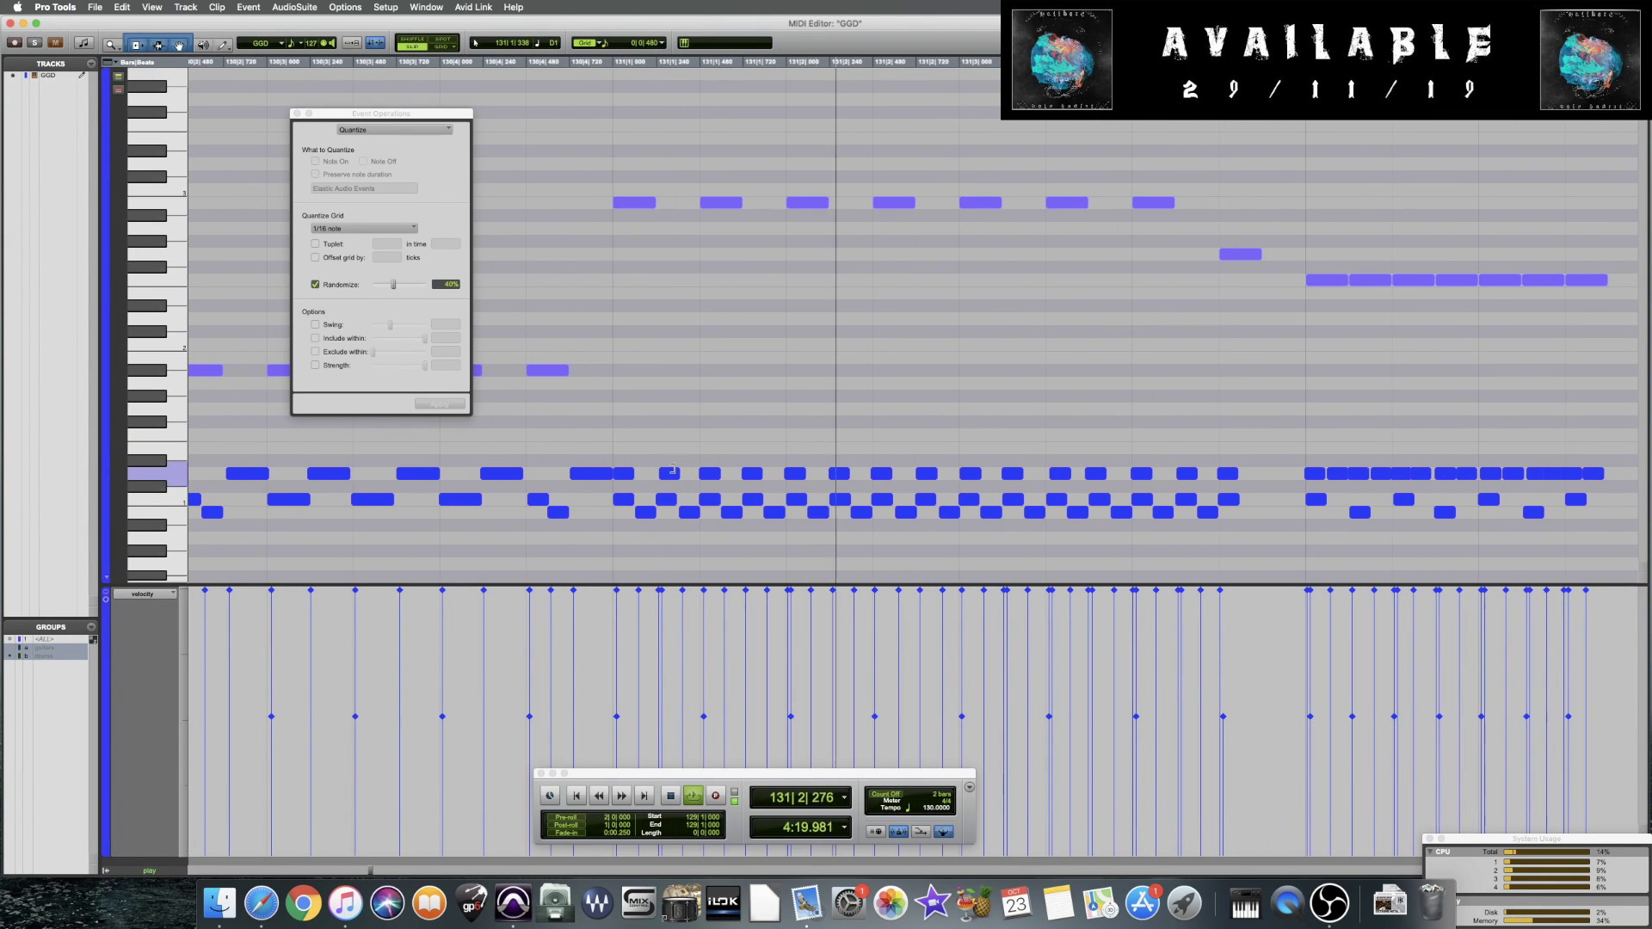
{"action": "key", "text": "space"}
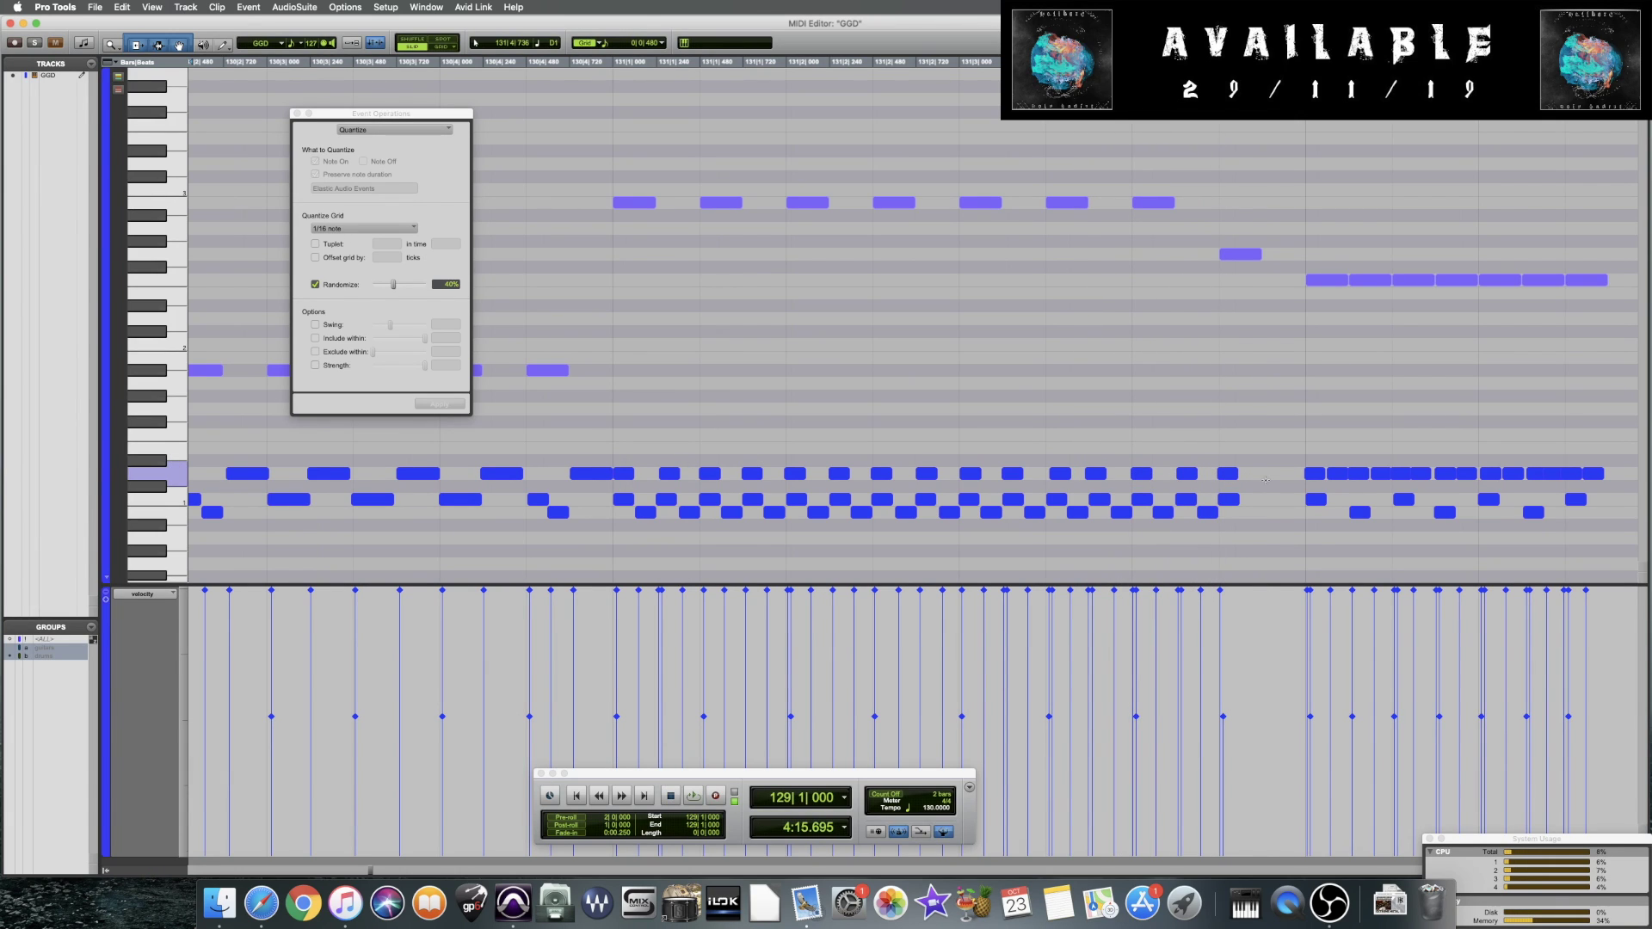
Quantize the snare notes of bar 131 to a 1/16 note grid with 40% randomization and play from 131|1|000
{"action": "left_click_drag", "start_coordinate": [1264, 475], "coordinate": [620, 404]}
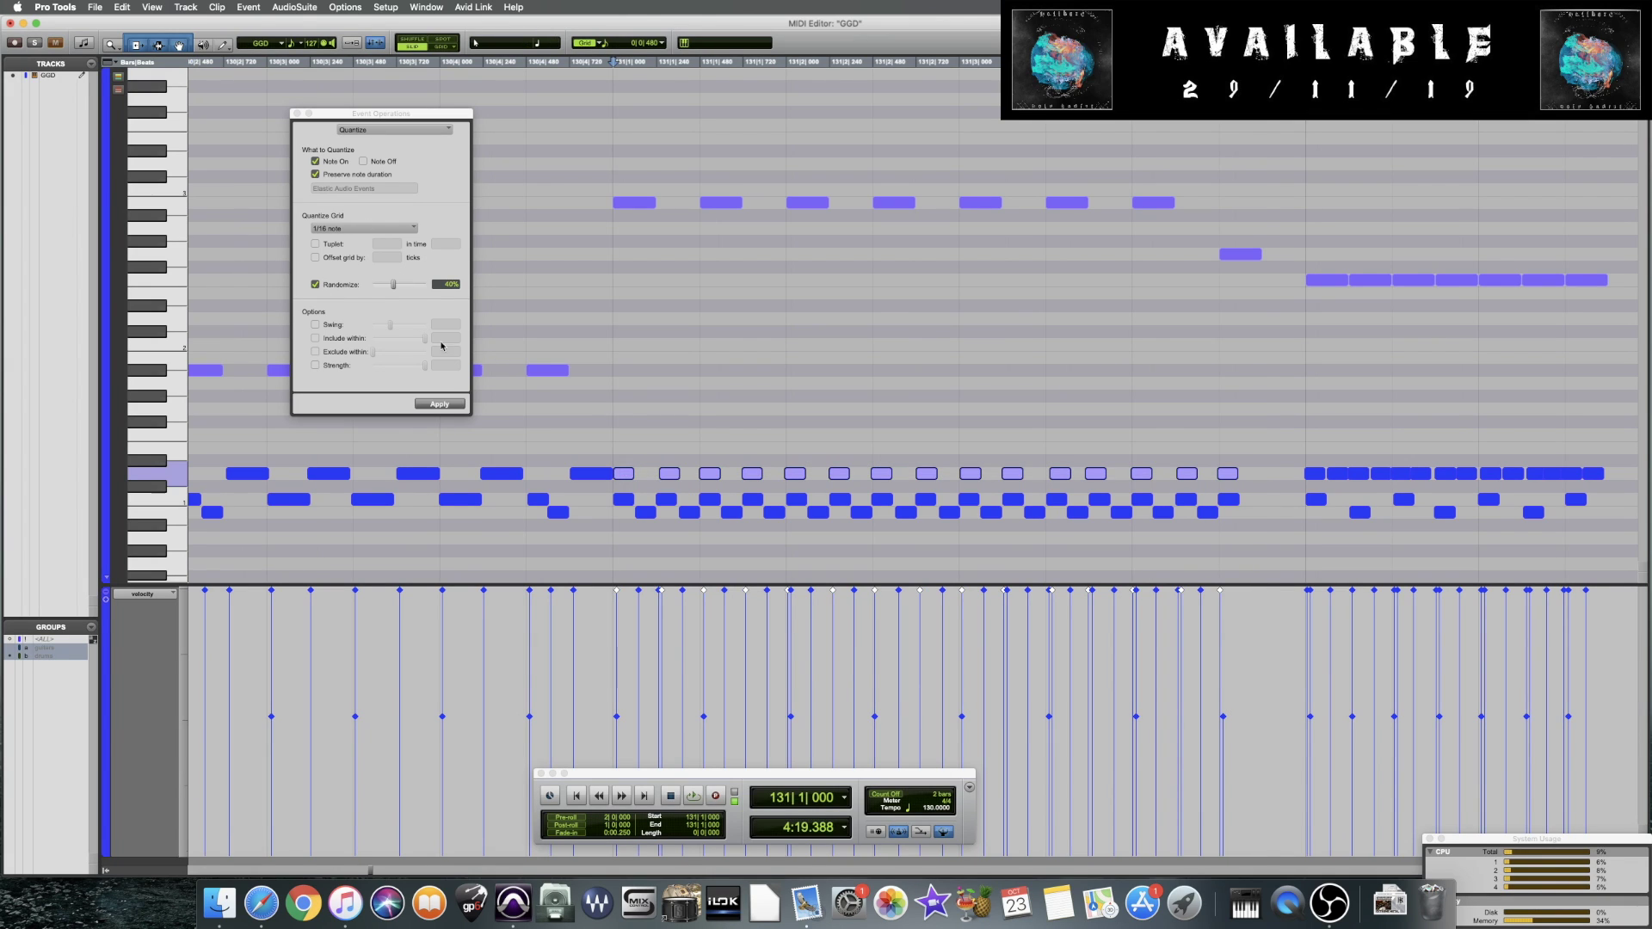
{"action": "left_click", "coordinate": [440, 404]}
{"action": "key", "text": "space"}
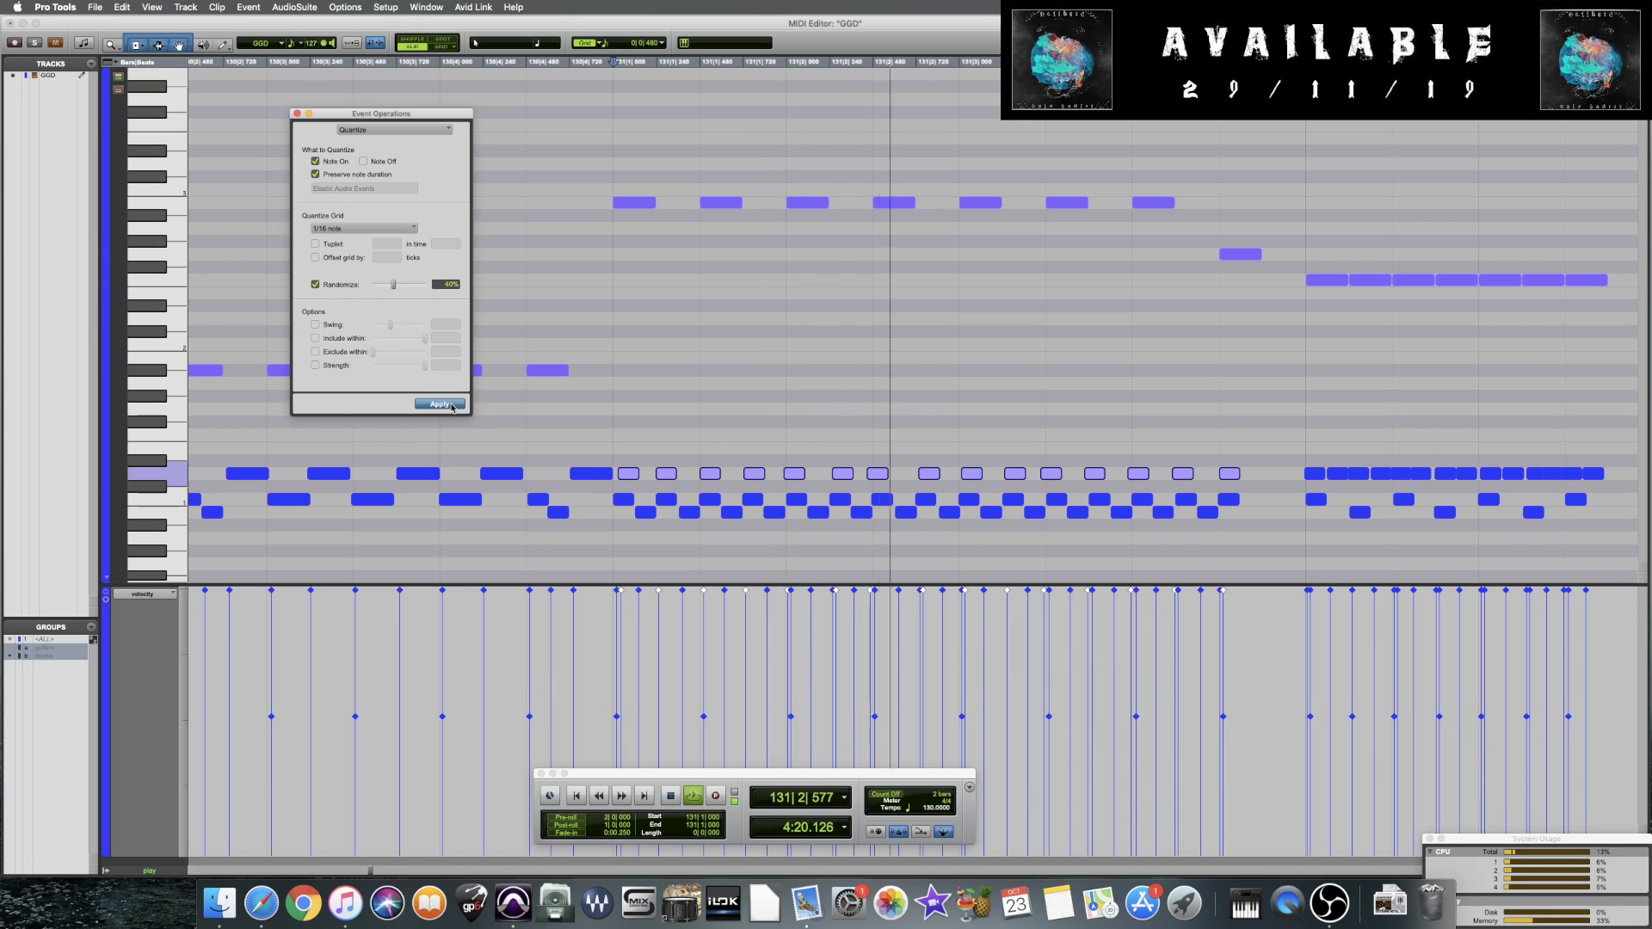
{"action": "key", "text": "space"}
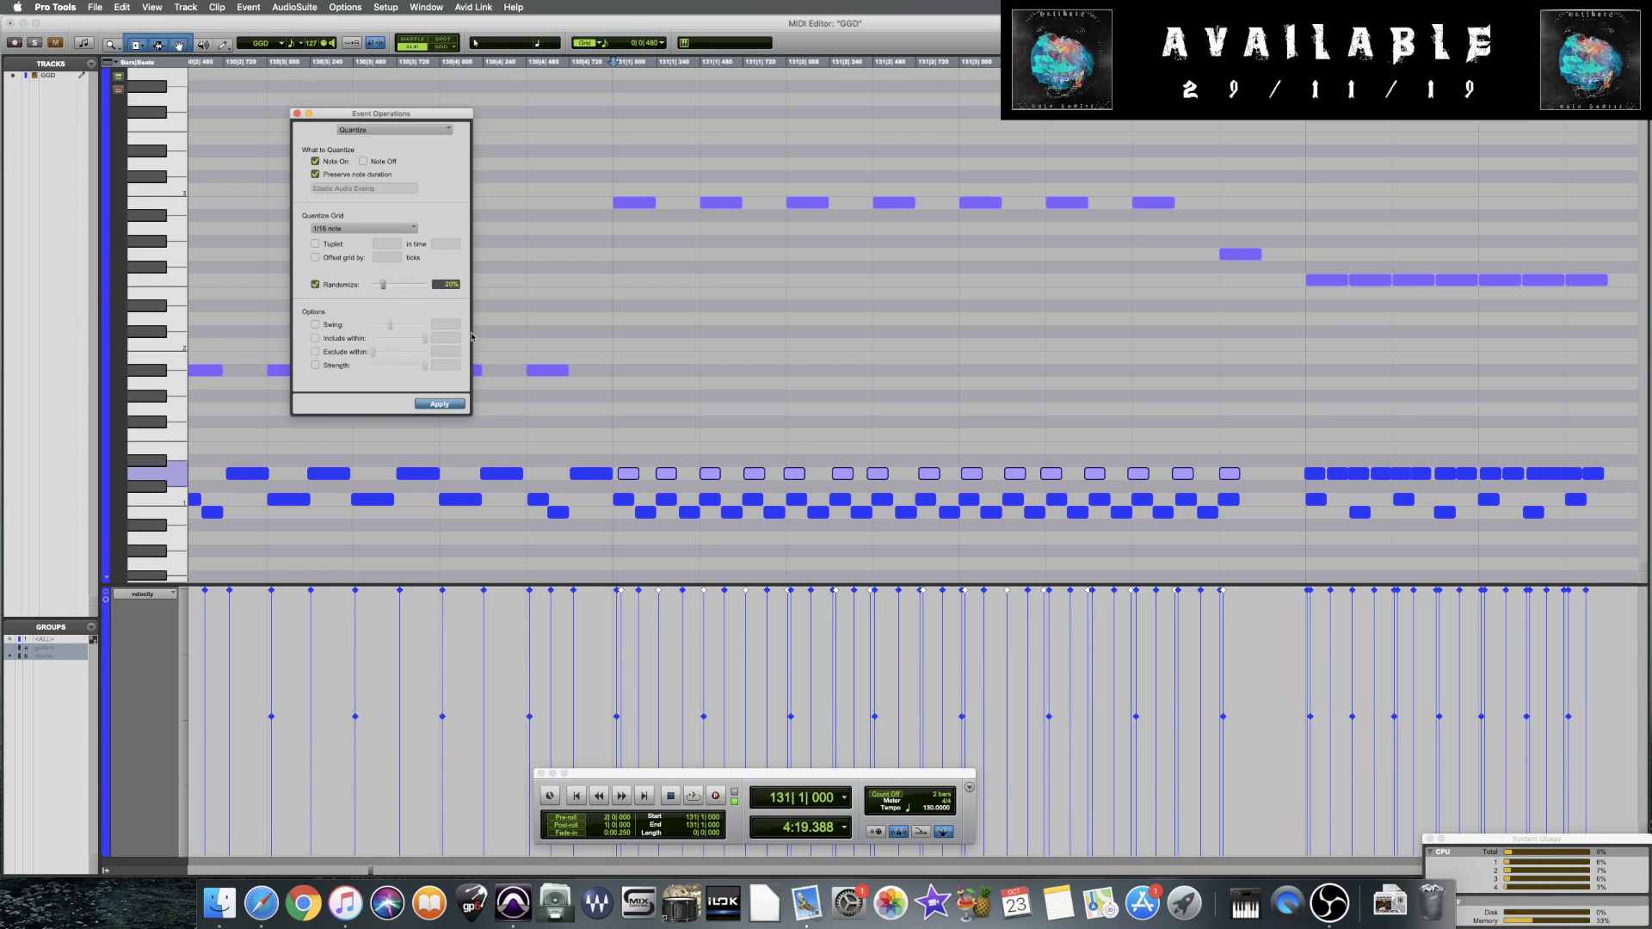
Re-quantize the selected bar 131 snare notes with 20% randomization and play the bar to check them
{"action": "left_click", "coordinate": [447, 405]}
{"action": "key", "text": "space"}
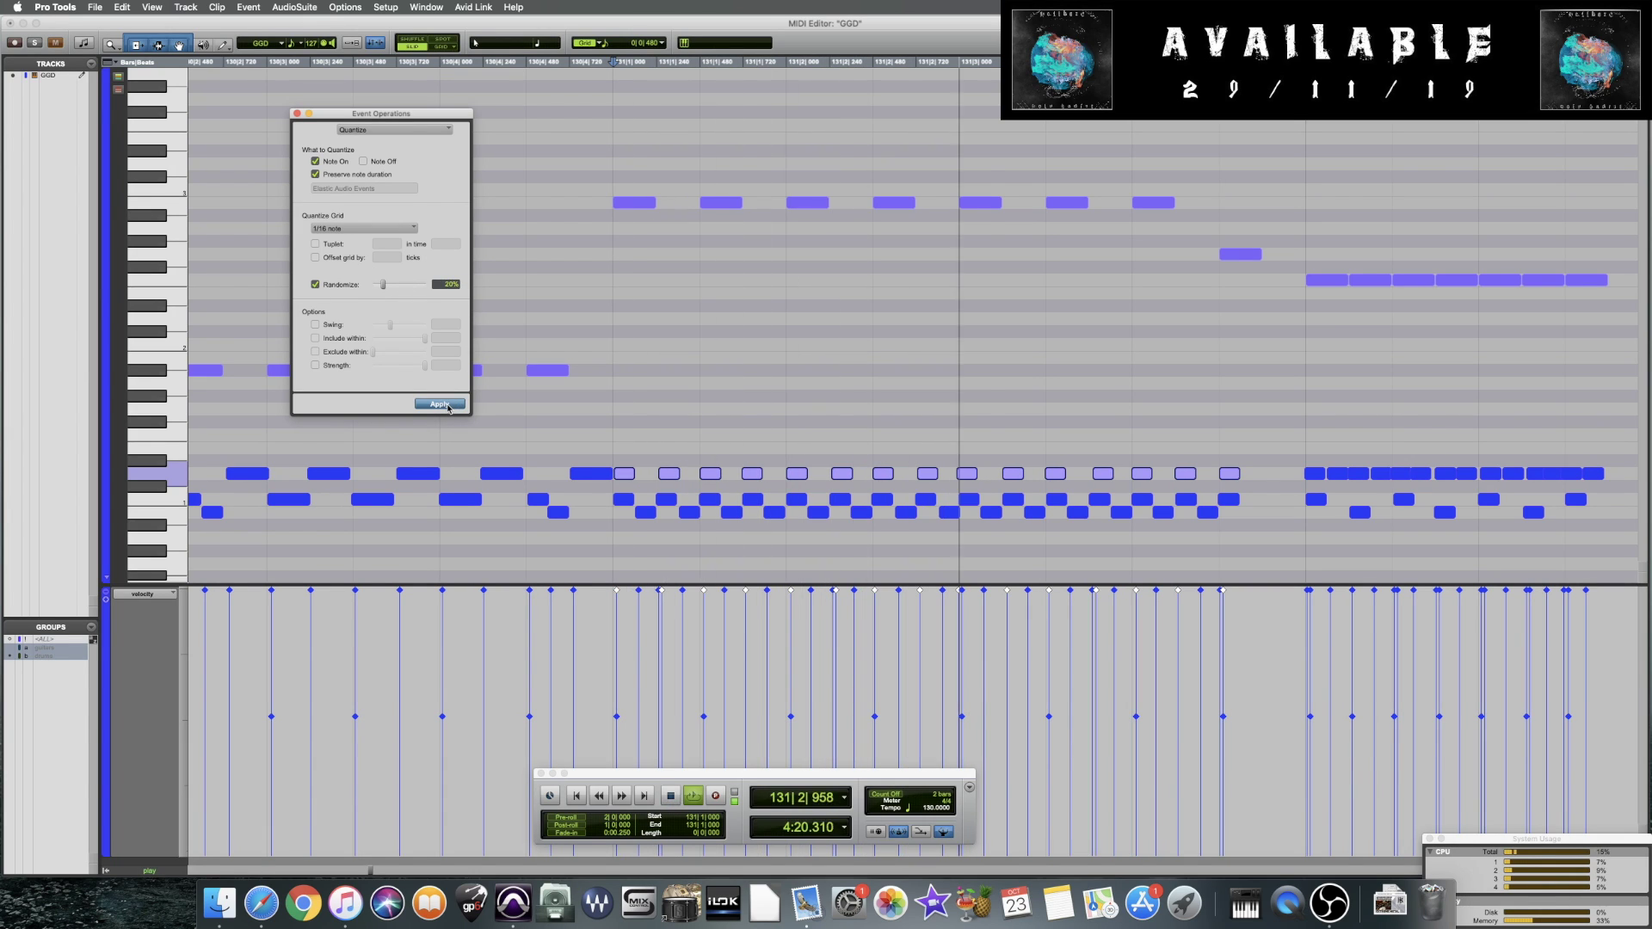
{"action": "key", "text": "space"}
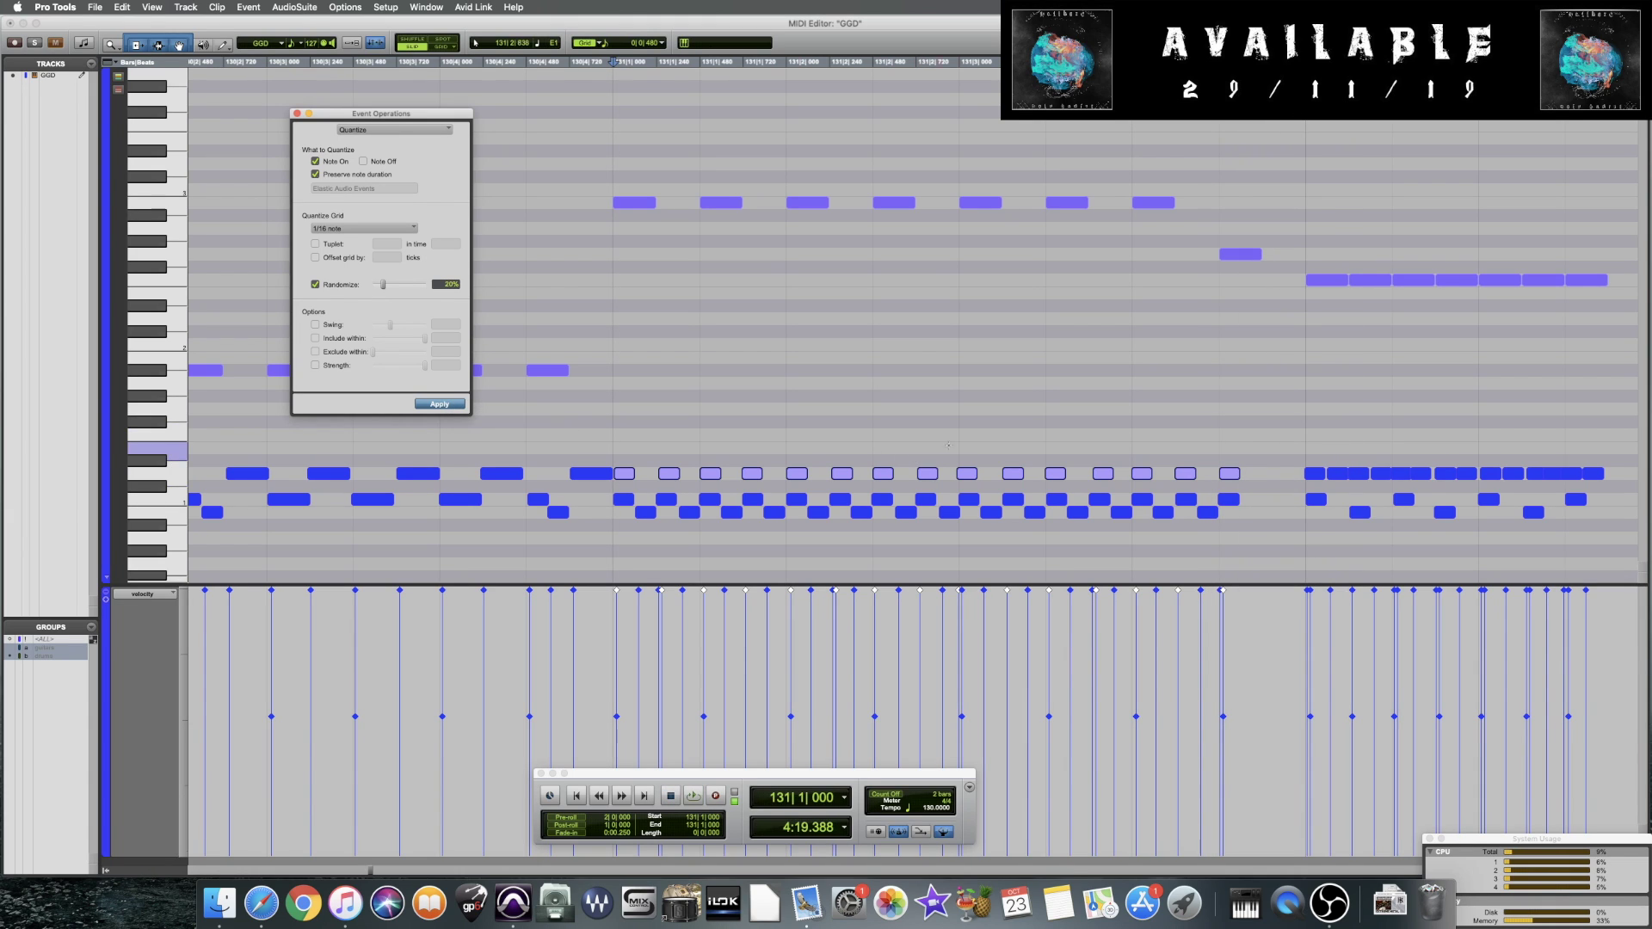
{"action": "key", "text": "space"}
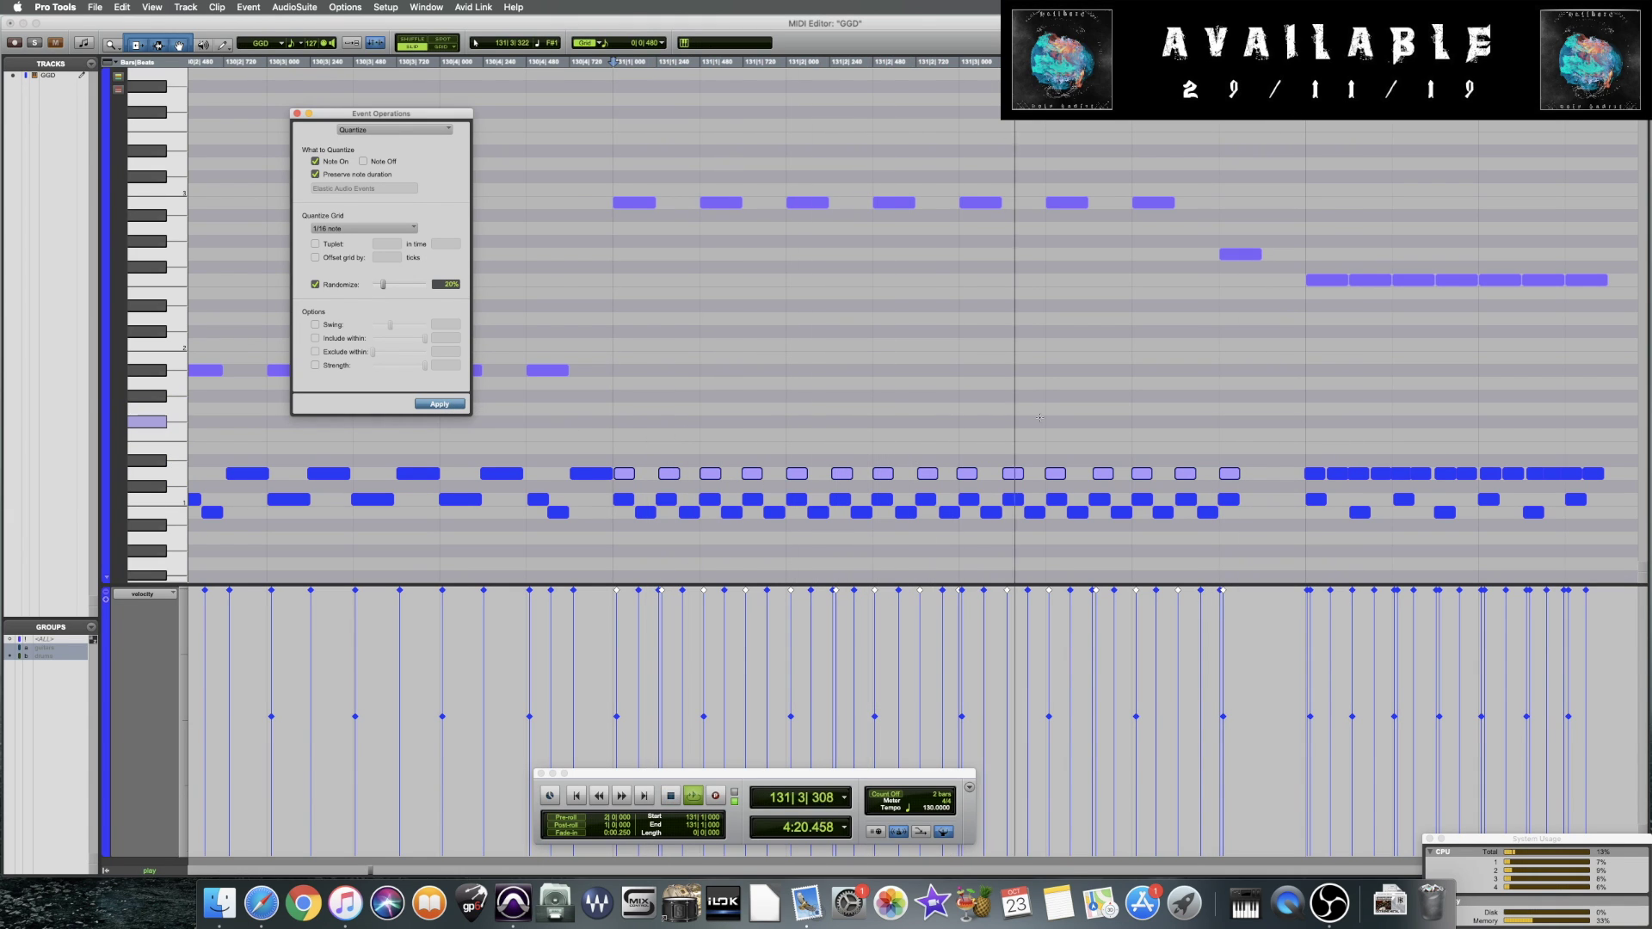
{"action": "left_click", "coordinate": [1110, 420]}
{"action": "key", "text": "space"}
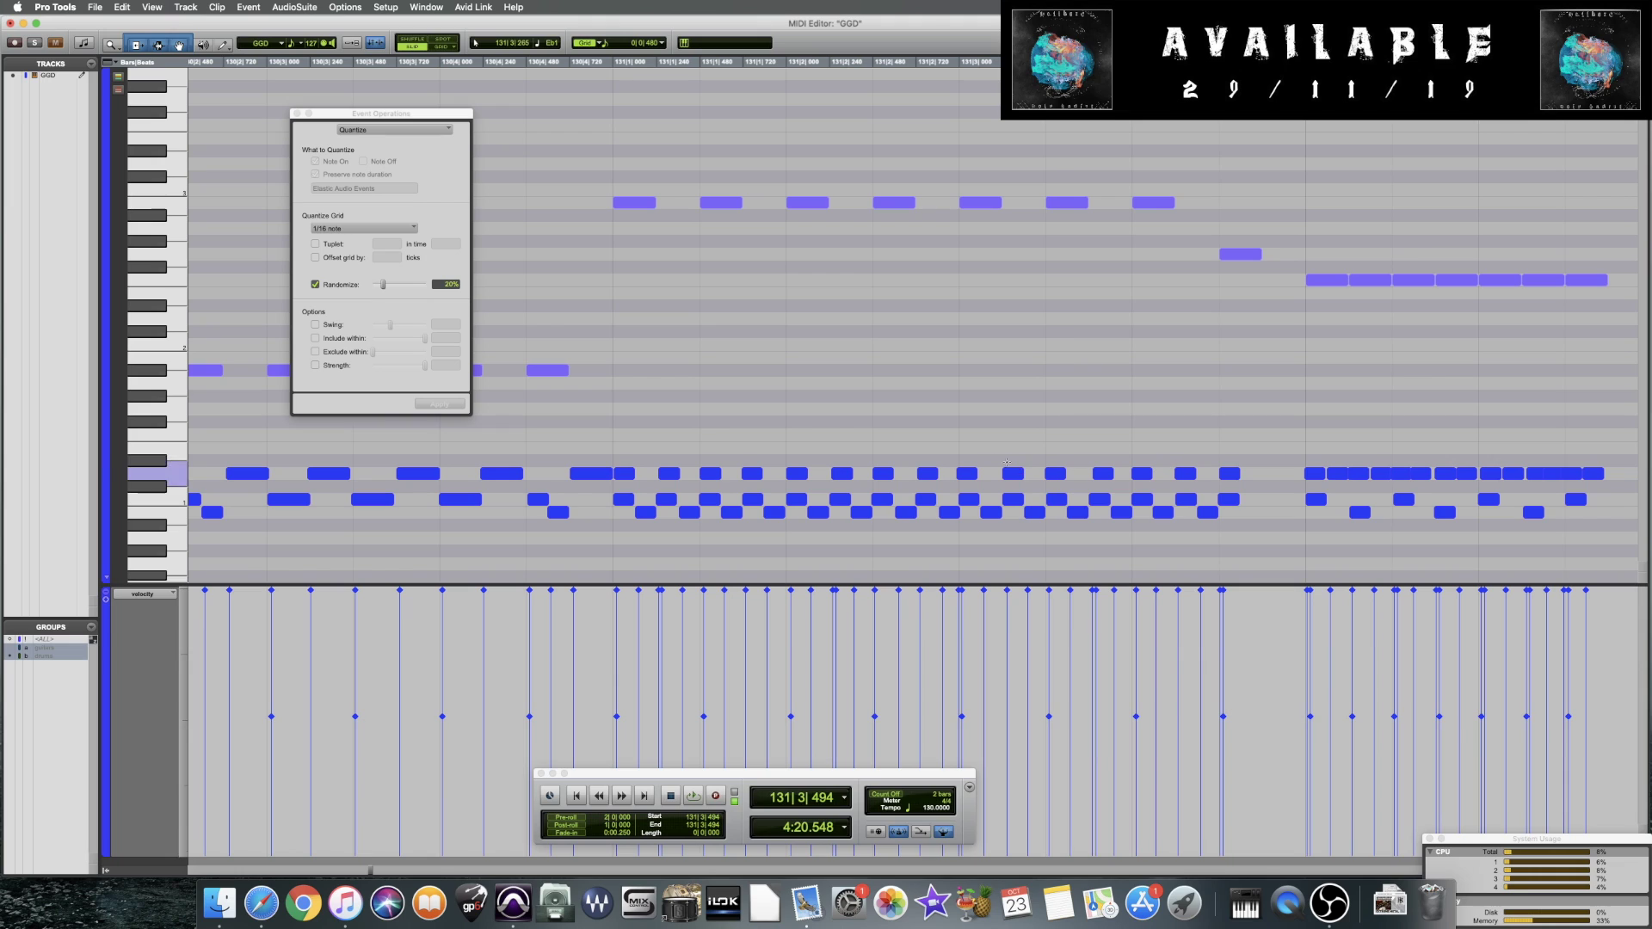
Inspect the snare timing in bar 131 up close and play from 130|4|894 to check it
{"action": "left_click", "coordinate": [918, 444]}
{"action": "key", "text": "super+bracketright"}
{"action": "left_click", "coordinate": [951, 426]}
{"action": "left_click", "coordinate": [860, 405]}
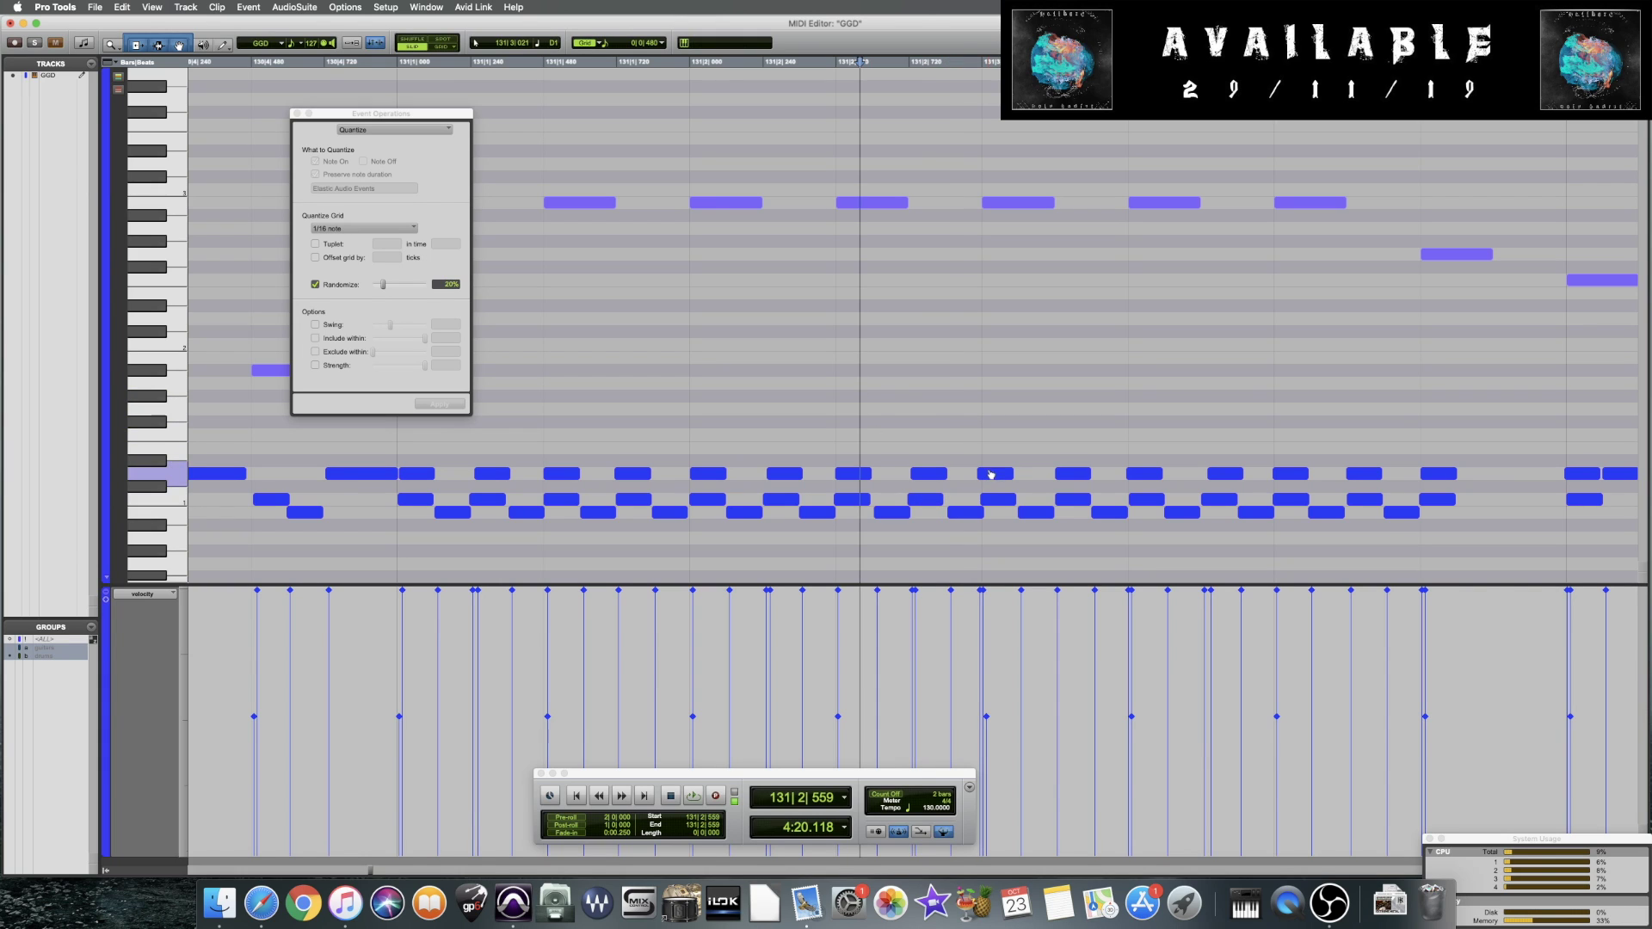
{"action": "left_click", "coordinate": [702, 470]}
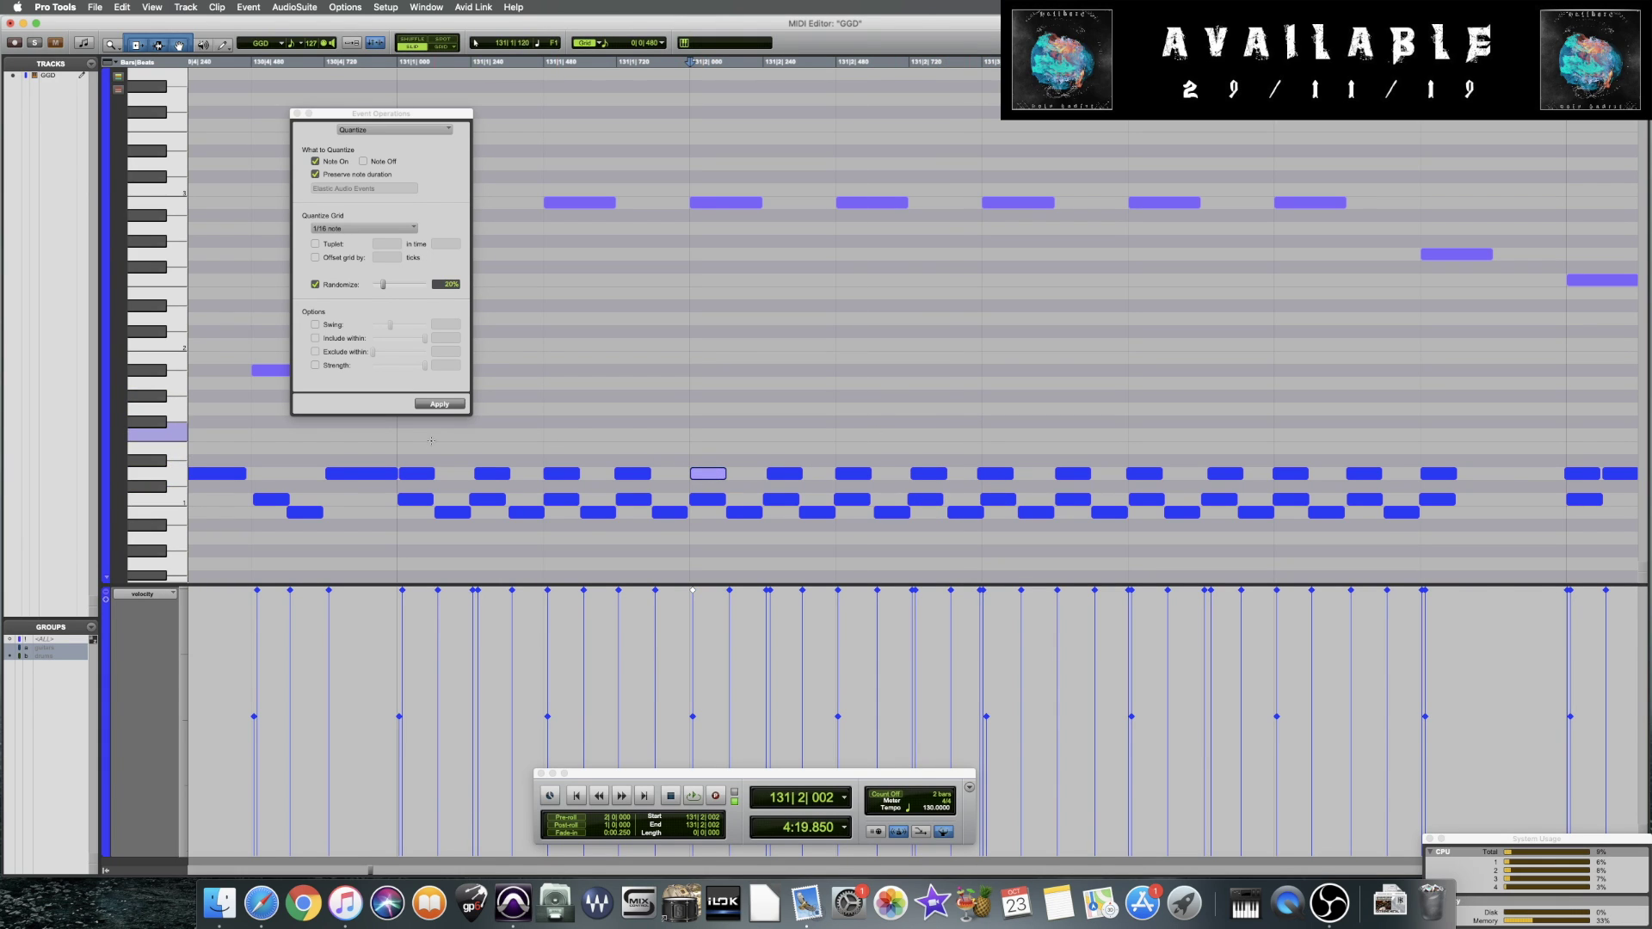
{"action": "left_click", "coordinate": [379, 441]}
{"action": "key", "text": "space"}
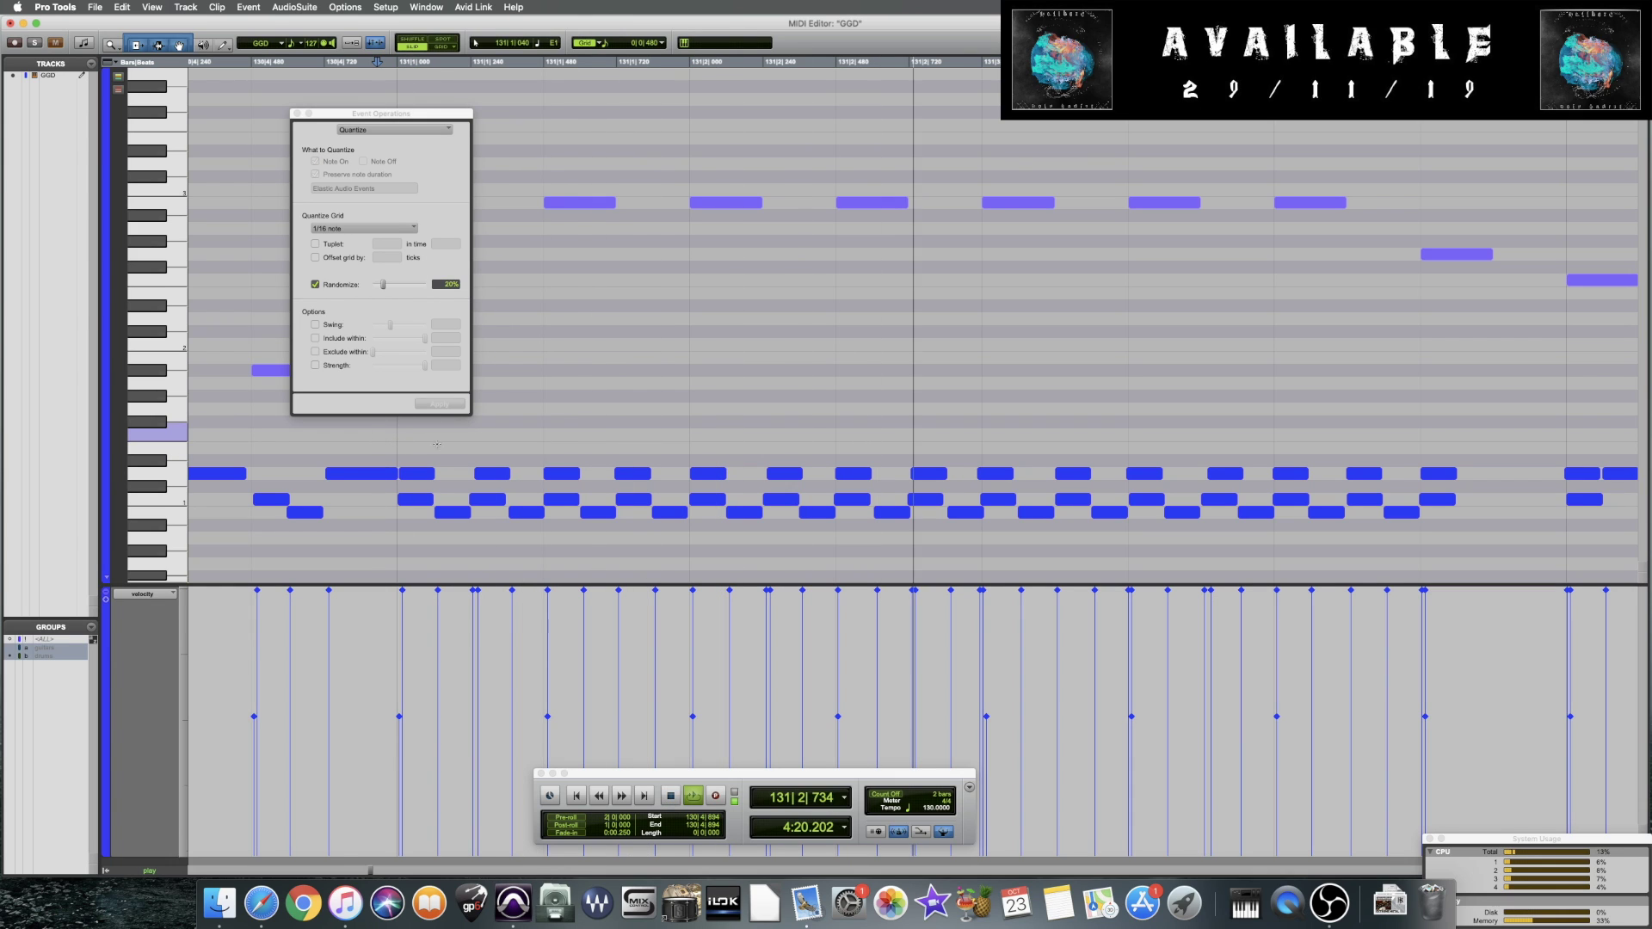
{"action": "key", "text": "space"}
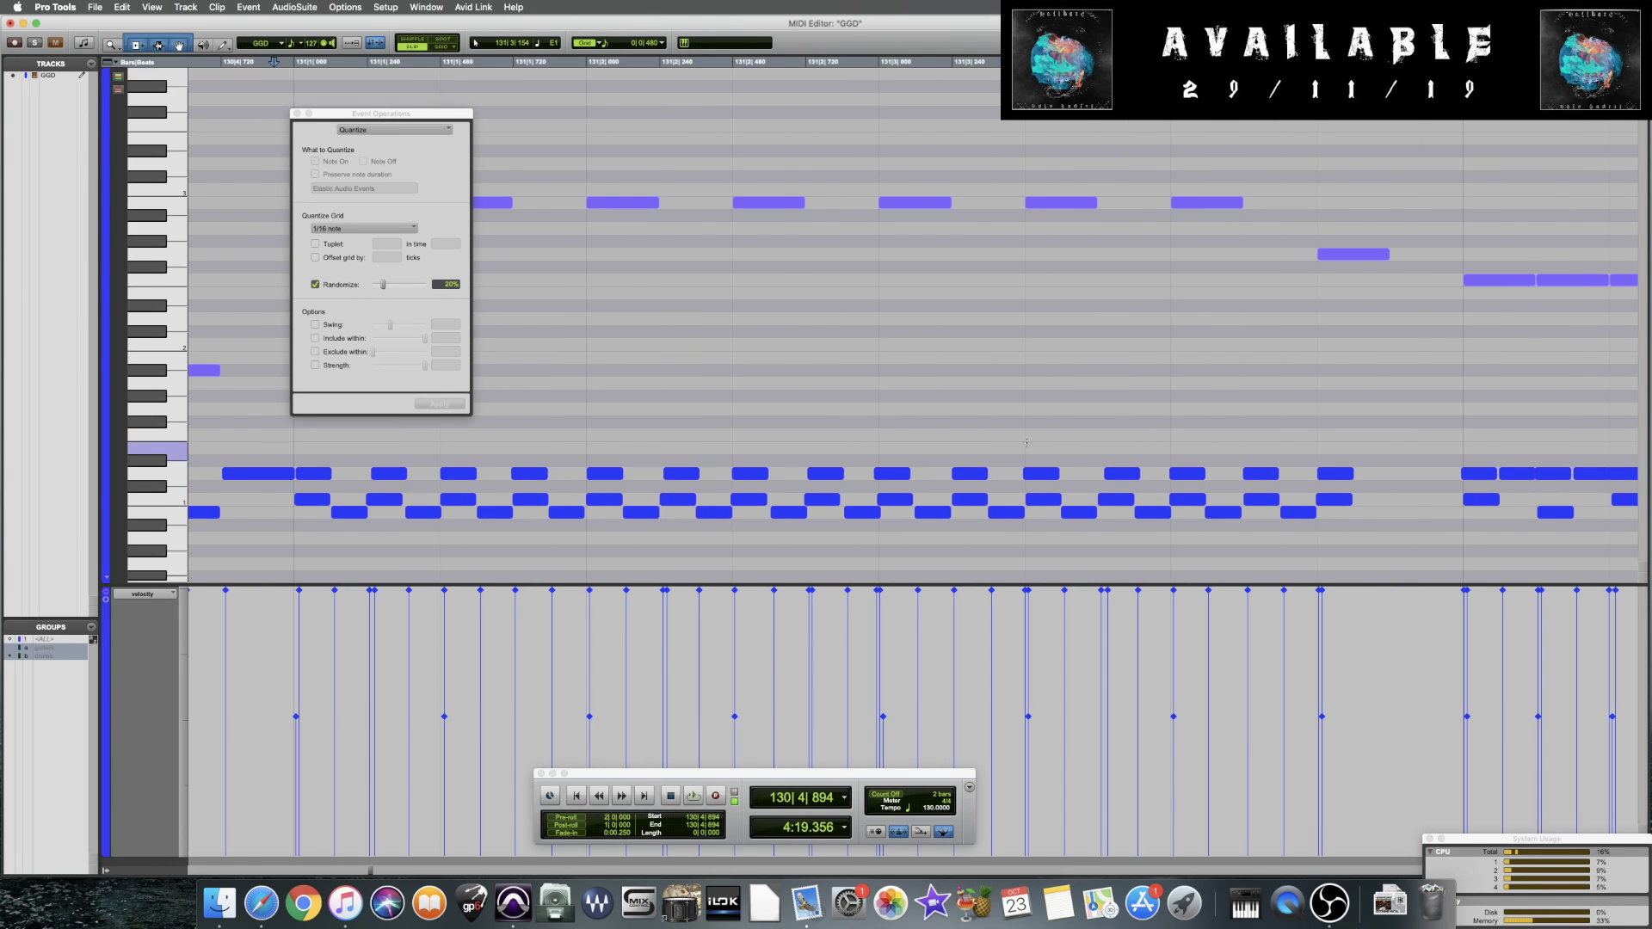
Play from 131|4|714 to check the fast snare notes in bar 132
{"action": "scroll", "coordinate": [1026, 442], "scroll_direction": "right", "scroll_amount": 5}
{"action": "scroll", "coordinate": [1024, 441], "scroll_direction": "right", "scroll_amount": 5}
{"action": "left_click", "coordinate": [647, 77]}
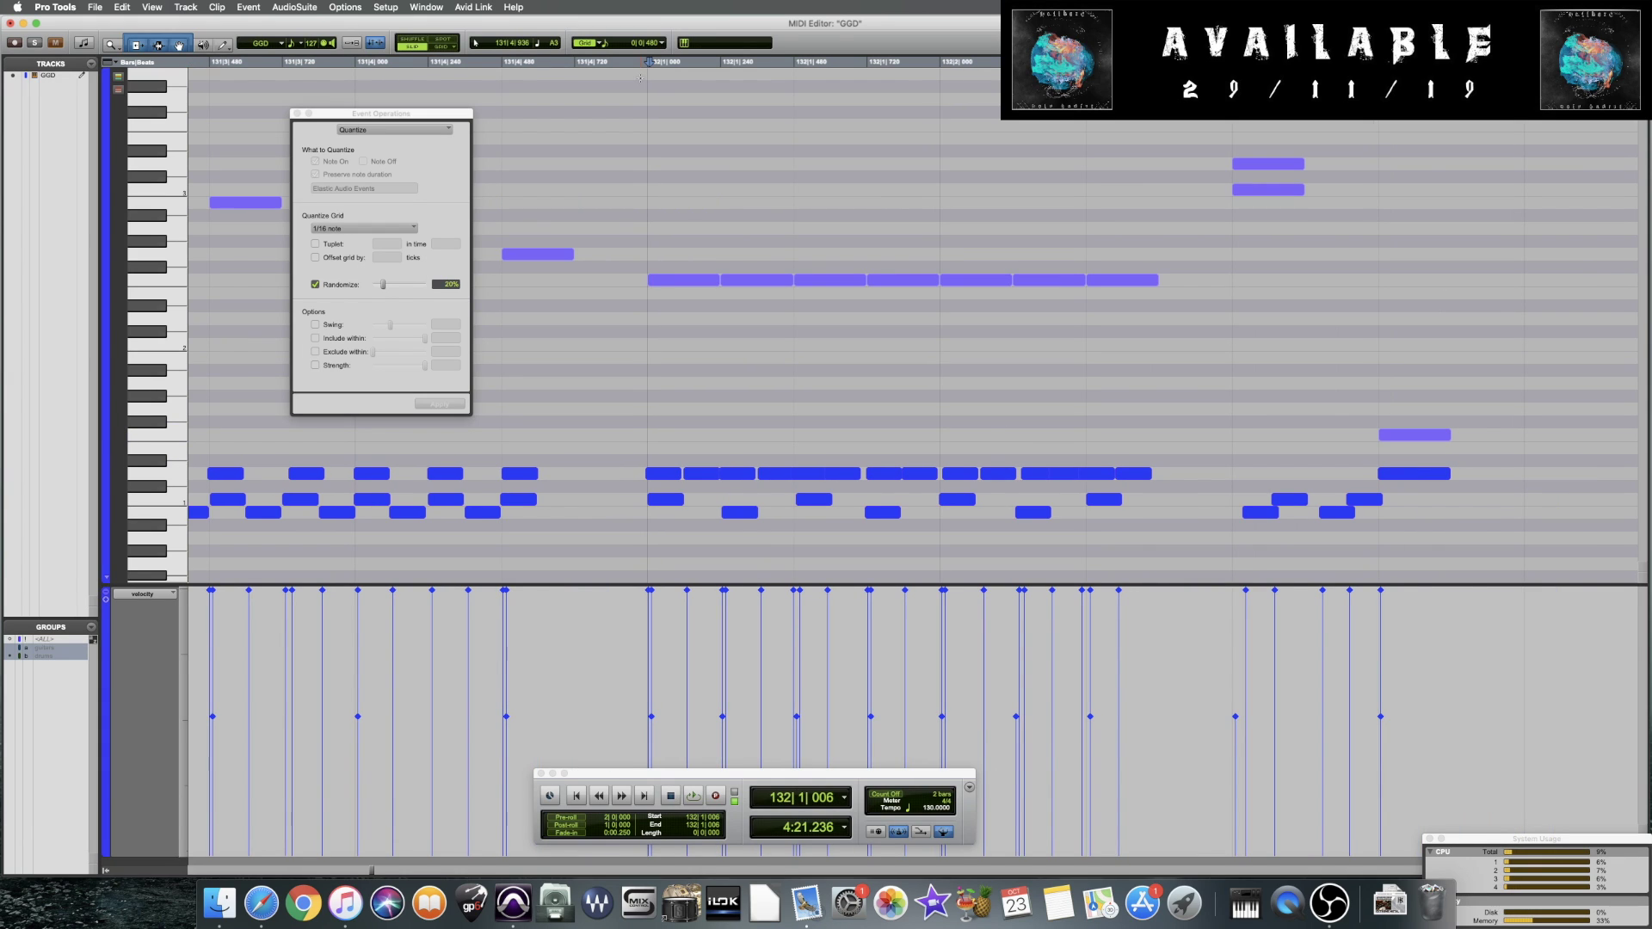
{"action": "left_click", "coordinate": [573, 67]}
{"action": "key", "text": "space"}
{"action": "key", "text": "space"}
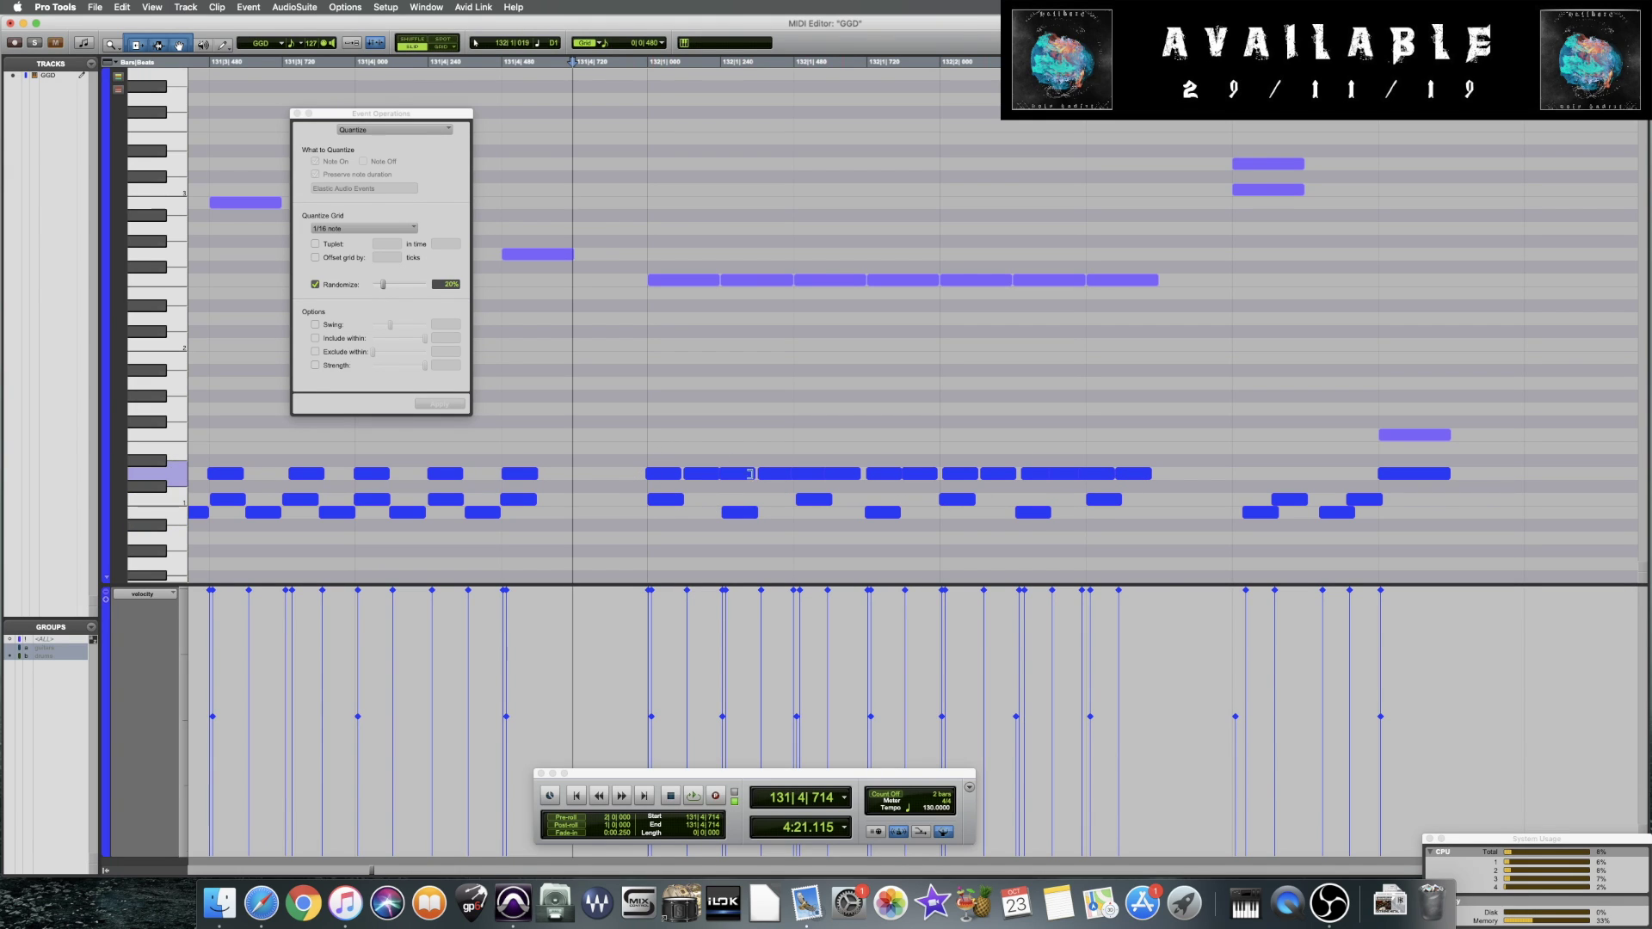
Lower the velocities of the fast snare notes in bar 132 and play from 131|4|953 to check
{"action": "left_click_drag", "start_coordinate": [649, 463], "coordinate": [878, 768]}
{"action": "key", "text": "space"}
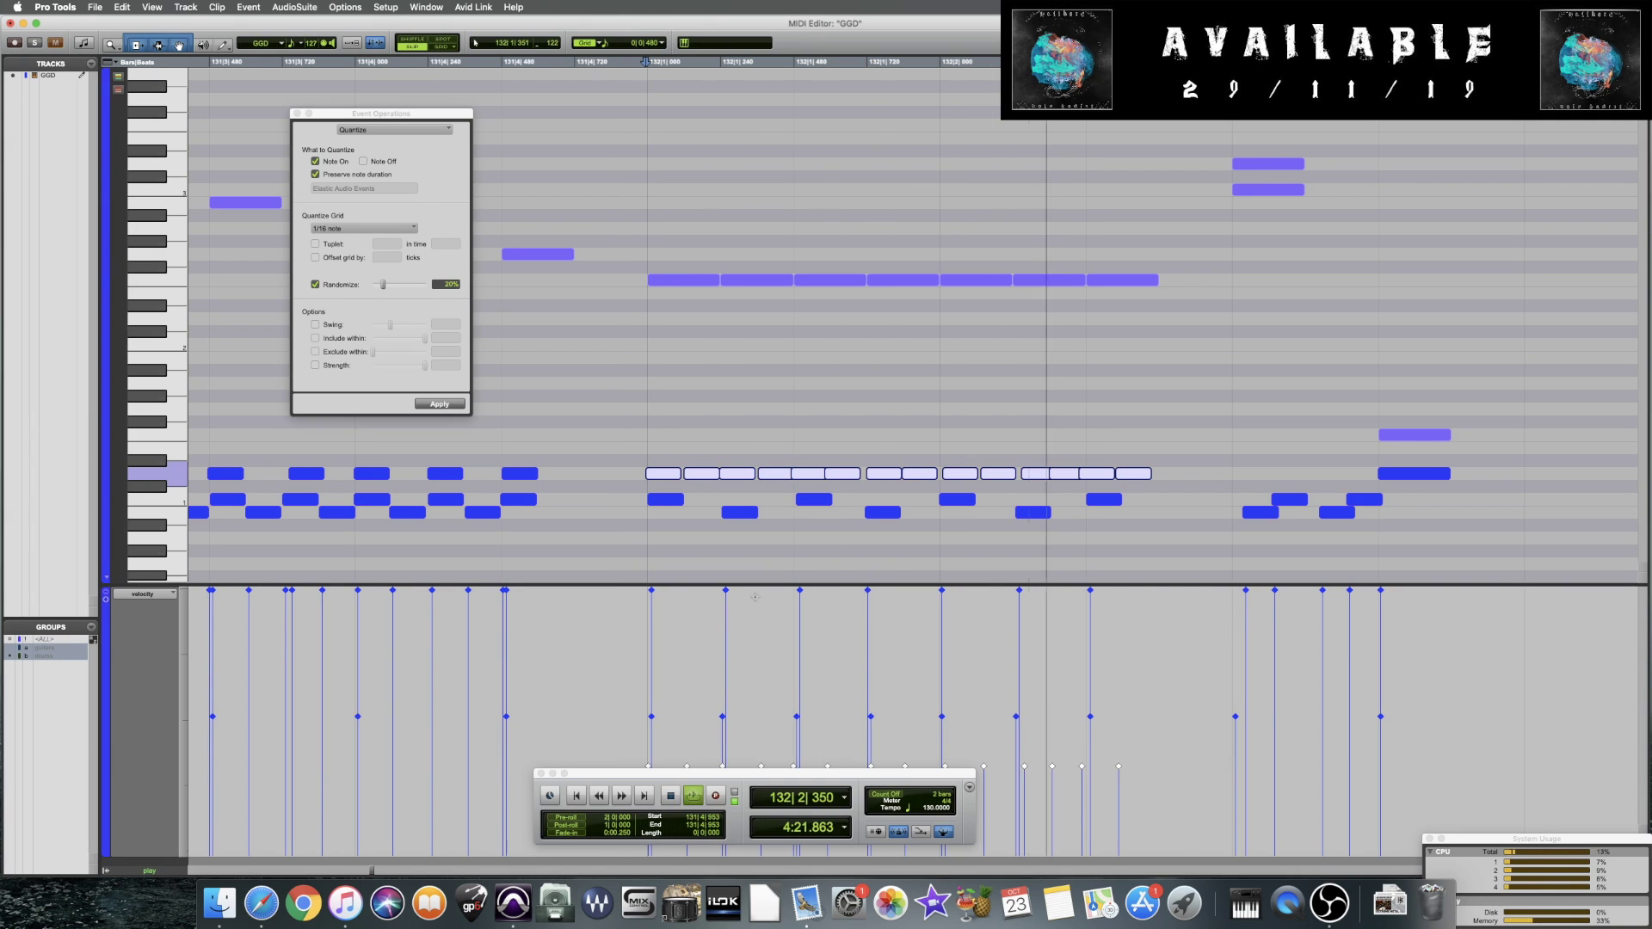
{"action": "key", "text": "space"}
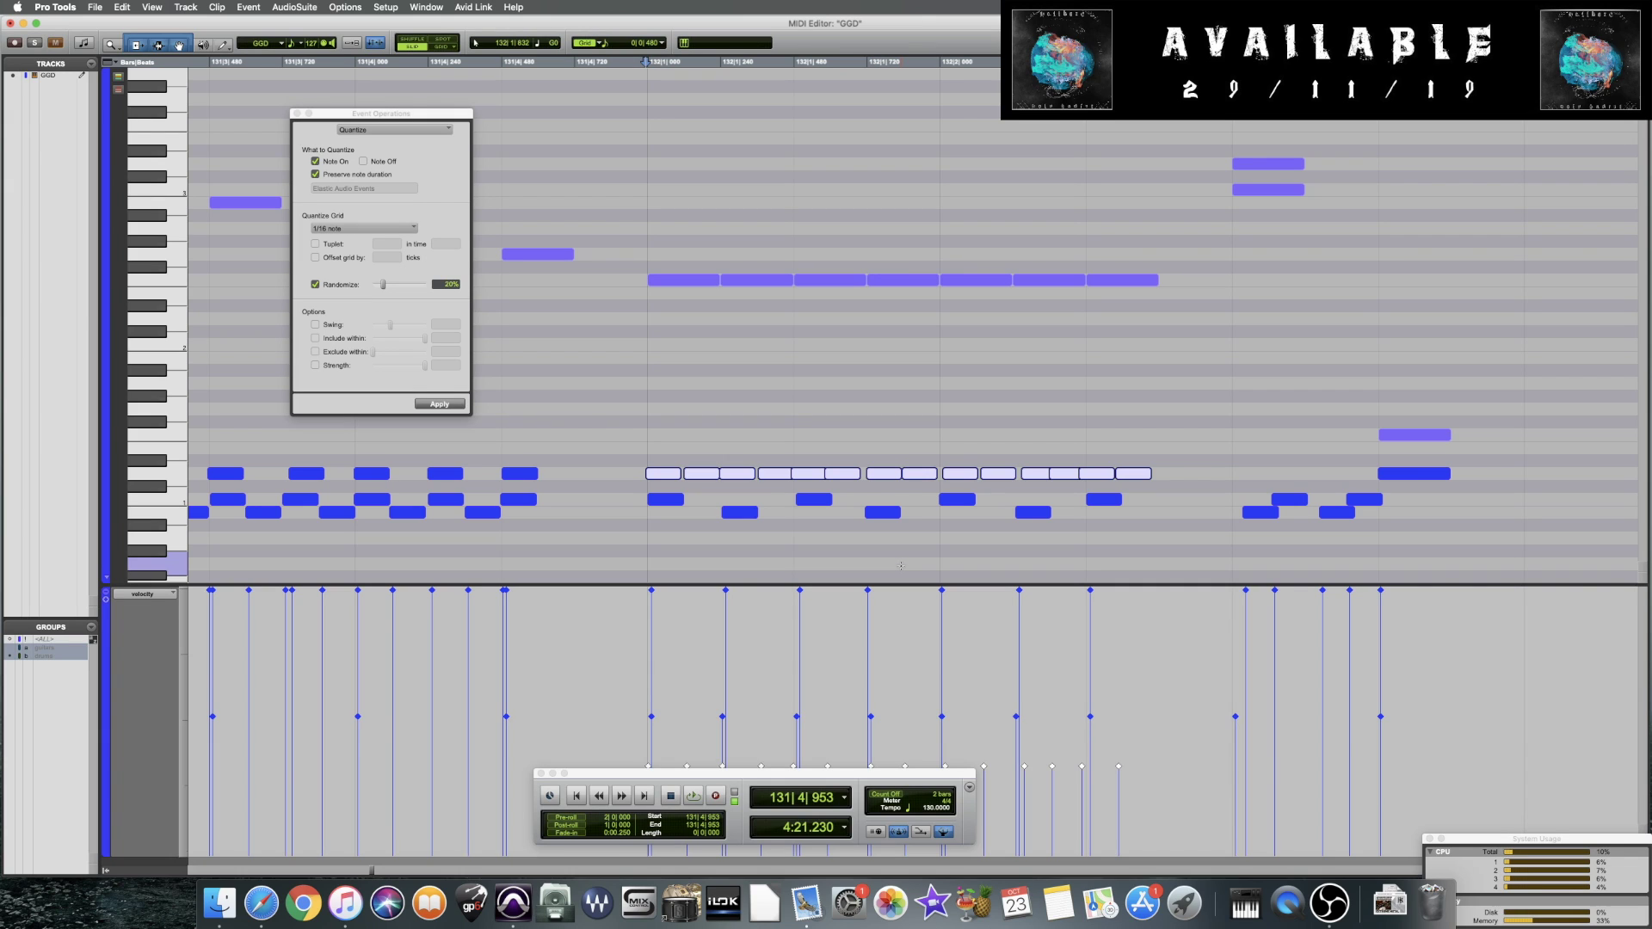
Quantize the bar 132 snare notes to a 1/32 note grid with 40% randomization and play from 131|4|953
{"action": "left_click", "coordinate": [446, 284]}
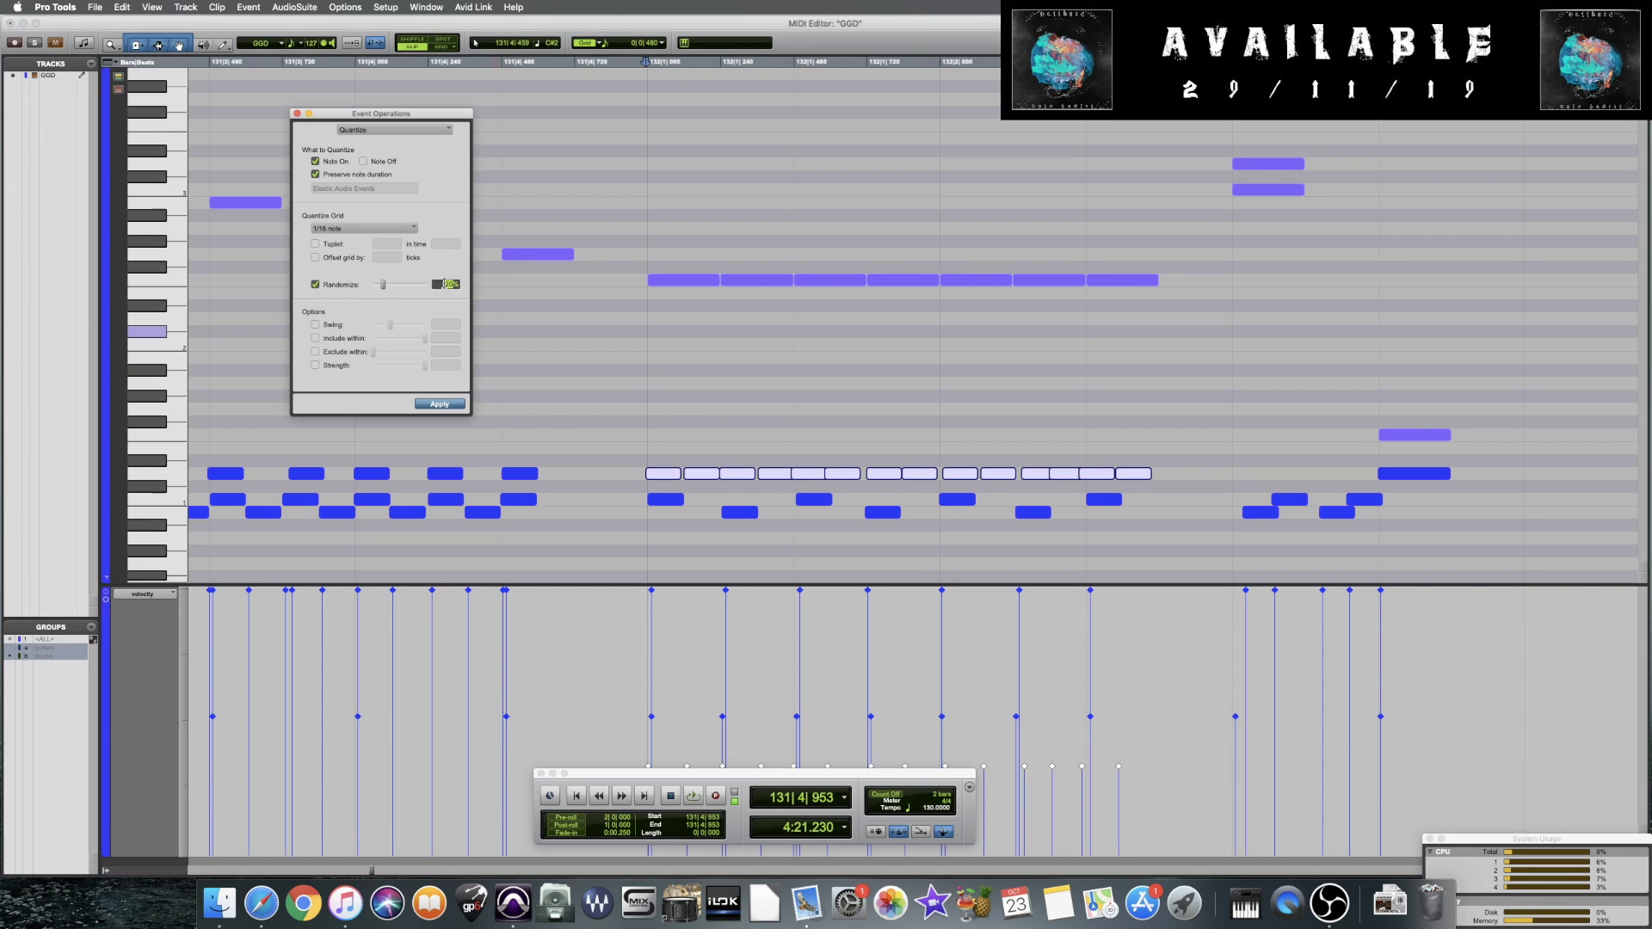
{"action": "key", "text": "Return"}
{"action": "key", "text": "space"}
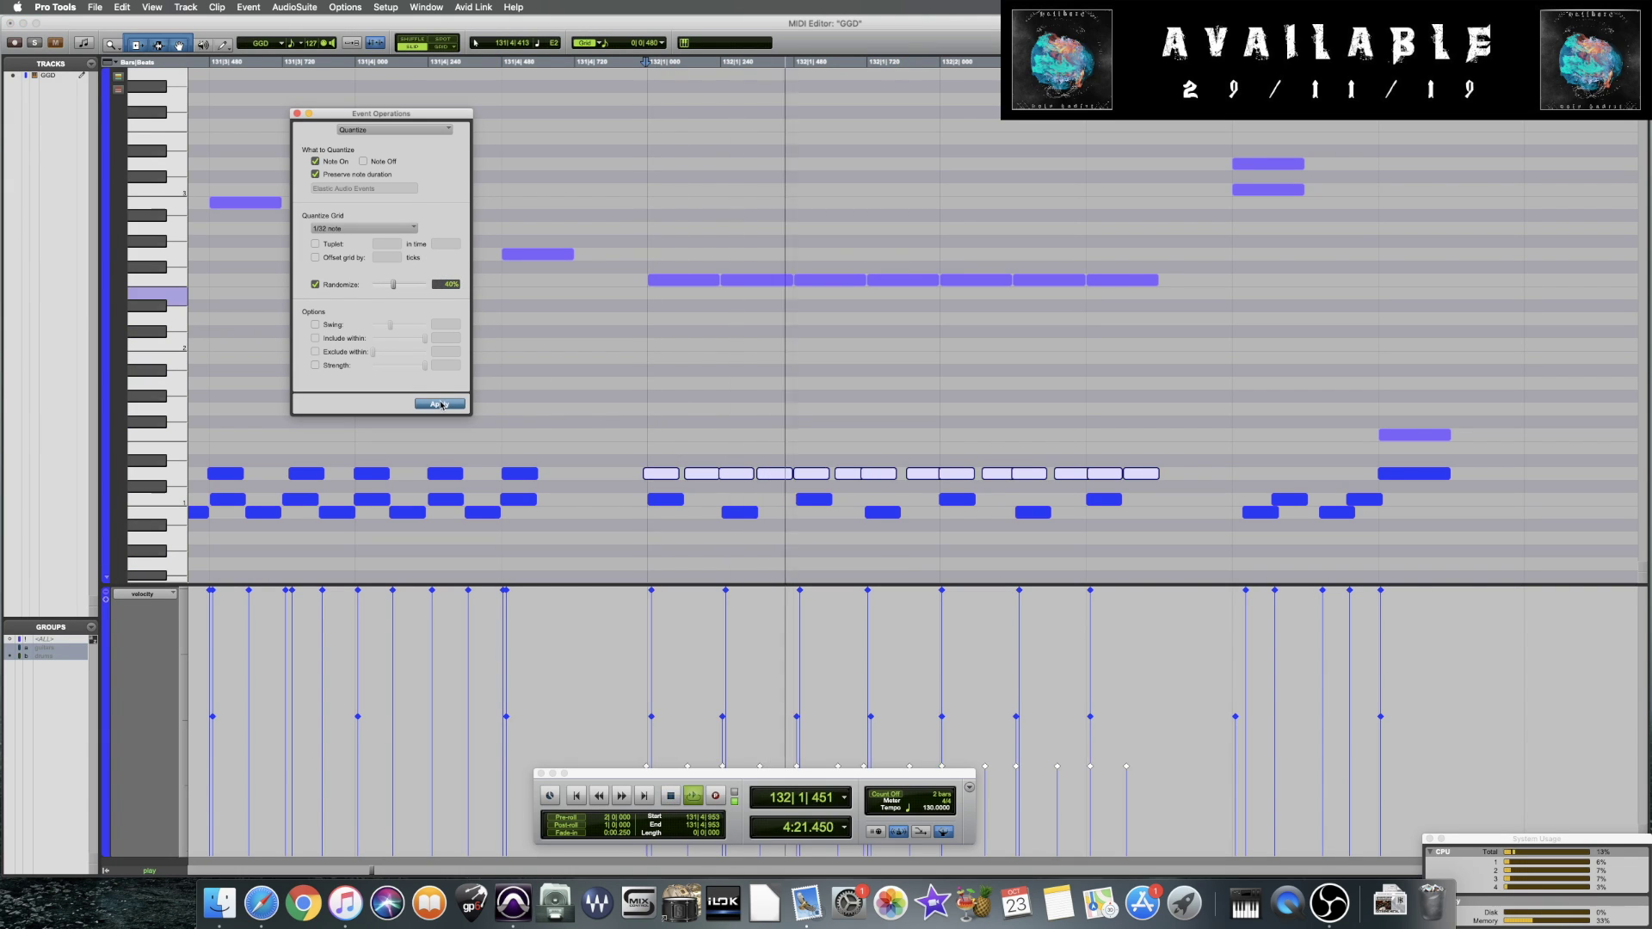
{"action": "key", "text": "space"}
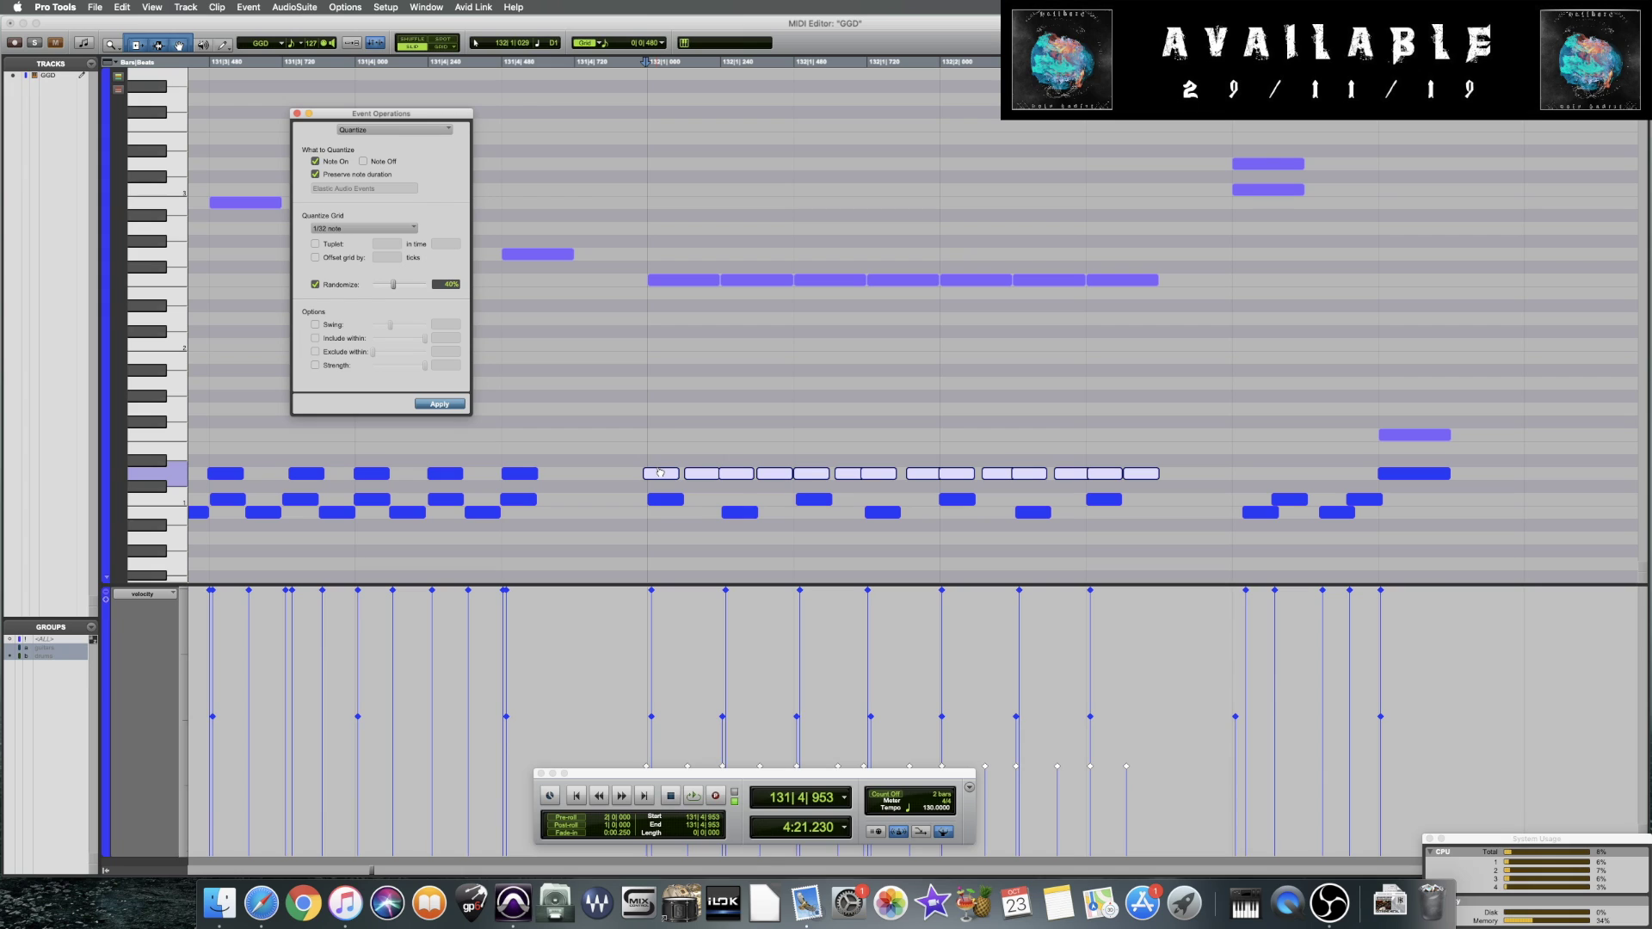
{"action": "key", "text": "space"}
{"action": "key", "text": "space"}
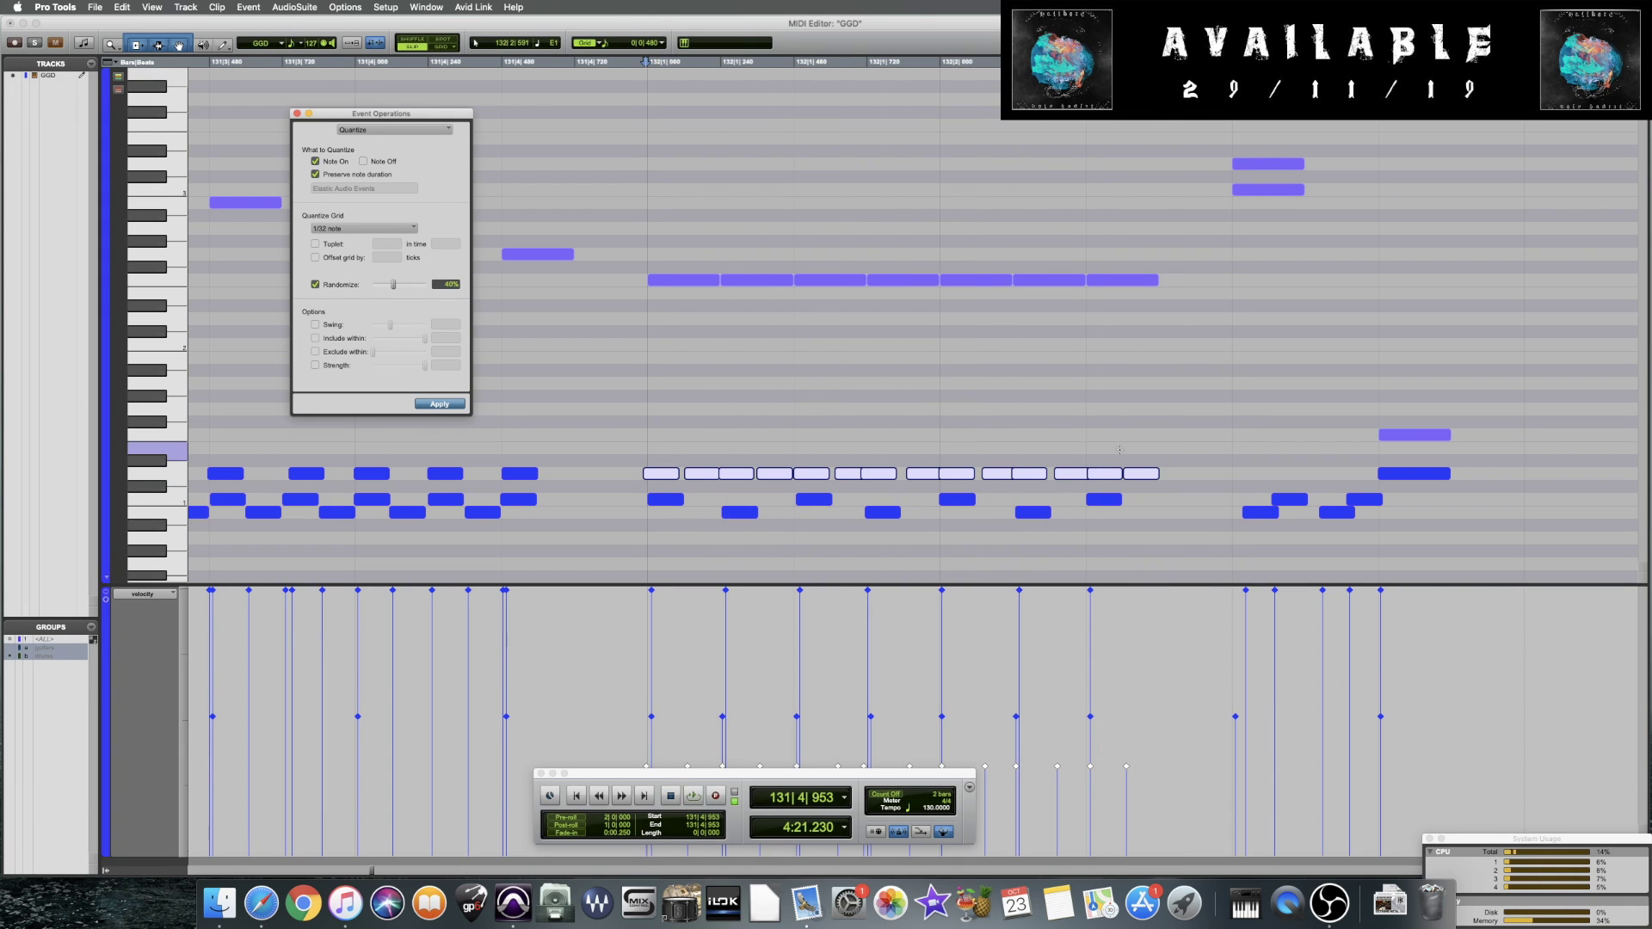
Play from 132|2|875 to check the end of the bar 132 fill and the groove in bar 133
{"action": "left_click", "coordinate": [943, 480]}
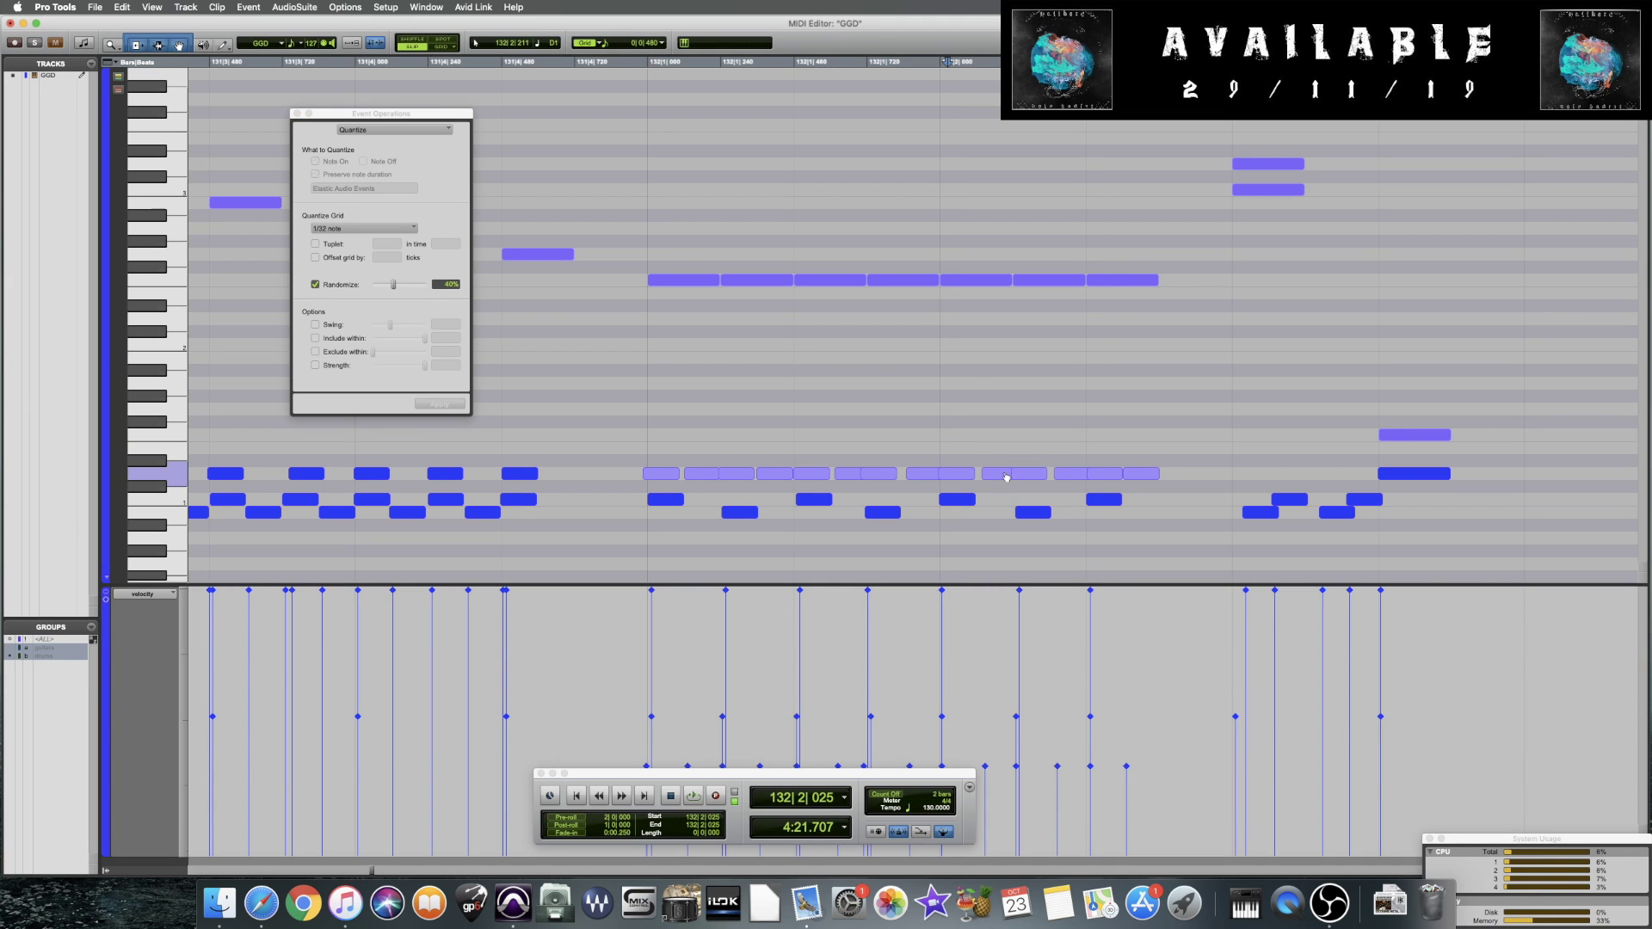
{"action": "scroll", "coordinate": [1106, 457], "scroll_direction": "right", "scroll_amount": 1}
{"action": "scroll", "coordinate": [1106, 456], "scroll_direction": "right", "scroll_amount": 10}
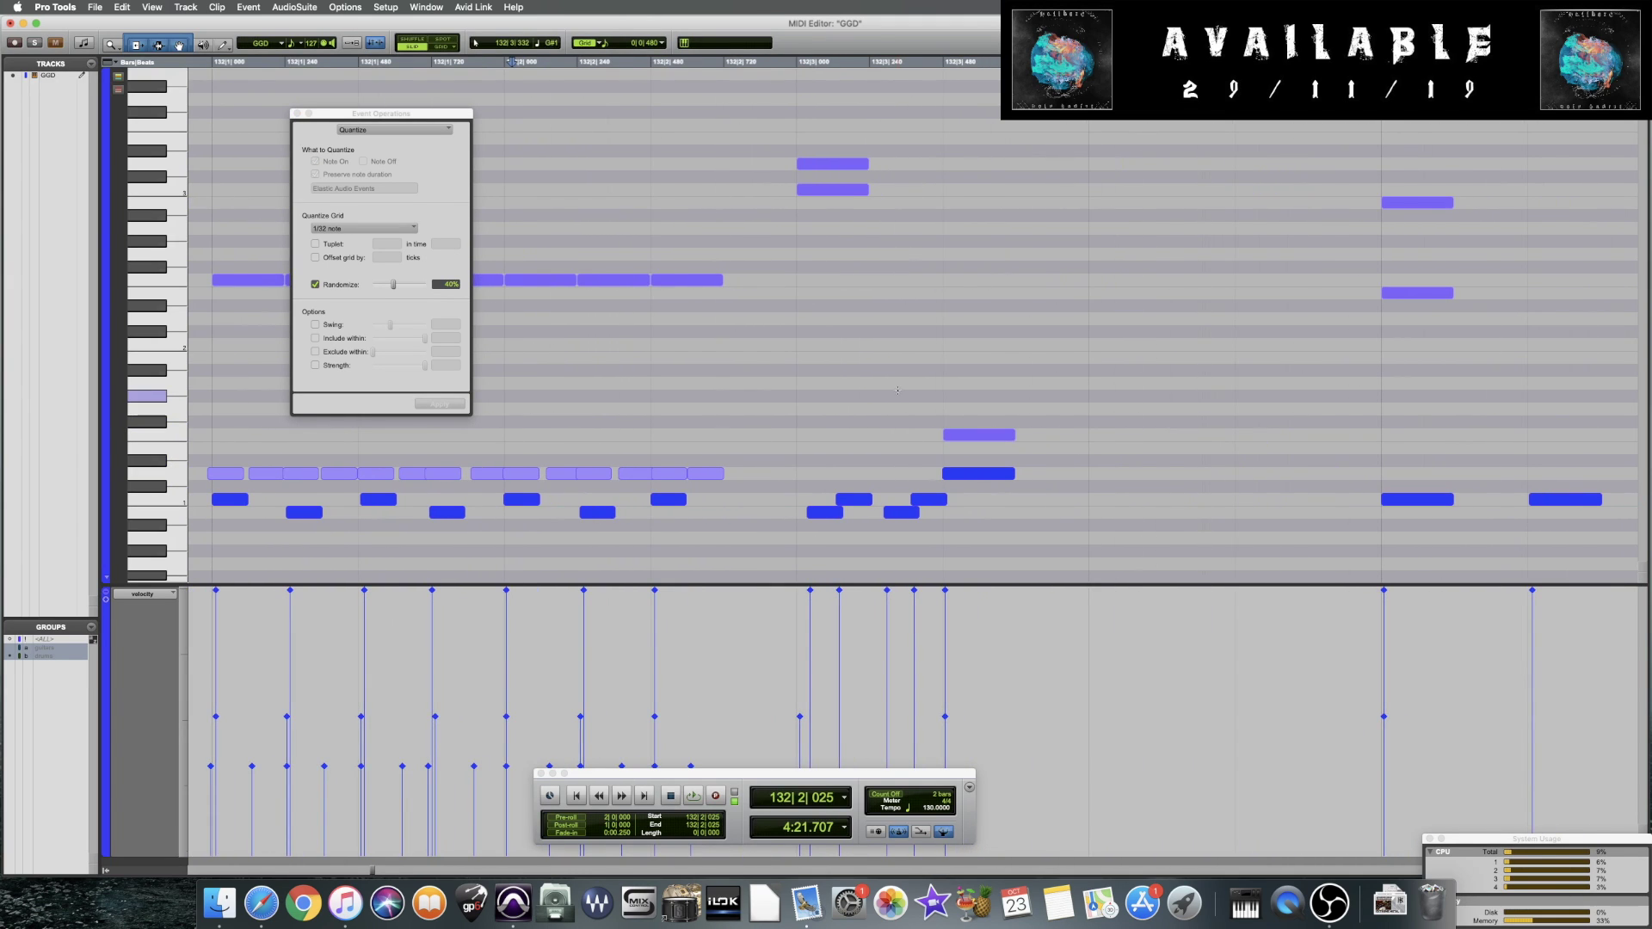
{"action": "left_click", "coordinate": [770, 361]}
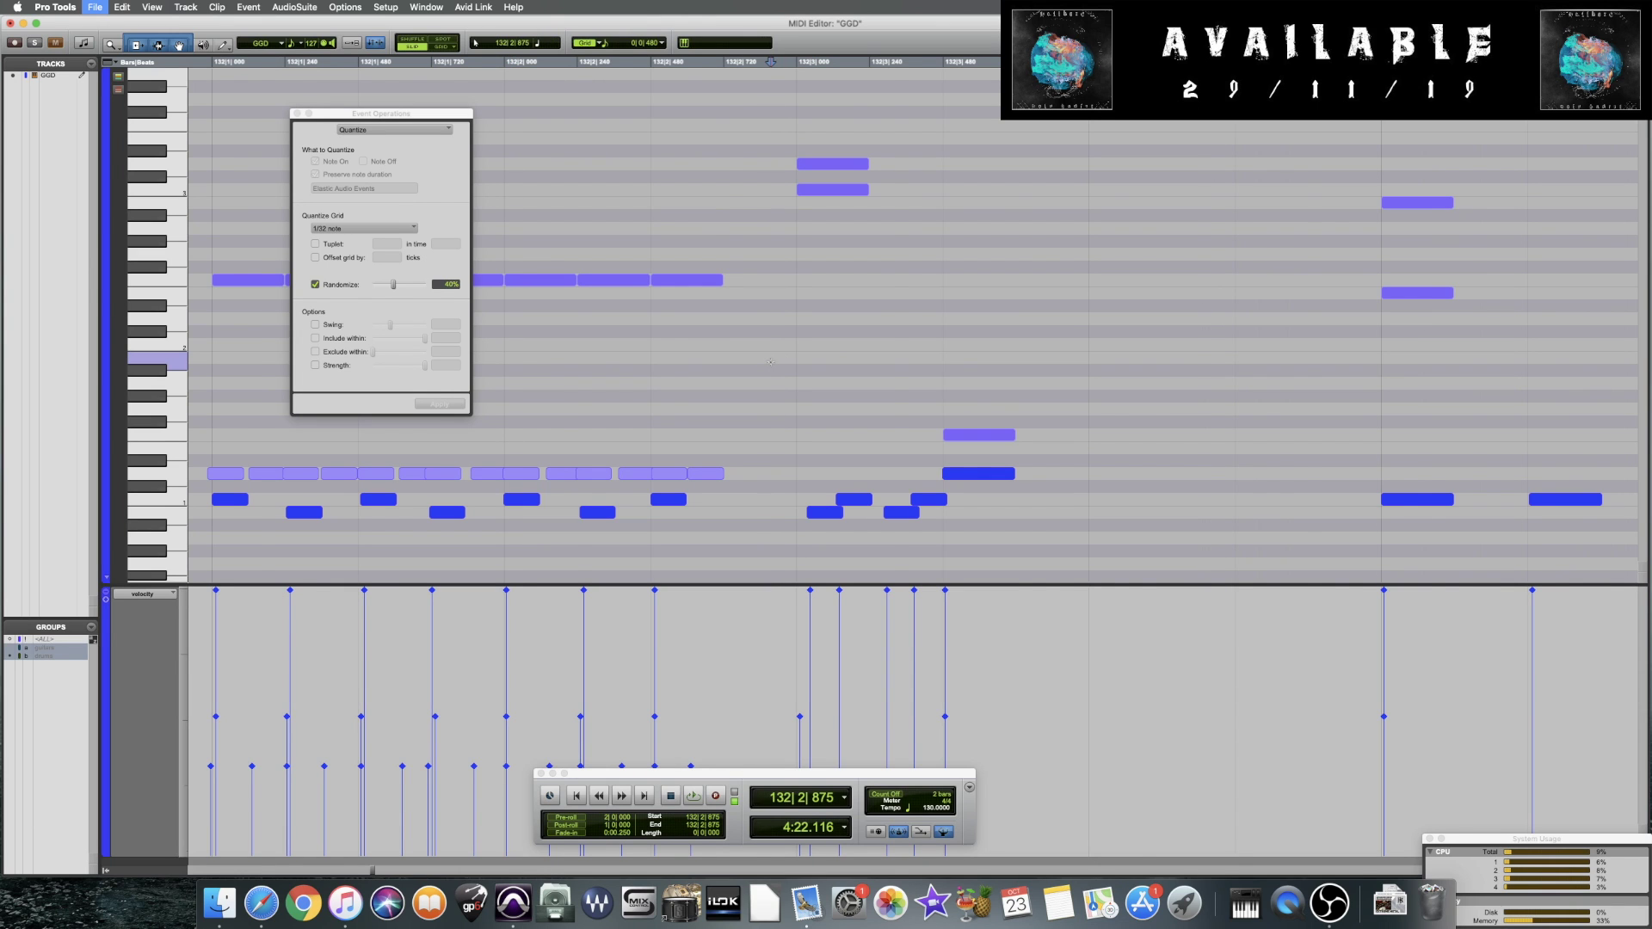
{"action": "scroll", "coordinate": [770, 361], "scroll_direction": "down", "scroll_amount": 5}
{"action": "scroll", "coordinate": [770, 361], "scroll_direction": "up", "scroll_amount": 3}
{"action": "key", "text": "space"}
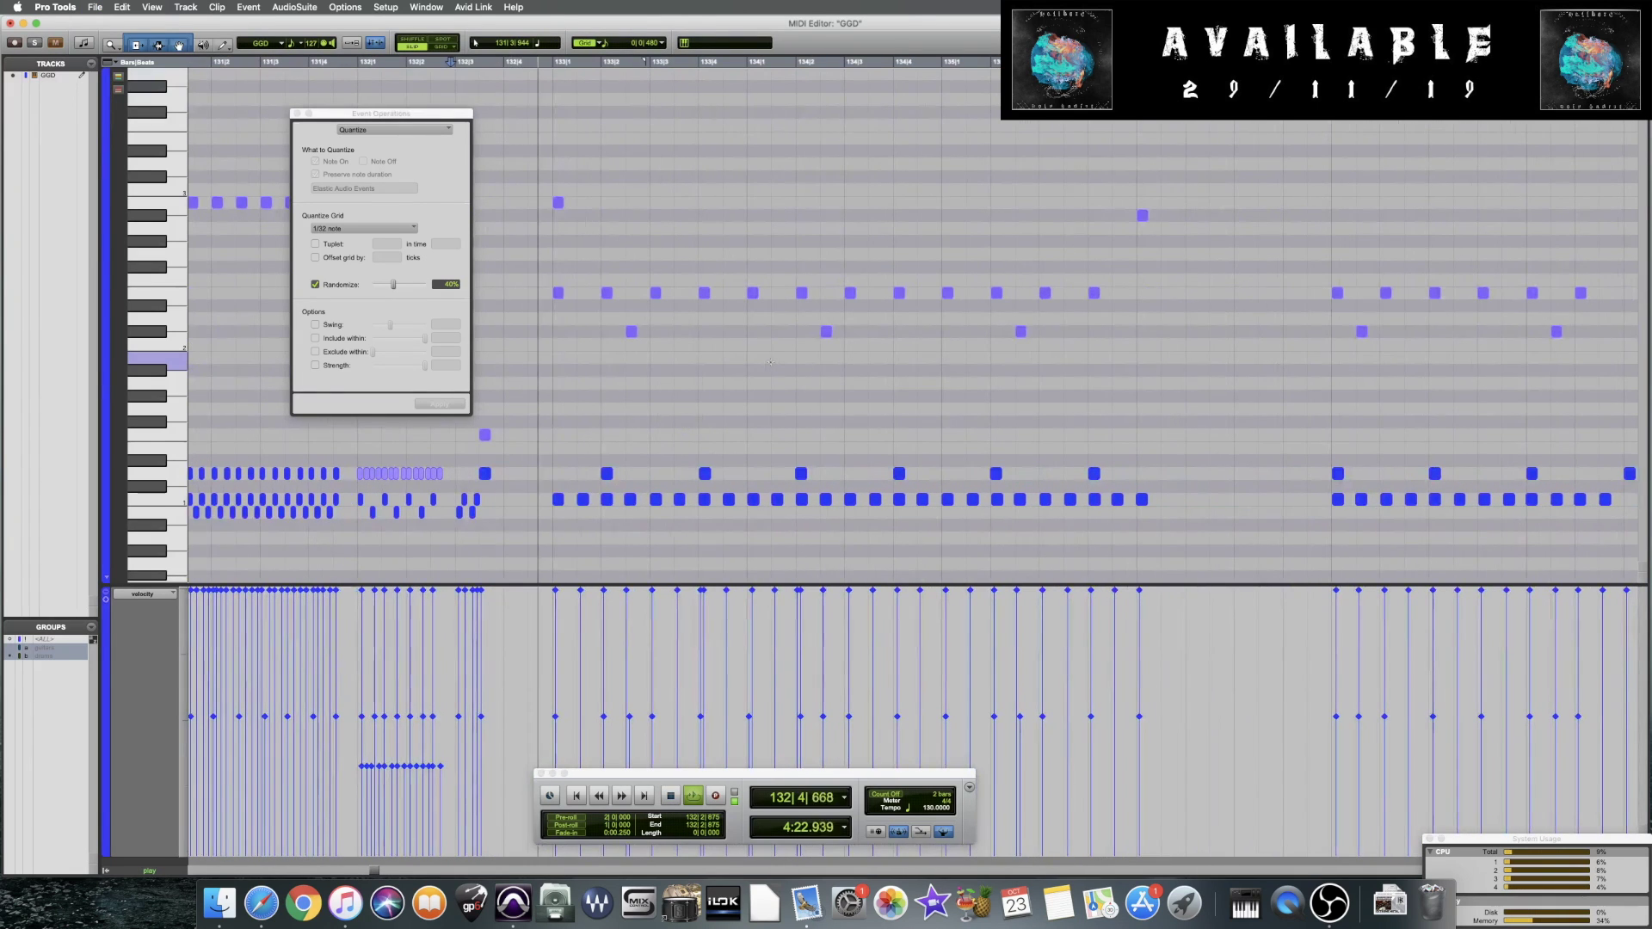
{"action": "scroll", "coordinate": [770, 361], "scroll_direction": "up", "scroll_amount": 4}
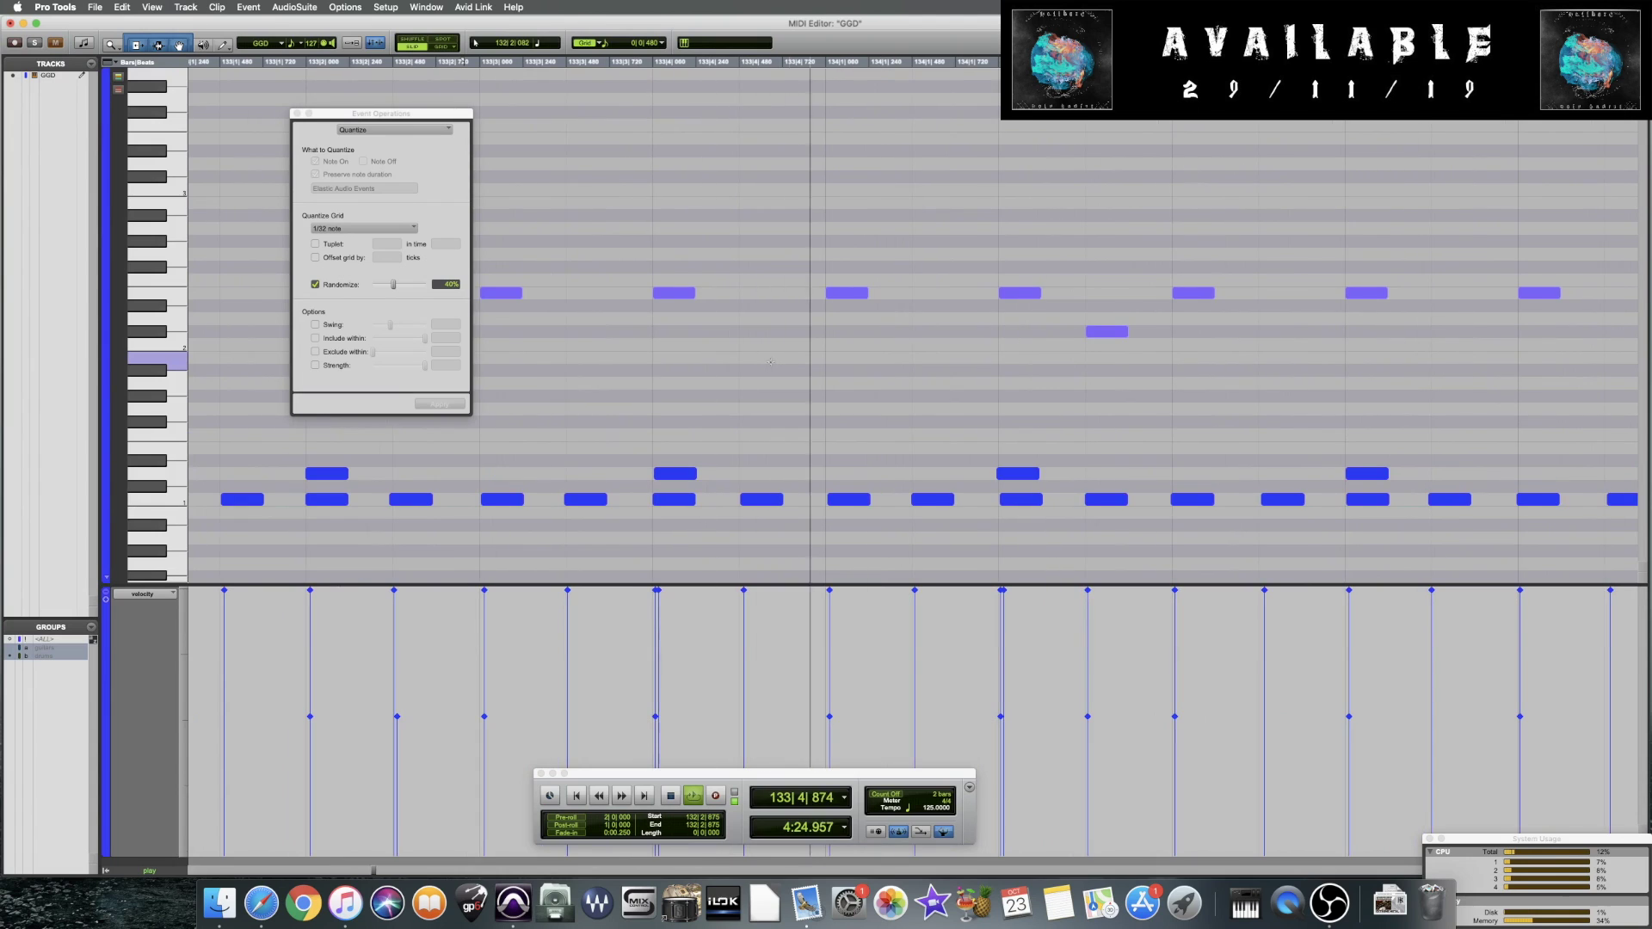
{"action": "key", "text": "space"}
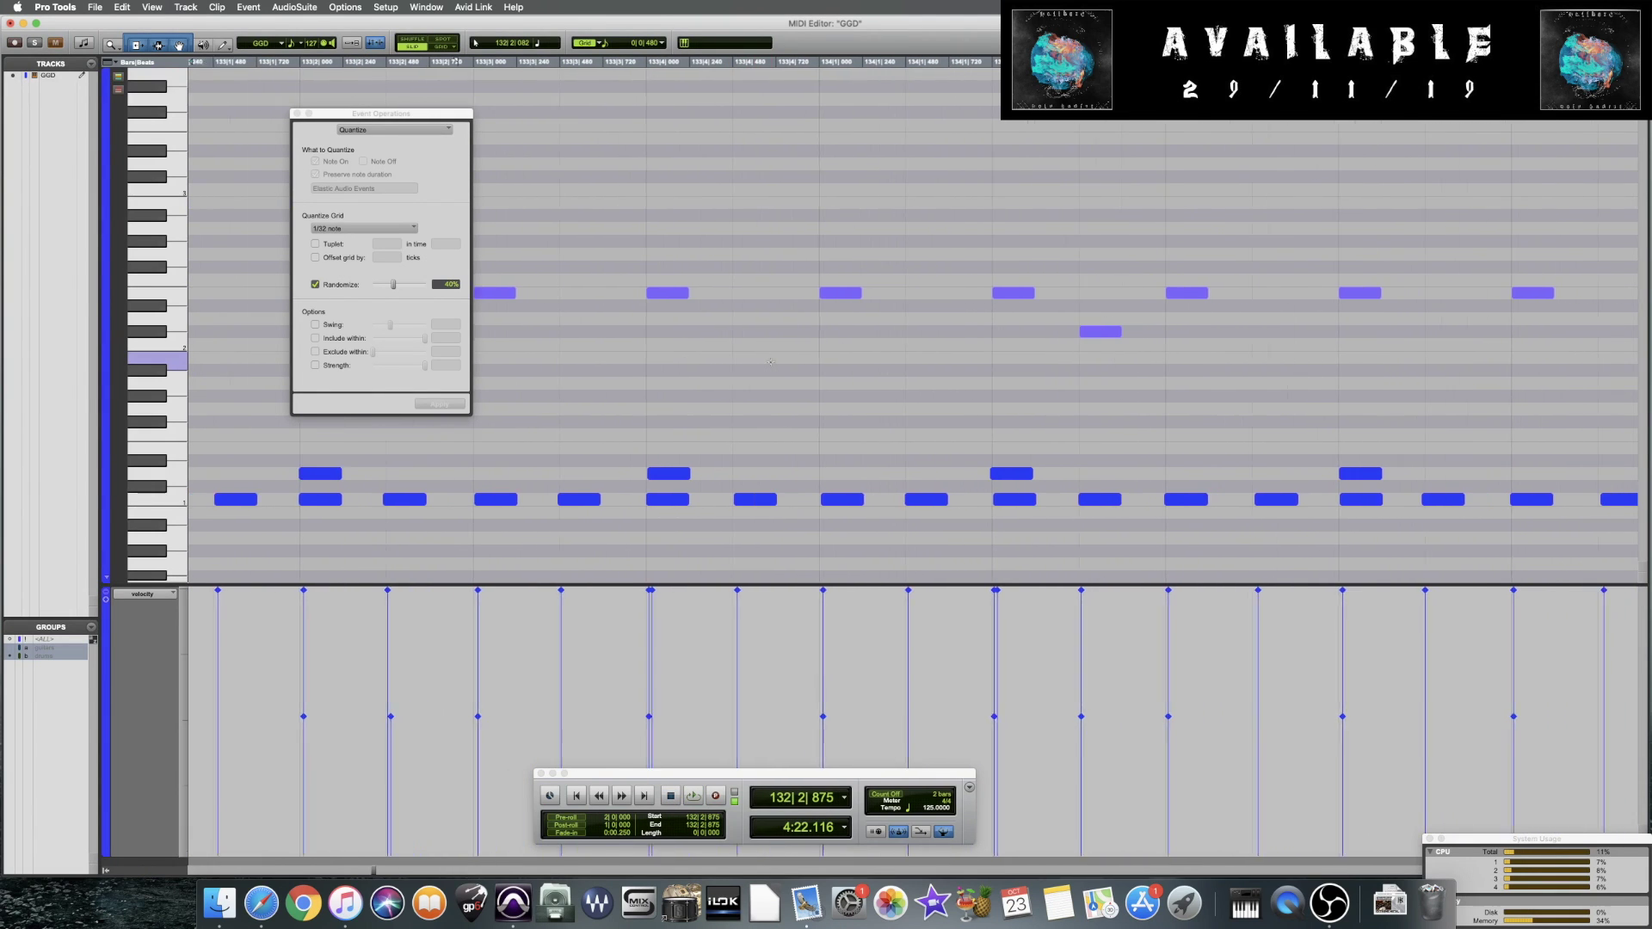
Inspect the kick and snare timing in bars 133 and 134 and play from 132|4|900 to check it
{"action": "scroll", "coordinate": [770, 362], "scroll_direction": "right", "scroll_amount": 3}
{"action": "scroll", "coordinate": [770, 361], "scroll_direction": "left", "scroll_amount": 6}
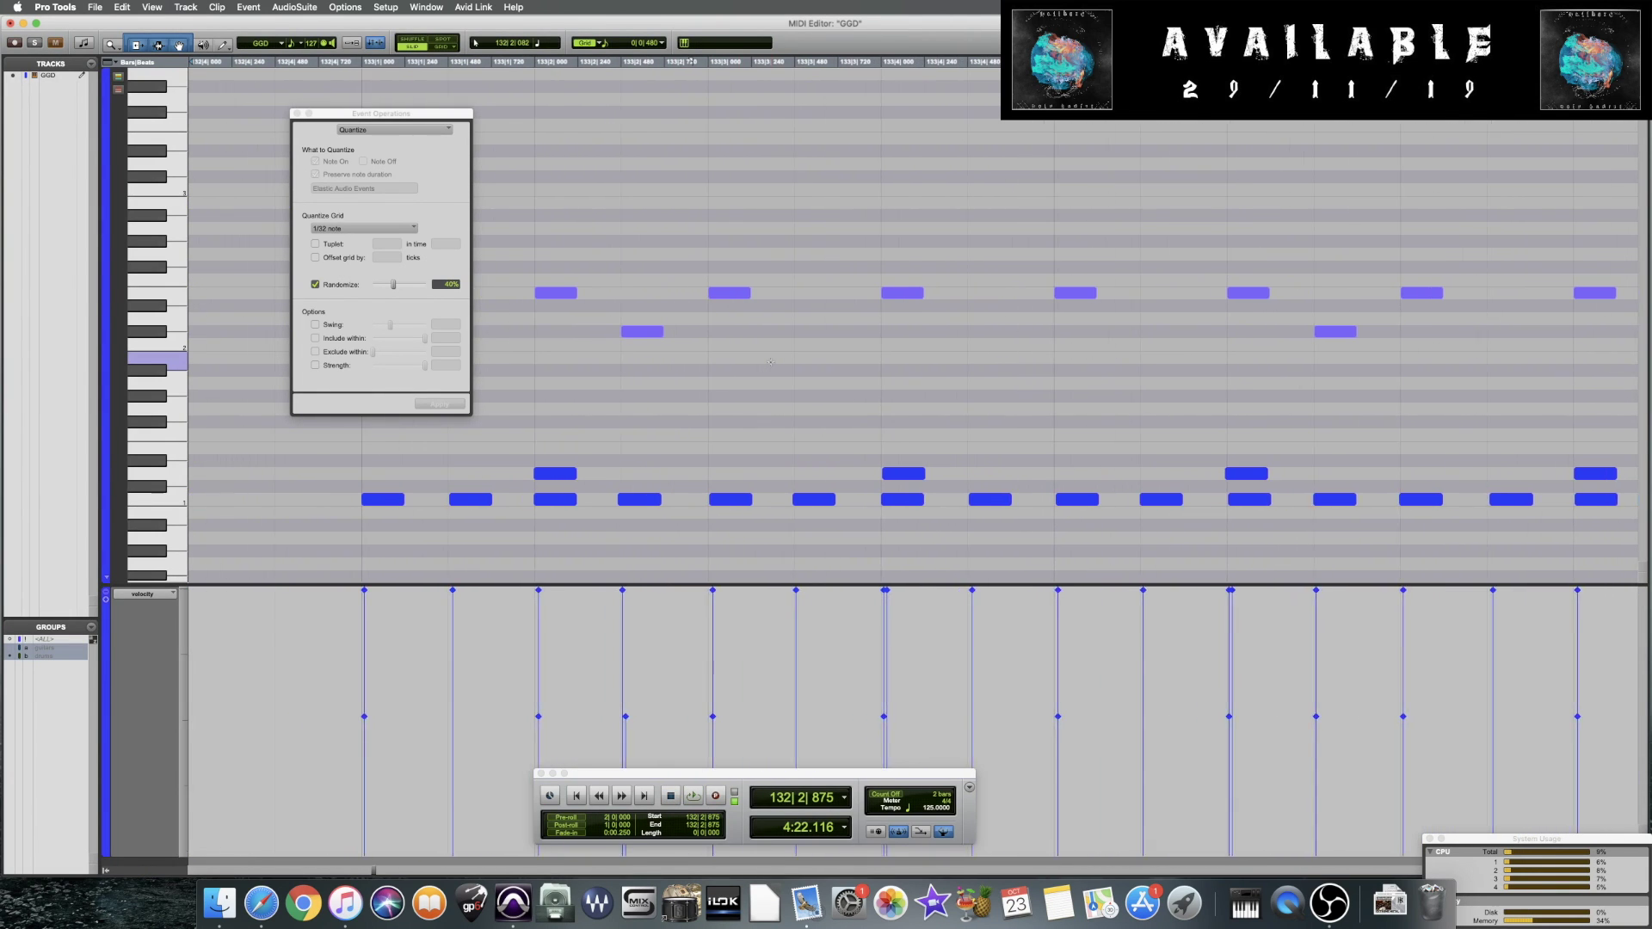
{"action": "scroll", "coordinate": [770, 361], "scroll_direction": "right", "scroll_amount": 2}
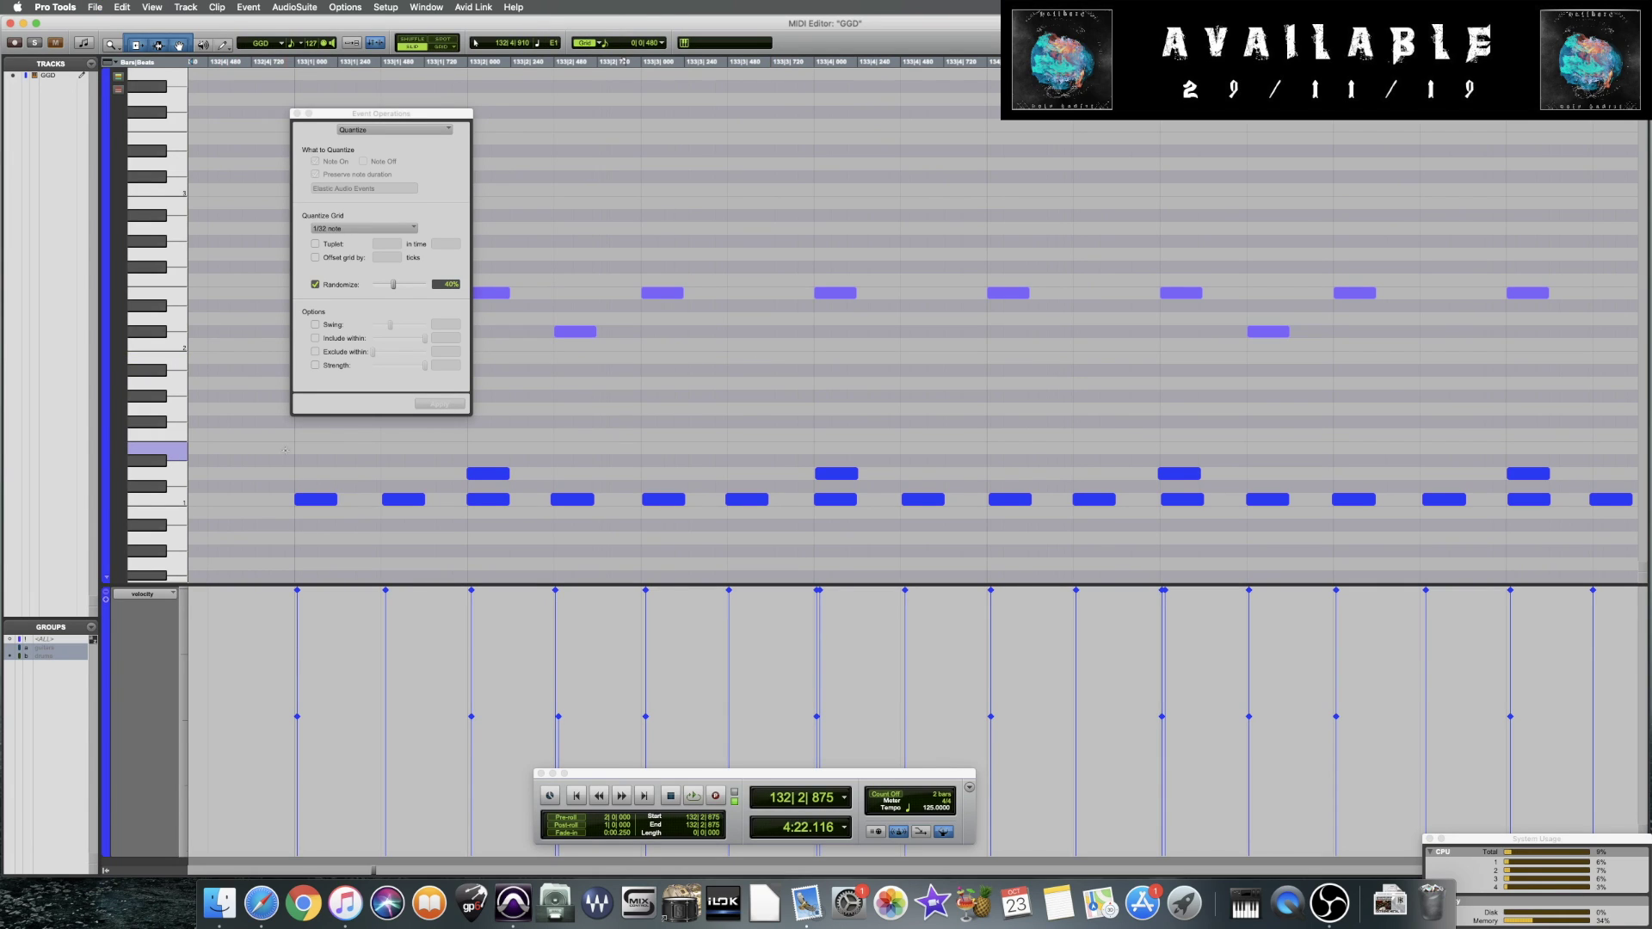
{"action": "scroll", "coordinate": [569, 460], "scroll_direction": "left", "scroll_amount": 5}
{"action": "left_click", "coordinate": [570, 460]}
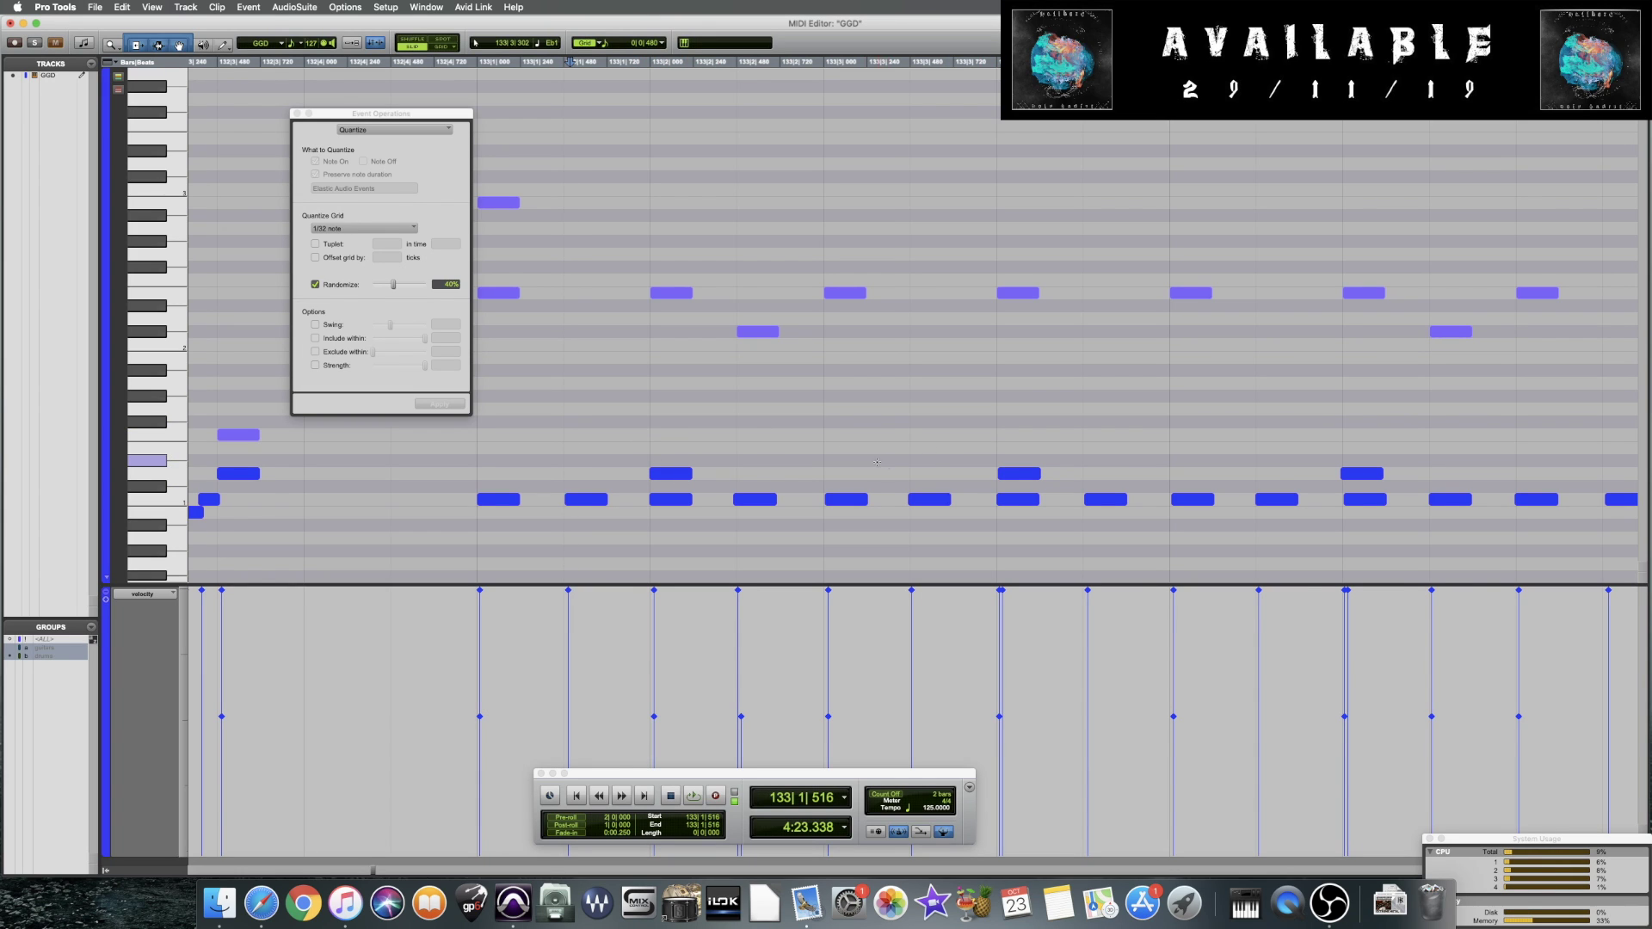
{"action": "scroll", "coordinate": [878, 462], "scroll_direction": "right", "scroll_amount": 5}
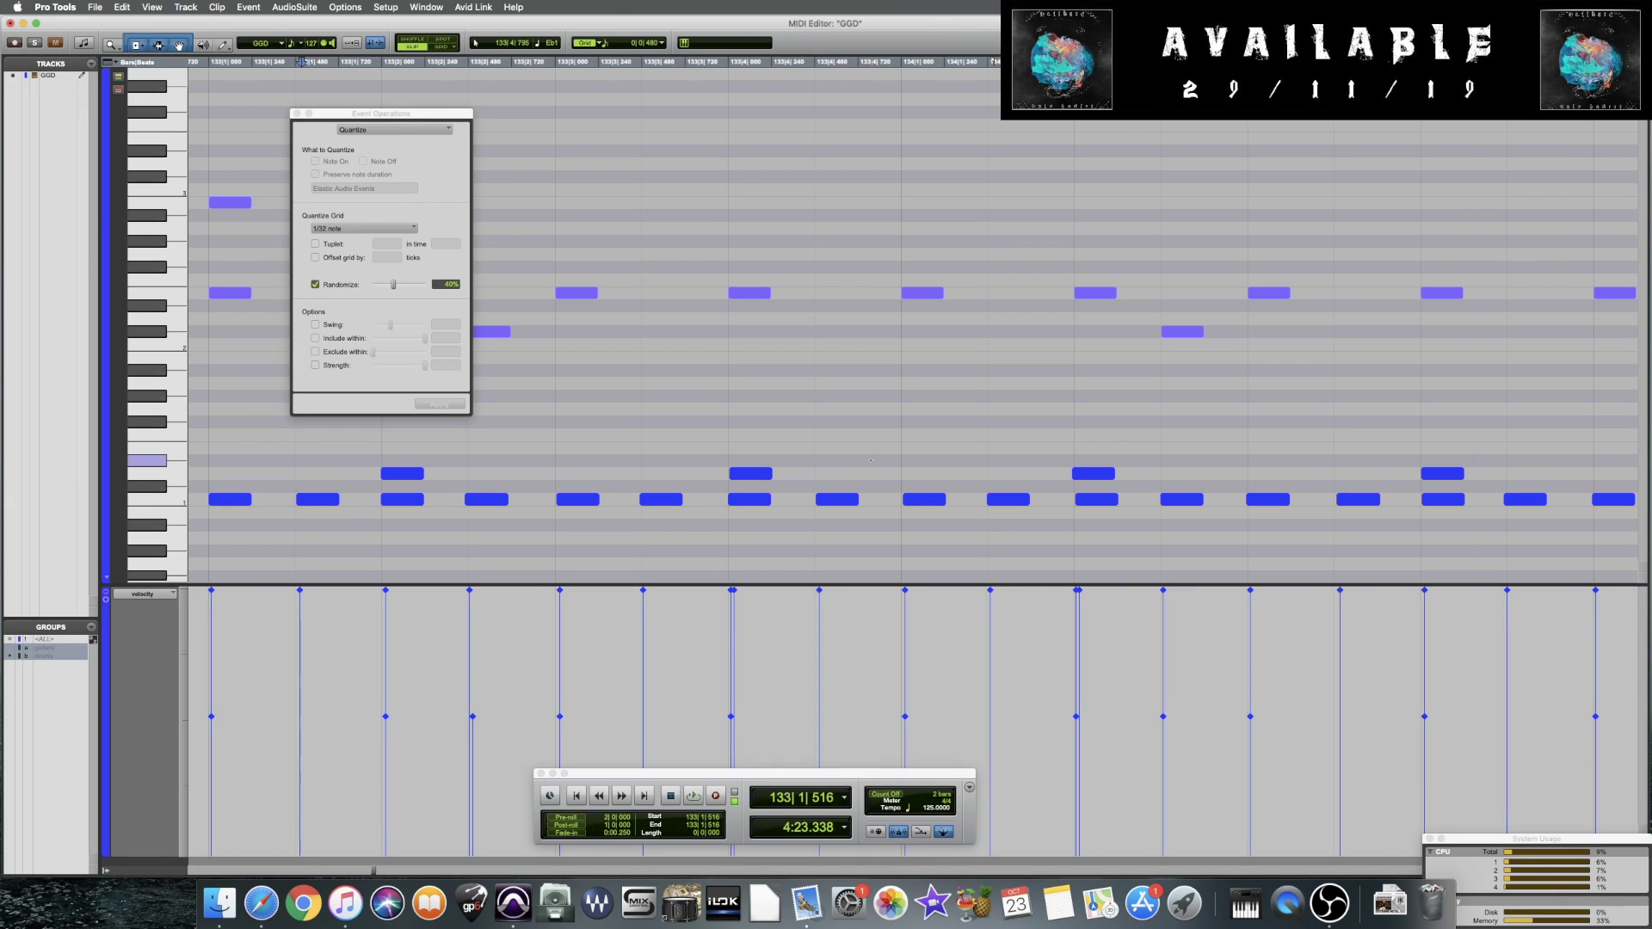
{"action": "scroll", "coordinate": [865, 461], "scroll_direction": "left", "scroll_amount": 2}
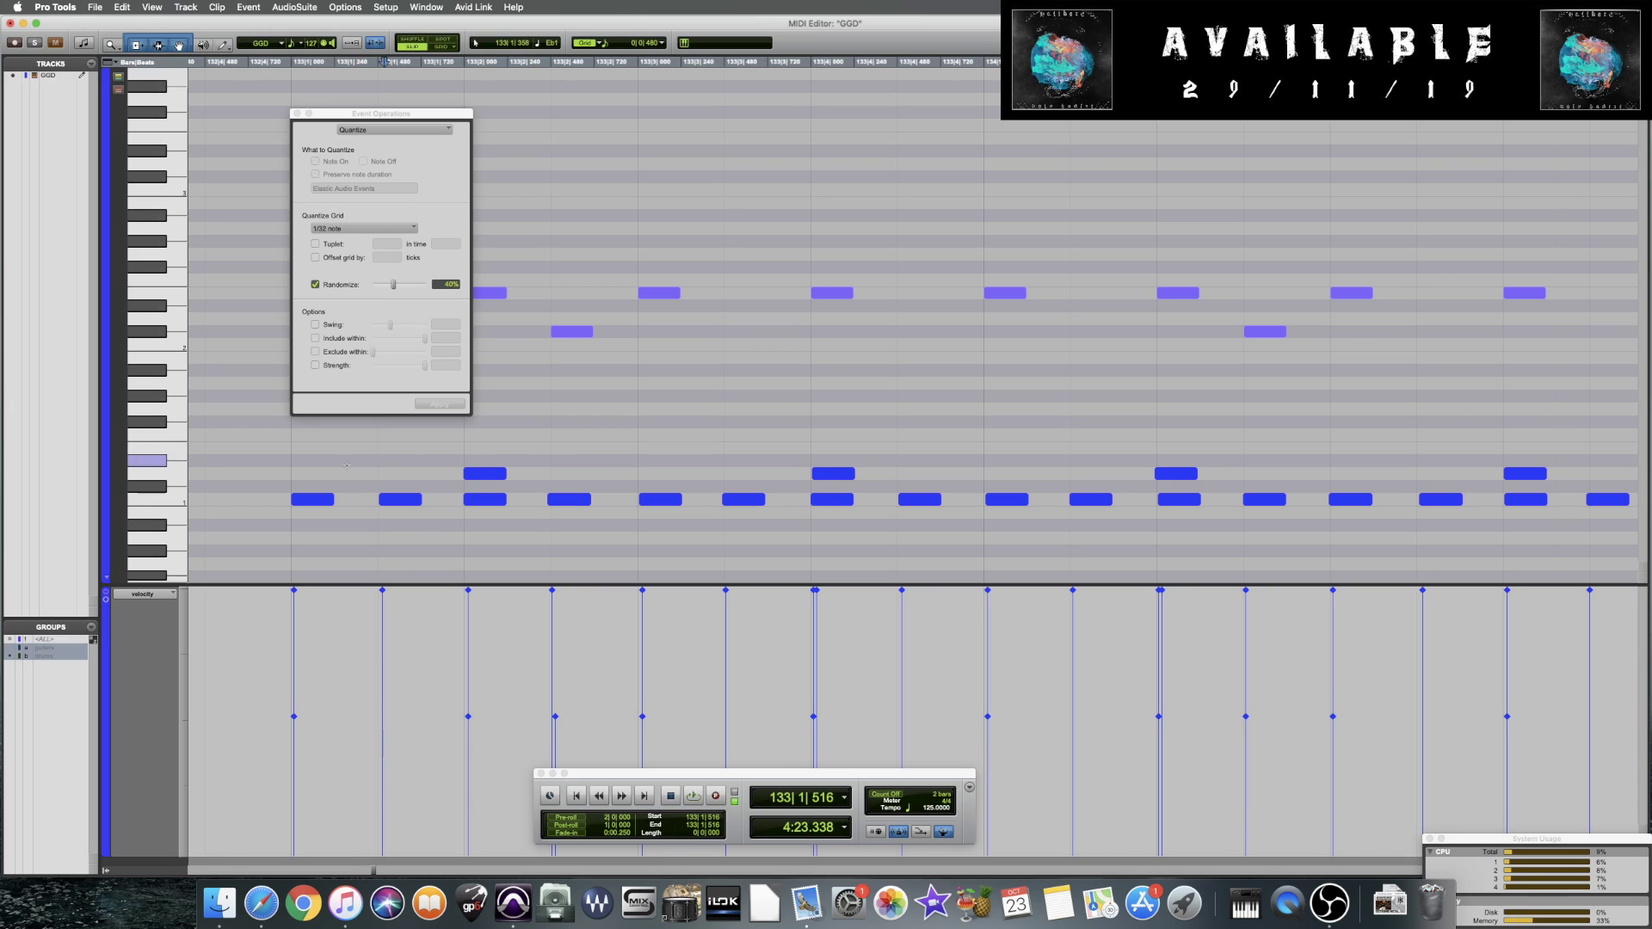
{"action": "key", "text": "space"}
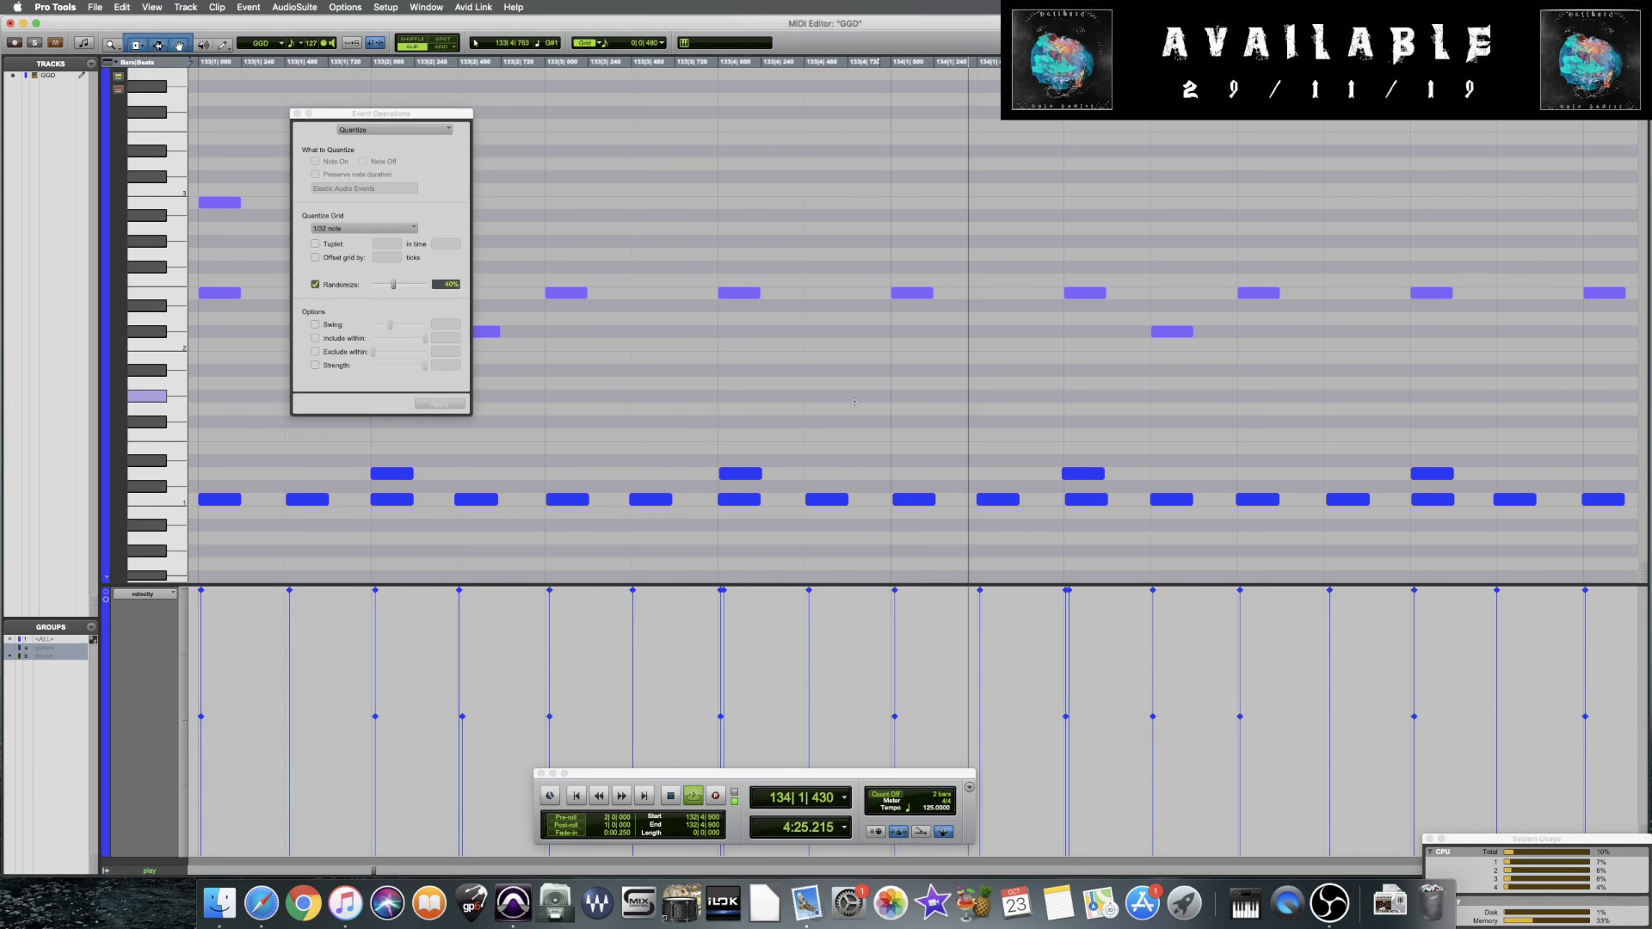
{"action": "key", "text": "space"}
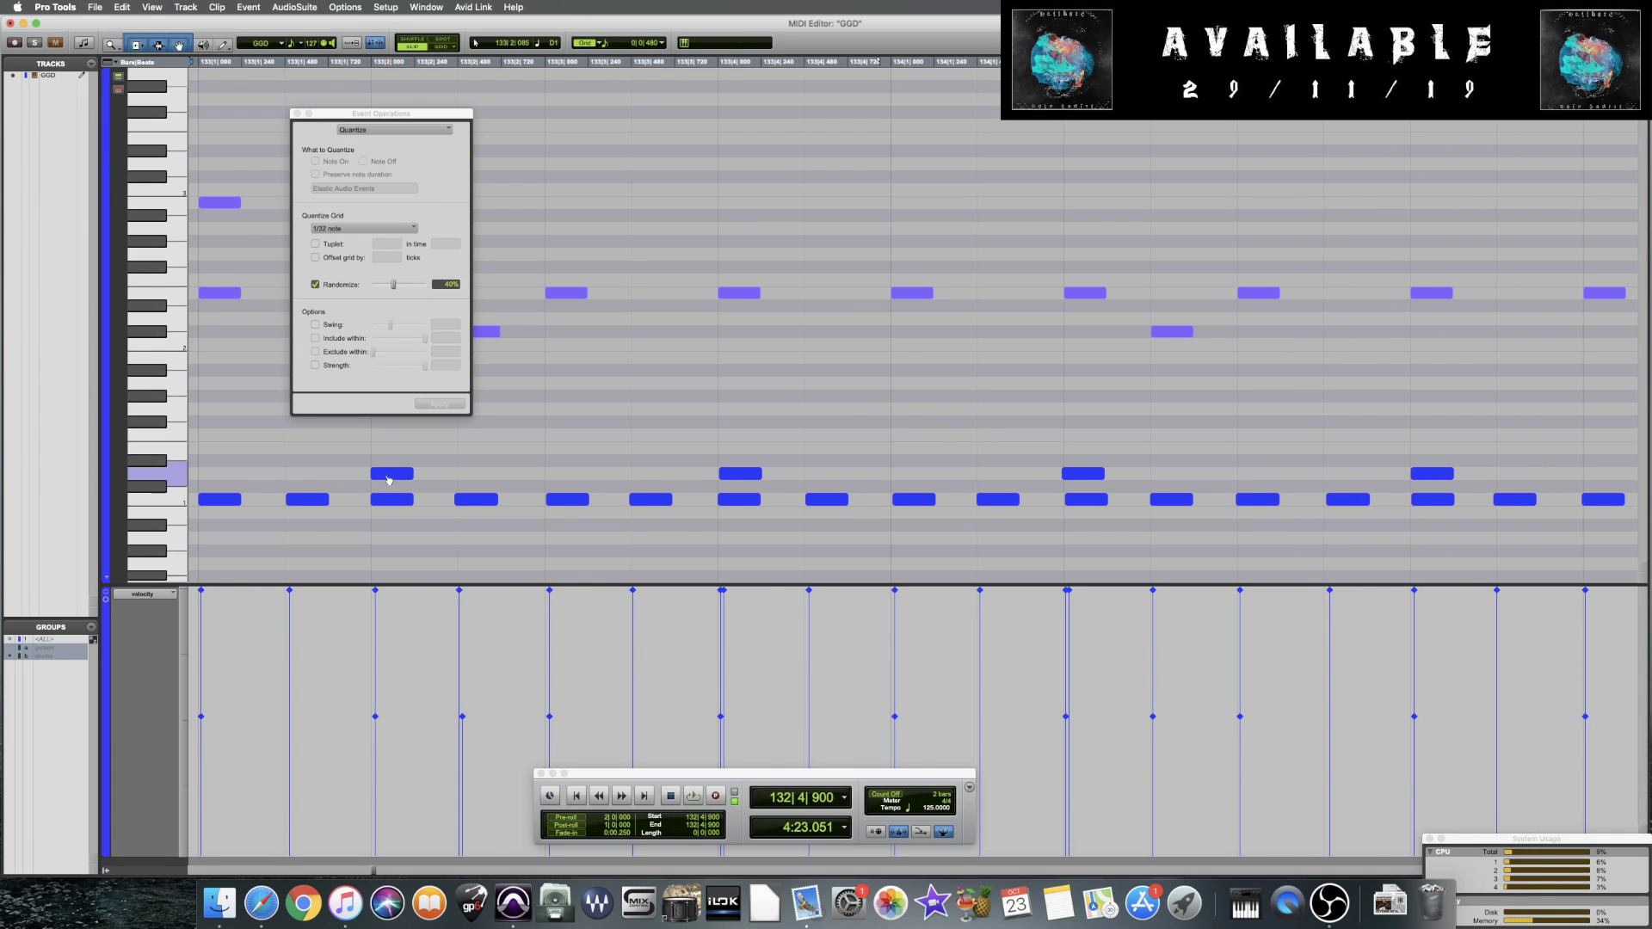
Nudge the bar 133 beat 2 snare slightly late and the beat 4 snares of bars 133 and 134 slightly early
{"action": "left_click_drag", "start_coordinate": [388, 480], "coordinate": [390, 481]}
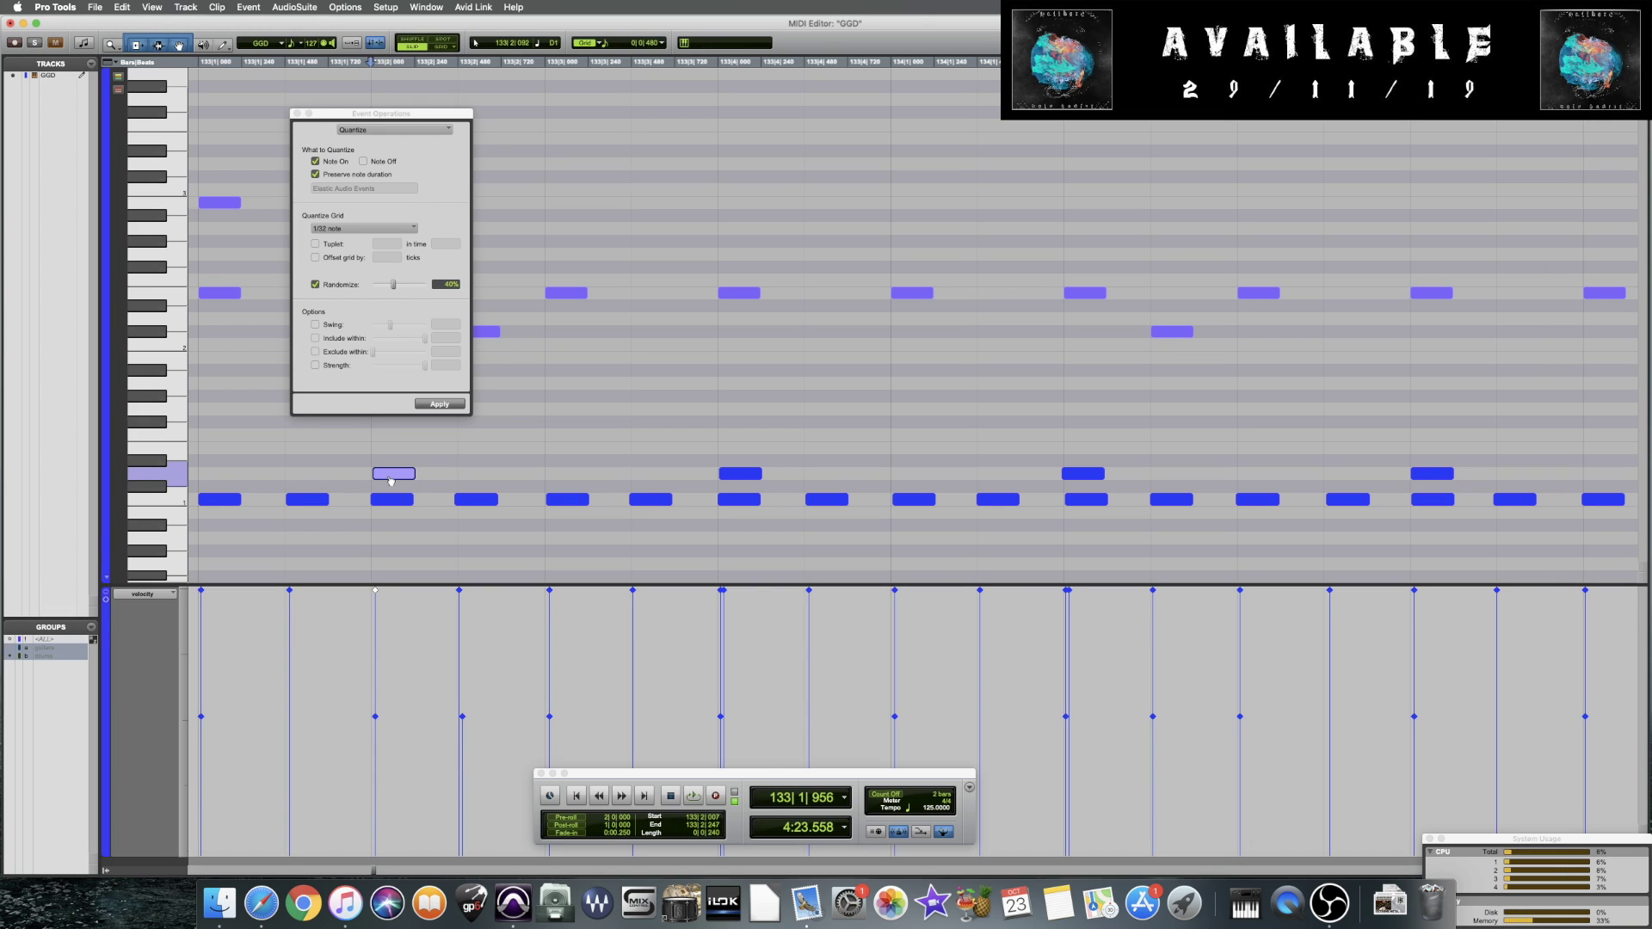
{"action": "left_click", "coordinate": [723, 474]}
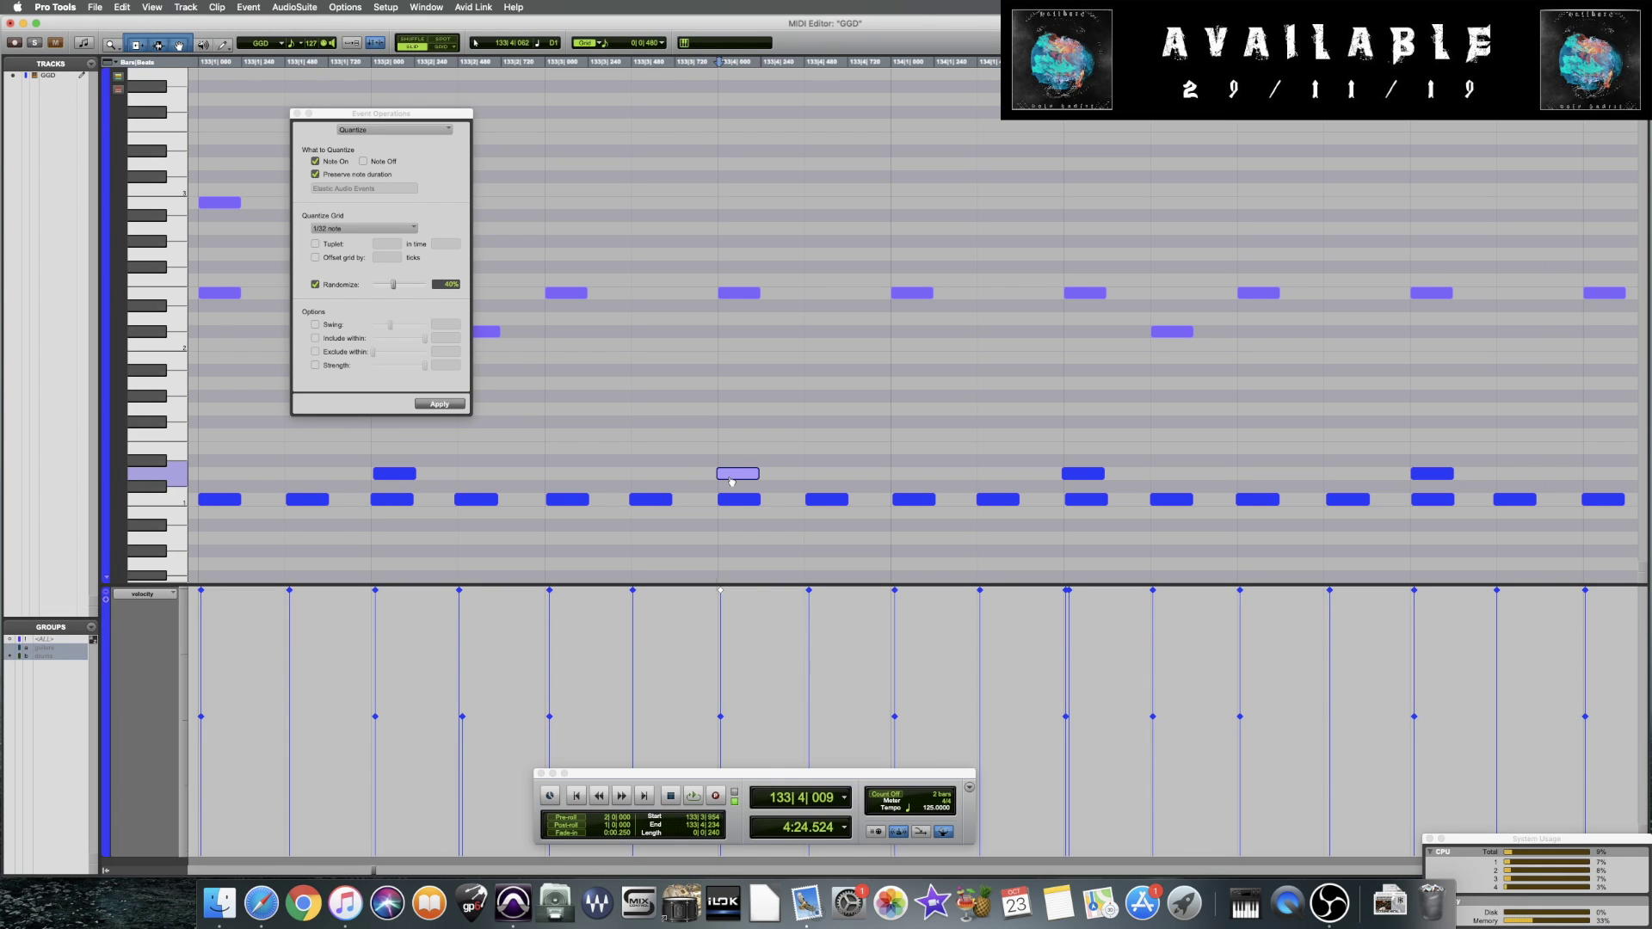
{"action": "left_click", "coordinate": [1423, 474]}
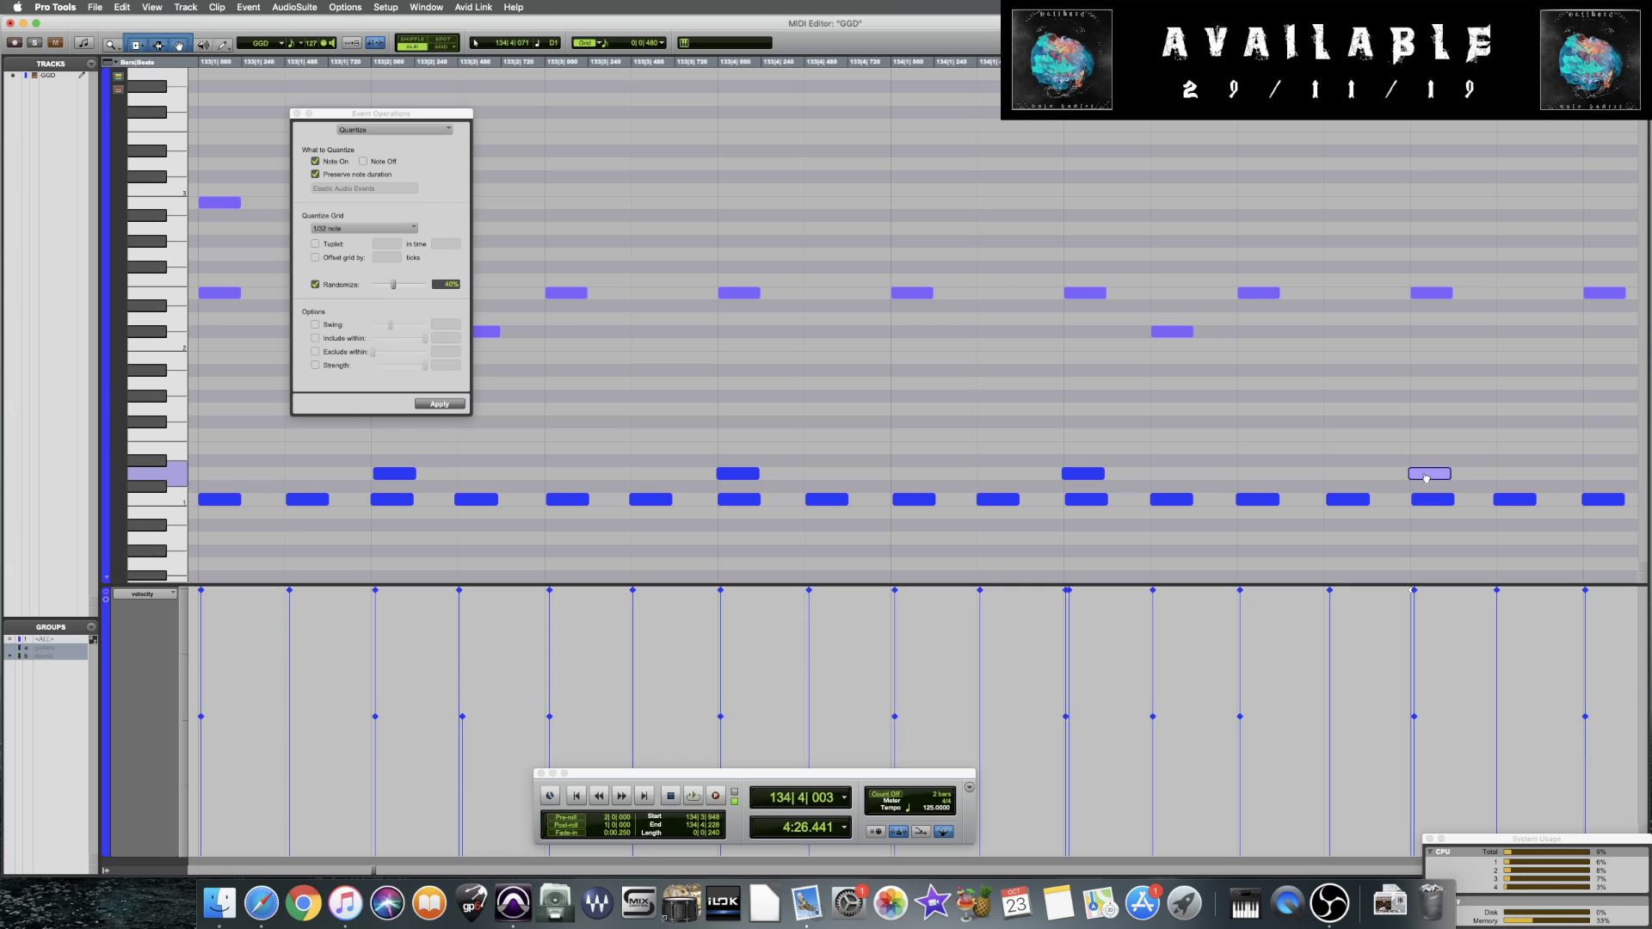
Play from 132|4|946 and from 133|1|537 to check the snare hits in bars 133 and 134
{"action": "key", "text": "space"}
{"action": "left_click", "coordinate": [677, 423]}
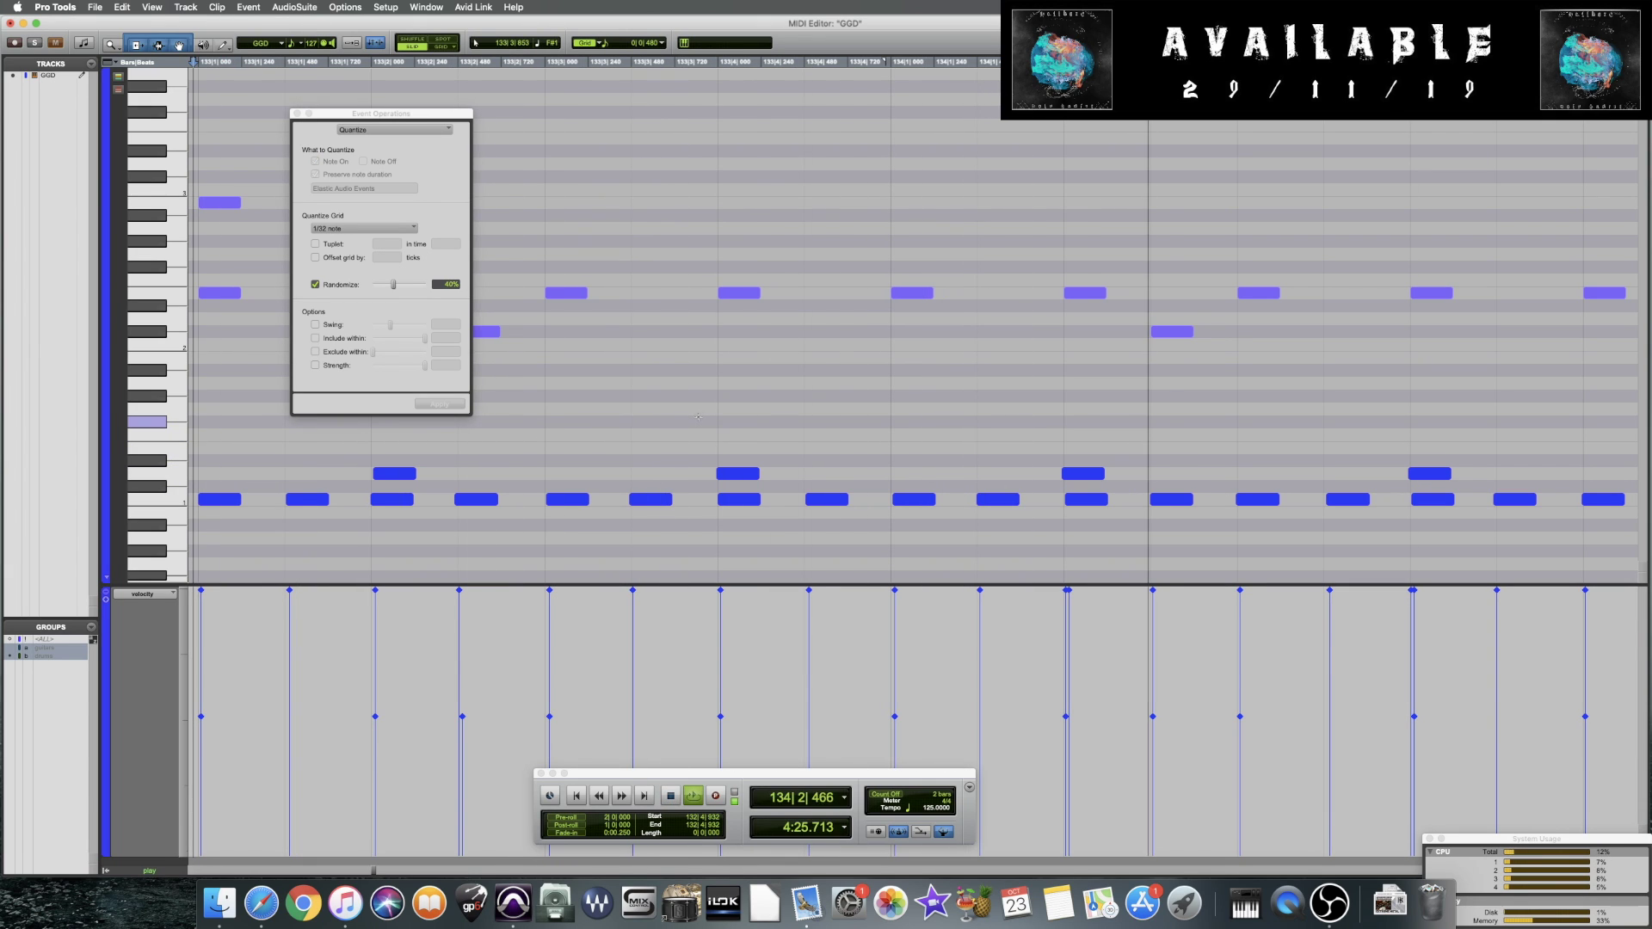
{"action": "key", "text": "space"}
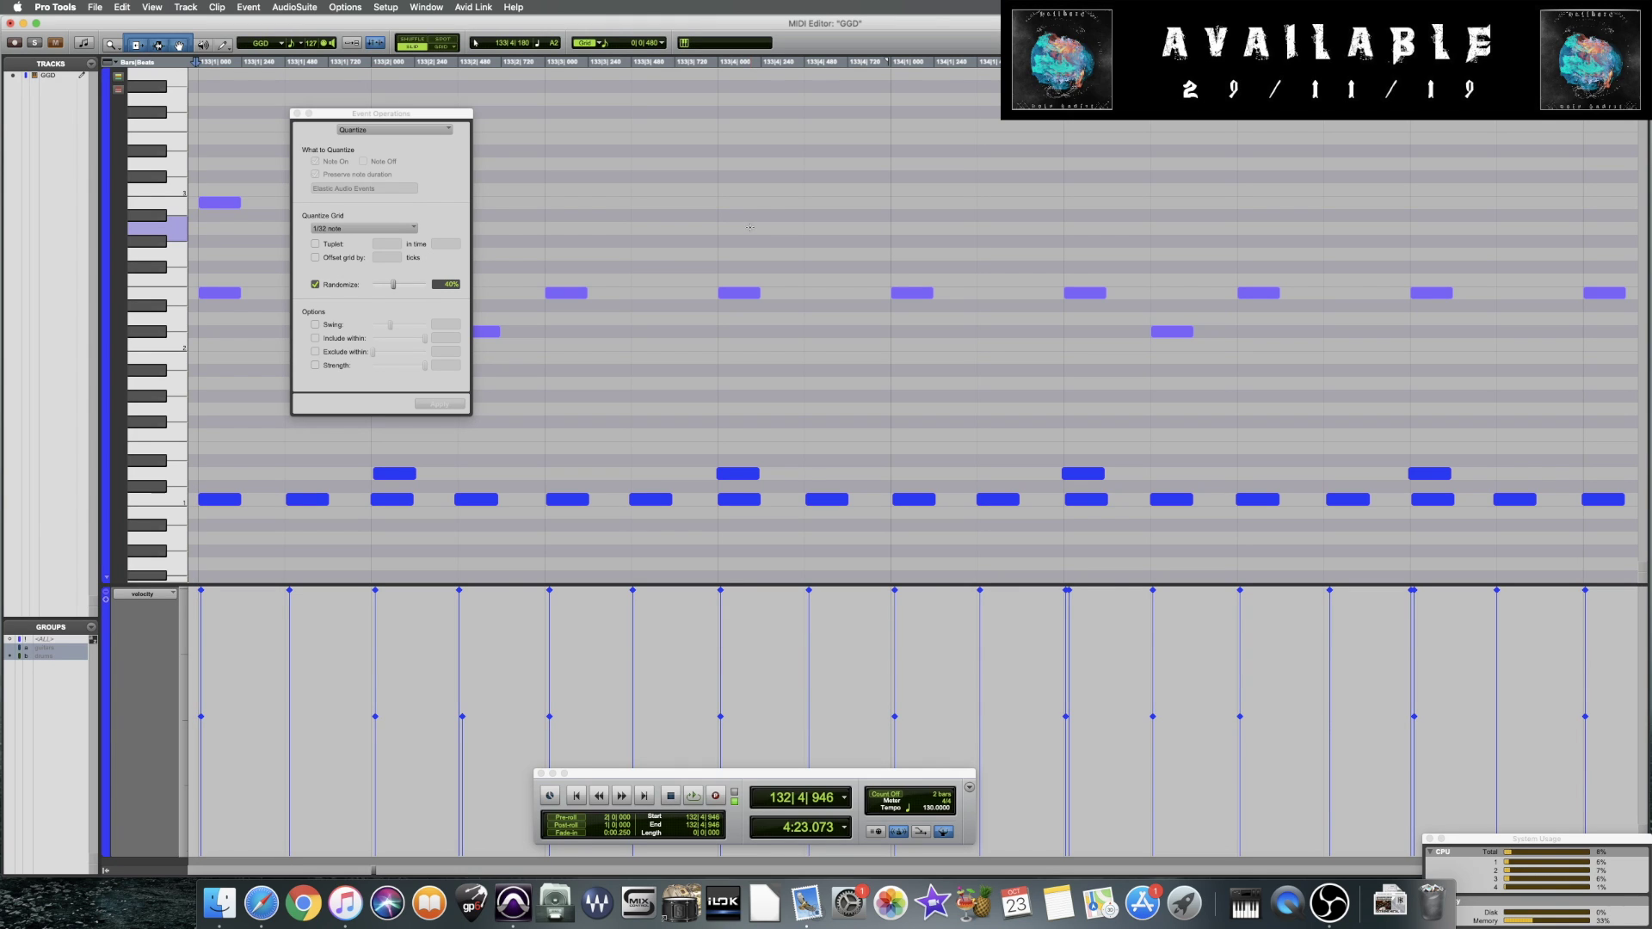
{"action": "key", "text": "space"}
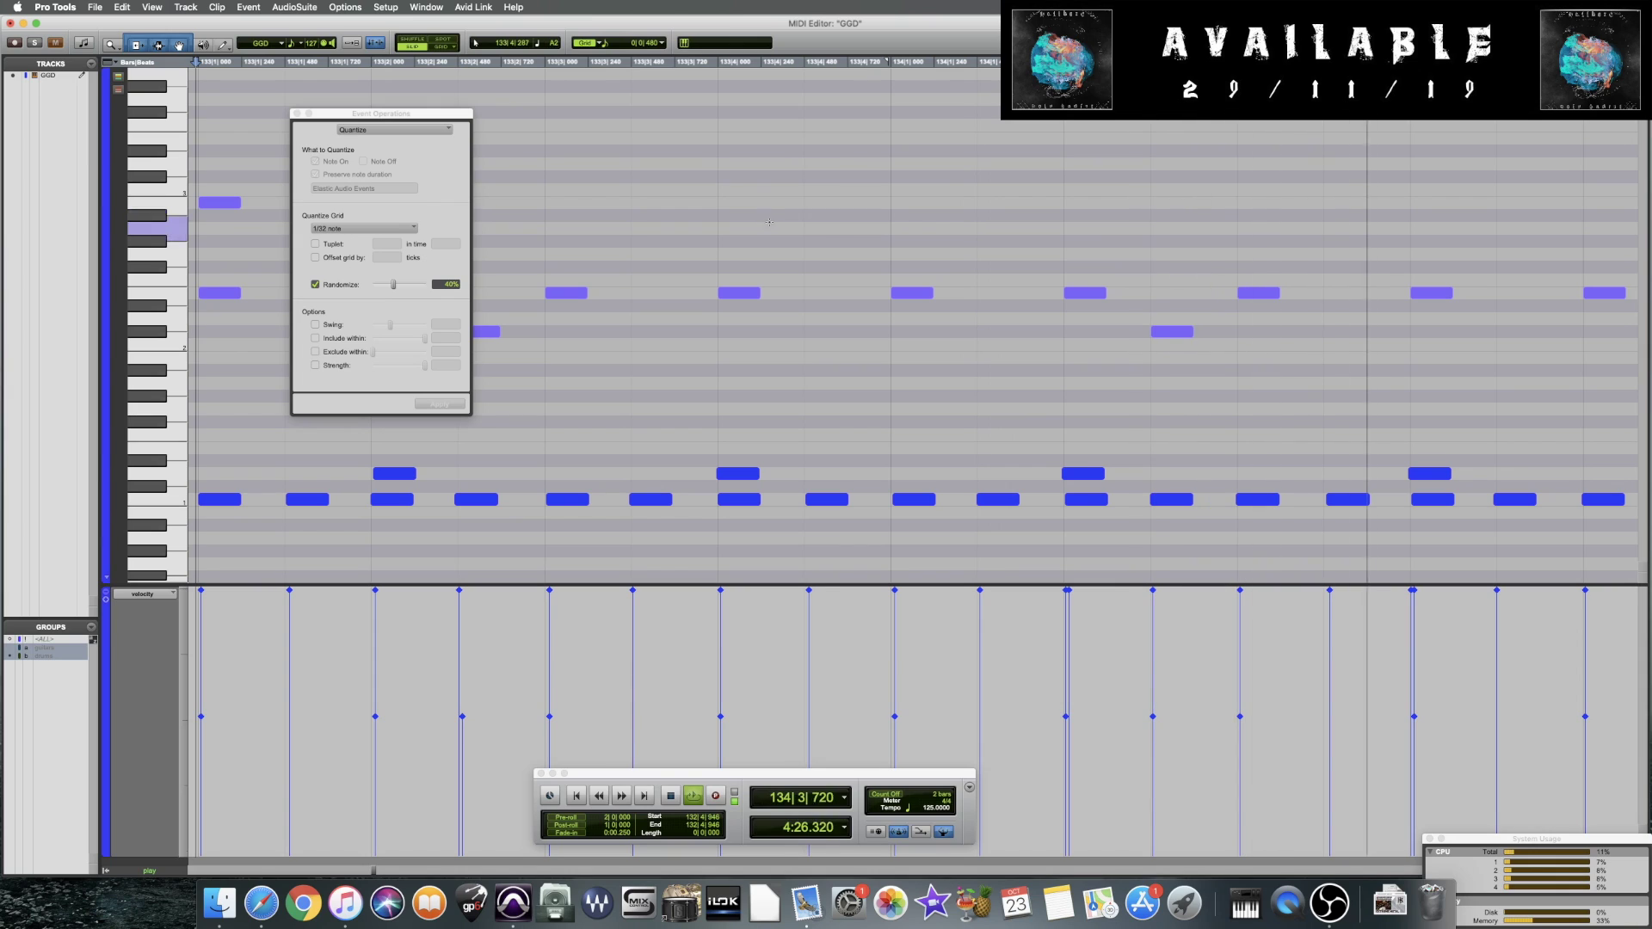
{"action": "key", "text": "space"}
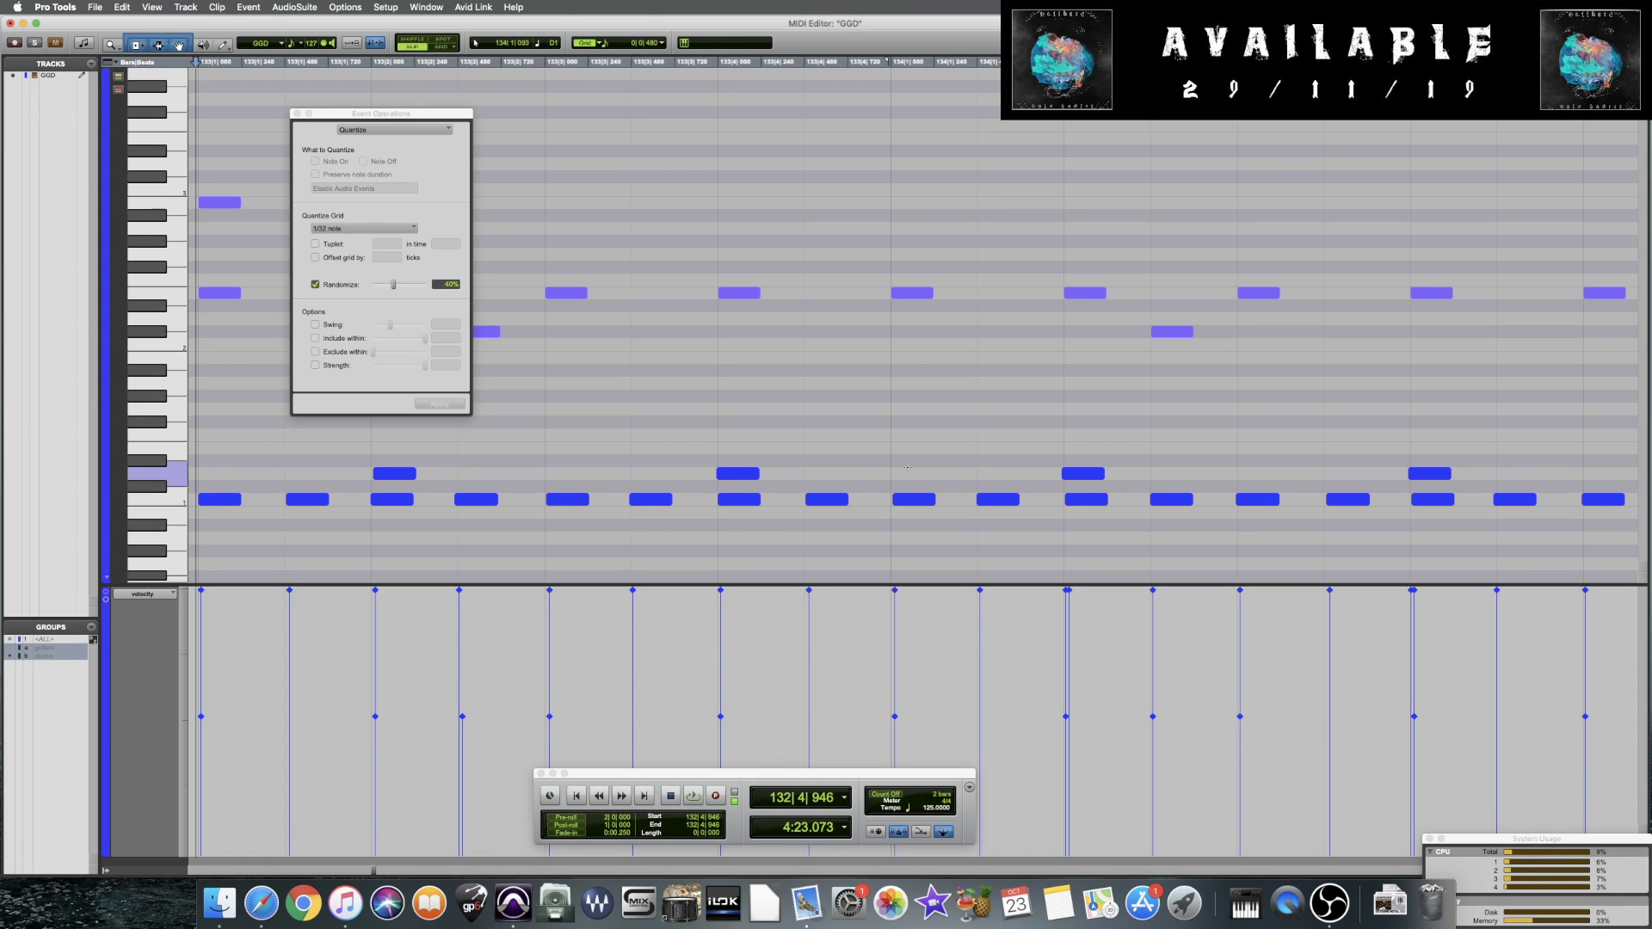
{"action": "left_click", "coordinate": [295, 446]}
{"action": "key", "text": "space"}
{"action": "key", "text": "space"}
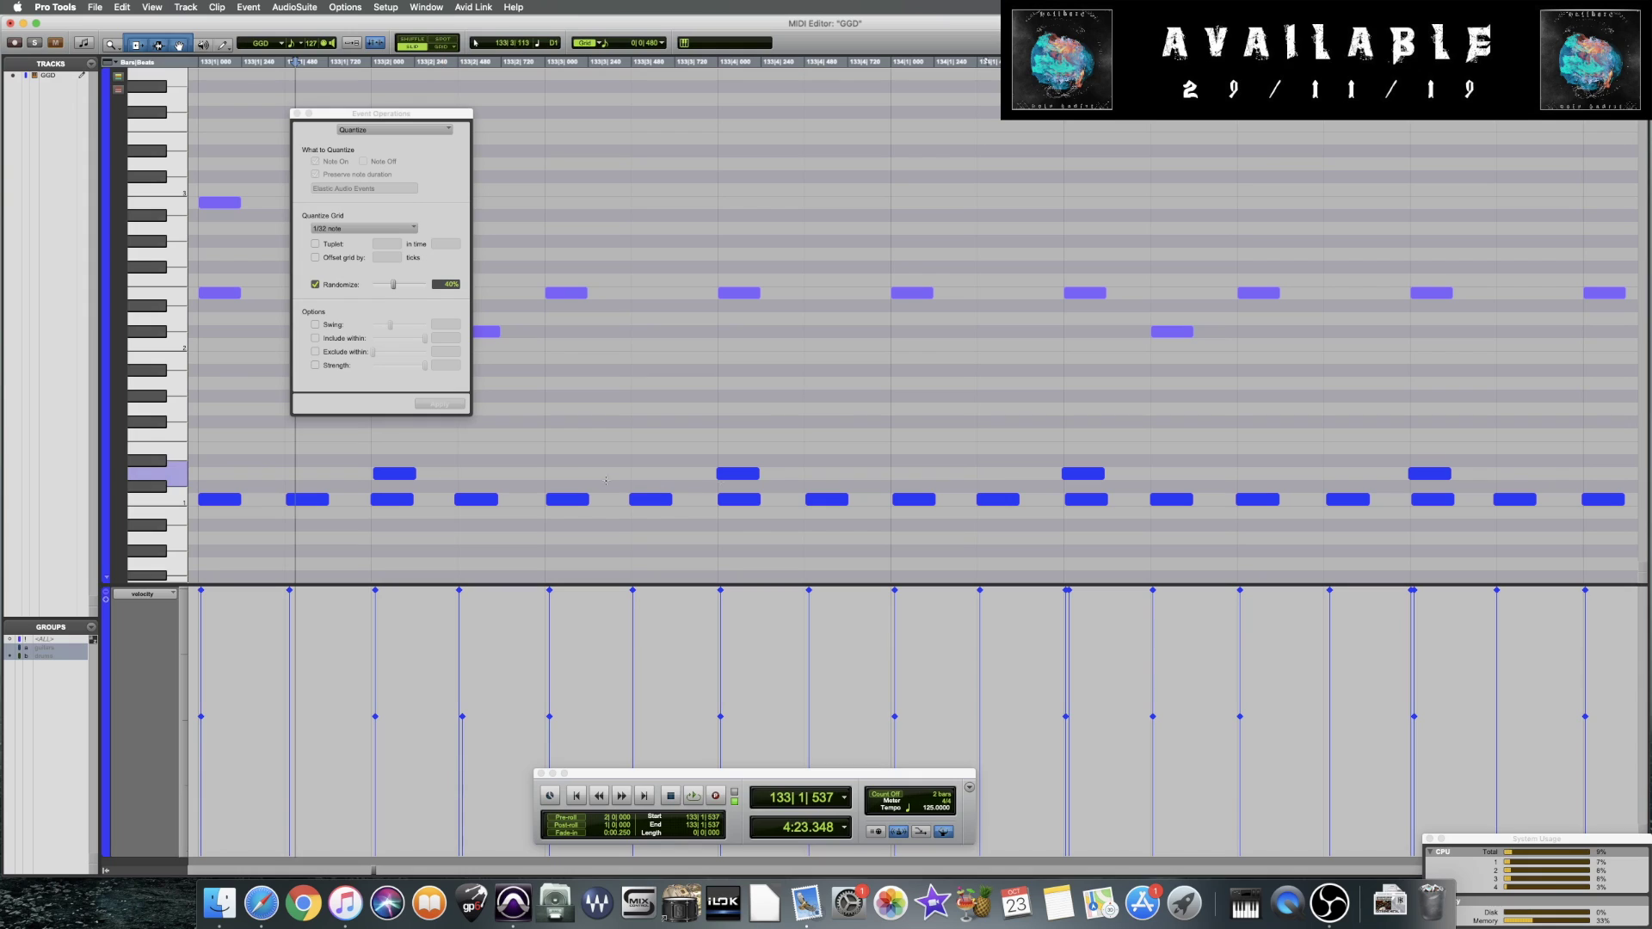
Nudge both snare notes in bar 134 slightly earlier and play from 133|3|889 to check them
{"action": "left_click", "coordinate": [678, 475]}
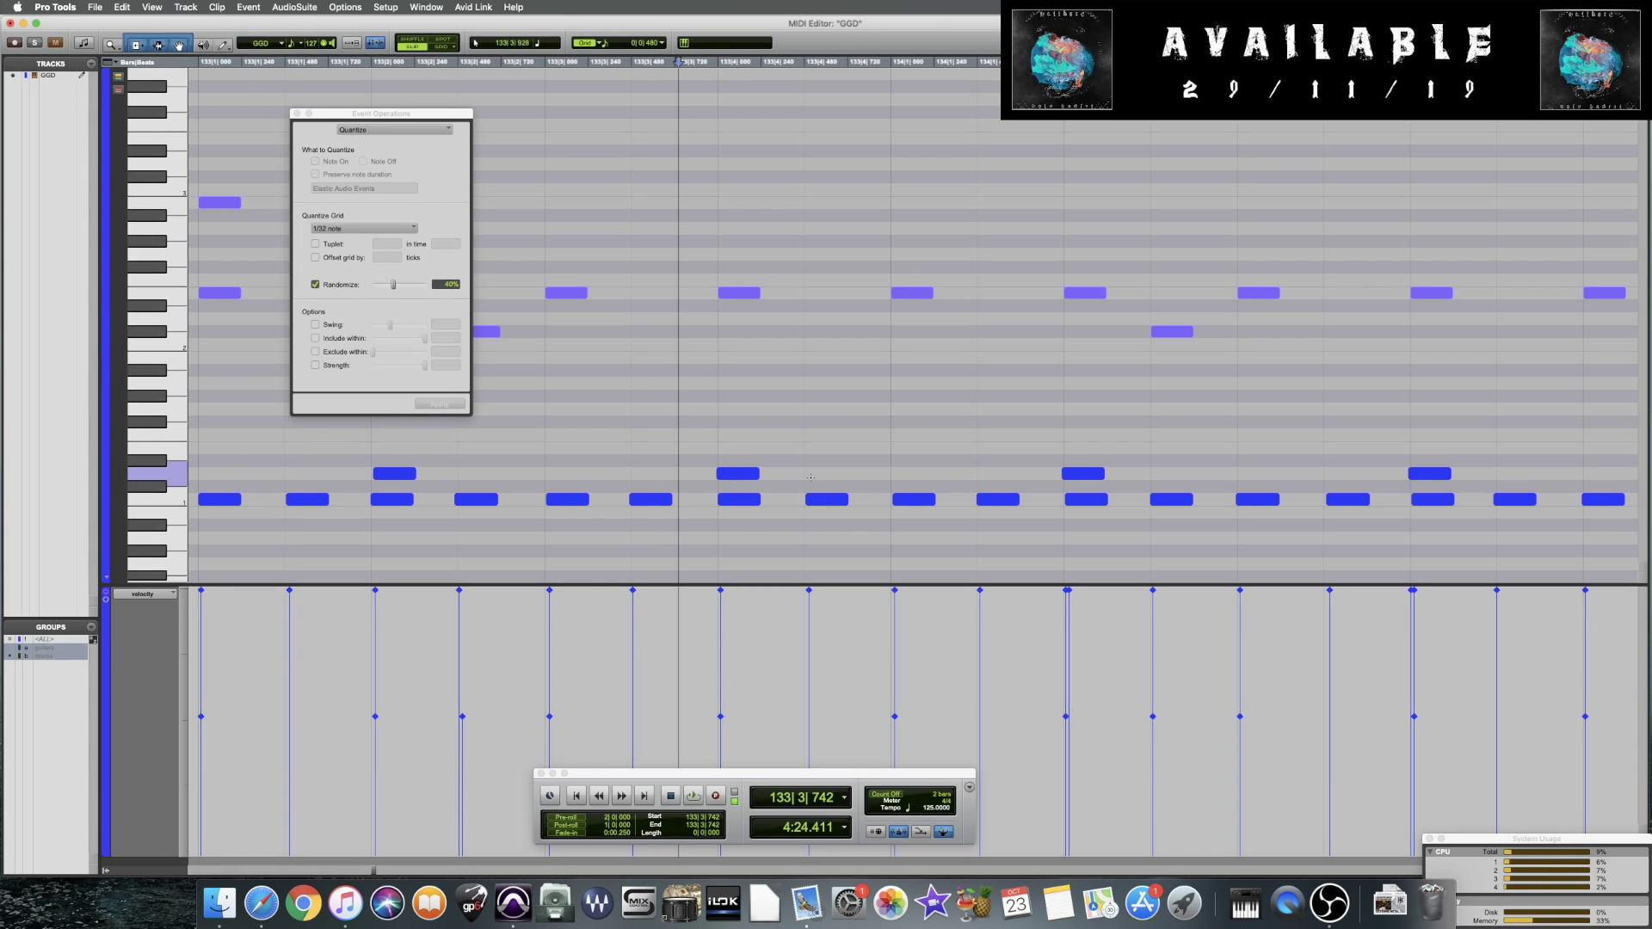
{"action": "left_click_drag", "start_coordinate": [1027, 474], "coordinate": [1492, 479]}
{"action": "key", "text": "Return"}
{"action": "key", "text": "space"}
{"action": "left_click", "coordinate": [705, 413]}
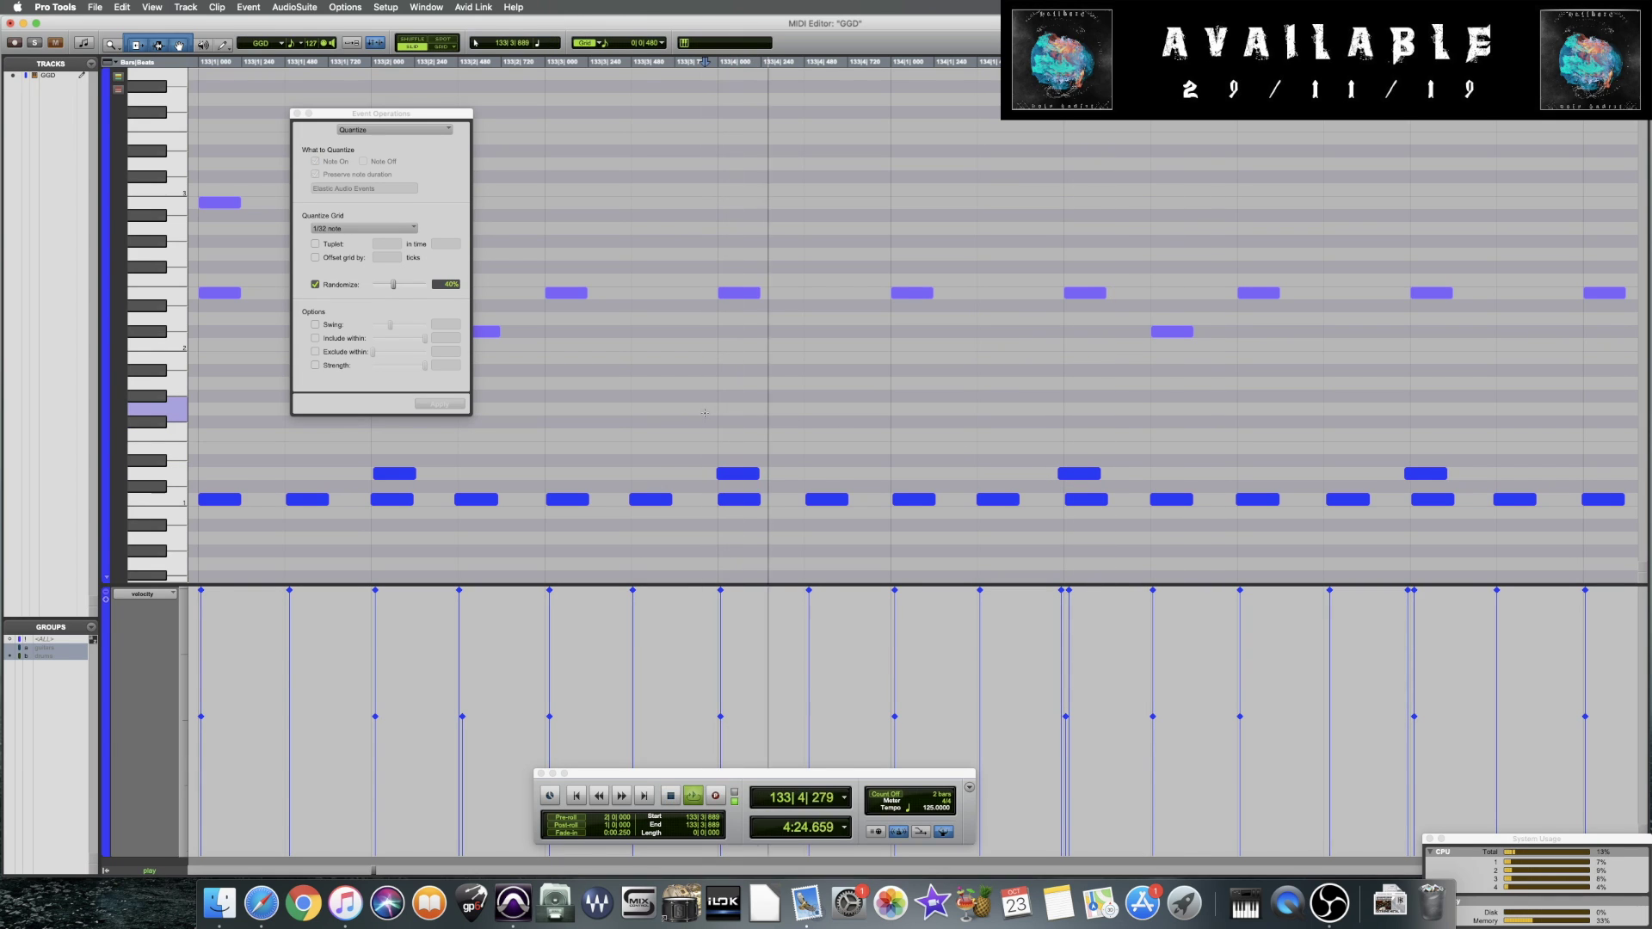
{"action": "key", "text": "space"}
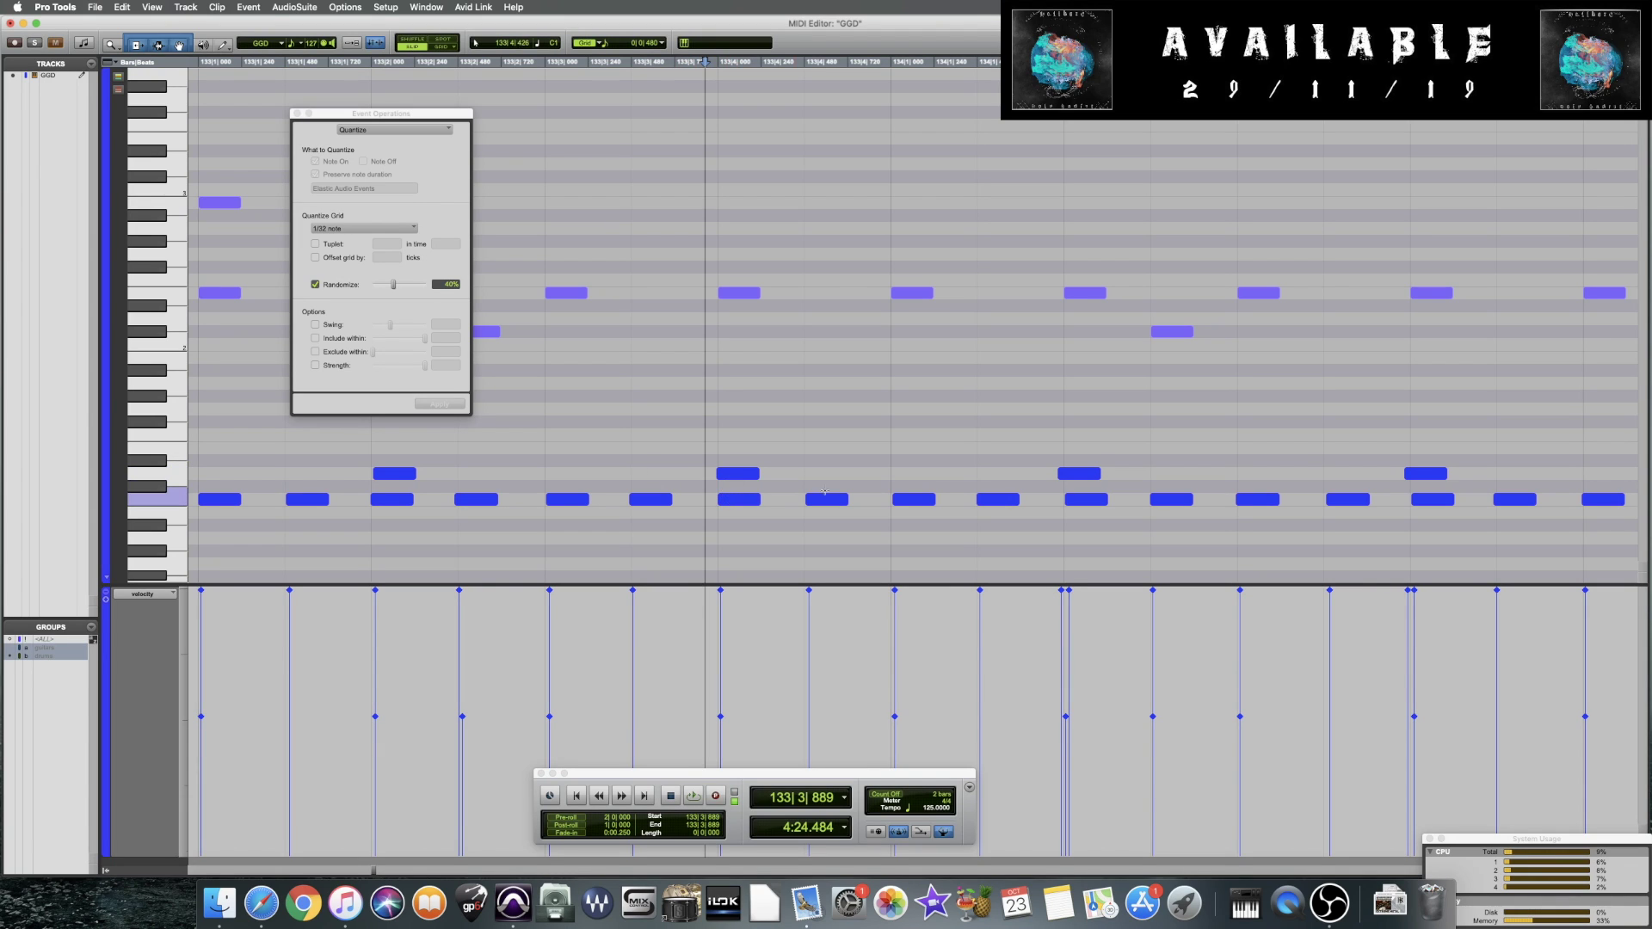
Shift both bar 134 snare notes slightly behind the beat and play from 133|2|164 to check them
{"action": "left_click_drag", "start_coordinate": [1015, 473], "coordinate": [1482, 465]}
{"action": "left_click_drag", "start_coordinate": [1081, 481], "coordinate": [1084, 480]}
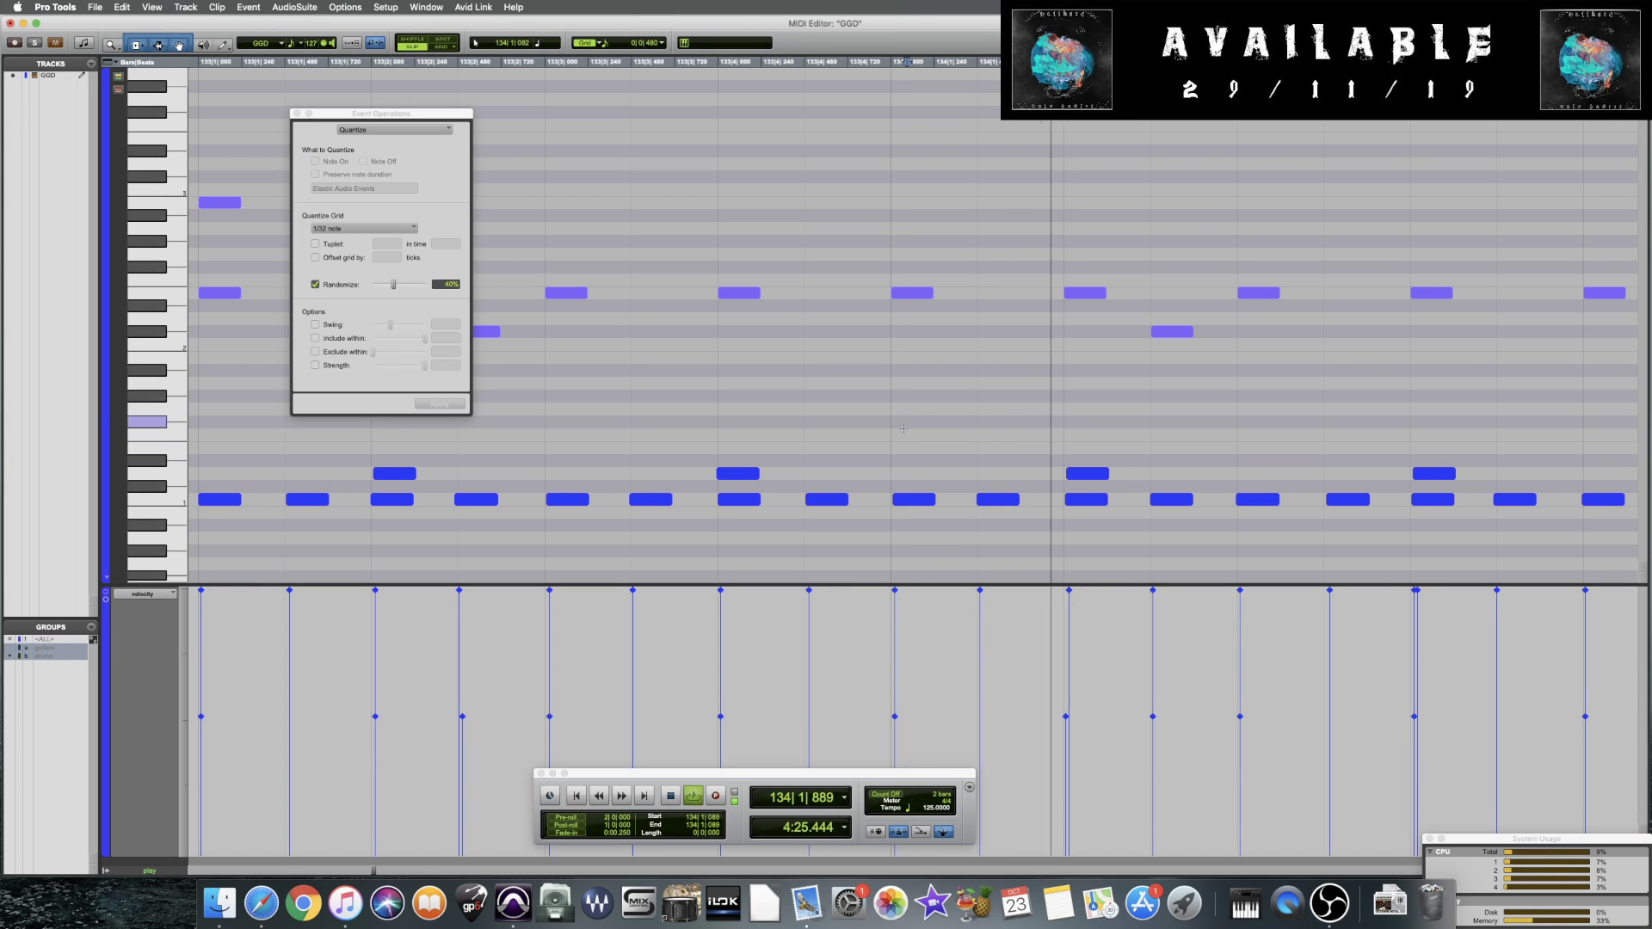
{"action": "left_click", "coordinate": [403, 428]}
{"action": "key", "text": "space"}
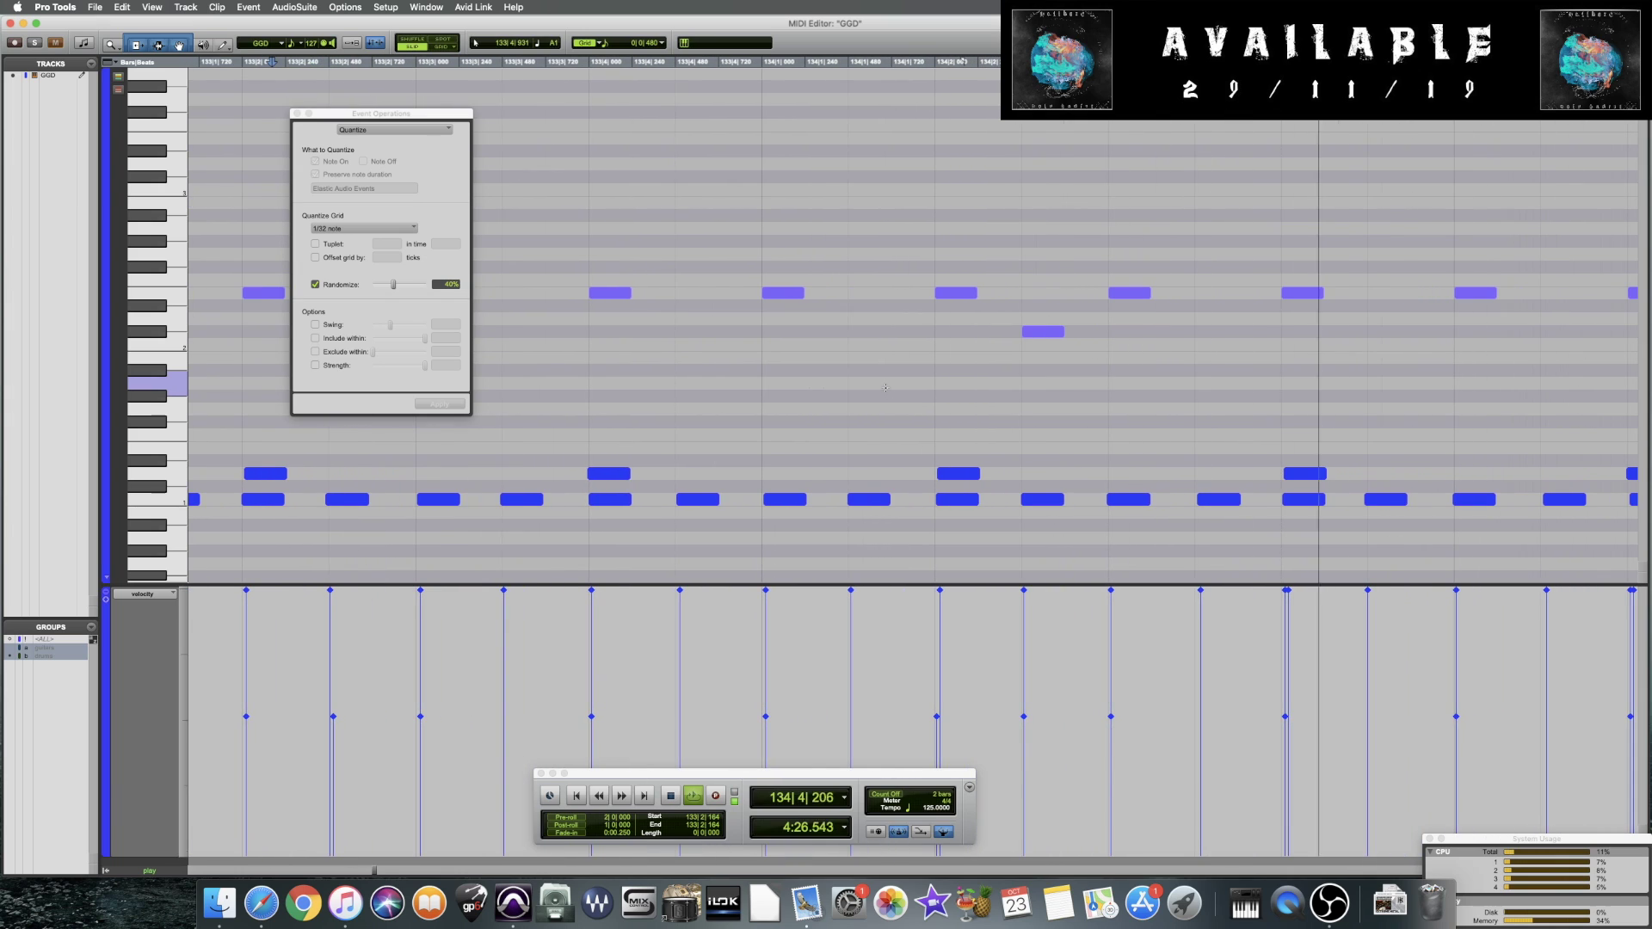
{"action": "key", "text": "space"}
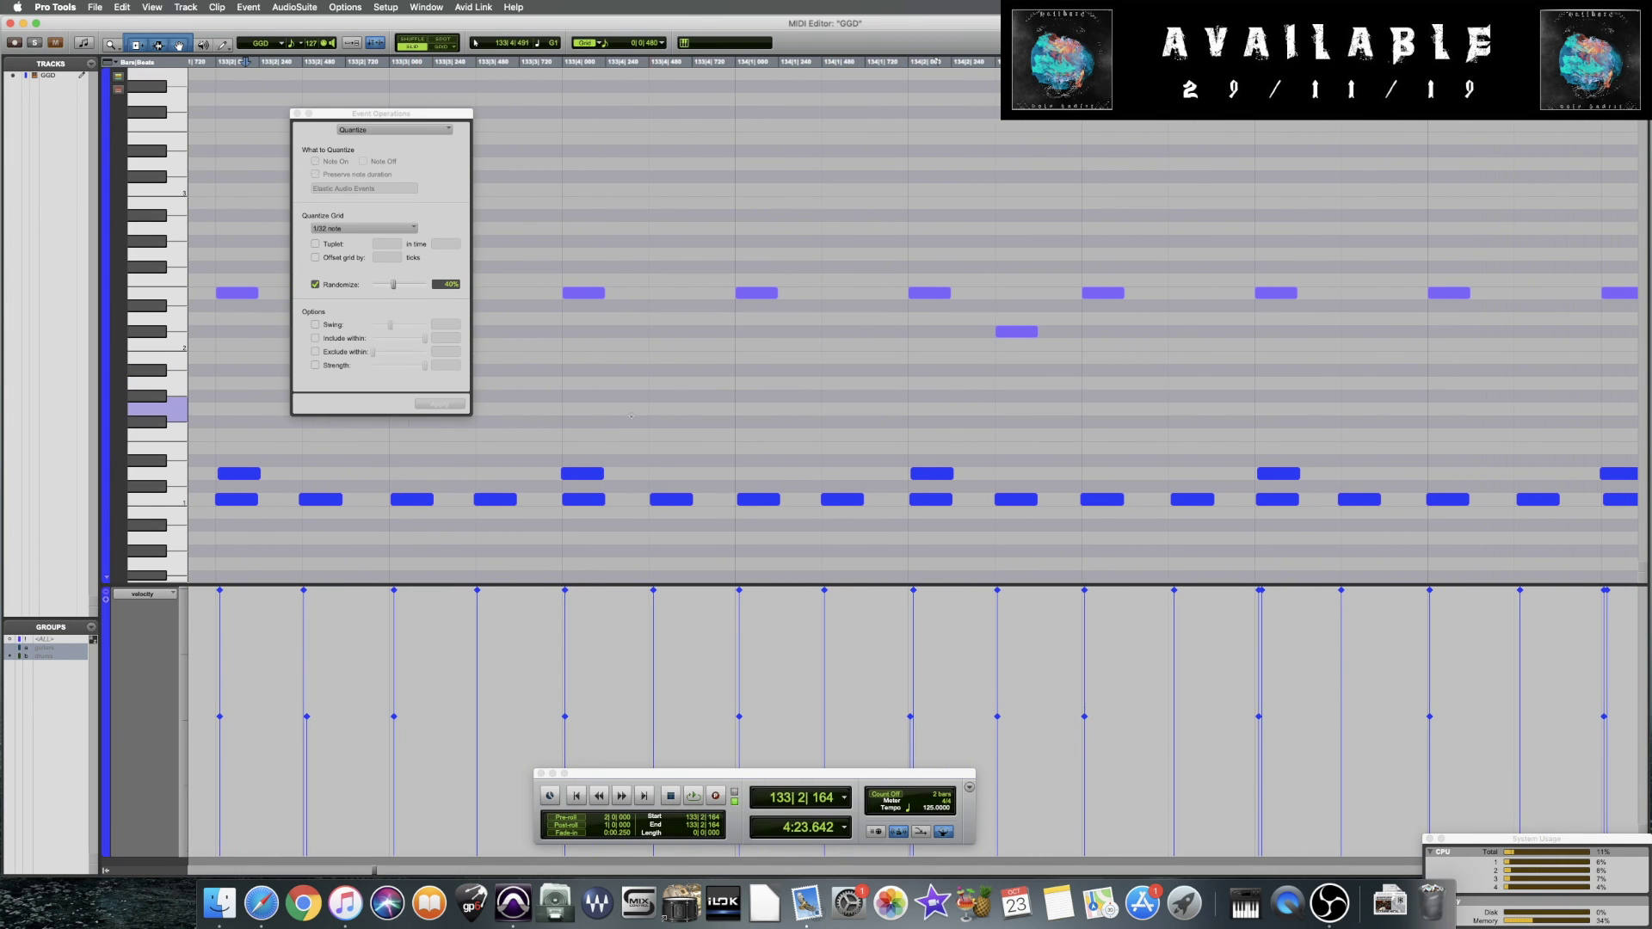
Play from 133|3|800 to check the snare feel through bar 134 into bar 135
{"action": "left_click", "coordinate": [532, 418]}
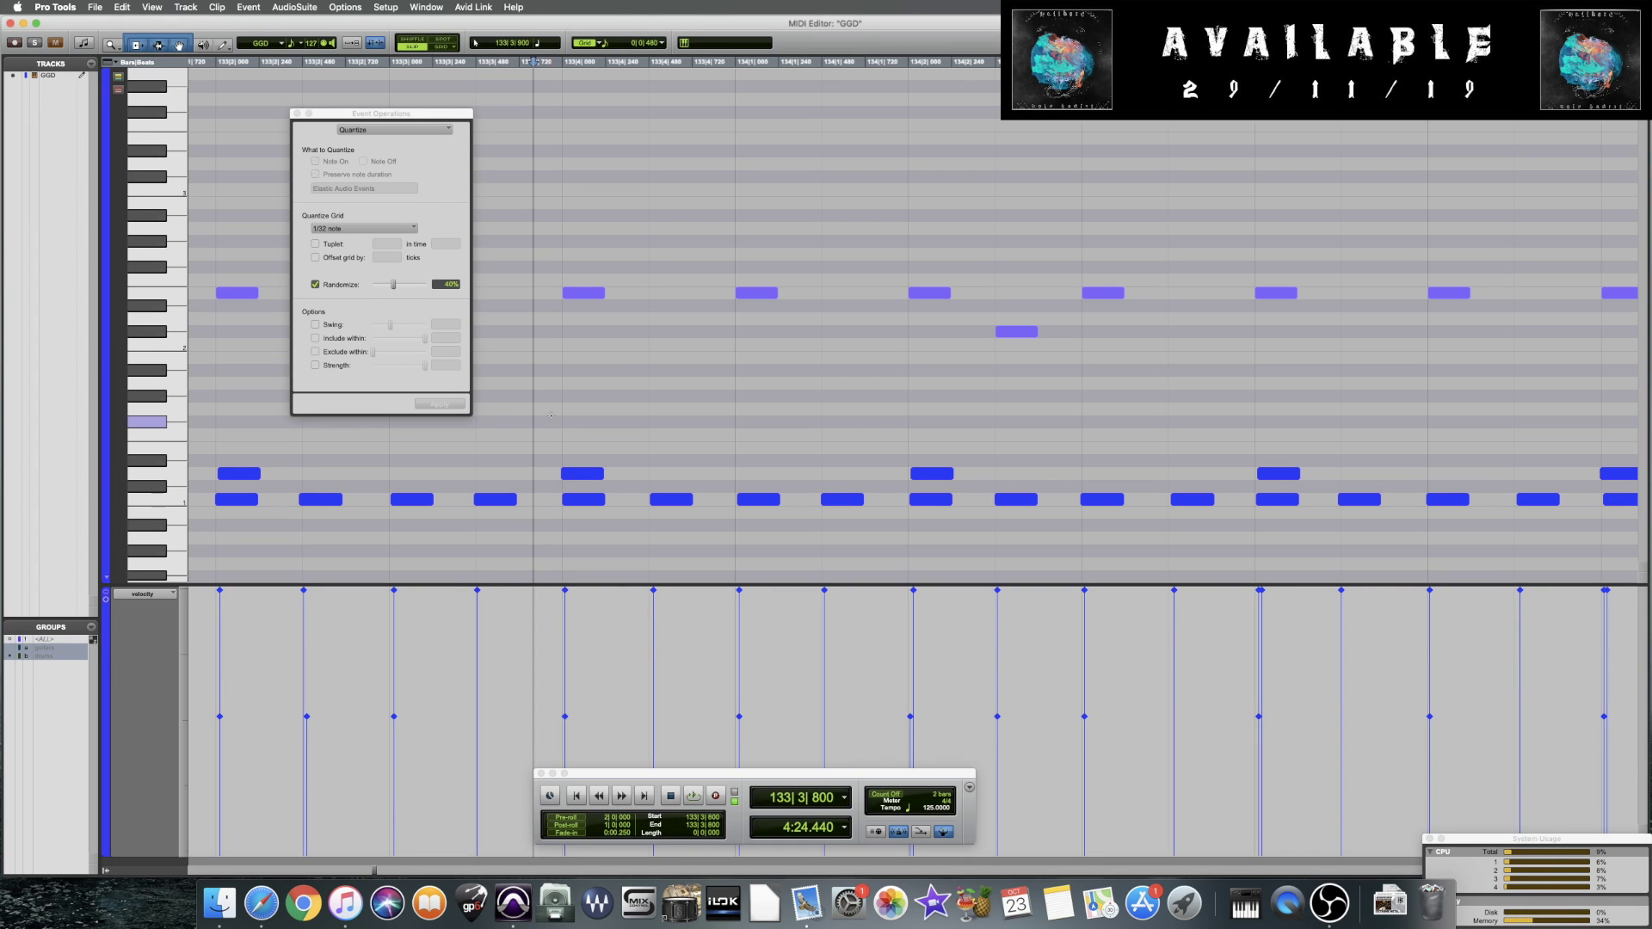
{"action": "key", "text": "space"}
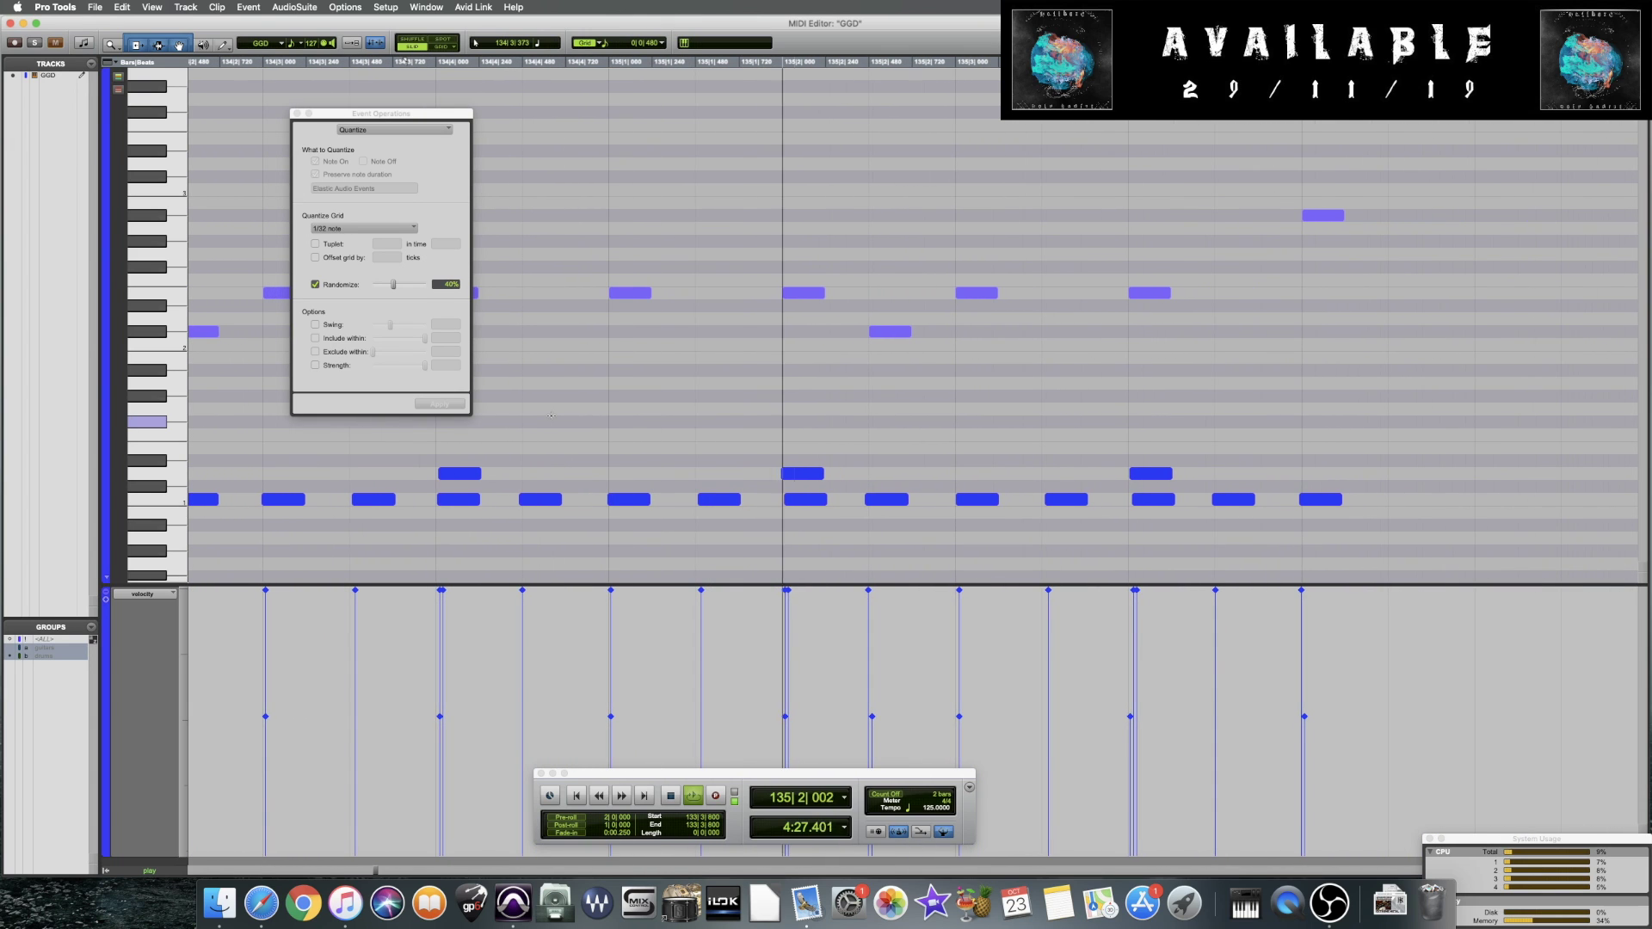
{"action": "key", "text": "space"}
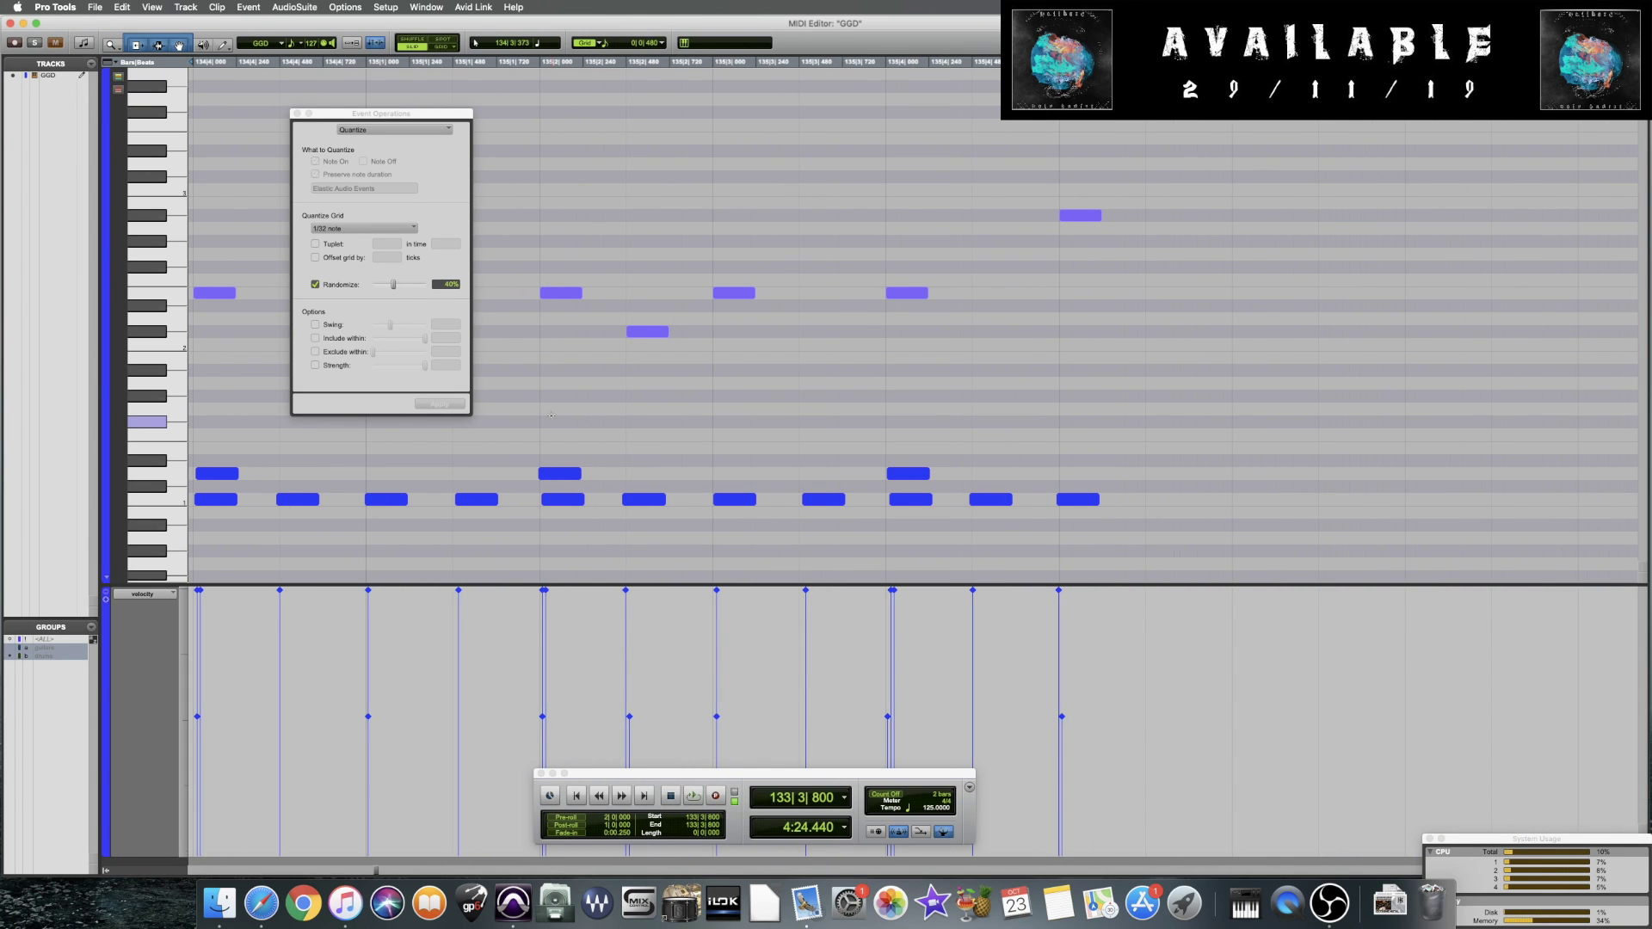
Move on to bar 137 and play from 137|2|390 to check the groove and the fill in bar 138
{"action": "scroll", "coordinate": [551, 416], "scroll_direction": "left", "scroll_amount": 10}
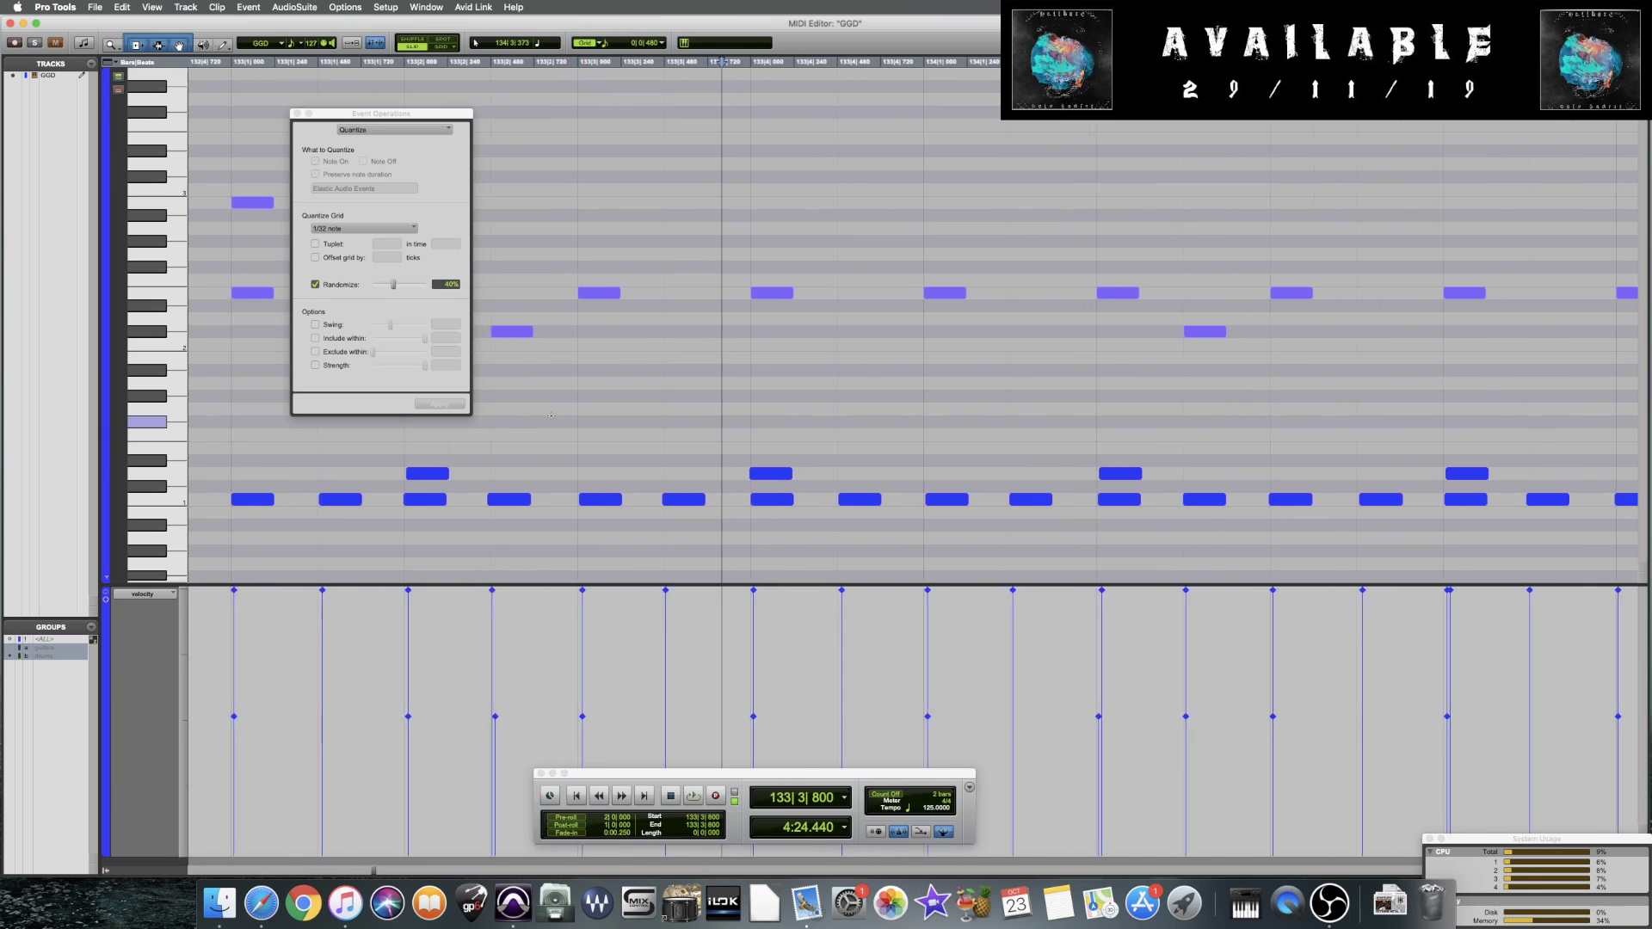
{"action": "scroll", "coordinate": [550, 415], "scroll_direction": "down", "scroll_amount": 5}
{"action": "scroll", "coordinate": [550, 416], "scroll_direction": "up", "scroll_amount": 5}
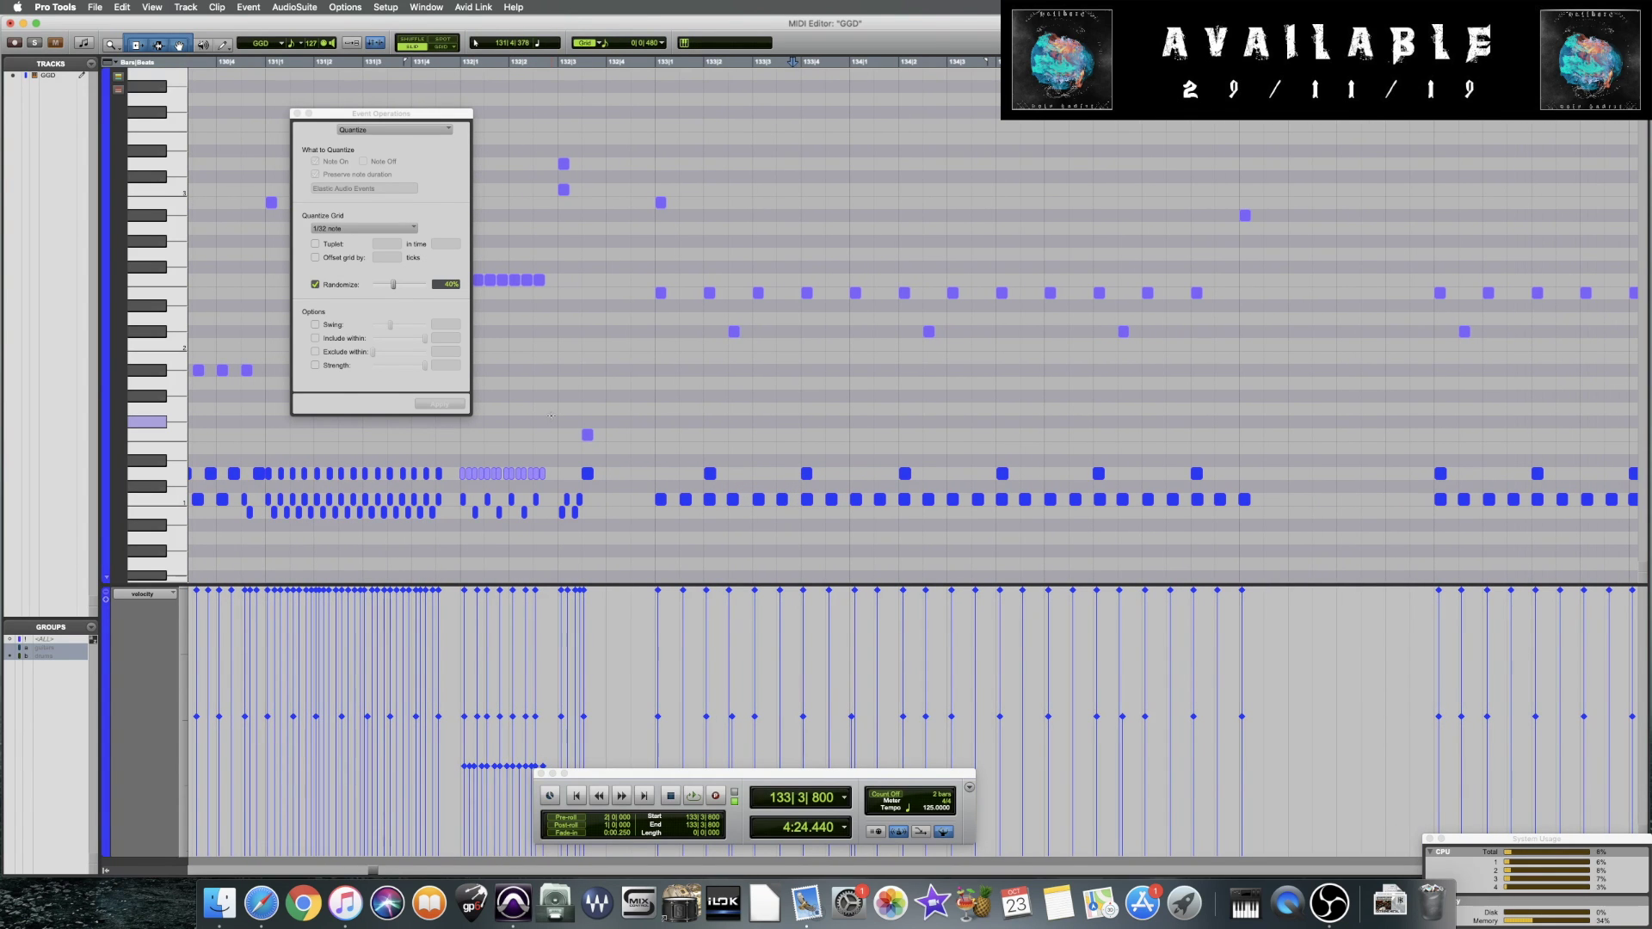
{"action": "scroll", "coordinate": [551, 416], "scroll_direction": "right", "scroll_amount": 2}
{"action": "left_click", "coordinate": [856, 425]}
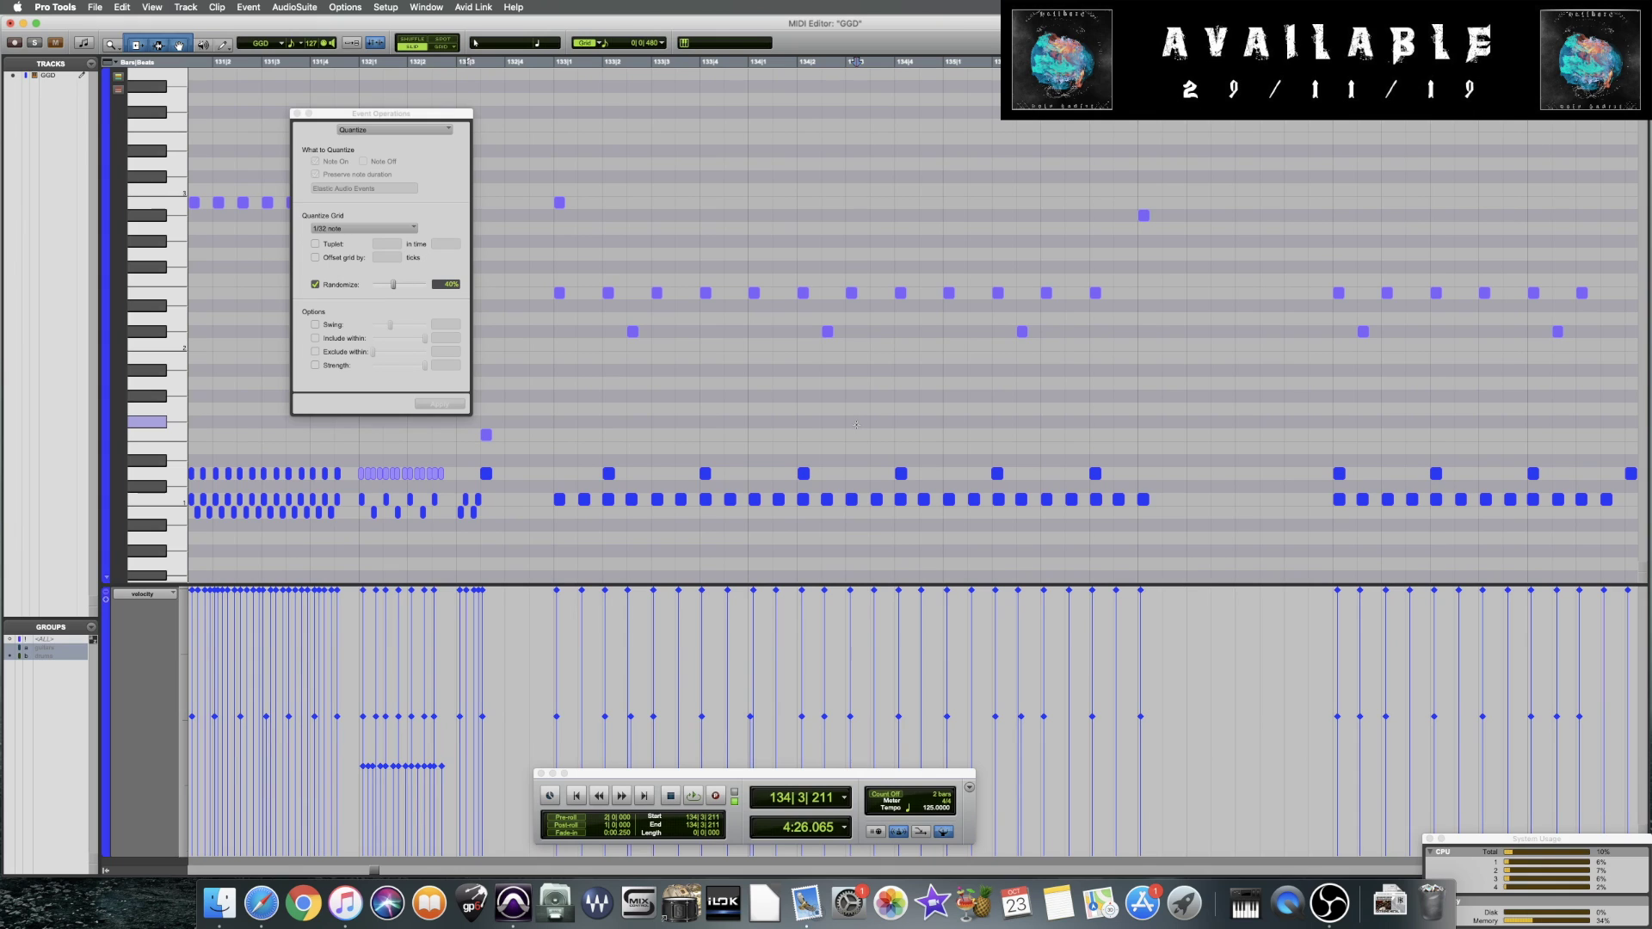
{"action": "scroll", "coordinate": [856, 424], "scroll_direction": "right", "scroll_amount": 5}
{"action": "left_click", "coordinate": [856, 425]}
{"action": "key", "text": "super+bracketright"}
{"action": "key", "text": "space"}
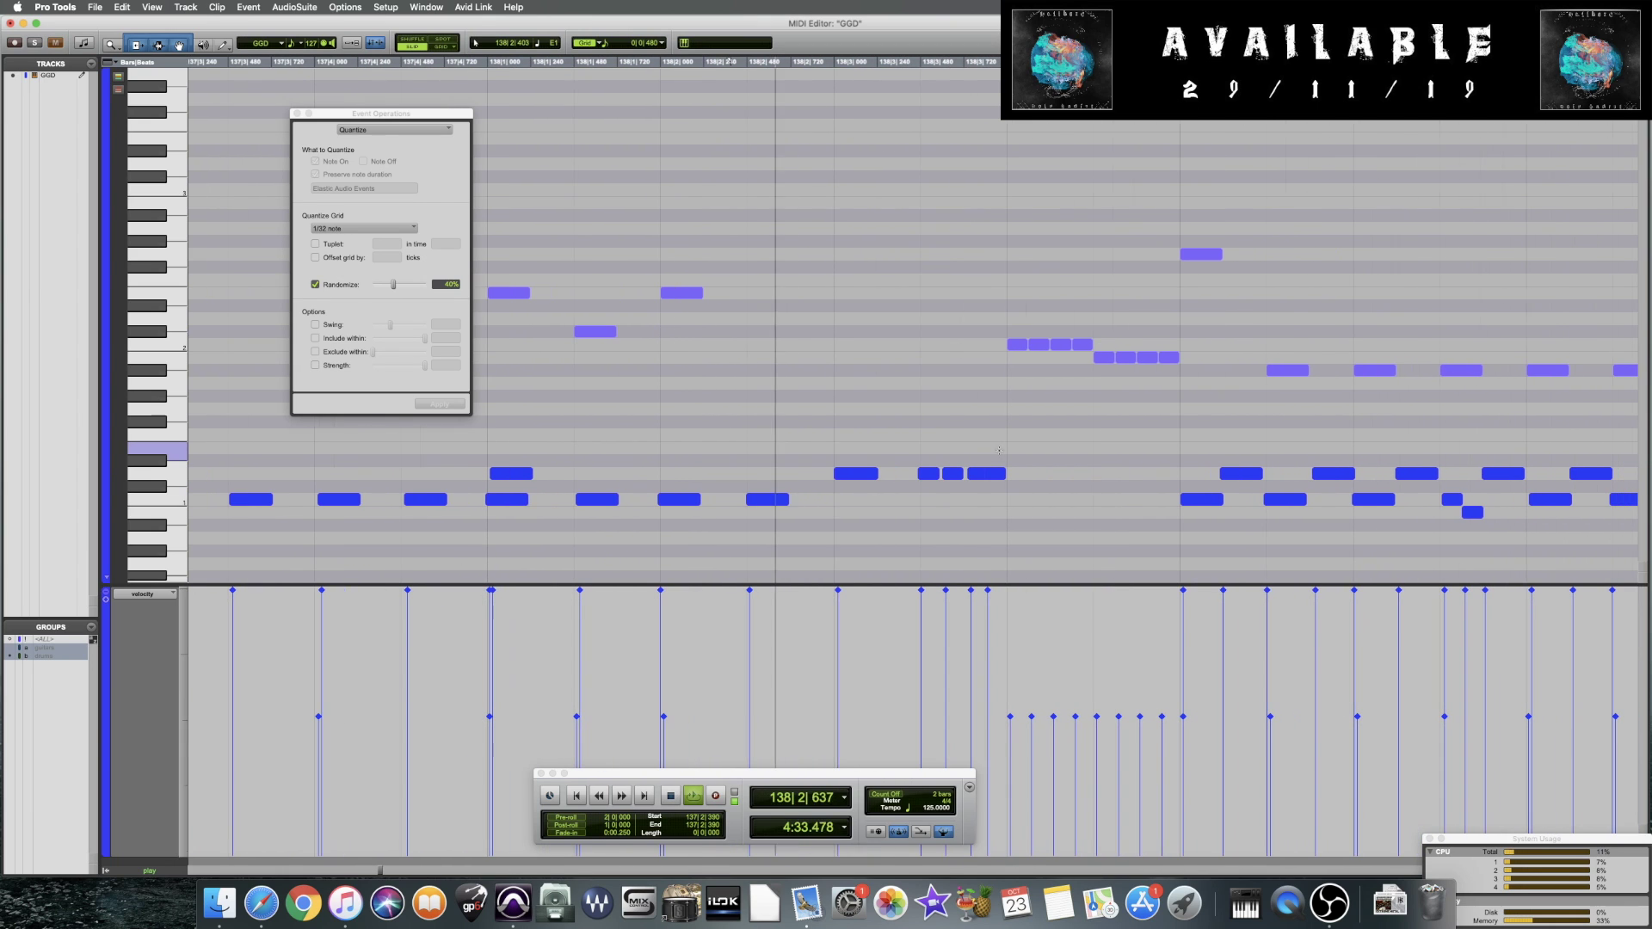
{"action": "key", "text": "space"}
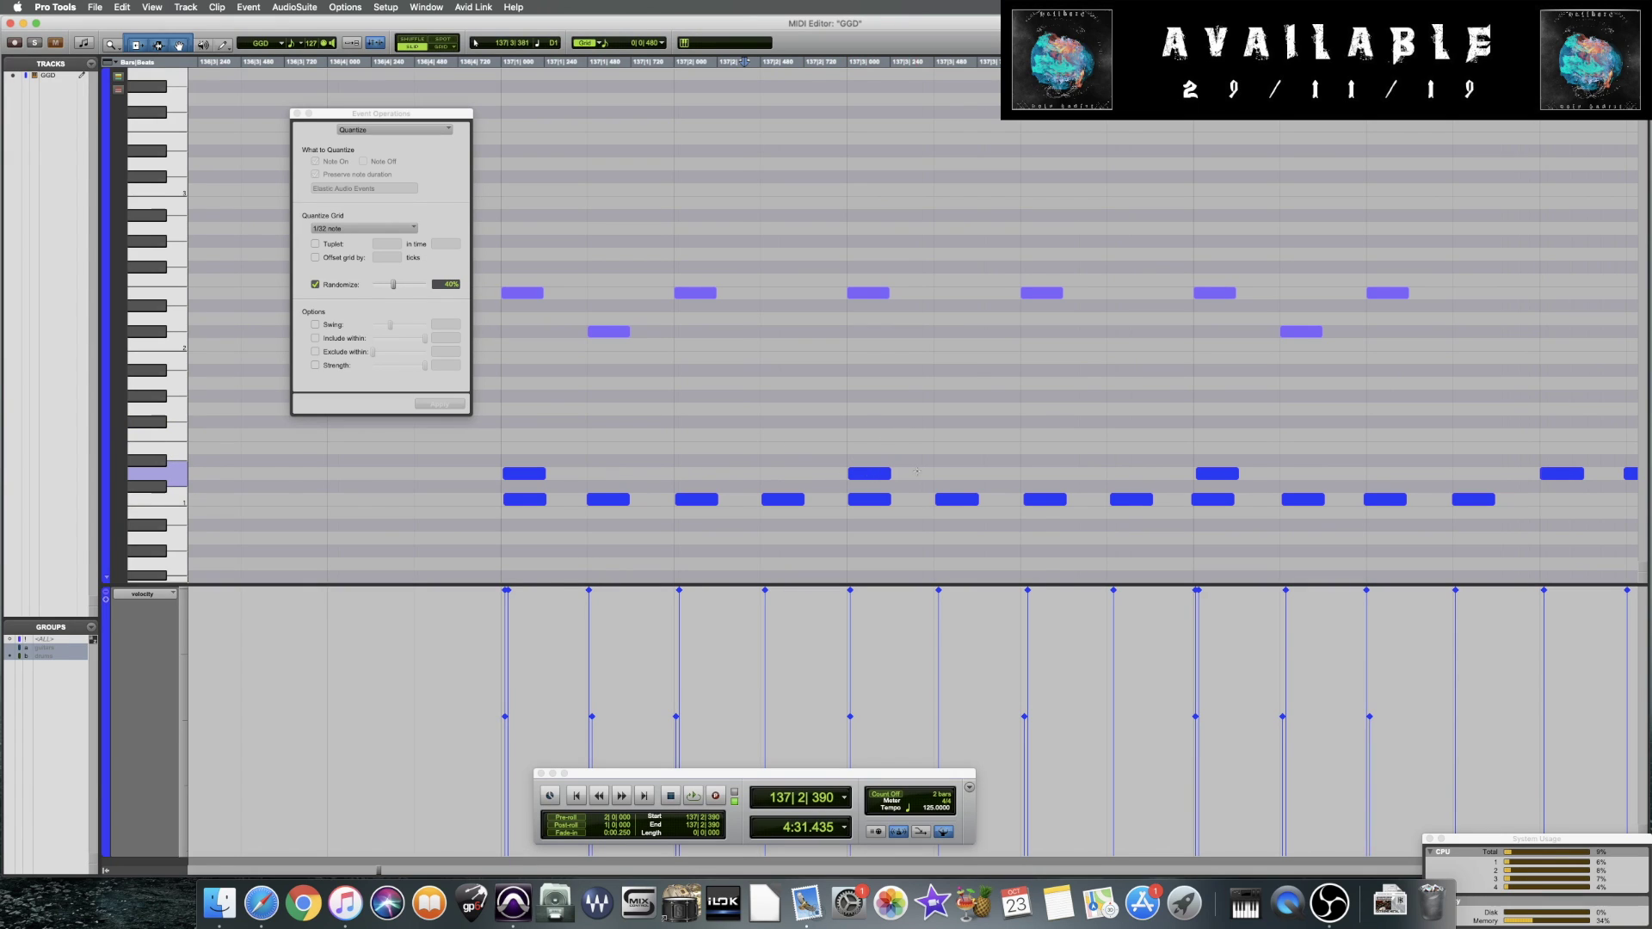
Play from 137|2|726 and again from 137|3|893 to check the groove leading through the bar 138 fill
{"action": "left_click", "coordinate": [805, 398]}
{"action": "key", "text": "space"}
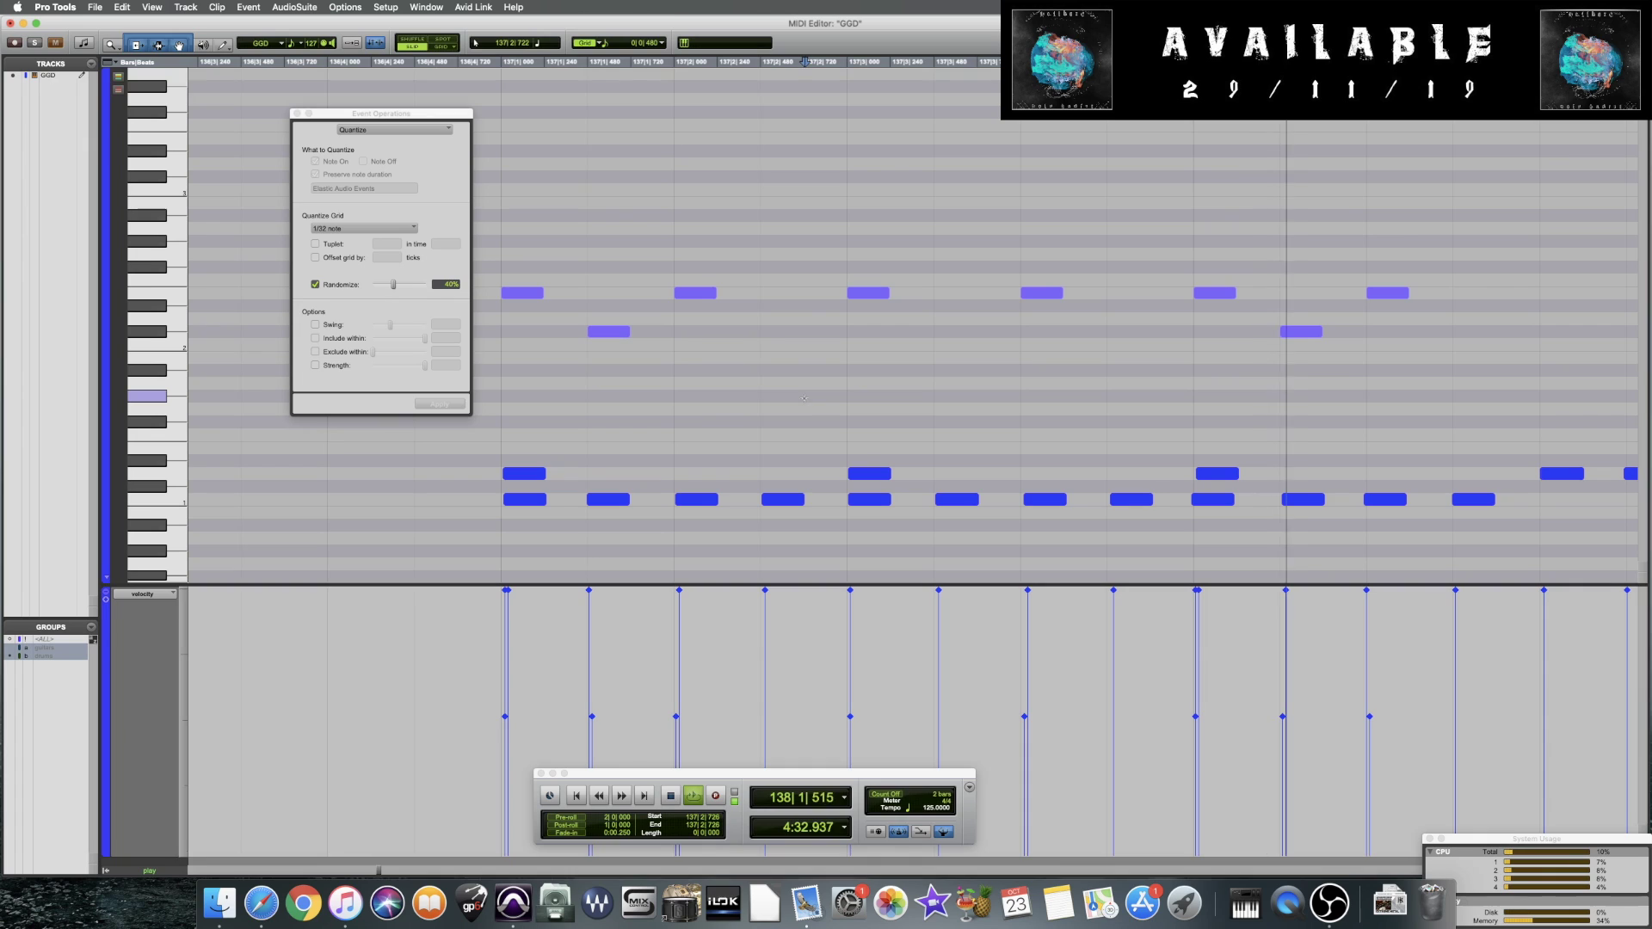
{"action": "key", "text": "space"}
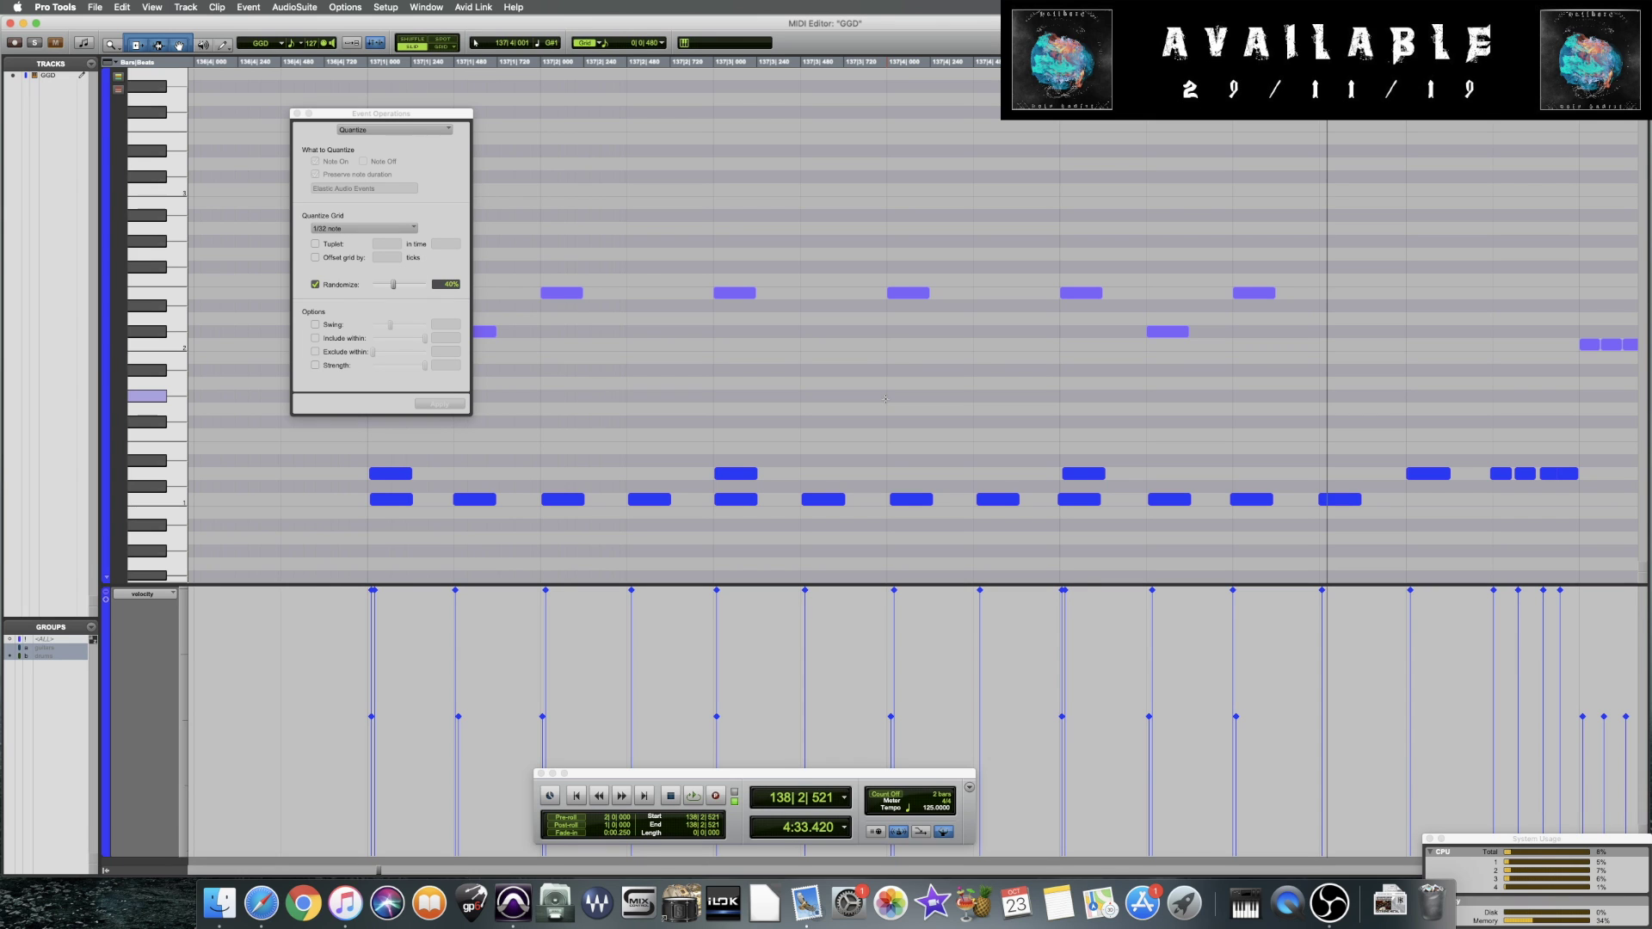
{"action": "left_click", "coordinate": [874, 397]}
{"action": "key", "text": "space"}
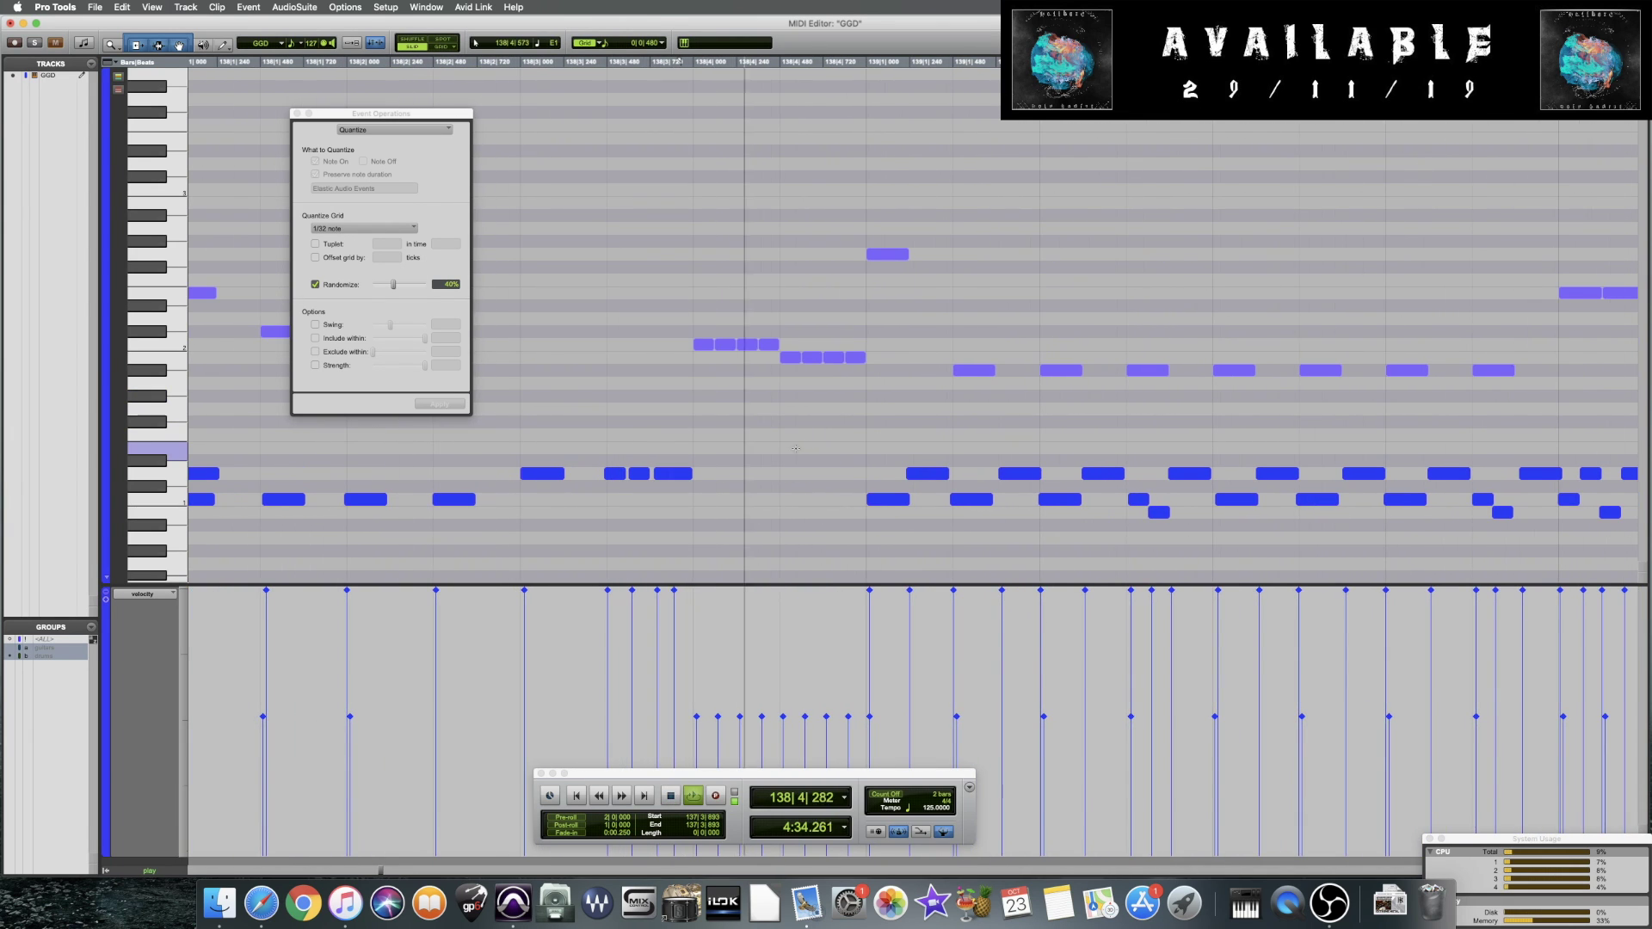
{"action": "key", "text": "space"}
Select the snare note on beat 3 of bar 138 and play from 138|1|011 to check how it hits
{"action": "left_click", "coordinate": [596, 475]}
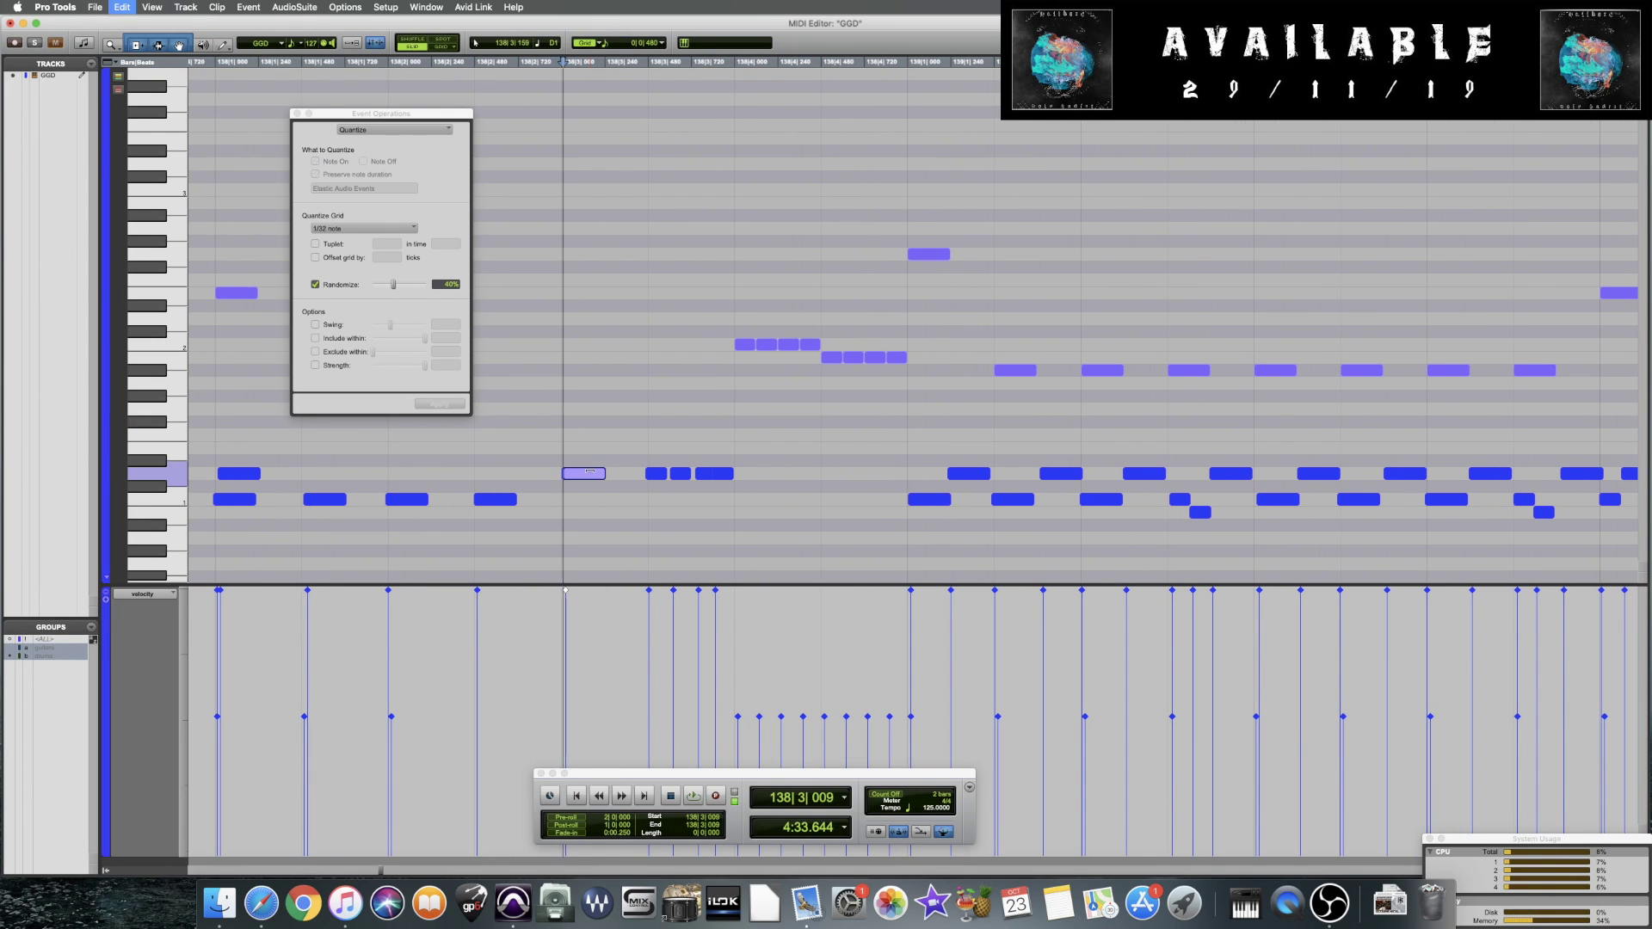
{"action": "scroll", "coordinate": [586, 475], "scroll_direction": "left", "scroll_amount": 5}
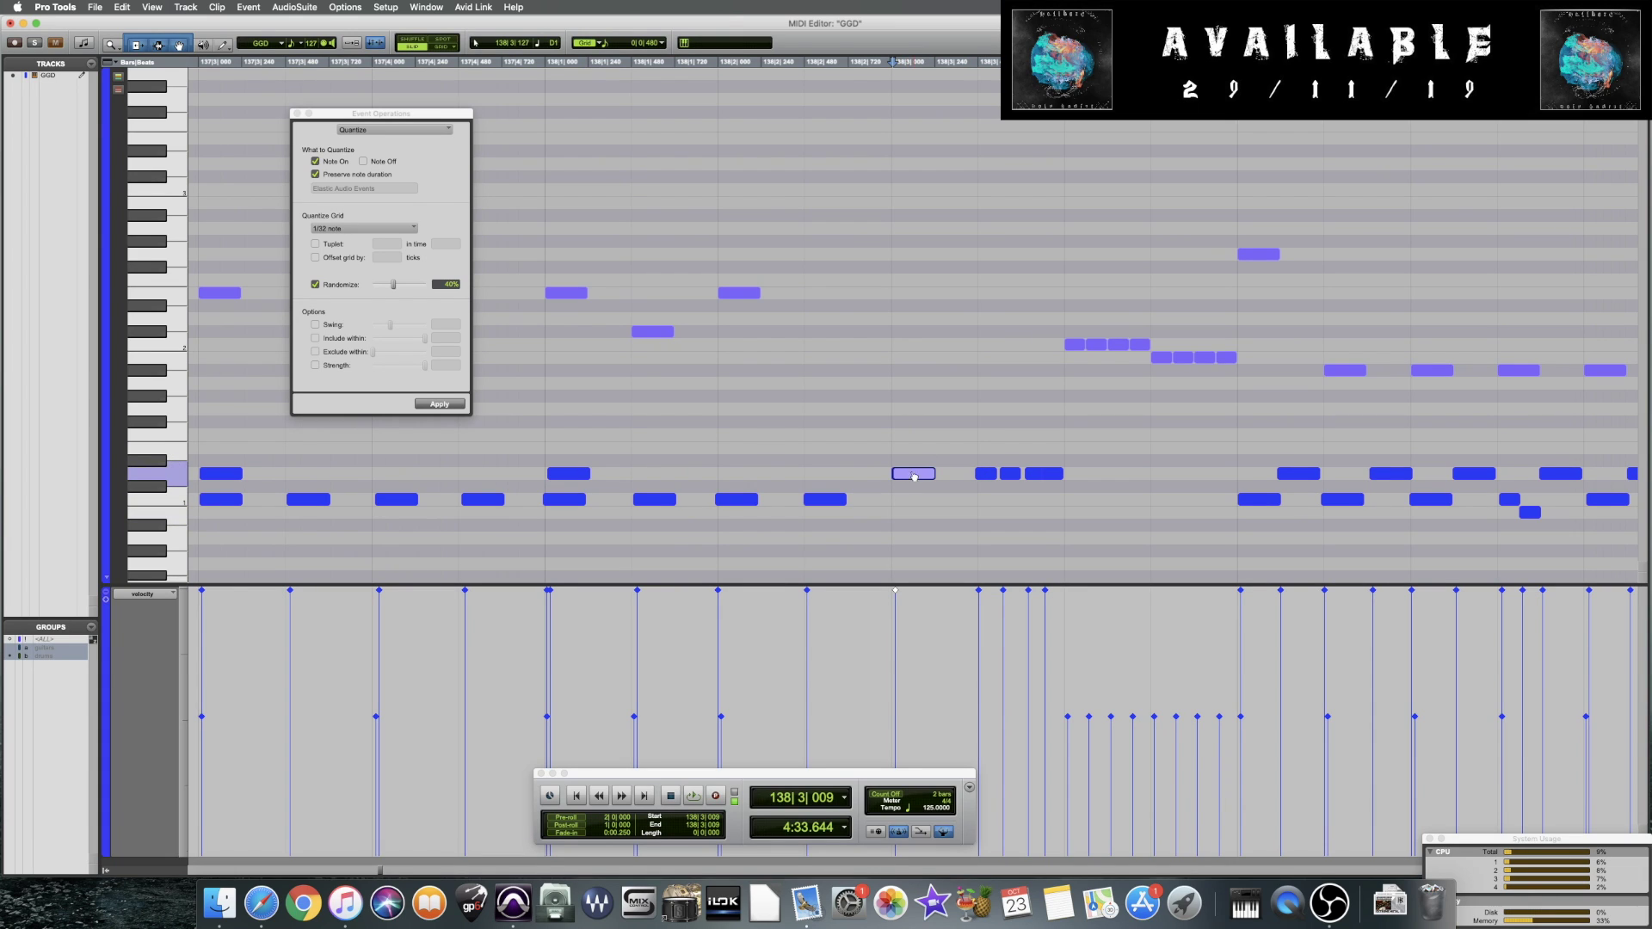
{"action": "left_click", "coordinate": [546, 432]}
{"action": "key", "text": "space"}
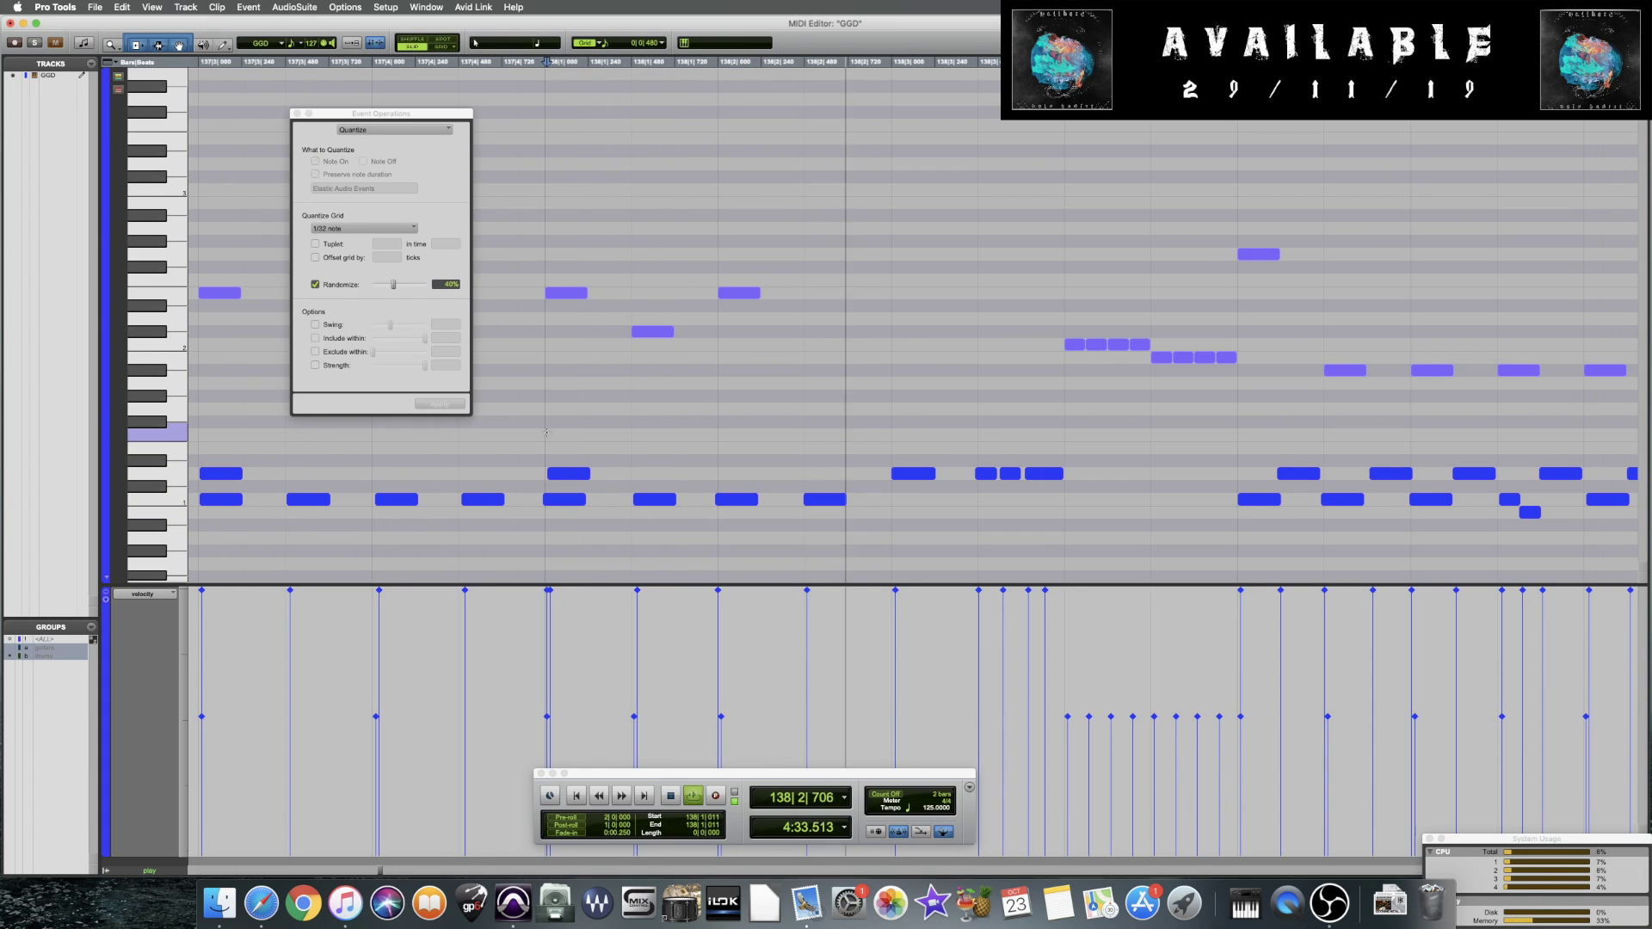
{"action": "key", "text": "space"}
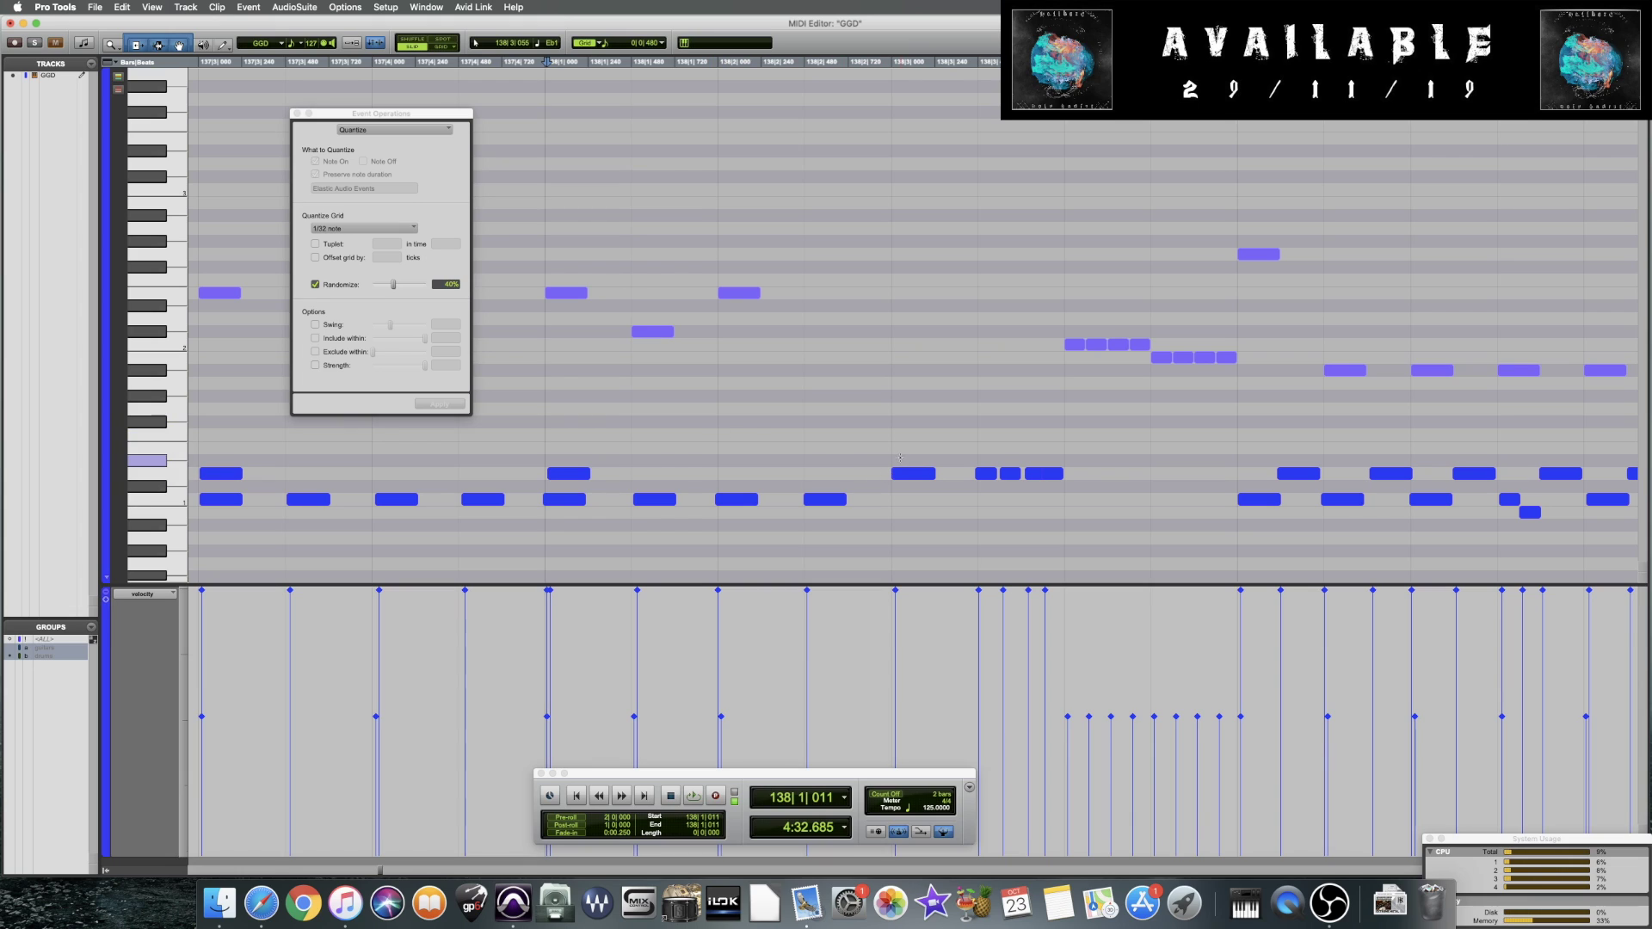
{"action": "key", "text": "space"}
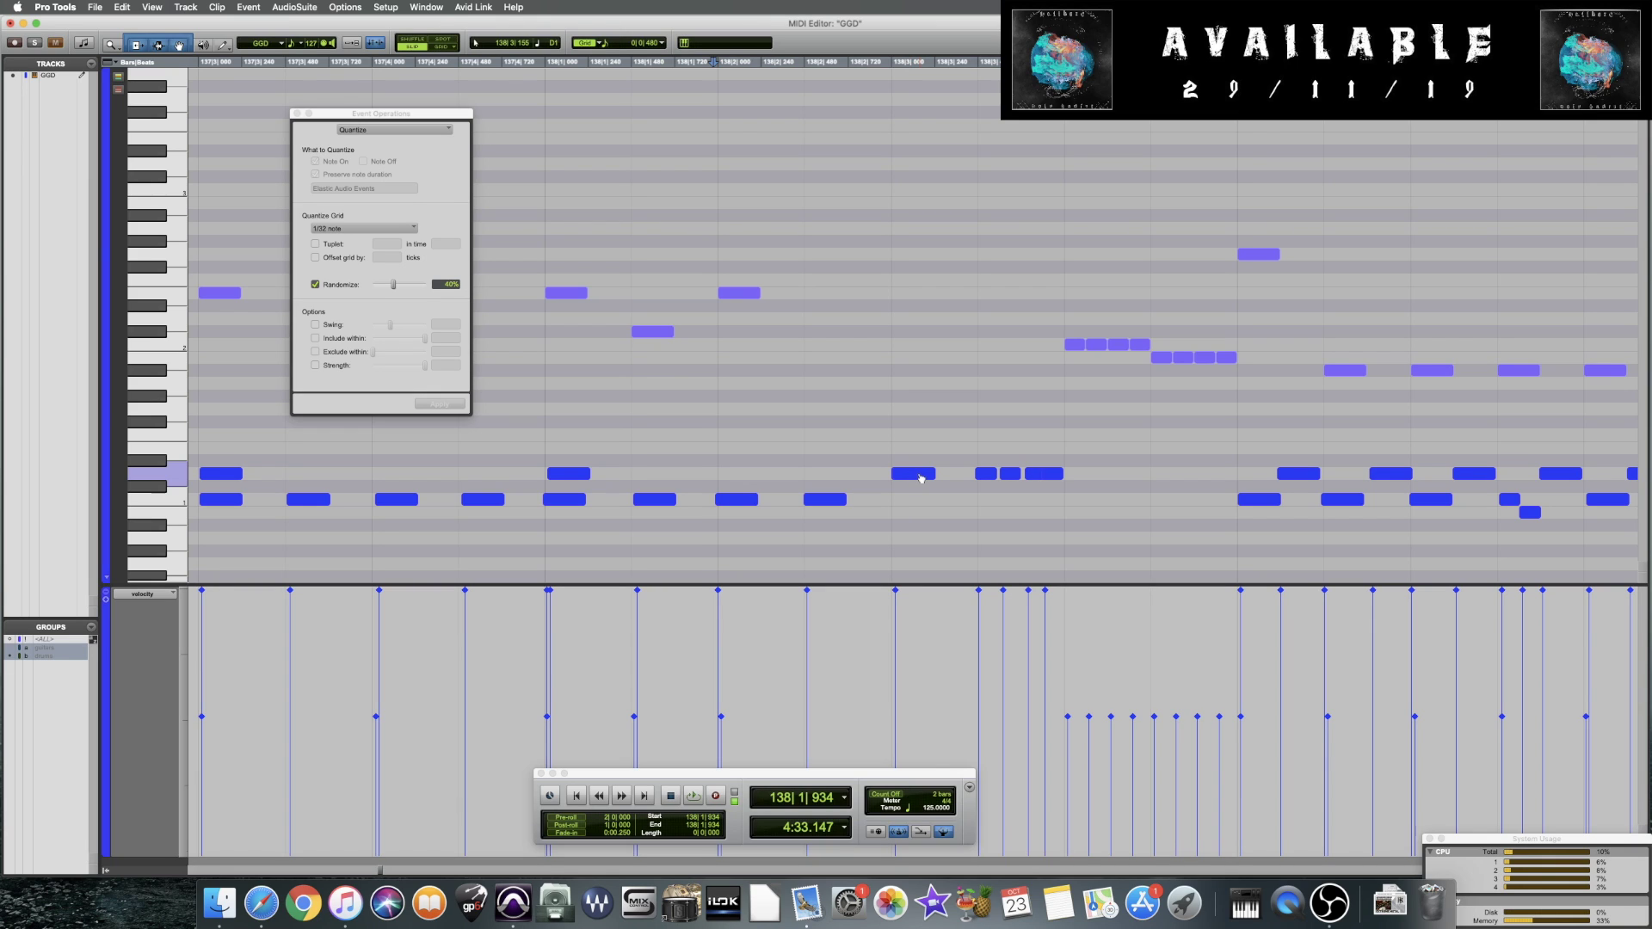
Try stacking trial notes at about 138|3|119 above the snare lane, and delete them again
{"action": "left_click", "coordinate": [929, 282]}
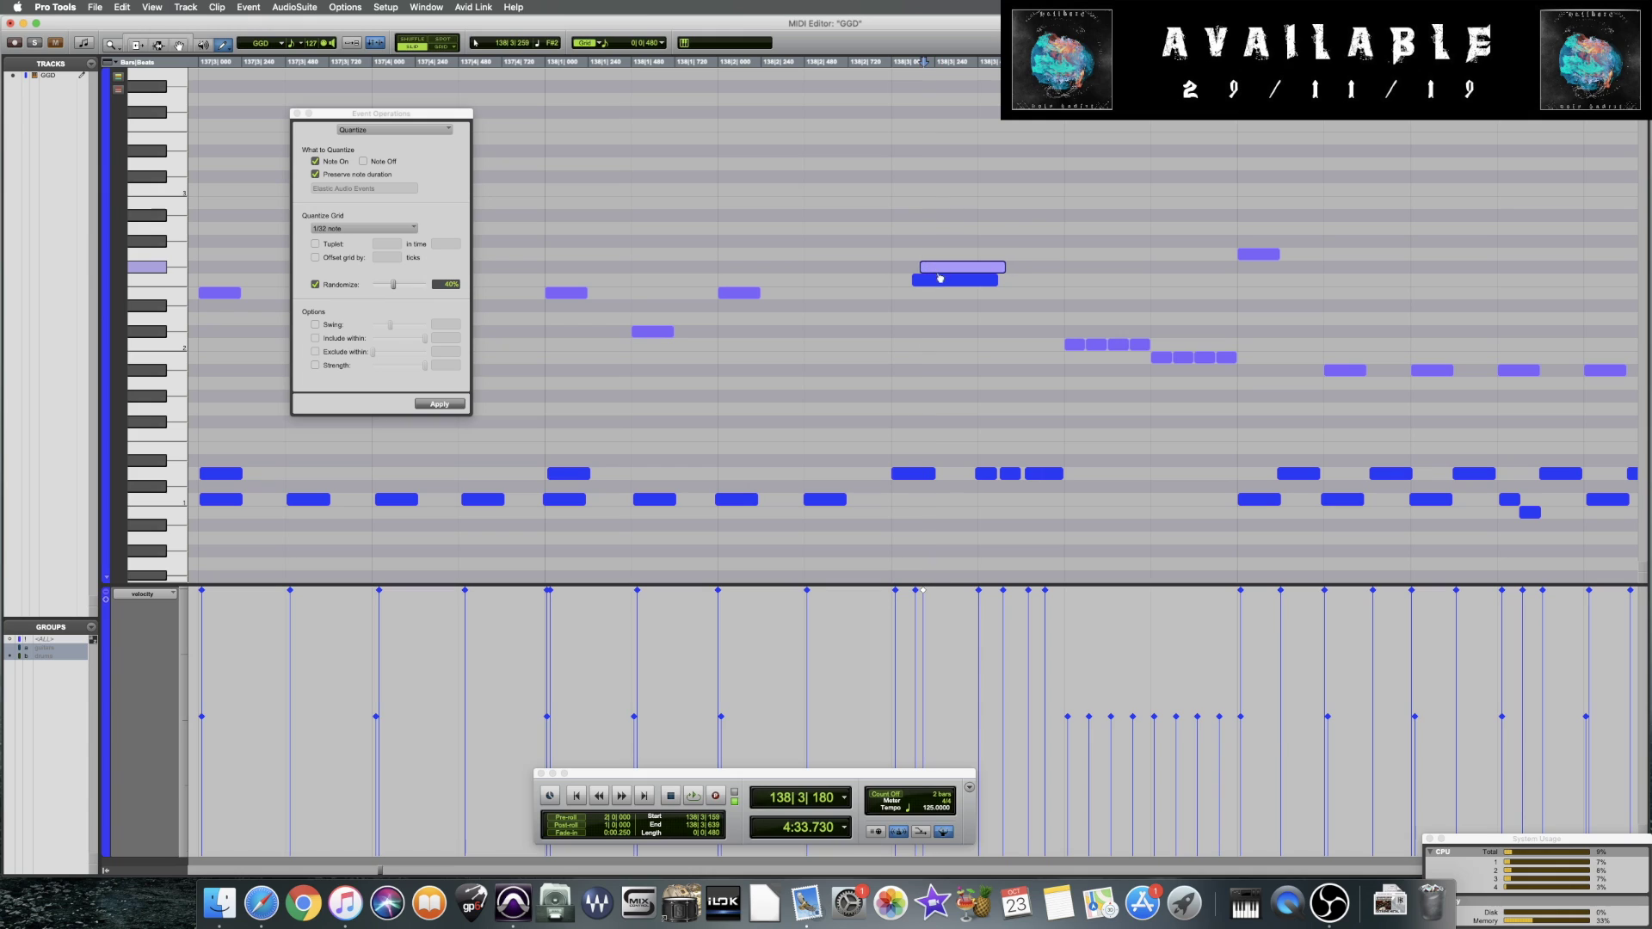
{"action": "left_click_drag", "start_coordinate": [936, 283], "coordinate": [938, 282]}
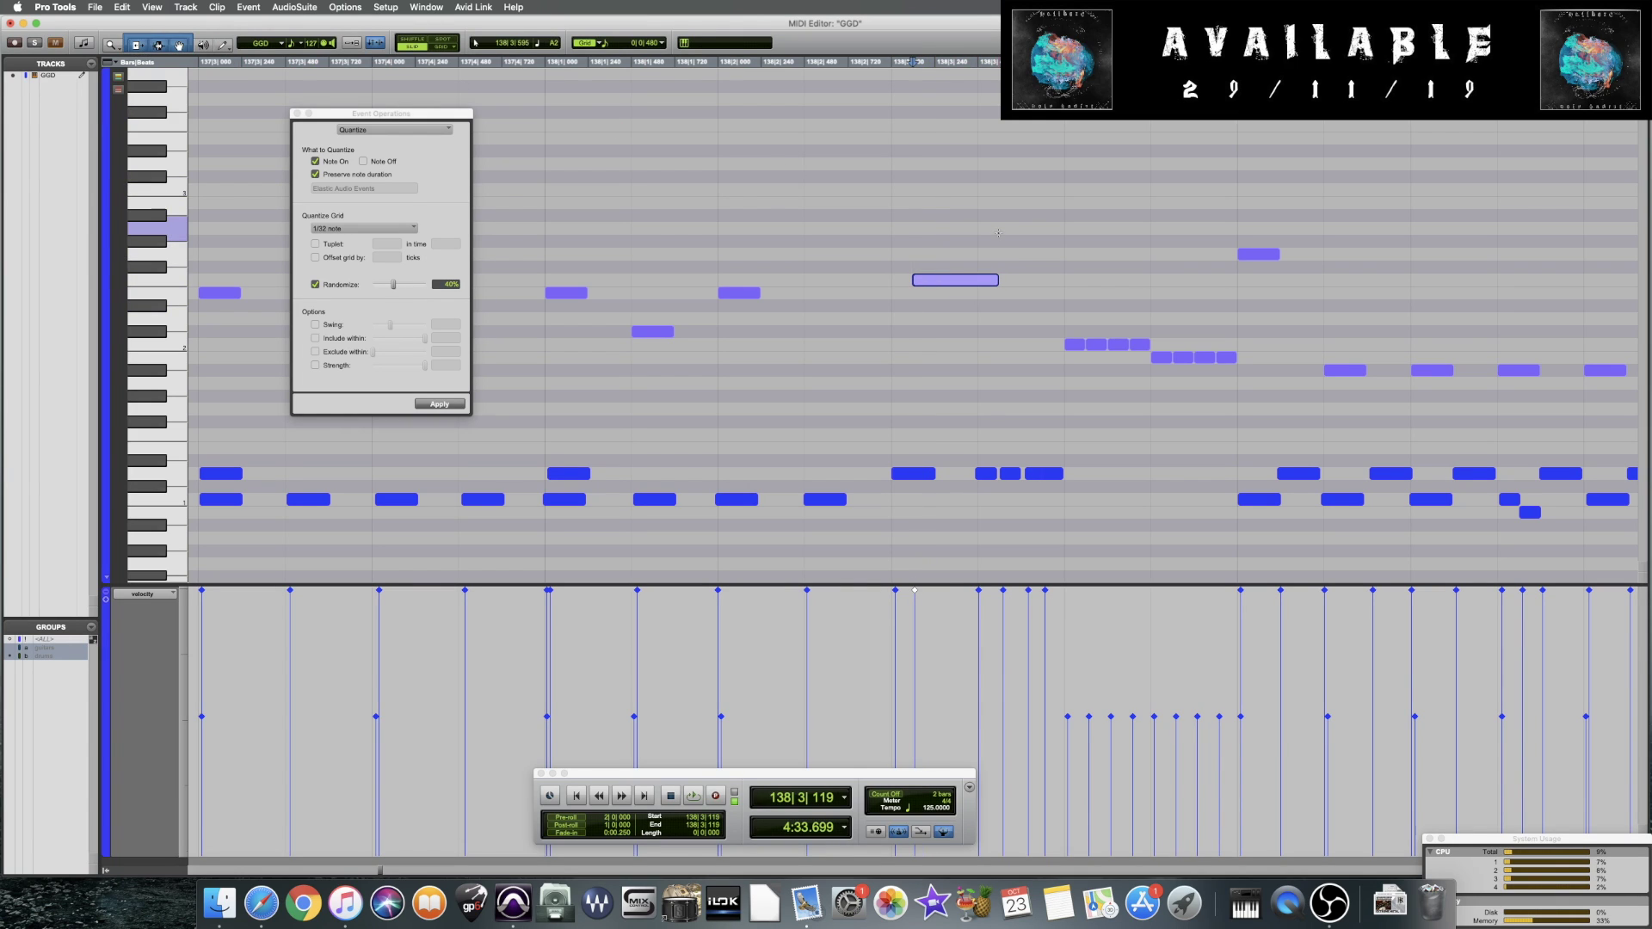
{"action": "left_click", "coordinate": [936, 284]}
{"action": "mouse_move", "coordinate": [937, 287]}
{"action": "left_mouse_down"}
{"action": "mouse_move", "coordinate": [939, 269]}
{"action": "mouse_move", "coordinate": [937, 284]}
{"action": "left_mouse_up"}
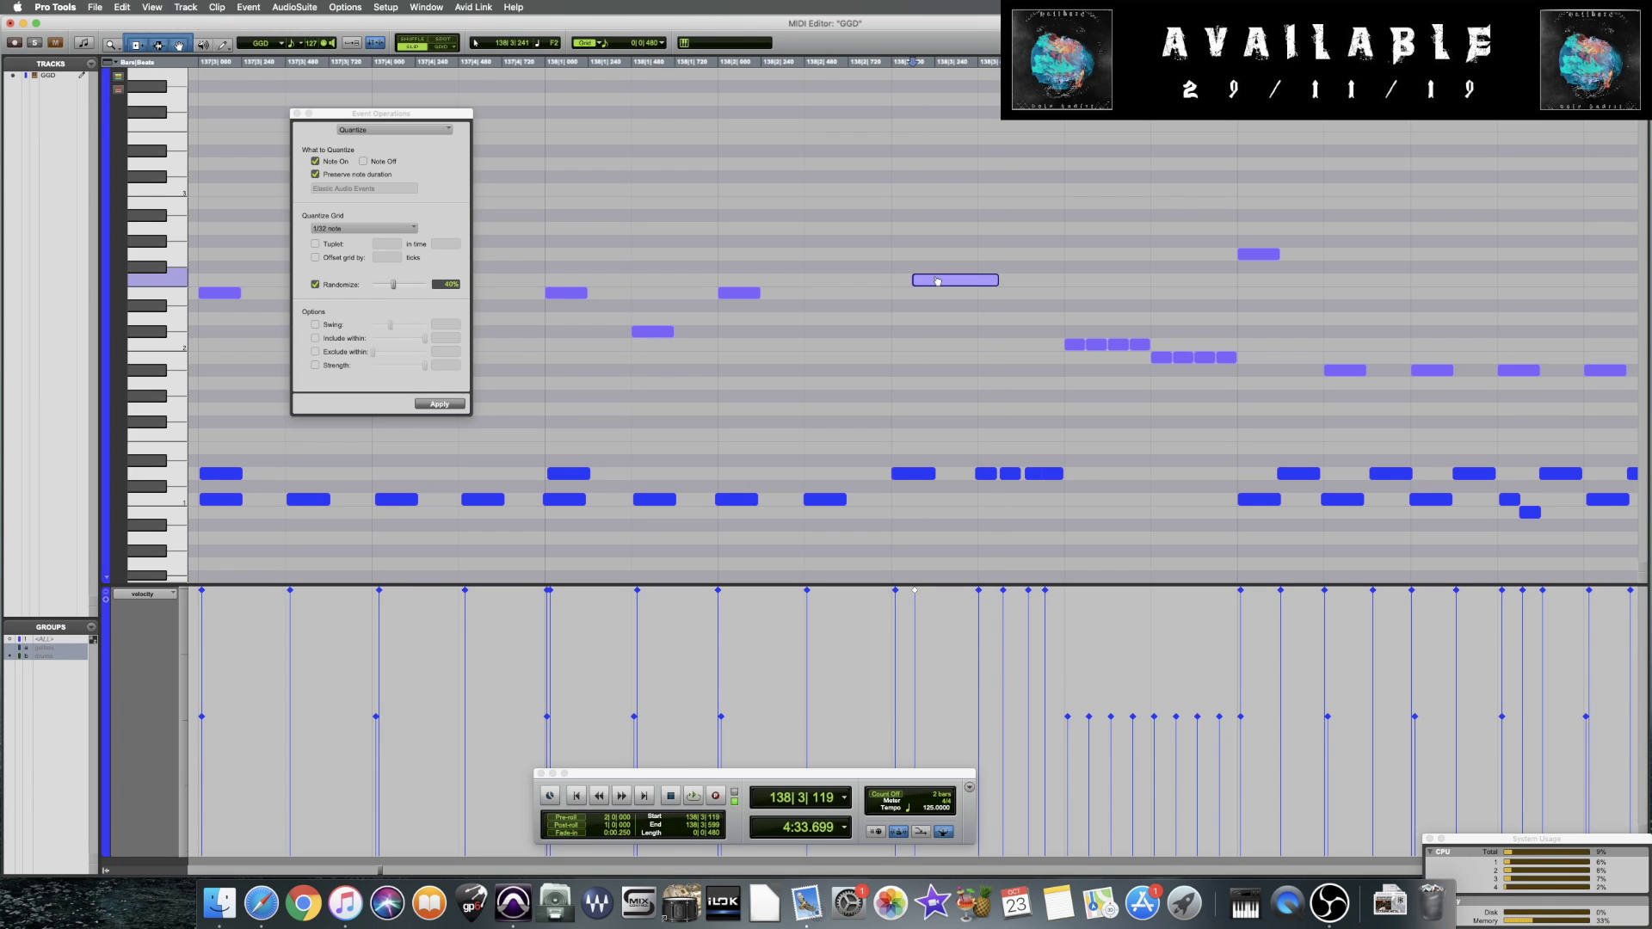
{"action": "scroll", "coordinate": [923, 286], "scroll_direction": "up", "scroll_amount": 5}
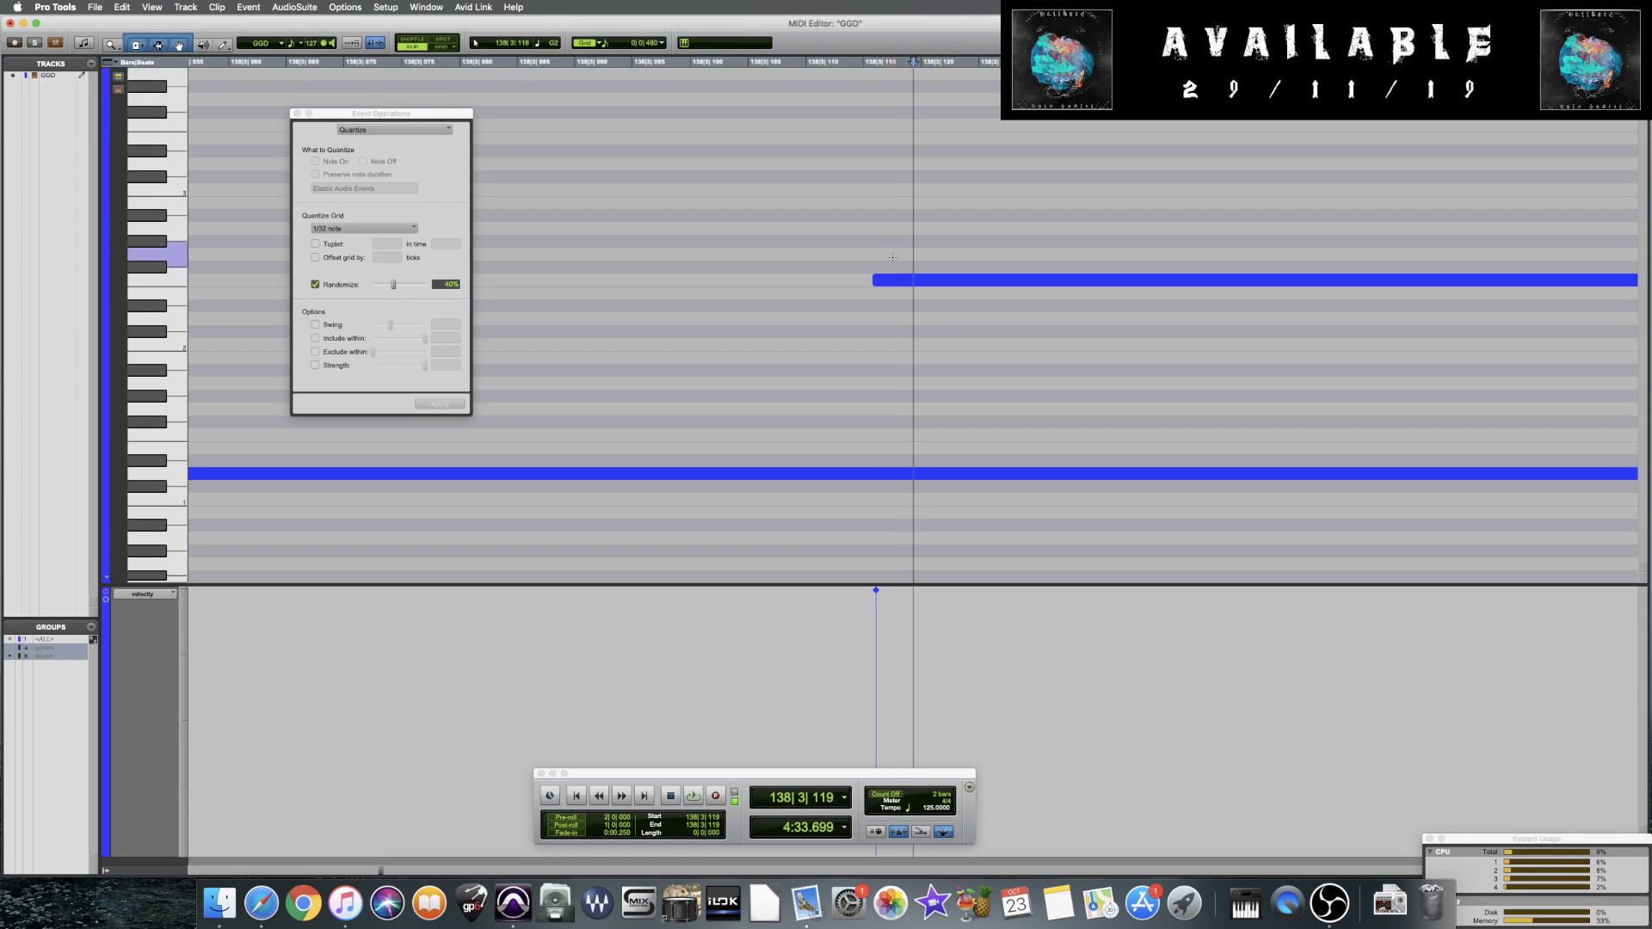
{"action": "key", "text": "Delete"}
{"action": "scroll", "coordinate": [946, 464], "scroll_direction": "down", "scroll_amount": 8}
{"action": "scroll", "coordinate": [950, 472], "scroll_direction": "up", "scroll_amount": 4}
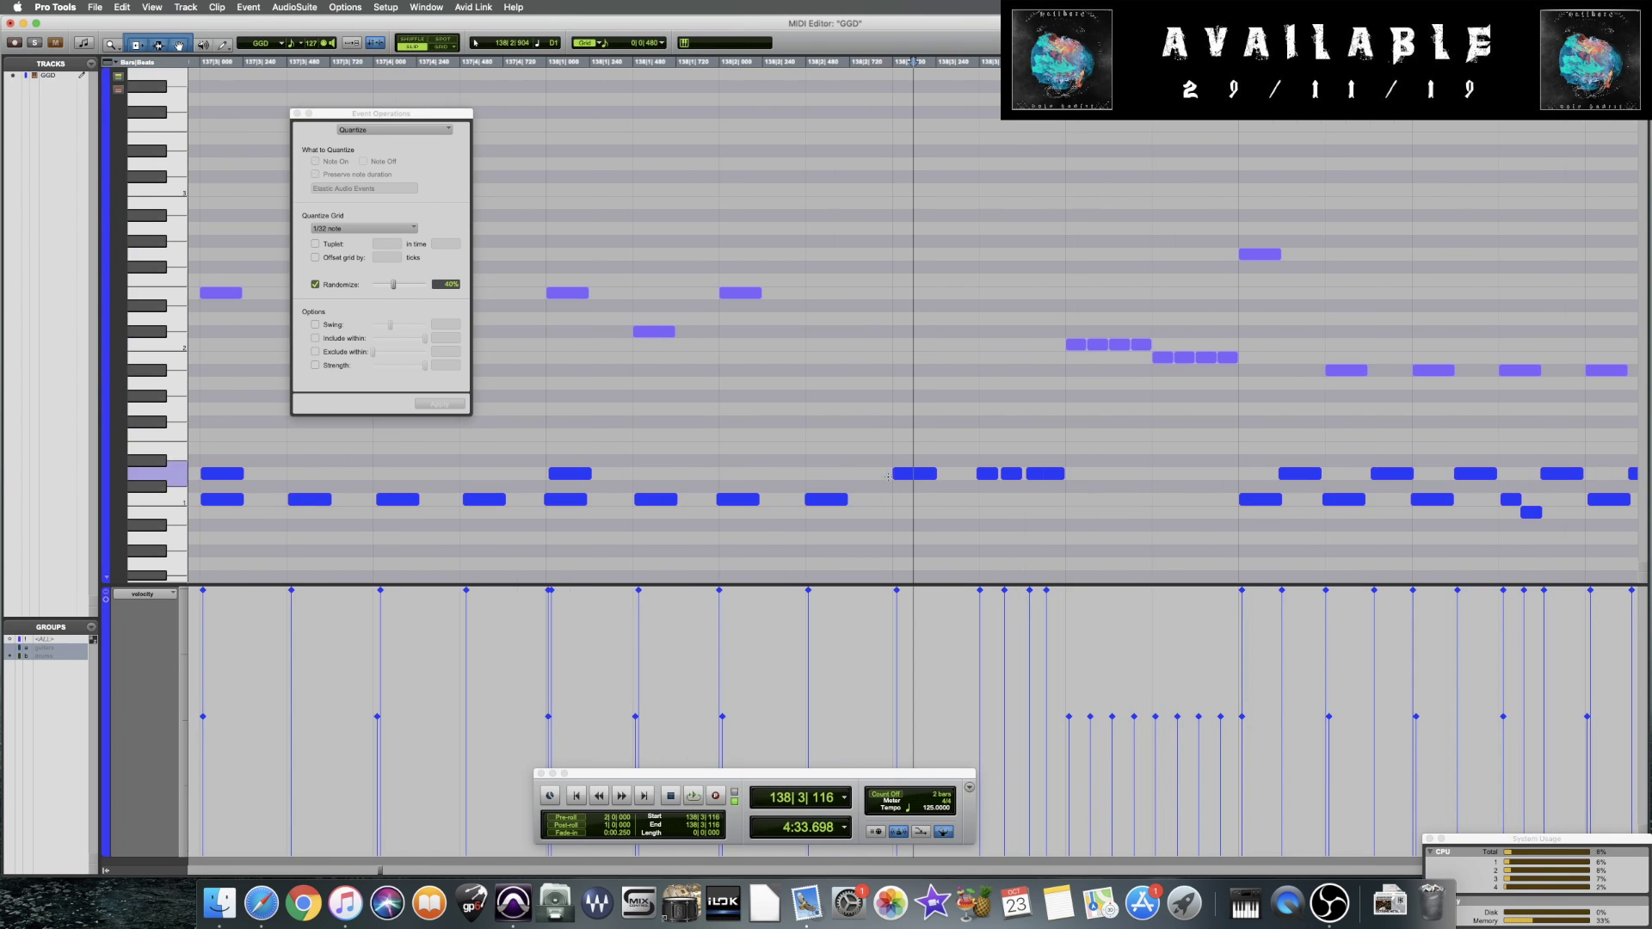
Try doubling the bar 138 beat 3 snare note with an overlapping copy and play from 138|2|926 to hear it
{"action": "left_click_drag", "start_coordinate": [918, 473], "coordinate": [917, 462]}
{"action": "left_click", "coordinate": [905, 480]}
{"action": "left_click", "coordinate": [910, 456]}
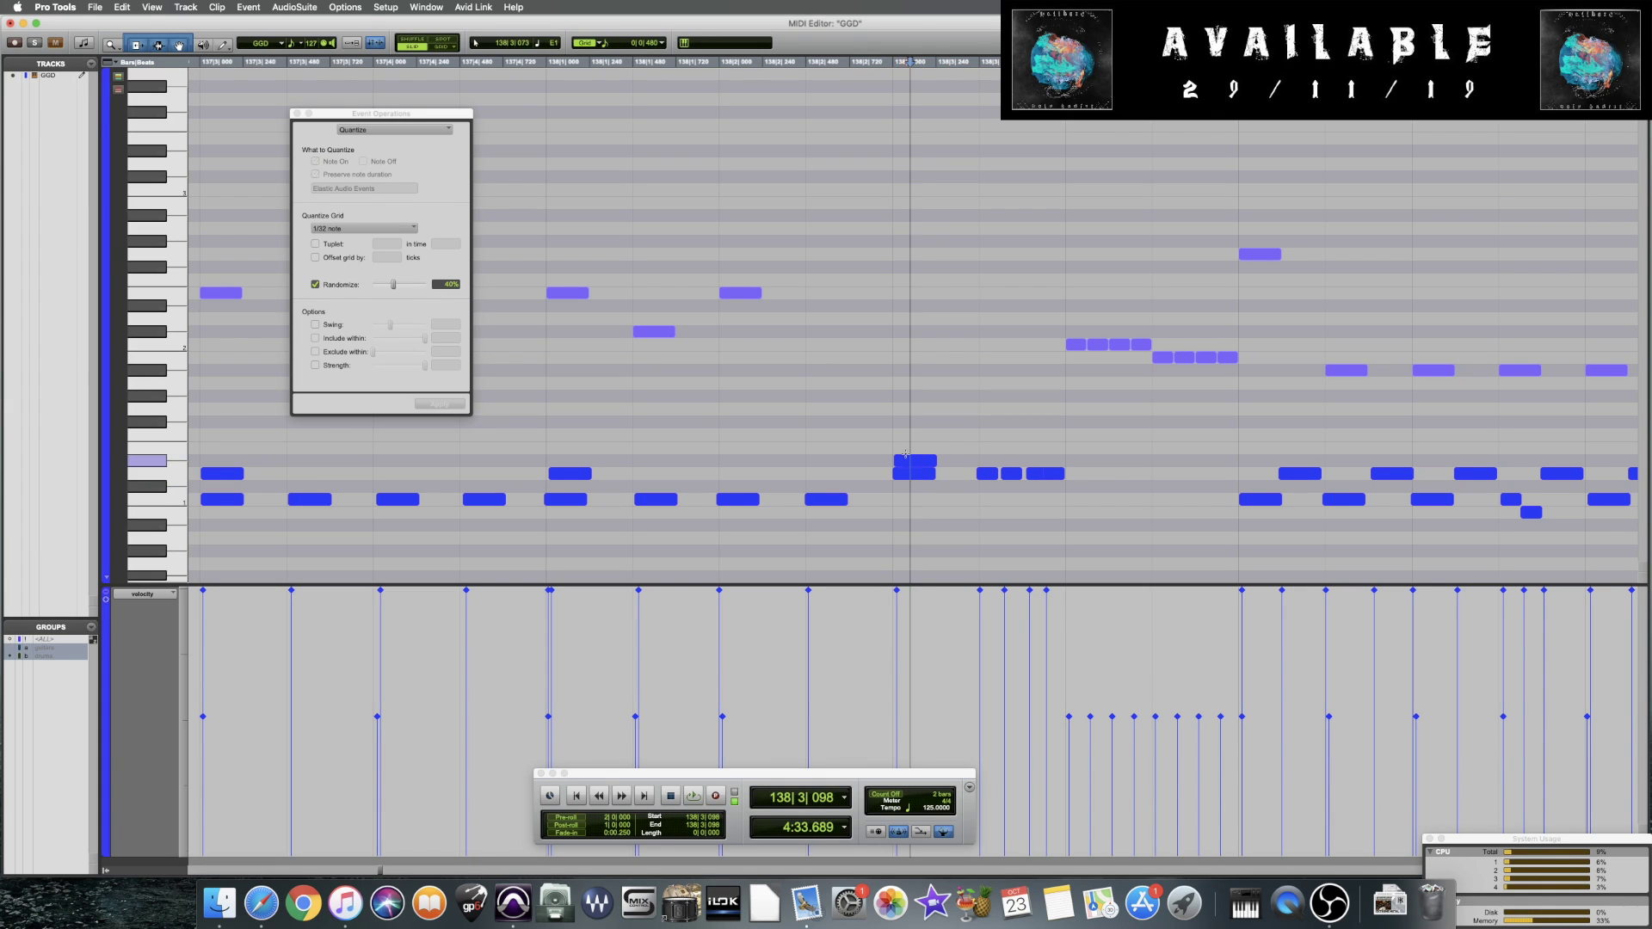
{"action": "left_click", "coordinate": [901, 447]}
{"action": "scroll", "coordinate": [895, 453], "scroll_direction": "up", "scroll_amount": 5}
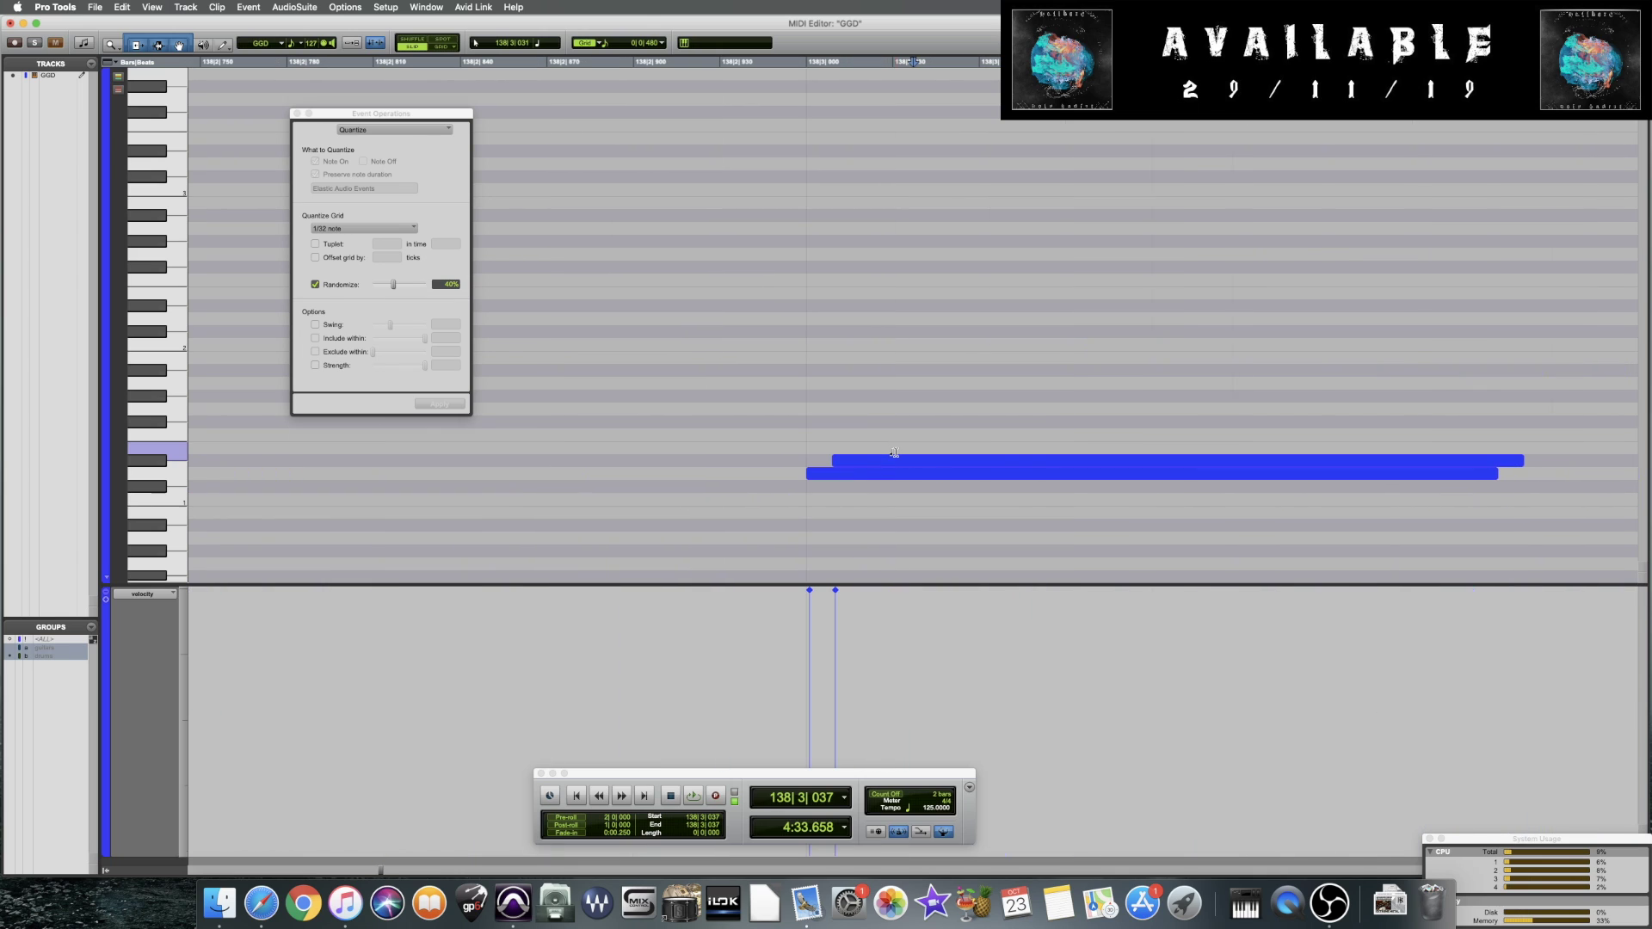
{"action": "key", "text": "space"}
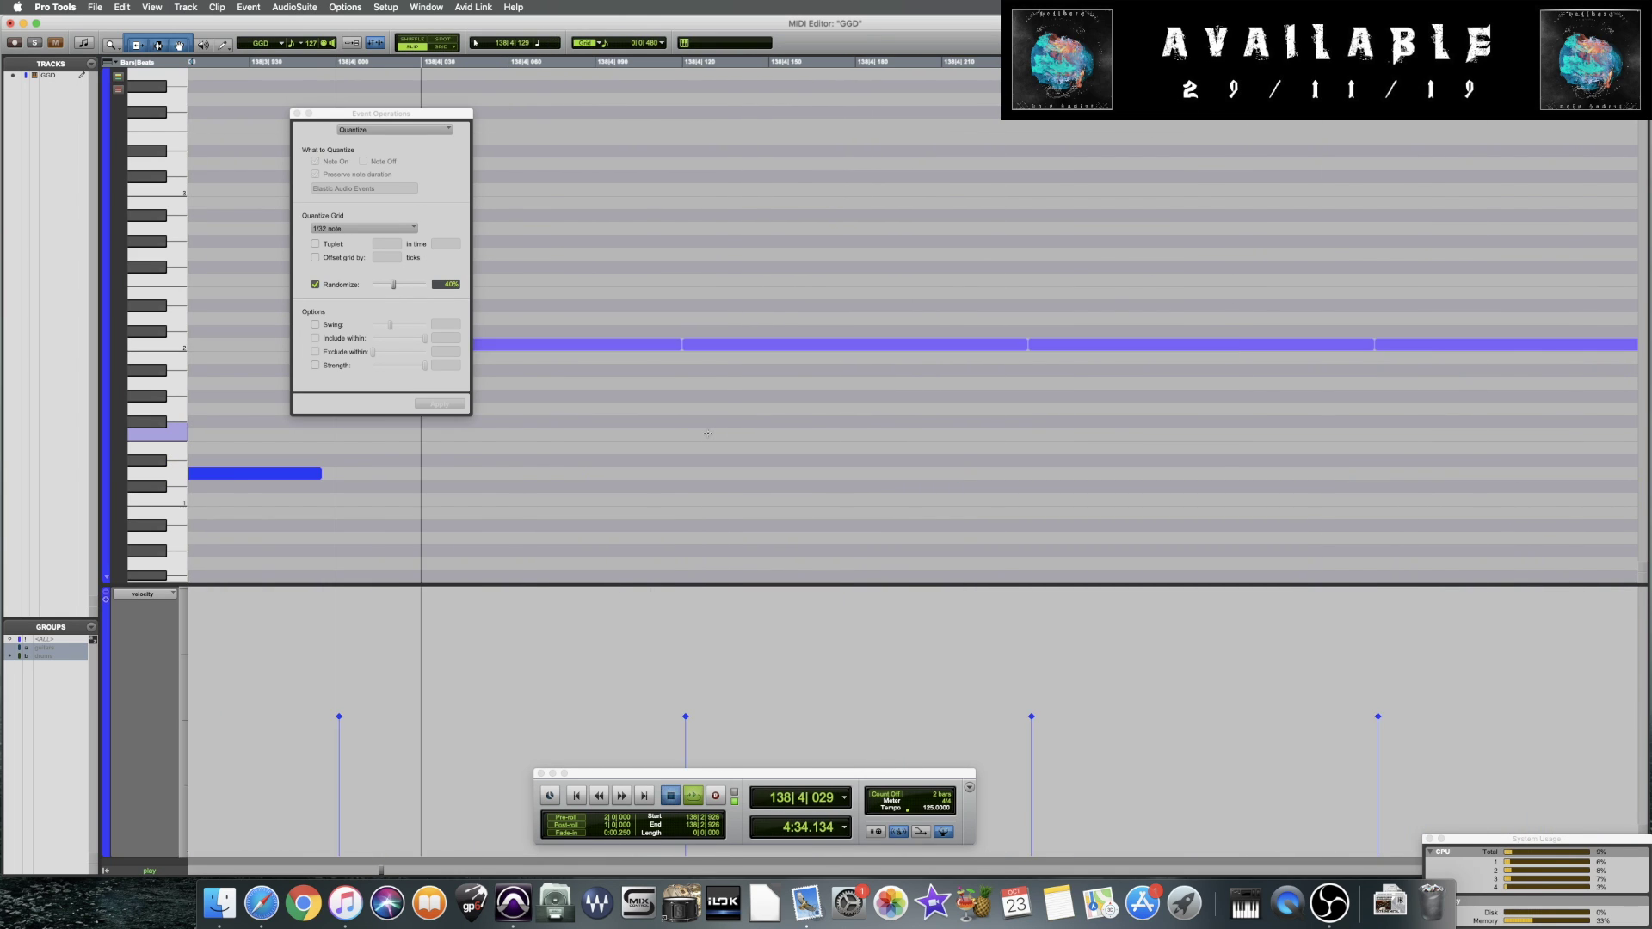
{"action": "scroll", "coordinate": [708, 433], "scroll_direction": "down", "scroll_amount": 5}
{"action": "key", "text": "space"}
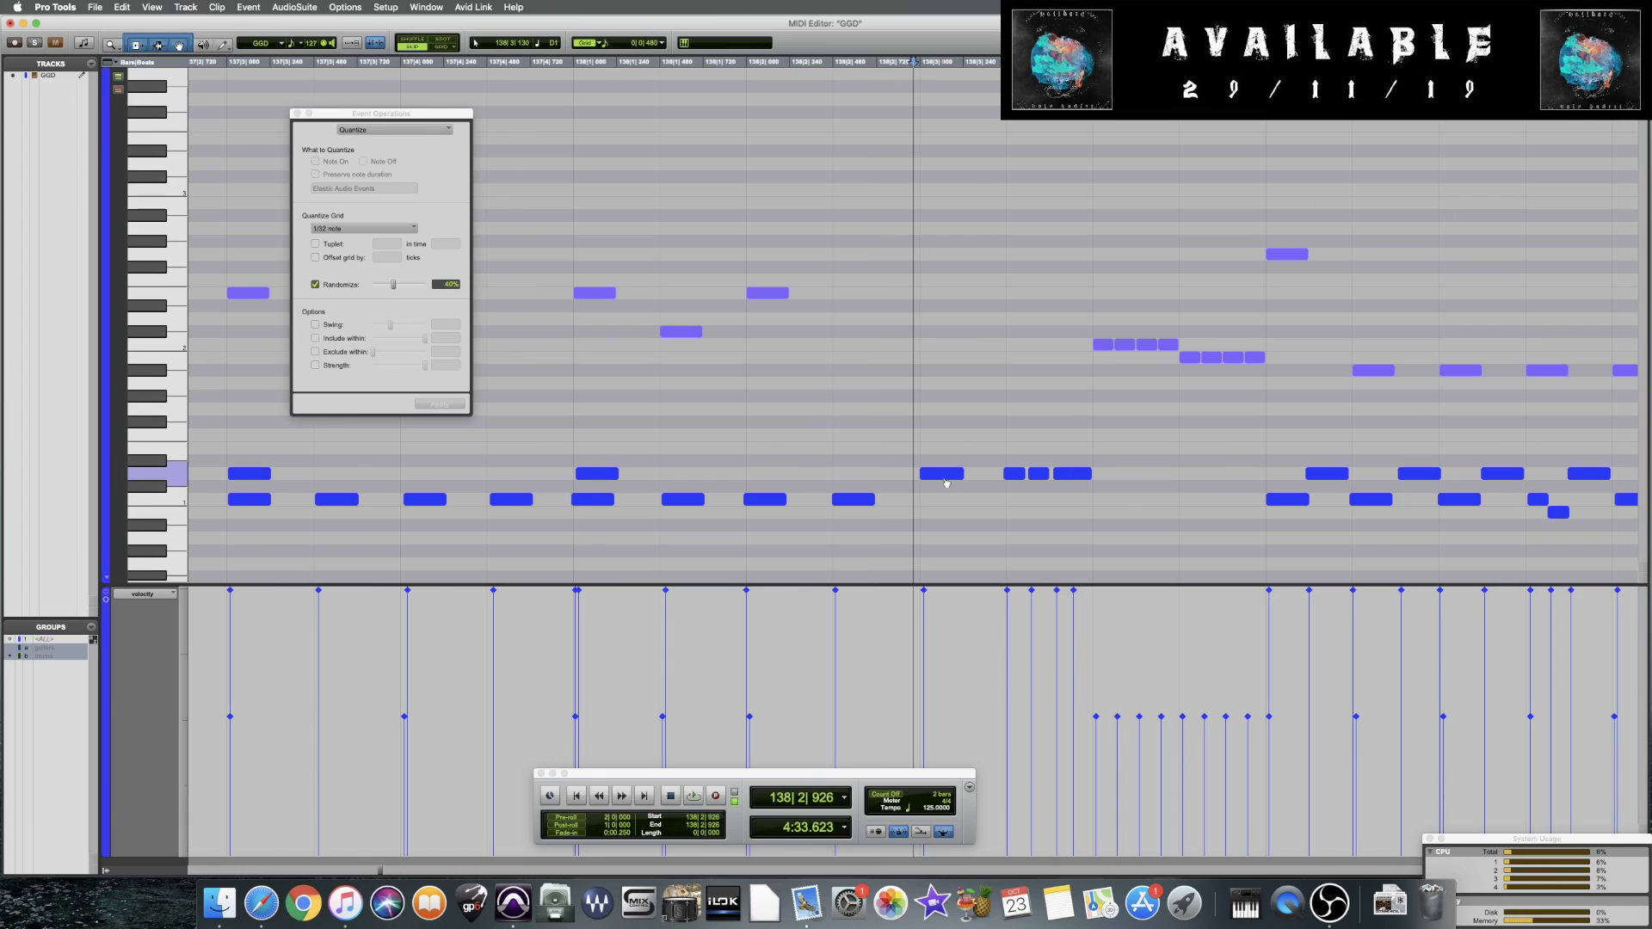
Slide the duplicate snare note on beat 3 of bar 138 away from the original and back, and remove it
{"action": "scroll", "coordinate": [947, 484], "scroll_direction": "up", "scroll_amount": 4}
{"action": "scroll", "coordinate": [947, 483], "scroll_direction": "down", "scroll_amount": 2}
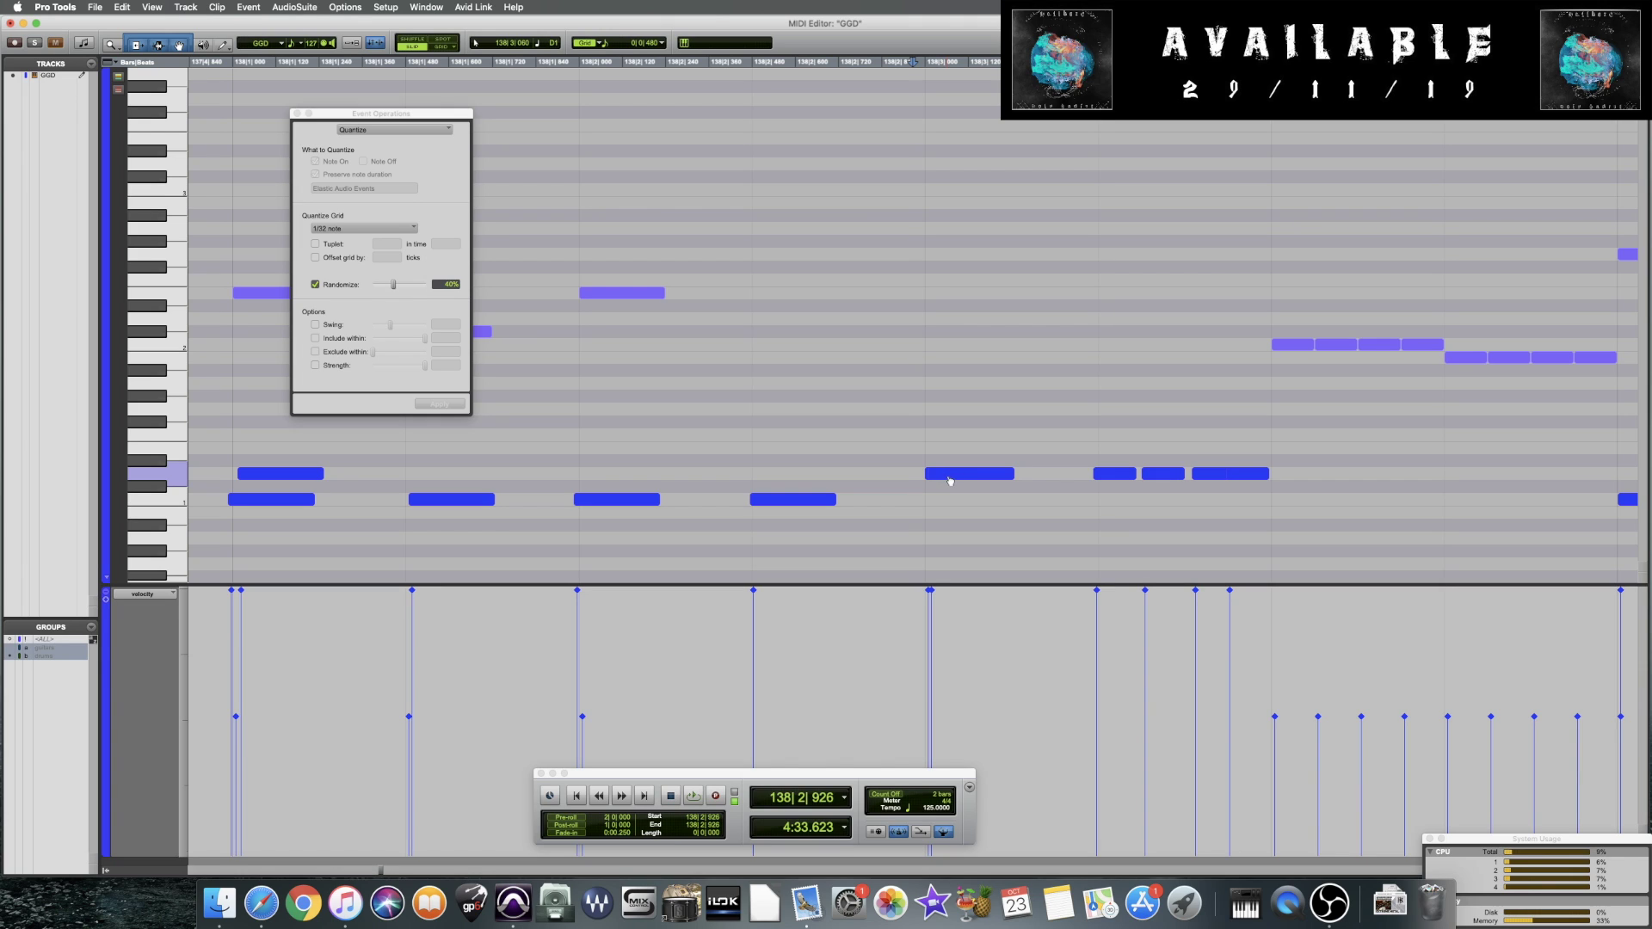
{"action": "left_click_drag", "start_coordinate": [949, 479], "coordinate": [981, 480]}
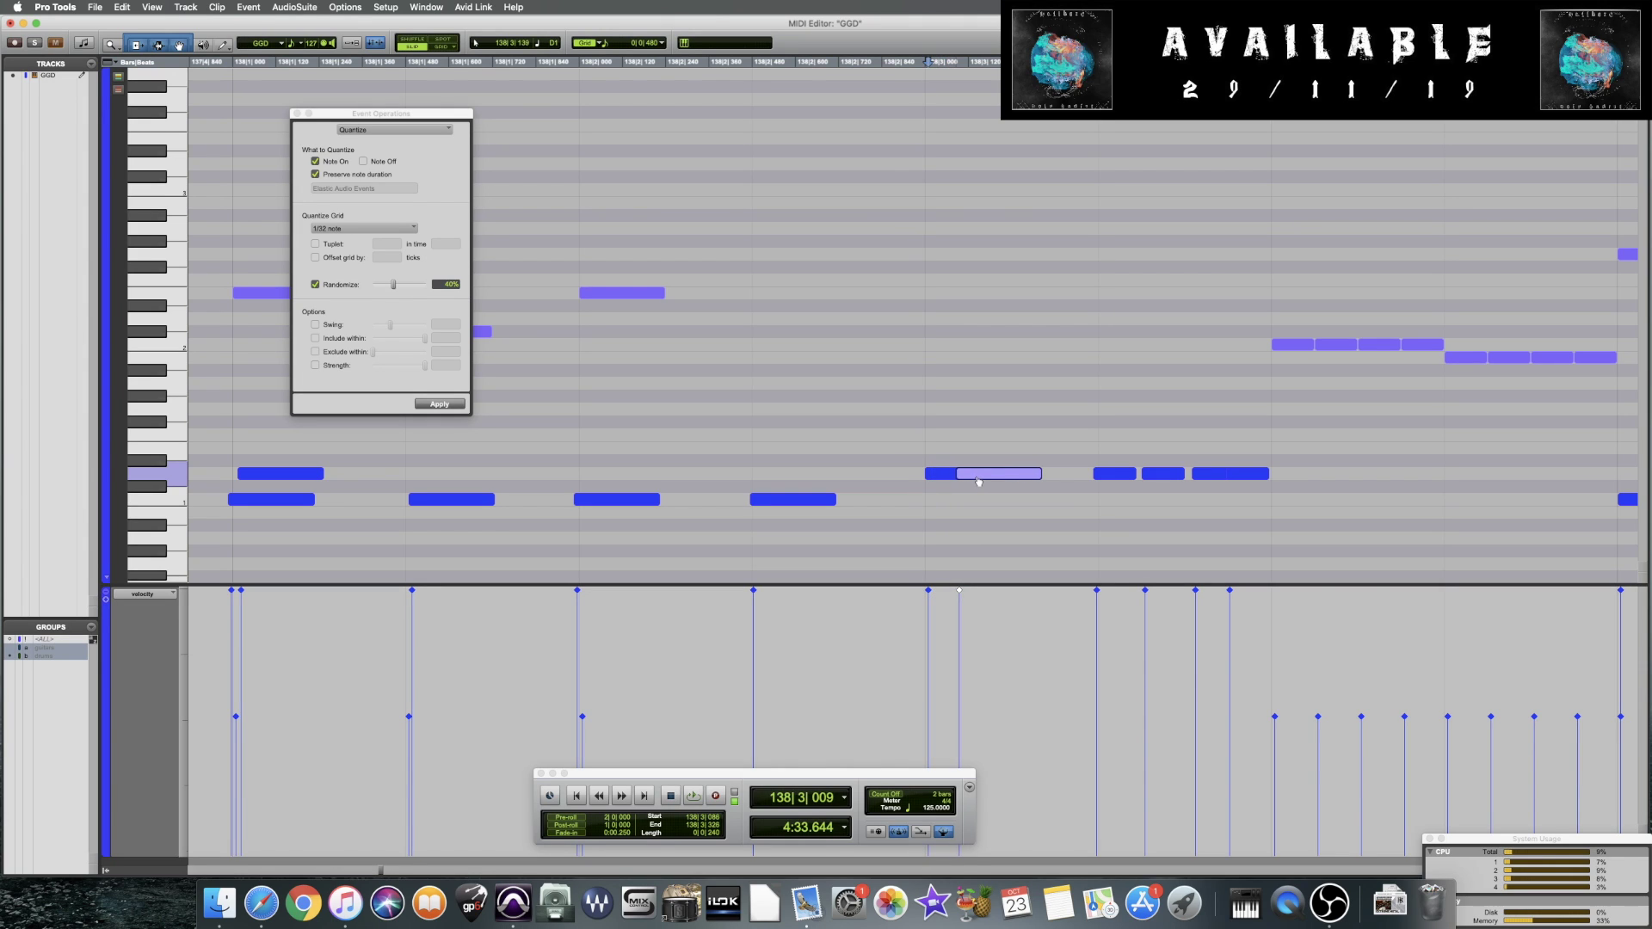
{"action": "left_click", "coordinate": [662, 443]}
{"action": "left_click", "coordinate": [511, 442]}
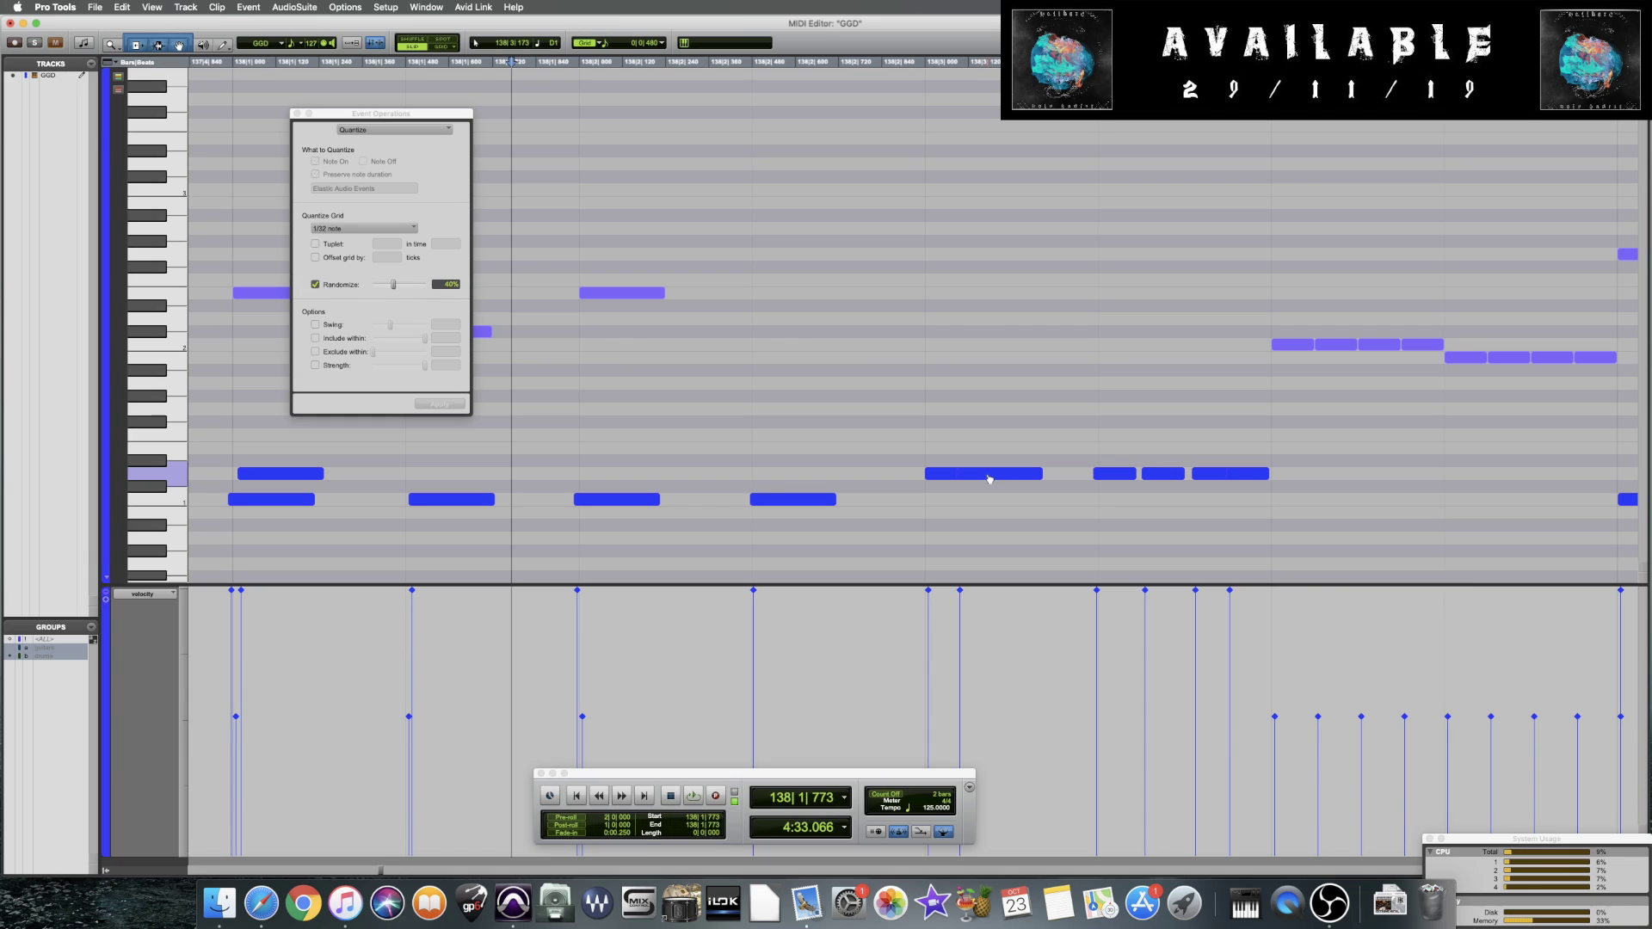
{"action": "left_click_drag", "start_coordinate": [990, 477], "coordinate": [957, 479]}
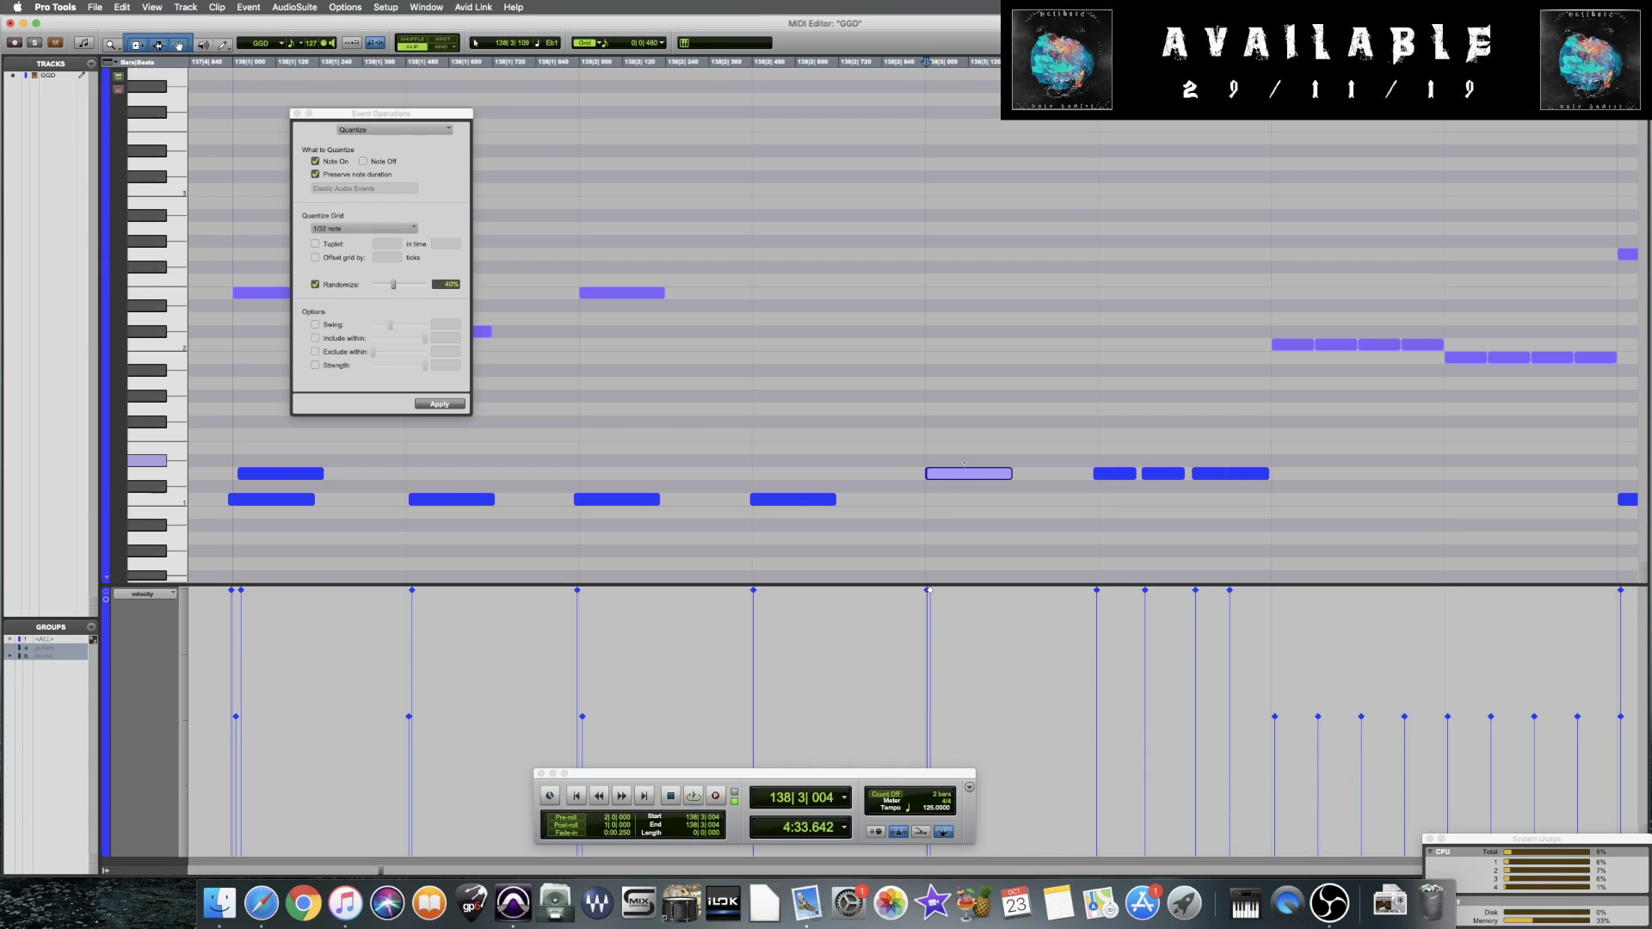
{"action": "left_click", "coordinate": [964, 469]}
{"action": "left_click", "coordinate": [891, 473]}
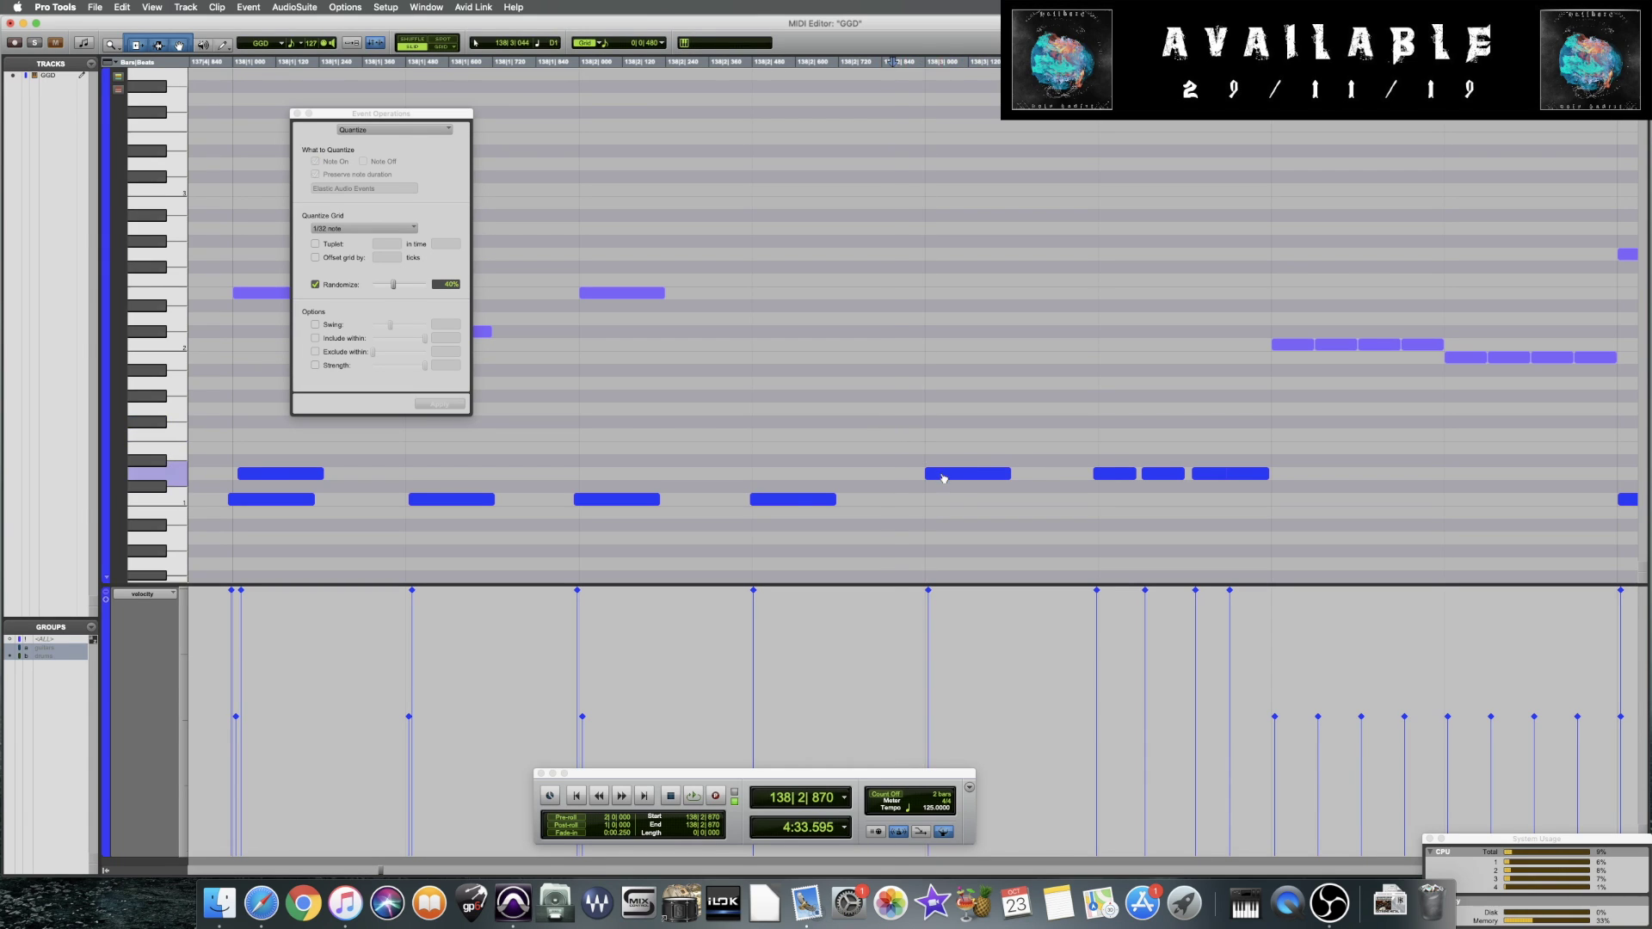
Look up the Remove Duplicate Notes command for the drum MIDI without running it
{"action": "left_click", "coordinate": [254, 6]}
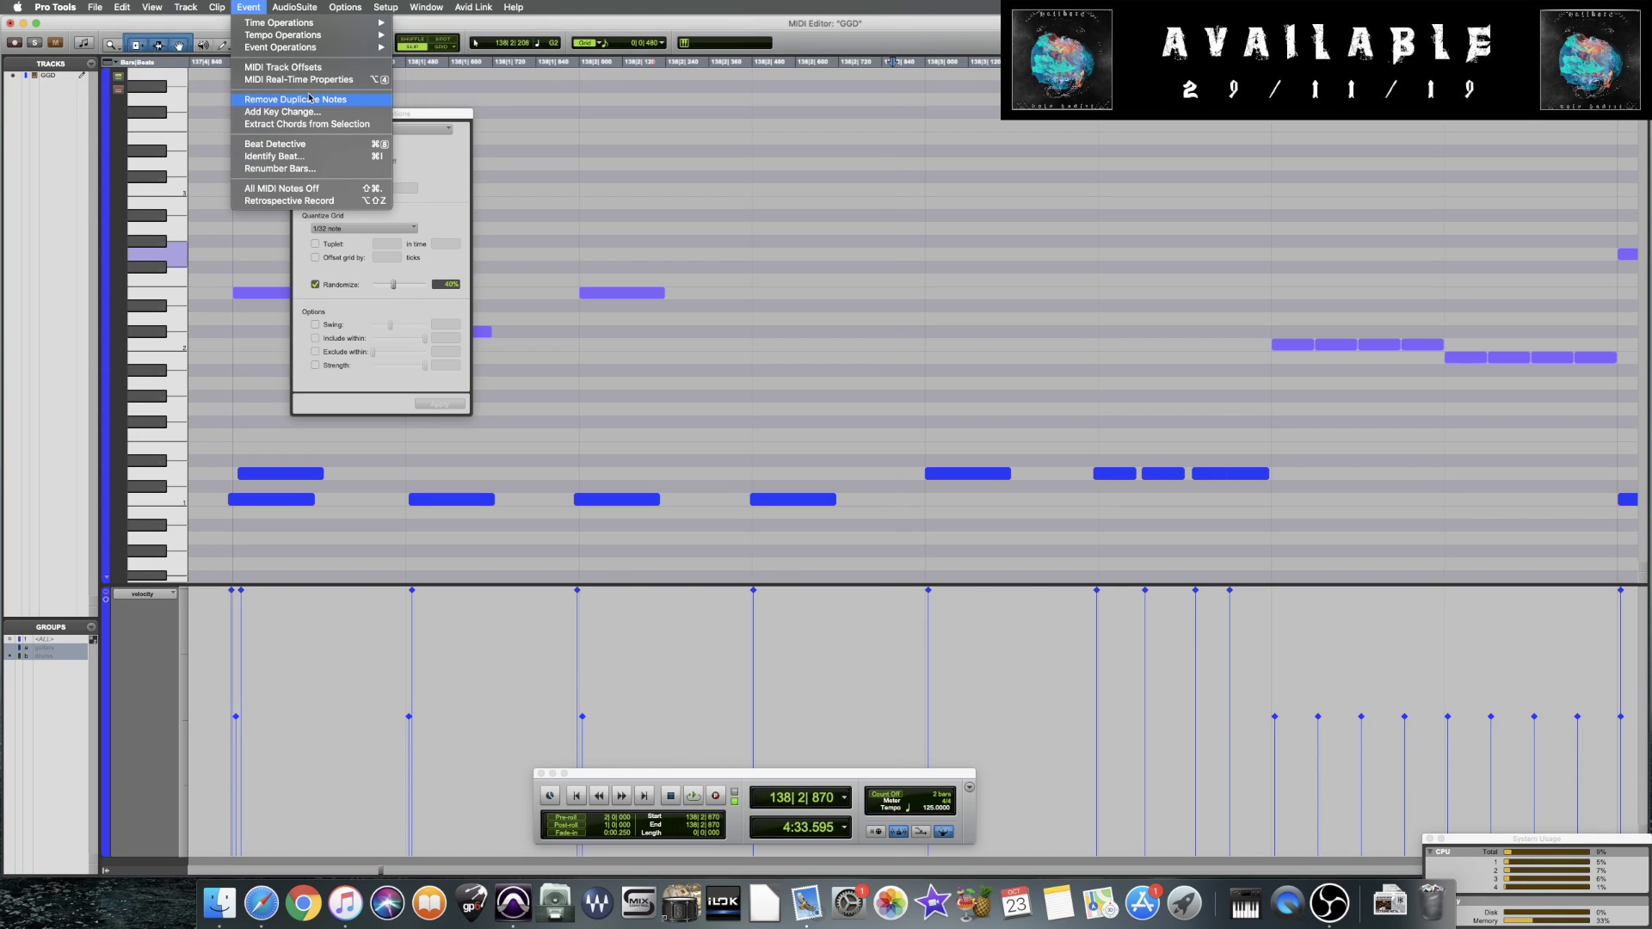
{"action": "left_click", "coordinate": [936, 315]}
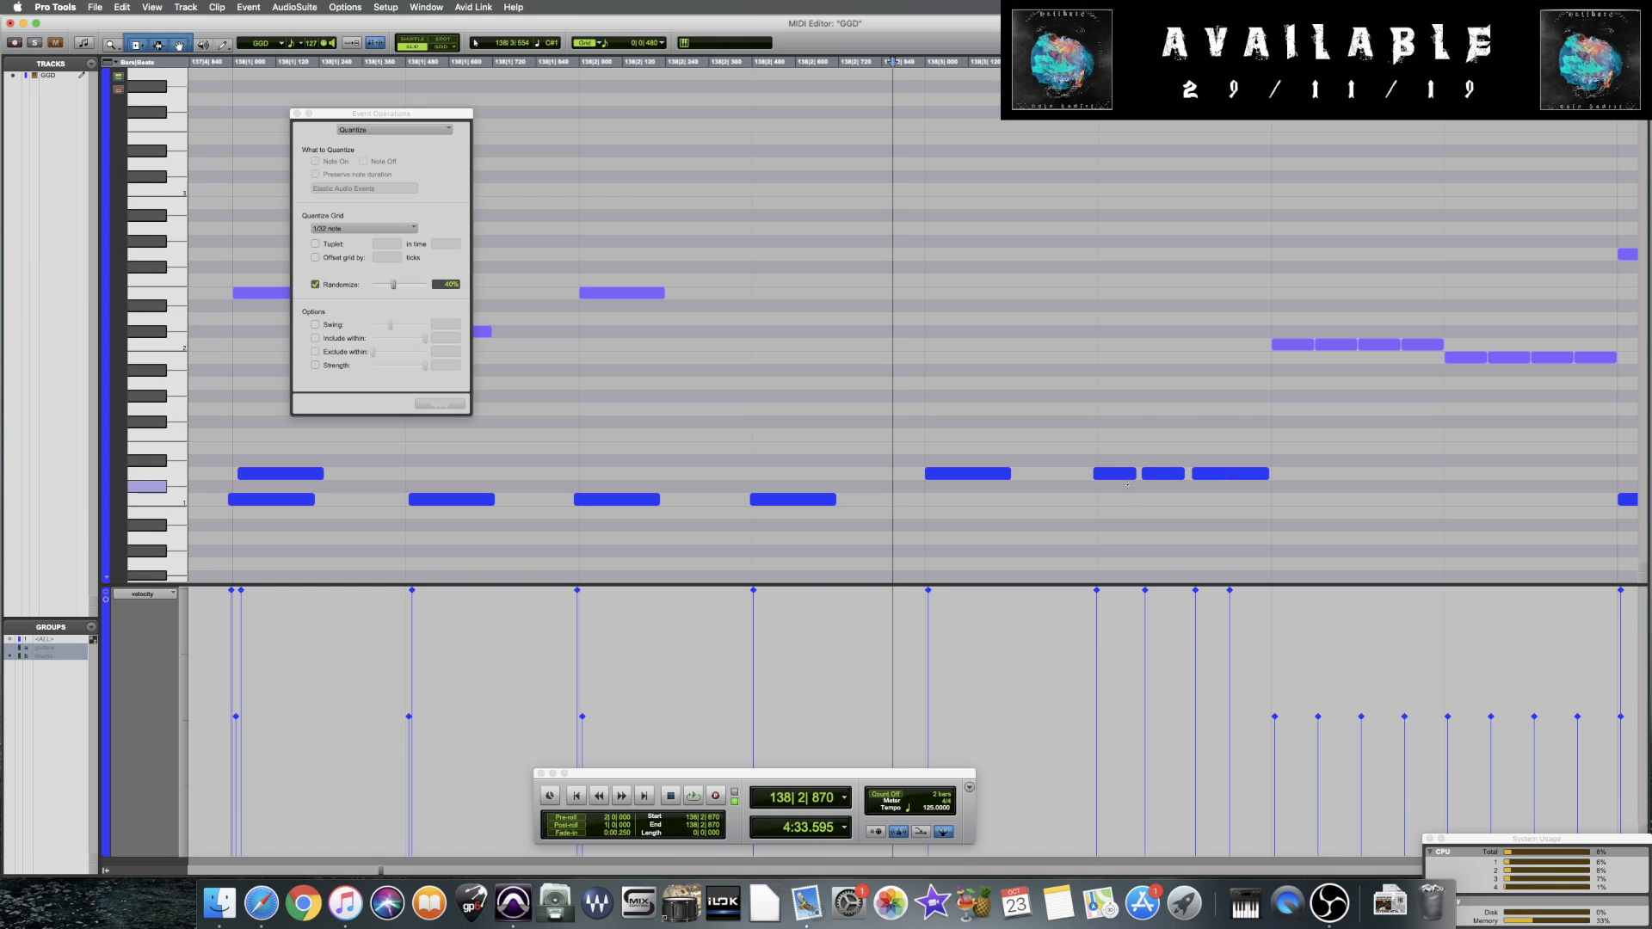
{"action": "left_click", "coordinate": [893, 375]}
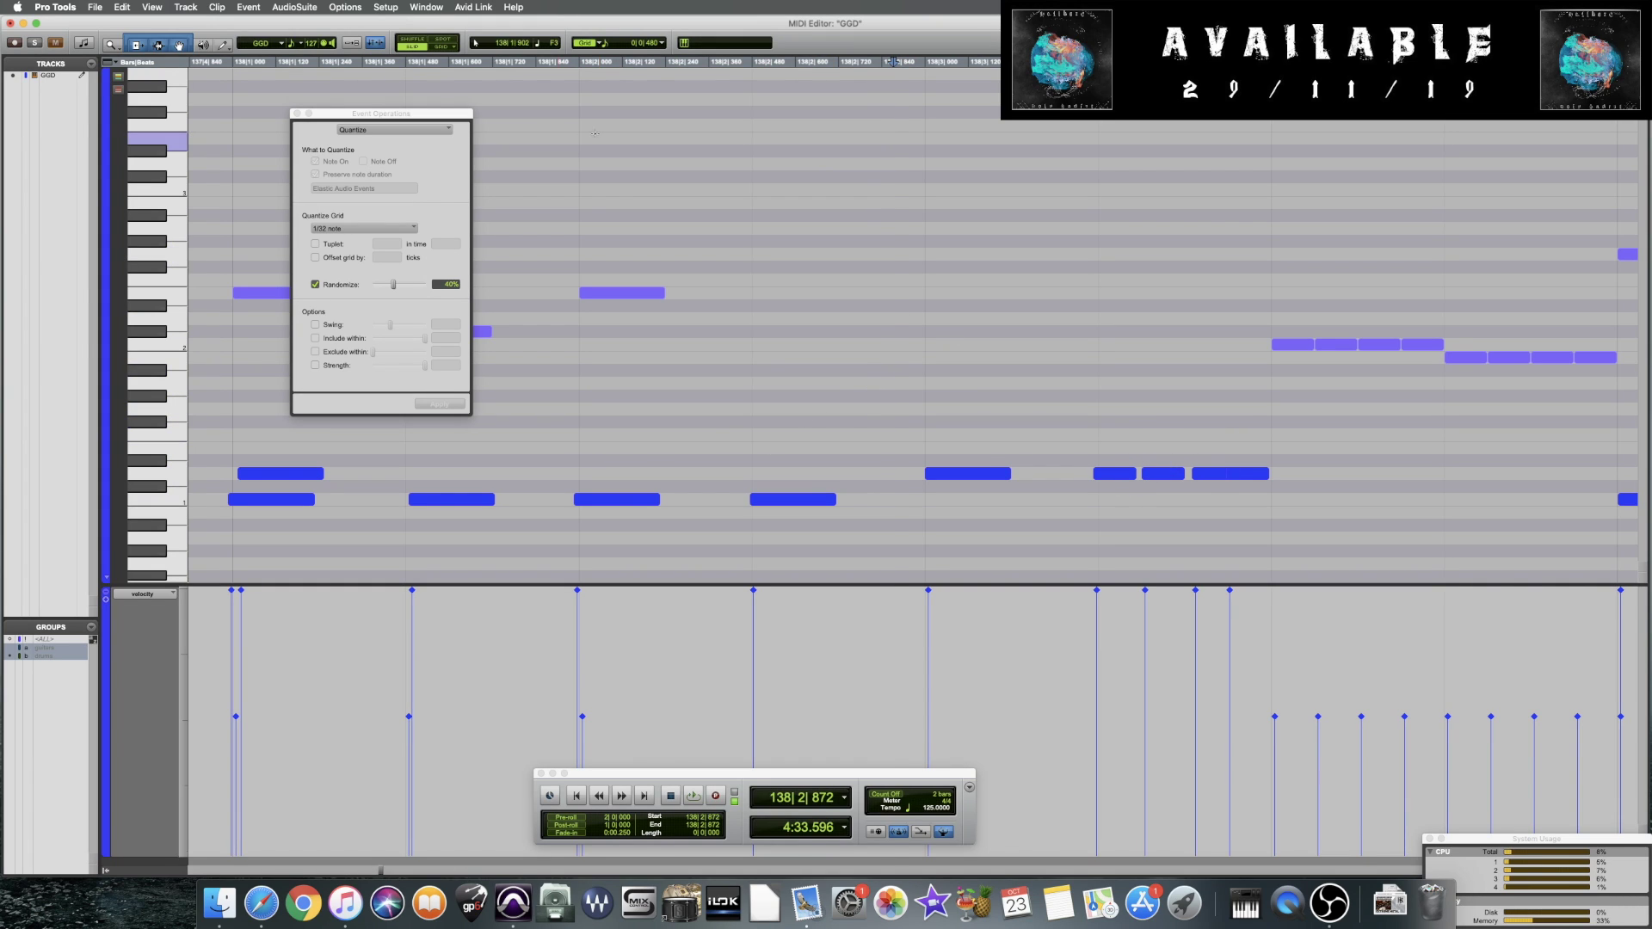
{"action": "left_click", "coordinate": [882, 319]}
{"action": "scroll", "coordinate": [881, 323], "scroll_direction": "right", "scroll_amount": 1}
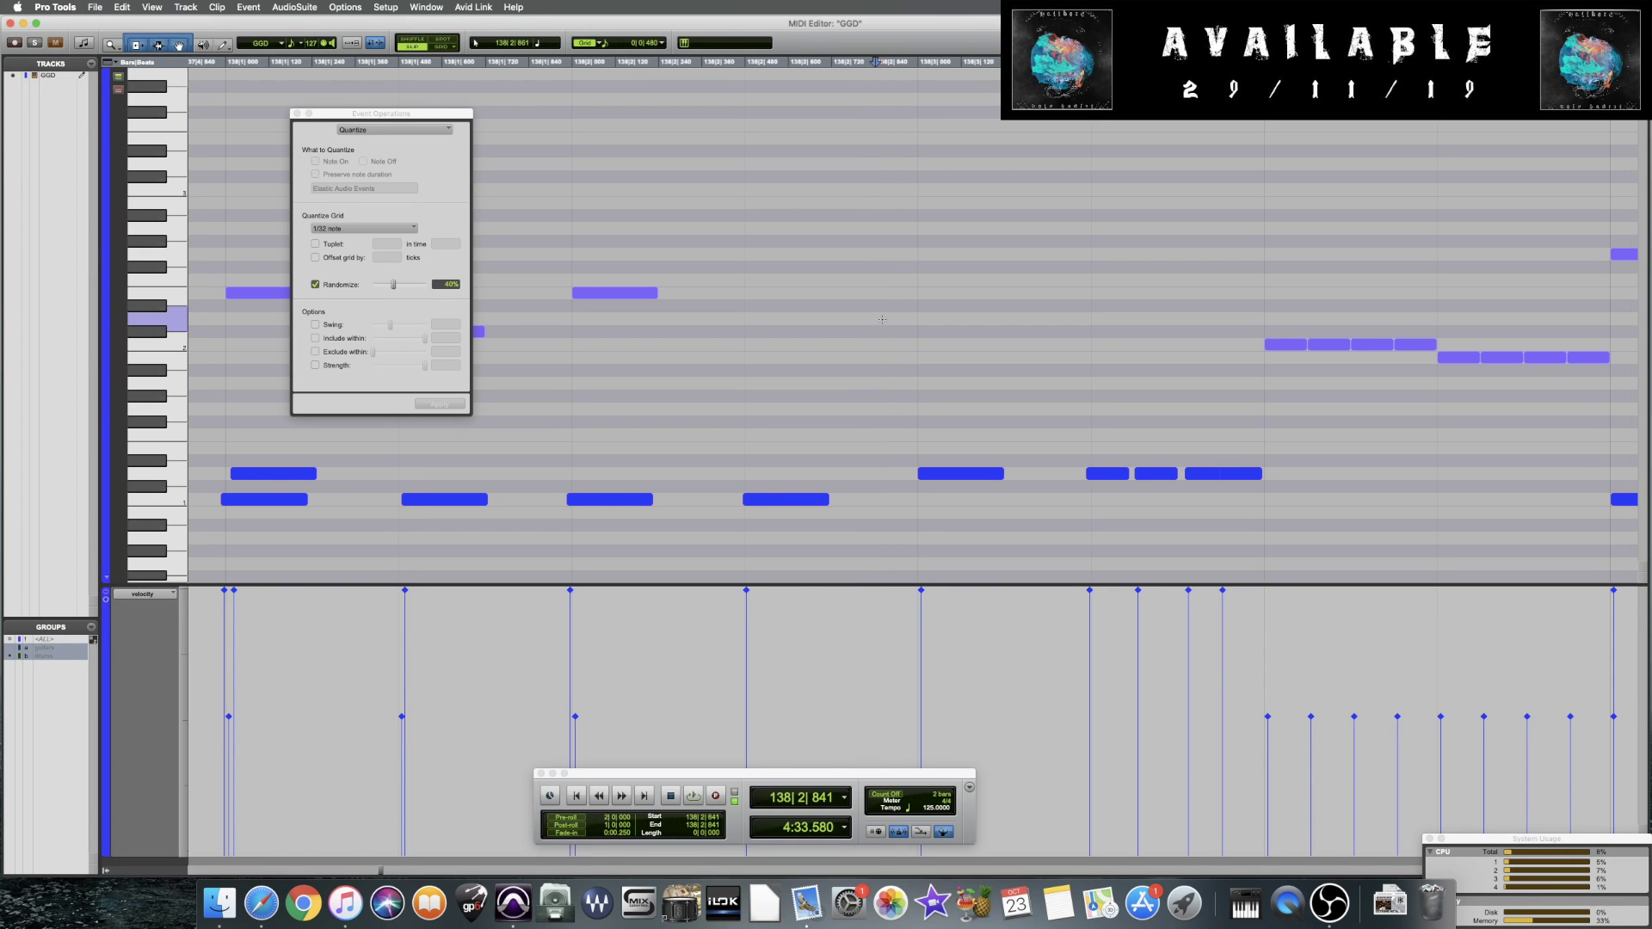
{"action": "left_click", "coordinate": [248, 7]}
{"action": "left_click", "coordinate": [297, 99]}
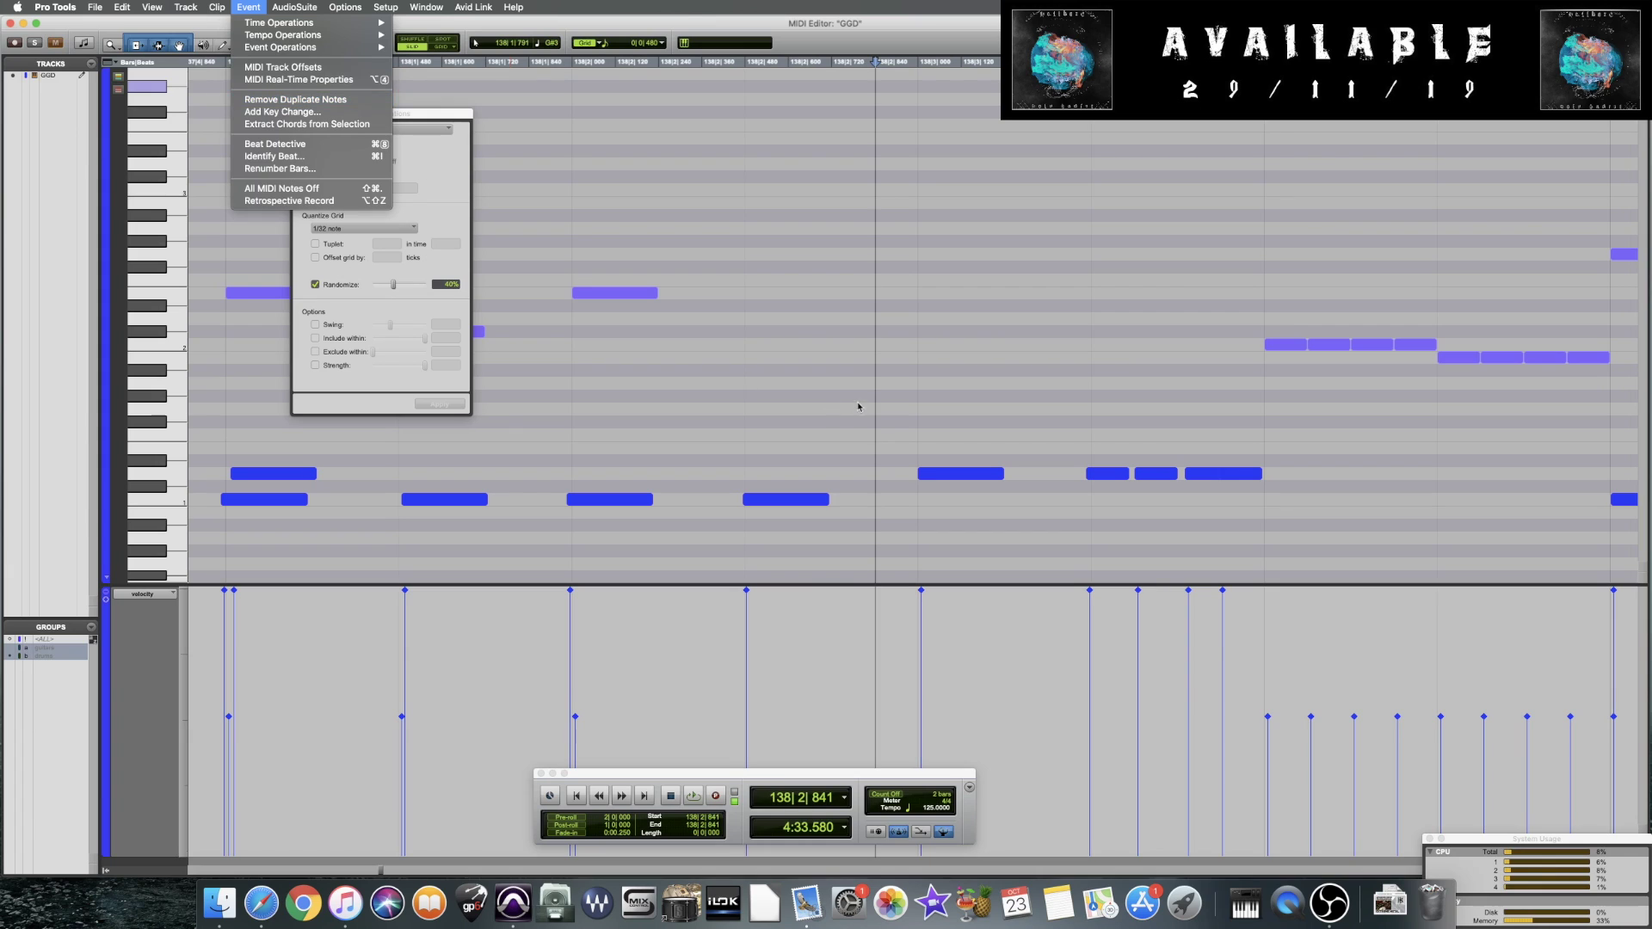
{"action": "left_click", "coordinate": [879, 379]}
Reopen the full GGD drum clip for MIDI editing, clear the Quantize window off the notes and save the session
{"action": "key", "text": "super+w"}
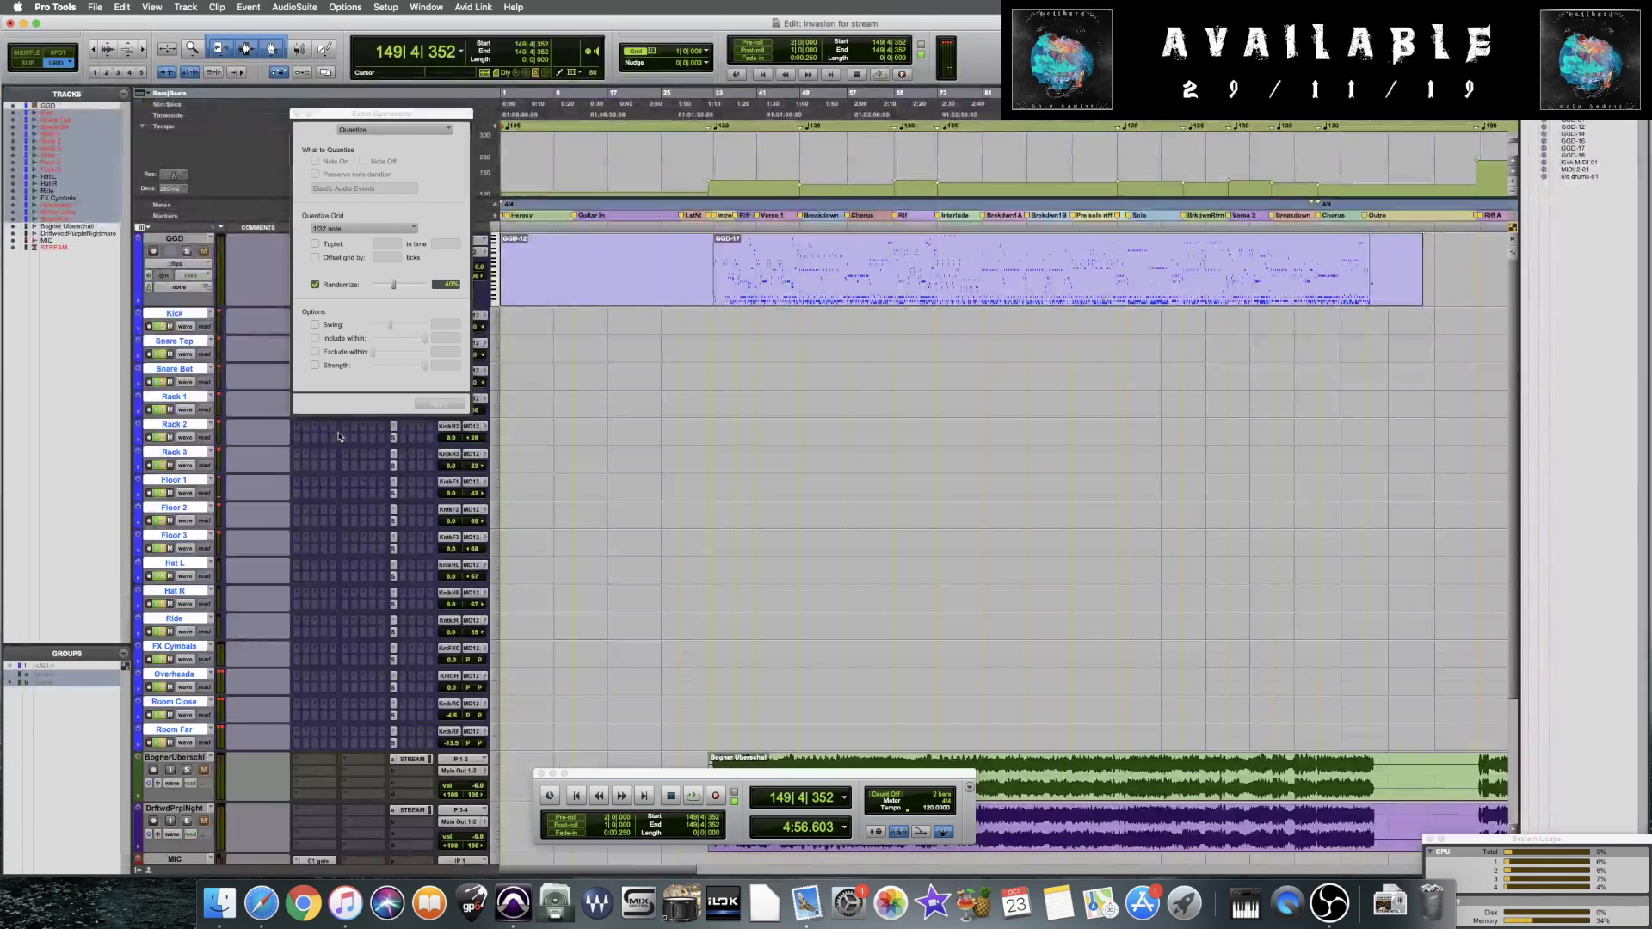
{"action": "double_click", "coordinate": [807, 295]}
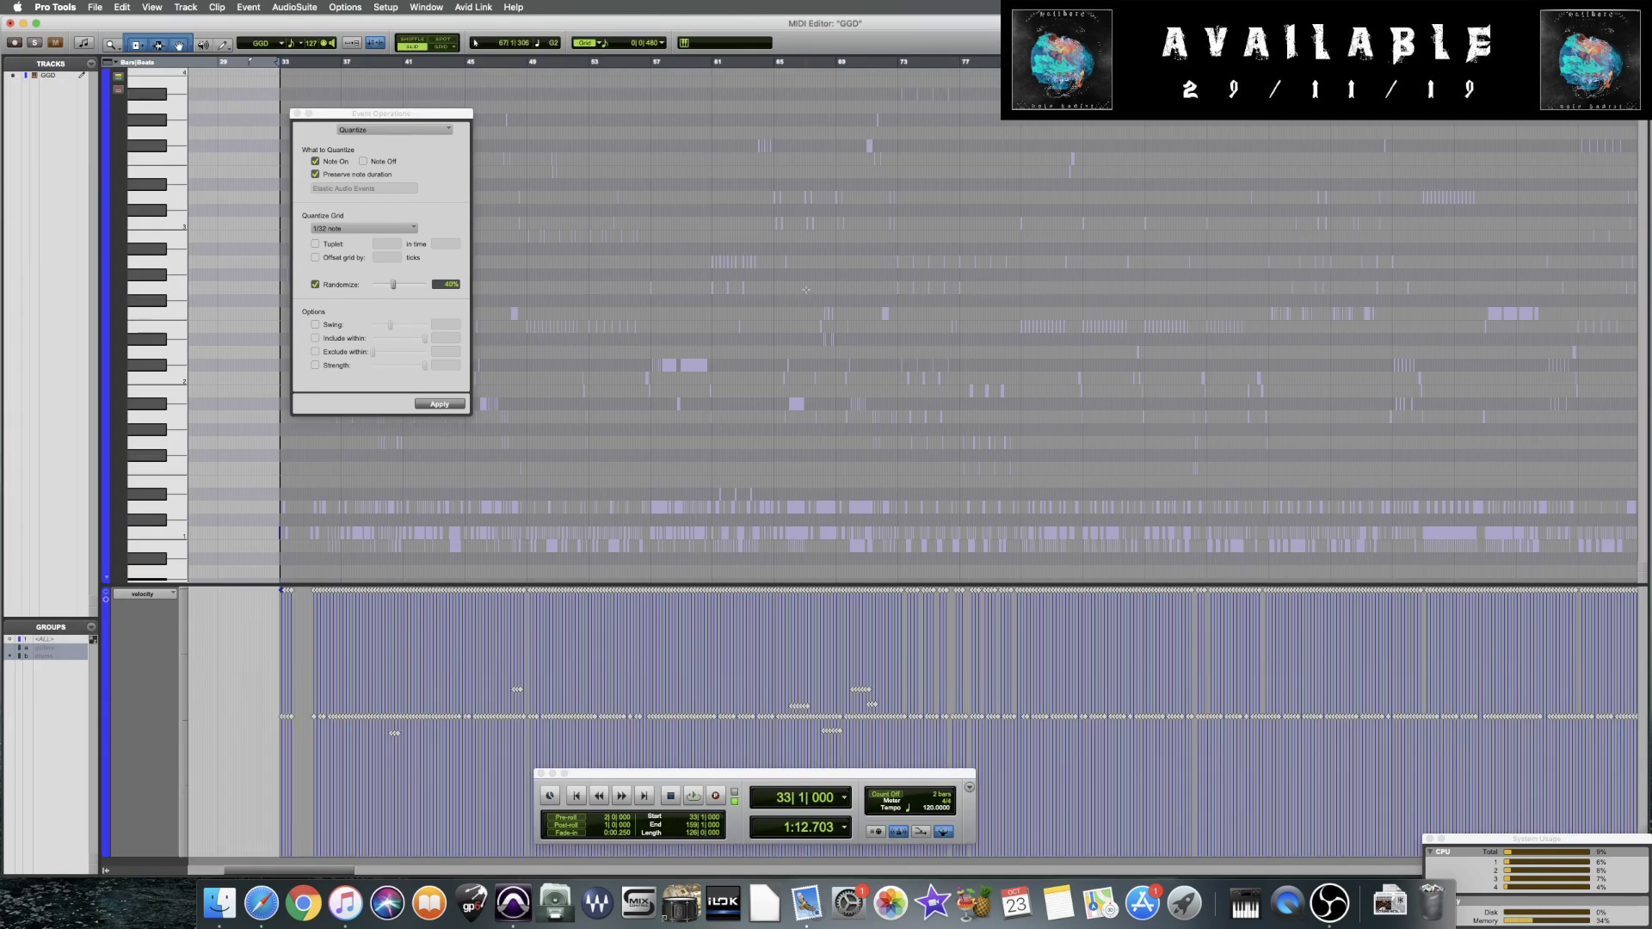
{"action": "left_click_drag", "start_coordinate": [303, 116], "coordinate": [119, 155]}
{"action": "left_click", "coordinate": [467, 221]}
{"action": "key", "text": "super+s"}
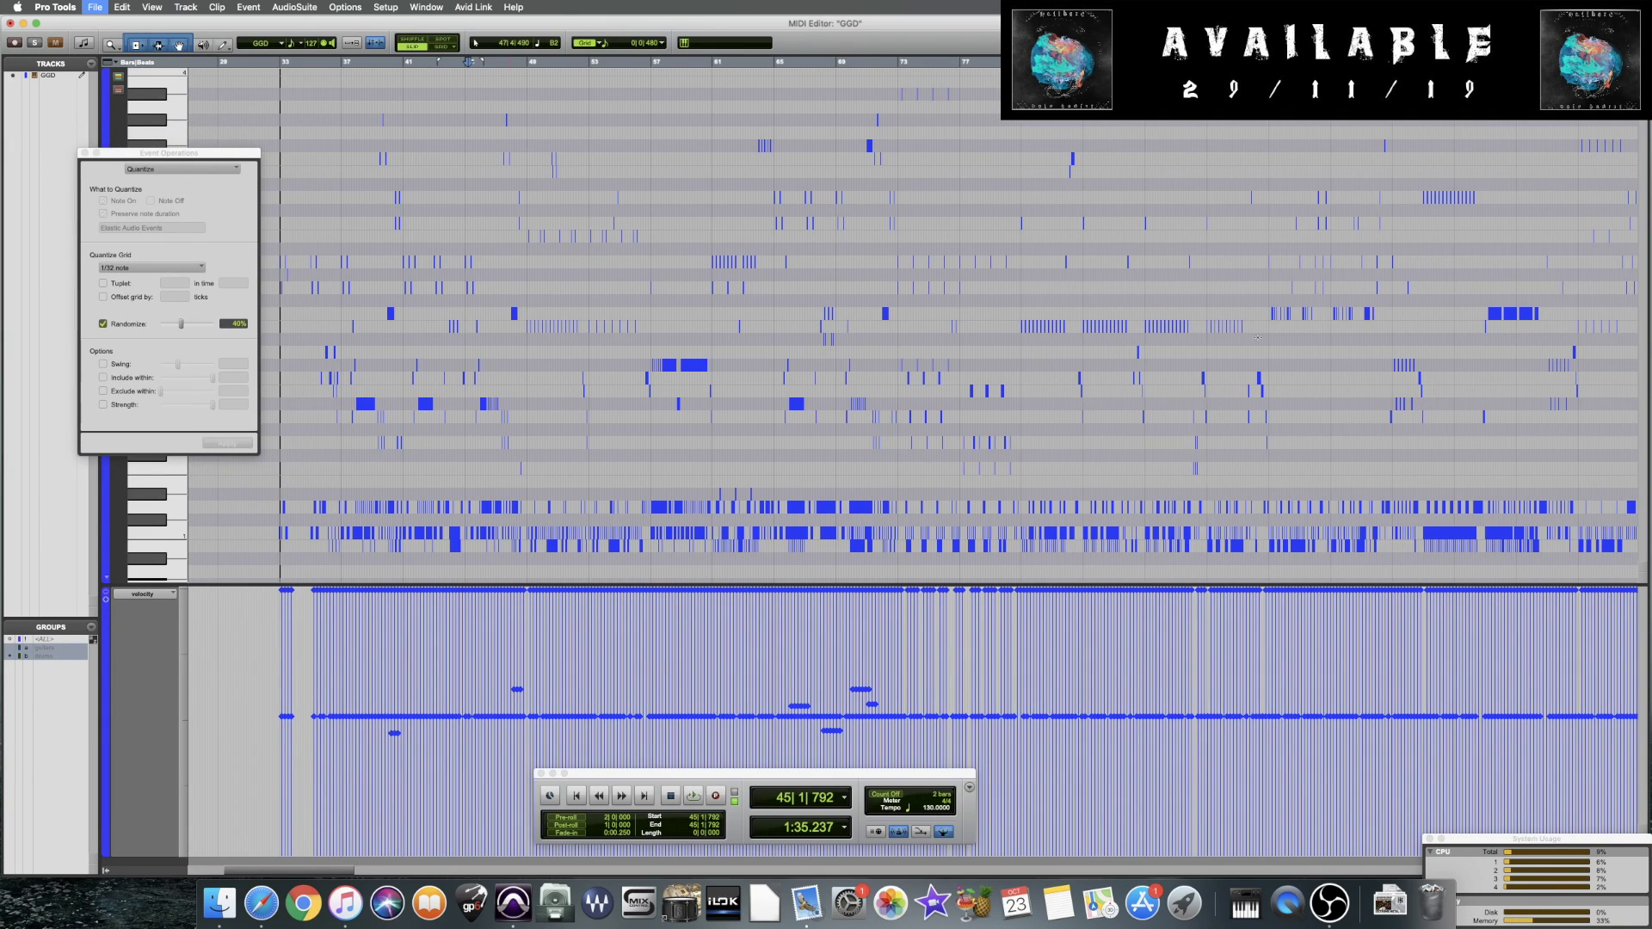
Try lowering the velocities of all tom notes across the whole drum clip together, and return to bar 34
{"action": "key", "text": "super+bracketleft"}
{"action": "key", "text": "super+bracketleft"}
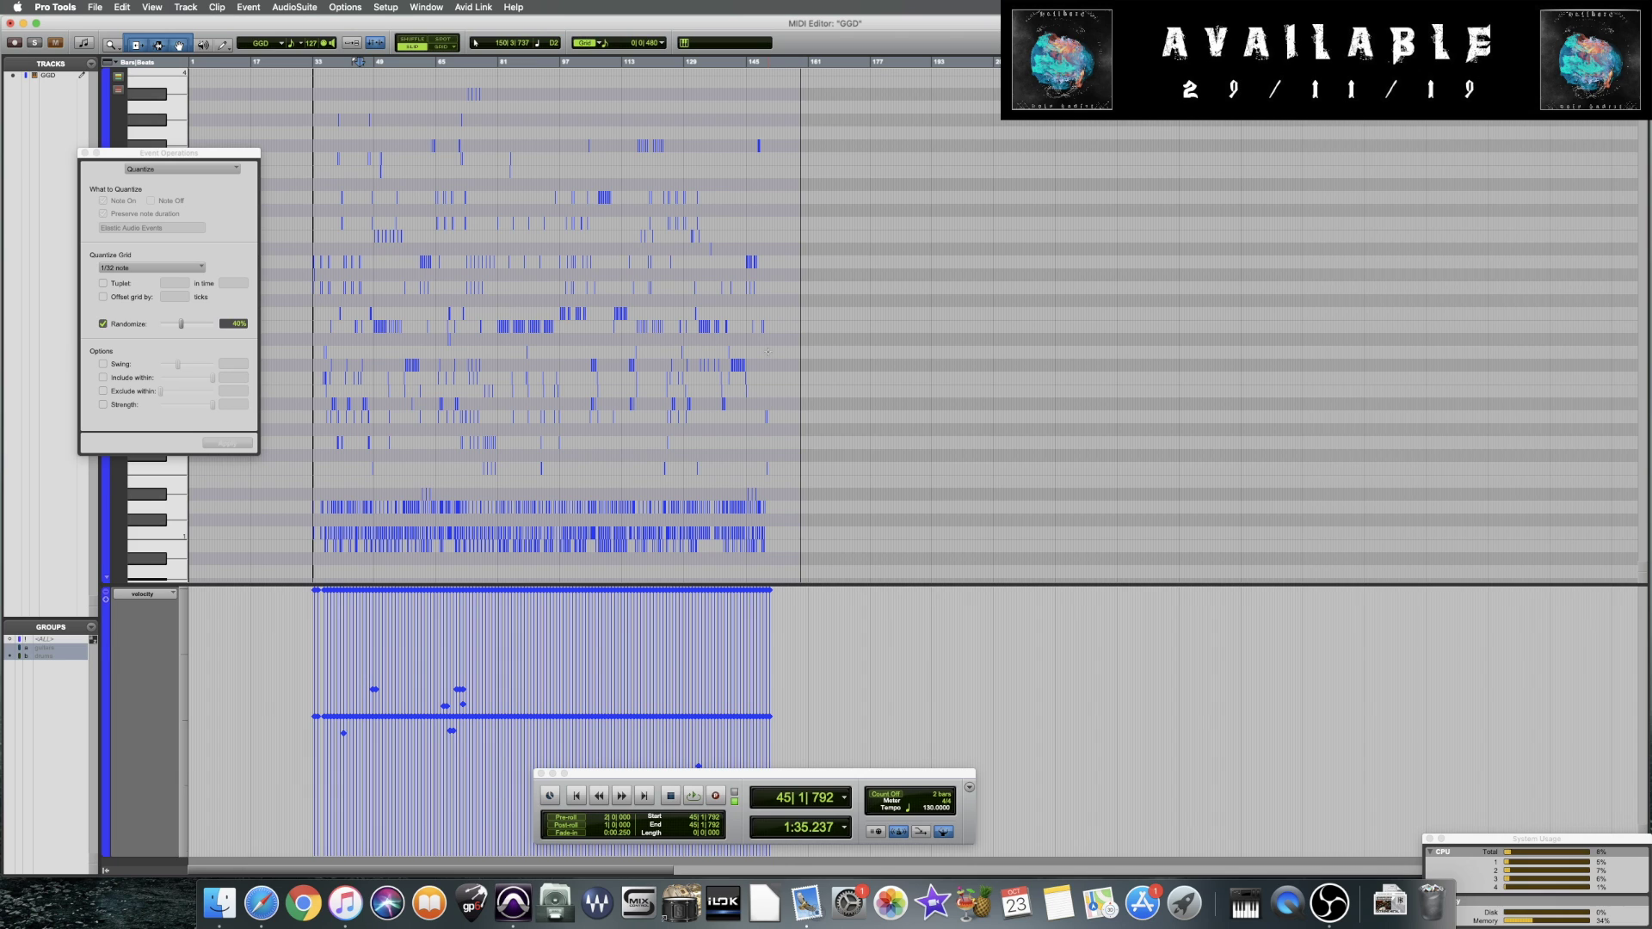
{"action": "key", "text": "super+ctrl+5"}
{"action": "key", "text": "super+ctrl+1"}
{"action": "key", "text": "super+a"}
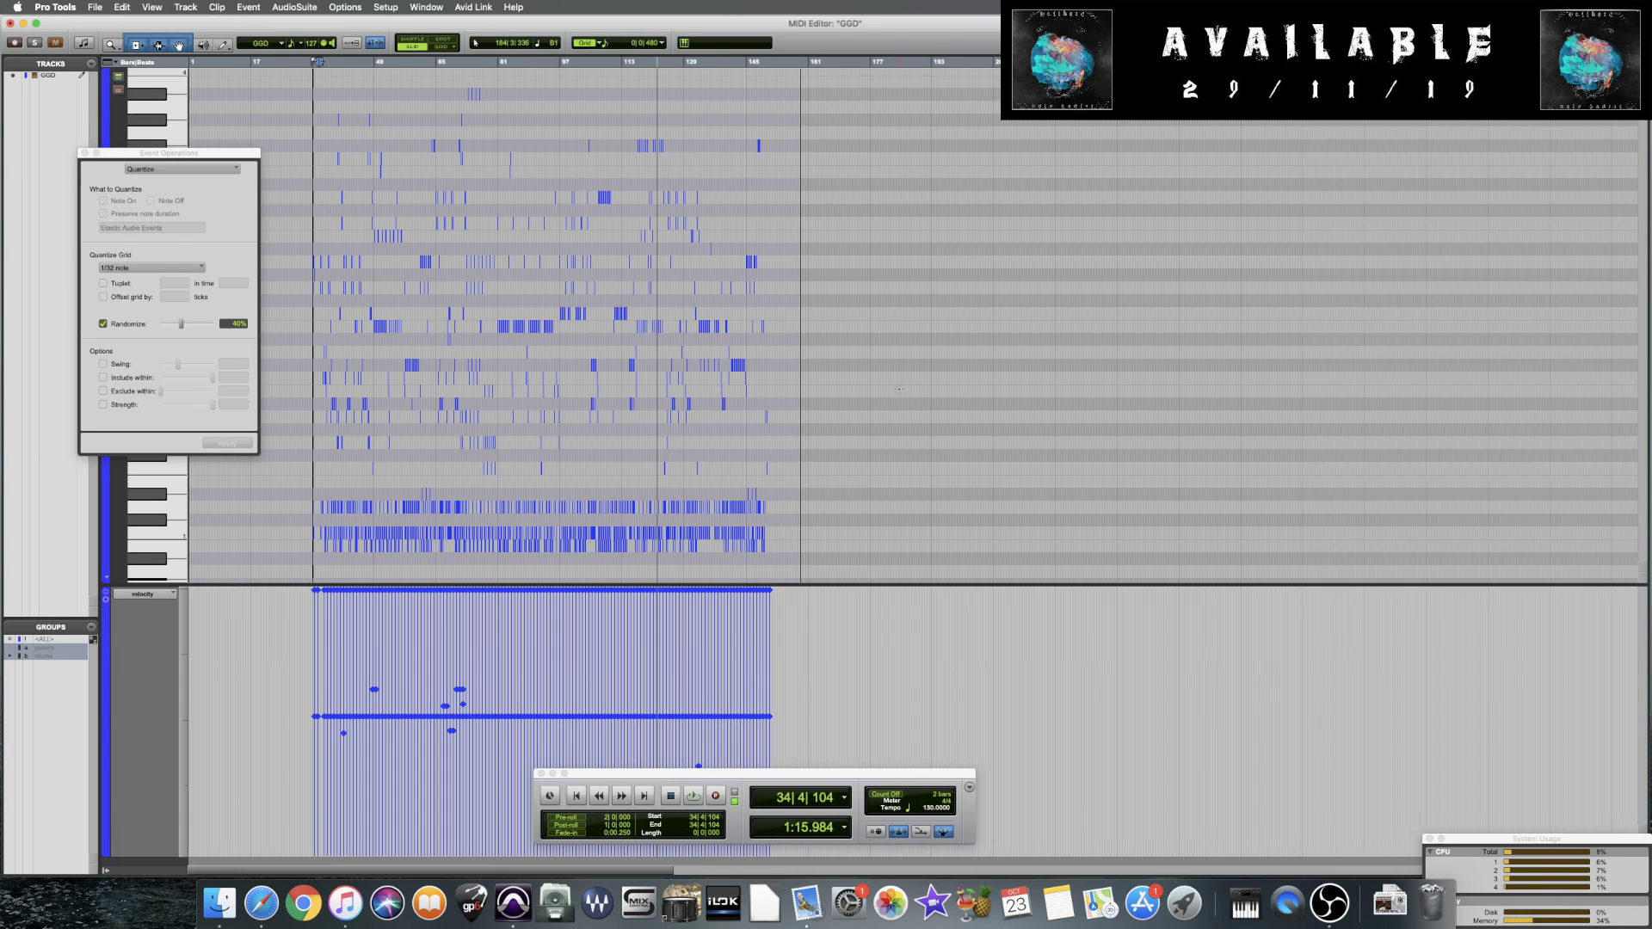
{"action": "left_click", "coordinate": [470, 779]}
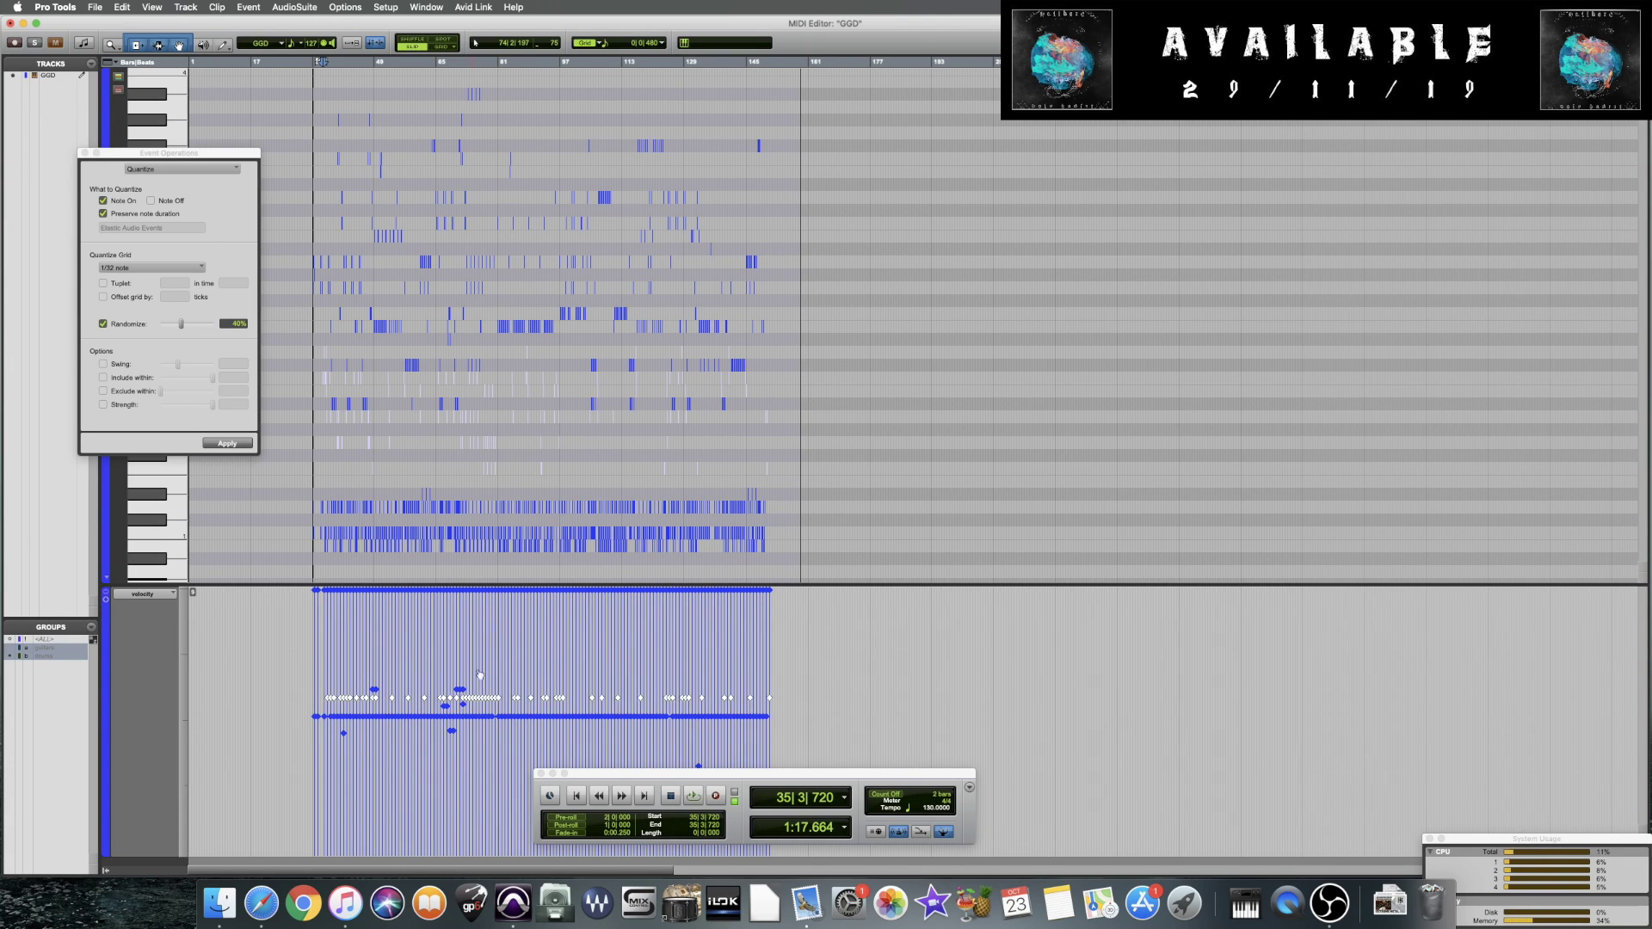
{"action": "key", "text": "super+ctrl+5"}
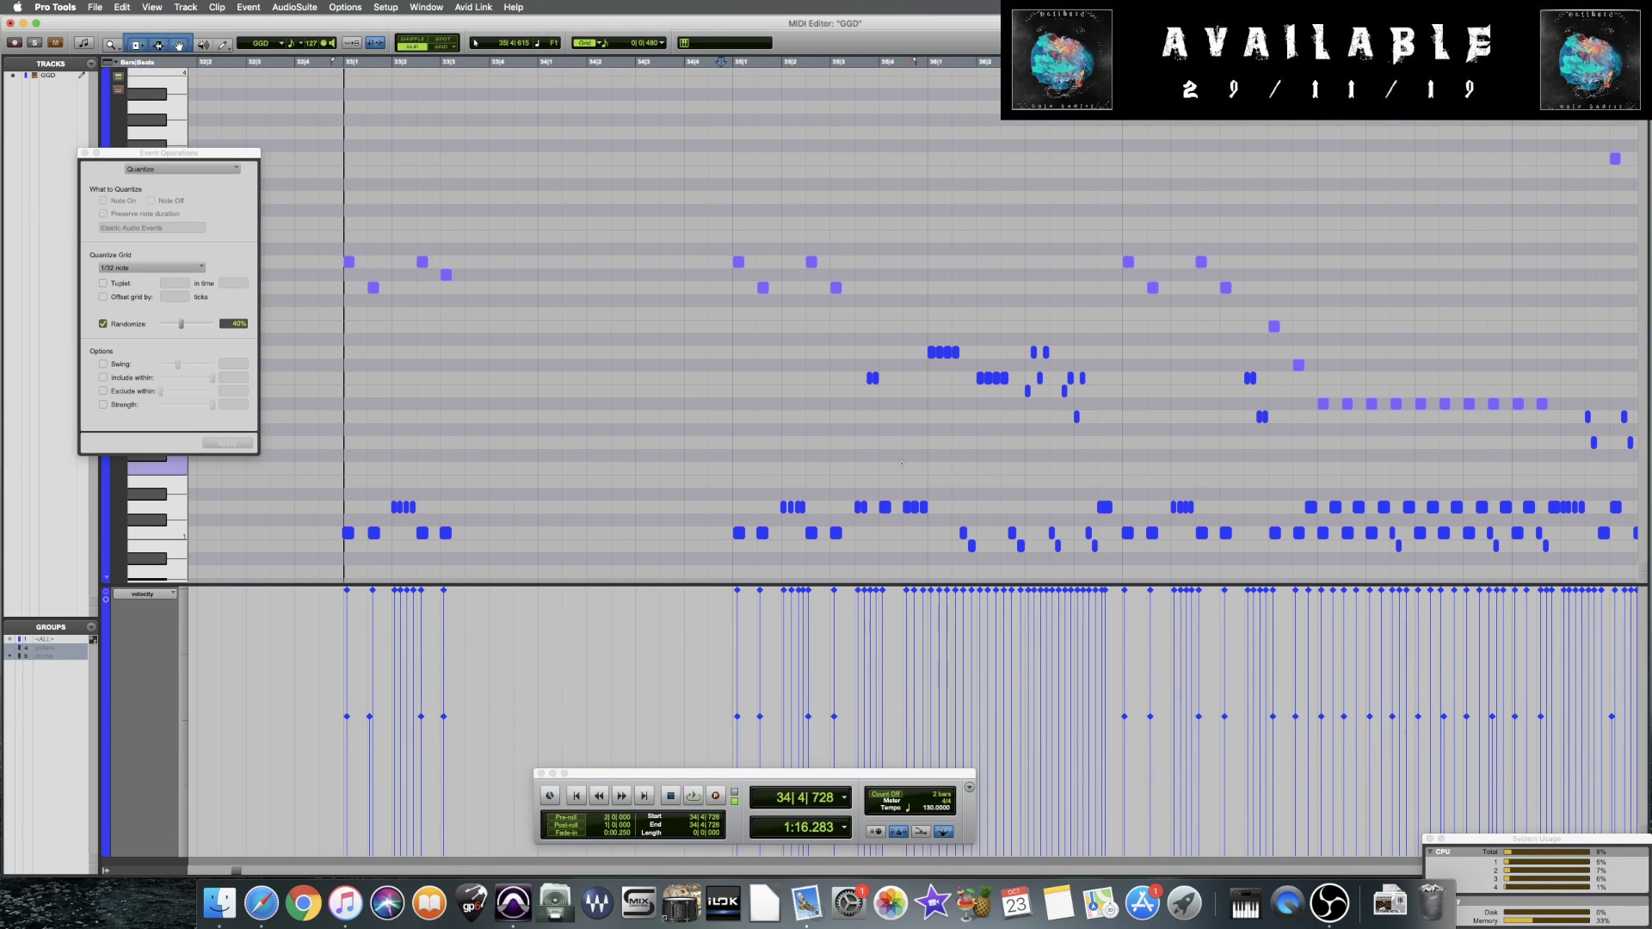
{"action": "left_click", "coordinate": [688, 420]}
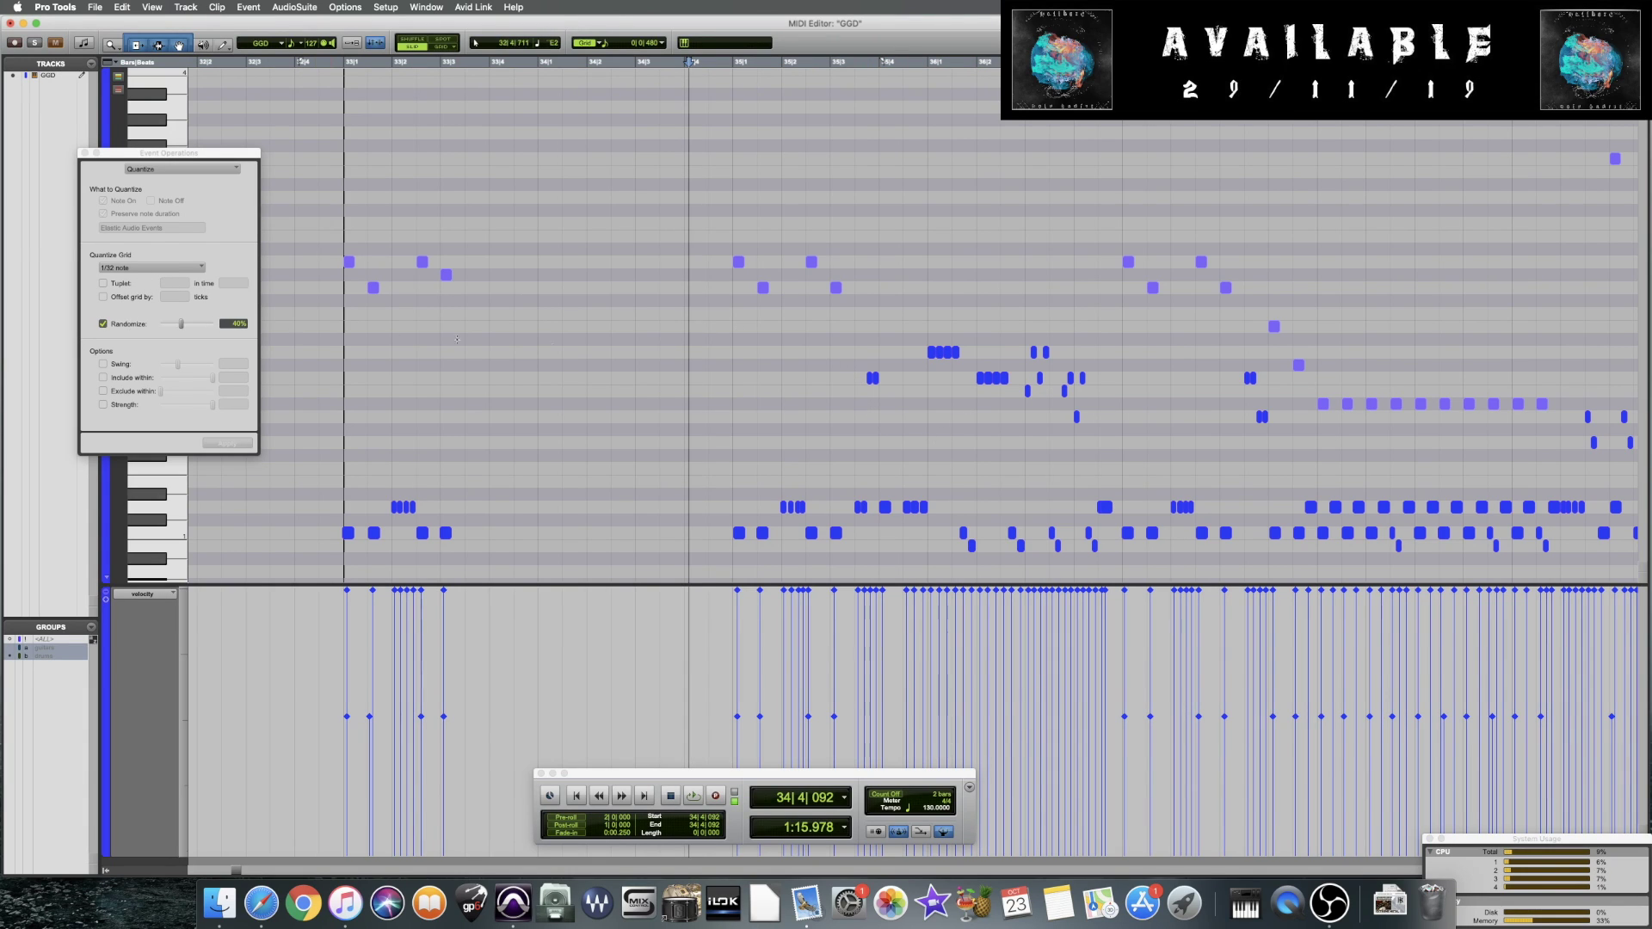
Play back the drum part from just before bar 35 and examine the tom hits in bars 35 and 36
{"action": "left_click", "coordinate": [843, 354]}
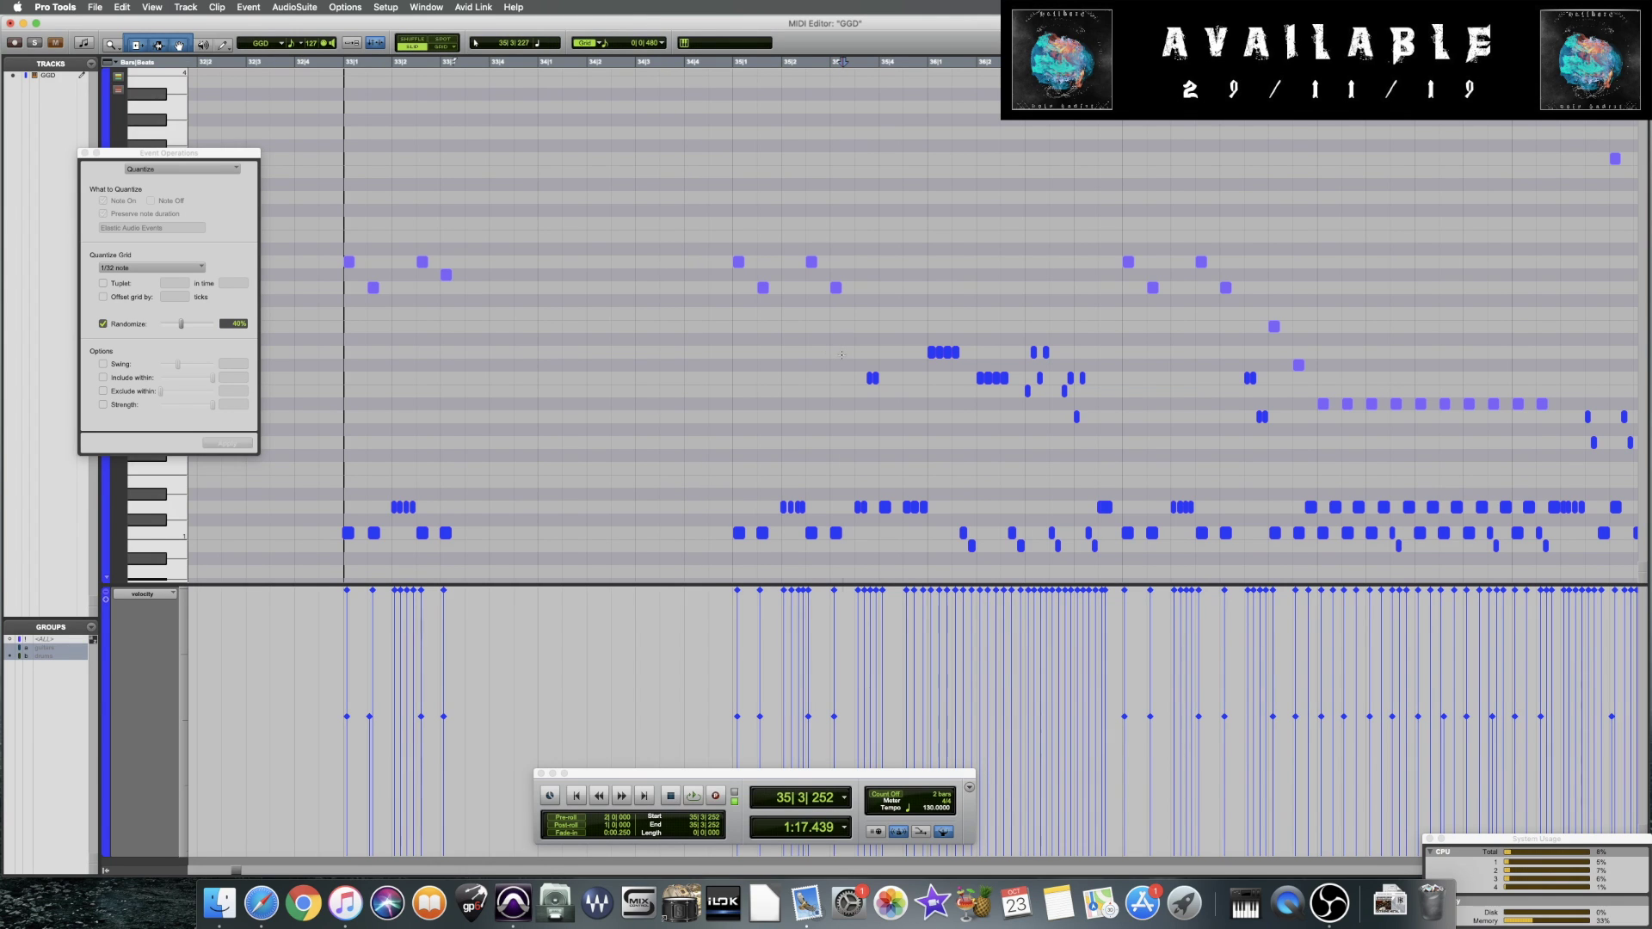
{"action": "scroll", "coordinate": [842, 354], "scroll_direction": "up", "scroll_amount": 4}
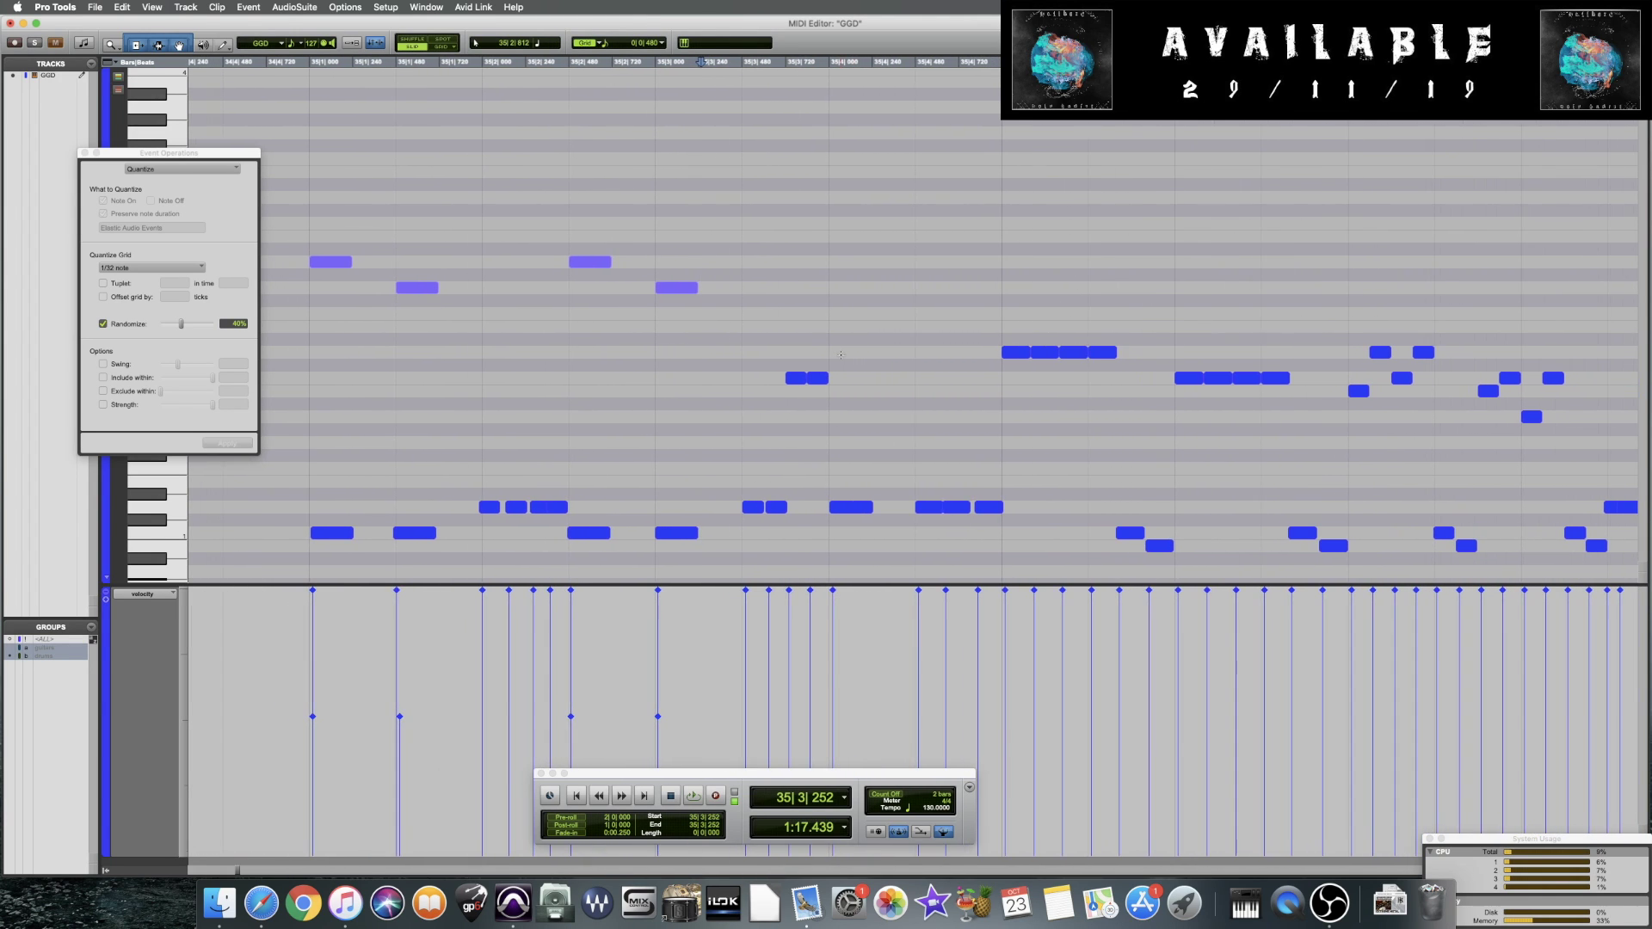
{"action": "scroll", "coordinate": [842, 354], "scroll_direction": "left", "scroll_amount": 5}
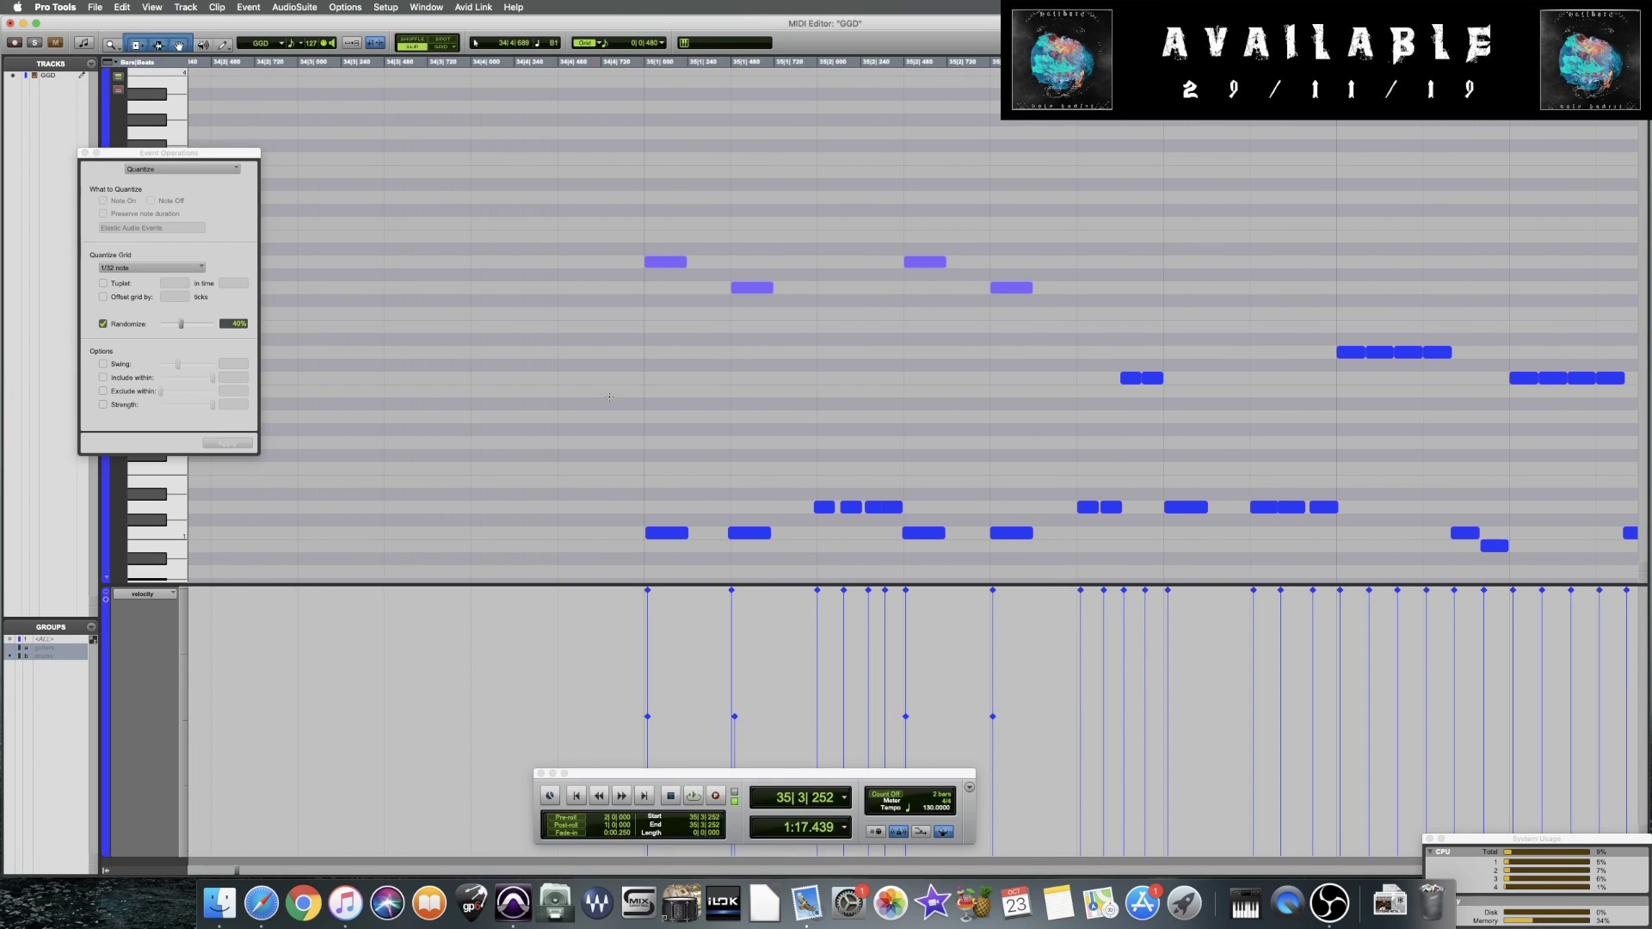
{"action": "scroll", "coordinate": [609, 396], "scroll_direction": "right", "scroll_amount": 7}
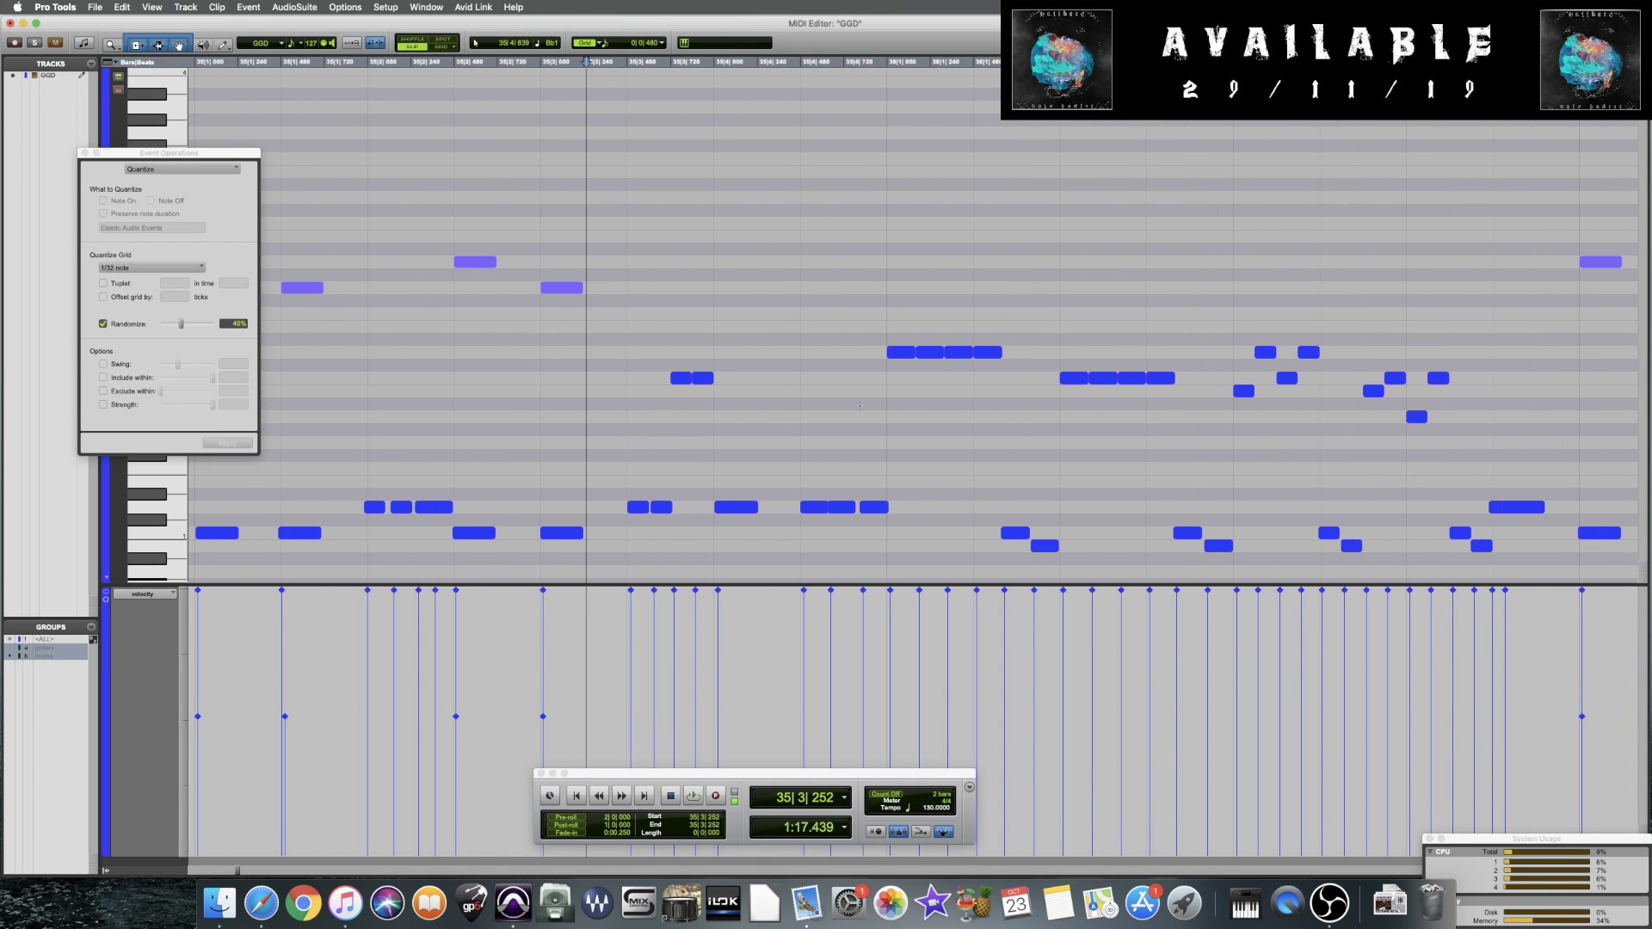
{"action": "scroll", "coordinate": [859, 406], "scroll_direction": "left", "scroll_amount": 8}
{"action": "left_click", "coordinate": [598, 373]}
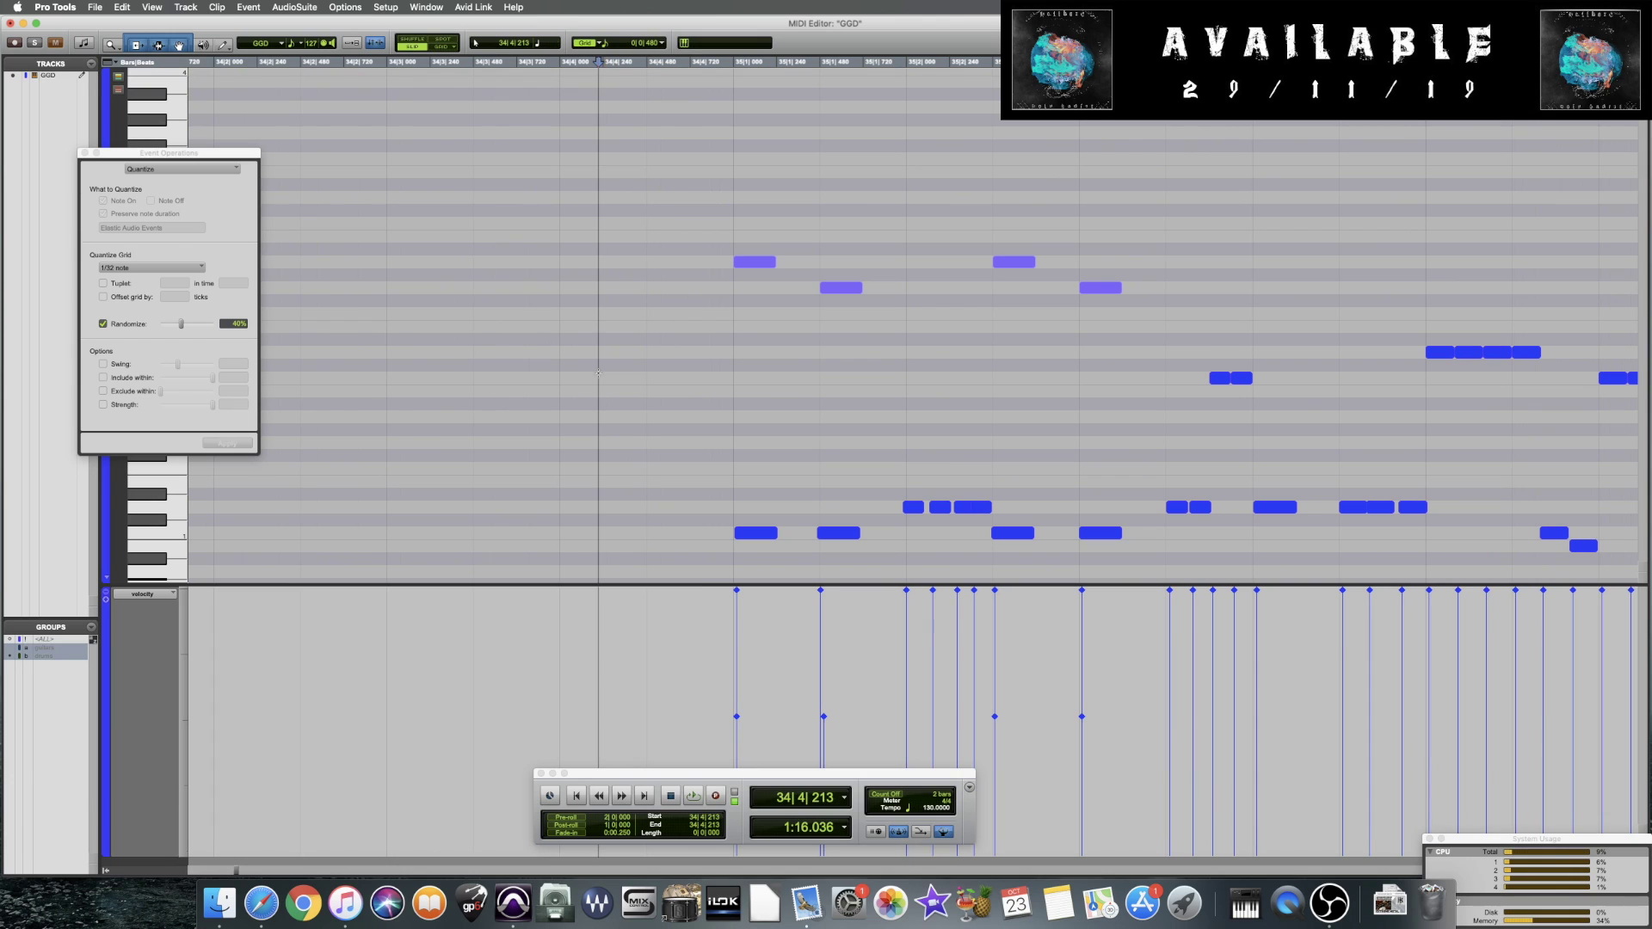
{"action": "key", "text": "space"}
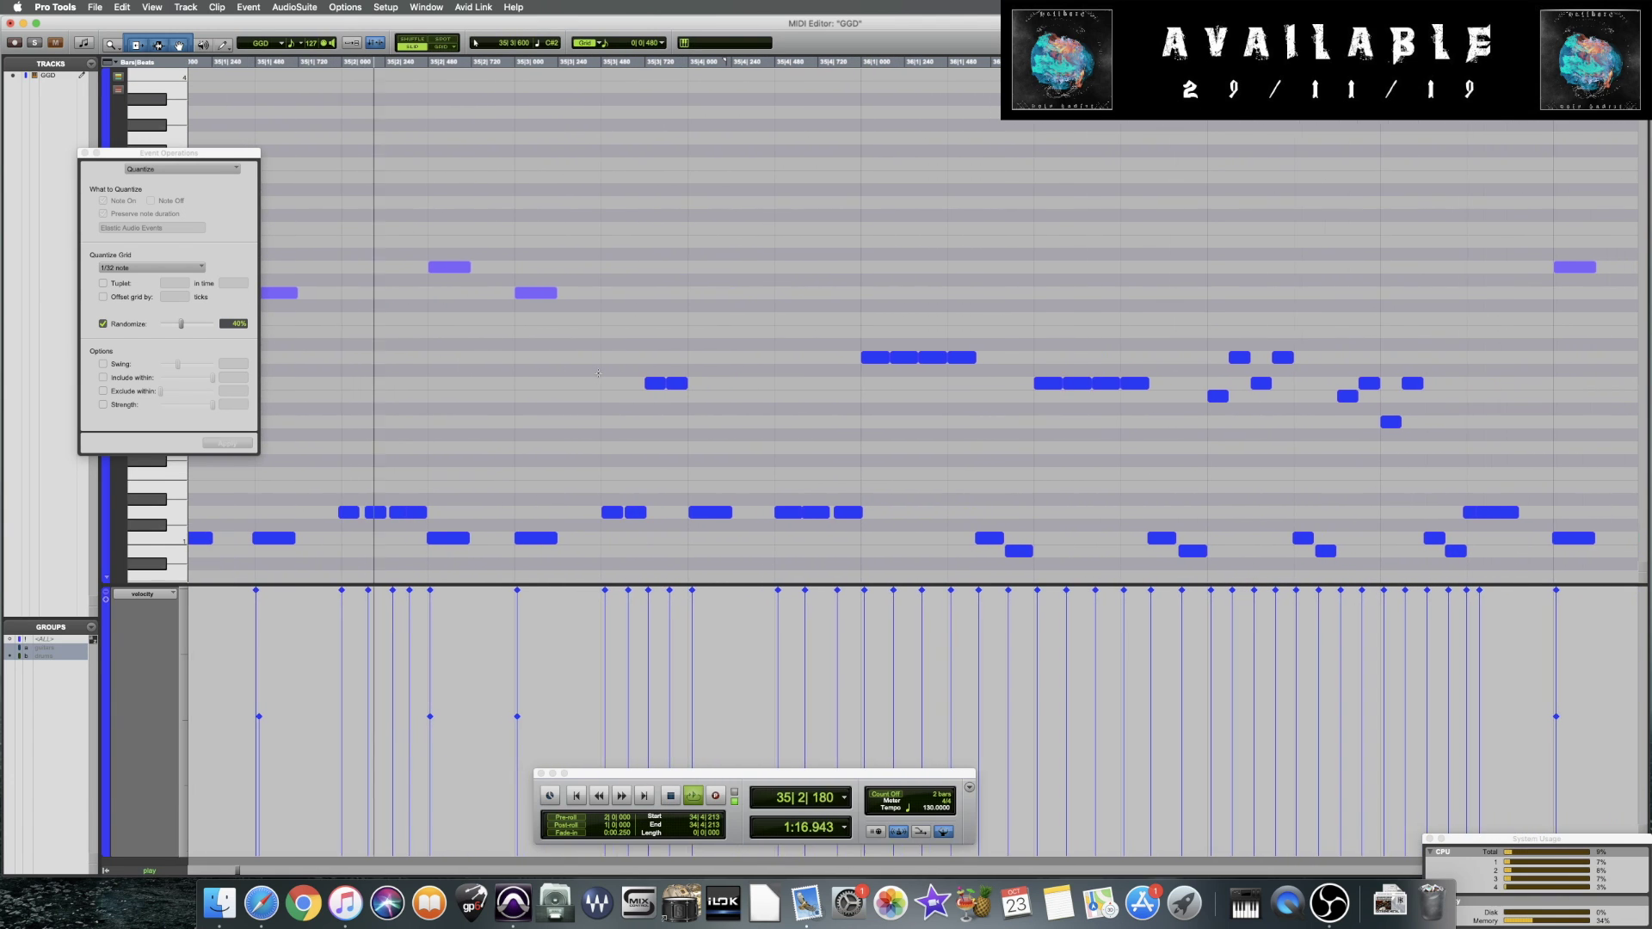
{"action": "key", "text": "space"}
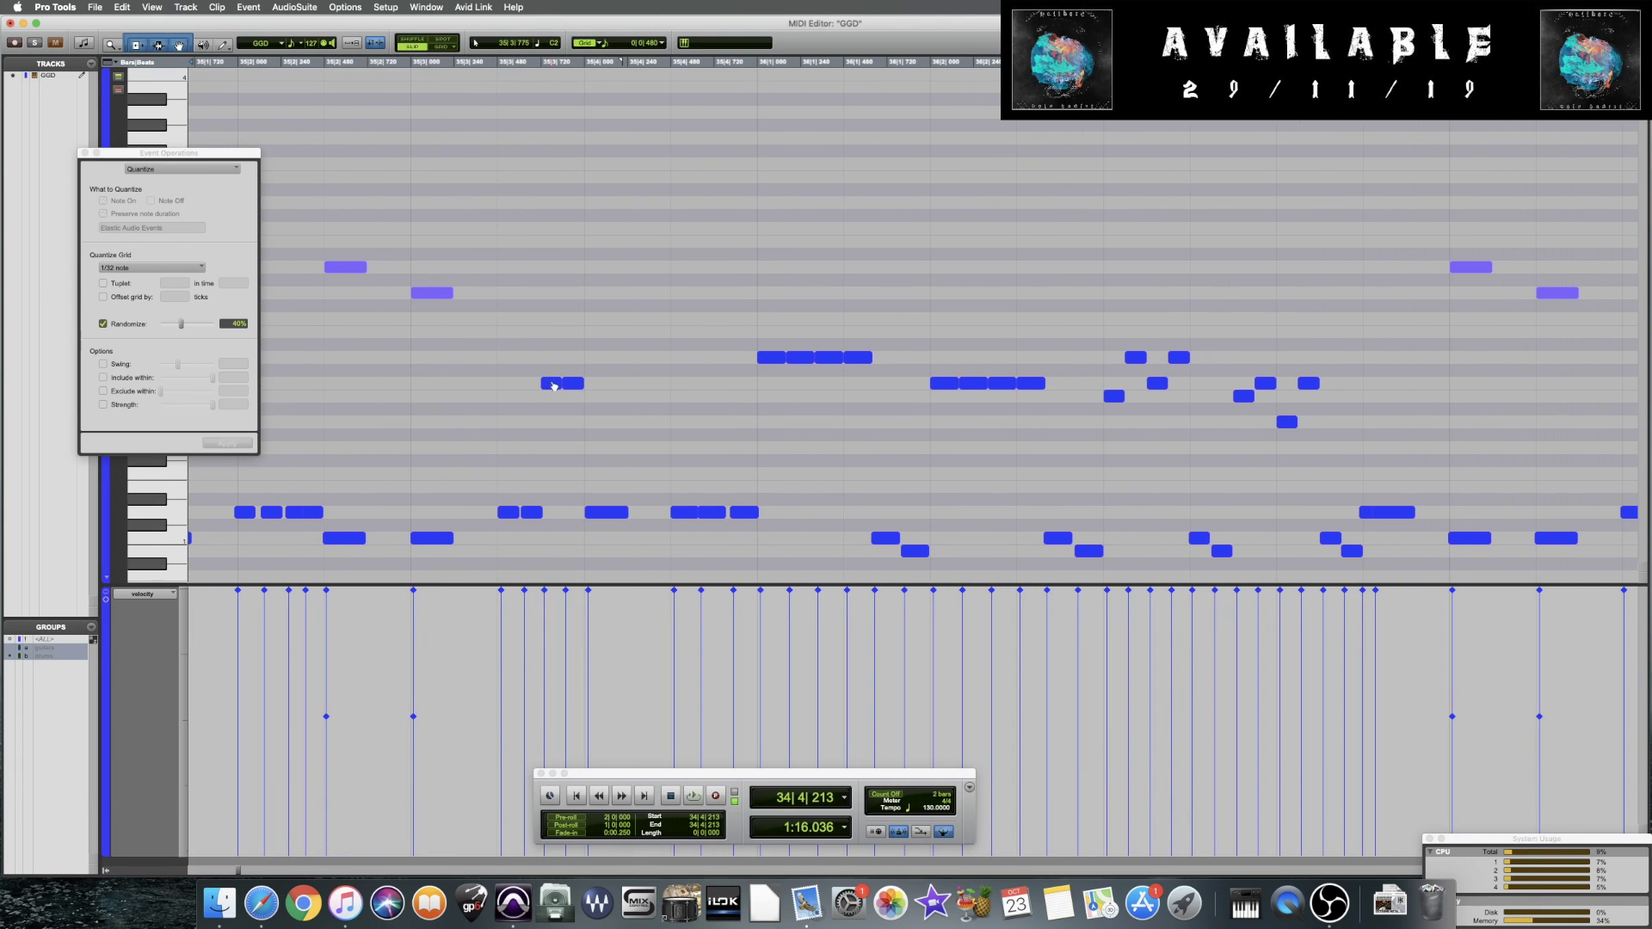
Shift the two tom notes at the end of beat 3 in bar 35 slightly closer together and play back the change
{"action": "left_click_drag", "start_coordinate": [553, 387], "coordinate": [558, 388]}
{"action": "left_click", "coordinate": [572, 384]}
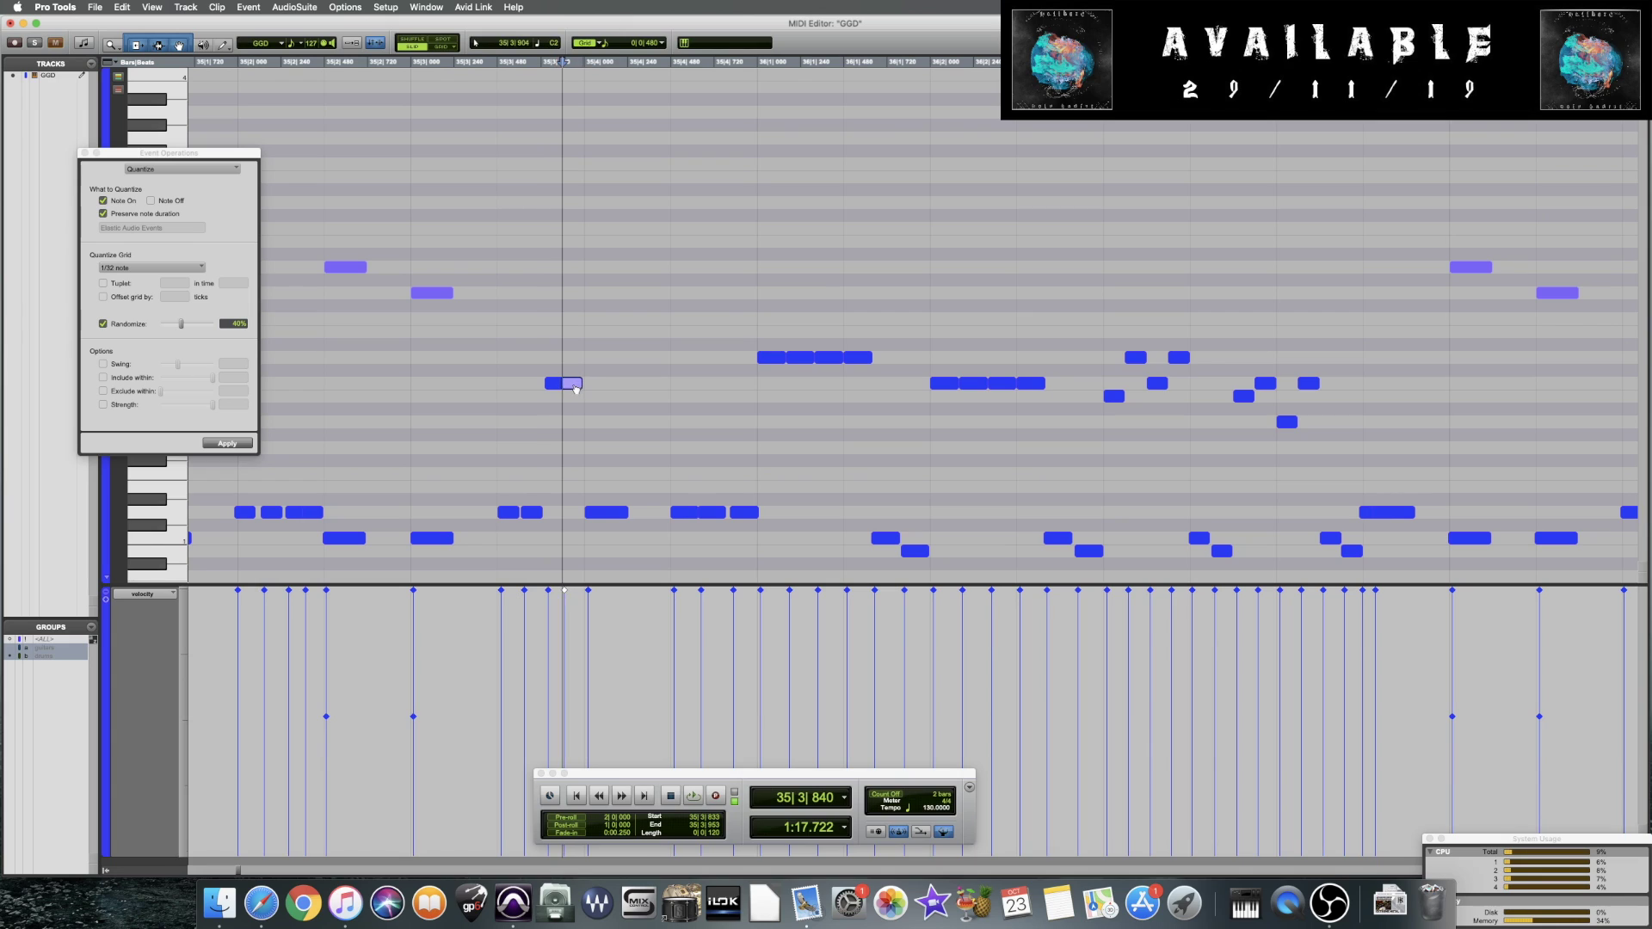
{"action": "left_click", "coordinate": [469, 448]}
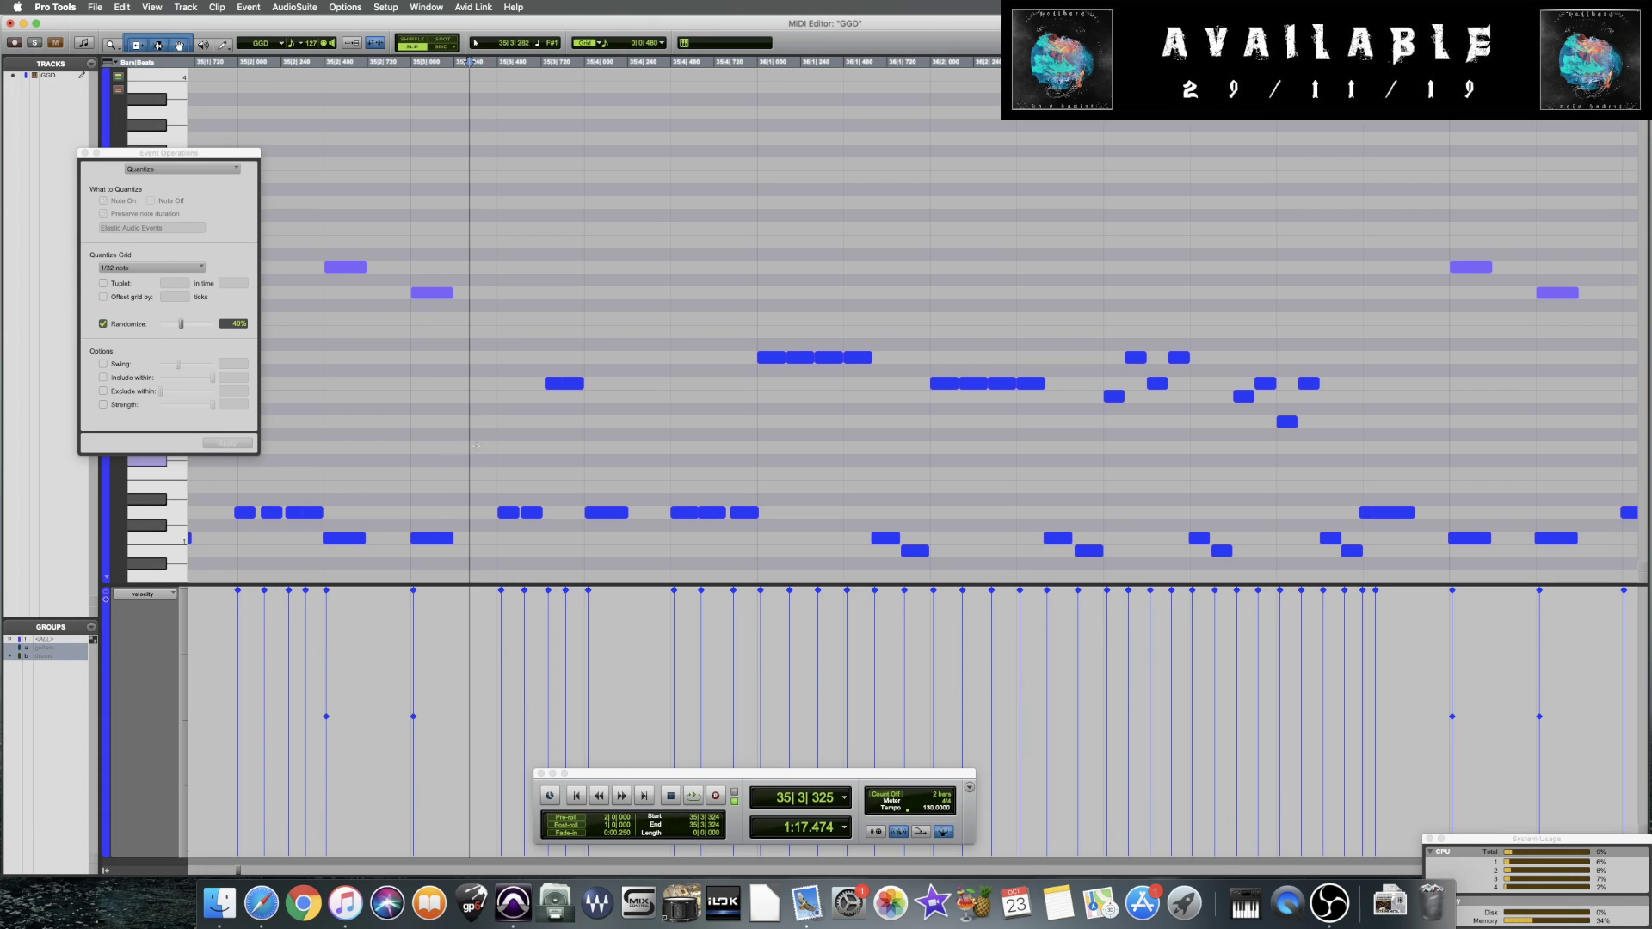
{"action": "left_click", "coordinate": [224, 487]}
{"action": "key", "text": "space"}
{"action": "key", "text": "space"}
Move the second, third and fourth tom notes at the start of bar 36 slightly earlier and play back from bar 36
{"action": "left_click", "coordinate": [798, 359]}
{"action": "left_click", "coordinate": [826, 359]}
{"action": "left_click", "coordinate": [855, 360]}
{"action": "scroll", "coordinate": [882, 335], "scroll_direction": "right", "scroll_amount": 4}
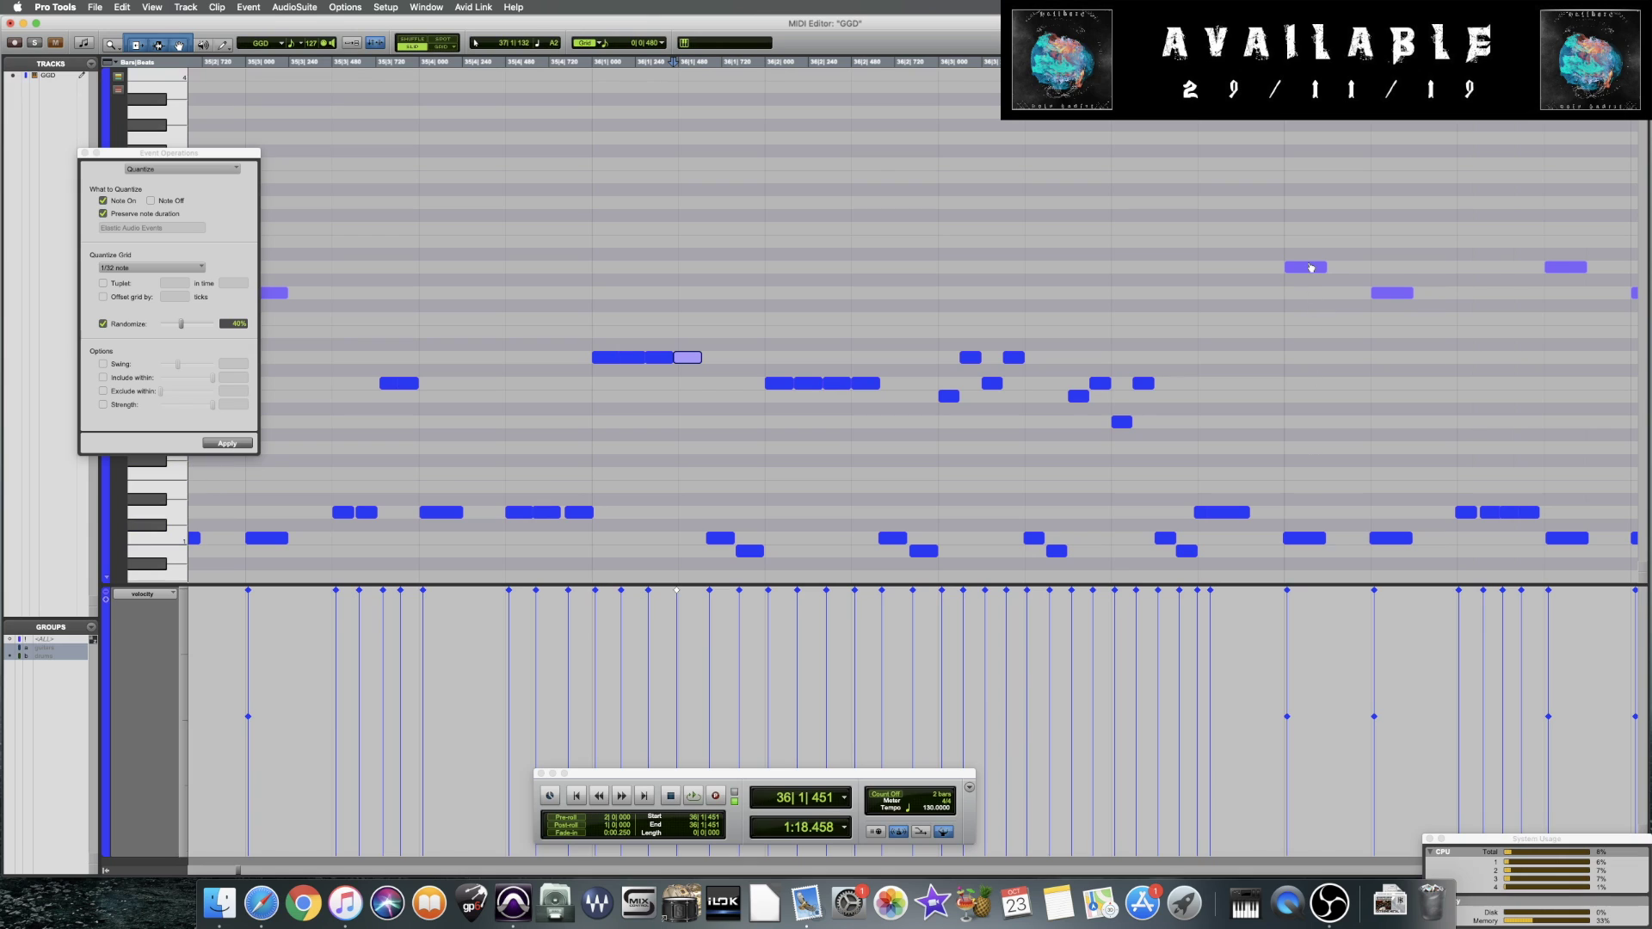
{"action": "left_click", "coordinate": [1279, 502]}
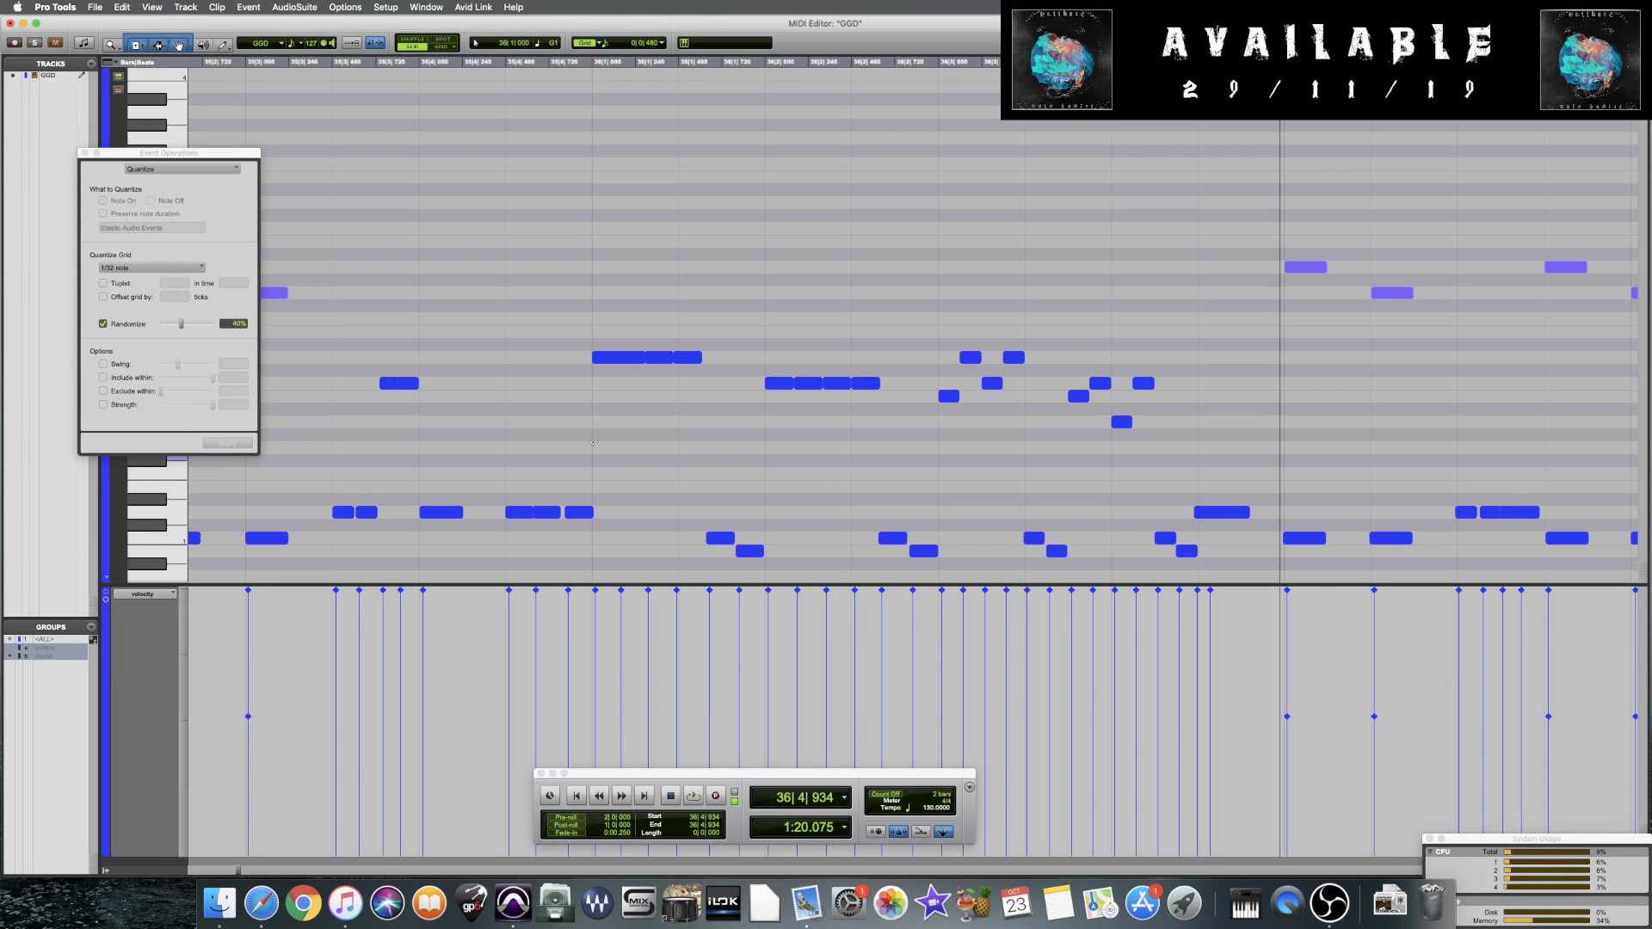
{"action": "left_click", "coordinate": [595, 439]}
{"action": "key", "text": "space"}
{"action": "key", "text": "space"}
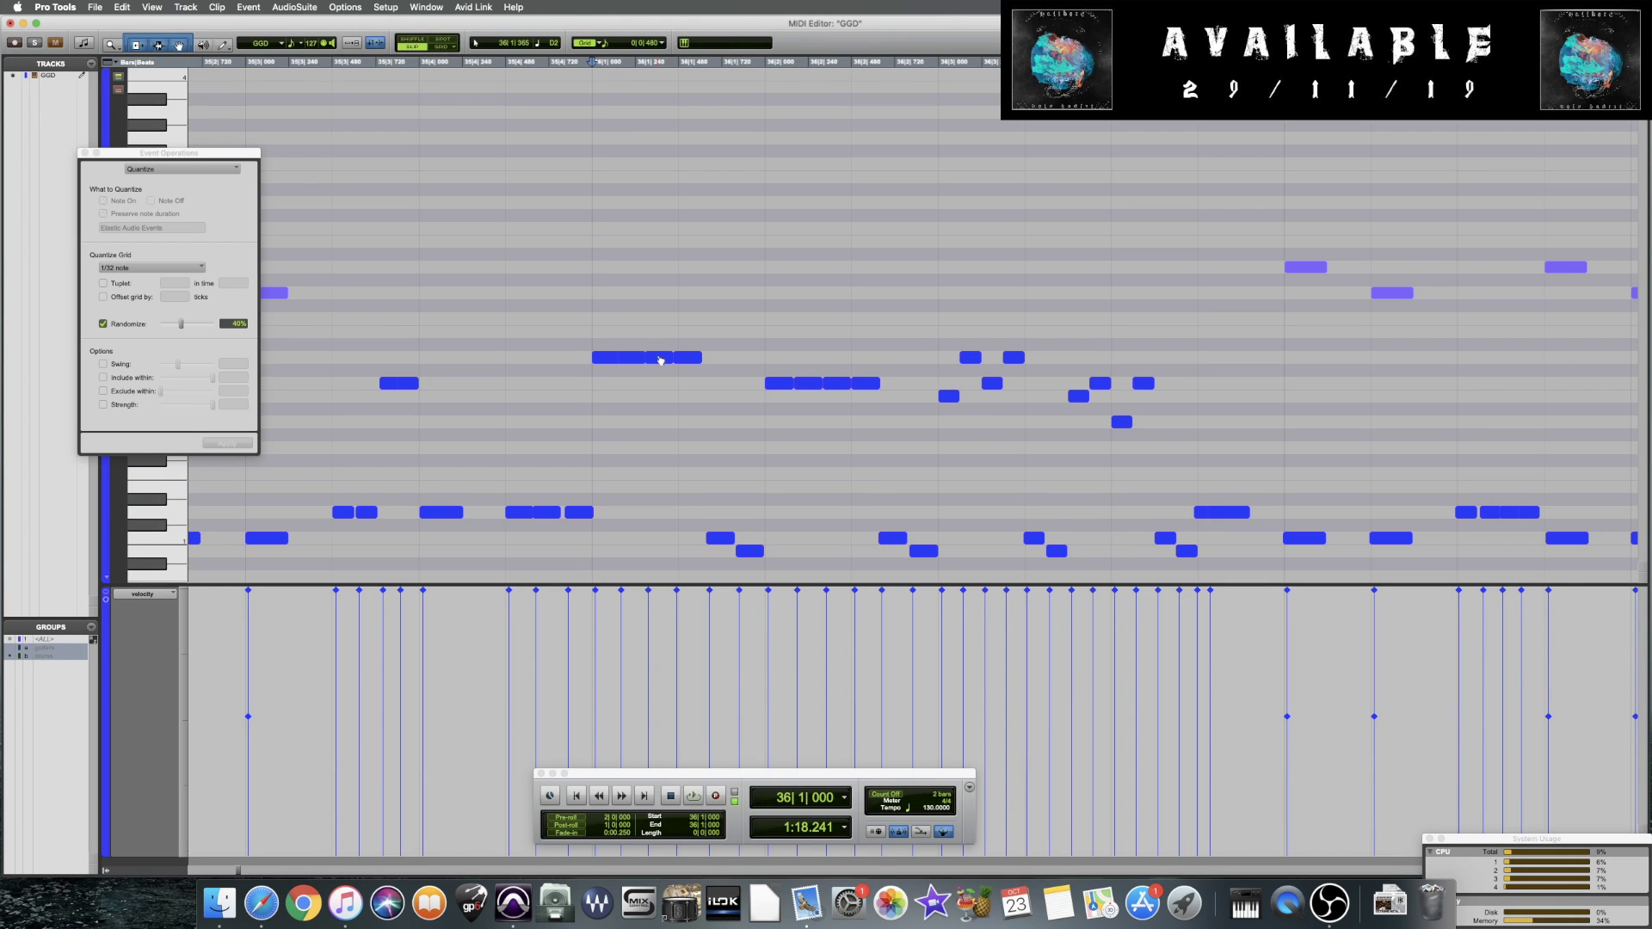
Shift the last two opening tom notes, the beat 2 tom notes and their neighbouring kicks in bar 36 slightly earlier
{"action": "left_click", "coordinate": [658, 362]}
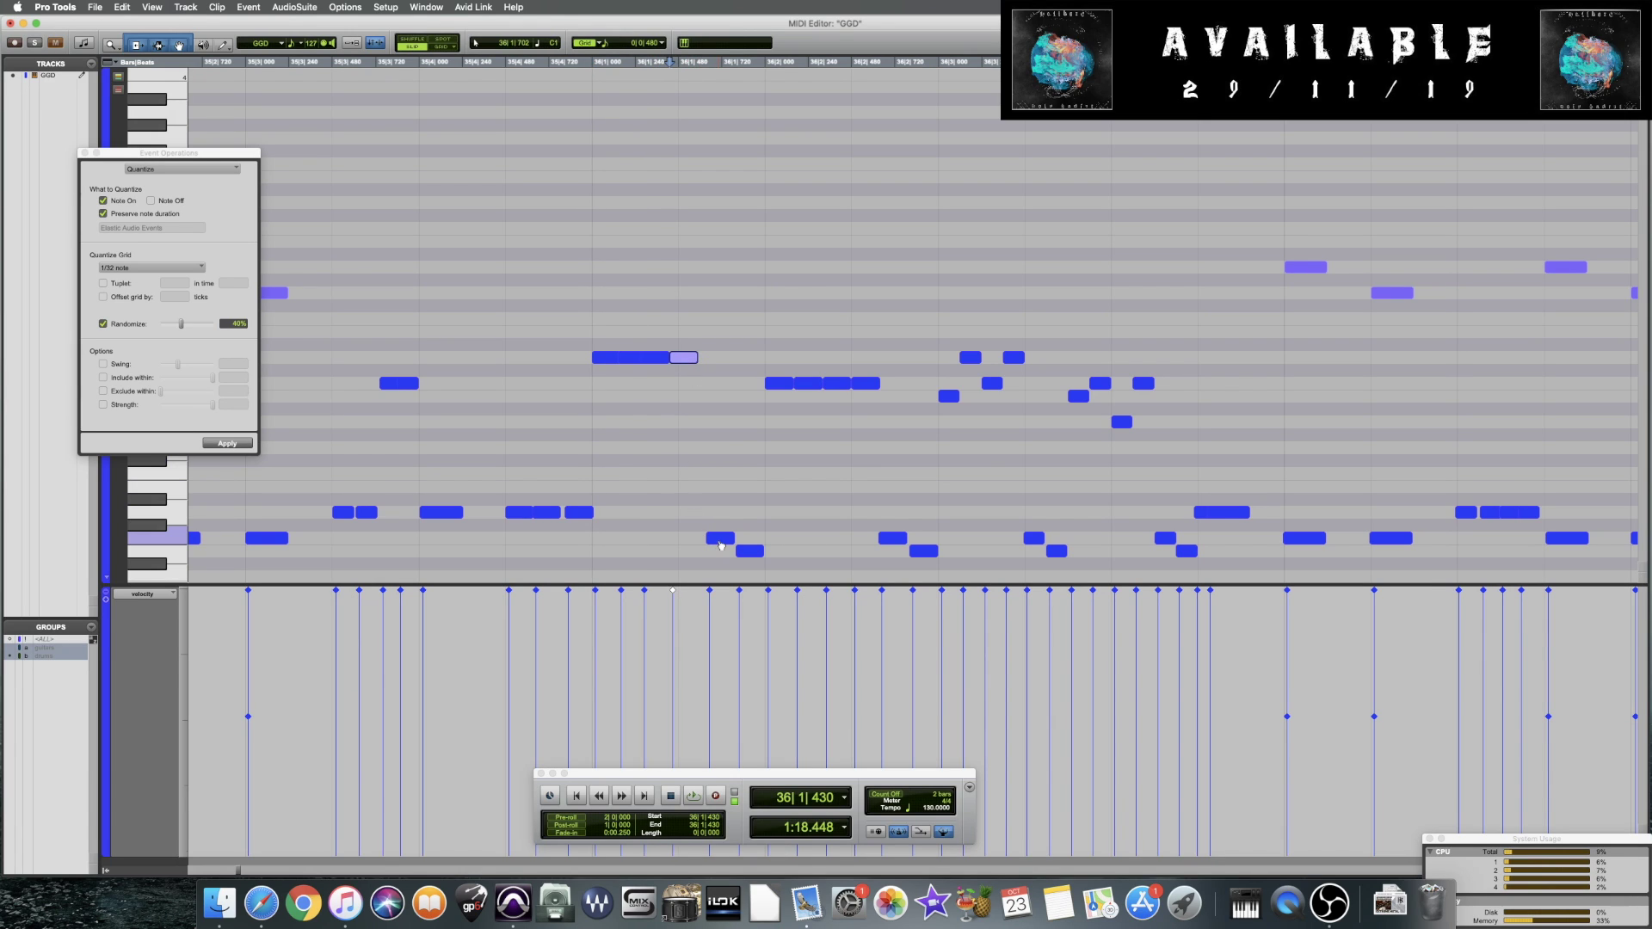
{"action": "left_click_drag", "start_coordinate": [722, 543], "coordinate": [736, 552]}
{"action": "left_click_drag", "start_coordinate": [785, 387], "coordinate": [850, 383]}
{"action": "left_click", "coordinate": [891, 539]}
{"action": "left_click_drag", "start_coordinate": [891, 541], "coordinate": [889, 541]}
{"action": "left_click_drag", "start_coordinate": [923, 551], "coordinate": [919, 551]}
Nudge individual tom notes on beats 3 and 4 of bar 36 slightly earlier and the last two kicks slightly later
{"action": "left_click", "coordinate": [953, 368]}
{"action": "left_click_drag", "start_coordinate": [955, 399], "coordinate": [948, 402]}
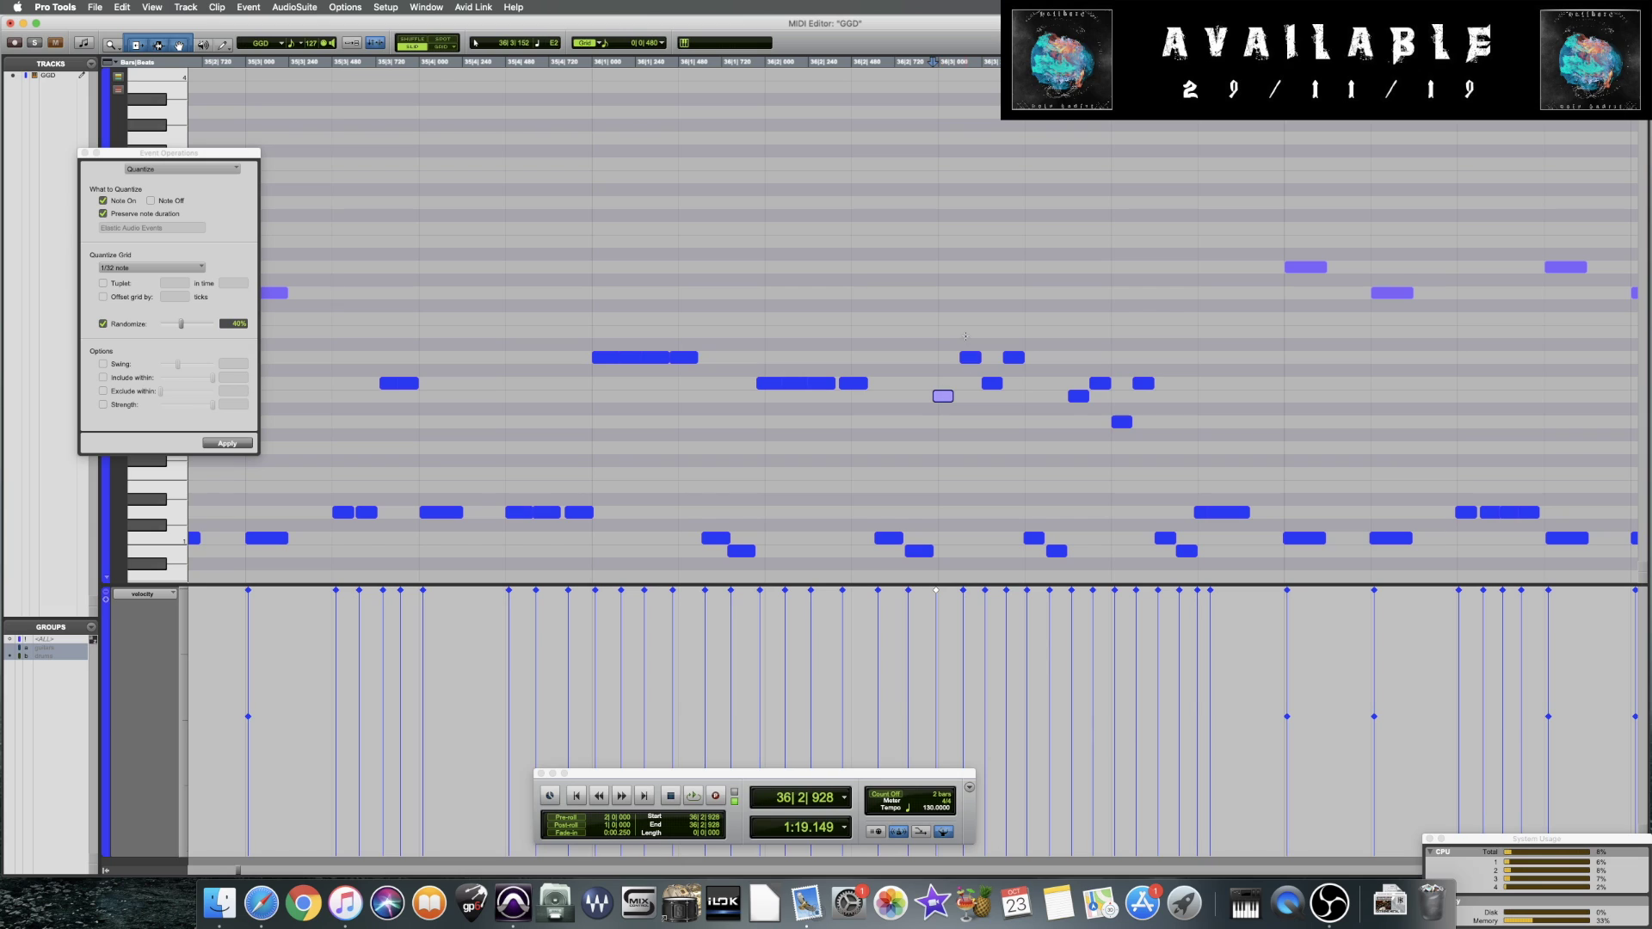
{"action": "left_click_drag", "start_coordinate": [971, 363], "coordinate": [992, 387]}
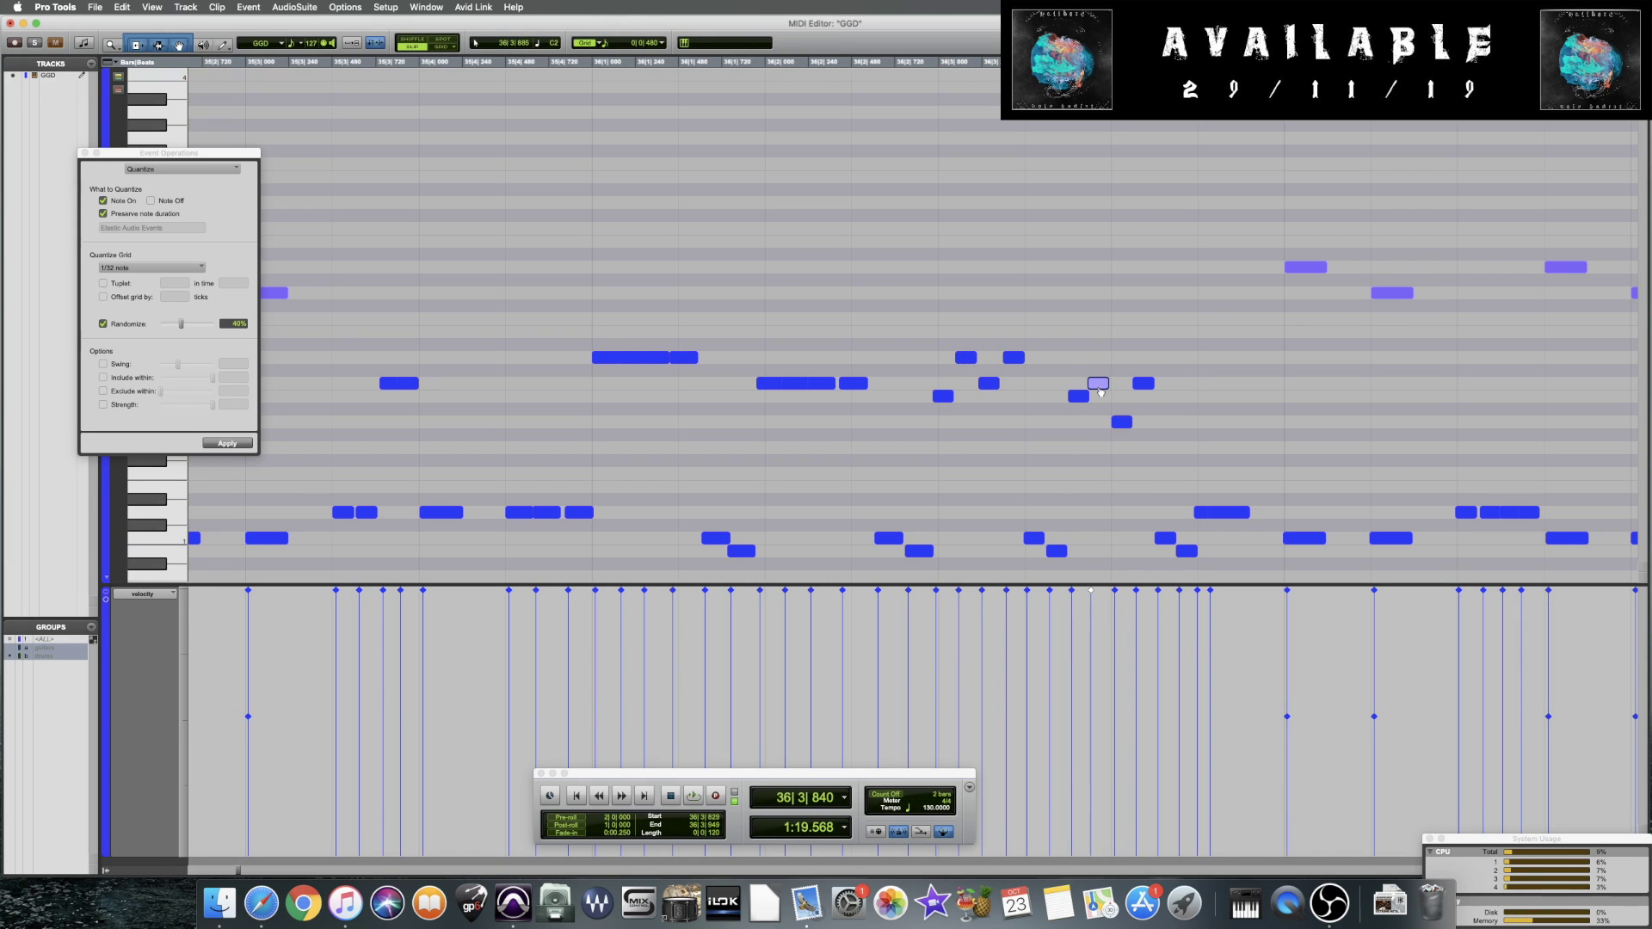
{"action": "left_click", "coordinate": [1121, 422]}
{"action": "left_click", "coordinate": [1141, 383]}
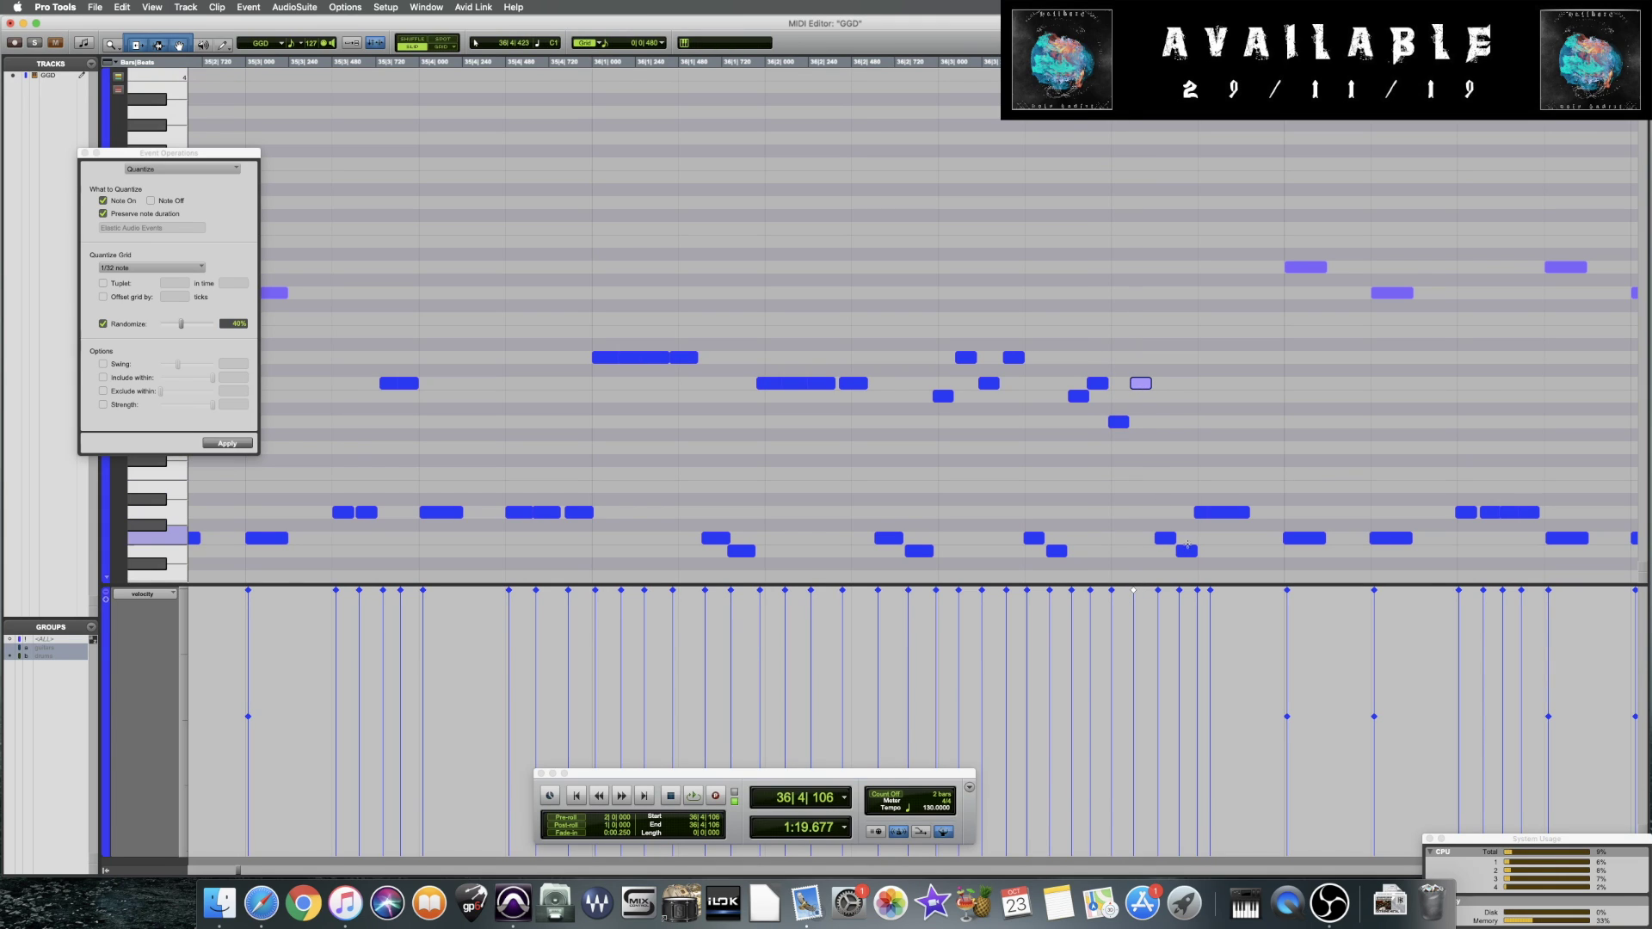
{"action": "left_click", "coordinate": [1168, 539]}
{"action": "left_click", "coordinate": [1185, 551]}
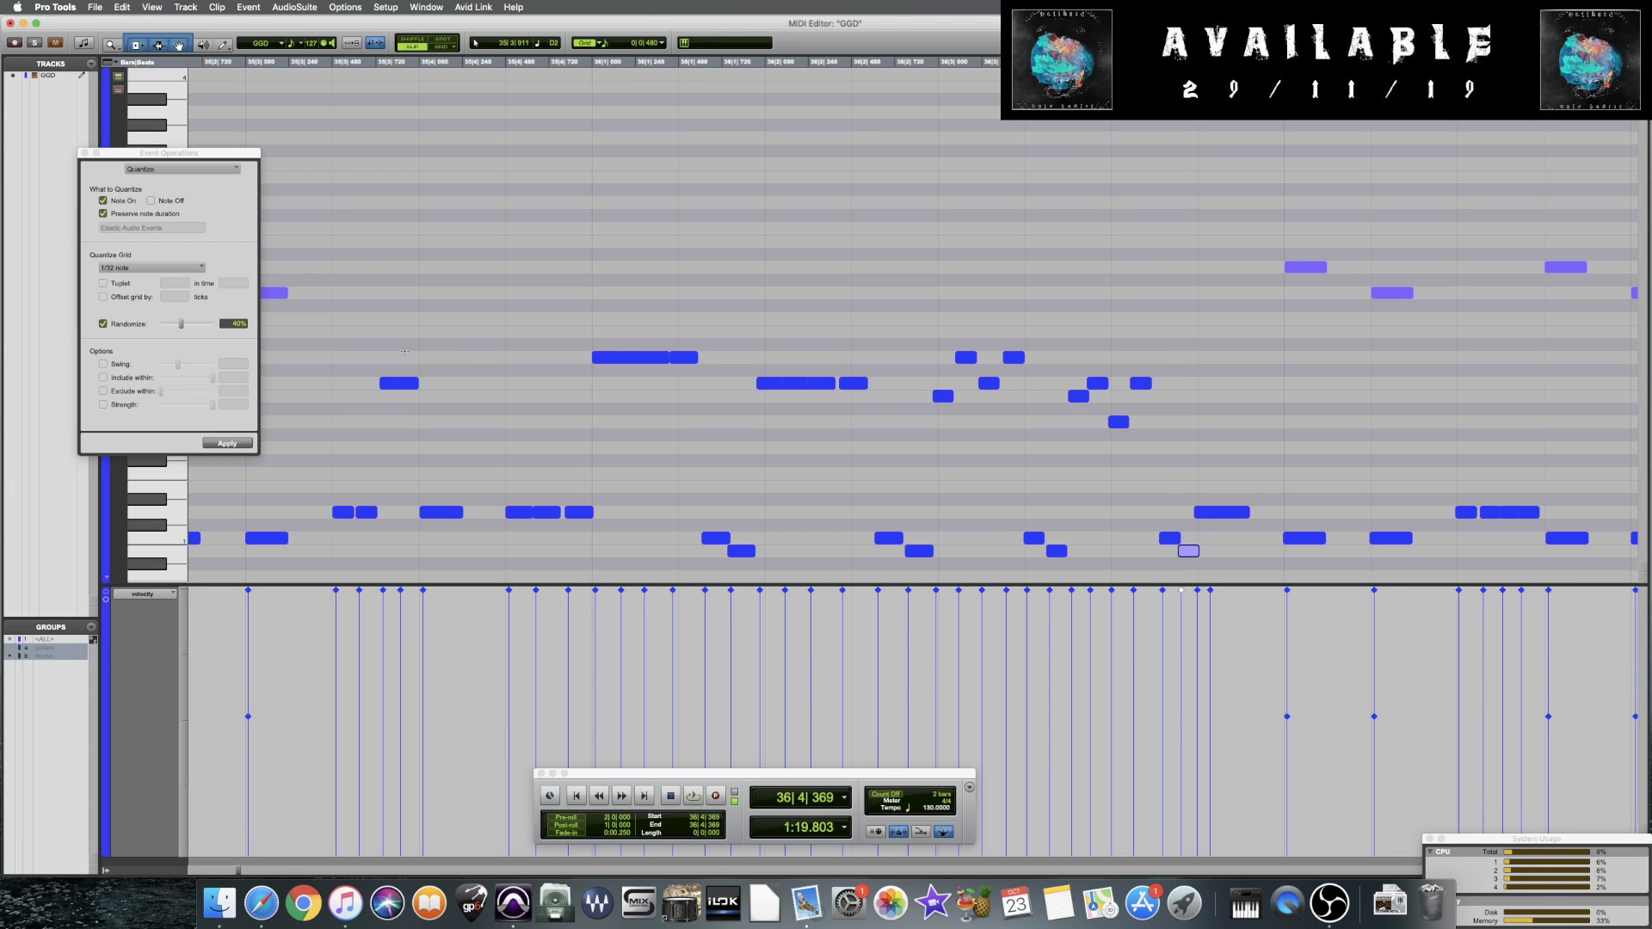
Play back the retimed fill from bar 35 twice, and listen to the following bars through bar 40
{"action": "left_click", "coordinate": [329, 392]}
{"action": "left_click", "coordinate": [243, 486]}
{"action": "key", "text": "space"}
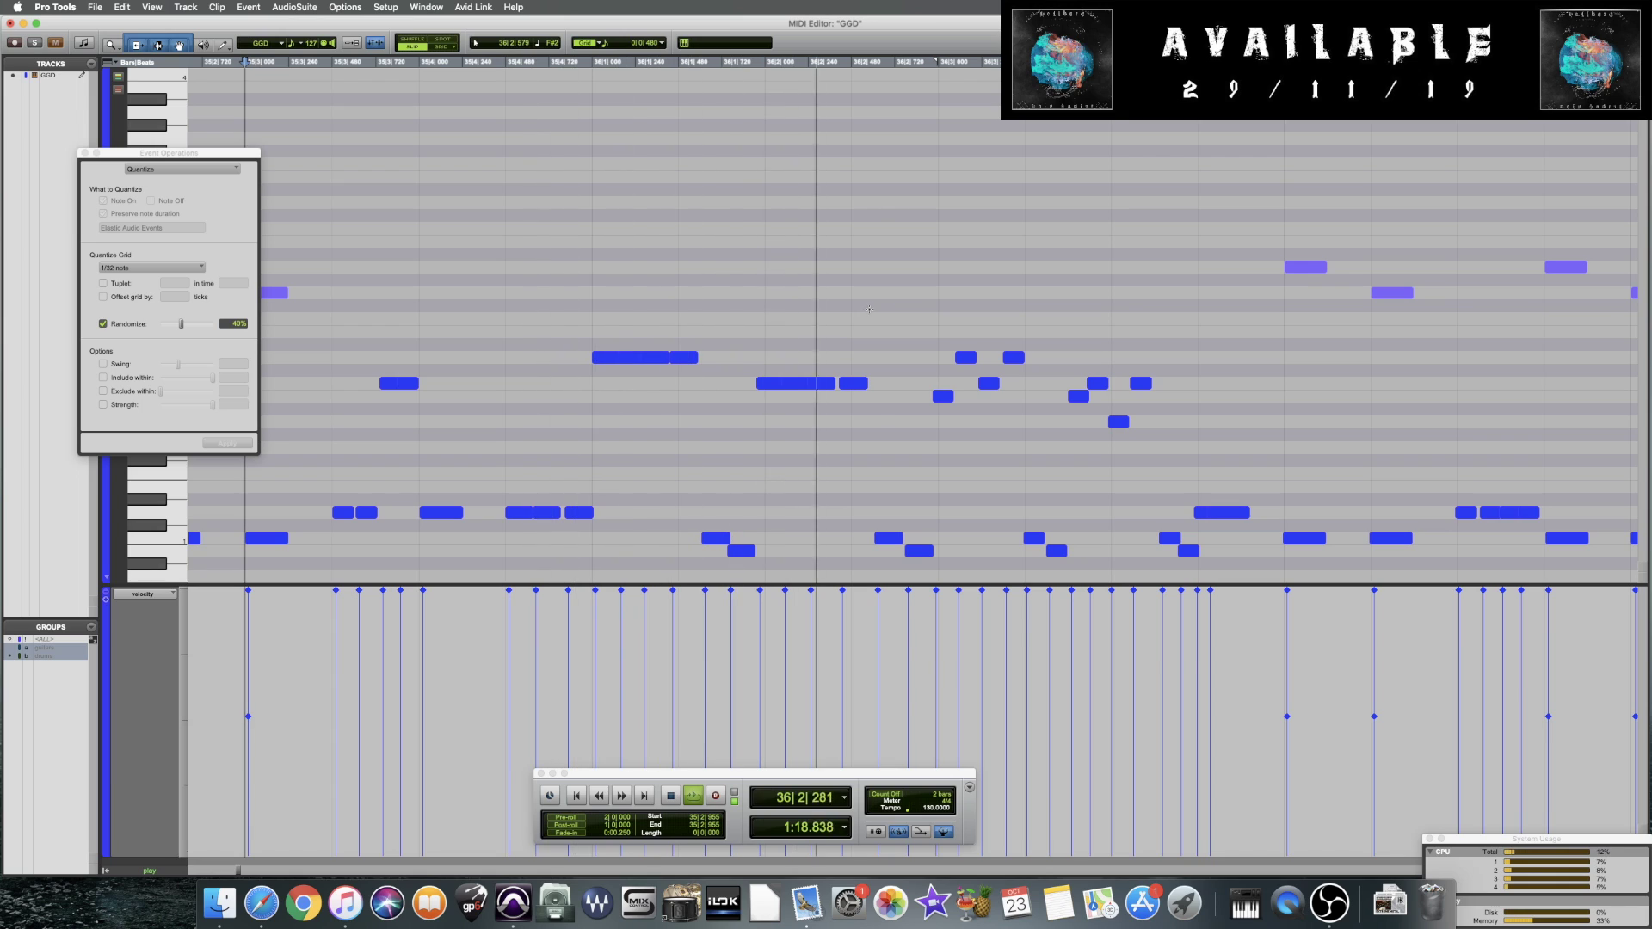
{"action": "key", "text": "space"}
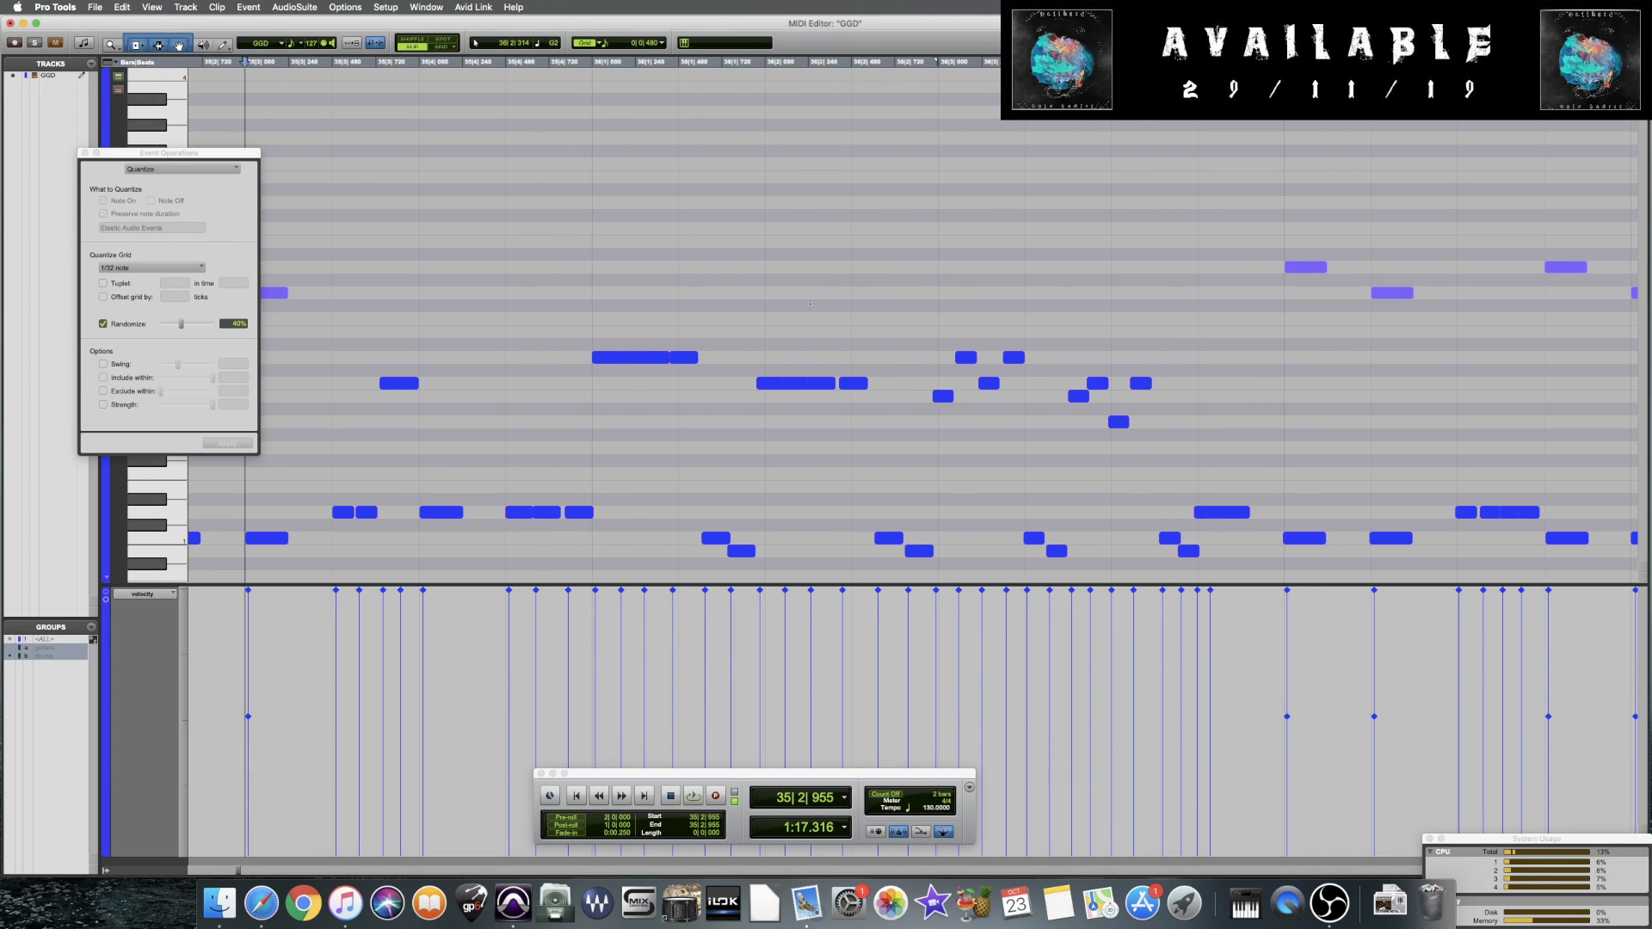
{"action": "left_click", "coordinate": [417, 327]}
{"action": "key", "text": "space"}
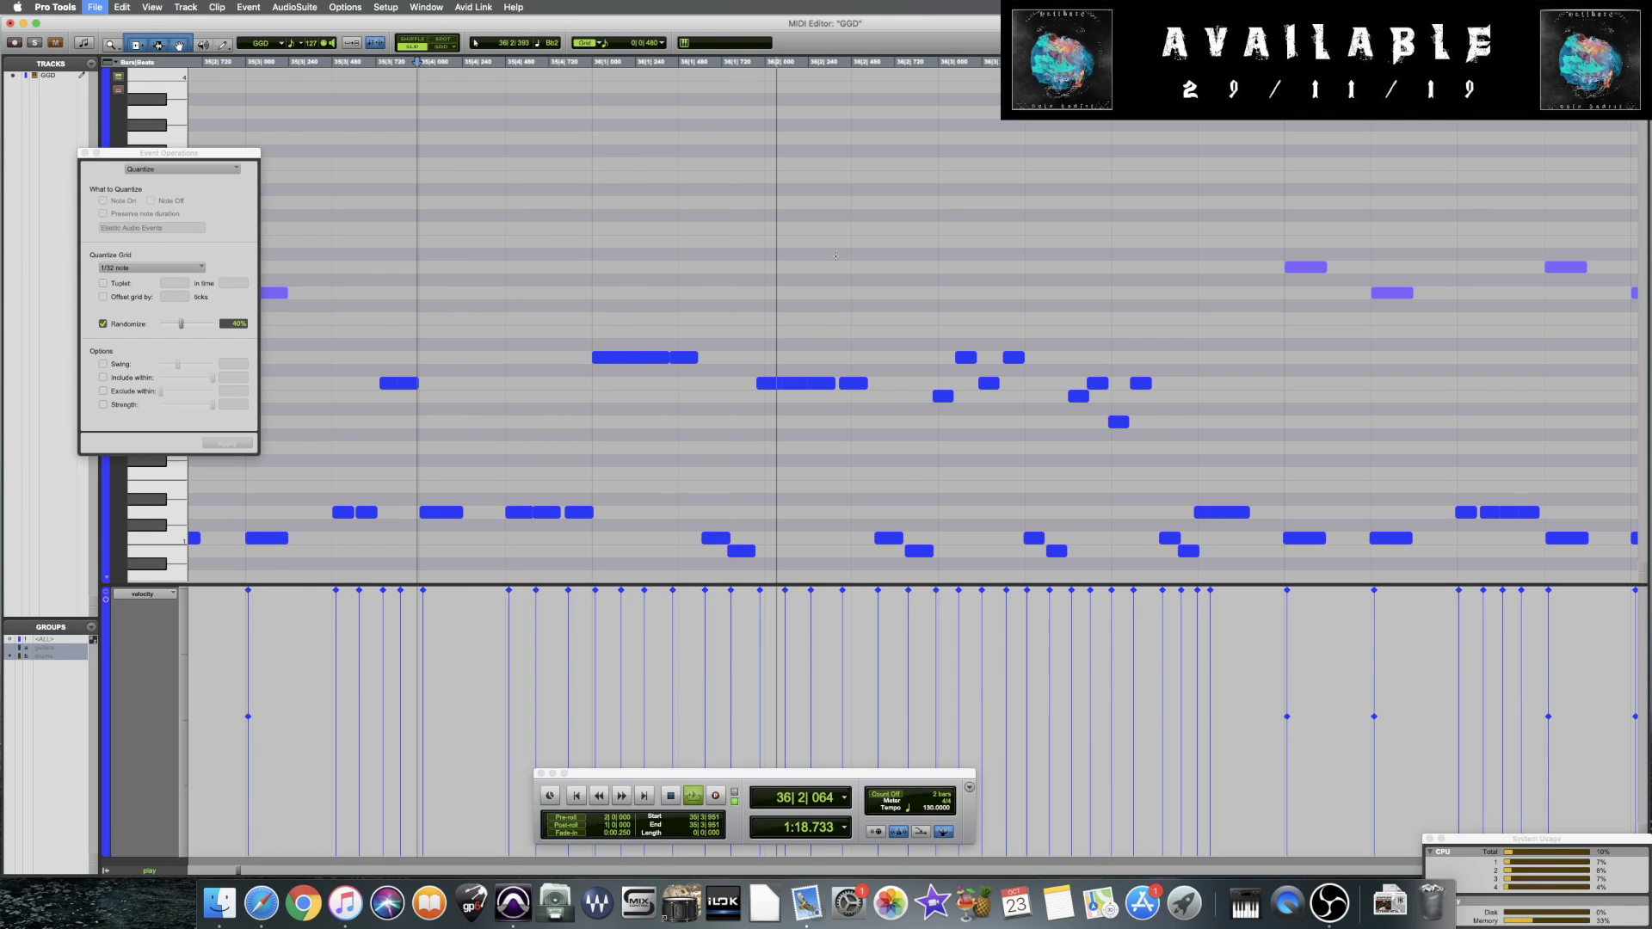
{"action": "key", "text": "space"}
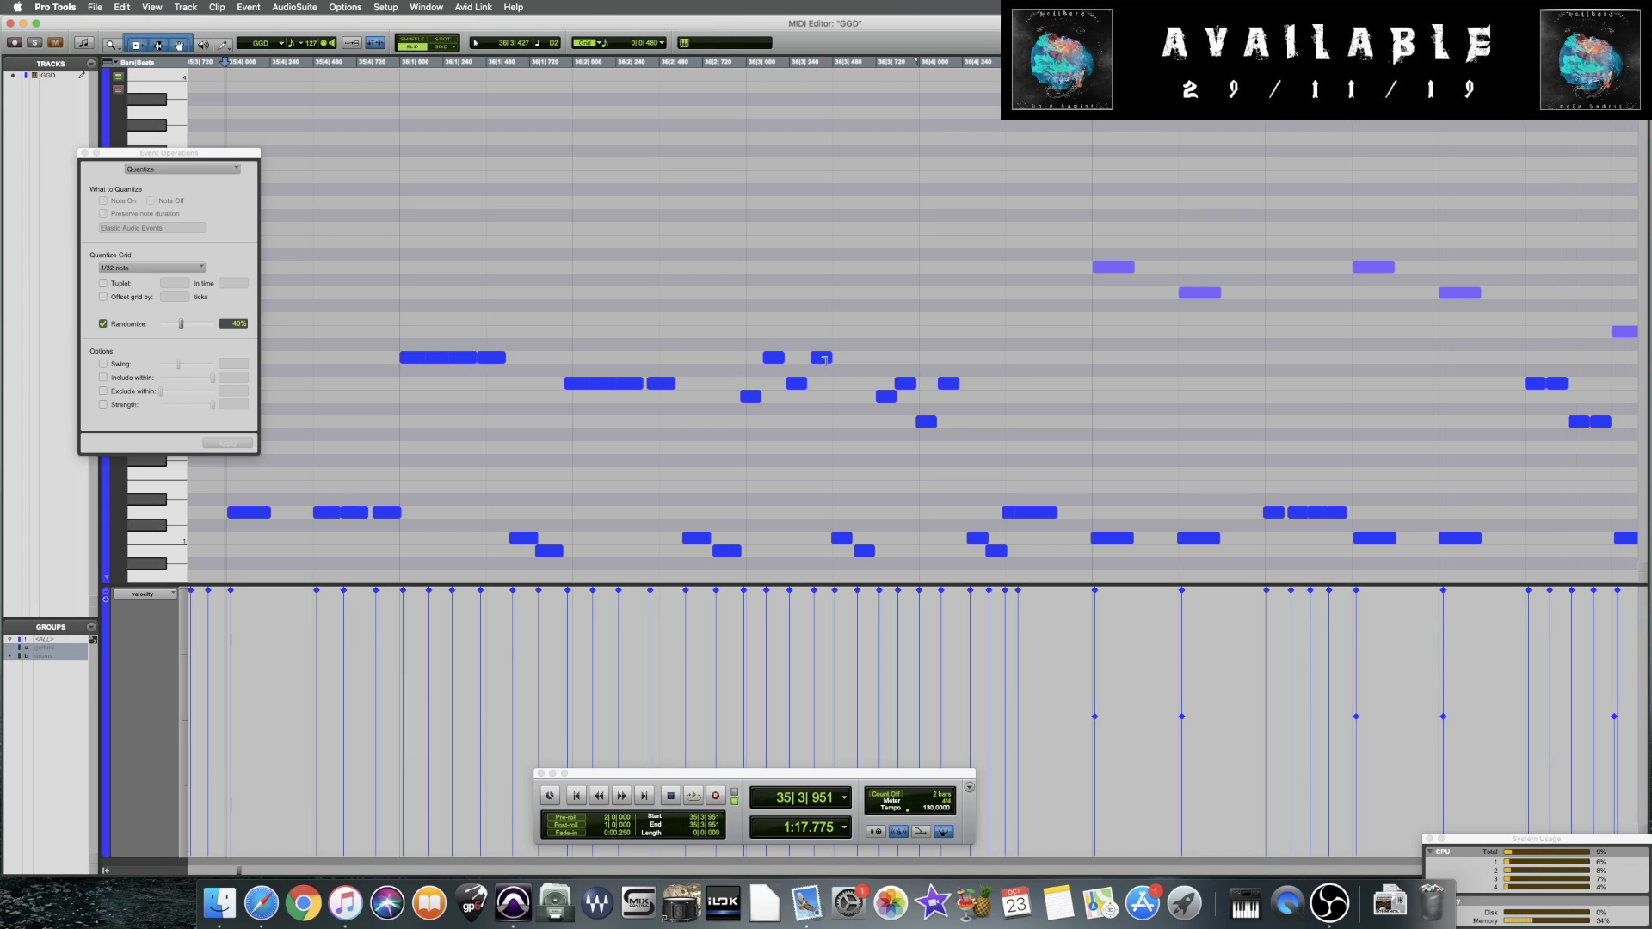
{"action": "left_click", "coordinate": [894, 308]}
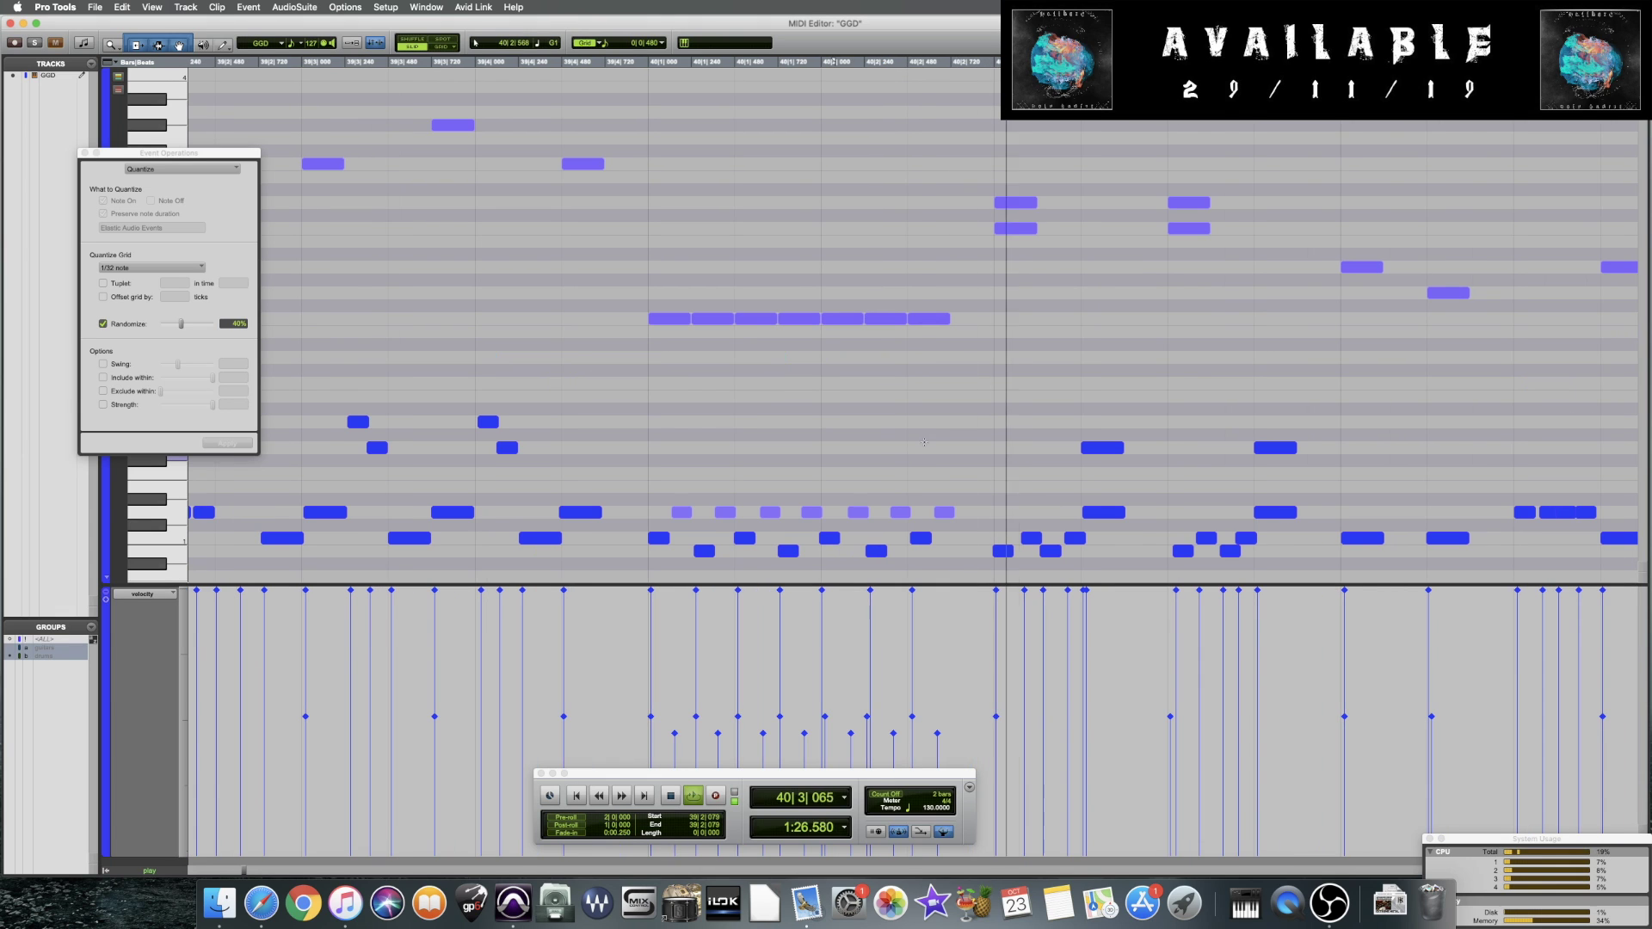
{"action": "key", "text": "space"}
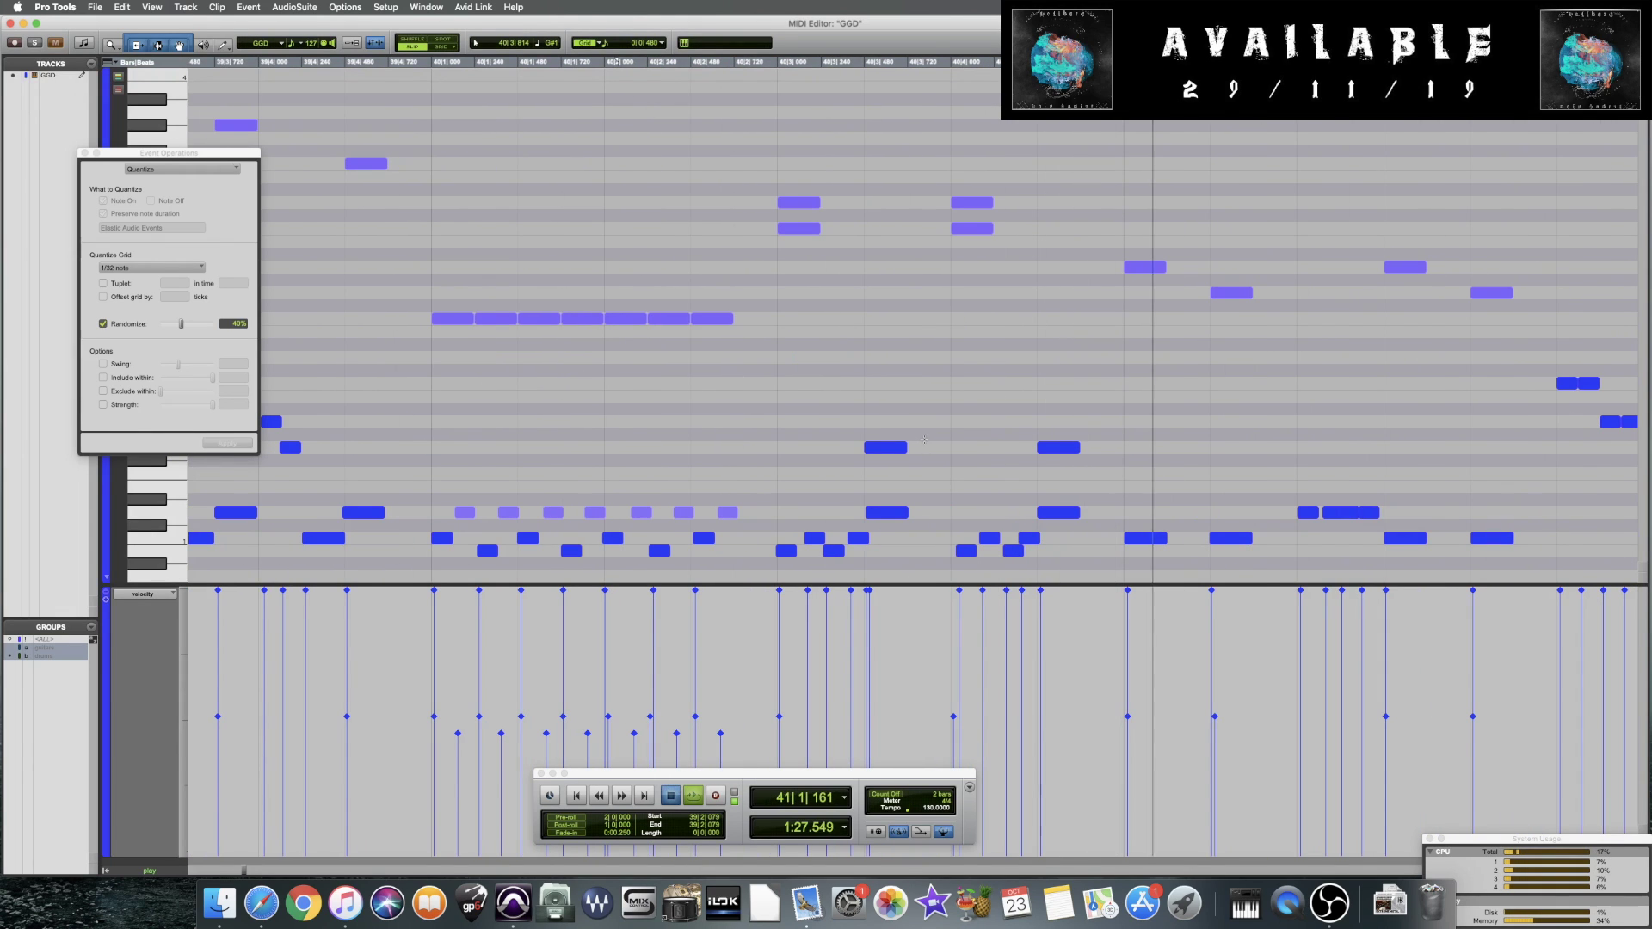
Select the two tom notes layered over the snare hits in bar 40 and compare their timing up close and by playback
{"action": "scroll", "coordinate": [883, 422], "scroll_direction": "right", "scroll_amount": 3}
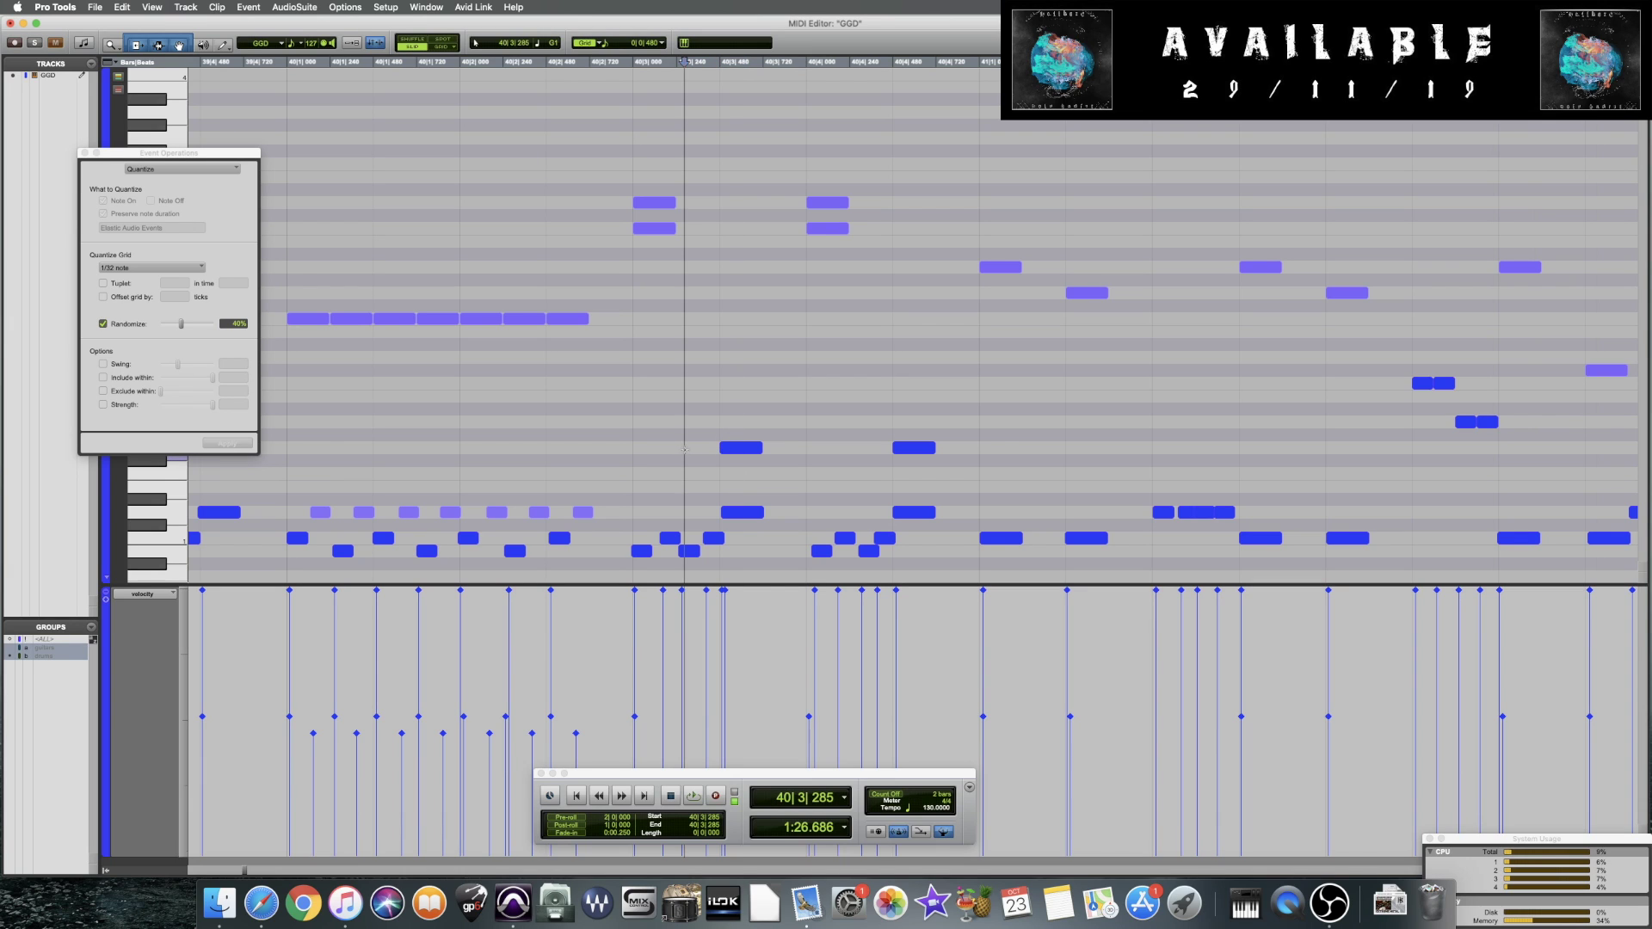
{"action": "left_click_drag", "start_coordinate": [684, 443], "coordinate": [1005, 453]}
{"action": "key", "text": "super+bracketright"}
{"action": "key", "text": "super+bracketright"}
{"action": "key", "text": "super+bracketright"}
{"action": "key", "text": "super+bracketright"}
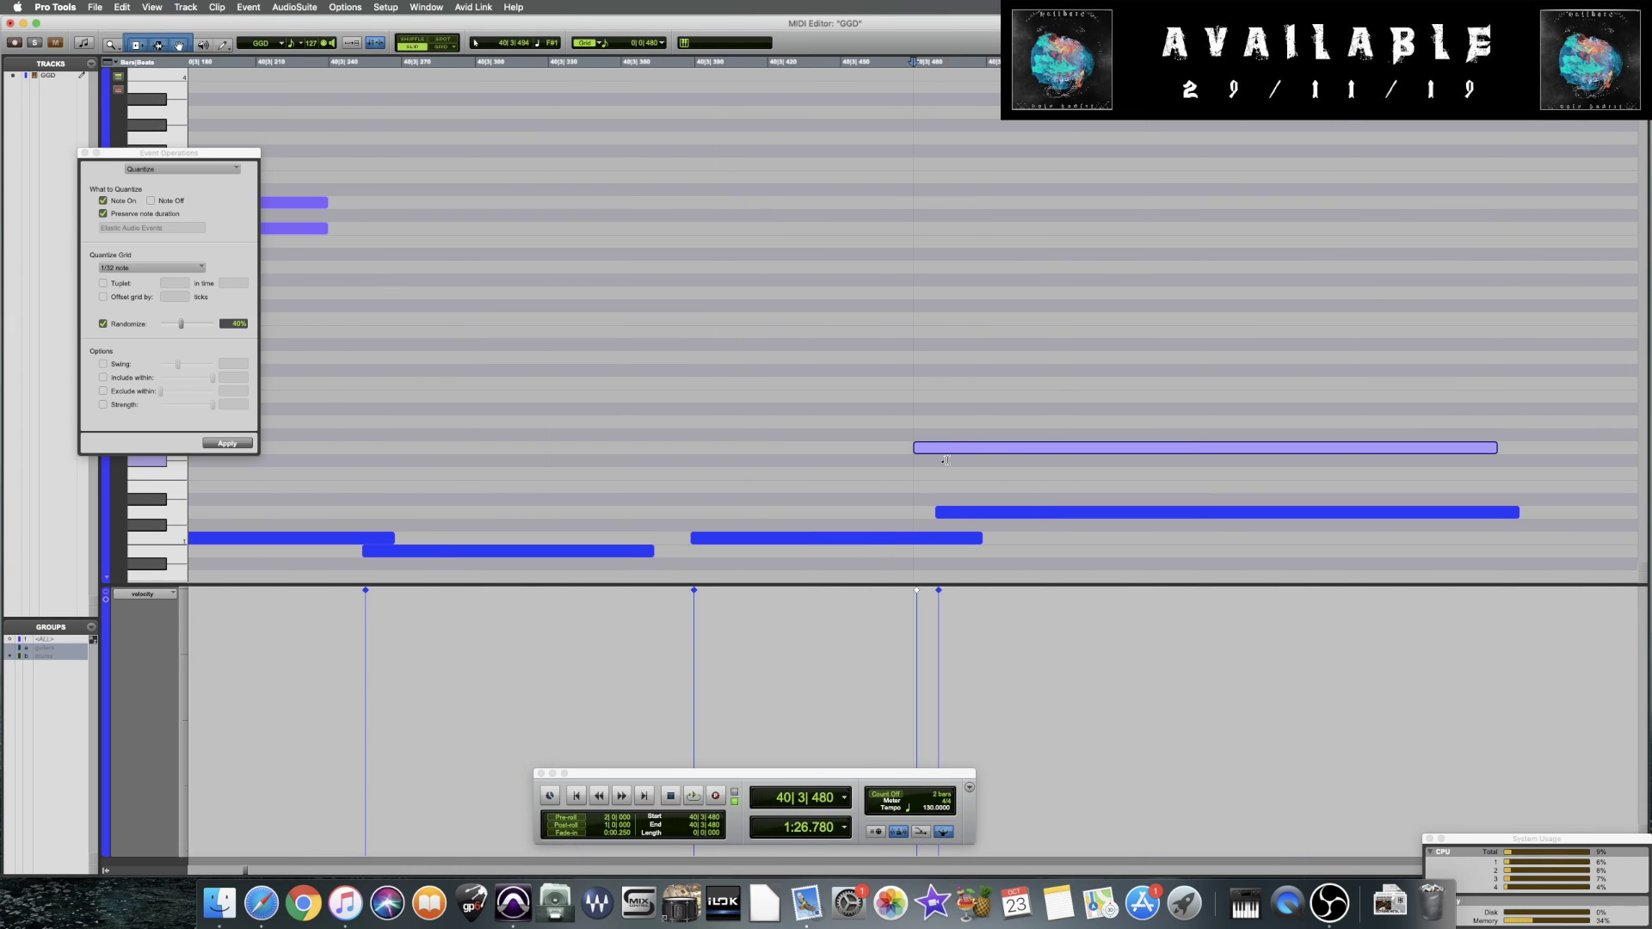
{"action": "key", "text": "super+bracketleft"}
{"action": "key", "text": "super+bracketleft"}
{"action": "key", "text": "super+bracketleft"}
{"action": "key", "text": "super+bracketleft"}
{"action": "key", "text": "space"}
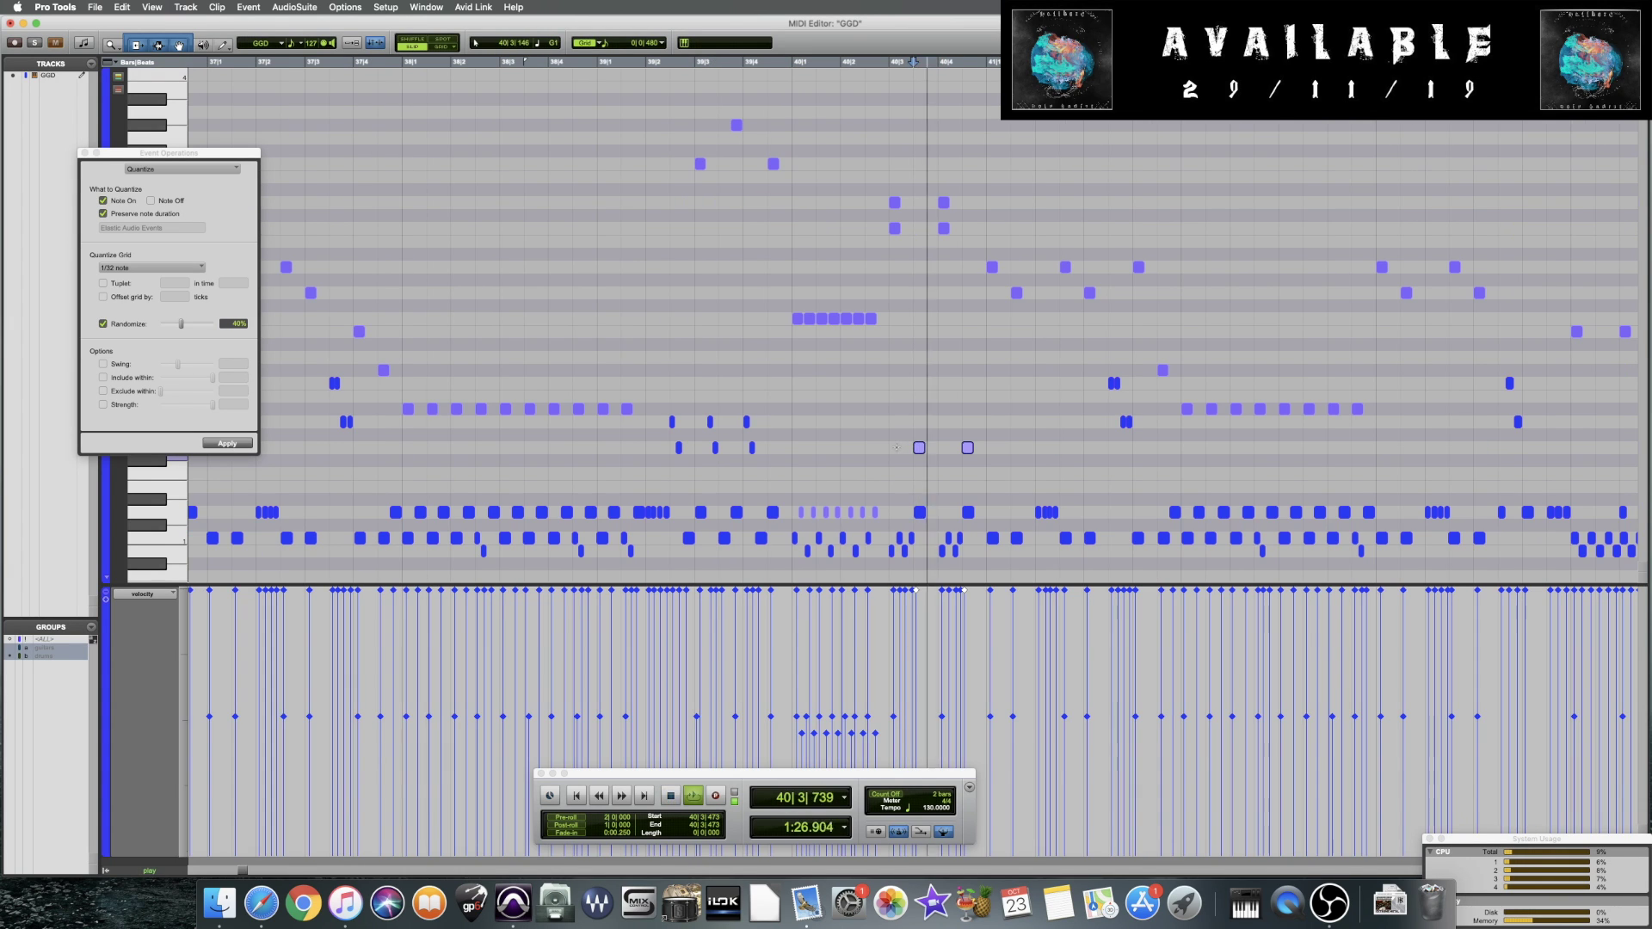
{"action": "key", "text": "space"}
Play back bar 40 from just before beat 3 to hear the layered tom and snare hits
{"action": "key", "text": "super+bracketright"}
{"action": "key", "text": "super+bracketright"}
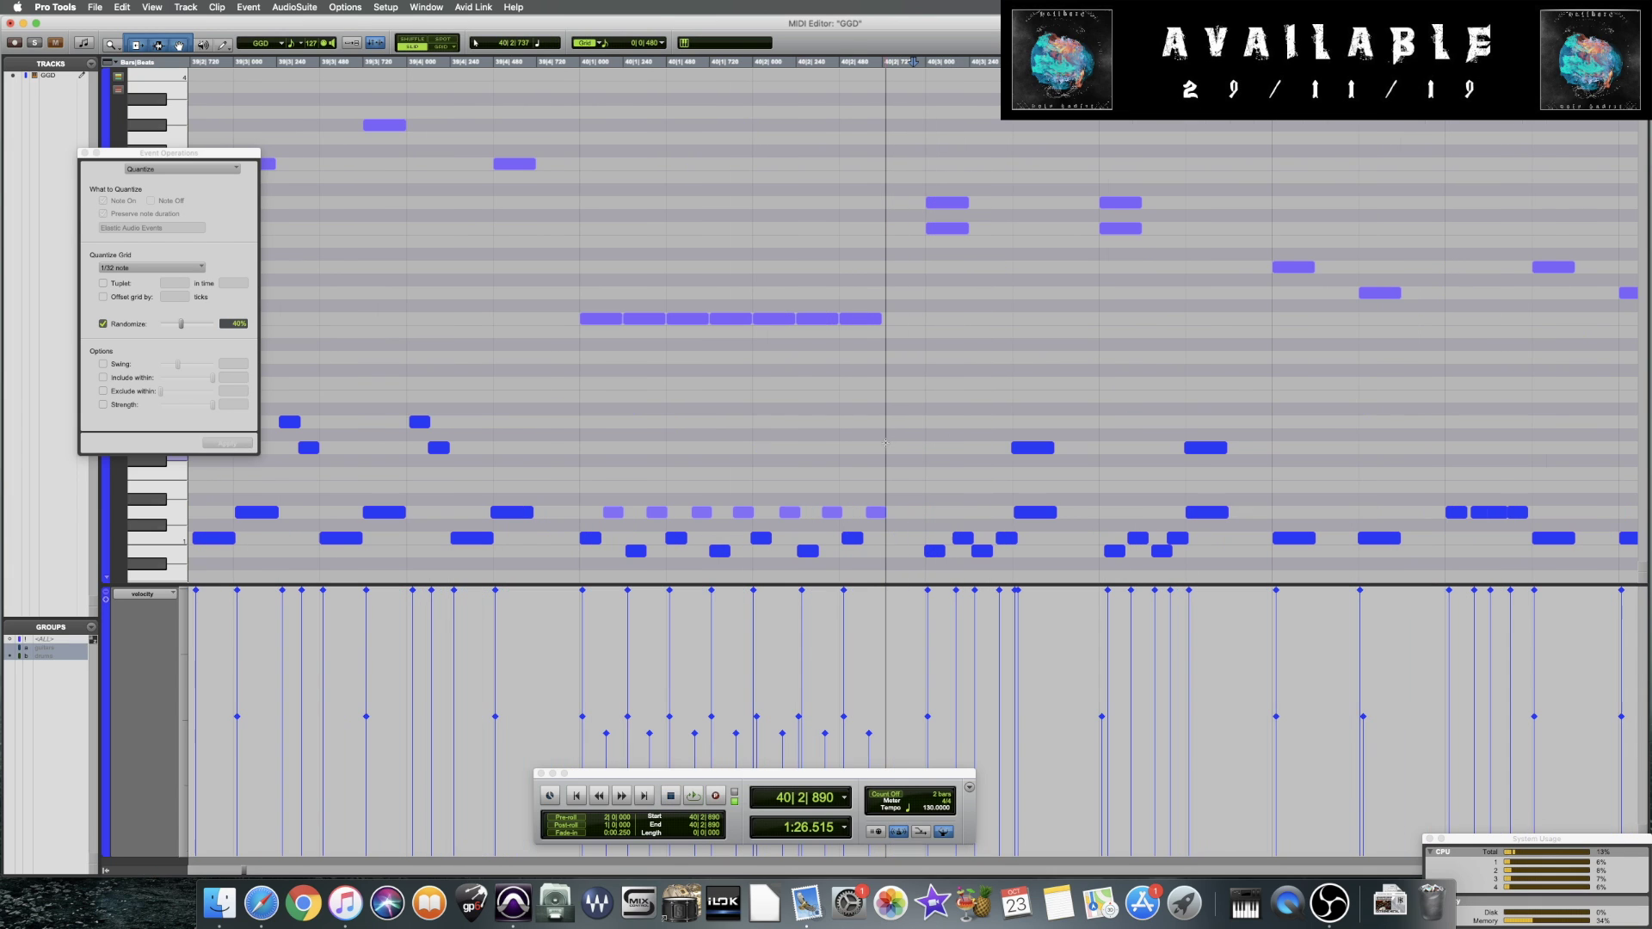
{"action": "scroll", "coordinate": [1018, 447], "scroll_direction": "right", "scroll_amount": 8}
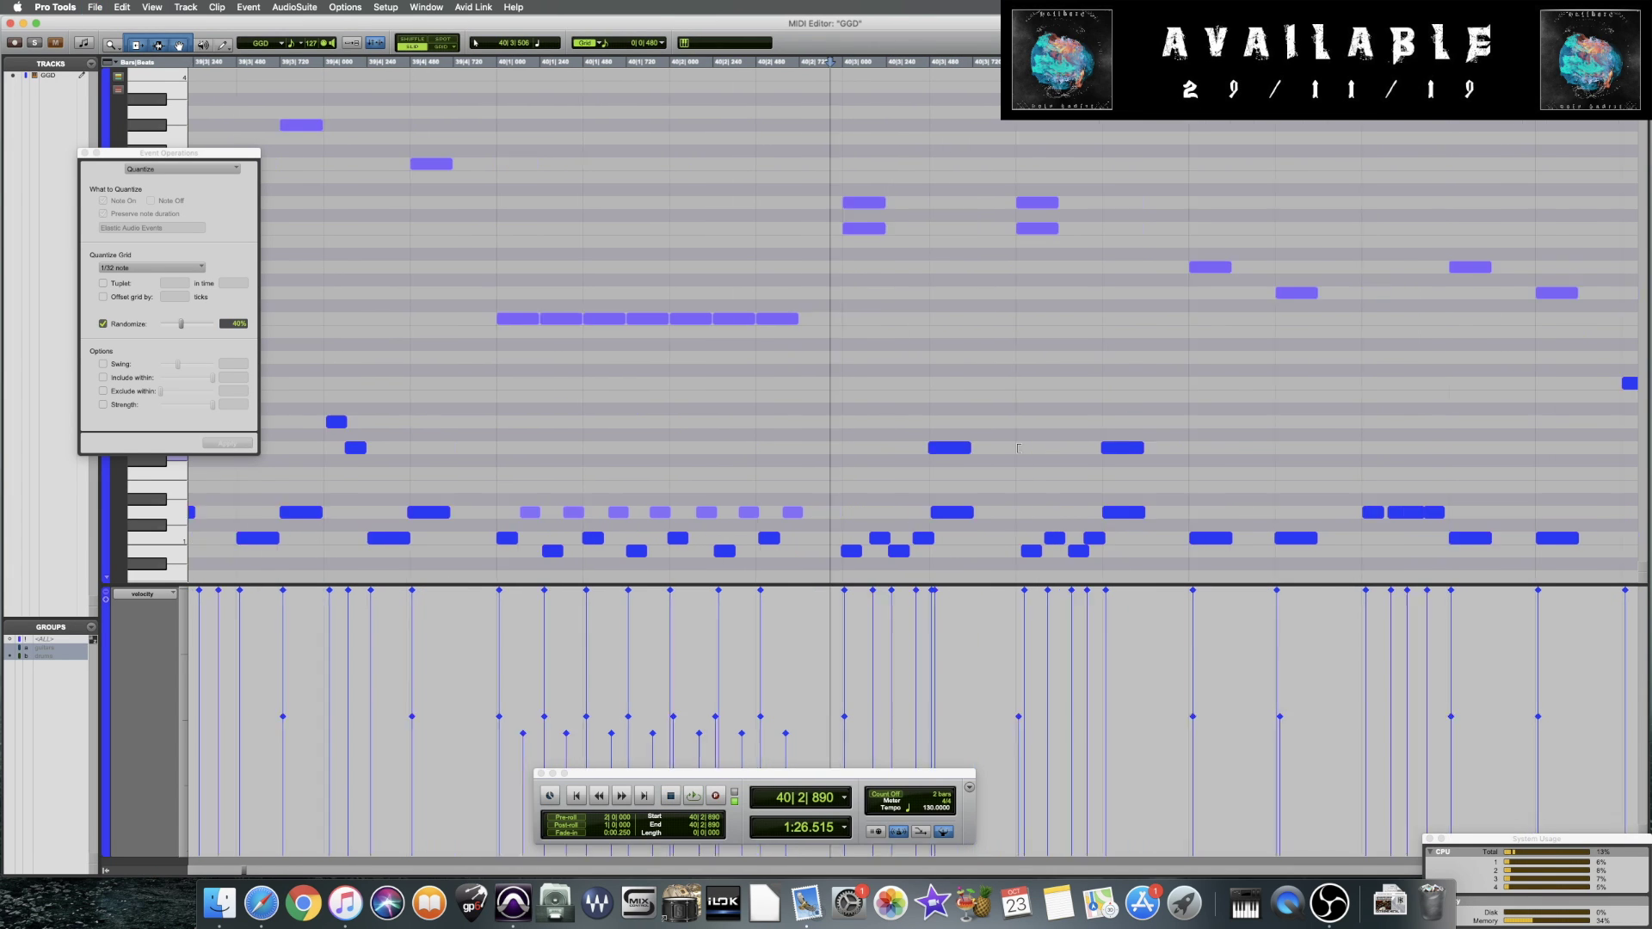
{"action": "key", "text": "space"}
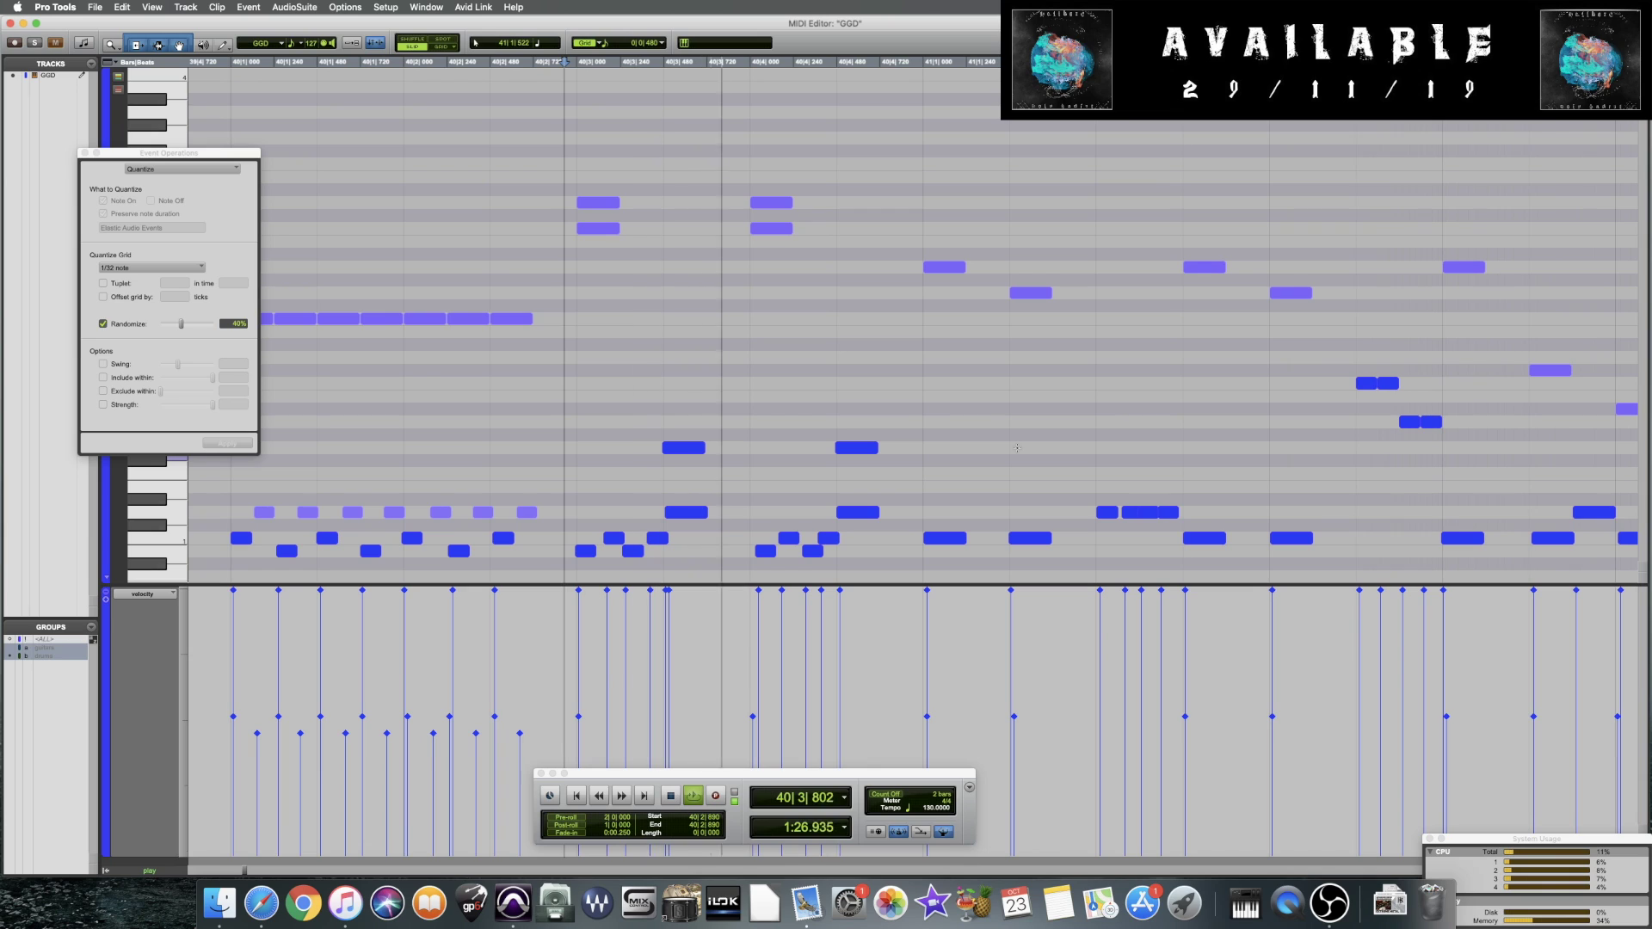
{"action": "key", "text": "space"}
{"action": "left_click", "coordinate": [915, 419]}
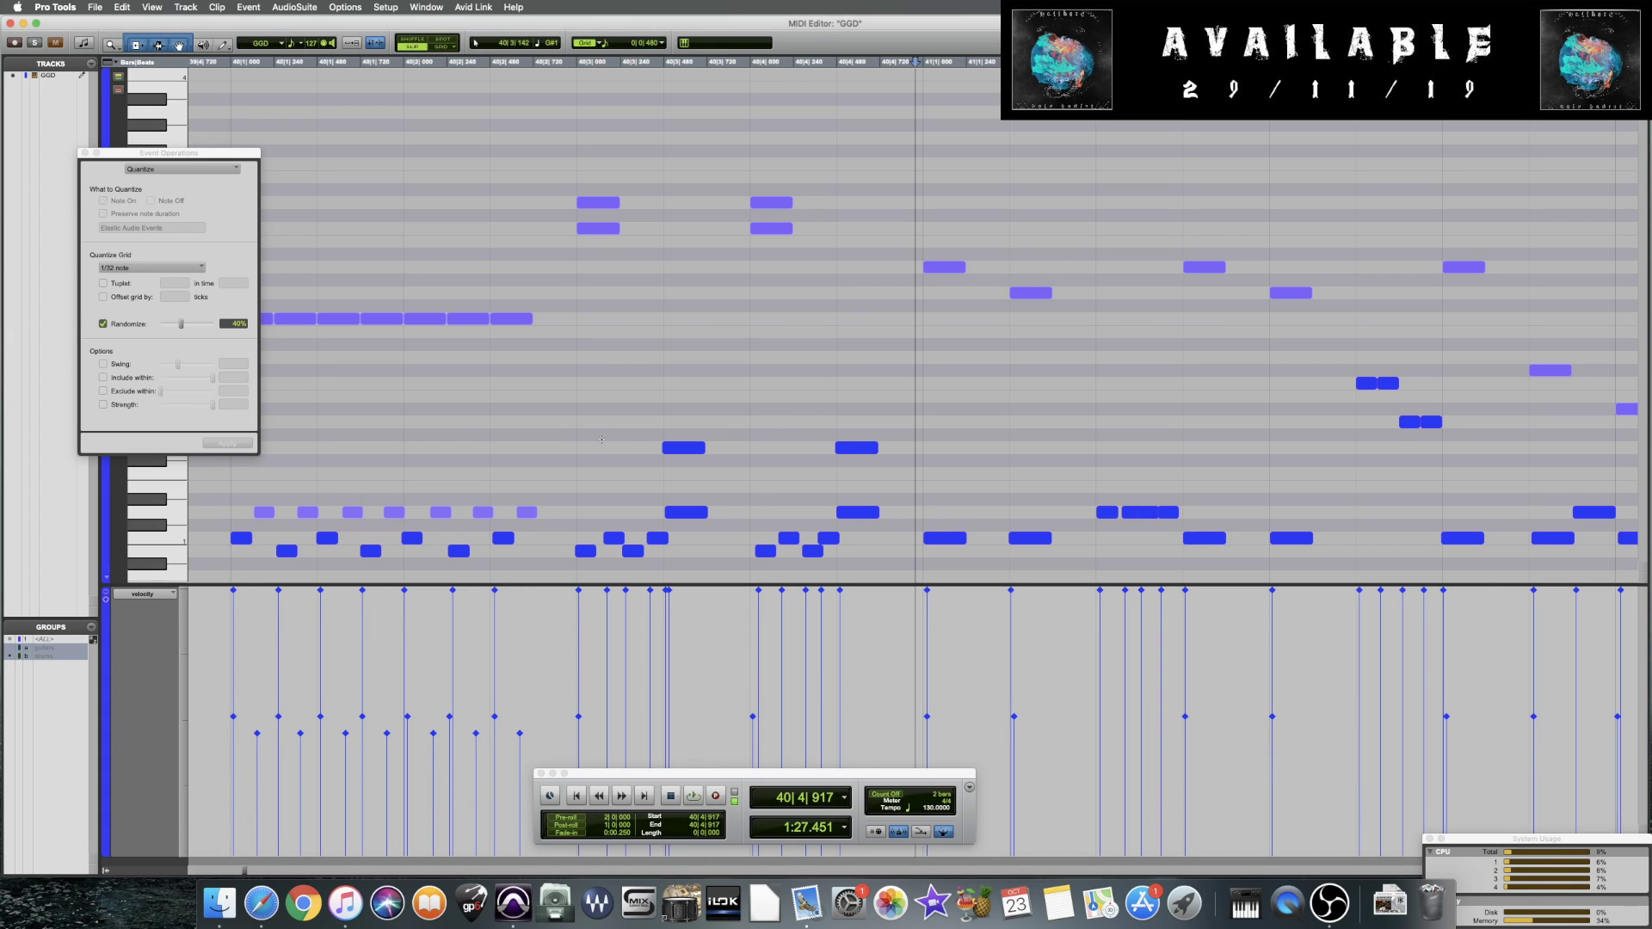
Examine the offset between the first layered tom note on beat 3 of bar 40 and its snare hit
{"action": "left_click", "coordinate": [688, 446]}
{"action": "key", "text": "super+bracketright"}
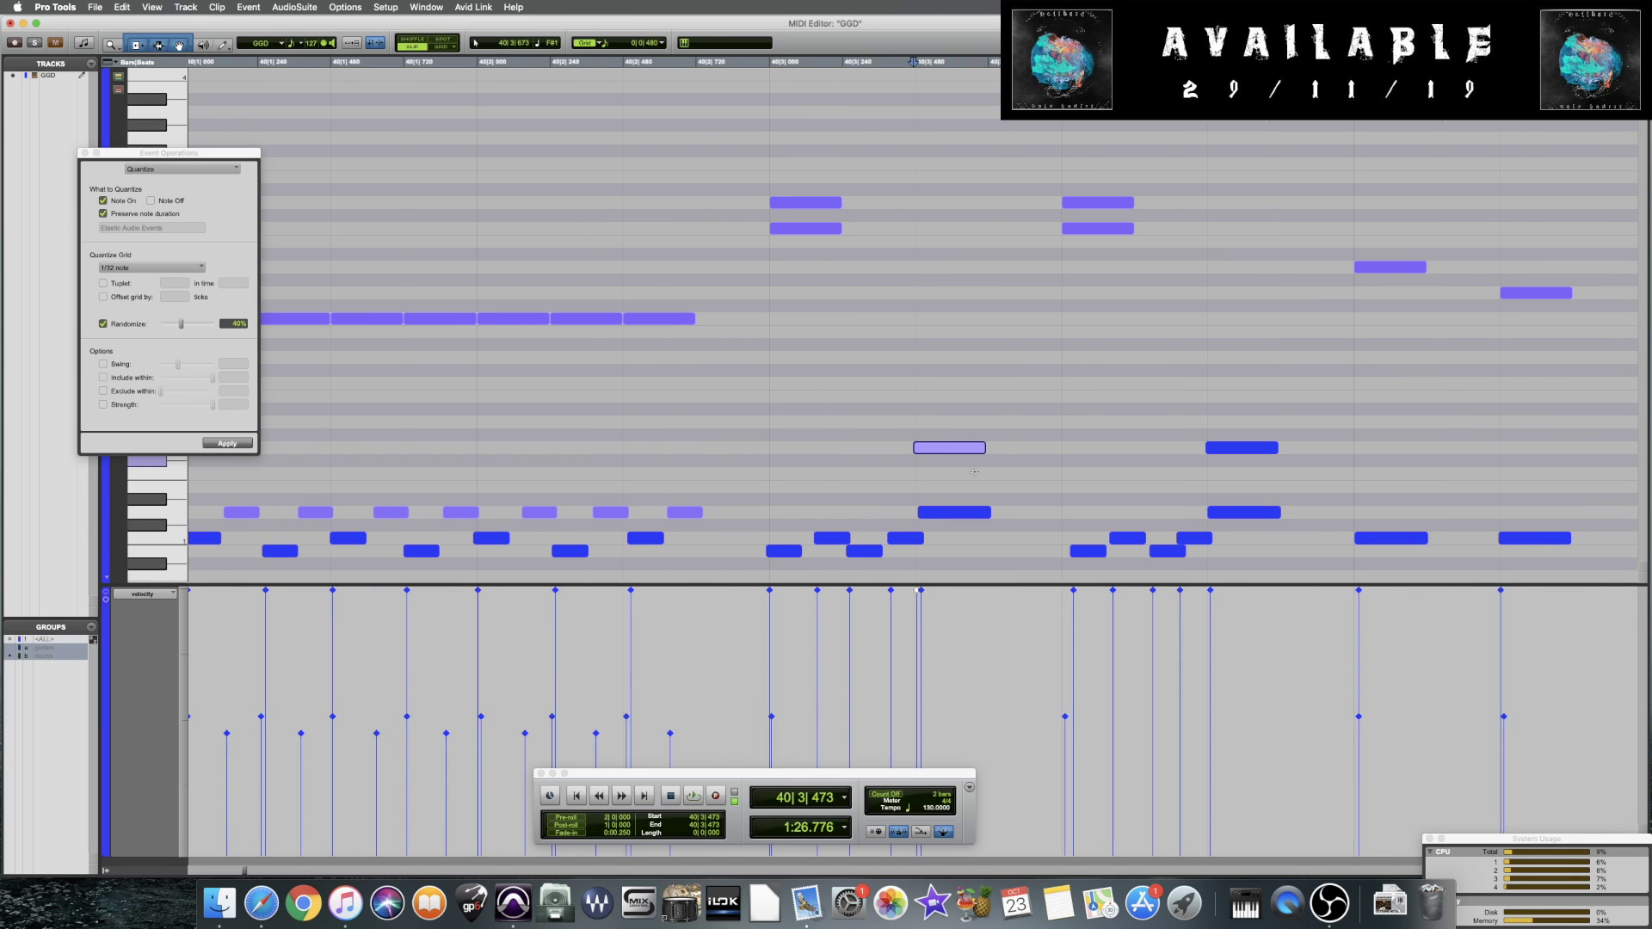
{"action": "key", "text": "super+bracketright"}
{"action": "key", "text": "super+bracketright"}
{"action": "key", "text": "super+bracketright"}
{"action": "key", "text": "super+bracketright"}
{"action": "key", "text": "super+bracketright"}
{"action": "key", "text": "super+bracketleft"}
{"action": "key", "text": "super+bracketleft"}
{"action": "key", "text": "super+bracketleft"}
{"action": "key", "text": "super+bracketleft"}
{"action": "key", "text": "super+bracketleft"}
{"action": "key", "text": "super+bracketleft"}
{"action": "key", "text": "super+bracketleft"}
Audition the first layered tom hit in bar 40 and inspect its start against the snare note again
{"action": "left_click", "coordinate": [889, 430]}
{"action": "key", "text": "space"}
{"action": "key", "text": "space"}
{"action": "left_click", "coordinate": [919, 436]}
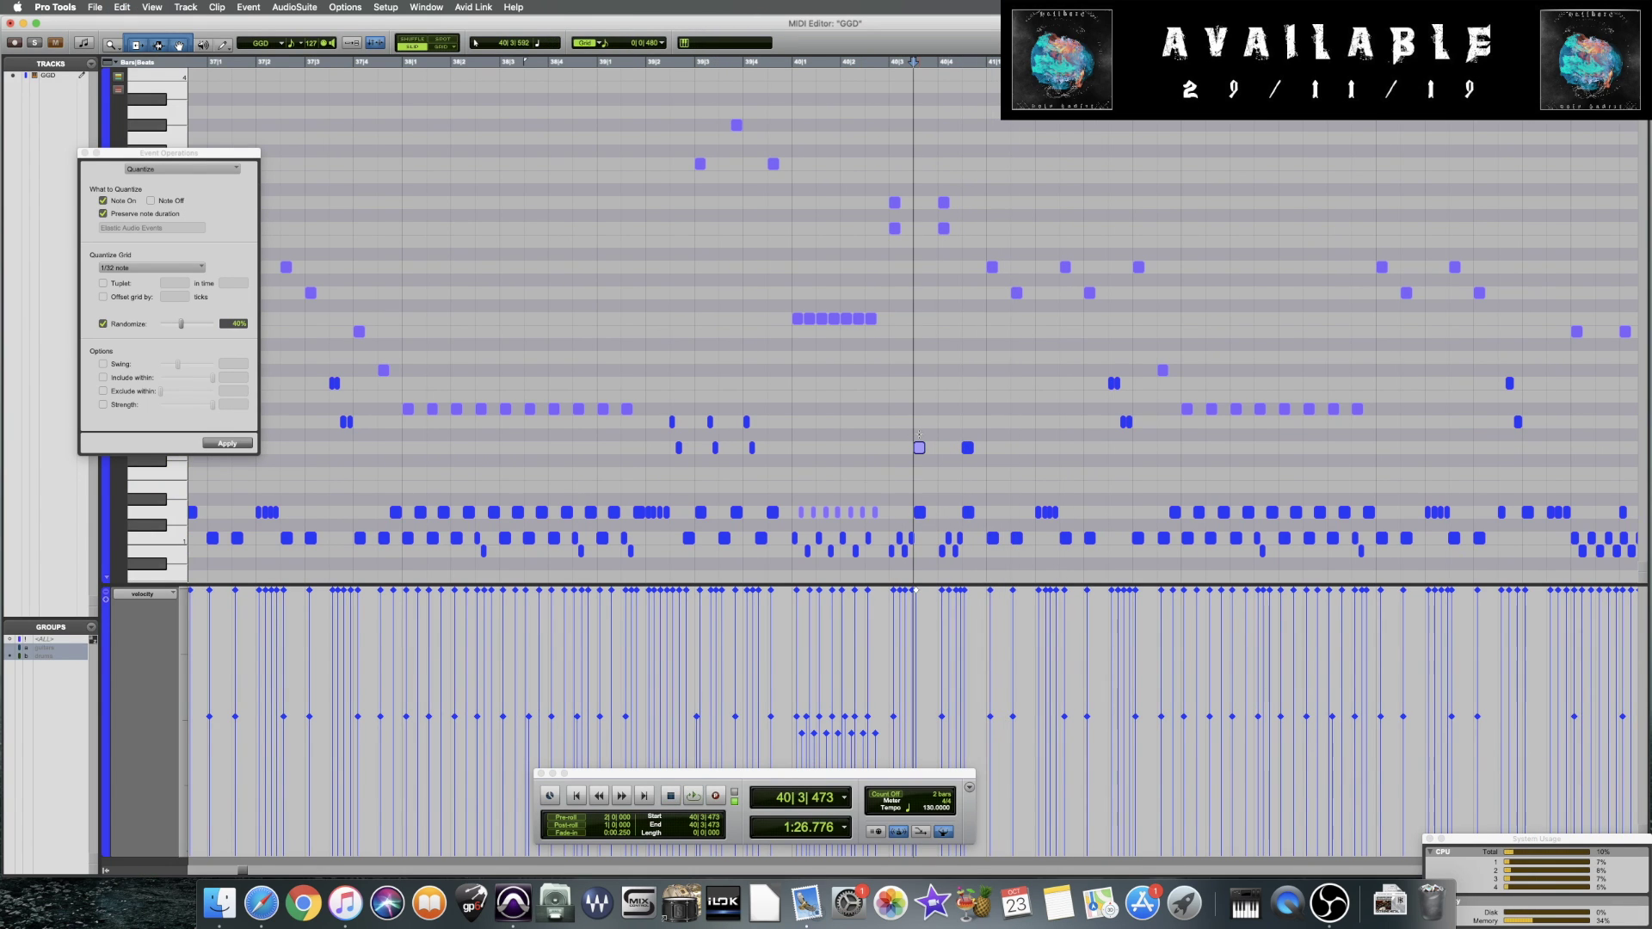
{"action": "key", "text": "super+bracketright"}
{"action": "key", "text": "super+bracketright"}
{"action": "key", "text": "super+bracketright"}
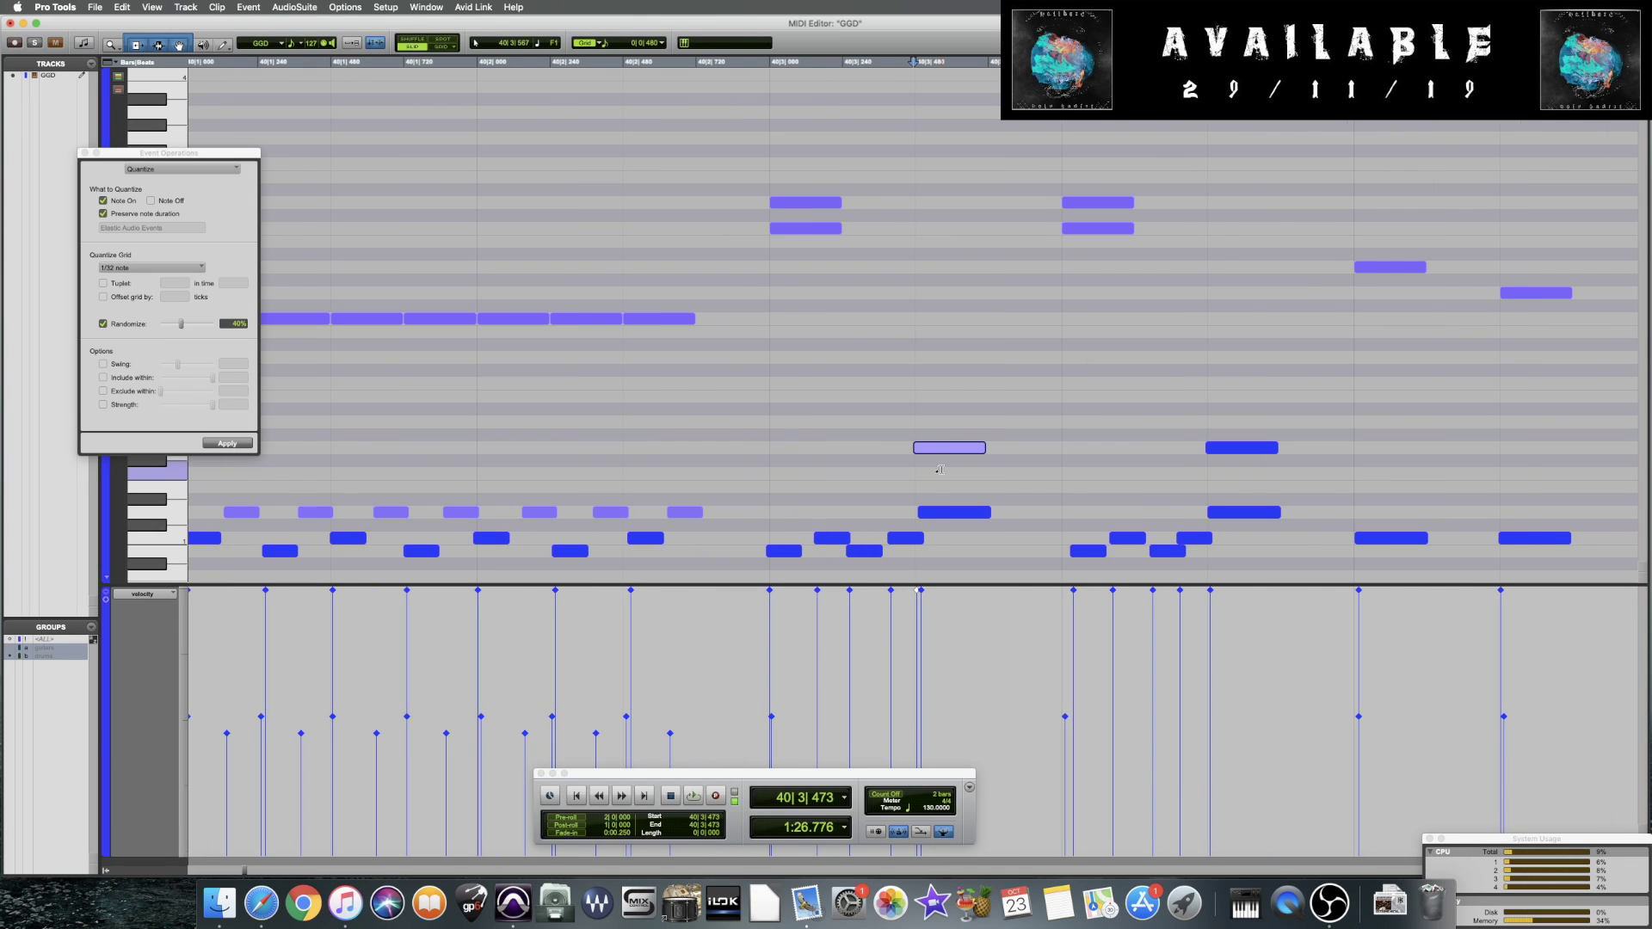
{"action": "key", "text": "super+bracketright"}
{"action": "key", "text": "super+bracketright"}
Play back from beat 3 of bar 40 and inspect the second layered tom and snare pair on beat 4
{"action": "left_click", "coordinate": [804, 423]}
{"action": "key", "text": "alt+a"}
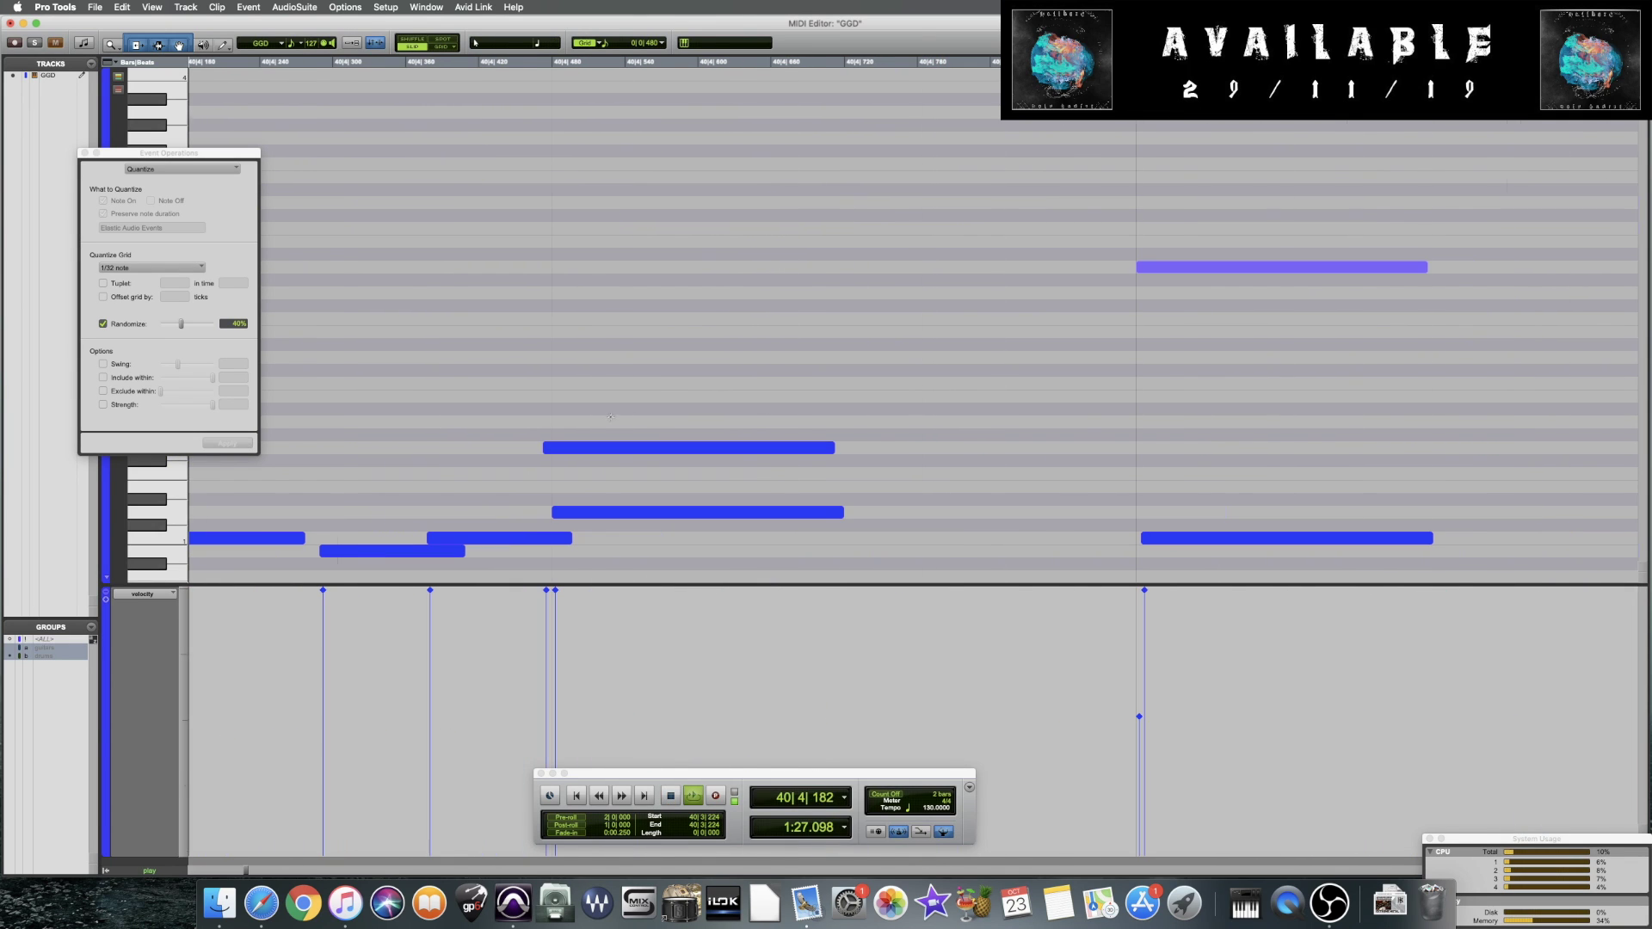
{"action": "key", "text": "super+bracketright"}
{"action": "key", "text": "super+bracketright"}
{"action": "key", "text": "super+bracketright"}
{"action": "key", "text": "super+bracketright"}
{"action": "key", "text": "super+bracketright"}
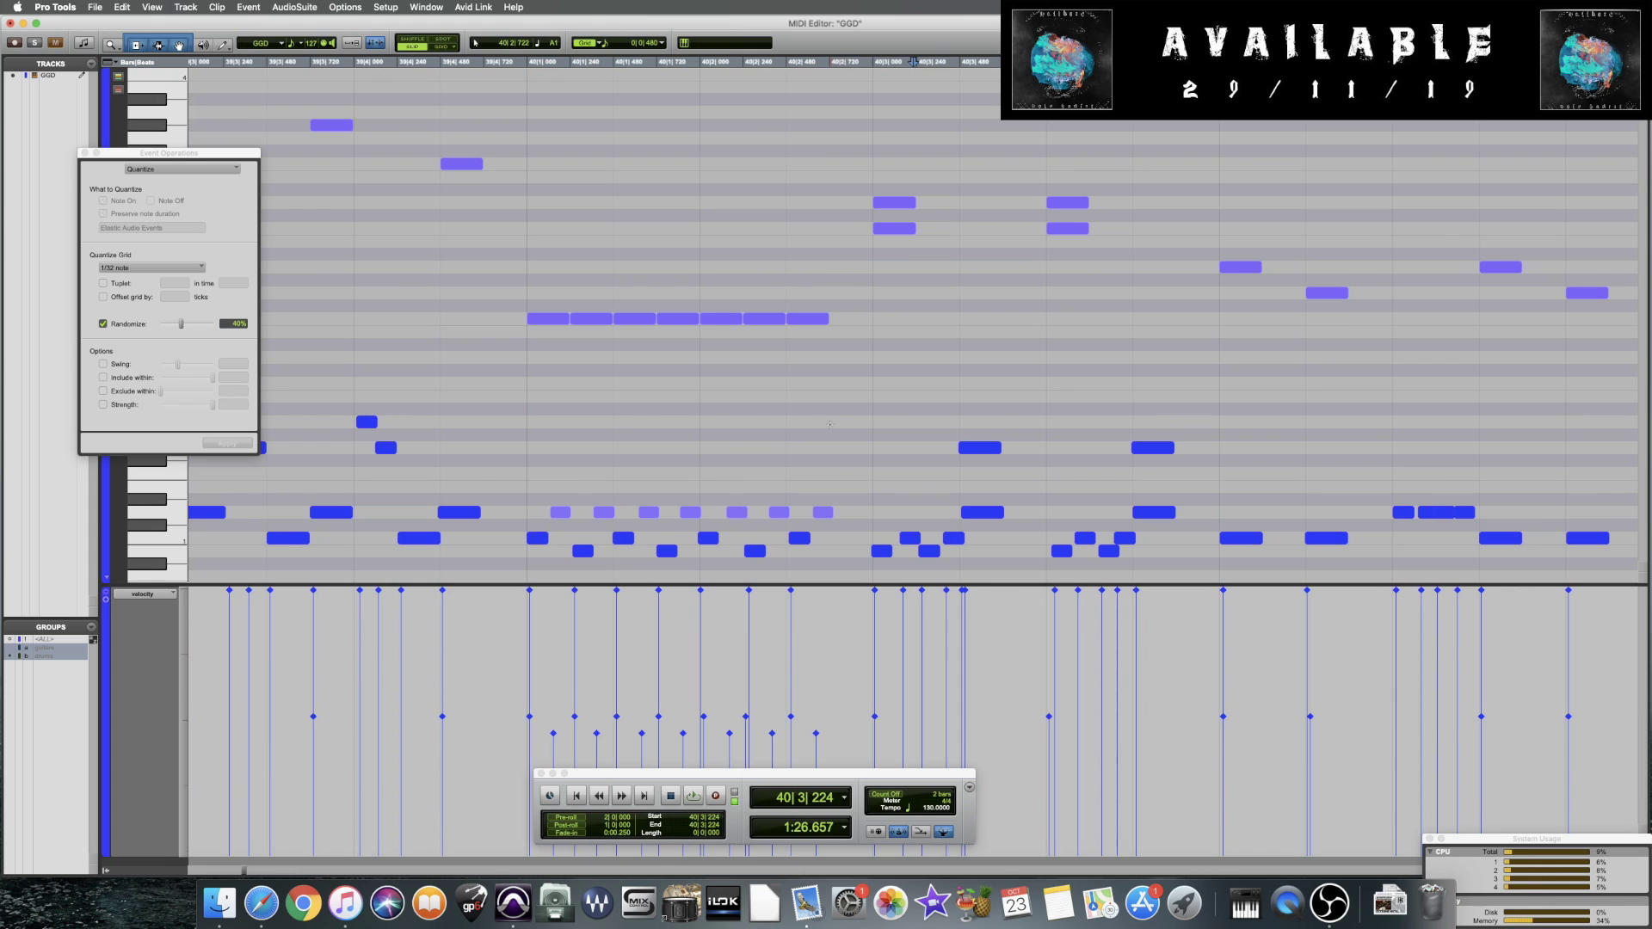
Play back from just before beat 3 of bar 40 through to the tom fill at the end of bar 44
{"action": "left_click", "coordinate": [790, 416]}
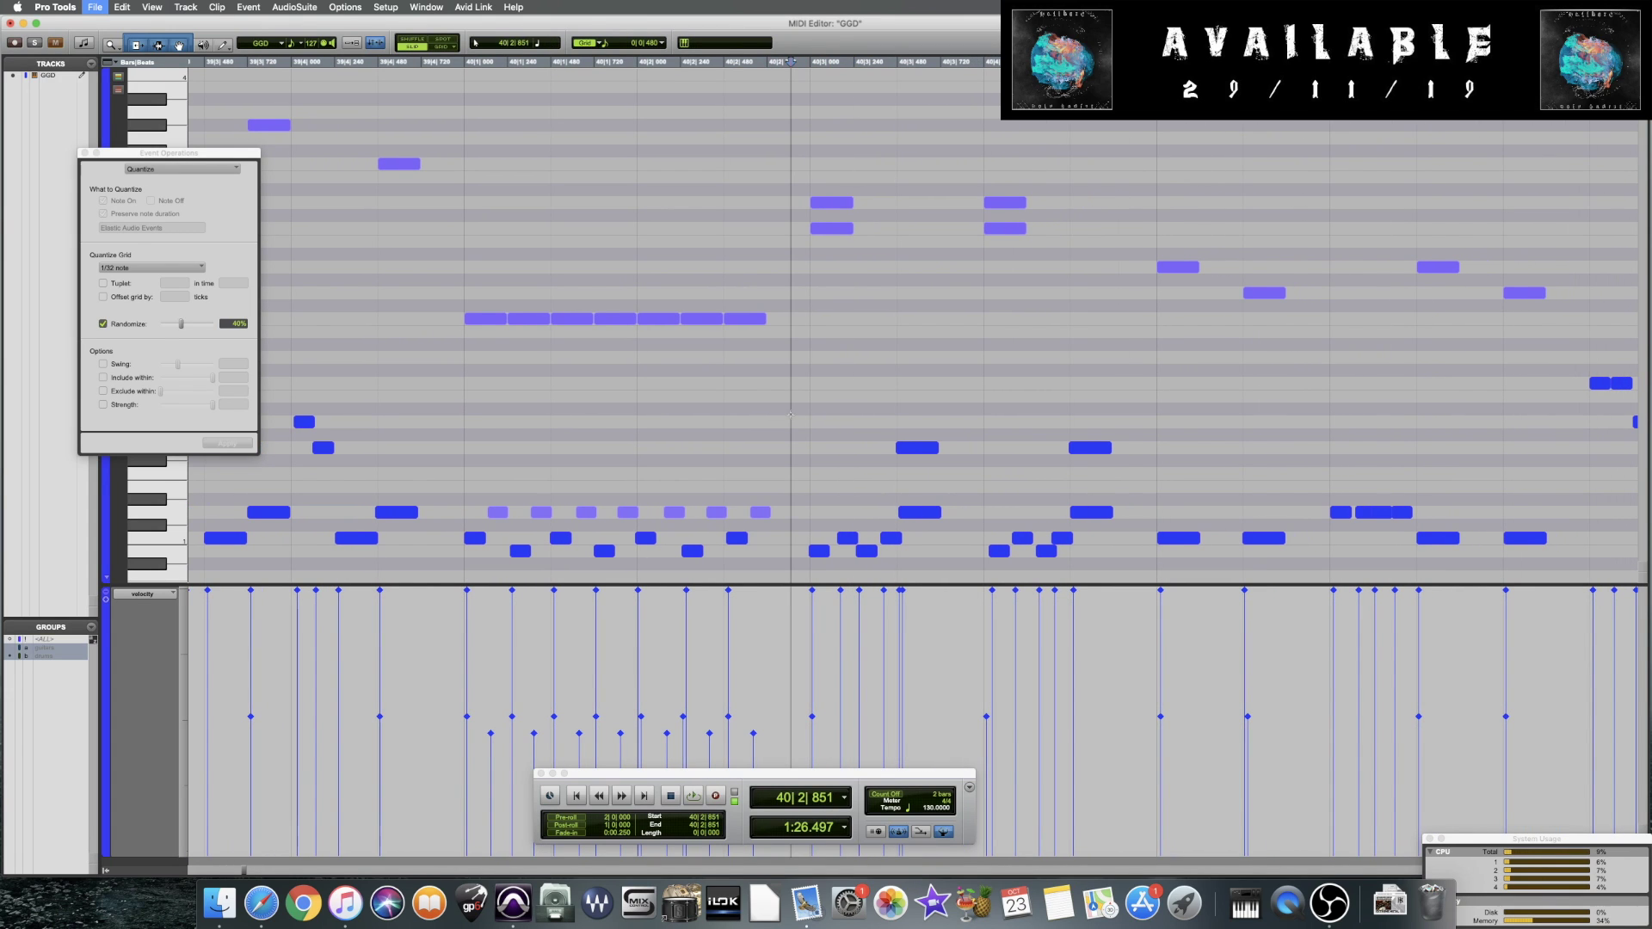
{"action": "scroll", "coordinate": [790, 416], "scroll_direction": "right", "scroll_amount": 3}
{"action": "scroll", "coordinate": [790, 415], "scroll_direction": "right", "scroll_amount": 3}
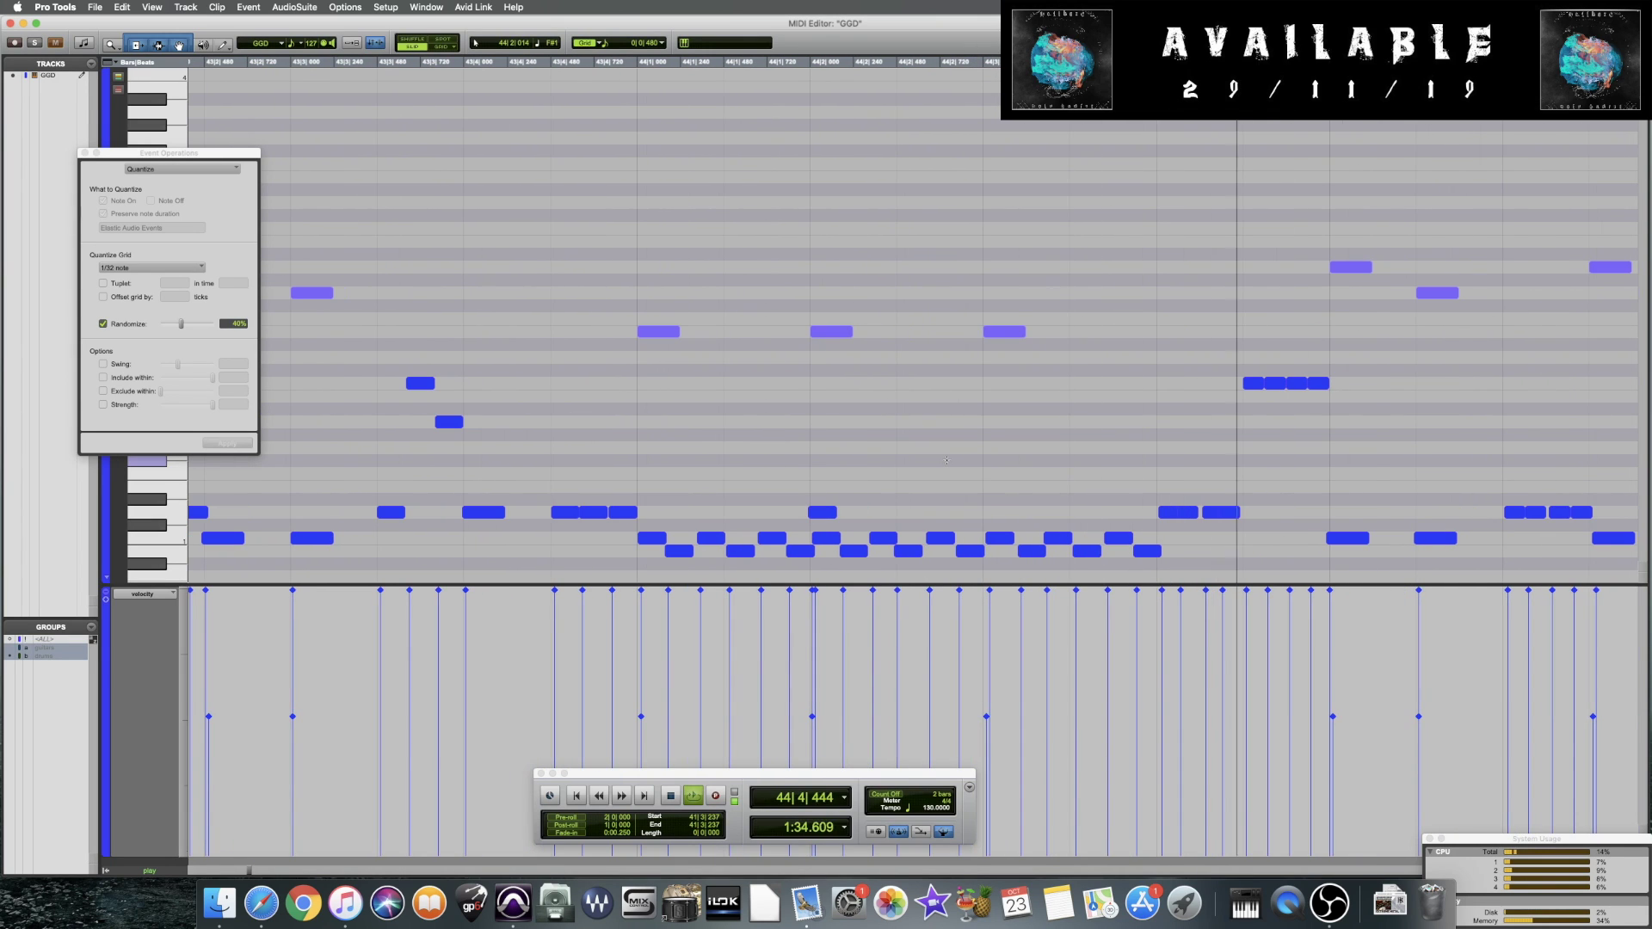
Nudge the repeated tom notes on beat 4 of bar 44 slightly earlier
{"action": "key", "text": "space"}
{"action": "left_click_drag", "start_coordinate": [1257, 388], "coordinate": [1254, 391]}
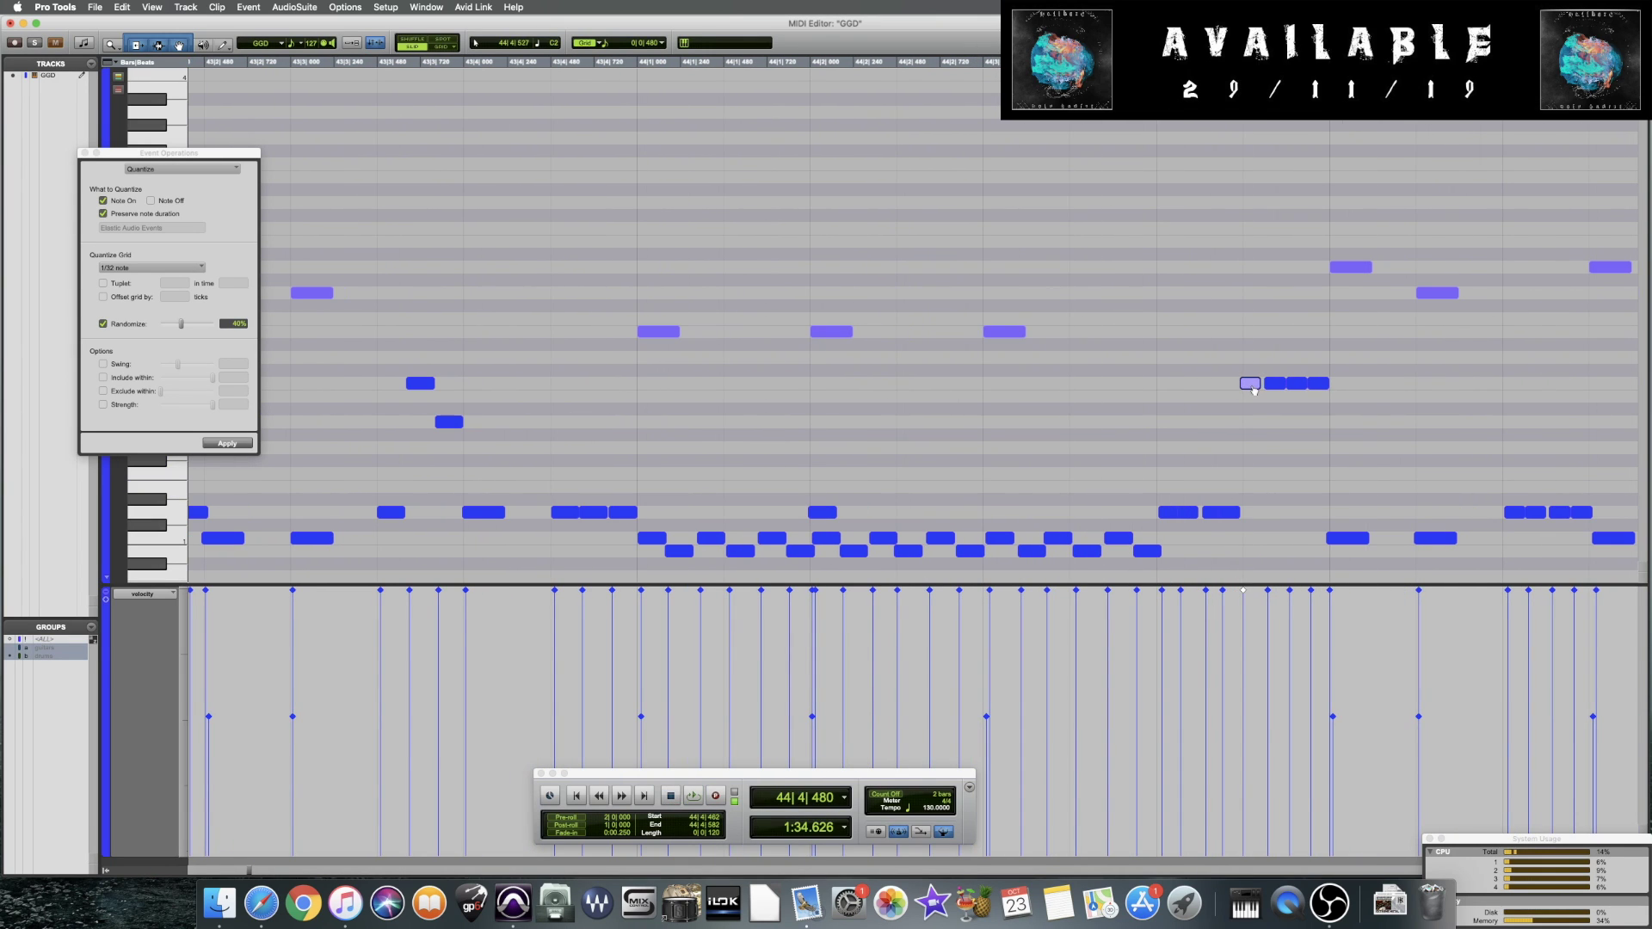
{"action": "left_click", "coordinate": [1274, 383]}
{"action": "left_click", "coordinate": [1295, 383]}
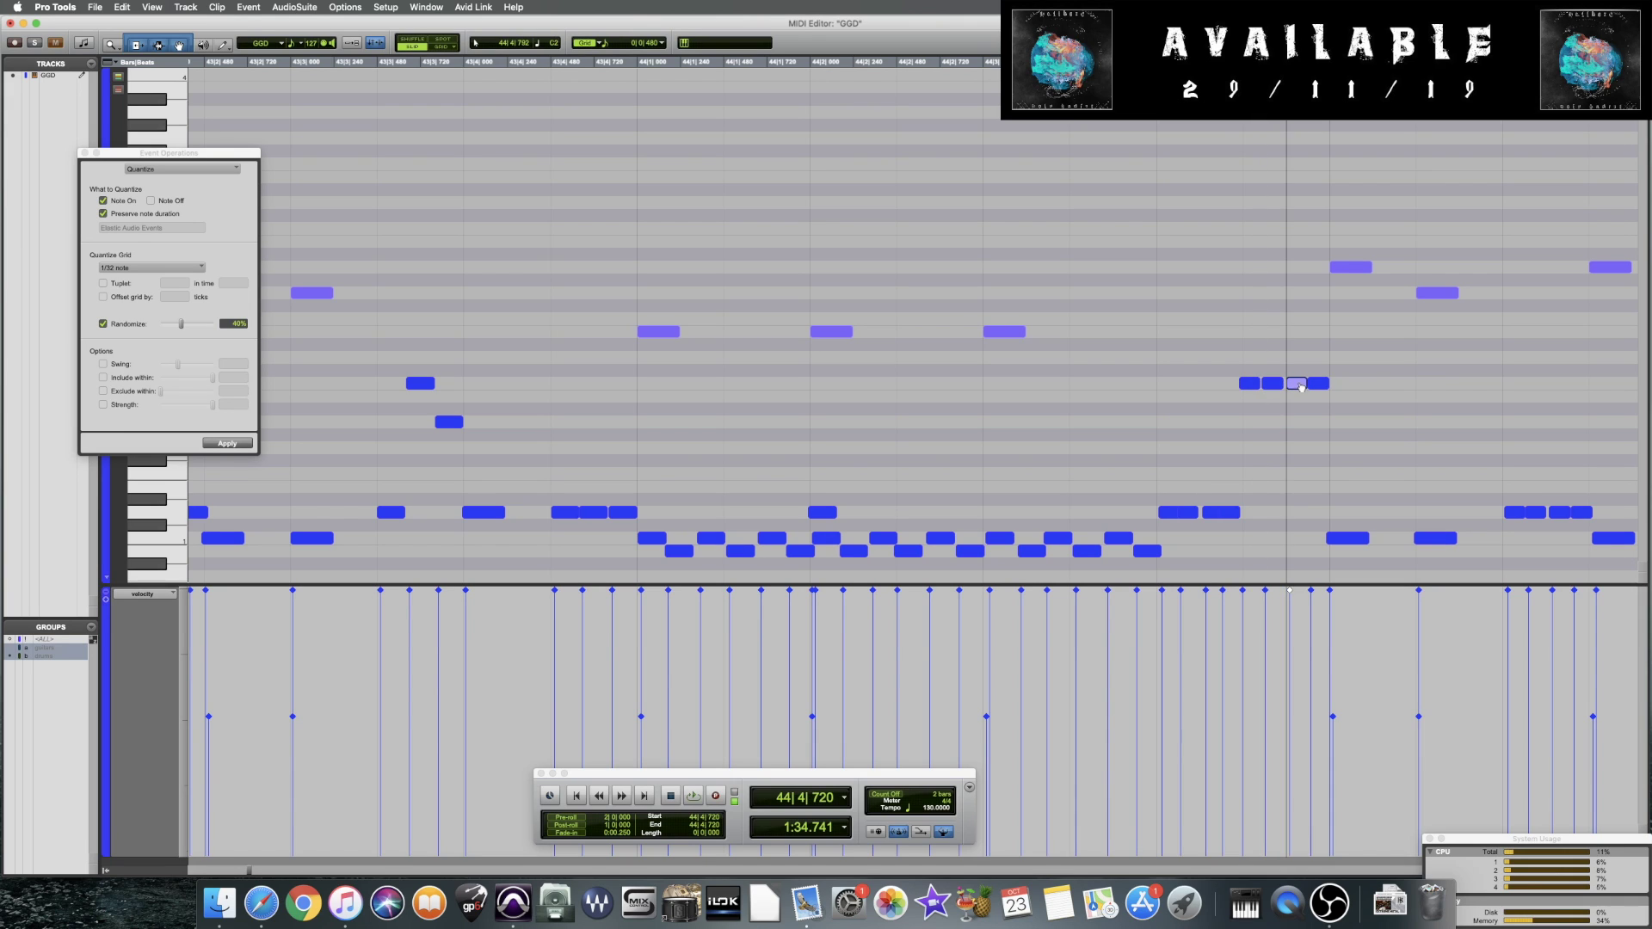
Play back bar 44 from between beats 2 and 3 to hear the adjusted tom fill
{"action": "scroll", "coordinate": [1299, 388], "scroll_direction": "right", "scroll_amount": 5}
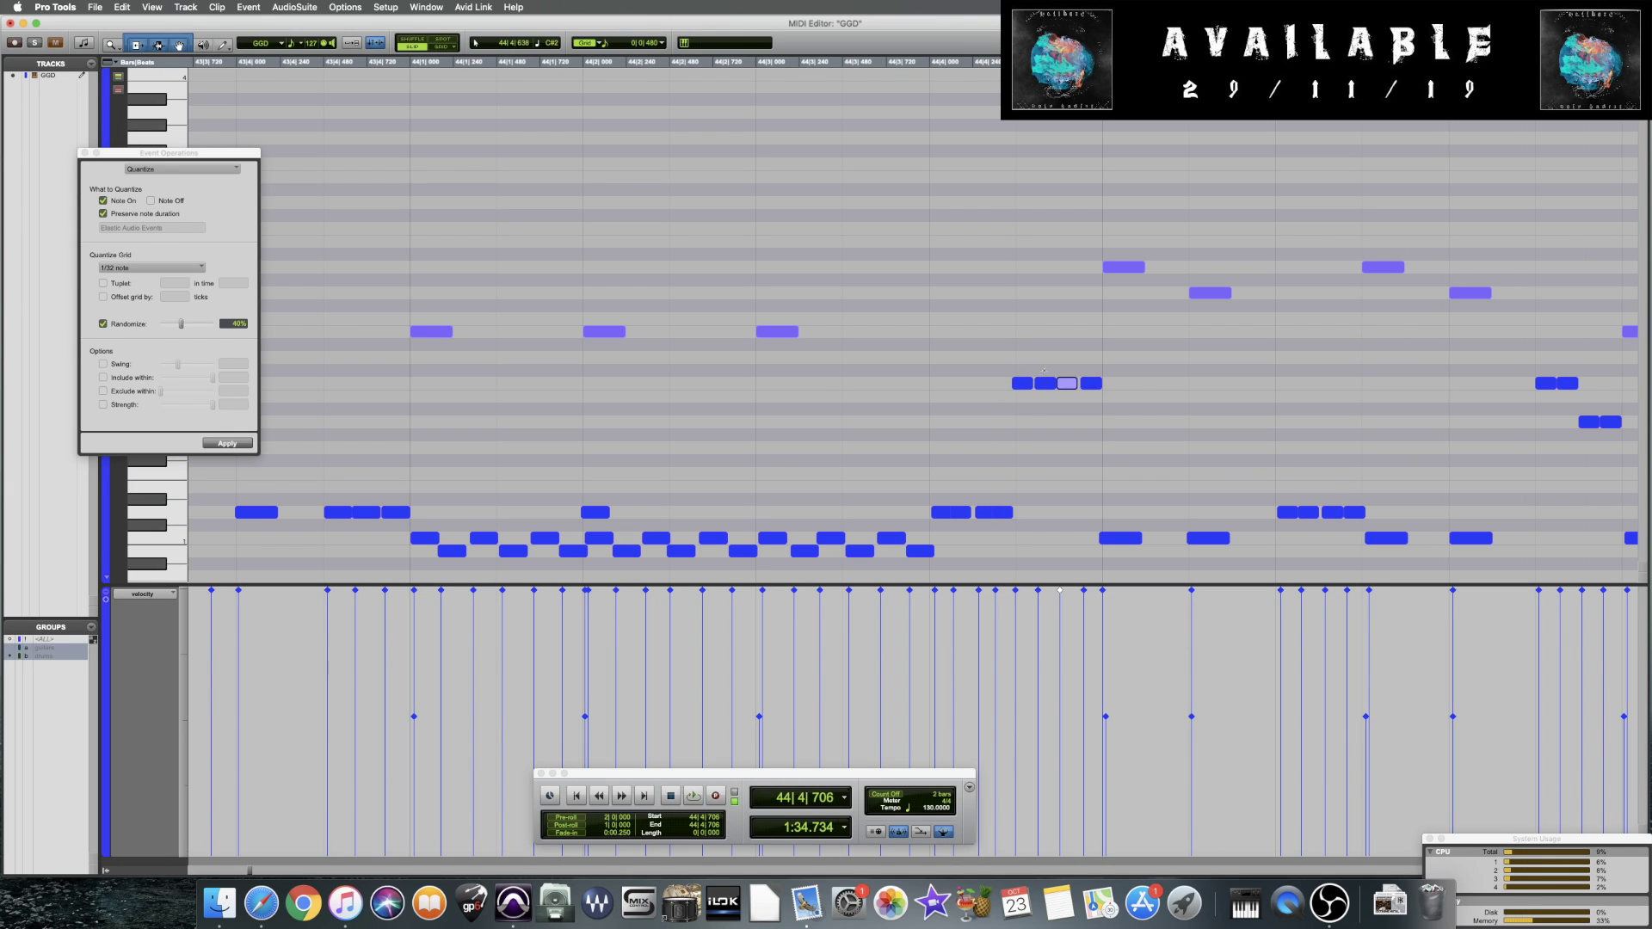
{"action": "left_click", "coordinate": [700, 445]}
{"action": "key", "text": "space"}
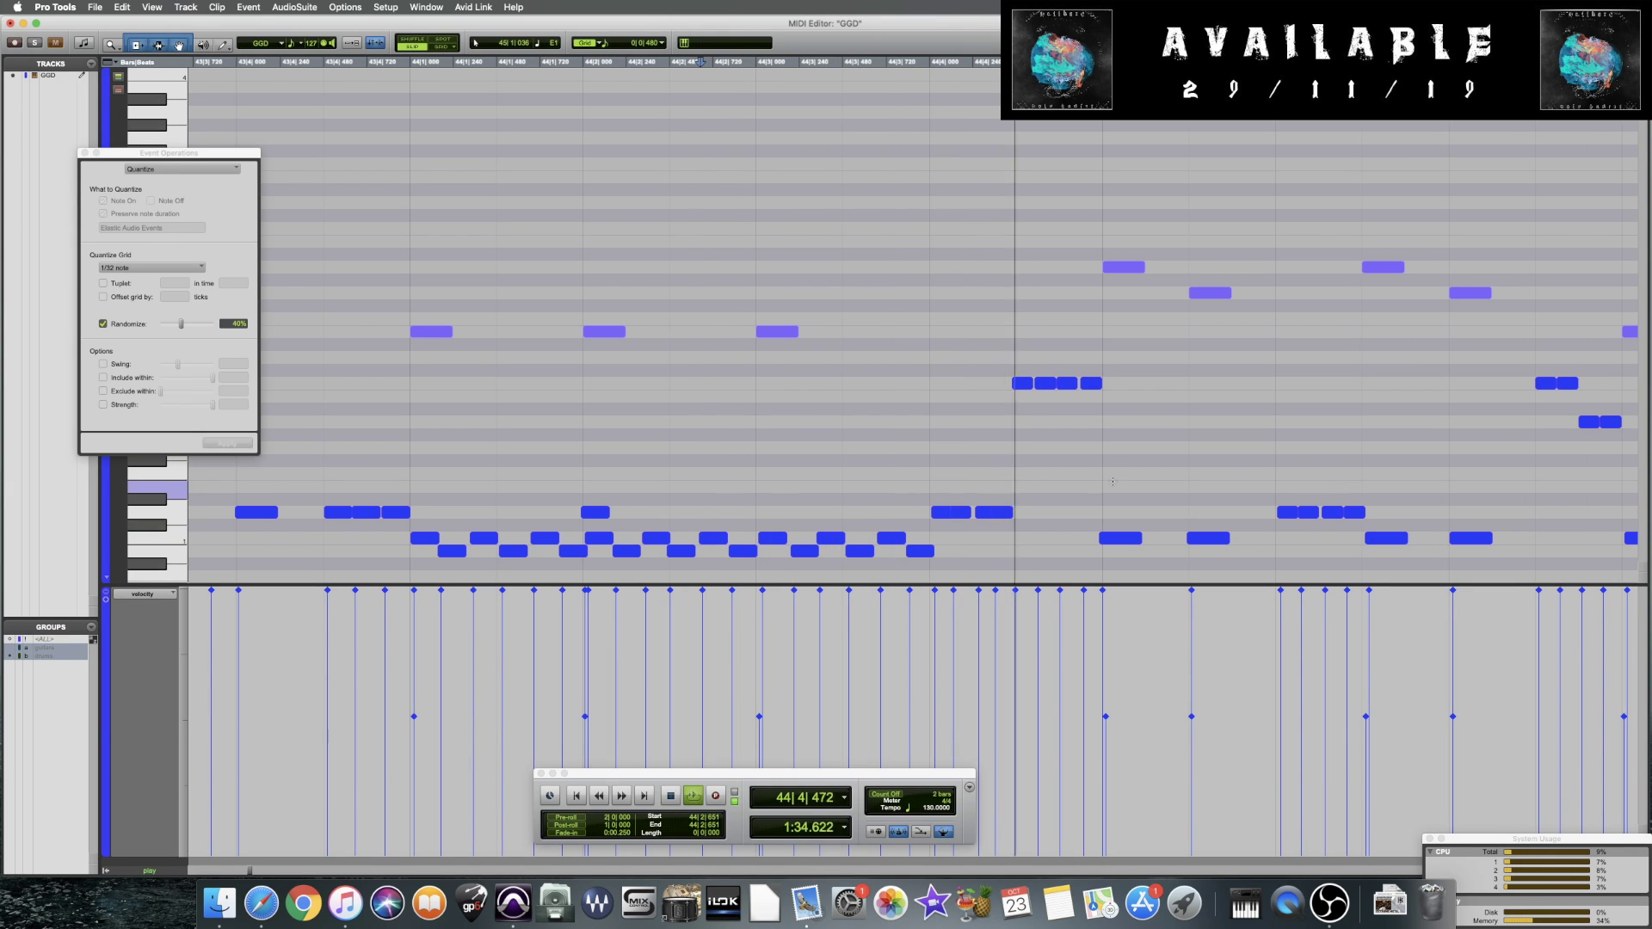
{"action": "key", "text": "space"}
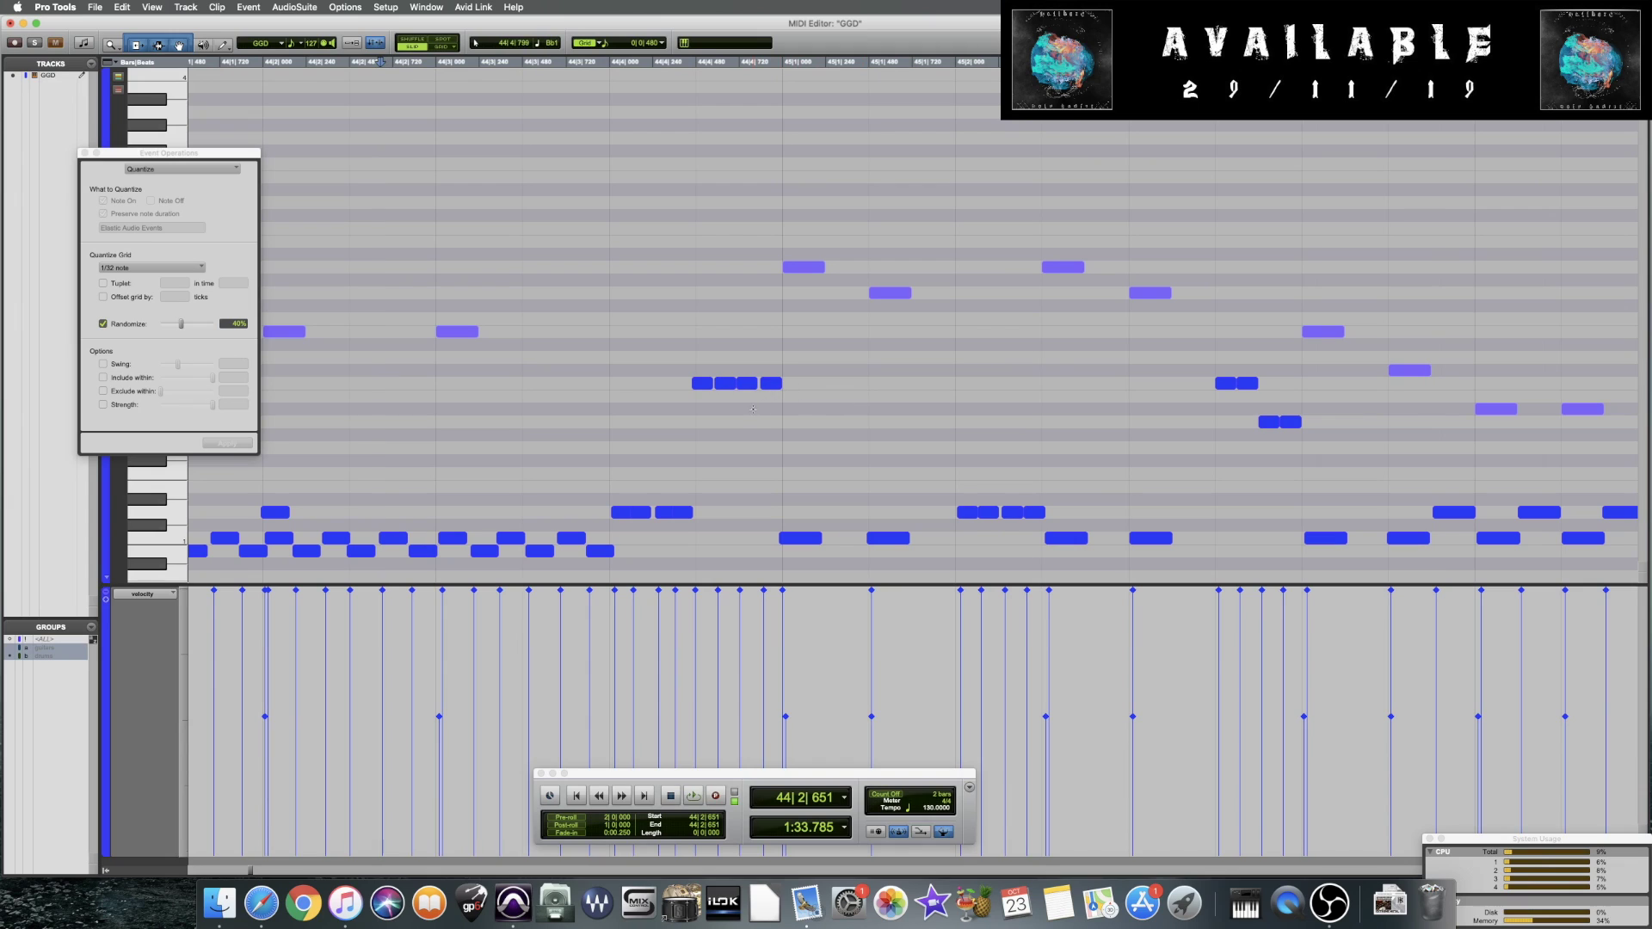
Play back up to bar 48 and check the low tom note layered with the snare after beat 3
{"action": "key", "text": "space"}
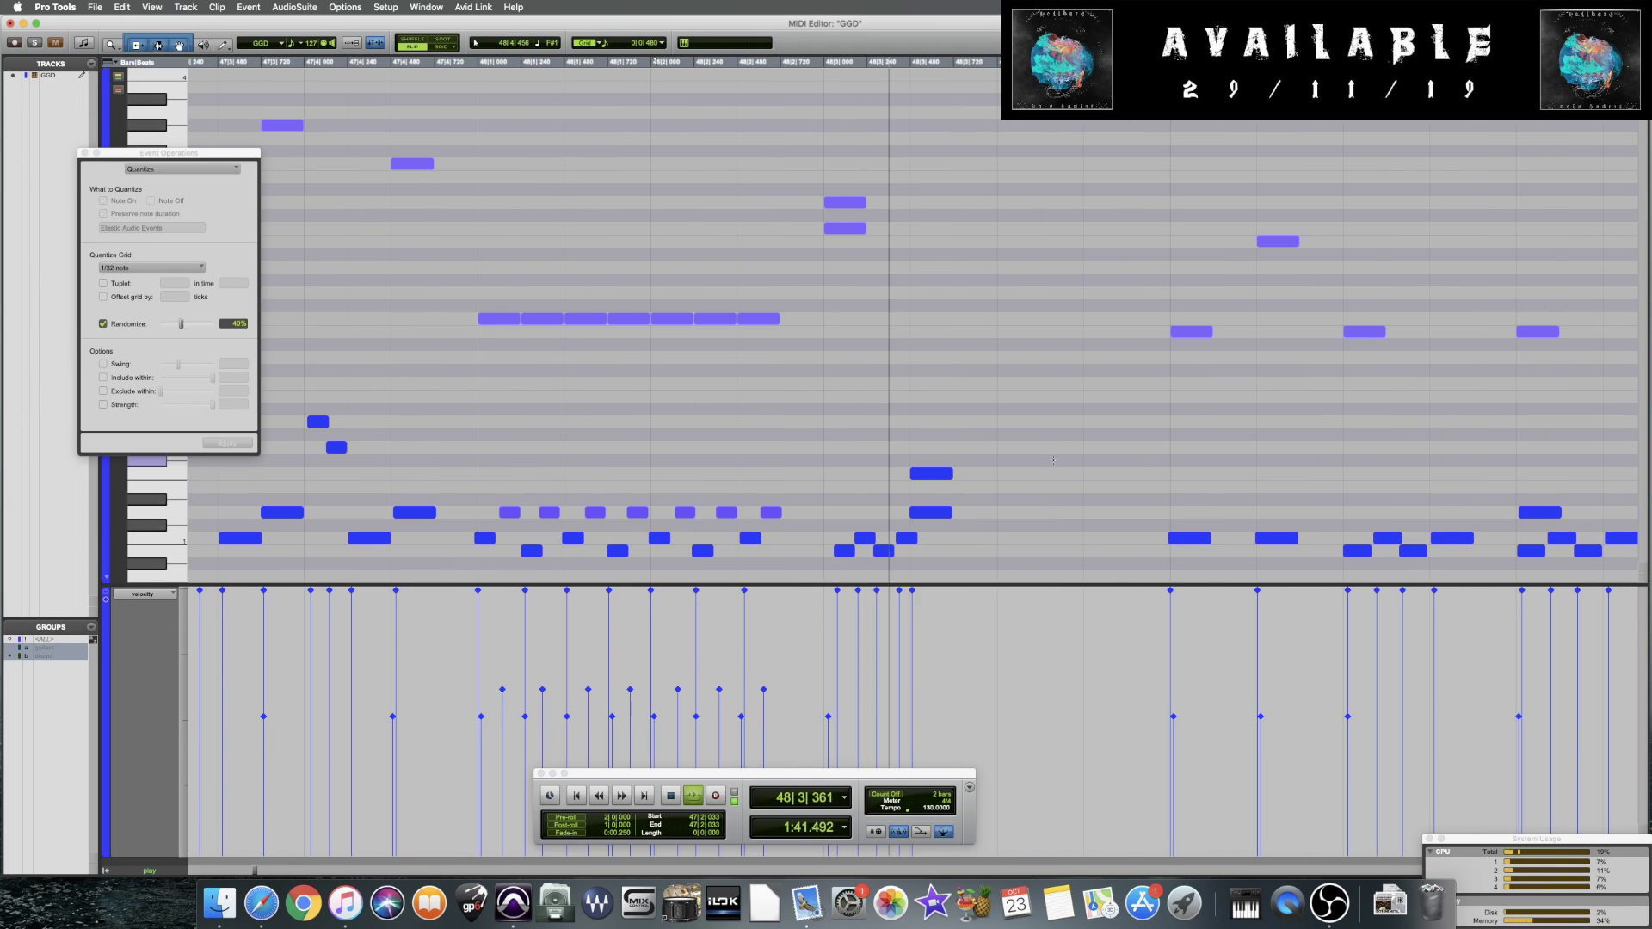
{"action": "key", "text": "space"}
{"action": "left_click", "coordinate": [924, 473]}
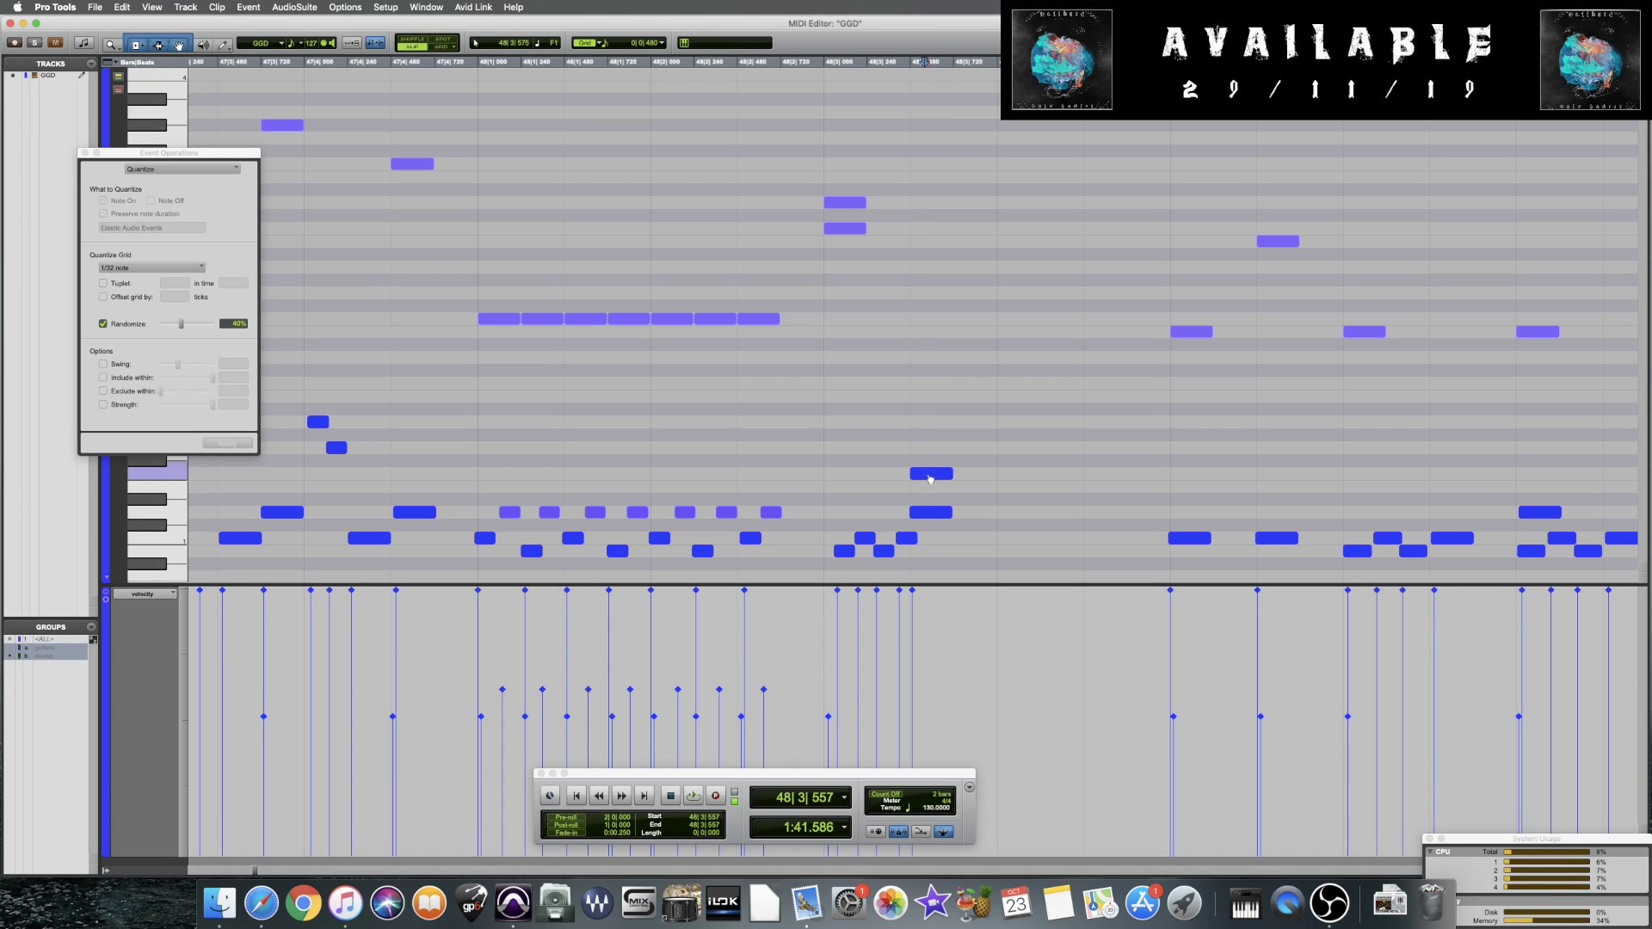
{"action": "left_click", "coordinate": [820, 450]}
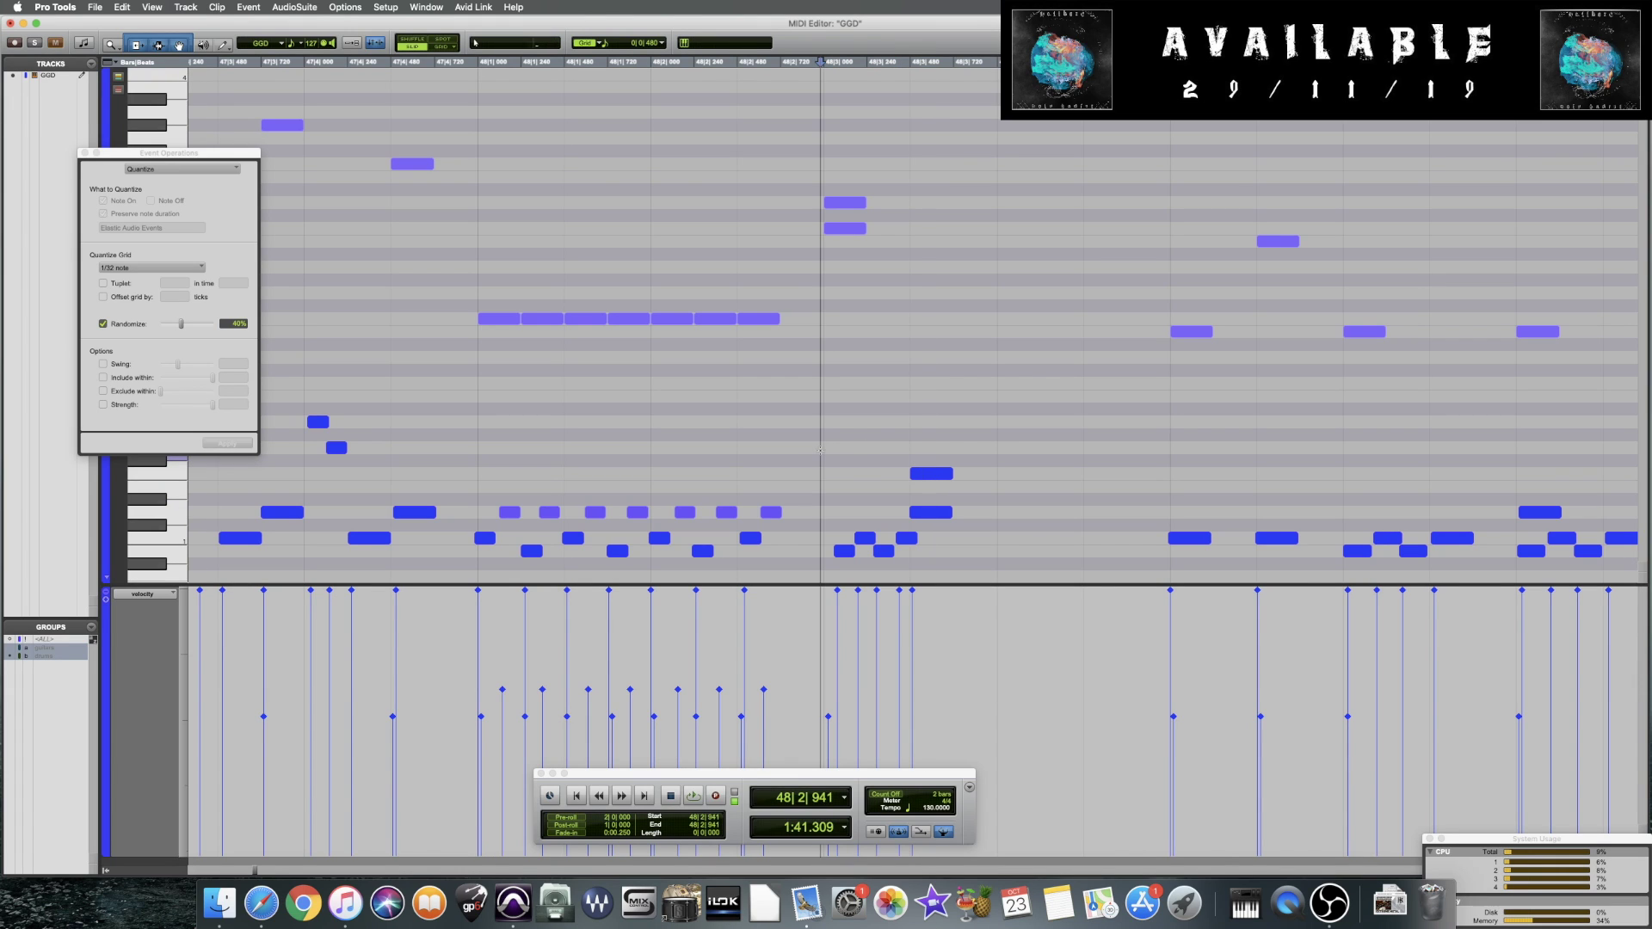
{"action": "key", "text": "space"}
{"action": "key", "text": "space"}
Move the low tom note after beat 3 of bar 48 slightly later than its snare hit, checking it by playback
{"action": "left_click", "coordinate": [932, 474]}
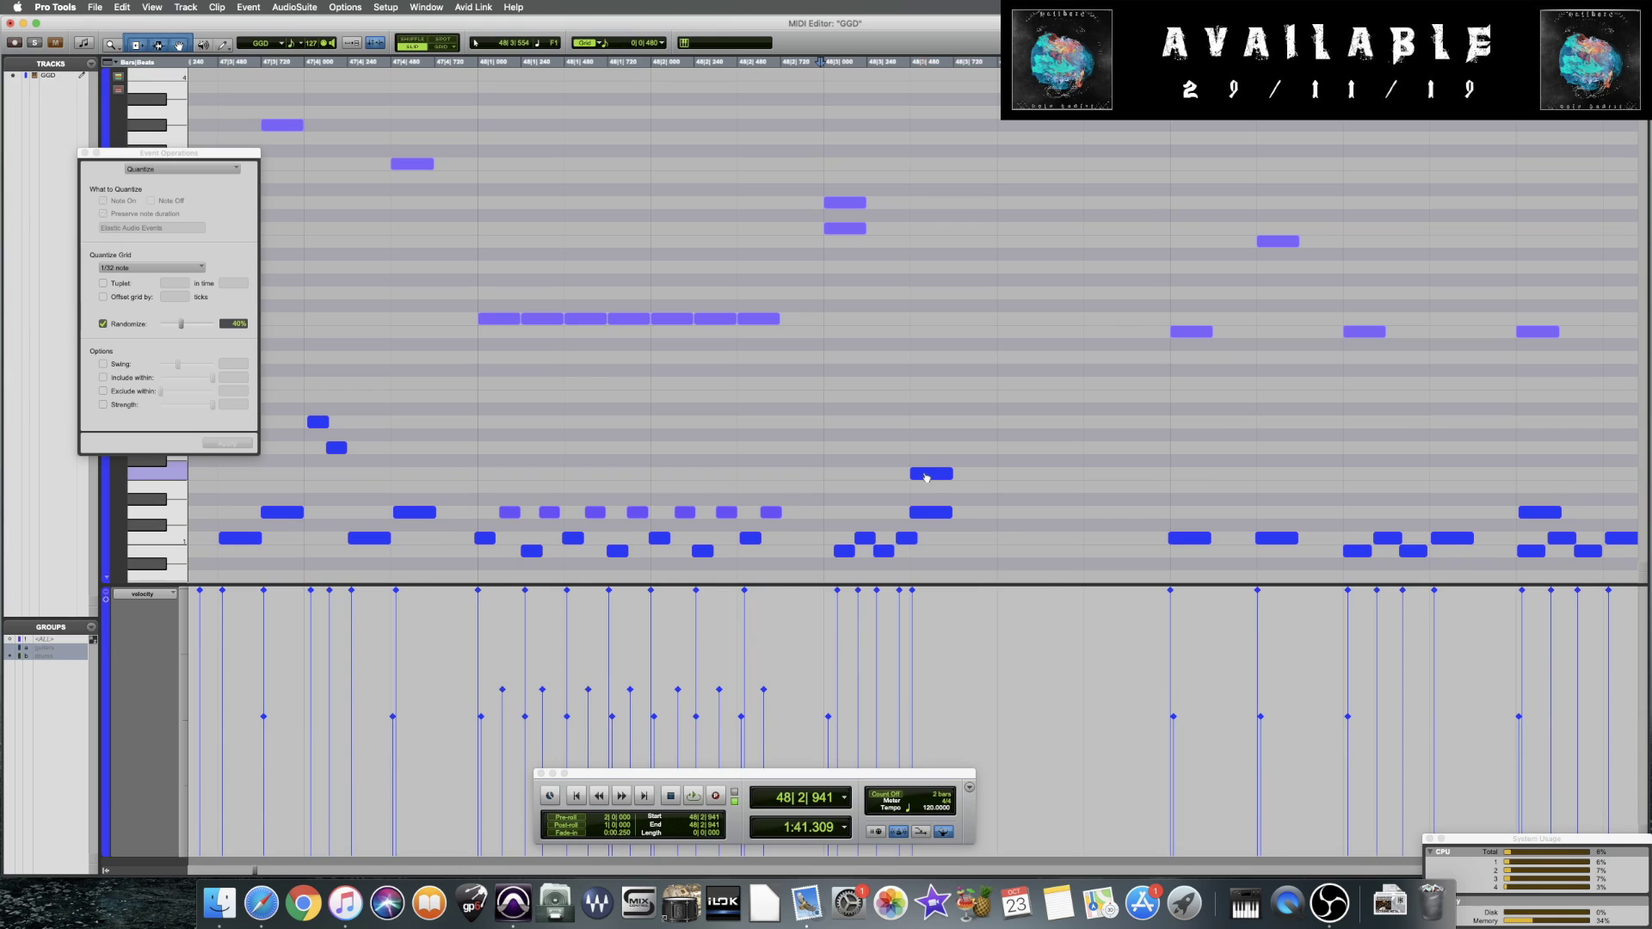
{"action": "key", "text": "super+bracketright"}
{"action": "left_click", "coordinate": [1090, 474]}
{"action": "left_click_drag", "start_coordinate": [1091, 474], "coordinate": [1102, 474]}
{"action": "left_click", "coordinate": [890, 463]}
{"action": "key", "text": "space"}
{"action": "key", "text": "space"}
{"action": "left_click_drag", "start_coordinate": [1112, 473], "coordinate": [1130, 474]}
Play back bar 48 from beat 2 and again from just before the bar starts
{"action": "left_click", "coordinate": [721, 445]}
{"action": "key", "text": "space"}
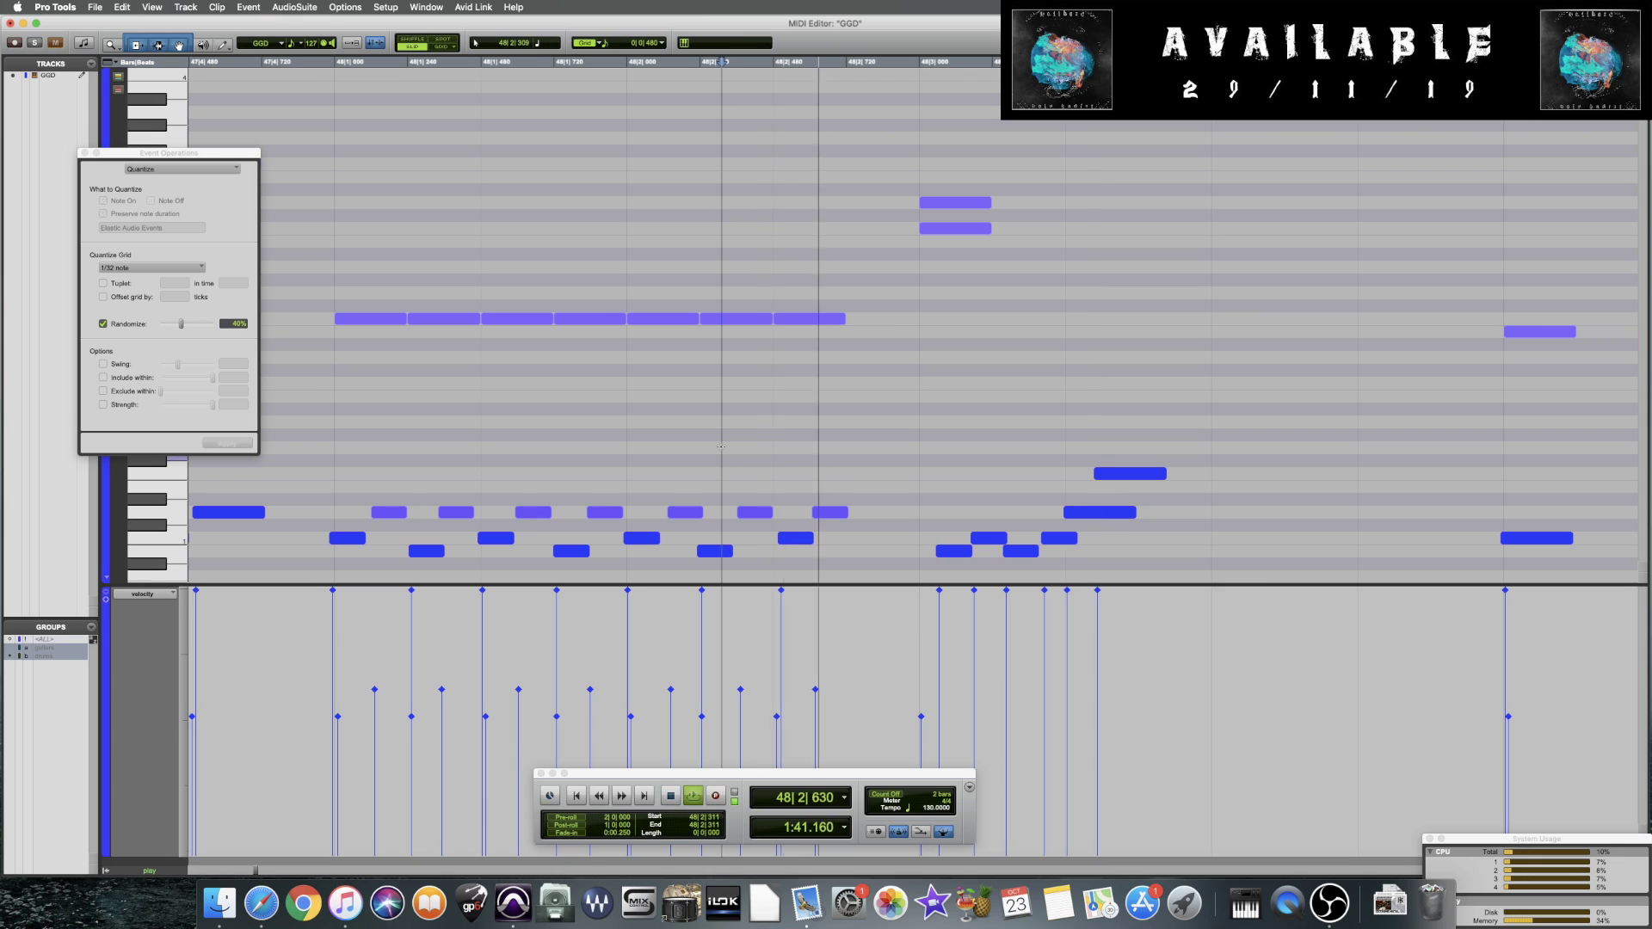
{"action": "key", "text": "space"}
{"action": "left_click", "coordinate": [315, 449]}
{"action": "key", "text": "space"}
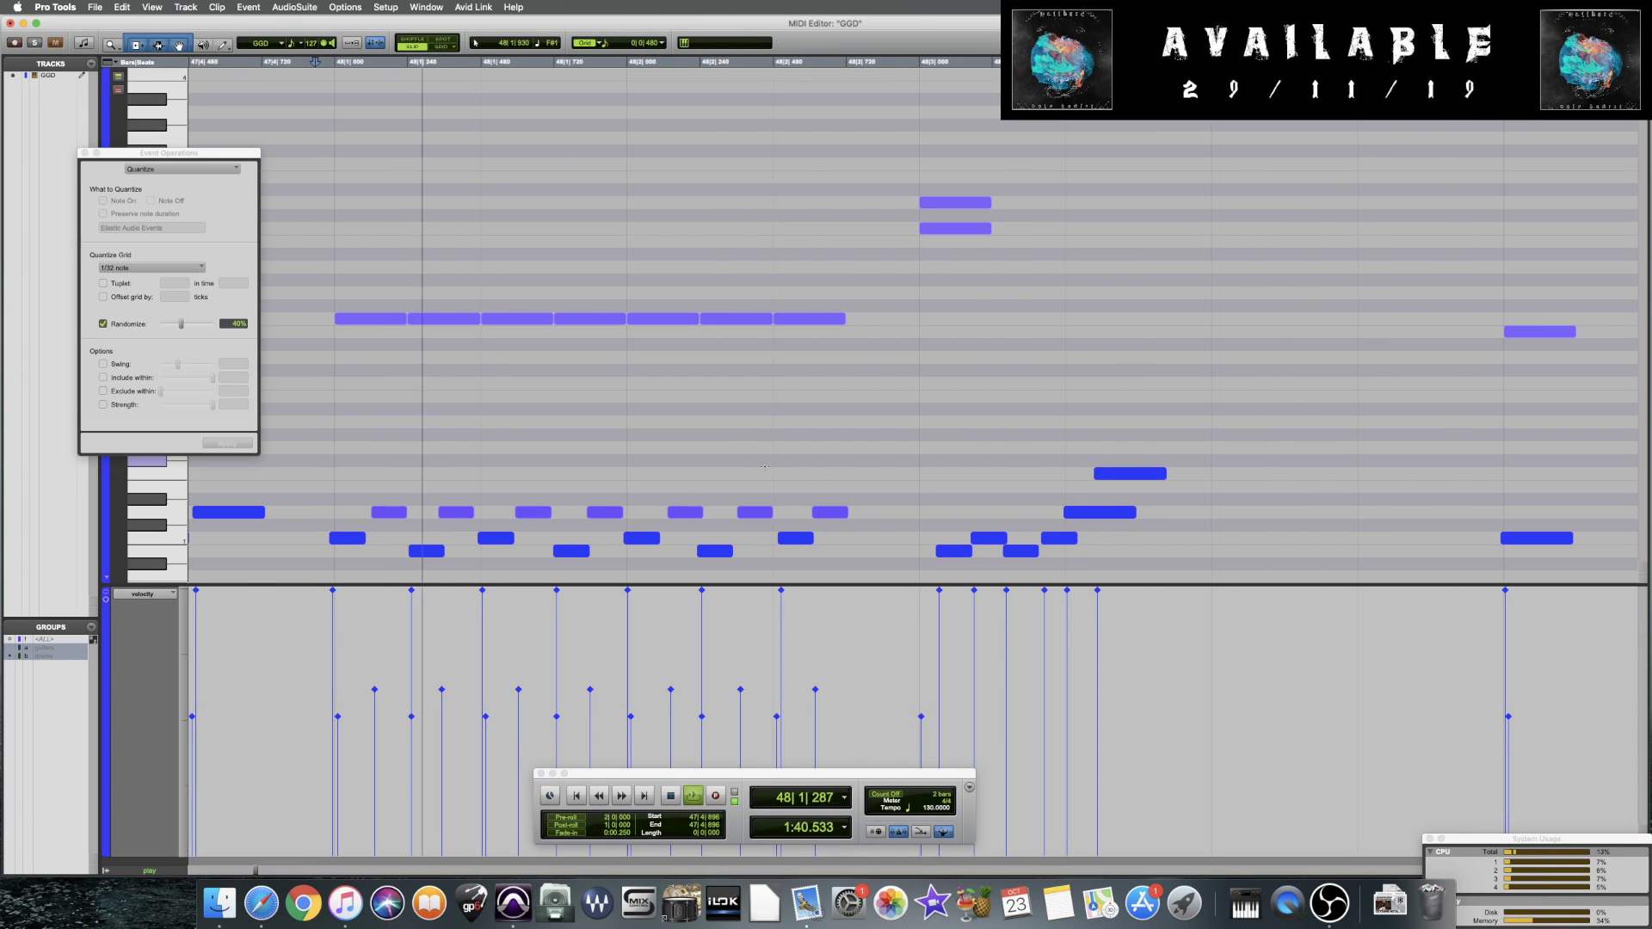
{"action": "key", "text": "space"}
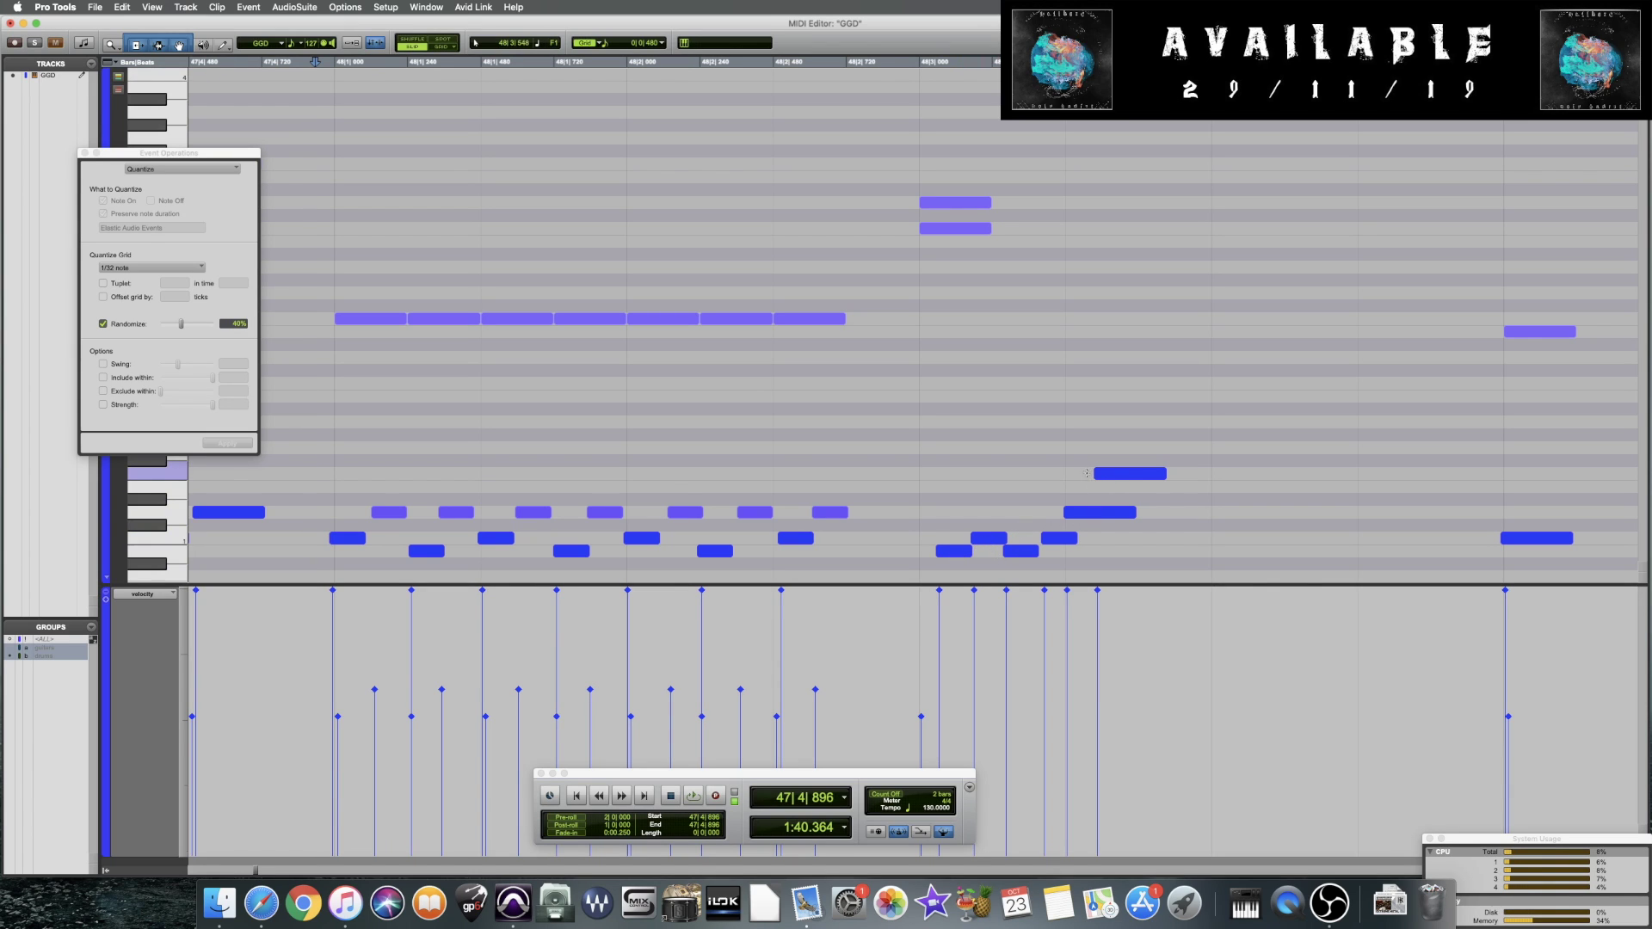
Replay the lead-in to beat 3 of bar 48 to compare the tom and snare timing
{"action": "left_click", "coordinate": [880, 469]}
{"action": "key", "text": "space"}
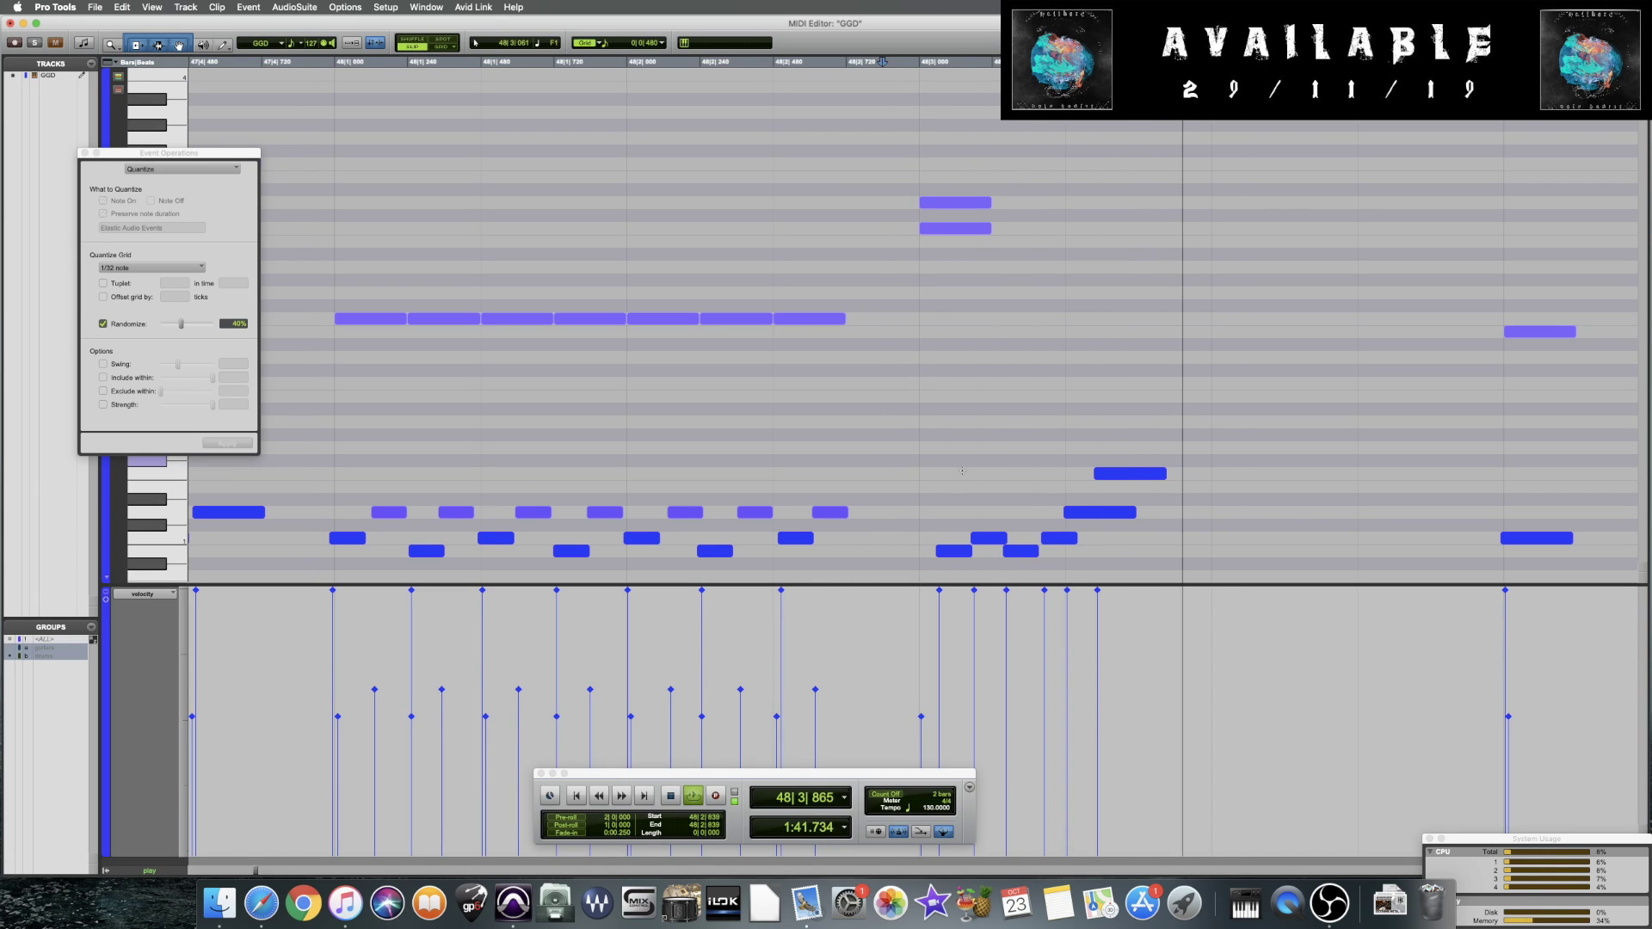
{"action": "key", "text": "space"}
{"action": "key", "text": "space"}
{"action": "key", "text": "space"}
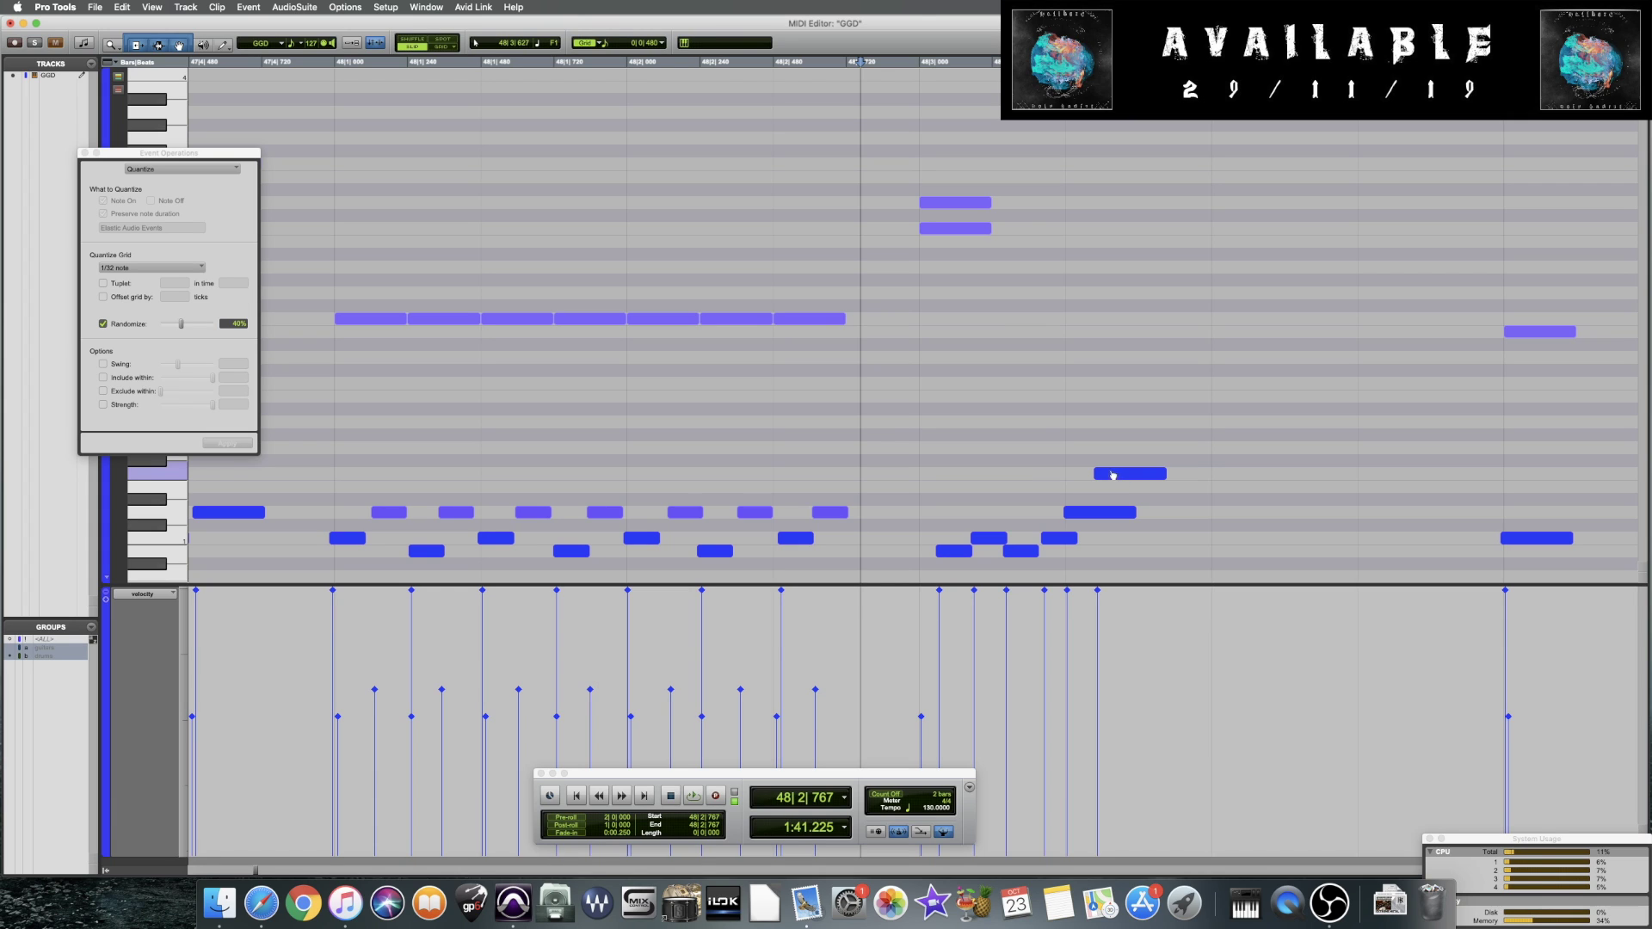
Nudge the low tom note in bar 48 back slightly earlier and play back from before beat 3 towards bar 52
{"action": "left_click_drag", "start_coordinate": [1120, 474], "coordinate": [1105, 479]}
{"action": "left_click", "coordinate": [865, 462]}
{"action": "key", "text": "space"}
{"action": "key", "text": "space"}
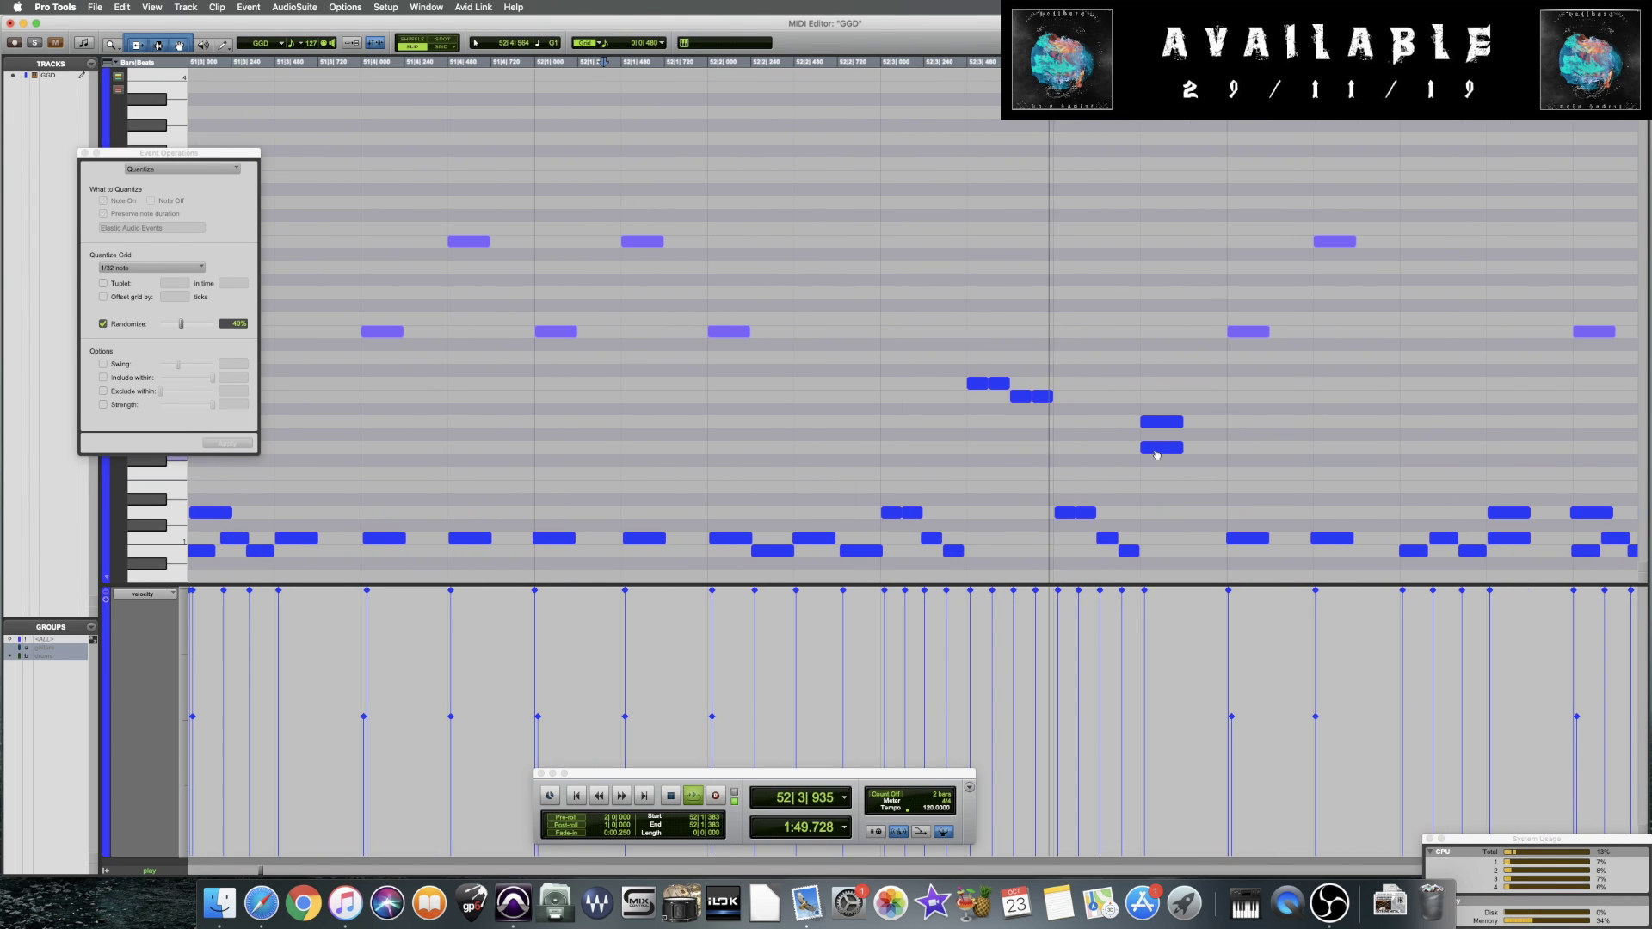
Nudge the second snare, the kicks and the first tom notes on beat 3 of bar 52 slightly earlier, and the last tom later
{"action": "key", "text": "space"}
{"action": "left_click", "coordinate": [909, 513]}
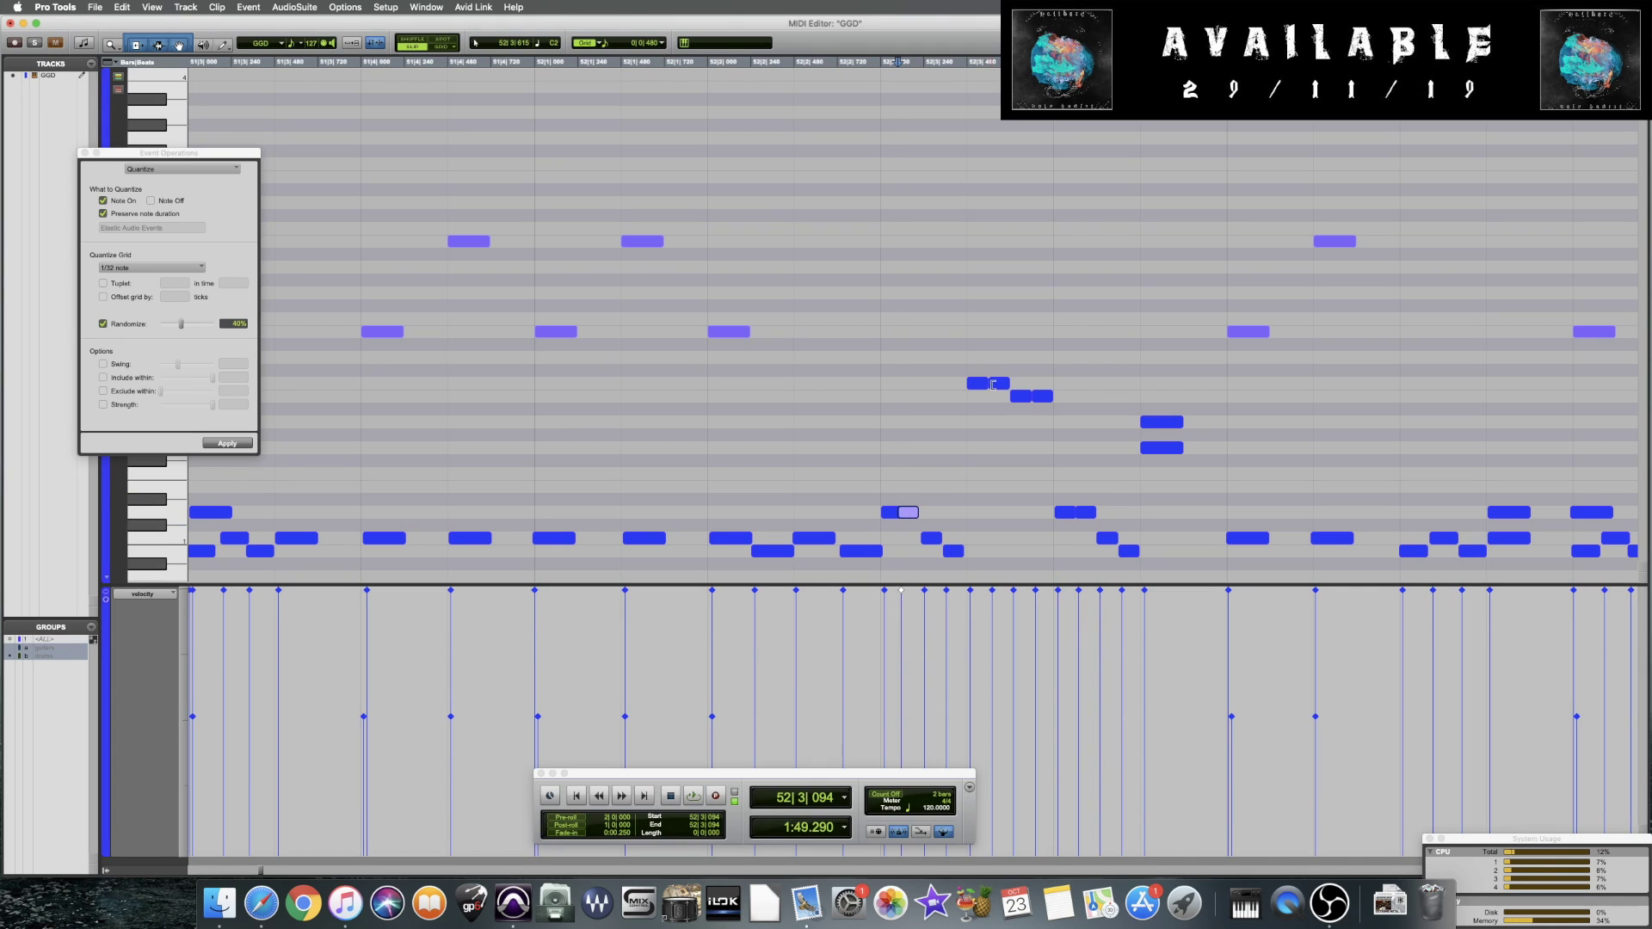
{"action": "scroll", "coordinate": [916, 507], "scroll_direction": "right", "scroll_amount": 3}
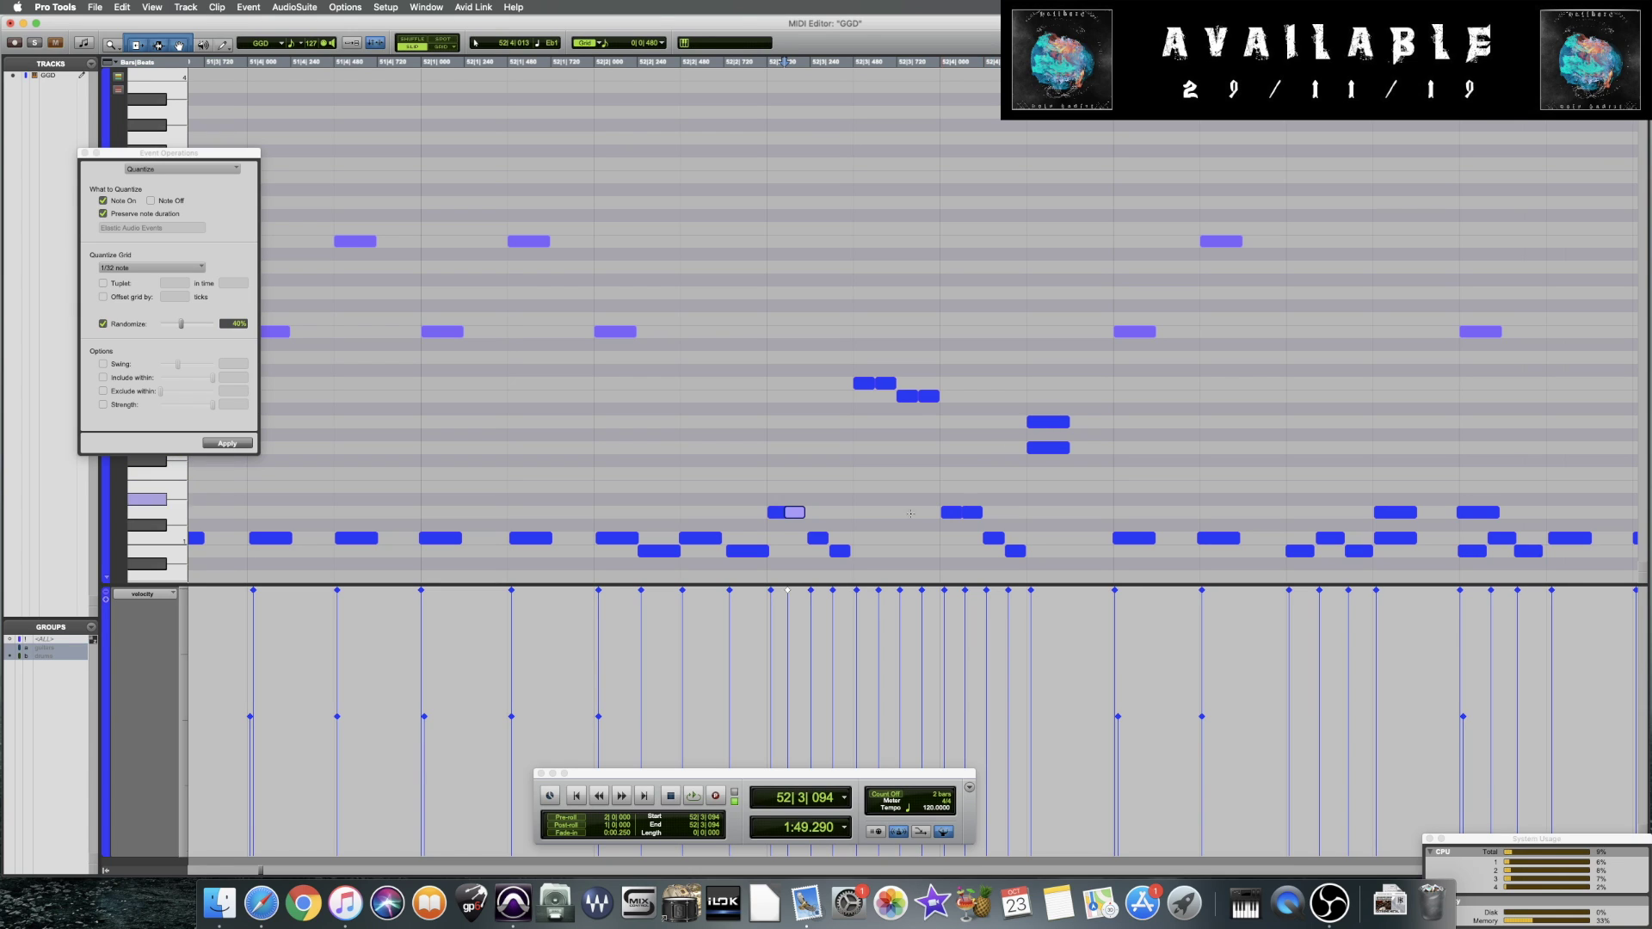
{"action": "left_click_drag", "start_coordinate": [819, 540], "coordinate": [835, 551]}
{"action": "left_click_drag", "start_coordinate": [863, 383], "coordinate": [926, 396]}
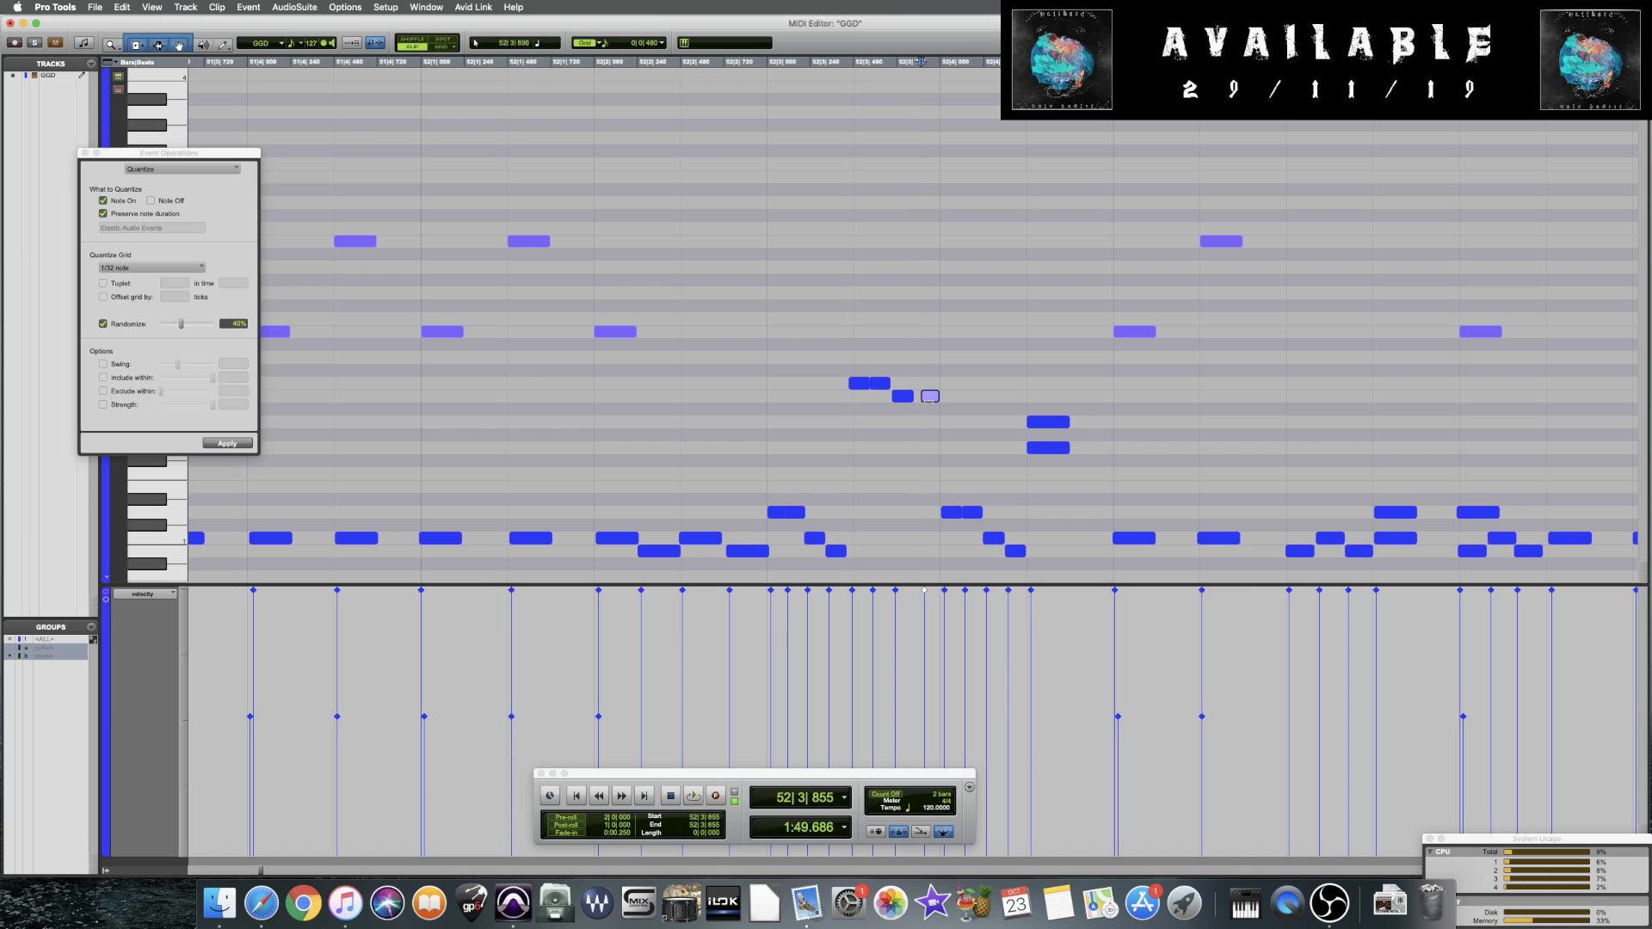
Stagger the stacked tom pair on beat 4 of bar 52, upper note later and lower note earlier, and nudge the preceding kick later
{"action": "left_click", "coordinate": [958, 514]}
{"action": "left_click", "coordinate": [1039, 421]}
{"action": "scroll", "coordinate": [1039, 422], "scroll_direction": "up", "scroll_amount": 2}
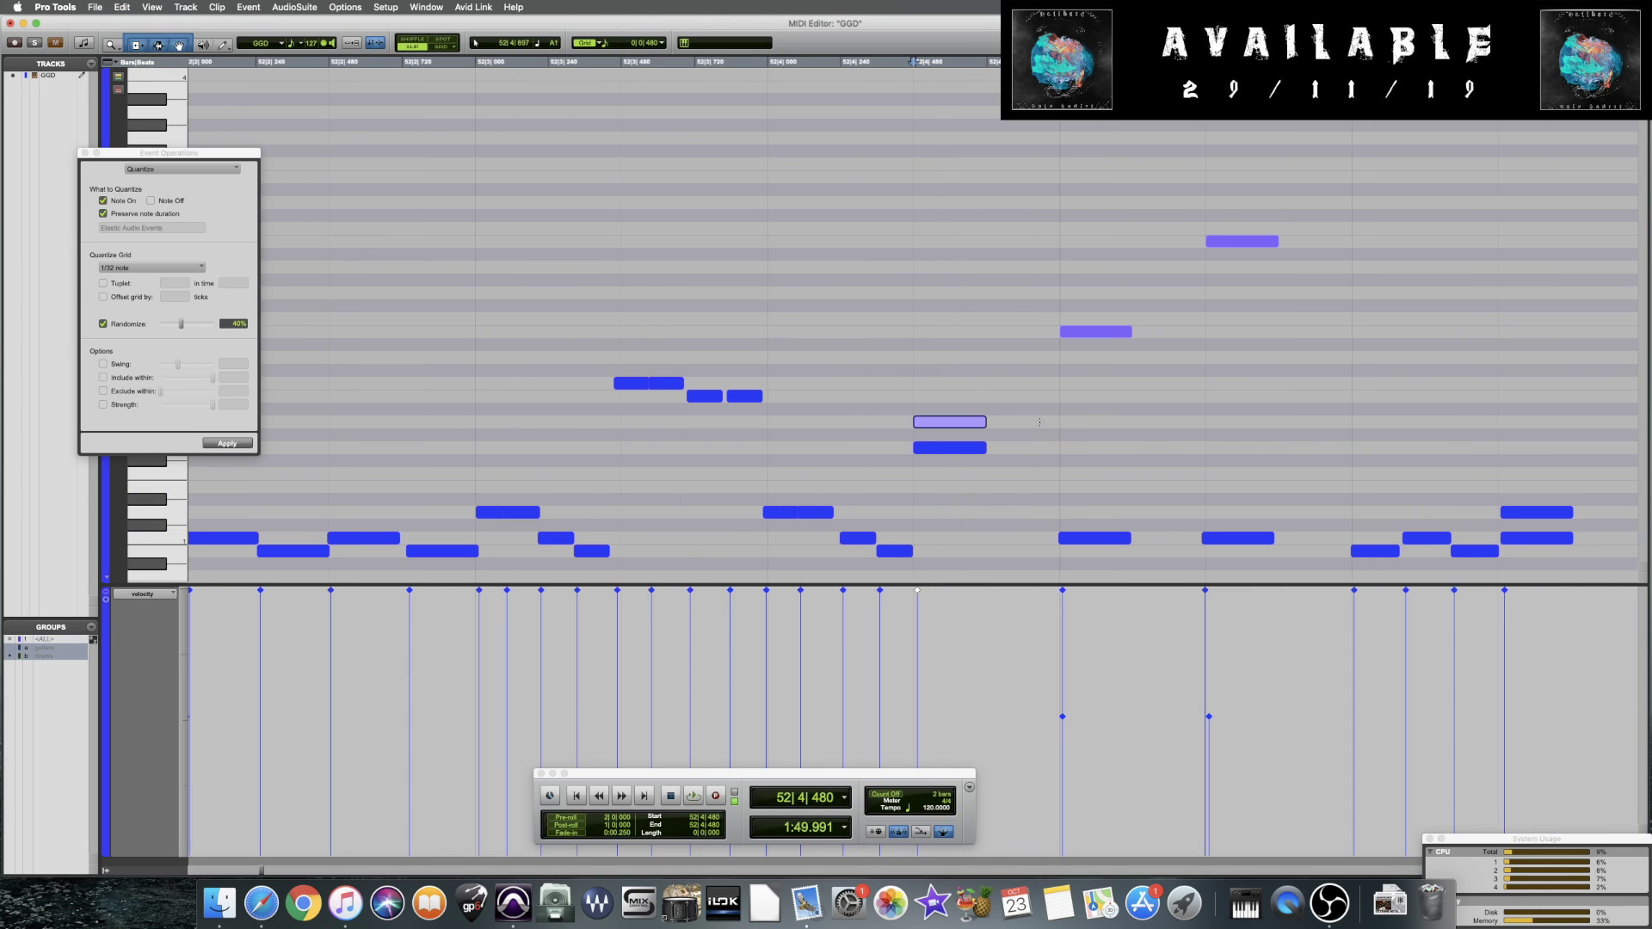
{"action": "left_click_drag", "start_coordinate": [950, 447], "coordinate": [947, 448]}
{"action": "left_click_drag", "start_coordinate": [858, 538], "coordinate": [866, 538]}
Play back the adjusted fill in bar 52 and save the session
{"action": "left_click", "coordinate": [364, 446]}
{"action": "key", "text": "space"}
{"action": "key", "text": "space"}
{"action": "key", "text": "super+s"}
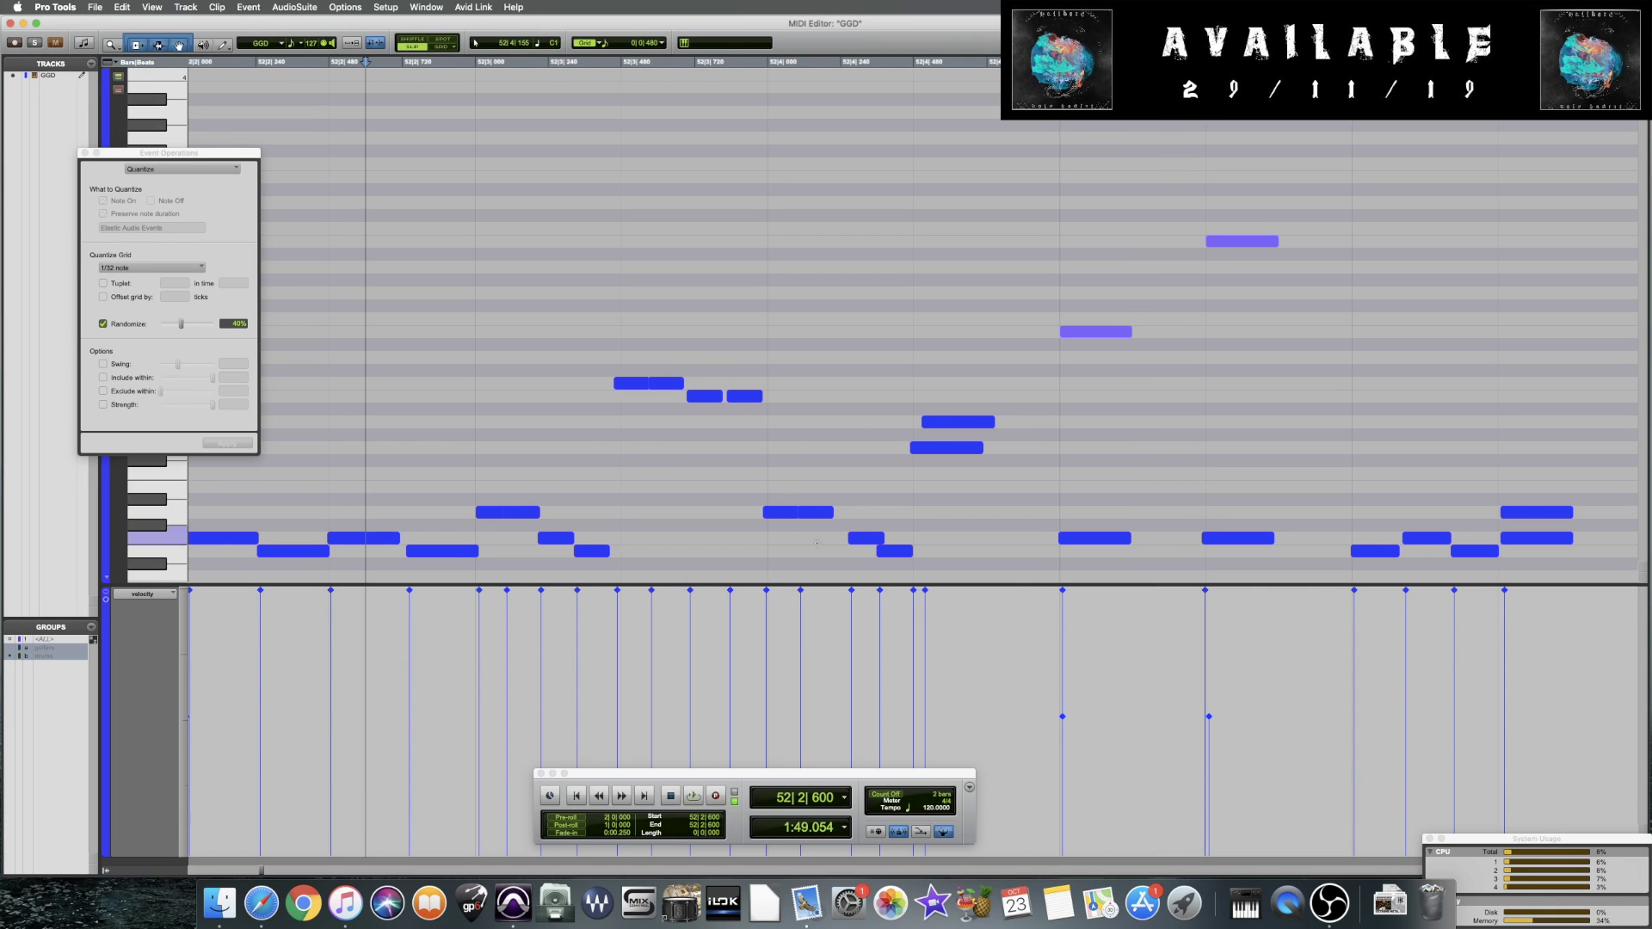
{"action": "left_click", "coordinate": [326, 418]}
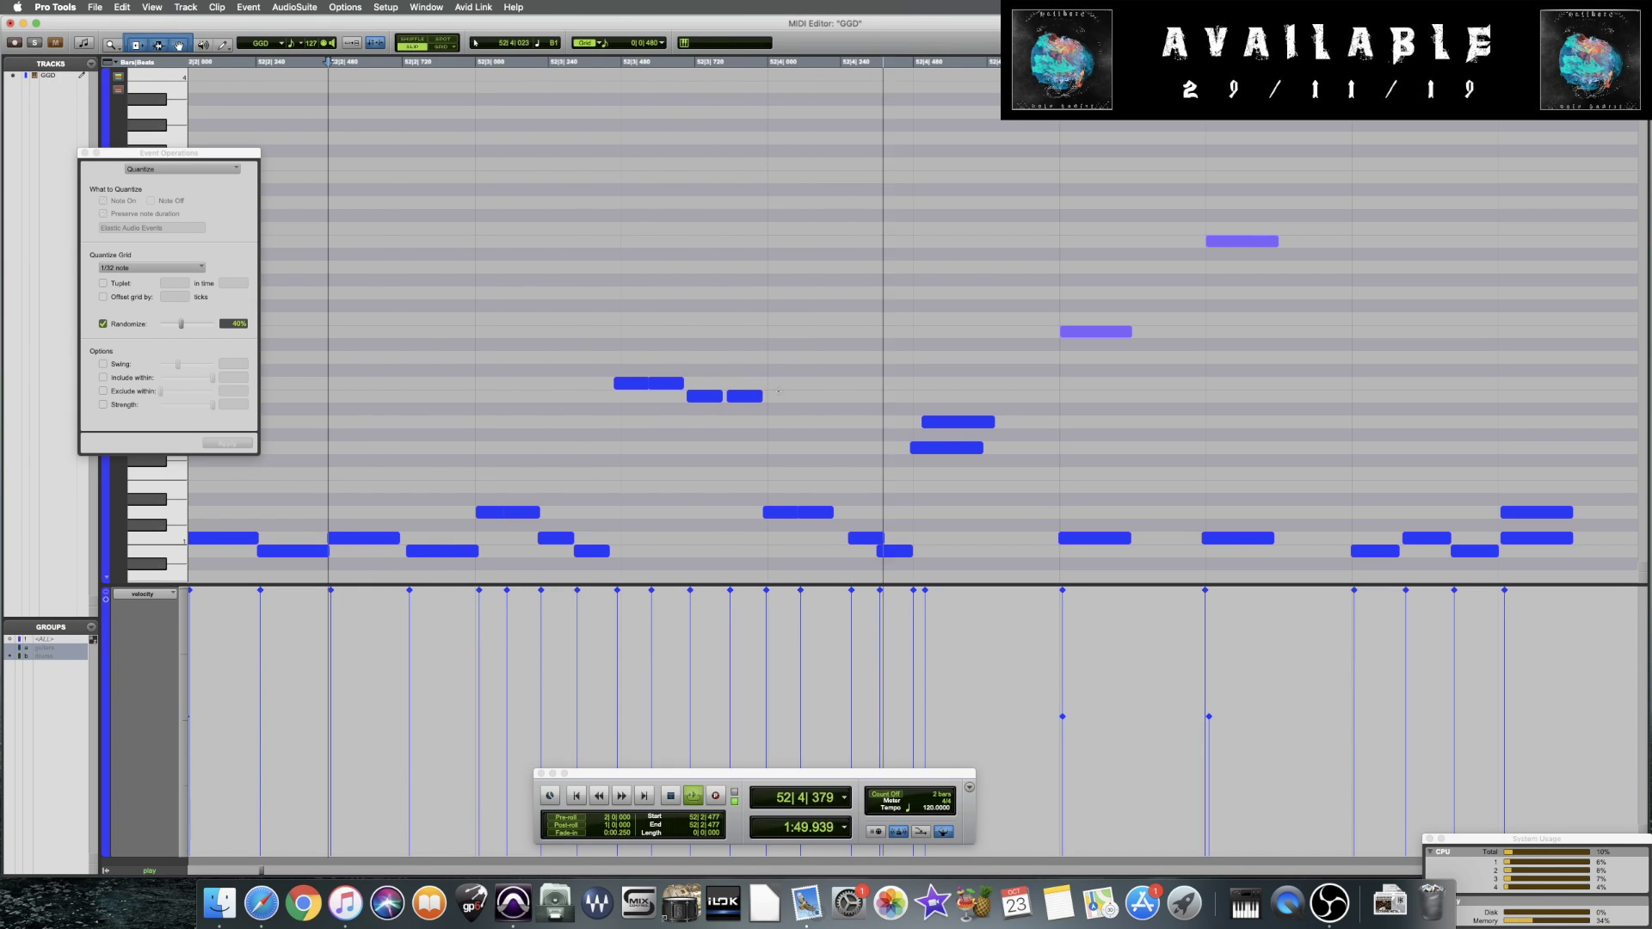
{"action": "left_click", "coordinate": [1017, 394]}
Play back bar 56 from 56|2|444 to hear the snare hits on beat 3
{"action": "scroll", "coordinate": [1017, 393], "scroll_direction": "right", "scroll_amount": 5}
{"action": "left_click", "coordinate": [372, 515]}
{"action": "key", "text": "space"}
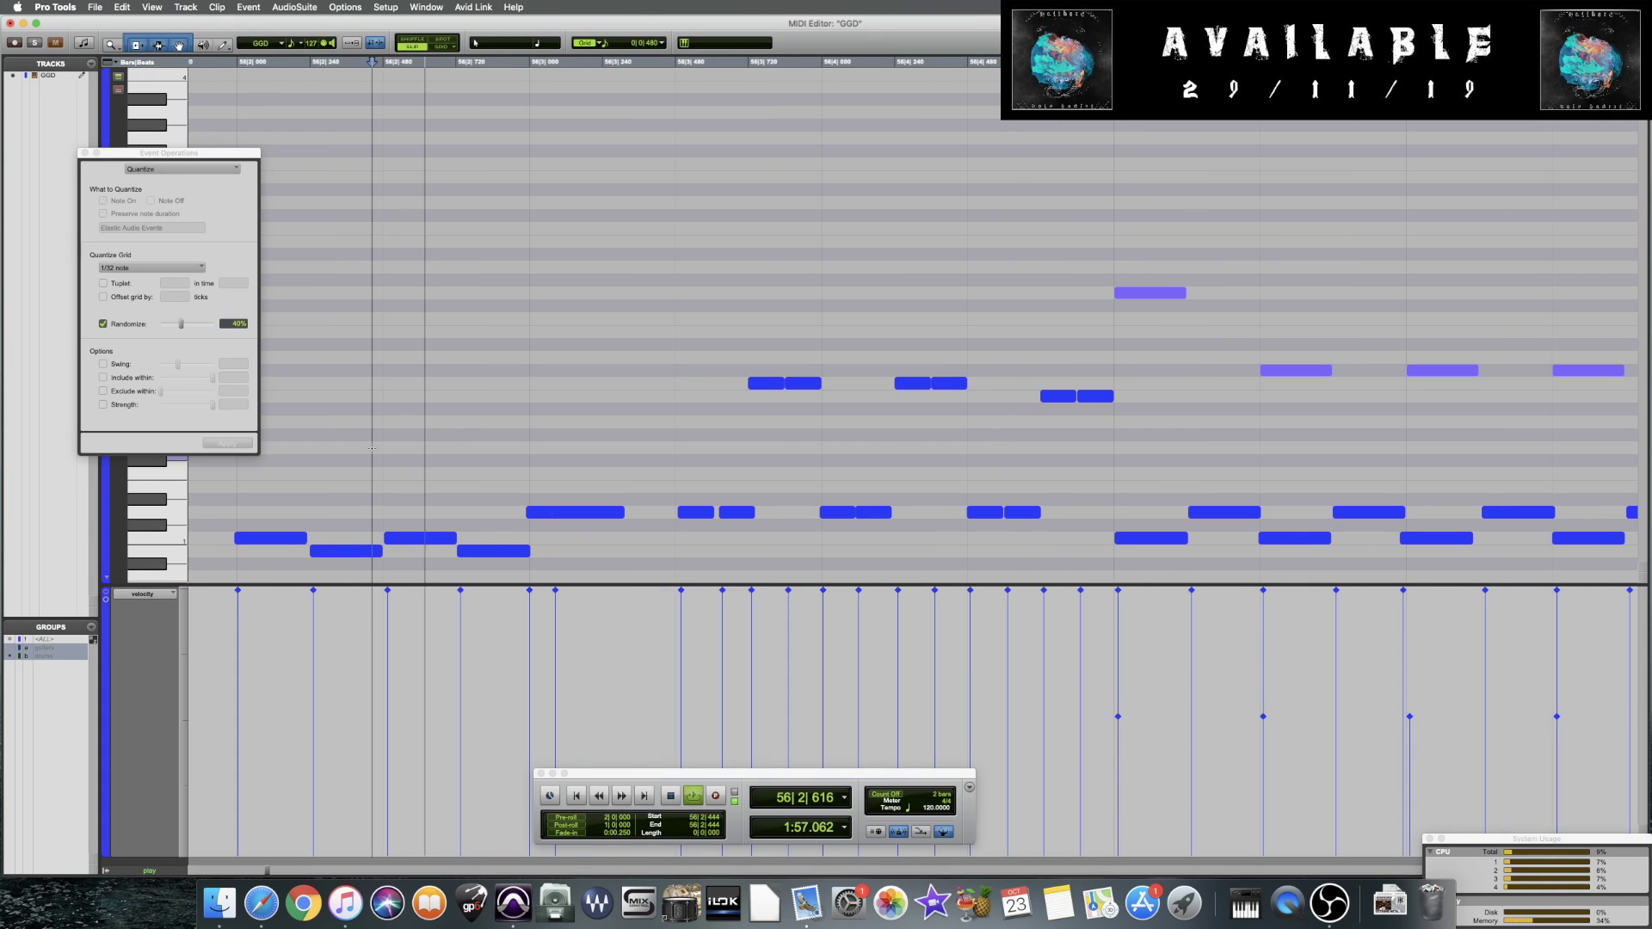
{"action": "key", "text": "space"}
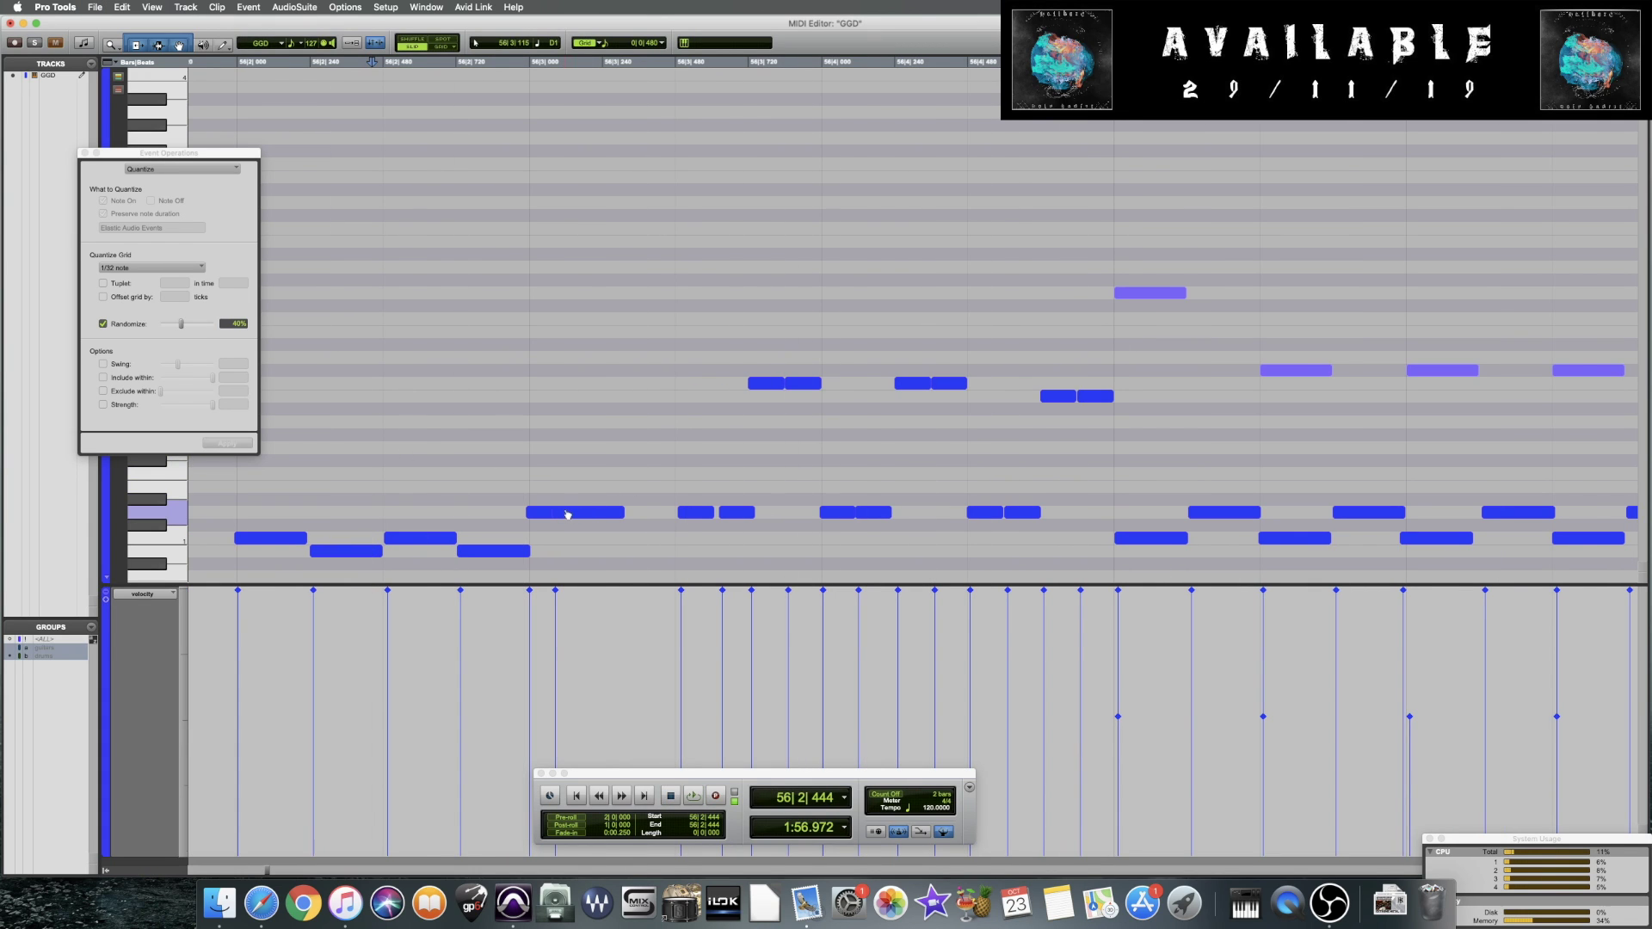
Nudge the second of the two overlapping snare notes on beat 3 of bar 56 slightly later and play it back
{"action": "left_click_drag", "start_coordinate": [567, 514], "coordinate": [584, 517]}
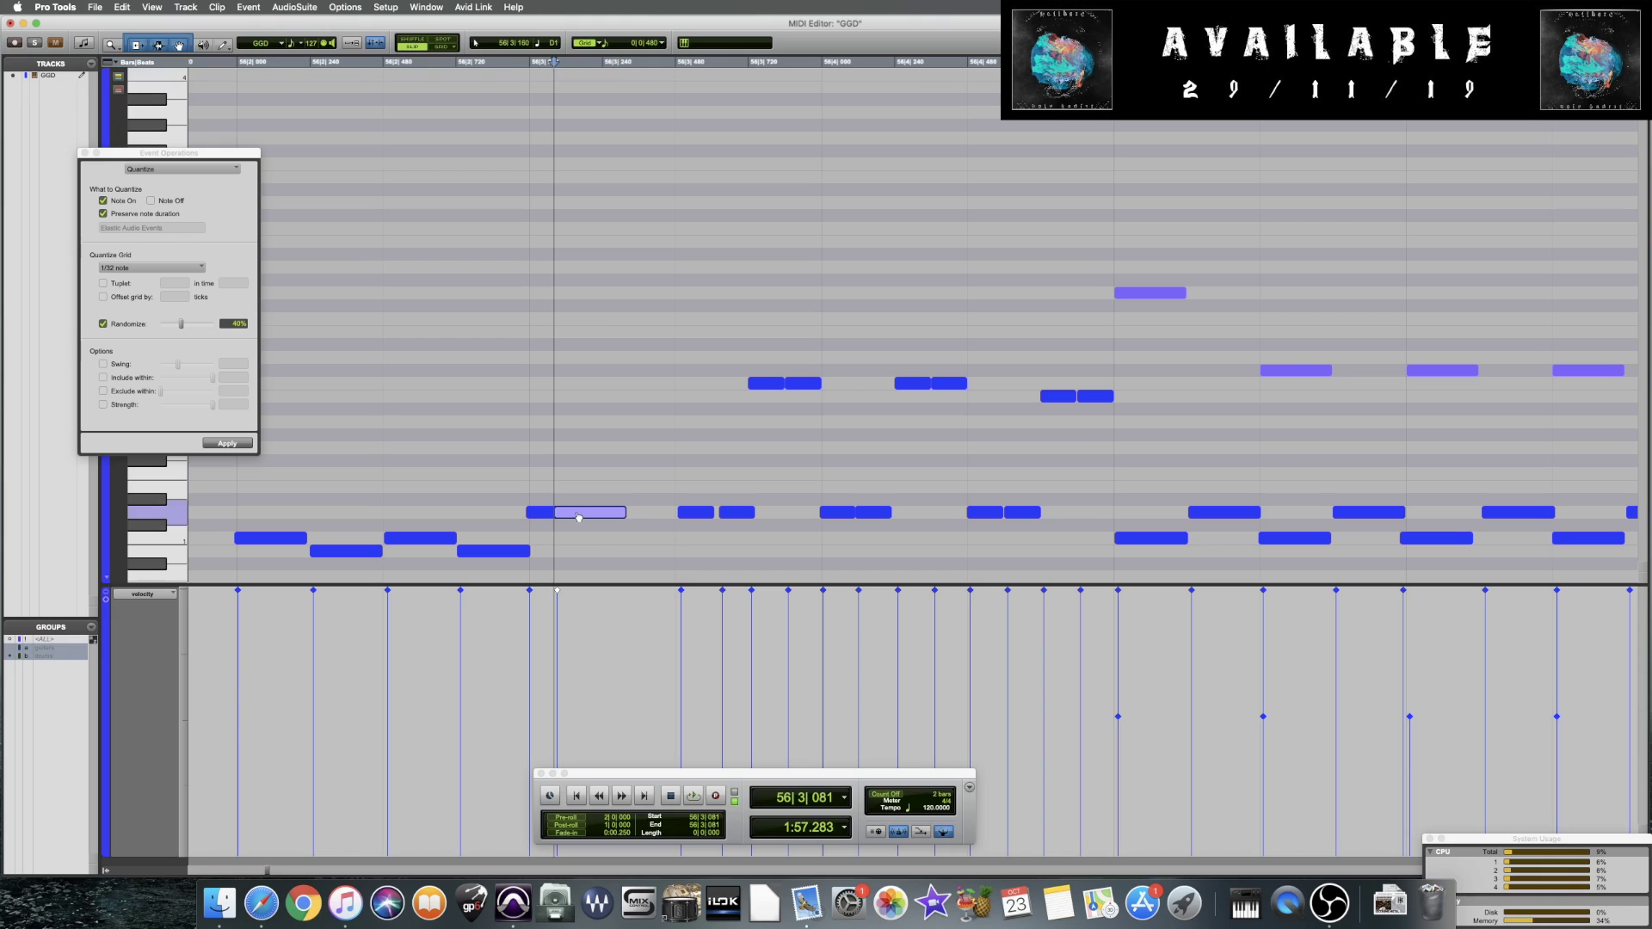
{"action": "key", "text": "super+z"}
{"action": "key", "text": "space"}
{"action": "key", "text": "space"}
Nudge the first tom pair and the following snare pairs in bar 56 later, the second tom pair slightly earlier, and play back
{"action": "left_click_drag", "start_coordinate": [774, 390], "coordinate": [782, 390]}
{"action": "left_click_drag", "start_coordinate": [886, 514], "coordinate": [891, 514]}
{"action": "left_click", "coordinate": [895, 520]}
{"action": "left_click_drag", "start_coordinate": [904, 383], "coordinate": [900, 383]}
{"action": "left_click_drag", "start_coordinate": [989, 513], "coordinate": [995, 513]}
{"action": "key", "text": "space"}
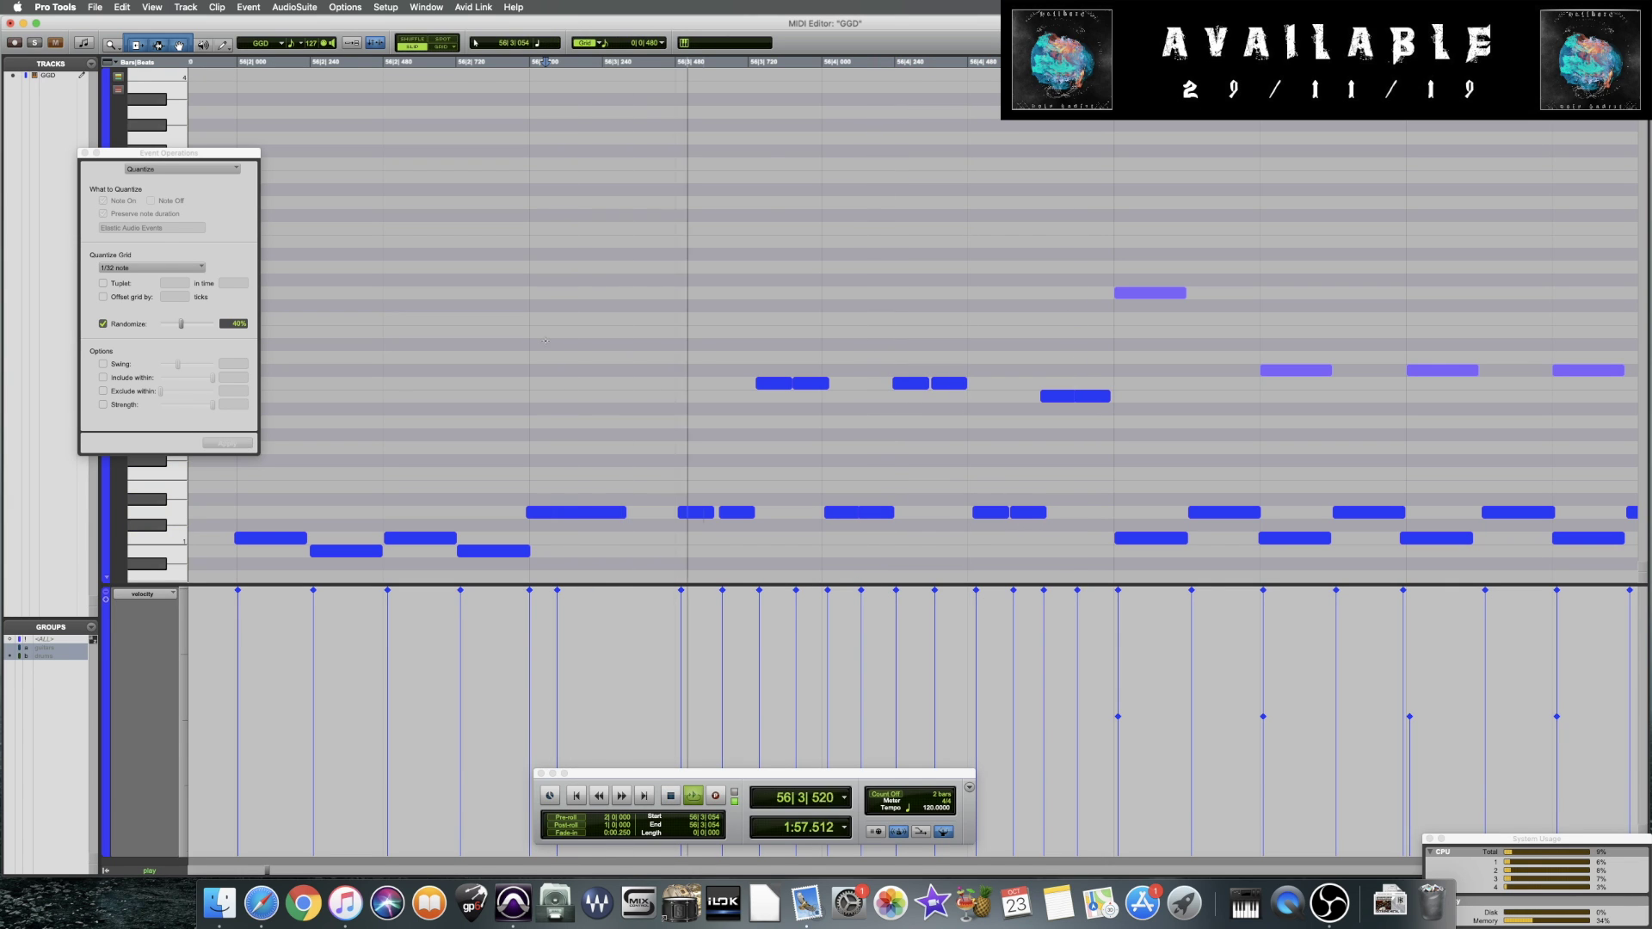
Shift the last snare note and the closing tom notes of the fill near the end of bar 60 slightly off the grid
{"action": "key", "text": "super+bracketleft"}
{"action": "key", "text": "super+bracketleft"}
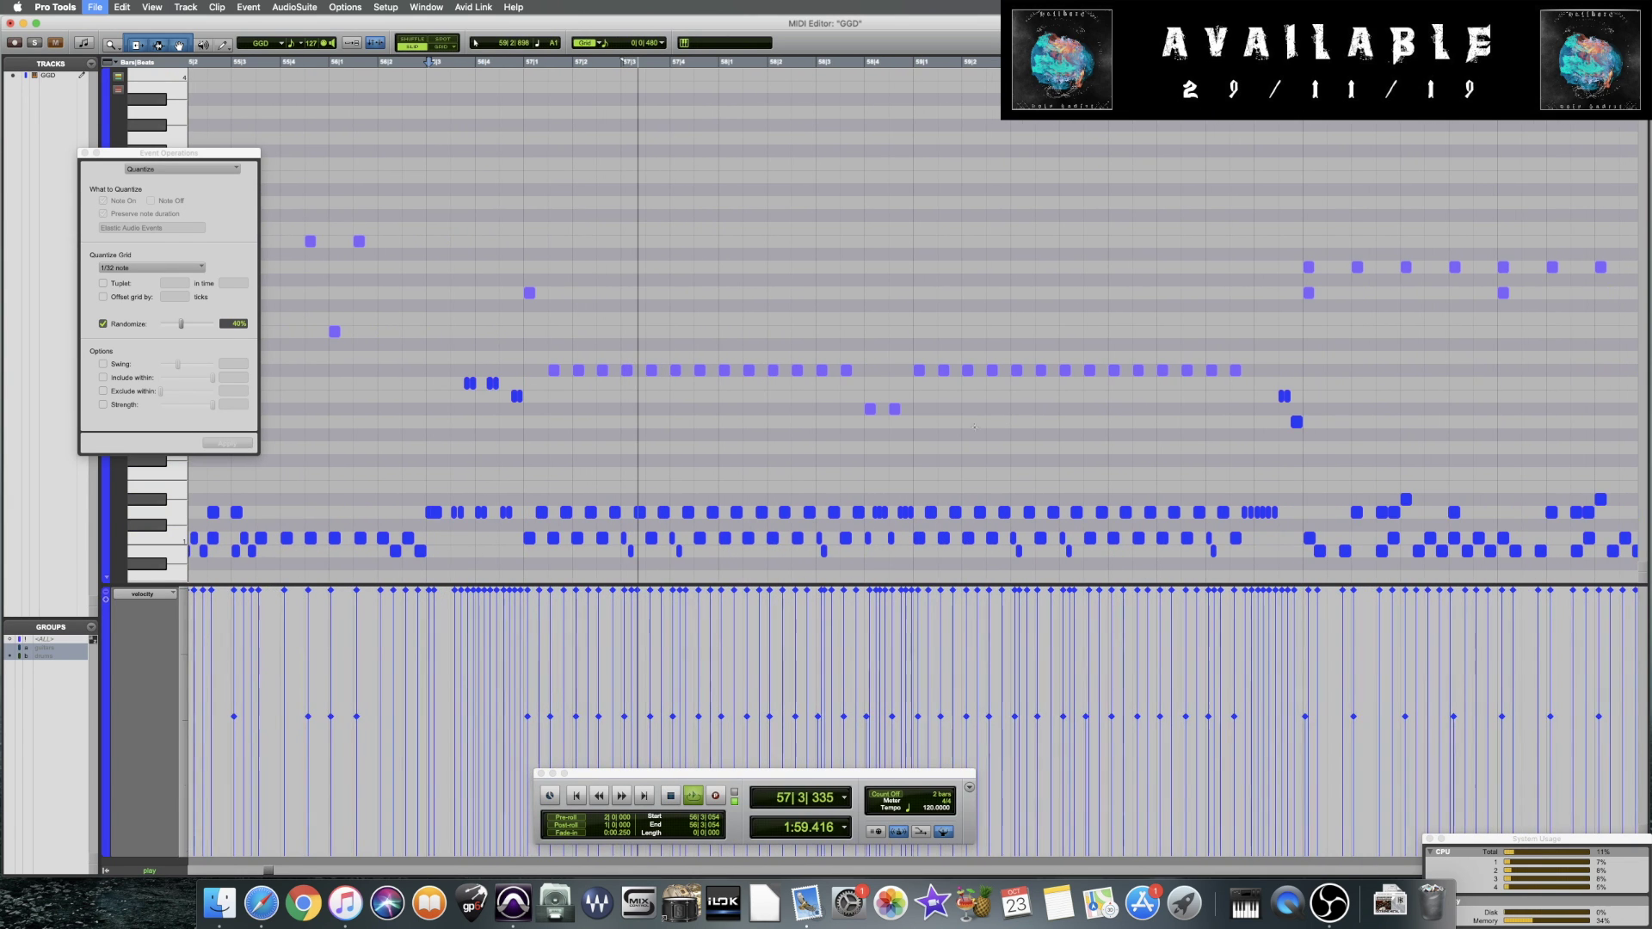
{"action": "left_click", "coordinate": [1190, 479]}
{"action": "key", "text": "super+bracketright"}
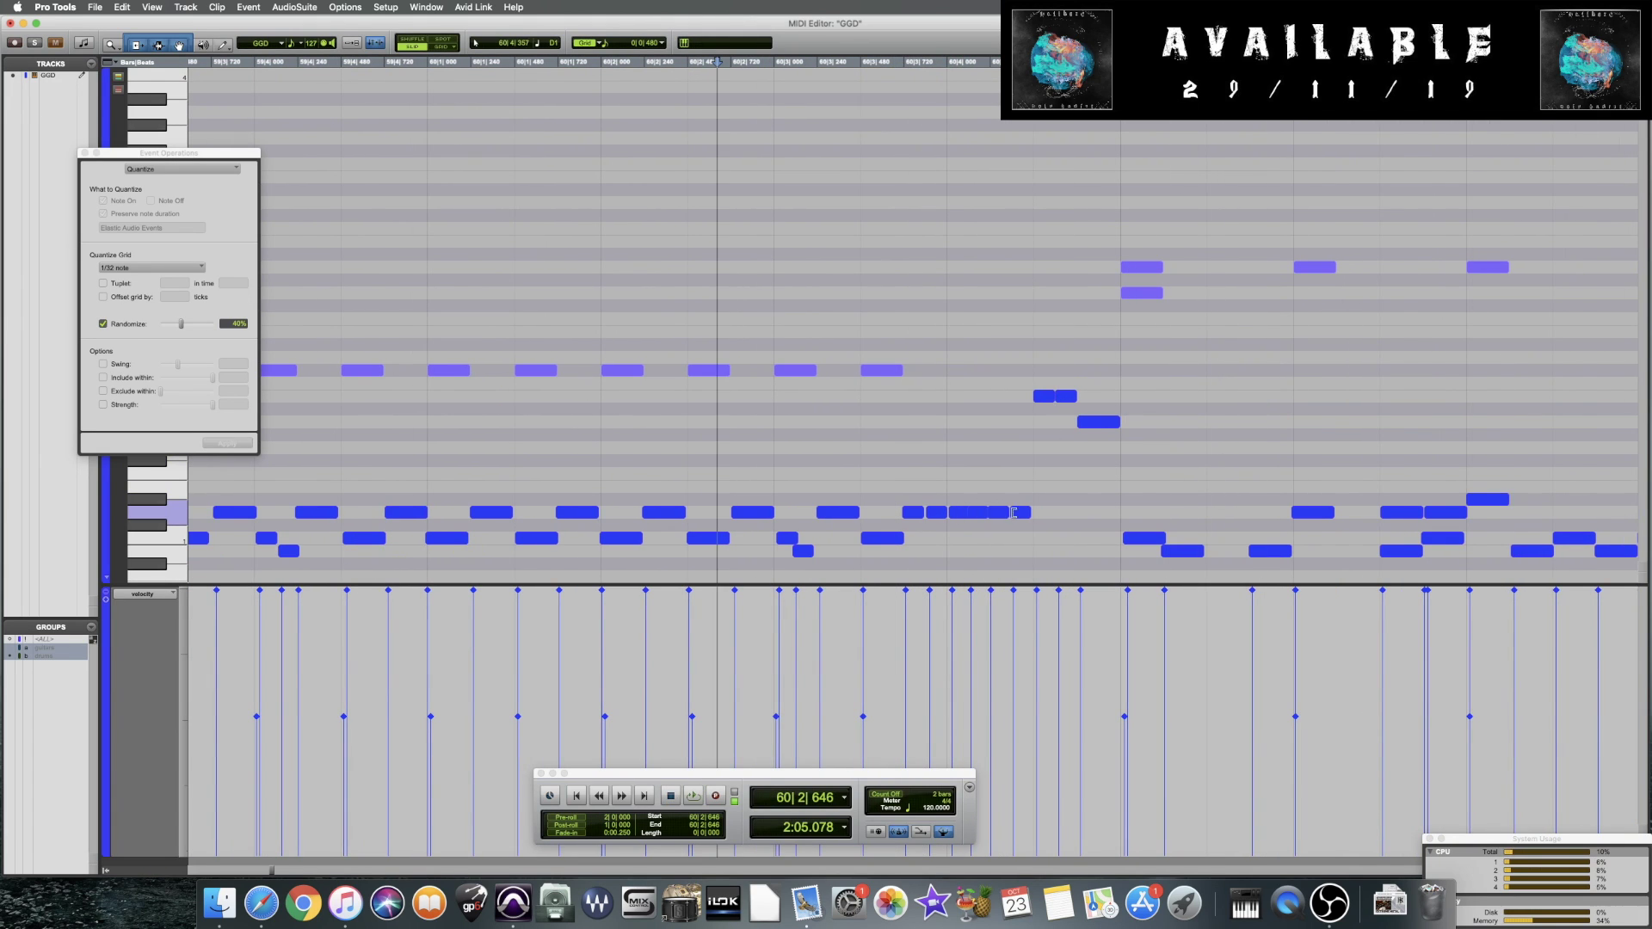
{"action": "left_click", "coordinate": [998, 513]}
{"action": "key", "text": "space"}
{"action": "left_click_drag", "start_coordinate": [1001, 515], "coordinate": [1028, 514]}
{"action": "left_click", "coordinate": [1058, 396]}
{"action": "left_click", "coordinate": [1092, 422]}
Play back the adjusted fill and save the session
{"action": "left_click", "coordinate": [789, 433]}
{"action": "key", "text": "space"}
{"action": "key", "text": "super+s"}
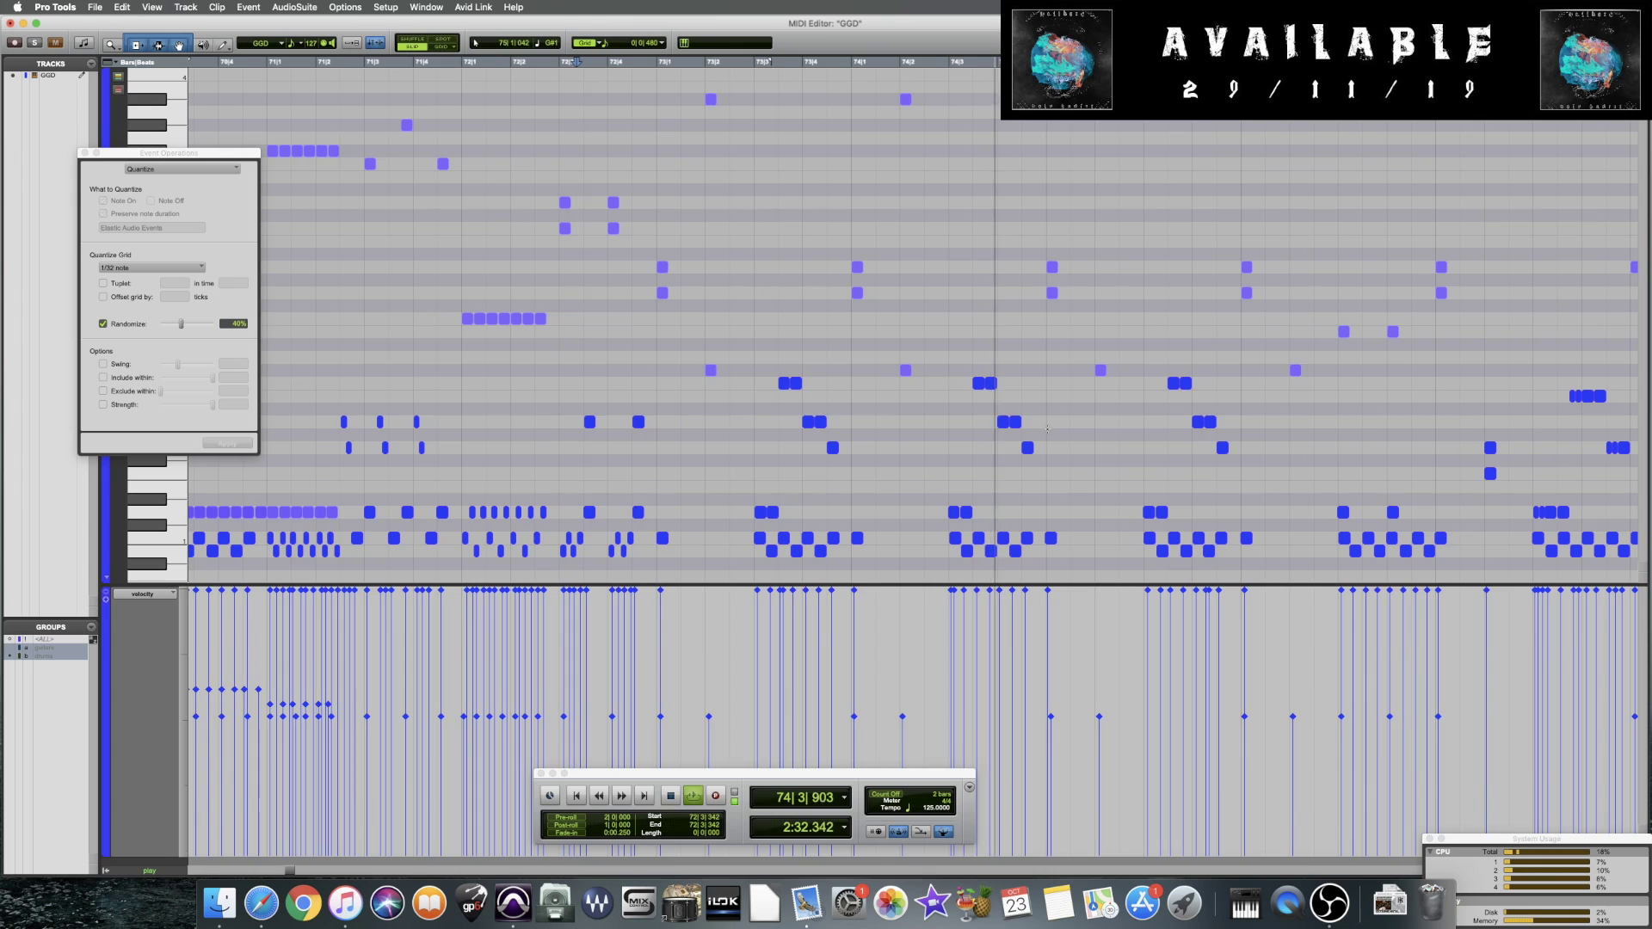
Stop playback, place the cursor before the bar 73 fill, and set the quantize grid to 1/16 note
{"action": "key", "text": "space"}
{"action": "left_click", "coordinate": [608, 421]}
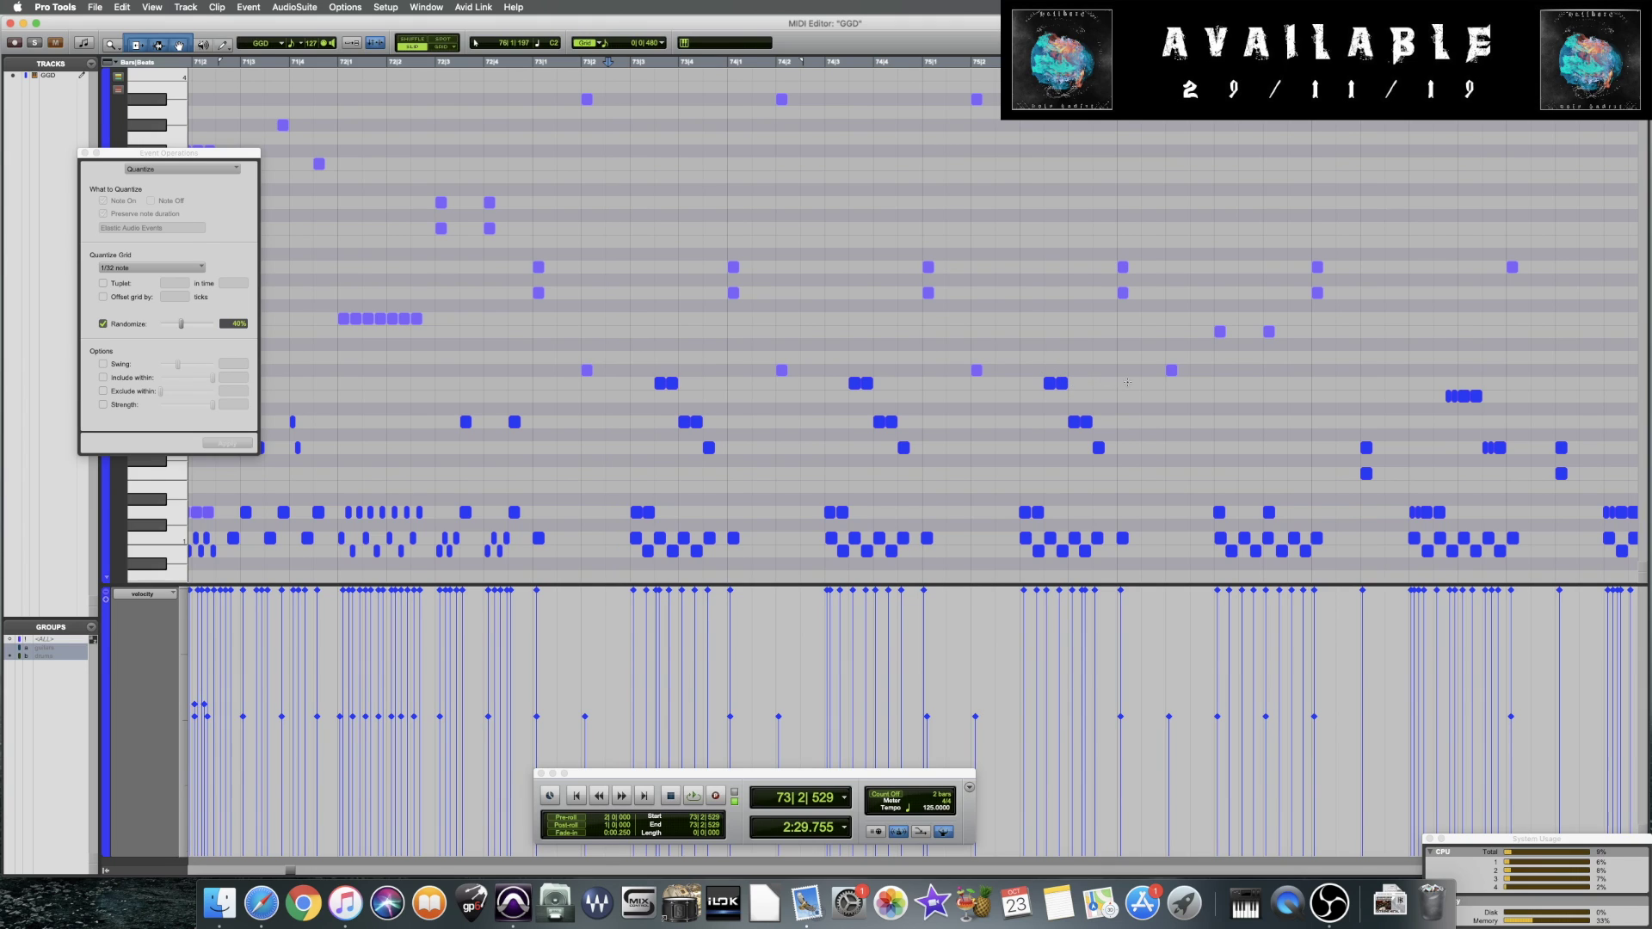
{"action": "left_click", "coordinate": [153, 268]}
{"action": "left_click", "coordinate": [153, 255]}
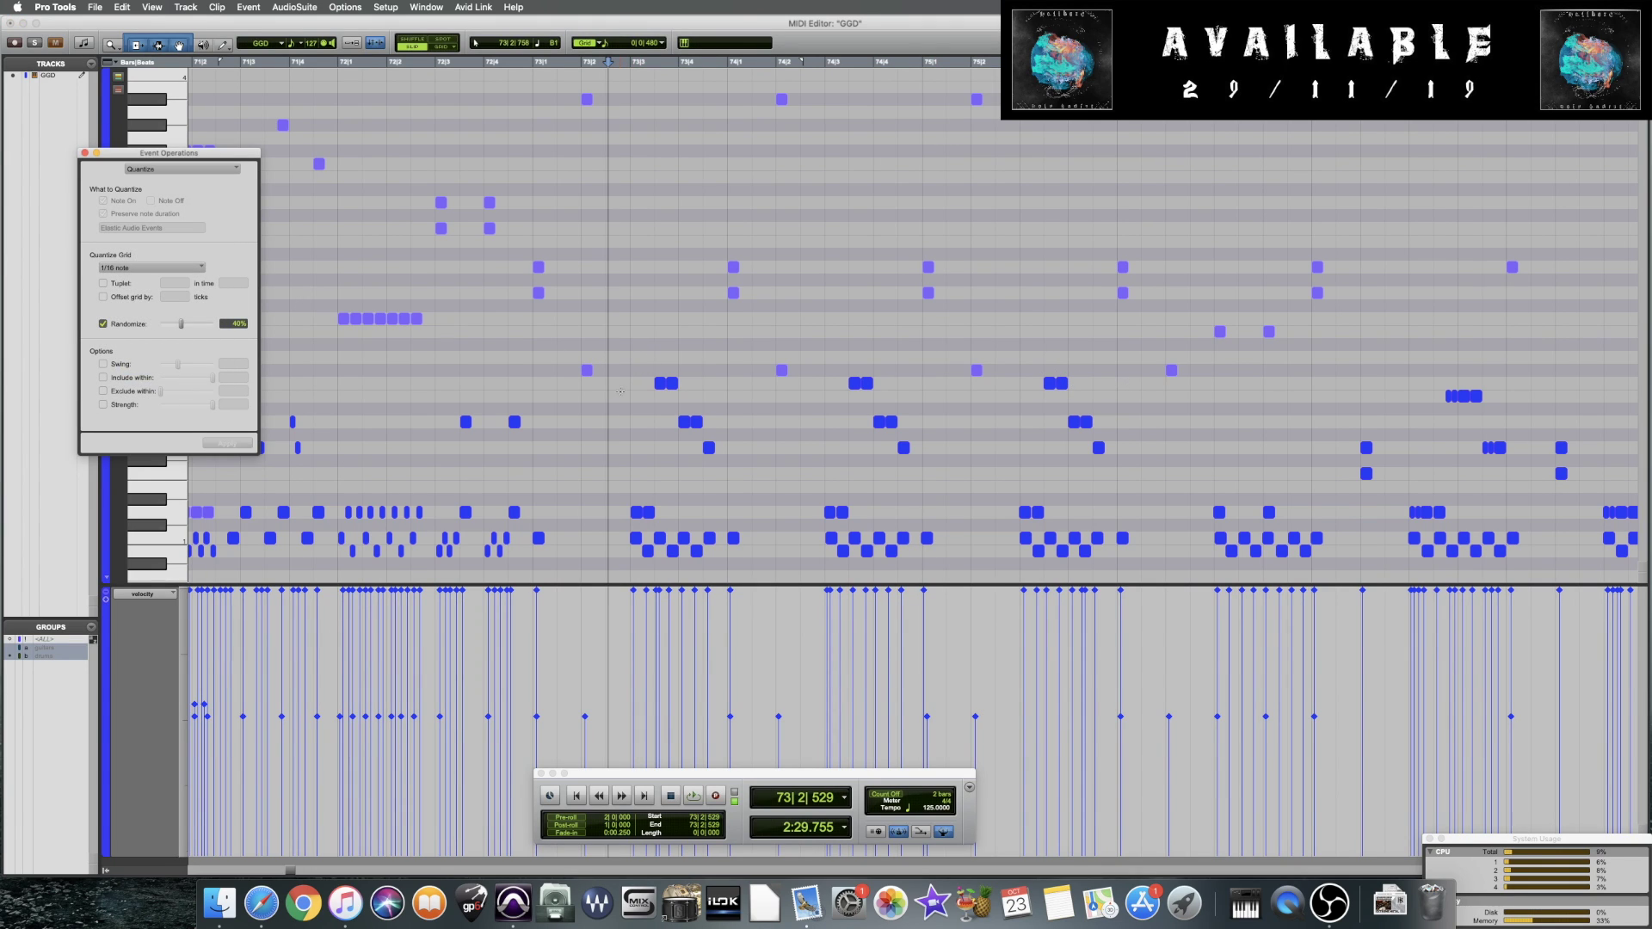
Play back the fills from just before beat 3 of bar 73
{"action": "left_click", "coordinate": [626, 381]}
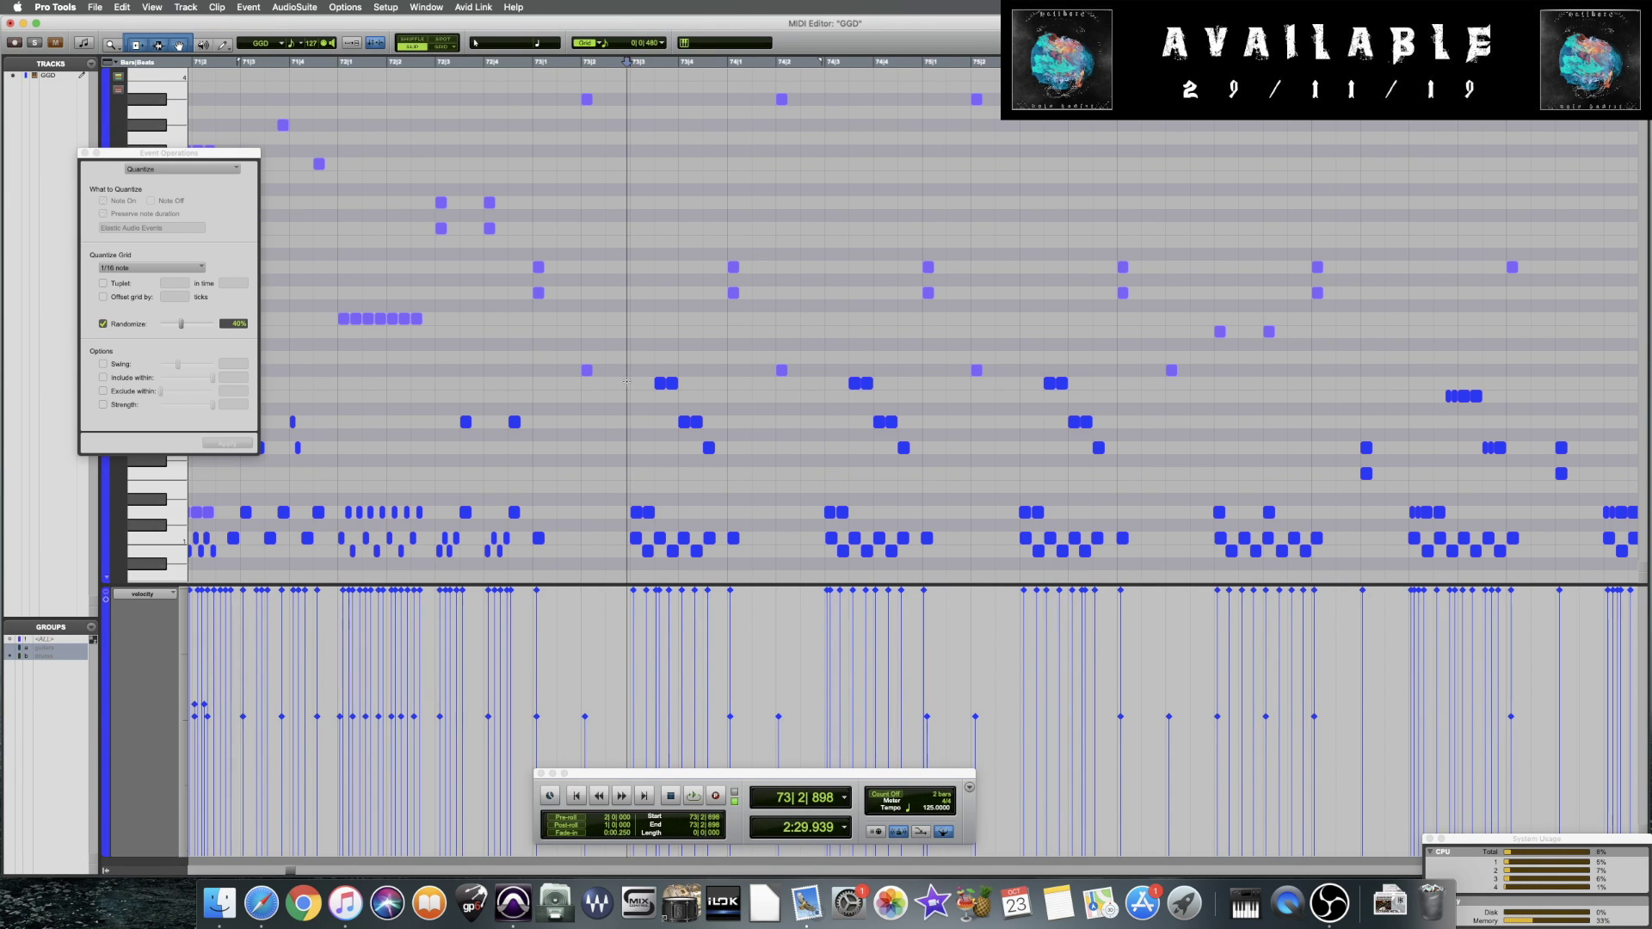
{"action": "key", "text": "space"}
{"action": "key", "text": "space"}
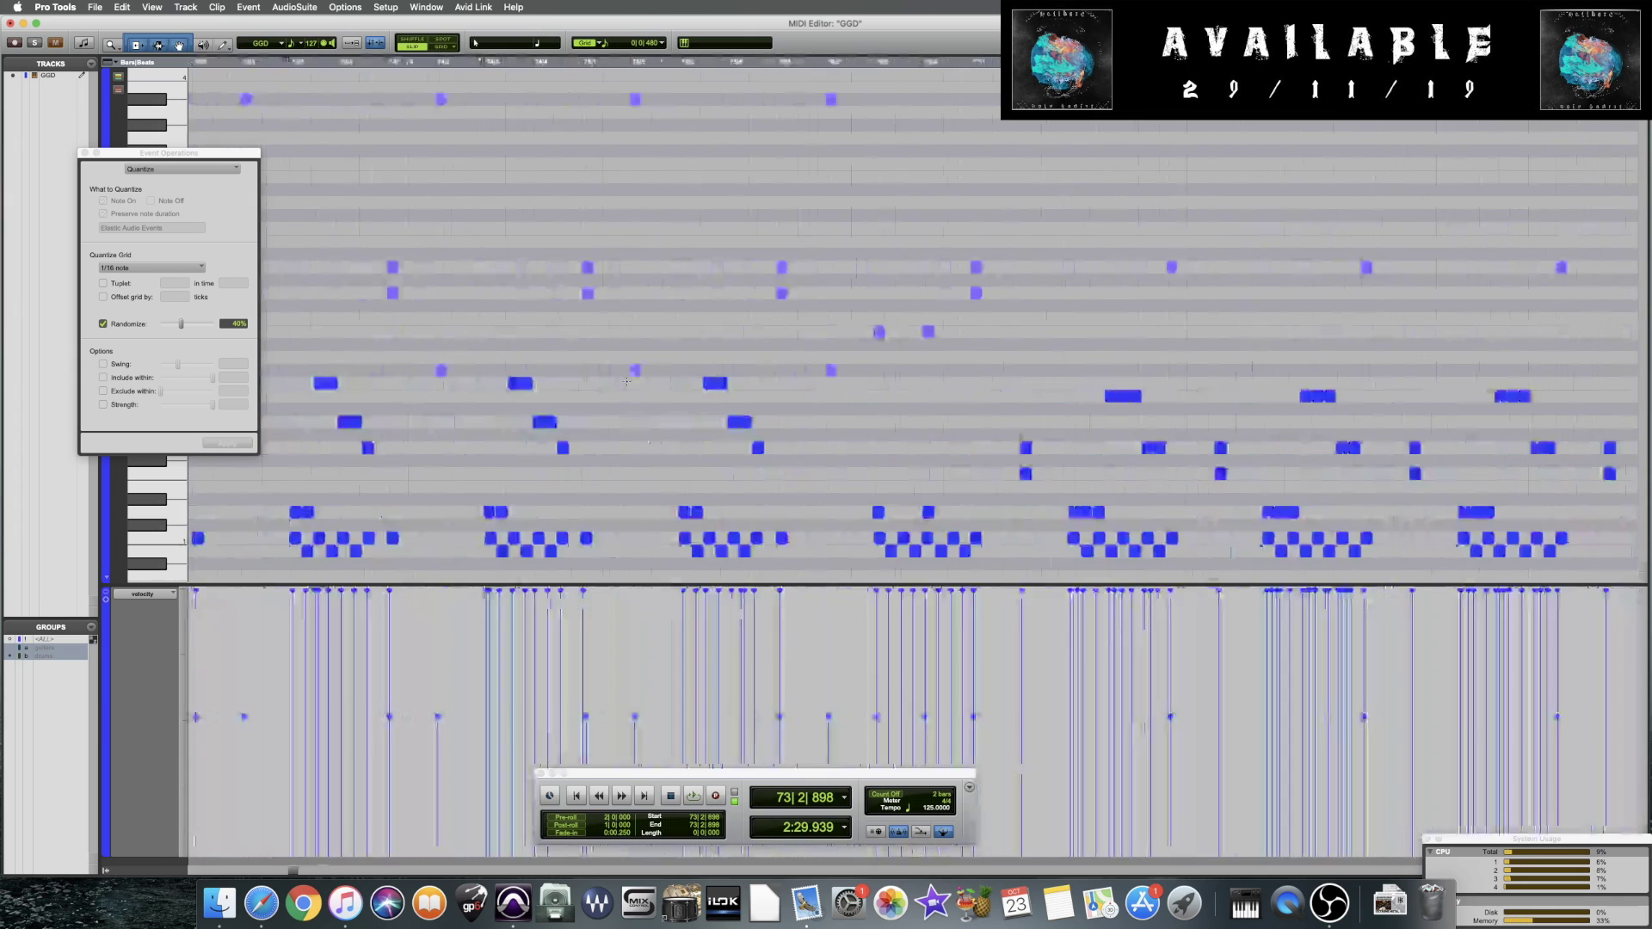
{"action": "scroll", "coordinate": [627, 381], "scroll_direction": "right", "scroll_amount": 3}
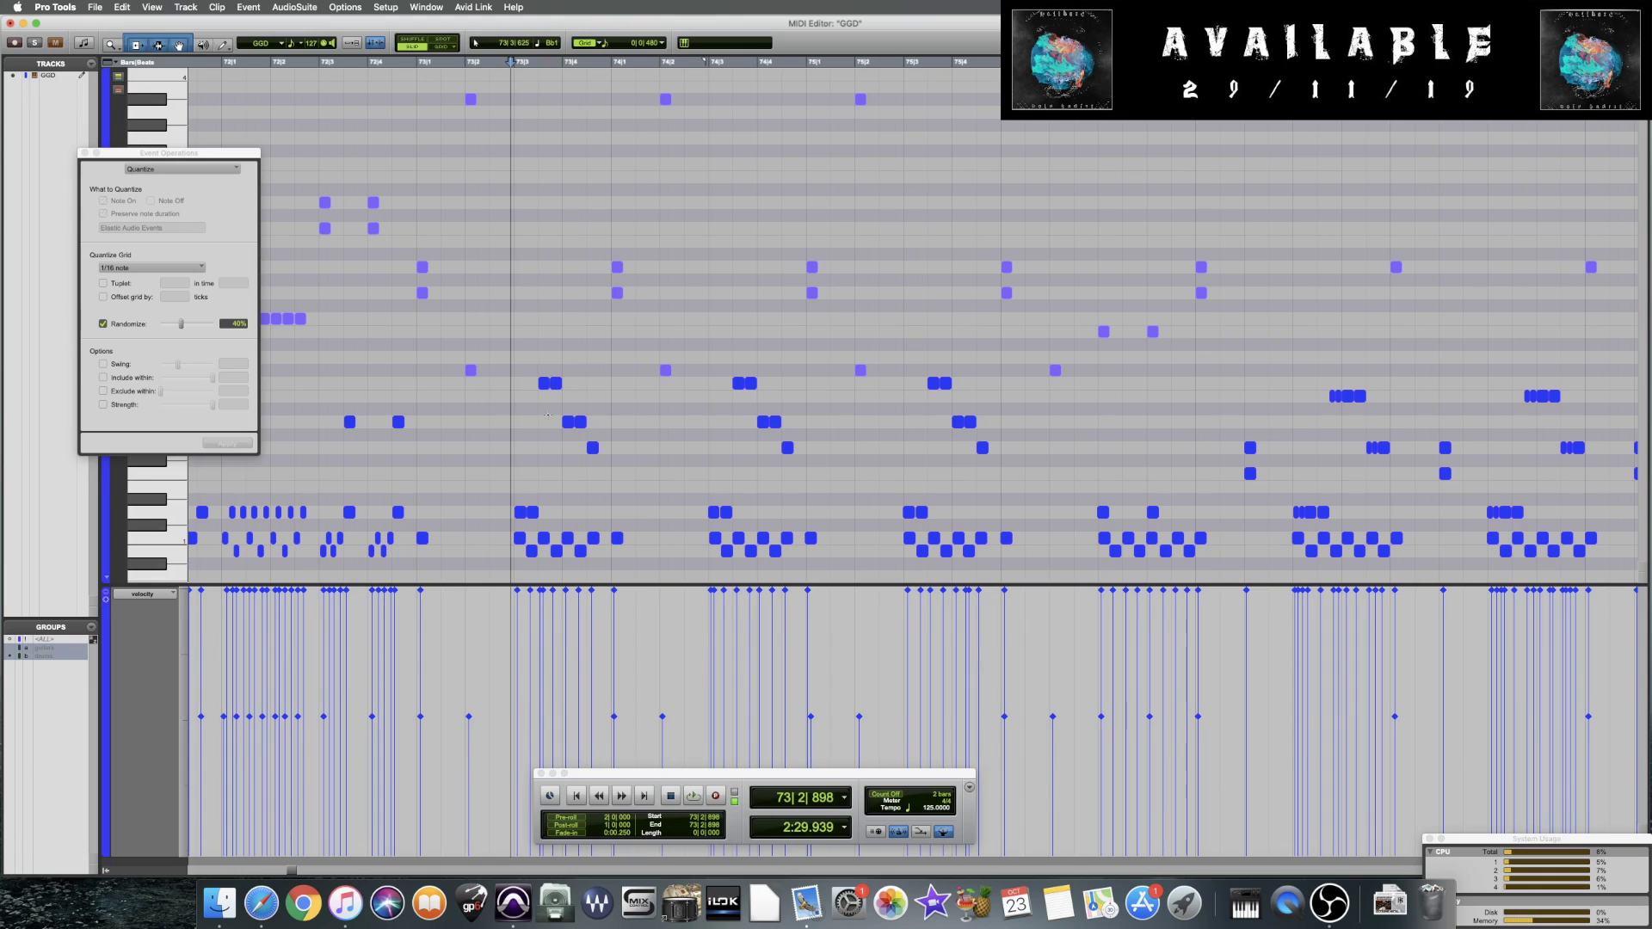
Quantize the snare and tom notes of the three fills in bars 73 to 75 at 1/16 note with 40% randomization and play them back
{"action": "left_click", "coordinate": [515, 381]}
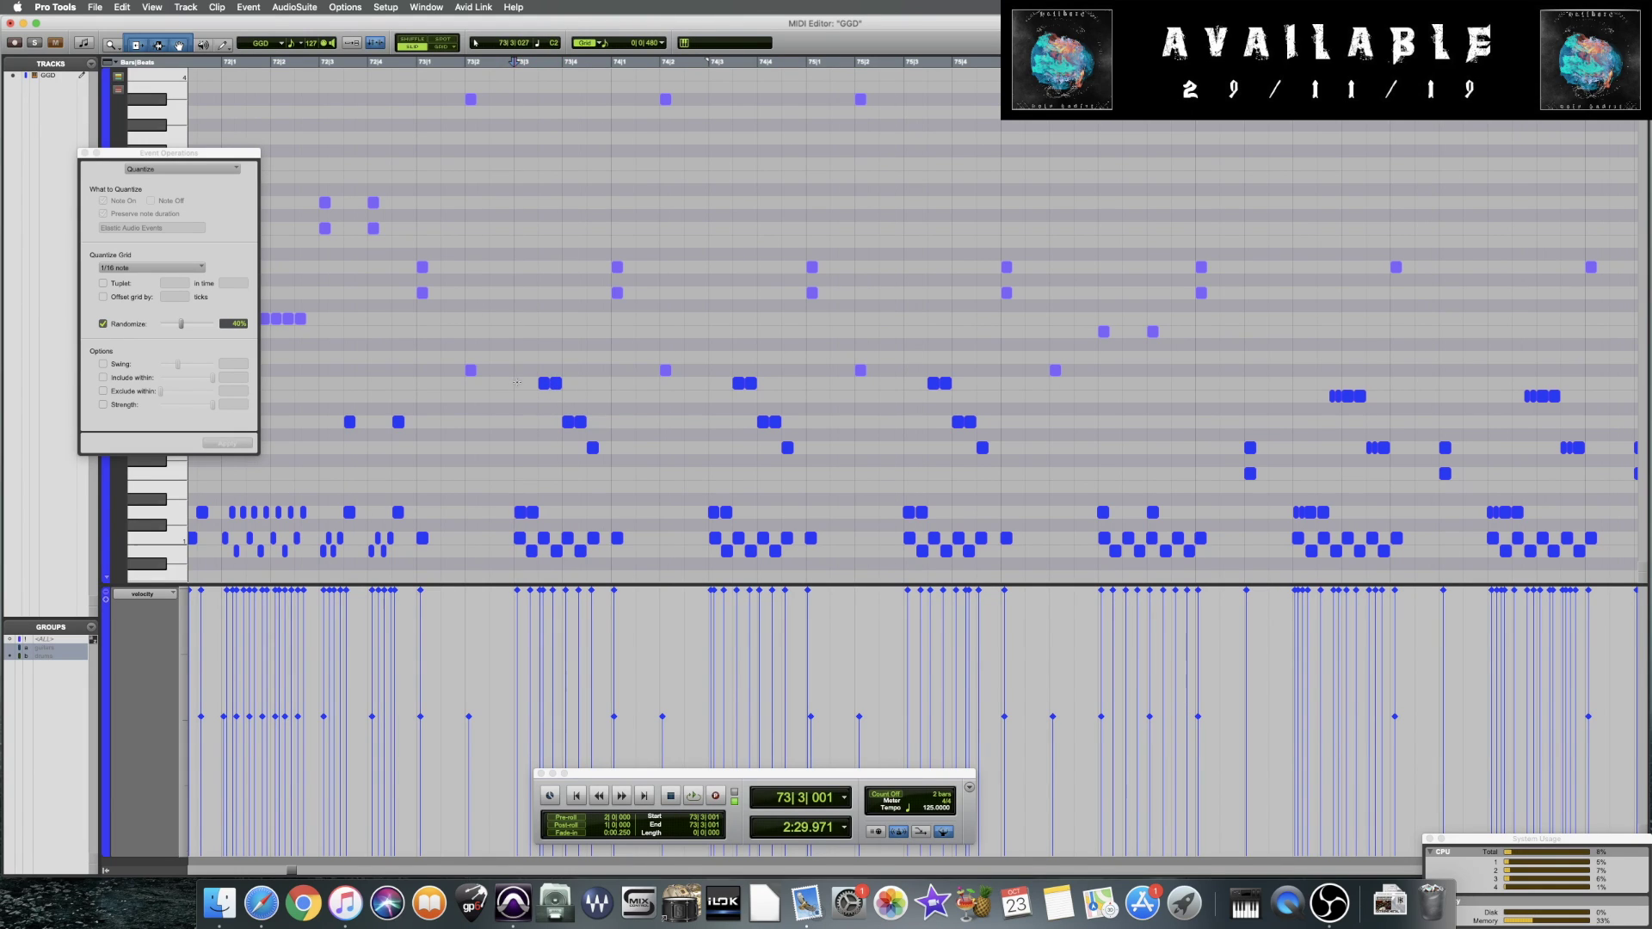
{"action": "left_click_drag", "start_coordinate": [512, 381], "coordinate": [1000, 519]}
{"action": "left_click", "coordinate": [227, 443]}
{"action": "key", "text": "space"}
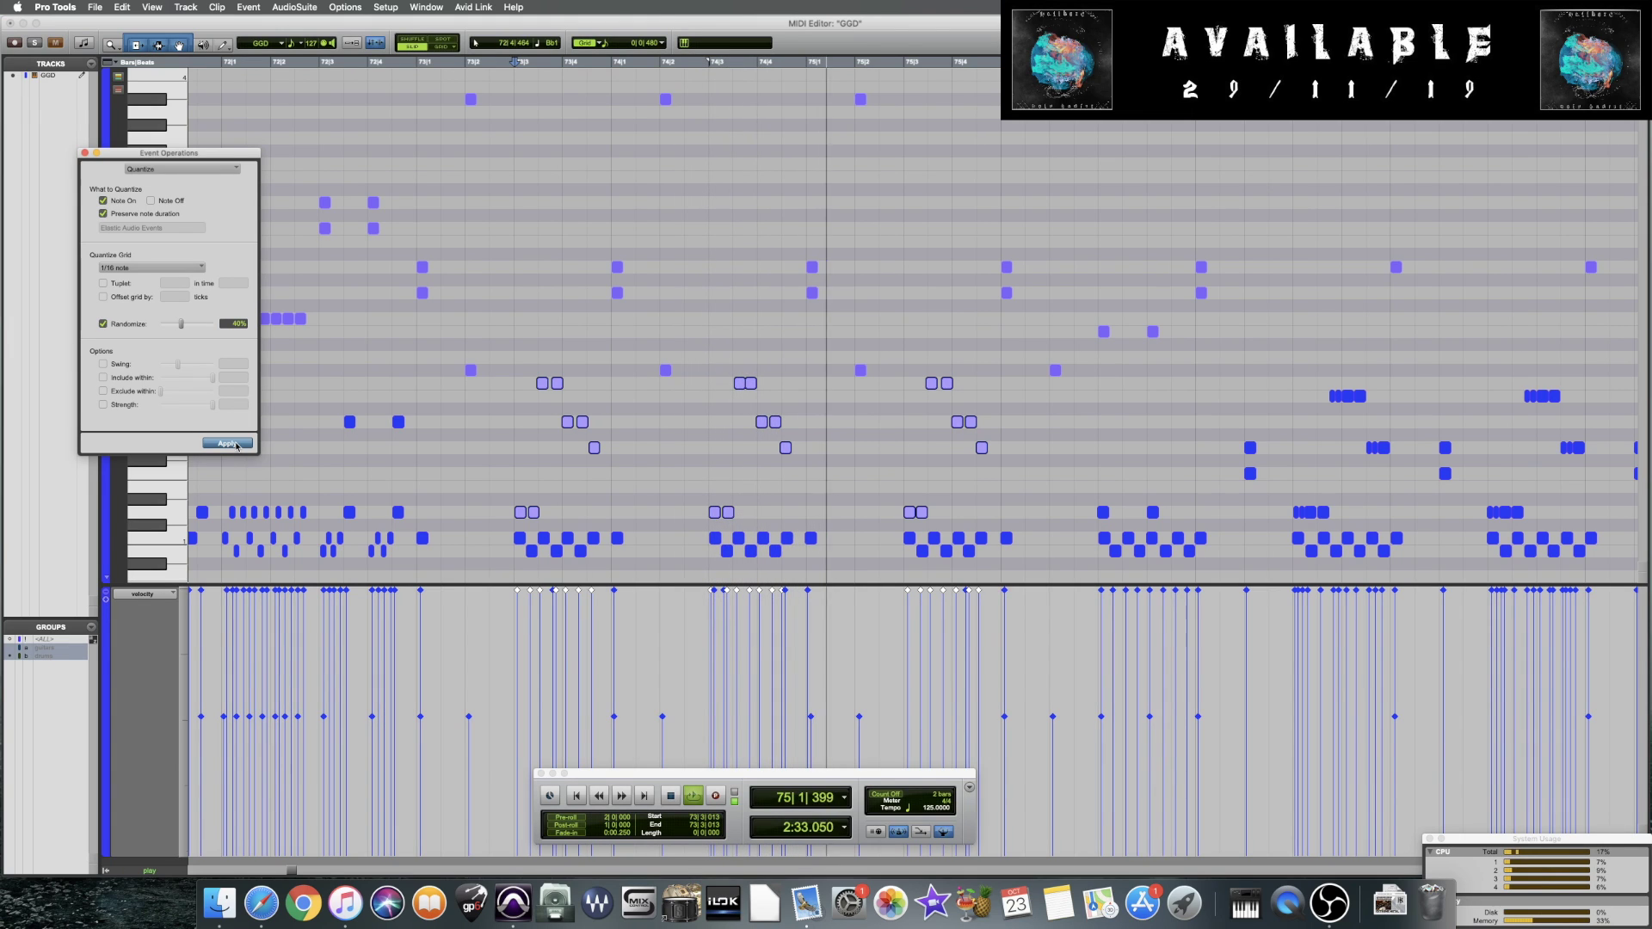
{"action": "key", "text": "space"}
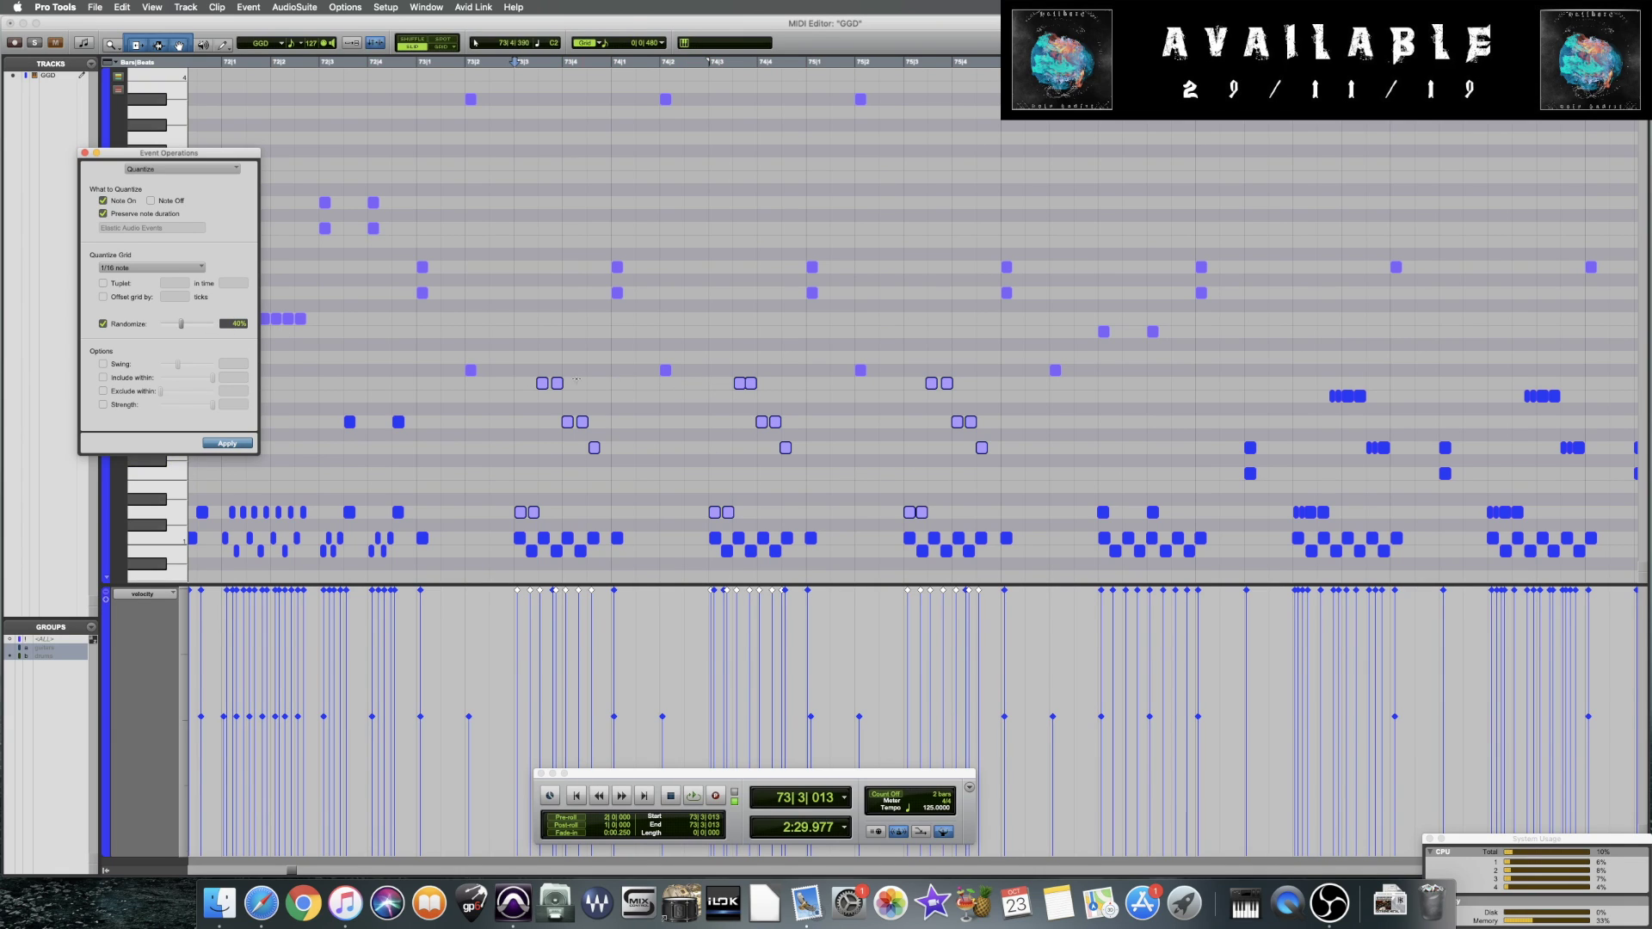
Requantize the snare and tom notes of the bar 73 and bar 75 fills with 30% randomization and play them back
{"action": "left_click_drag", "start_coordinate": [502, 377], "coordinate": [621, 531]}
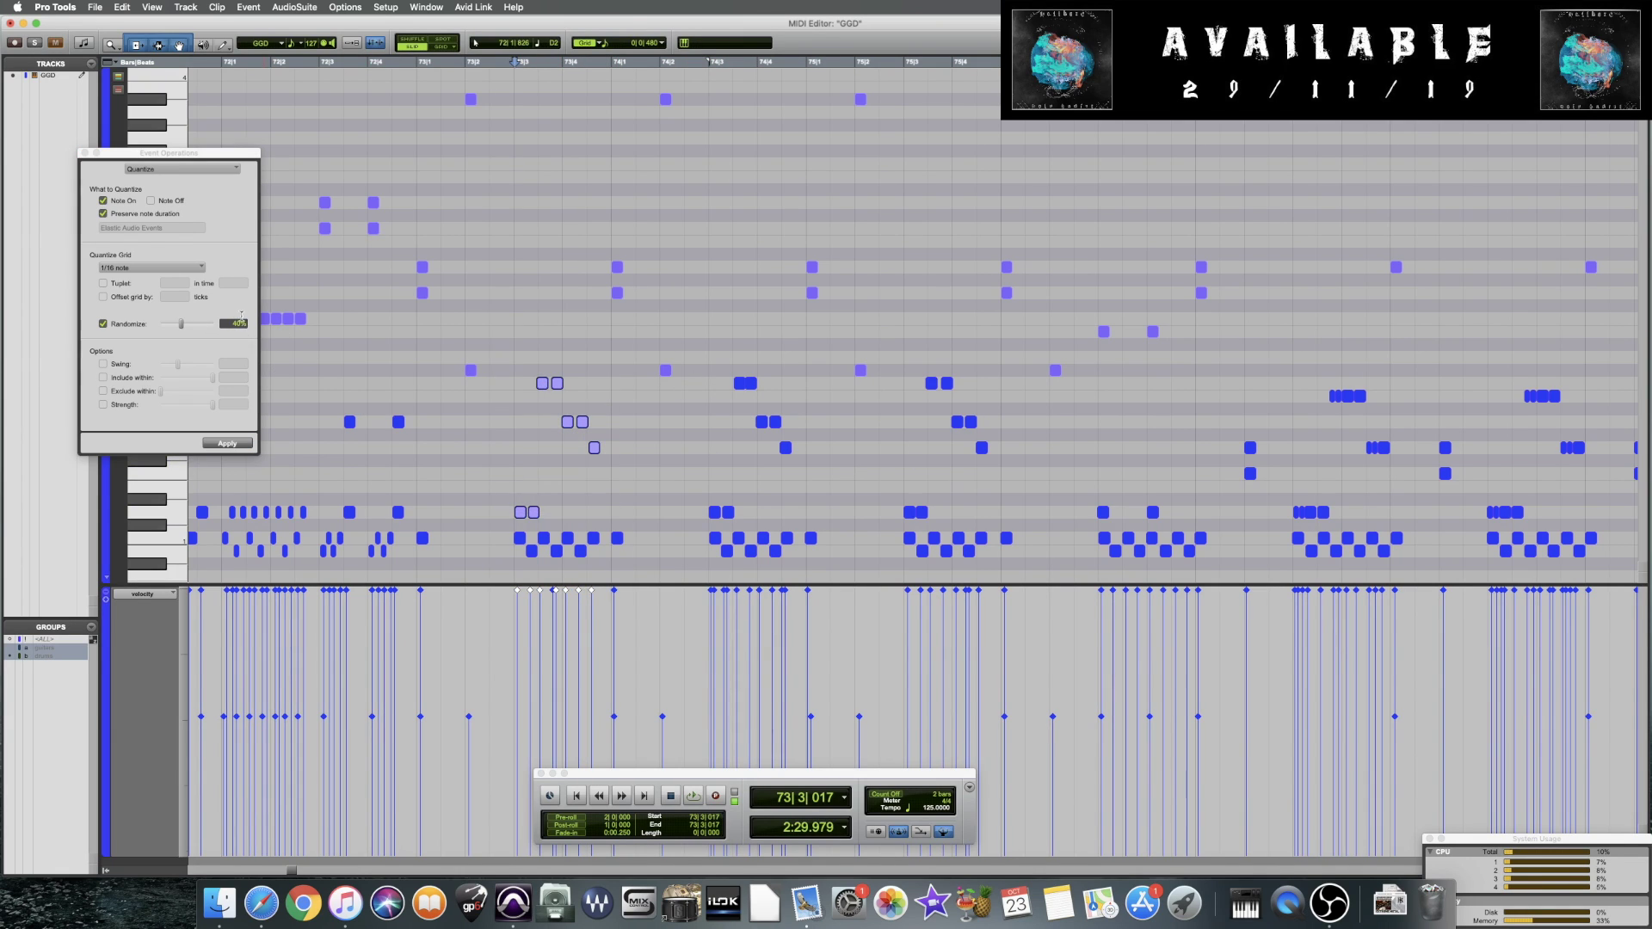
{"action": "left_click", "coordinate": [234, 323]}
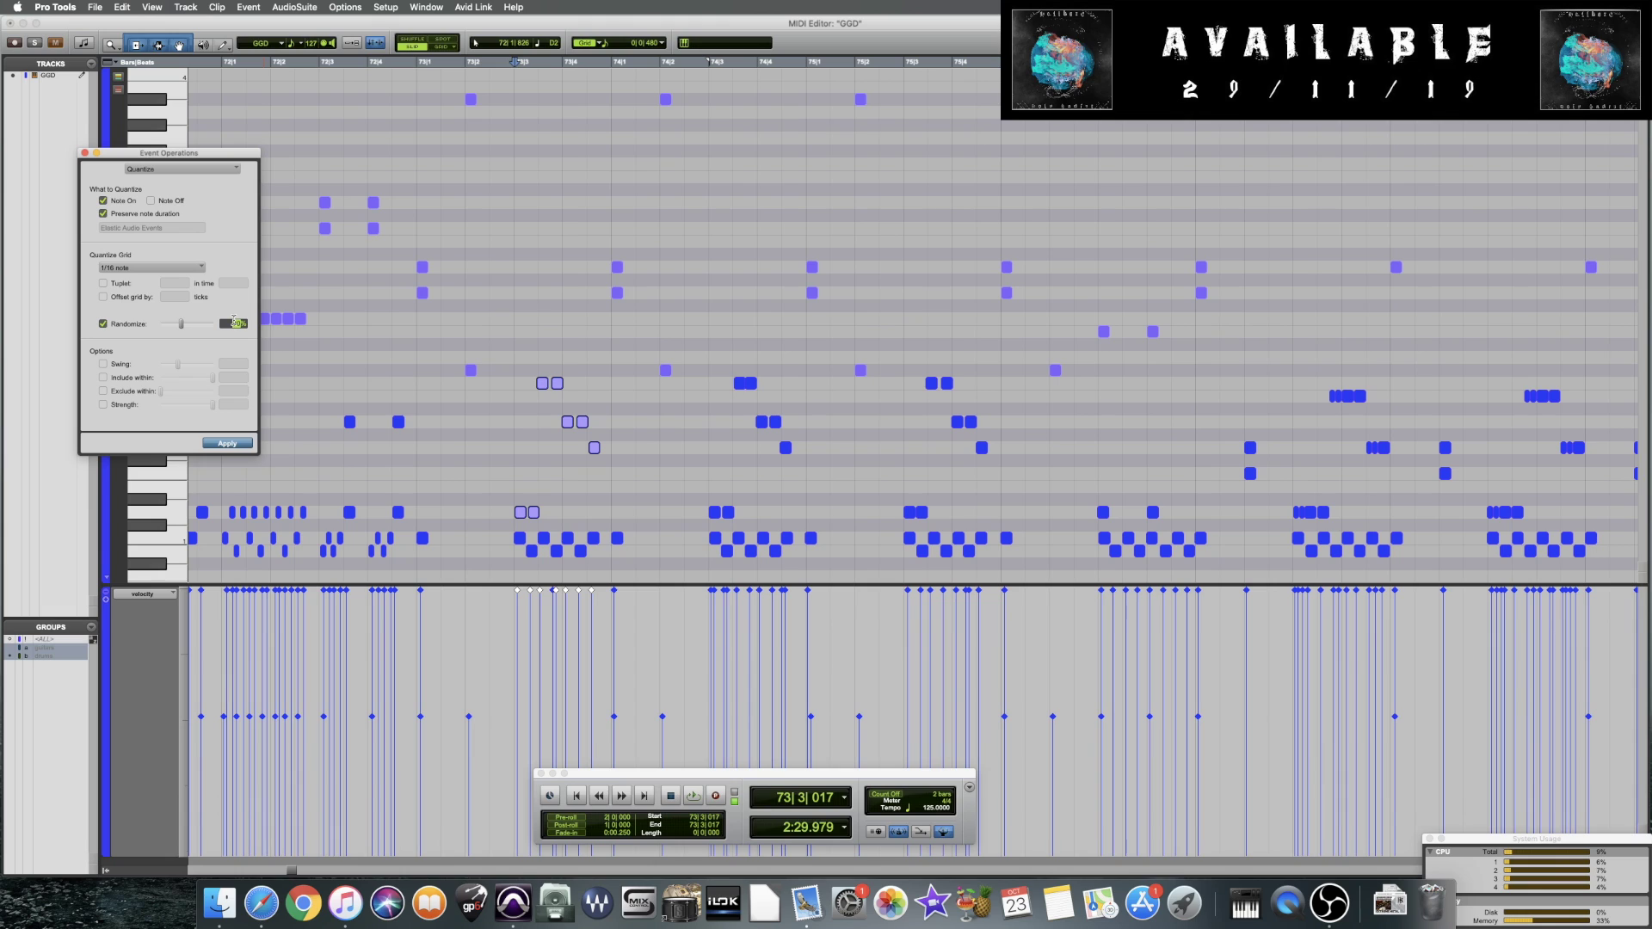
{"action": "left_click_drag", "start_coordinate": [898, 377], "coordinate": [1014, 518]}
{"action": "left_click", "coordinate": [228, 443]}
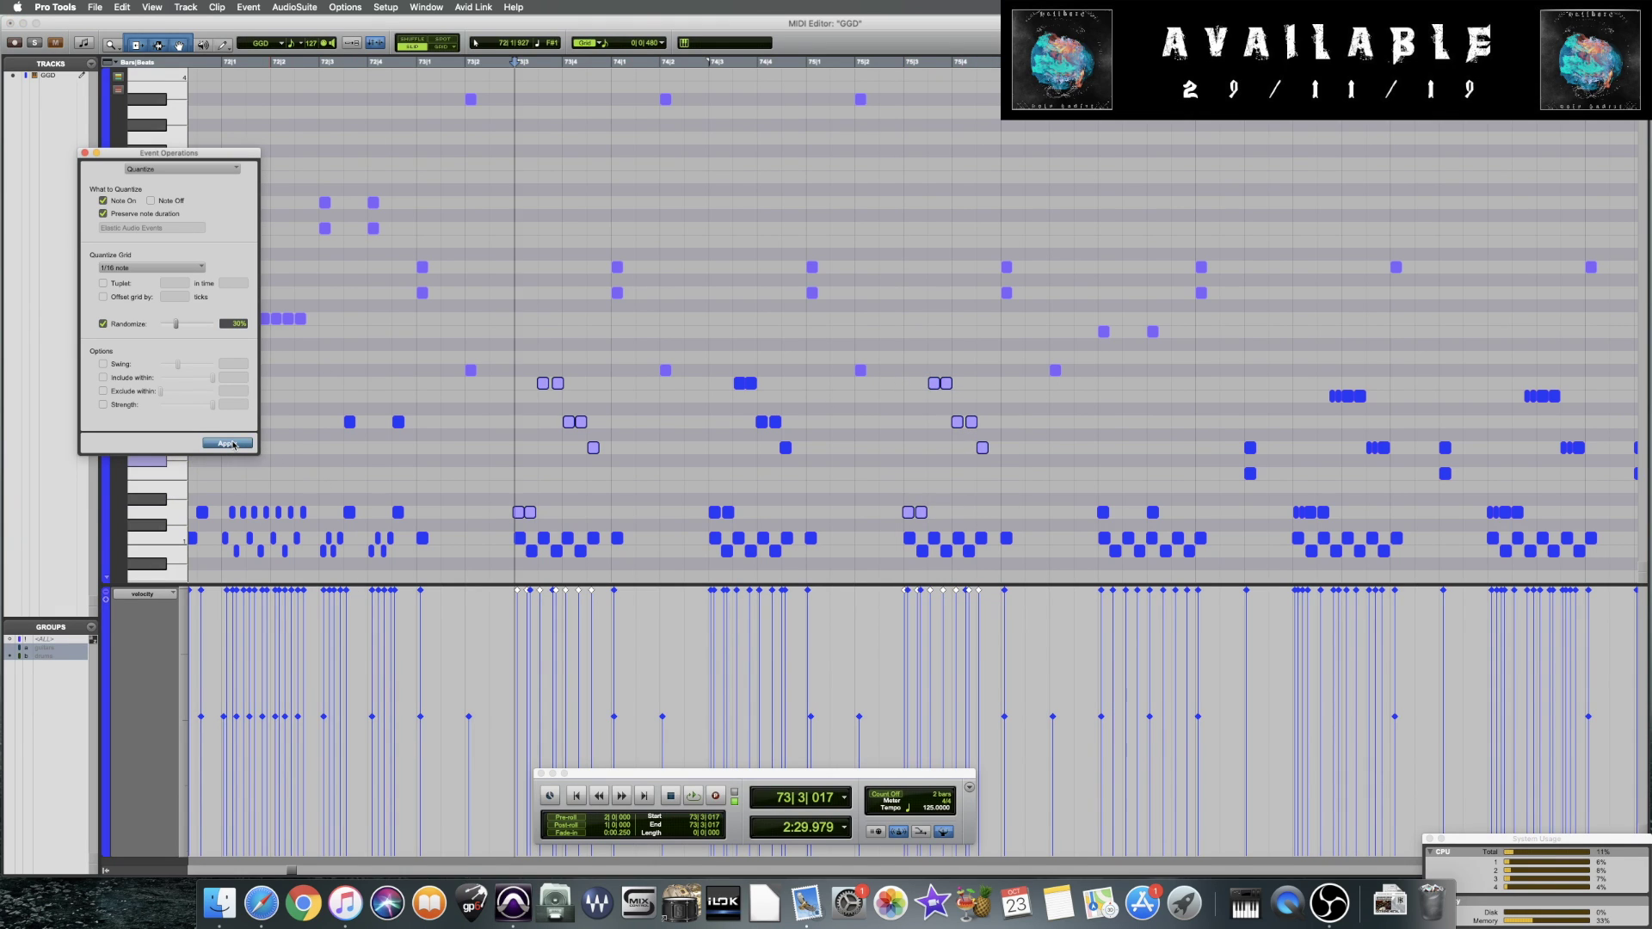
{"action": "key", "text": "space"}
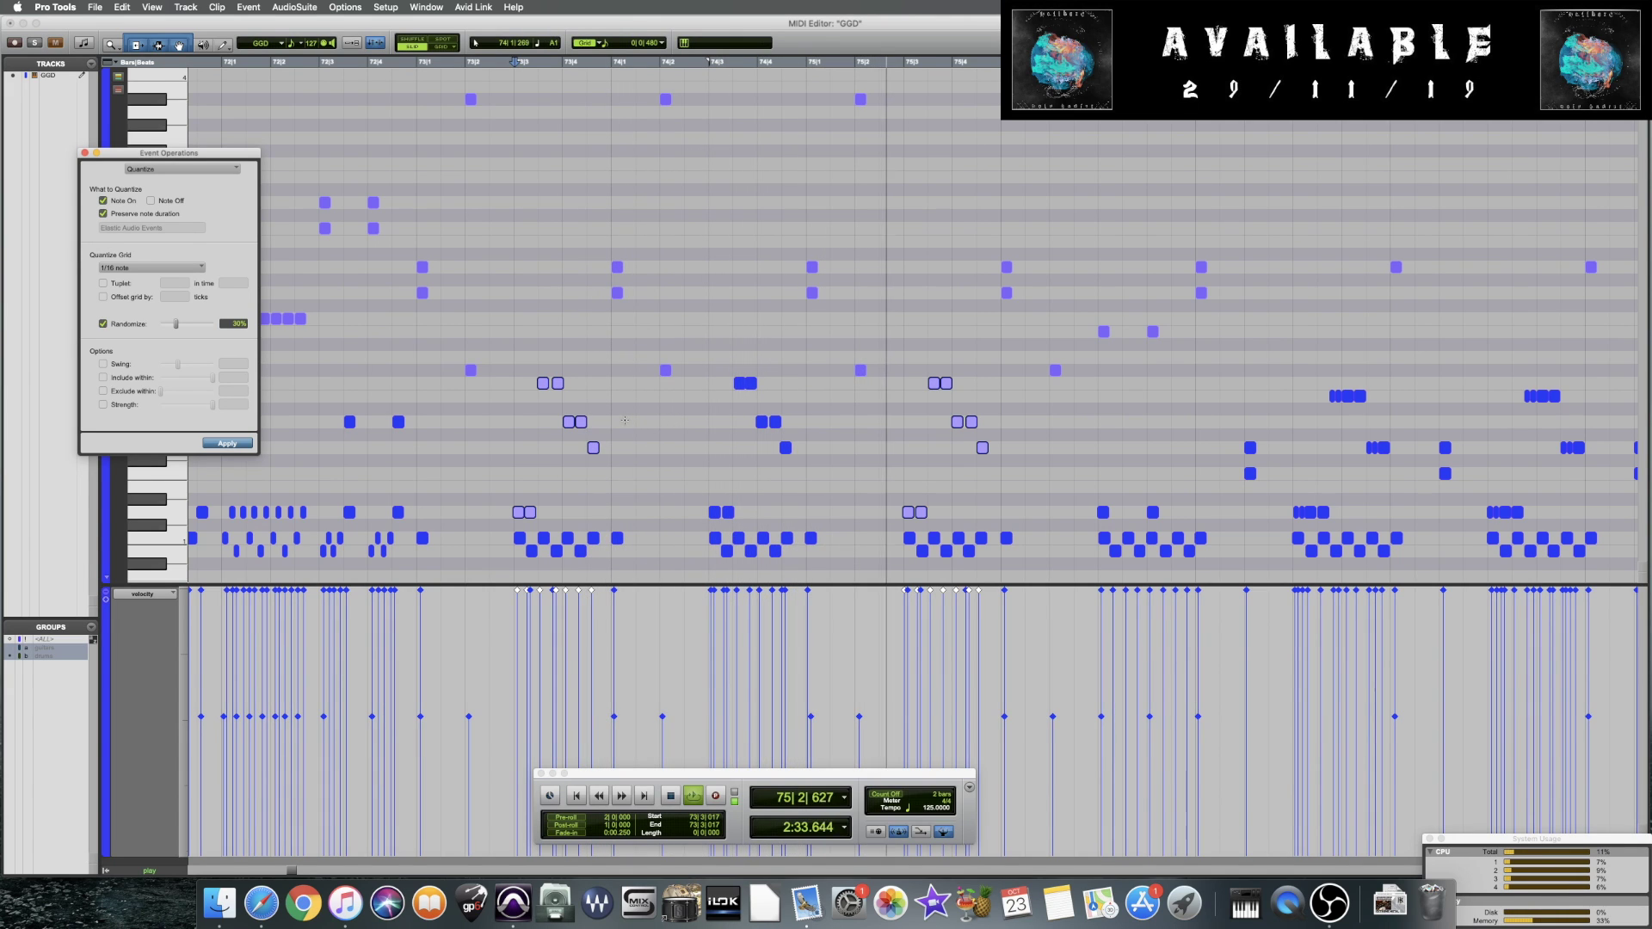
{"action": "key", "text": "space"}
Nudge the first high tom note of the bar 73 fill slightly forward in time and play back the fills through bar 75
{"action": "left_click", "coordinate": [522, 432]}
{"action": "key", "text": "super+bracketright"}
{"action": "key", "text": "super+bracketright"}
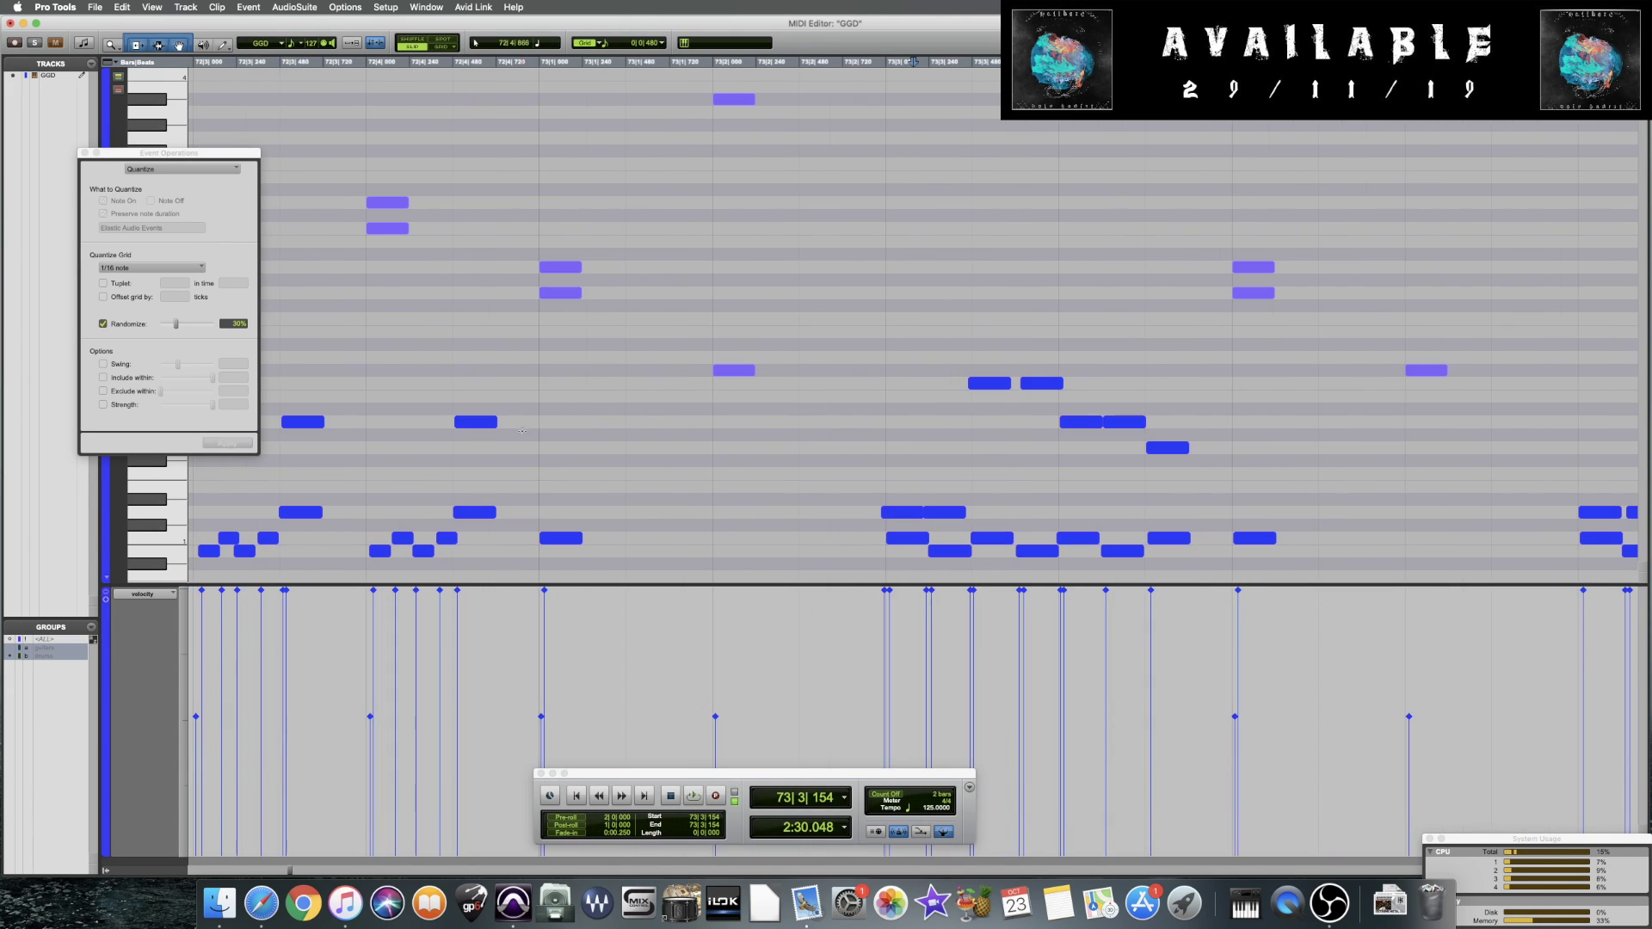
{"action": "left_click", "coordinate": [957, 430]}
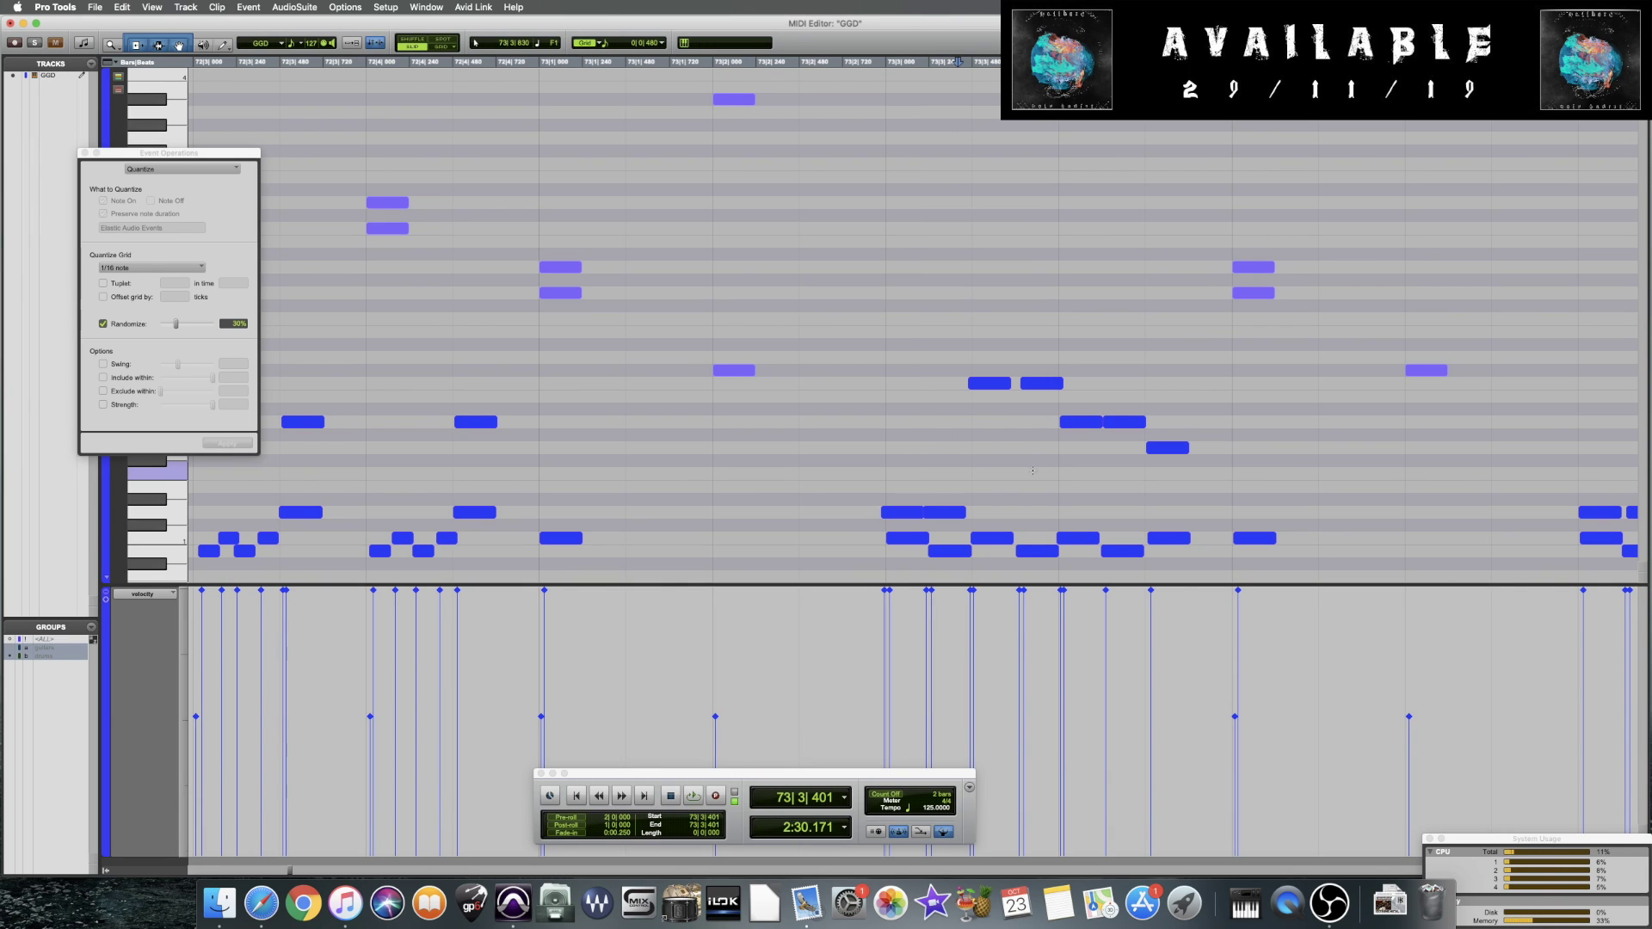
{"action": "scroll", "coordinate": [1021, 464], "scroll_direction": "right", "scroll_amount": 10}
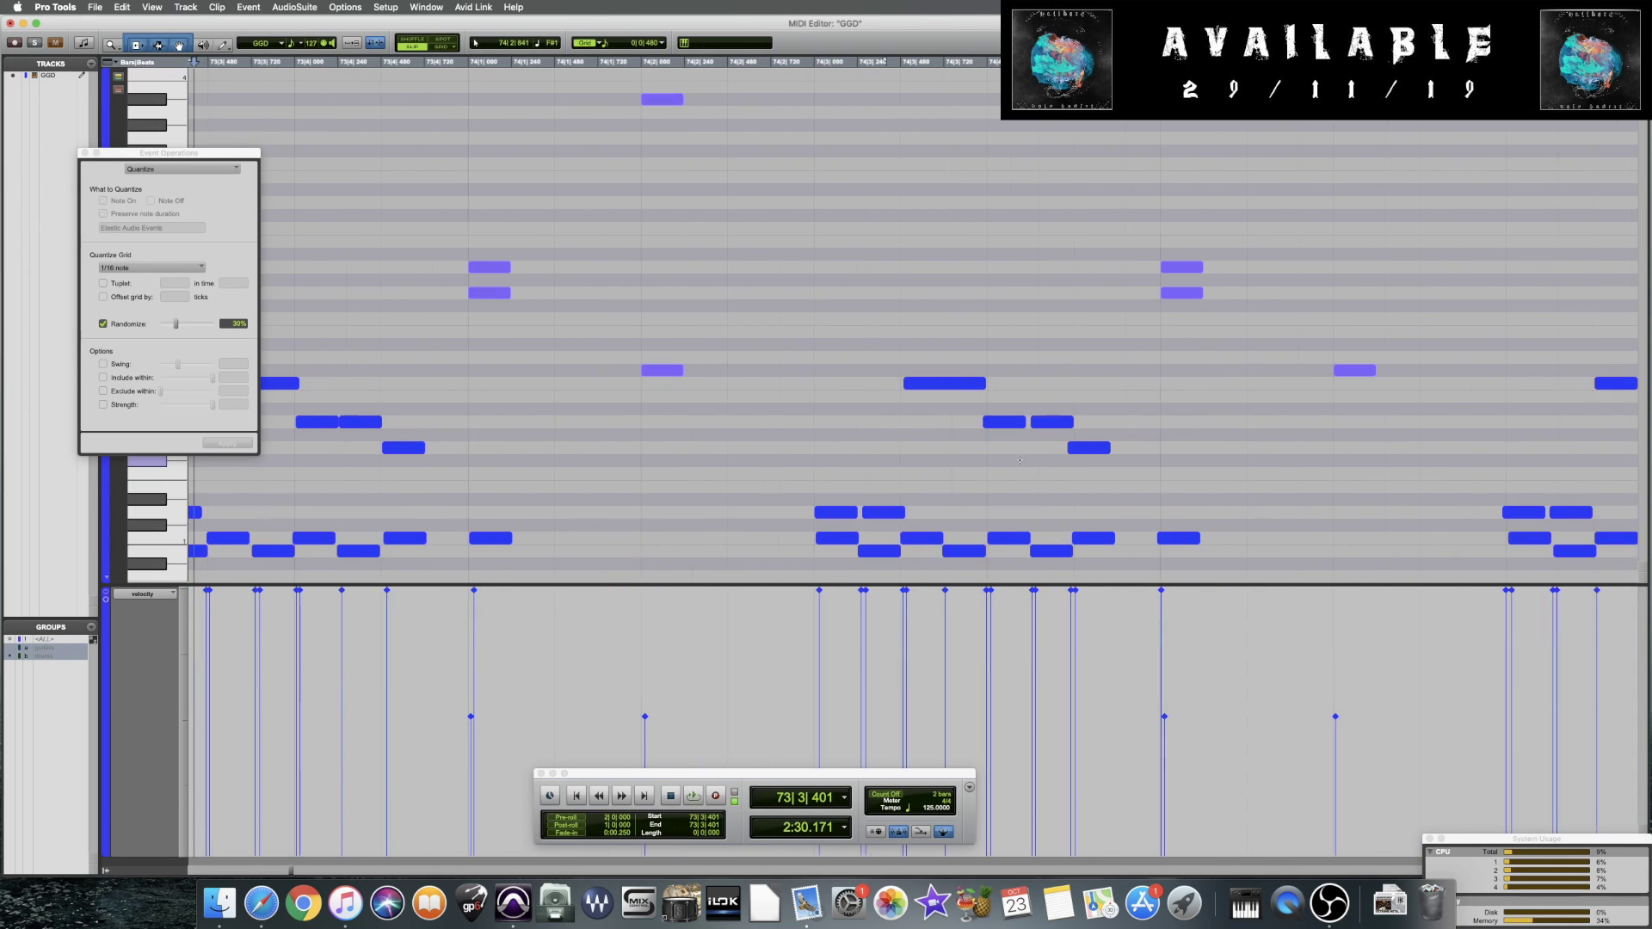
{"action": "scroll", "coordinate": [930, 551], "scroll_direction": "left", "scroll_amount": 8}
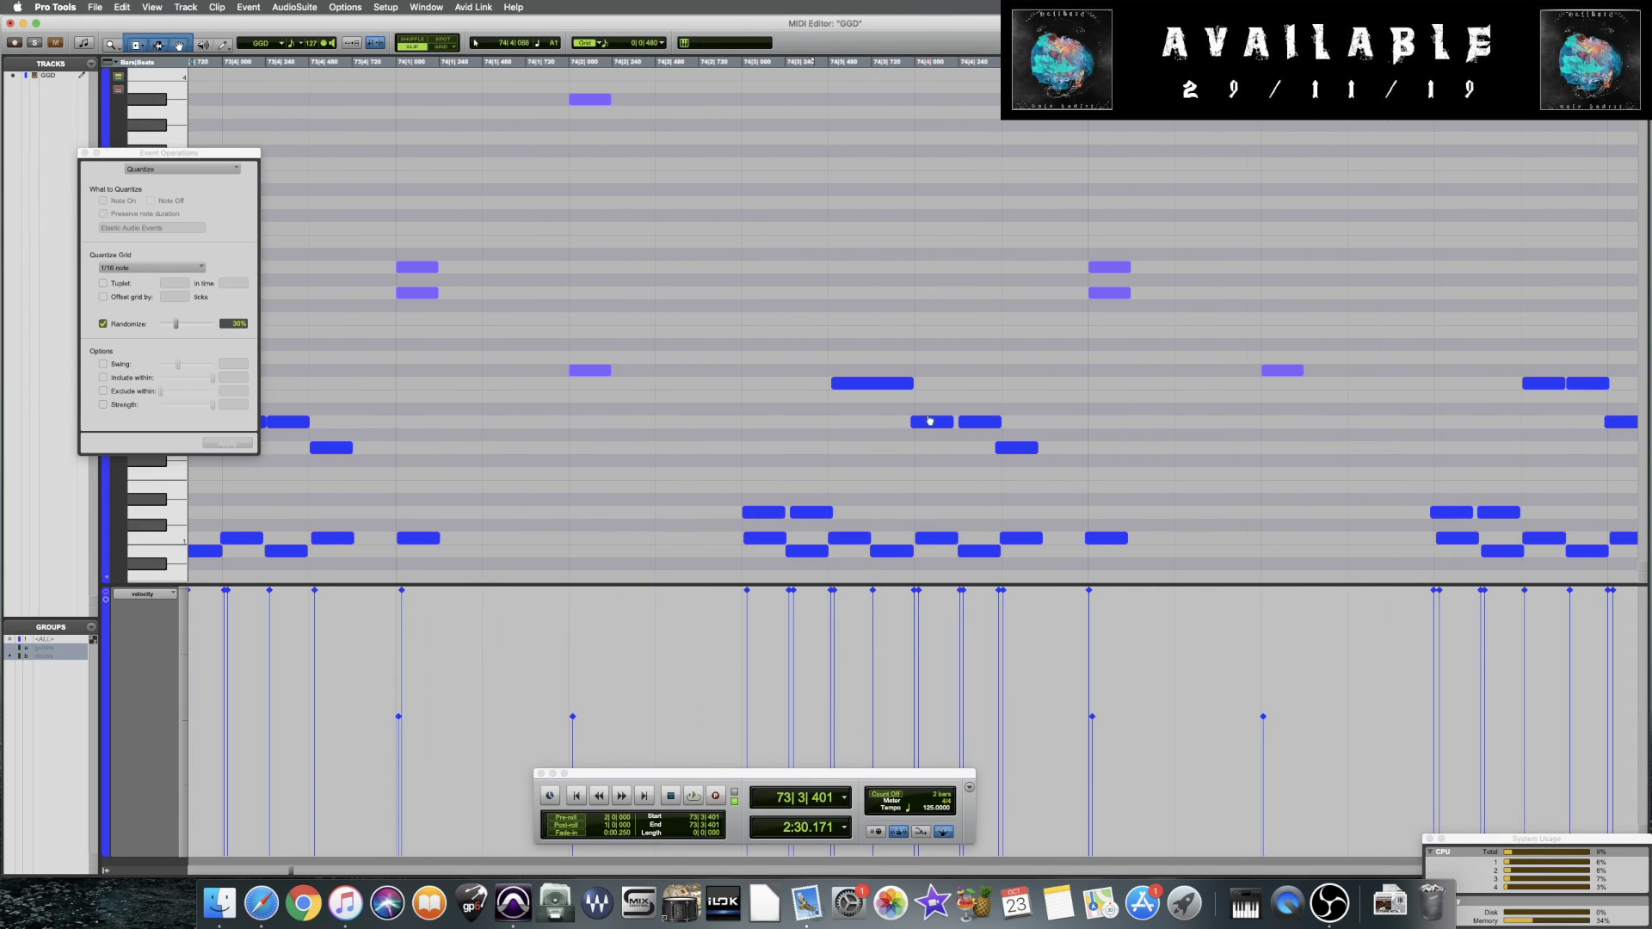
{"action": "key", "text": "space"}
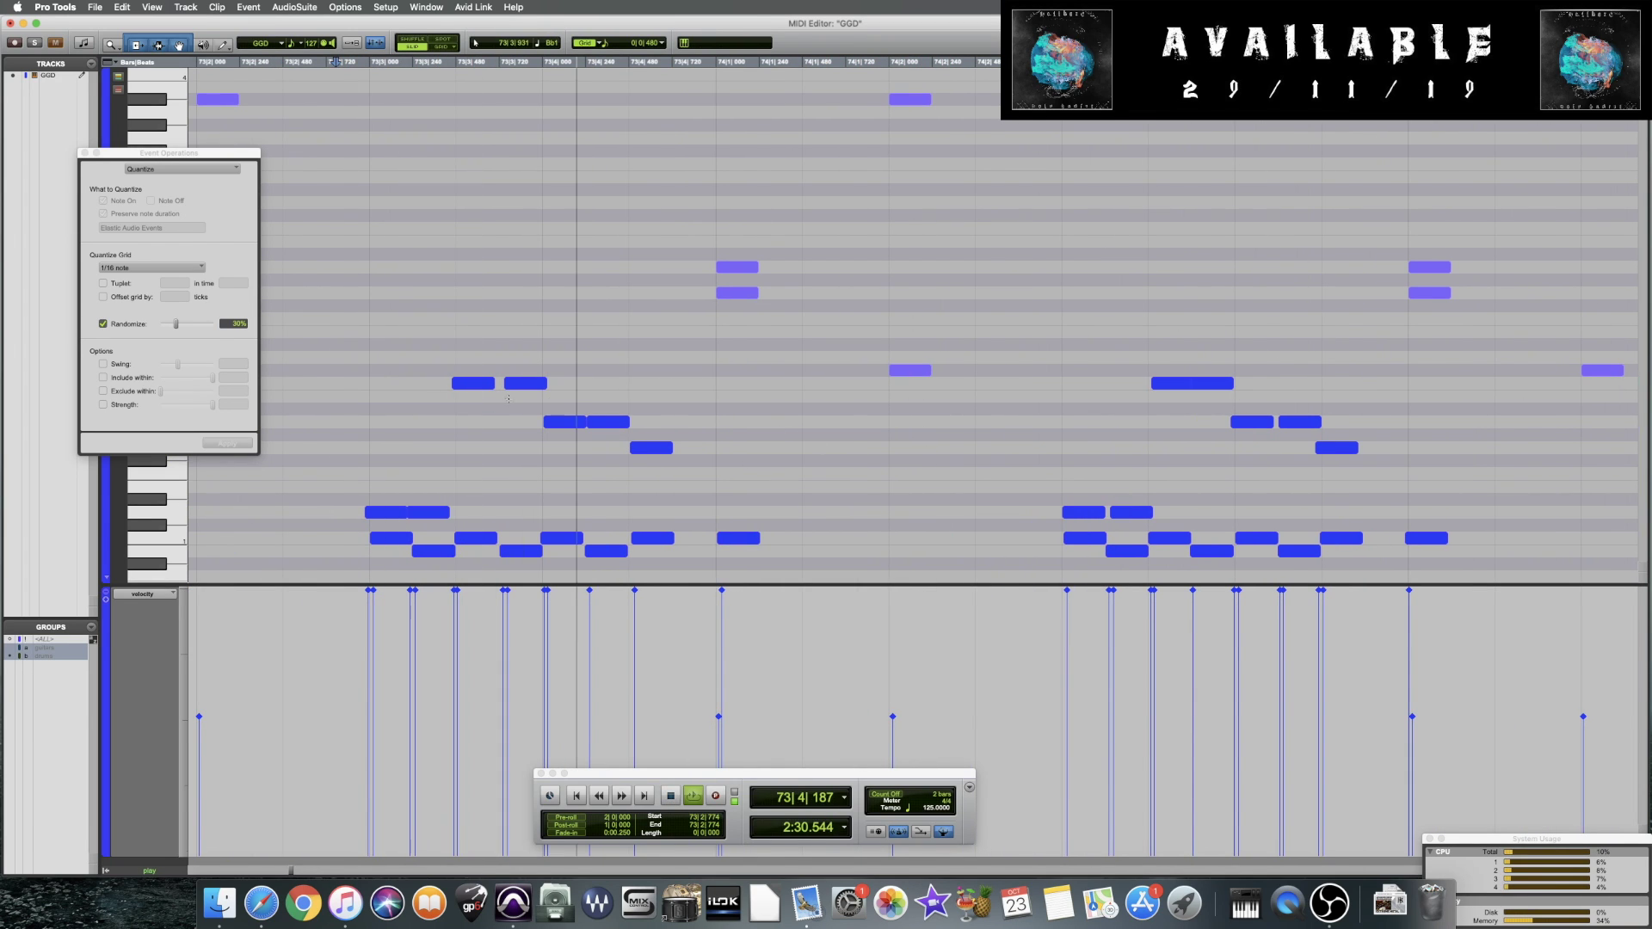
{"action": "left_click_drag", "start_coordinate": [473, 383], "coordinate": [479, 383]}
{"action": "left_click", "coordinate": [315, 443]}
{"action": "key", "text": "space"}
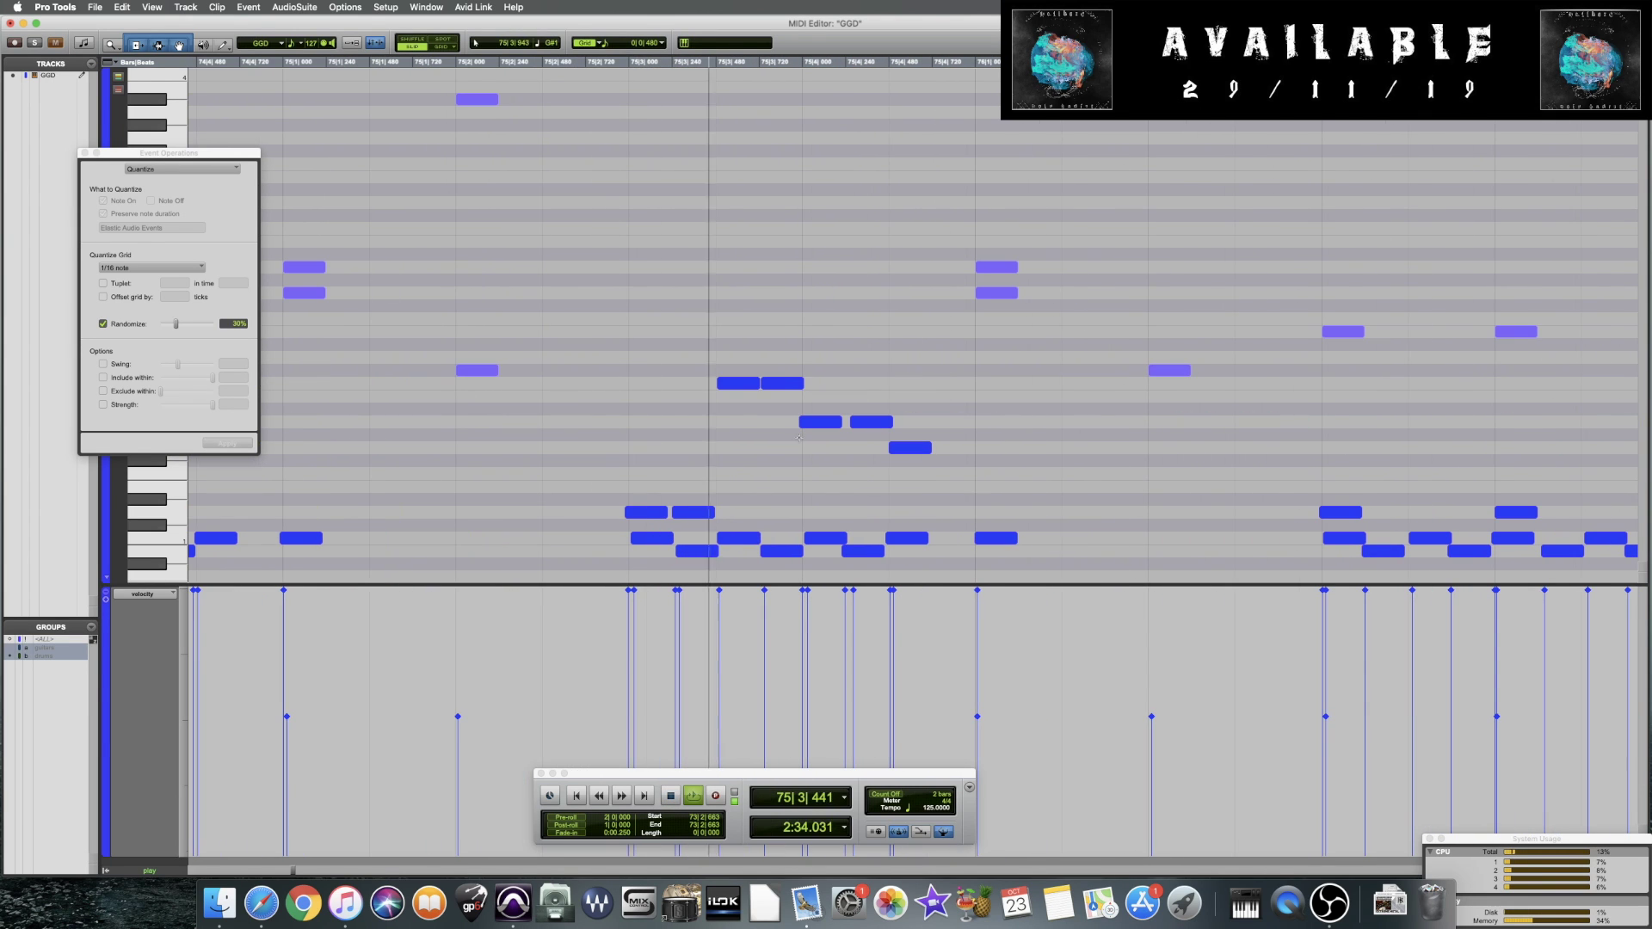
{"action": "key", "text": "space"}
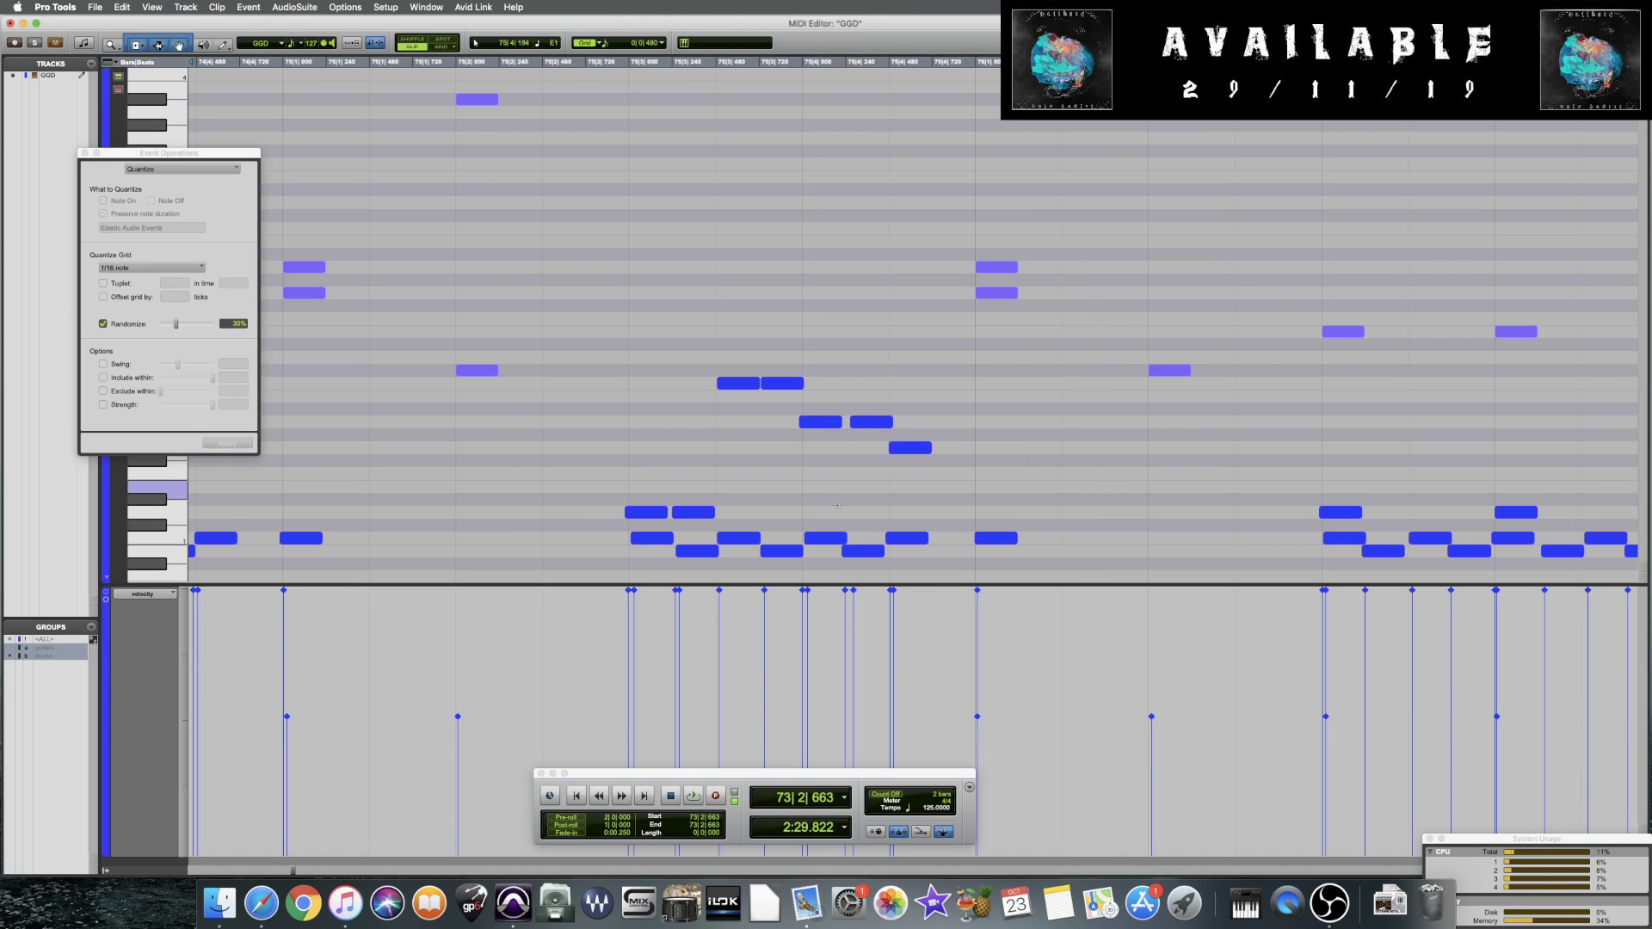
Play back the bar 75 fill and its transition into bar 76 to check the note timing
{"action": "left_click", "coordinate": [858, 465]}
{"action": "key", "text": "super+bracketright"}
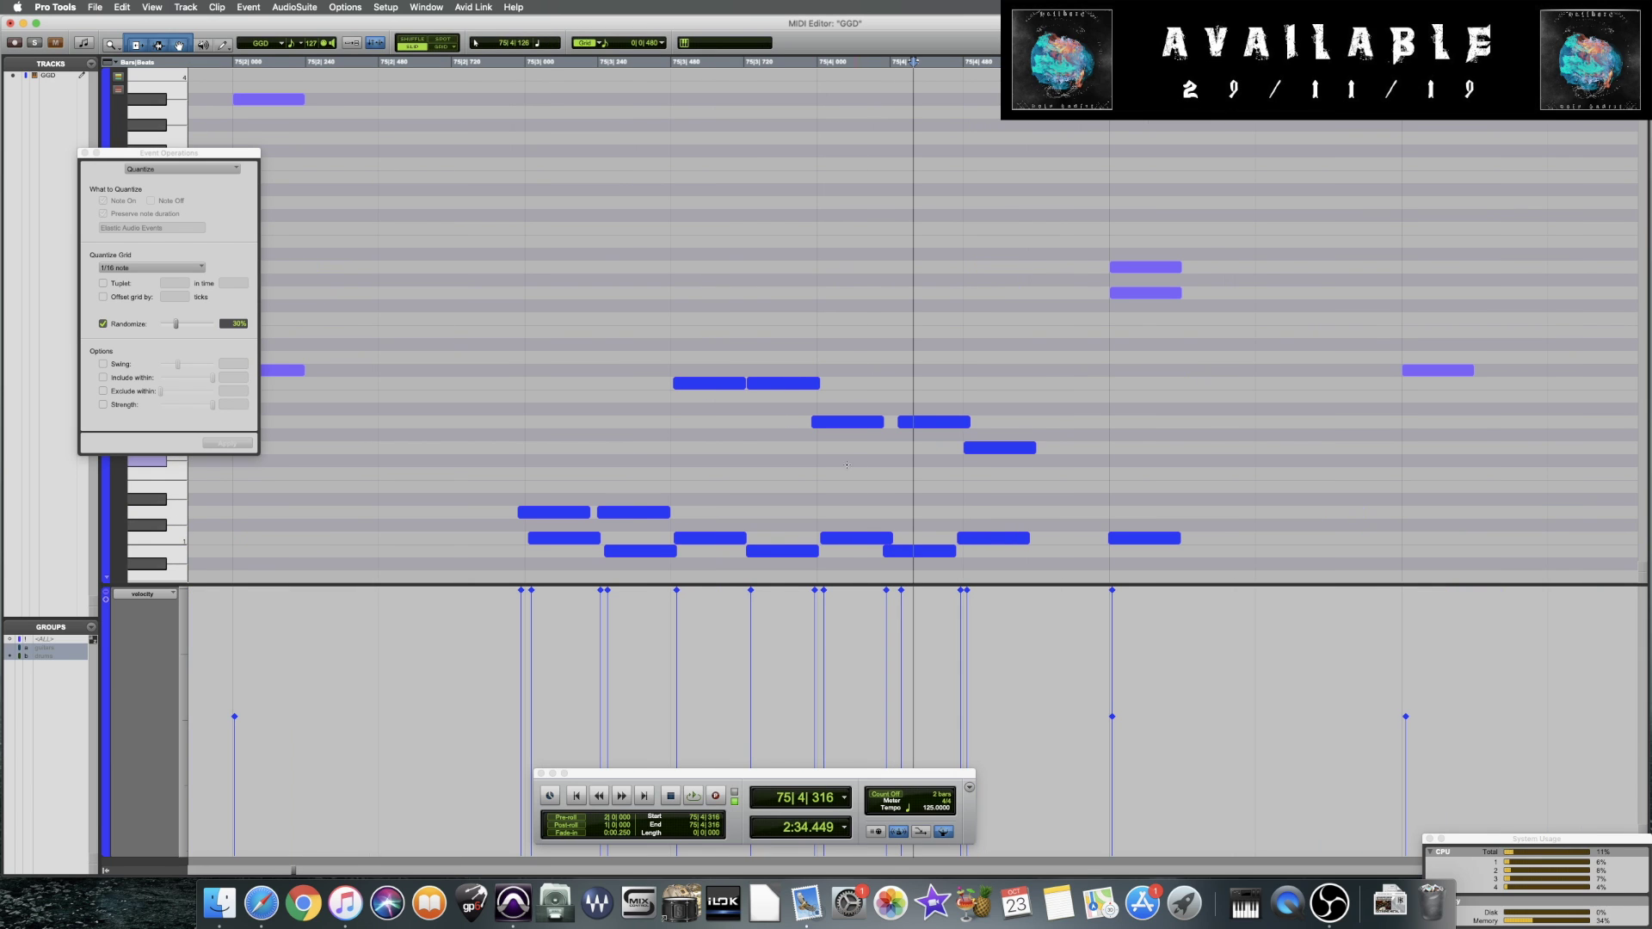
{"action": "left_click", "coordinate": [438, 445]}
{"action": "key", "text": "space"}
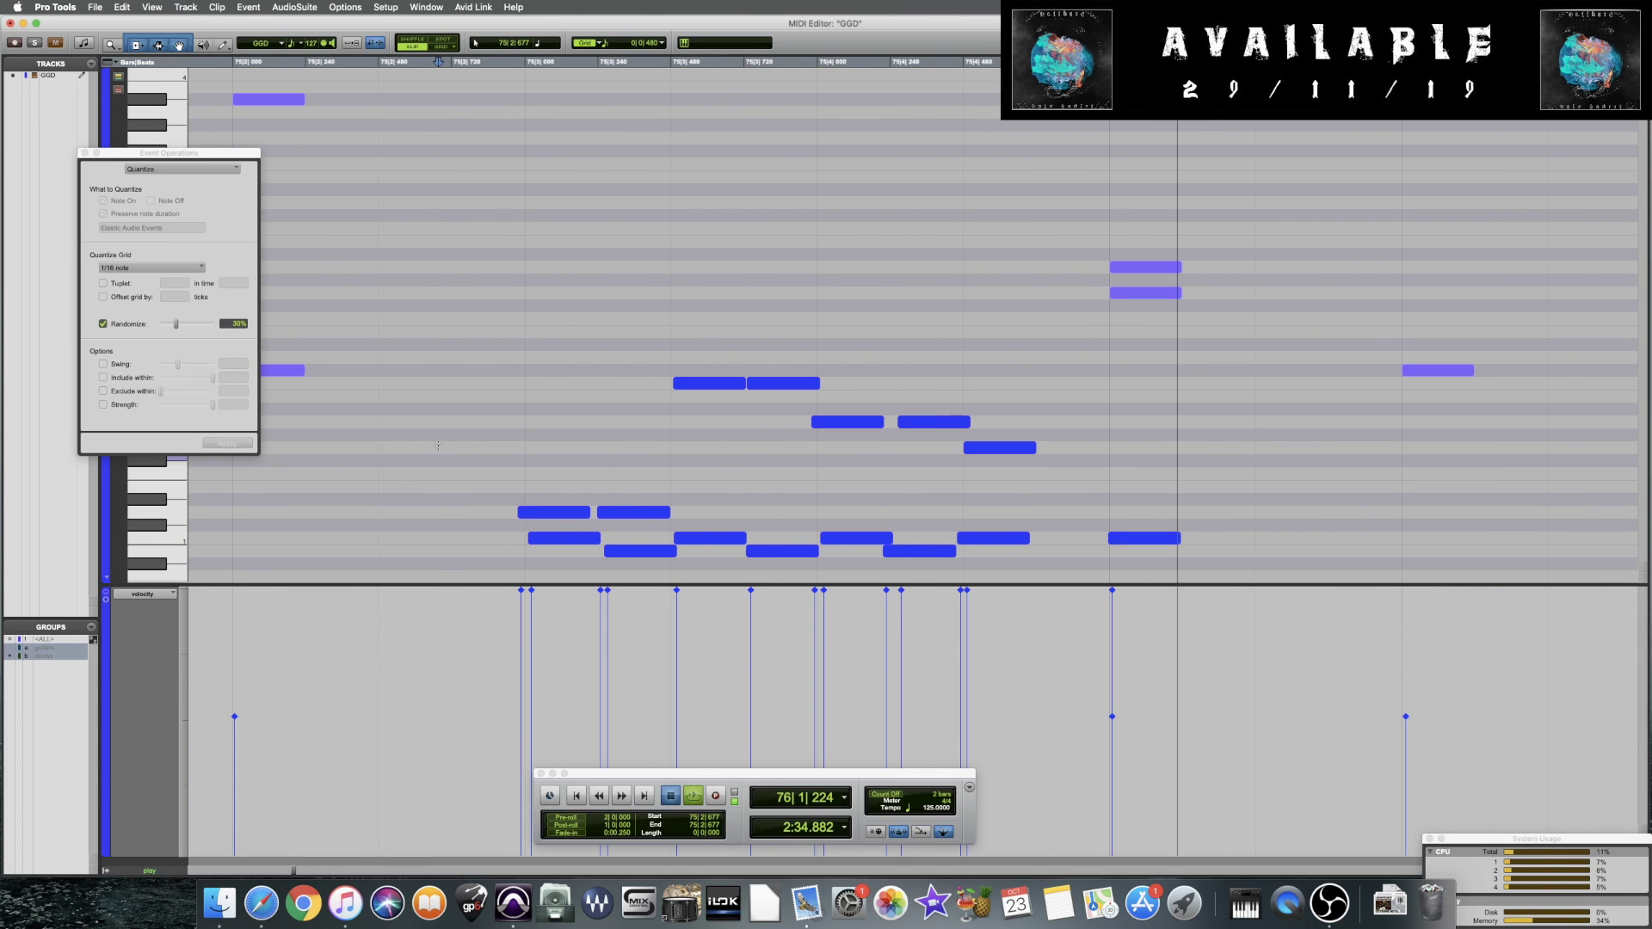
{"action": "key", "text": "space"}
{"action": "key", "text": "super+bracketleft"}
{"action": "key", "text": "space"}
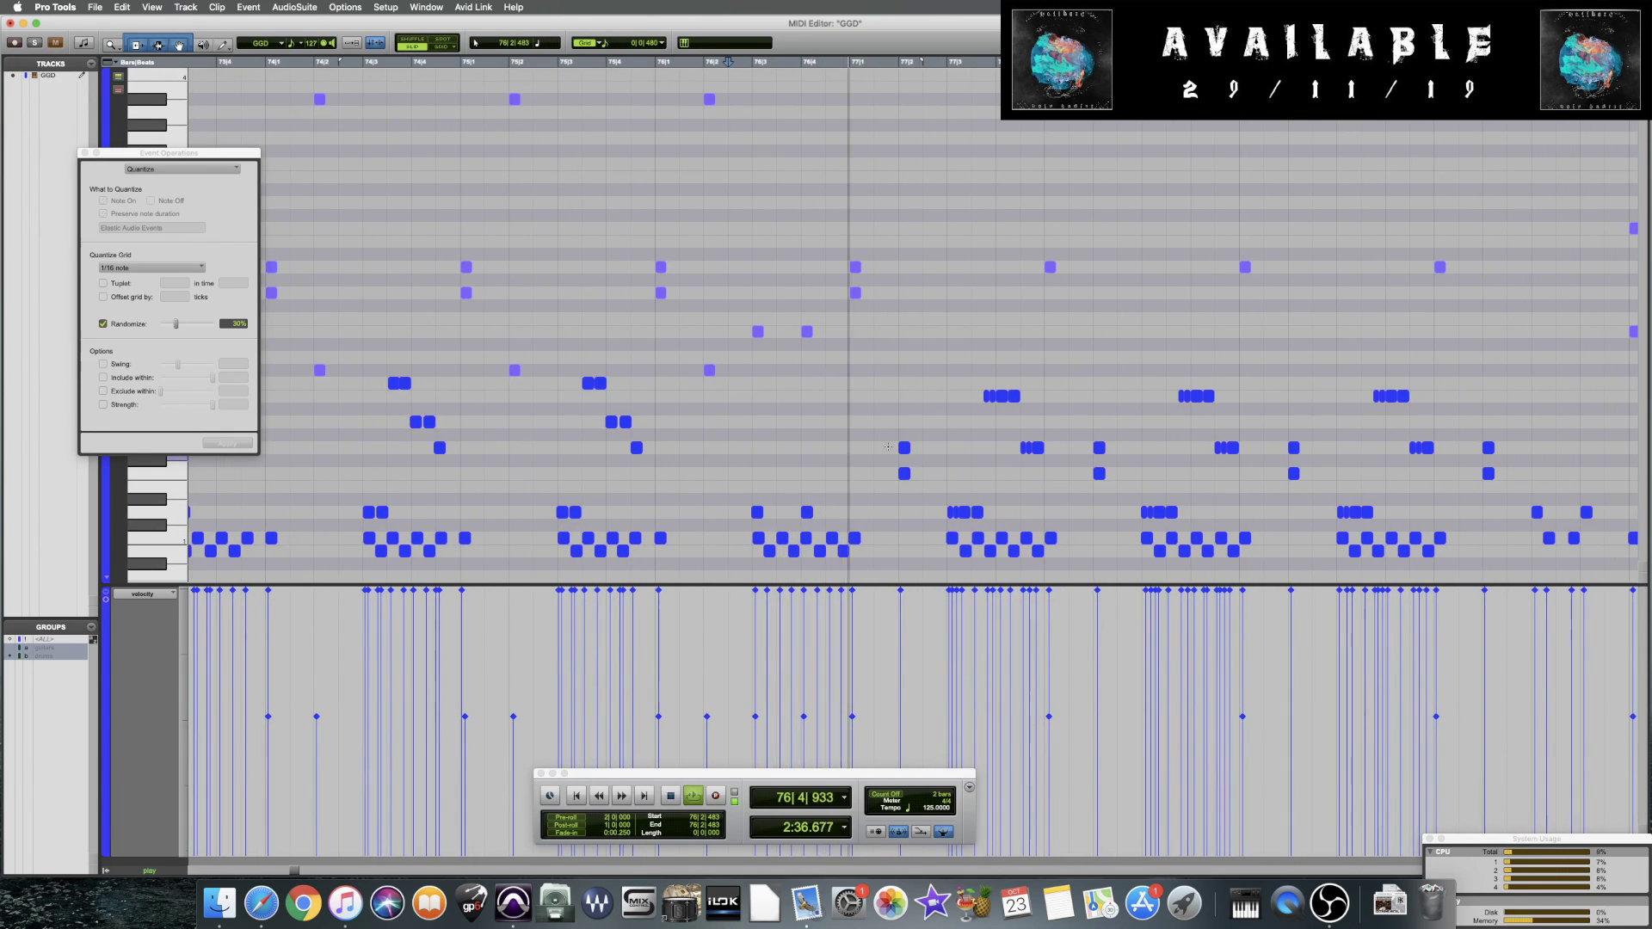
{"action": "key", "text": "space"}
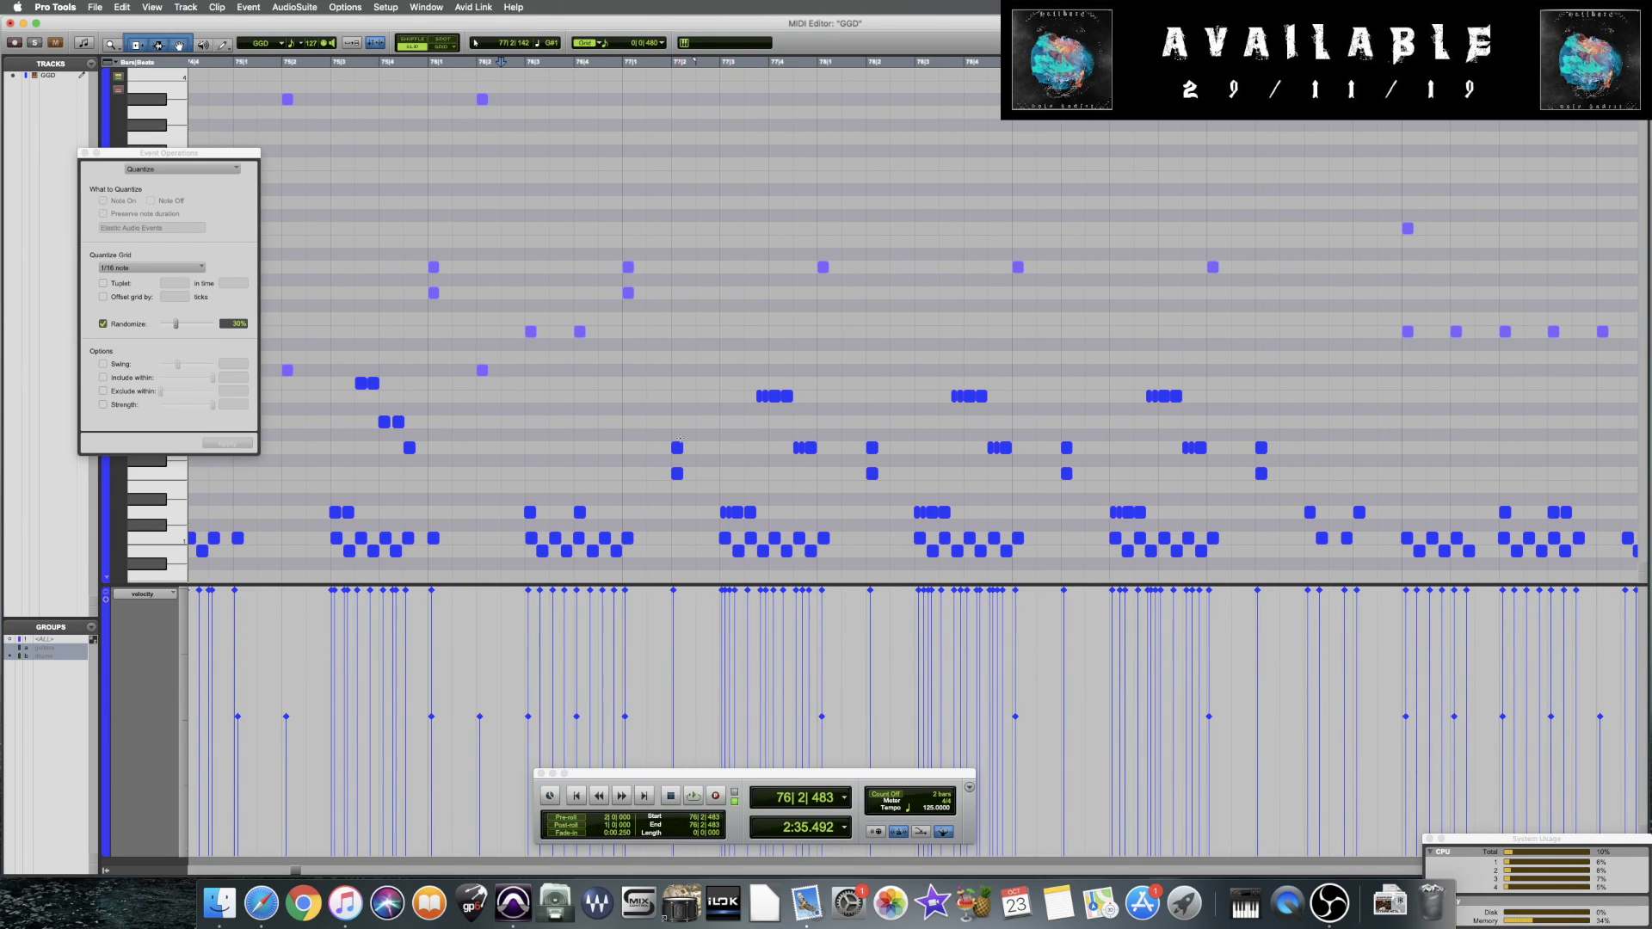
Play back the tom patterns from the end of bar 76 through bar 79
{"action": "left_click", "coordinate": [623, 407]}
{"action": "key", "text": "space"}
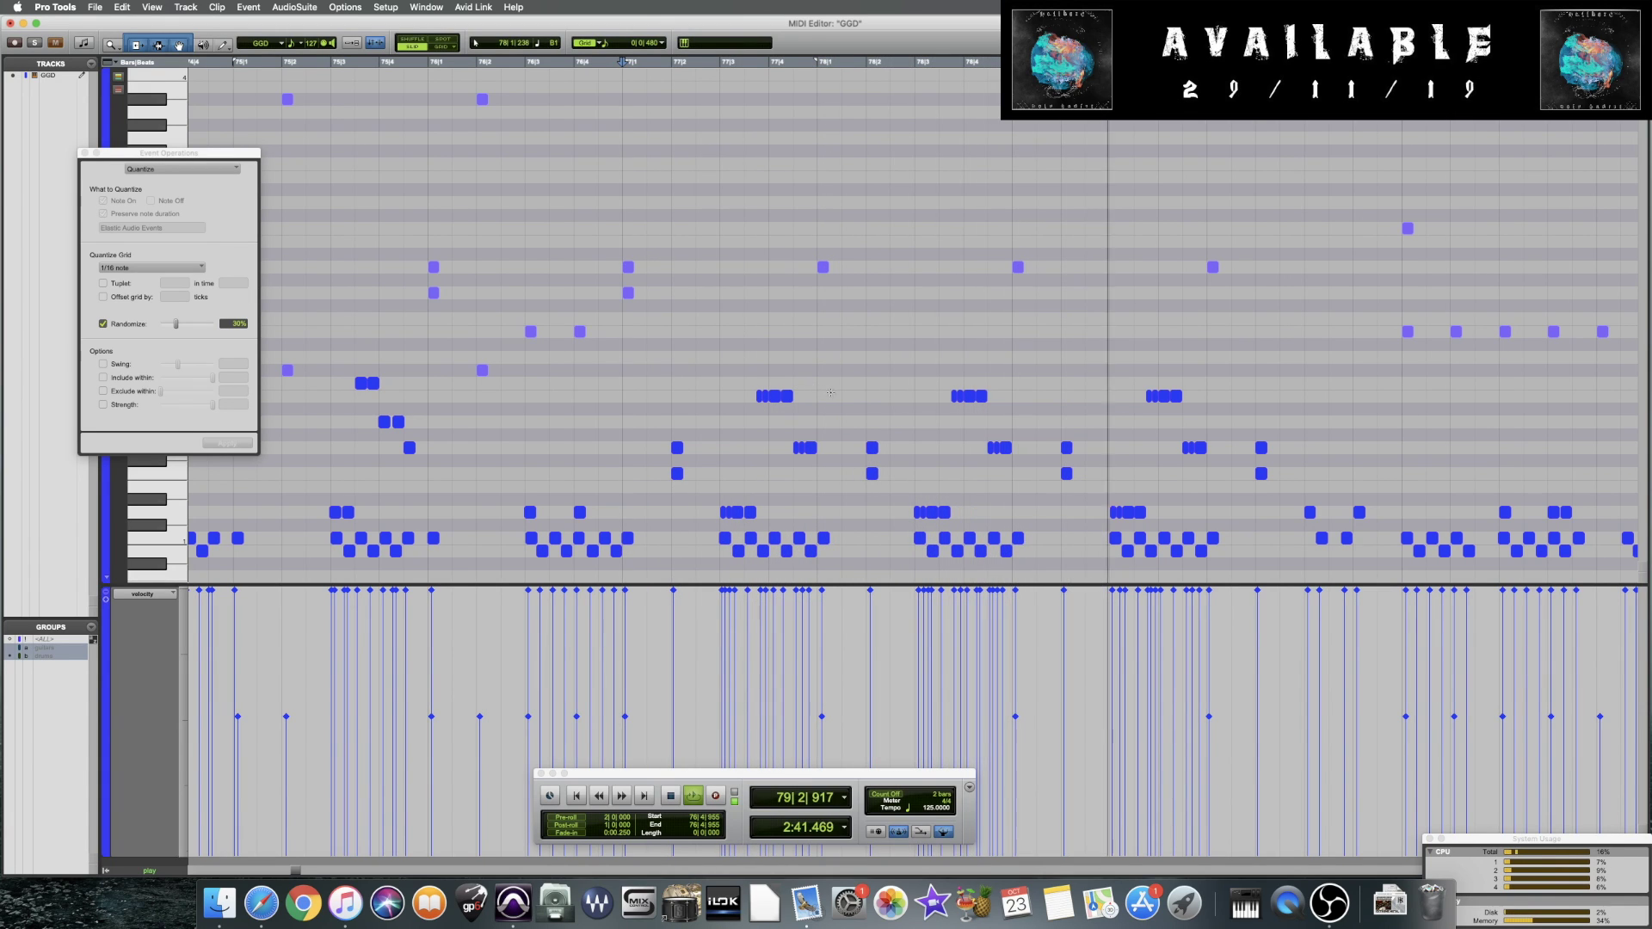
{"action": "key", "text": "space"}
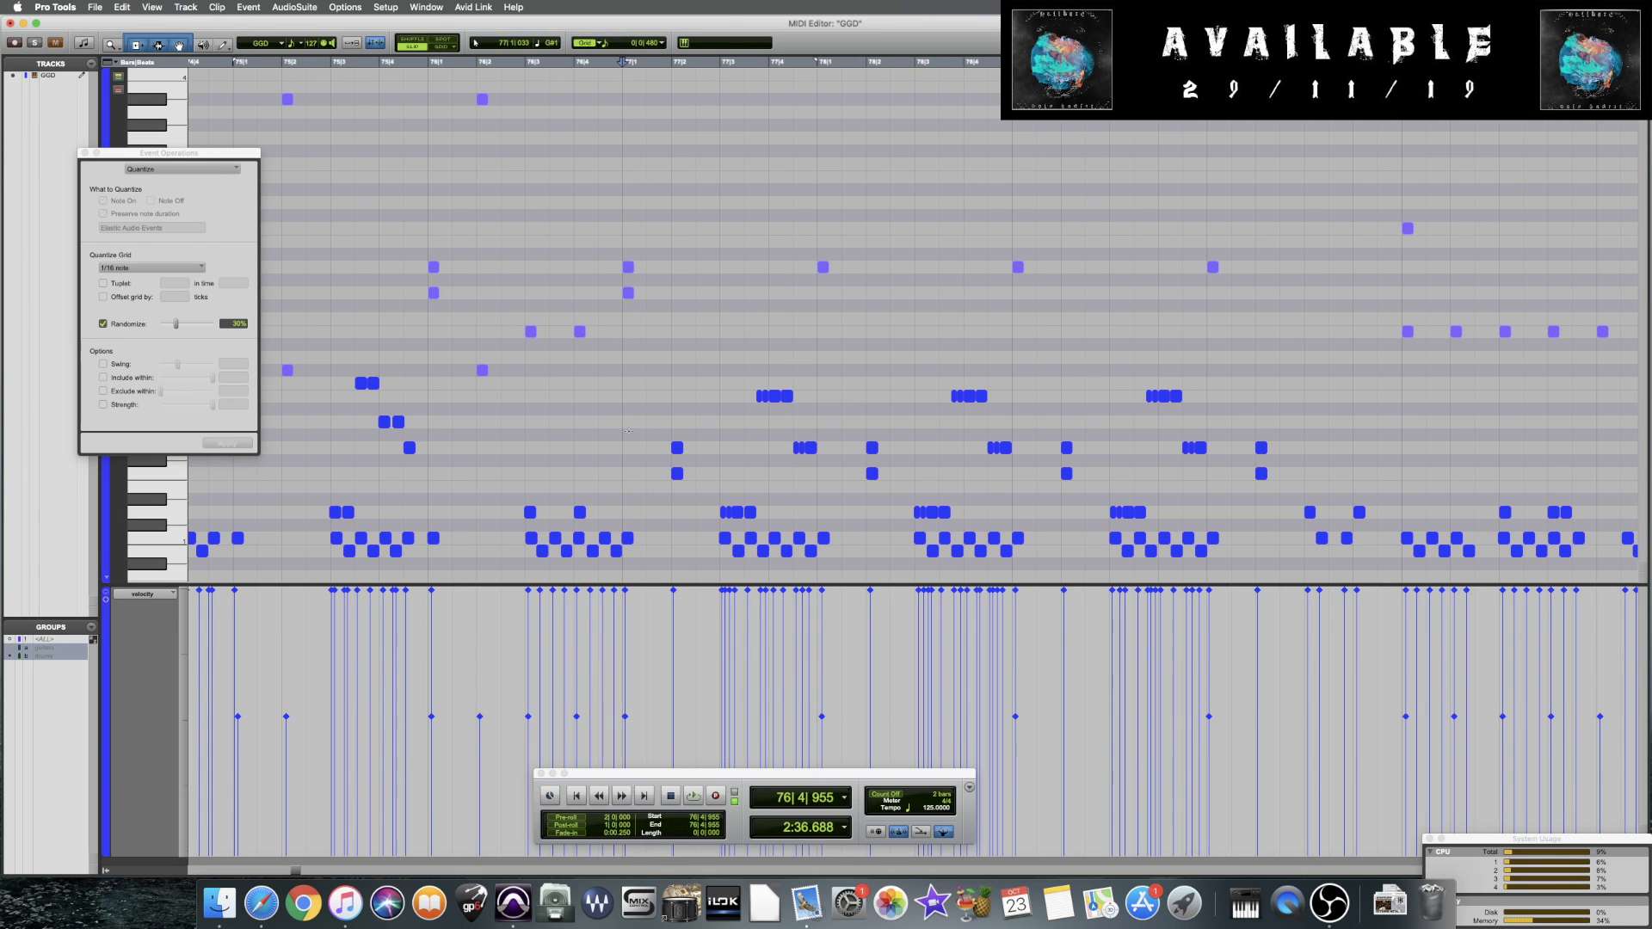
Offset the two notes of each paired tom hit on beat 2 of bars 77 to 80 so the lower one starts slightly earlier
{"action": "key", "text": "super+bracketright"}
{"action": "key", "text": "super+bracketright"}
{"action": "left_click", "coordinate": [858, 475]}
{"action": "key", "text": "space"}
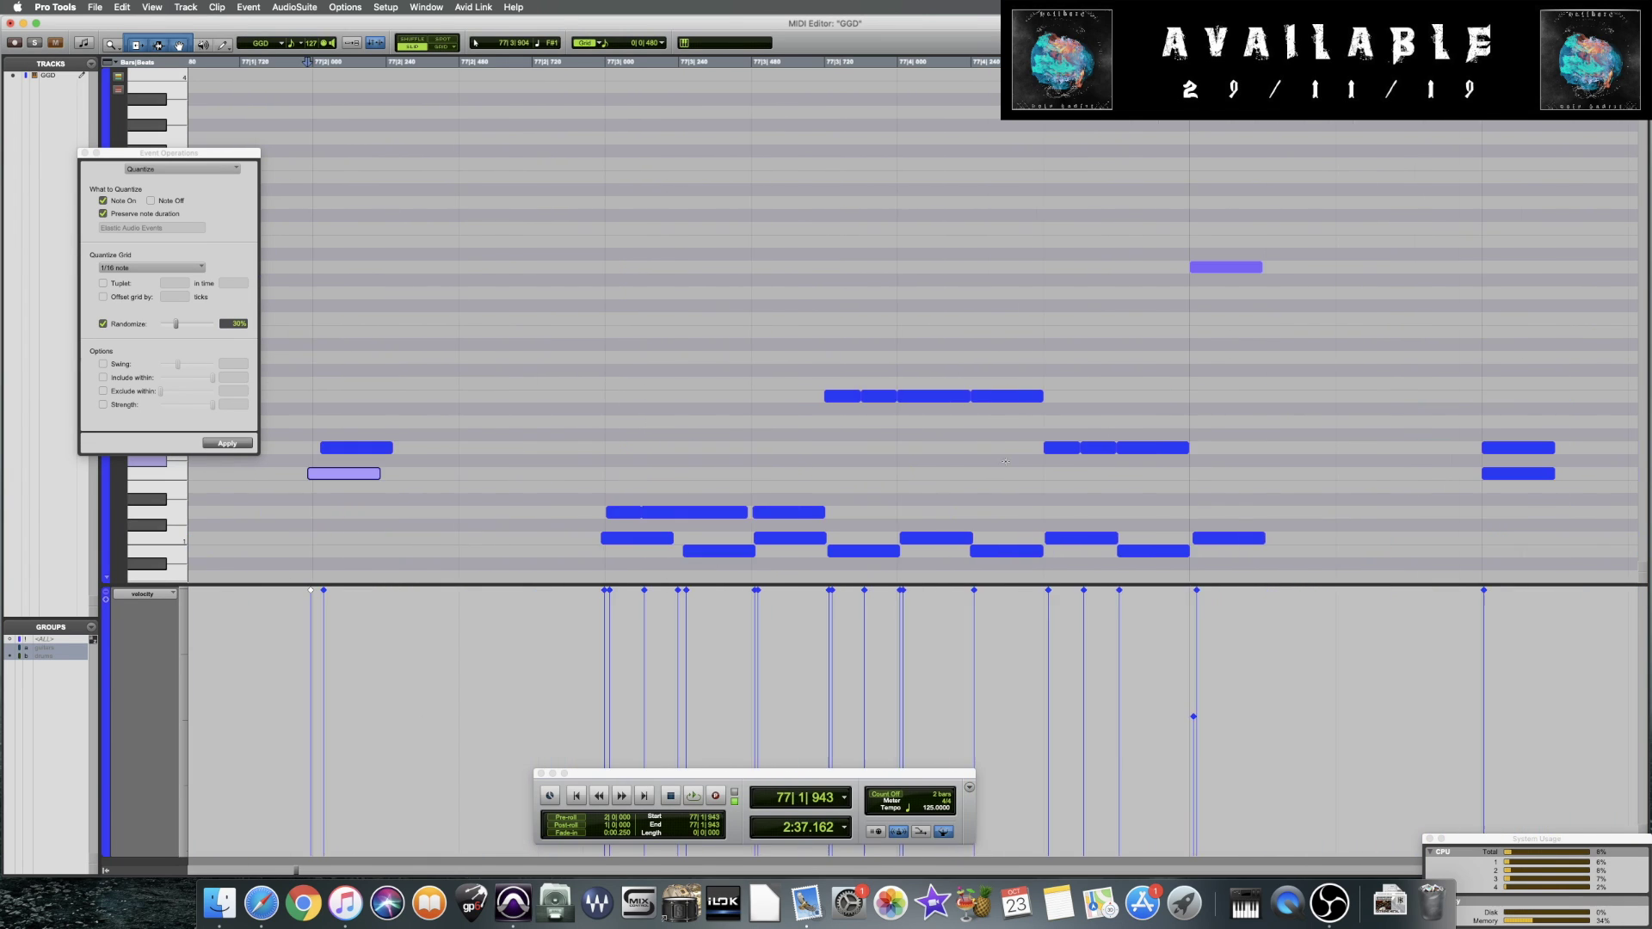
{"action": "left_click", "coordinate": [1045, 447]}
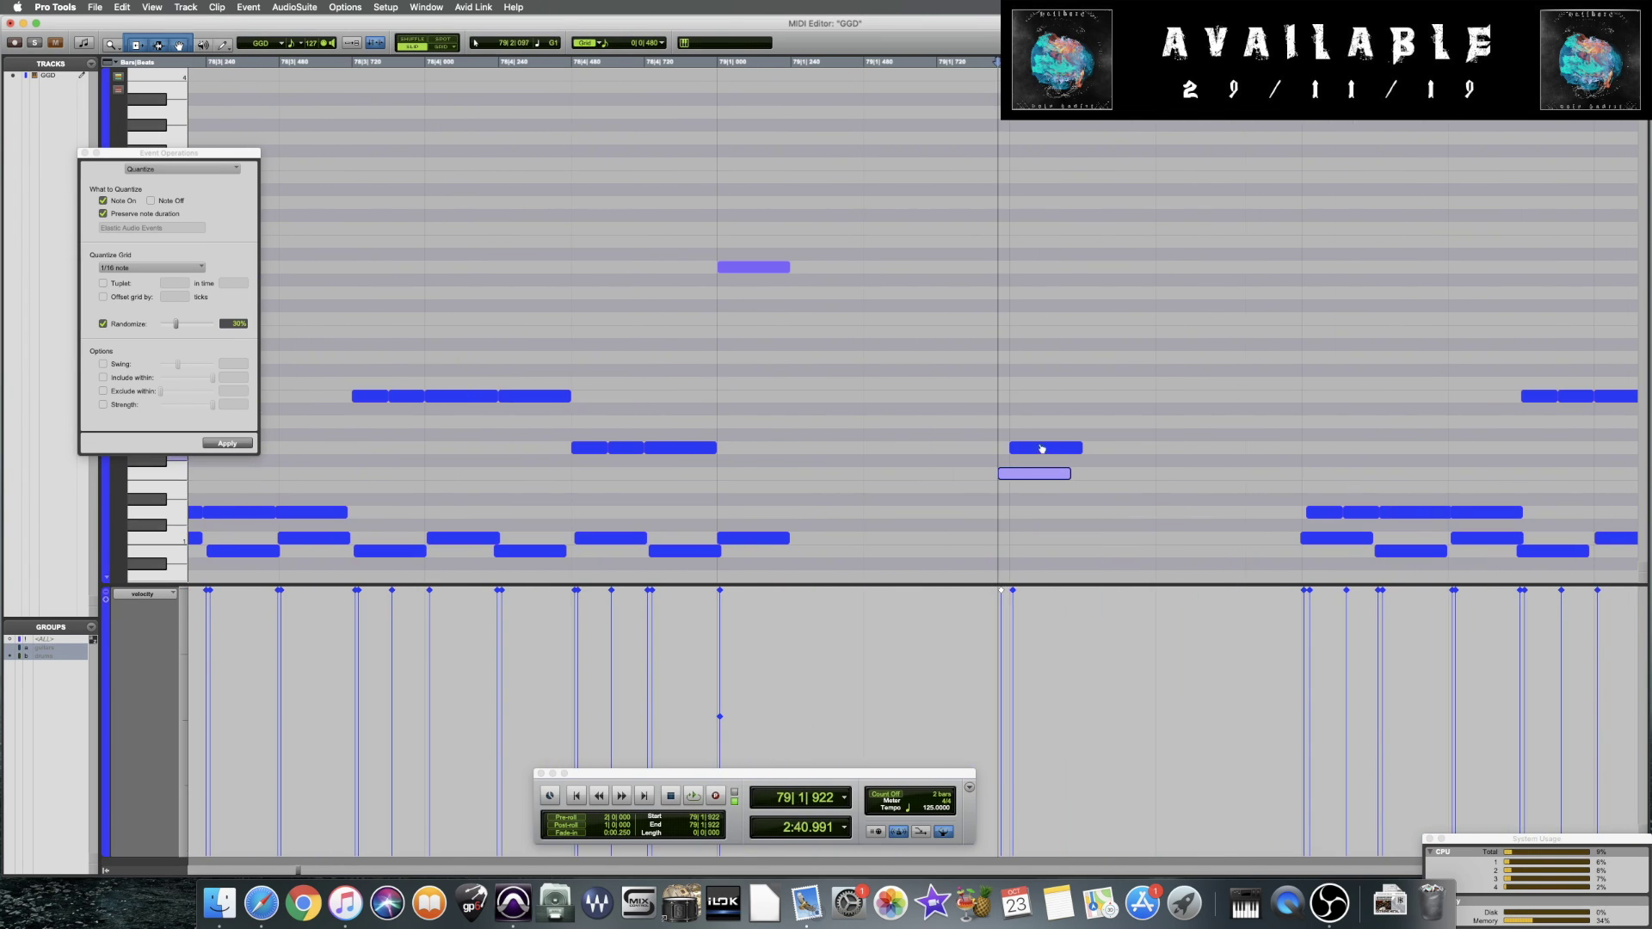
{"action": "key", "text": "super+bracketleft"}
{"action": "key", "text": "super+bracketright"}
{"action": "key", "text": "super+bracketleft"}
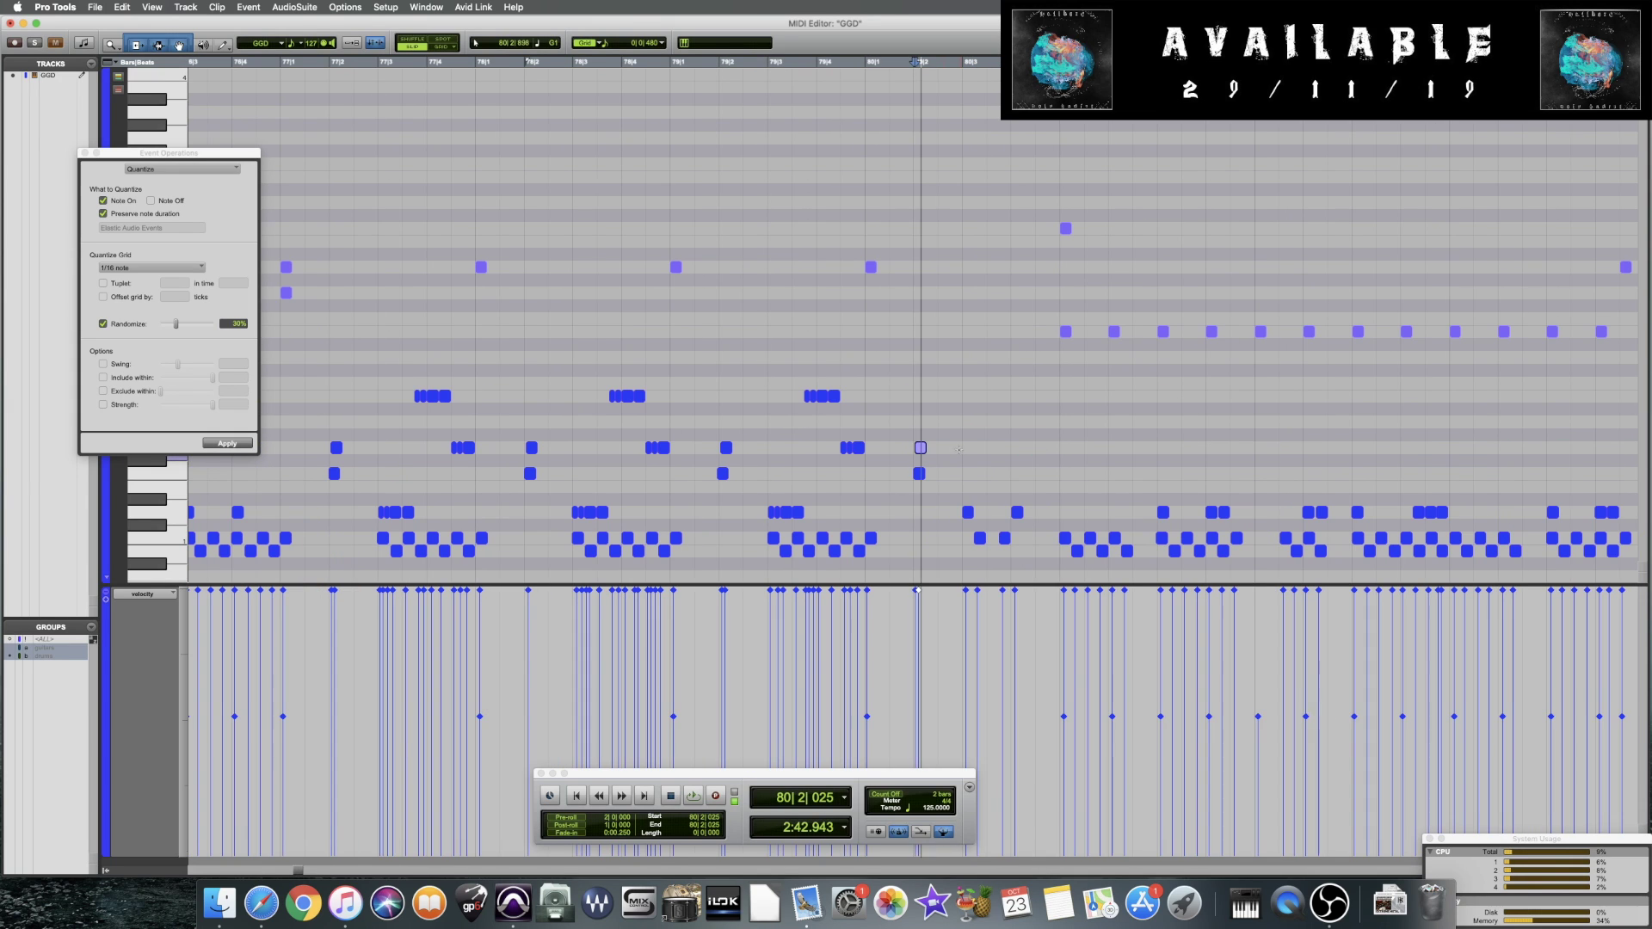
Play back the offset tom hits from the end of bar 76 and save the session
{"action": "left_click", "coordinate": [550, 390]}
{"action": "key", "text": "space"}
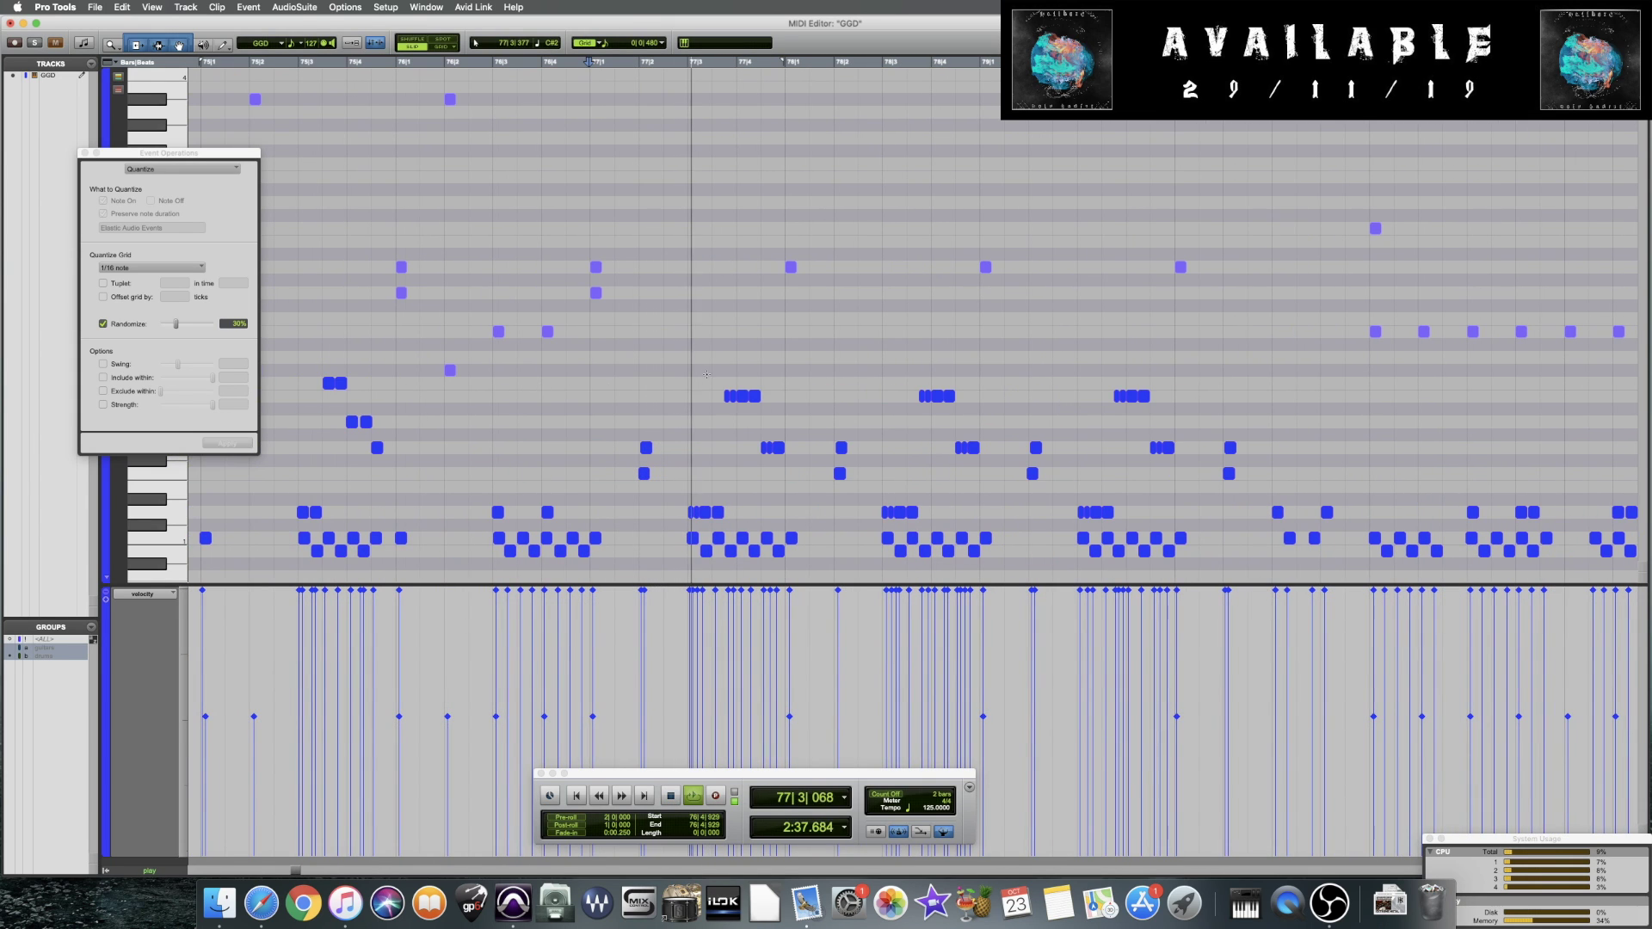
{"action": "key", "text": "space"}
{"action": "key", "text": "super+s"}
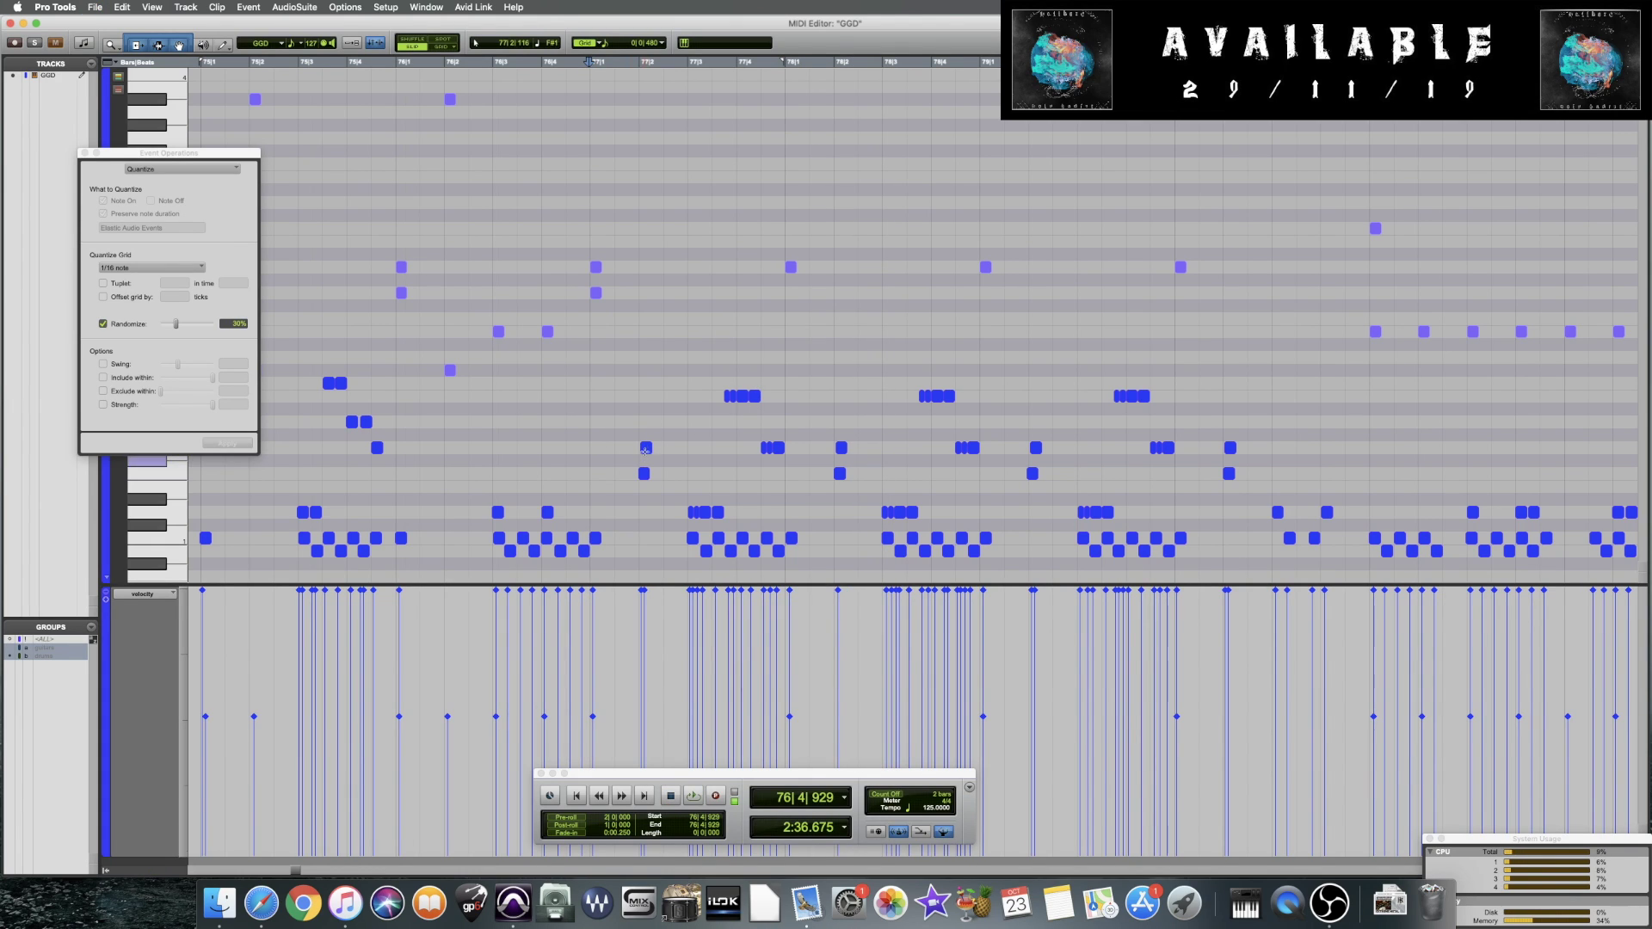
{"action": "left_click", "coordinate": [589, 428]}
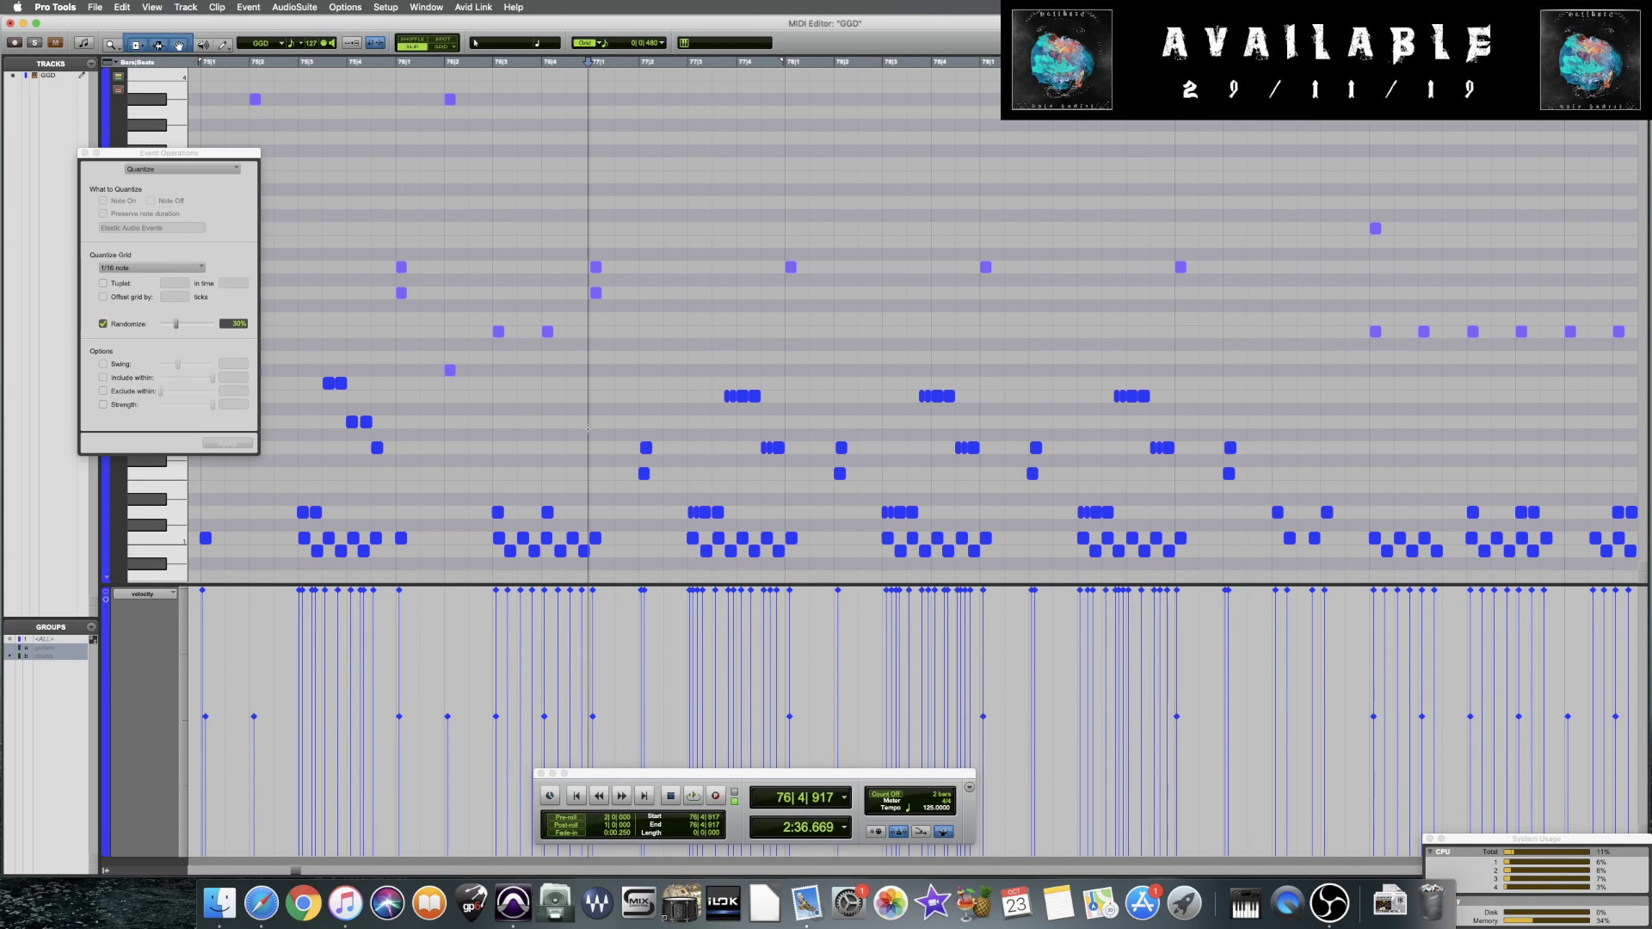
{"action": "key", "text": "super+s"}
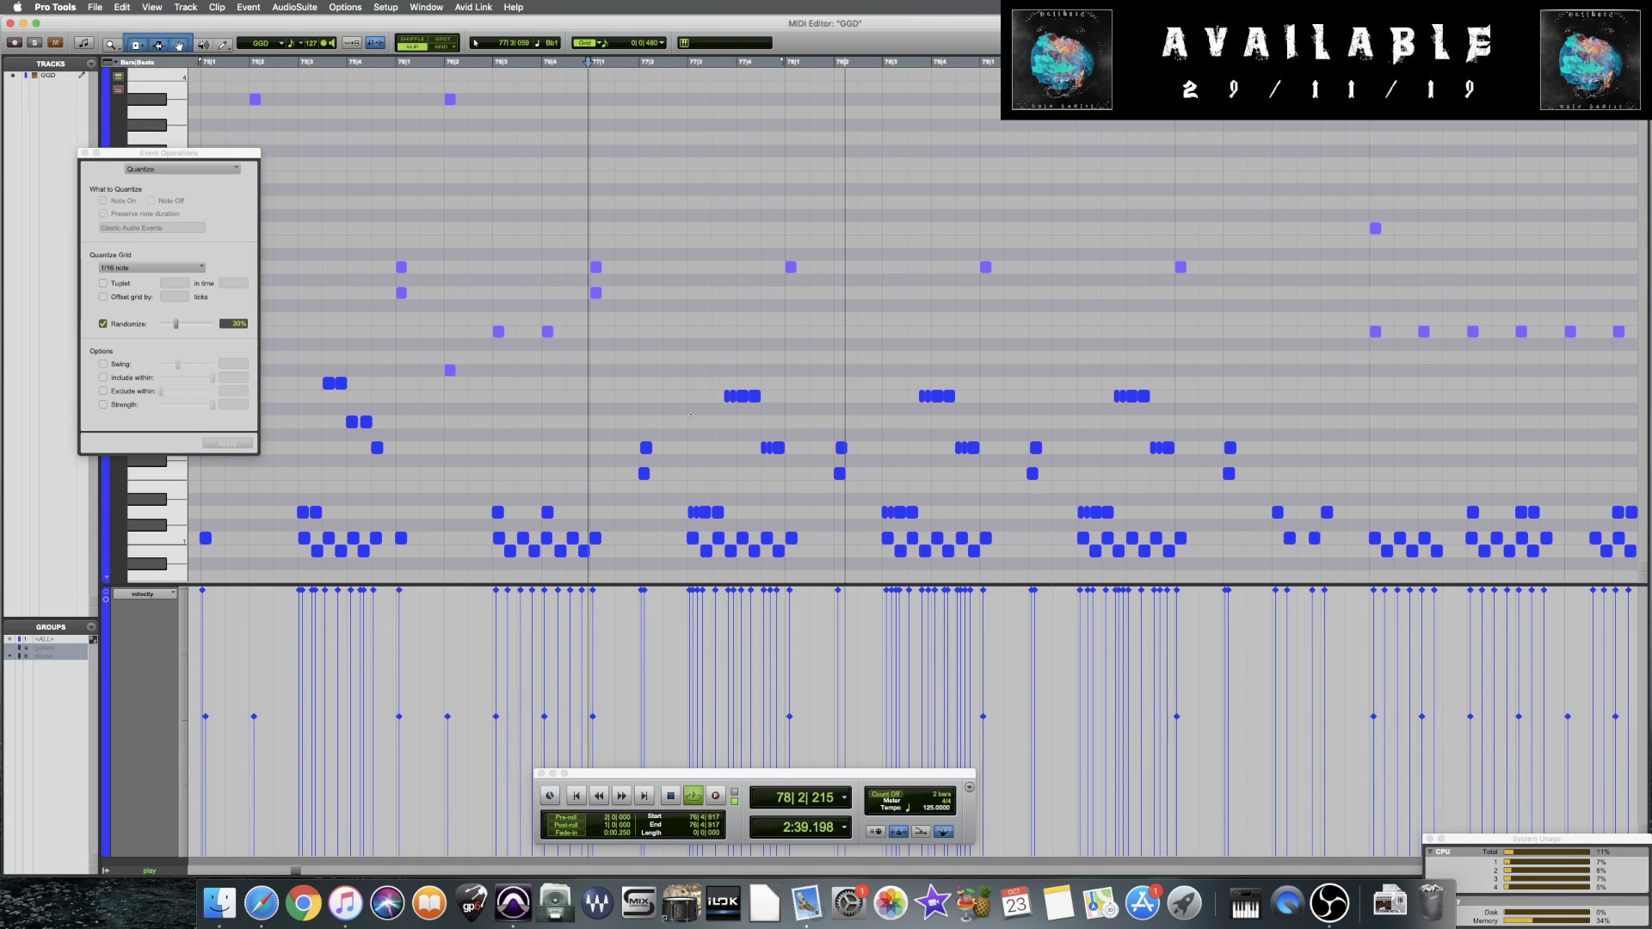
Try moving the lower tom note on beat 2 of bar 77 to a higher drum, play it back and undo the change
{"action": "key", "text": "space"}
{"action": "left_click", "coordinate": [681, 455]}
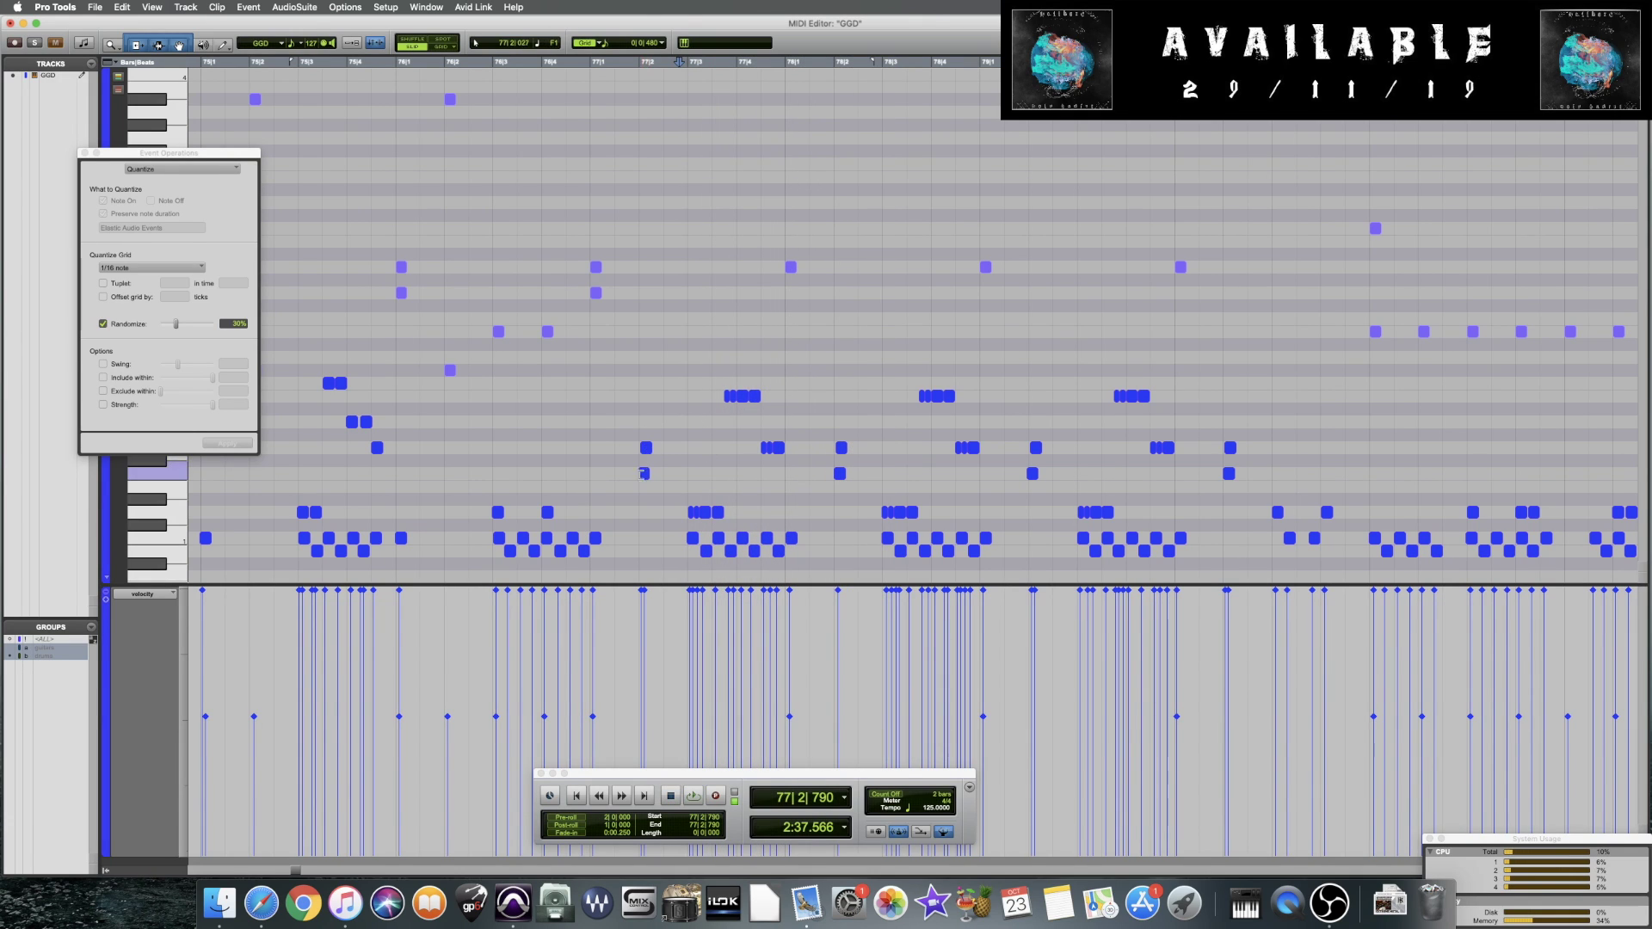
{"action": "left_click", "coordinate": [645, 448]}
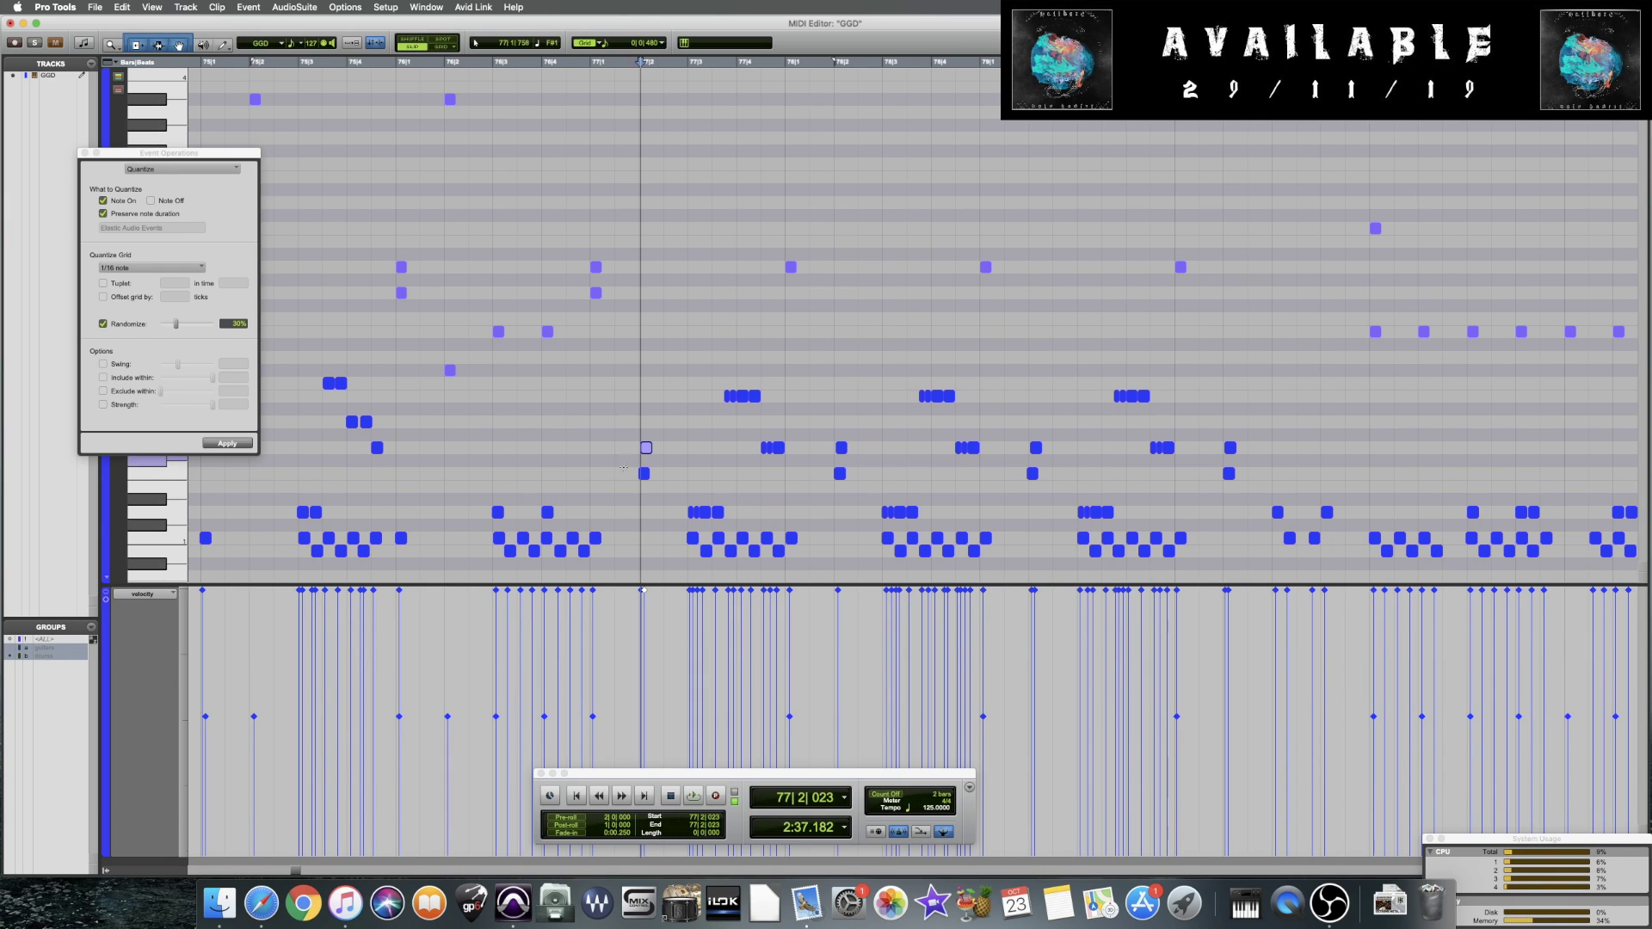
{"action": "left_click", "coordinate": [619, 472]}
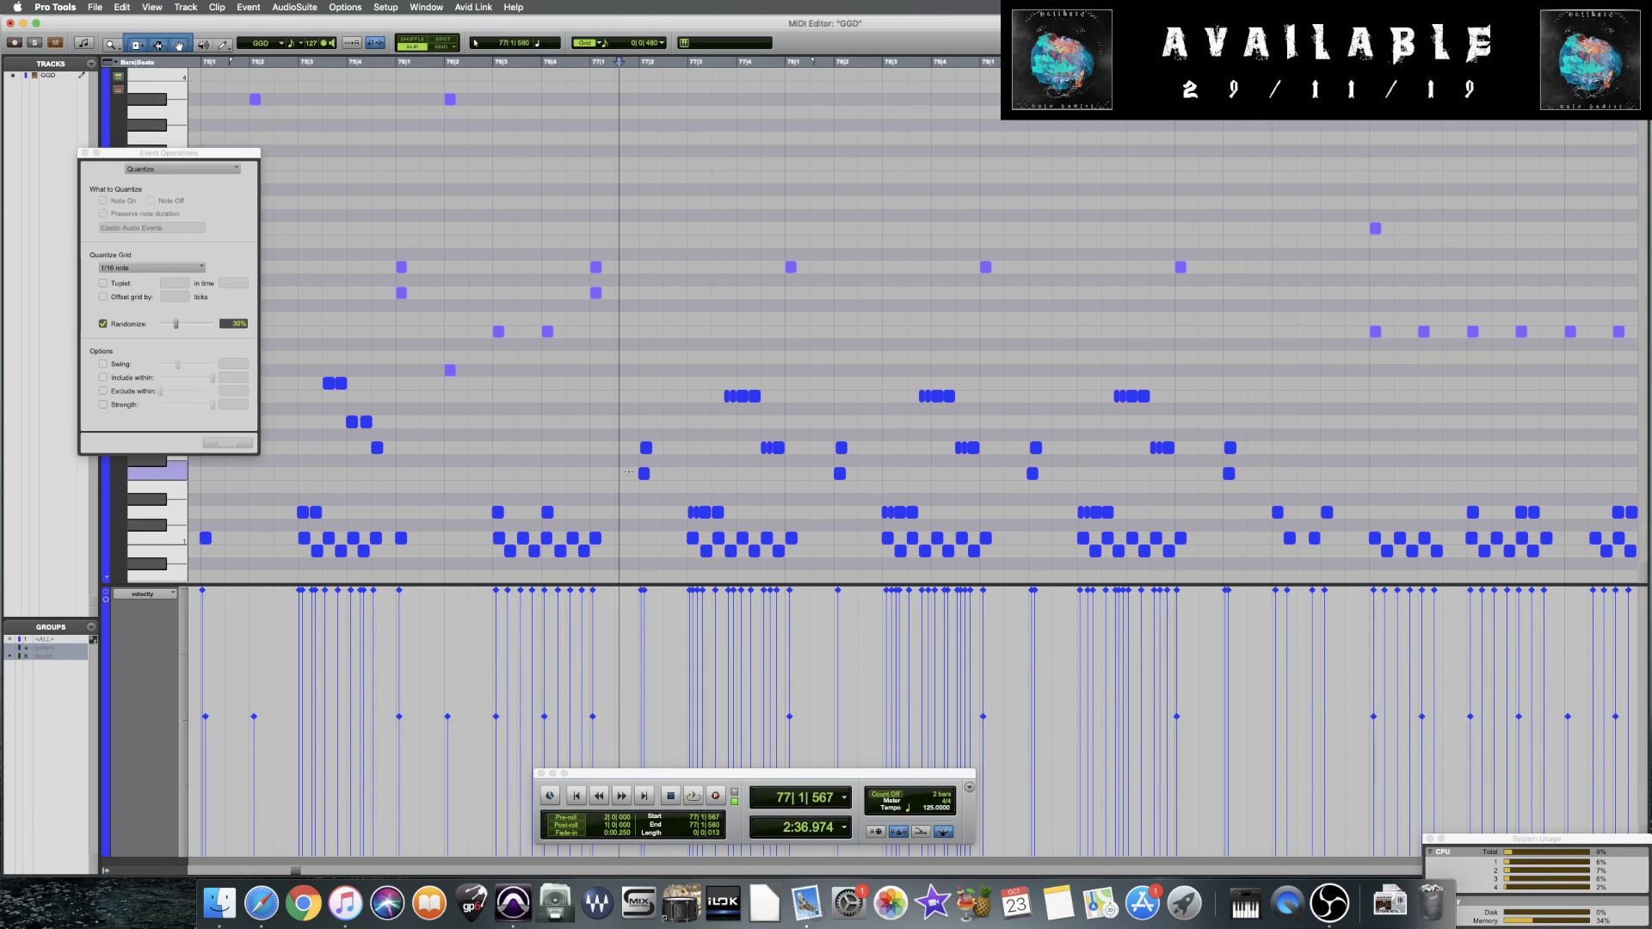
{"action": "left_click_drag", "start_coordinate": [672, 474], "coordinate": [666, 468]}
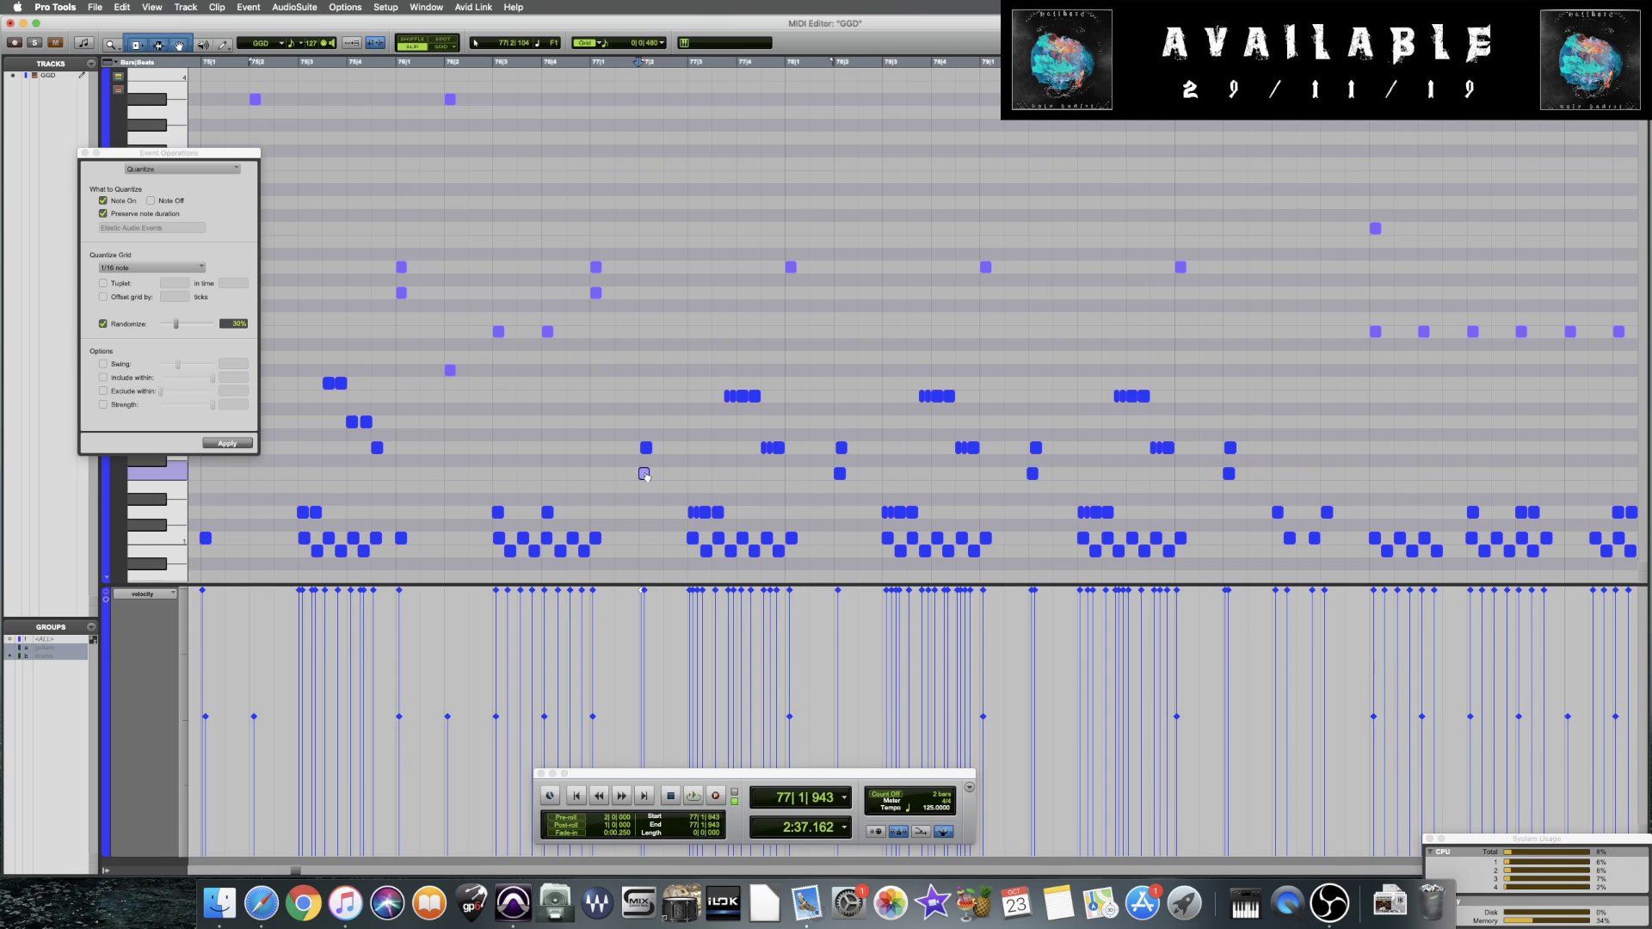
{"action": "left_click", "coordinate": [592, 421]}
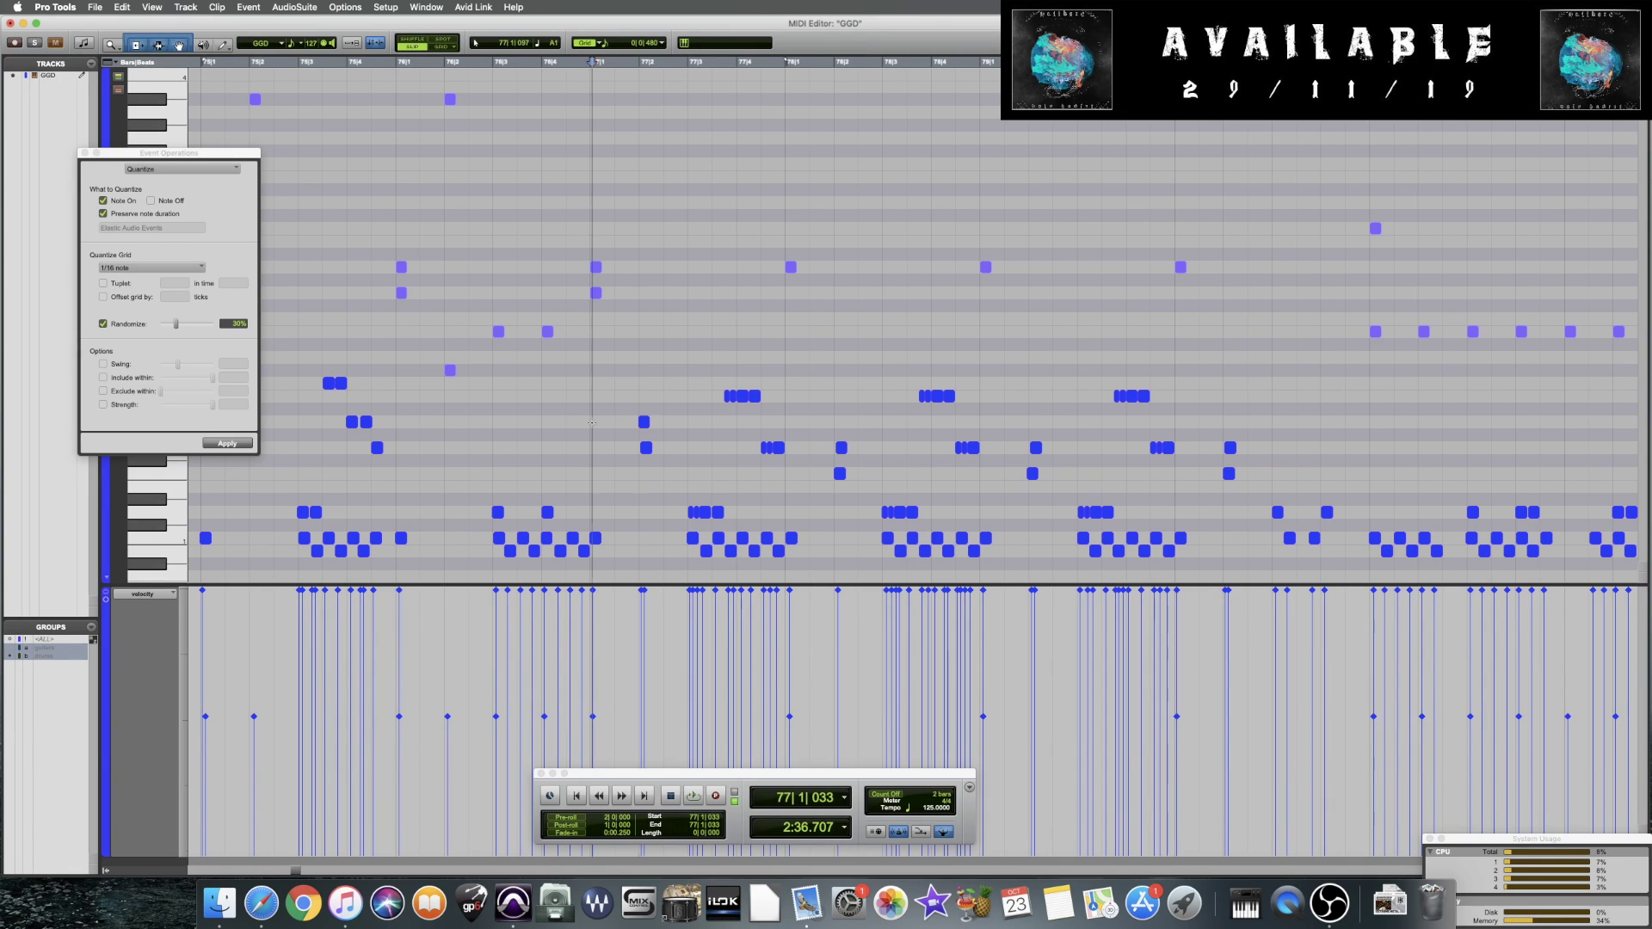
{"action": "key", "text": "space"}
{"action": "key", "text": "space"}
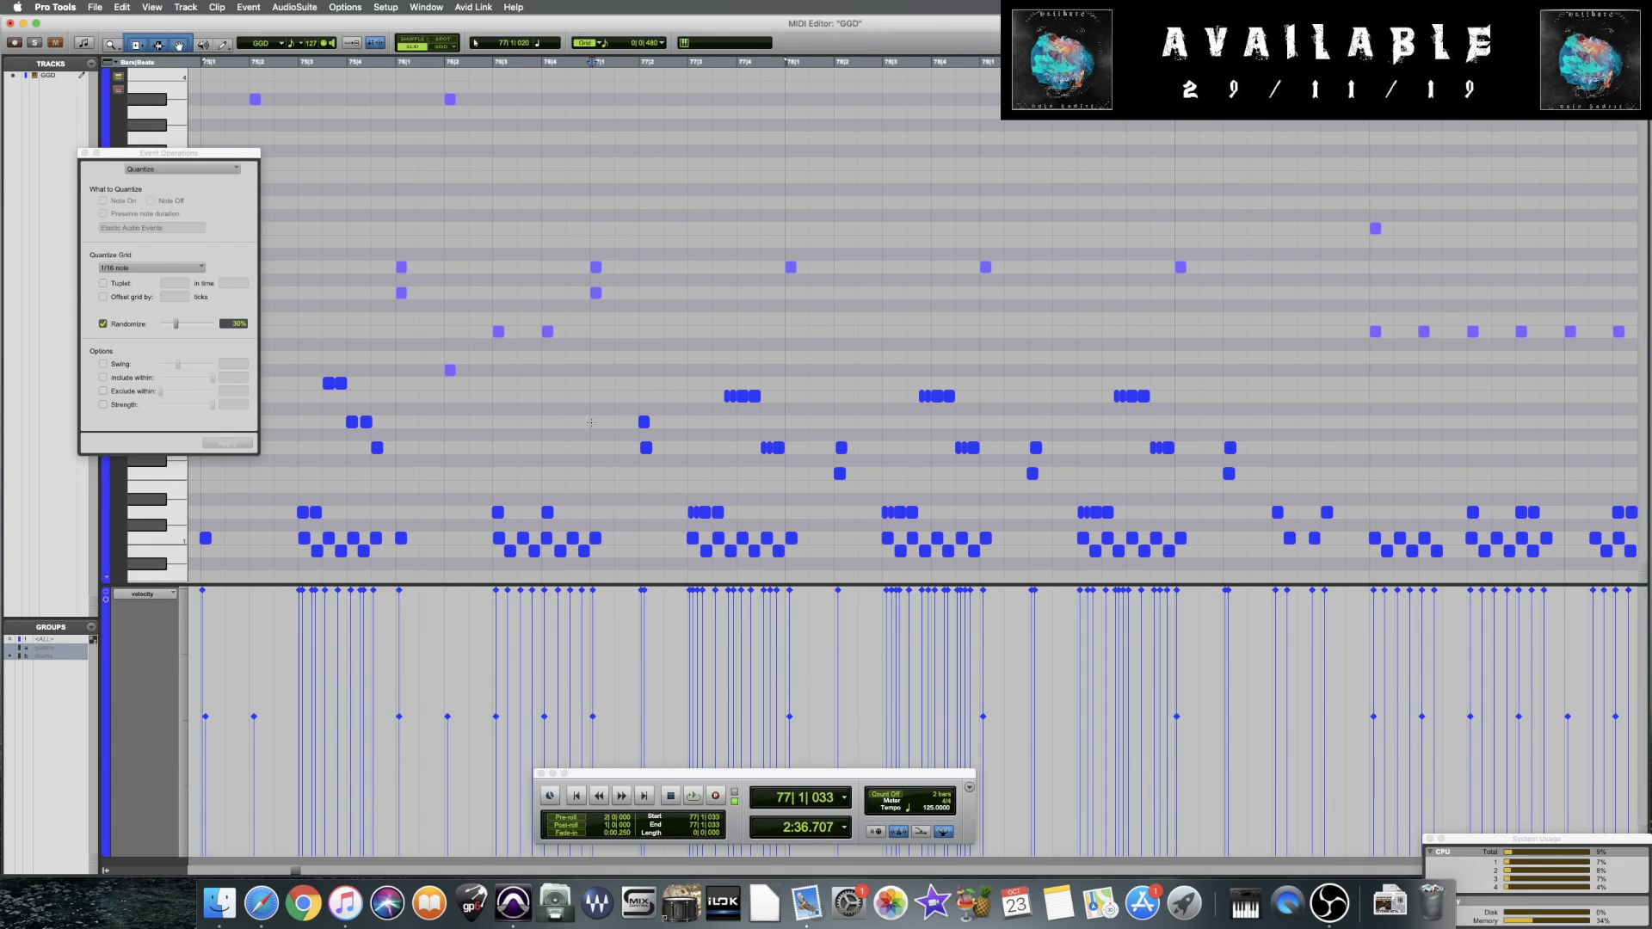
{"action": "key", "text": "super+z"}
{"action": "key", "text": "space"}
{"action": "key", "text": "space"}
Offset the middle notes of the snare run on beat 3 of bar 77 slightly off the grid
{"action": "scroll", "coordinate": [591, 422], "scroll_direction": "up", "scroll_amount": 3}
{"action": "scroll", "coordinate": [591, 422], "scroll_direction": "down", "scroll_amount": 3}
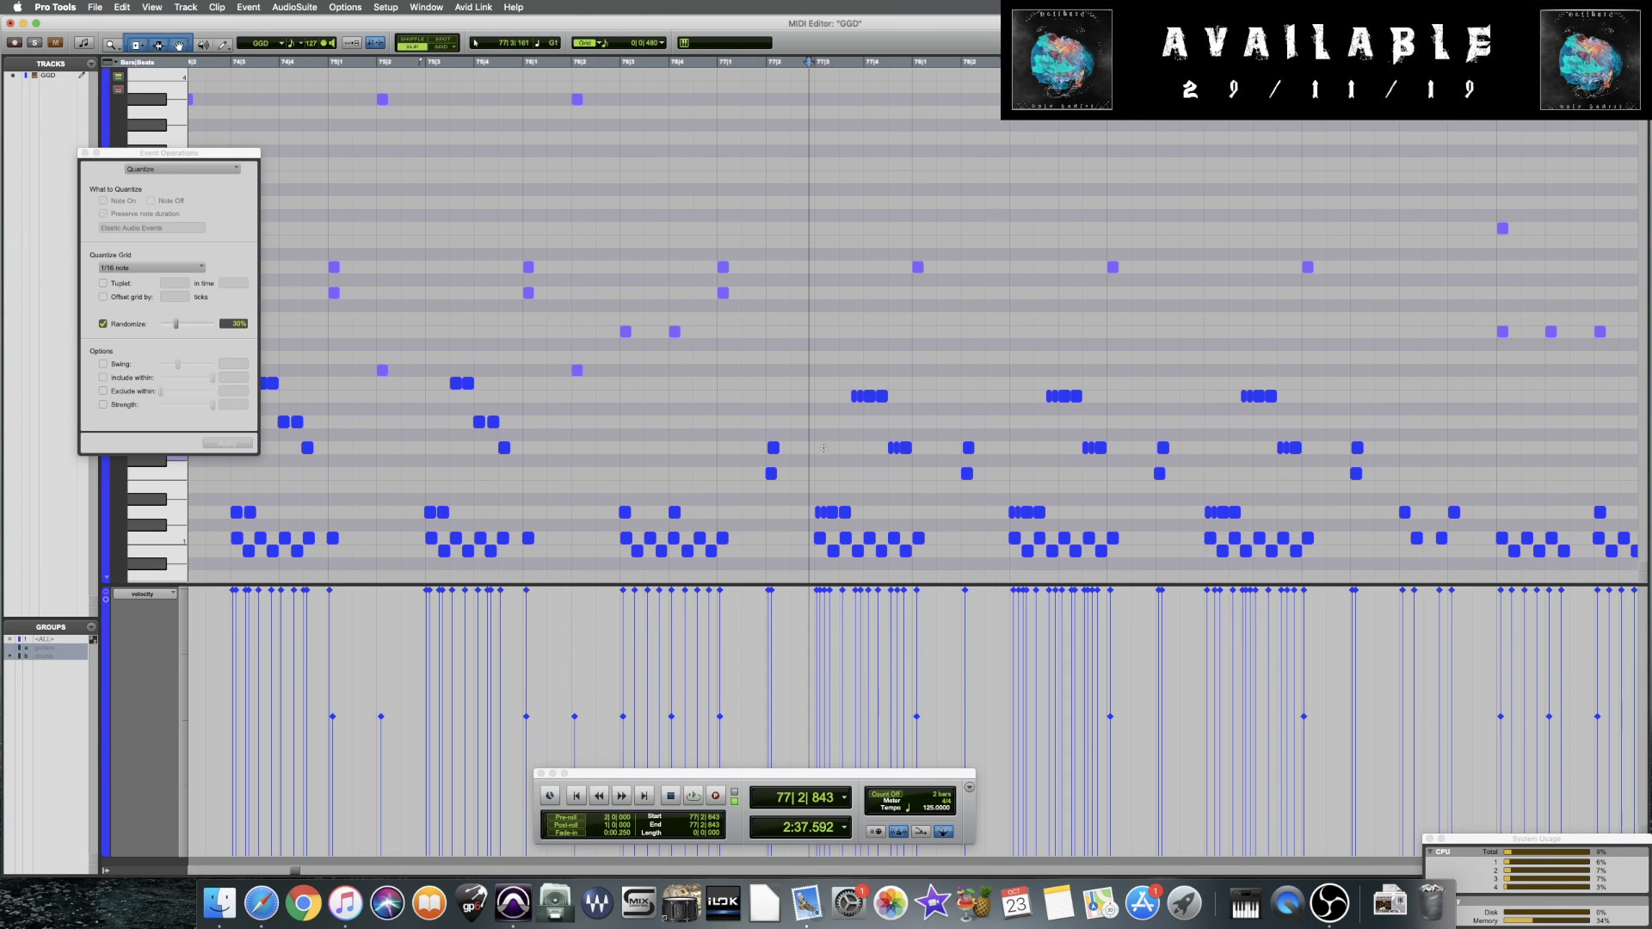
{"action": "left_click", "coordinate": [726, 465]}
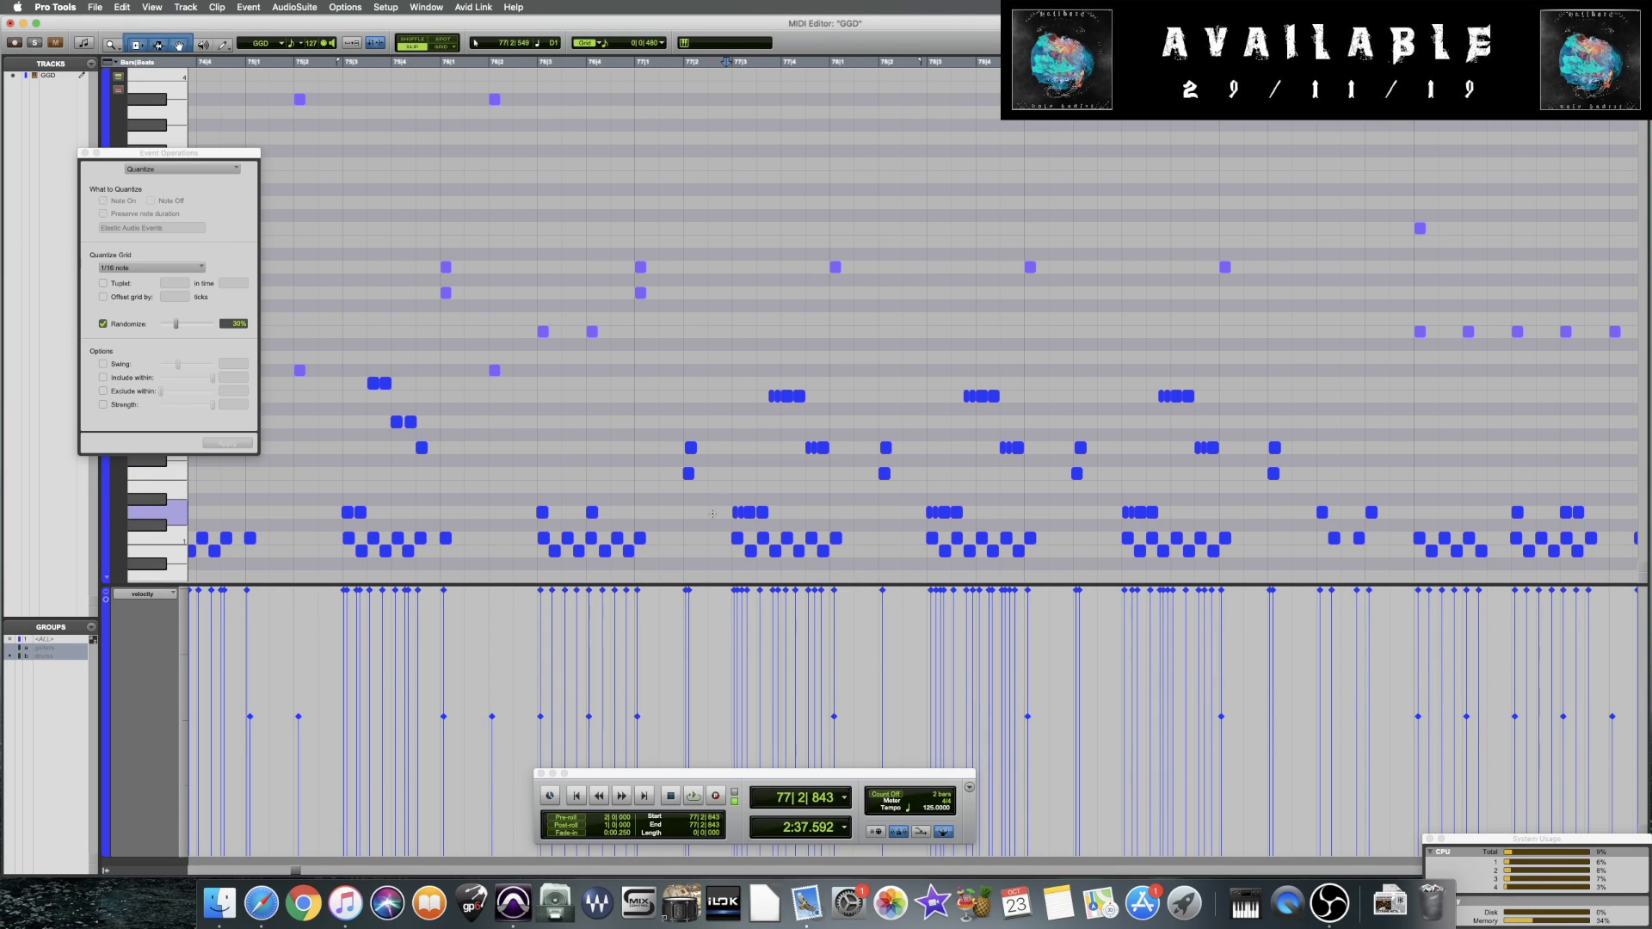
{"action": "key", "text": "super+bracketright"}
{"action": "key", "text": "super+bracketright"}
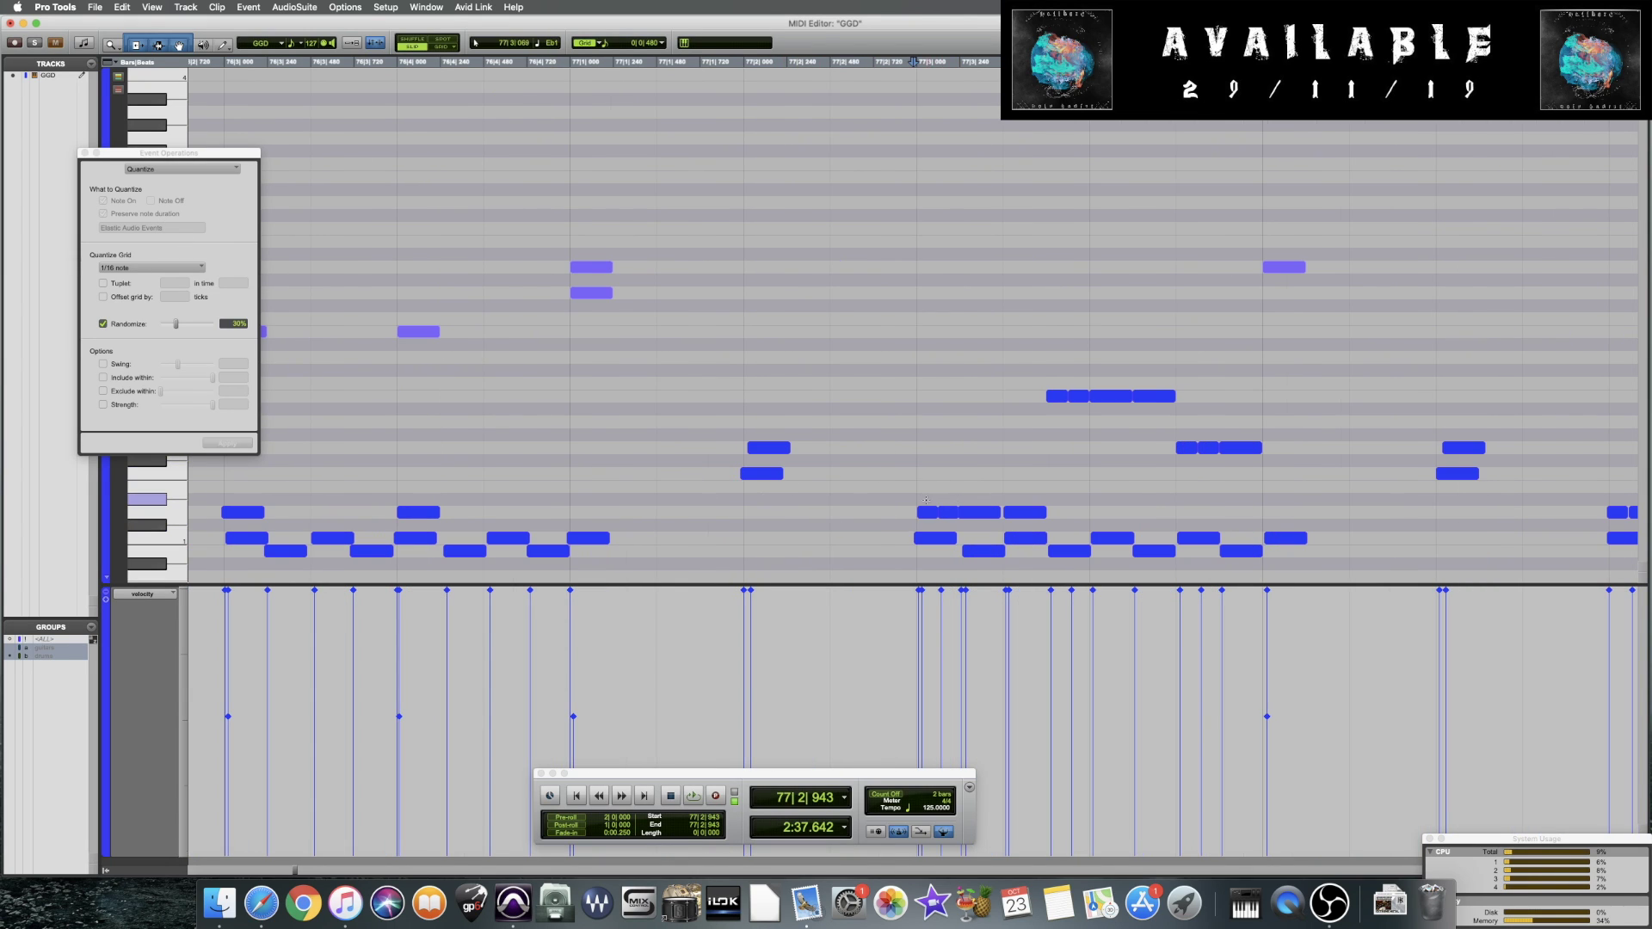
{"action": "scroll", "coordinate": [926, 499], "scroll_direction": "right", "scroll_amount": 6}
{"action": "left_click", "coordinate": [733, 512]}
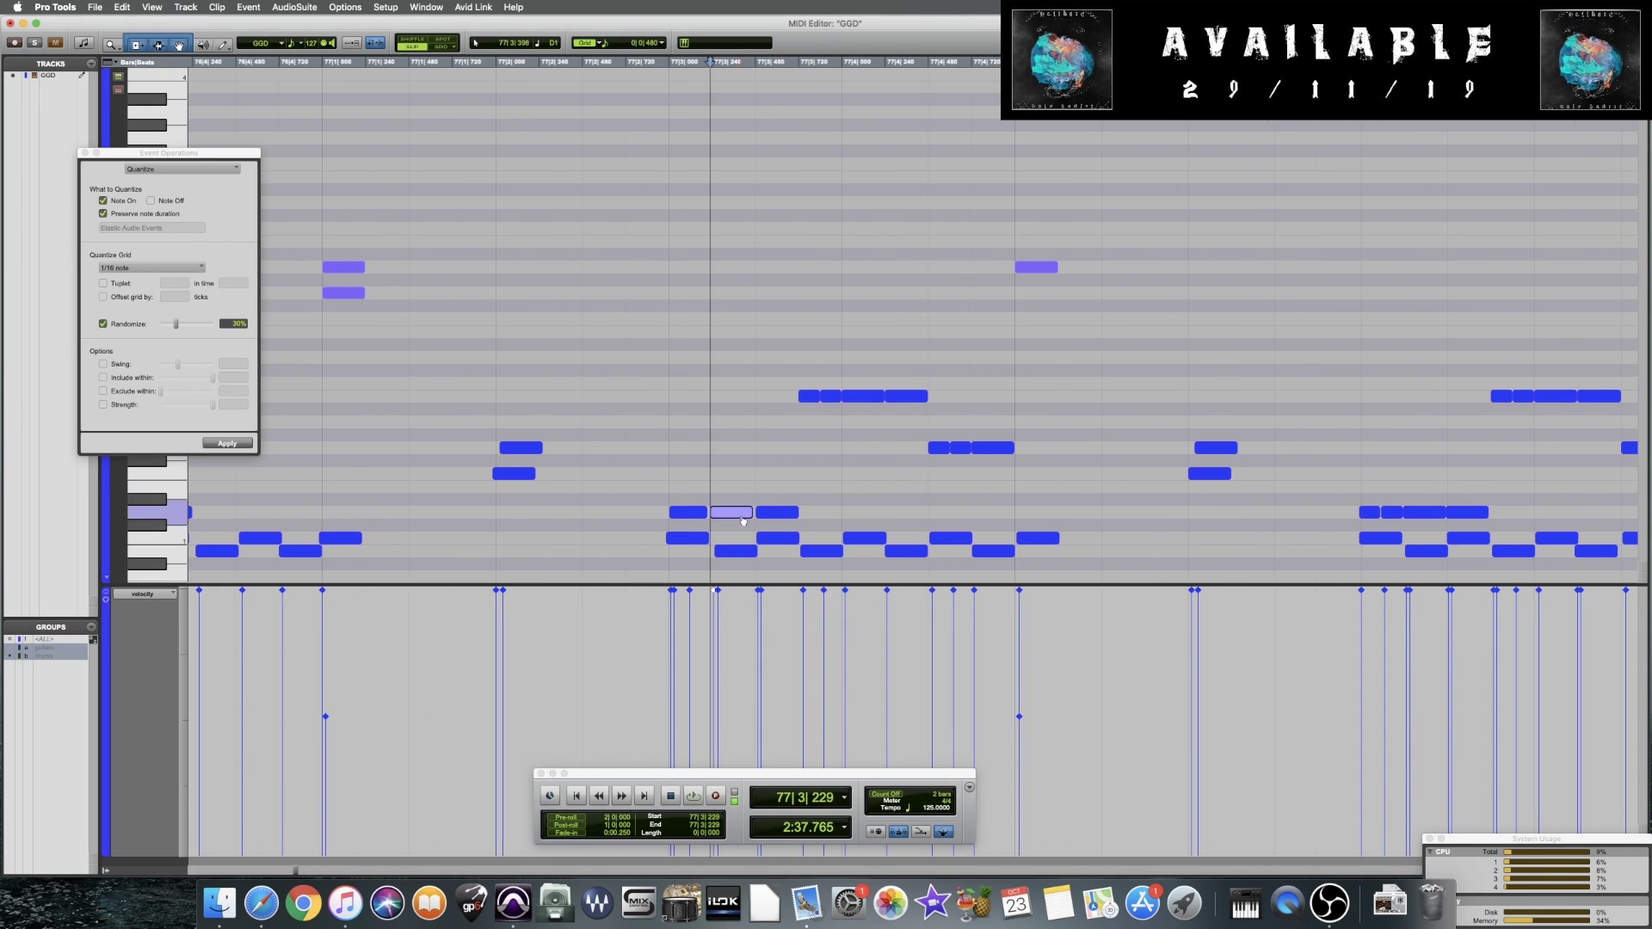
Nudge the tom notes around beat 4 of bar 77 slightly earlier and play back the fill from beat 2
{"action": "left_click", "coordinate": [831, 398]}
{"action": "left_click", "coordinate": [809, 396]}
{"action": "left_click", "coordinate": [860, 395]}
{"action": "left_click", "coordinate": [904, 395]}
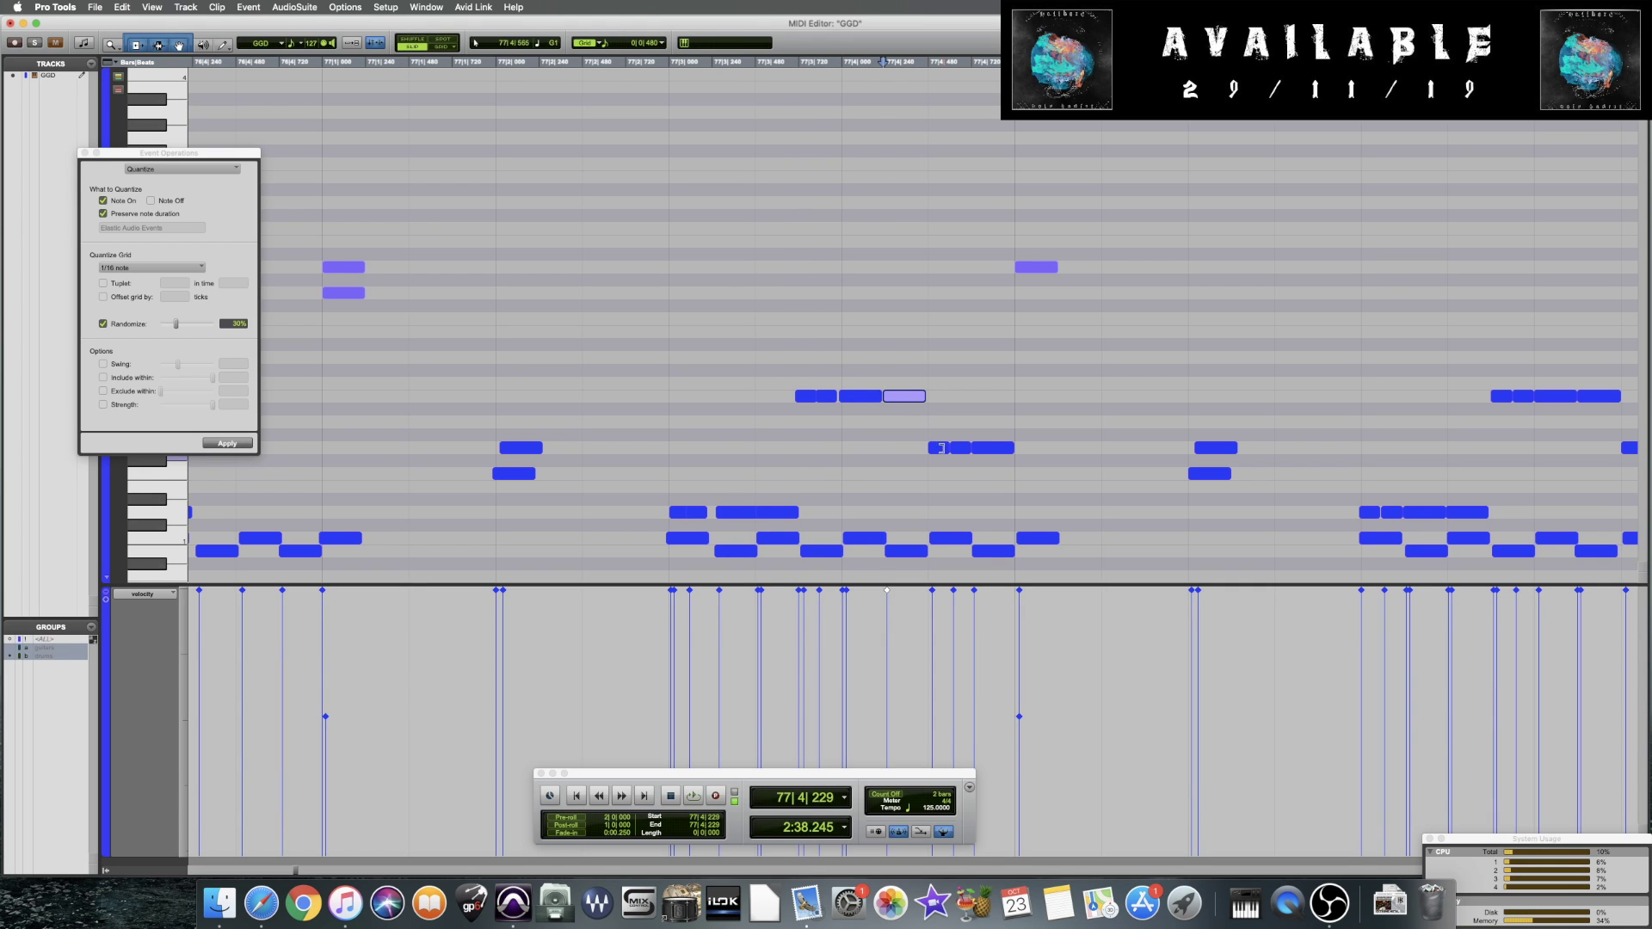
{"action": "left_click", "coordinate": [989, 447]}
{"action": "left_click_drag", "start_coordinate": [989, 447], "coordinate": [986, 447]}
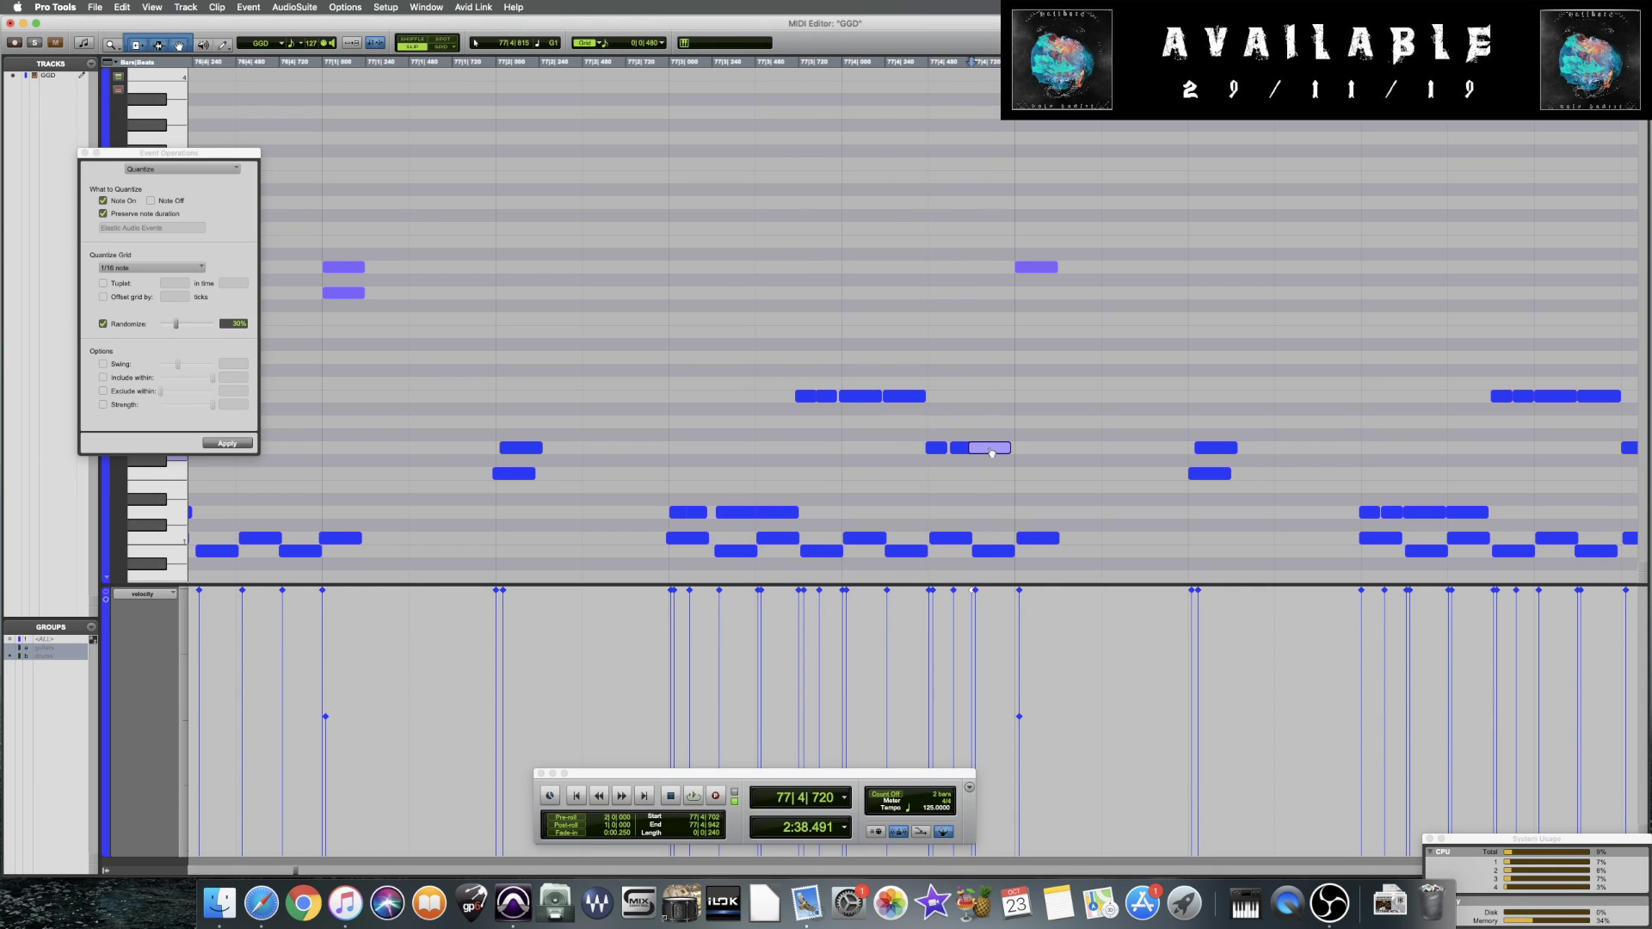
{"action": "left_click", "coordinate": [640, 446]}
Shift the snare and tom notes on beats 3 and 4 of bar 78 slightly earlier and play back the fill
{"action": "scroll", "coordinate": [640, 445], "scroll_direction": "right", "scroll_amount": 8}
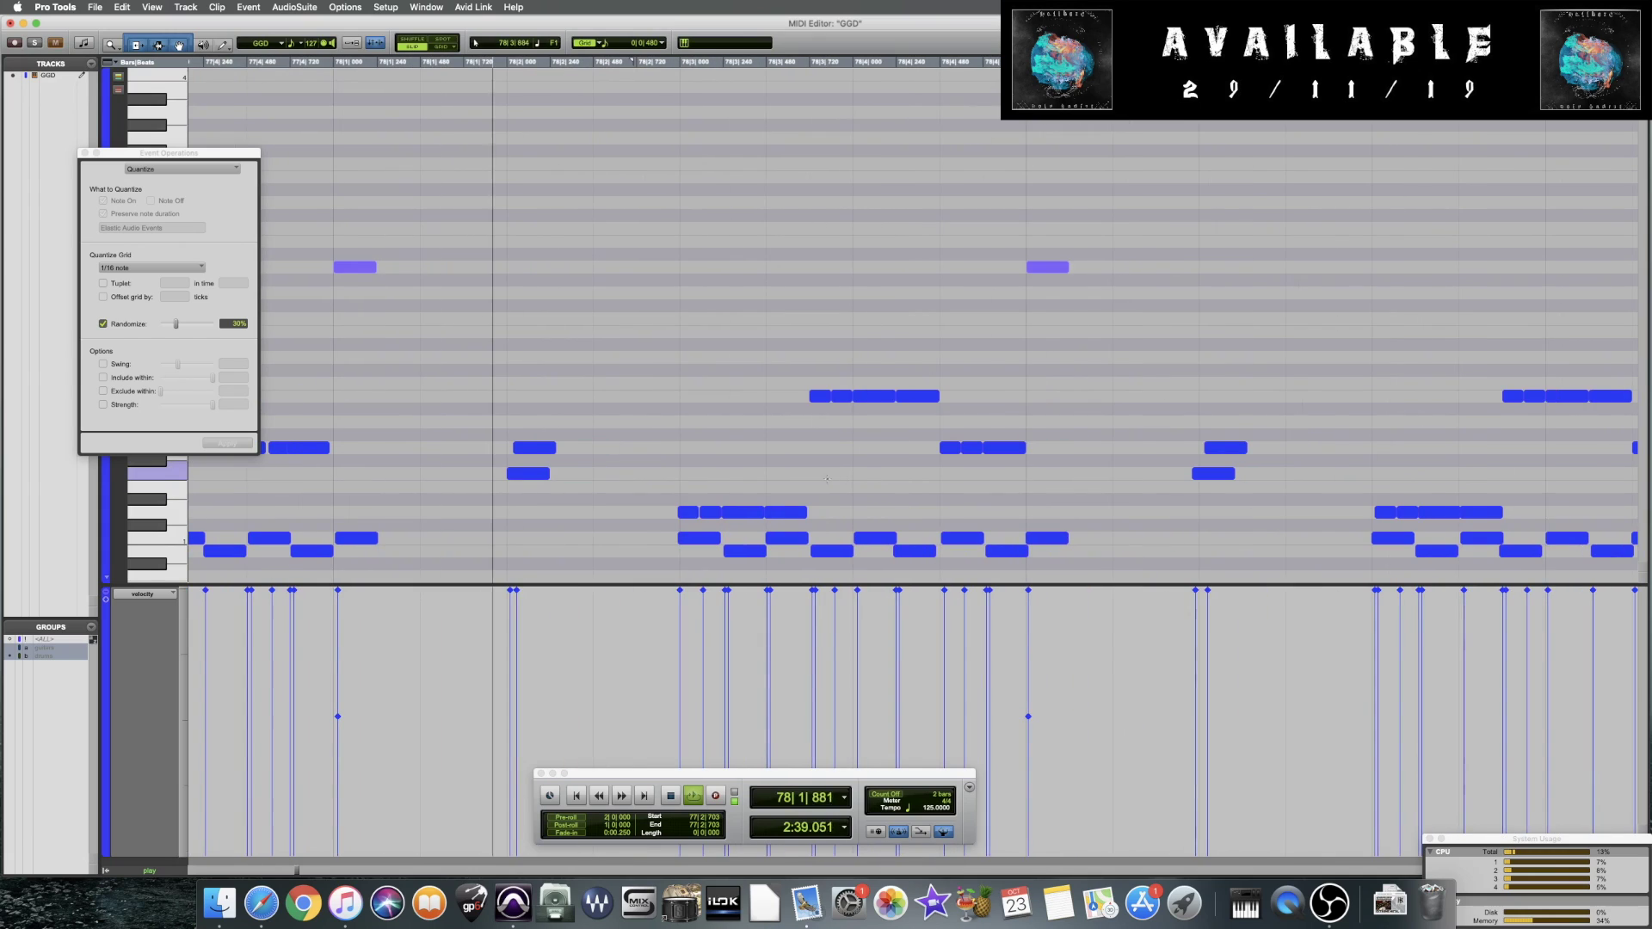
{"action": "double_click", "coordinate": [707, 513]}
{"action": "left_click_drag", "start_coordinate": [745, 518], "coordinate": [741, 517]}
{"action": "left_click", "coordinate": [723, 494]}
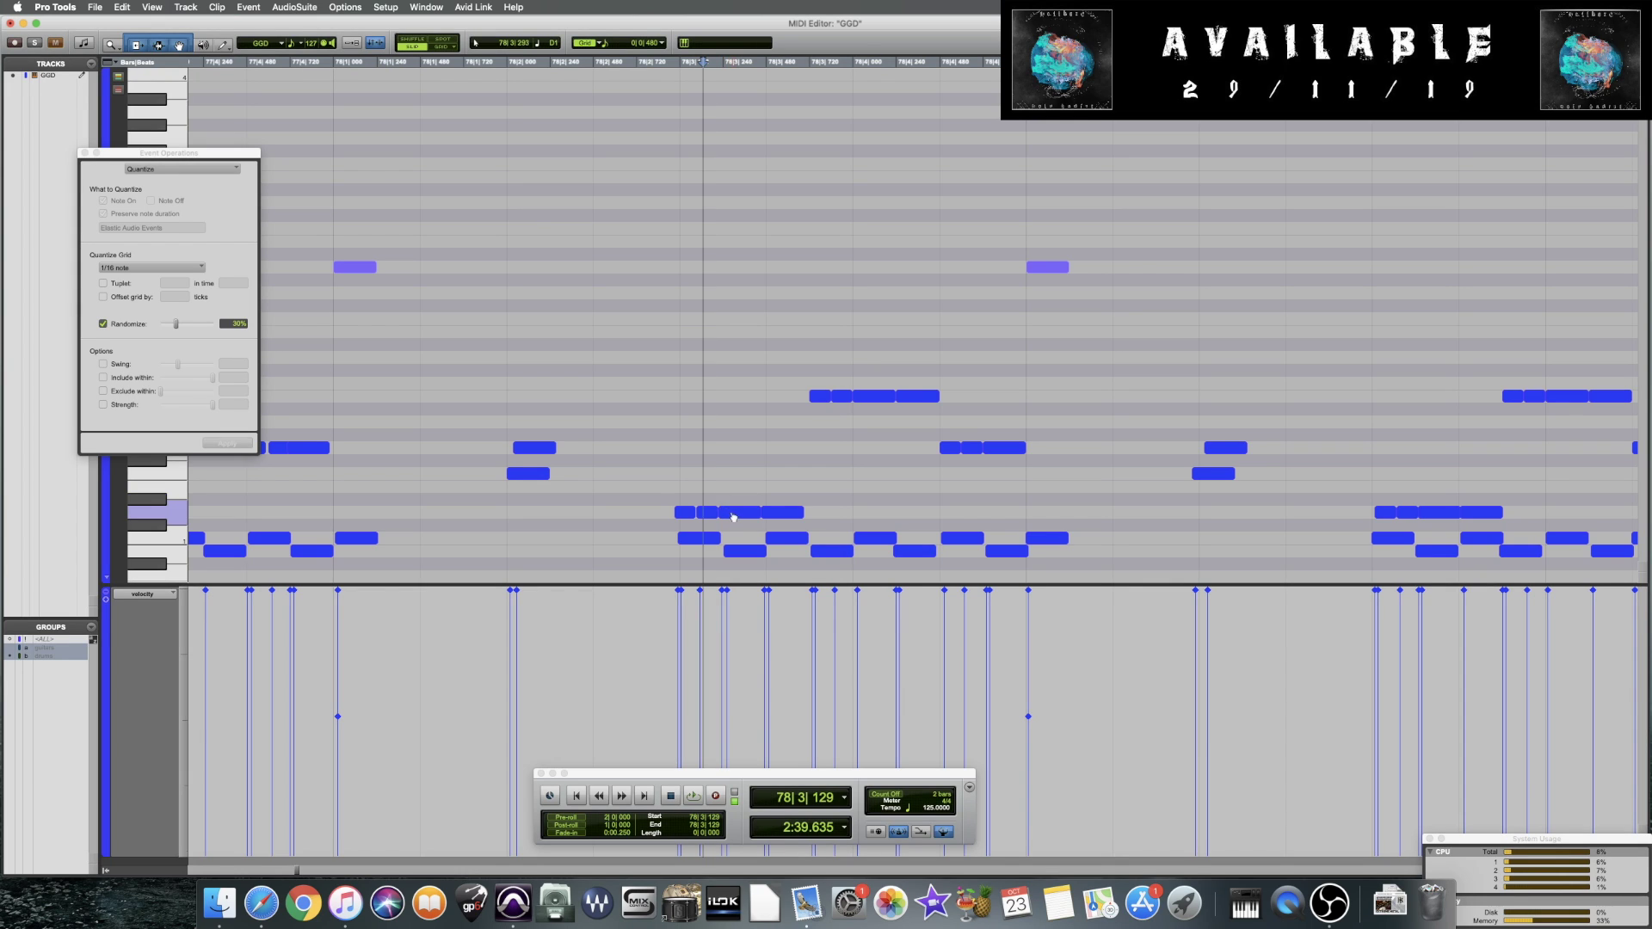
{"action": "left_click_drag", "start_coordinate": [939, 420], "coordinate": [1030, 462]}
{"action": "key", "text": "super+z"}
{"action": "key", "text": "space"}
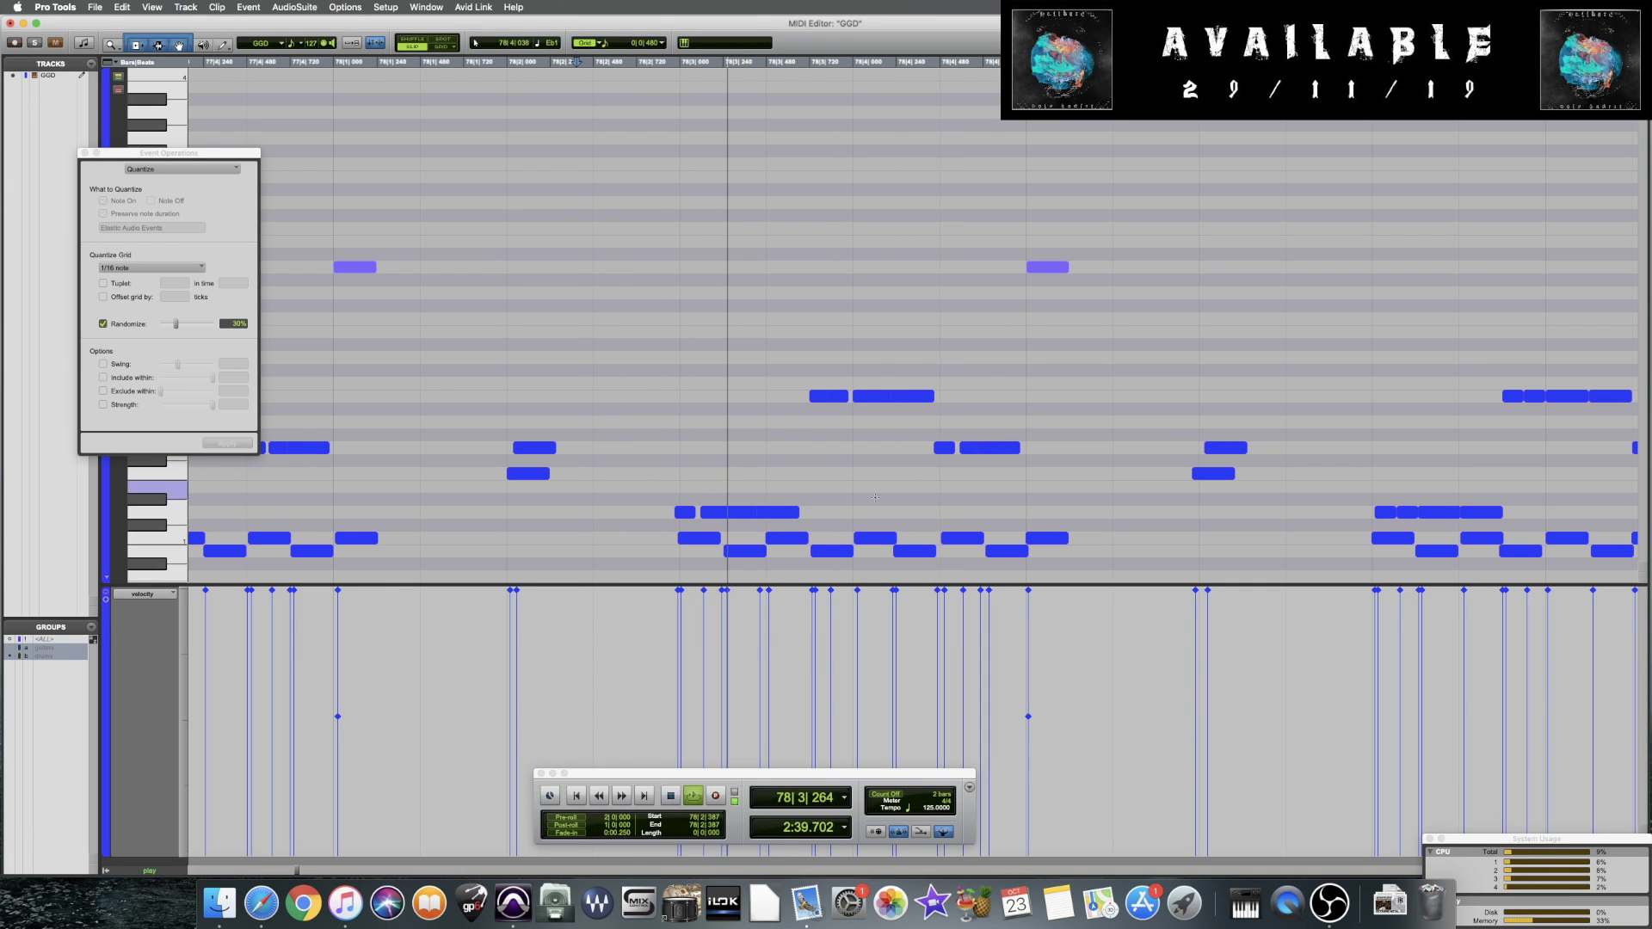
{"action": "key", "text": "space"}
Offset the snare and tom notes on beats 3 and 4 of bar 79 slightly off the grid and play them back
{"action": "left_click", "coordinate": [731, 505]}
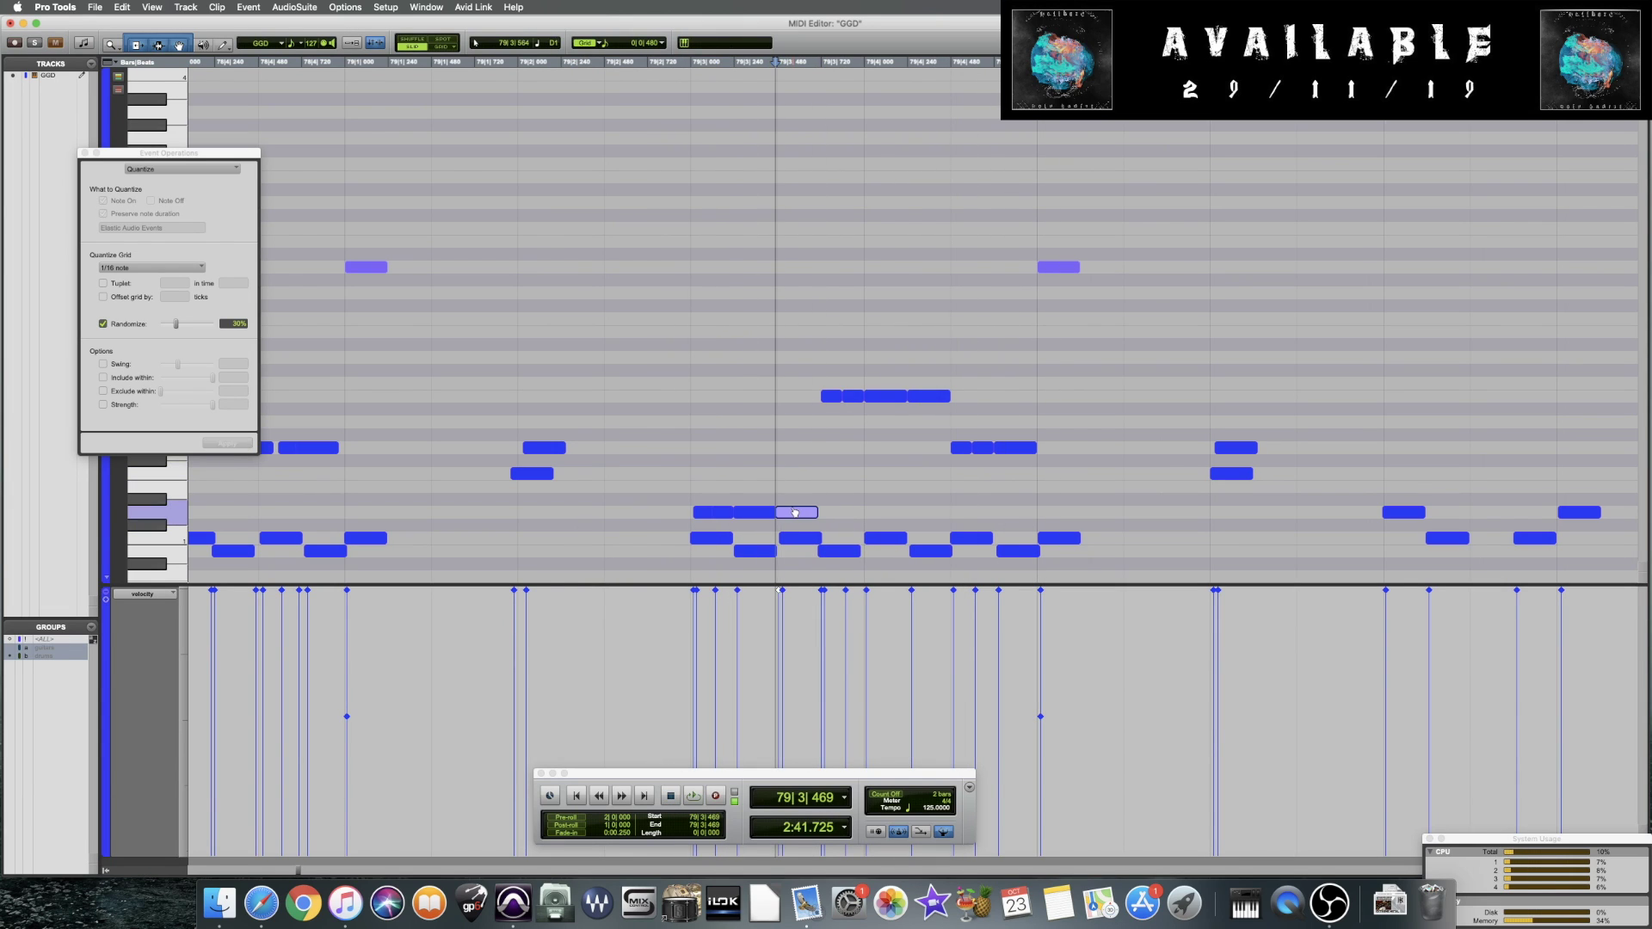
{"action": "left_click", "coordinate": [791, 512]}
{"action": "left_click_drag", "start_coordinate": [856, 376], "coordinate": [889, 395]}
{"action": "left_click_drag", "start_coordinate": [961, 448], "coordinate": [967, 453]}
{"action": "left_click", "coordinate": [618, 460]}
{"action": "key", "text": "space"}
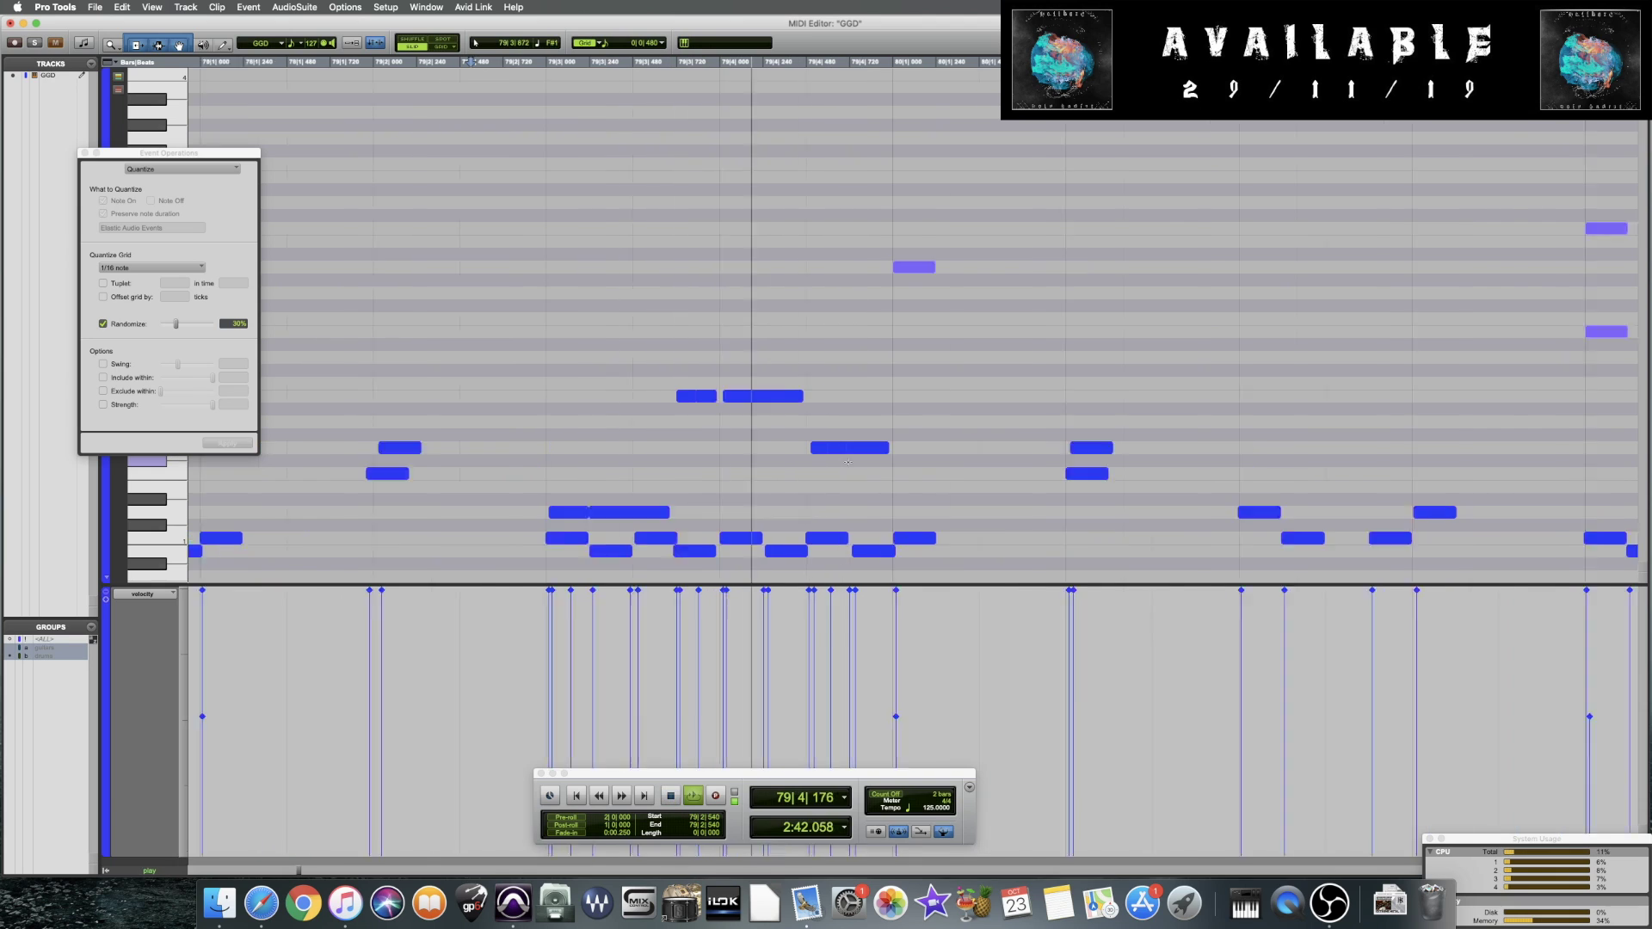
{"action": "key", "text": "space"}
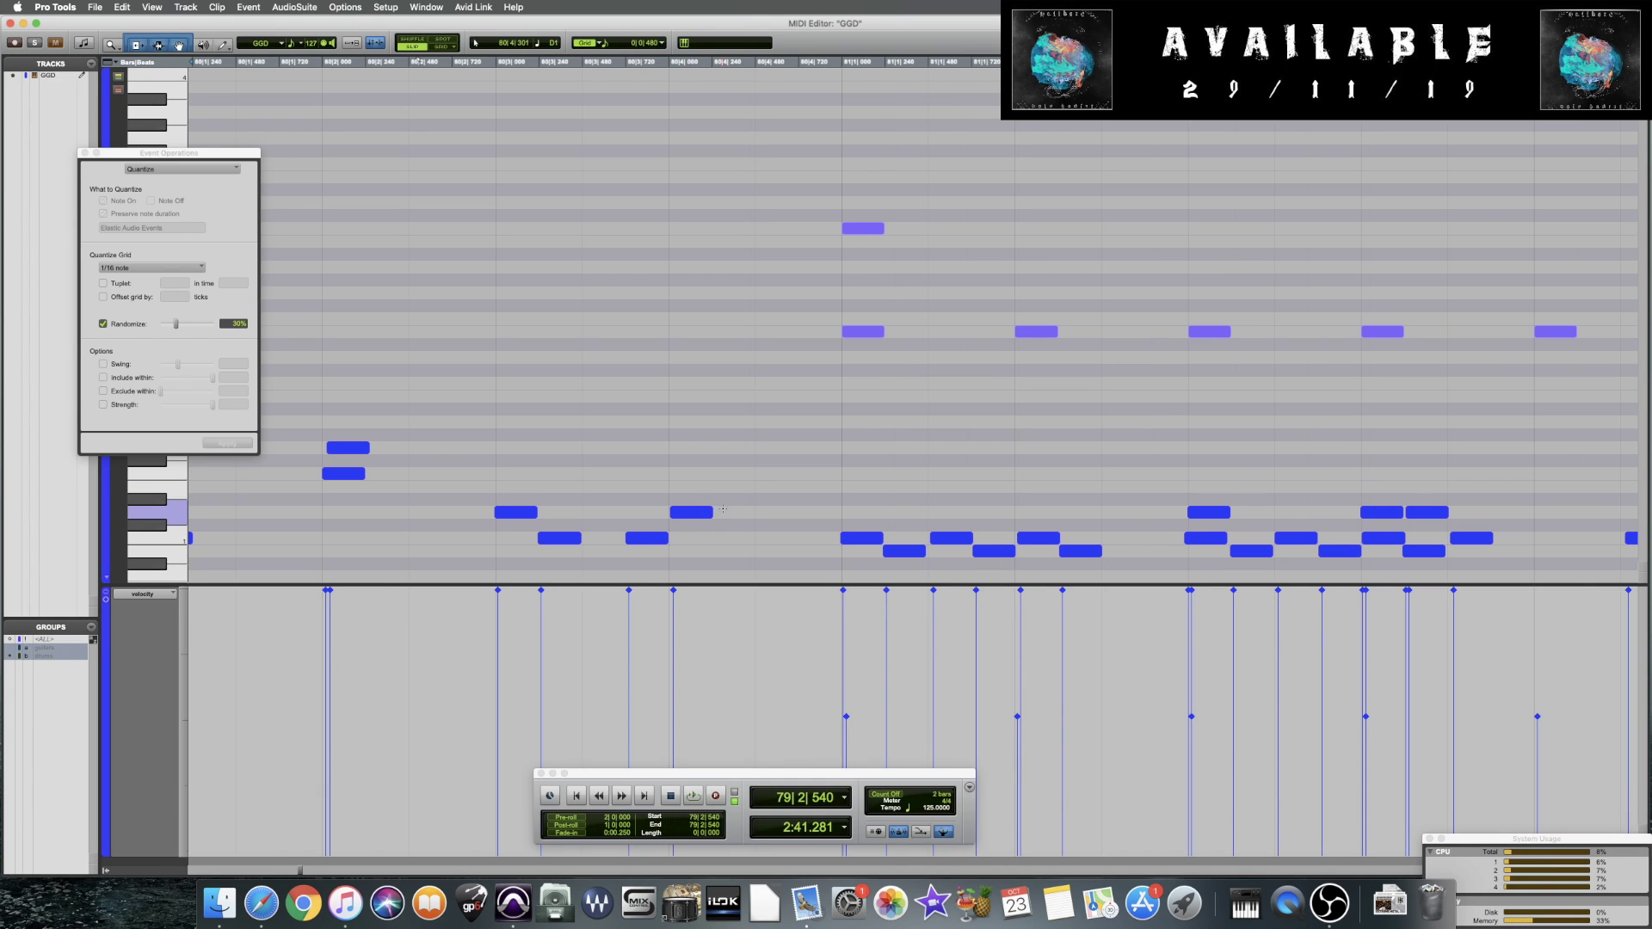
Try duplicating the snare notes on beats 3 and 4 of bar 80 slightly after the originals and play them back
{"action": "left_click_drag", "start_coordinate": [752, 513], "coordinate": [529, 516]}
{"action": "left_click", "coordinate": [671, 496]}
{"action": "key", "text": "space"}
{"action": "key", "text": "space"}
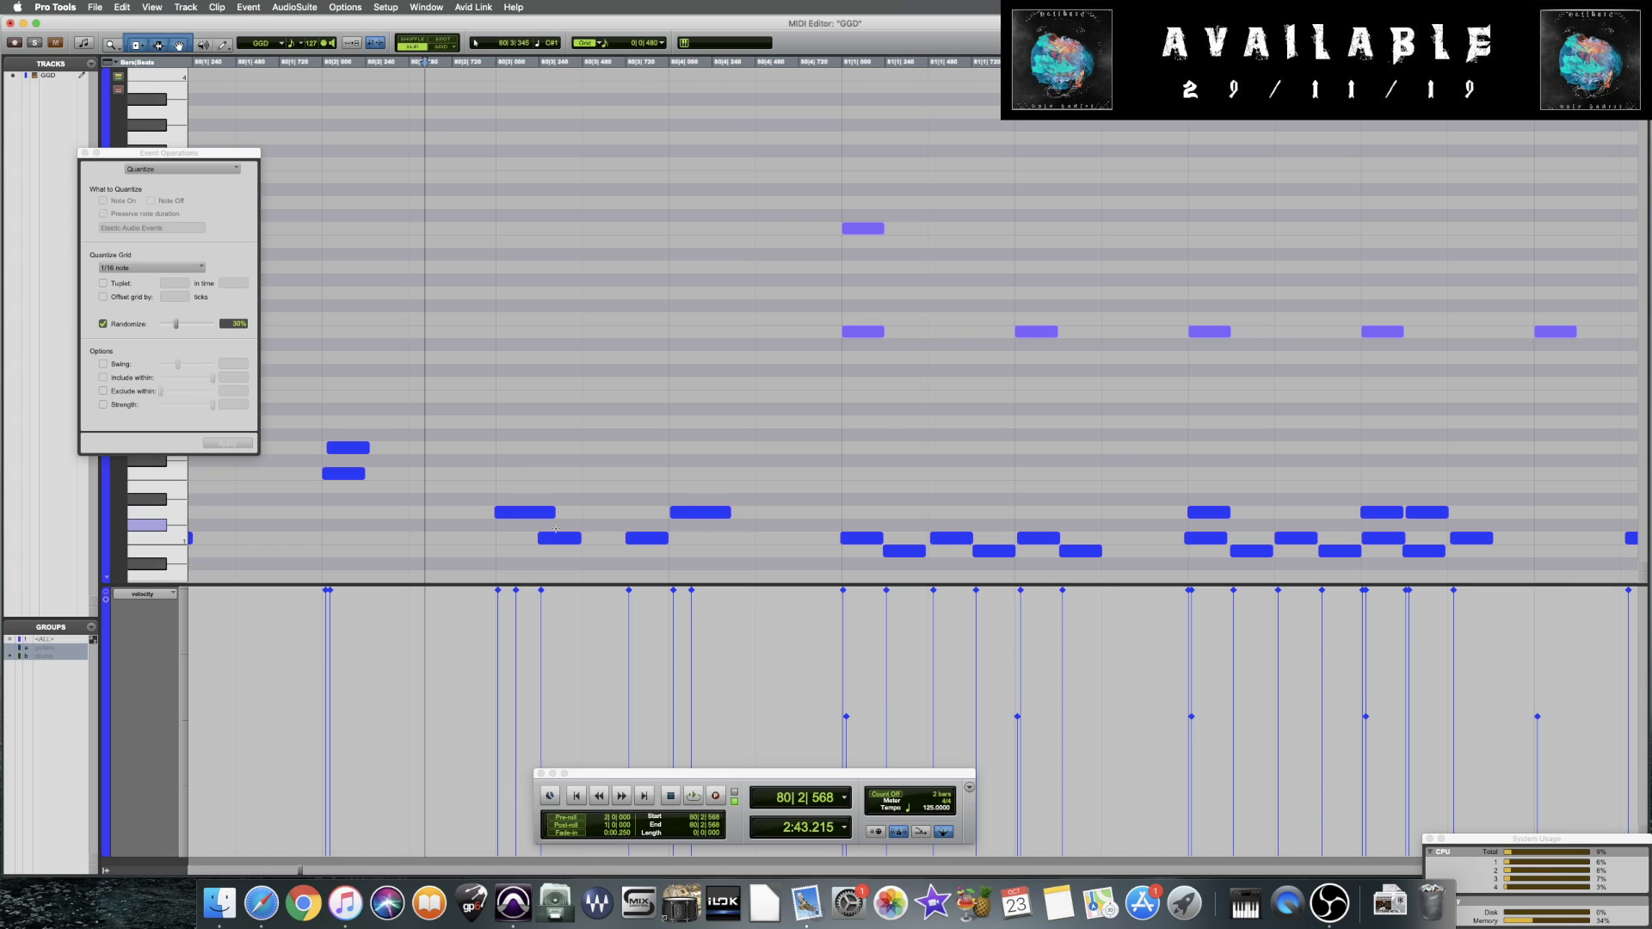
Try moving the duplicated snare notes in bar 80 further from the originals and play them back
{"action": "left_click_drag", "start_coordinate": [744, 512], "coordinate": [554, 520]}
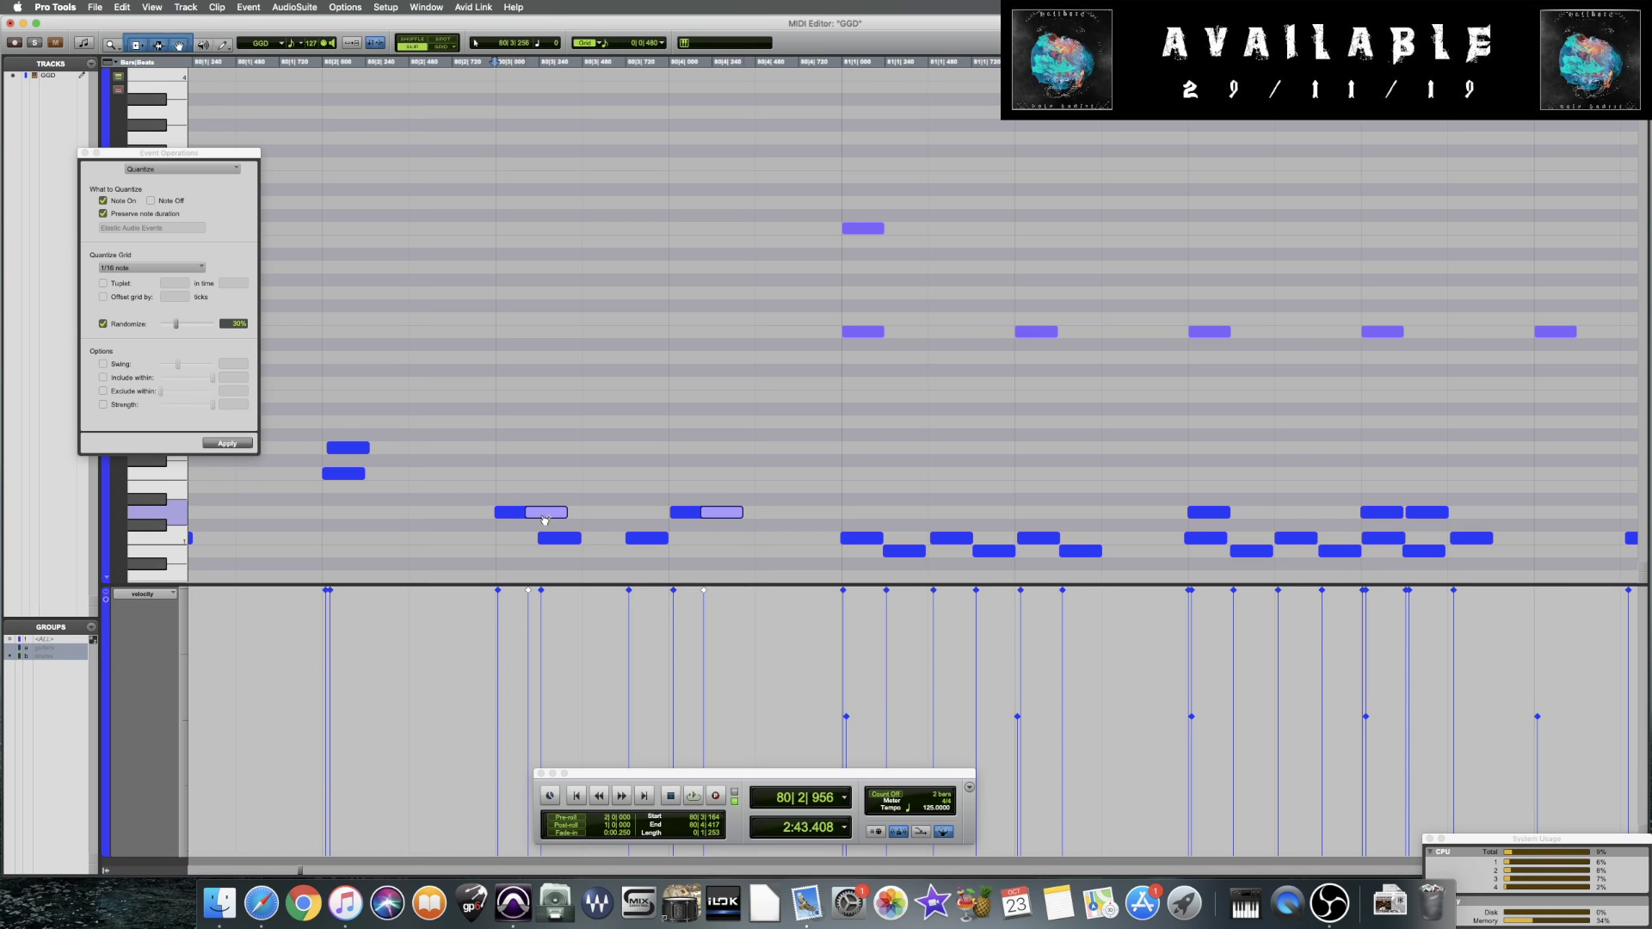
{"action": "left_click", "coordinate": [405, 530]}
{"action": "key", "text": "space"}
{"action": "key", "text": "space"}
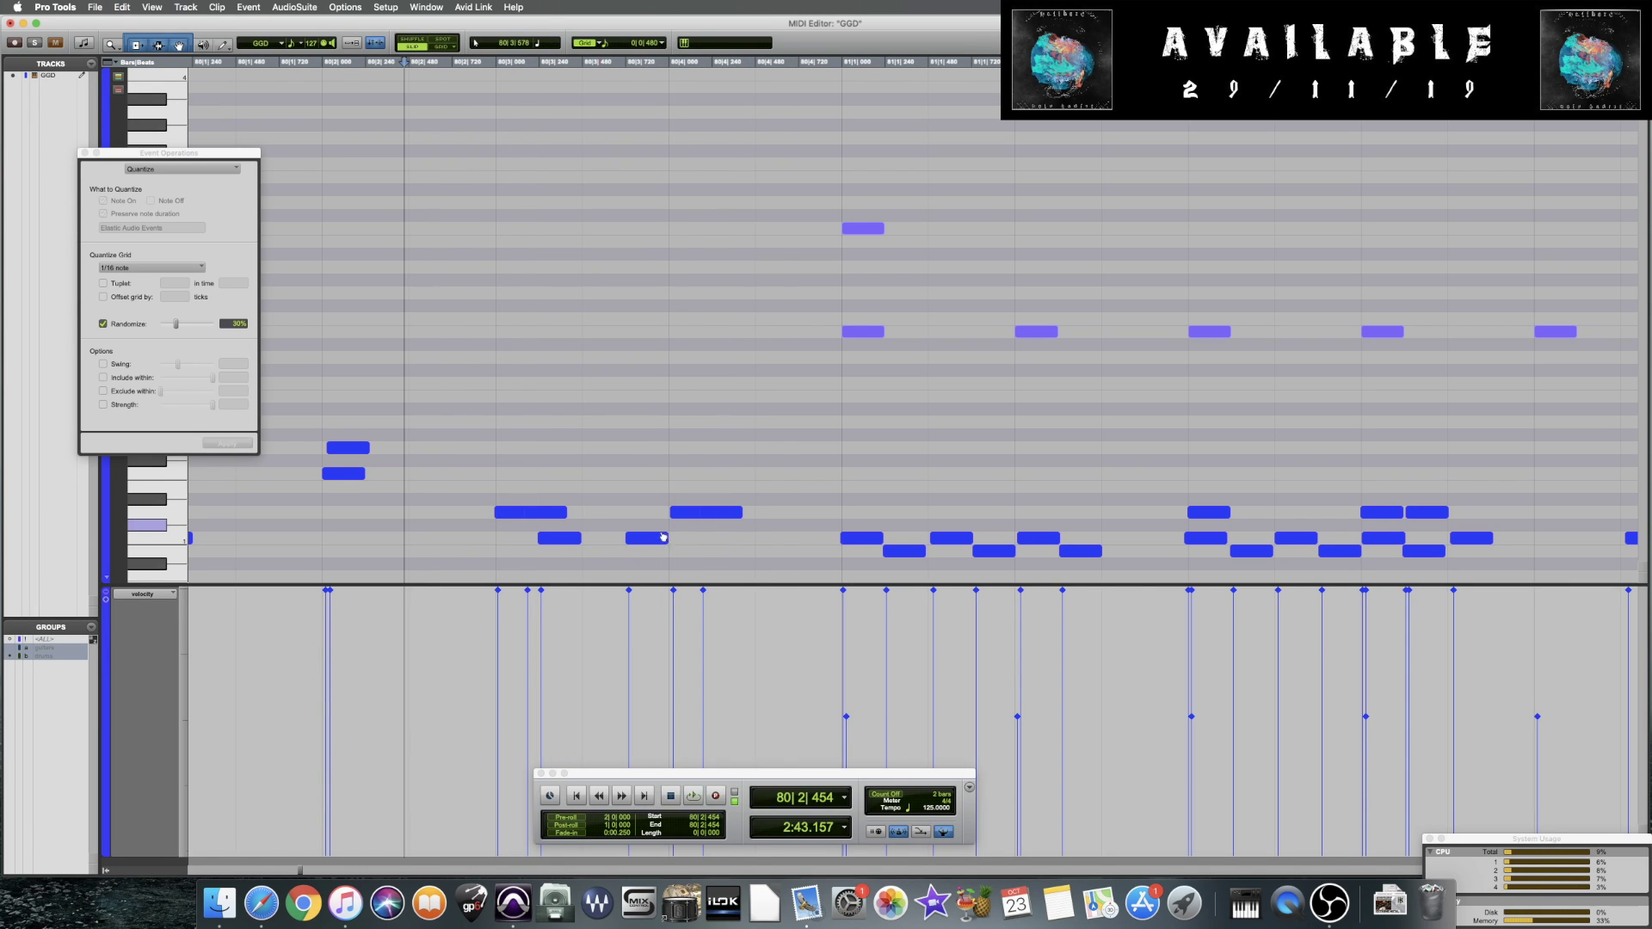
Replace the duplicated snare hits on beats 3 and 4 of bar 80 with copies closer to the originals, and play them back
{"action": "left_click_drag", "start_coordinate": [709, 519], "coordinate": [502, 516]}
{"action": "left_click", "coordinate": [305, 523]}
{"action": "key", "text": "space"}
{"action": "left_click", "coordinate": [511, 515]}
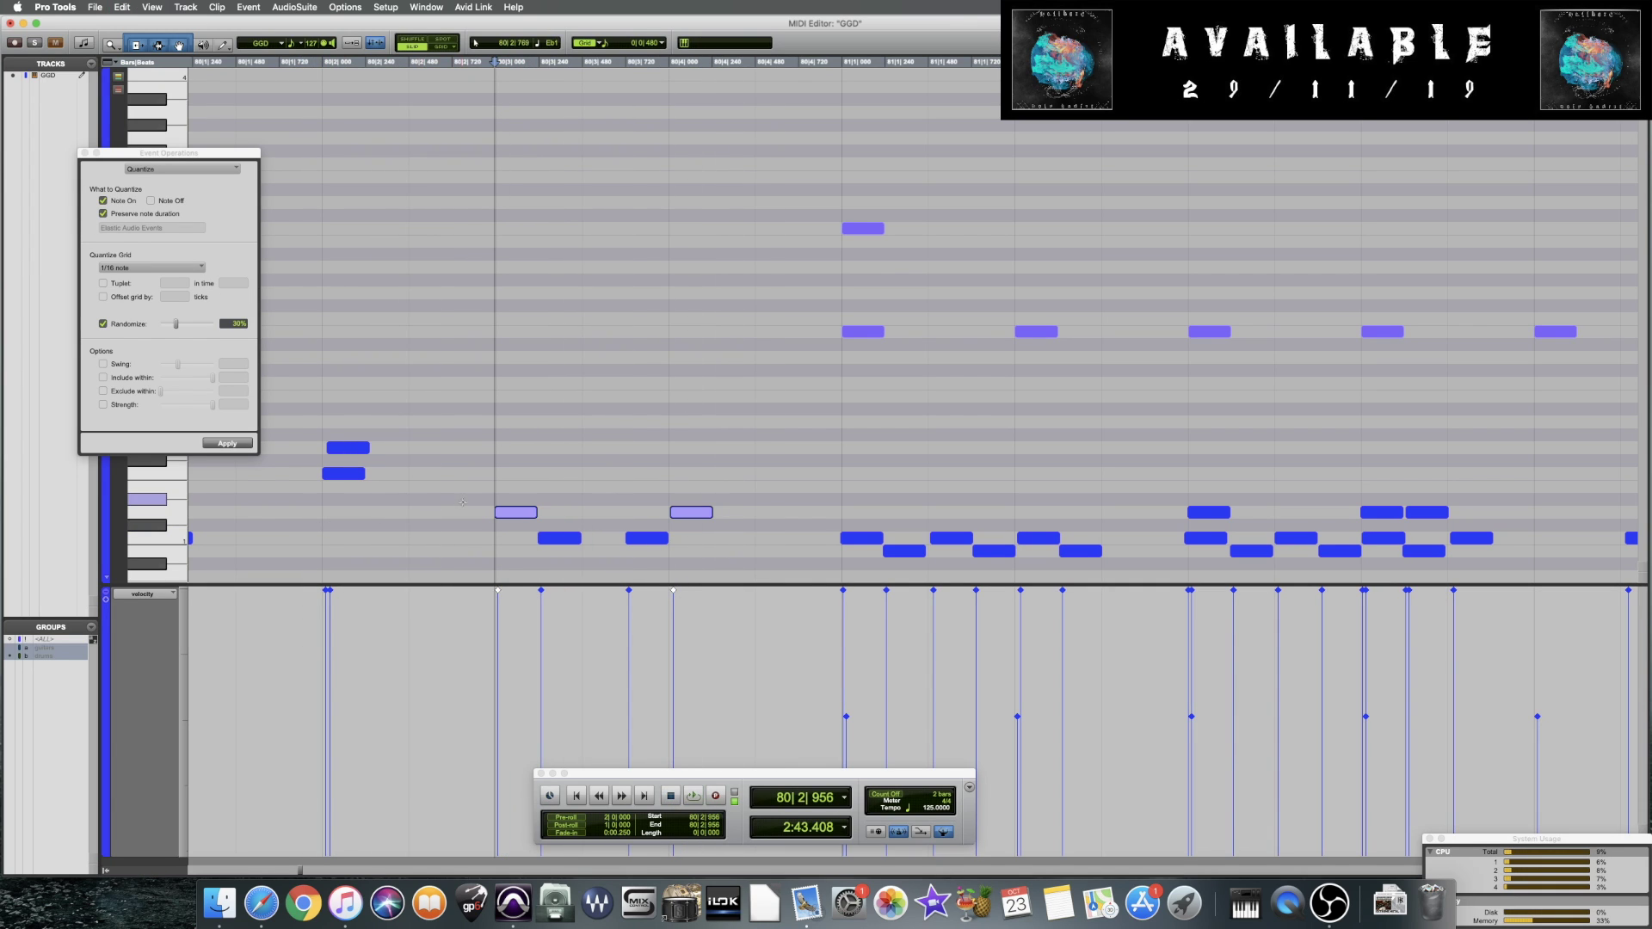
{"action": "left_click_drag", "start_coordinate": [511, 517], "coordinate": [528, 517], "text": "alt"}
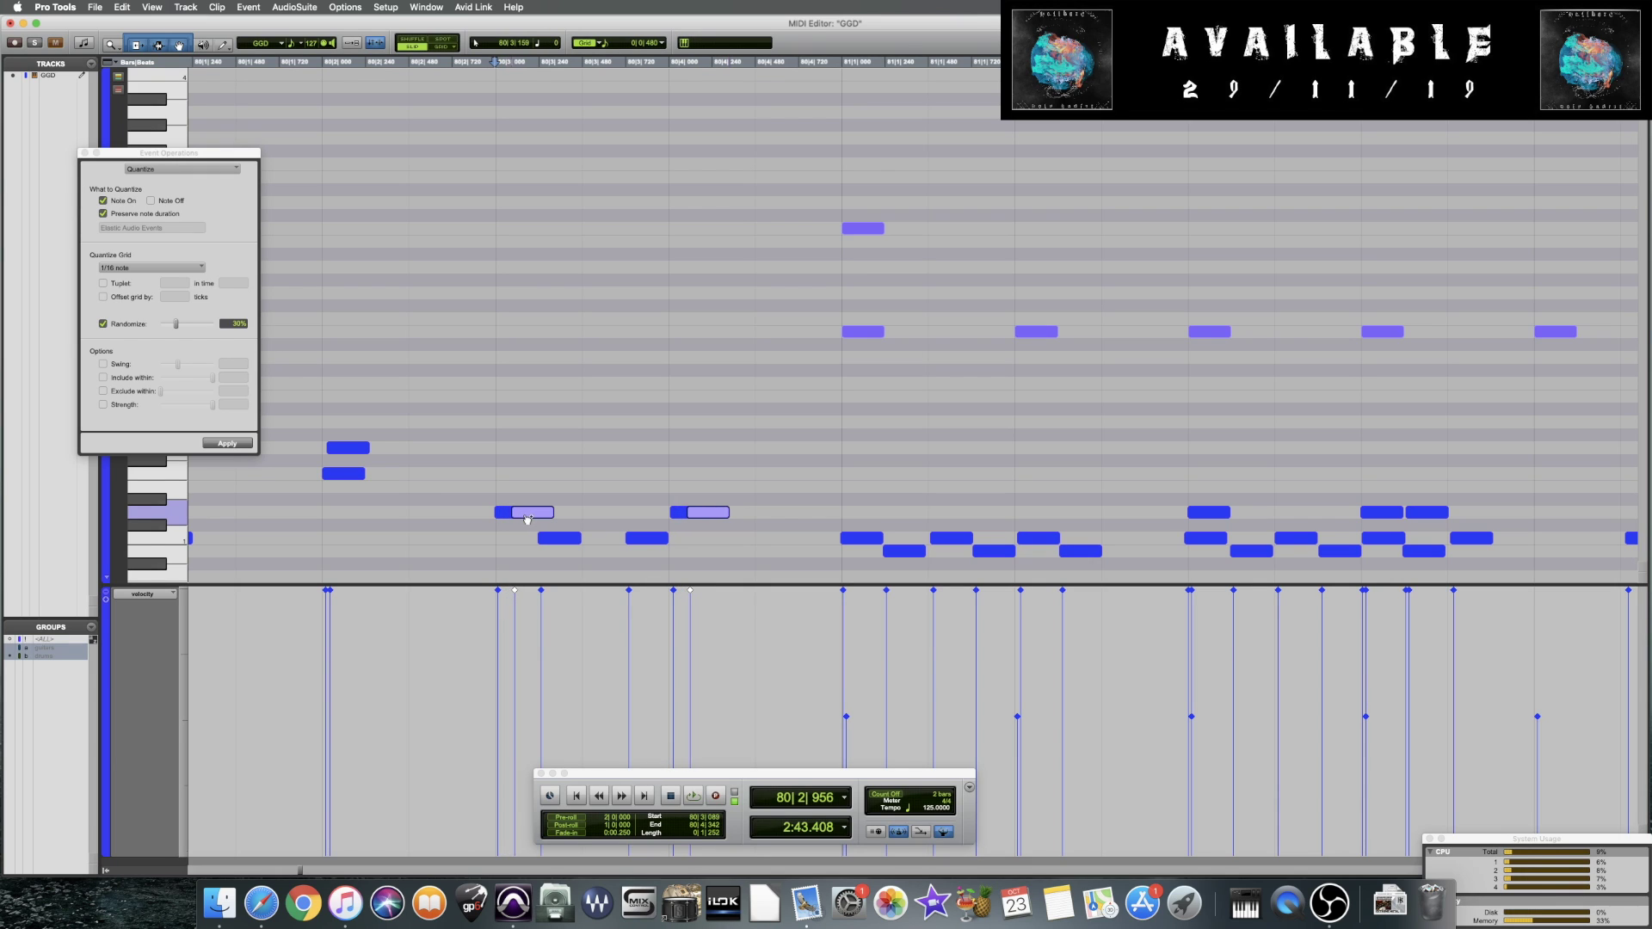
{"action": "left_click", "coordinate": [345, 519]}
{"action": "key", "text": "space"}
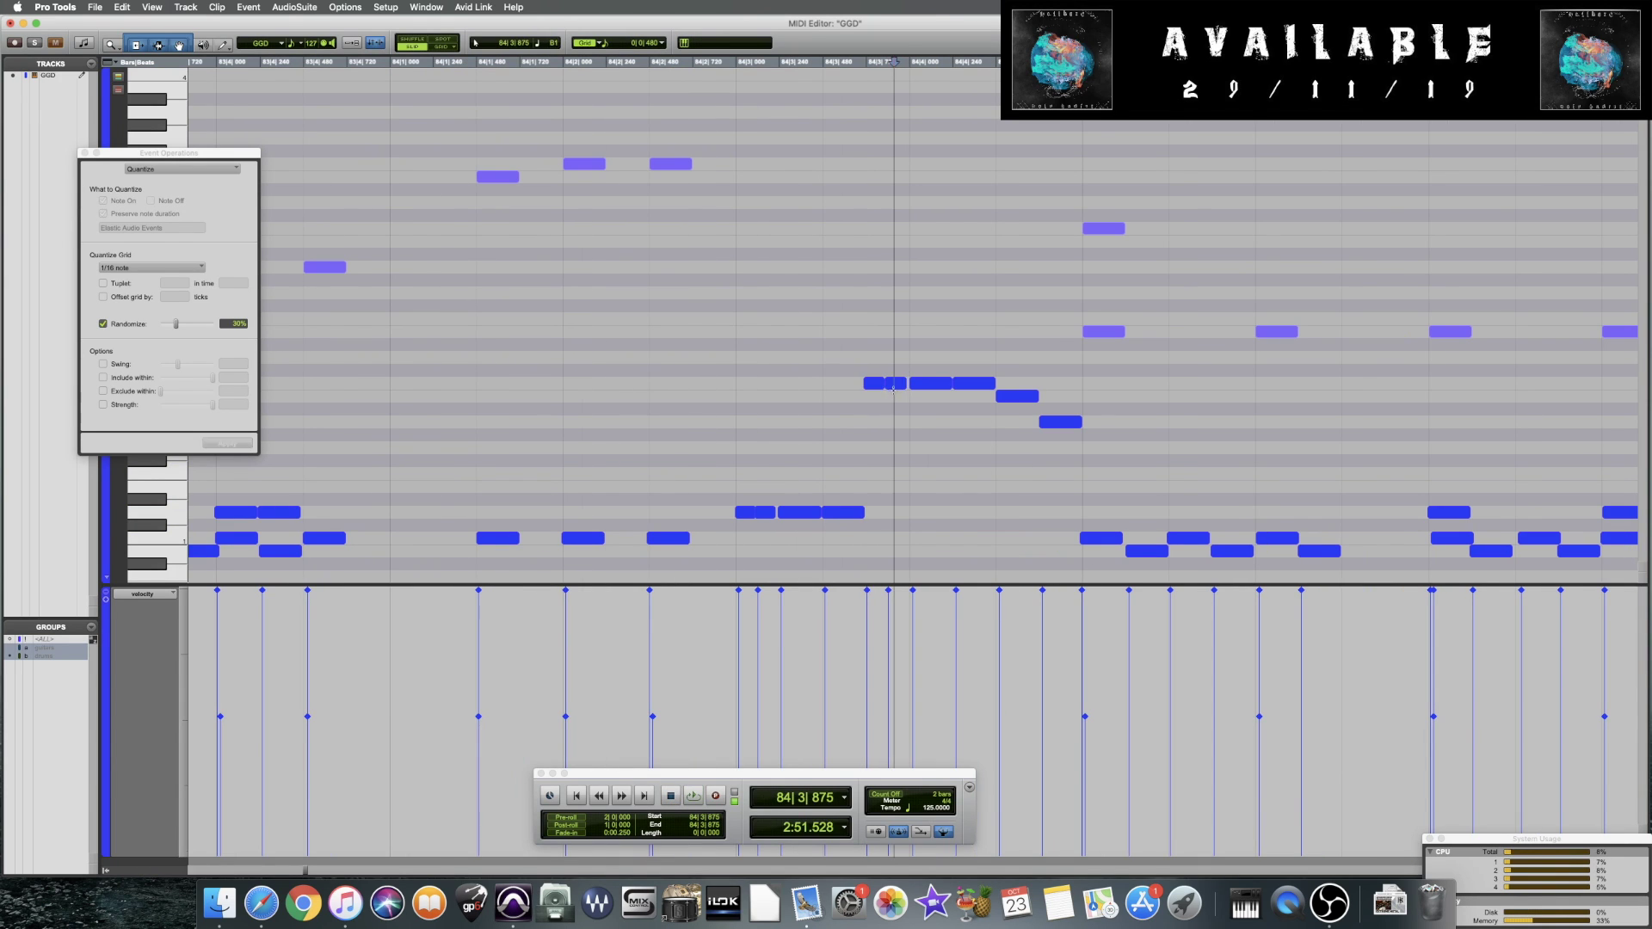
Nudge the tom notes on beats 3 and 4 of bar 84 slightly earlier and play back the fill from bar 83 beat 4
{"action": "left_click", "coordinate": [893, 385]}
{"action": "left_click_drag", "start_coordinate": [907, 378], "coordinate": [998, 389]}
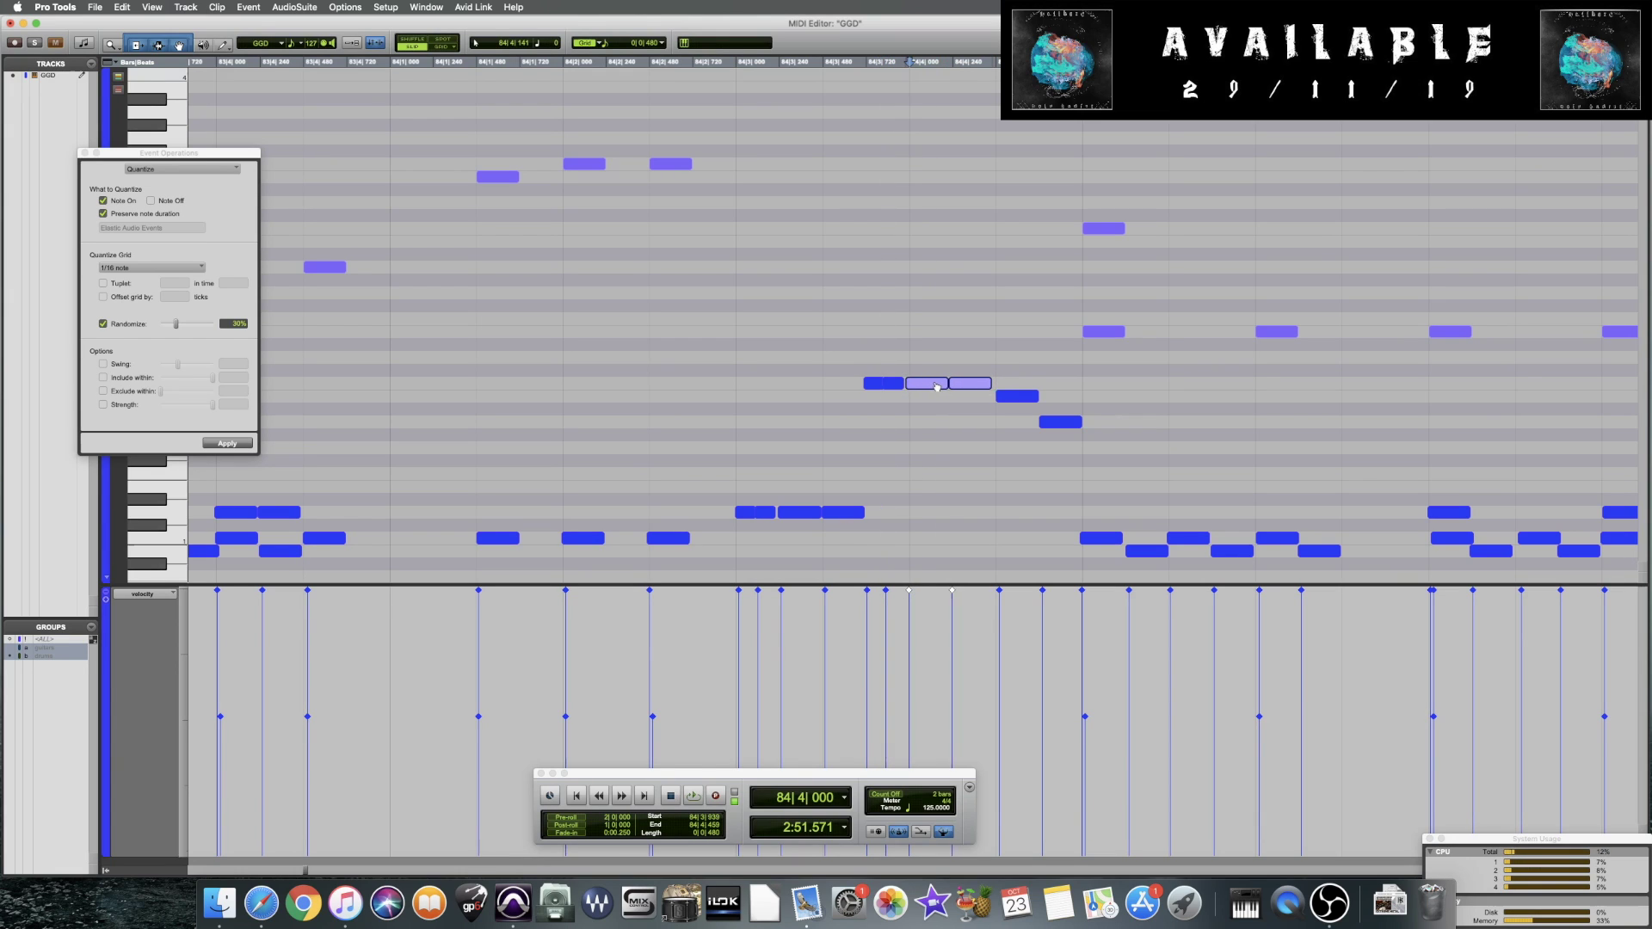
{"action": "left_click", "coordinate": [1005, 397]}
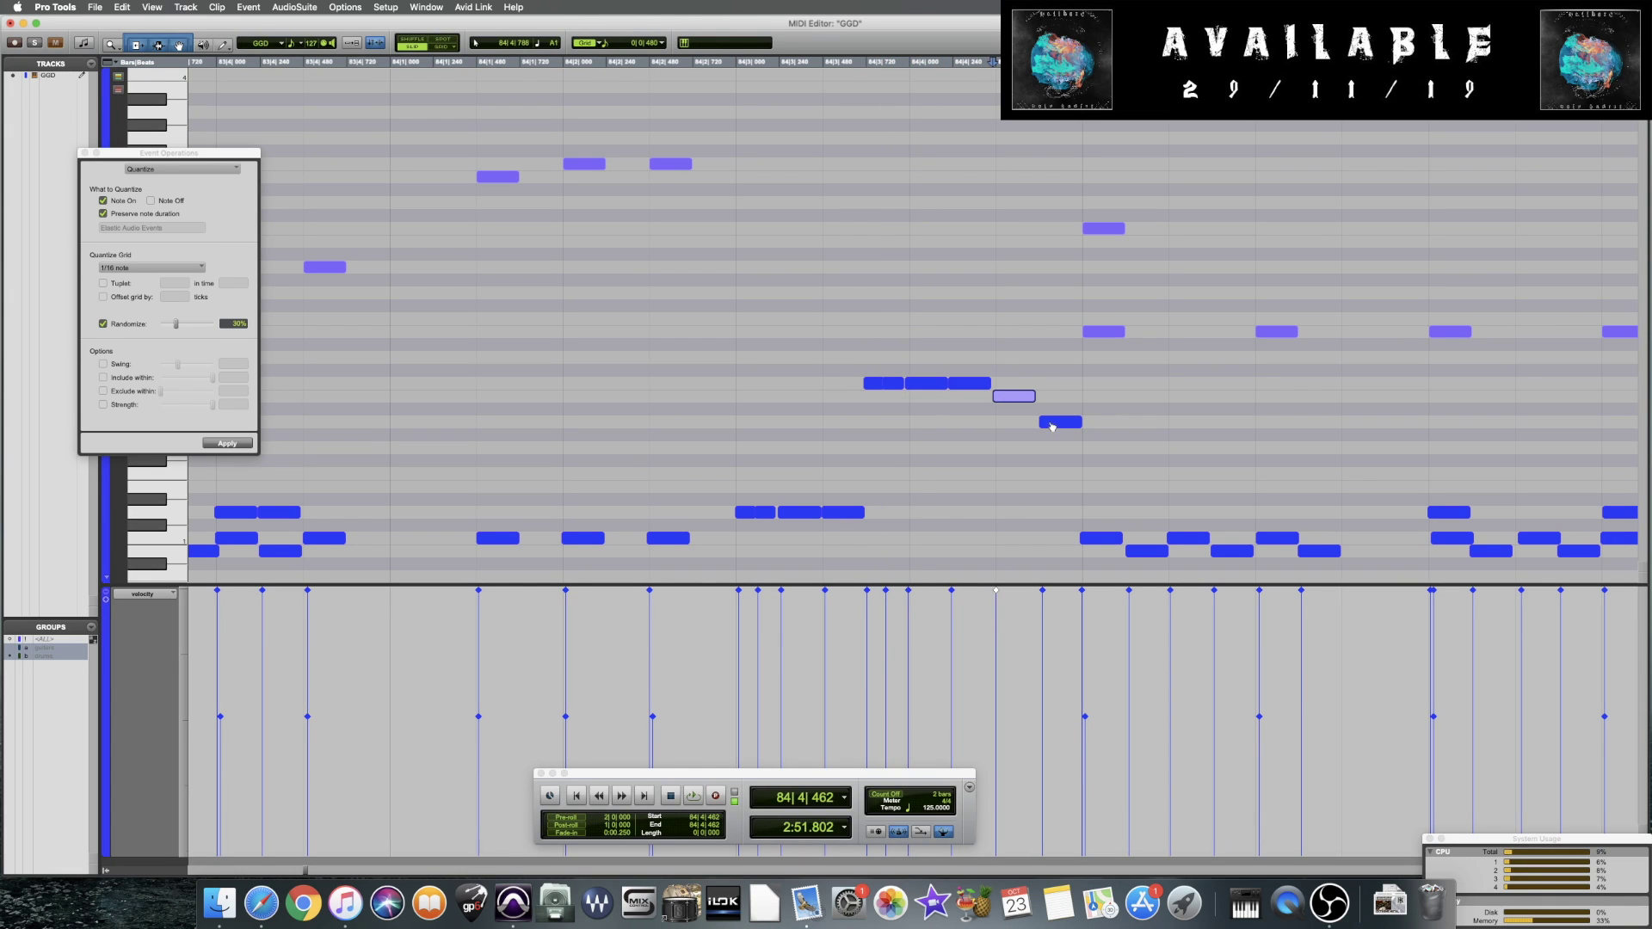
{"action": "left_click", "coordinate": [320, 464]}
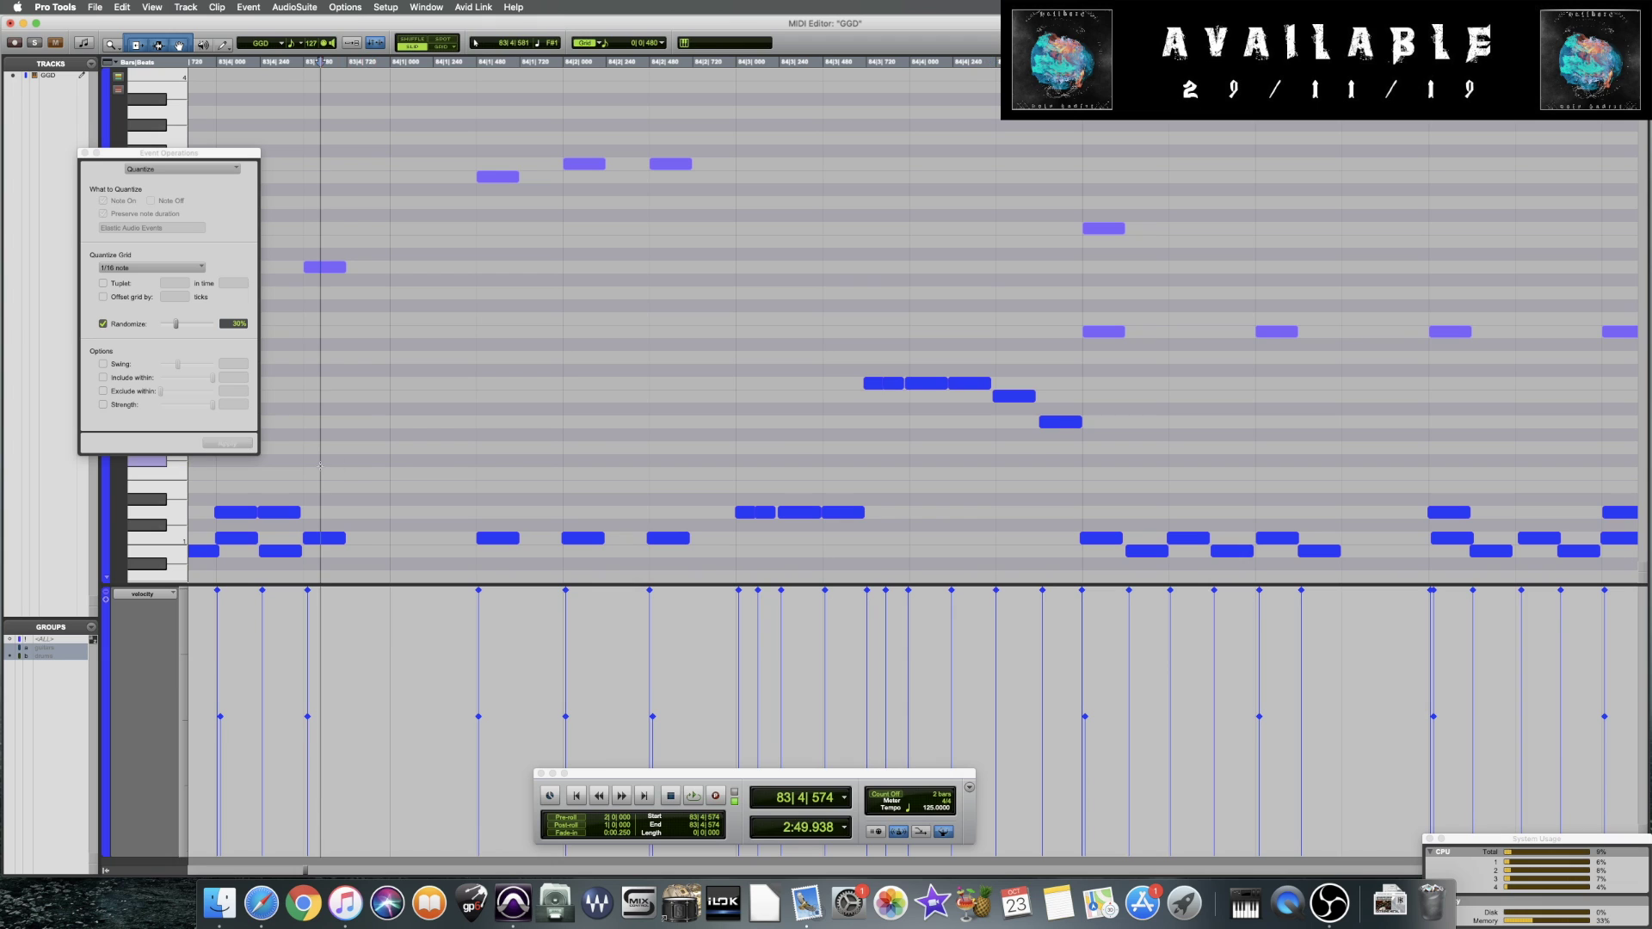
{"action": "left_click", "coordinate": [298, 462]}
{"action": "key", "text": "space"}
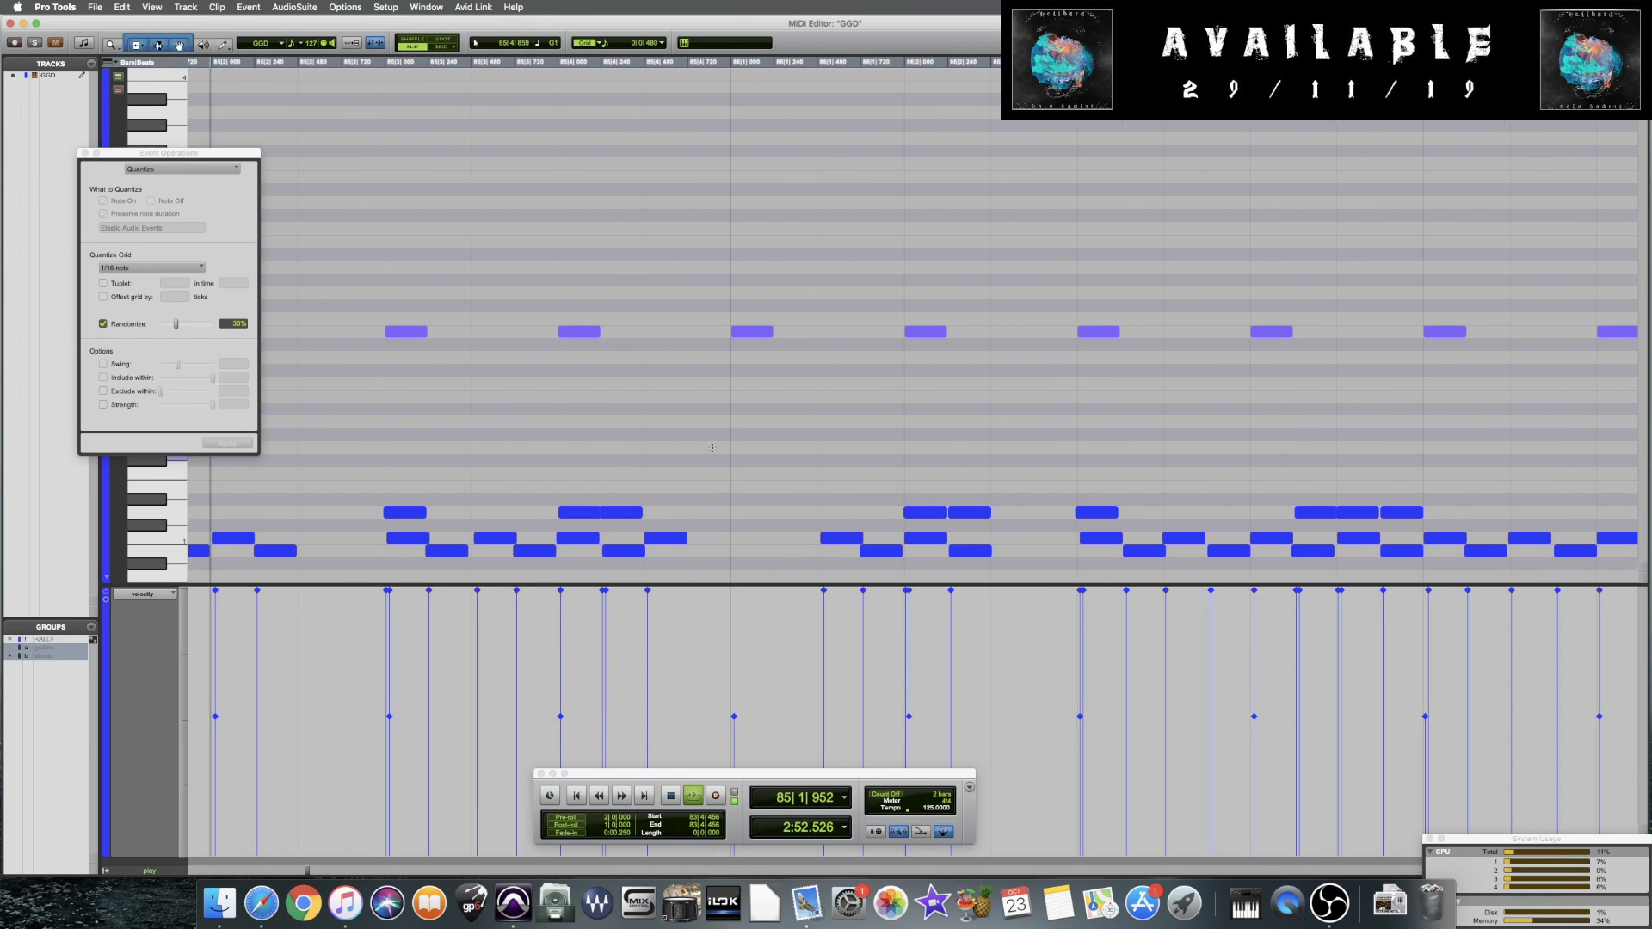
Play back the bar 88 fill to check its timing and save the session
{"action": "key", "text": "super+bracketleft"}
{"action": "key", "text": "space"}
{"action": "left_click", "coordinate": [1230, 465]}
{"action": "key", "text": "super+bracketright"}
{"action": "key", "text": "space"}
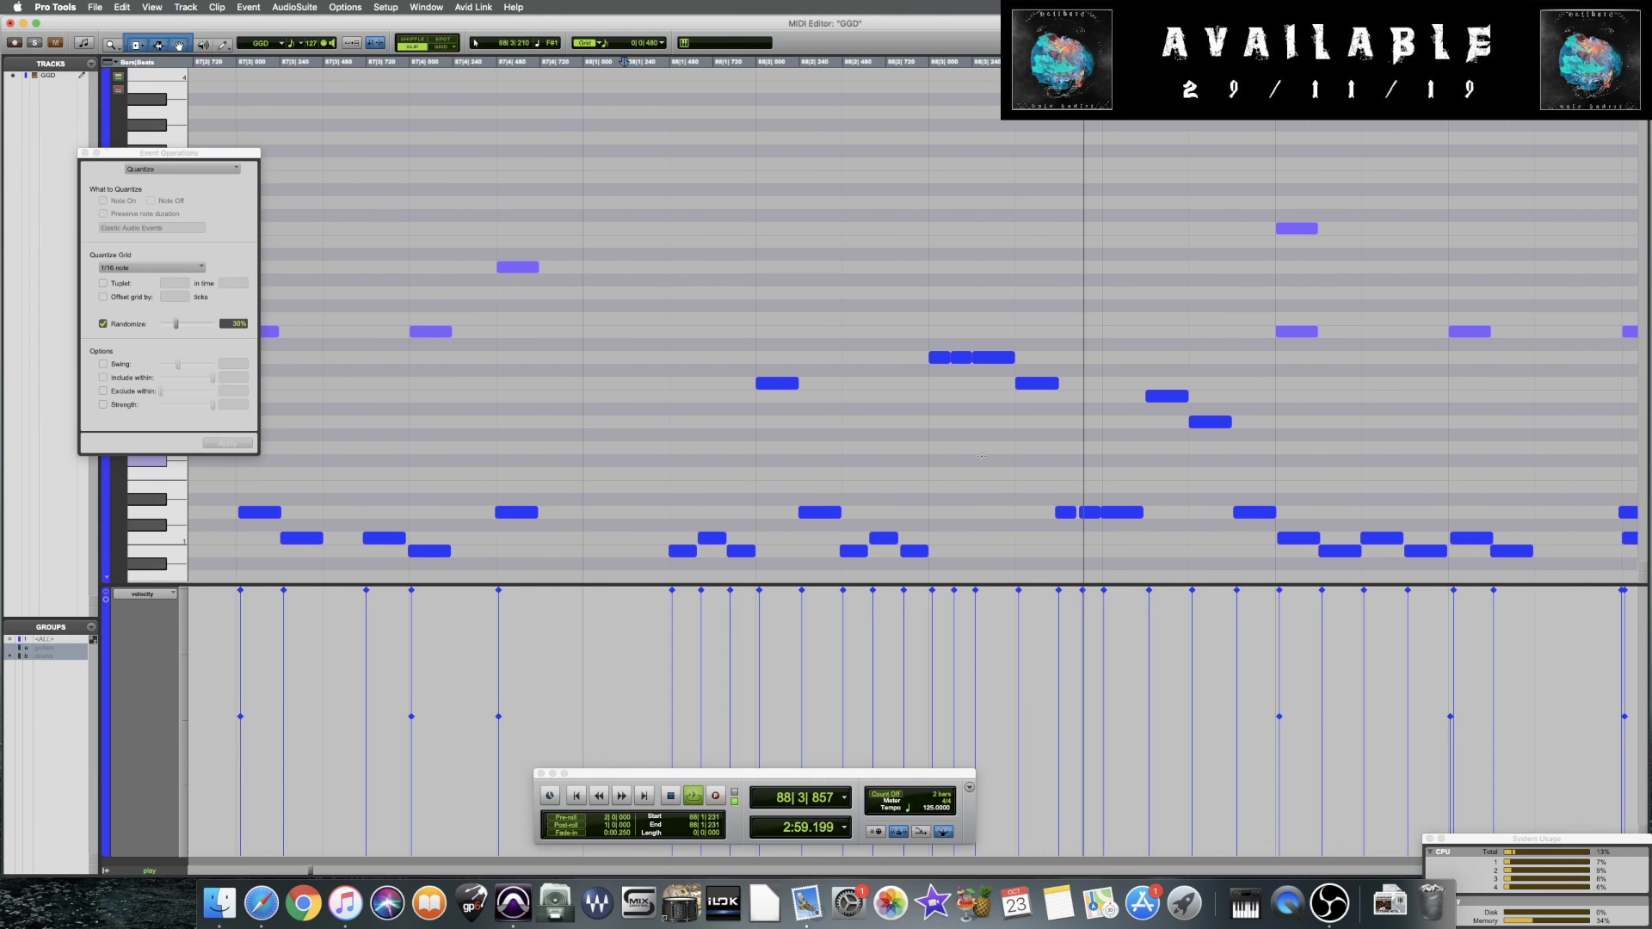
{"action": "key", "text": "space"}
{"action": "left_click", "coordinate": [669, 465]}
{"action": "key", "text": "super+s"}
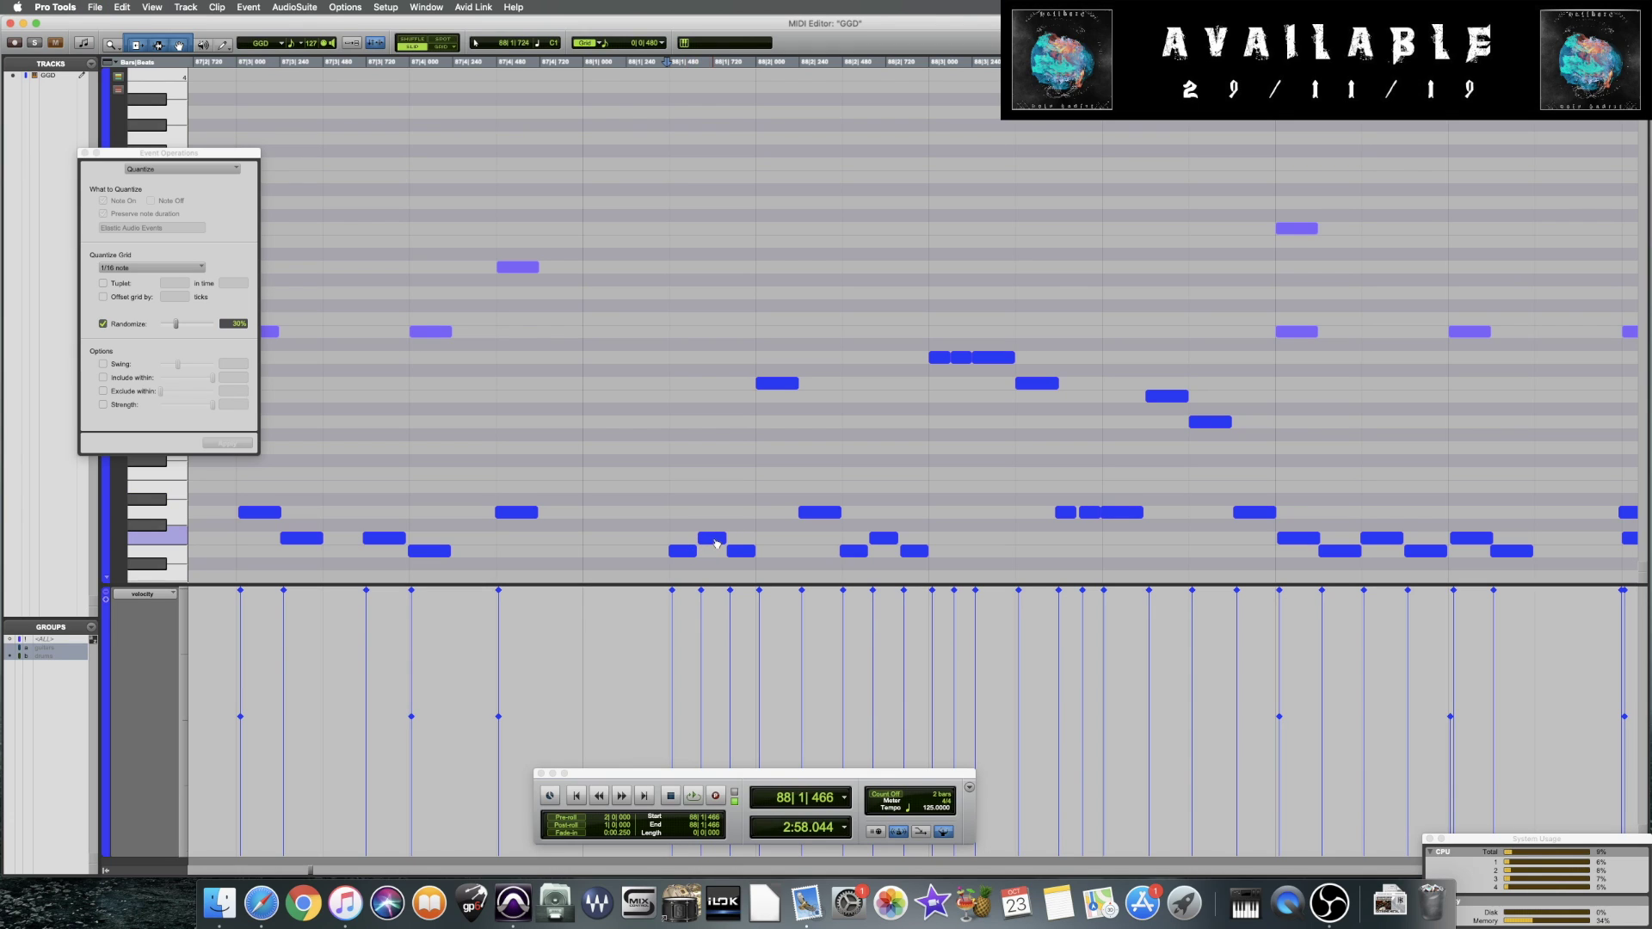
Shift the opening kick, tom and snare notes of the bar 88 fill slightly later
{"action": "mouse_move", "coordinate": [716, 542]}
{"action": "left_mouse_down"}
{"action": "mouse_move", "coordinate": [685, 550]}
{"action": "mouse_move", "coordinate": [743, 551]}
{"action": "left_mouse_up"}
{"action": "left_click_drag", "start_coordinate": [780, 390], "coordinate": [784, 390]}
{"action": "left_click_drag", "start_coordinate": [827, 514], "coordinate": [830, 514]}
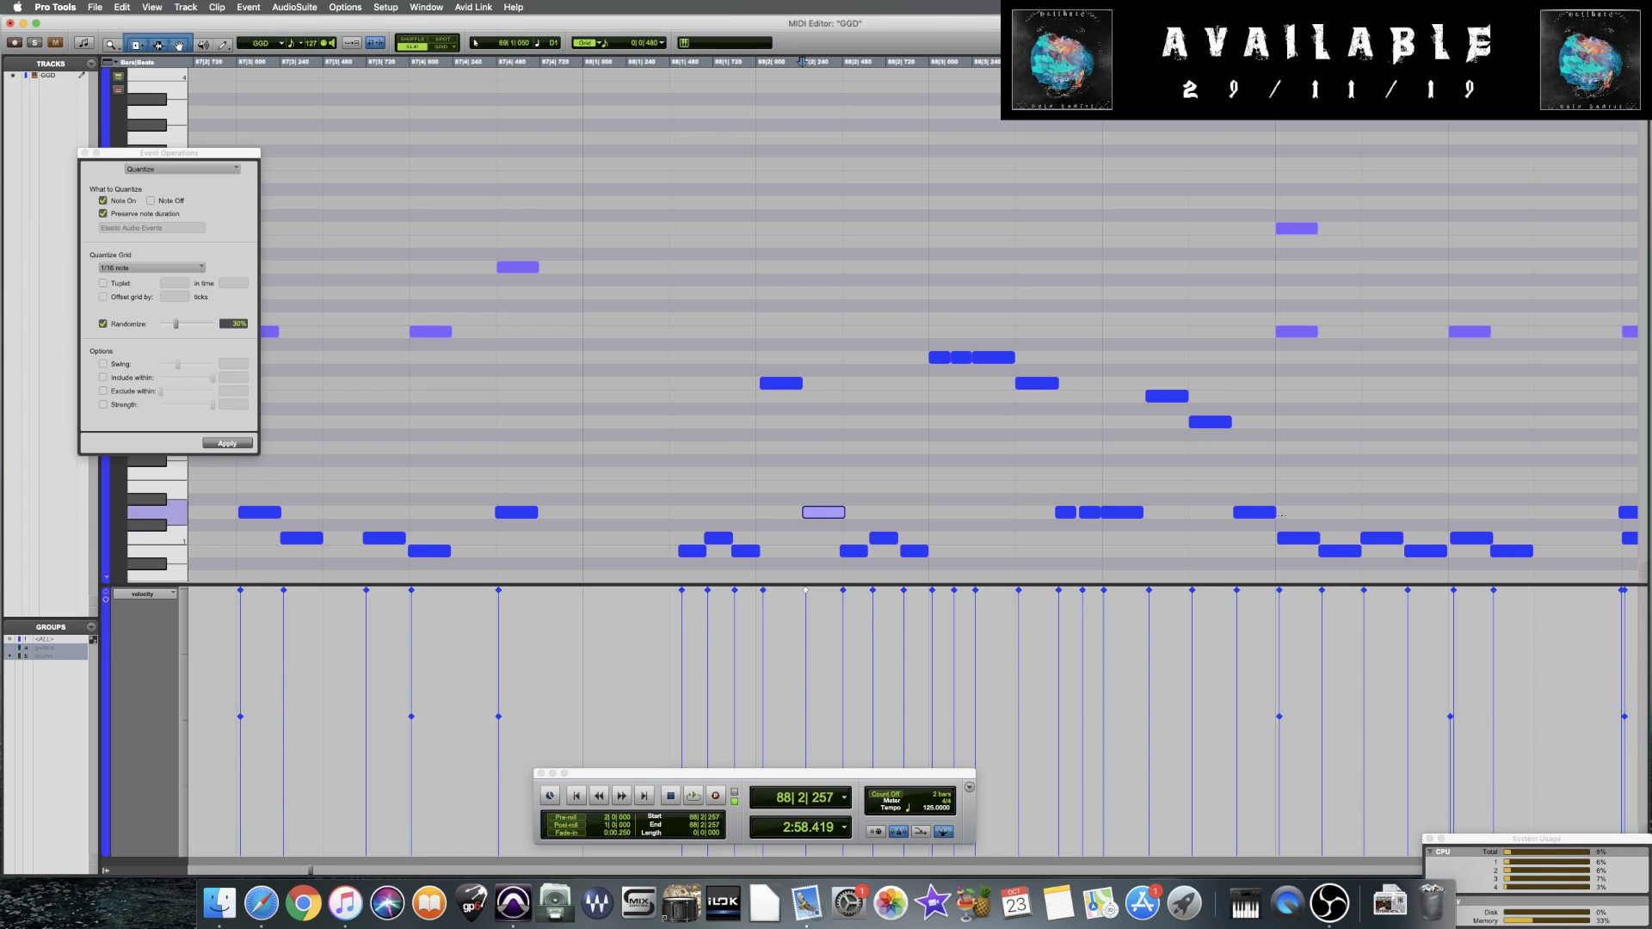
Offset the remaining tom and snare notes and the second kick group of the bar 88 fill slightly off the grid
{"action": "left_click", "coordinate": [1209, 421]}
{"action": "left_click_drag", "start_coordinate": [1166, 396], "coordinate": [1171, 396]}
{"action": "left_click_drag", "start_coordinate": [1121, 512], "coordinate": [1090, 512]}
{"action": "left_click_drag", "start_coordinate": [1036, 388], "coordinate": [955, 357]}
{"action": "left_click", "coordinate": [961, 359]}
{"action": "left_click_drag", "start_coordinate": [828, 559], "coordinate": [898, 542]}
Play back the adjusted bar 88 fill, first from bar 87 beat 3 and again from bar 88 beat 1
{"action": "key", "text": "space"}
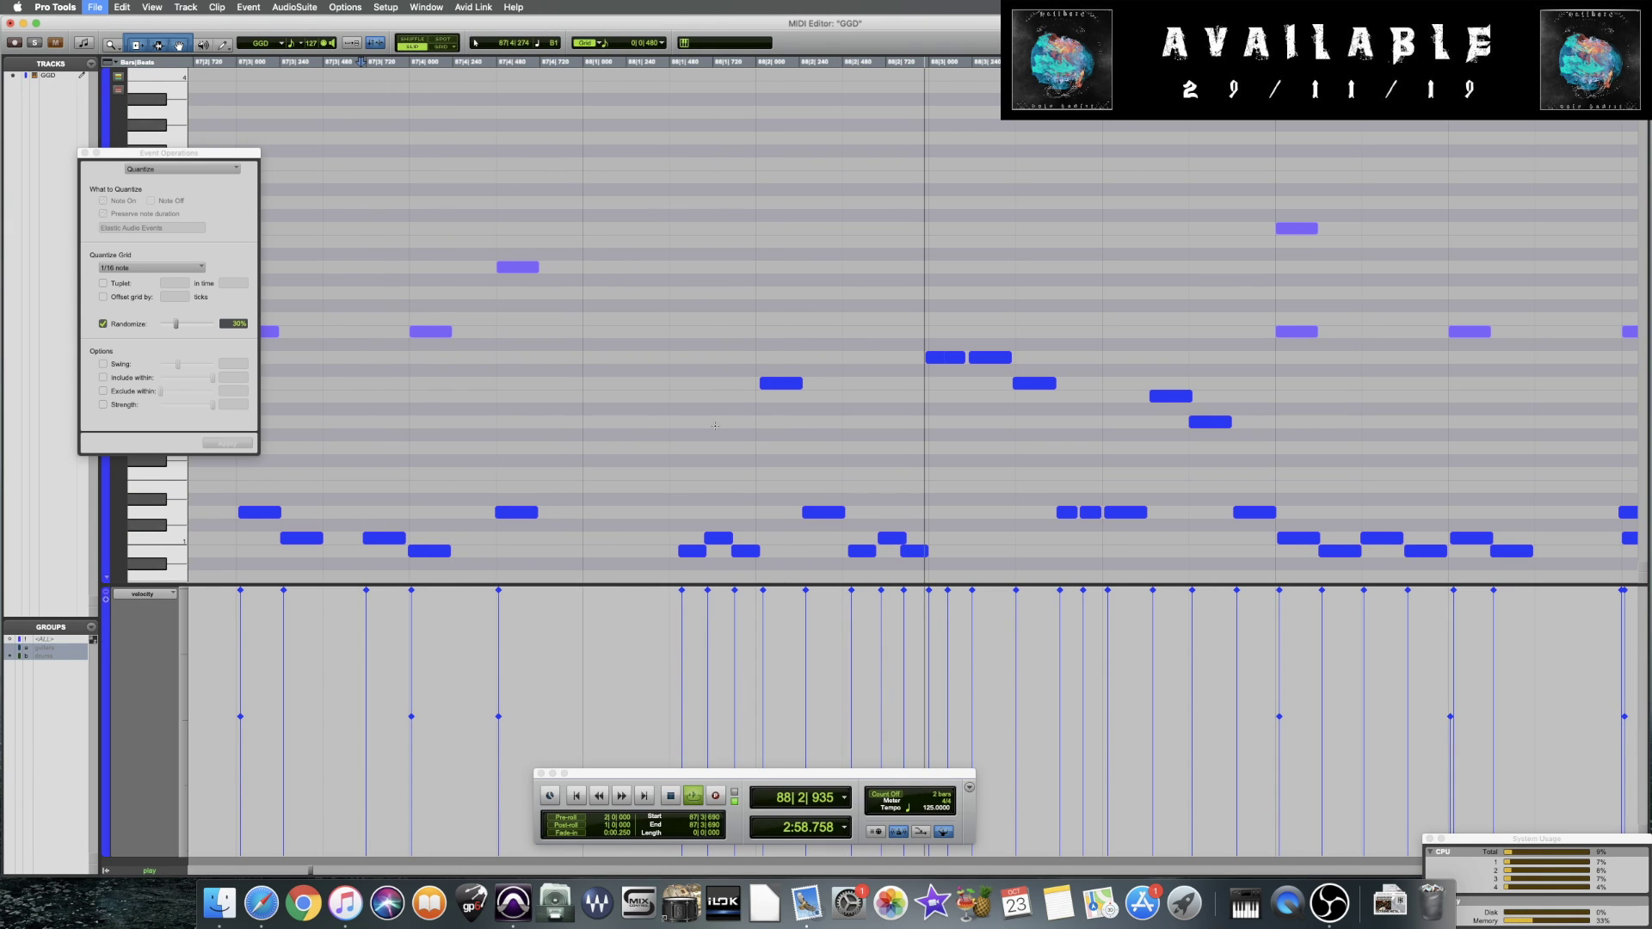
{"action": "key", "text": "space"}
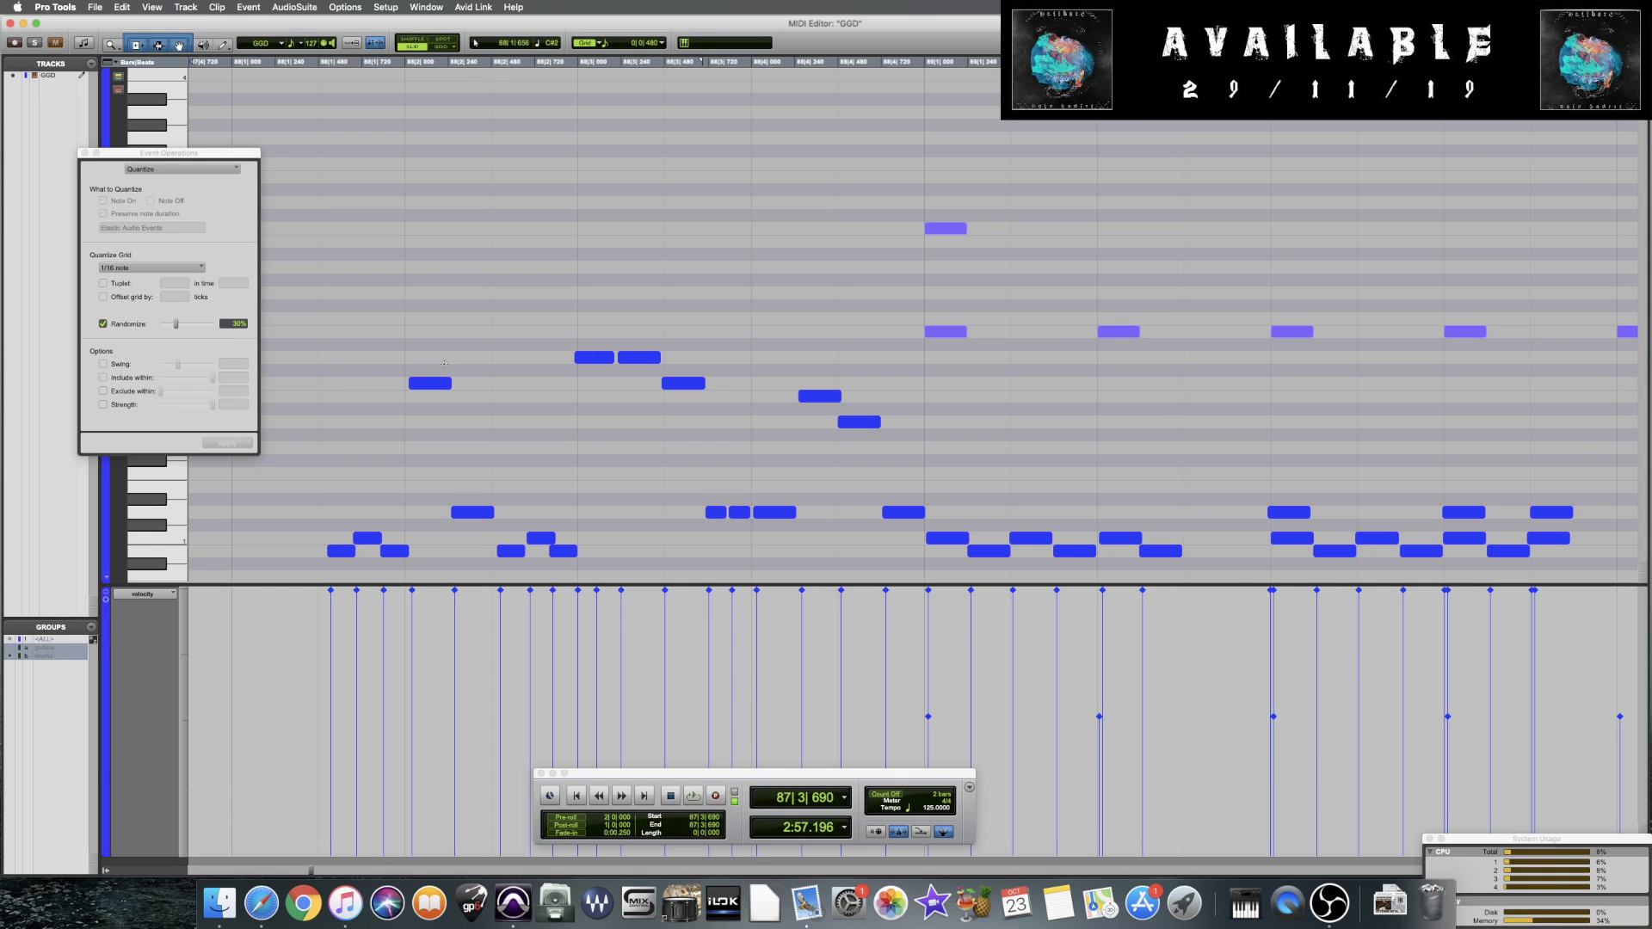
{"action": "left_click", "coordinate": [303, 389]}
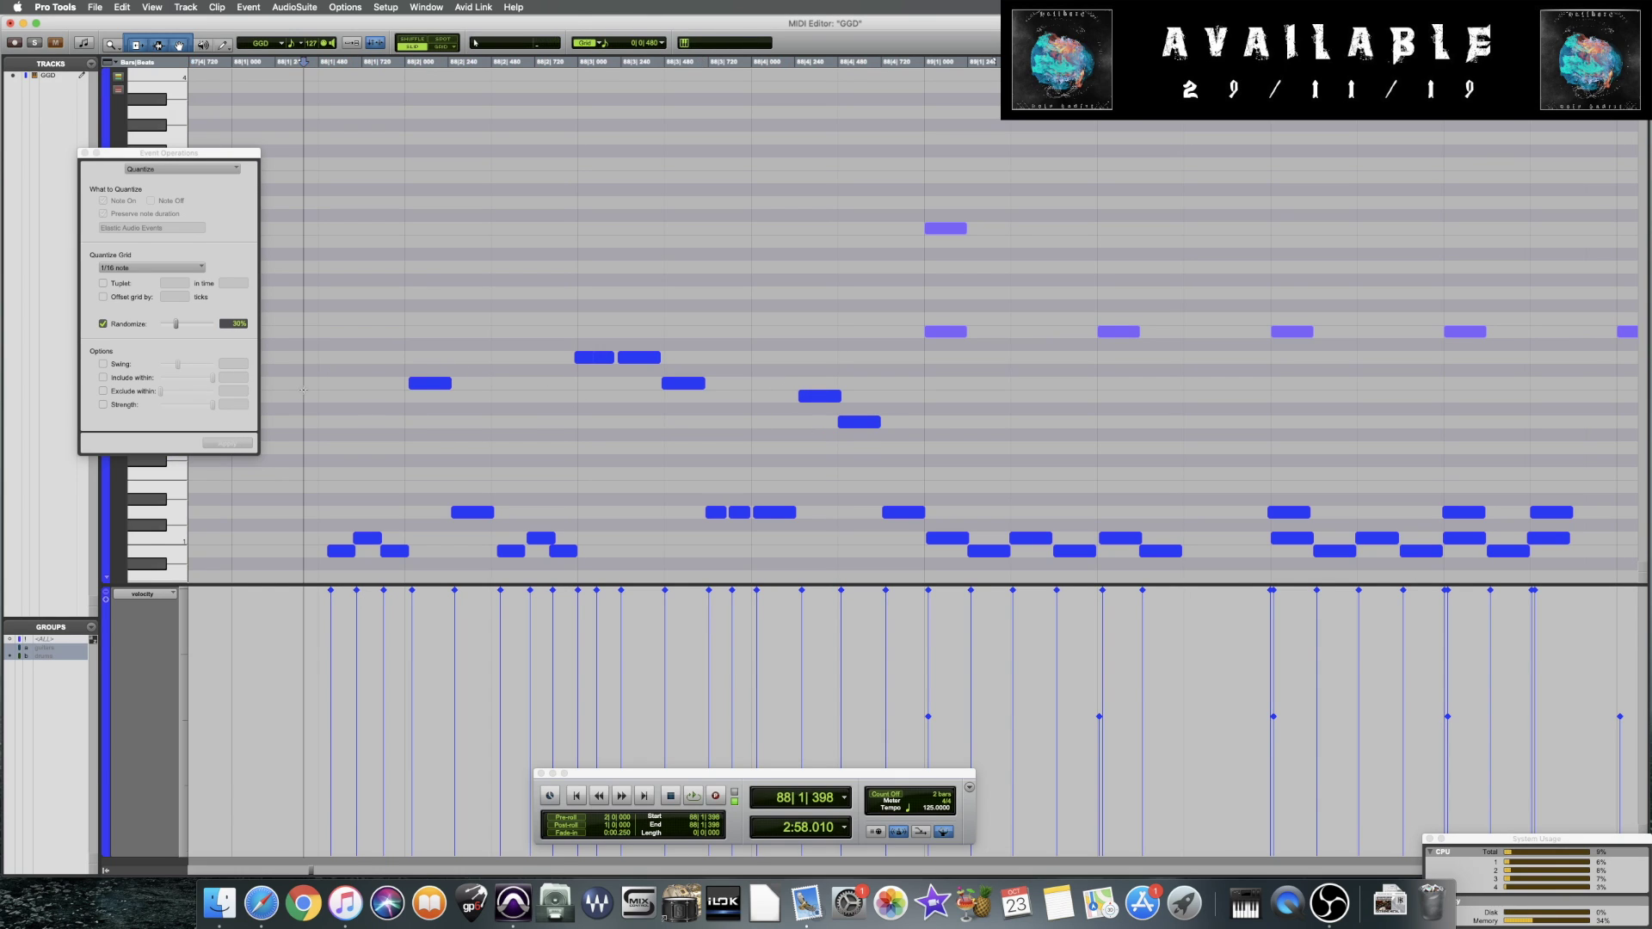
{"action": "key", "text": "space"}
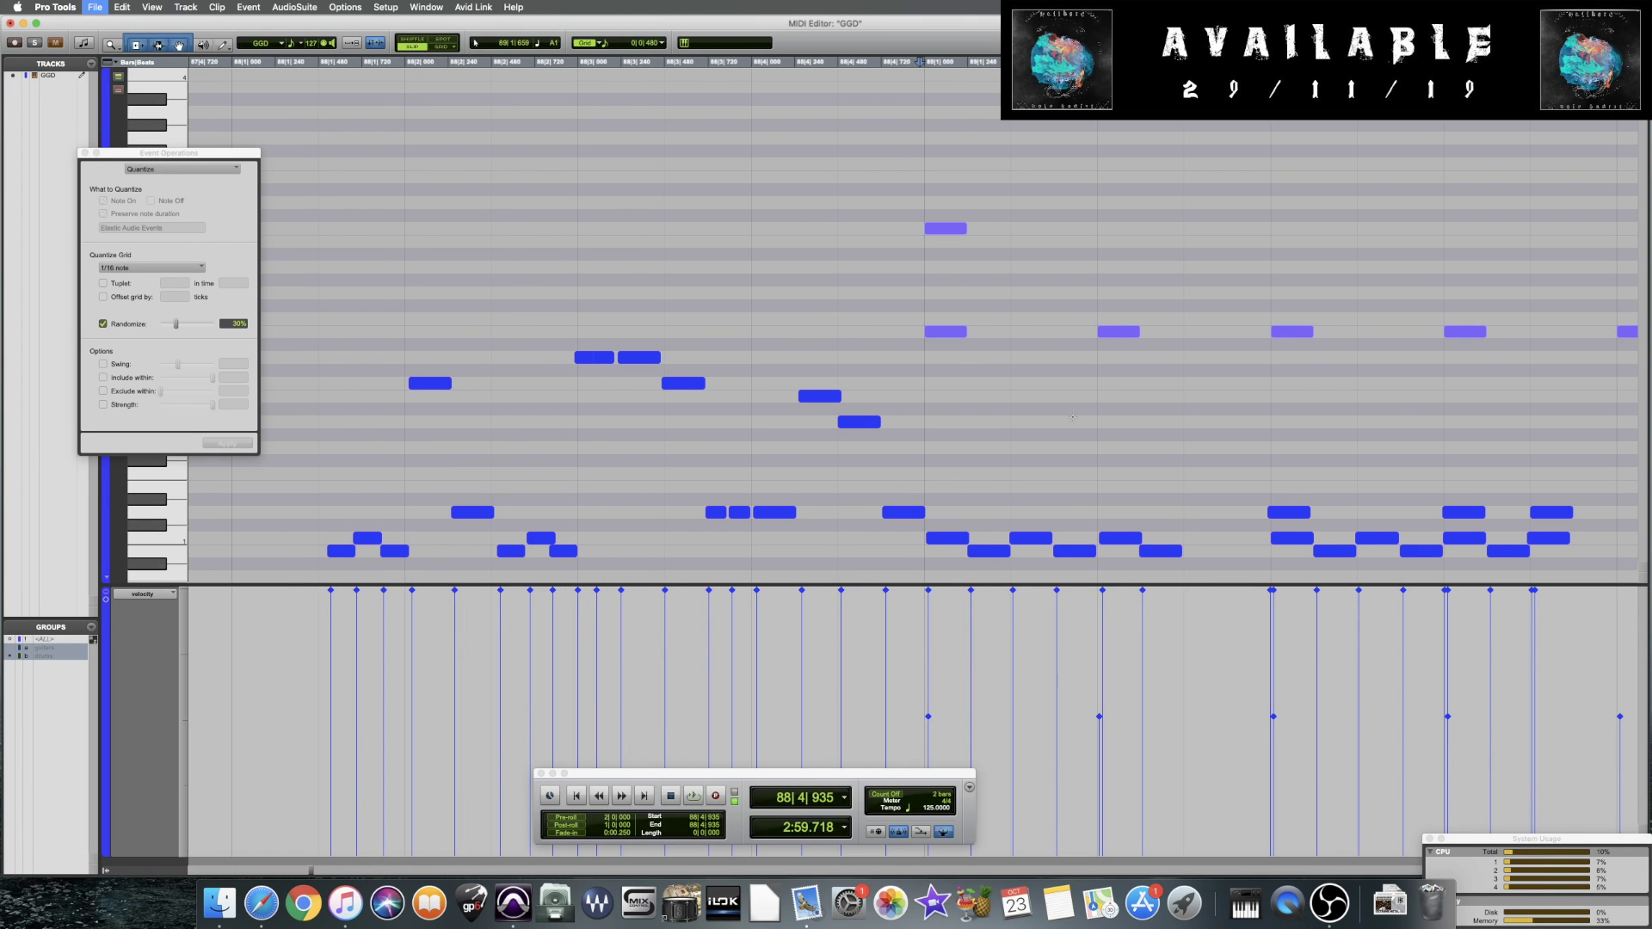
Play back the drum fill leading into bar 92 from bar 91 beat 4
{"action": "key", "text": "r"}
{"action": "key", "text": "r"}
{"action": "key", "text": "t"}
{"action": "key", "text": "t"}
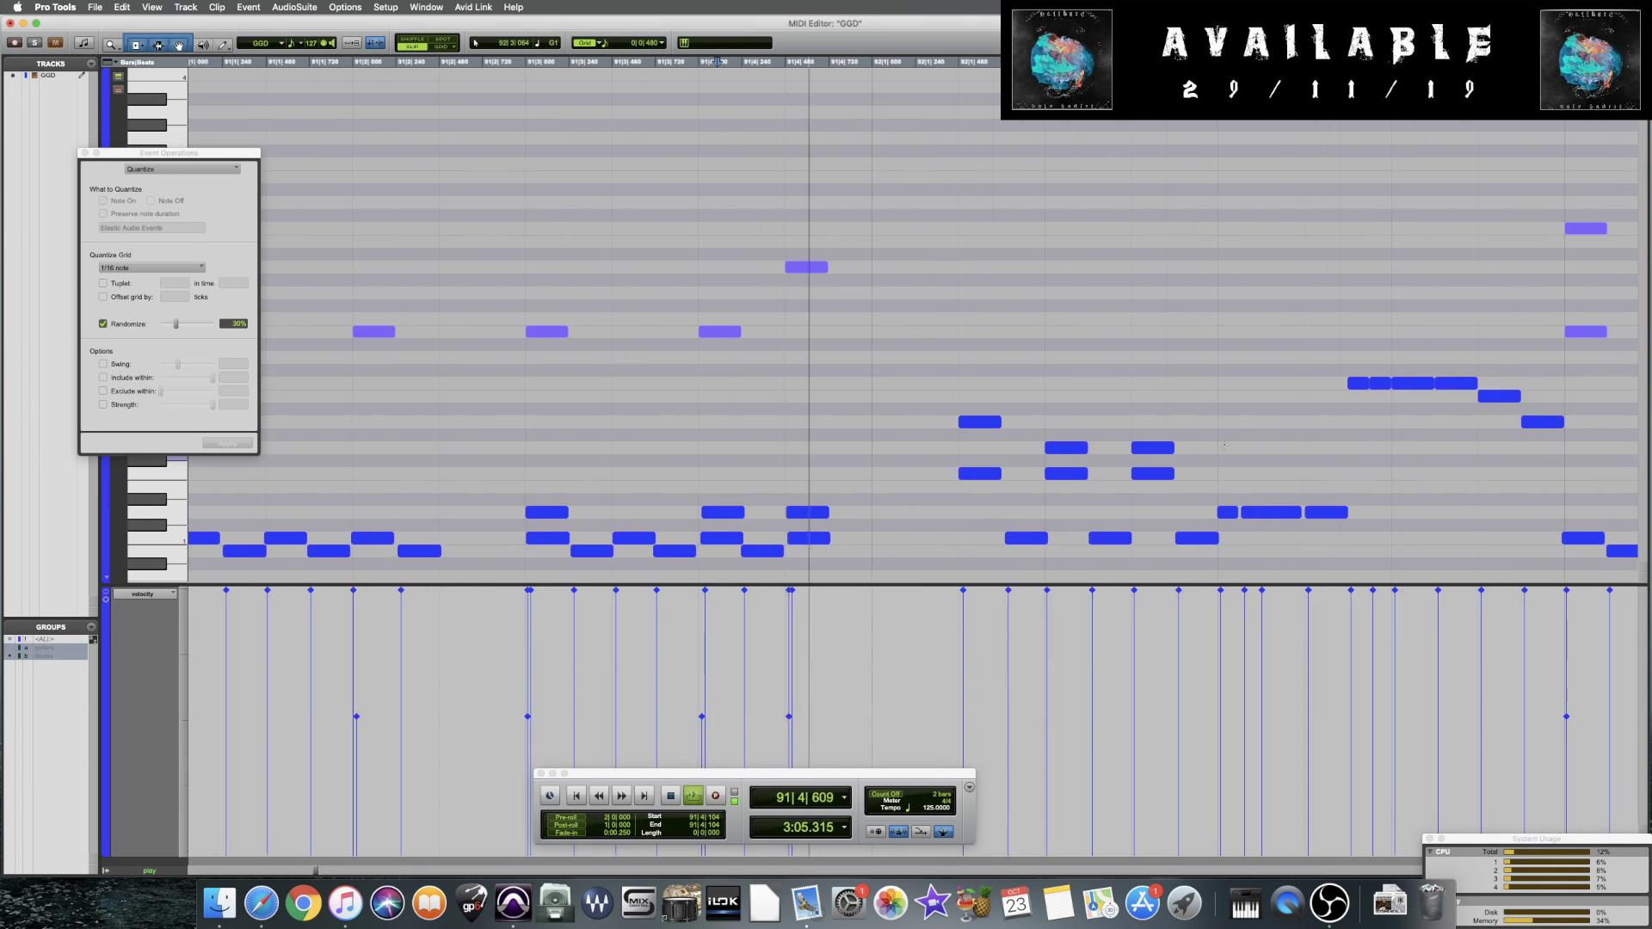
{"action": "key", "text": "space"}
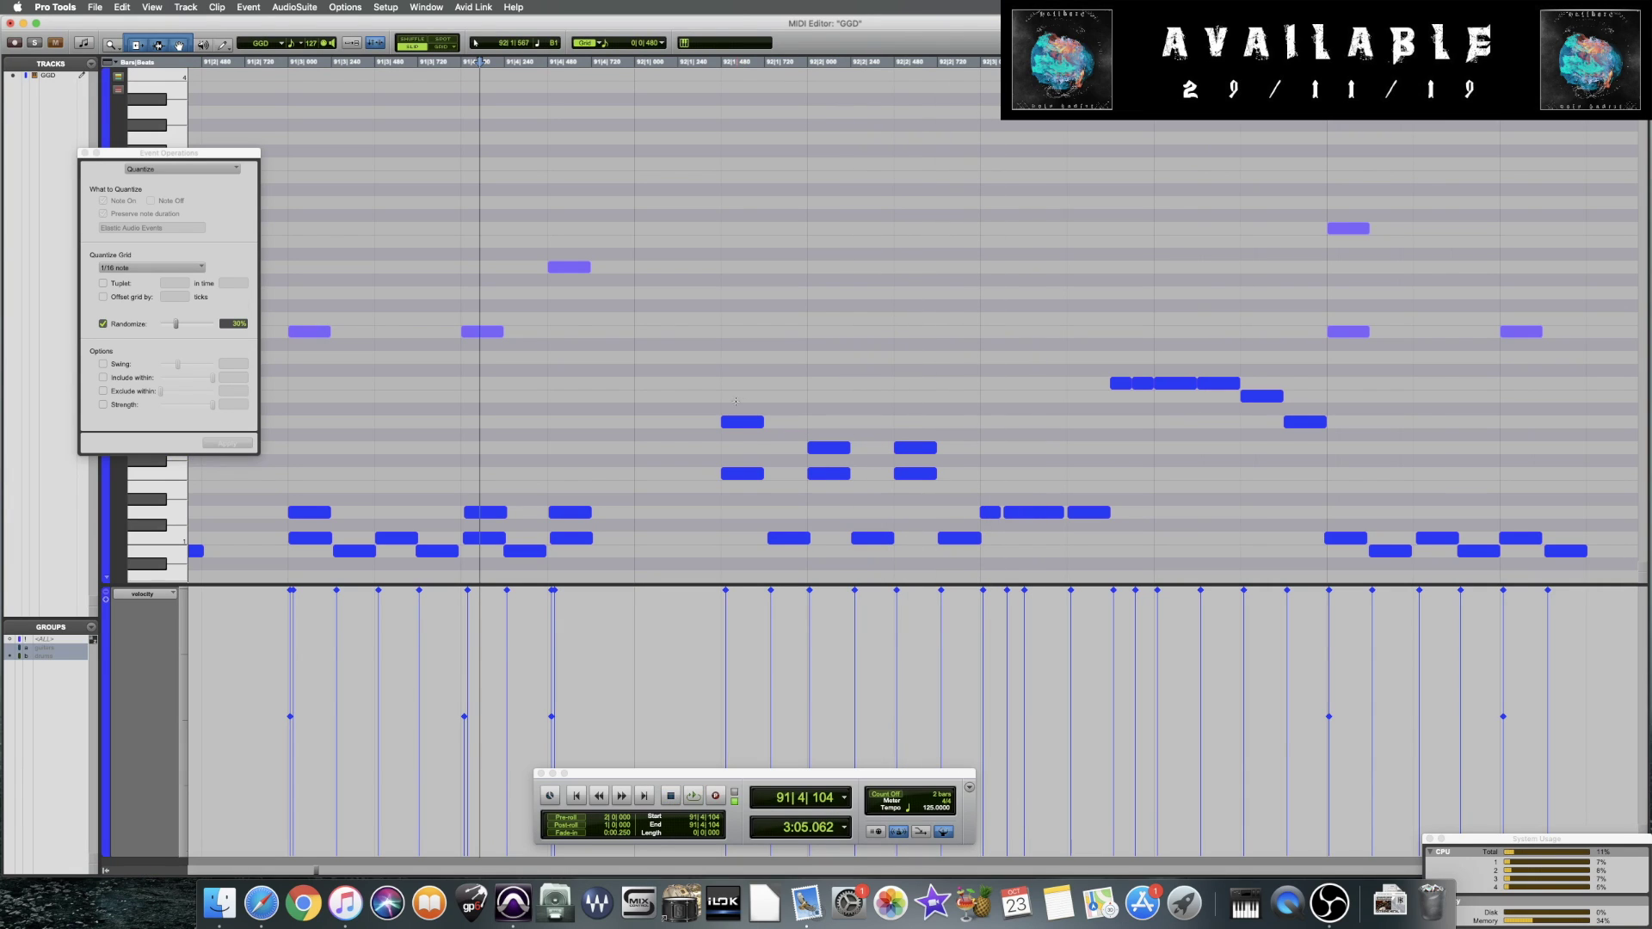
Shift the three upper tom notes at the start of the bar 92 fill slightly earlier than the paired lower notes
{"action": "left_click_drag", "start_coordinate": [721, 409], "coordinate": [975, 458]}
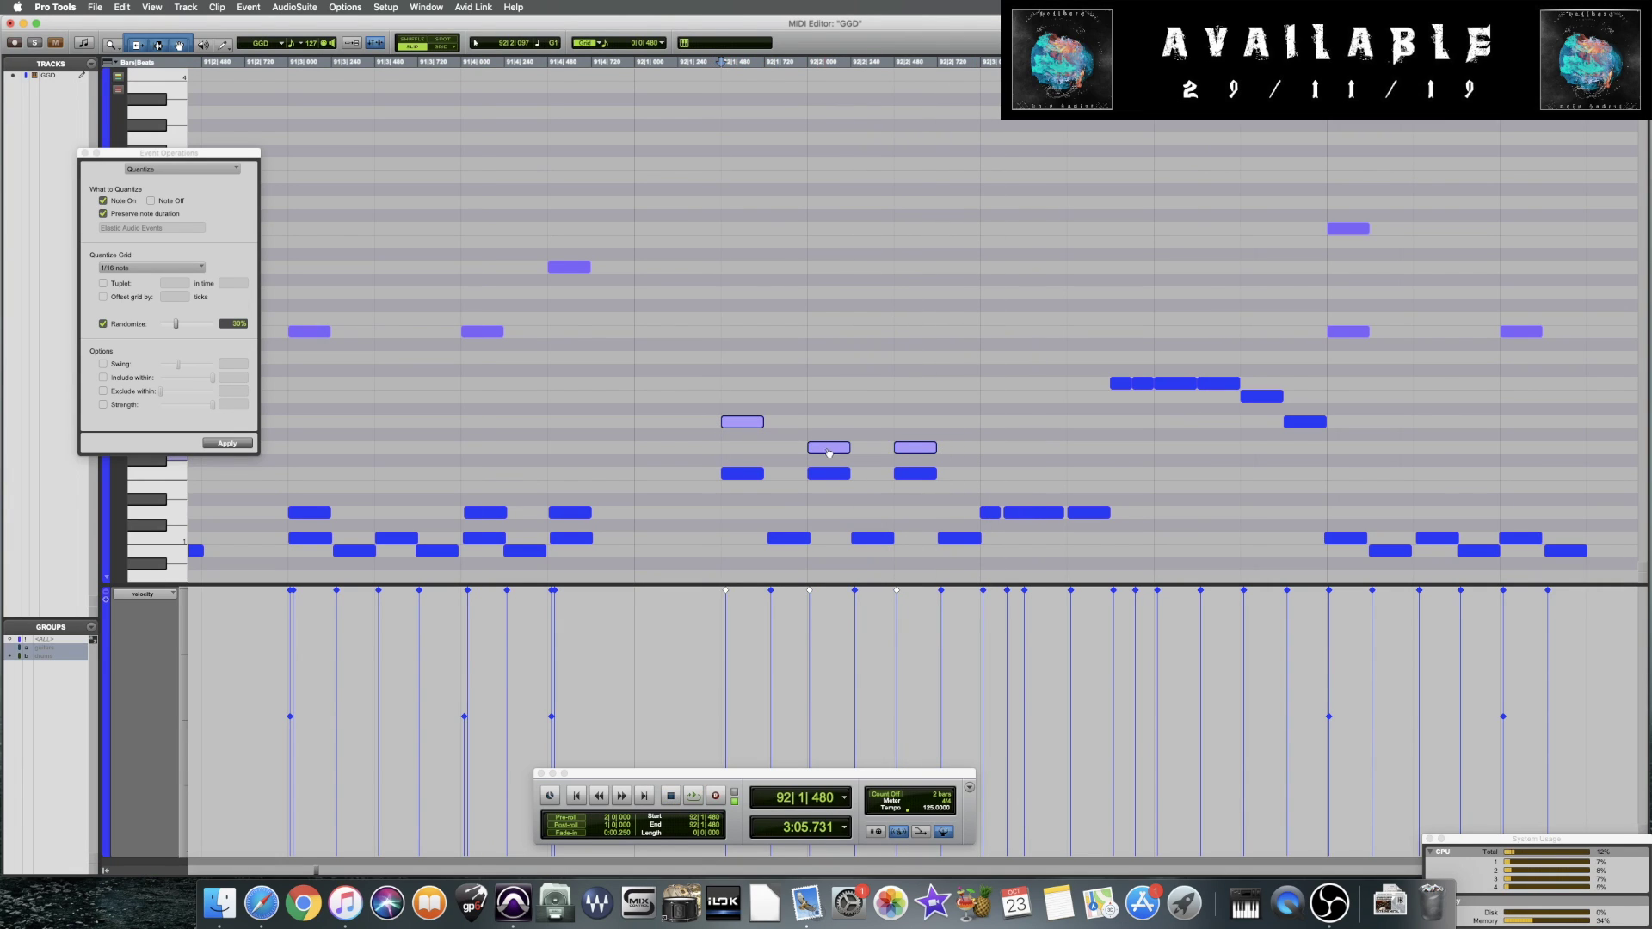
{"action": "left_click", "coordinate": [828, 453]}
{"action": "left_click_drag", "start_coordinate": [828, 453], "coordinate": [828, 456]}
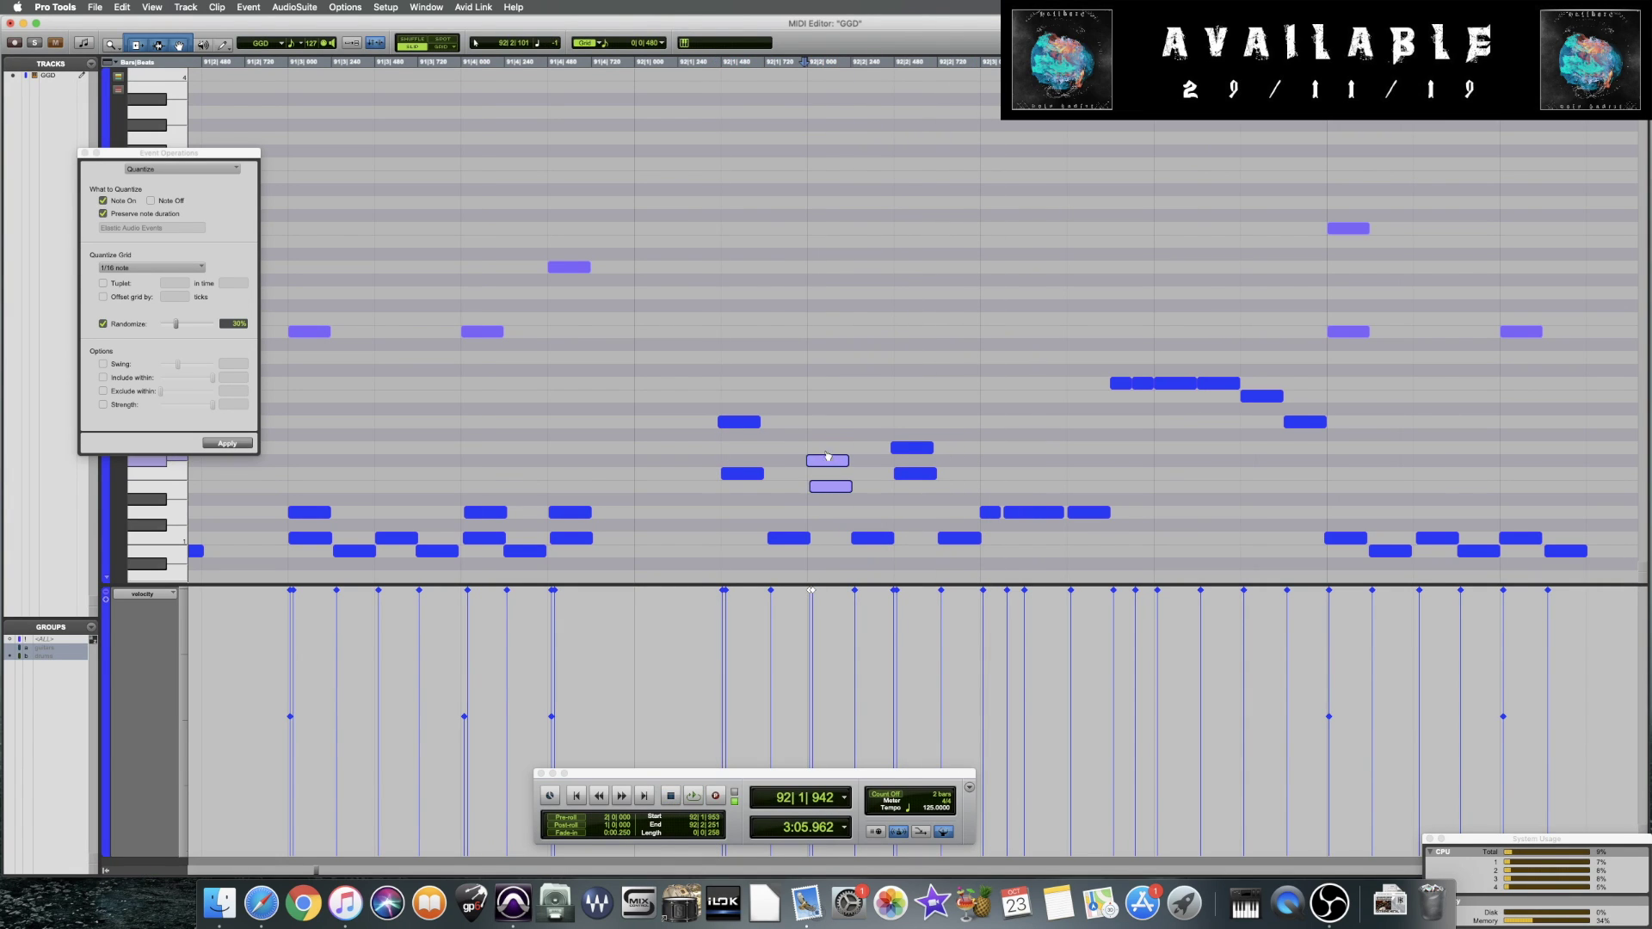
Play back the adjusted bar 92 fill from bar 92 beat 1 and again from bar 91 beat 4
{"action": "left_click", "coordinate": [658, 433]}
{"action": "key", "text": "space"}
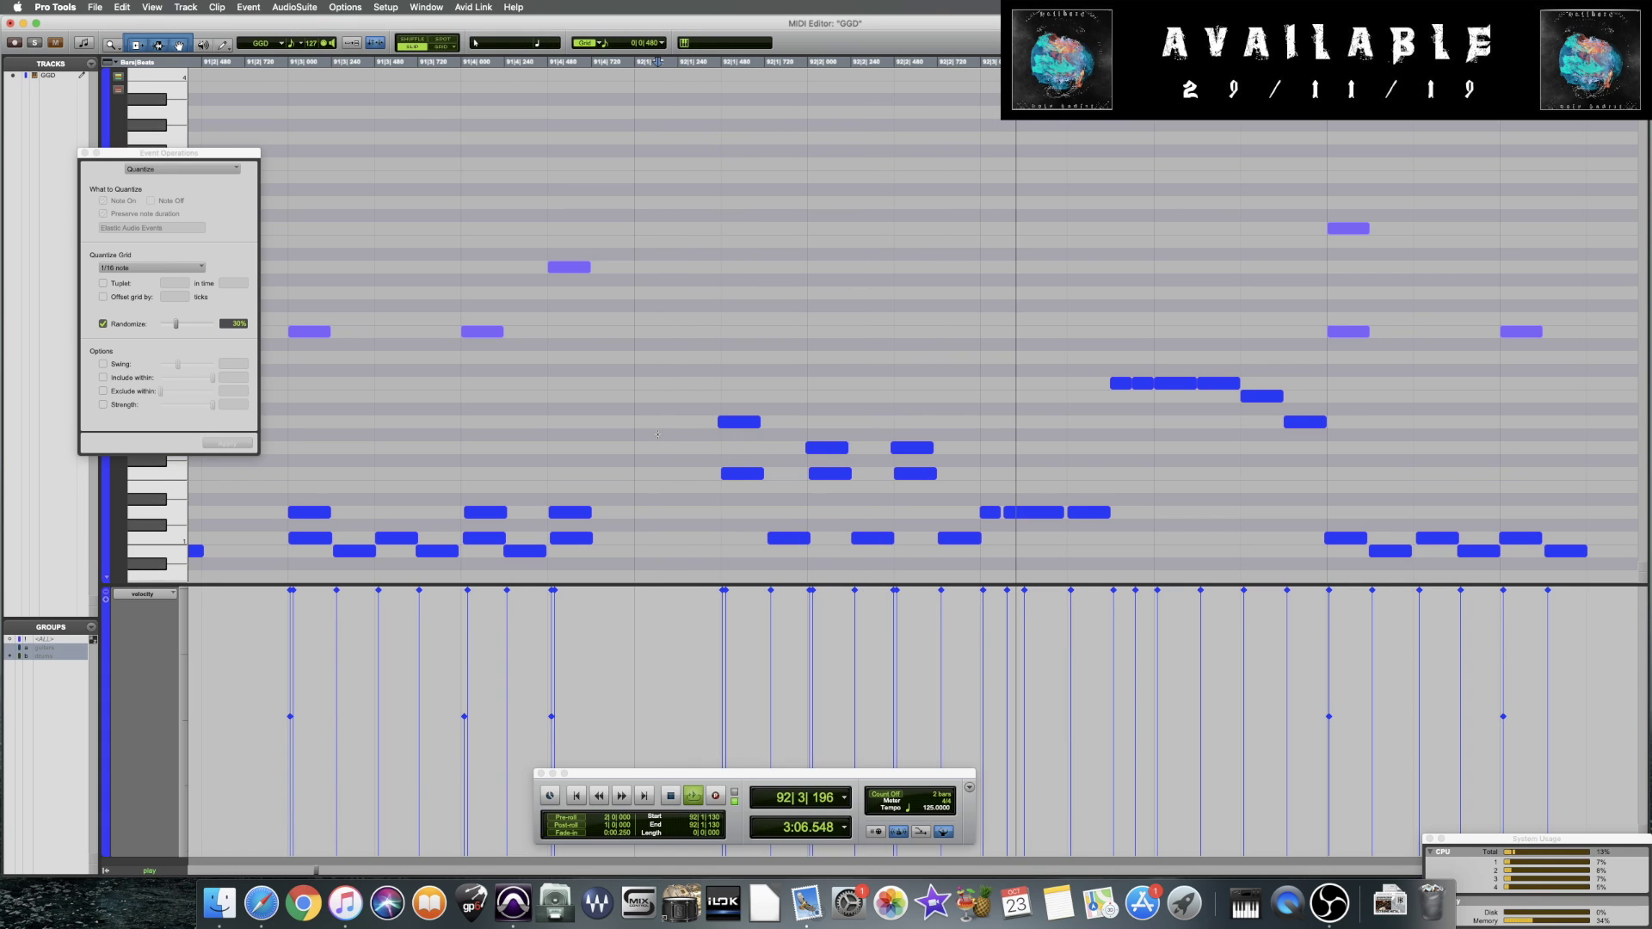
{"action": "left_click", "coordinate": [698, 417]}
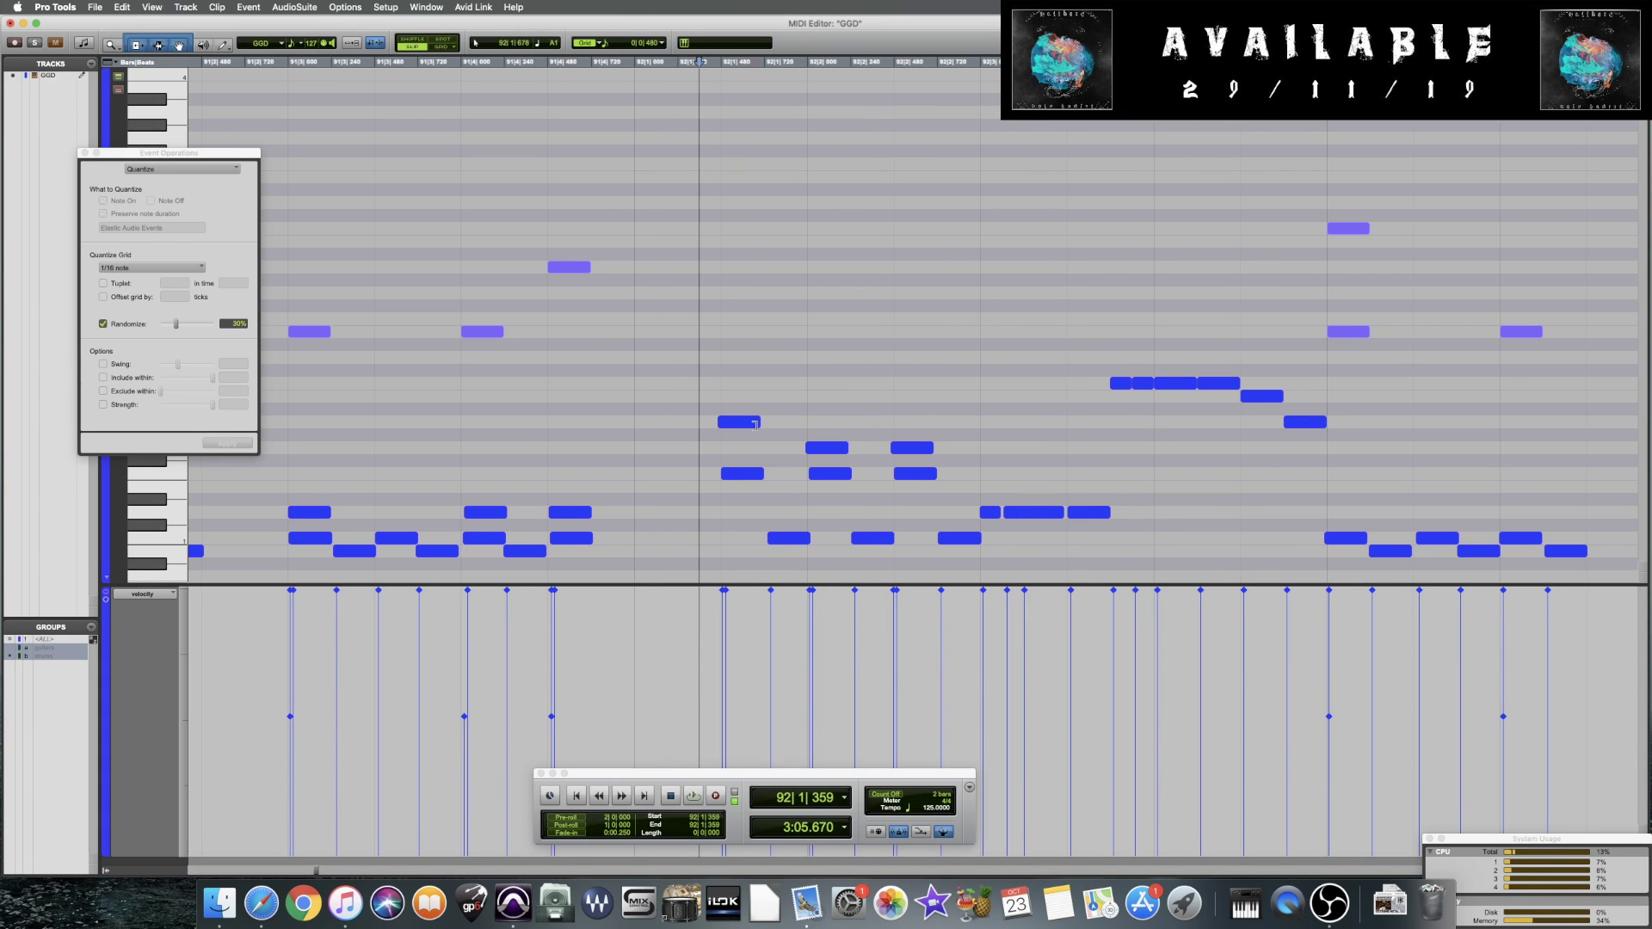
{"action": "left_click", "coordinate": [477, 404]}
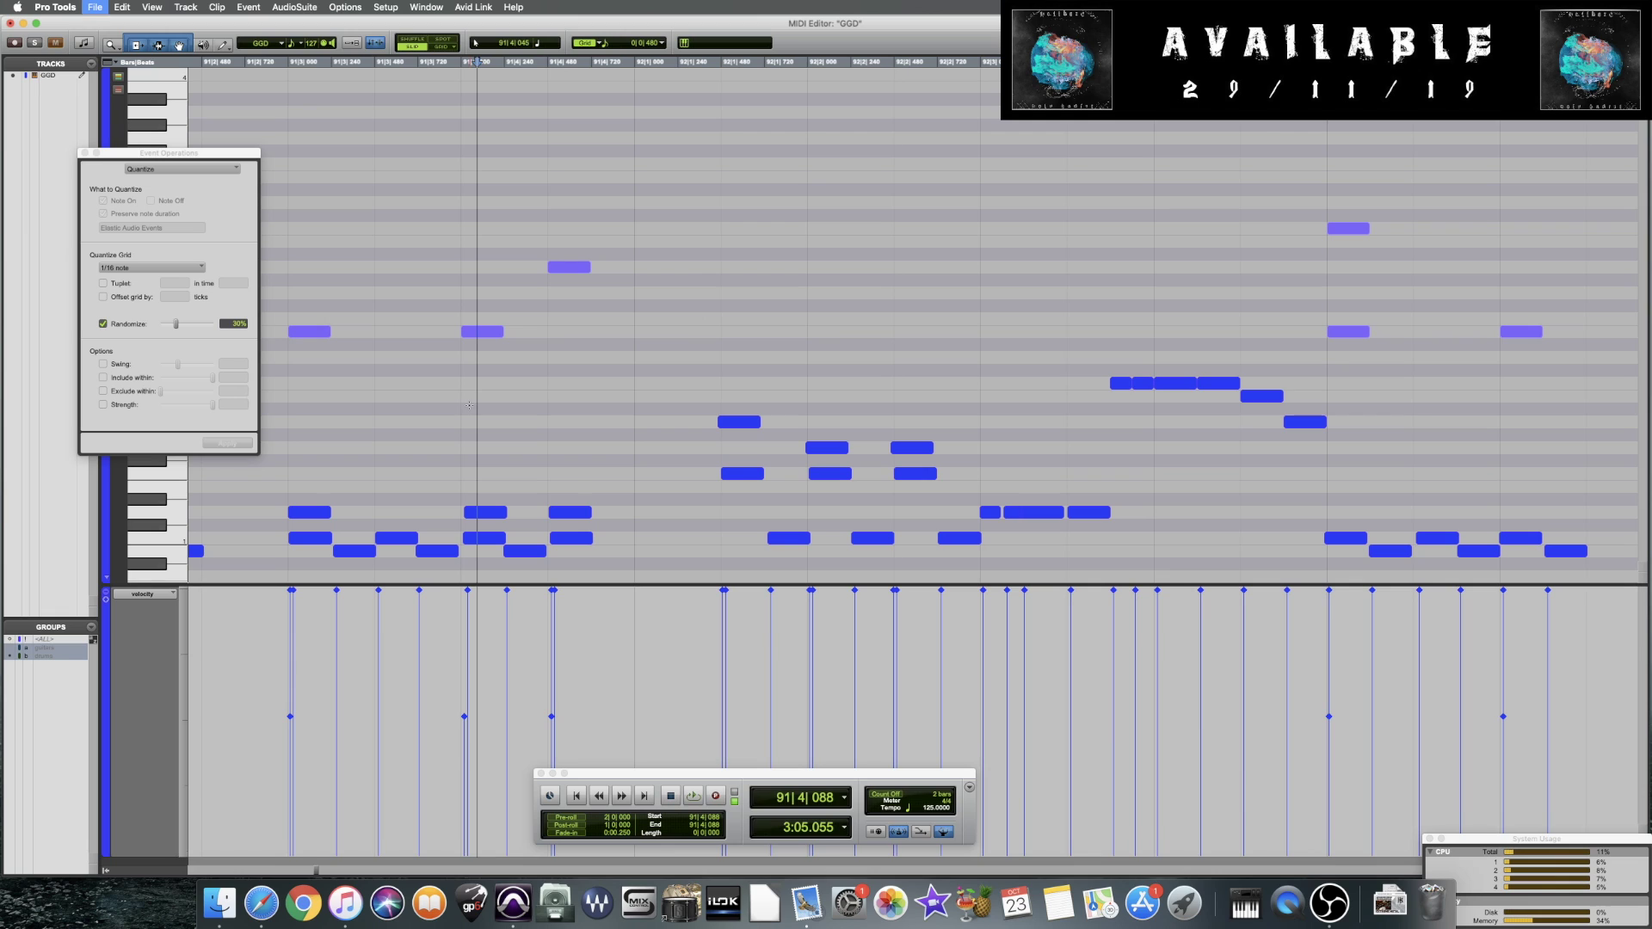
{"action": "key", "text": "space"}
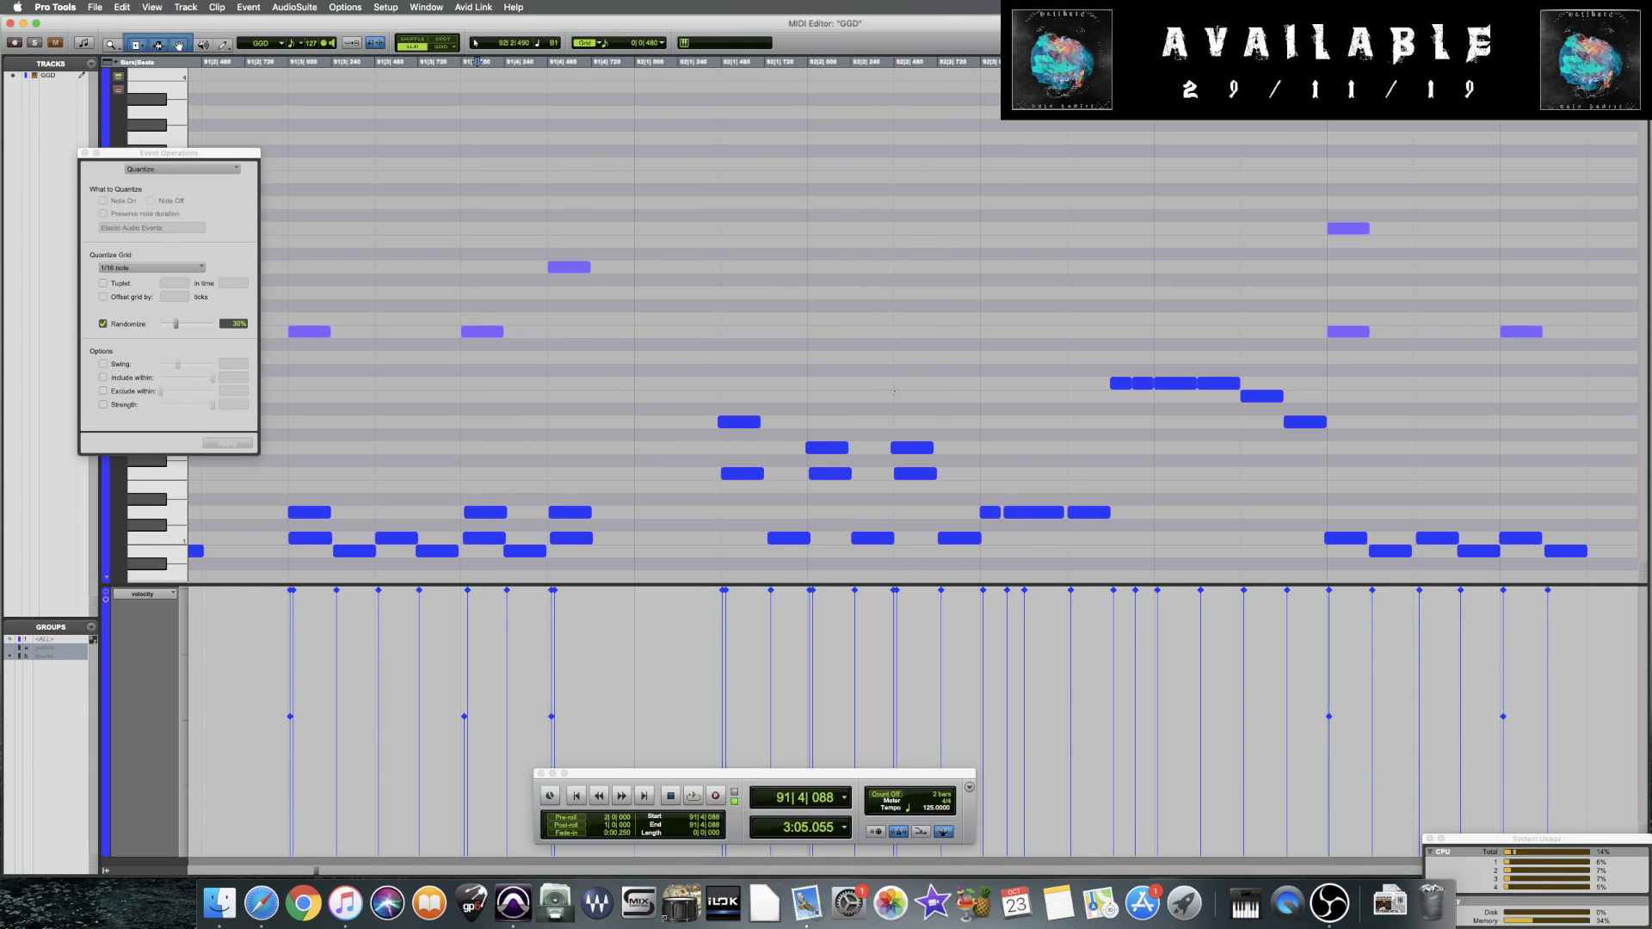
Add a second snare hit just after the opening snare at bar 95 beat 3 and play back the section
{"action": "left_click", "coordinate": [910, 352]}
{"action": "scroll", "coordinate": [902, 465], "scroll_direction": "right", "scroll_amount": 10}
{"action": "left_click", "coordinate": [1063, 508]}
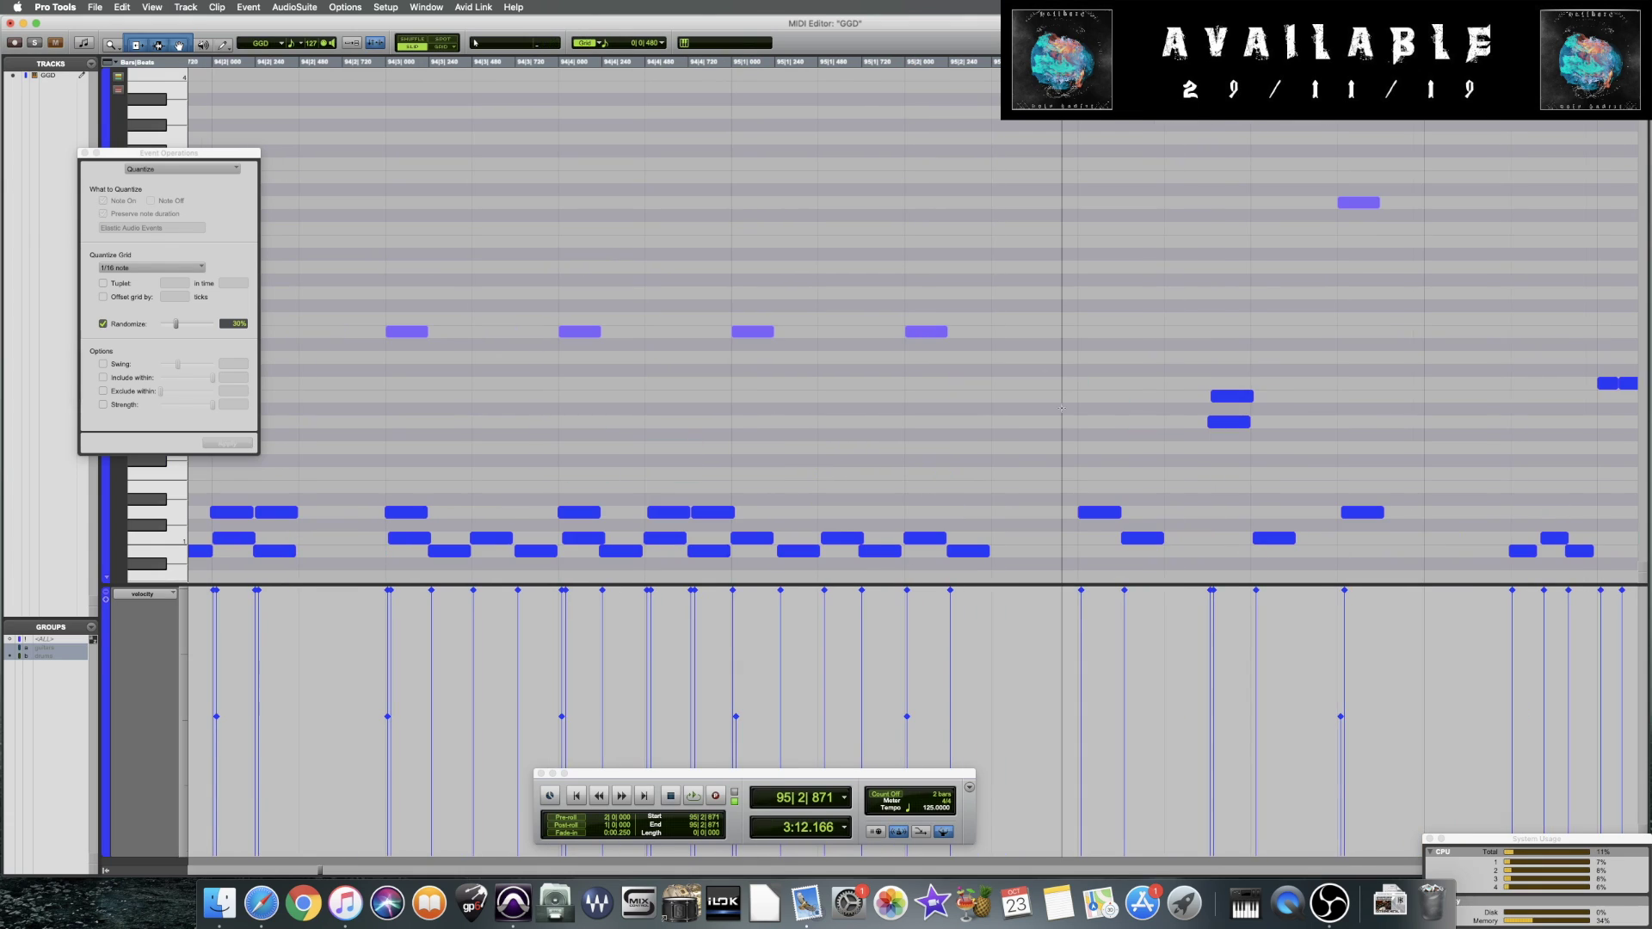
{"action": "left_click_drag", "start_coordinate": [1097, 517], "coordinate": [1109, 516]}
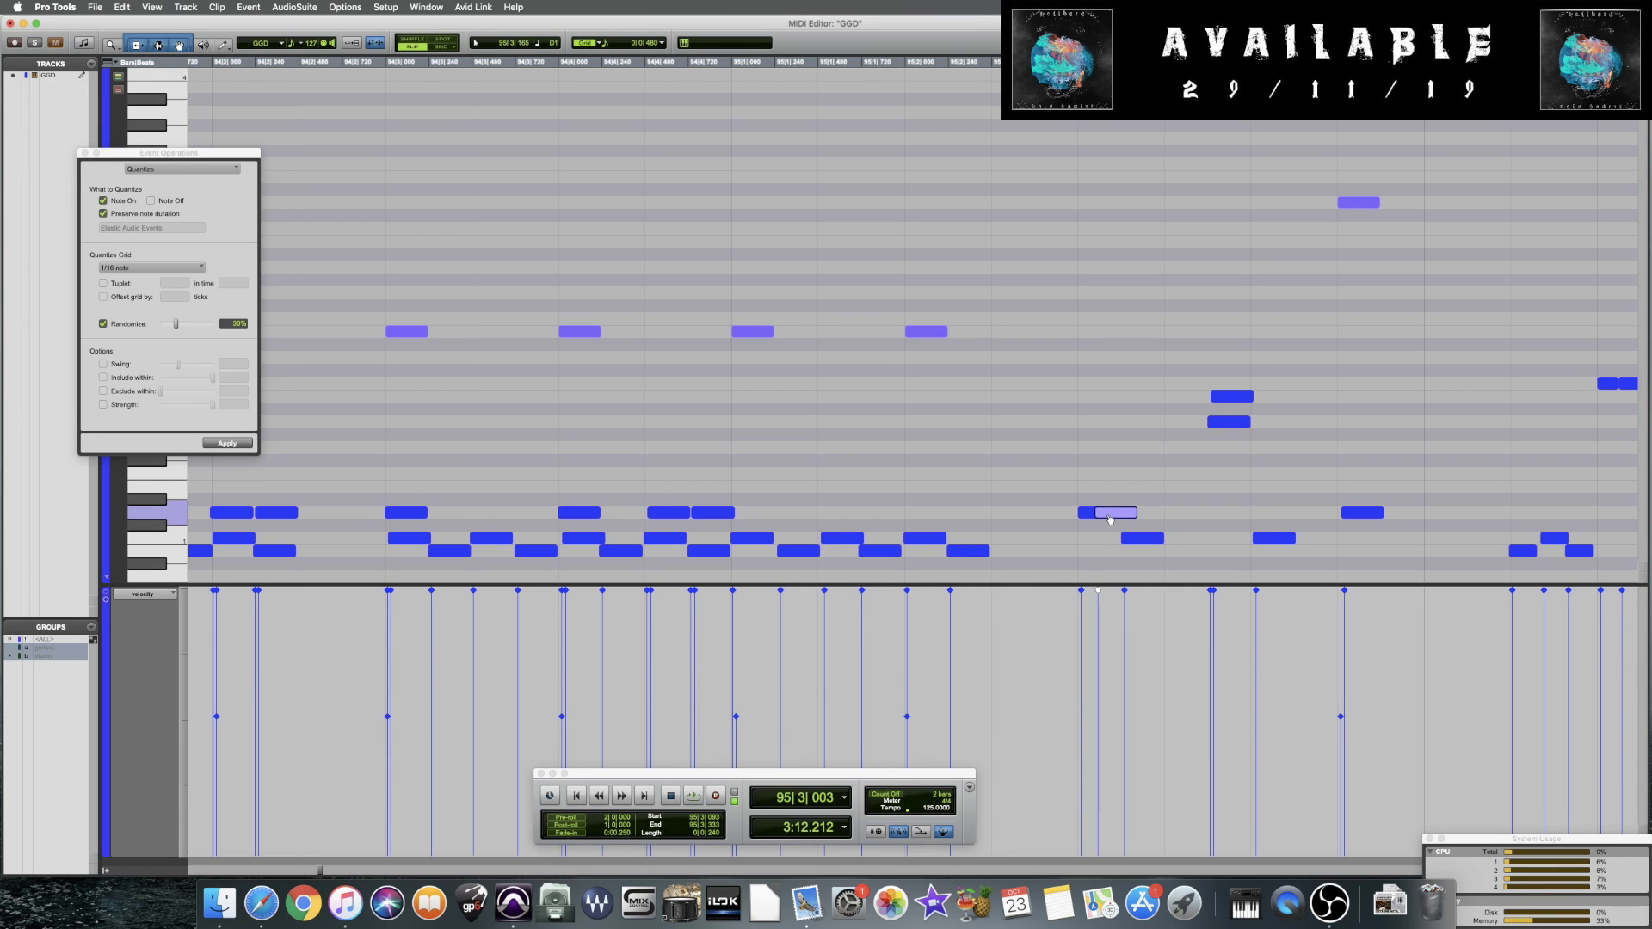
{"action": "key", "text": "space"}
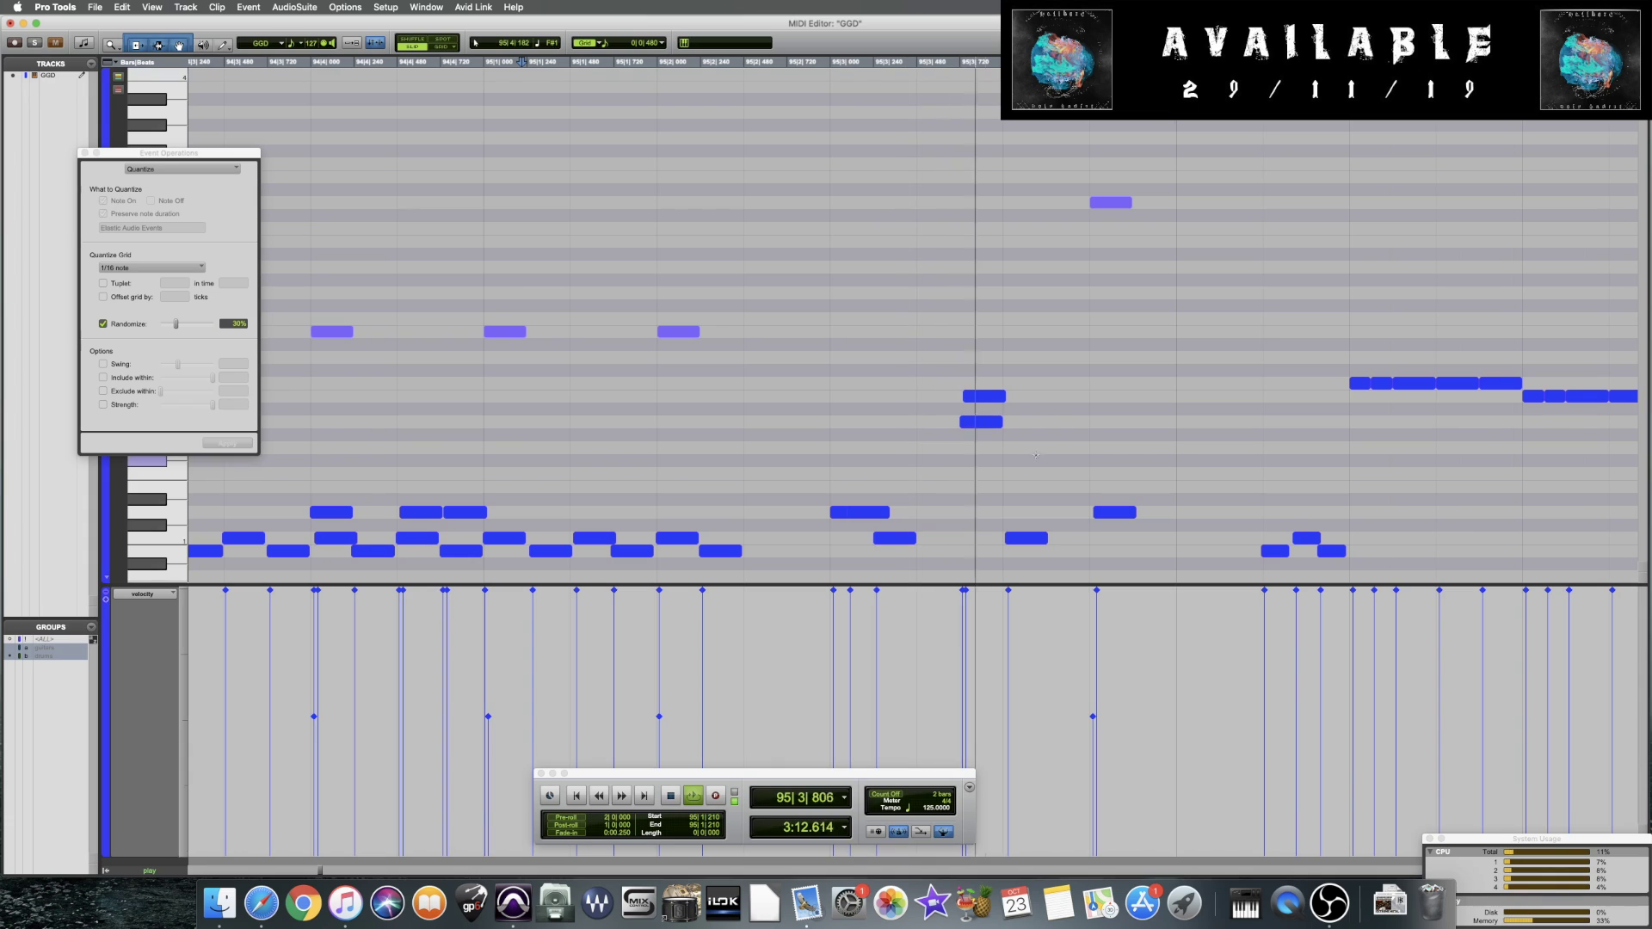
{"action": "key", "text": "space"}
Nudge the kick notes before the bar 96 tom run slightly later and play them back from bar 96 beat 1
{"action": "left_click_drag", "start_coordinate": [609, 528], "coordinate": [702, 561]}
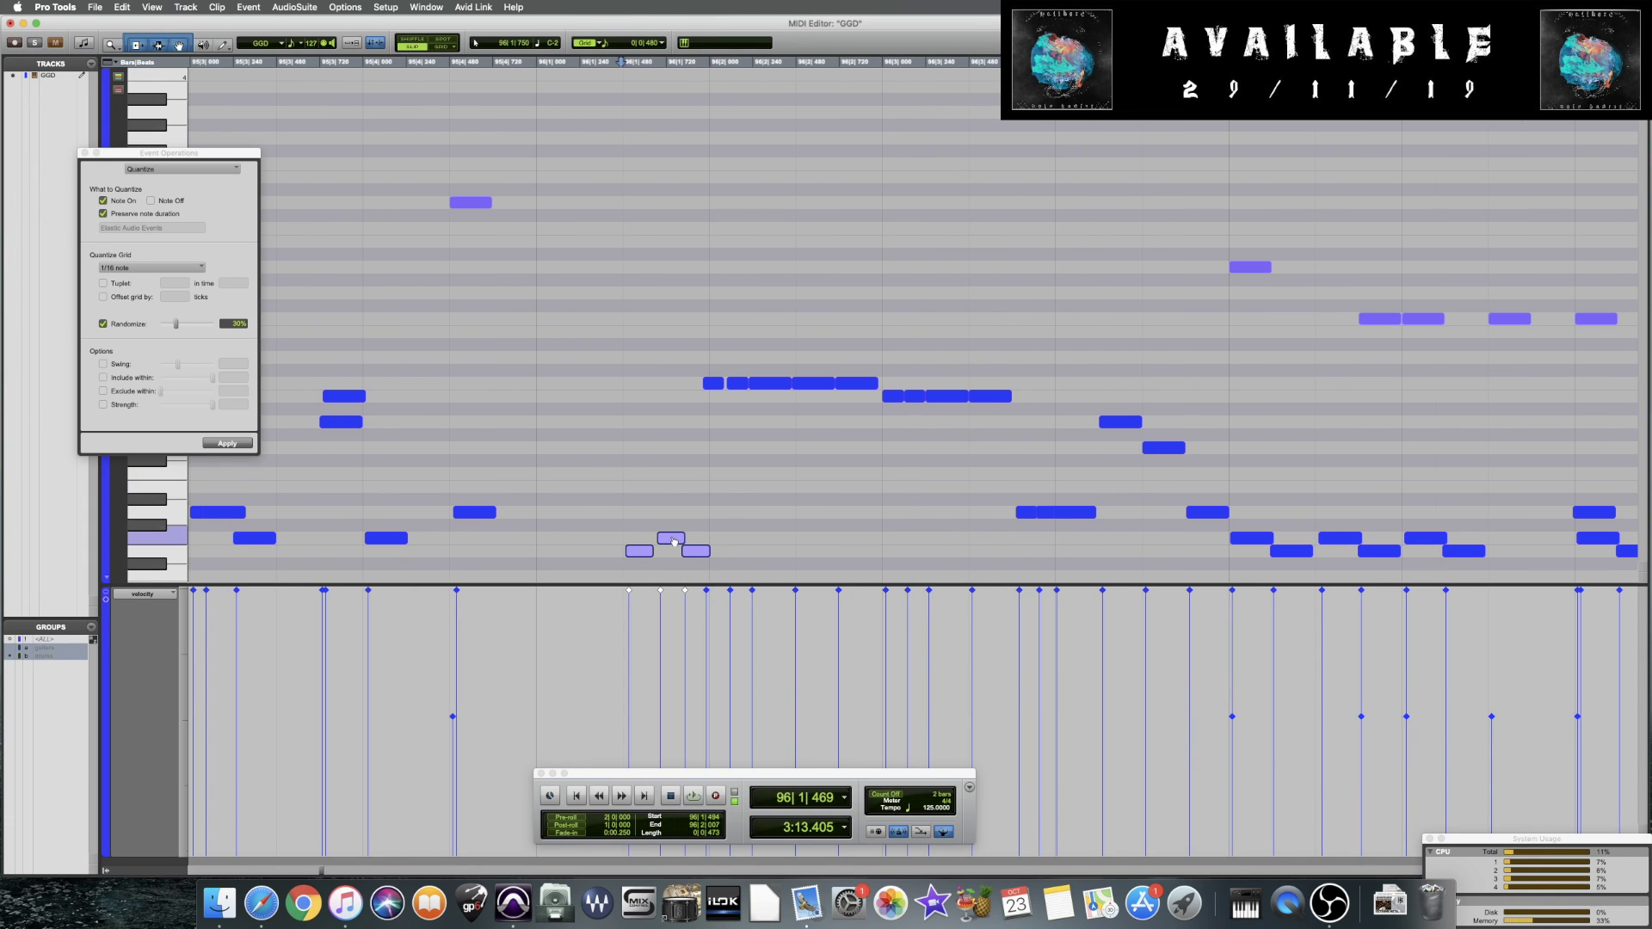
{"action": "left_click", "coordinate": [686, 410]}
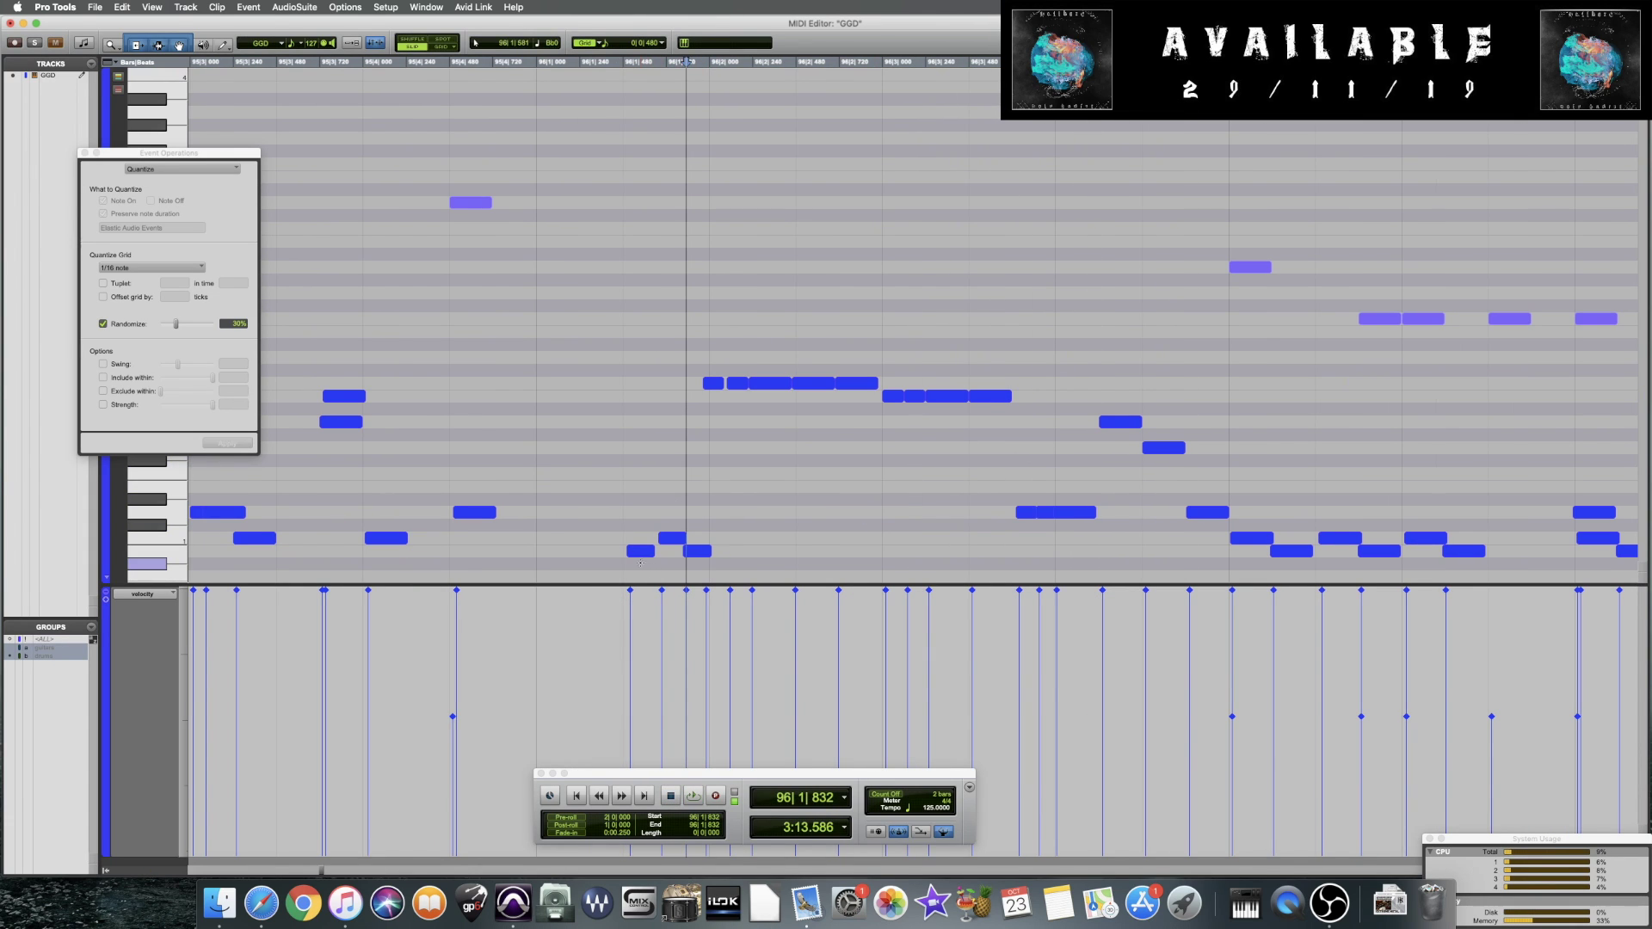
{"action": "left_click_drag", "start_coordinate": [642, 556], "coordinate": [648, 556]}
{"action": "left_click", "coordinate": [589, 509]}
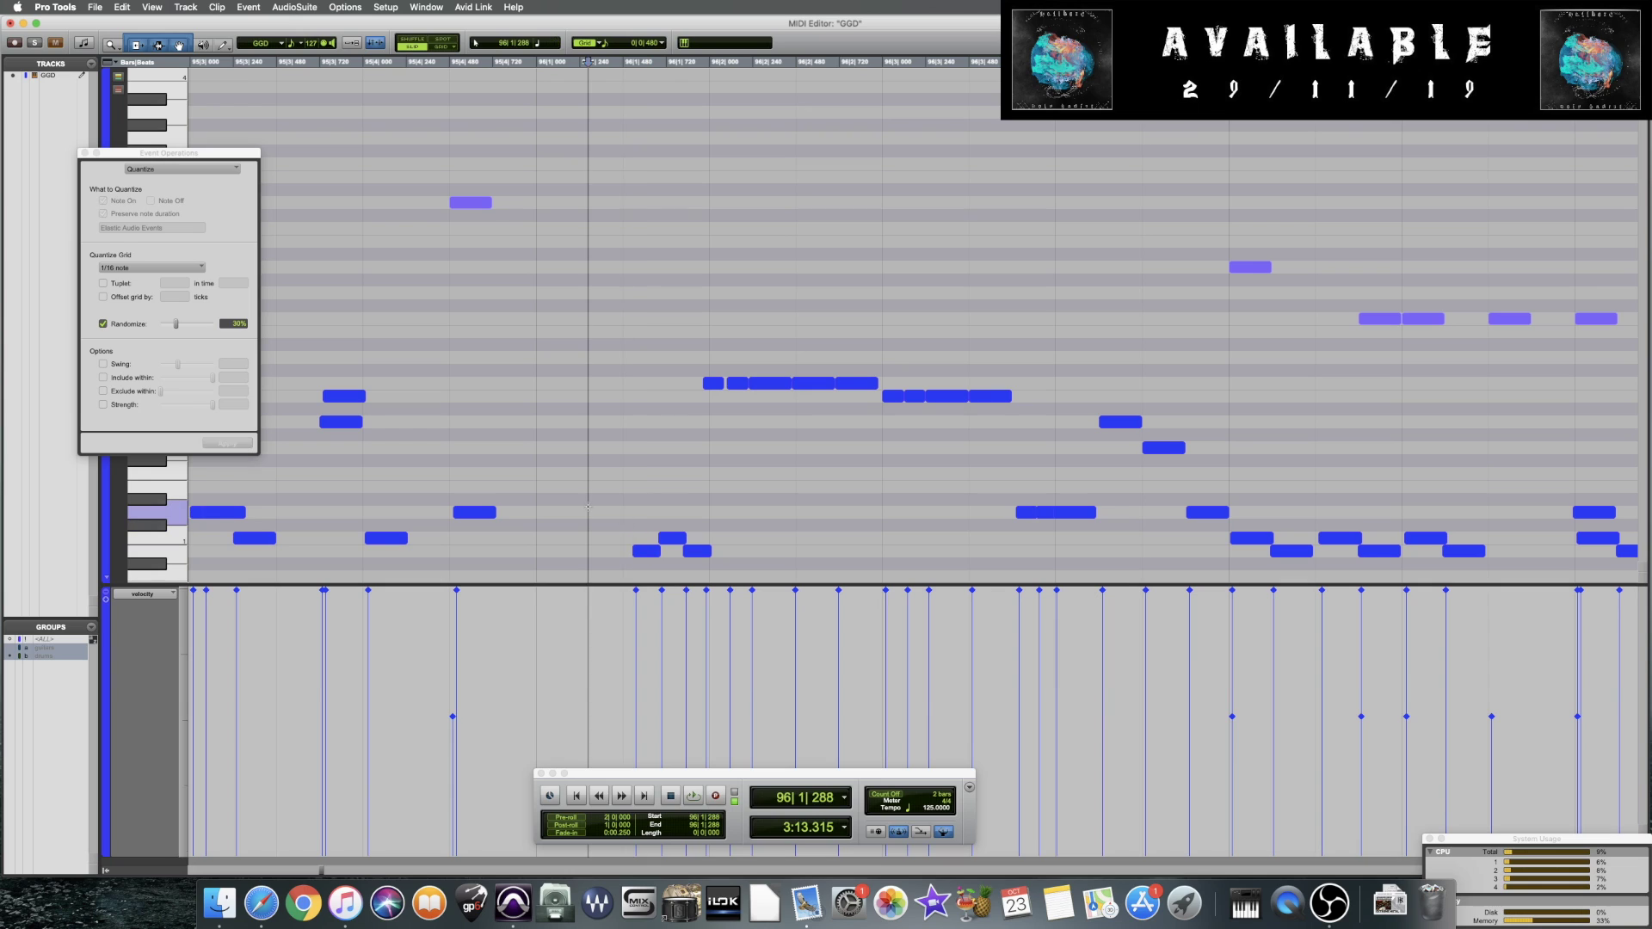
{"action": "key", "text": "space"}
{"action": "key", "text": "space"}
Try moving the first two kick notes of the bar 96 fill closer to the third and play back the result
{"action": "mouse_move", "coordinate": [666, 537]}
{"action": "left_mouse_down"}
{"action": "mouse_move", "coordinate": [683, 538]}
{"action": "mouse_move", "coordinate": [657, 555]}
{"action": "left_mouse_up"}
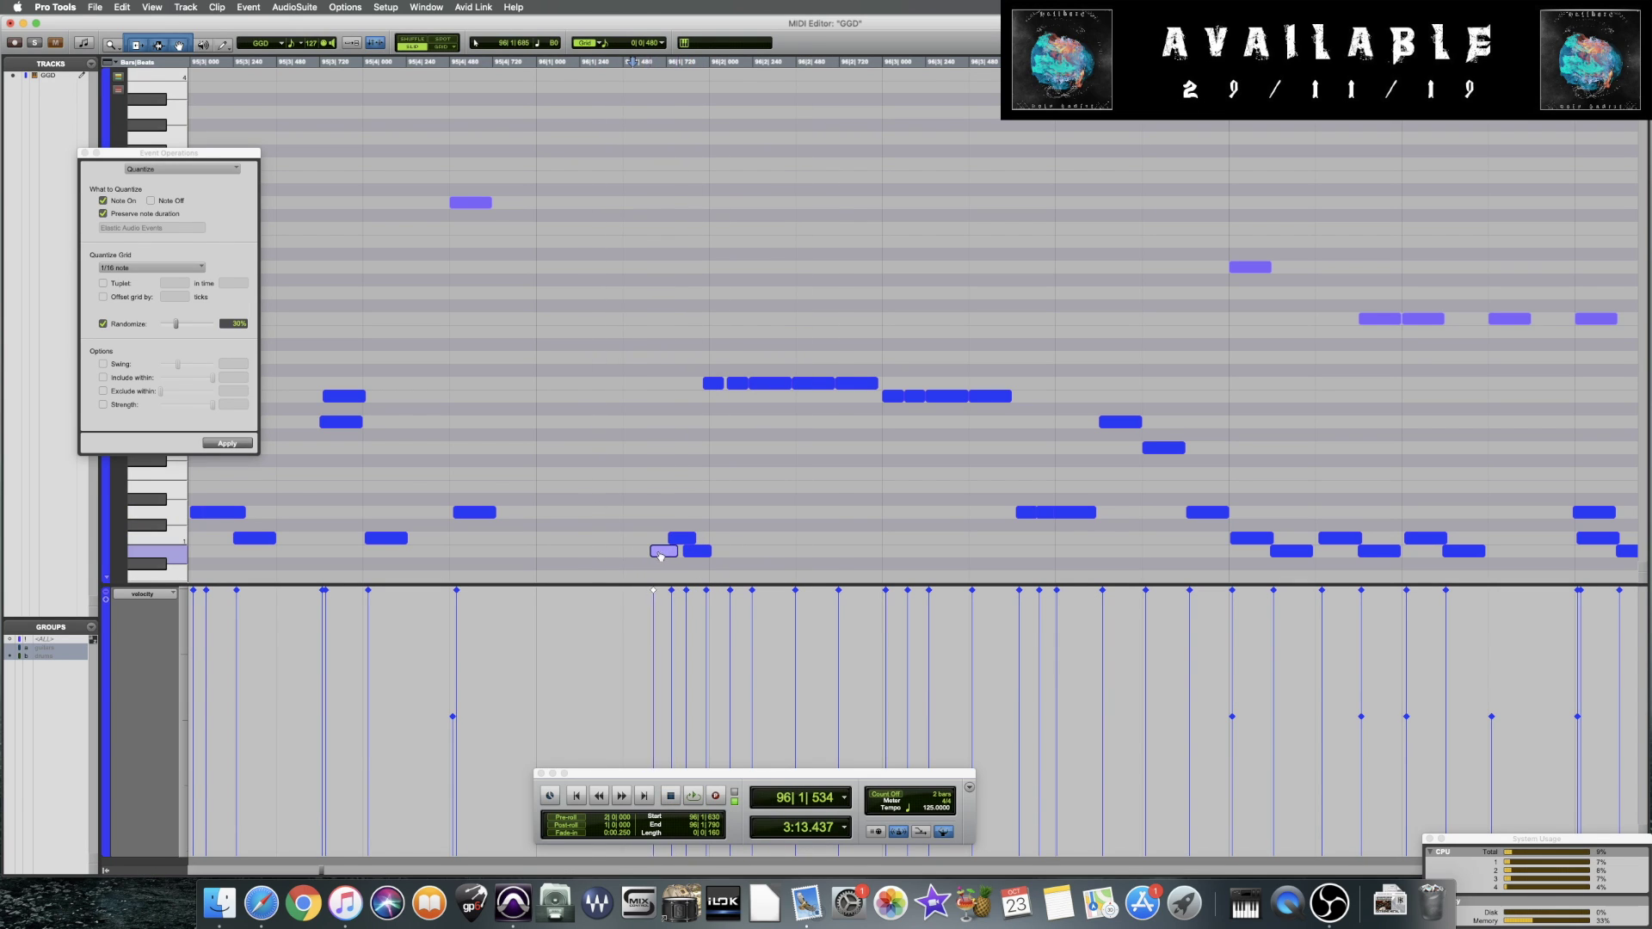
{"action": "left_click", "coordinate": [571, 542]}
{"action": "key", "text": "space"}
{"action": "key", "text": "space"}
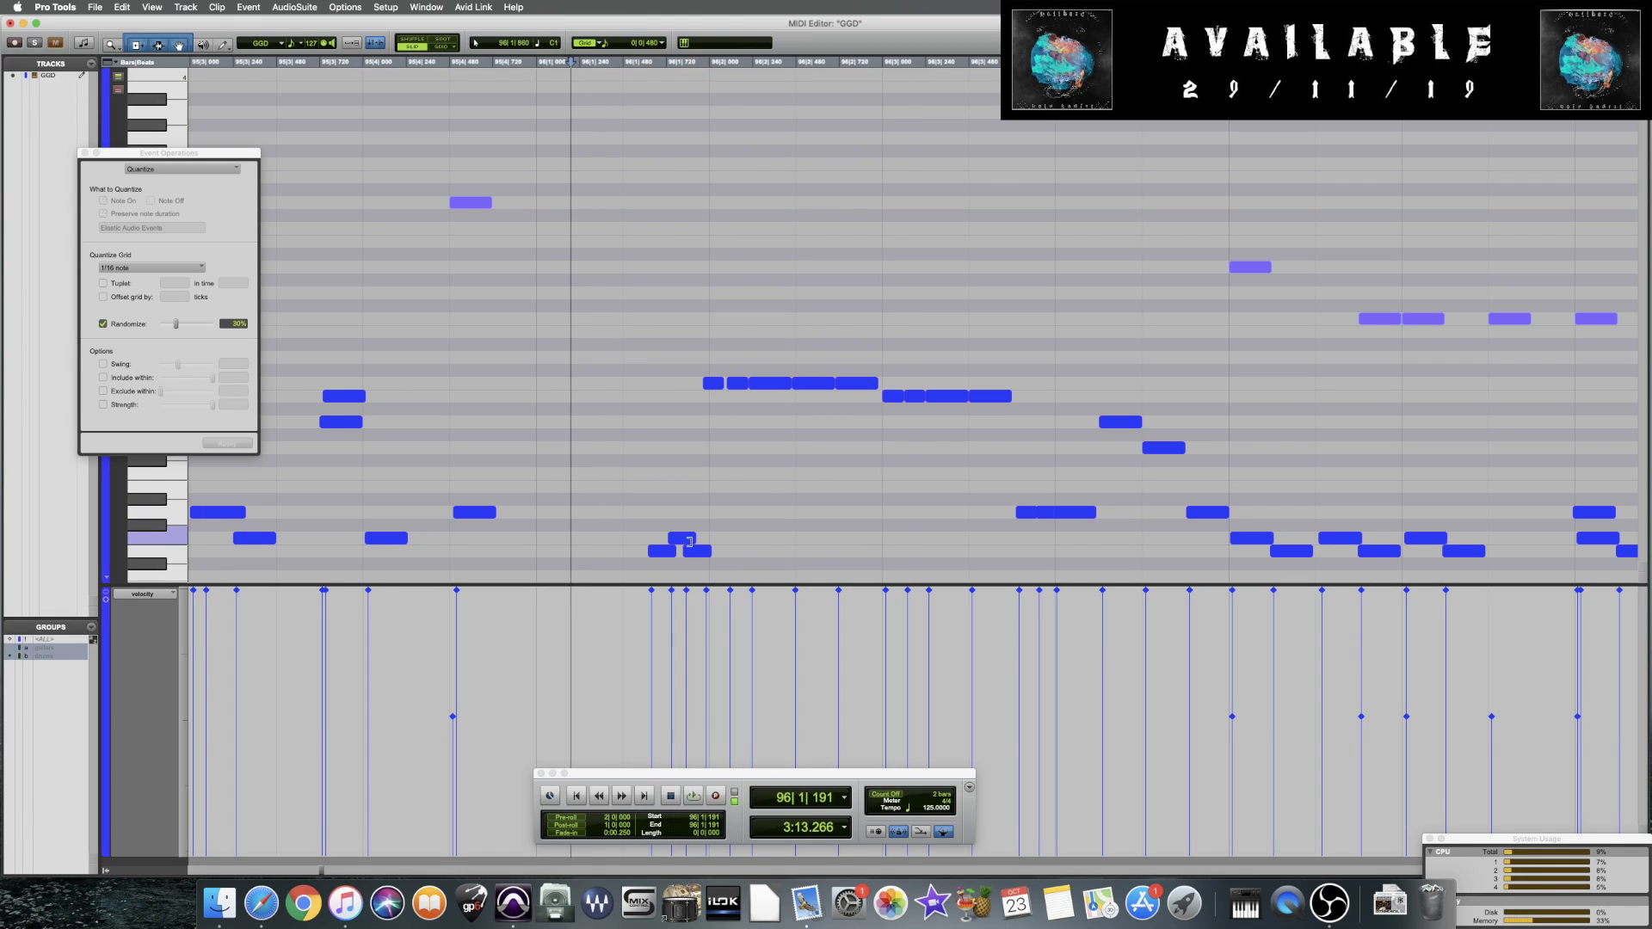
Move the first two kick notes of the bar 96 fill slightly earlier, spacing the three kicks more evenly
{"action": "left_click", "coordinate": [676, 540]}
{"action": "left_click_drag", "start_coordinate": [680, 543], "coordinate": [654, 555]}
{"action": "left_click", "coordinate": [644, 551], "text": "shift"}
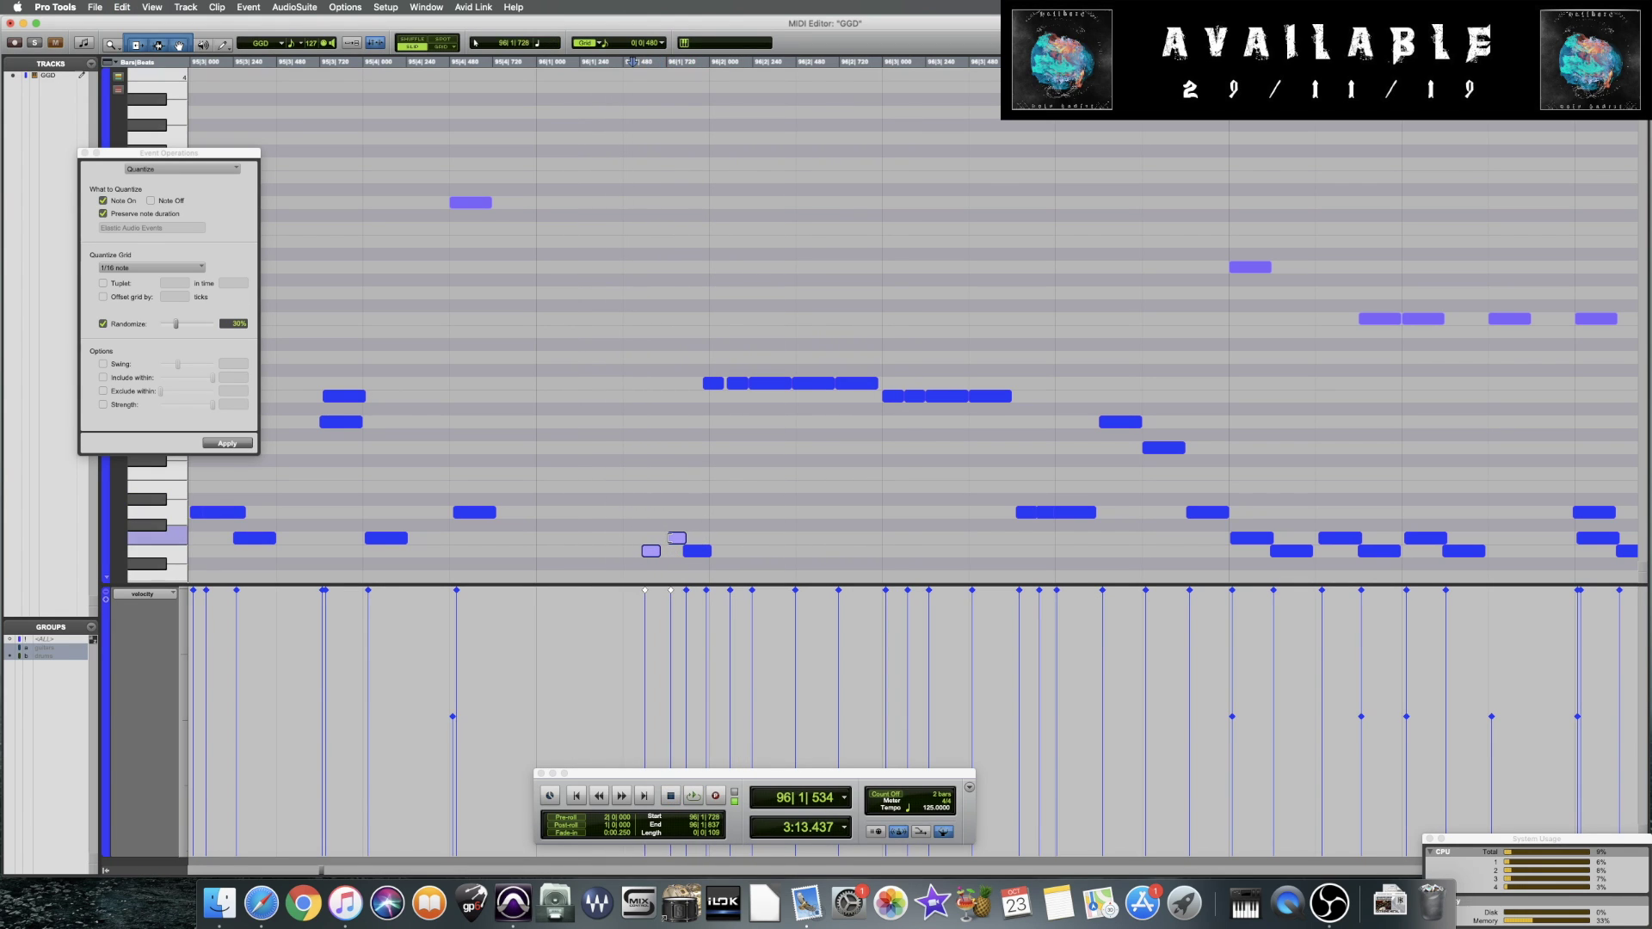
{"action": "left_click_drag", "start_coordinate": [672, 541], "coordinate": [676, 544]}
{"action": "left_click", "coordinate": [666, 506]}
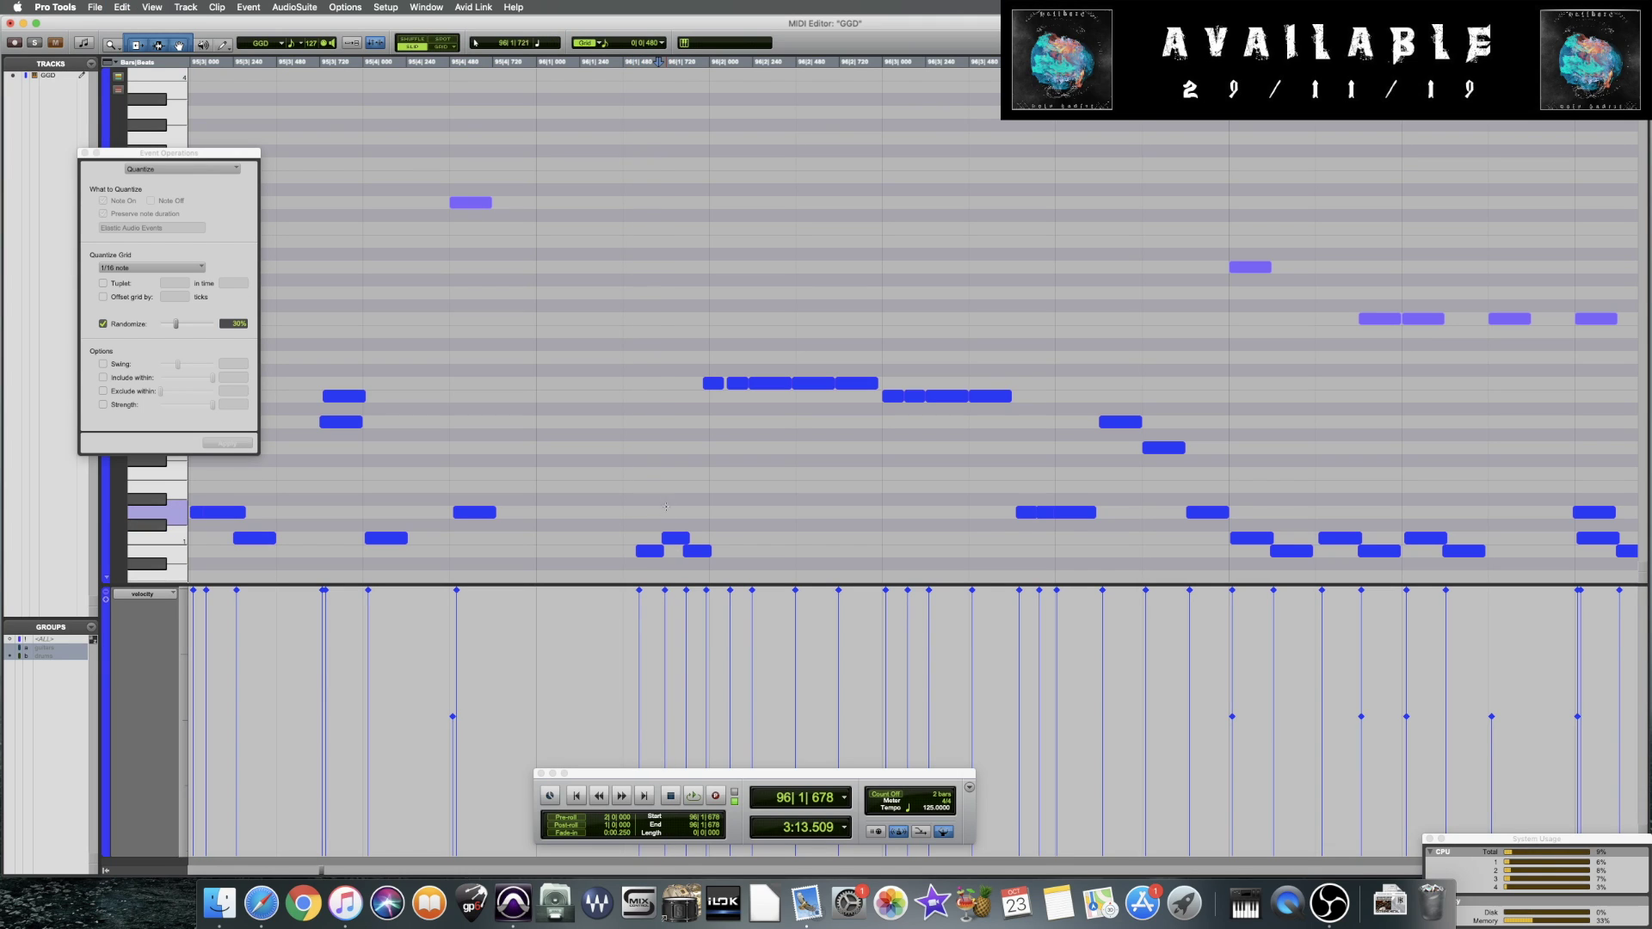
Shift notes in both tom groups of the bar 96 fill slightly earlier and play back the fill
{"action": "left_click", "coordinate": [737, 383]}
{"action": "left_click_drag", "start_coordinate": [737, 383], "coordinate": [812, 386]}
{"action": "left_click_drag", "start_coordinate": [1015, 408], "coordinate": [952, 401]}
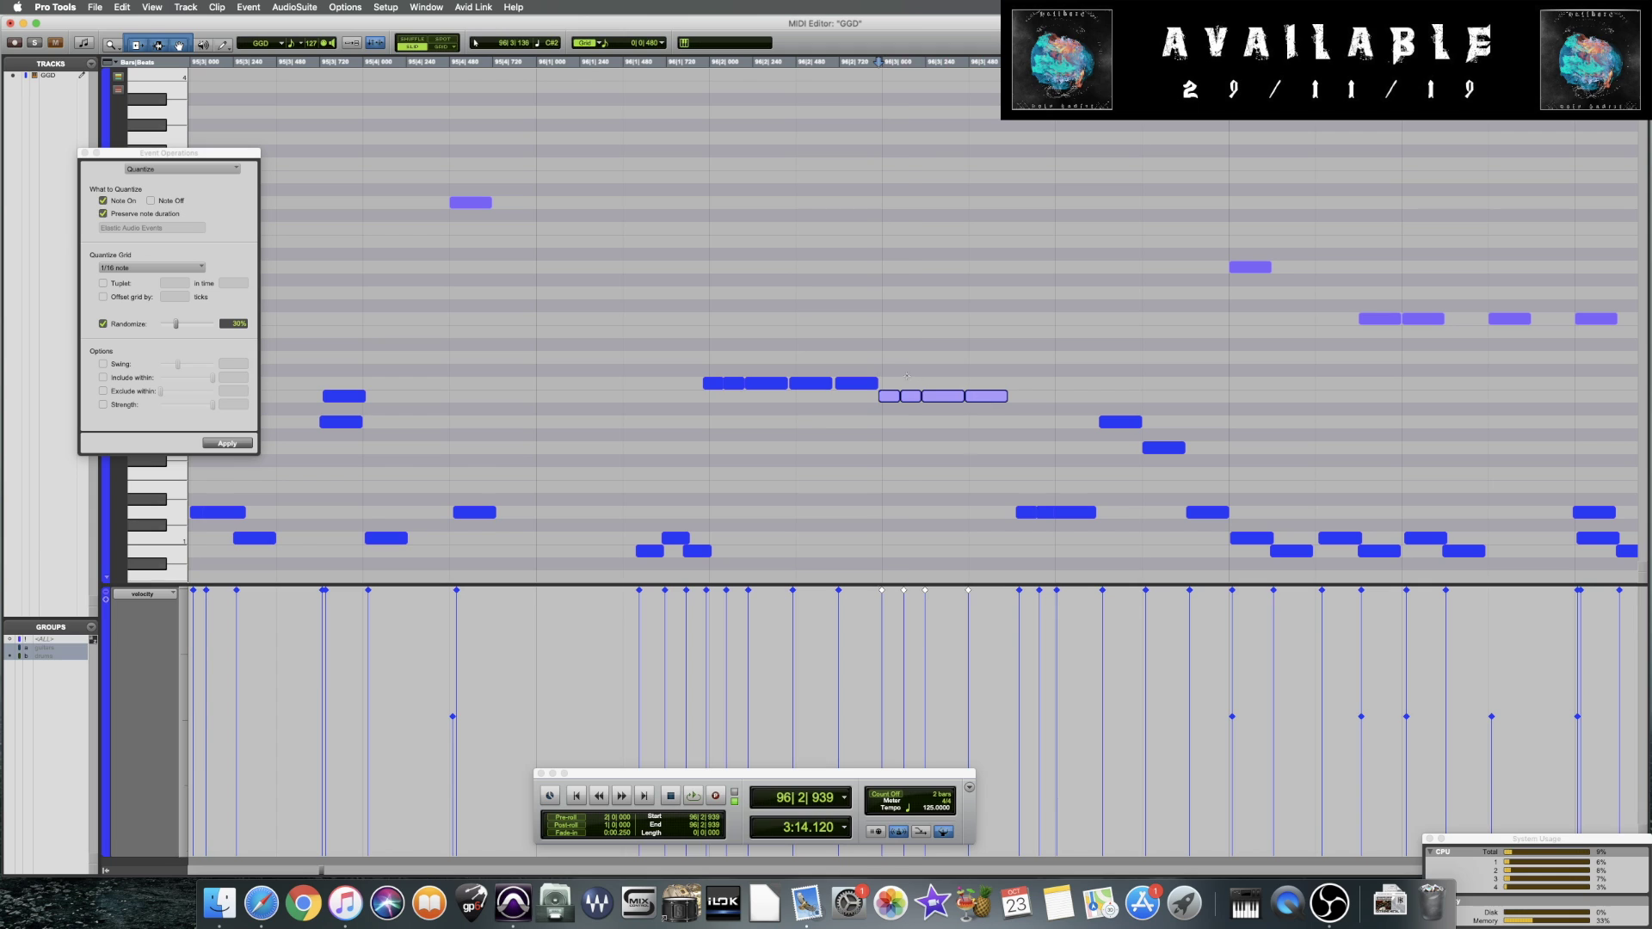
{"action": "left_click", "coordinate": [924, 409]}
{"action": "key", "text": "space"}
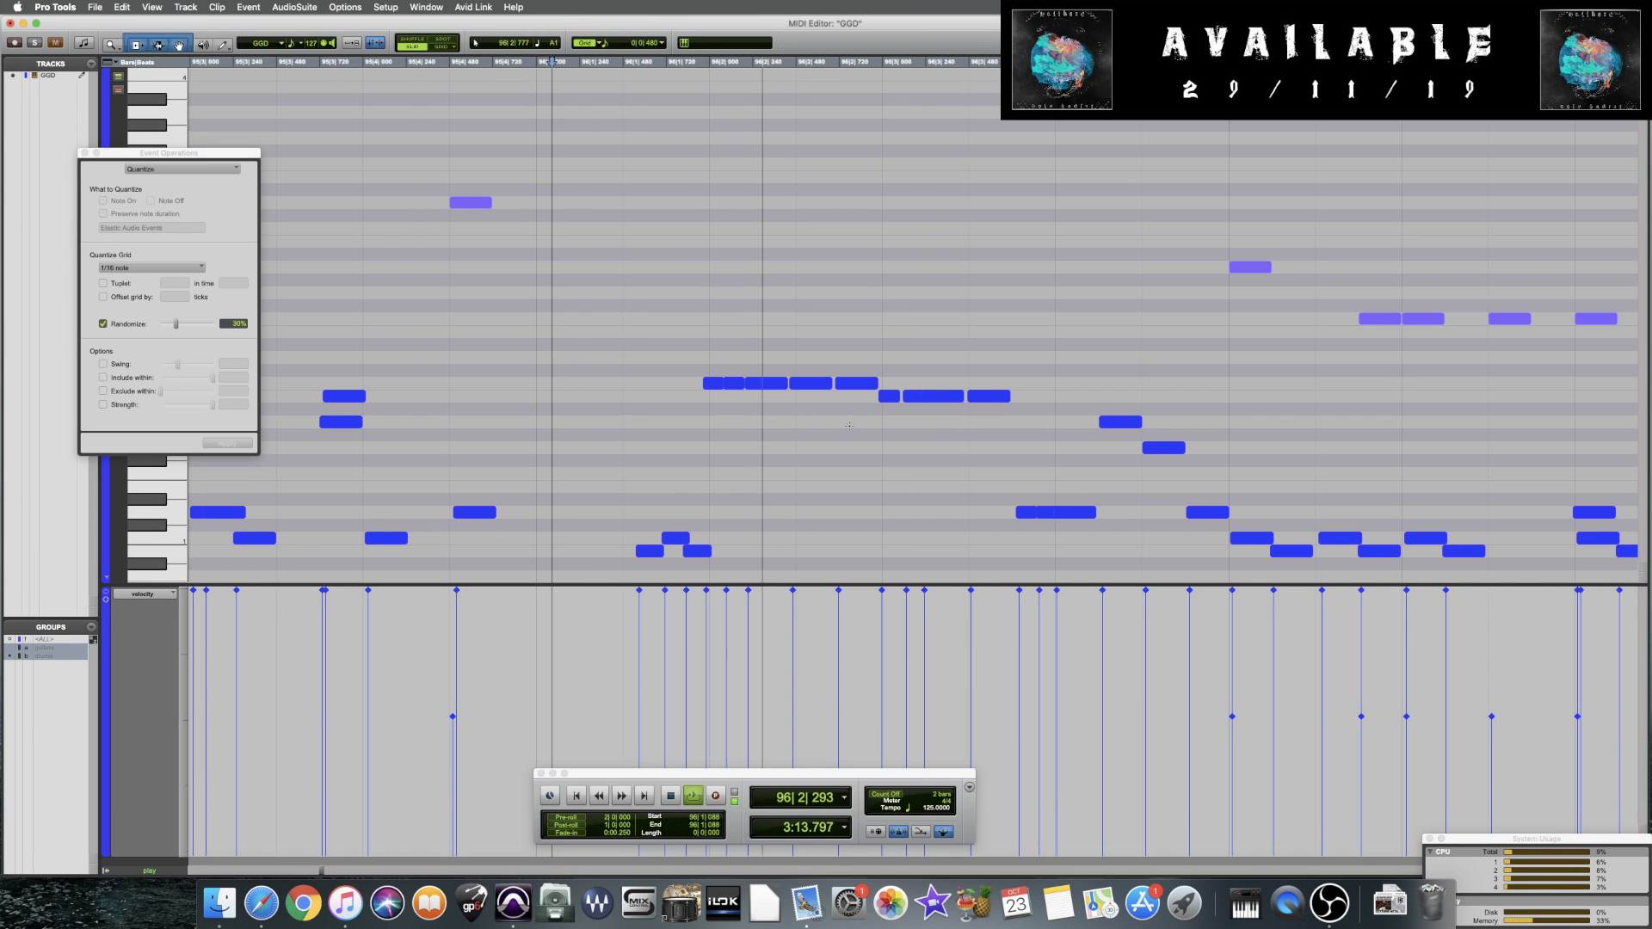
{"action": "key", "text": "space"}
Play back the bar 106 snare and tom fill from beat 3 to check its timing
{"action": "left_click", "coordinate": [814, 430]}
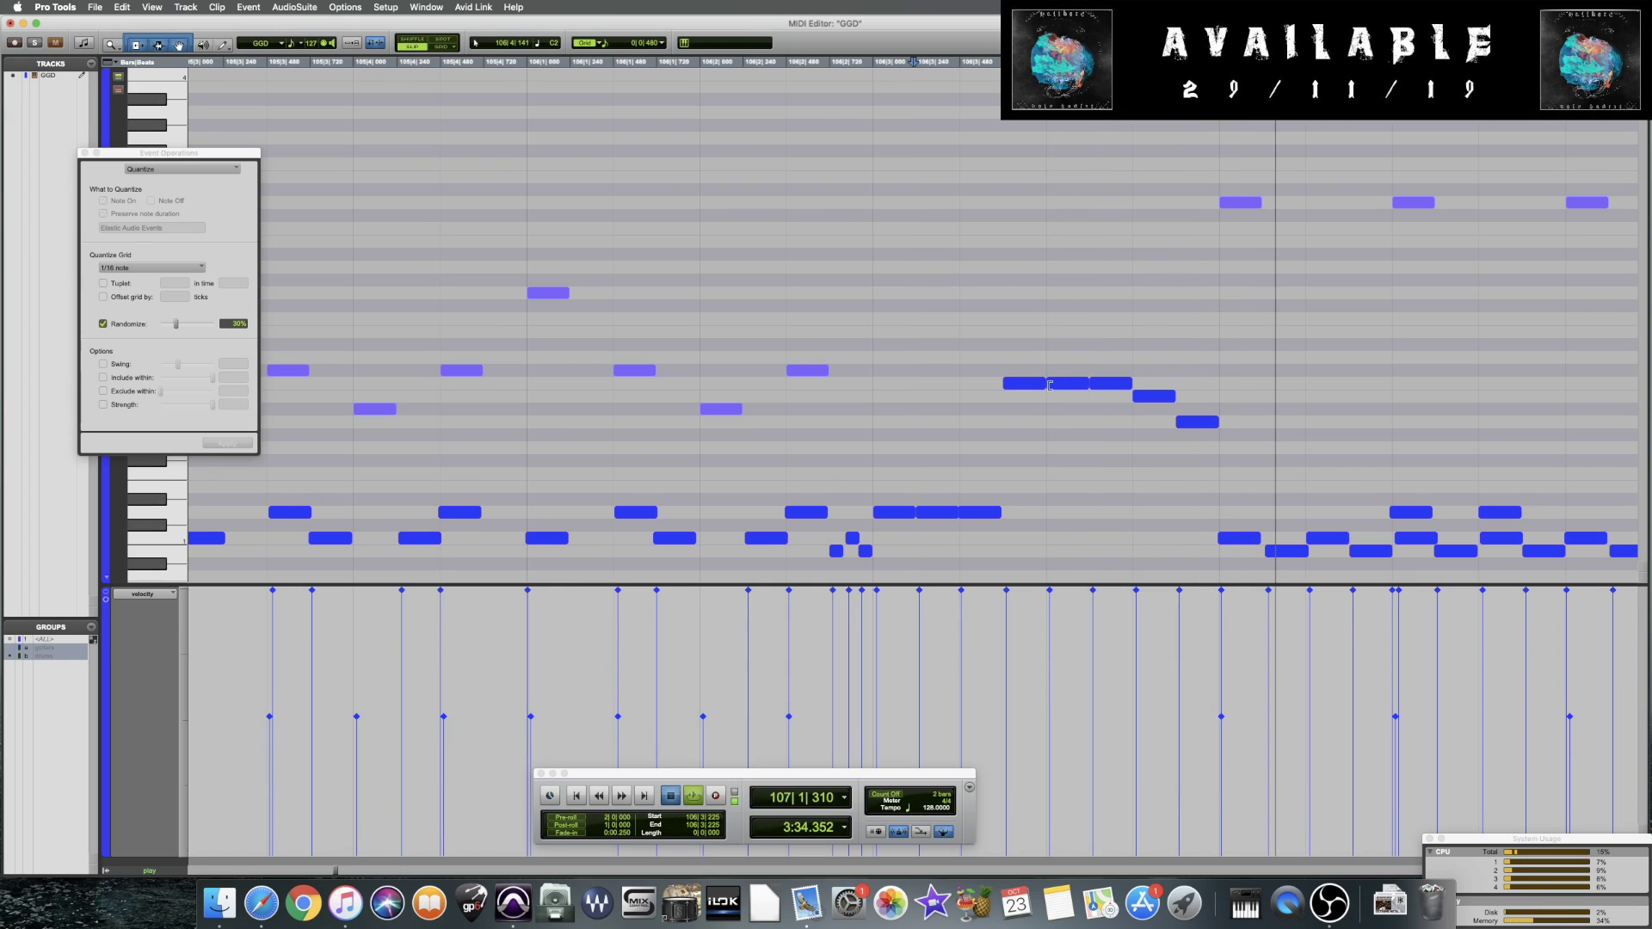
{"action": "left_click", "coordinate": [929, 430]}
{"action": "scroll", "coordinate": [930, 430], "scroll_direction": "right", "scroll_amount": 3}
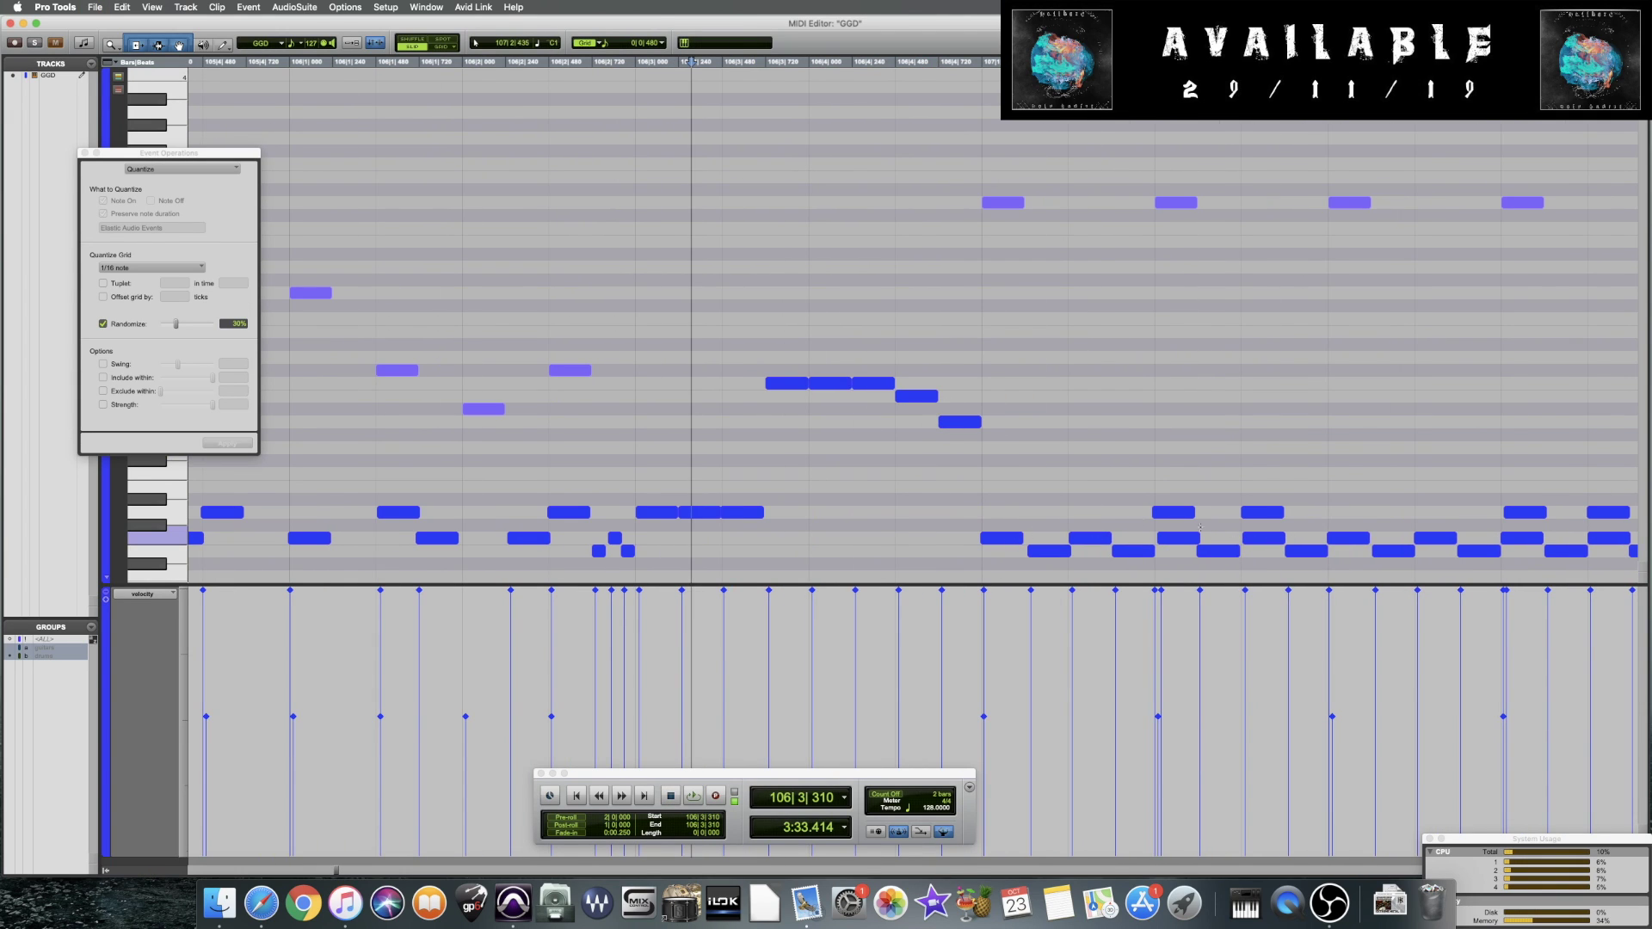
{"action": "left_click", "coordinate": [980, 503]}
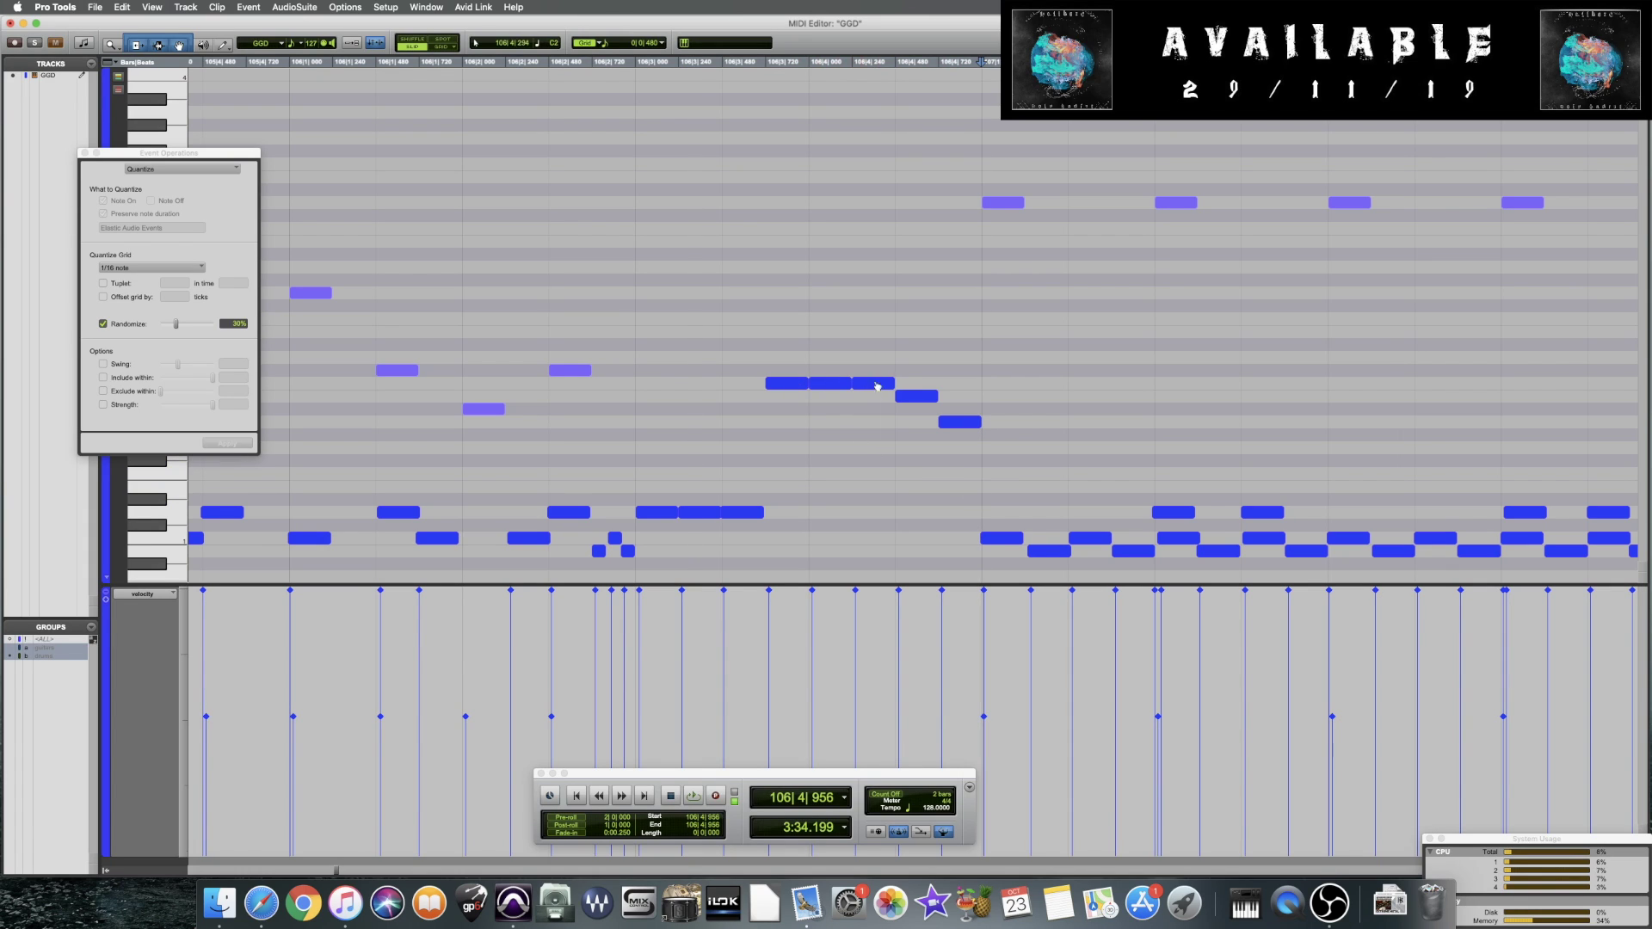
{"action": "left_click", "coordinate": [636, 320]}
{"action": "key", "text": "space"}
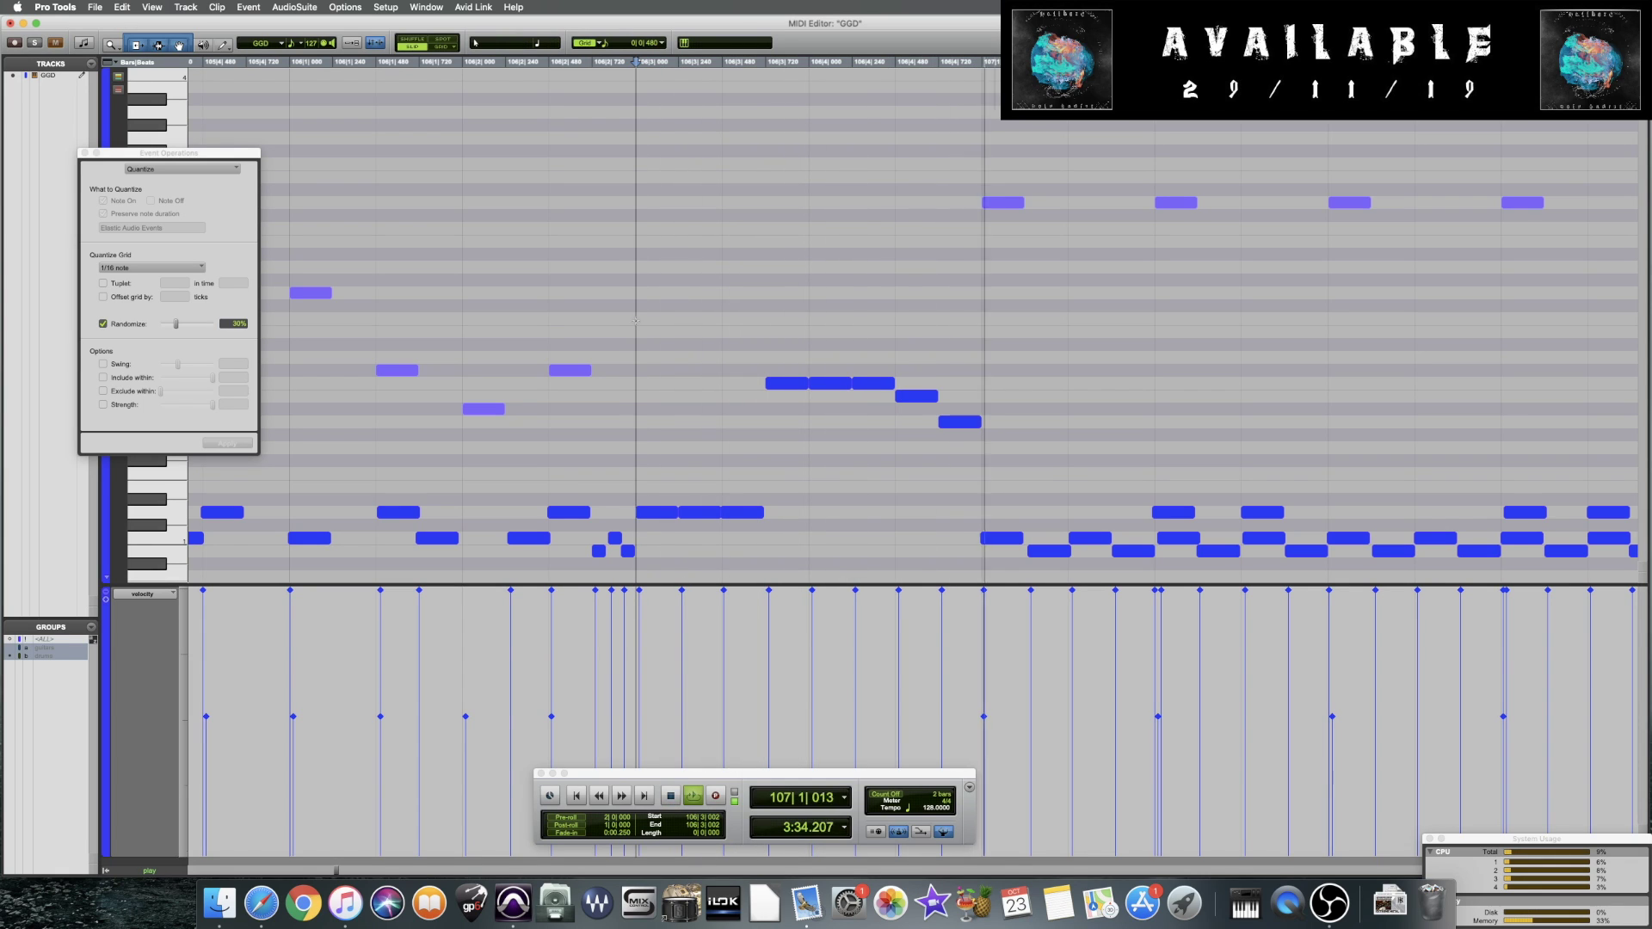
{"action": "key", "text": "space"}
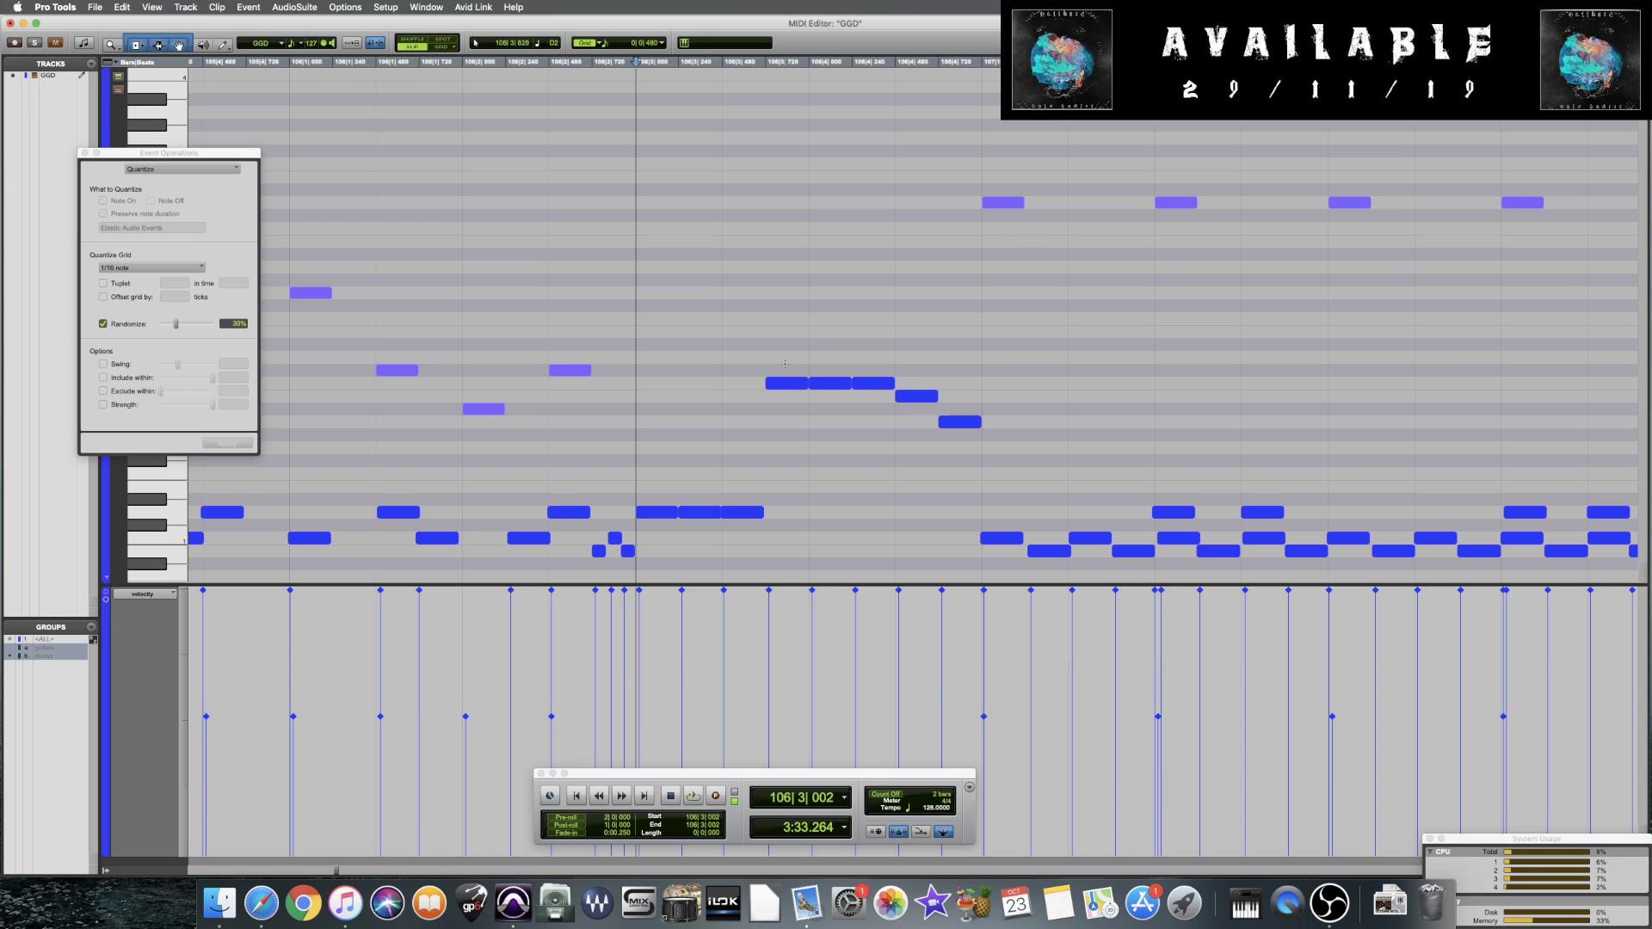
Offset the tom notes of the bar 106 fill slightly earlier and play it back from bar 106 beat 2
{"action": "left_click_drag", "start_coordinate": [819, 360], "coordinate": [982, 449]}
{"action": "left_click", "coordinate": [873, 386]}
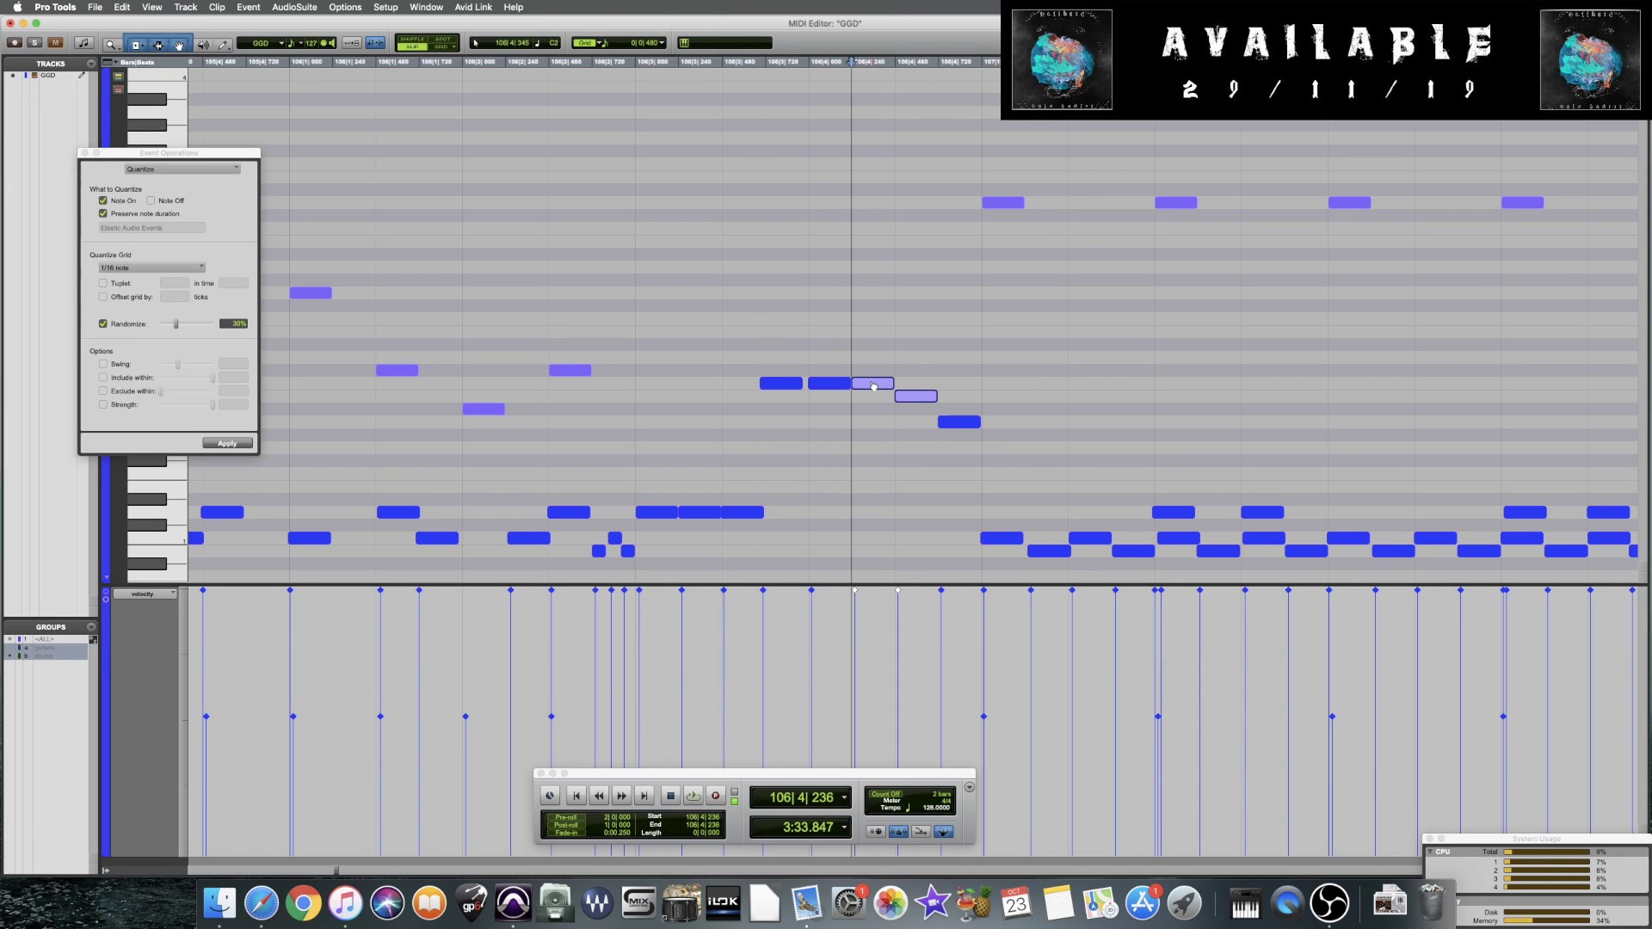
{"action": "left_click", "coordinate": [567, 405]}
{"action": "key", "text": "space"}
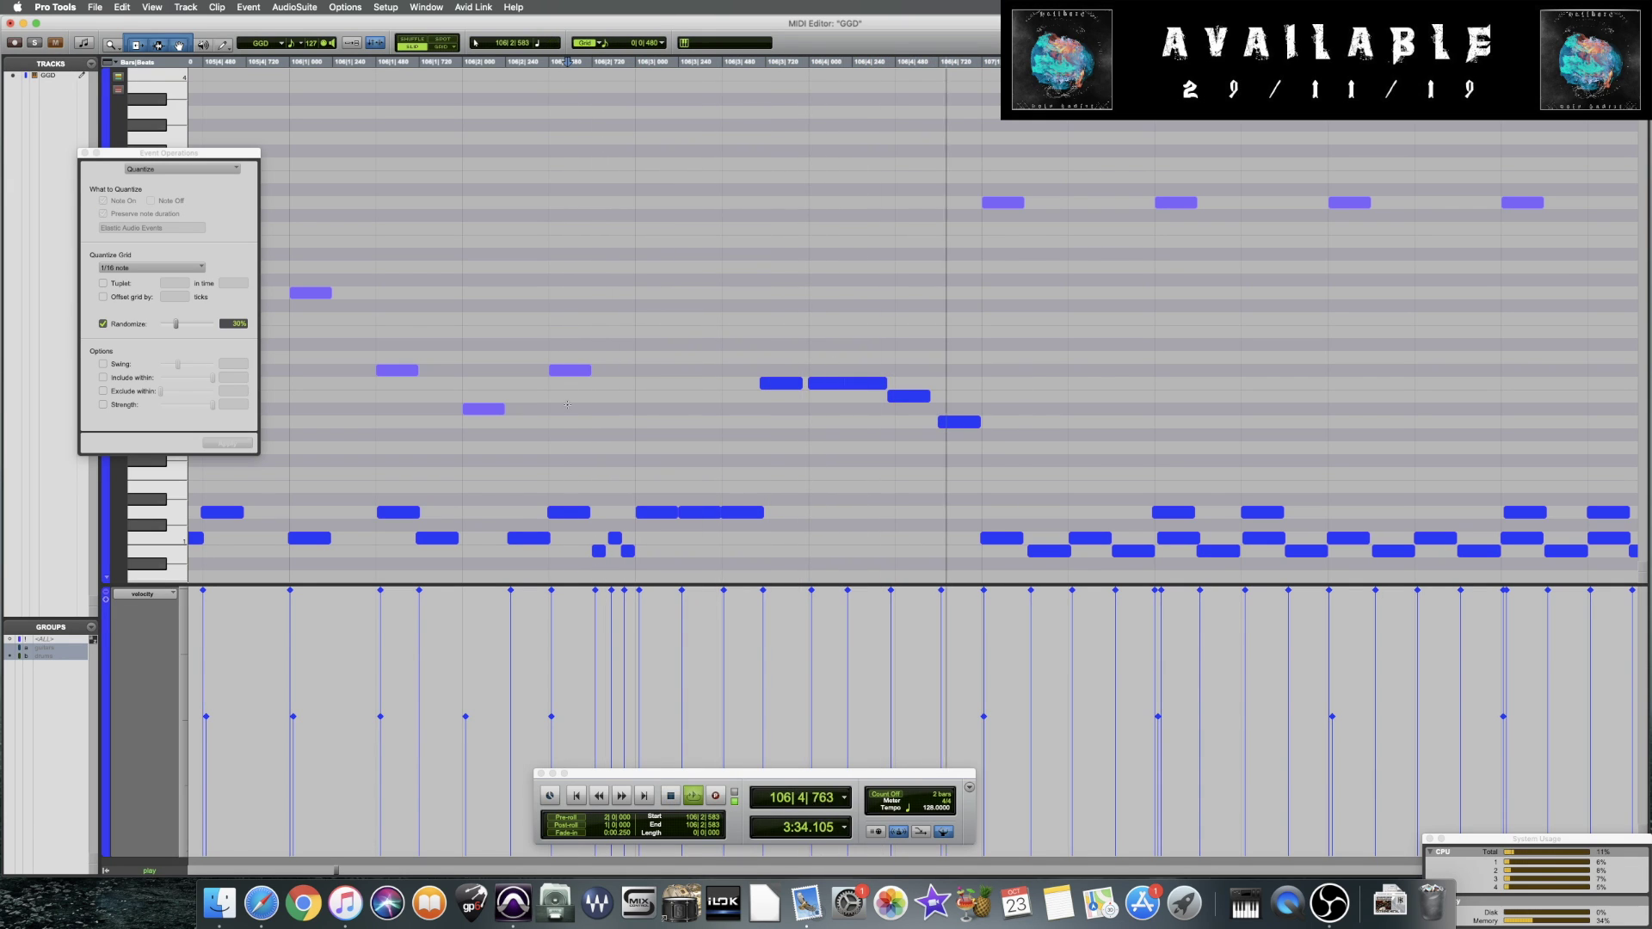
{"action": "key", "text": "space"}
Nudge the first tom of the bar 106 fill slightly later and the last tom slightly earlier, and play it back
{"action": "left_click", "coordinate": [791, 386]}
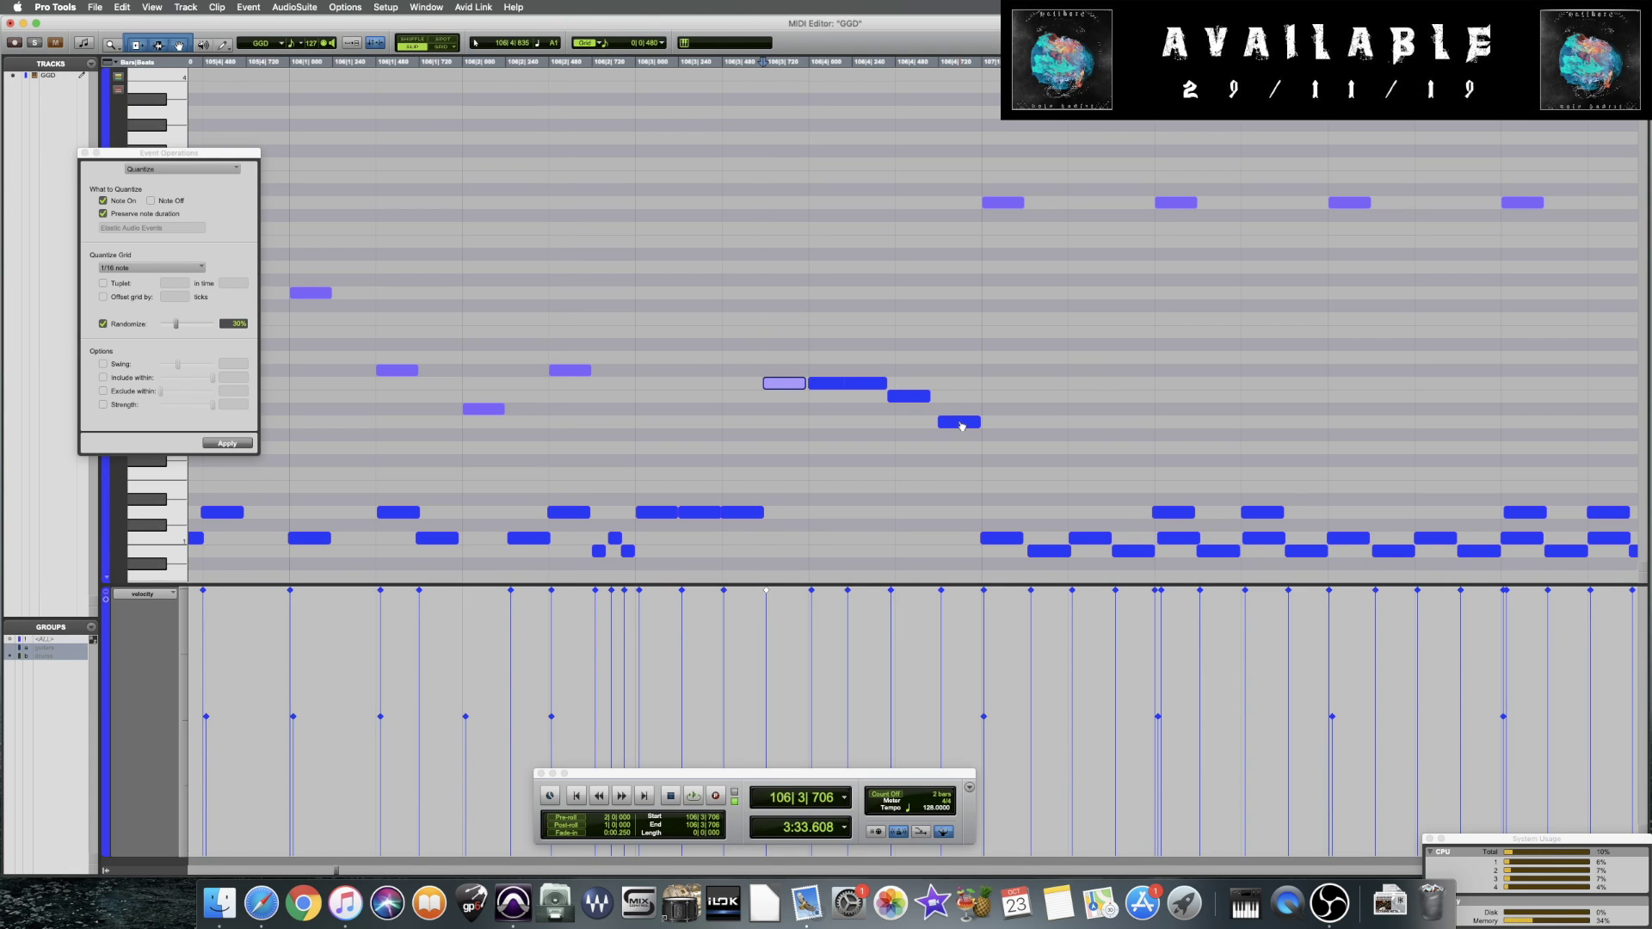
{"action": "left_click_drag", "start_coordinate": [956, 425], "coordinate": [950, 425]}
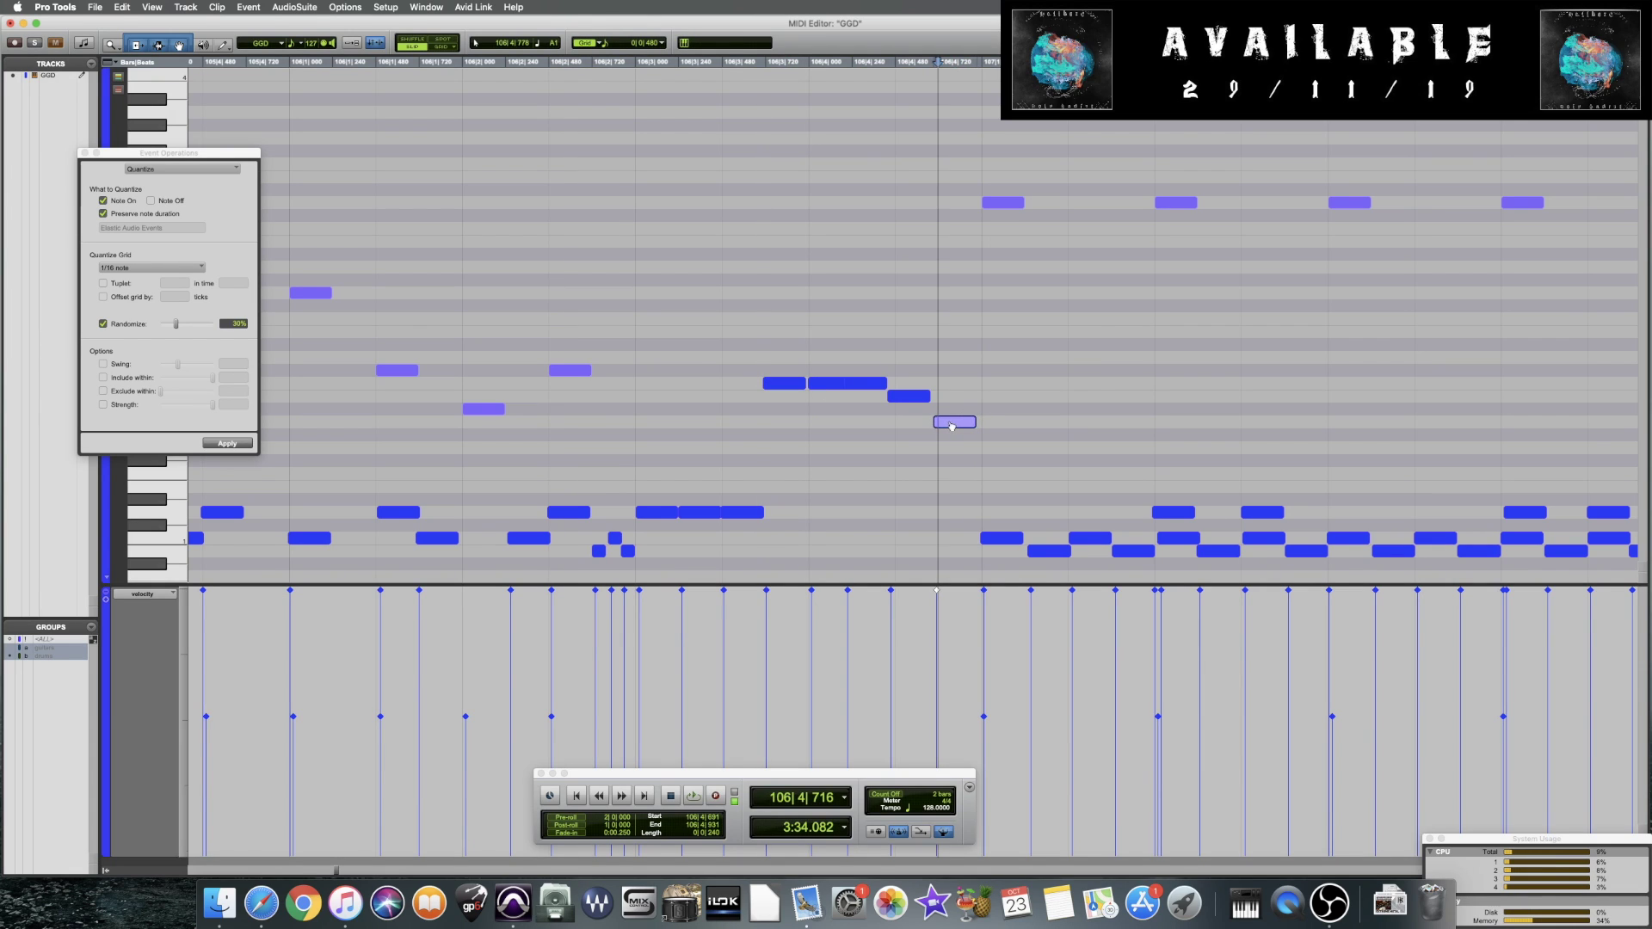
{"action": "left_click", "coordinate": [638, 411]}
{"action": "key", "text": "space"}
{"action": "key", "text": "space"}
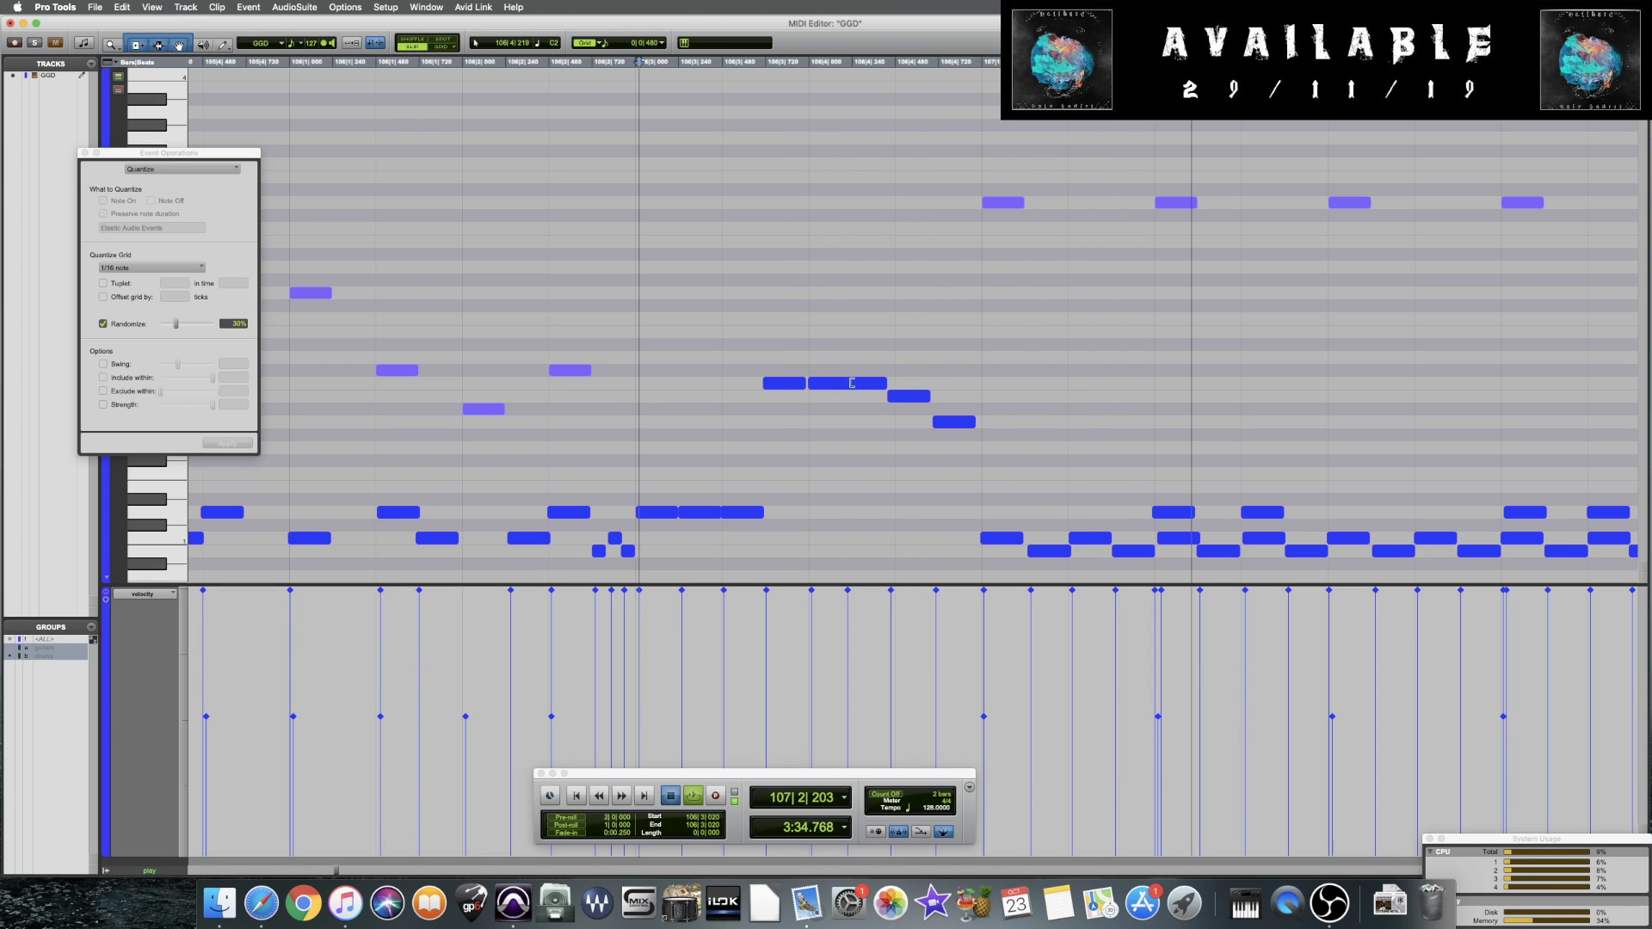
Nudge the third tom note of the bar 106 fill slightly later, play back the fill and save the session
{"action": "left_click", "coordinate": [866, 385]}
{"action": "left_click", "coordinate": [681, 389]}
{"action": "key", "text": "space"}
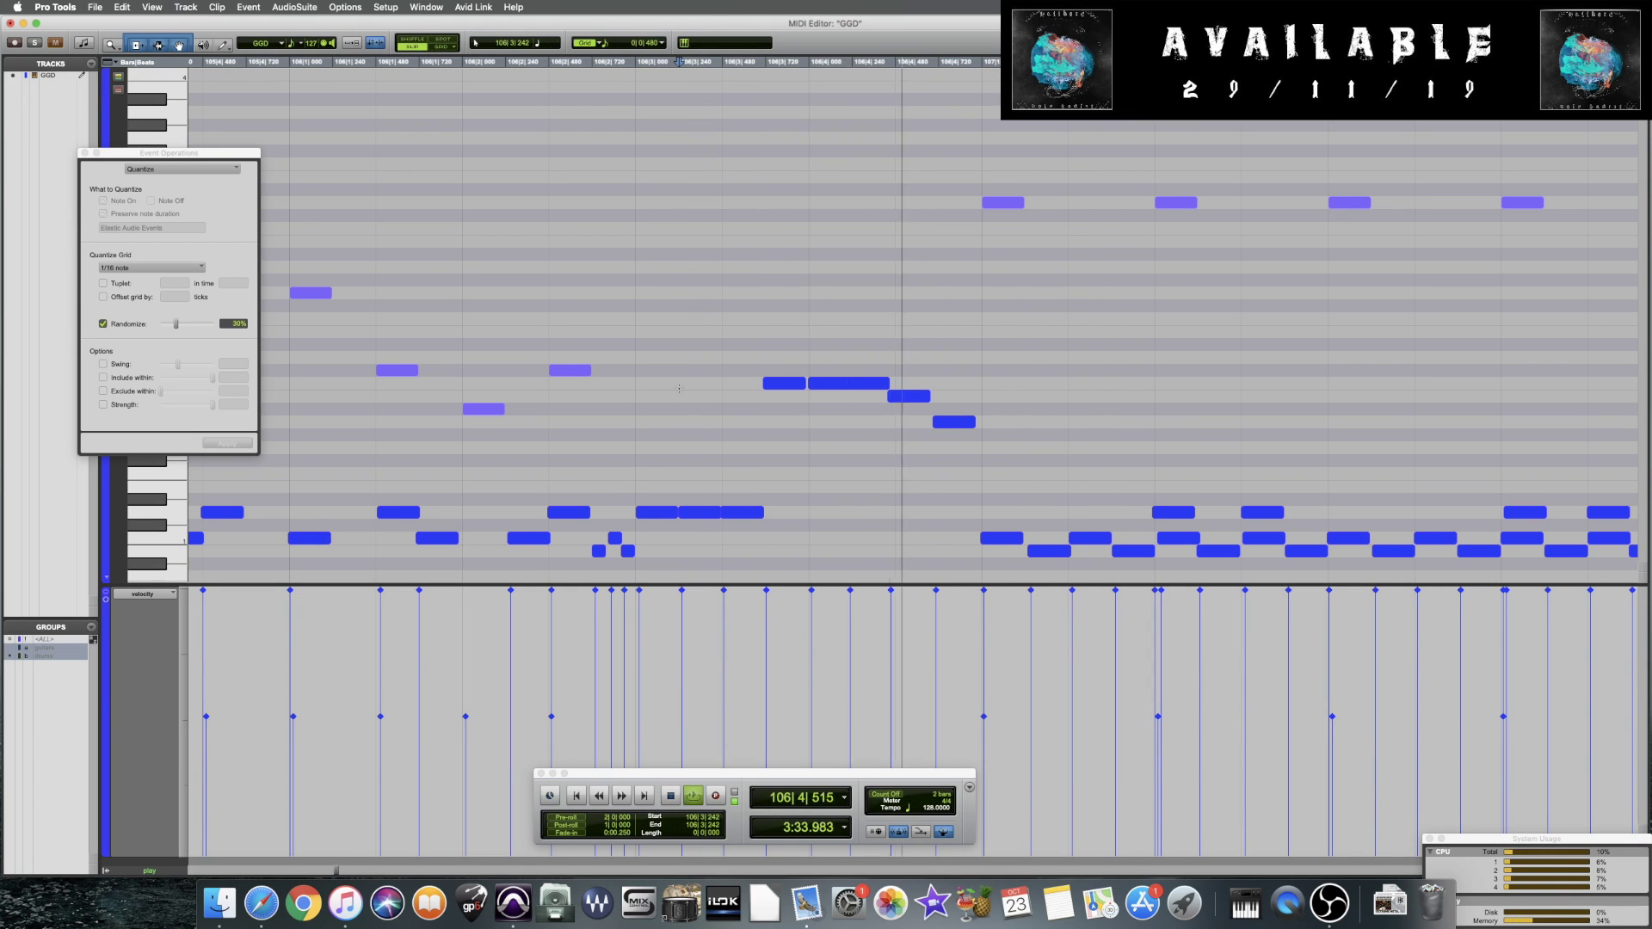
{"action": "key", "text": "space"}
{"action": "key", "text": "super+s"}
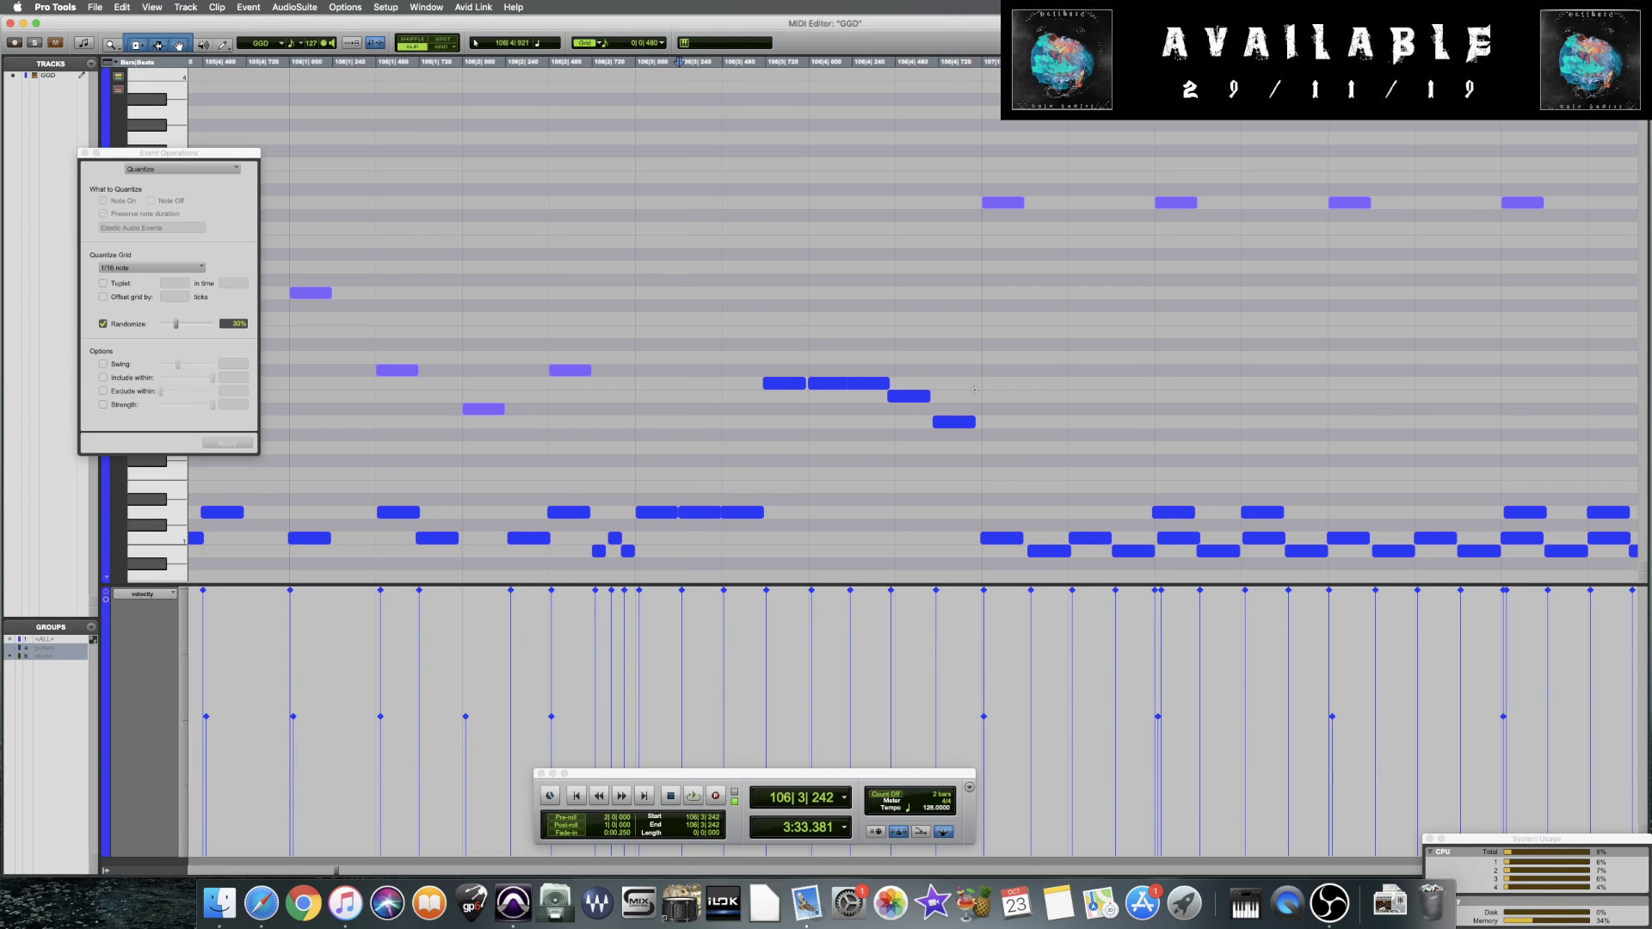
Offset the later snare hits and several tom notes of the bar 116 fill slightly earlier and play it back from beat 2
{"action": "key", "text": "space"}
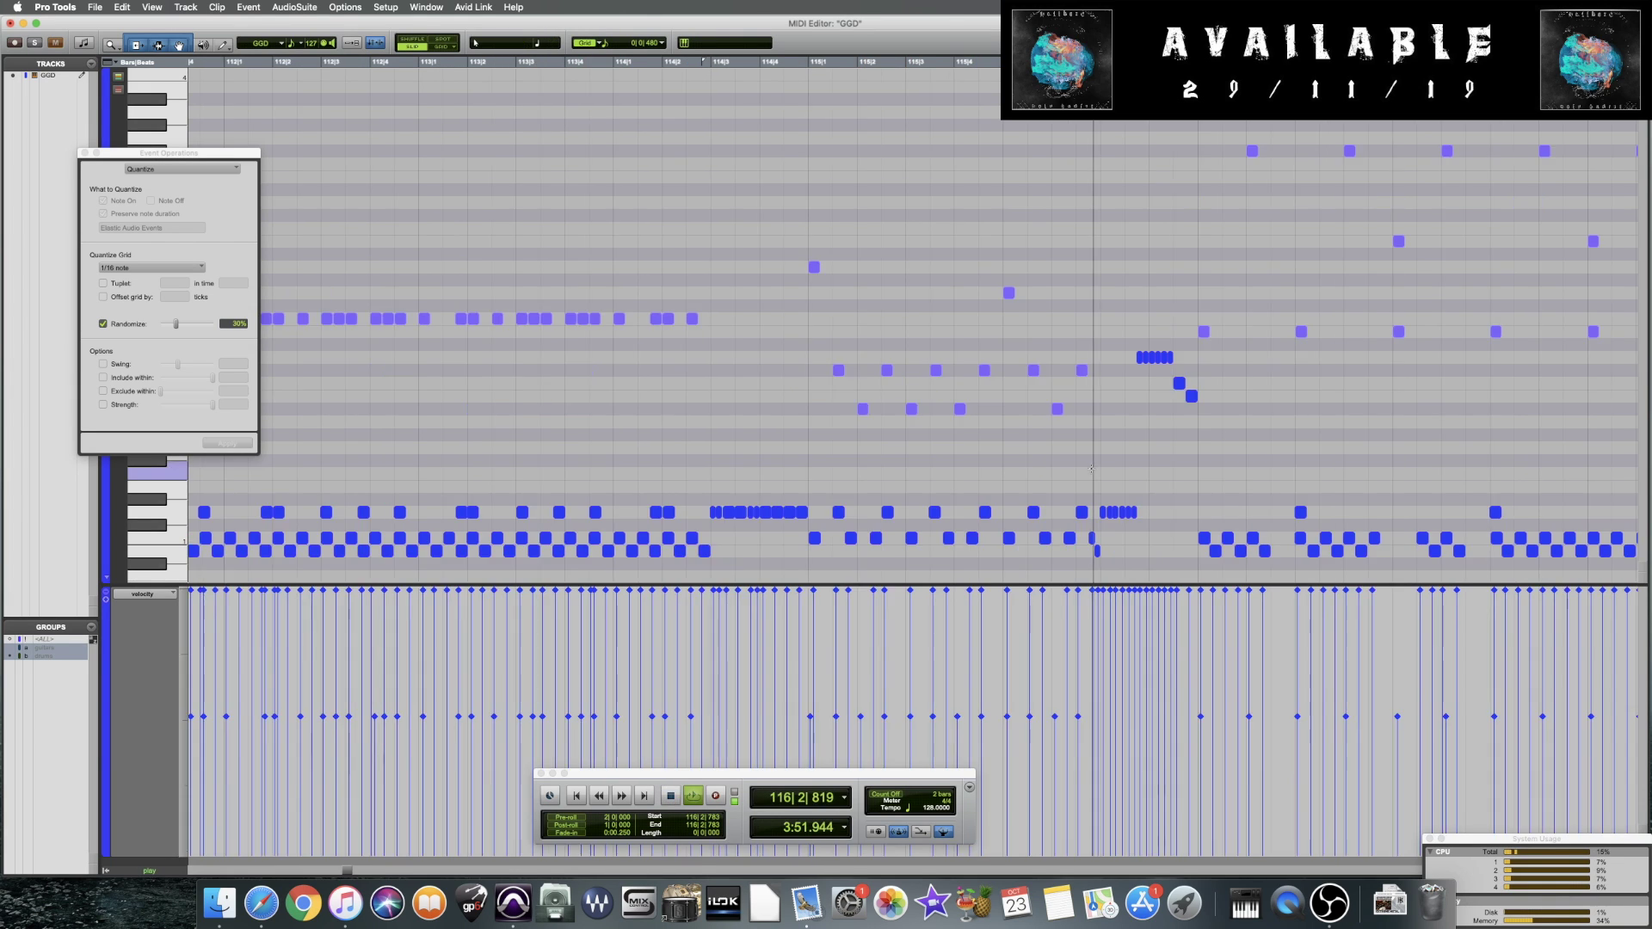
{"action": "key", "text": "space"}
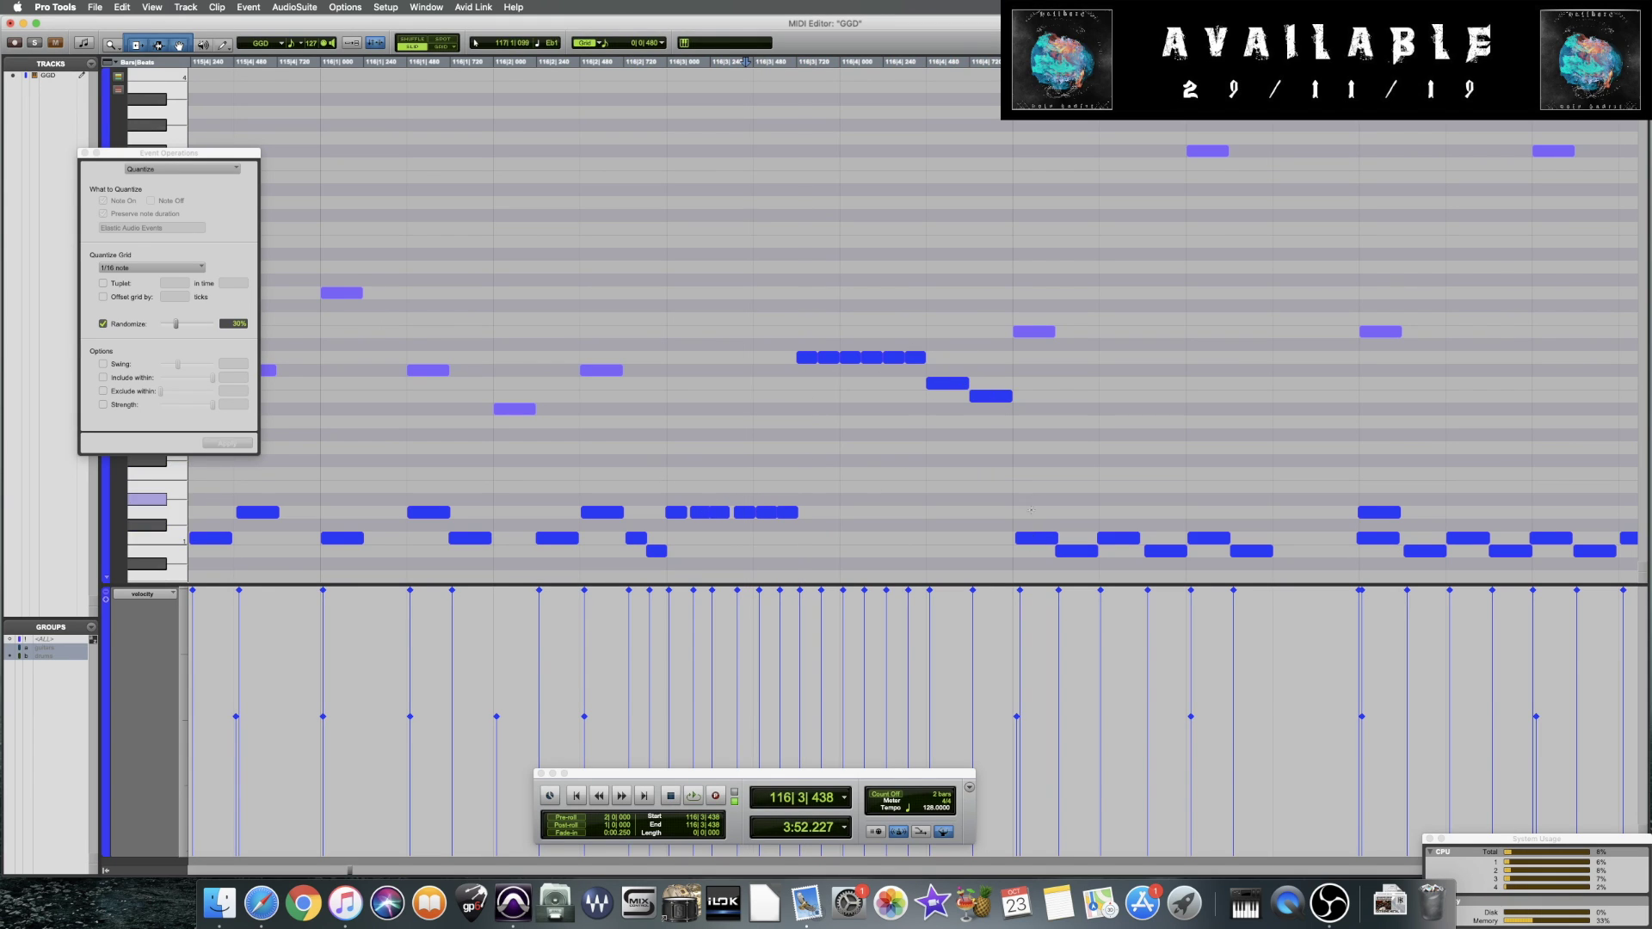
{"action": "left_click_drag", "start_coordinate": [951, 387], "coordinate": [855, 357]}
{"action": "left_click_drag", "start_coordinate": [804, 503], "coordinate": [737, 516]}
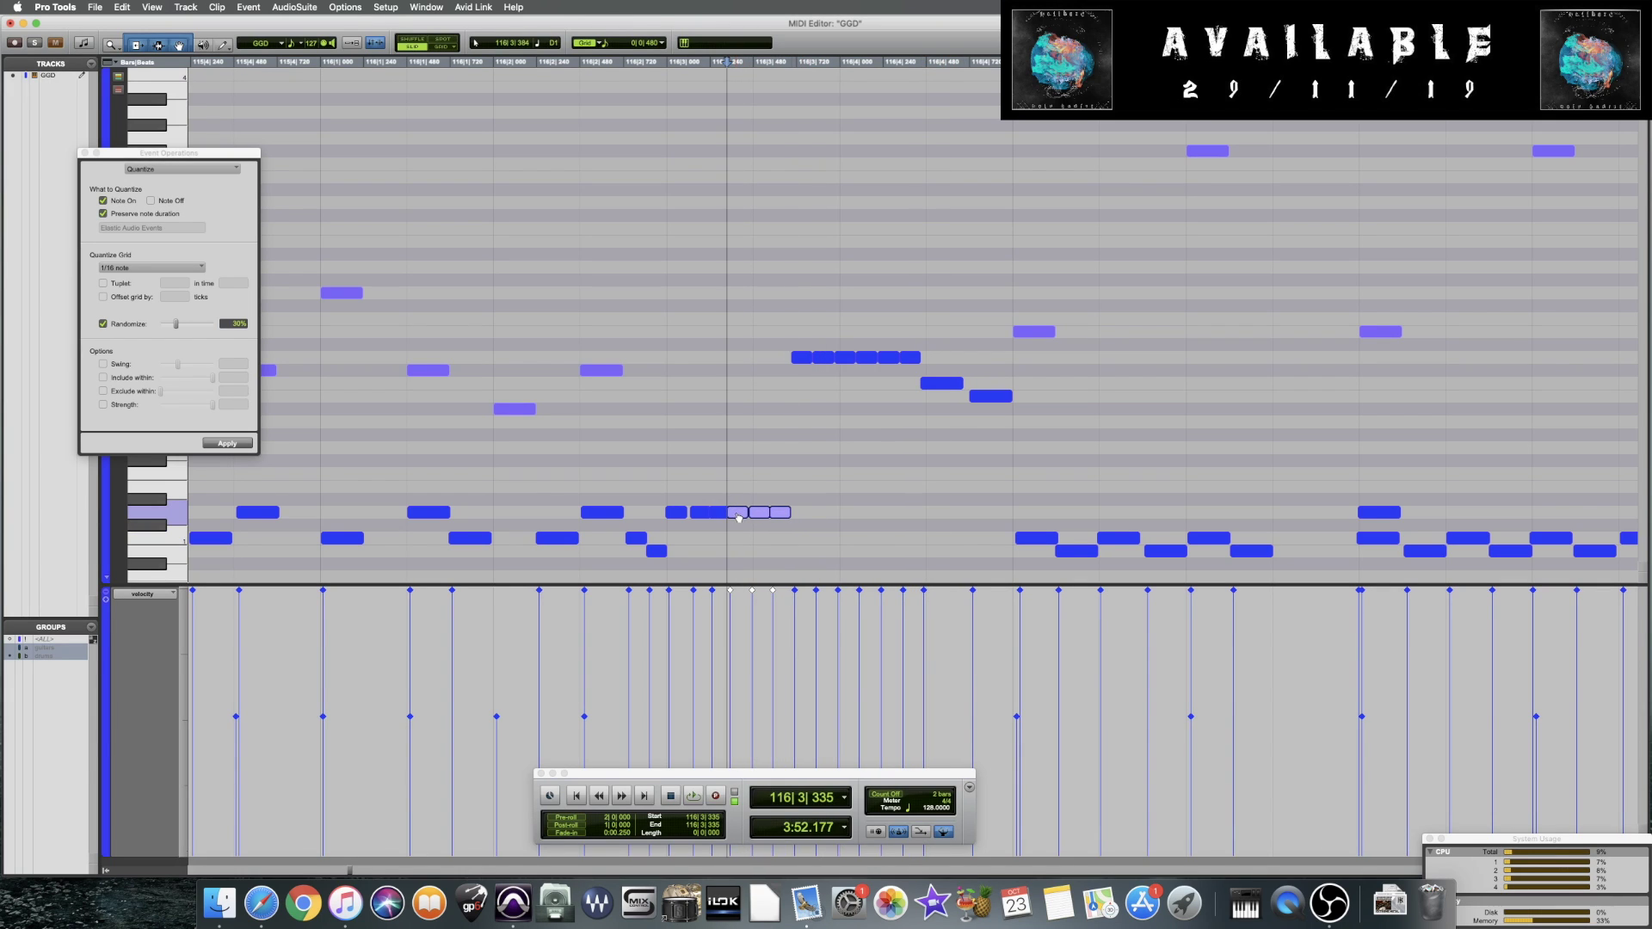
{"action": "left_click_drag", "start_coordinate": [804, 353], "coordinate": [865, 362]}
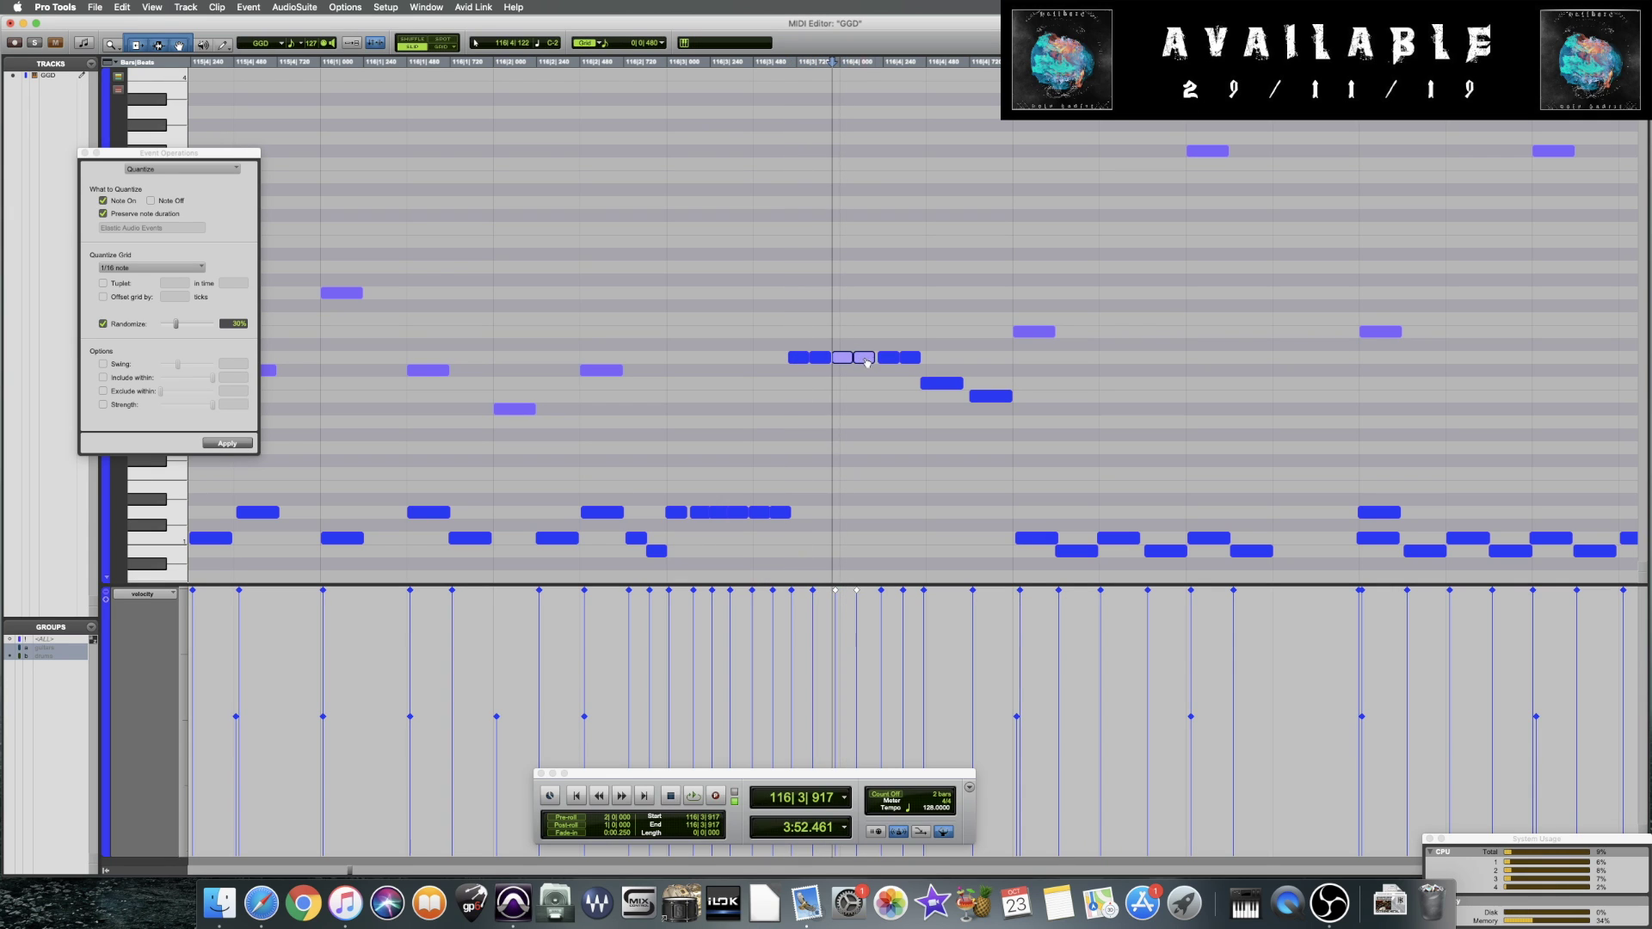
{"action": "left_click", "coordinate": [500, 326]}
{"action": "key", "text": "space"}
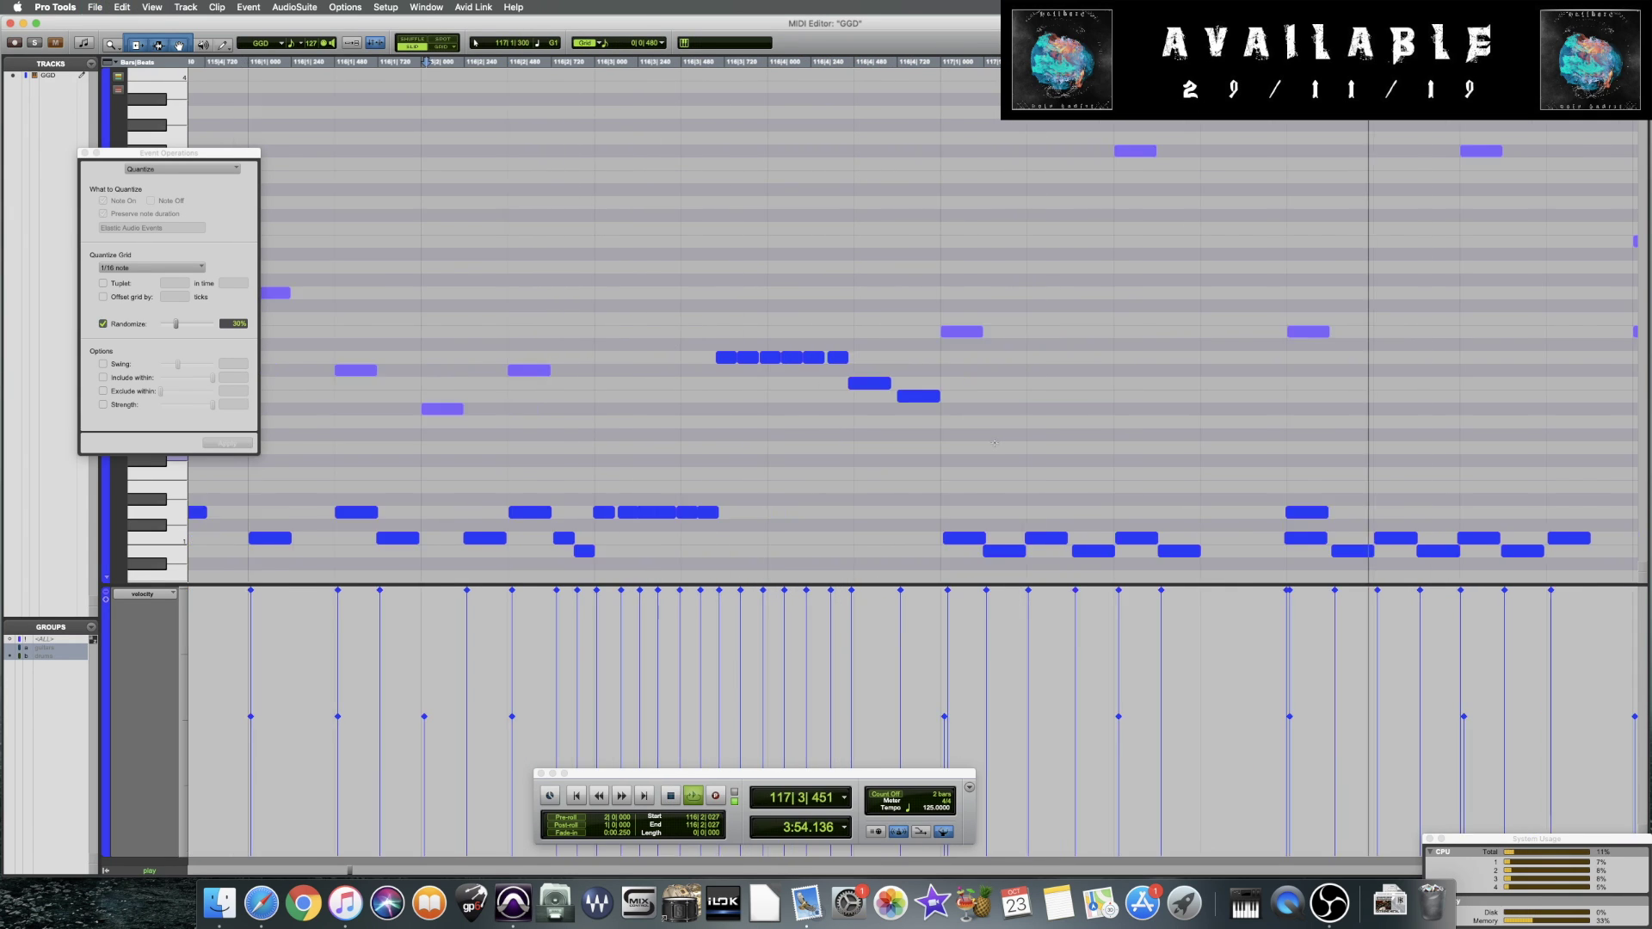
Play back the bar 116 fill from bar 115 beat 4 to check its timing
{"action": "key", "text": "super+bracketleft"}
{"action": "key", "text": "super+bracketleft"}
{"action": "key", "text": "space"}
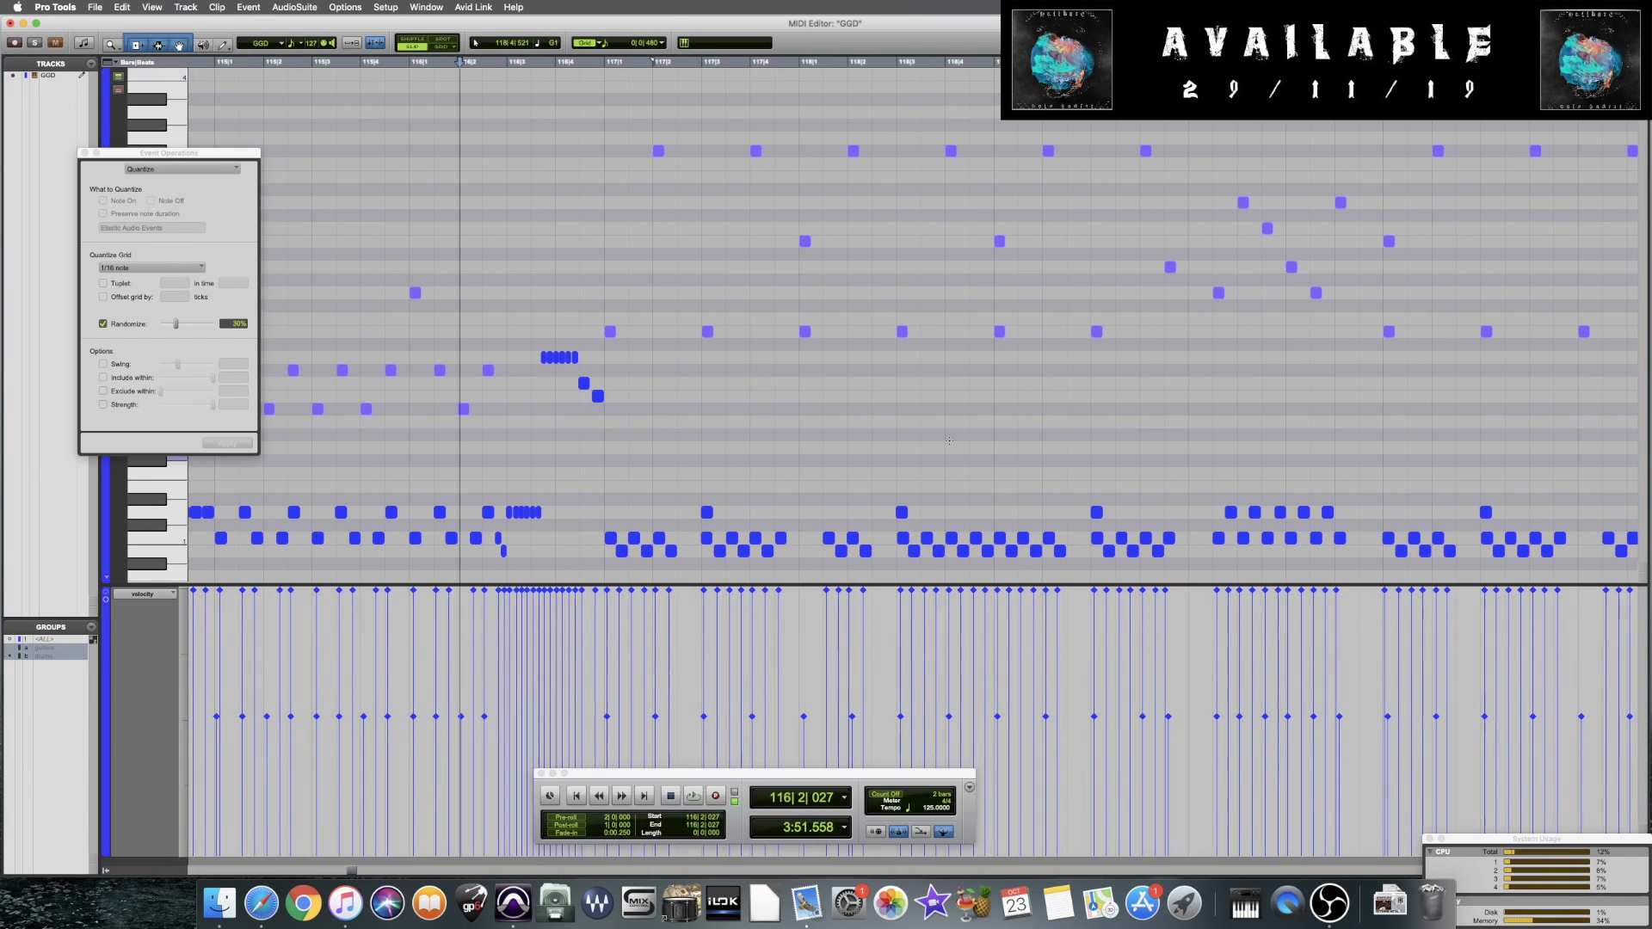
{"action": "left_click", "coordinate": [606, 456]}
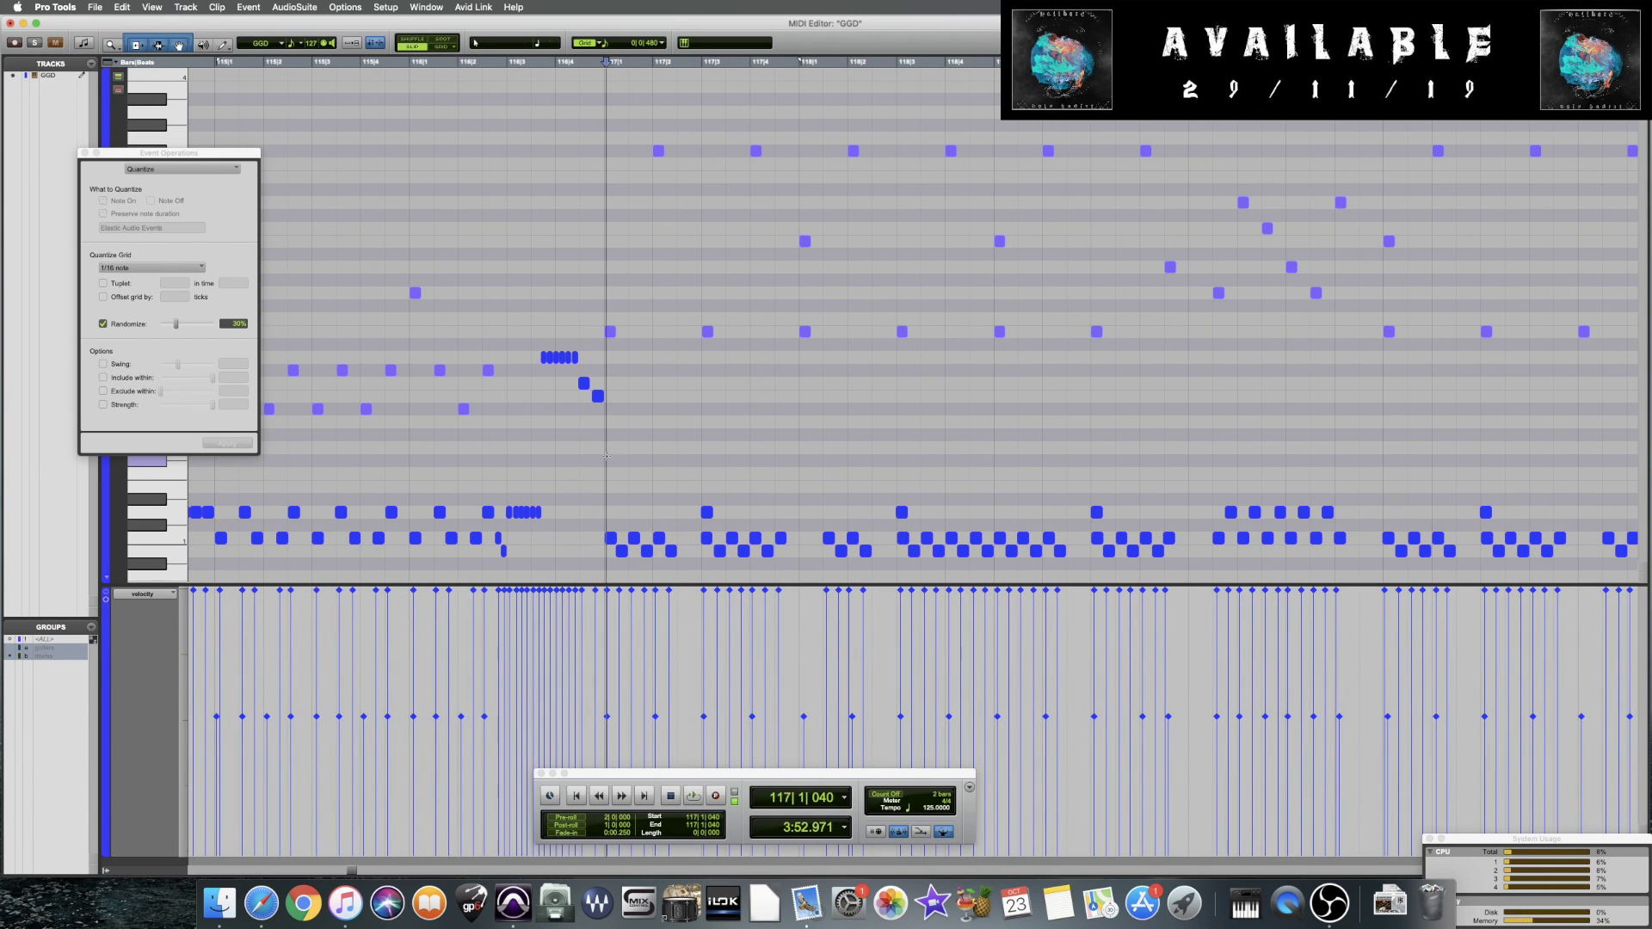
{"action": "left_click", "coordinate": [506, 368]}
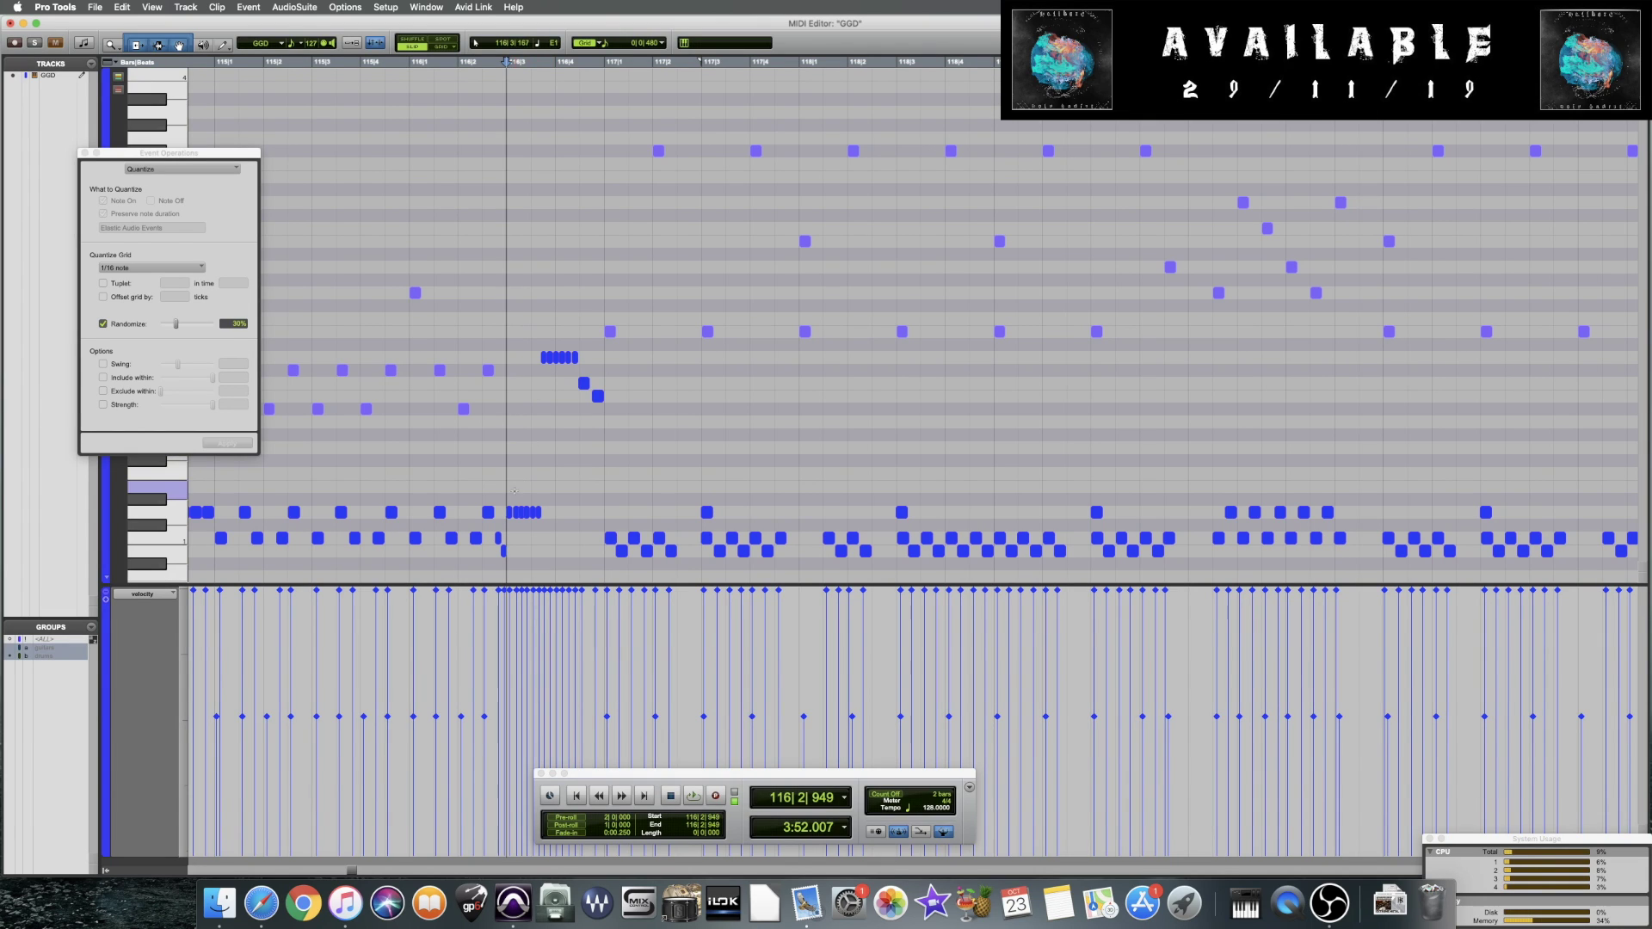
{"action": "key", "text": "super+bracketright"}
{"action": "key", "text": "super+bracketright"}
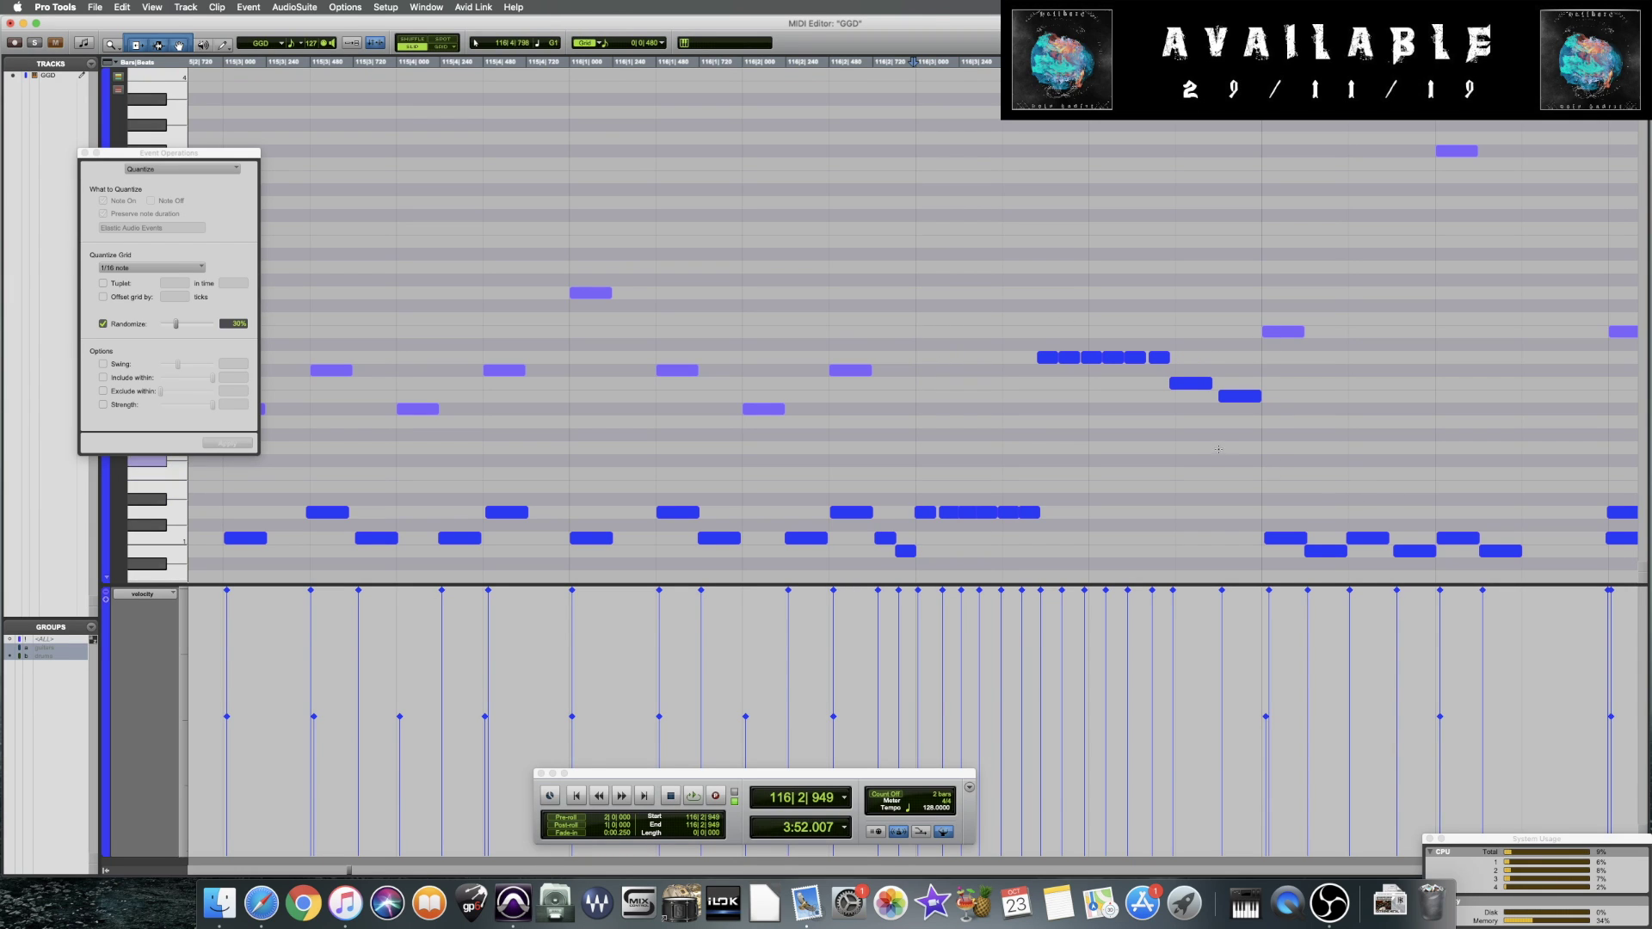
{"action": "key", "text": "KP_1"}
{"action": "key", "text": "space"}
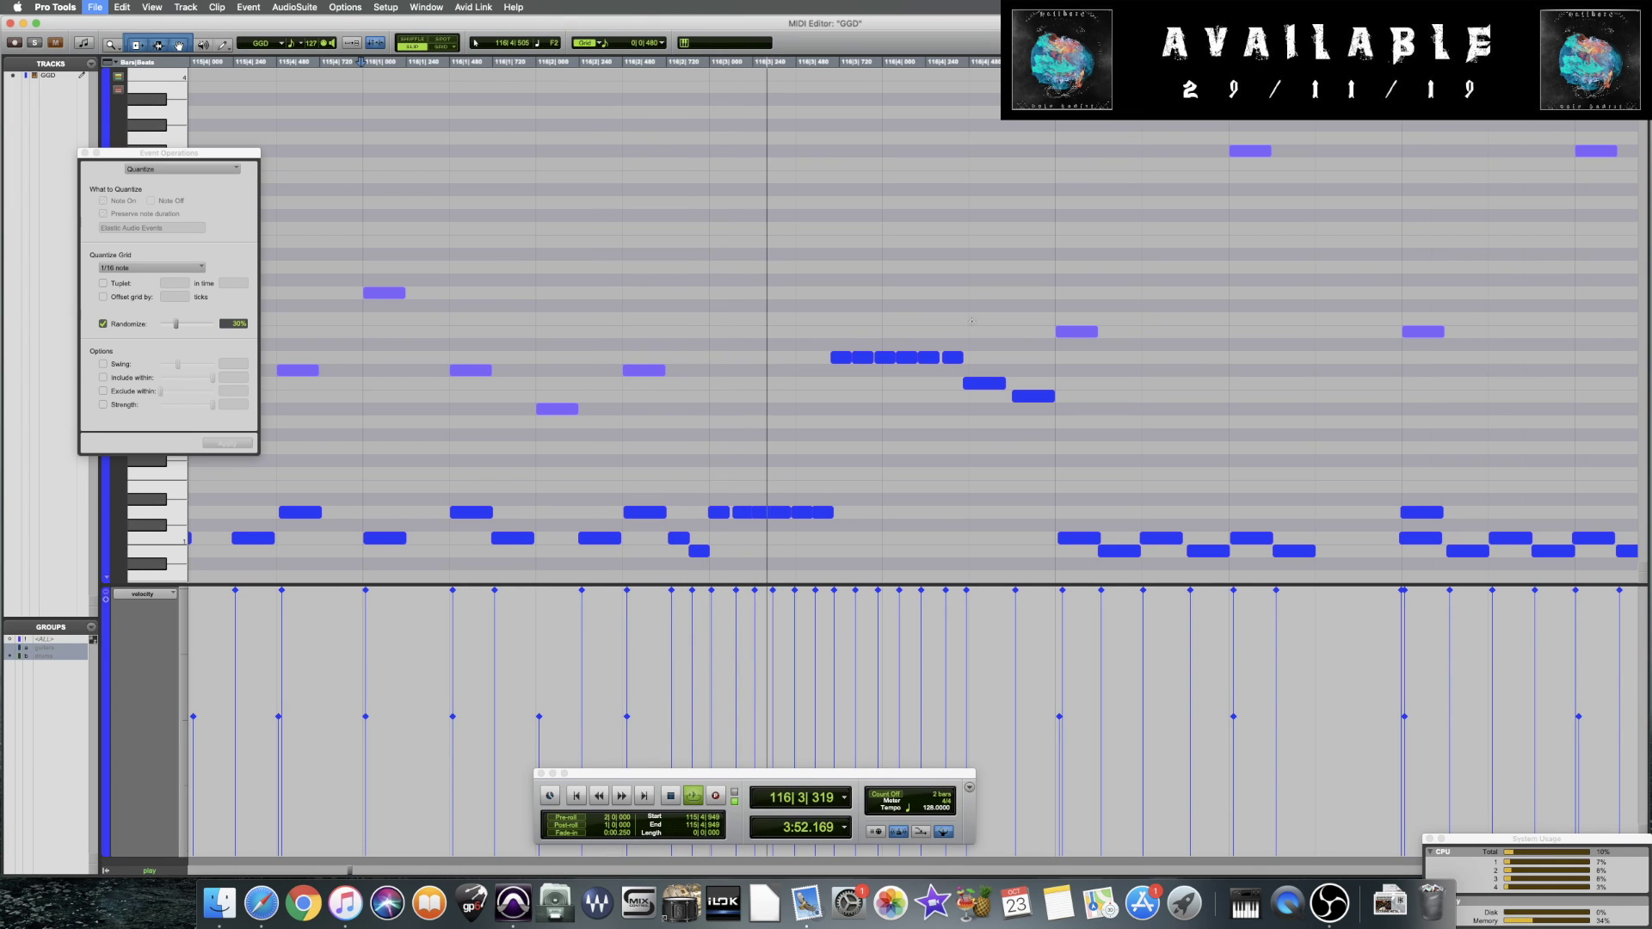
{"action": "key", "text": "super+bracketleft"}
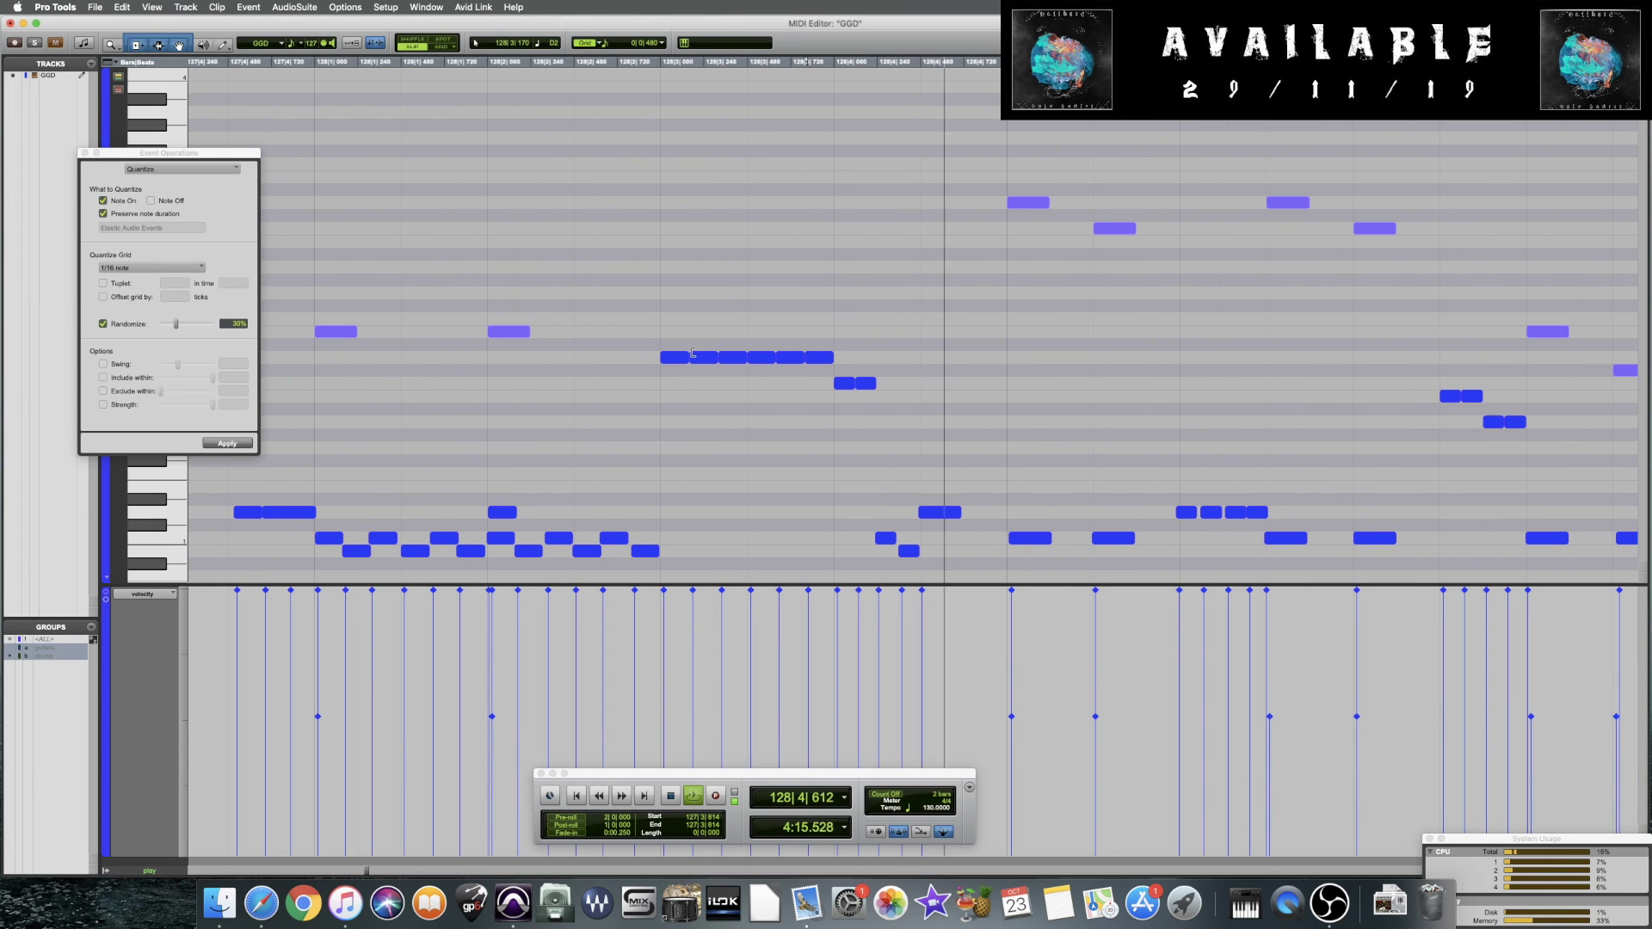
Save the session and play back bar 128 from its first beat
{"action": "key", "text": "space"}
{"action": "left_click", "coordinate": [809, 411]}
{"action": "key", "text": "super+s"}
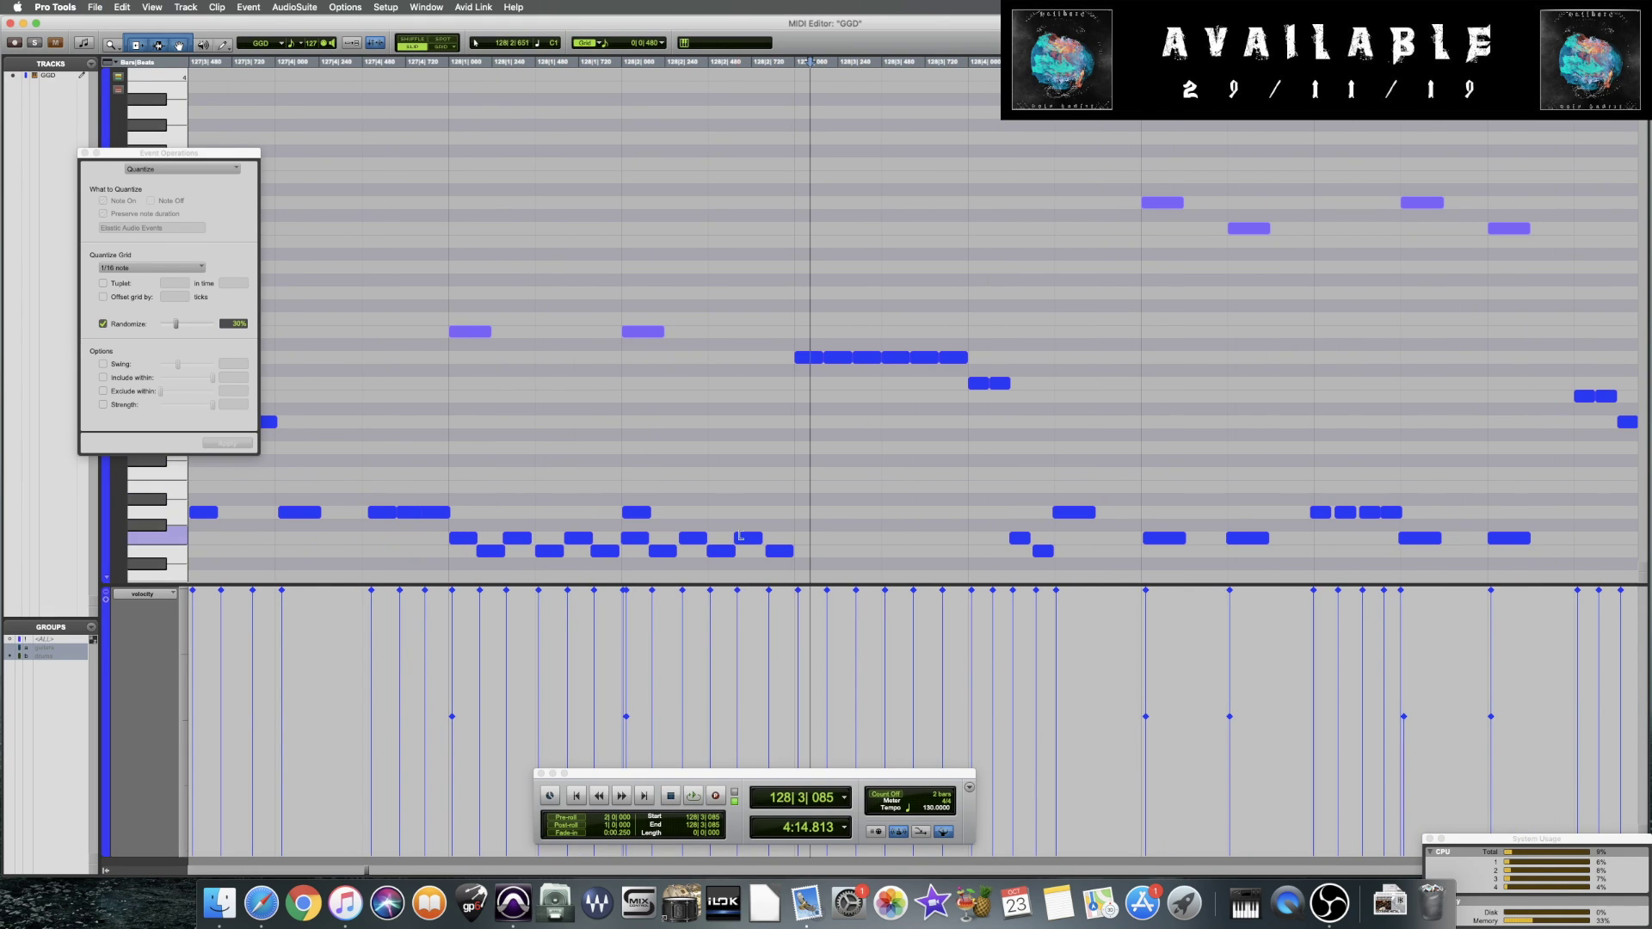
{"action": "left_click", "coordinate": [449, 437]}
{"action": "key", "text": "space"}
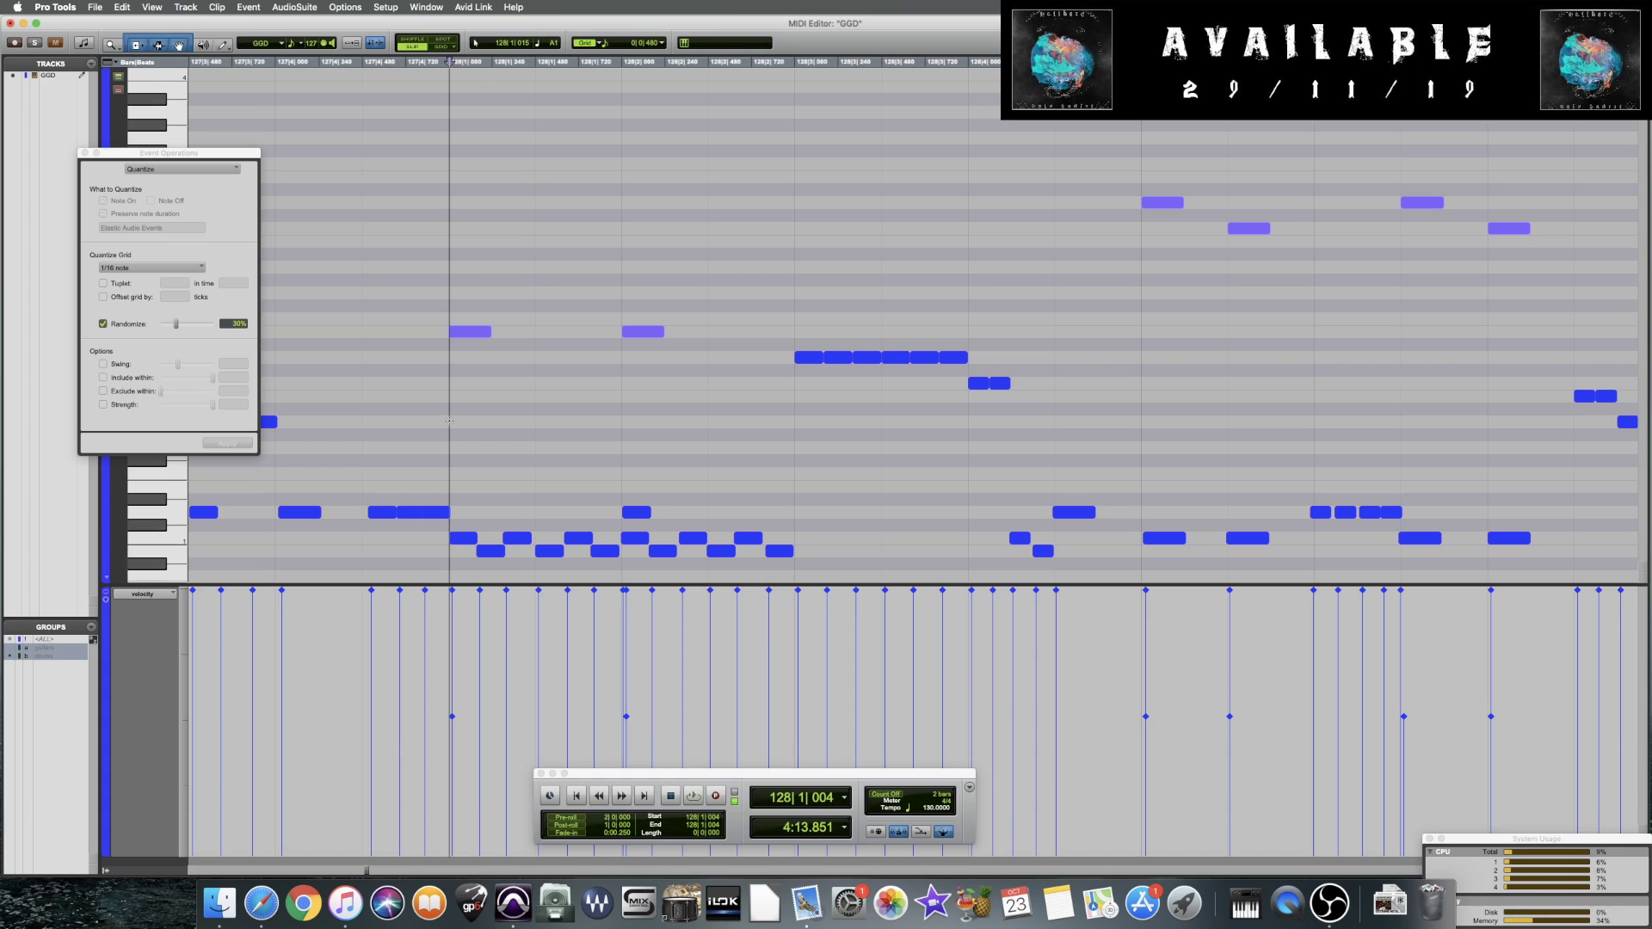
{"action": "key", "text": "space"}
Nudge several notes of the bar 128 beat 3 tom run slightly earlier and play back the lead-in from beat 1
{"action": "left_click_drag", "start_coordinate": [825, 344], "coordinate": [880, 368]}
{"action": "left_click", "coordinate": [852, 371]}
{"action": "left_click", "coordinate": [923, 357]}
{"action": "left_click", "coordinate": [953, 358]}
{"action": "left_click", "coordinate": [1095, 419]}
{"action": "key", "text": "space"}
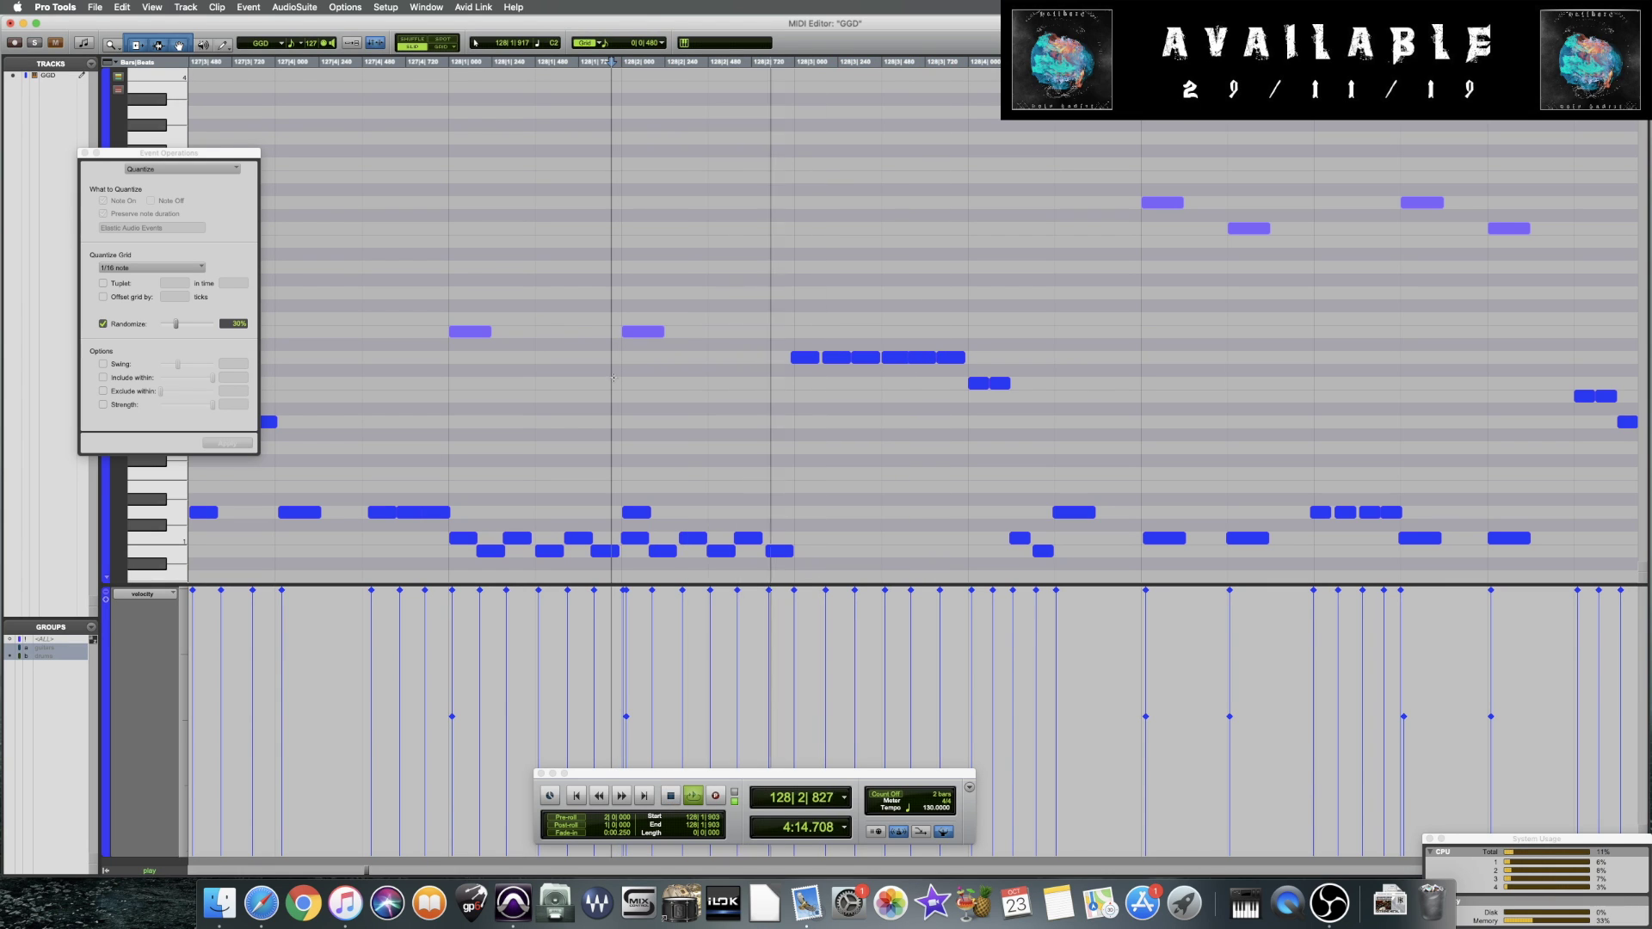
{"action": "key", "text": "space"}
Add a second snare hit just after the bar 128 beat 4 snare, nudging the first kick later and the two toms earlier
{"action": "left_click_drag", "start_coordinate": [731, 521], "coordinate": [606, 400]}
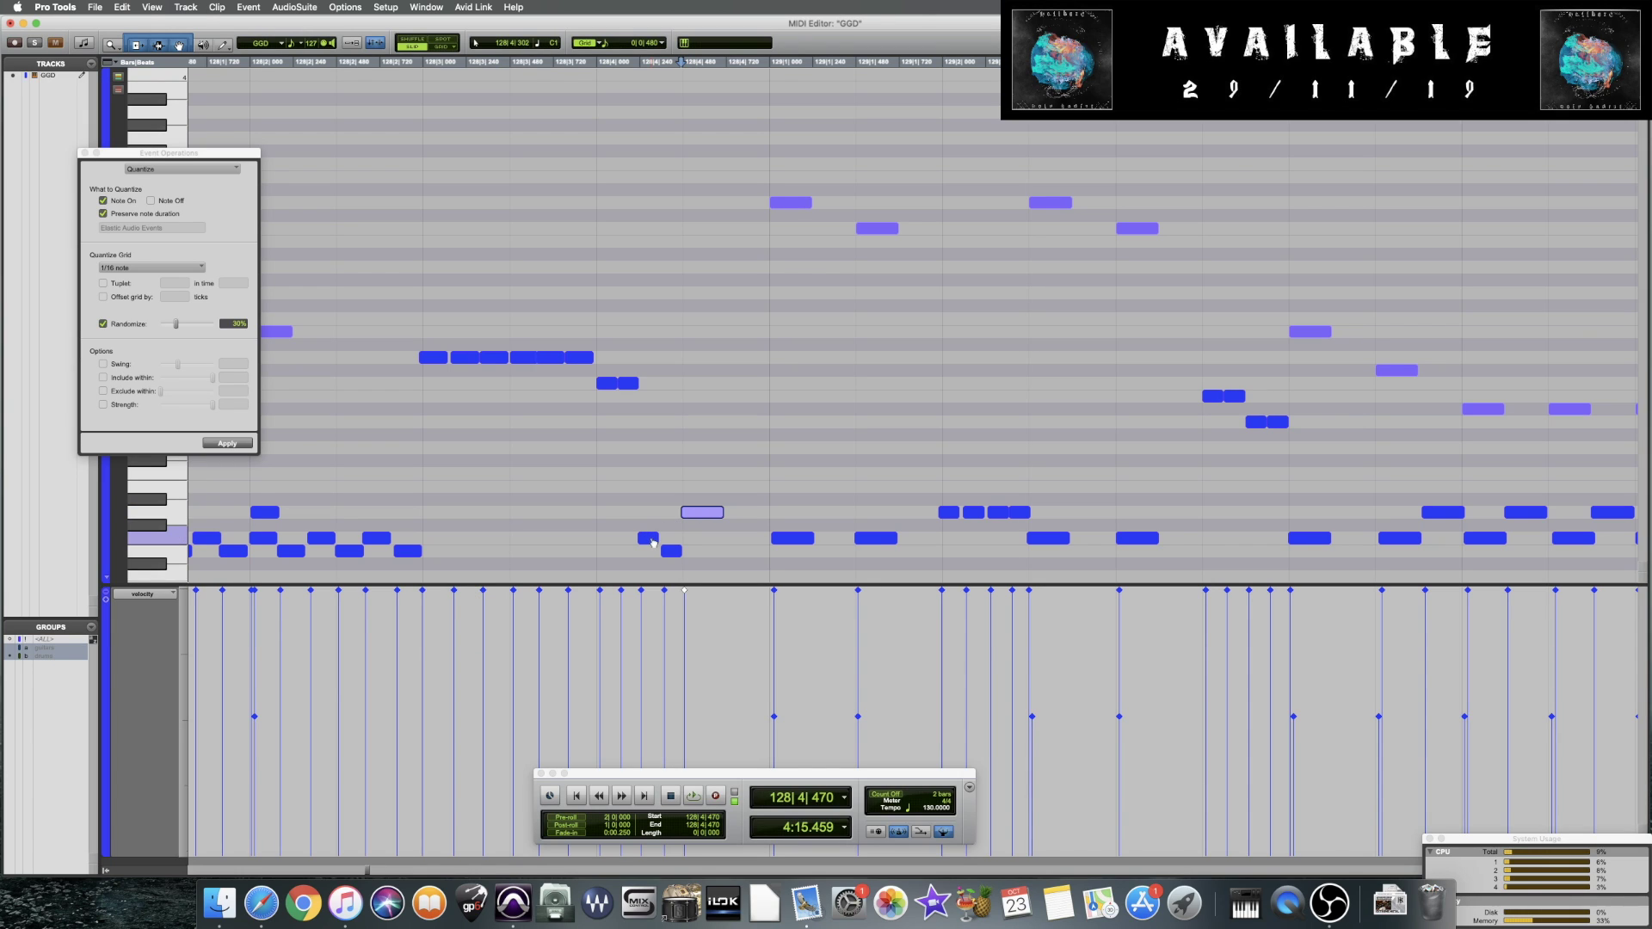
{"action": "left_click_drag", "start_coordinate": [652, 543], "coordinate": [659, 543]}
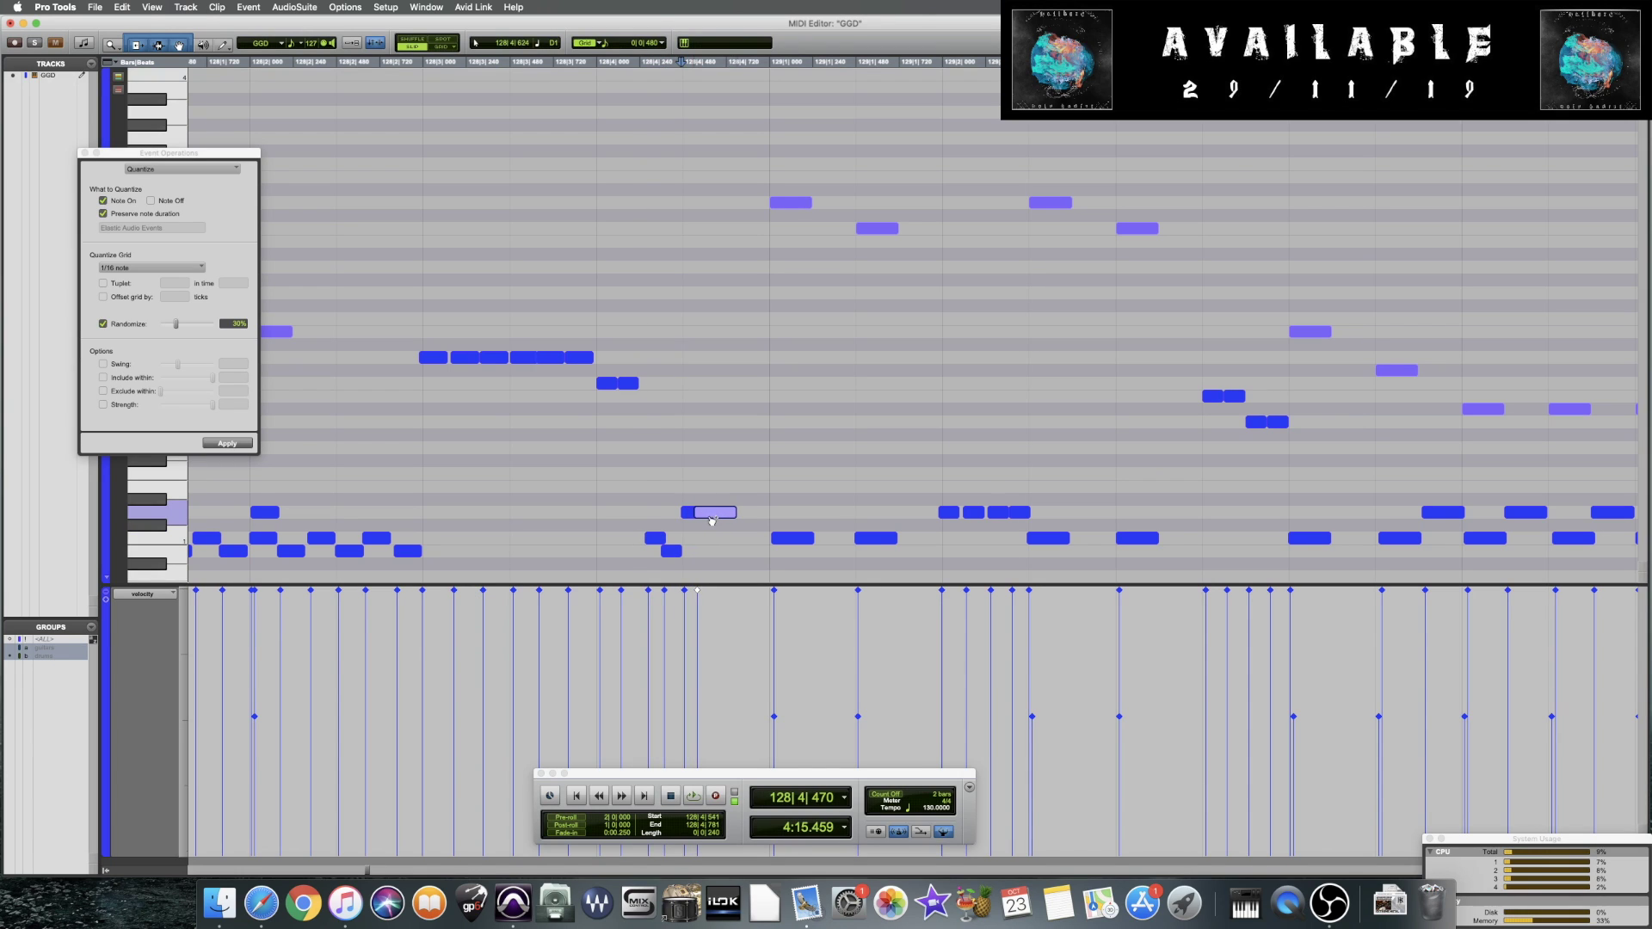
{"action": "left_click", "coordinate": [606, 383]}
{"action": "left_click", "coordinate": [626, 384], "text": "shift"}
{"action": "key", "text": "space"}
{"action": "left_click", "coordinate": [597, 439]}
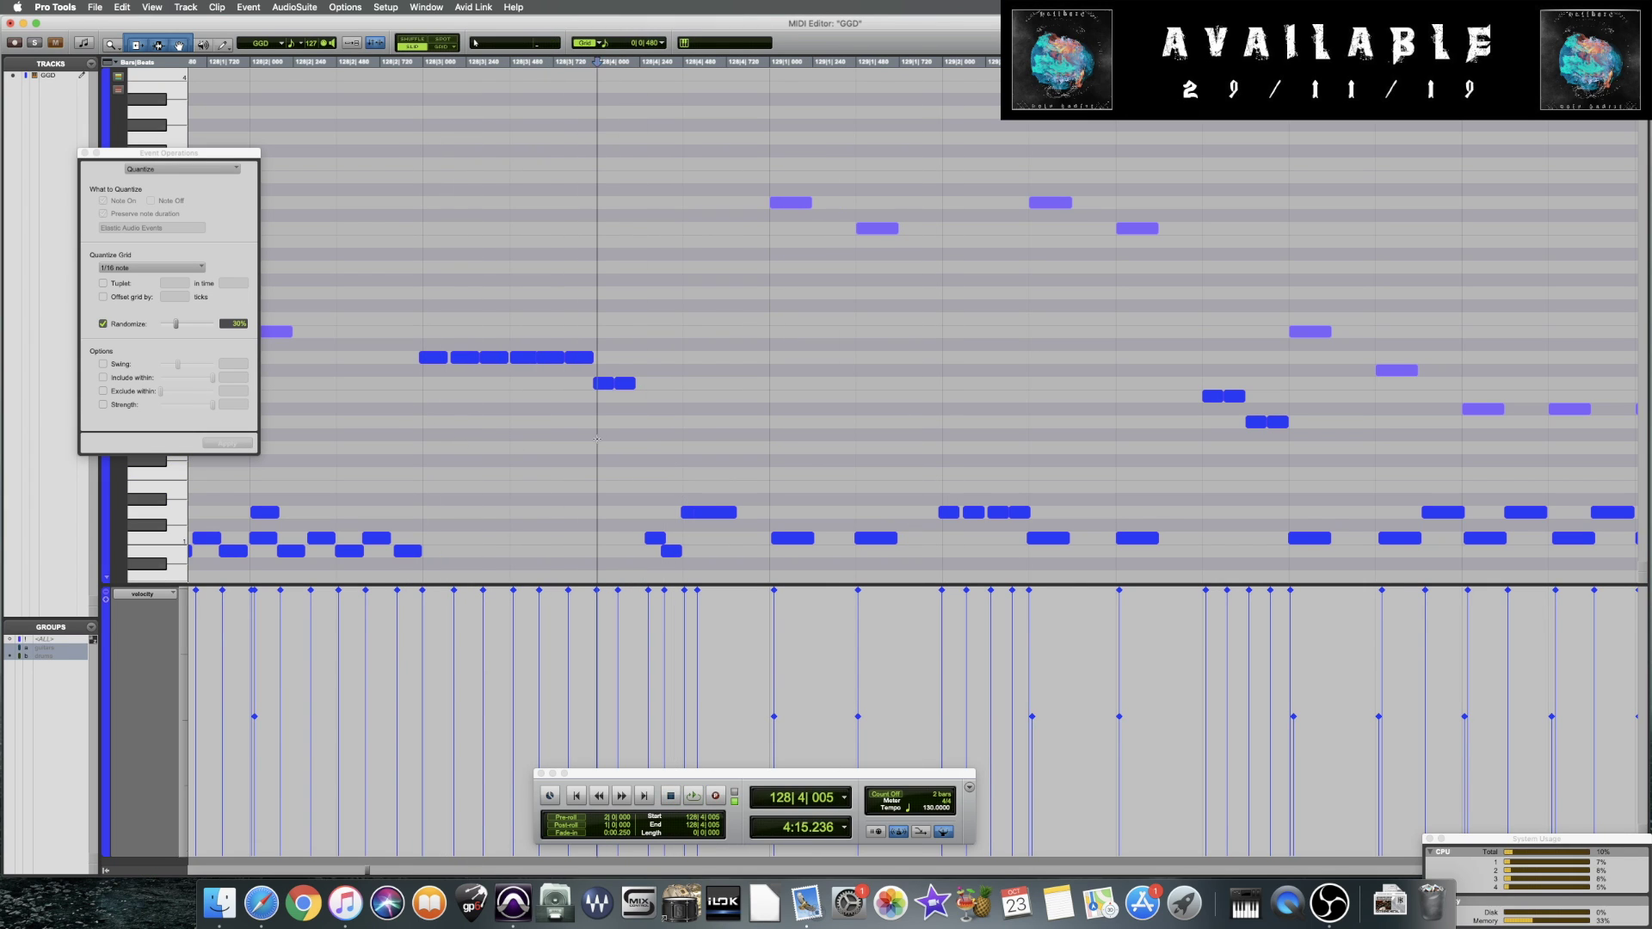
Play back the end of the bar 128 fill from beat 4 to check the added snare hit
{"action": "left_click", "coordinate": [711, 514]}
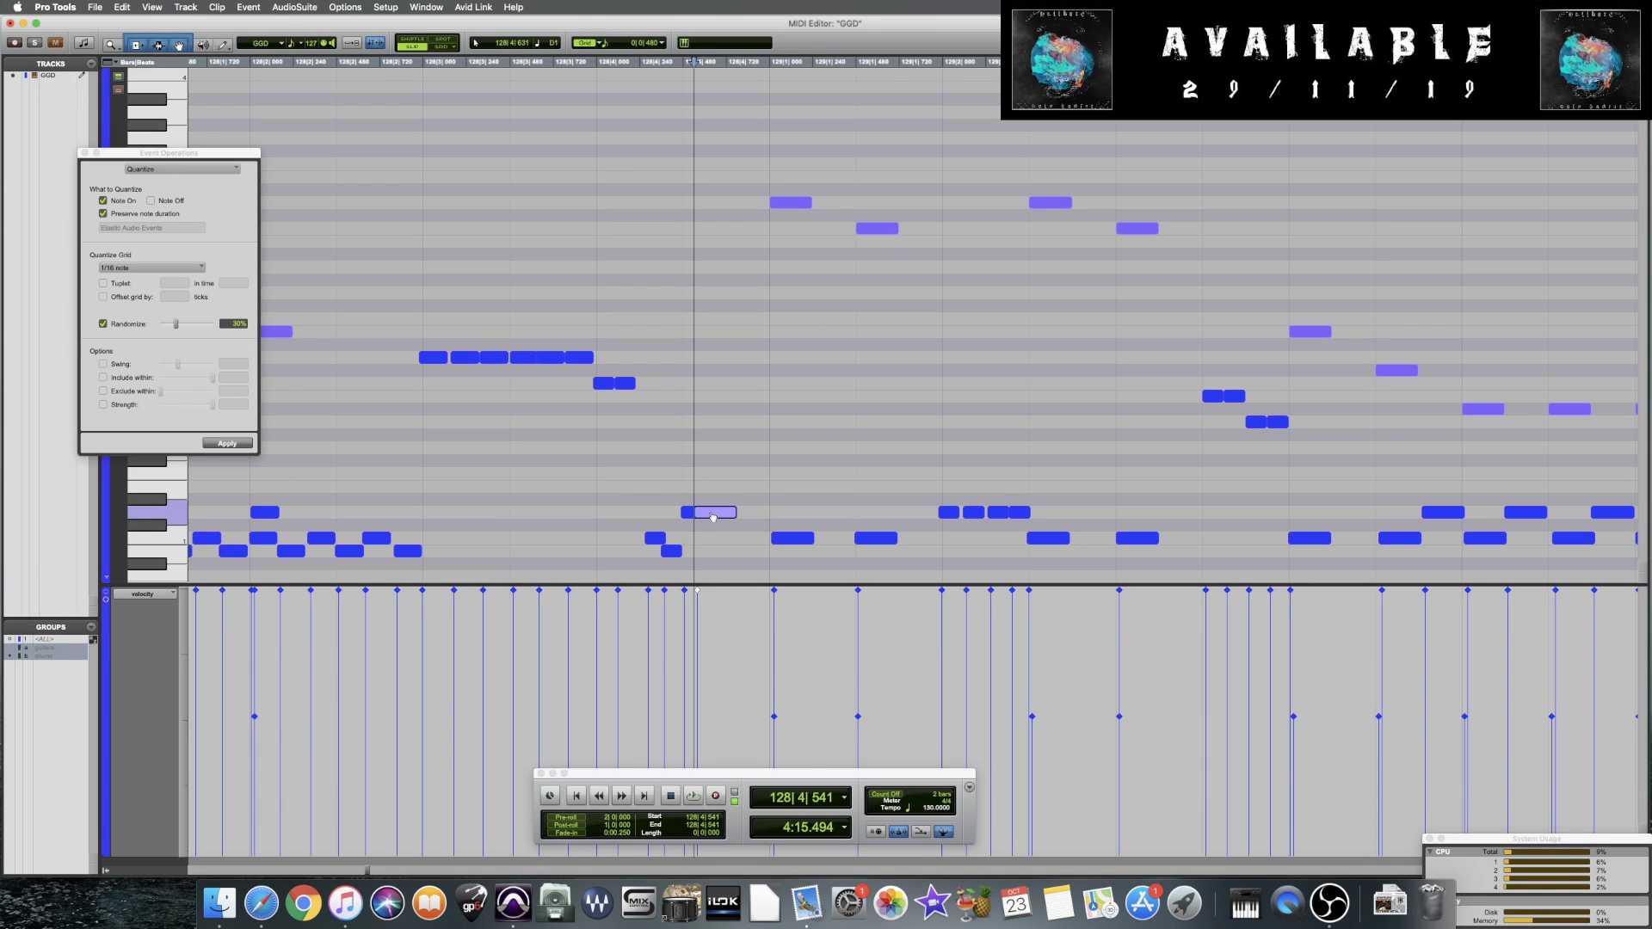
{"action": "left_click", "coordinate": [705, 518]}
{"action": "key", "text": "space"}
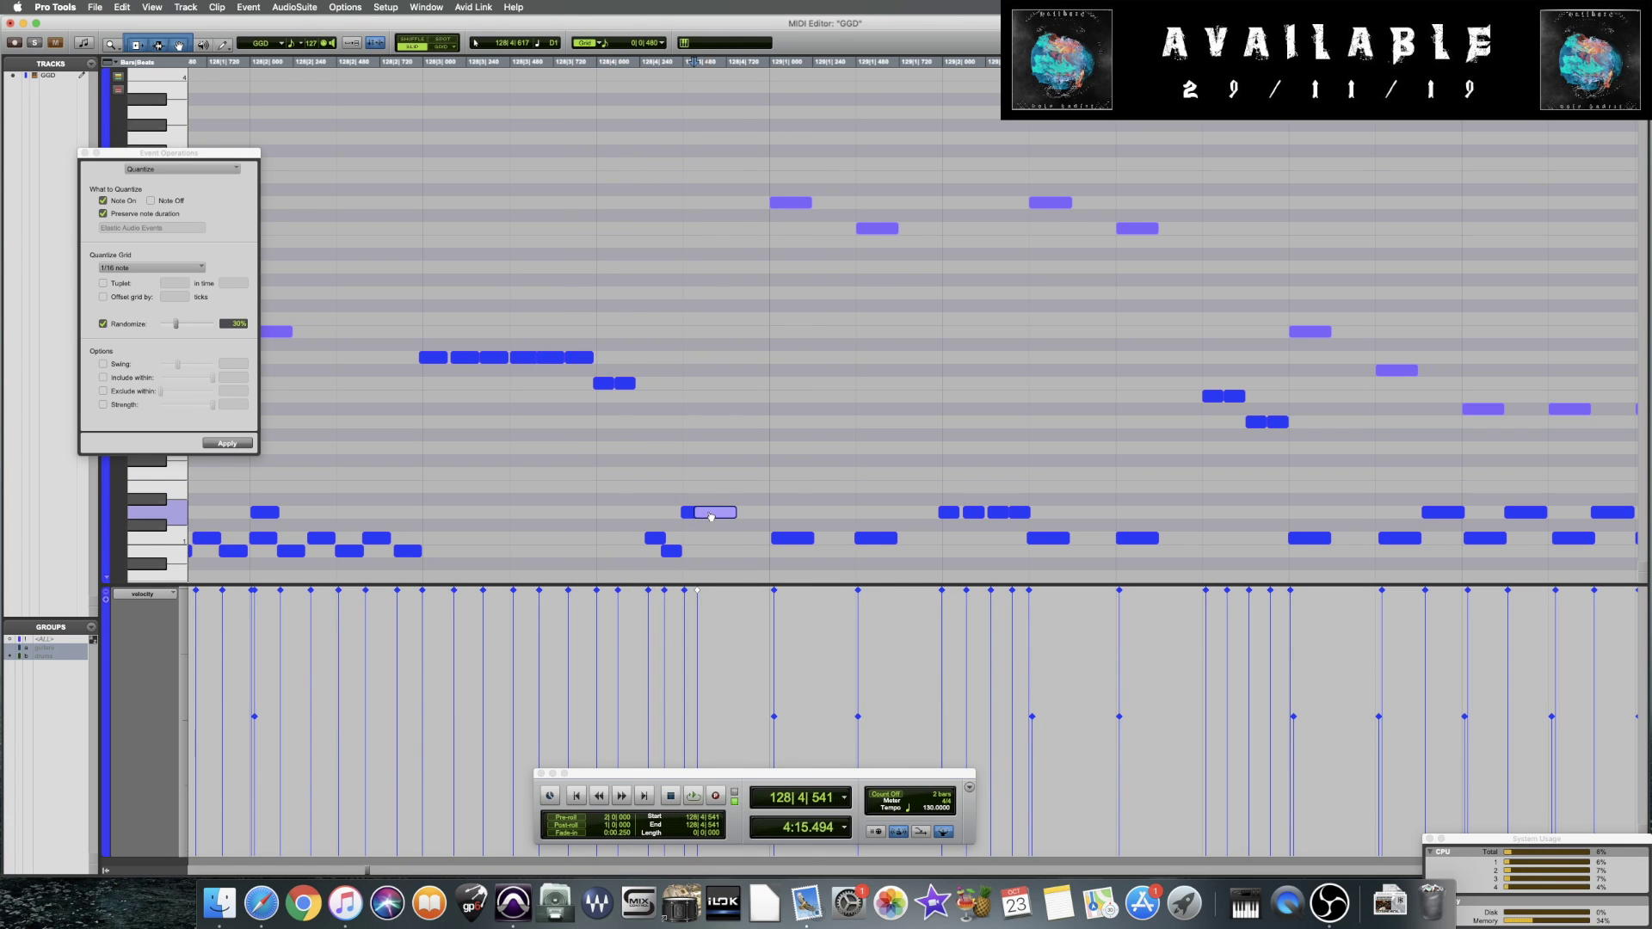
{"action": "left_click", "coordinate": [605, 481]}
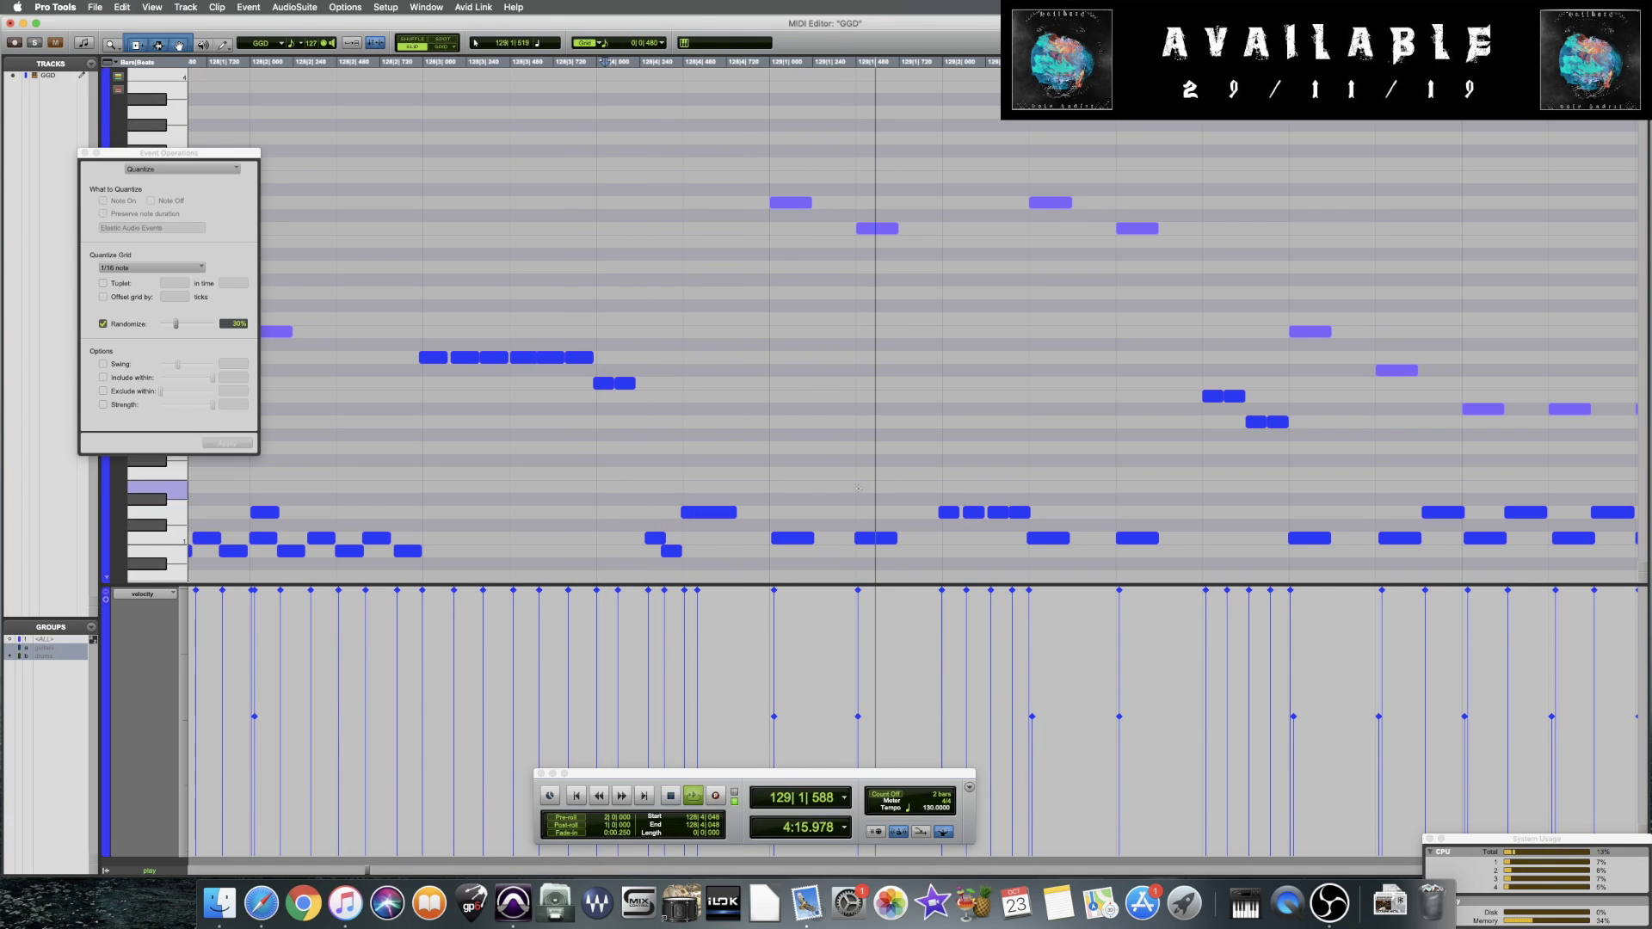
{"action": "key", "text": "space"}
Add a snare hit just after the last bar 140 snare, nudge the fill's toms slightly later, and play back from beat 2
{"action": "scroll", "coordinate": [1001, 438], "scroll_direction": "right", "scroll_amount": 5}
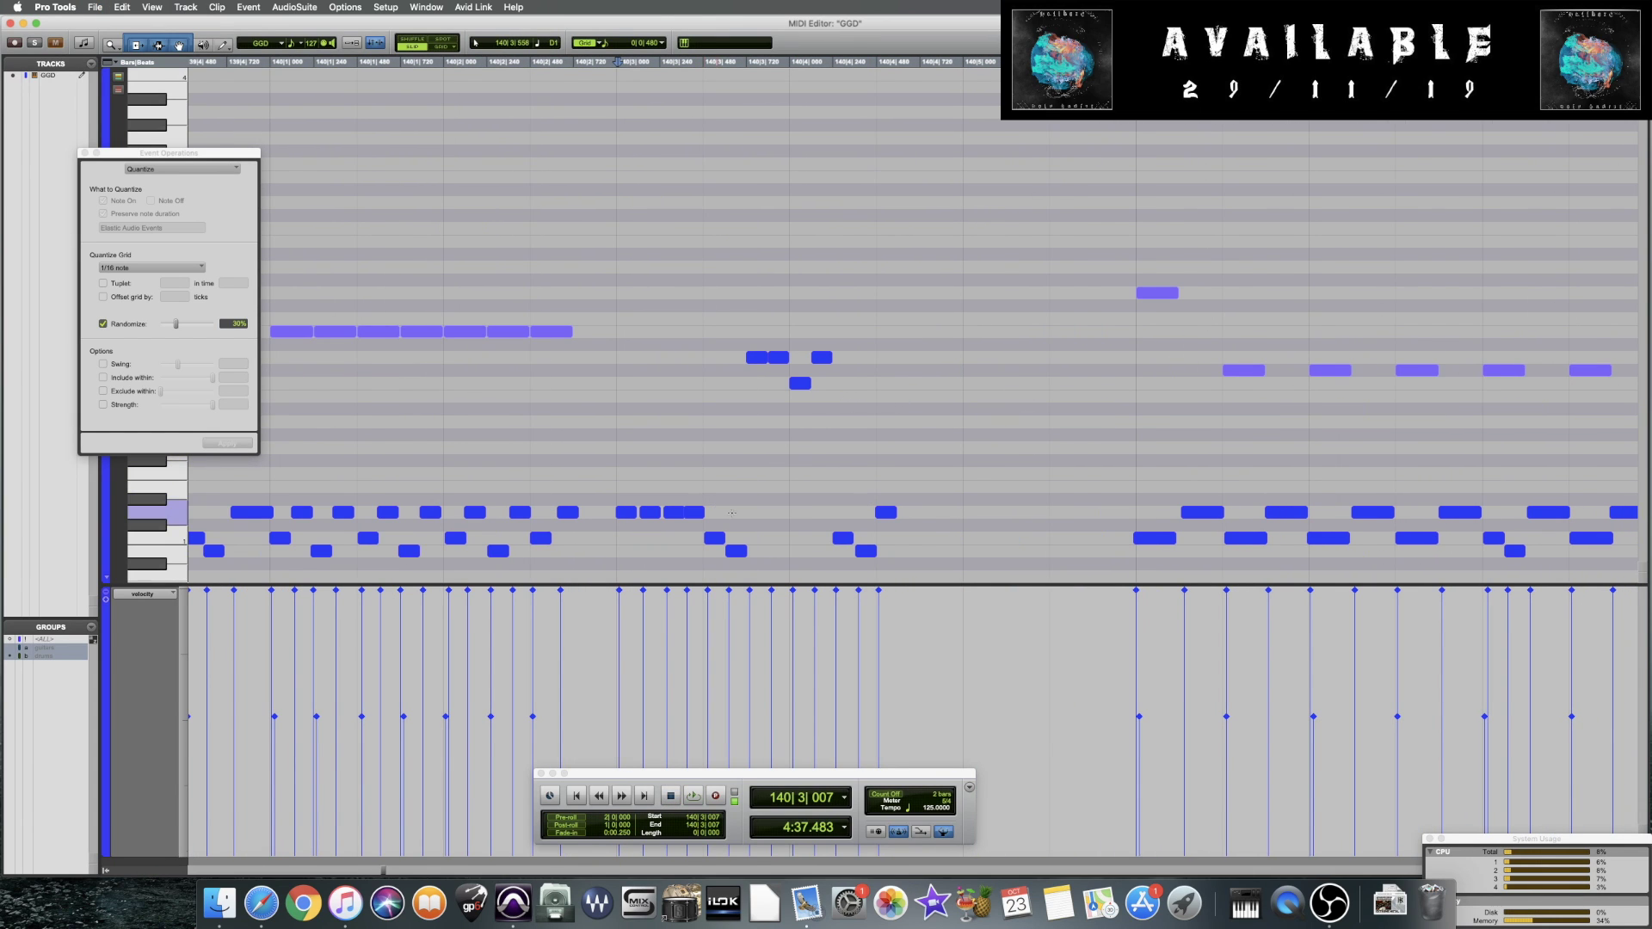
{"action": "left_click", "coordinate": [887, 513]}
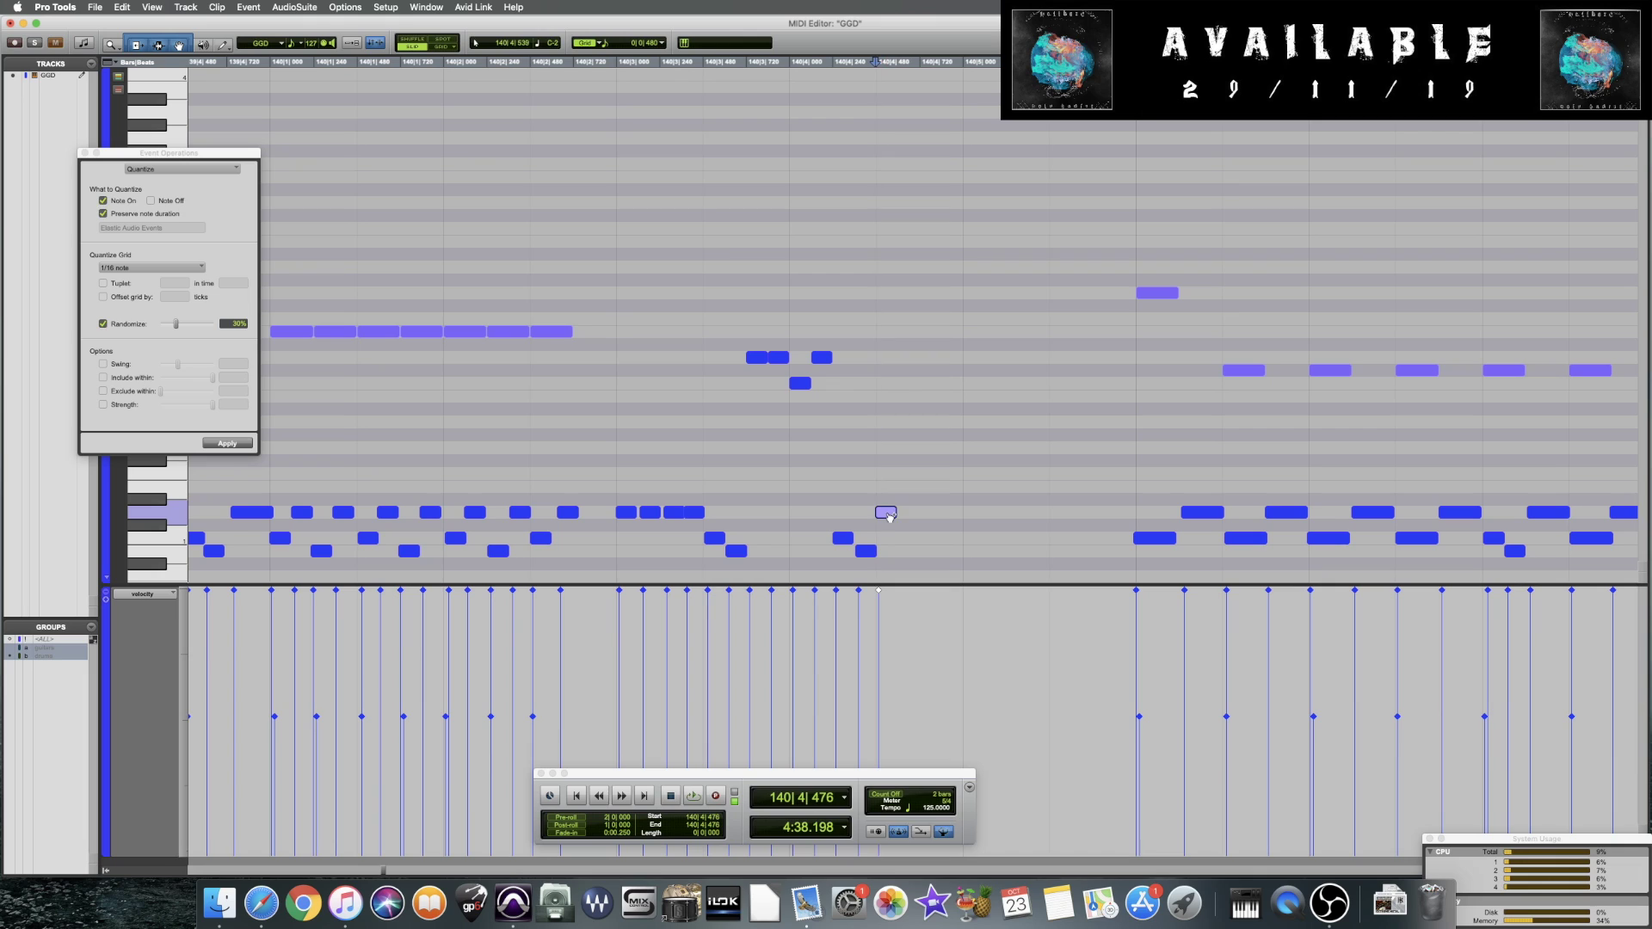
{"action": "left_click", "coordinate": [940, 413]}
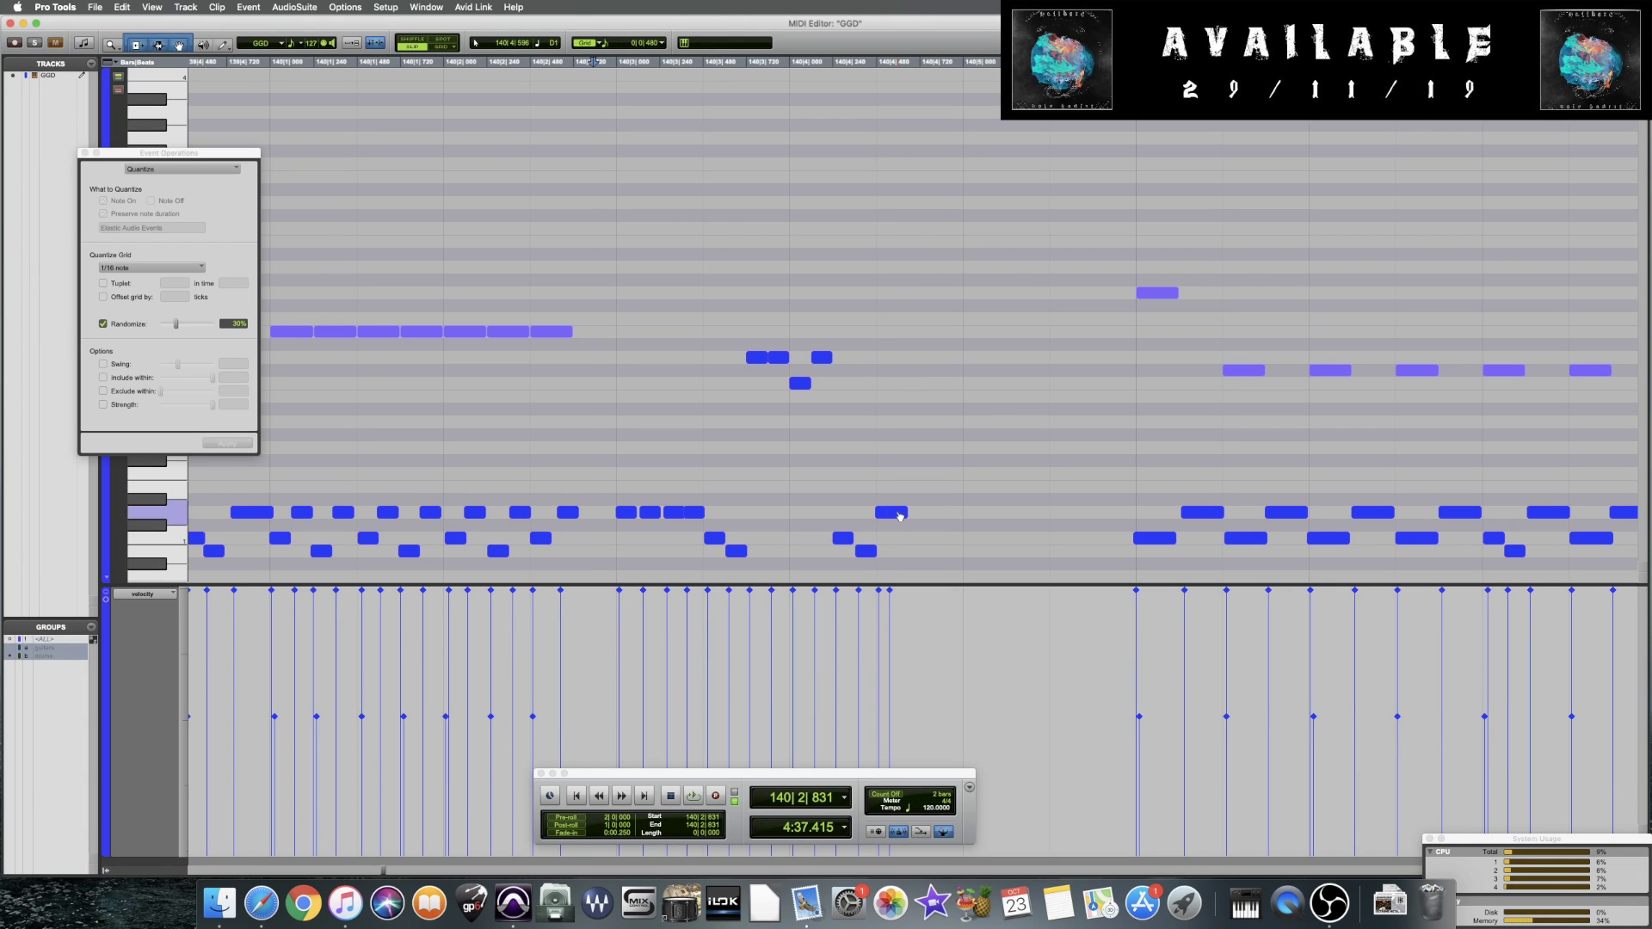
{"action": "left_click_drag", "start_coordinate": [740, 346], "coordinate": [839, 391]}
{"action": "left_click", "coordinate": [781, 357]}
{"action": "left_click", "coordinate": [588, 524]}
{"action": "key", "text": "space"}
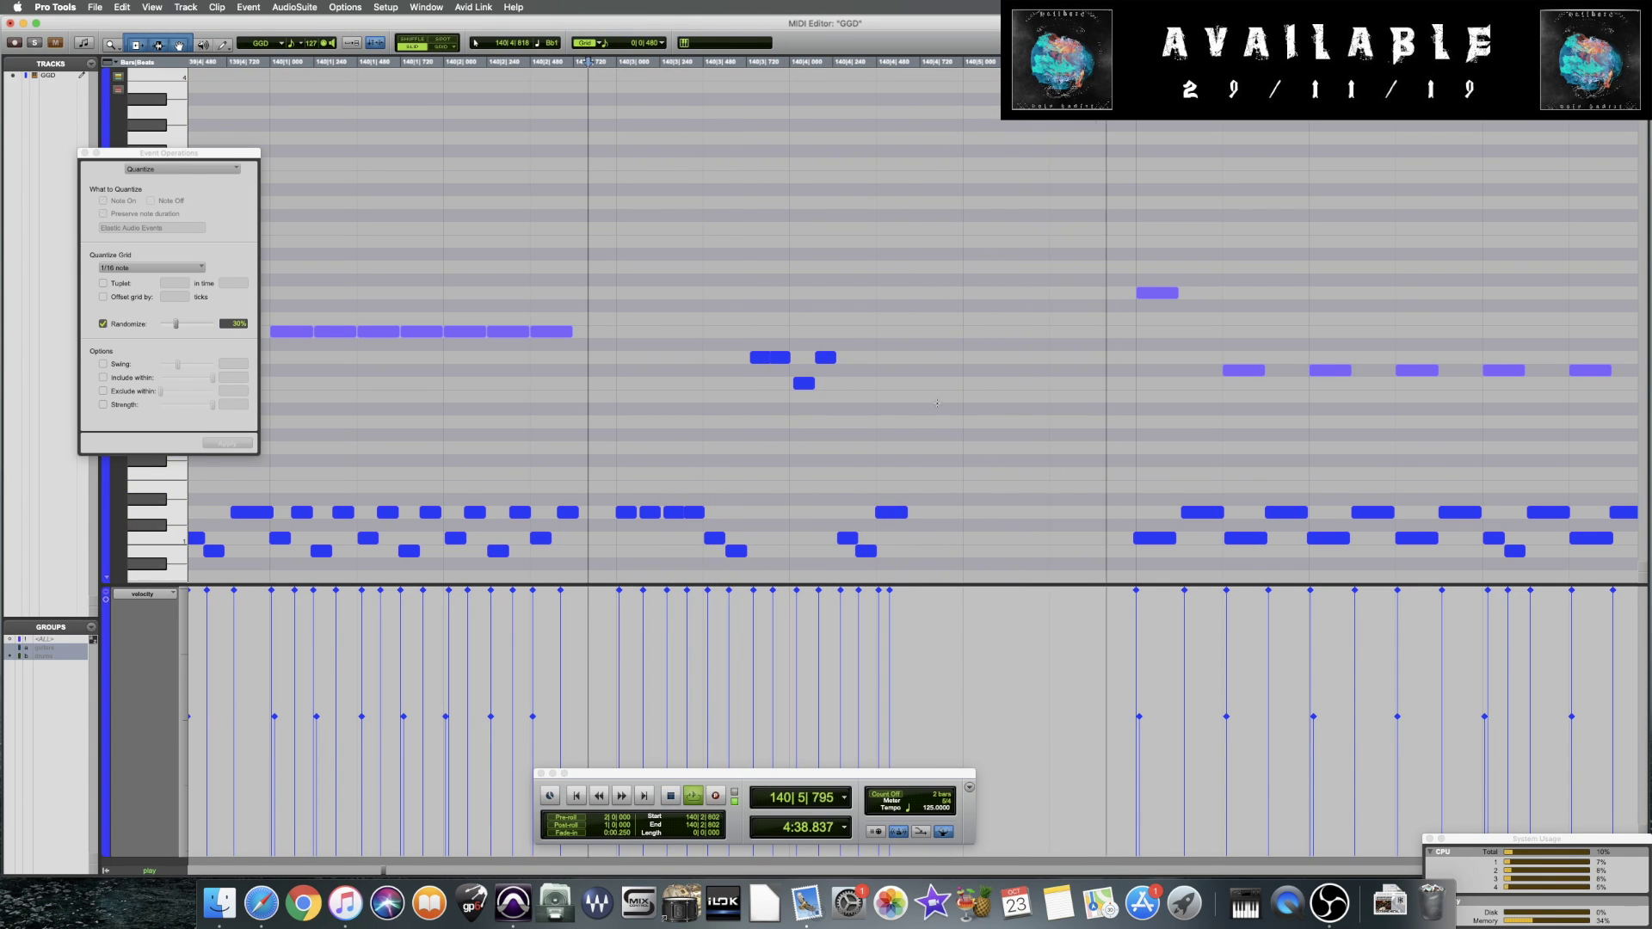
Play back the fill across bars 149 and 150 from bar 149 beat 2
{"action": "key", "text": "super+bracketright"}
{"action": "key", "text": "super+bracketright"}
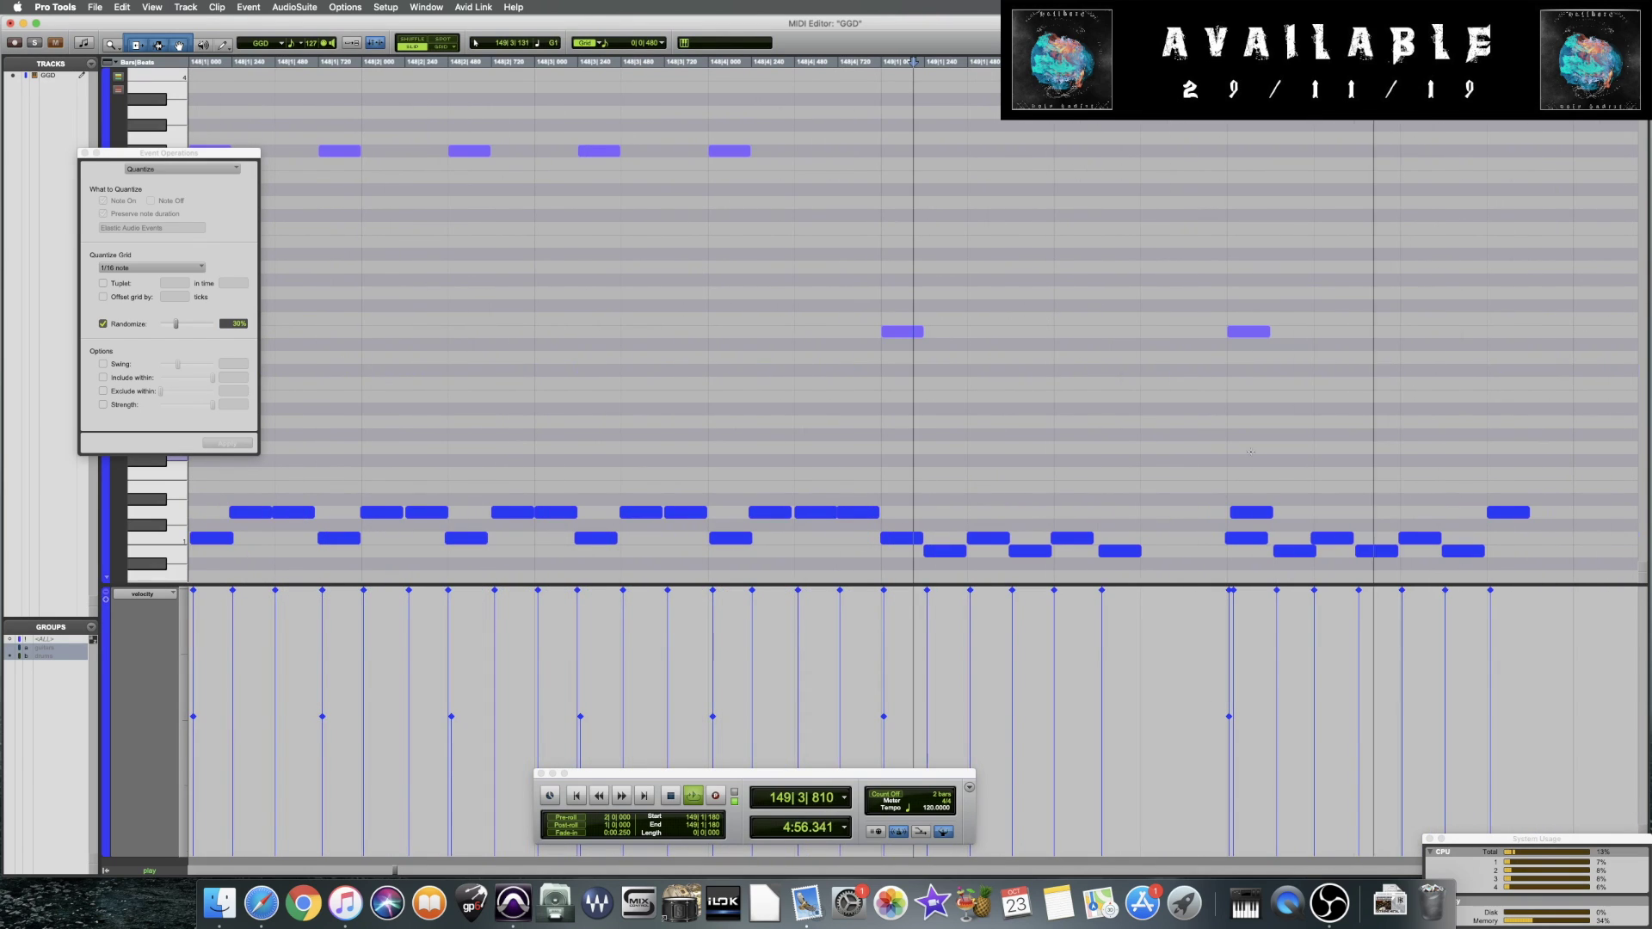
{"action": "left_click", "coordinate": [682, 408]}
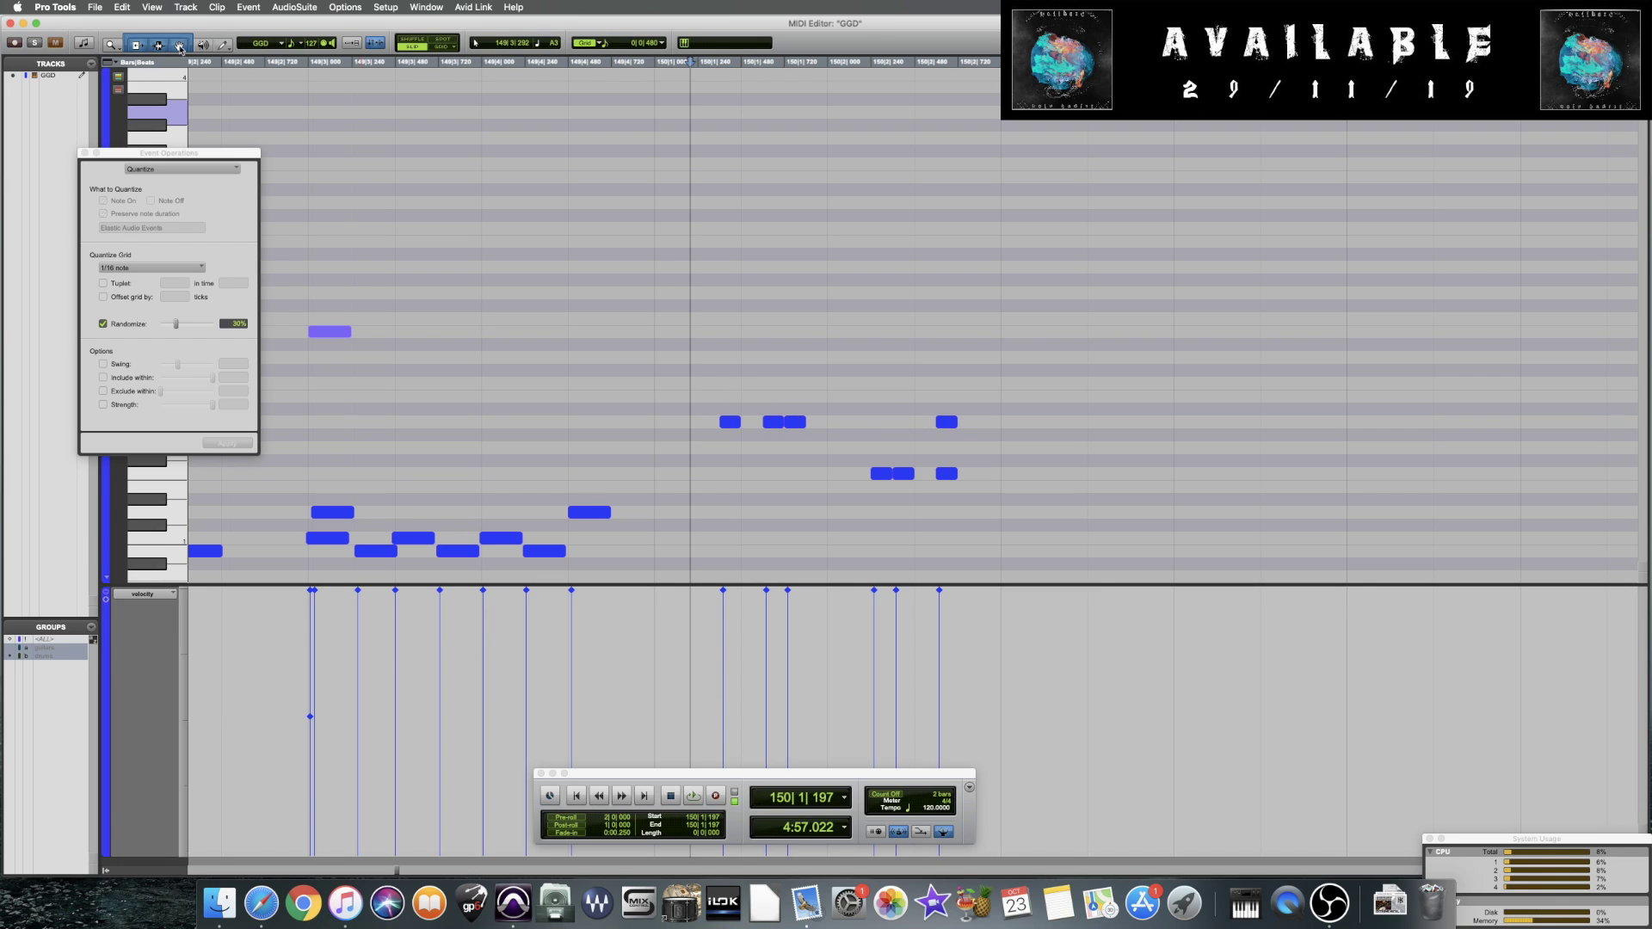
{"action": "left_click", "coordinate": [437, 48]}
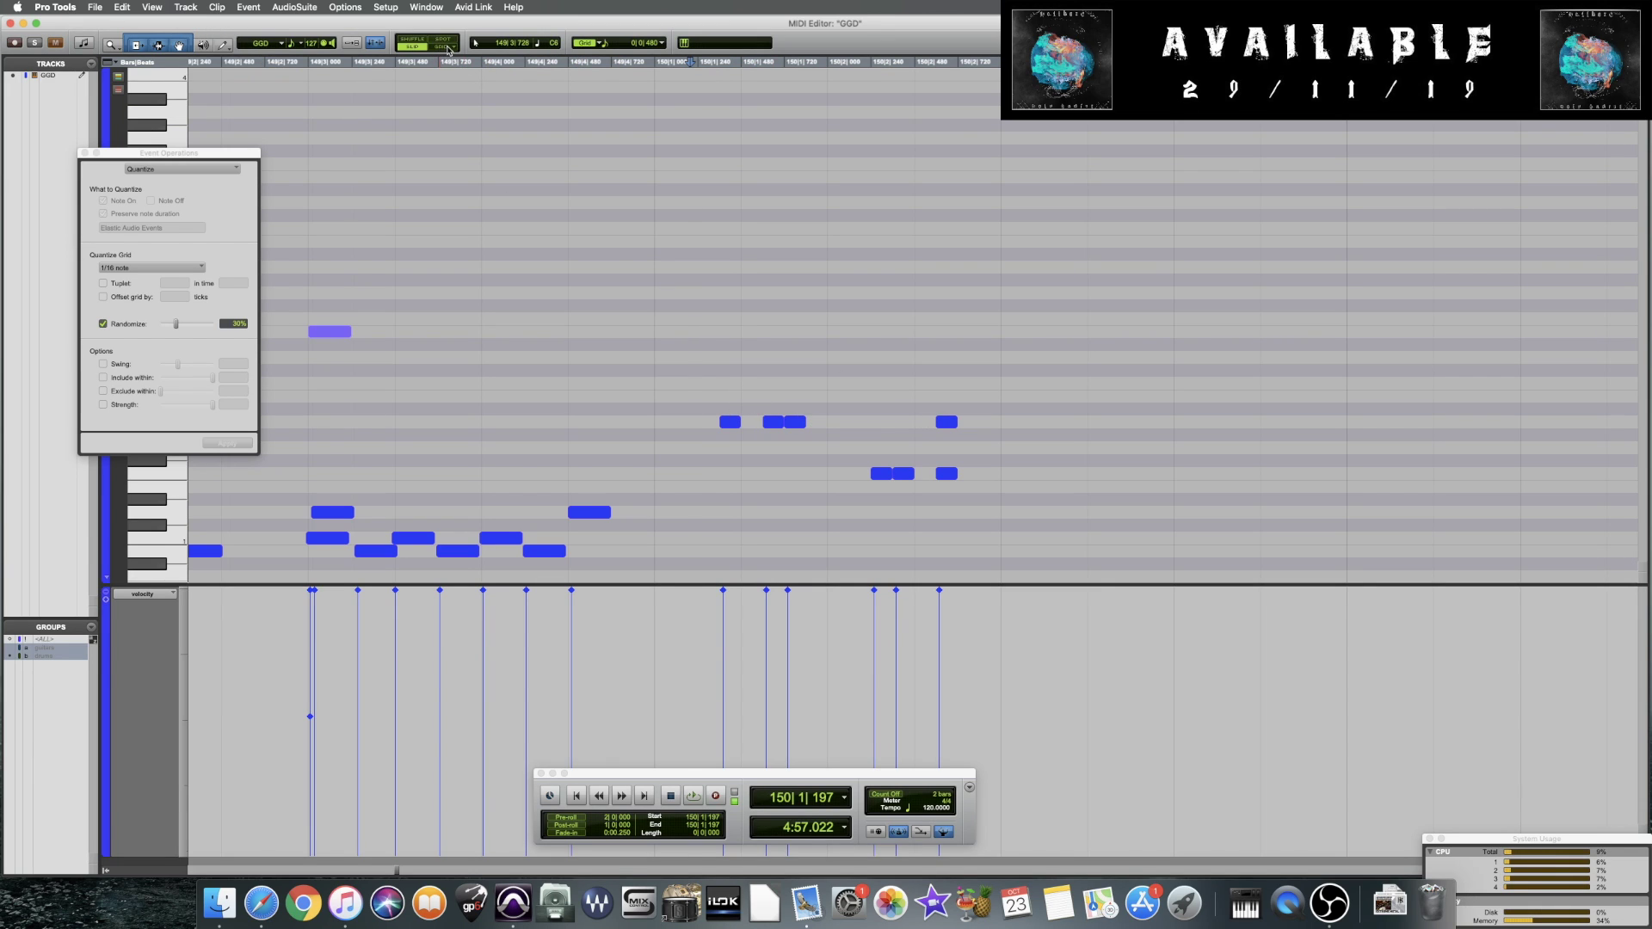
{"action": "key", "text": "F2"}
{"action": "left_click", "coordinate": [288, 422]}
{"action": "key", "text": "space"}
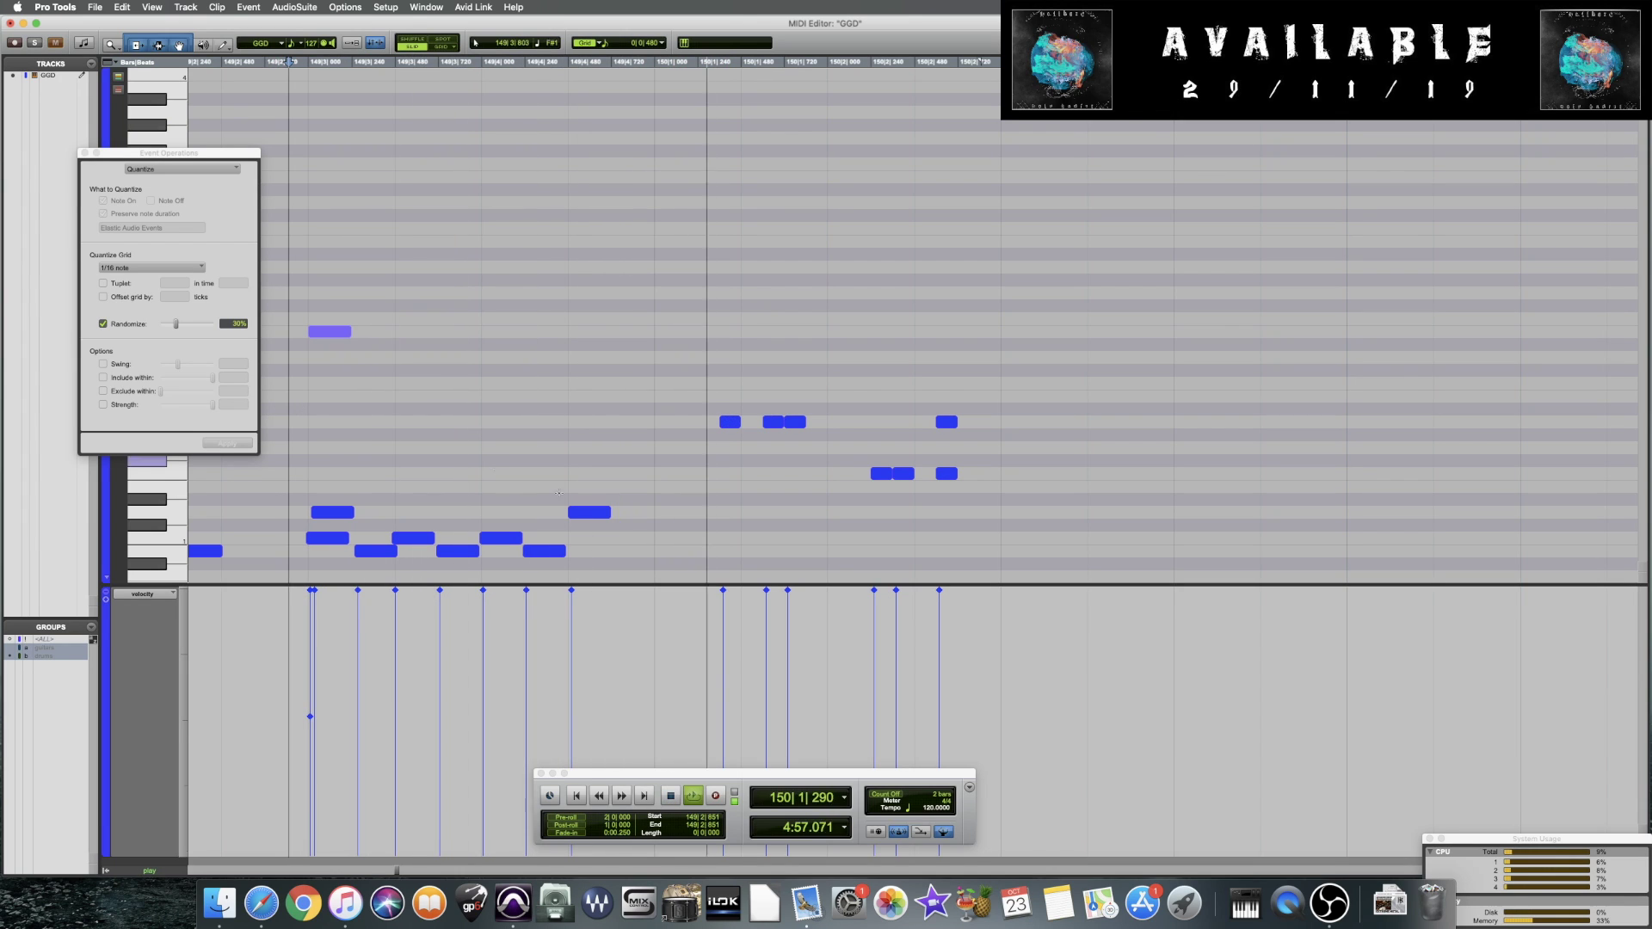
Add a snare hit just after the last bar 149 snare, offset the bar 150 notes slightly later, and play back from bar 149 beat 4
{"action": "key", "text": "space"}
{"action": "left_click", "coordinate": [496, 471]}
{"action": "key", "text": "space"}
{"action": "key", "text": "space"}
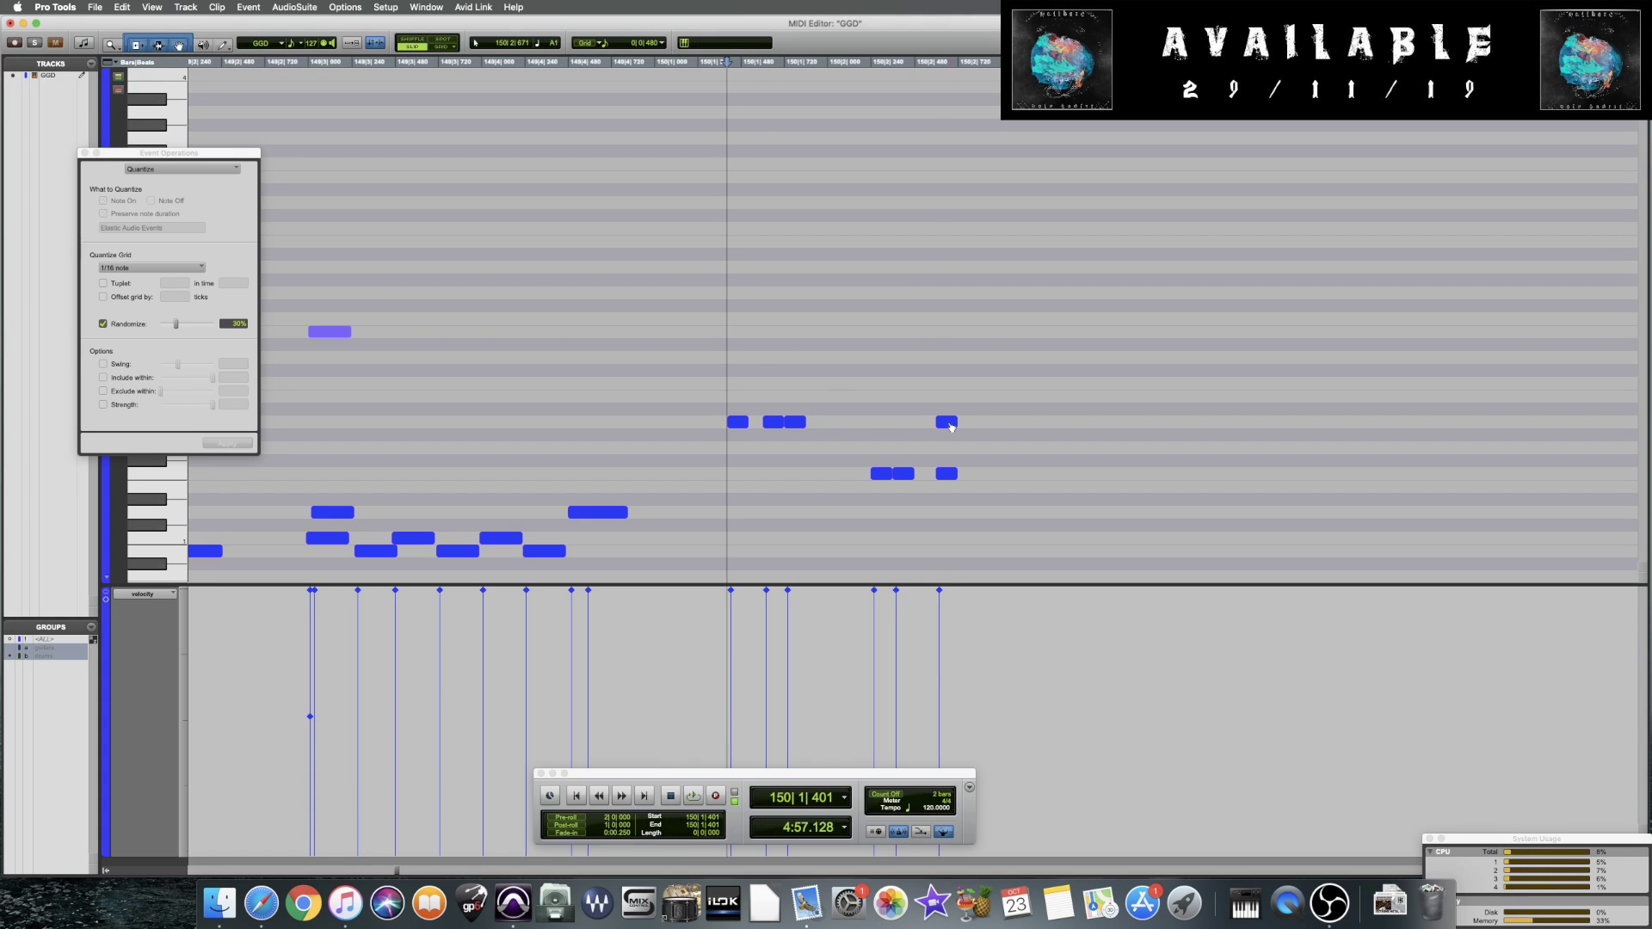
{"action": "left_click_drag", "start_coordinate": [950, 426], "coordinate": [889, 475]}
{"action": "left_click", "coordinate": [881, 474]}
{"action": "mouse_move", "coordinate": [795, 422]}
{"action": "left_mouse_down"}
{"action": "mouse_move", "coordinate": [811, 422]}
{"action": "mouse_move", "coordinate": [787, 421]}
{"action": "left_mouse_up"}
{"action": "left_click", "coordinate": [531, 421]}
{"action": "key", "text": "space"}
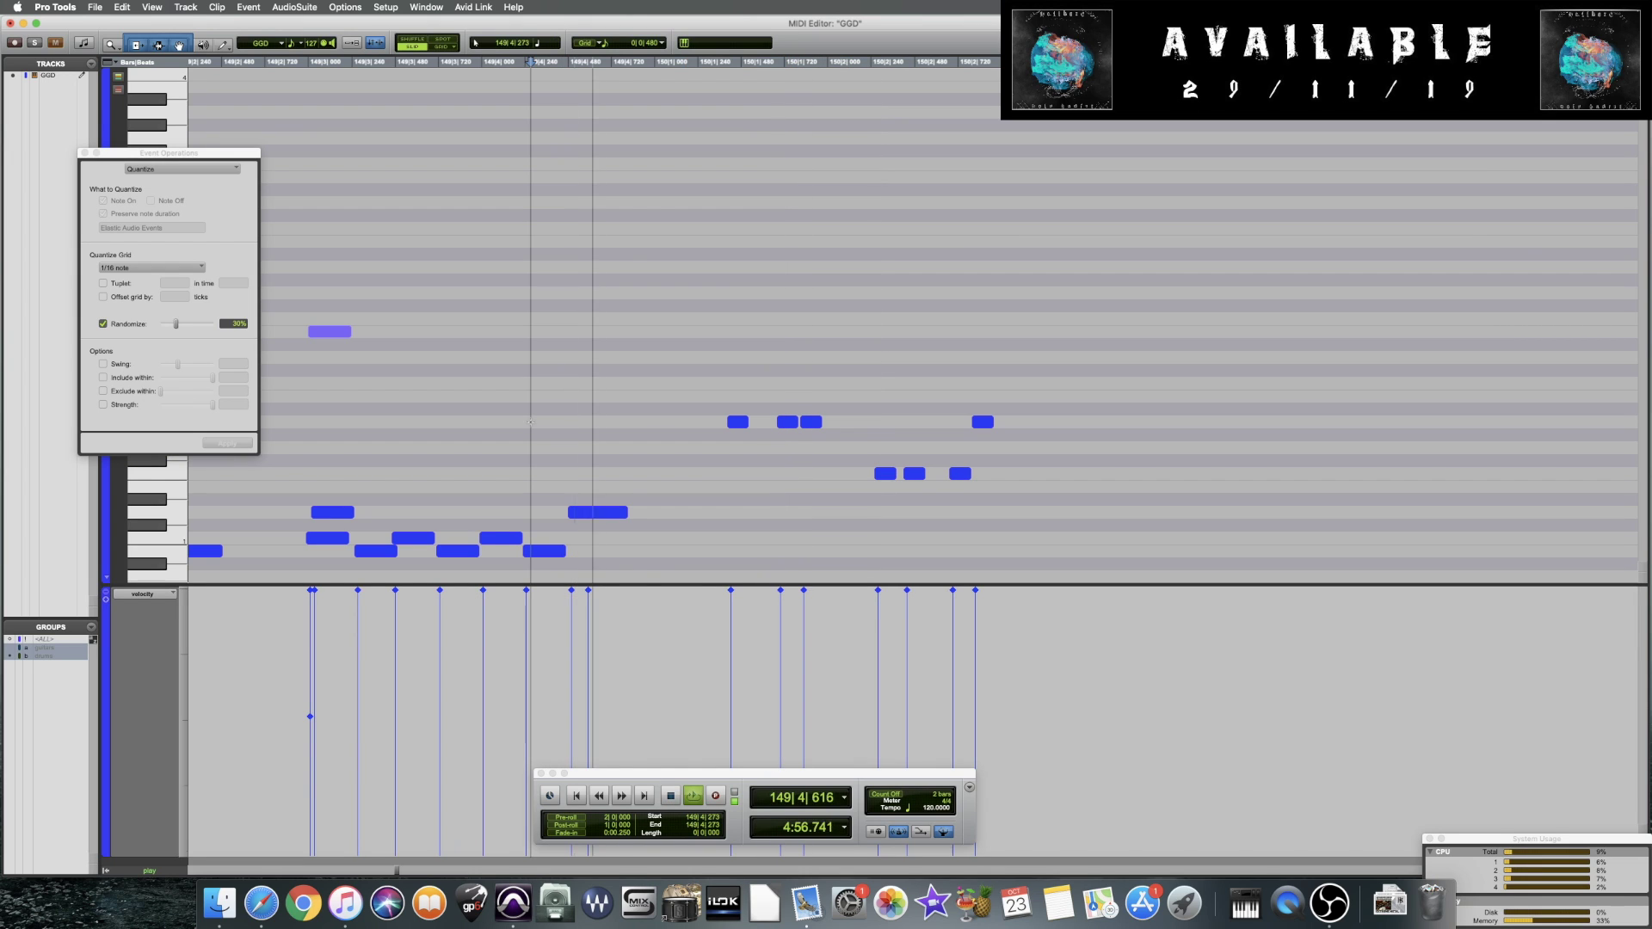
{"action": "key", "text": "space"}
Lower the velocities of the seven bar 150 fill notes to varied levels, leaving the third and last notes strongest
{"action": "left_click", "coordinate": [983, 422]}
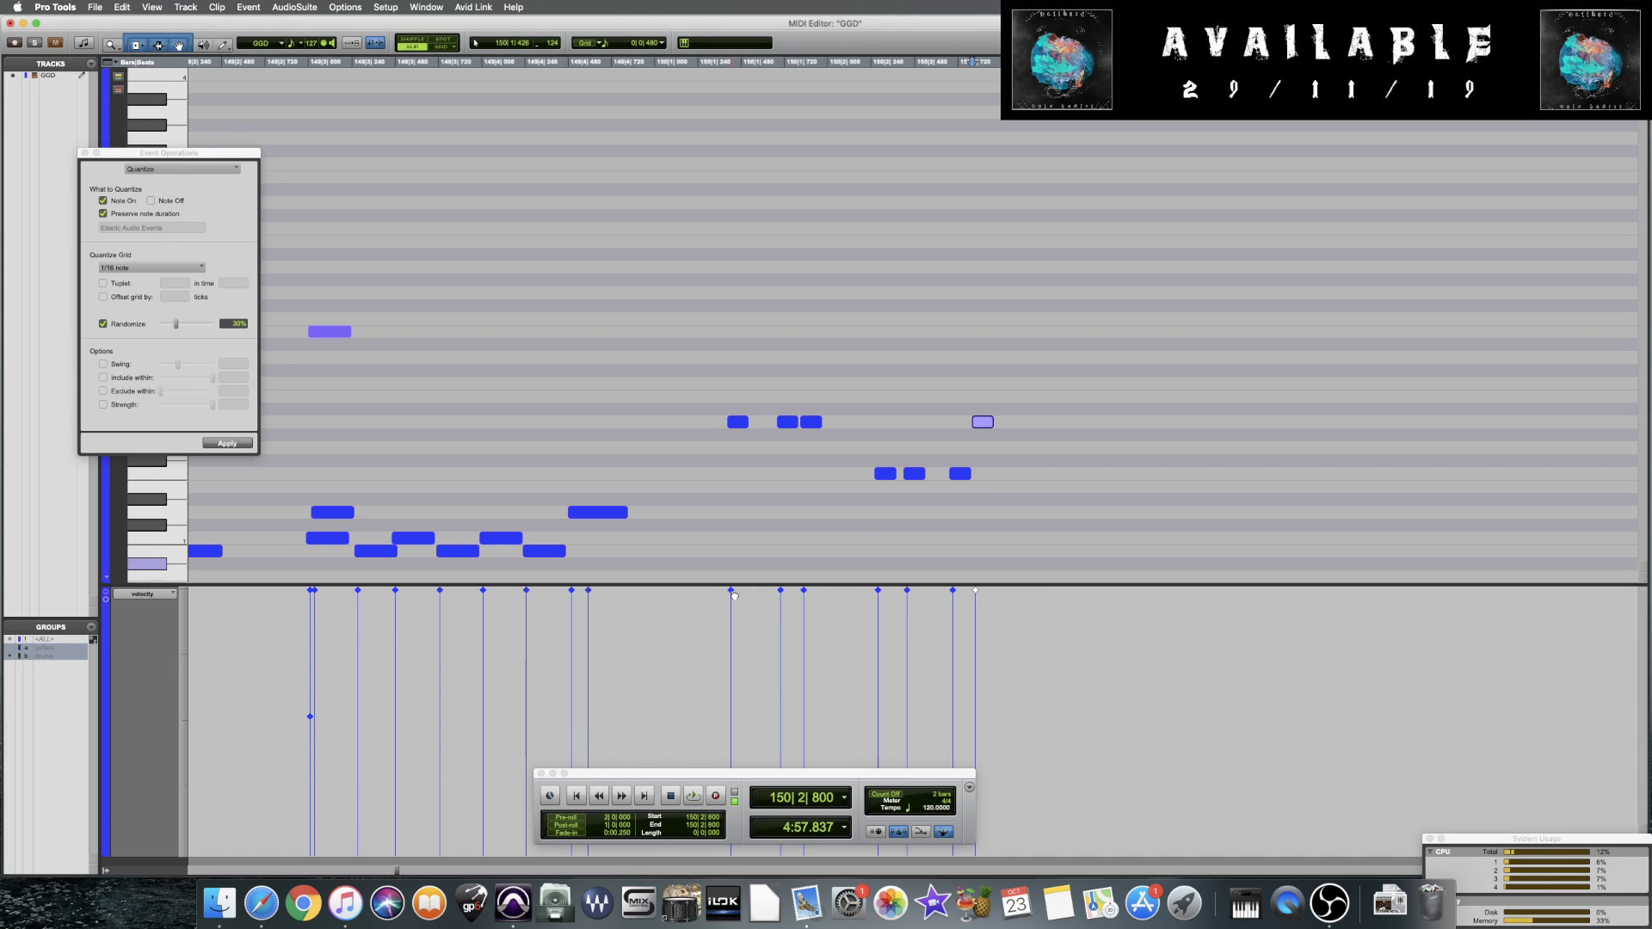
{"action": "left_click_drag", "start_coordinate": [734, 593], "coordinate": [732, 719]}
{"action": "left_click_drag", "start_coordinate": [804, 592], "coordinate": [804, 638]}
{"action": "mouse_move", "coordinate": [878, 592]}
{"action": "left_mouse_down"}
{"action": "mouse_move", "coordinate": [878, 733]}
{"action": "mouse_move", "coordinate": [907, 700]}
{"action": "left_mouse_up"}
{"action": "mouse_move", "coordinate": [952, 592]}
{"action": "left_mouse_down"}
{"action": "mouse_move", "coordinate": [952, 682]}
{"action": "mouse_move", "coordinate": [974, 631]}
{"action": "left_mouse_up"}
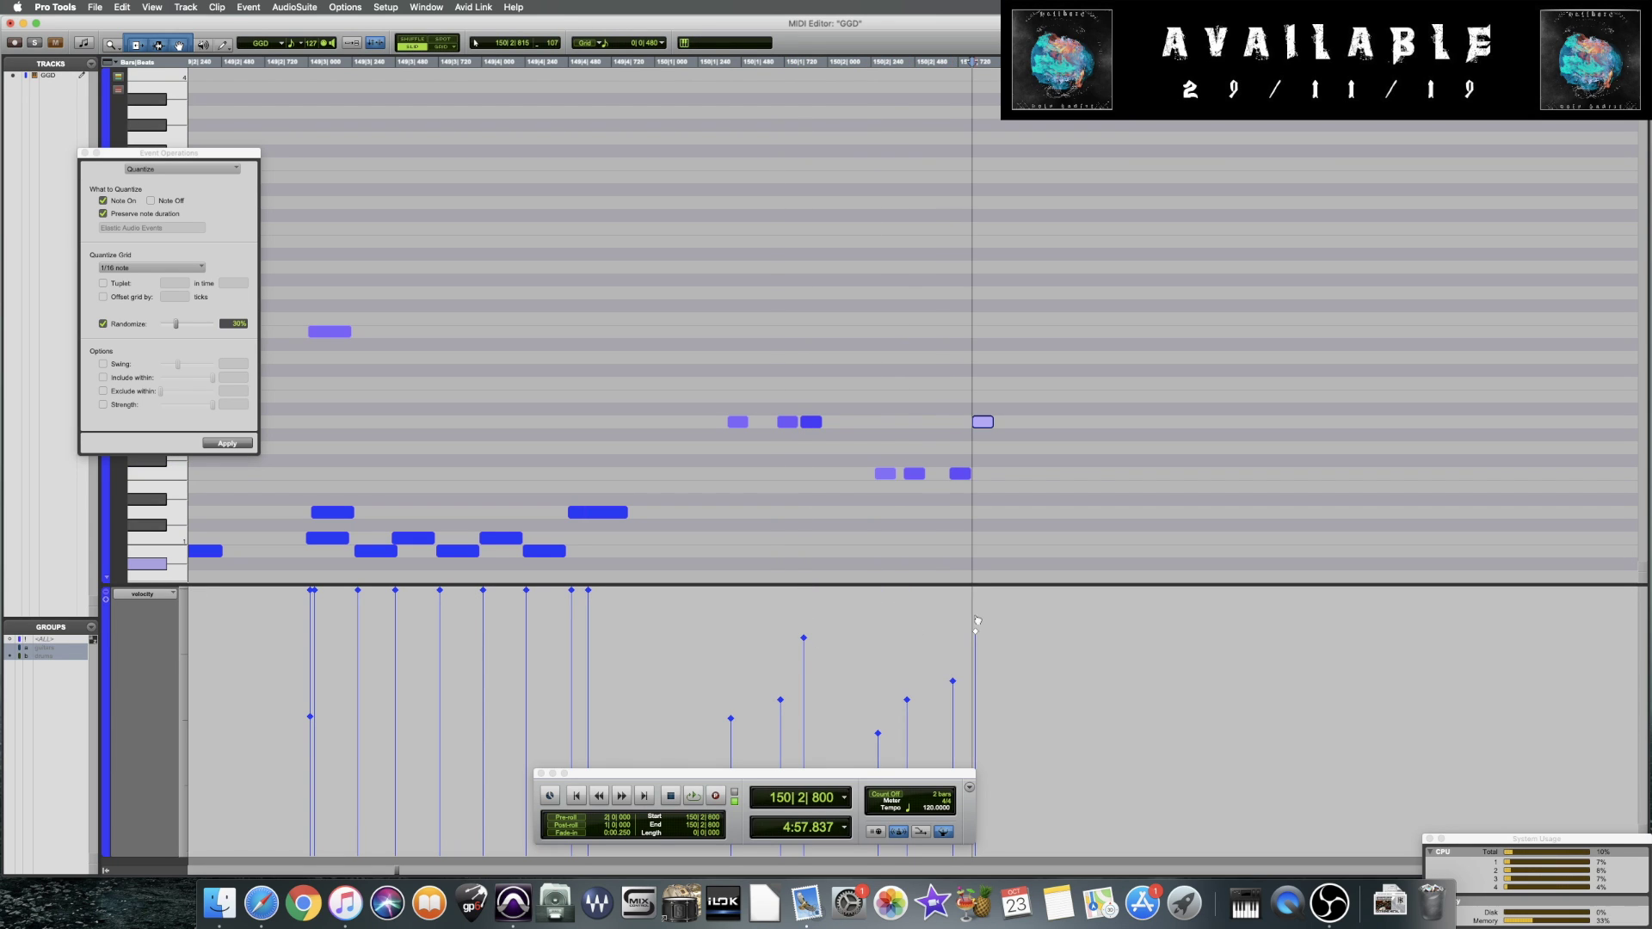
Move the last bar 150 note slightly earlier and the middle lower note slightly later, and play back from bar 149 beat 4
{"action": "left_click_drag", "start_coordinate": [983, 422], "coordinate": [973, 422]}
{"action": "key", "text": "space"}
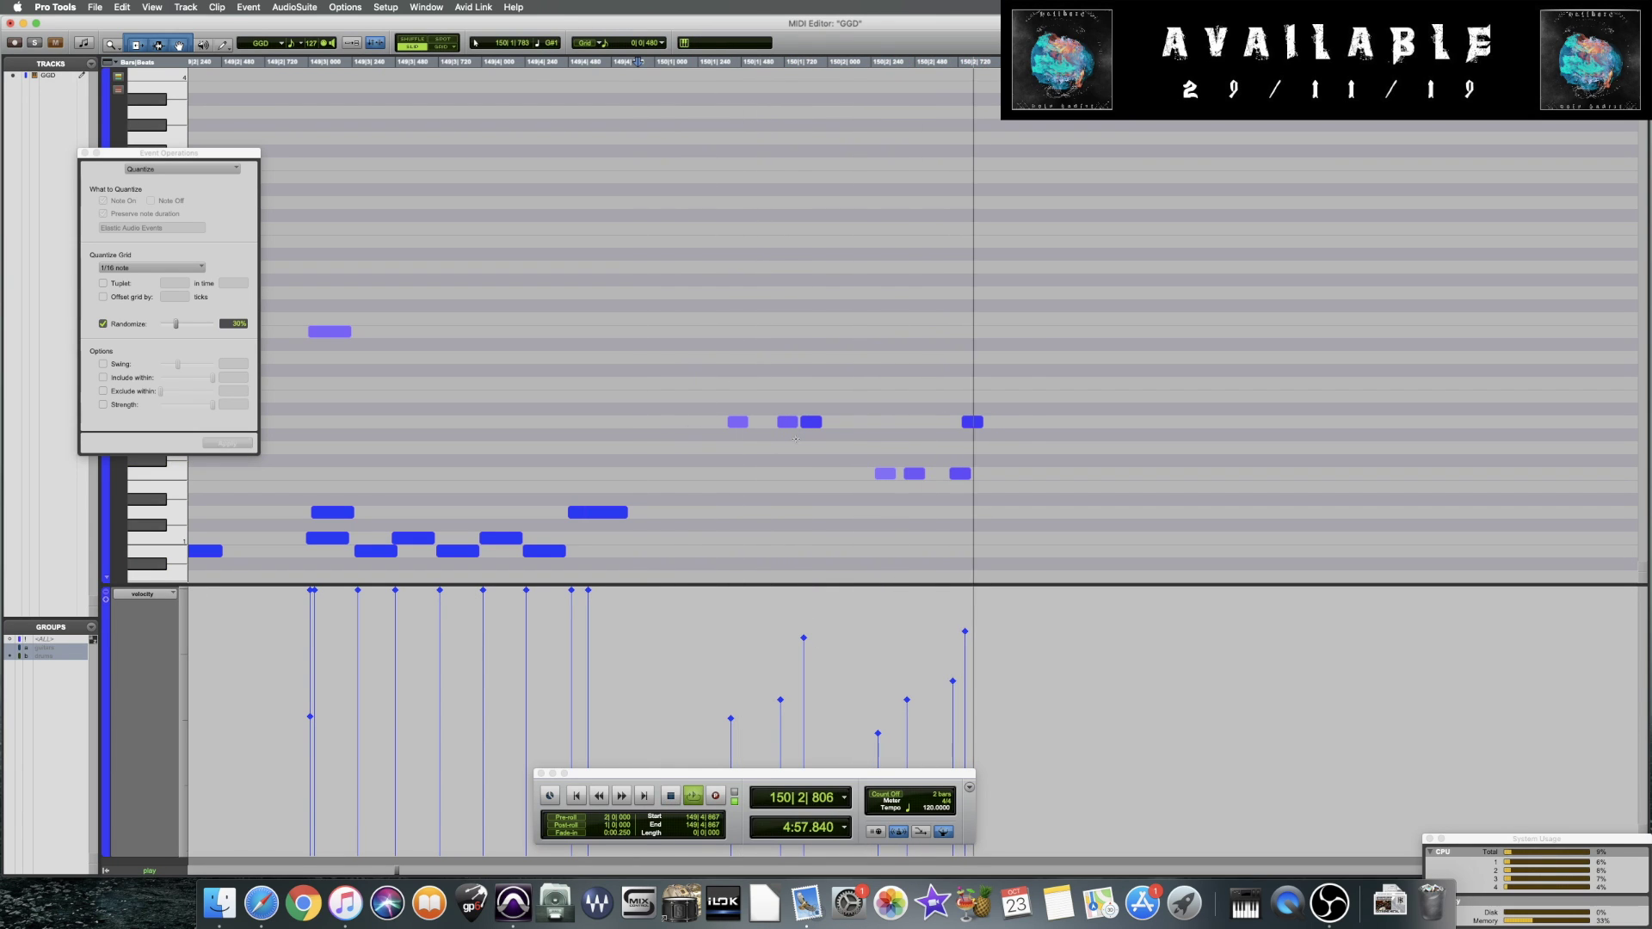
{"action": "key", "text": "space"}
{"action": "left_click_drag", "start_coordinate": [915, 474], "coordinate": [921, 475]}
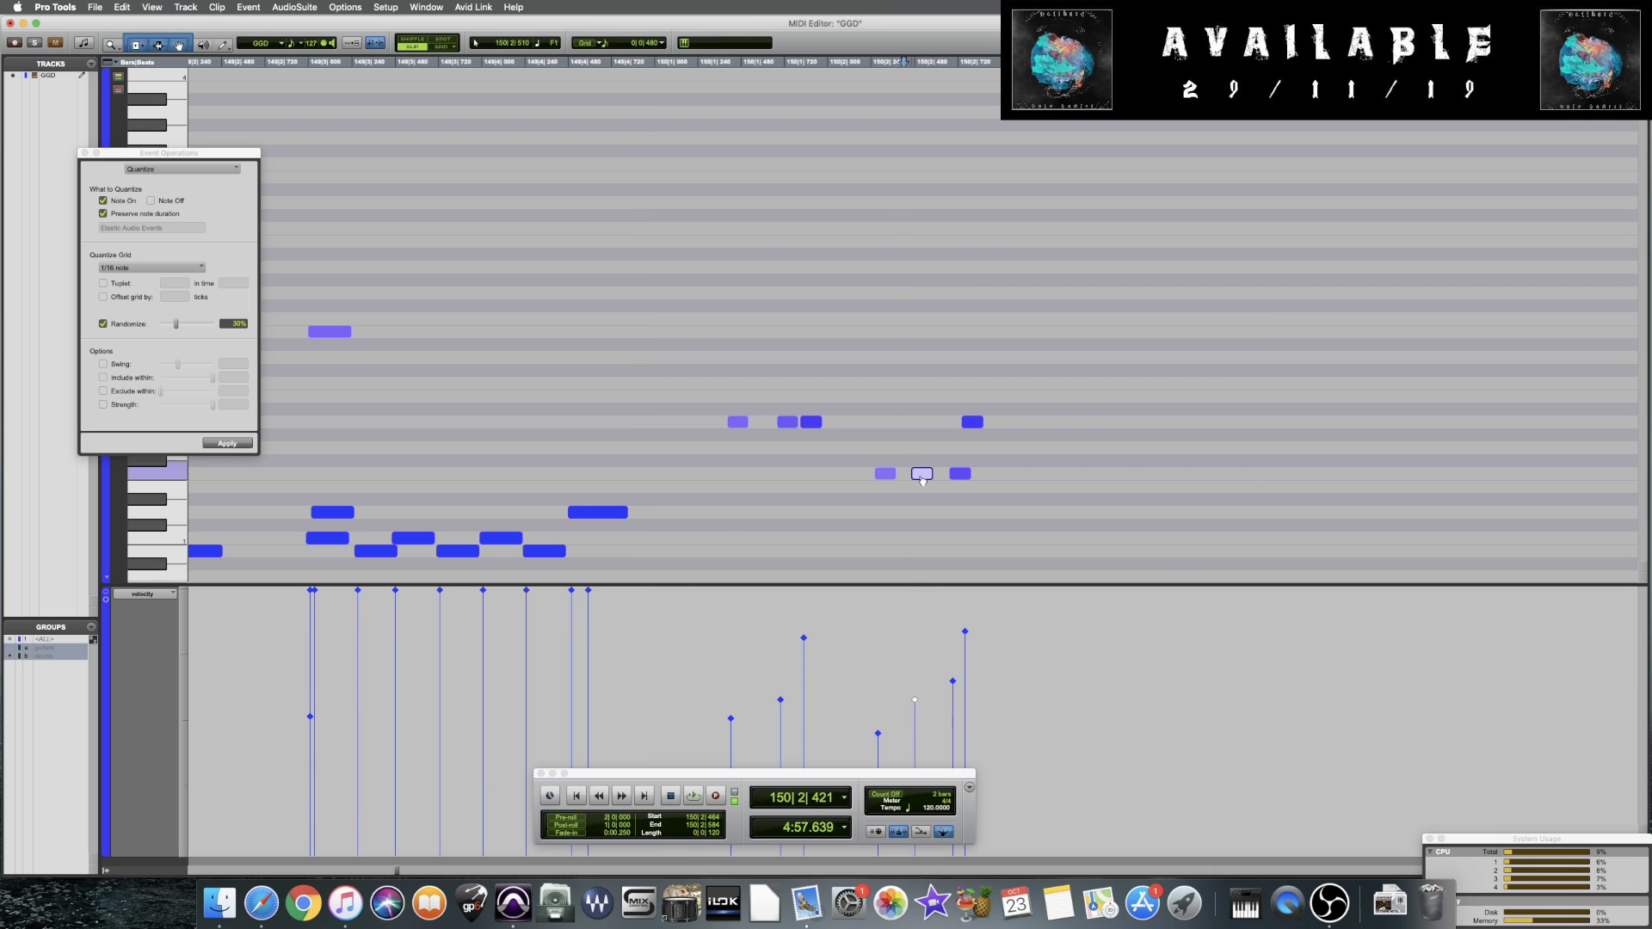
{"action": "left_click", "coordinate": [654, 342]}
{"action": "key", "text": "space"}
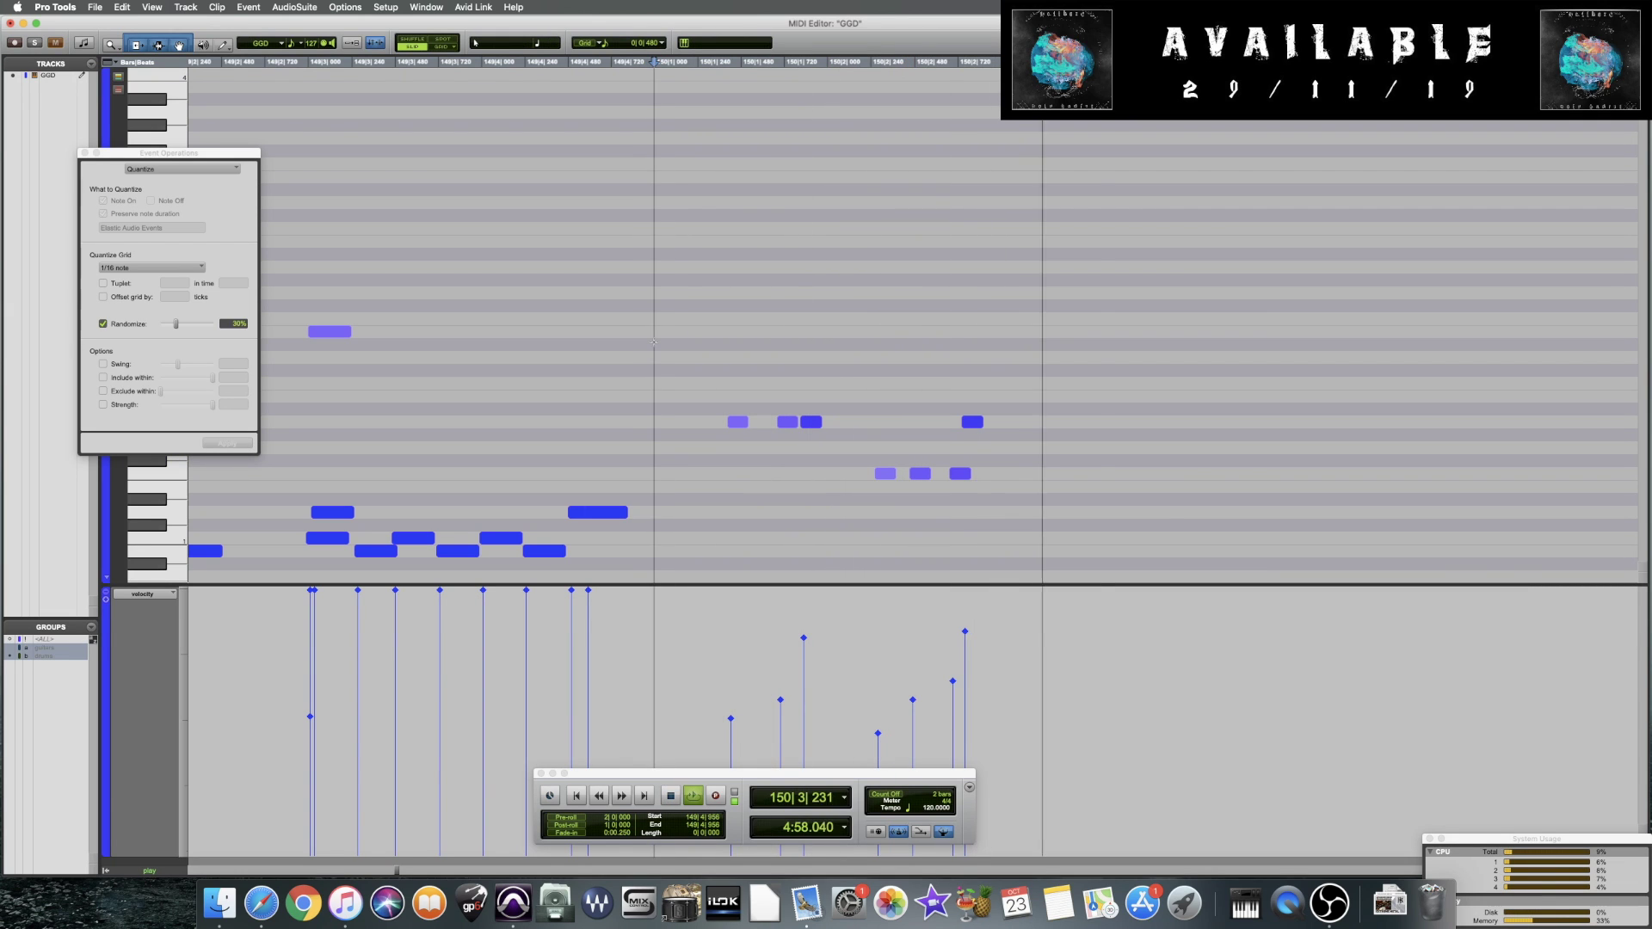
Play back the adjusted fill across bars 149 and 150 from bar 149 beat 2
{"action": "key", "text": "space"}
{"action": "left_click", "coordinate": [297, 422]}
{"action": "key", "text": "space"}
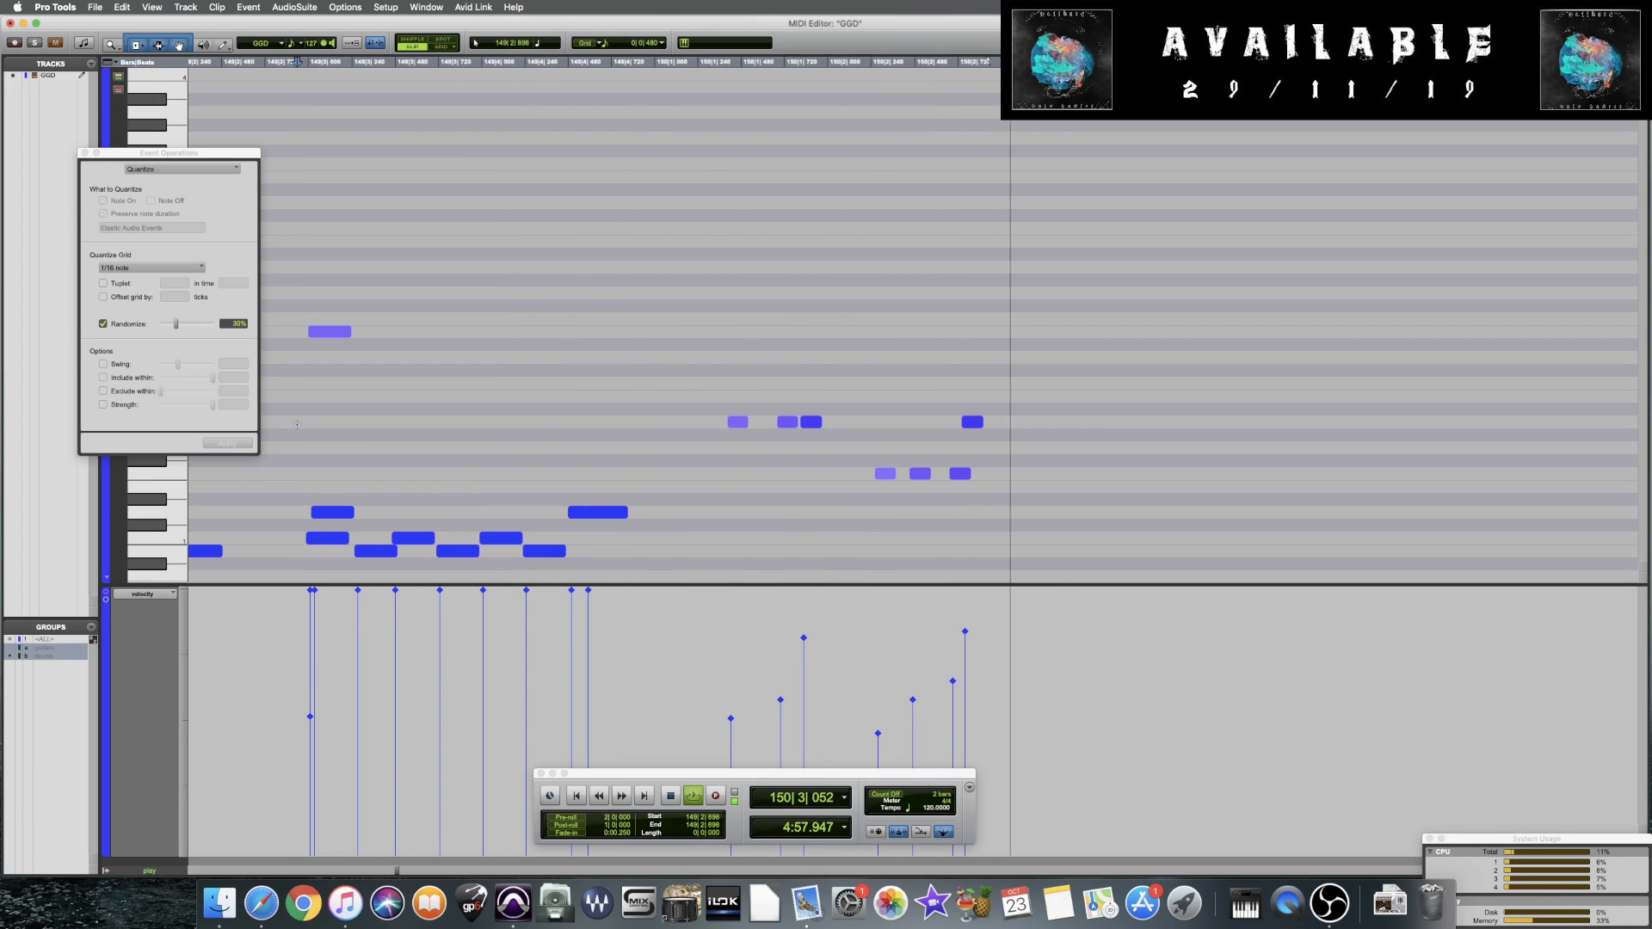
{"action": "key", "text": "space"}
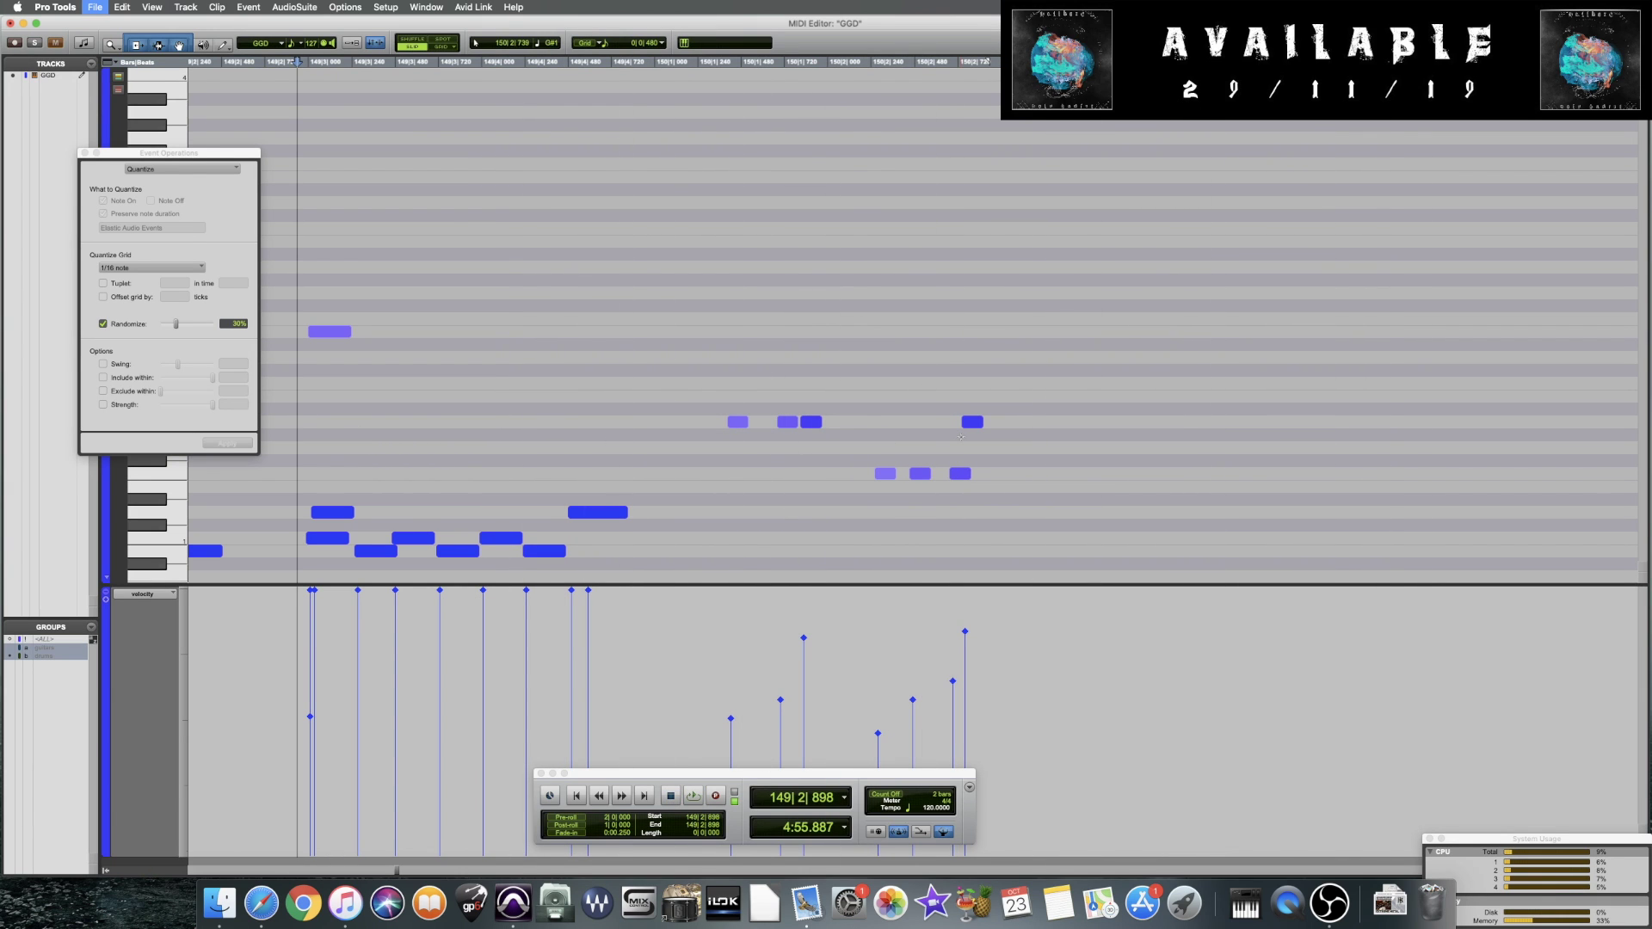
Survey the drum notes across the whole track, from bar 33 to the final fill in bar 150
{"action": "key", "text": "super+bracketleft"}
{"action": "scroll", "coordinate": [961, 437], "scroll_direction": "left", "scroll_amount": 15}
{"action": "left_click", "coordinate": [658, 388]}
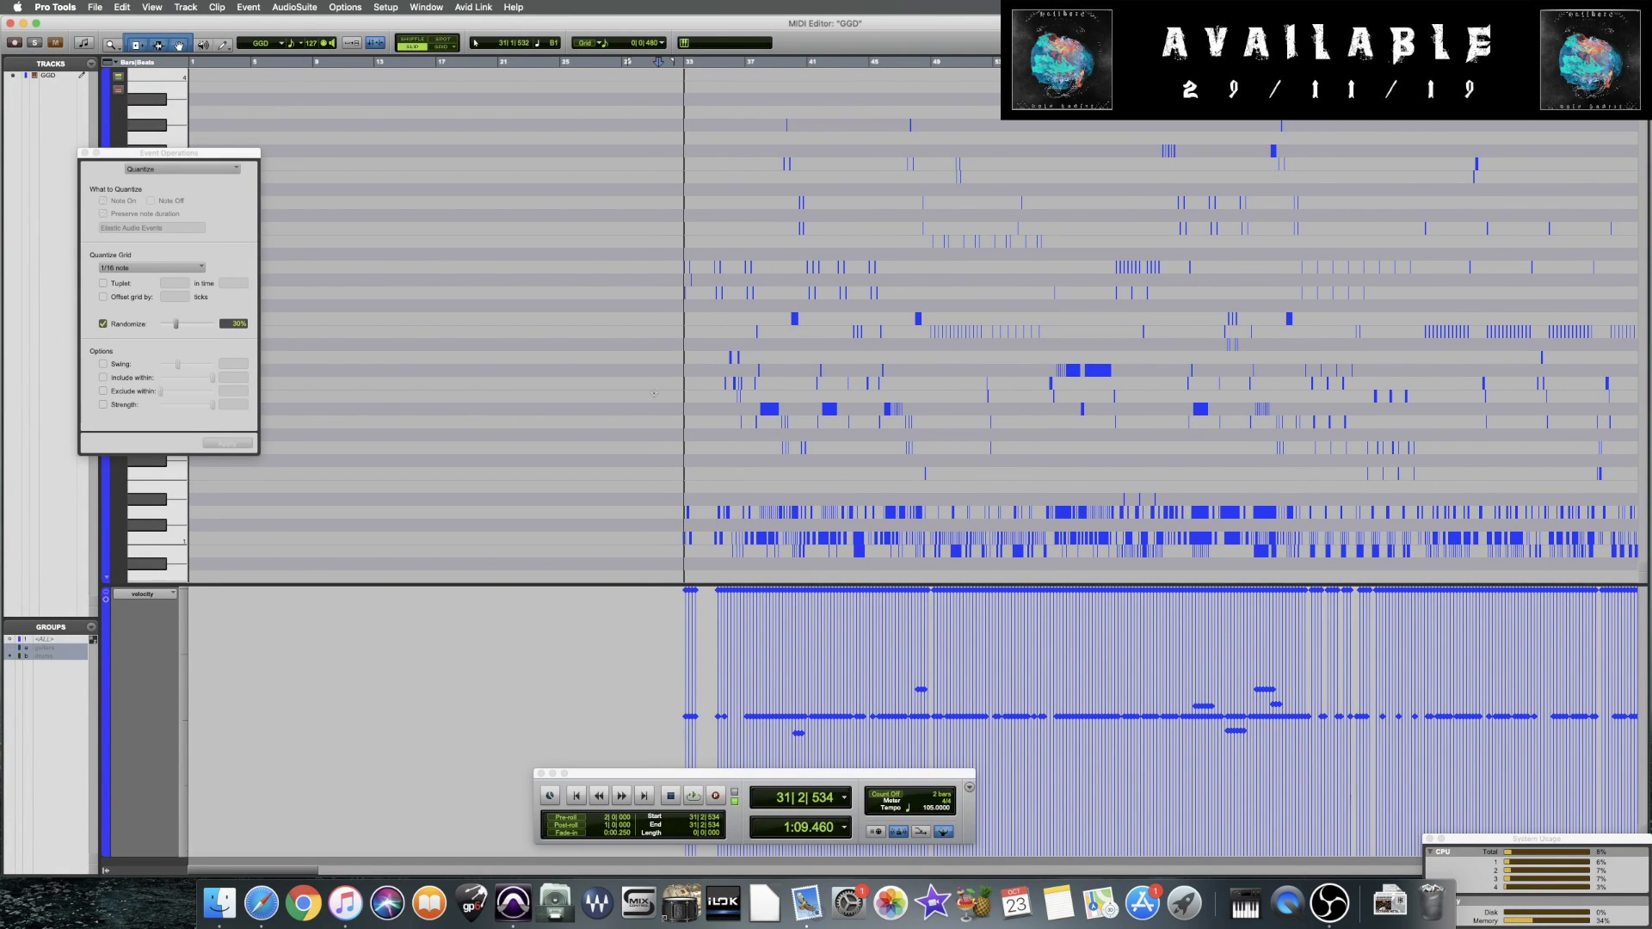
{"action": "scroll", "coordinate": [649, 392], "scroll_direction": "right", "scroll_amount": 4}
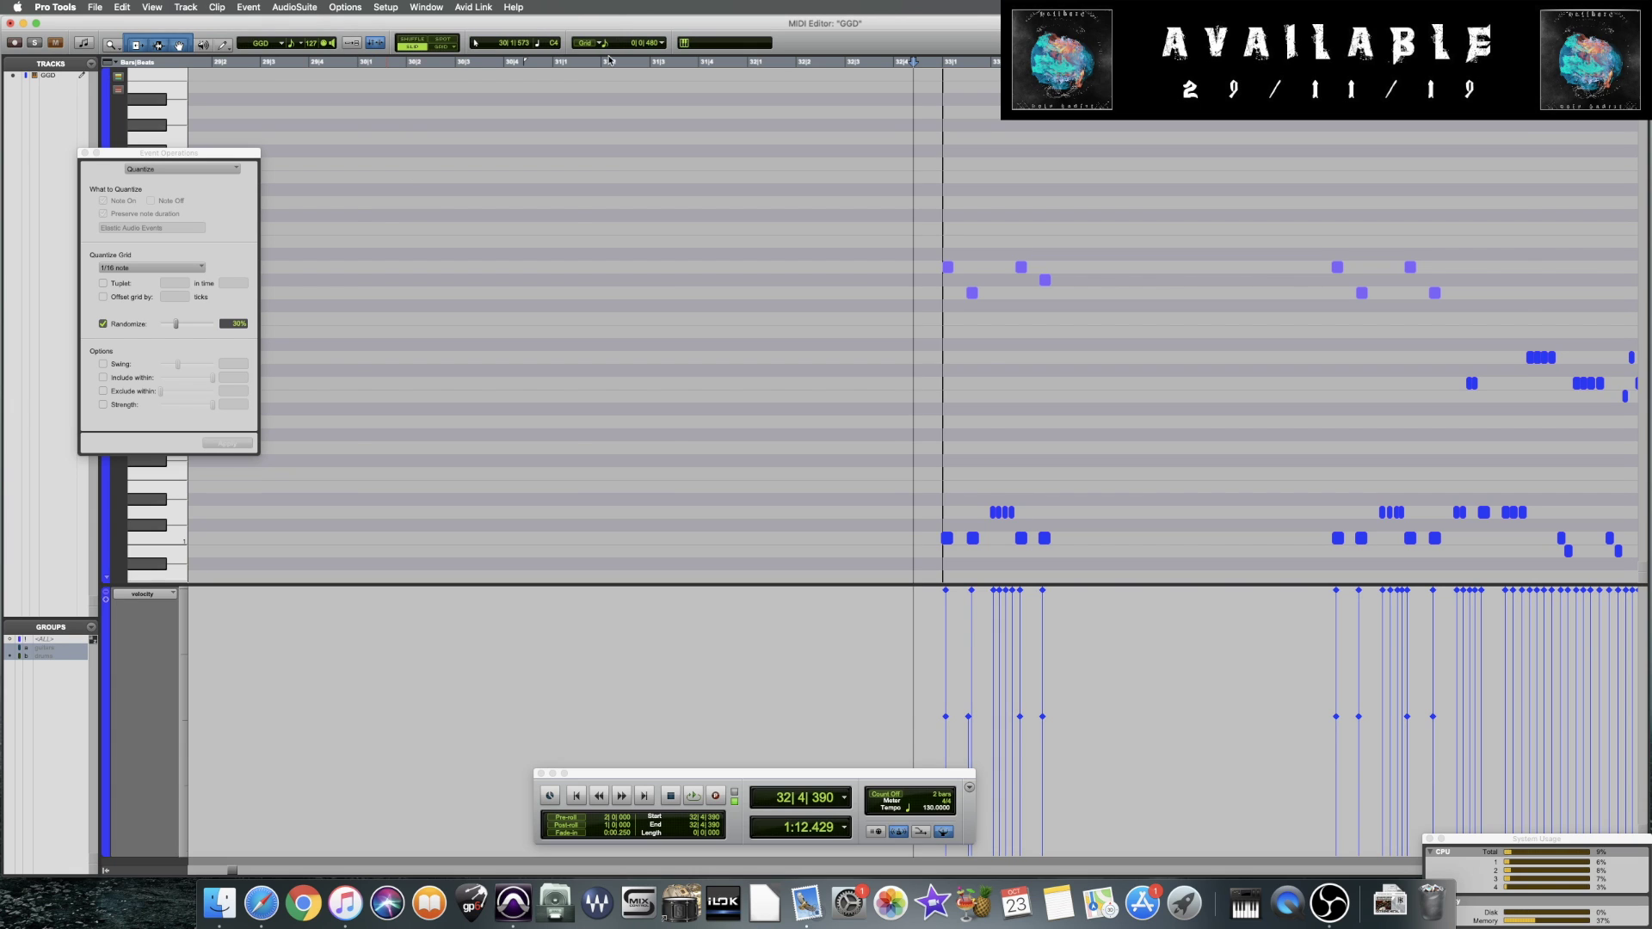
{"action": "key", "text": "super+a"}
{"action": "key", "text": "alt+f"}
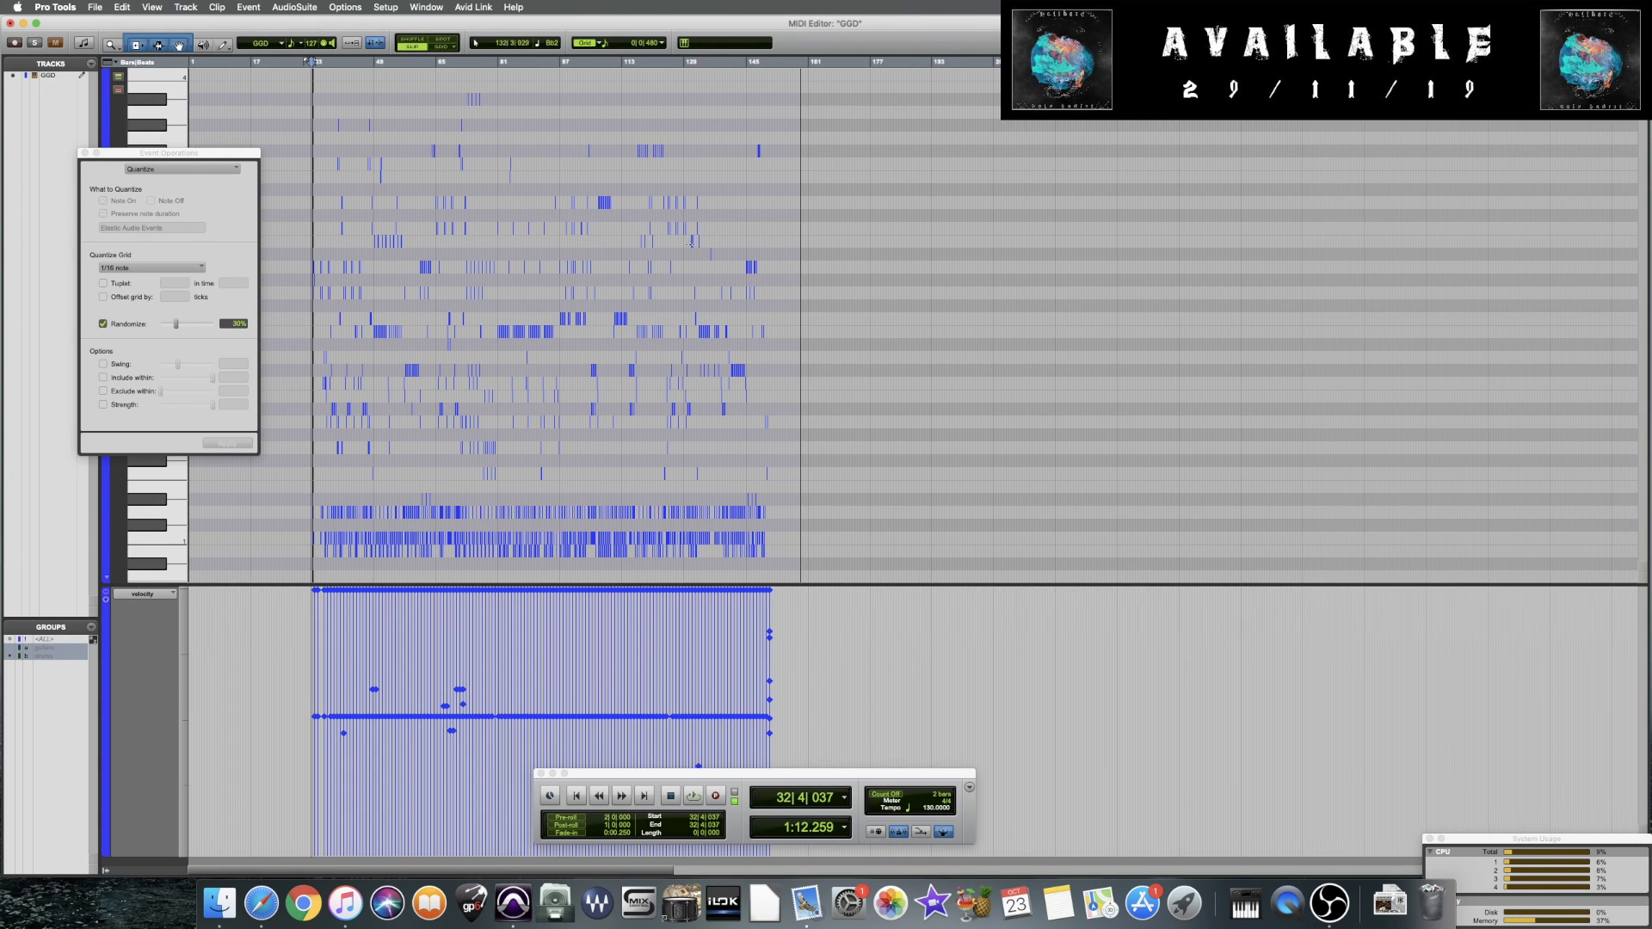
{"action": "left_click", "coordinate": [801, 96]}
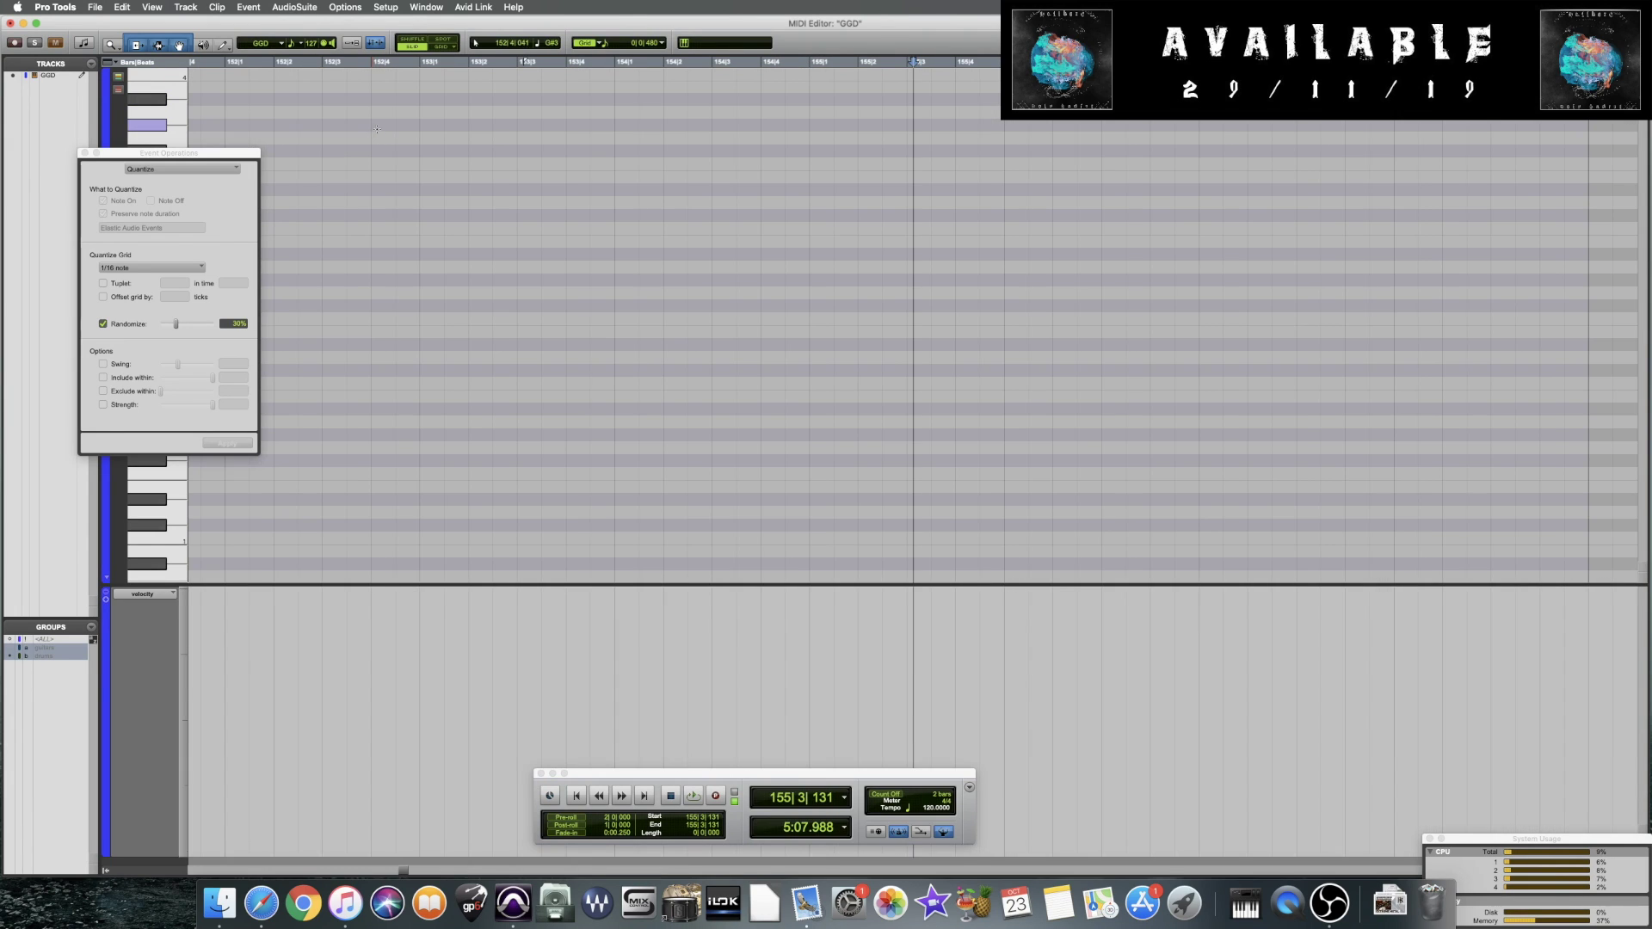
{"action": "key", "text": "super+bracketright"}
{"action": "key", "text": "super+bracketright"}
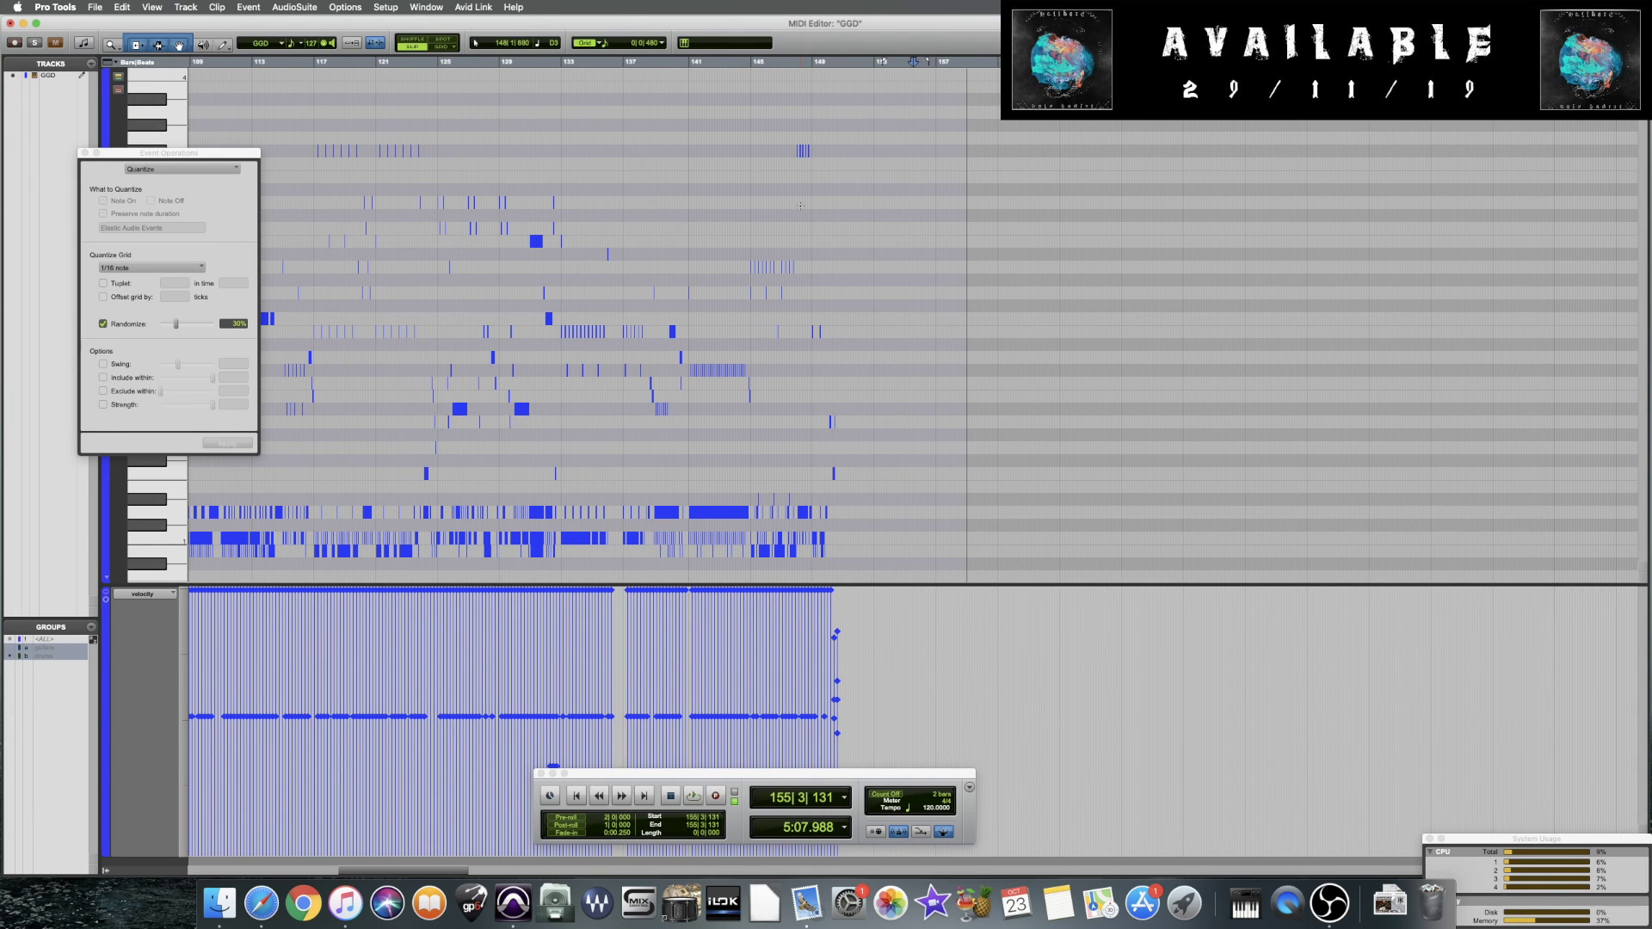
{"action": "scroll", "coordinate": [800, 205], "scroll_direction": "left", "scroll_amount": 10}
{"action": "scroll", "coordinate": [801, 204], "scroll_direction": "left", "scroll_amount": 8}
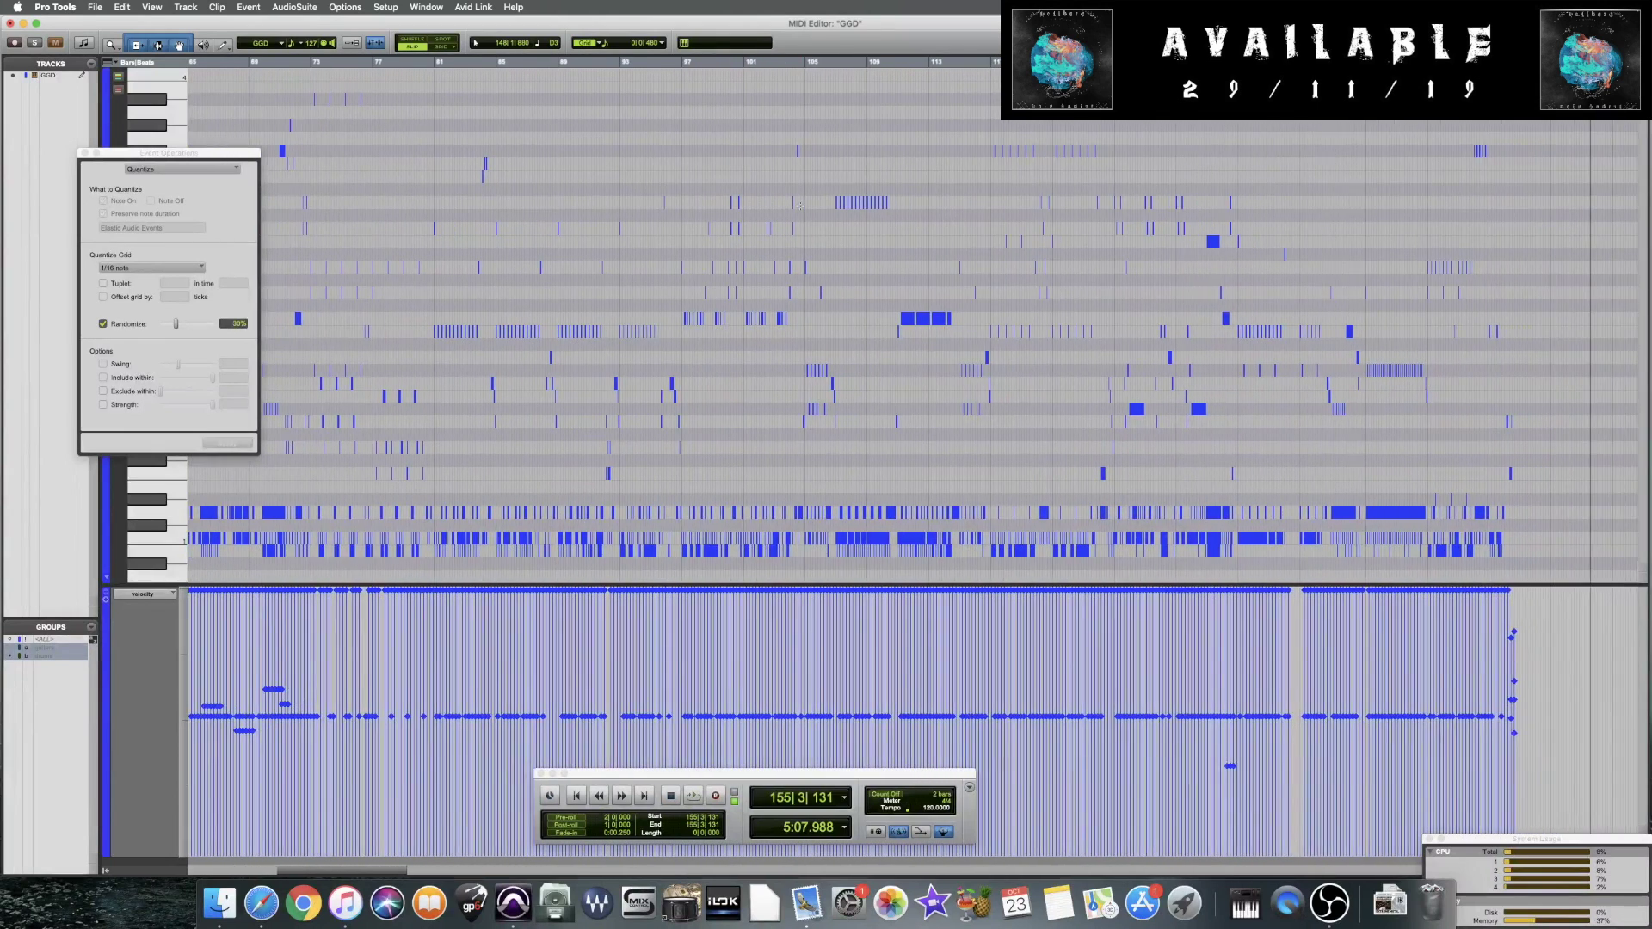
{"action": "key", "text": "super+bracketleft"}
{"action": "key", "text": "super+bracketleft"}
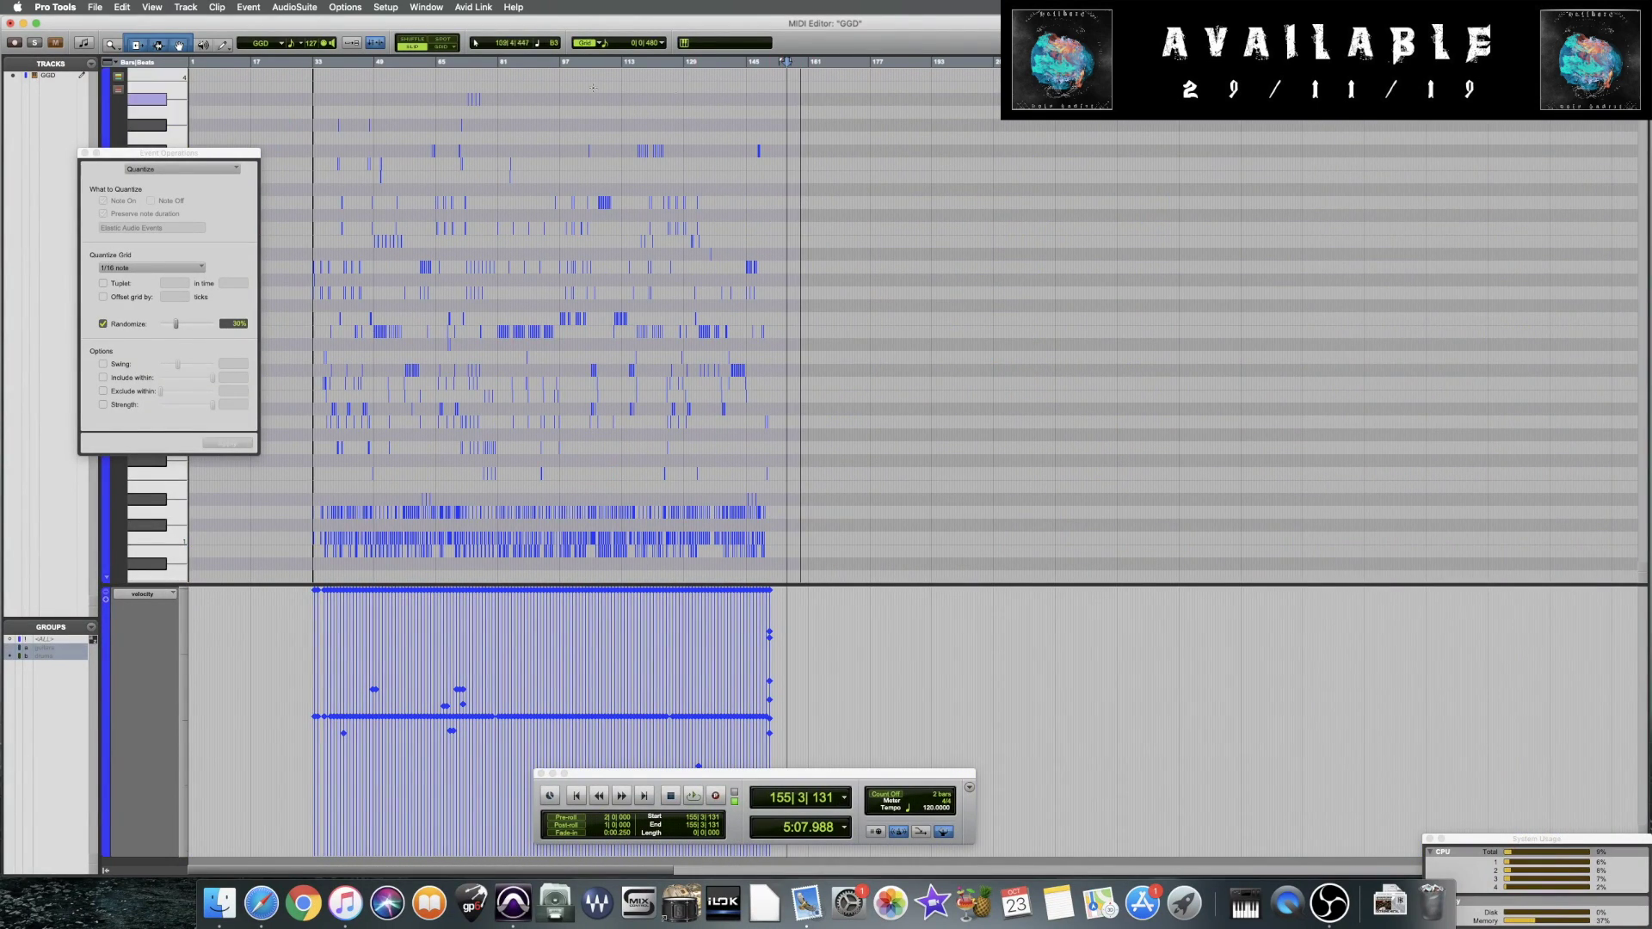
Quantize the upper-row cymbal notes across the whole track to 1/16 notes, preserving note duration and with Randomize on
{"action": "key", "text": "alt+minus"}
{"action": "left_click_drag", "start_coordinate": [854, 88], "coordinate": [326, 363]}
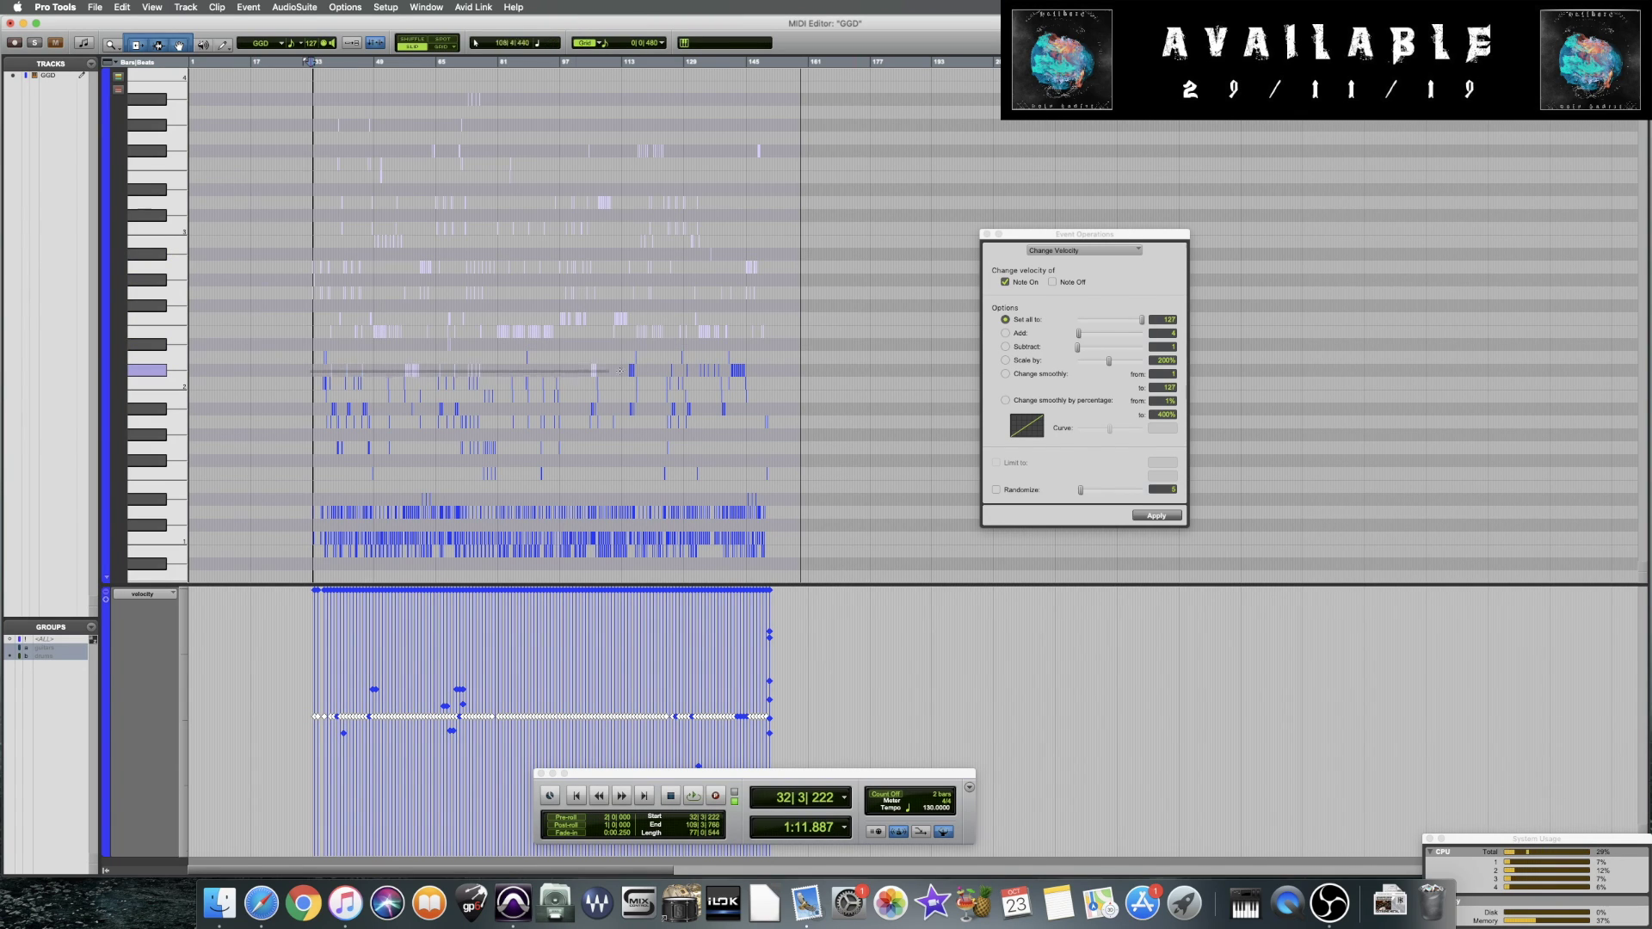
{"action": "left_click_drag", "start_coordinate": [1074, 239], "coordinate": [516, 290]}
{"action": "key", "text": "super+bracketright"}
{"action": "key", "text": "super+bracketright"}
{"action": "key", "text": "super+bracketright"}
{"action": "key", "text": "super+bracketright"}
{"action": "key", "text": "super+bracketright"}
{"action": "left_click", "coordinate": [526, 305]}
{"action": "left_click", "coordinate": [532, 301]}
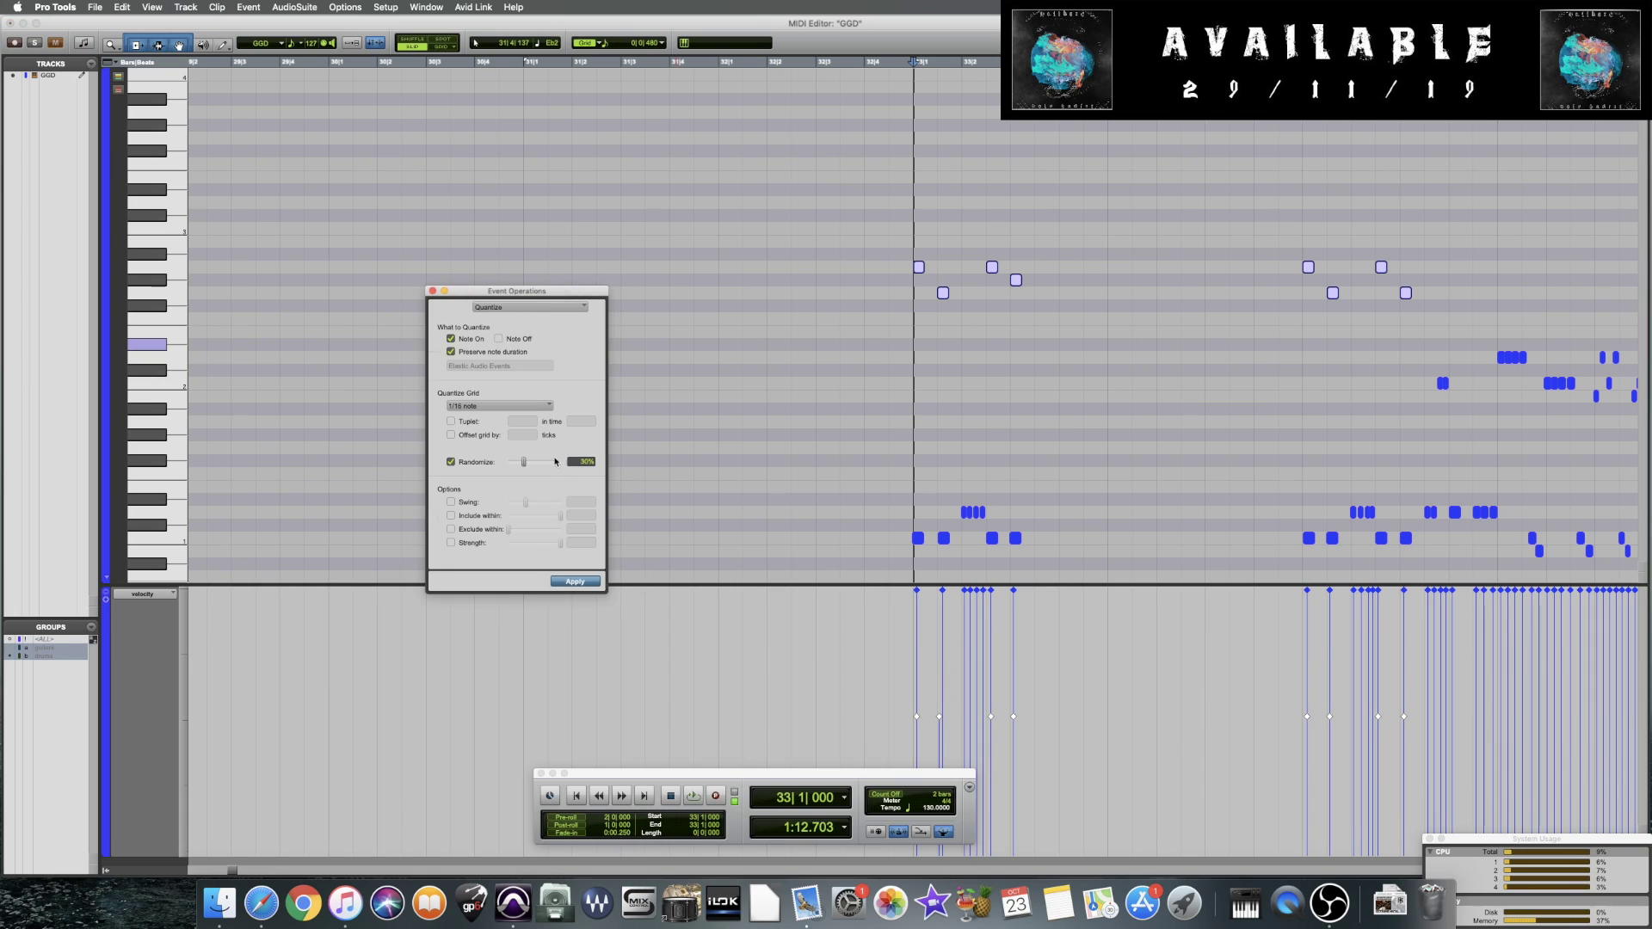
Set the velocities of the upper-row cymbal notes to 127 and play back from the start of the drums at bar 33
{"action": "key", "text": "space"}
{"action": "key", "text": "space"}
{"action": "left_click", "coordinate": [942, 620]}
{"action": "key", "text": "space"}
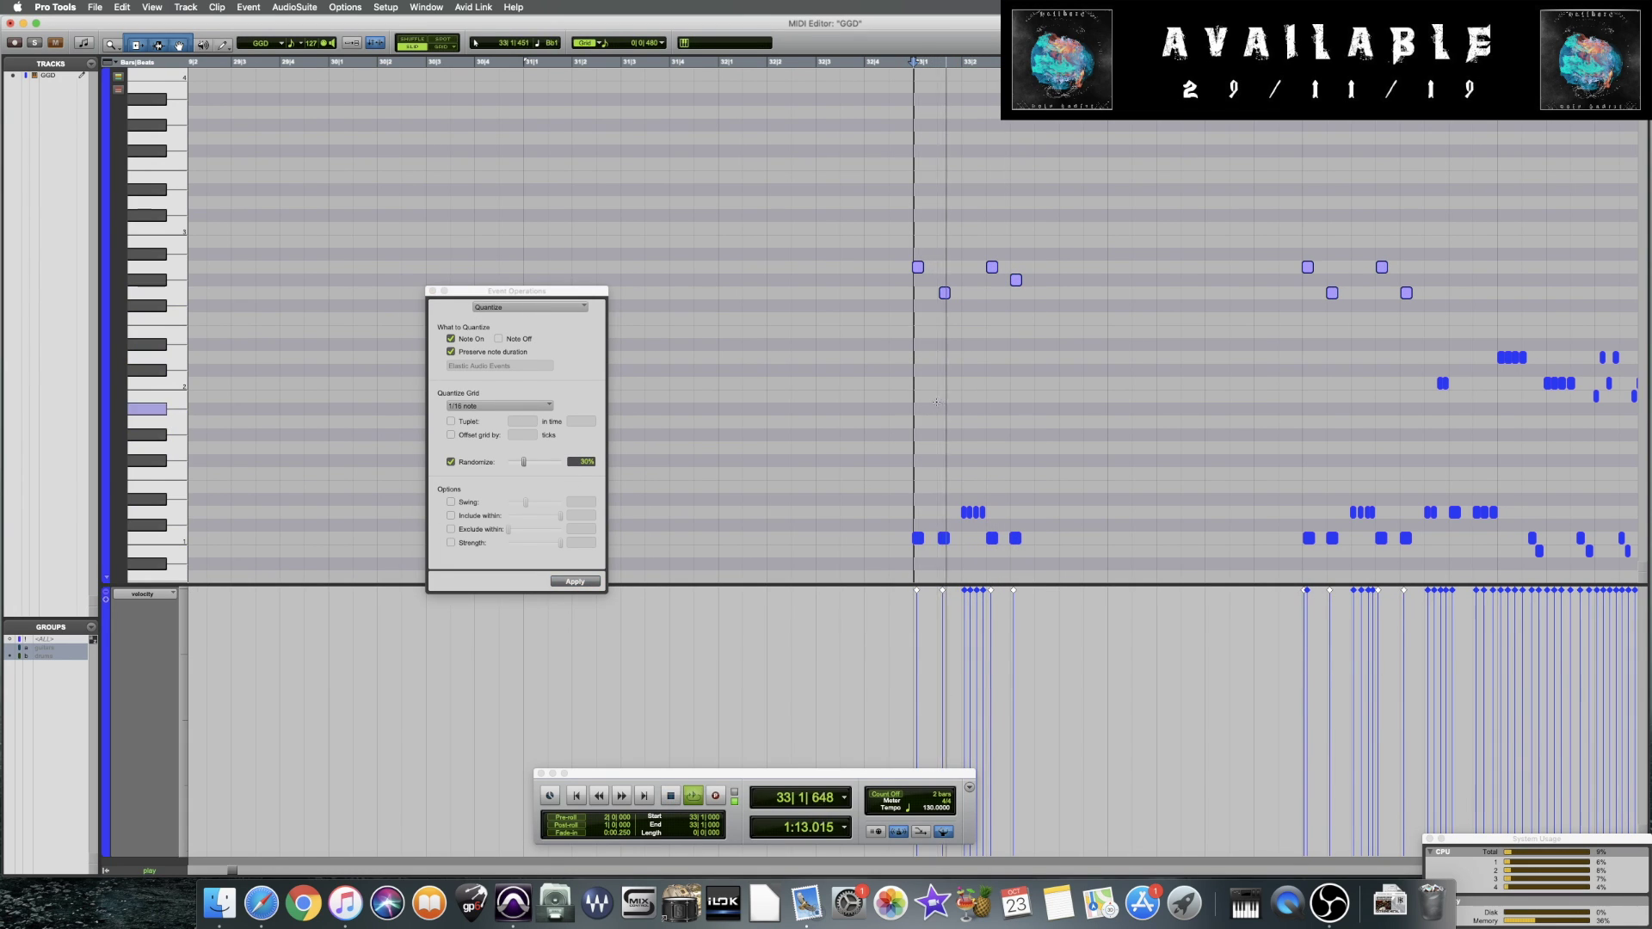
{"action": "key", "text": "space"}
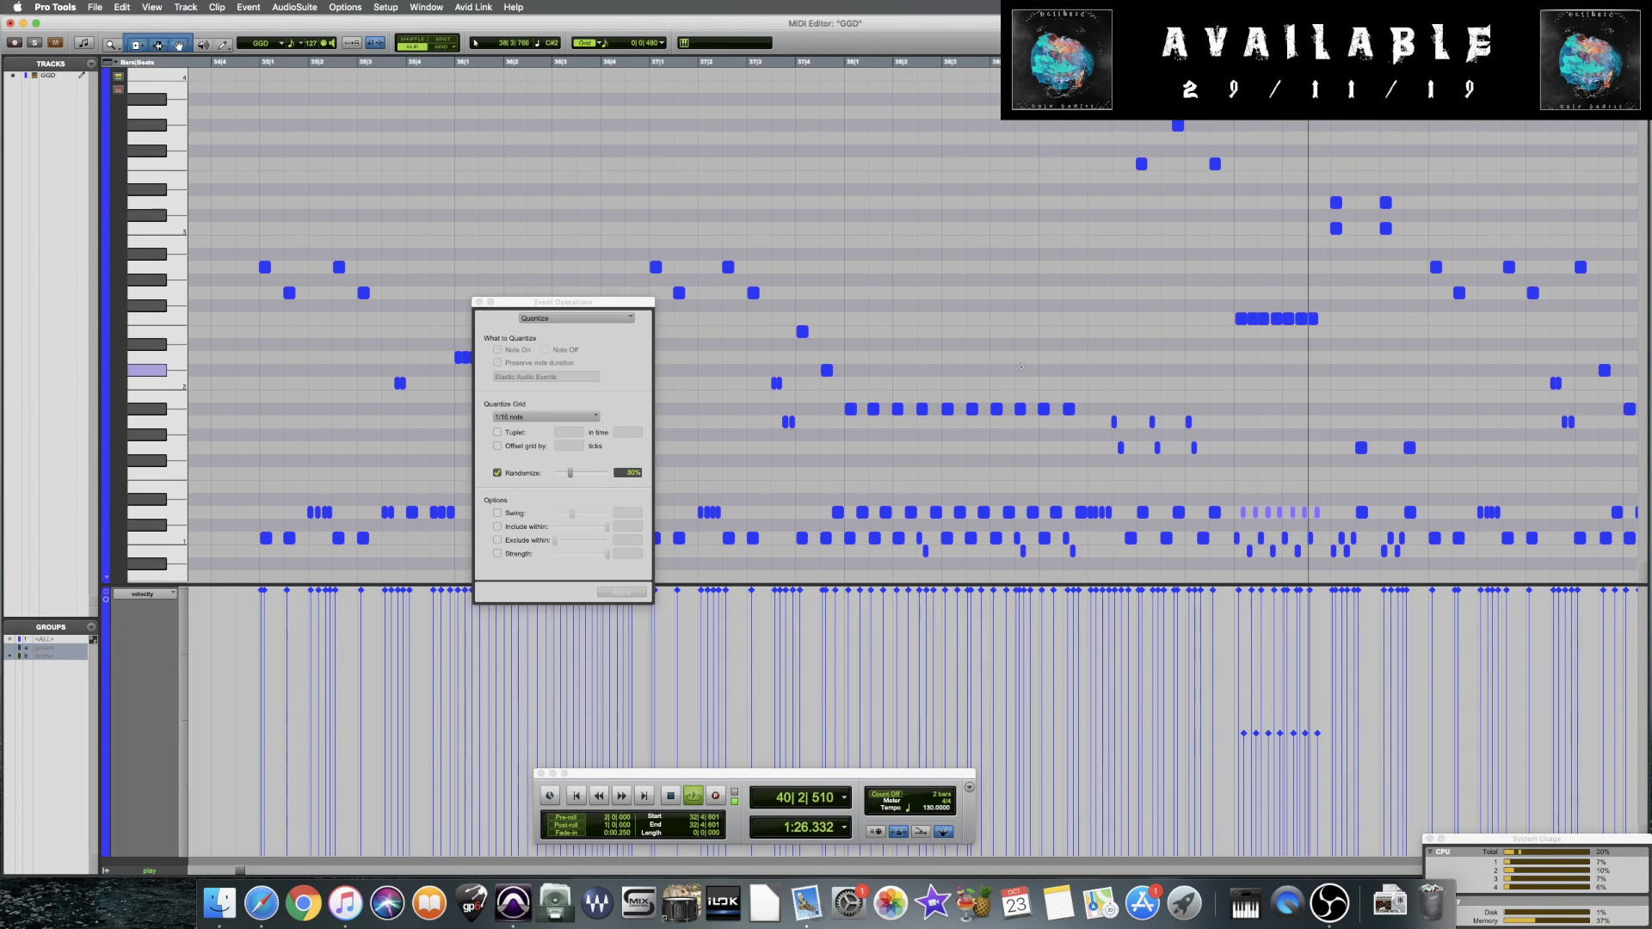
{"action": "key", "text": "space"}
Even out the timing of the seven repeated hits at the start of bar 40 and play back from bar 39 beat 4
{"action": "left_click", "coordinate": [944, 299]}
{"action": "key", "text": "super+bracketright"}
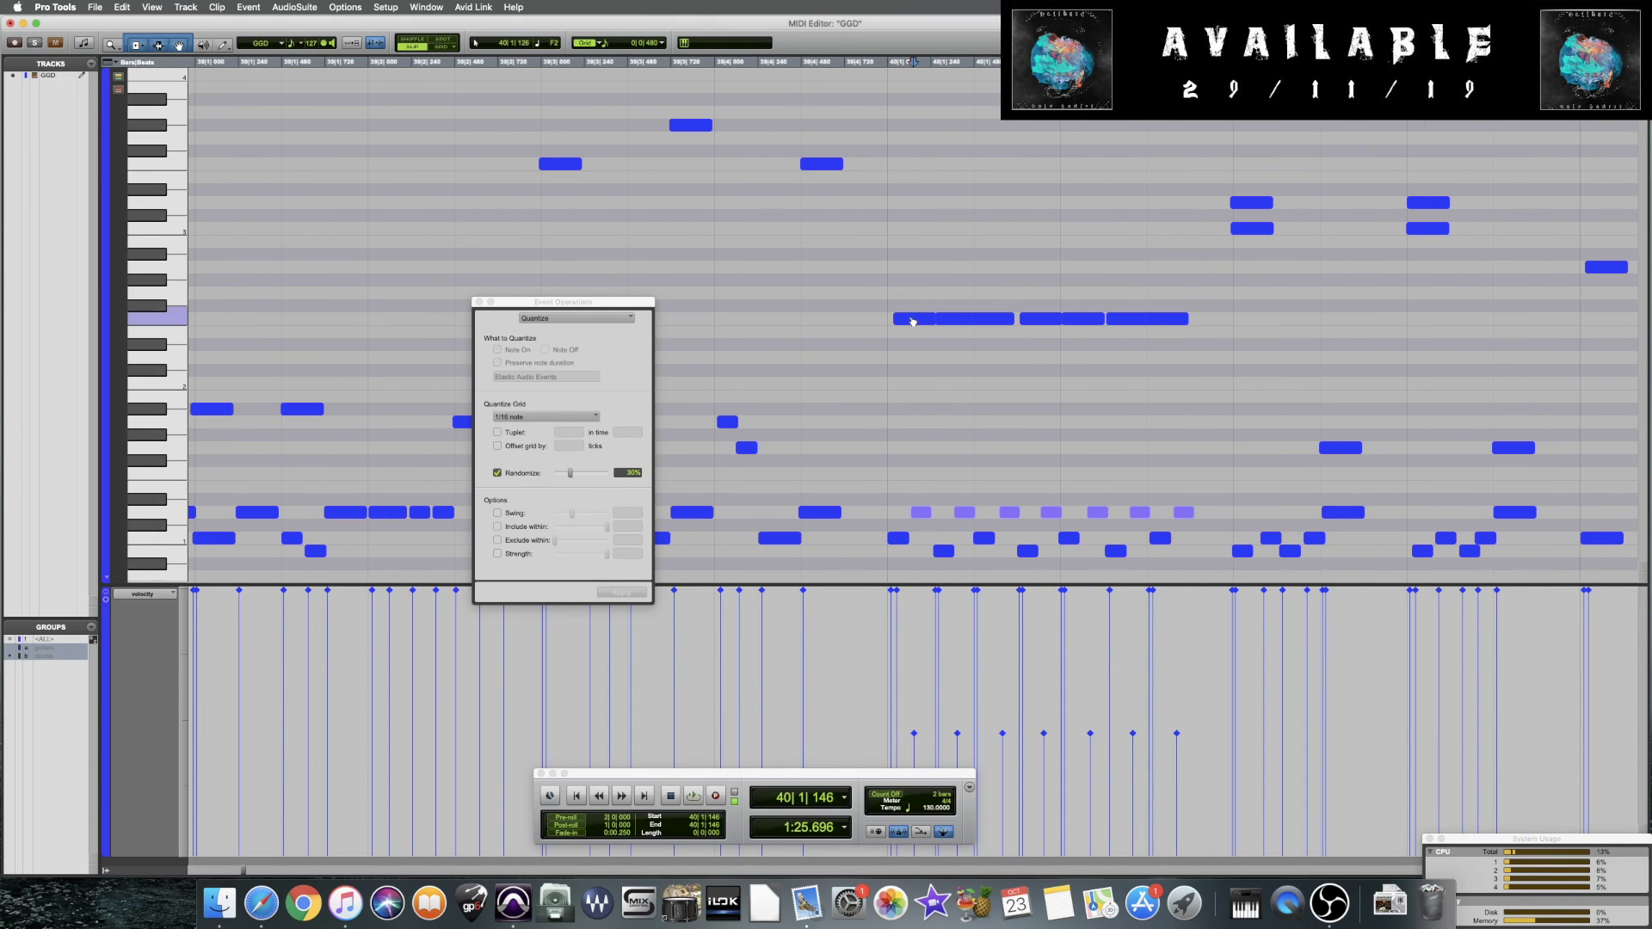
{"action": "left_click_drag", "start_coordinate": [913, 321], "coordinate": [1038, 322]}
{"action": "left_click_drag", "start_coordinate": [1170, 319], "coordinate": [1174, 319]}
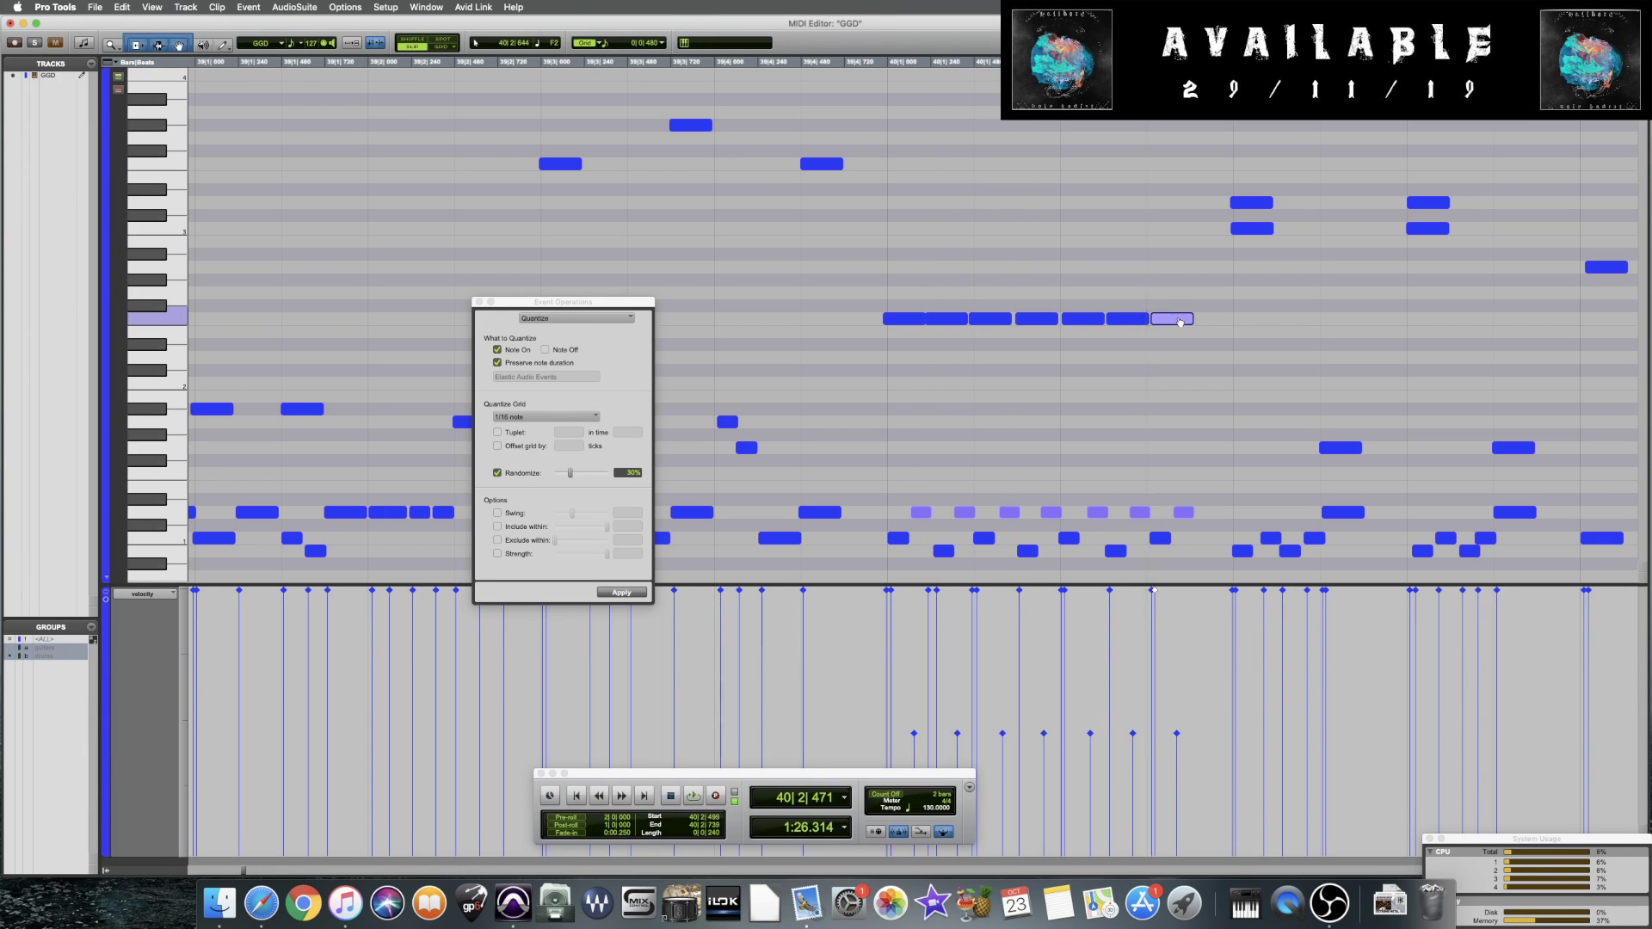
{"action": "left_click", "coordinate": [755, 302]}
{"action": "key", "text": "space"}
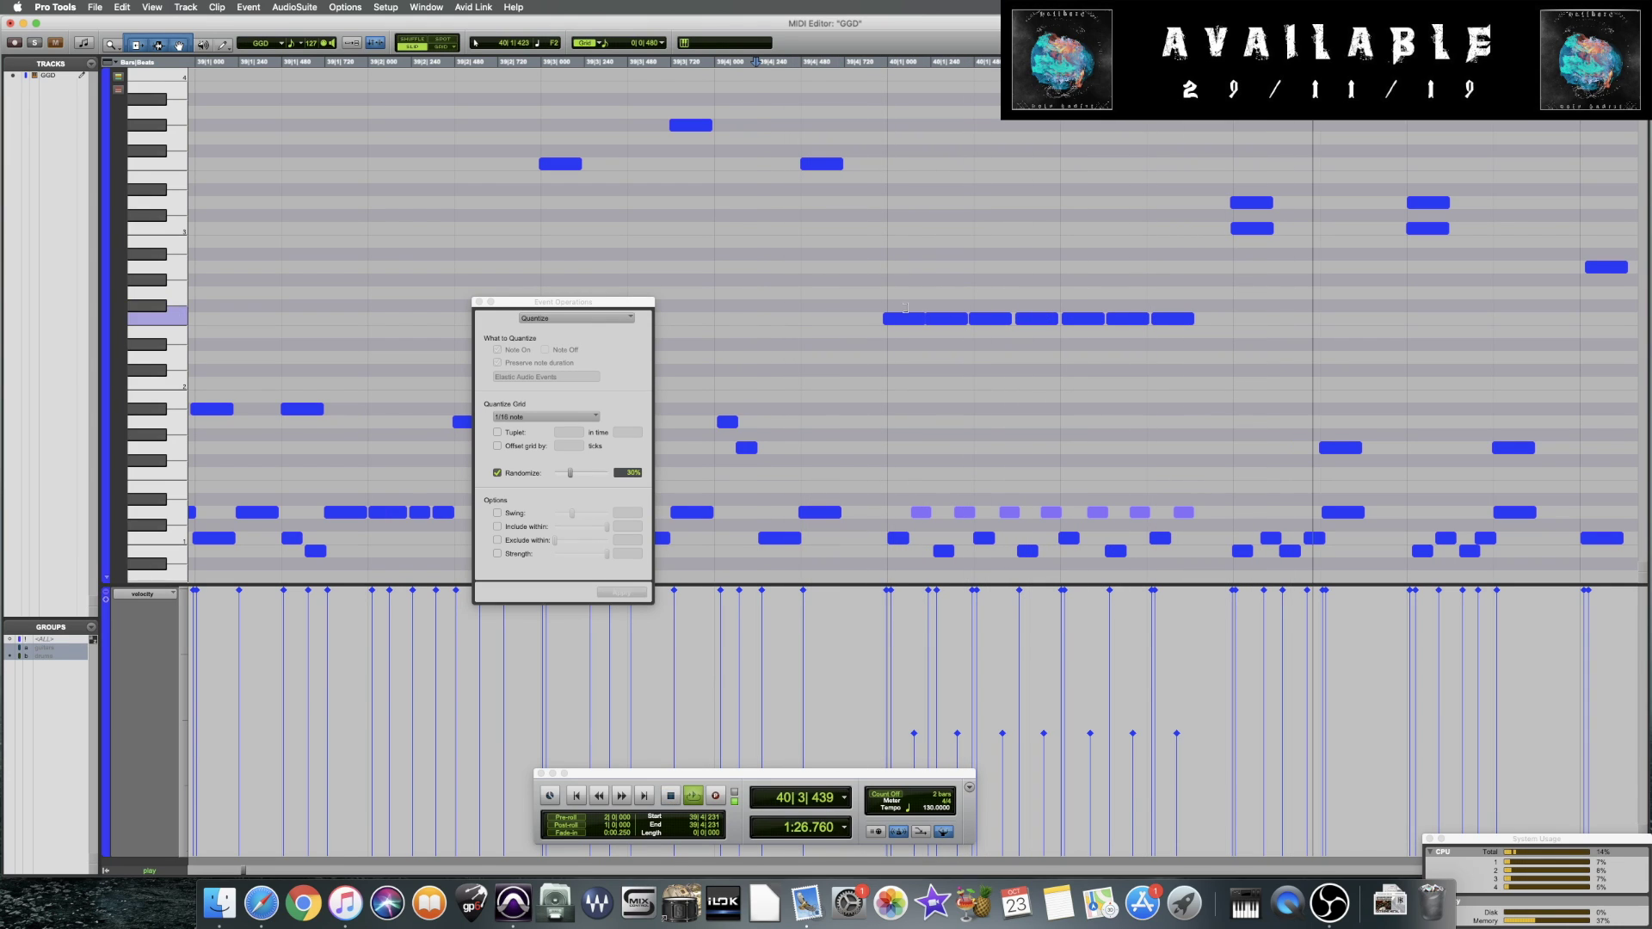
{"action": "key", "text": "space"}
Play back the following section from bar 47 beat 4 through bar 50
{"action": "left_click", "coordinate": [849, 294]}
{"action": "left_click", "coordinate": [813, 291]}
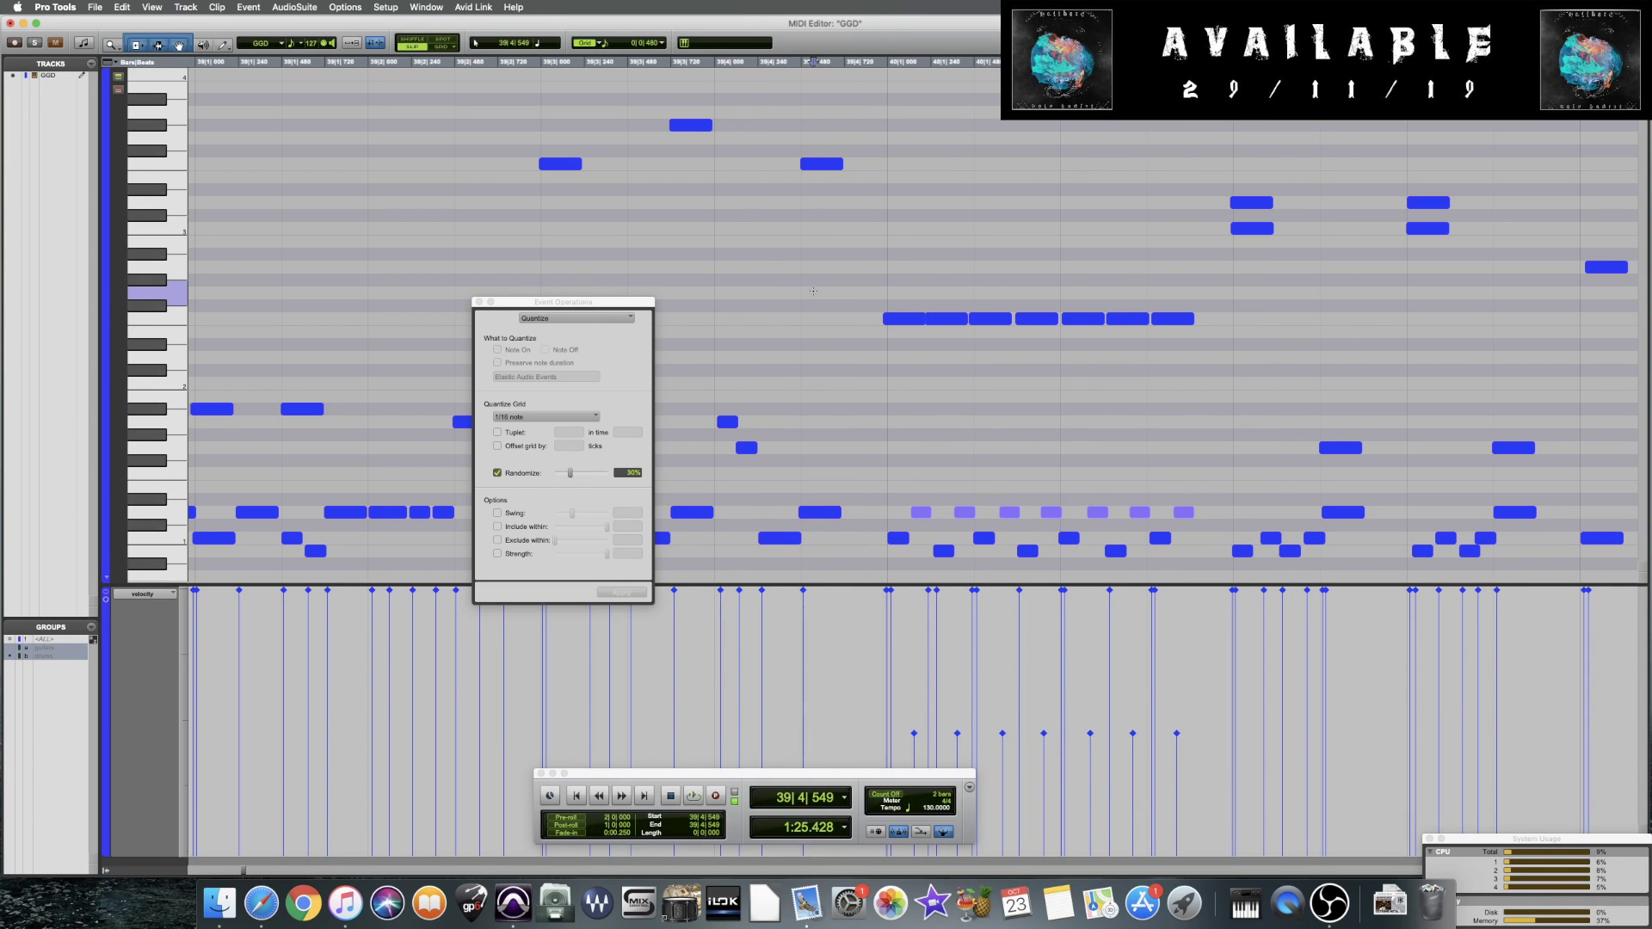
{"action": "left_click", "coordinate": [730, 302]}
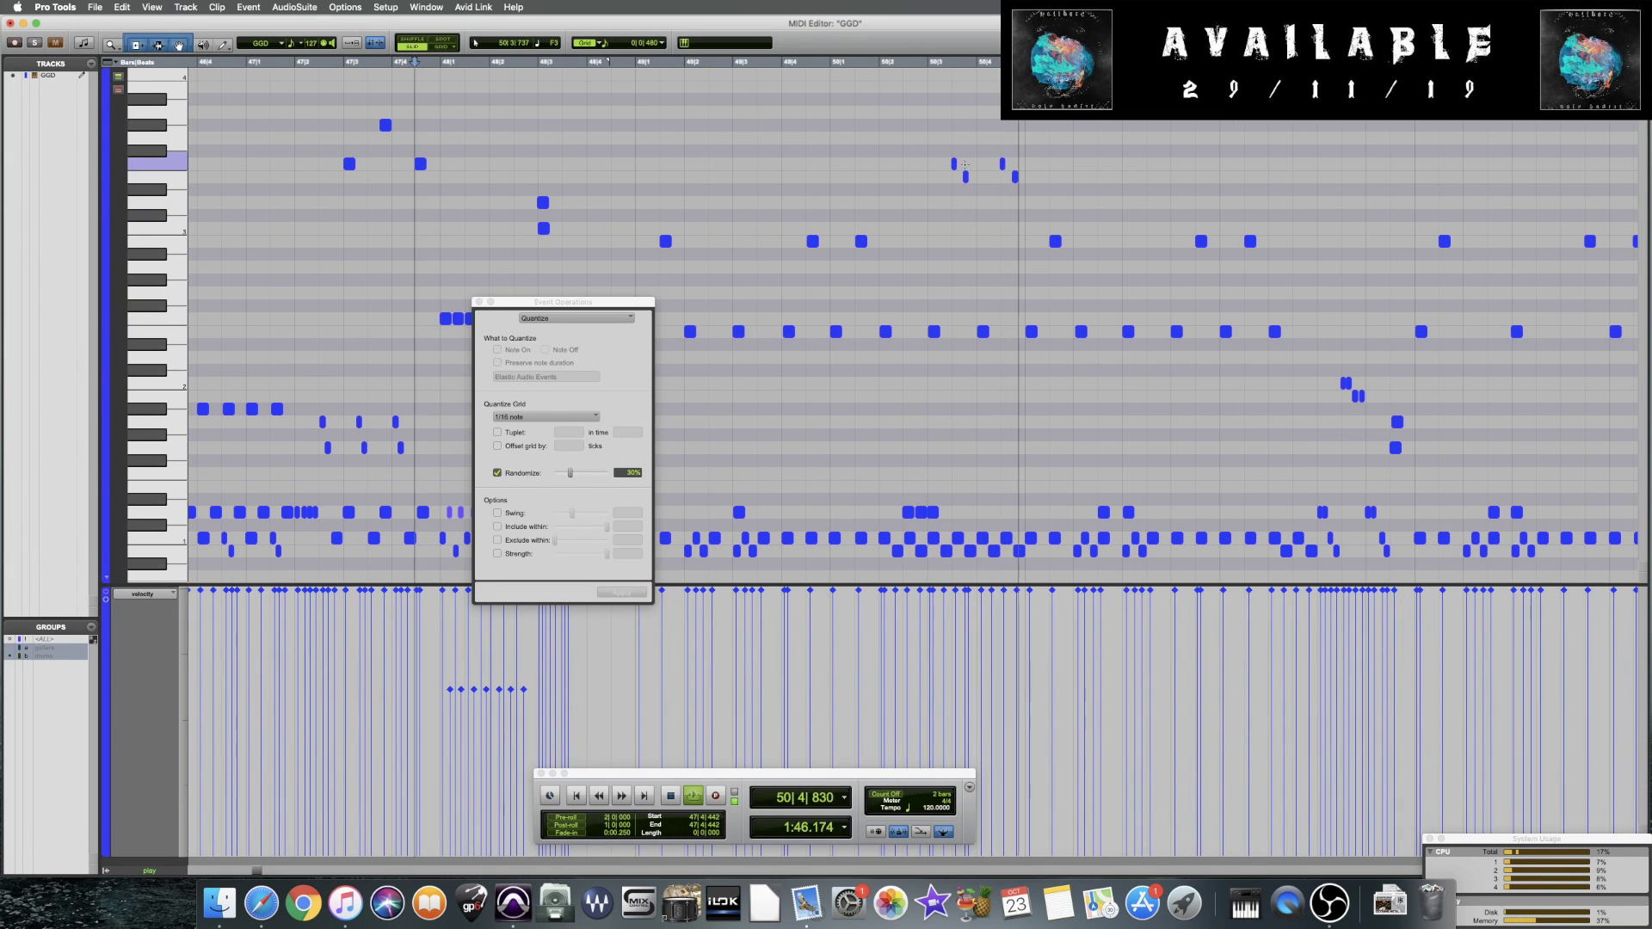
Move the lower note of both high two-note cymbal pairs in bar 50 slightly earlier, closer to the note before it
{"action": "key", "text": "super+bracketleft"}
{"action": "key", "text": "super+bracketleft"}
{"action": "scroll", "coordinate": [876, 160], "scroll_direction": "left", "scroll_amount": 5}
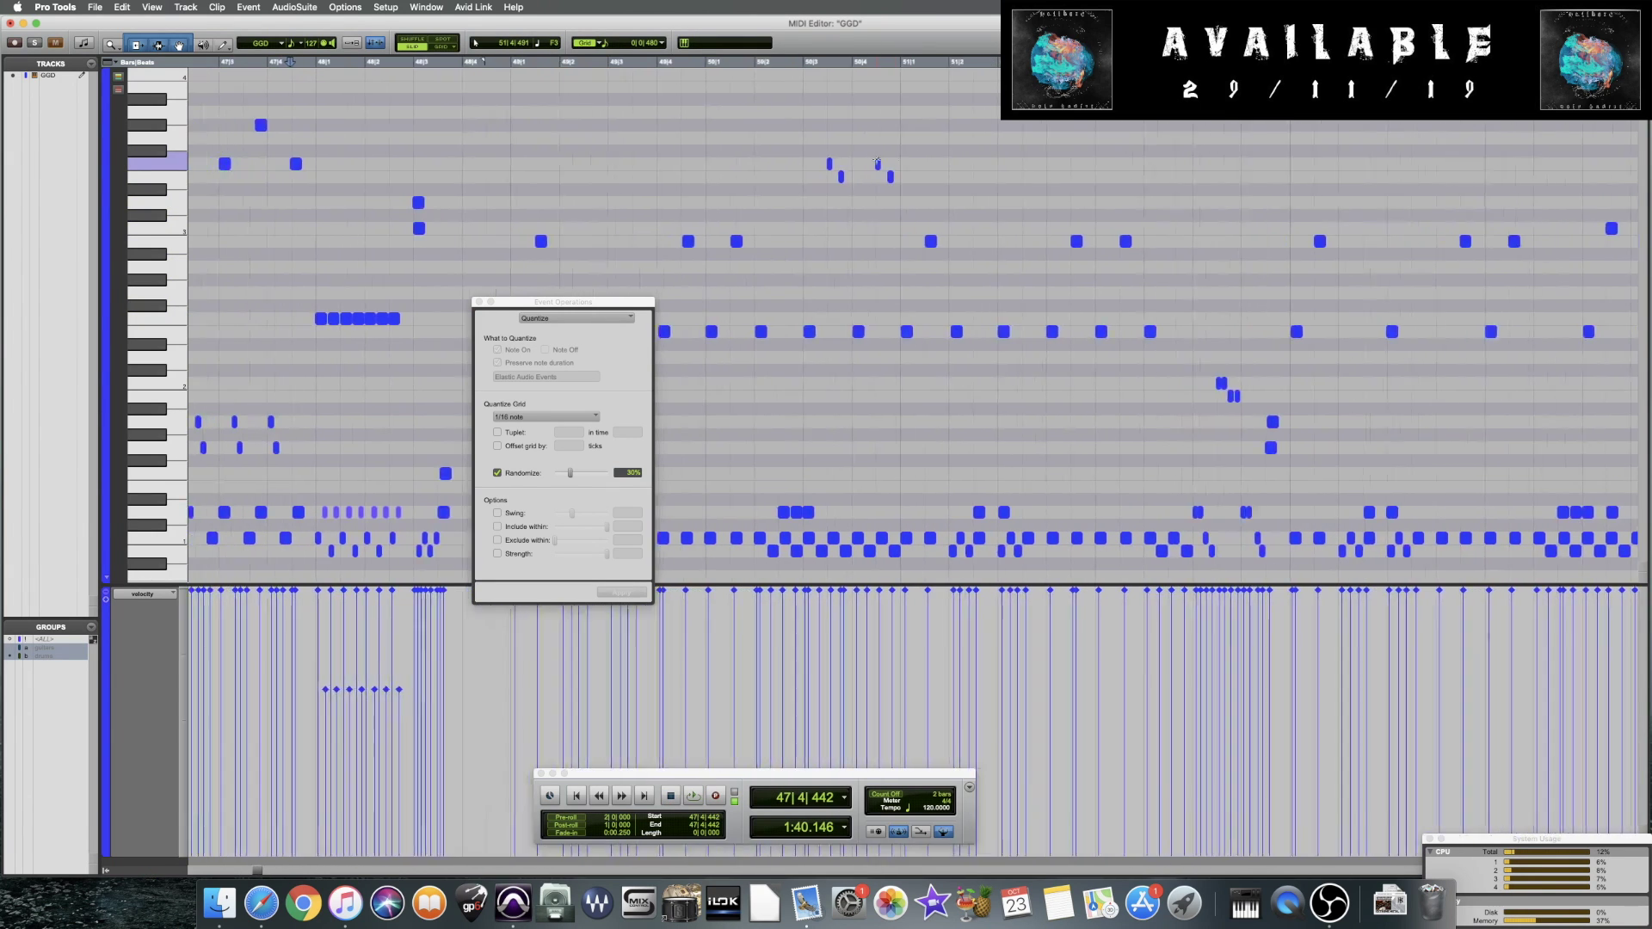
{"action": "left_click", "coordinate": [903, 184]}
{"action": "key", "text": "super+bracketright"}
{"action": "key", "text": "super+bracketright"}
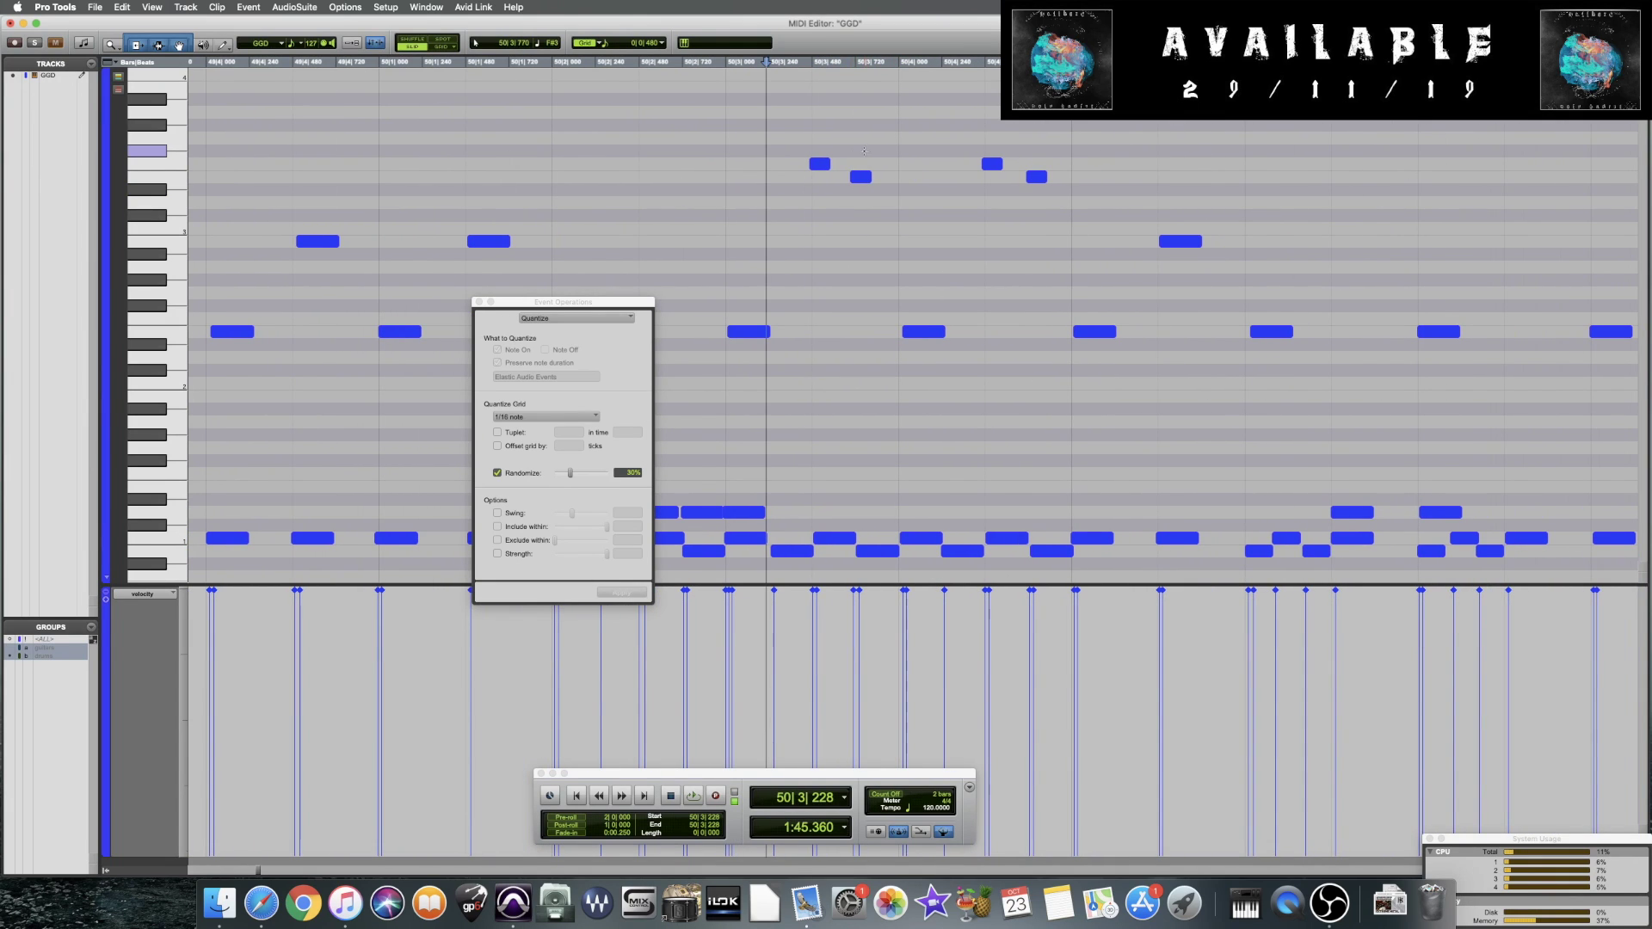
{"action": "mouse_move", "coordinate": [811, 176]}
{"action": "left_mouse_down"}
{"action": "mouse_move", "coordinate": [858, 172]}
{"action": "mouse_move", "coordinate": [842, 177]}
{"action": "left_mouse_up"}
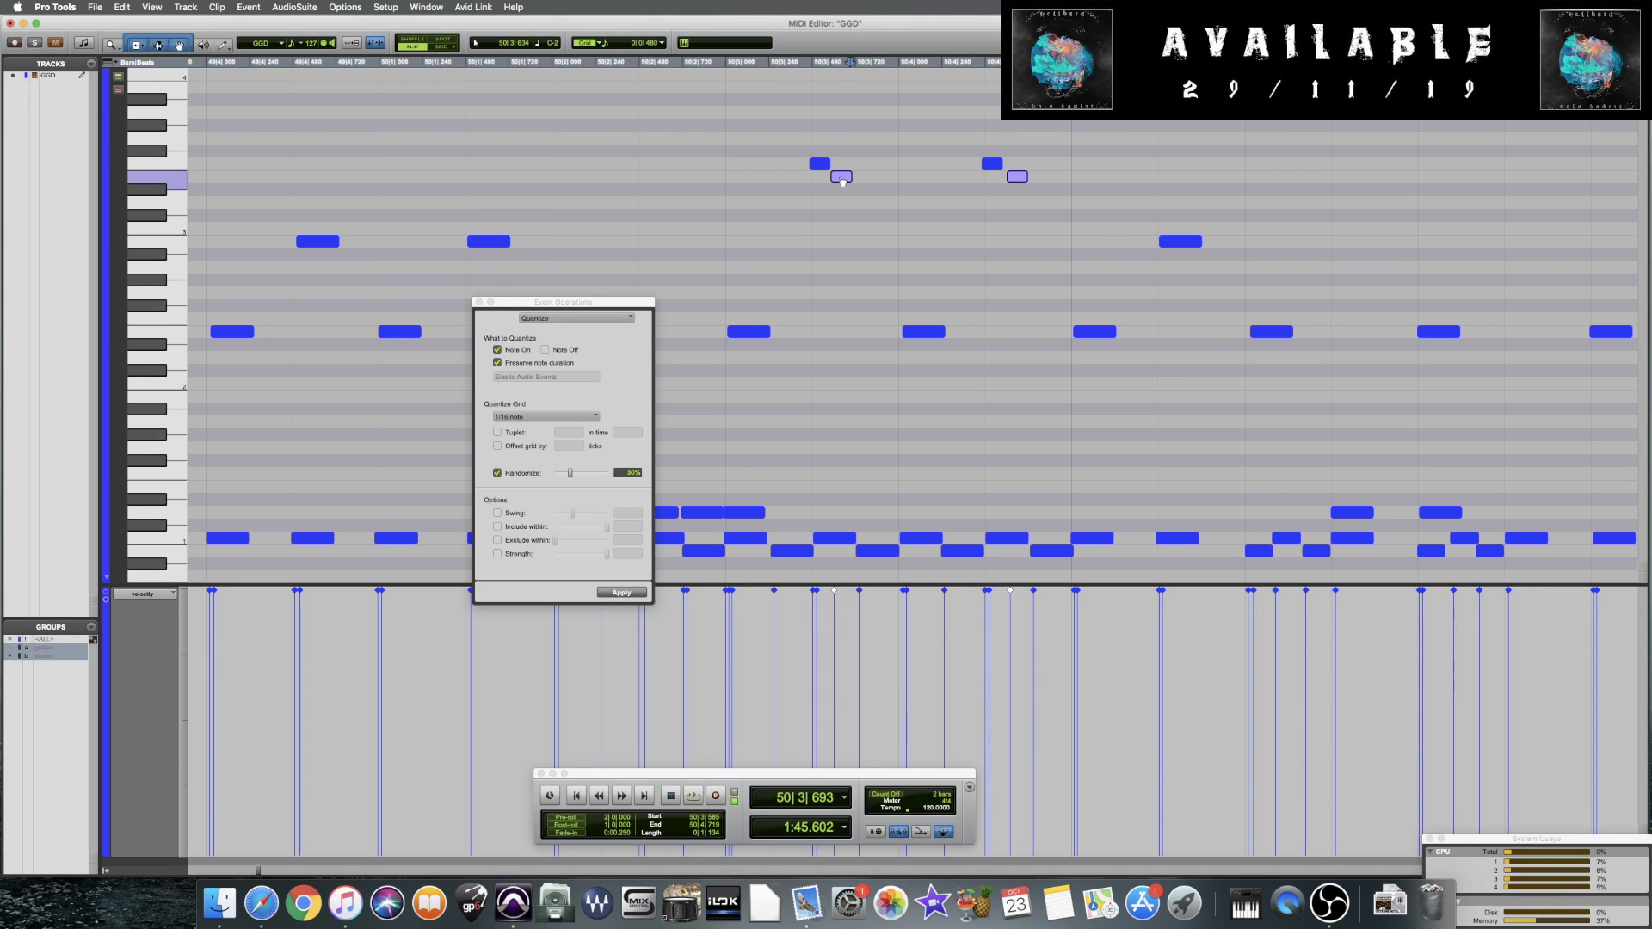
Play back the edited cymbal pairs and the bars that follow from bar 50 beat 2
{"action": "left_click", "coordinate": [623, 160]}
{"action": "key", "text": "space"}
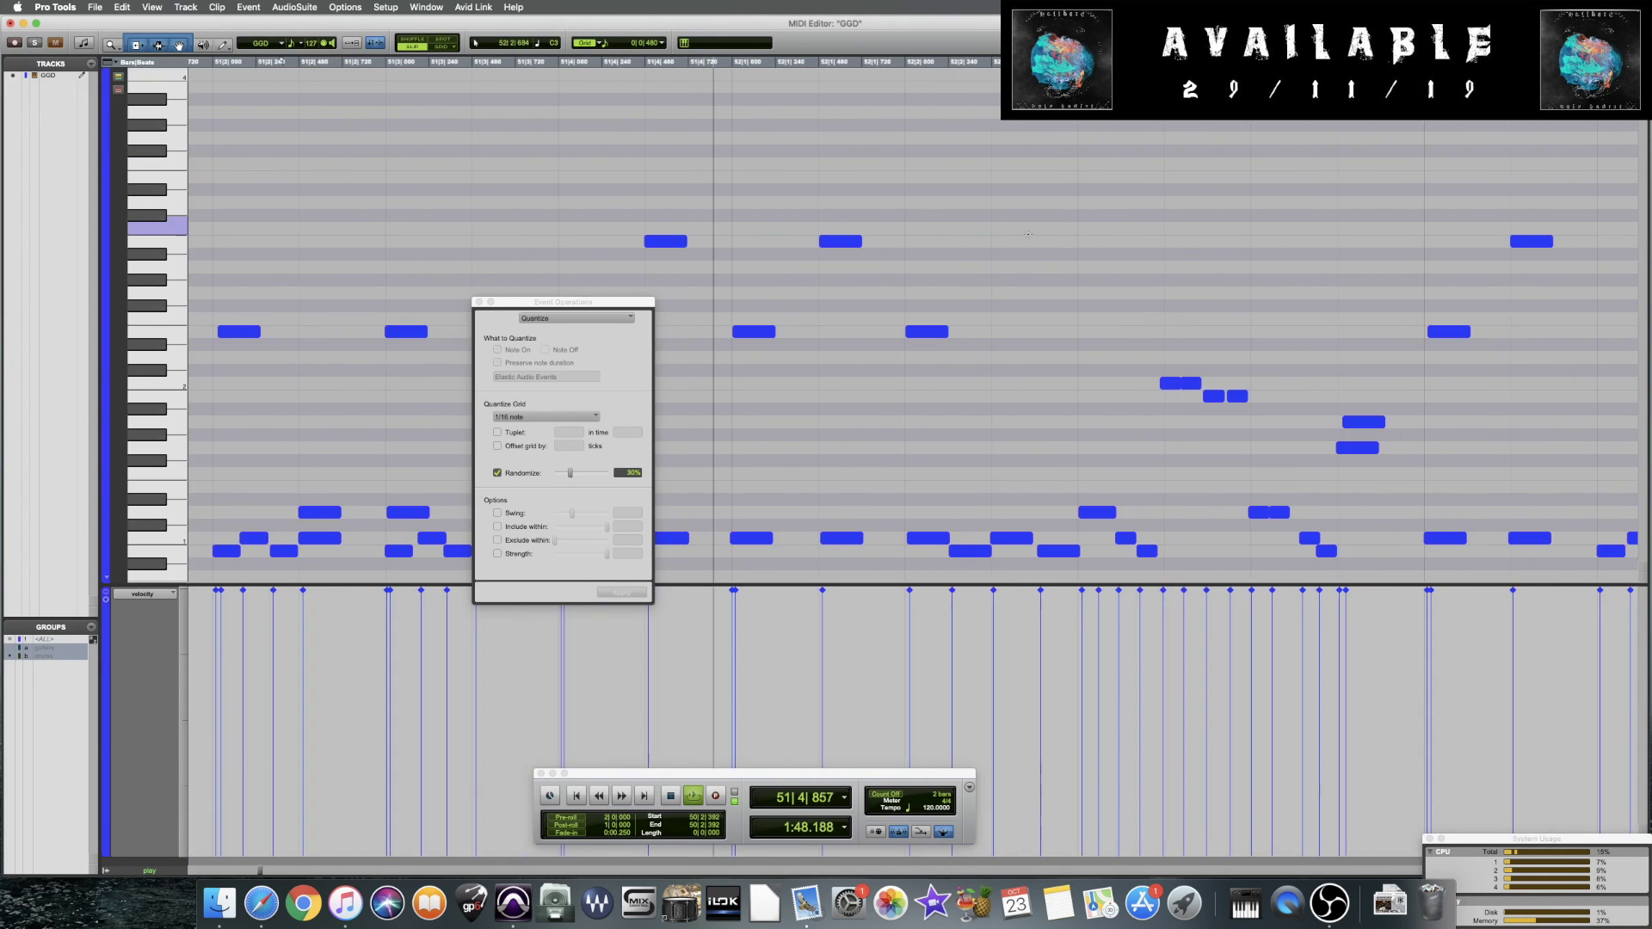
{"action": "key", "text": "super+bracketleft"}
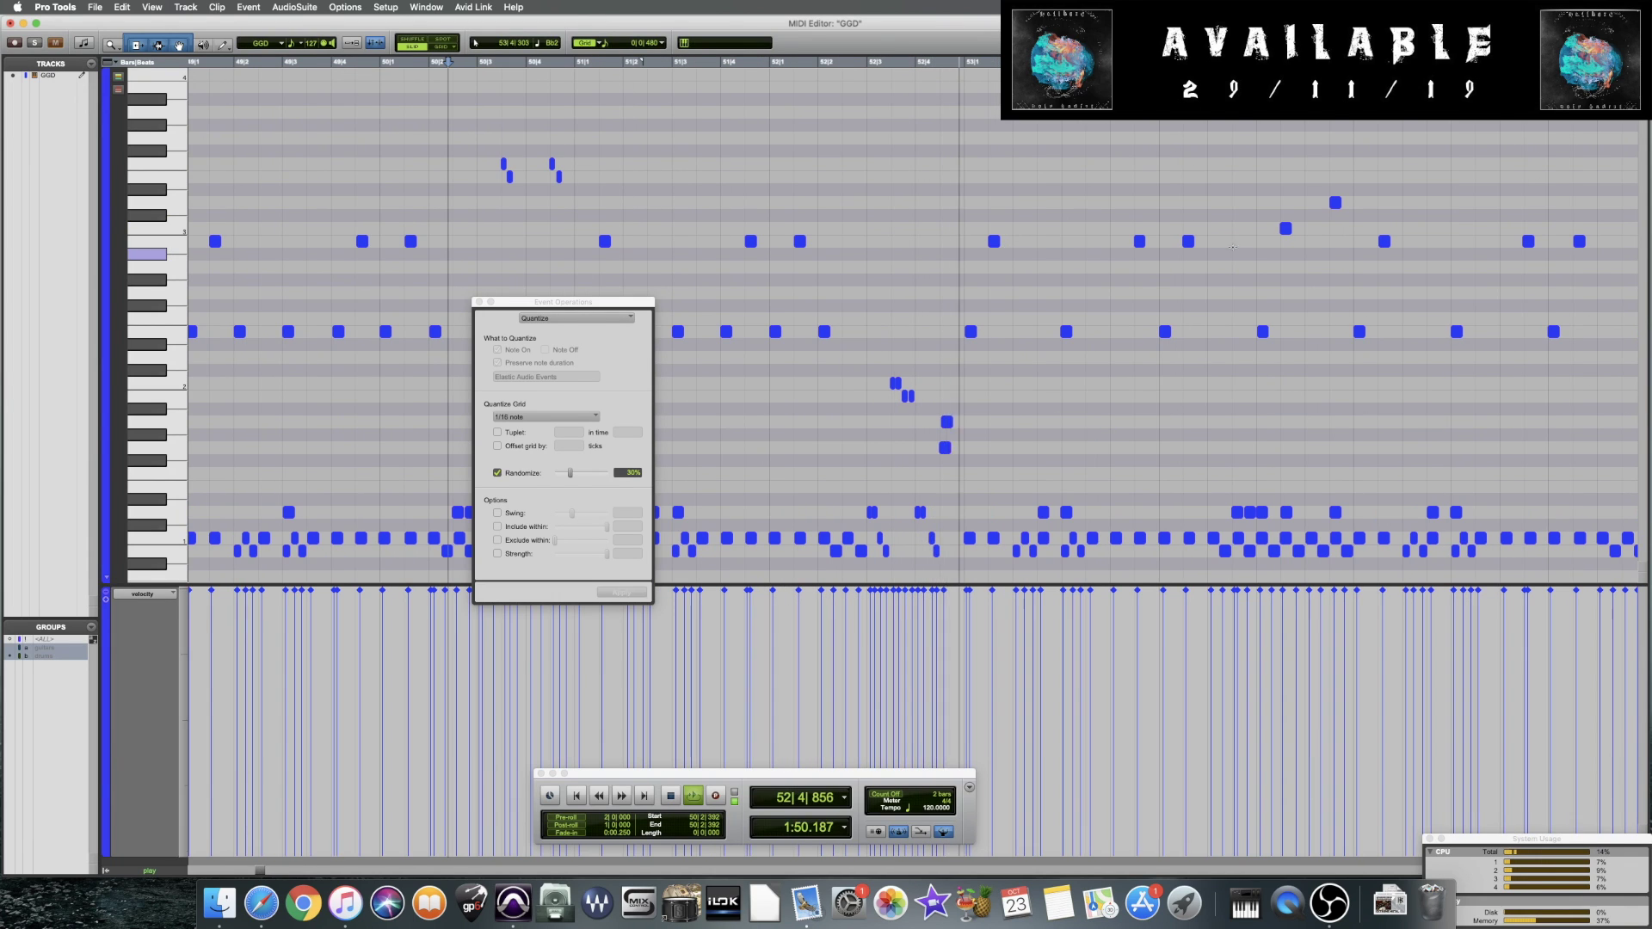
{"action": "key", "text": "space"}
Try moving the cymbal note at bar 54 beat 3 slightly later and play back from bar 53 beat 4
{"action": "left_click_drag", "start_coordinate": [533, 302], "coordinate": [557, 305]}
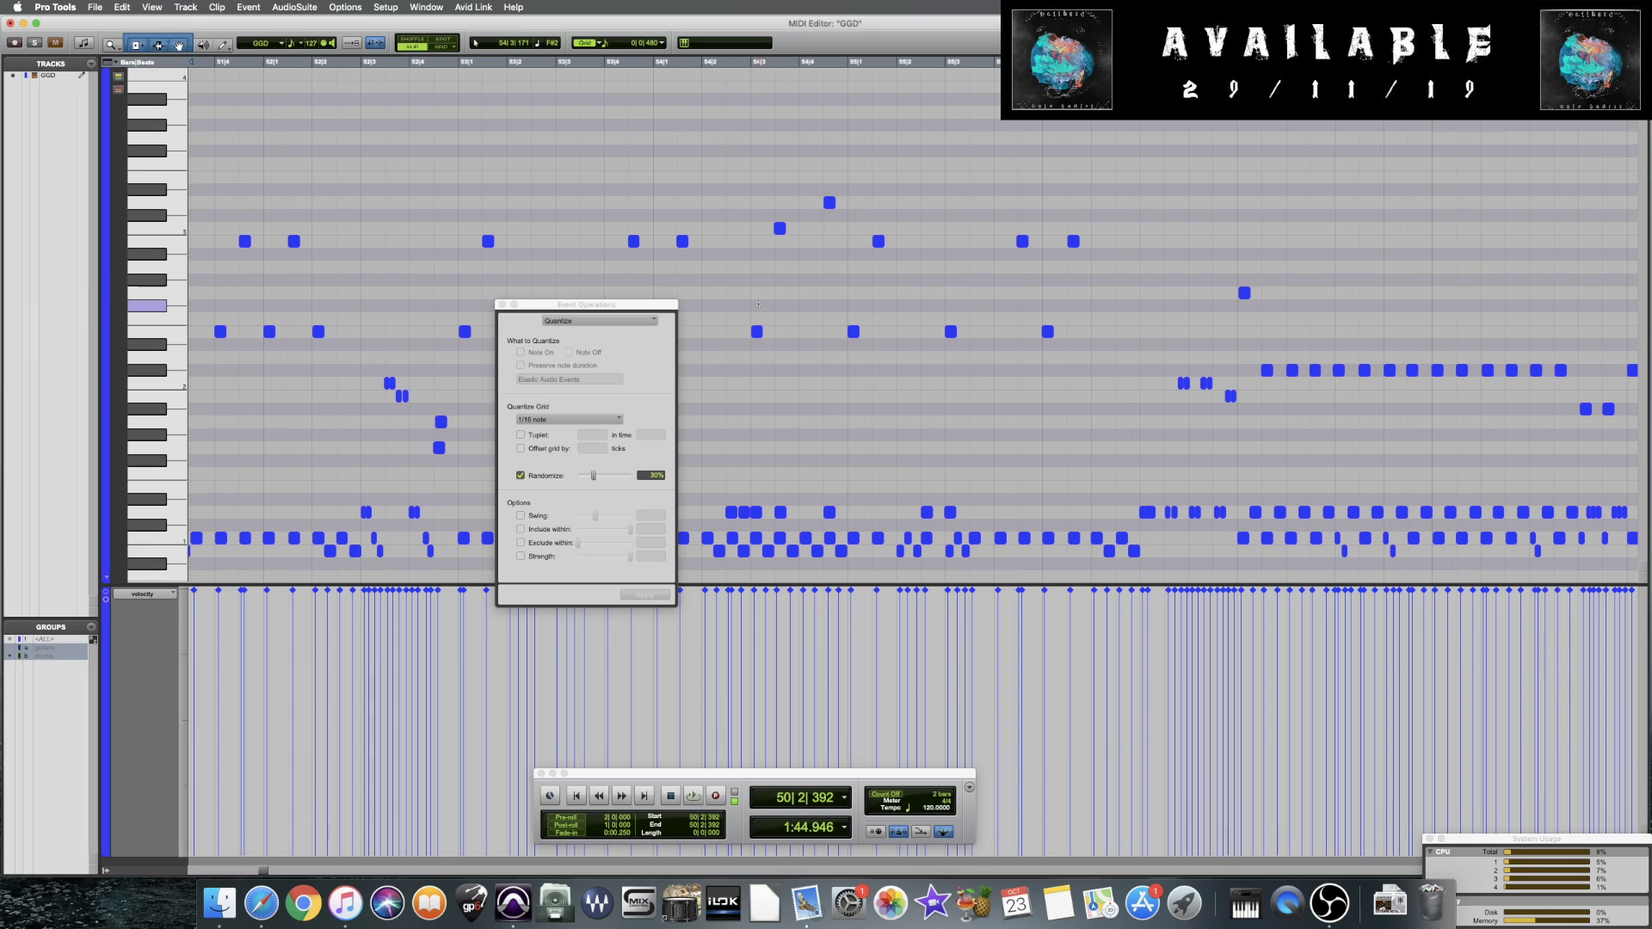
{"action": "left_click", "coordinate": [757, 332]}
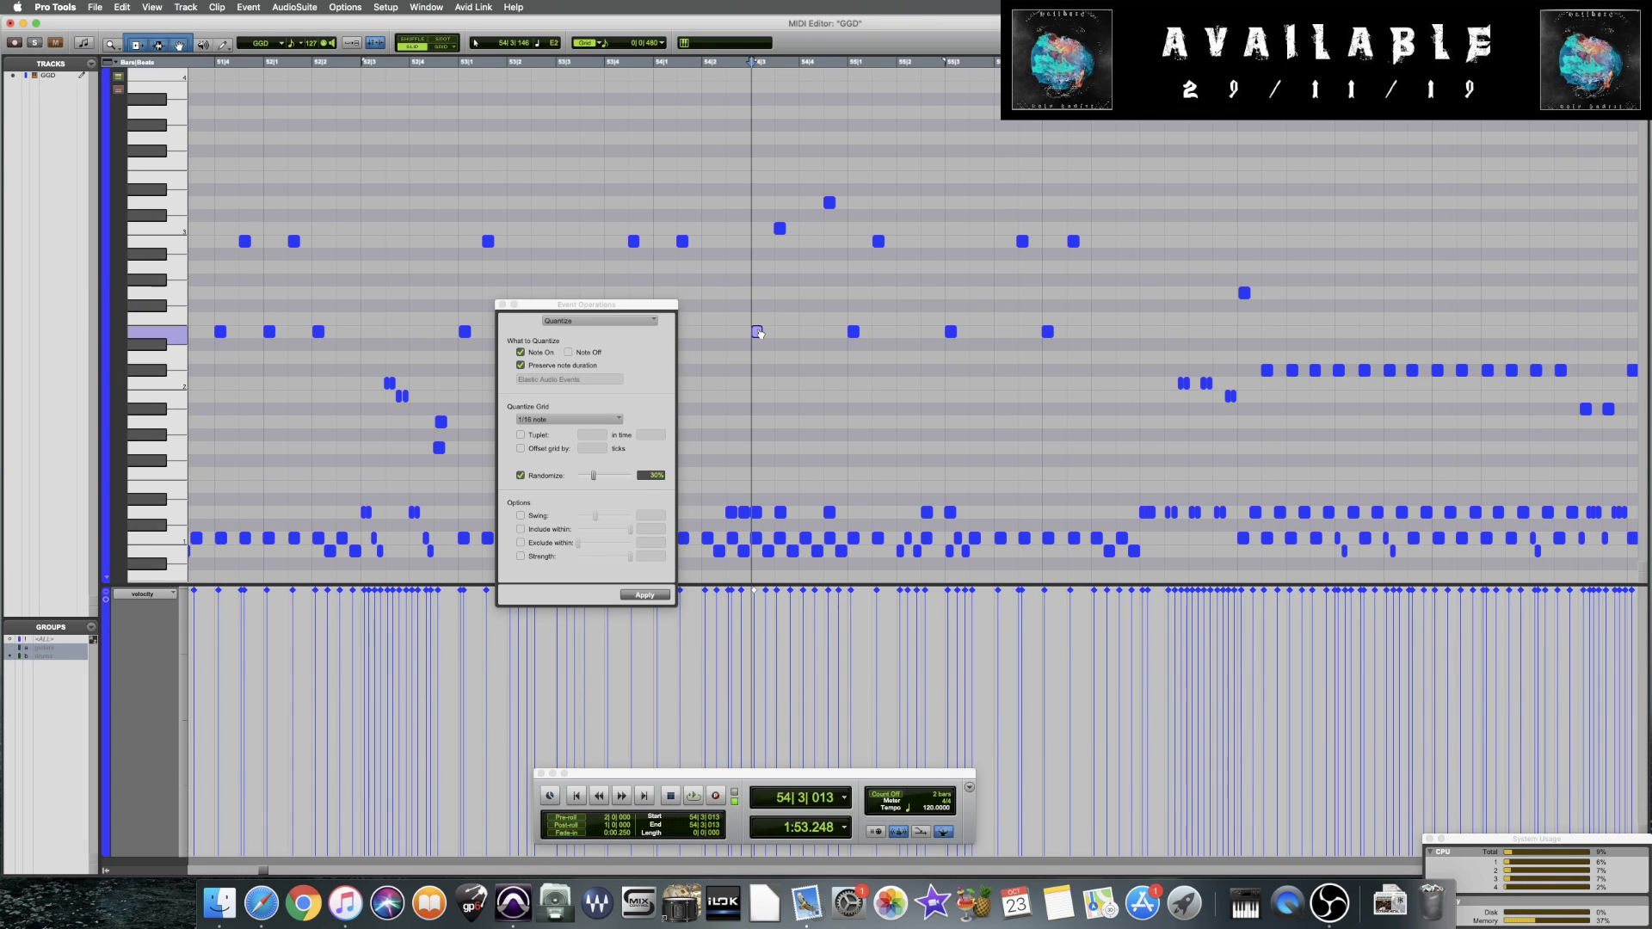
{"action": "key", "text": "super+bracketright"}
{"action": "key", "text": "super+bracketright"}
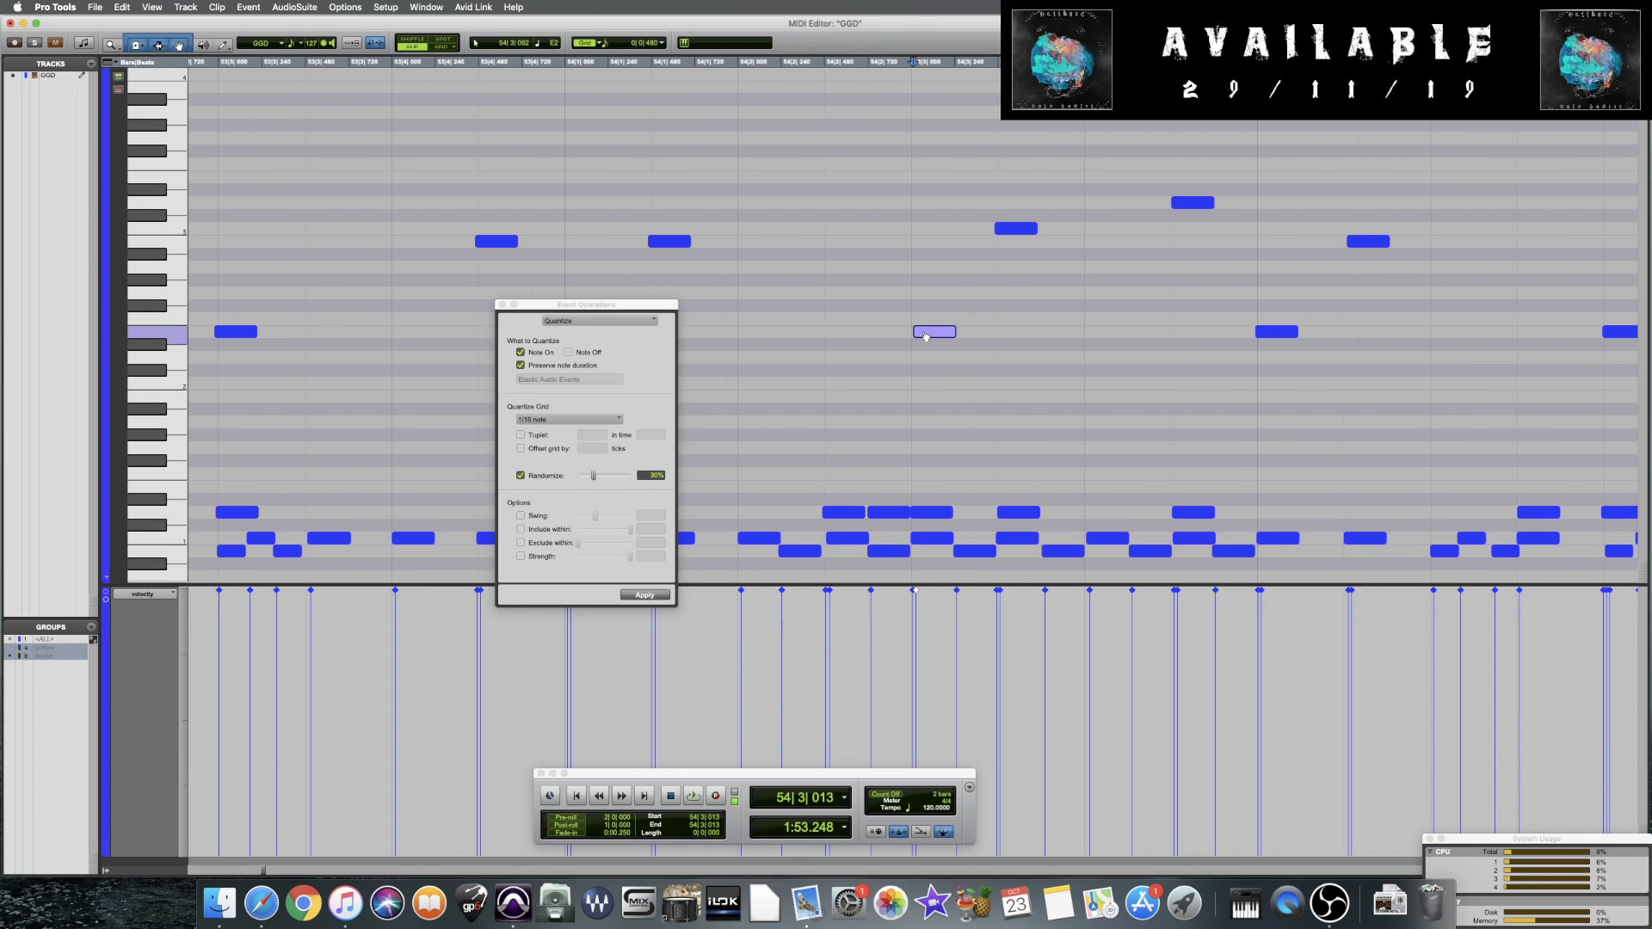
{"action": "left_click", "coordinate": [618, 273]}
{"action": "left_click", "coordinate": [472, 276]}
{"action": "key", "text": "space"}
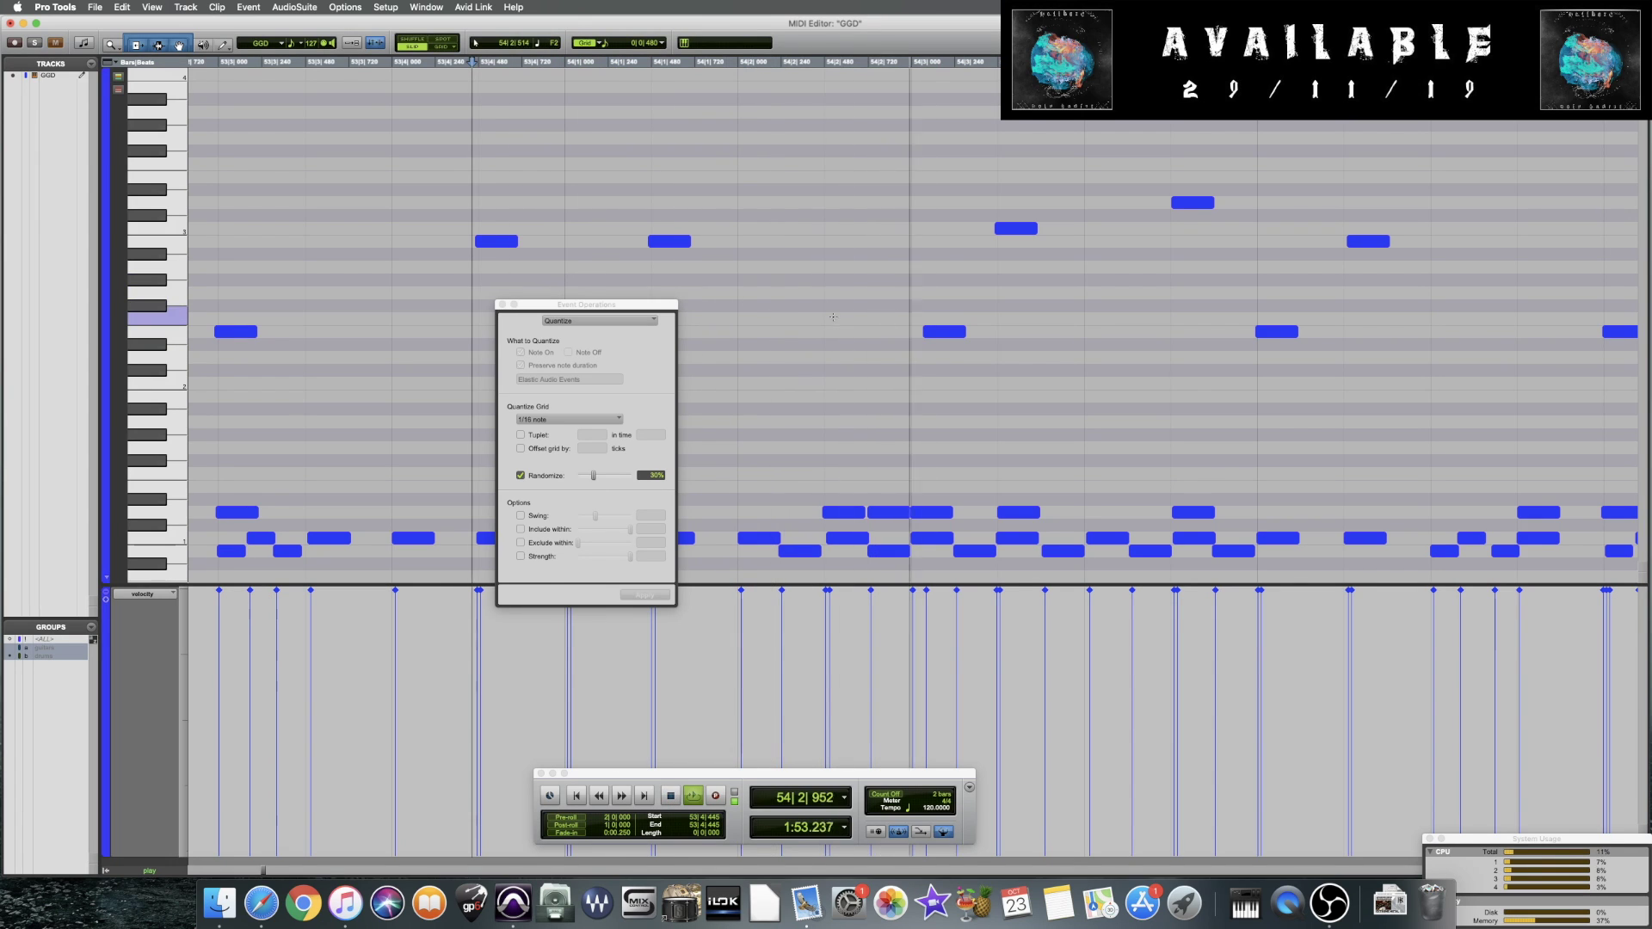
{"action": "key", "text": "space"}
Move the bar 54 cymbal note to just before beat 3 and play back from bar 53 beat 4
{"action": "left_click", "coordinate": [941, 334]}
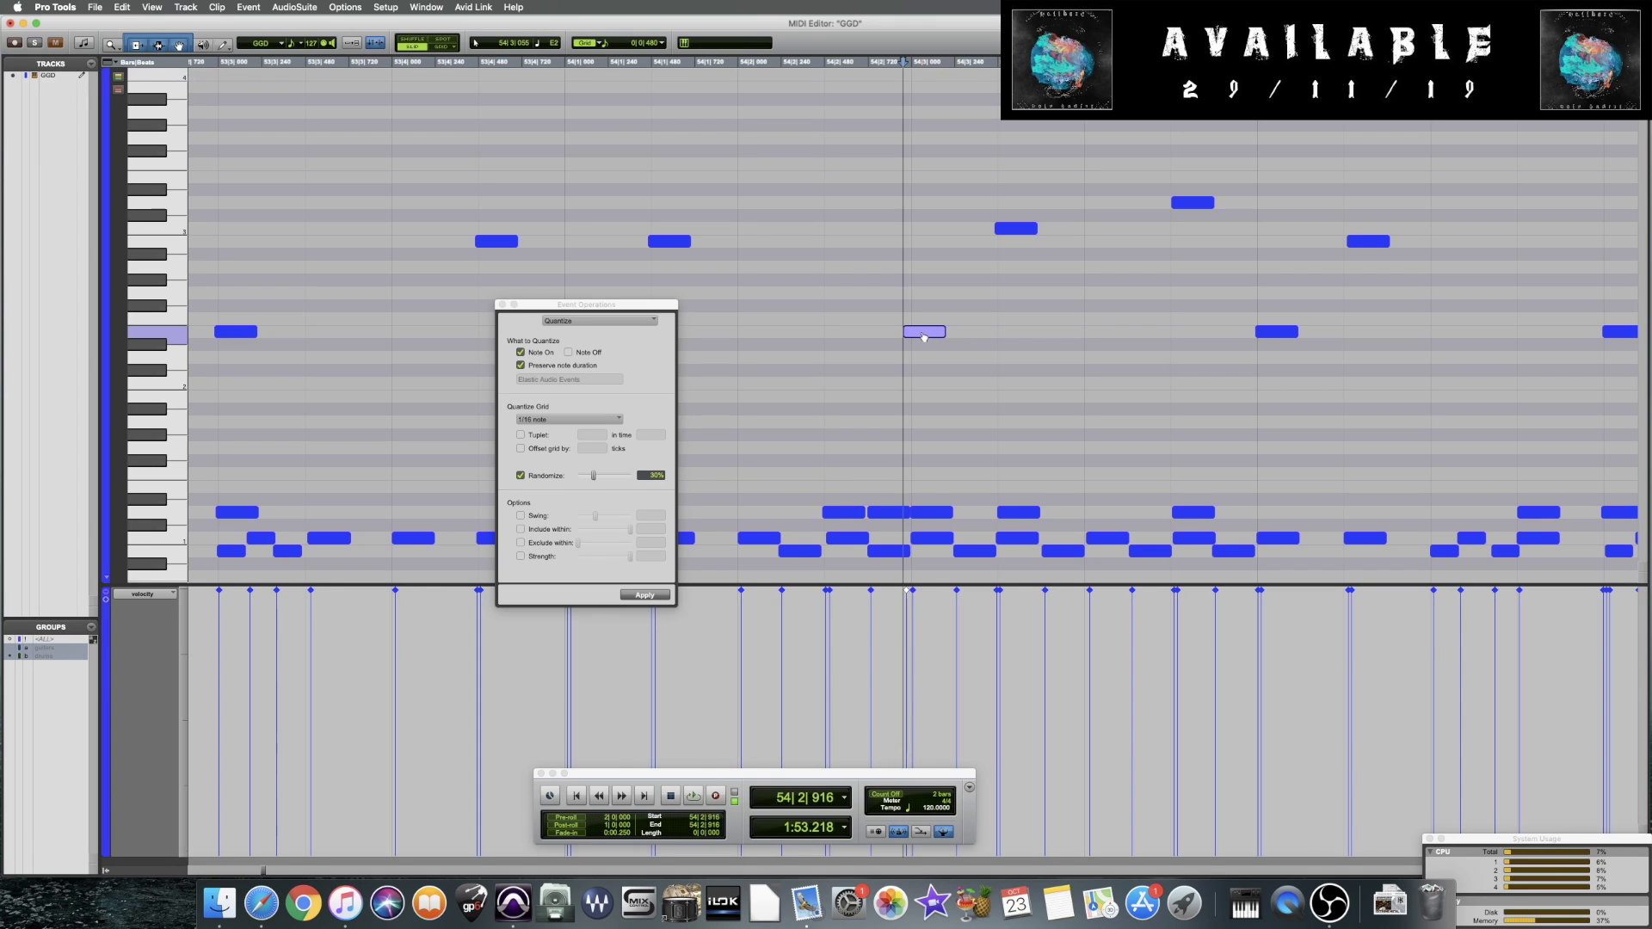
{"action": "left_click", "coordinate": [401, 294]}
{"action": "key", "text": "space"}
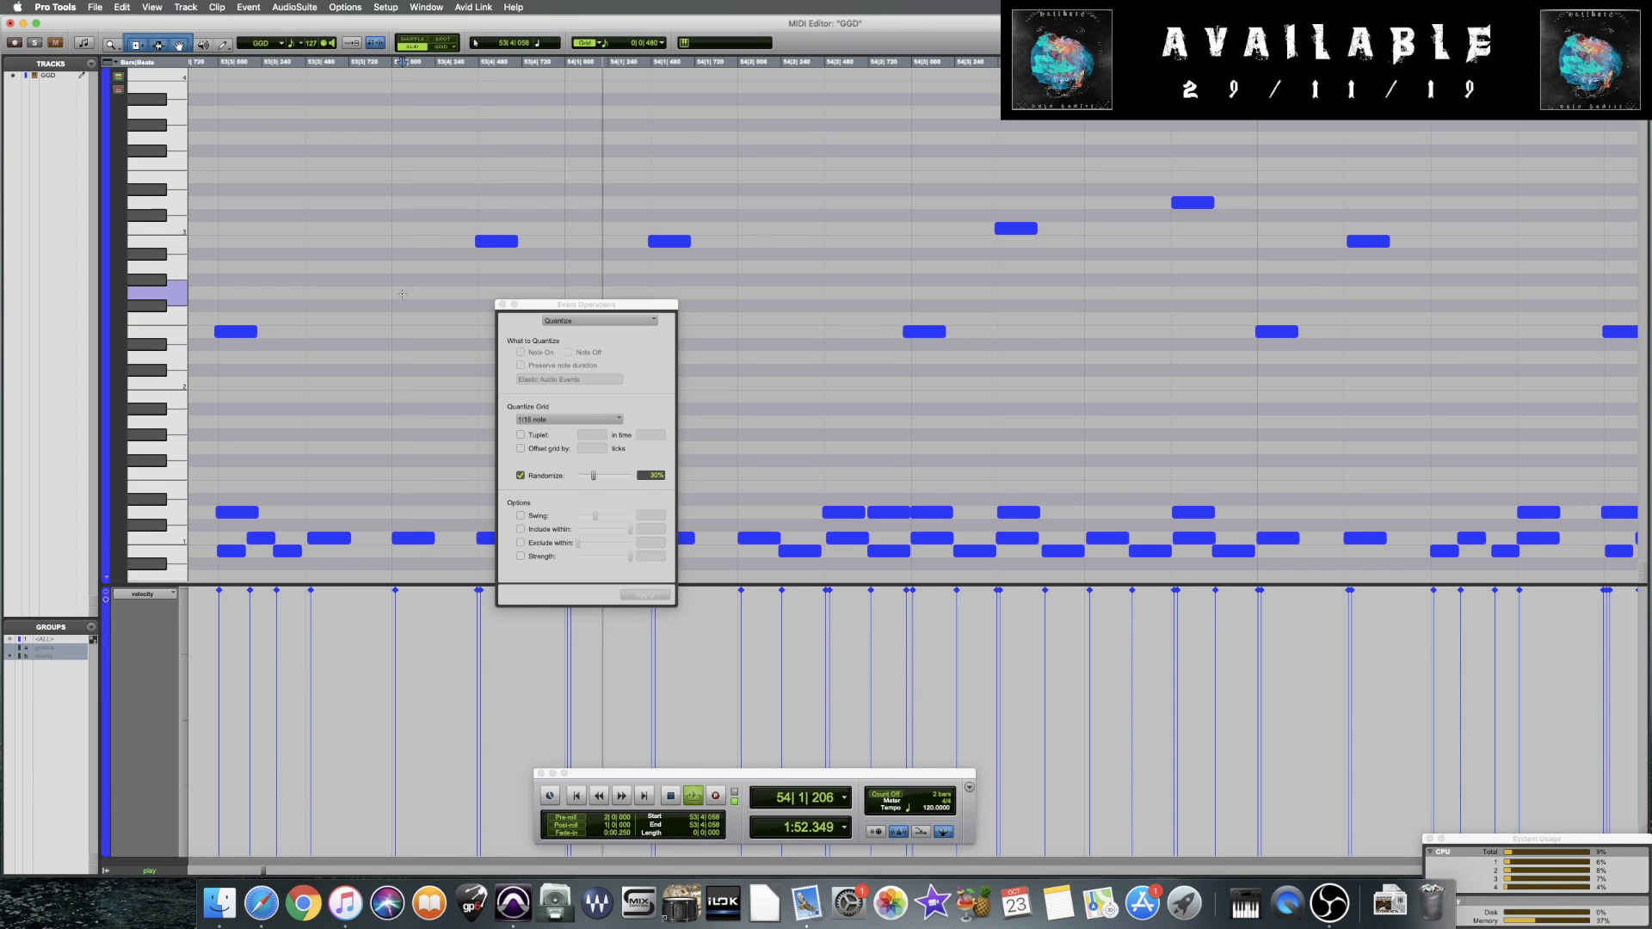
{"action": "key", "text": "space"}
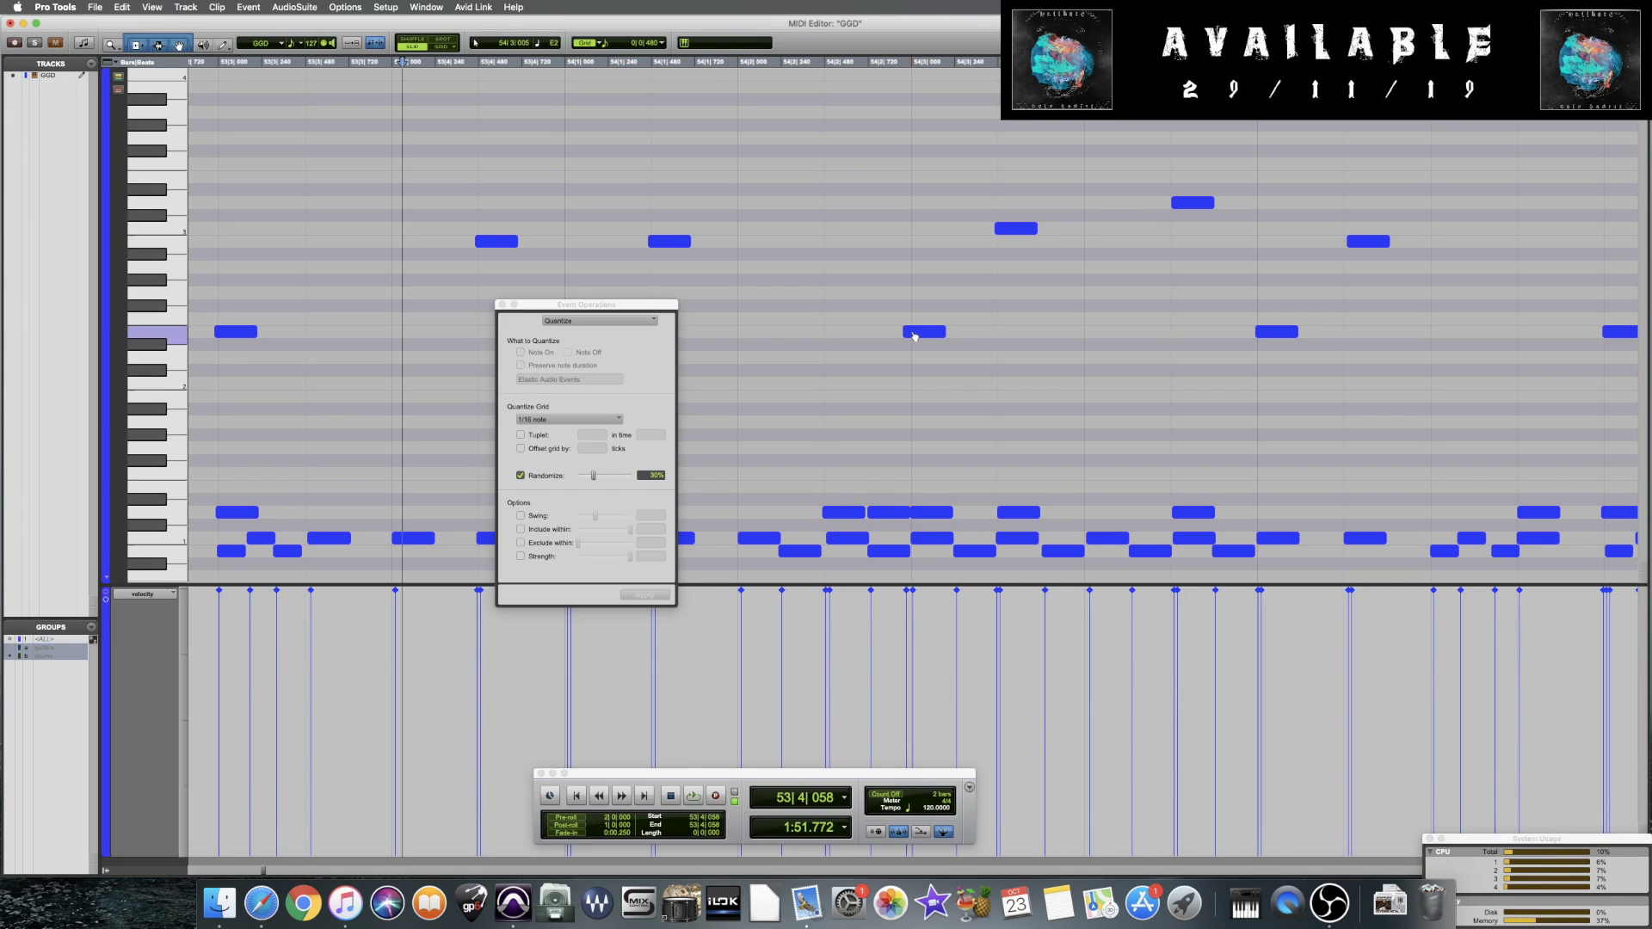
Try the bar 54 cymbal note after beat 3, undo that in favour of just before the beat, and play back from bar 54 beat 1
{"action": "mouse_move", "coordinate": [916, 336]}
{"action": "left_mouse_down"}
{"action": "mouse_move", "coordinate": [945, 337]}
{"action": "mouse_move", "coordinate": [926, 333]}
{"action": "left_mouse_up"}
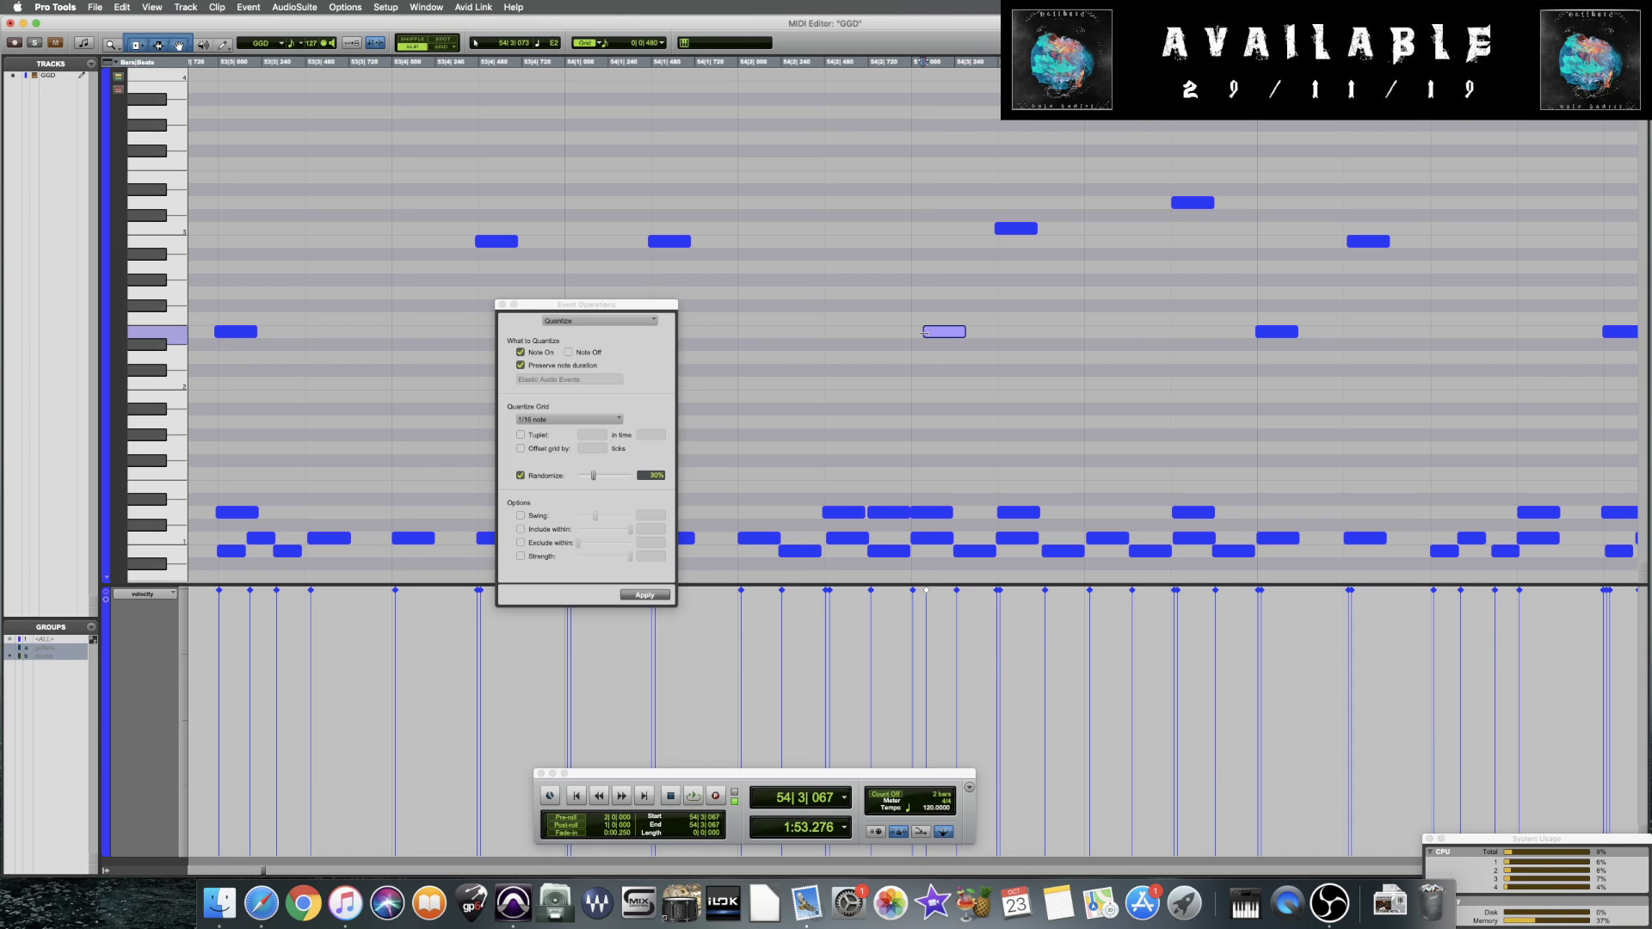
{"action": "key", "text": "super+z"}
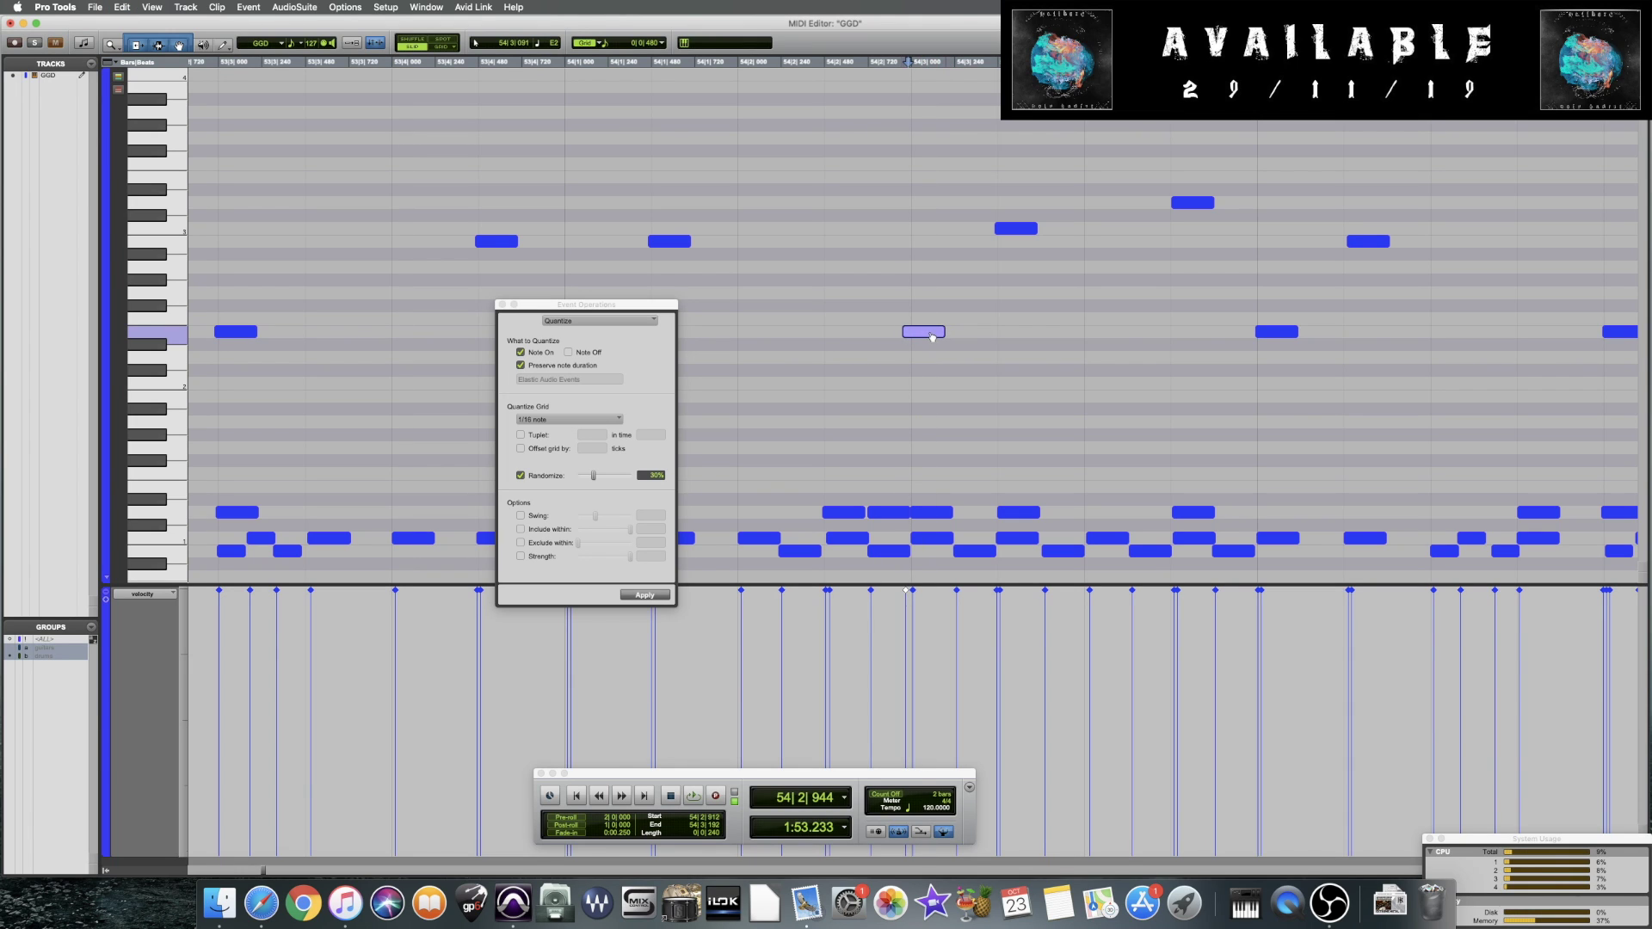
{"action": "left_click", "coordinate": [989, 327]}
{"action": "key", "text": "space"}
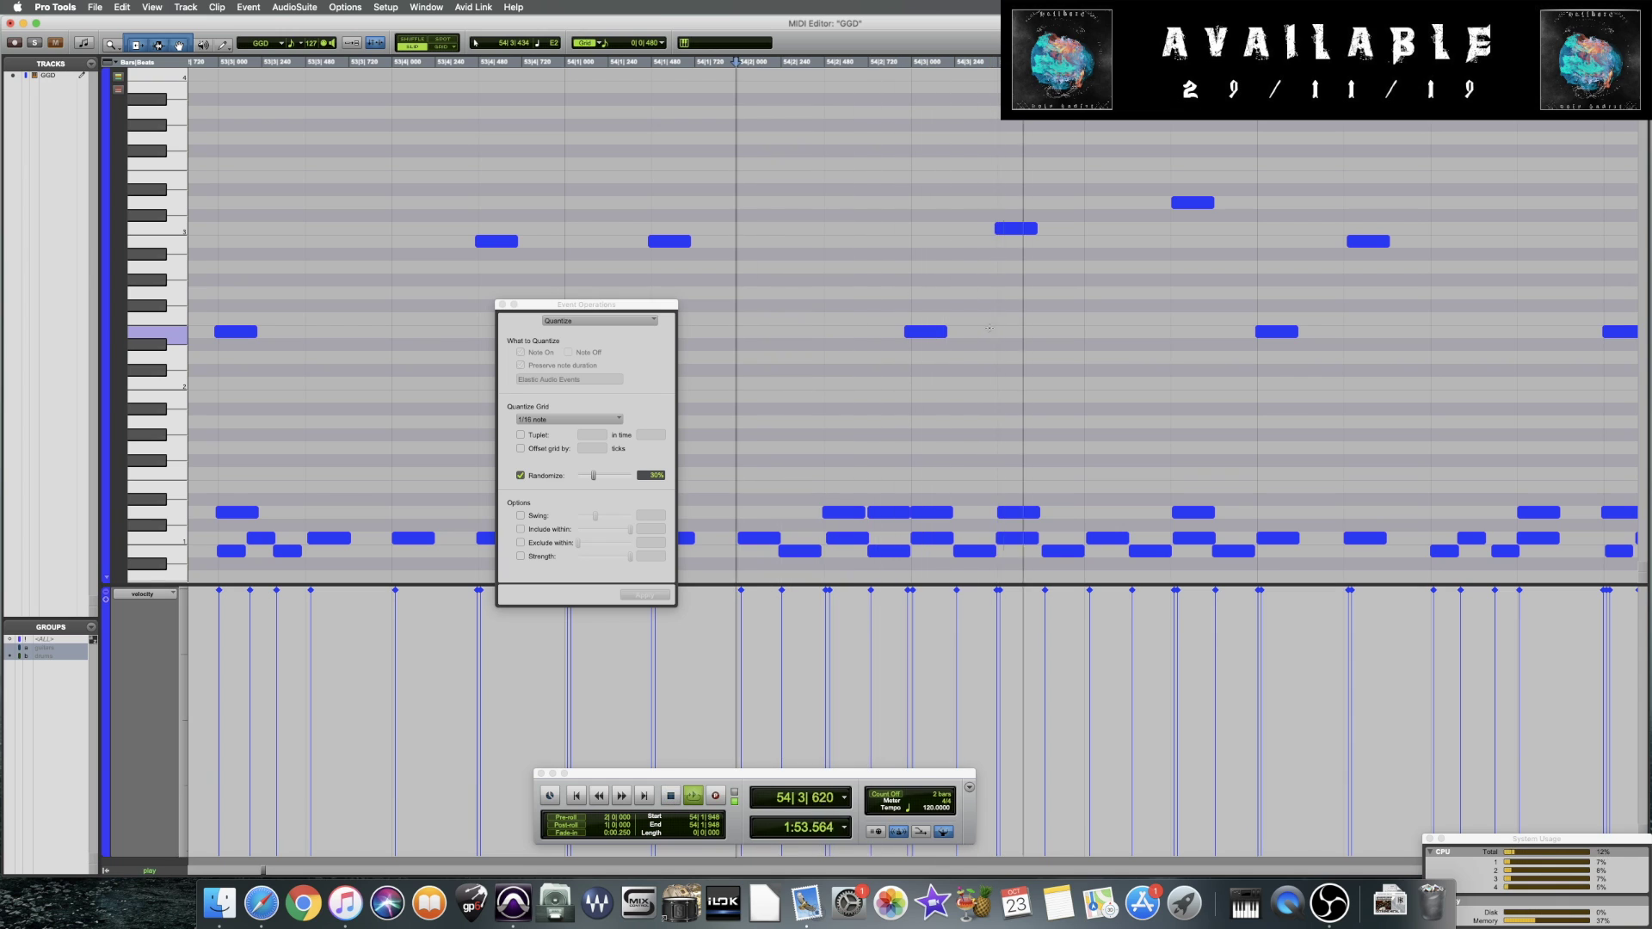
{"action": "scroll", "coordinate": [989, 327], "scroll_direction": "down", "scroll_amount": 3}
{"action": "scroll", "coordinate": [995, 330], "scroll_direction": "up", "scroll_amount": 3}
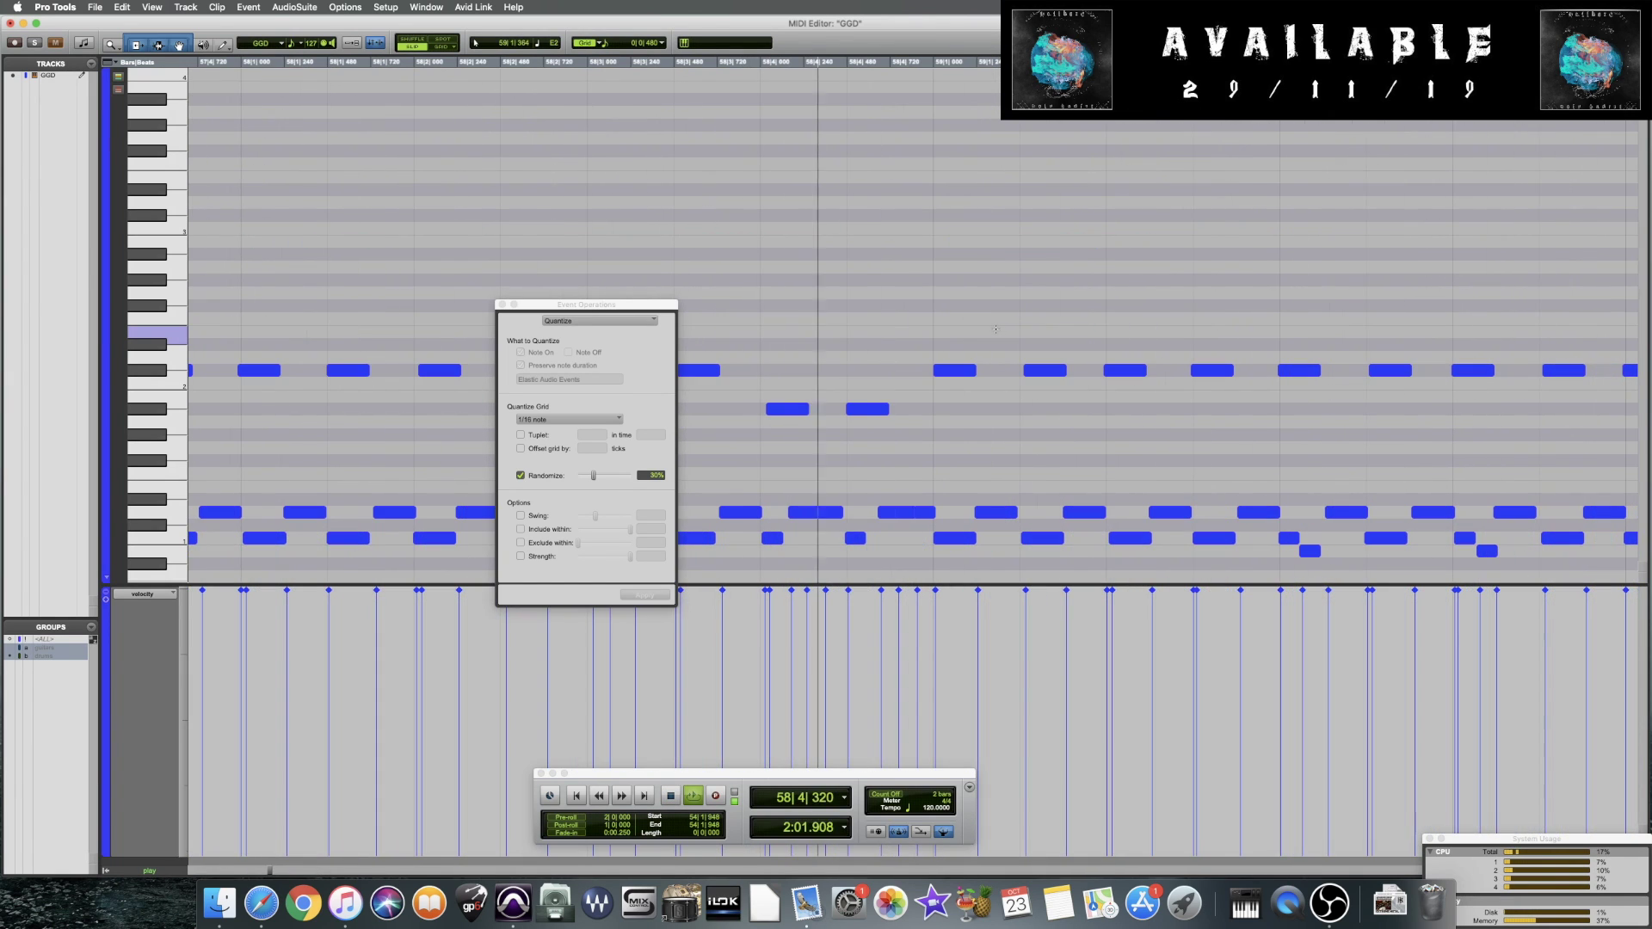
{"action": "left_click_drag", "start_coordinate": [585, 304], "coordinate": [467, 324]}
{"action": "key", "text": "space"}
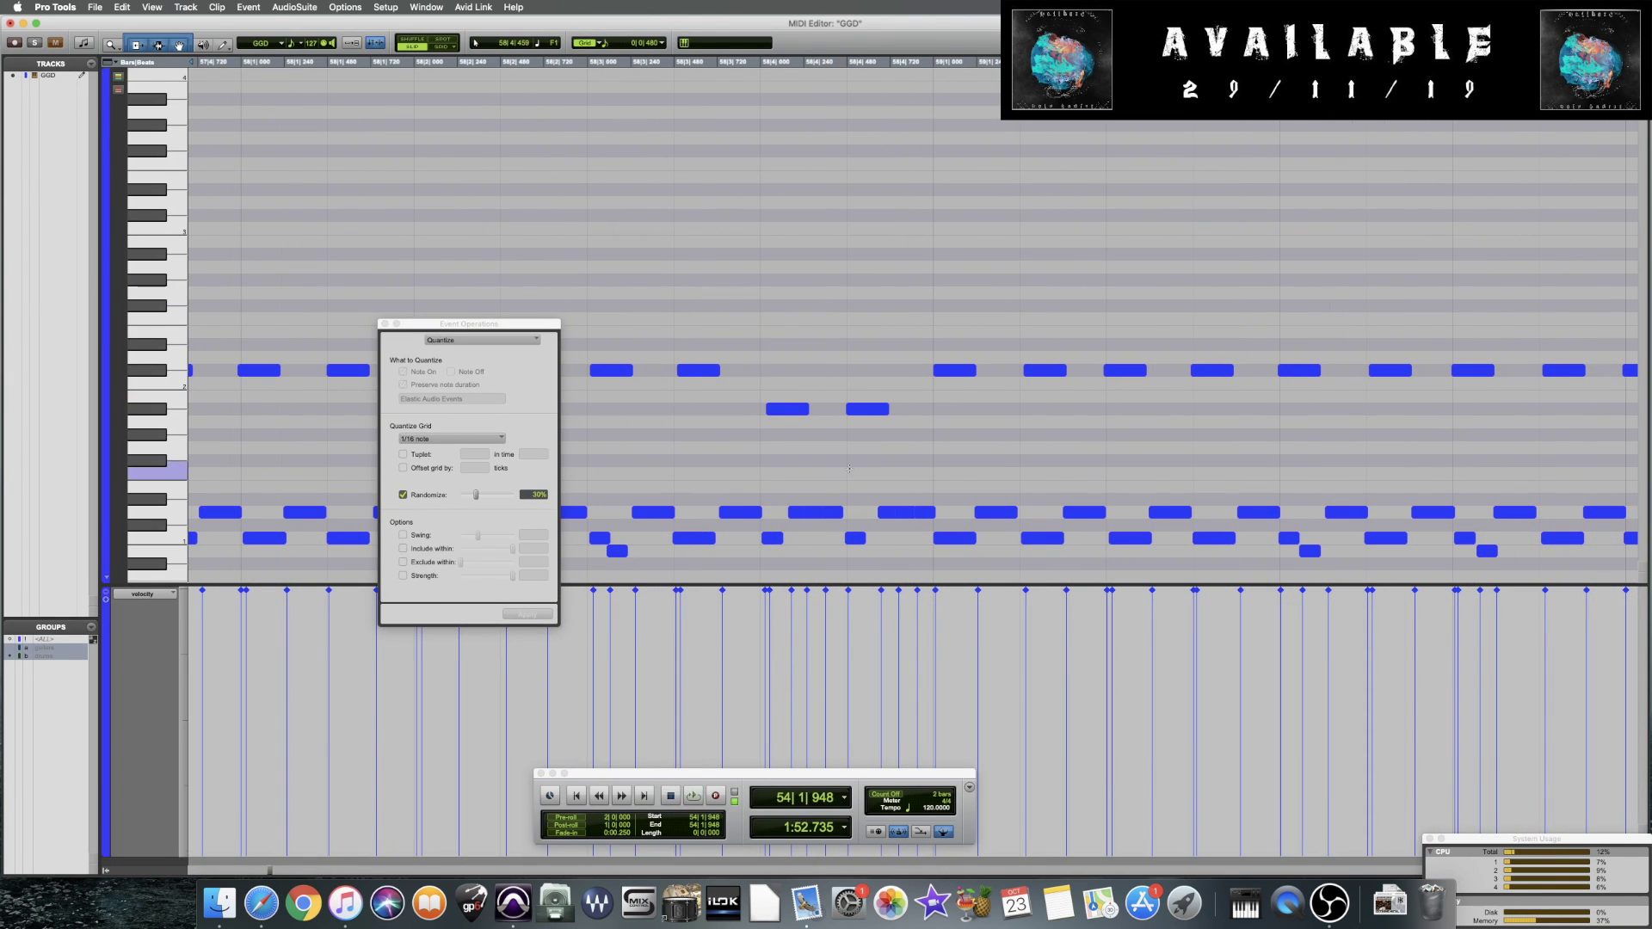
Move the second lower cymbal note in bar 58 beat 4 slightly later to 58|4|498 and play back from bar 58 beat 2
{"action": "left_click", "coordinate": [859, 411]}
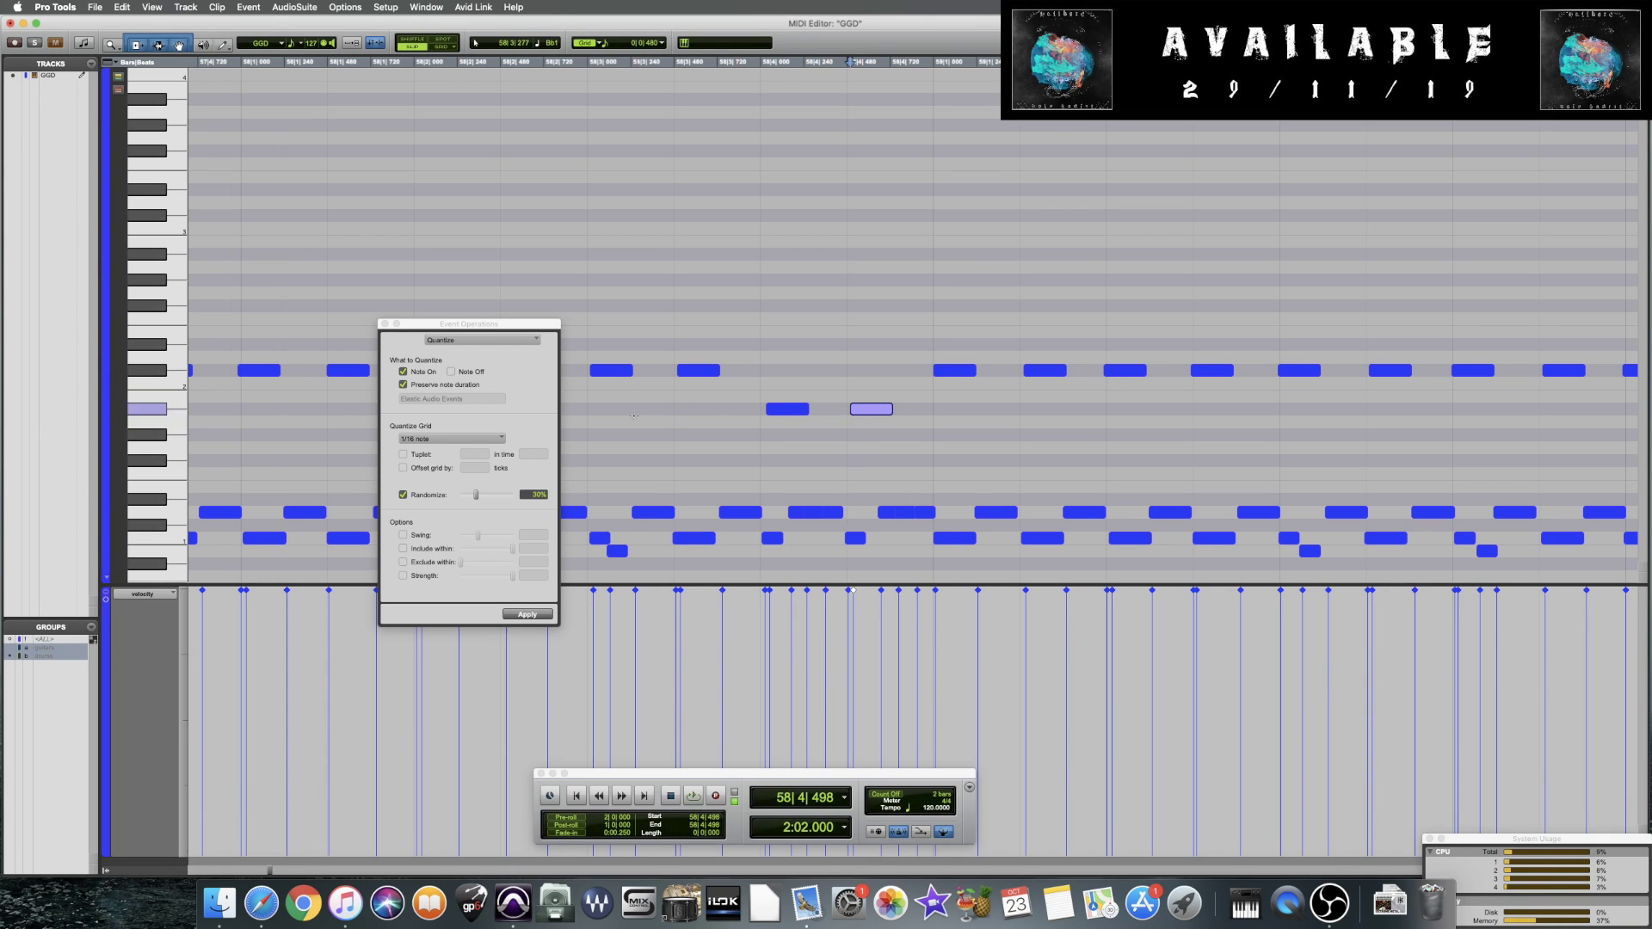
{"action": "left_click", "coordinate": [586, 421]}
{"action": "key", "text": "space"}
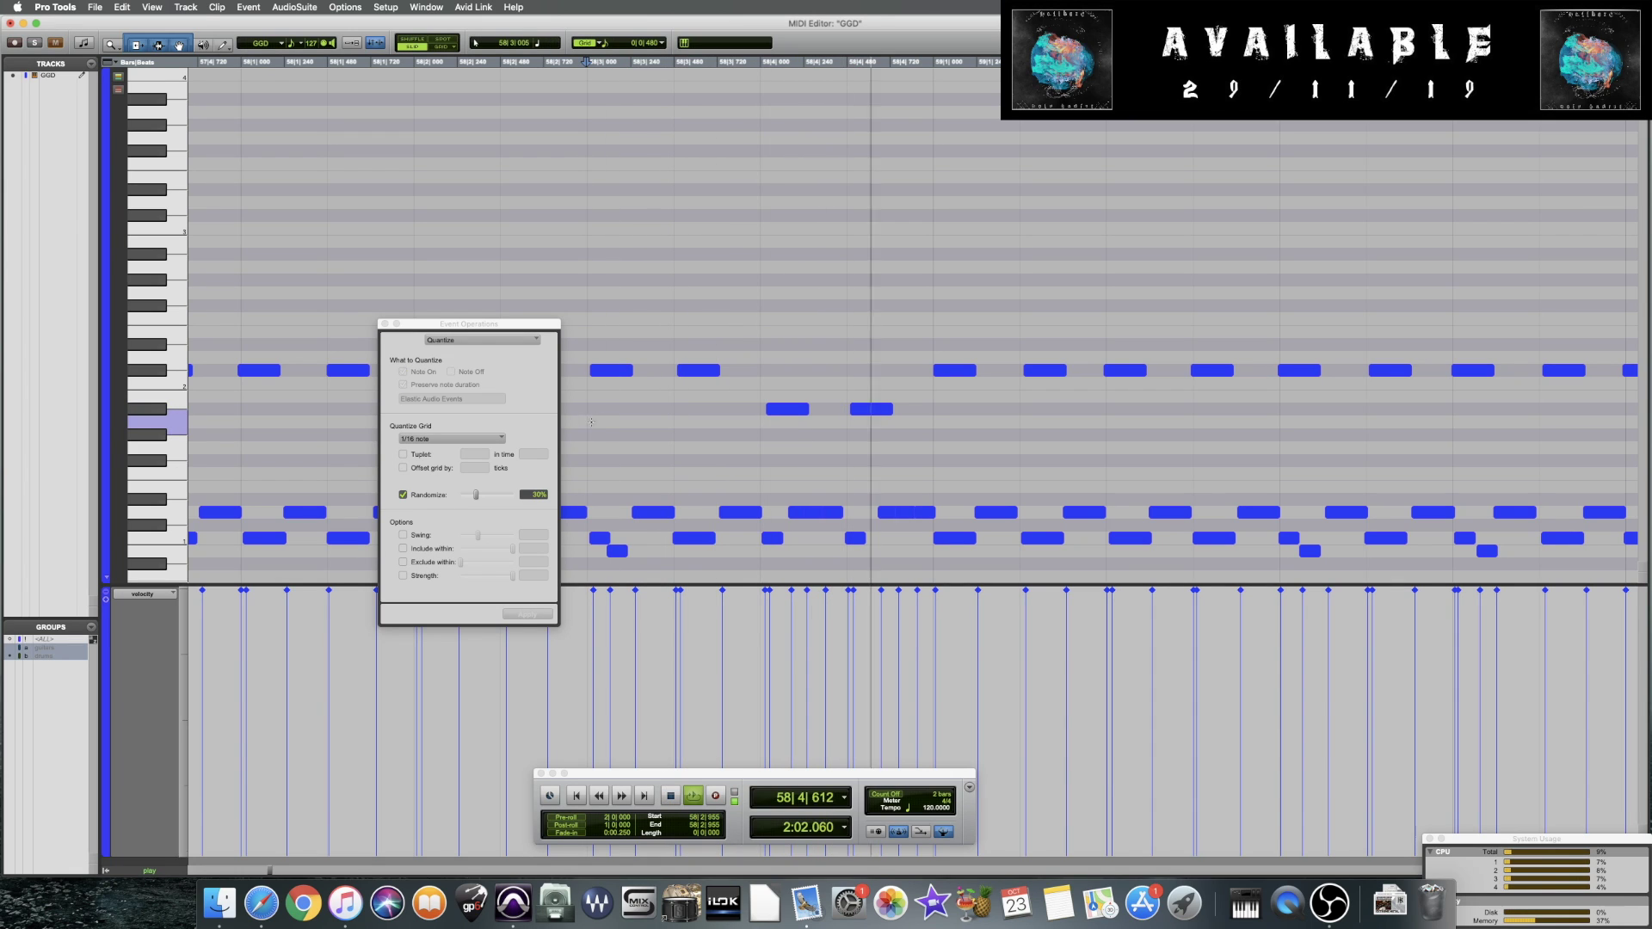
{"action": "key", "text": "space"}
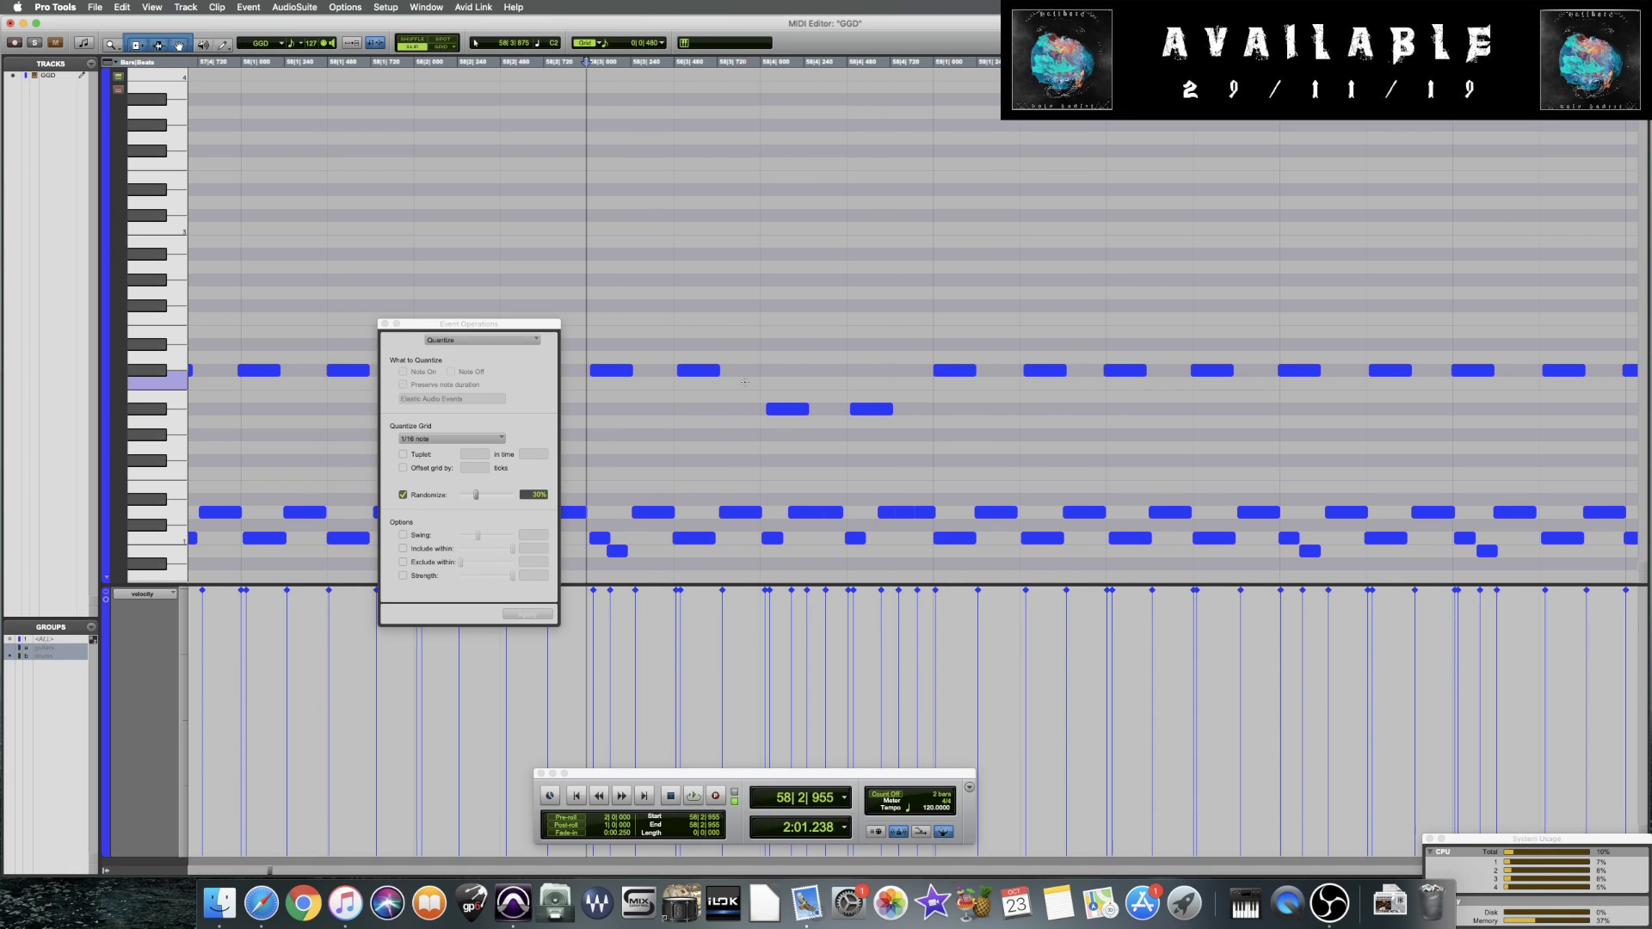
Check the positions of the cymbal notes at bar 58 beats 3 and 4, and play back from bar 58 beat 3 into bar 68
{"action": "left_click", "coordinate": [702, 372]}
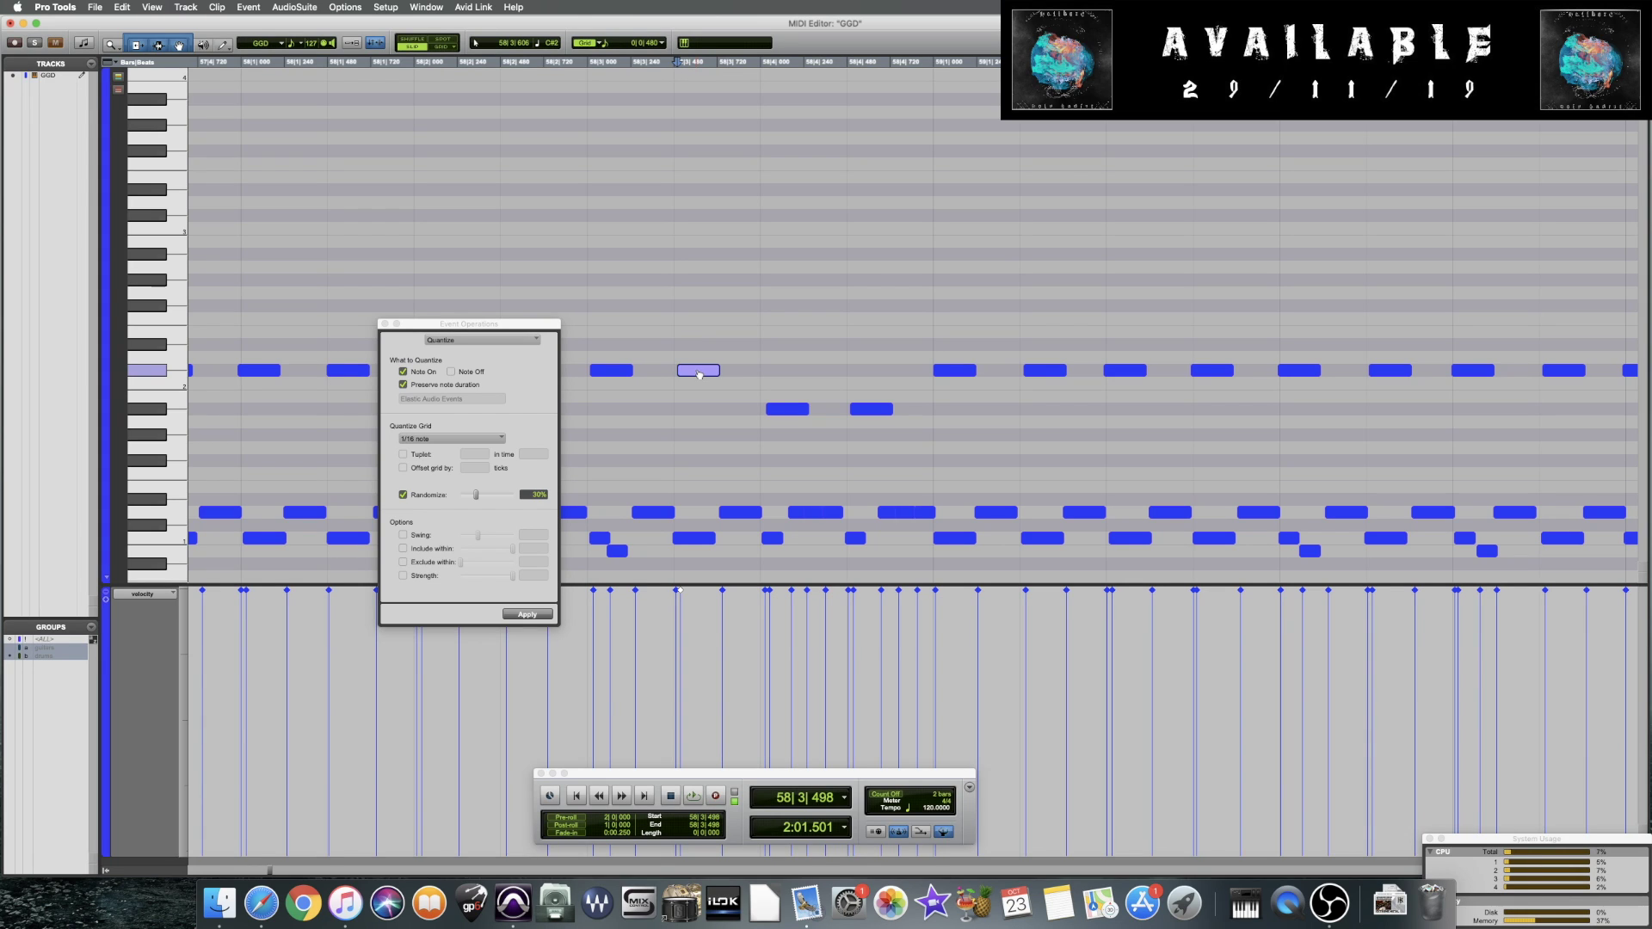
{"action": "left_click", "coordinate": [790, 412]}
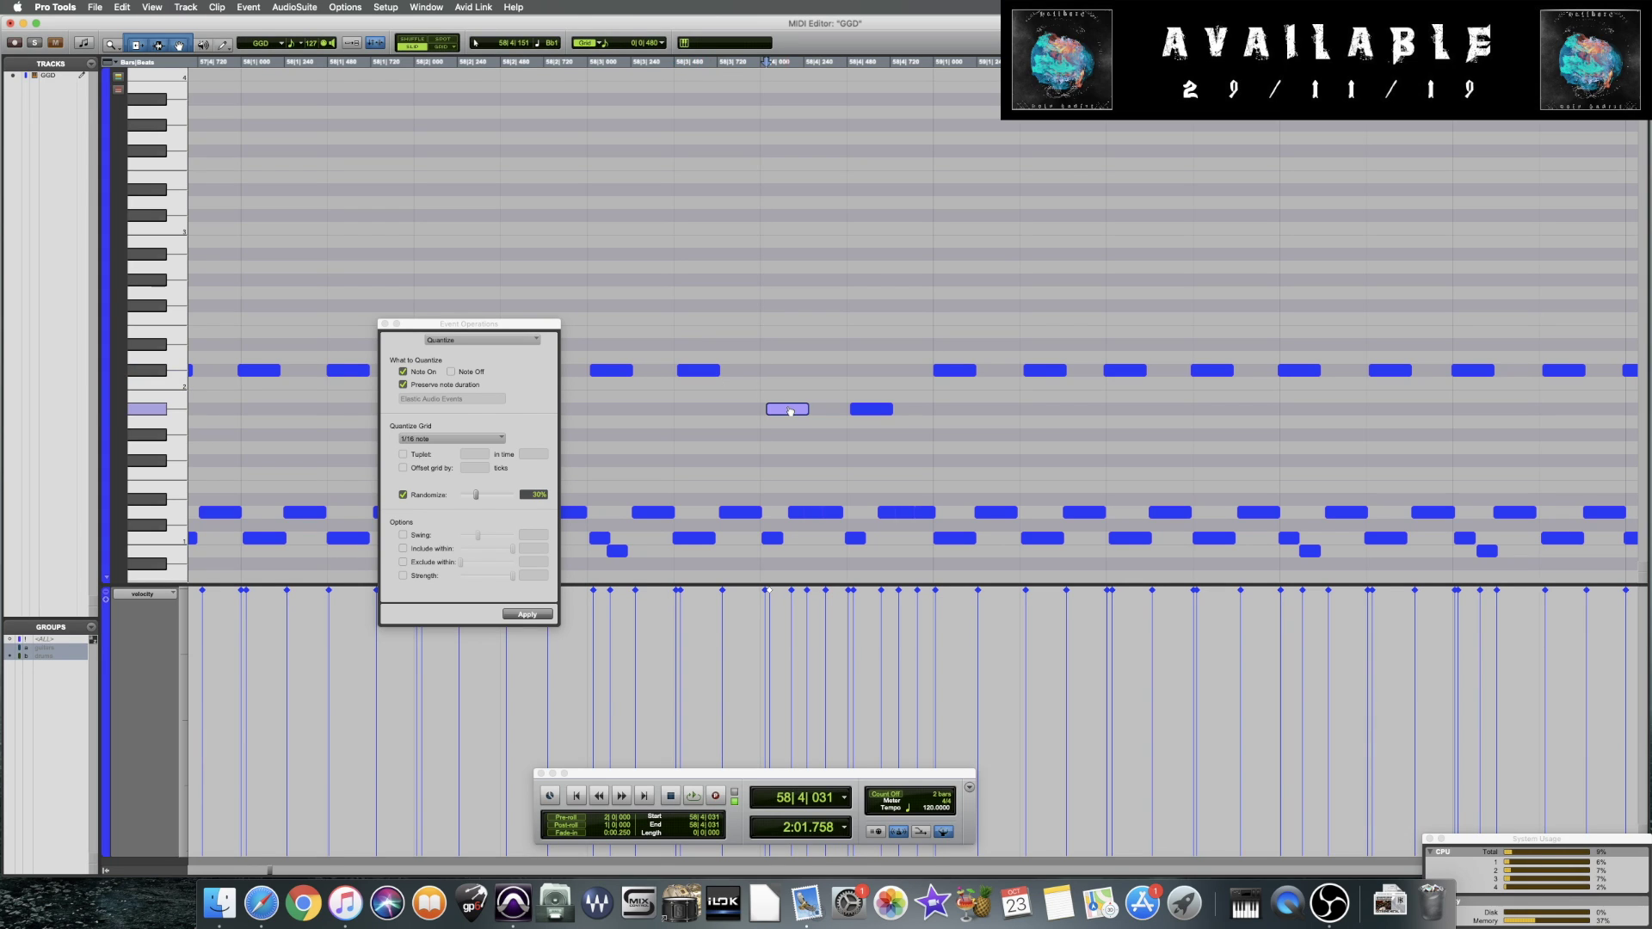
{"action": "left_click", "coordinate": [790, 412]}
{"action": "left_click", "coordinate": [789, 411]}
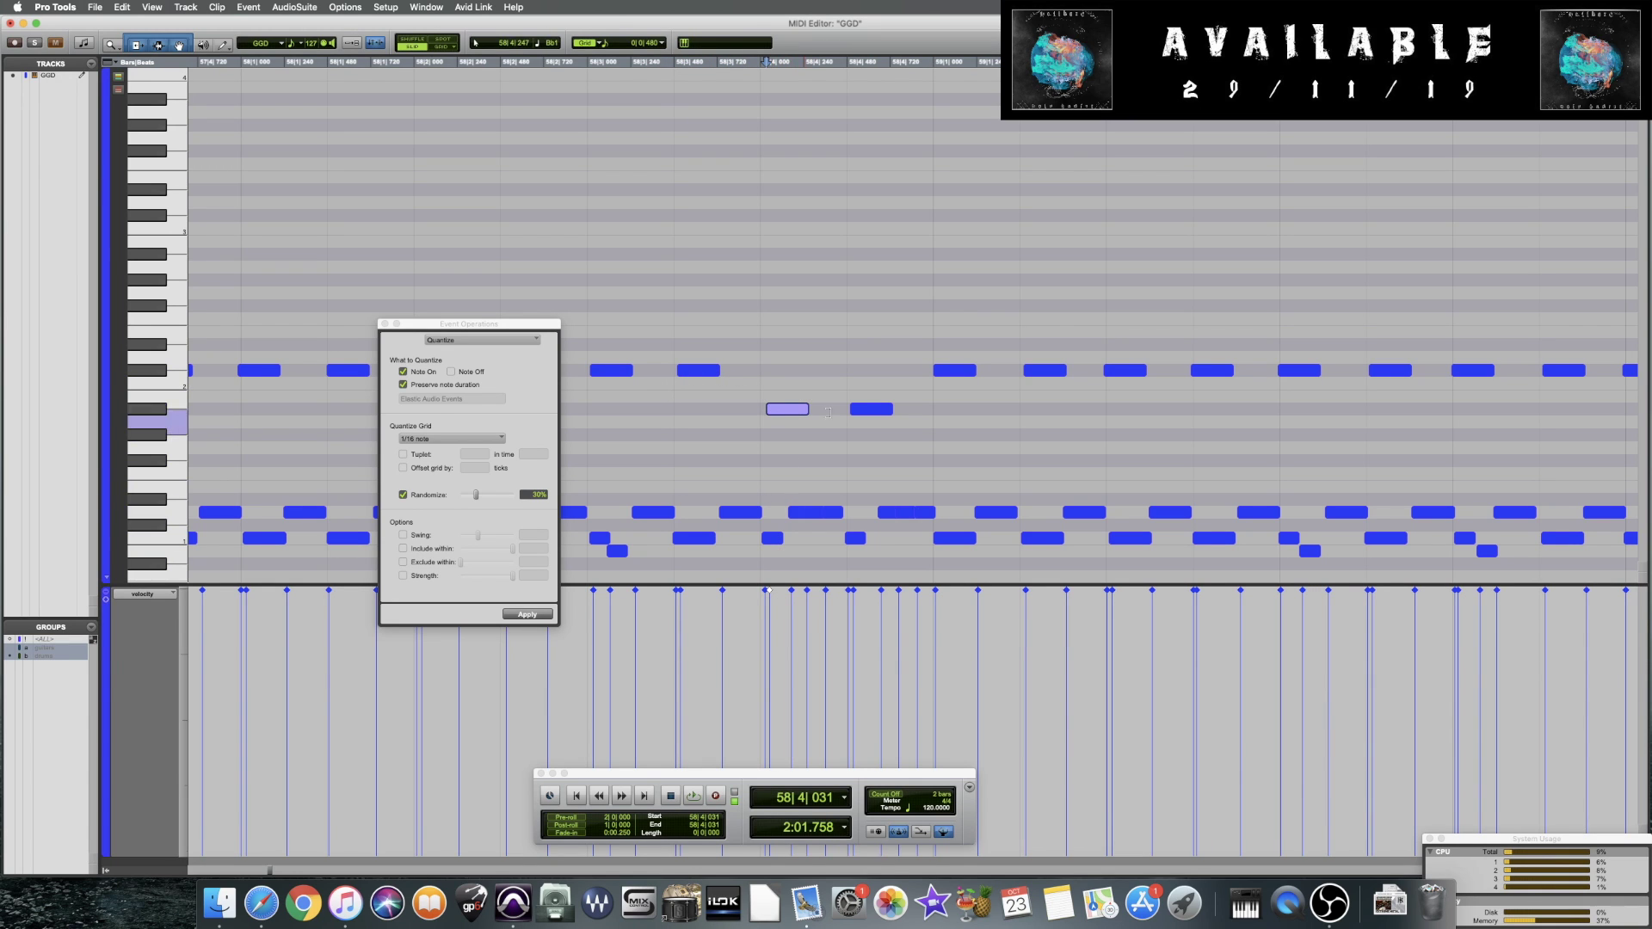
{"action": "left_click", "coordinate": [745, 436]}
{"action": "key", "text": "space"}
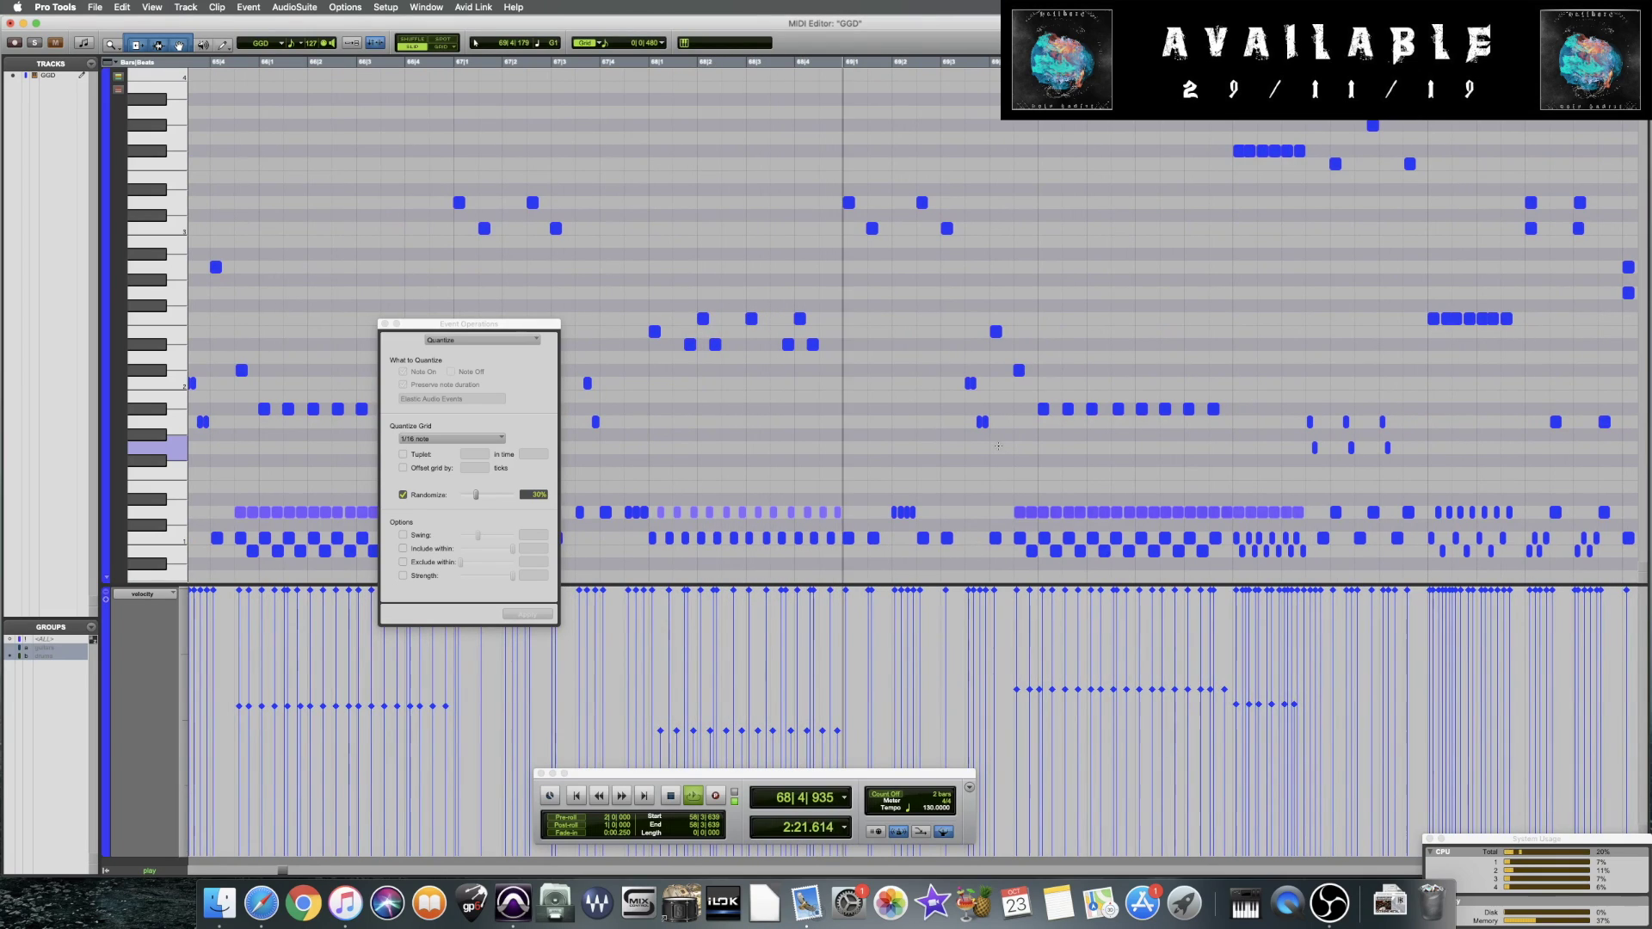
{"action": "key", "text": "space"}
Offset the four same-pitch cymbal notes in bar 68, shifting the first, third and fourth slightly earlier and the second slightly later
{"action": "key", "text": "super+bracketright"}
{"action": "key", "text": "super+bracketright"}
{"action": "left_click", "coordinate": [911, 348]}
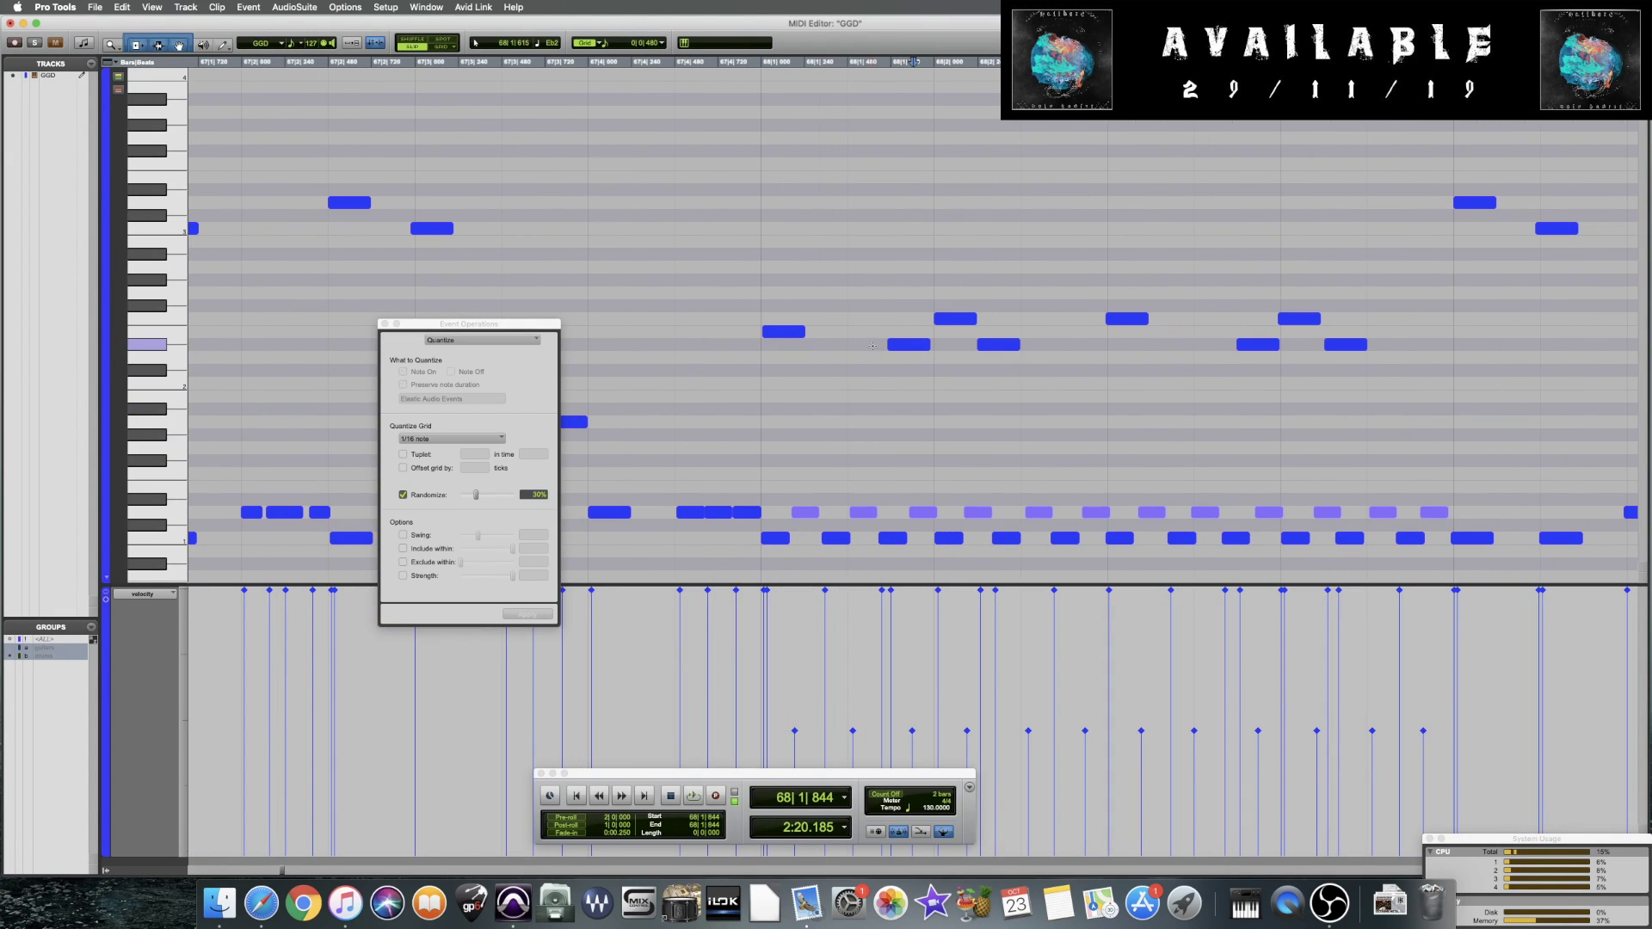
{"action": "left_click_drag", "start_coordinate": [862, 346], "coordinate": [969, 350]}
{"action": "left_click", "coordinate": [903, 347]}
{"action": "key", "text": "Return"}
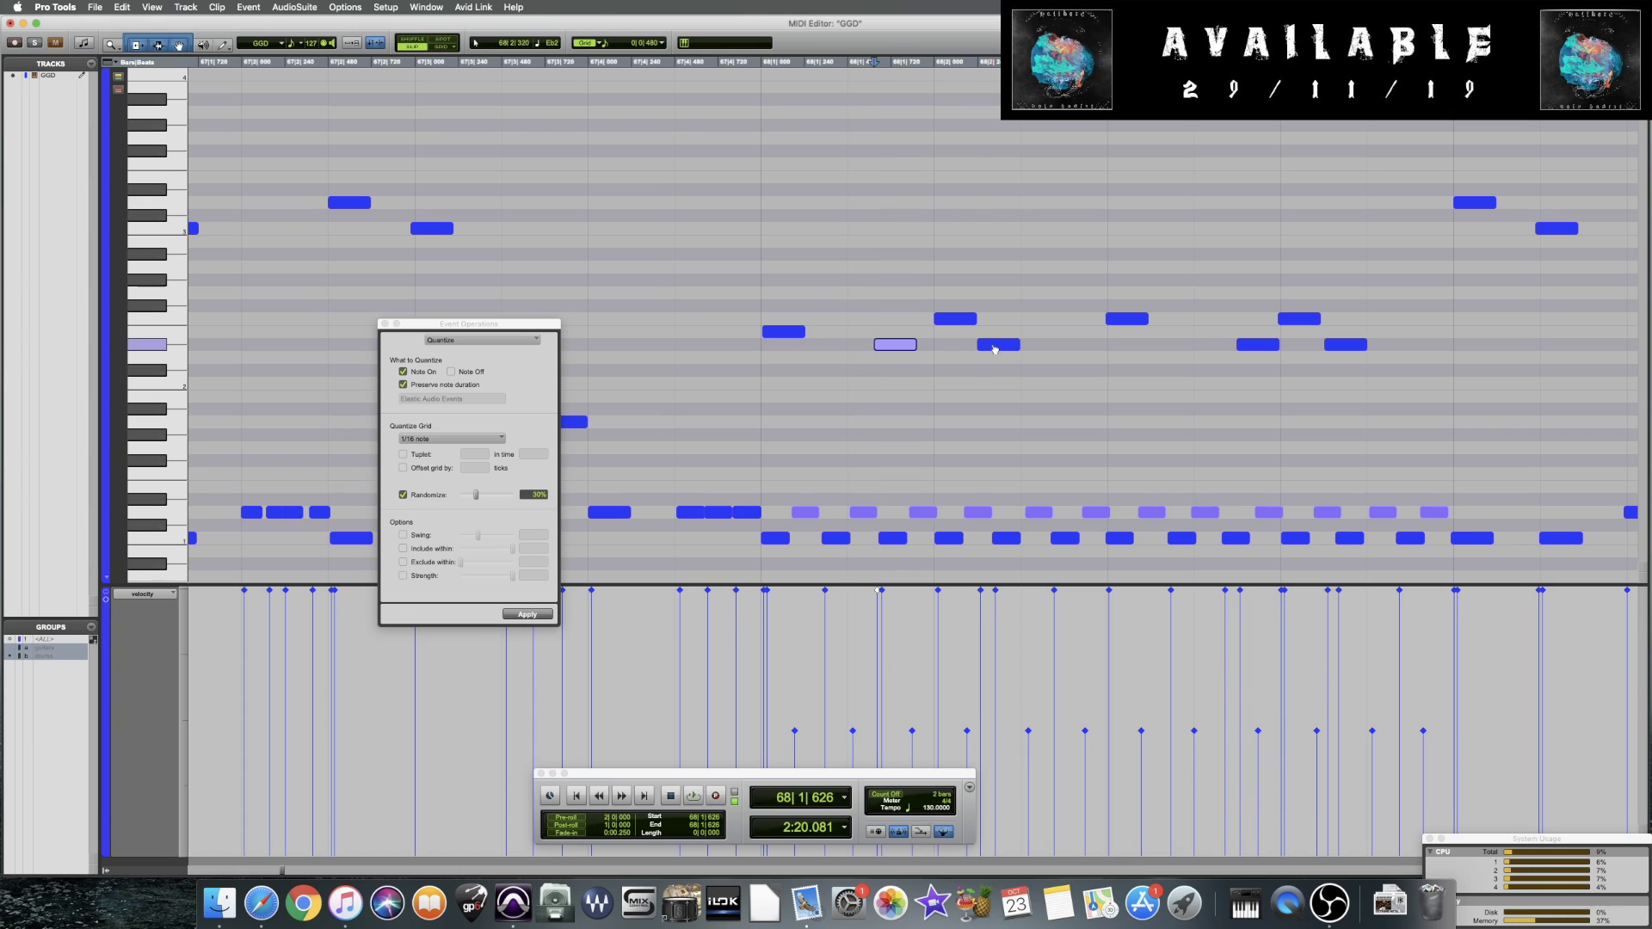
{"action": "left_click_drag", "start_coordinate": [995, 349], "coordinate": [1009, 349]}
{"action": "left_click_drag", "start_coordinate": [1248, 350], "coordinate": [1243, 350]}
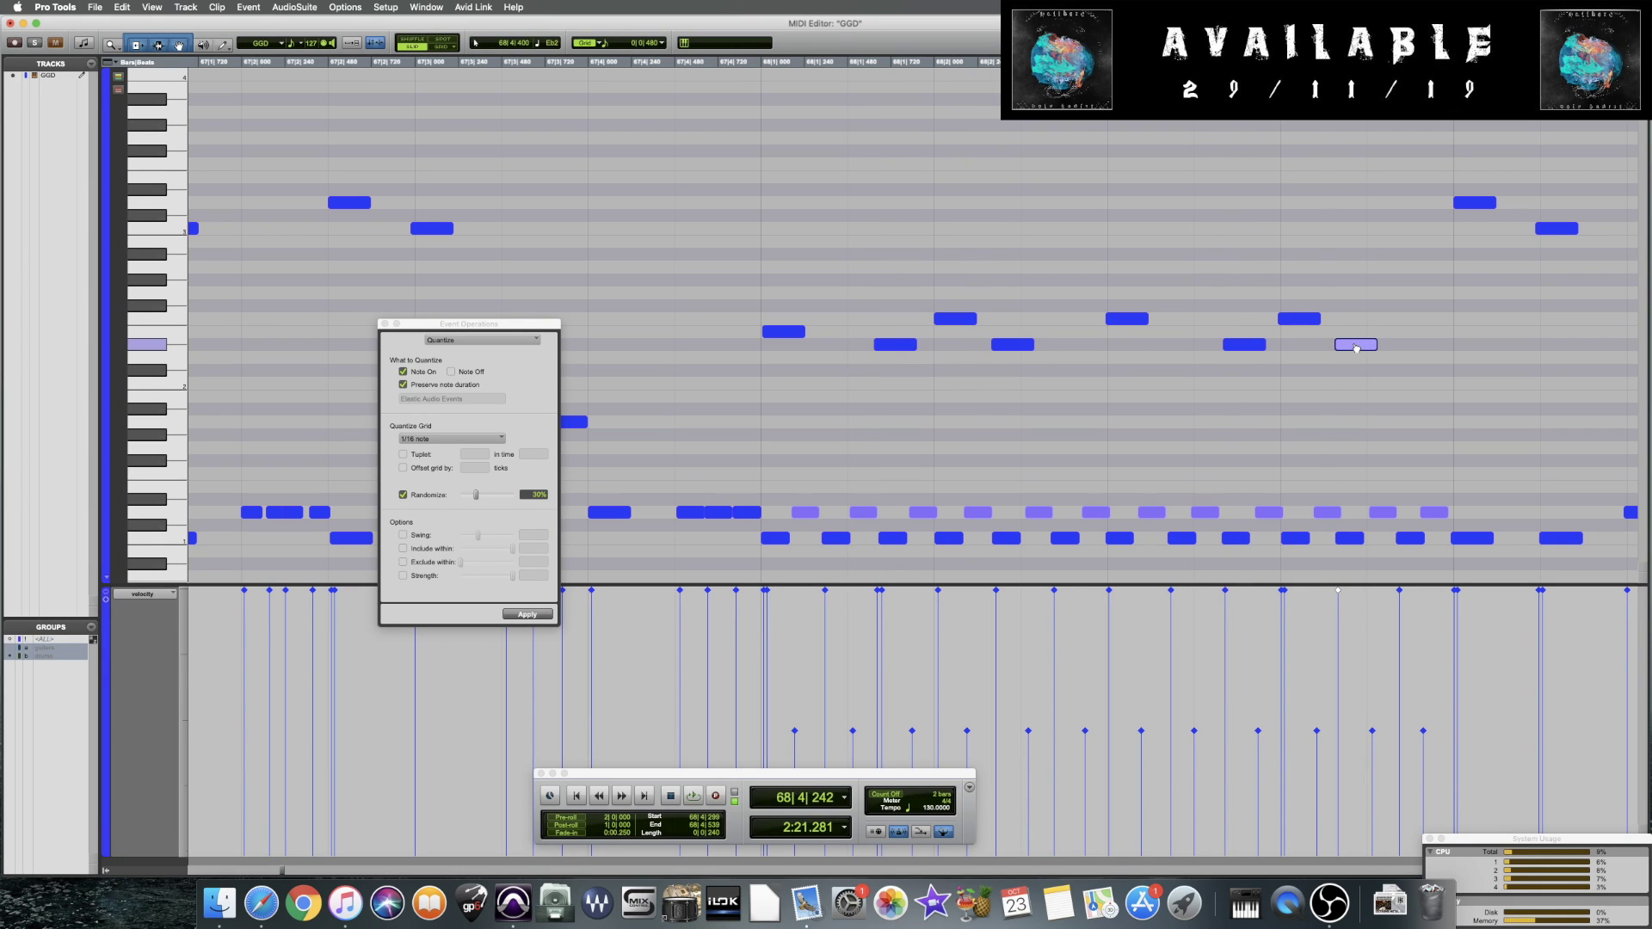
Play back the edited bar 68 cymbals and the following bars from bar 67 beat 4 into bar 71
{"action": "left_click", "coordinate": [665, 347]}
{"action": "key", "text": "space"}
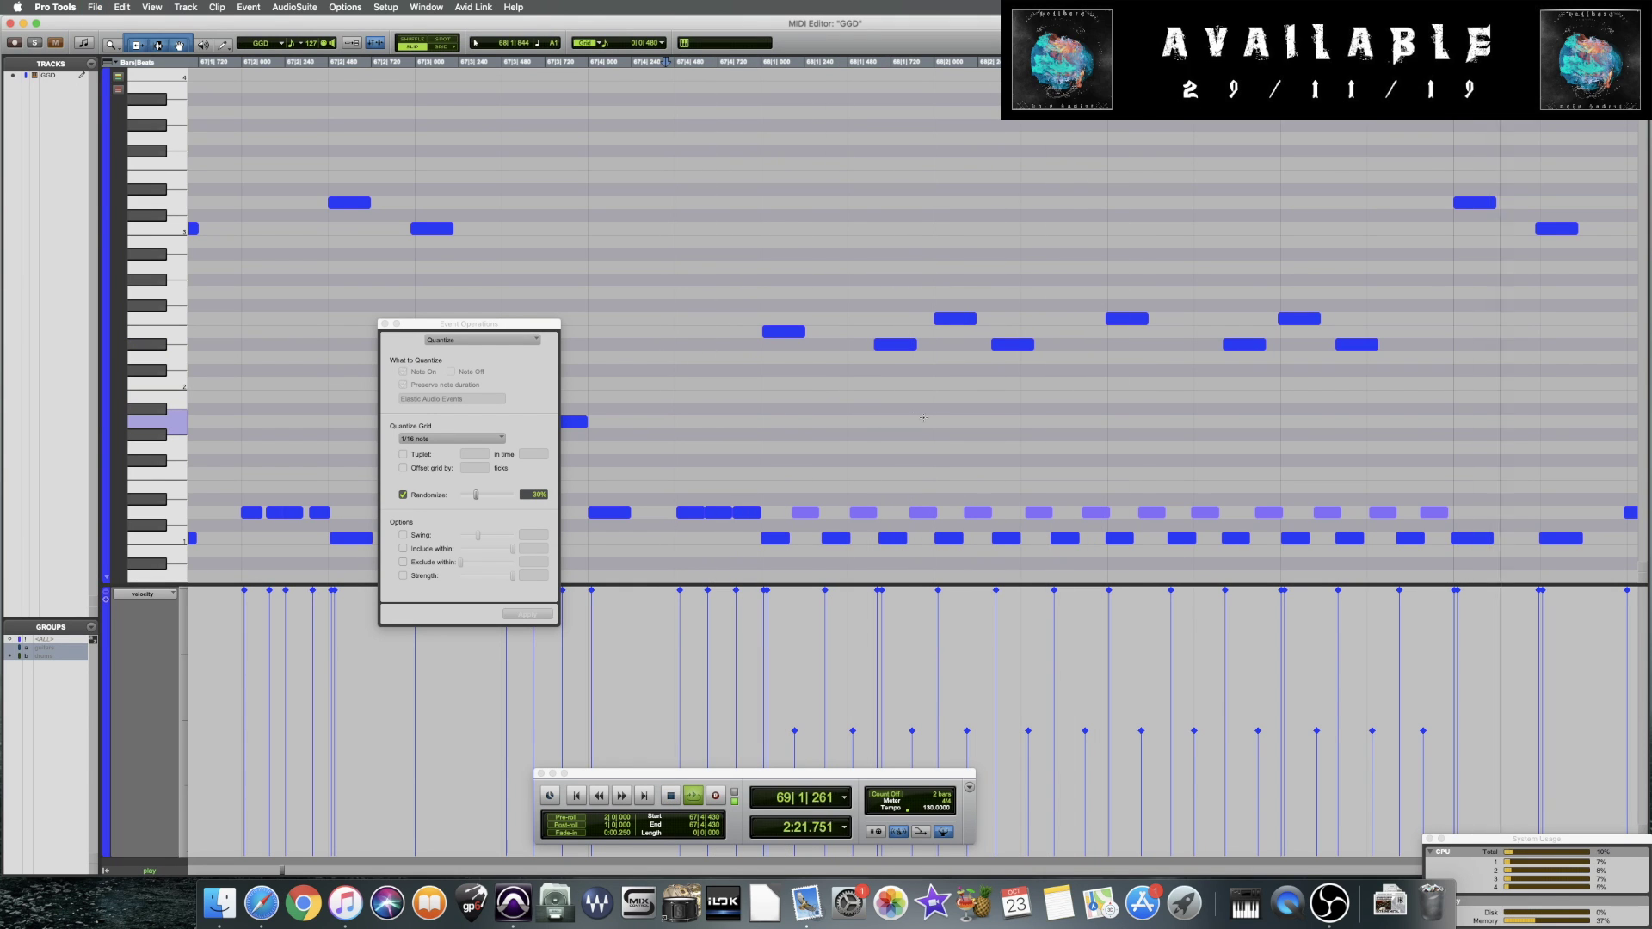
{"action": "key", "text": "super+bracketleft"}
{"action": "key", "text": "super+bracketleft"}
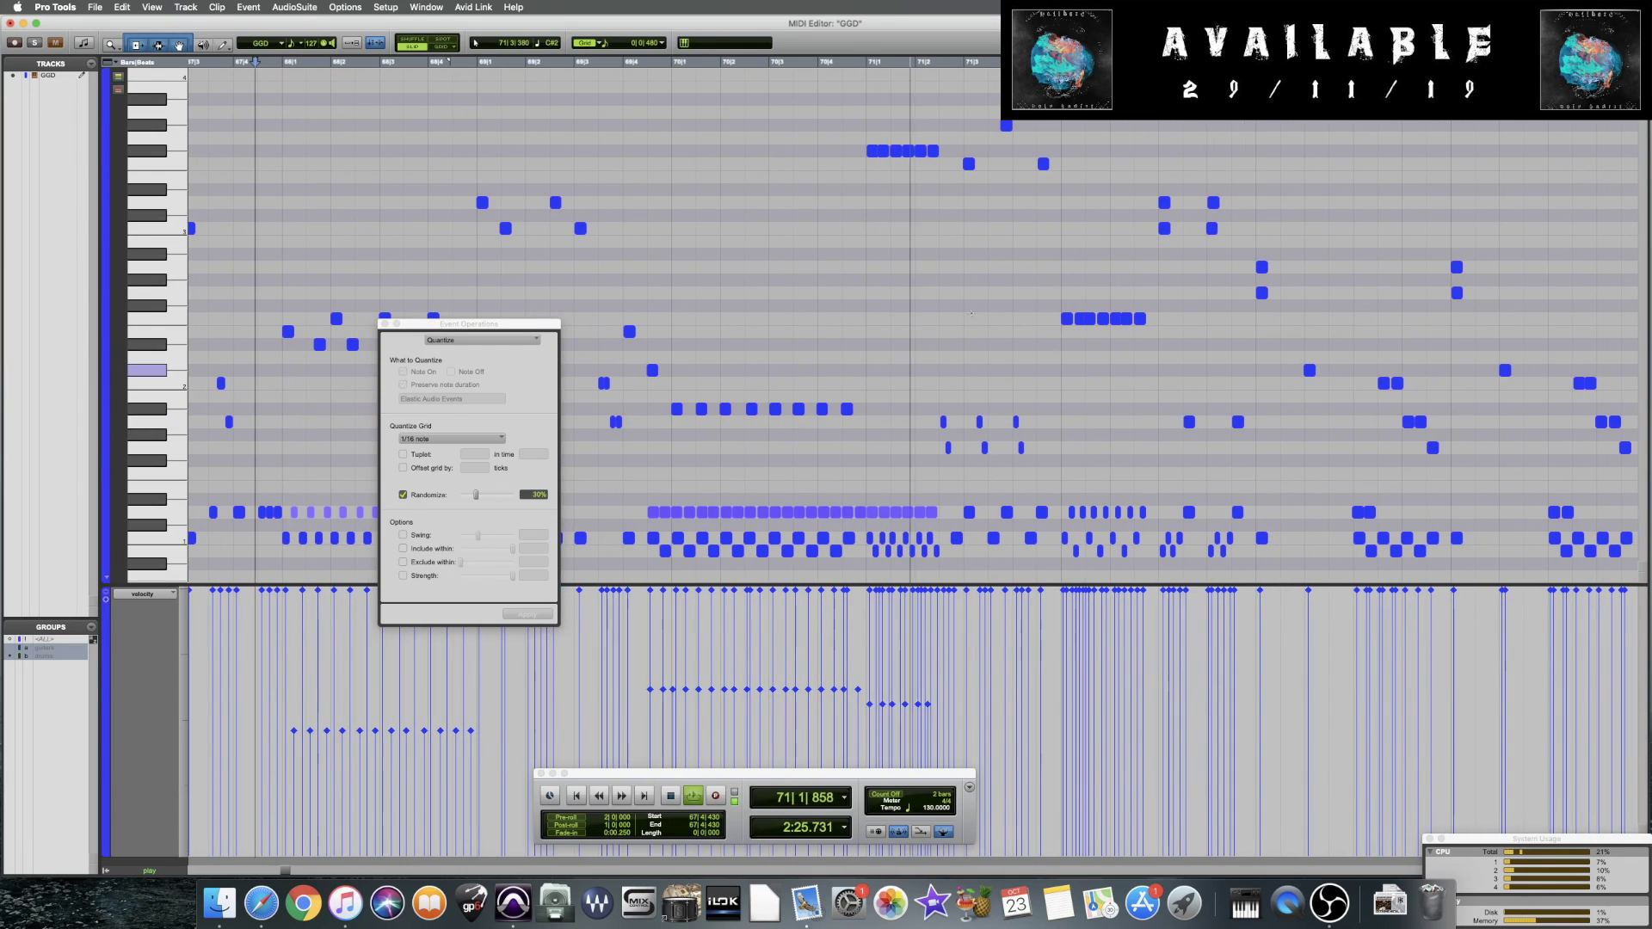
{"action": "key", "text": "space"}
Save the session and play back from bar 70 beat 4 into bar 75
{"action": "key", "text": "super+bracketright"}
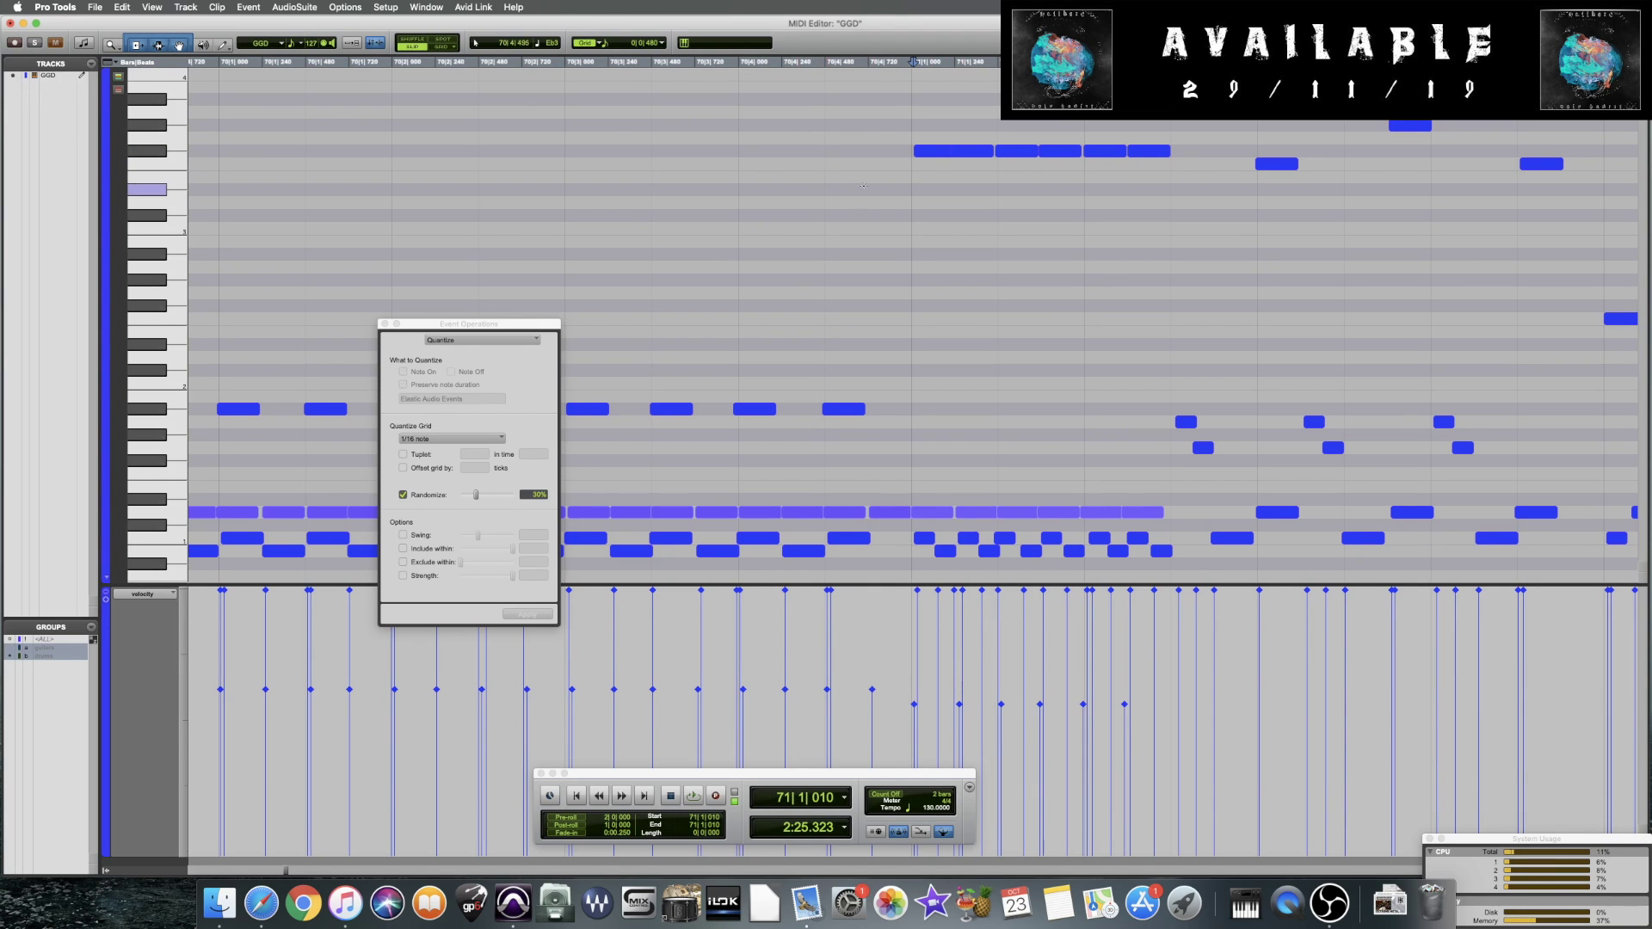
{"action": "left_click", "coordinate": [844, 210]}
{"action": "key", "text": "super+s"}
{"action": "key", "text": "space"}
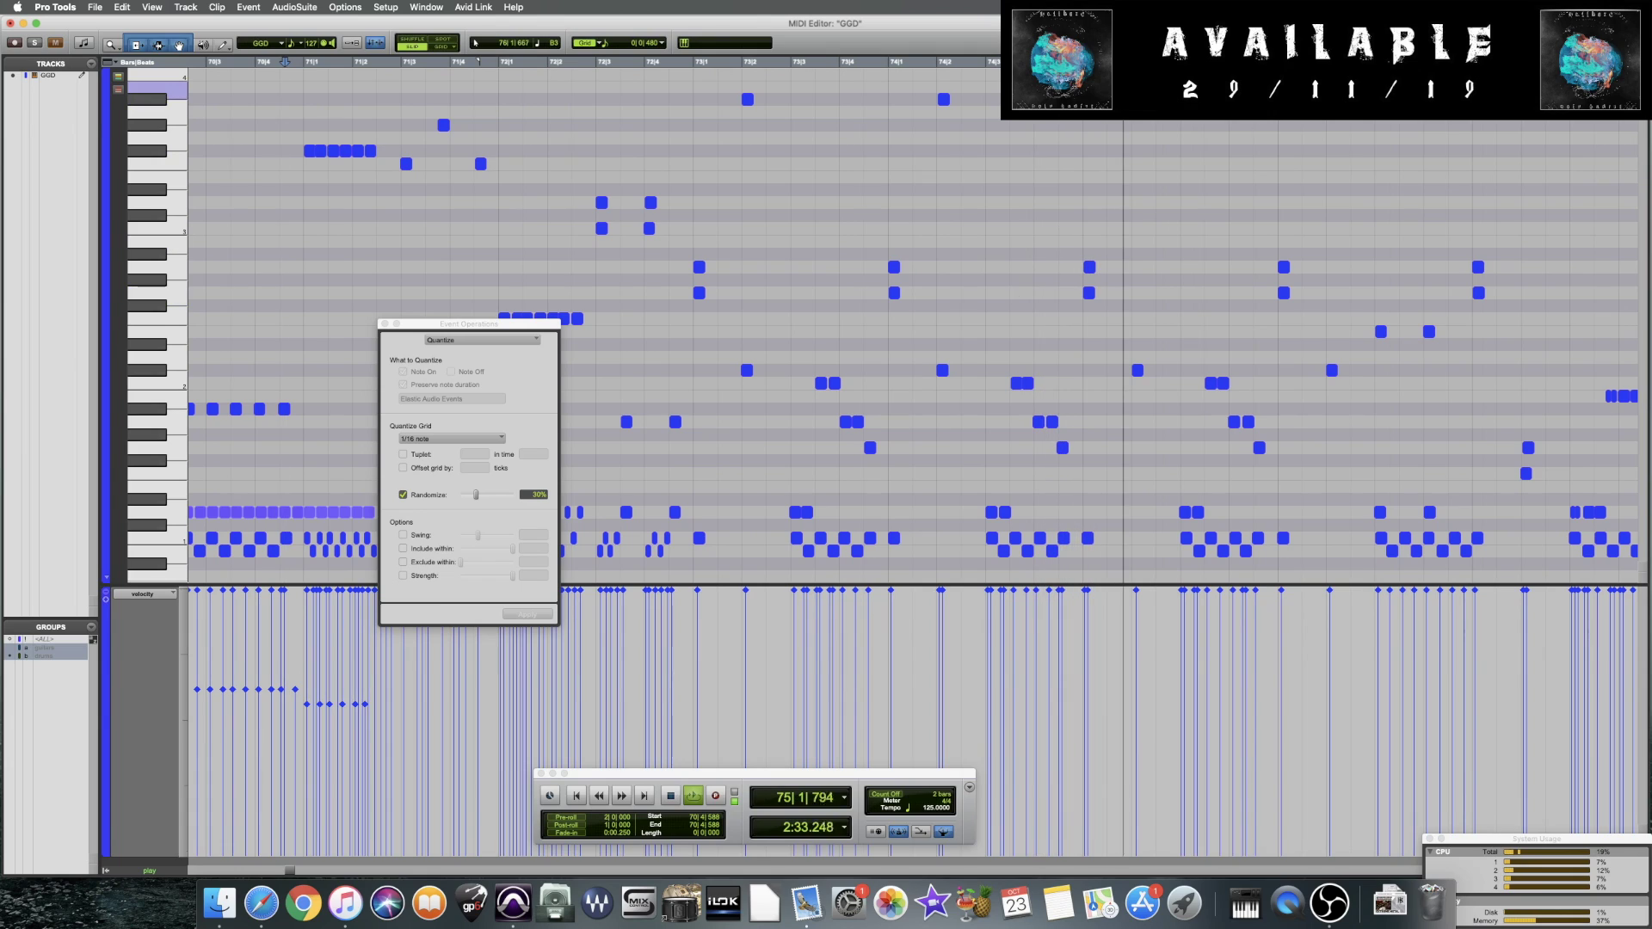
{"action": "key", "text": "space"}
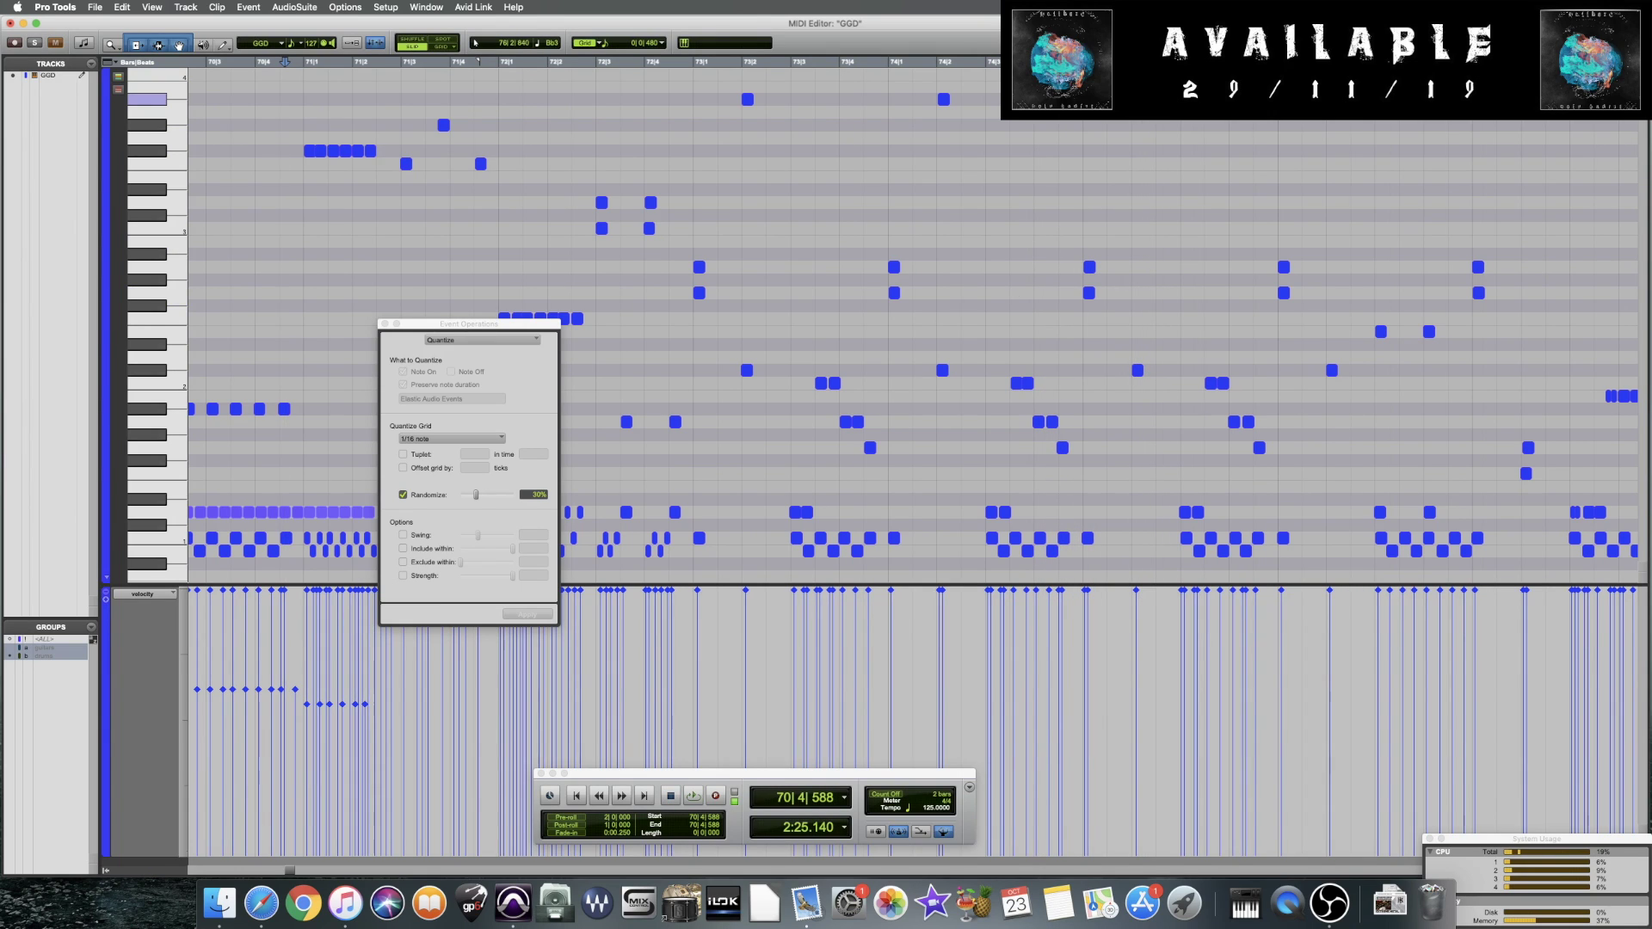
Play back from the end of bar 72 and move the upper cymbal note at bar 73 beat 2 just after the beat to 73|2|034
{"action": "left_click", "coordinate": [694, 112]}
{"action": "key", "text": "space"}
{"action": "key", "text": "space"}
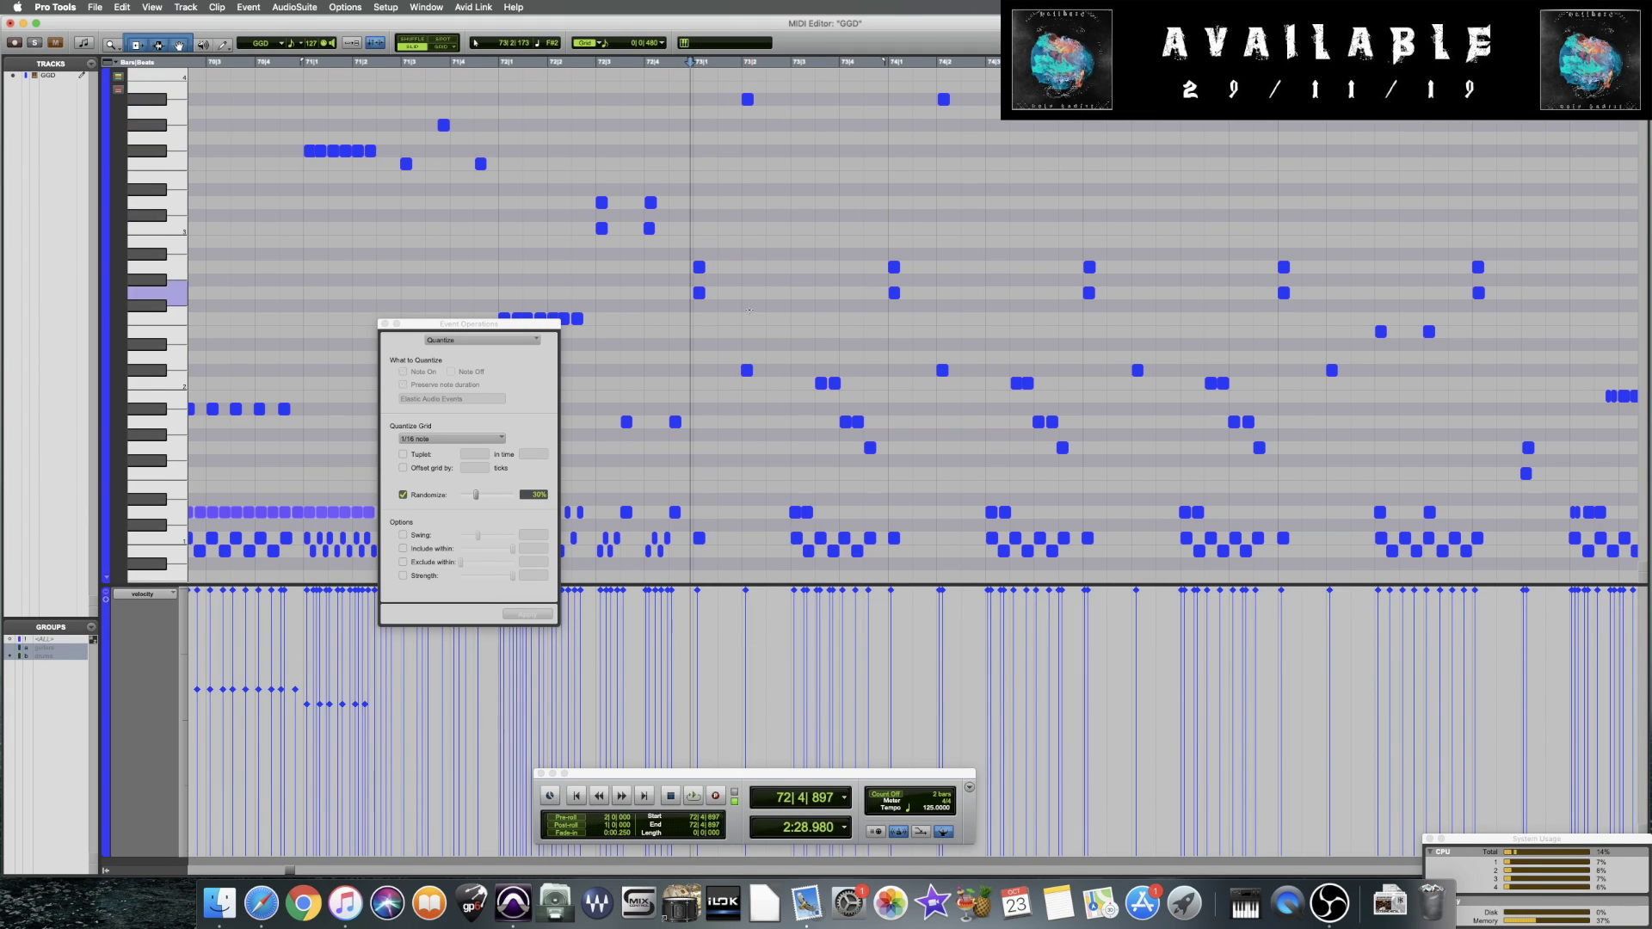
{"action": "left_click", "coordinate": [747, 370]}
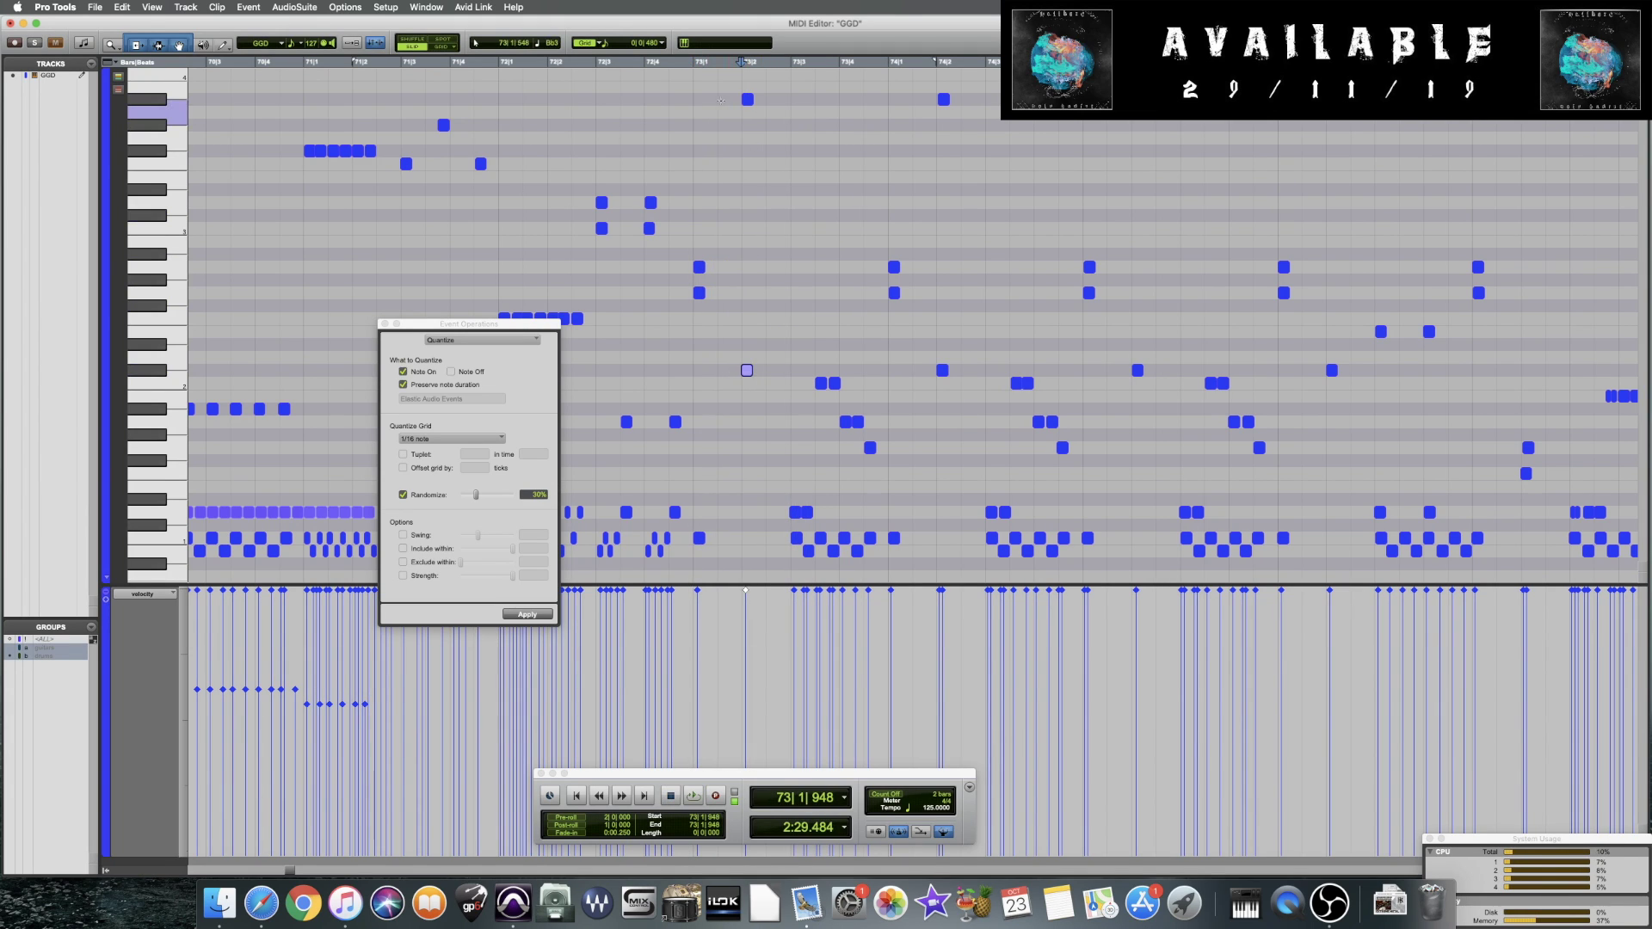
{"action": "left_click", "coordinate": [747, 99]}
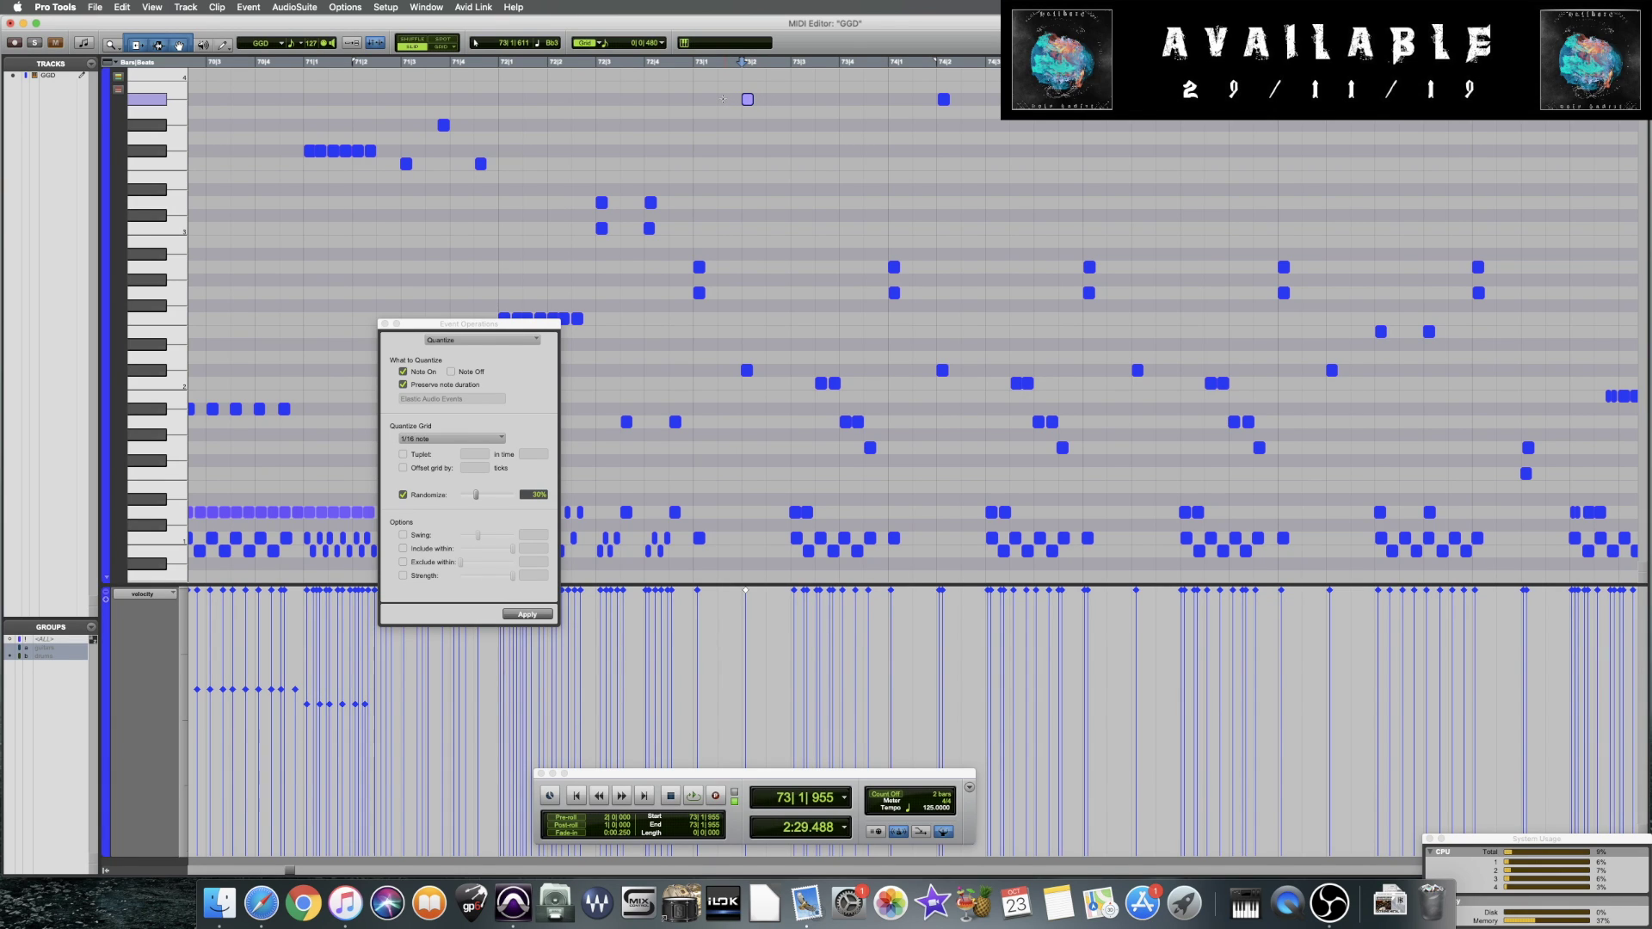
{"action": "key", "text": "ctrl+bracketright"}
{"action": "key", "text": "ctrl+bracketright"}
{"action": "key", "text": "ctrl+bracketright"}
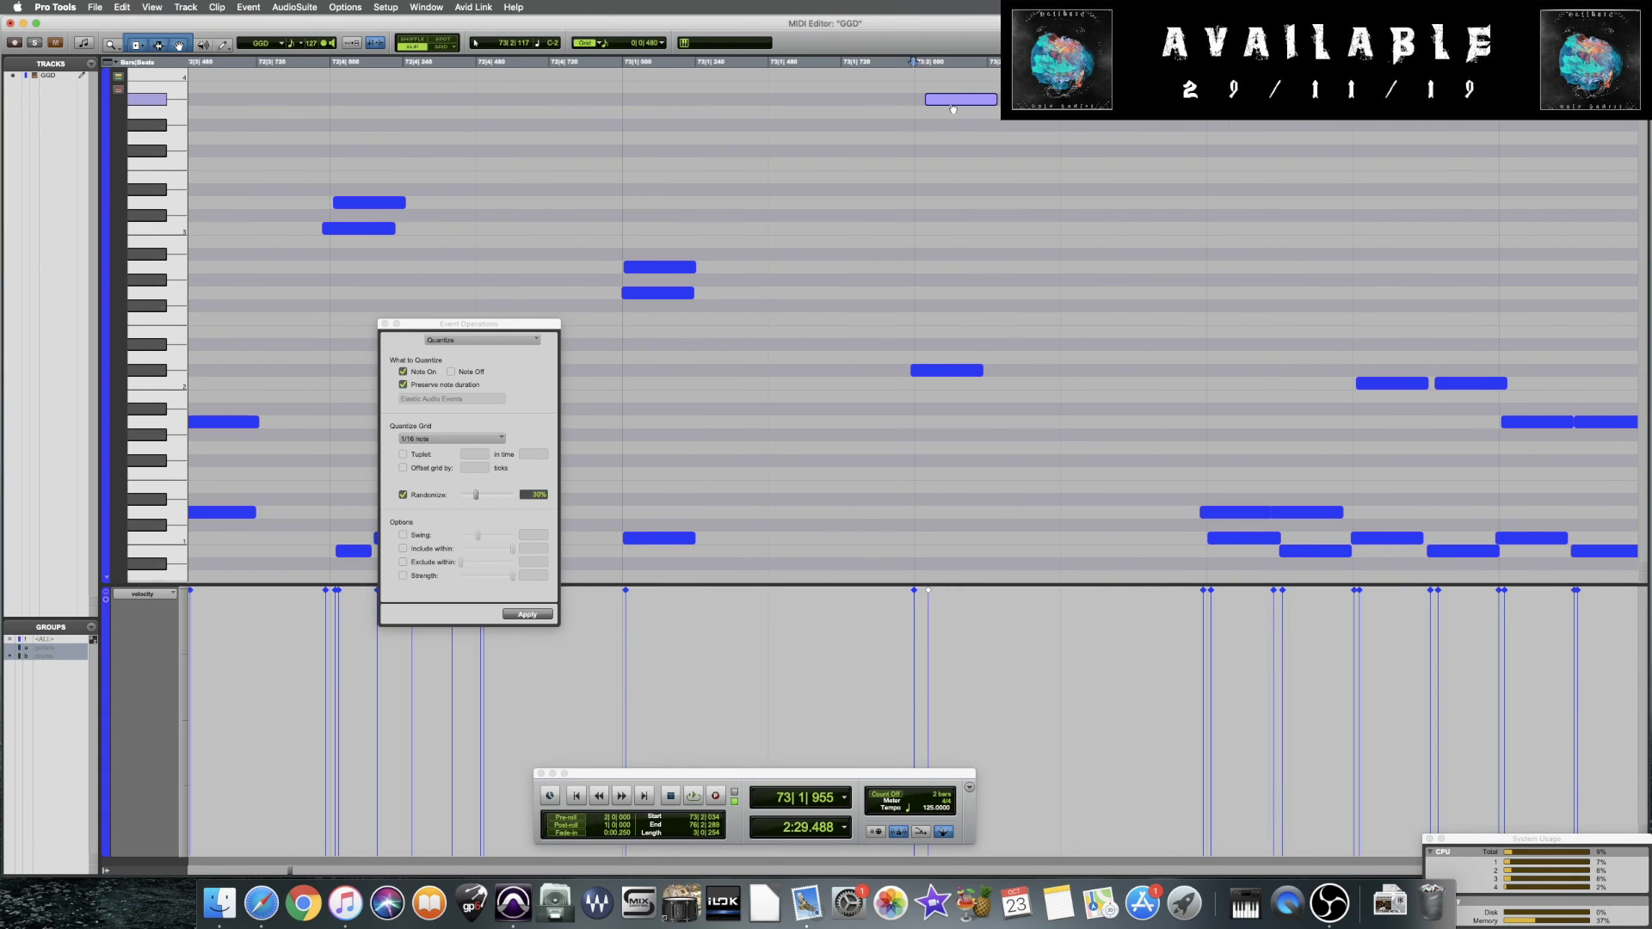
{"action": "key", "text": "ctrl+bracketleft"}
{"action": "key", "text": "ctrl+bracketleft"}
{"action": "key", "text": "ctrl+bracketleft"}
Try moving the lower cymbal notes at beat 2 of bars 73 to 76 earlier, the first to 73|1|912, and play back from bar 72 beat 2
{"action": "left_click", "coordinate": [919, 370]}
{"action": "key", "text": "ctrl+bracketright"}
{"action": "key", "text": "ctrl+bracketright"}
{"action": "key", "text": "ctrl+bracketright"}
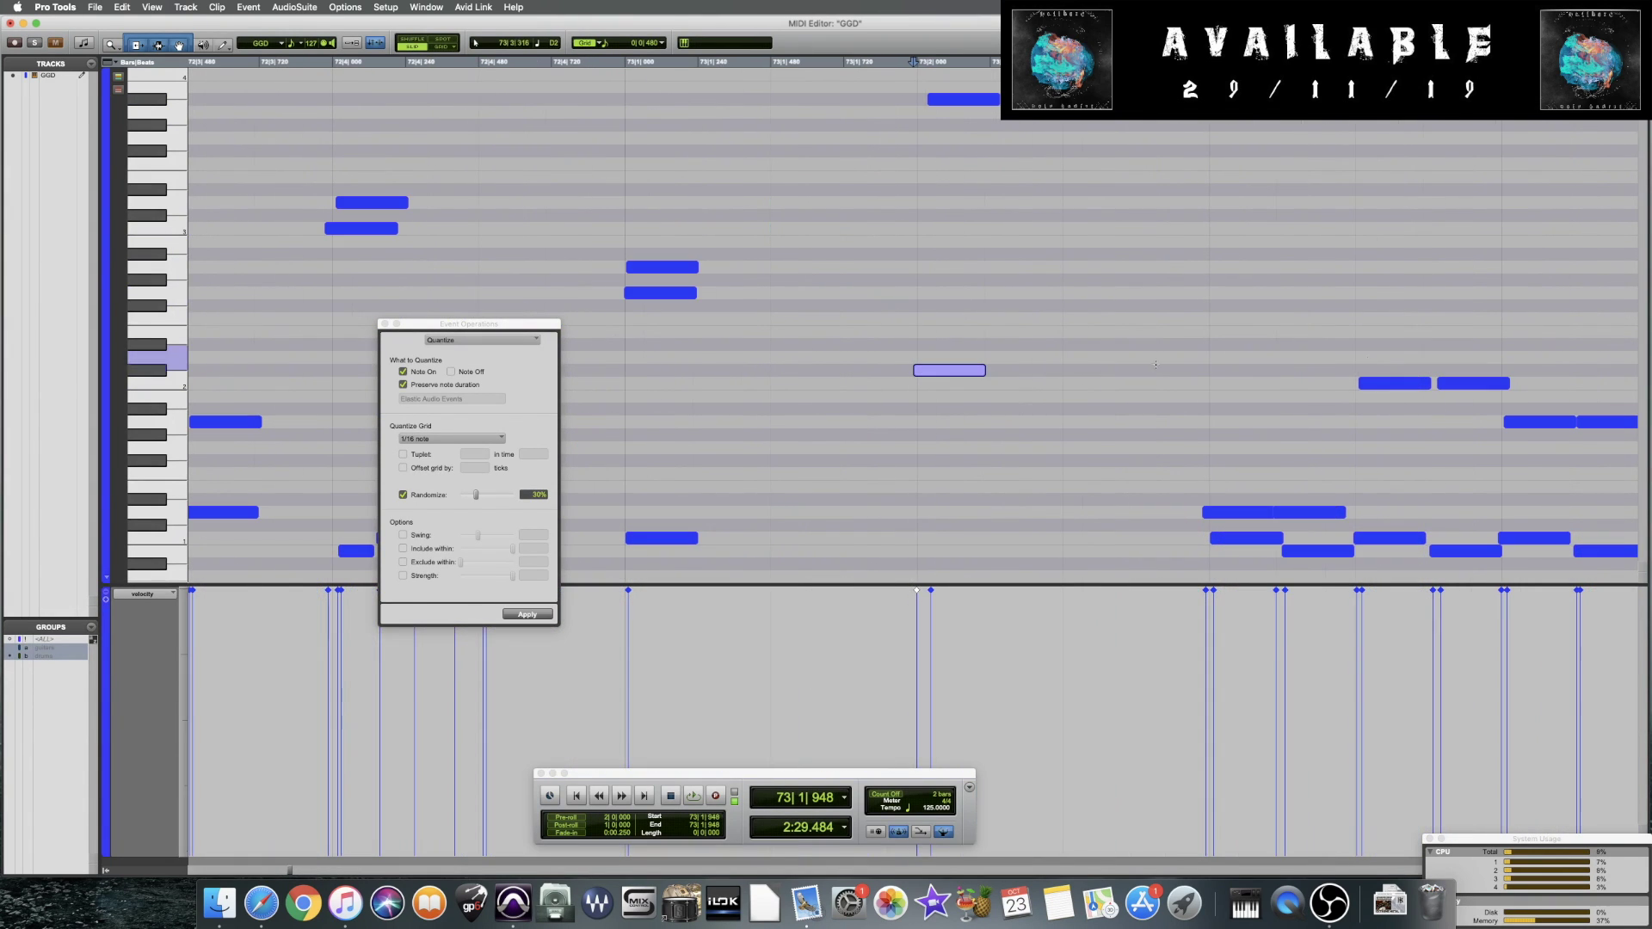
{"action": "key", "text": "ctrl+bracketleft"}
{"action": "key", "text": "ctrl+bracketleft"}
{"action": "key", "text": "ctrl+bracketleft"}
{"action": "key", "text": "ctrl+bracketright"}
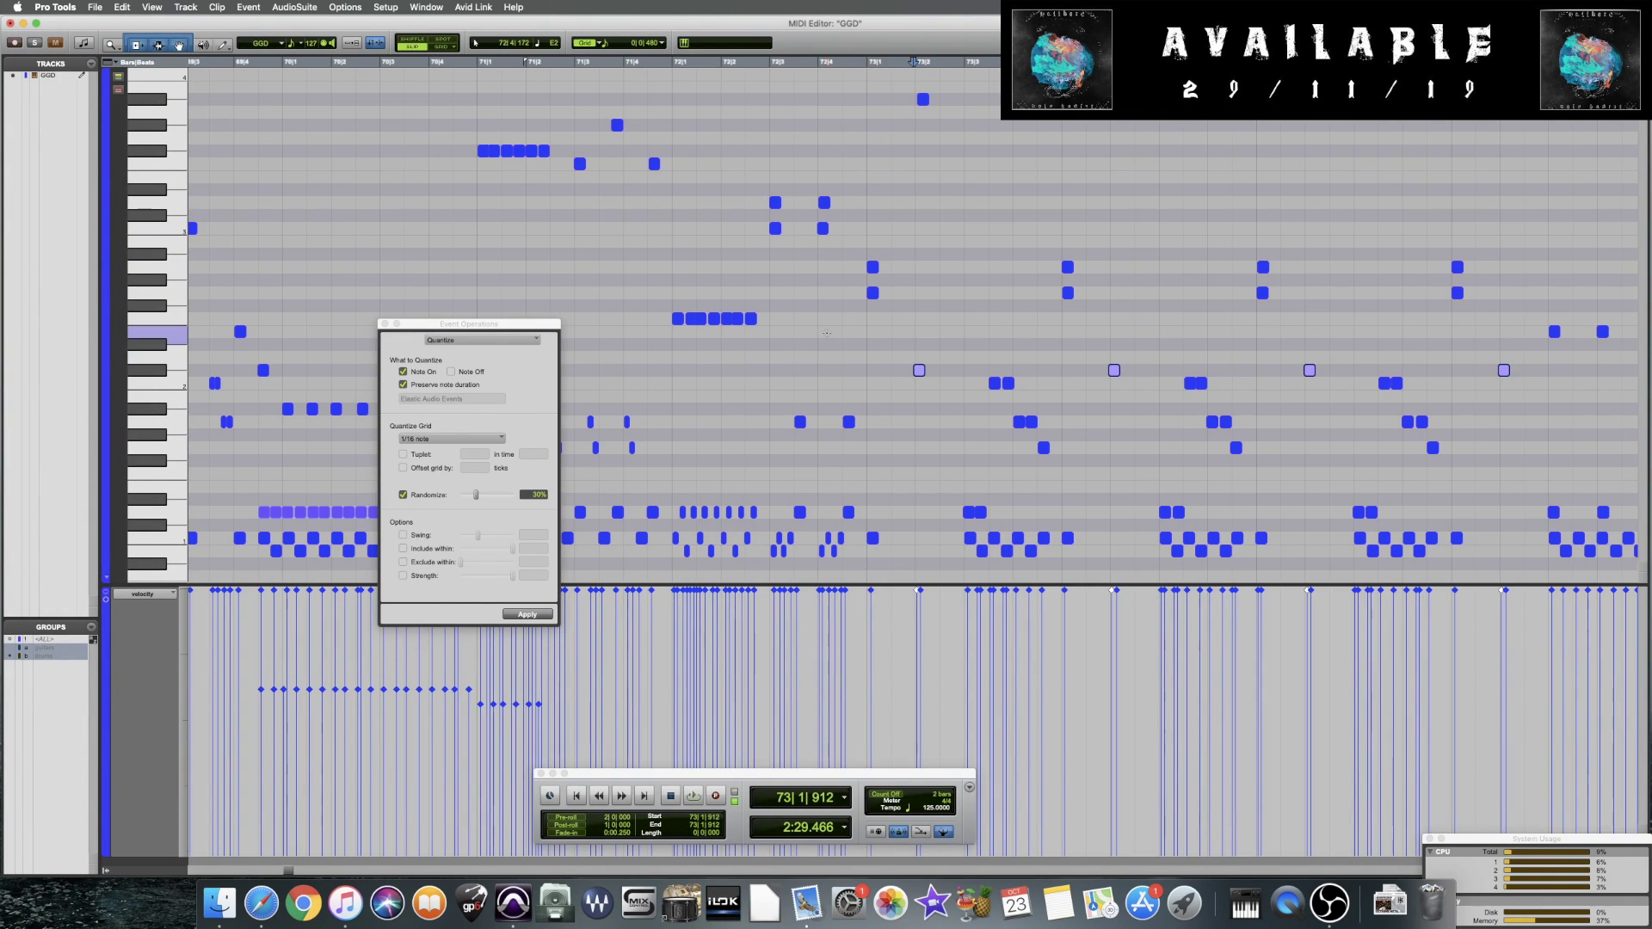
{"action": "left_click", "coordinate": [766, 360]}
{"action": "key", "text": "space"}
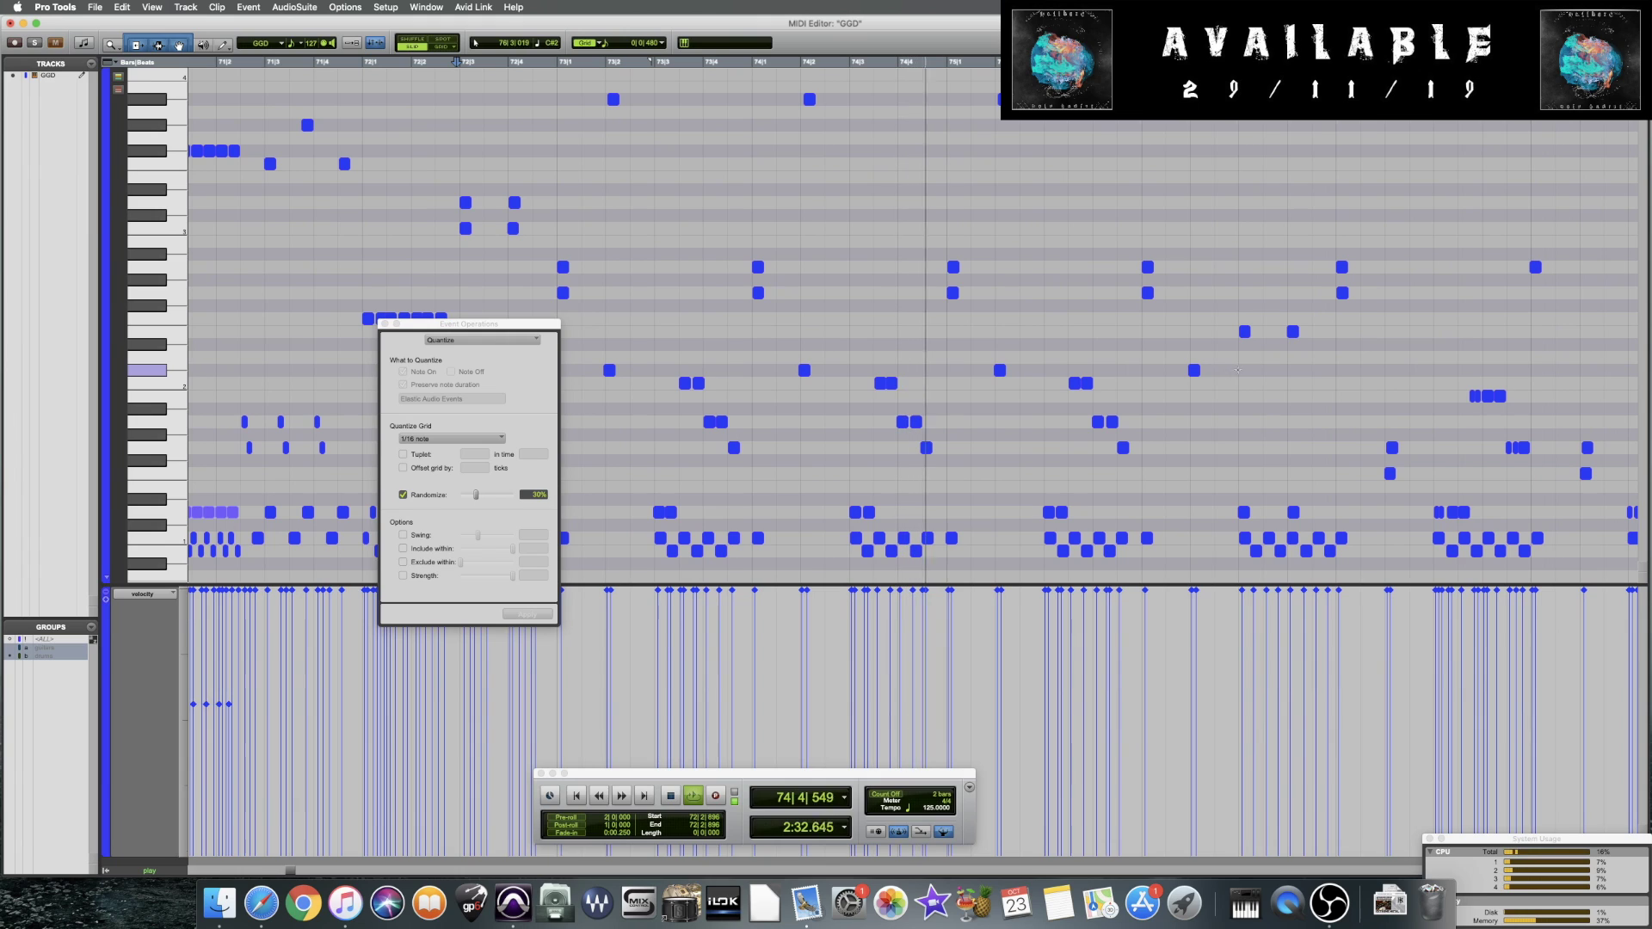
{"action": "key", "text": "space"}
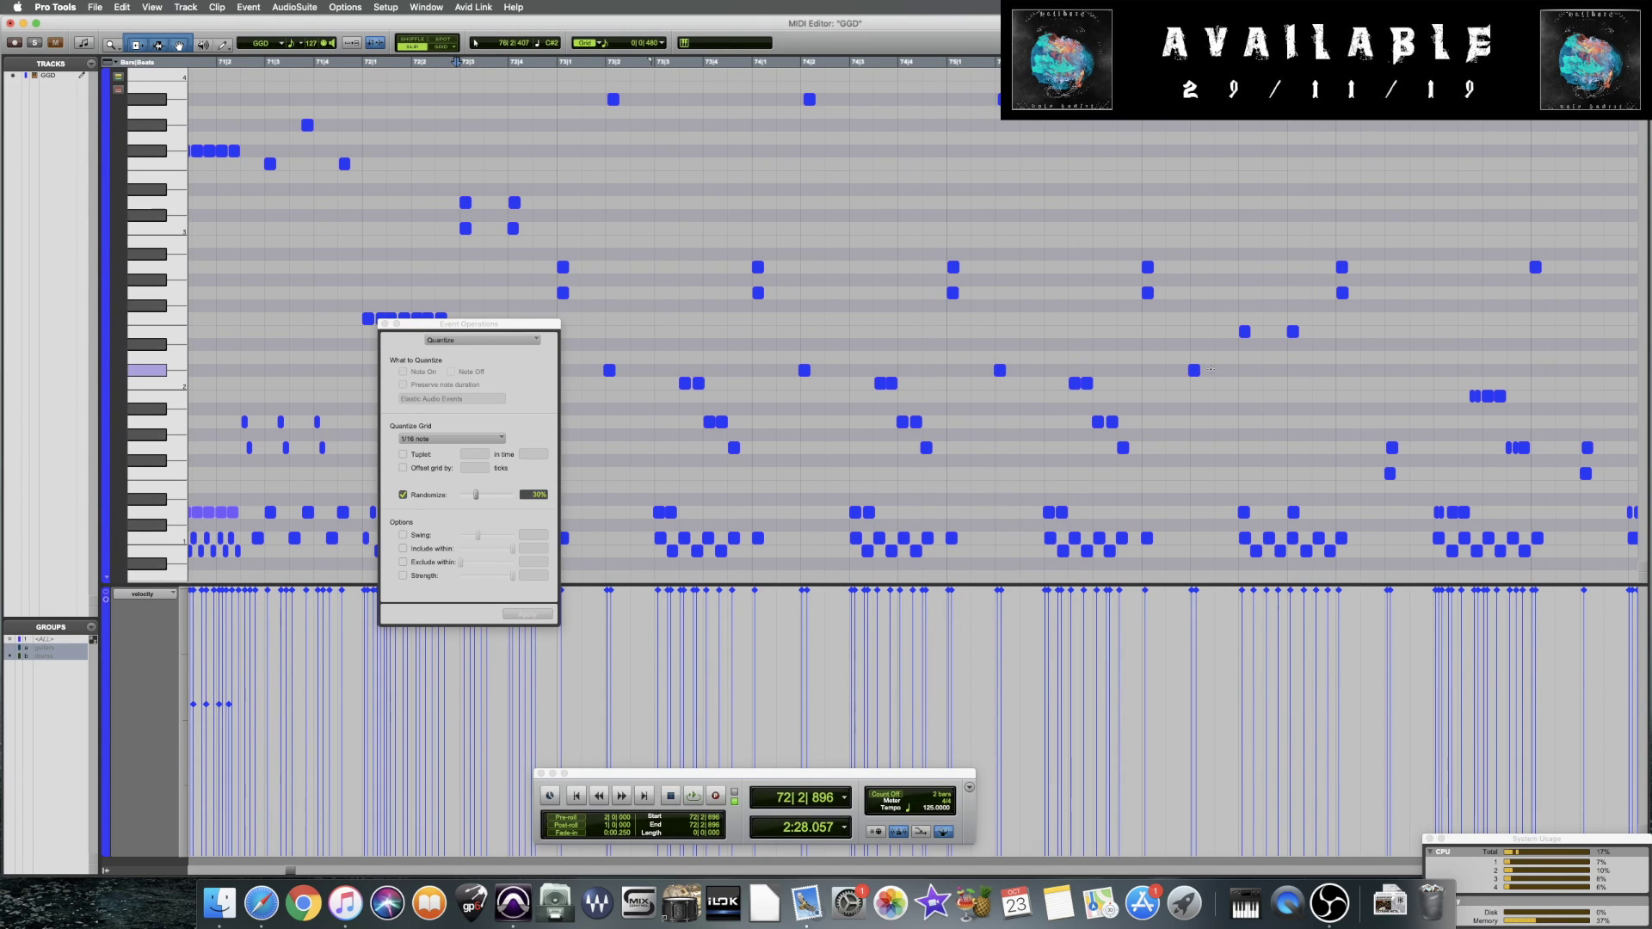
Move the lower cymbal notes at beat 2 of bars 73 to 76 closer to the beat and play back from the end of bar 72
{"action": "left_click_drag", "start_coordinate": [1223, 368], "coordinate": [602, 372]}
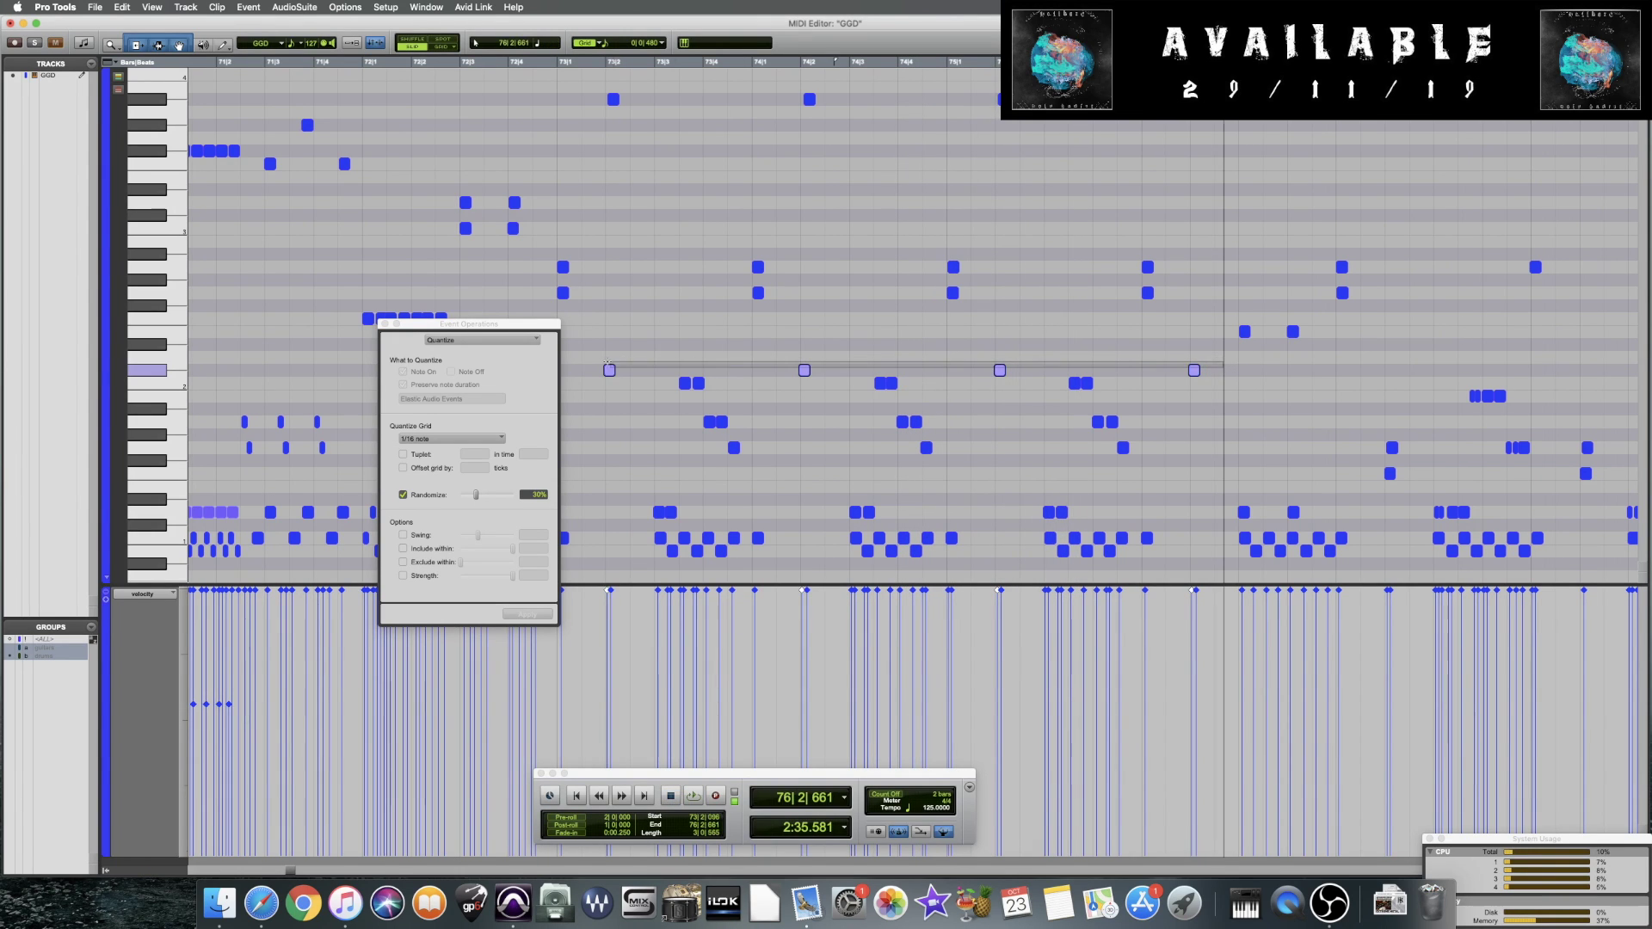
{"action": "key", "text": "super+bracketright"}
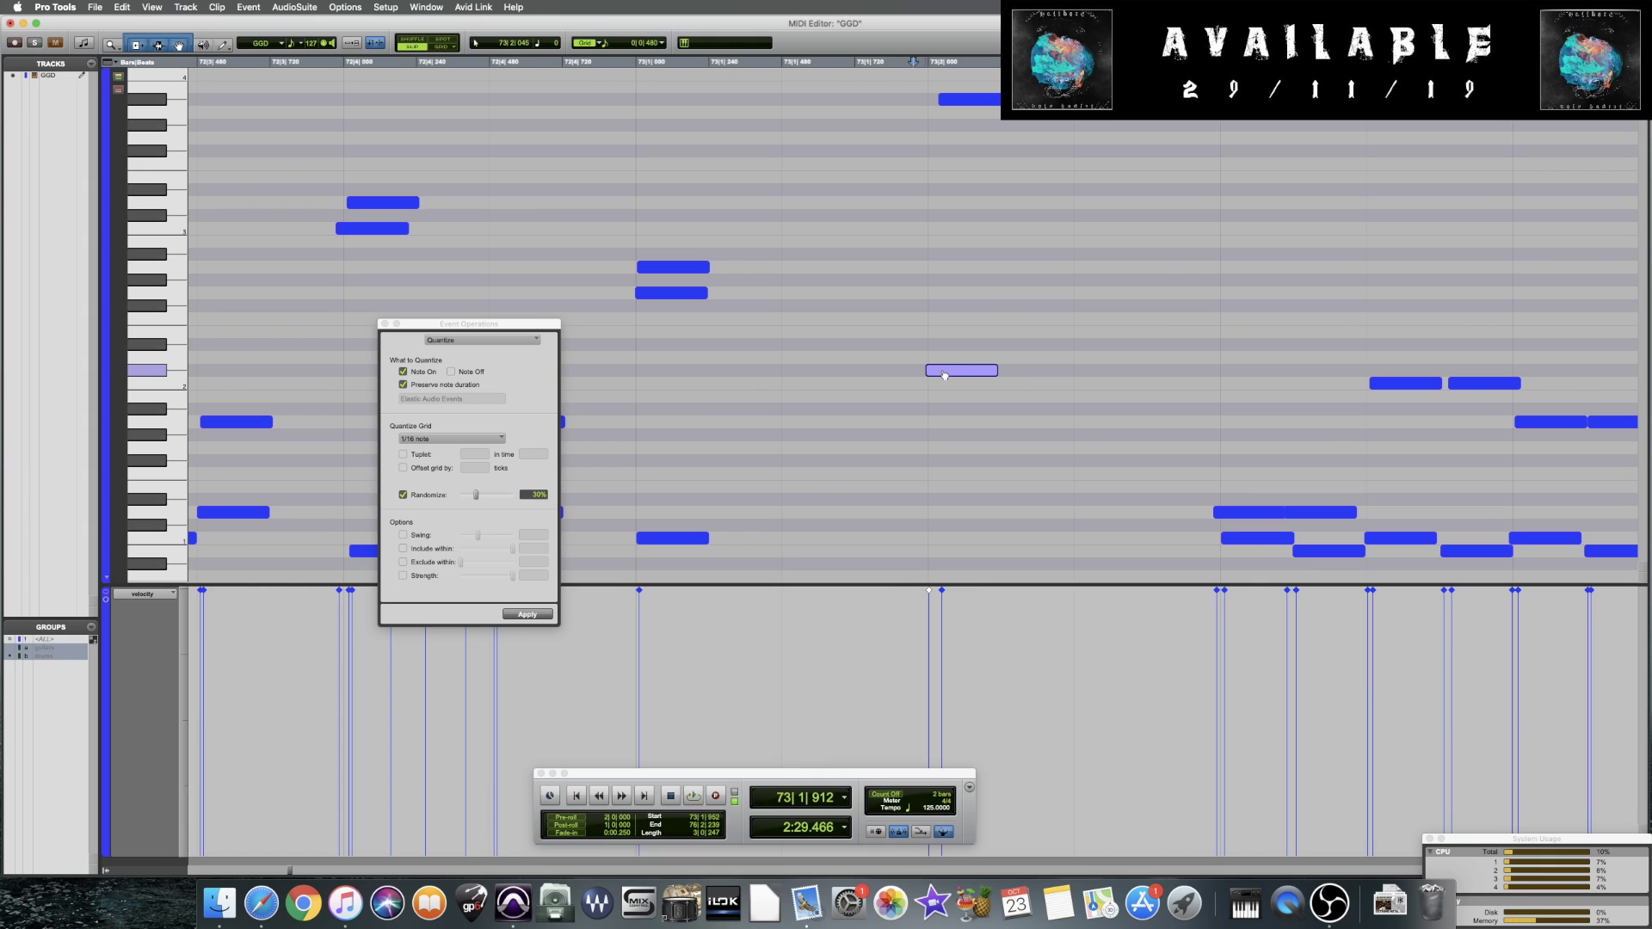
{"action": "left_click", "coordinate": [602, 362]}
{"action": "key", "text": "space"}
{"action": "key", "text": "super+bracketleft"}
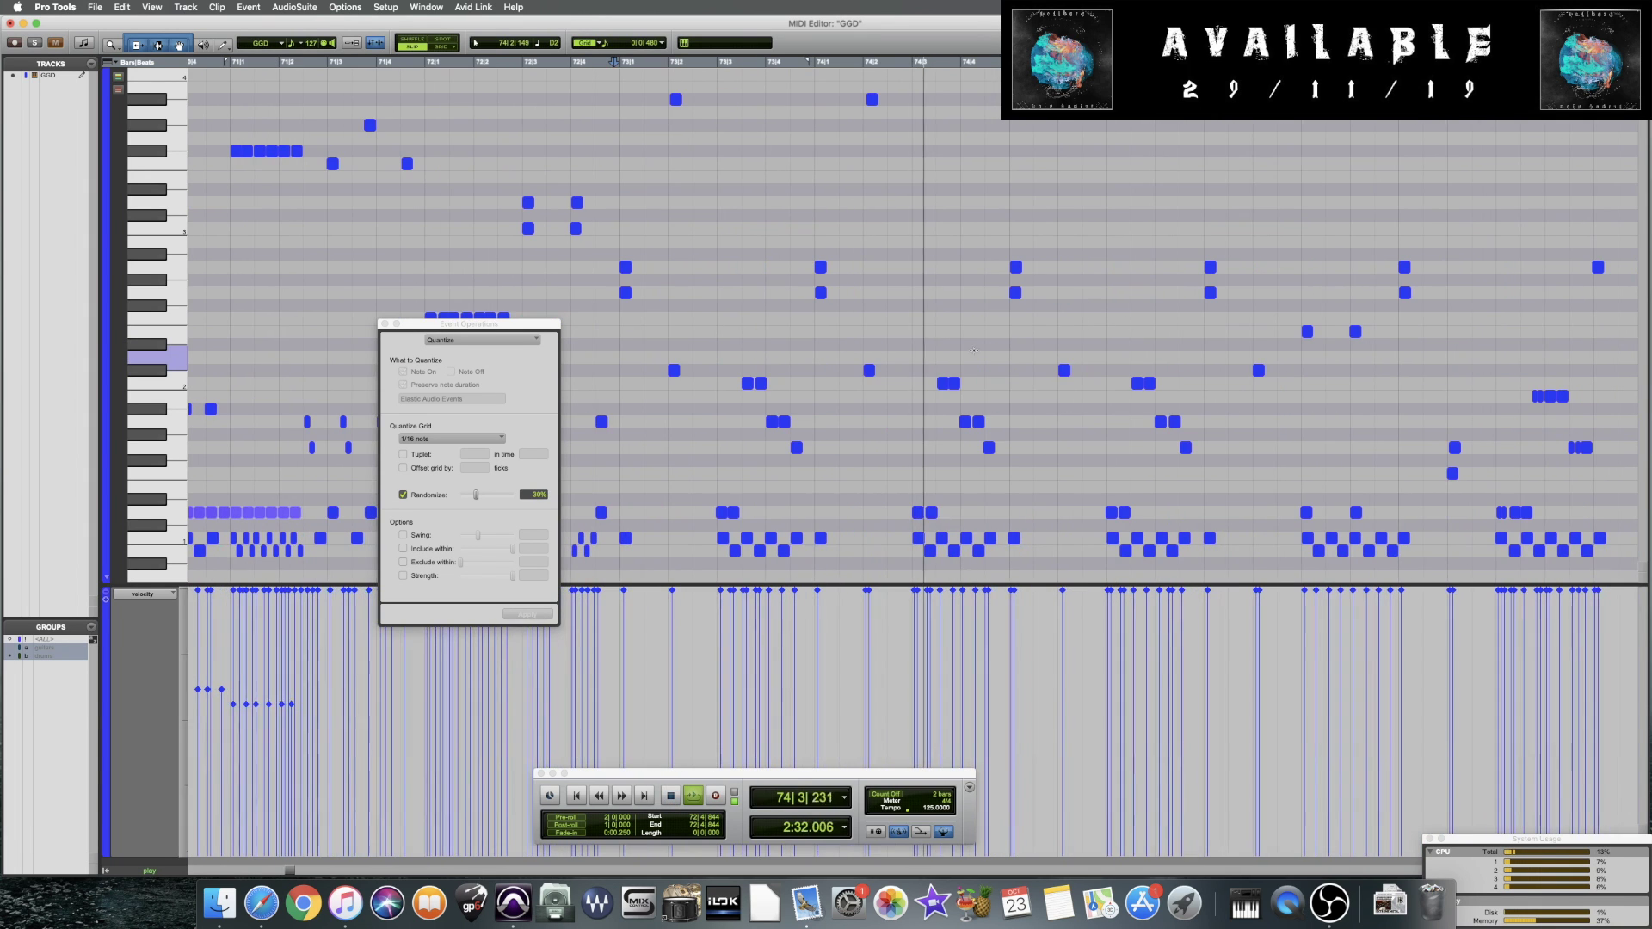
{"action": "left_click", "coordinate": [1118, 343]}
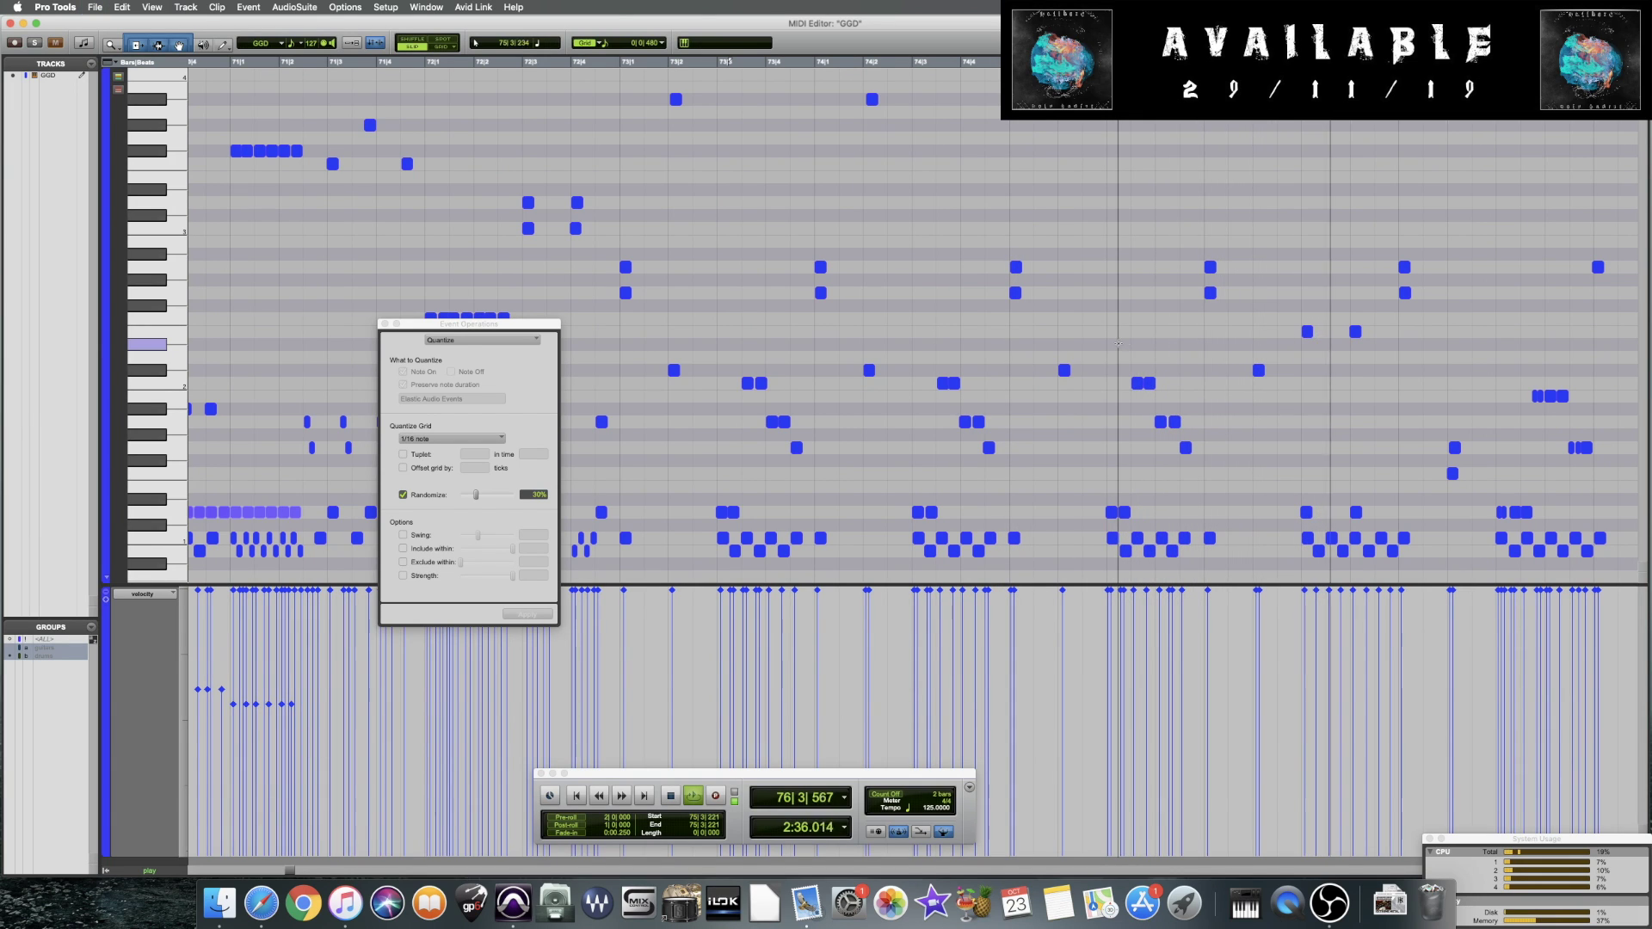
{"action": "key", "text": "space"}
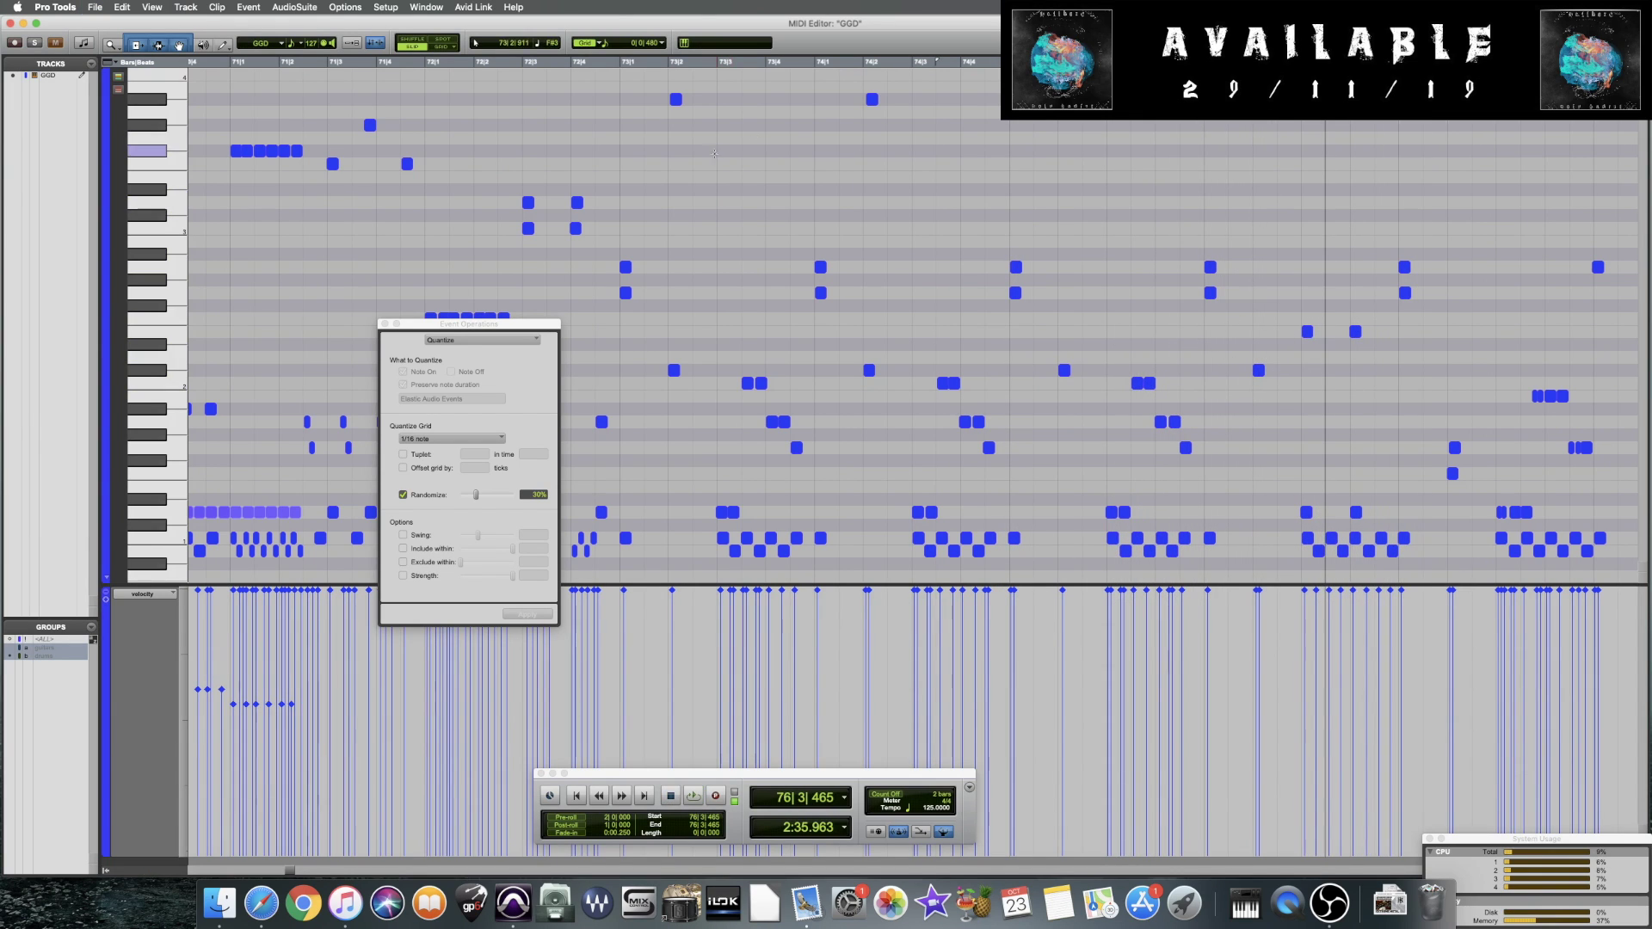
Play back from bar 75 beat 4 into bar 86
{"action": "left_click", "coordinate": [1176, 185]}
{"action": "key", "text": "space"}
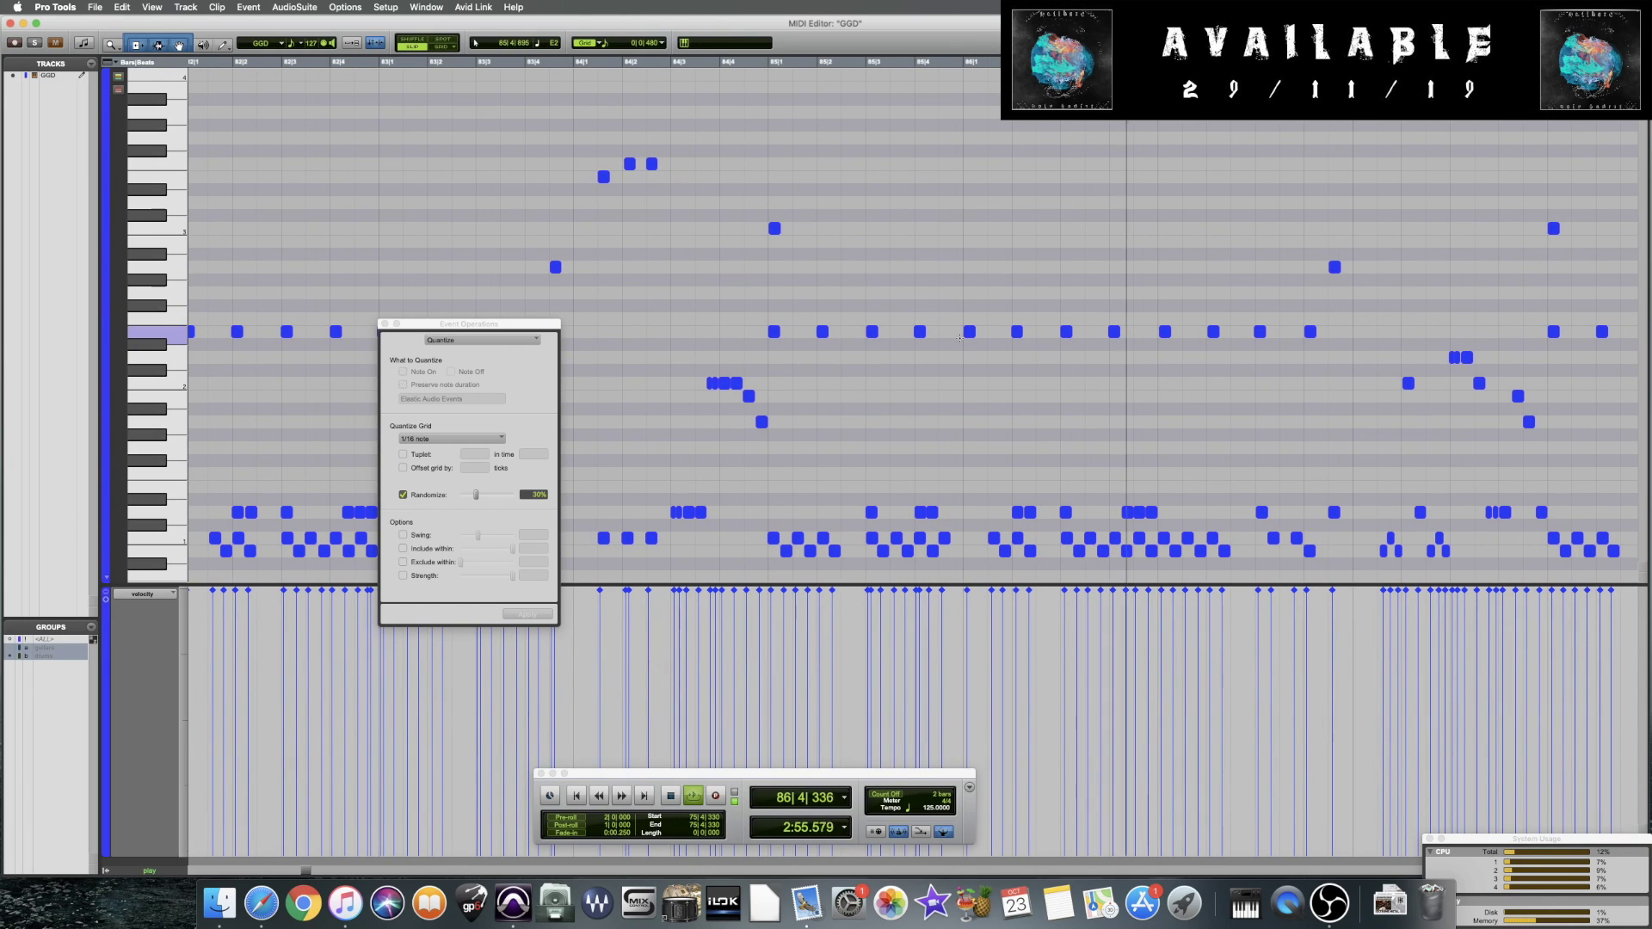
{"action": "key", "text": "space"}
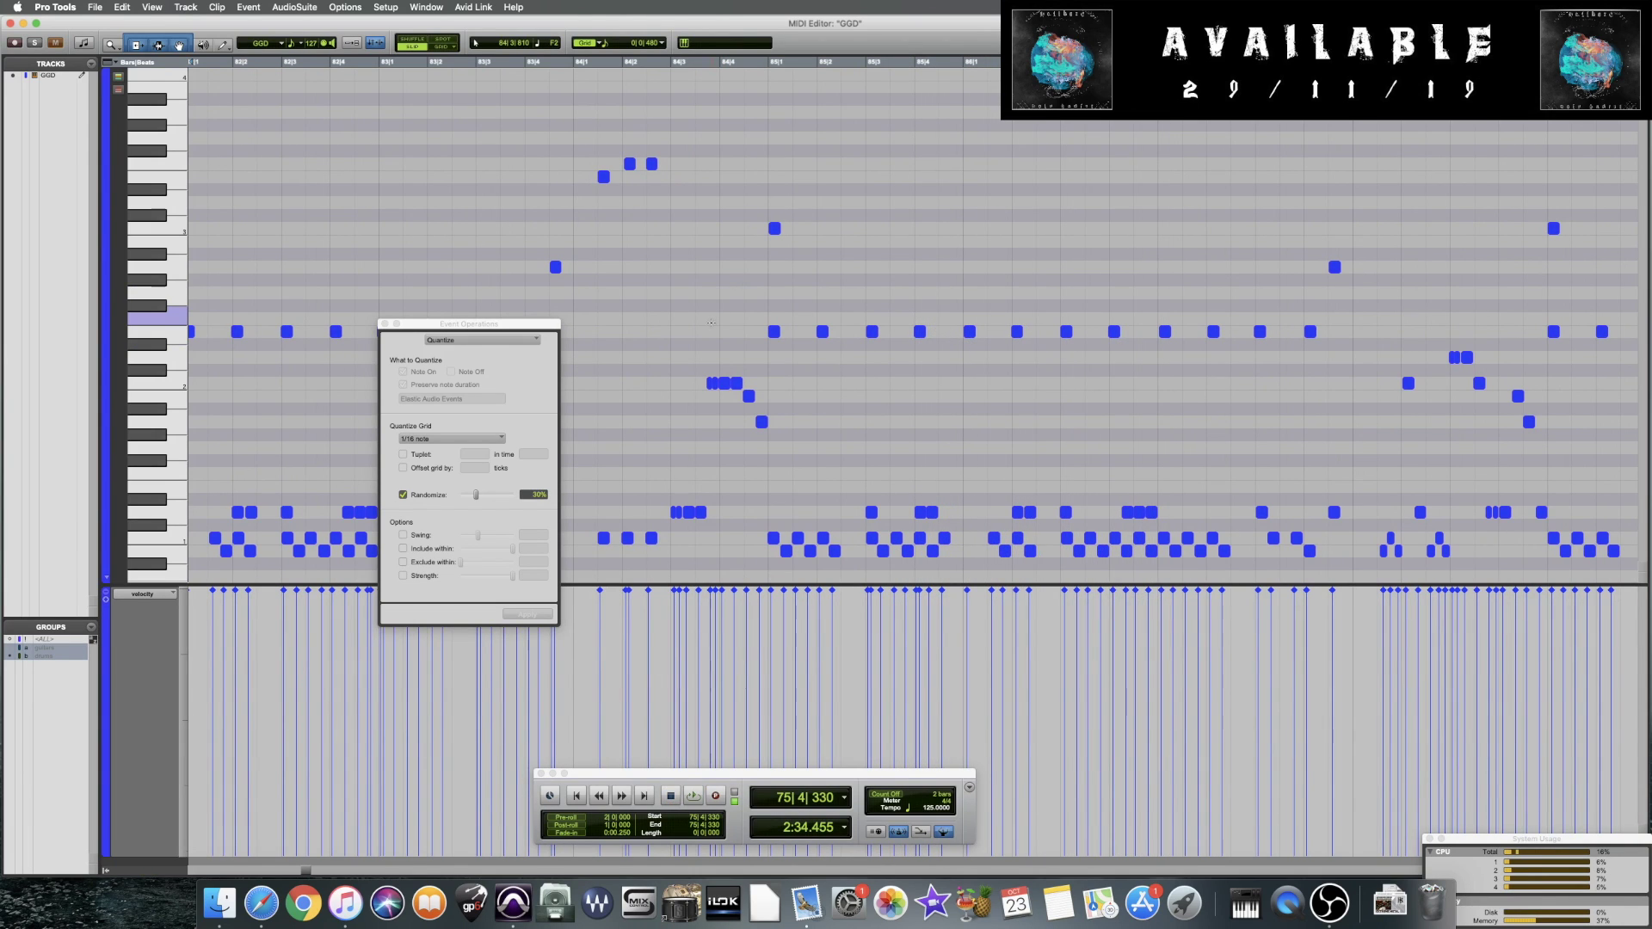
Play back the tom fill from 84|2|930 into bar 85
{"action": "scroll", "coordinate": [731, 318], "scroll_direction": "left", "scroll_amount": 3}
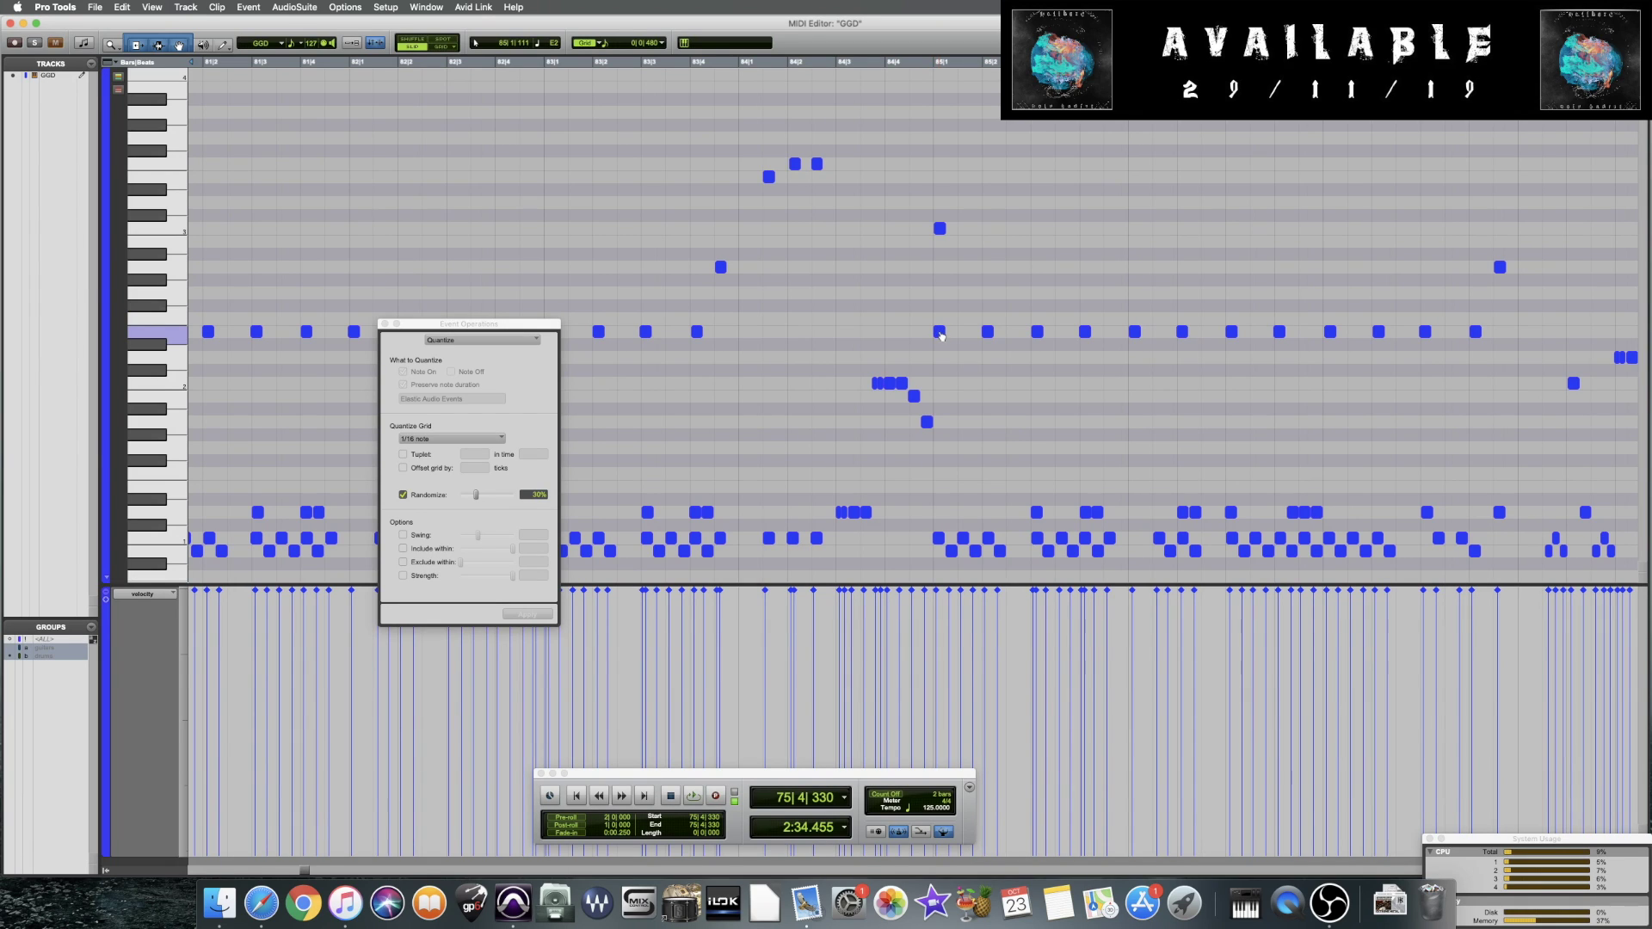
{"action": "left_click", "coordinate": [831, 346]}
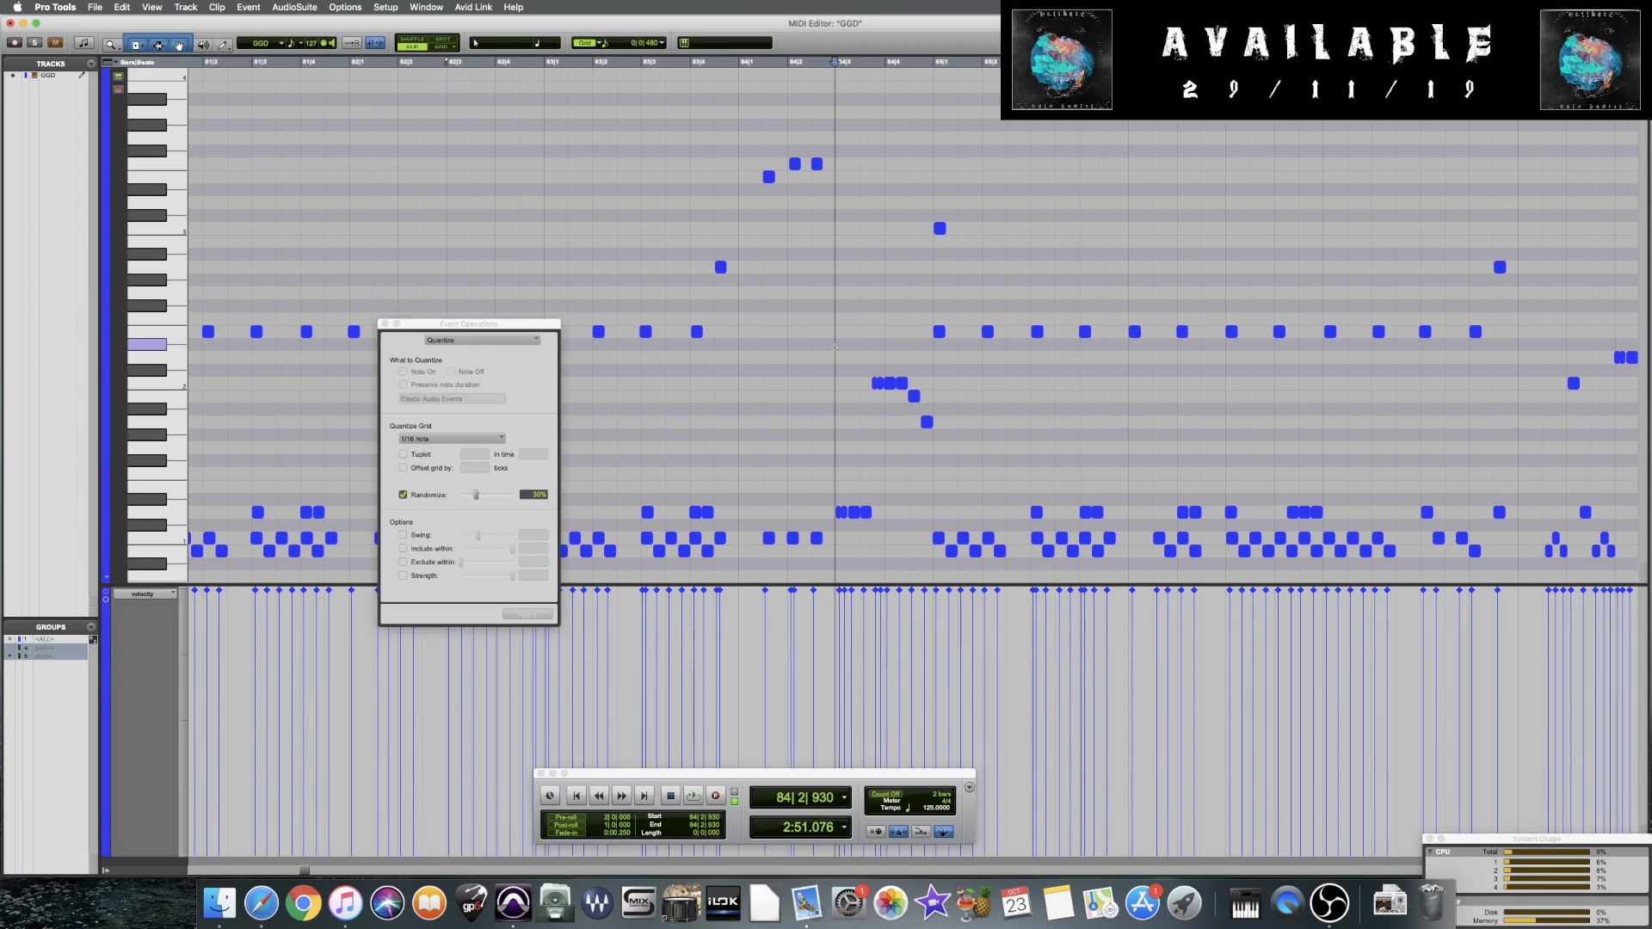
{"action": "key", "text": "space"}
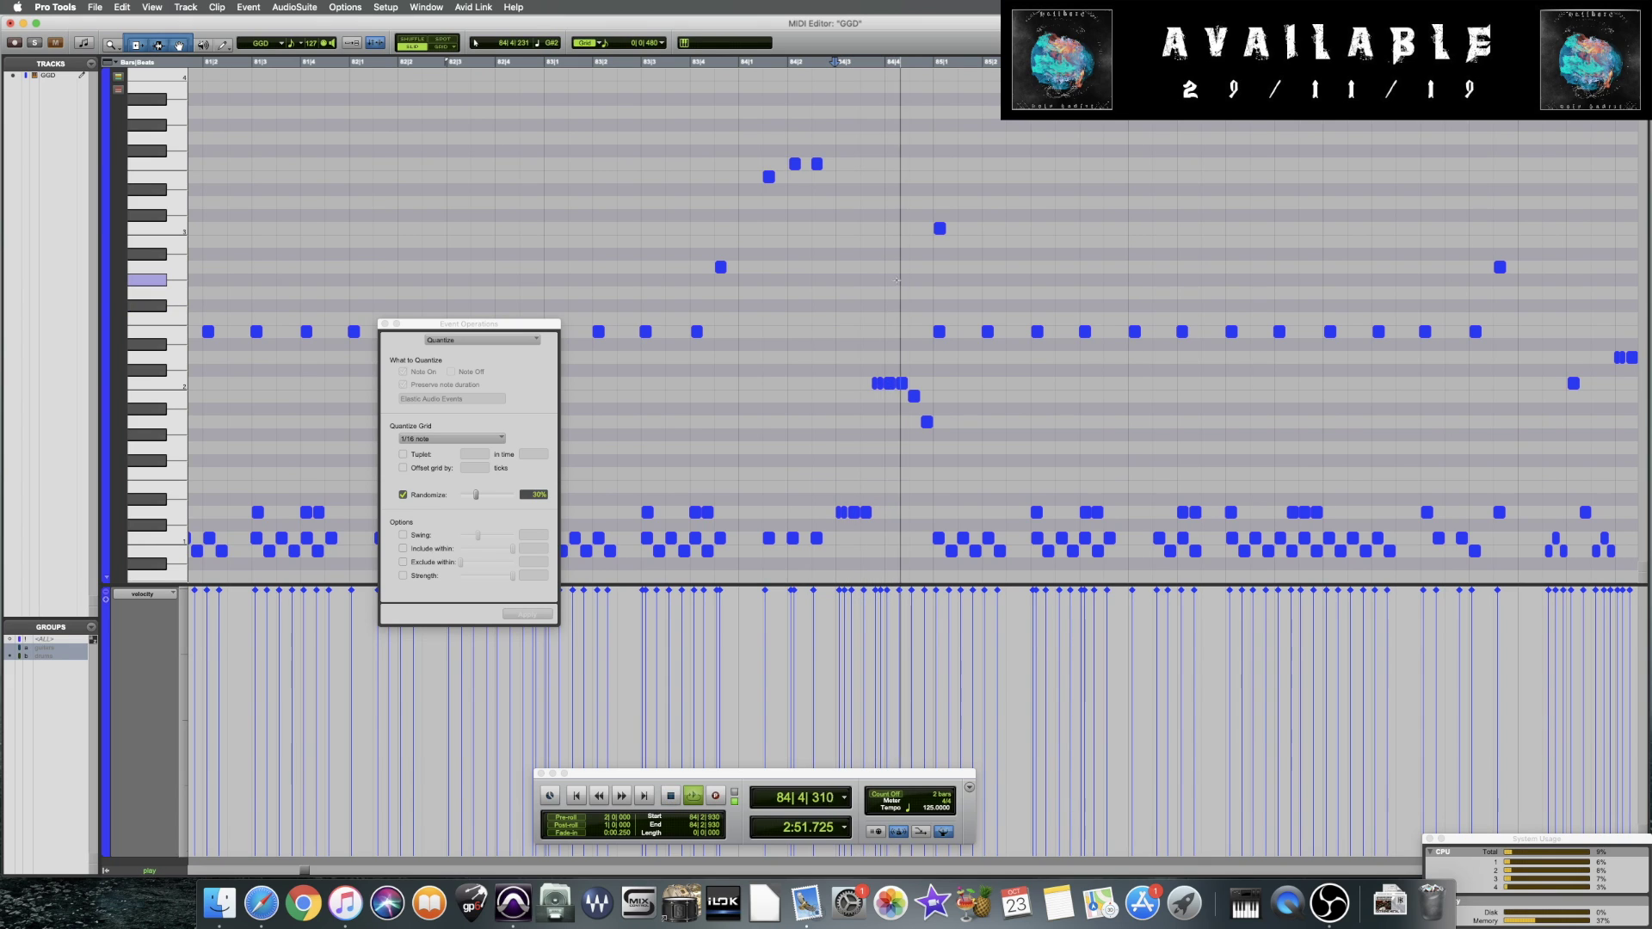
{"action": "key", "text": "space"}
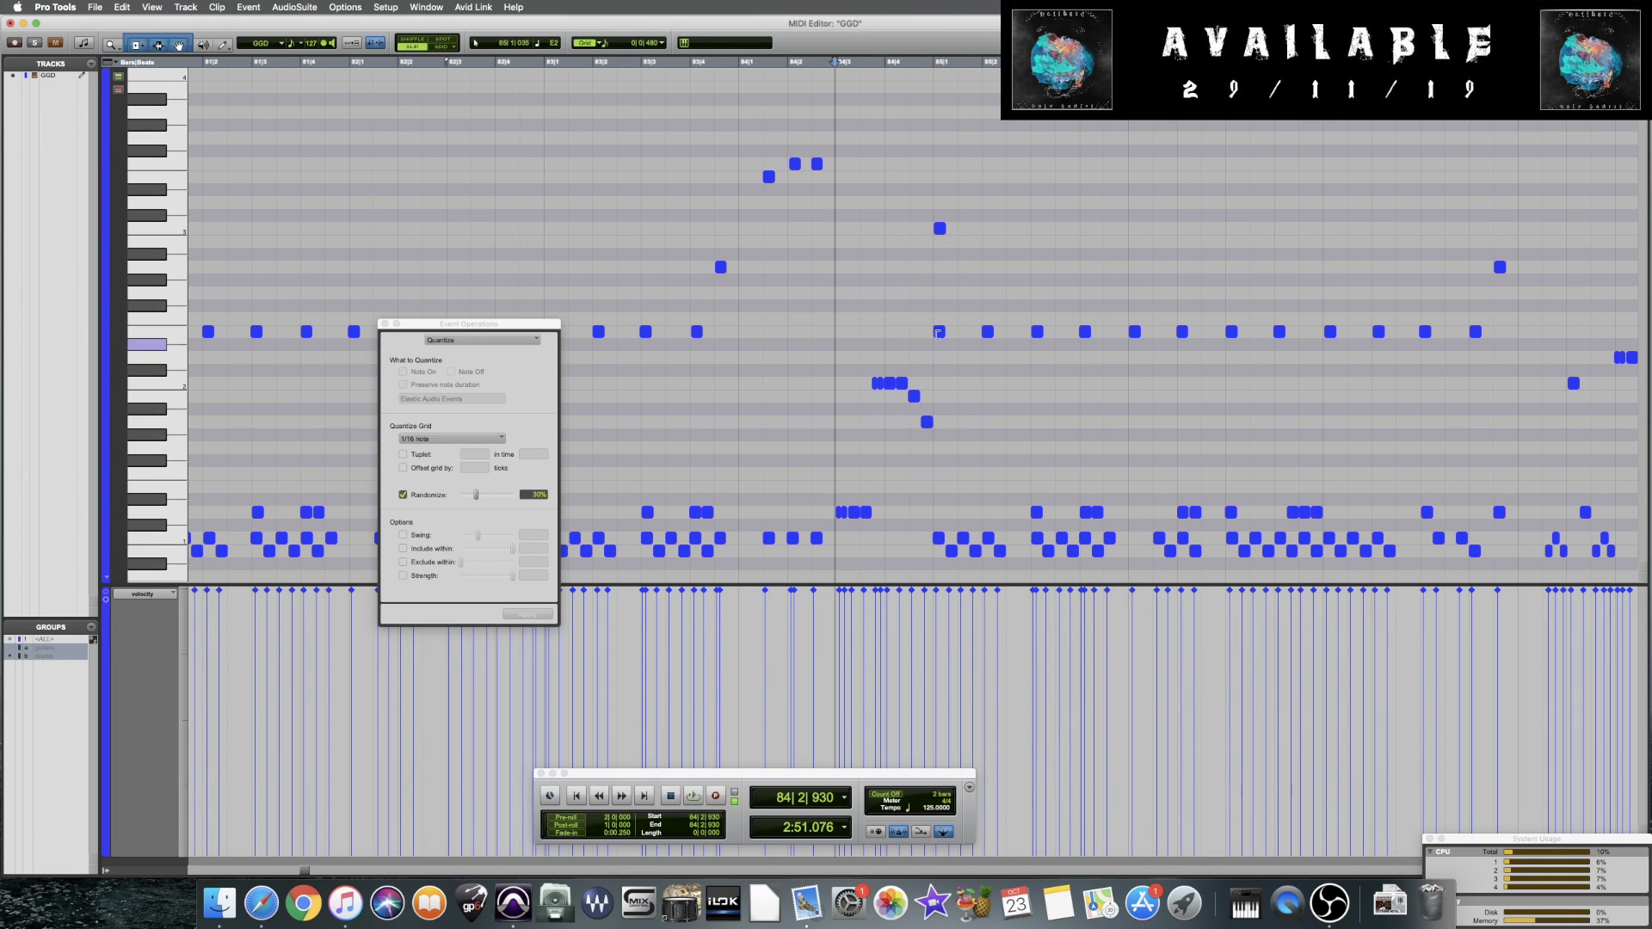
Bring up the Kontakt drum kit beside the MIDI editor and compare the tom and cymbal notes around bar 85 beat 1 with the kit pieces
{"action": "left_click", "coordinate": [940, 229]}
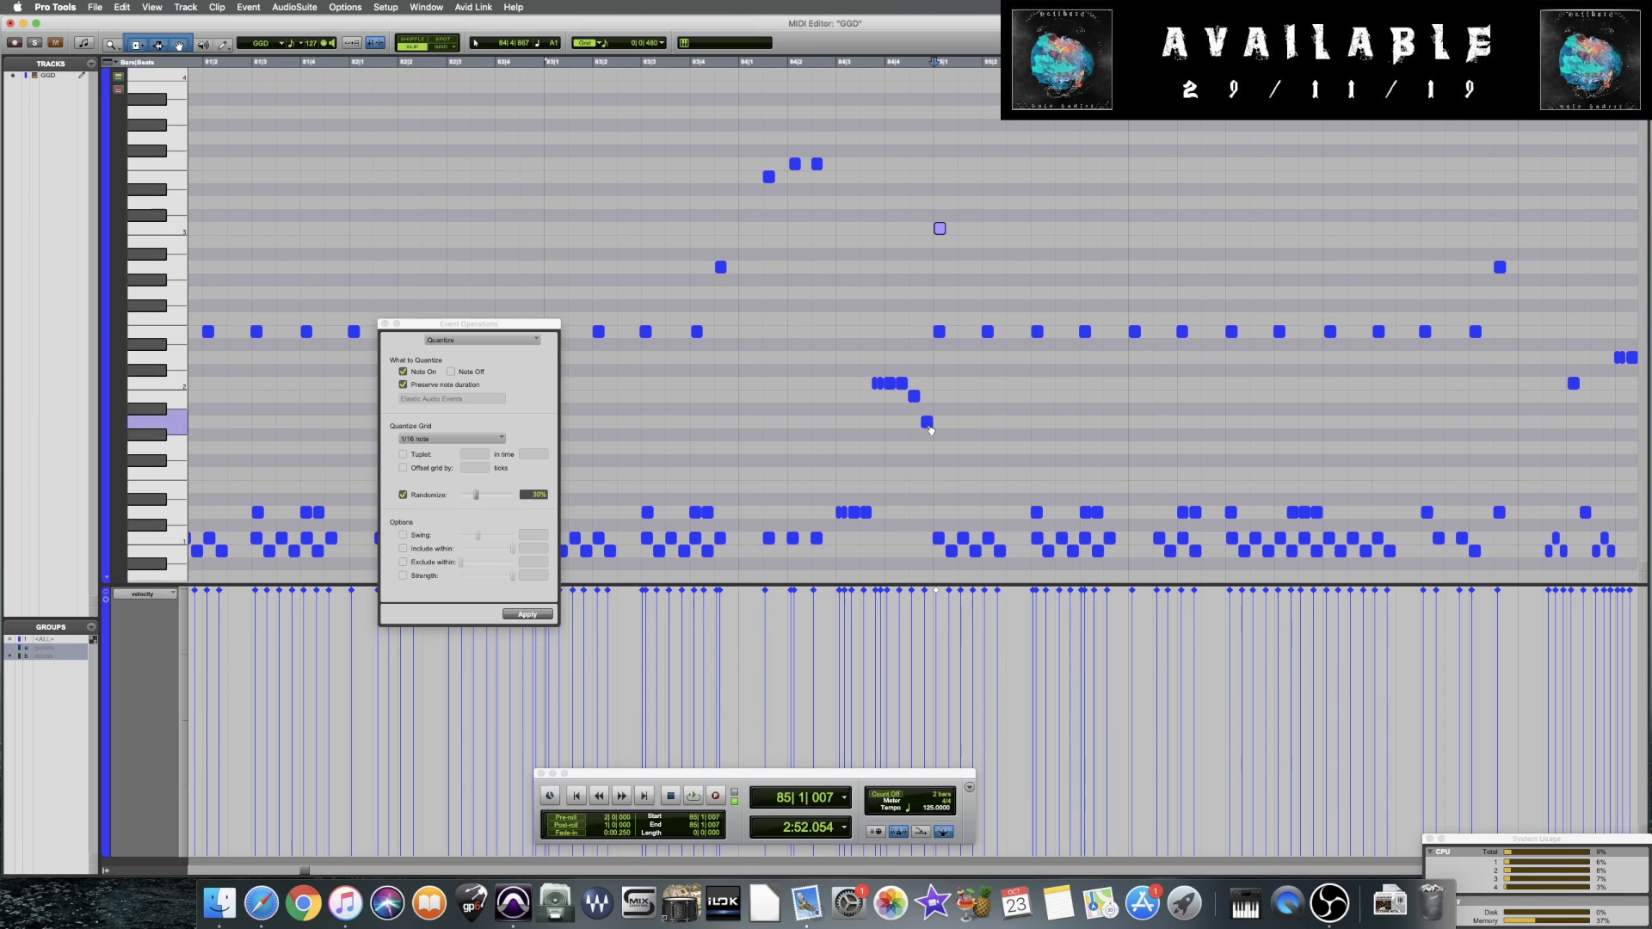
{"action": "left_click", "coordinate": [10, 23]}
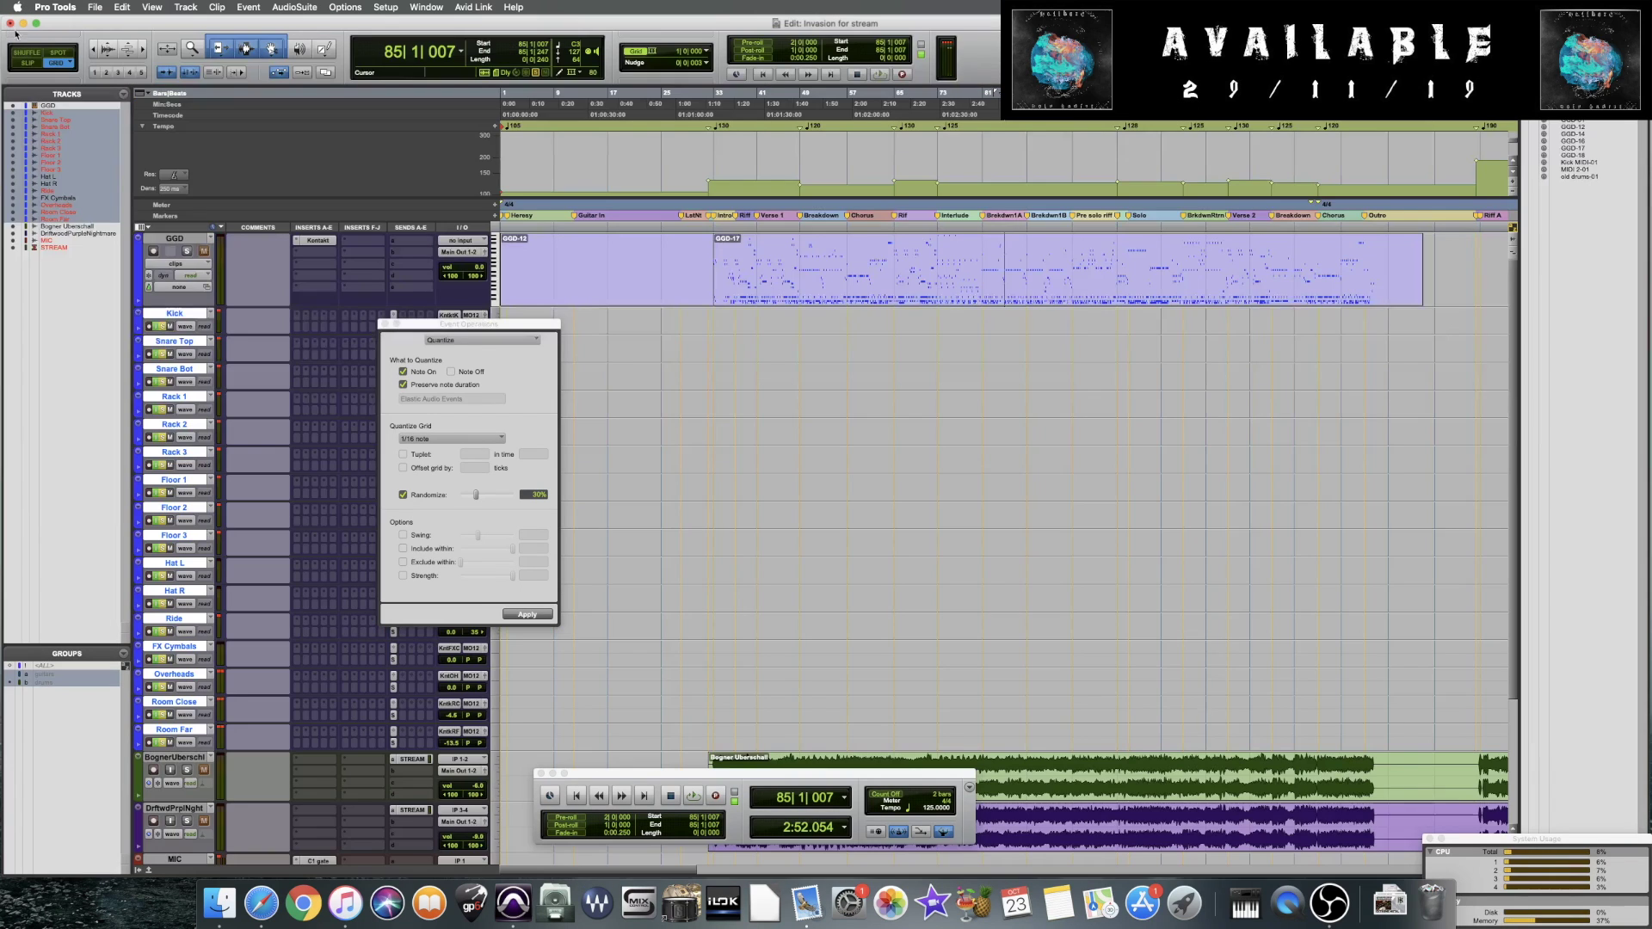
{"action": "left_click", "coordinate": [329, 240]}
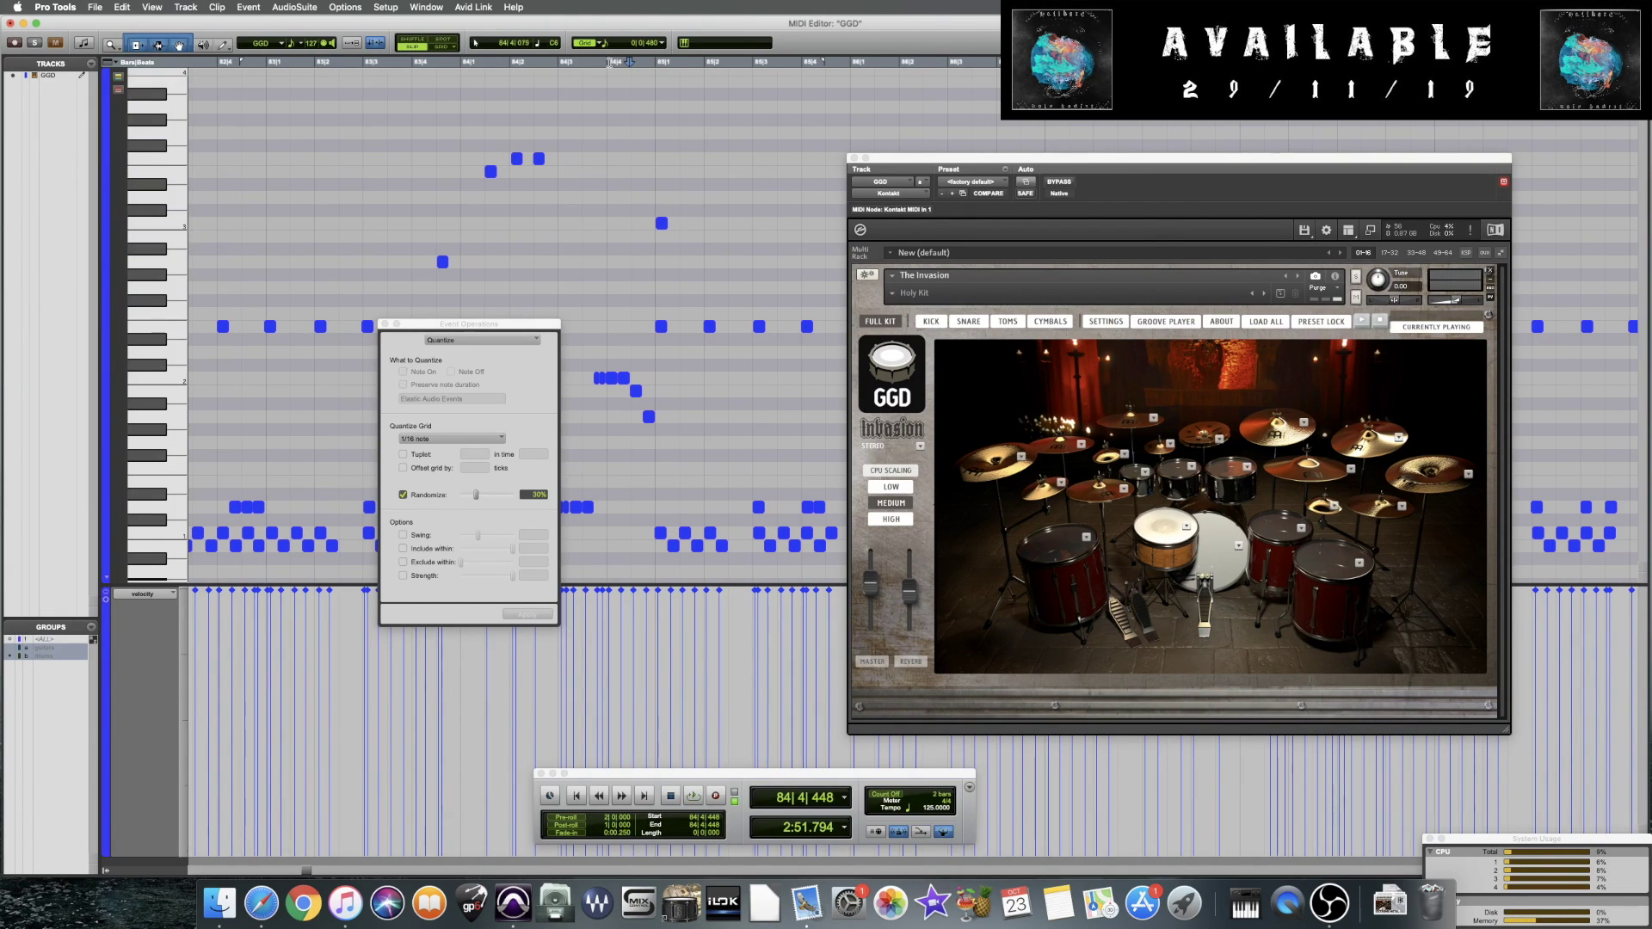
{"action": "left_click", "coordinate": [649, 418]}
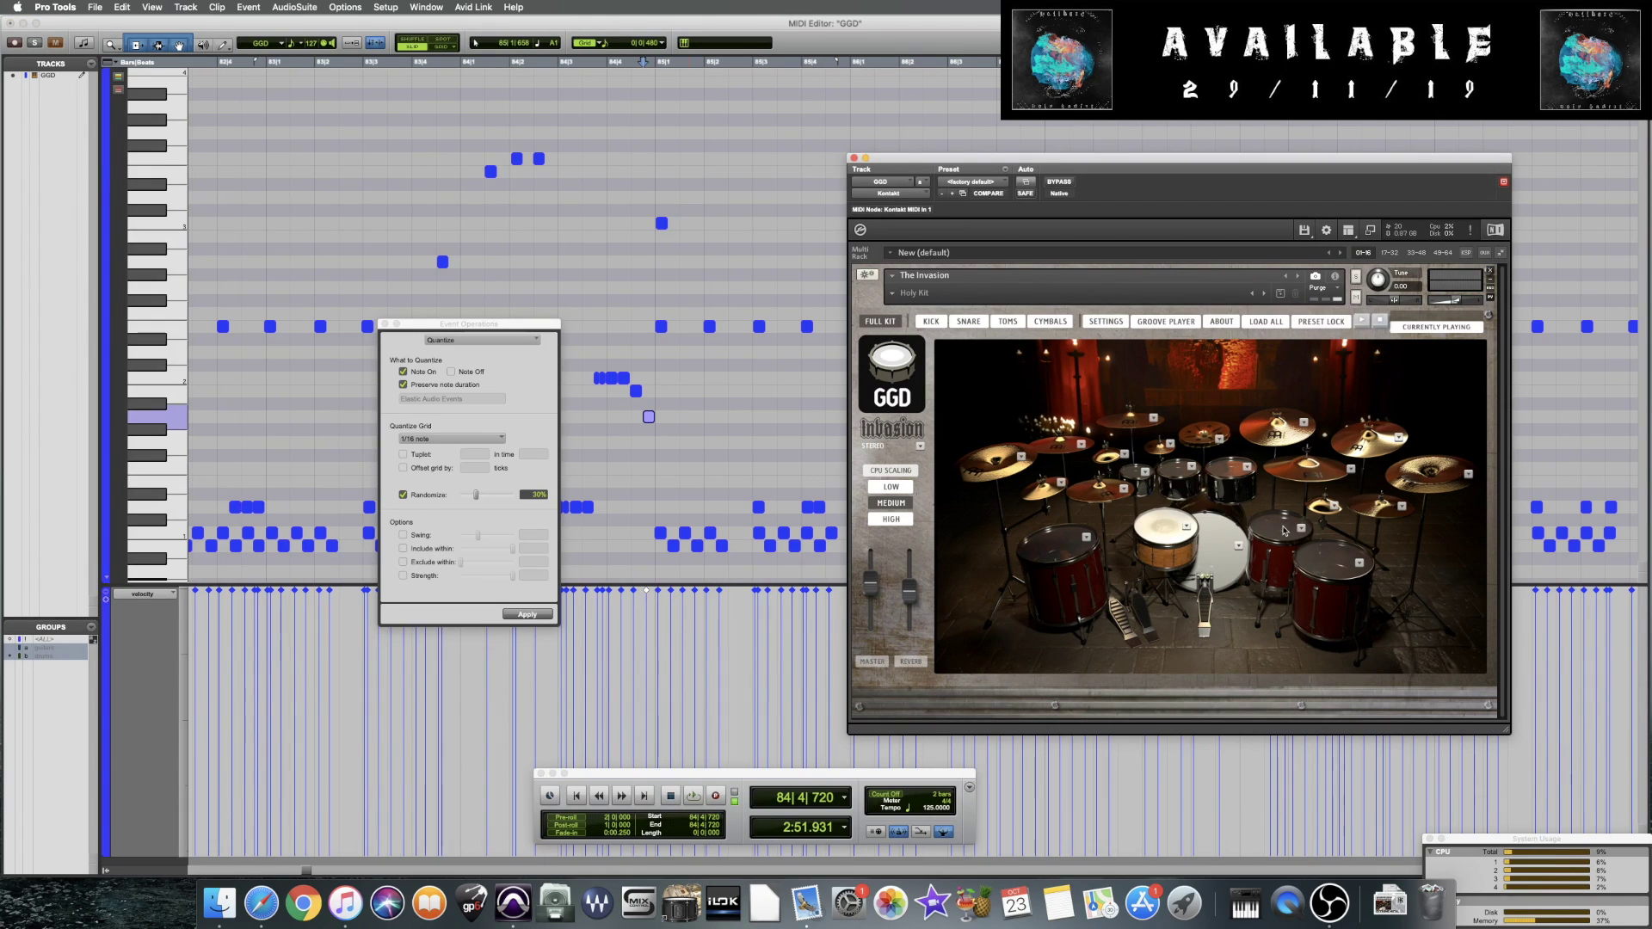
{"action": "left_click", "coordinate": [661, 327]}
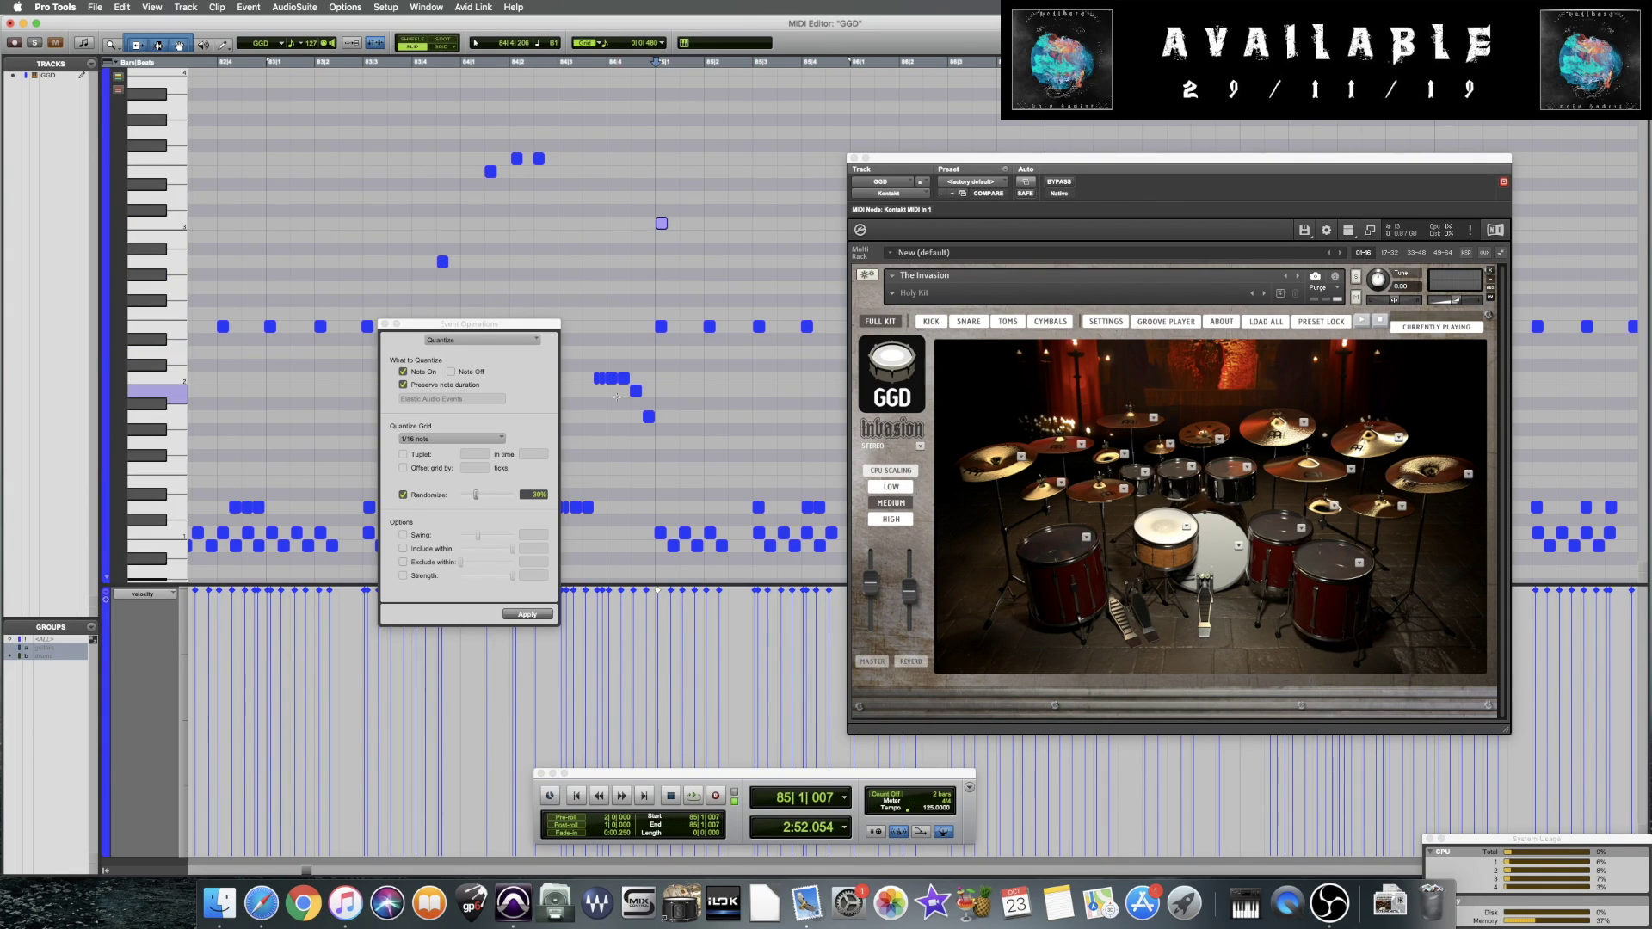
{"action": "left_click", "coordinate": [1279, 524]}
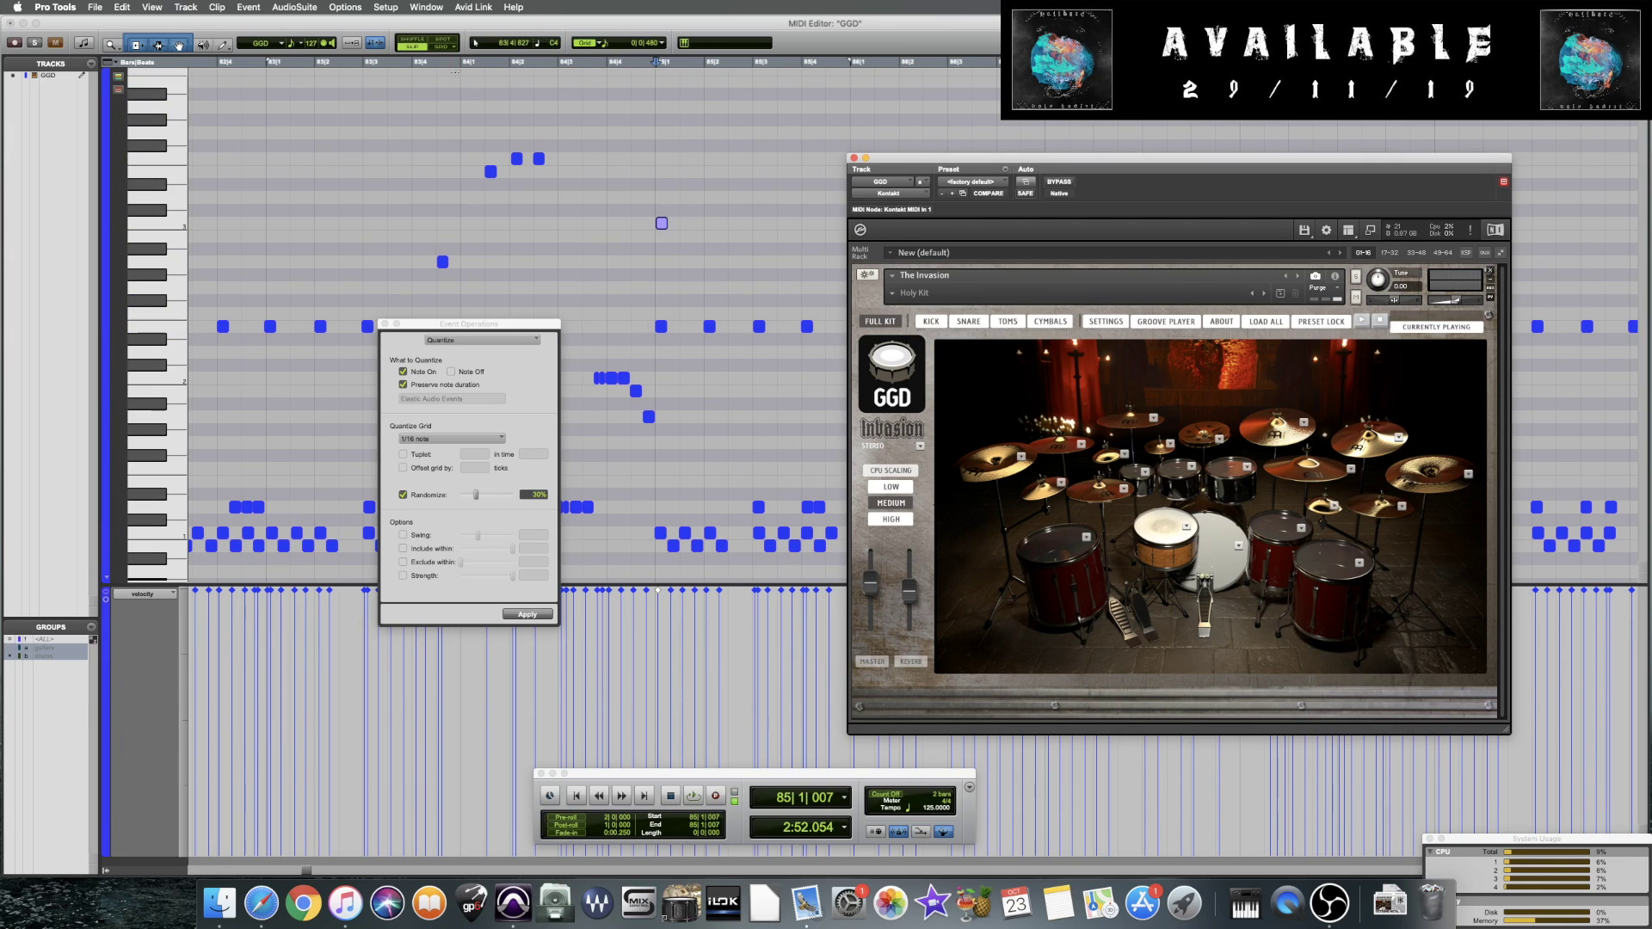
Play back the end-of-bar fill and the cymbal hits from 83|4|942 into bar 85
{"action": "left_click", "coordinate": [459, 66]}
{"action": "key", "text": "space"}
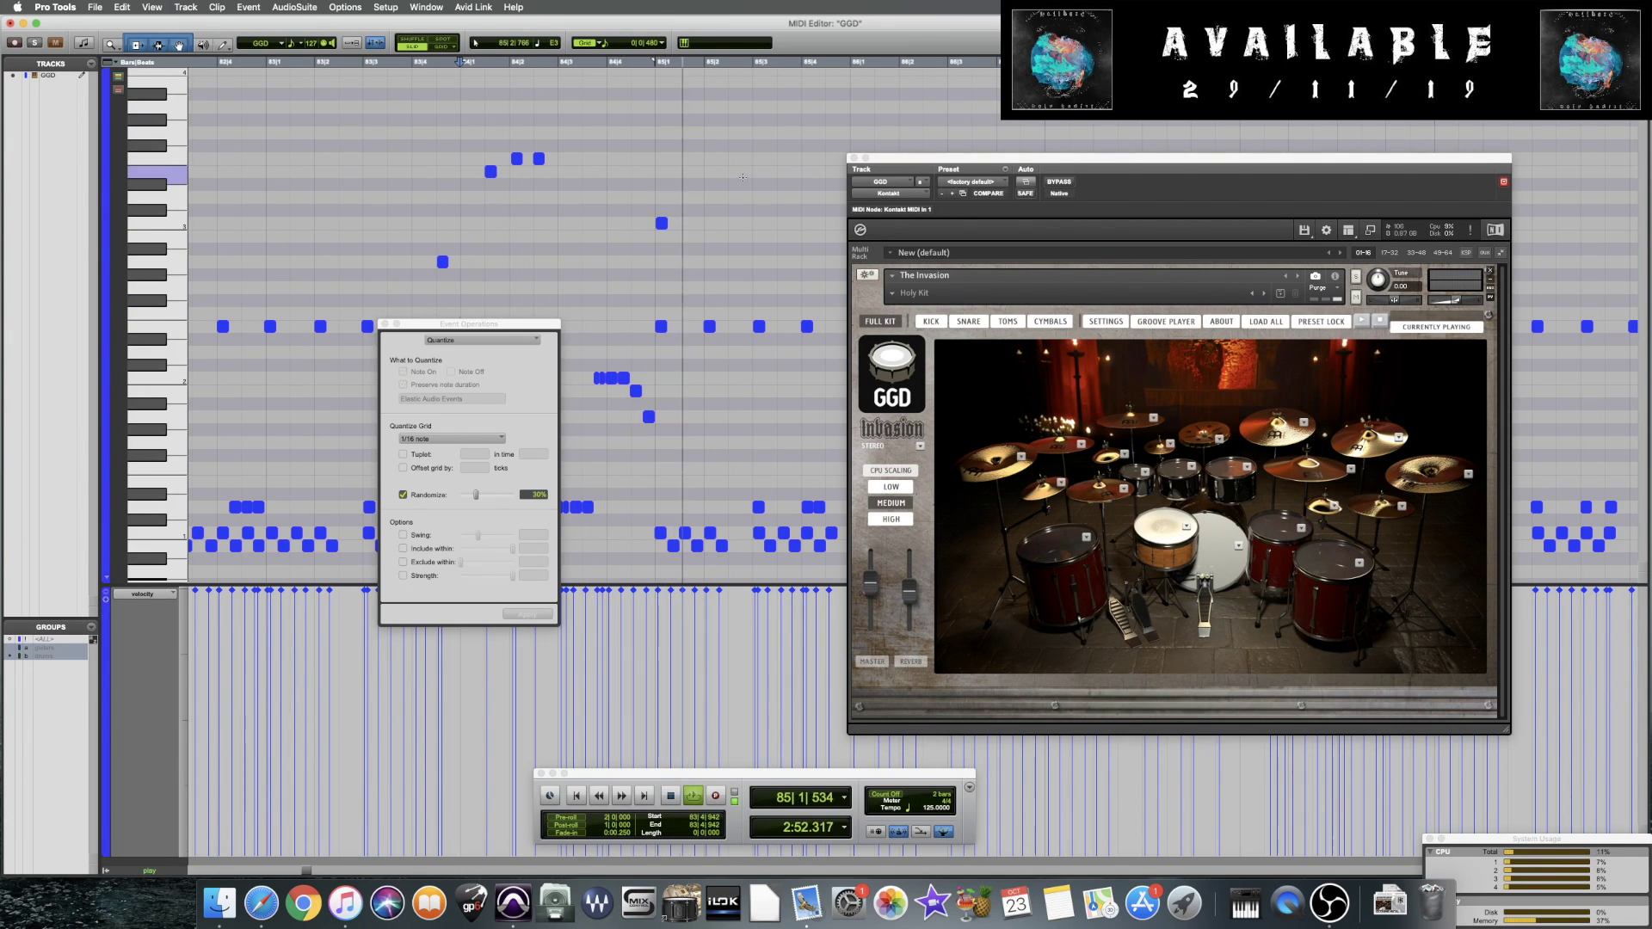
{"action": "key", "text": "space"}
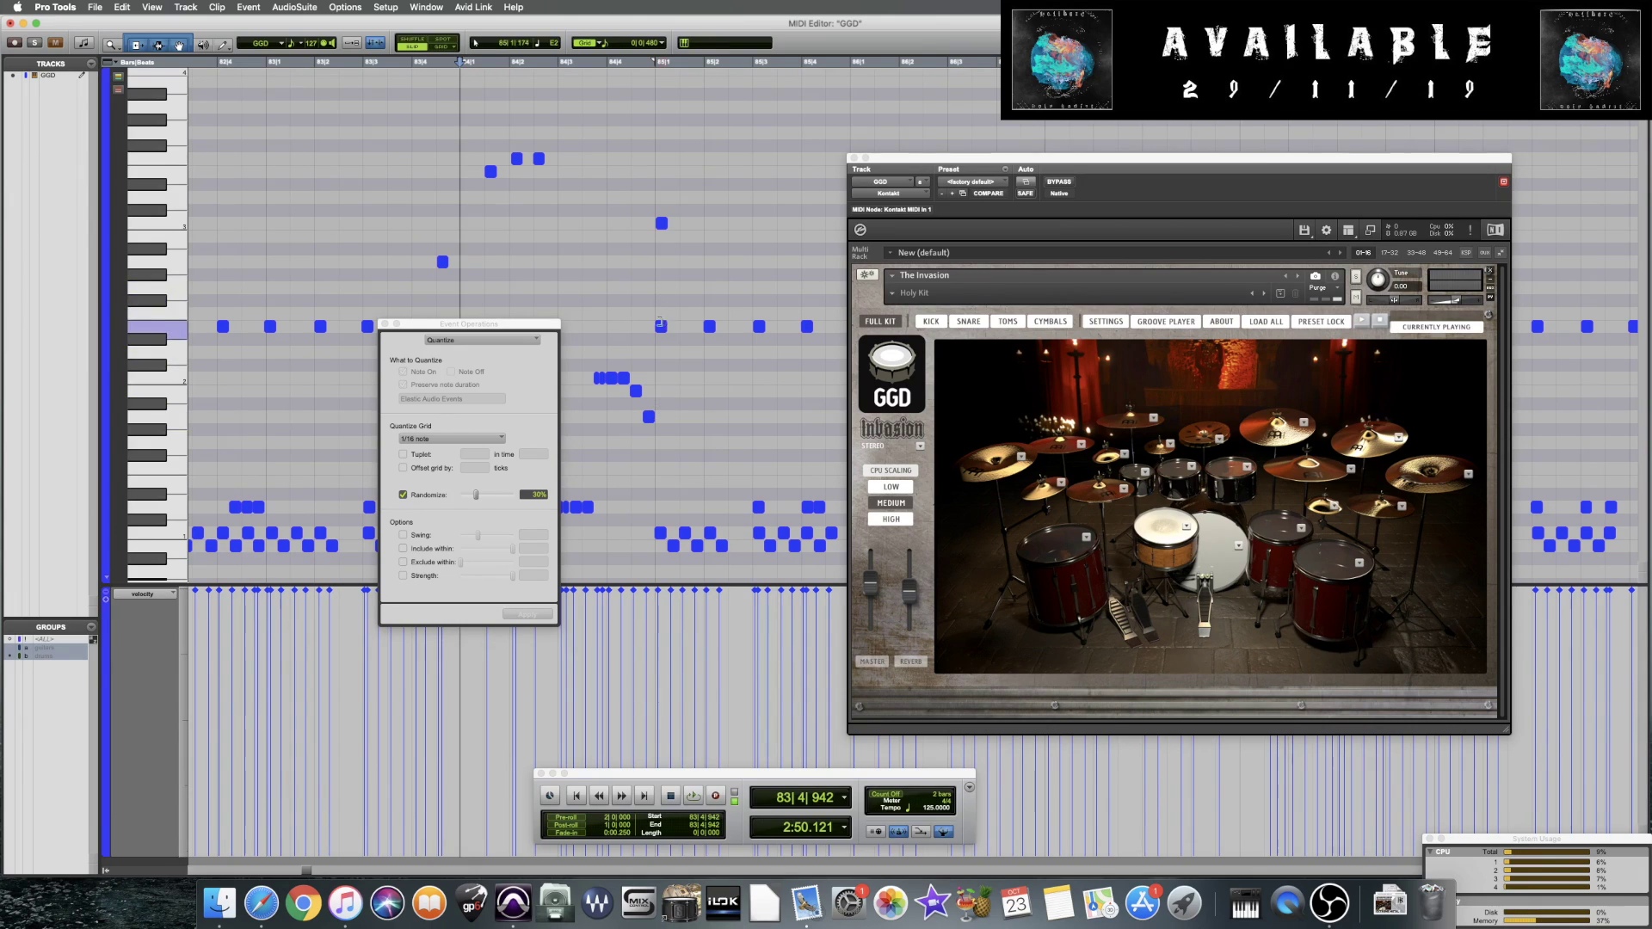
Move the lower cymbal note at bar 85 beat 1 slightly later and the preceding tom note slightly earlier, and play back from 84|2|719
{"action": "left_click", "coordinate": [661, 326]}
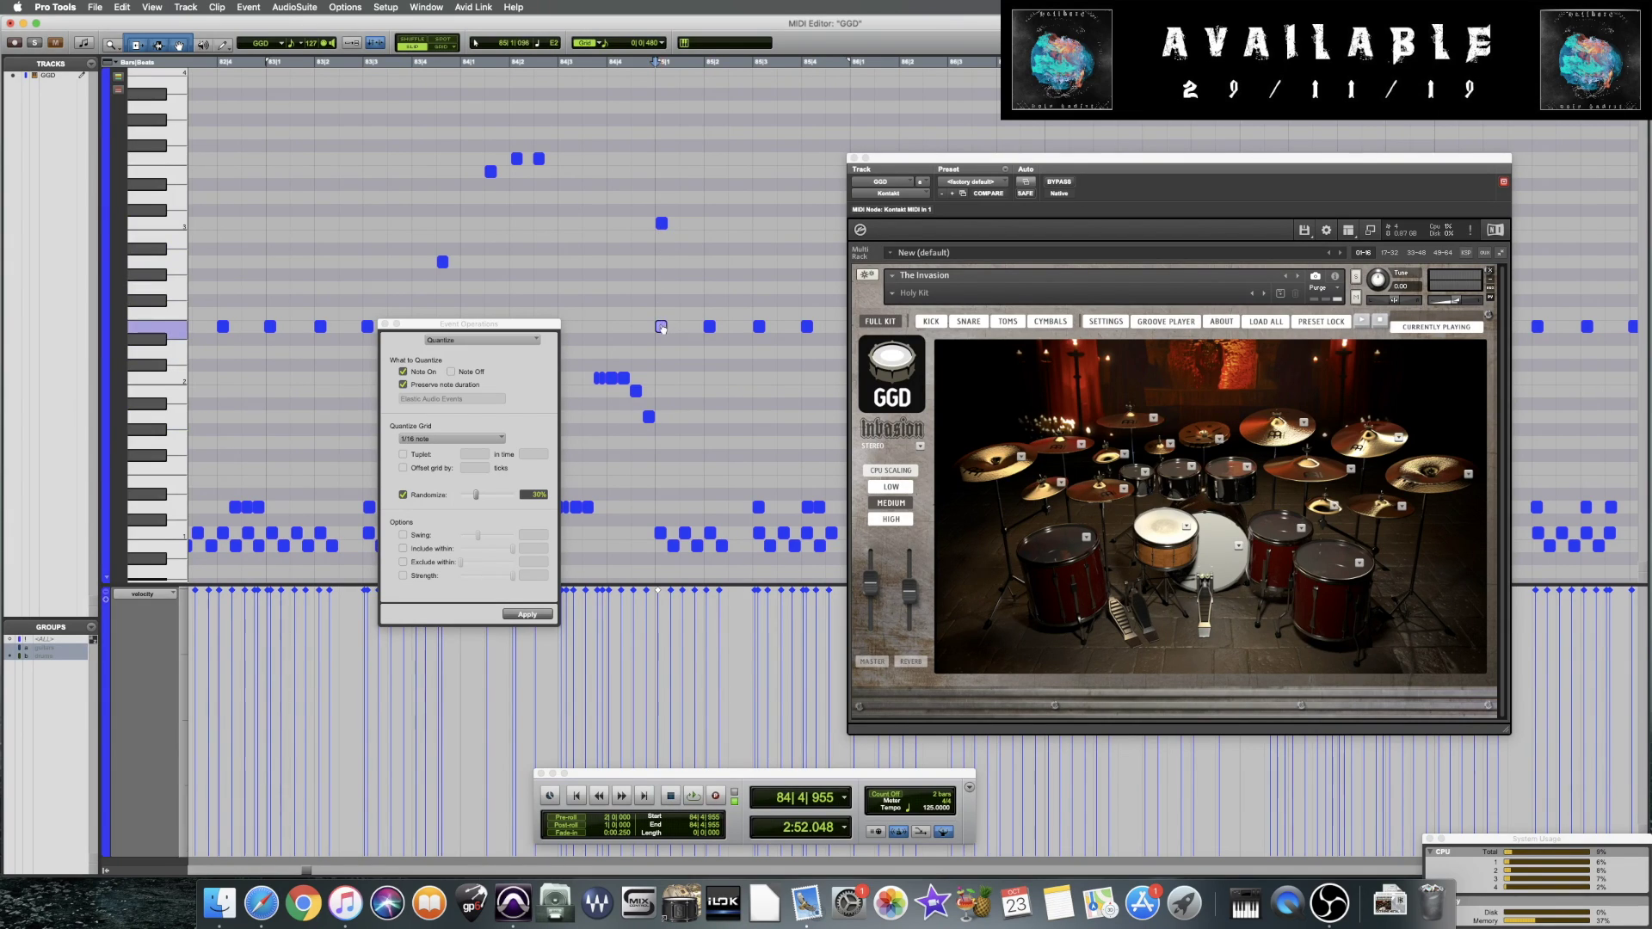
{"action": "key", "text": "super+bracketright"}
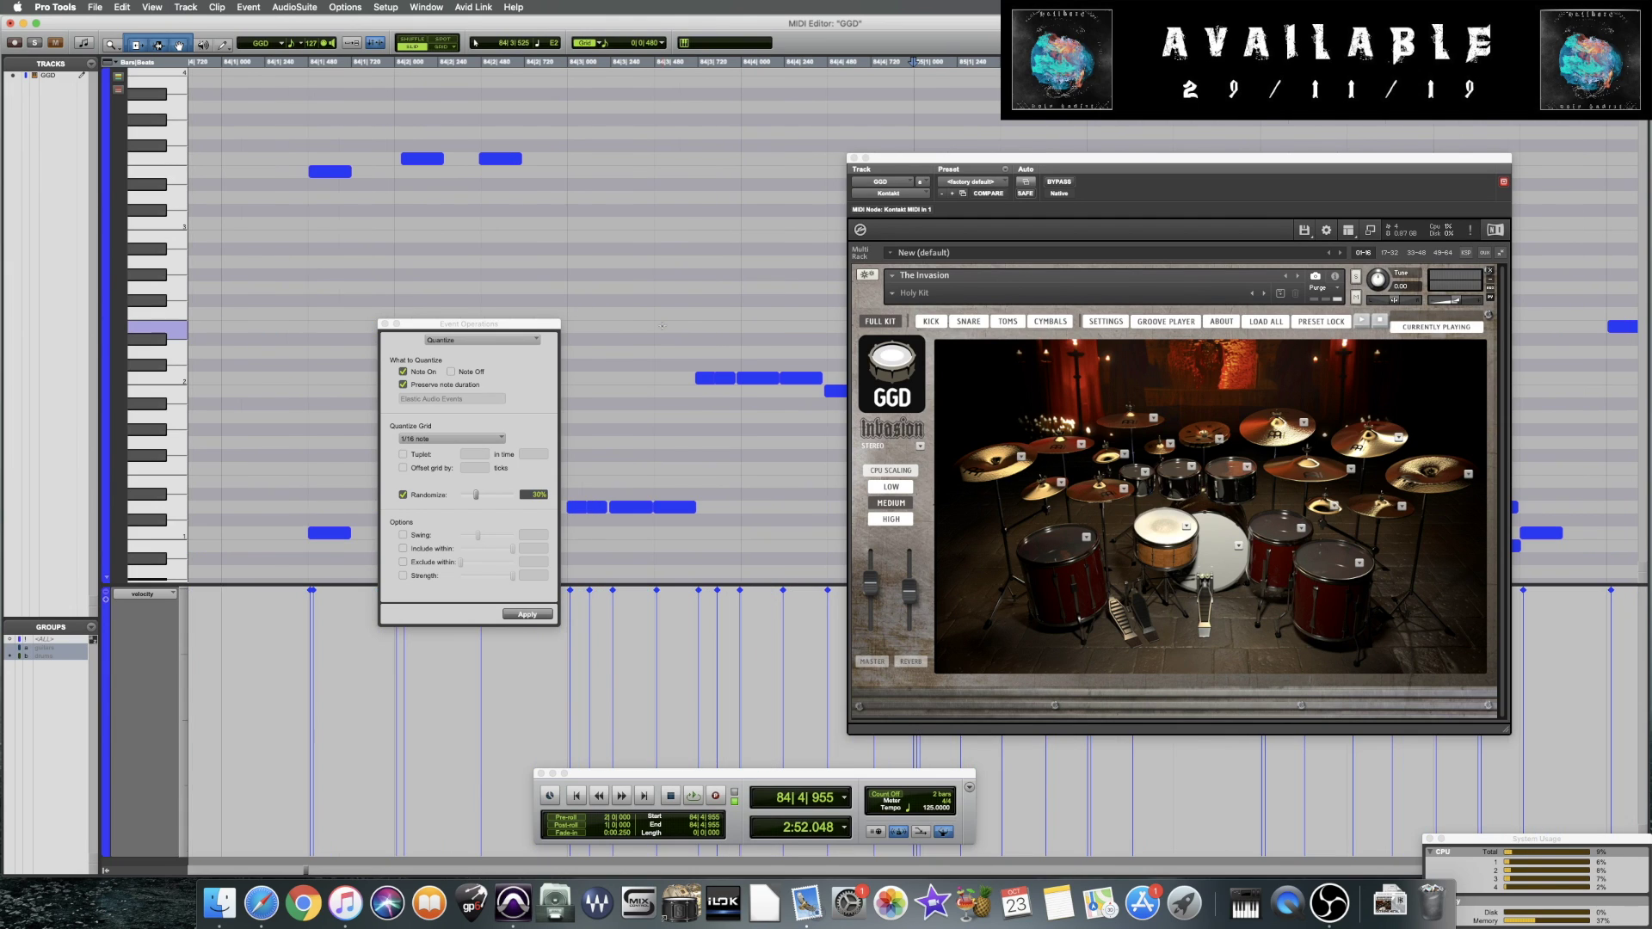
{"action": "scroll", "coordinate": [714, 292], "scroll_direction": "right", "scroll_amount": 6}
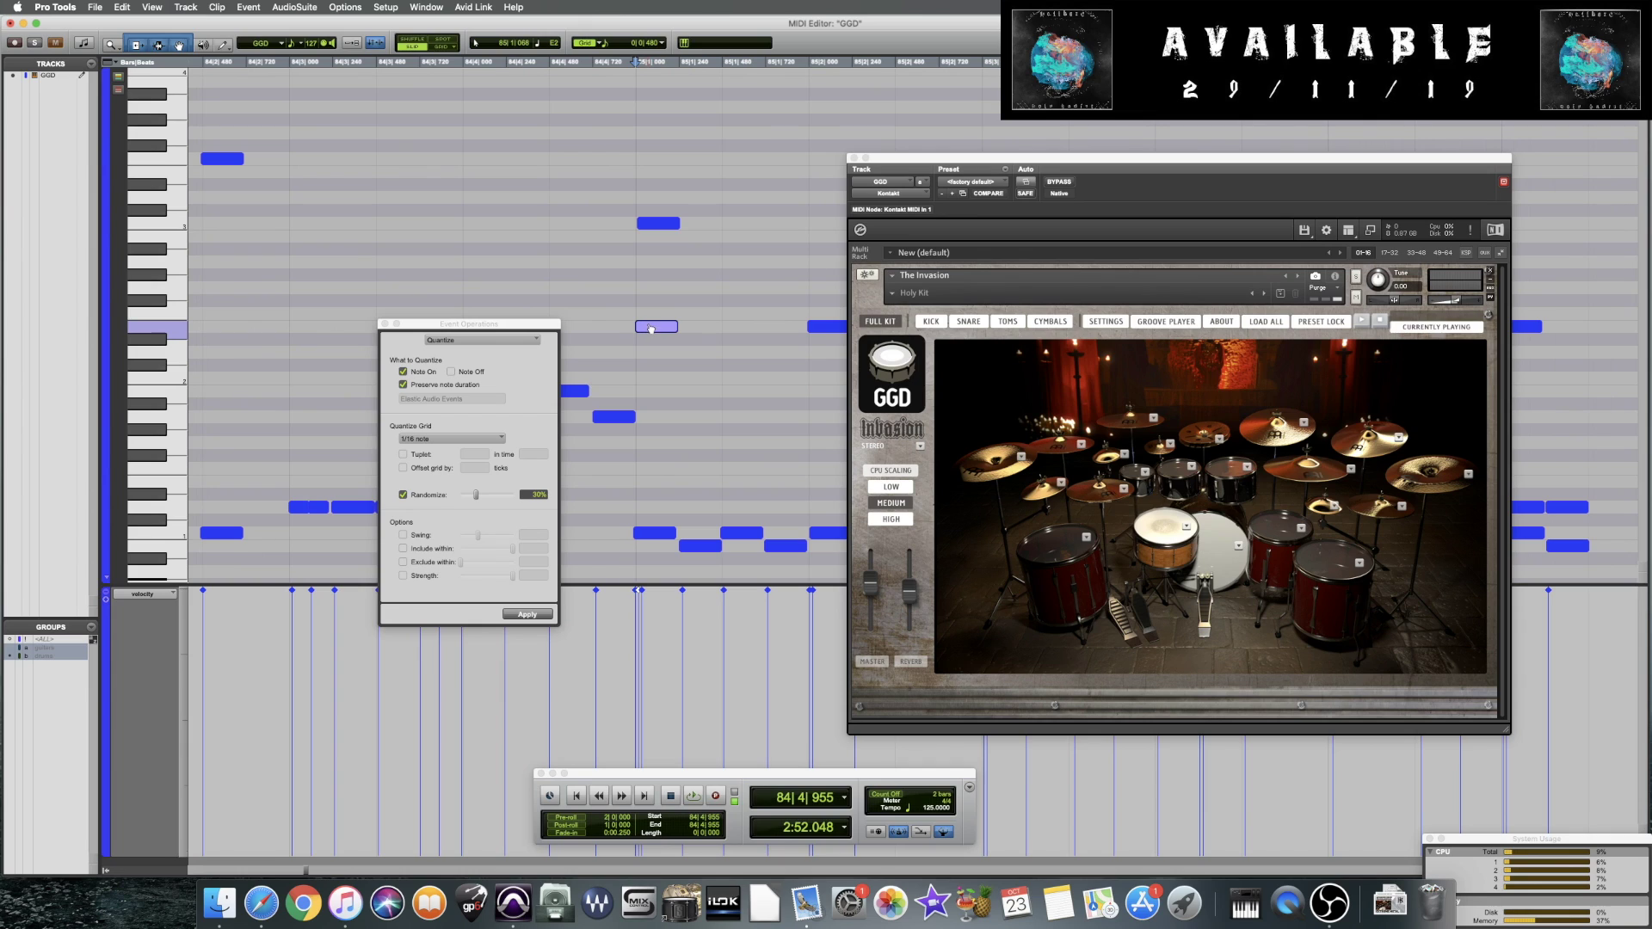
{"action": "left_click", "coordinate": [611, 419]}
{"action": "left_click", "coordinate": [247, 301]}
{"action": "key", "text": "space"}
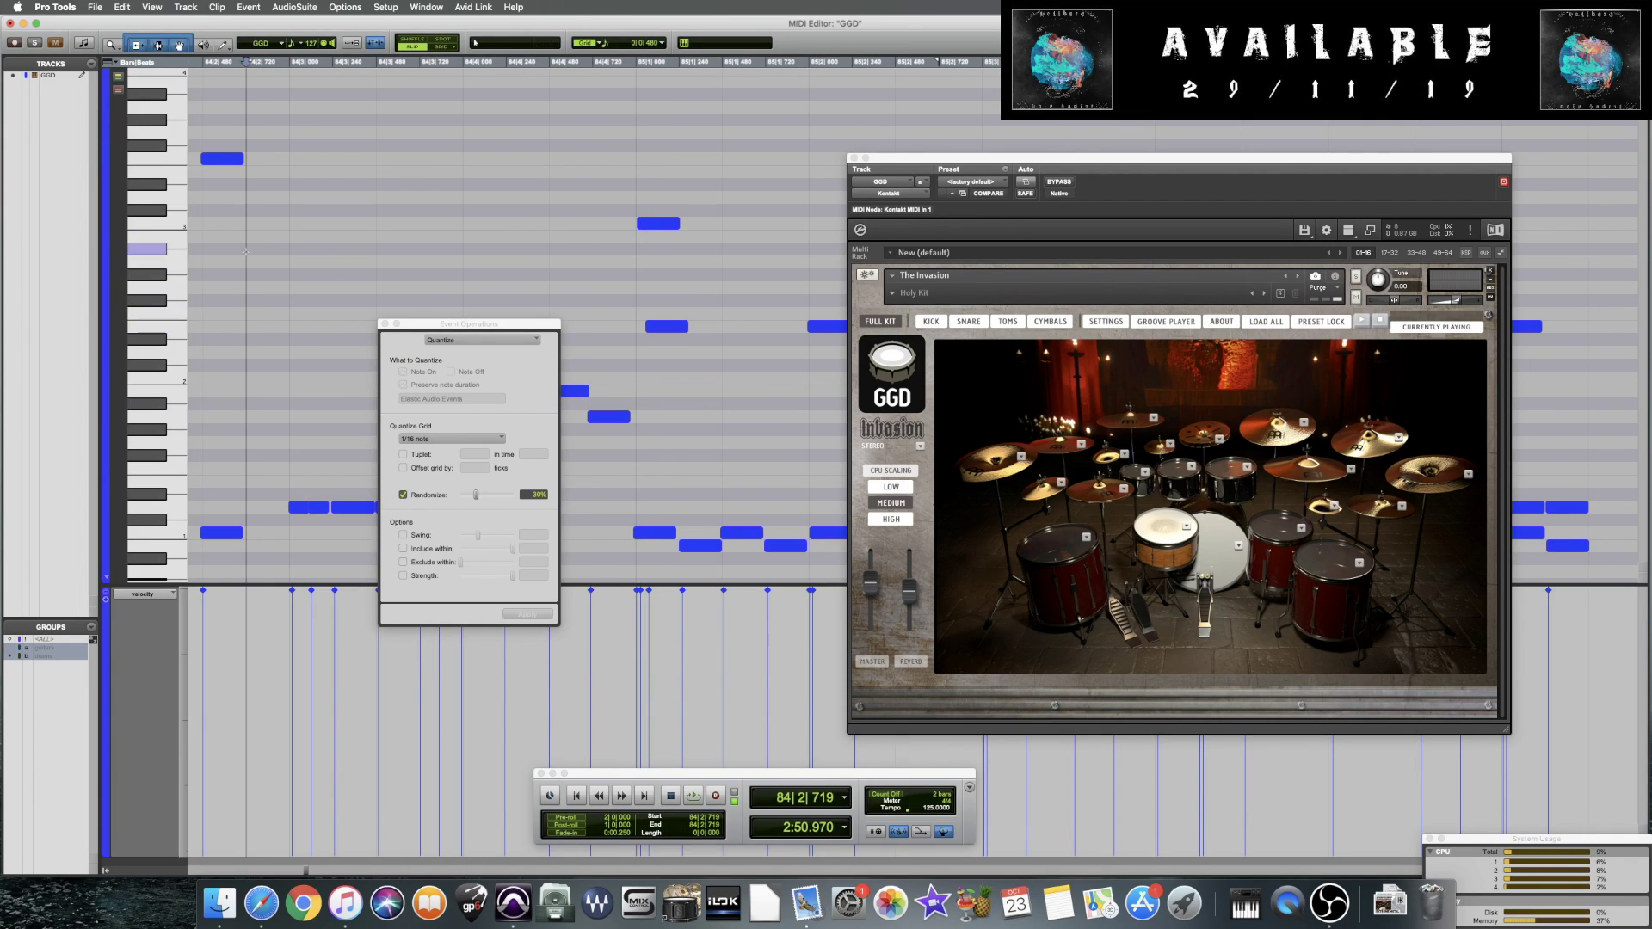
{"action": "key", "text": "super+bracketleft"}
{"action": "key", "text": "super+bracketleft"}
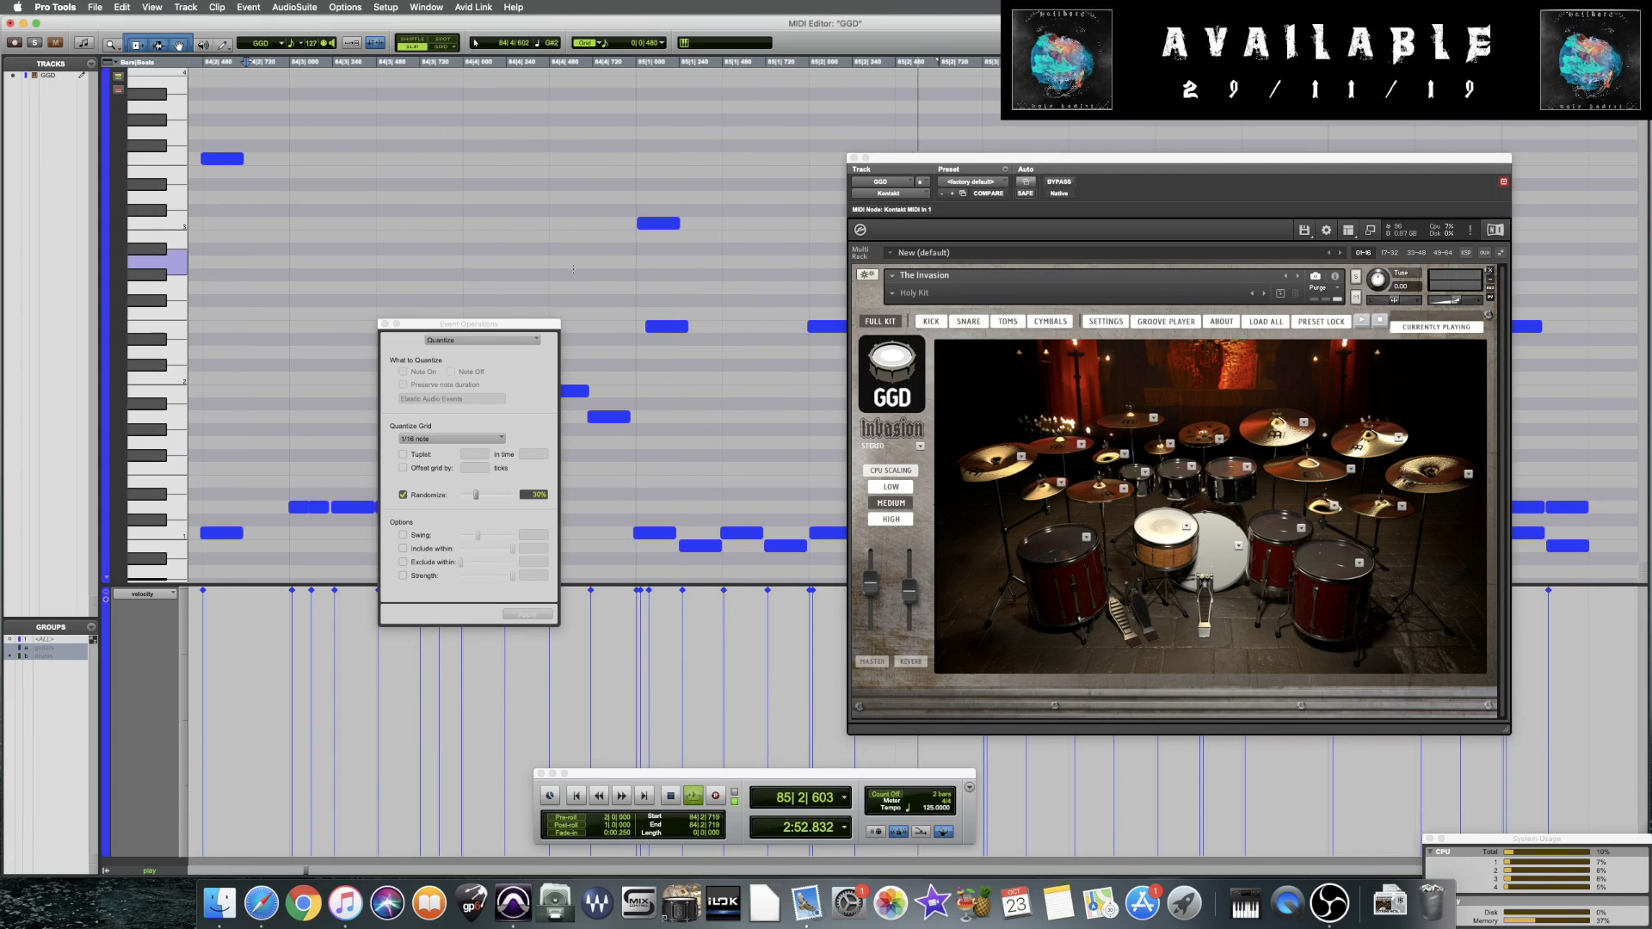
{"action": "key", "text": "space"}
Play back the adjusted fill again from 84|2|719 through the start of bar 85
{"action": "scroll", "coordinate": [725, 262], "scroll_direction": "right", "scroll_amount": 3}
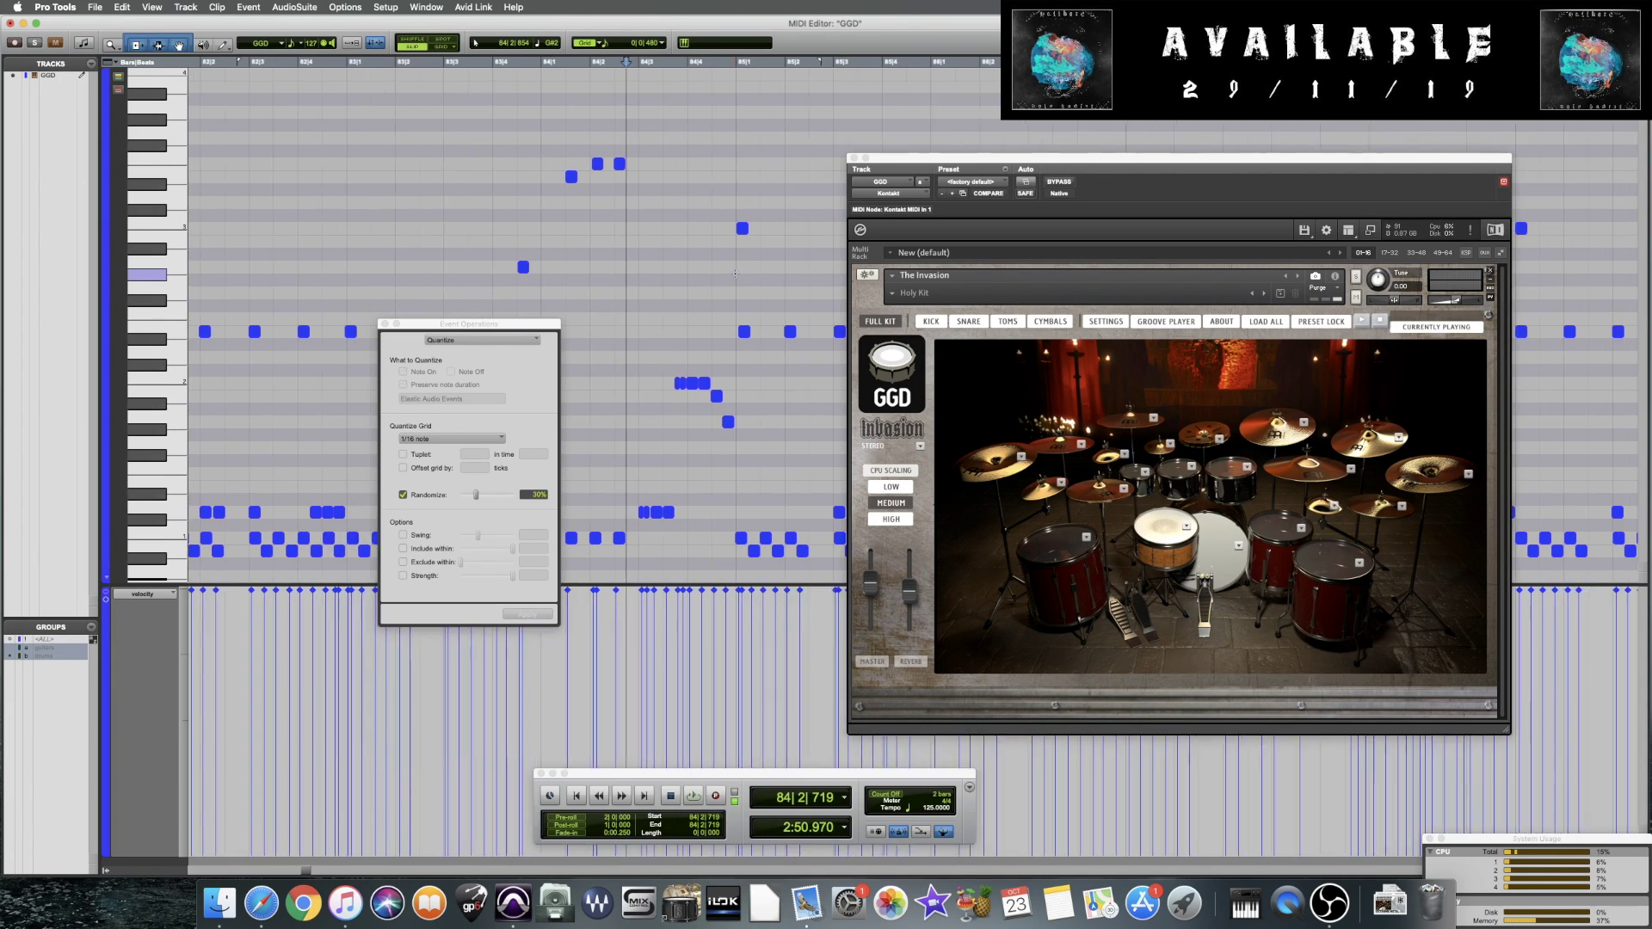
{"action": "scroll", "coordinate": [731, 270], "scroll_direction": "down", "scroll_amount": 1}
{"action": "key", "text": "space"}
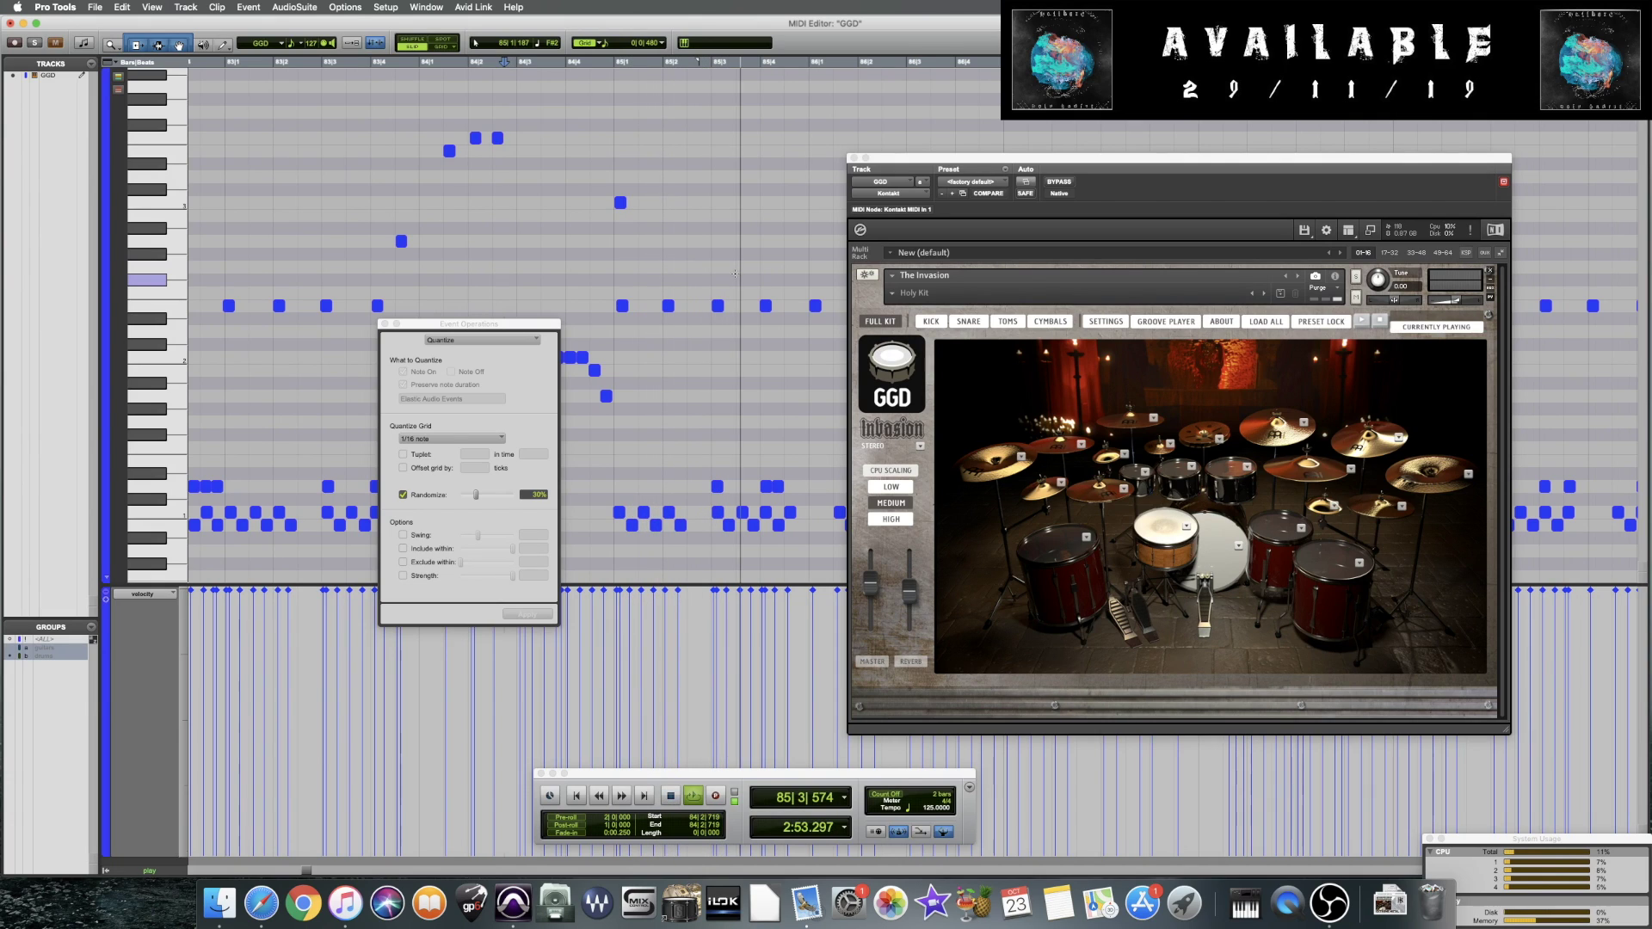
{"action": "key", "text": "space"}
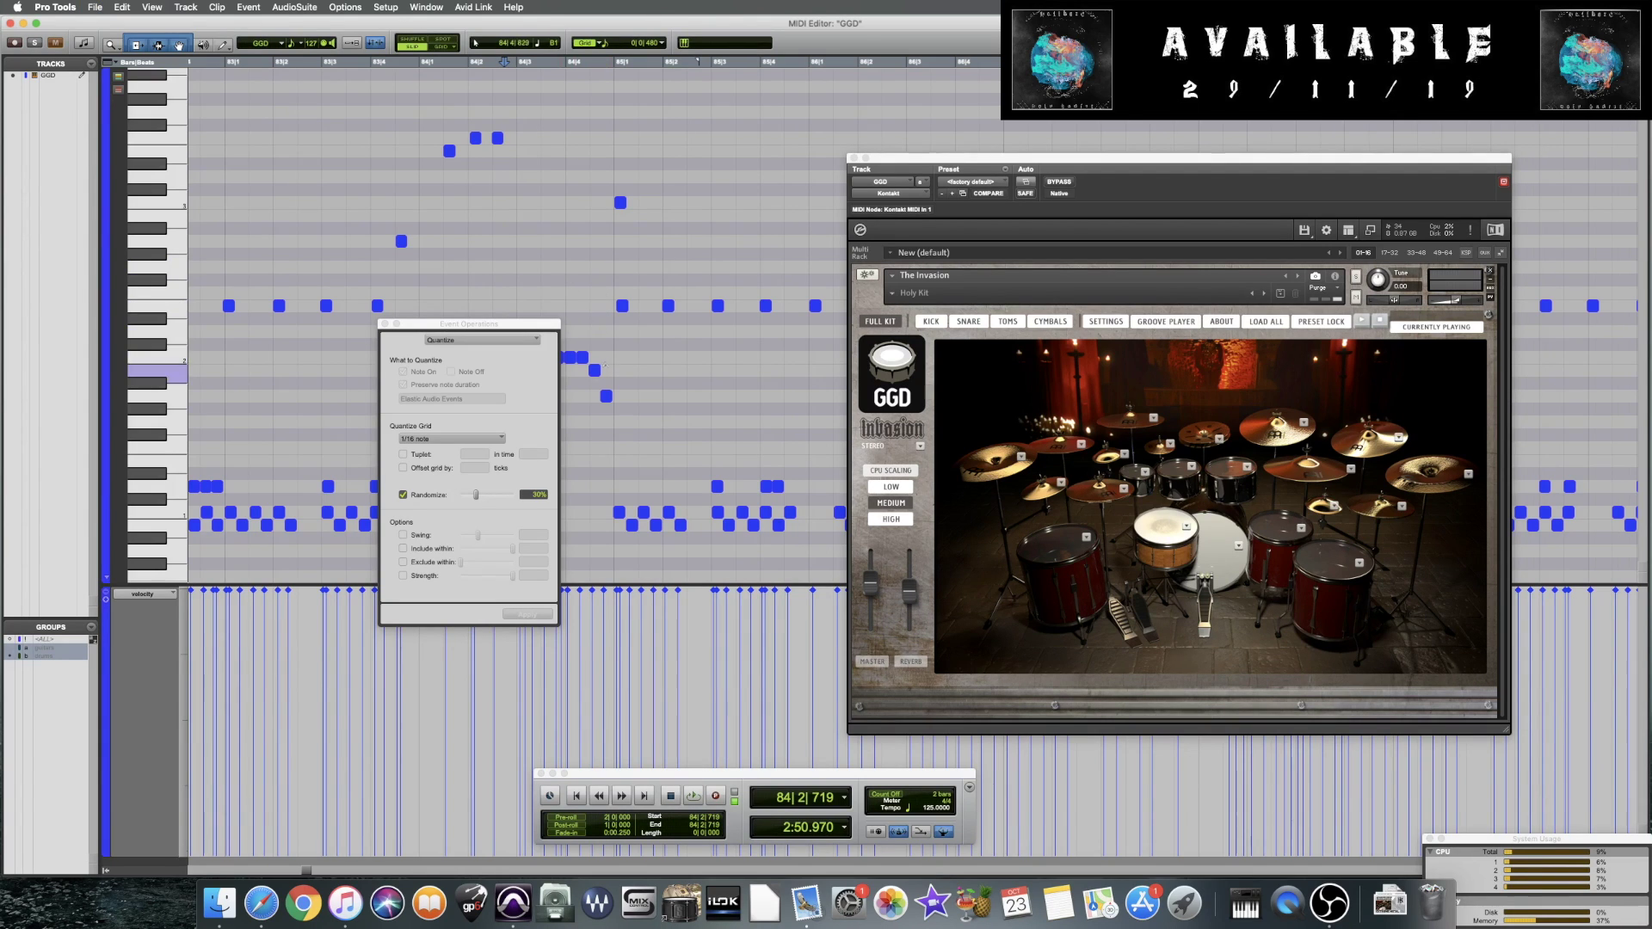
Play back from 92|3|361 into bar 97 and select the cymbal note at bar 97 beat 1
{"action": "key", "text": "space"}
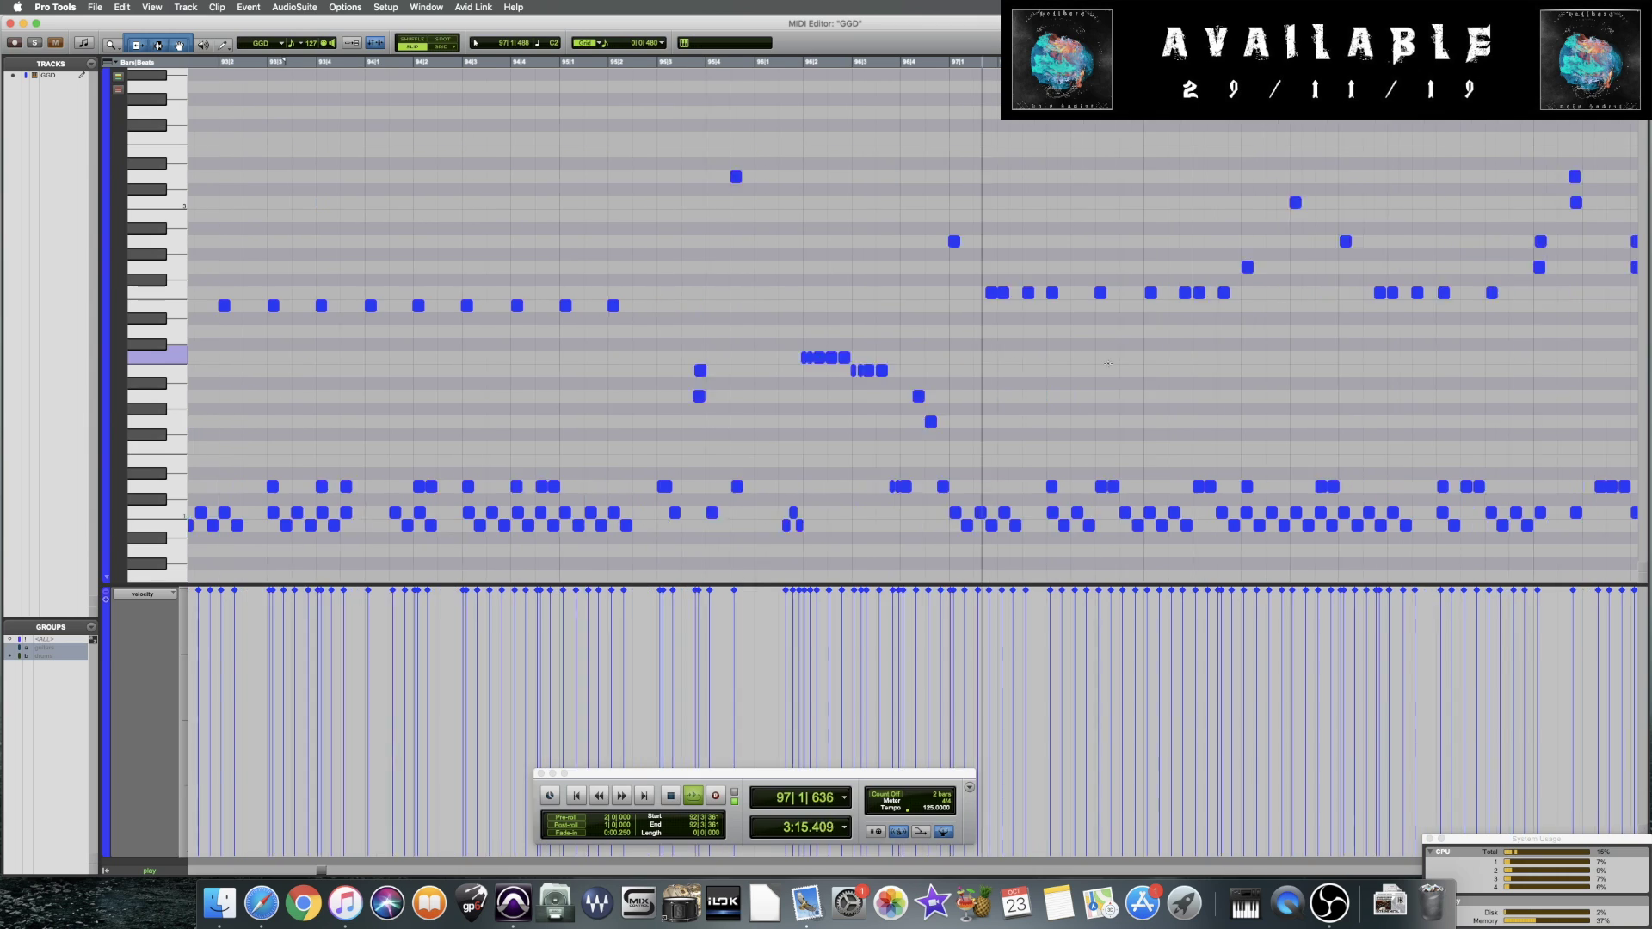
{"action": "key", "text": "space"}
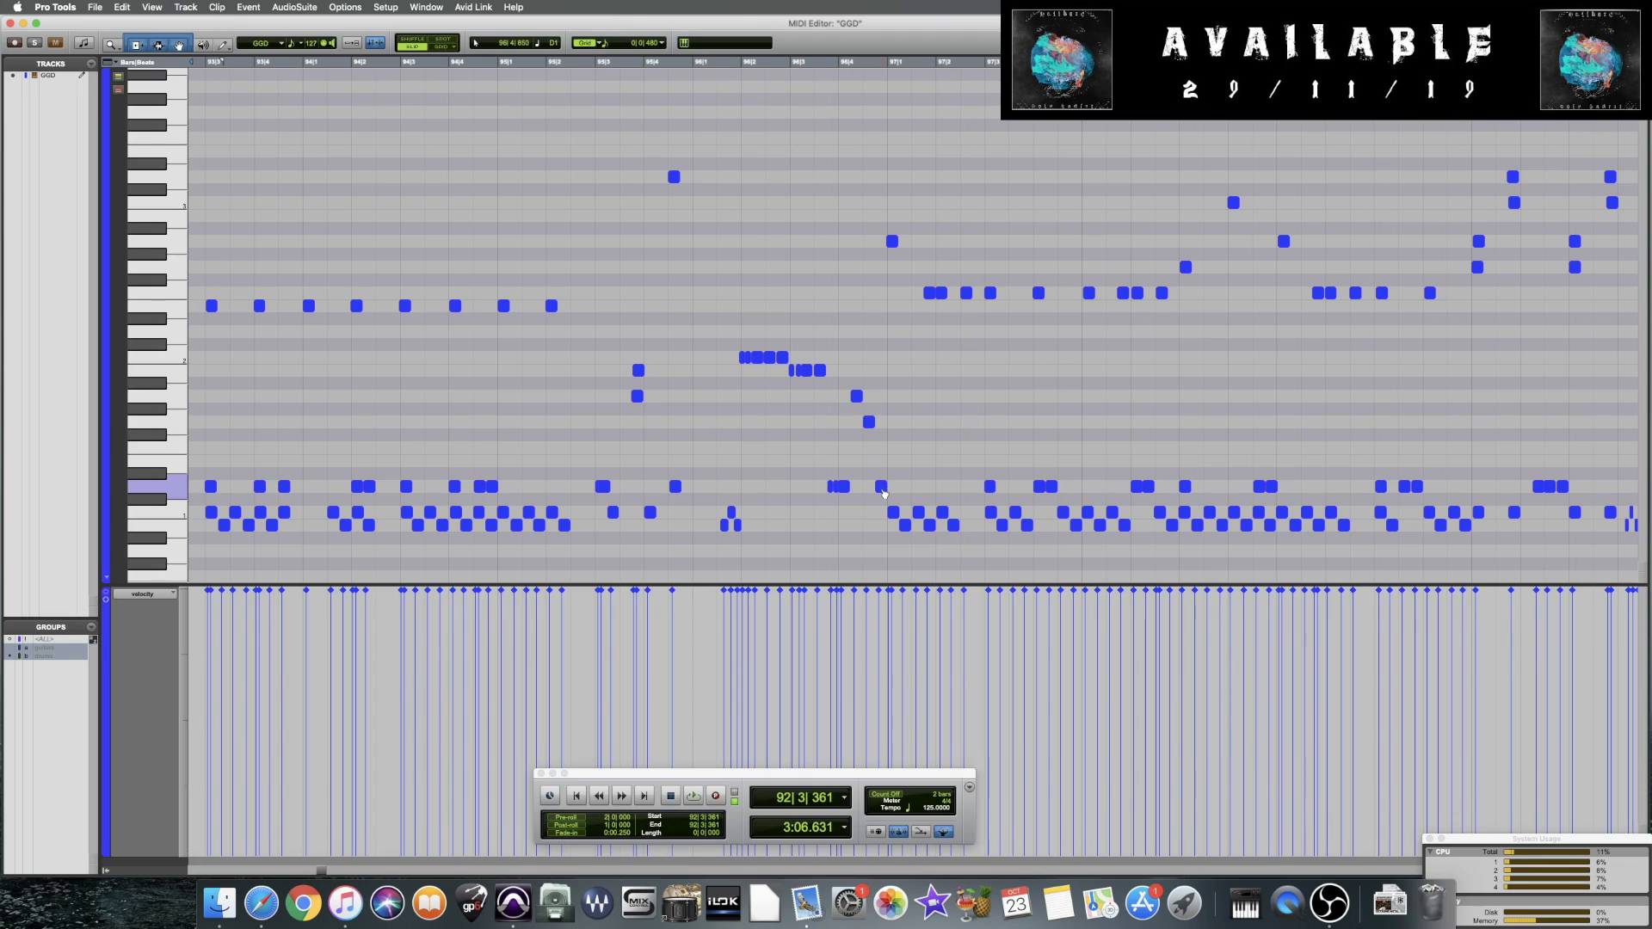
{"action": "left_click", "coordinate": [893, 242]}
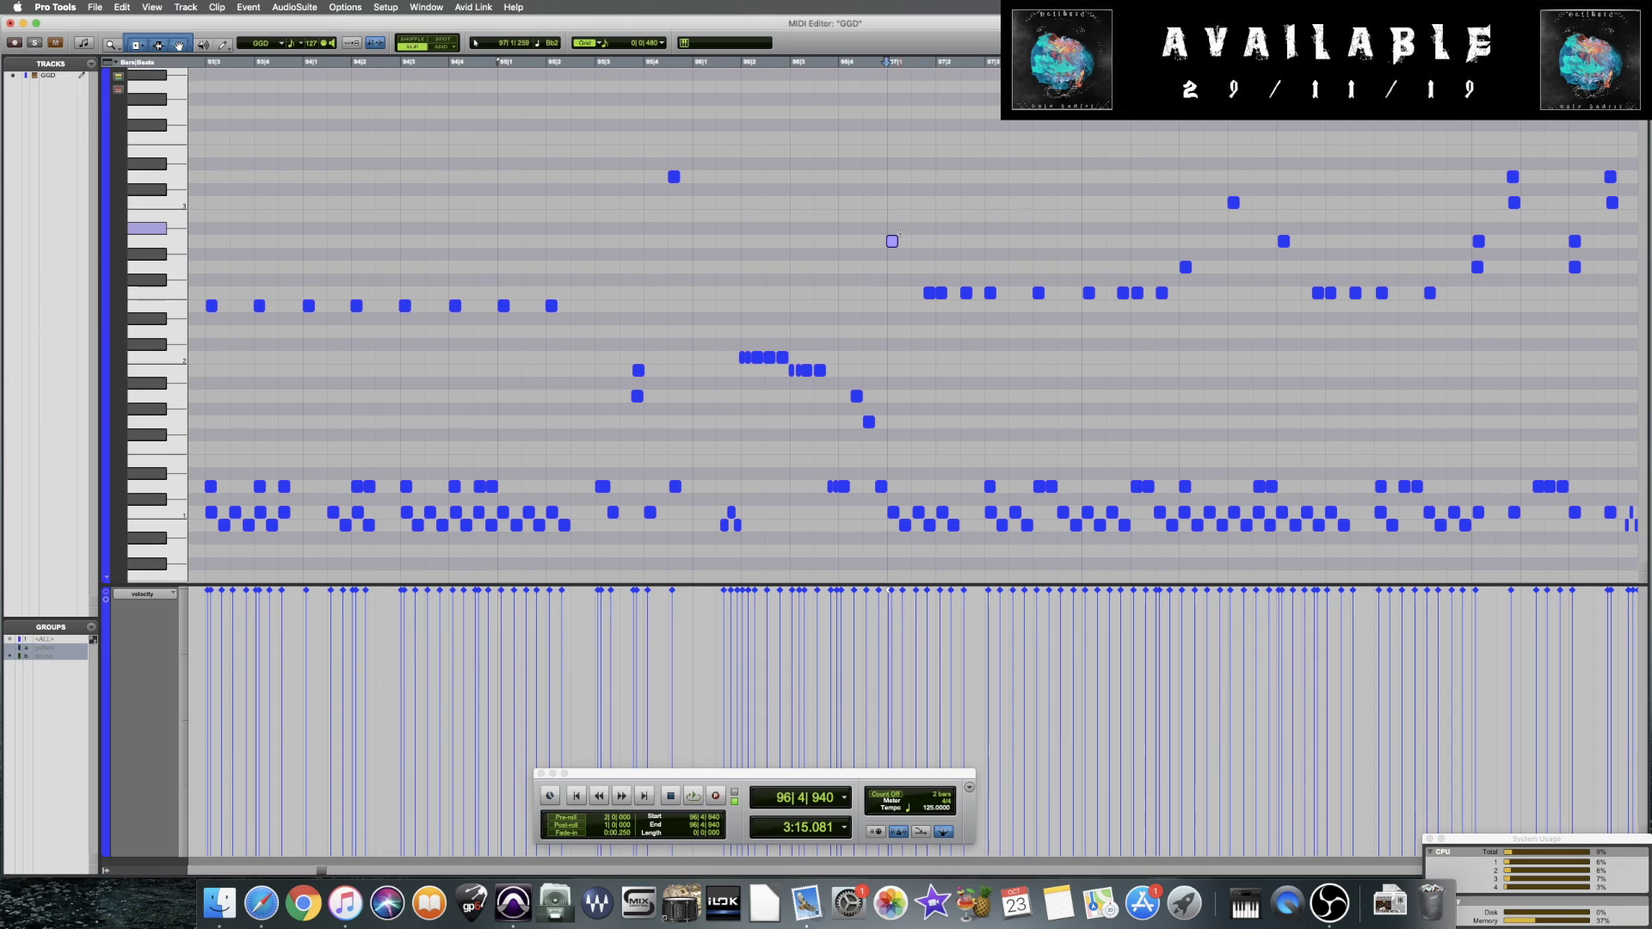
Bring the whole GGD drum performance into view and save the session
{"action": "key", "text": "r"}
{"action": "key", "text": "r"}
{"action": "key", "text": "r"}
{"action": "key", "text": "r"}
{"action": "key", "text": "r"}
{"action": "key", "text": "r"}
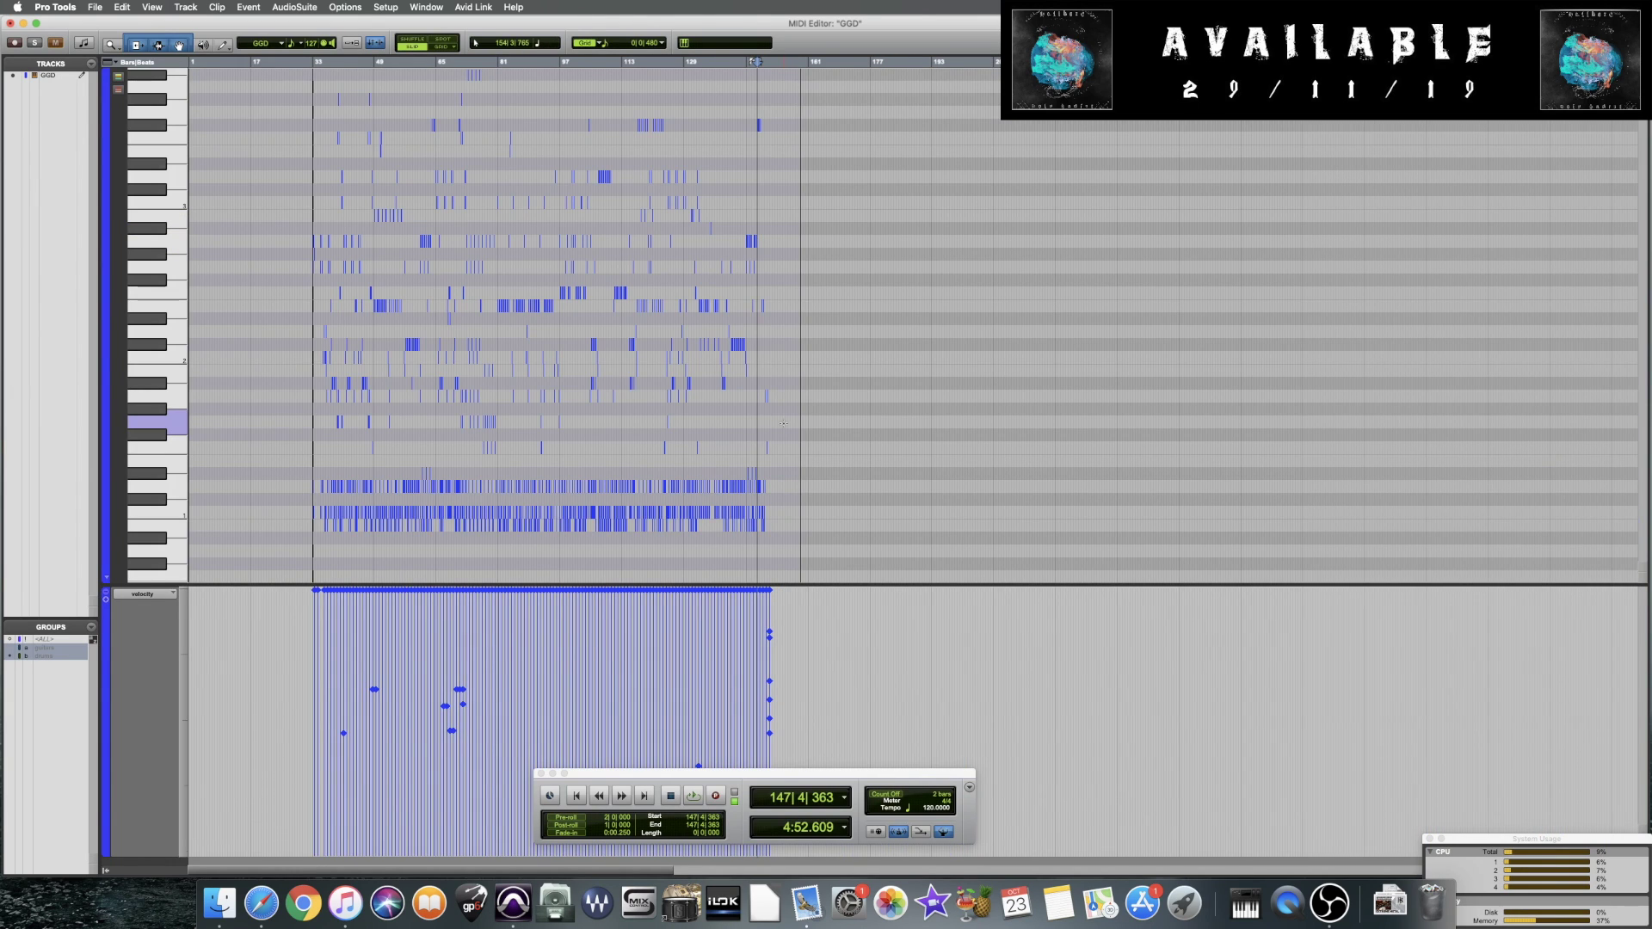
{"action": "key", "text": "super+s"}
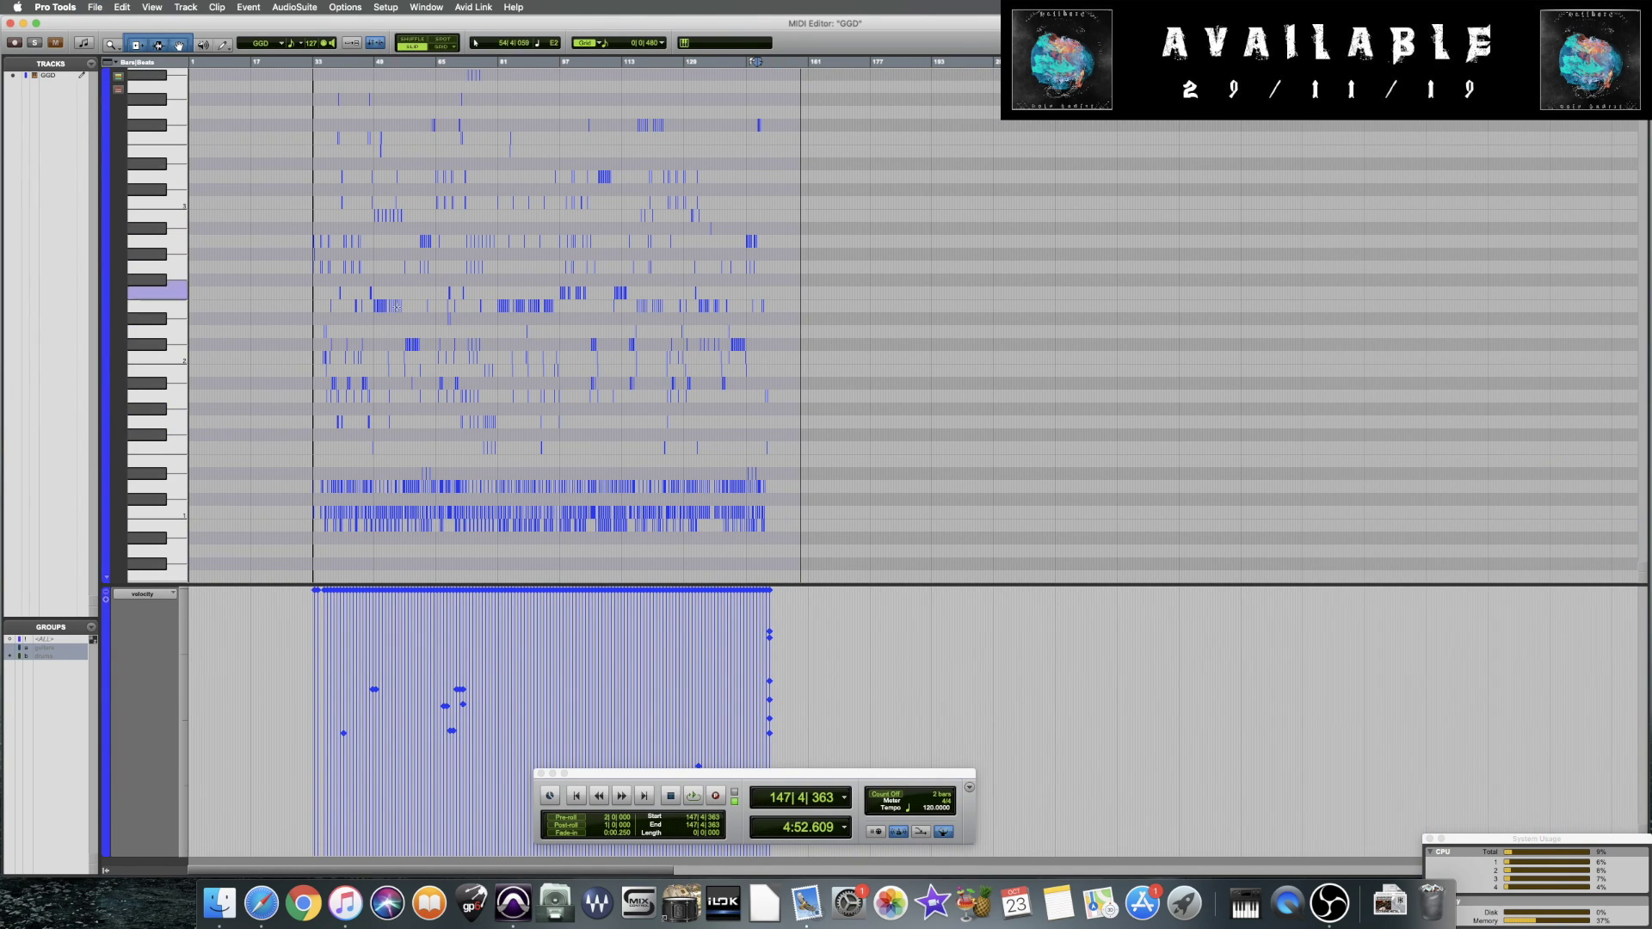
Examine the opening notes around bar 33 and place the playback position just before them at 32|4|648
{"action": "left_click", "coordinate": [324, 434]}
{"action": "key", "text": "t"}
{"action": "key", "text": "t"}
{"action": "key", "text": "t"}
{"action": "key", "text": "t"}
{"action": "key", "text": "t"}
{"action": "key", "text": "t"}
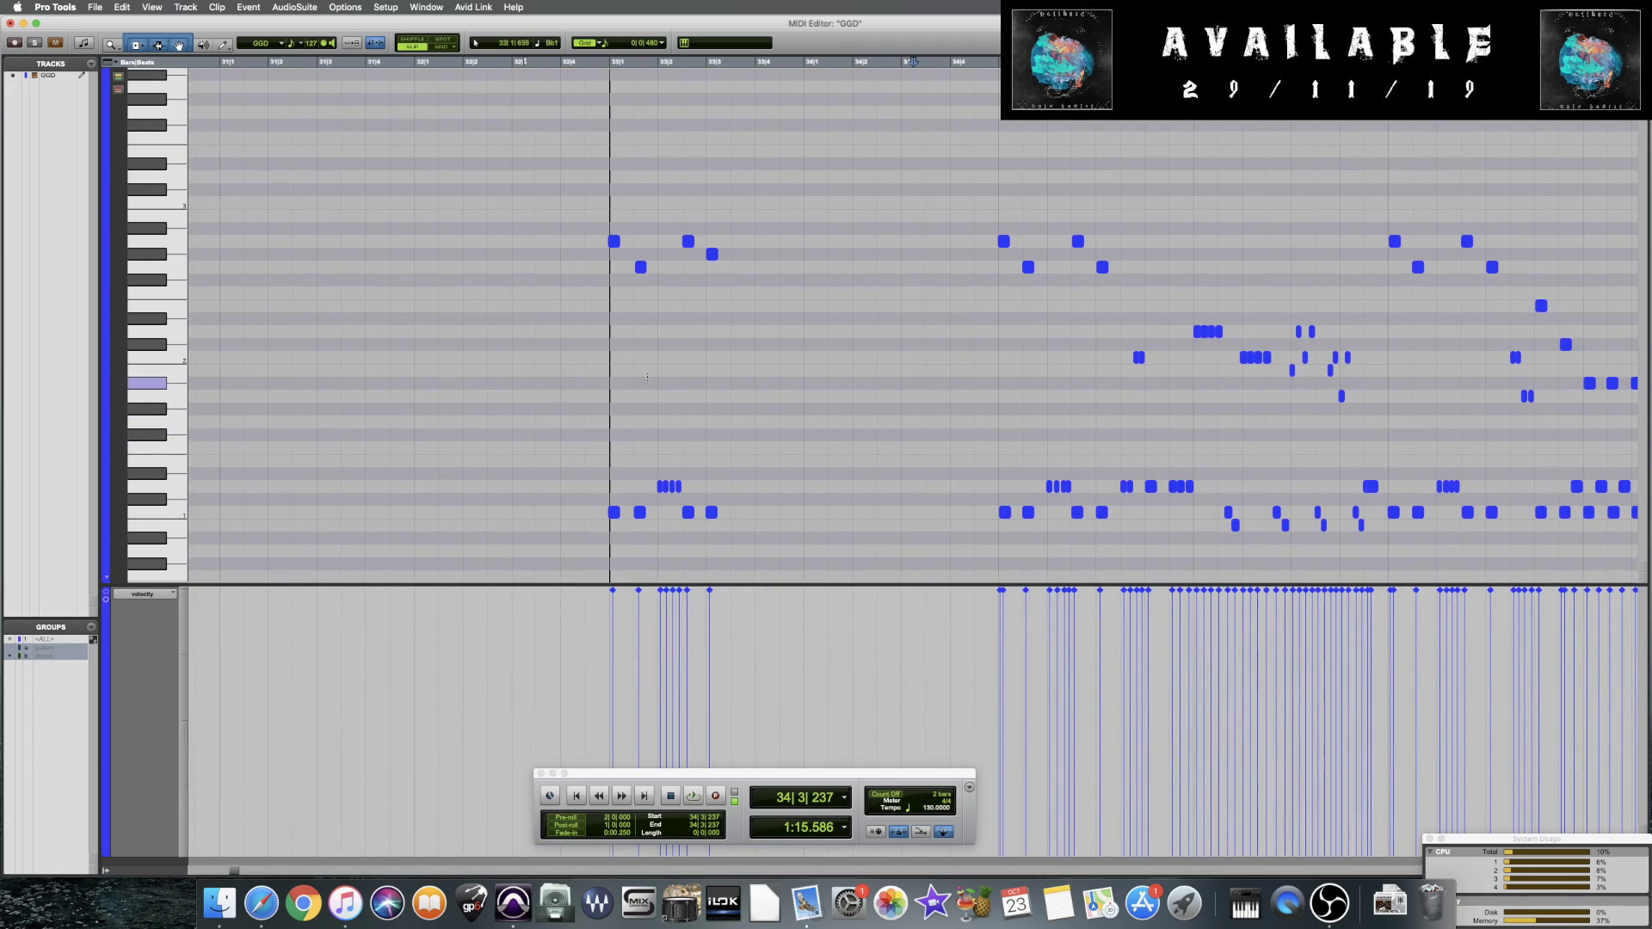
{"action": "left_click", "coordinate": [593, 374]}
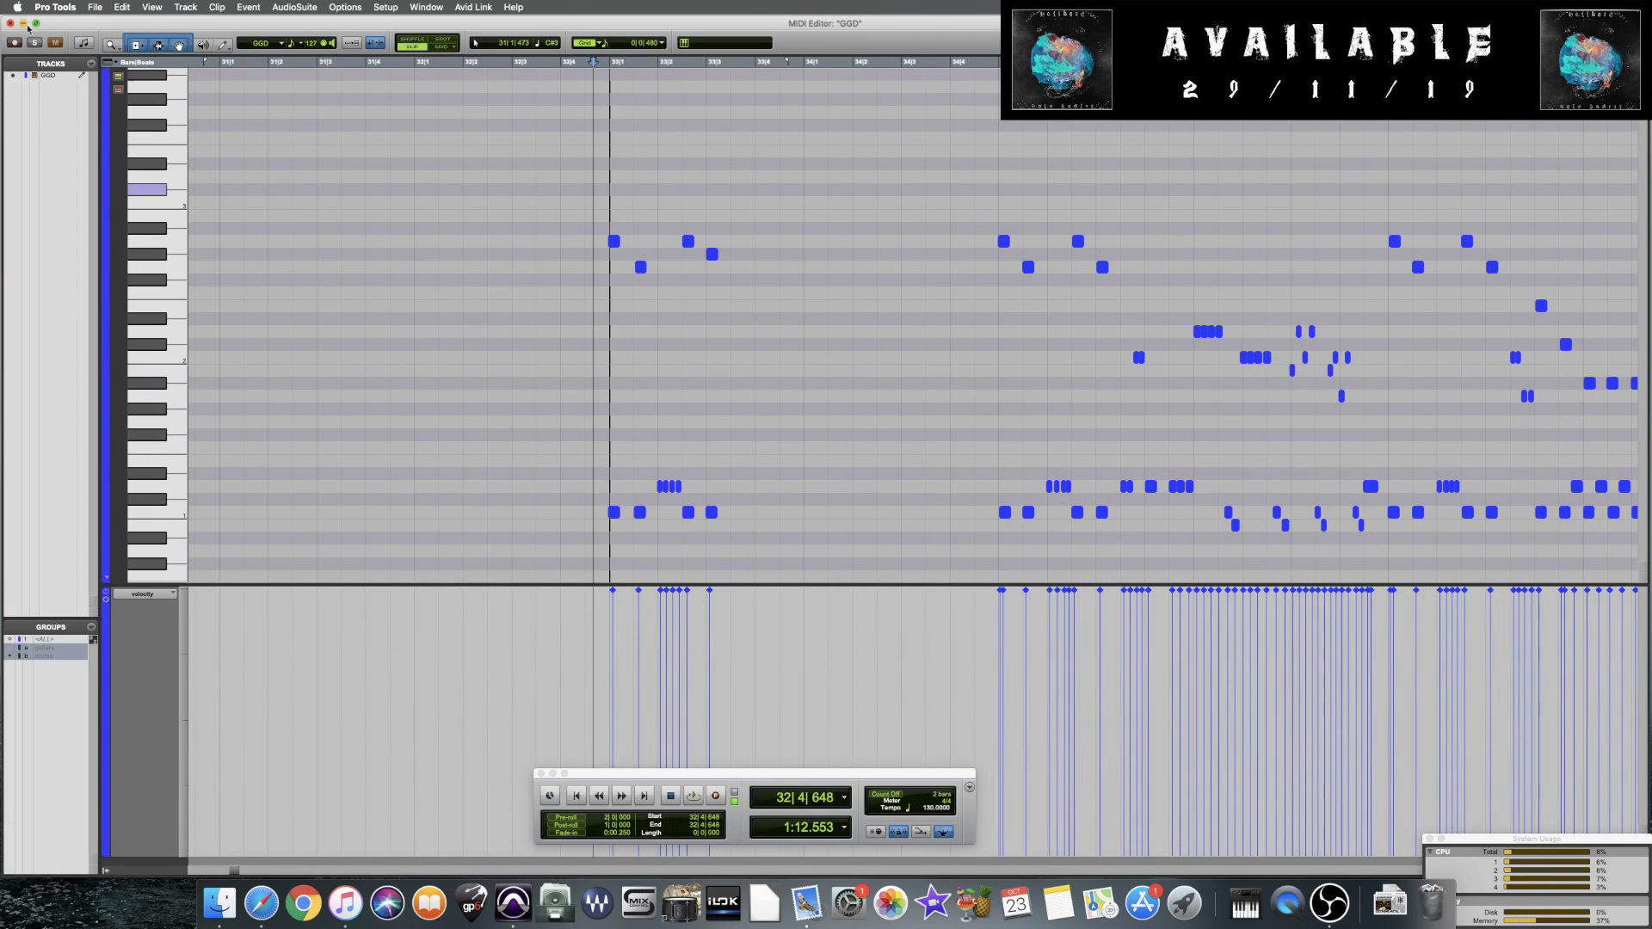
Select every note in the GGD clip, lower all velocities together to one flat level near mid-range, and deselect the notes
{"action": "key", "text": "alt+a"}
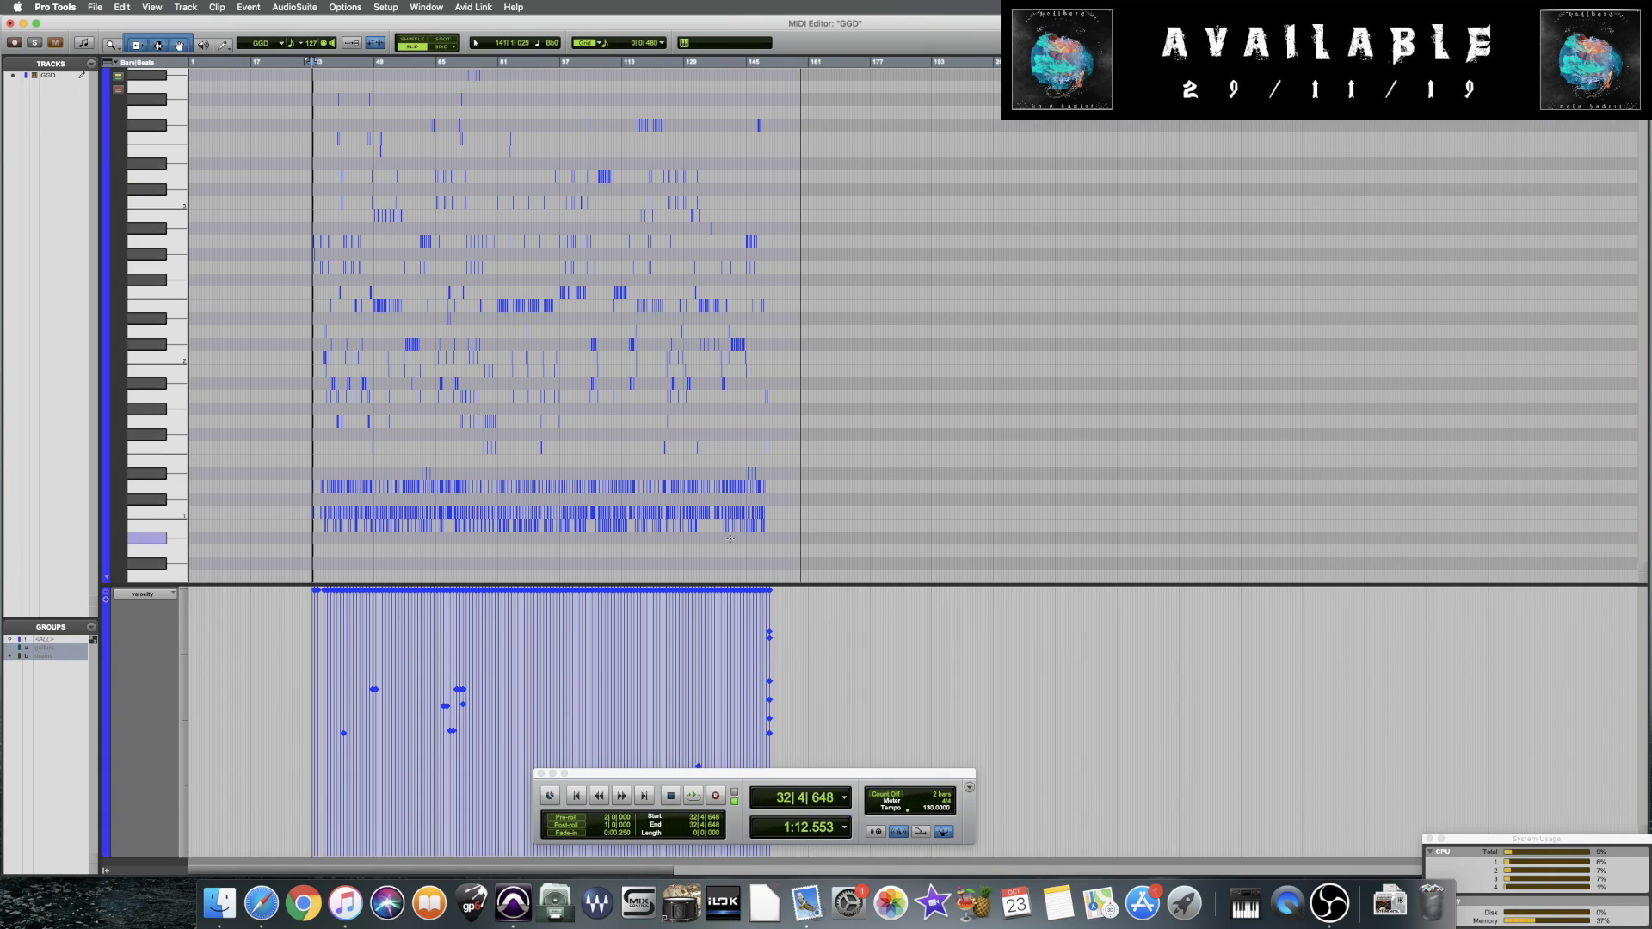
{"action": "key", "text": "super+a"}
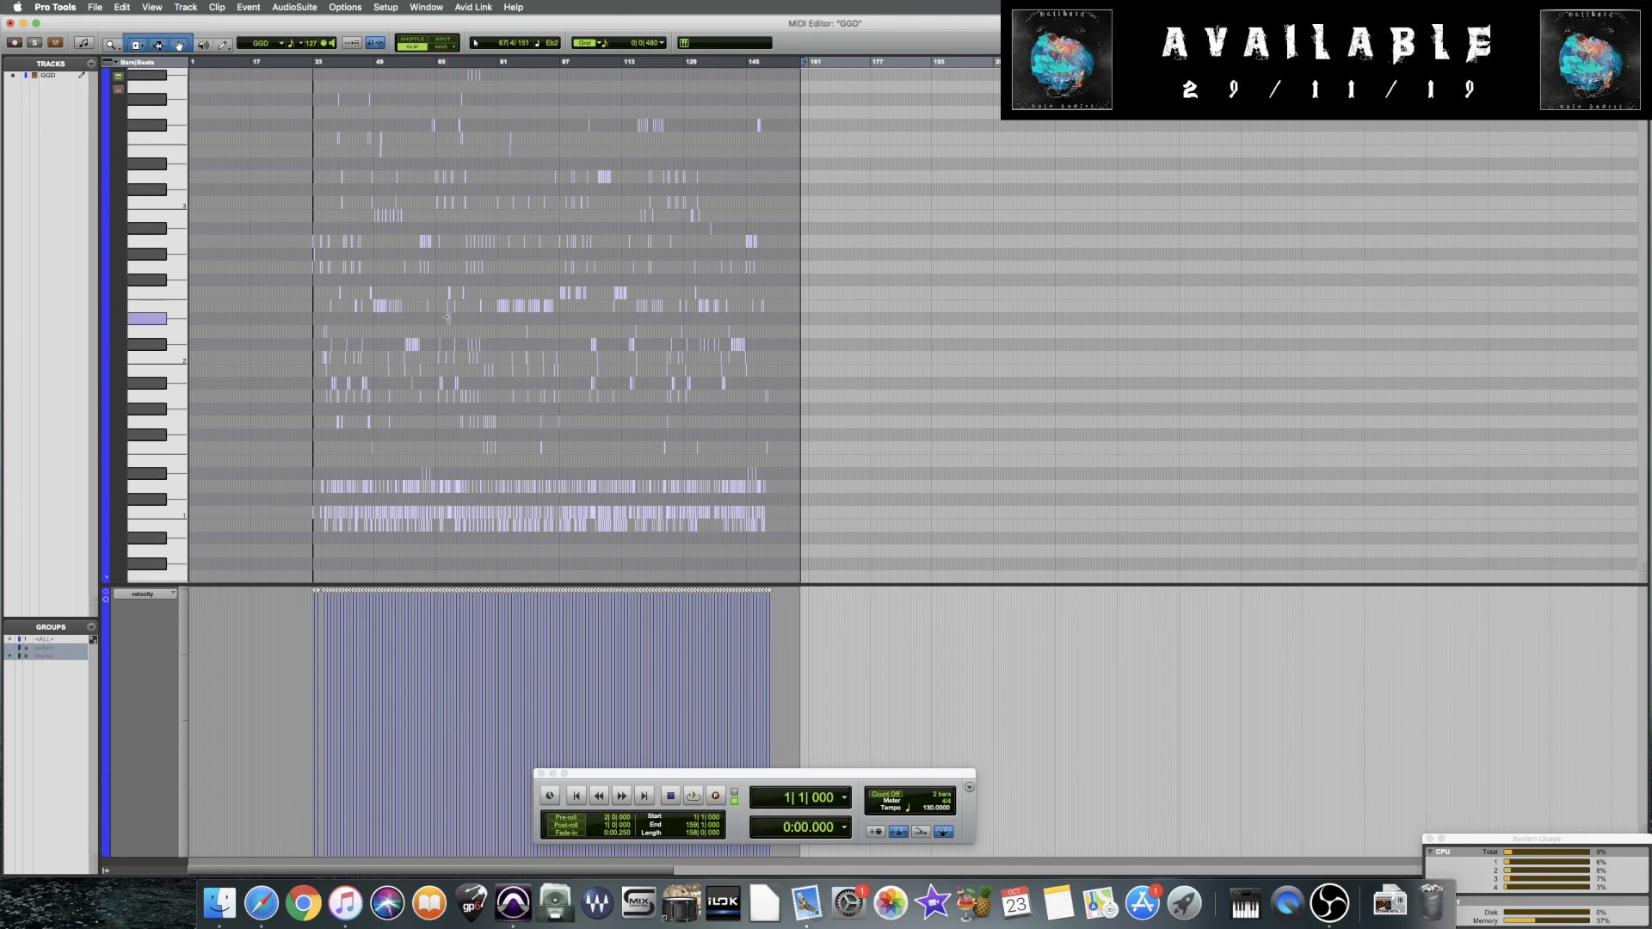
{"action": "left_click_drag", "start_coordinate": [560, 634], "coordinate": [560, 696]}
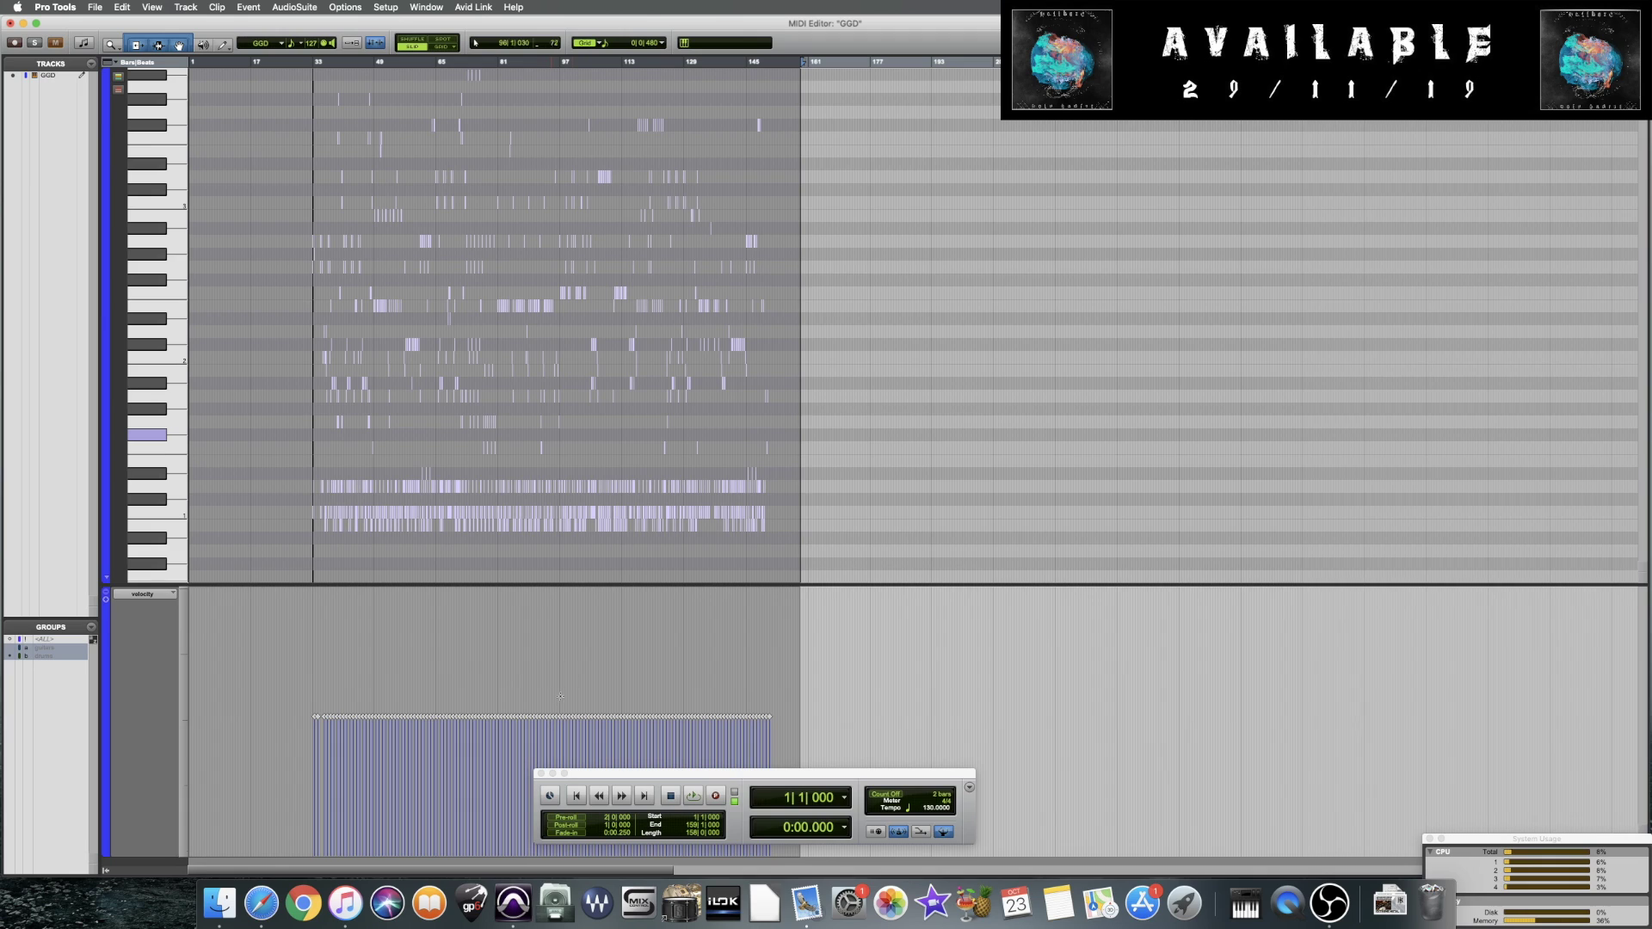
{"action": "left_click", "coordinate": [778, 550]}
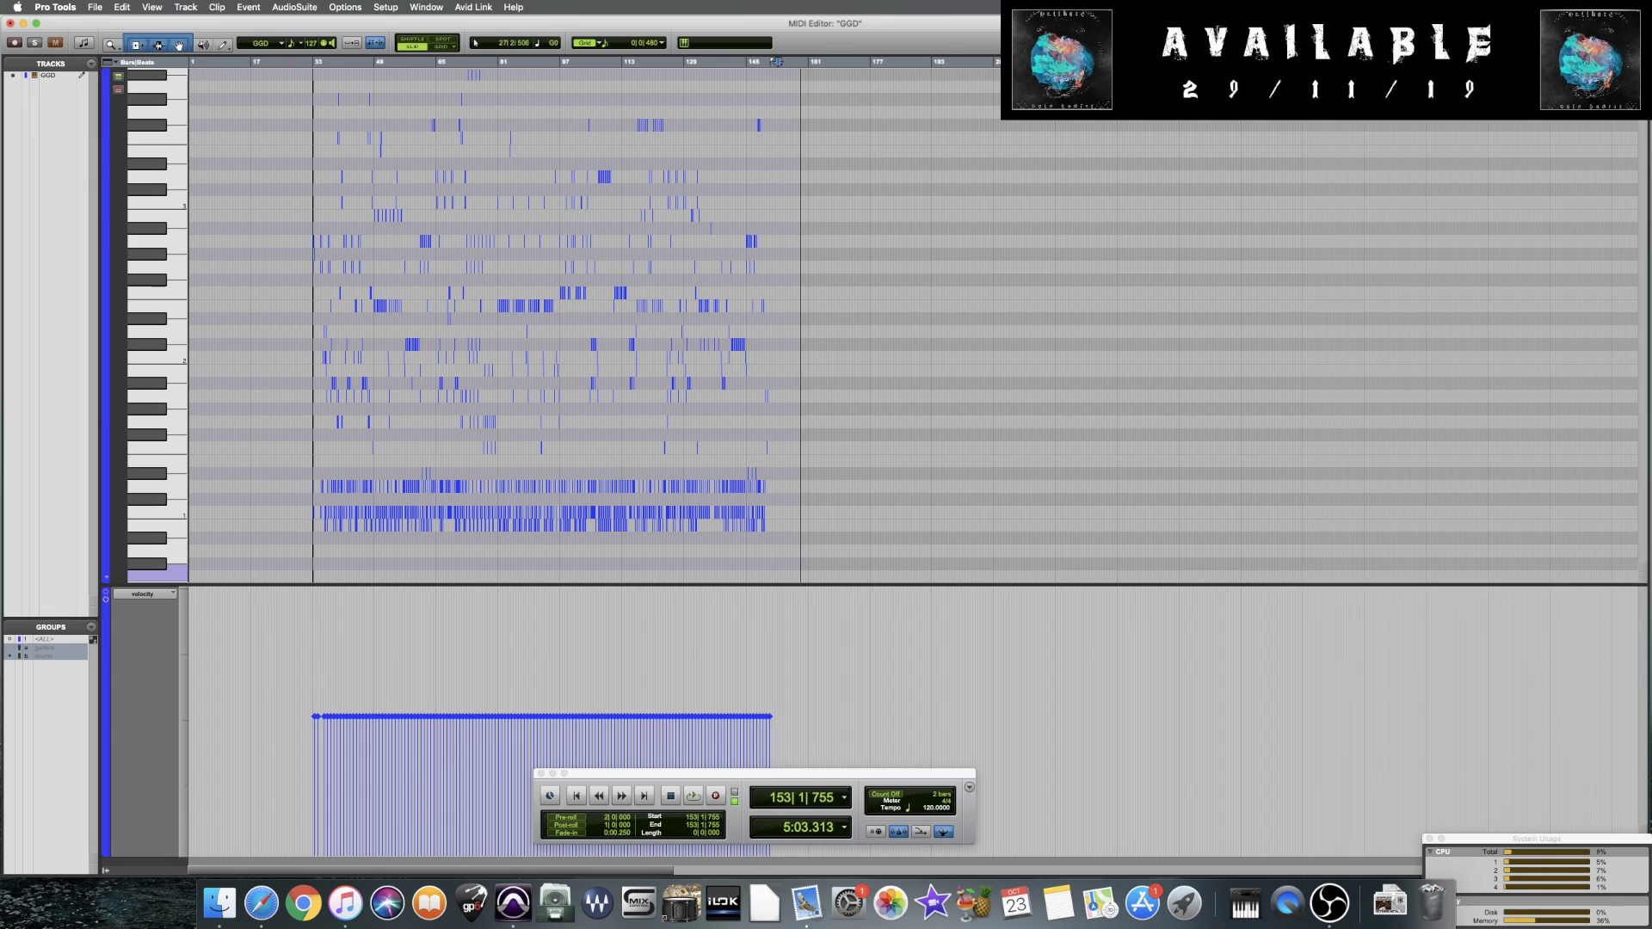
Open the Change Velocity event operation and place its window clear of the notes
{"action": "key", "text": "alt+0"}
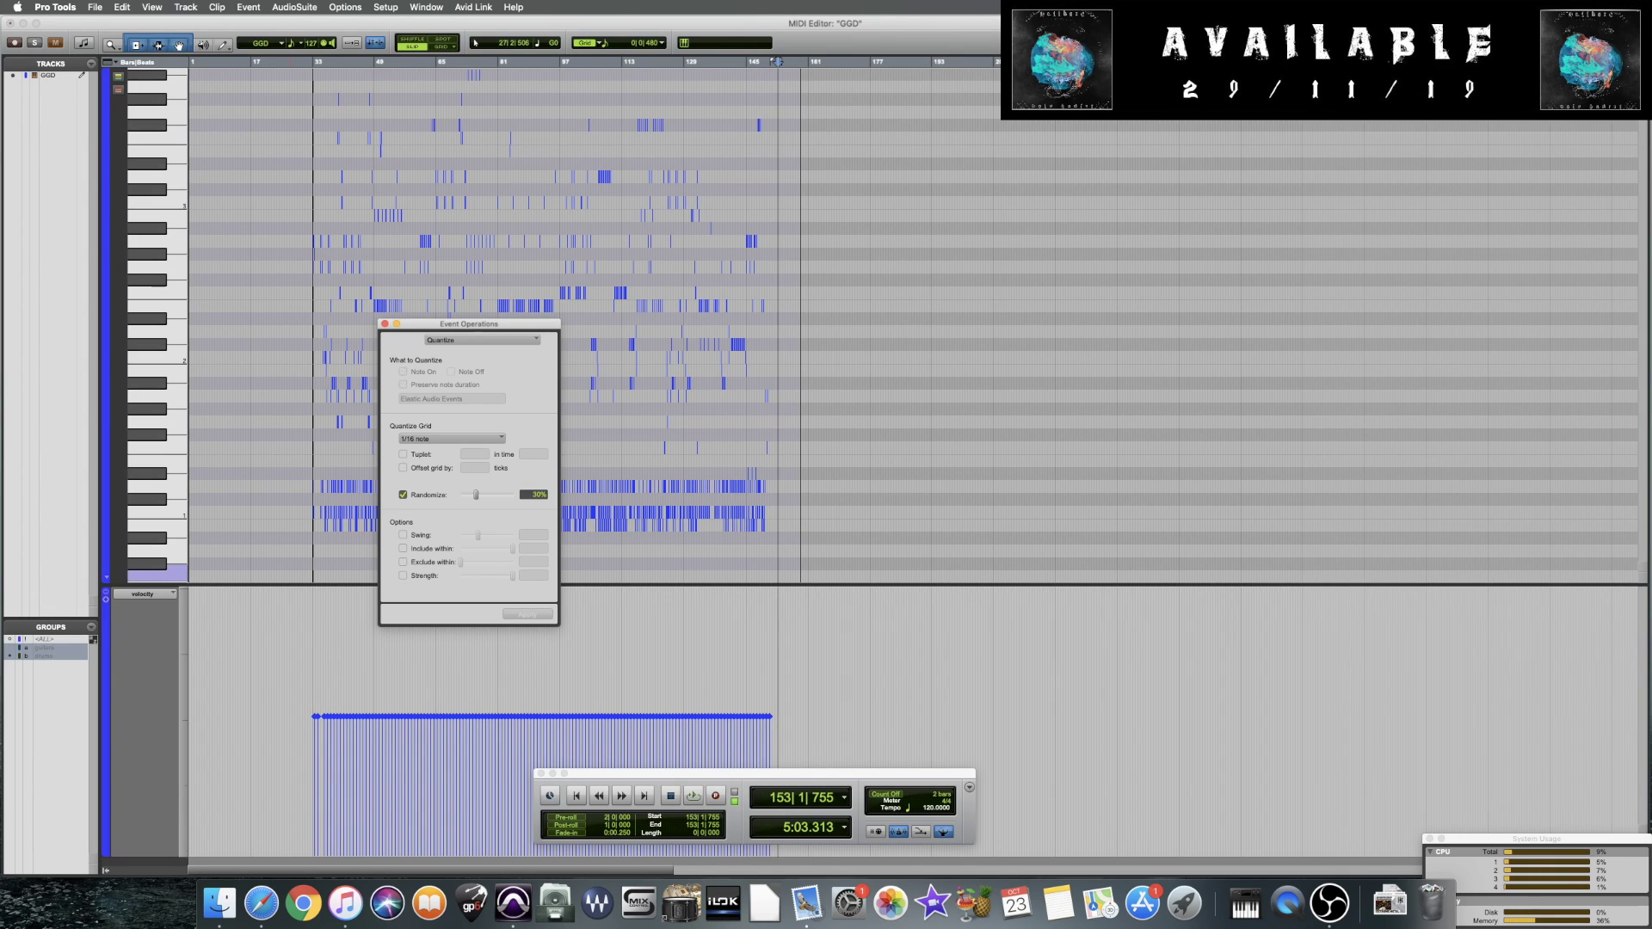
{"action": "left_click", "coordinate": [495, 341]}
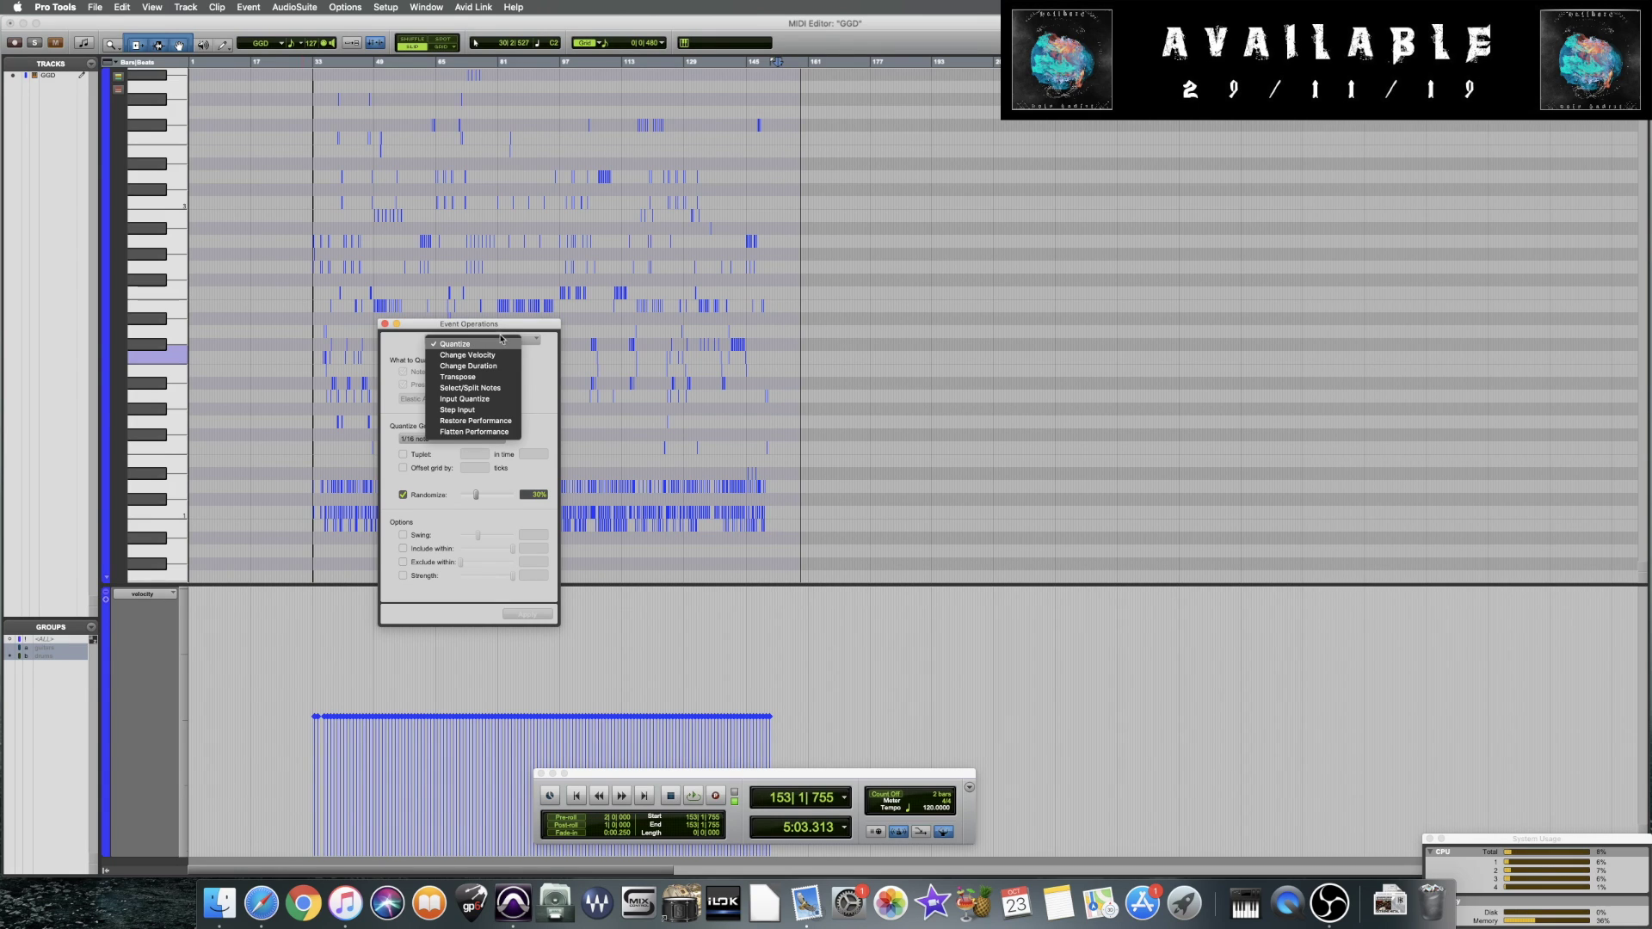
{"action": "left_click", "coordinate": [467, 354]}
{"action": "left_click_drag", "start_coordinate": [488, 331], "coordinate": [903, 342]}
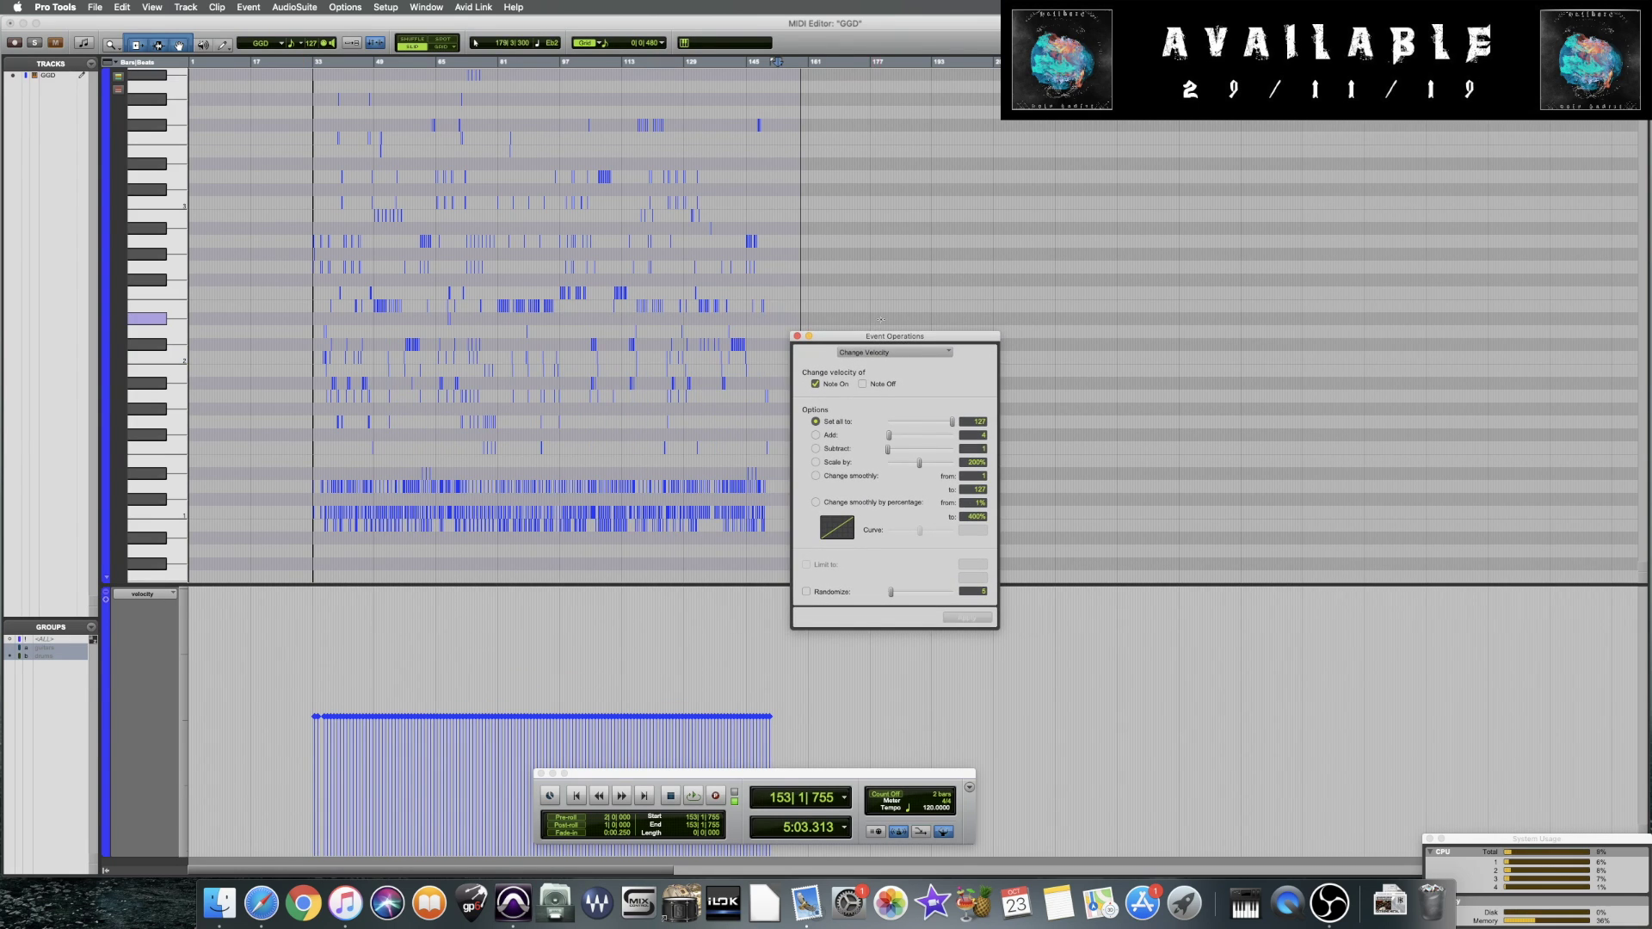
{"action": "left_click_drag", "start_coordinate": [910, 338], "coordinate": [899, 334]}
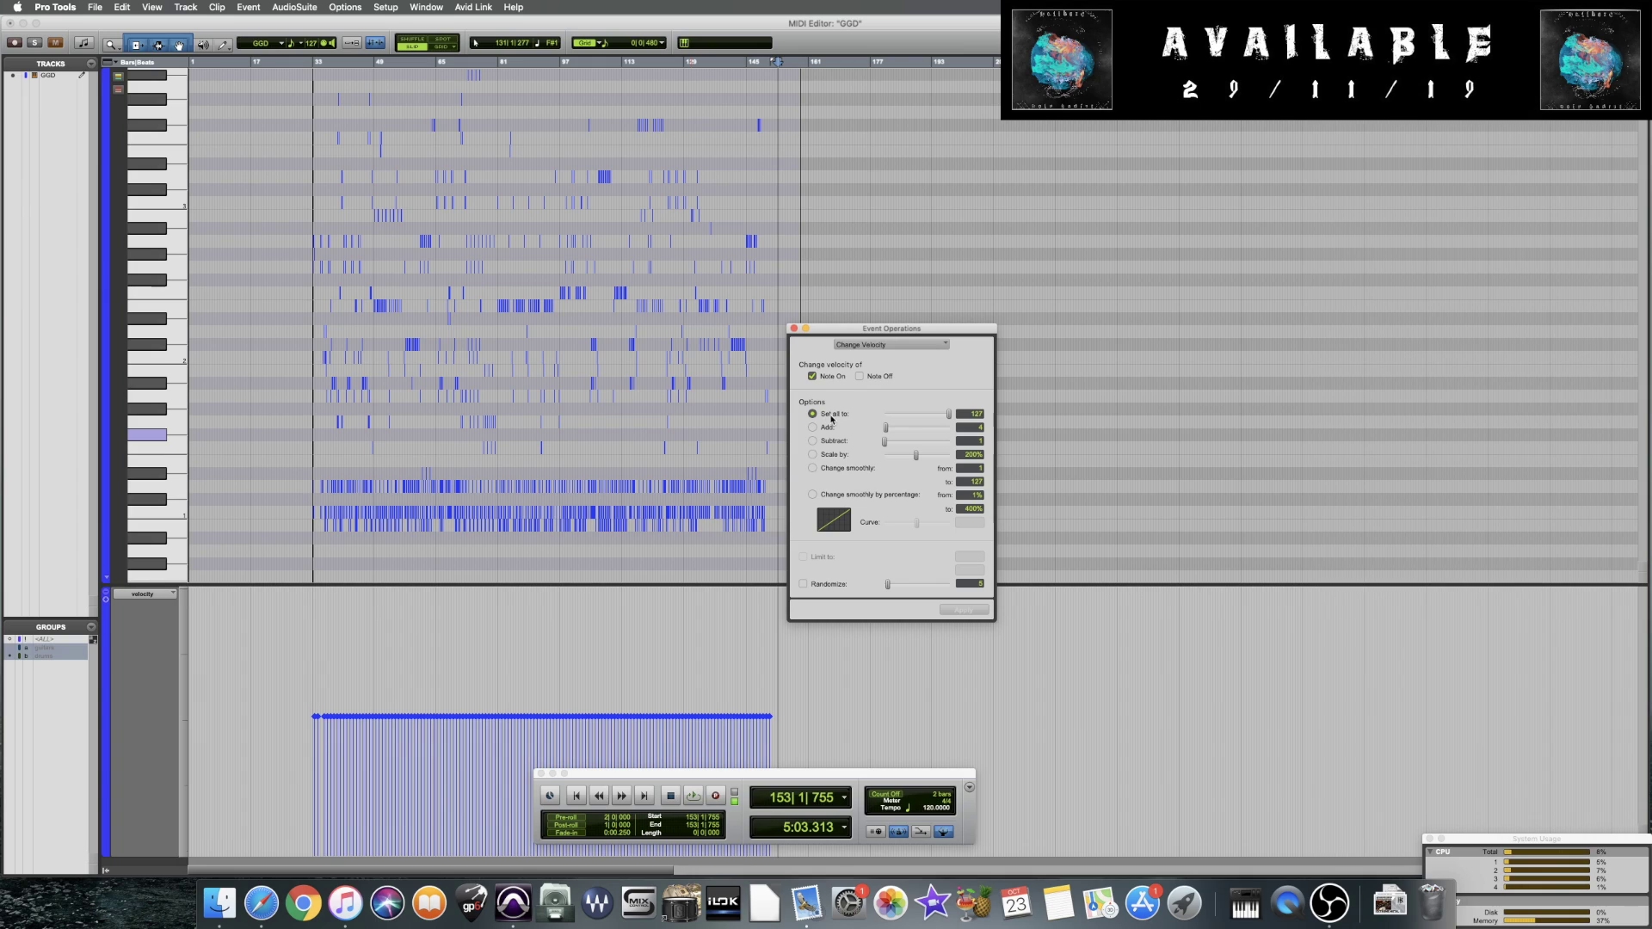
Configure the velocity change to set all to 120, with randomizing and velocity limits enabled
{"action": "double_click", "coordinate": [977, 414]}
{"action": "key", "text": "Return"}
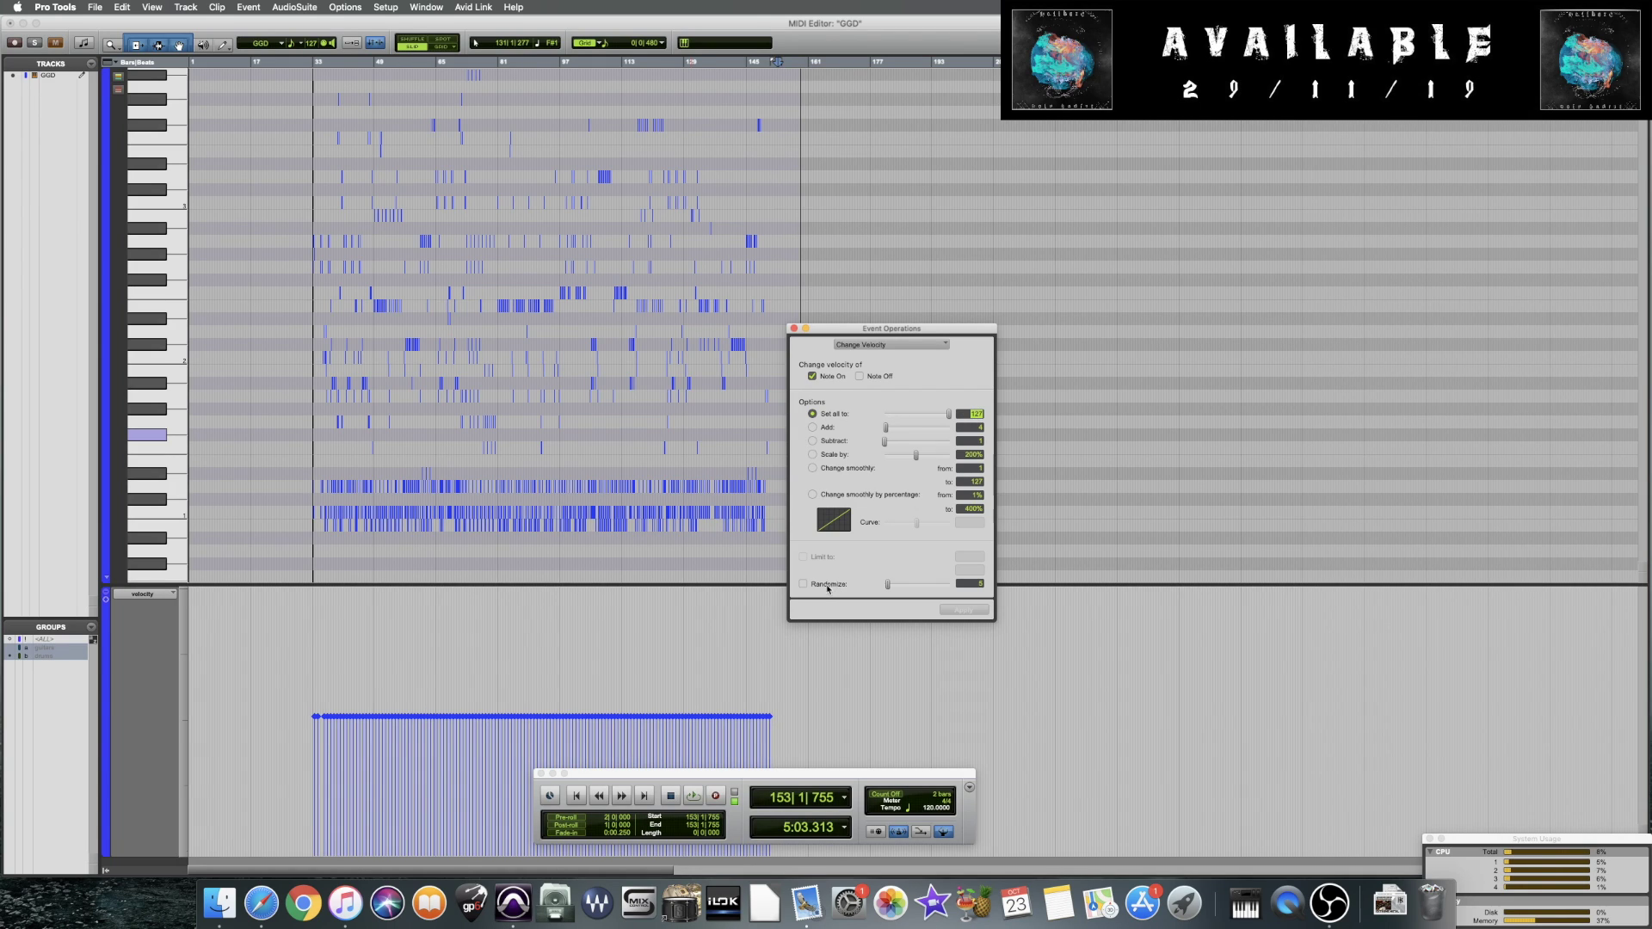
{"action": "type", "text": "120"}
{"action": "key", "text": "Return"}
{"action": "left_click", "coordinate": [826, 584]}
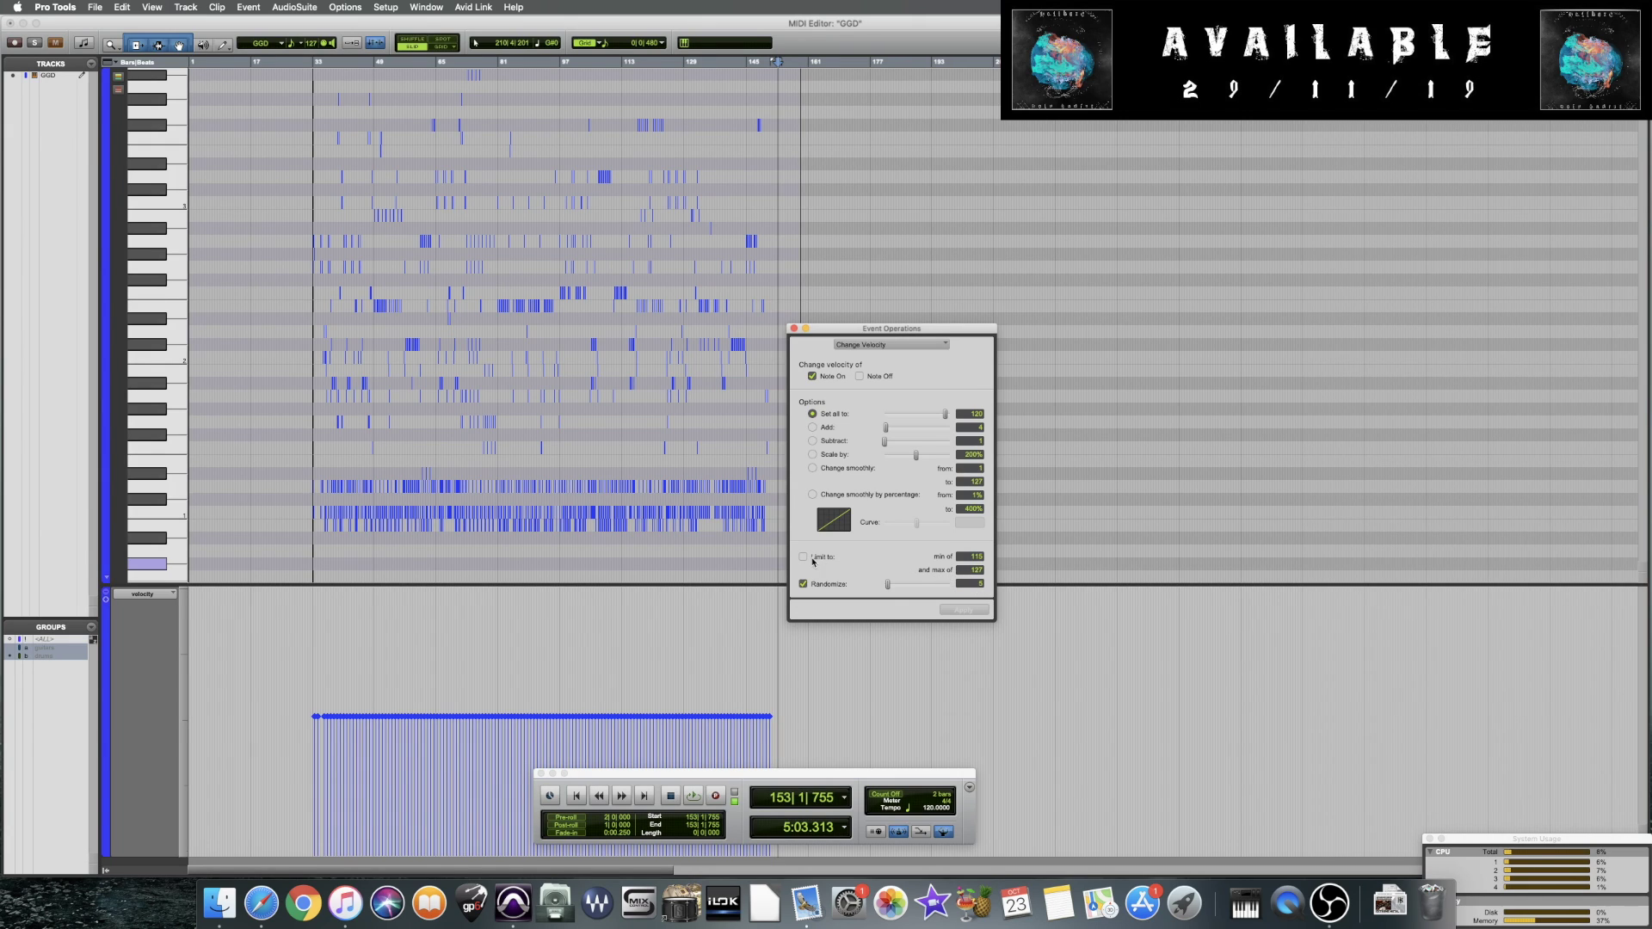
{"action": "left_click", "coordinate": [981, 556]}
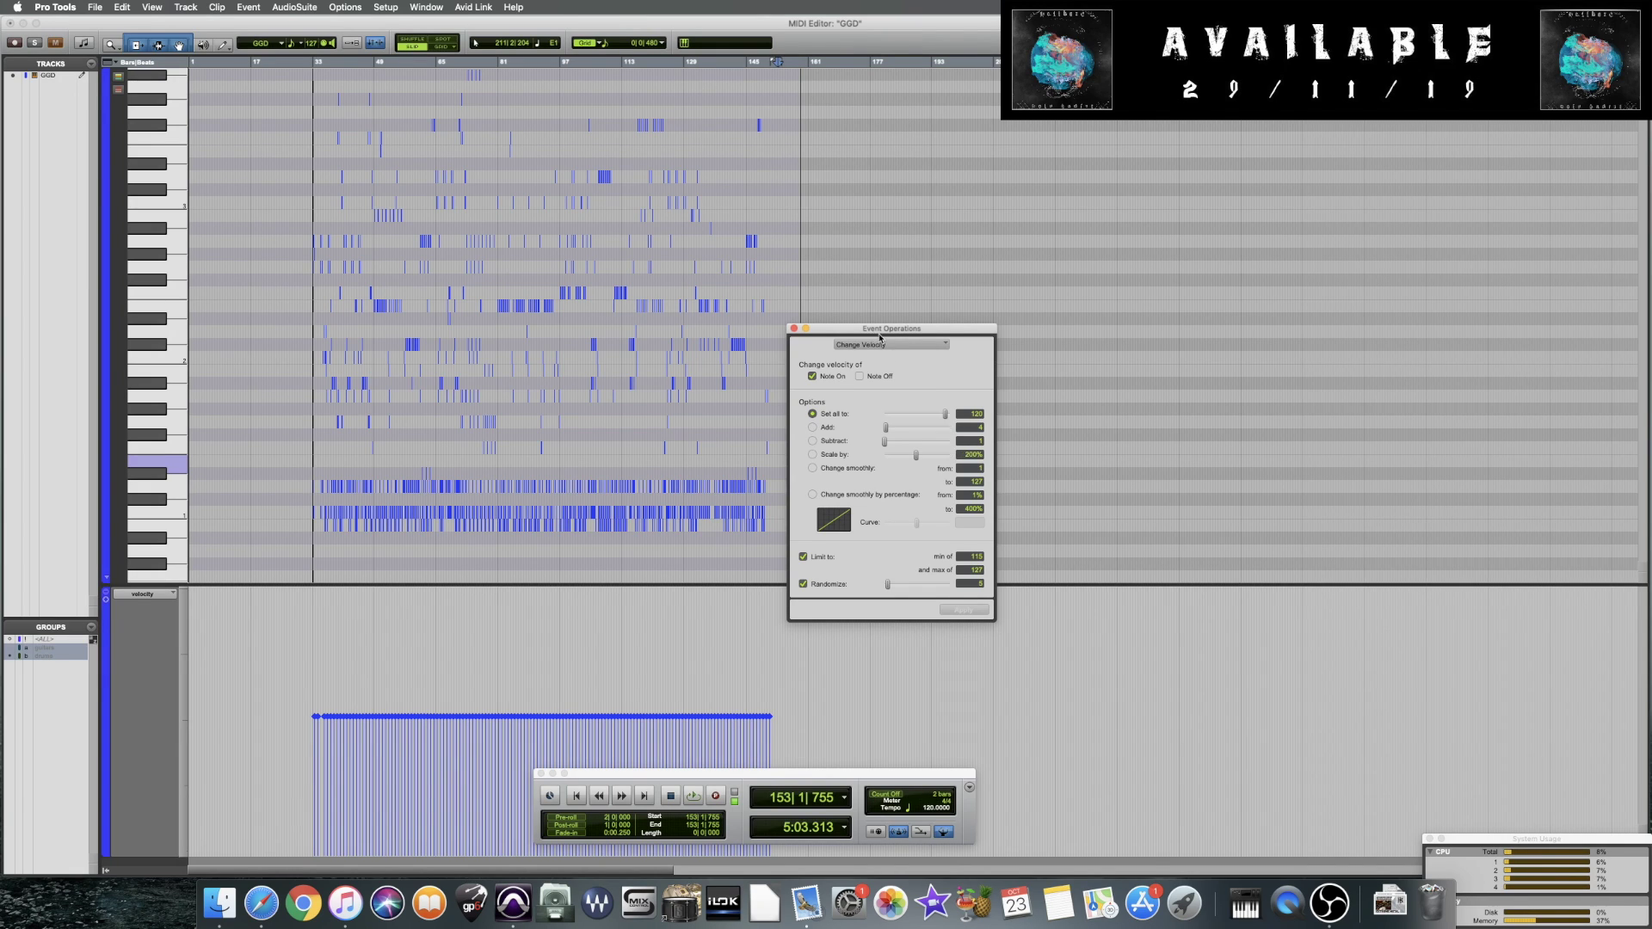
{"action": "left_click_drag", "start_coordinate": [879, 334], "coordinate": [915, 324]}
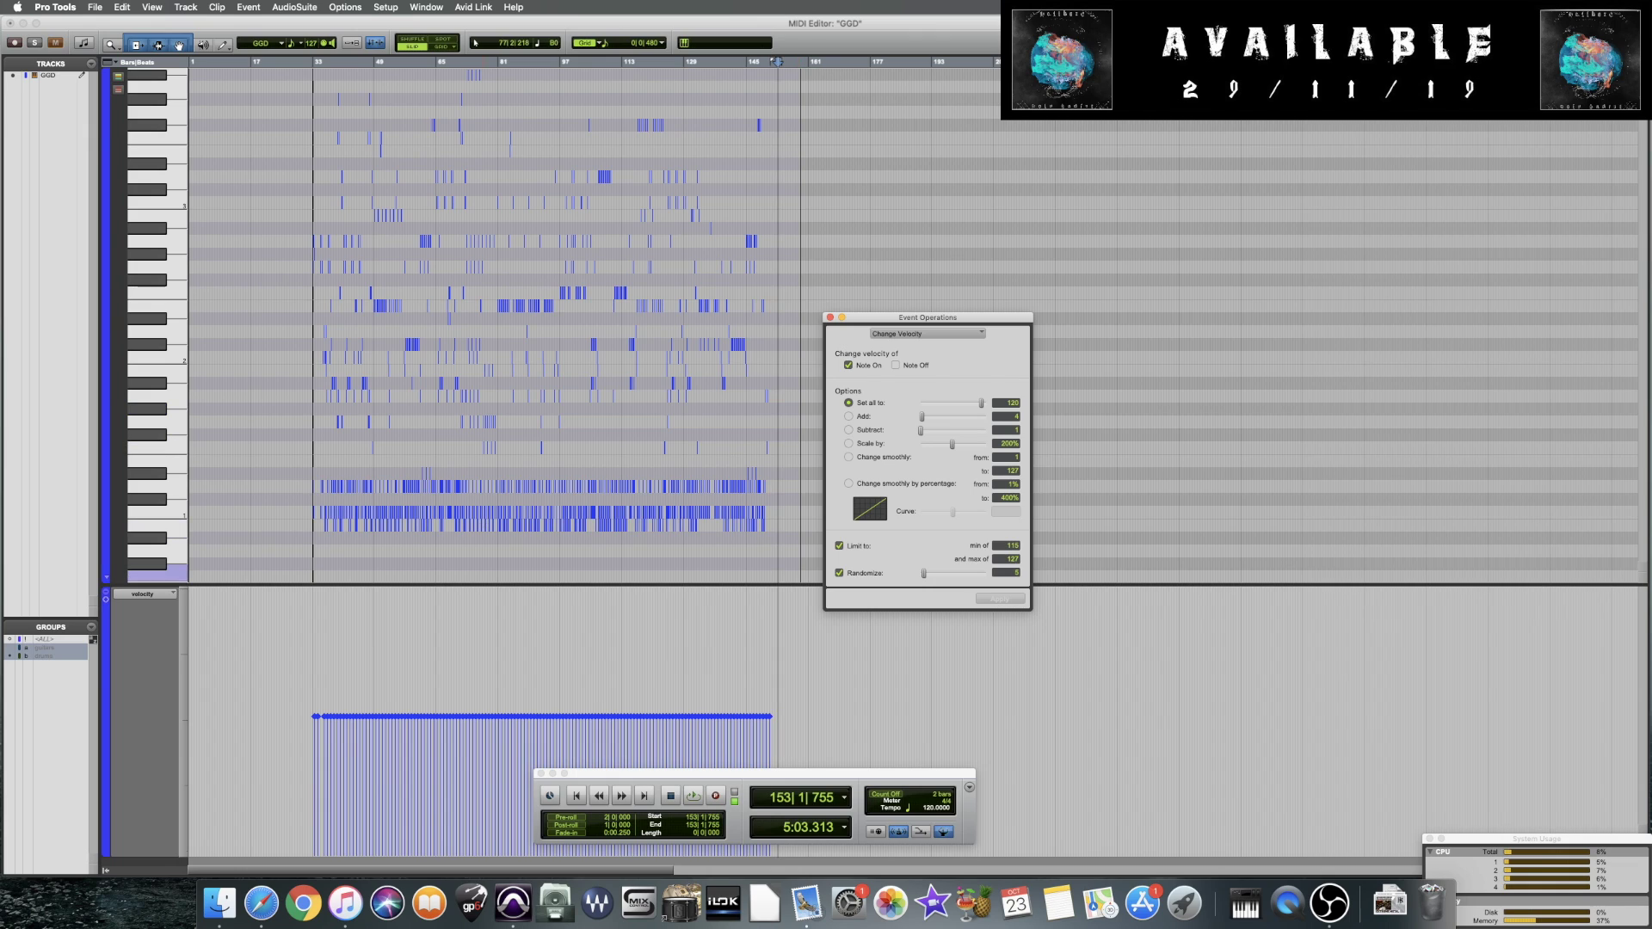
{"action": "left_click", "coordinate": [563, 498]}
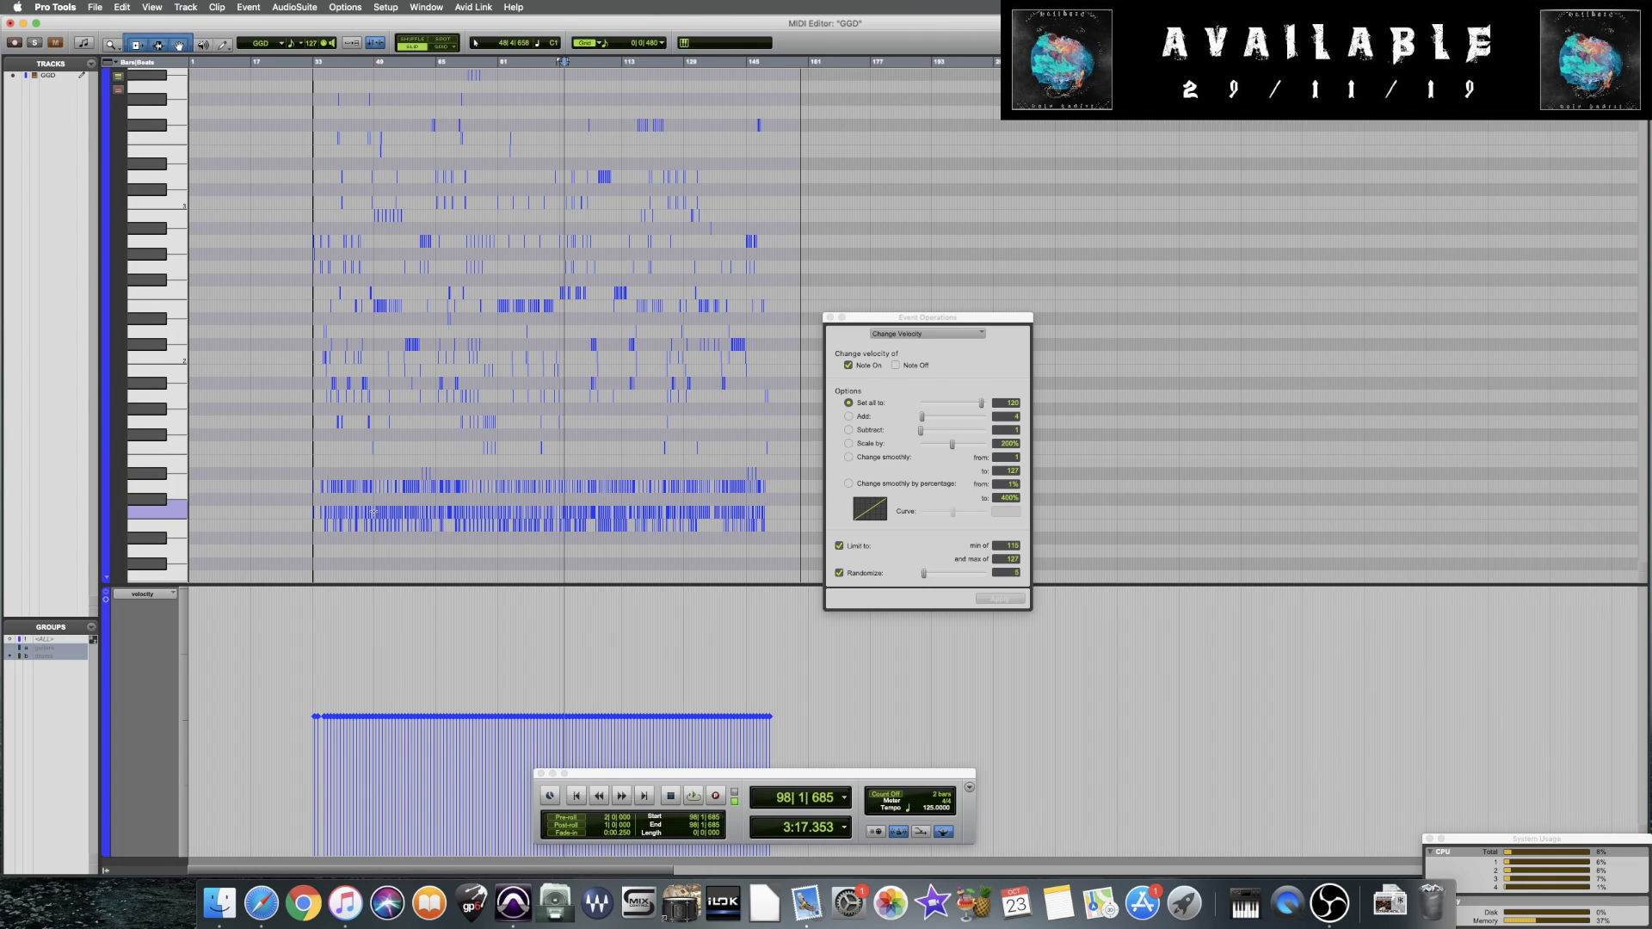
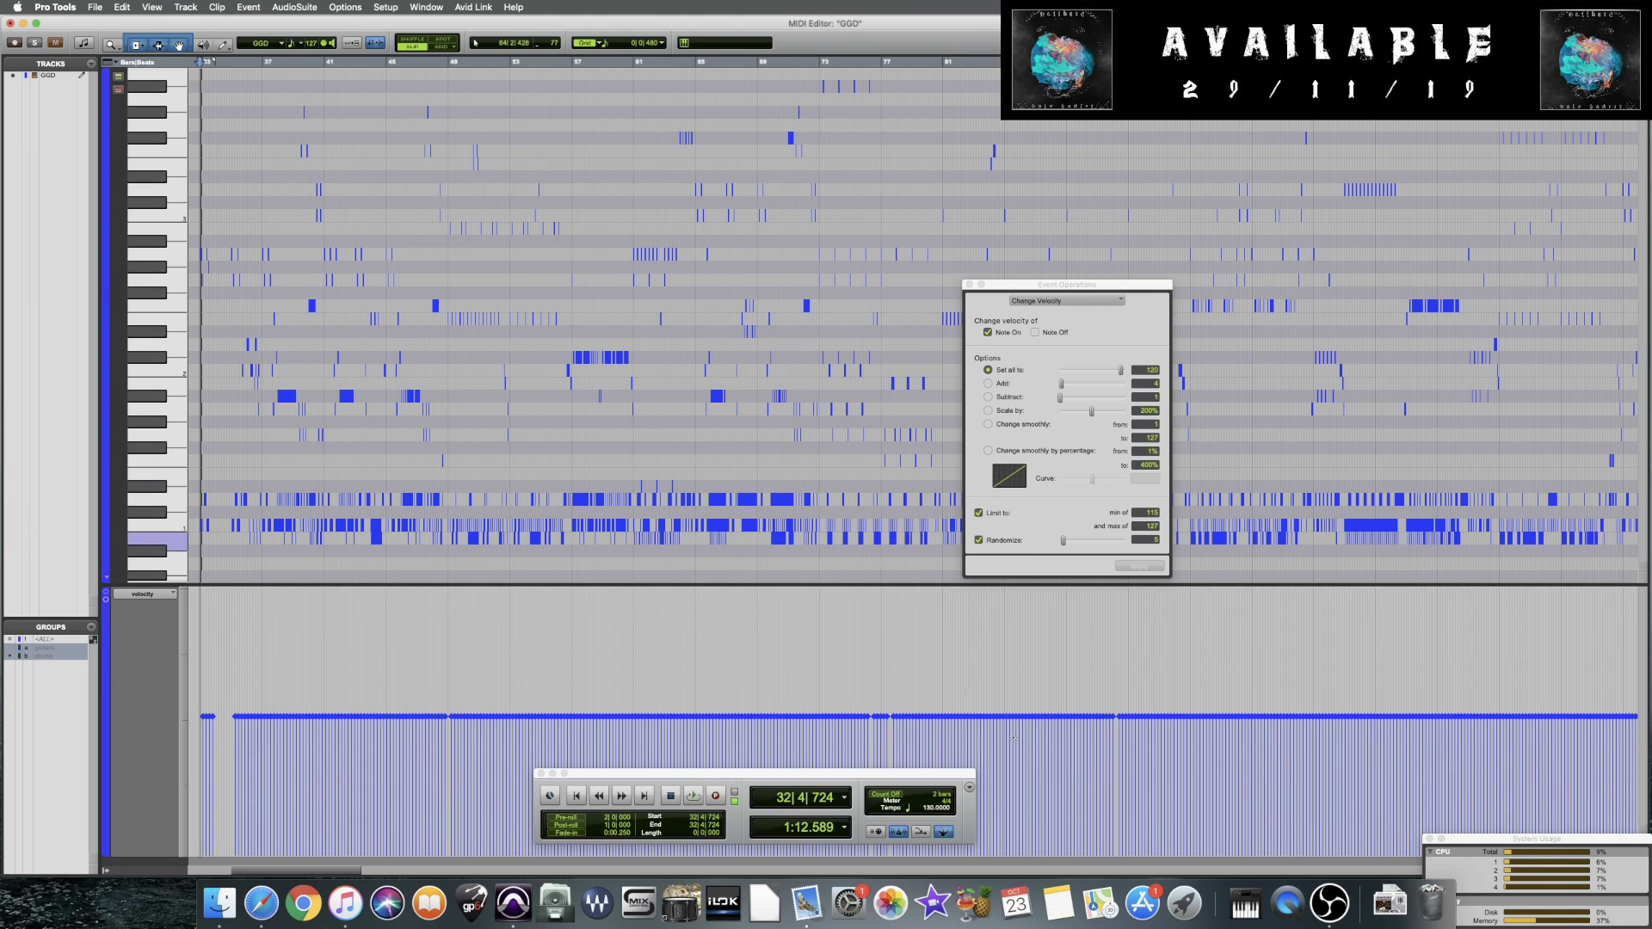
Switch to Notes and review the "Quantise rules." note, from the timing percentages down to the drum velocity ranges
{"action": "left_click", "coordinate": [1049, 905]}
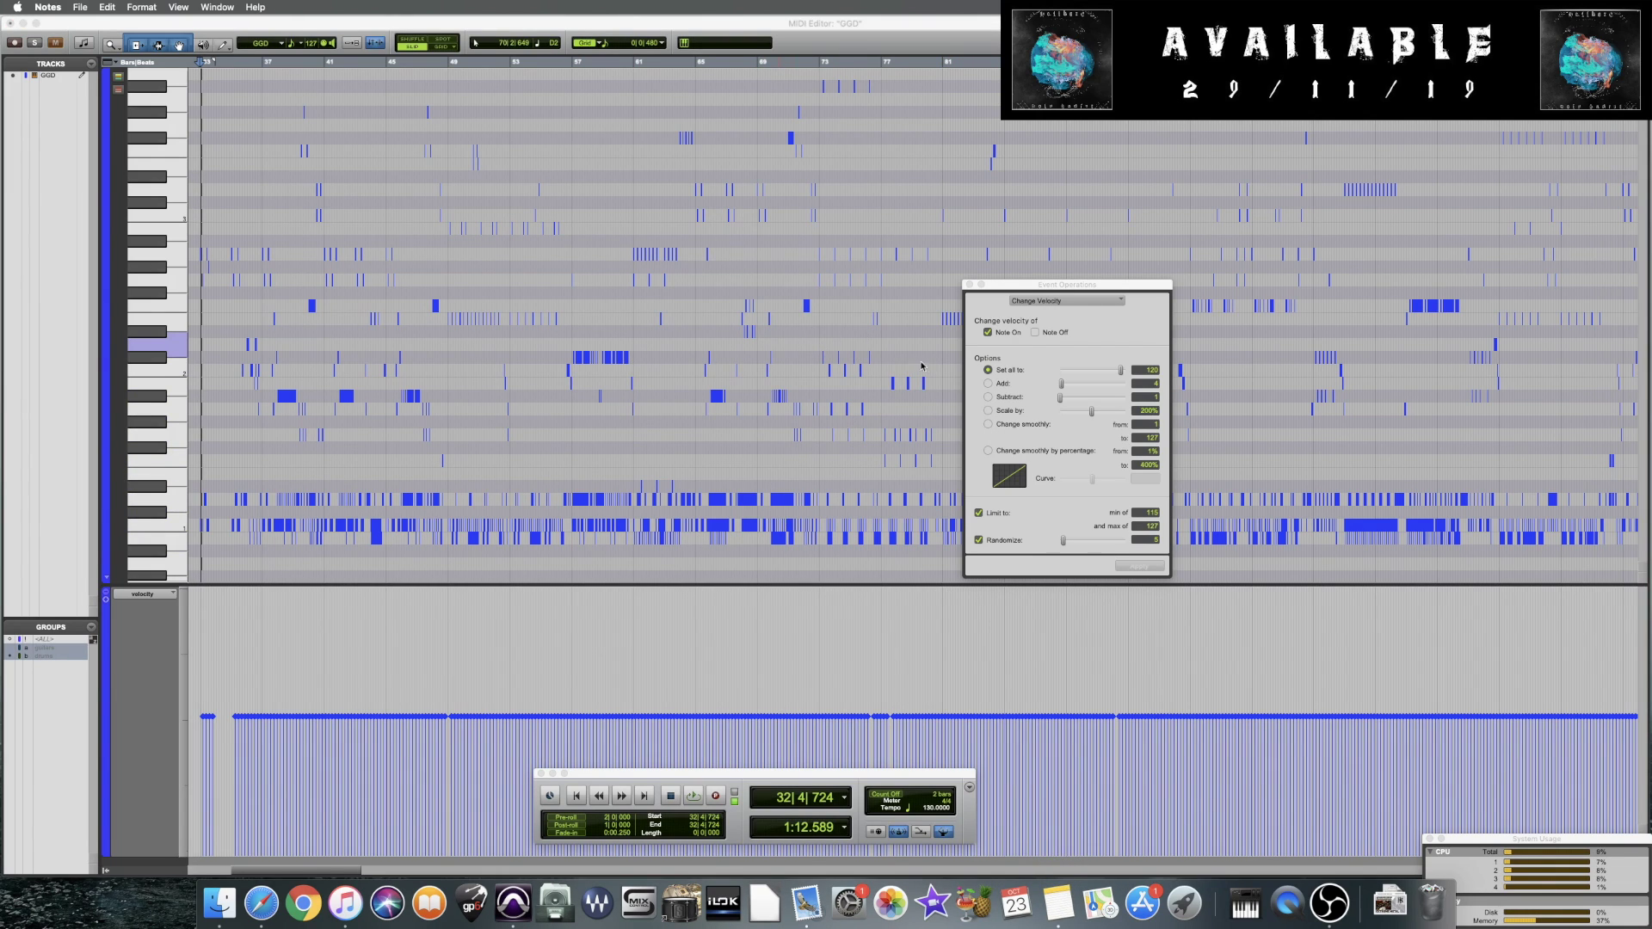
{"action": "left_click_drag", "start_coordinate": [952, 158], "coordinate": [1119, 199]}
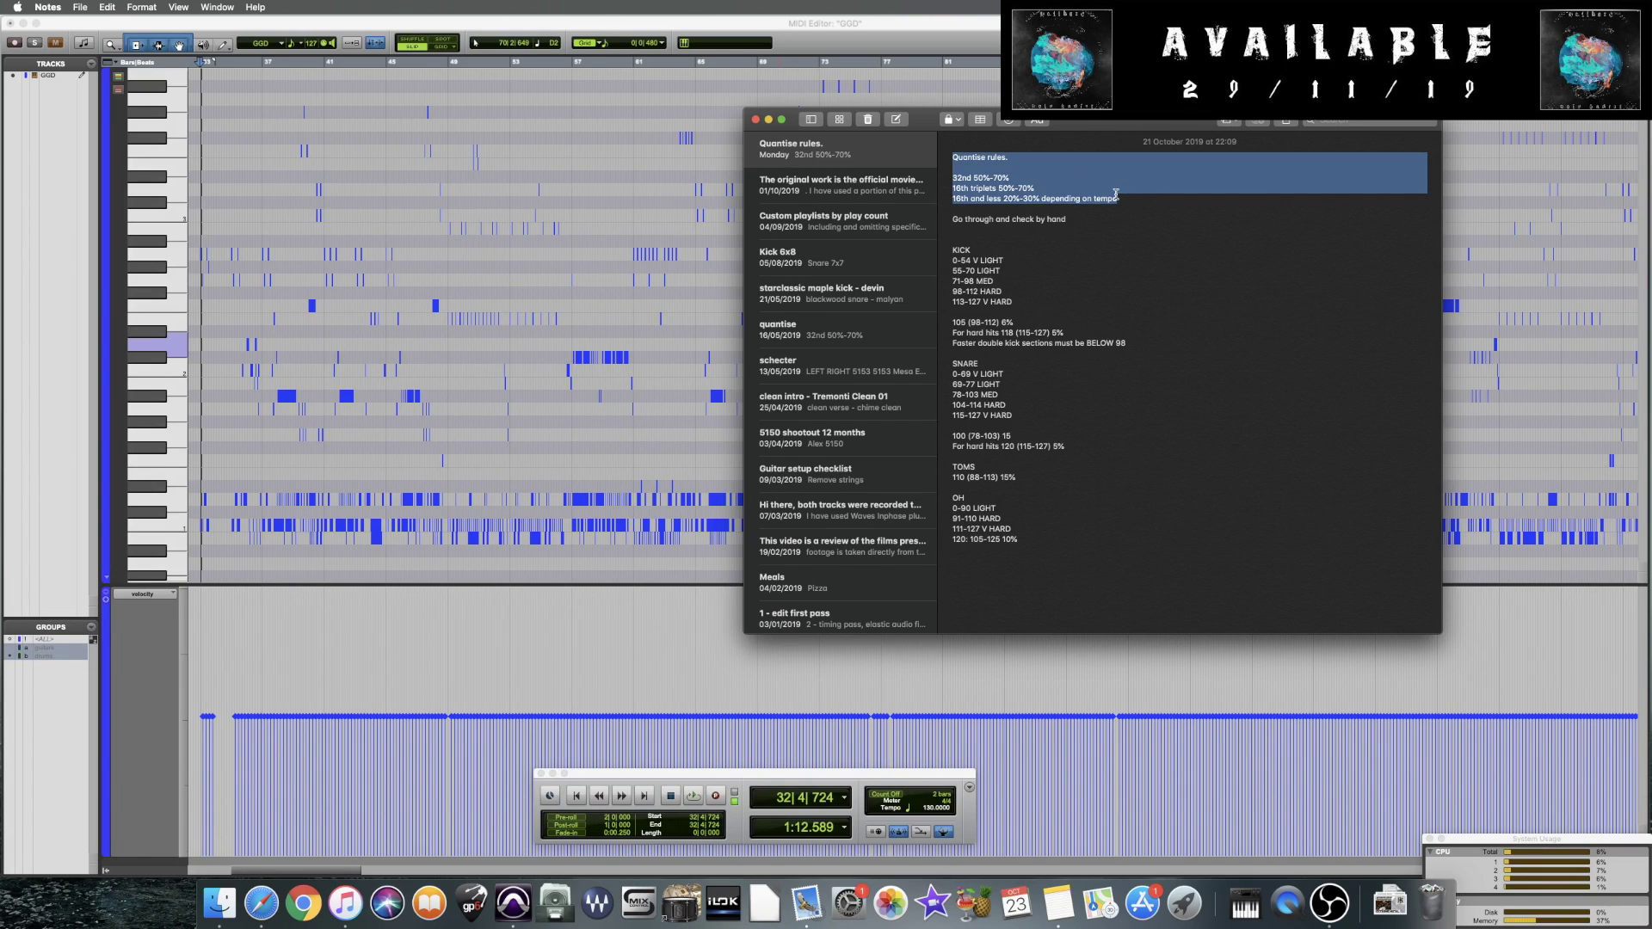
{"action": "left_click", "coordinate": [1086, 218]}
{"action": "left_click_drag", "start_coordinate": [1067, 219], "coordinate": [1132, 538]}
{"action": "left_click", "coordinate": [1131, 539]}
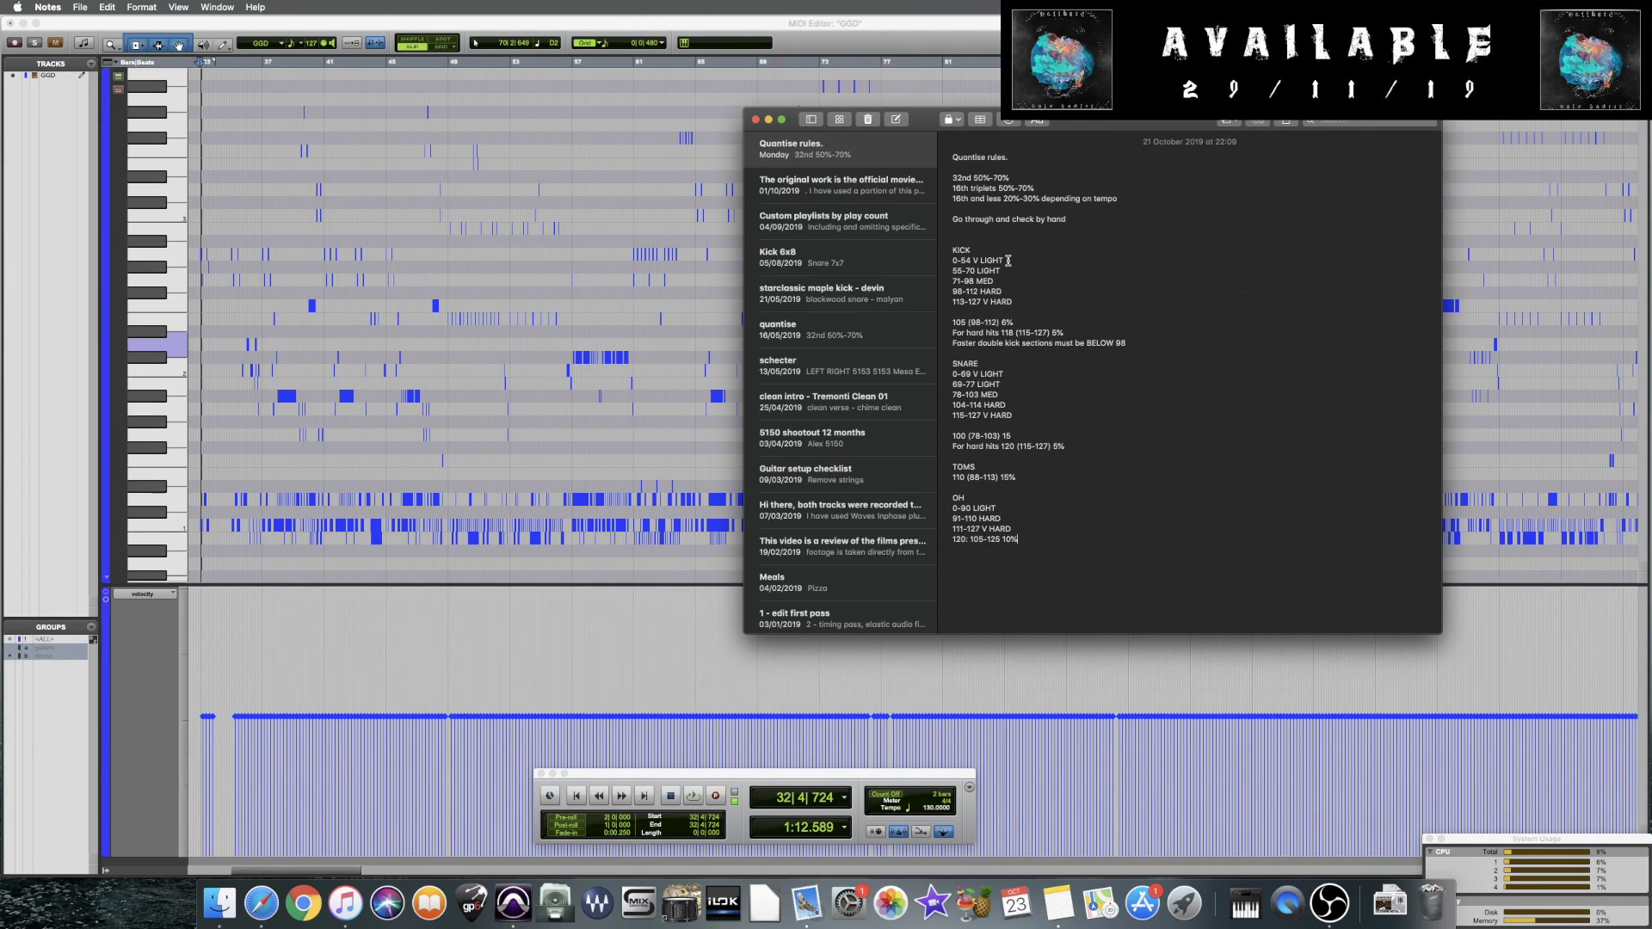
Return to Pro Tools and raise the velocity of a single note at 59|3|110 well above the flat level
{"action": "left_click", "coordinate": [633, 585]}
{"action": "left_click", "coordinate": [614, 719]}
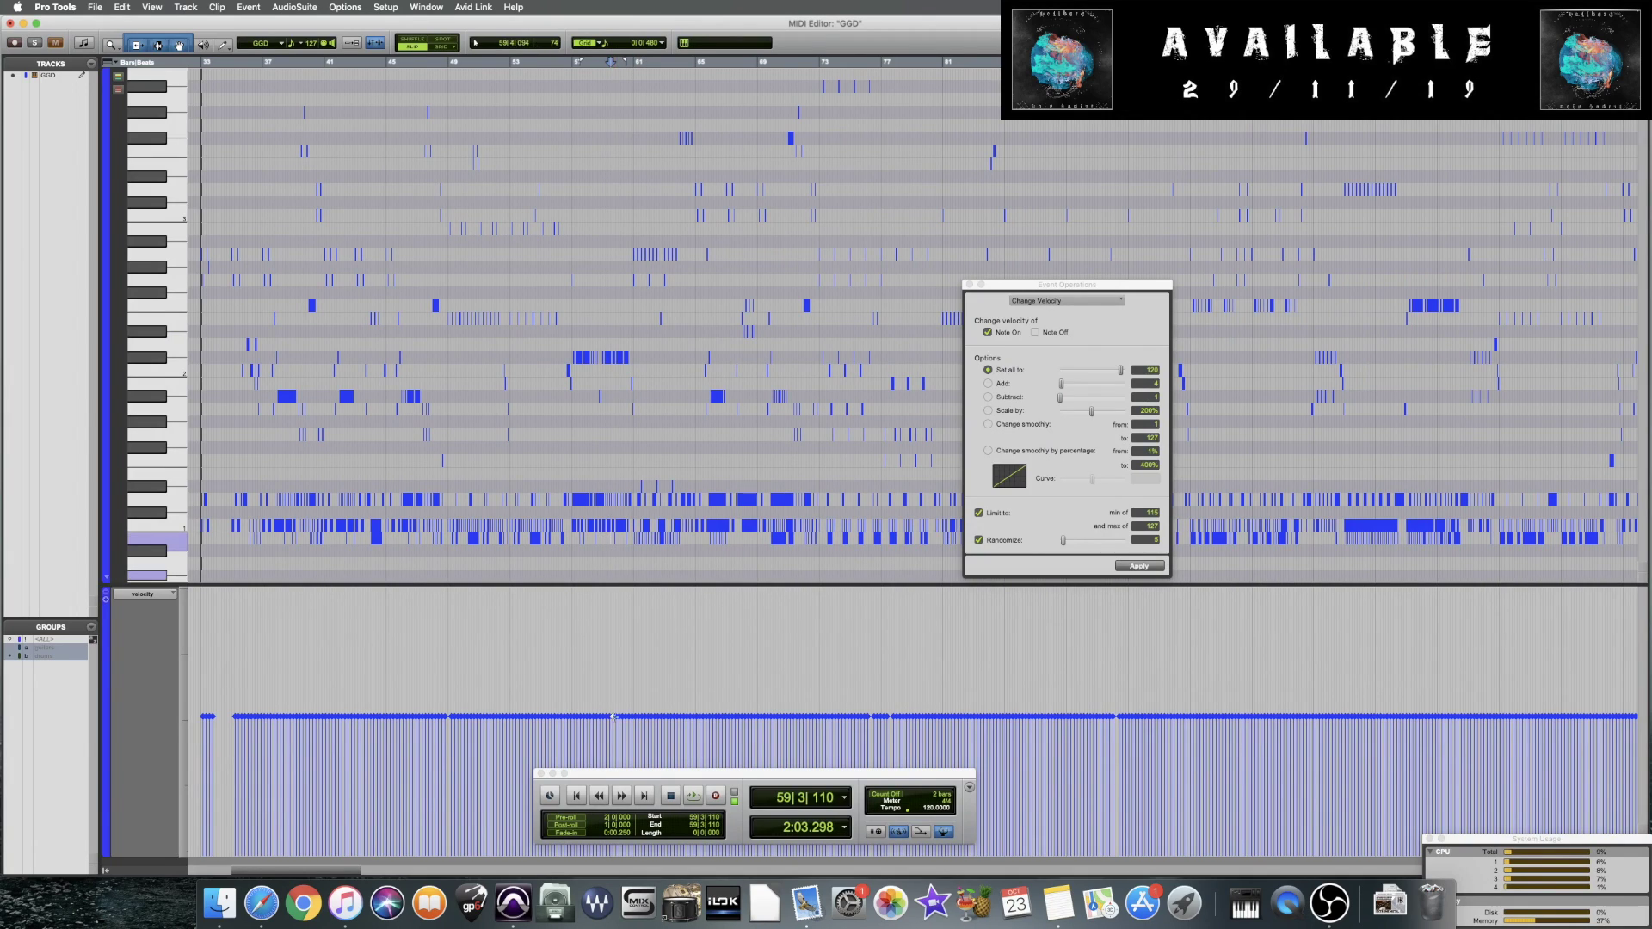
{"action": "left_click_drag", "start_coordinate": [615, 719], "coordinate": [621, 621]}
{"action": "left_click_drag", "start_coordinate": [621, 618], "coordinate": [621, 629]}
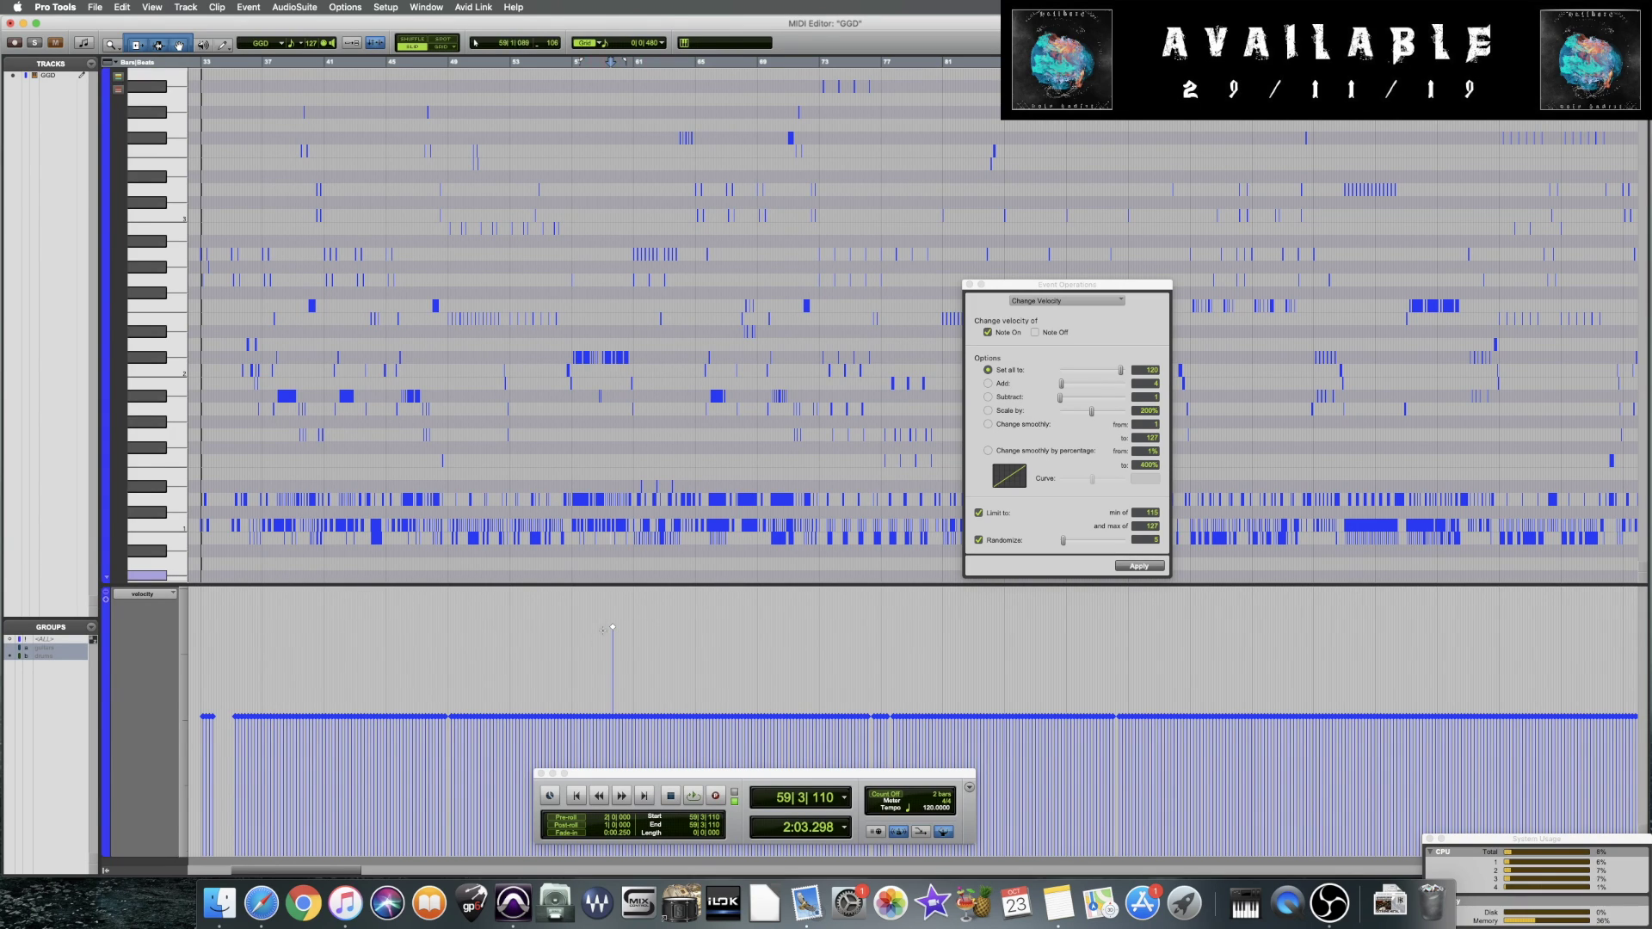
Examine the kick velocity layers in the Notes rules and return to the Pro Tools MIDI editor
{"action": "left_click", "coordinate": [1069, 911]}
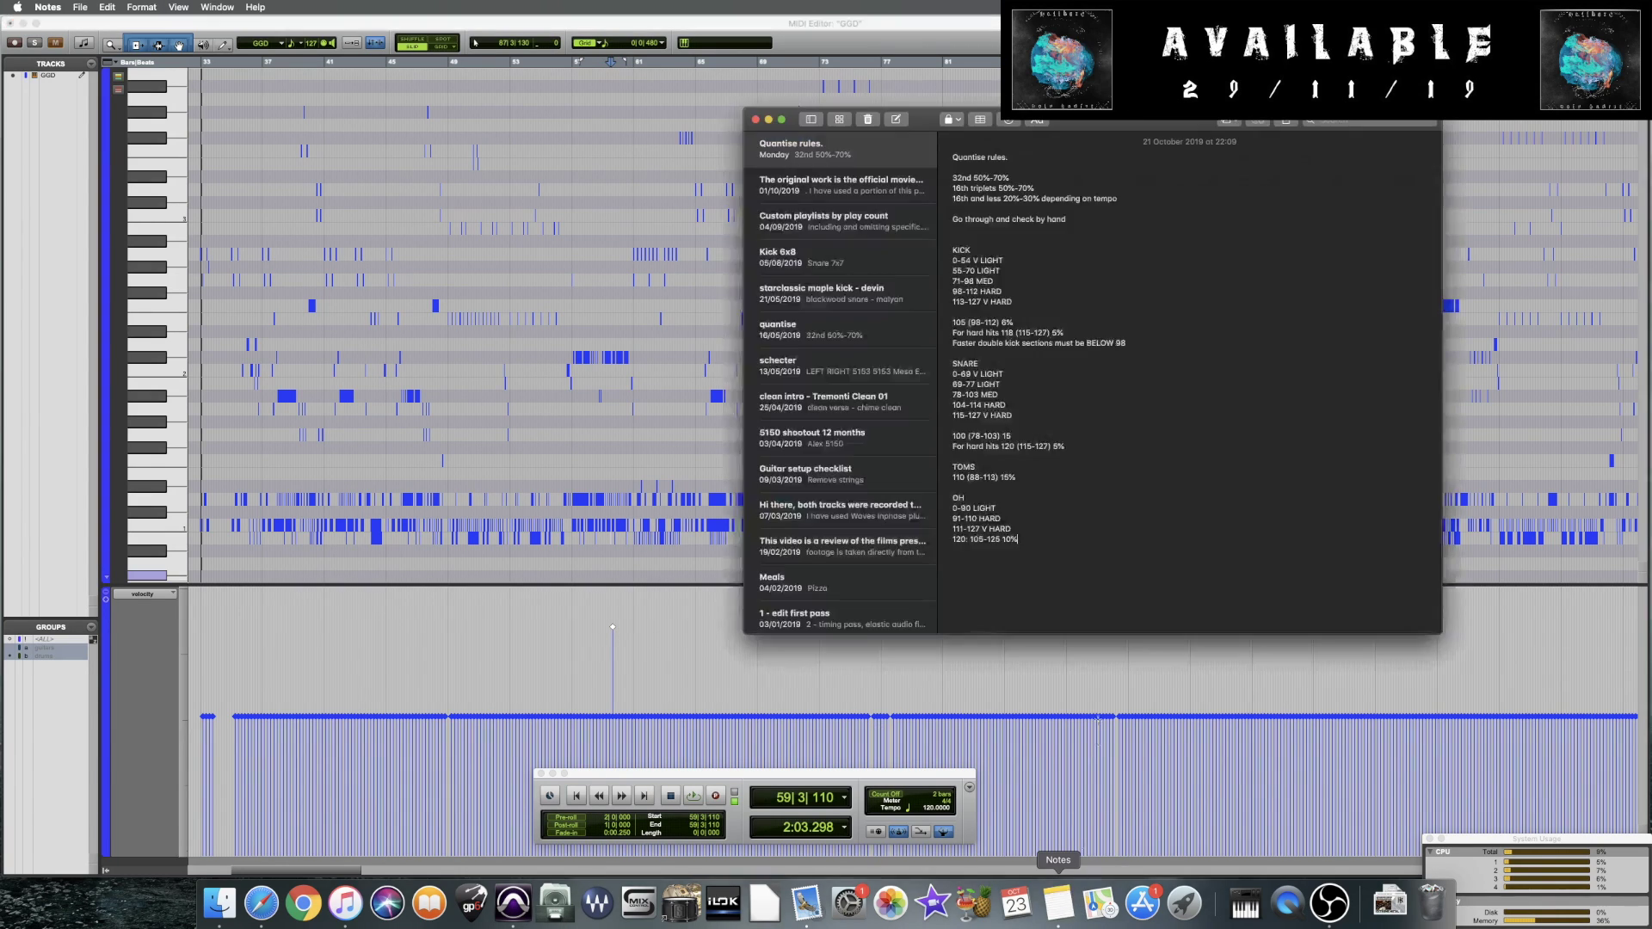
{"action": "left_click", "coordinate": [963, 302]}
{"action": "left_click_drag", "start_coordinate": [981, 301], "coordinate": [1024, 303]}
{"action": "left_click", "coordinate": [1024, 303]}
{"action": "left_click_drag", "start_coordinate": [954, 250], "coordinate": [998, 322]}
{"action": "left_click", "coordinate": [1029, 299]}
{"action": "left_click", "coordinate": [829, 25]}
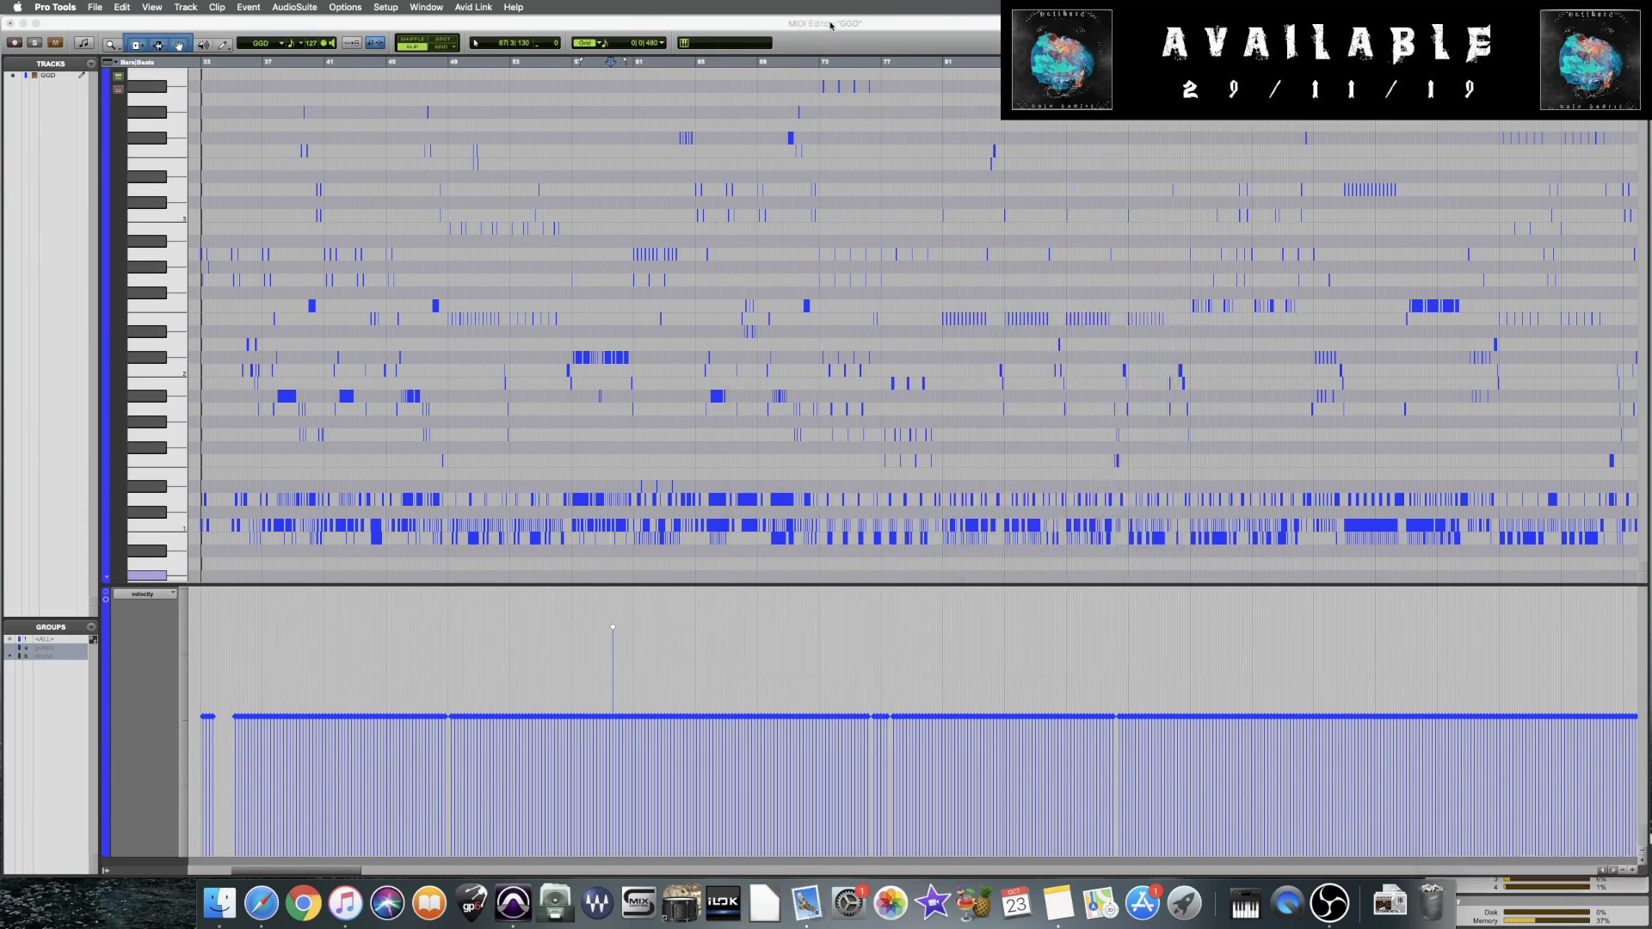
Compare the kick rule for set level, limits and randomize percentage in Notes with the velocity settings in Pro Tools
{"action": "key", "text": "super+Tab"}
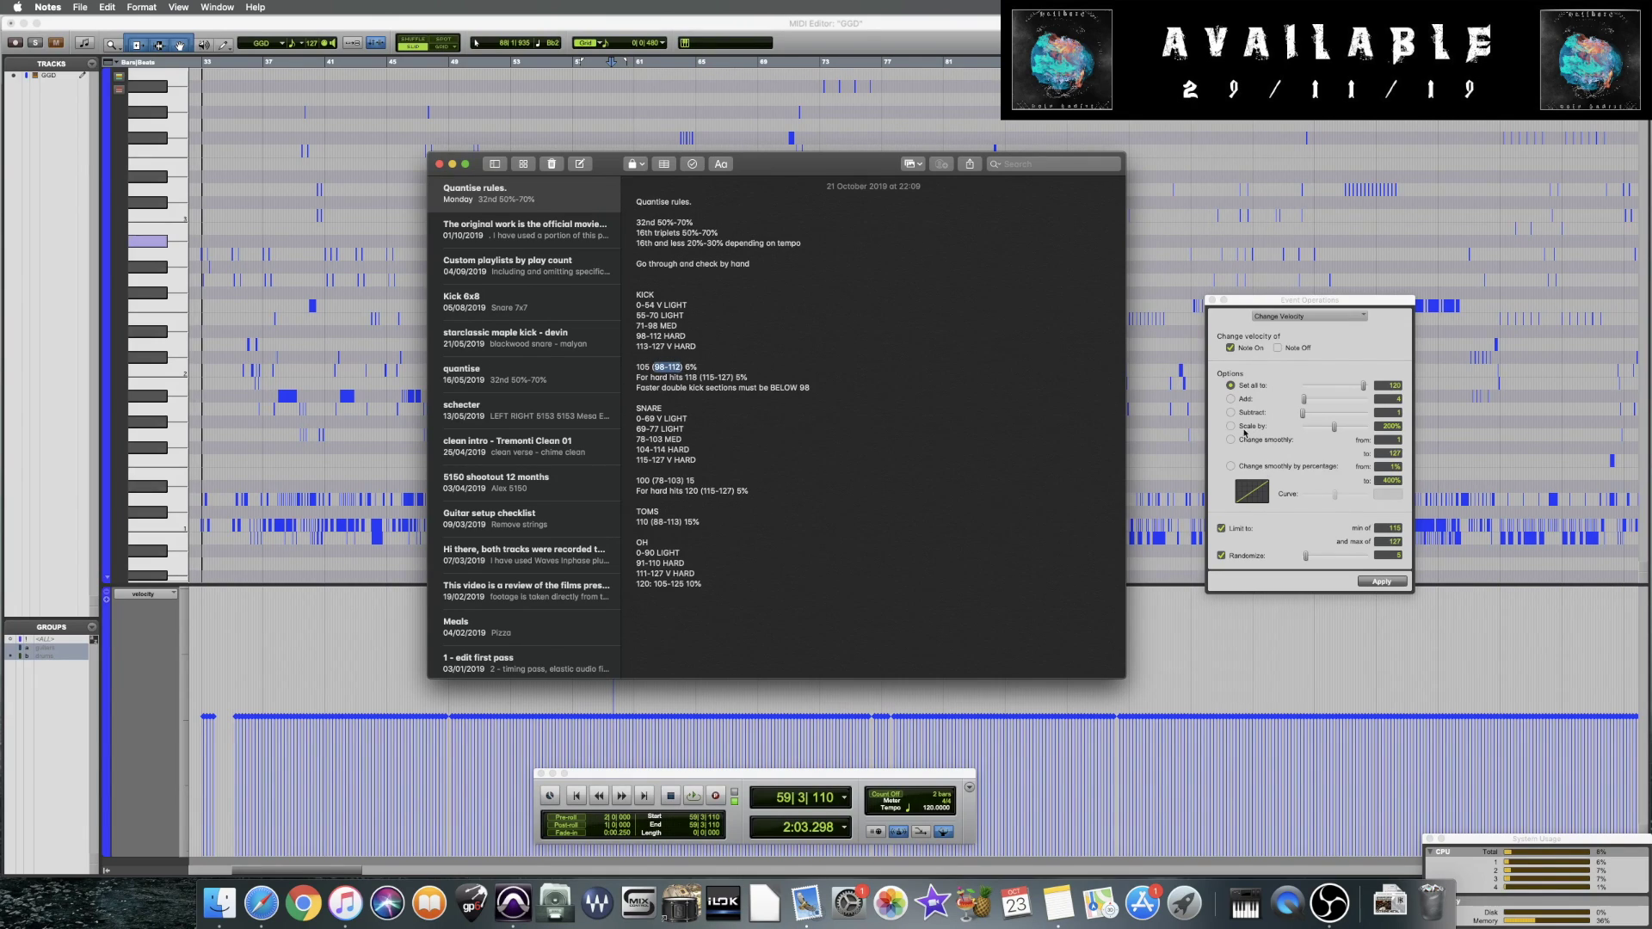
{"action": "left_click", "coordinate": [691, 367]}
{"action": "key", "text": "super+Tab"}
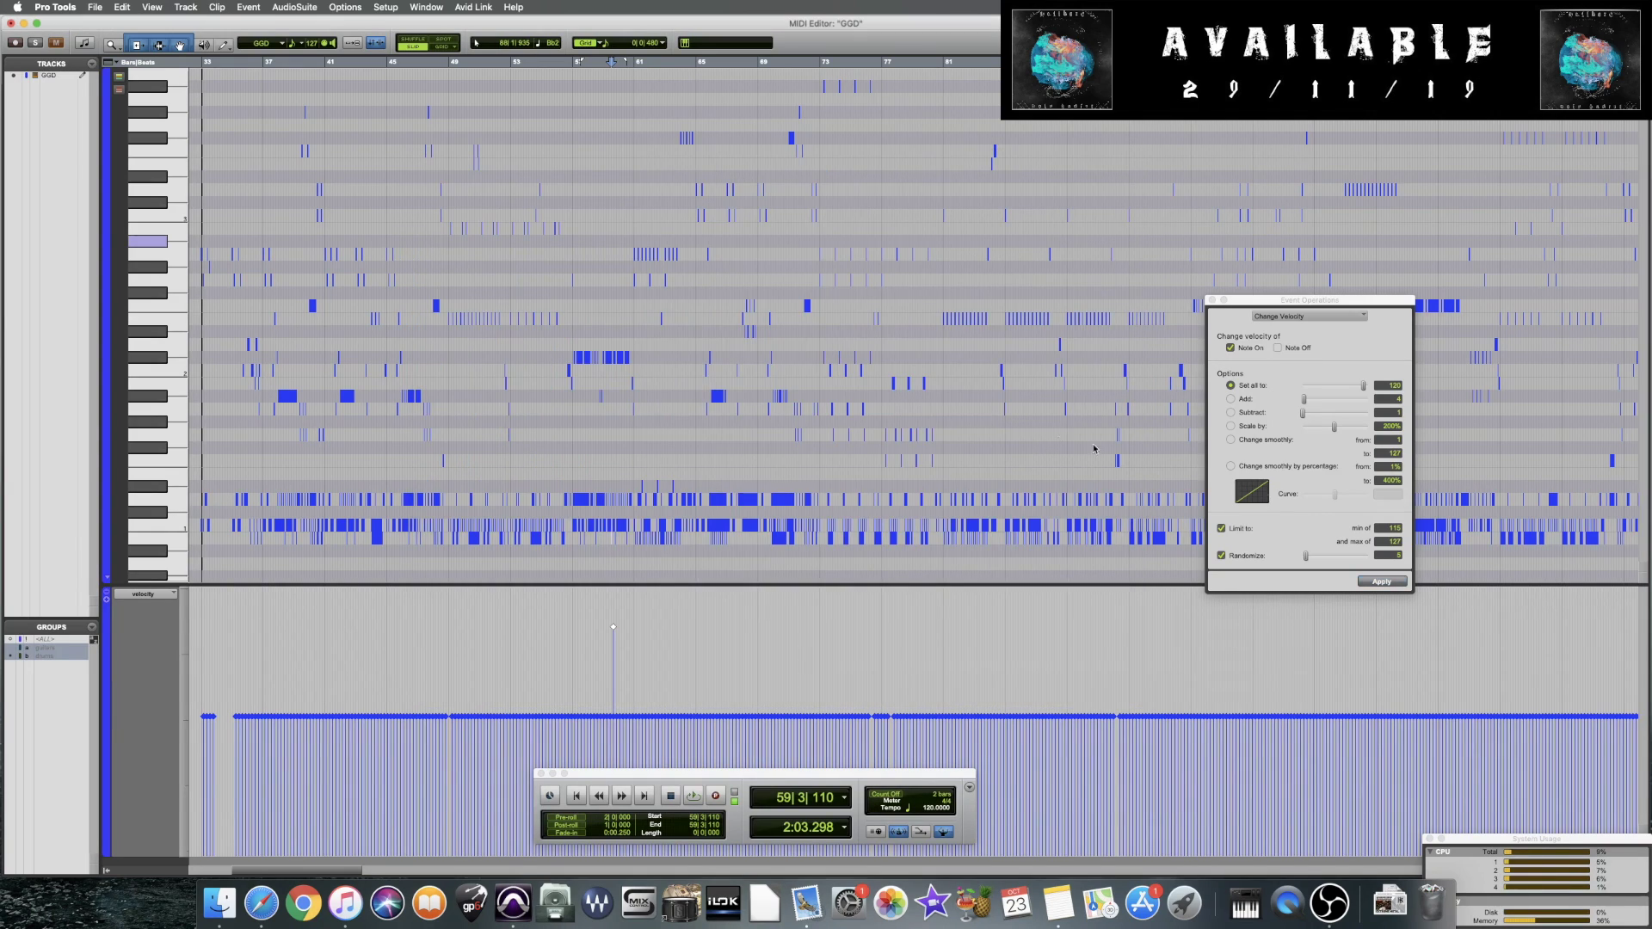
{"action": "key", "text": "super+Tab"}
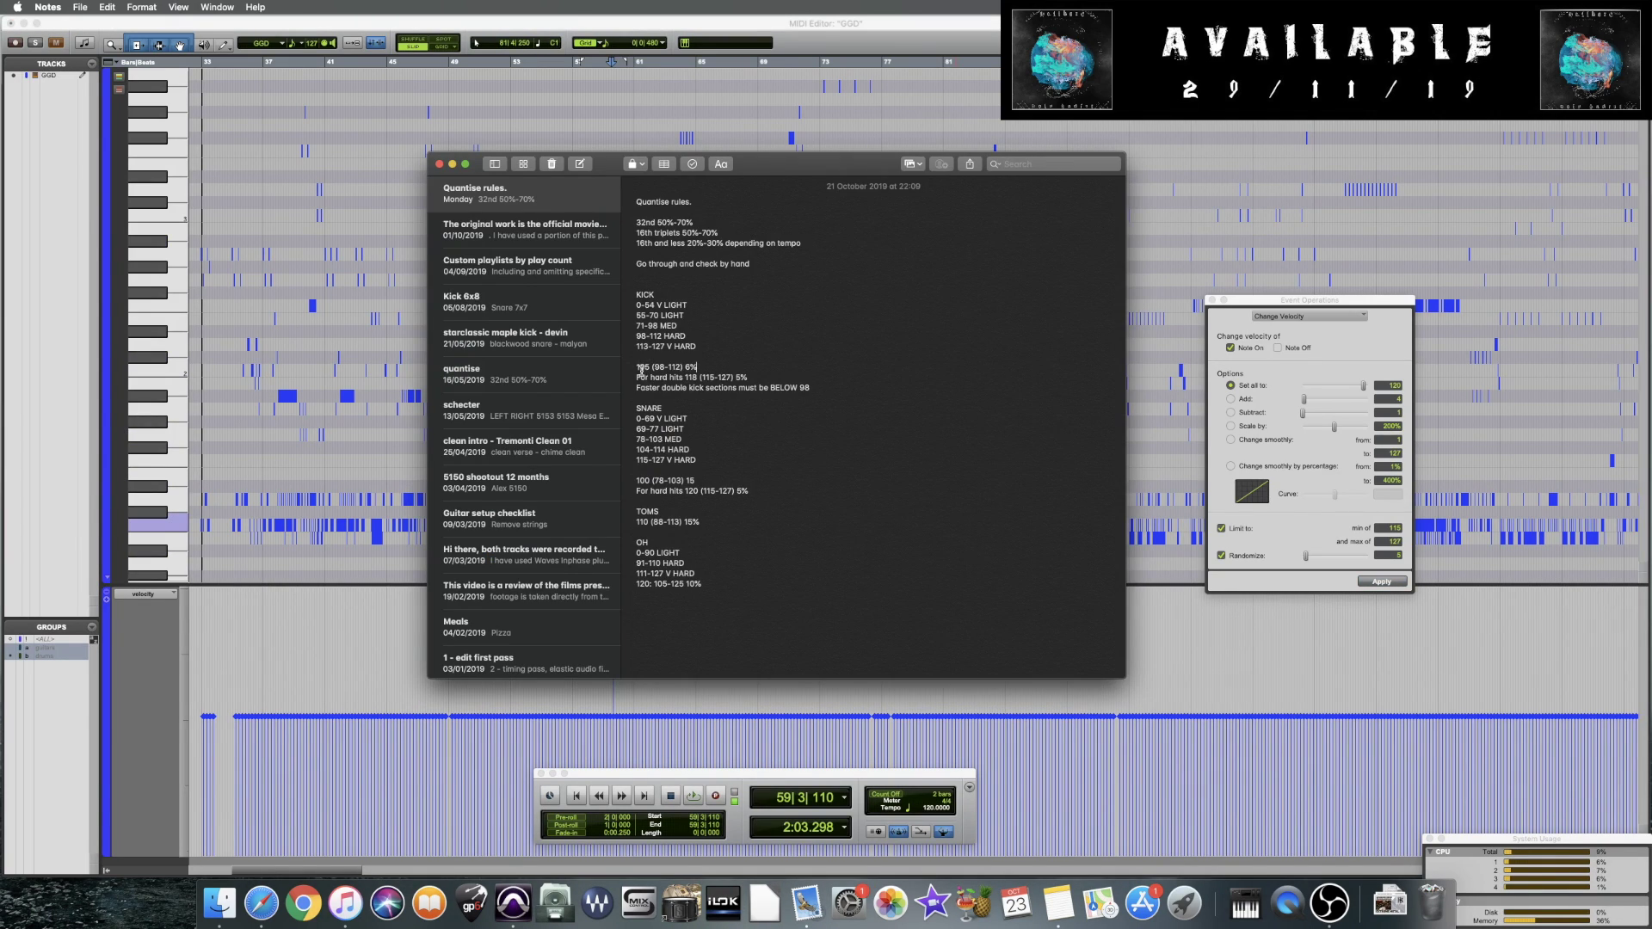
{"action": "key", "text": "super+Tab"}
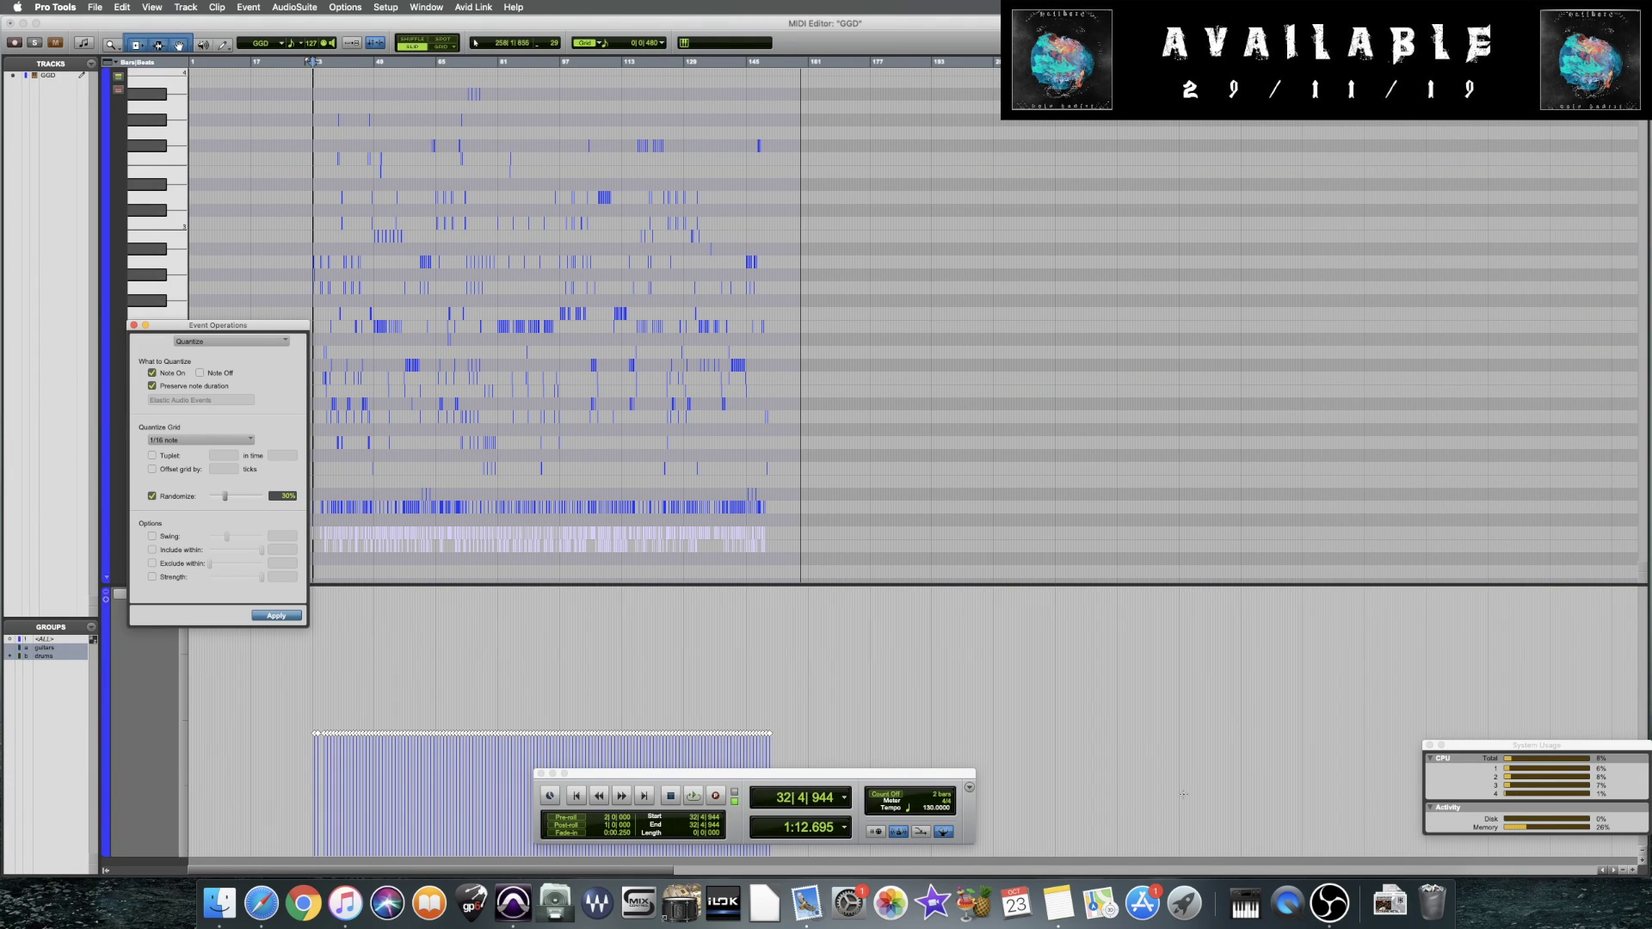
Recheck the kick values in the "Quantise rules." note and close the Notes window
{"action": "left_click", "coordinate": [1058, 902]}
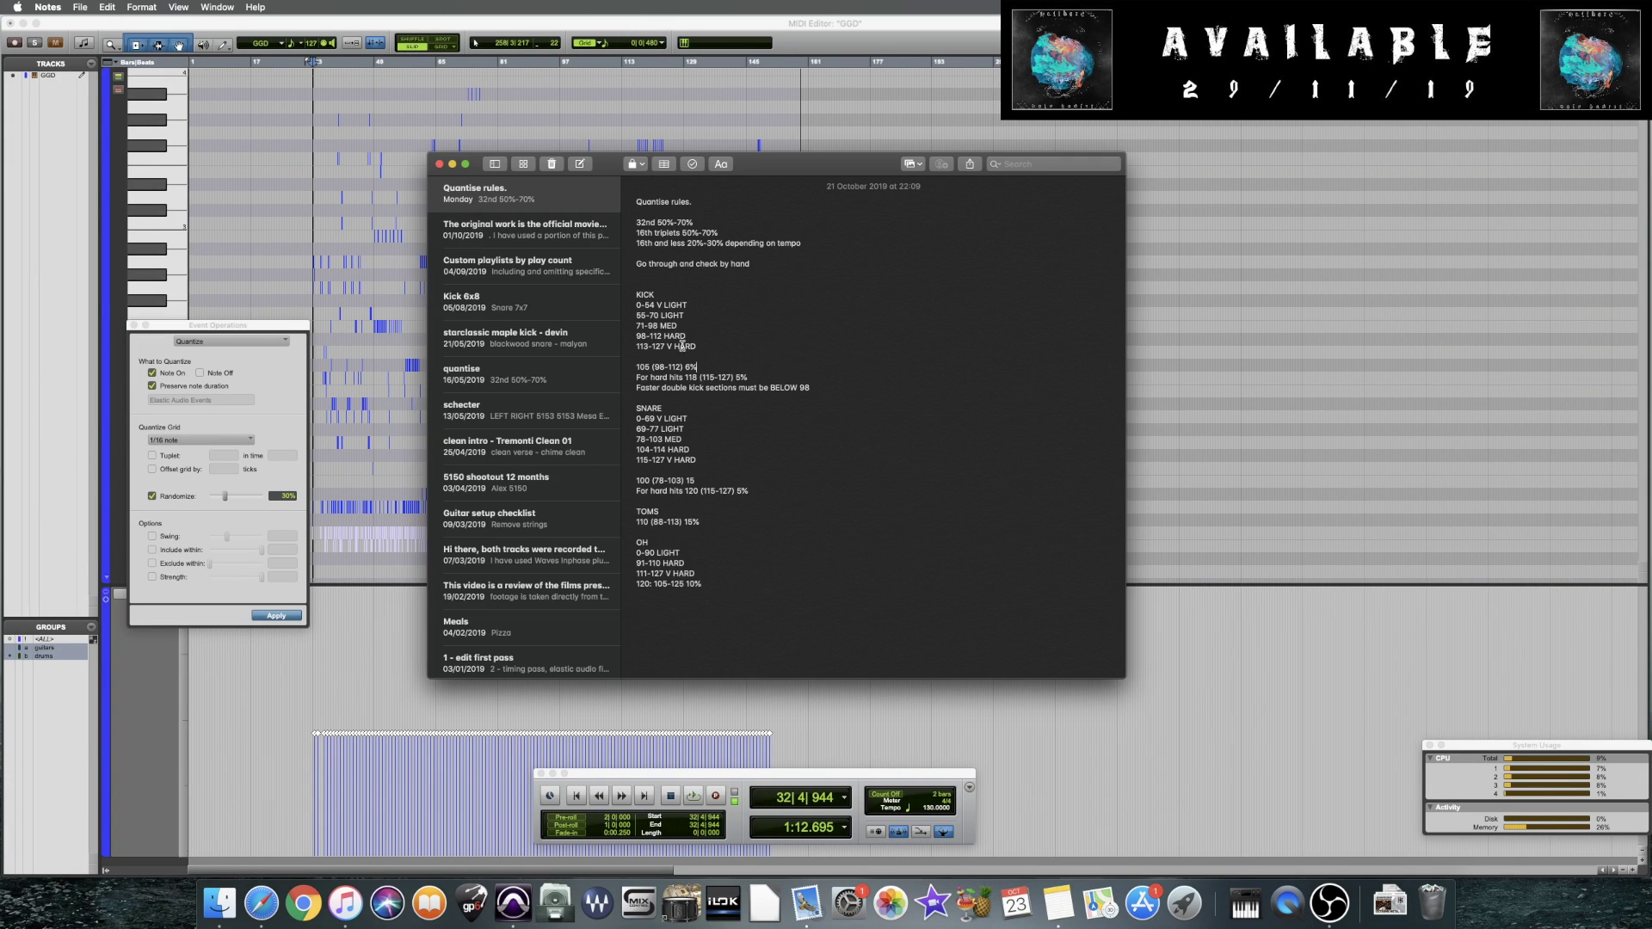
{"action": "left_click_drag", "start_coordinate": [761, 162], "coordinate": [991, 205]}
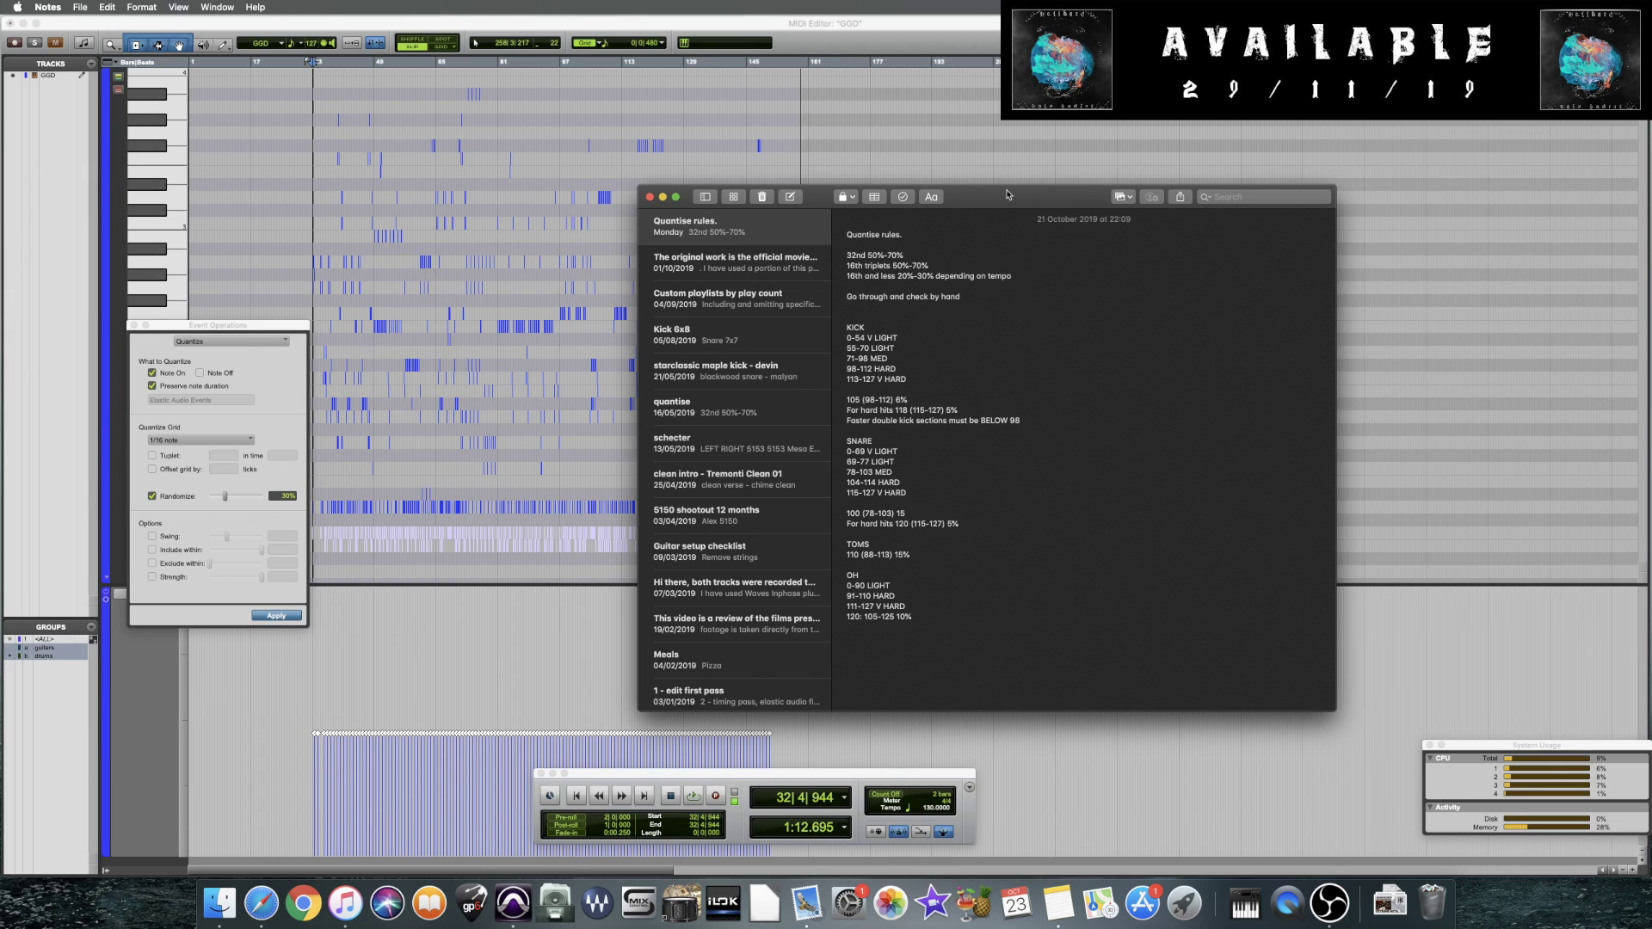
{"action": "left_click_drag", "start_coordinate": [1020, 195], "coordinate": [696, 187]}
{"action": "key", "text": "super+w"}
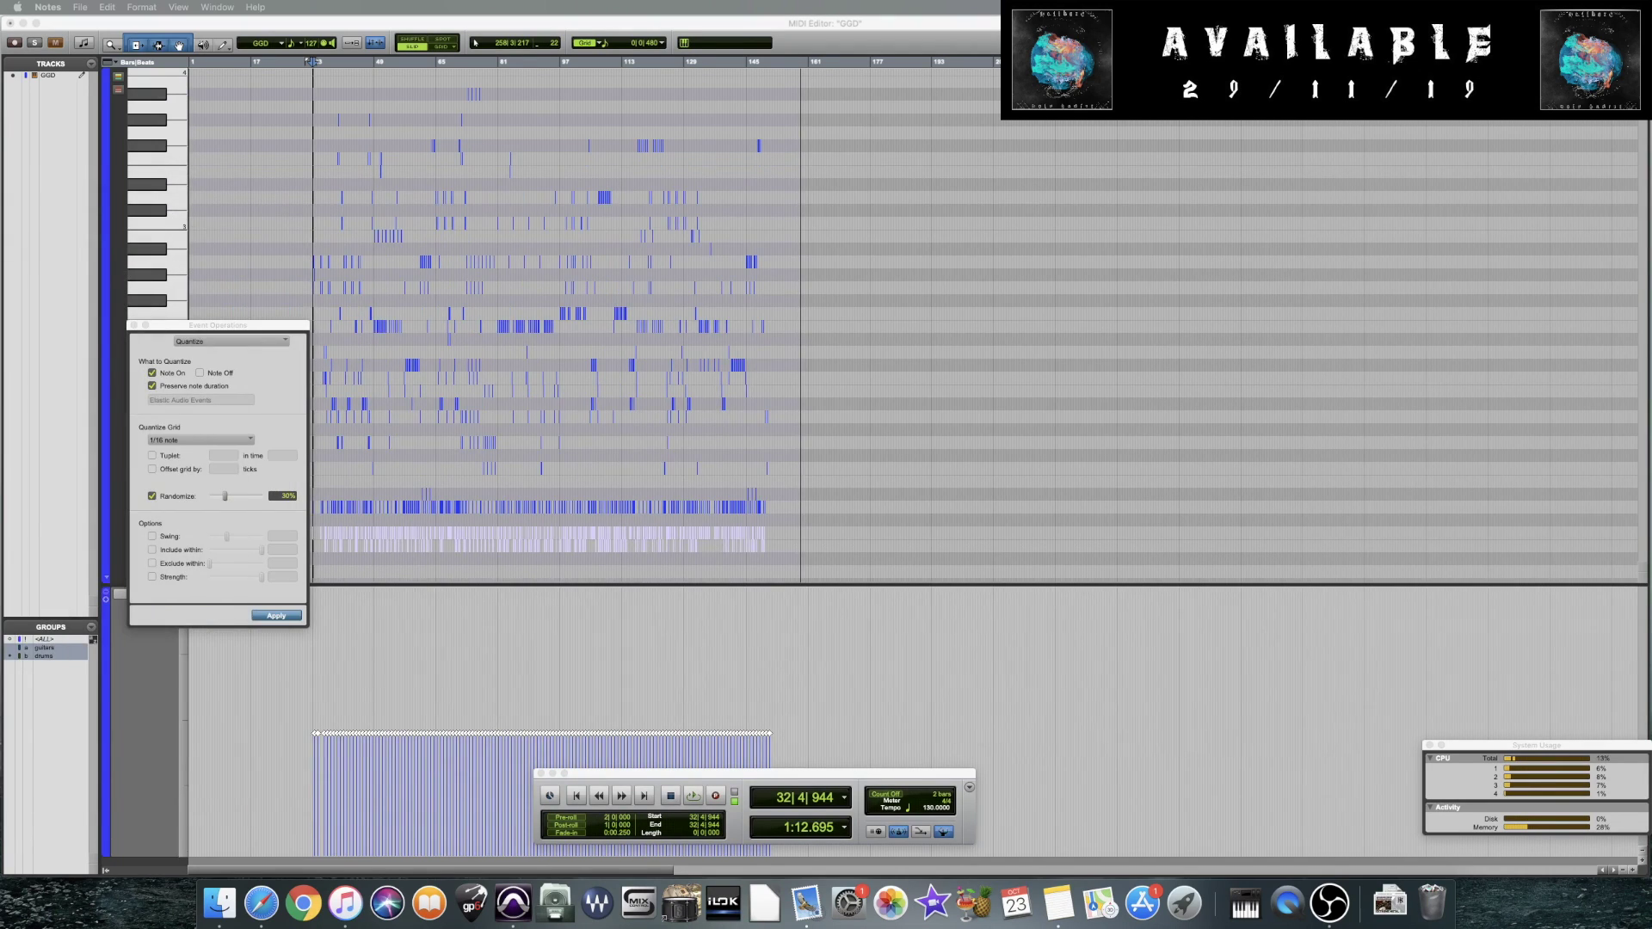
Move the Event Operations window clear of the notes, keep the 1/16 note grid, and switch the operation to Change Velocity
{"action": "left_click_drag", "start_coordinate": [254, 336], "coordinate": [999, 360]}
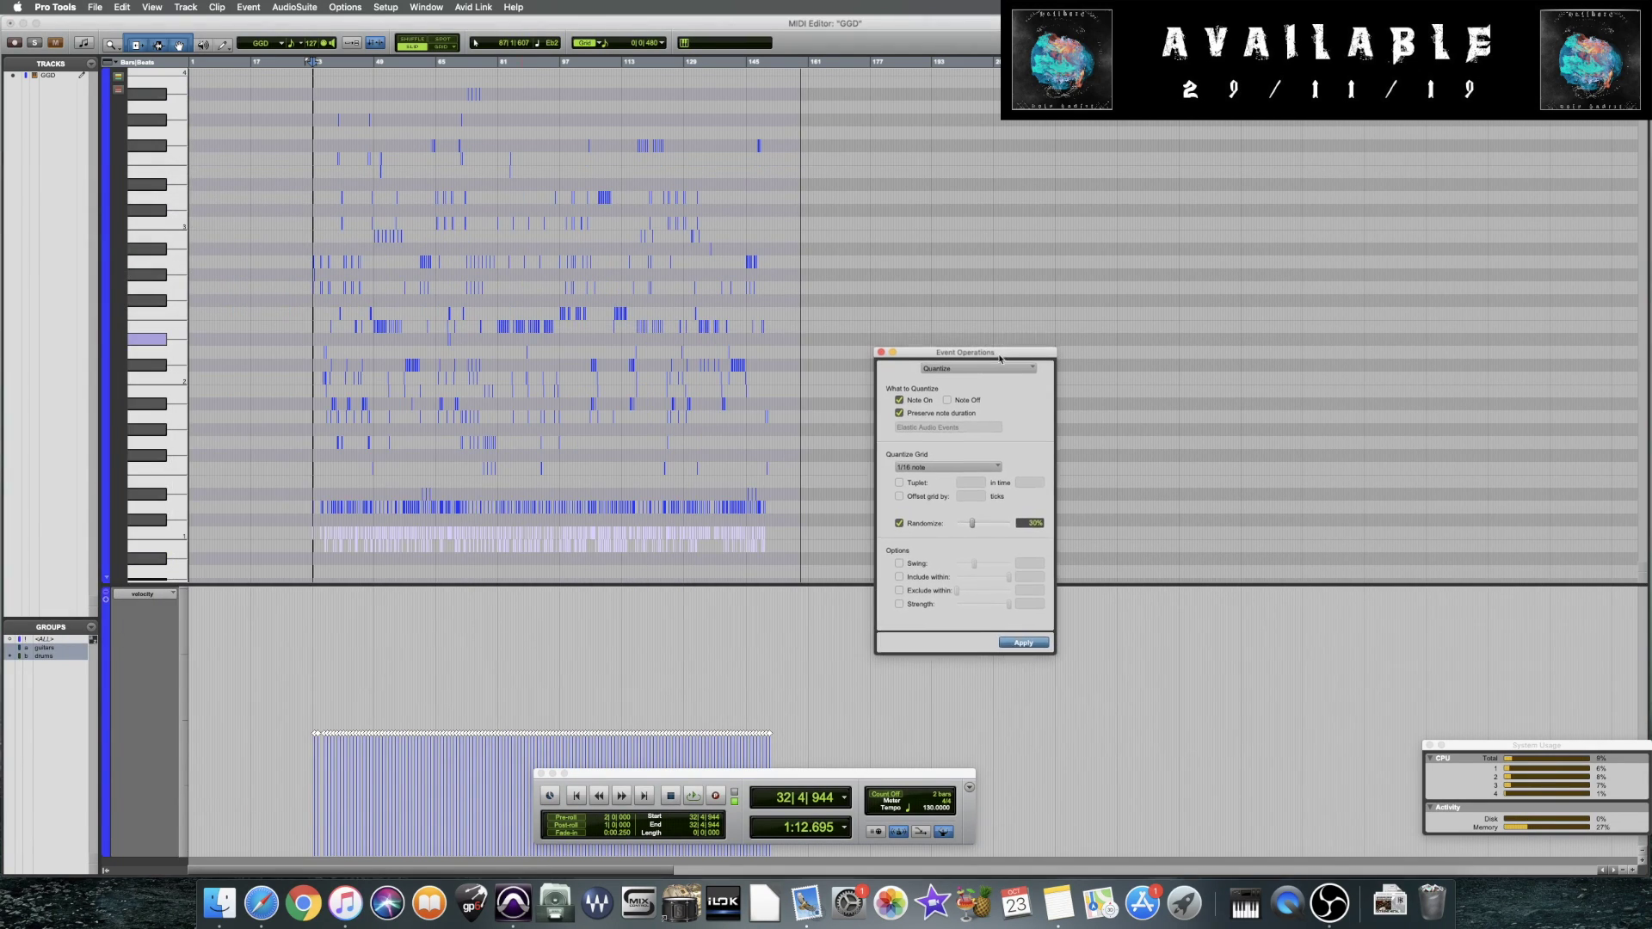
{"action": "left_click", "coordinate": [943, 469]}
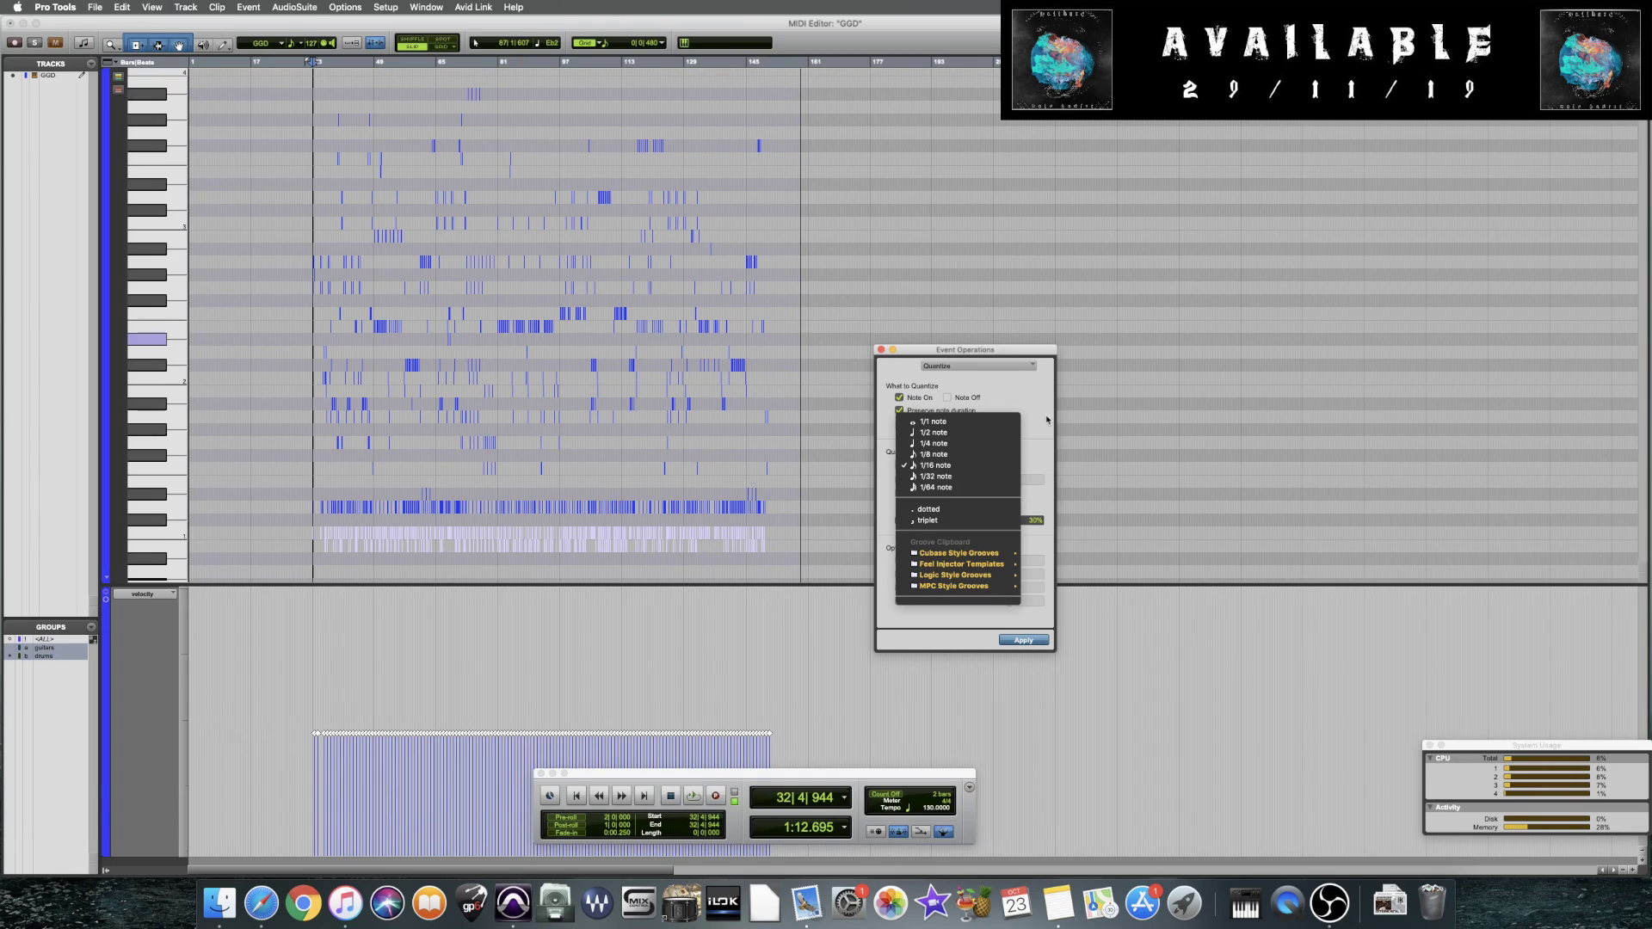
{"action": "left_click", "coordinate": [942, 466]}
{"action": "left_click", "coordinate": [974, 370]}
{"action": "left_click", "coordinate": [964, 384]}
Set the selected kick notes' velocities to 105, randomized by 6% and limited between 98 and 112, and apply the change
{"action": "left_click", "coordinate": [1058, 435]}
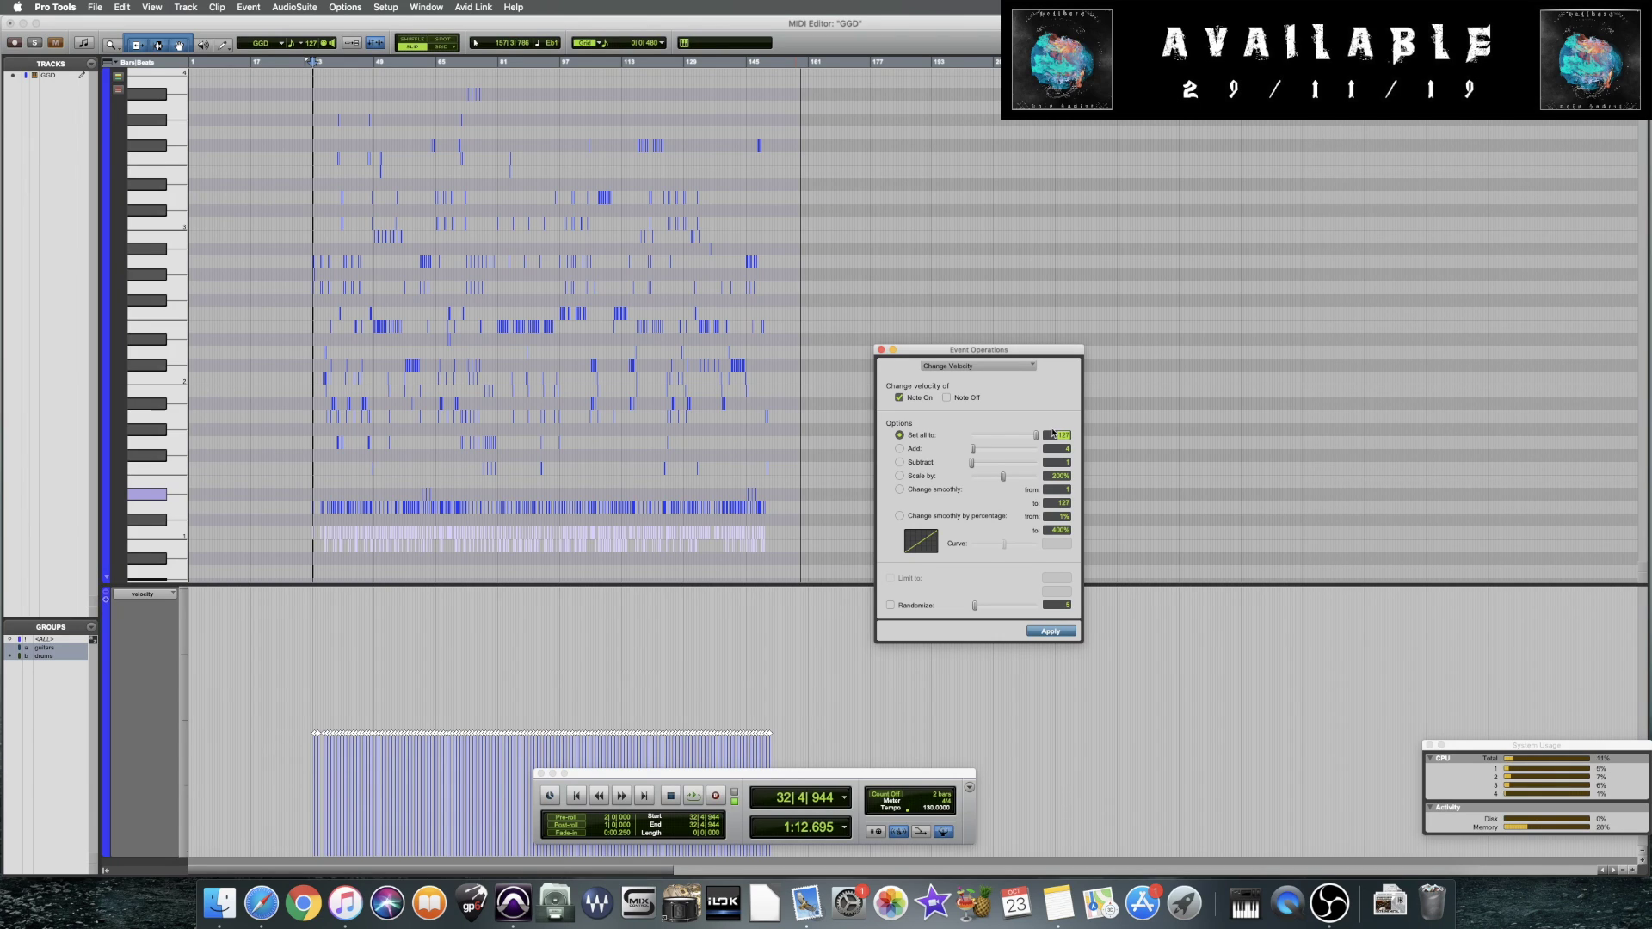
{"action": "type", "text": "105"}
{"action": "left_click", "coordinate": [975, 605]}
{"action": "left_click", "coordinate": [1065, 606]}
{"action": "left_click", "coordinate": [1067, 577]}
{"action": "type", "text": "98"}
{"action": "key", "text": "Tab"}
{"action": "type", "text": "112"}
{"action": "left_click", "coordinate": [1062, 632]}
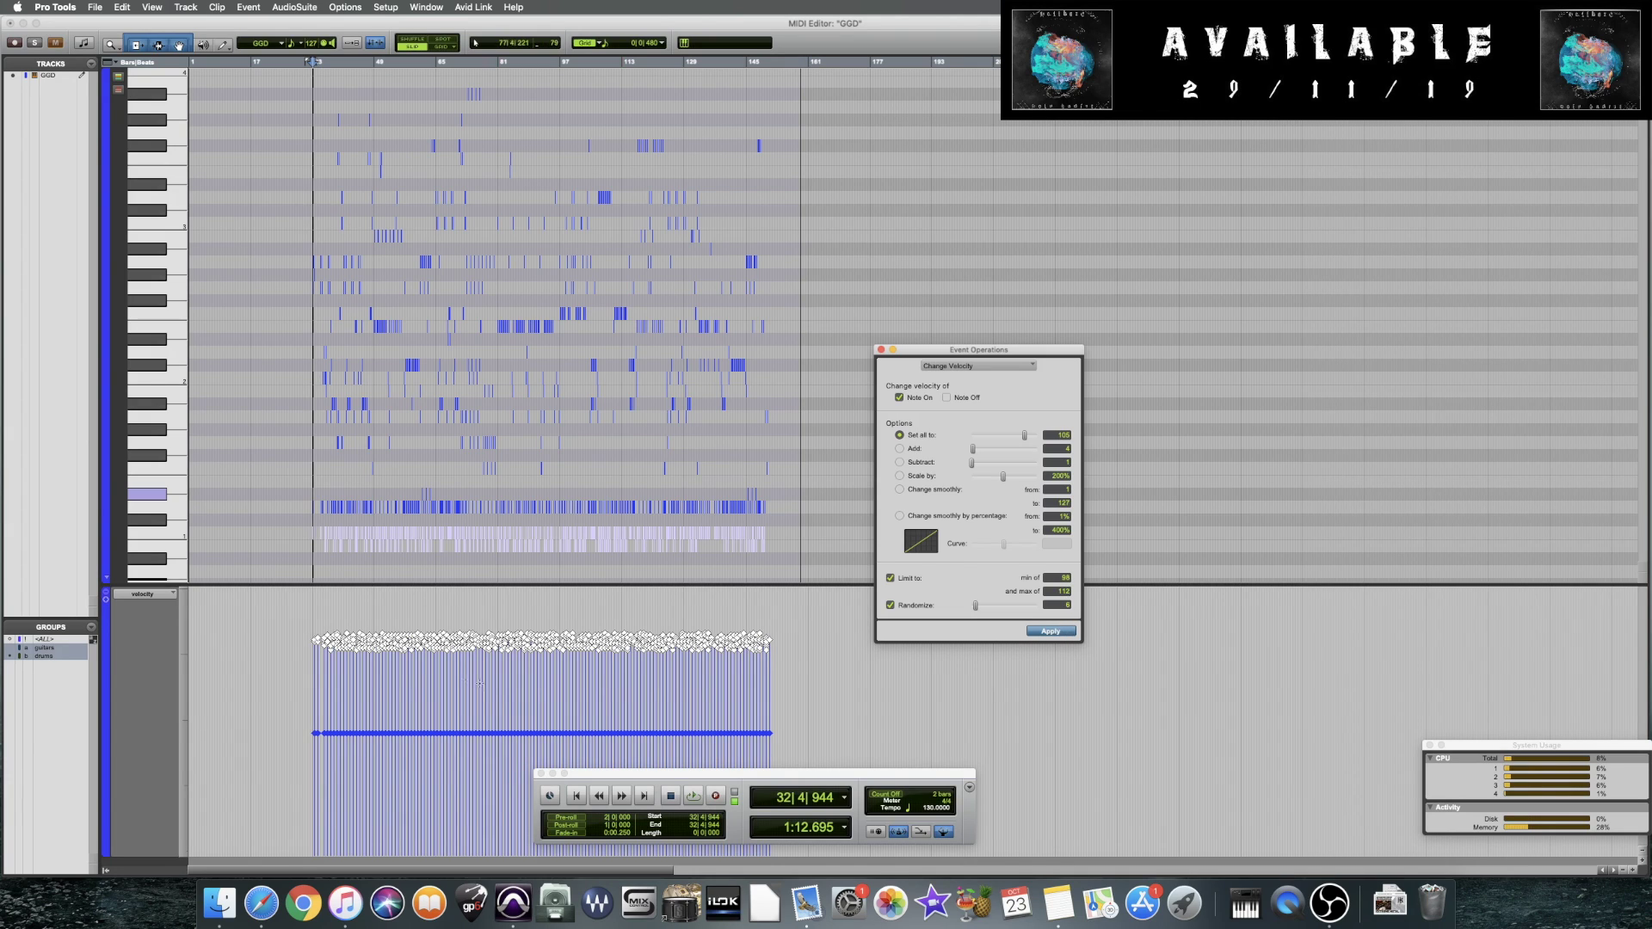
Try a stronger randomization of 20% on the selected kick velocities
{"action": "key", "text": "Tab"}
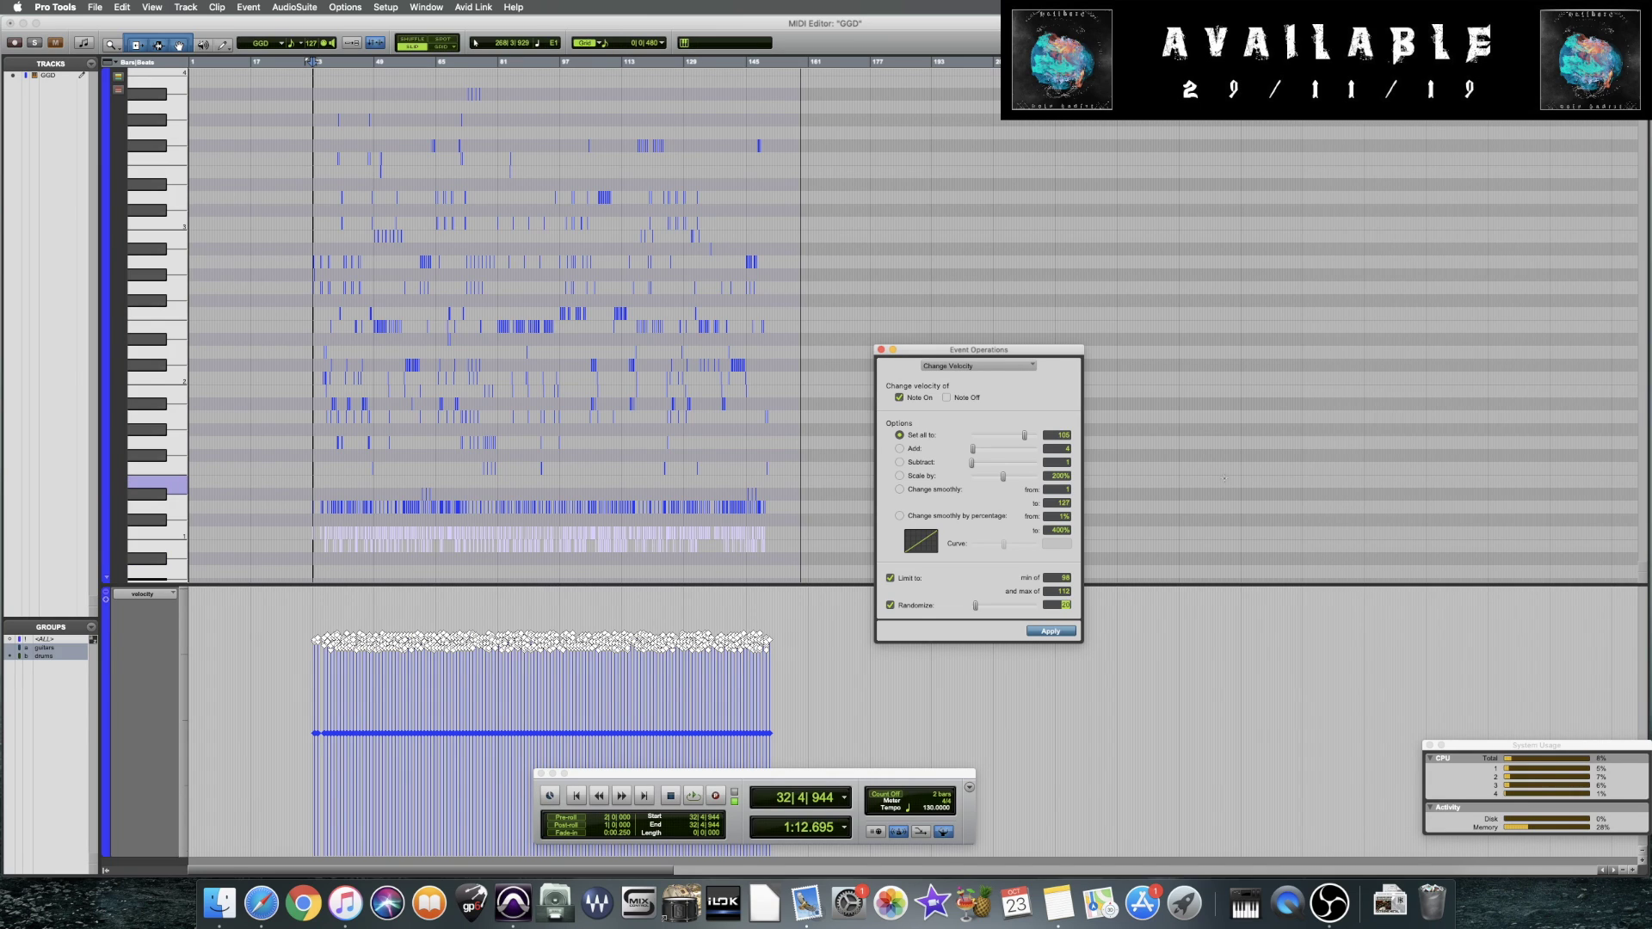
{"action": "key", "text": "Tab"}
{"action": "left_click", "coordinate": [1059, 632]}
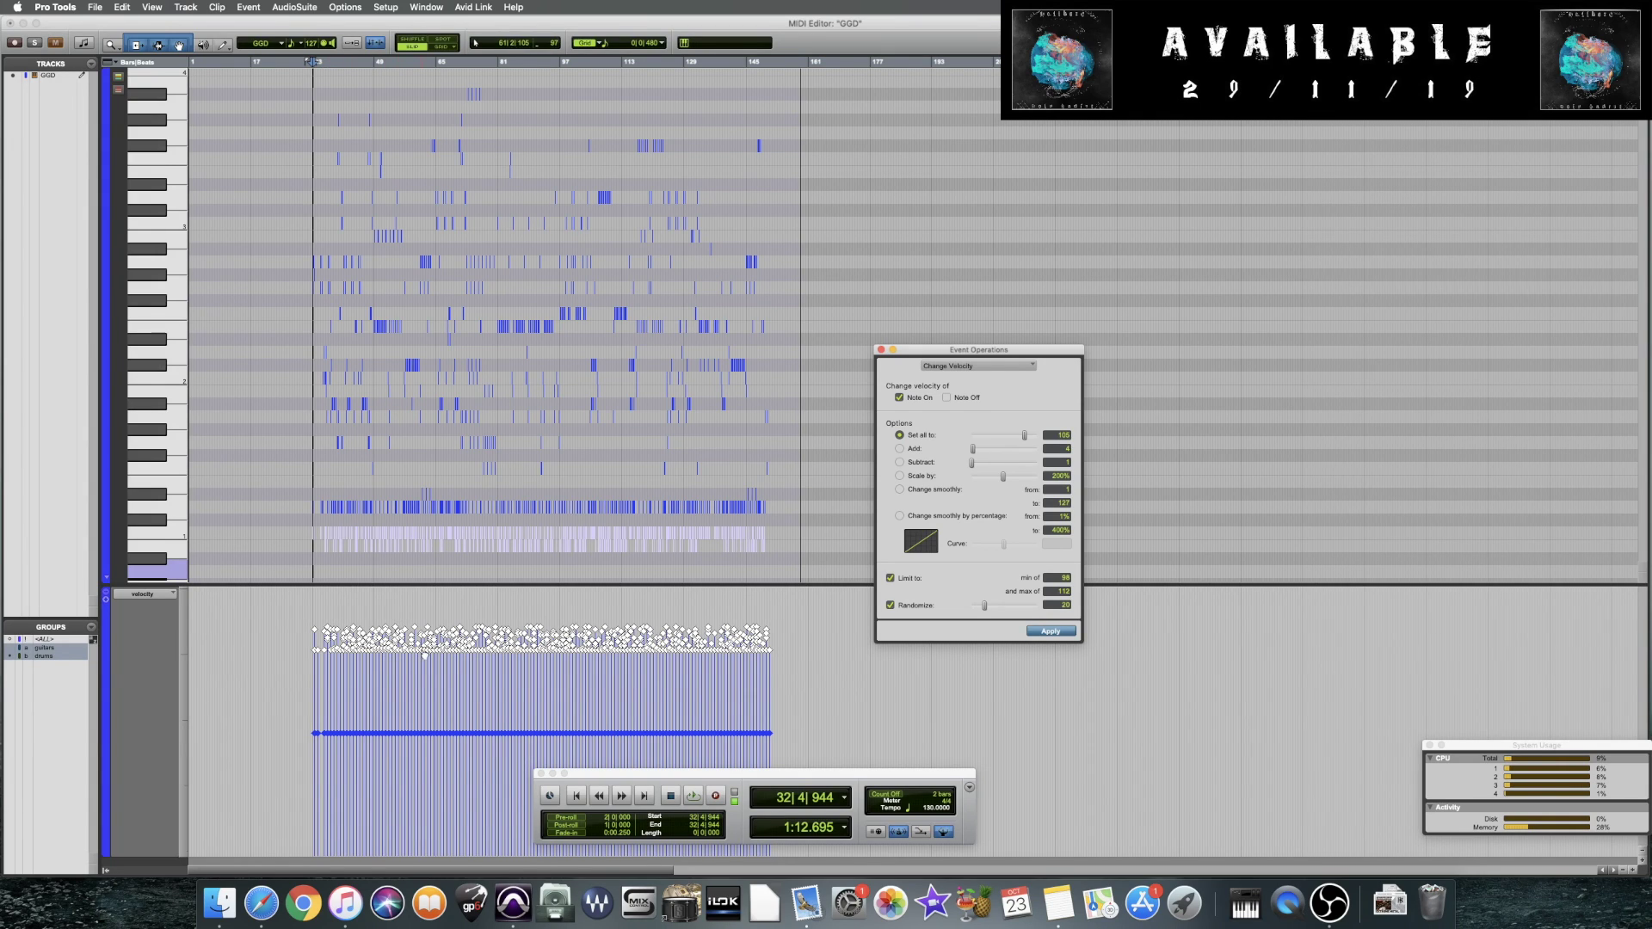
Set the kick velocity randomization back to 6% and reapply the change
{"action": "left_click", "coordinate": [1065, 606]}
{"action": "type", "text": "5050"}
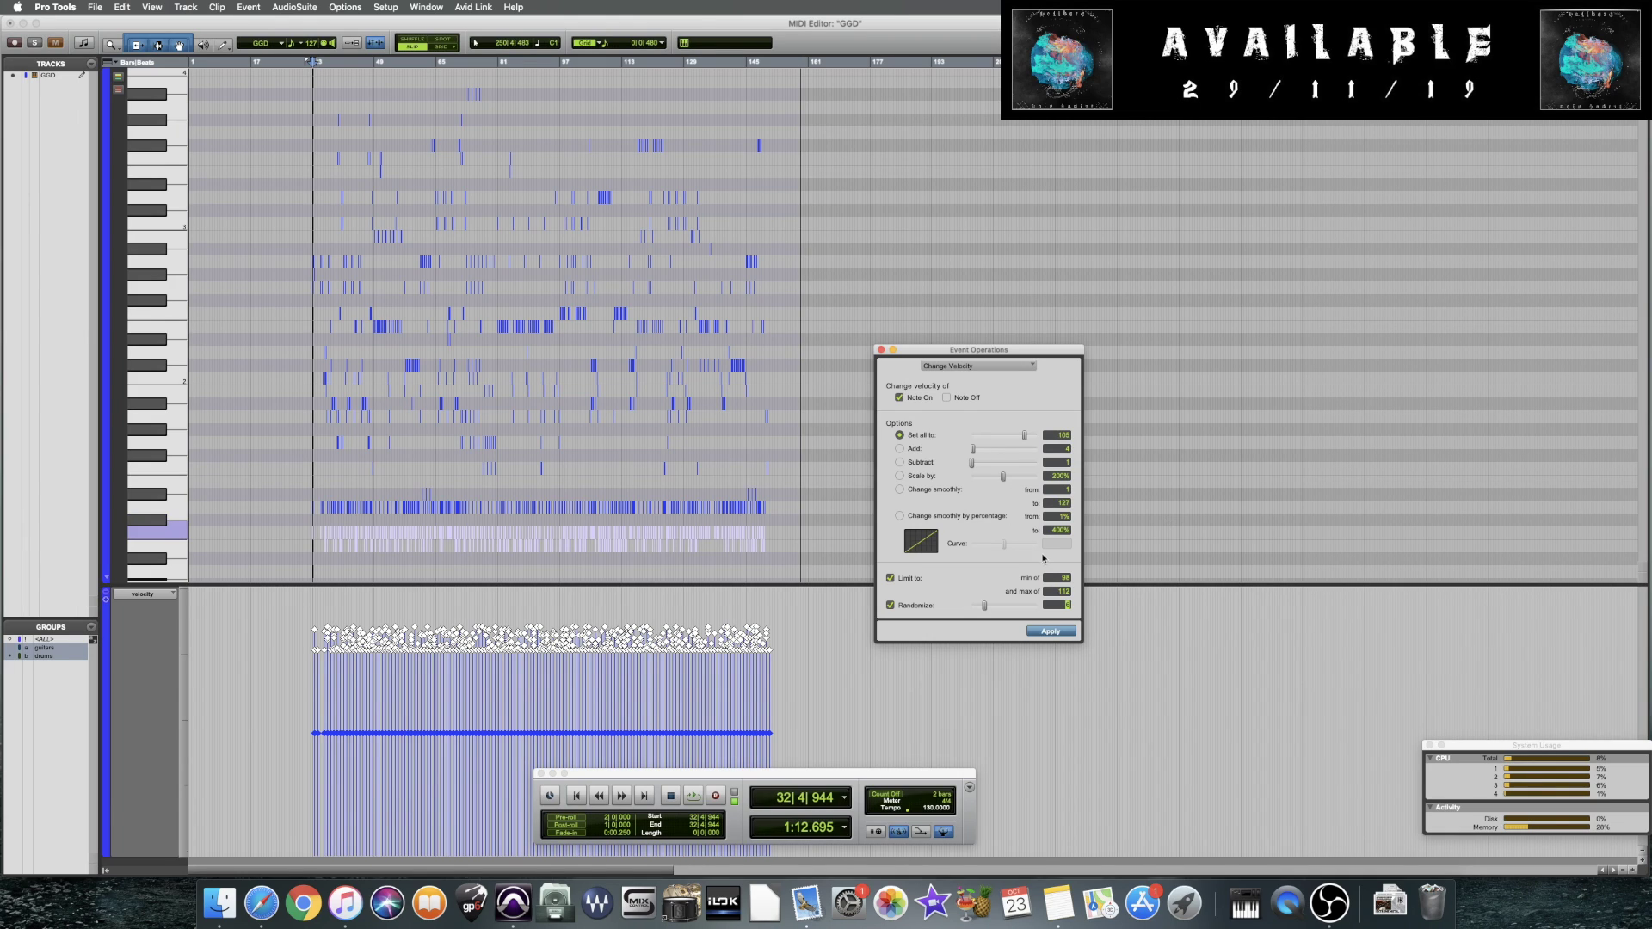
{"action": "left_click", "coordinate": [1073, 602]}
{"action": "left_click", "coordinate": [1046, 630]}
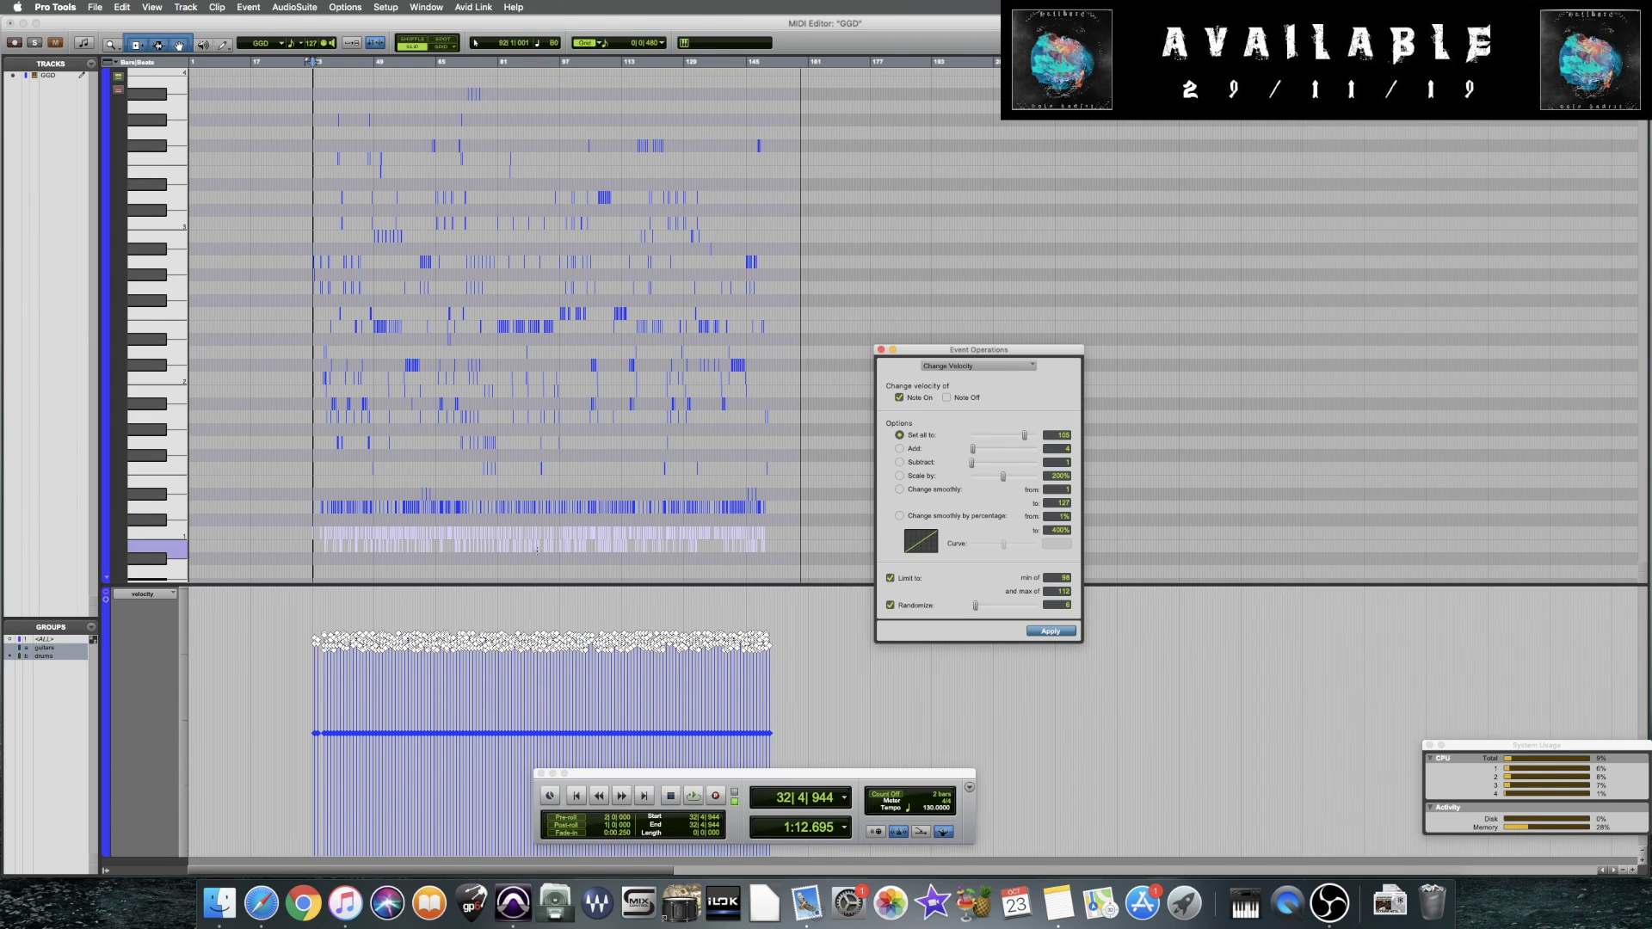
Play back the opening kick notes from 32|4|545 to check their new velocities, with the operations window out of the way
{"action": "left_click", "coordinate": [312, 521]}
{"action": "key", "text": "super+bracketright"}
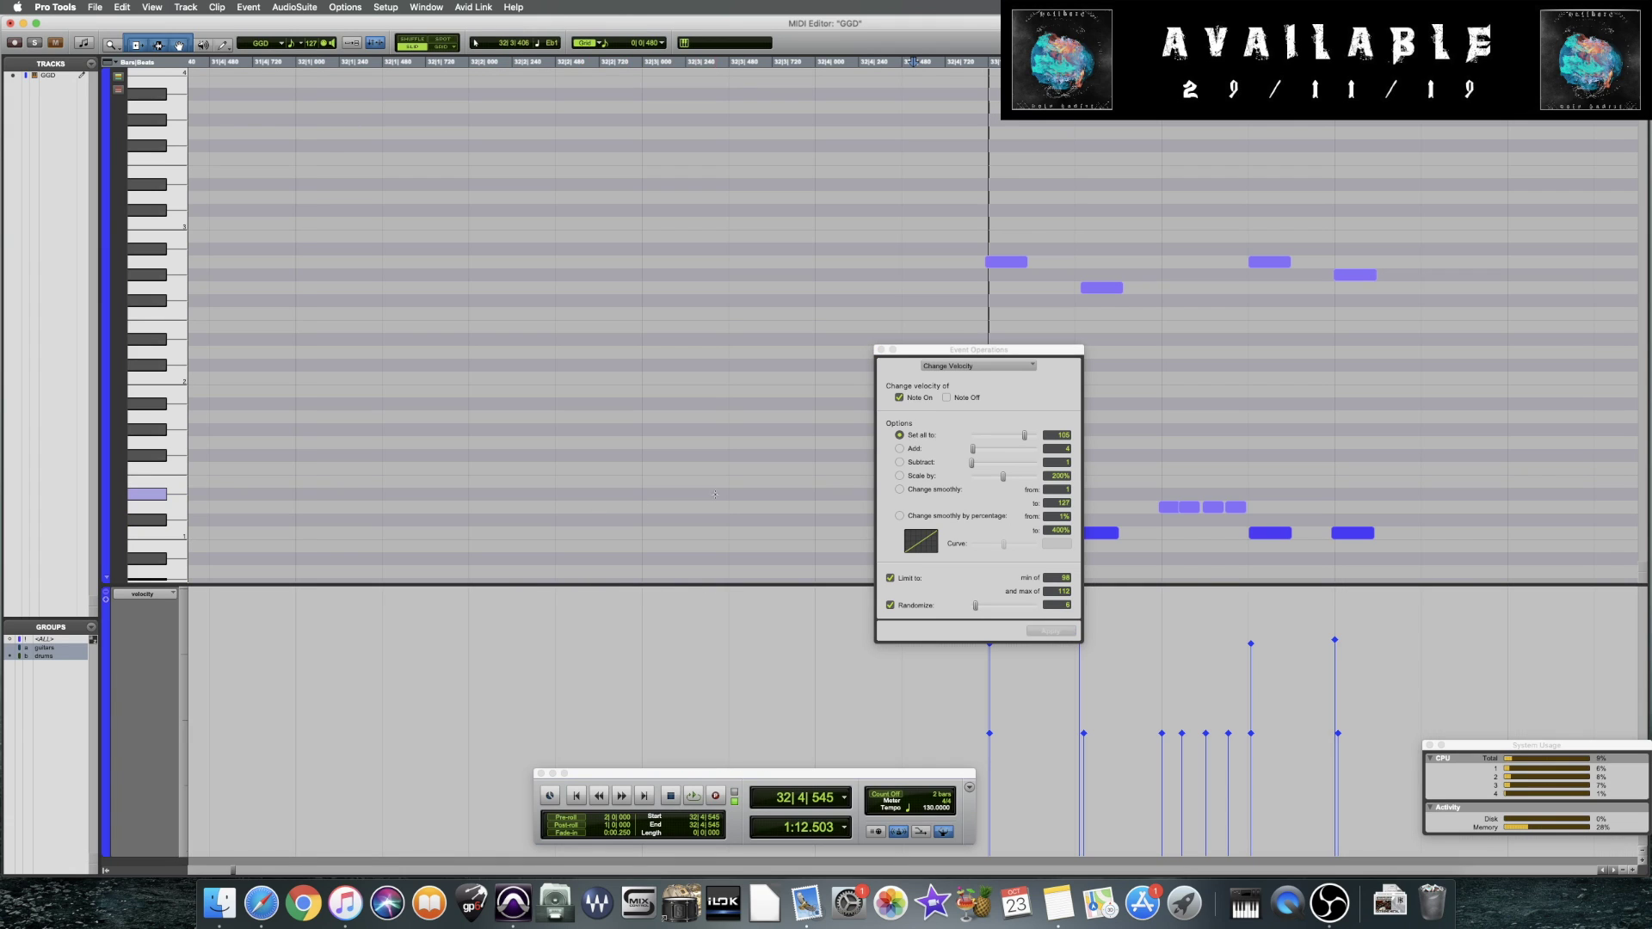
{"action": "left_click_drag", "start_coordinate": [931, 356], "coordinate": [290, 306]}
{"action": "key", "text": "space"}
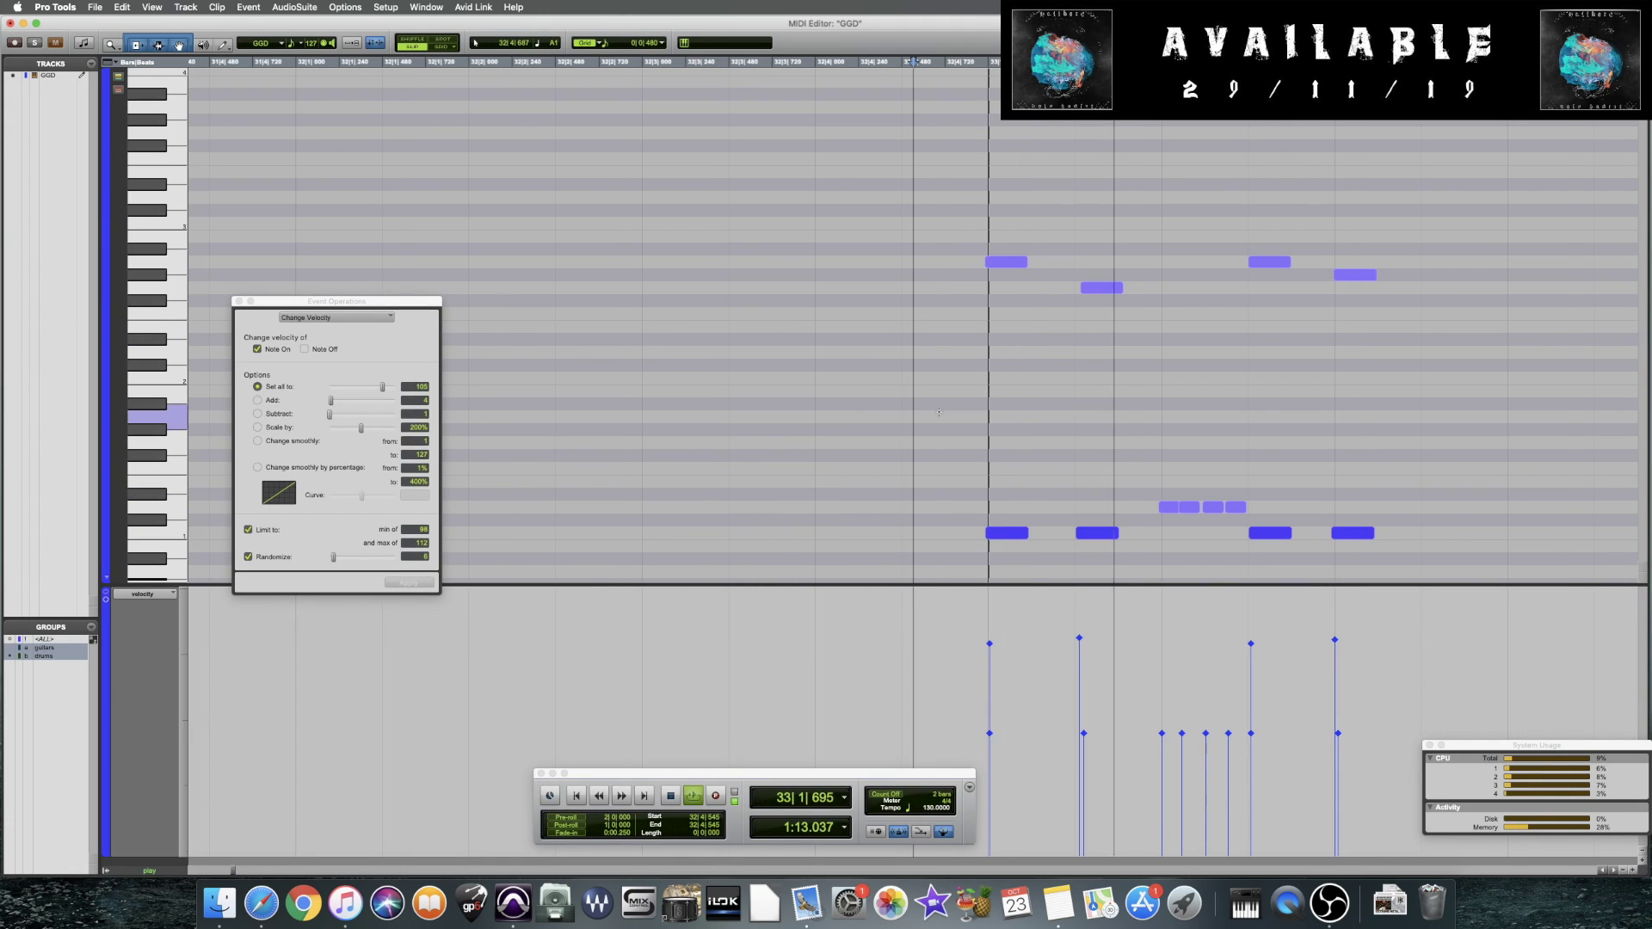
{"action": "key", "text": "super+bracketleft"}
{"action": "key", "text": "space"}
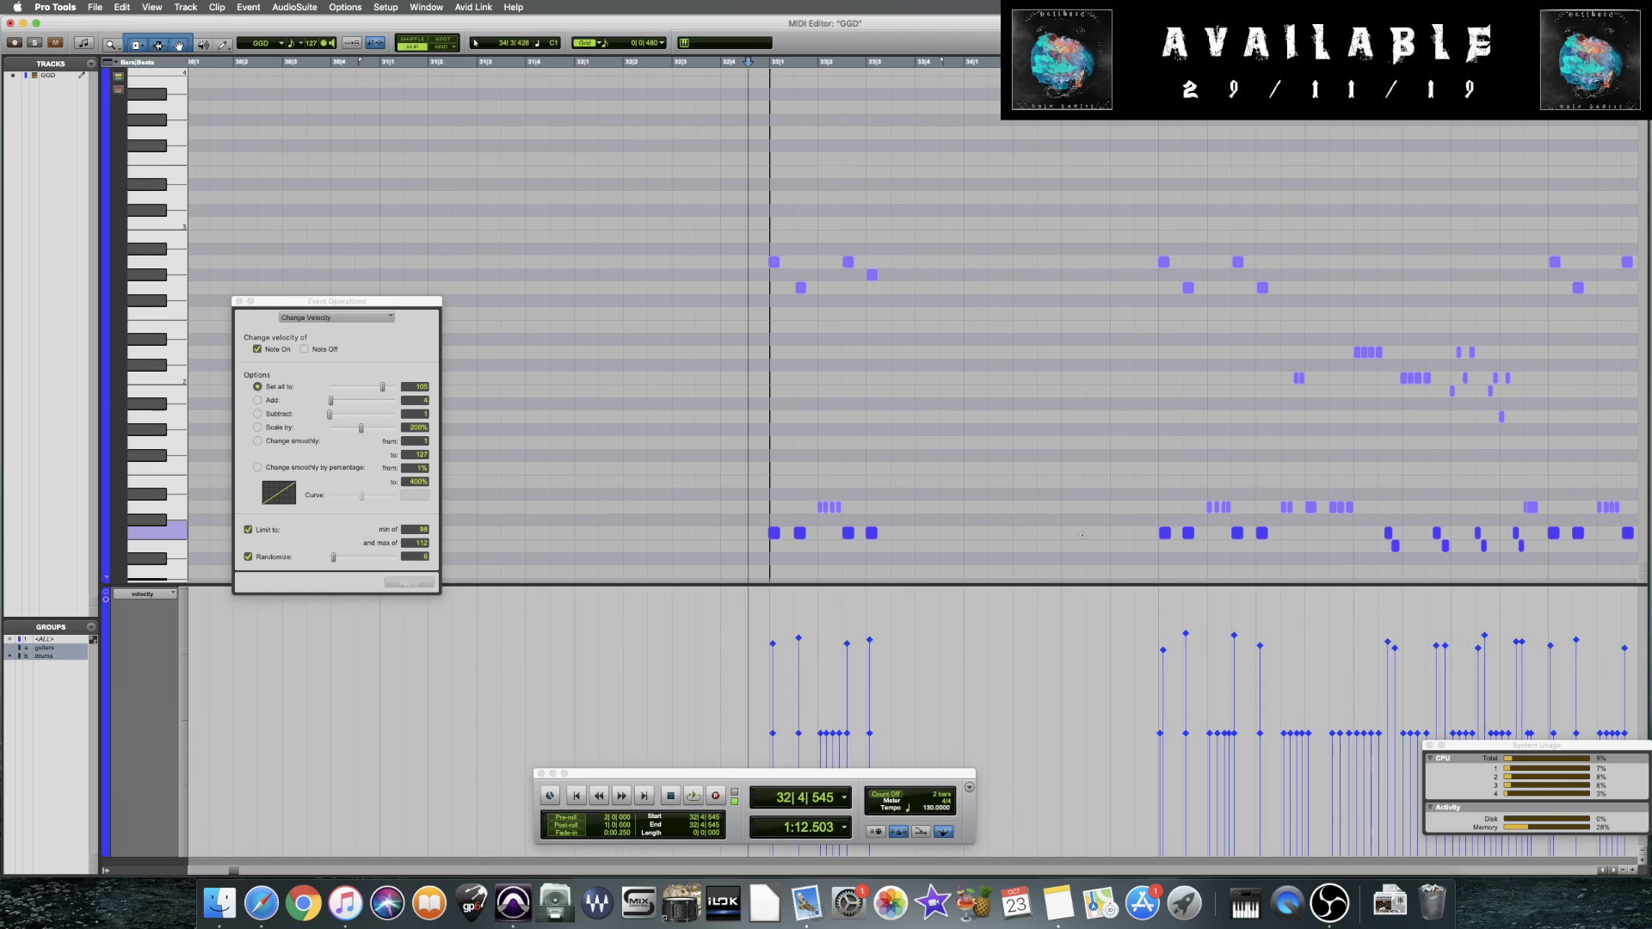
Play back the opening kick notes in bar 33, starting from 32|4|813
{"action": "left_click", "coordinate": [651, 545]}
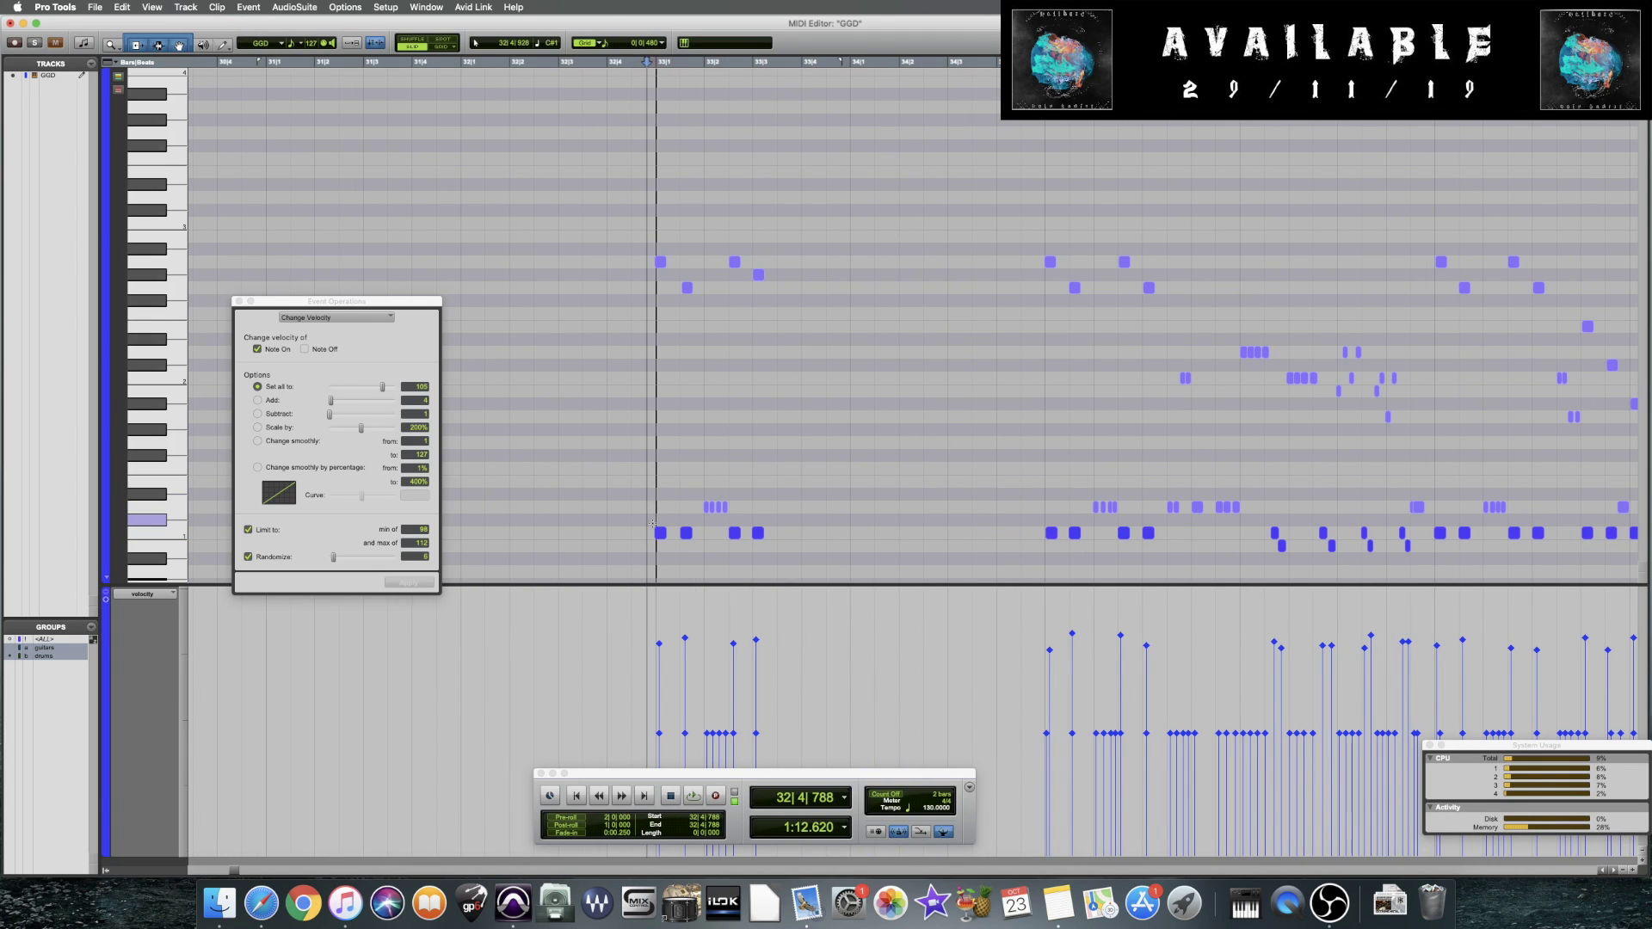
{"action": "left_click", "coordinate": [653, 547]}
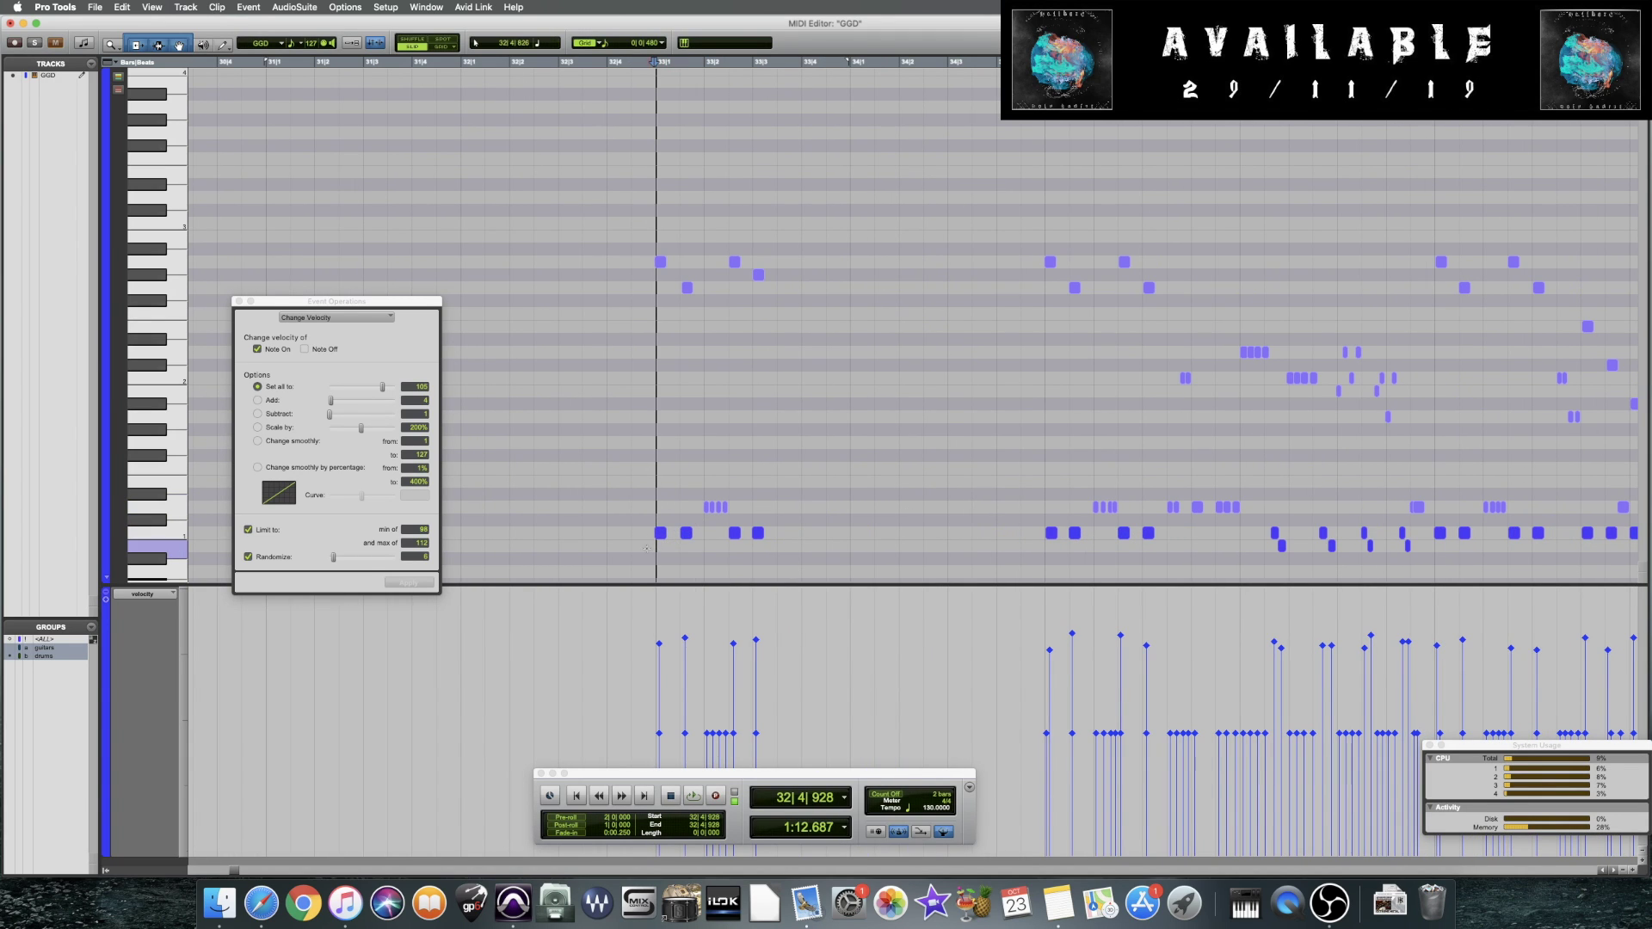
{"action": "key", "text": "space"}
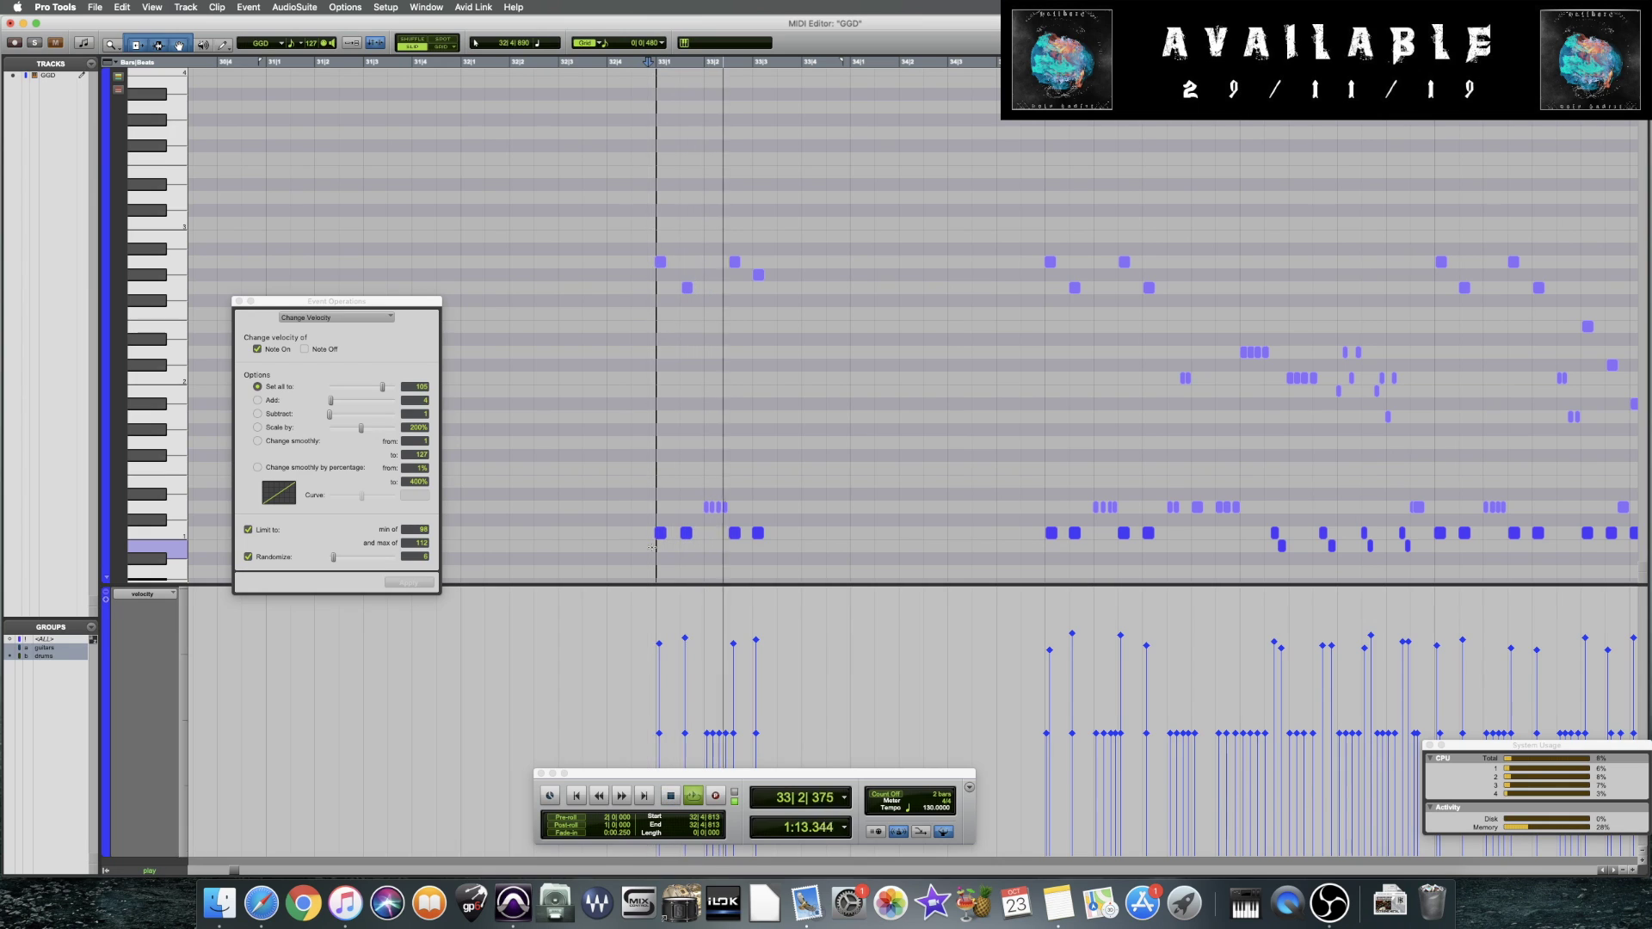
{"action": "key", "text": "space"}
Select all of the GGD-17 clip's notes, play it from its start at bar 33, and return to the Edit window
{"action": "left_click", "coordinate": [10, 22]}
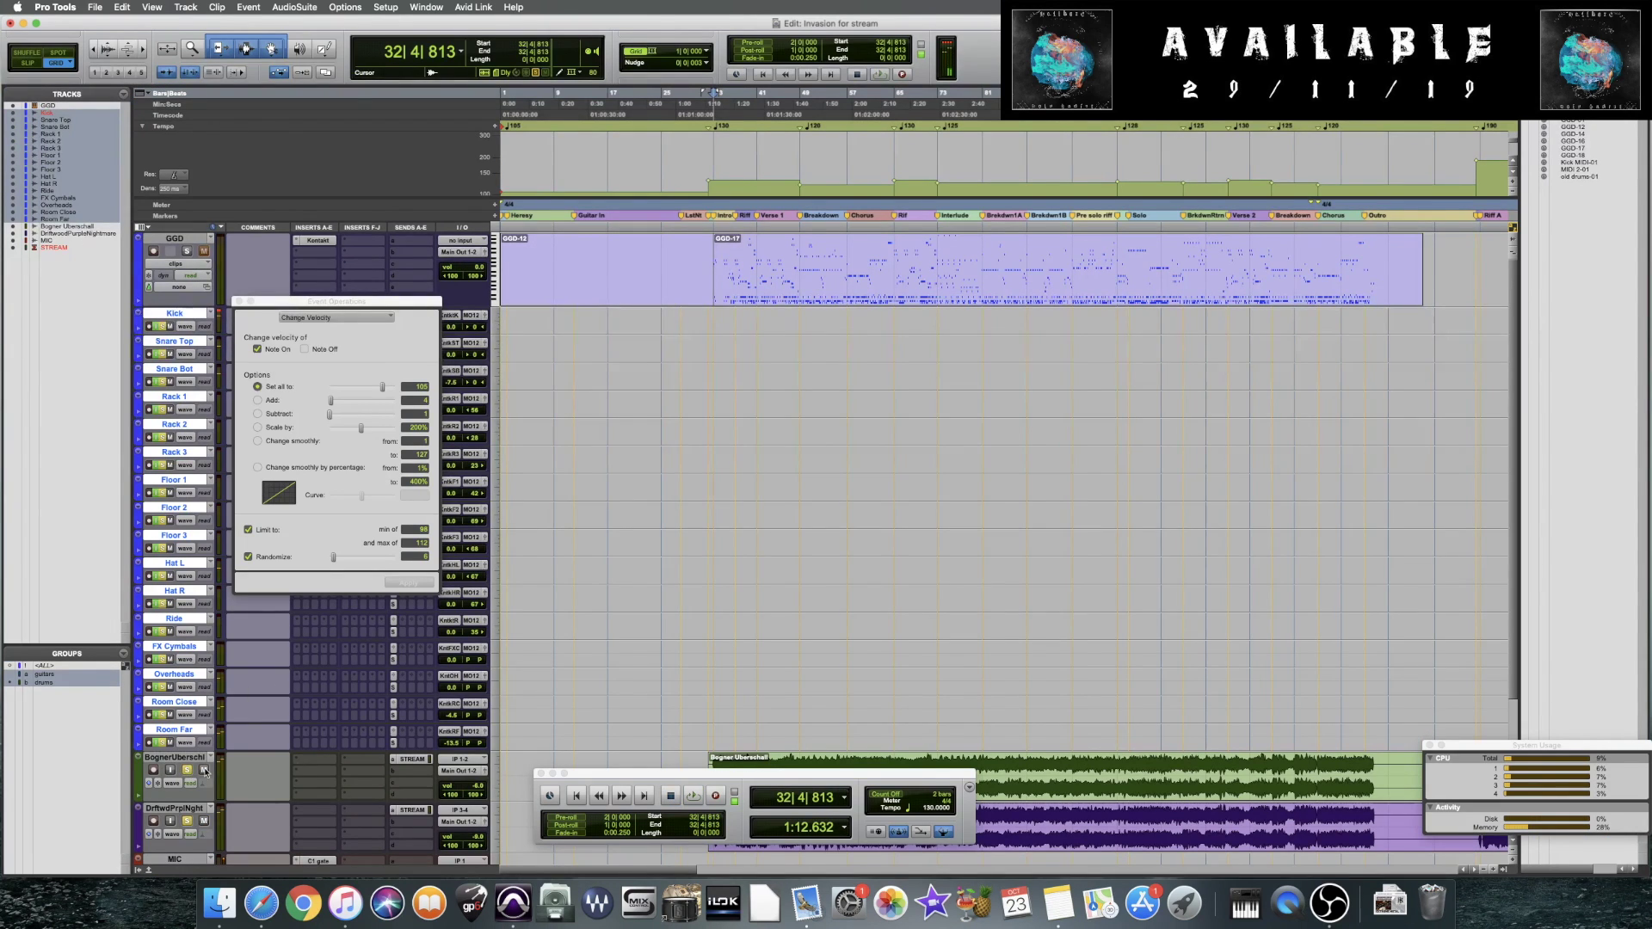
{"action": "double_click", "coordinate": [778, 275]}
{"action": "key", "text": "space"}
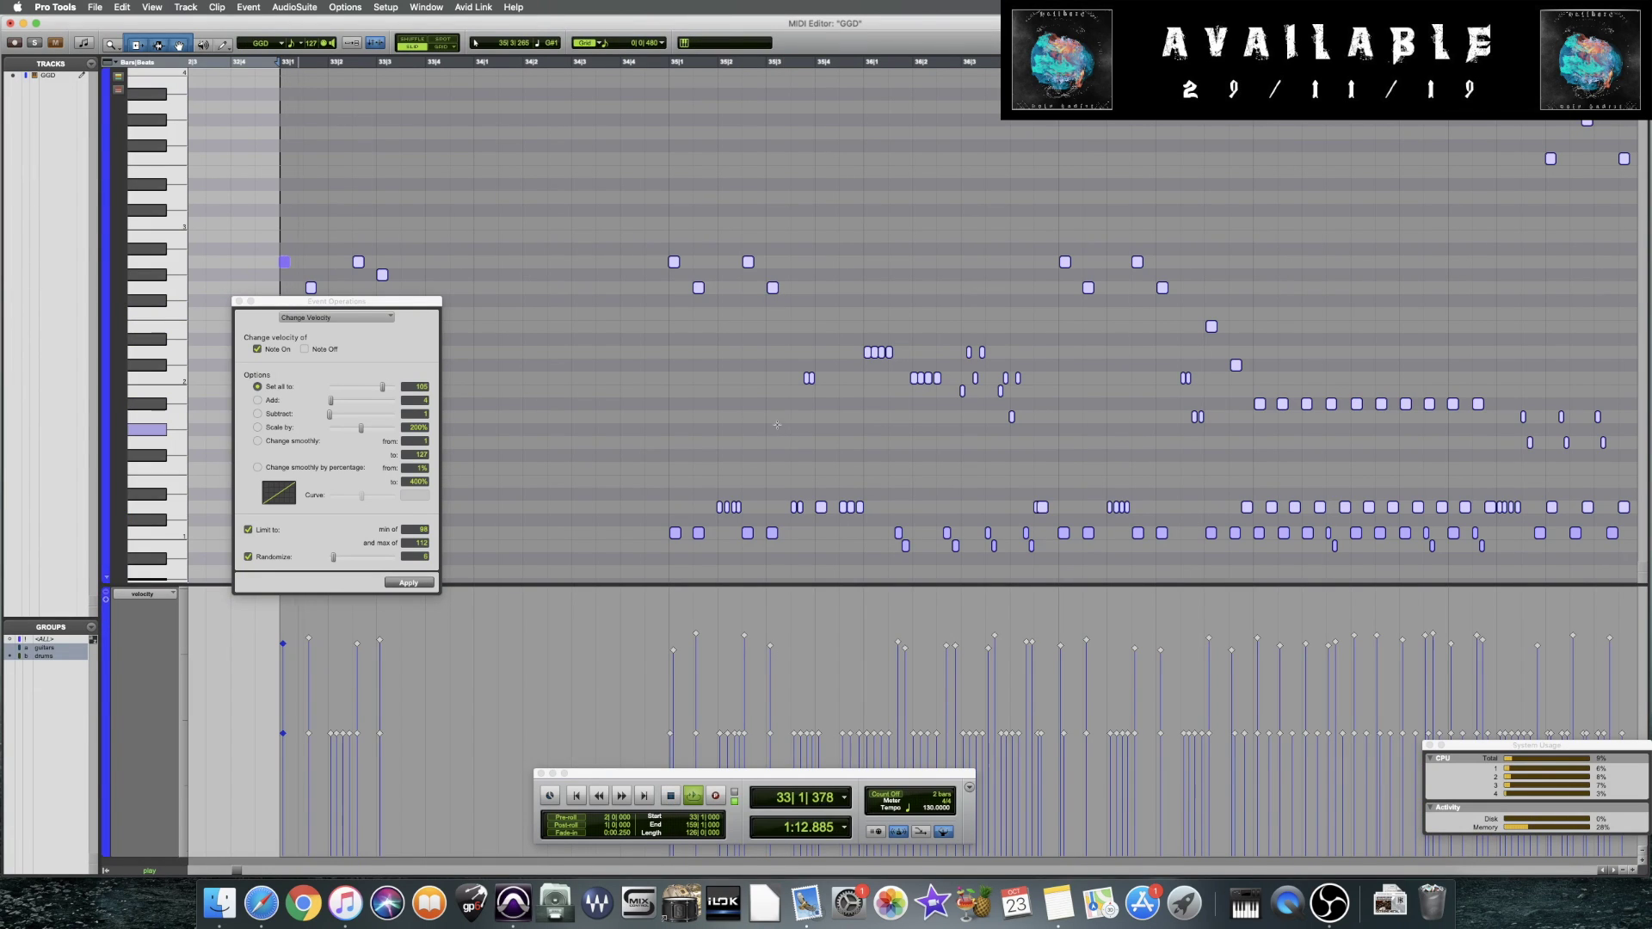
{"action": "key", "text": "space"}
{"action": "left_click", "coordinate": [10, 23]}
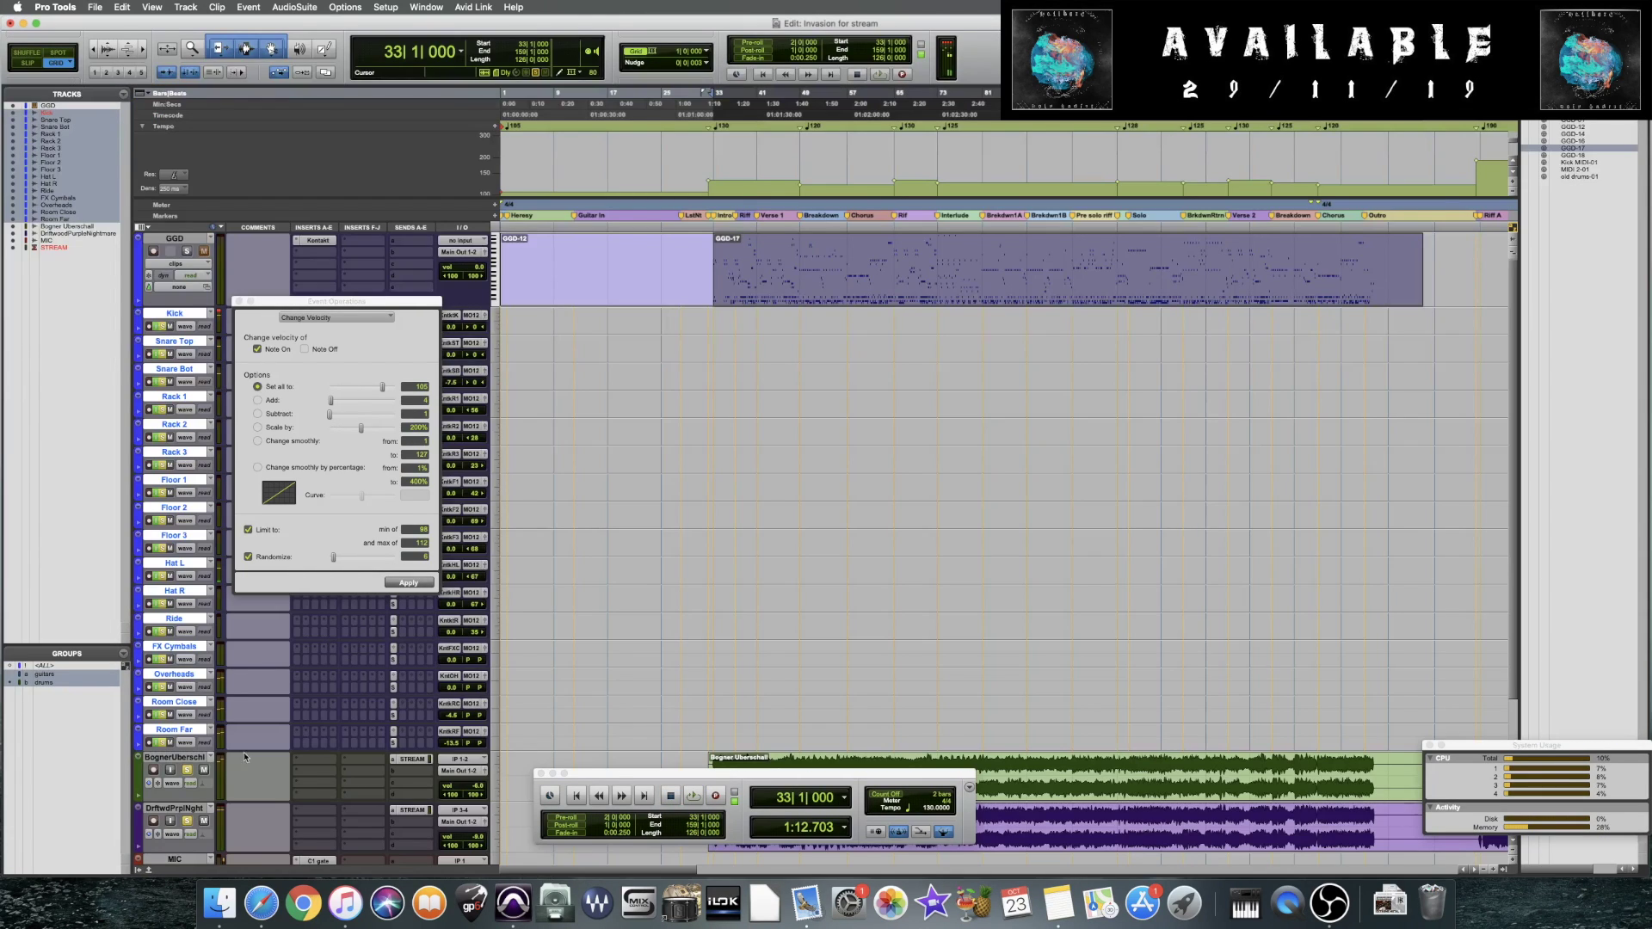
Lower the two guitar tracks' faders in the mixer, open each one's STREAM send, and start playback from bar 33
{"action": "key", "text": "super+equal"}
{"action": "left_click_drag", "start_coordinate": [890, 394], "coordinate": [905, 467]}
{"action": "left_click", "coordinate": [897, 123]}
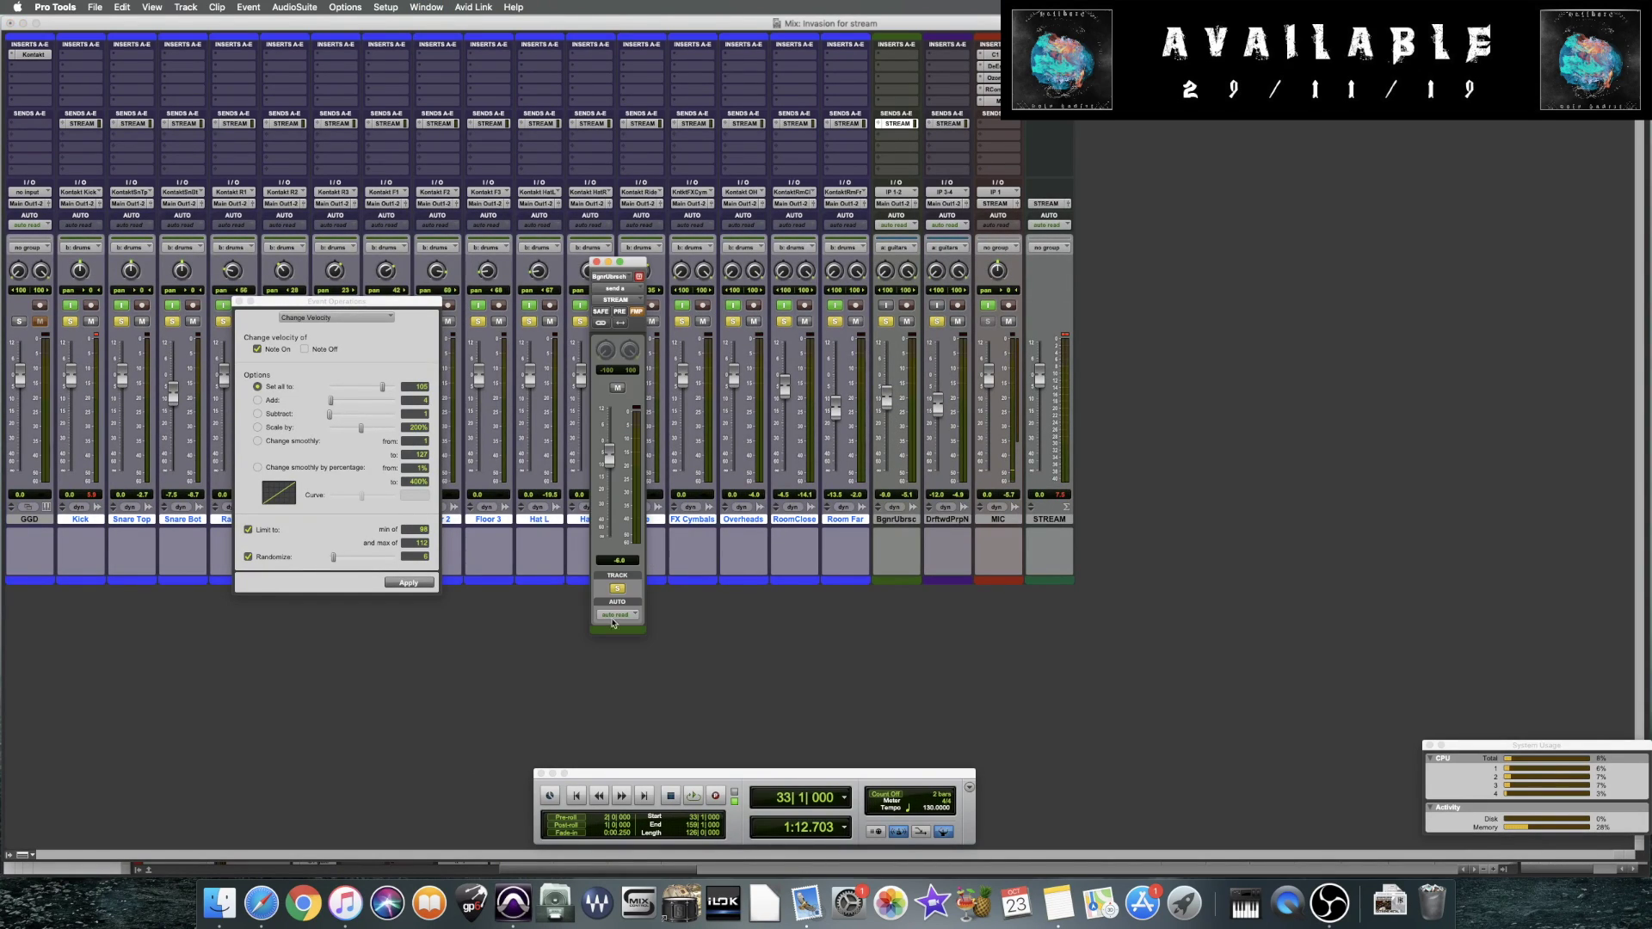
{"action": "left_click", "coordinate": [947, 124]}
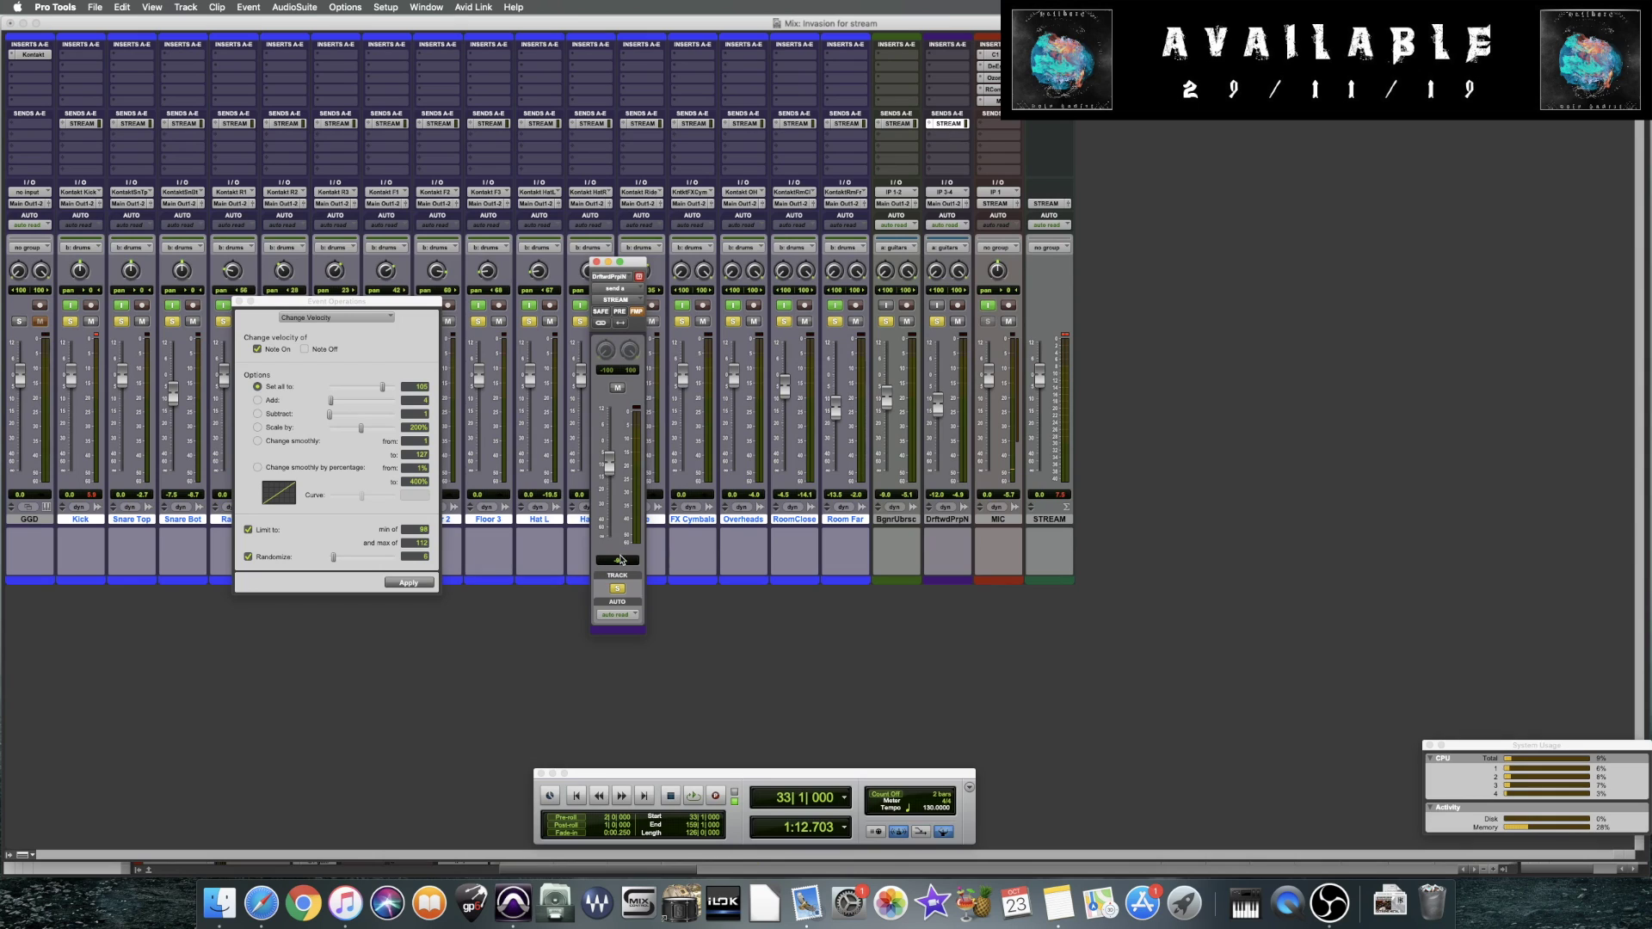
{"action": "key", "text": "space"}
{"action": "left_click", "coordinate": [595, 263]}
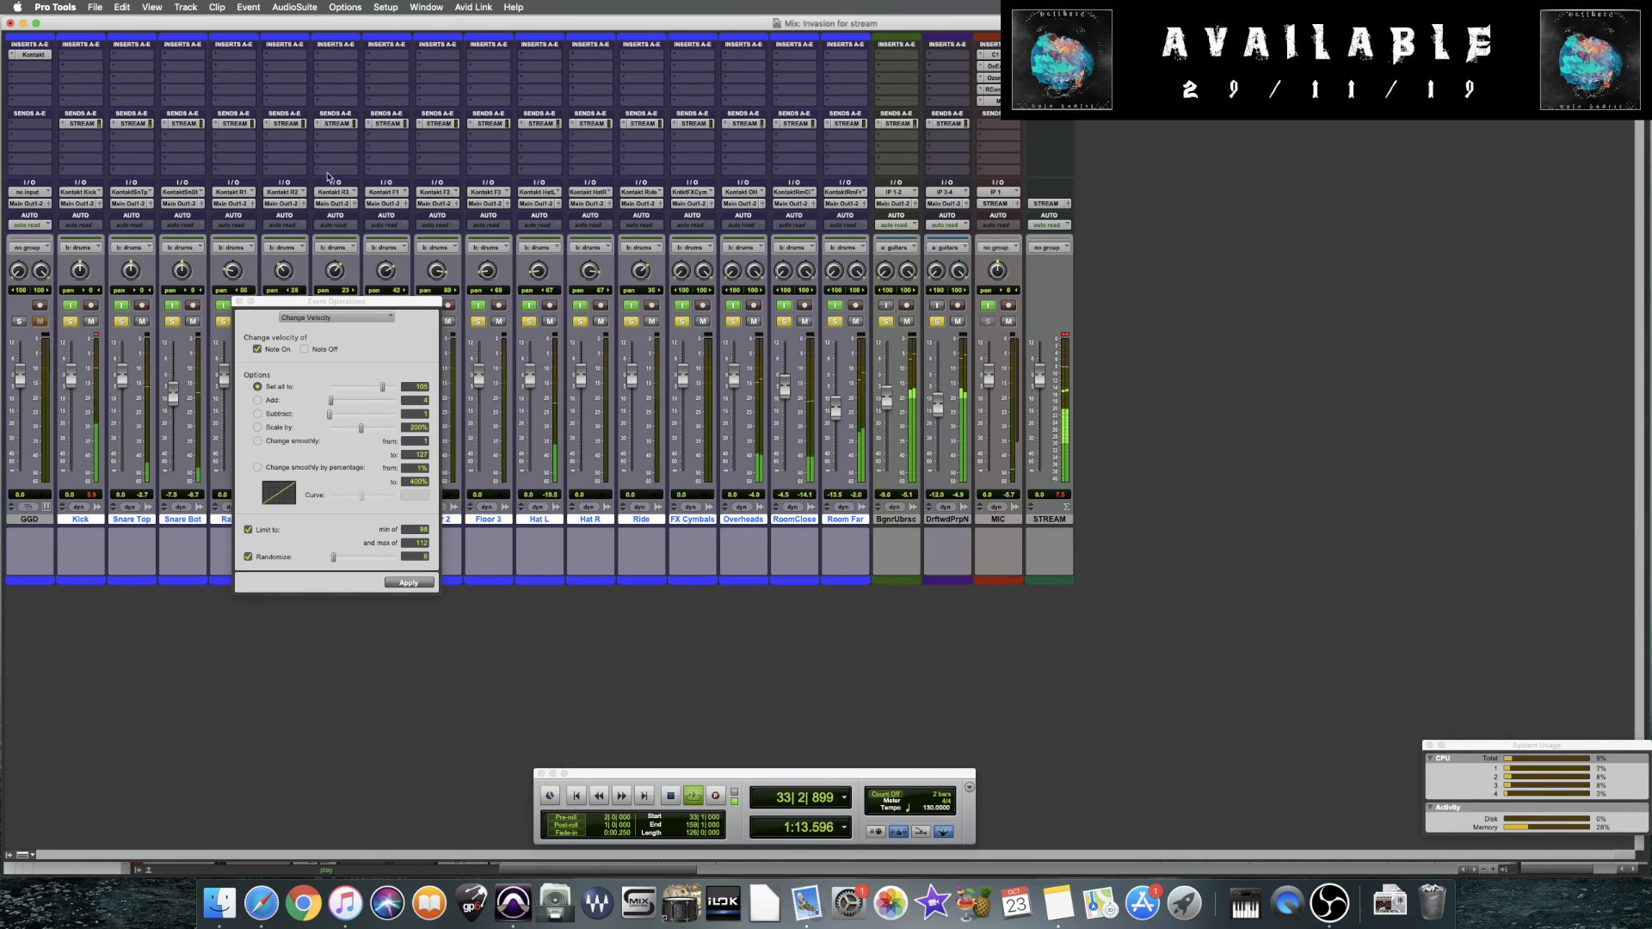
Reopen the GGD-17 clip in the MIDI editor, clear its note selection and stop playback
{"action": "key", "text": "super+equal"}
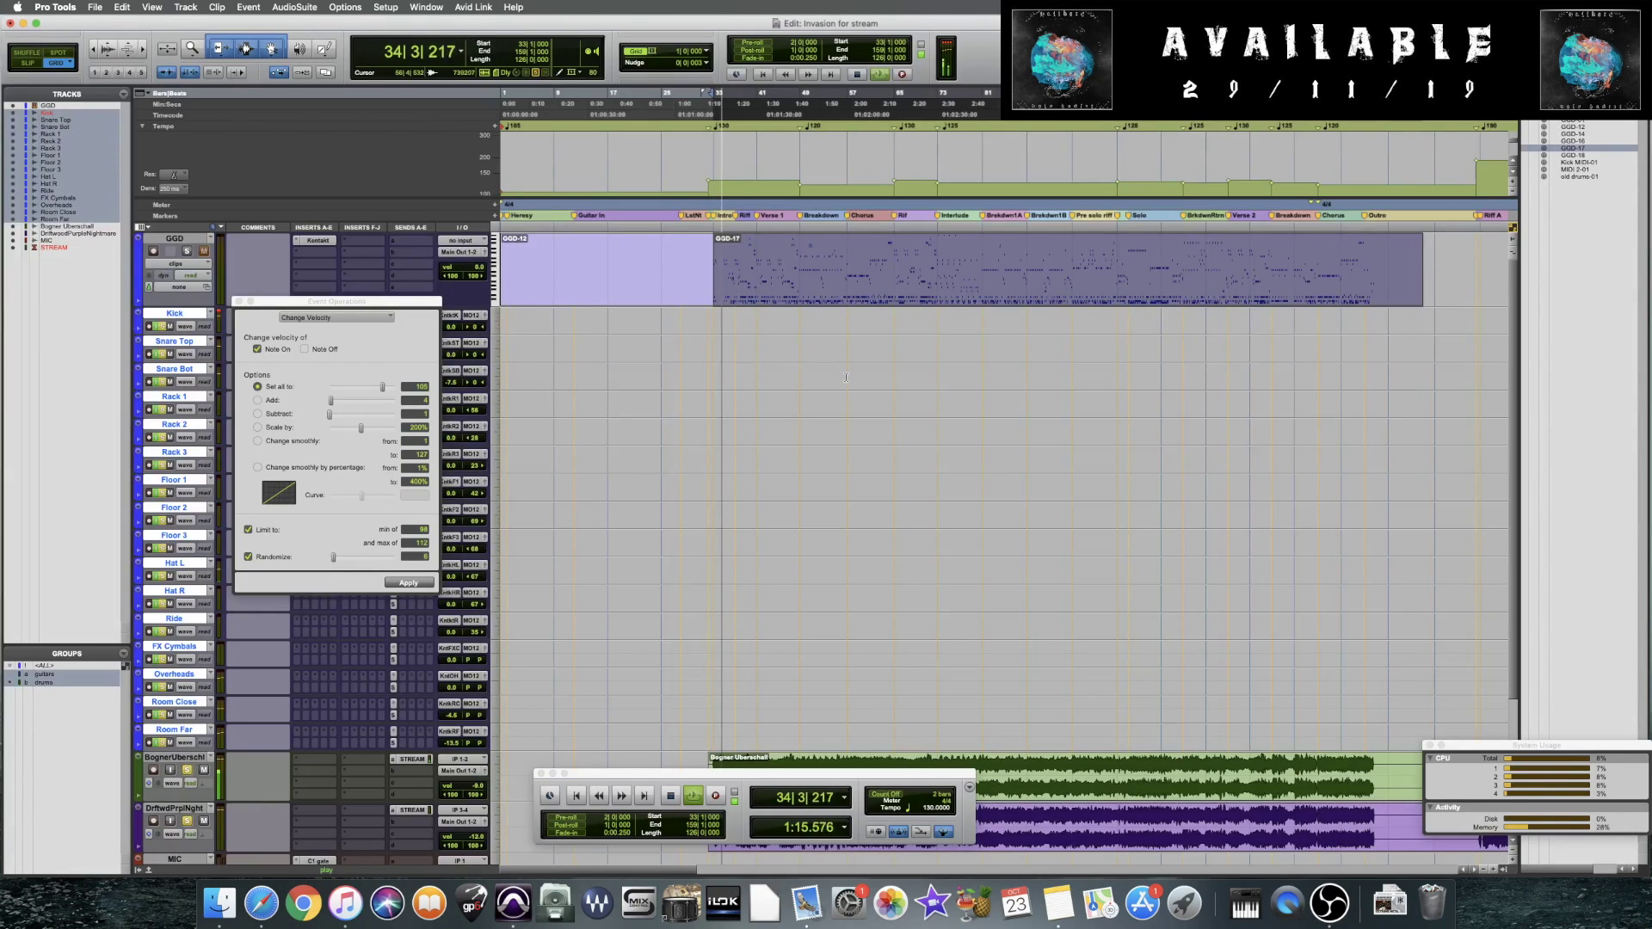
{"action": "double_click", "coordinate": [778, 275]}
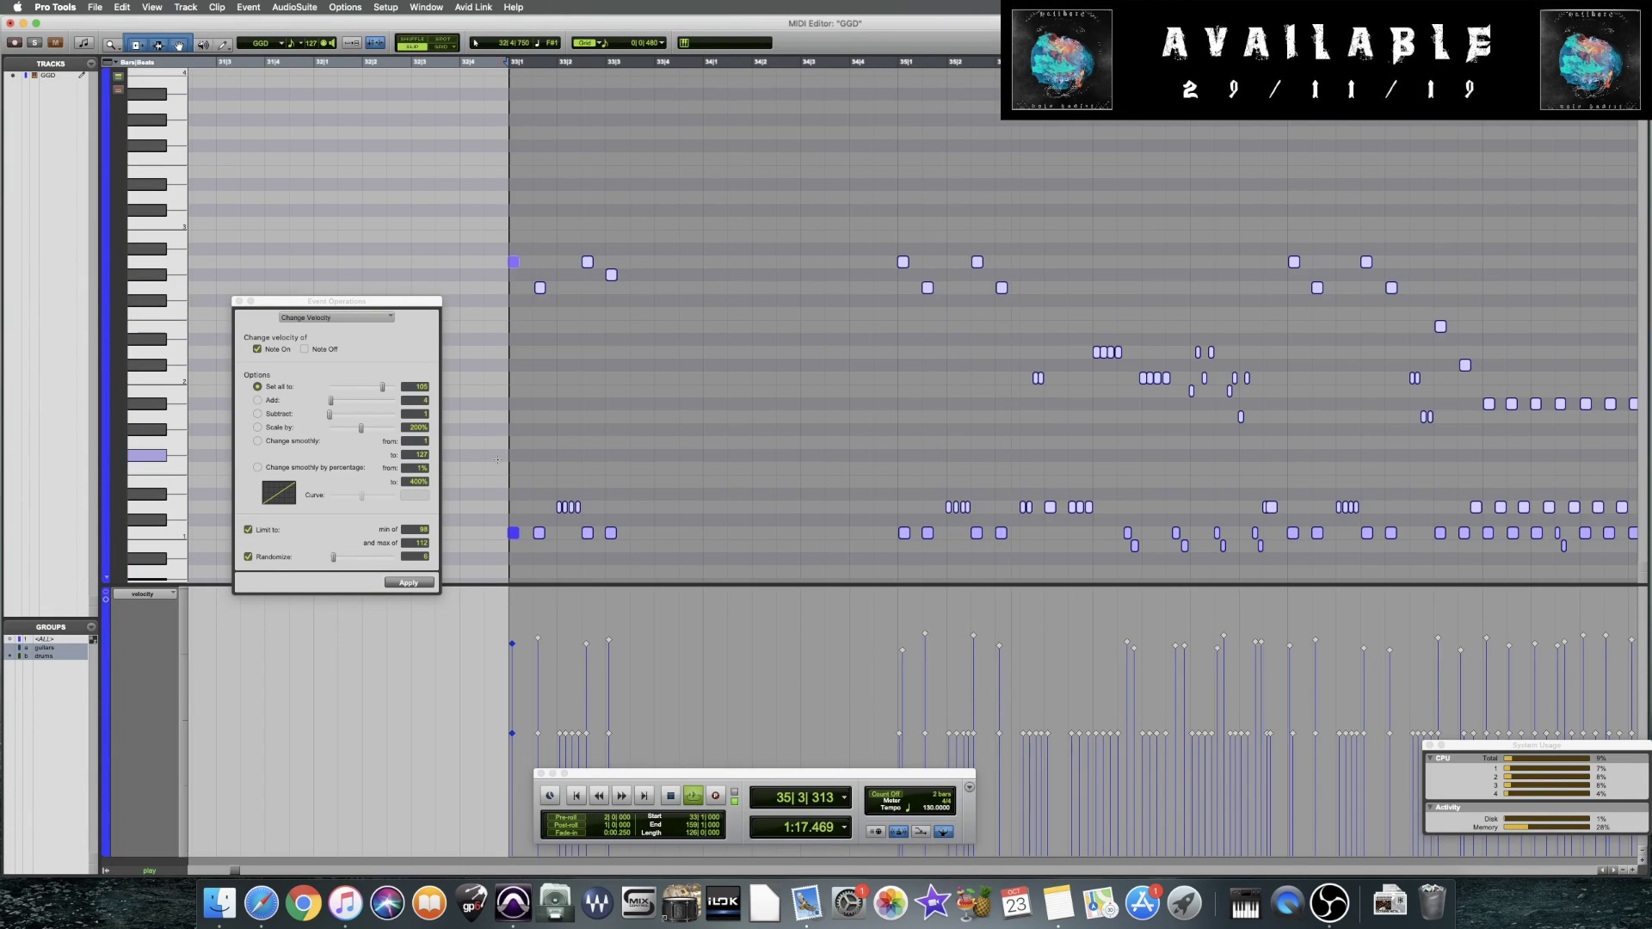
{"action": "left_click", "coordinate": [710, 510]}
{"action": "key", "text": "space"}
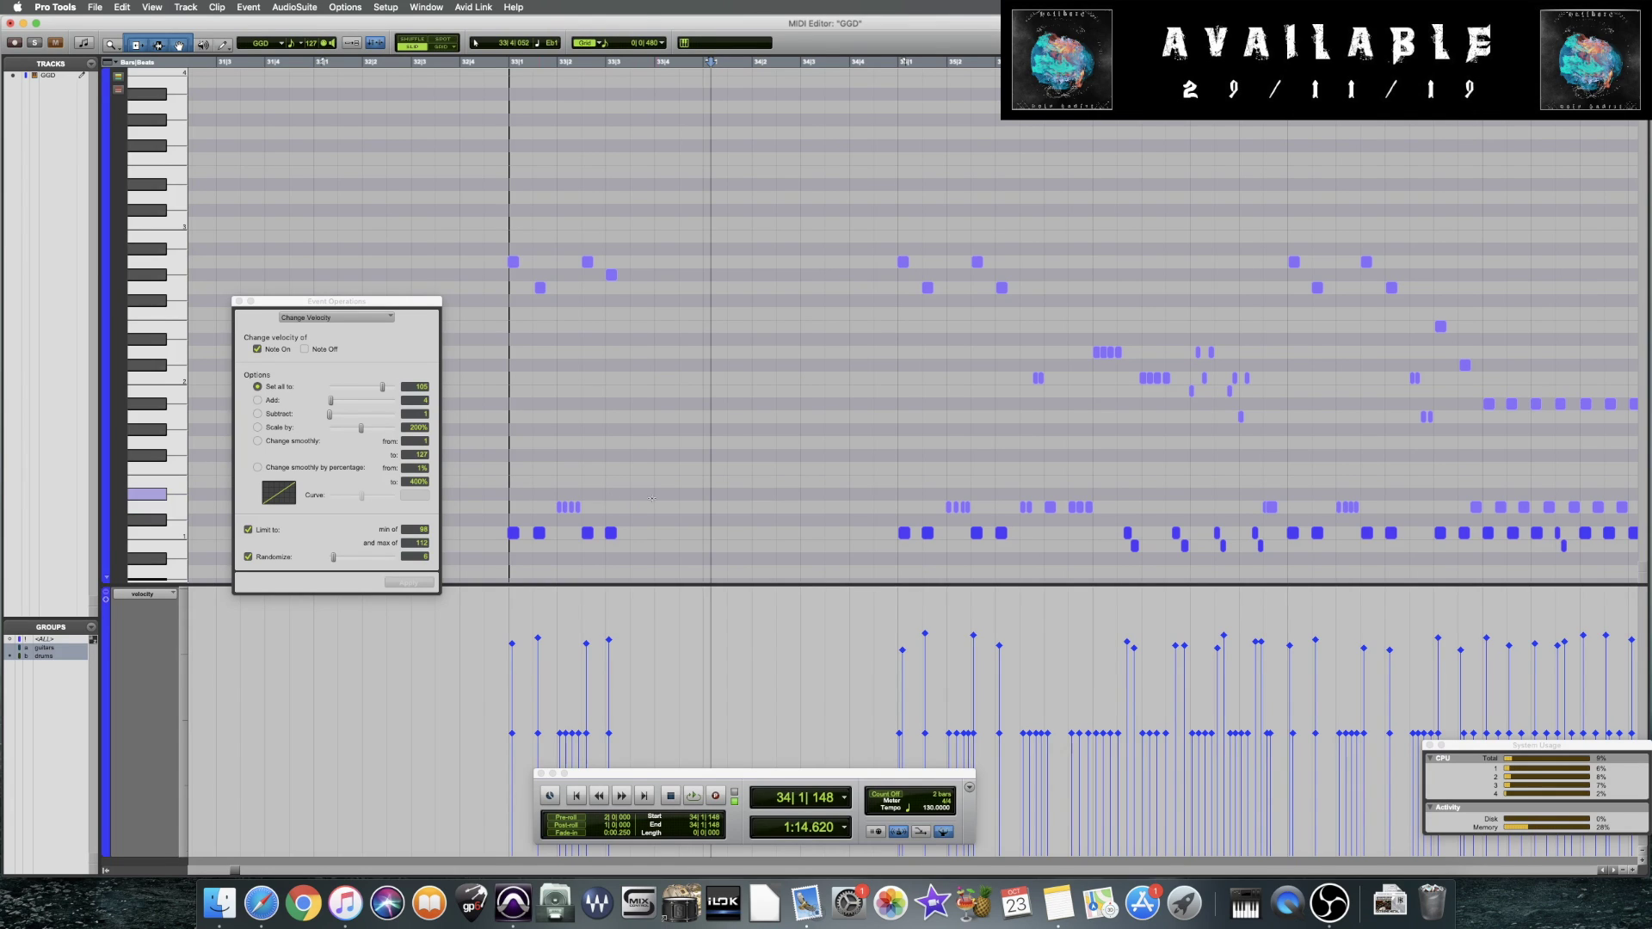
Configure Change Velocity to set notes to 118, limited between 115 and 127
{"action": "left_click", "coordinate": [419, 542]}
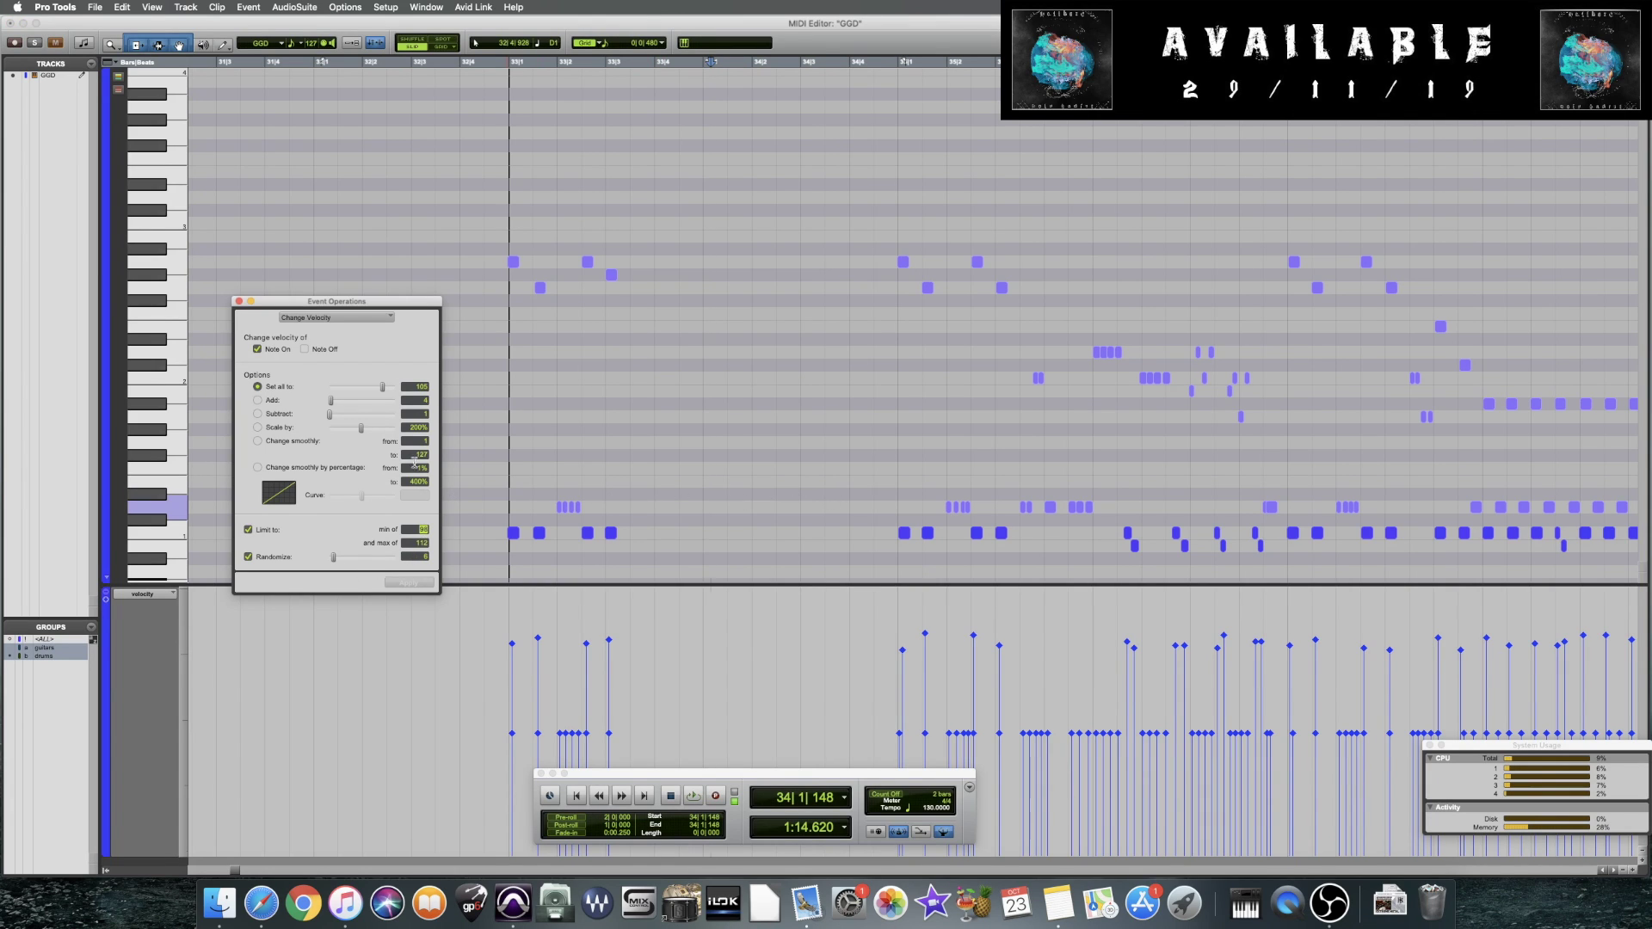
{"action": "left_click", "coordinate": [416, 386]}
{"action": "type", "text": "118"}
{"action": "left_click", "coordinate": [416, 529]}
{"action": "type", "text": "112"}
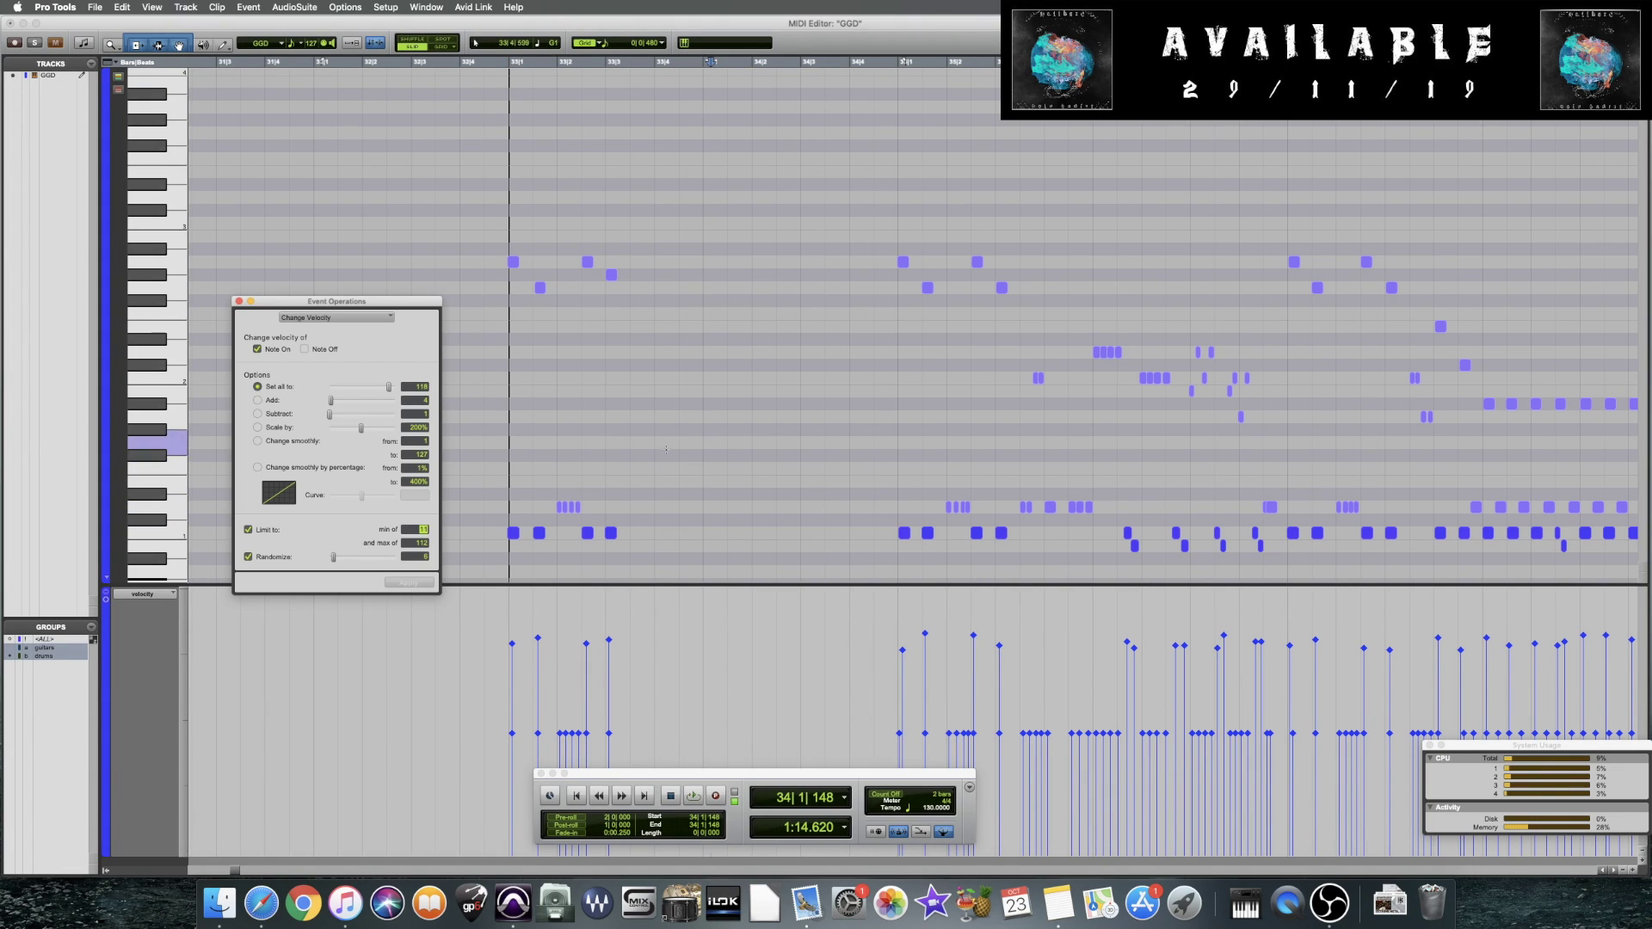
{"action": "key", "text": "Tab"}
{"action": "type", "text": "127"}
Raise the first kick's velocity by hand, then apply the Change Velocity settings to the eight opening kicks in bars 33 and 35
{"action": "left_click", "coordinate": [513, 646]}
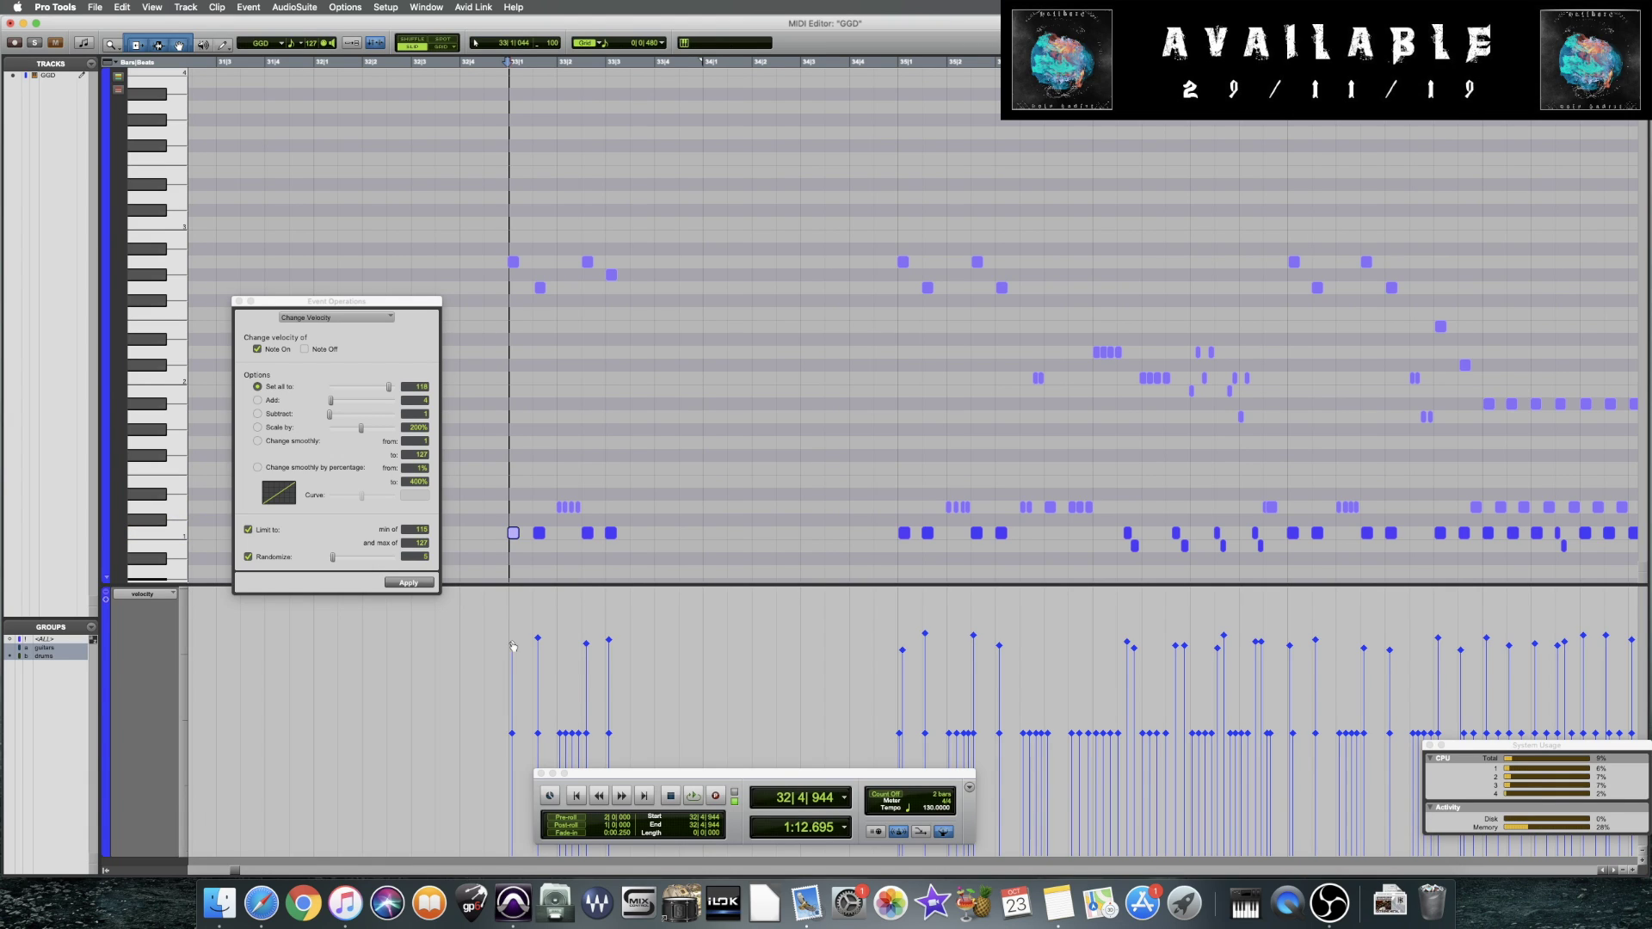
{"action": "left_click_drag", "start_coordinate": [513, 646], "coordinate": [514, 593]}
{"action": "left_click_drag", "start_coordinate": [487, 534], "coordinate": [1022, 538]}
{"action": "left_click", "coordinate": [419, 585]}
Play back the opening kicks in bars 33 and 35 from 32|3|959 with their new velocities
{"action": "key", "text": "space"}
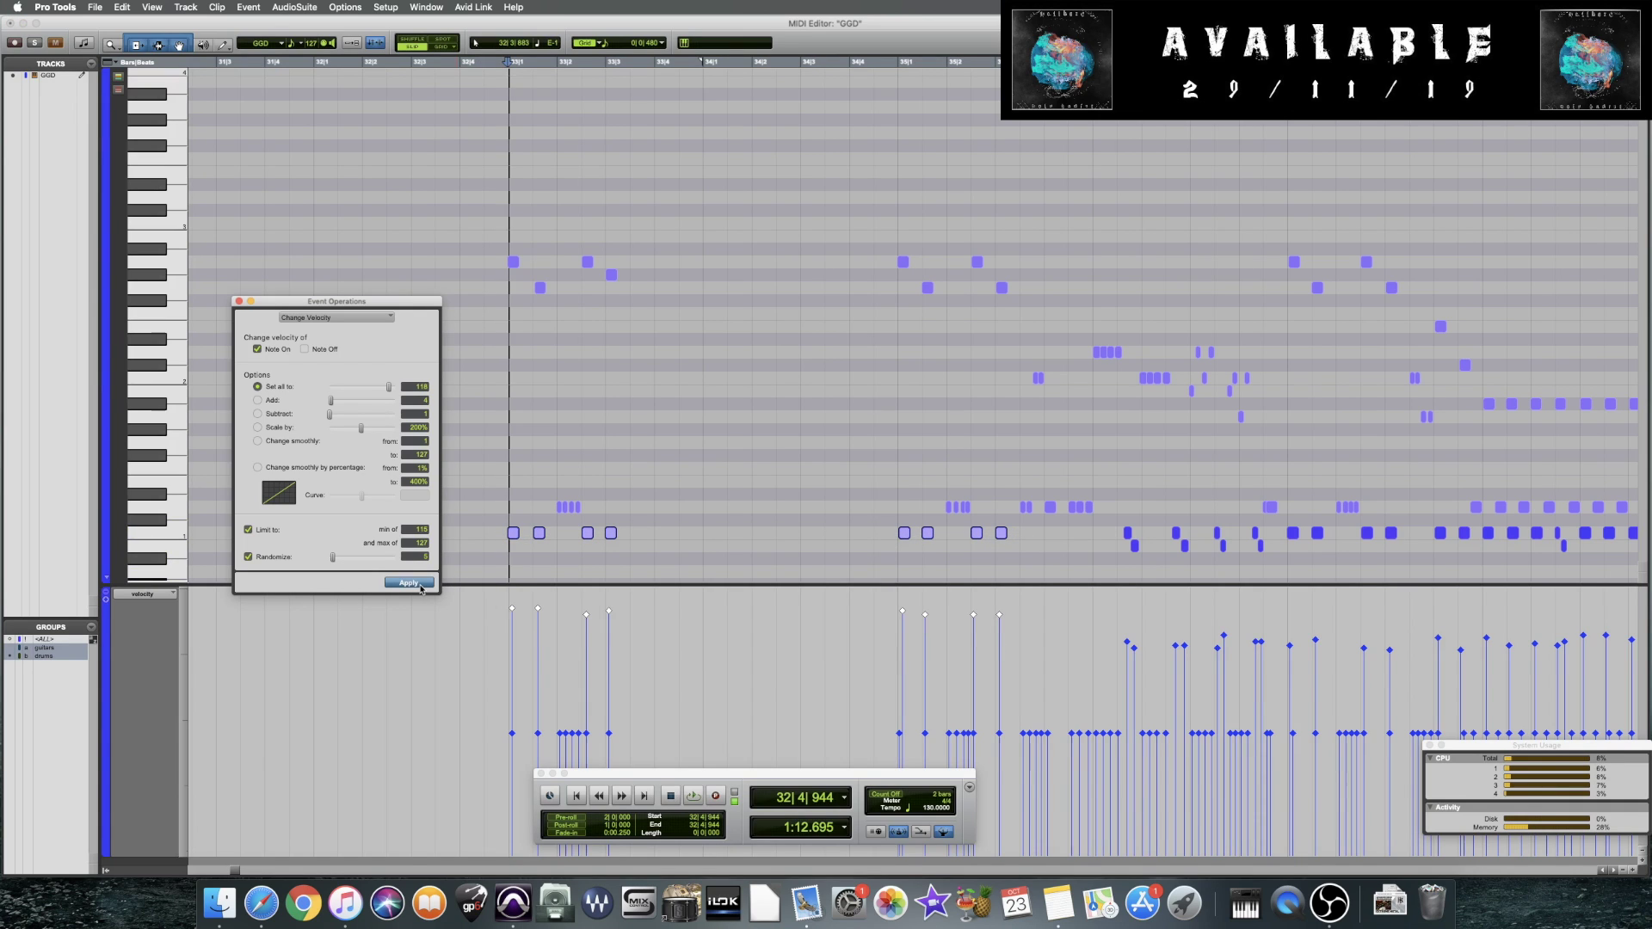
{"action": "left_click", "coordinate": [685, 518]}
{"action": "left_click", "coordinate": [506, 492]}
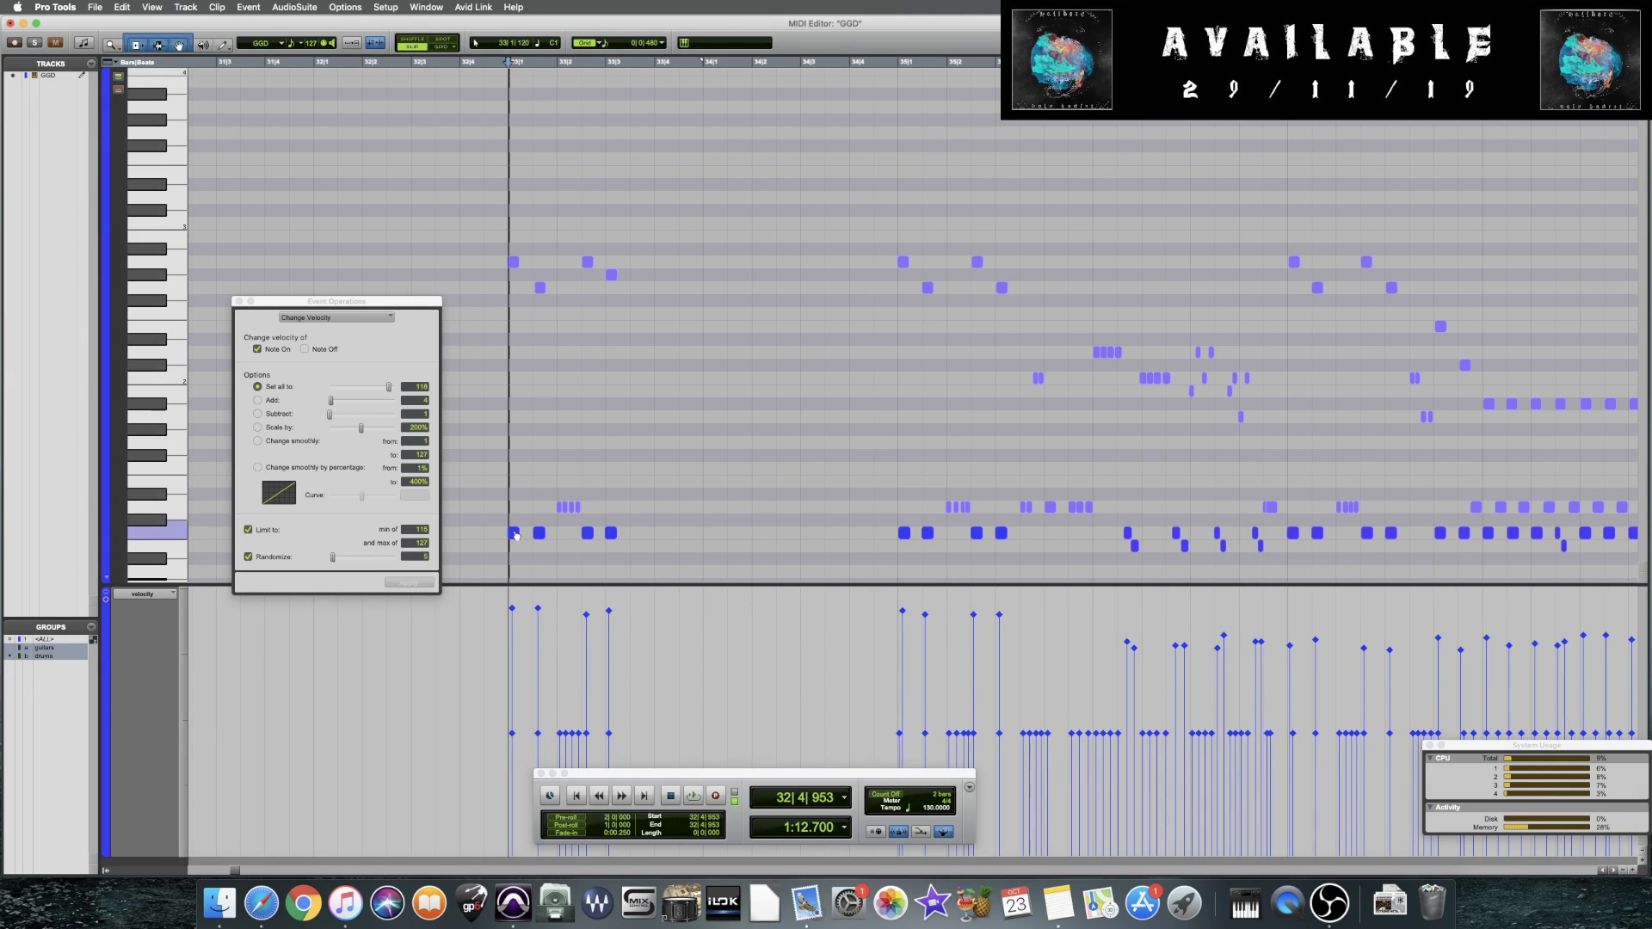
{"action": "left_click", "coordinate": [460, 507]}
{"action": "key", "text": "space"}
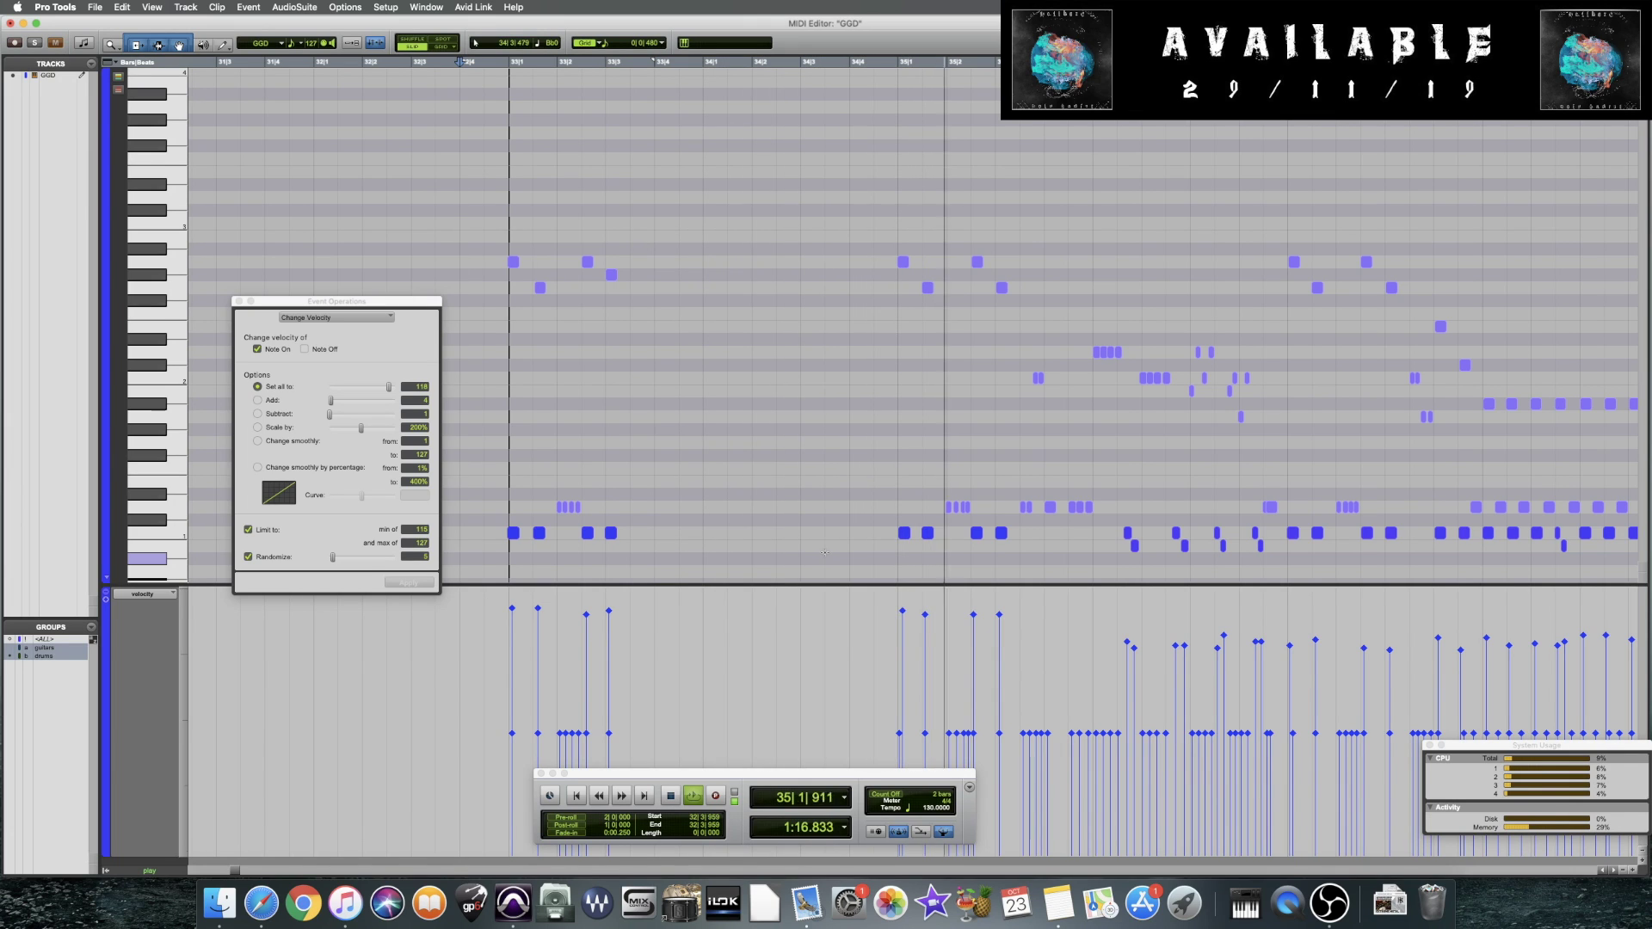
{"action": "key", "text": "space"}
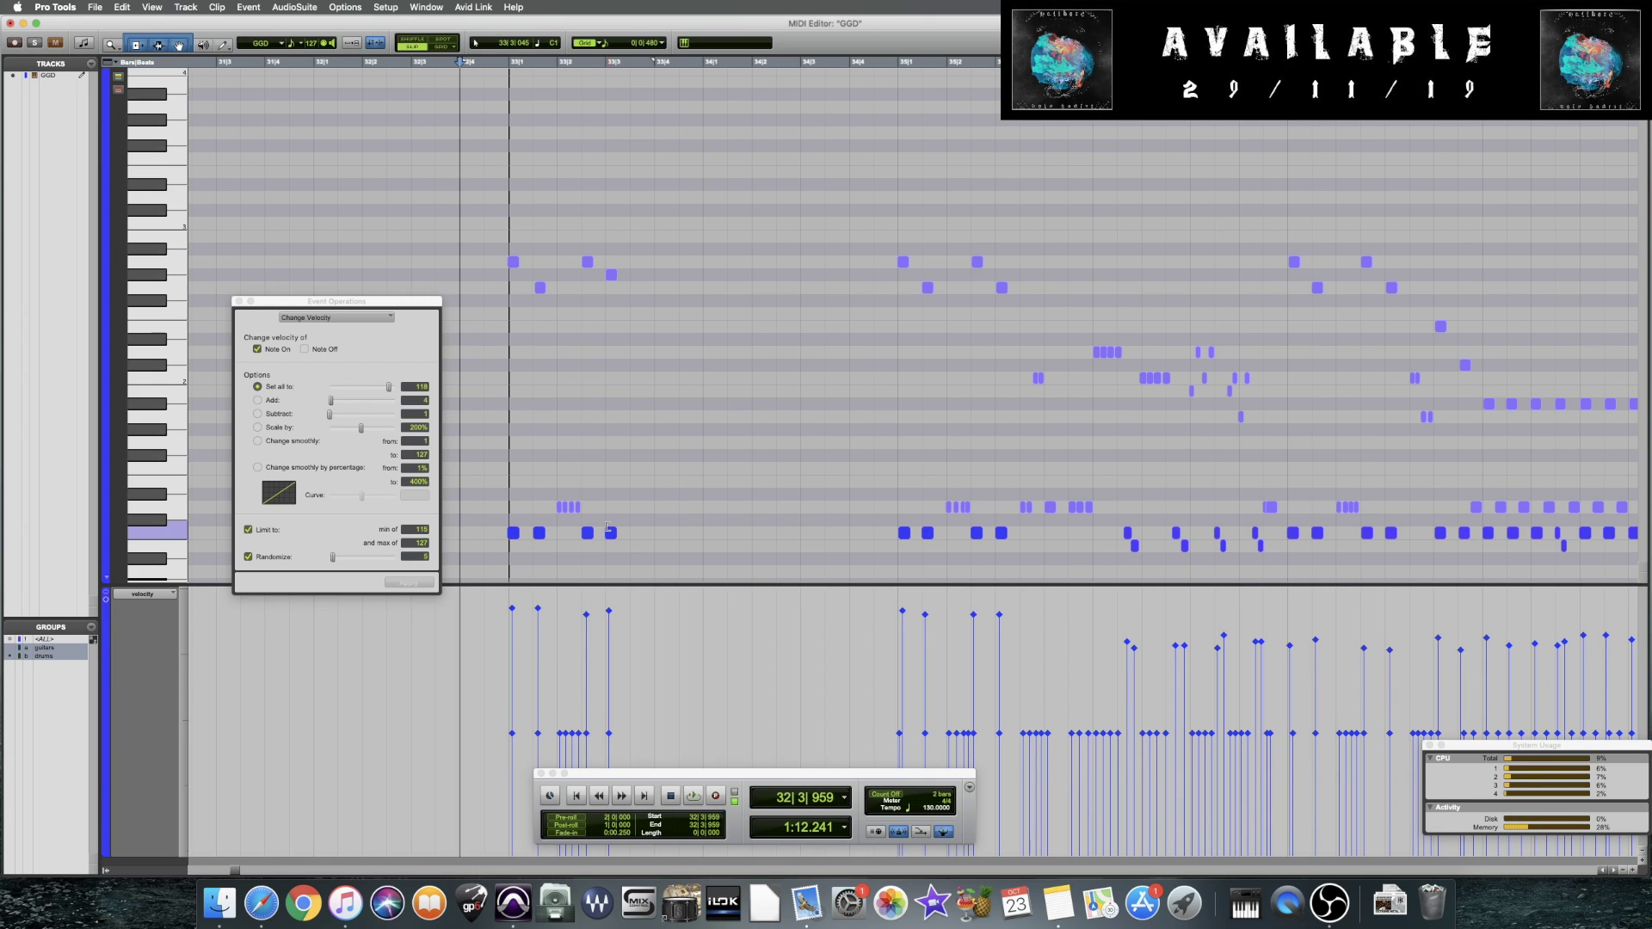
Lower the velocities of the first and third kick notes in bars 33 and 35 together
{"action": "left_click", "coordinate": [514, 533]}
{"action": "left_click", "coordinate": [588, 533], "text": "shift"}
{"action": "left_click", "coordinate": [904, 533], "text": "shift"}
{"action": "left_click", "coordinate": [980, 534], "text": "shift"}
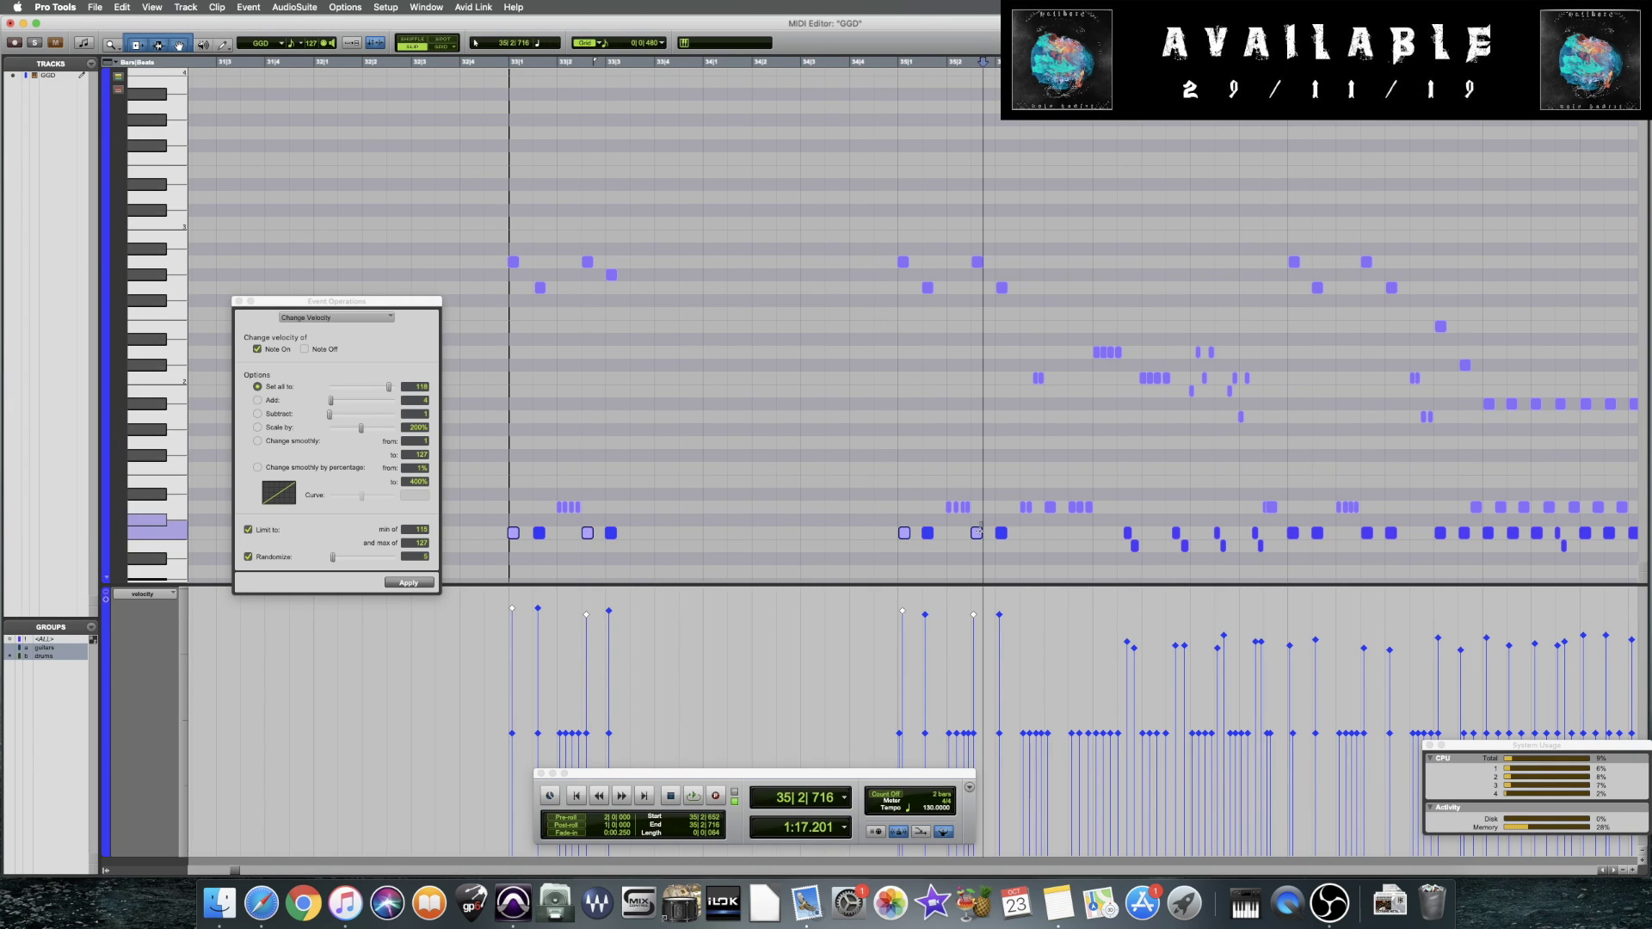
{"action": "left_click_drag", "start_coordinate": [976, 617], "coordinate": [978, 641]}
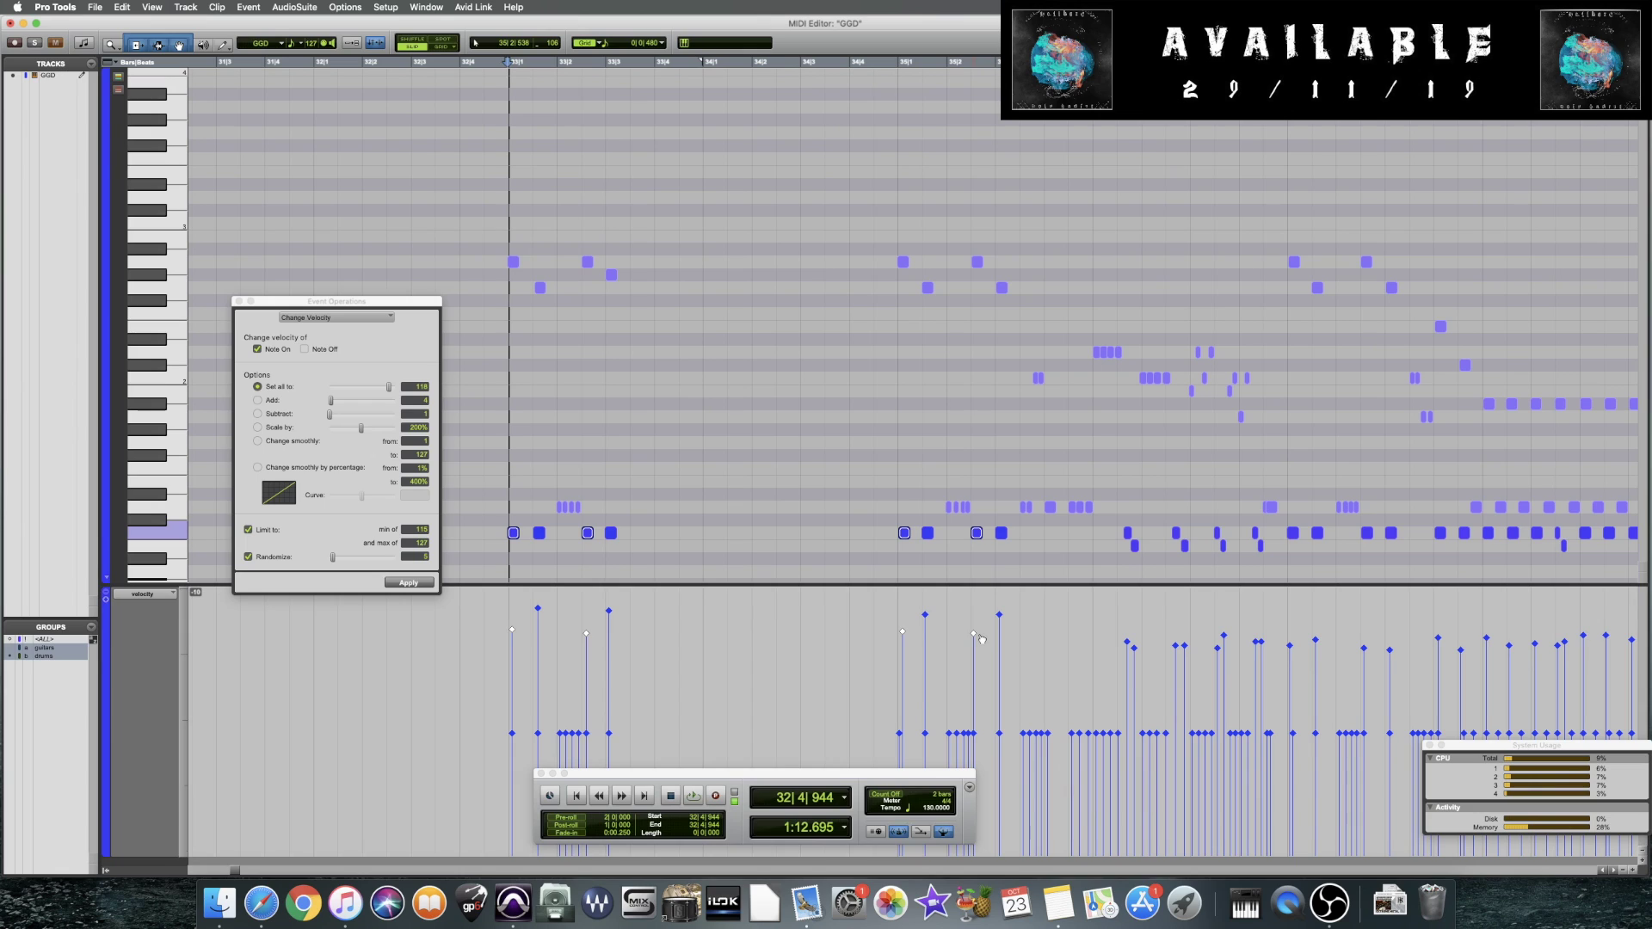
Play back the alternating softer and harder opening kicks from 32|4|304
{"action": "left_click", "coordinate": [475, 465]}
{"action": "key", "text": "space"}
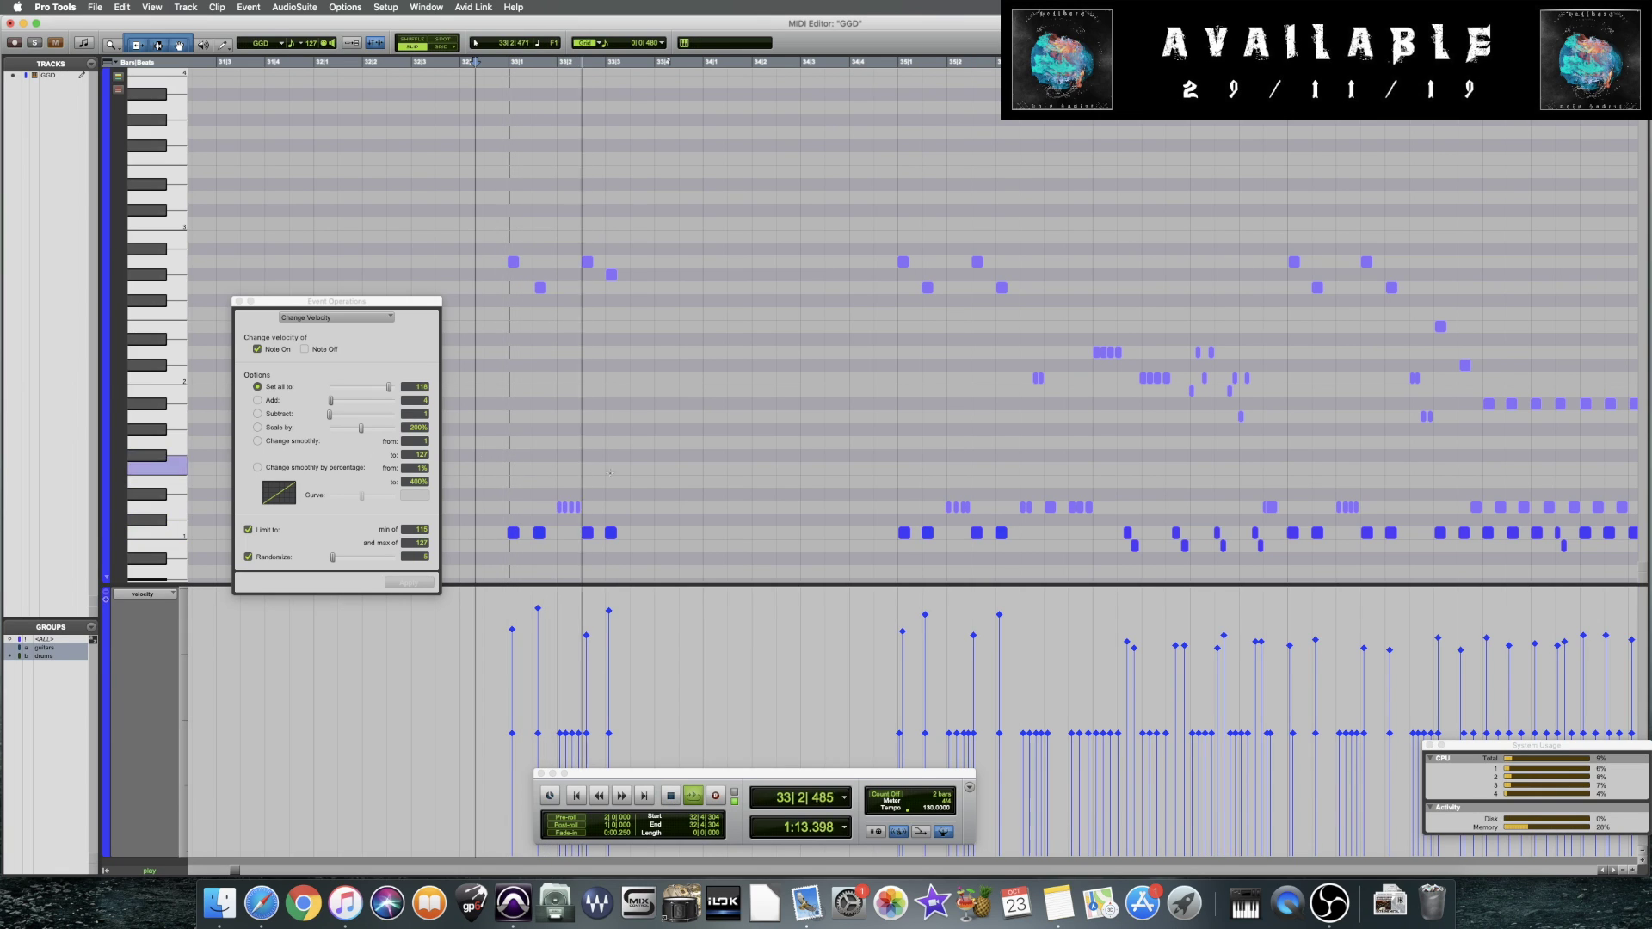
{"action": "key", "text": "space"}
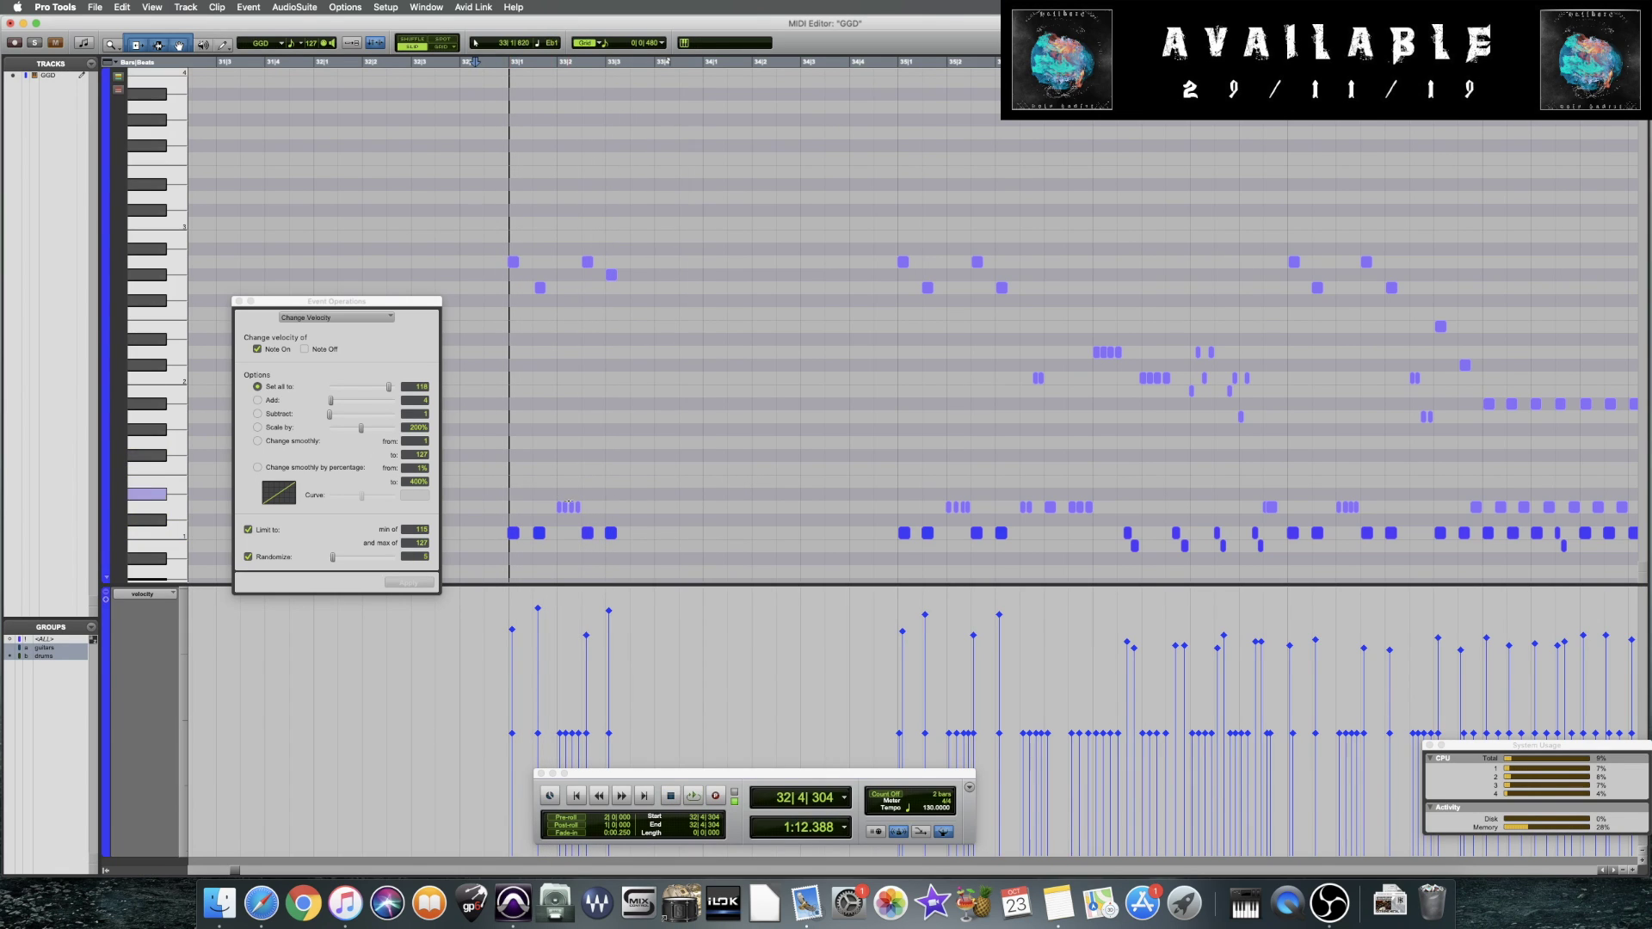
{"action": "key", "text": "space"}
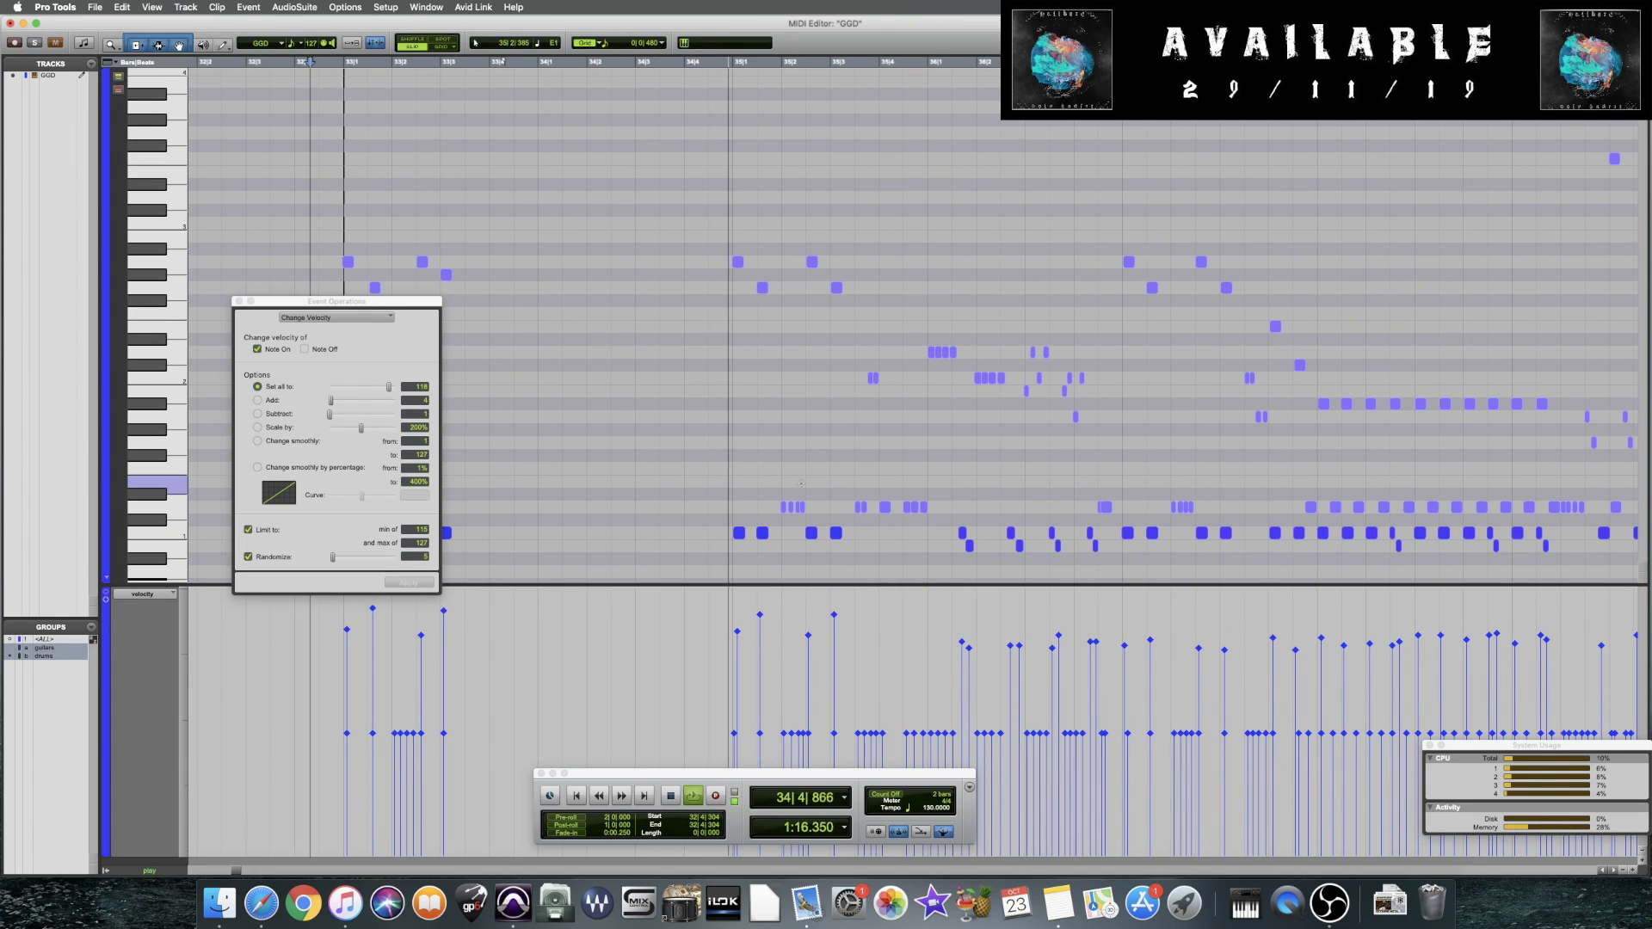
{"action": "key", "text": "space"}
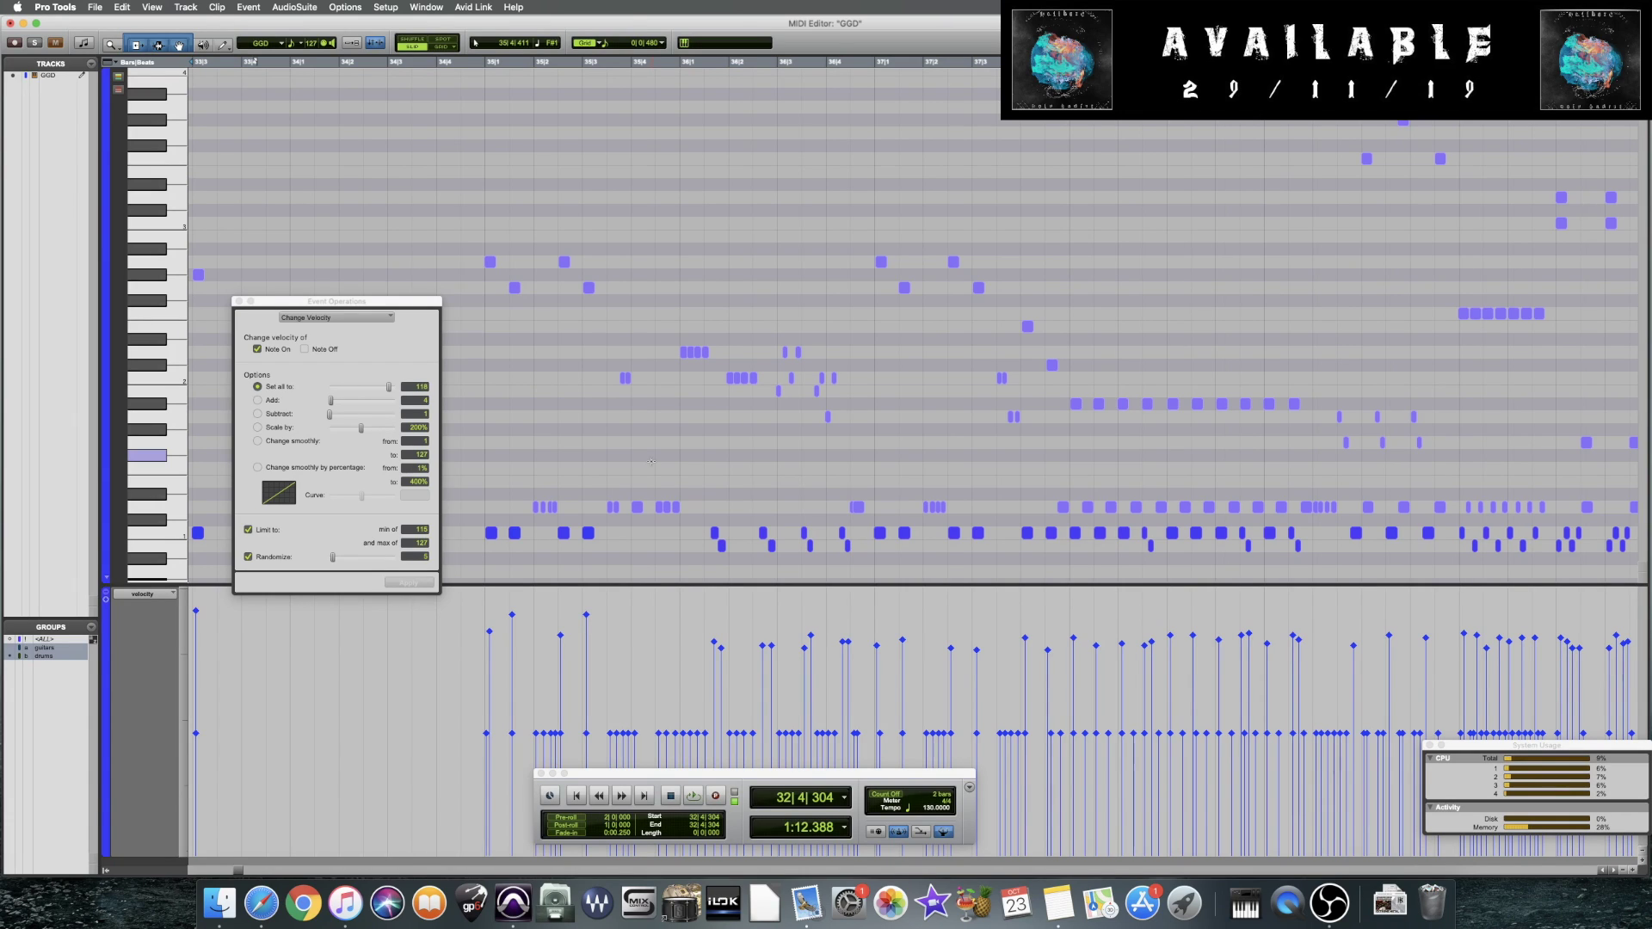
Apply the 115 to 127 velocity settings to the four opening kick notes in each of bars 37, 41, 43 and 45
{"action": "scroll", "coordinate": [647, 455], "scroll_direction": "left", "scroll_amount": 10}
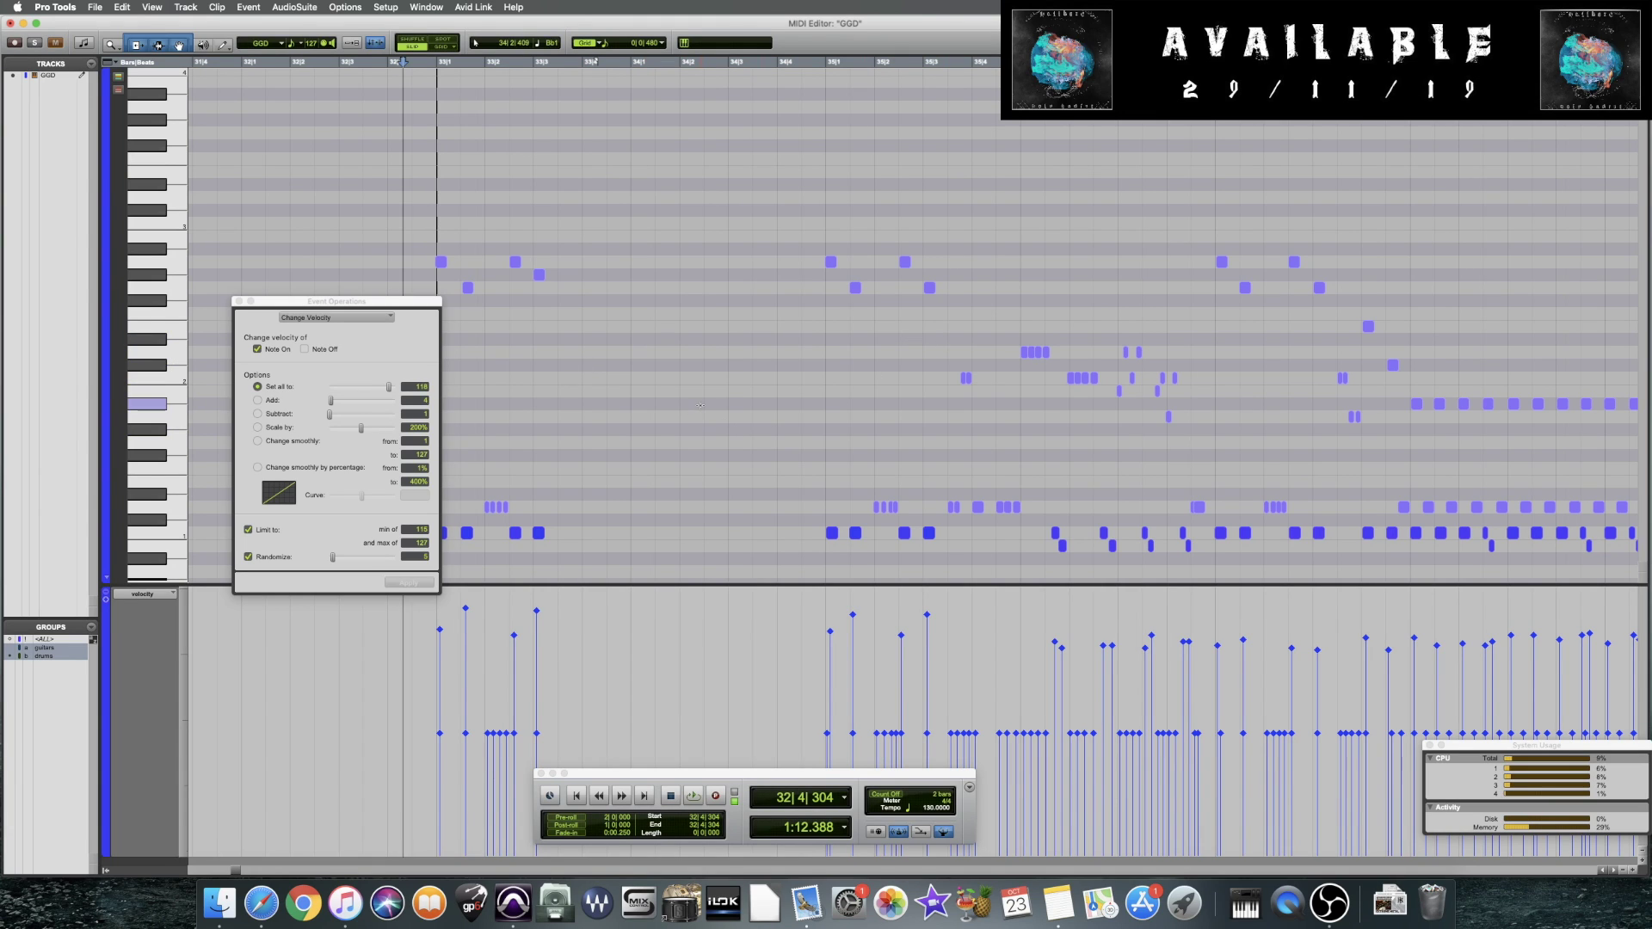
{"action": "key", "text": "Tab"}
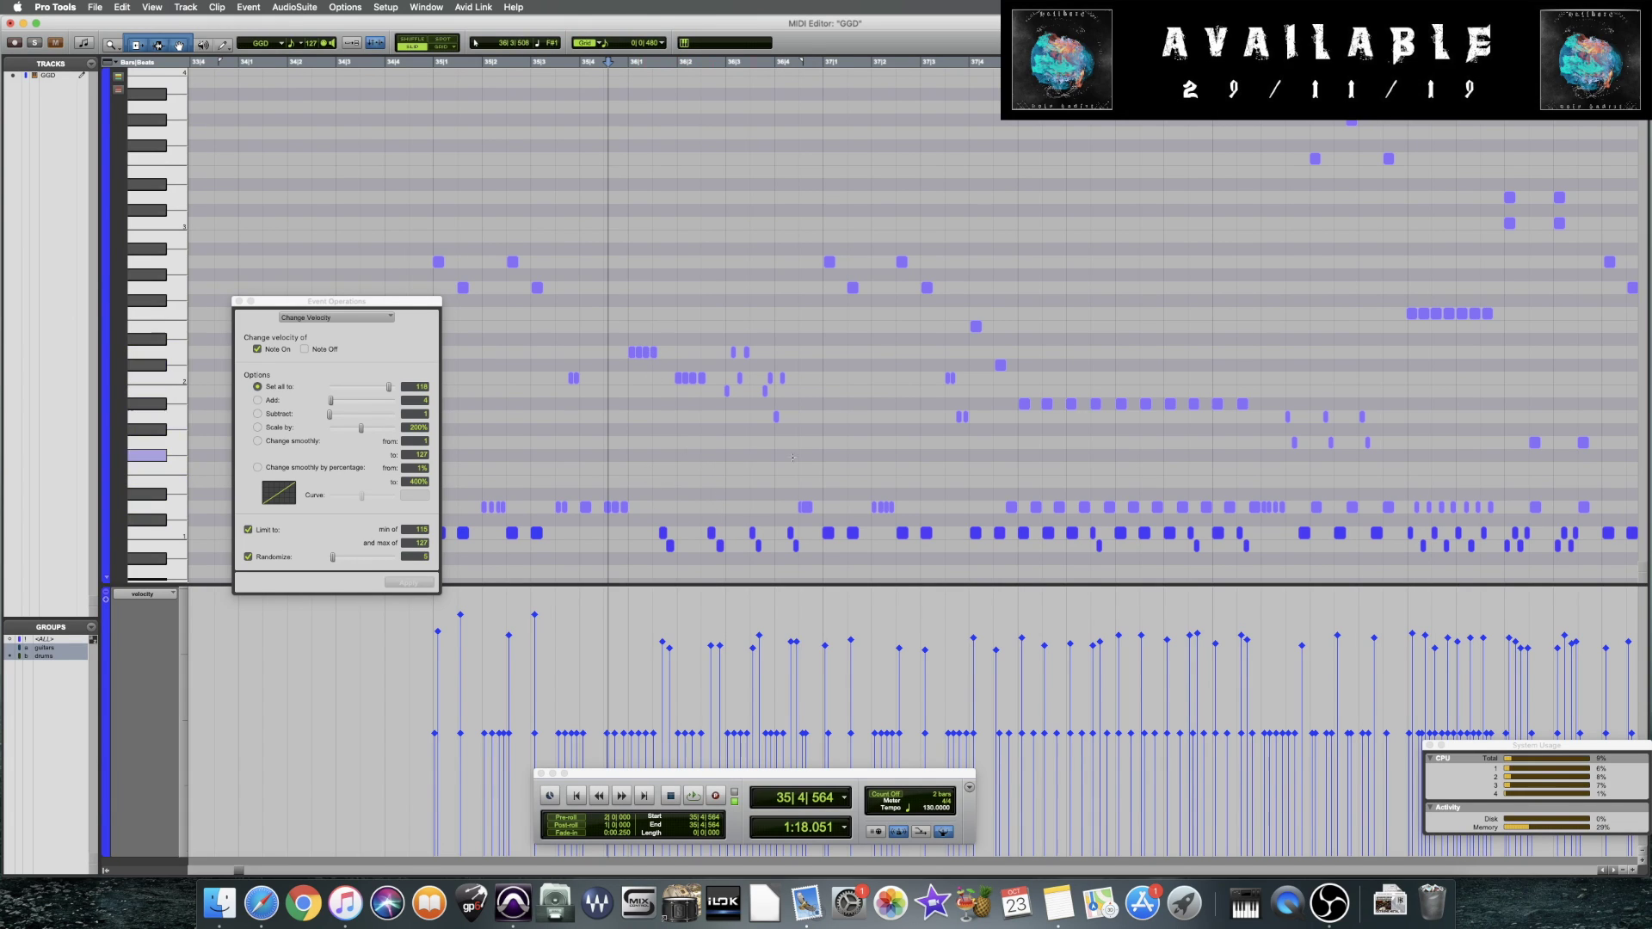
{"action": "left_click", "coordinate": [805, 485]}
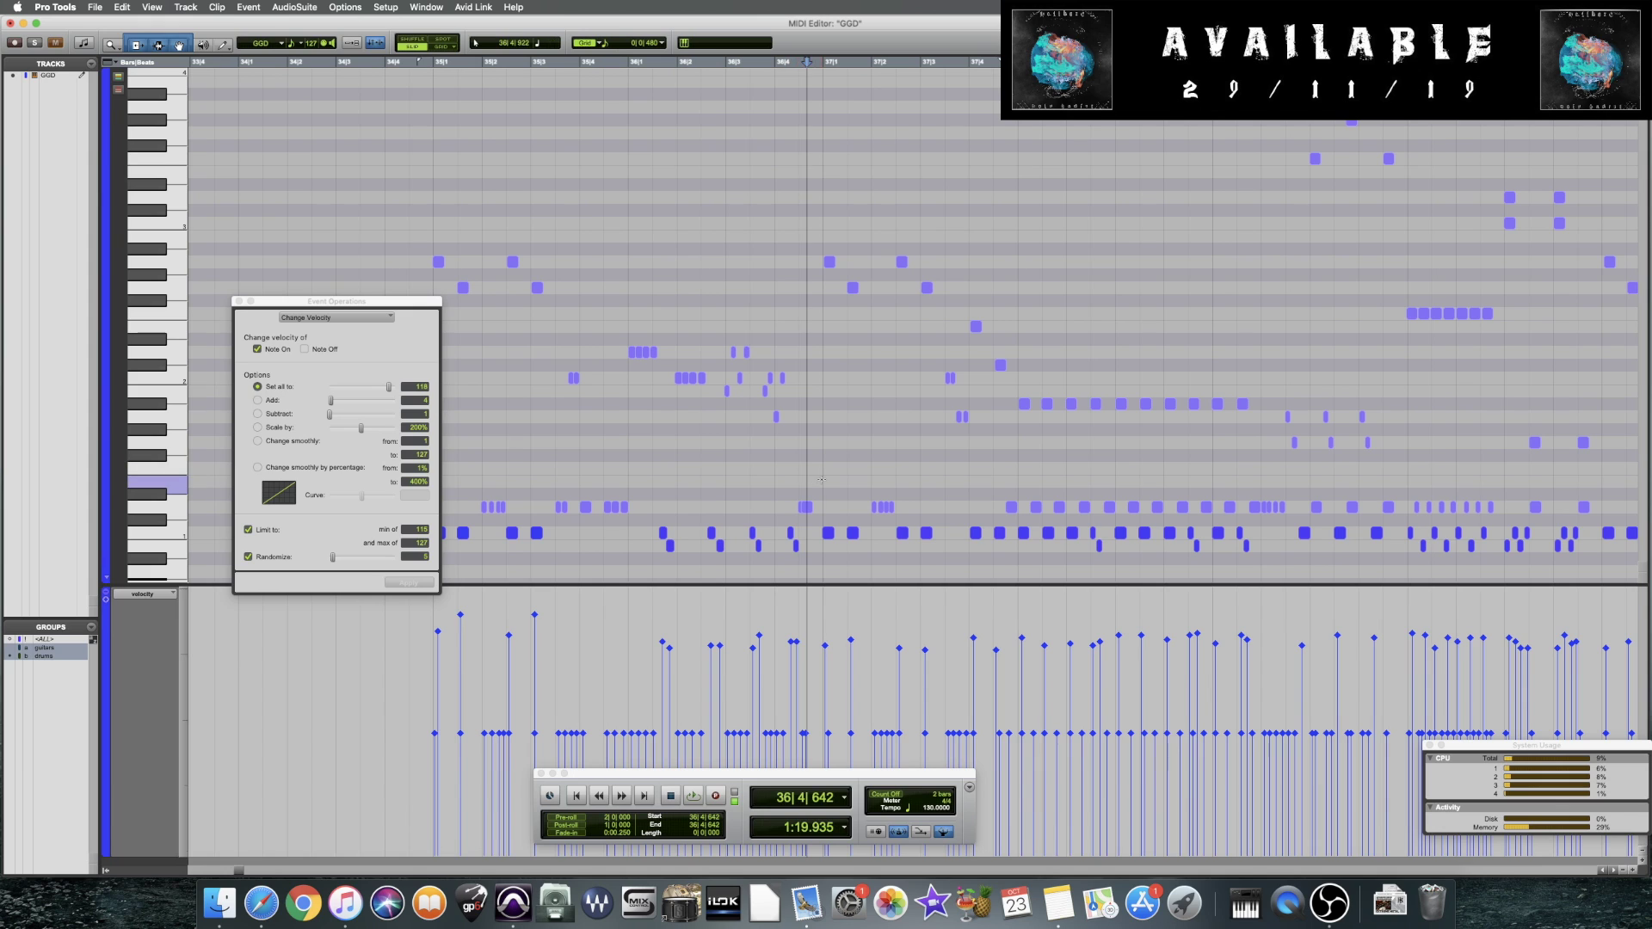
{"action": "scroll", "coordinate": [805, 485], "scroll_direction": "right", "scroll_amount": 5}
{"action": "left_click", "coordinate": [643, 535]}
{"action": "left_click_drag", "start_coordinate": [642, 535], "coordinate": [782, 547]}
{"action": "scroll", "coordinate": [1372, 532], "scroll_direction": "right", "scroll_amount": 3}
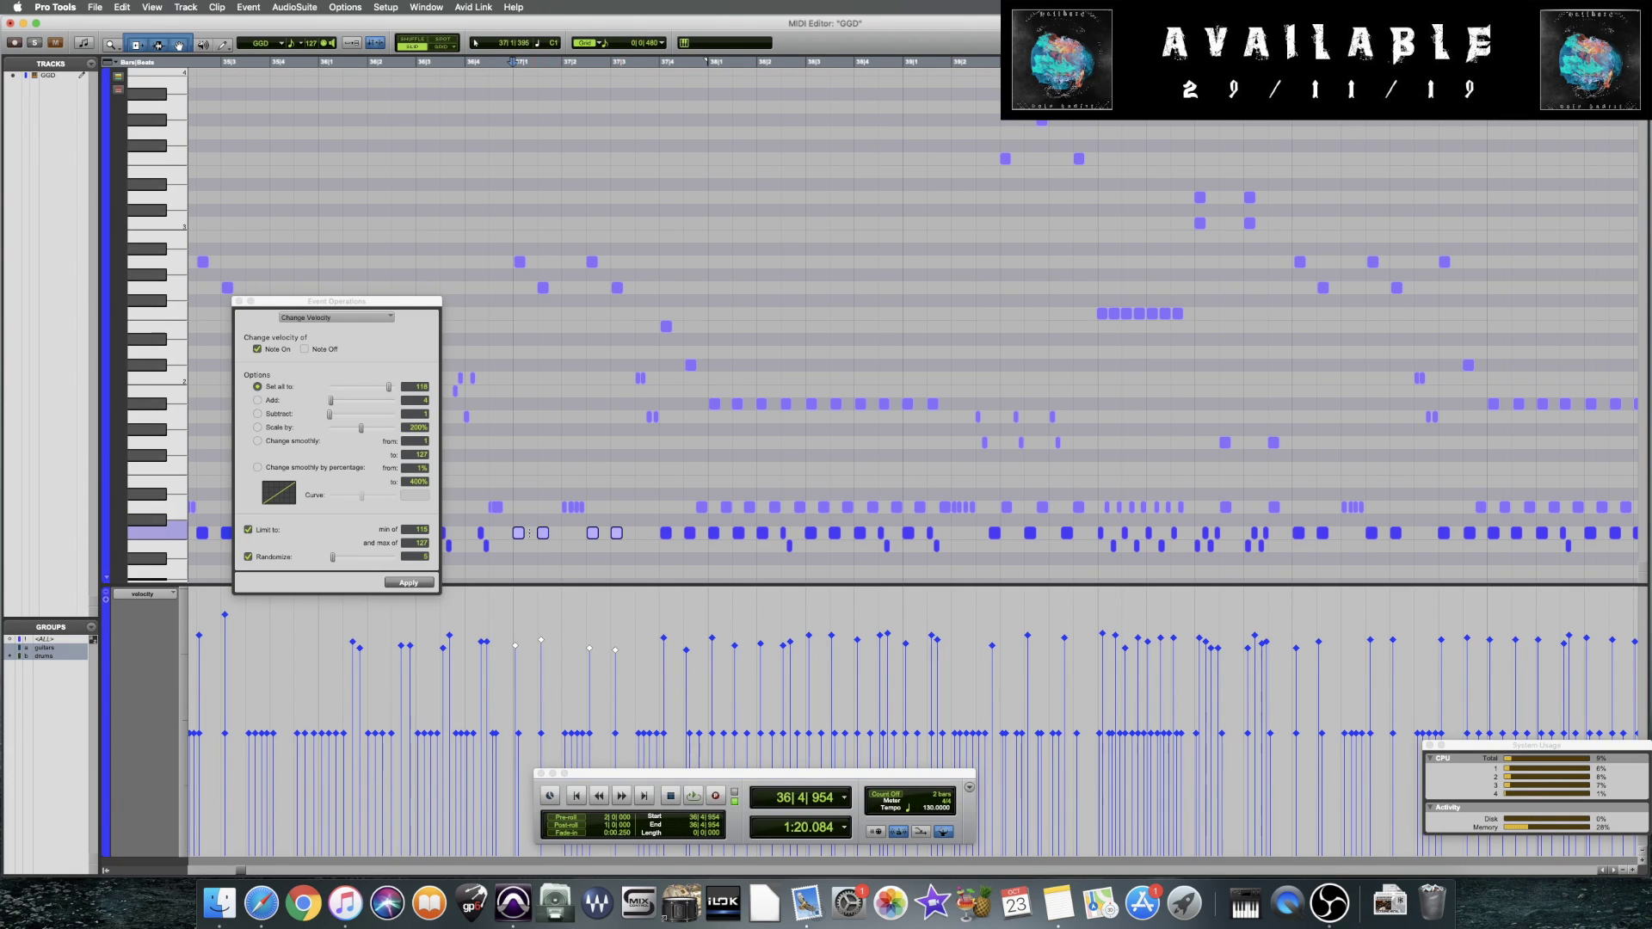
{"action": "left_click", "coordinate": [616, 532], "text": "shift"}
{"action": "left_click", "coordinate": [543, 533], "text": "shift"}
{"action": "left_click", "coordinate": [1299, 533], "text": "shift"}
{"action": "left_click", "coordinate": [1372, 533], "text": "shift"}
{"action": "left_click", "coordinate": [1322, 533], "text": "shift"}
{"action": "scroll", "coordinate": [1376, 532], "scroll_direction": "right", "scroll_amount": 3}
{"action": "left_click_drag", "start_coordinate": [1453, 533], "coordinate": [1568, 532]}
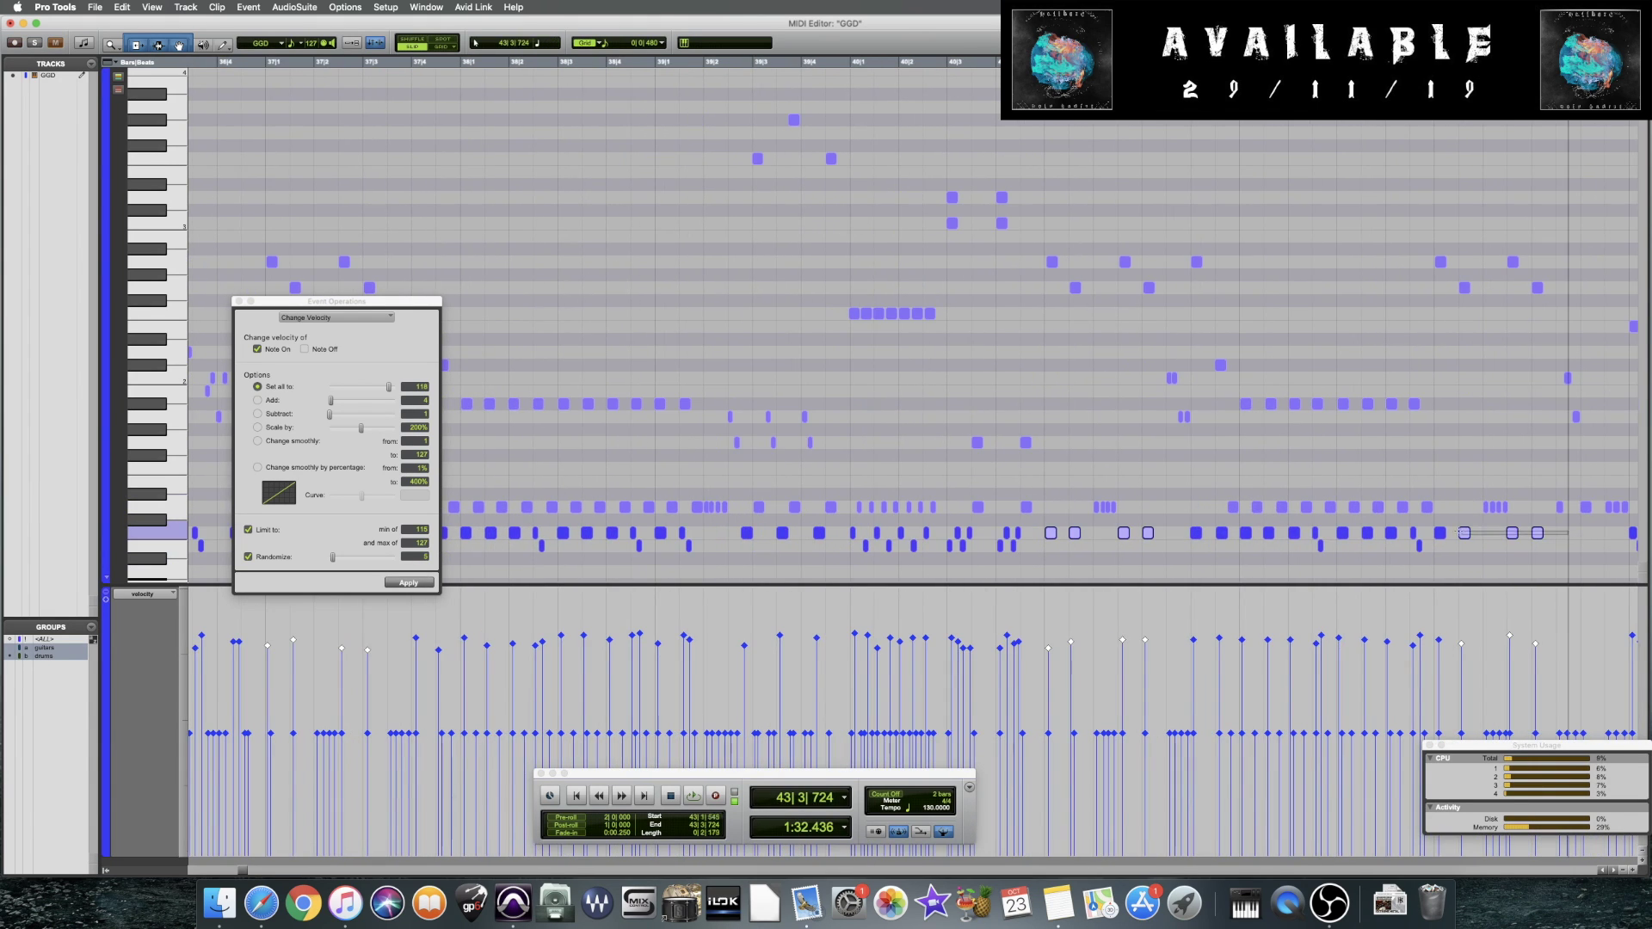
{"action": "scroll", "coordinate": [1497, 481], "scroll_direction": "right", "scroll_amount": 15}
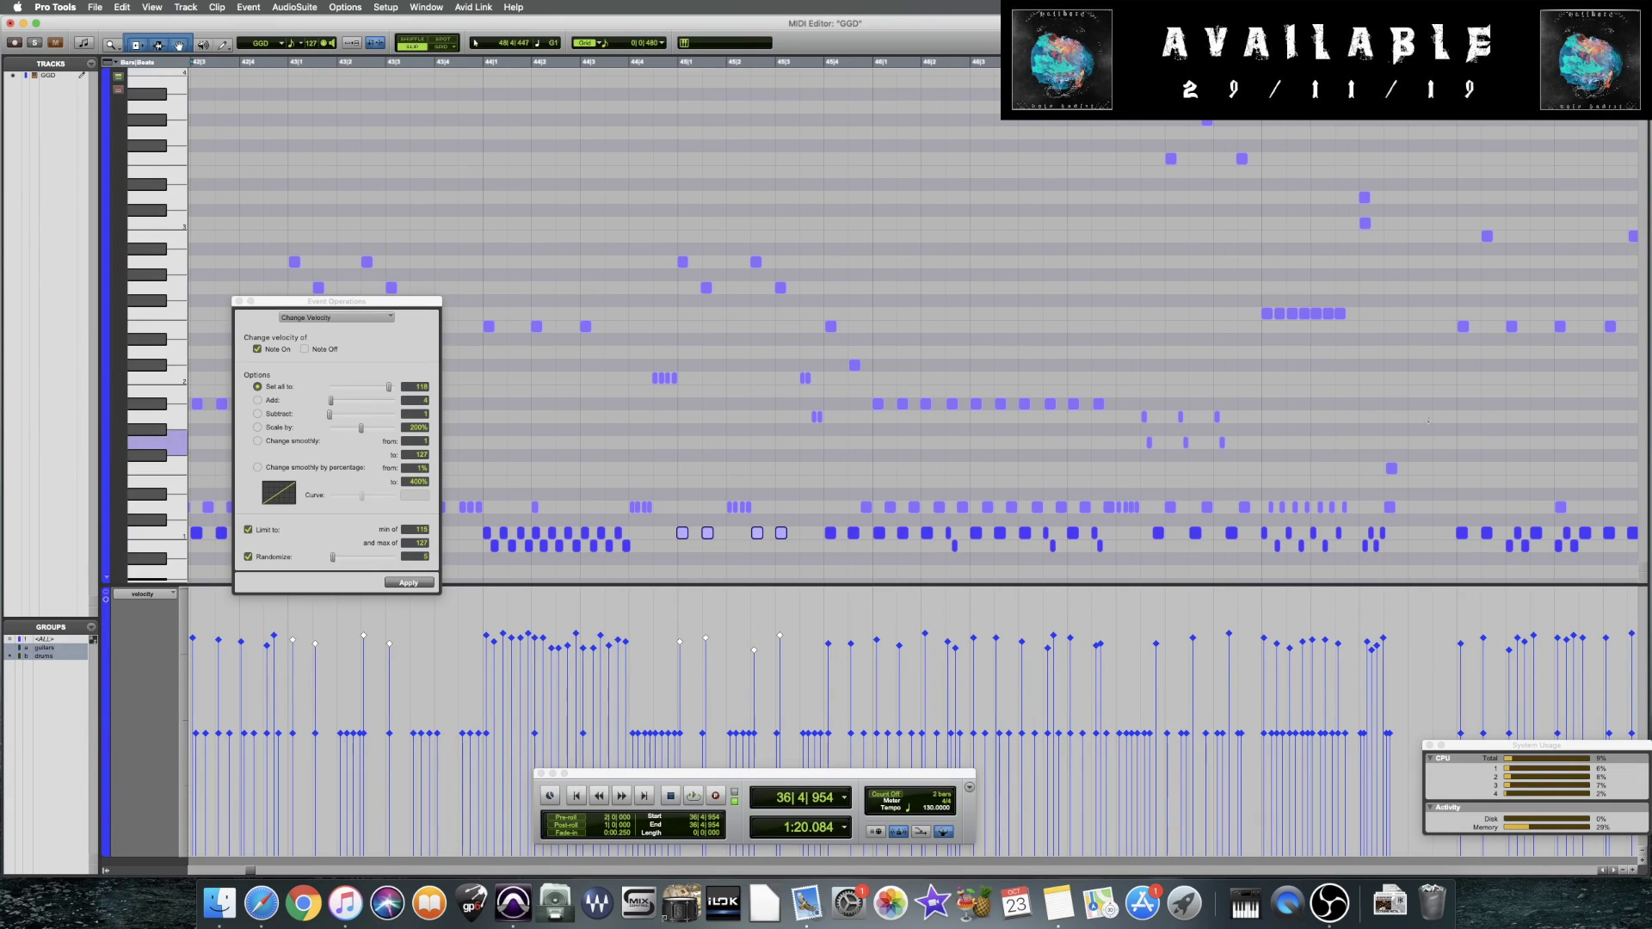
{"action": "scroll", "coordinate": [1068, 461], "scroll_direction": "left", "scroll_amount": 5}
{"action": "scroll", "coordinate": [1067, 461], "scroll_direction": "left", "scroll_amount": 5}
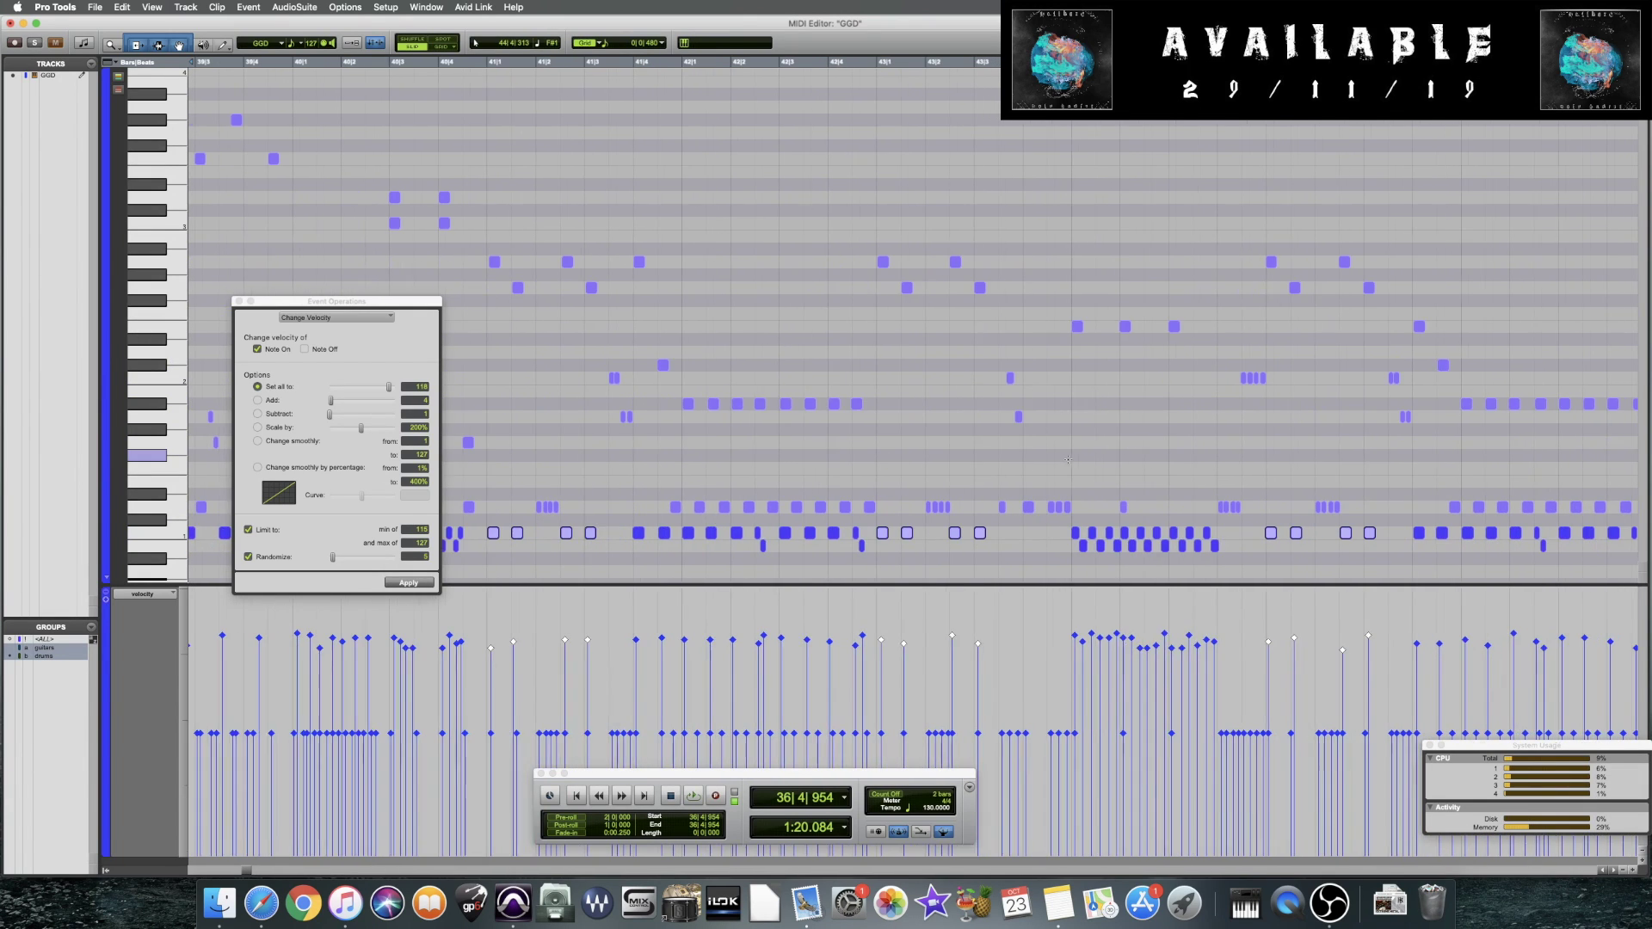
{"action": "left_click", "coordinate": [413, 582]}
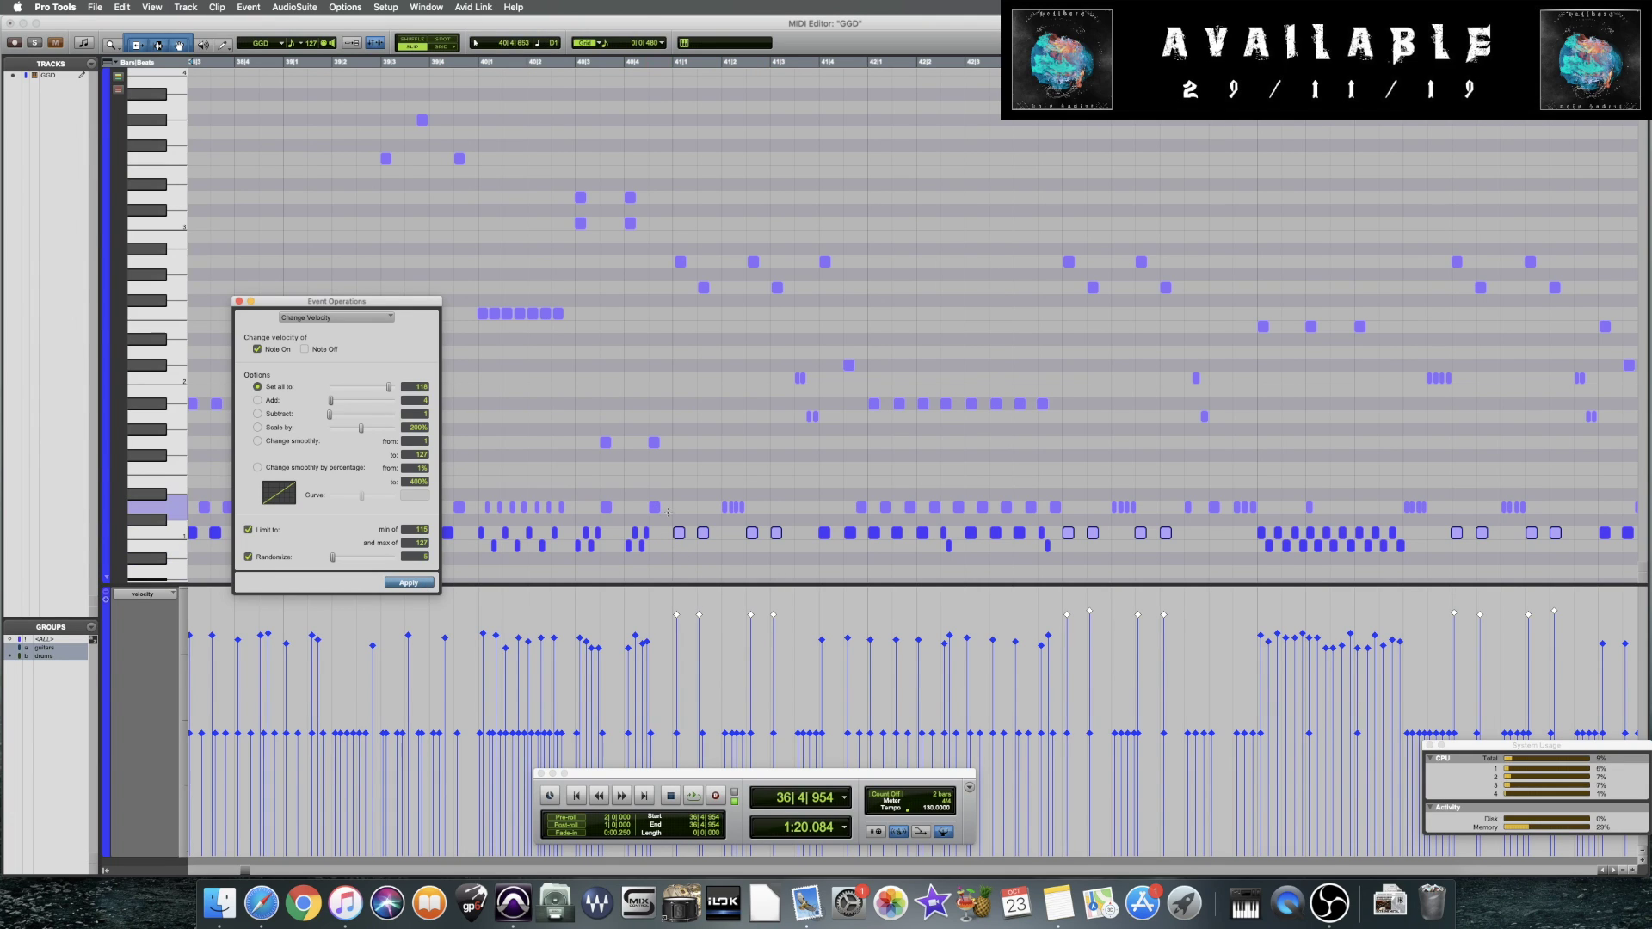
Lower the velocities of the first and third kick notes in bars 41, 43 and 45, and play back from 41|1|004
{"action": "left_click", "coordinate": [679, 532]}
{"action": "left_click", "coordinate": [1068, 533], "text": "shift"}
{"action": "left_click", "coordinate": [1141, 532], "text": "shift"}
{"action": "left_click", "coordinate": [1456, 533], "text": "shift"}
{"action": "scroll", "coordinate": [1605, 538], "scroll_direction": "right", "scroll_amount": 10}
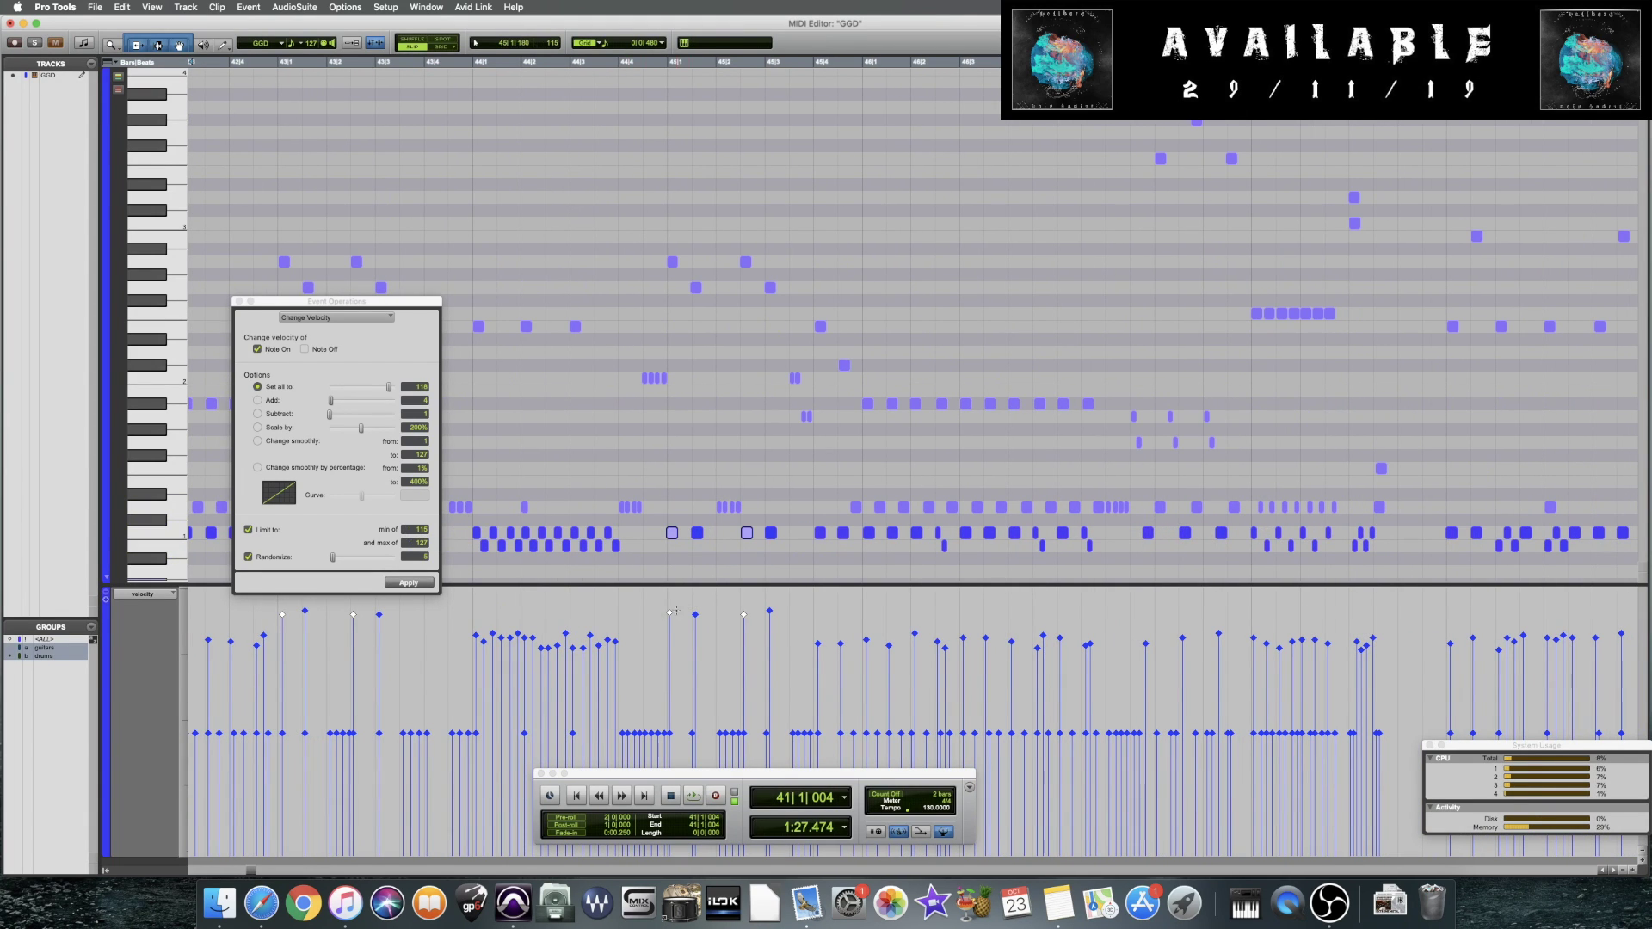
{"action": "key", "text": "space"}
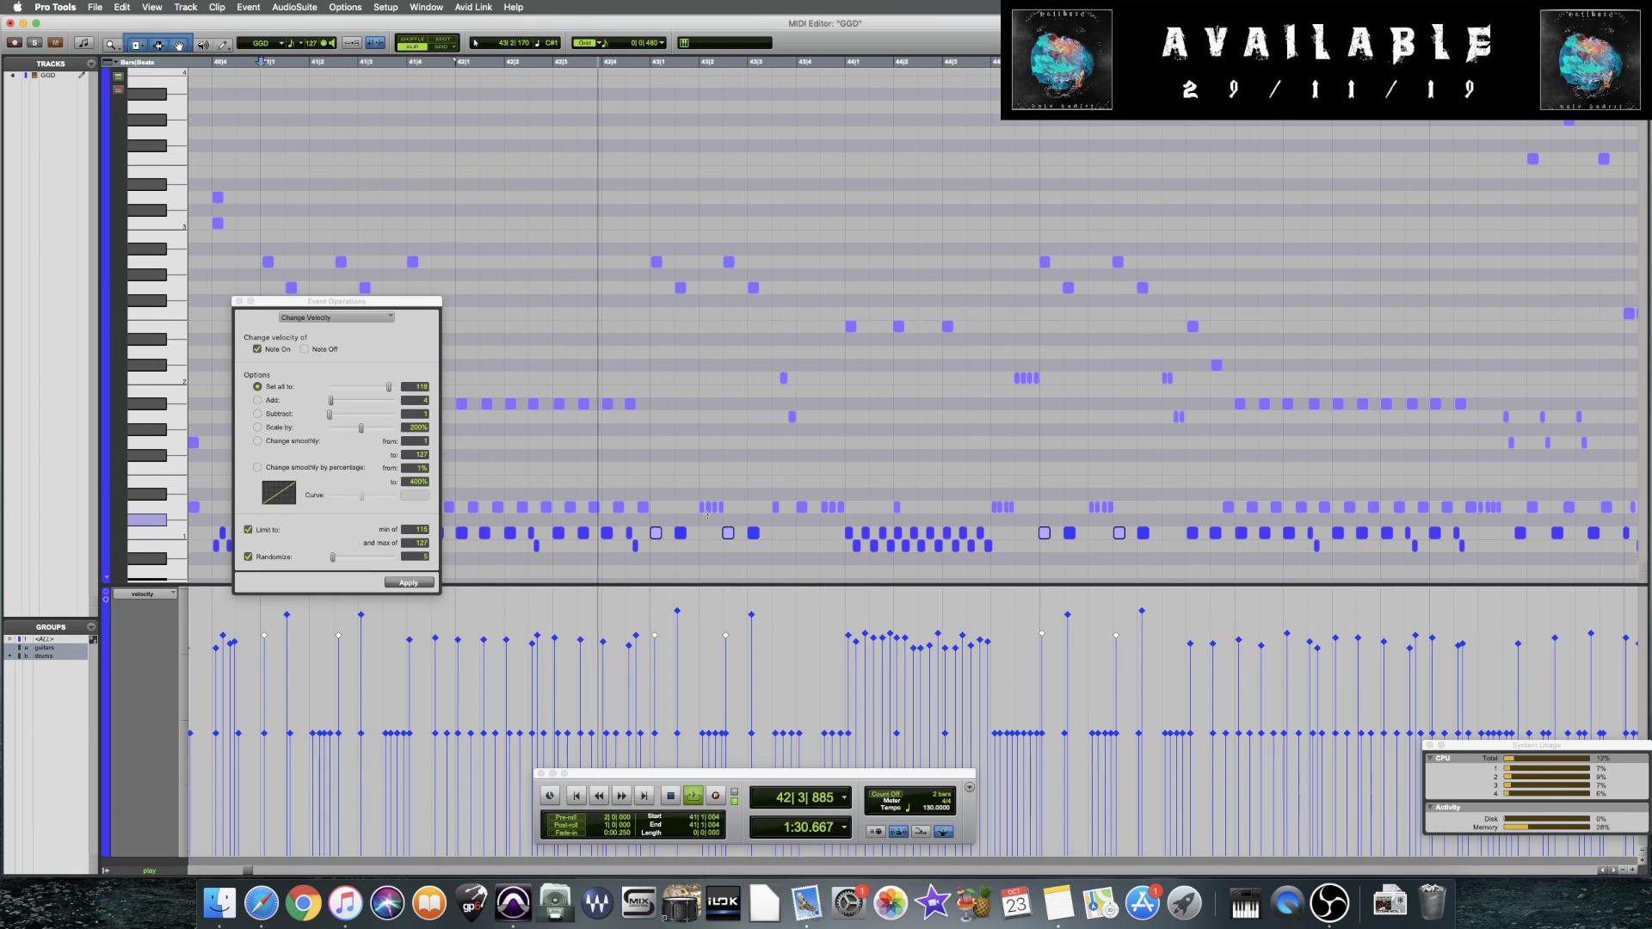
Play back the kick pattern across bars 41 and 42 from several starting points within bar 41
{"action": "key", "text": "space"}
{"action": "left_click", "coordinate": [608, 555]}
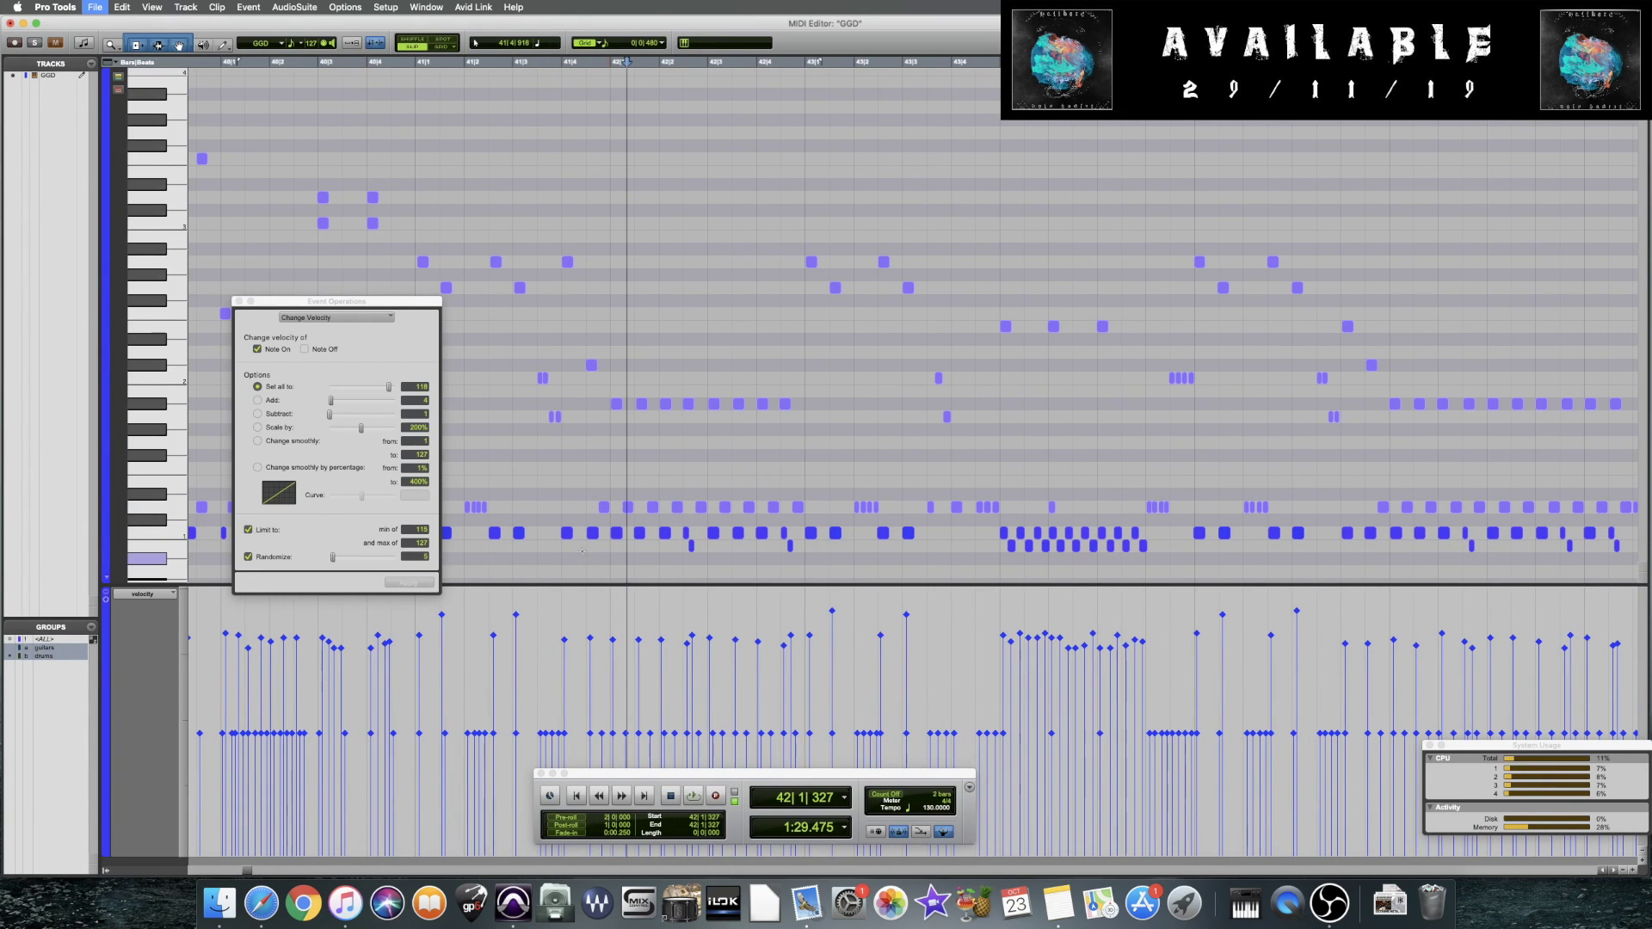
{"action": "left_click", "coordinate": [563, 498]}
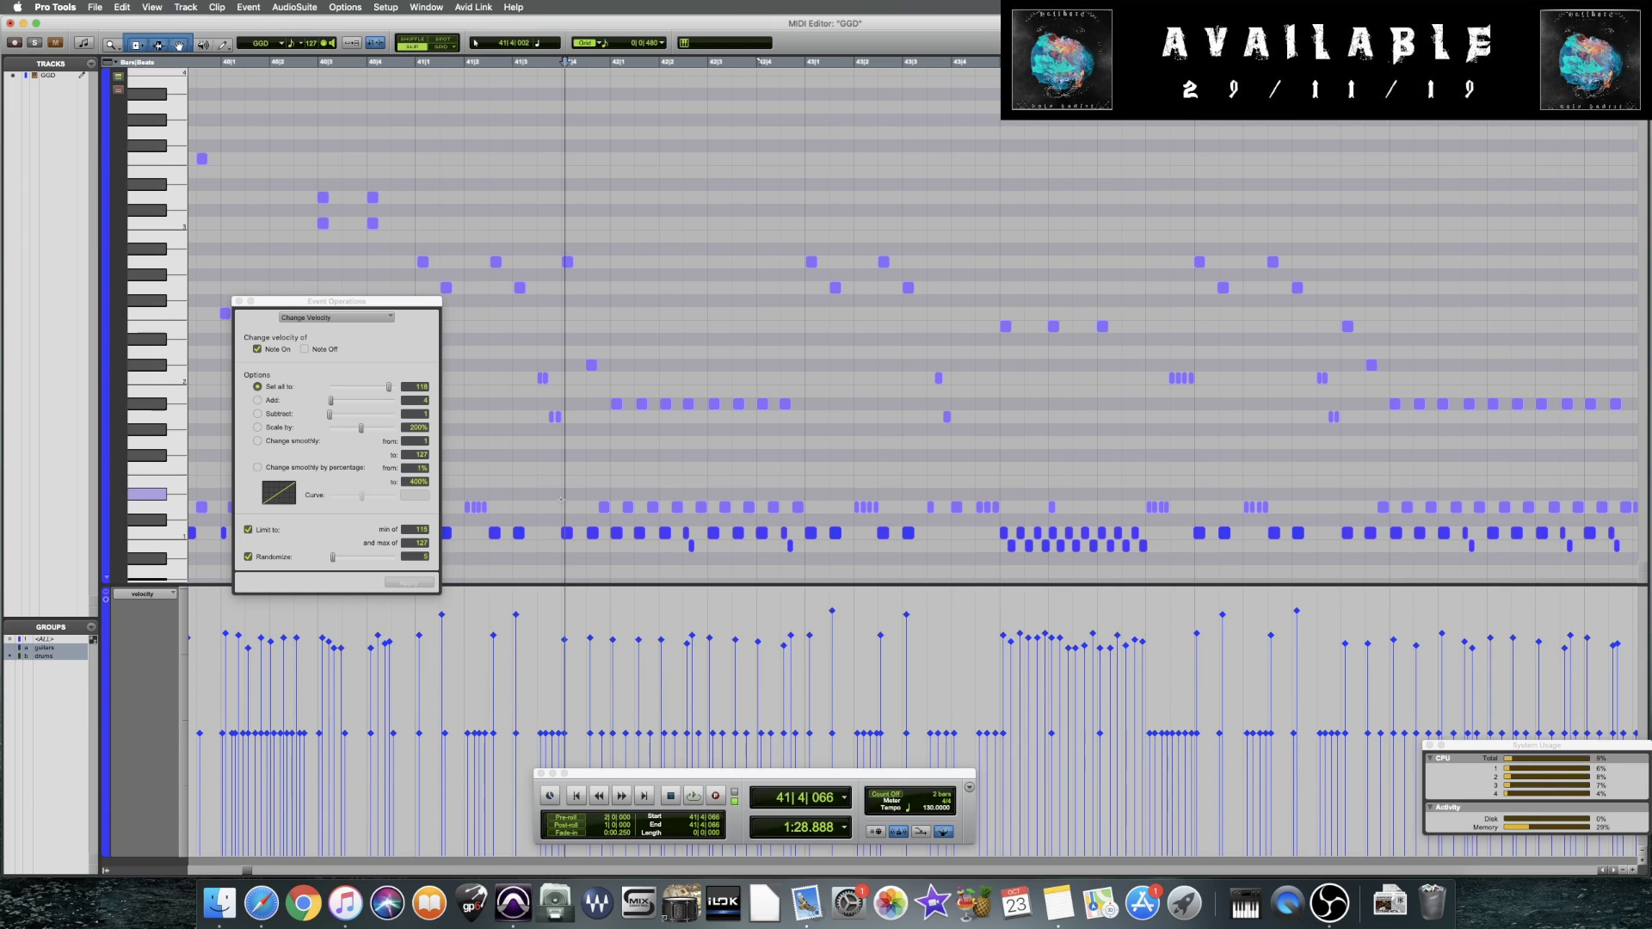
{"action": "left_click", "coordinate": [560, 499]}
{"action": "key", "text": "space"}
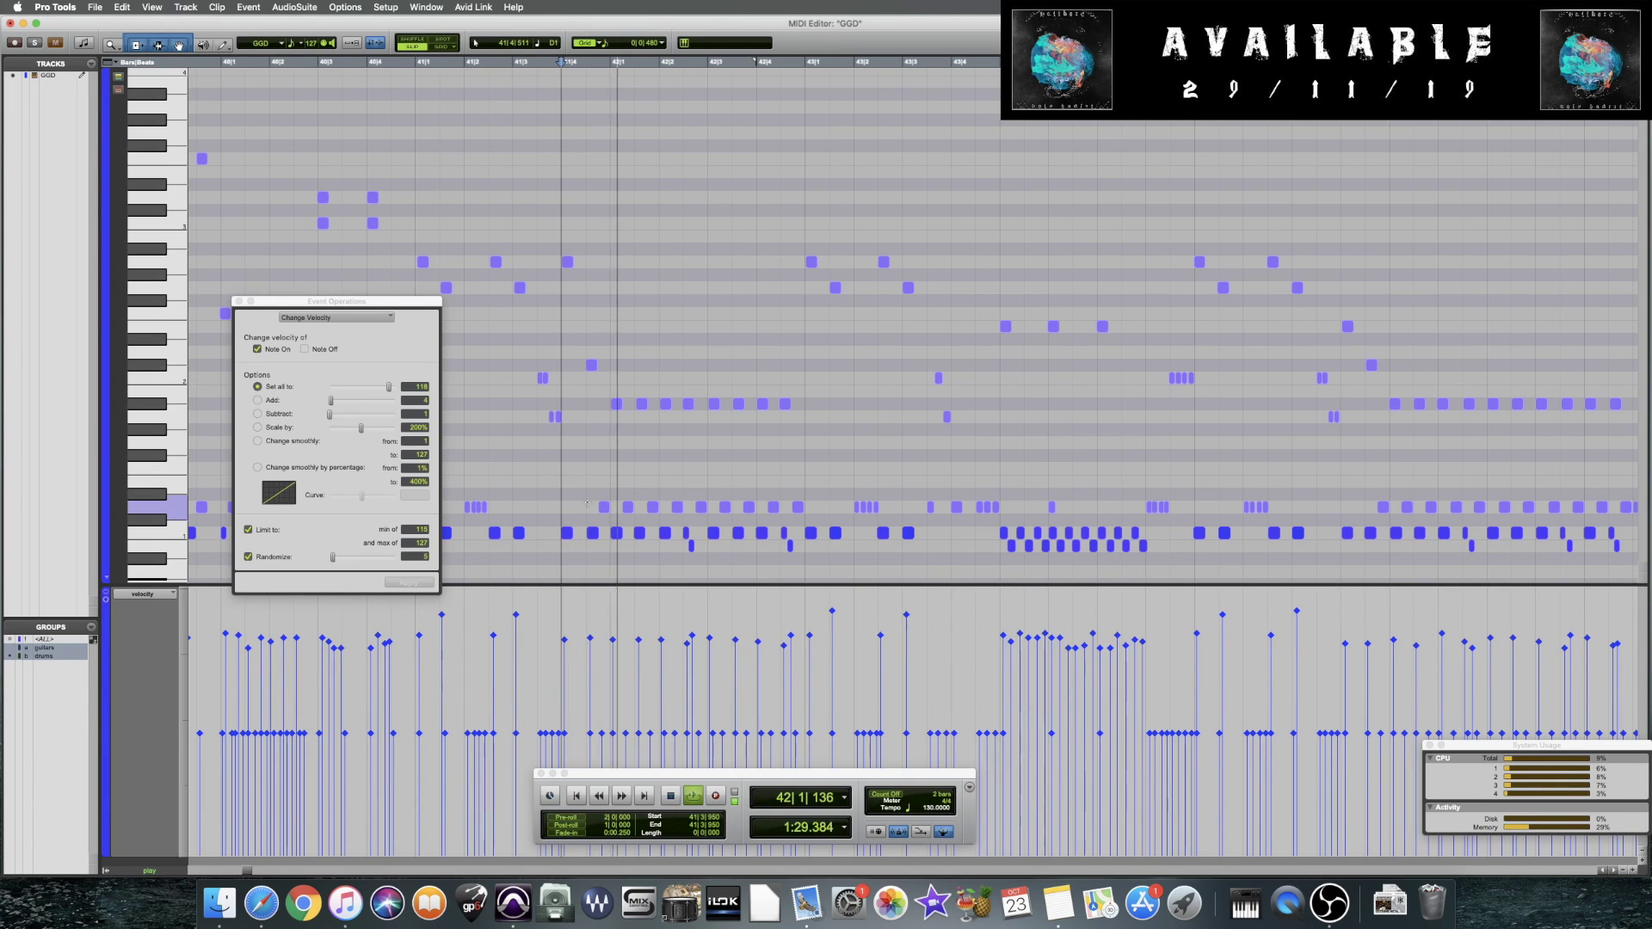
{"action": "key", "text": "space"}
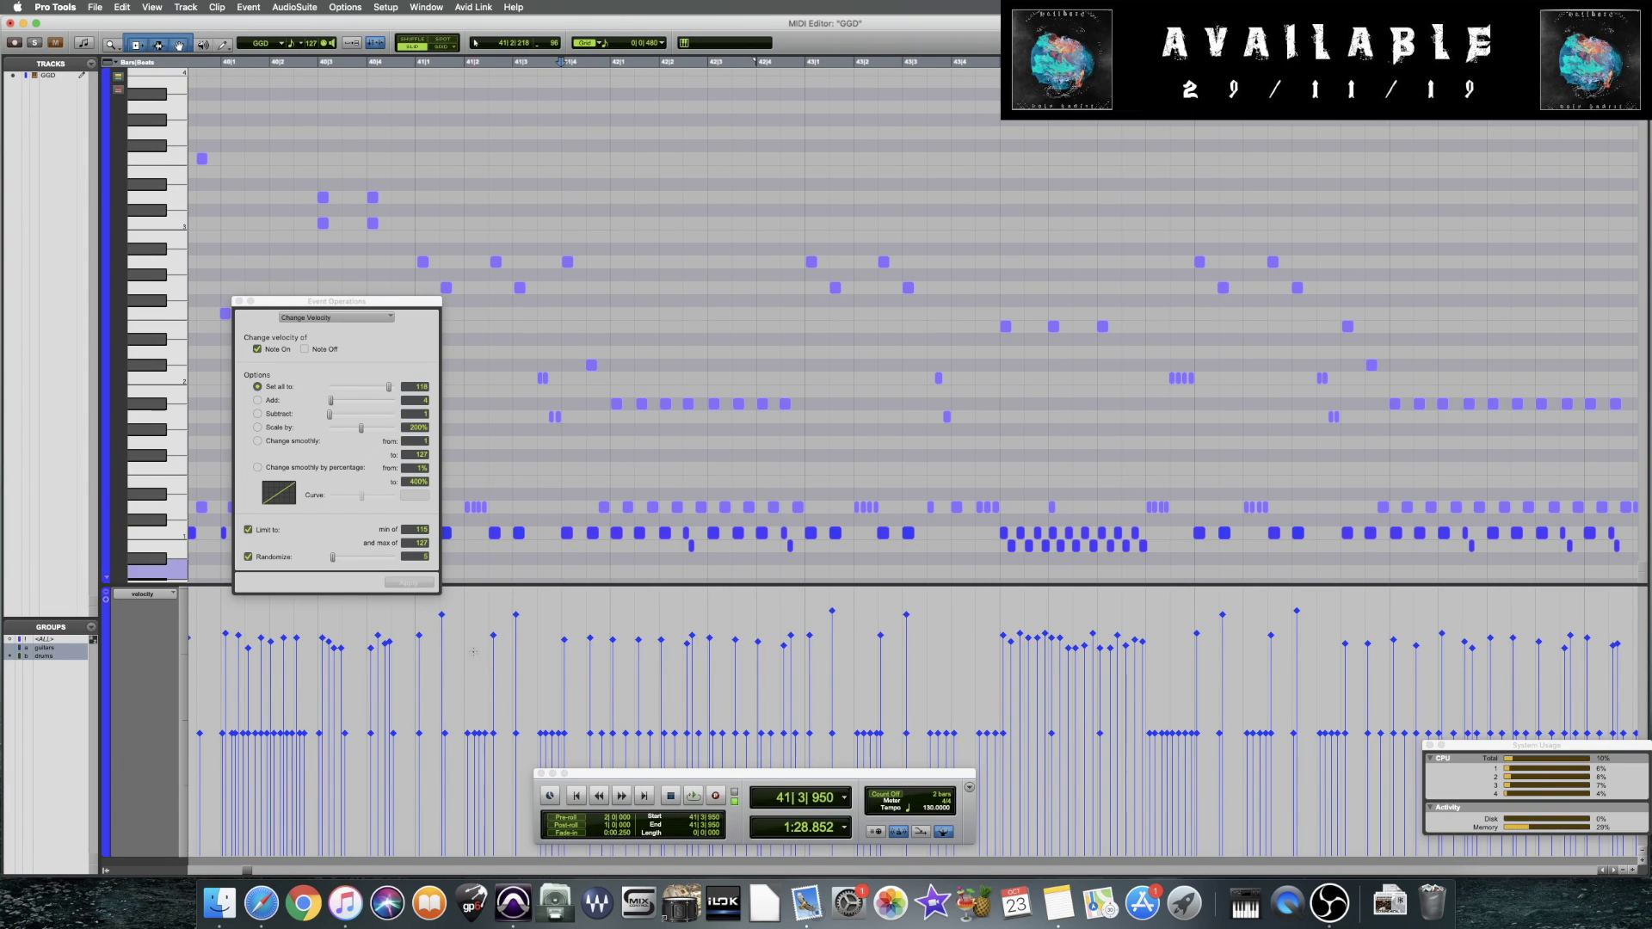
{"action": "left_click", "coordinate": [491, 546]}
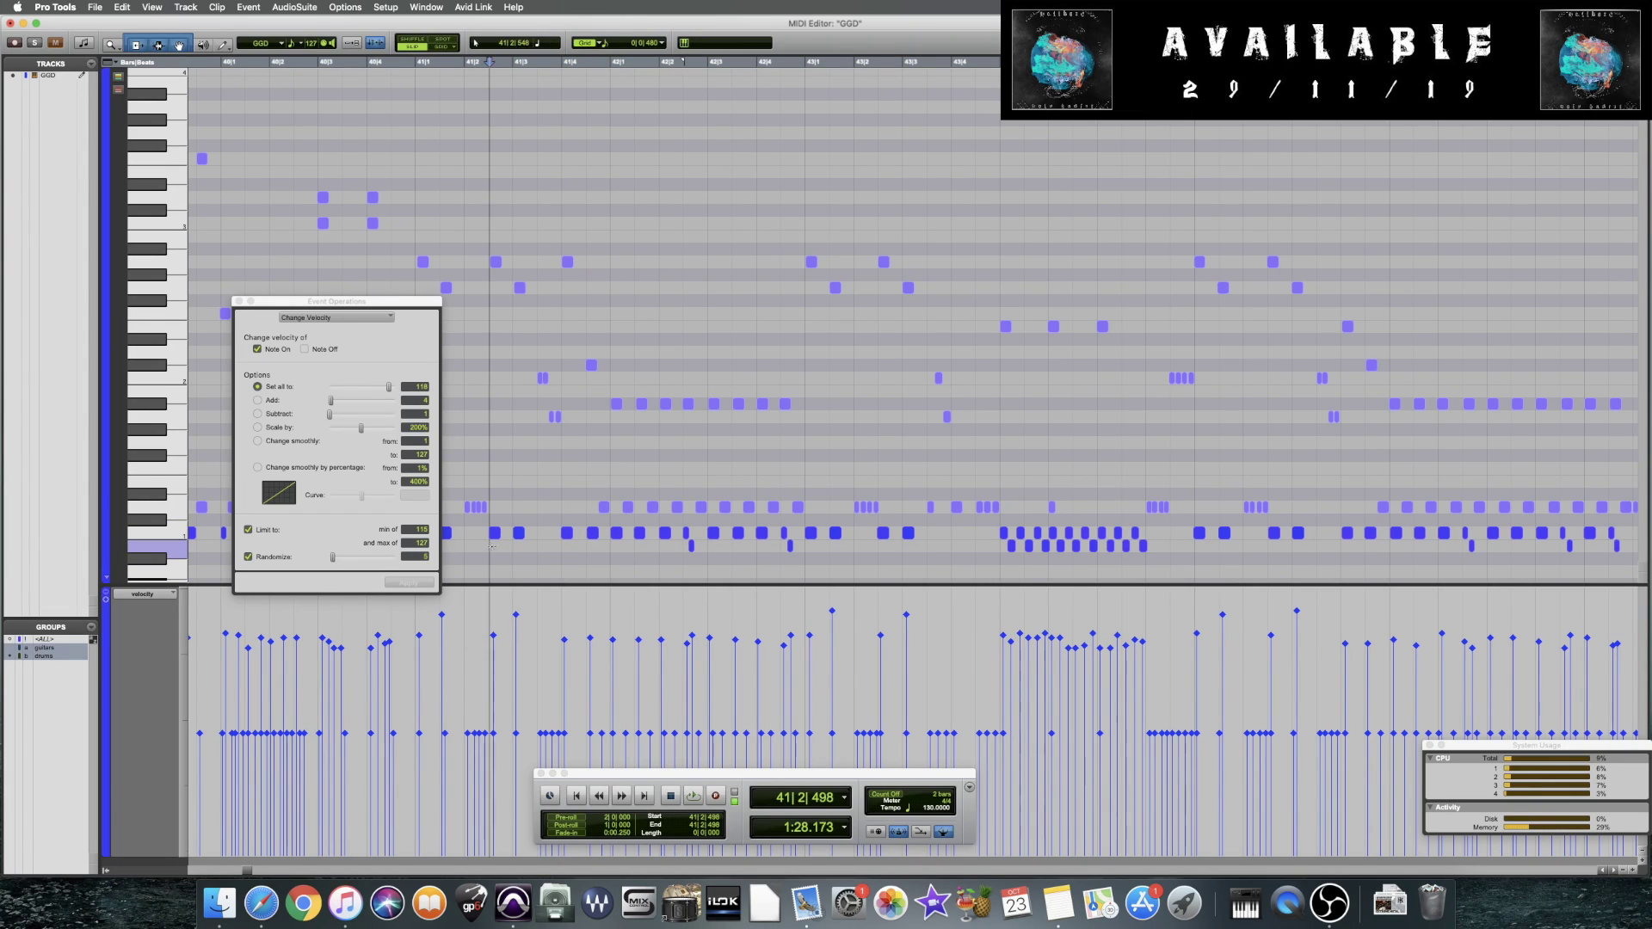
{"action": "key", "text": "space"}
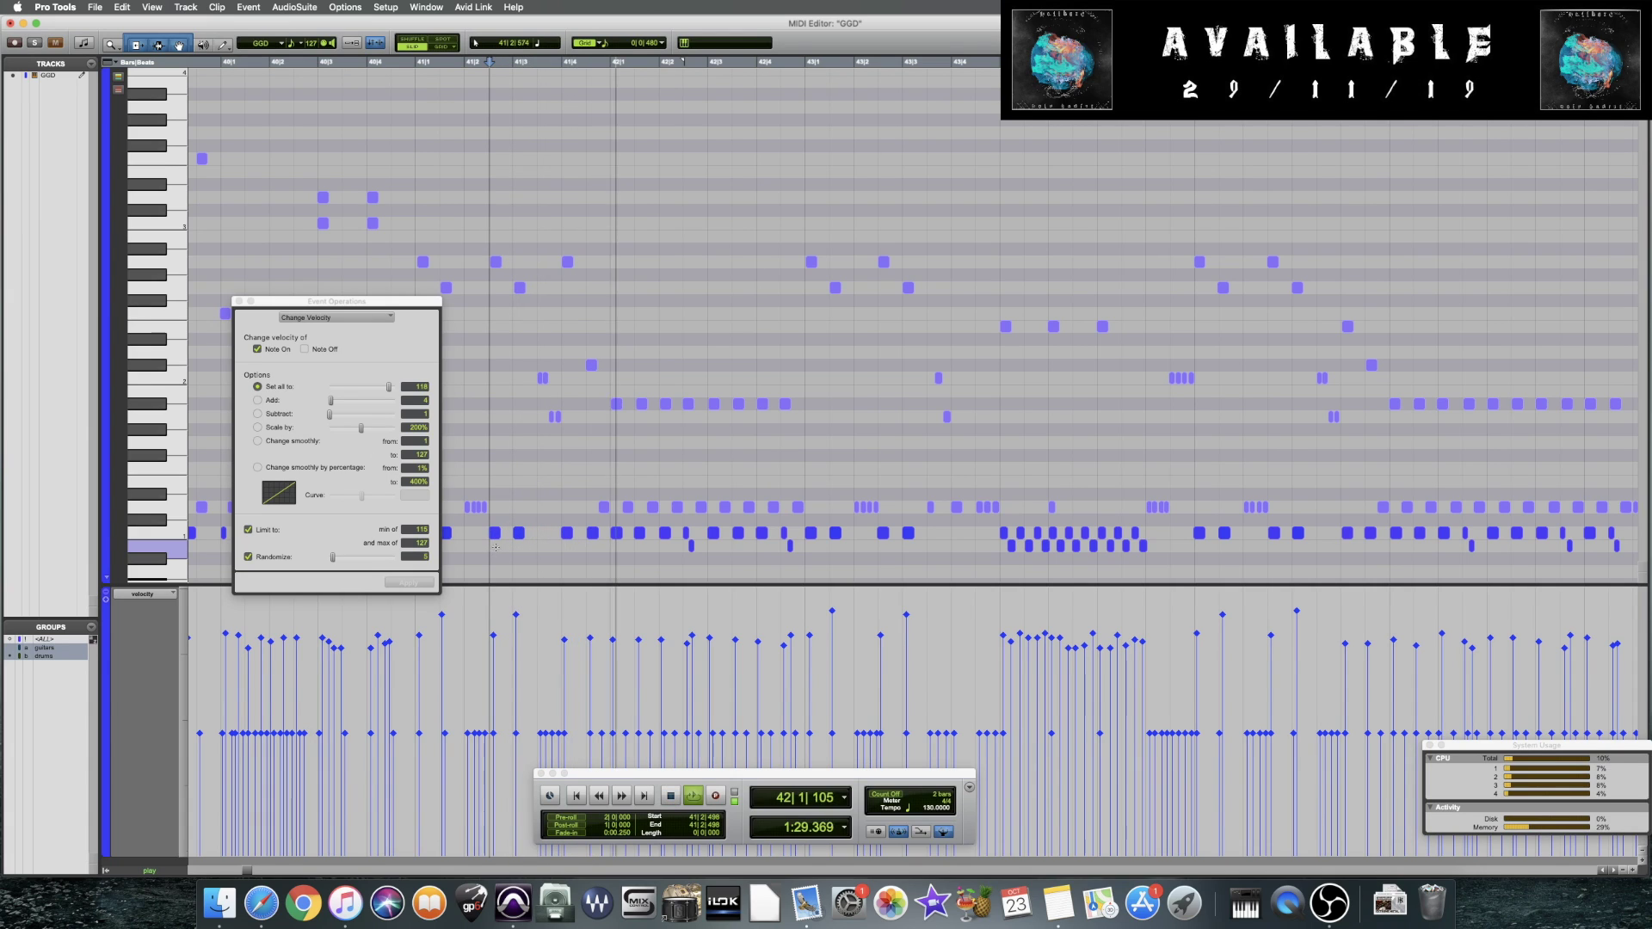
{"action": "key", "text": "space"}
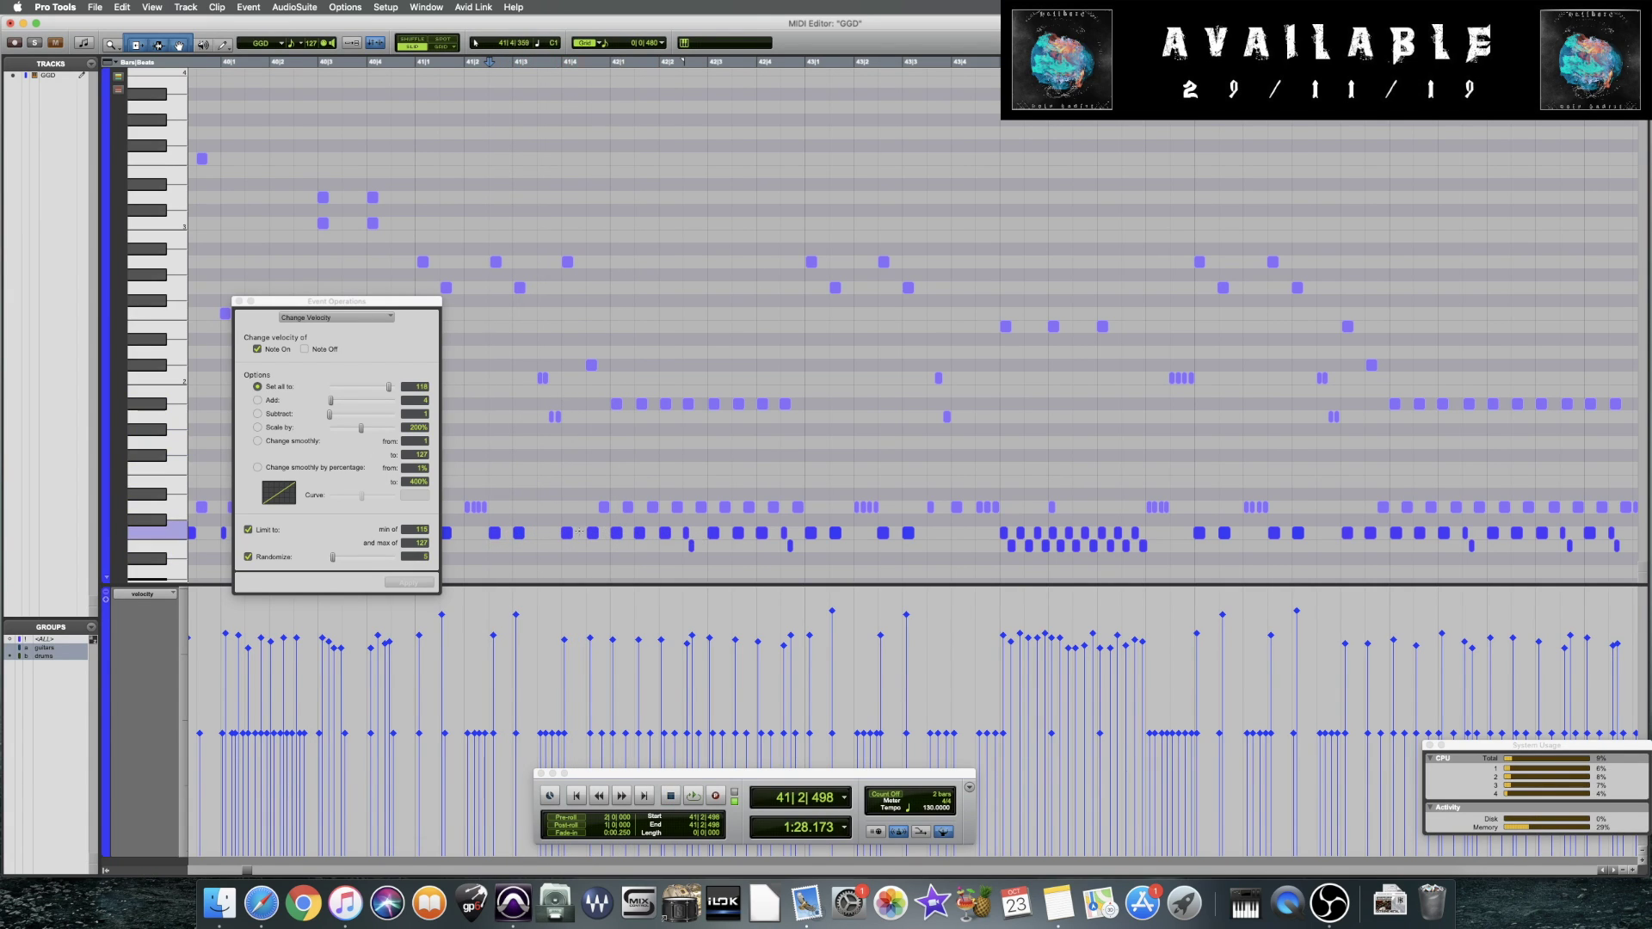
{"action": "left_click", "coordinate": [567, 533]}
{"action": "key", "text": "space"}
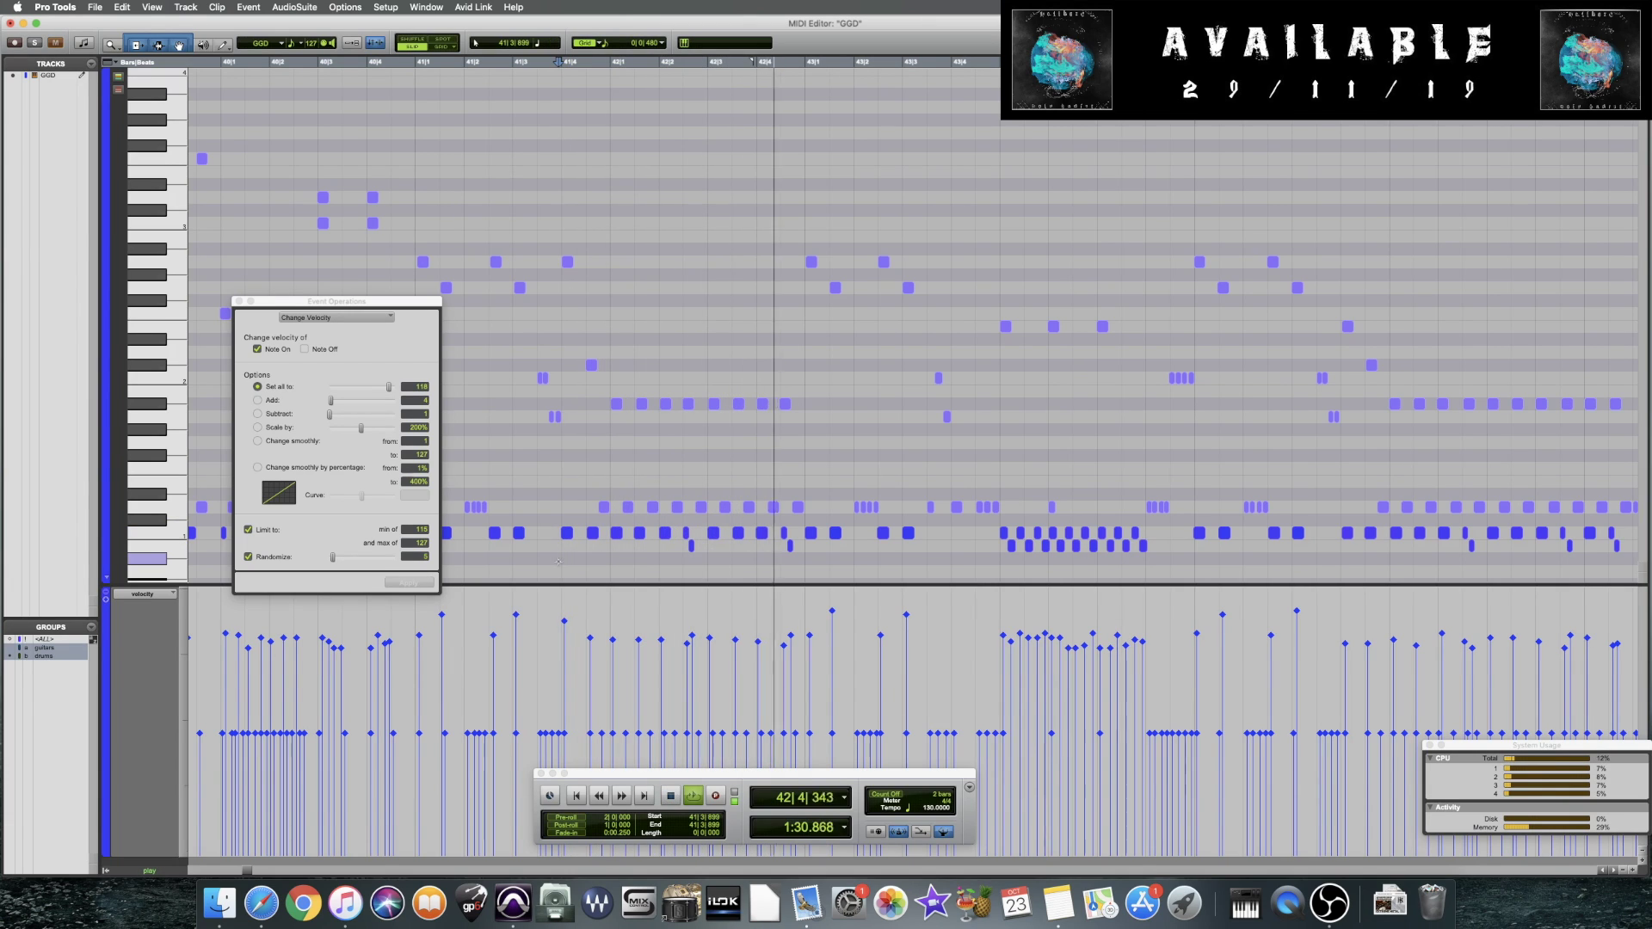
{"action": "key", "text": "space"}
Lower the velocities of the fast double-kick pairs at 42|2 and 42|4, making the second hit of each pair softer
{"action": "left_click", "coordinate": [686, 531]}
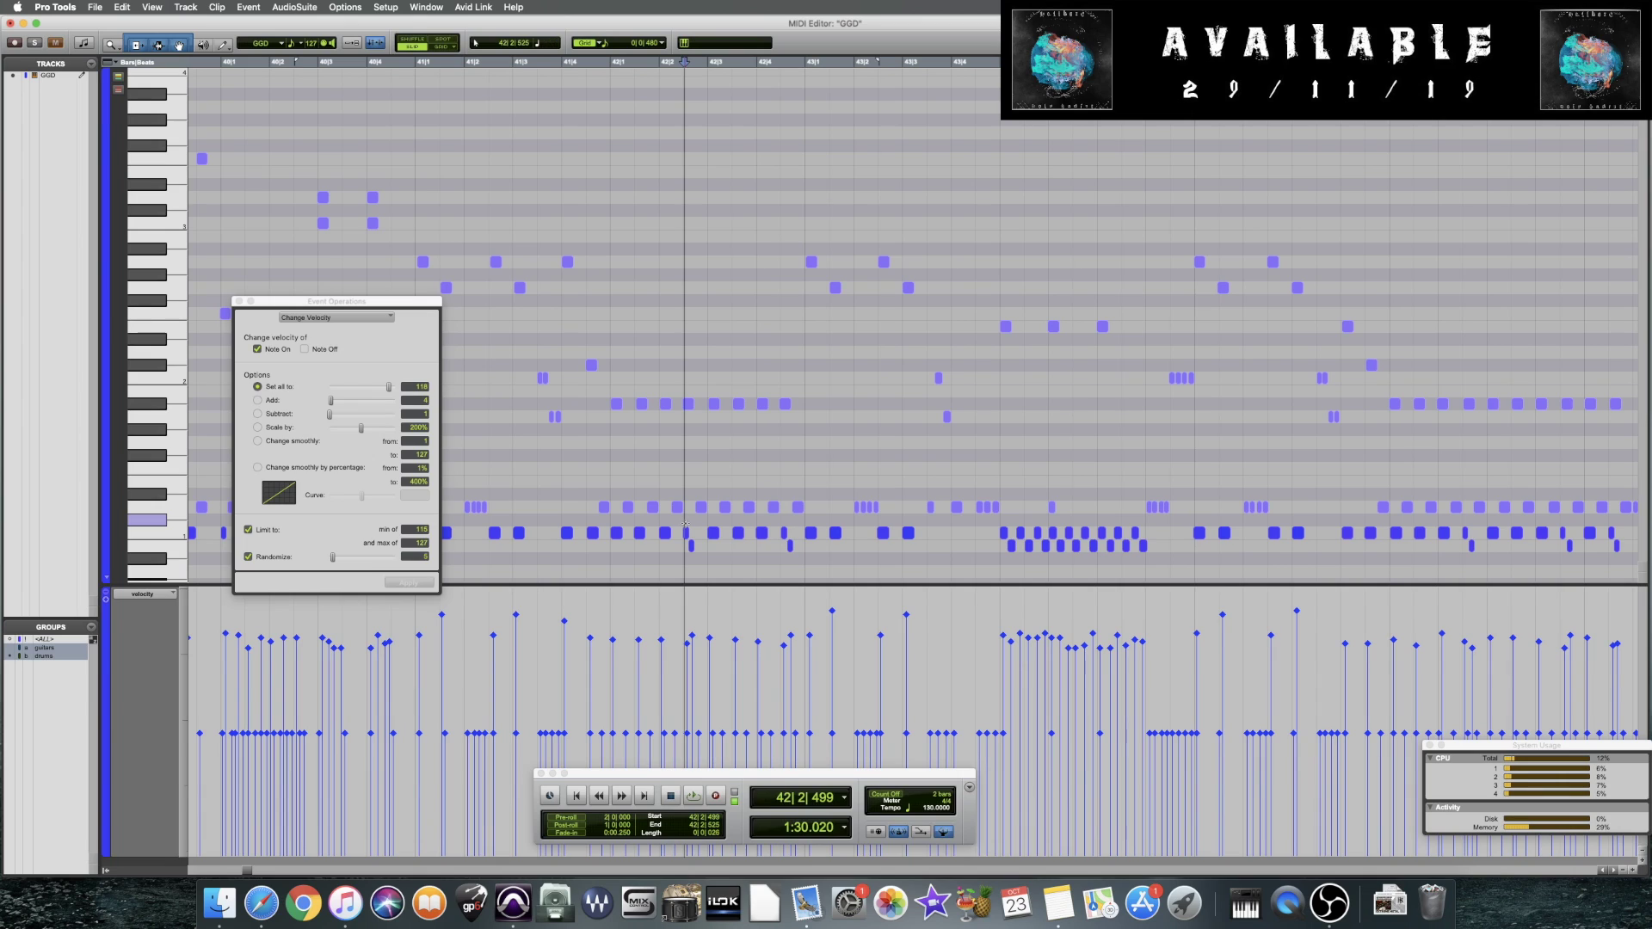
{"action": "left_click", "coordinate": [784, 533], "text": "shift"}
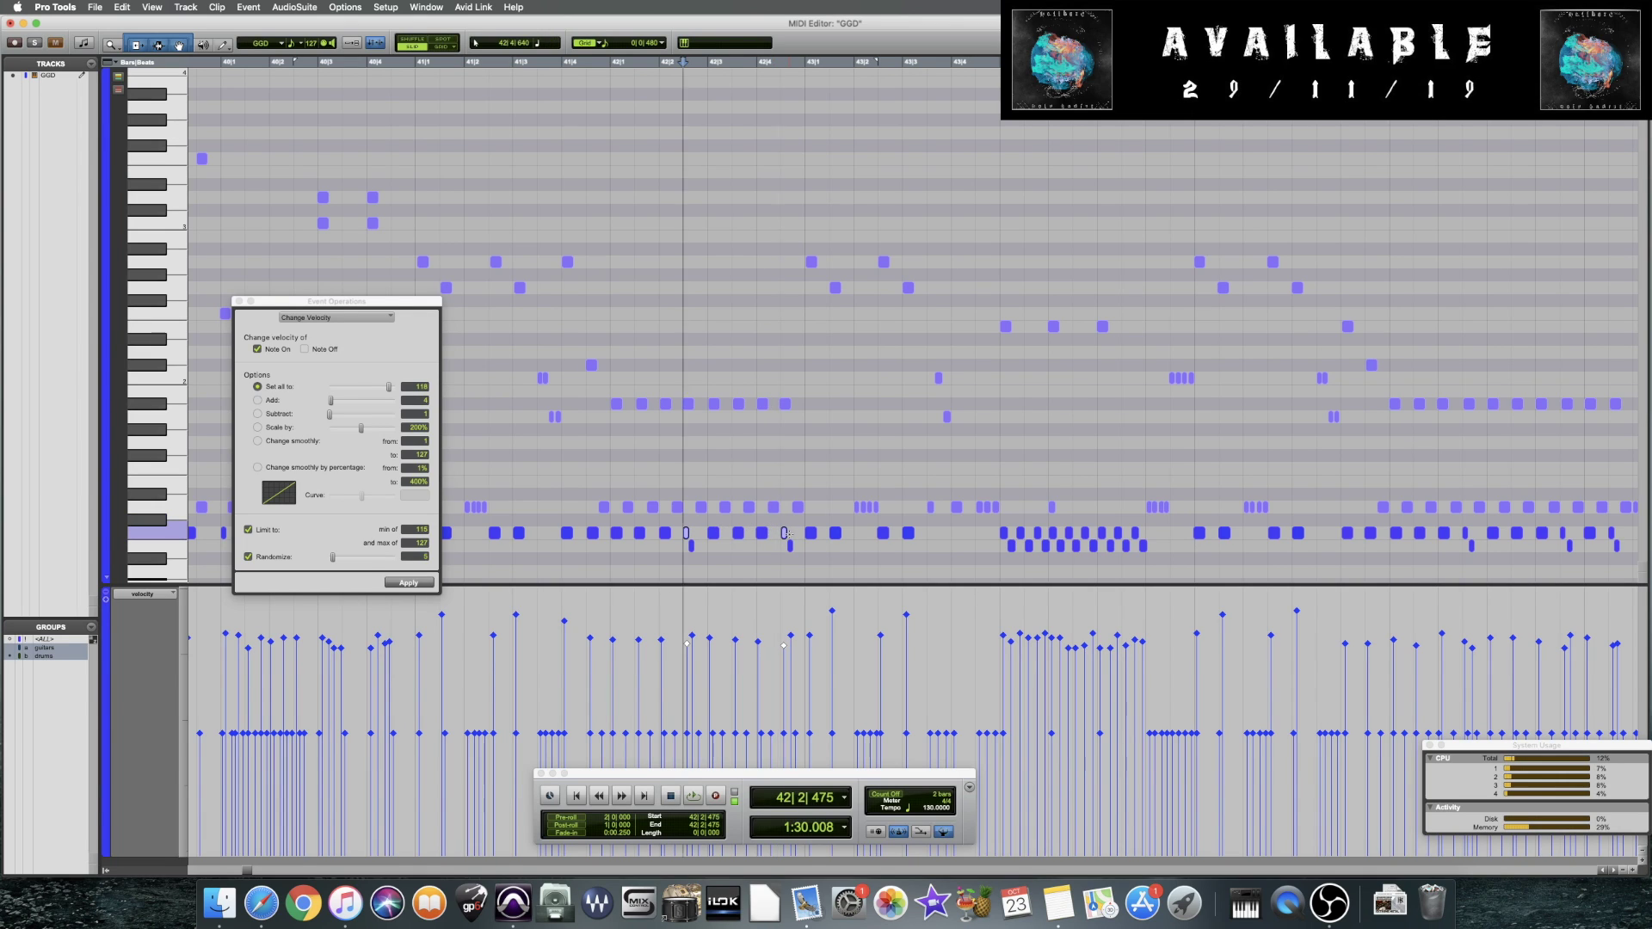
{"action": "left_click_drag", "start_coordinate": [786, 649], "coordinate": [786, 654]}
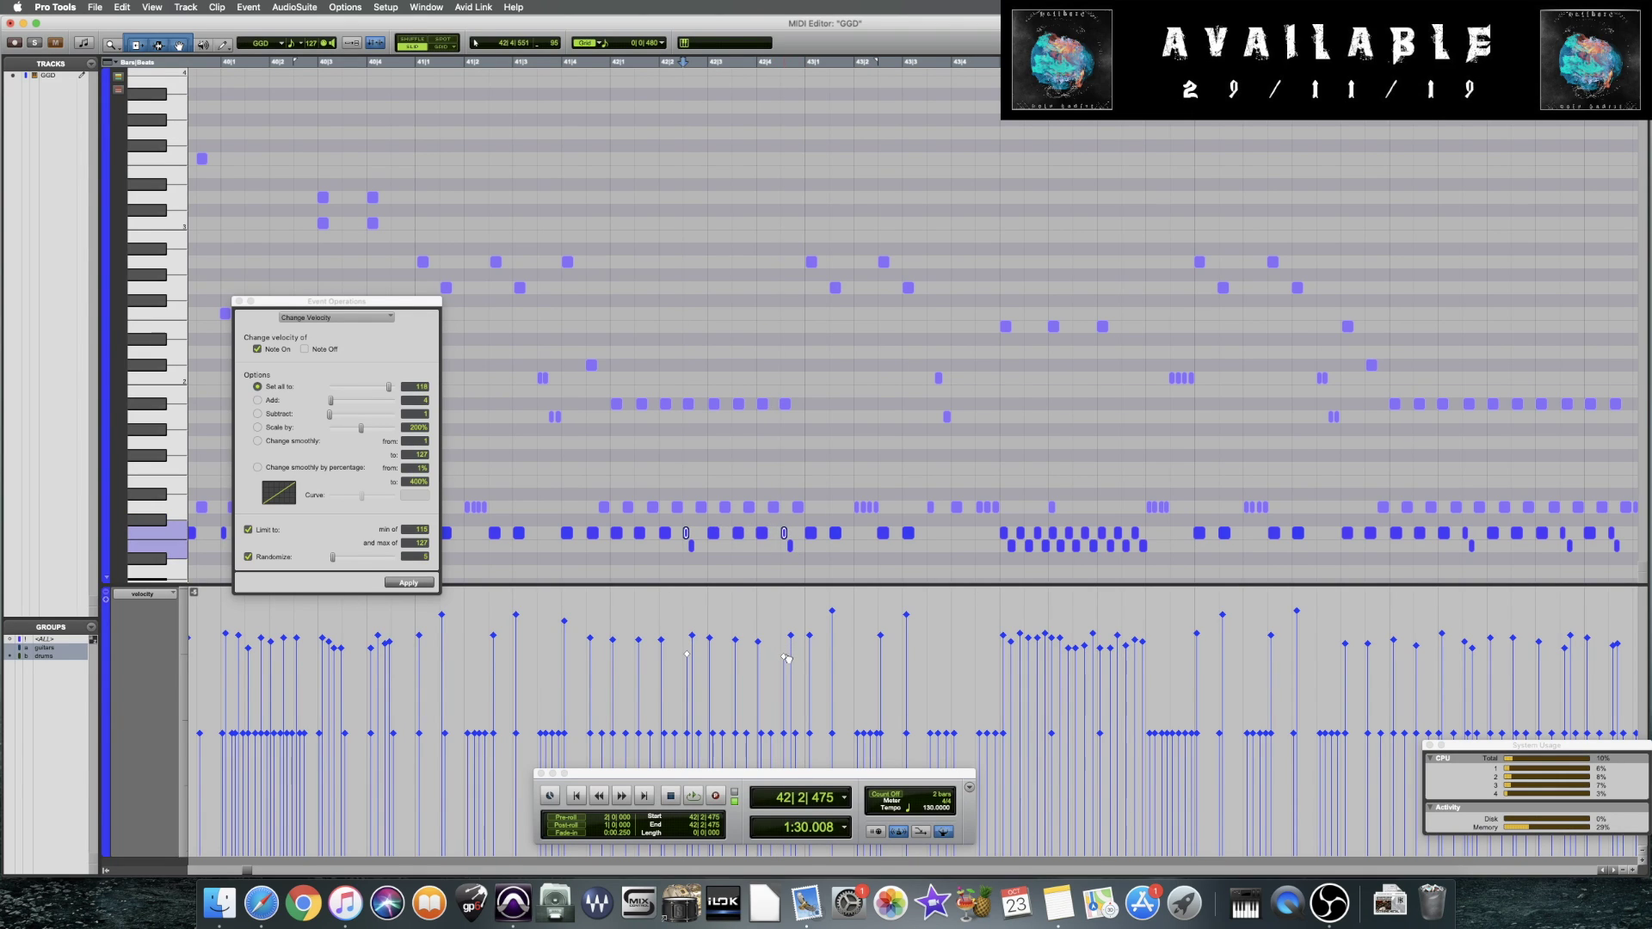
{"action": "left_click_drag", "start_coordinate": [686, 533], "coordinate": [691, 545]}
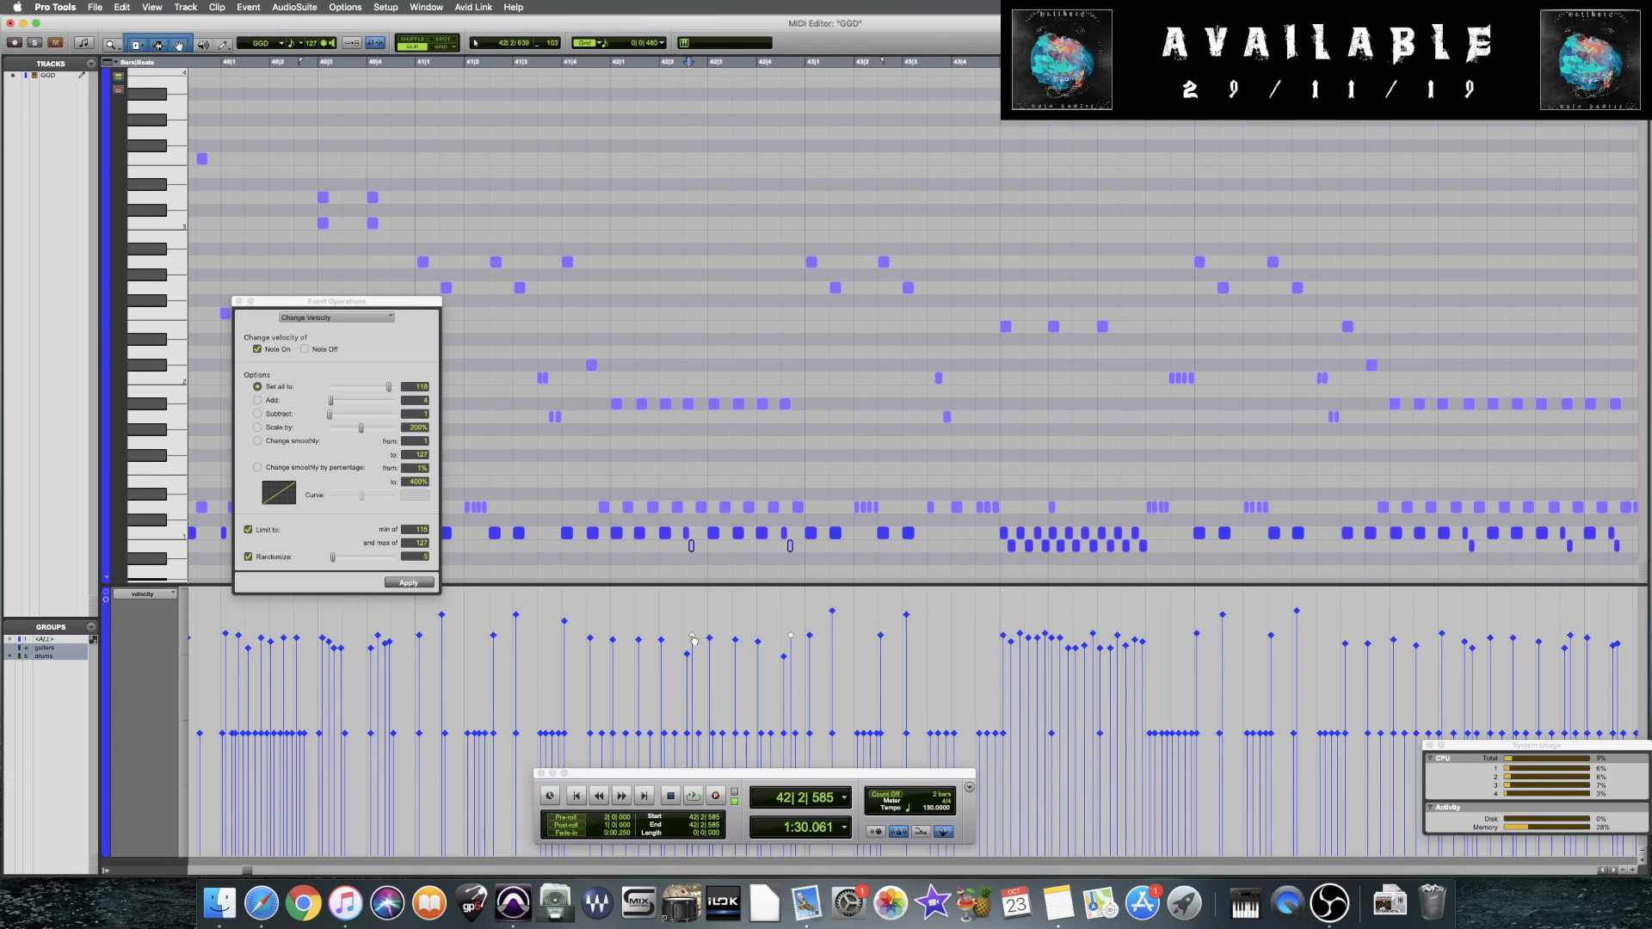
{"action": "left_click_drag", "start_coordinate": [693, 639], "coordinate": [694, 667]}
Play back the softened double kicks from 41|3|784 and save the session
{"action": "left_click", "coordinate": [553, 654]}
{"action": "key", "text": "space"}
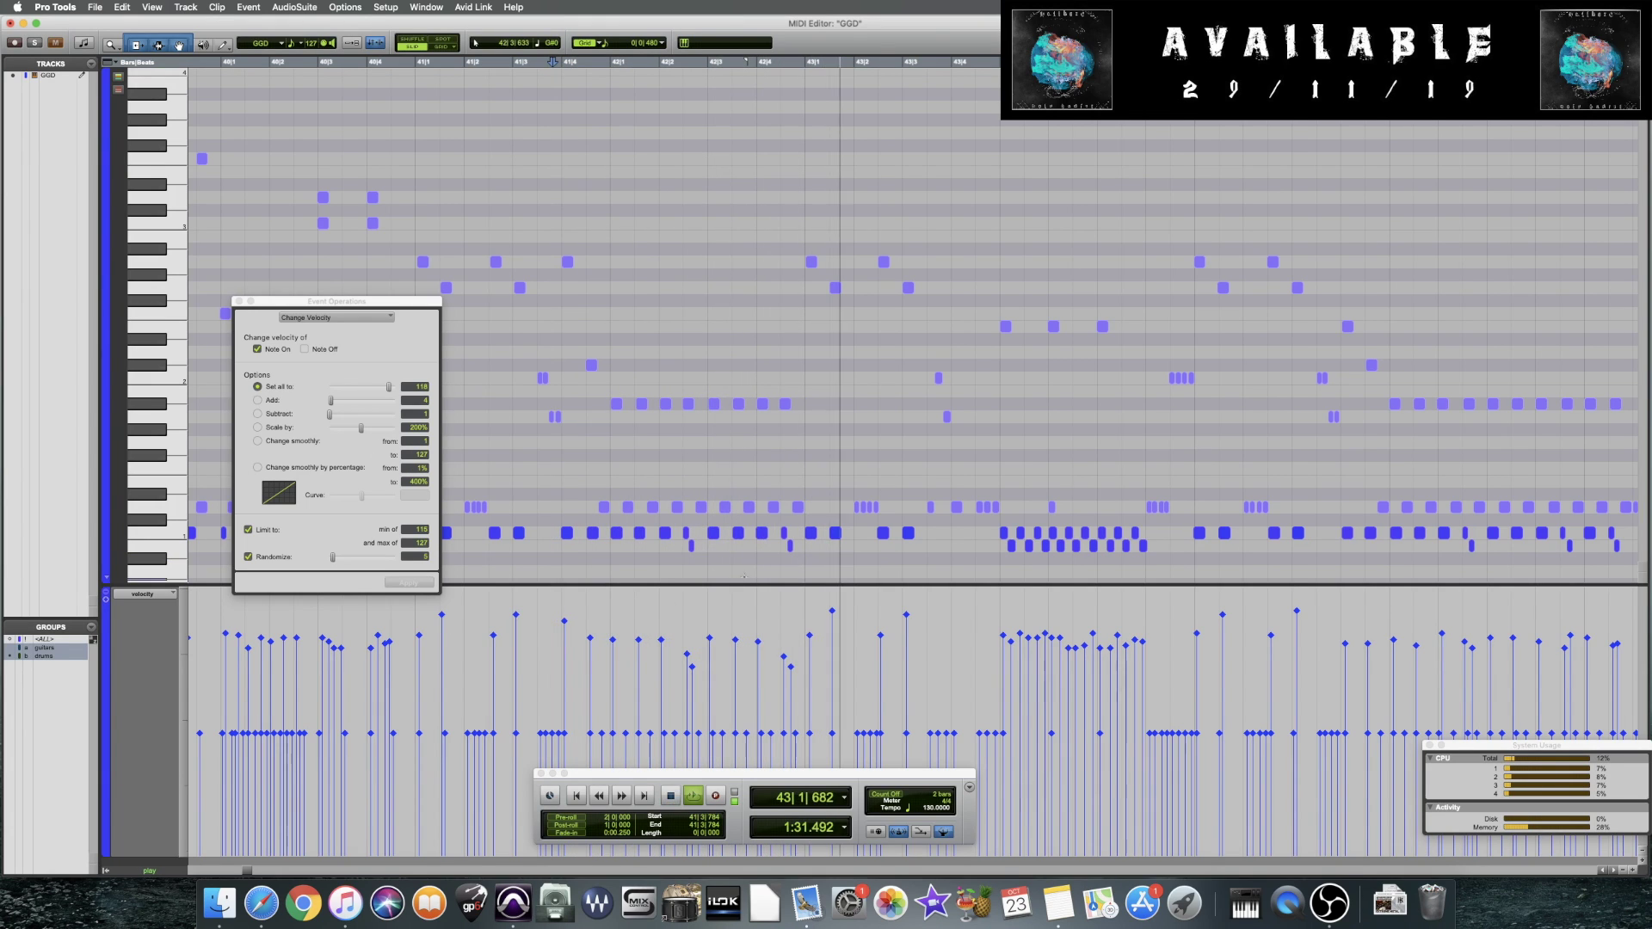
{"action": "key", "text": "space"}
{"action": "key", "text": "super+s"}
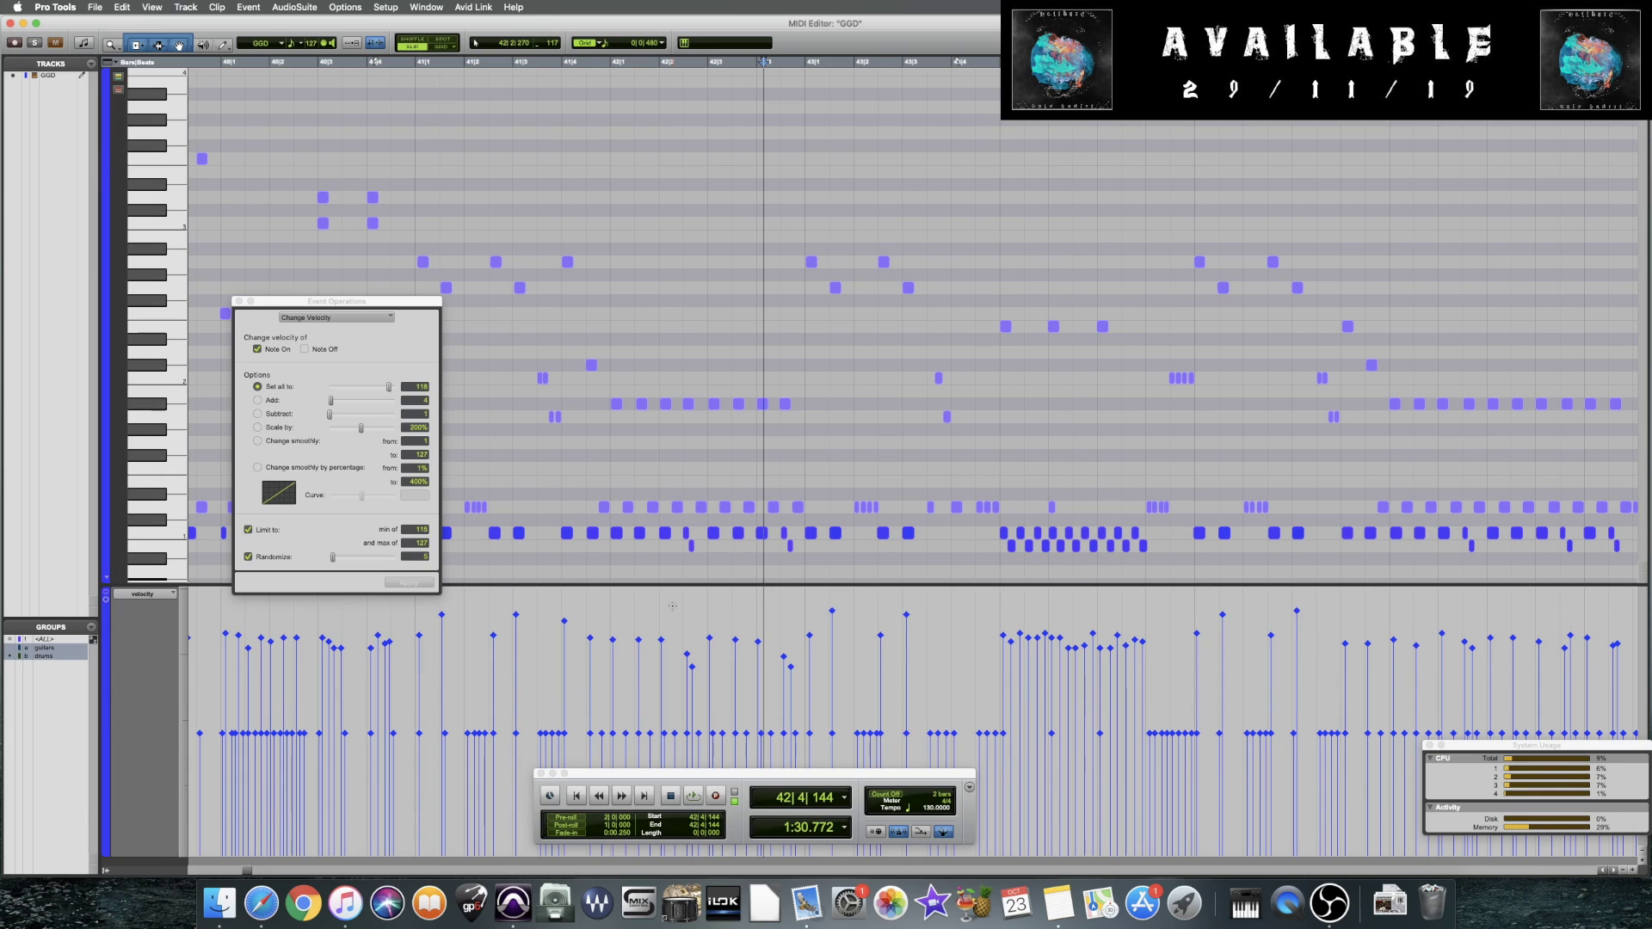
Play back the kick pattern from 41|3|468 into bar 43
{"action": "left_click", "coordinate": [664, 561]}
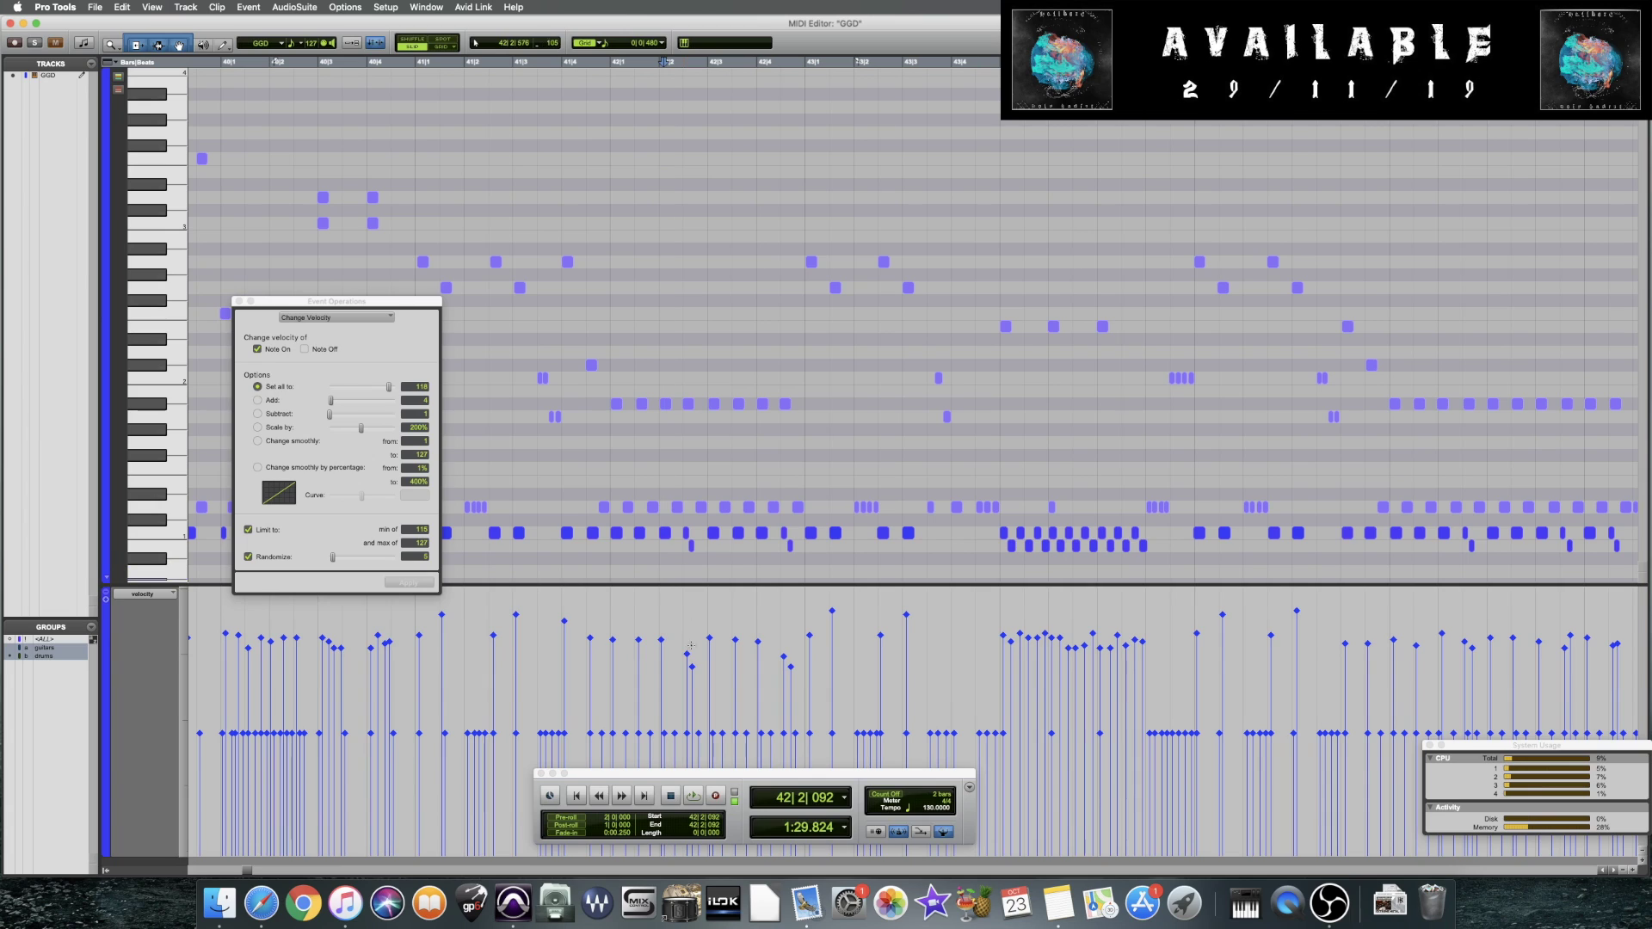
{"action": "left_click", "coordinate": [536, 556]}
{"action": "key", "text": "space"}
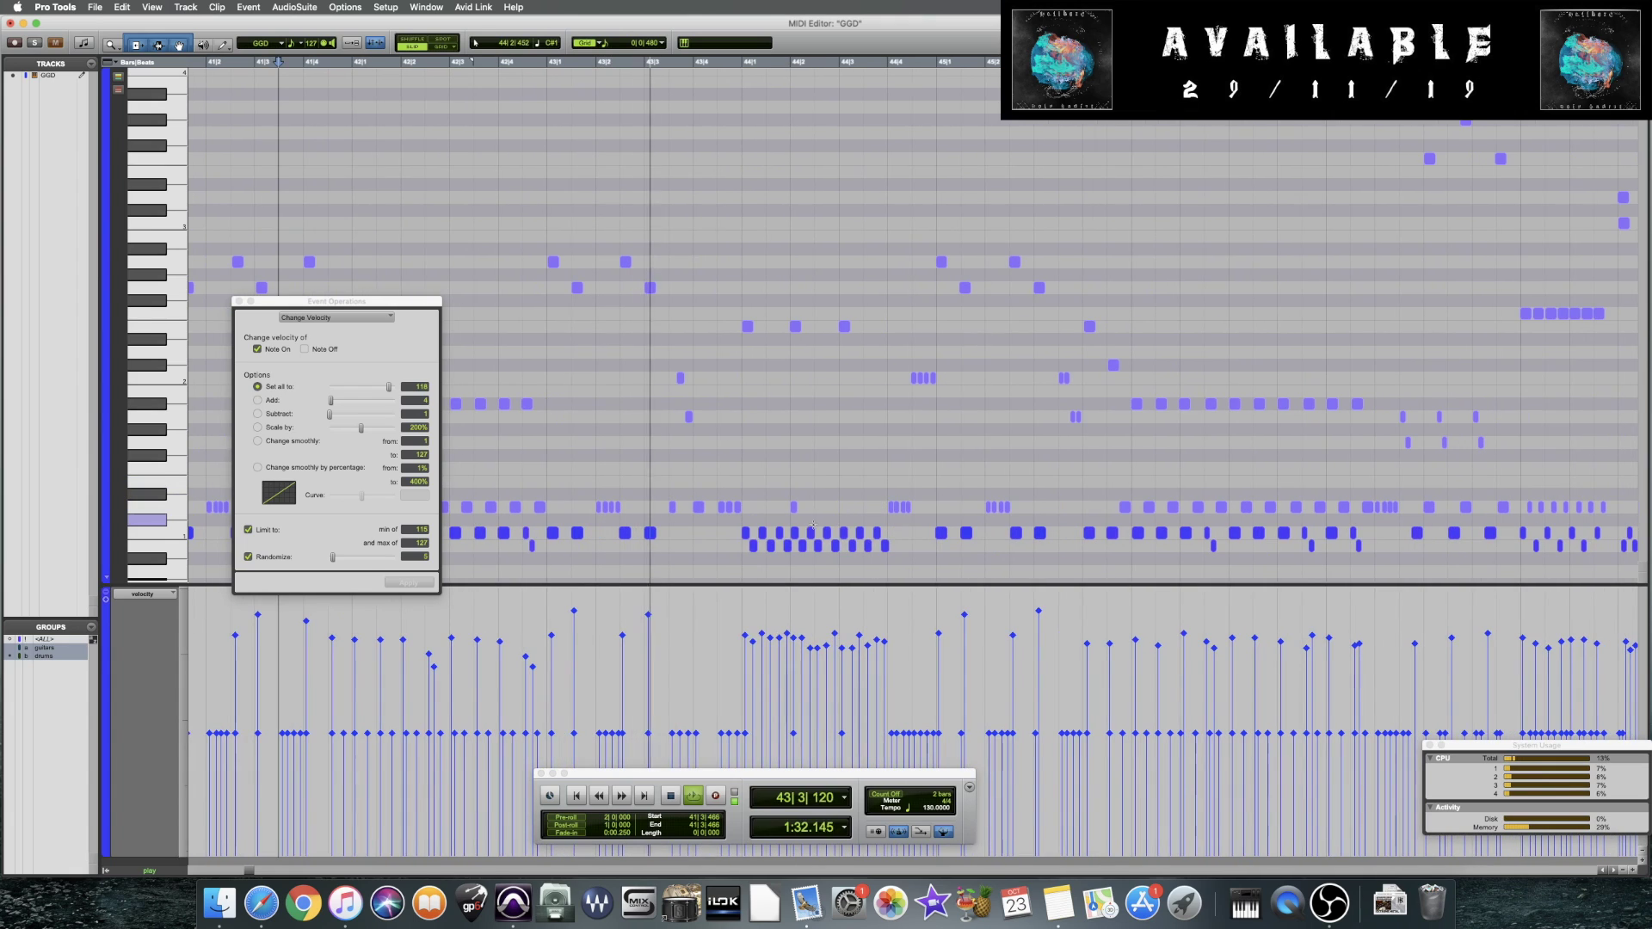
{"action": "left_click", "coordinate": [743, 520]}
{"action": "key", "text": "space"}
Try lowering the velocities of the lower-row kicks in bar 44, and play back from 43|4|273
{"action": "left_click", "coordinate": [732, 523]}
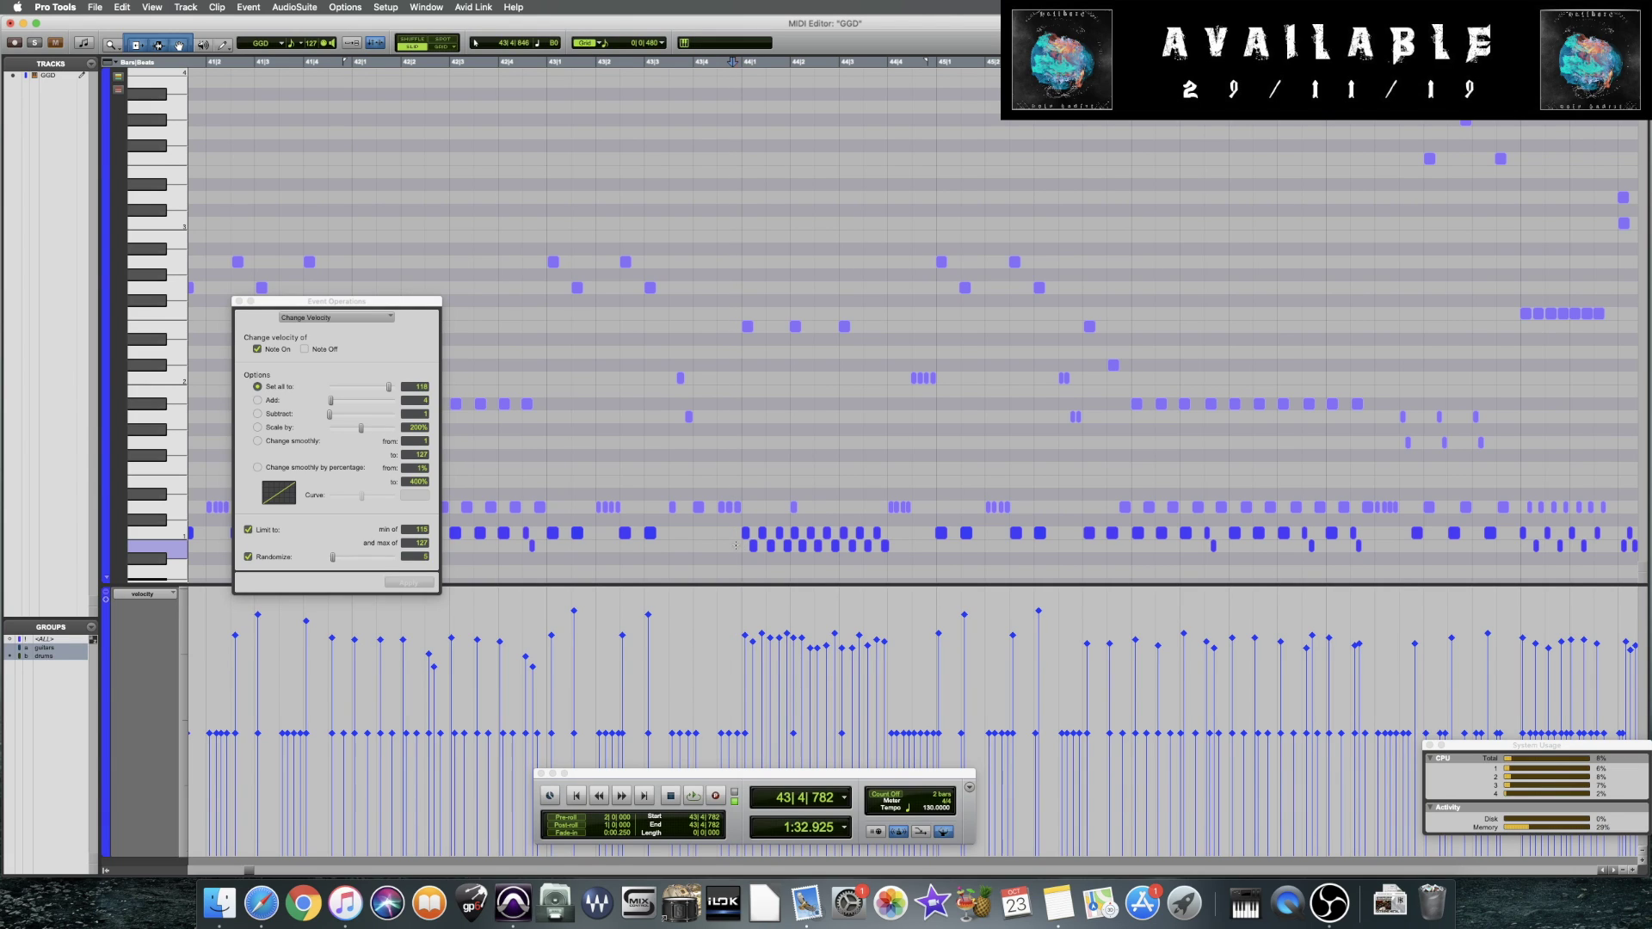
{"action": "left_click_drag", "start_coordinate": [732, 545], "coordinate": [890, 549]}
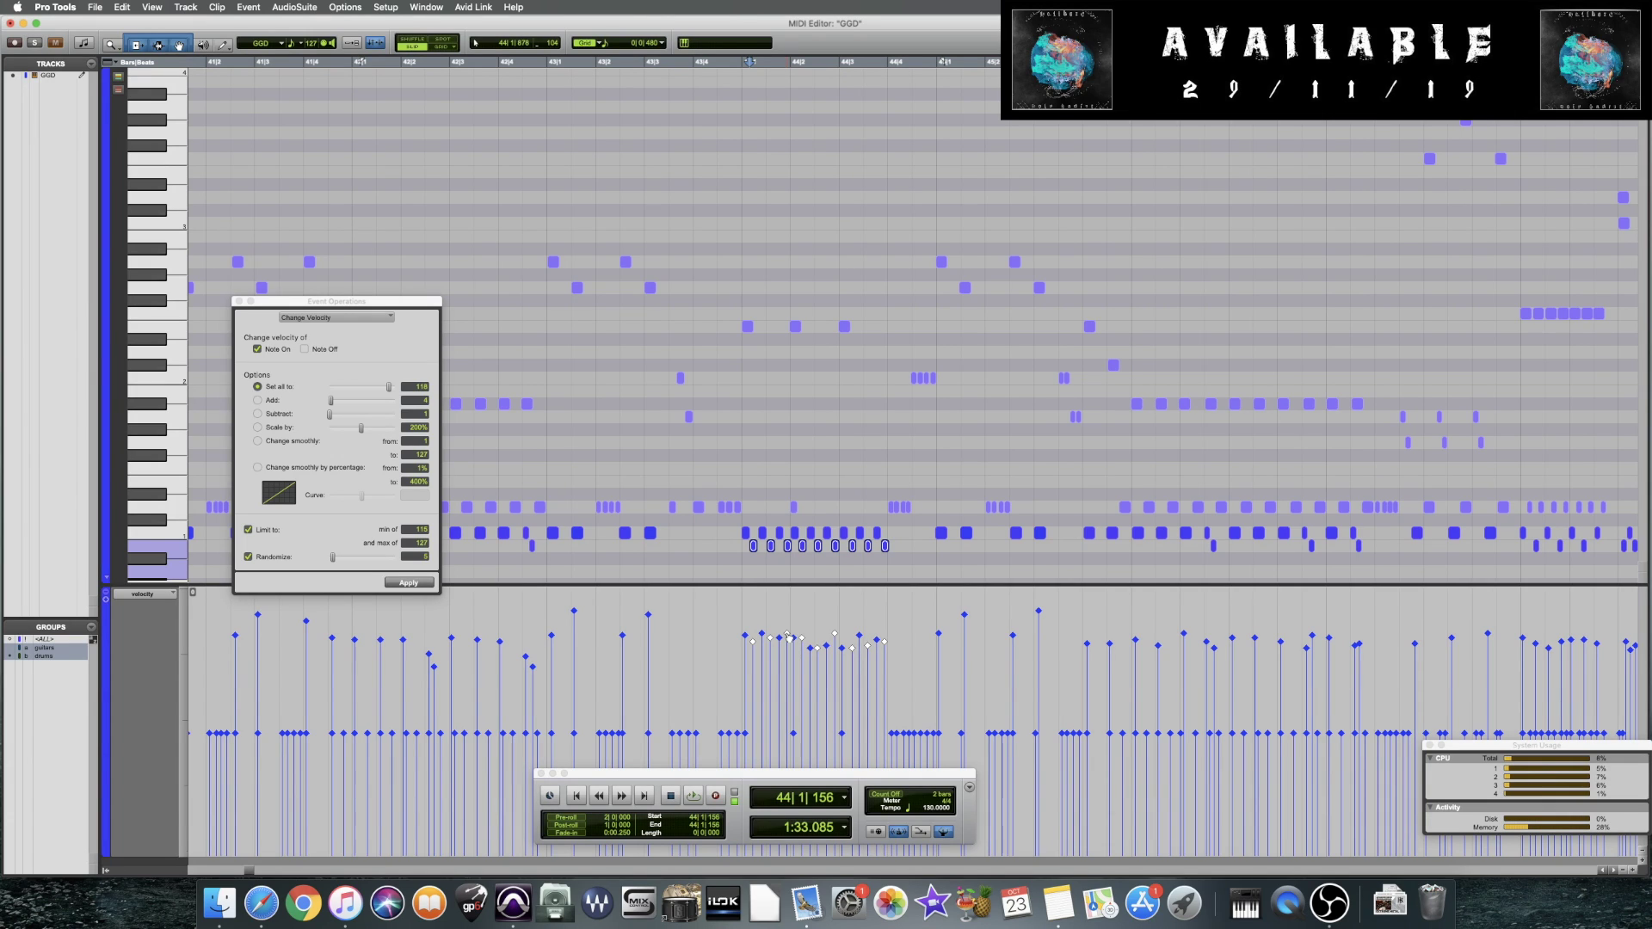
{"action": "left_click_drag", "start_coordinate": [789, 637], "coordinate": [792, 658]}
{"action": "left_click", "coordinate": [707, 608]}
{"action": "key", "text": "space"}
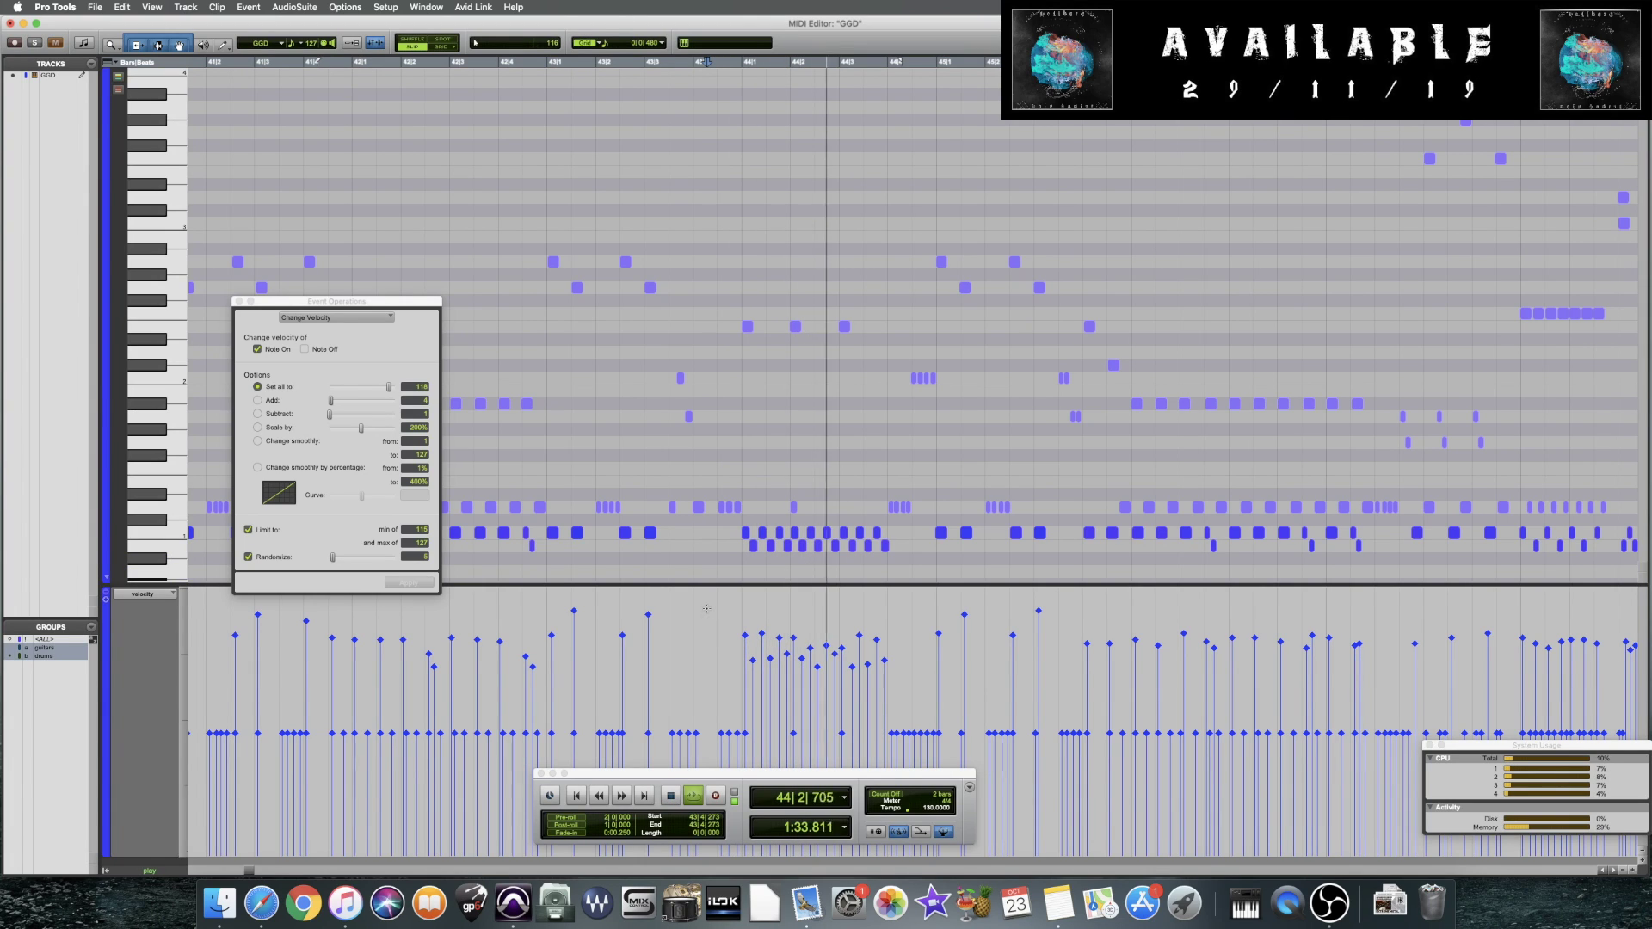
{"action": "key", "text": "space"}
Lower the velocities of the lower-row kicks in bar 44 together, and fine-tune individual hits of the alternating run
{"action": "left_click_drag", "start_coordinate": [892, 540], "coordinate": [745, 552]}
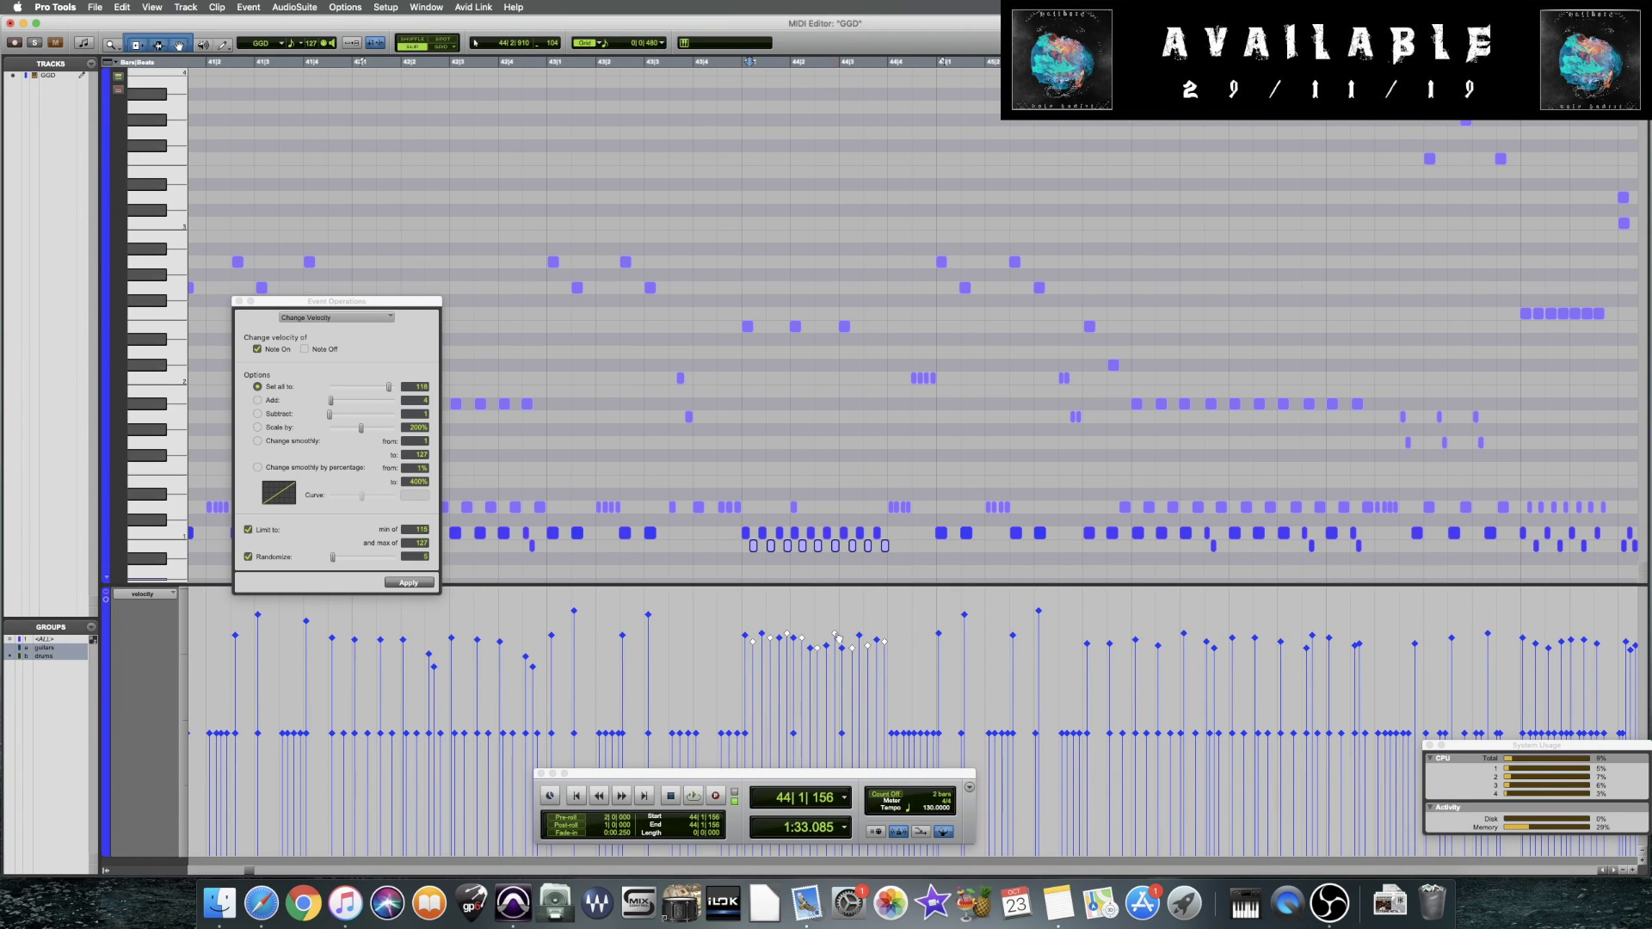
{"action": "left_click_drag", "start_coordinate": [840, 646], "coordinate": [844, 658]}
{"action": "left_click", "coordinate": [835, 656]}
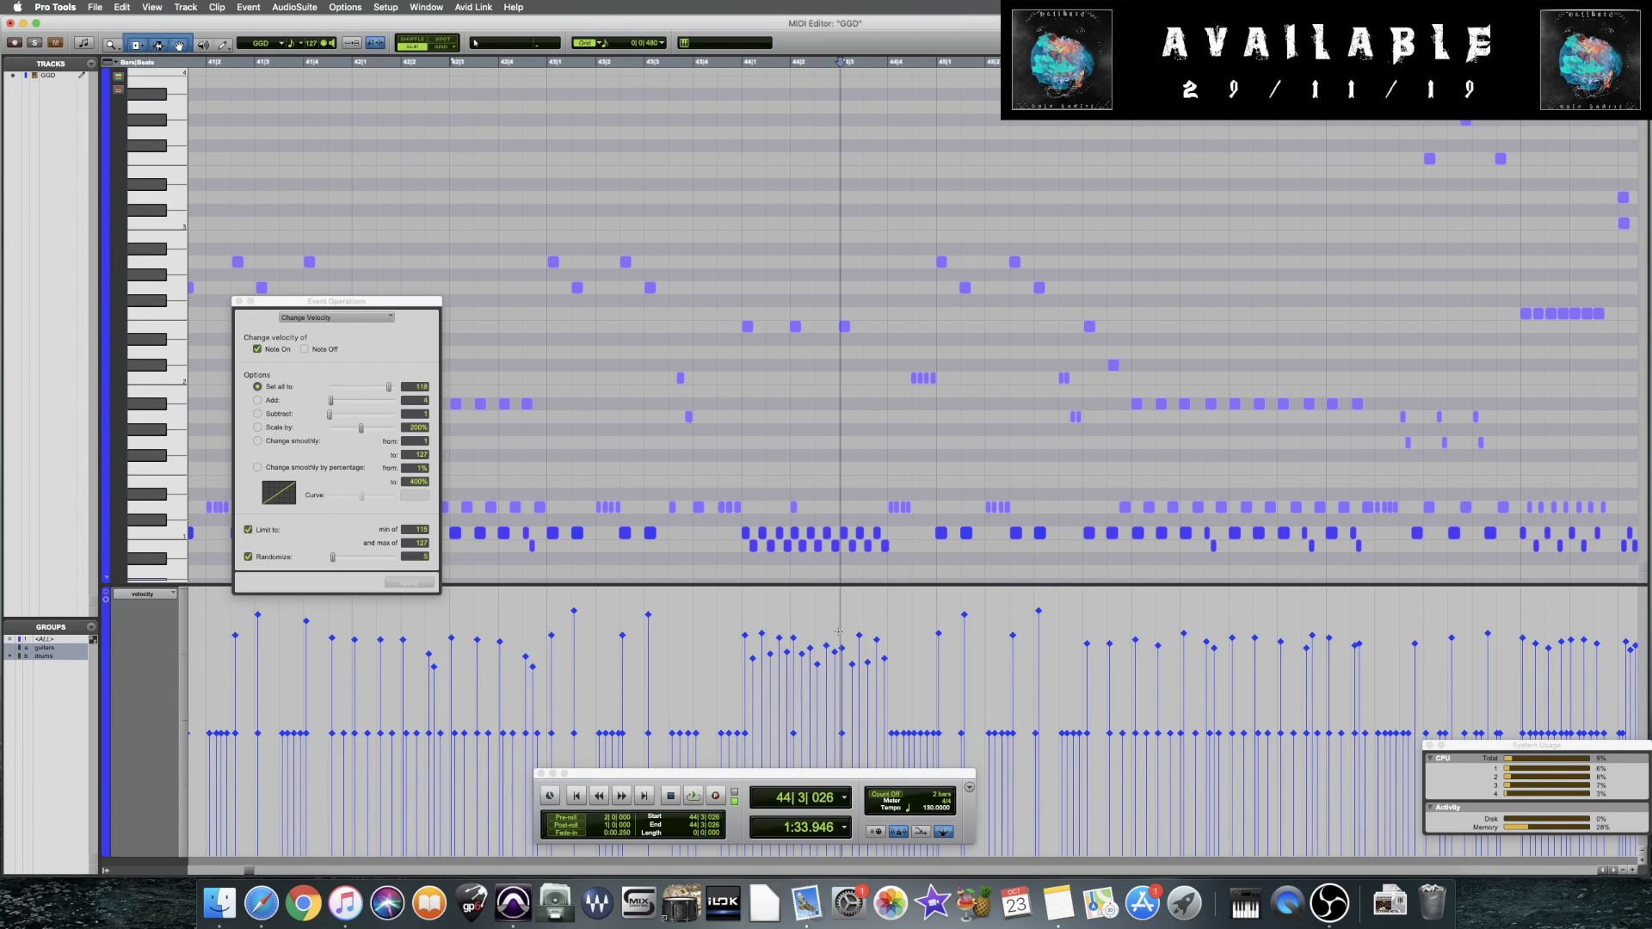
{"action": "left_click", "coordinate": [810, 647]}
{"action": "left_click", "coordinate": [801, 655]}
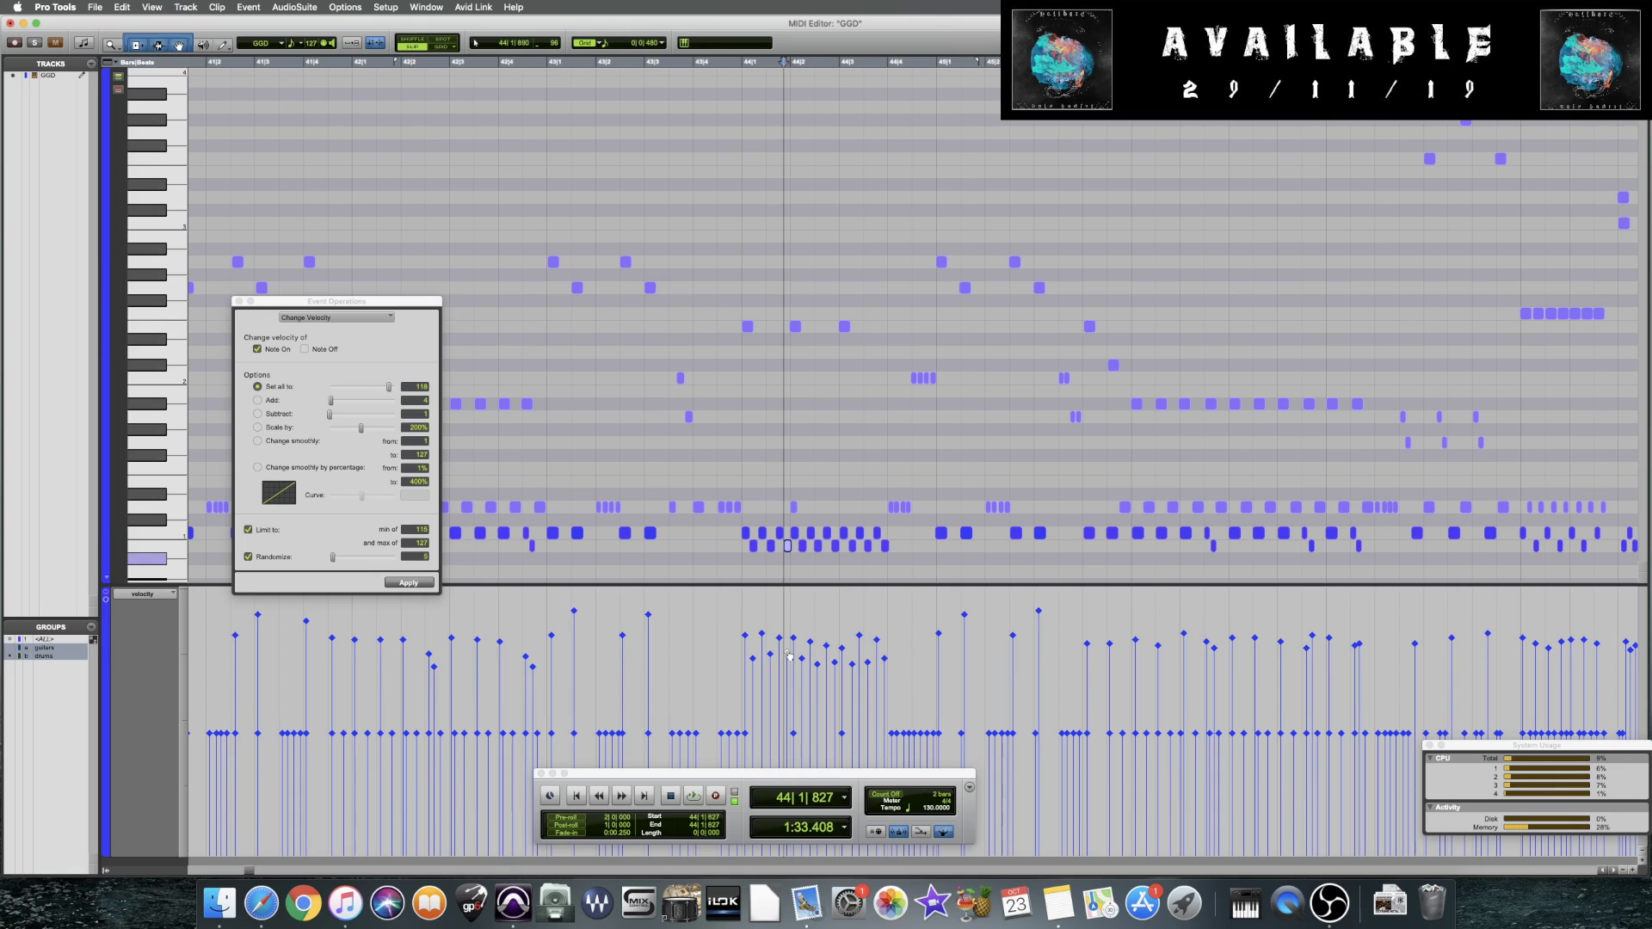
{"action": "left_click", "coordinate": [859, 641]}
{"action": "left_click", "coordinate": [876, 640]}
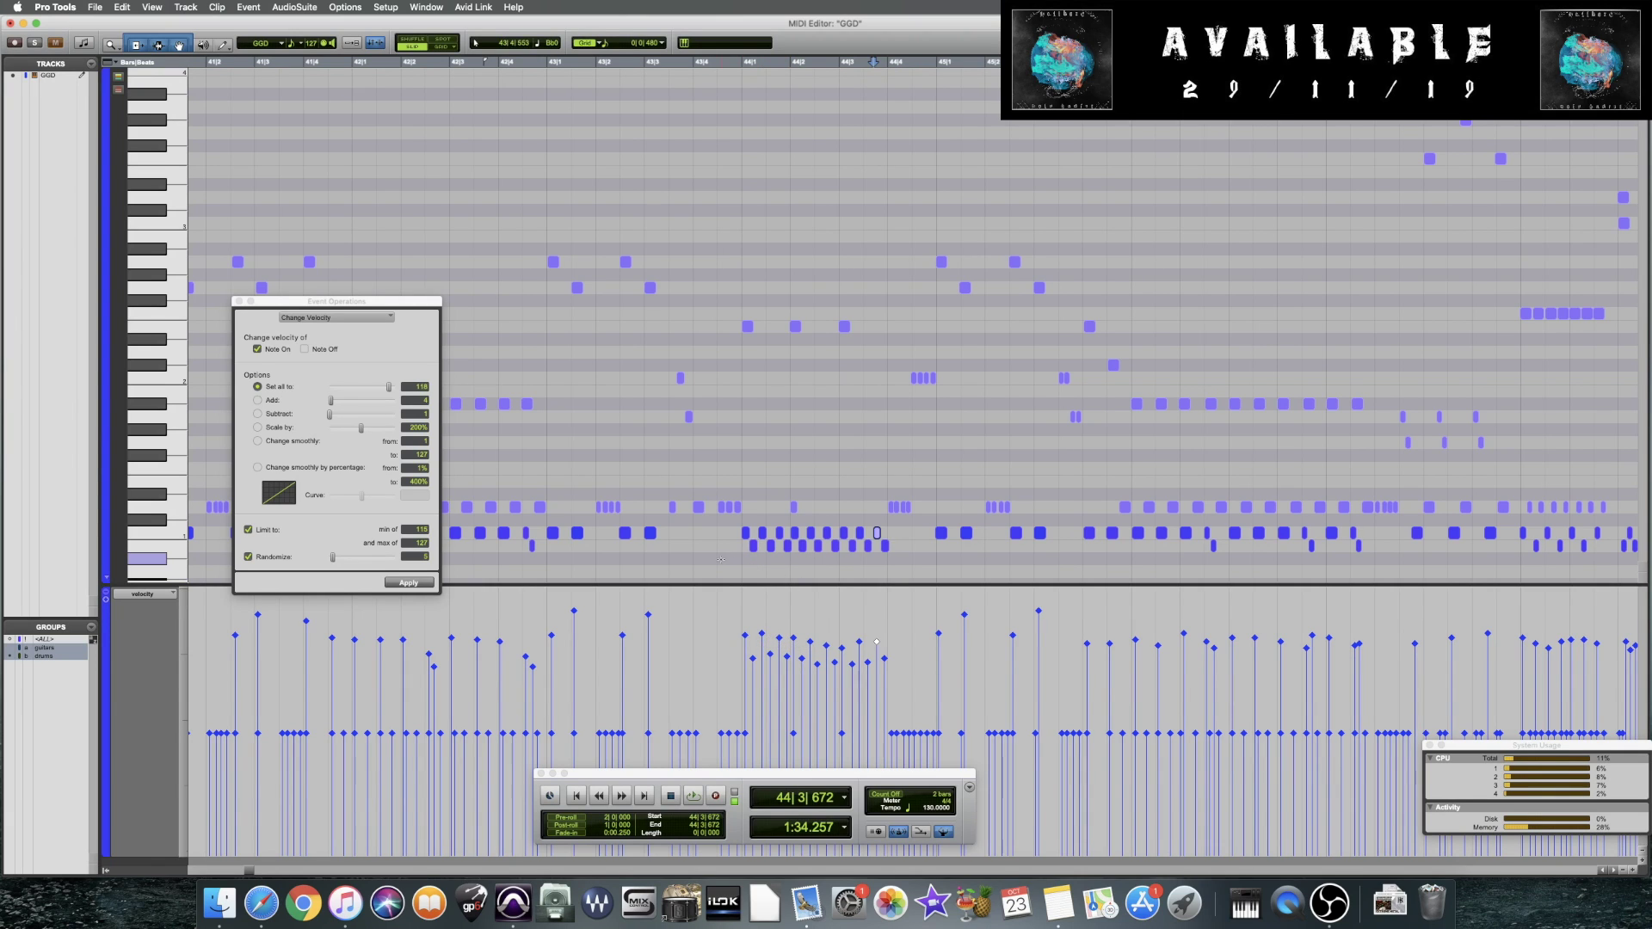
Play back the alternating kicks through bar 44, and raise the velocity of the kick on beat 4 of bar 45
{"action": "key", "text": "space"}
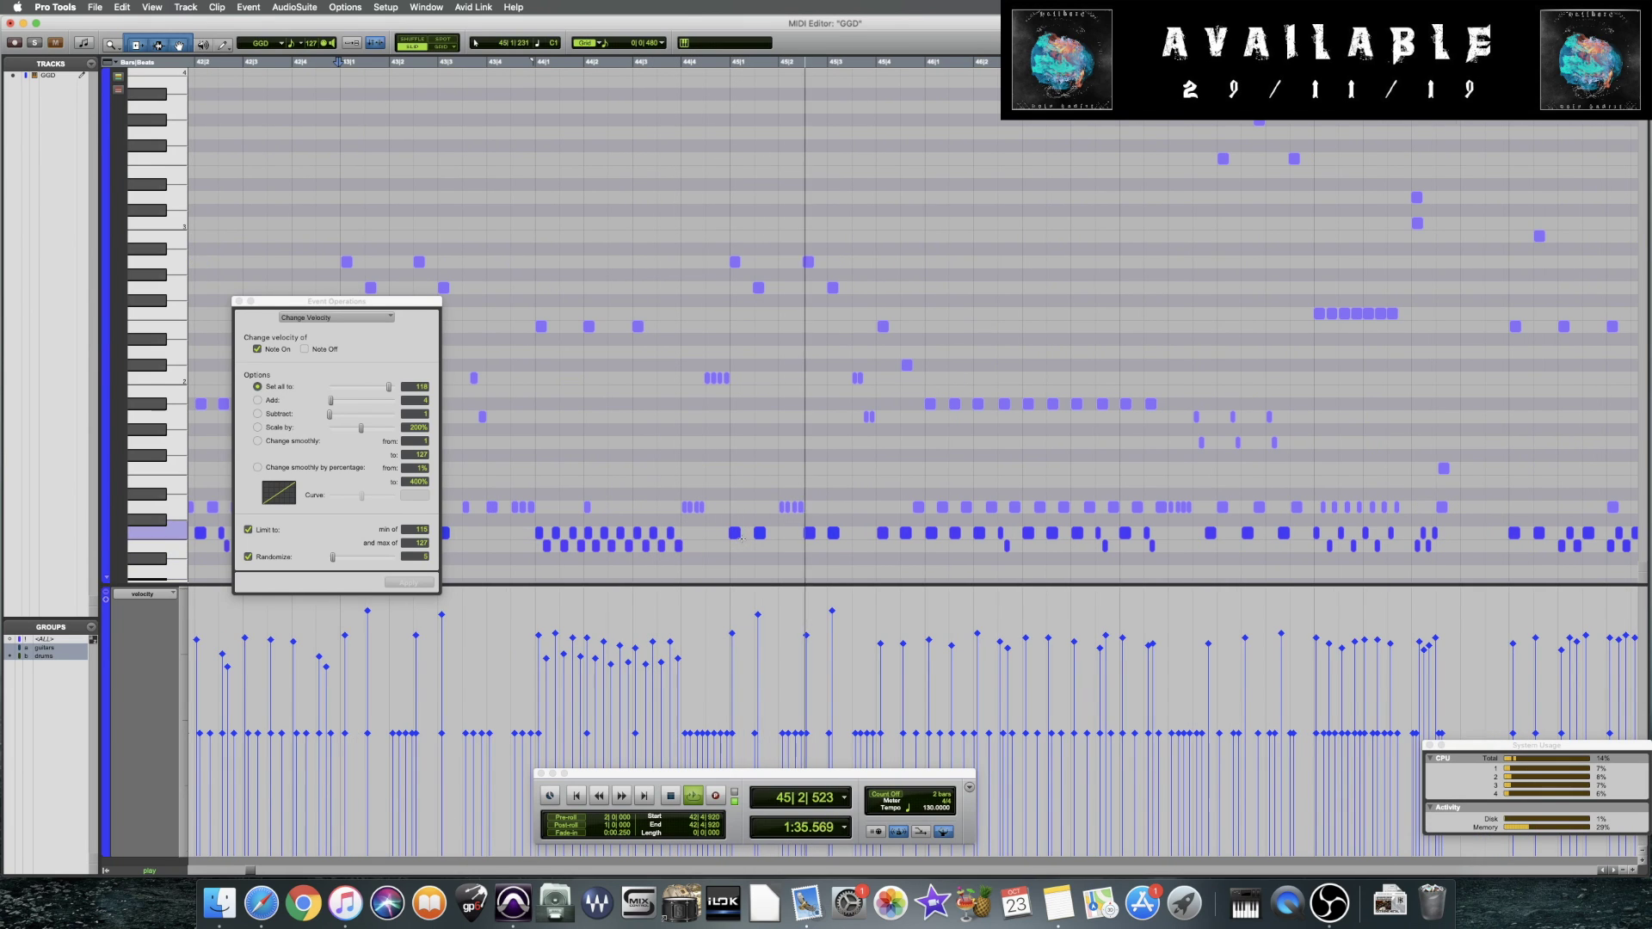
{"action": "key", "text": "space"}
{"action": "left_click", "coordinate": [623, 643]}
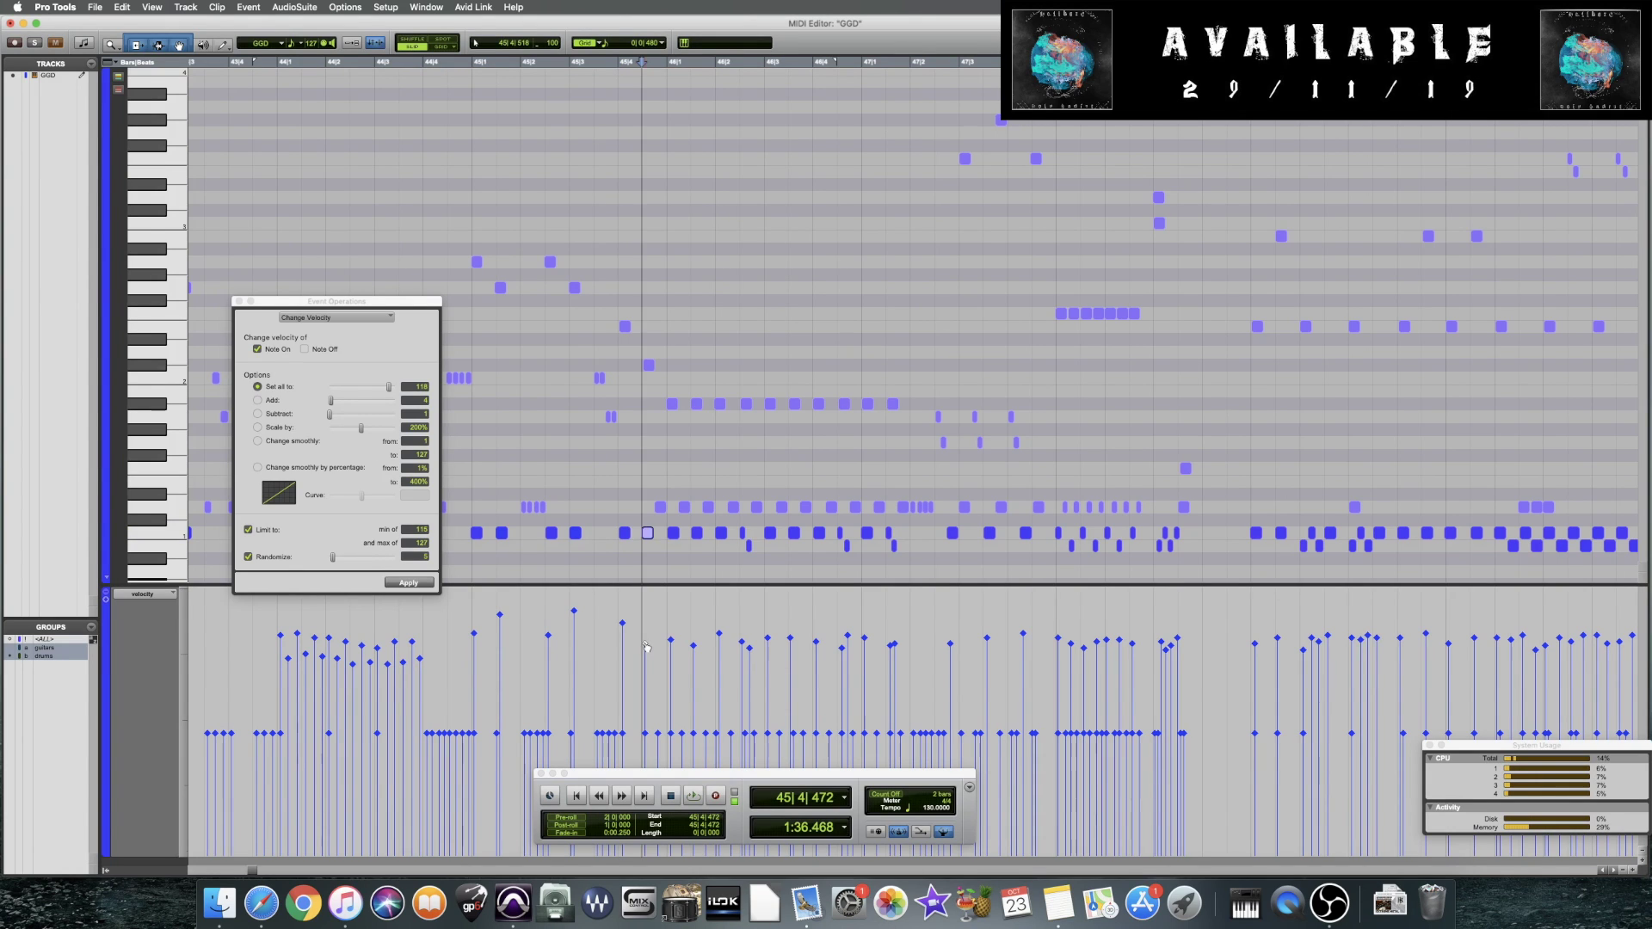
Lower the velocities of the fast double-kick pairs in bars 46 and 47, and play back from 45|3|893
{"action": "left_click", "coordinate": [742, 532]}
{"action": "left_click", "coordinate": [818, 532], "text": "shift"}
{"action": "left_click", "coordinate": [816, 660], "text": "shift"}
{"action": "left_click_drag", "start_coordinate": [847, 637], "coordinate": [847, 650]}
{"action": "left_click_drag", "start_coordinate": [725, 547], "coordinate": [910, 556]}
{"action": "left_click_drag", "start_coordinate": [847, 647], "coordinate": [846, 660]}
{"action": "left_click", "coordinate": [891, 655]}
{"action": "left_click", "coordinate": [895, 670]}
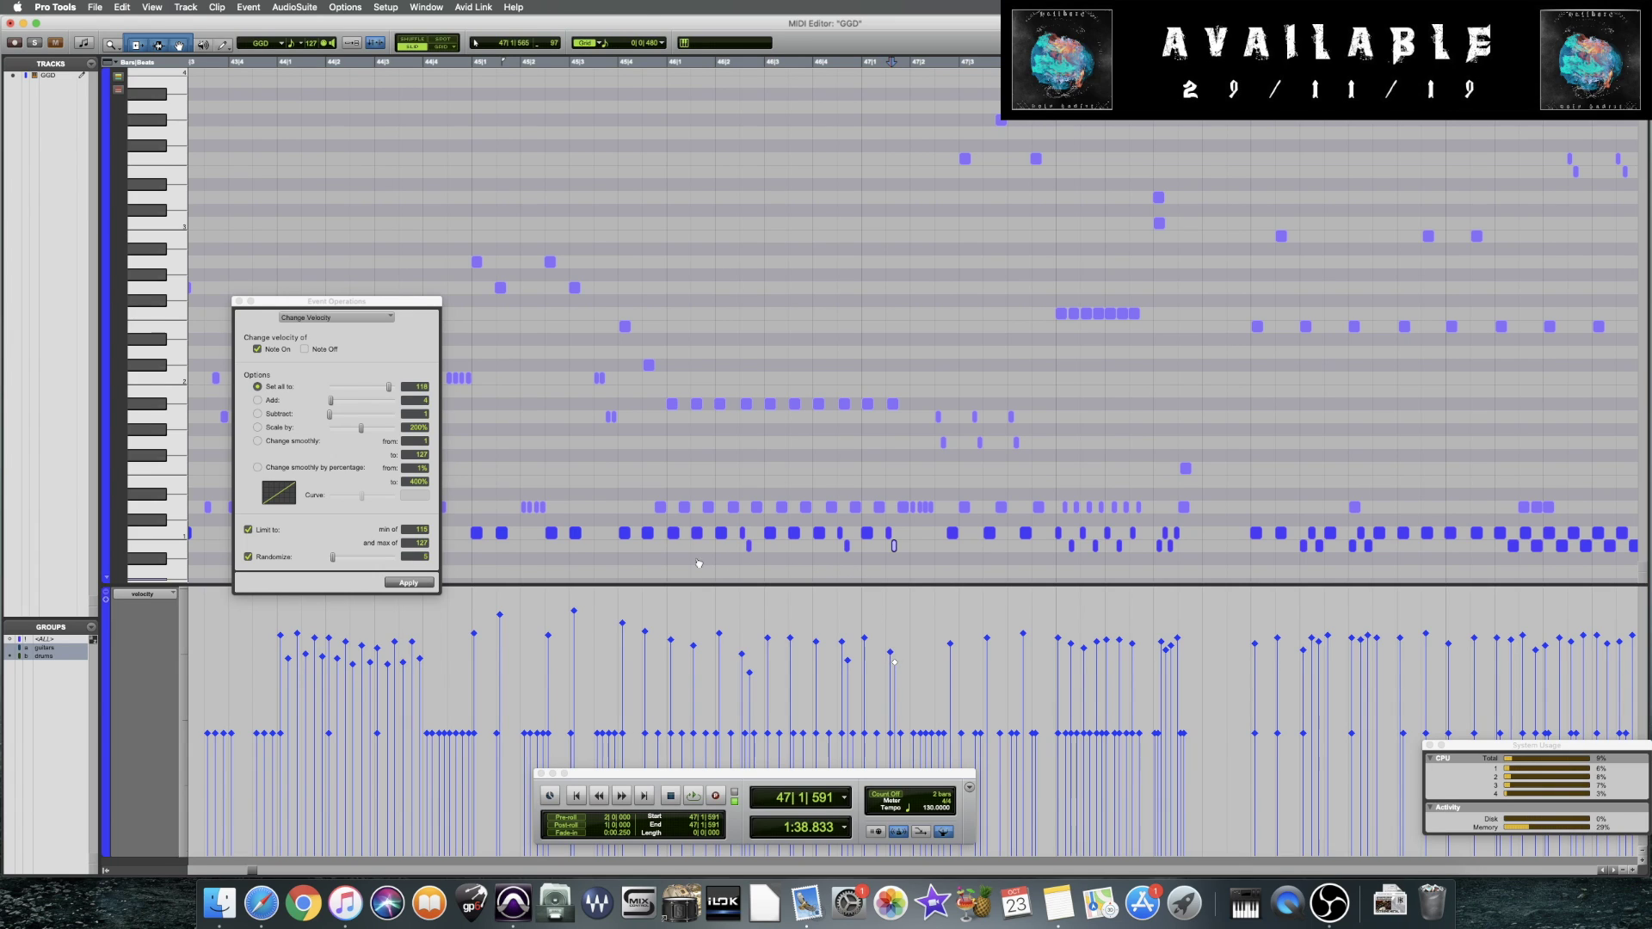
{"action": "left_click", "coordinate": [614, 557]}
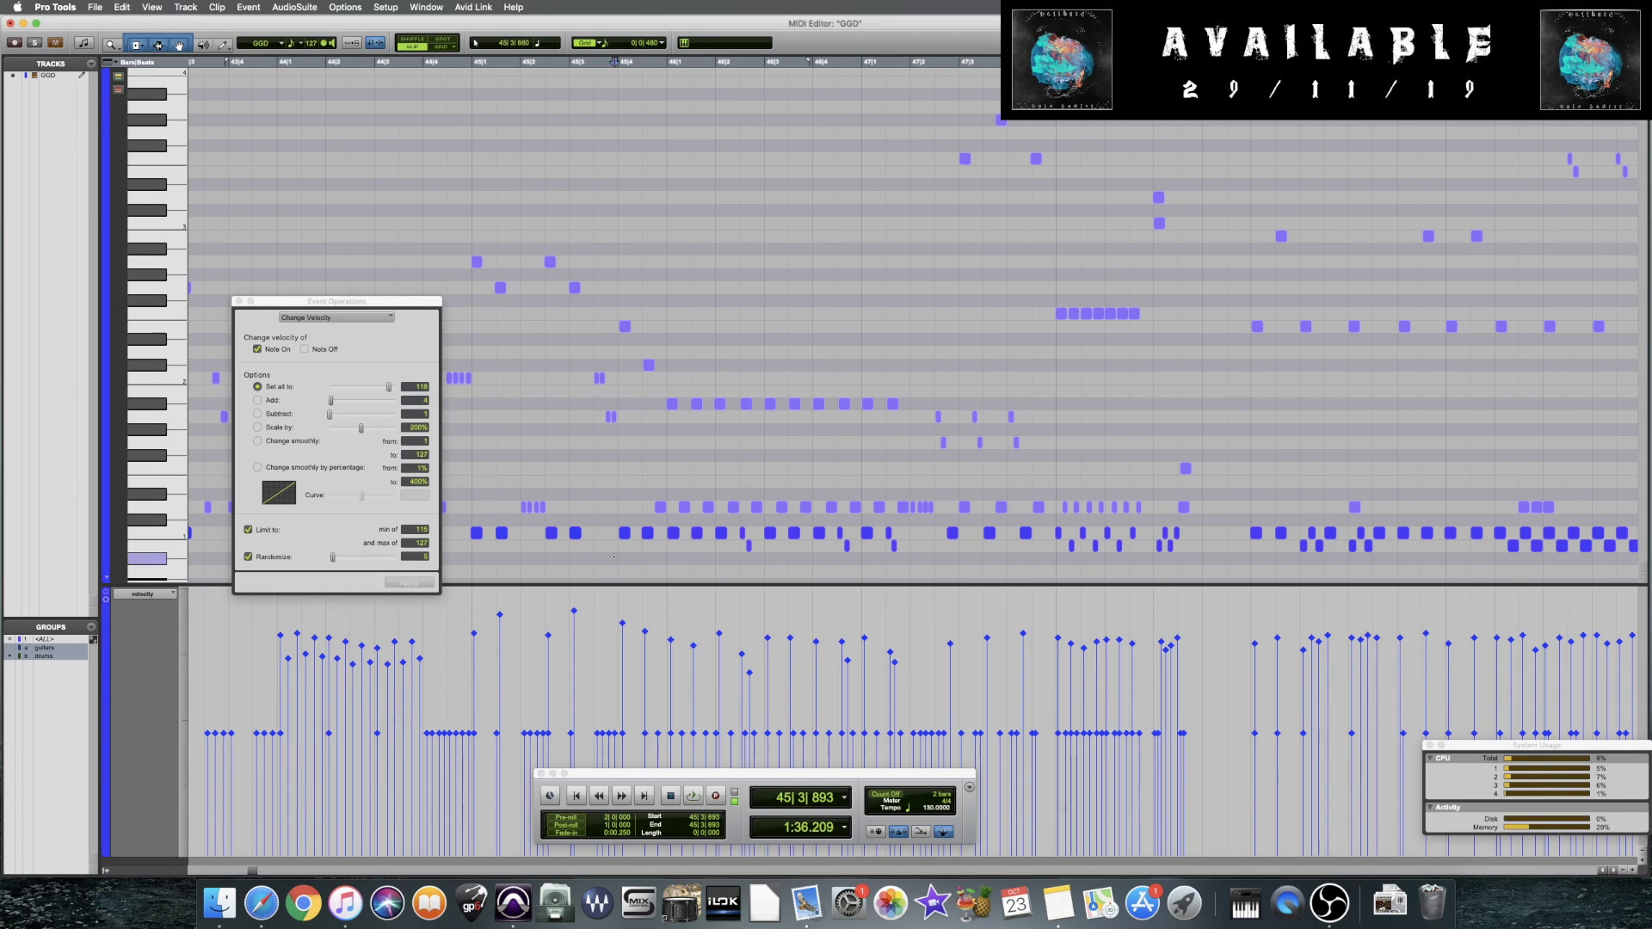
{"action": "key", "text": "space"}
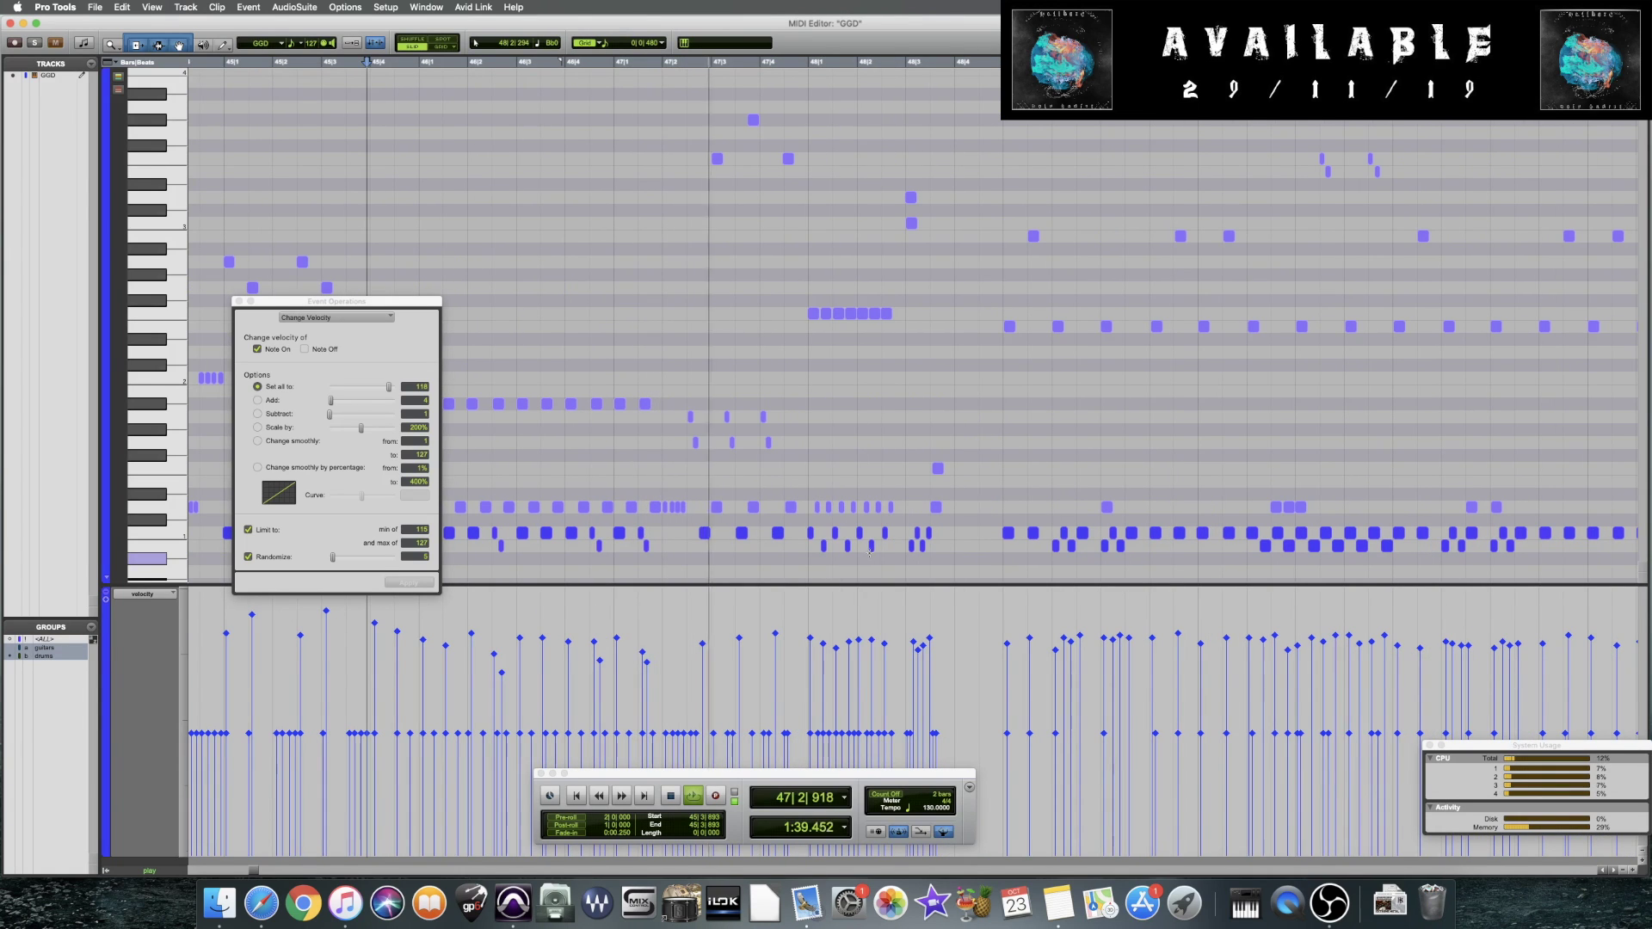
Set the grid value to 0|0|240 and return the three alternate kicks in bar 48 to the lower kick row
{"action": "left_click", "coordinate": [803, 551]}
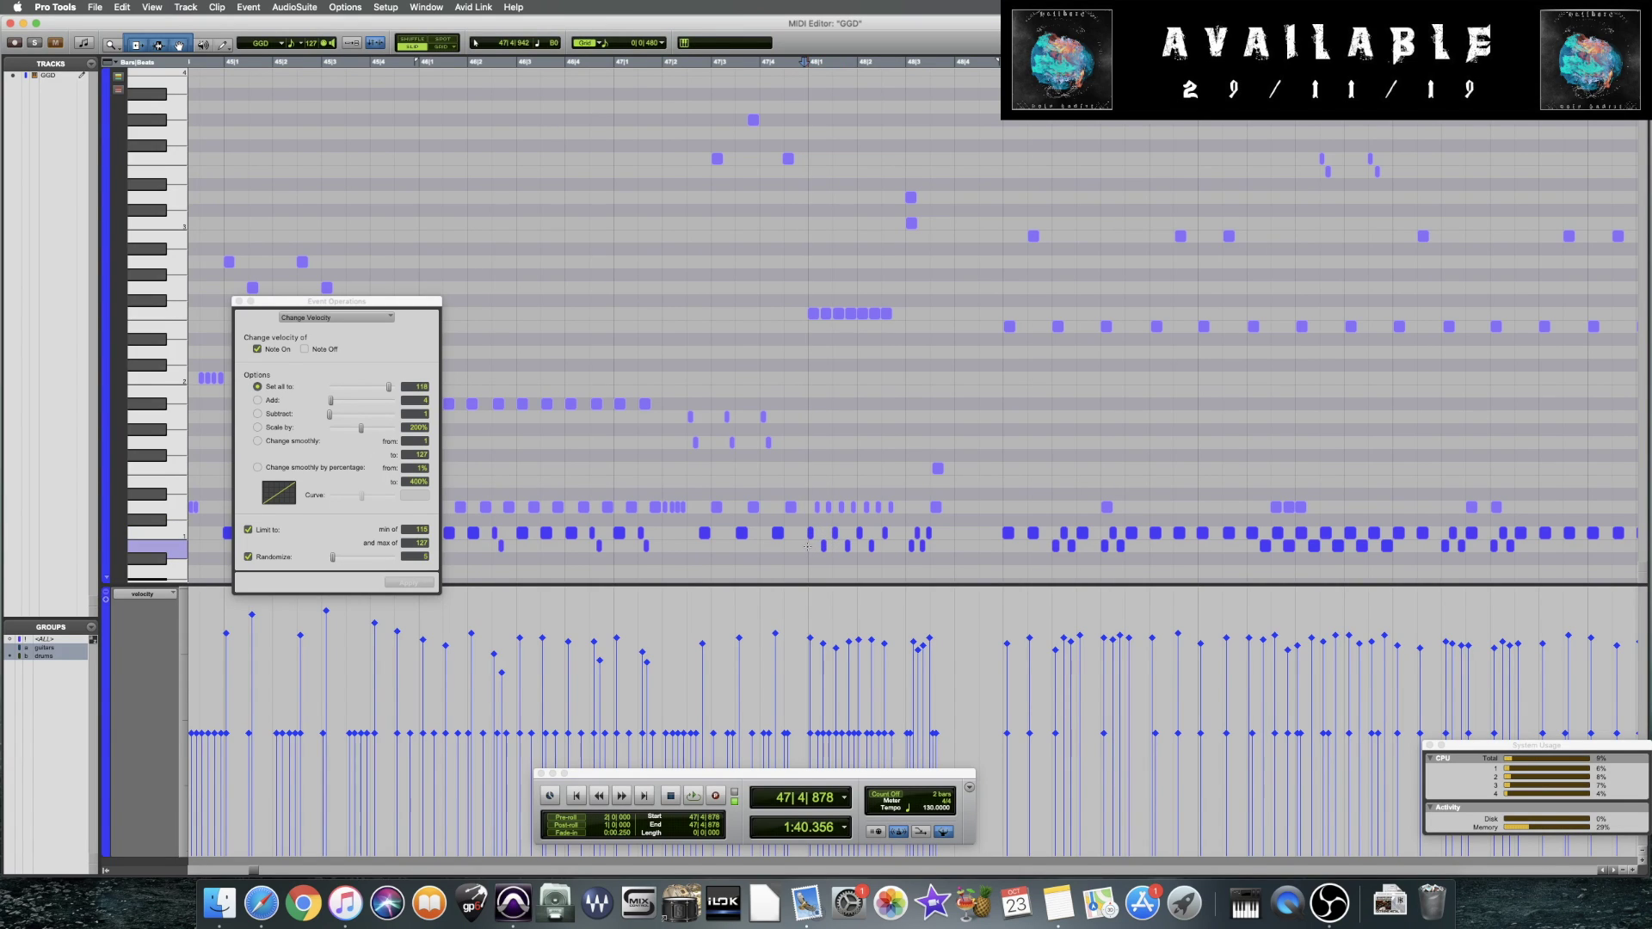
{"action": "left_click_drag", "start_coordinate": [807, 545], "coordinate": [895, 547]}
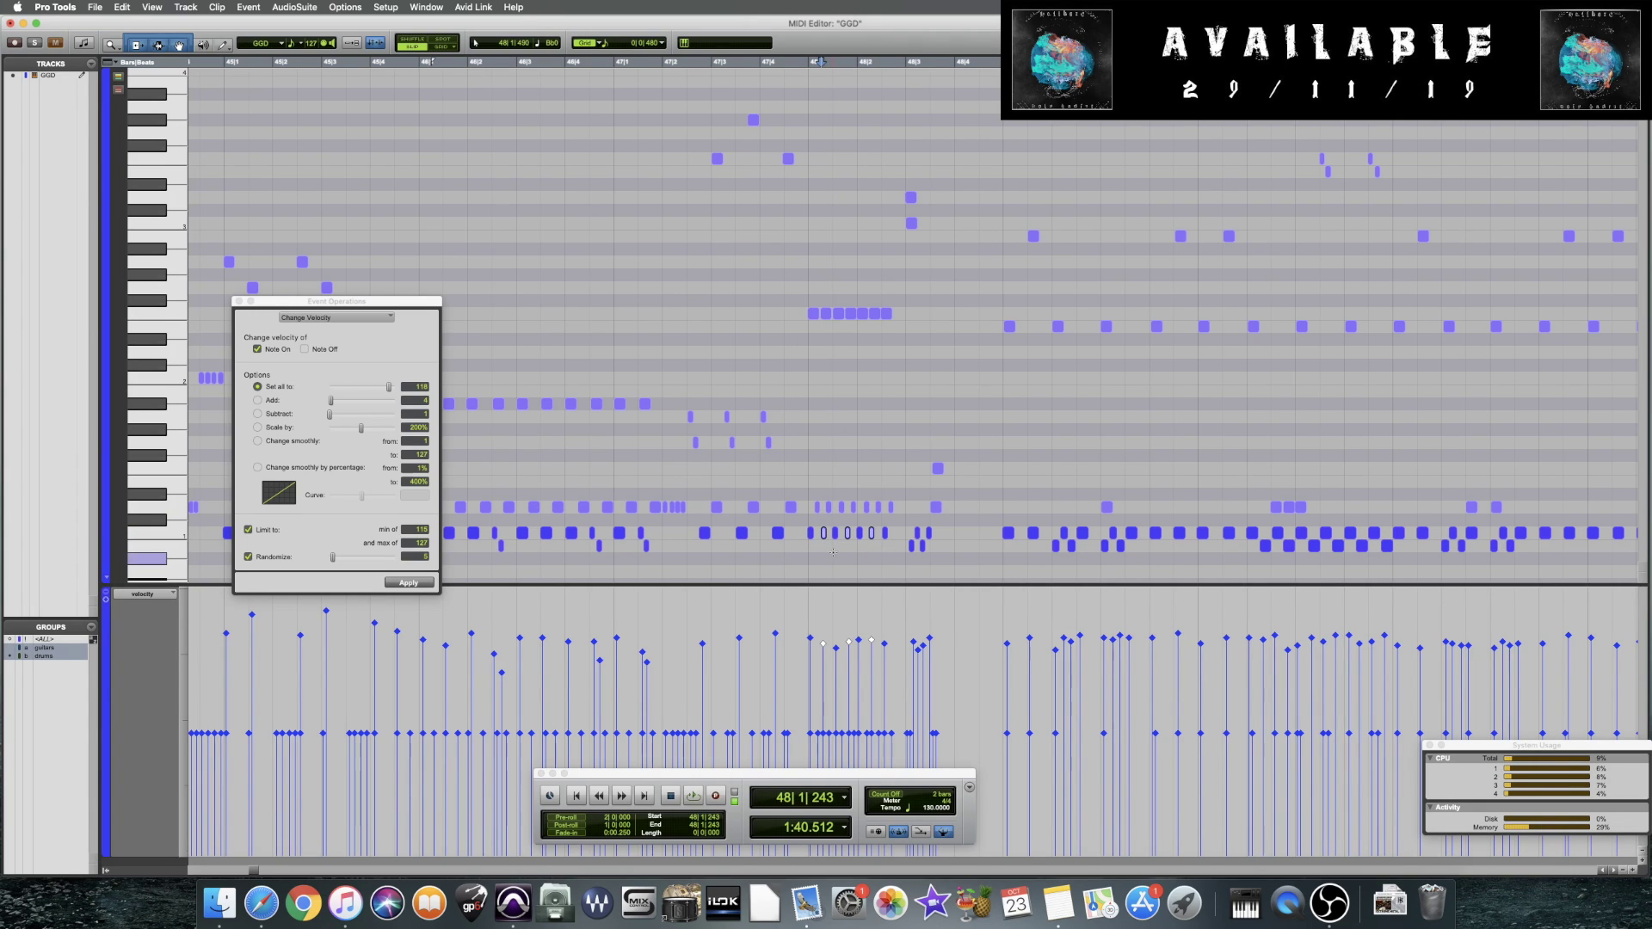
{"action": "key", "text": "Down"}
{"action": "key", "text": "space"}
{"action": "left_click", "coordinate": [608, 52]}
{"action": "left_click", "coordinate": [612, 66]}
{"action": "left_click_drag", "start_coordinate": [823, 537], "coordinate": [827, 550]}
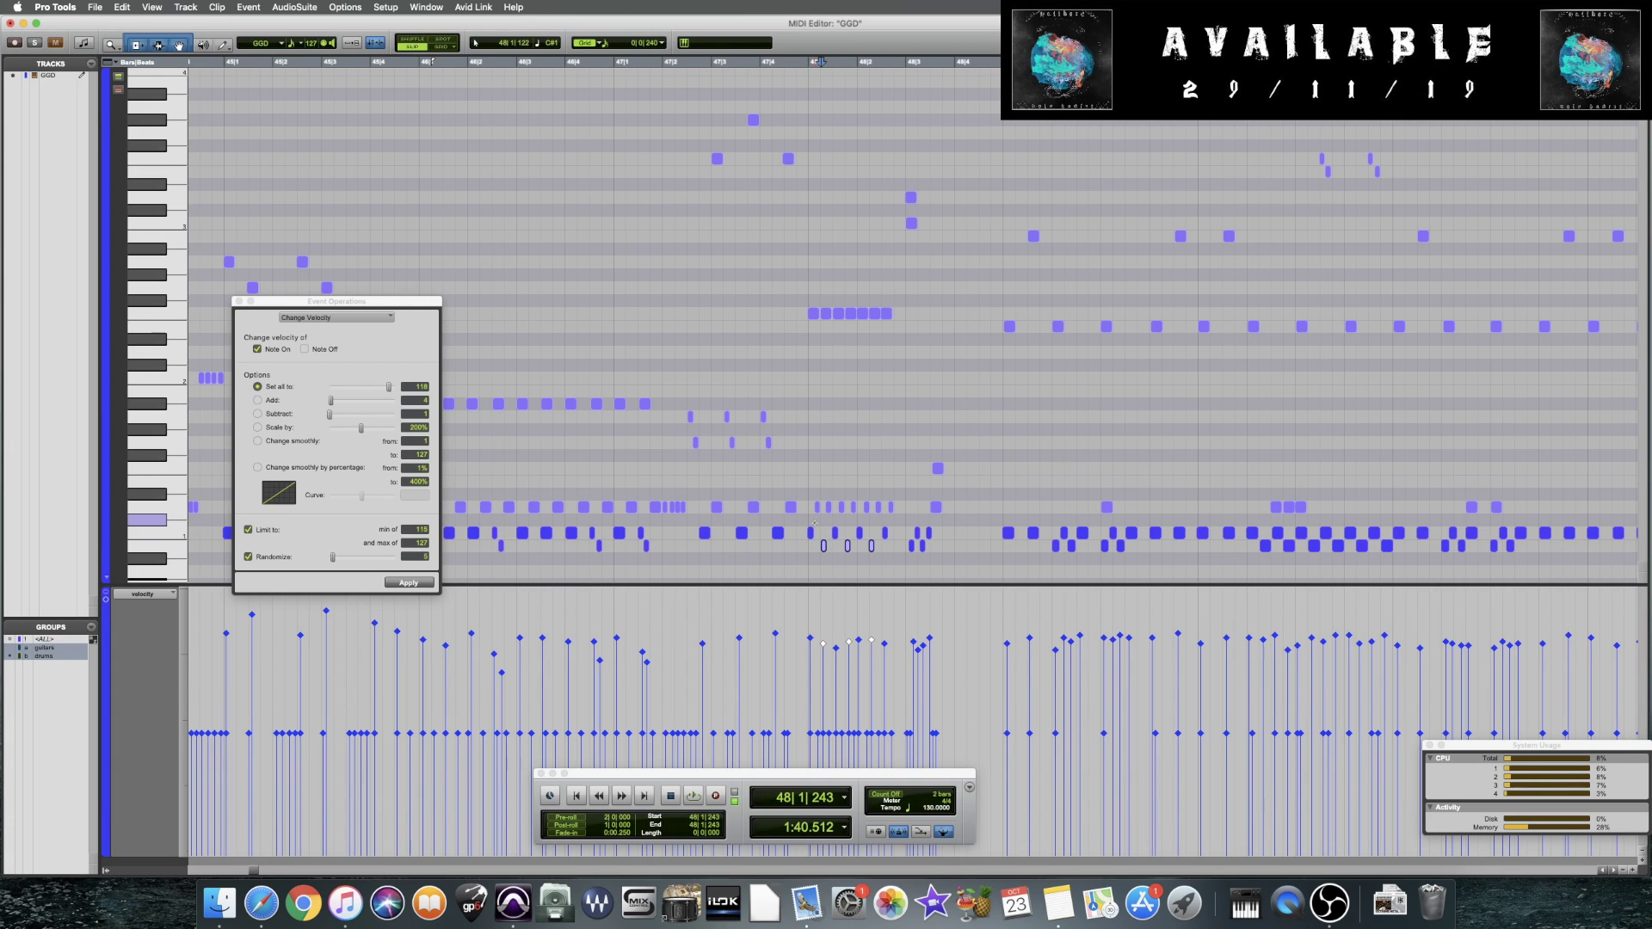
{"action": "left_click", "coordinate": [802, 554]}
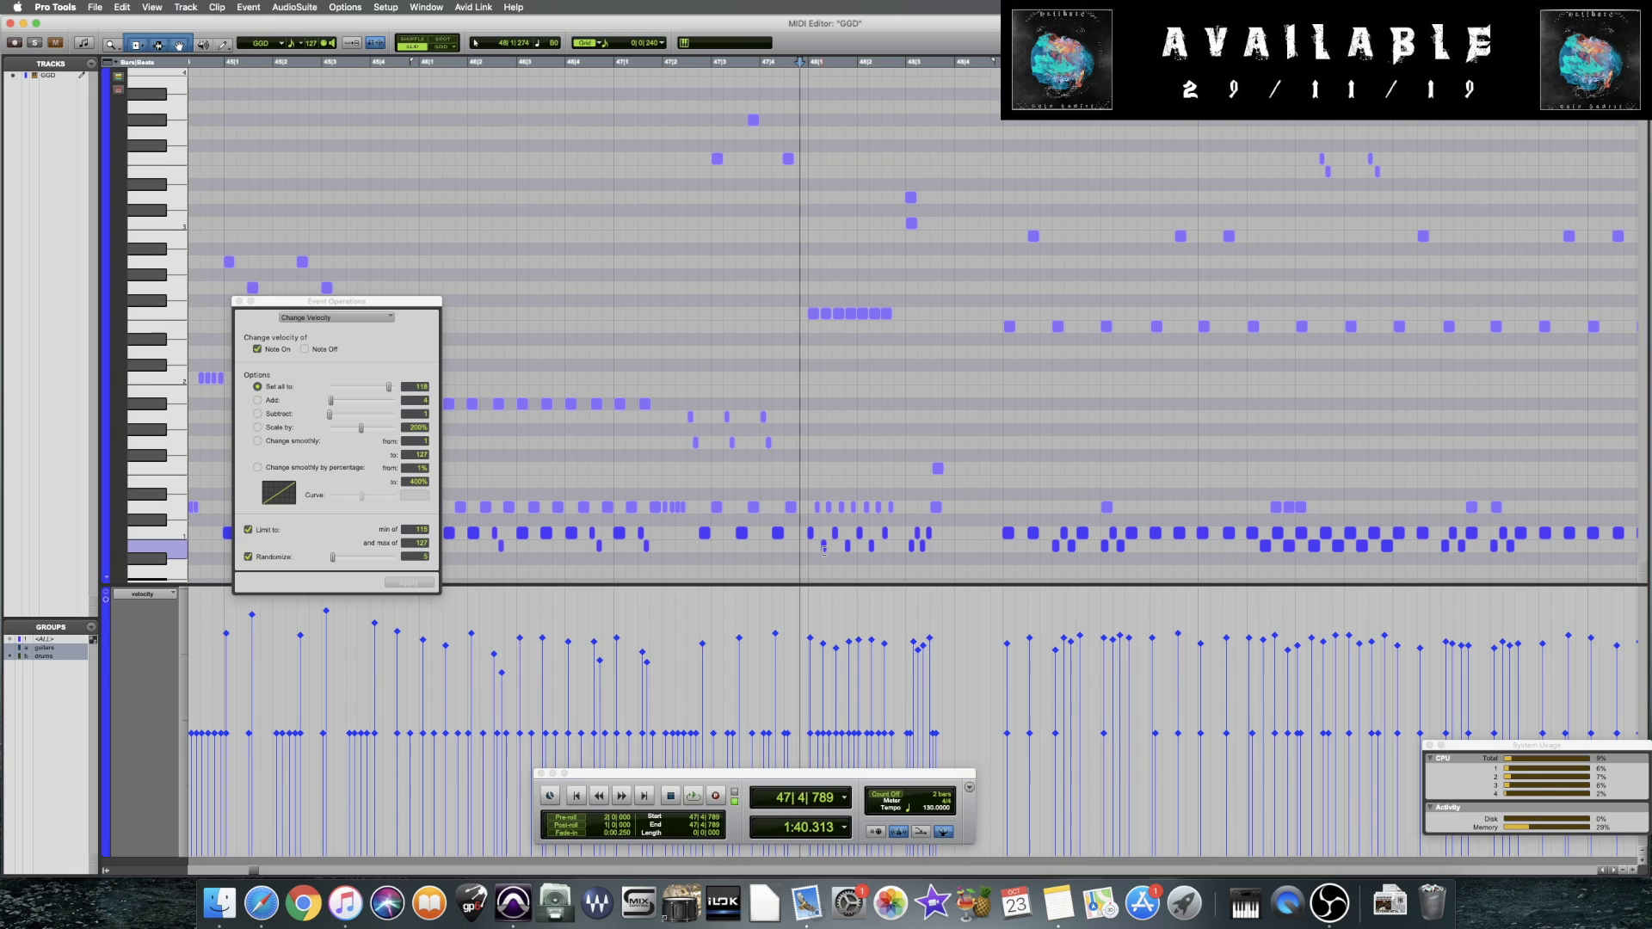
Lower the velocities of the three lower-row kicks in bar 48, and save the session
{"action": "left_click_drag", "start_coordinate": [807, 546], "coordinate": [895, 551]}
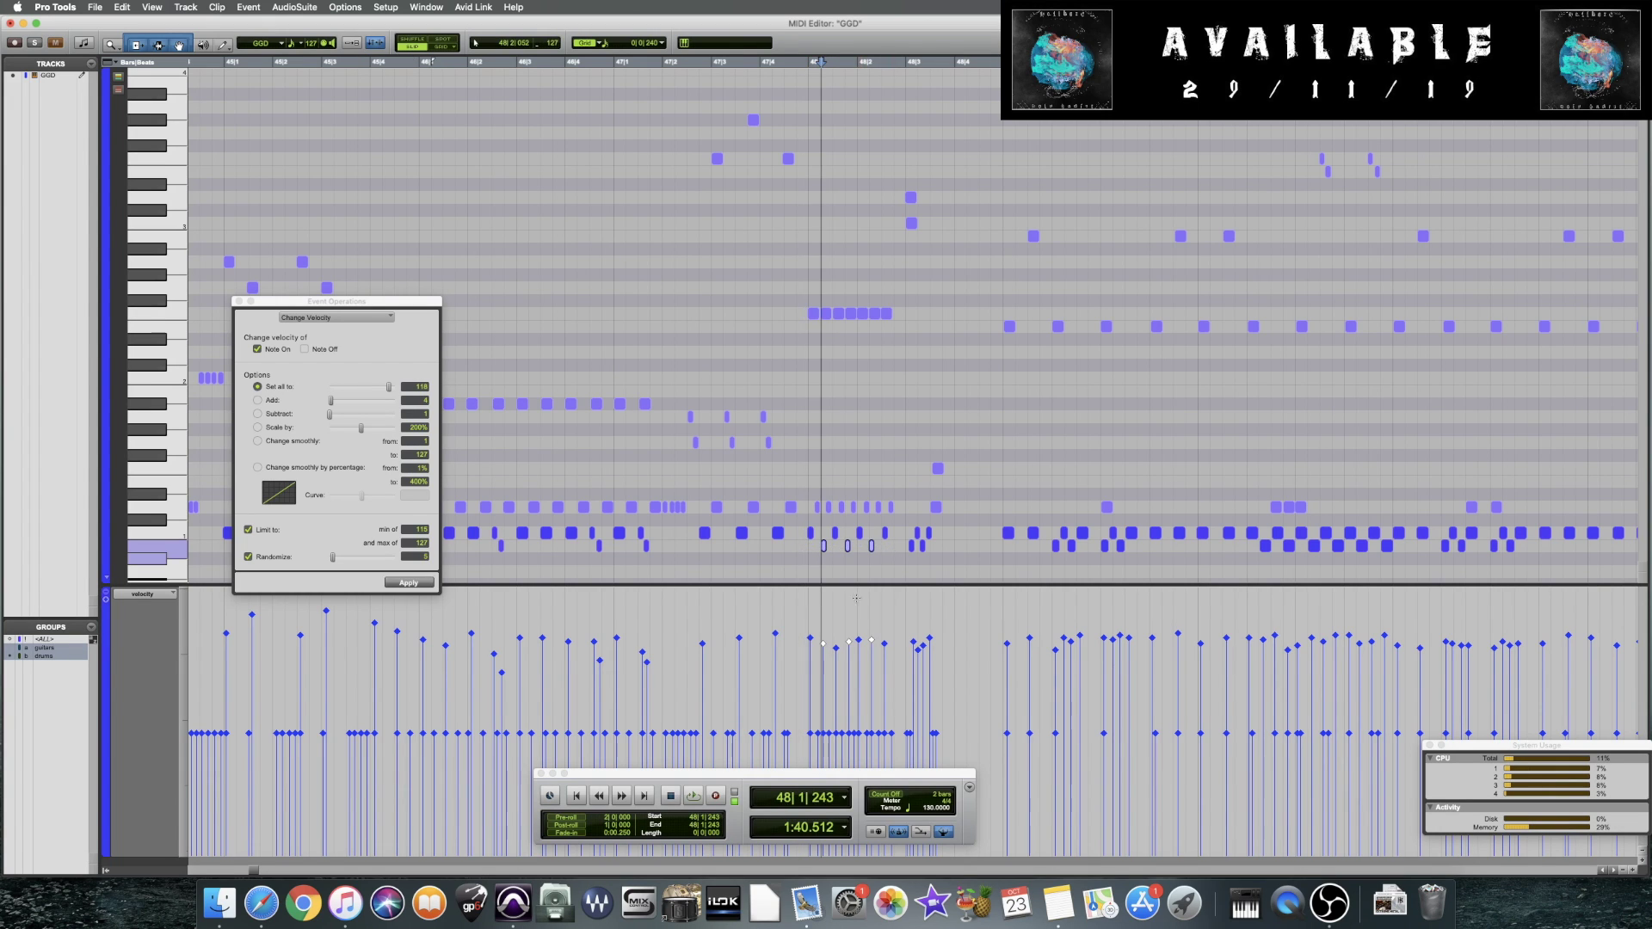
{"action": "key", "text": "space"}
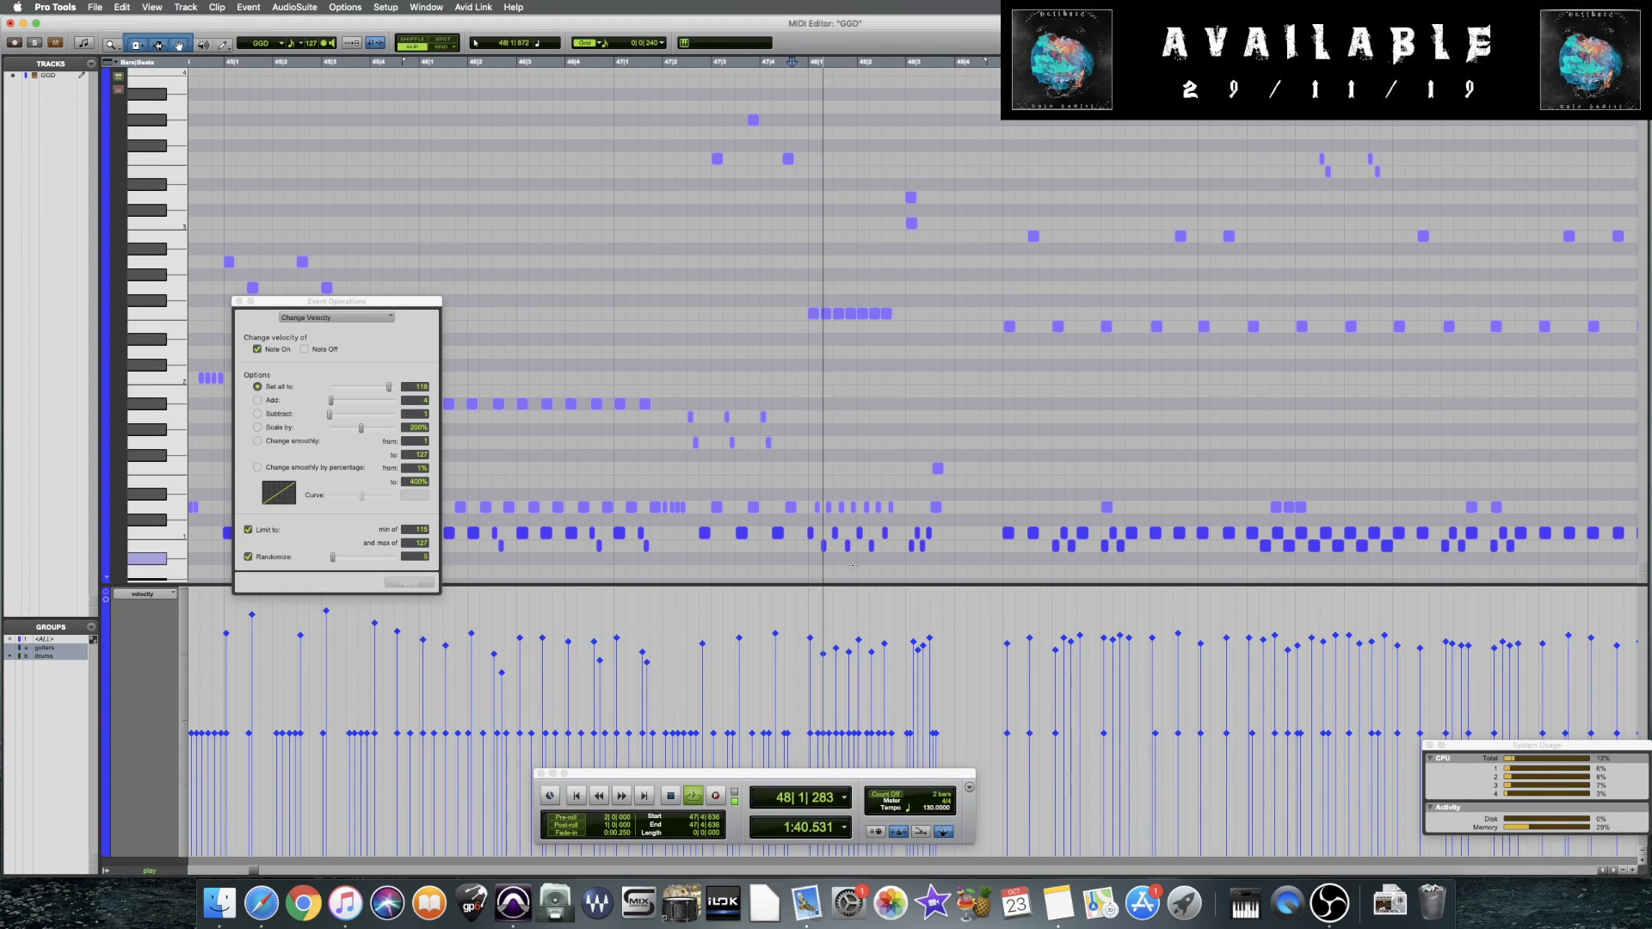
{"action": "key", "text": "space"}
{"action": "key", "text": "super+s"}
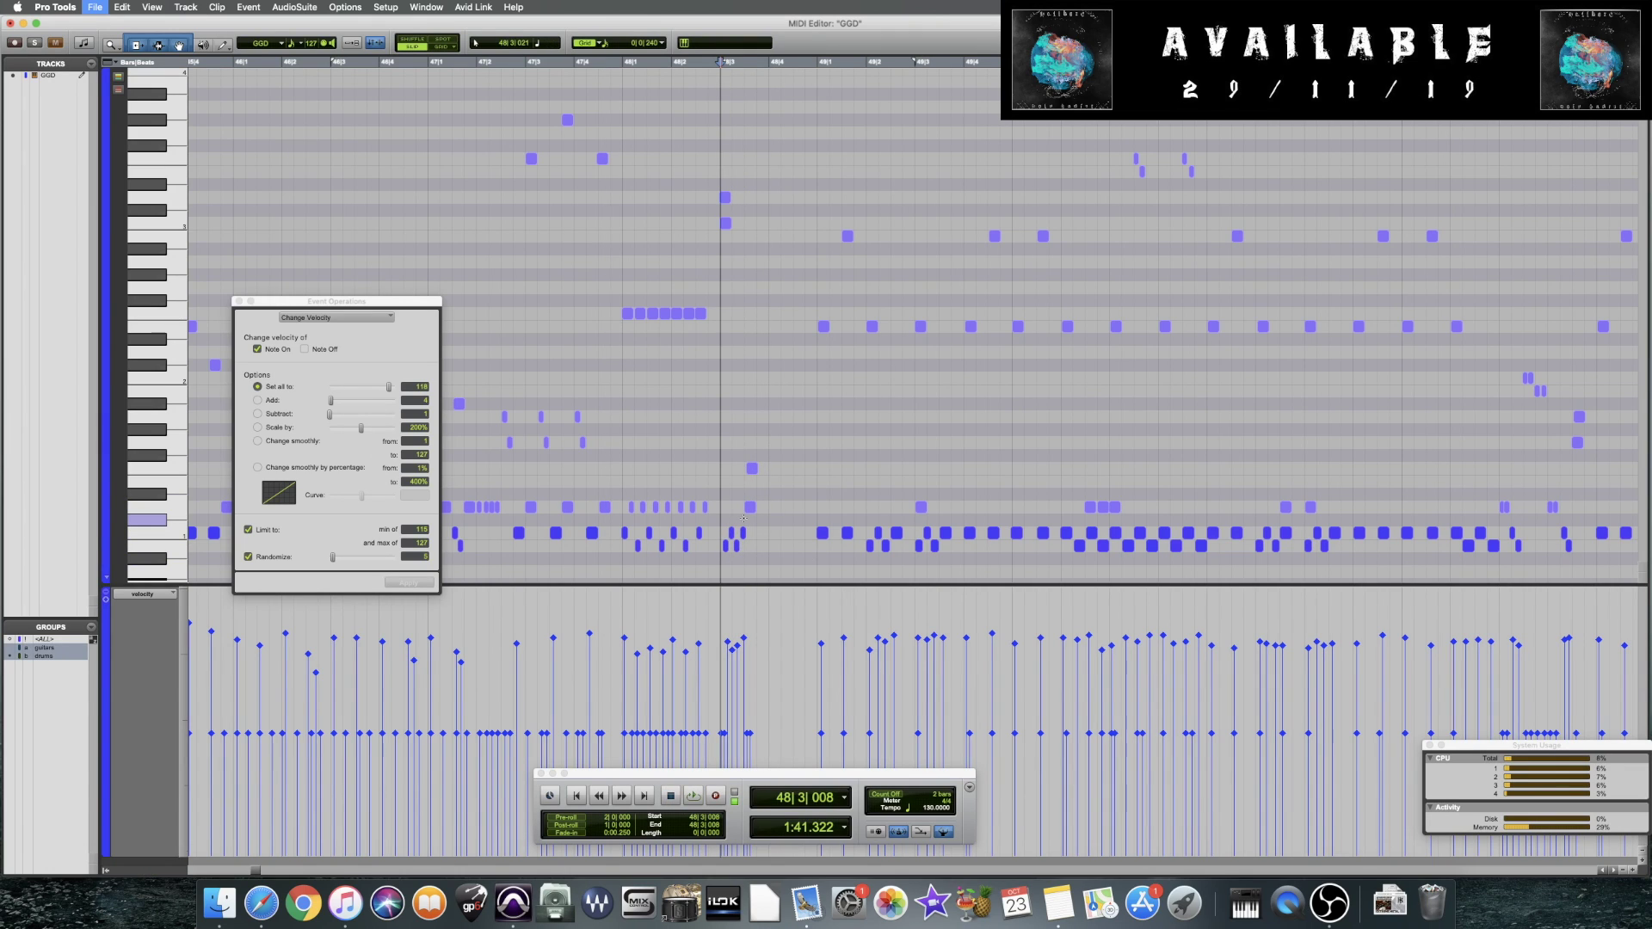
Lower the velocities of the two lower-row kicks in the fast run on beat 3 of bar 48
{"action": "key", "text": "super+bracketright"}
{"action": "key", "text": "super+bracketright"}
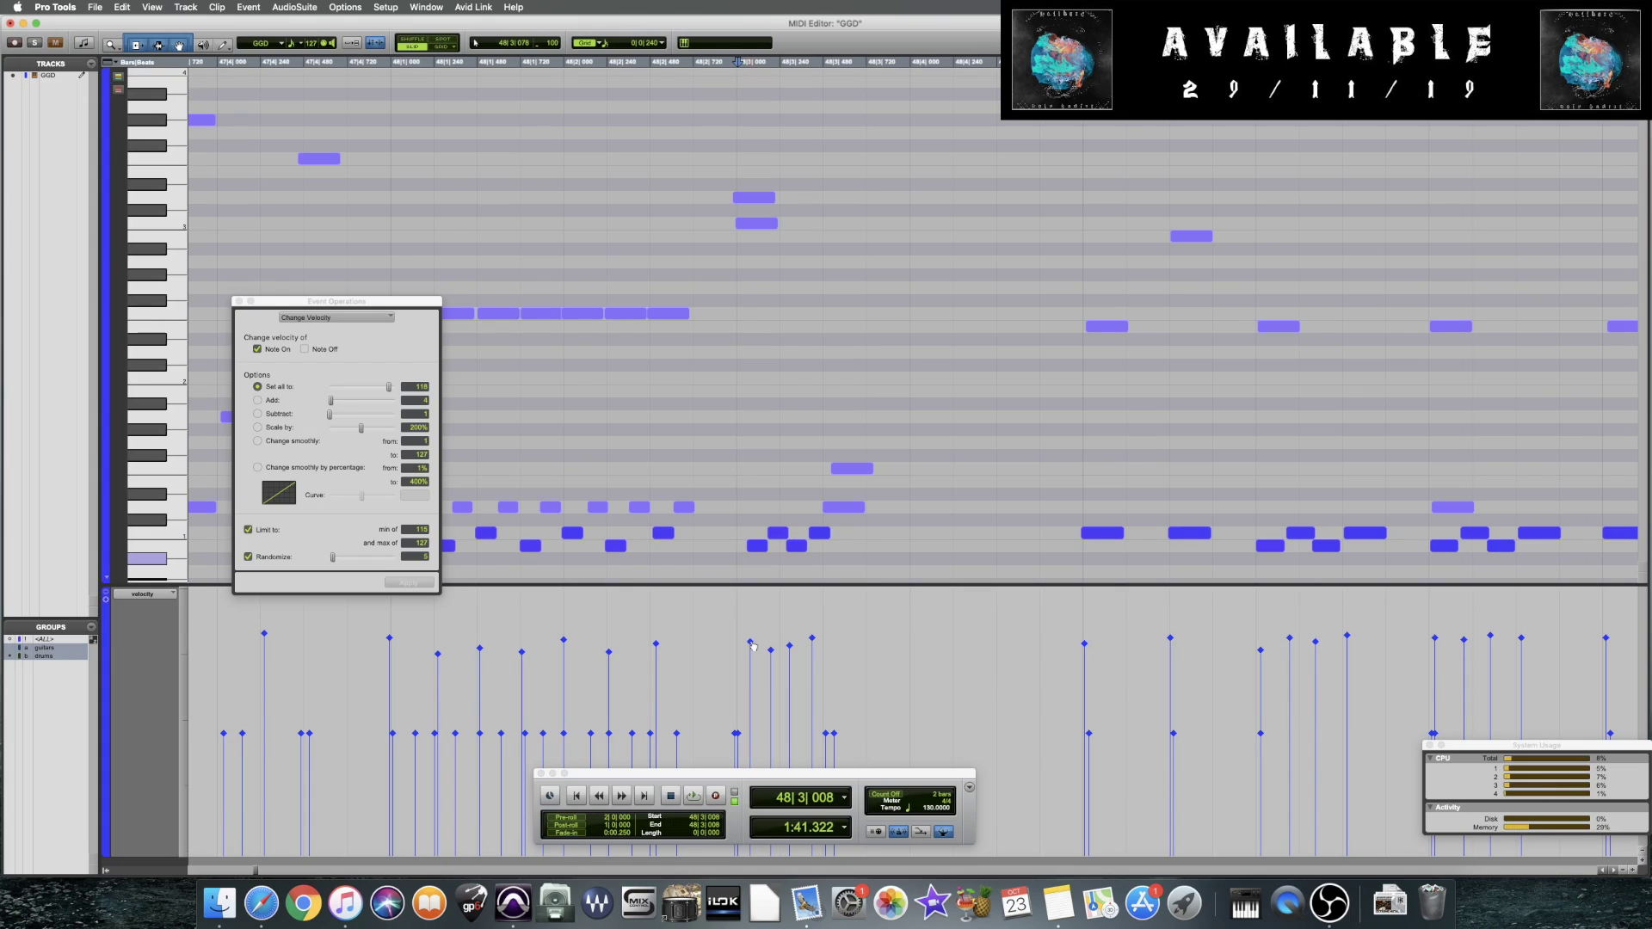
{"action": "left_click_drag", "start_coordinate": [752, 645], "coordinate": [752, 698]}
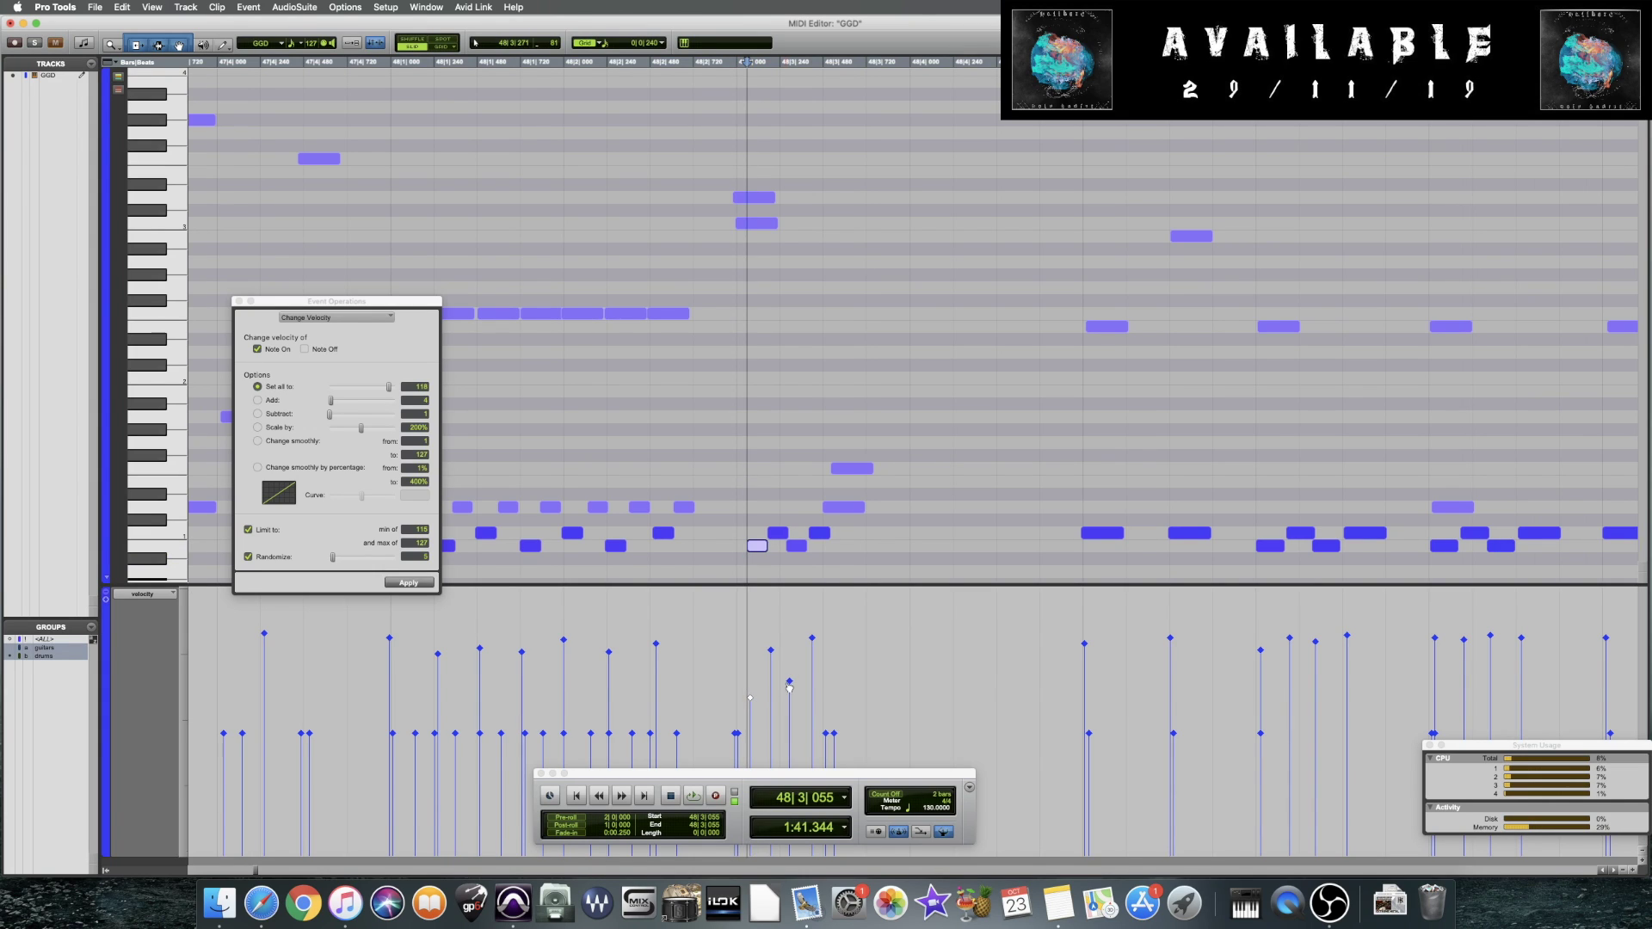
Try removing the lower-row kicks on beat 3 of bar 48 and softening the first remaining kick, and restore the notes
{"action": "left_click_drag", "start_coordinate": [745, 540], "coordinate": [874, 566]}
{"action": "key", "text": "Delete"}
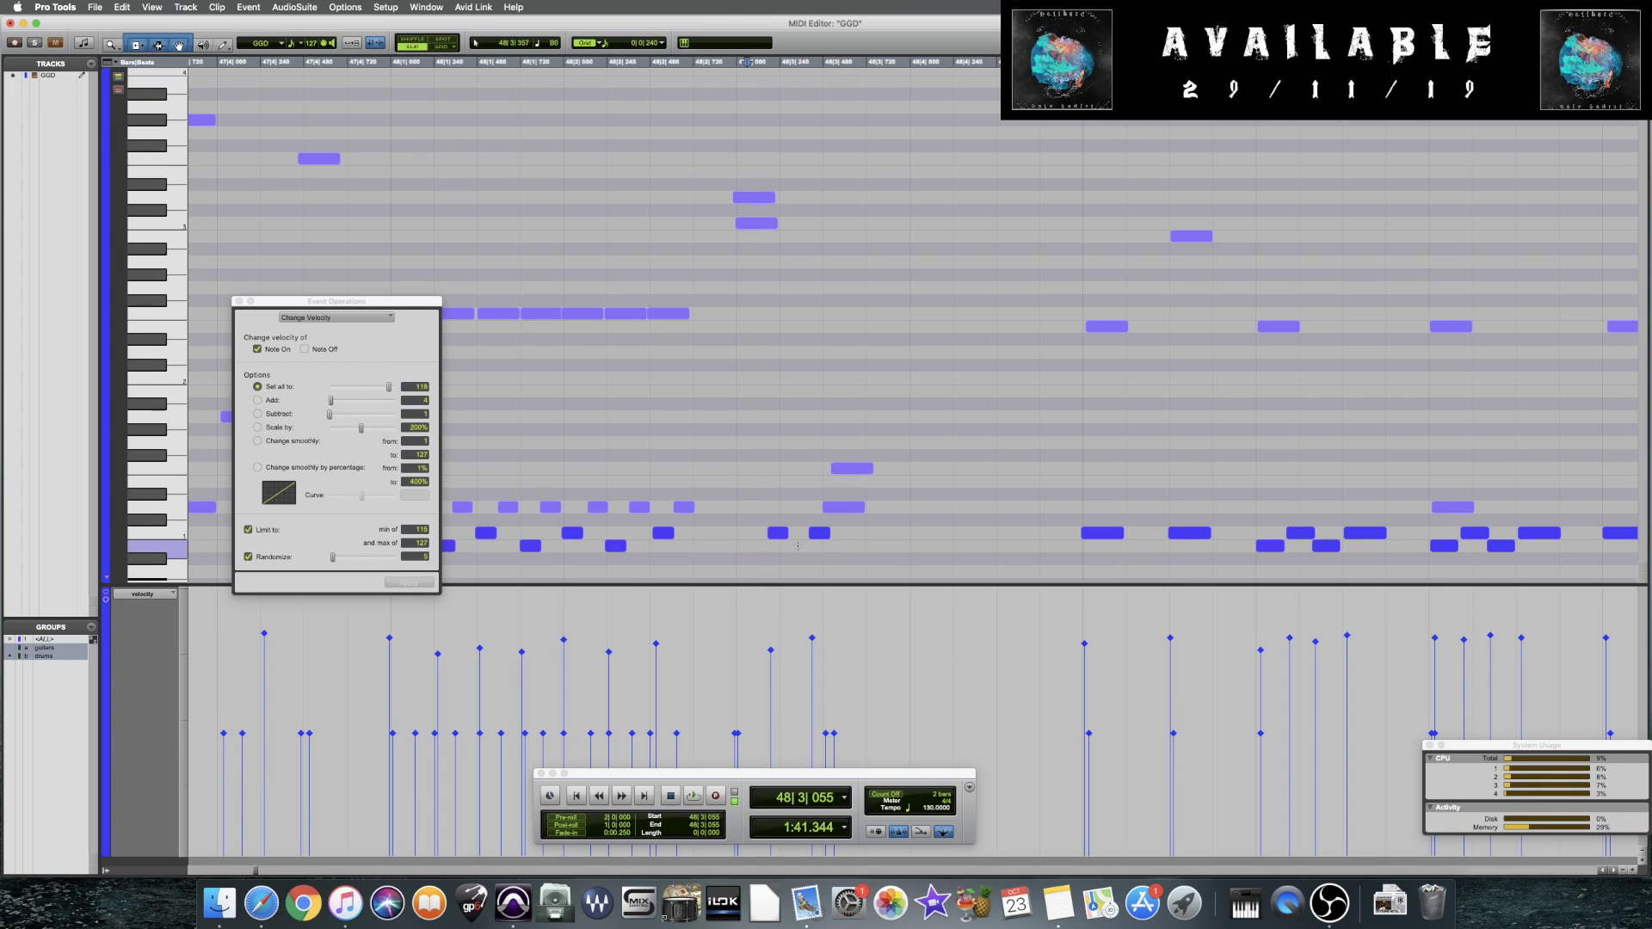
{"action": "left_click", "coordinate": [734, 540]}
{"action": "key", "text": "space"}
{"action": "key", "text": "space"}
{"action": "left_click_drag", "start_coordinate": [745, 521], "coordinate": [831, 551]}
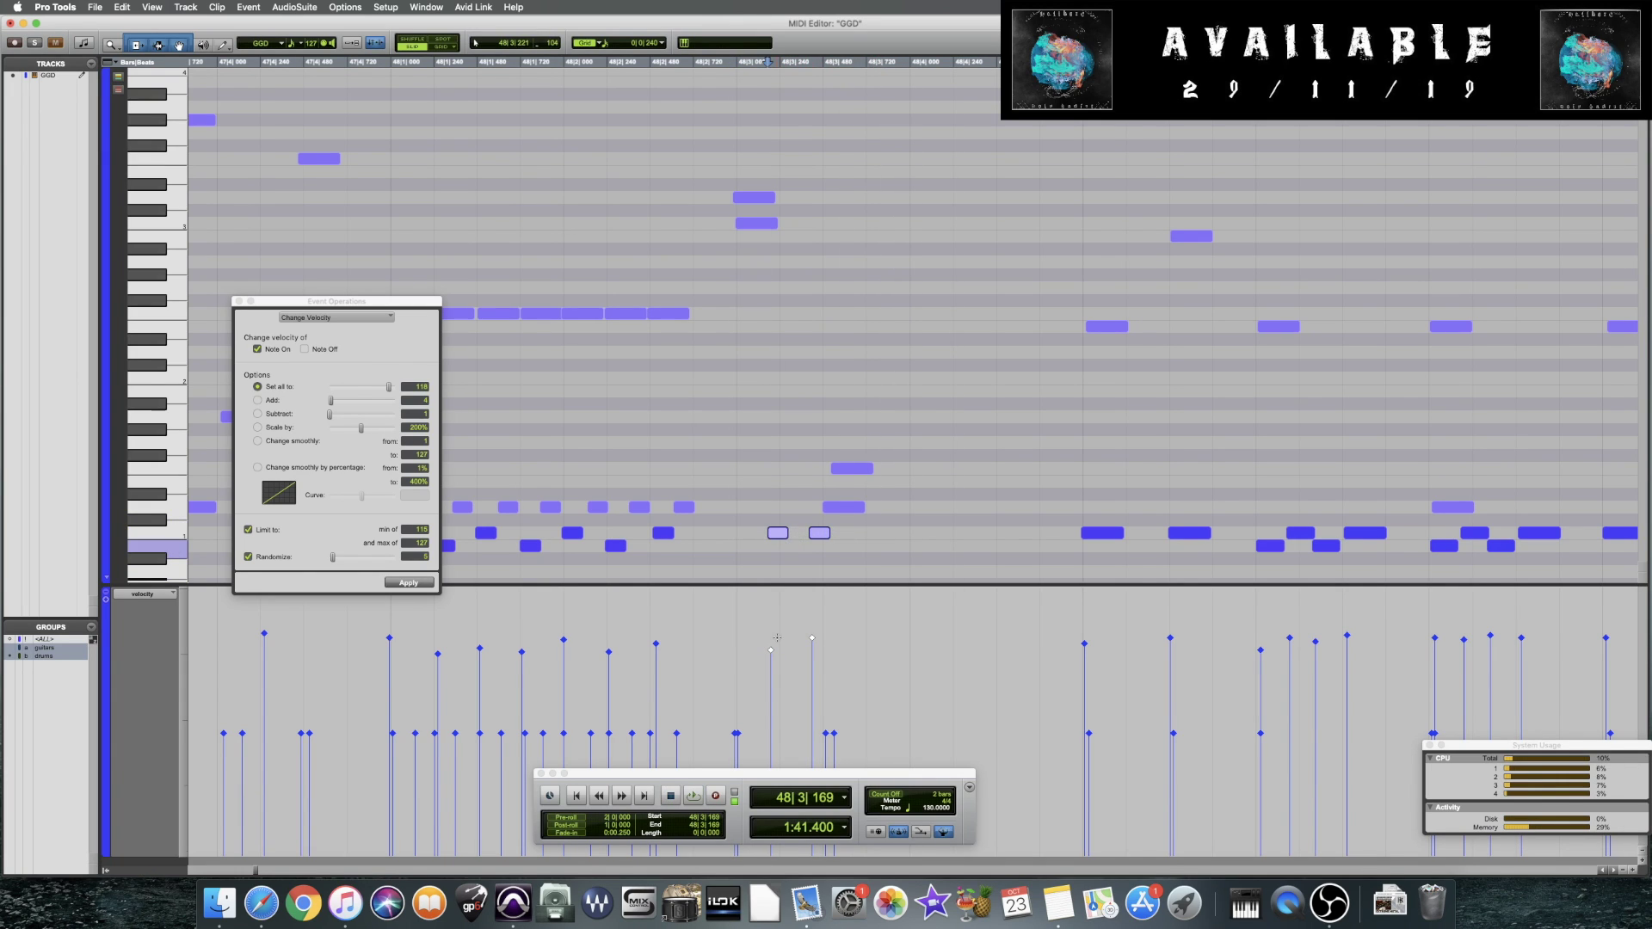
{"action": "left_click_drag", "start_coordinate": [771, 650], "coordinate": [772, 674]}
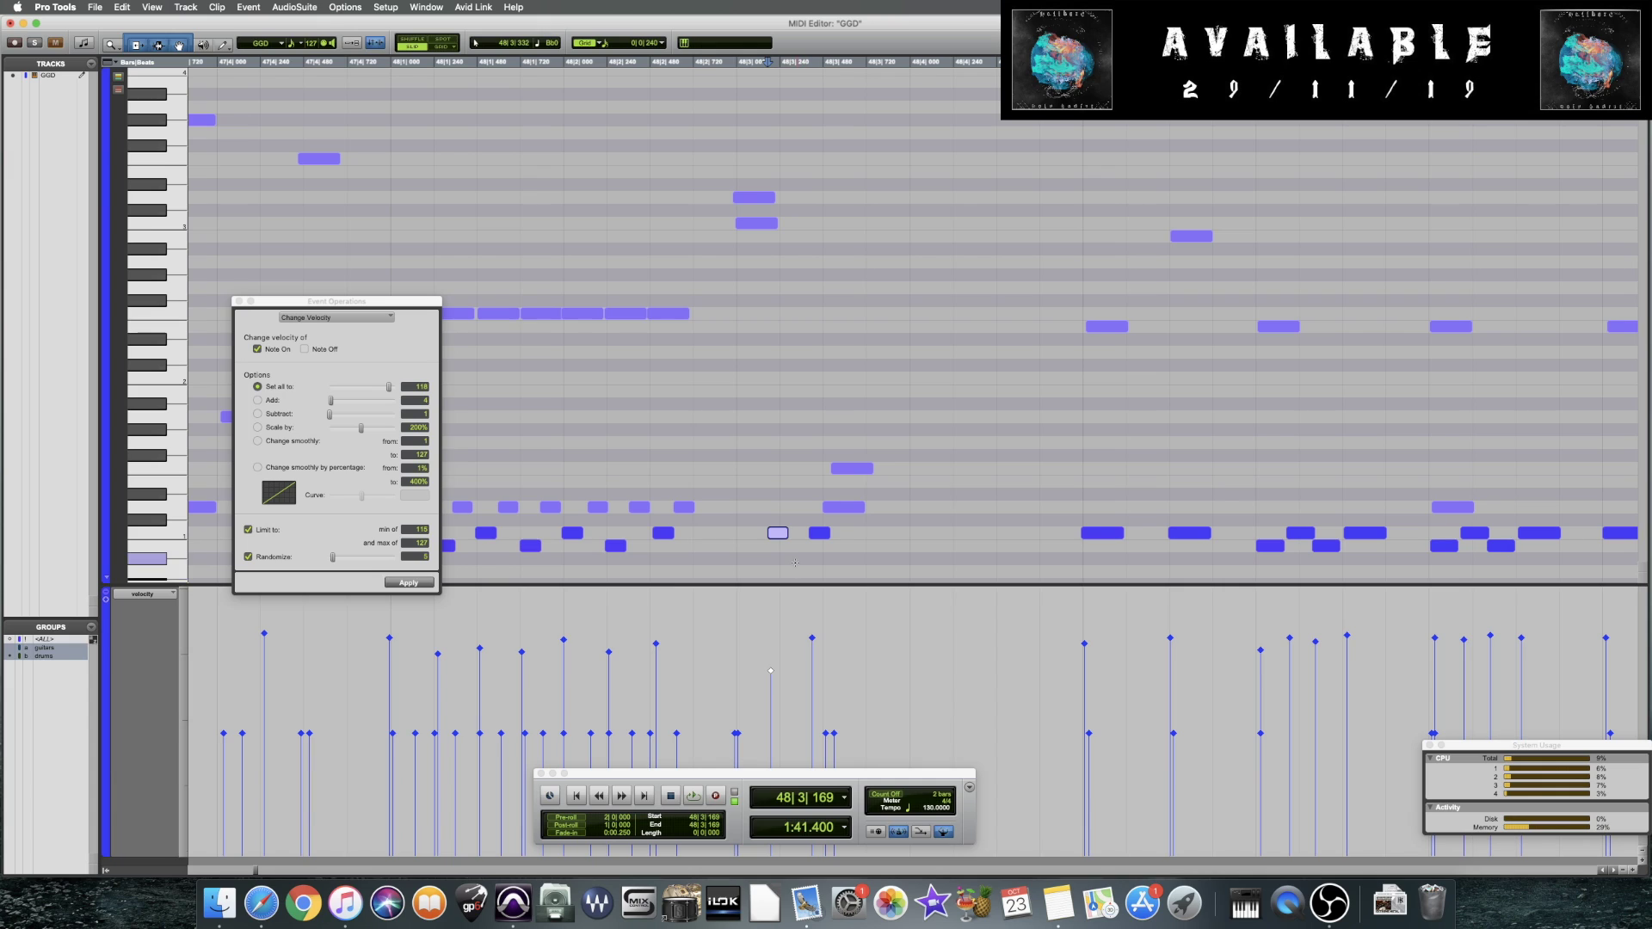
{"action": "left_click", "coordinate": [746, 551]}
{"action": "key", "text": "super+v"}
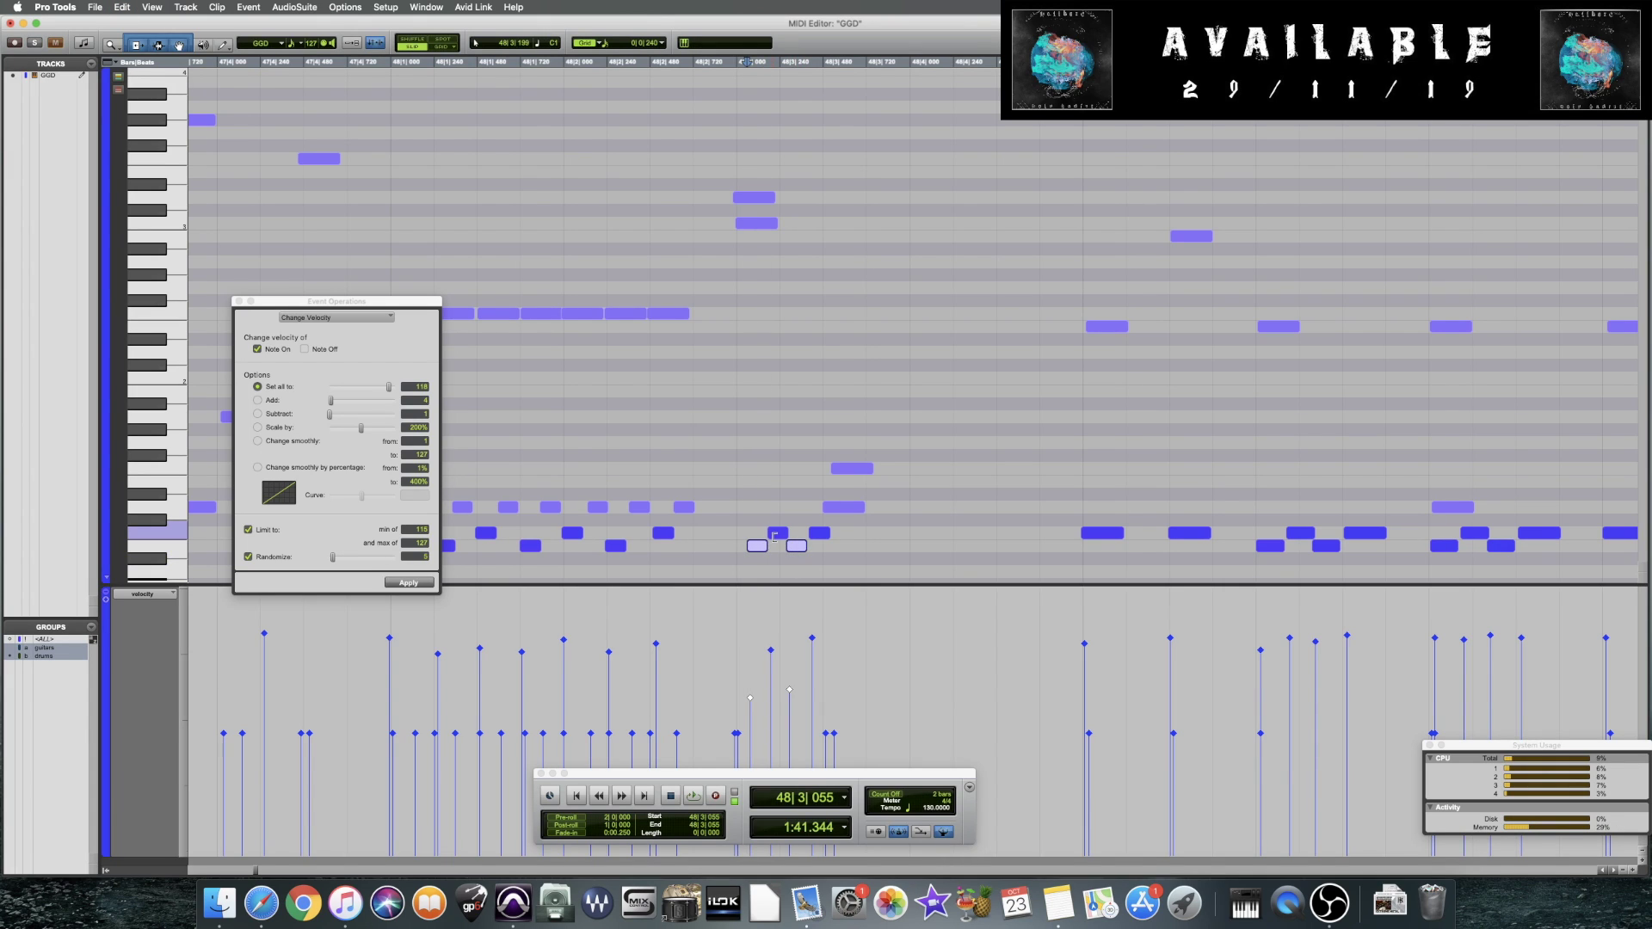
Lower the first upper-row kick's velocity on beat 3 of bar 48, raise the last one's, and play back from 48|2|261
{"action": "left_click", "coordinate": [778, 532]}
{"action": "left_click", "coordinate": [812, 639]}
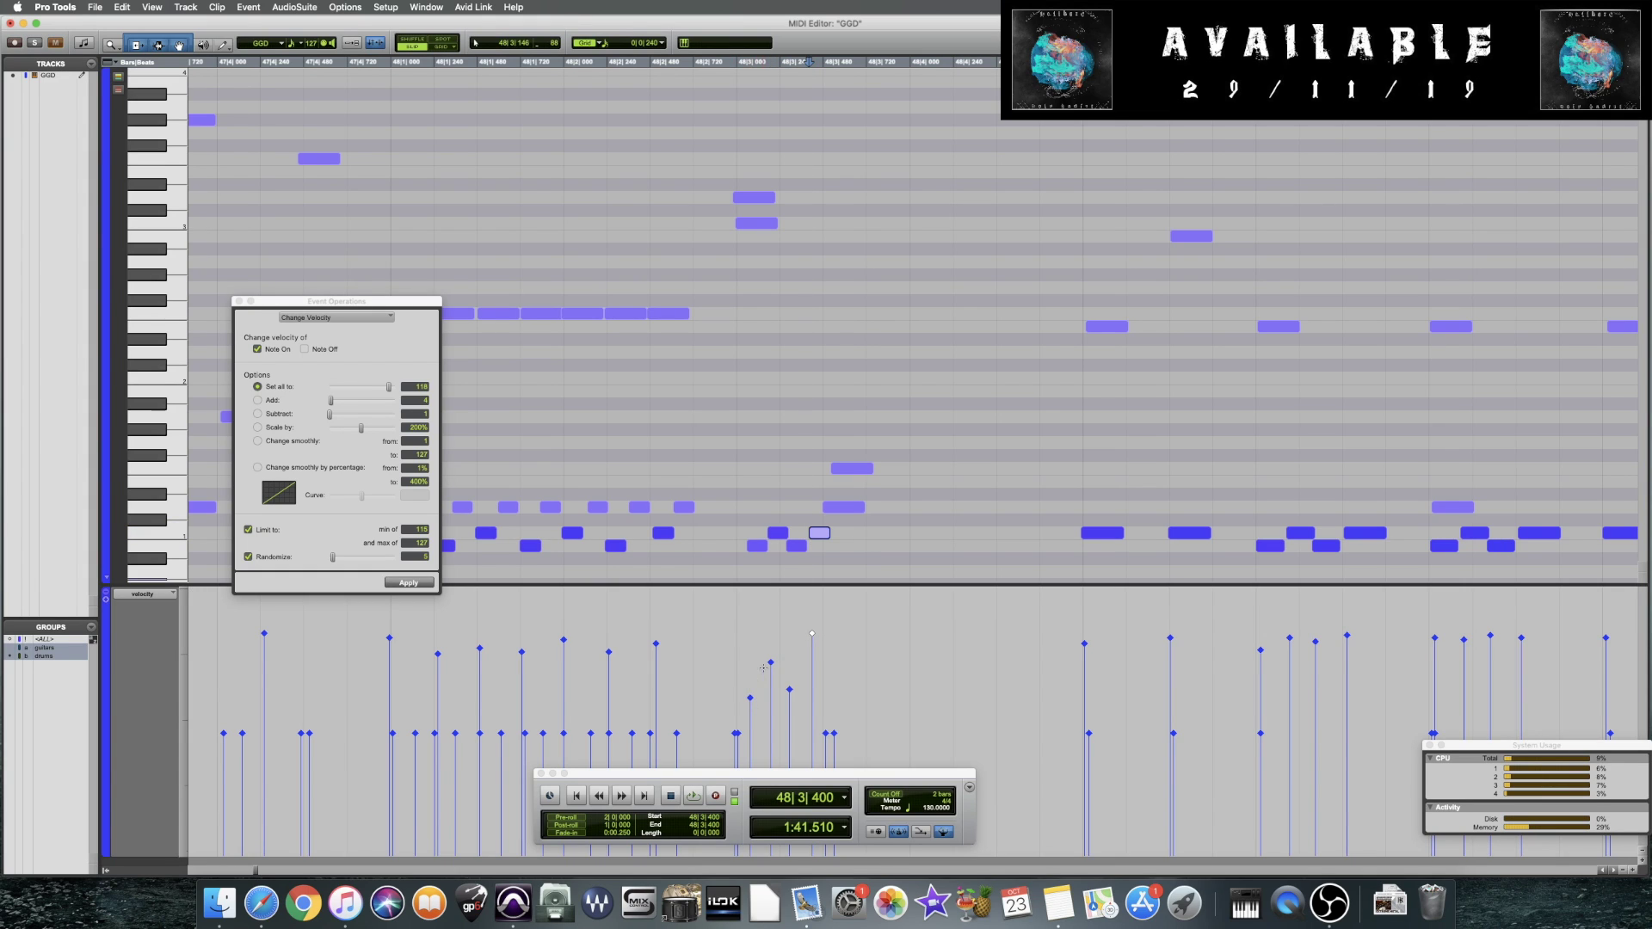
{"action": "left_click", "coordinate": [613, 568]}
{"action": "key", "text": "space"}
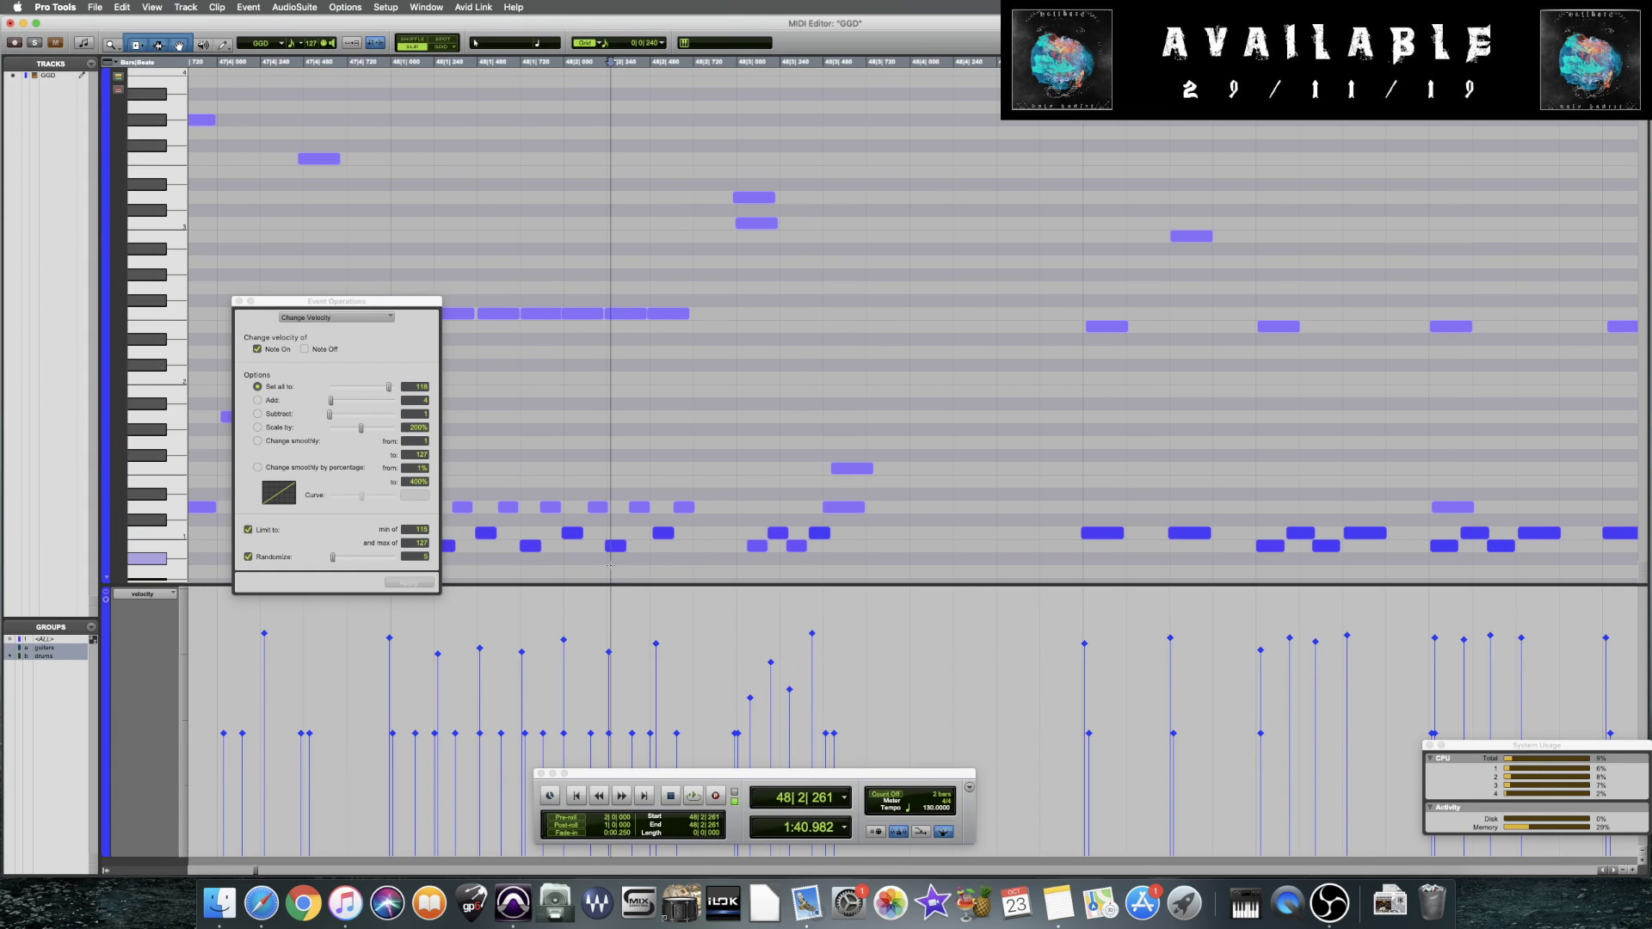
{"action": "key", "text": "space"}
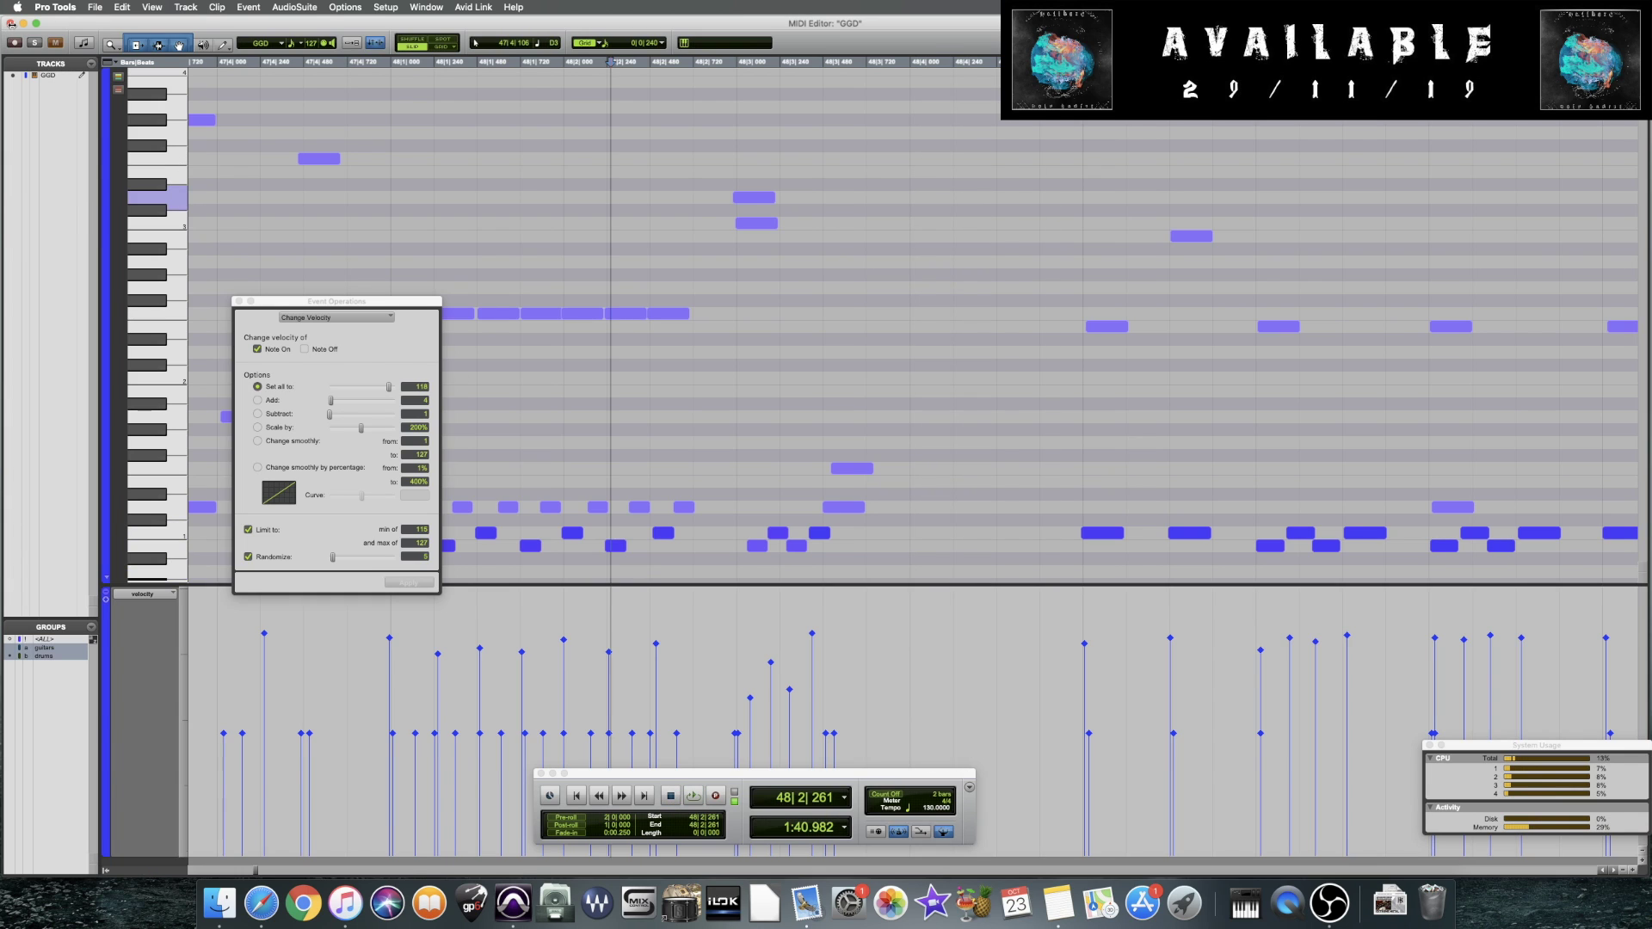
Return to the Edit window, turn down the two guitar tracks' output volumes, and adjust their STREAM send levels
{"action": "key", "text": "super+w"}
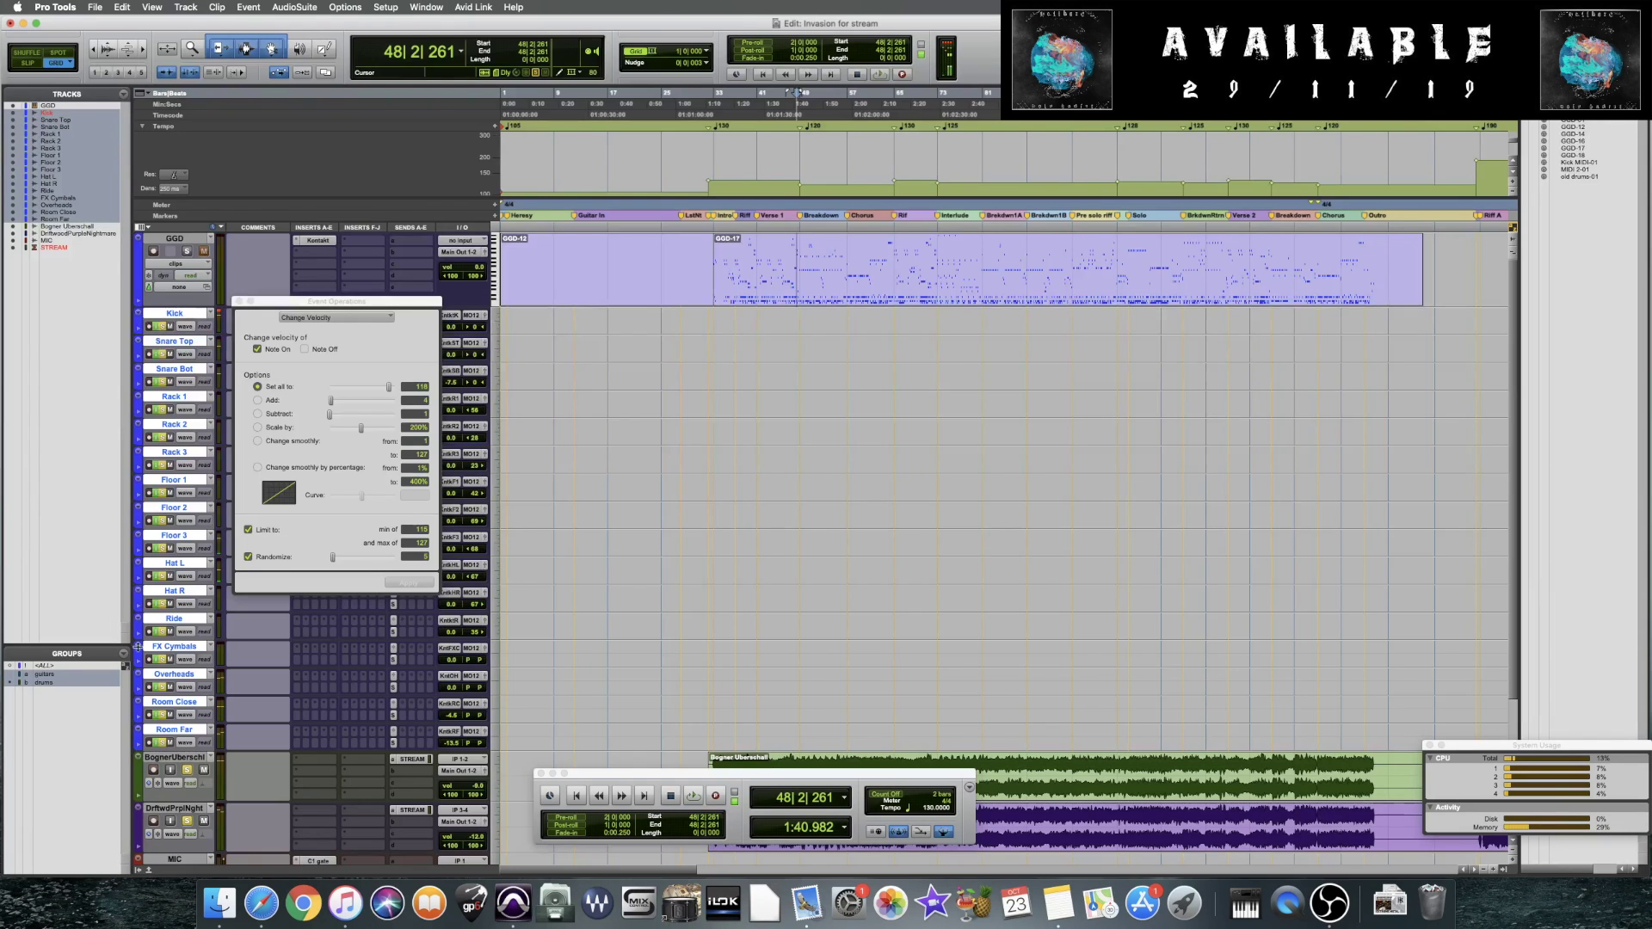
{"action": "left_click", "coordinate": [487, 779]}
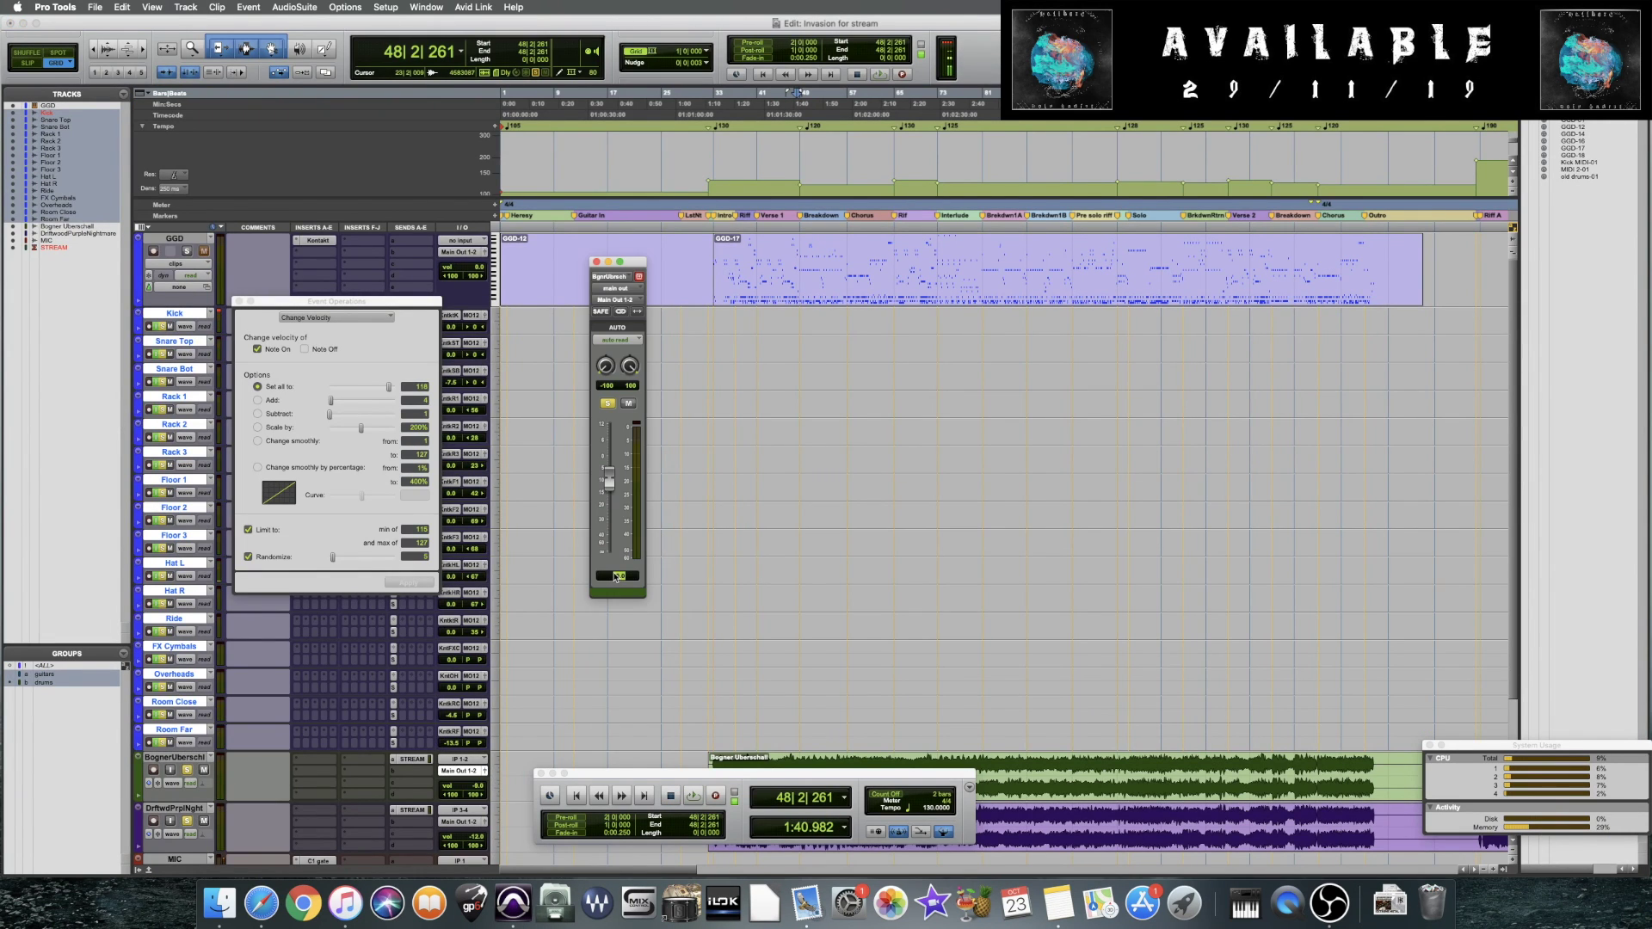
{"action": "left_click", "coordinate": [487, 823]}
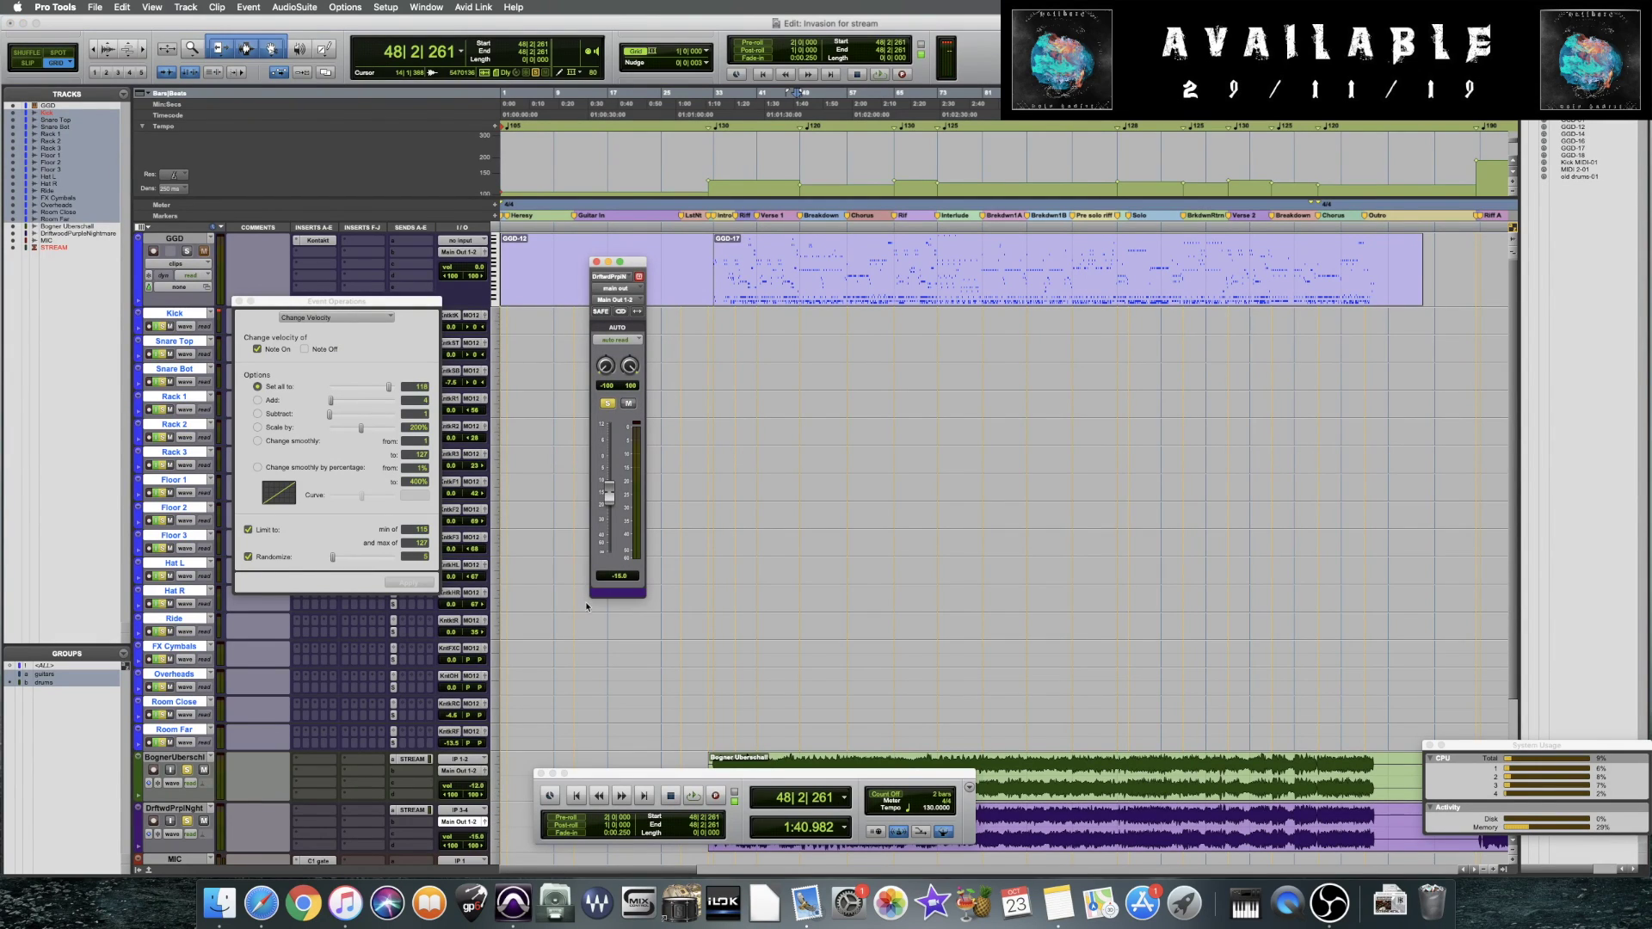
{"action": "left_click", "coordinate": [426, 759]}
{"action": "left_click", "coordinate": [412, 810]}
{"action": "left_click", "coordinate": [620, 561]}
{"action": "left_click", "coordinate": [596, 262]}
Reopen the GGD-17 clip in the MIDI editor, and play back from bar 37 and from 46|1|601
{"action": "double_click", "coordinate": [812, 298]}
{"action": "key", "text": "space"}
{"action": "key", "text": "space"}
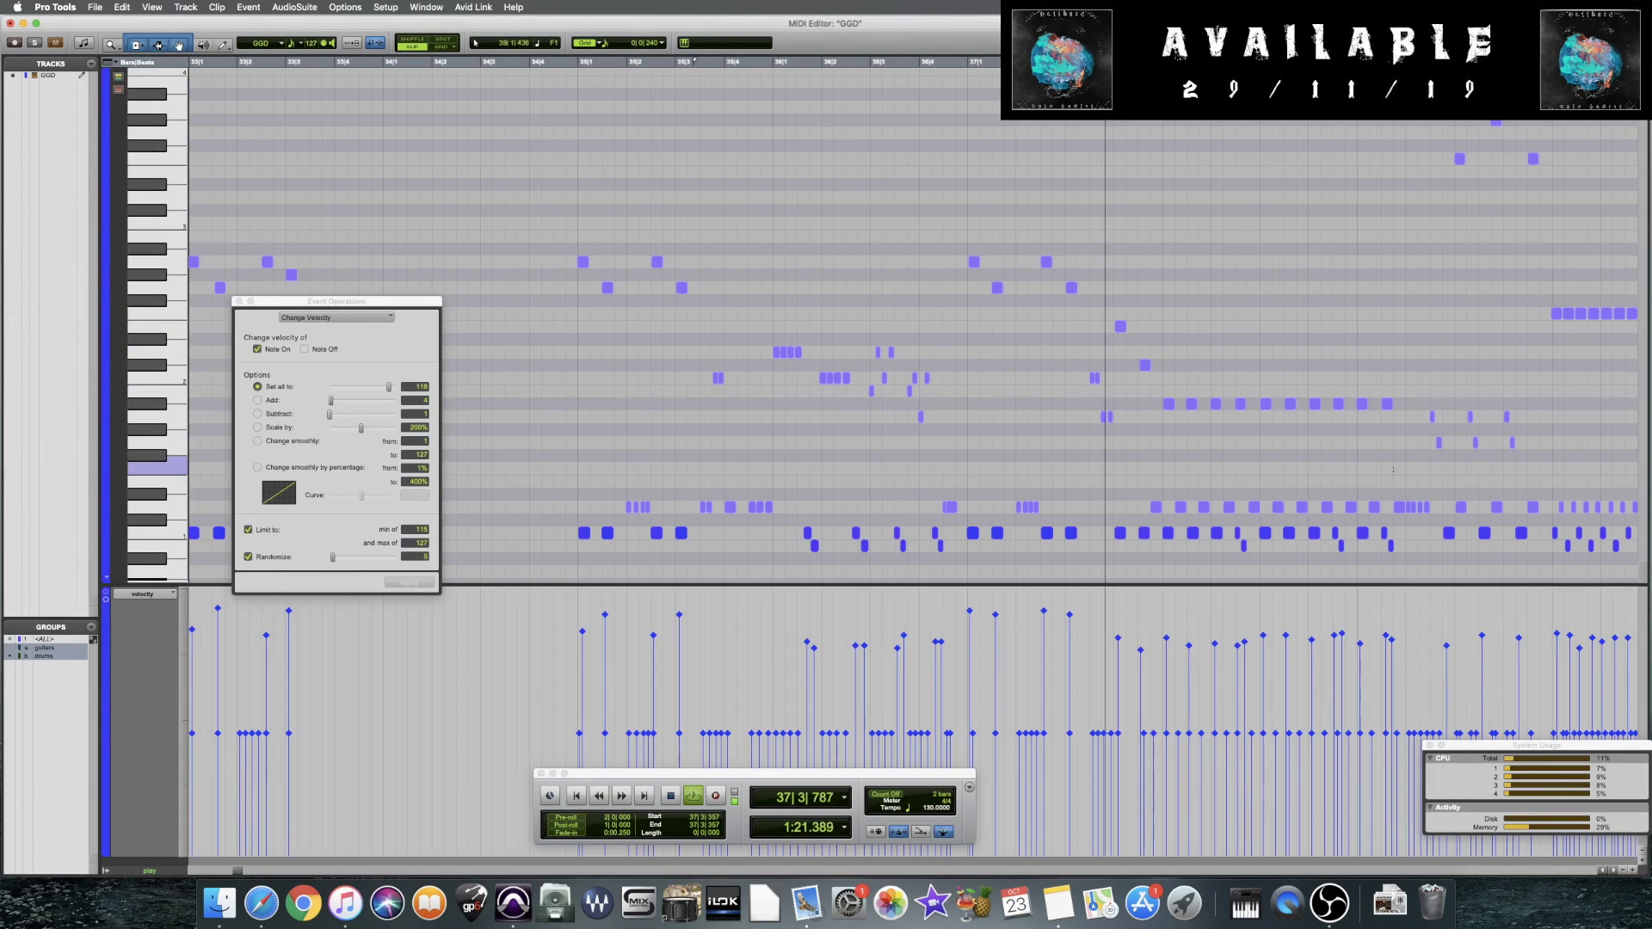
{"action": "key", "text": "space"}
{"action": "key", "text": "space"}
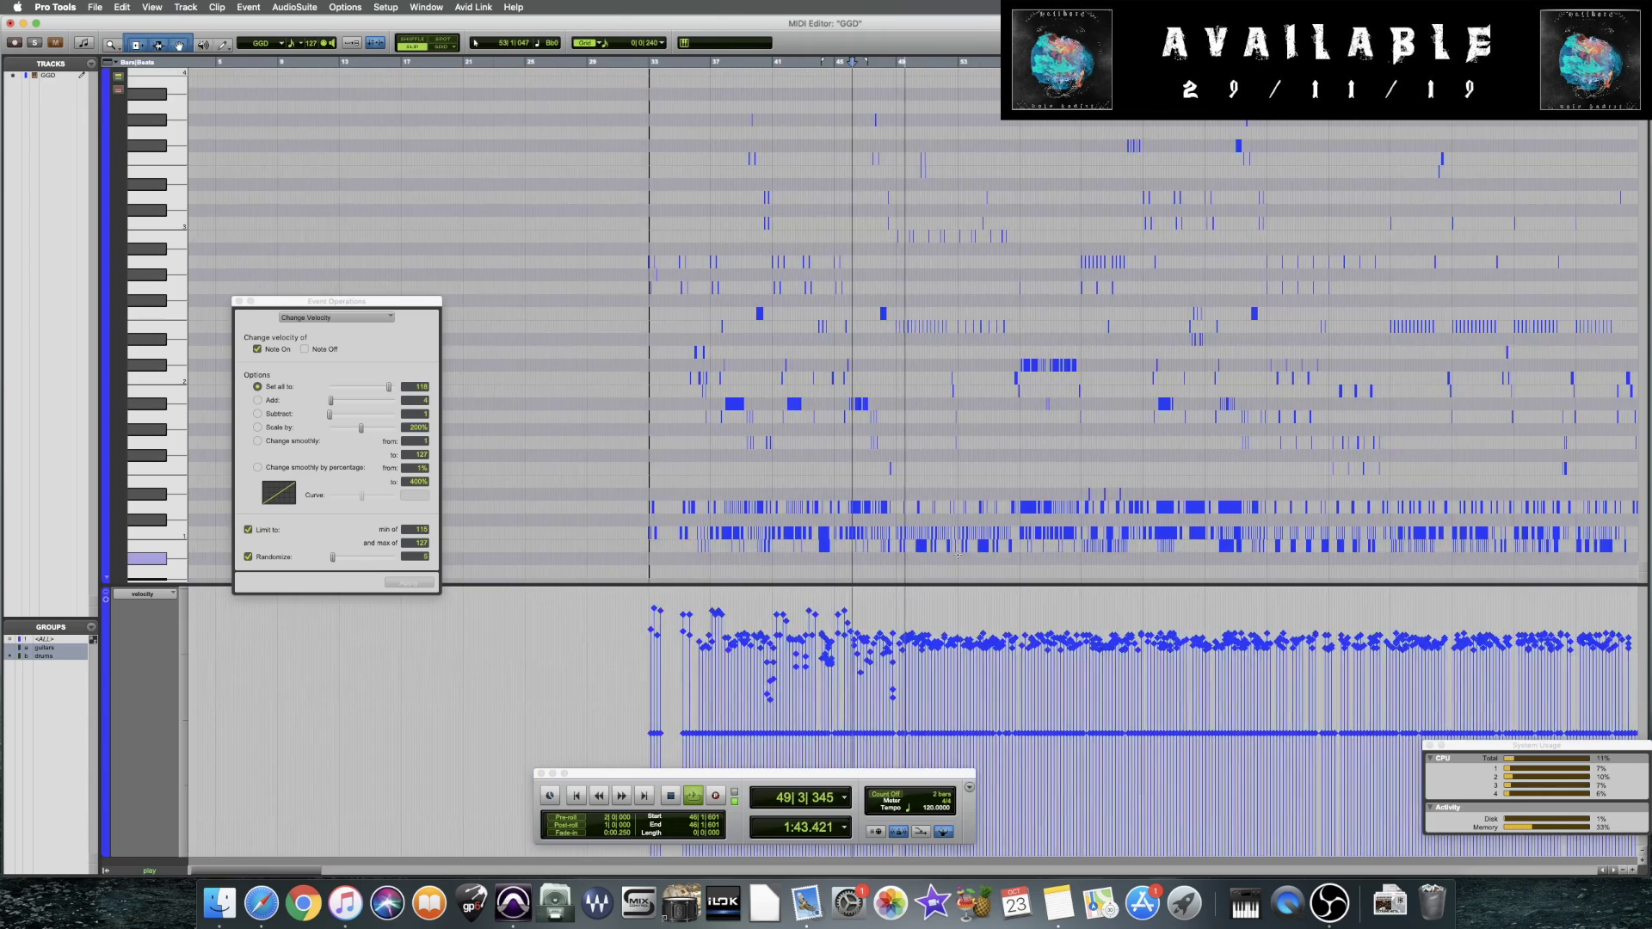
{"action": "key", "text": "super+bracketright"}
{"action": "key", "text": "super+bracketright"}
{"action": "key", "text": "super+bracketright"}
{"action": "key", "text": "super+bracketright"}
{"action": "key", "text": "super+bracketright"}
{"action": "key", "text": "space"}
{"action": "key", "text": "super+bracketleft"}
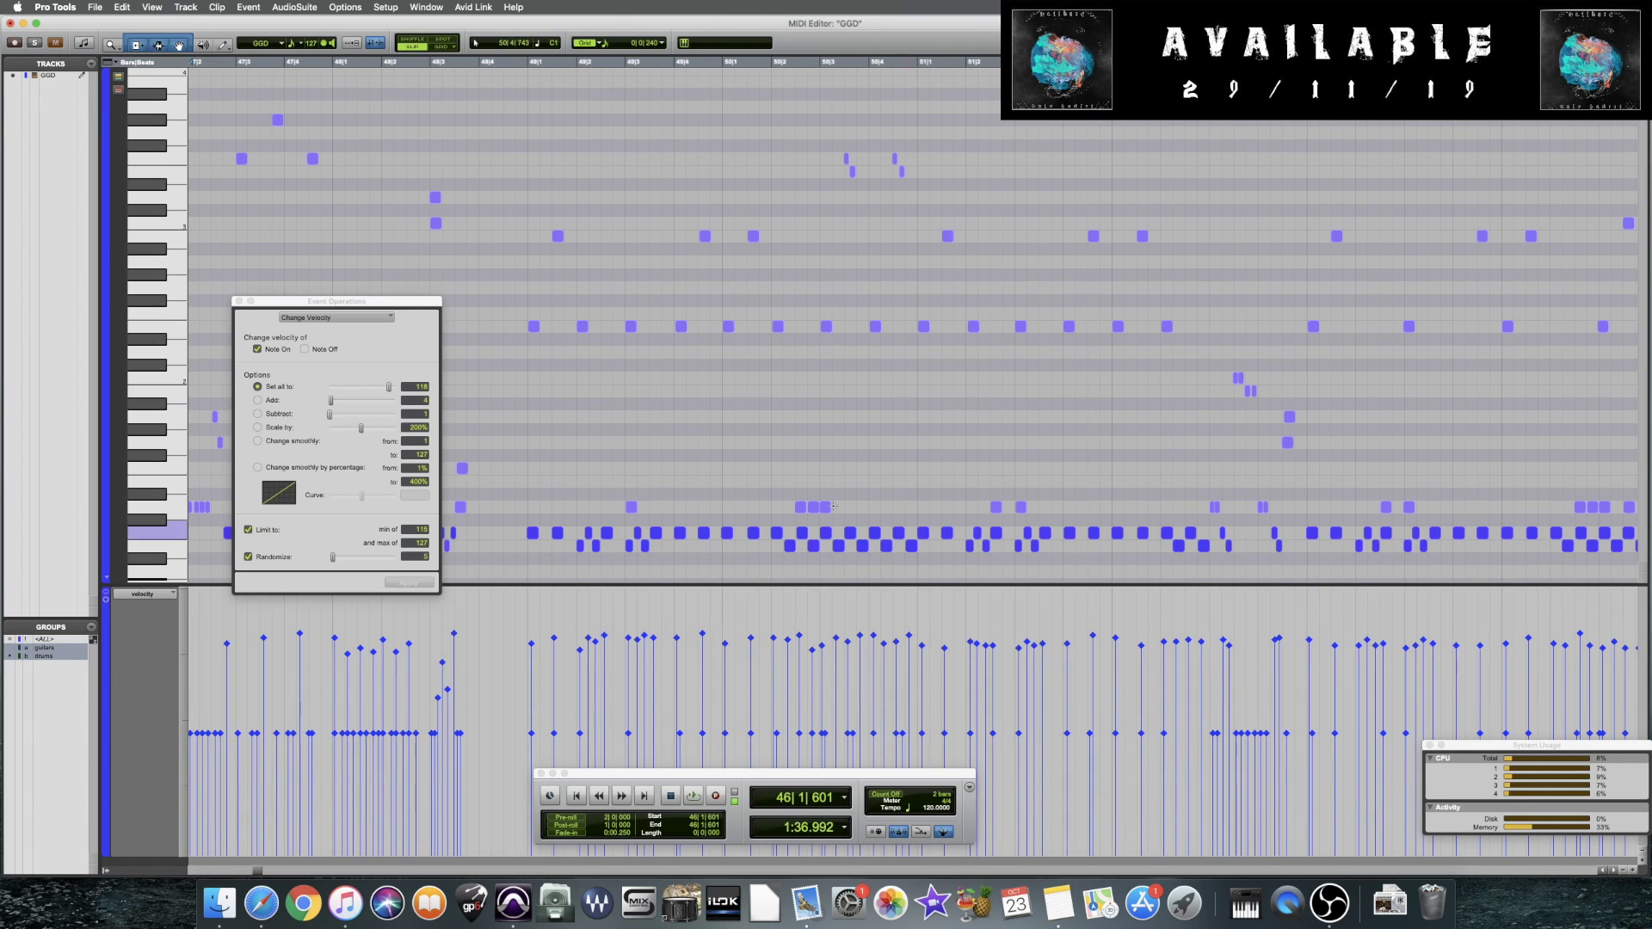
Select the first two single upper-row kicks of bar 49 and play back from 48|4|948
{"action": "left_click", "coordinate": [681, 453]}
{"action": "scroll", "coordinate": [681, 453], "scroll_direction": "right", "scroll_amount": 2}
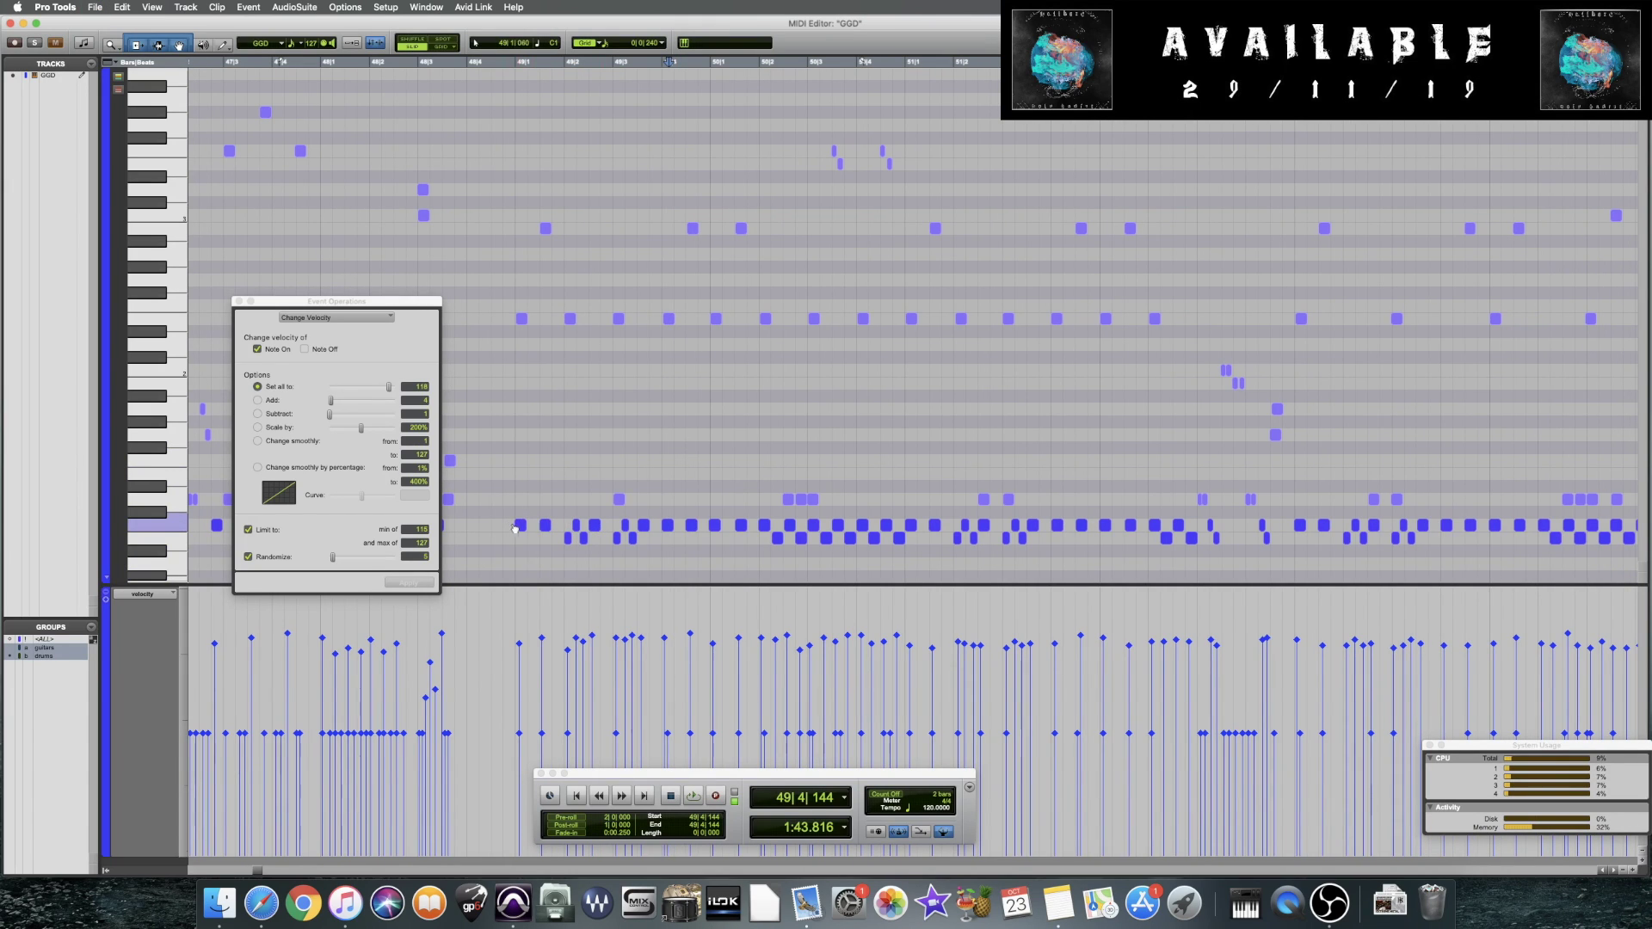
{"action": "left_click_drag", "start_coordinate": [501, 525], "coordinate": [548, 527]}
{"action": "key", "text": "space"}
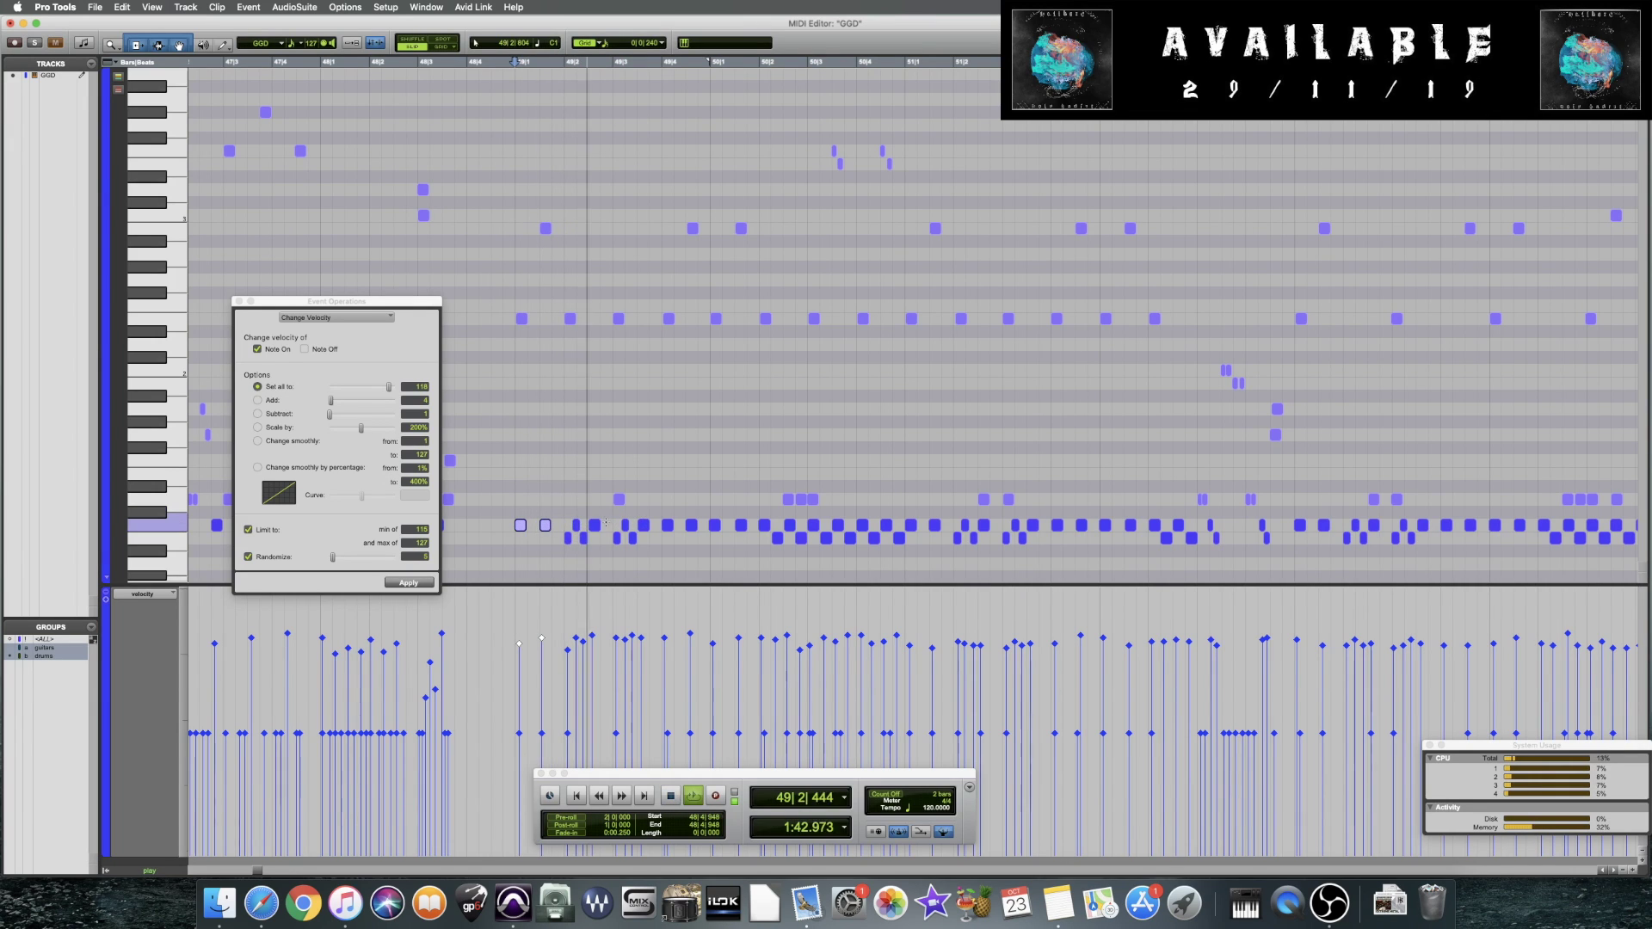
{"action": "key", "text": "space"}
Add the remaining single upper-row kicks through bar 56 to the selection, apply the randomized, limited Change Velocity operation, and save the session
{"action": "left_click_drag", "start_coordinate": [663, 509], "coordinate": [746, 534]}
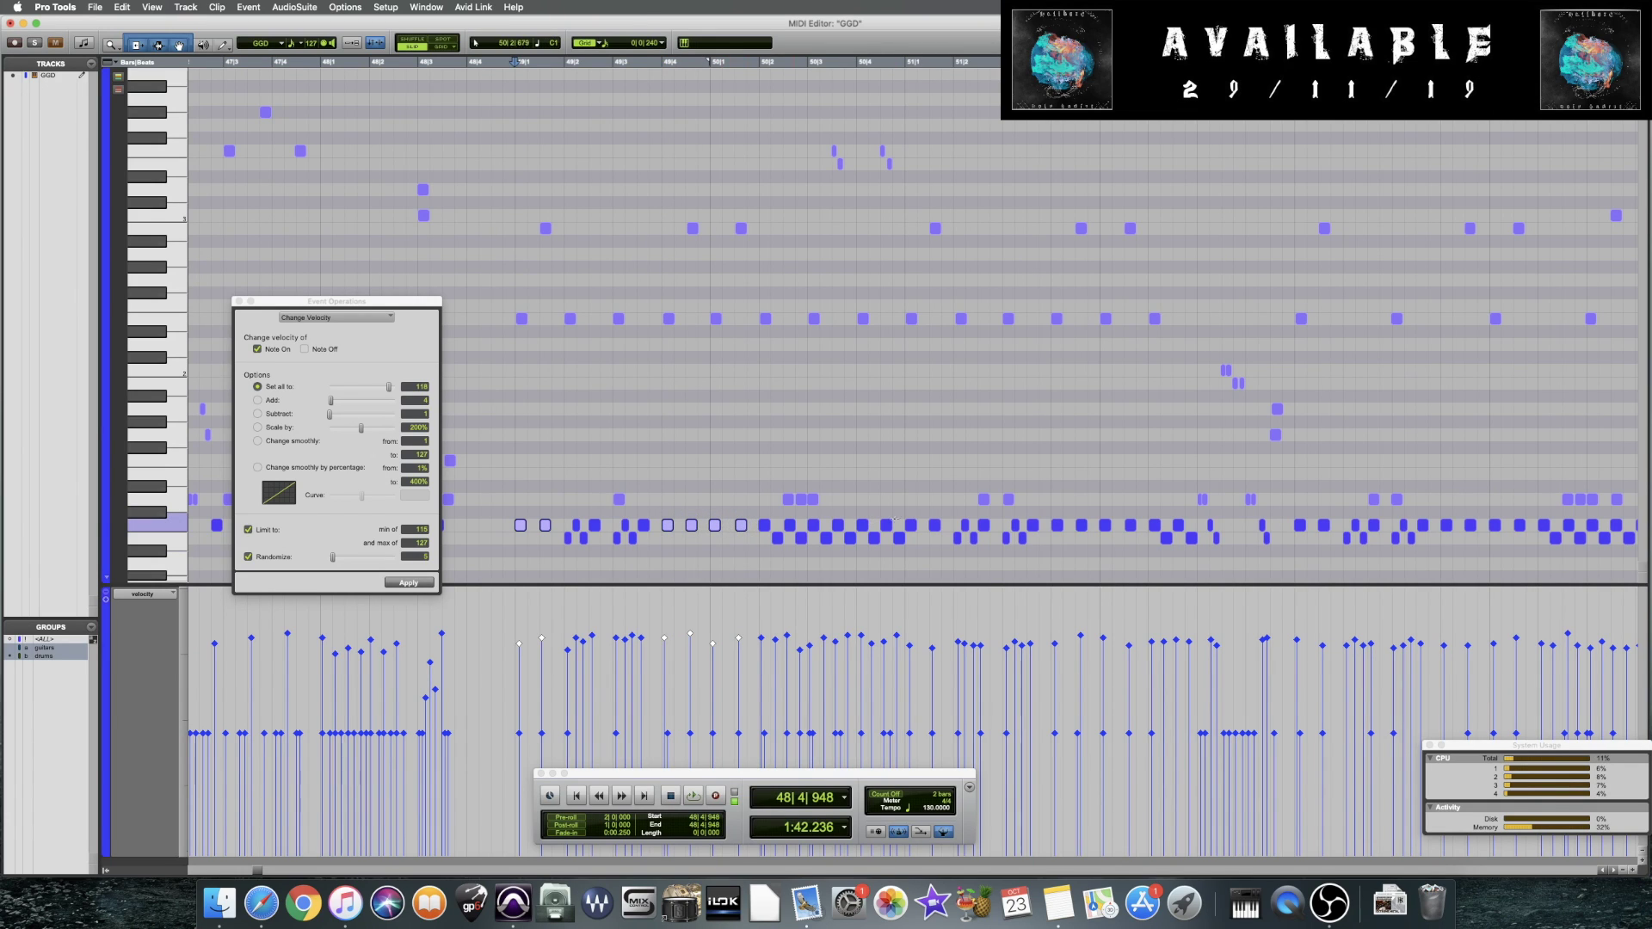
{"action": "left_click_drag", "start_coordinate": [906, 509], "coordinate": [1144, 526]}
{"action": "left_click", "coordinate": [1048, 511]}
{"action": "scroll", "coordinate": [1269, 531], "scroll_direction": "right", "scroll_amount": 3}
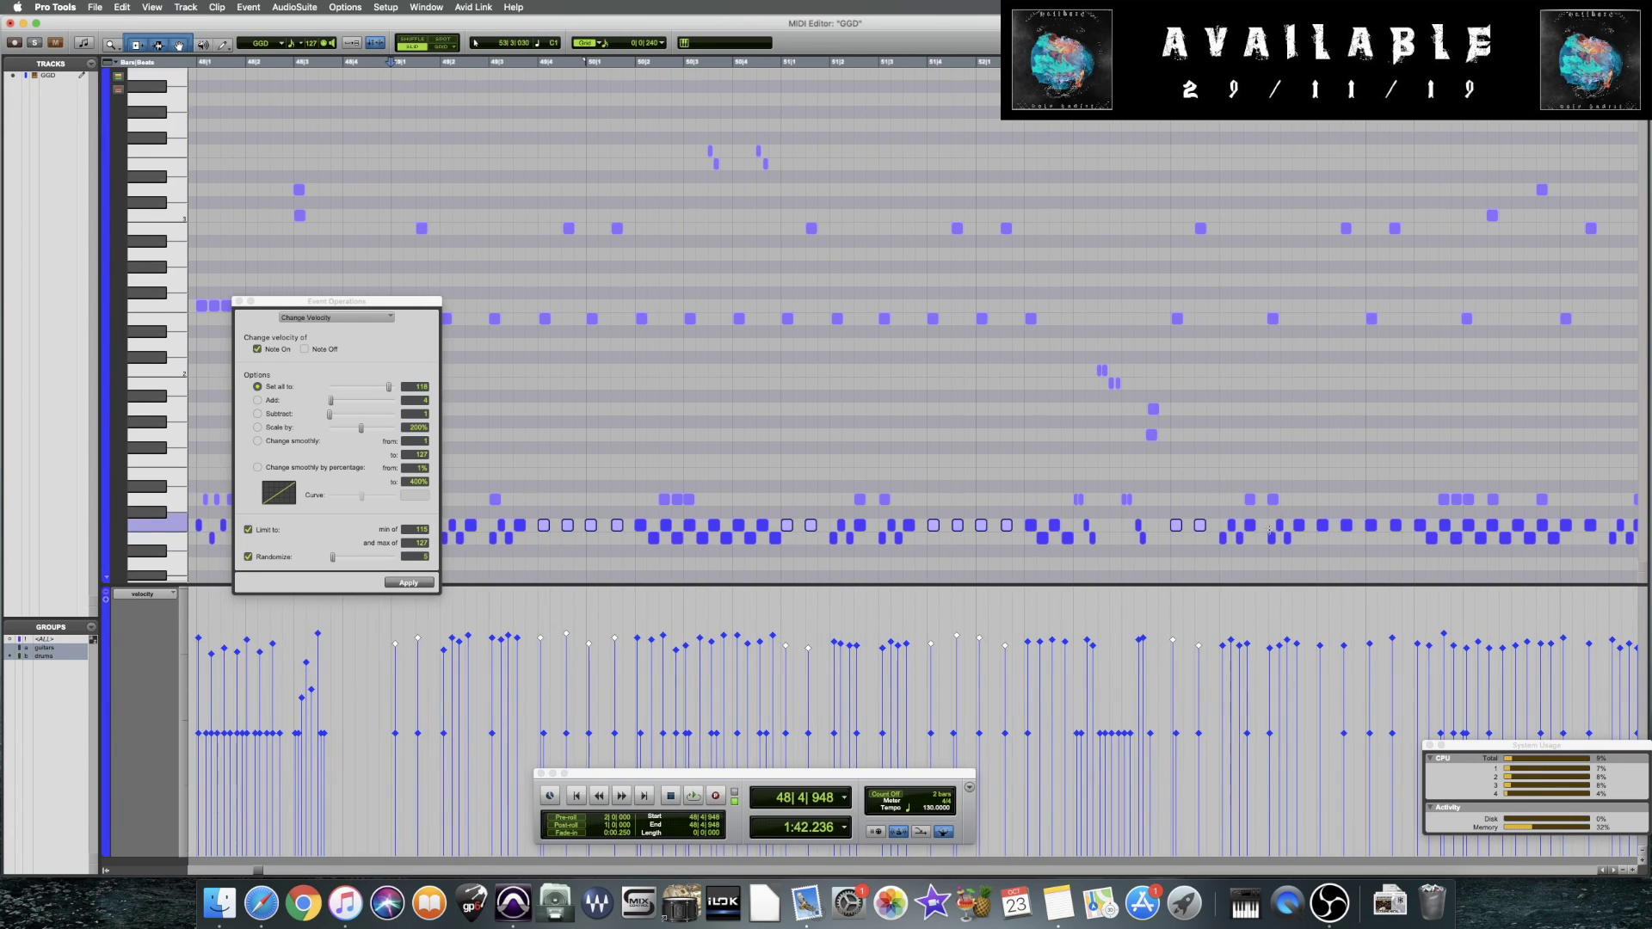
{"action": "left_click_drag", "start_coordinate": [1315, 508], "coordinate": [1396, 536]}
{"action": "scroll", "coordinate": [1395, 536], "scroll_direction": "right", "scroll_amount": 3}
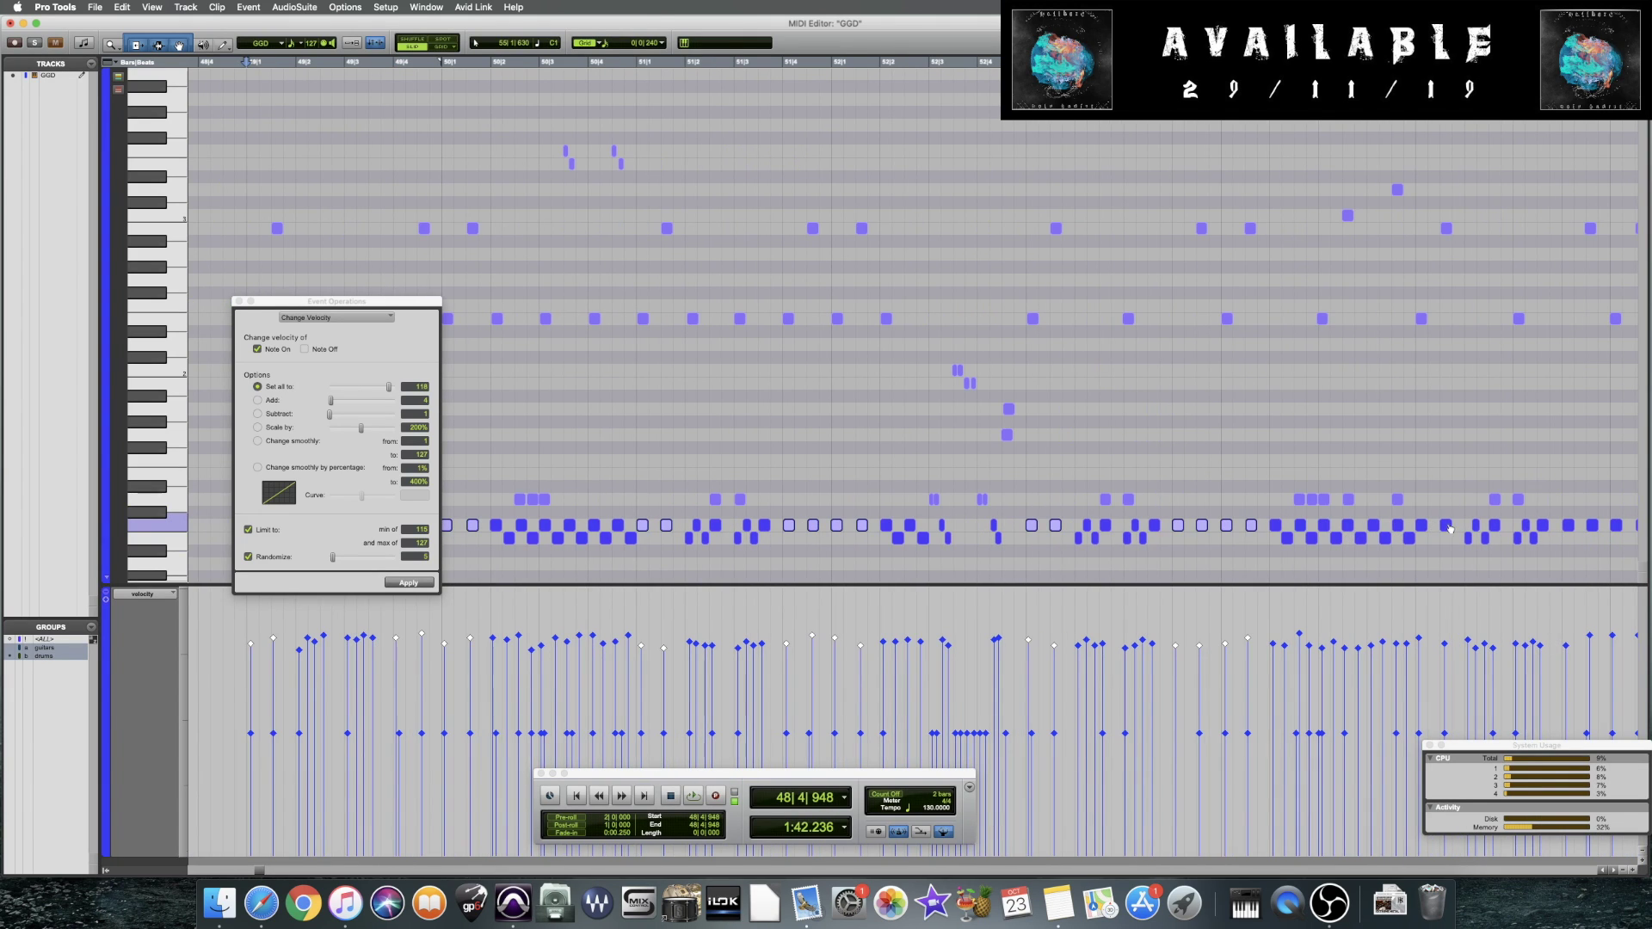
{"action": "left_click_drag", "start_coordinate": [1422, 512], "coordinate": [1439, 513]}
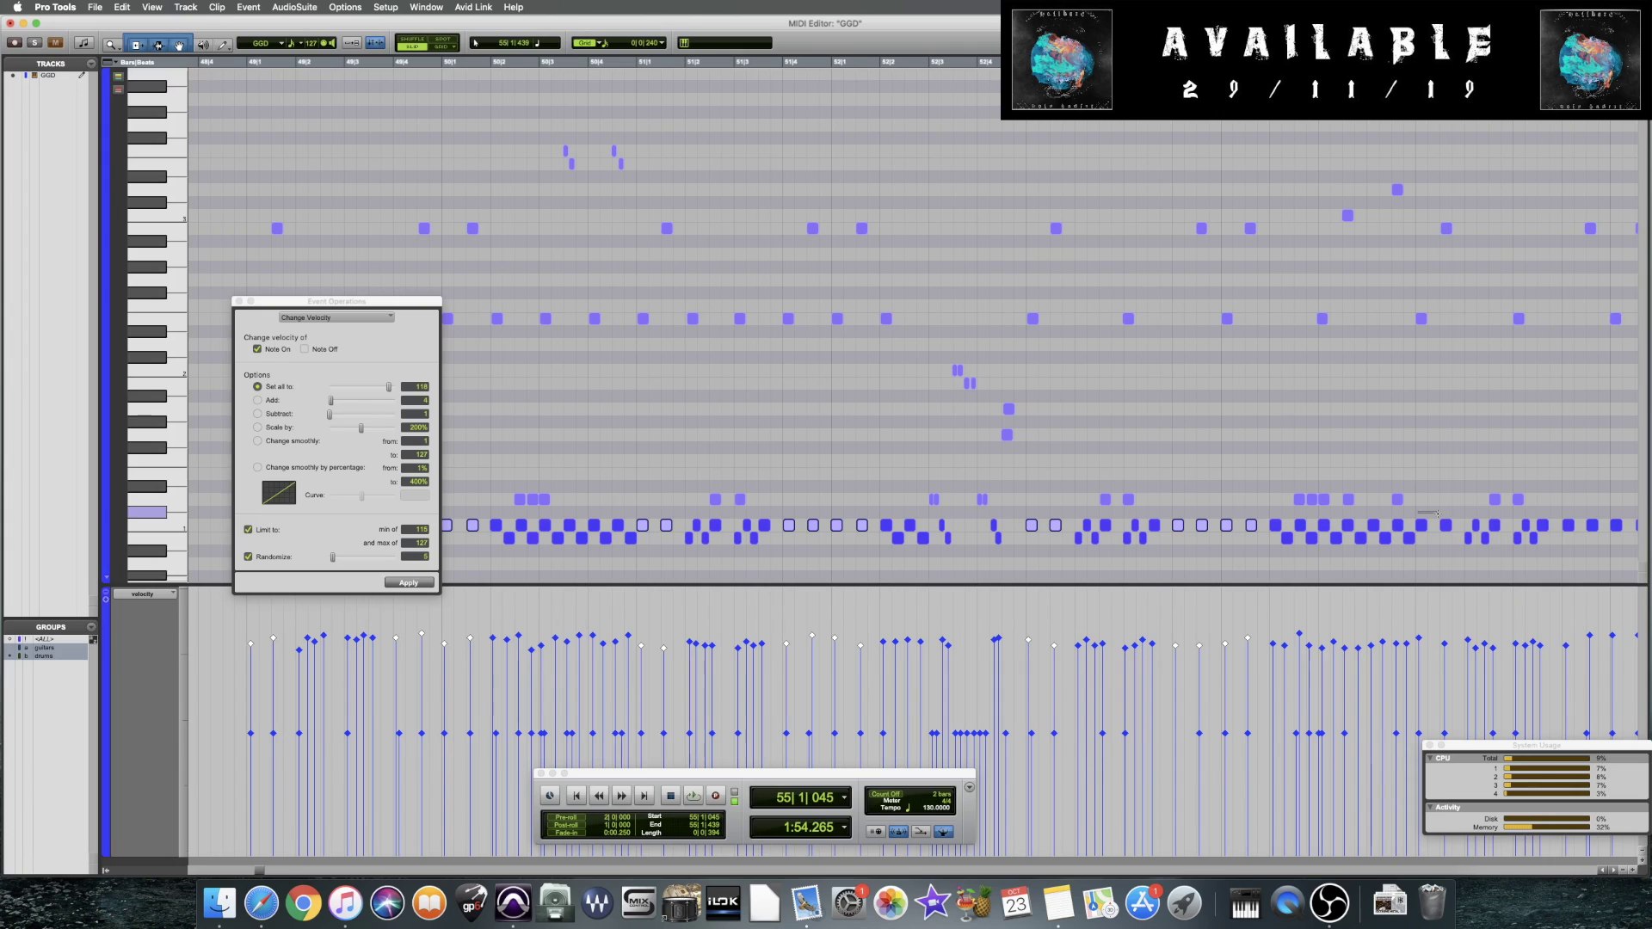
{"action": "scroll", "coordinate": [1376, 525], "scroll_direction": "right", "scroll_amount": 4}
{"action": "left_click_drag", "start_coordinate": [1348, 511], "coordinate": [1441, 531]}
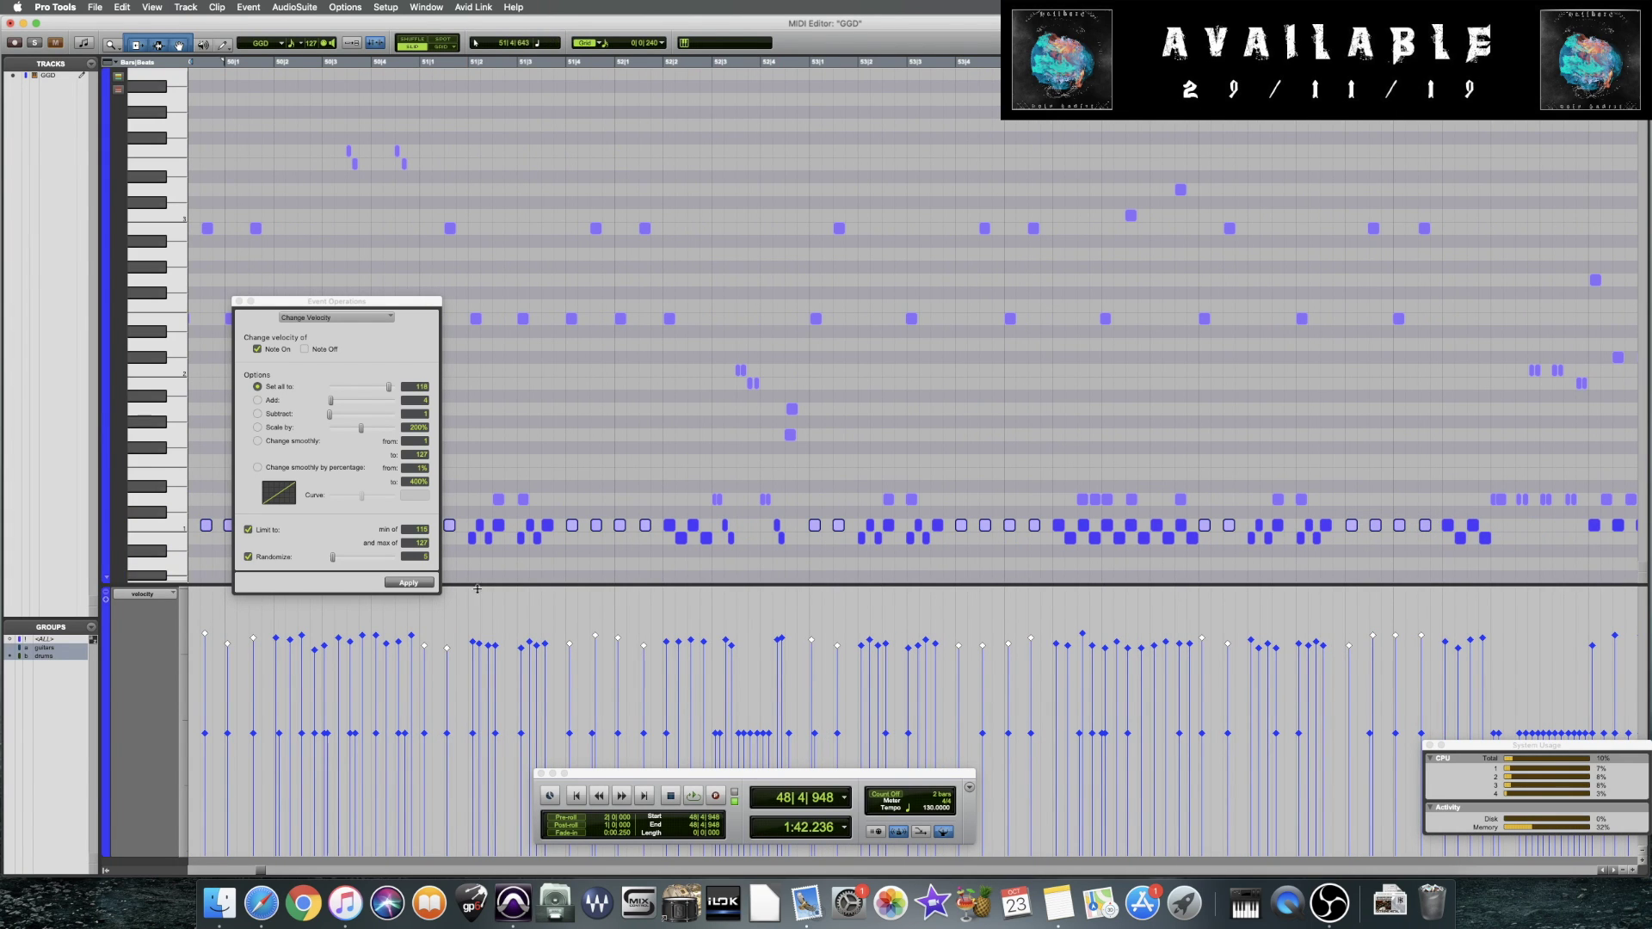
{"action": "left_click", "coordinate": [417, 584]}
{"action": "scroll", "coordinate": [914, 514], "scroll_direction": "left", "scroll_amount": 10}
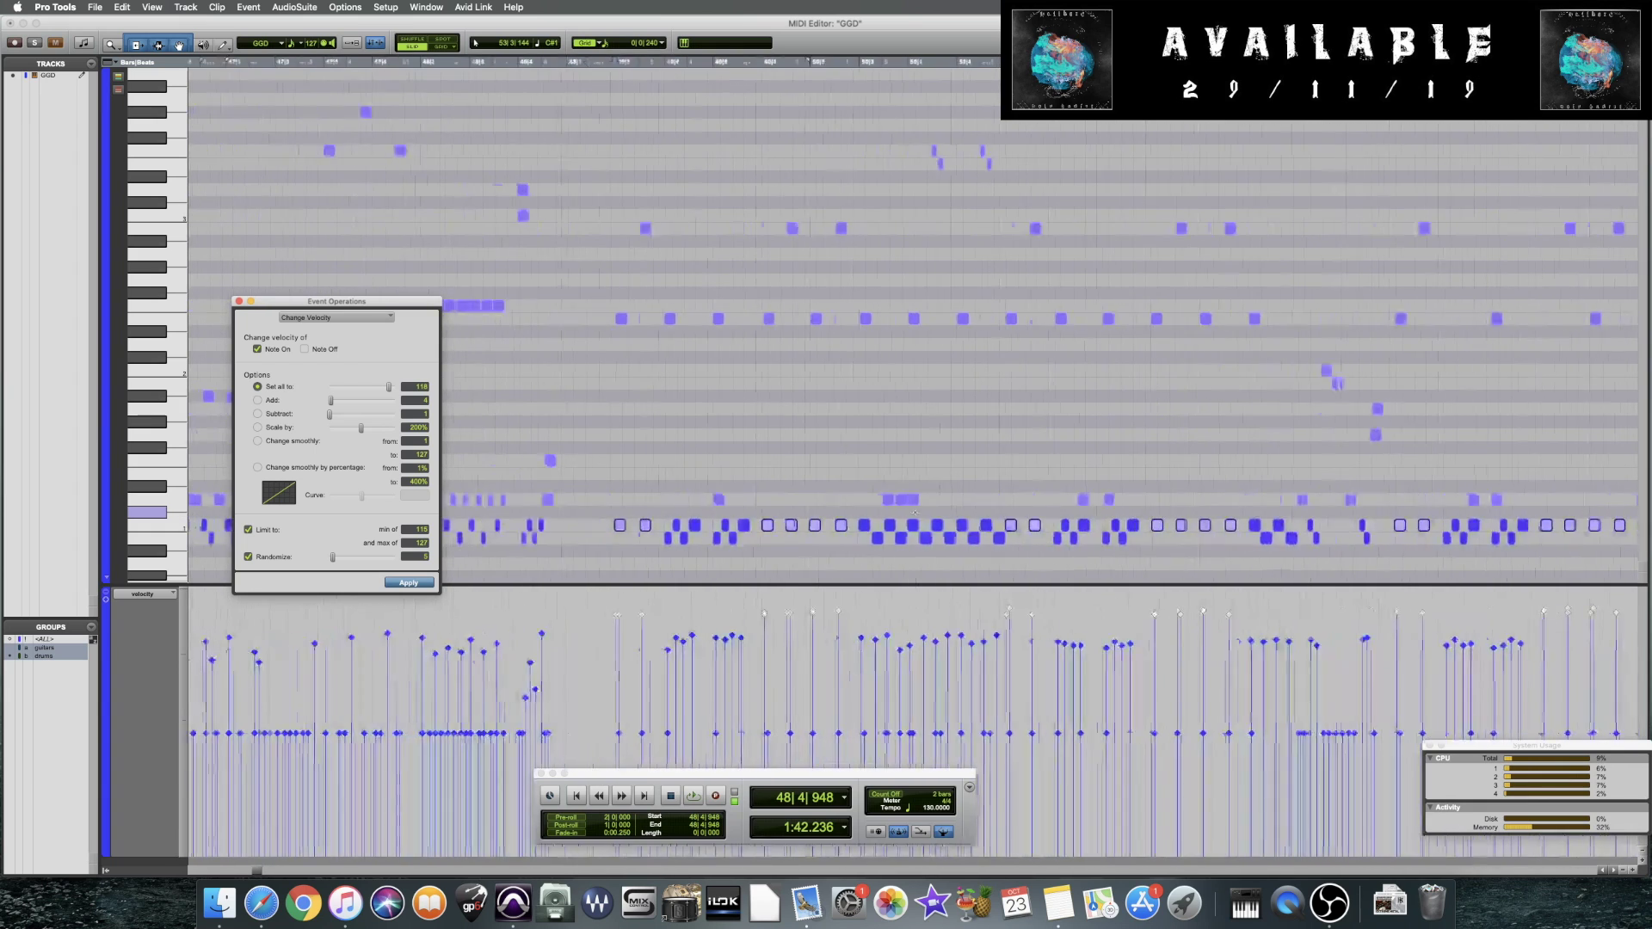
{"action": "left_click", "coordinate": [678, 445]}
{"action": "key", "text": "super+s"}
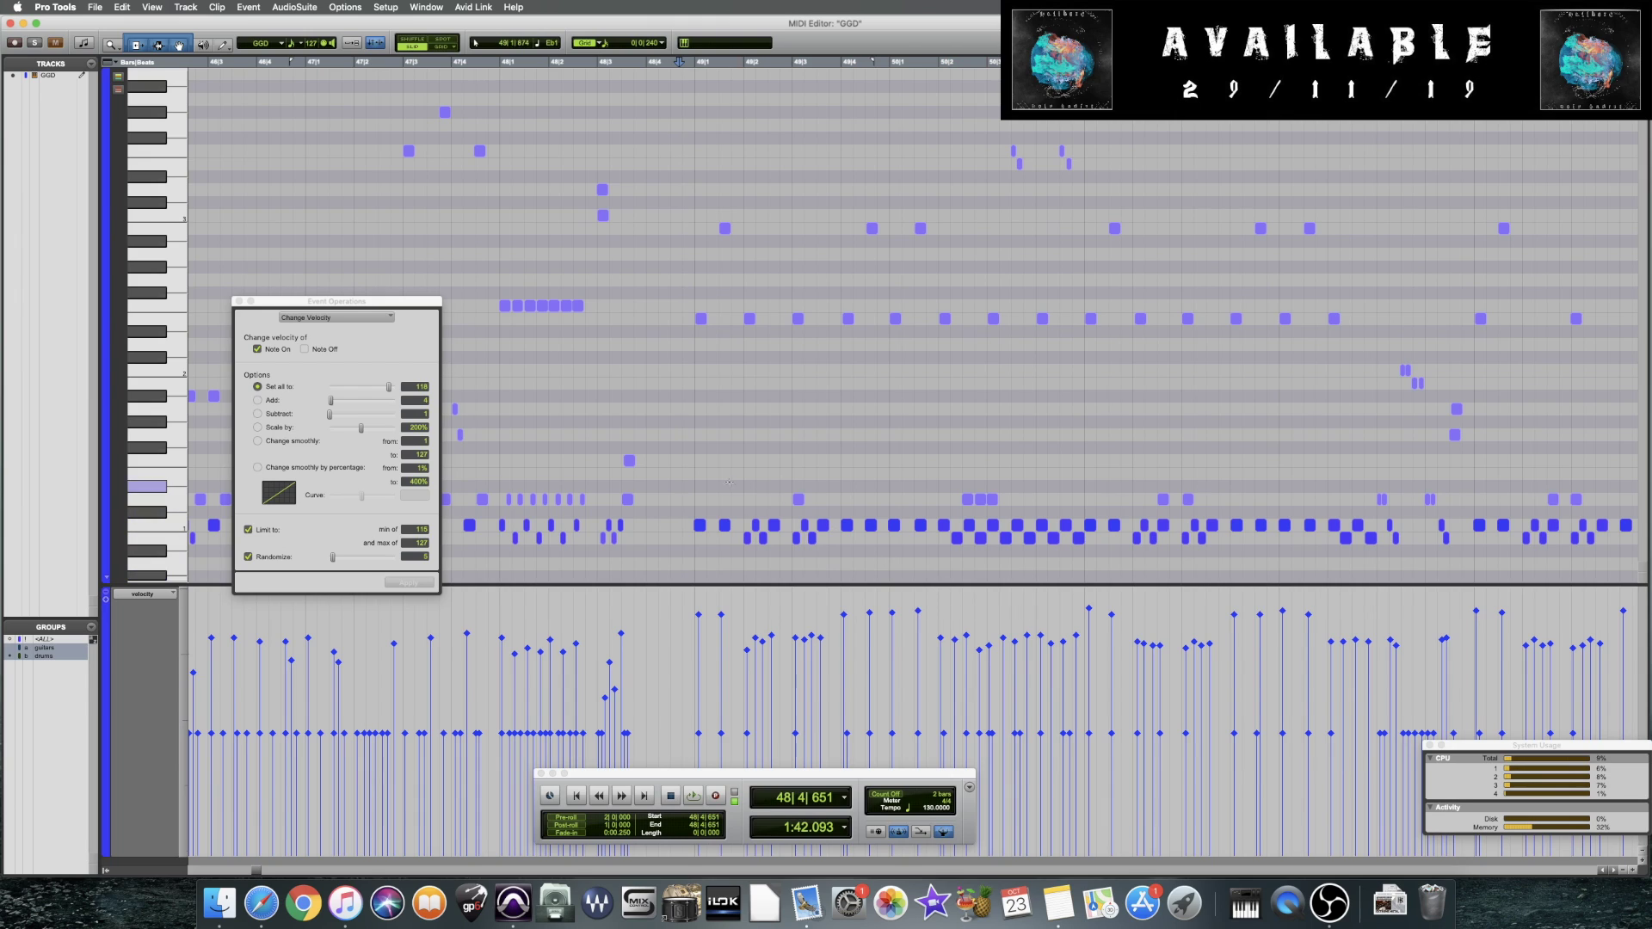
Play back the edited kicks from 48|4|638, and move the Event Operations window away from the notes
{"action": "left_click", "coordinate": [678, 440]}
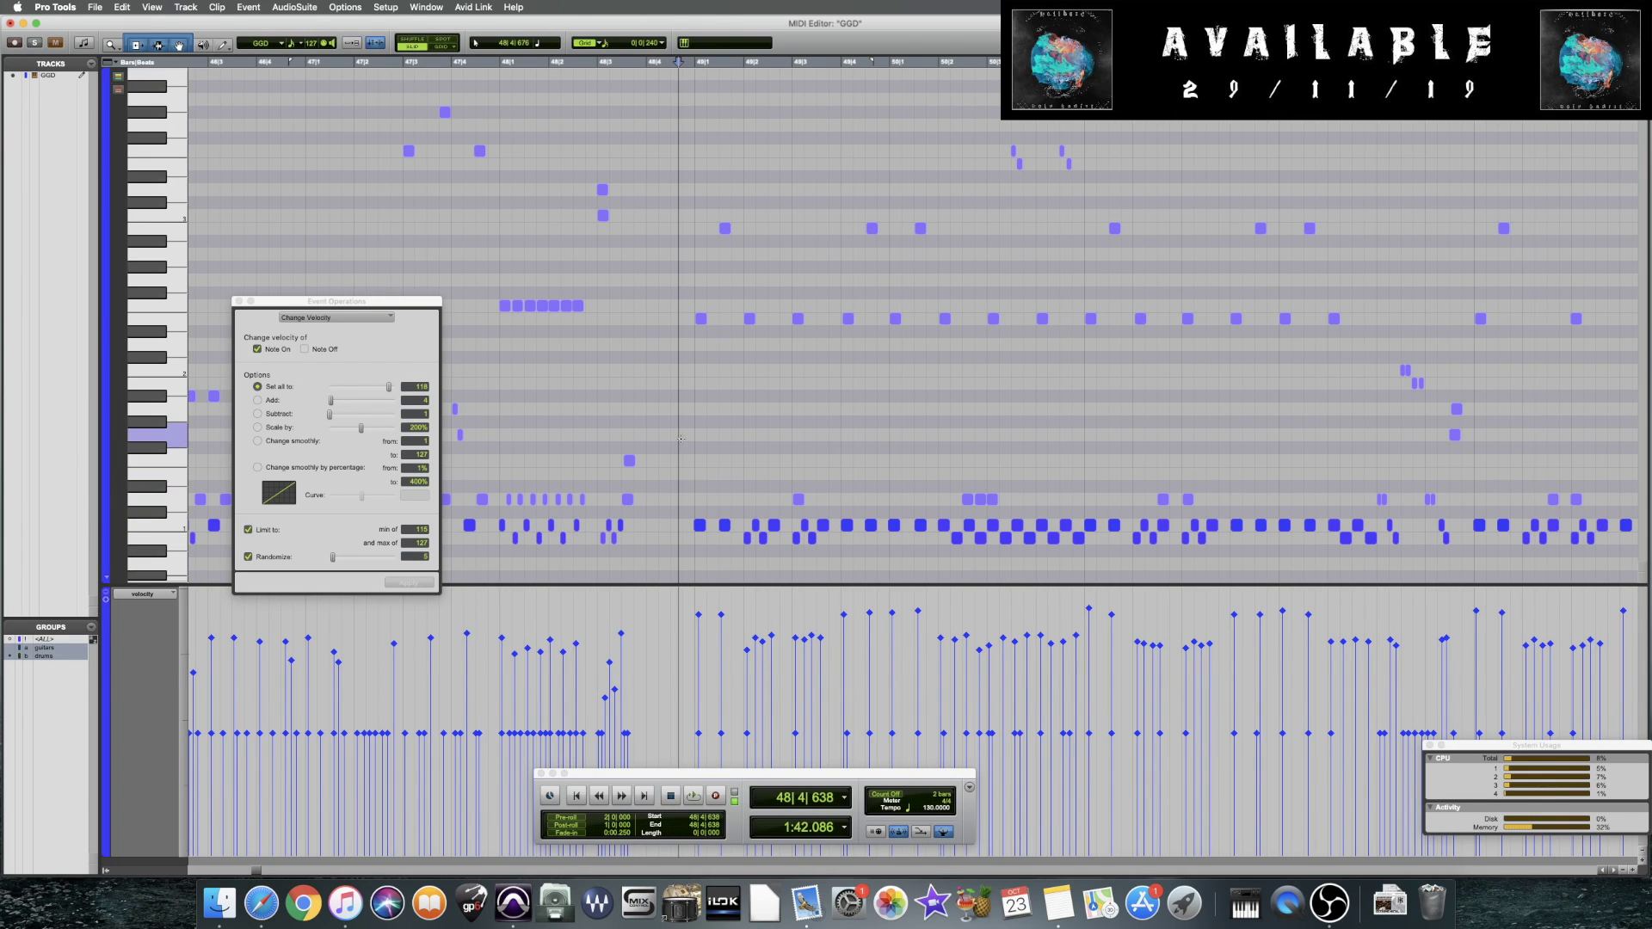
{"action": "key", "text": "space"}
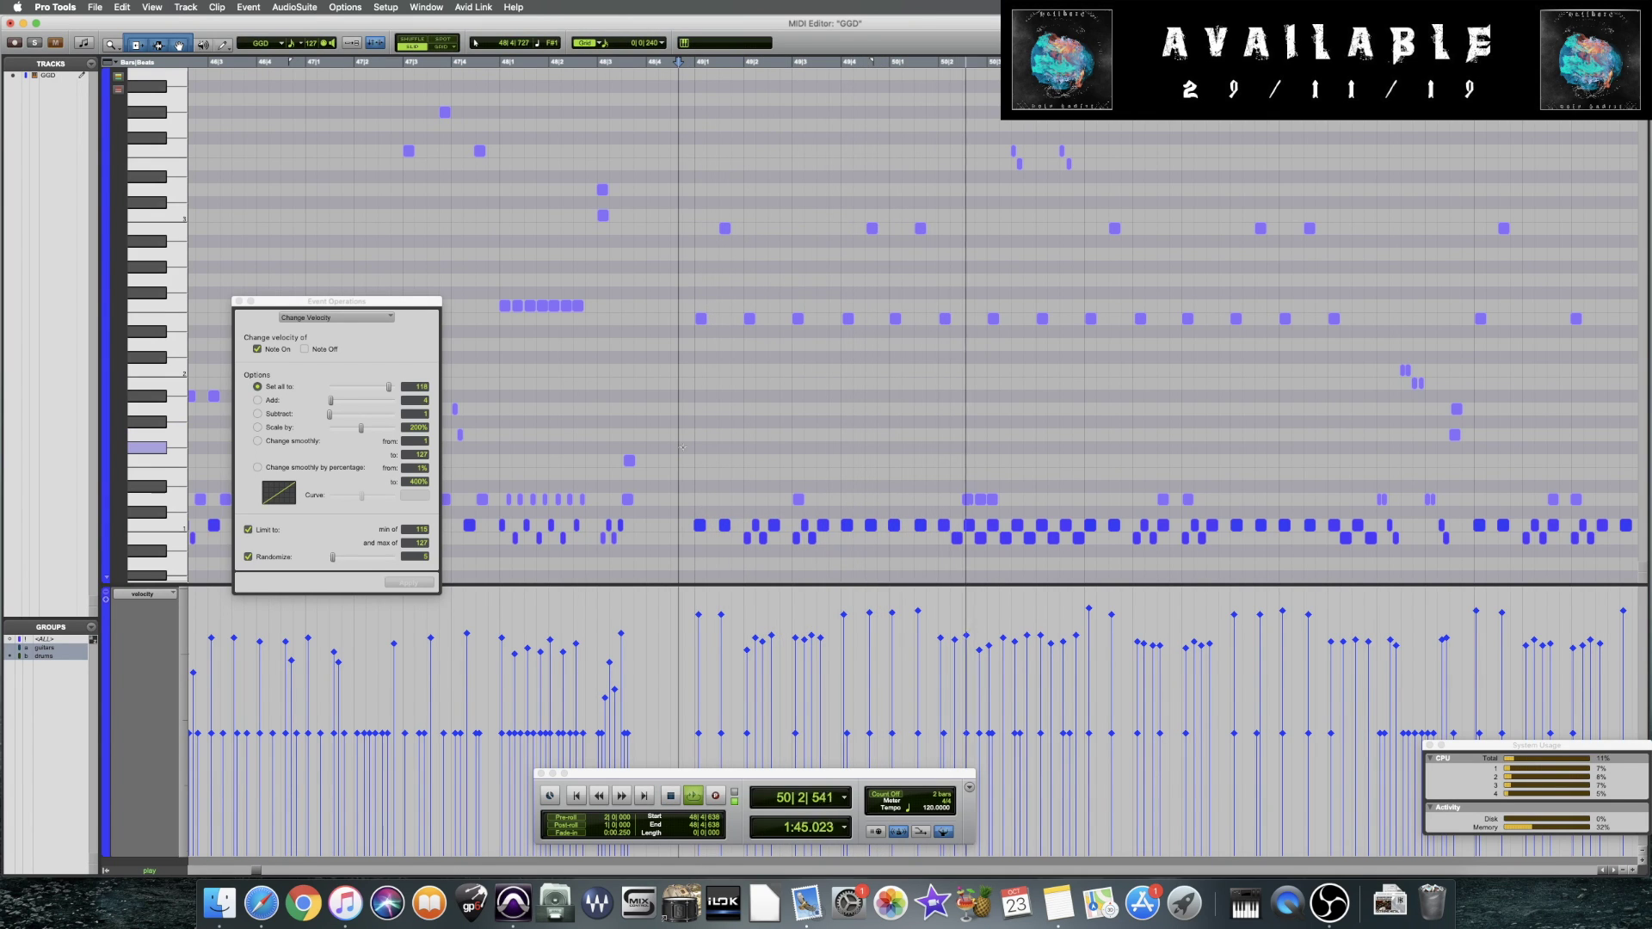
{"action": "left_click_drag", "start_coordinate": [317, 305], "coordinate": [266, 284]}
{"action": "key", "text": "space"}
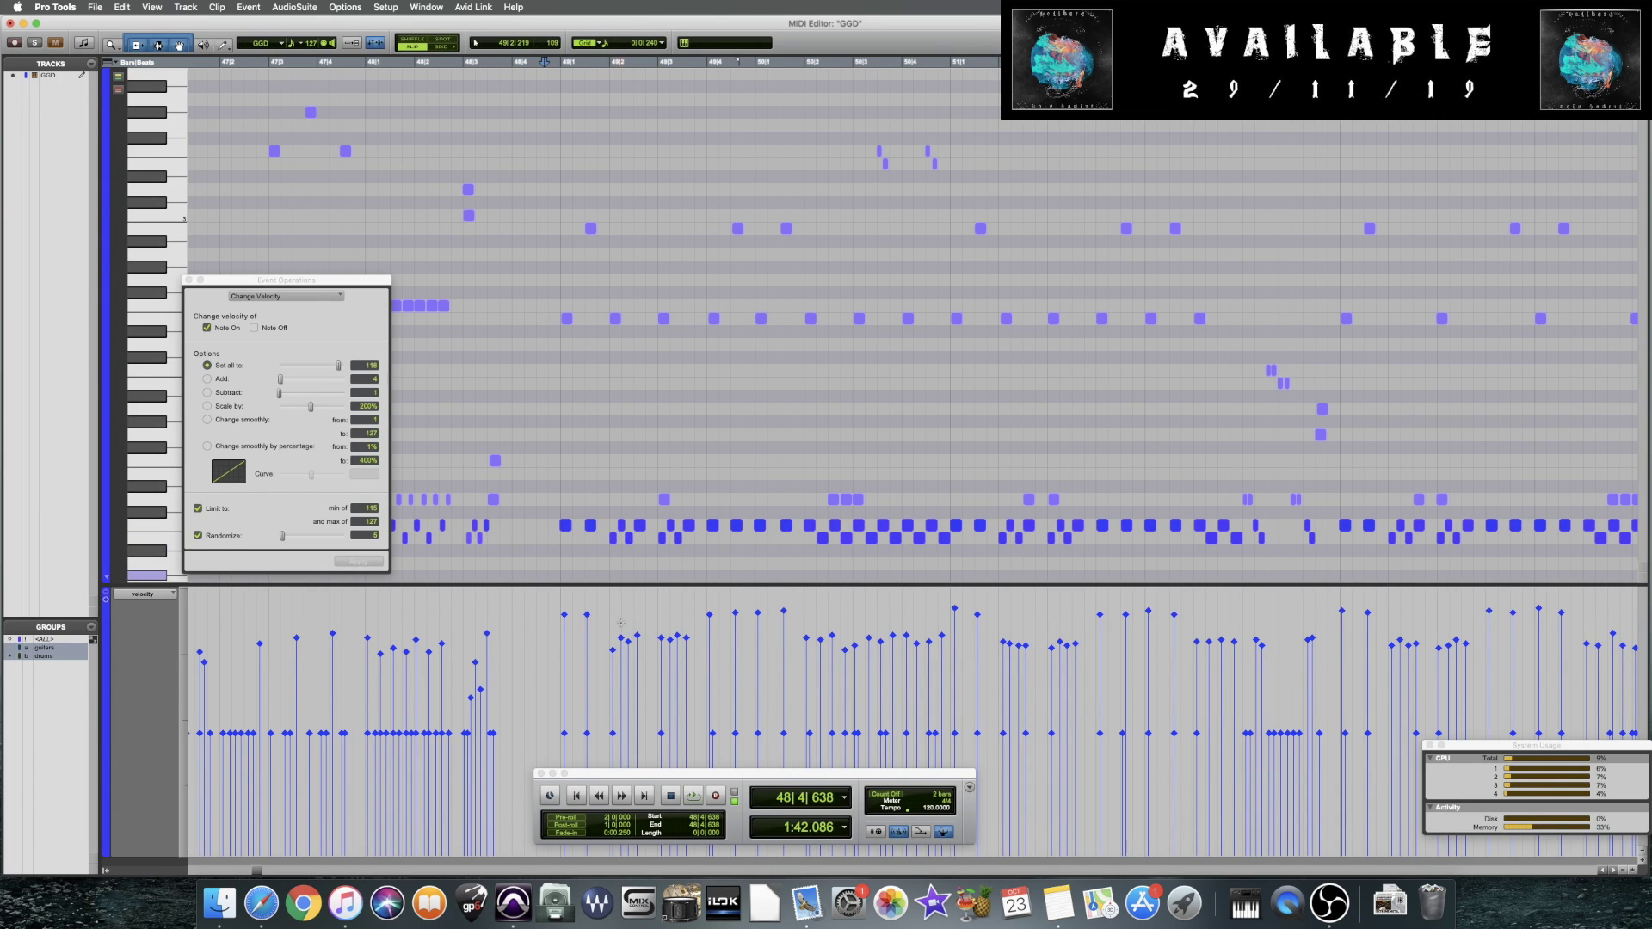
Vary the fast kicks' velocities on beats 2 and 3 of bar 49, softening the lower-row hits, and play back from 48|4|654
{"action": "mouse_move", "coordinate": [613, 651]}
{"action": "left_mouse_down"}
{"action": "mouse_move", "coordinate": [613, 687]}
{"action": "mouse_move", "coordinate": [628, 669]}
{"action": "mouse_move", "coordinate": [671, 670]}
{"action": "left_mouse_up"}
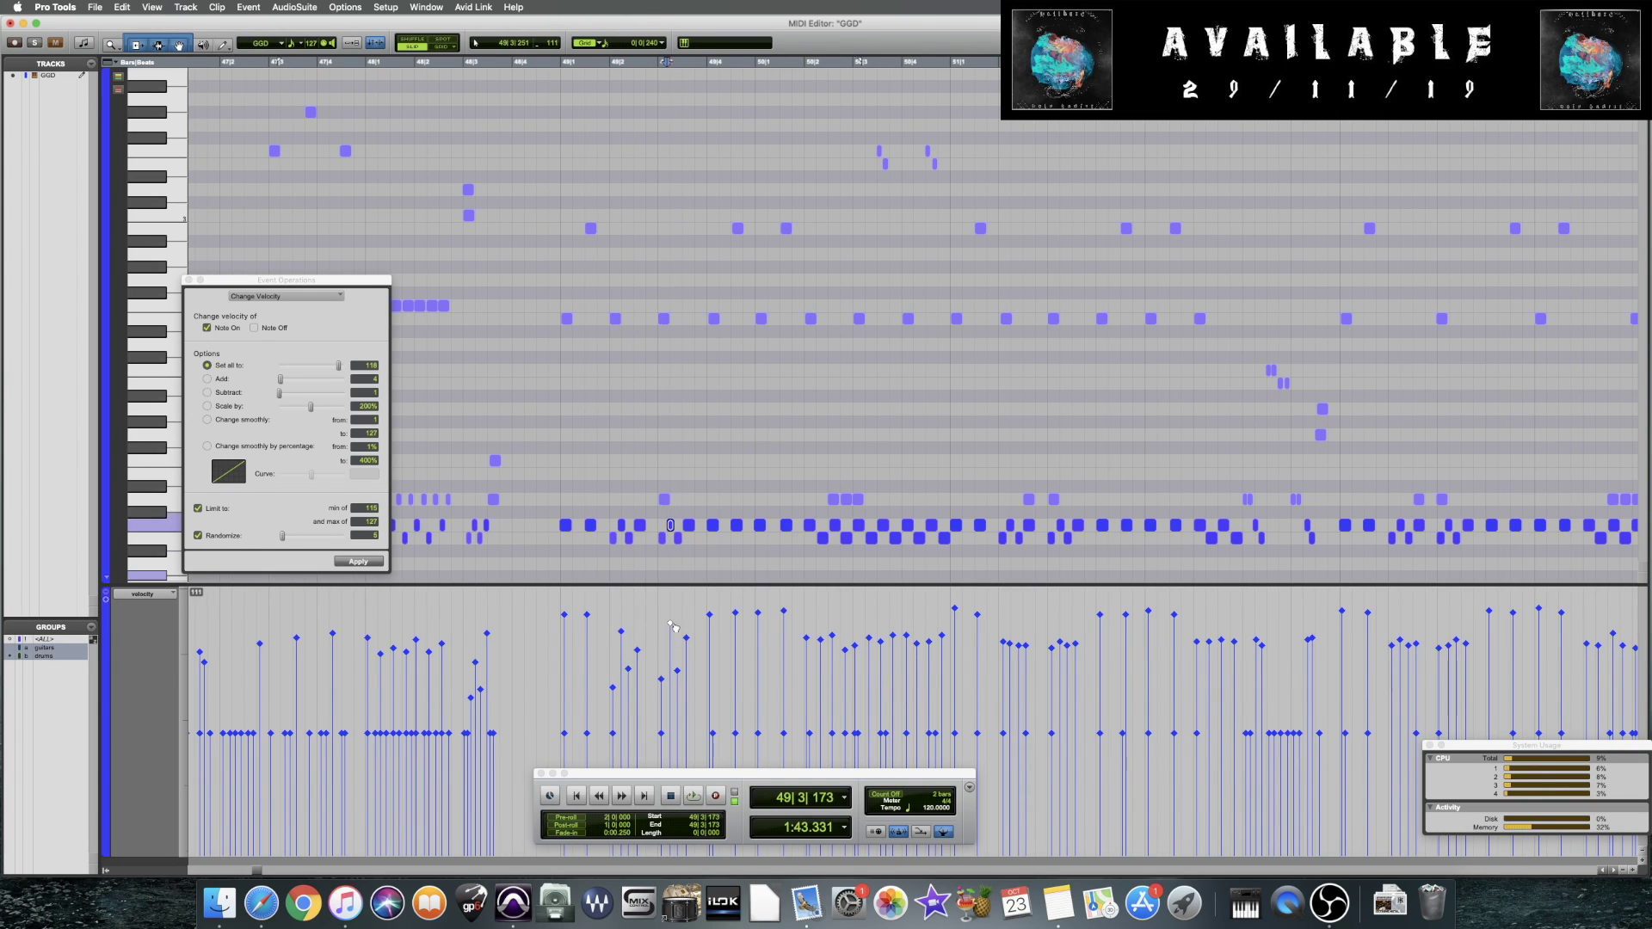
{"action": "left_click", "coordinate": [555, 557]}
{"action": "key", "text": "space"}
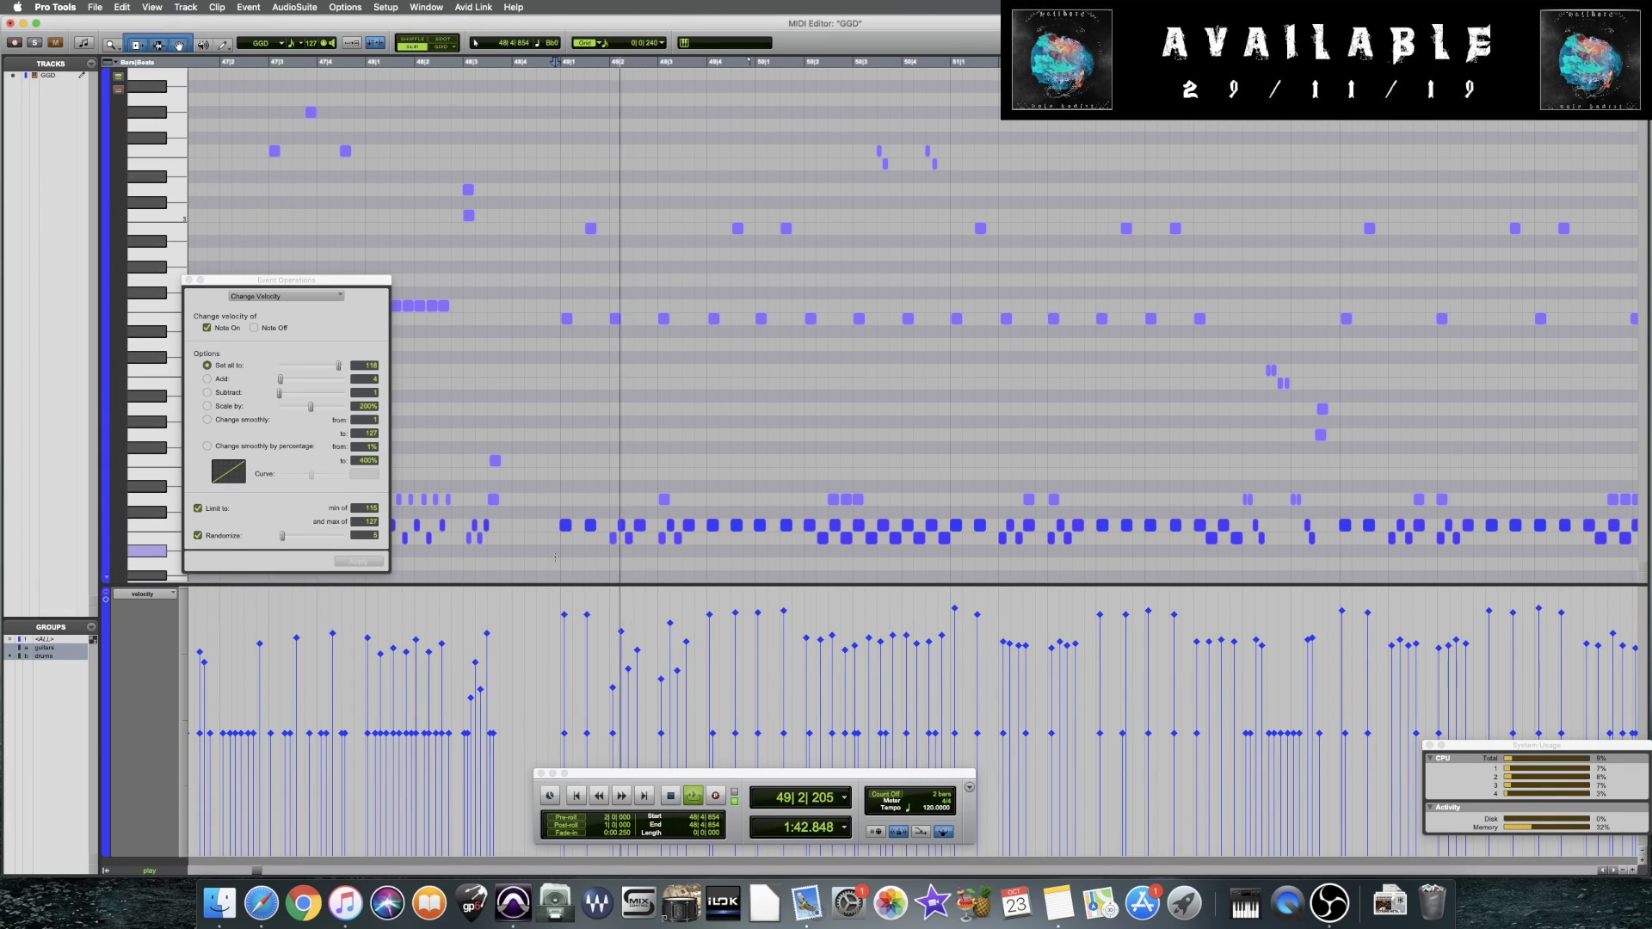
{"action": "key", "text": "space"}
Examine the timing and velocities of the fast kick groups around 49|2|677
{"action": "left_click", "coordinate": [635, 566]}
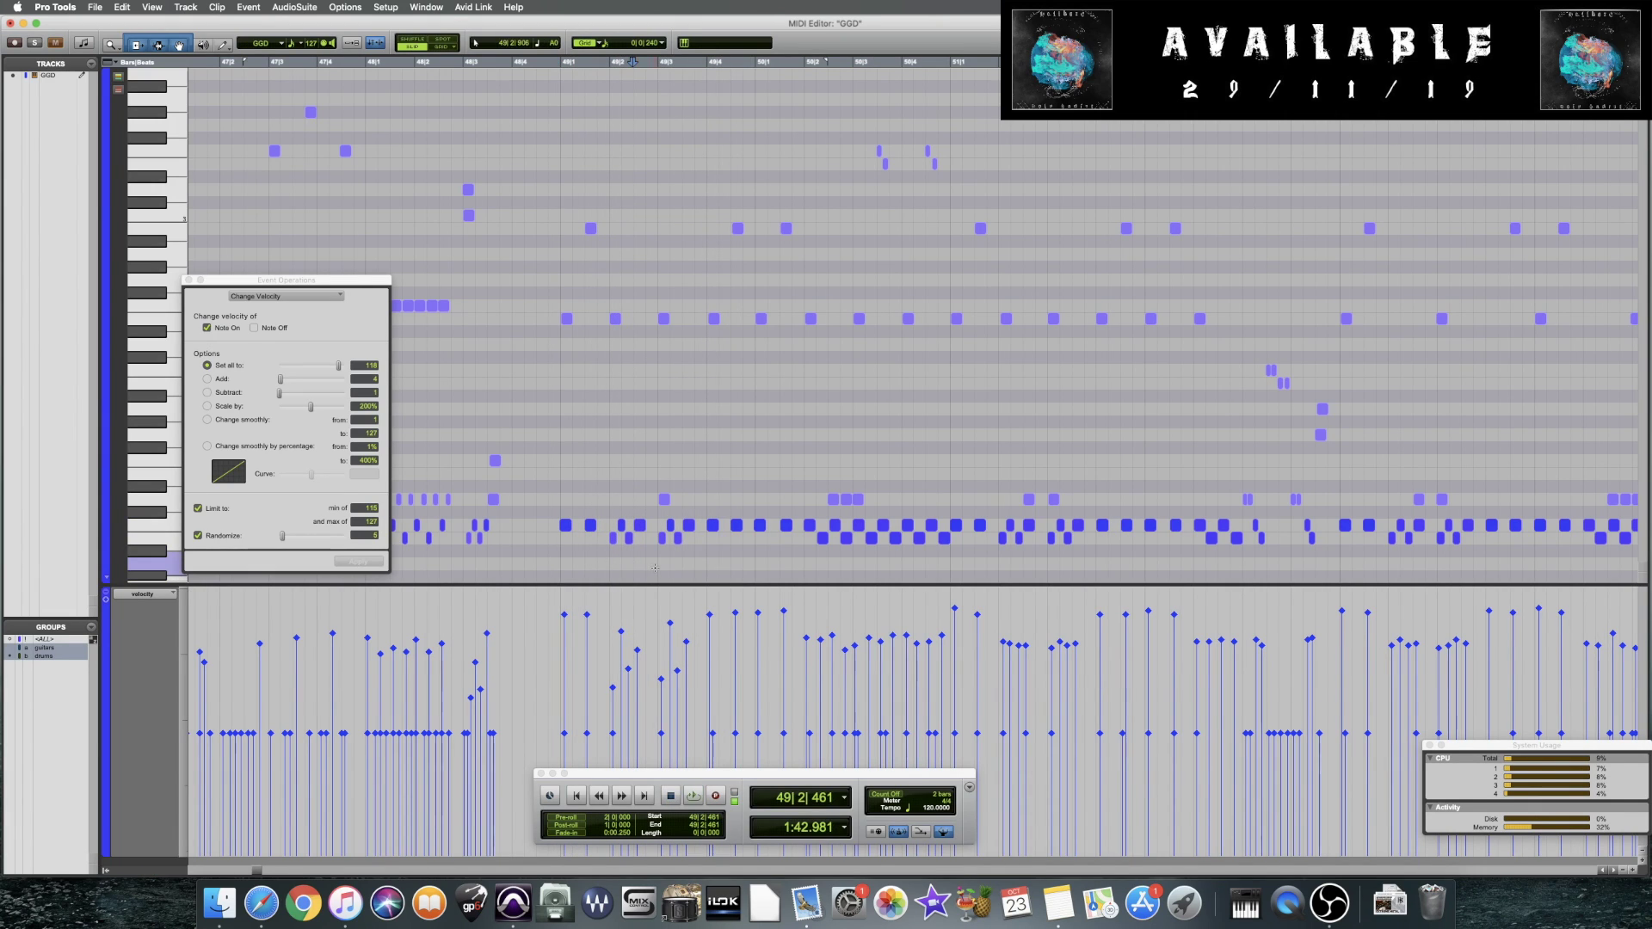
{"action": "left_click", "coordinate": [646, 566]}
{"action": "left_click", "coordinate": [643, 559]}
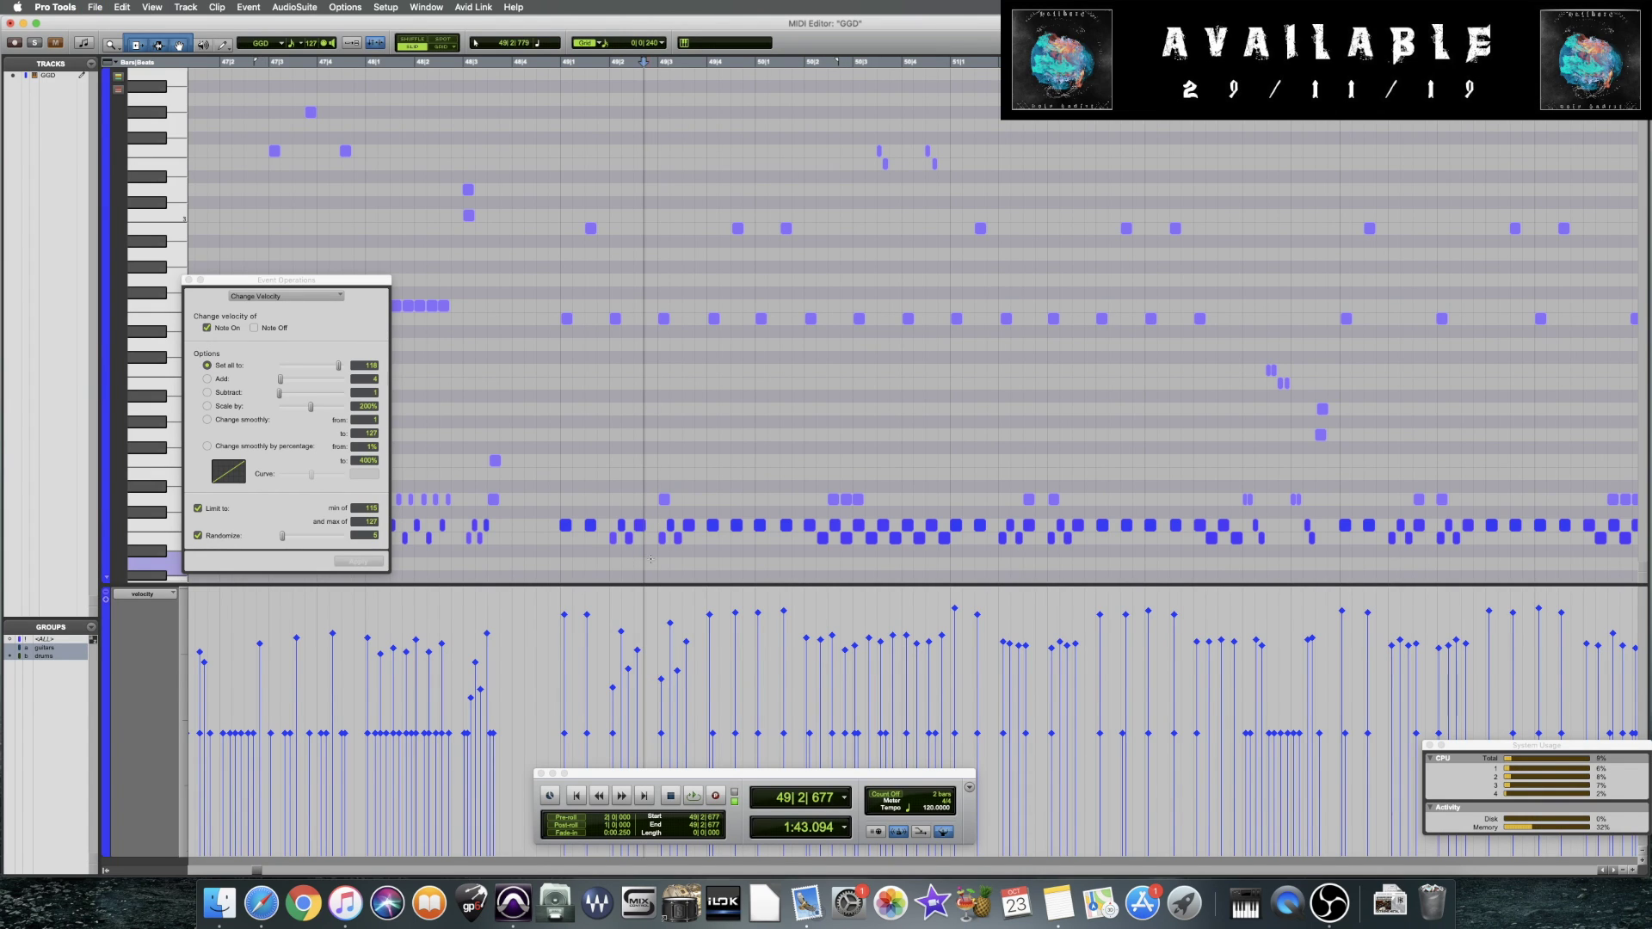
{"action": "key", "text": "super+bracketright"}
{"action": "key", "text": "super+bracketright"}
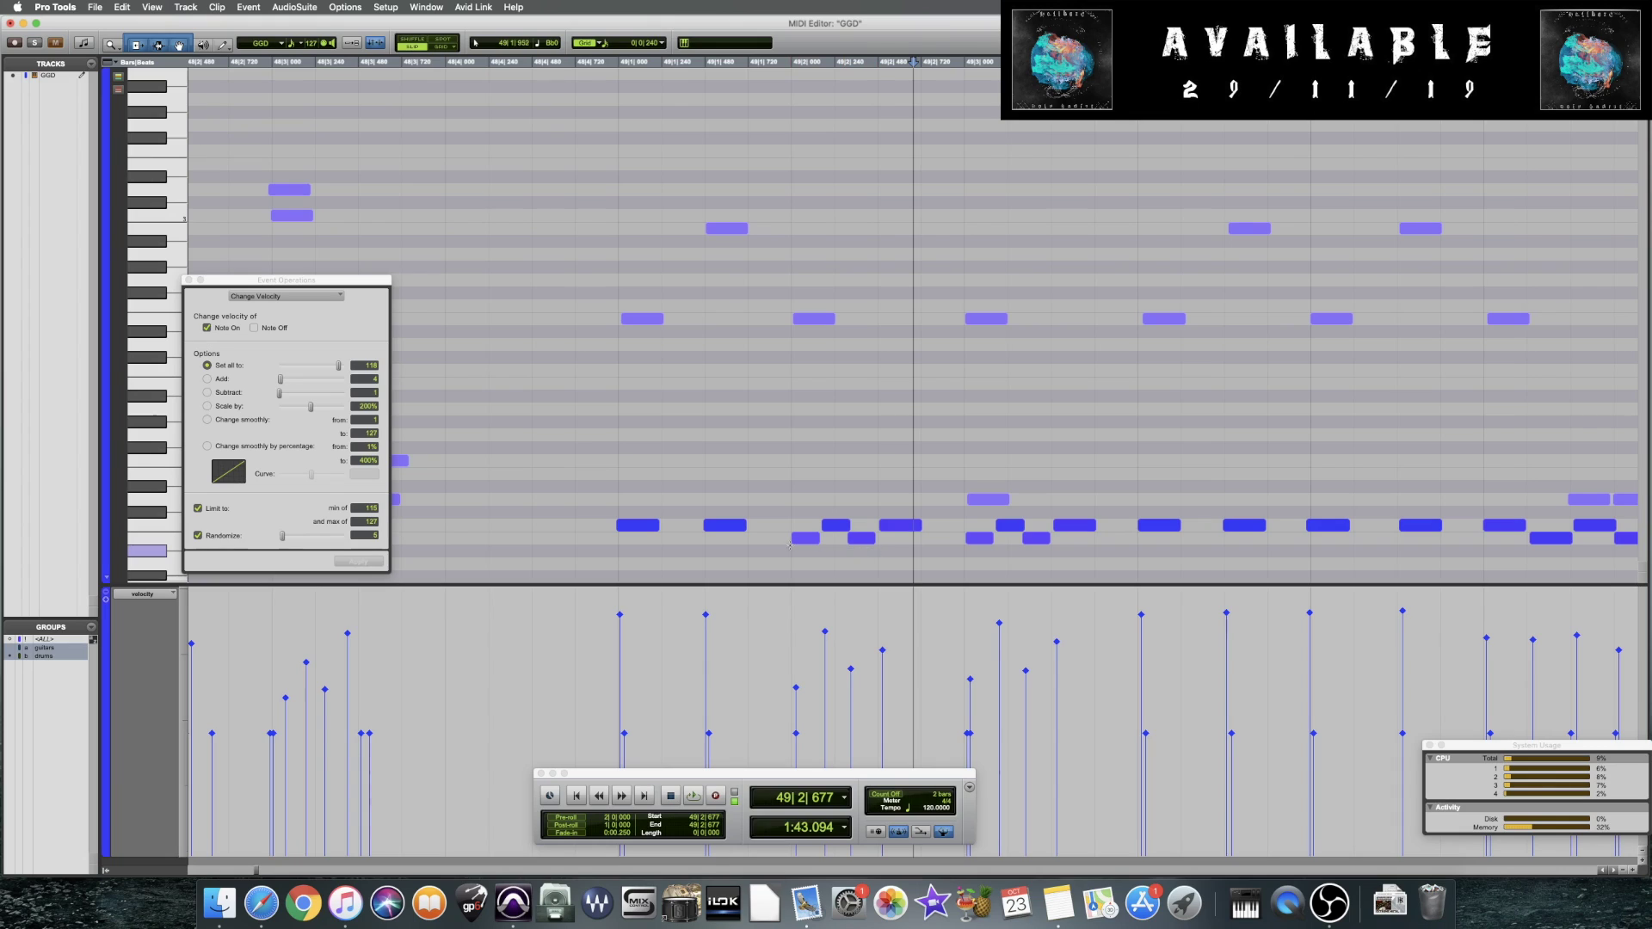
{"action": "scroll", "coordinate": [873, 534], "scroll_direction": "right", "scroll_amount": 3}
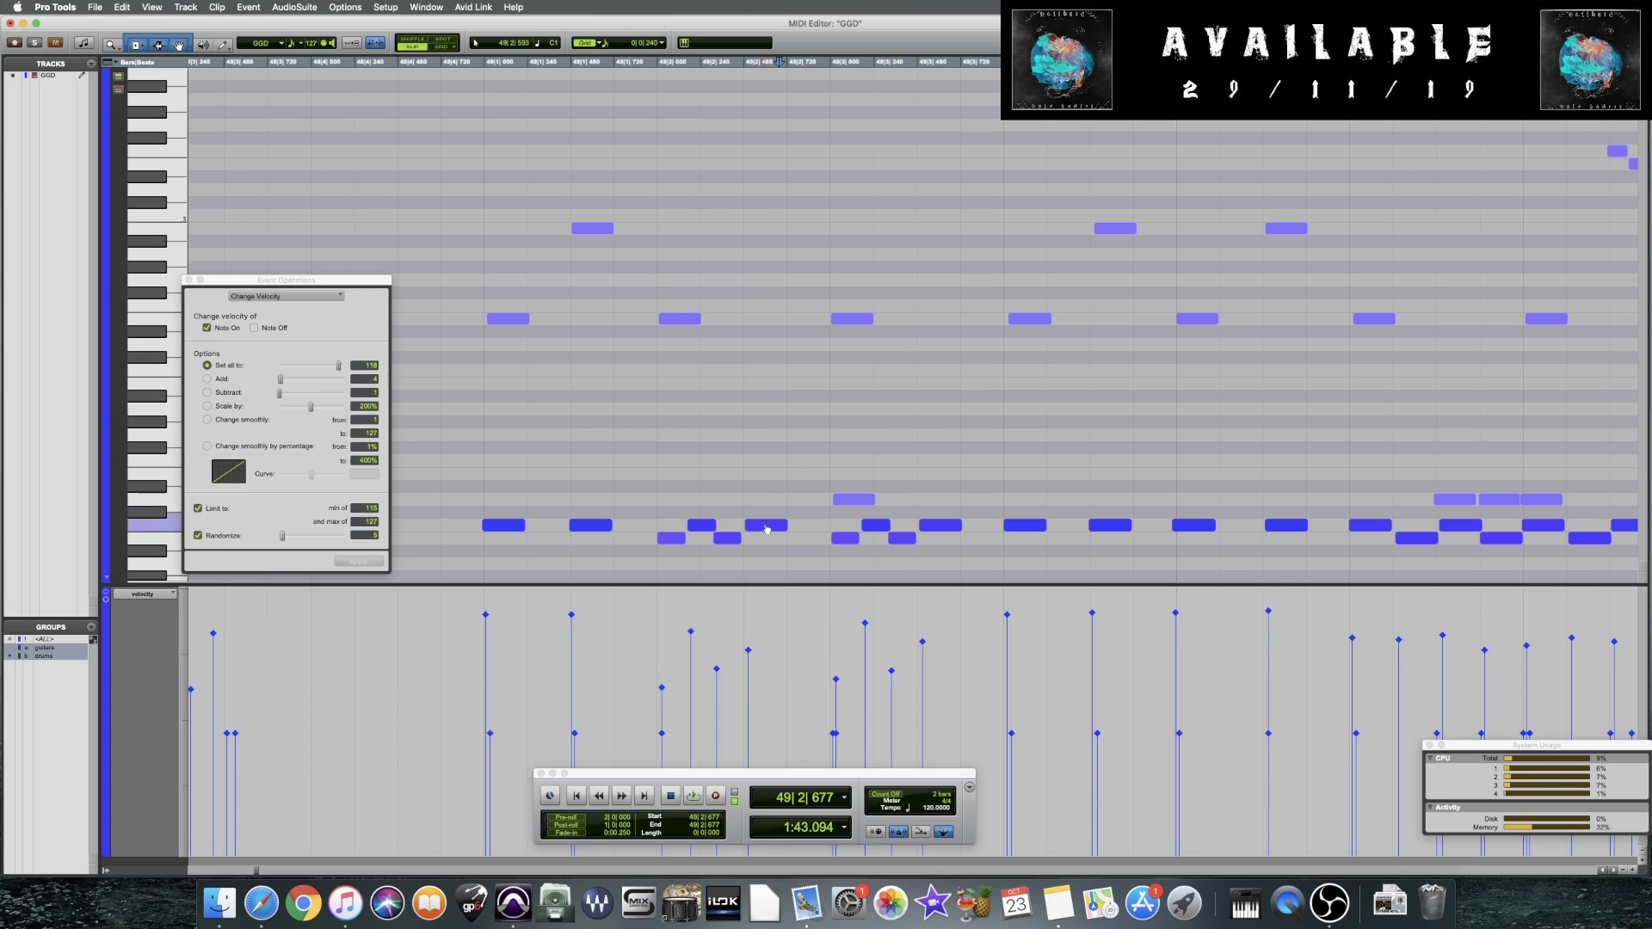
{"action": "key", "text": "super+bracketleft"}
{"action": "key", "text": "super+bracketleft"}
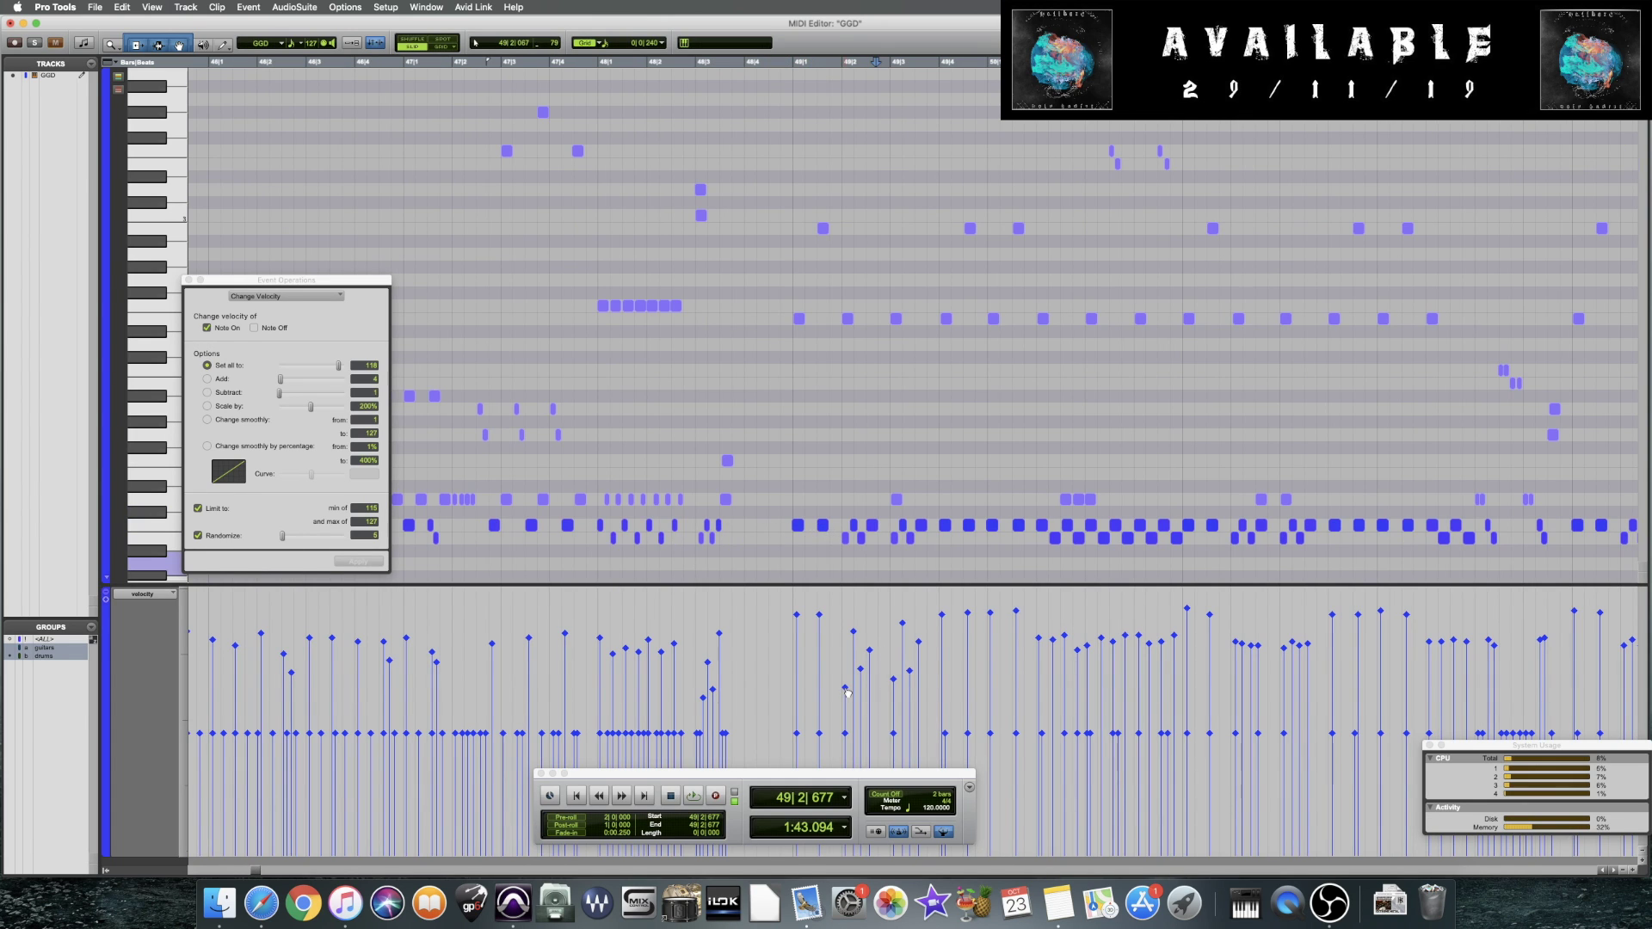
Adjust the velocity of the fourth kick note in the fast group on beat 2 of bar 49
{"action": "left_click", "coordinate": [867, 658]}
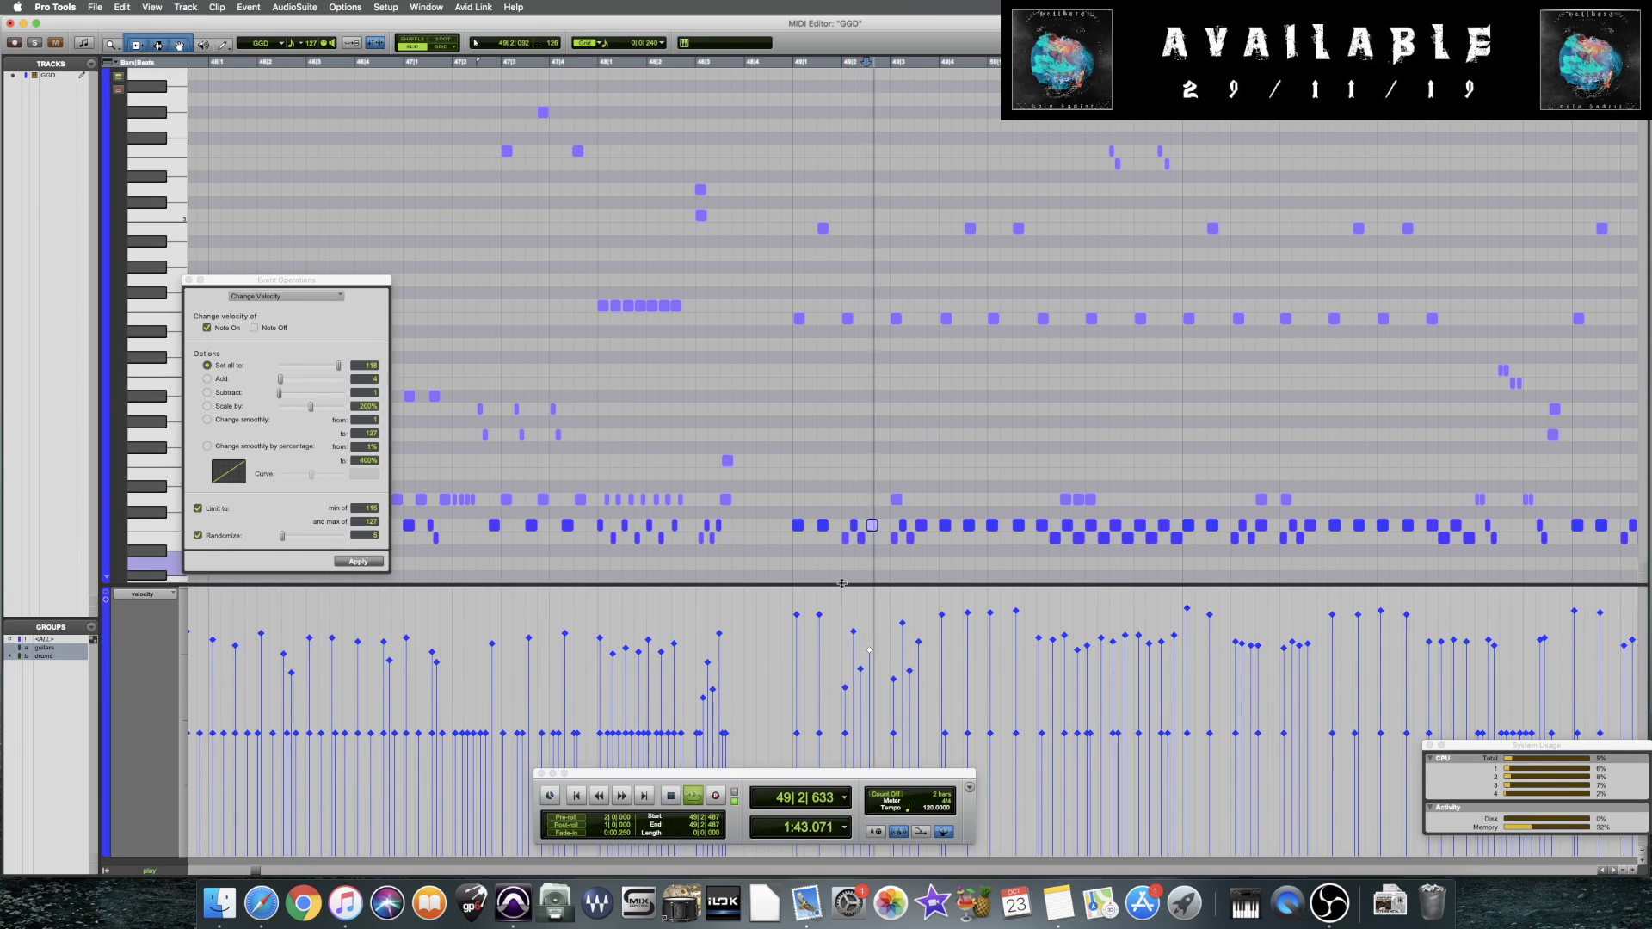
{"action": "scroll", "coordinate": [844, 547], "scroll_direction": "right", "scroll_amount": 3}
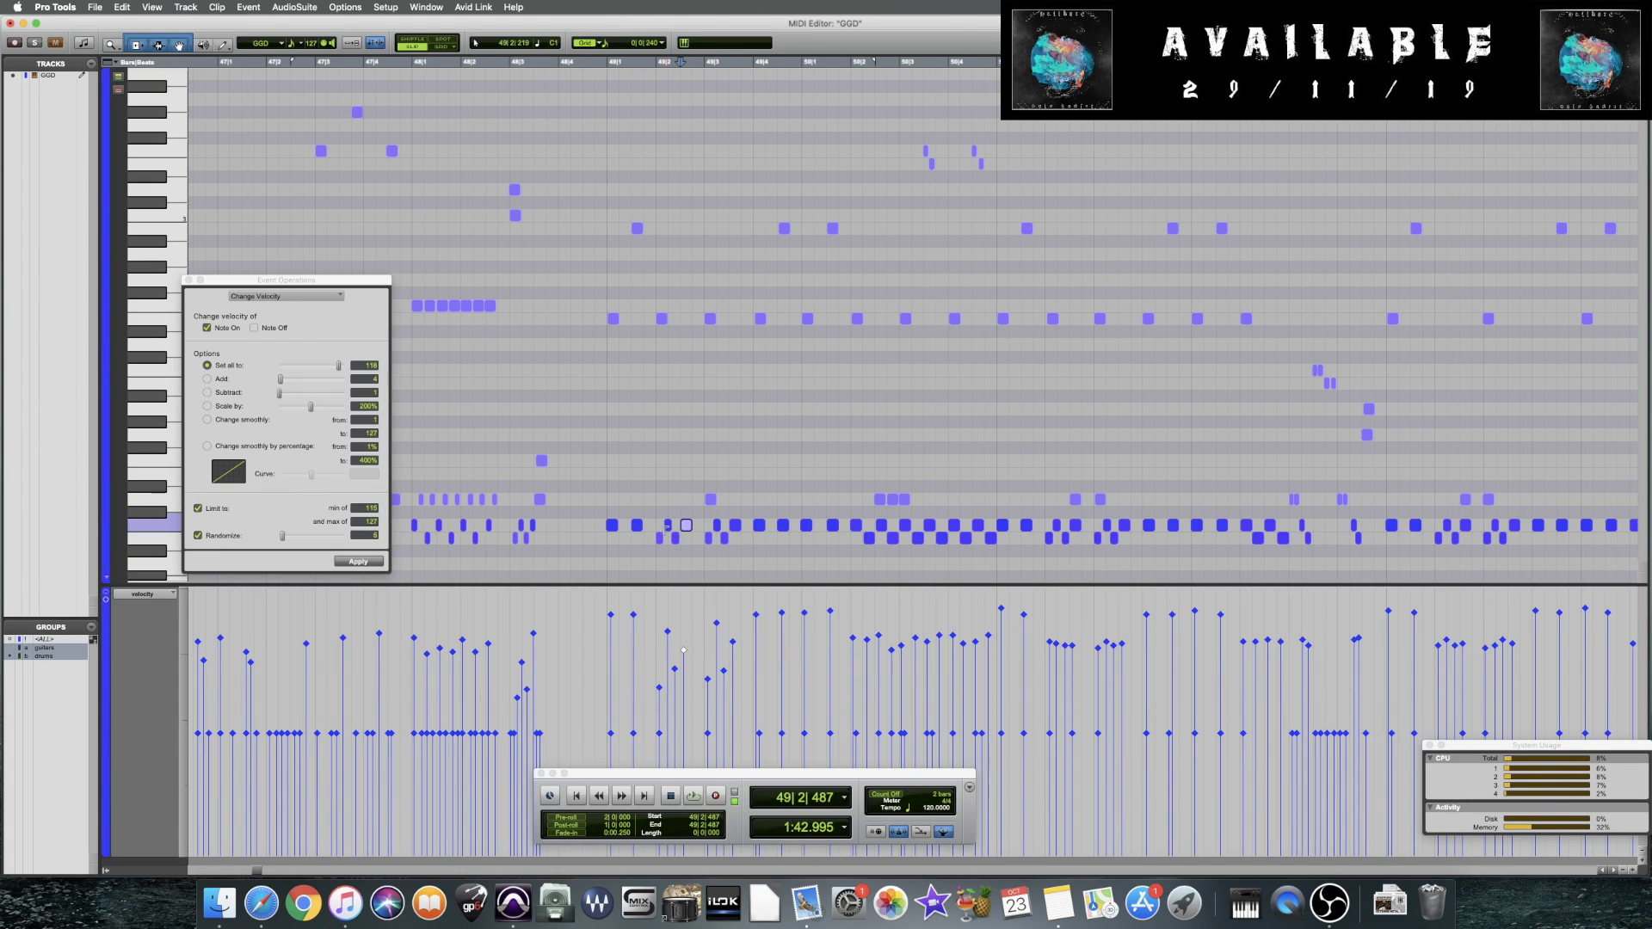
{"action": "left_click", "coordinate": [606, 489]}
{"action": "left_click", "coordinate": [595, 489]}
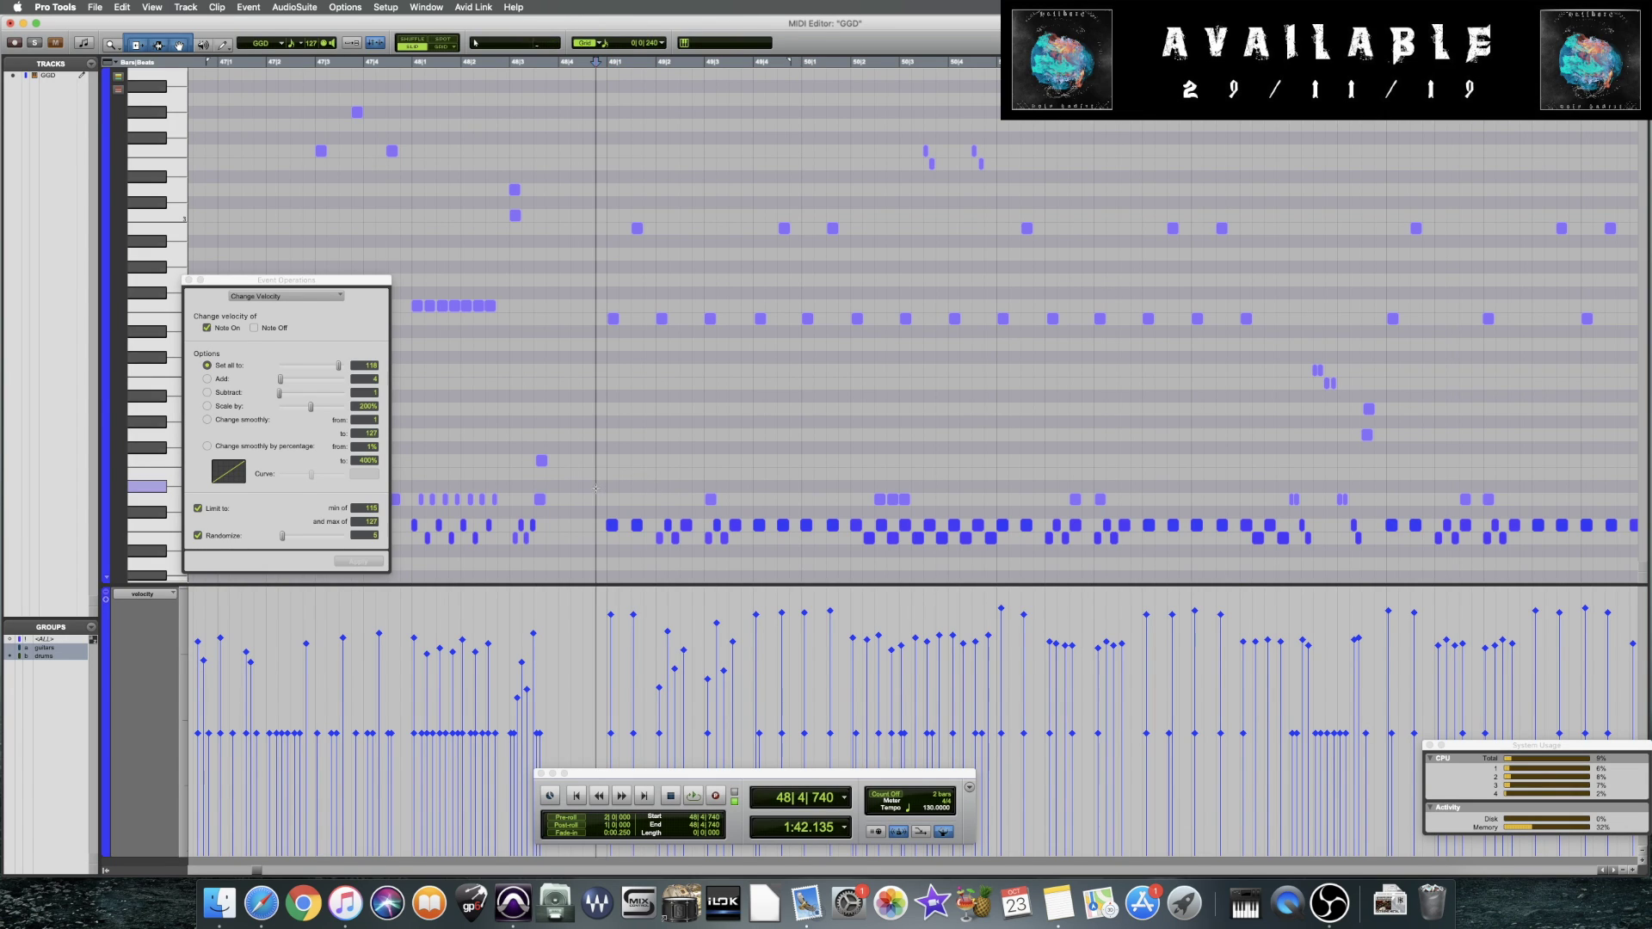
Try raising the velocities of the second kick notes in the fast groups on beats 2 and 3 of bar 49
{"action": "left_click", "coordinate": [667, 523]}
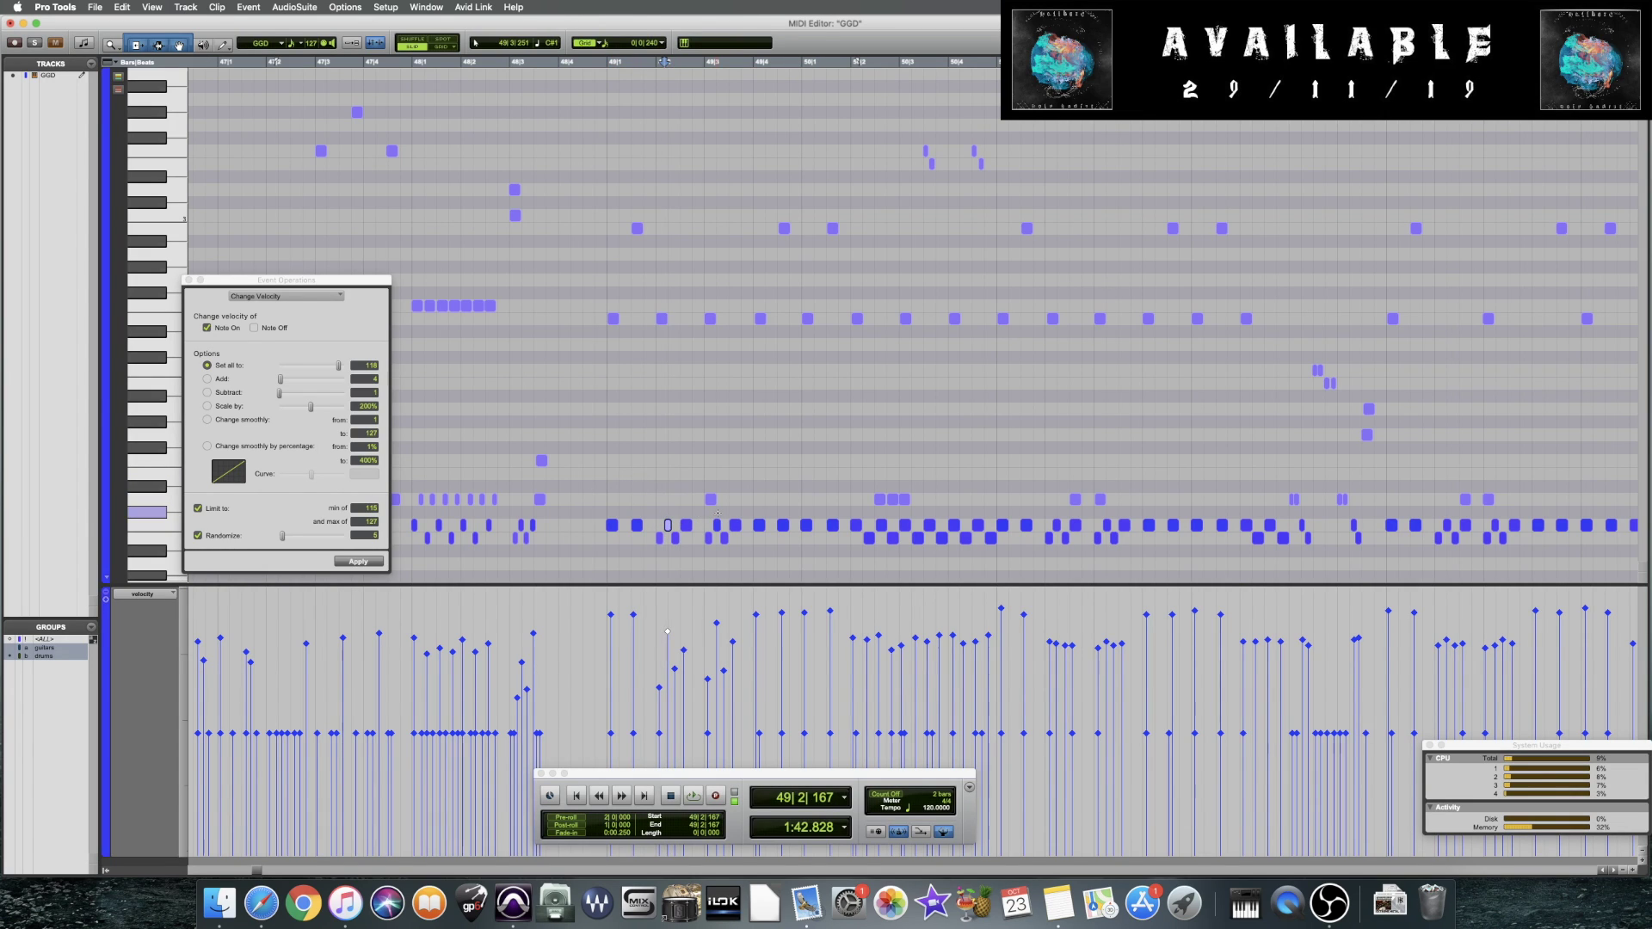
{"action": "left_click", "coordinate": [716, 518], "text": "shift"}
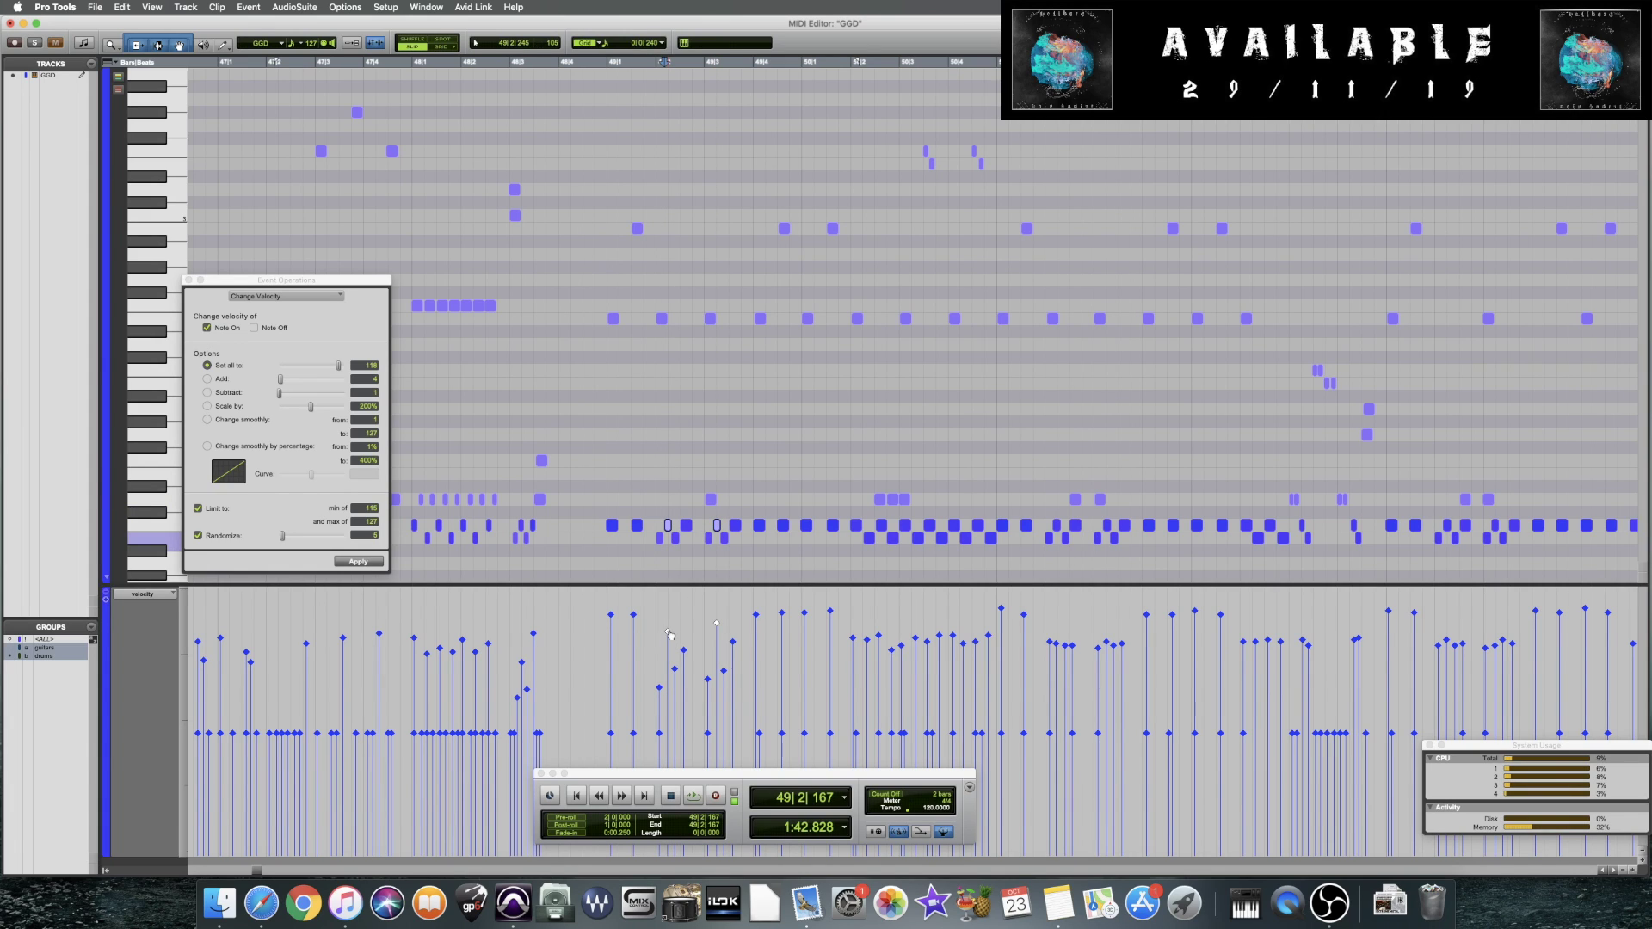
{"action": "left_click", "coordinate": [579, 499]}
{"action": "key", "text": "space"}
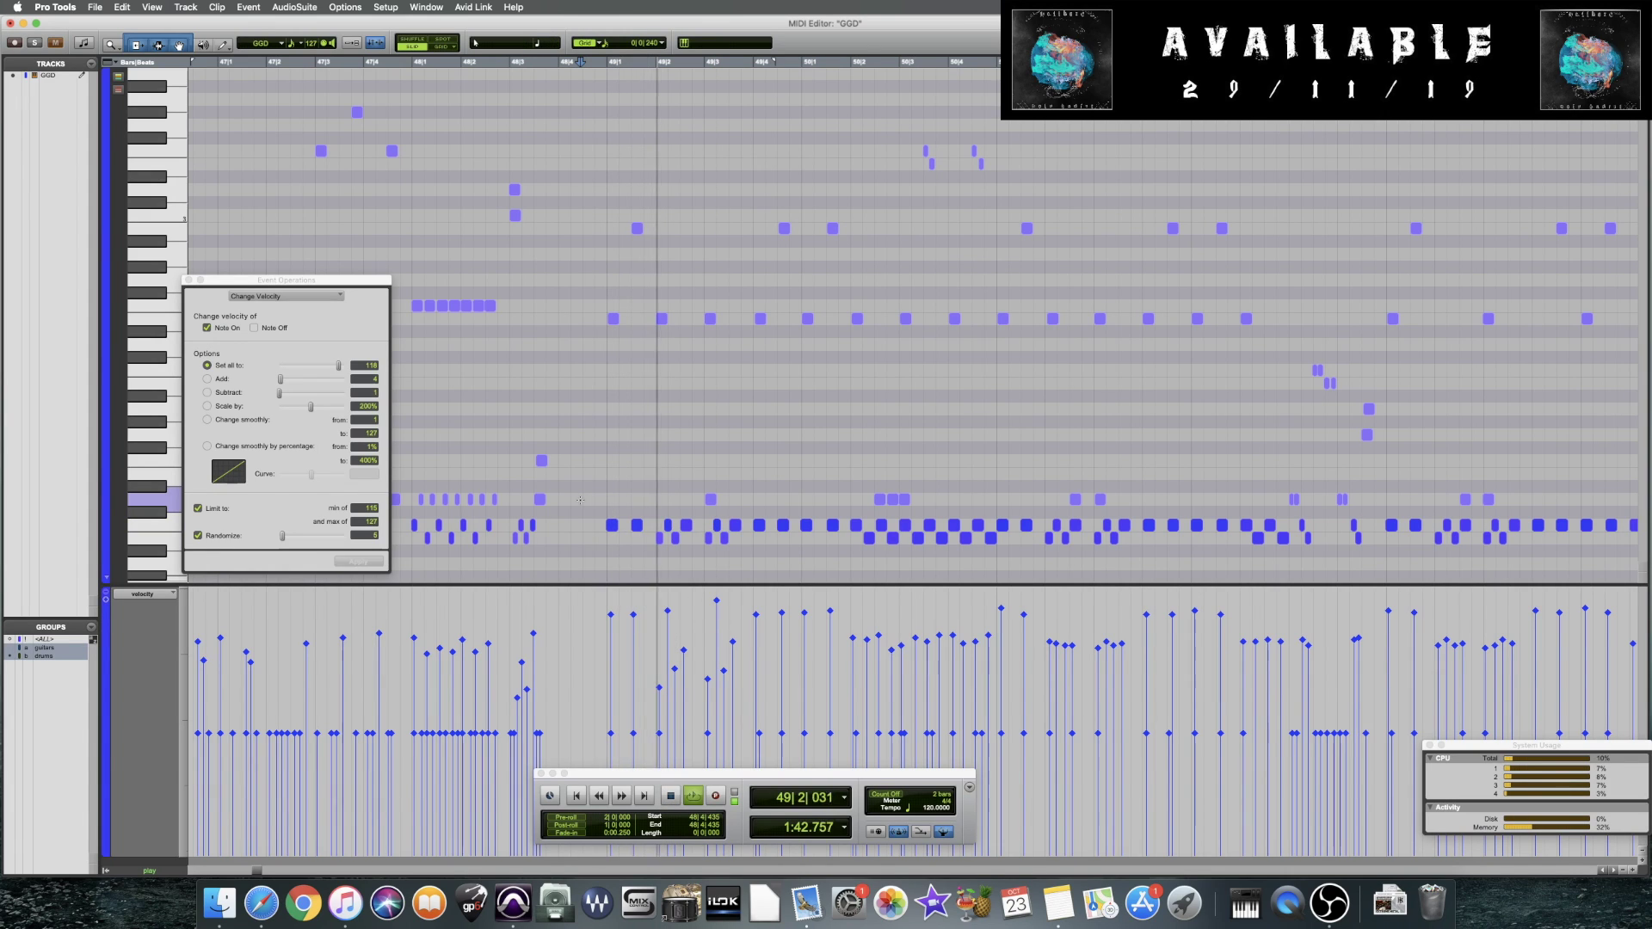
{"action": "key", "text": "space"}
{"action": "key", "text": "super+alt+z"}
Play back the kick pattern from just before bar 49, and again from just before its second beat
{"action": "key", "text": "space"}
{"action": "left_click", "coordinate": [602, 476]}
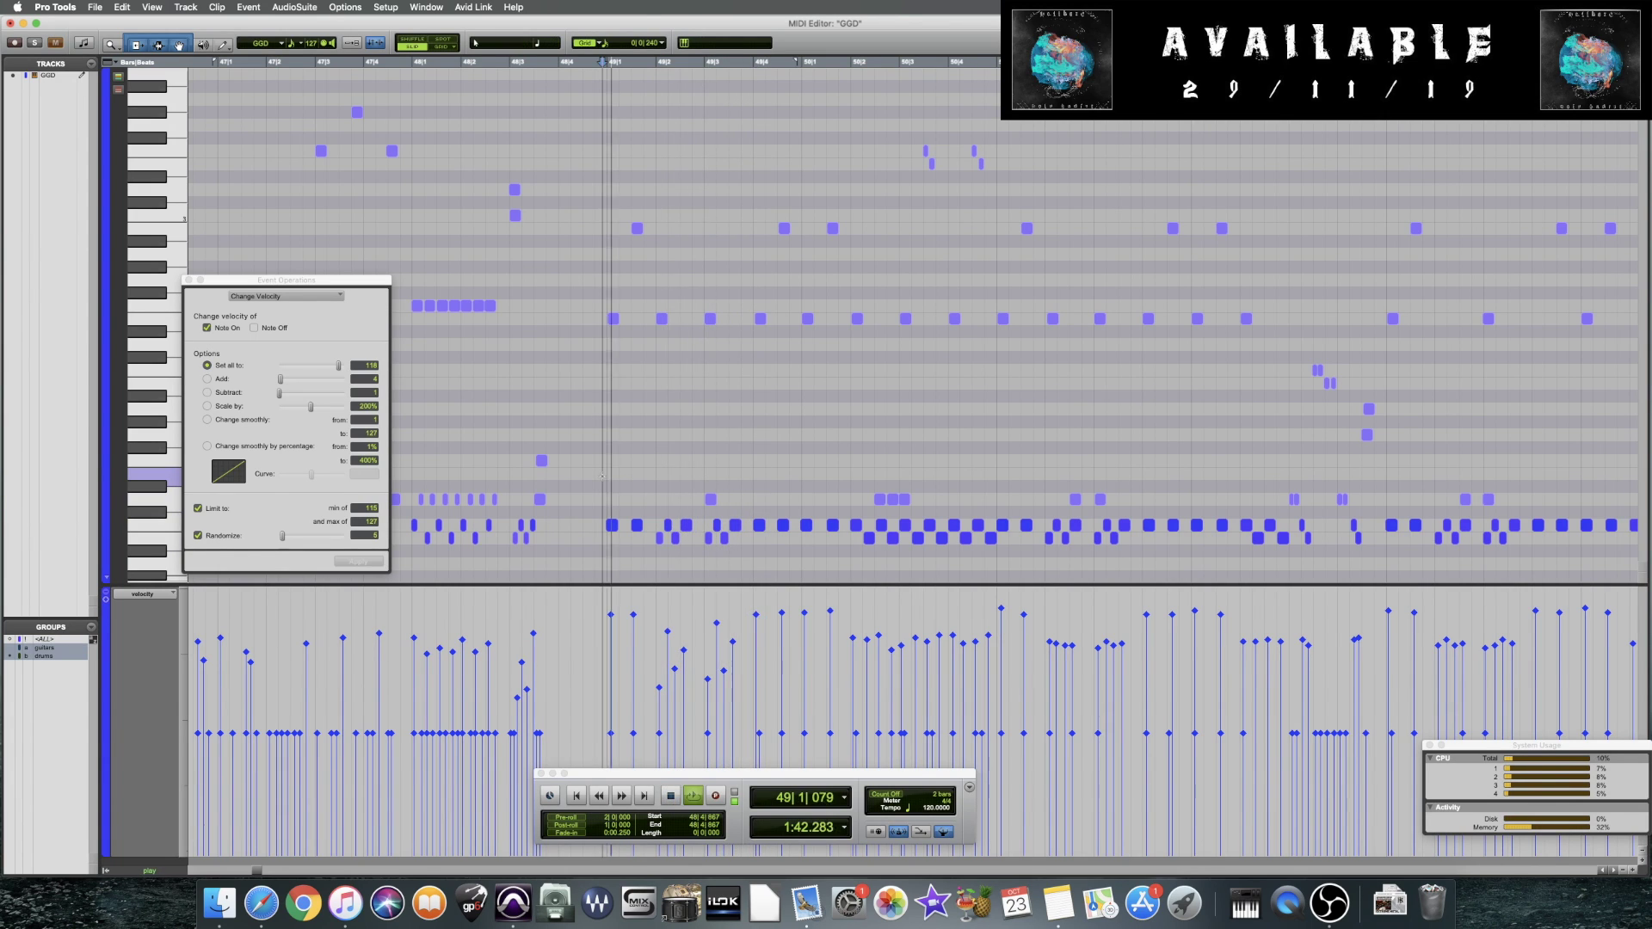
{"action": "key", "text": "space"}
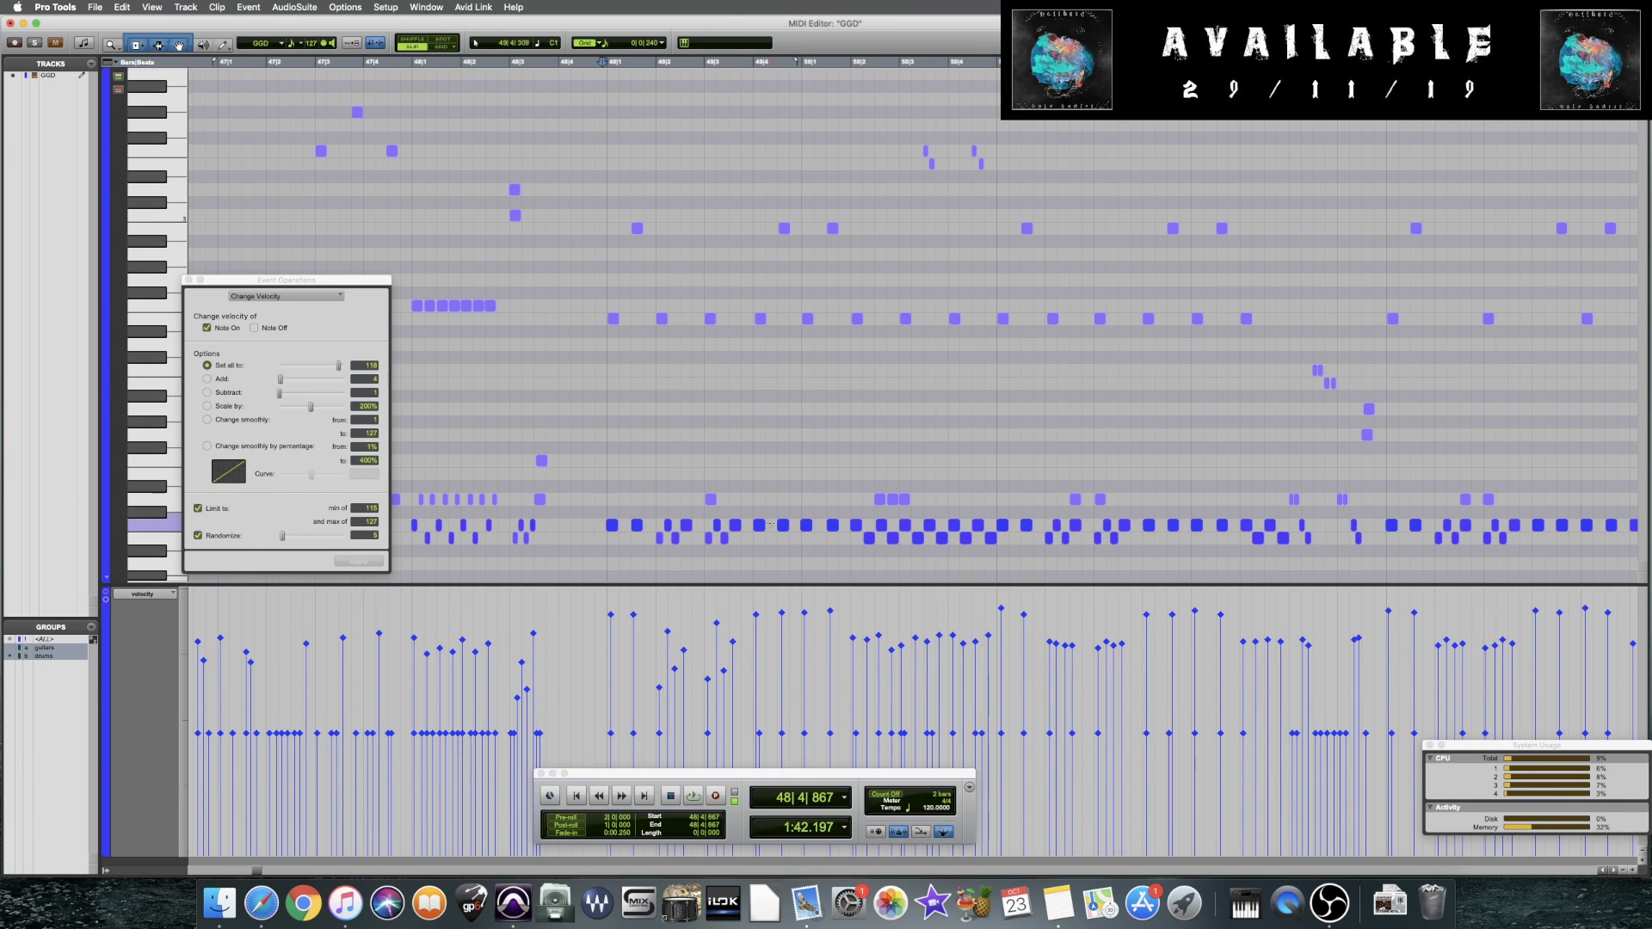
{"action": "left_click", "coordinate": [651, 489]}
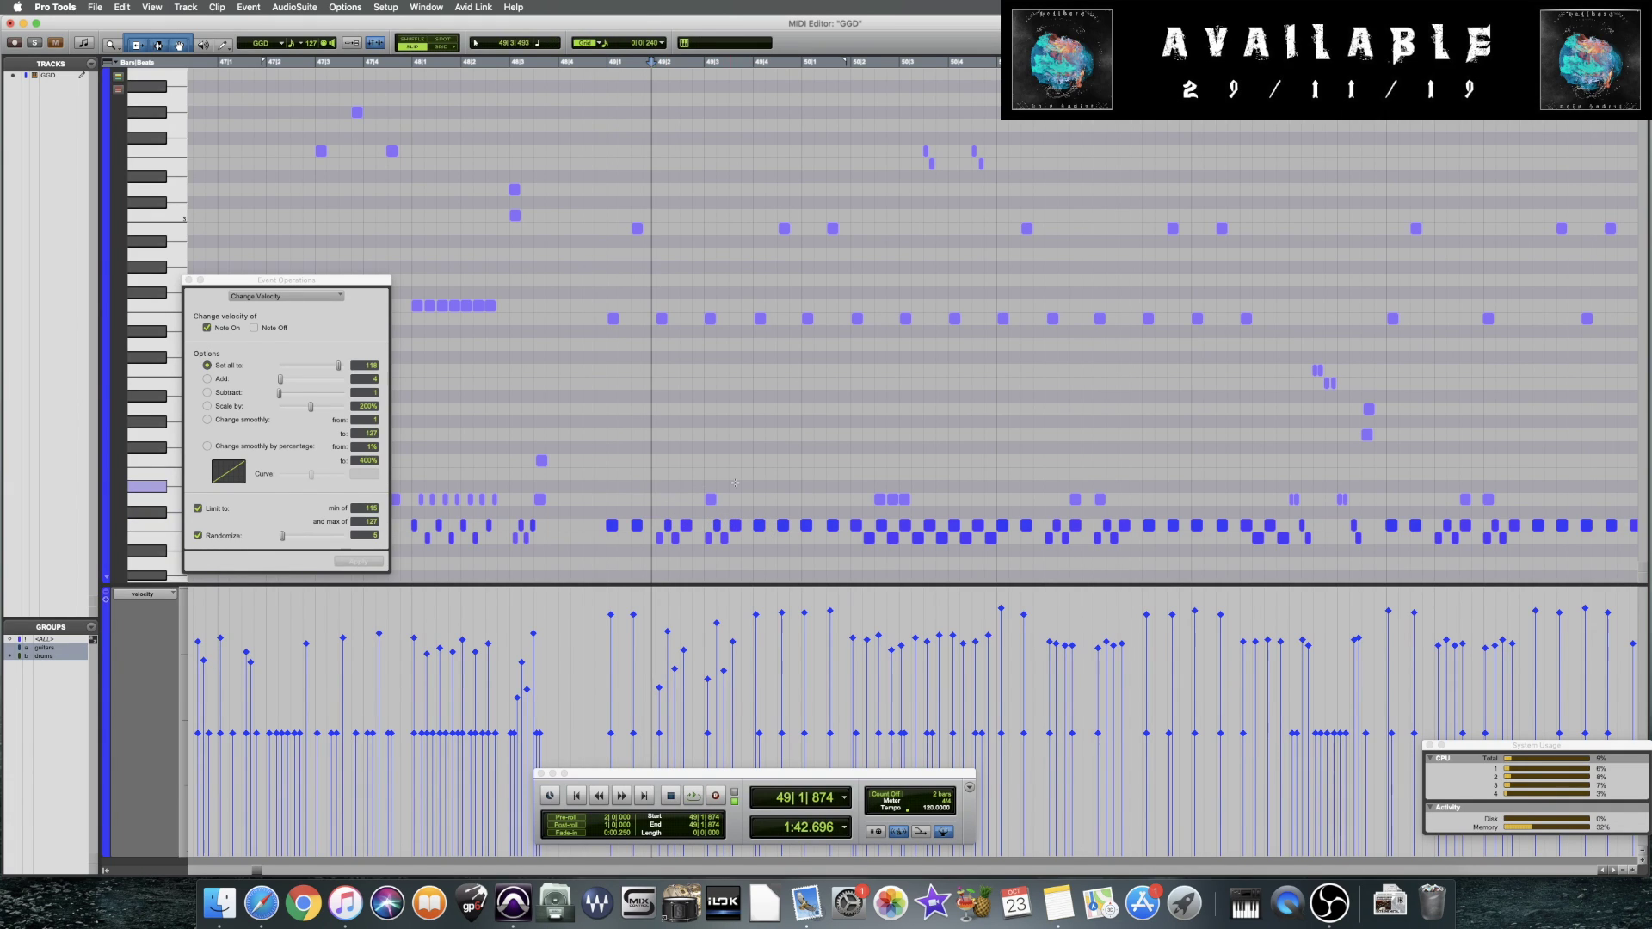
{"action": "key", "text": "space"}
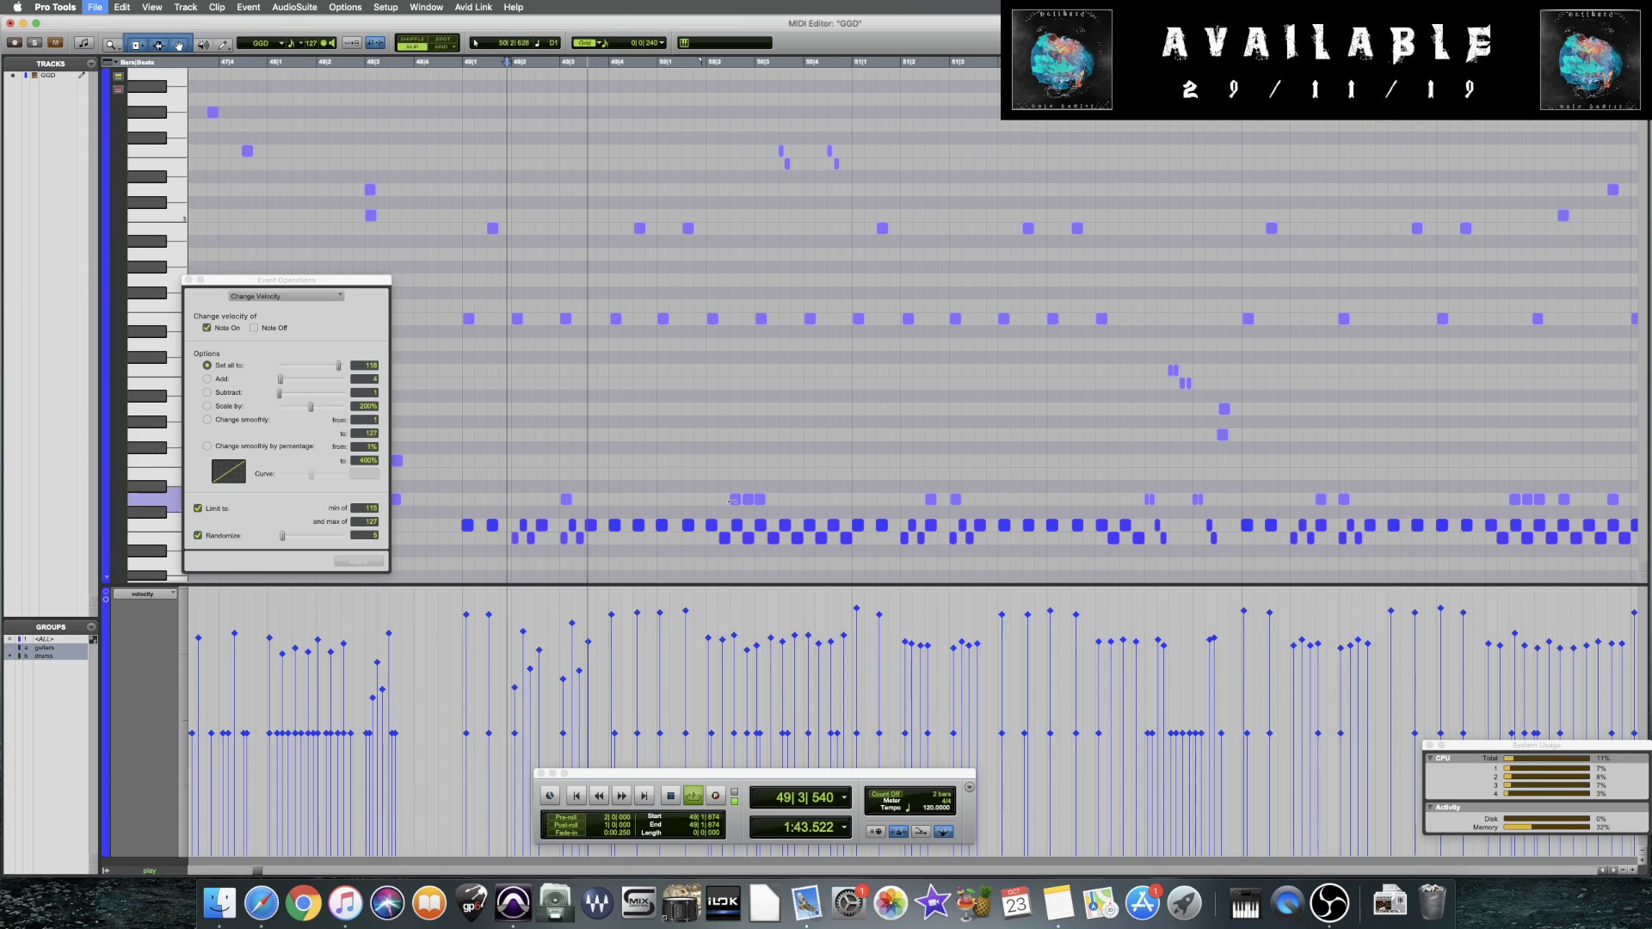
{"action": "key", "text": "space"}
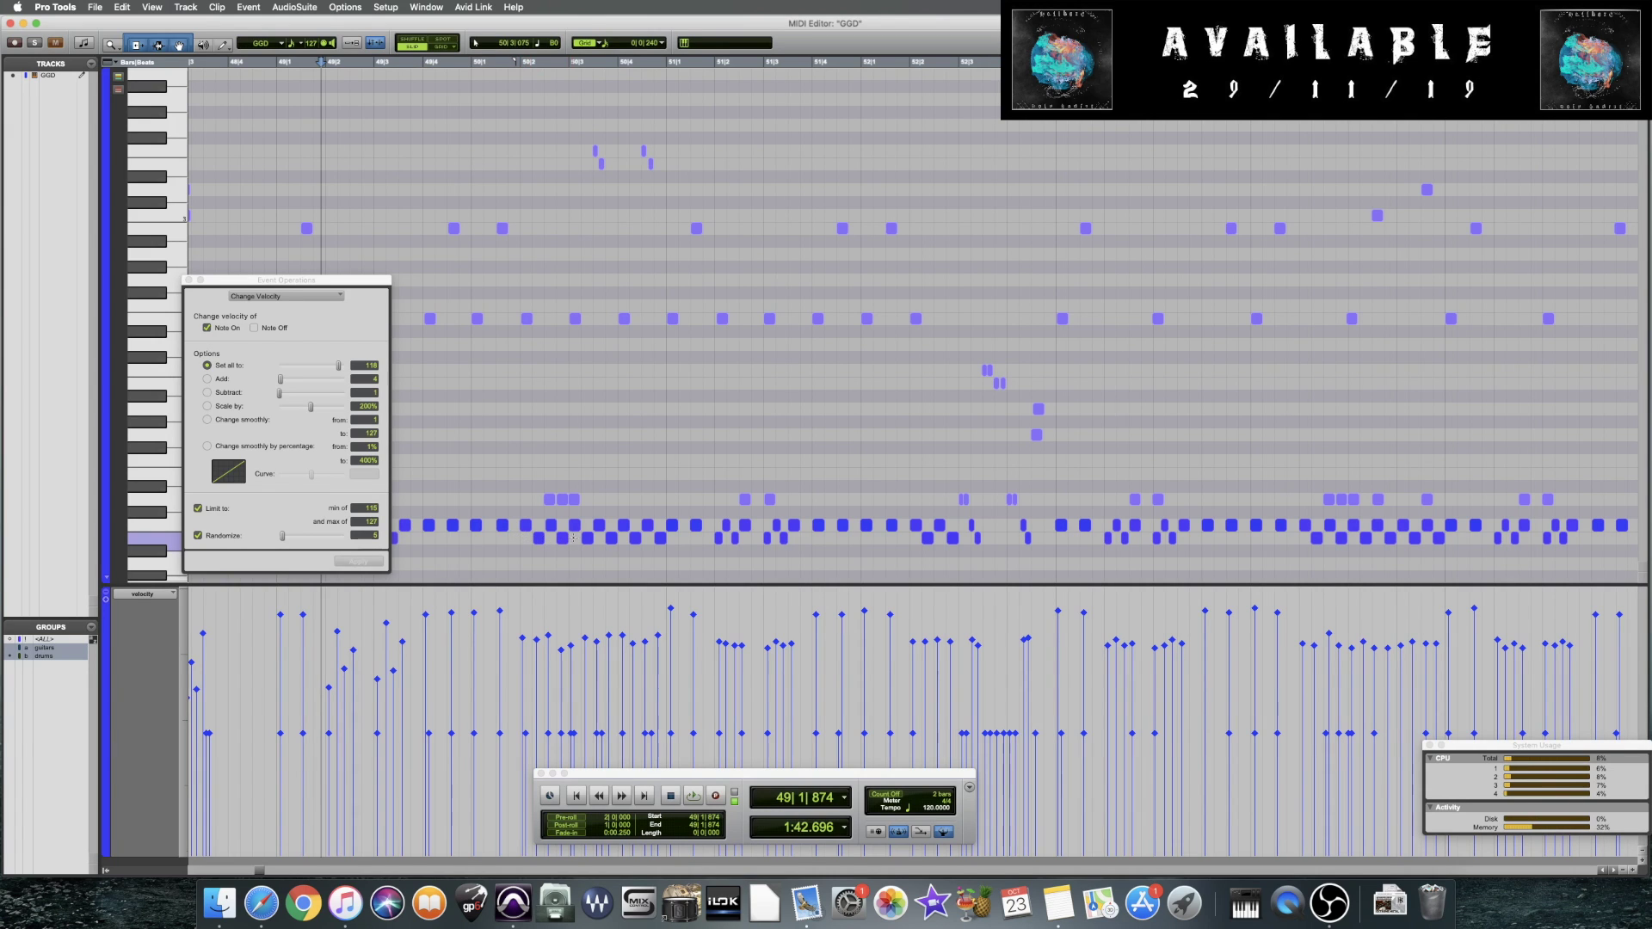
Lower the velocities of the six lower-row kick notes in the continuous run of bar 50 and play the passage back
{"action": "scroll", "coordinate": [586, 538], "scroll_direction": "left", "scroll_amount": 5}
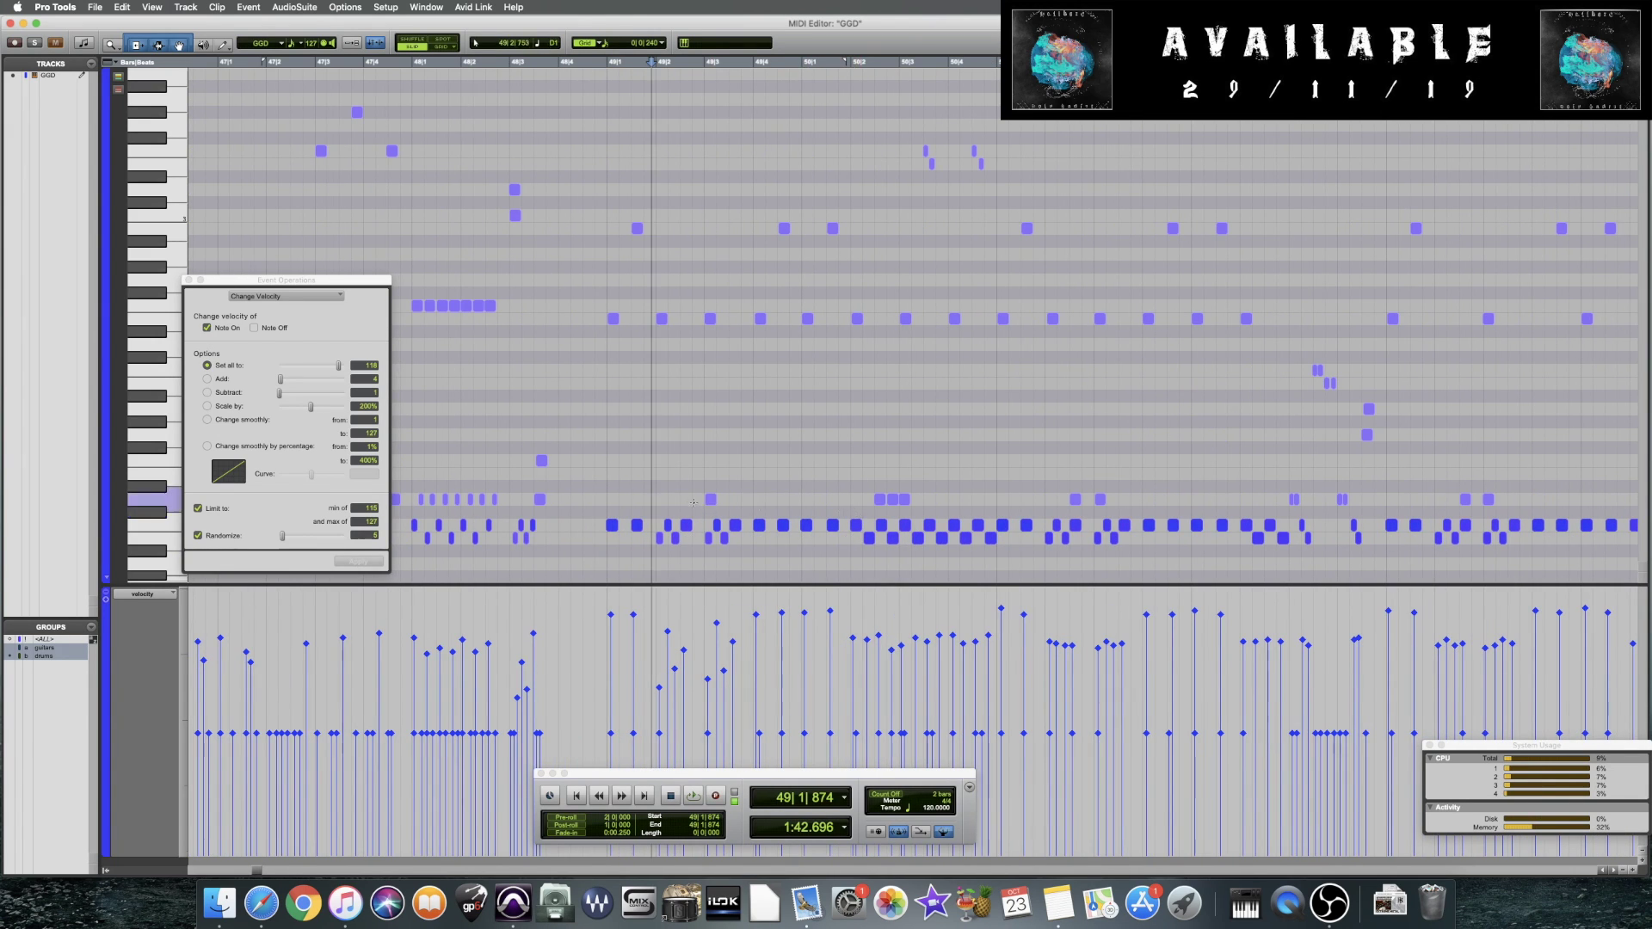
{"action": "scroll", "coordinate": [839, 508], "scroll_direction": "right", "scroll_amount": 2}
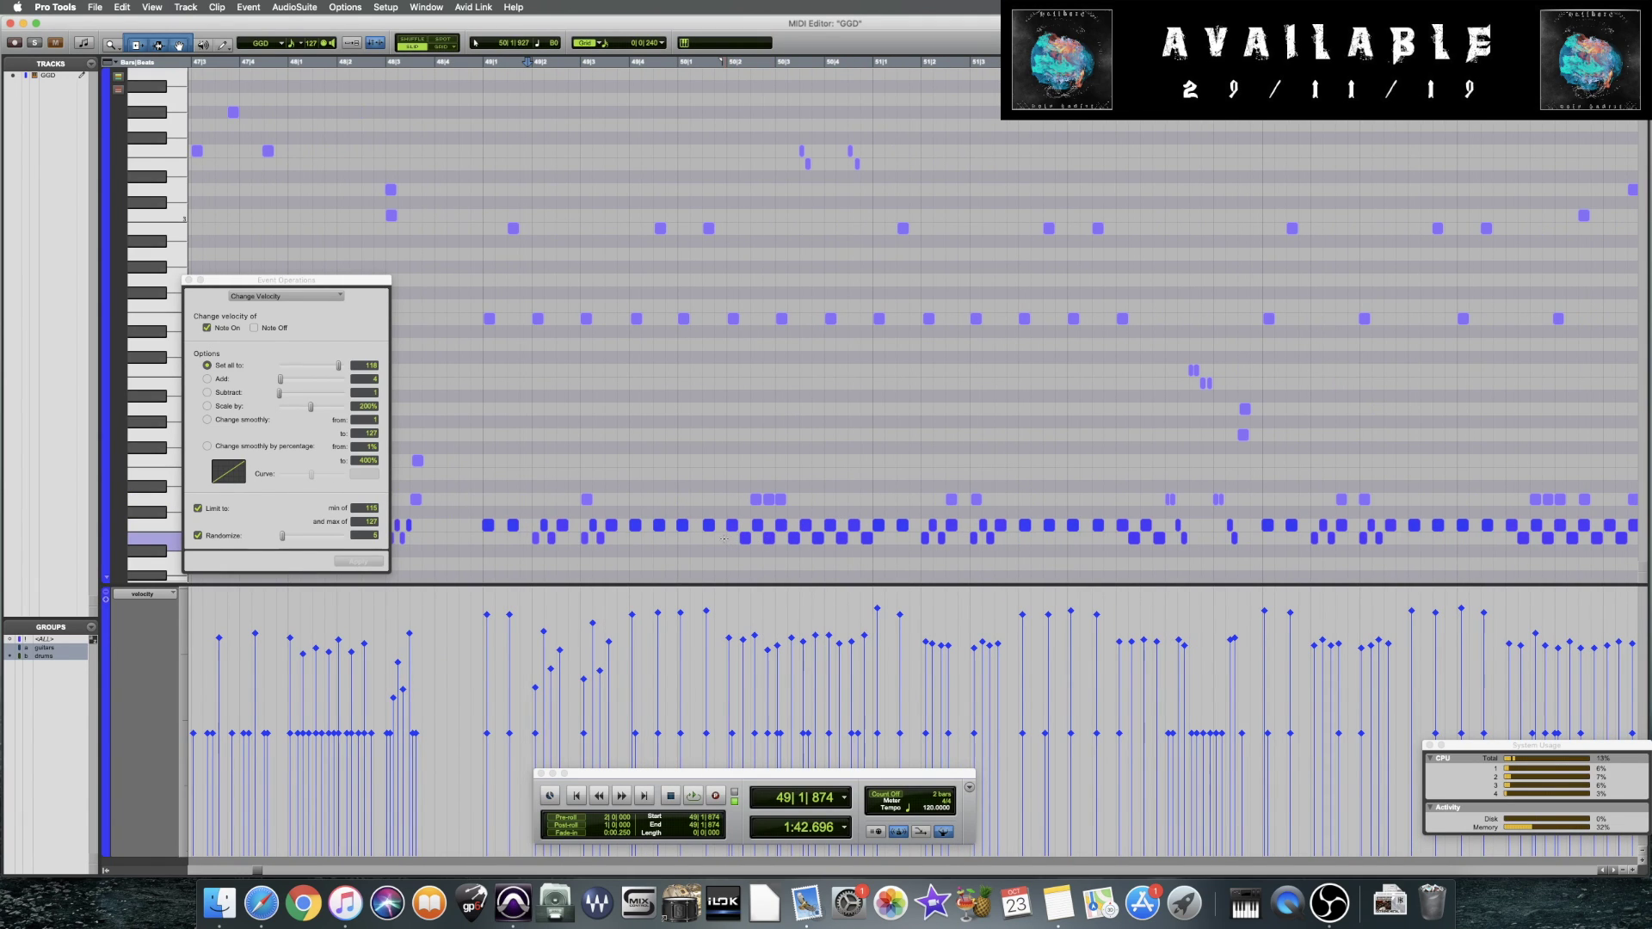
{"action": "left_click_drag", "start_coordinate": [723, 532], "coordinate": [886, 582]}
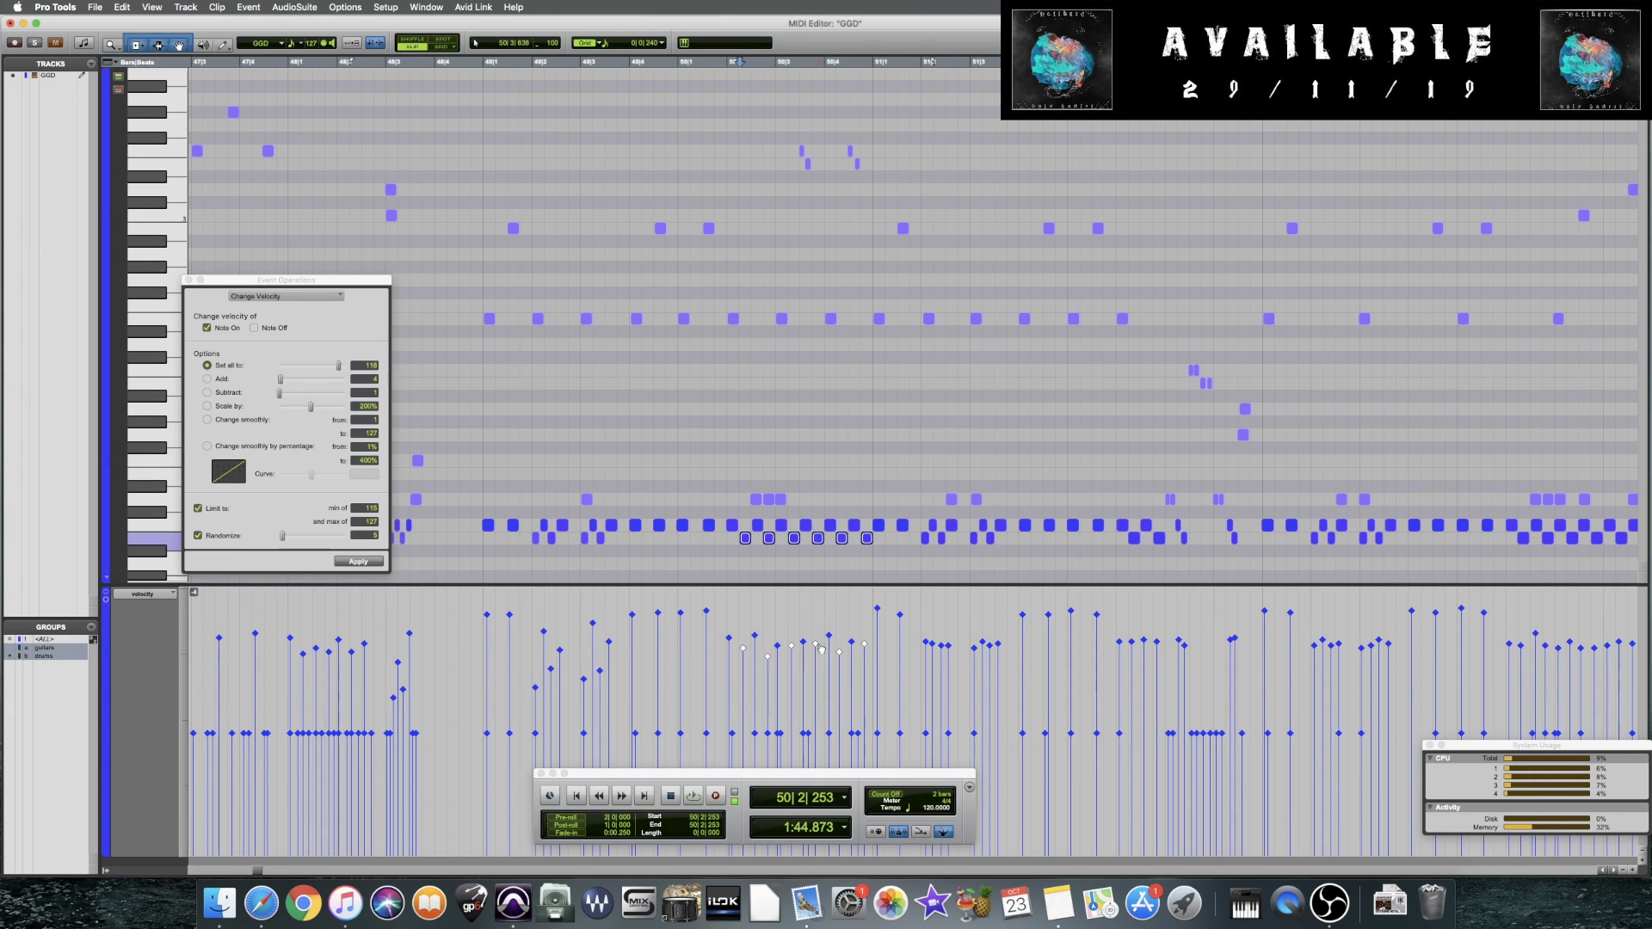
{"action": "left_click", "coordinate": [712, 555]}
{"action": "key", "text": "space"}
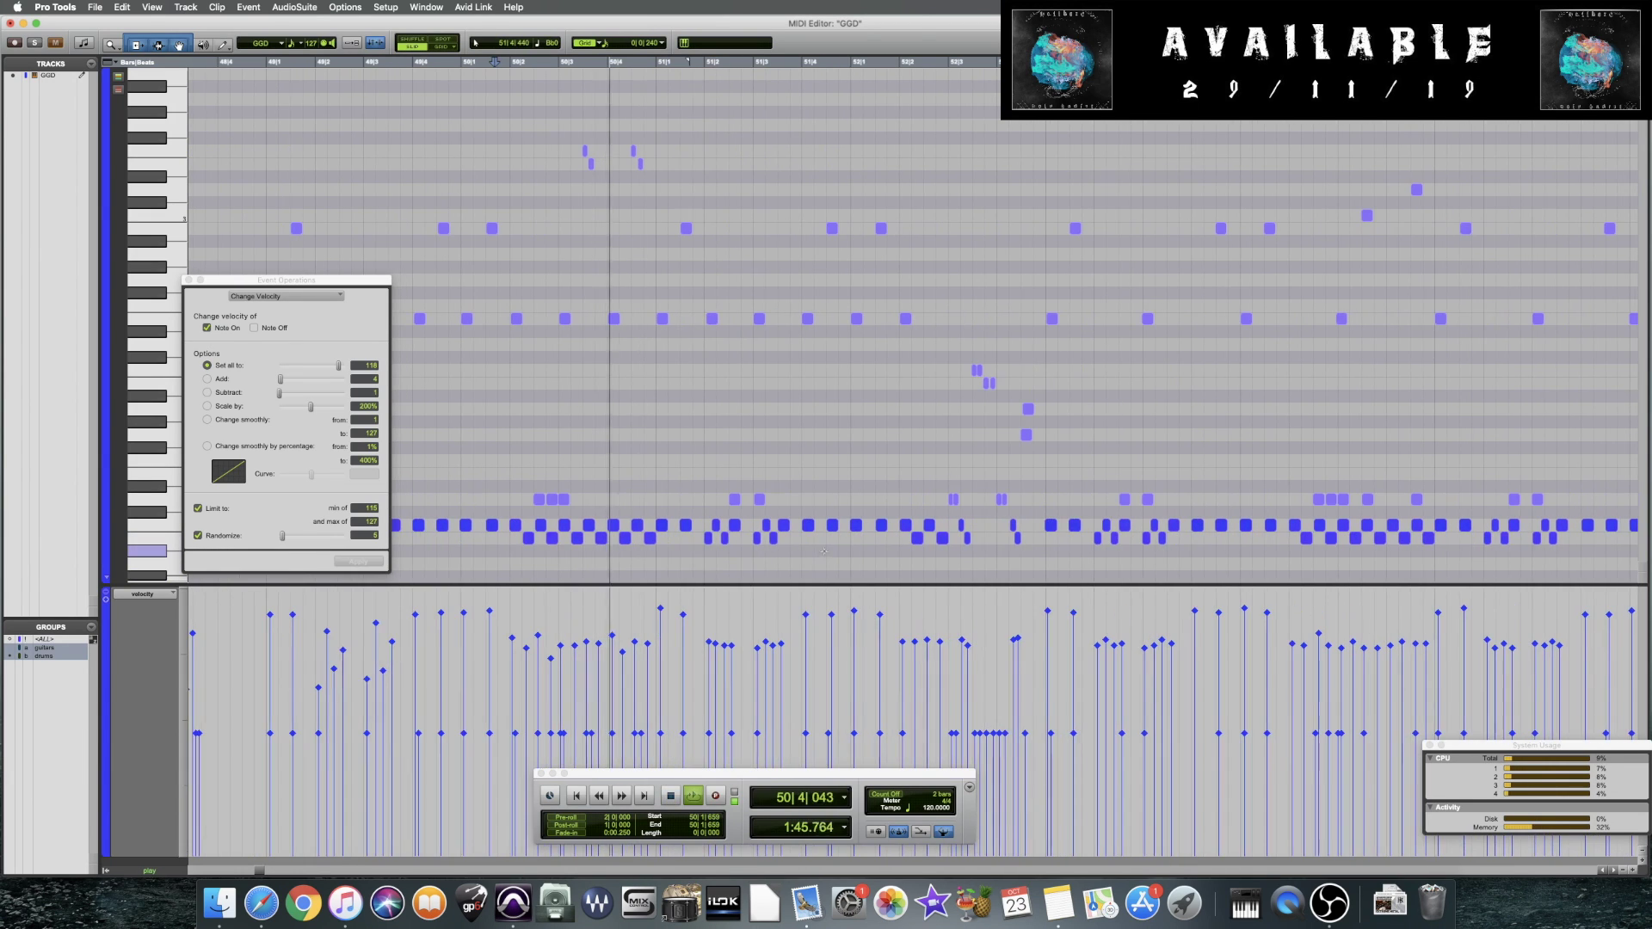
{"action": "key", "text": "space"}
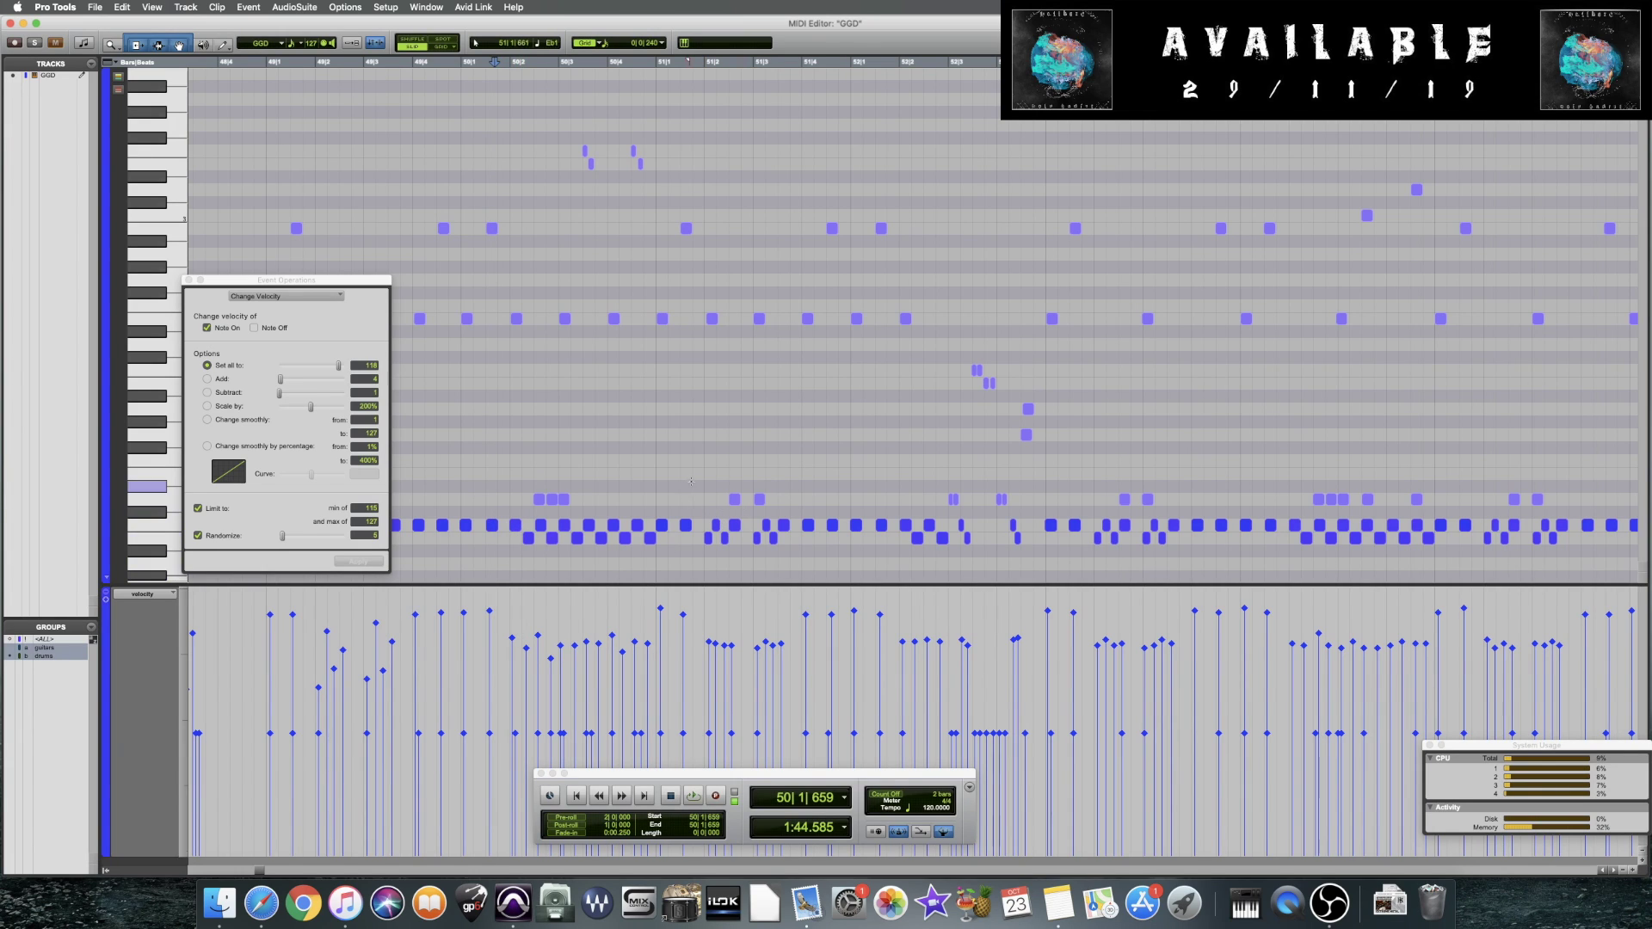
Vary the kick velocities in the fast groups on beats 2 and 3 of bars 51 and 53, and save the session
{"action": "left_click", "coordinate": [664, 478]}
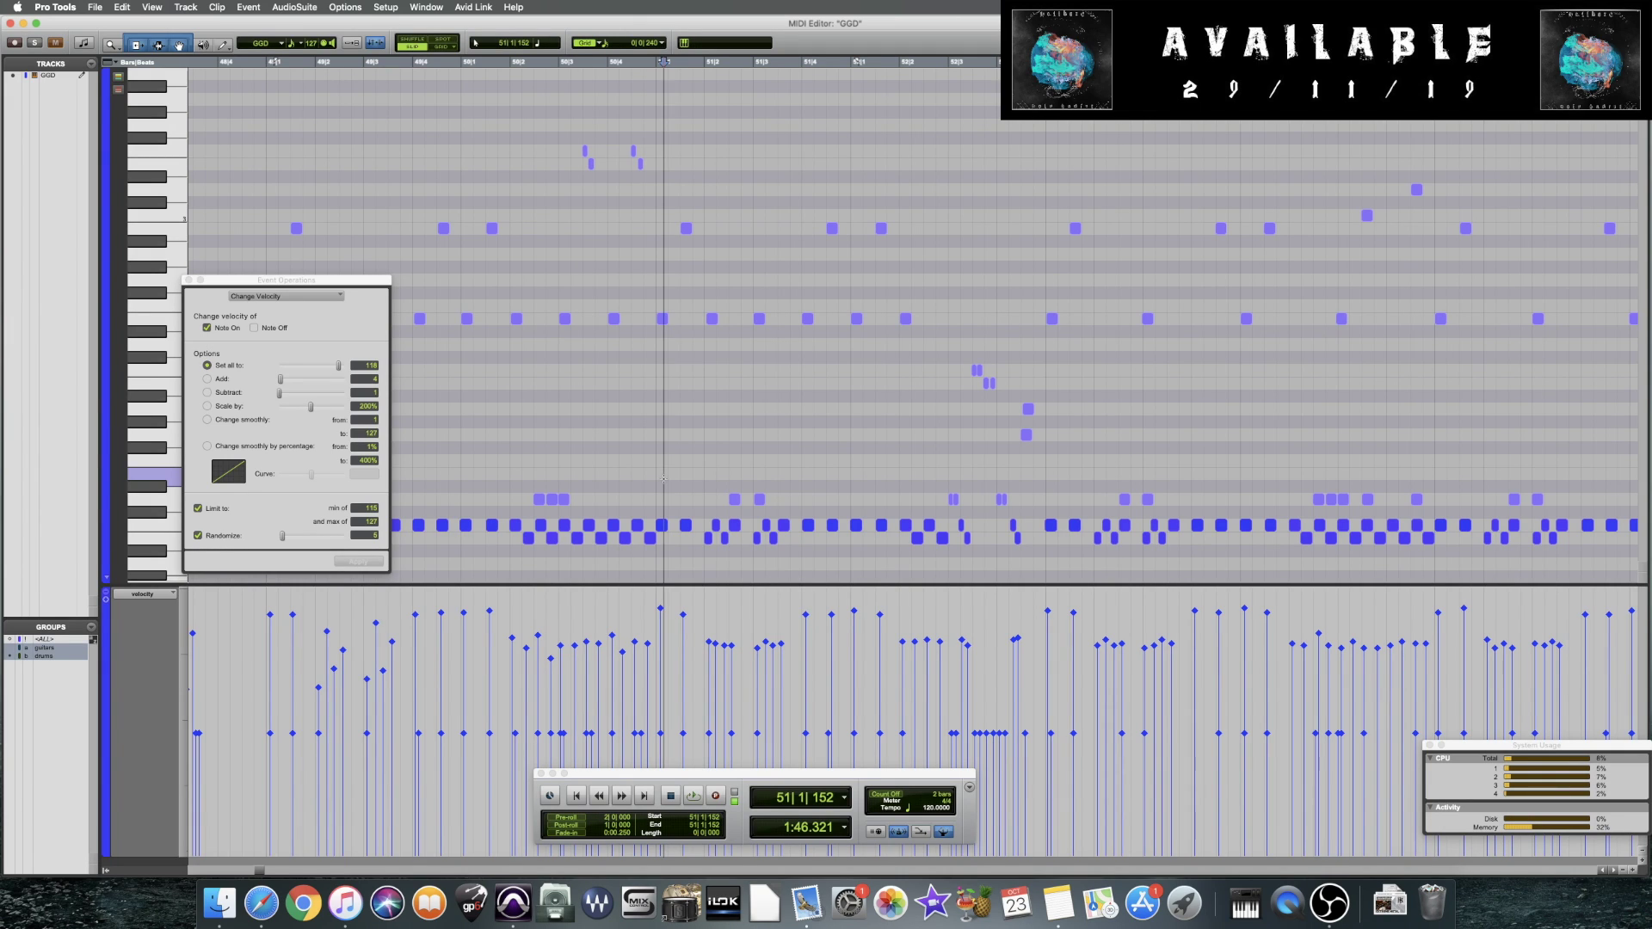
{"action": "left_click", "coordinate": [684, 458]}
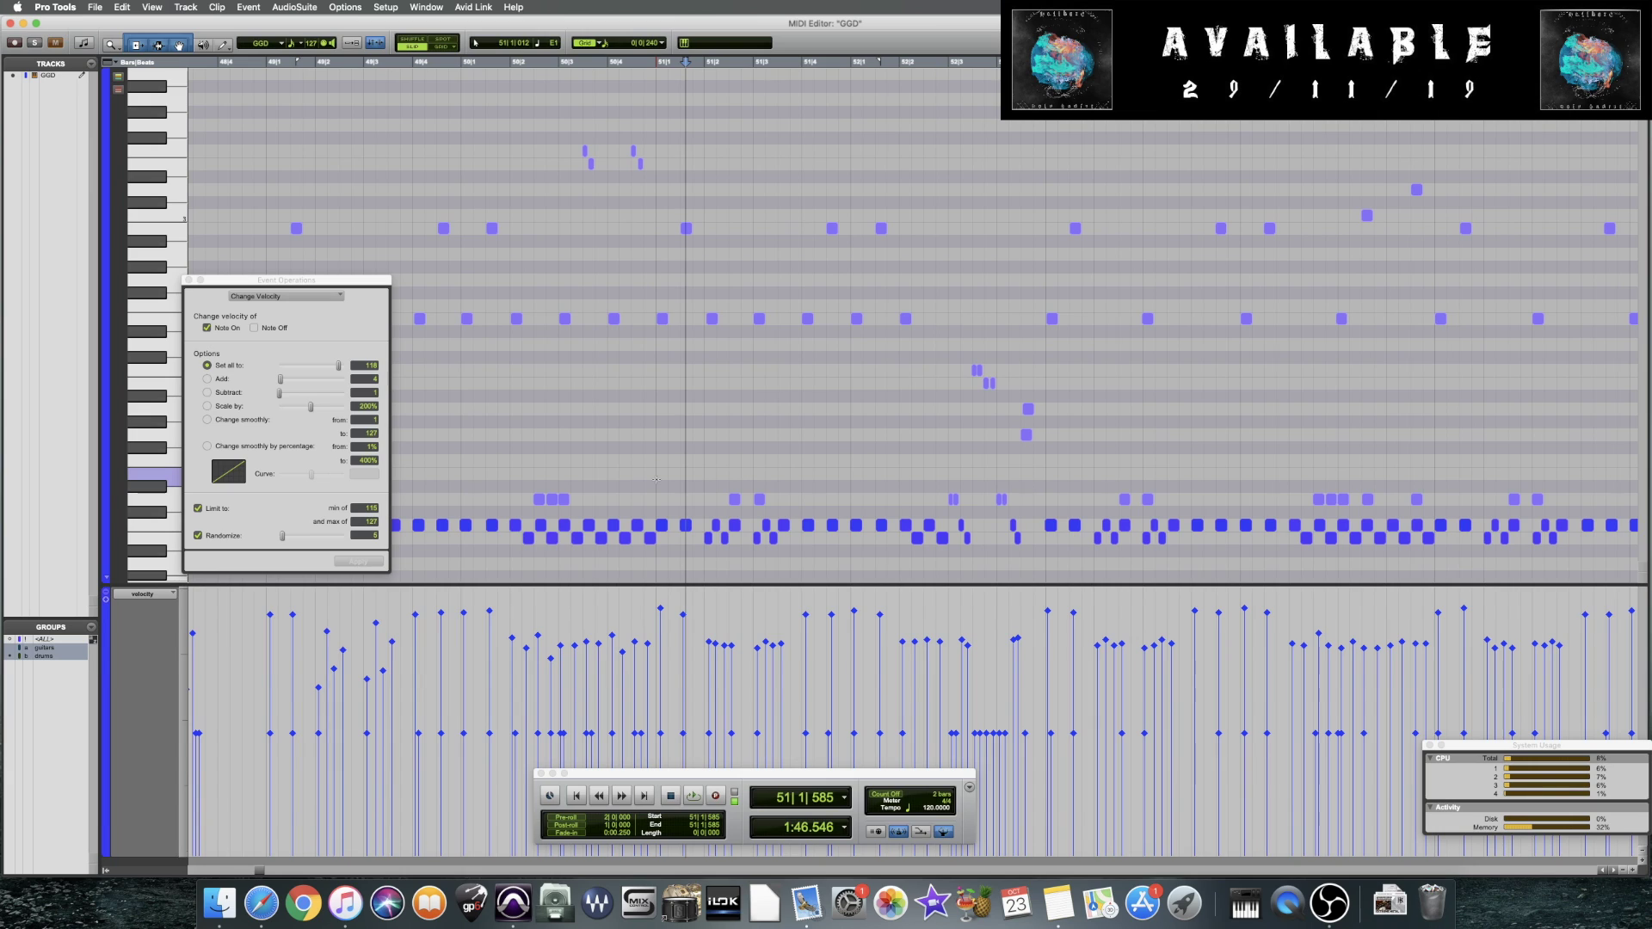
{"action": "scroll", "coordinate": [662, 525], "scroll_direction": "right", "scroll_amount": 5}
{"action": "left_click", "coordinate": [678, 564]}
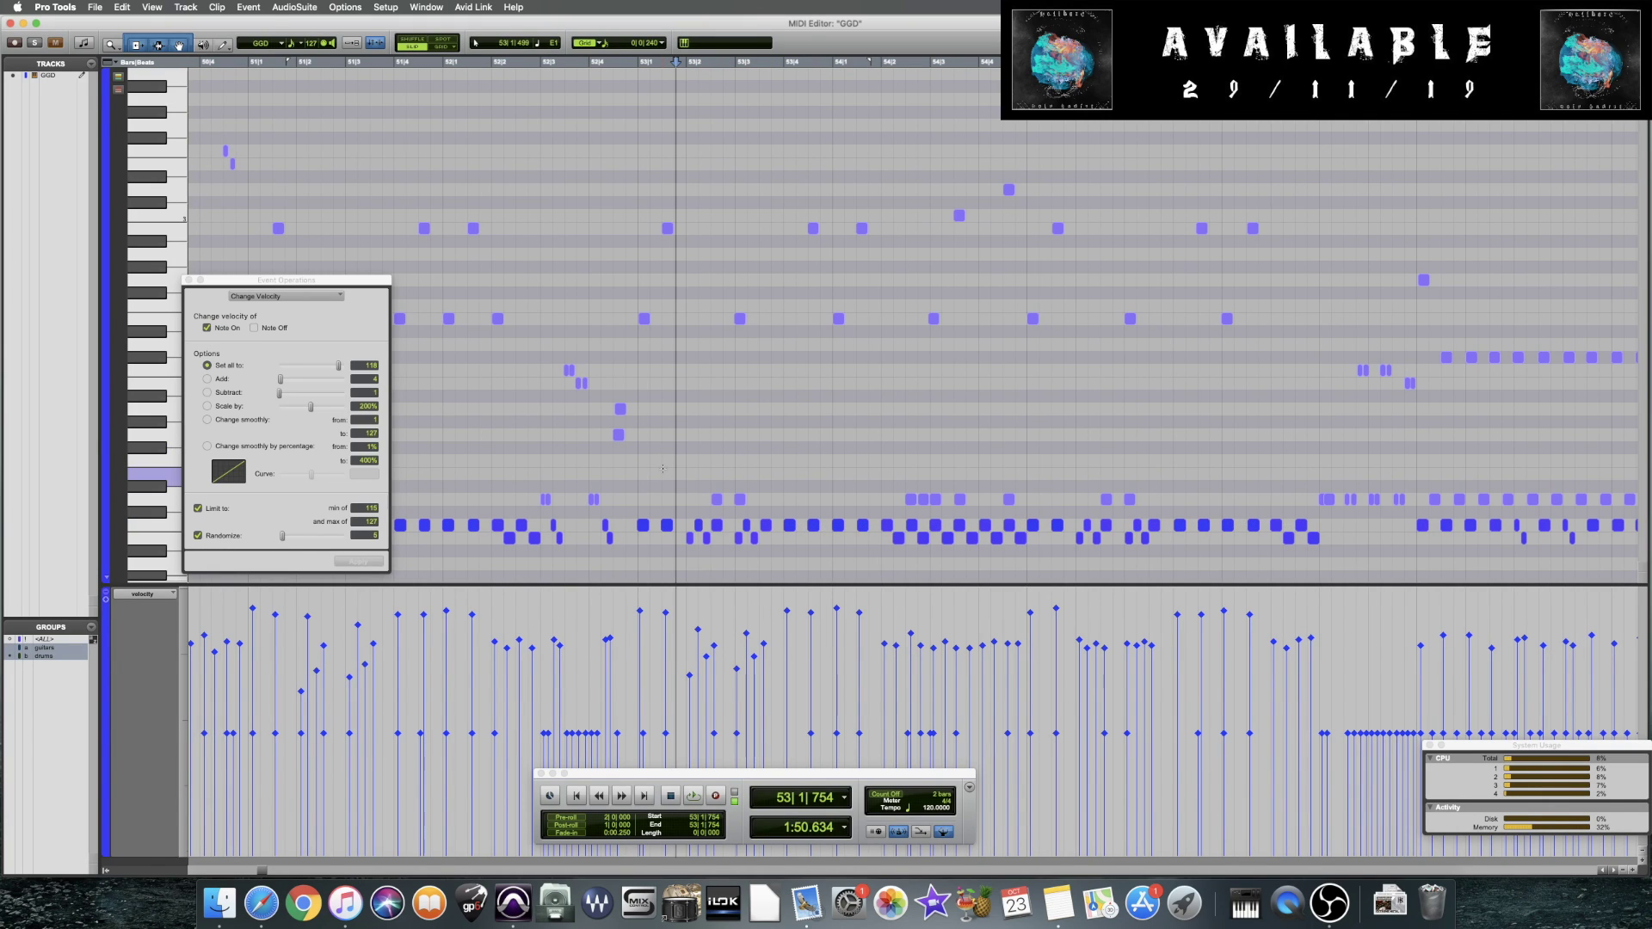
{"action": "scroll", "coordinate": [665, 471], "scroll_direction": "right", "scroll_amount": 3}
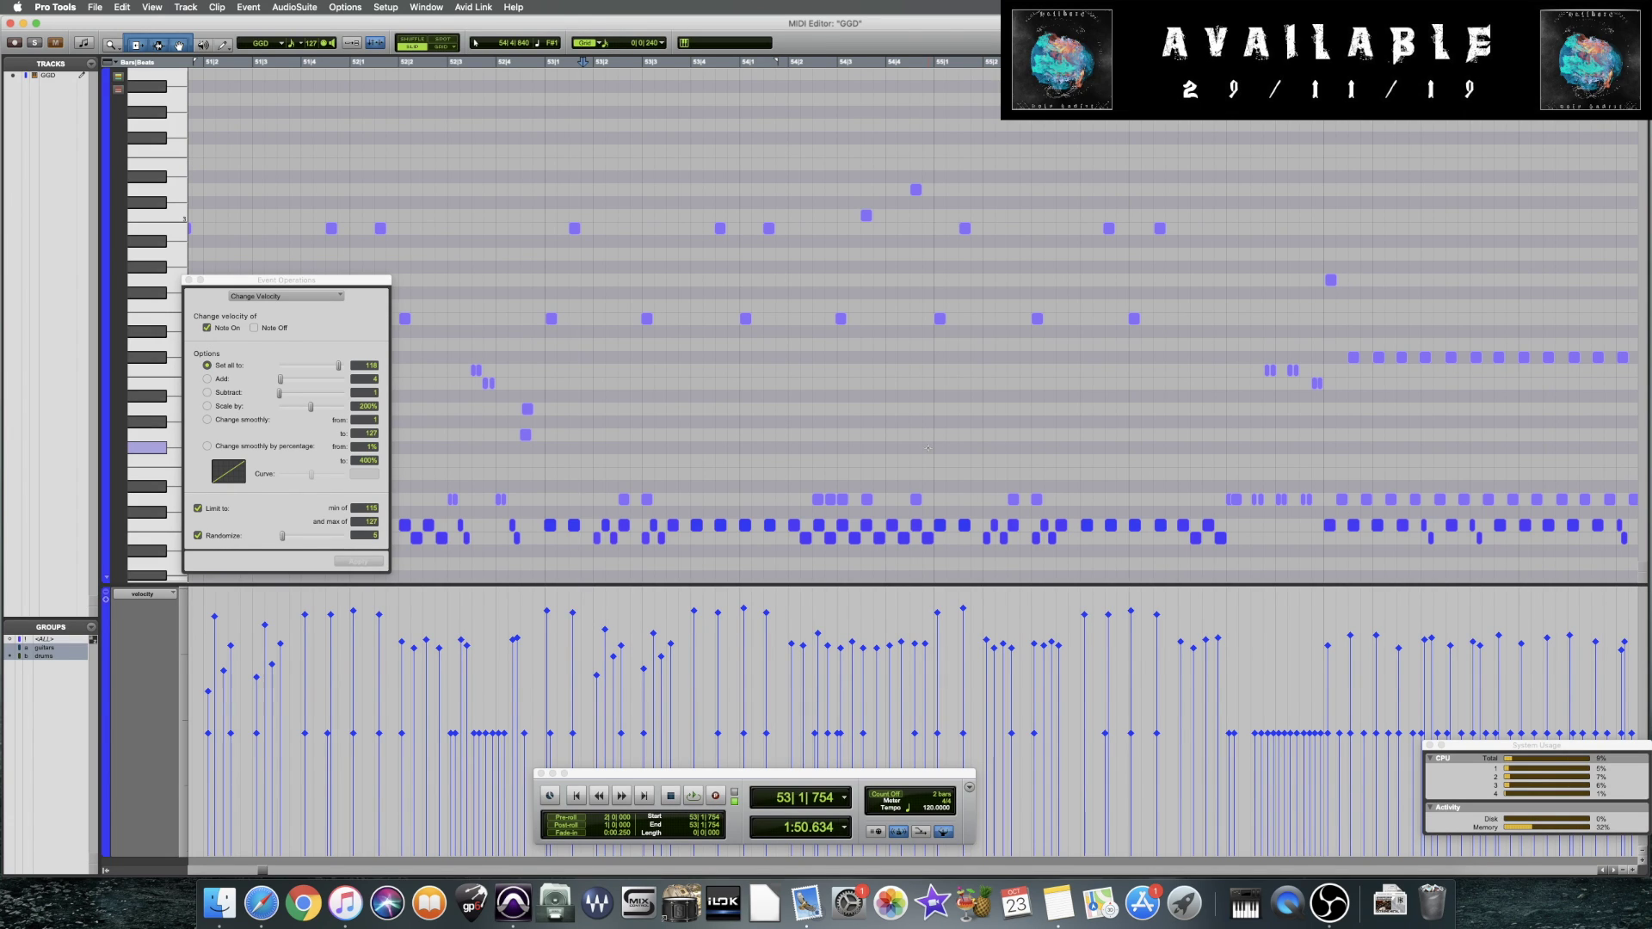
{"action": "left_click", "coordinate": [718, 437]}
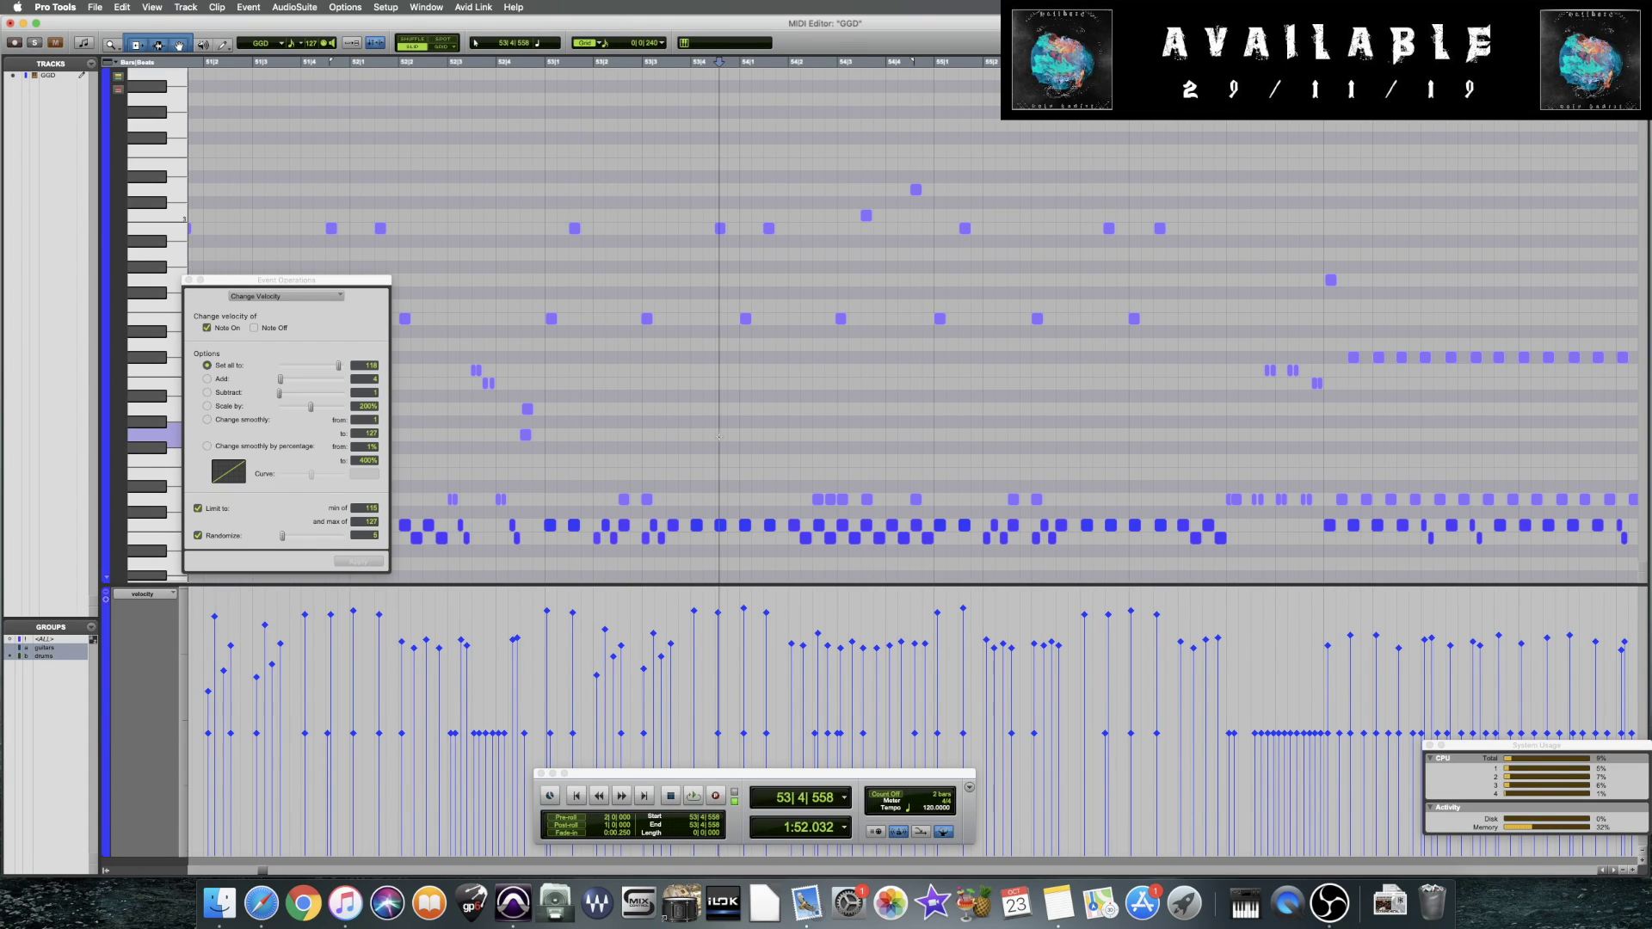
{"action": "key", "text": "super+s"}
Vary the individual kick velocities in the fast groups on beats 2 and 3 of bar 55 and play them back
{"action": "scroll", "coordinate": [838, 647], "scroll_direction": "right", "scroll_amount": 3}
{"action": "left_click", "coordinate": [838, 647]}
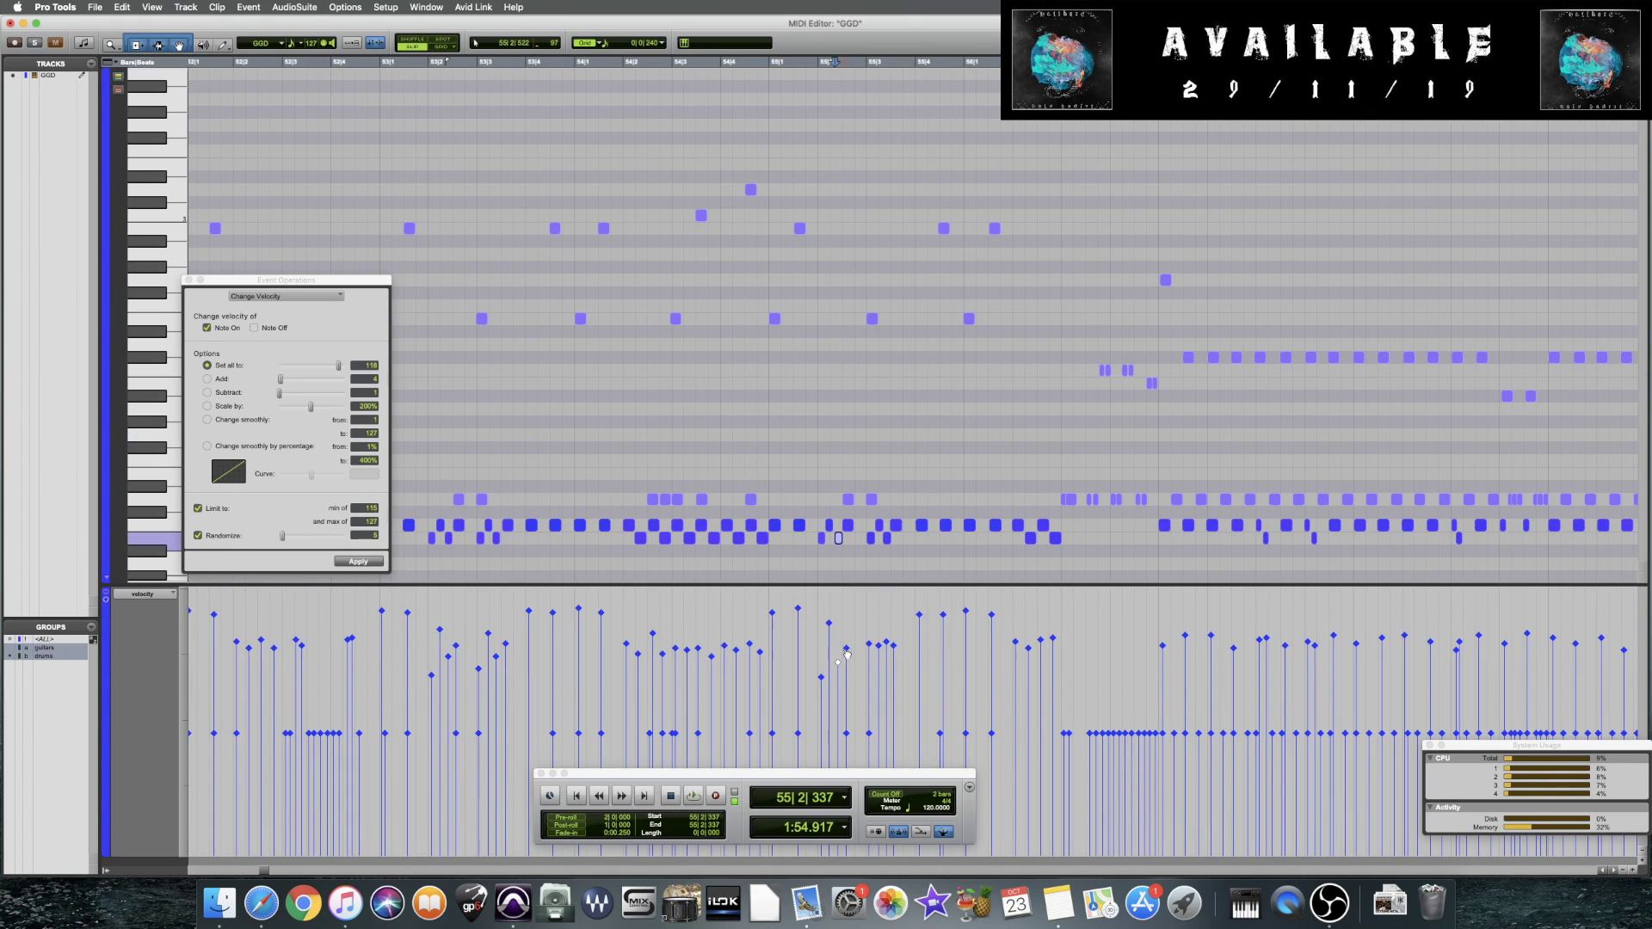
{"action": "left_click", "coordinate": [867, 670]}
{"action": "left_click", "coordinate": [879, 637]}
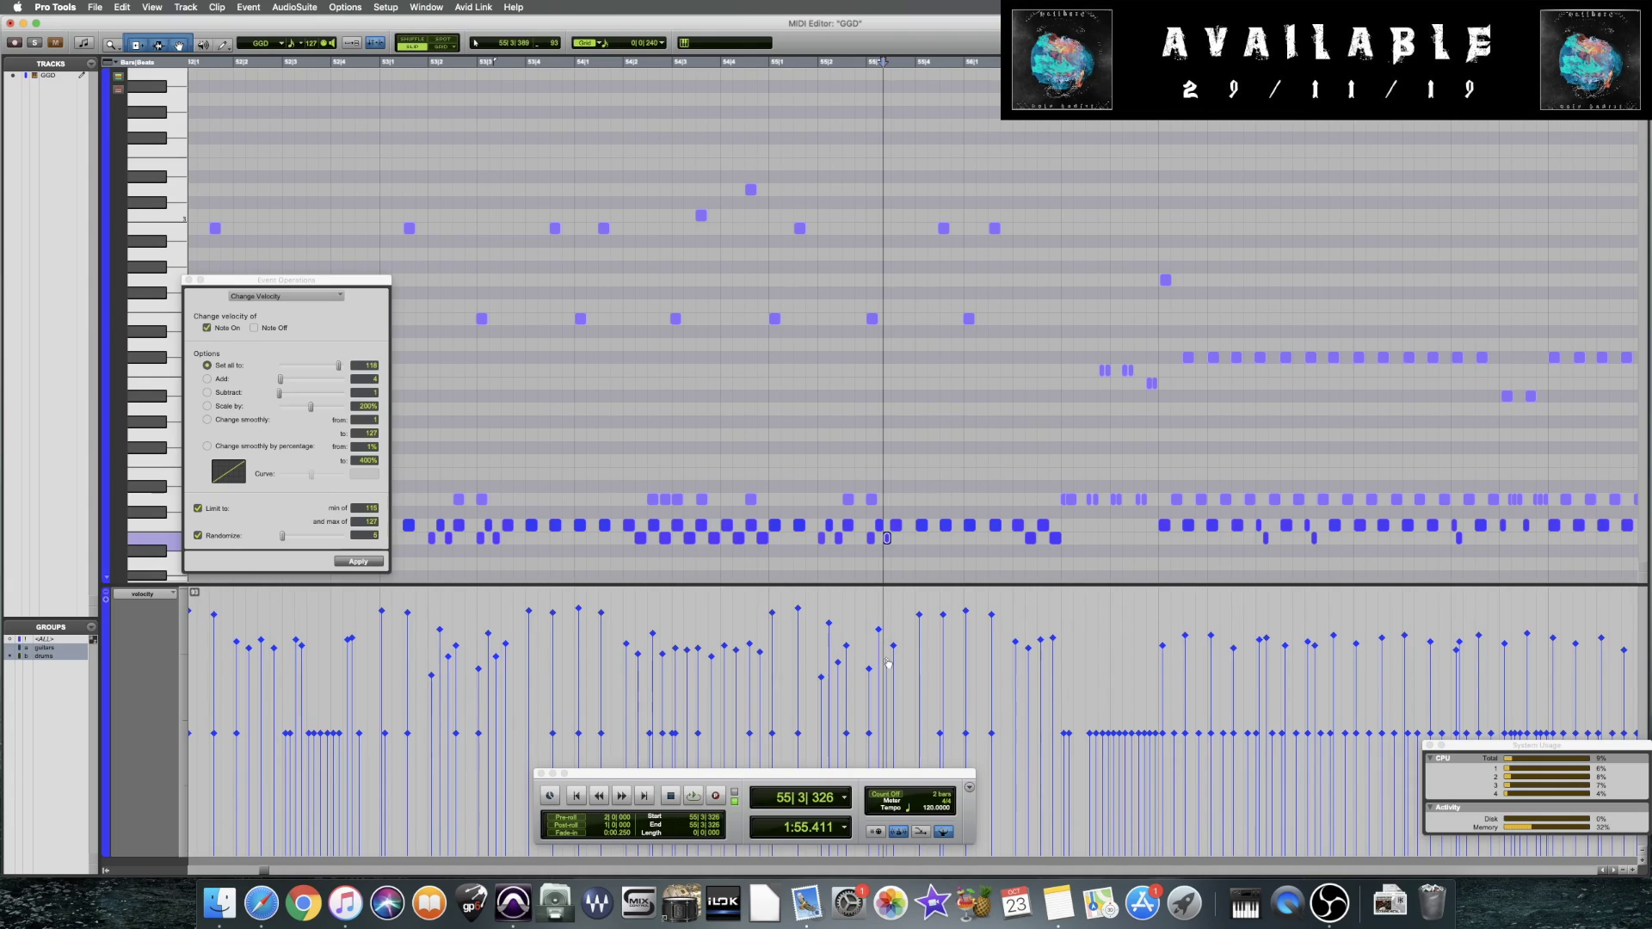
{"action": "left_click", "coordinate": [894, 648]}
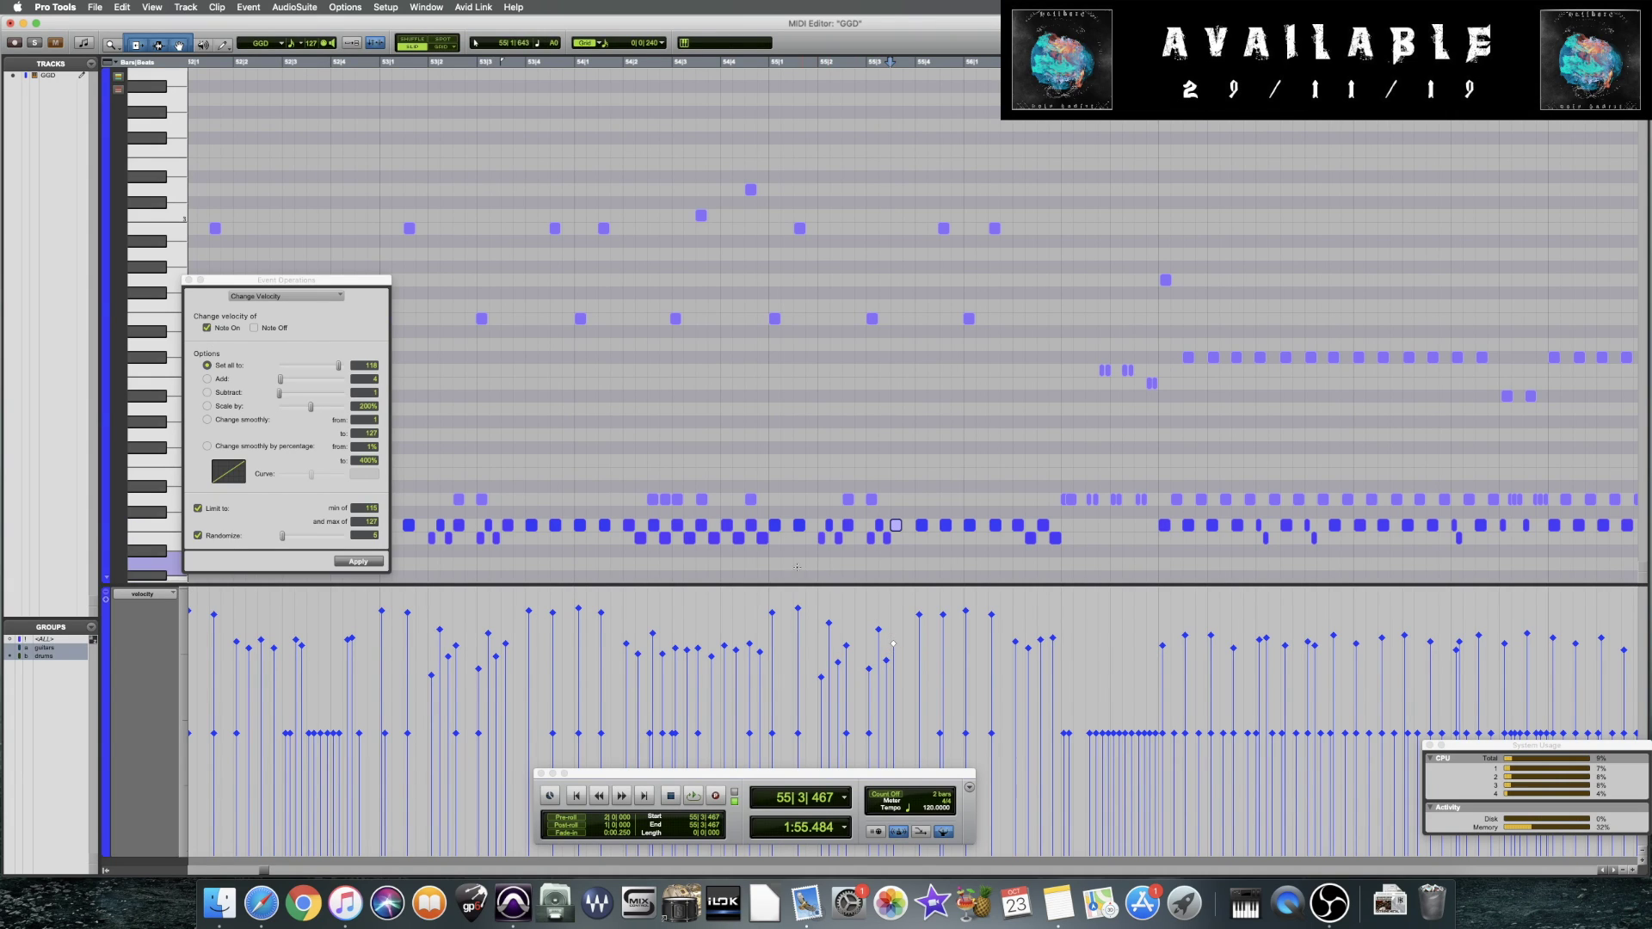
{"action": "left_click", "coordinate": [766, 567]}
{"action": "key", "text": "space"}
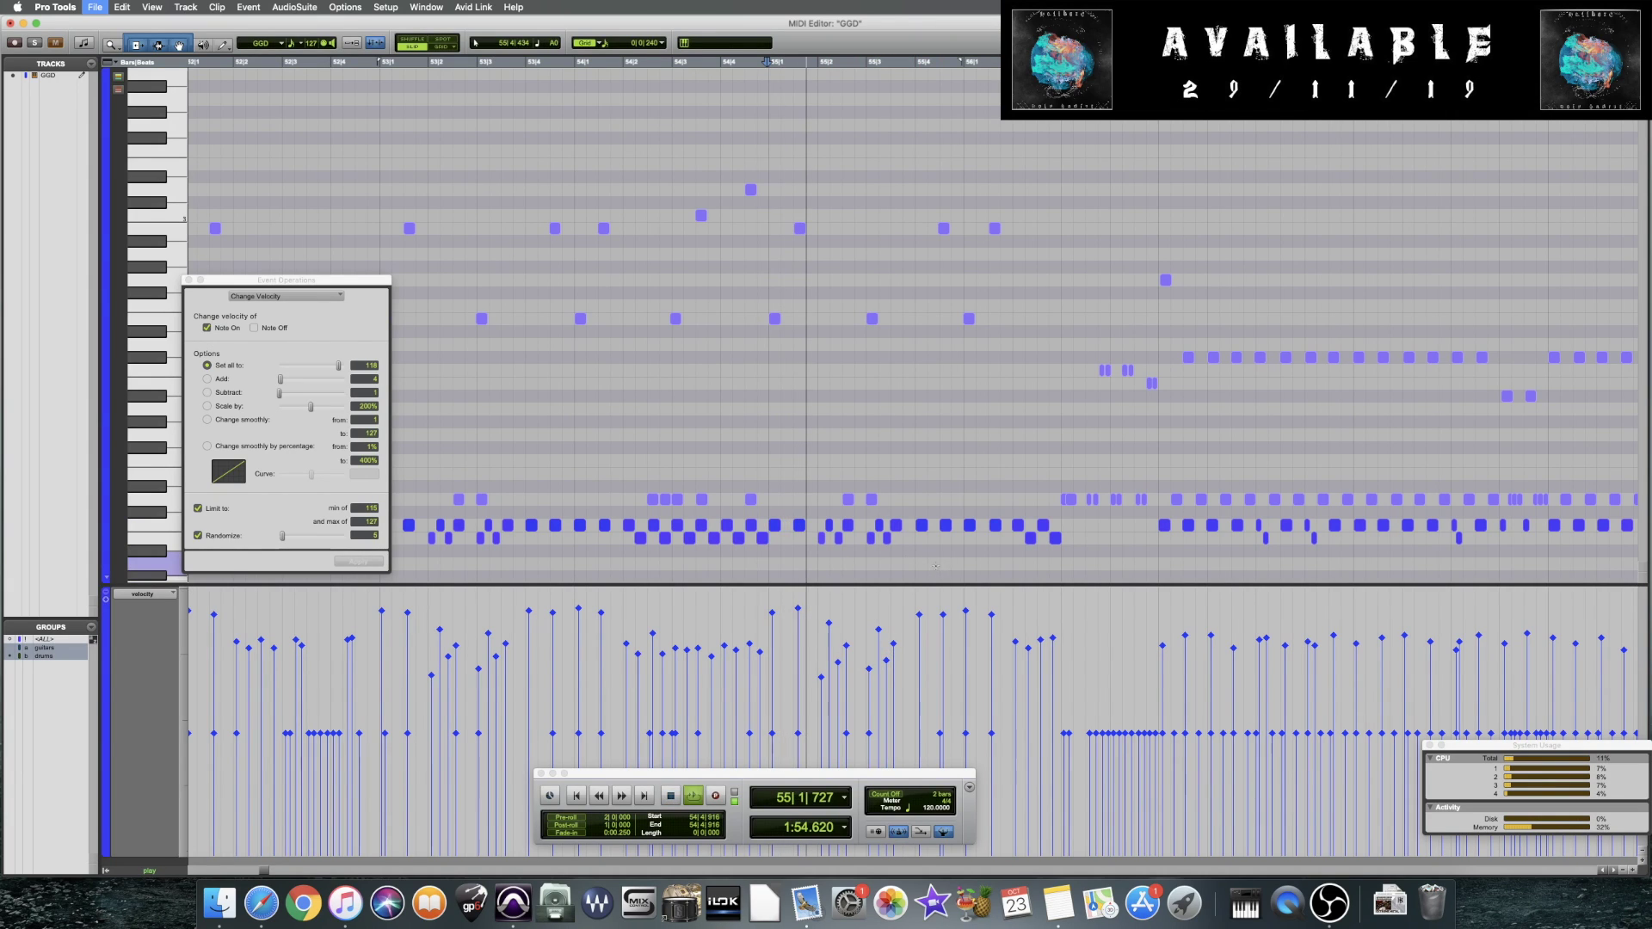
Lower the velocities of the two lower-row kick notes in bar 56 and save the session
{"action": "left_click", "coordinate": [917, 648]}
{"action": "left_click", "coordinate": [904, 564]}
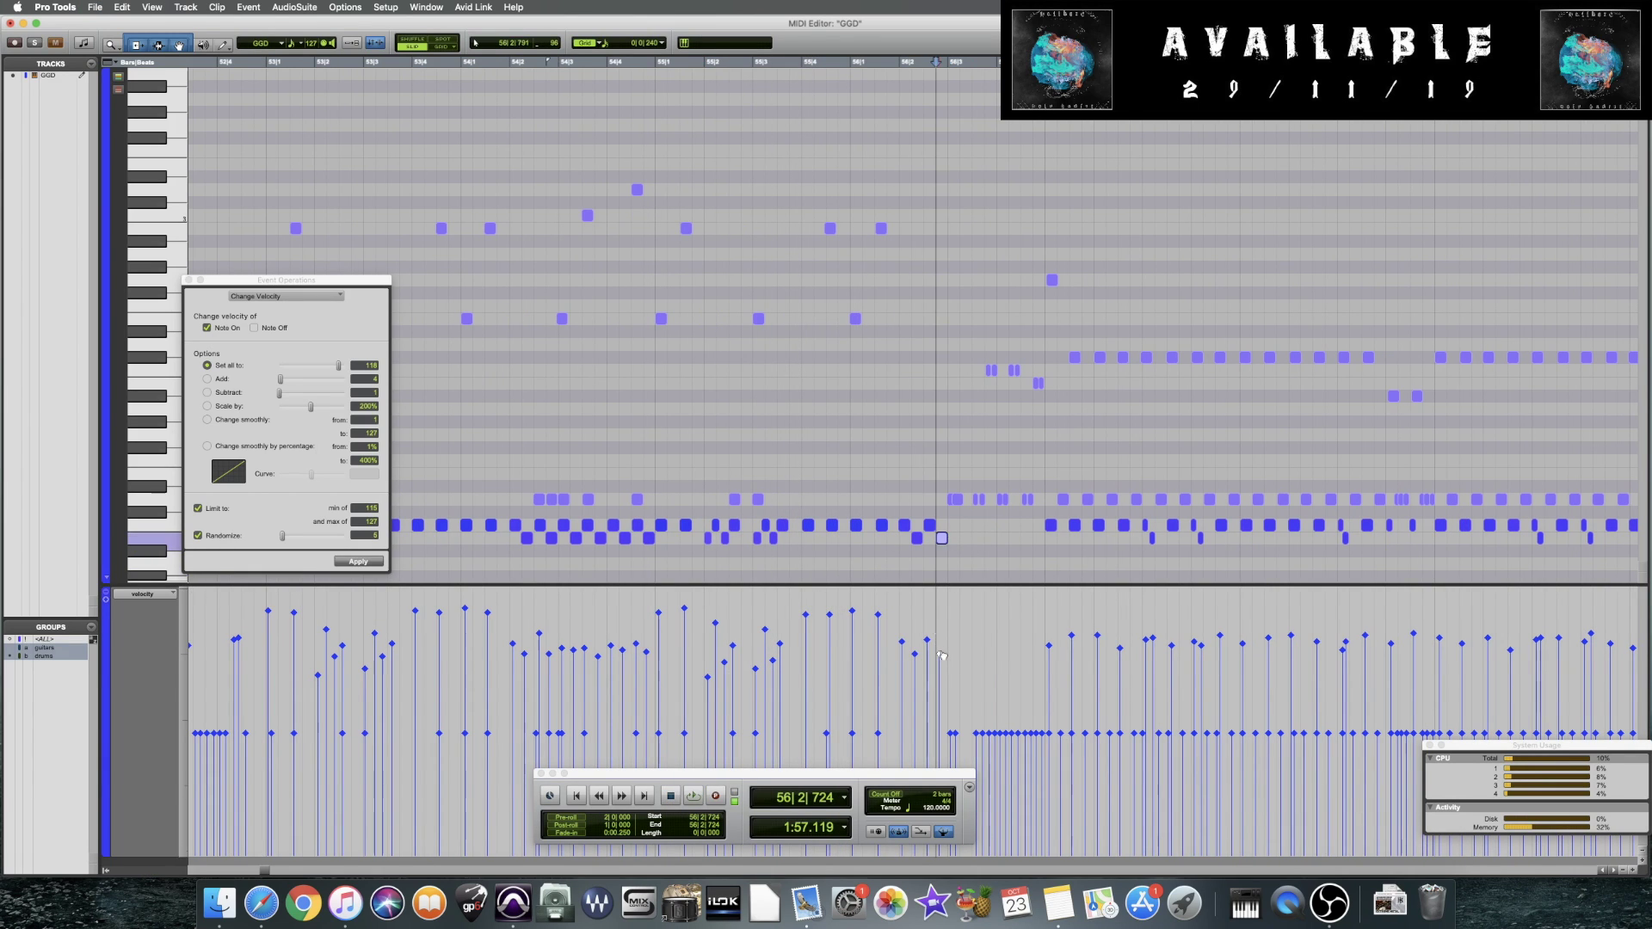
{"action": "key", "text": "space"}
{"action": "key", "text": "super+s"}
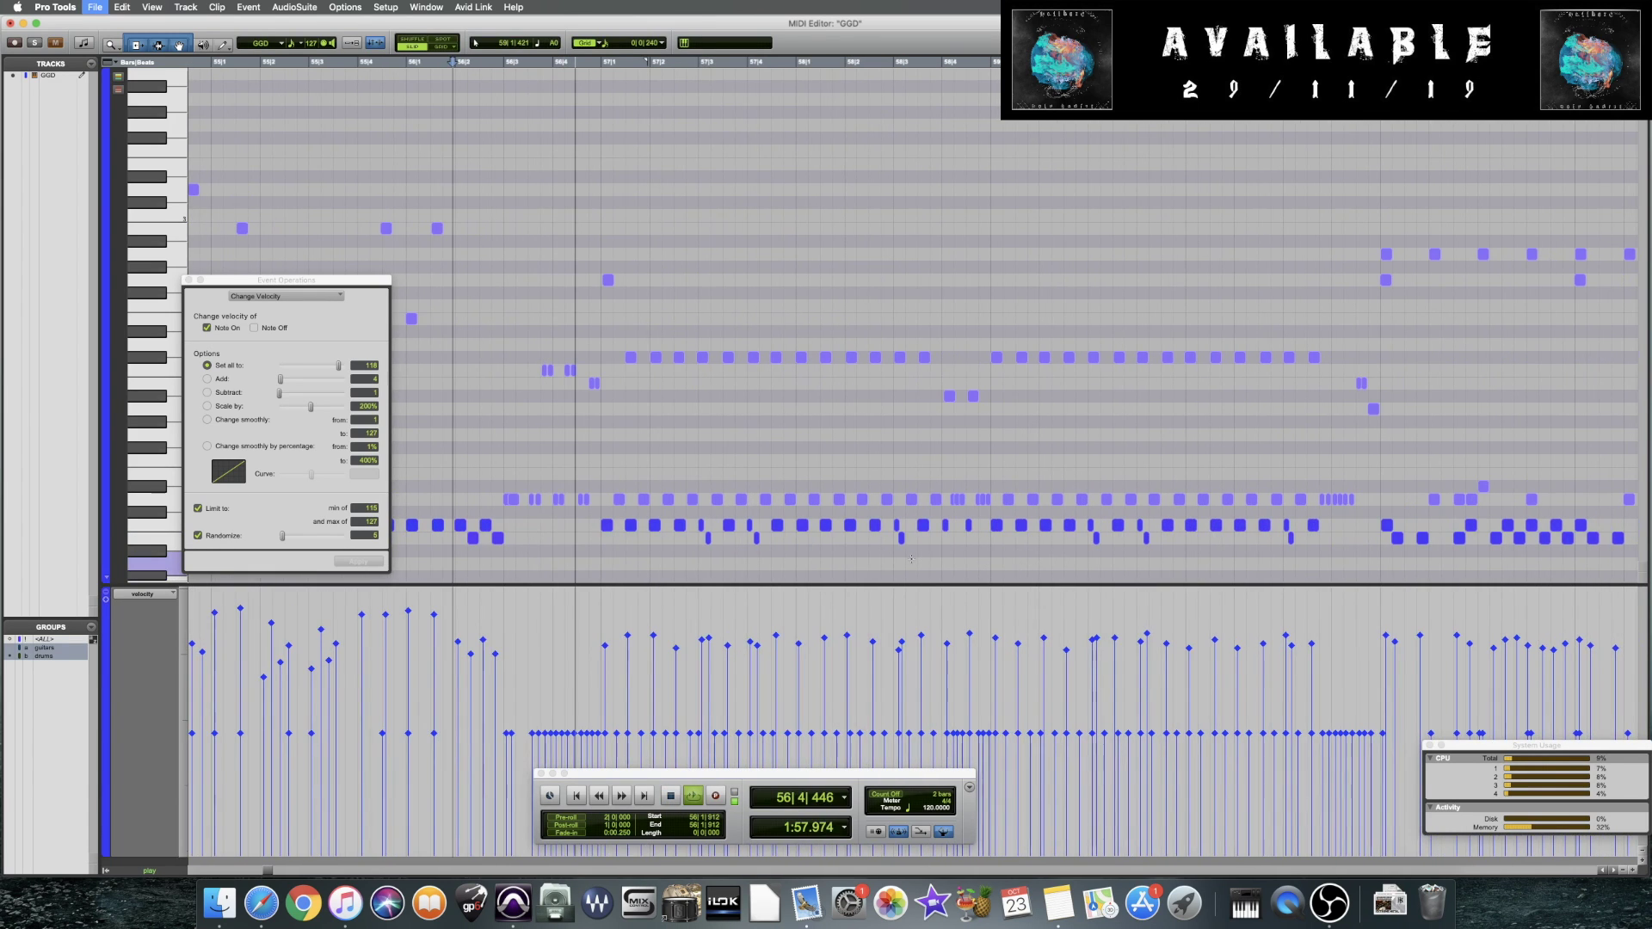
{"action": "key", "text": "space"}
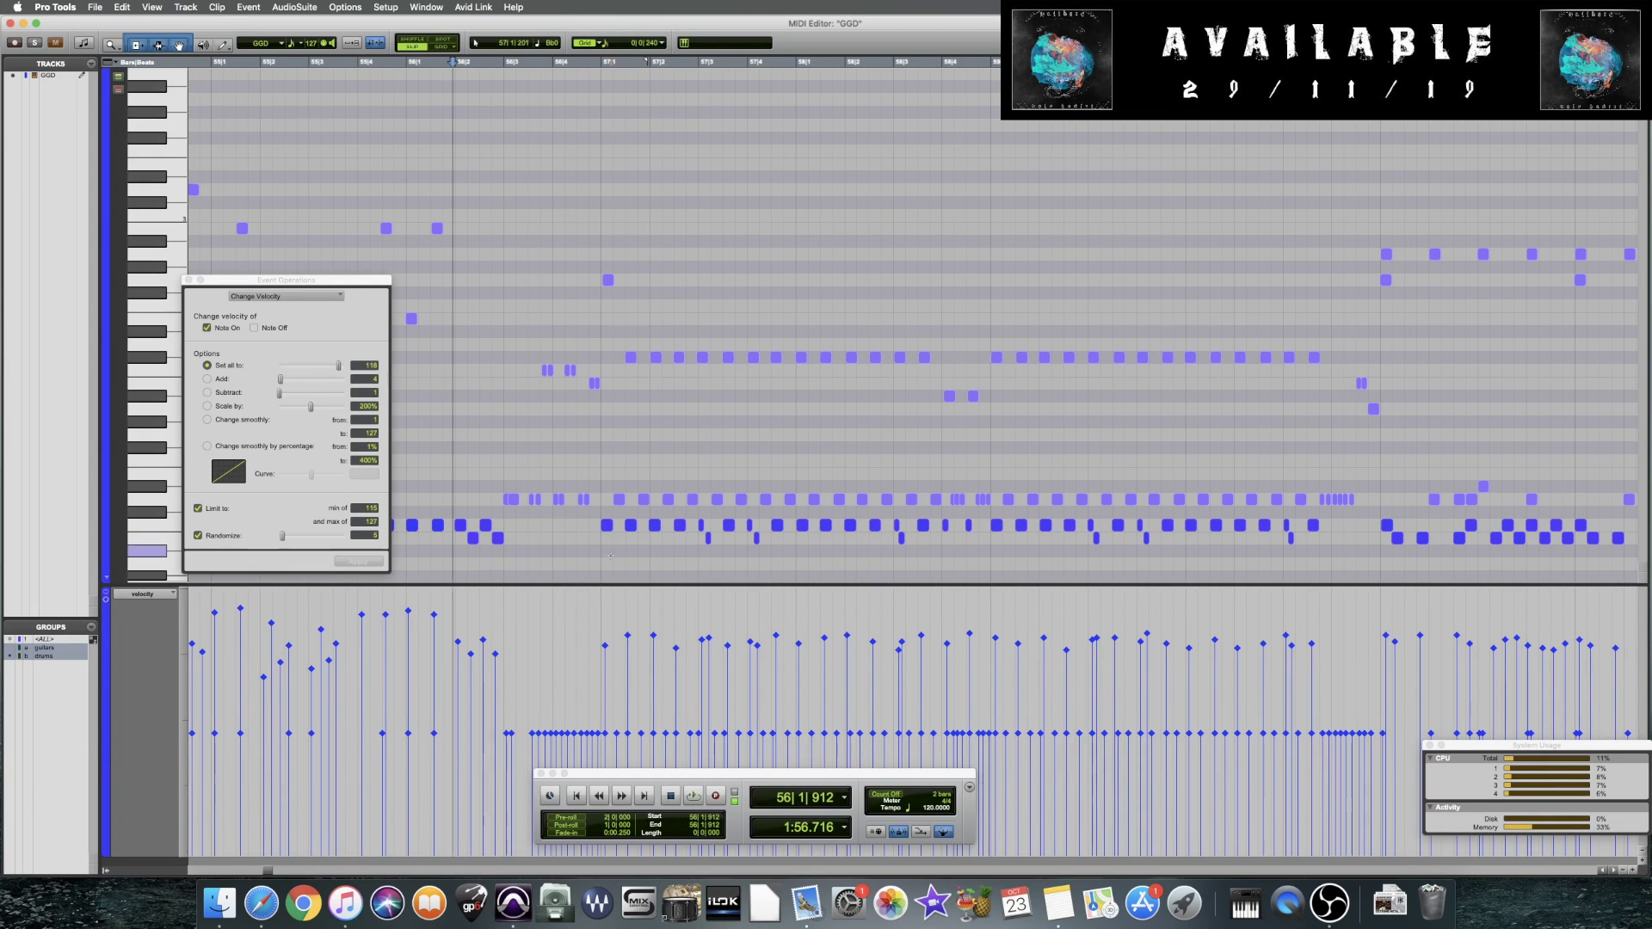
Play back from the start of bar 57 and raise the velocity of that bar's first kick note
{"action": "left_click", "coordinate": [601, 557]}
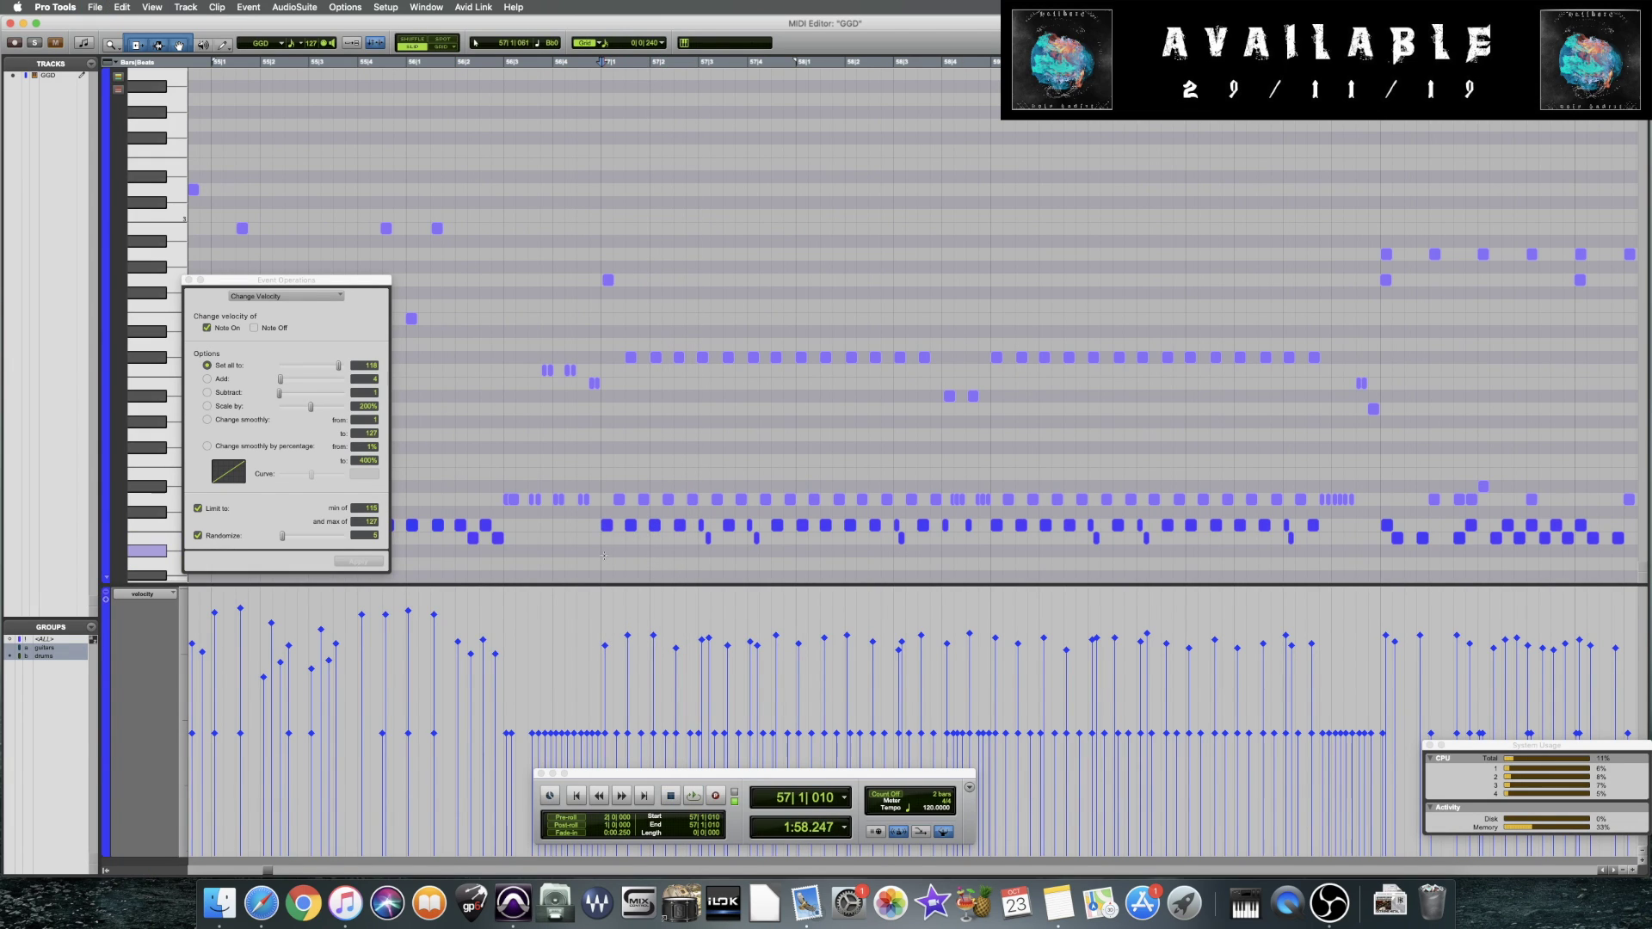
{"action": "key", "text": "space"}
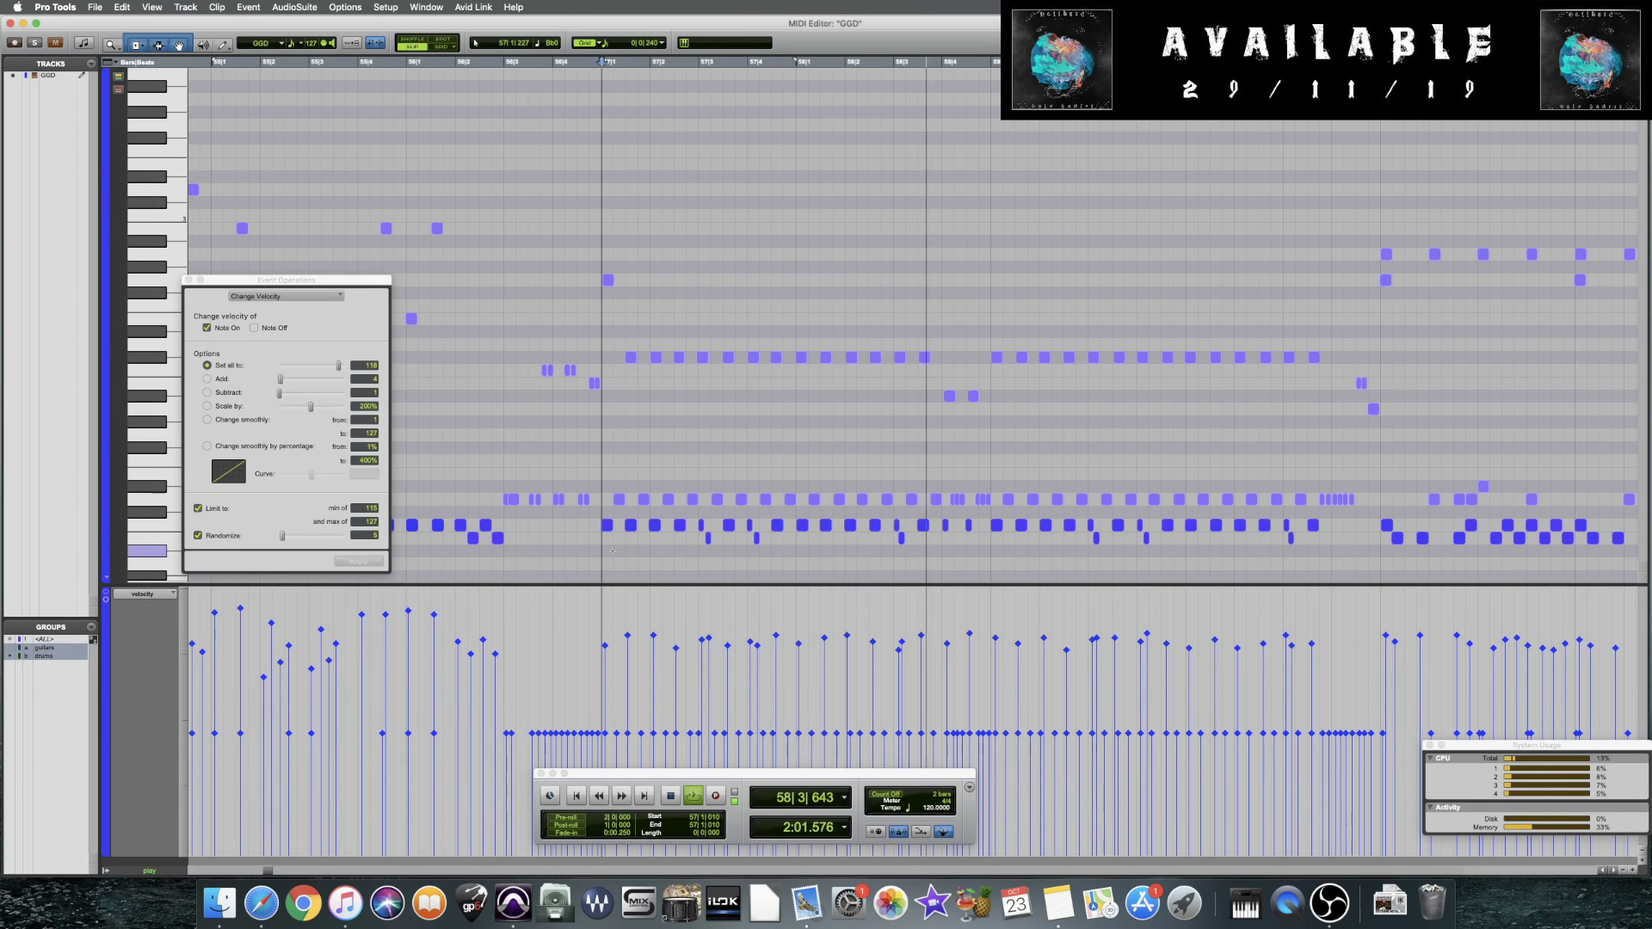
{"action": "key", "text": "space"}
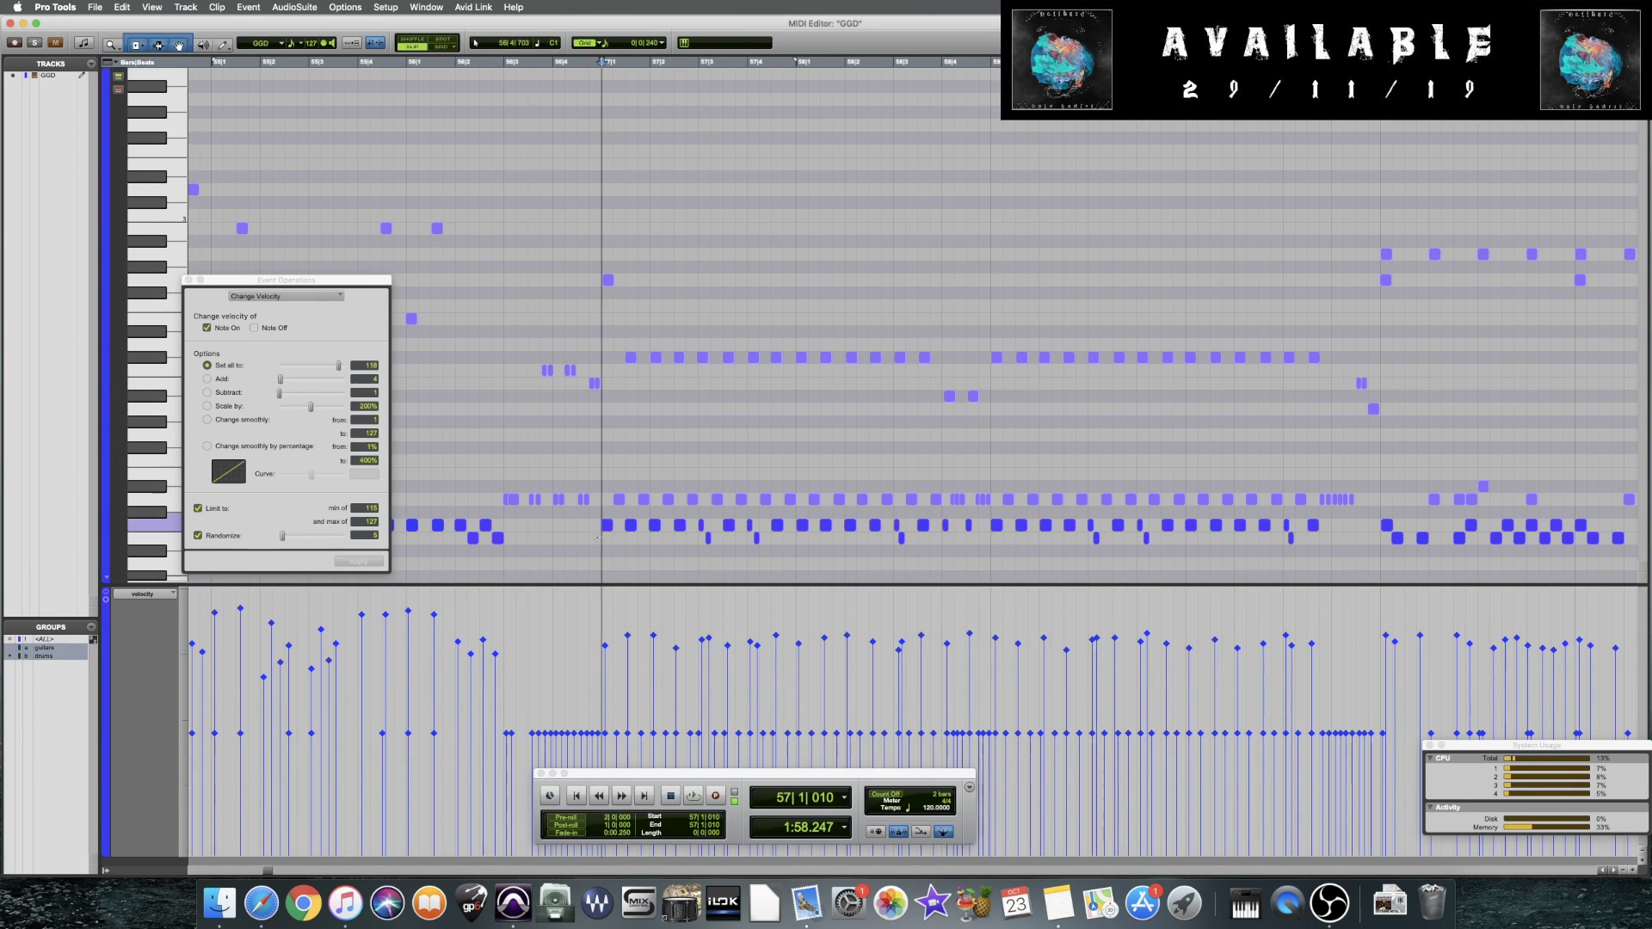
{"action": "left_click", "coordinate": [606, 525]}
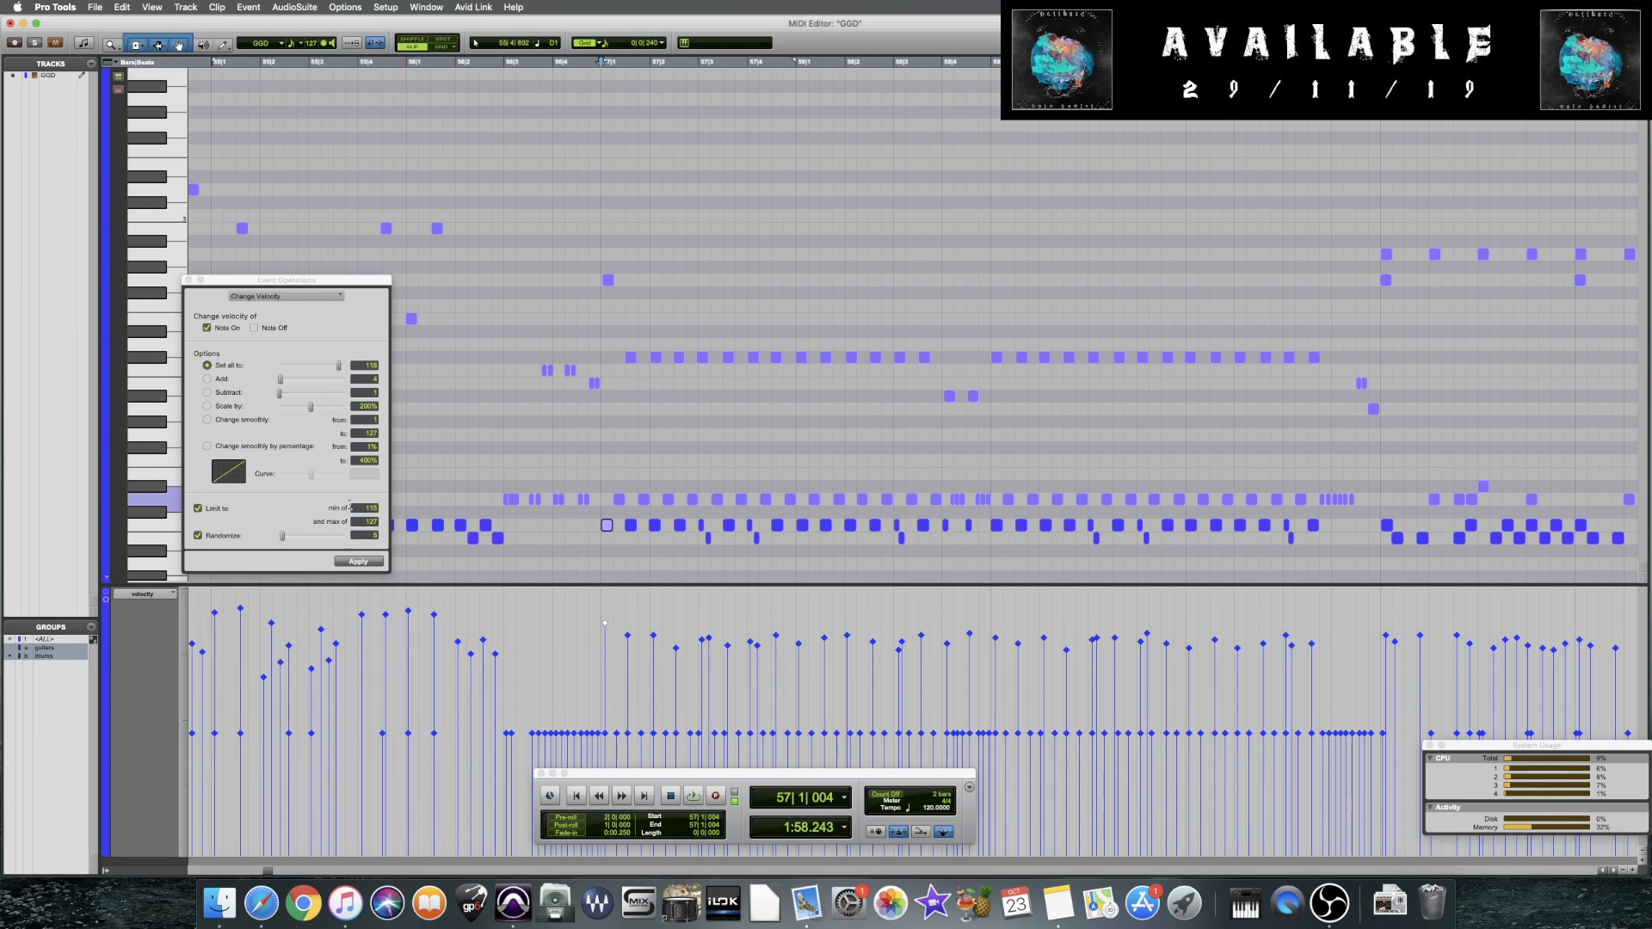
{"action": "key", "text": "space"}
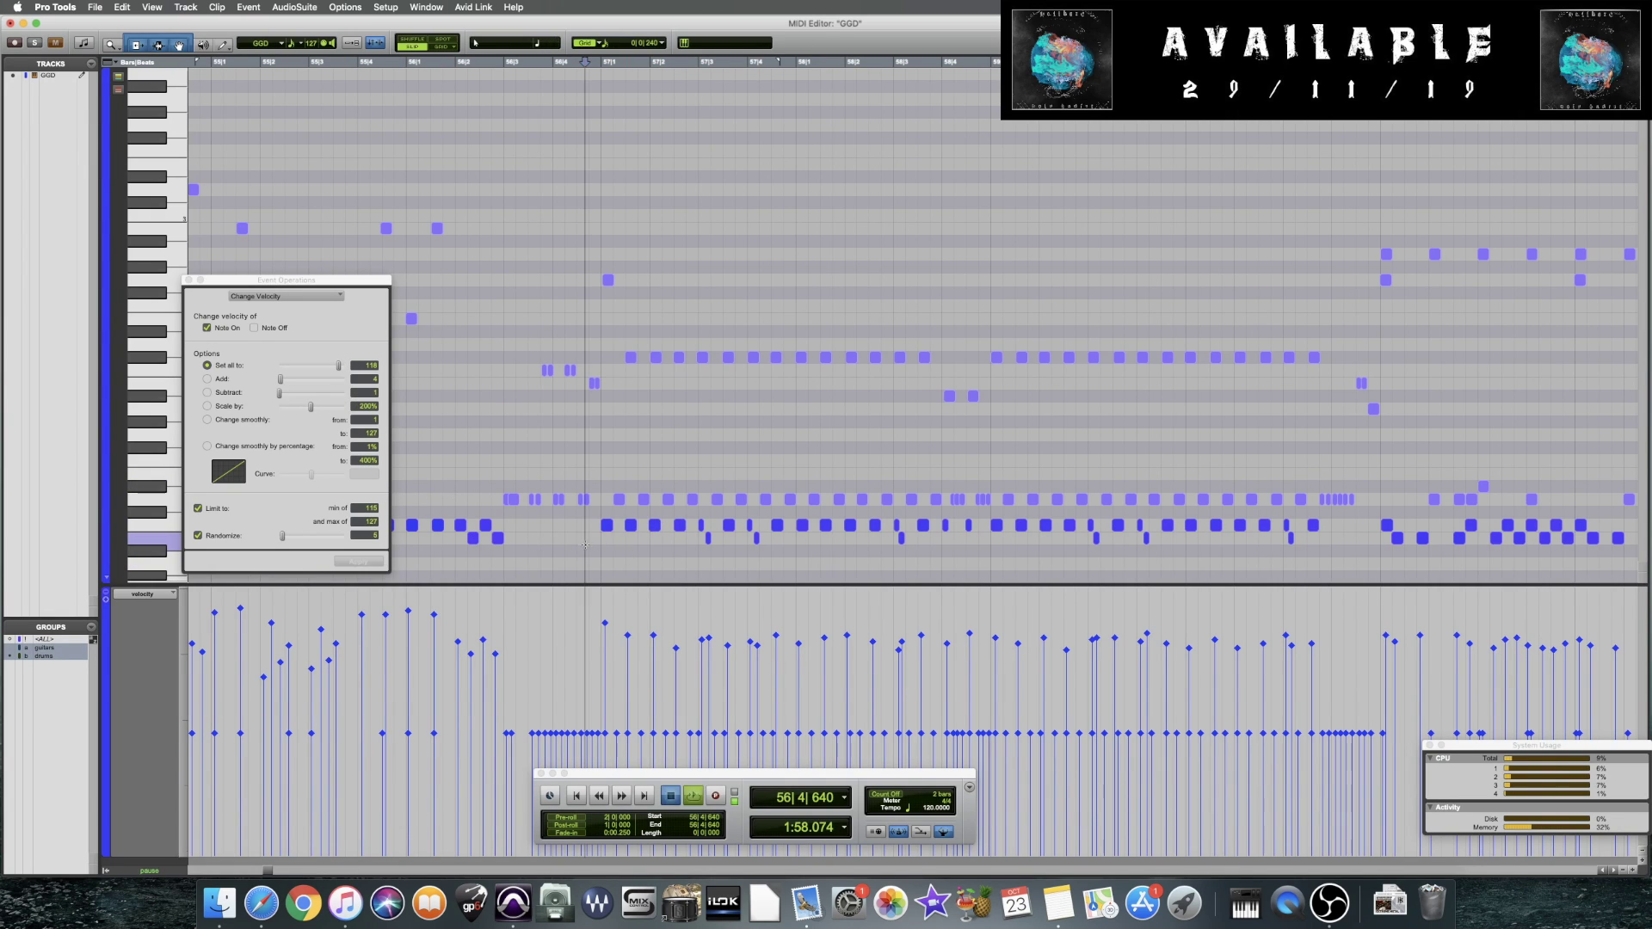
{"action": "key", "text": "space"}
Lower the velocities of the six short kick-note pairs in bars 57 to 60, covering both the lower-row and upper-row notes
{"action": "left_click", "coordinate": [707, 643]}
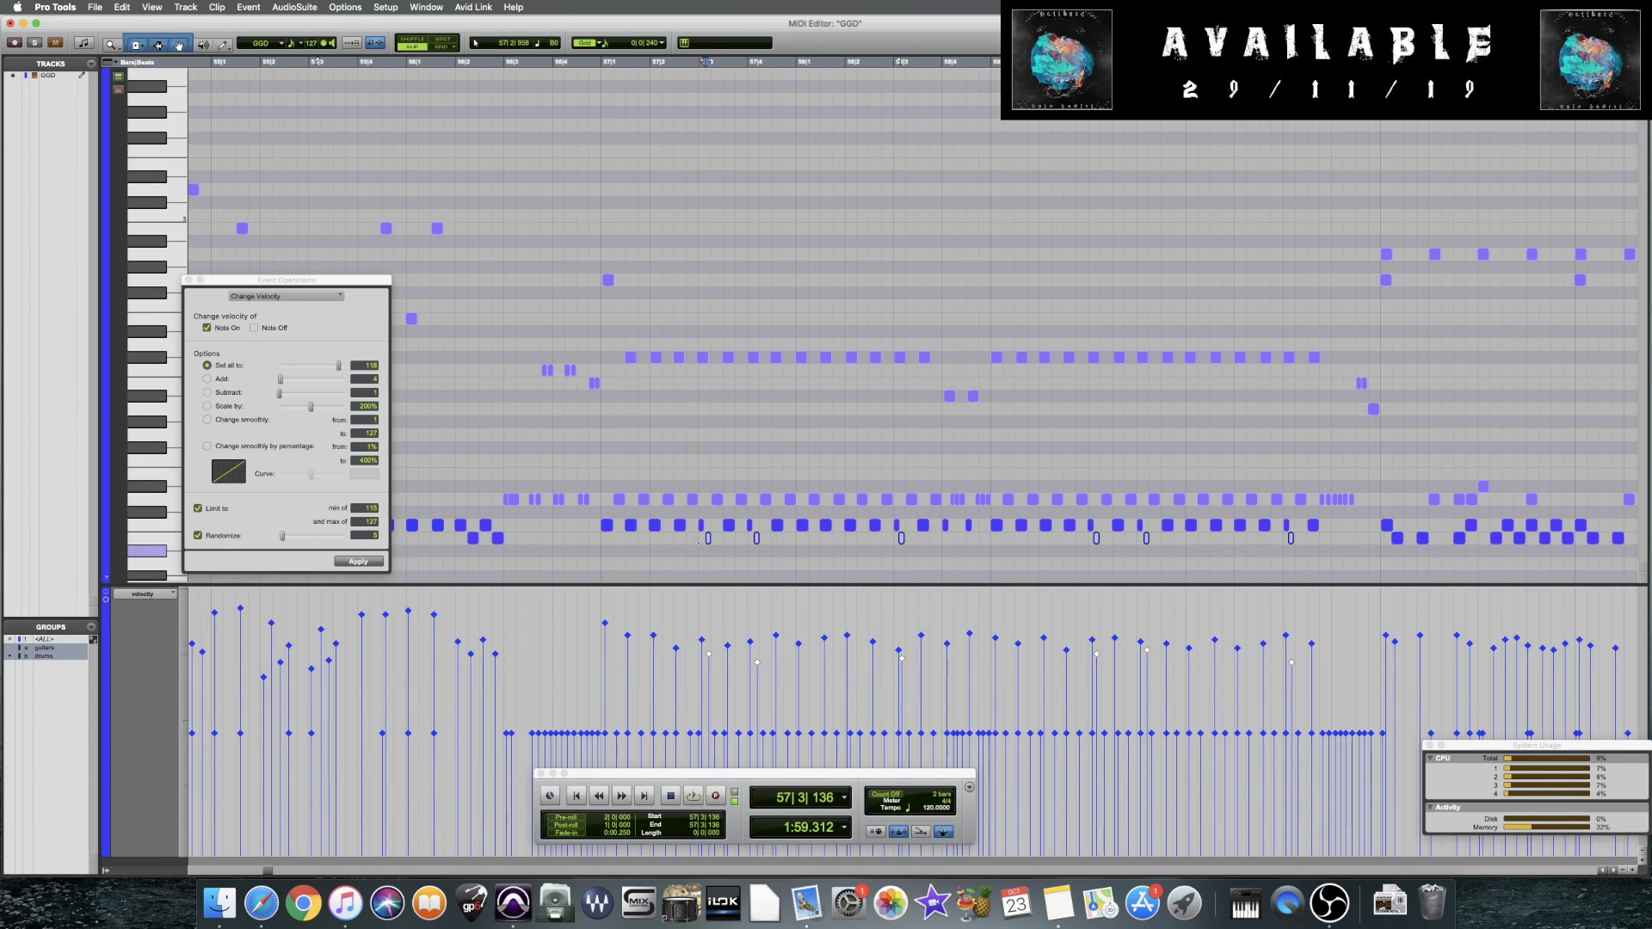
{"action": "left_click", "coordinate": [701, 525]}
{"action": "left_click", "coordinate": [749, 525], "text": "shift"}
{"action": "left_click", "coordinate": [896, 524], "text": "shift"}
{"action": "left_click", "coordinate": [1091, 525], "text": "shift"}
{"action": "left_click", "coordinate": [1139, 525], "text": "shift"}
{"action": "left_click", "coordinate": [1288, 639], "text": "shift"}
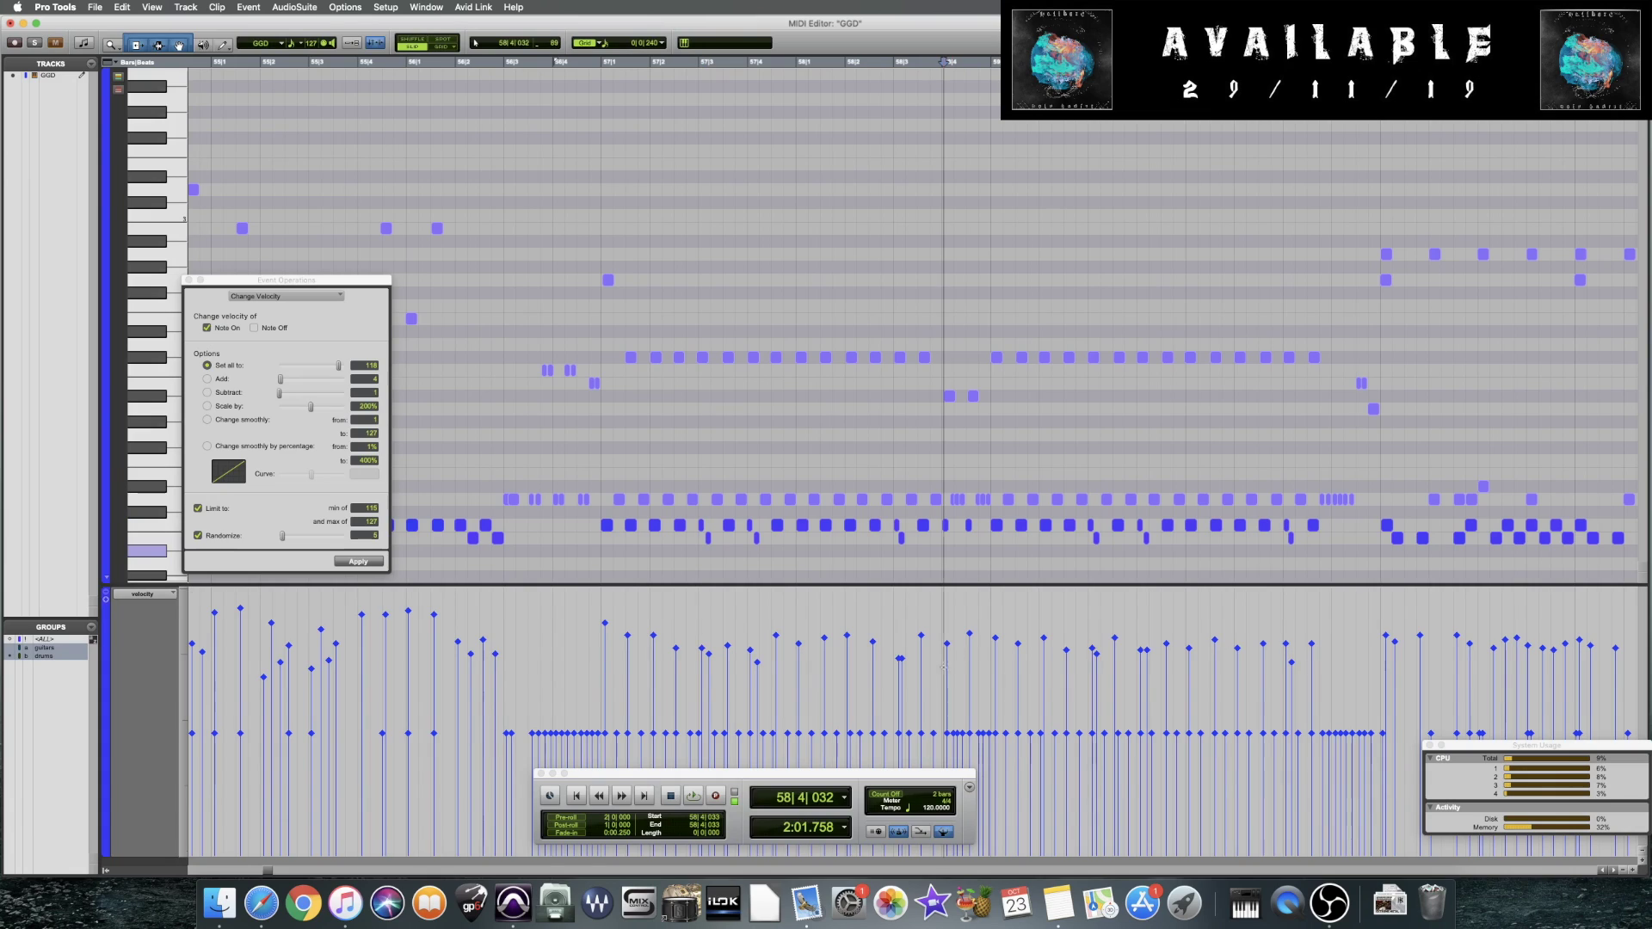
Lower the velocities of the lower-row kick notes on beat 3 of bar 58 and in bar 59, and play back from before bar 57
{"action": "left_click", "coordinate": [901, 669]}
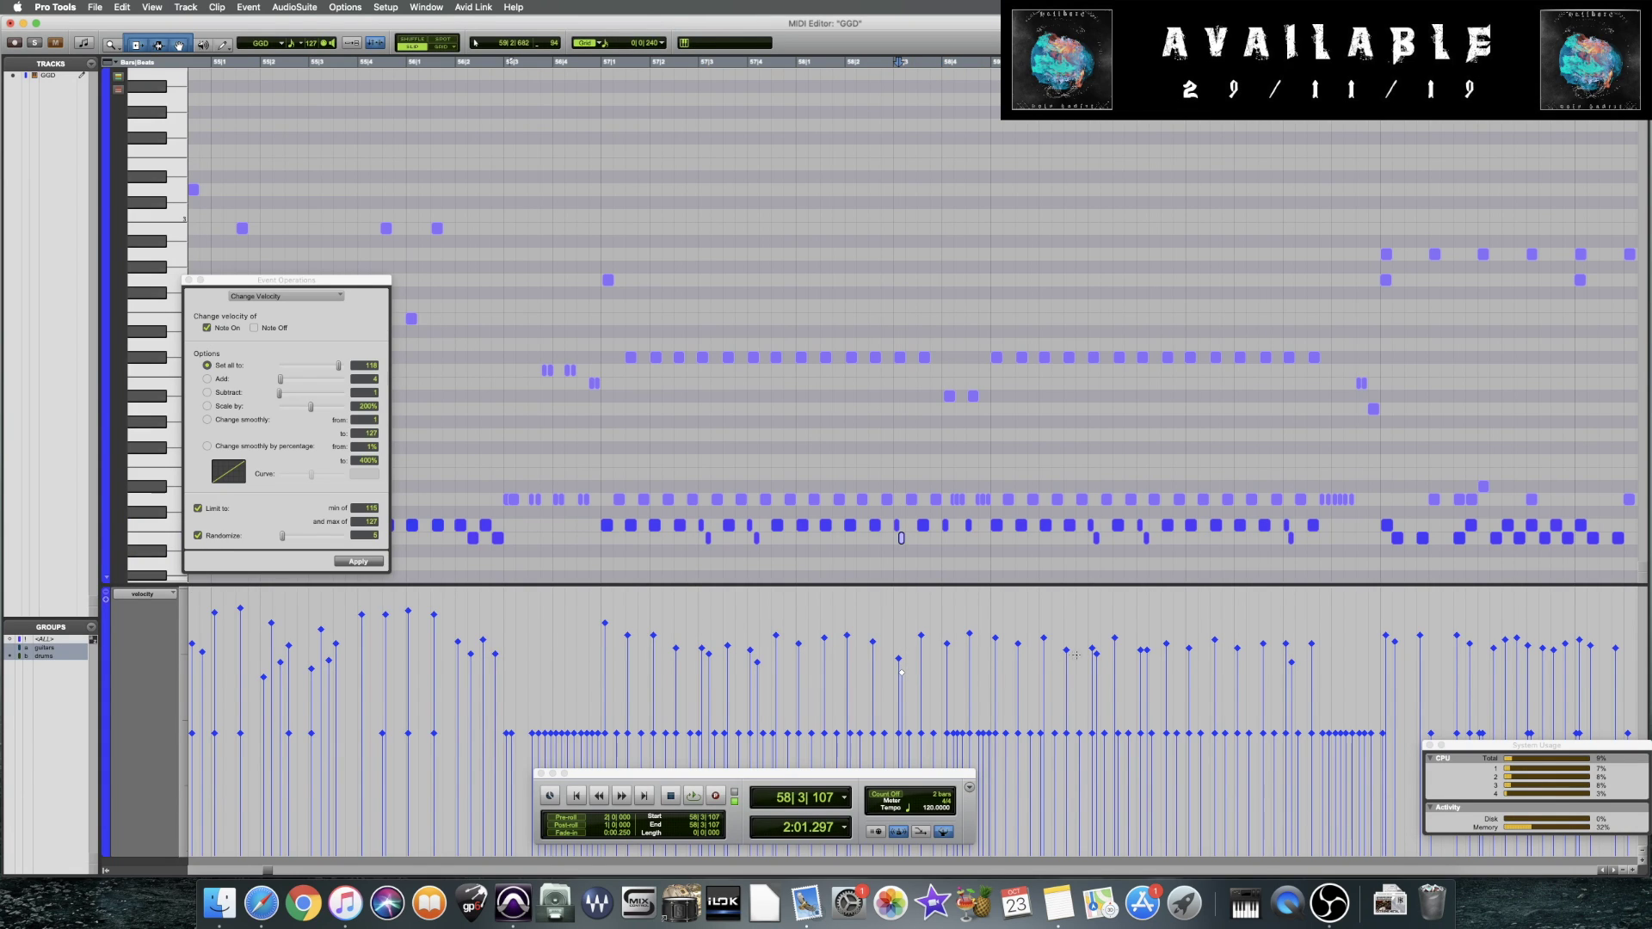
{"action": "left_click", "coordinate": [1145, 653]}
{"action": "left_click", "coordinate": [546, 551]}
{"action": "left_click", "coordinate": [693, 795]}
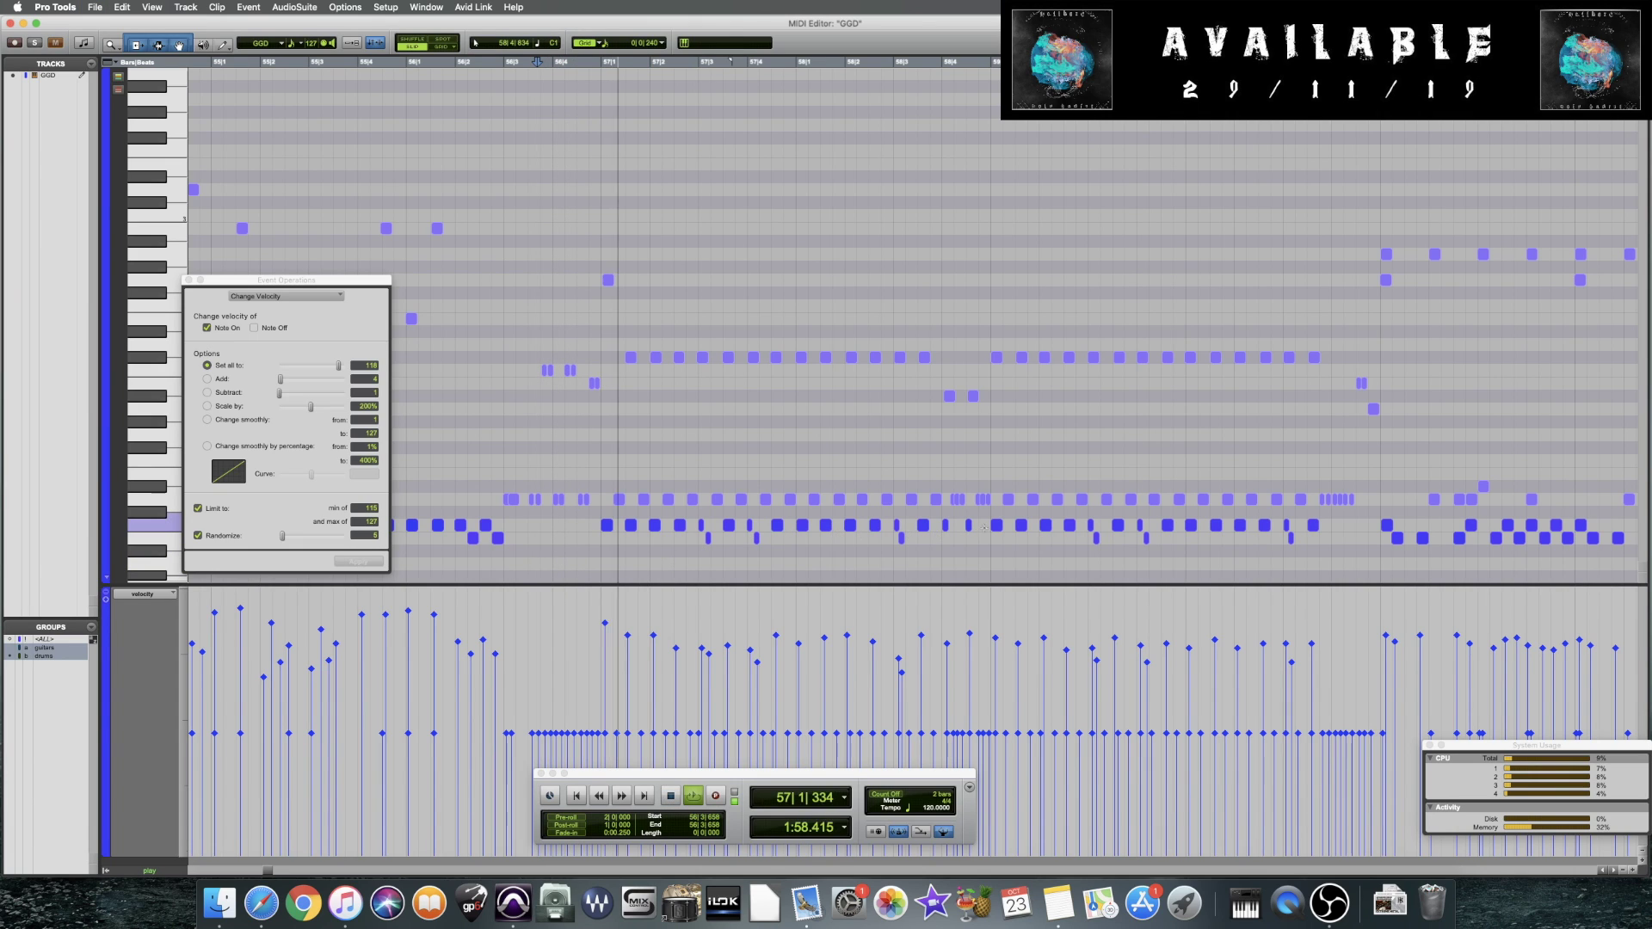
Raise the velocities of bar 59's first kick note and bar 60's last kick note, and stop the playback
{"action": "left_click_drag", "start_coordinate": [934, 624], "coordinate": [972, 658]}
{"action": "left_click", "coordinate": [969, 626]}
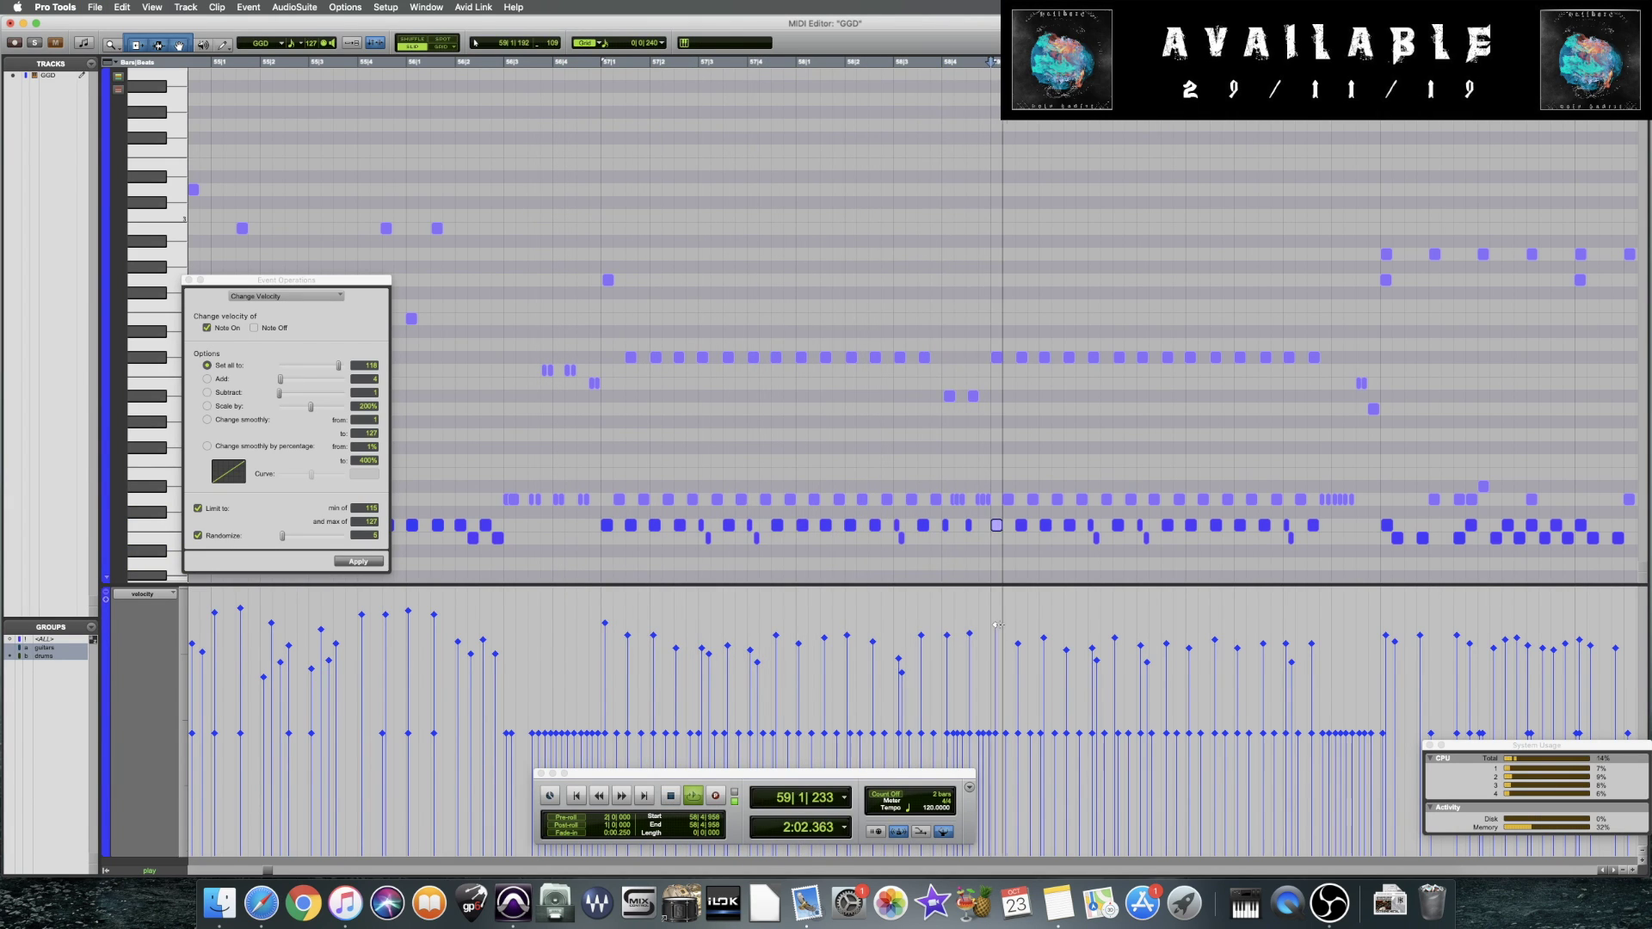
{"action": "key", "text": "space"}
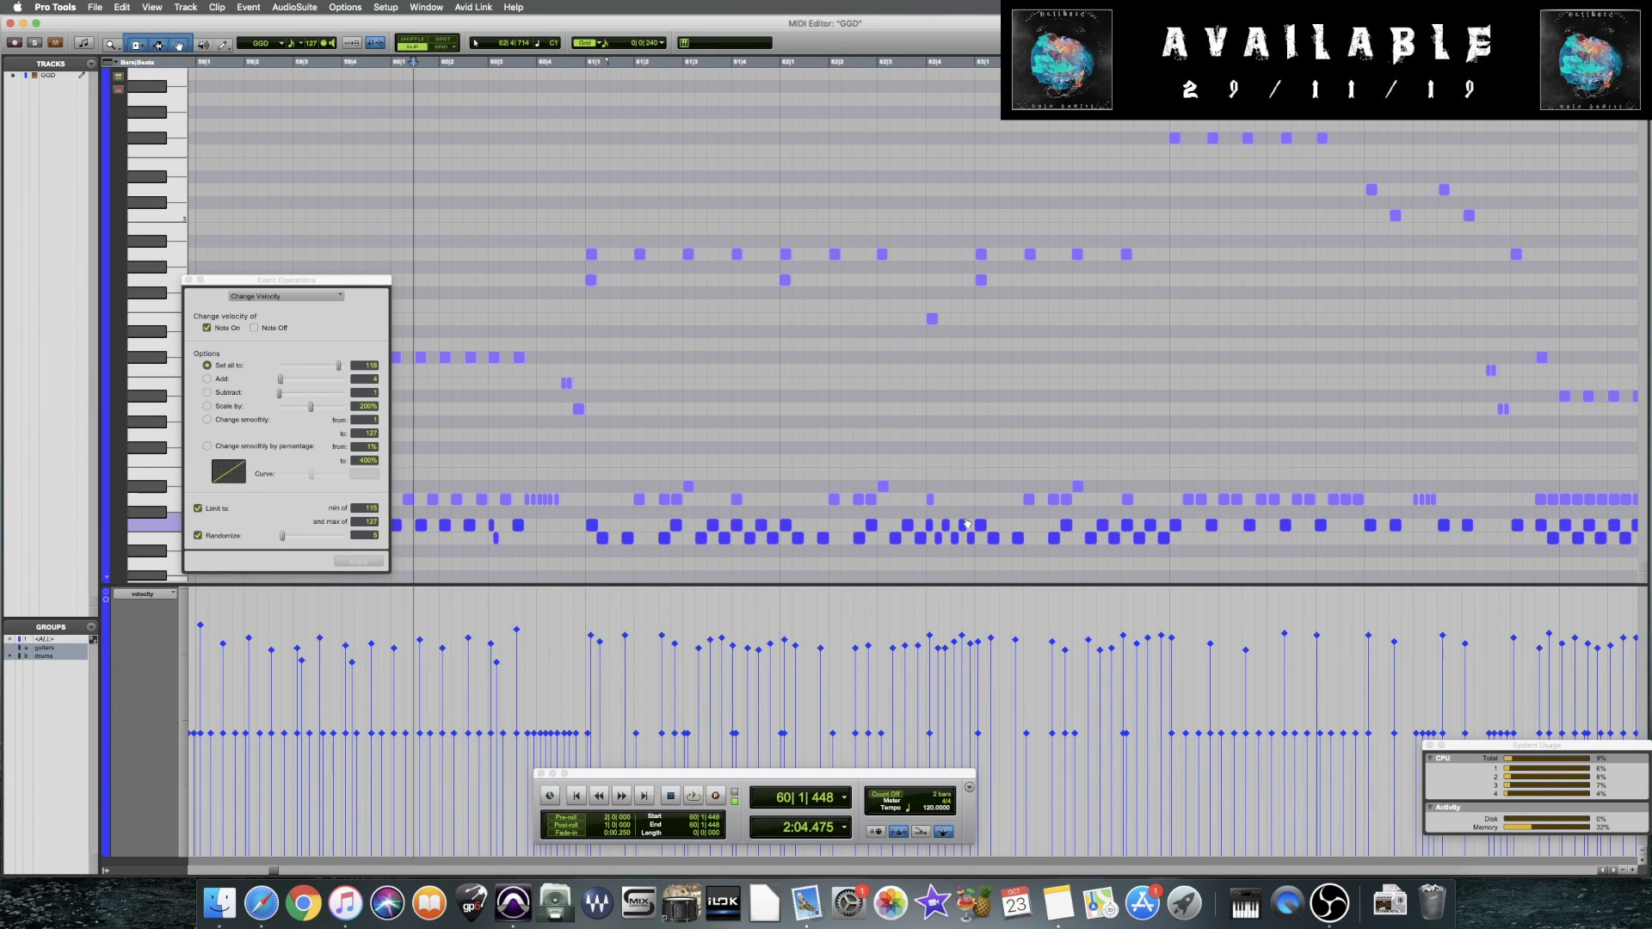
Lower the velocities of all lower-row kick notes in bars 61 to 63
{"action": "left_click_drag", "start_coordinate": [575, 538], "coordinate": [1211, 537]}
{"action": "left_click", "coordinate": [596, 538]}
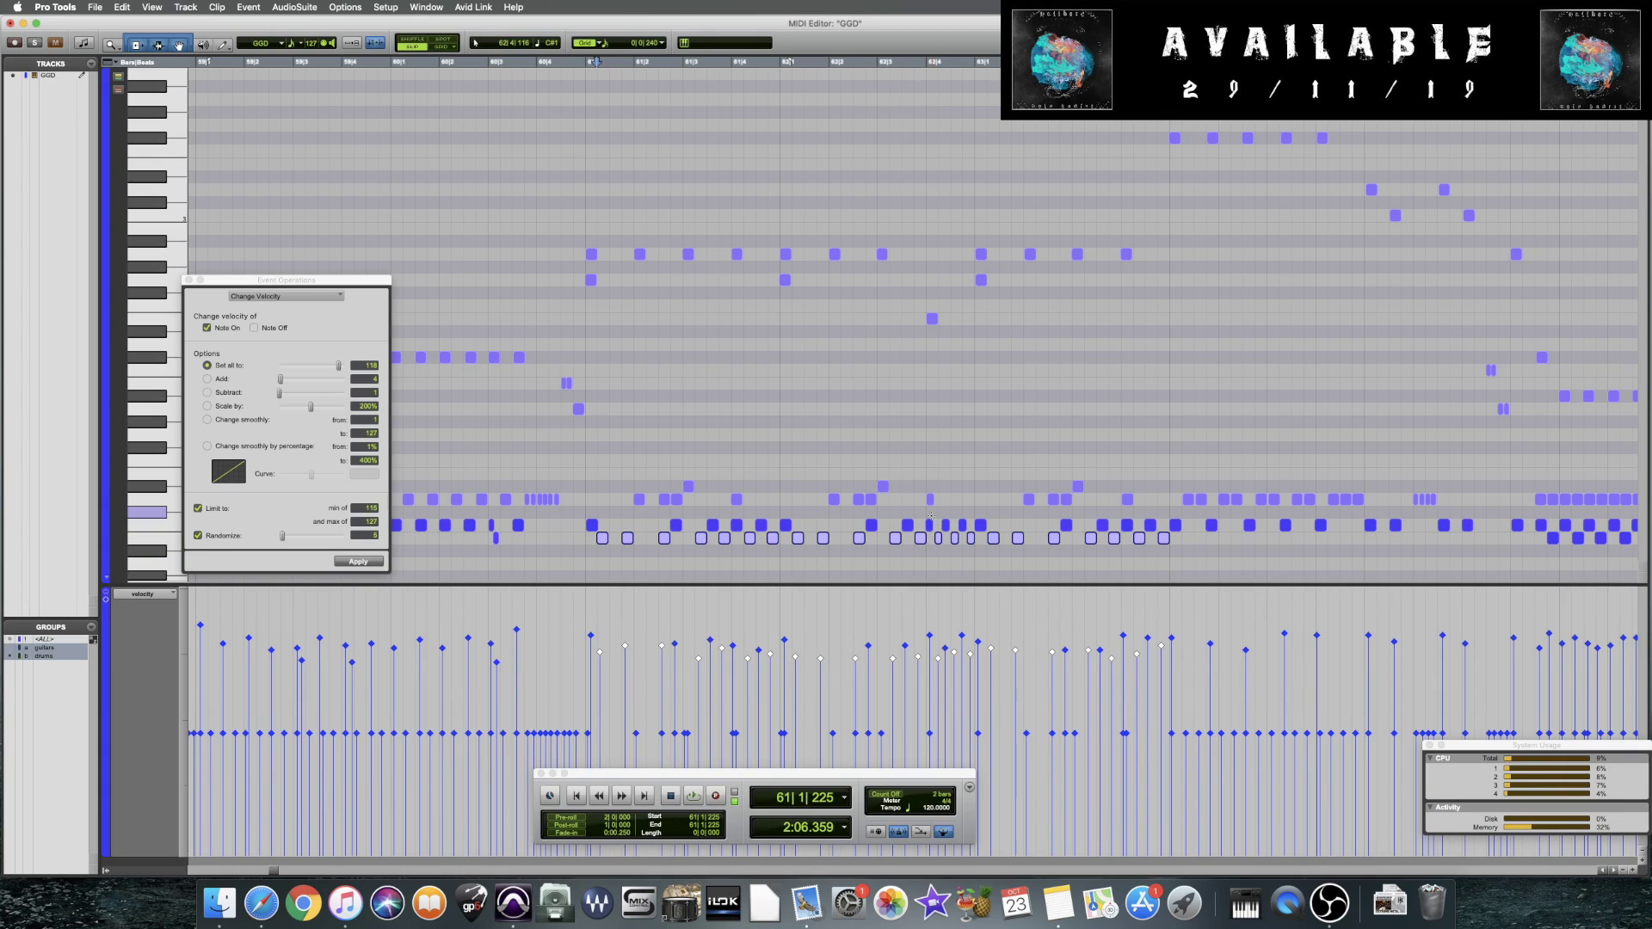
Lower the velocities of the fast kick group on beat 4 of bar 62 and the note before it, and play back from the end of bar 60
{"action": "left_click_drag", "start_coordinate": [929, 514], "coordinate": [973, 545]}
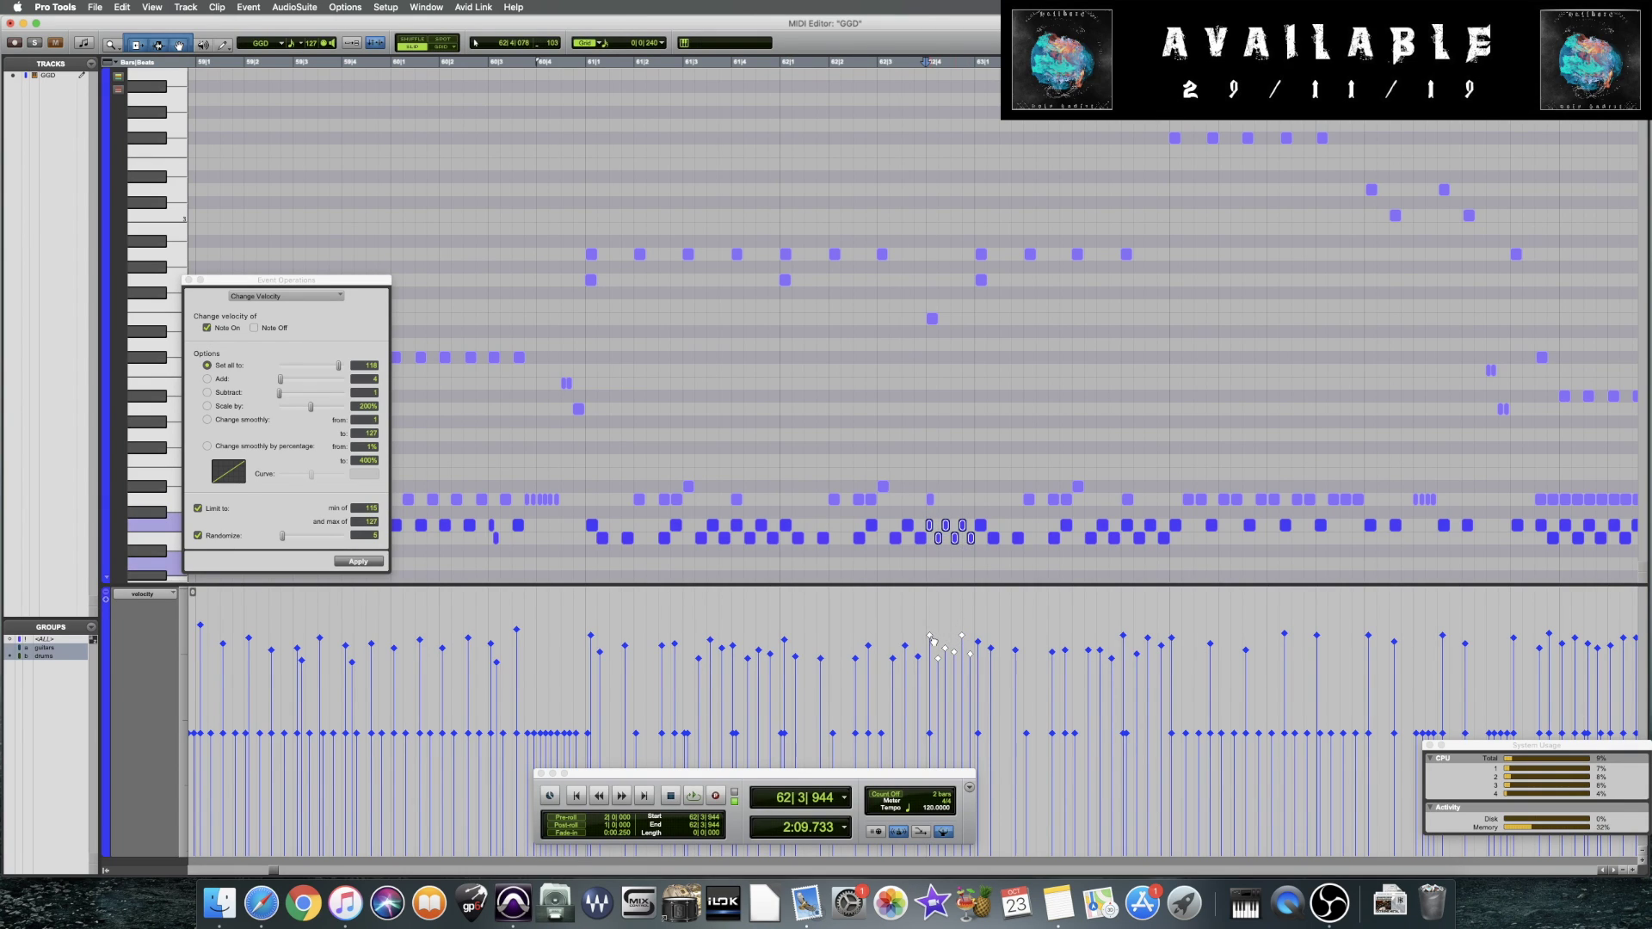
{"action": "left_click", "coordinate": [917, 663]}
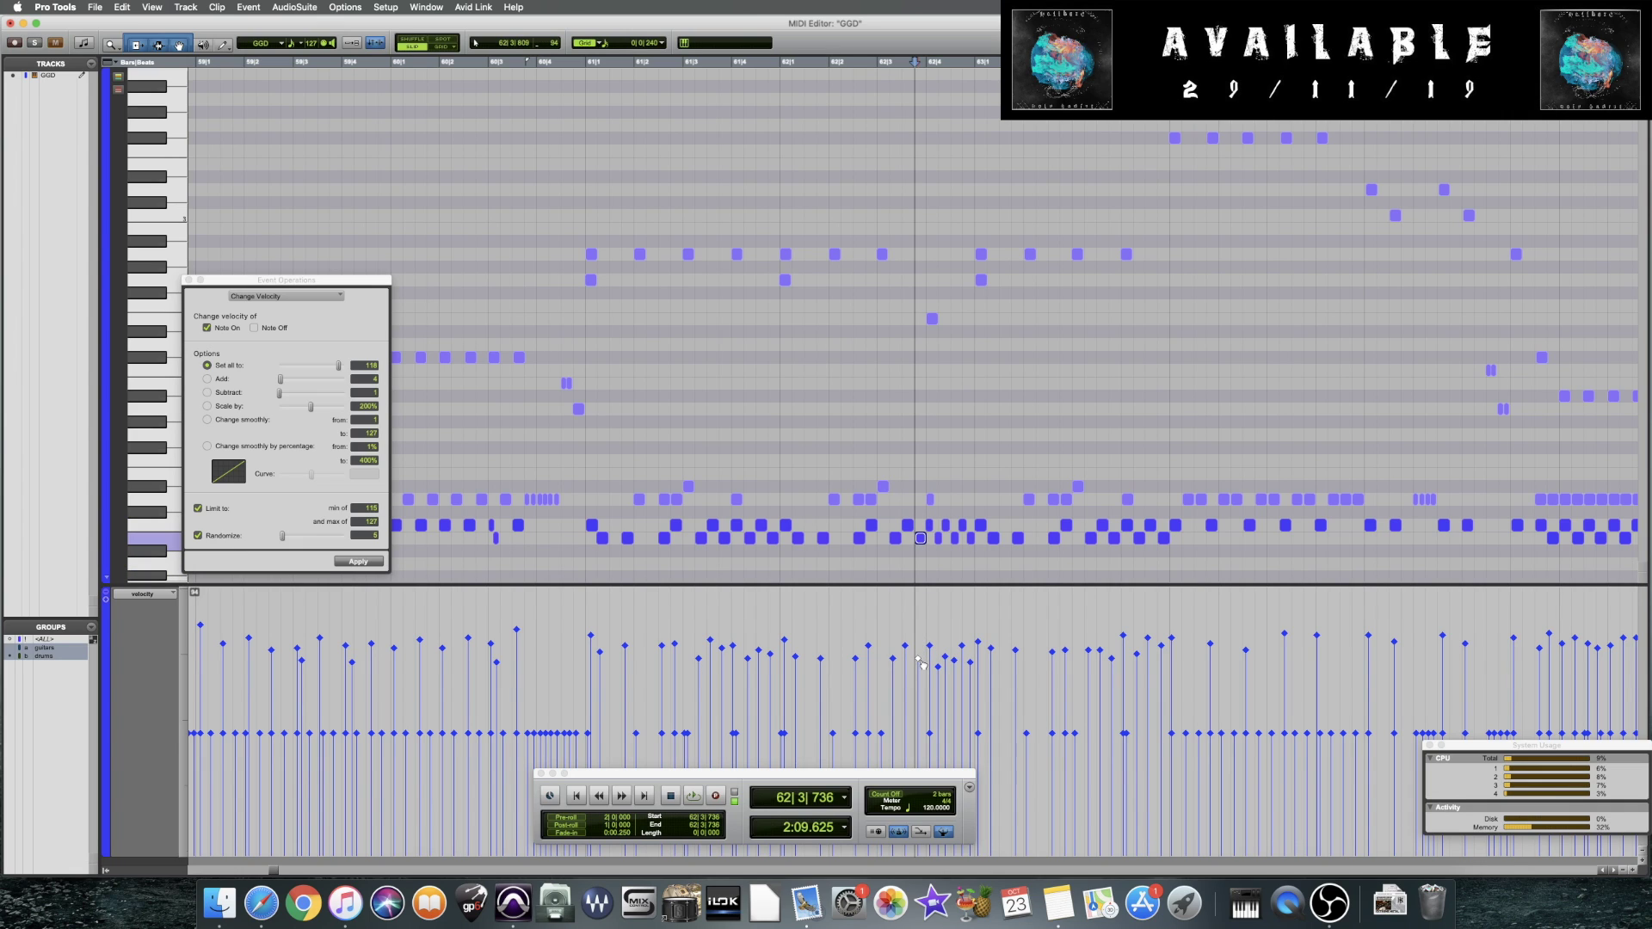
{"action": "left_click", "coordinate": [561, 437]}
{"action": "key", "text": "space"}
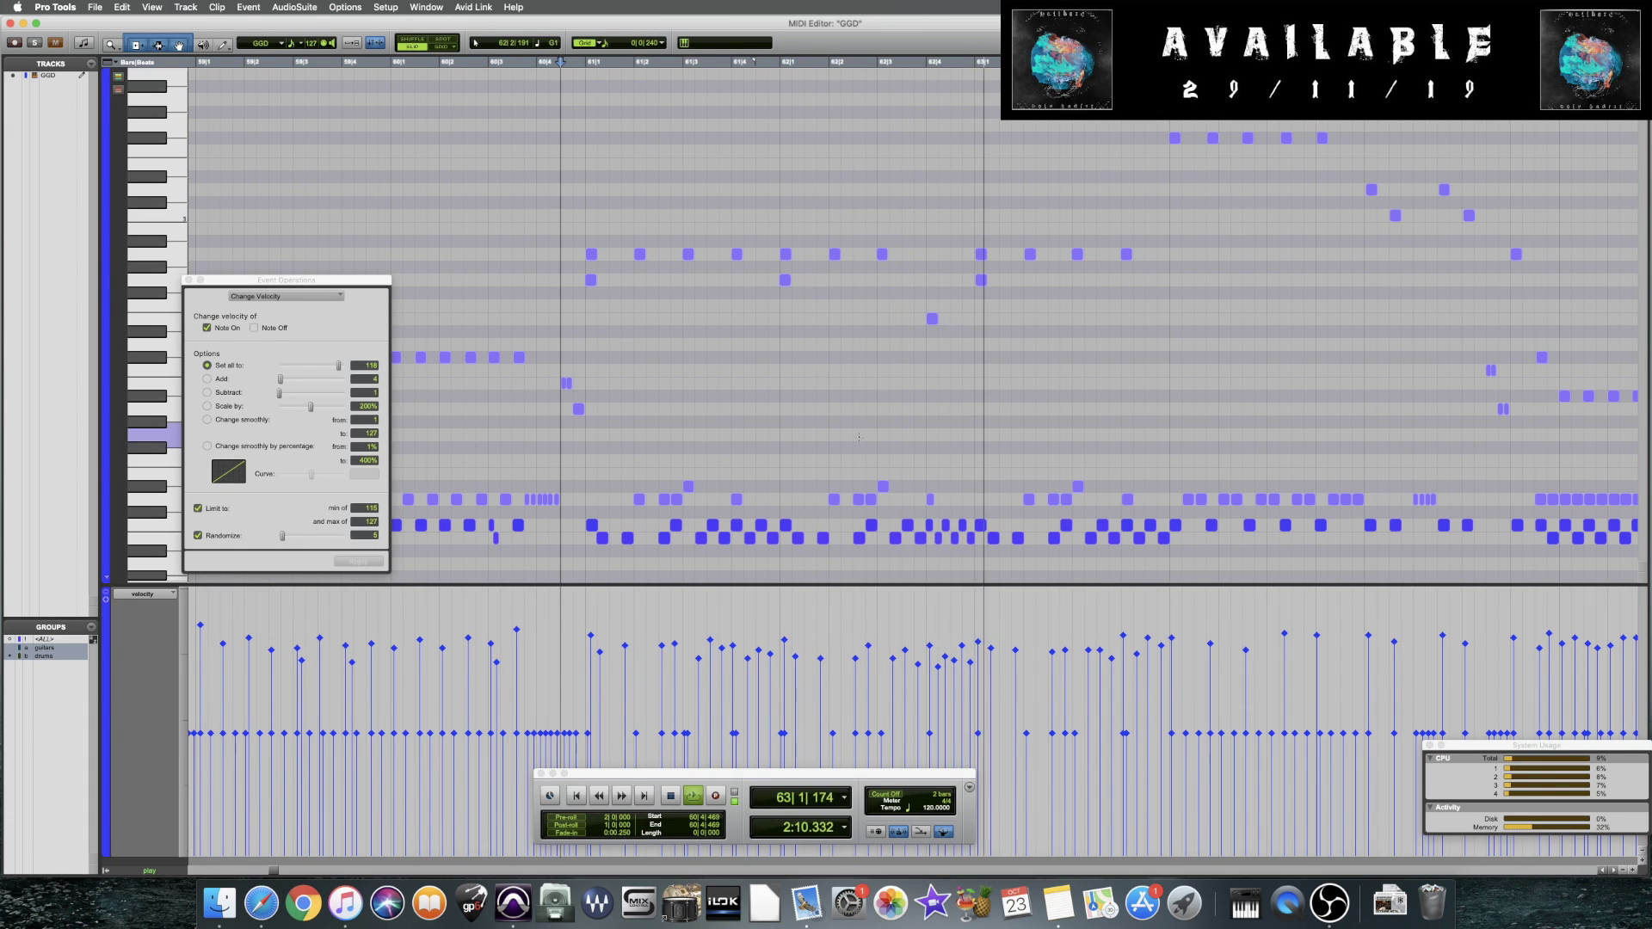
{"action": "key", "text": "space"}
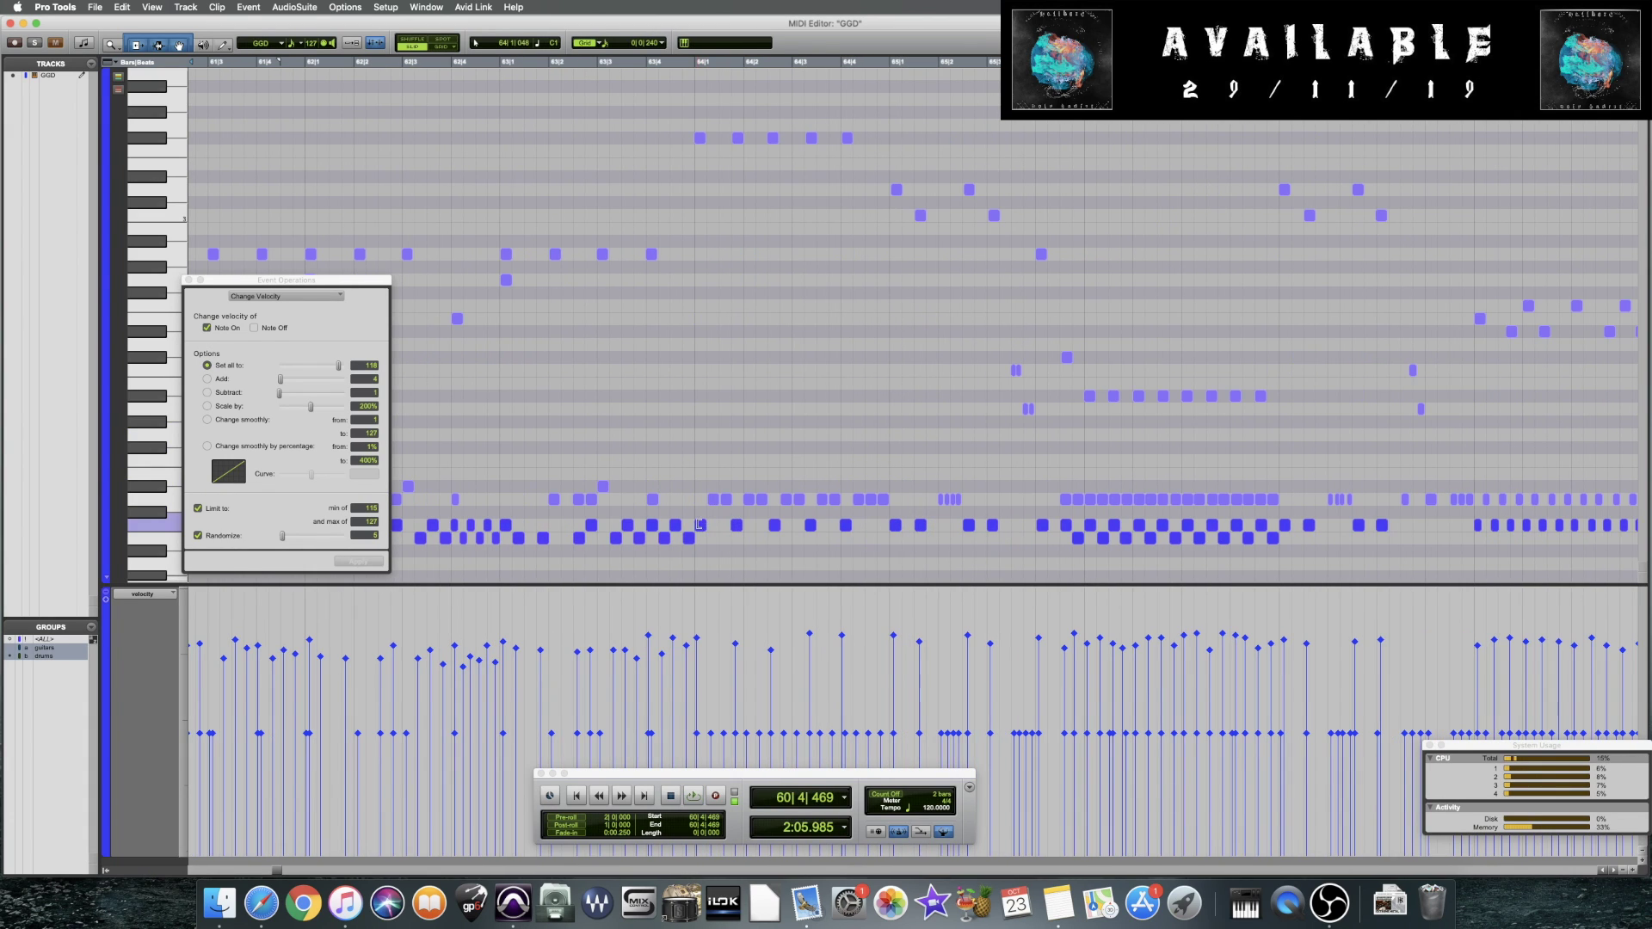
Raise the velocities of the five kick notes in bar 64 one by one and play back from the end of bar 63
{"action": "left_click", "coordinate": [693, 515]}
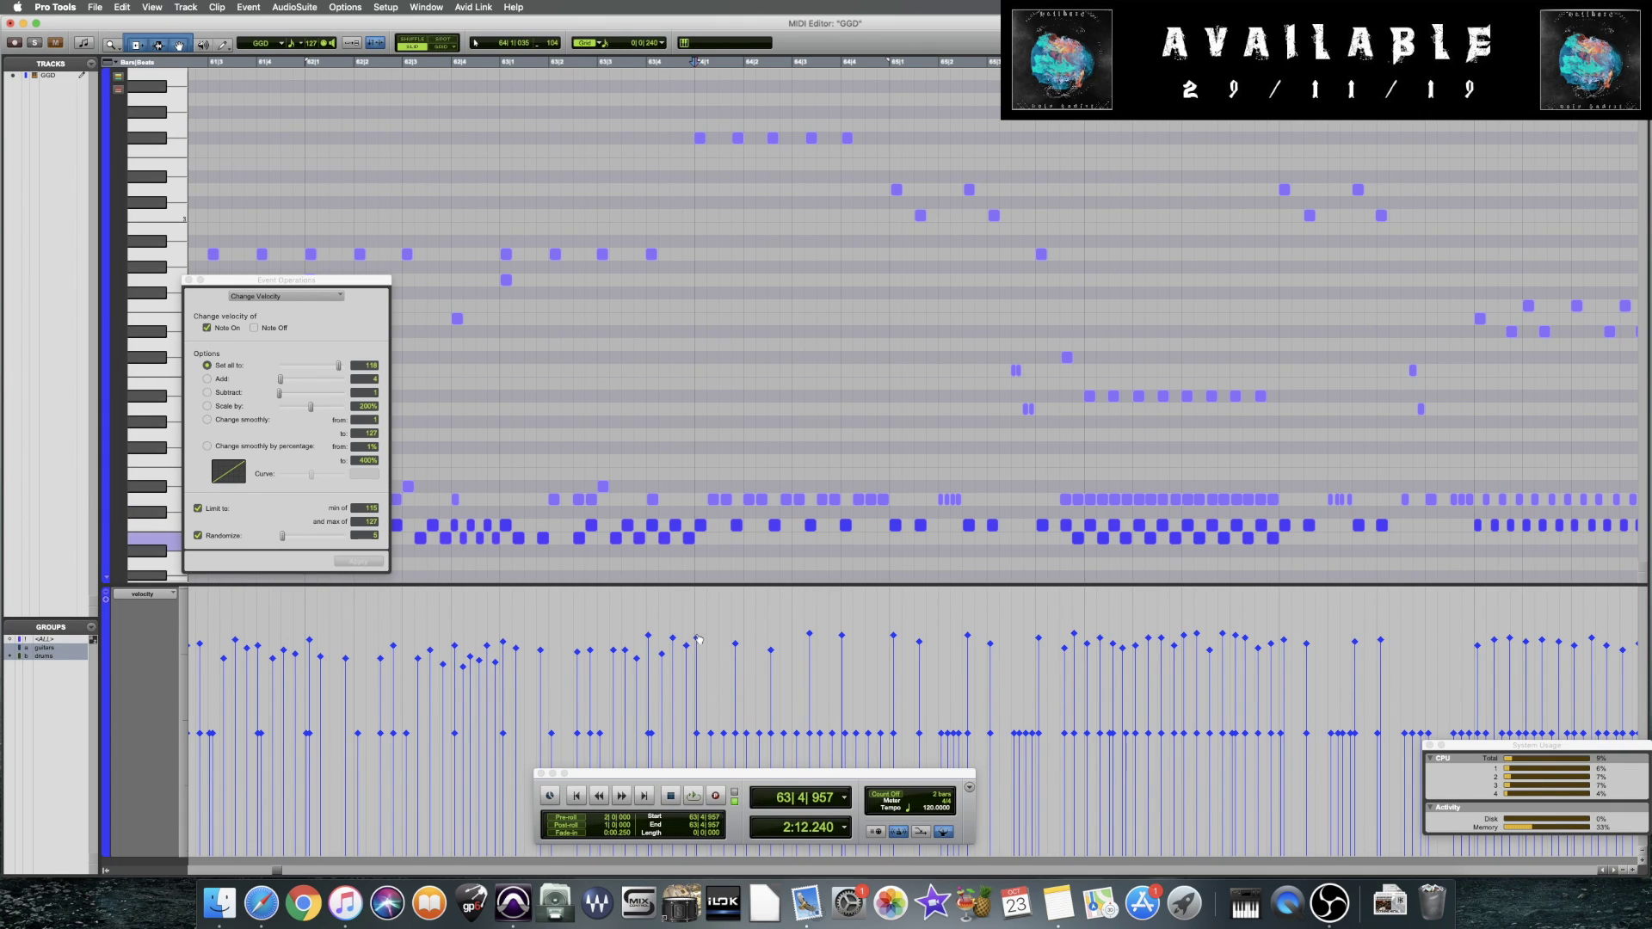
{"action": "left_click", "coordinate": [738, 637]}
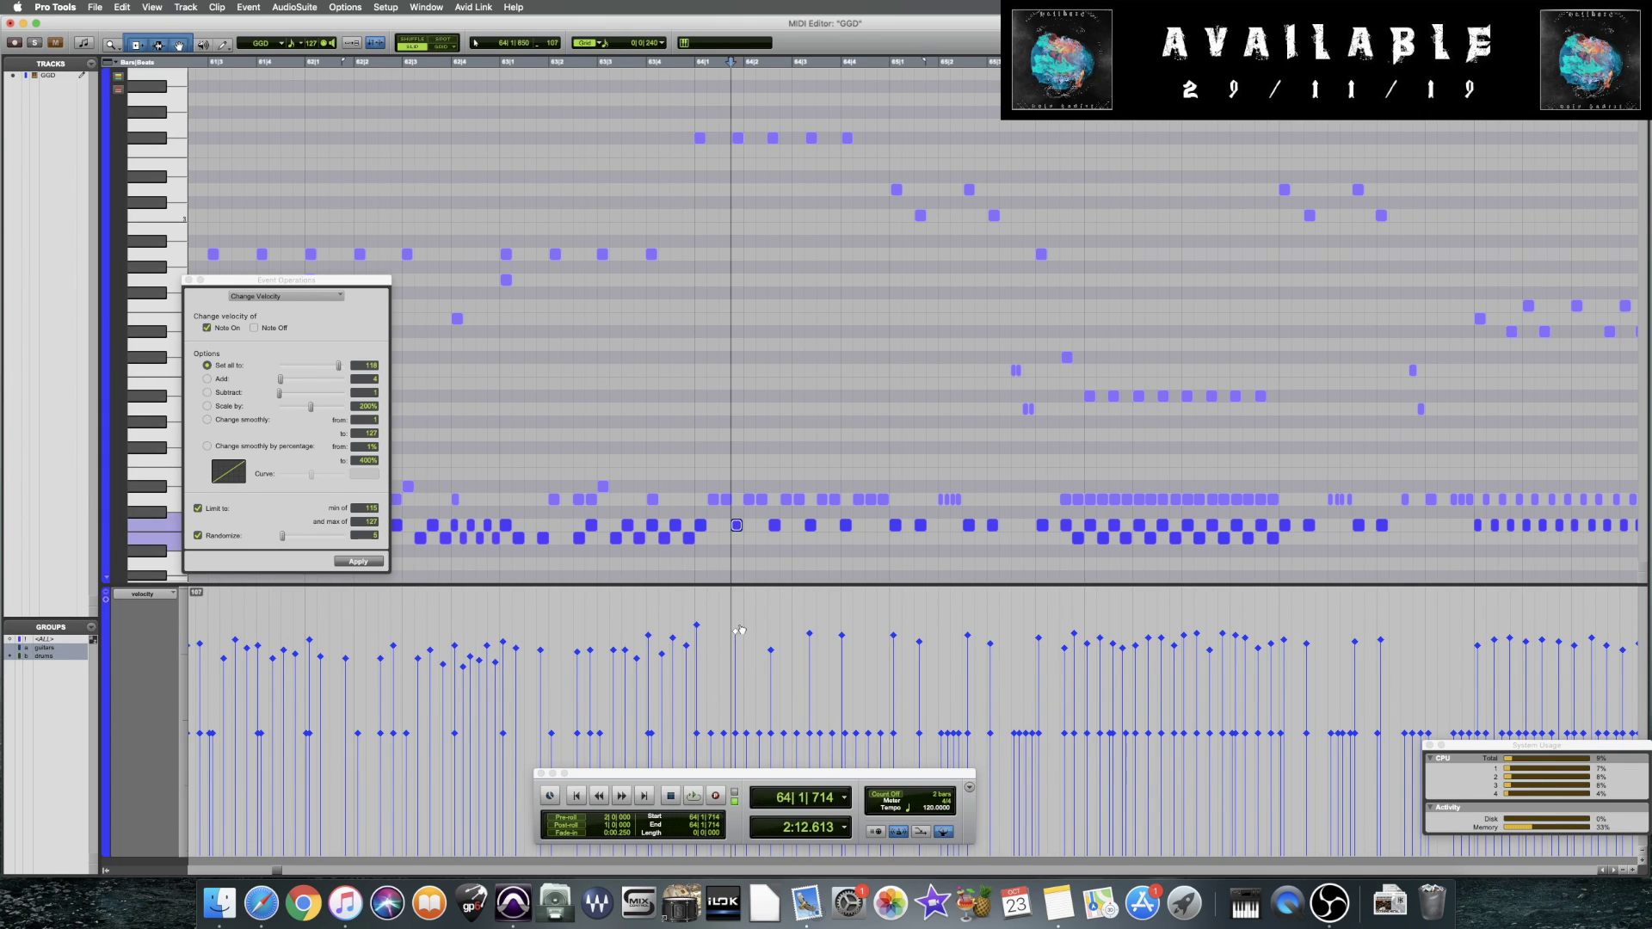
{"action": "left_click", "coordinate": [770, 650]}
{"action": "left_click", "coordinate": [813, 635]}
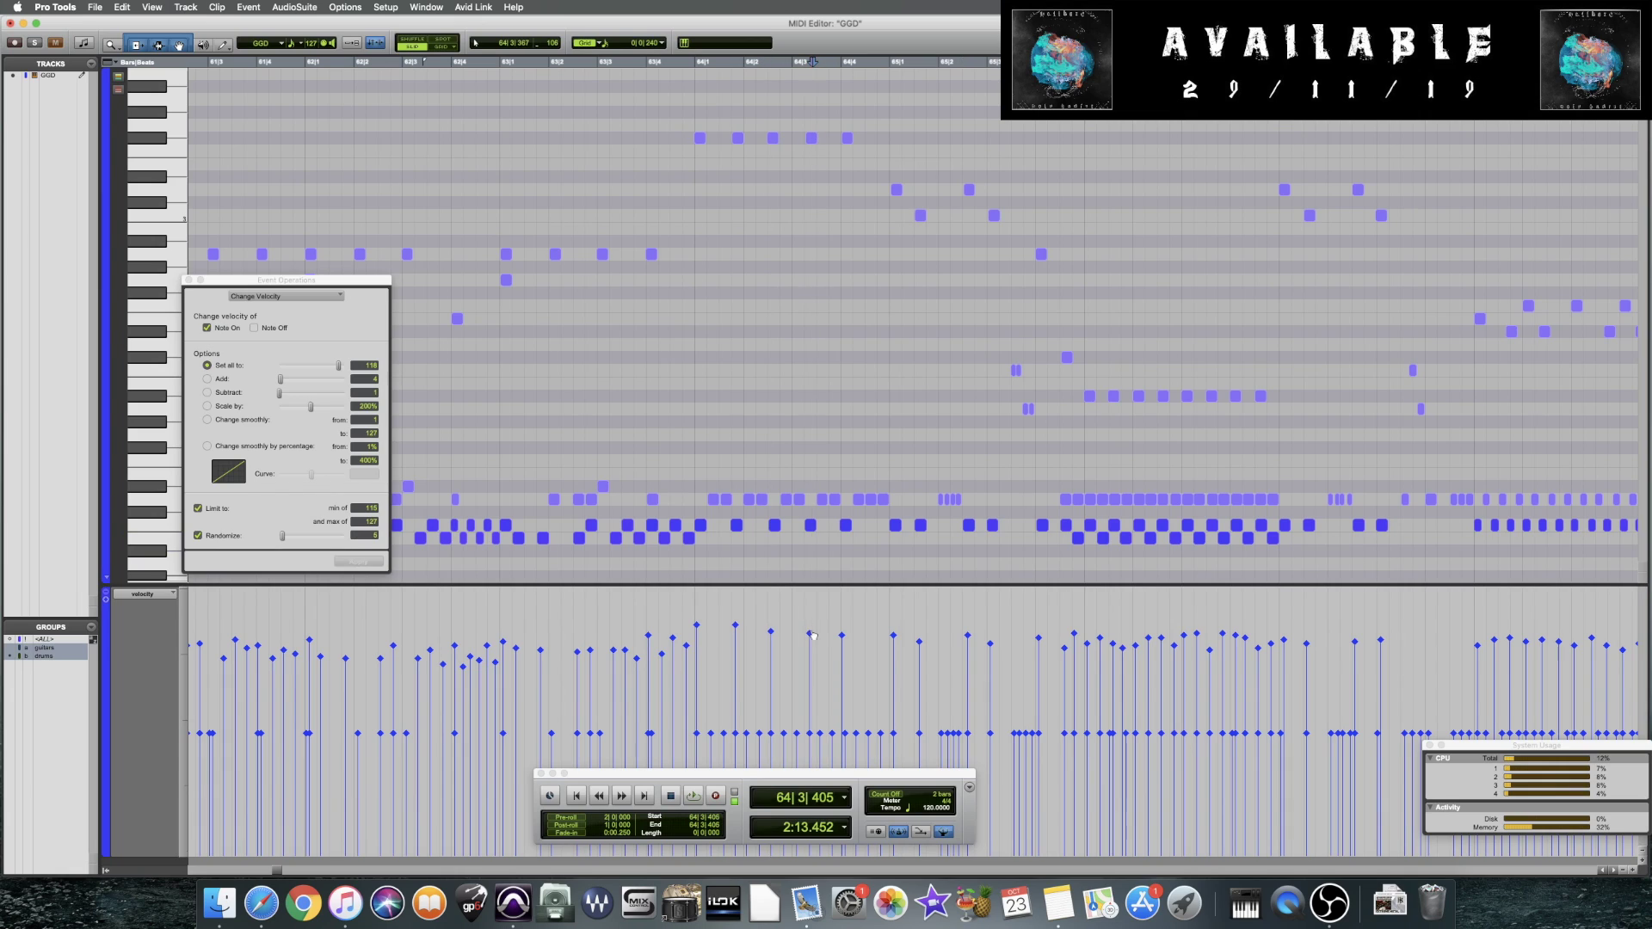
{"action": "left_click", "coordinate": [843, 633]}
{"action": "left_click", "coordinate": [677, 551]}
{"action": "key", "text": "space"}
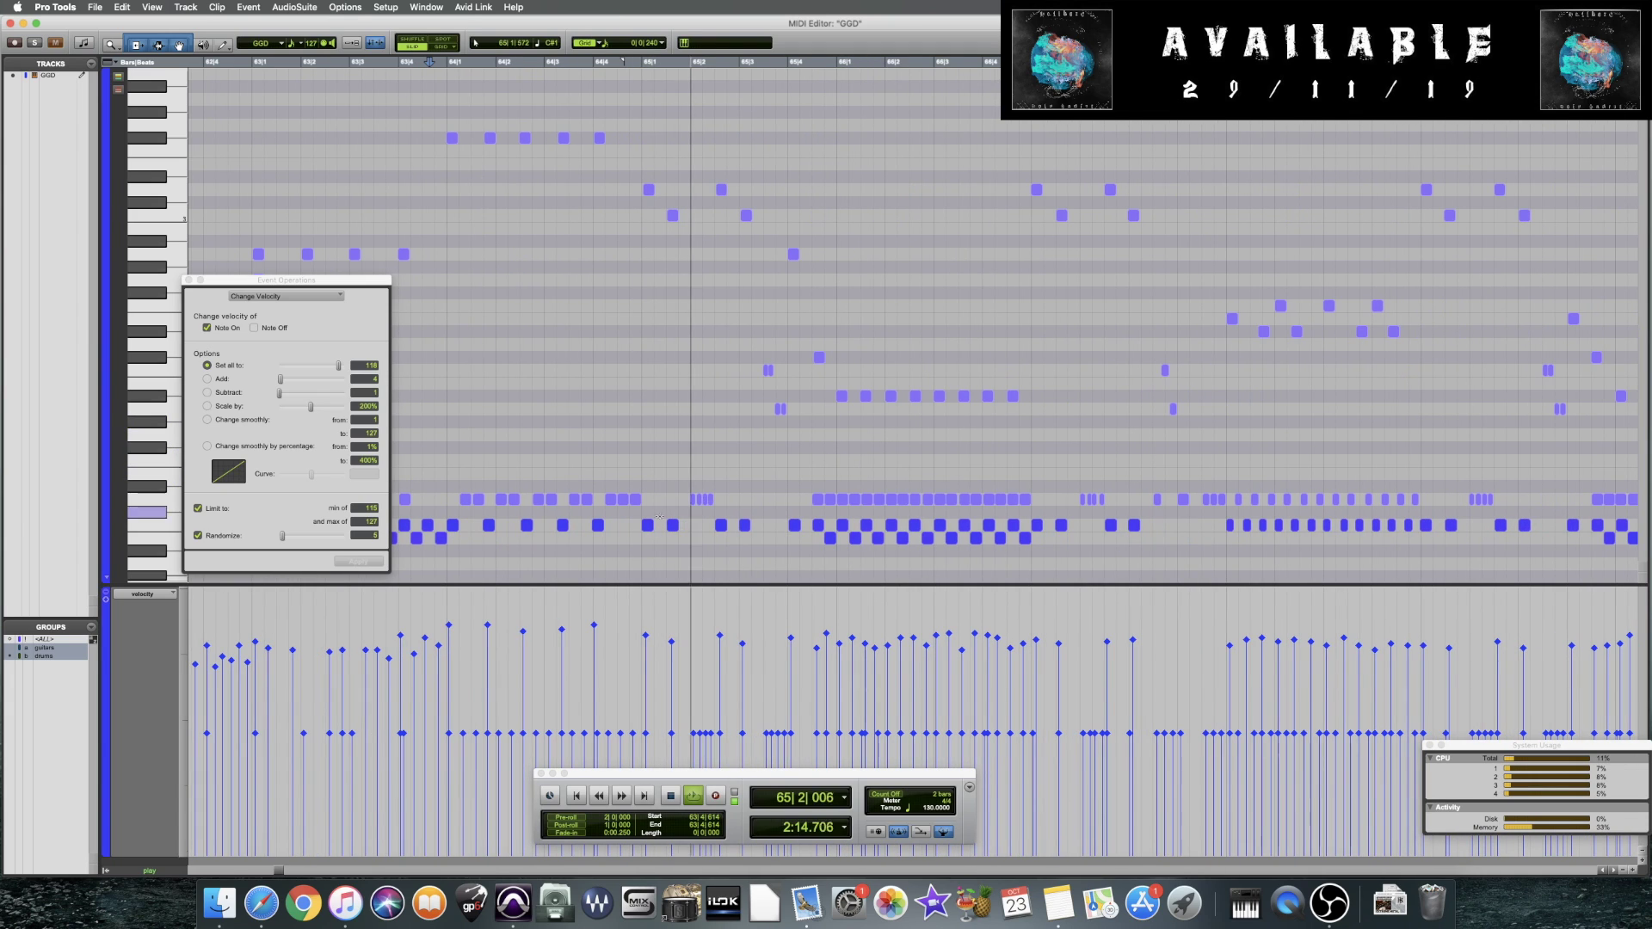
{"action": "key", "text": "space"}
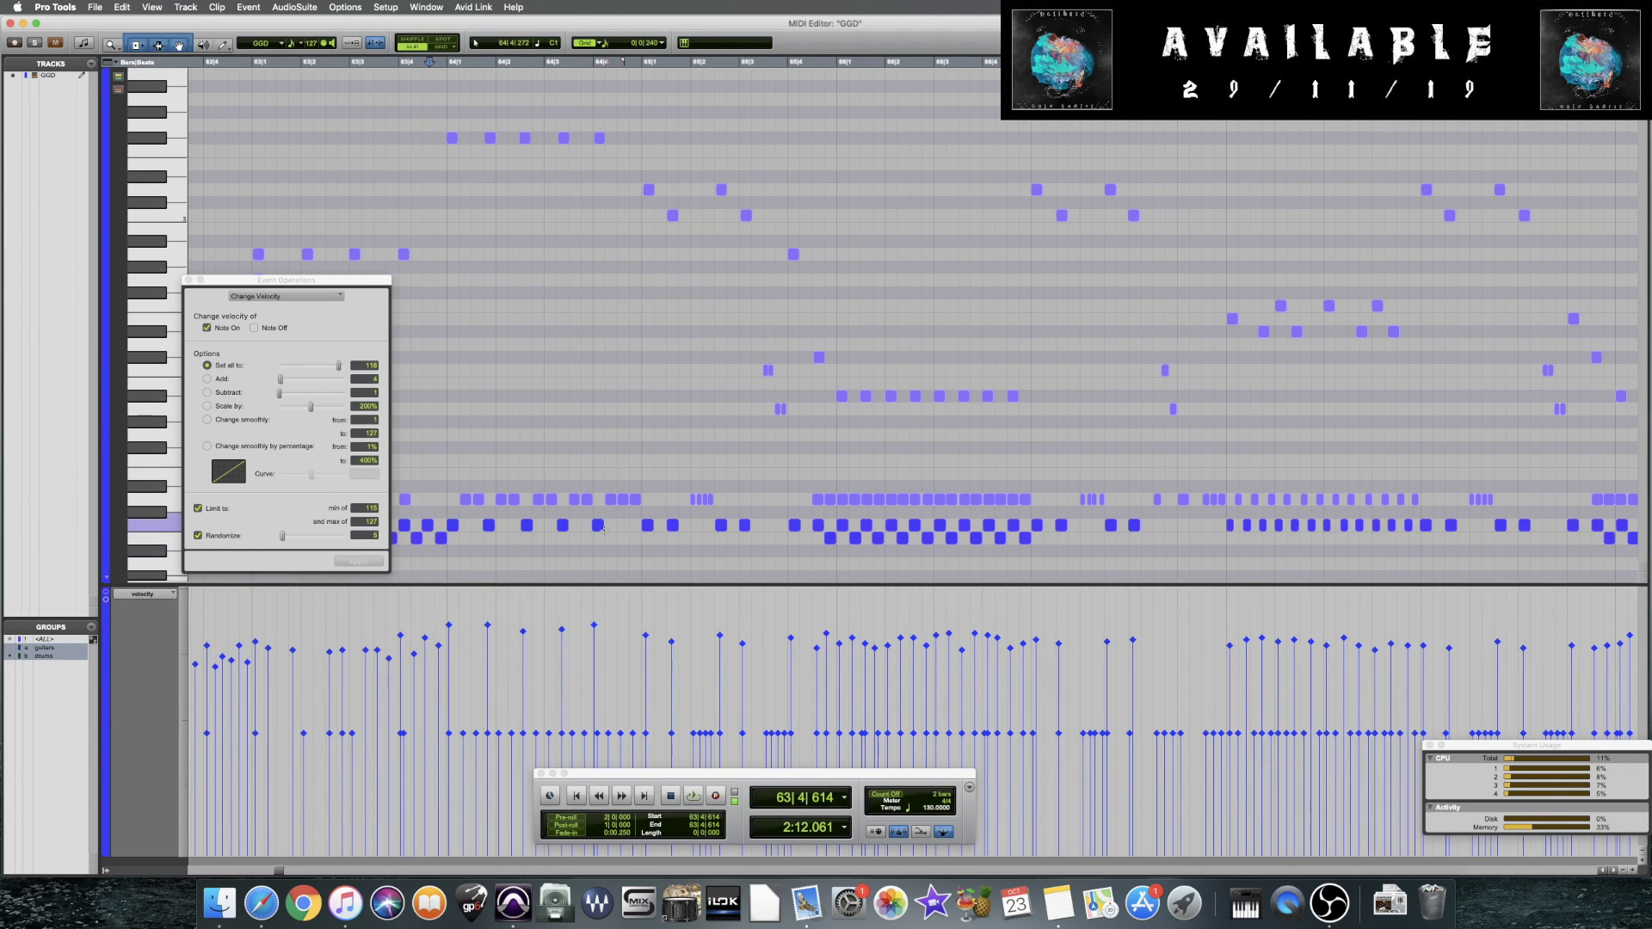
Apply Change Velocity, set to 118 with Randomize on, to the four accented kick notes in each of bars 65, 67 and 69
{"action": "left_click", "coordinate": [647, 525]}
{"action": "left_click", "coordinate": [640, 556]}
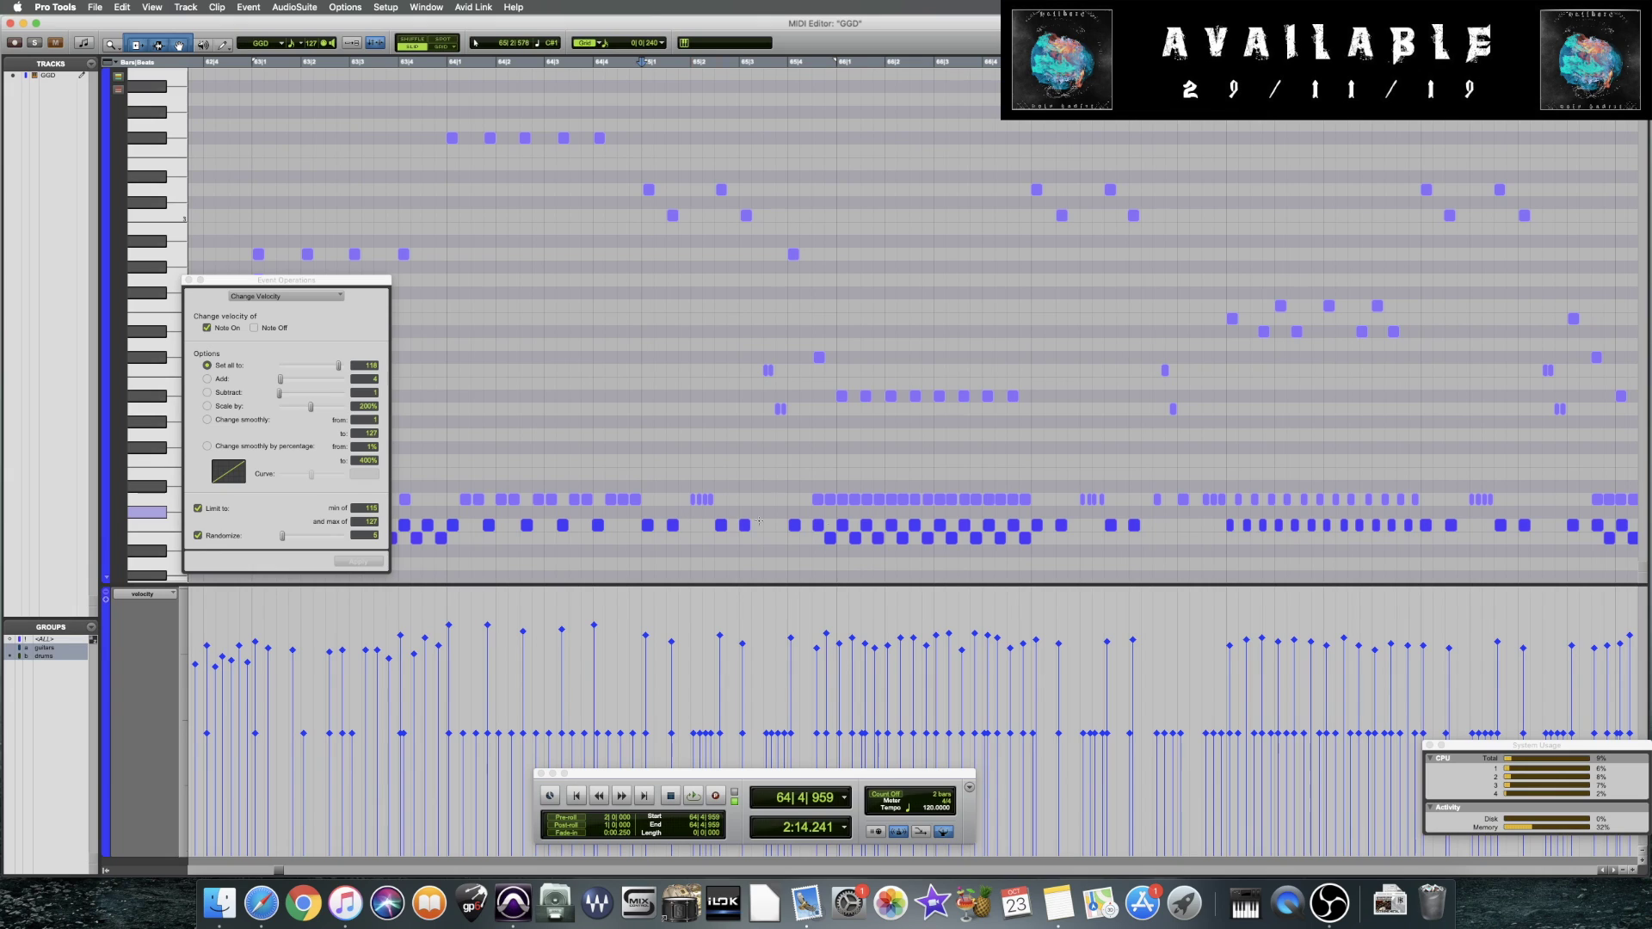
{"action": "left_click", "coordinate": [721, 525]}
{"action": "left_click", "coordinate": [647, 525], "text": "shift"}
{"action": "left_click", "coordinate": [672, 525], "text": "shift"}
{"action": "left_click", "coordinate": [745, 524], "text": "shift"}
{"action": "left_click", "coordinate": [1036, 525], "text": "shift"}
{"action": "left_click", "coordinate": [1061, 524], "text": "shift"}
{"action": "left_click", "coordinate": [1111, 525], "text": "shift"}
{"action": "left_click", "coordinate": [1134, 525], "text": "shift"}
{"action": "scroll", "coordinate": [1205, 531], "scroll_direction": "right", "scroll_amount": 3}
{"action": "left_click", "coordinate": [1208, 525], "text": "shift"}
{"action": "scroll", "coordinate": [1209, 525], "scroll_direction": "left", "scroll_amount": 1}
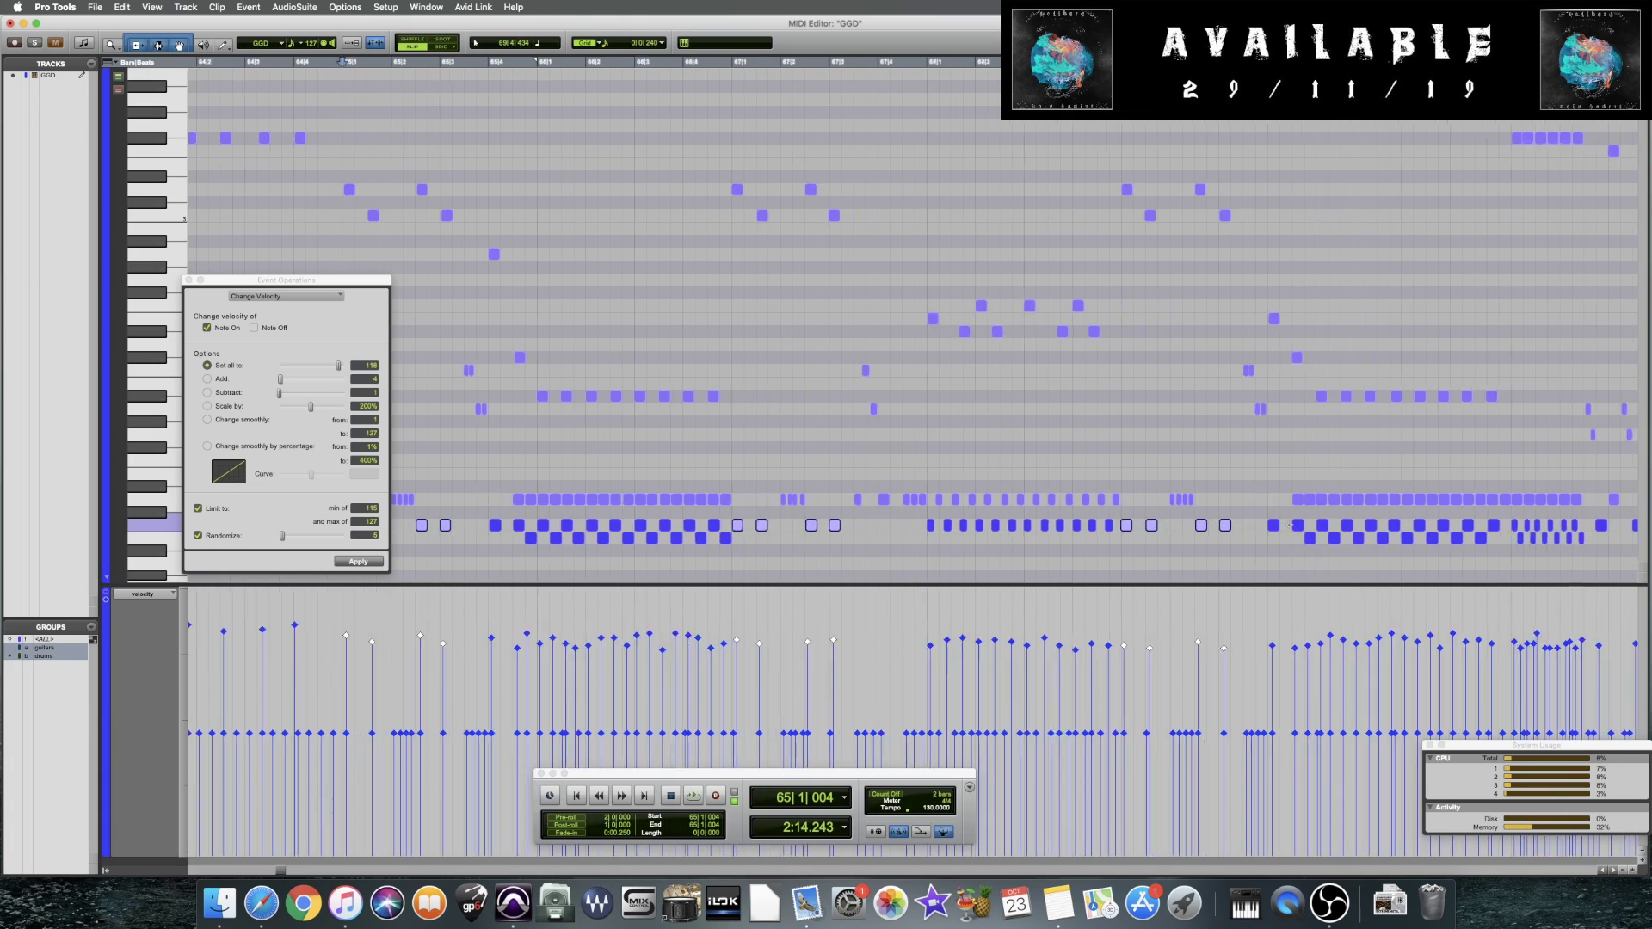
{"action": "left_click", "coordinate": [361, 562]}
Lower the velocities of the first and third accented kick notes in bars 65, 67 and 69 together, and play back from bar 65
{"action": "scroll", "coordinate": [1024, 592], "scroll_direction": "left", "scroll_amount": 5}
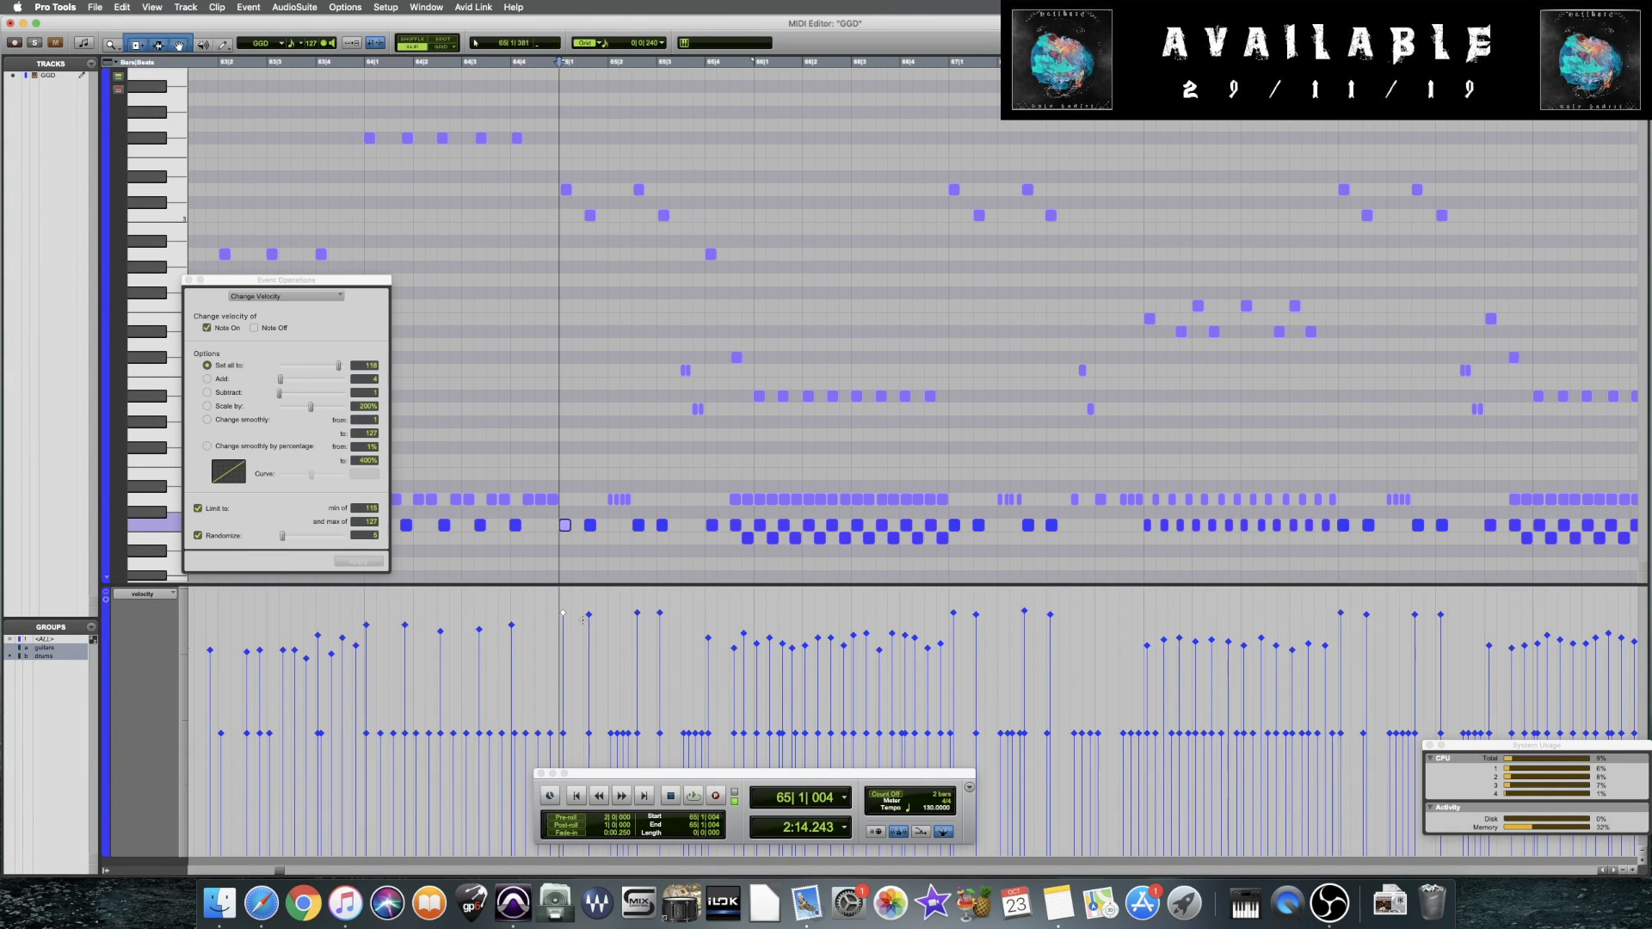
{"action": "left_click", "coordinate": [1024, 612], "text": "shift"}
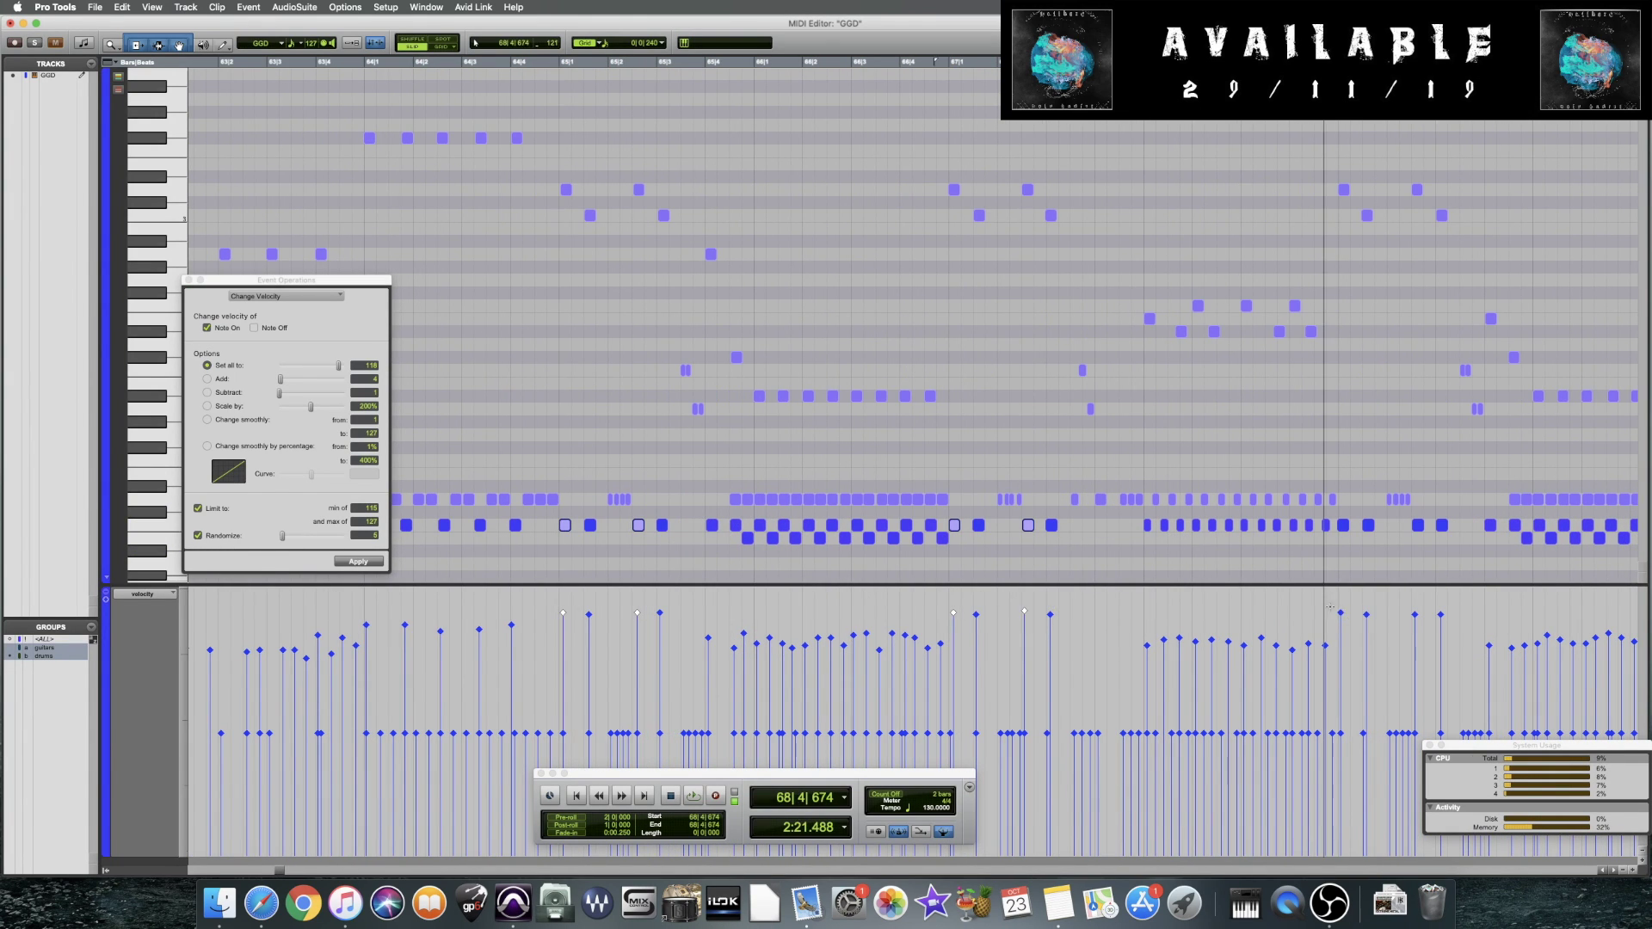
{"action": "left_click_drag", "start_coordinate": [1416, 618], "coordinate": [1416, 634]}
{"action": "key", "text": "space"}
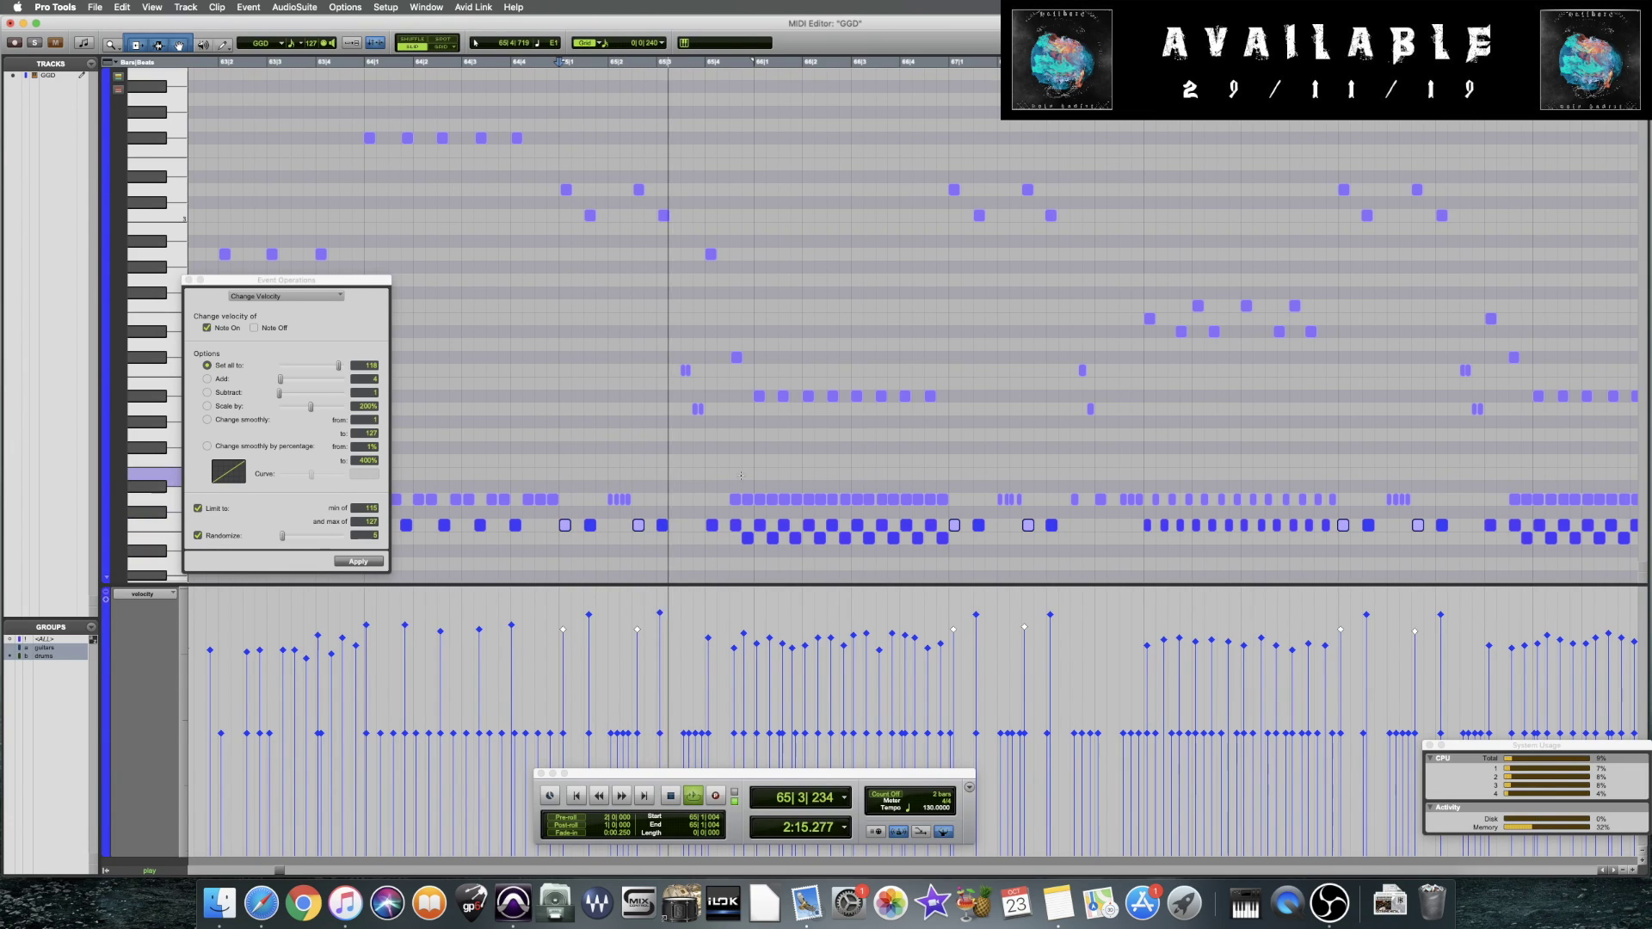
{"action": "left_click", "coordinate": [784, 521]}
{"action": "key", "text": "space"}
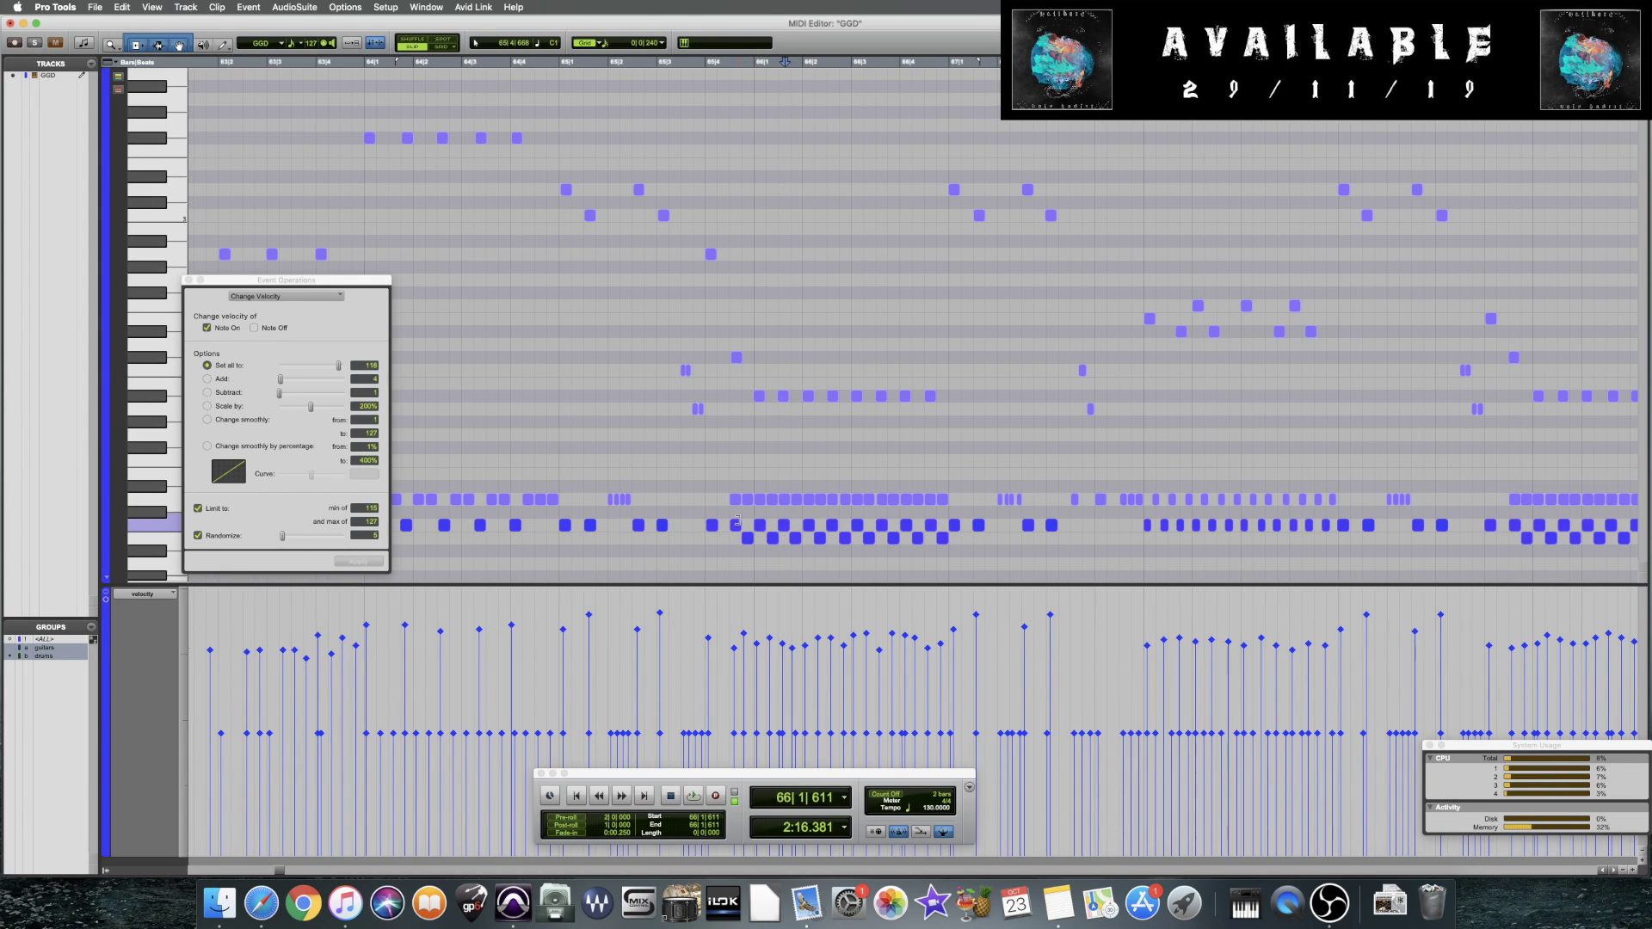
Raise the velocity of the upper-row kick note that starts the fast run at the end of bar 65
{"action": "left_click_drag", "start_coordinate": [727, 539], "coordinate": [955, 544]}
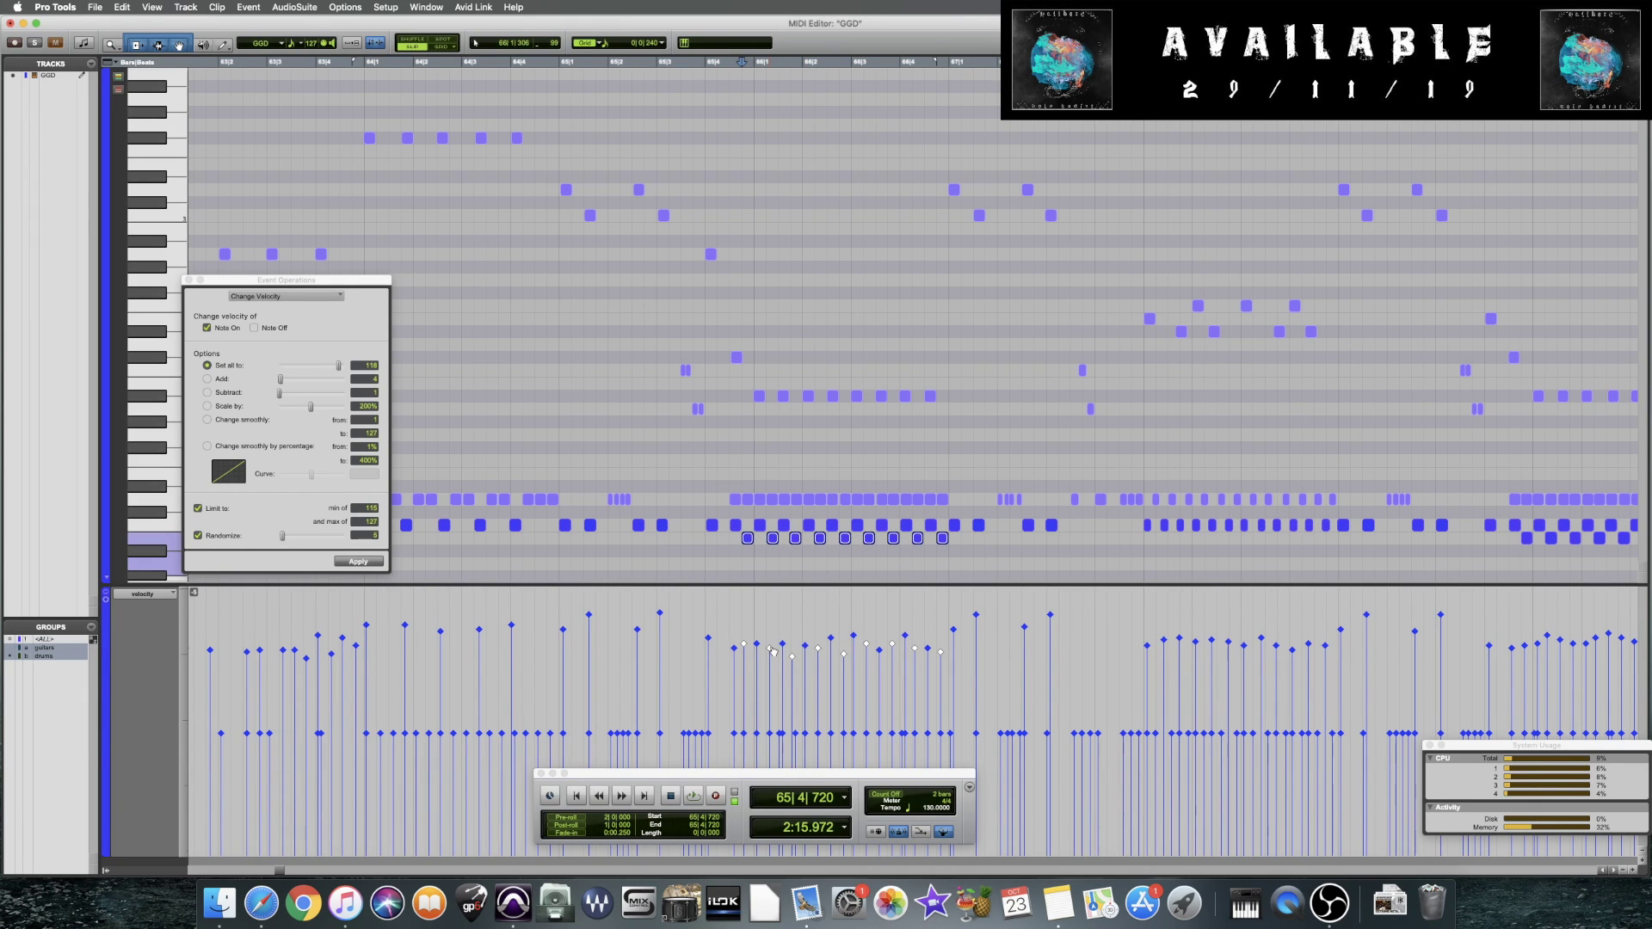
{"action": "left_click", "coordinate": [733, 631]}
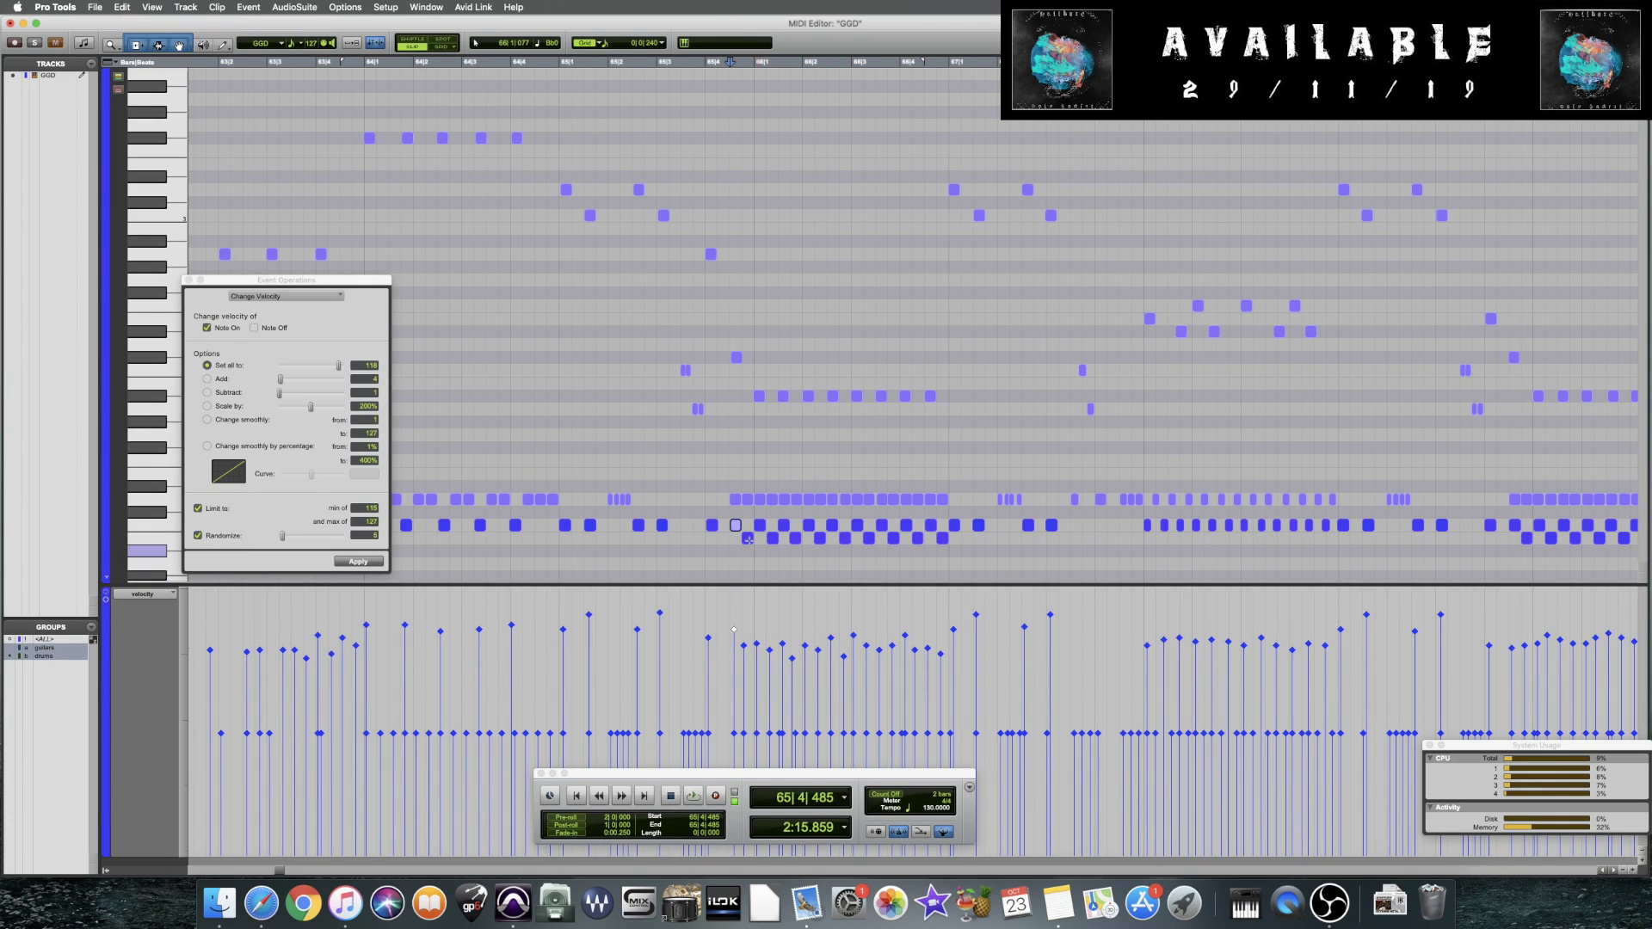
{"action": "left_click", "coordinate": [757, 644]}
Move the fast run's lower-row kick notes aside into bar 67 and raise the upper-row kick velocities from bar 65 beat 4 through bar 66
{"action": "left_click_drag", "start_coordinate": [721, 541], "coordinate": [946, 543]}
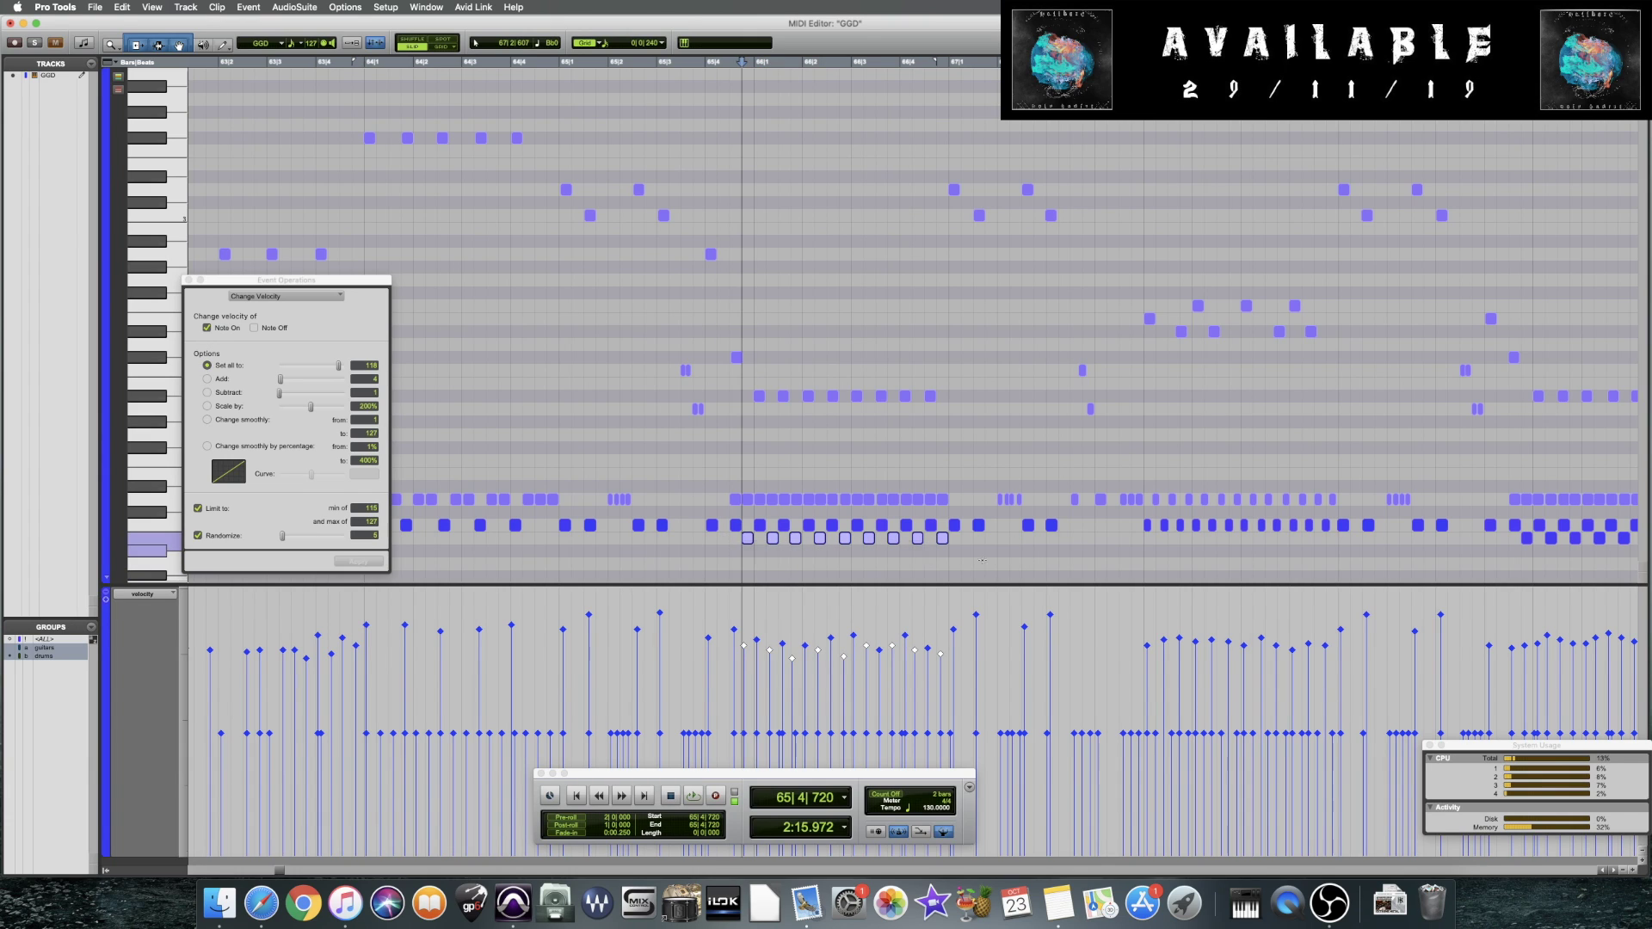
{"action": "left_click_drag", "start_coordinate": [750, 542], "coordinate": [1013, 542]}
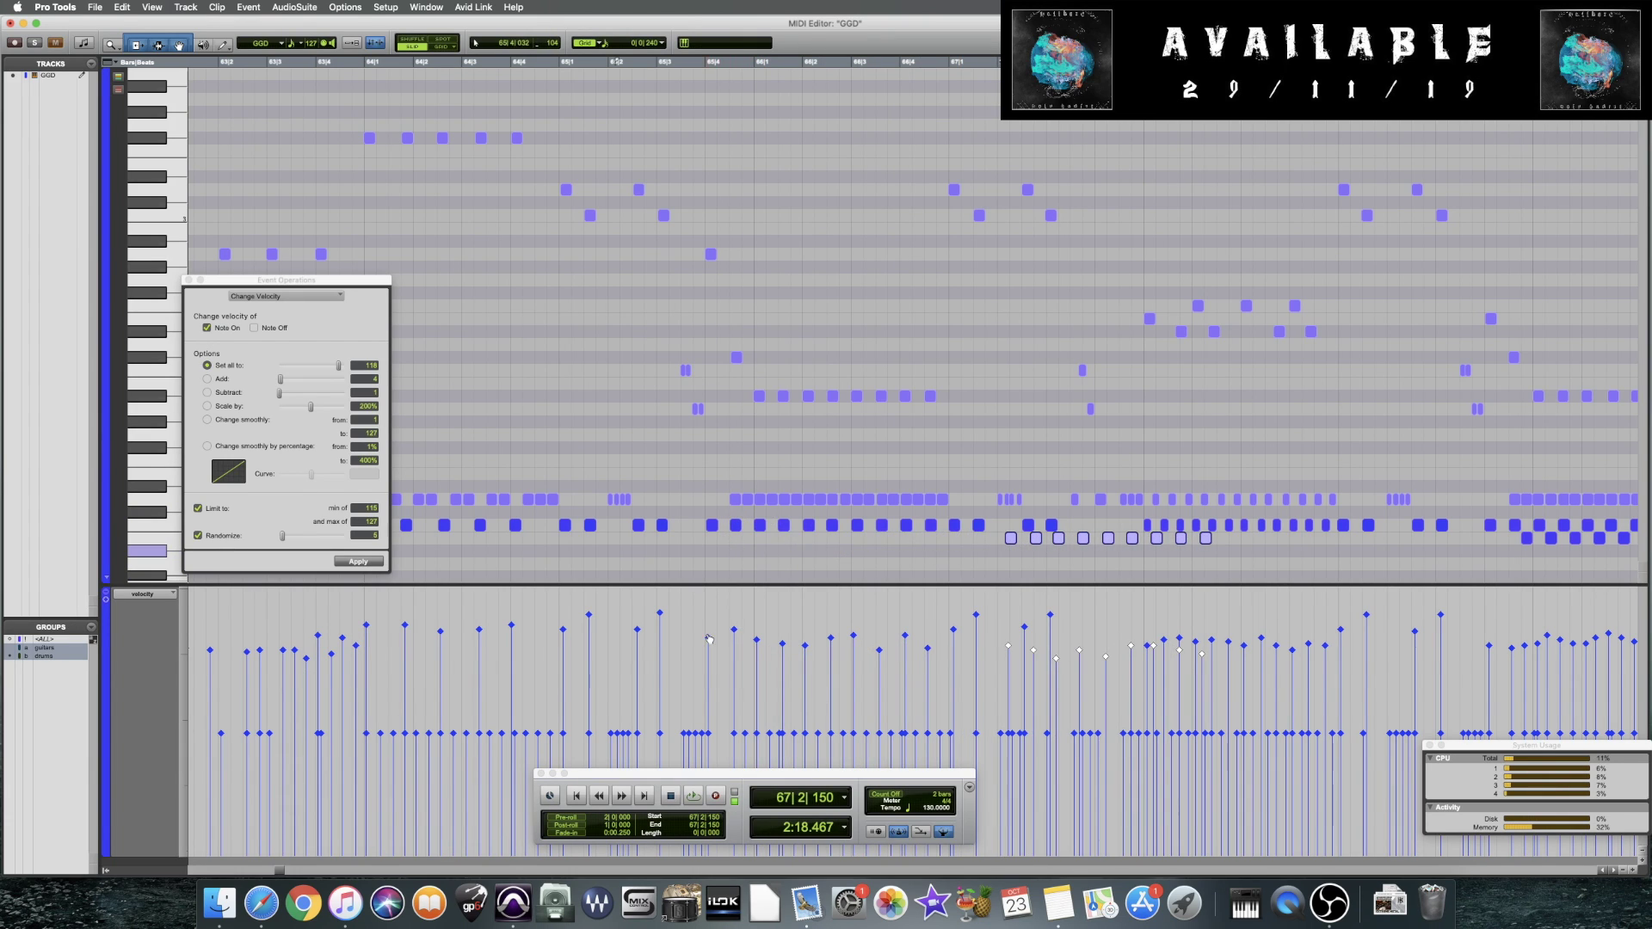
{"action": "left_click", "coordinate": [757, 638]}
{"action": "left_click", "coordinate": [782, 643]}
{"action": "left_click", "coordinate": [805, 642]}
{"action": "left_click", "coordinate": [831, 638]}
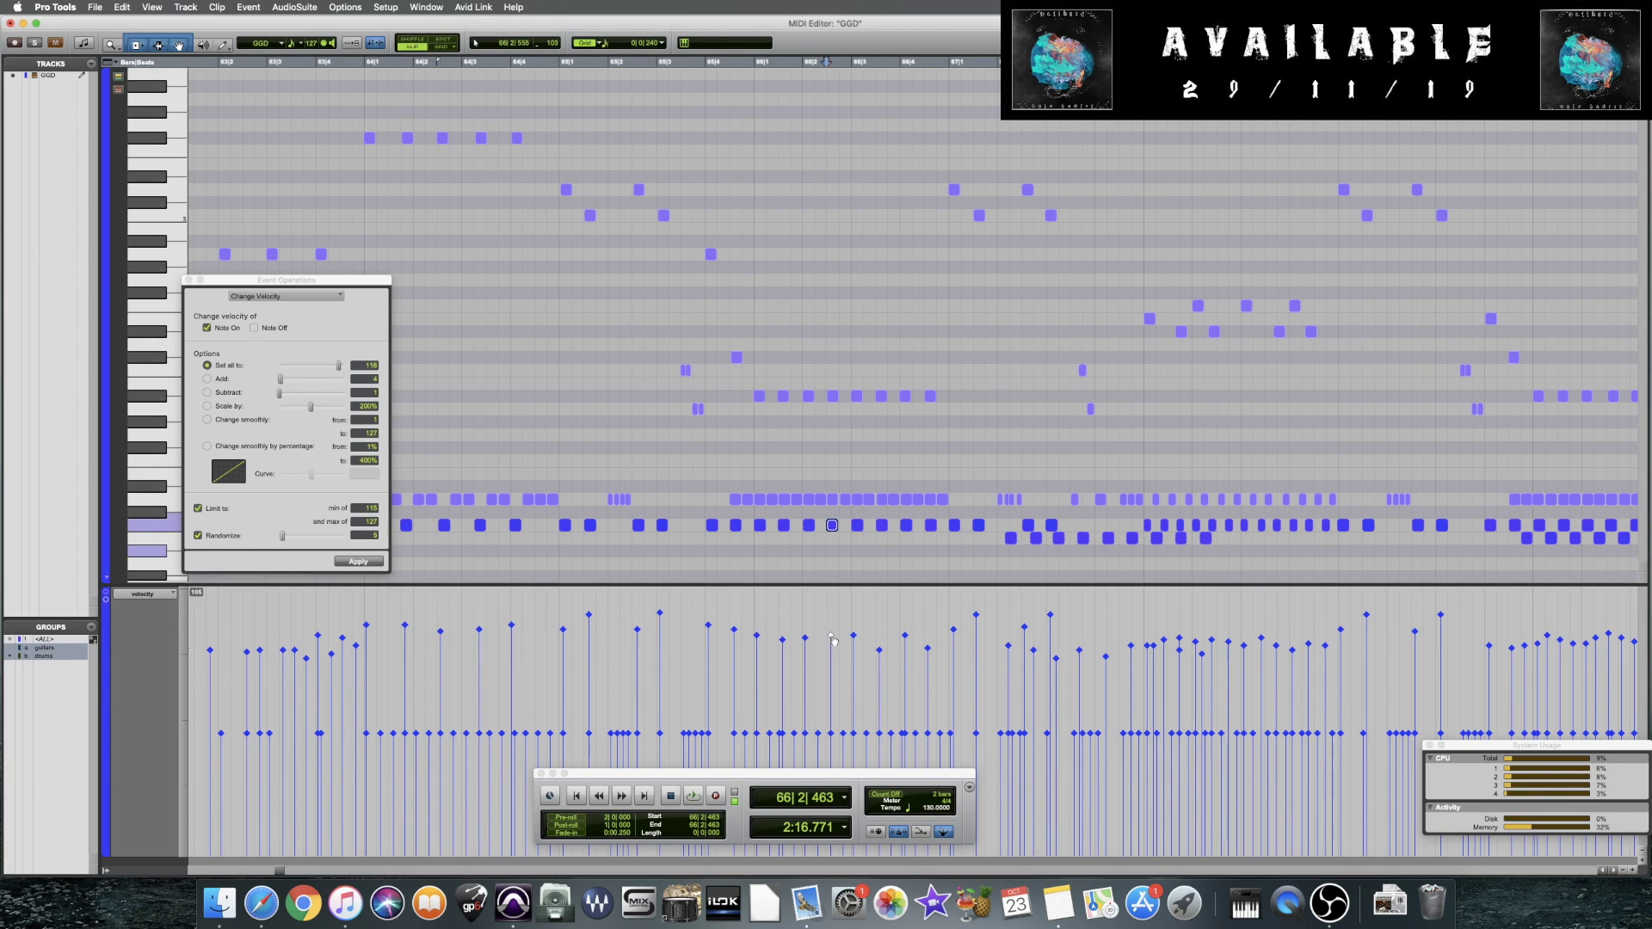
{"action": "left_click", "coordinate": [879, 652]}
{"action": "left_click", "coordinate": [928, 650]}
{"action": "left_click", "coordinate": [905, 638]}
{"action": "left_click", "coordinate": [955, 631]}
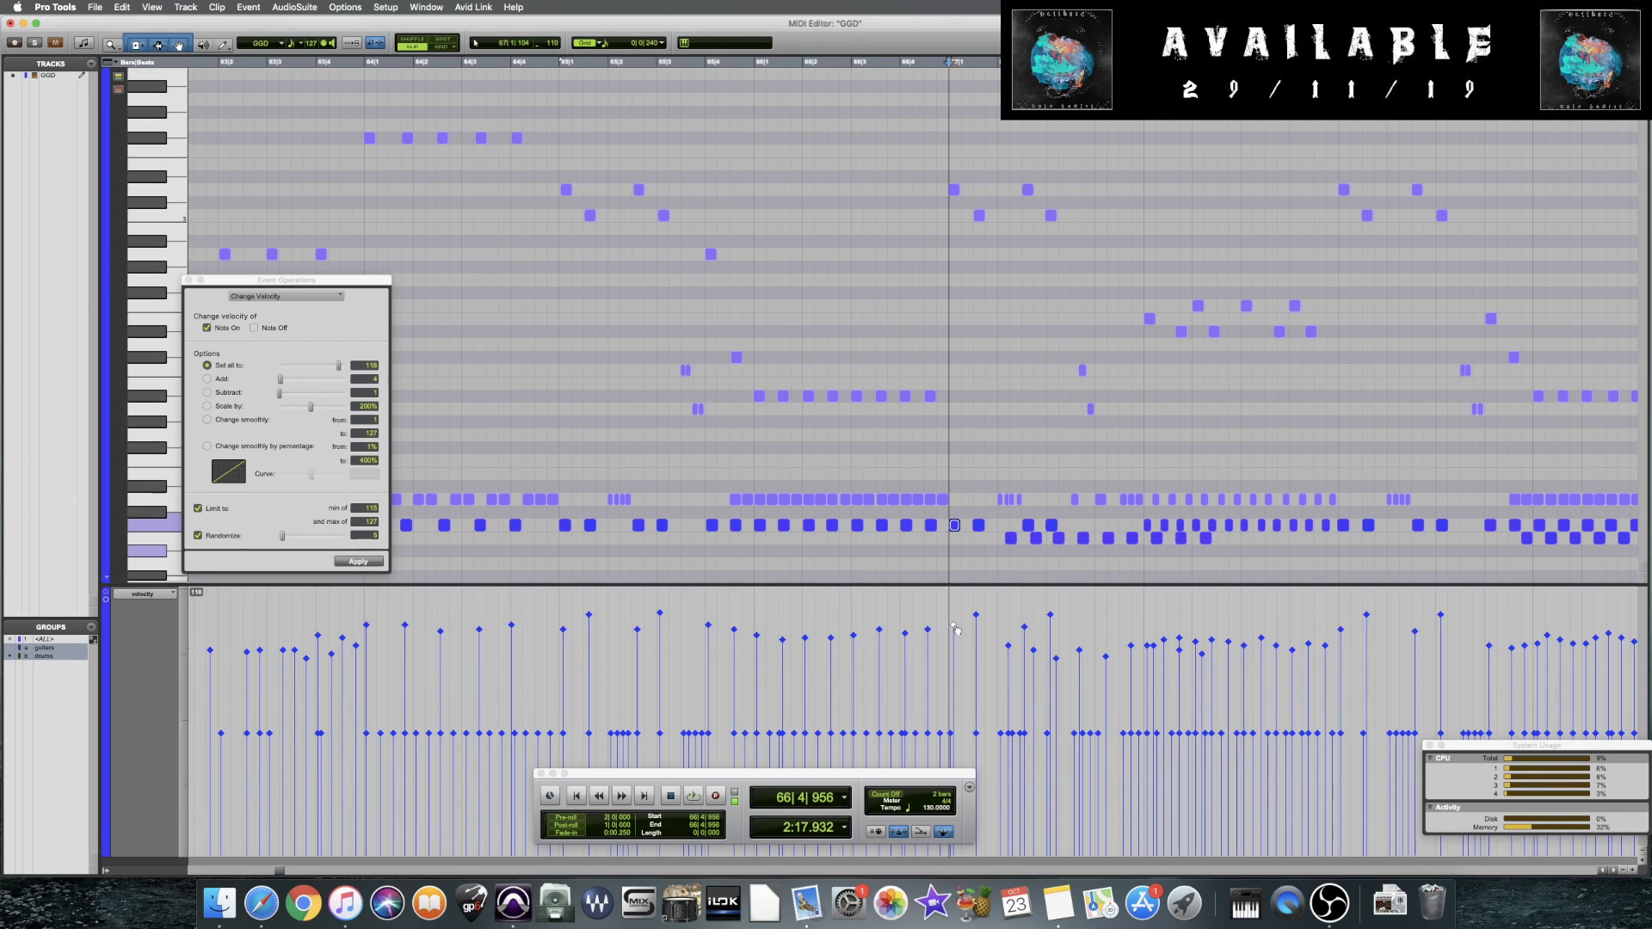
Move the displaced lower-row kick notes back into bar 66, starting at 66|1|233, and play back the run
{"action": "left_click_drag", "start_coordinate": [985, 526], "coordinate": [1239, 550]}
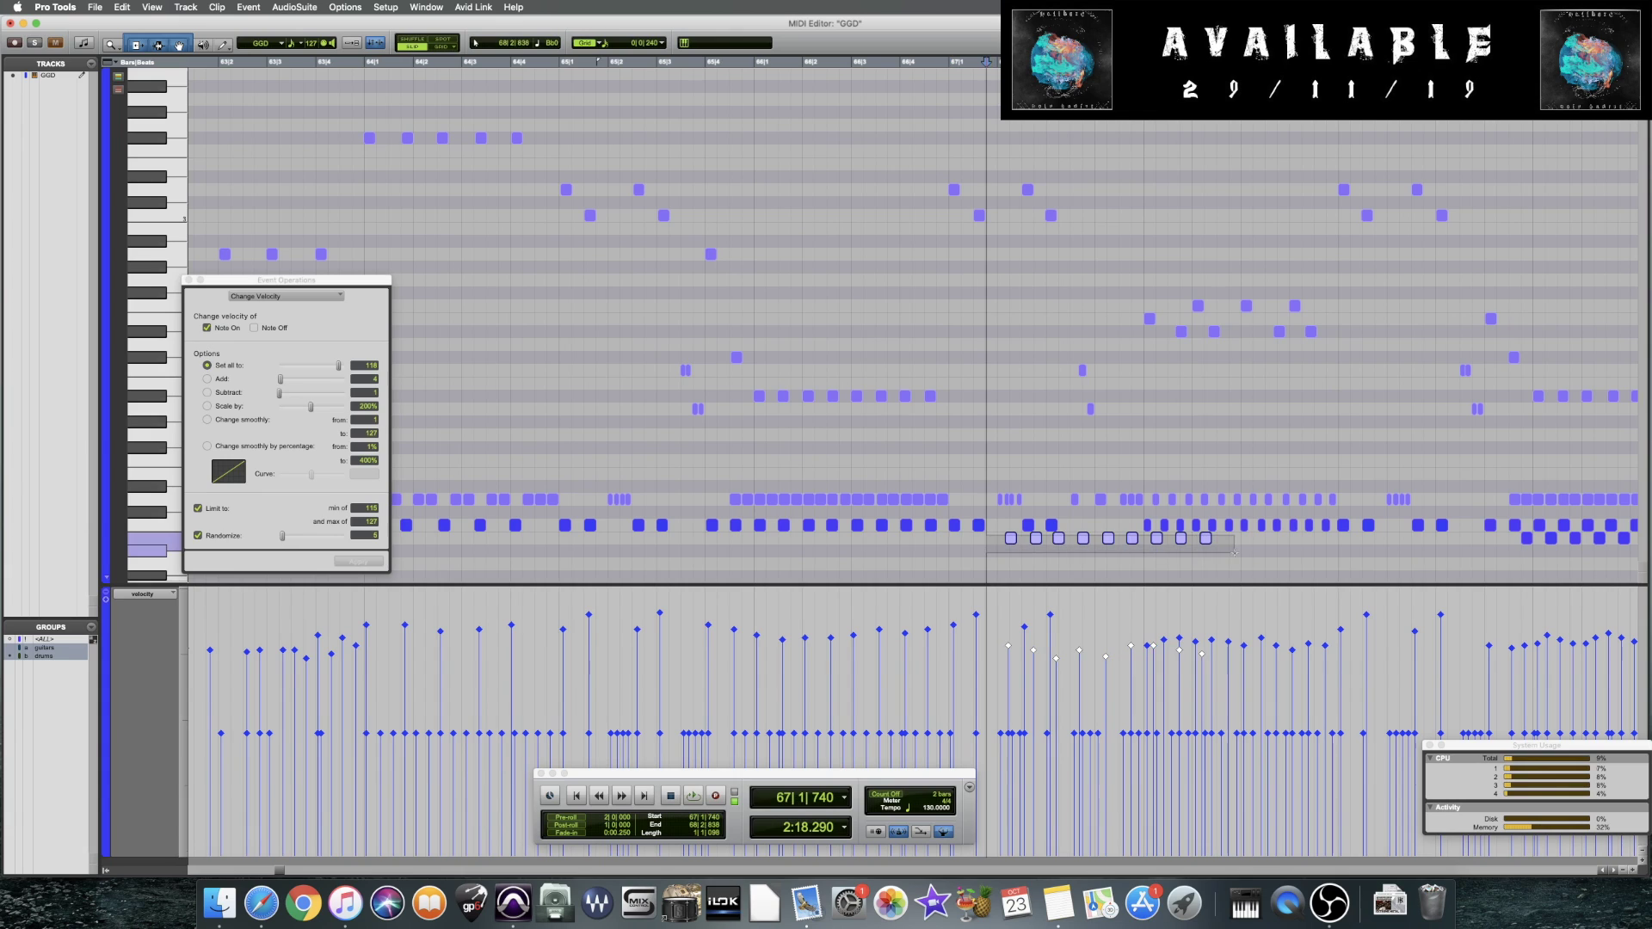
{"action": "left_click_drag", "start_coordinate": [1013, 542], "coordinate": [778, 540]}
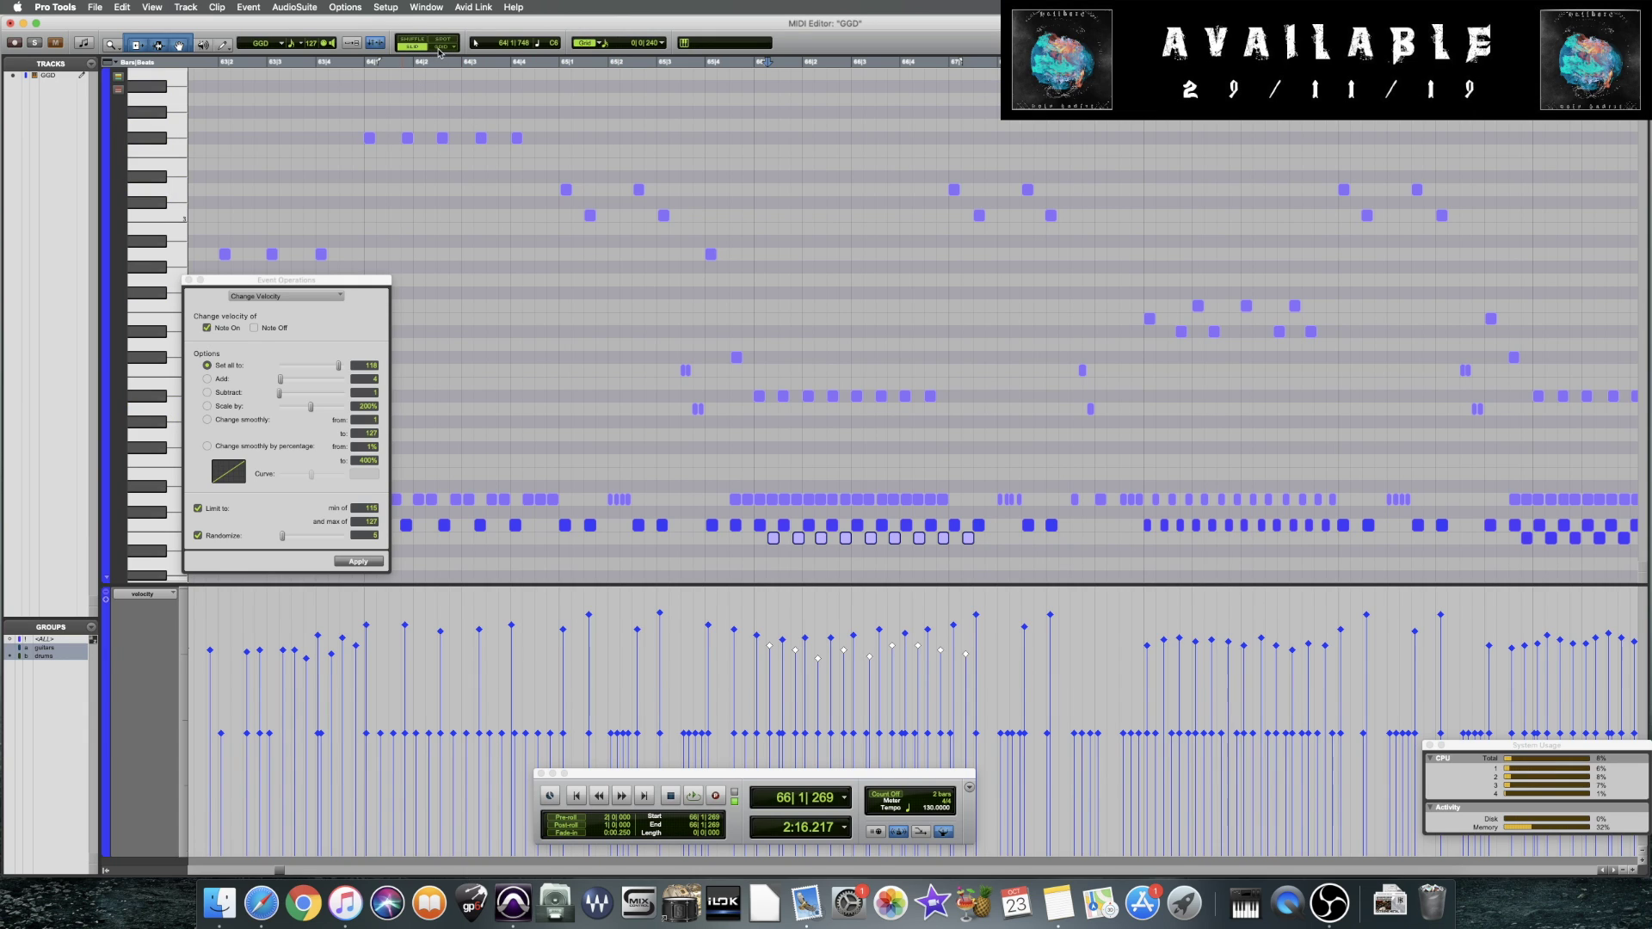
{"action": "key", "text": "super+bracketright"}
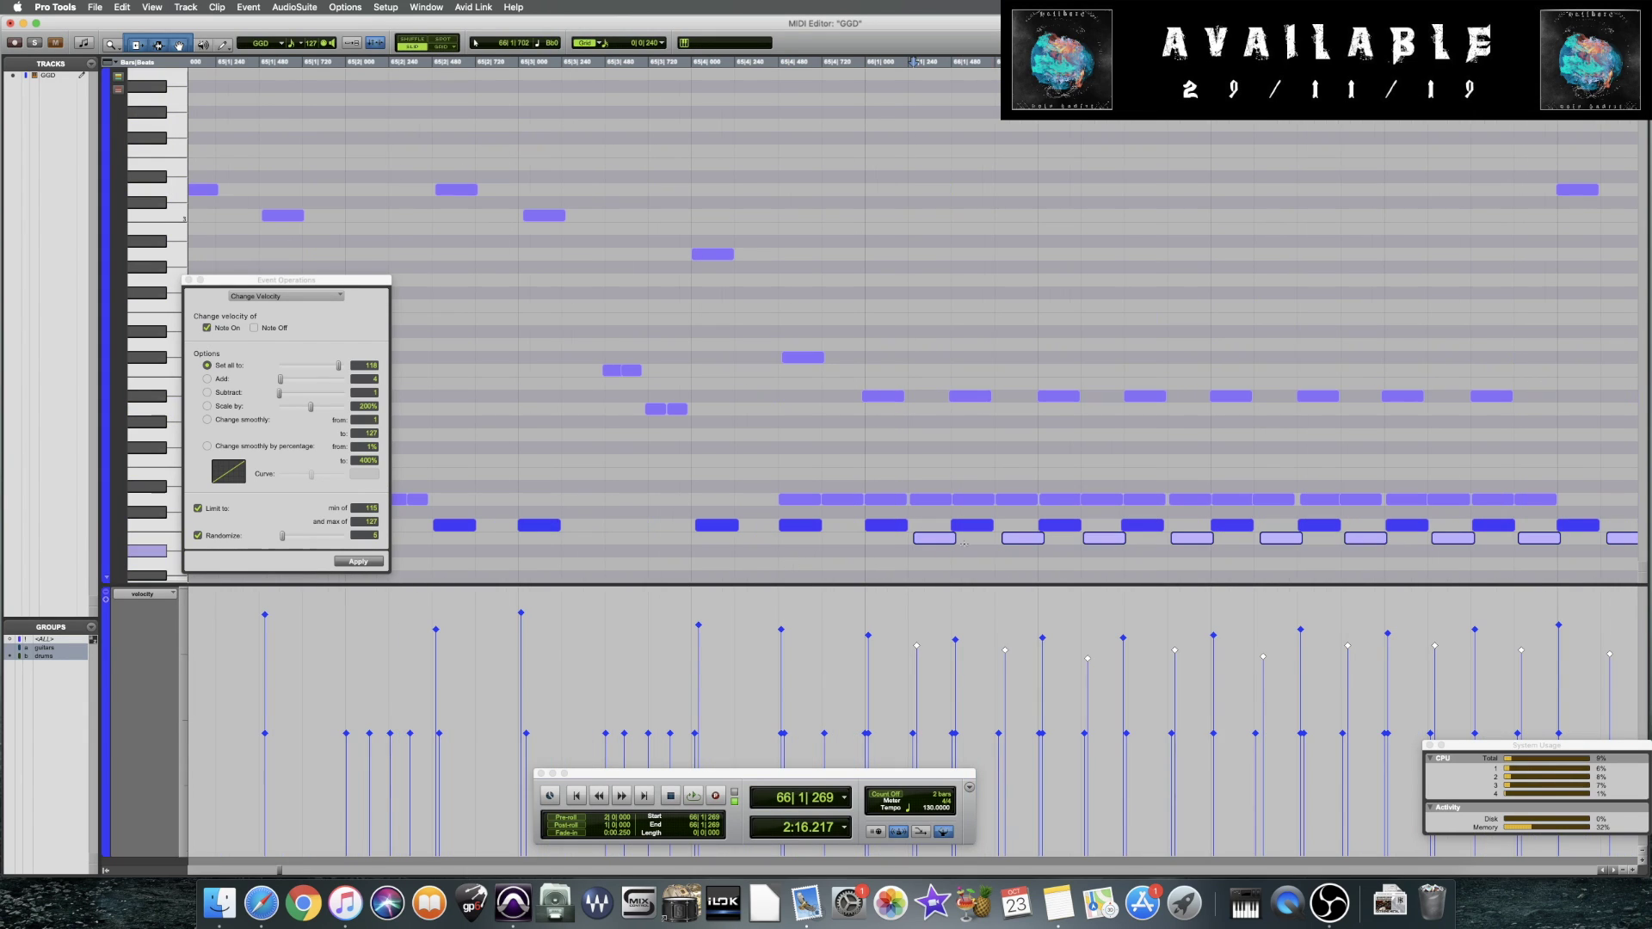
{"action": "left_click_drag", "start_coordinate": [938, 542], "coordinate": [932, 545]}
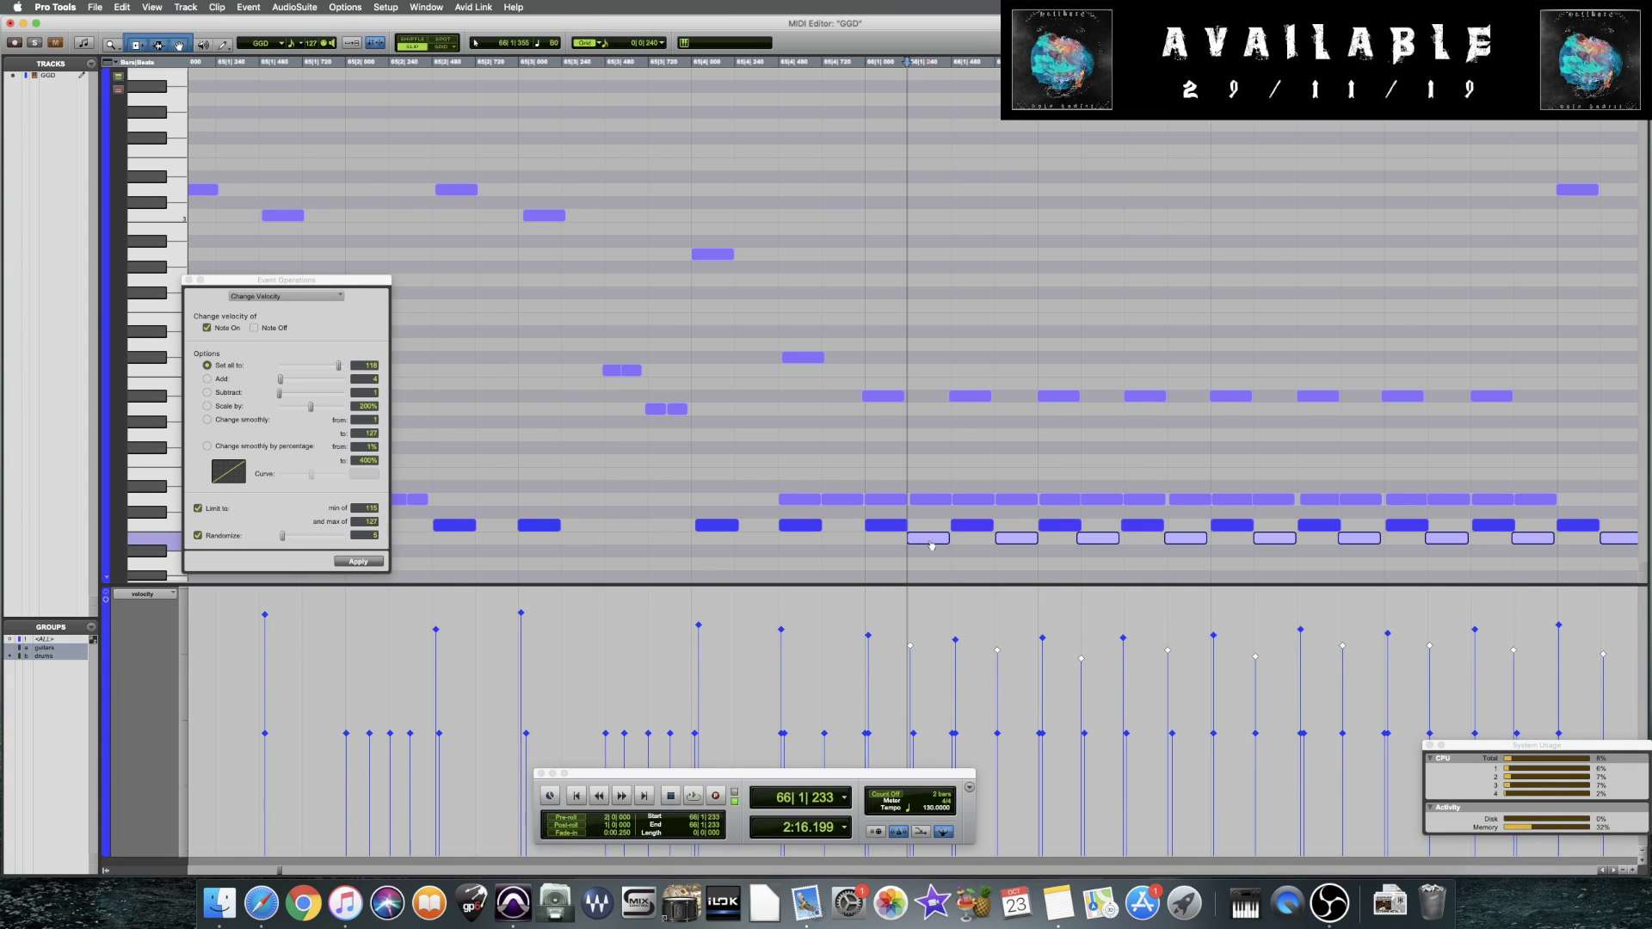
{"action": "key", "text": "super+bracketleft"}
{"action": "left_click", "coordinate": [843, 551]}
{"action": "key", "text": "space"}
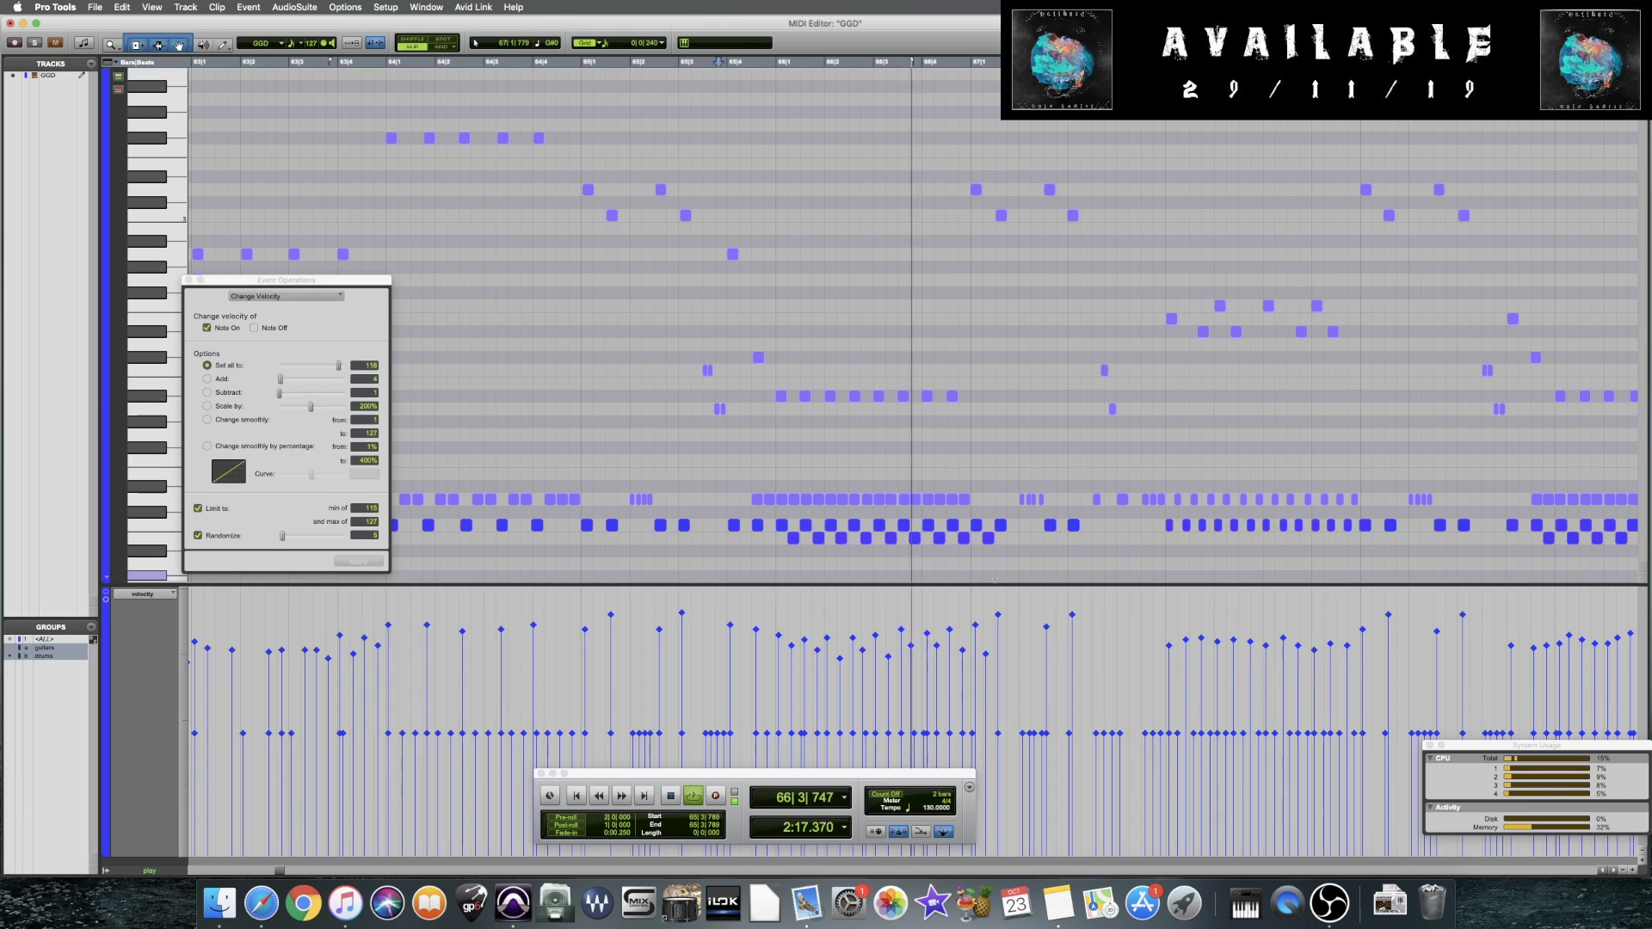
{"action": "key", "text": "space"}
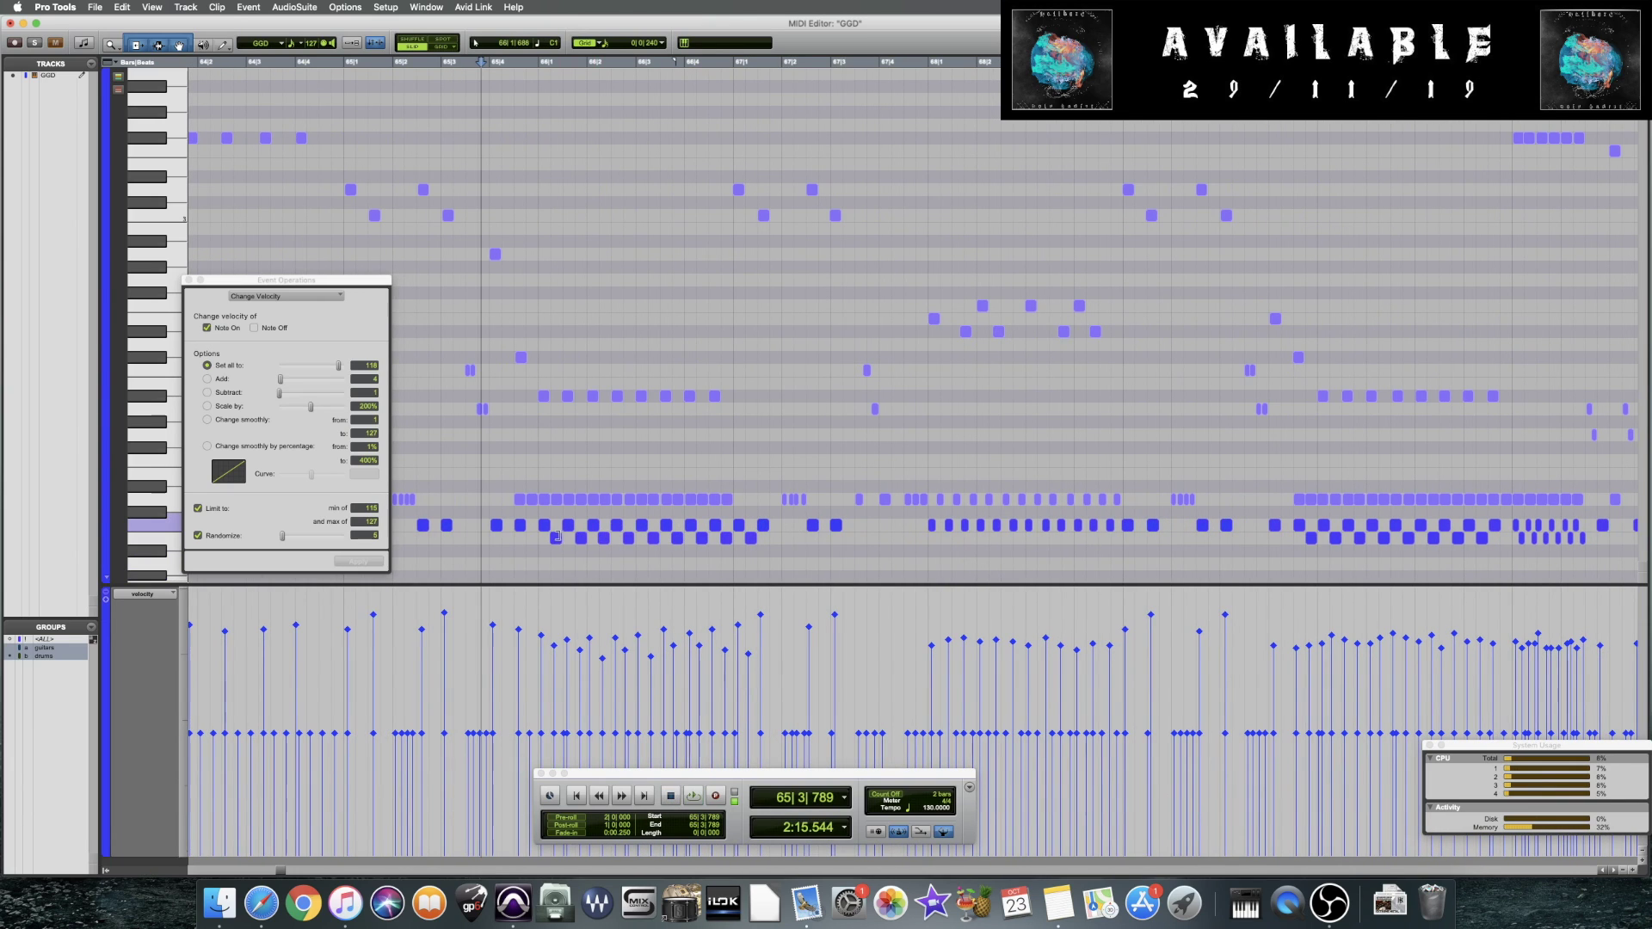
Shift the run's lower-row kick notes earlier to start at 65|4|722 and play back from there
{"action": "left_click_drag", "start_coordinate": [774, 534], "coordinate": [535, 539]}
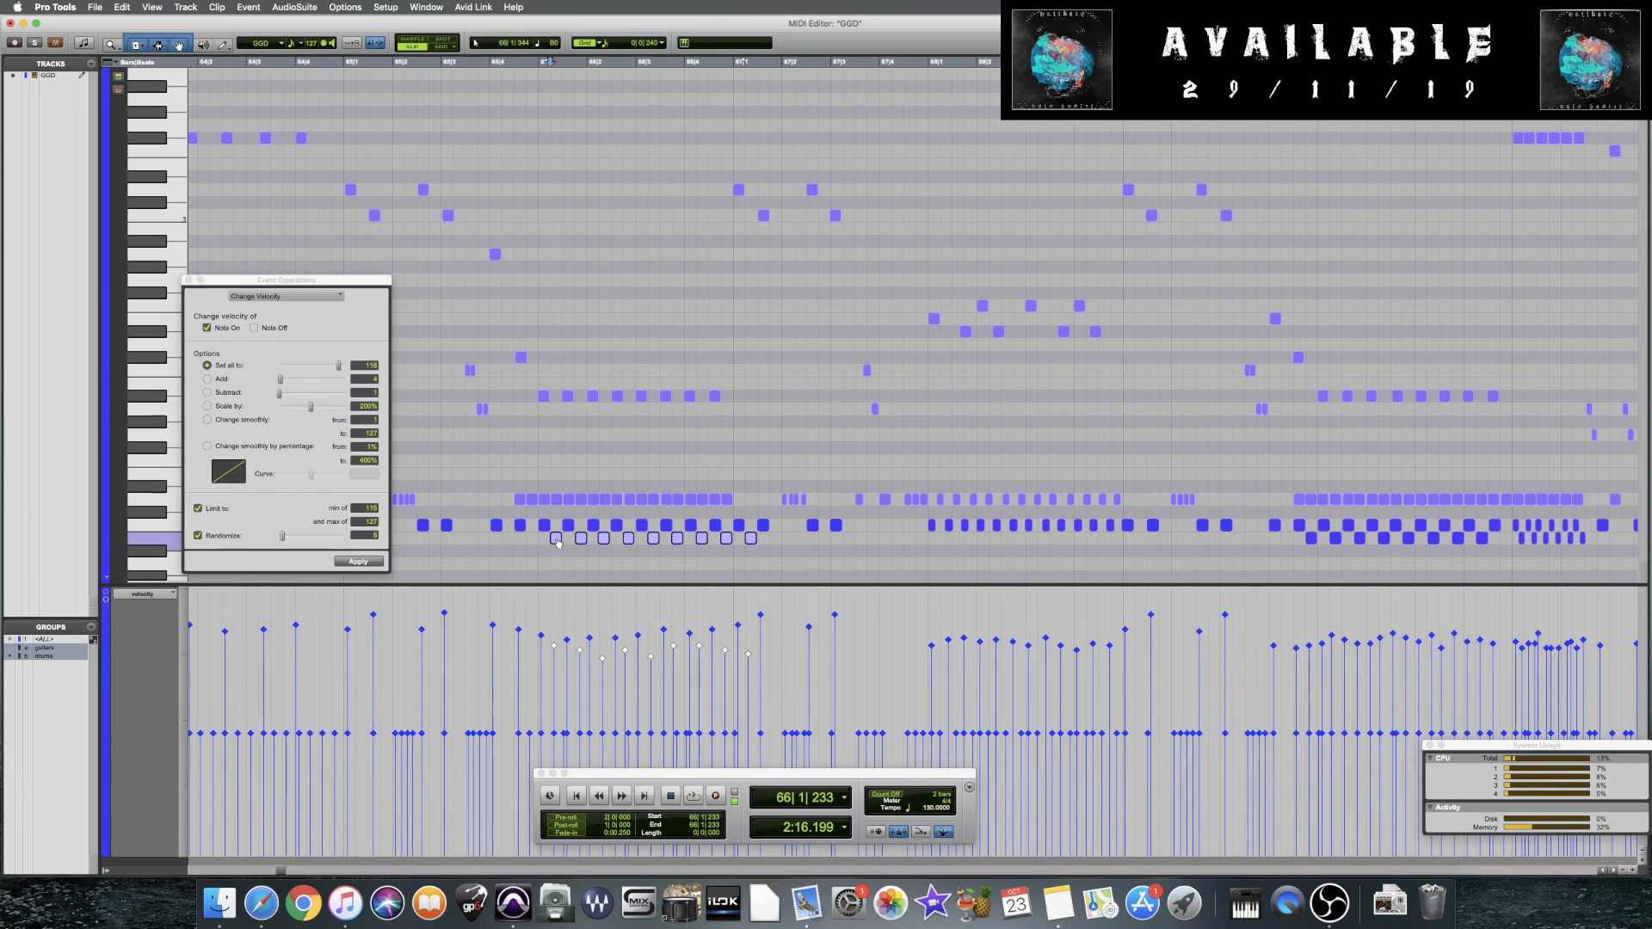
{"action": "key", "text": "super+bracketright"}
{"action": "key", "text": "space"}
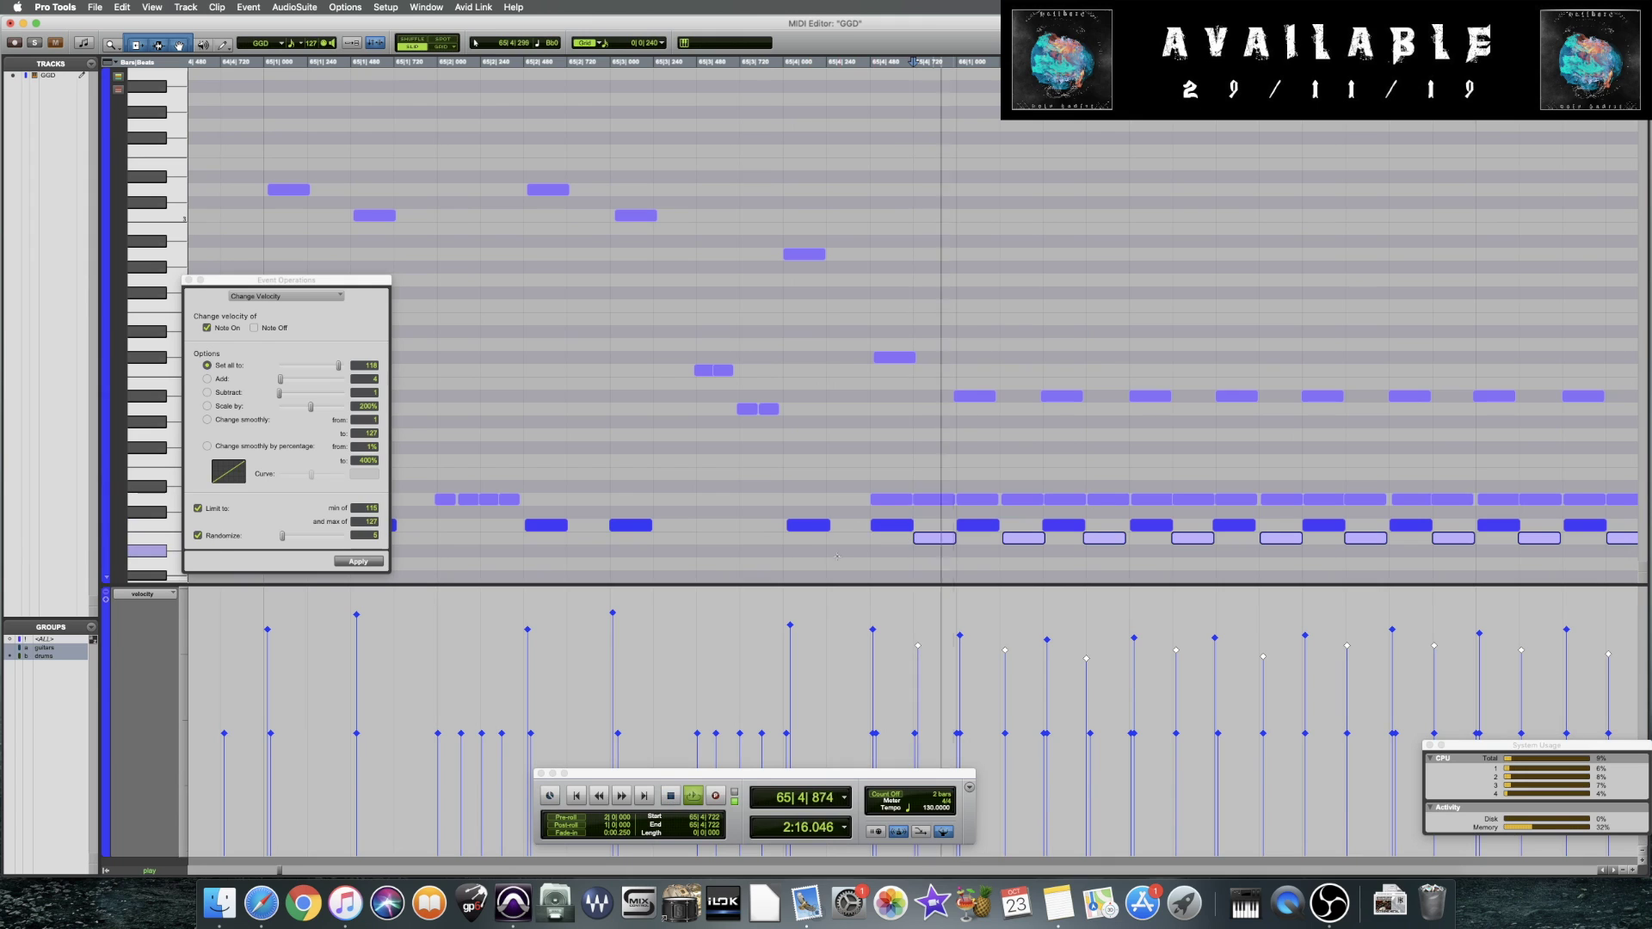
{"action": "key", "text": "super+bracketleft"}
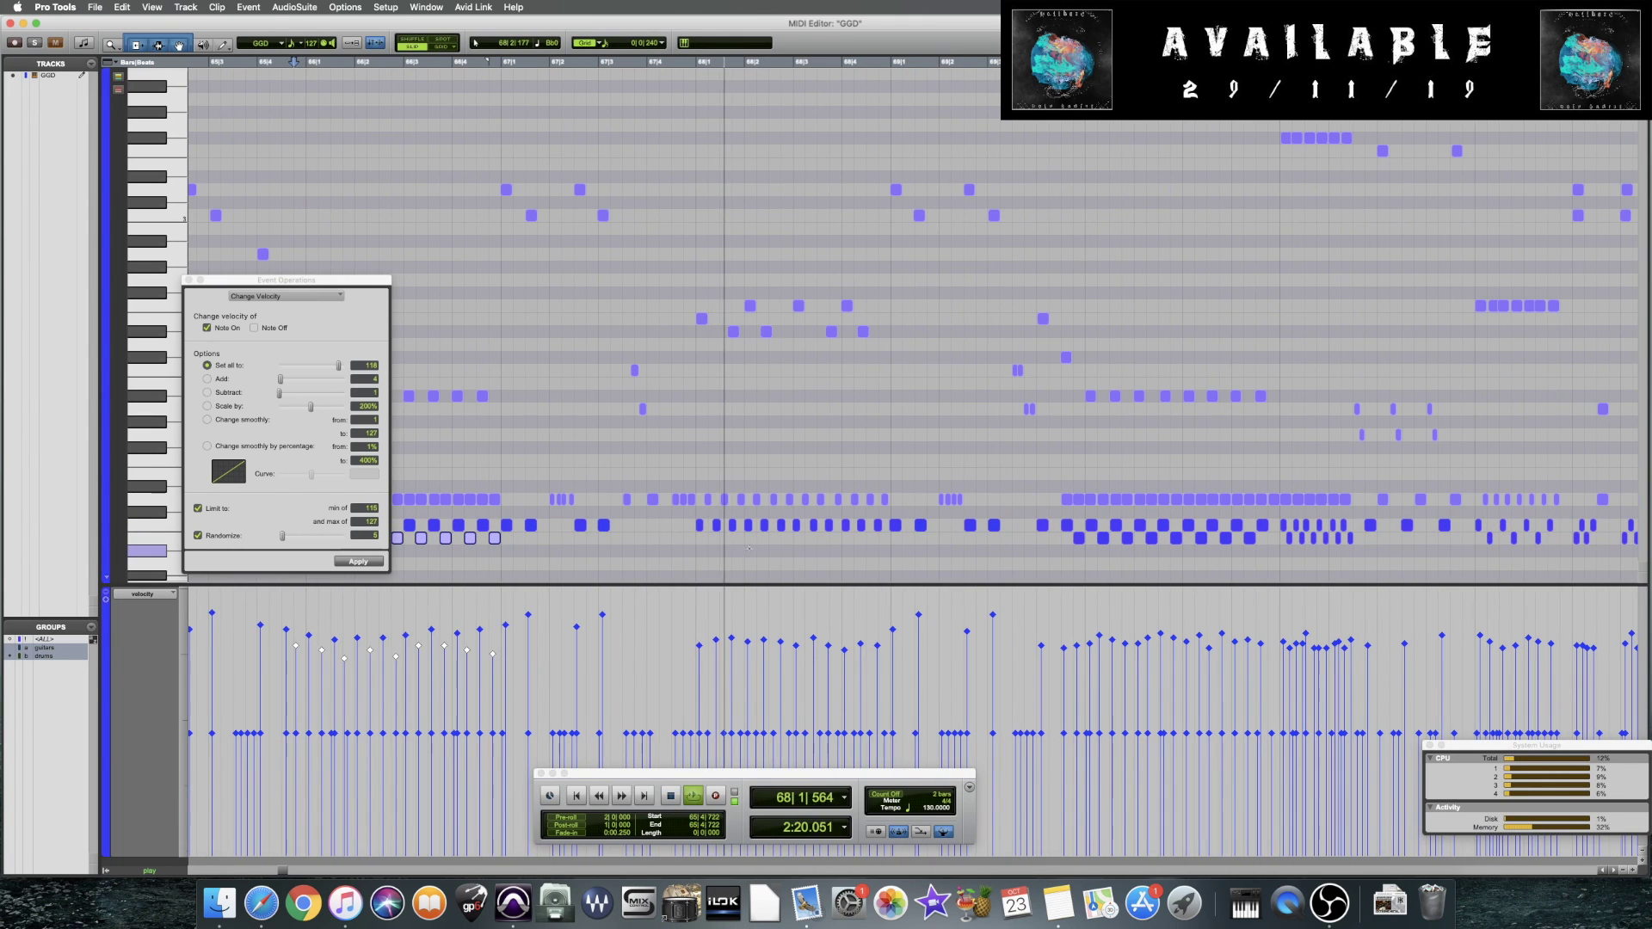
Play back bar 68 from 68|1|004 to check its kick pattern
{"action": "key", "text": "space"}
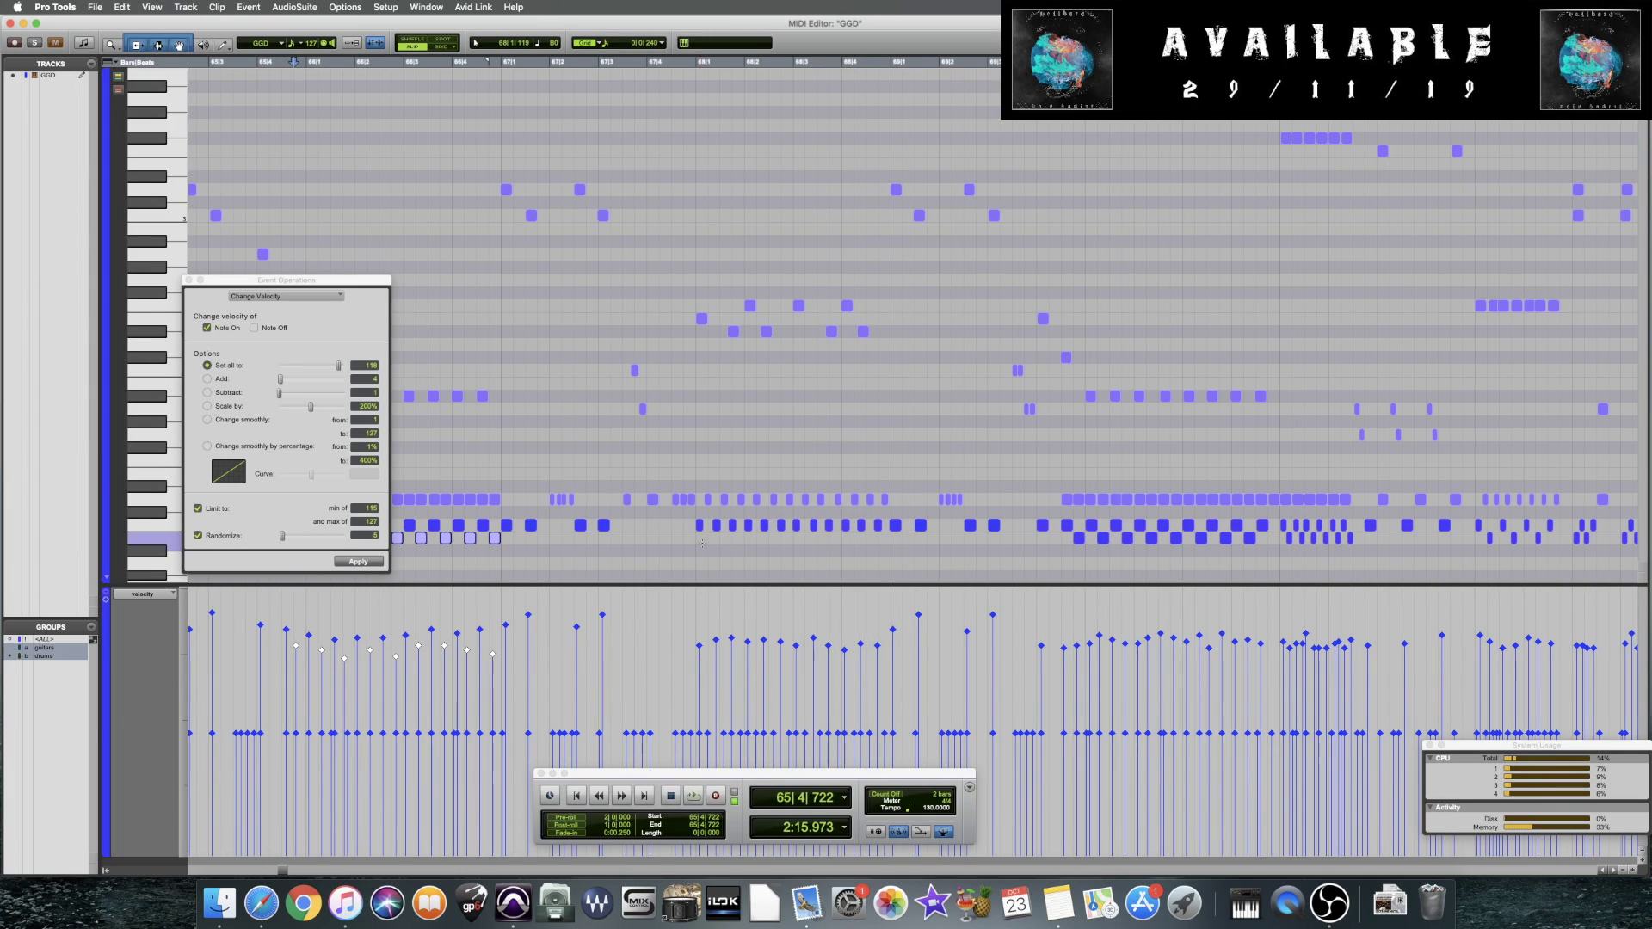
{"action": "left_click", "coordinate": [697, 526]}
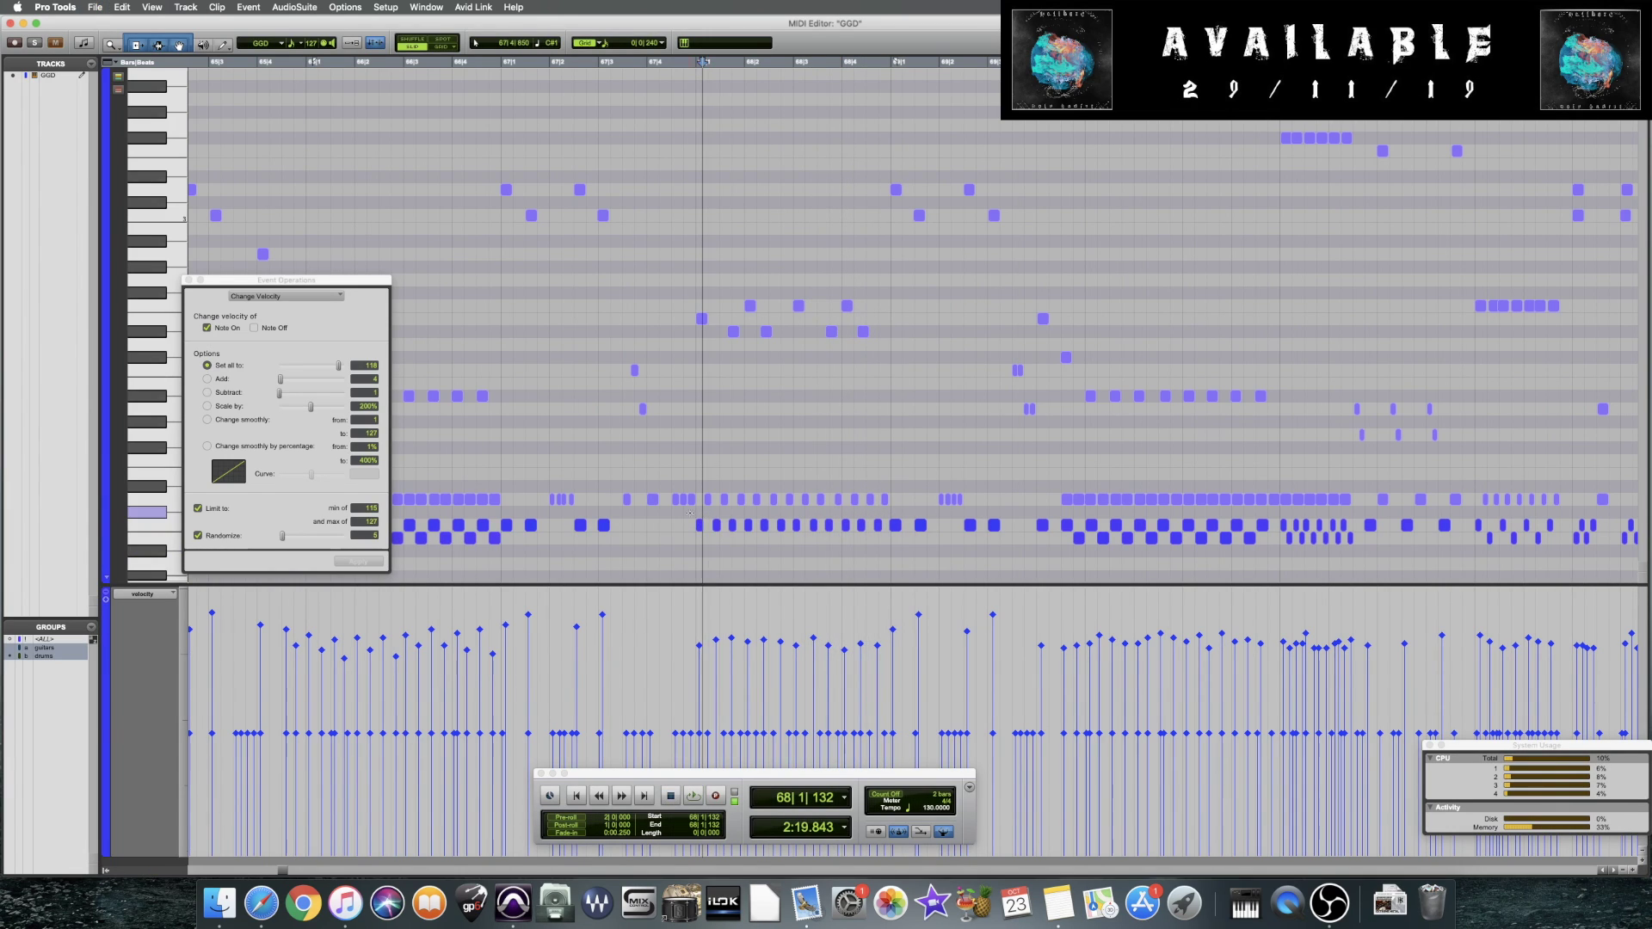
{"action": "left_click", "coordinate": [698, 524]}
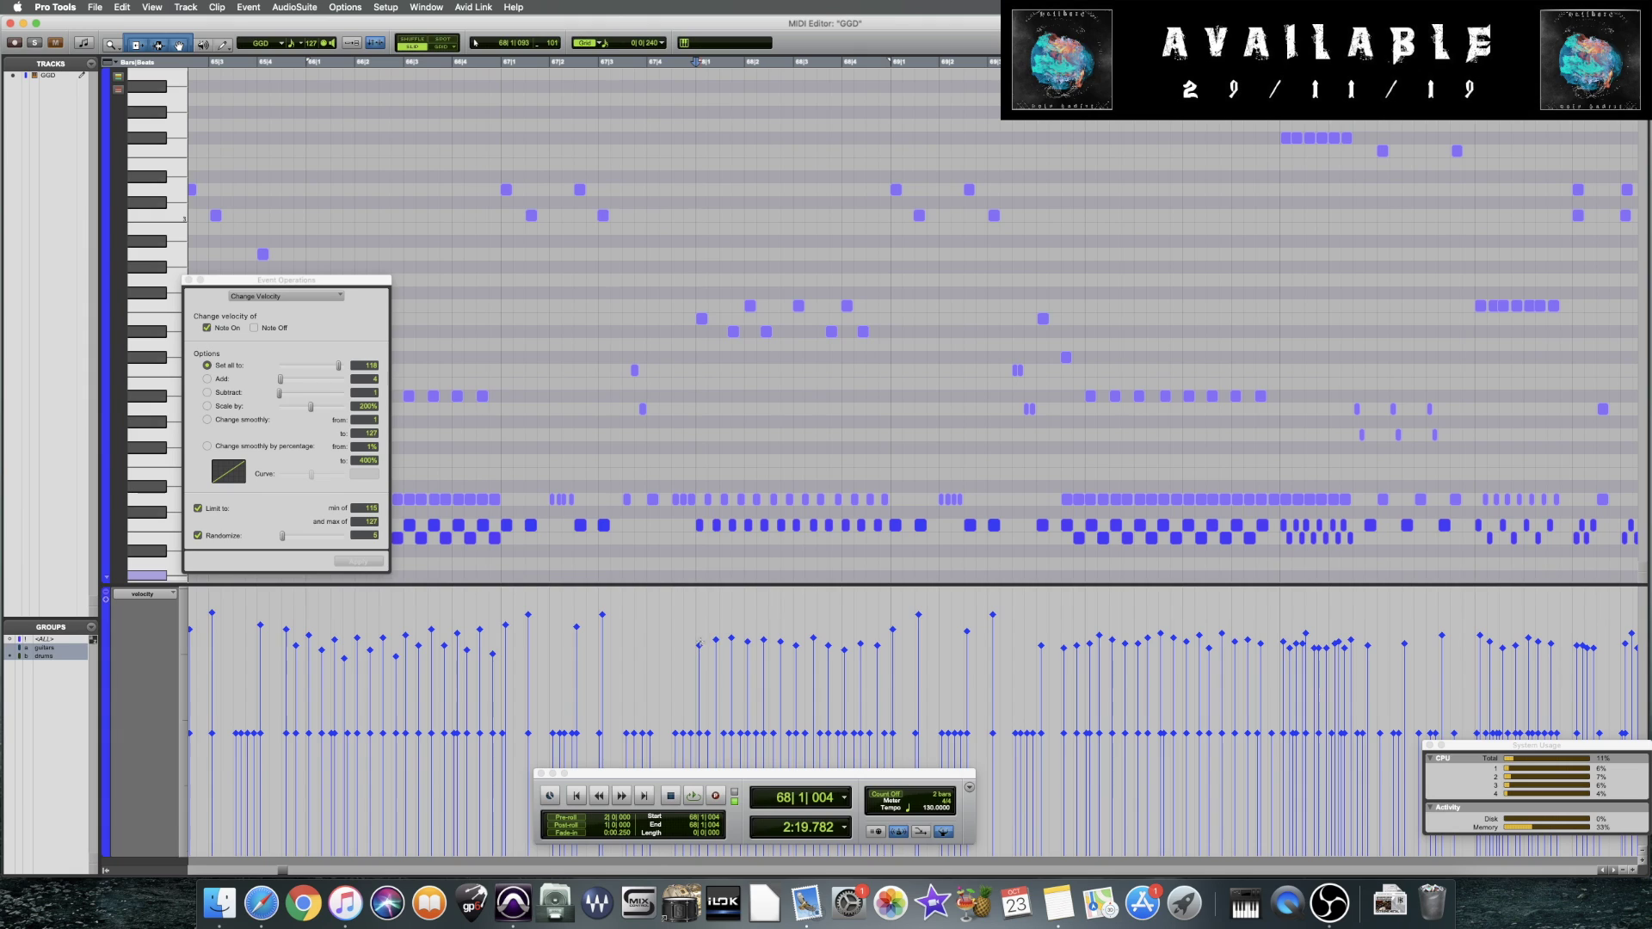
{"action": "key", "text": "space"}
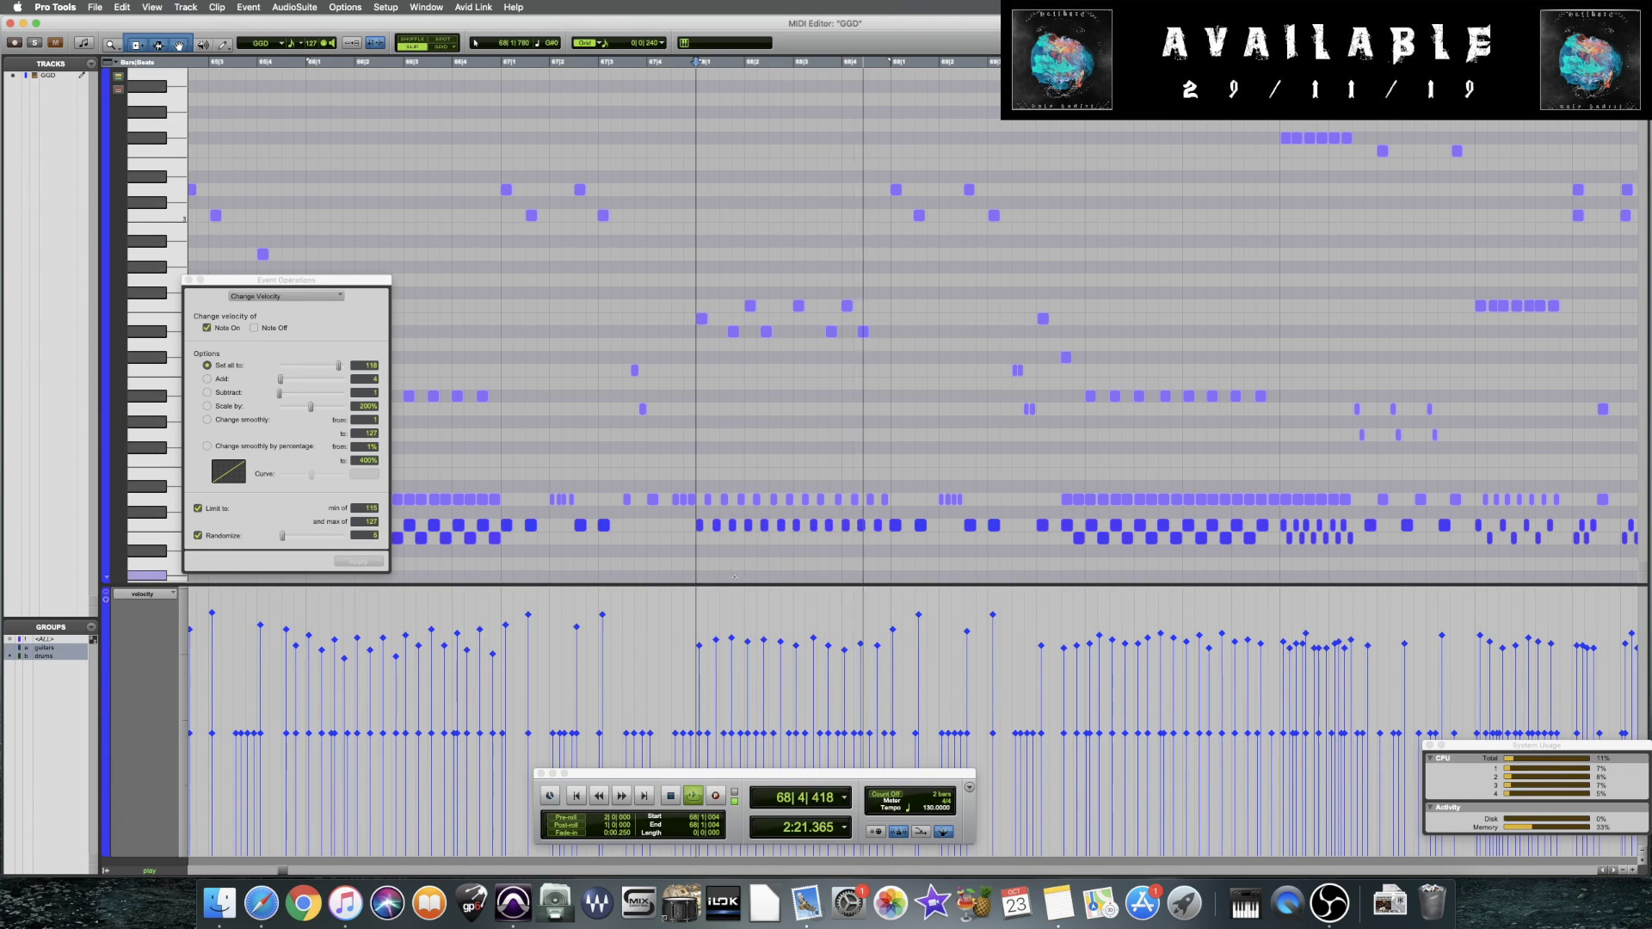
{"action": "key", "text": "space"}
Lower the velocities of every second kick note in bar 68, raise its first kick's velocity slightly, and play back the result
{"action": "left_click", "coordinate": [716, 525]}
{"action": "left_click", "coordinate": [747, 525], "text": "shift"}
{"action": "left_click", "coordinate": [781, 525], "text": "shift"}
{"action": "left_click", "coordinate": [813, 525], "text": "shift"}
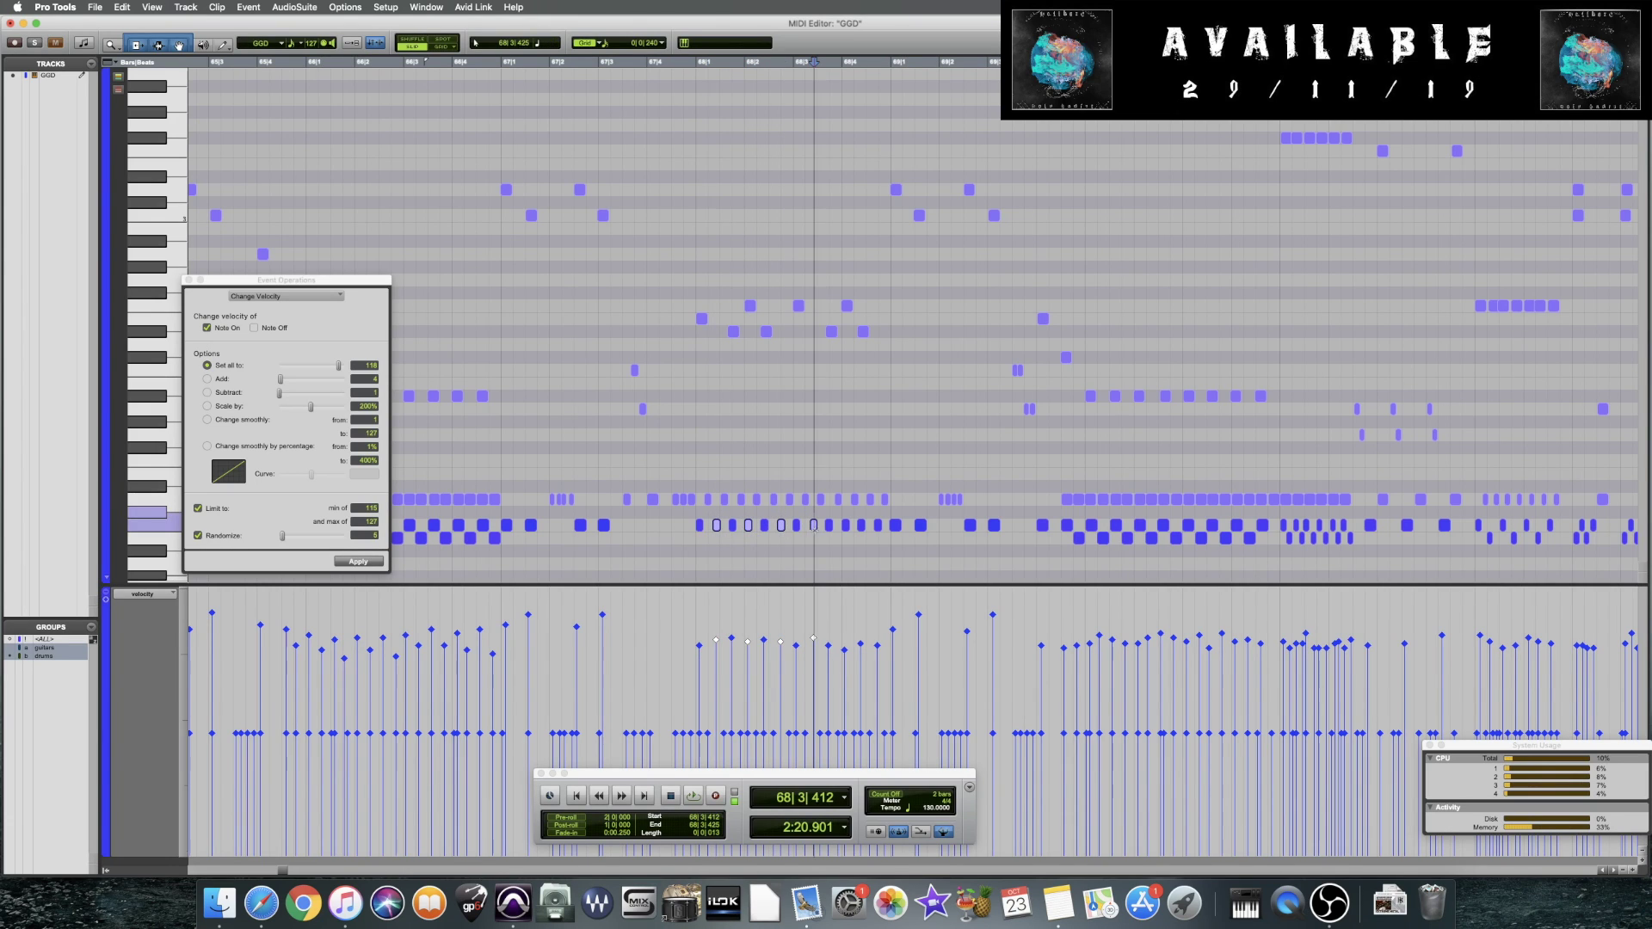
{"action": "left_click", "coordinate": [878, 525], "text": "shift"}
{"action": "left_click", "coordinate": [846, 525], "text": "shift"}
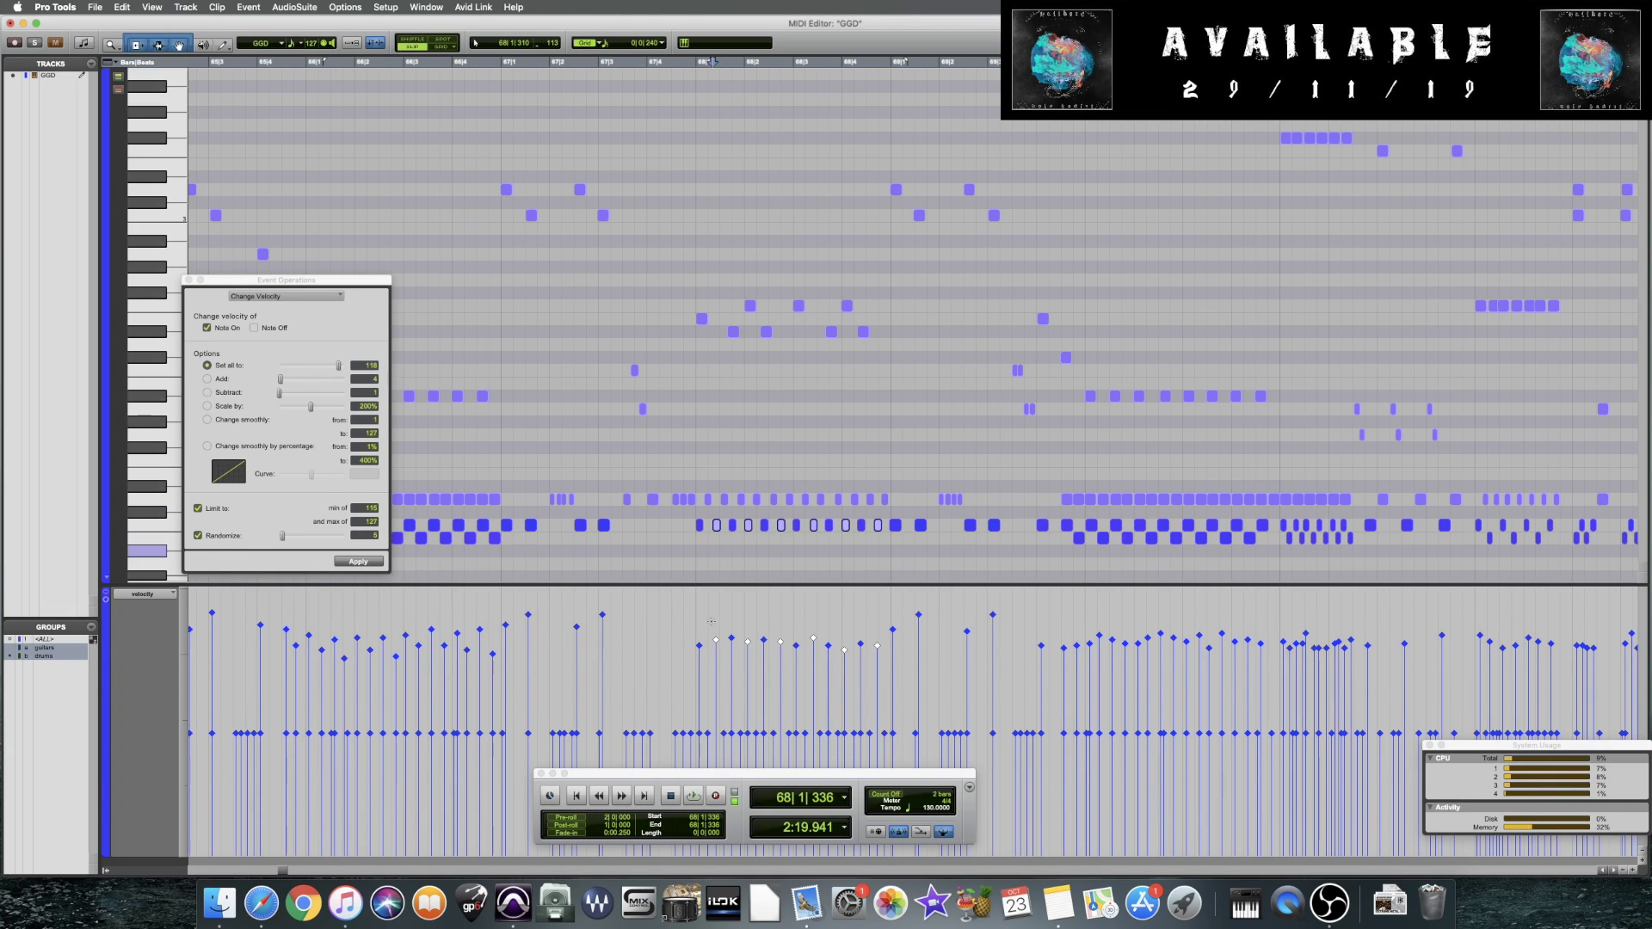
{"action": "left_click", "coordinate": [716, 678]}
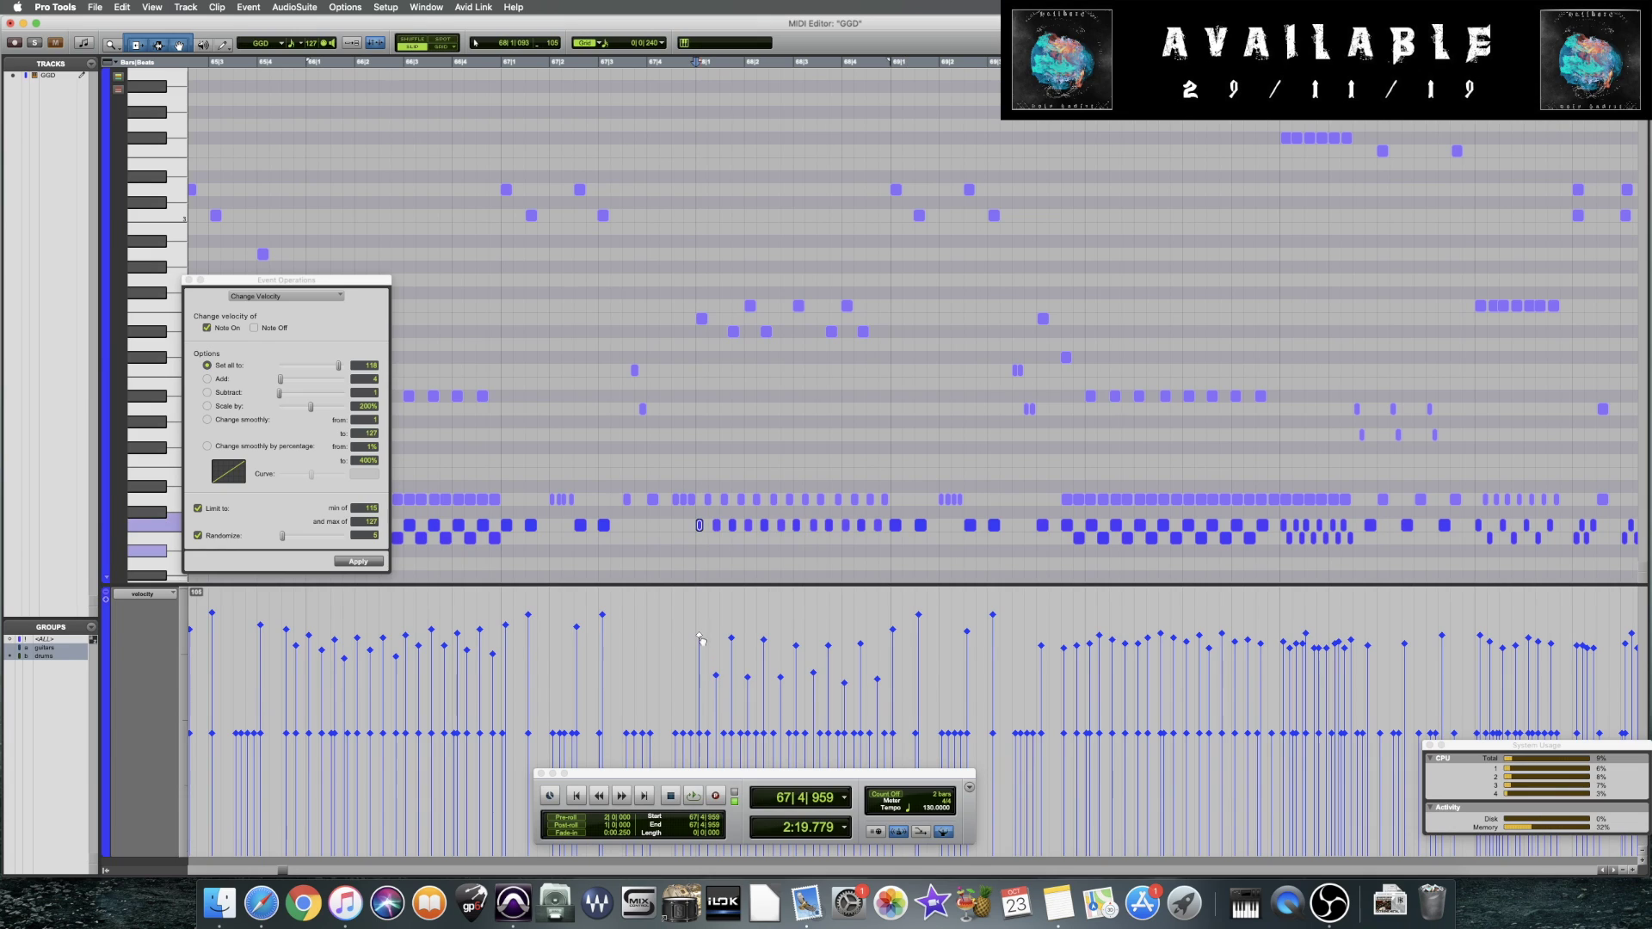
{"action": "left_click", "coordinate": [525, 555]}
{"action": "key", "text": "space"}
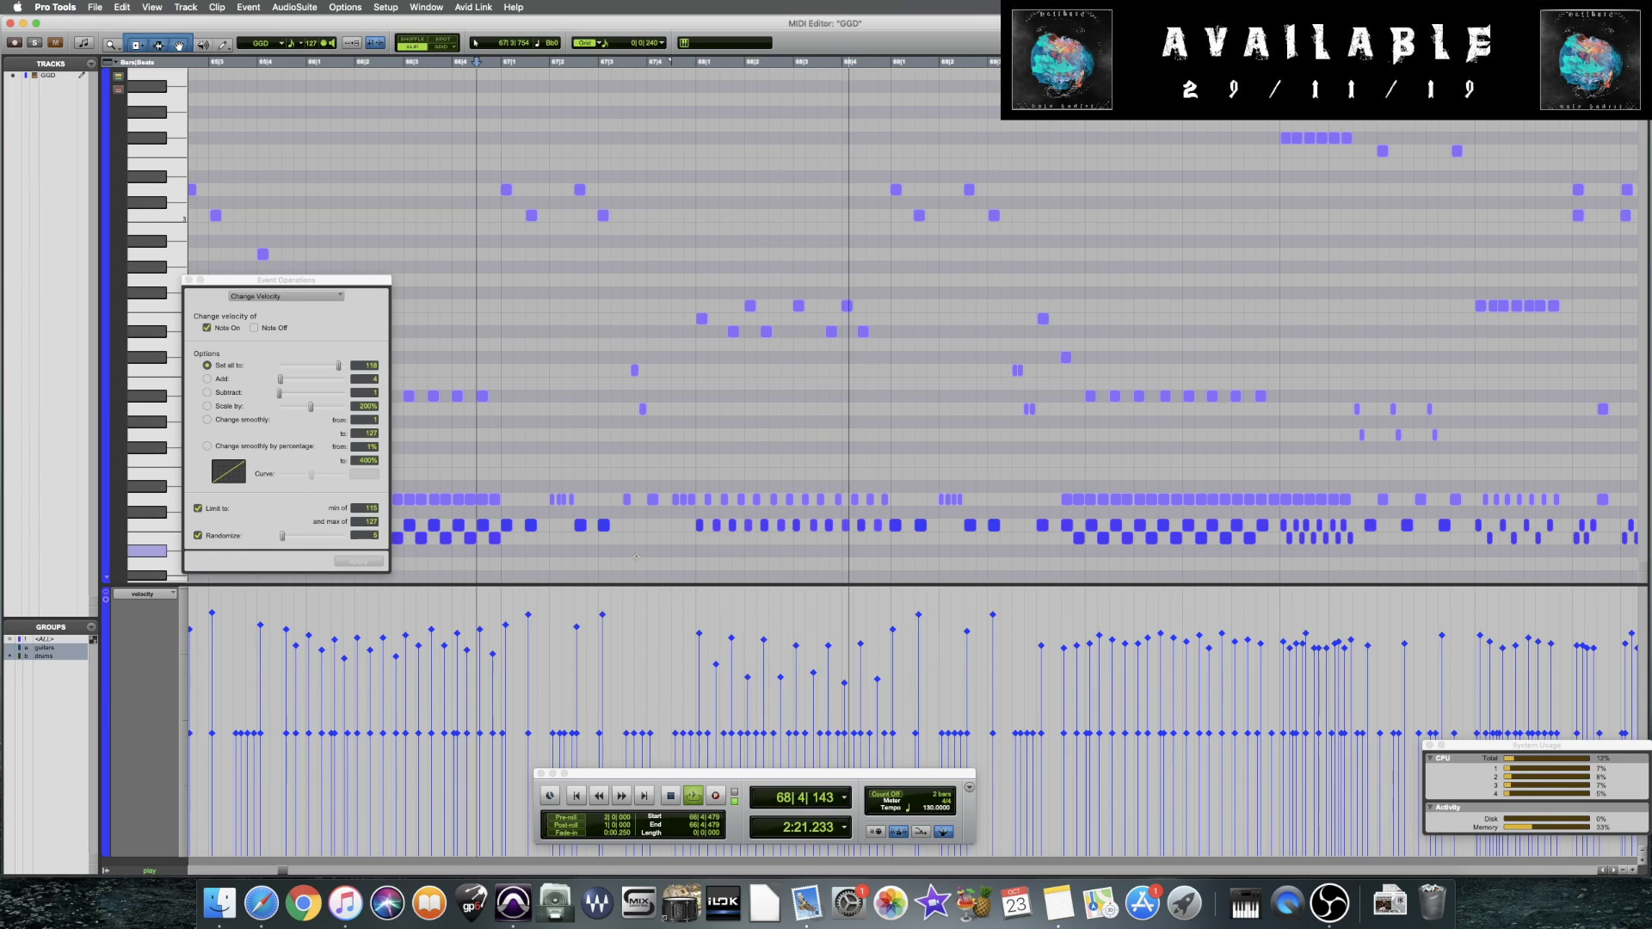
{"action": "key", "text": "space"}
{"action": "left_click", "coordinate": [693, 555]}
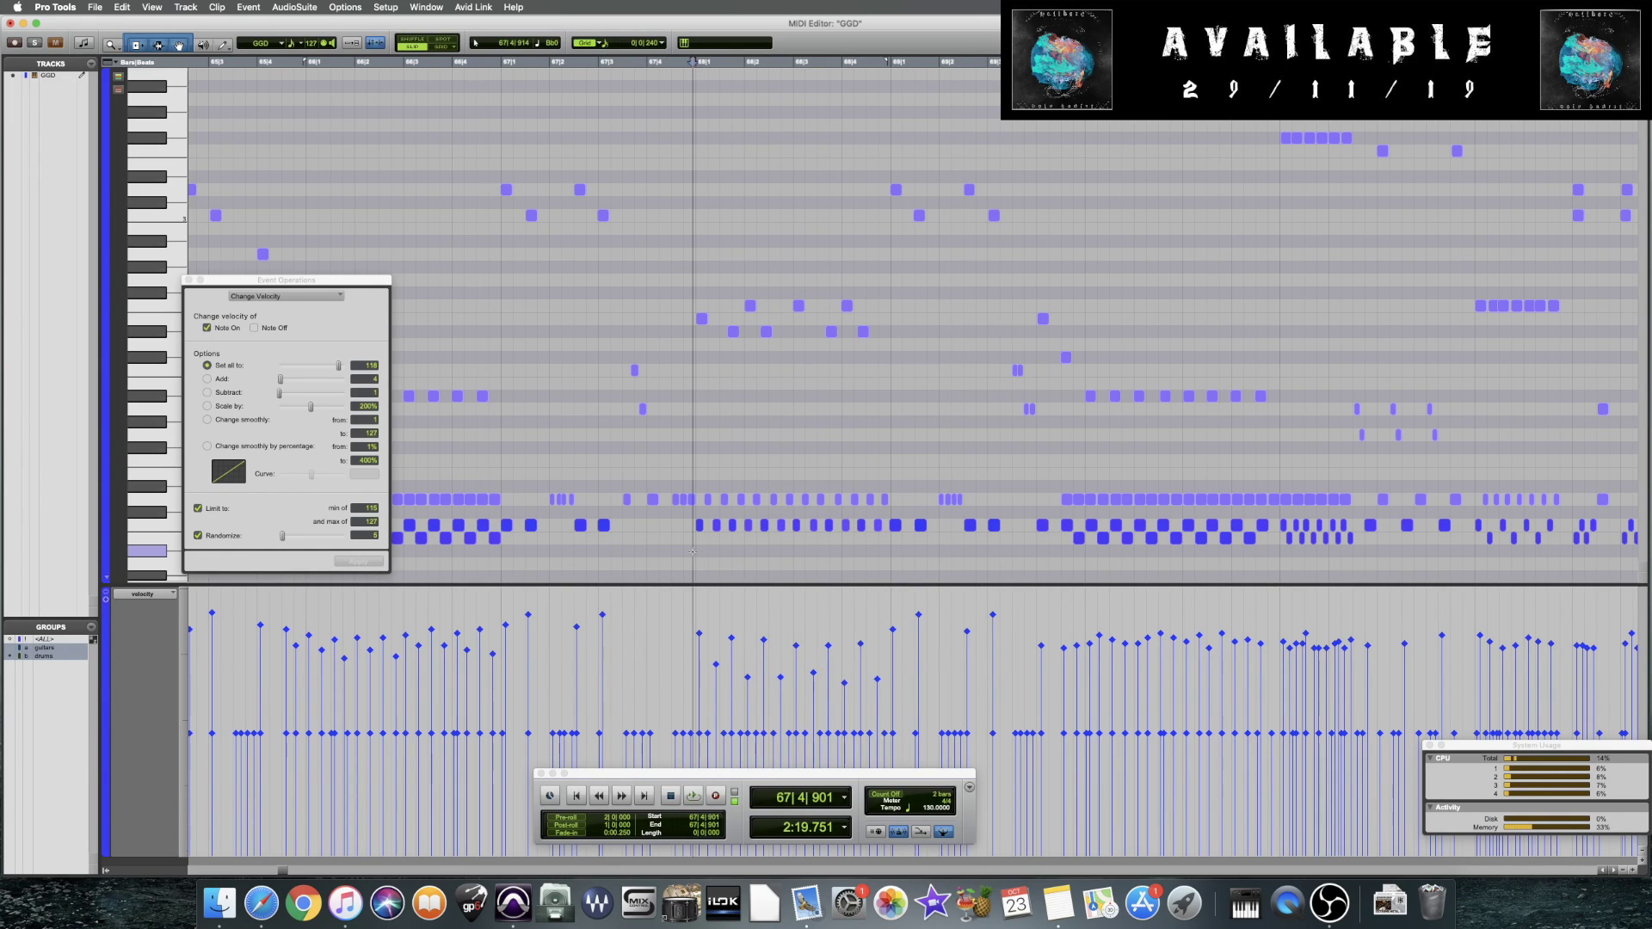
Play back from 68|3|489 and audition the fast kick run at the start of bar 71 from 71|1|015
{"action": "left_click", "coordinate": [817, 561]}
{"action": "key", "text": "space"}
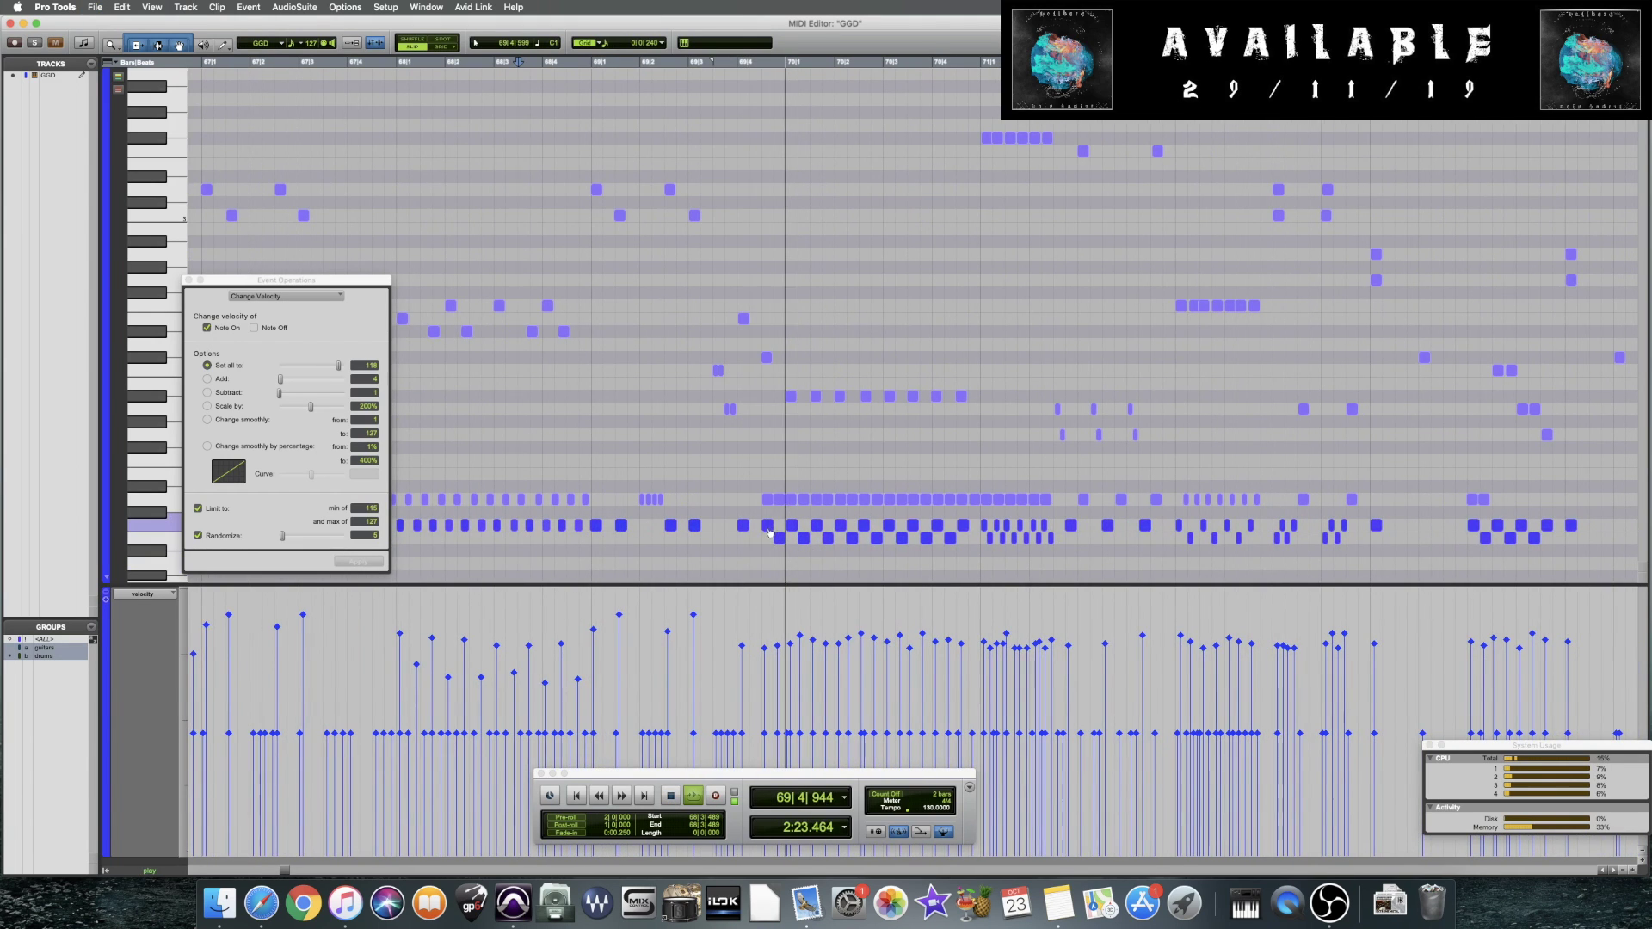
{"action": "key", "text": "space"}
{"action": "key", "text": "super+bracketright"}
{"action": "key", "text": "super+bracketright"}
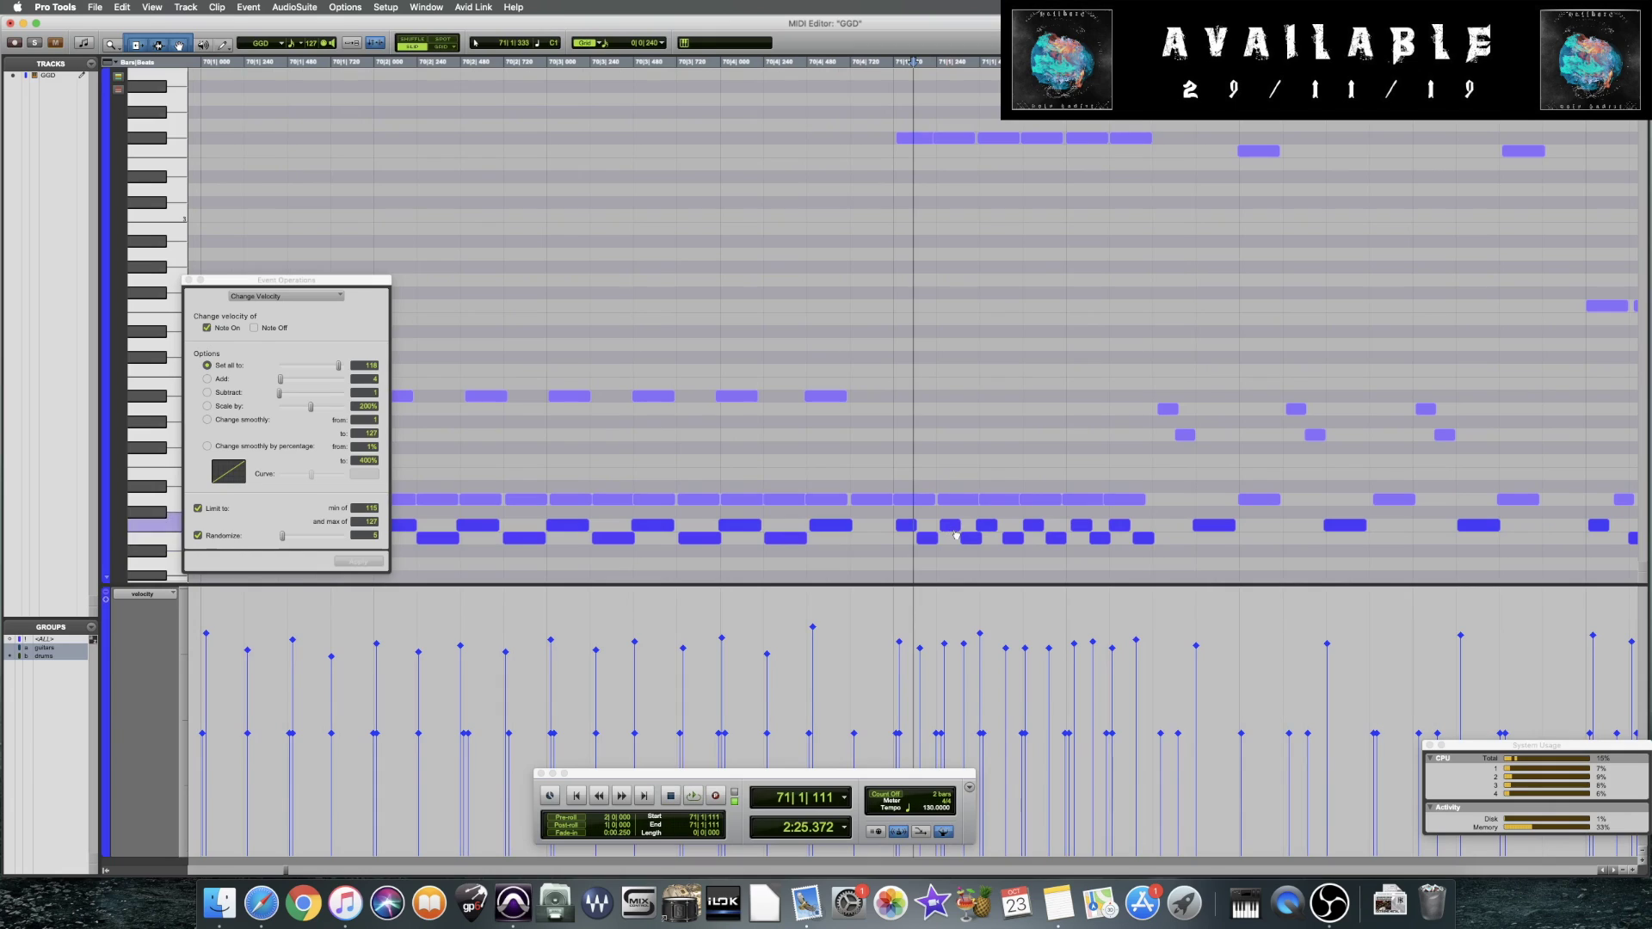
{"action": "left_click", "coordinate": [891, 555]}
{"action": "scroll", "coordinate": [852, 538], "scroll_direction": "right", "scroll_amount": 3}
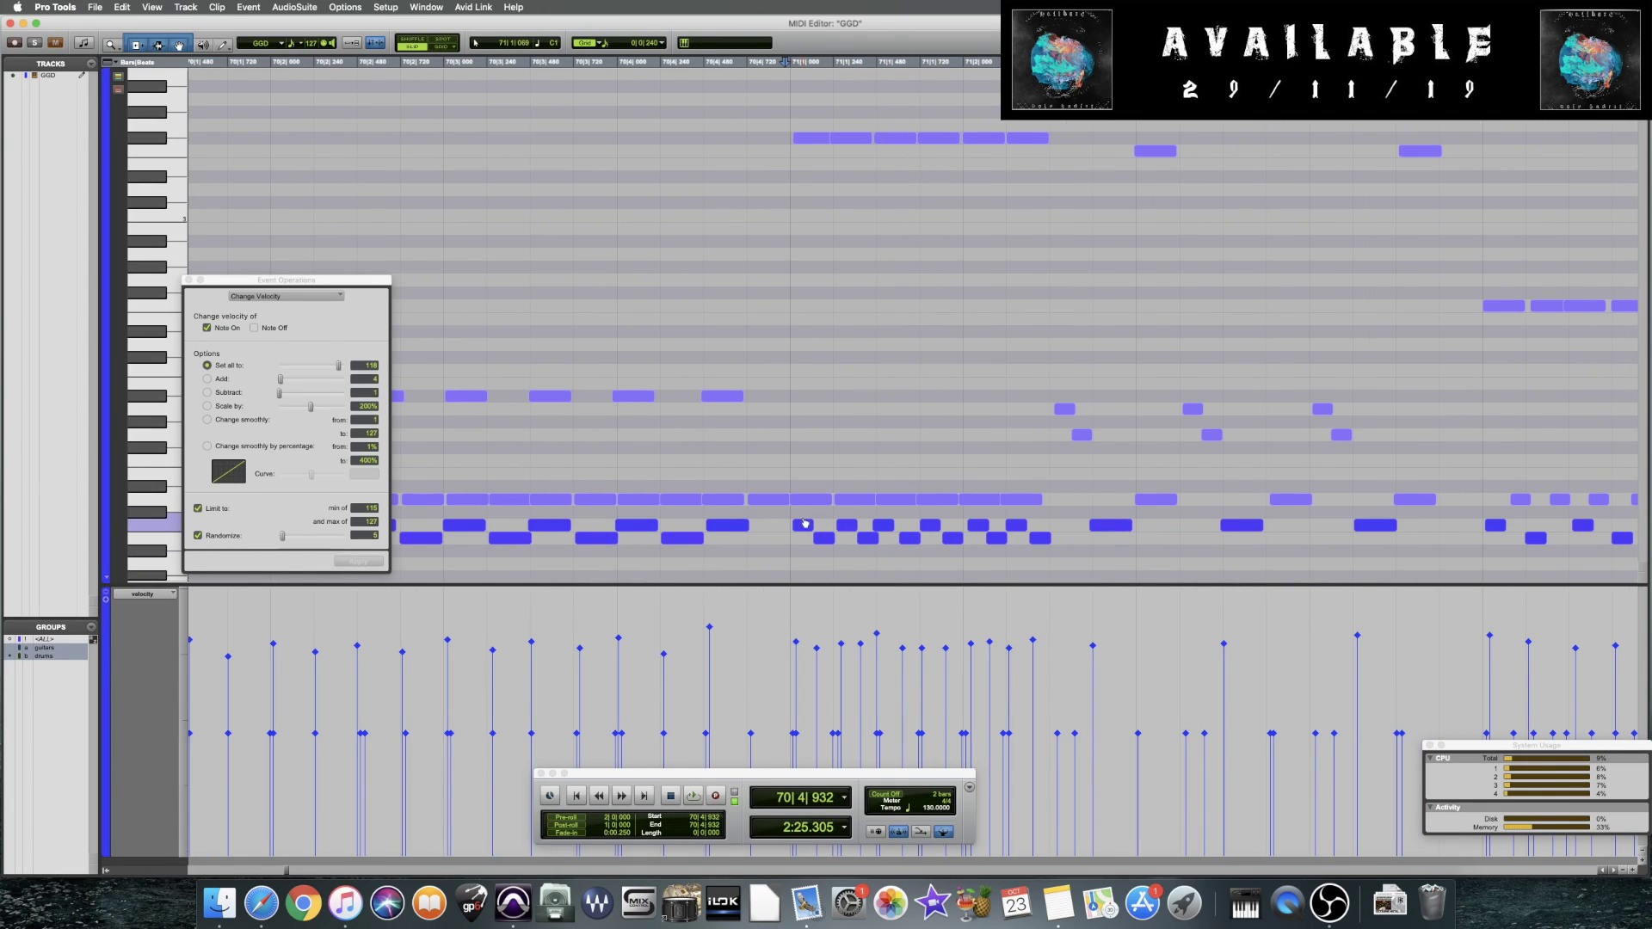
{"action": "left_click", "coordinate": [793, 551]}
{"action": "key", "text": "space"}
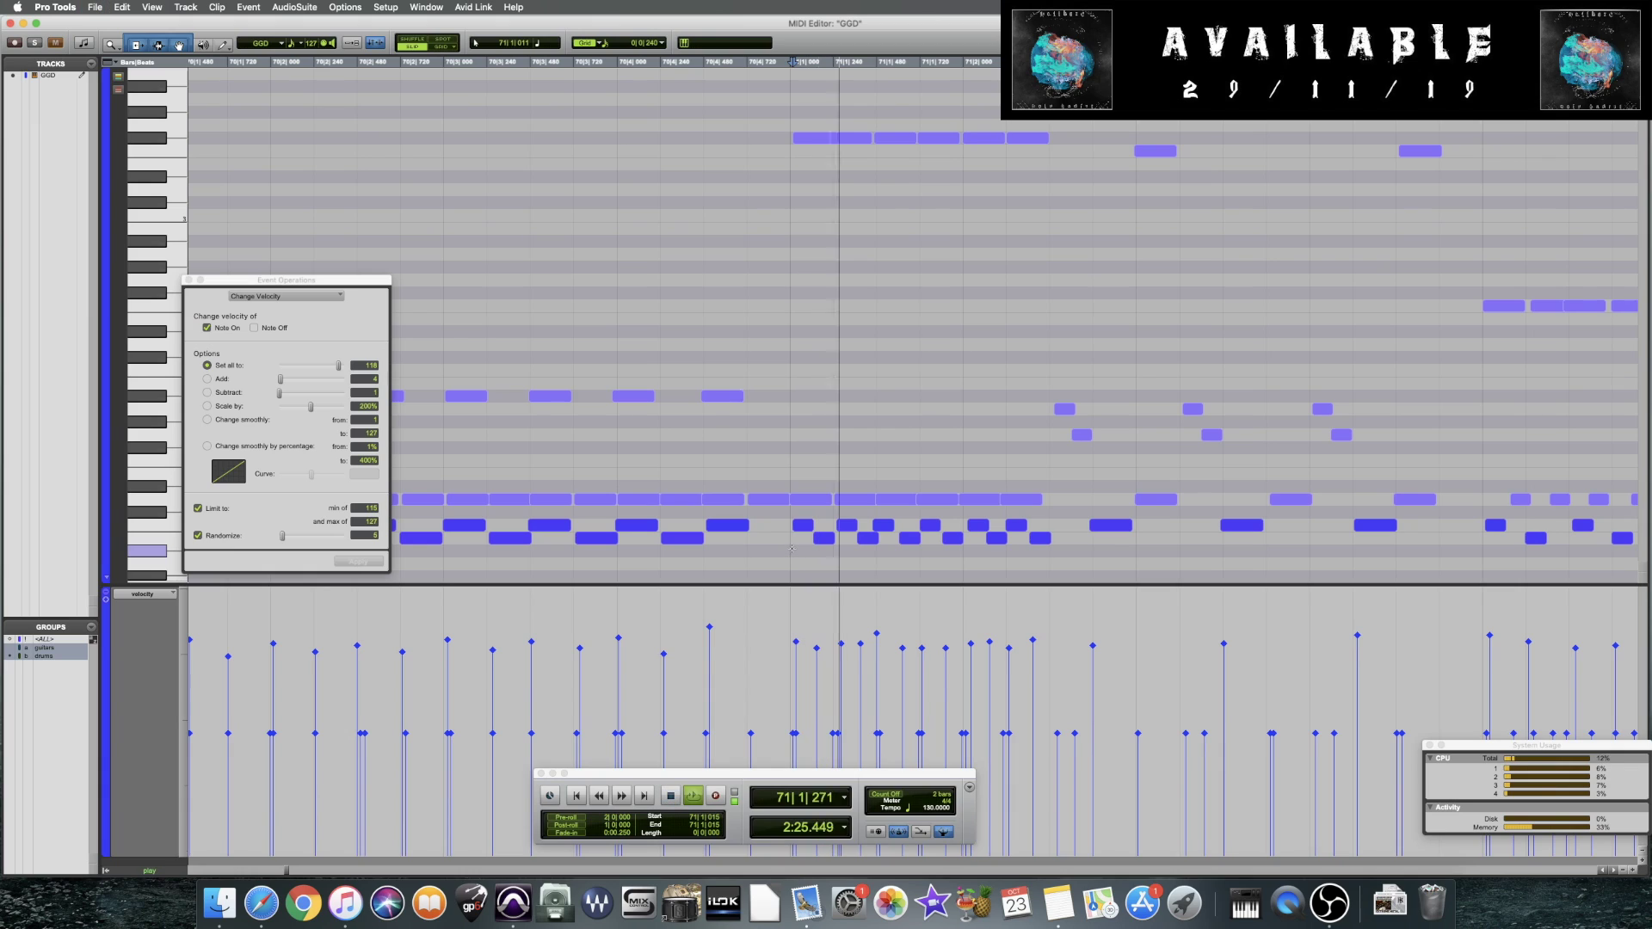
{"action": "key", "text": "space"}
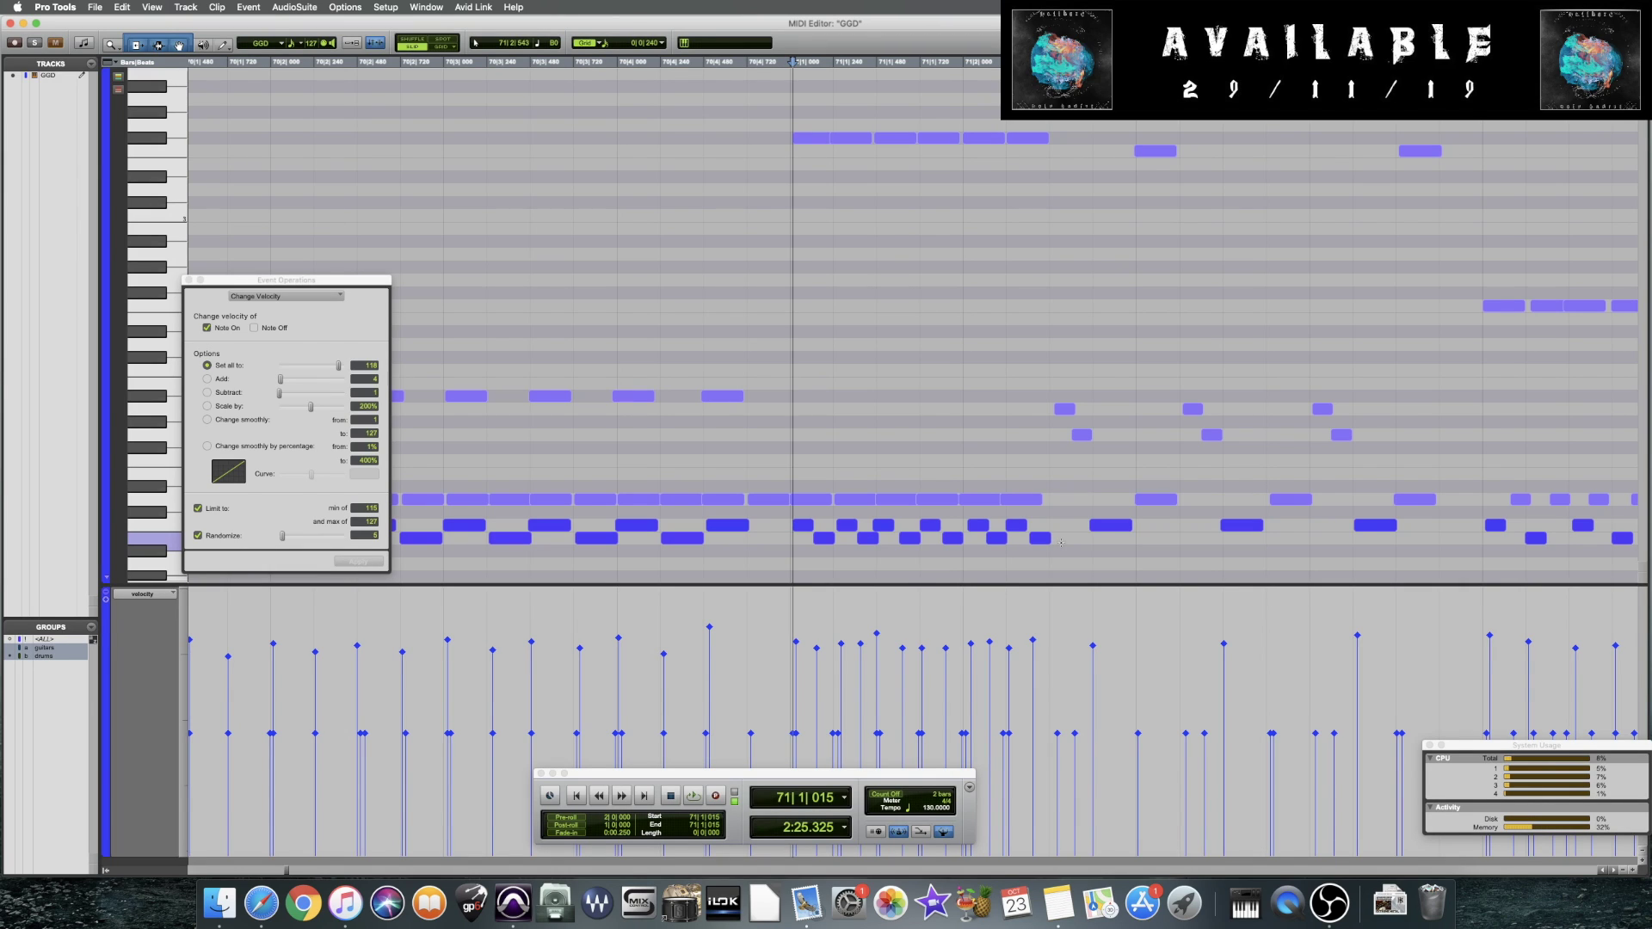
Try much lower velocities on the lower-row kick notes of bar 71's fast run and play back the run
{"action": "double_click", "coordinate": [977, 527]}
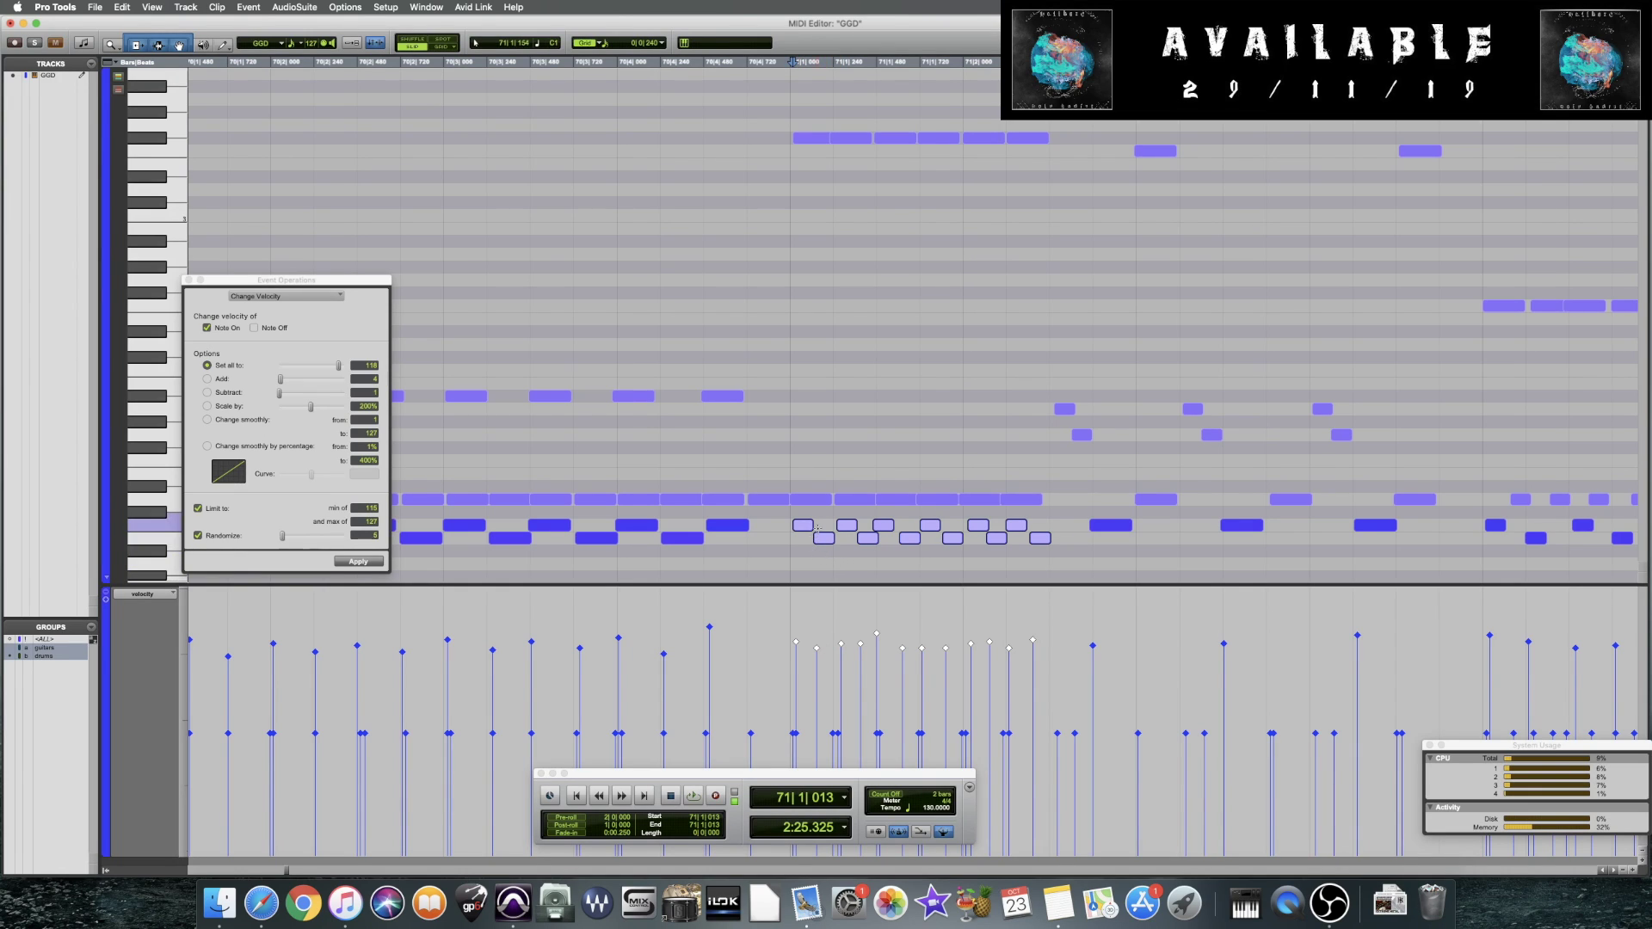
{"action": "left_click_drag", "start_coordinate": [808, 550], "coordinate": [1054, 533]}
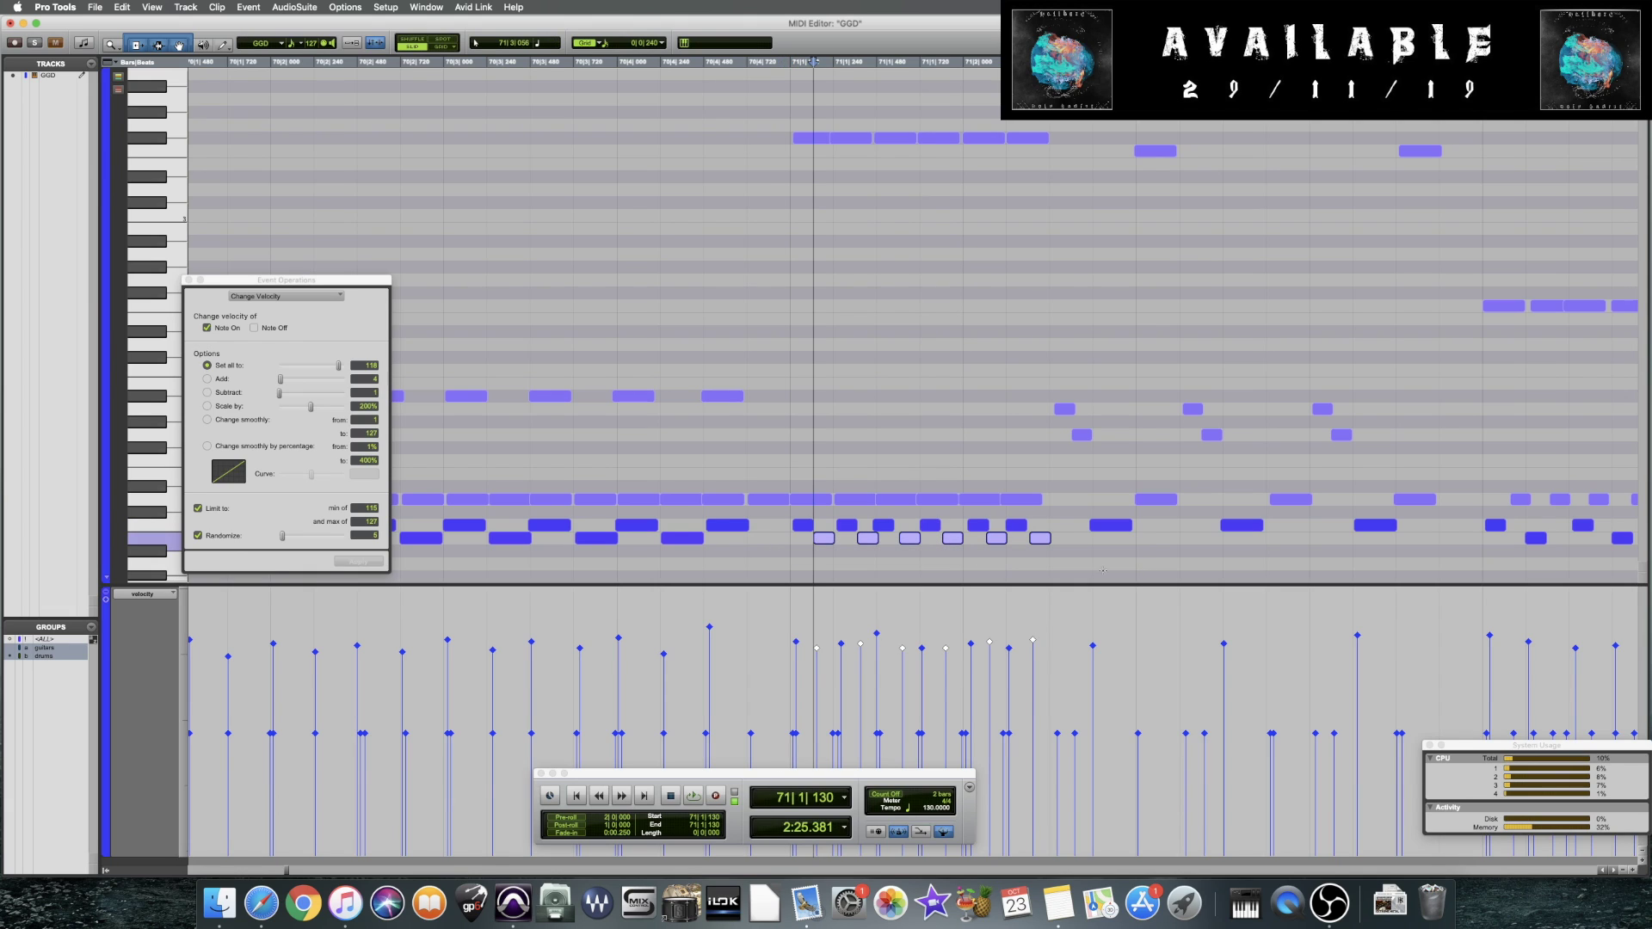
{"action": "left_click_drag", "start_coordinate": [863, 648], "coordinate": [864, 719]}
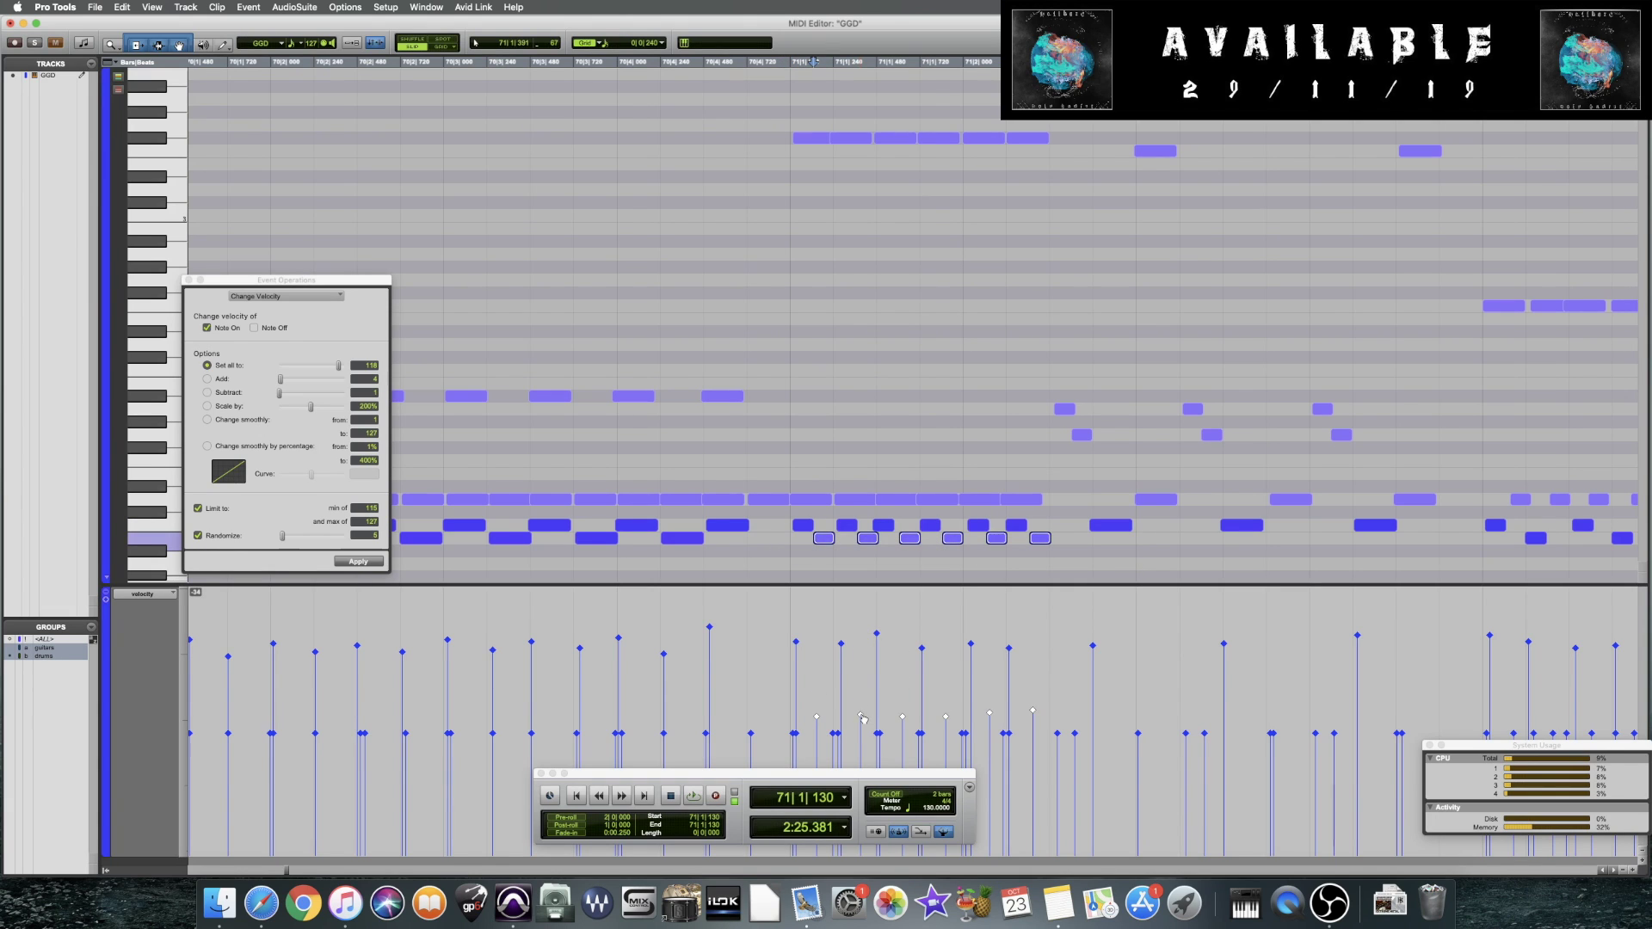
{"action": "left_click", "coordinate": [552, 559]}
{"action": "key", "text": "space"}
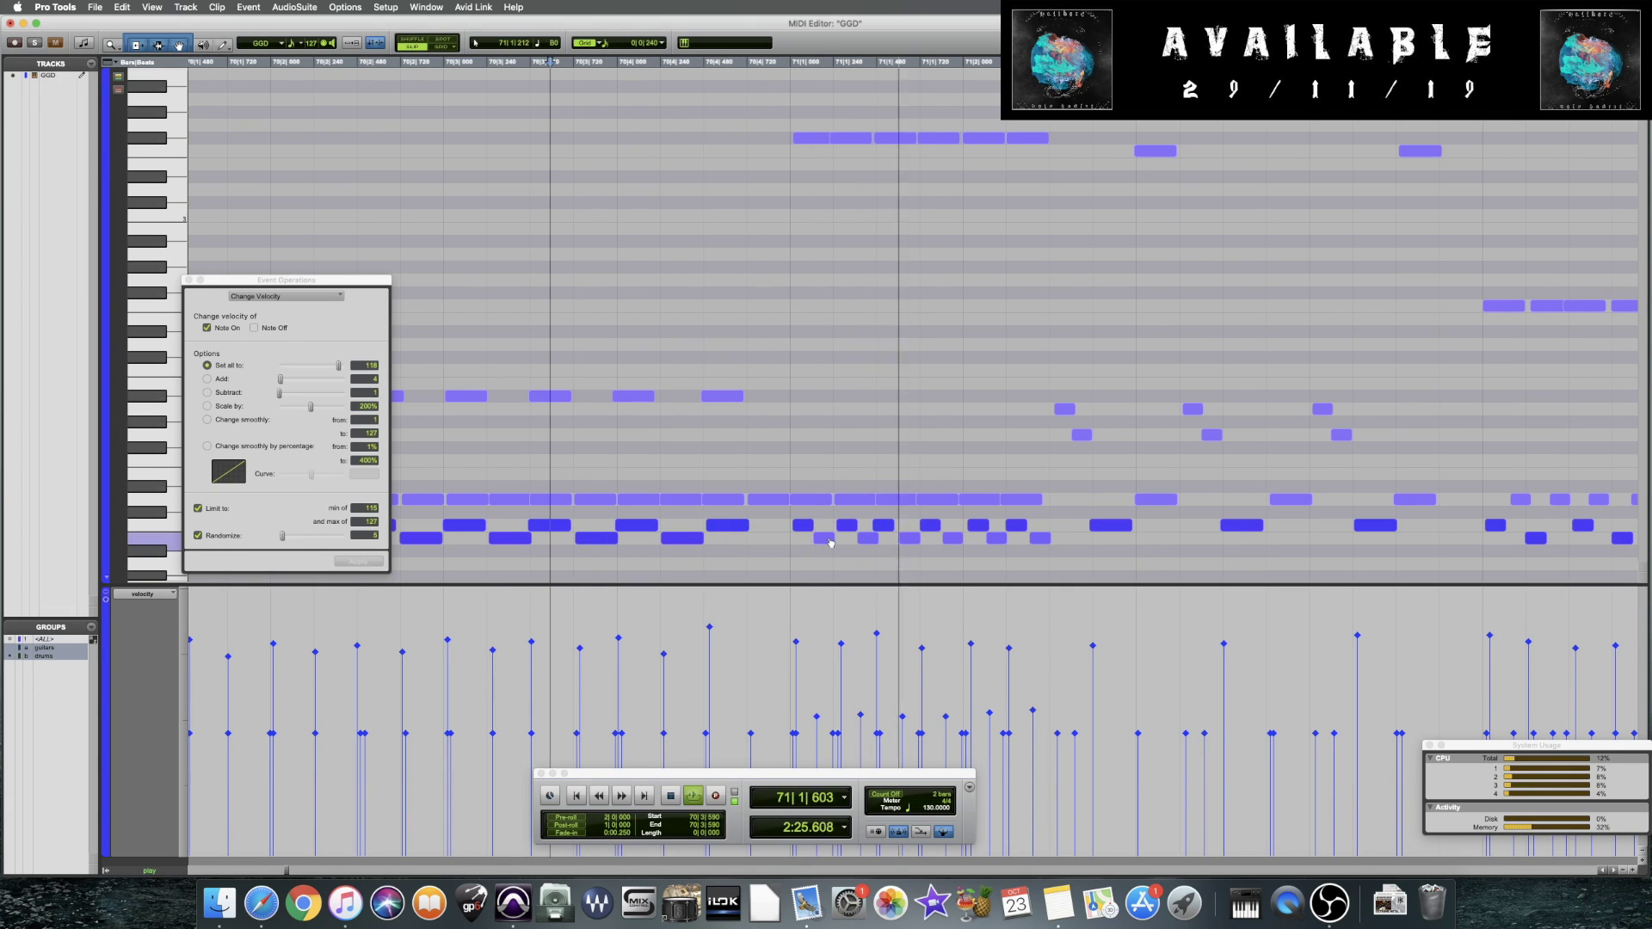
{"action": "key", "text": "space"}
Bring the lower-row kick velocities of bar 71's fast run to slightly below the upper row's and play back from 70|4|910
{"action": "left_click_drag", "start_coordinate": [1045, 680], "coordinate": [808, 643]}
{"action": "left_click", "coordinate": [783, 654]}
{"action": "key", "text": "space"}
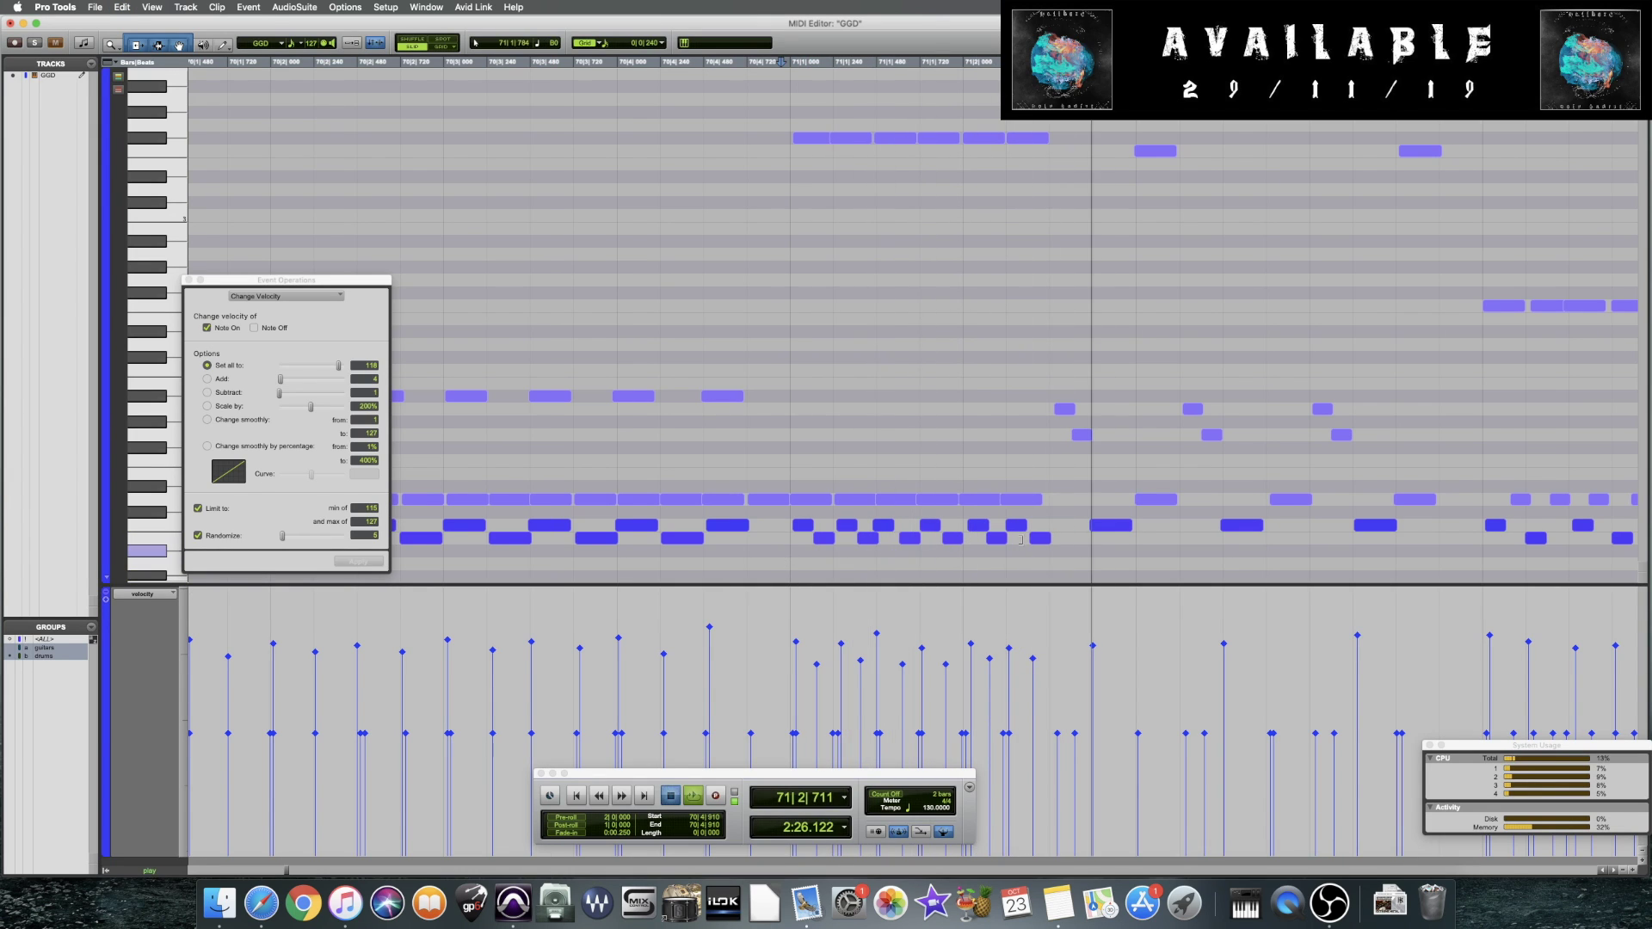
{"action": "key", "text": "space"}
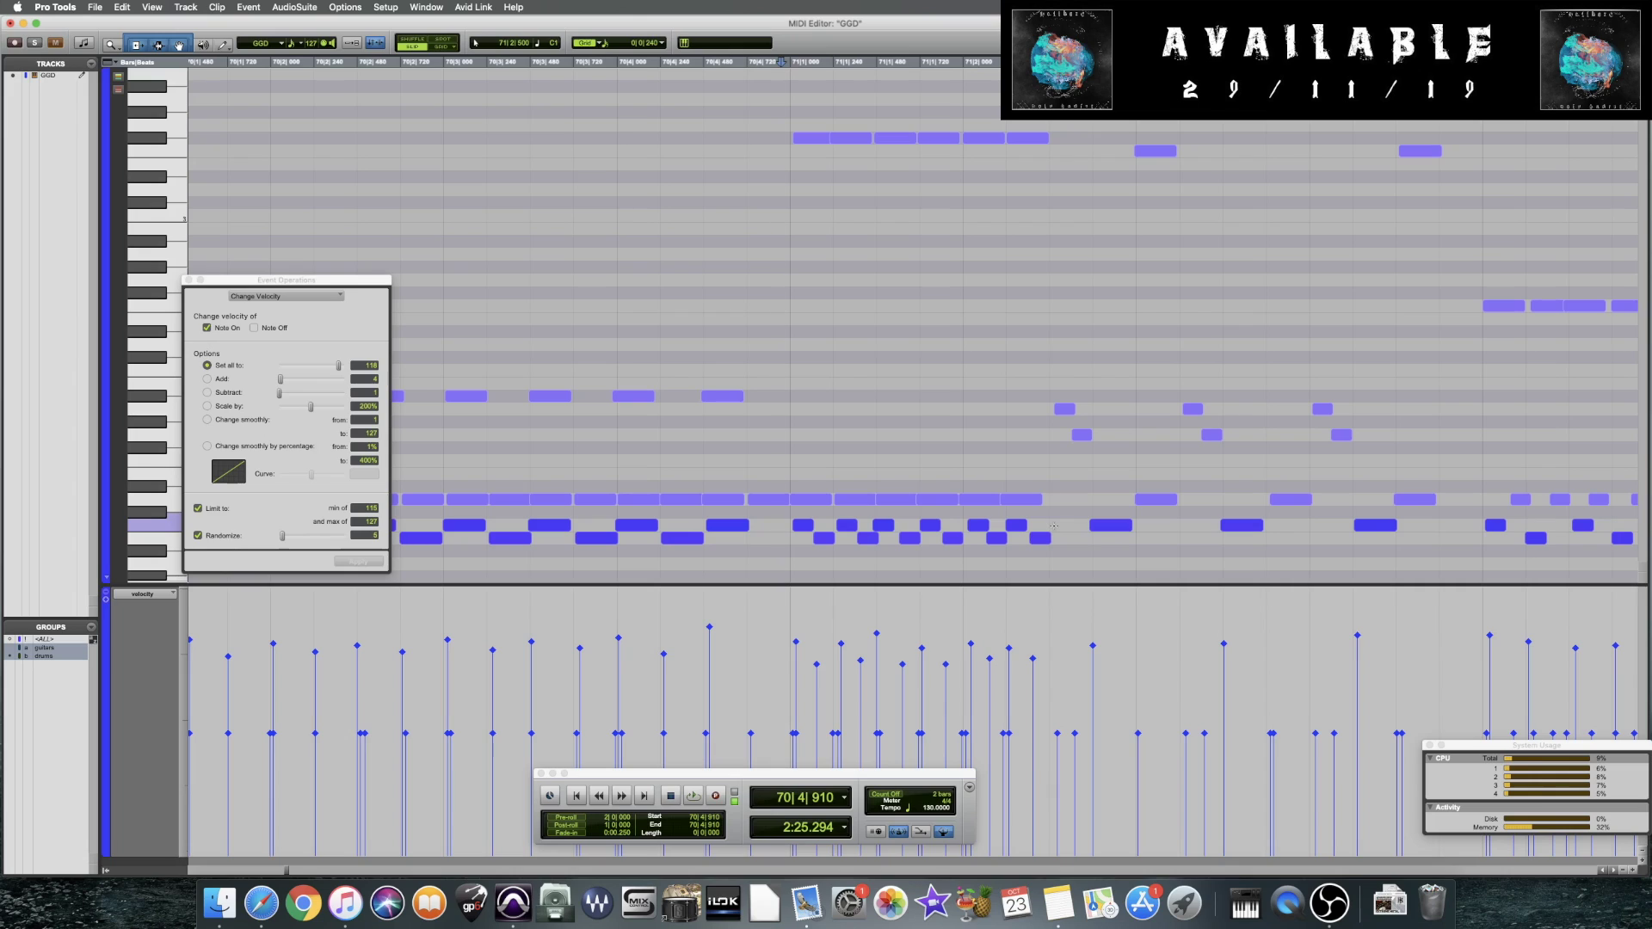
Lower the upper-row kick velocities of bar 71's fast run to roughly the lower row's level and play back the run
{"action": "left_click_drag", "start_coordinate": [1038, 522], "coordinate": [778, 517]}
{"action": "key", "text": "space"}
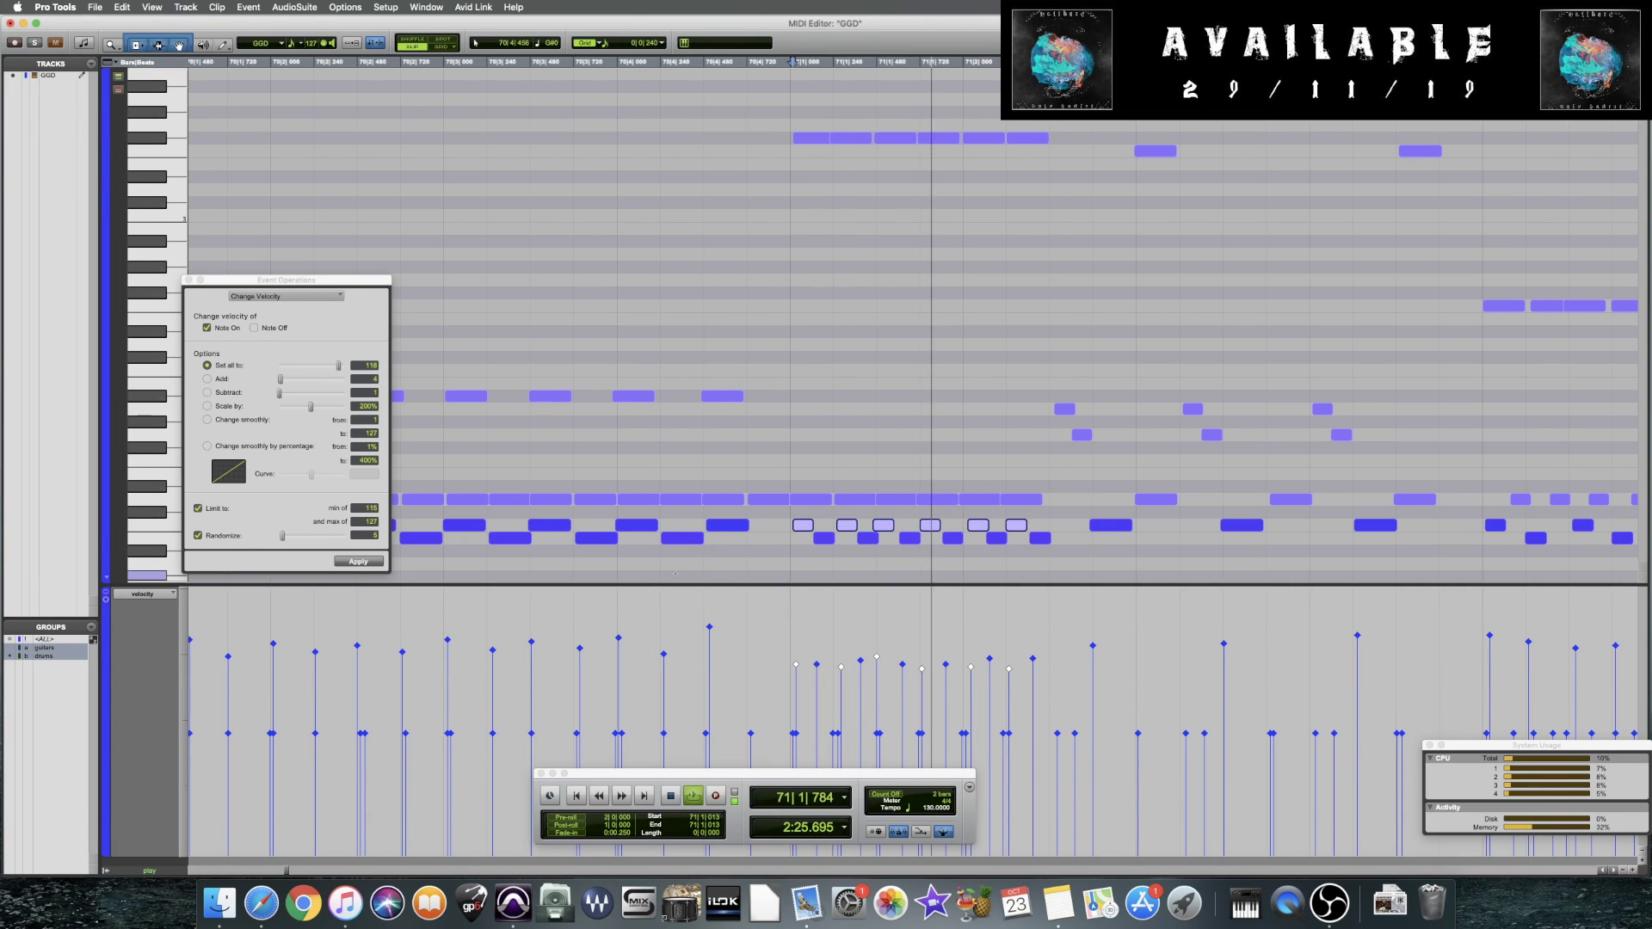
{"action": "left_click", "coordinate": [617, 570]}
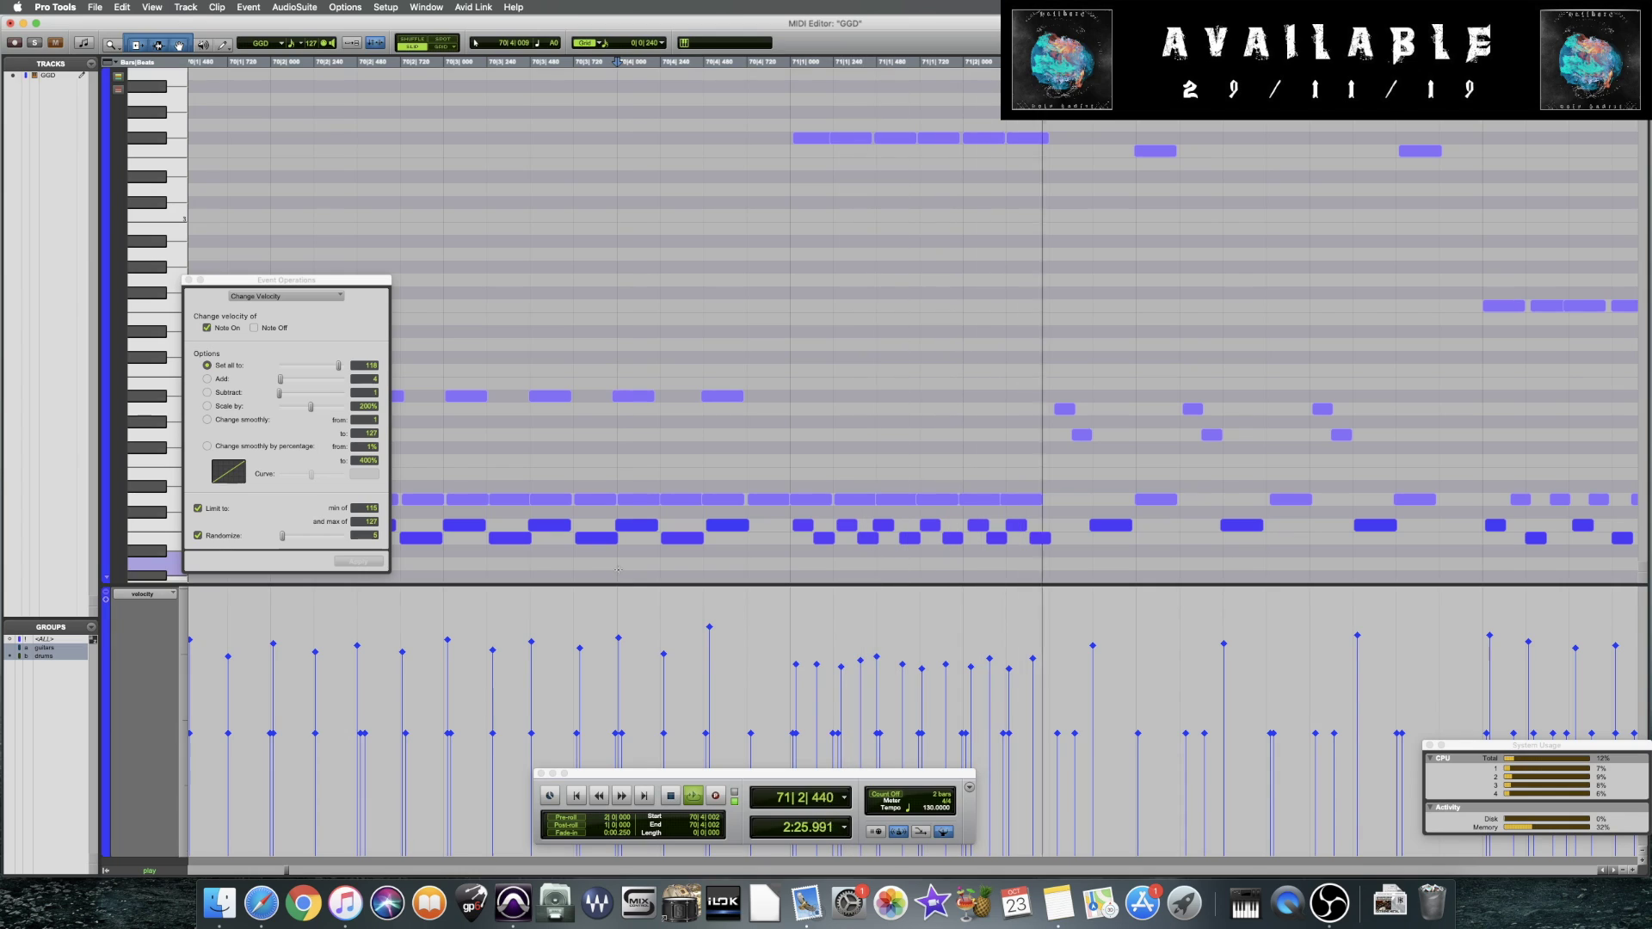
{"action": "key", "text": "space"}
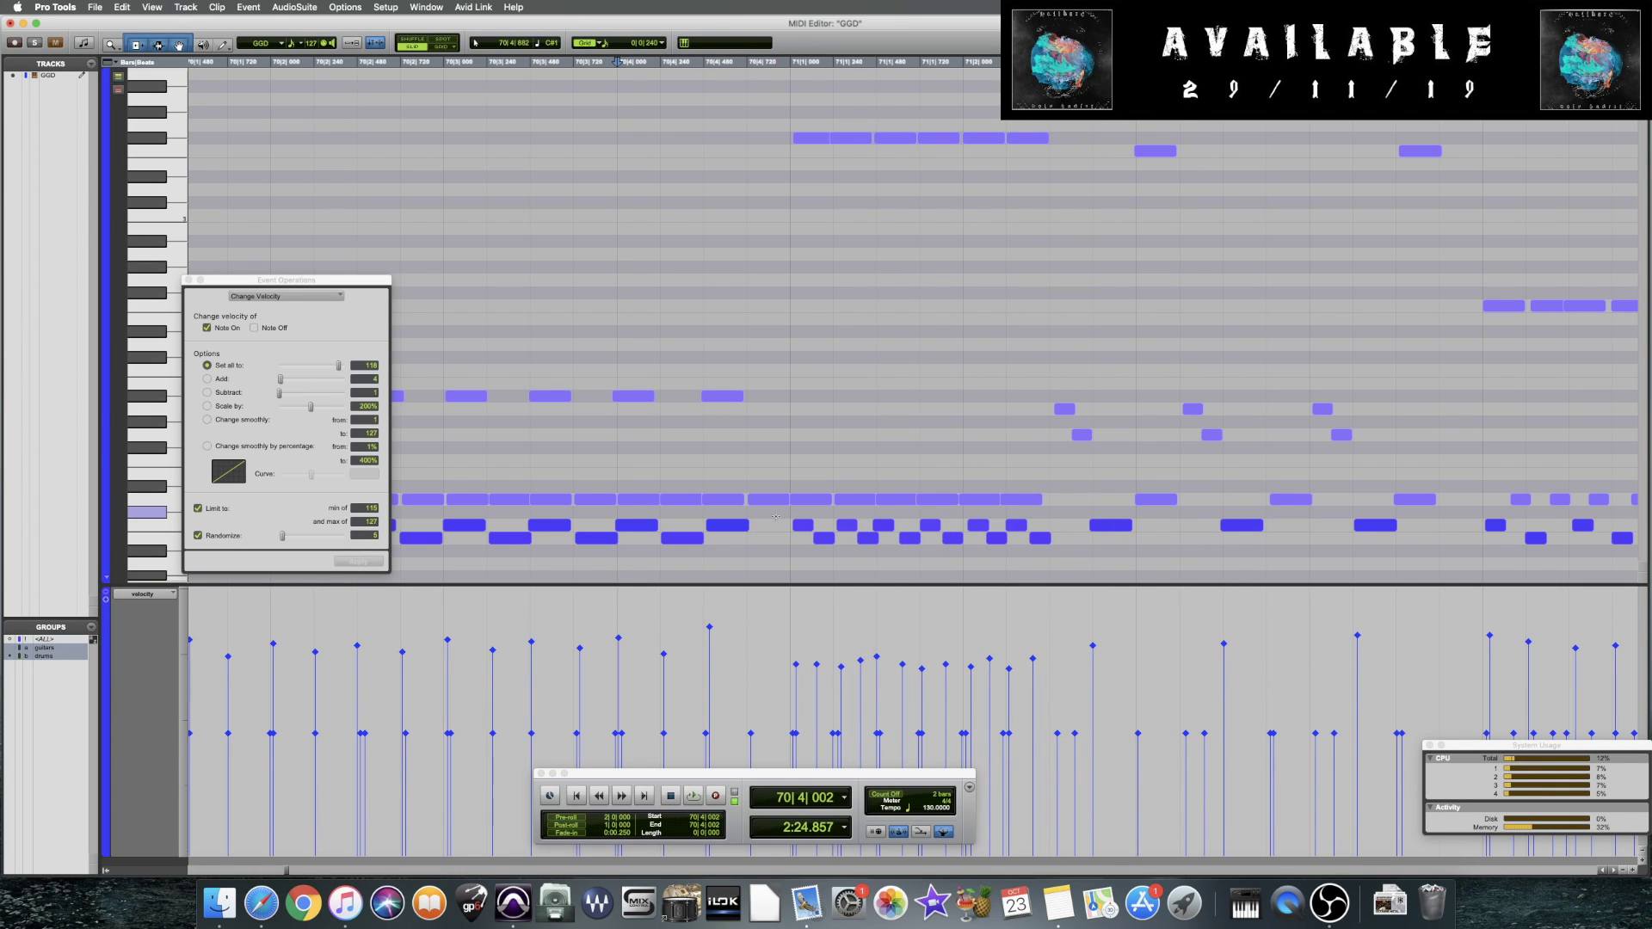
Lower the velocities of all upper- and lower-row kick notes in bar 71's fast run slightly further and play back
{"action": "left_click_drag", "start_coordinate": [774, 515], "coordinate": [1054, 551]}
{"action": "left_click_drag", "start_coordinate": [817, 668], "coordinate": [817, 678]}
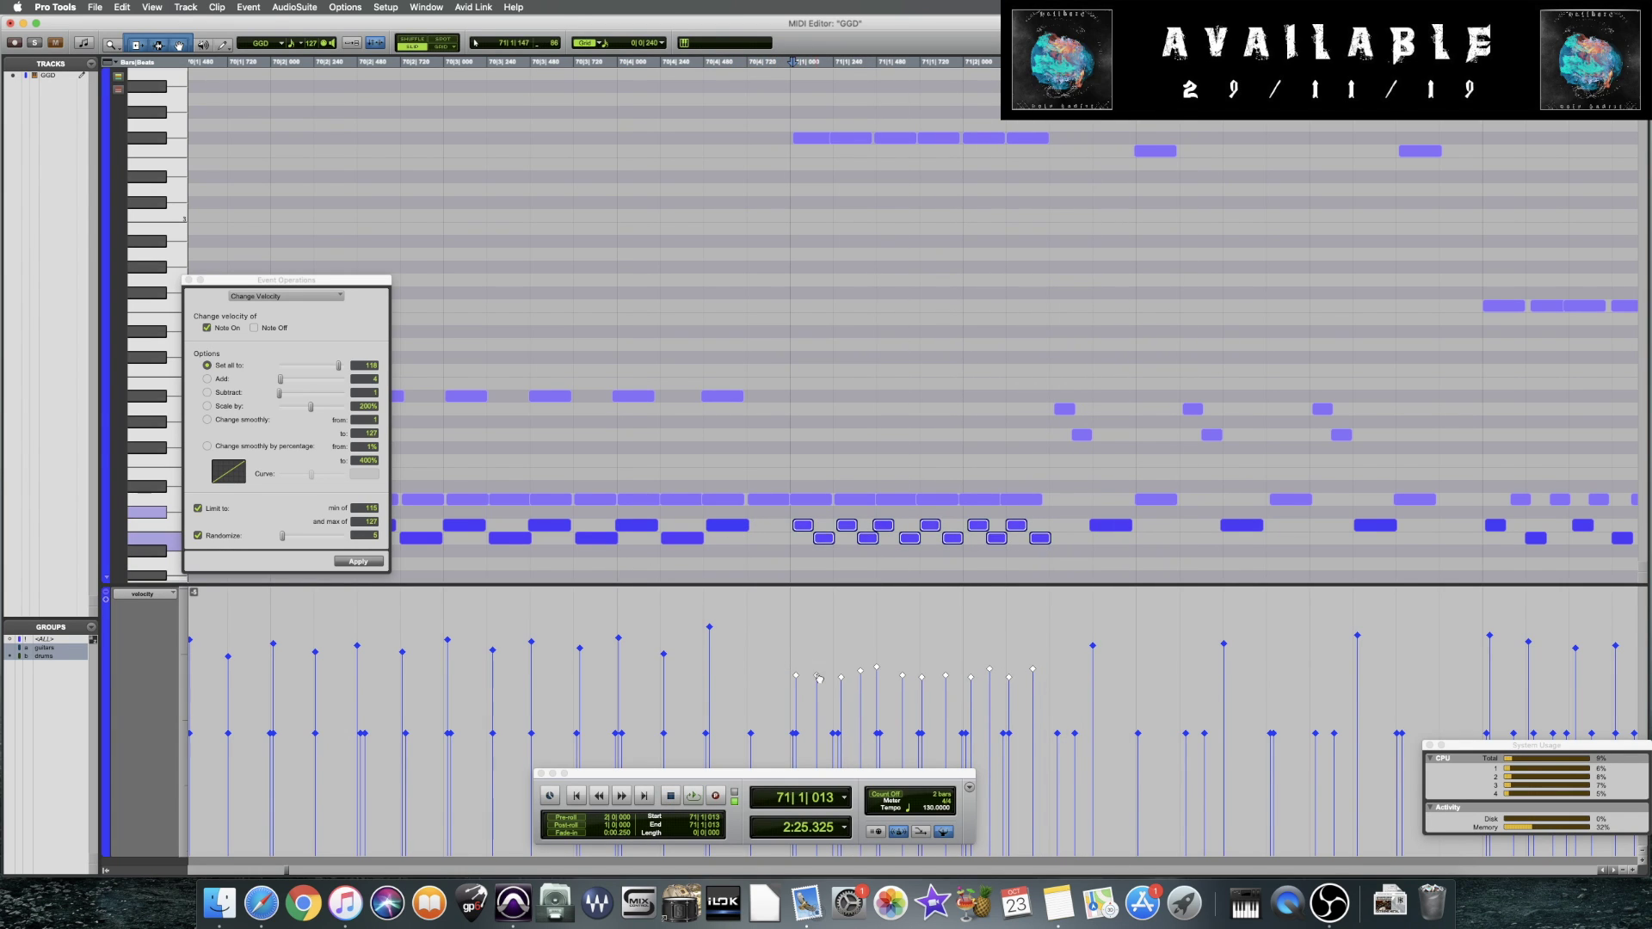
{"action": "left_click", "coordinate": [744, 551]}
{"action": "key", "text": "space"}
{"action": "left_click", "coordinate": [577, 564]}
{"action": "key", "text": "space"}
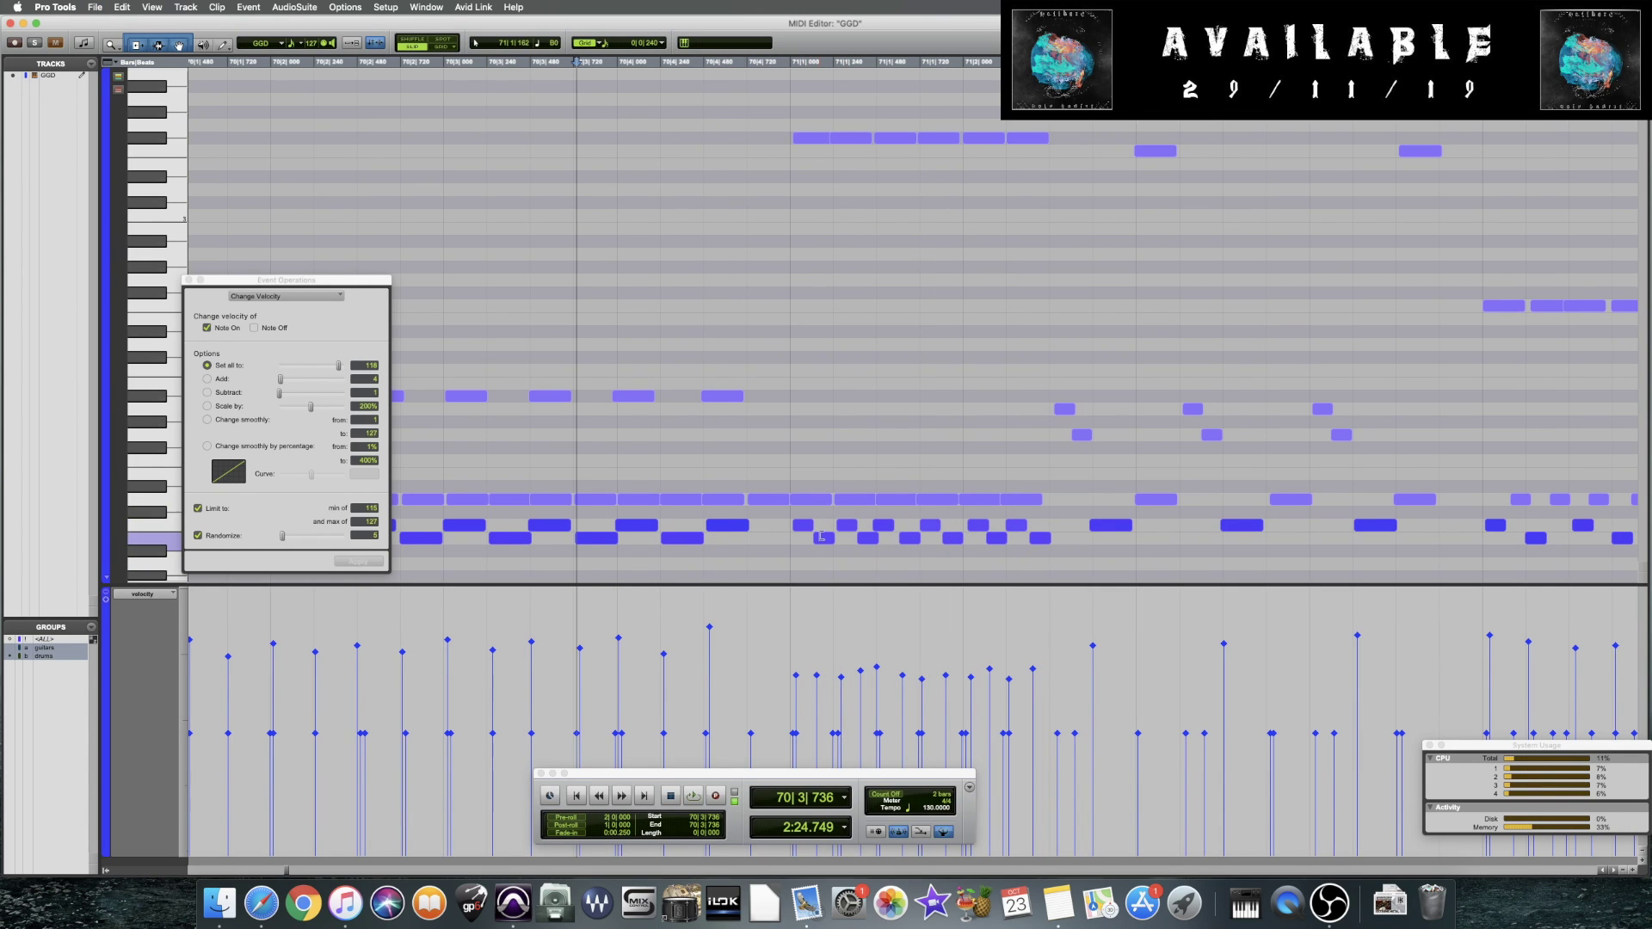
Play back the transition into bar 71 from 70|3|149 and save the session
{"action": "left_click", "coordinate": [796, 477]}
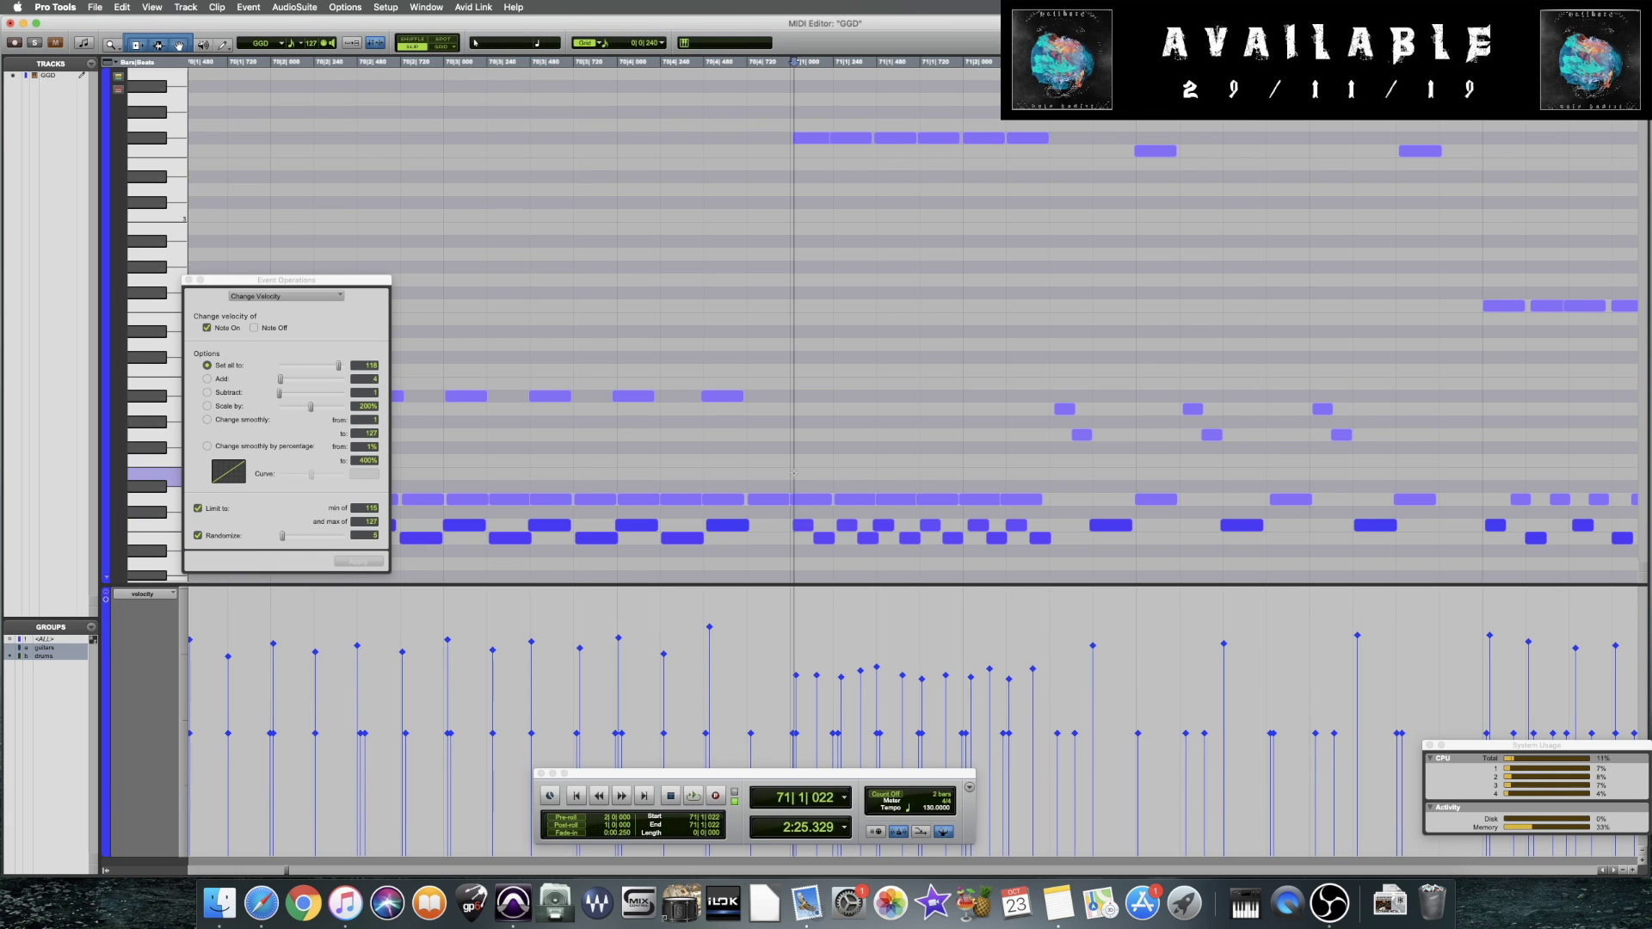
{"action": "left_click", "coordinate": [472, 460]}
{"action": "key", "text": "space"}
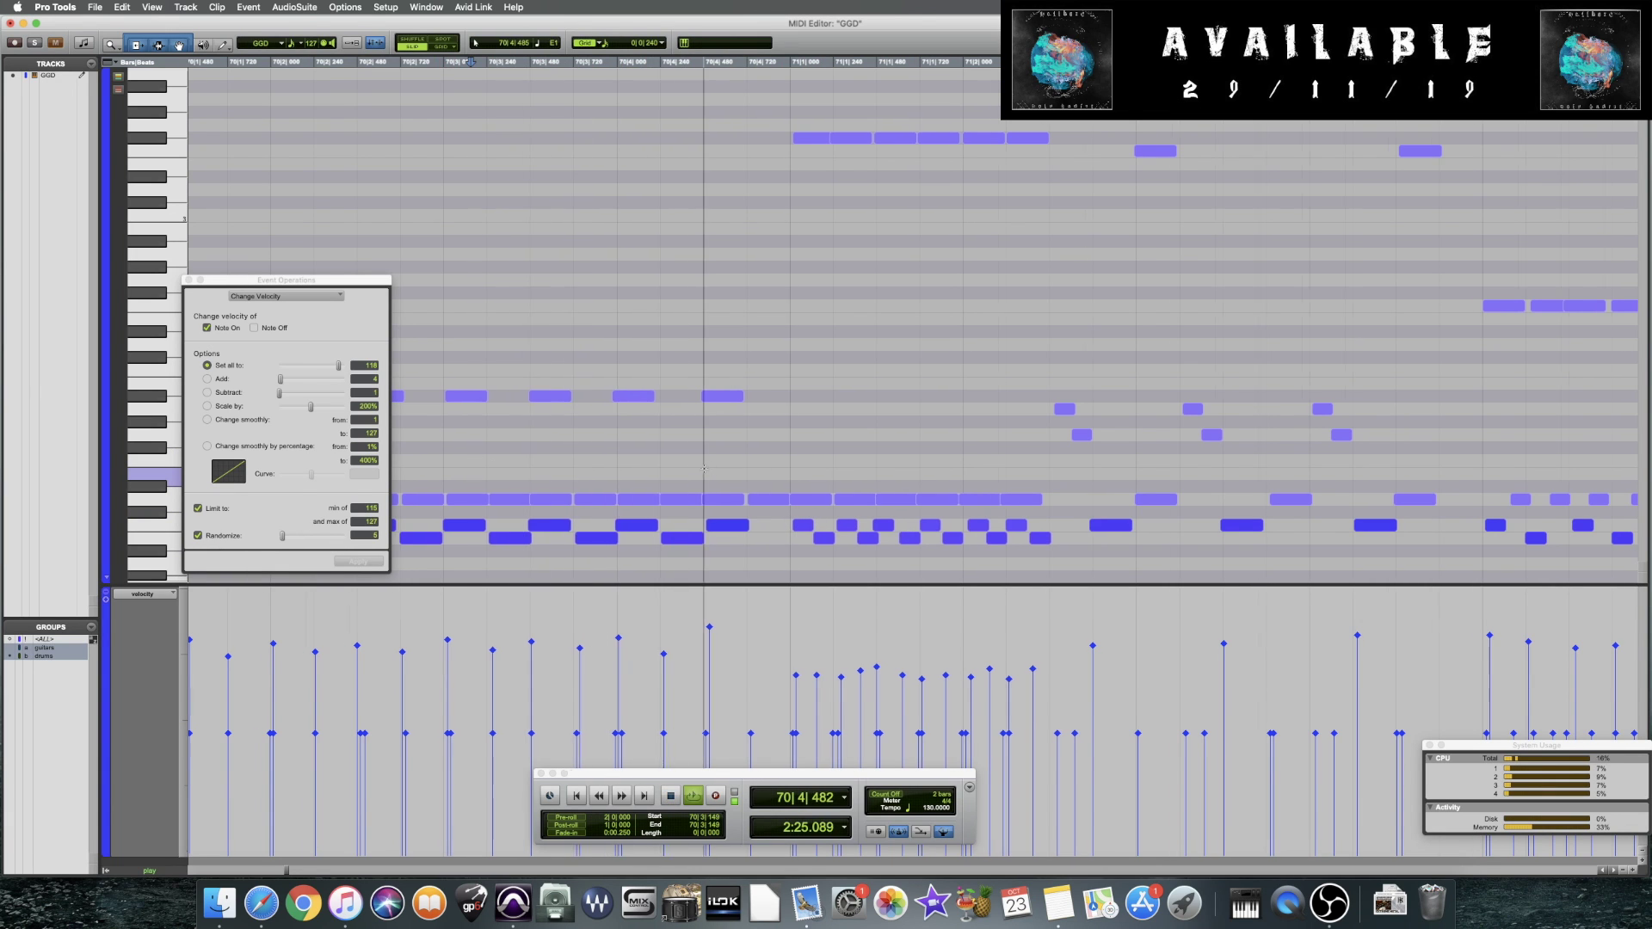
{"action": "key", "text": "super+s"}
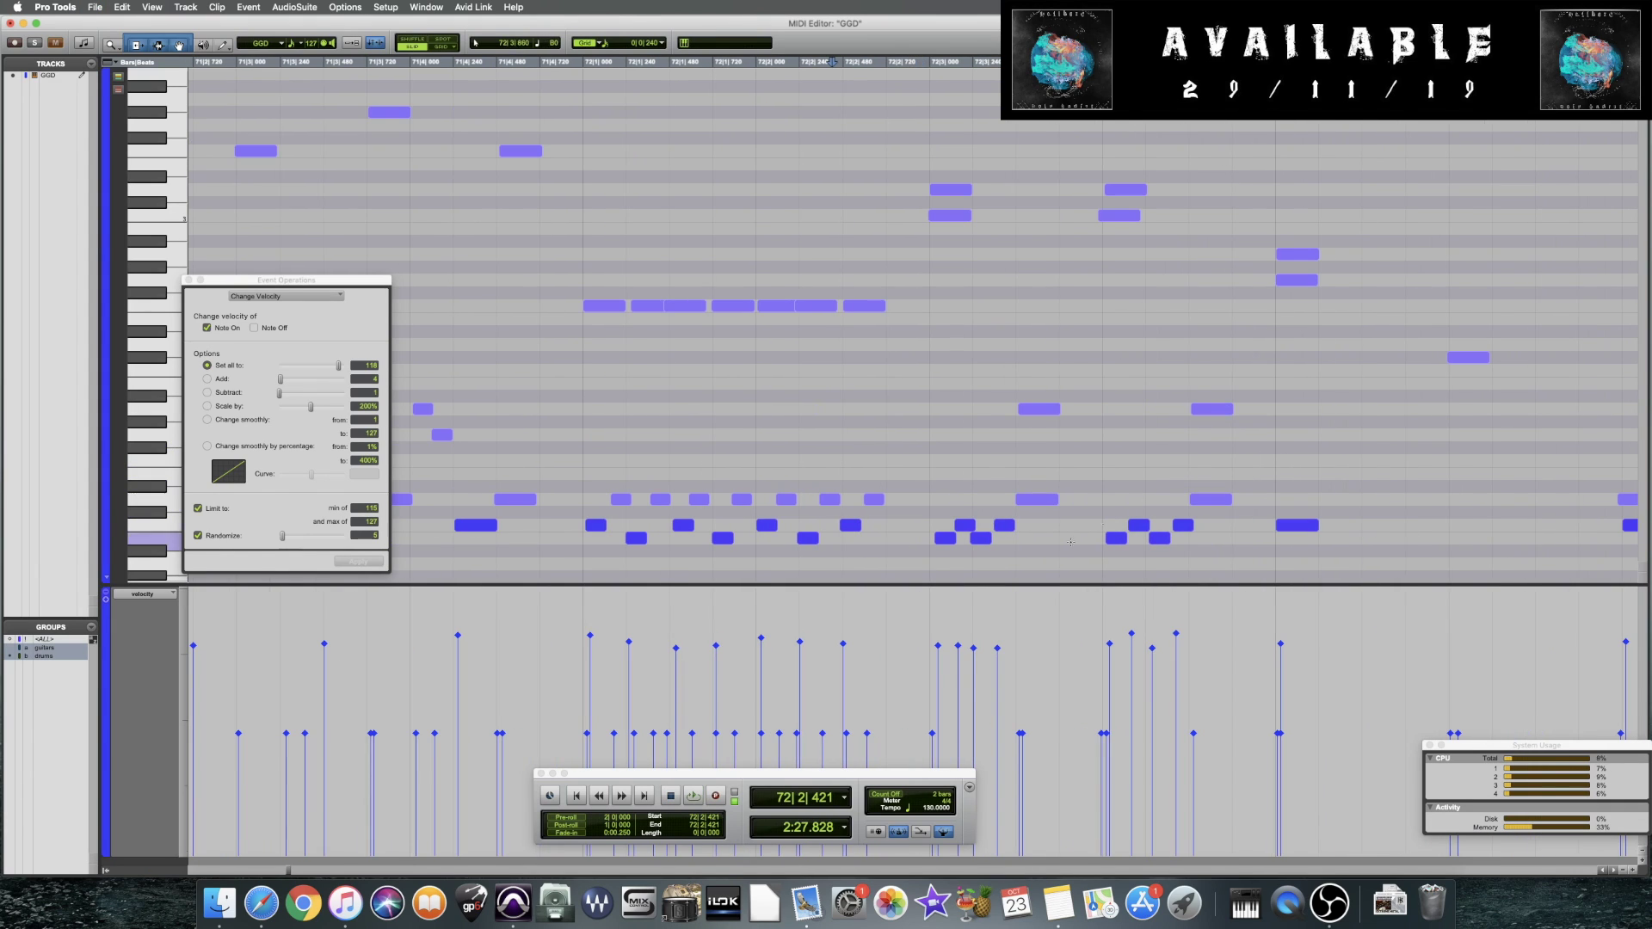
Lower the velocities of individual kick notes in the bursts on beats 3 and 4 of bar 72, audition them, and save the session
{"action": "key", "text": "space"}
{"action": "left_click", "coordinate": [938, 667]}
{"action": "left_click_drag", "start_coordinate": [973, 647], "coordinate": [997, 654]}
{"action": "left_click_drag", "start_coordinate": [1109, 643], "coordinate": [1109, 678]}
{"action": "left_click", "coordinate": [1152, 651]}
{"action": "key", "text": "space"}
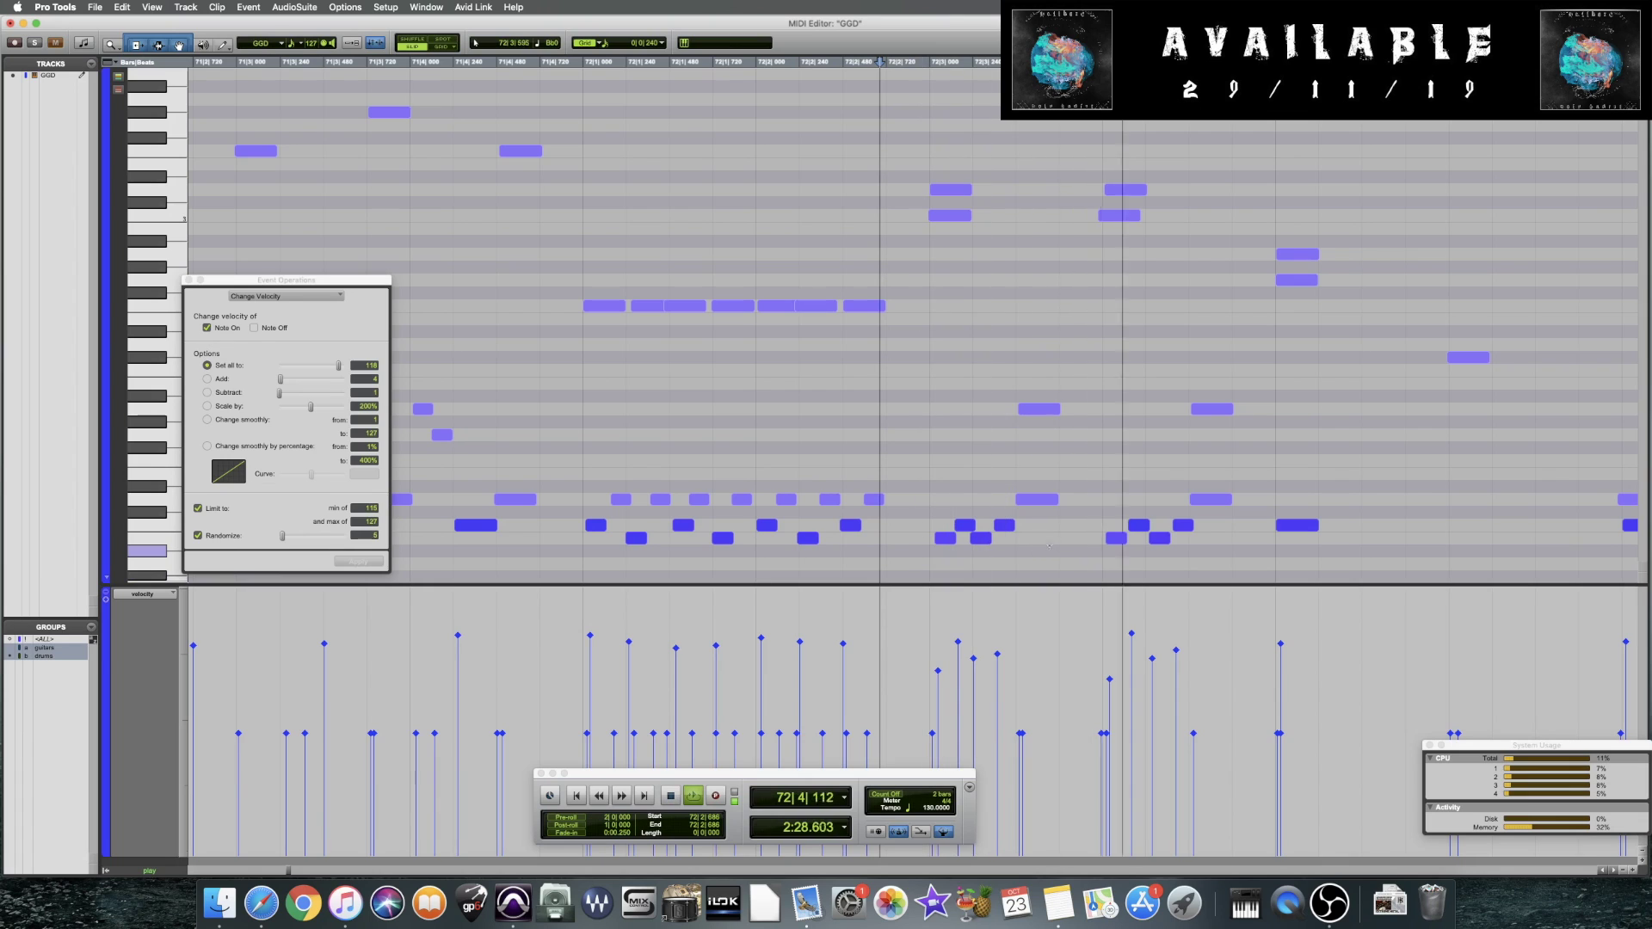
{"action": "key", "text": "space"}
{"action": "key", "text": "super+bracketleft"}
{"action": "key", "text": "super+s"}
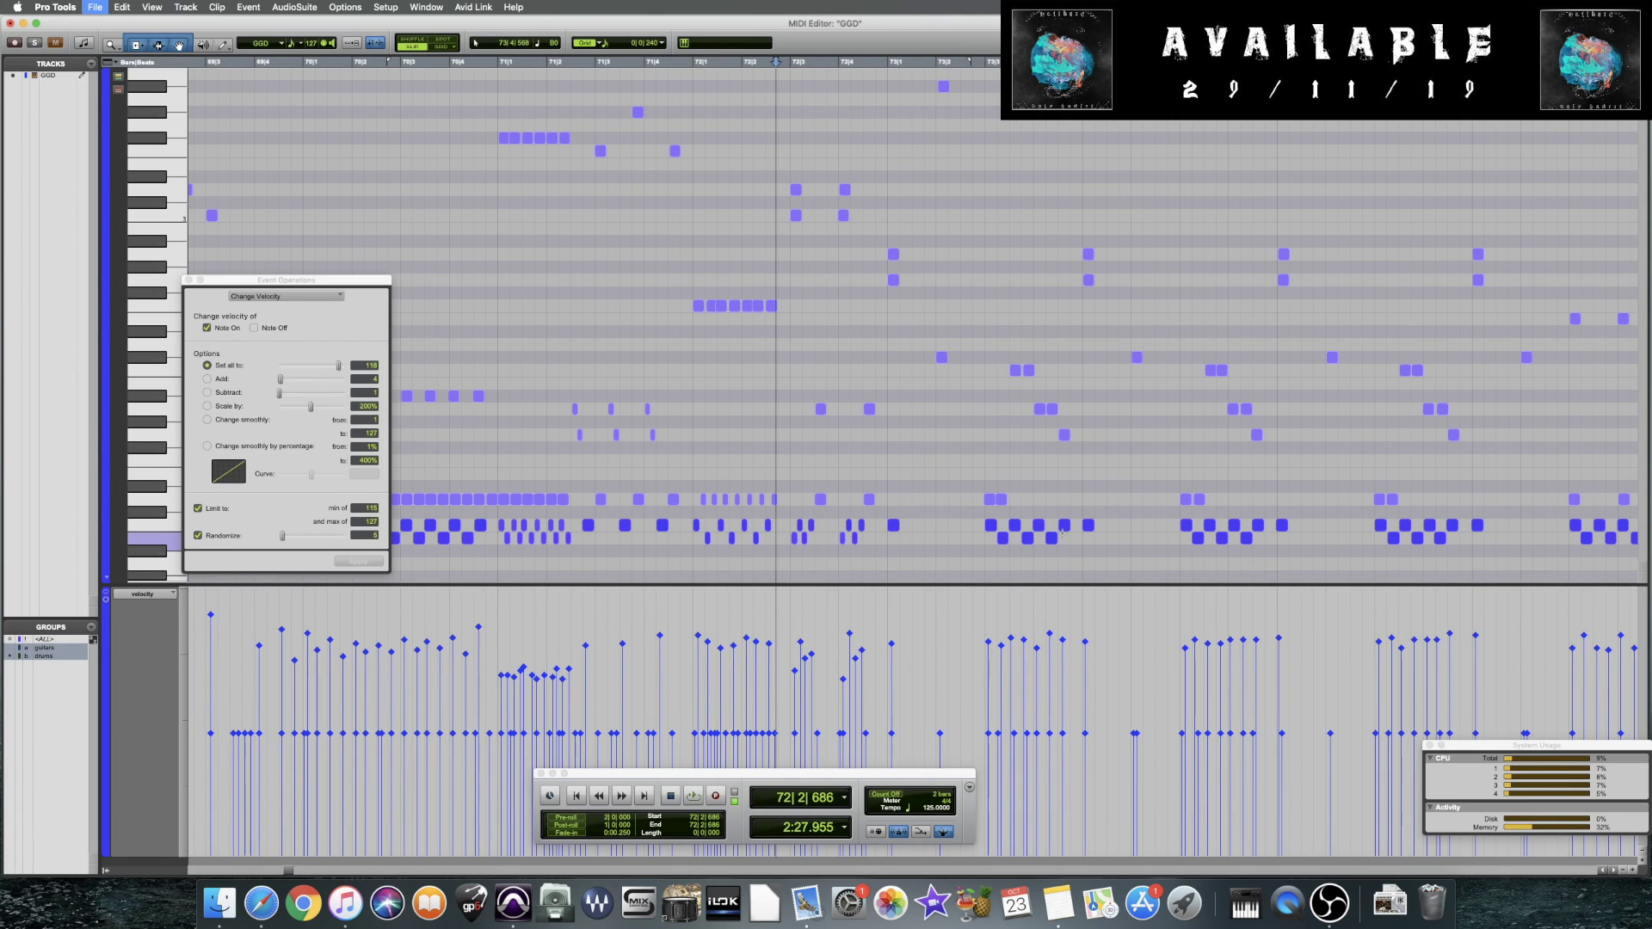
Raise the velocities of the single kick notes on the downbeats of bars 73 to 80 as accents
{"action": "scroll", "coordinate": [1051, 533], "scroll_direction": "right", "scroll_amount": 5}
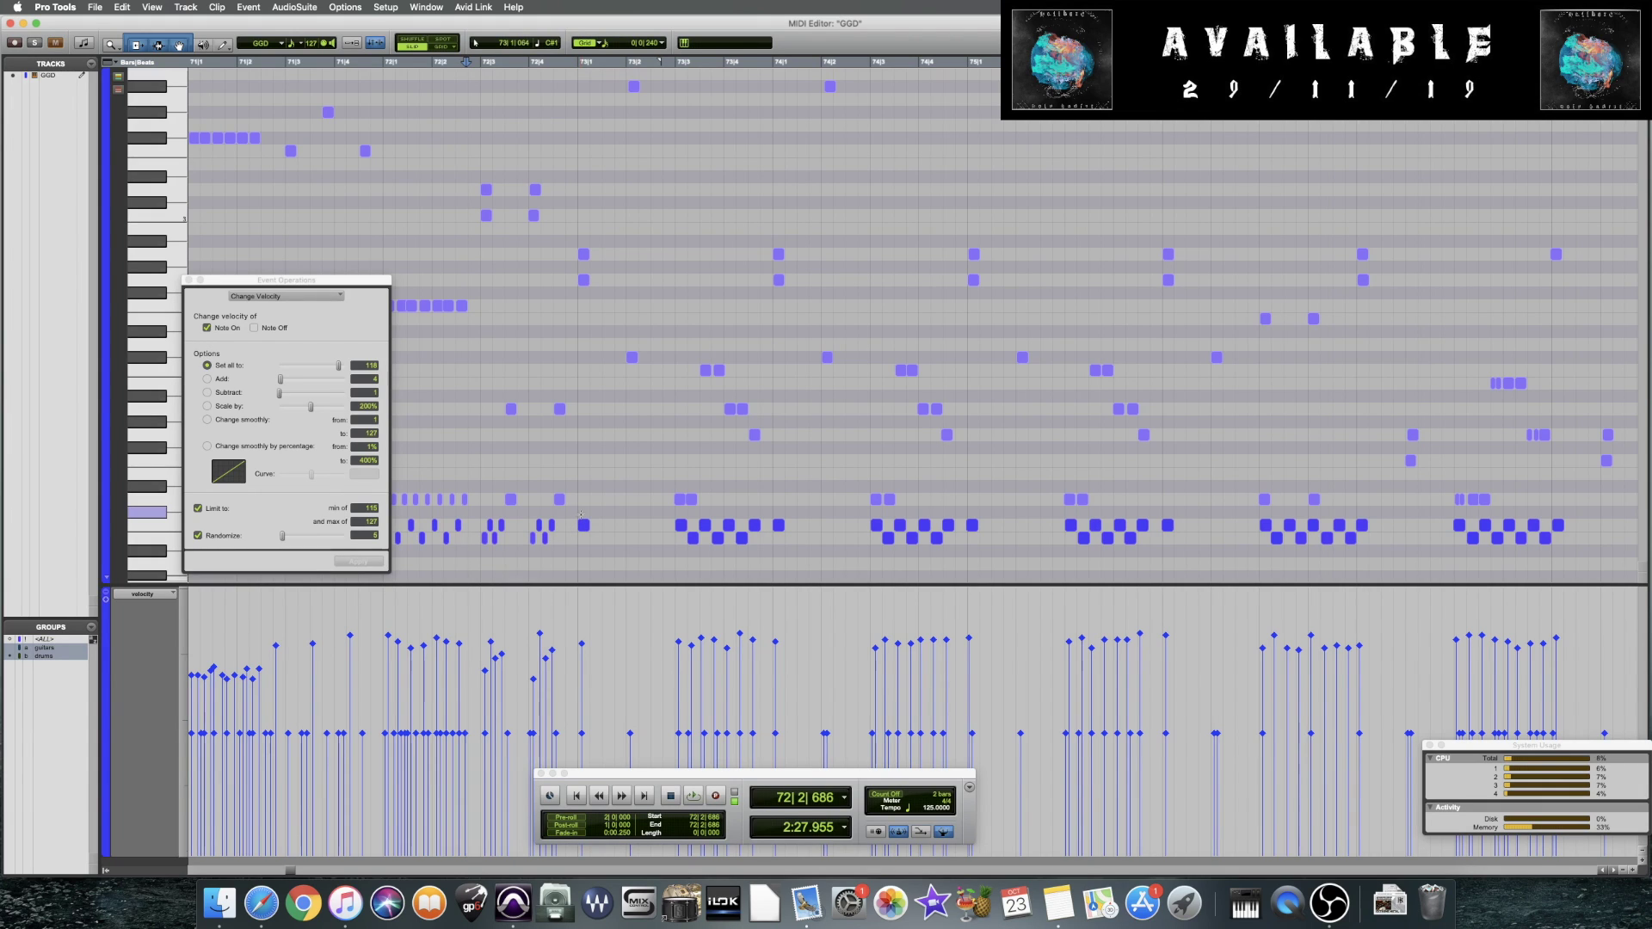
{"action": "left_click", "coordinate": [585, 514]}
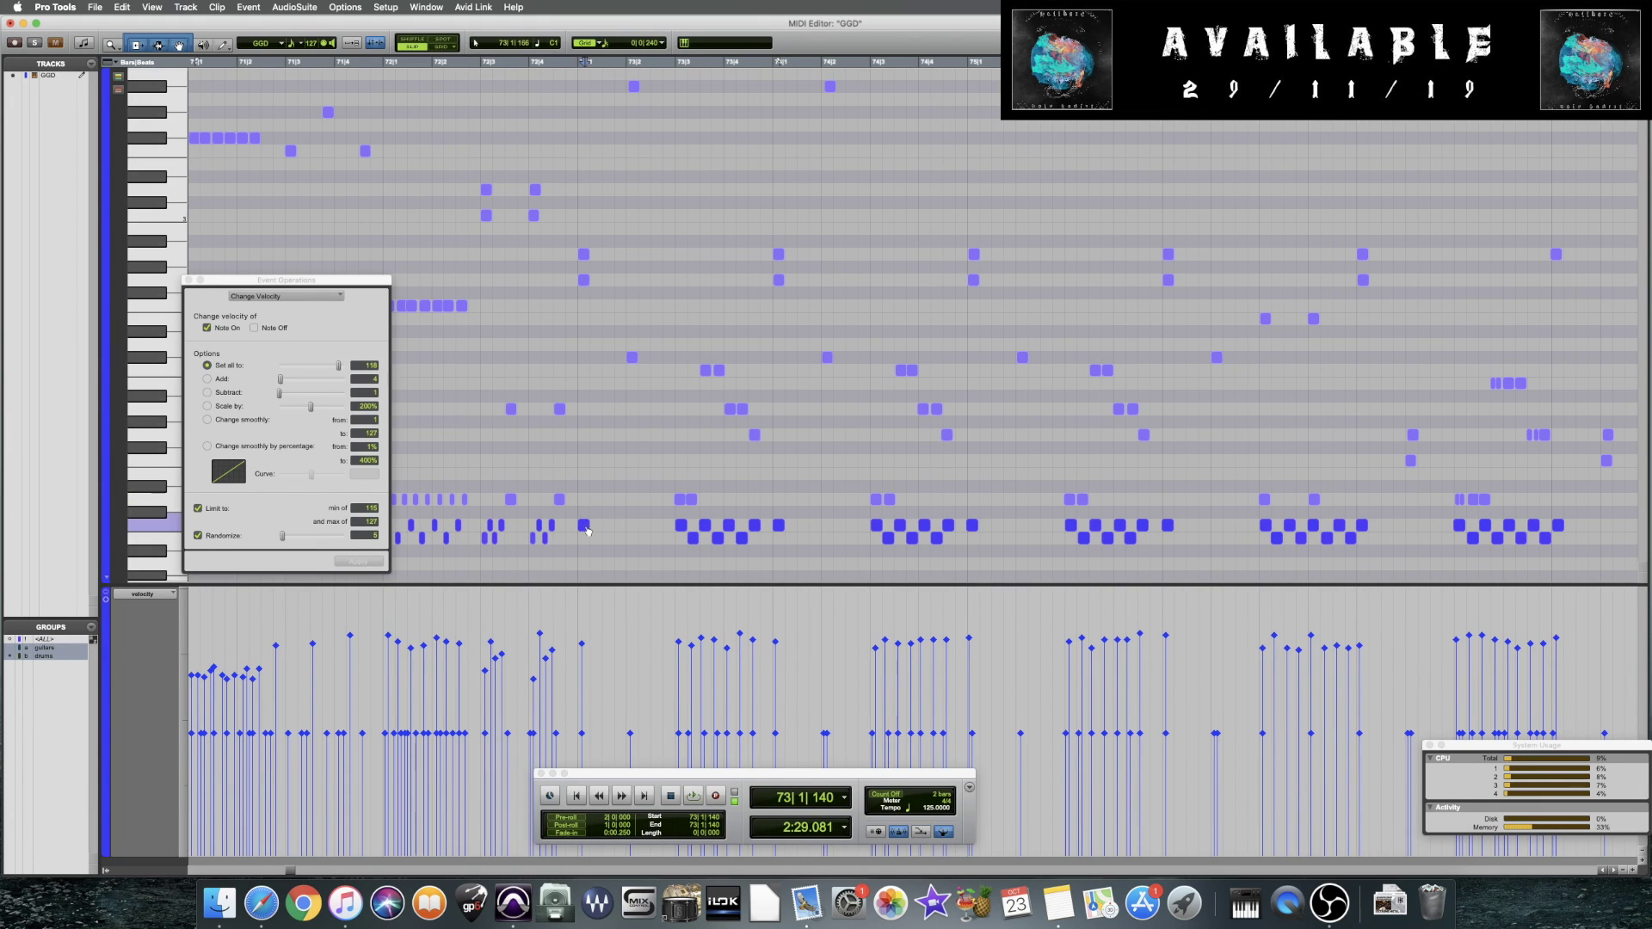
{"action": "left_click", "coordinate": [777, 524], "text": "shift"}
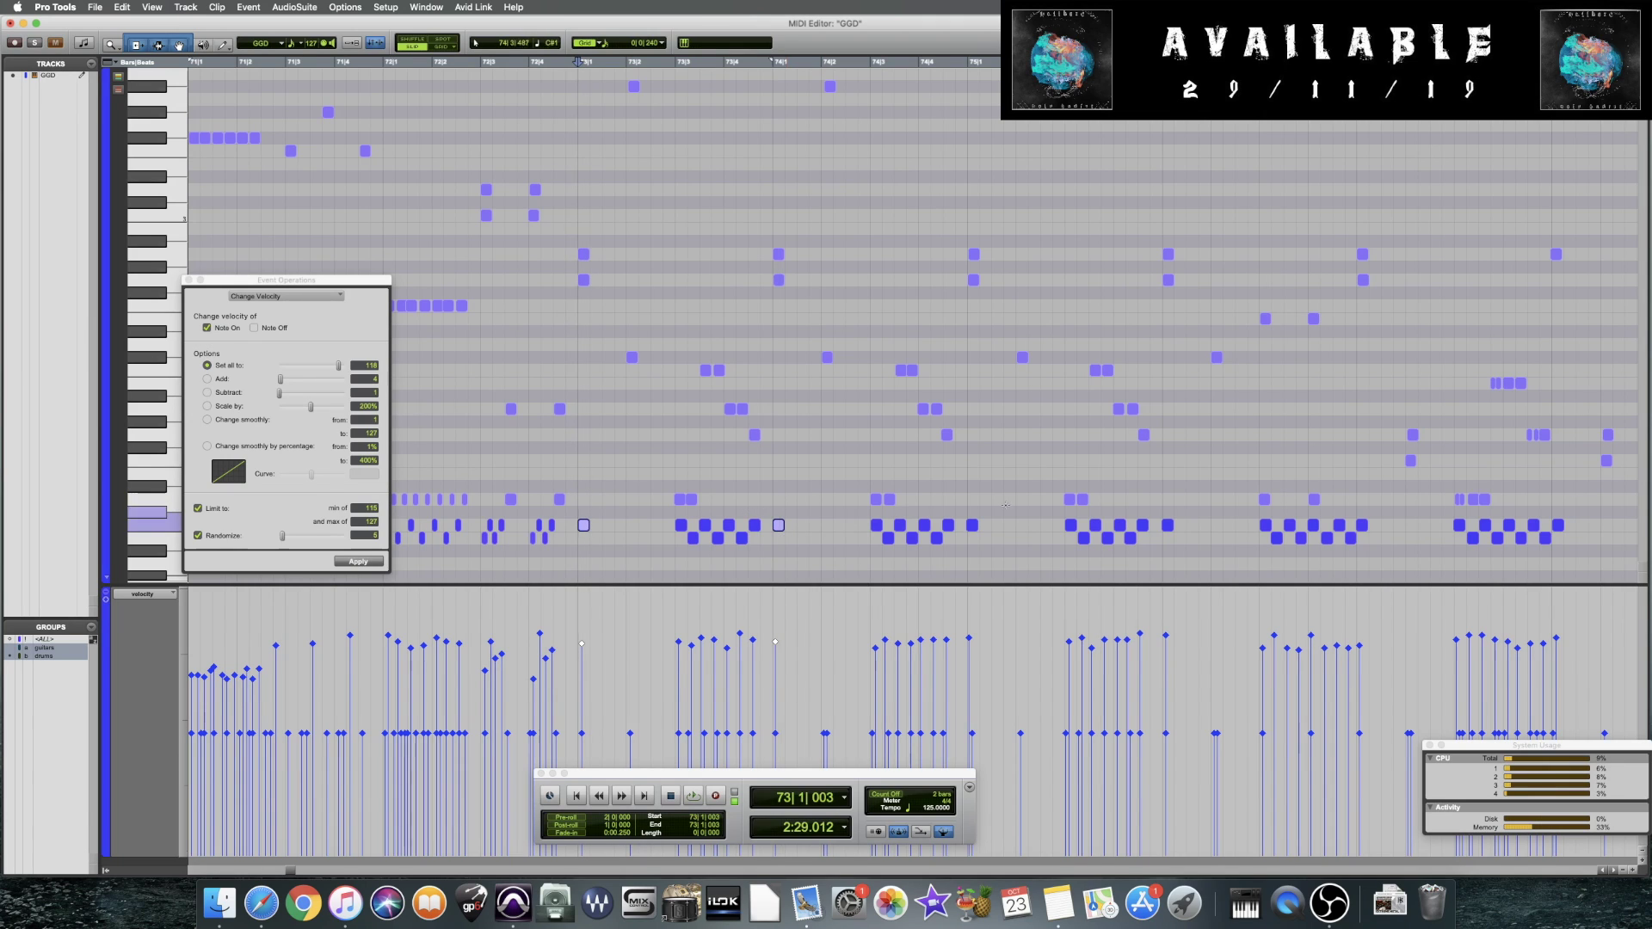
{"action": "left_click", "coordinate": [973, 525], "text": "shift"}
{"action": "left_click", "coordinate": [1167, 524], "text": "shift"}
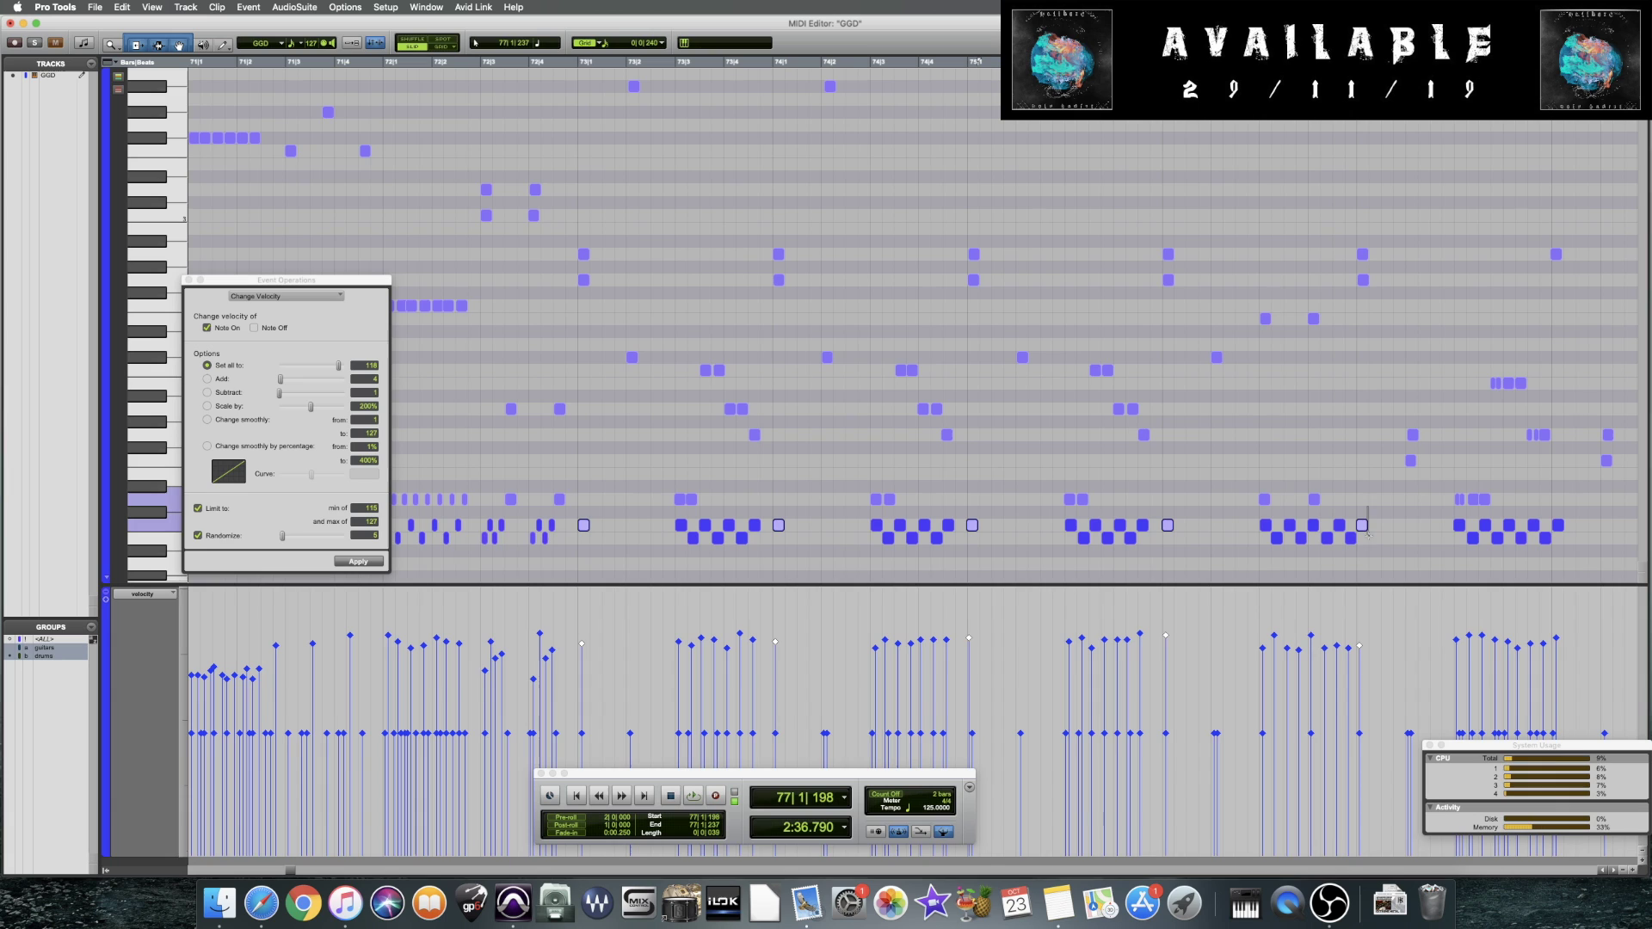
{"action": "scroll", "coordinate": [1342, 514], "scroll_direction": "right", "scroll_amount": 5}
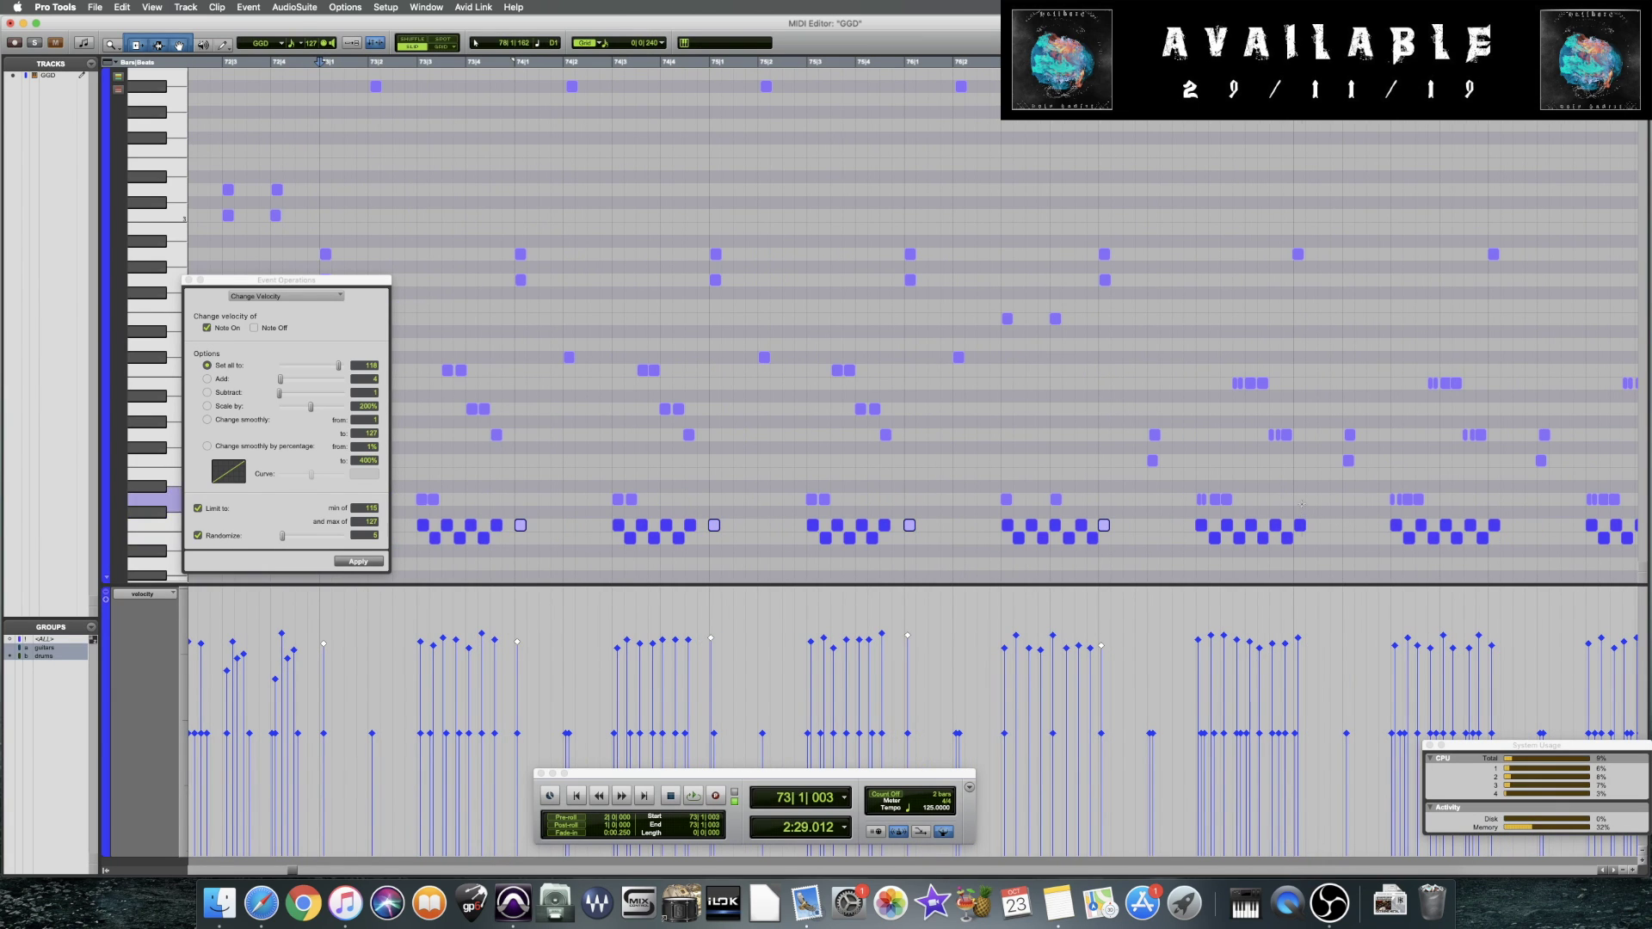
{"action": "scroll", "coordinate": [1448, 517], "scroll_direction": "right", "scroll_amount": 1}
{"action": "scroll", "coordinate": [1448, 517], "scroll_direction": "right", "scroll_amount": 6}
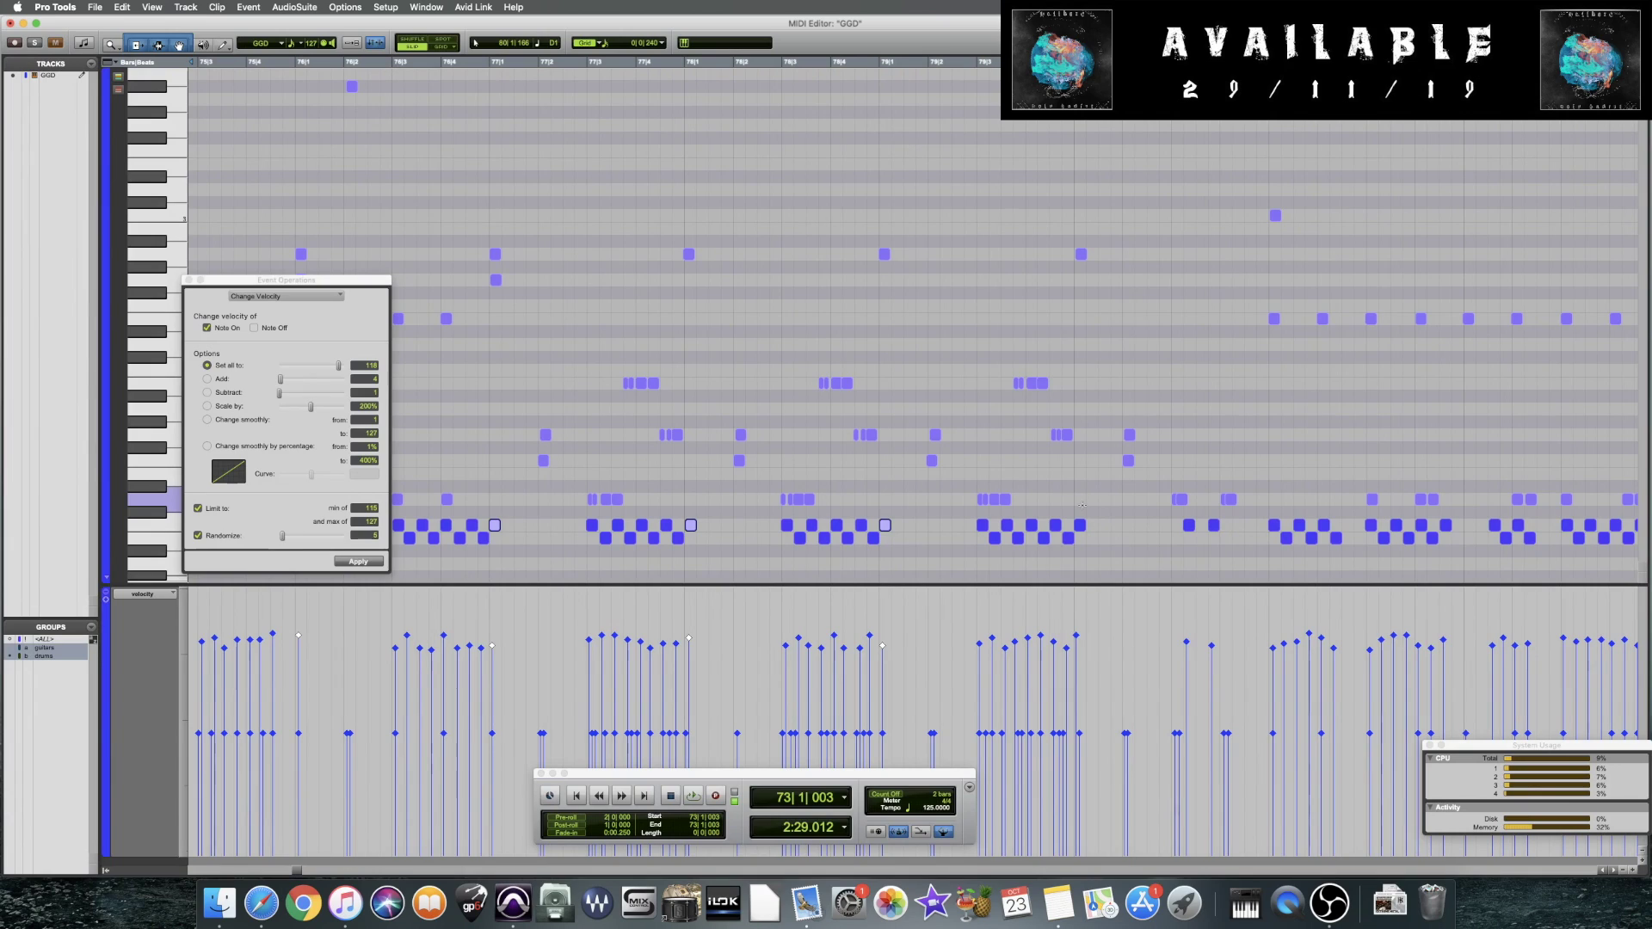
{"action": "left_click_drag", "start_coordinate": [1083, 493], "coordinate": [1087, 547]}
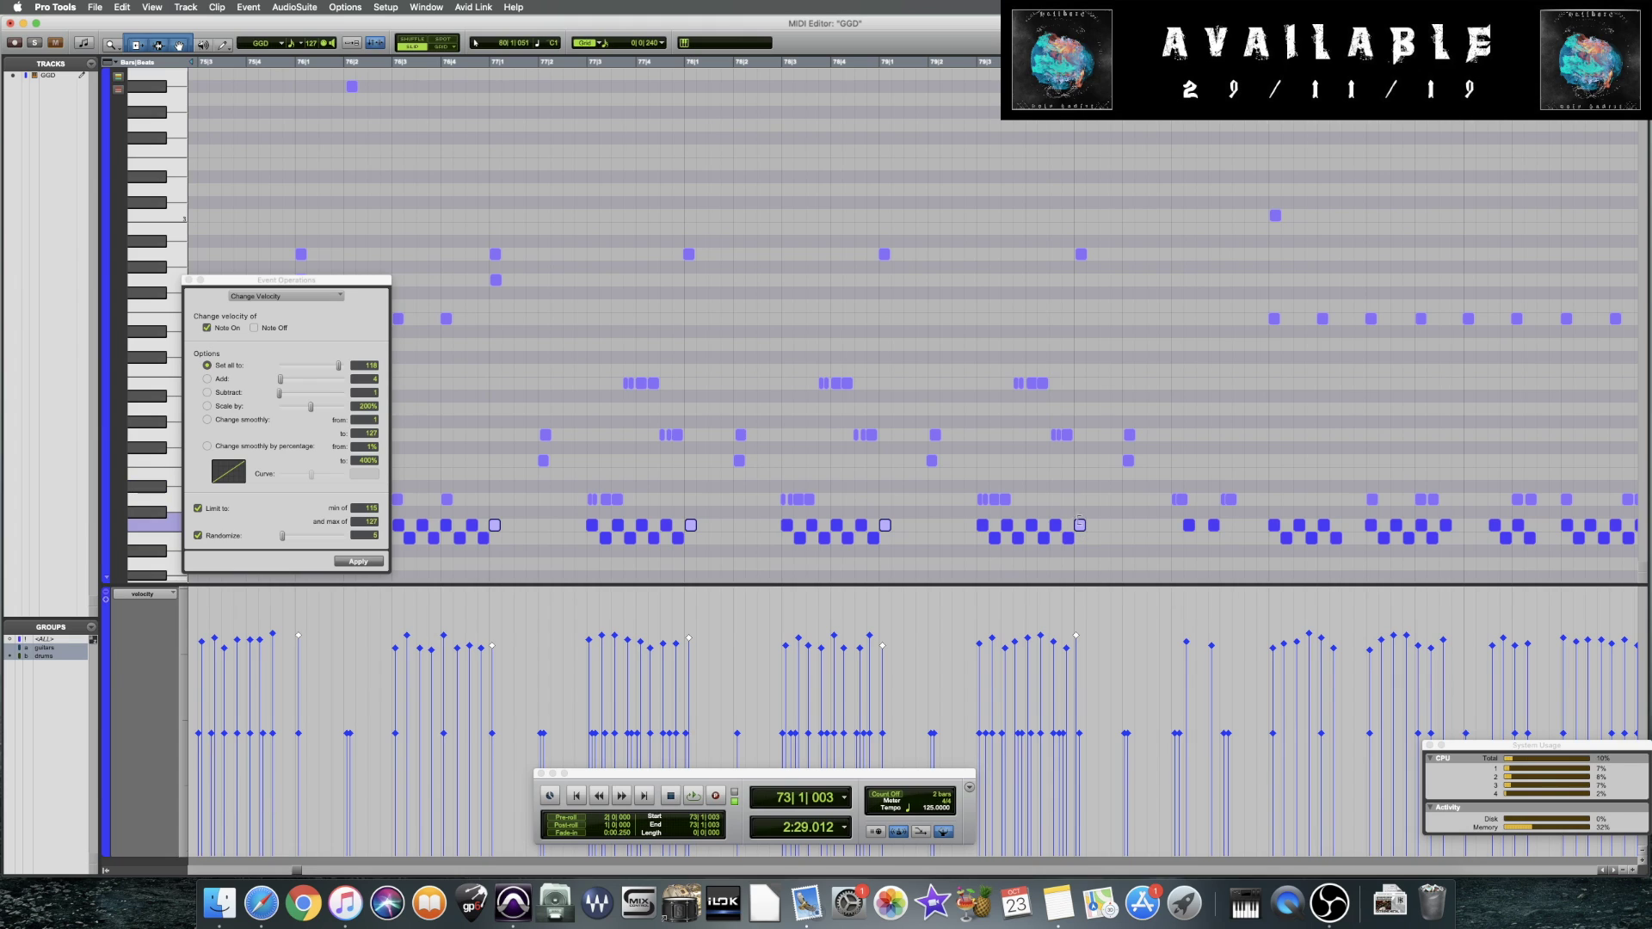
{"action": "mouse_move", "coordinate": [1091, 552]}
{"action": "left_mouse_down"}
{"action": "mouse_move", "coordinate": [986, 531]}
{"action": "mouse_move", "coordinate": [1082, 535]}
{"action": "left_mouse_up"}
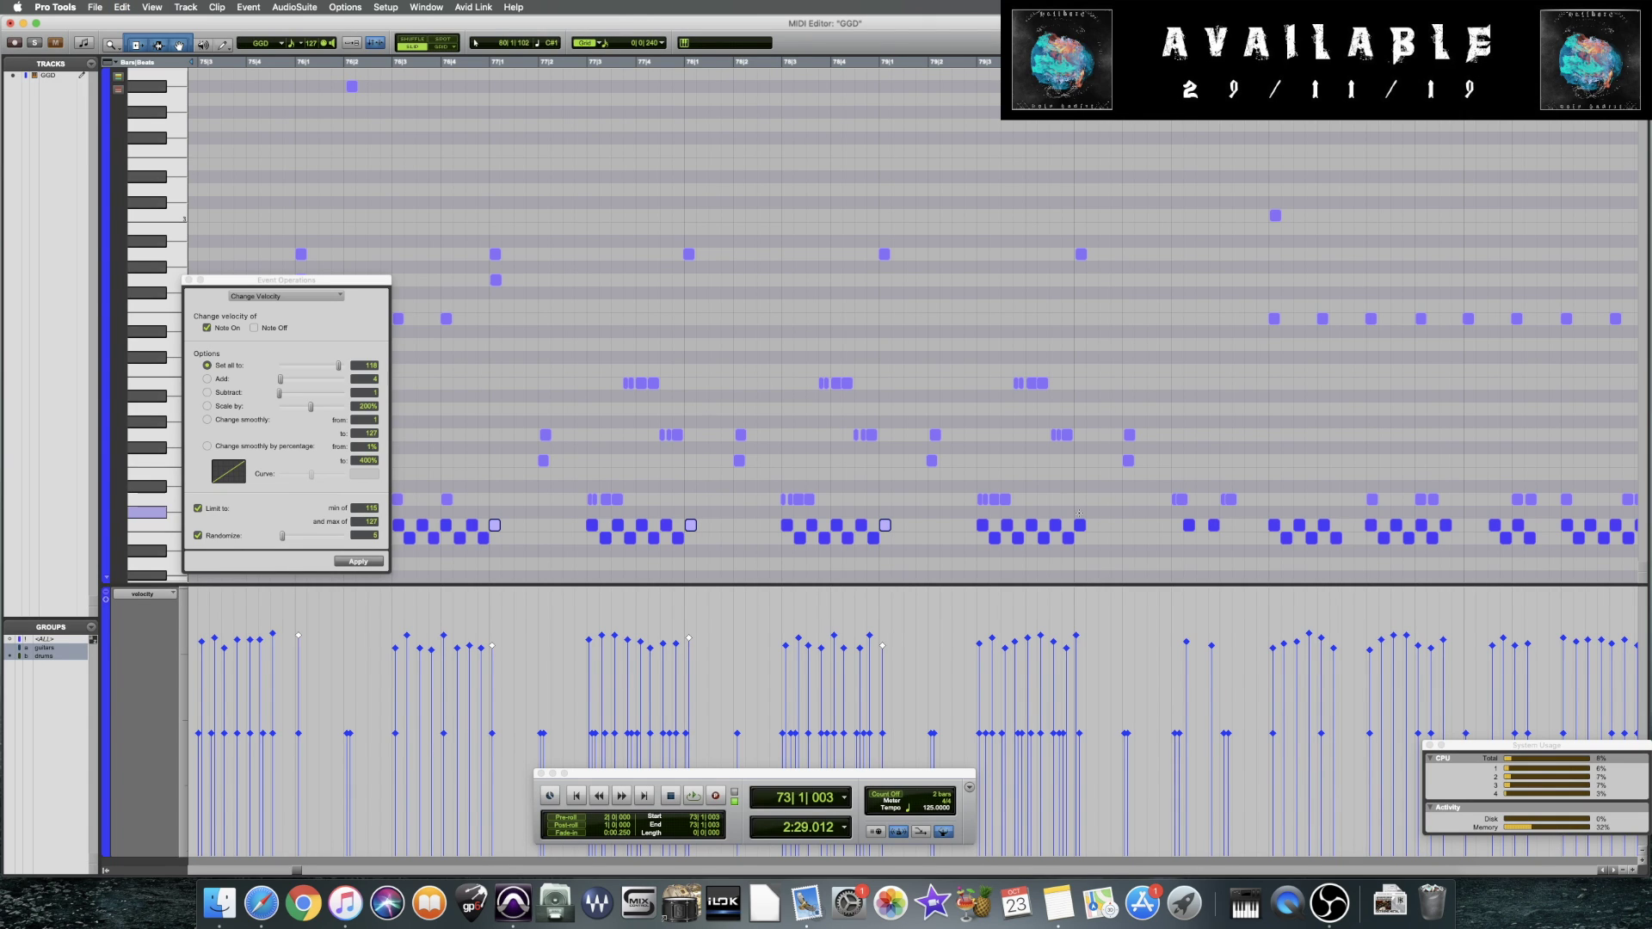
{"action": "left_click", "coordinate": [1080, 525], "text": "shift"}
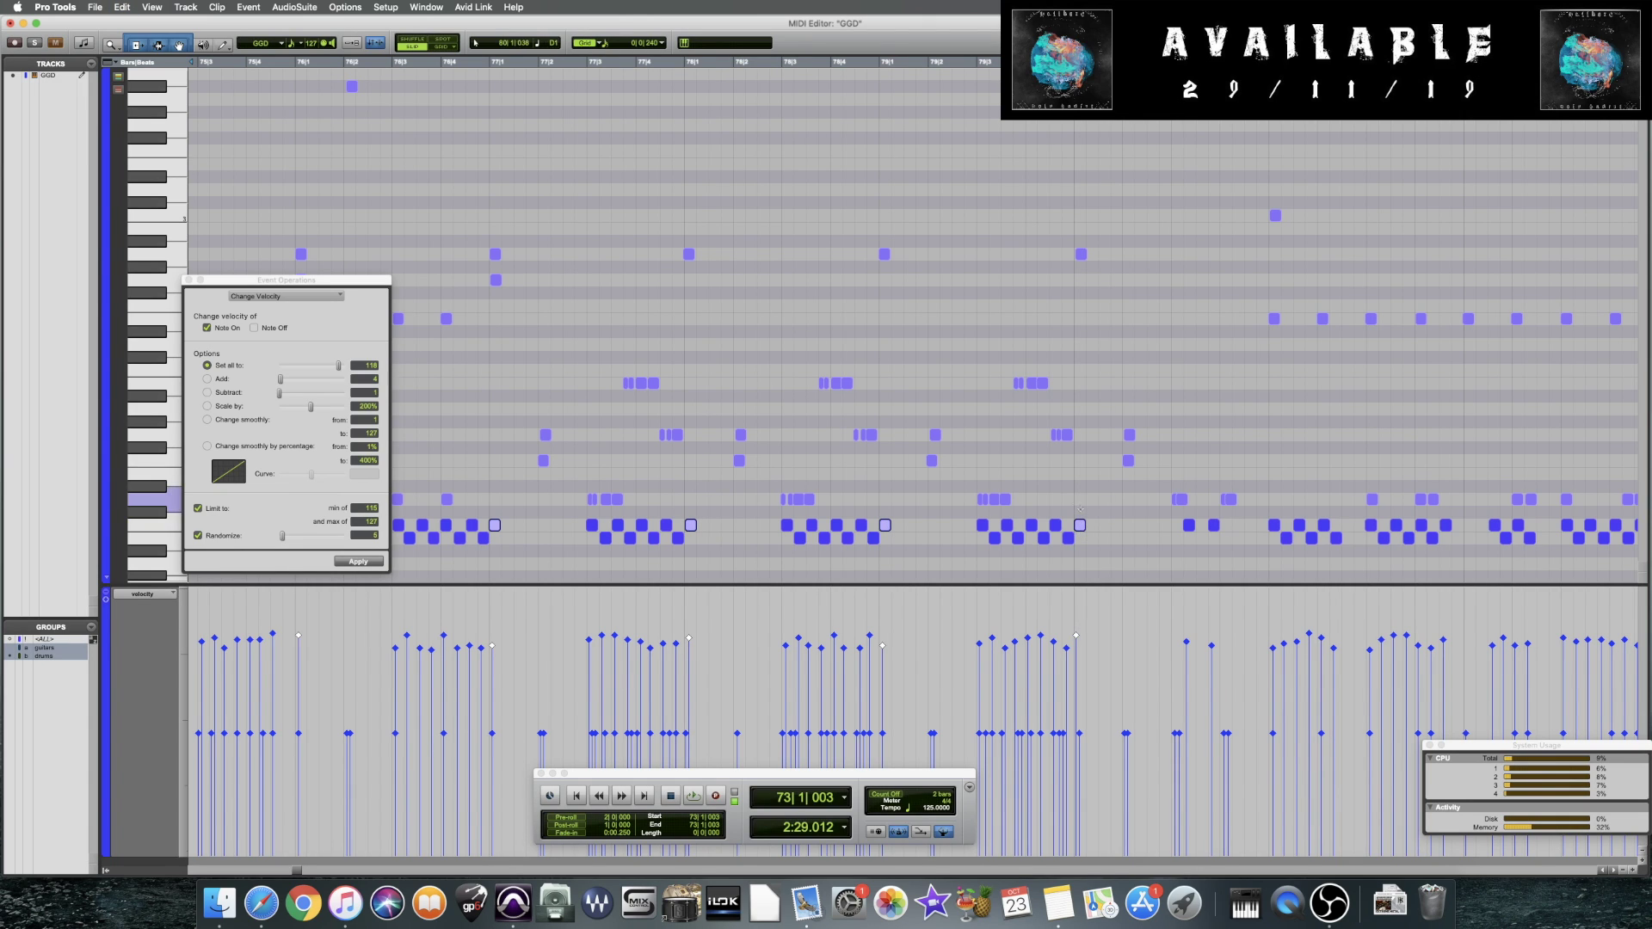
{"action": "scroll", "coordinate": [516, 512], "scroll_direction": "left", "scroll_amount": 5}
Select all upper- and lower-row kick notes in the bursts of bars 73 to 76 and raise their velocities slightly
{"action": "left_click", "coordinate": [516, 512]}
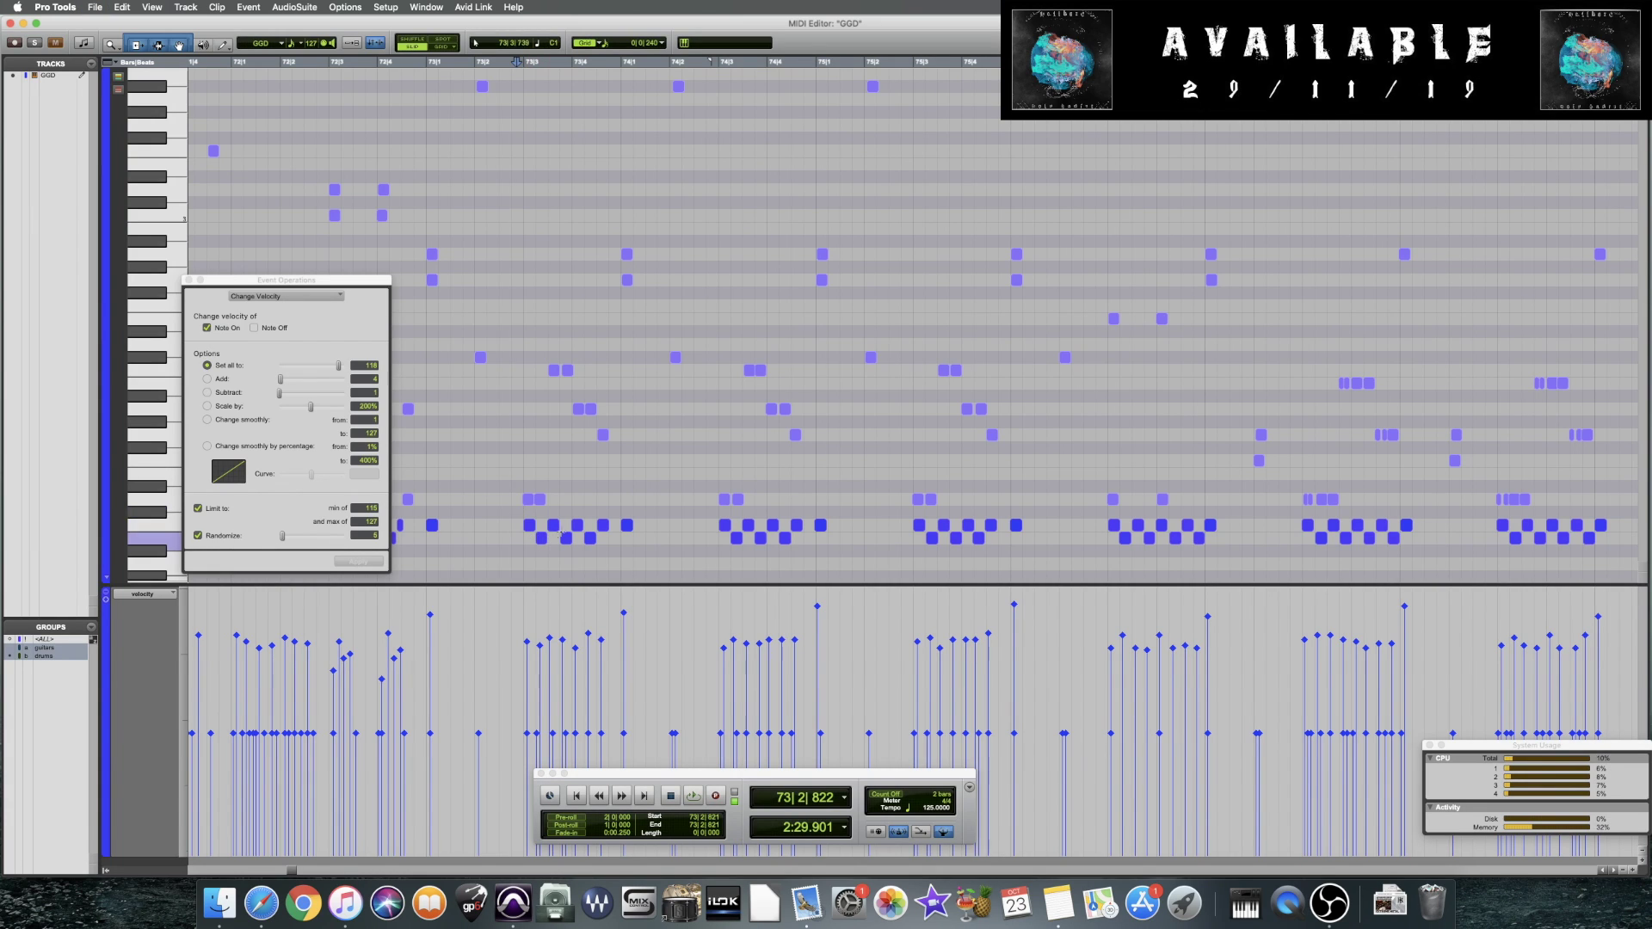
{"action": "left_click", "coordinate": [516, 535]}
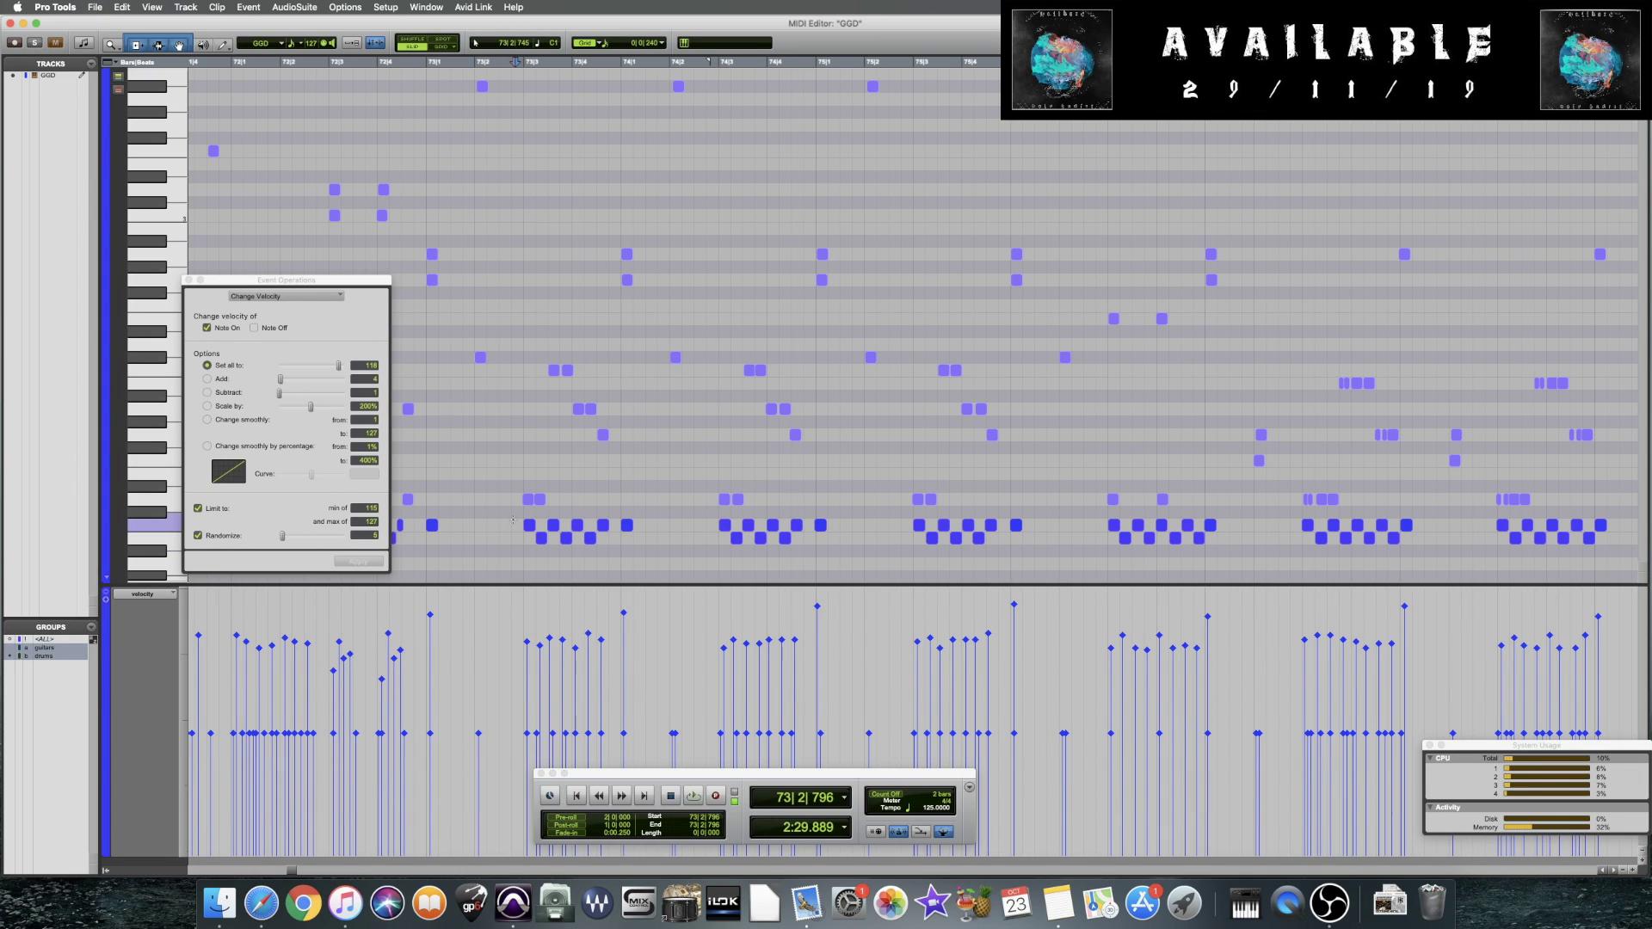
{"action": "left_click_drag", "start_coordinate": [514, 520], "coordinate": [611, 544]}
{"action": "left_click_drag", "start_coordinate": [710, 520], "coordinate": [805, 540]}
{"action": "left_click_drag", "start_coordinate": [897, 519], "coordinate": [998, 544]}
{"action": "left_click_drag", "start_coordinate": [1089, 519], "coordinate": [1387, 545]}
{"action": "scroll", "coordinate": [1277, 489], "scroll_direction": "right", "scroll_amount": 10}
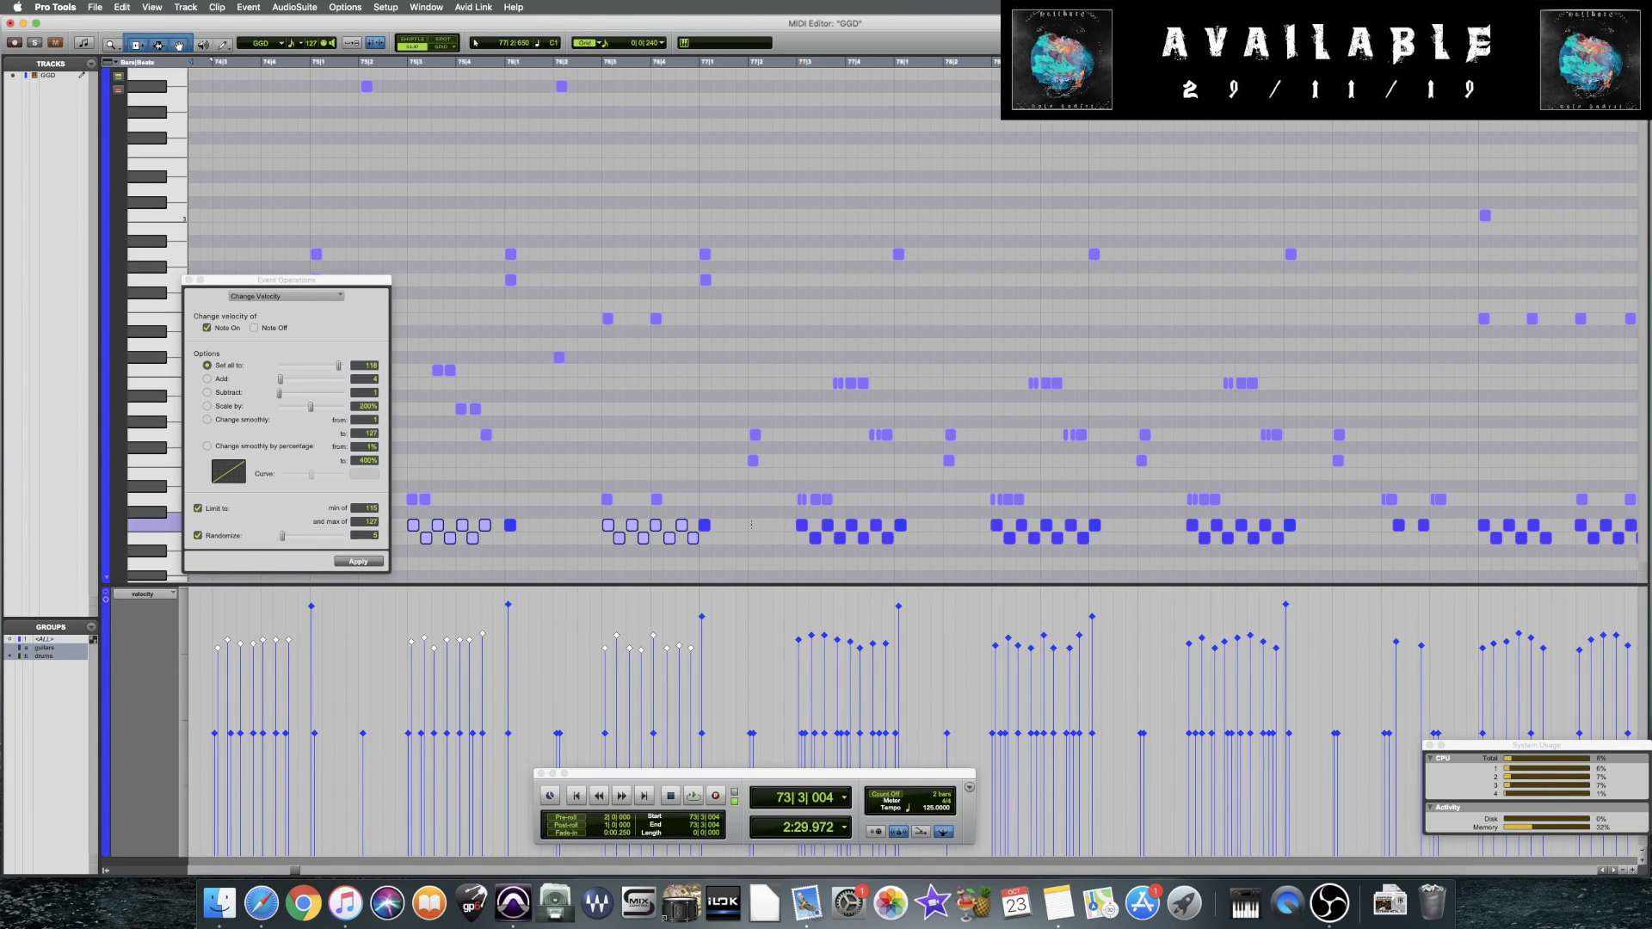
{"action": "left_click_drag", "start_coordinate": [655, 640], "coordinate": [659, 634]}
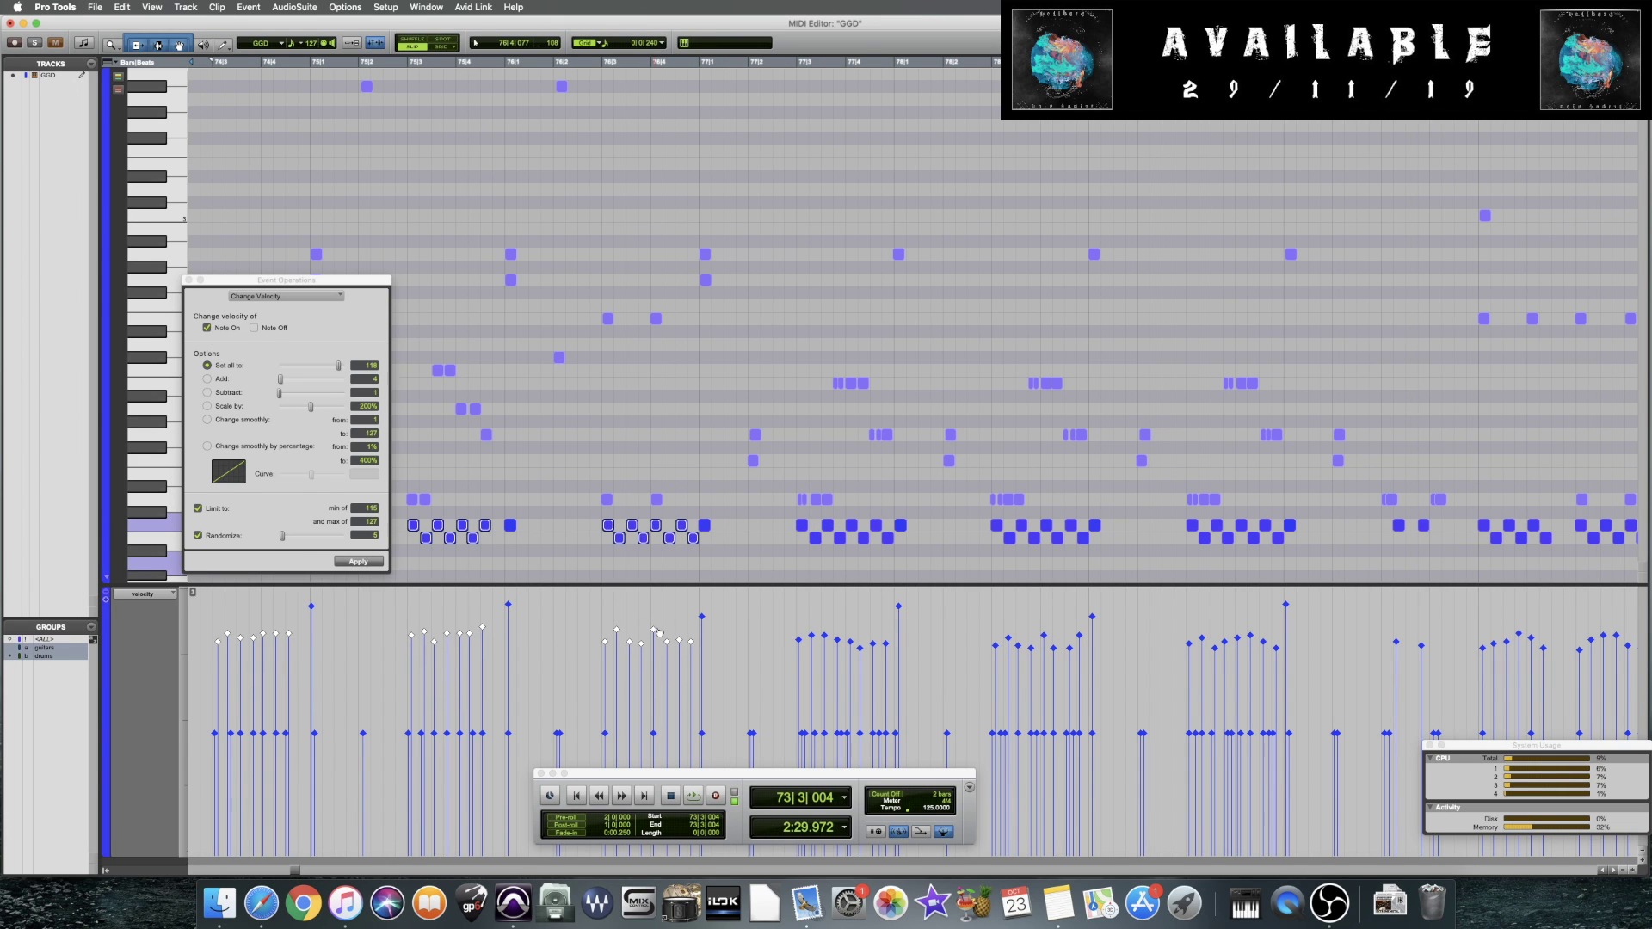
Play back the edited kick bursts from 72|4|515 and check the passage around bars 79 and 80
{"action": "scroll", "coordinate": [517, 456], "scroll_direction": "left", "scroll_amount": 10}
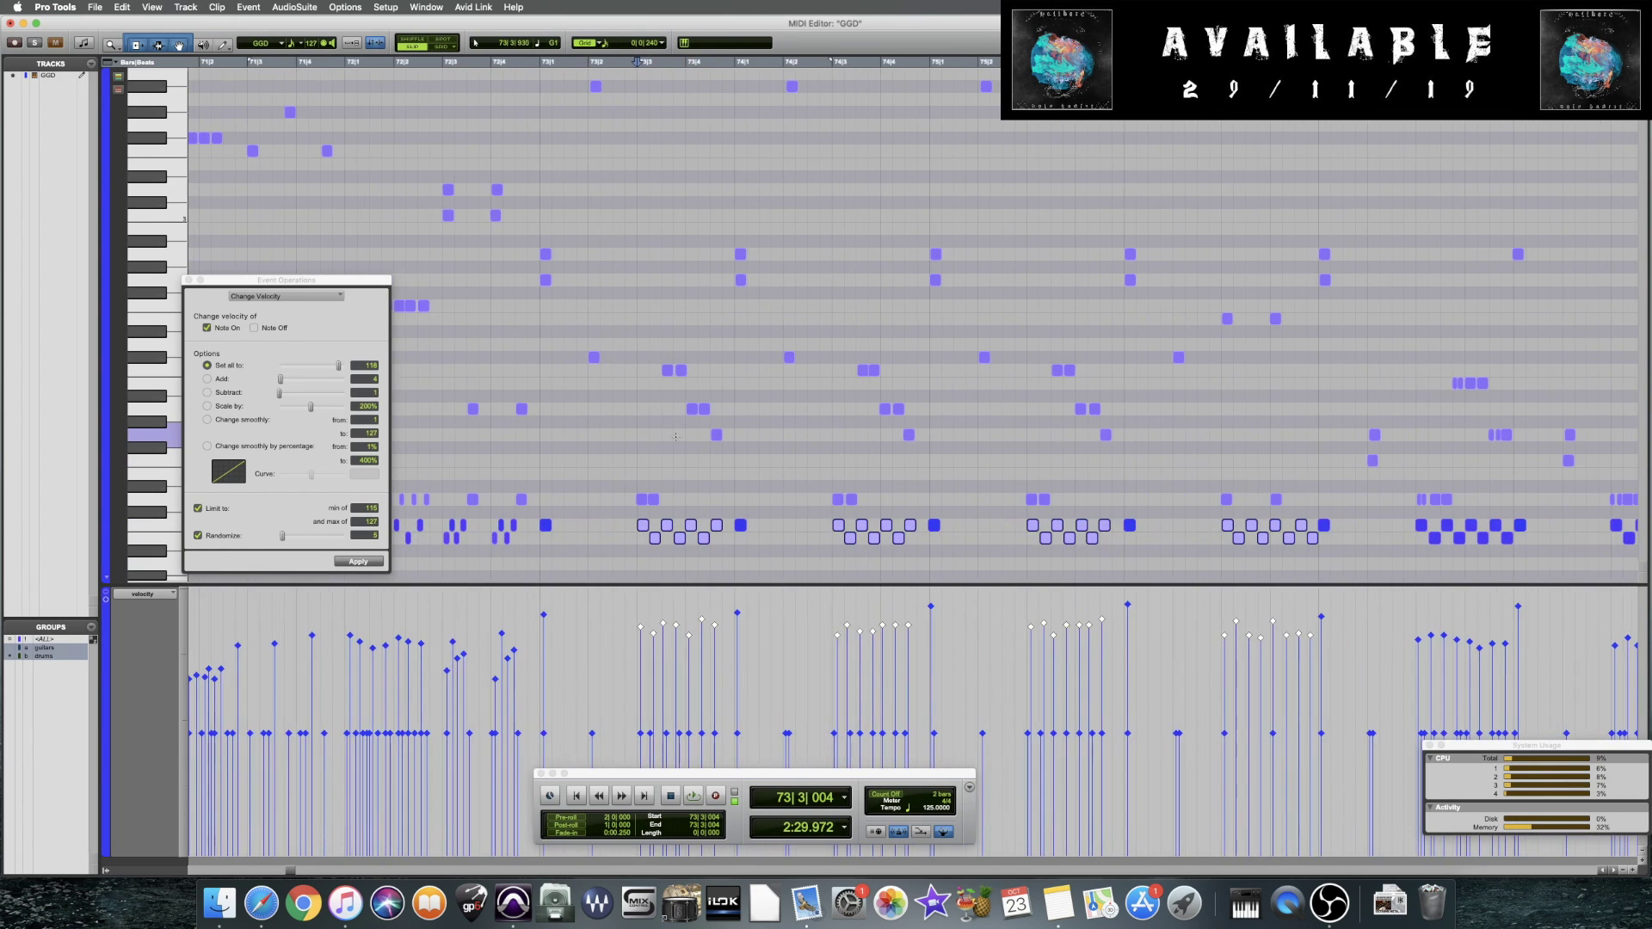
{"action": "left_click", "coordinate": [517, 456]}
{"action": "key", "text": "space"}
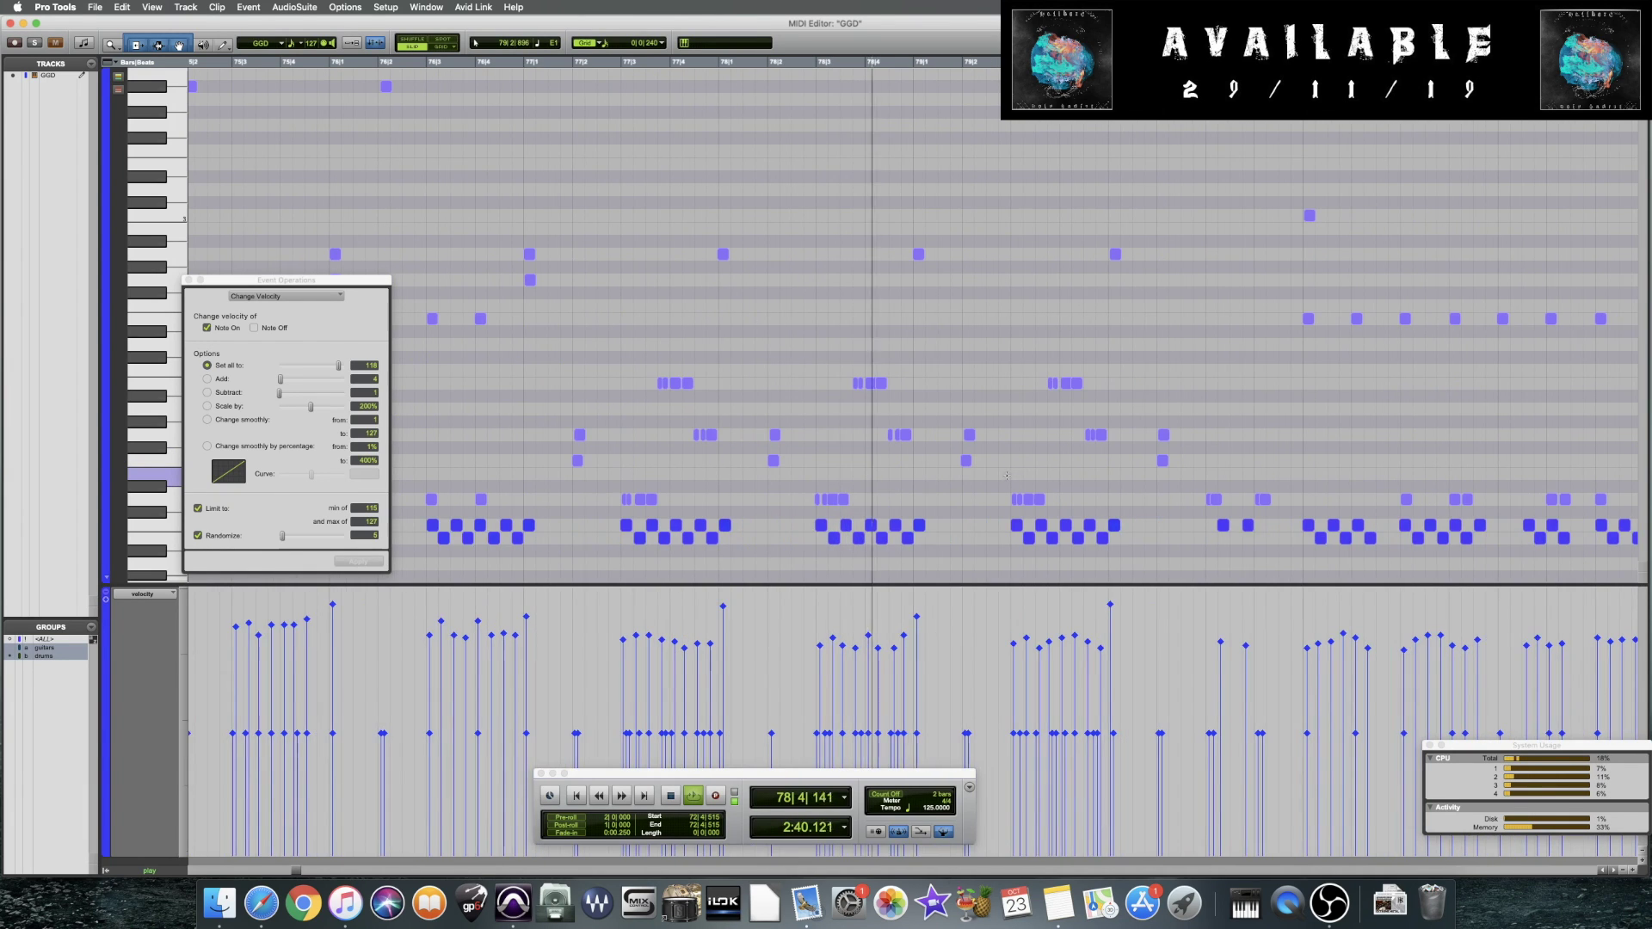
{"action": "key", "text": "space"}
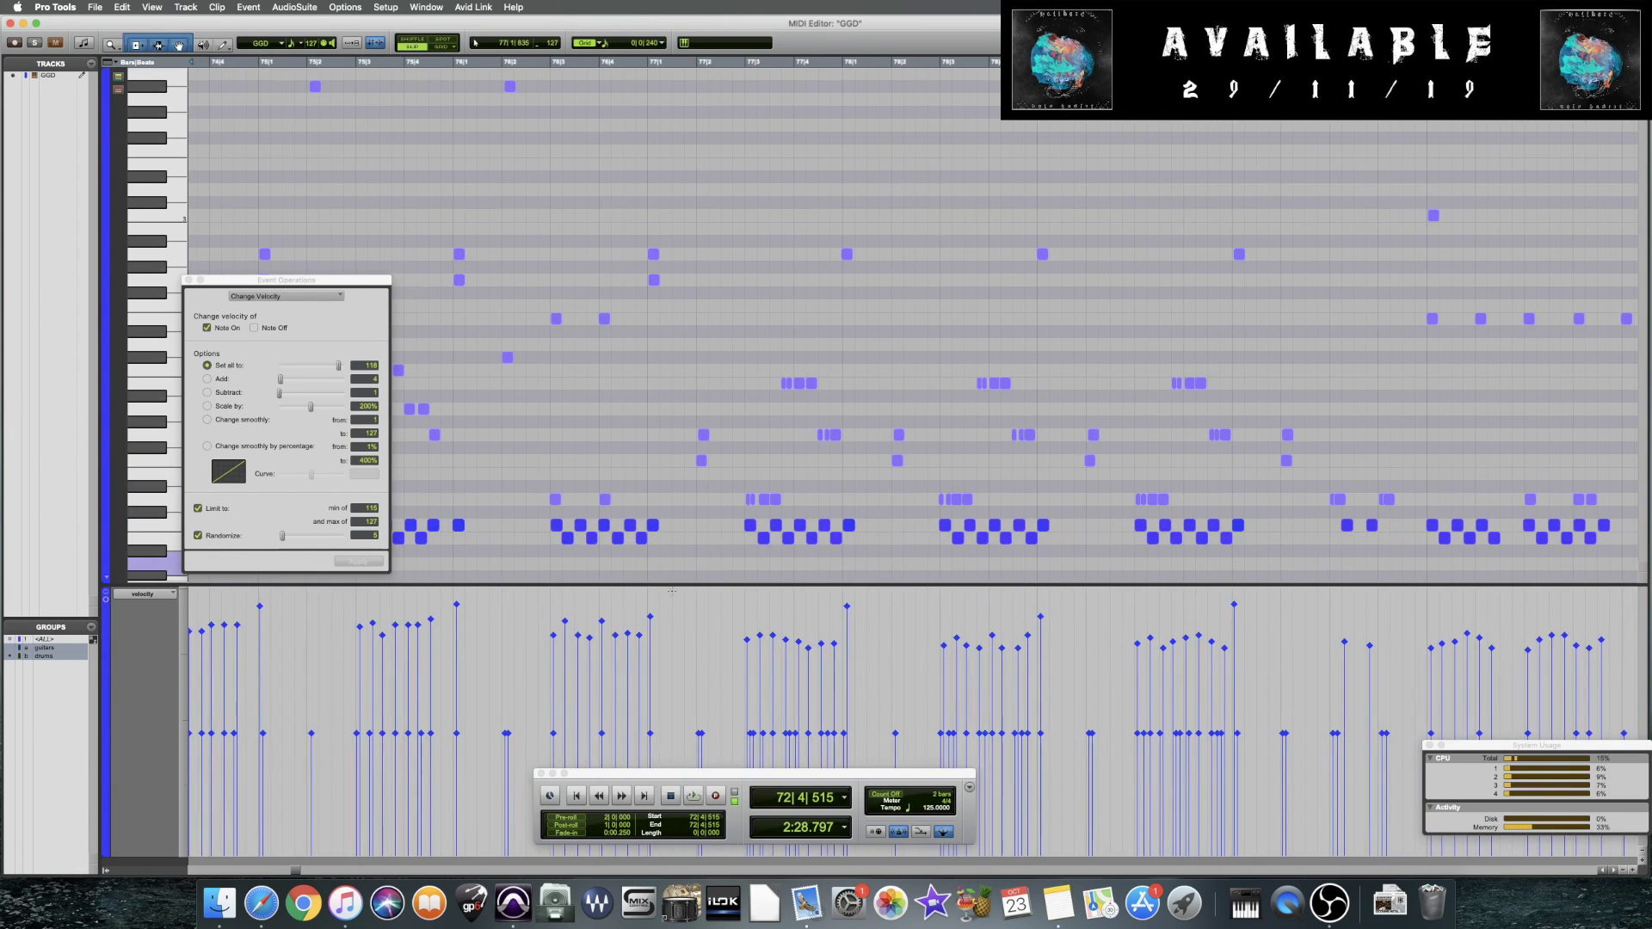
{"action": "key", "text": "super+bracketleft"}
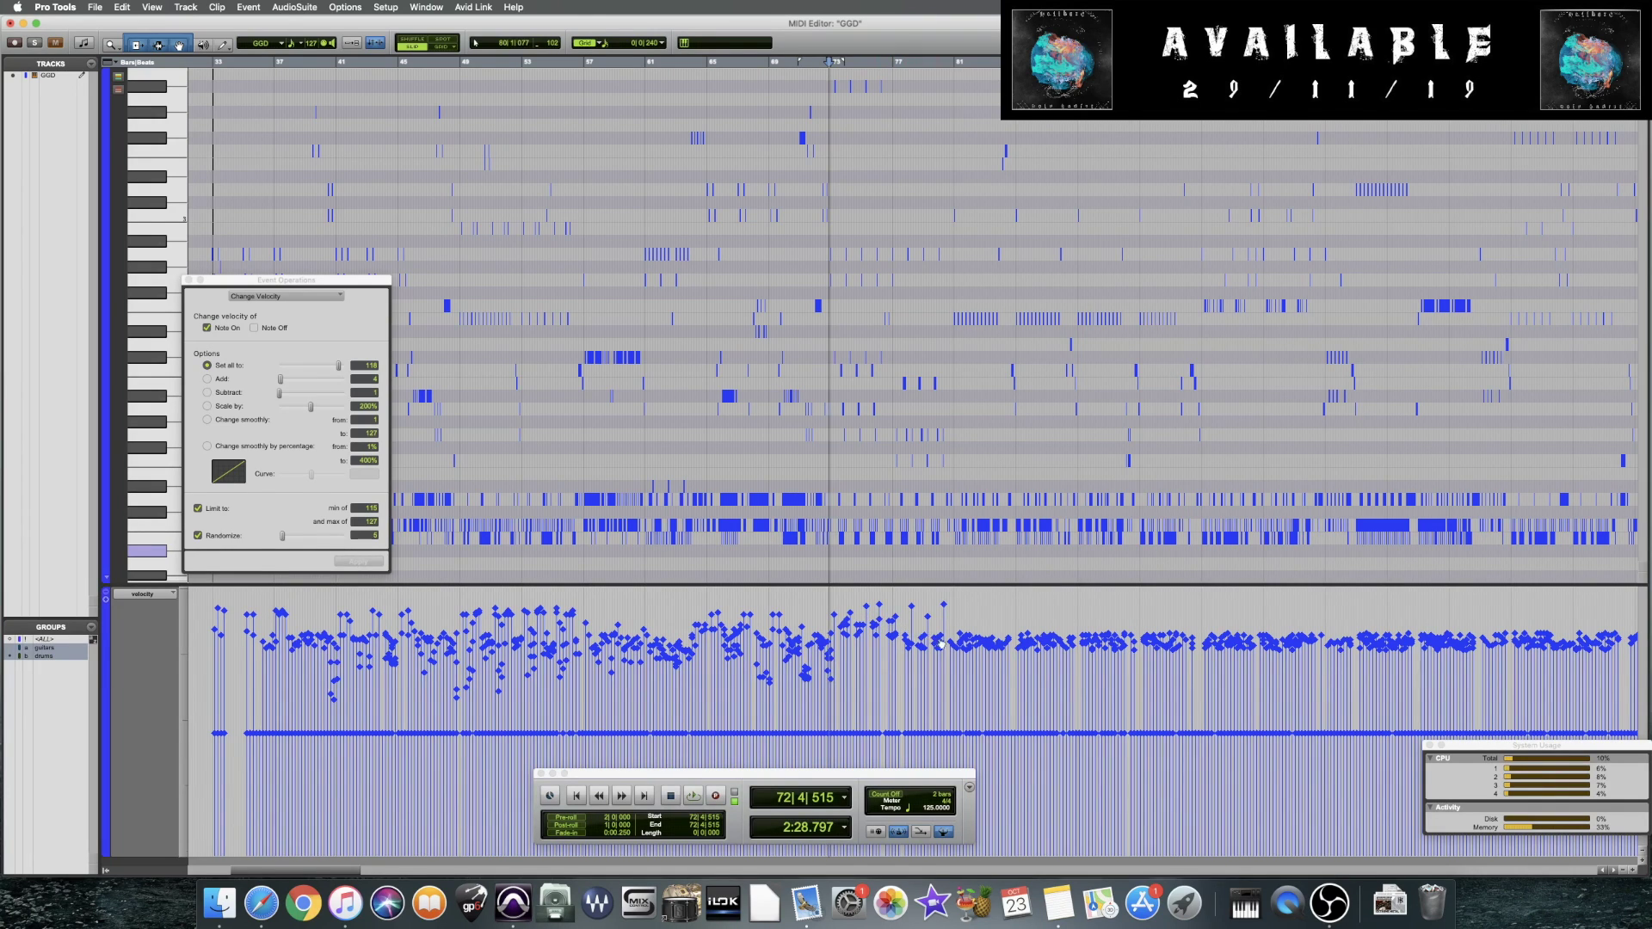
{"action": "left_click", "coordinate": [911, 613]}
{"action": "left_click", "coordinate": [929, 616]}
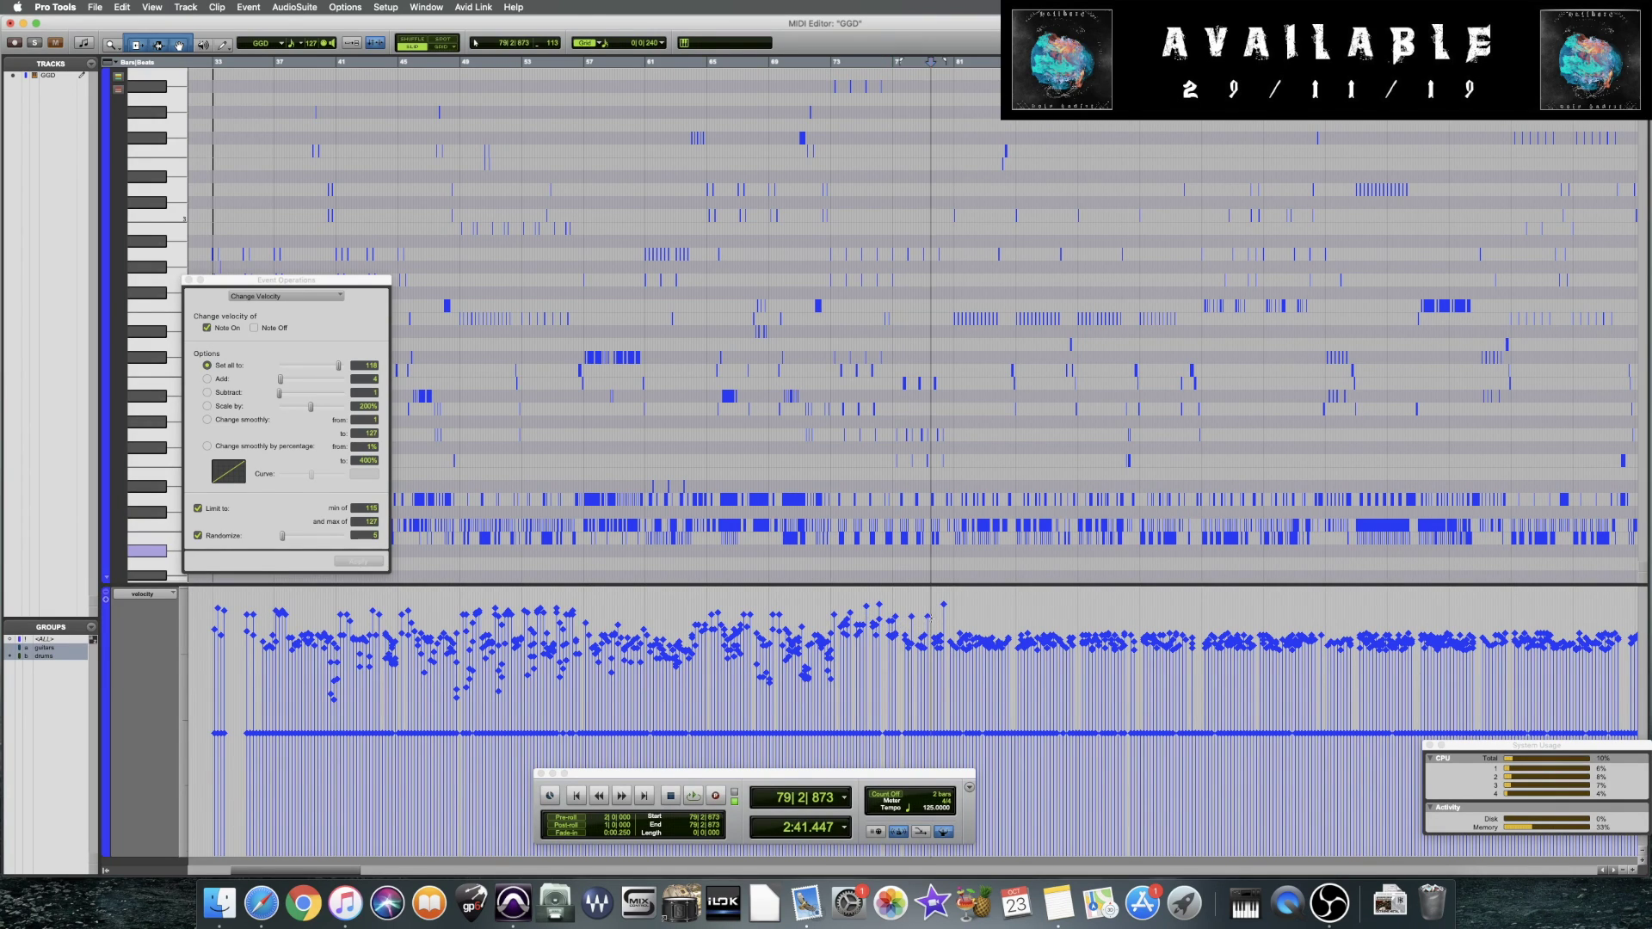
{"action": "key", "text": "space"}
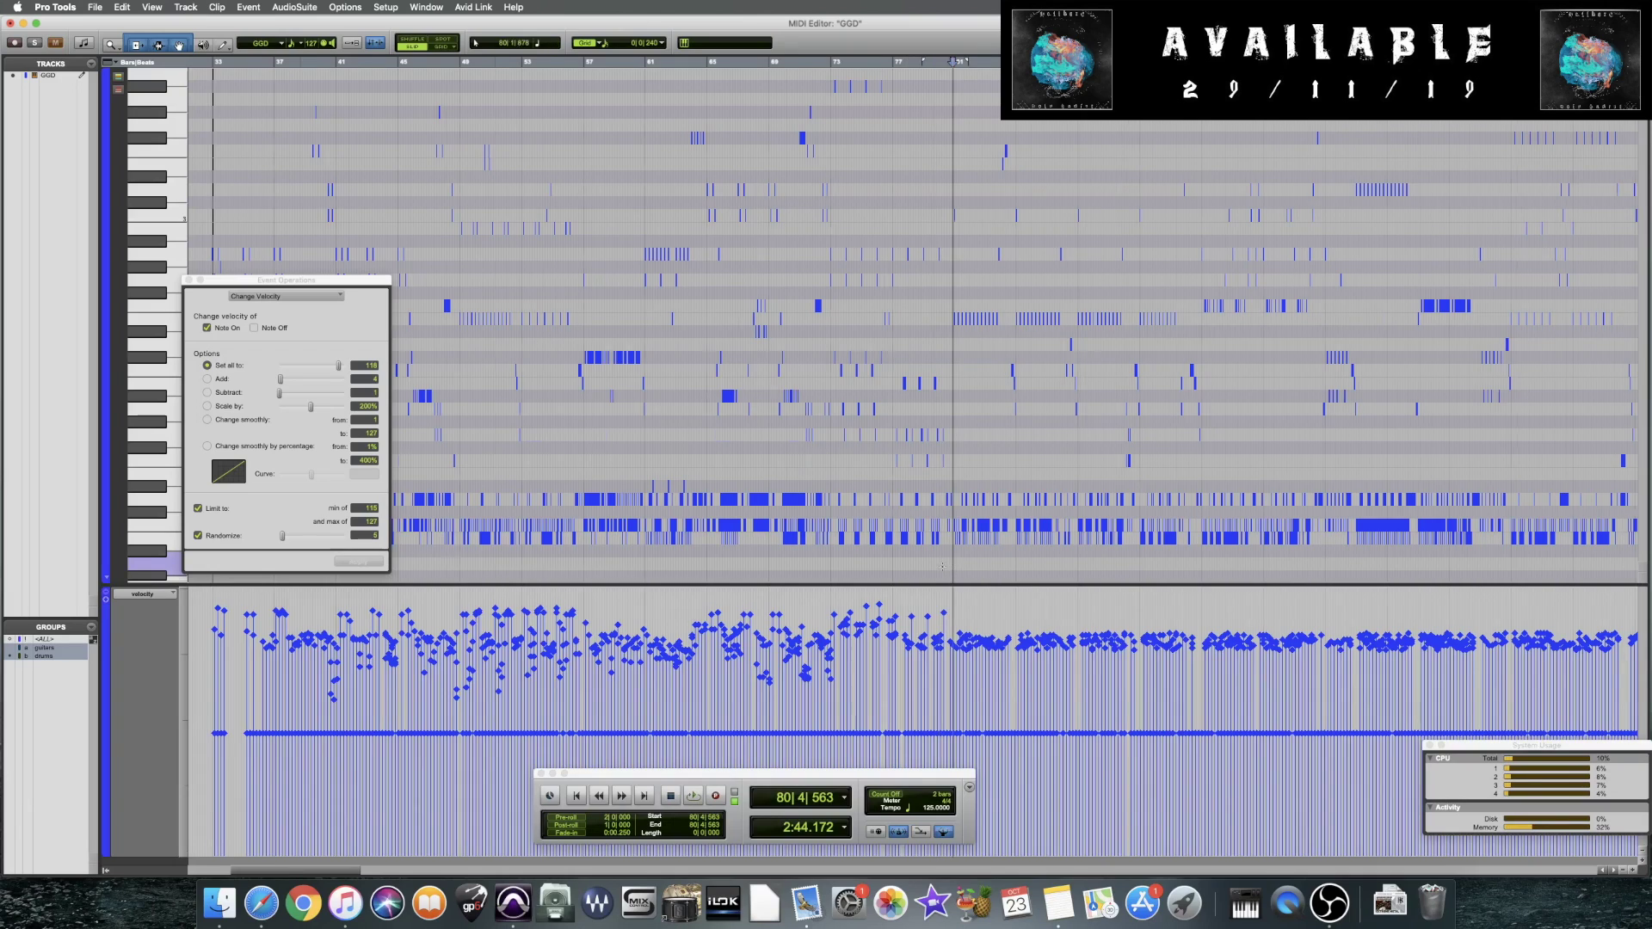
Raise the velocities of the two kick notes on beat 3 of bar 80 slightly and audition them from beat 2
{"action": "key", "text": "super+bracketright"}
{"action": "key", "text": "super+bracketright"}
{"action": "key", "text": "super+bracketright"}
{"action": "left_click_drag", "start_coordinate": [899, 606], "coordinate": [822, 662]}
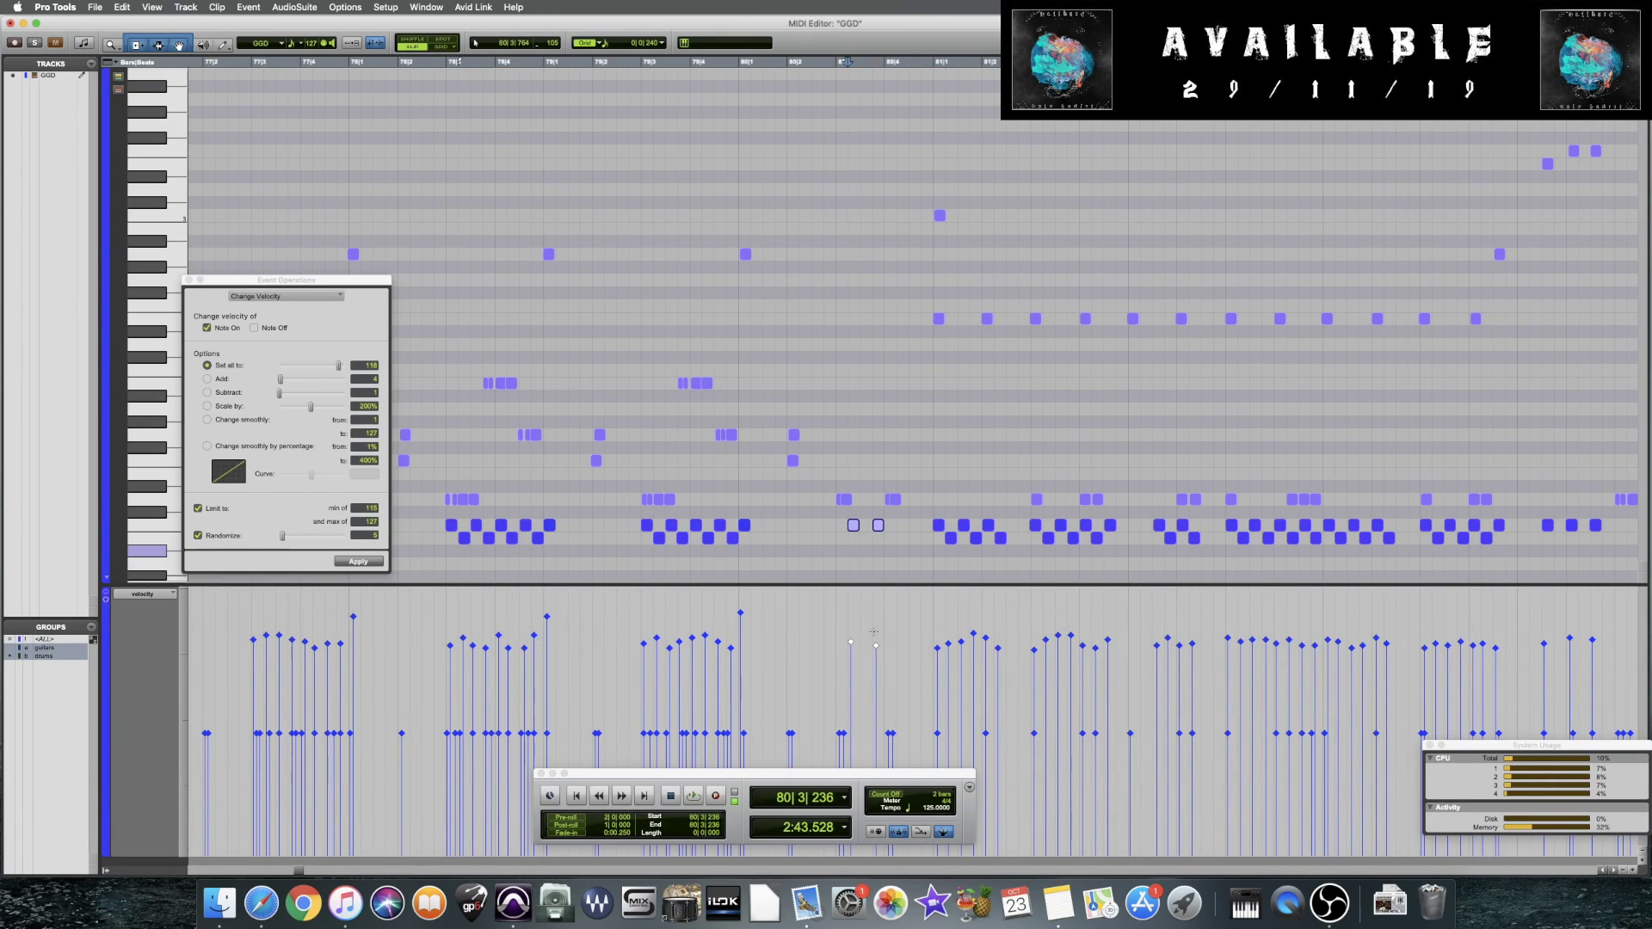
{"action": "left_click", "coordinate": [850, 640]}
{"action": "key", "text": "space"}
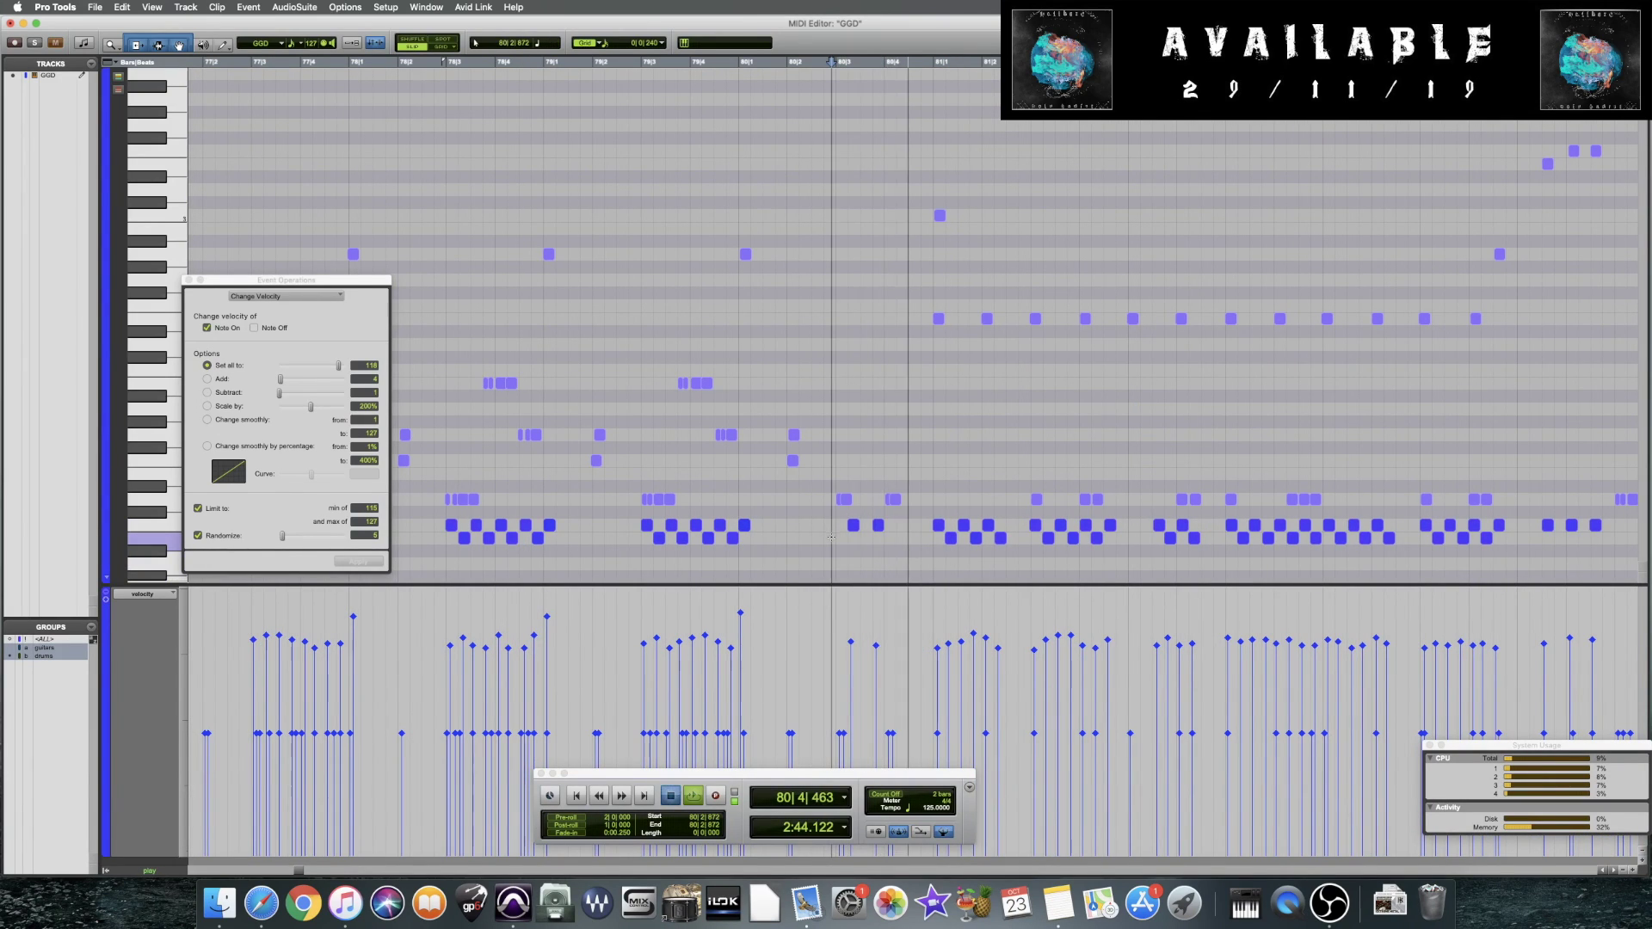
{"action": "key", "text": "space"}
{"action": "left_click", "coordinate": [877, 525]}
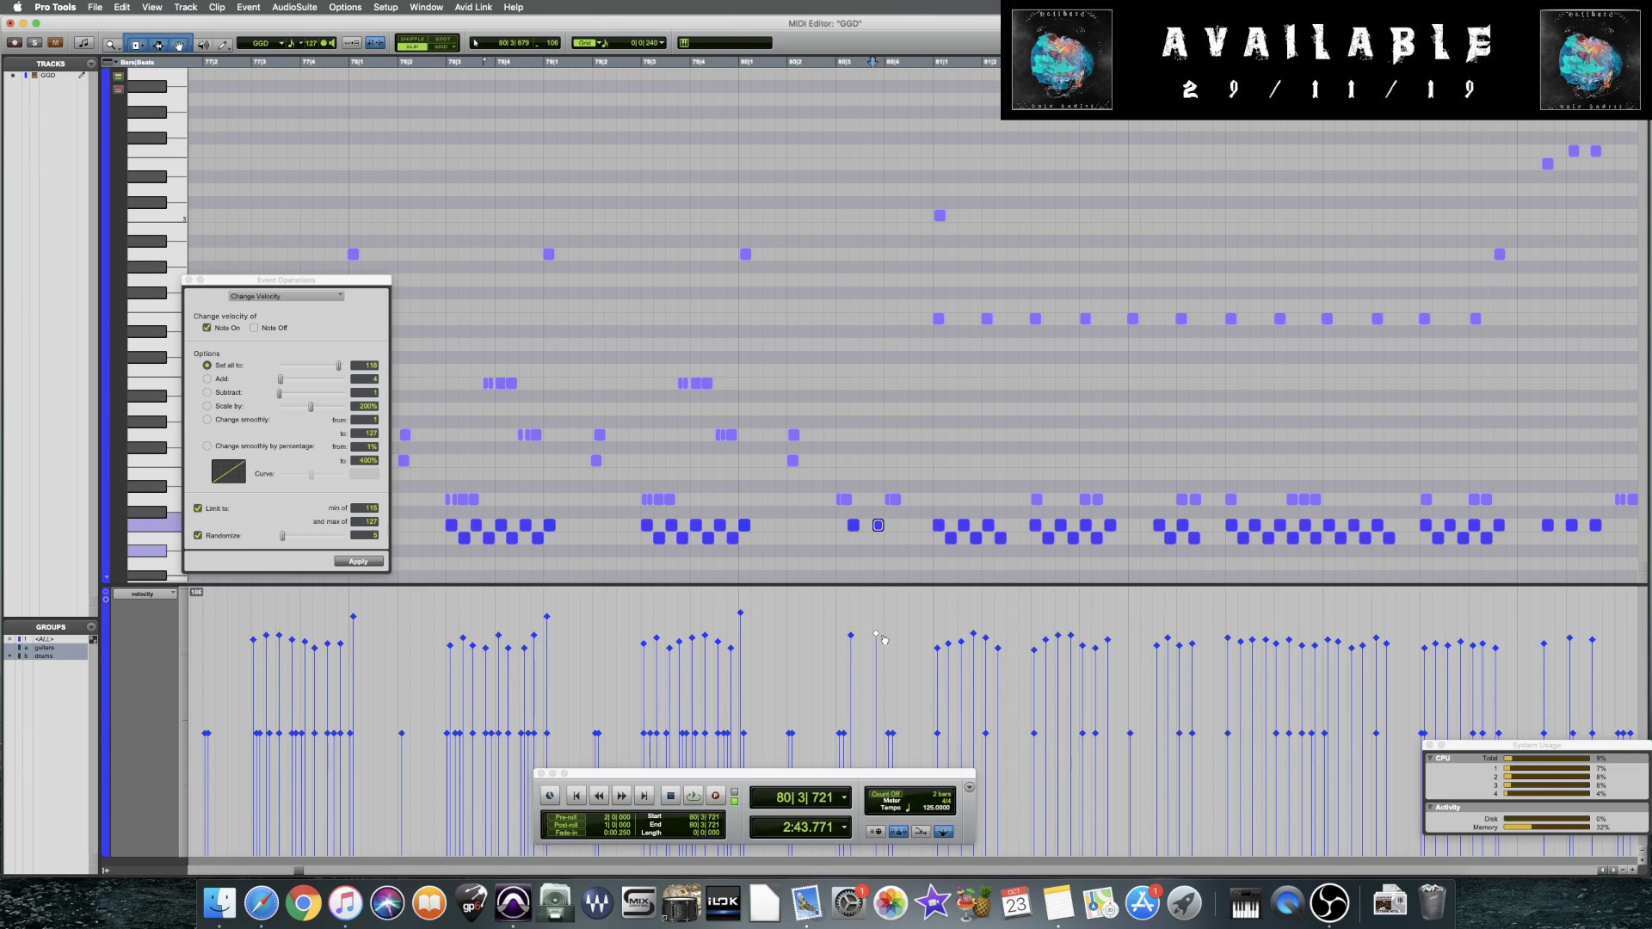
{"action": "left_click", "coordinate": [824, 557]}
{"action": "key", "text": "space"}
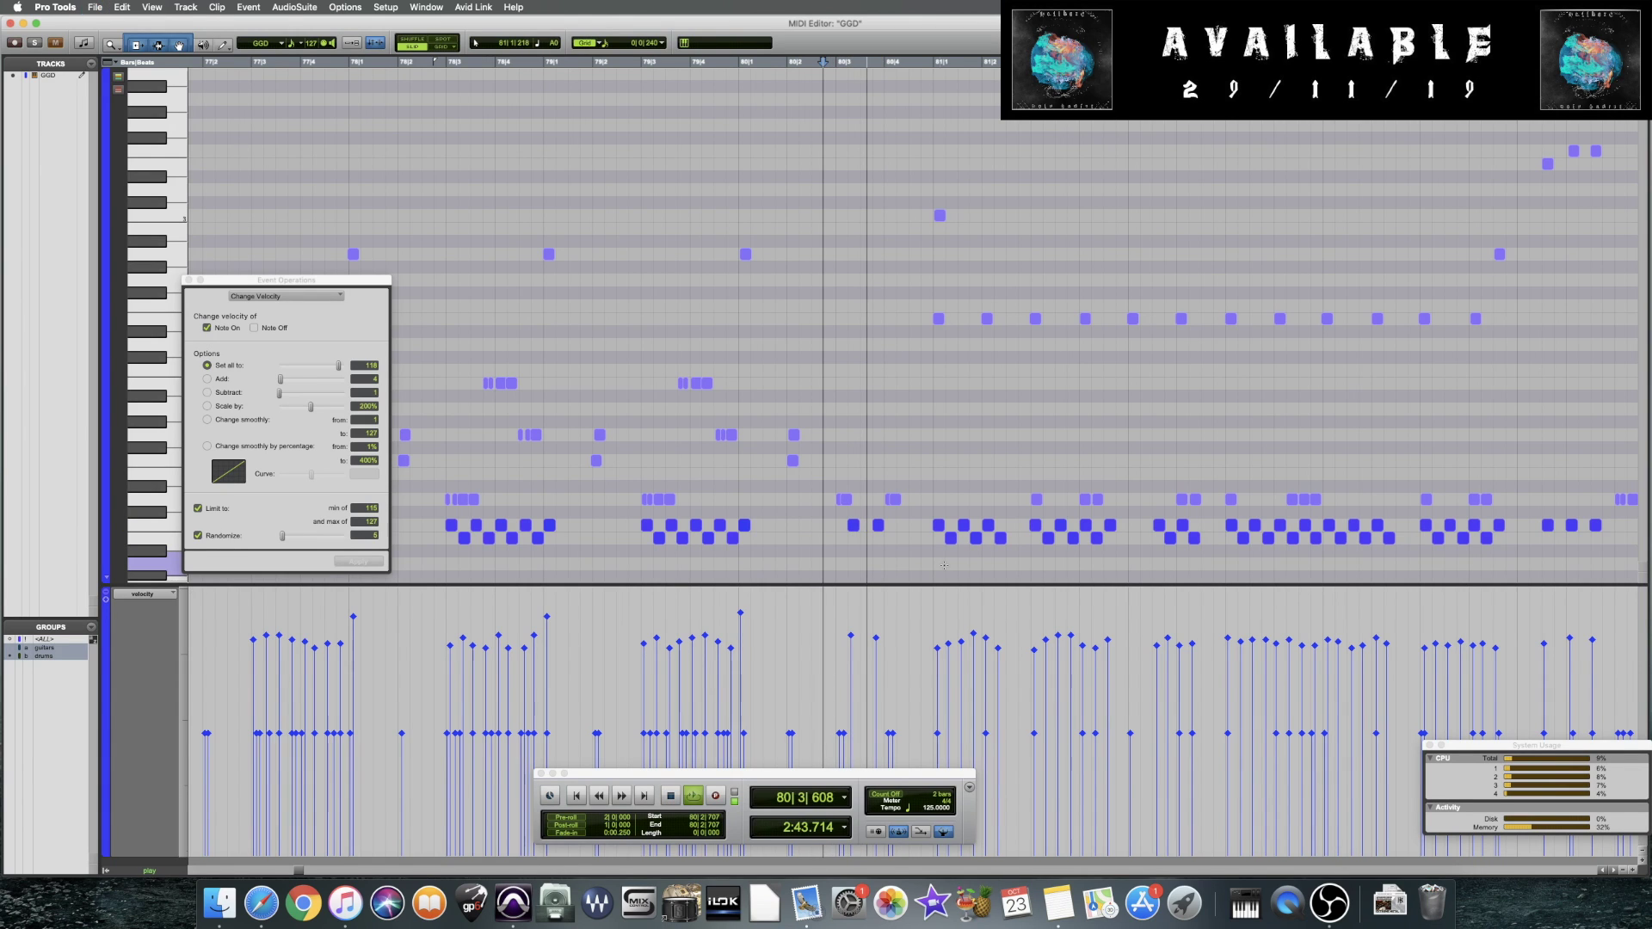
{"action": "key", "text": "space"}
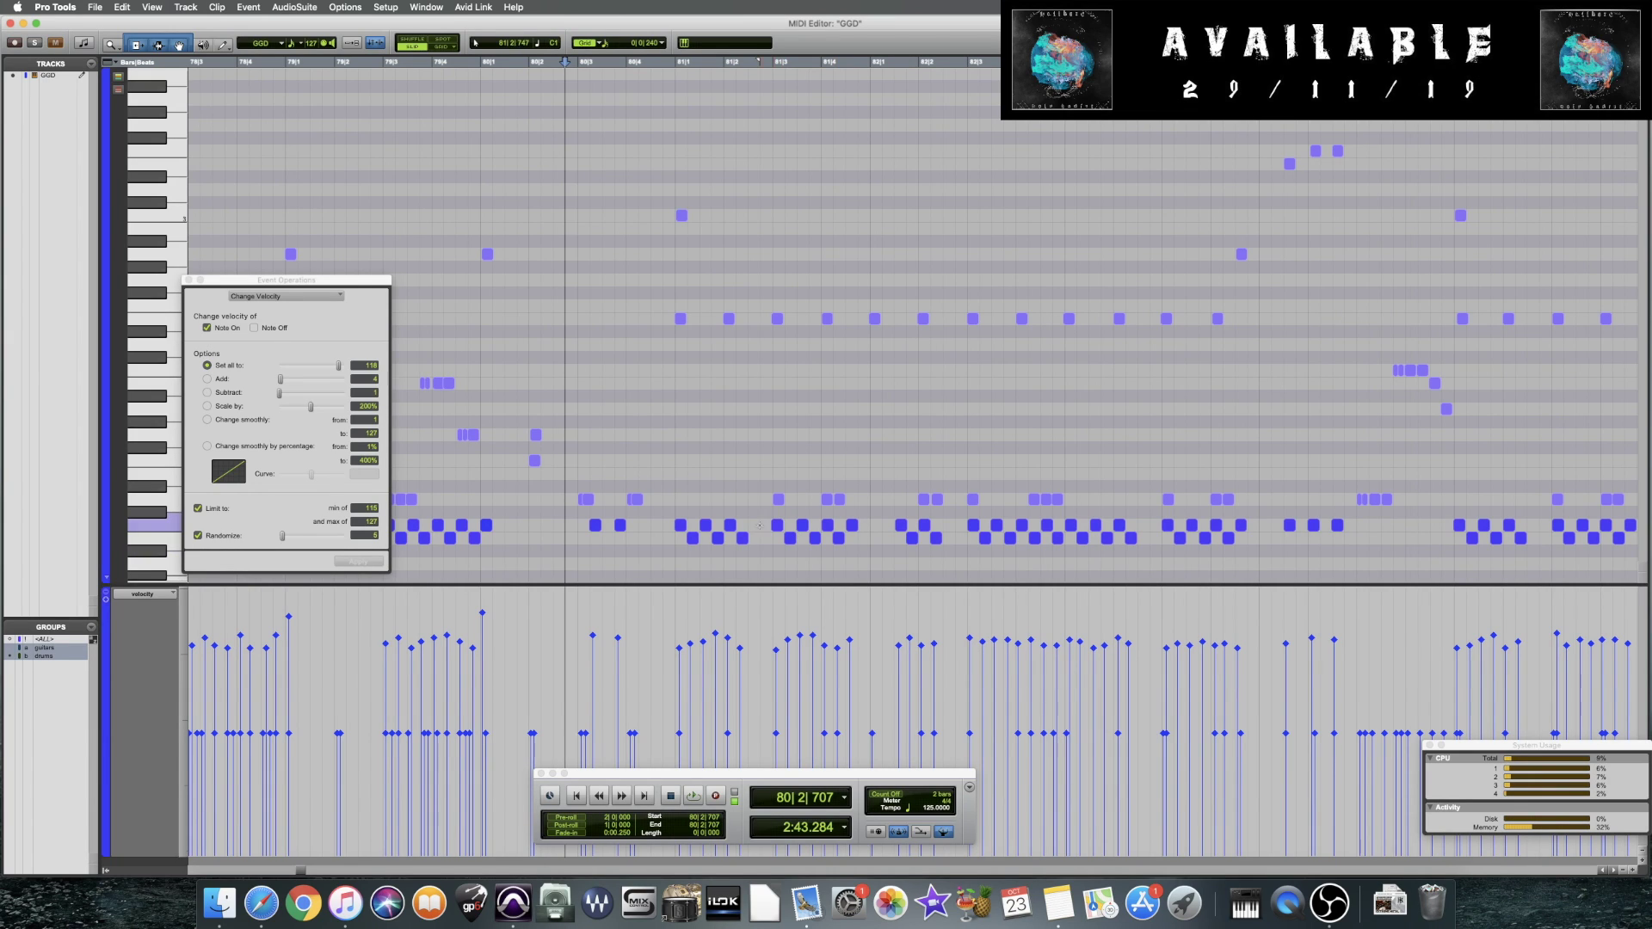
Try raising the first six kick notes of bar 81 to maximum velocity and play back from 80|2|732
{"action": "left_click", "coordinate": [650, 527]}
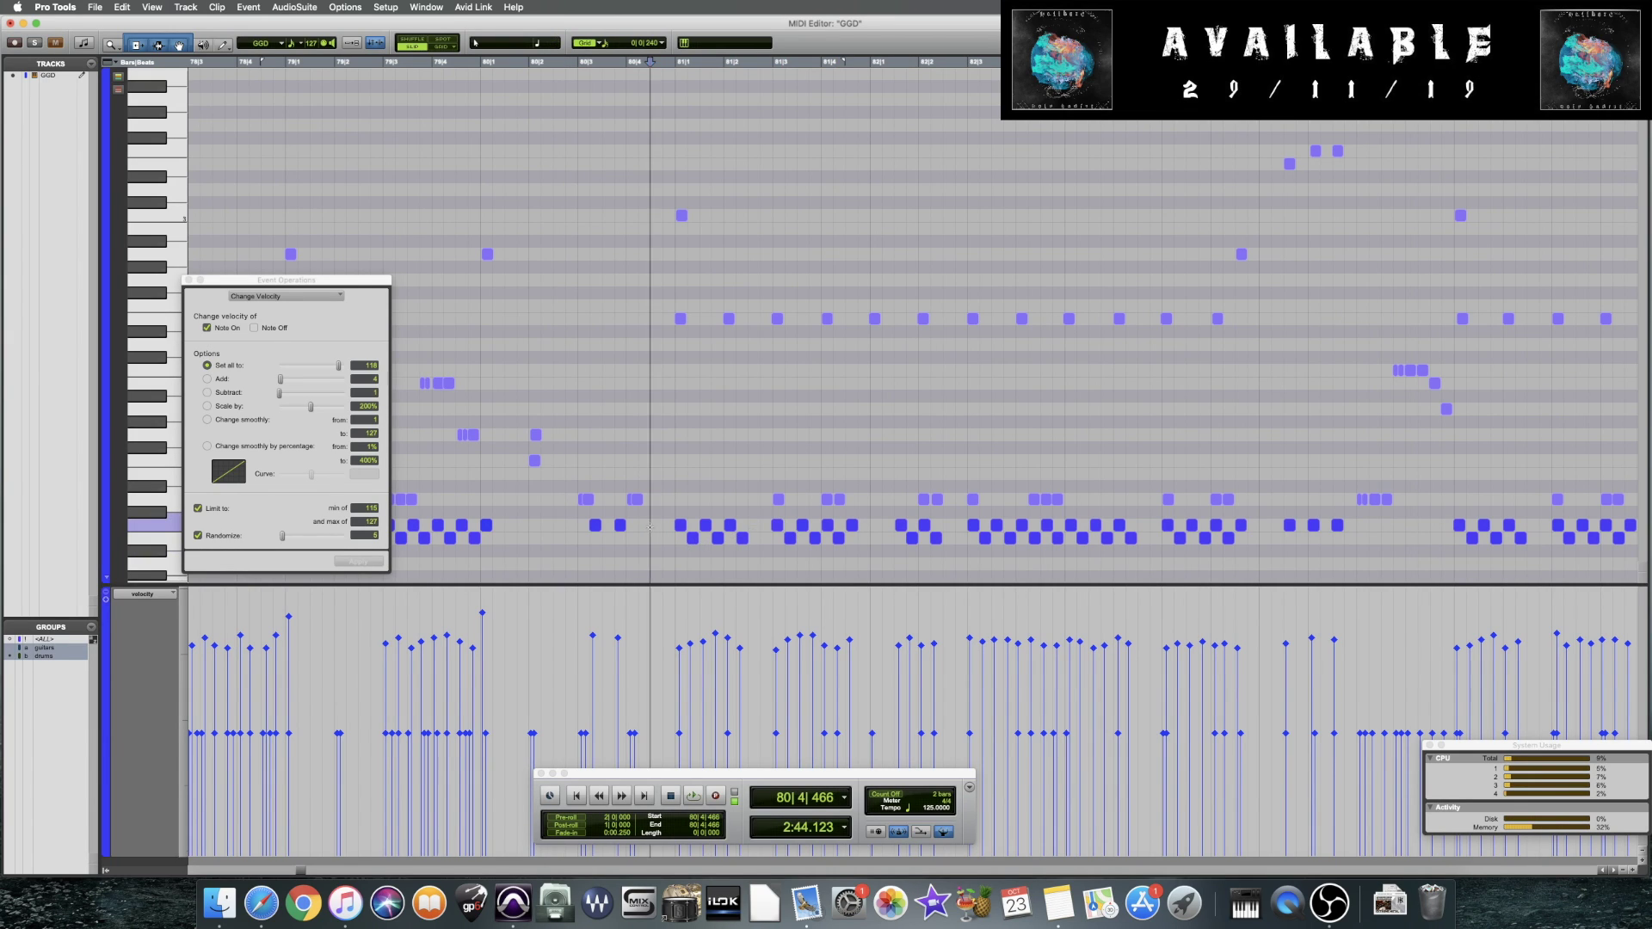
{"action": "mouse_move", "coordinate": [679, 651]}
{"action": "left_mouse_down"}
{"action": "mouse_move", "coordinate": [679, 593]}
{"action": "mouse_move", "coordinate": [708, 562]}
{"action": "mouse_move", "coordinate": [745, 575]}
{"action": "left_mouse_up"}
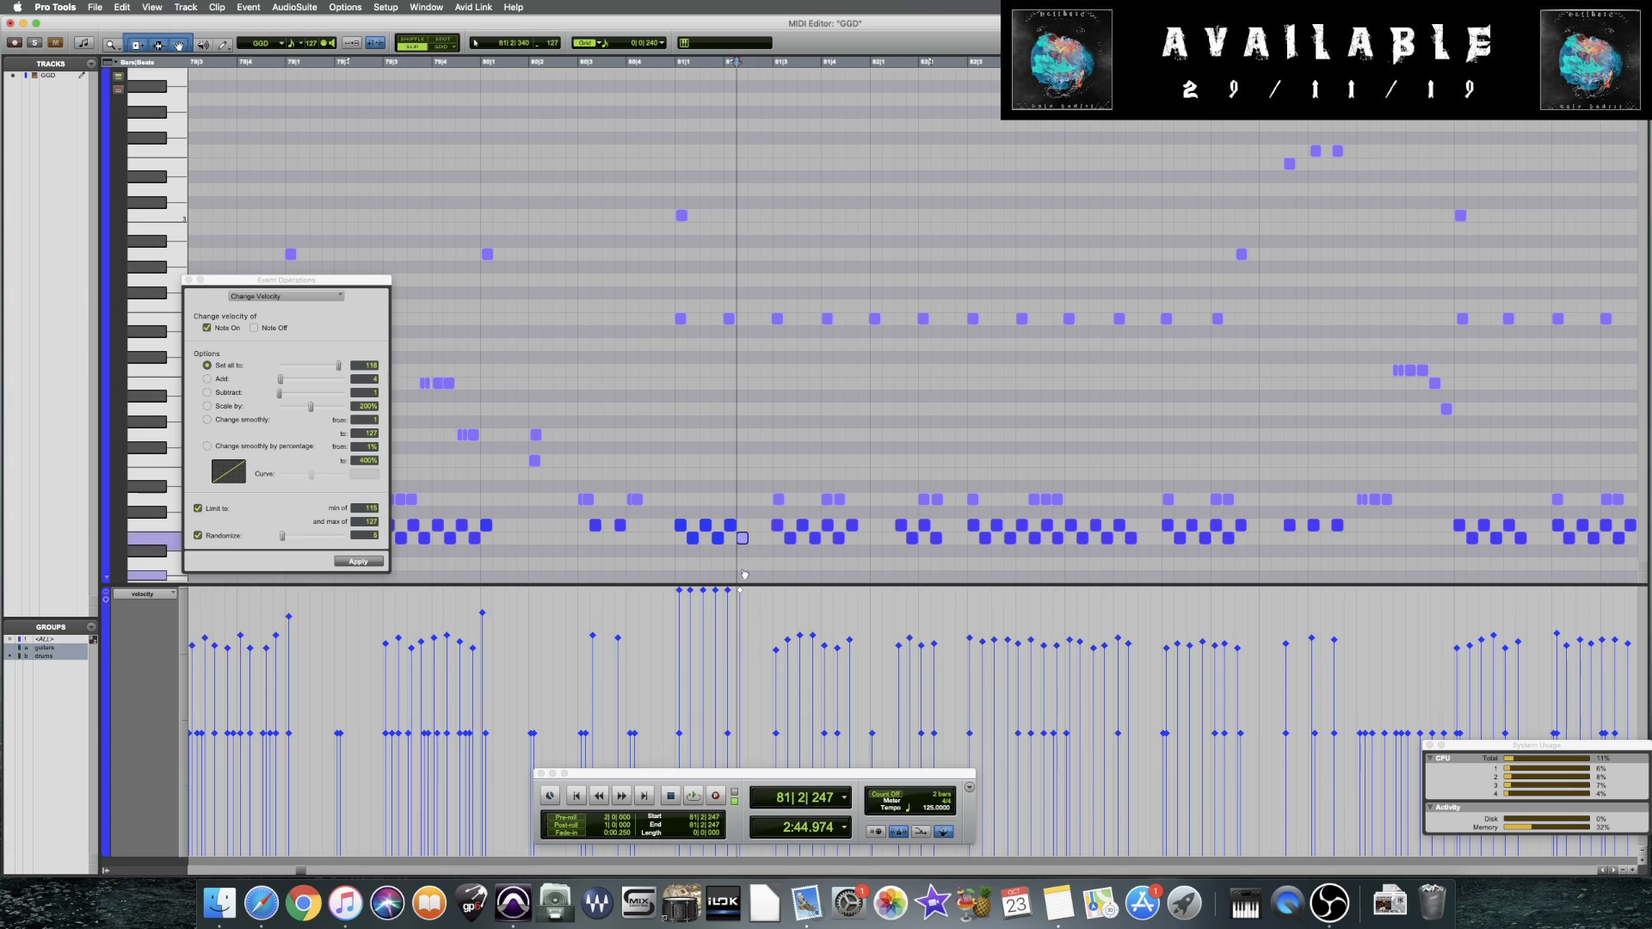
{"action": "left_click", "coordinate": [566, 557]}
{"action": "key", "text": "space"}
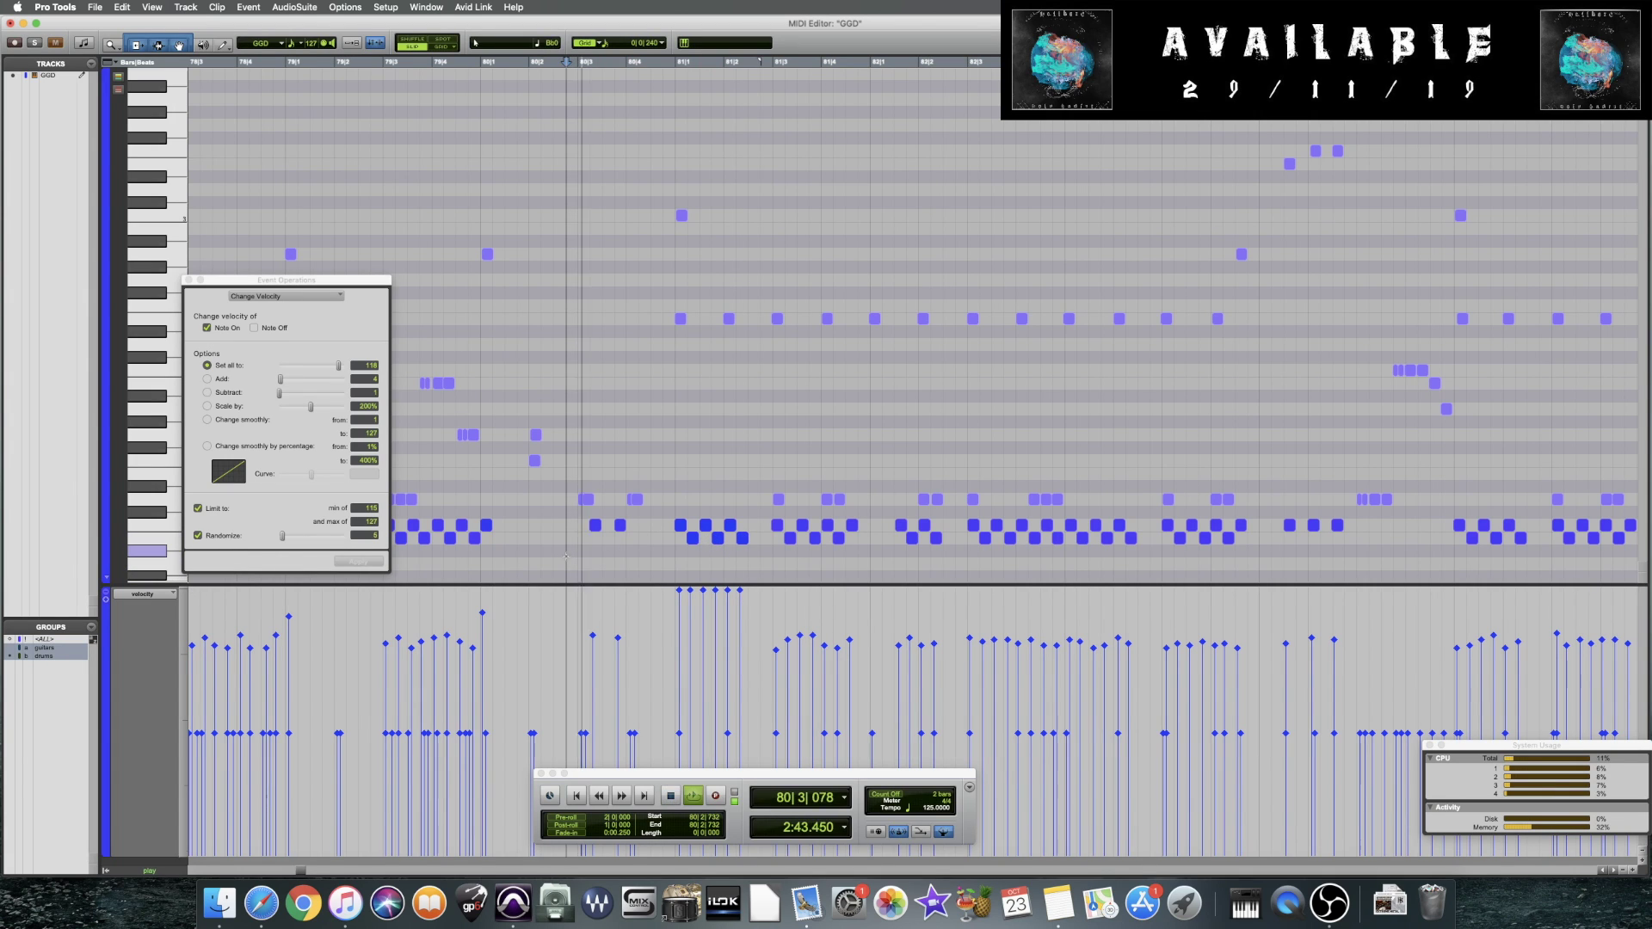
{"action": "key", "text": "space"}
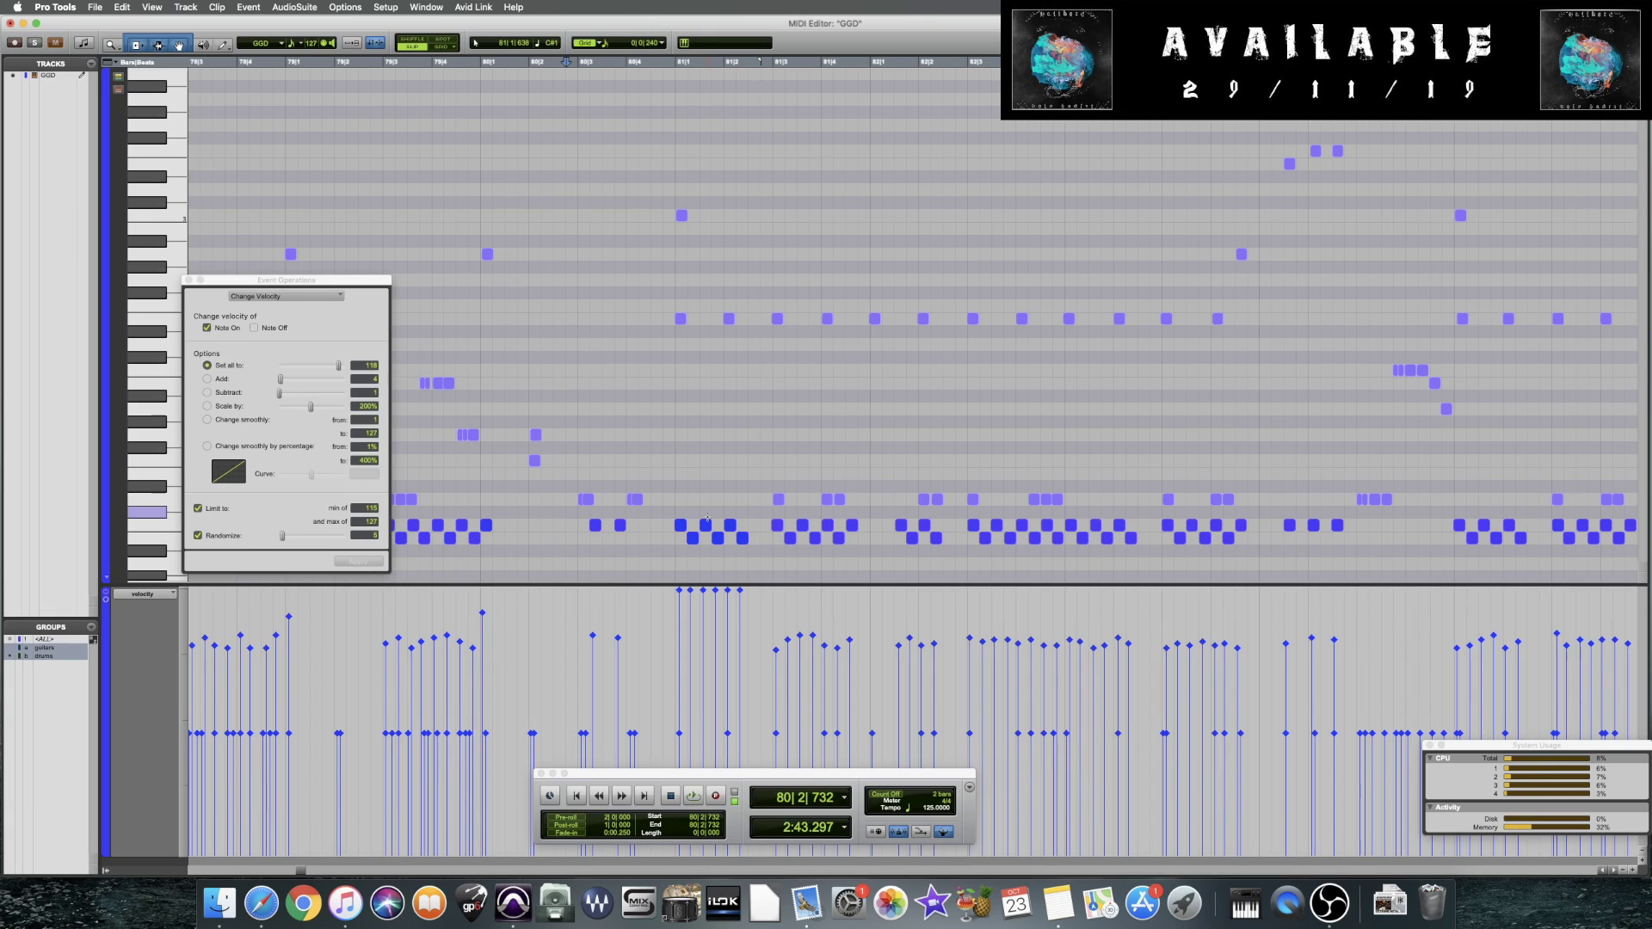
Undo the velocity changes to the first six kick notes of bar 81
{"action": "key", "text": "super+z"}
{"action": "key", "text": "super+z"}
{"action": "key", "text": "super+z"}
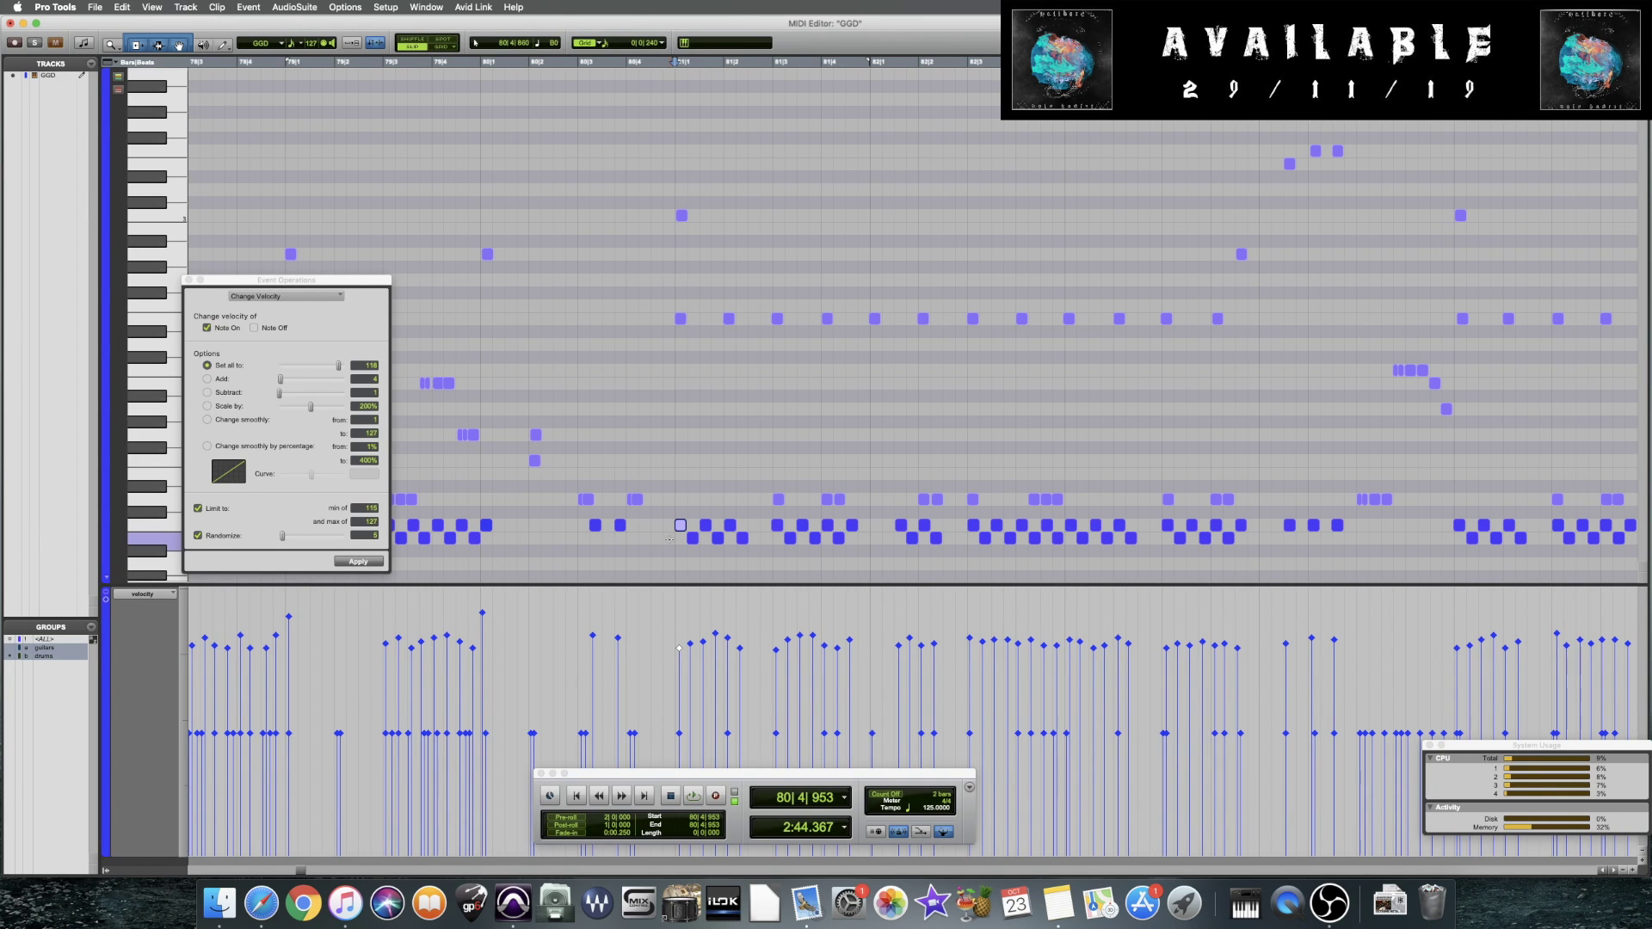
Select the lower-row kick notes from bar 81 through about bar 103 and lower their velocities slightly below the upper row
{"action": "left_click_drag", "start_coordinate": [661, 537], "coordinate": [1248, 540]}
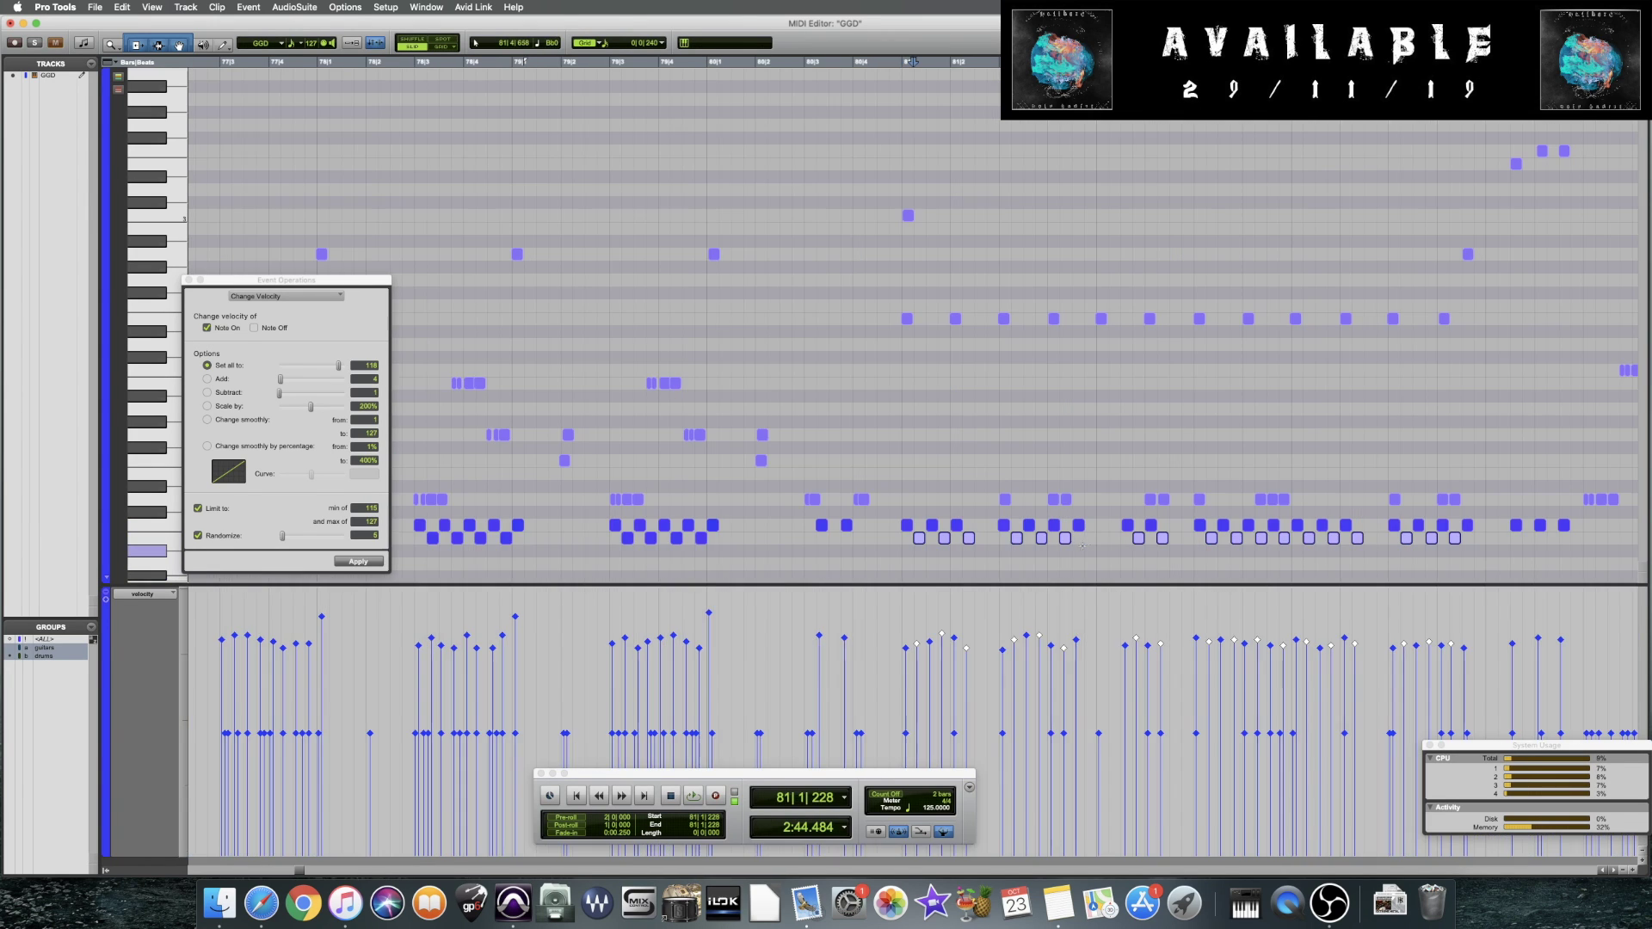
{"action": "left_click_drag", "start_coordinate": [911, 540], "coordinate": [1411, 546]}
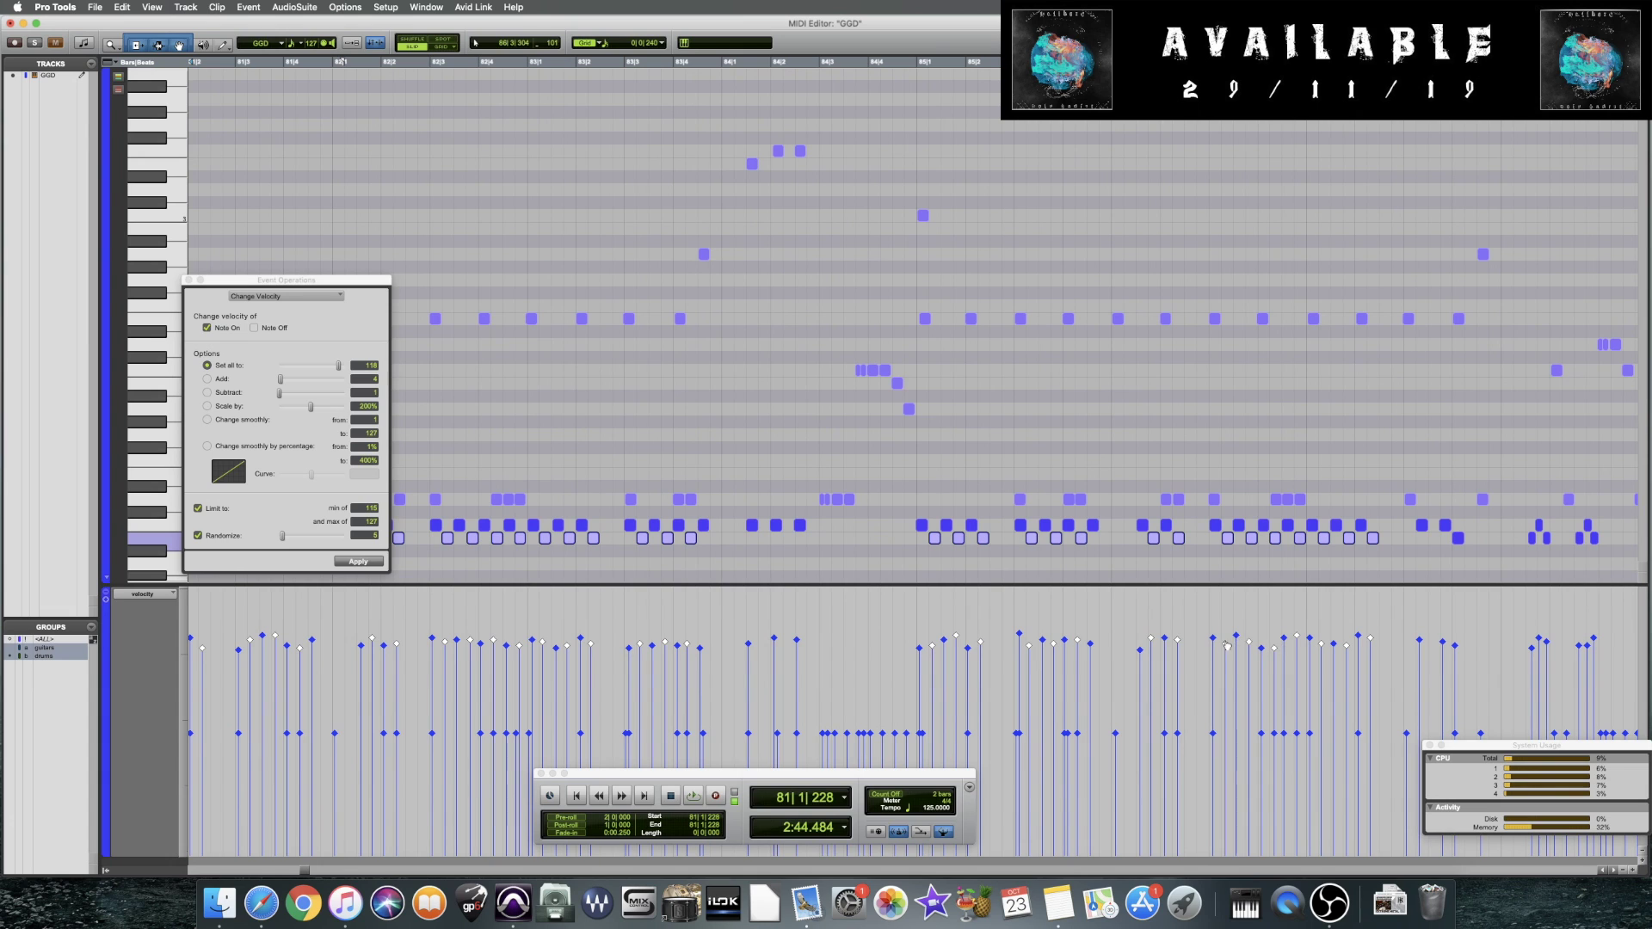
{"action": "left_click_drag", "start_coordinate": [1160, 575], "coordinate": [1457, 550]}
{"action": "left_click_drag", "start_coordinate": [732, 641], "coordinate": [735, 651]}
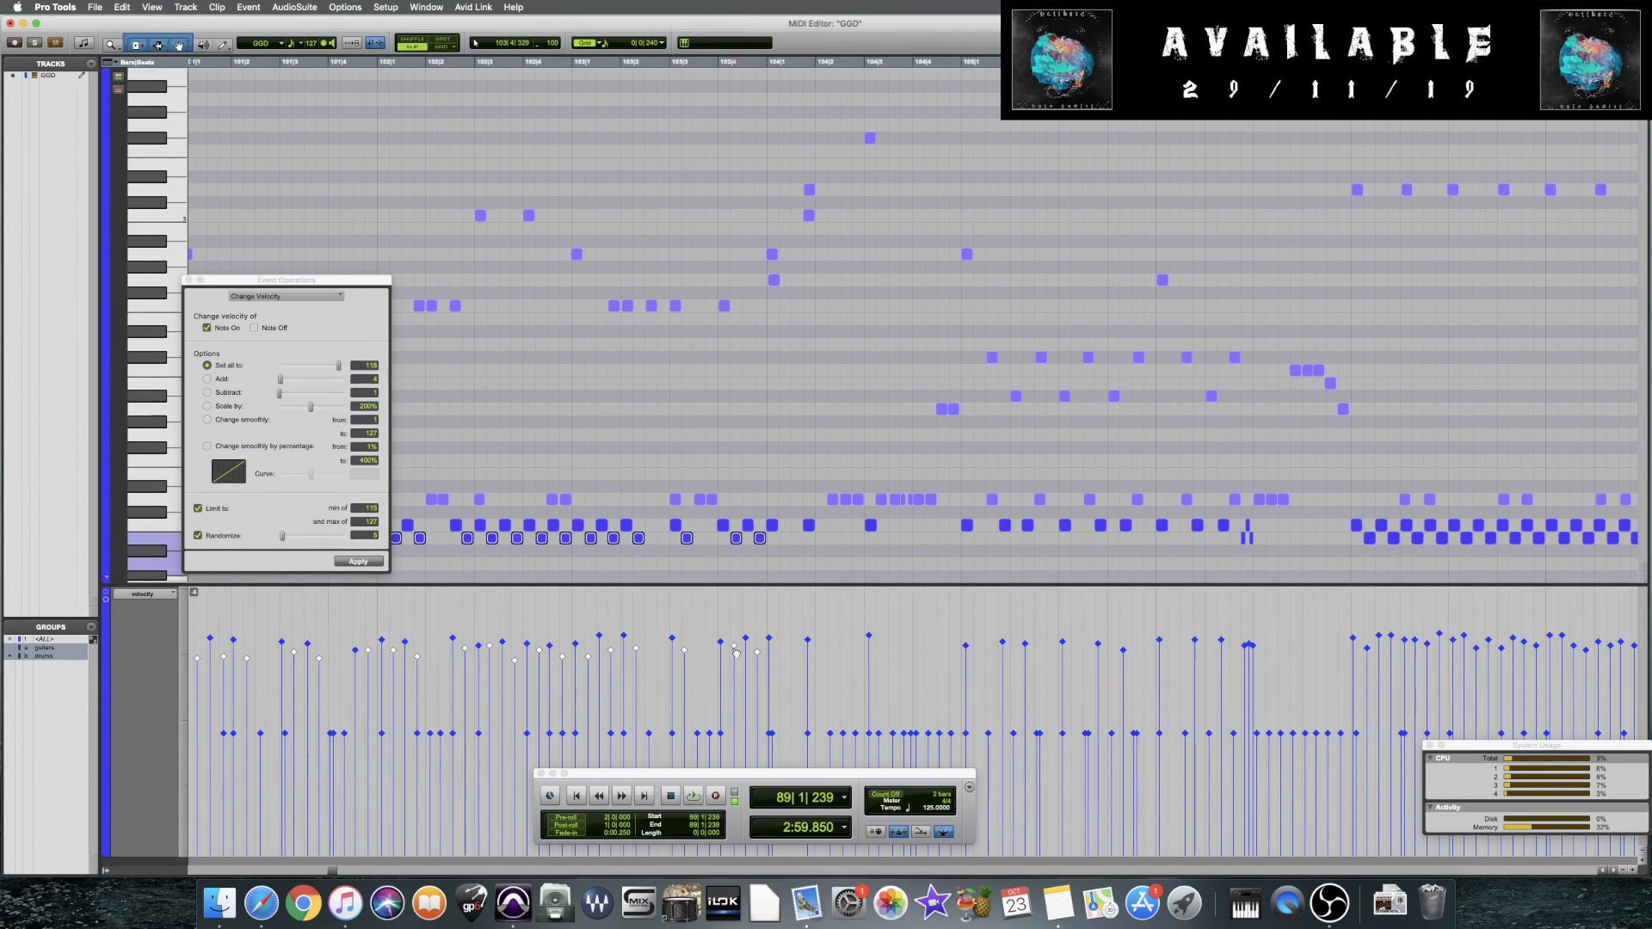
Raise the velocity of the kick note at 92|2|725 to accent it, and audition from the start of bar 92
{"action": "key", "text": "space"}
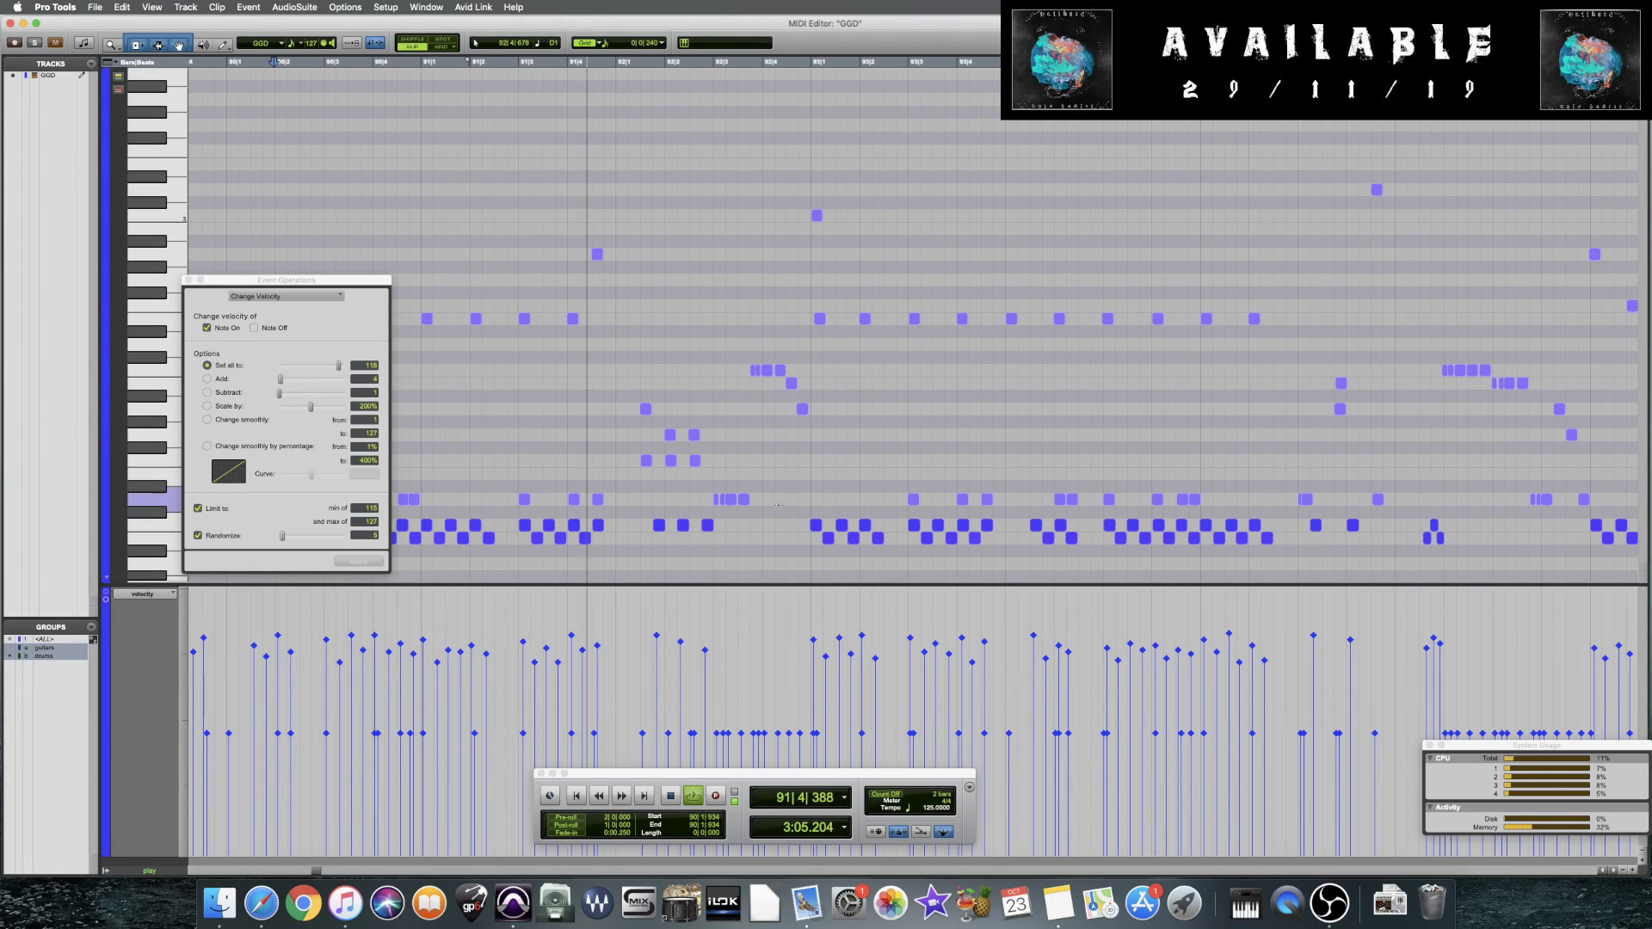
{"action": "left_click", "coordinate": [707, 525]}
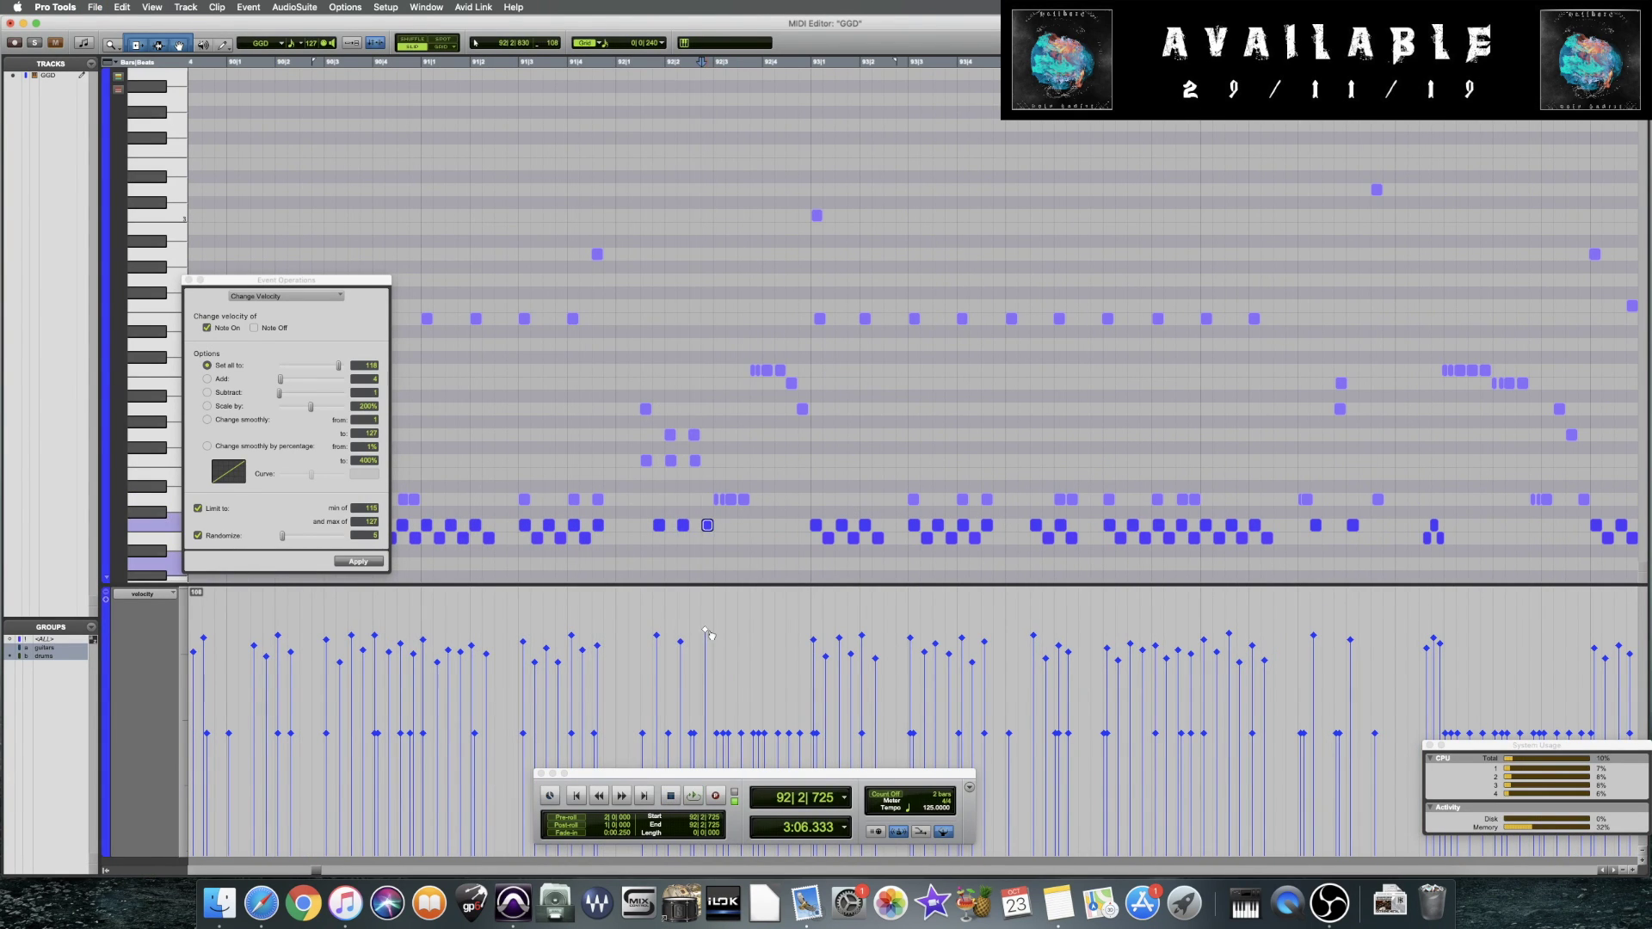
{"action": "left_click", "coordinate": [680, 641]}
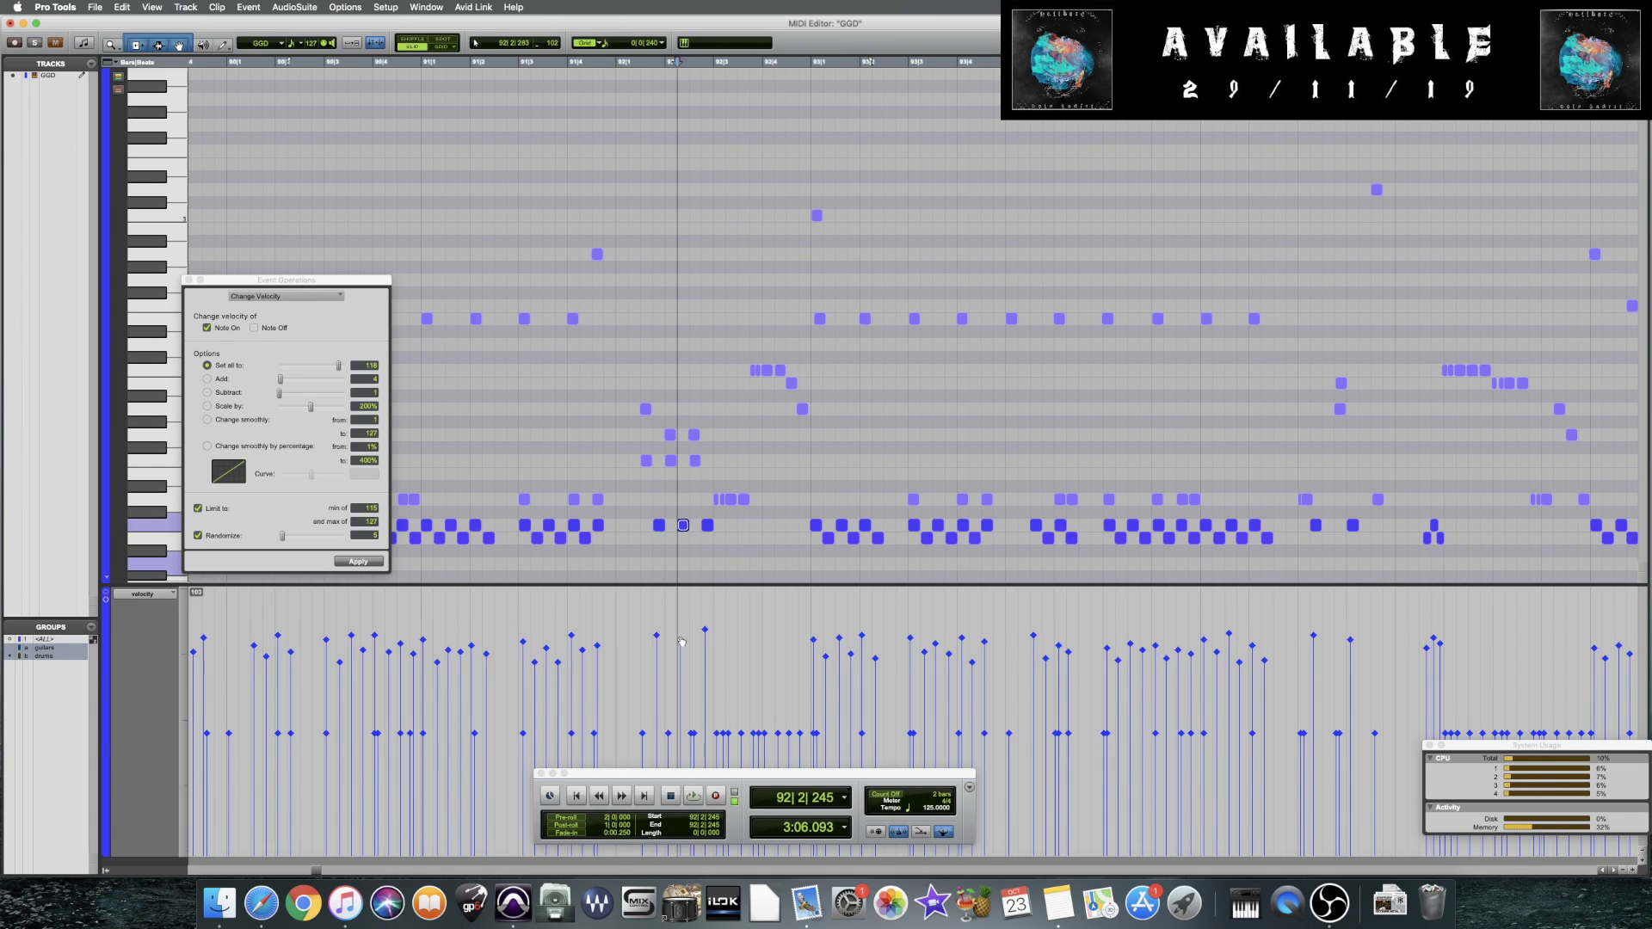
{"action": "left_click", "coordinate": [618, 544]}
{"action": "key", "text": "space"}
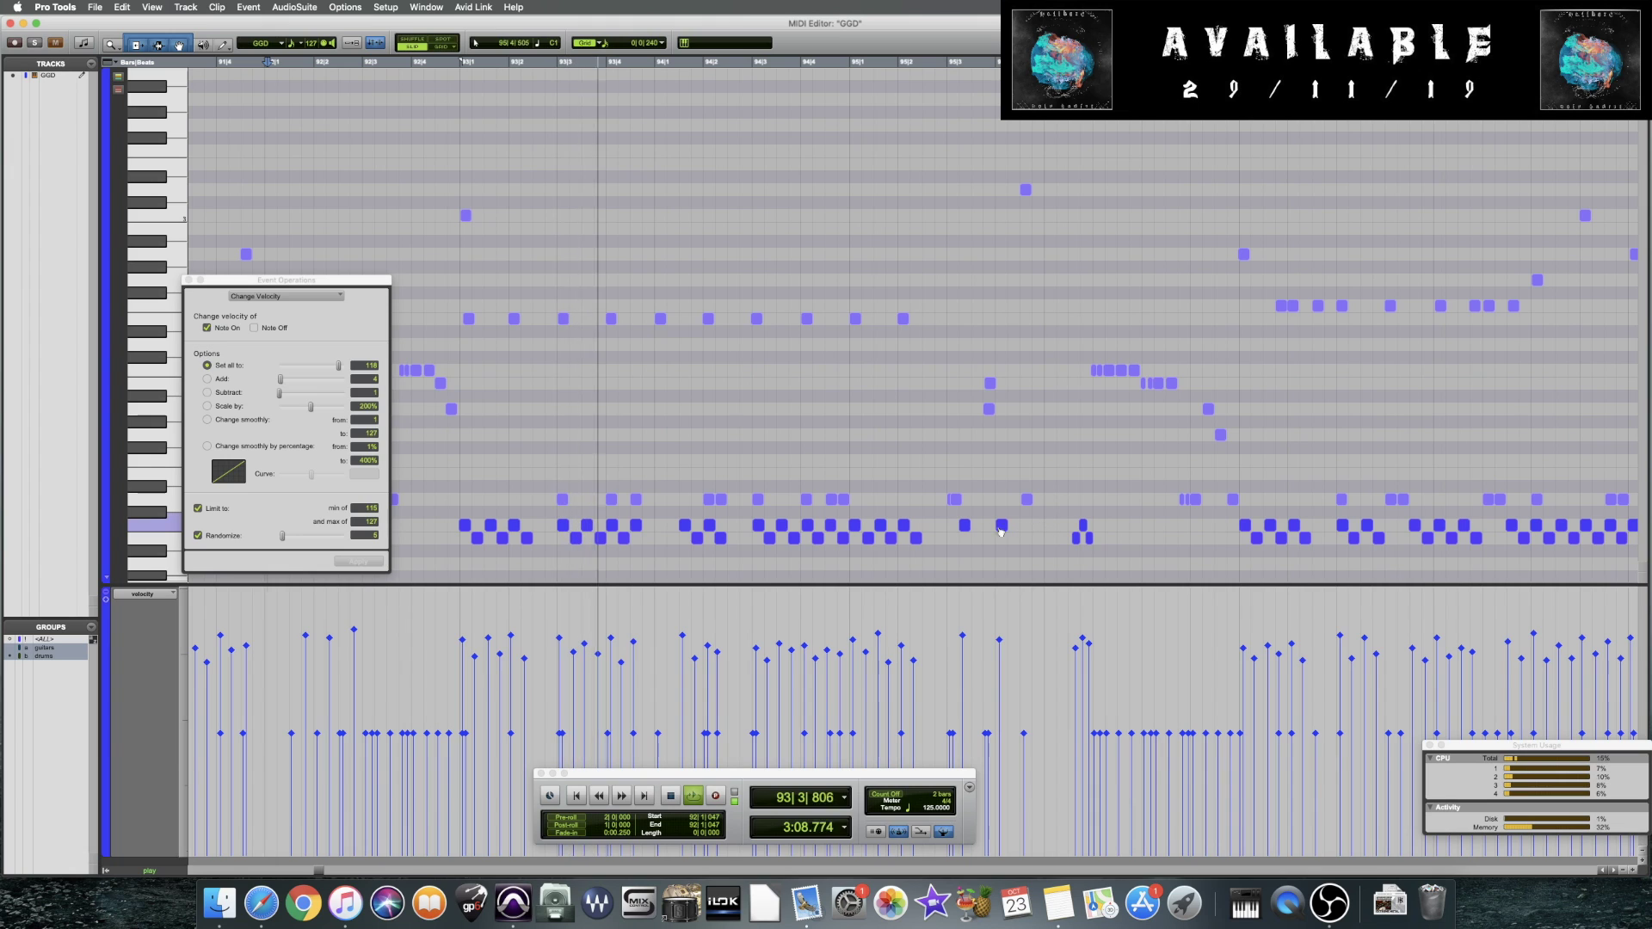
Raise the velocity of the kick note on beat 4 of bar 95 above its neighbours
{"action": "left_click_drag", "start_coordinate": [1016, 528], "coordinate": [942, 519]}
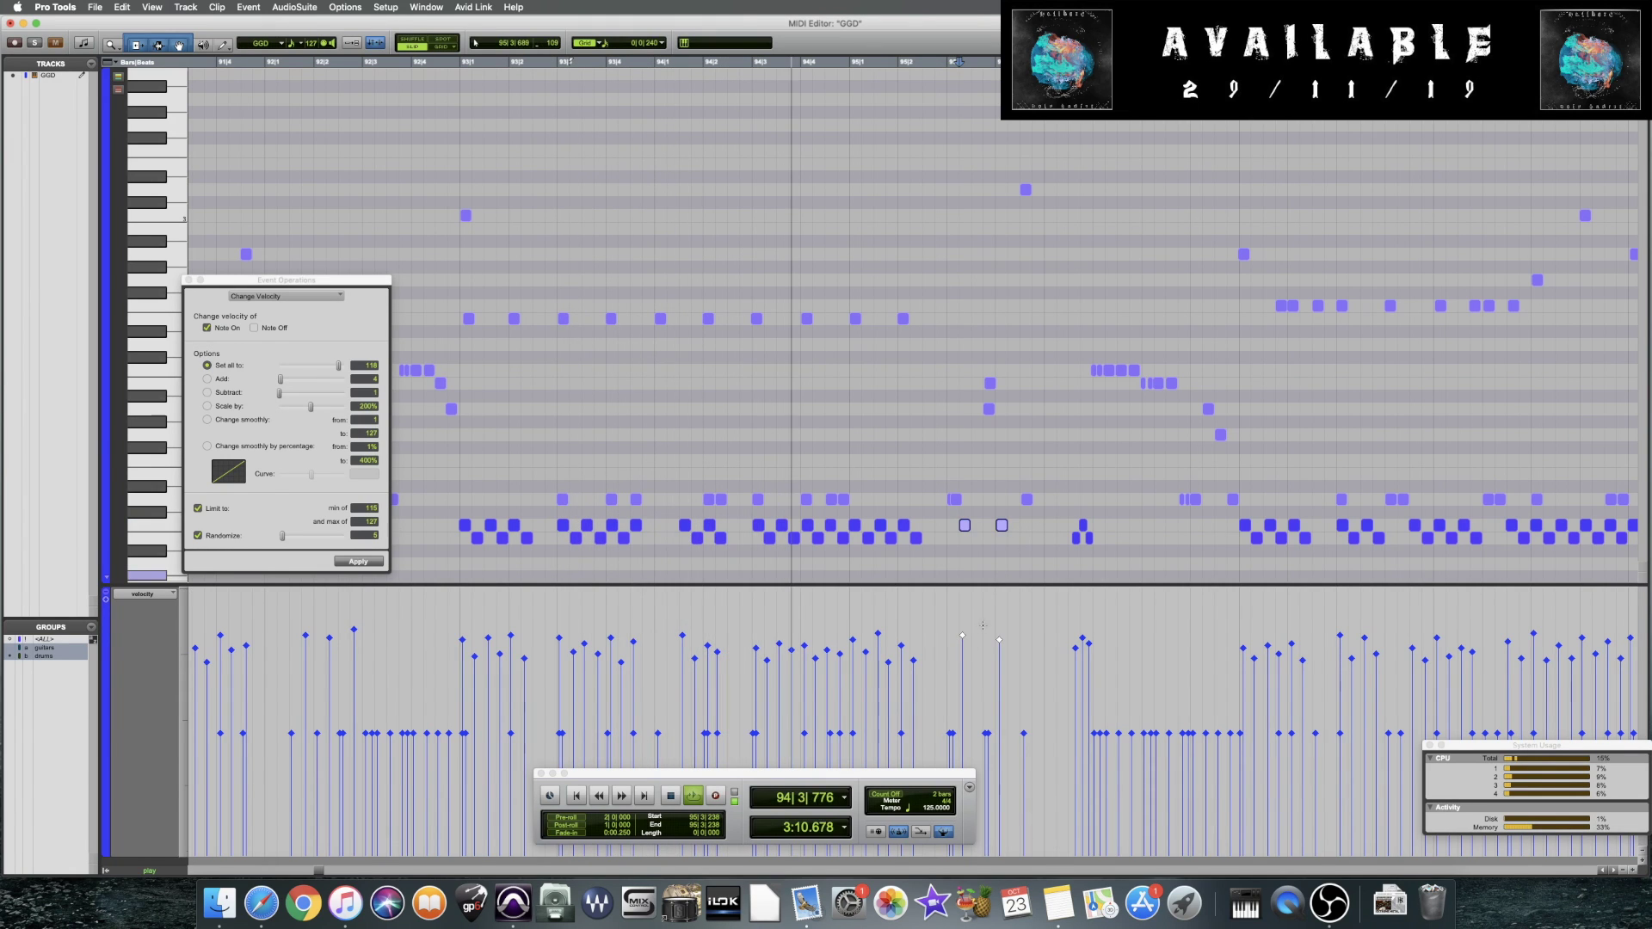
{"action": "left_click", "coordinate": [998, 639]}
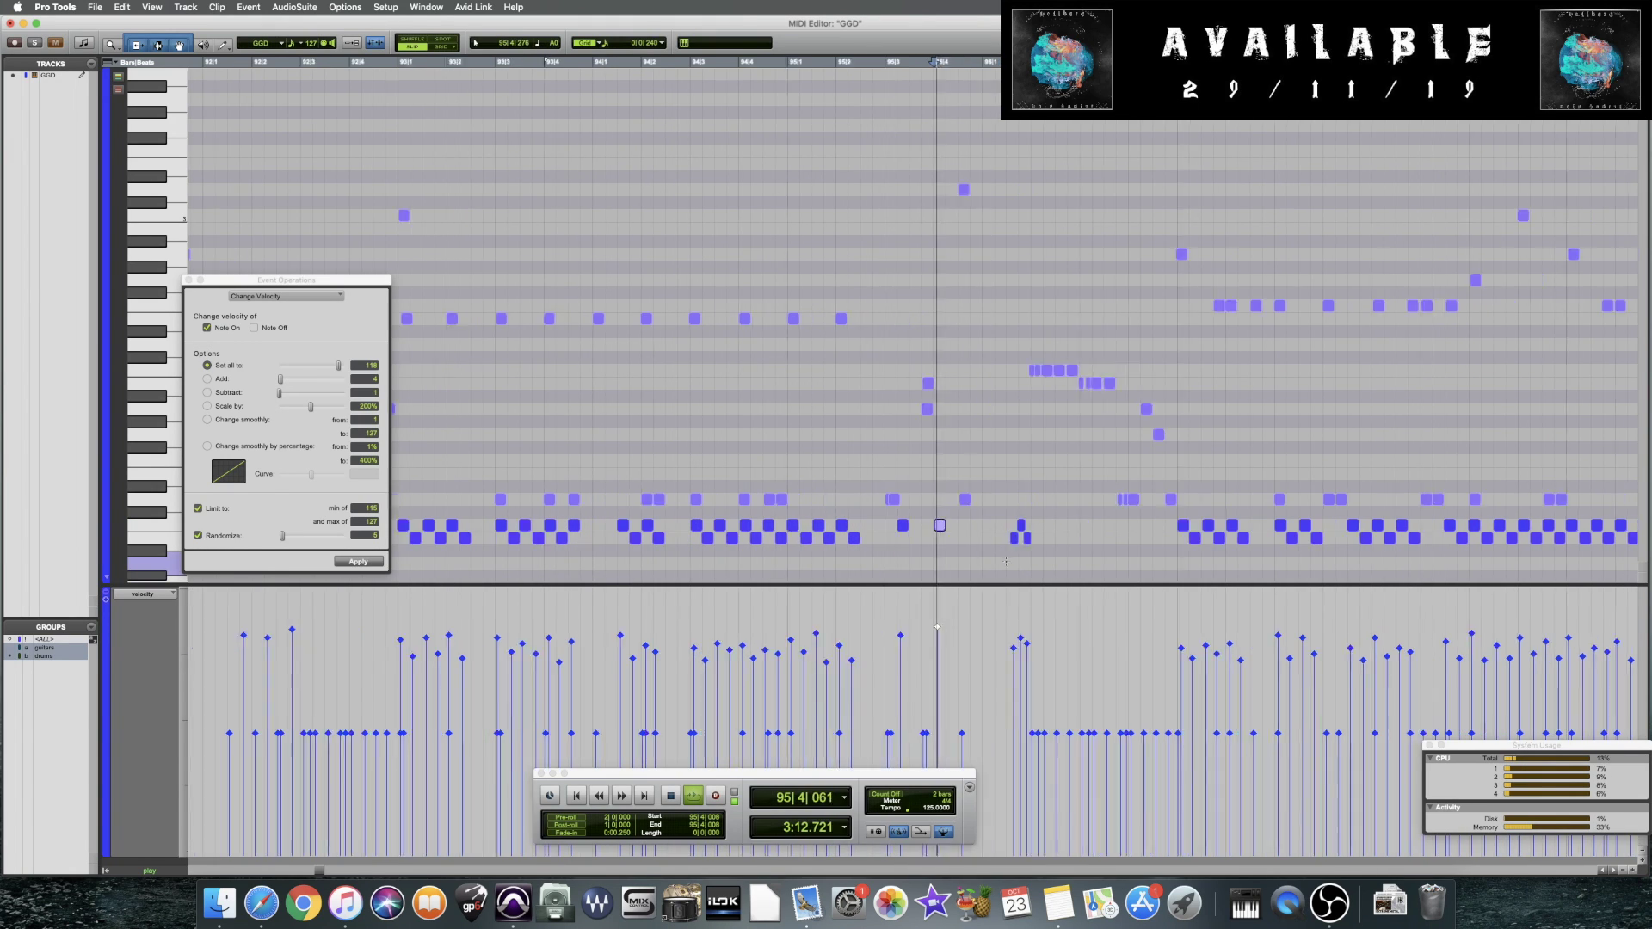
{"action": "key", "text": "space"}
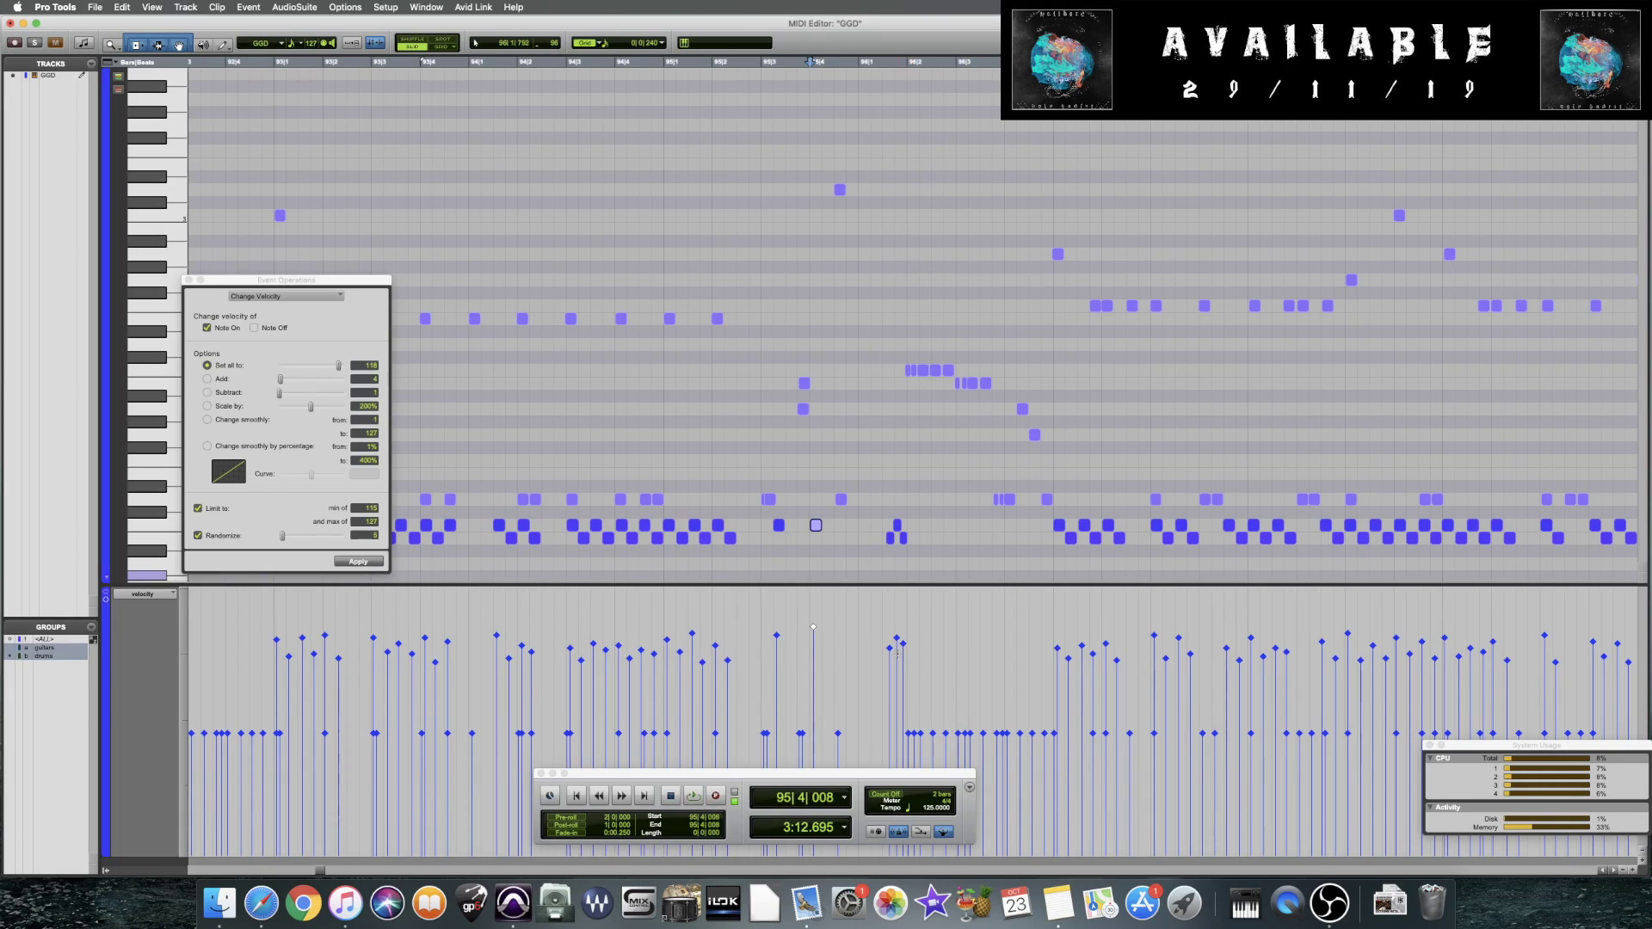
Lower the velocities of the three fast kick notes in beat 1 of bar 96, the first one most, and audition from bar 95 beat 3
{"action": "left_click", "coordinate": [888, 673]}
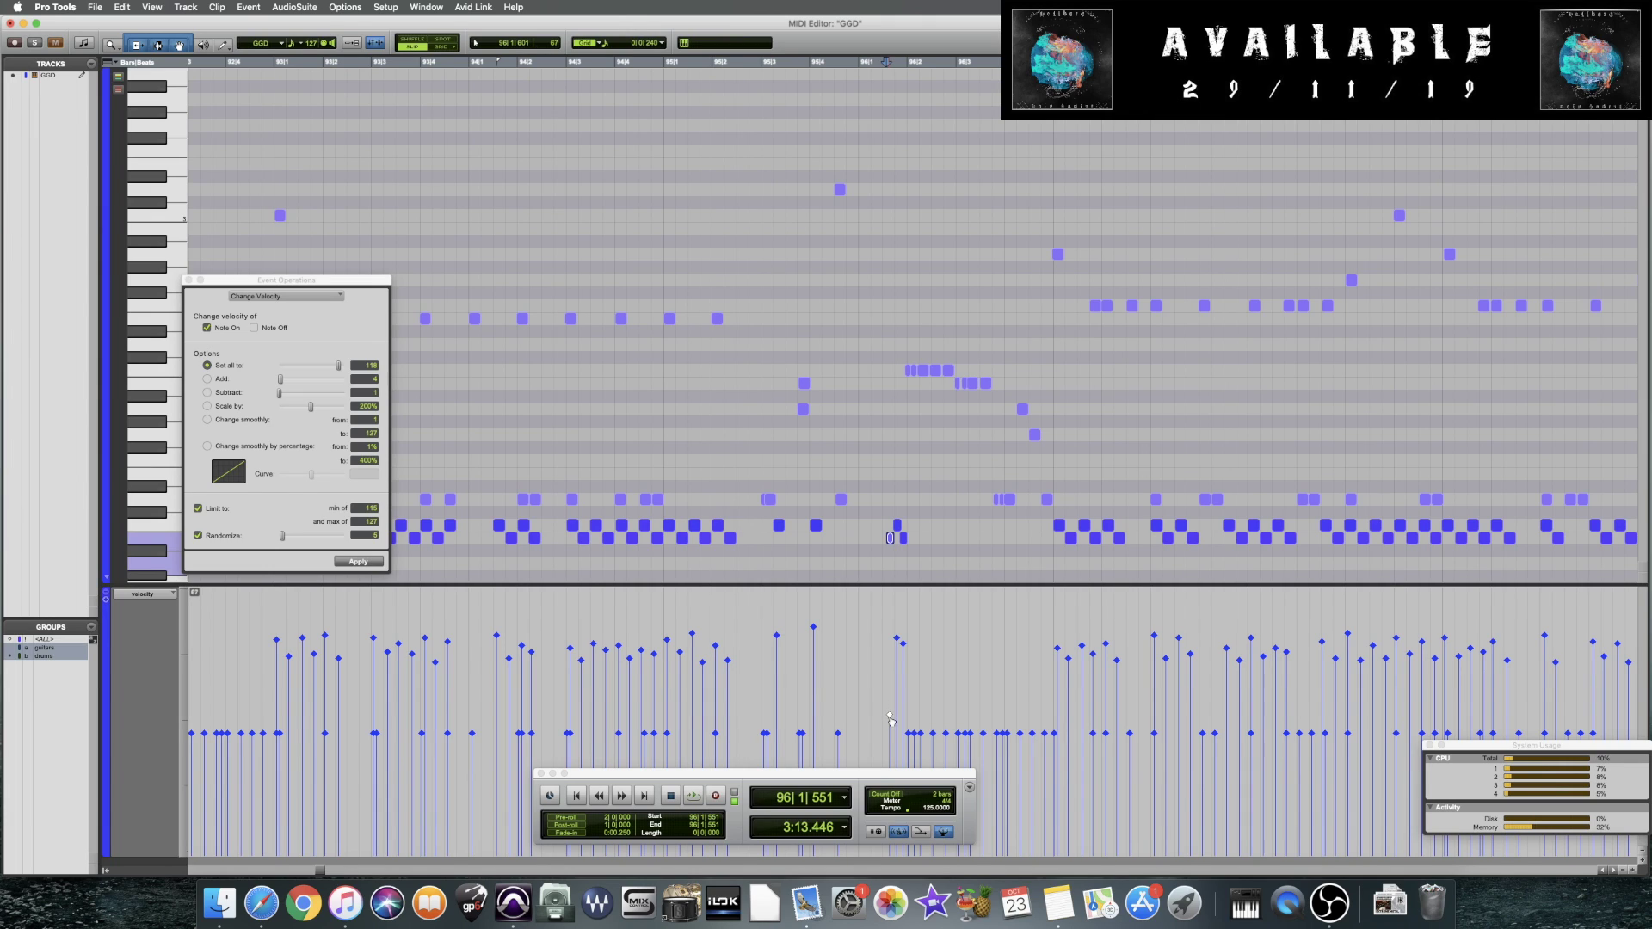
{"action": "left_click", "coordinate": [899, 644]}
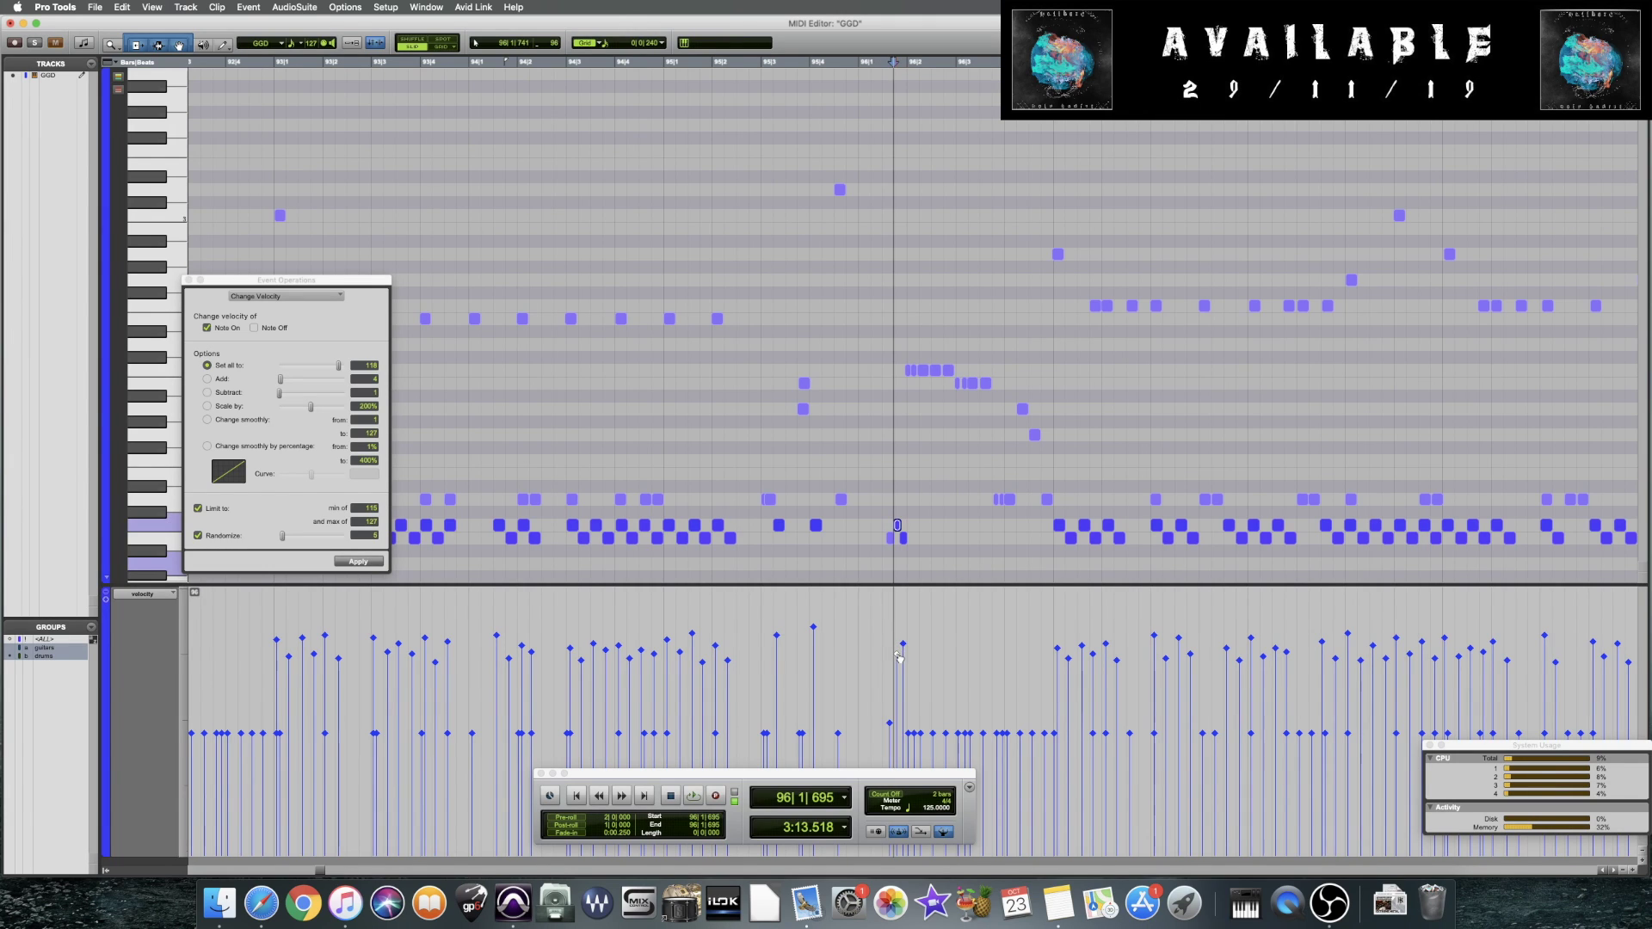
{"action": "left_click", "coordinate": [904, 676]}
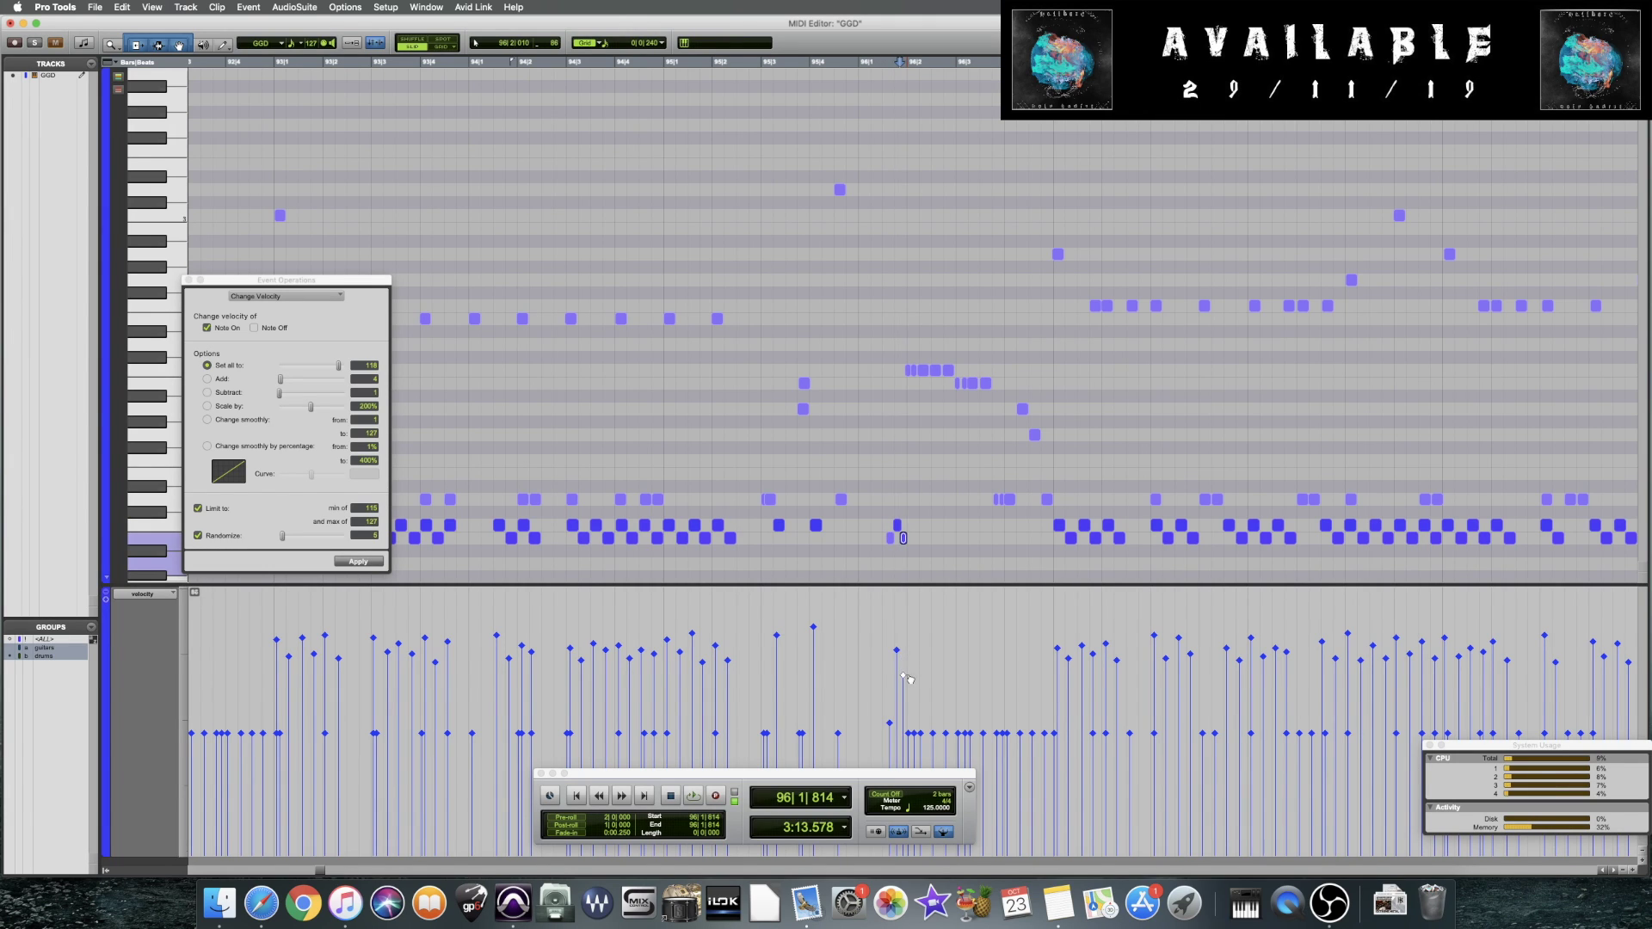
{"action": "left_click", "coordinate": [781, 564]}
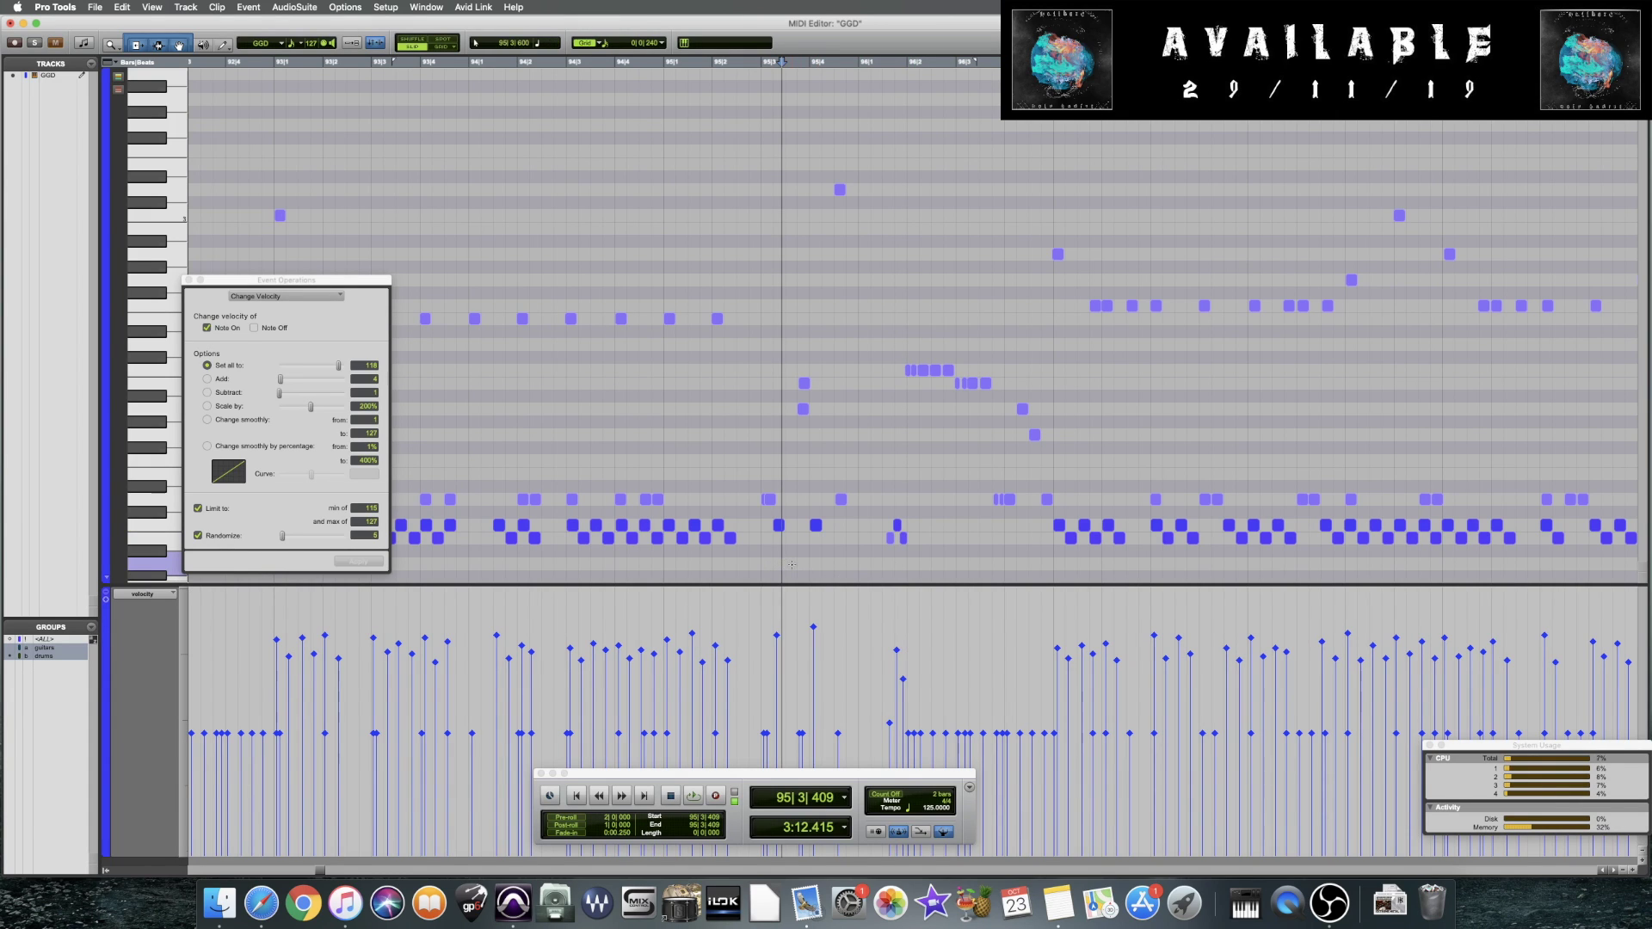
{"action": "key", "text": "space"}
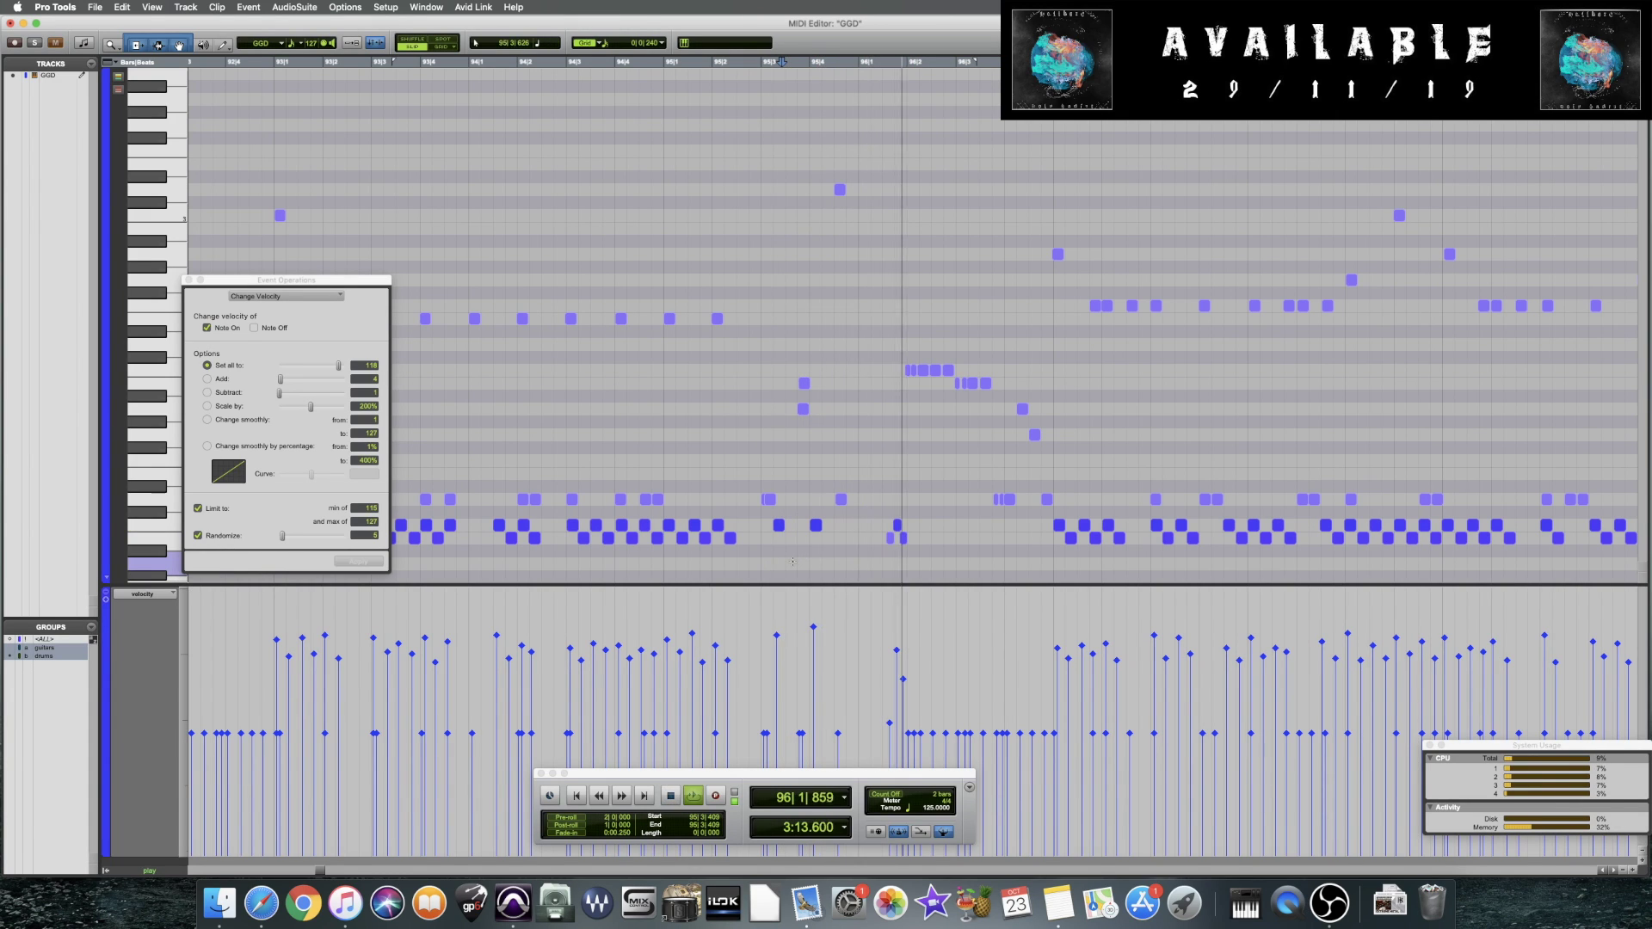
{"action": "left_click", "coordinate": [879, 561]}
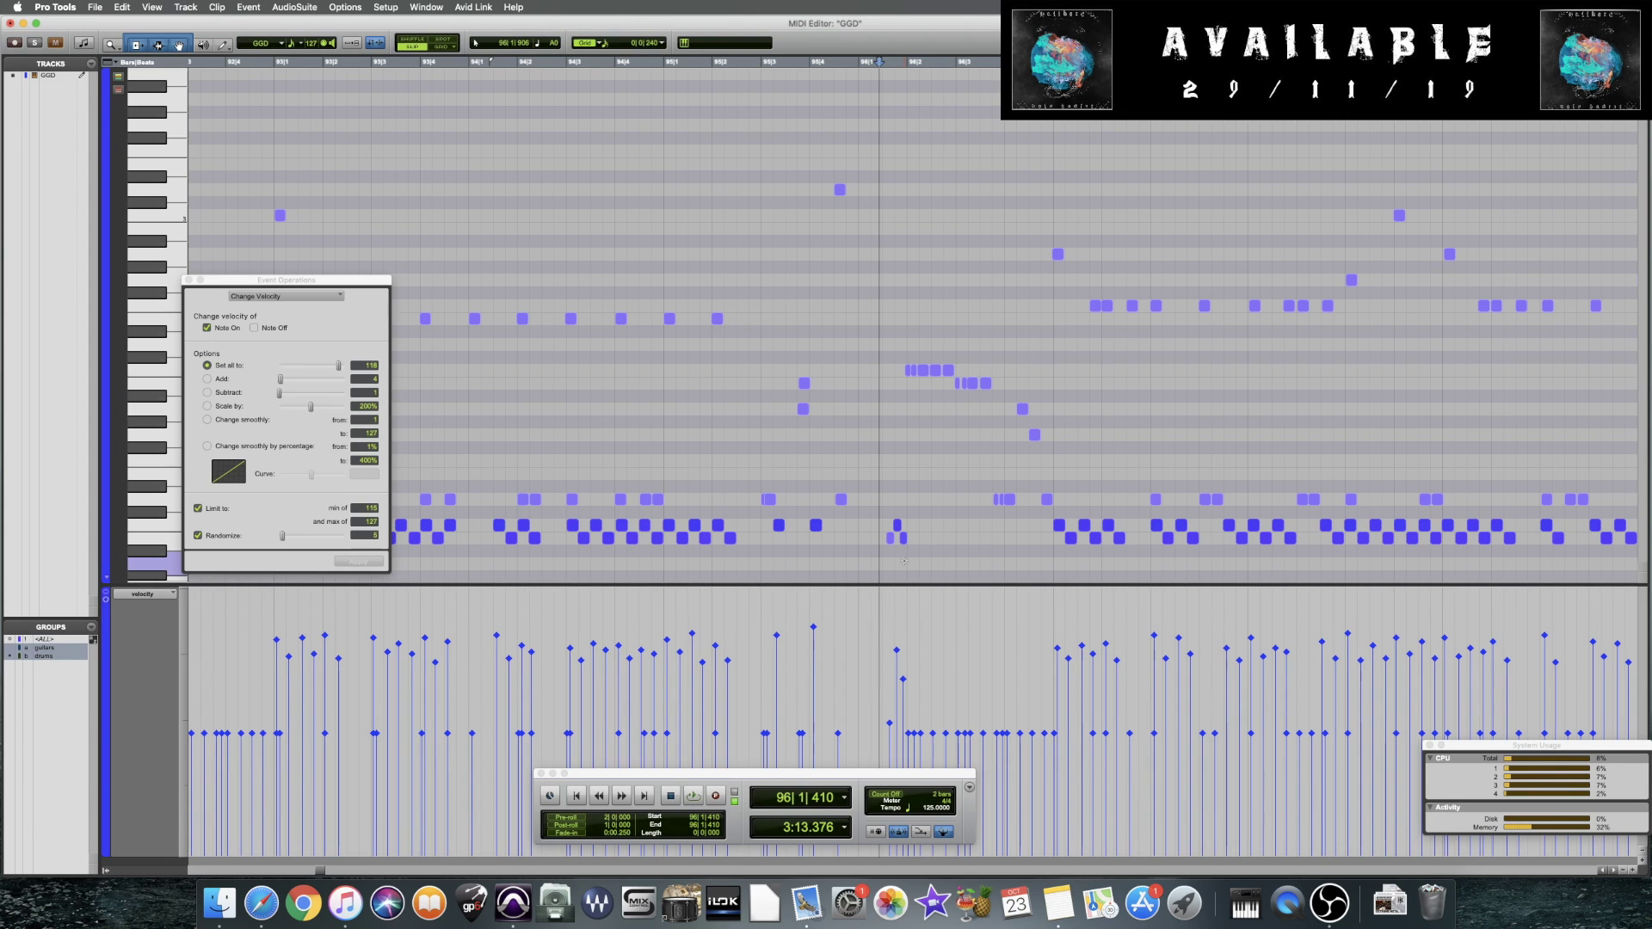
{"action": "left_click", "coordinate": [766, 560]}
{"action": "key", "text": "space"}
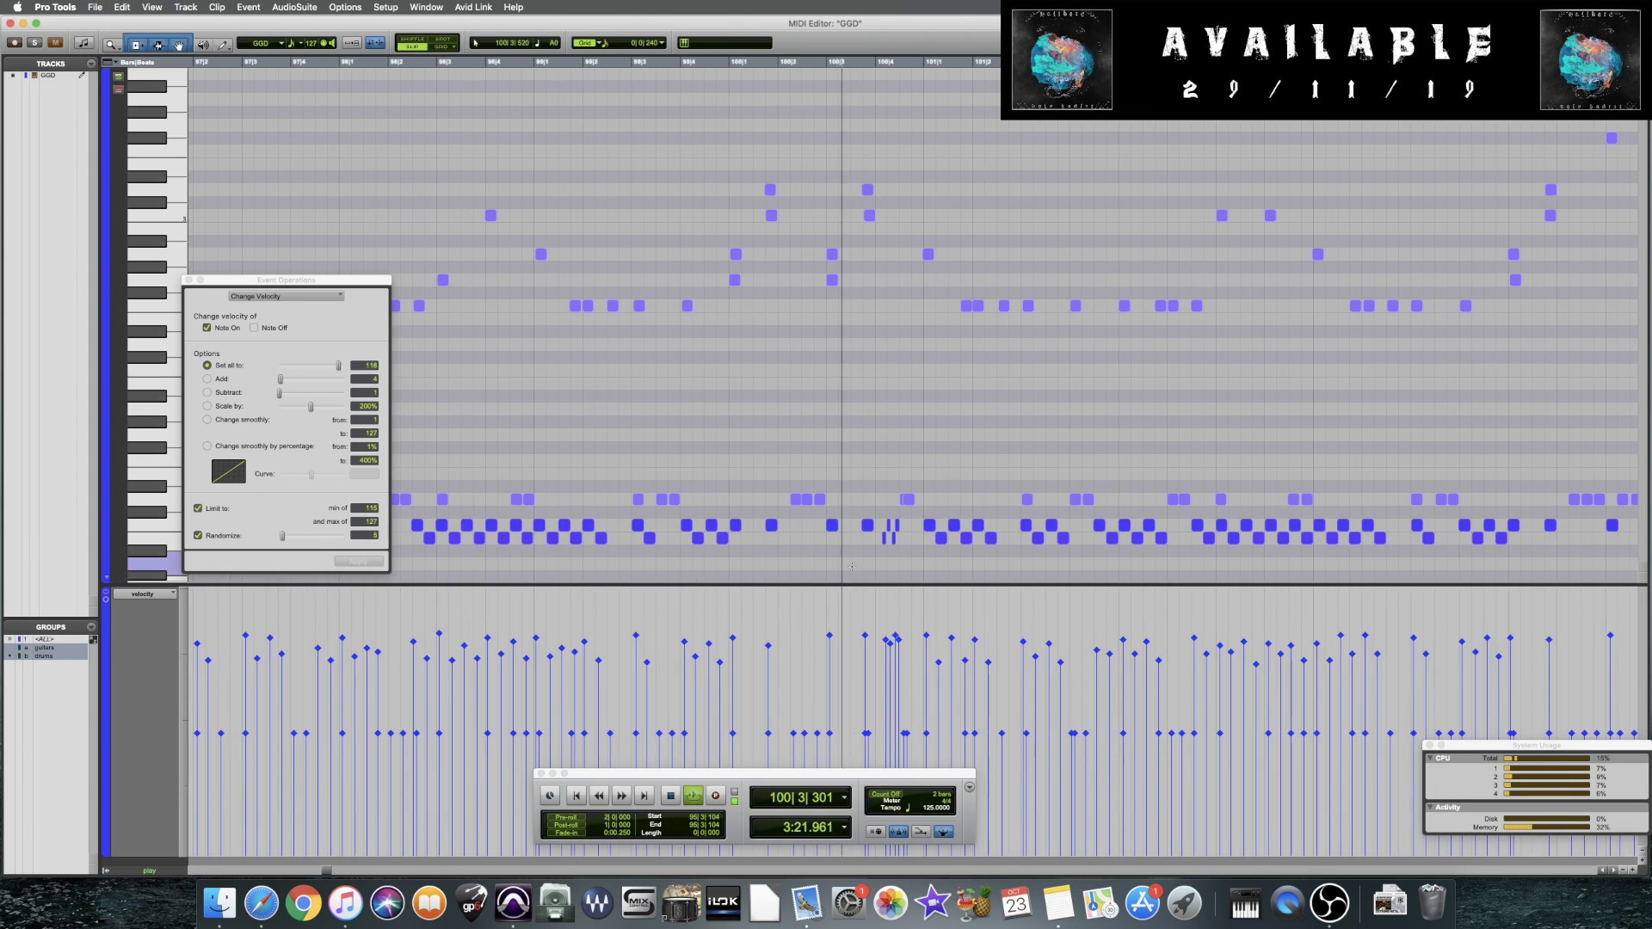
Lower the velocities of the four fast kick notes on beat 4 of bar 100 to varied levels and audition from 99|4|665
{"action": "key", "text": "space"}
{"action": "key", "text": "super+bracketright"}
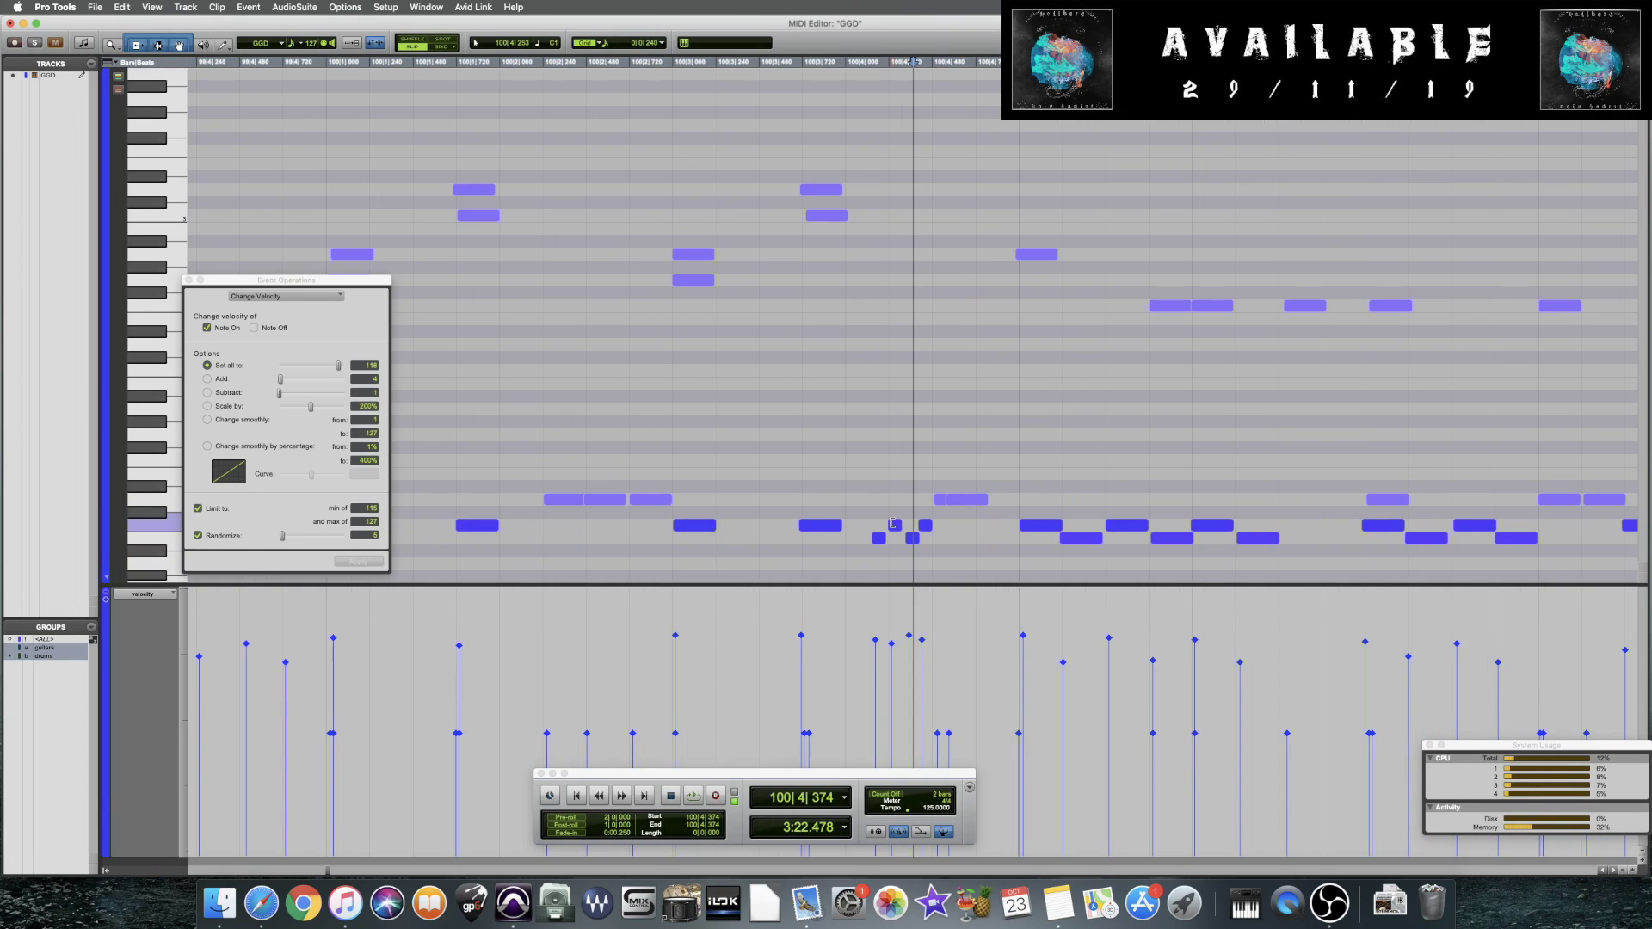
{"action": "key", "text": "super+bracketleft"}
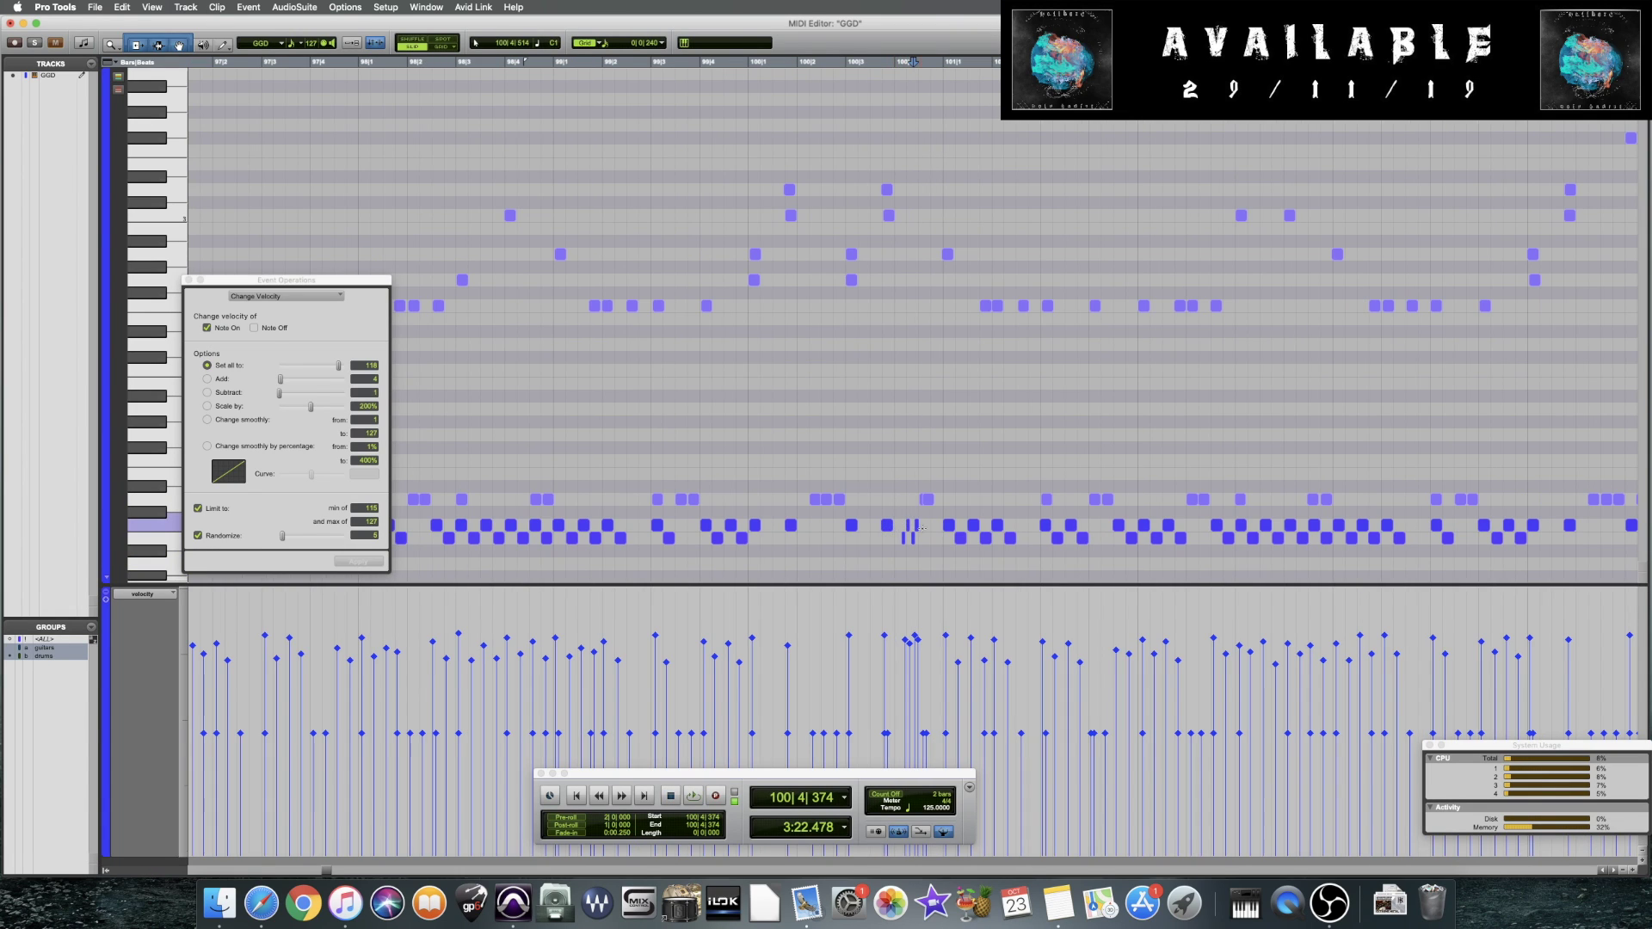
{"action": "left_click", "coordinate": [901, 680]}
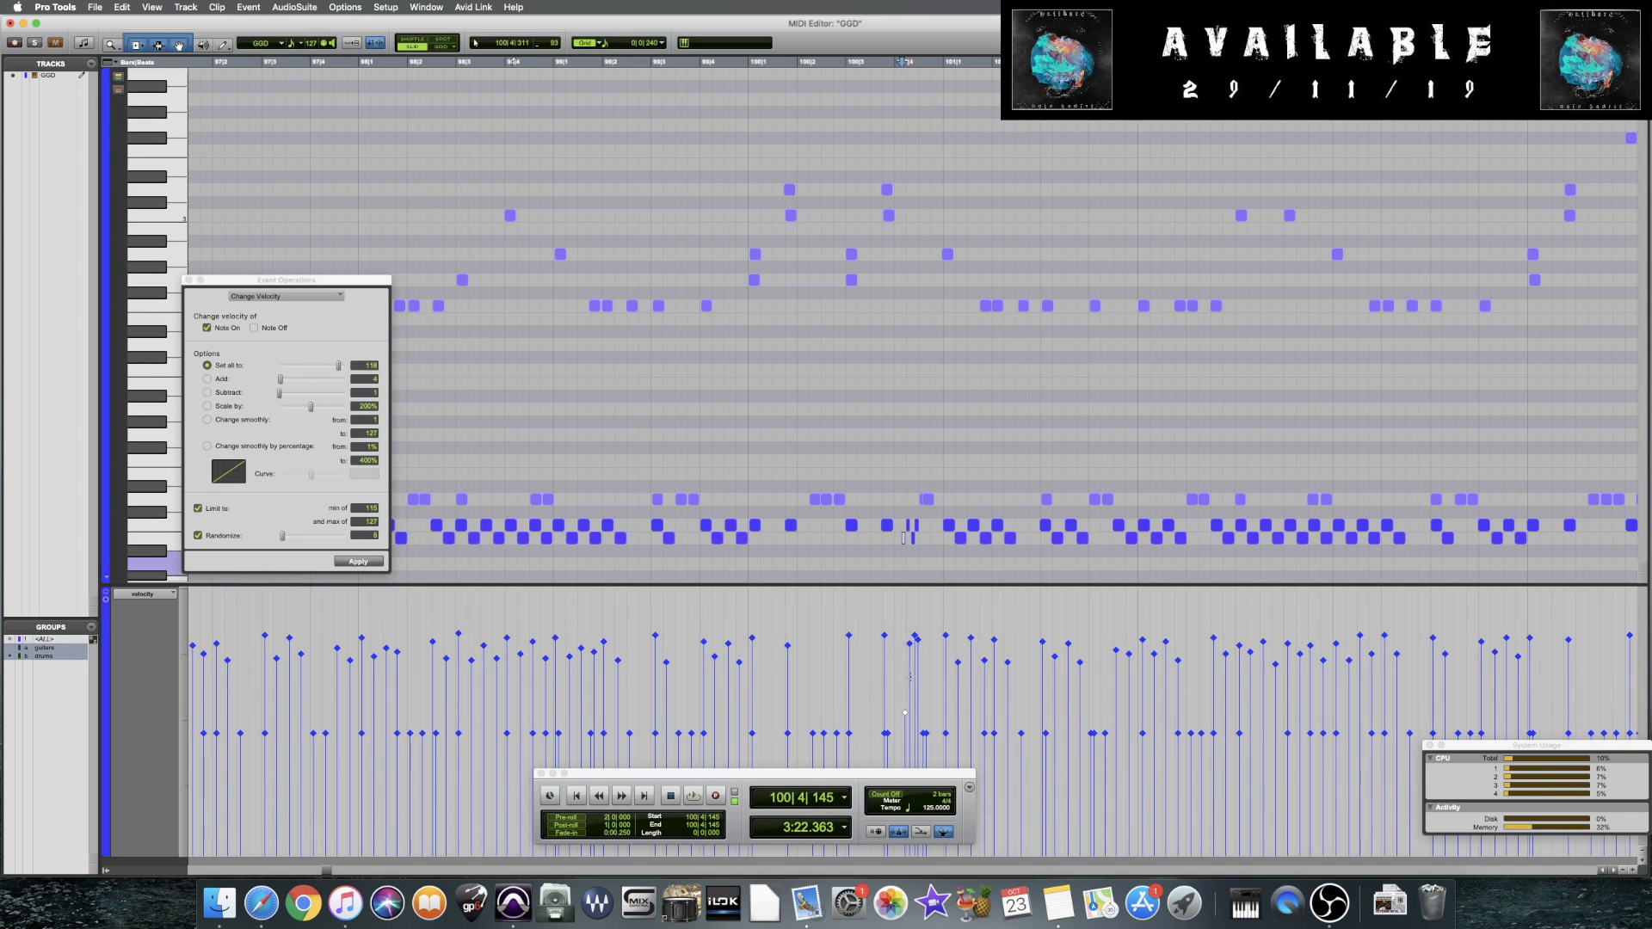
{"action": "left_click", "coordinate": [913, 648]}
{"action": "left_click", "coordinate": [917, 717]}
{"action": "key", "text": "space"}
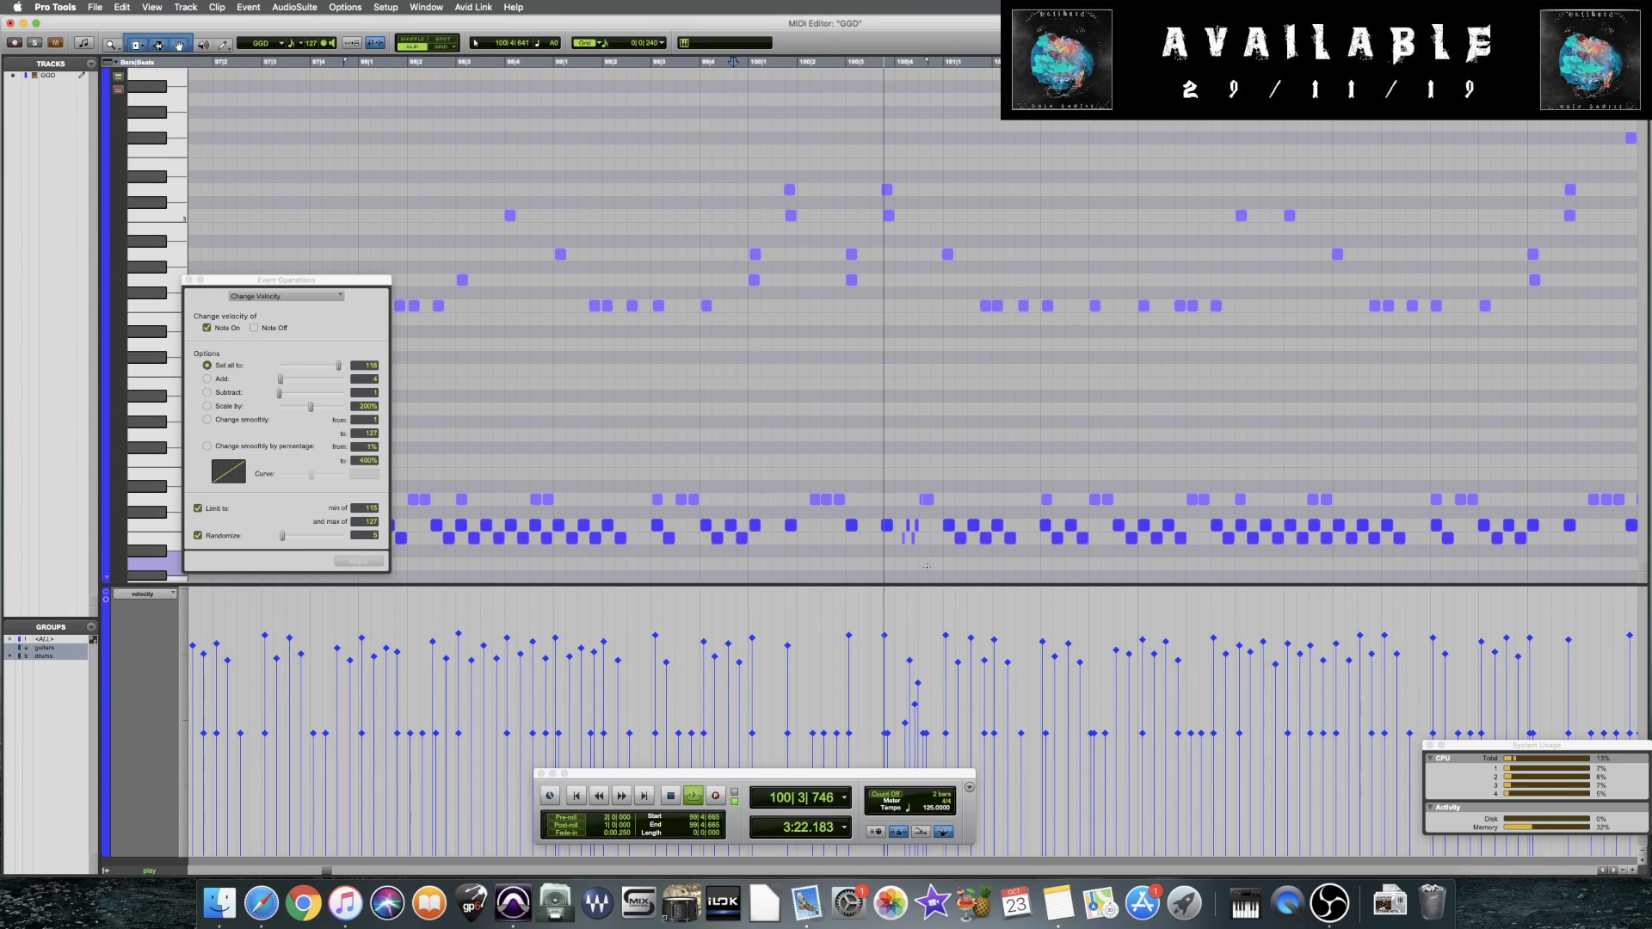
{"action": "key", "text": "space"}
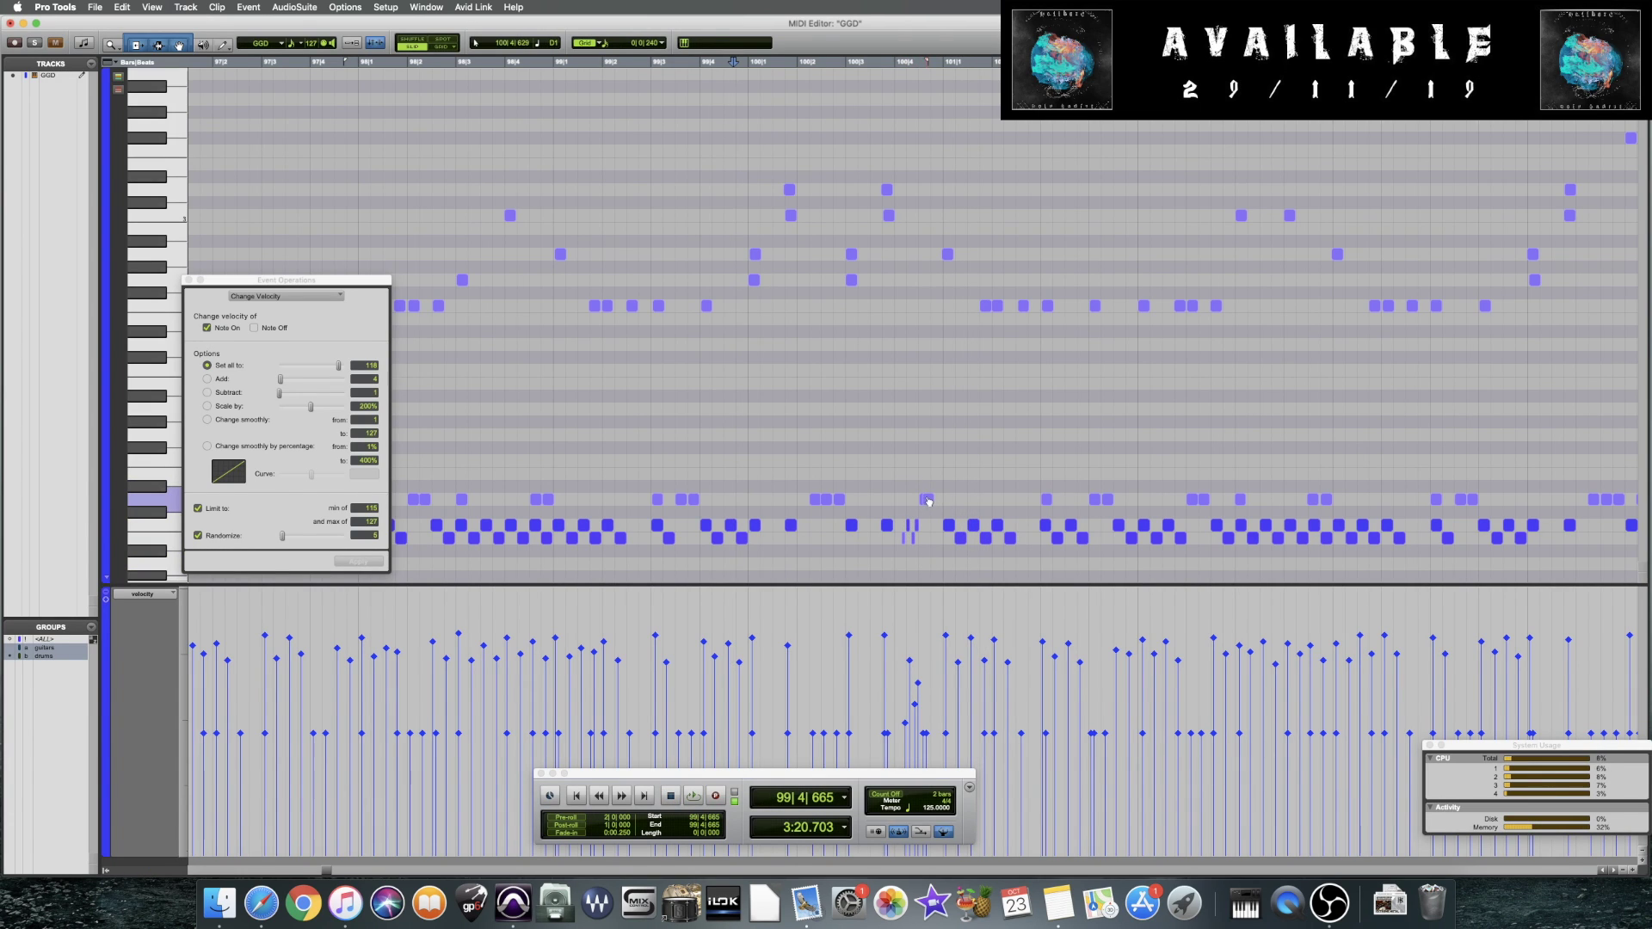
Raise the first, third and fourth fast kick notes on beat 4 of bar 100 in velocity and audition from 100|3|519
{"action": "left_click", "coordinate": [926, 501]}
{"action": "key", "text": "super+bracketright"}
{"action": "key", "text": "super+bracketright"}
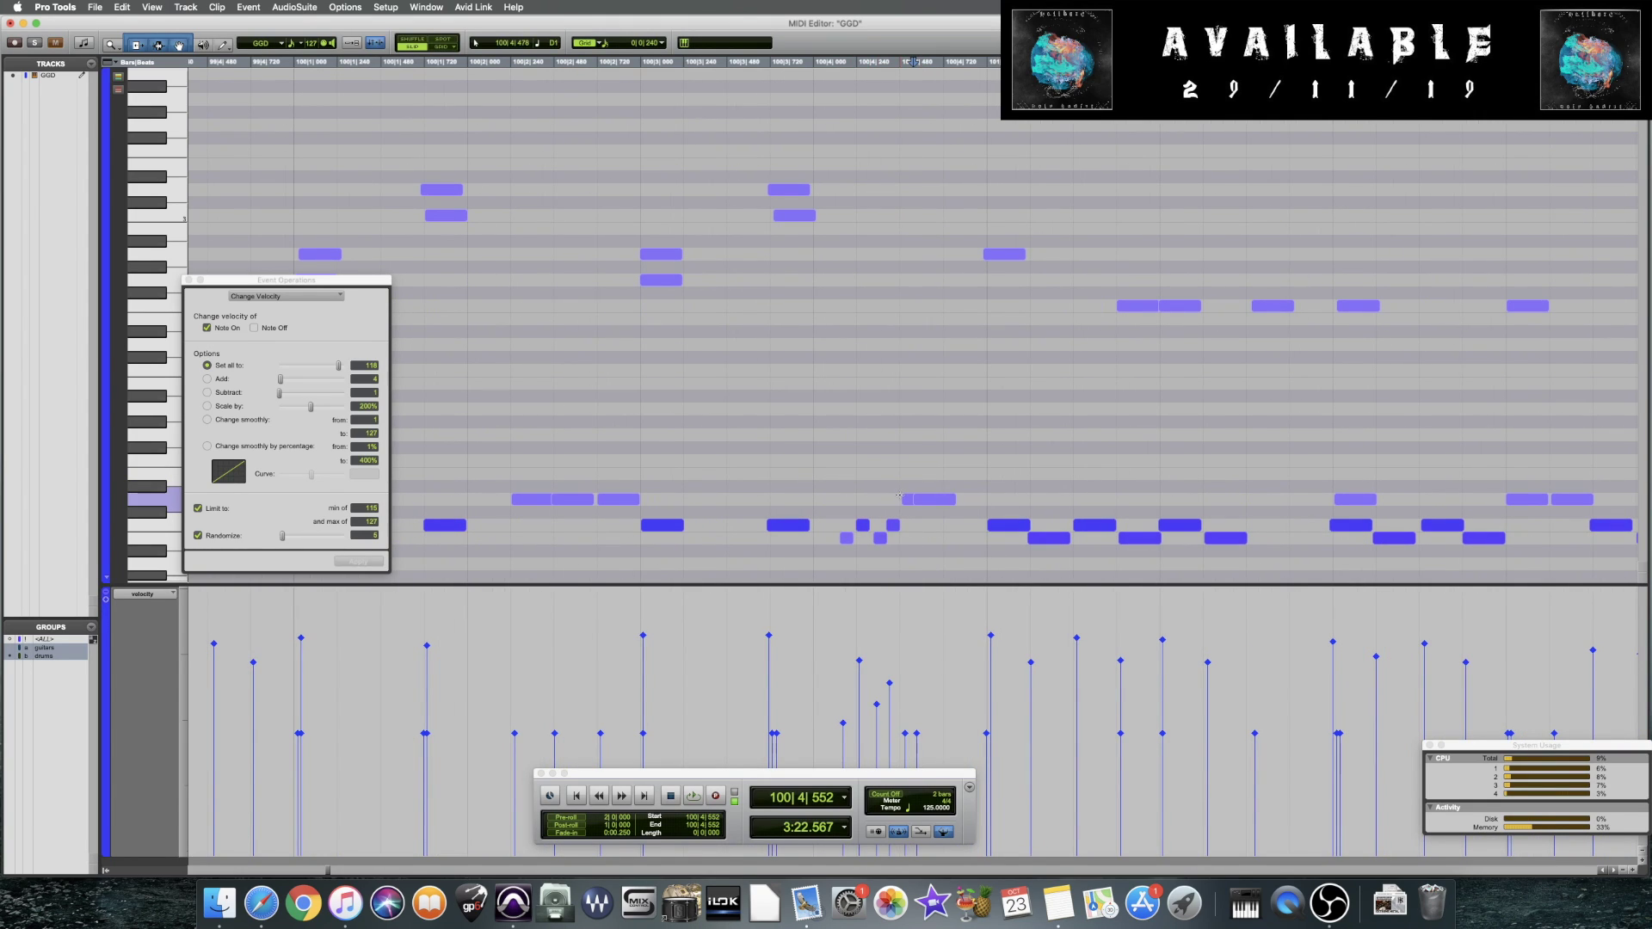
{"action": "left_click", "coordinate": [844, 725]}
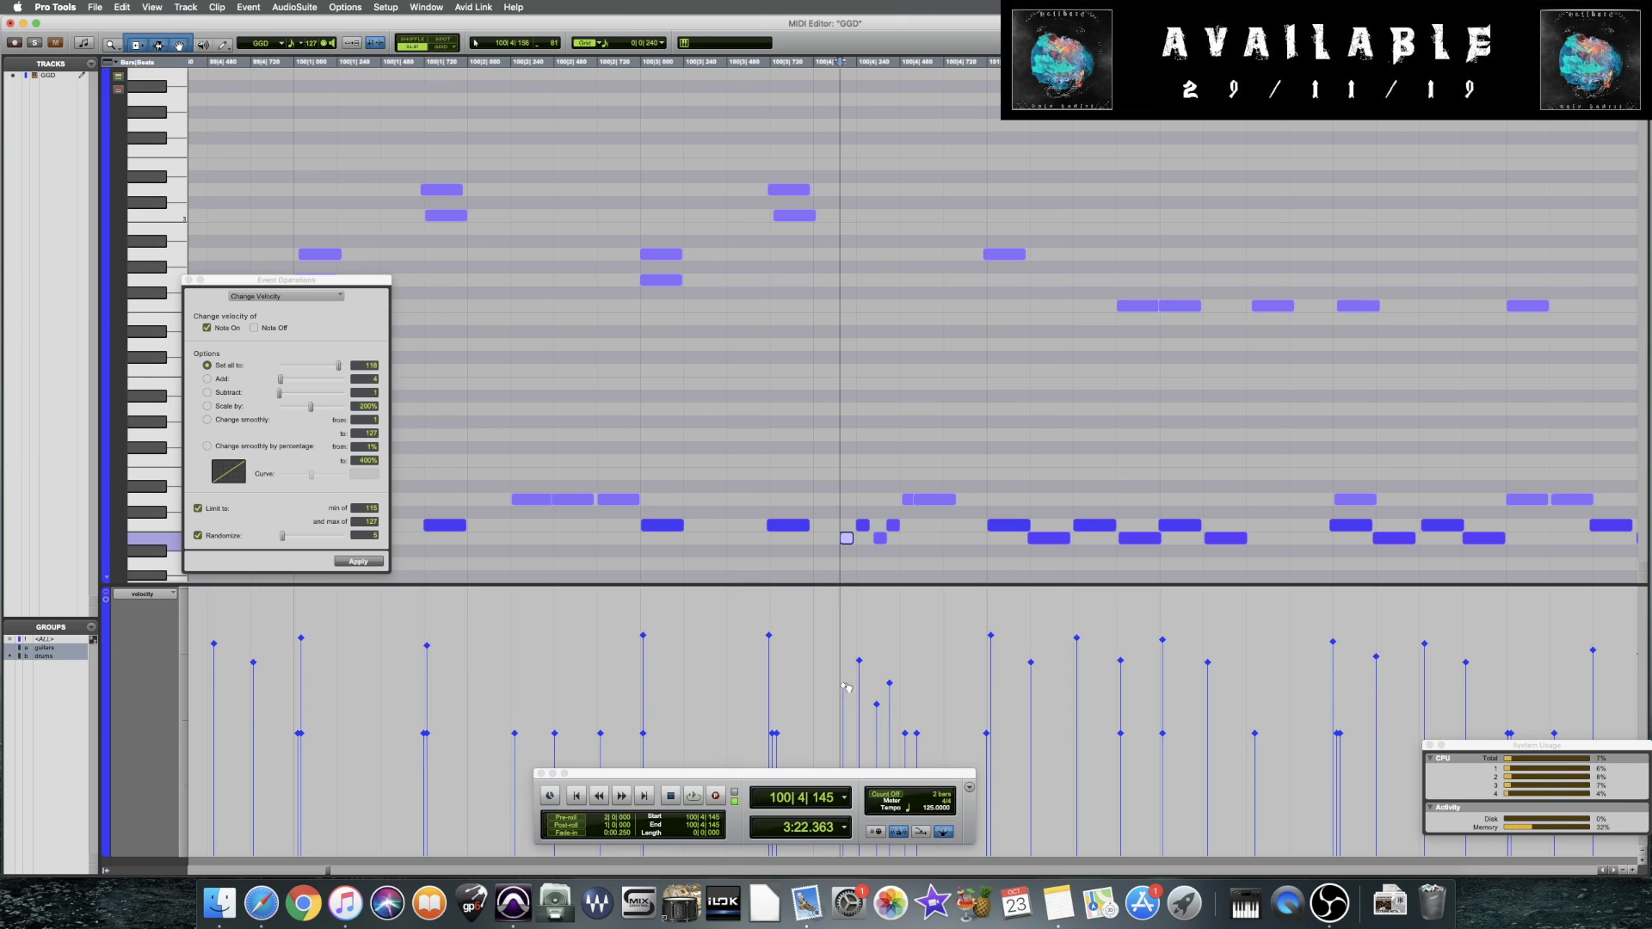
{"action": "left_click_drag", "start_coordinate": [877, 704], "coordinate": [892, 646]}
{"action": "key", "text": "space"}
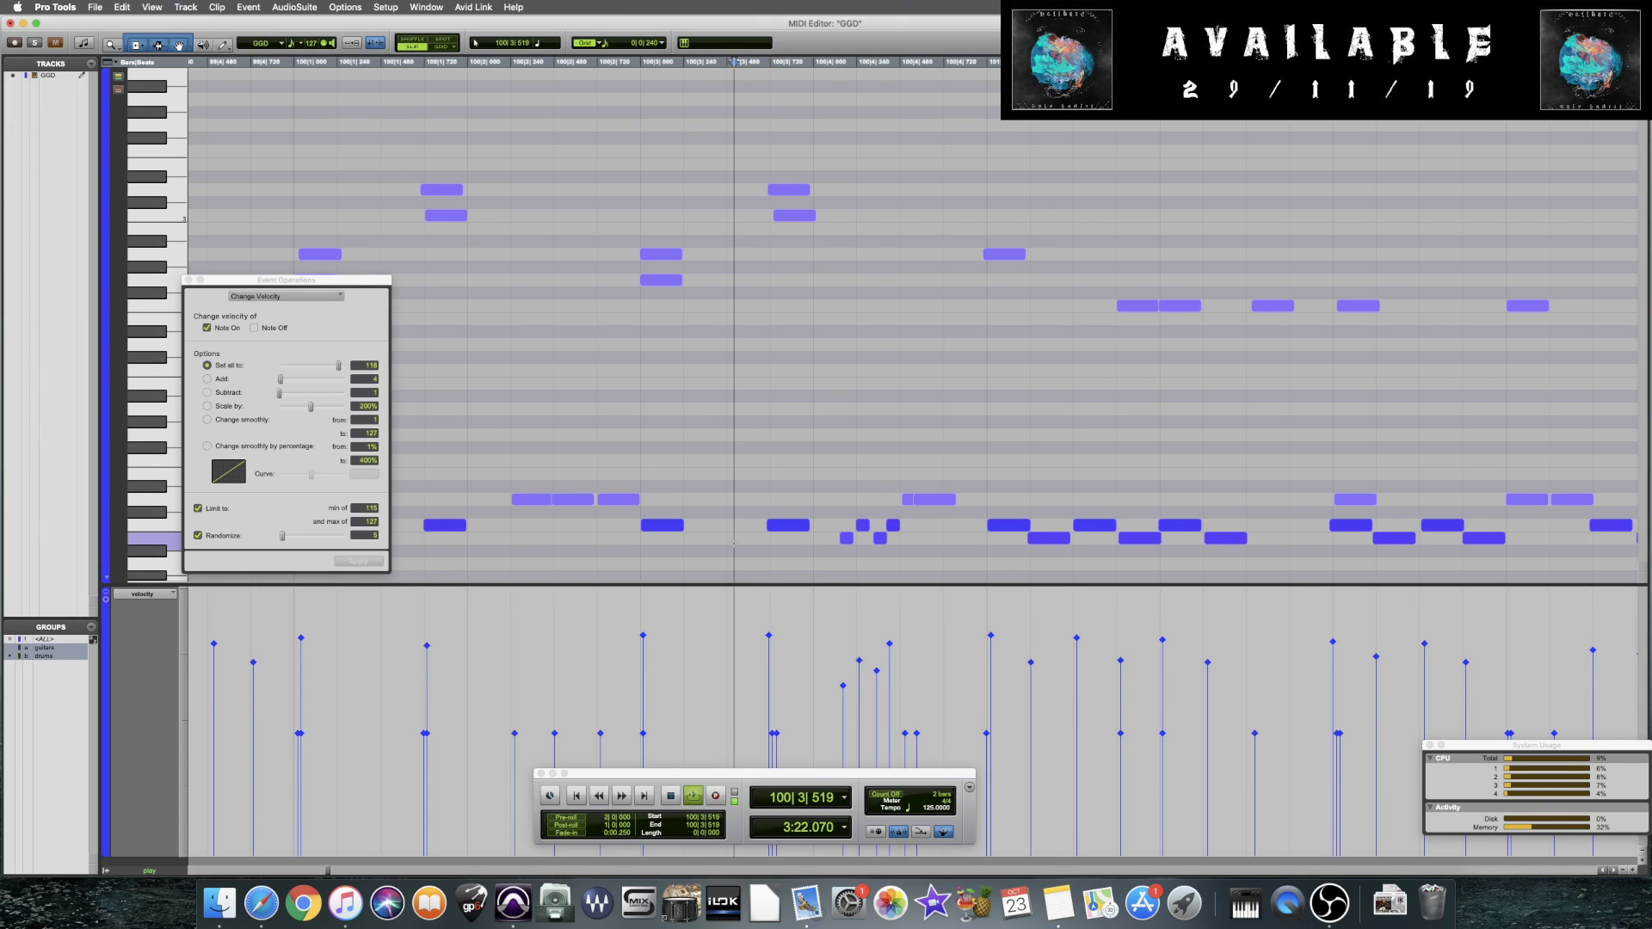
{"action": "key", "text": "r"}
{"action": "key", "text": "r"}
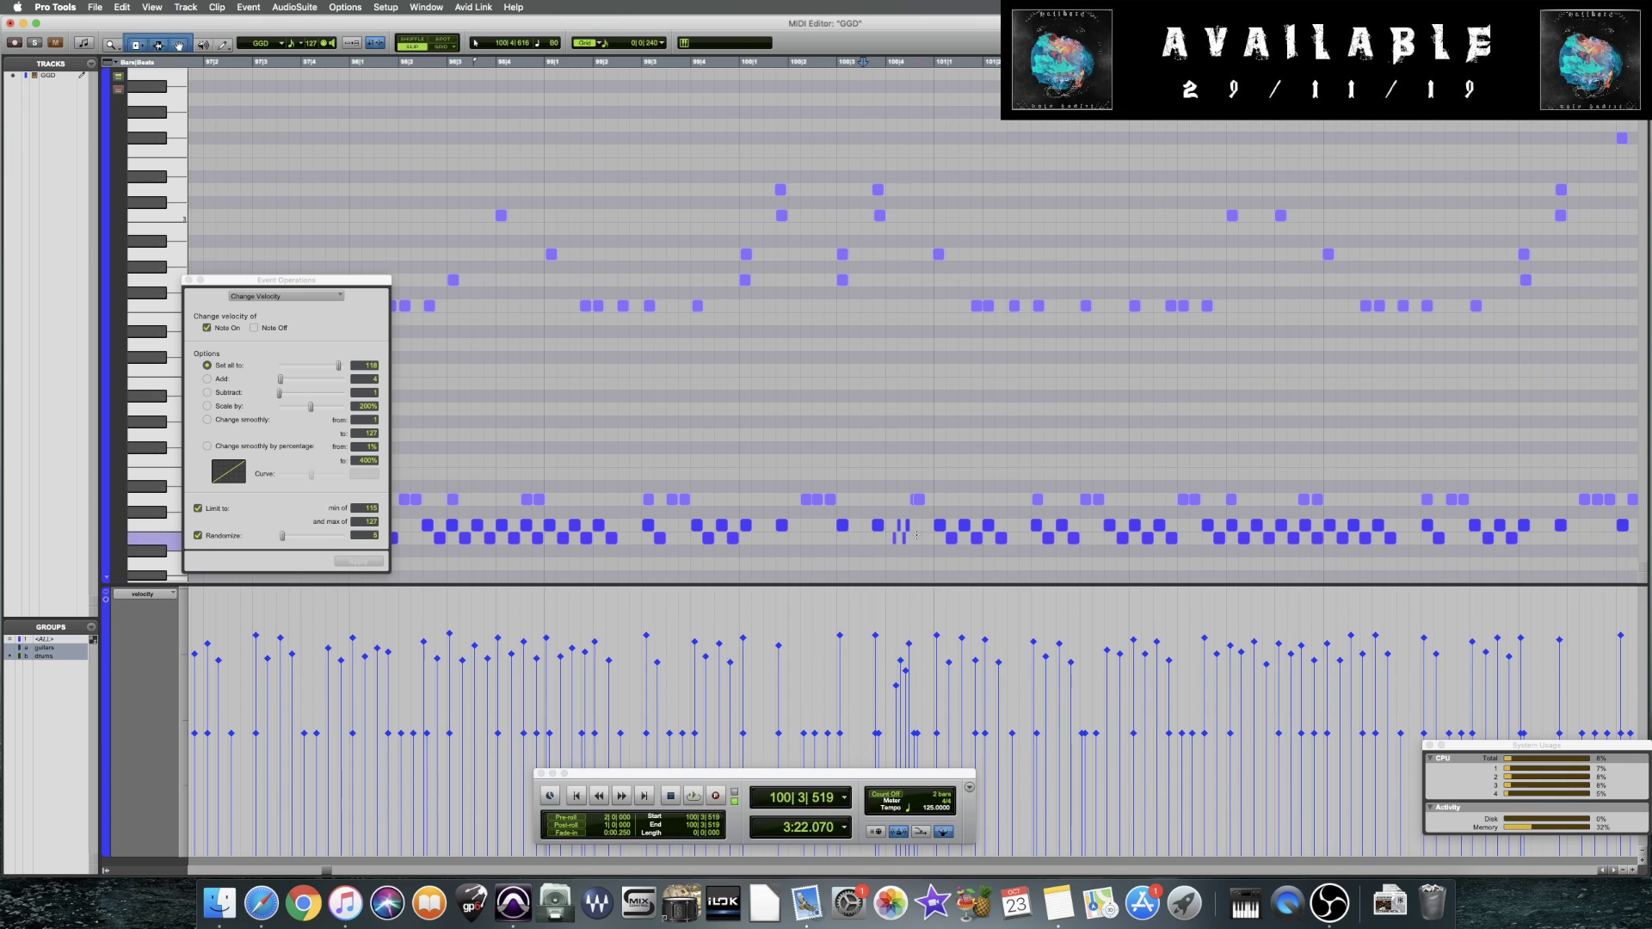
{"action": "key", "text": "space"}
Audition from 104|4|941 and lower the velocity of every third kick note in bars 105 and 106
{"action": "left_click", "coordinate": [785, 539]}
{"action": "scroll", "coordinate": [807, 539], "scroll_direction": "right", "scroll_amount": 2}
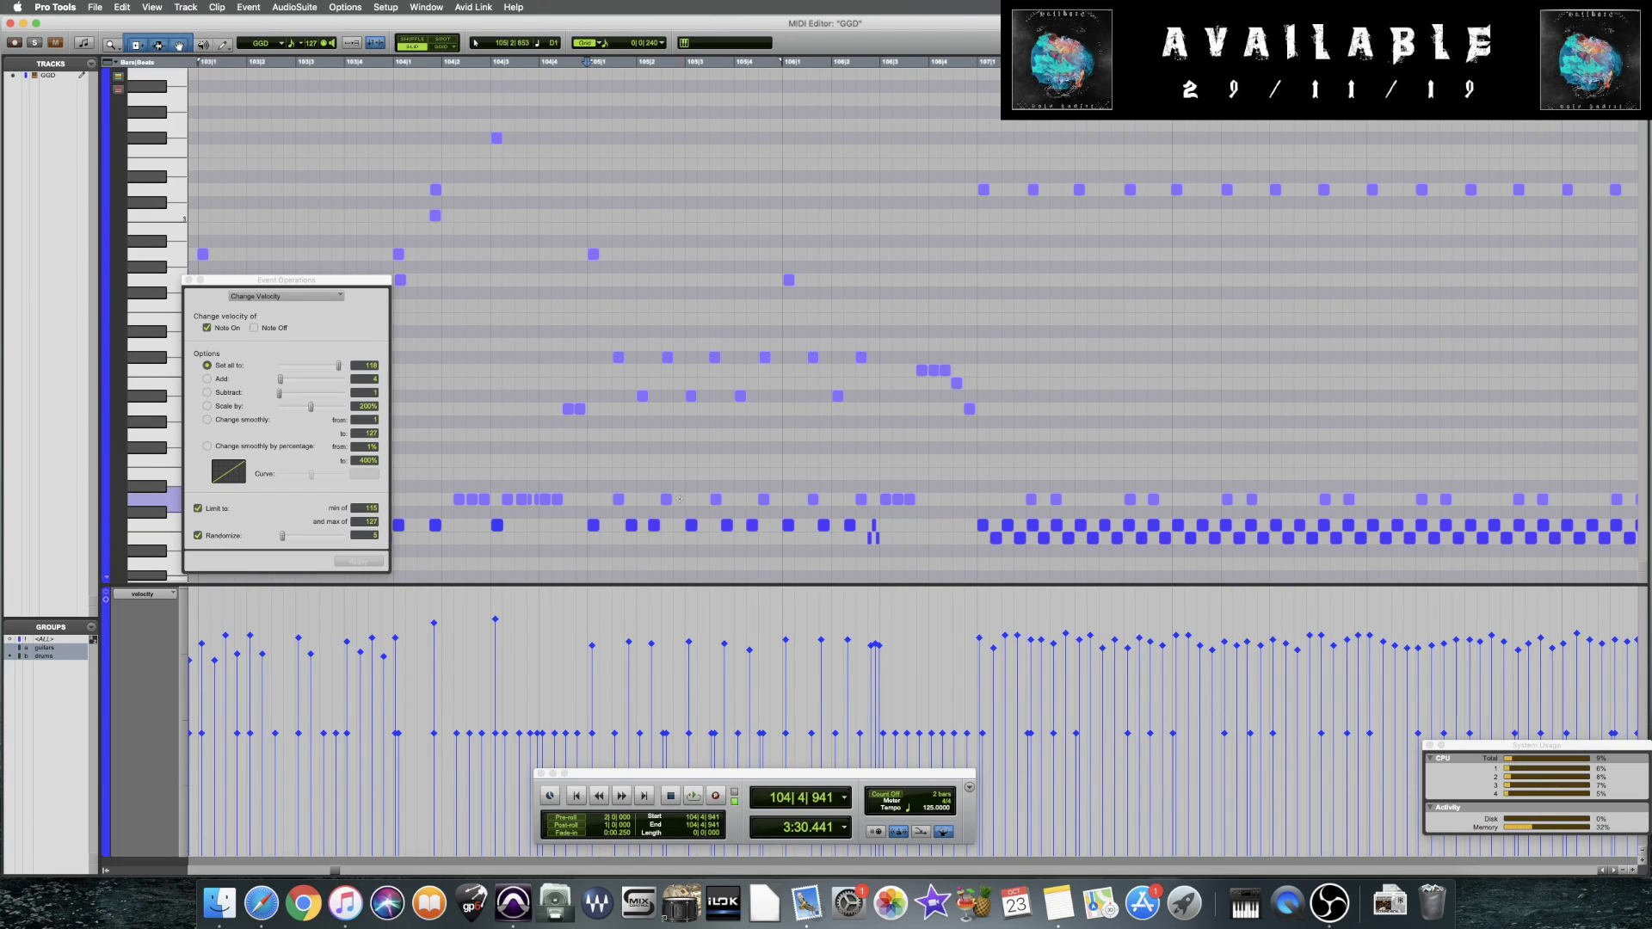
{"action": "key", "text": "space"}
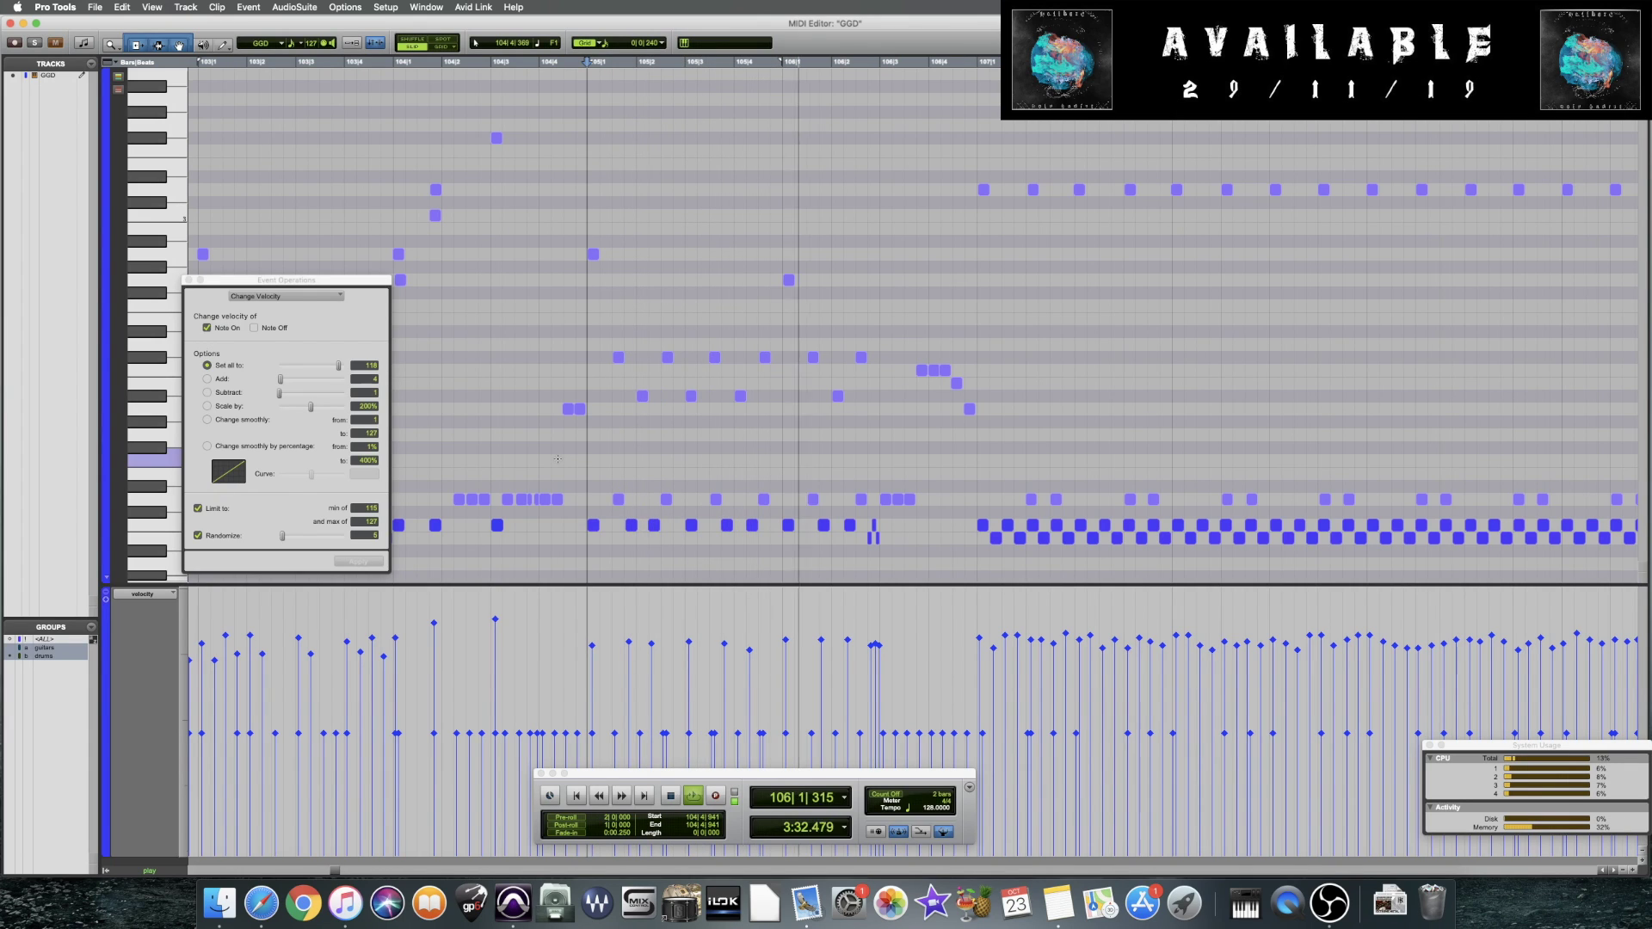
{"action": "key", "text": "space"}
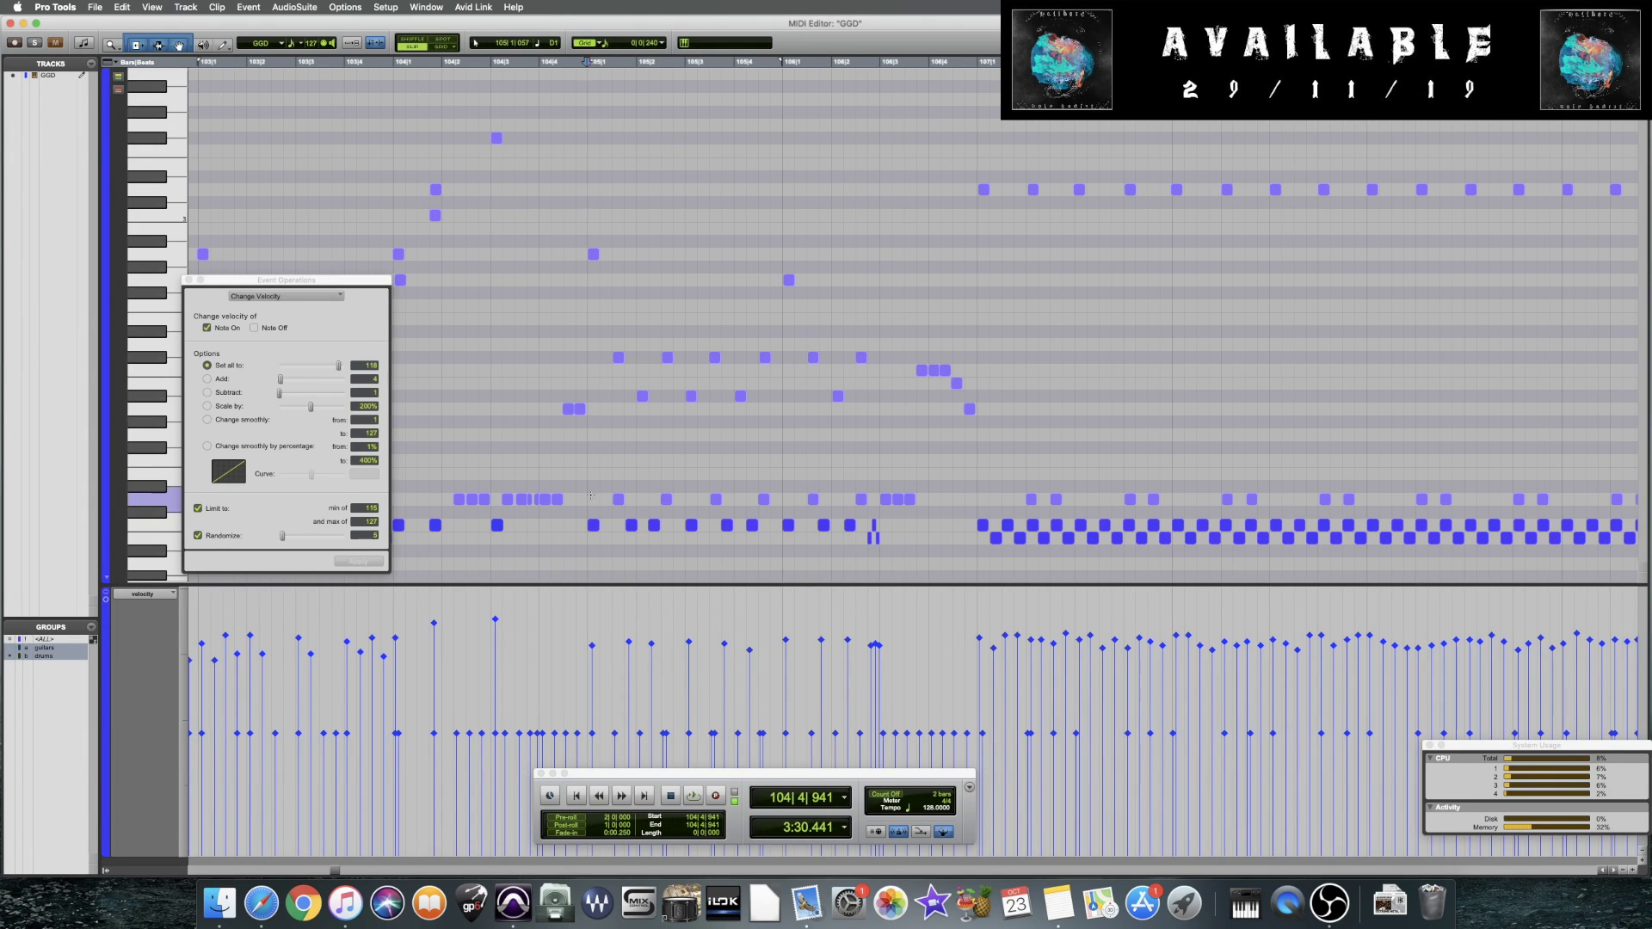
{"action": "key", "text": "space"}
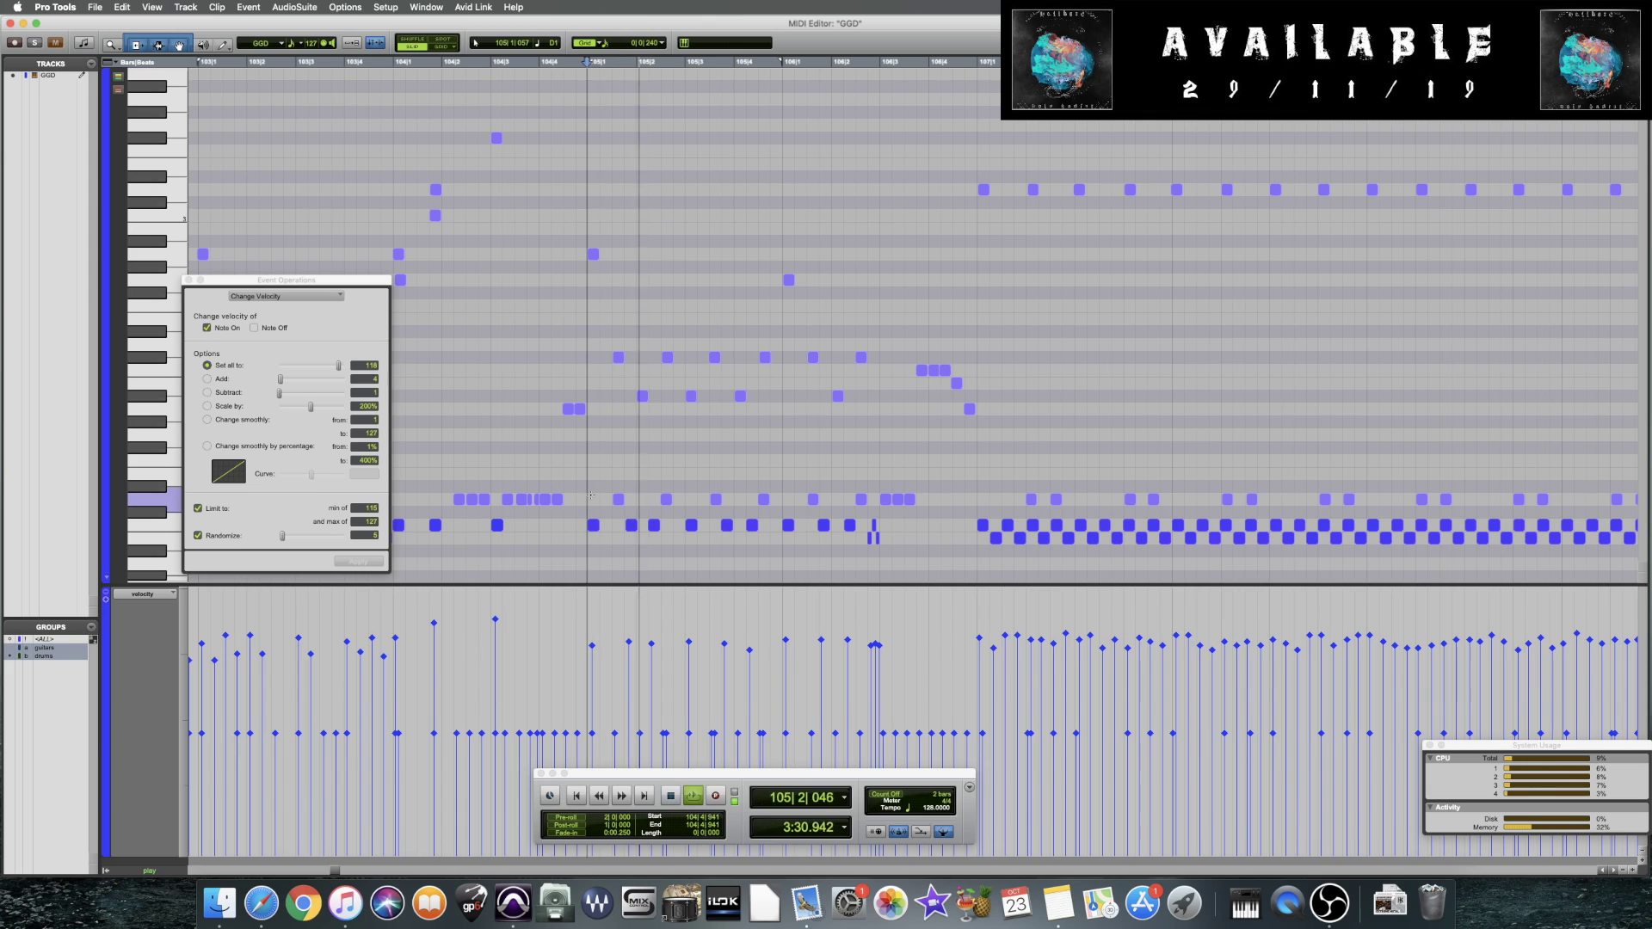
{"action": "key", "text": "space"}
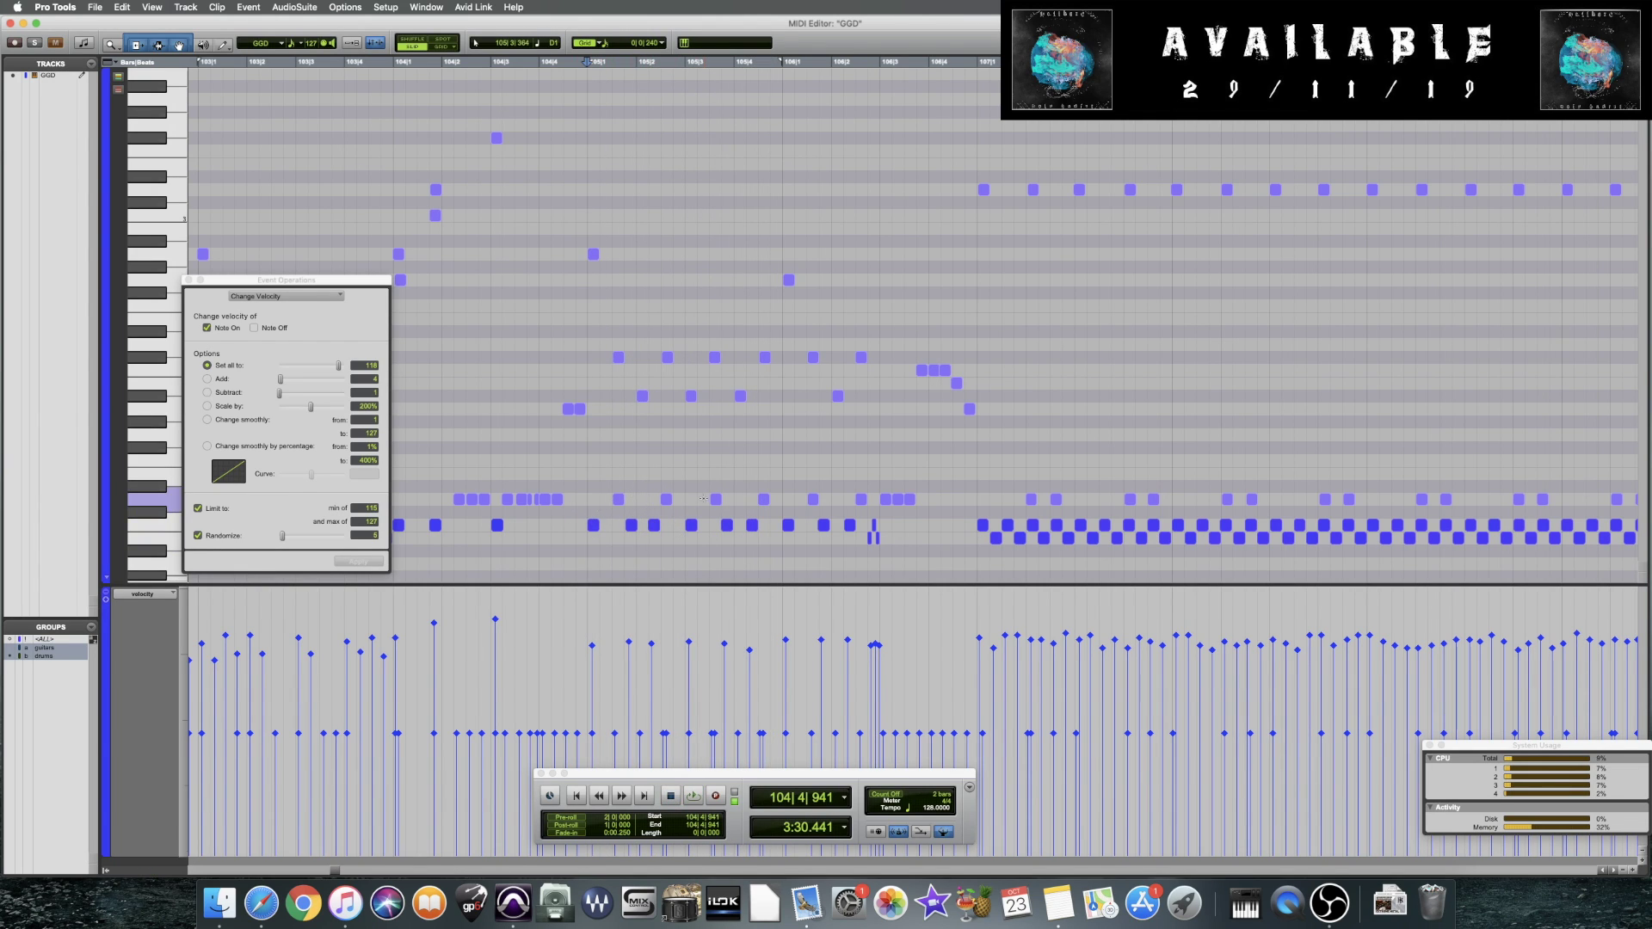
{"action": "left_click", "coordinate": [653, 525]}
{"action": "left_click", "coordinate": [752, 525], "text": "shift"}
{"action": "left_click", "coordinate": [850, 525], "text": "shift"}
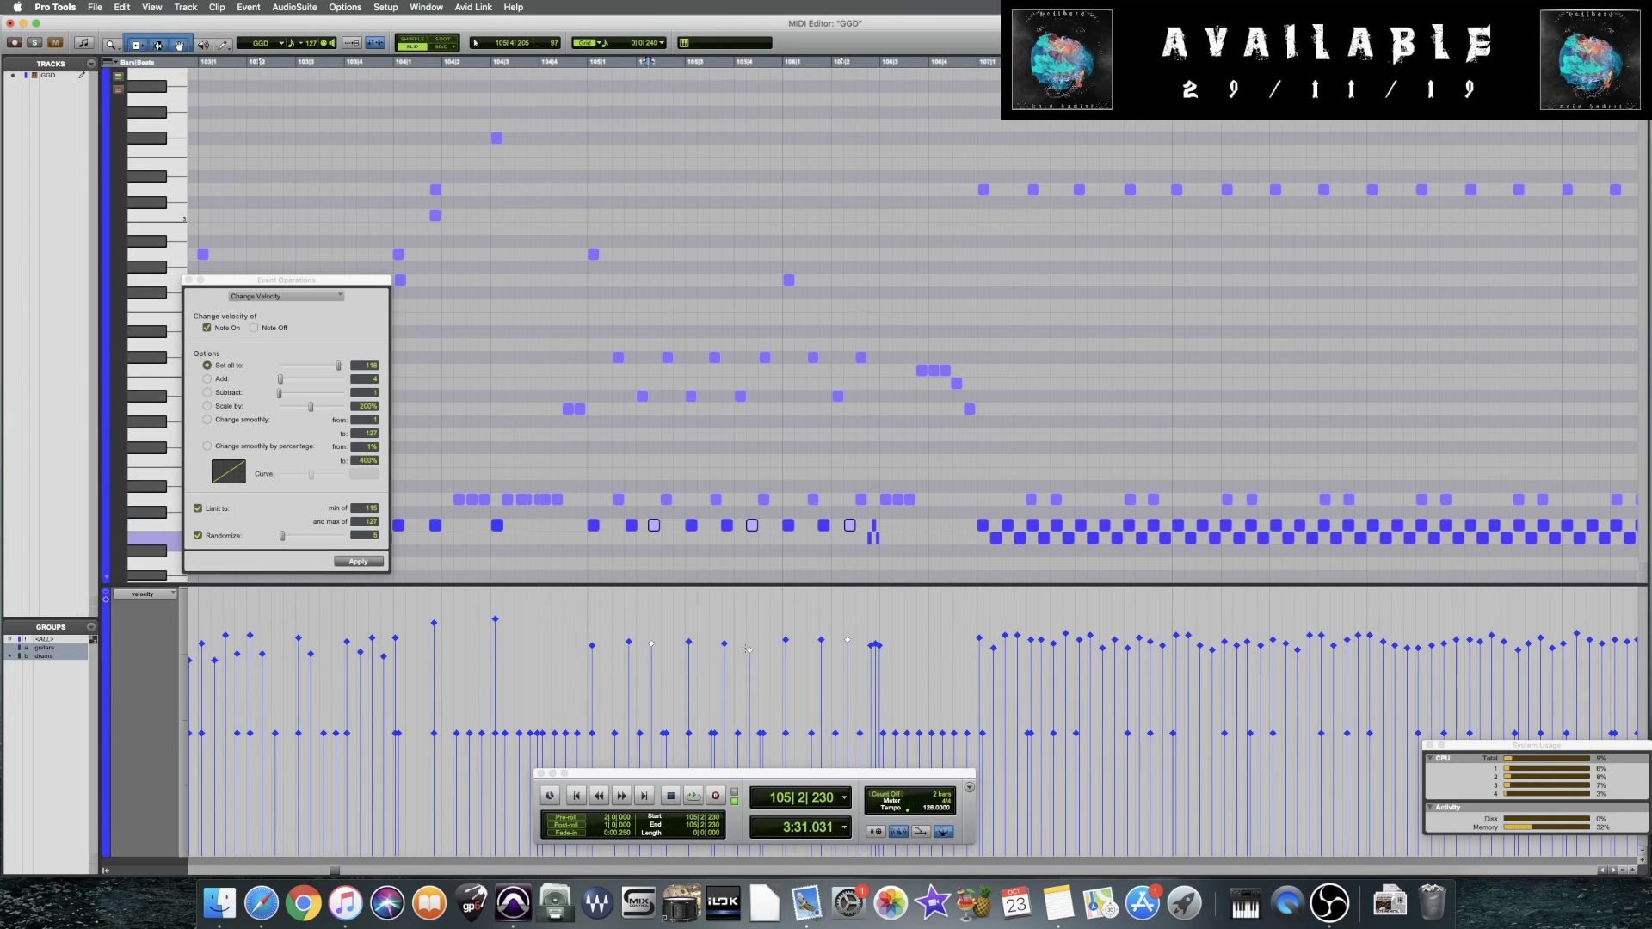
Raise the velocities of the other six kick notes in bars 105 and 106 slightly and audition from 104|4|470
{"action": "left_click_drag", "start_coordinate": [587, 626], "coordinate": [824, 629]}
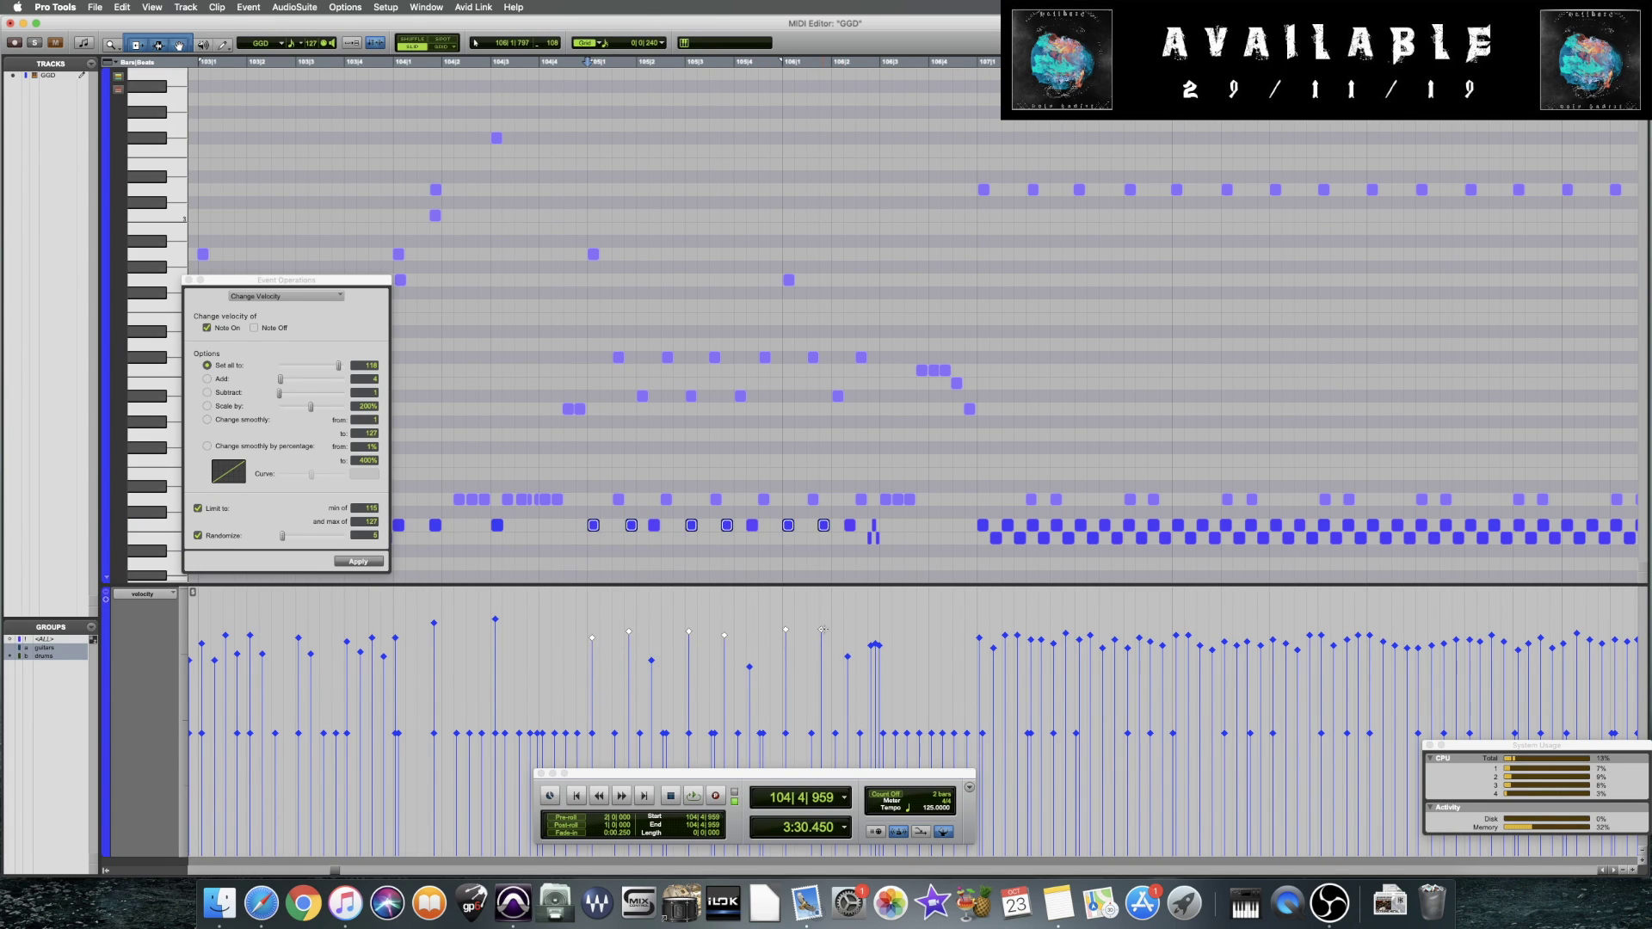
{"action": "left_click", "coordinate": [563, 574]}
{"action": "key", "text": "space"}
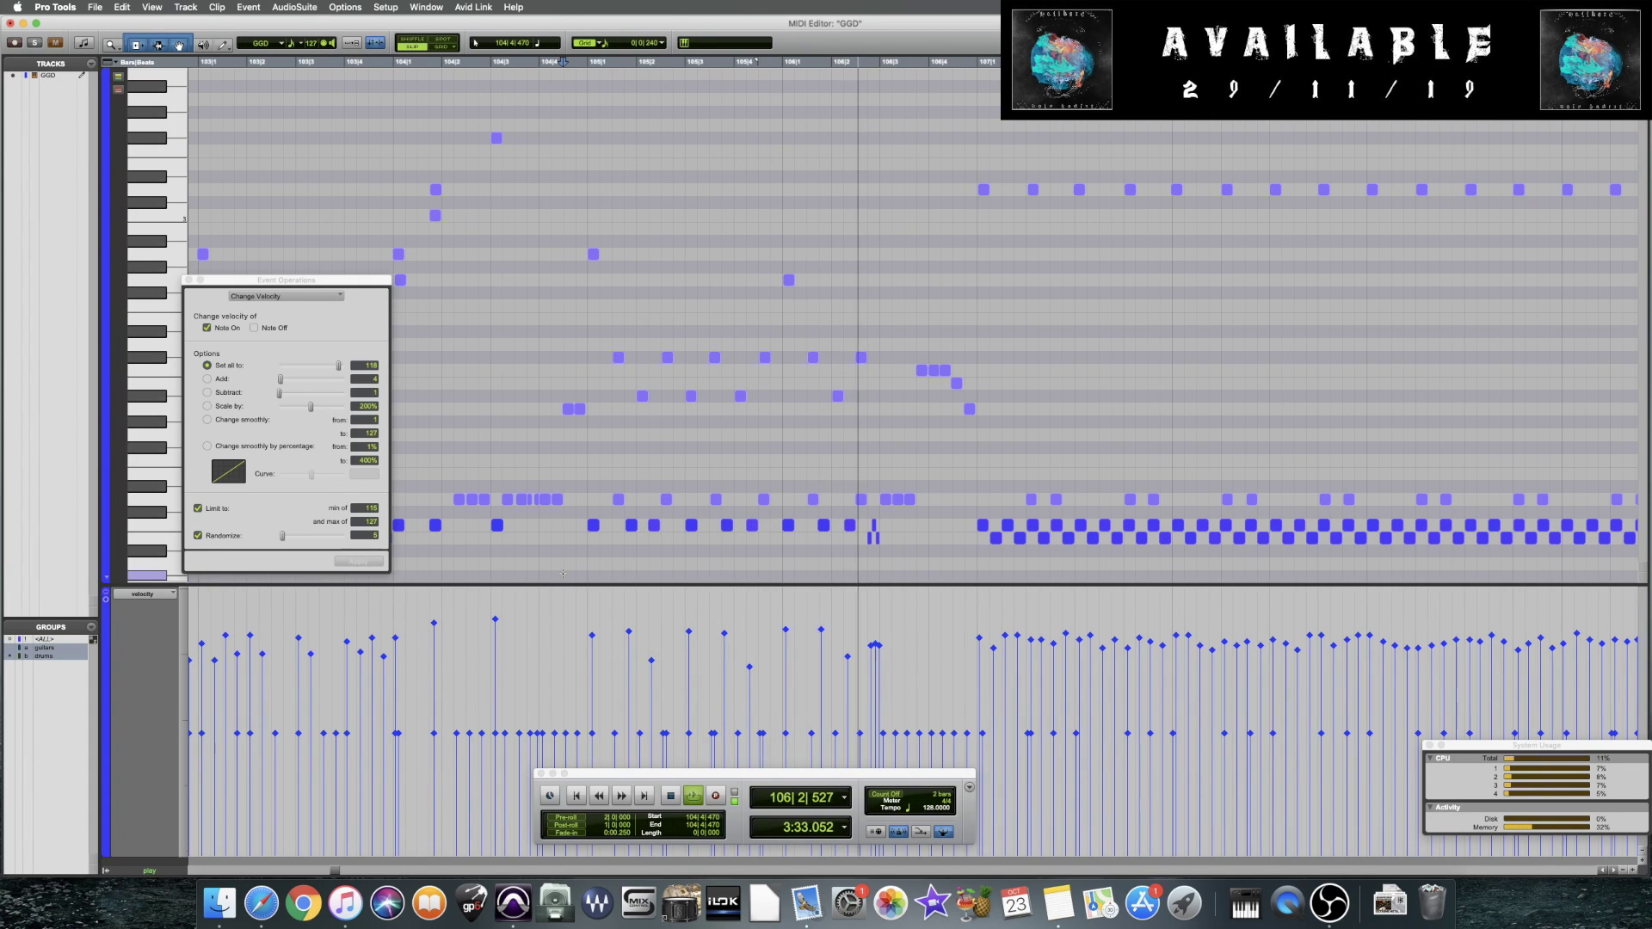
Vary the velocities of the three fast kick notes late in beat 2 of bar 106, softening the first and third, and save the session
{"action": "left_click", "coordinate": [867, 512]}
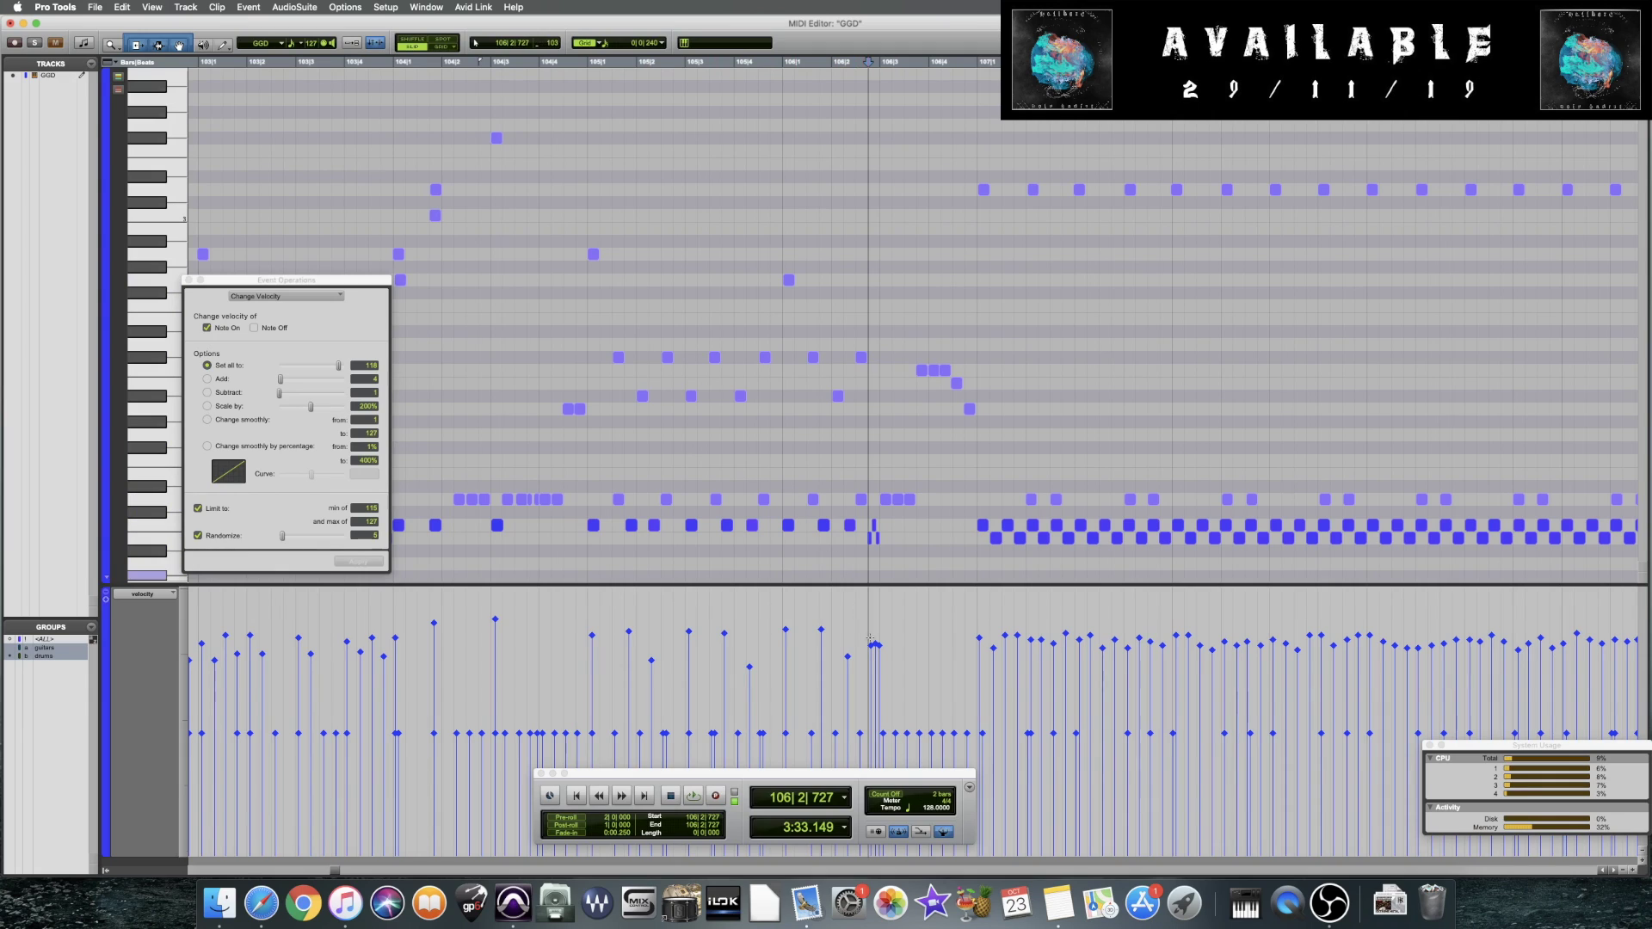
{"action": "left_click", "coordinate": [874, 695]}
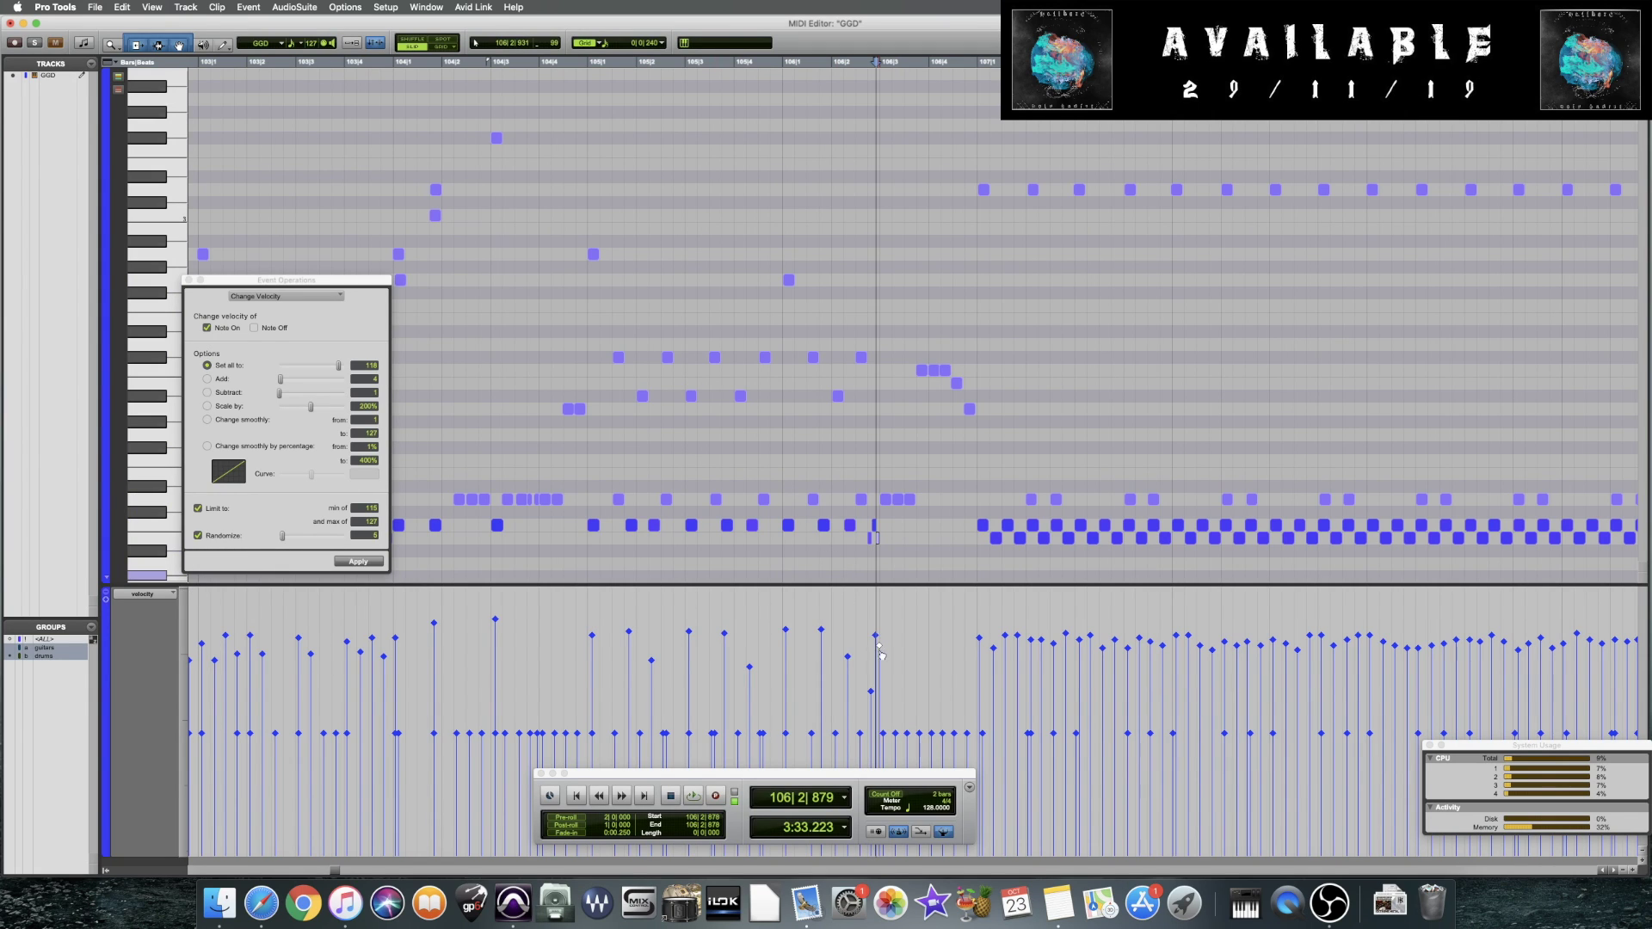
{"action": "left_click", "coordinate": [788, 677]}
{"action": "key", "text": "space"}
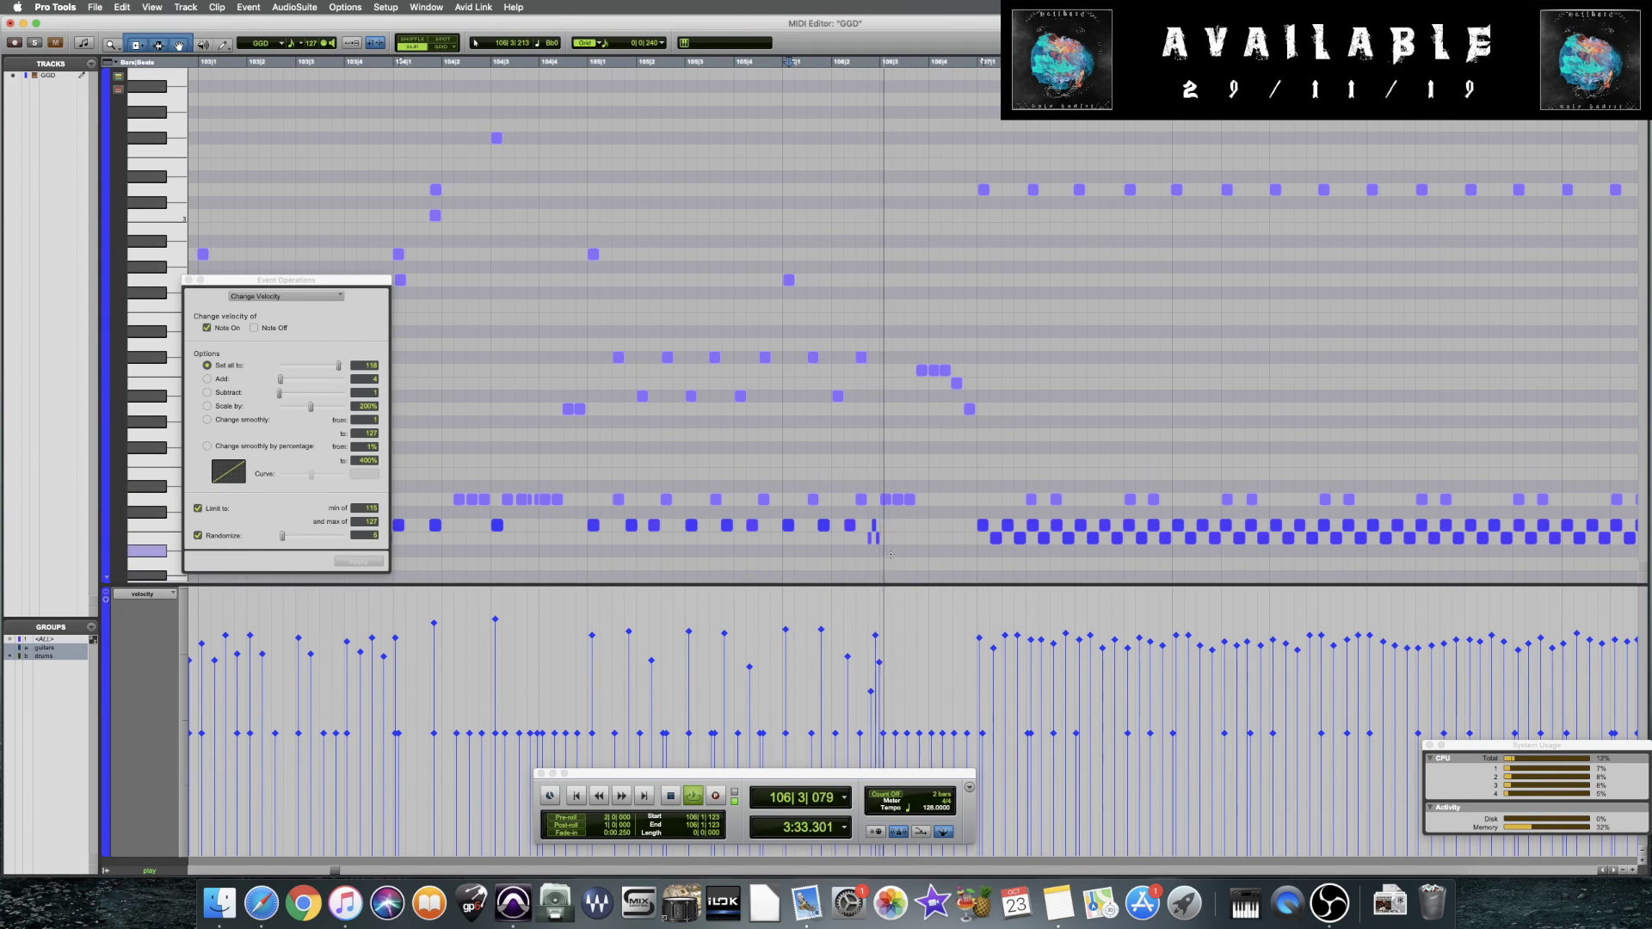
{"action": "key", "text": "super+s"}
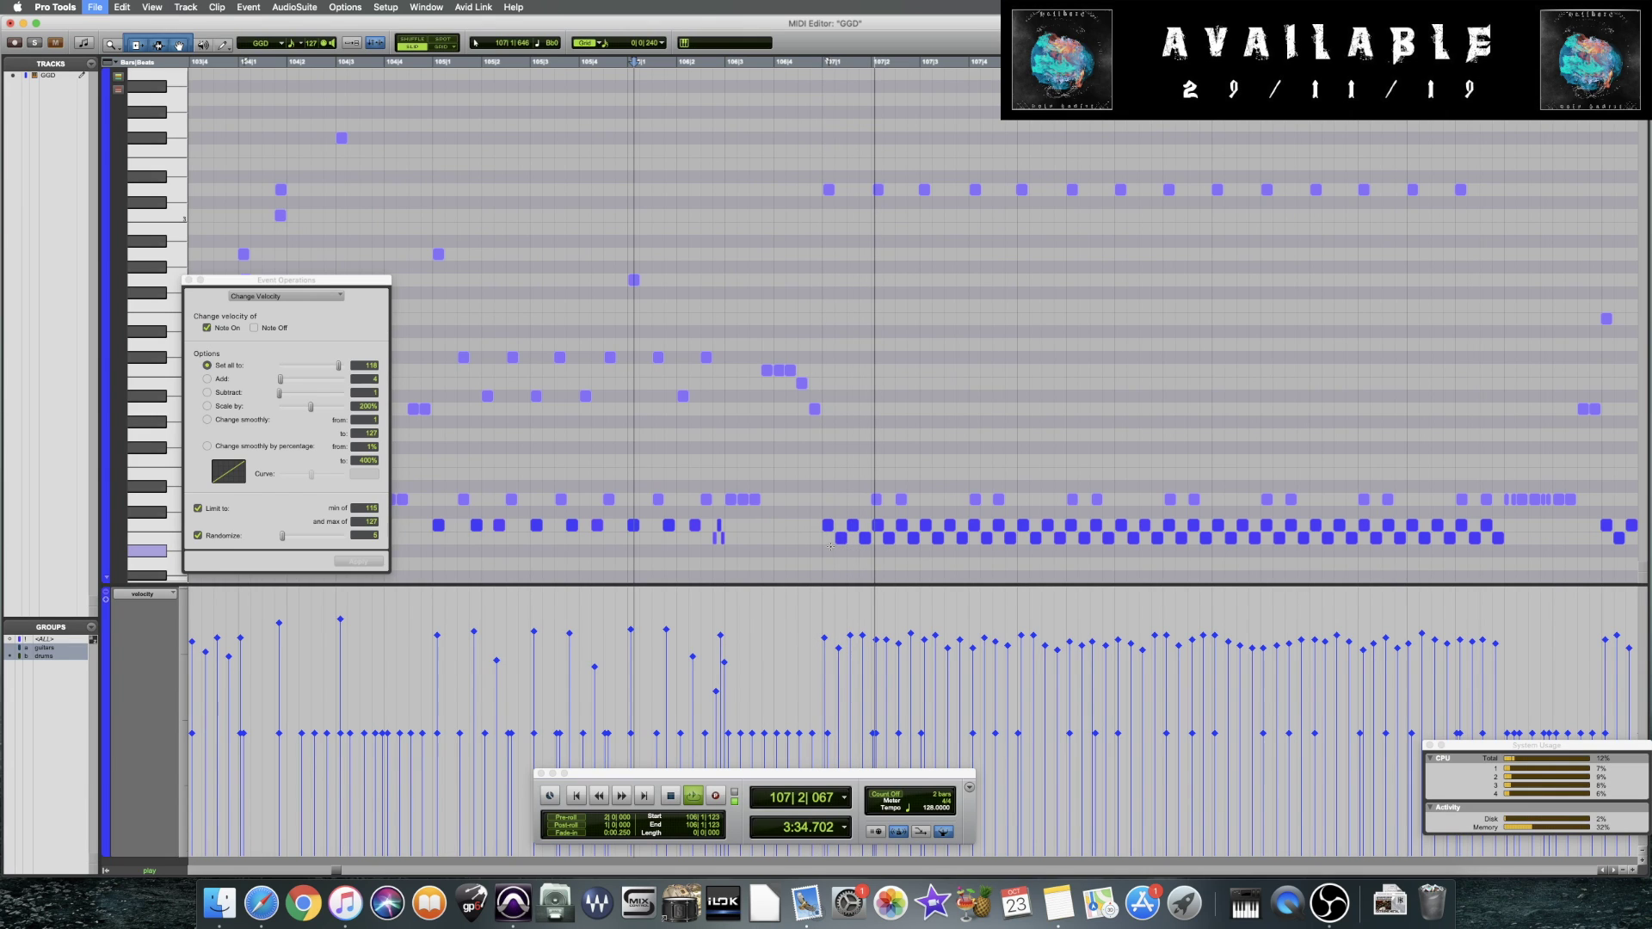
Select the lower-row kick notes from bar 107 onward and lower their velocities slightly
{"action": "key", "text": "space"}
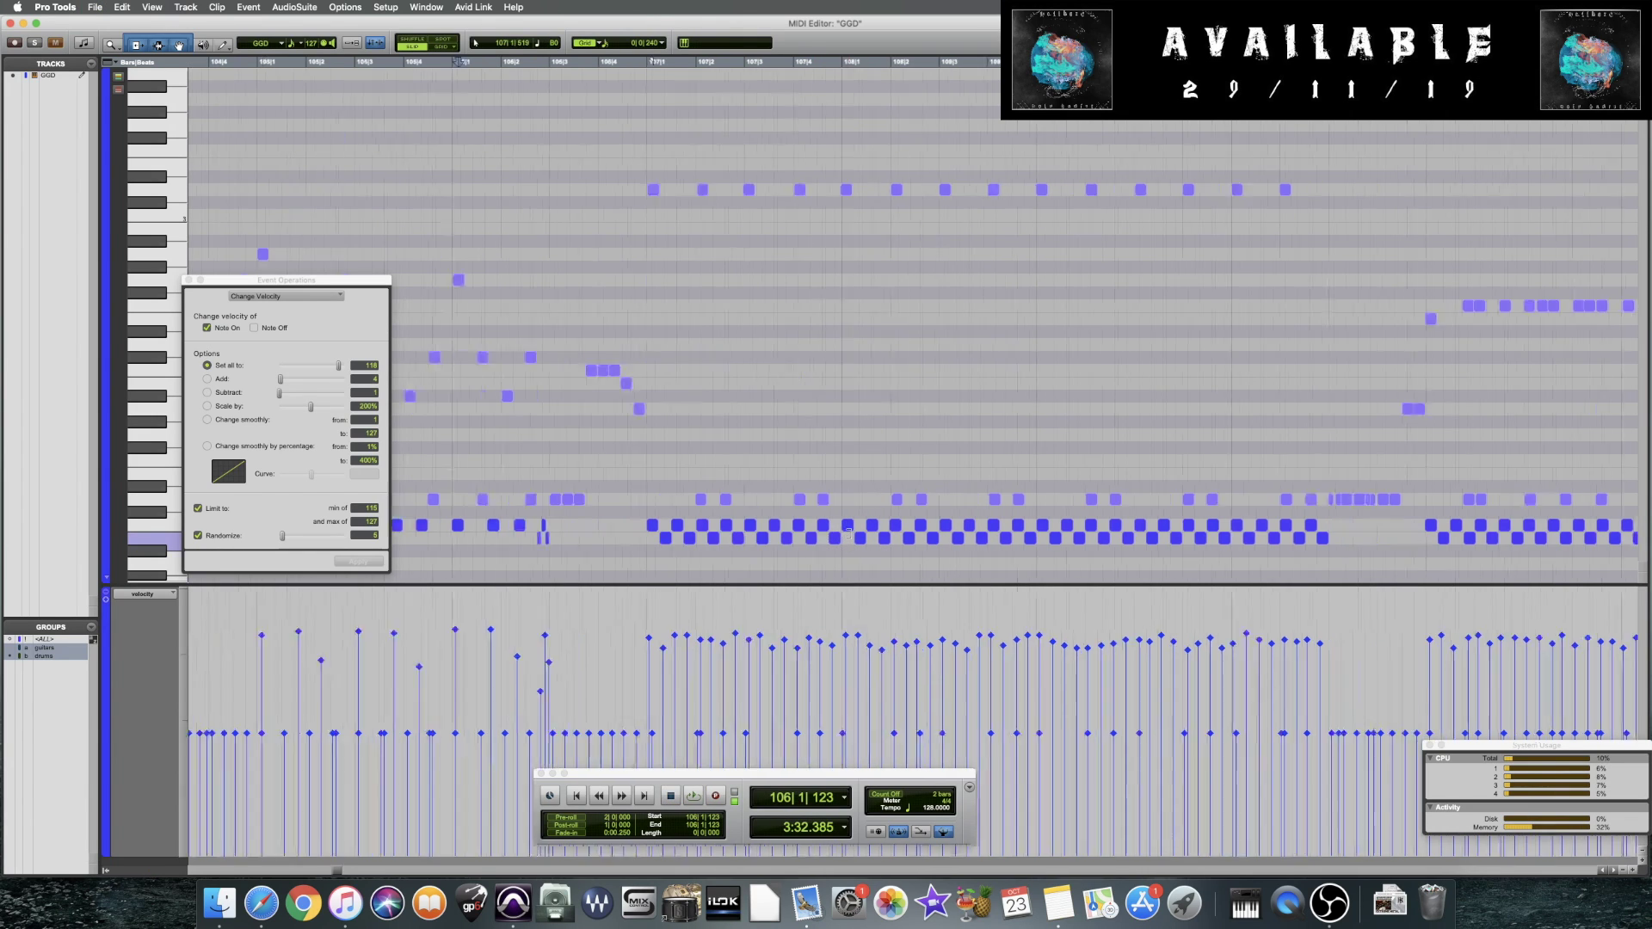
{"action": "scroll", "coordinate": [849, 534], "scroll_direction": "right", "scroll_amount": 3}
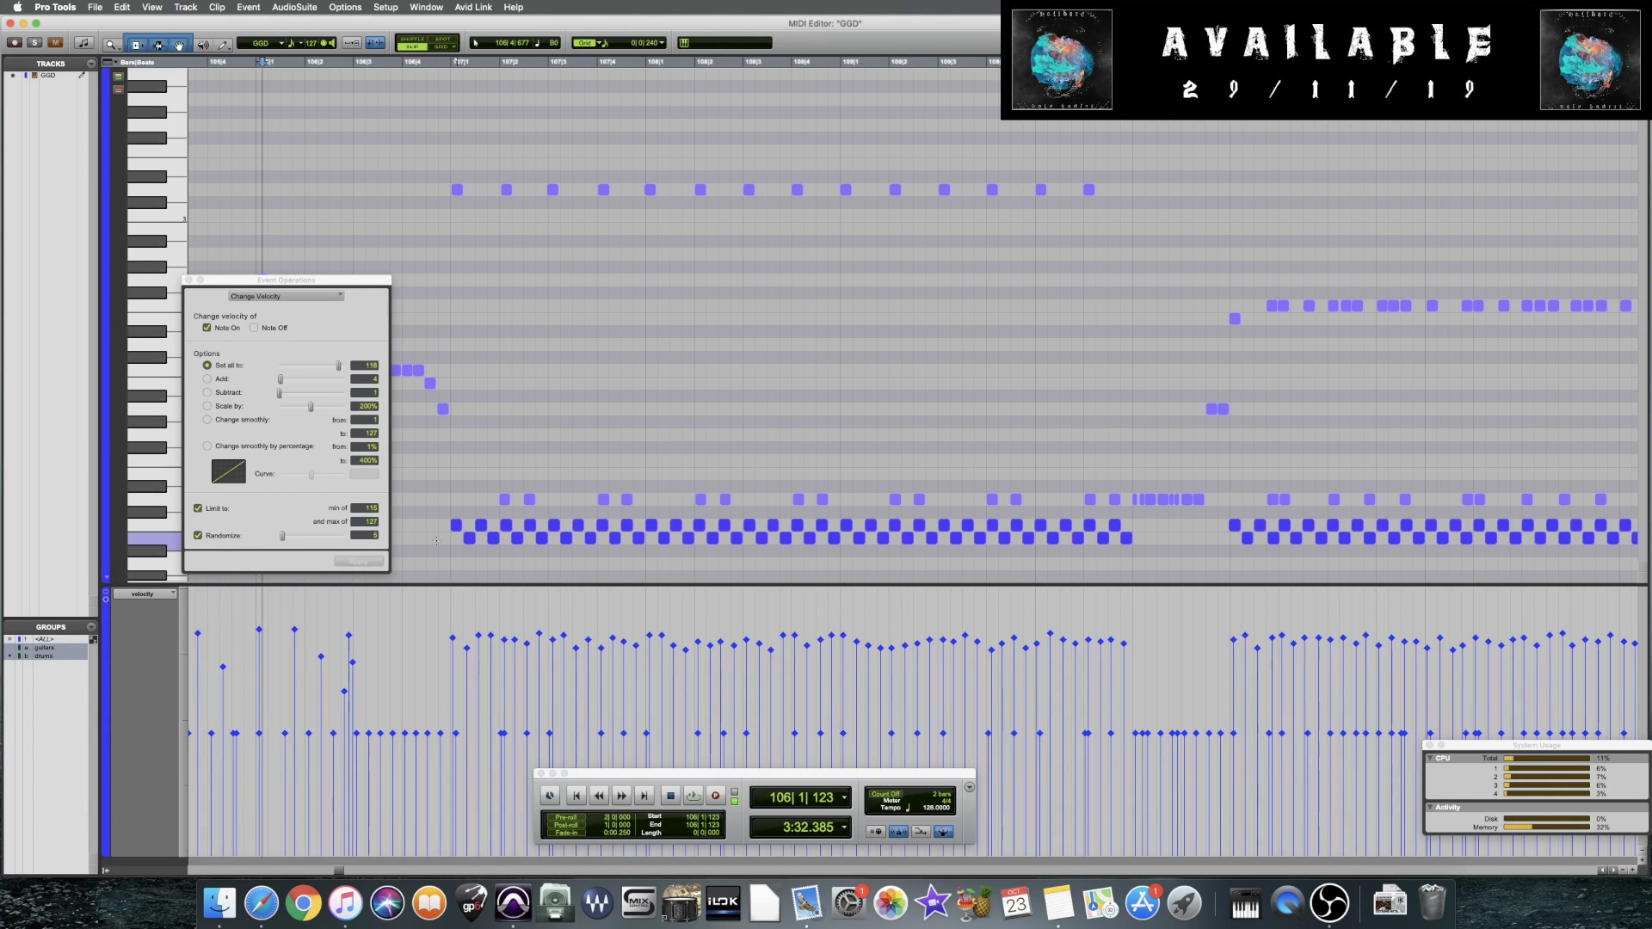
{"action": "left_click_drag", "start_coordinate": [434, 539], "coordinate": [1247, 656]}
{"action": "scroll", "coordinate": [947, 559], "scroll_direction": "left", "scroll_amount": 10}
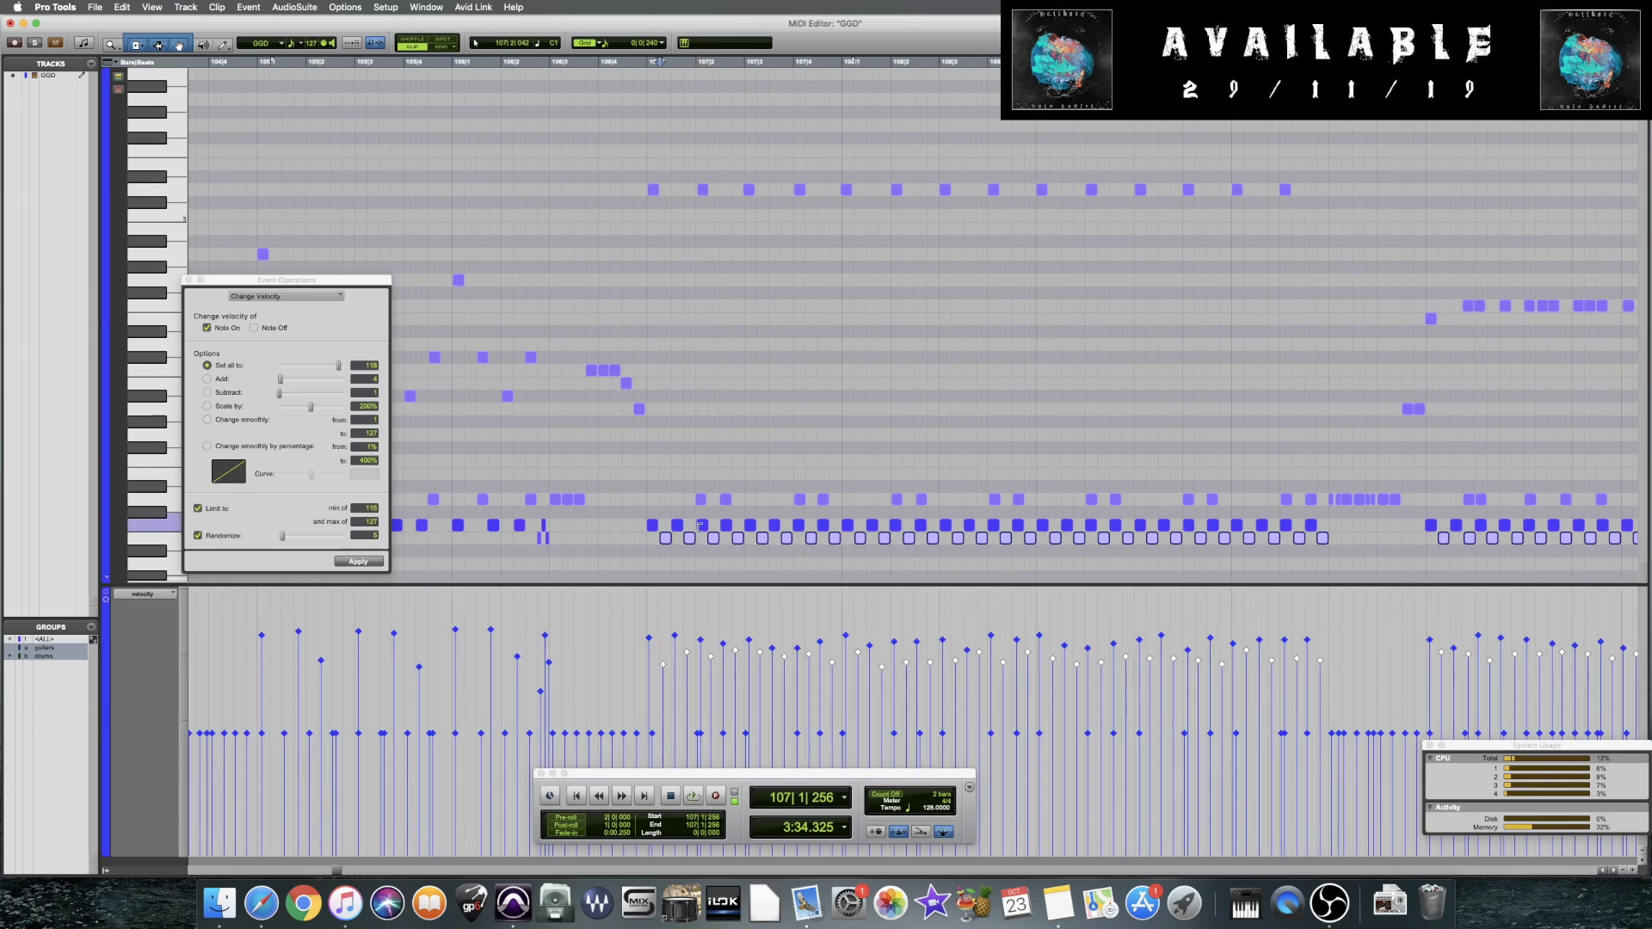
{"action": "left_click", "coordinate": [642, 526]}
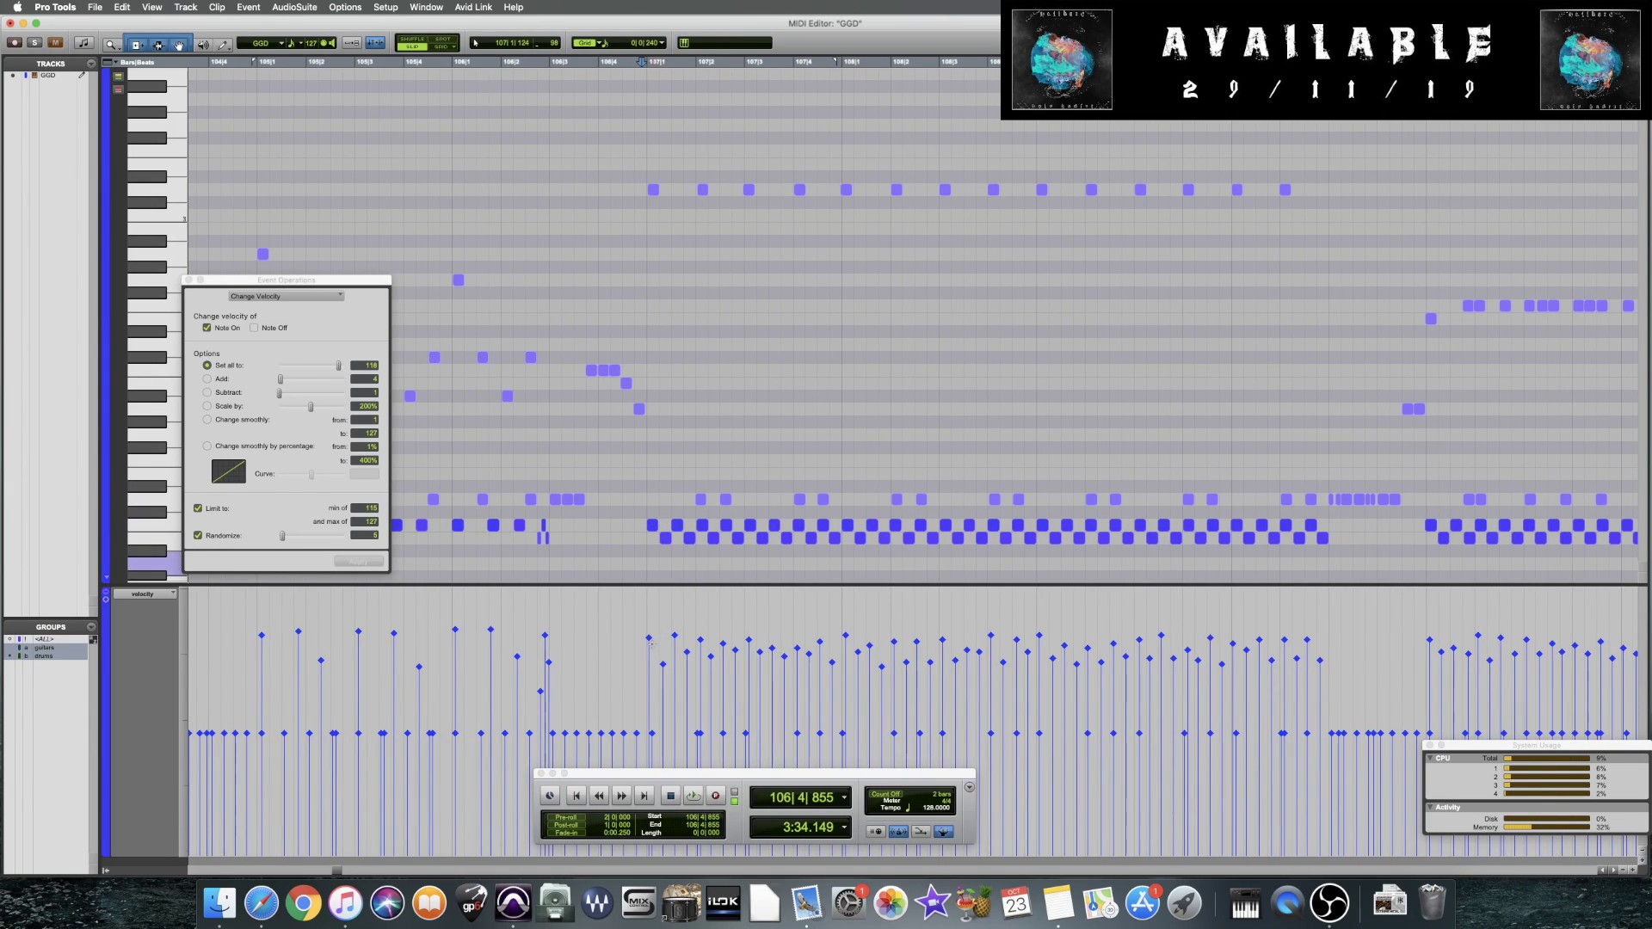
Accent the first two upper-row kick notes of bar 107 with higher velocities, audition from 106|3|480 and save the session
{"action": "mouse_move", "coordinate": [651, 642]}
{"action": "left_mouse_down"}
{"action": "mouse_move", "coordinate": [651, 621]}
{"action": "mouse_move", "coordinate": [676, 629]}
{"action": "mouse_move", "coordinate": [663, 662]}
{"action": "mouse_move", "coordinate": [704, 635]}
{"action": "left_mouse_up"}
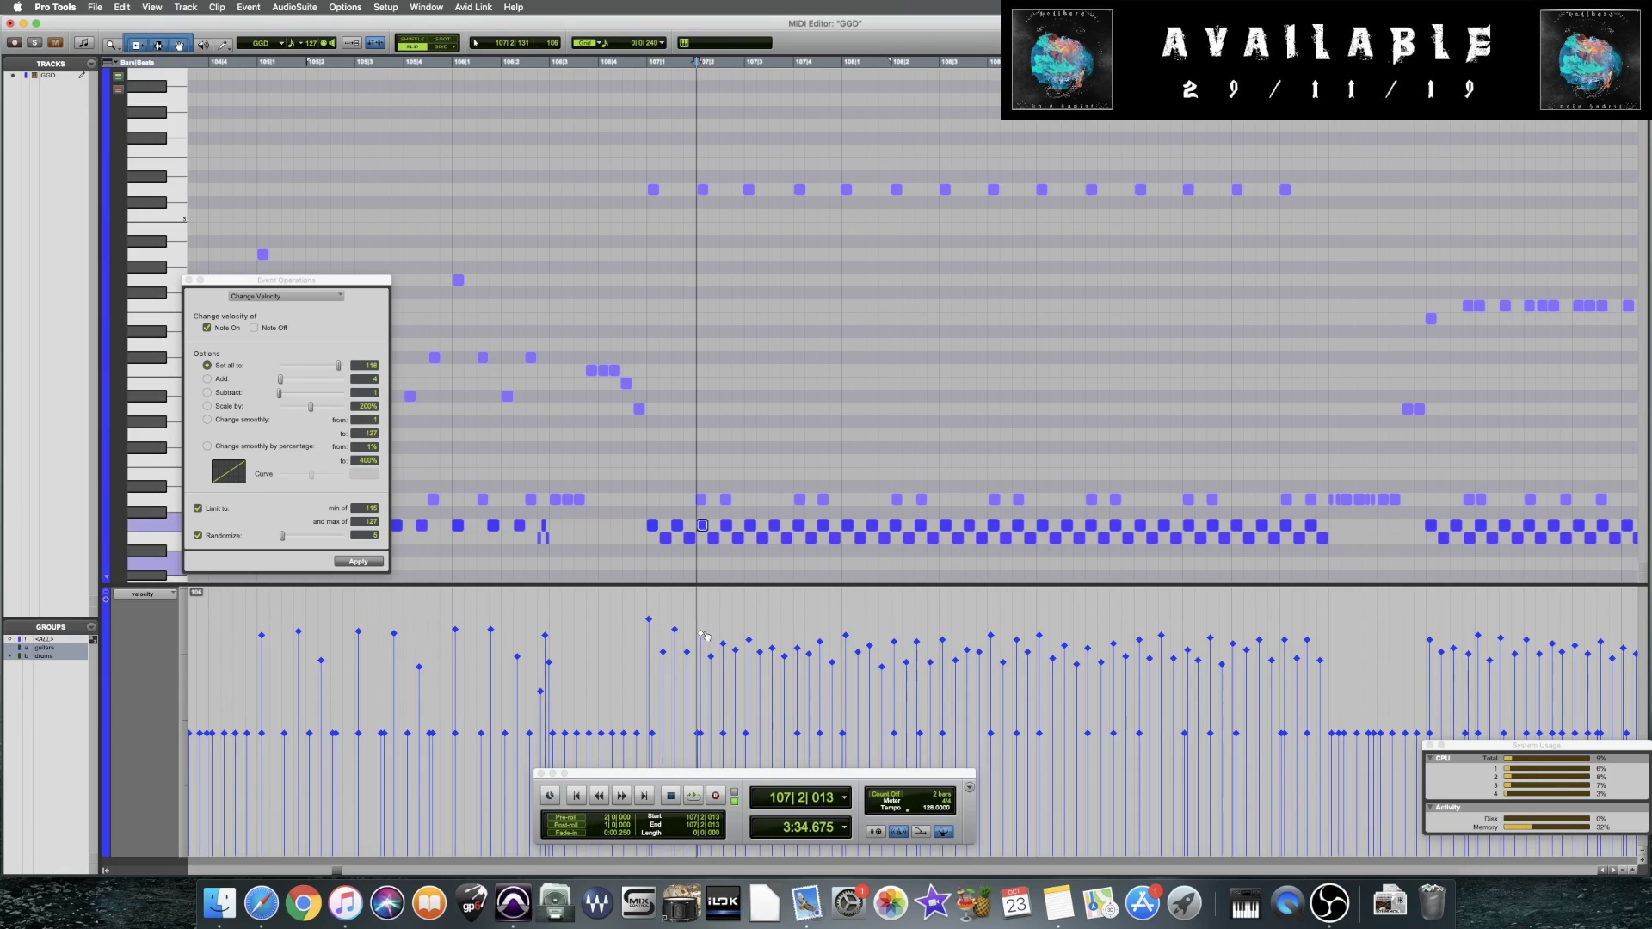
{"action": "left_click", "coordinate": [574, 557]}
{"action": "key", "text": "space"}
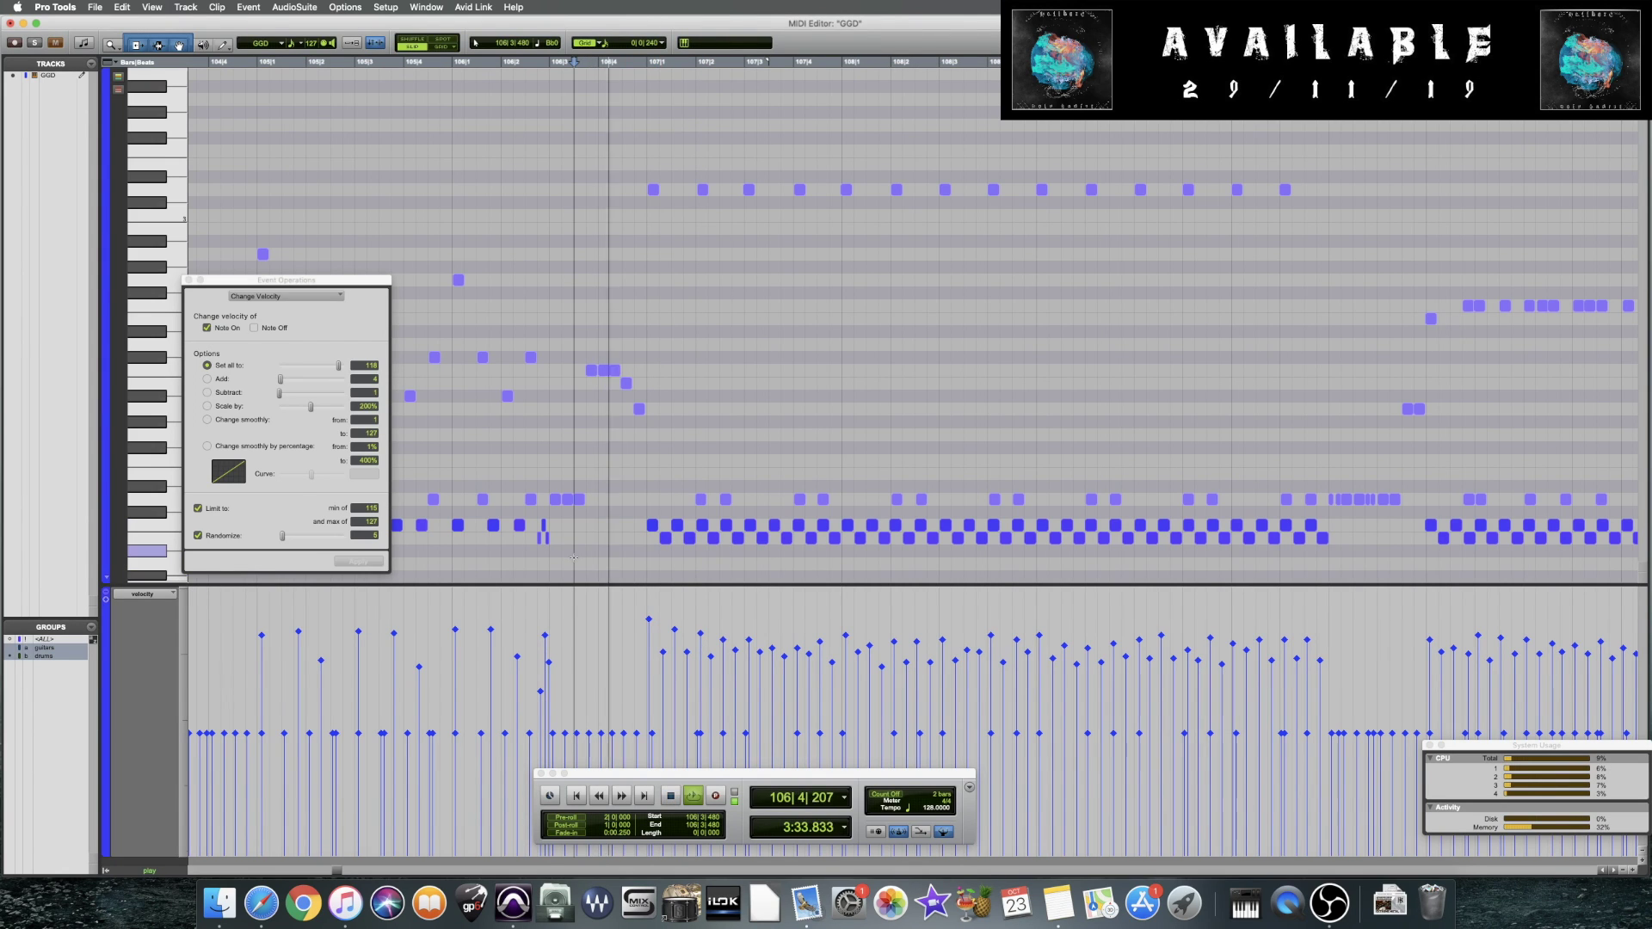
{"action": "key", "text": "super+s"}
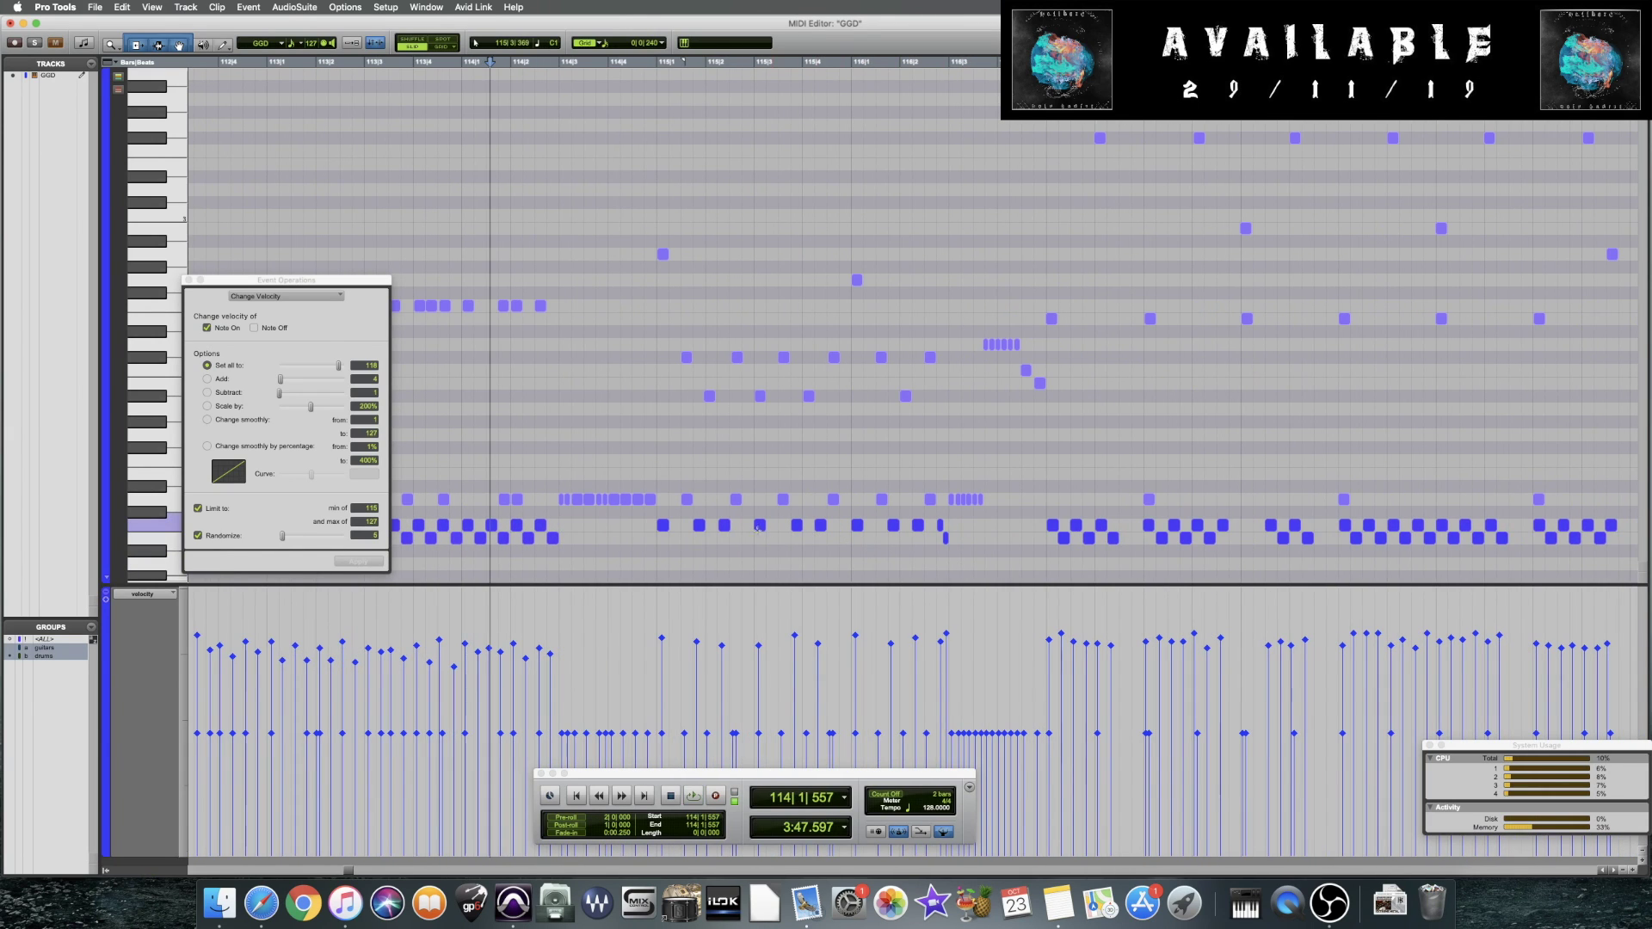
Lower the velocity of every third kick note in bars 115 and 116, raise the other six slightly and audition from 114|4|832
{"action": "left_click", "coordinate": [724, 524]}
{"action": "left_click", "coordinate": [918, 525], "text": "shift"}
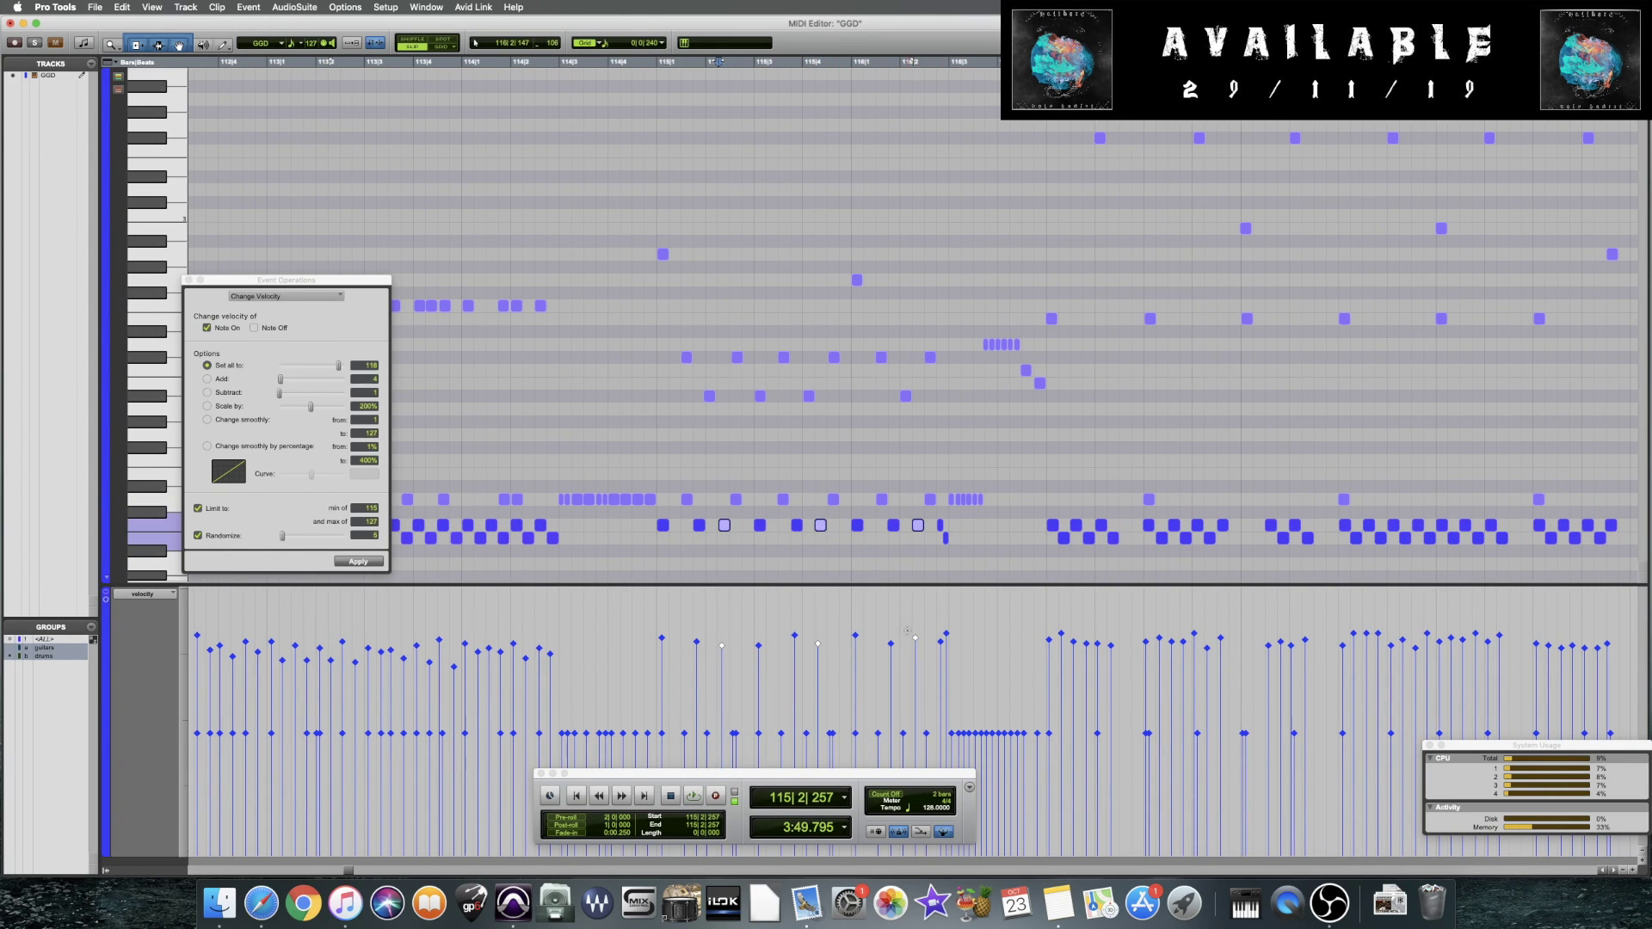
{"action": "left_click_drag", "start_coordinate": [914, 651], "coordinate": [624, 593]}
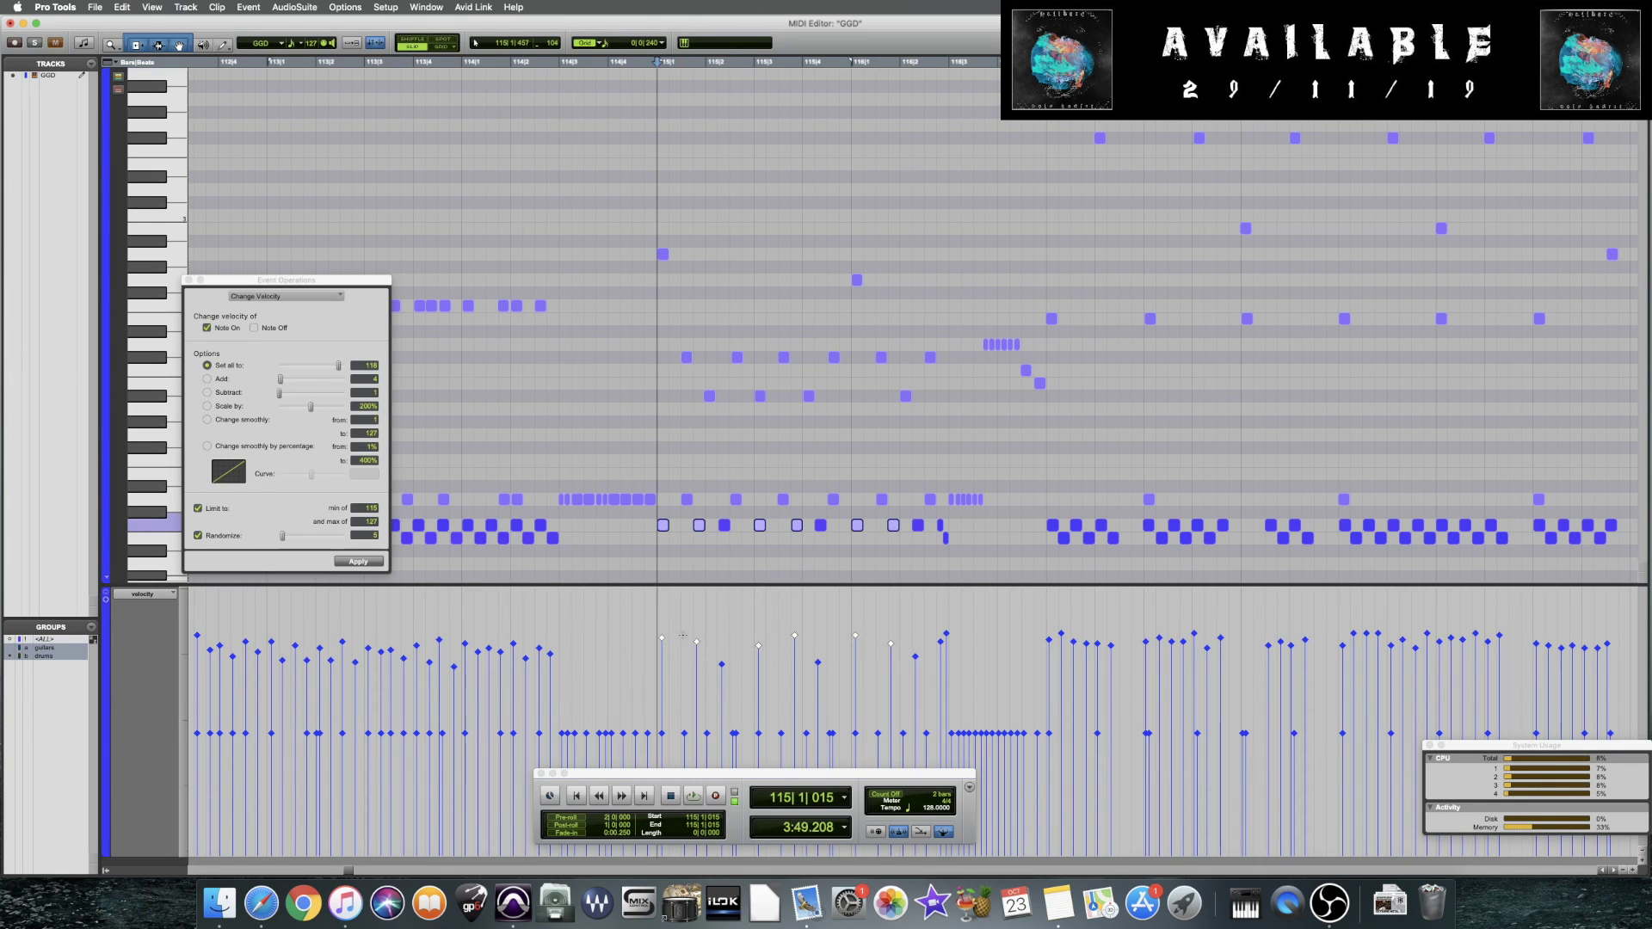
{"action": "left_click", "coordinate": [650, 574]}
{"action": "key", "text": "space"}
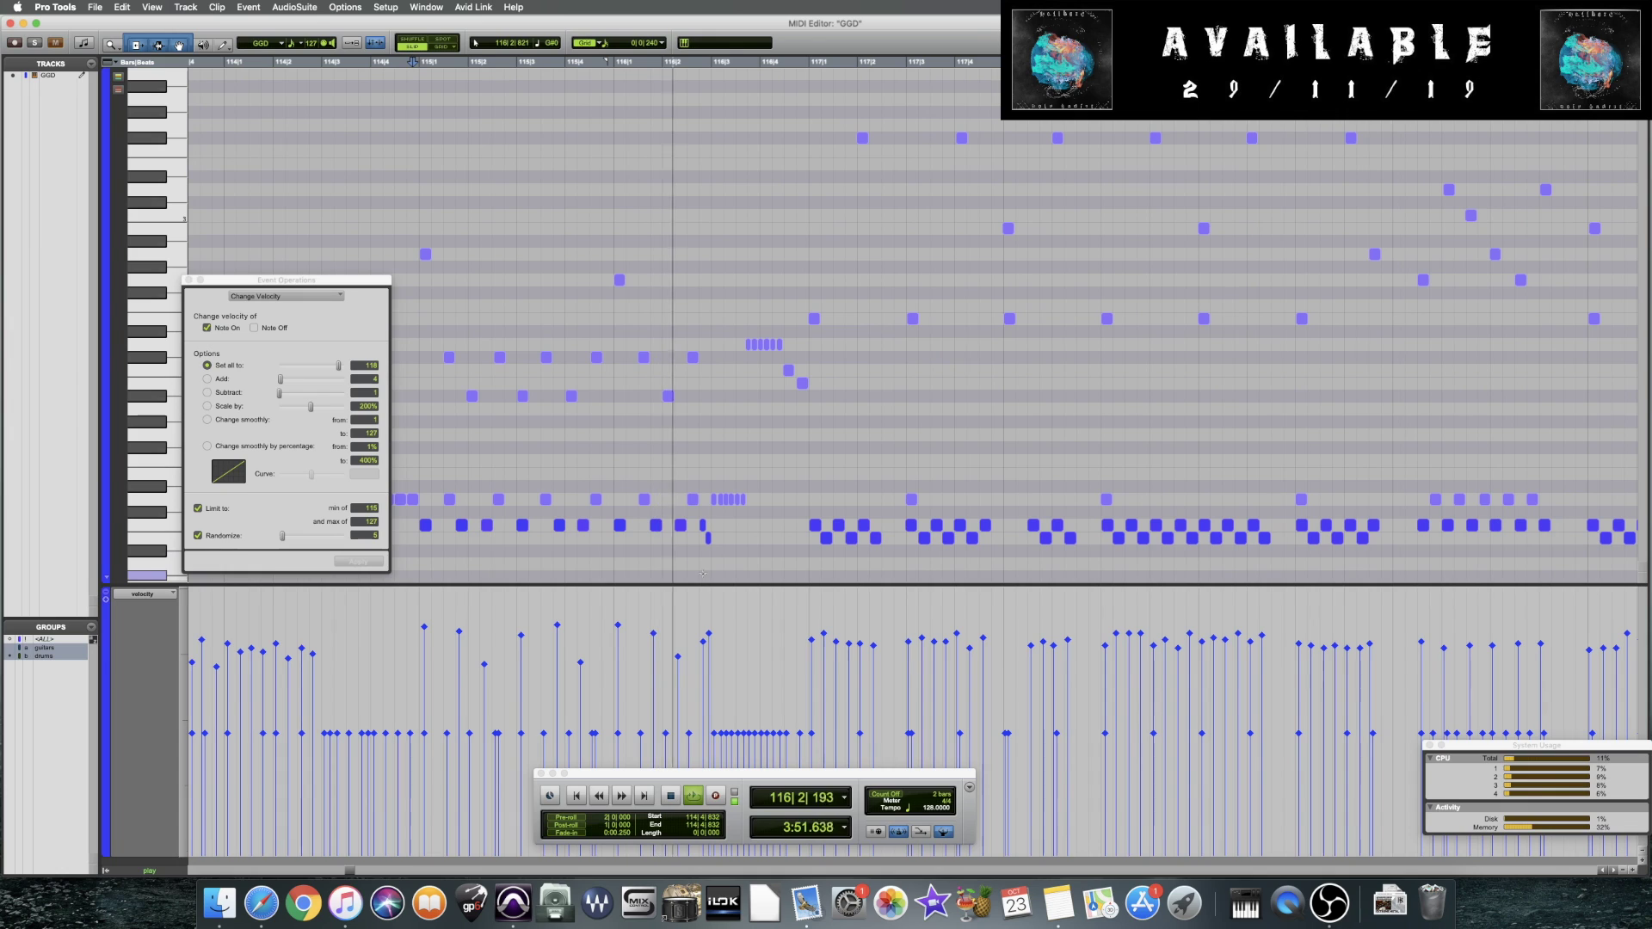
Lower the velocities of the lower-row kick notes from bar 117 through bar 123 slightly and save the session
{"action": "left_click", "coordinate": [690, 641]}
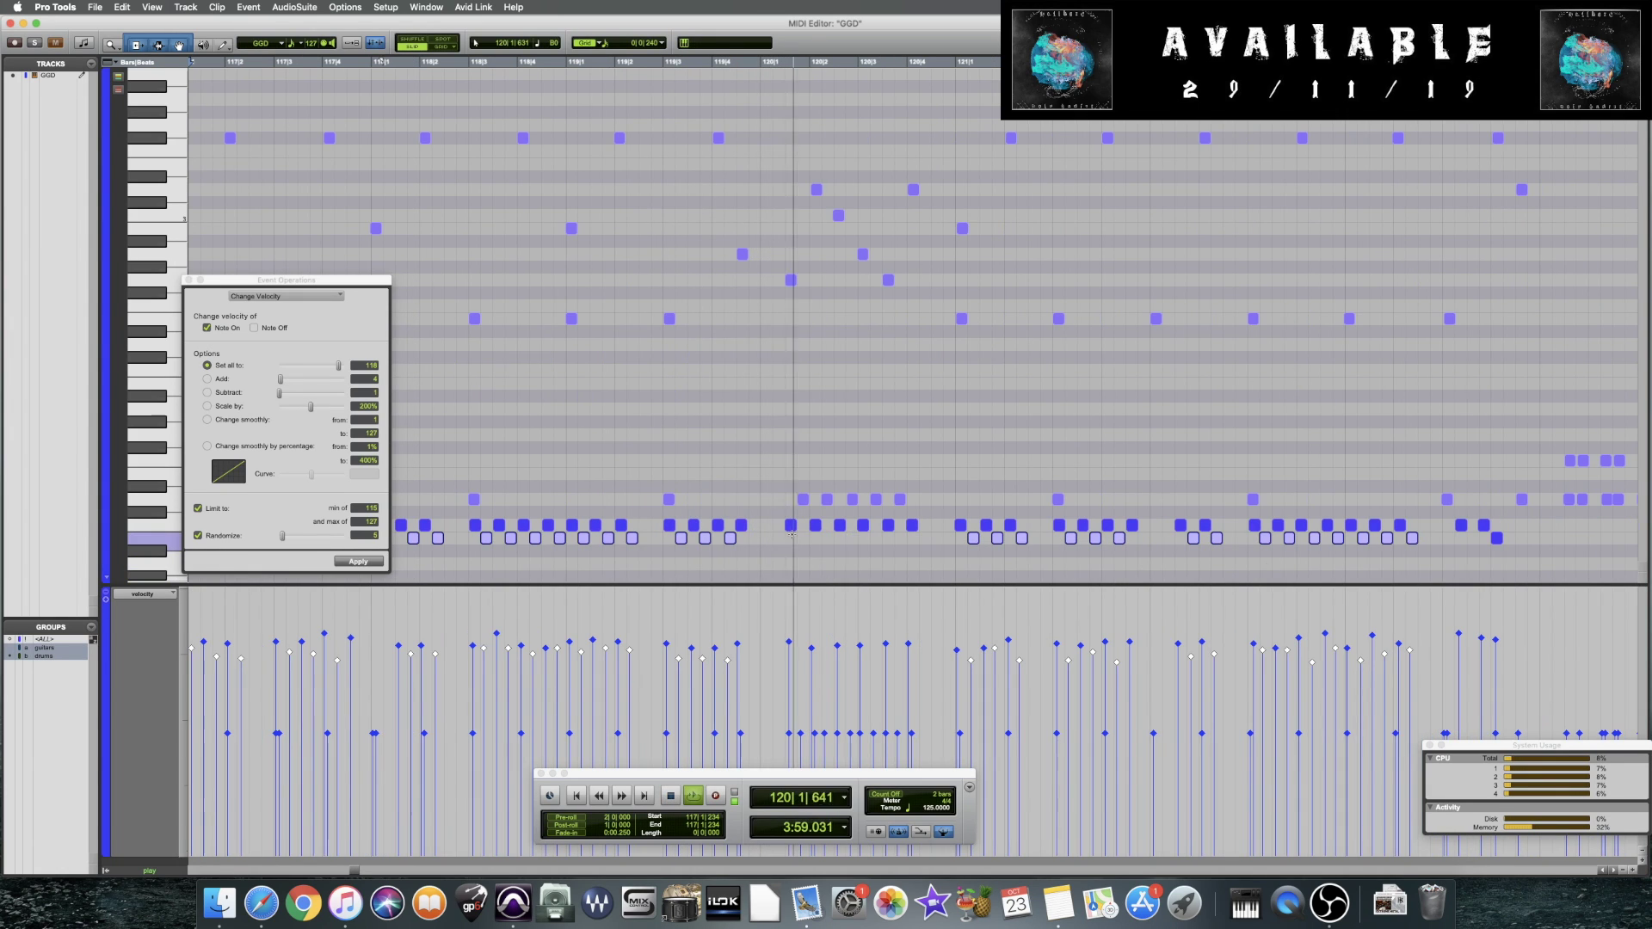
{"action": "left_click", "coordinate": [790, 516]}
{"action": "key", "text": "super+s"}
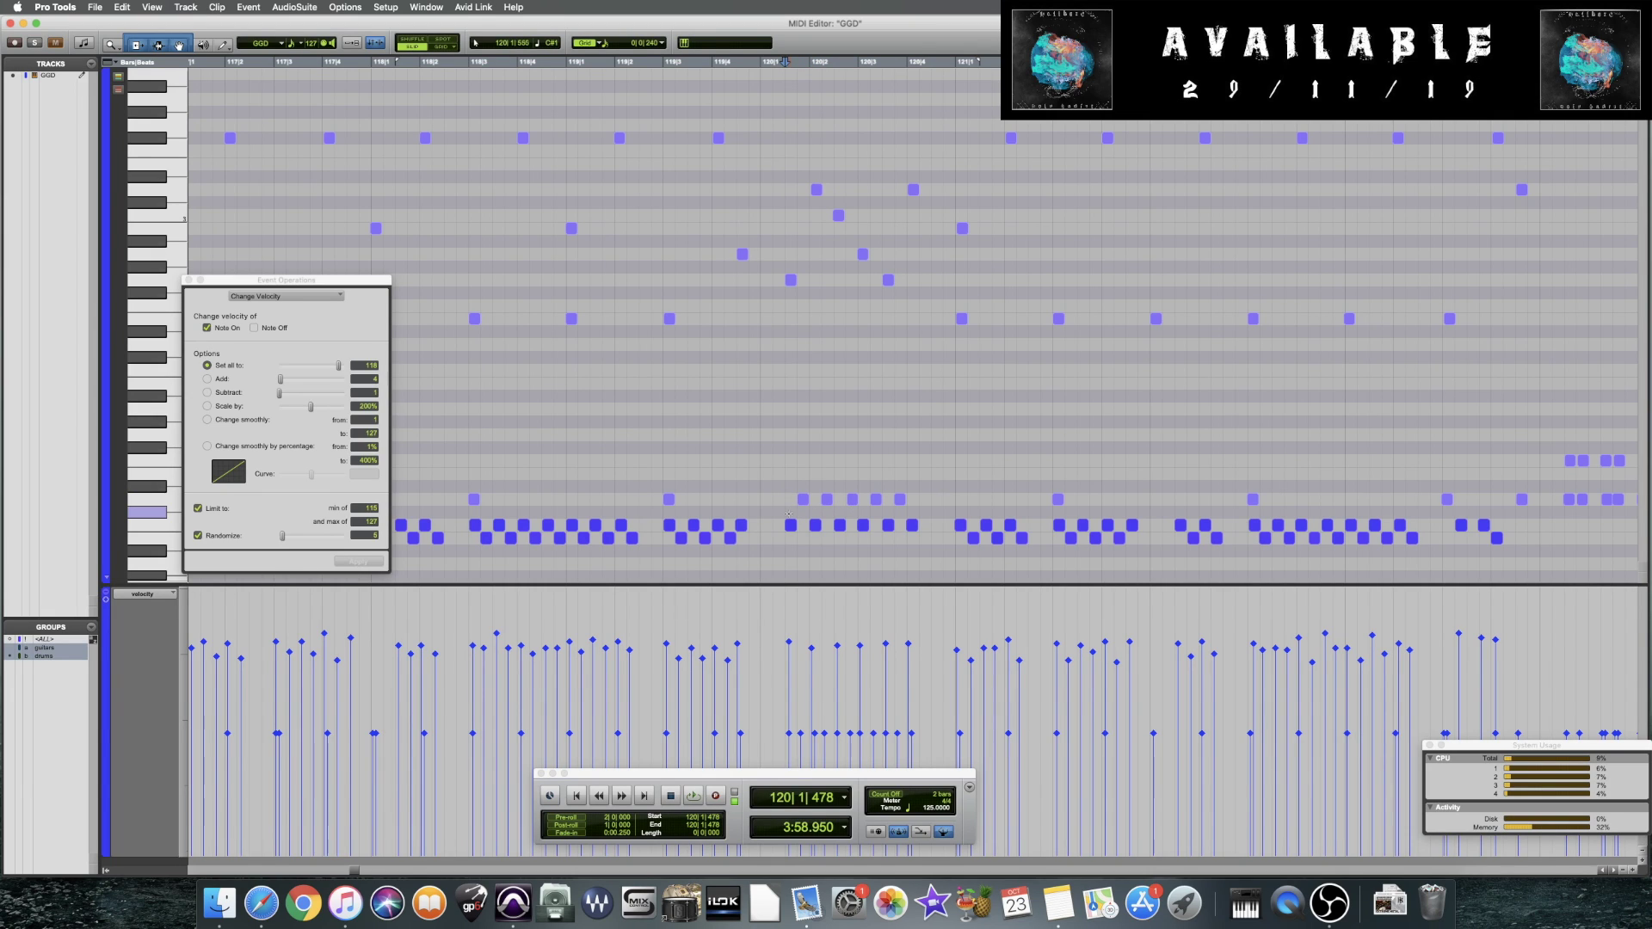
Vary the six kick notes in bar 120, softening the first, third and fifth and accenting the second and sixth, and audition from bar 119
{"action": "left_click", "coordinate": [790, 524]}
{"action": "mouse_move", "coordinate": [888, 642]}
{"action": "left_mouse_down"}
{"action": "mouse_move", "coordinate": [887, 670]}
{"action": "mouse_move", "coordinate": [837, 673]}
{"action": "mouse_move", "coordinate": [812, 635]}
{"action": "mouse_move", "coordinate": [912, 625]}
{"action": "left_mouse_up"}
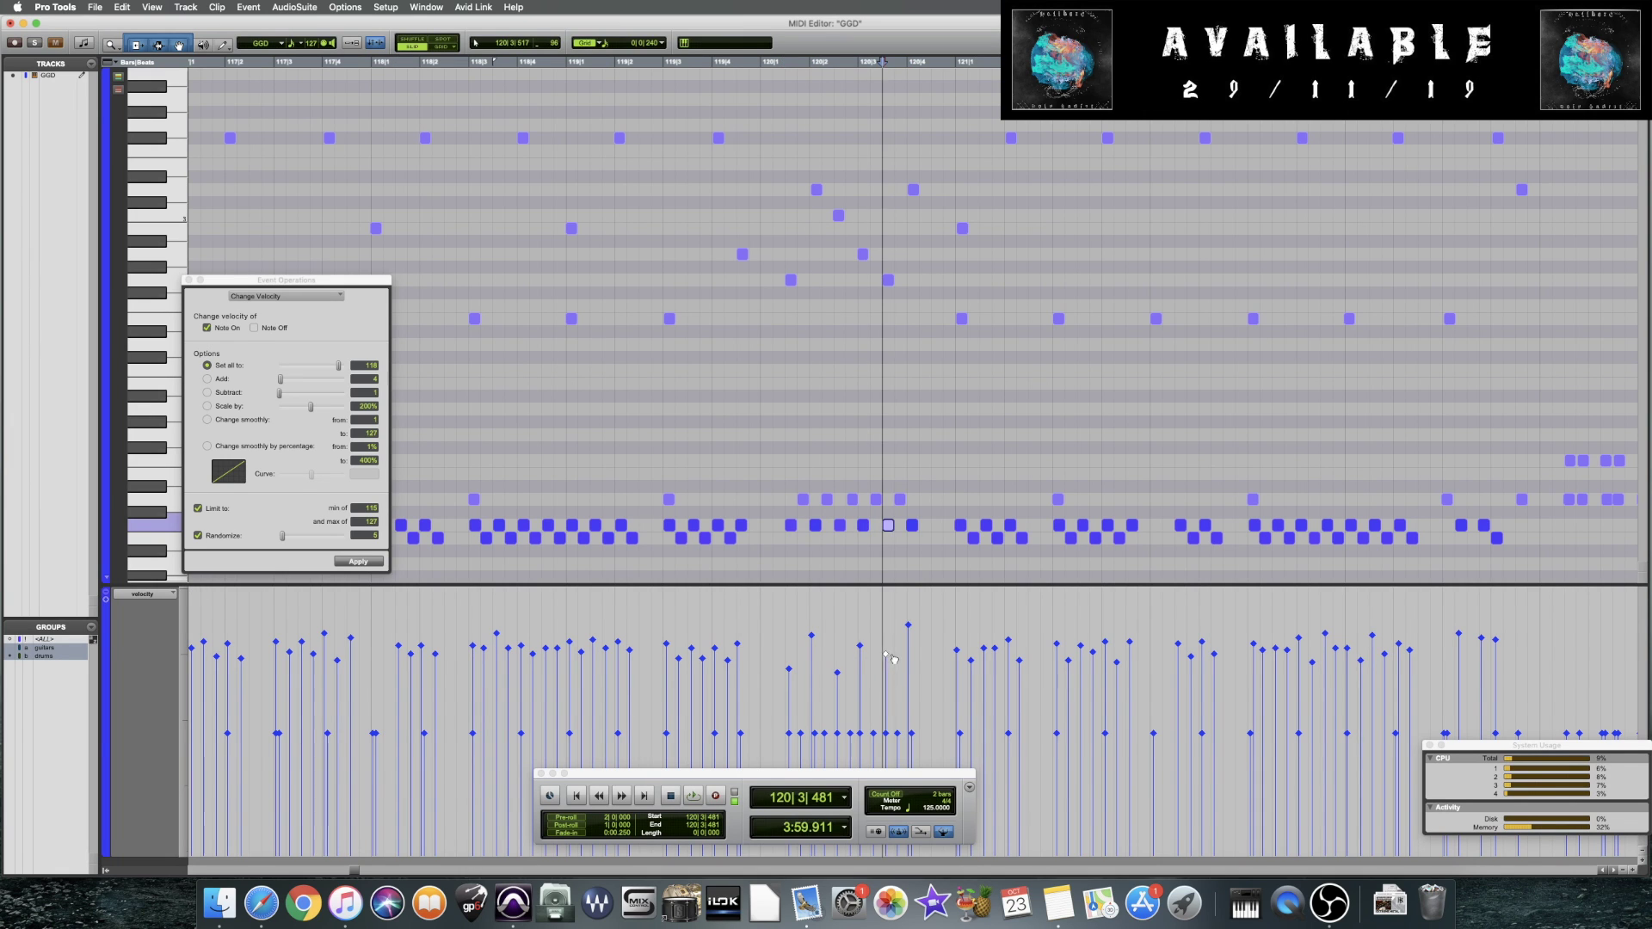
{"action": "left_click", "coordinate": [686, 387]}
{"action": "key", "text": "space"}
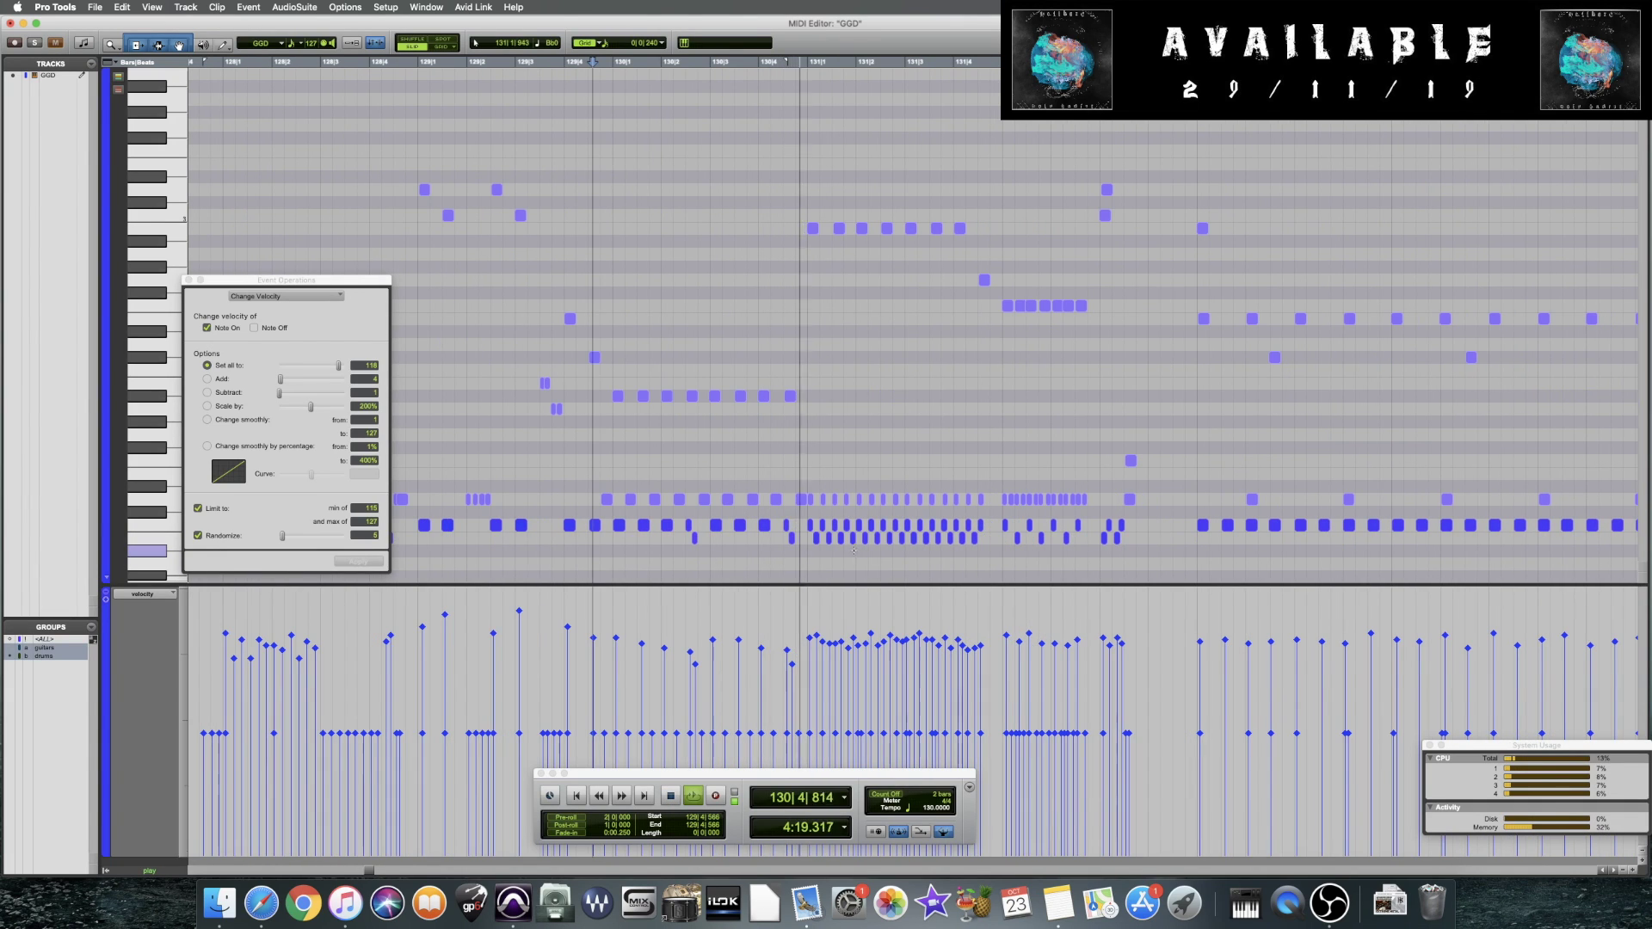
Lower the velocities of all the rapid kick notes in the opening run of bar 131 together and audition from 130|3|237
{"action": "key", "text": "space"}
{"action": "left_click", "coordinate": [810, 519]}
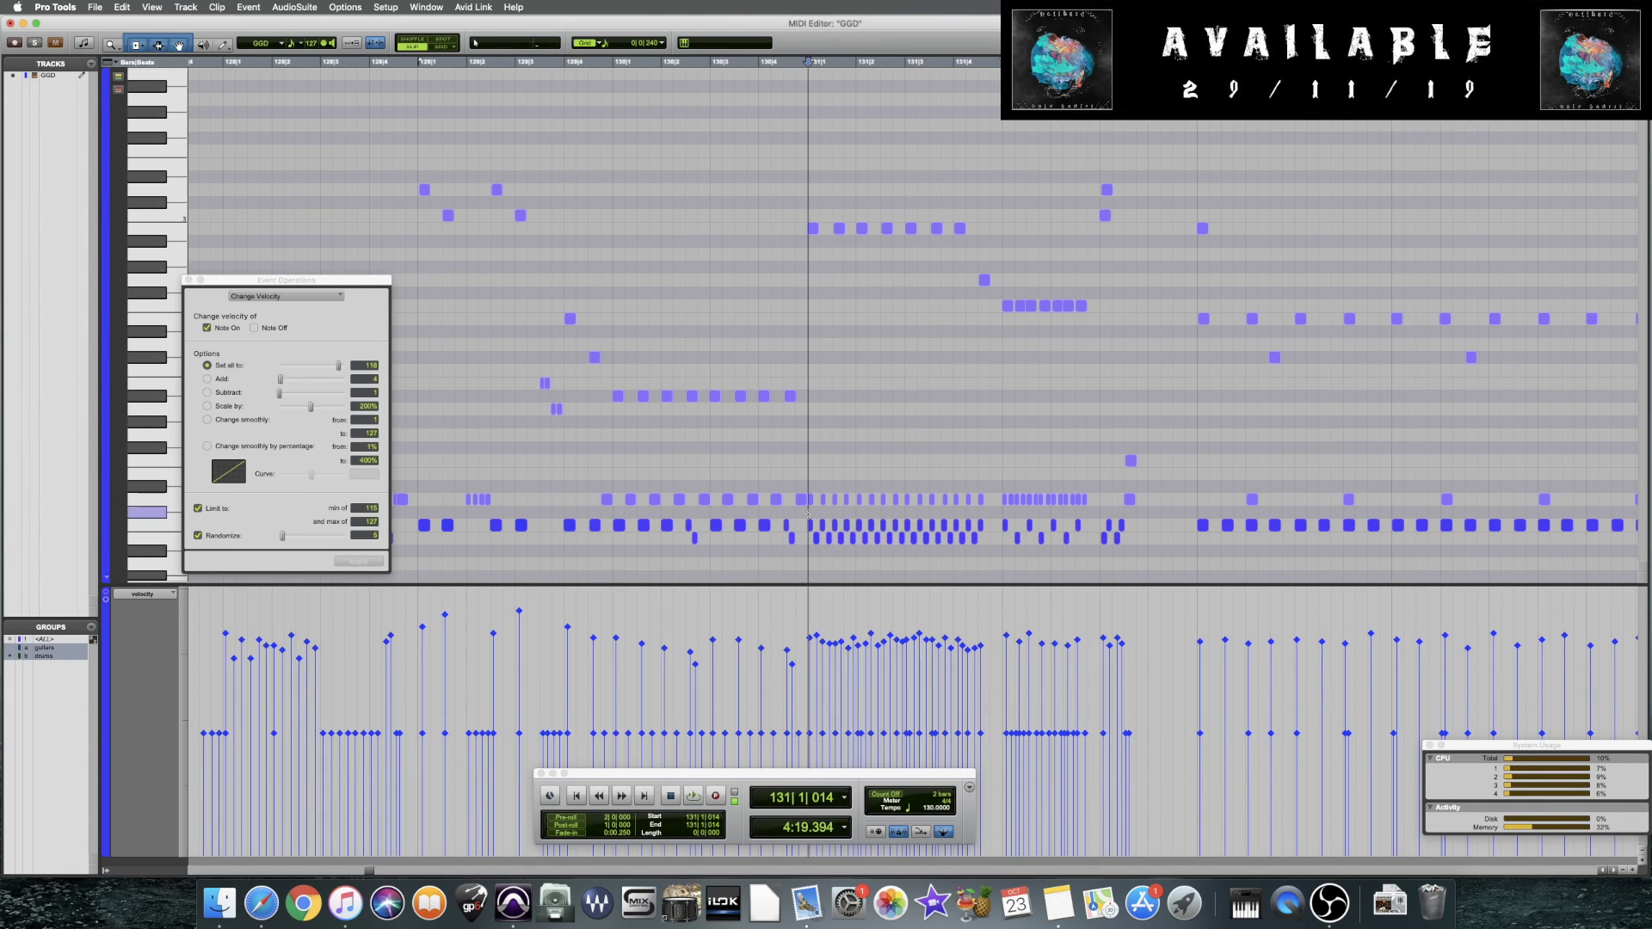
{"action": "key", "text": "super+bracketright"}
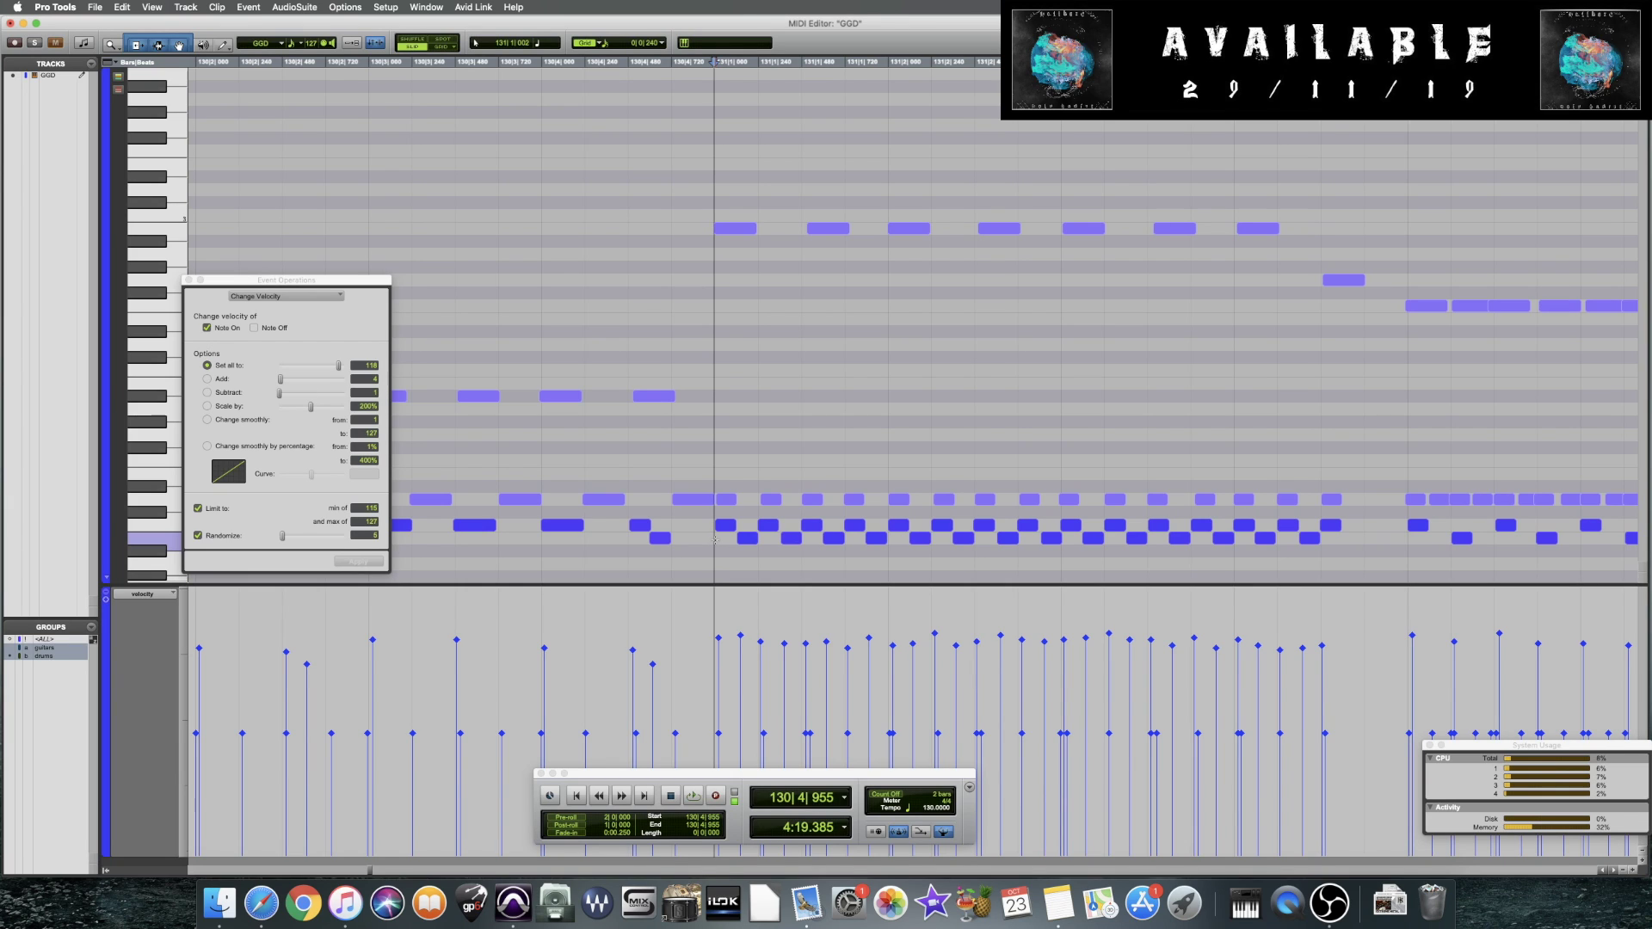
{"action": "left_click_drag", "start_coordinate": [716, 516], "coordinate": [1345, 547]}
{"action": "left_click", "coordinate": [358, 560]}
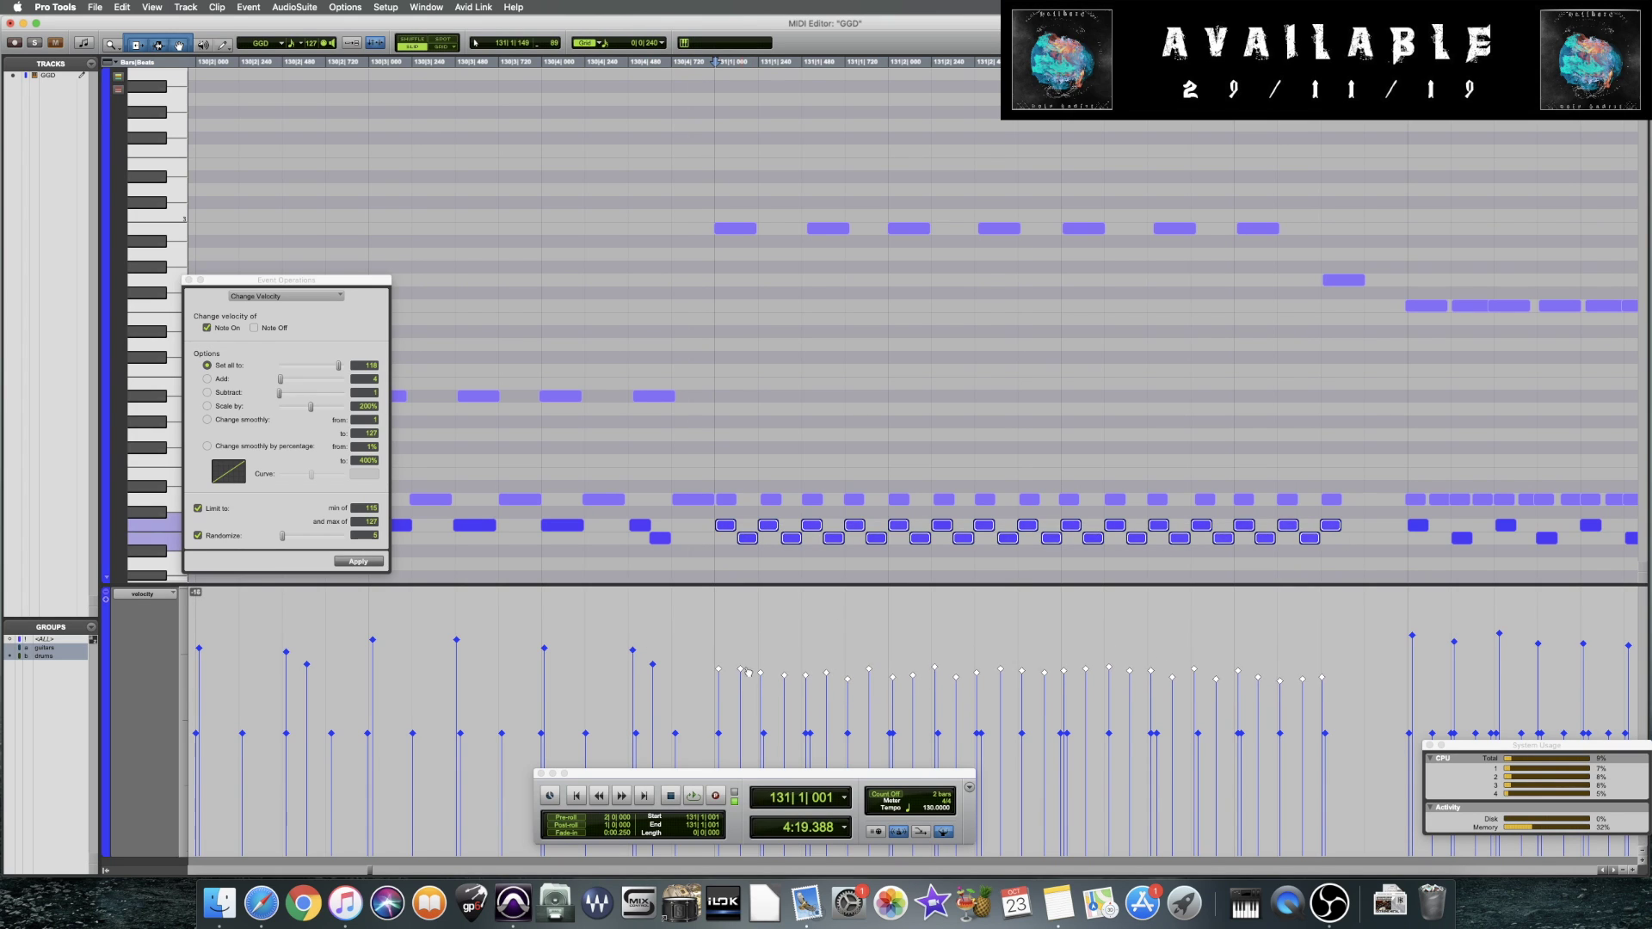
{"action": "left_click", "coordinate": [411, 564]}
{"action": "key", "text": "space"}
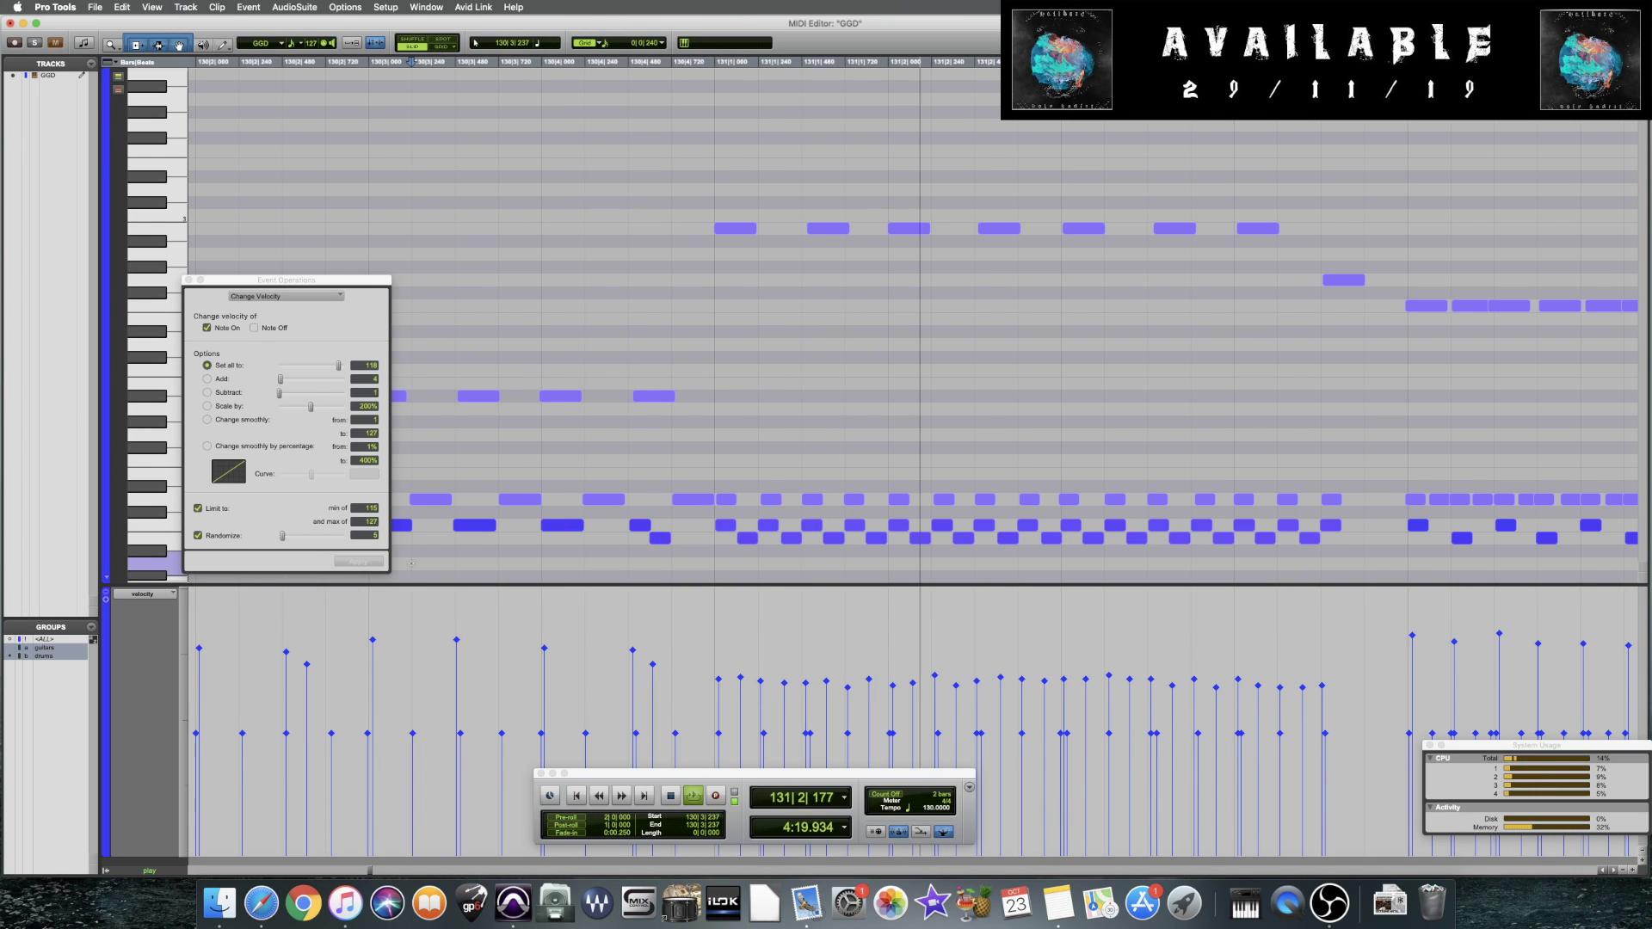
{"action": "key", "text": "space"}
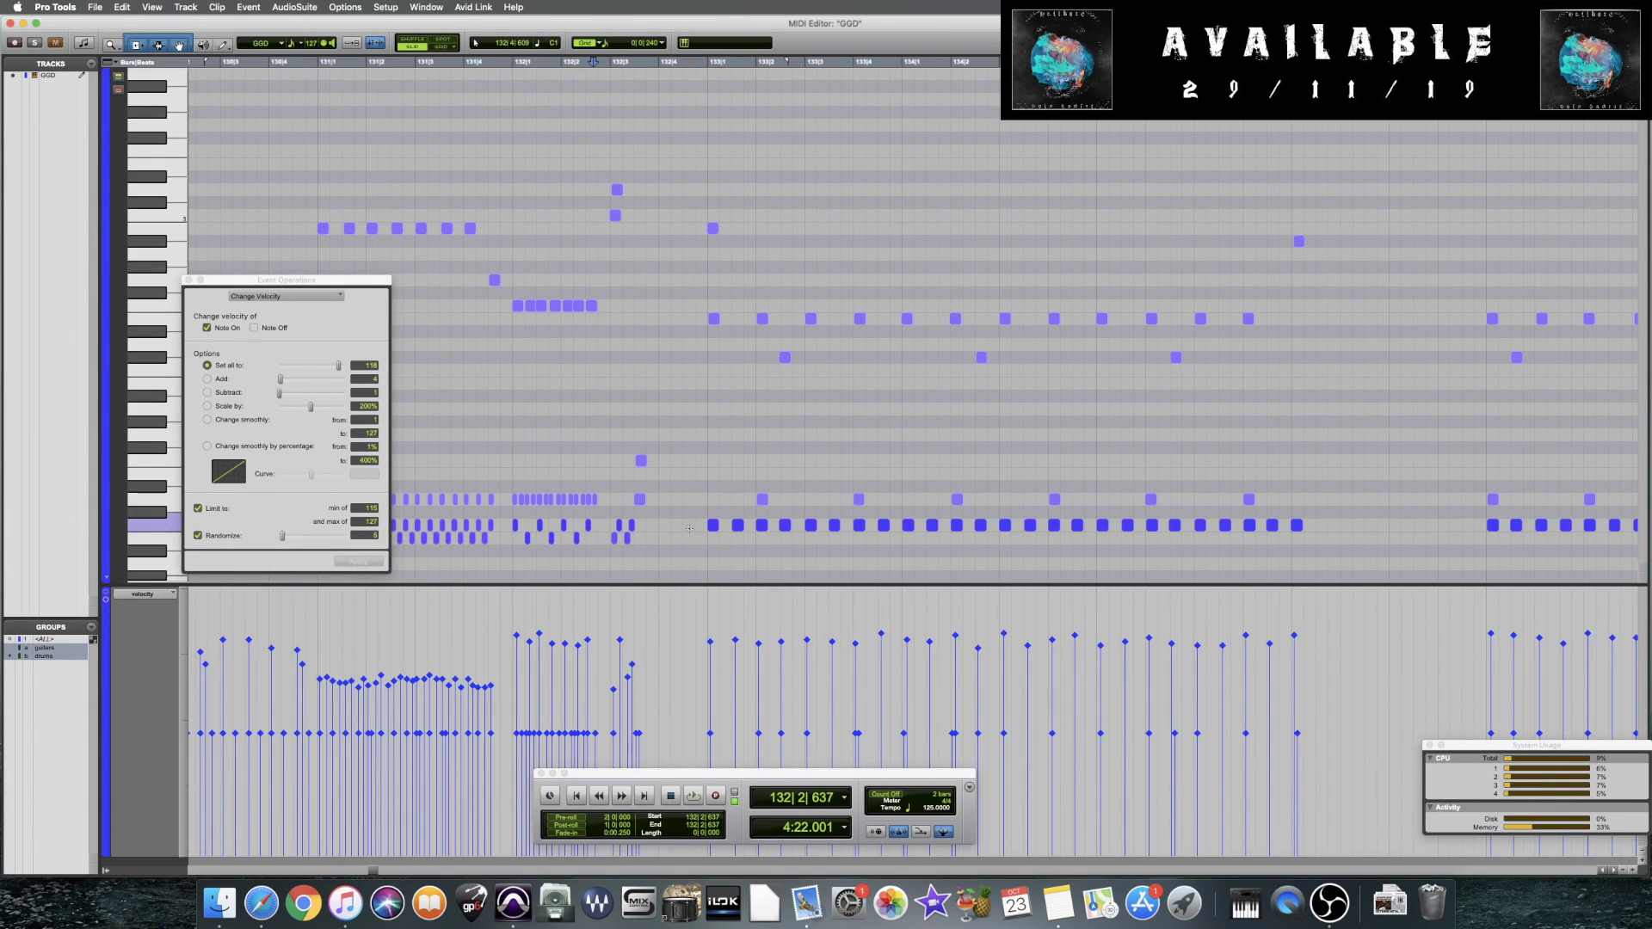
Apply Change Velocity, set to 118 with randomization, to the evenly spaced kick notes in bars 133 through 138 and play back
{"action": "left_click_drag", "start_coordinate": [690, 521], "coordinate": [1373, 539]}
{"action": "scroll", "coordinate": [1172, 524], "scroll_direction": "right", "scroll_amount": 3}
{"action": "left_click_drag", "start_coordinate": [1144, 515], "coordinate": [1488, 540]}
{"action": "left_click", "coordinate": [357, 561]}
{"action": "key", "text": "space"}
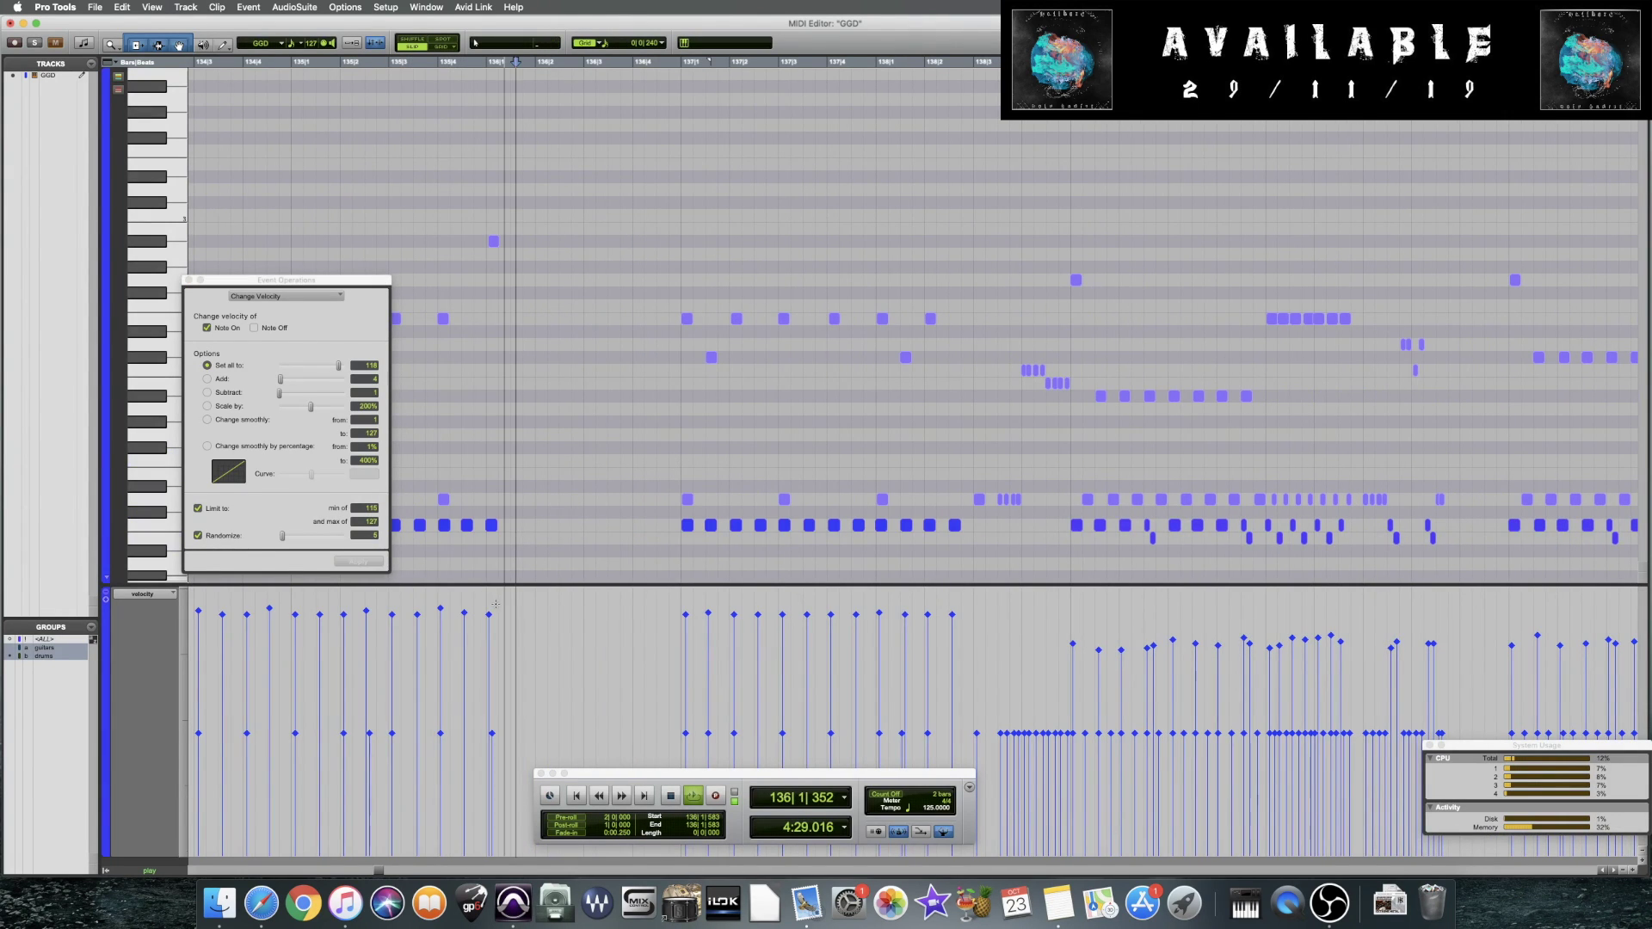
Raise the velocity of the accented kick note at 135|4|948, audition from 135|1|823 and save the session
{"action": "left_click", "coordinate": [491, 524]}
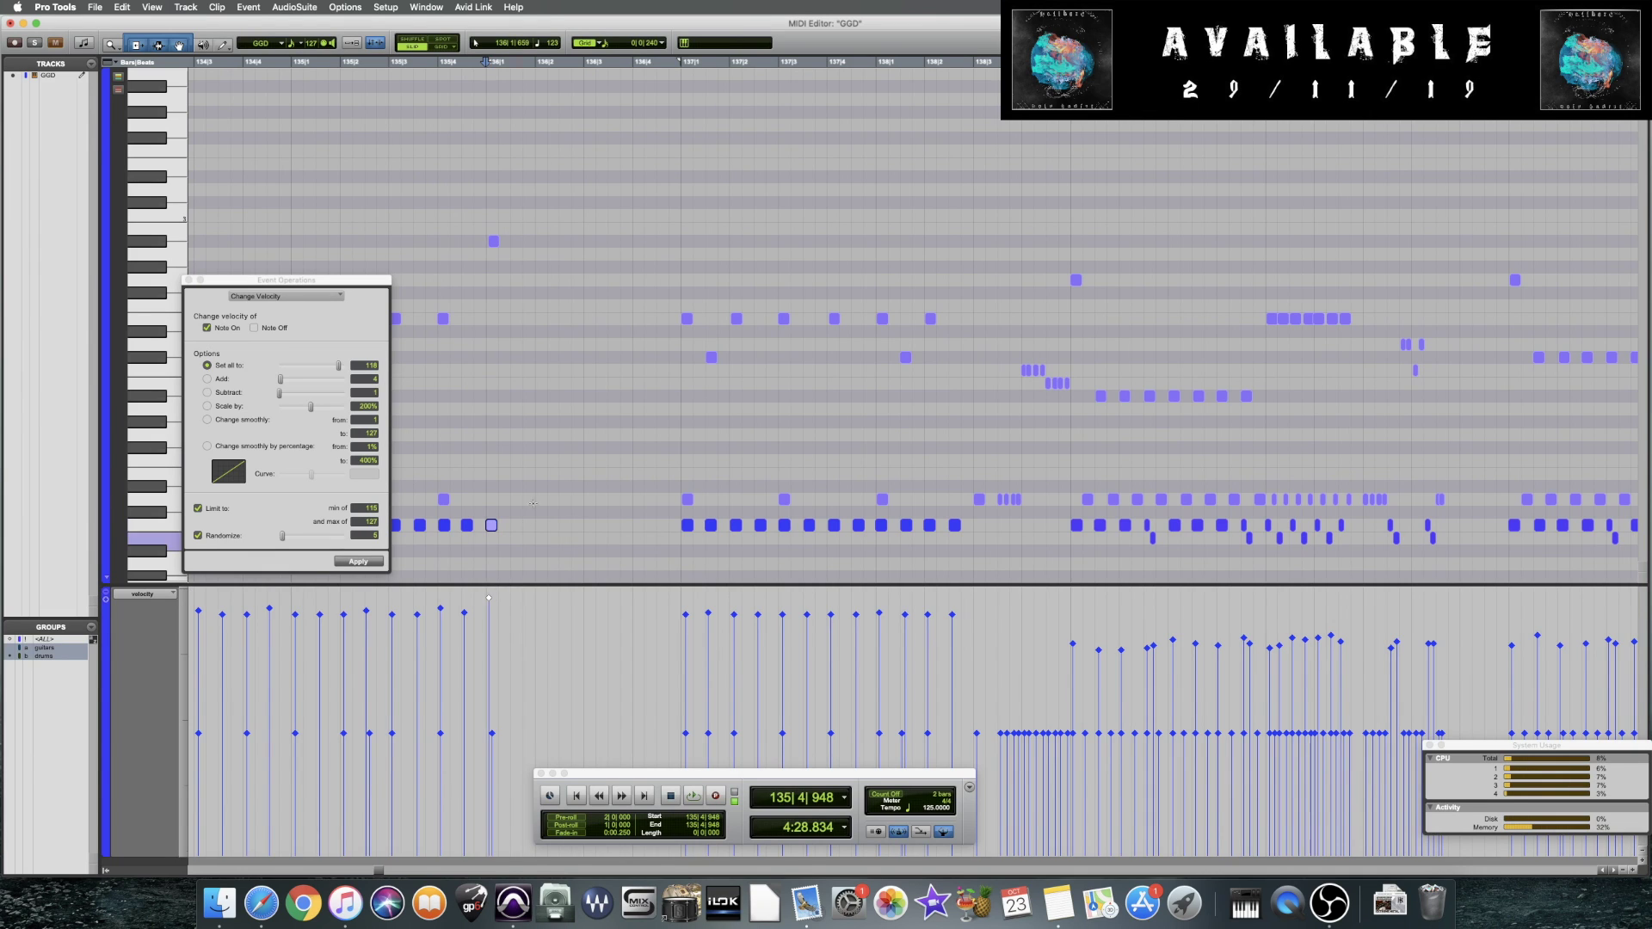
{"action": "scroll", "coordinate": [550, 482], "scroll_direction": "left", "scroll_amount": 4}
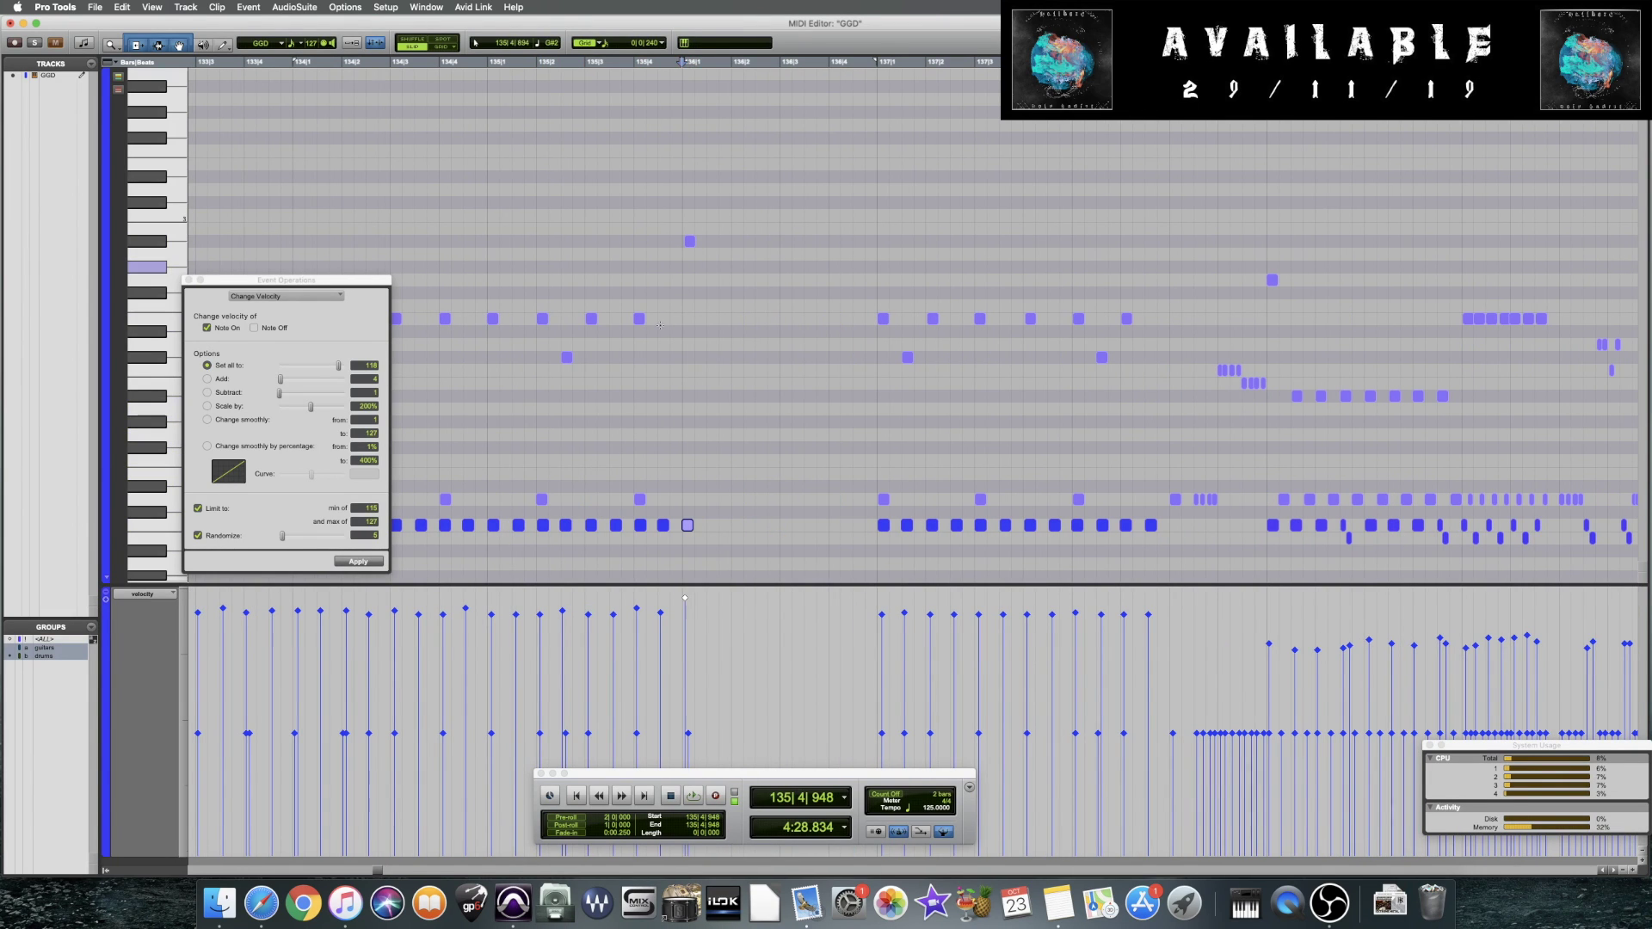
{"action": "left_click", "coordinate": [529, 448]}
{"action": "key", "text": "space"}
{"action": "key", "text": "super+s"}
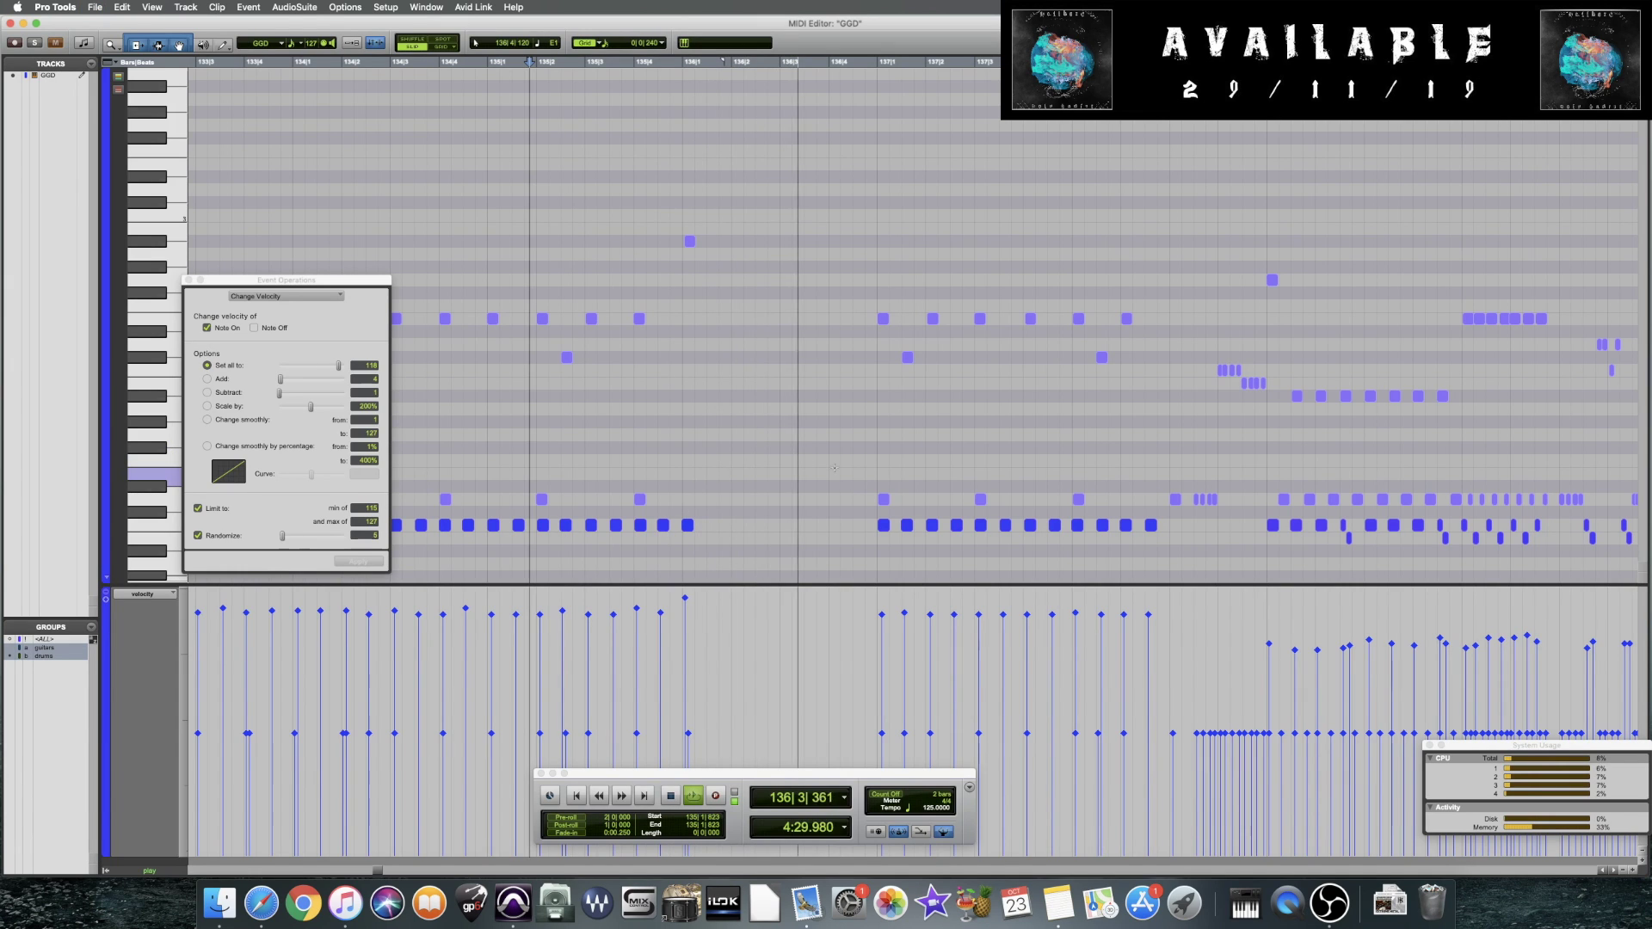
{"action": "key", "text": "space"}
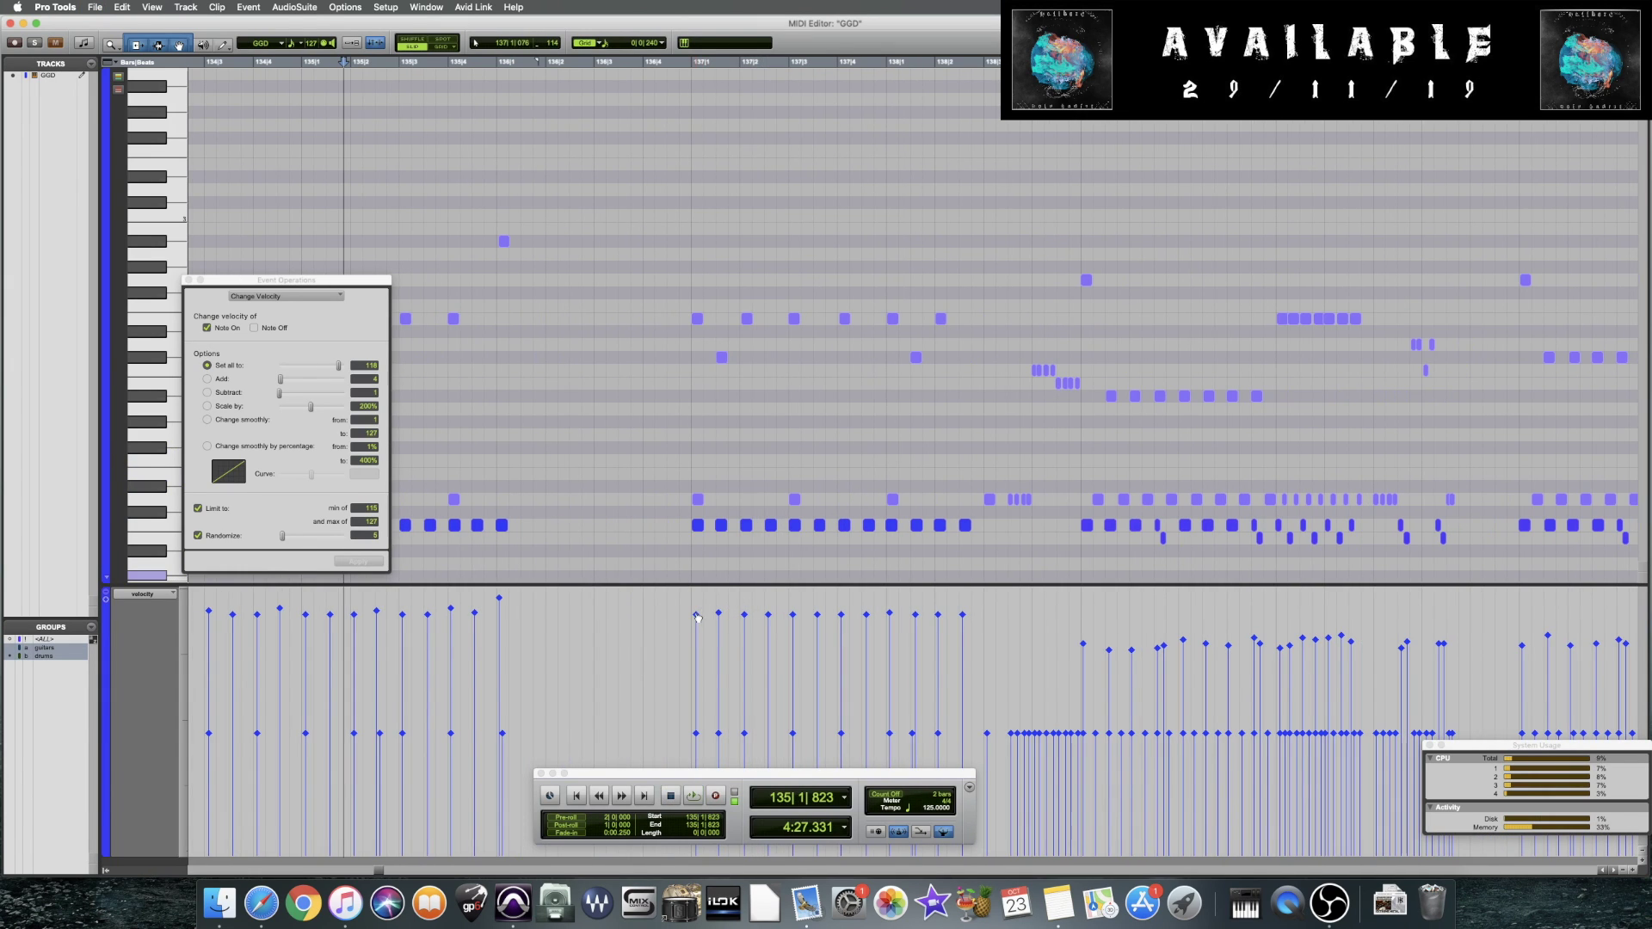
Raise the velocity of the first kick note in bar 137, audition from just before it and save the session
{"action": "left_click", "coordinate": [698, 615]}
{"action": "left_click", "coordinate": [698, 610]}
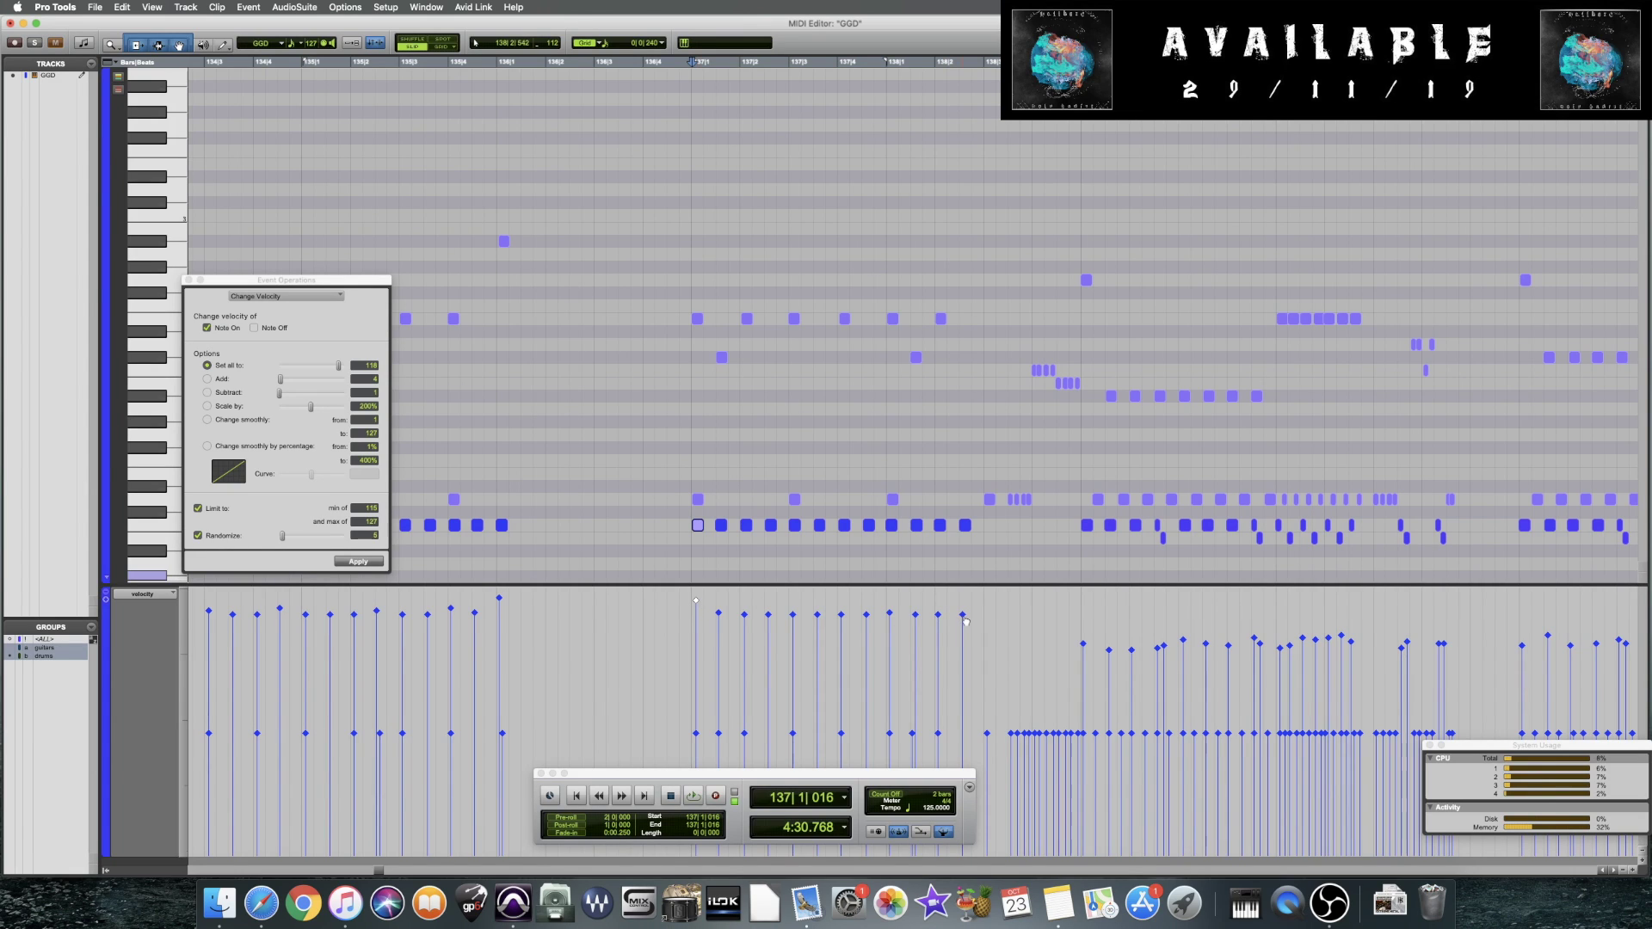
{"action": "left_click", "coordinate": [654, 557]}
{"action": "key", "text": "space"}
{"action": "key", "text": "super+s"}
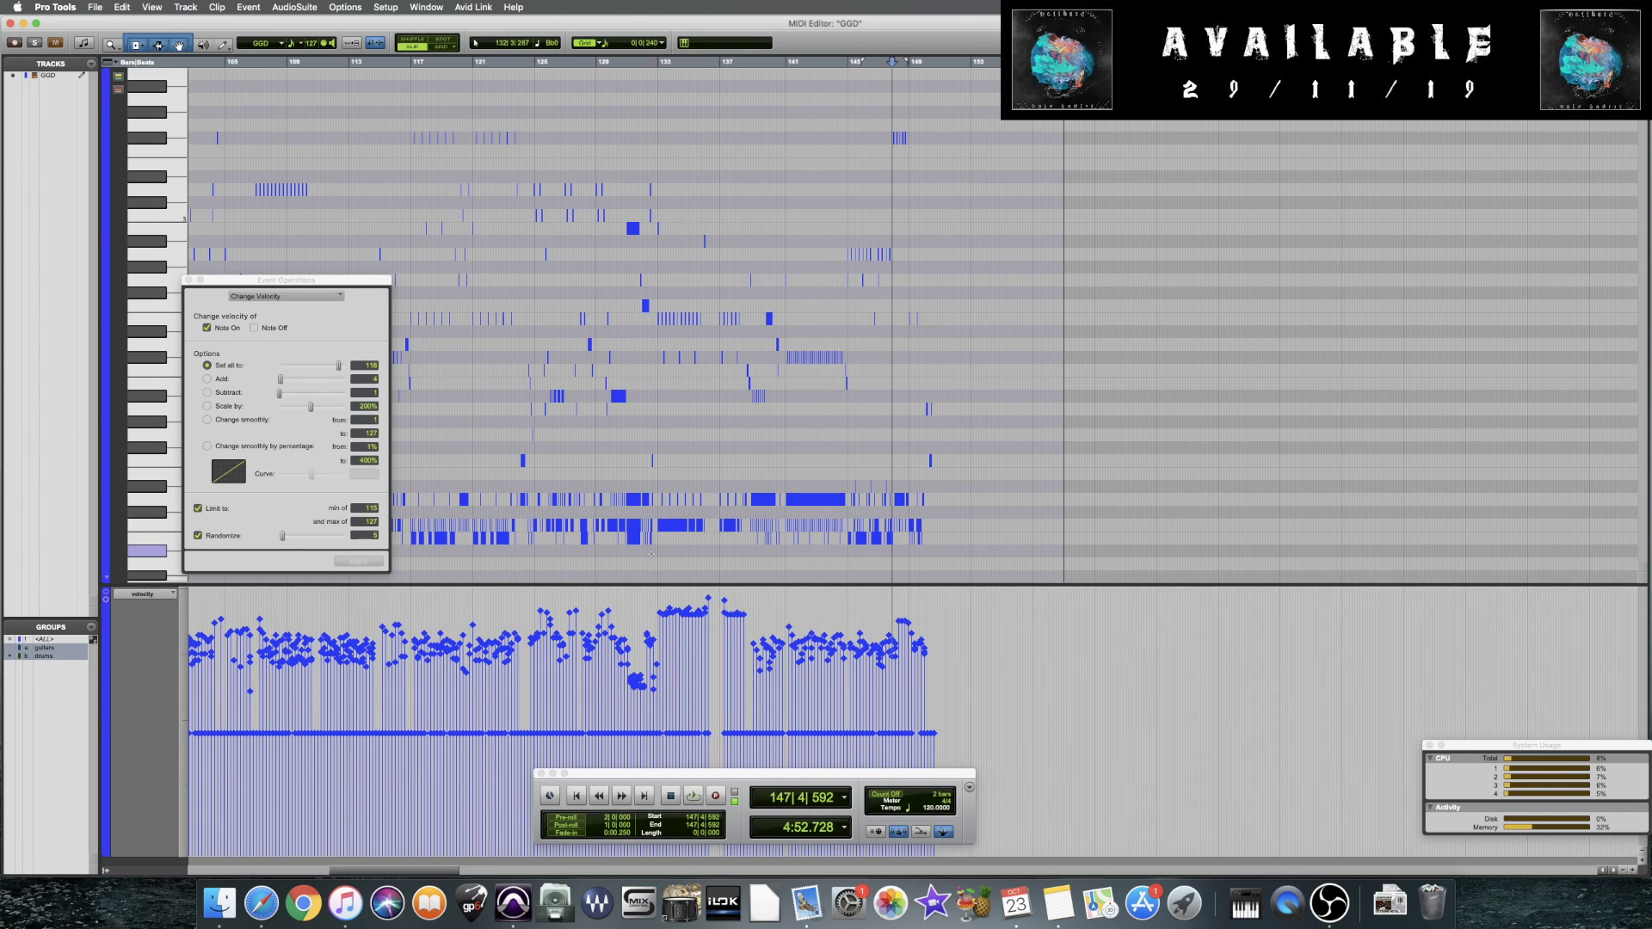
Review the kick velocities across the whole track and closely around bars 144 to 148, placing the edit cursor at 146|4|755
{"action": "scroll", "coordinate": [651, 553], "scroll_direction": "left", "scroll_amount": 15}
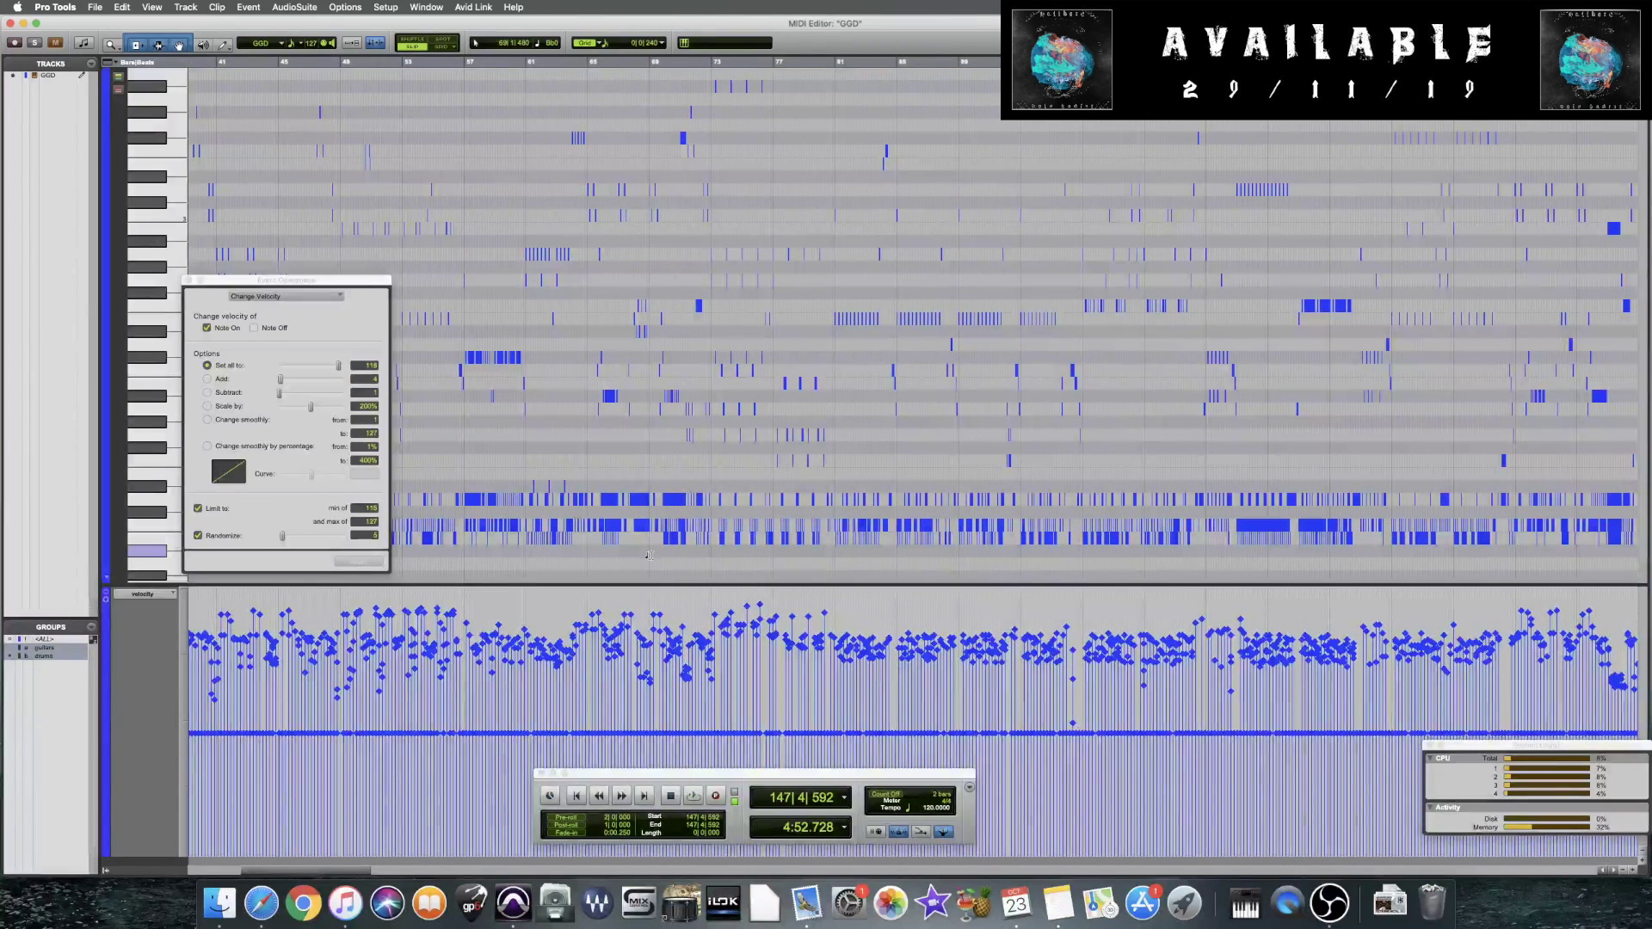
{"action": "key", "text": "super+bracketleft"}
{"action": "key", "text": "super+bracketleft"}
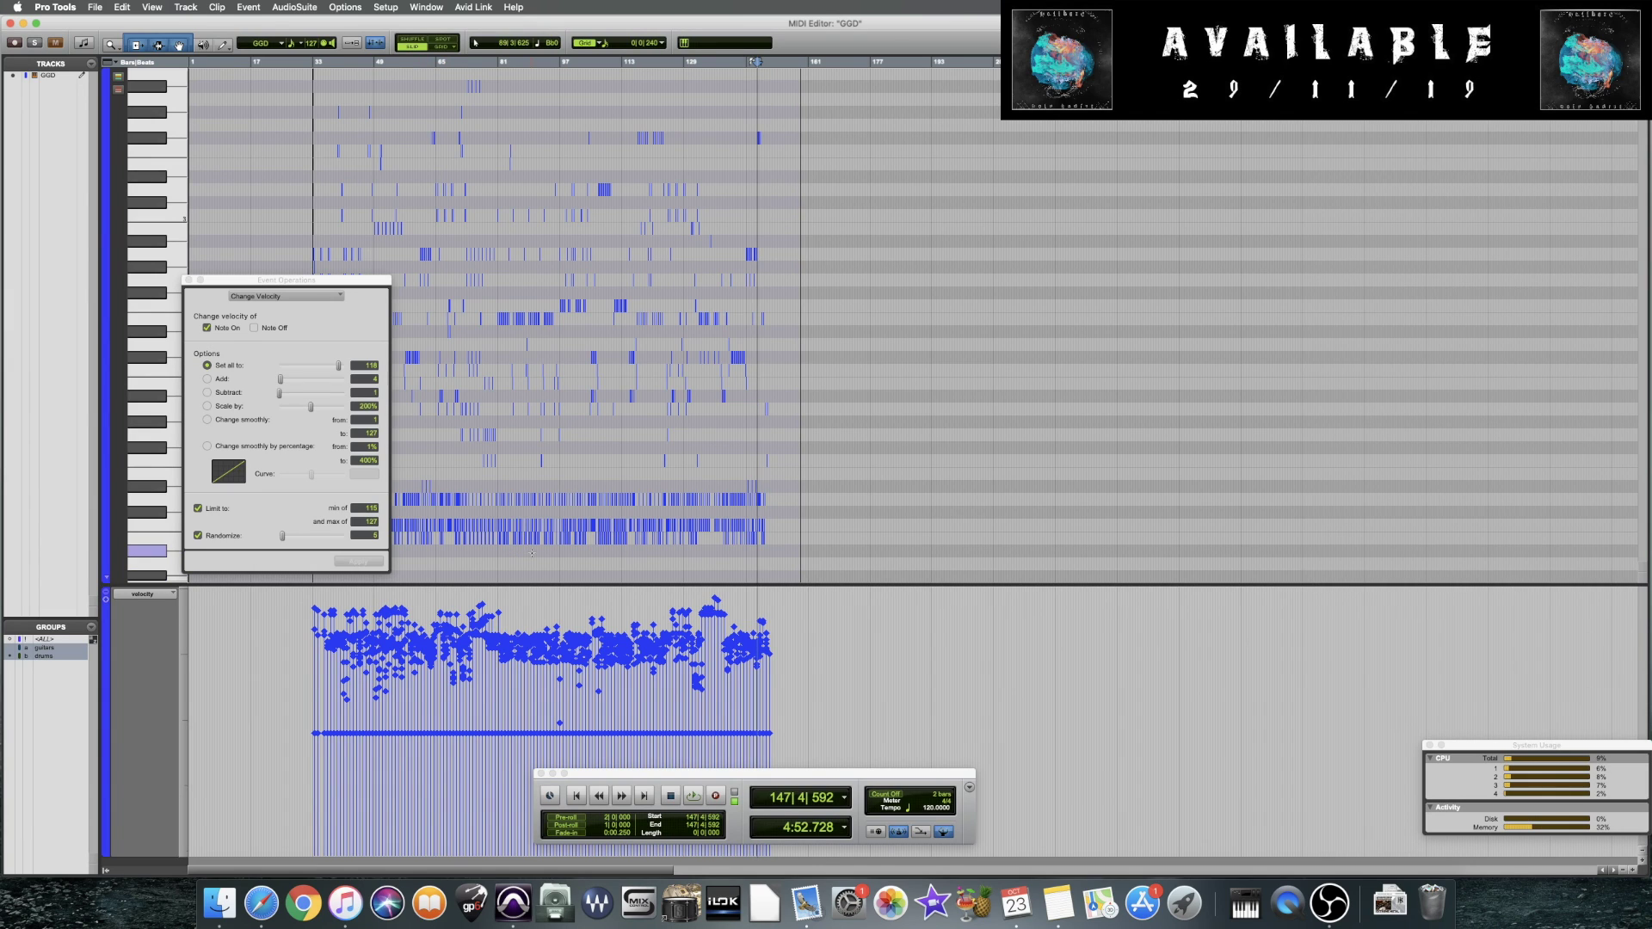
{"action": "key", "text": "super+bracketright"}
{"action": "key", "text": "super+bracketright"}
{"action": "key", "text": "super+bracketright"}
{"action": "key", "text": "super+bracketright"}
{"action": "key", "text": "super+bracketright"}
{"action": "key", "text": "super+bracketright"}
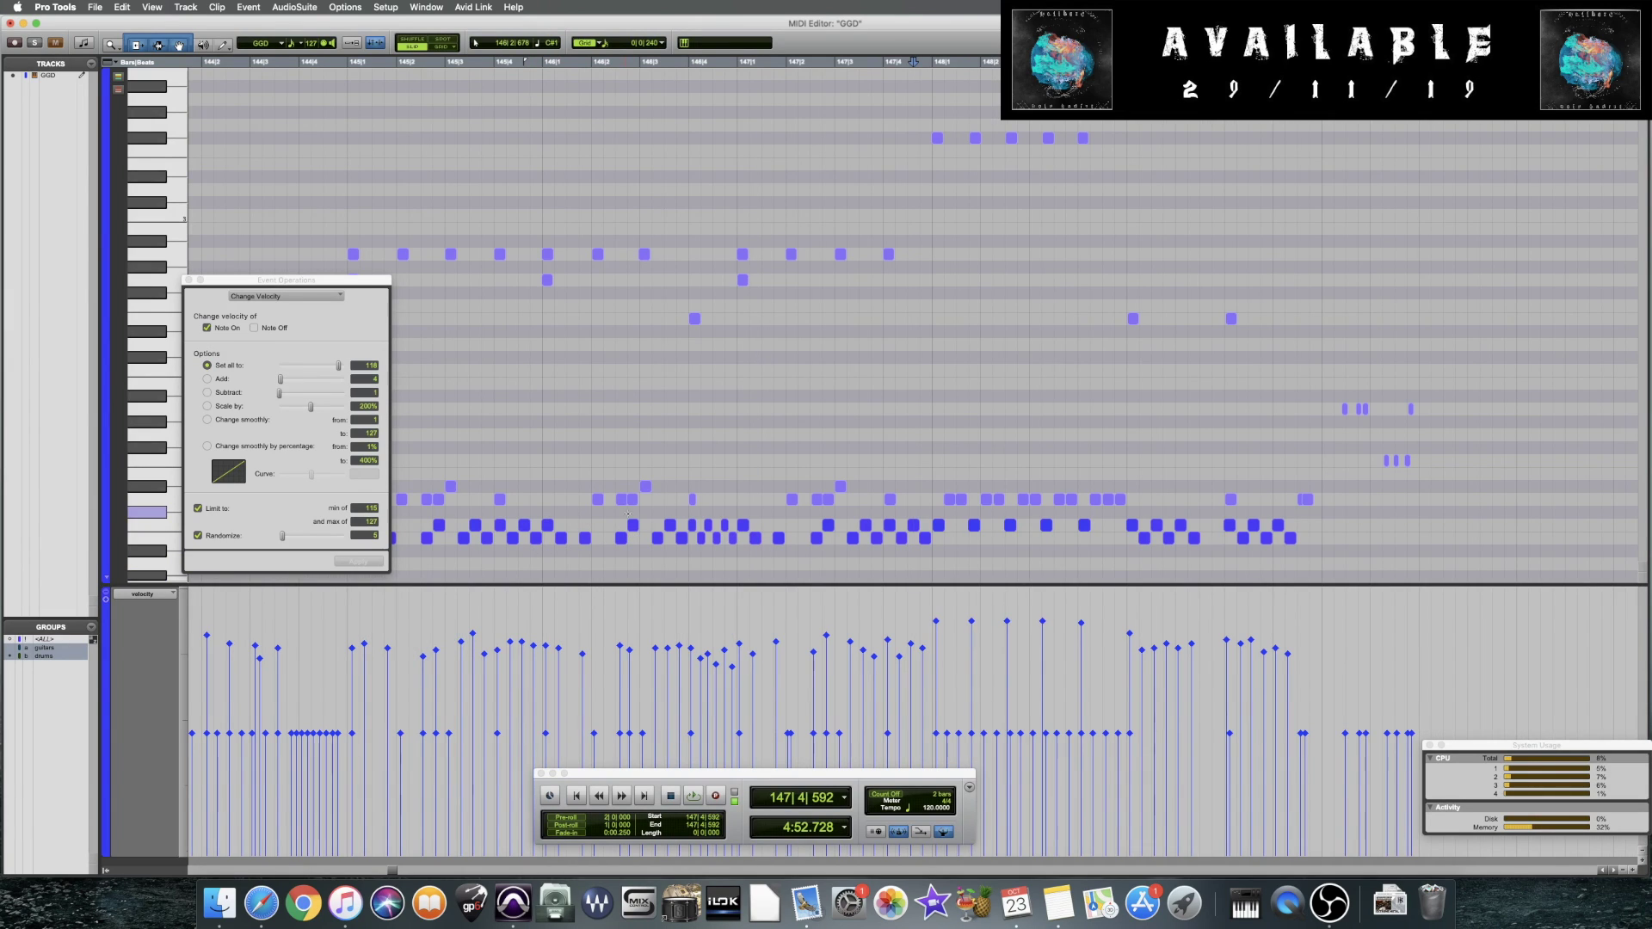
{"action": "scroll", "coordinate": [662, 473], "scroll_direction": "right", "scroll_amount": 1}
{"action": "left_click", "coordinate": [720, 433]}
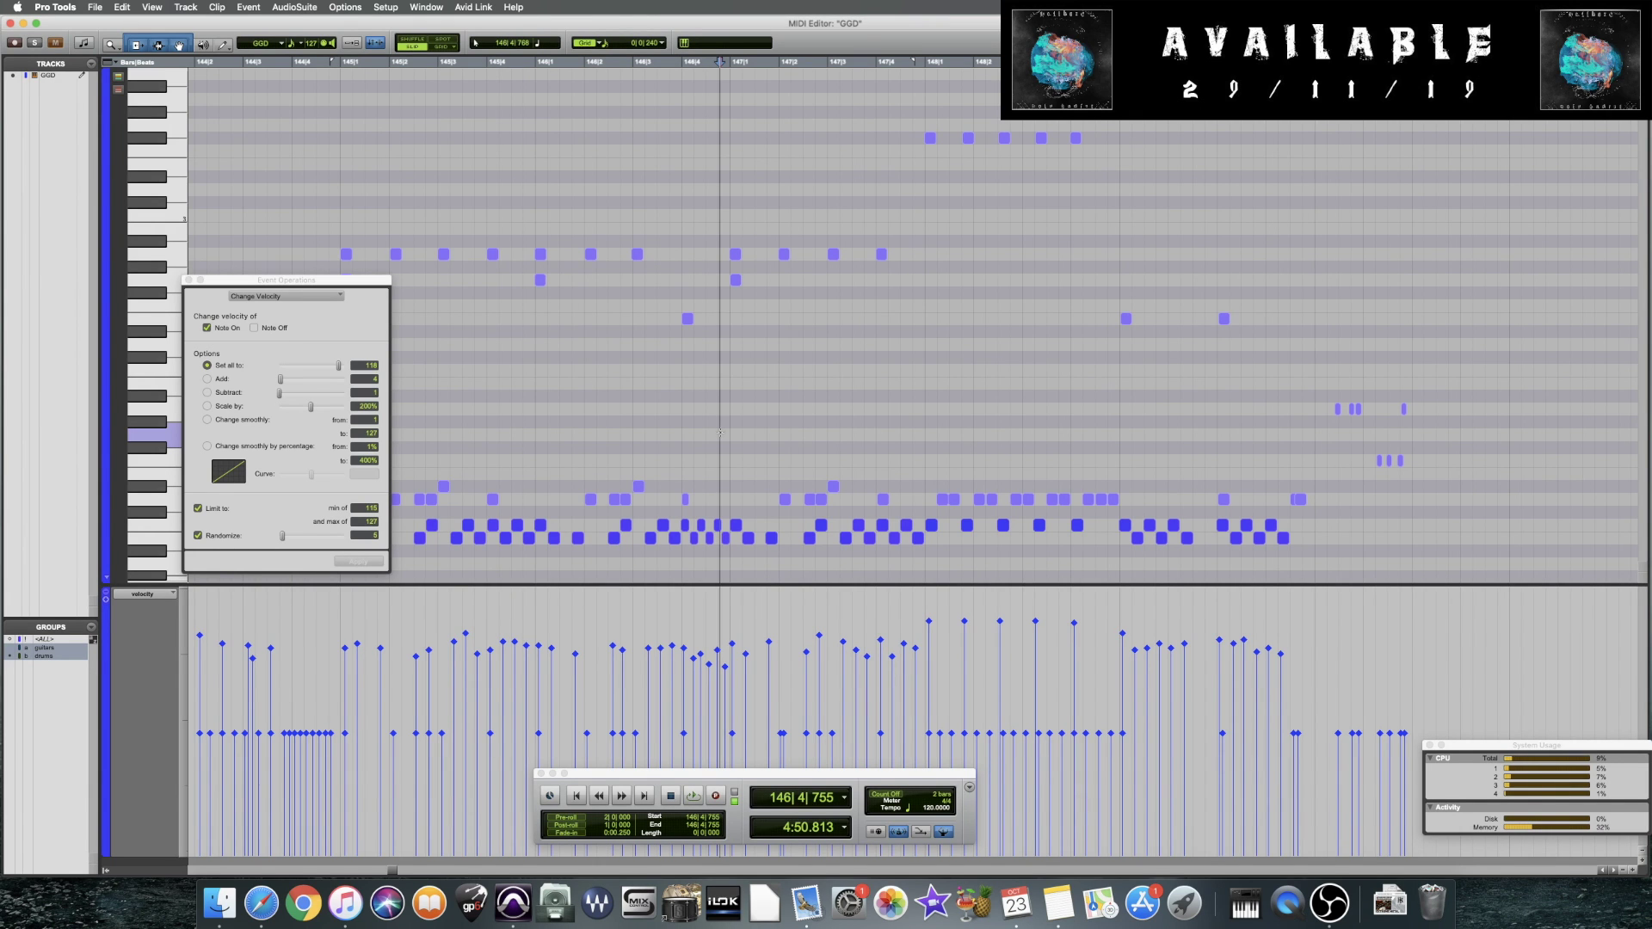
Raise the velocities of the two short upper-row kick notes on beat 4 of bar 142 and audition from 142|2|480
{"action": "scroll", "coordinate": [720, 433], "scroll_direction": "left", "scroll_amount": 10}
{"action": "scroll", "coordinate": [720, 432], "scroll_direction": "right", "scroll_amount": 2}
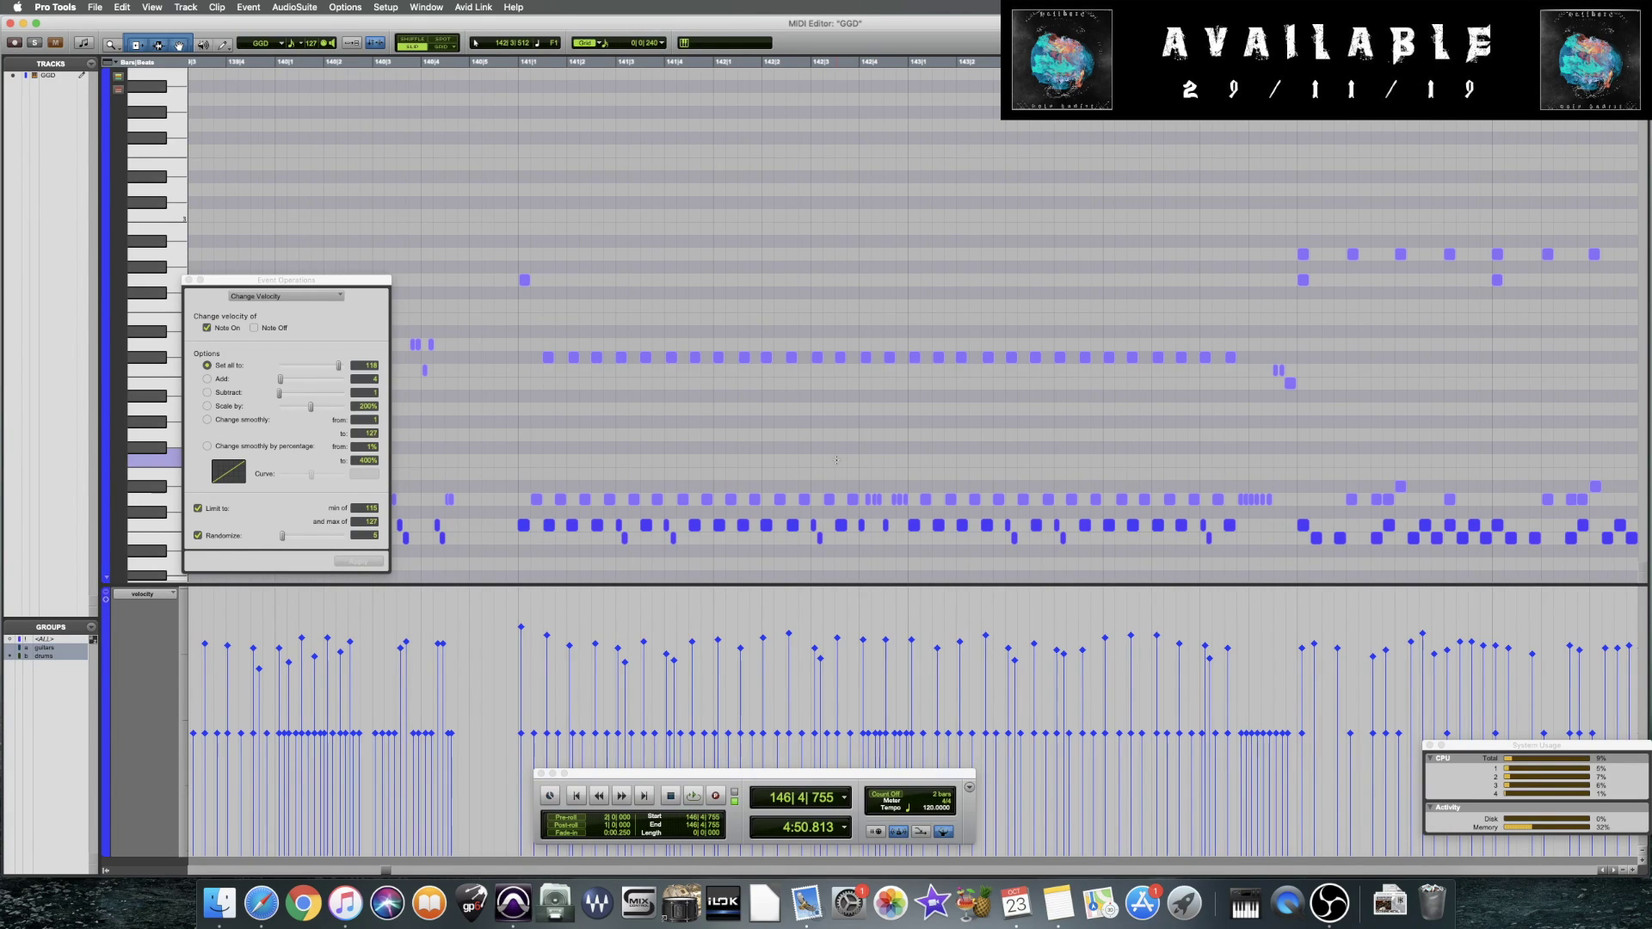
{"action": "left_click_drag", "start_coordinate": [852, 515], "coordinate": [890, 557]}
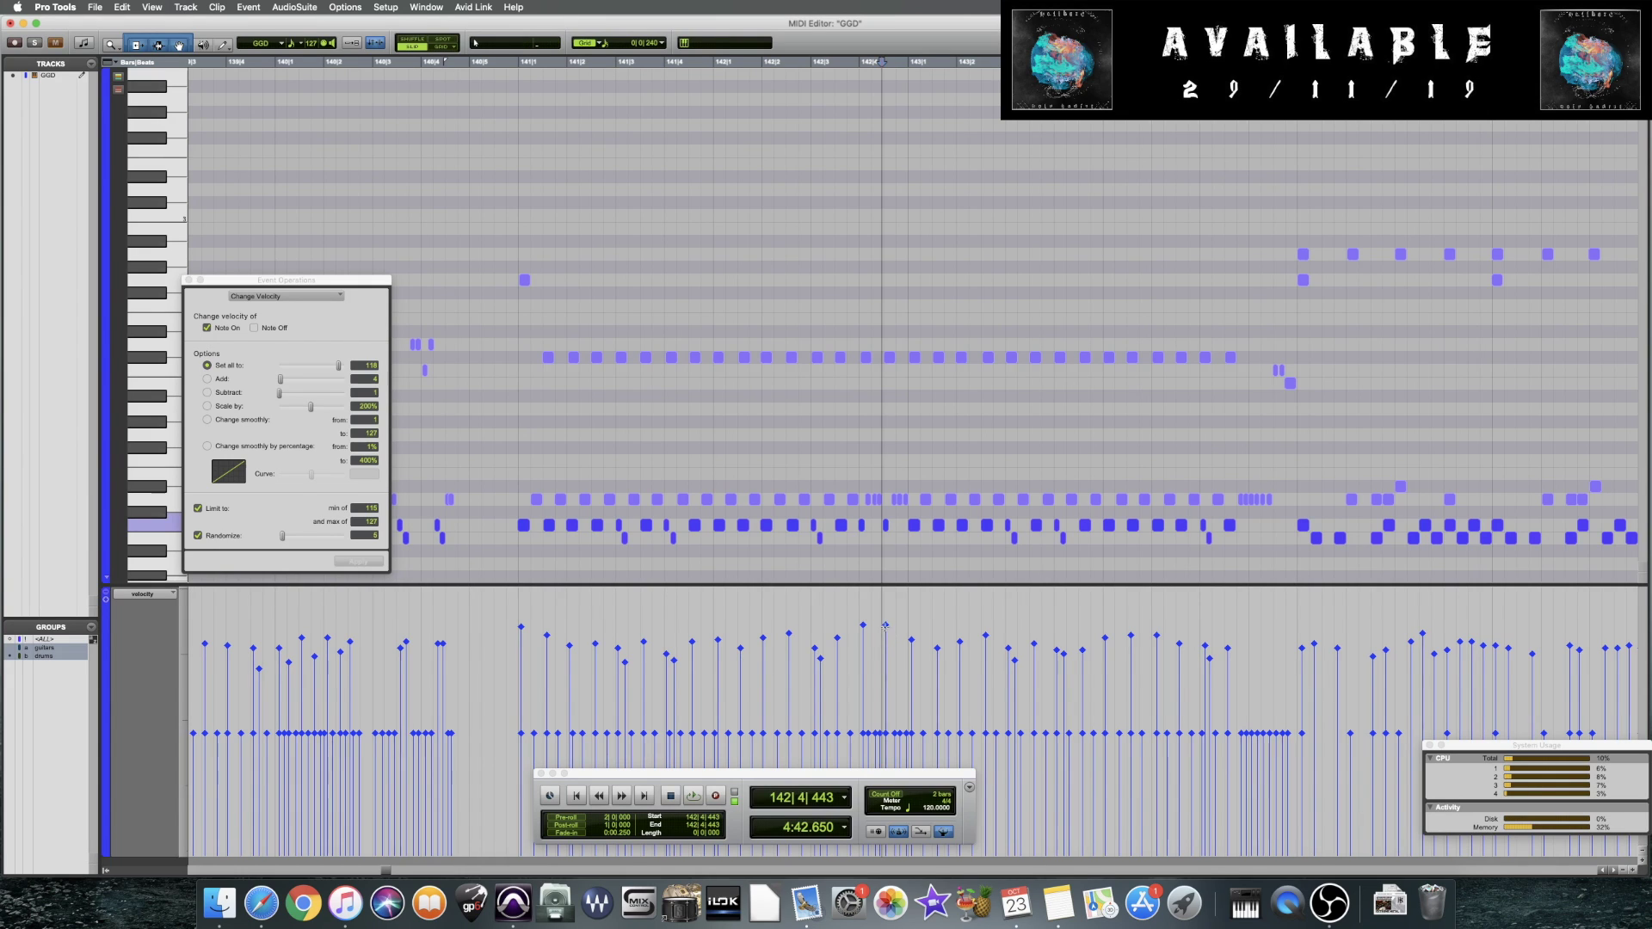
{"action": "left_click", "coordinate": [785, 566]}
{"action": "key", "text": "space"}
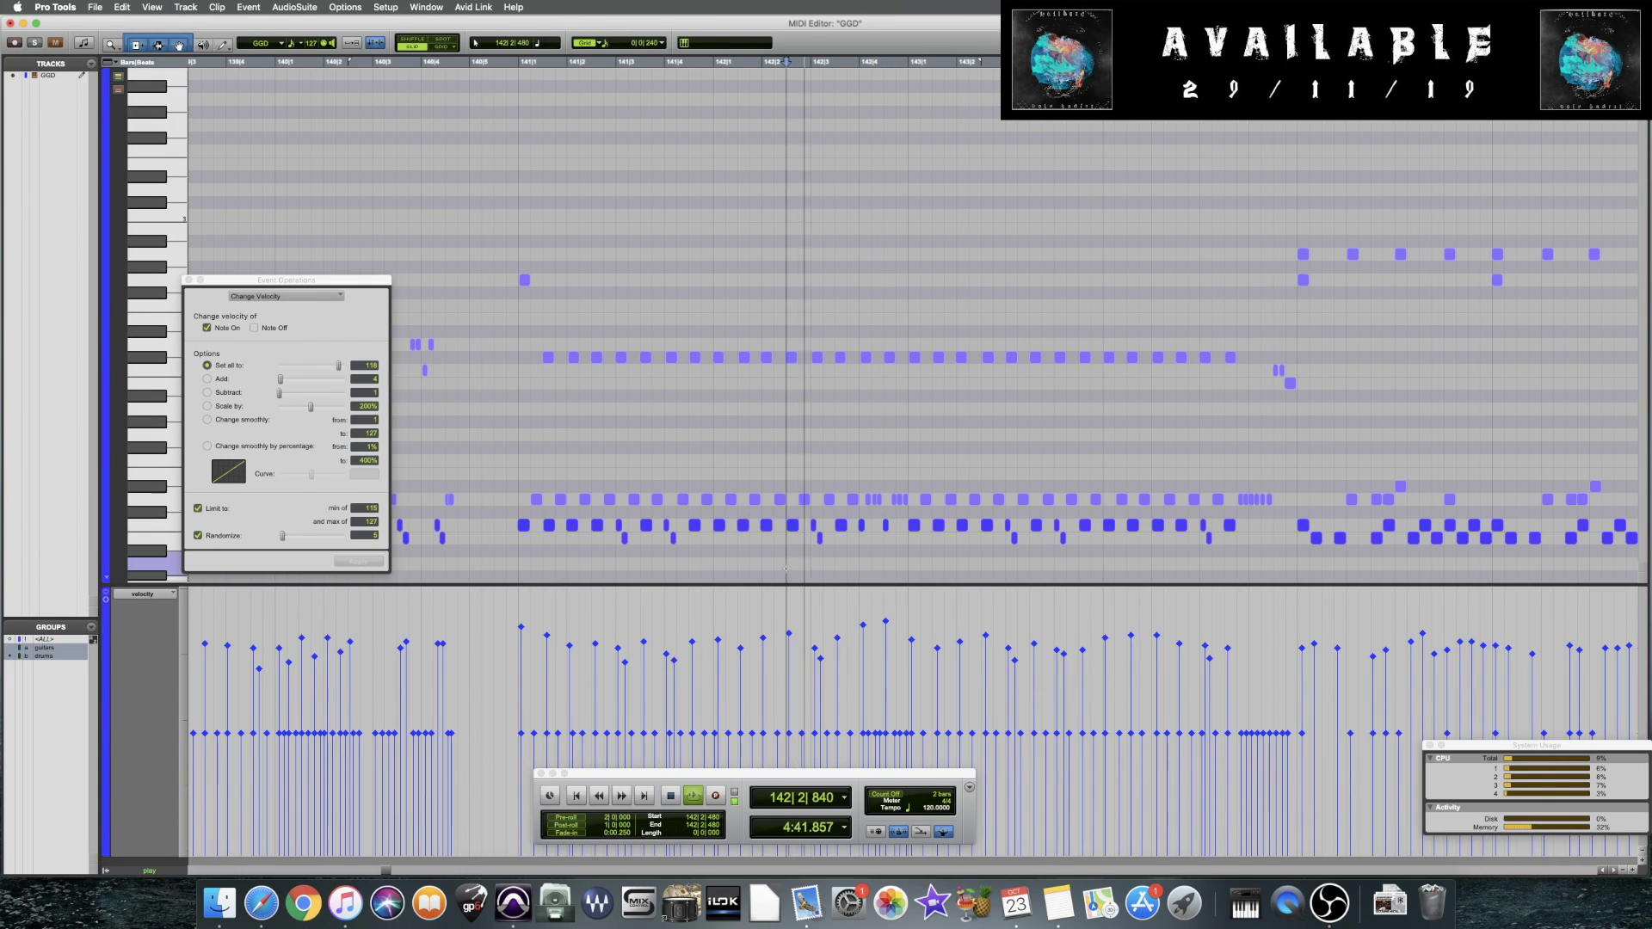
{"action": "key", "text": "space"}
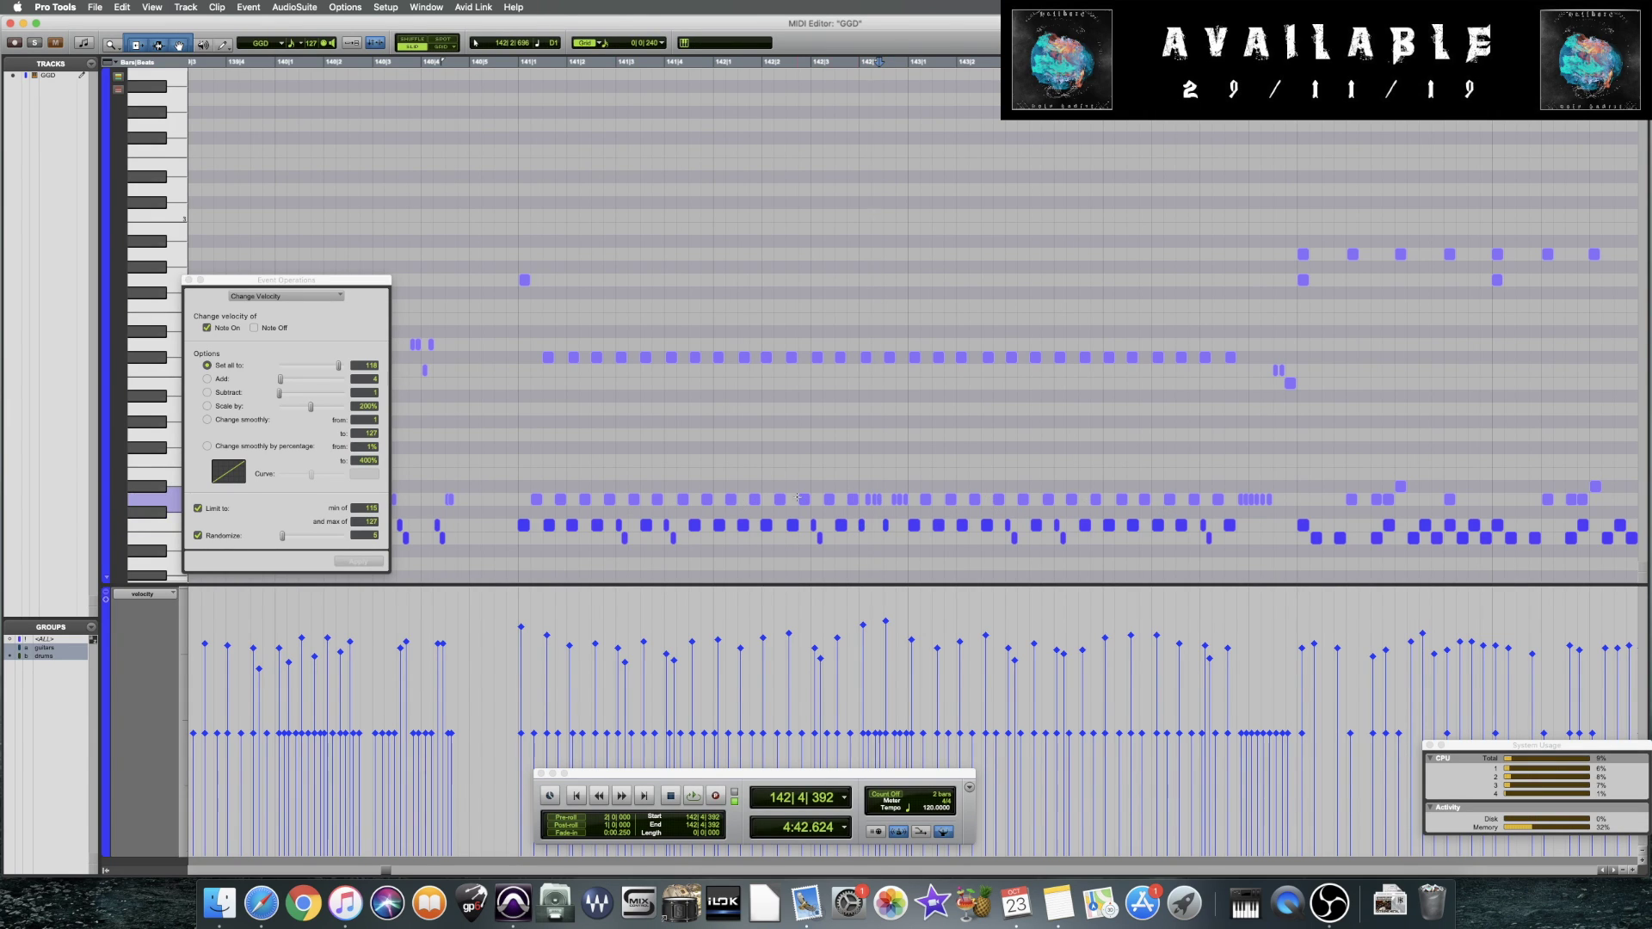
{"action": "left_click", "coordinate": [812, 469]}
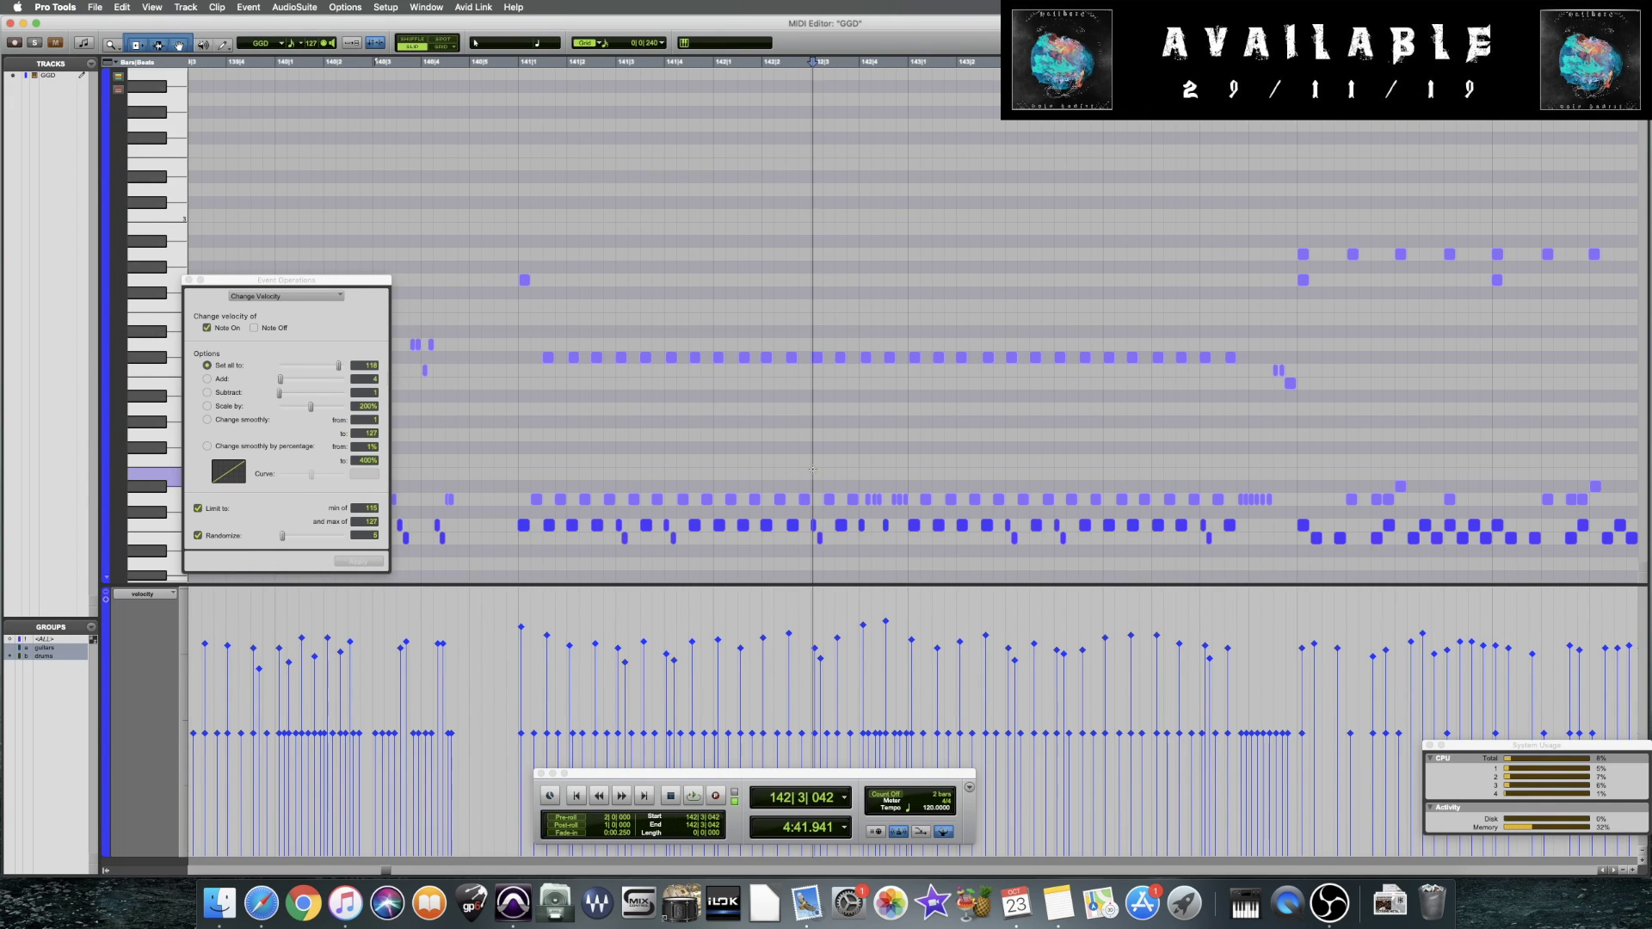
Review the note velocities across the whole track and locate the D#1 notes around bars 60 to 64
{"action": "scroll", "coordinate": [812, 469], "scroll_direction": "down", "scroll_amount": 10, "text": "alt"}
{"action": "left_click", "coordinate": [761, 464]}
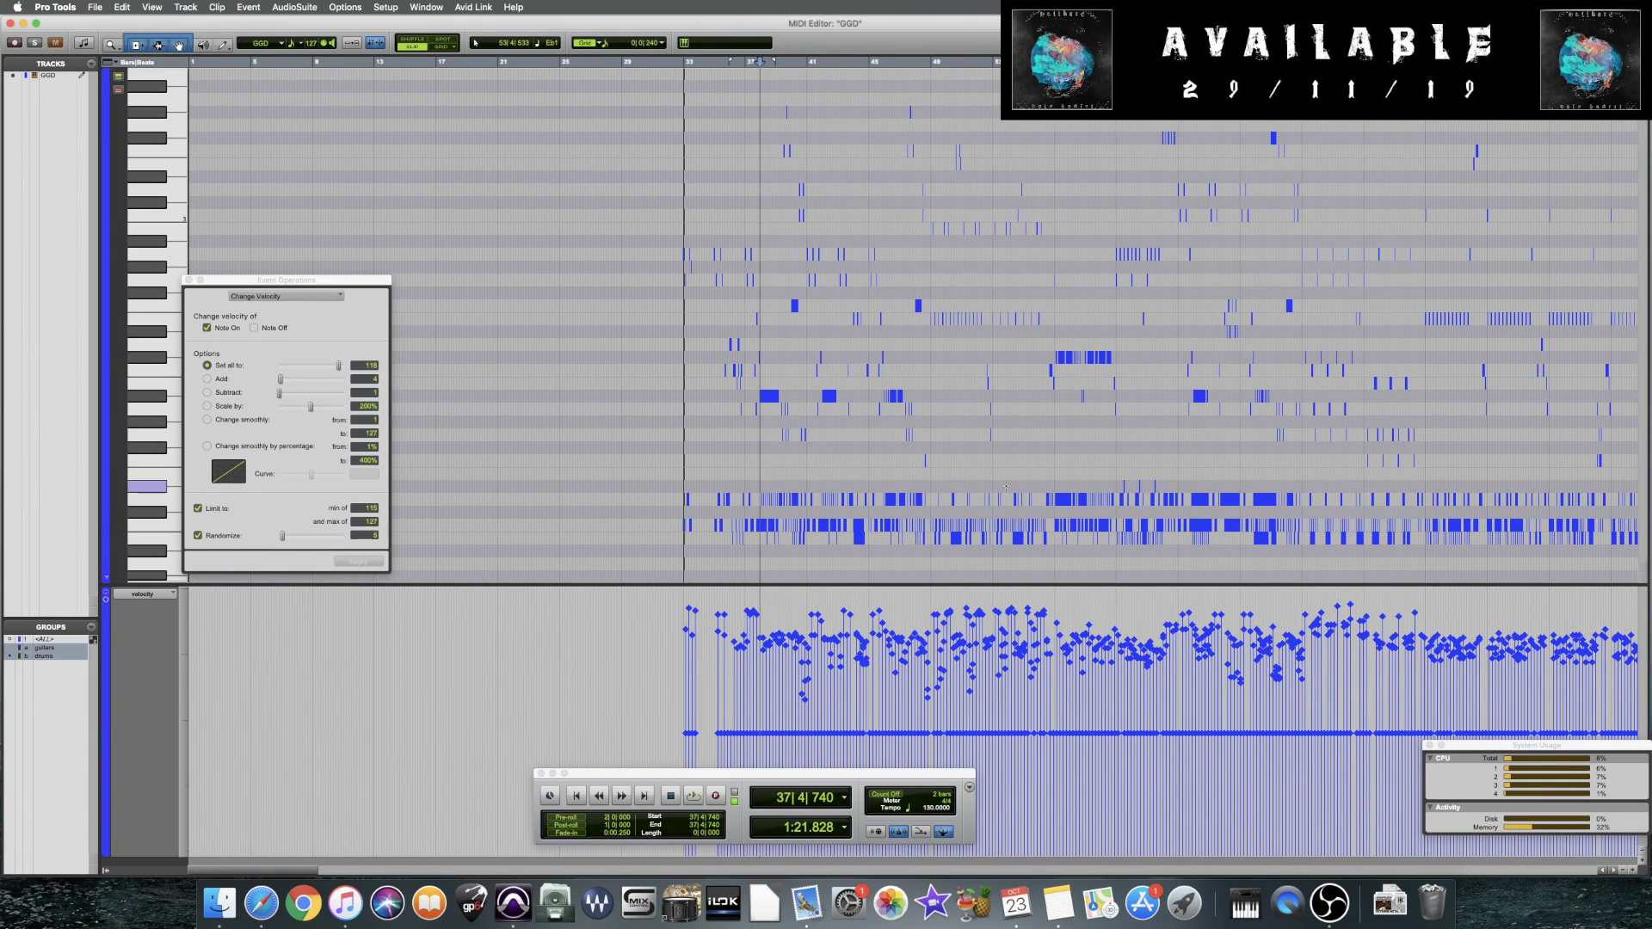
{"action": "scroll", "coordinate": [879, 493], "scroll_direction": "down", "scroll_amount": 3, "text": "alt"}
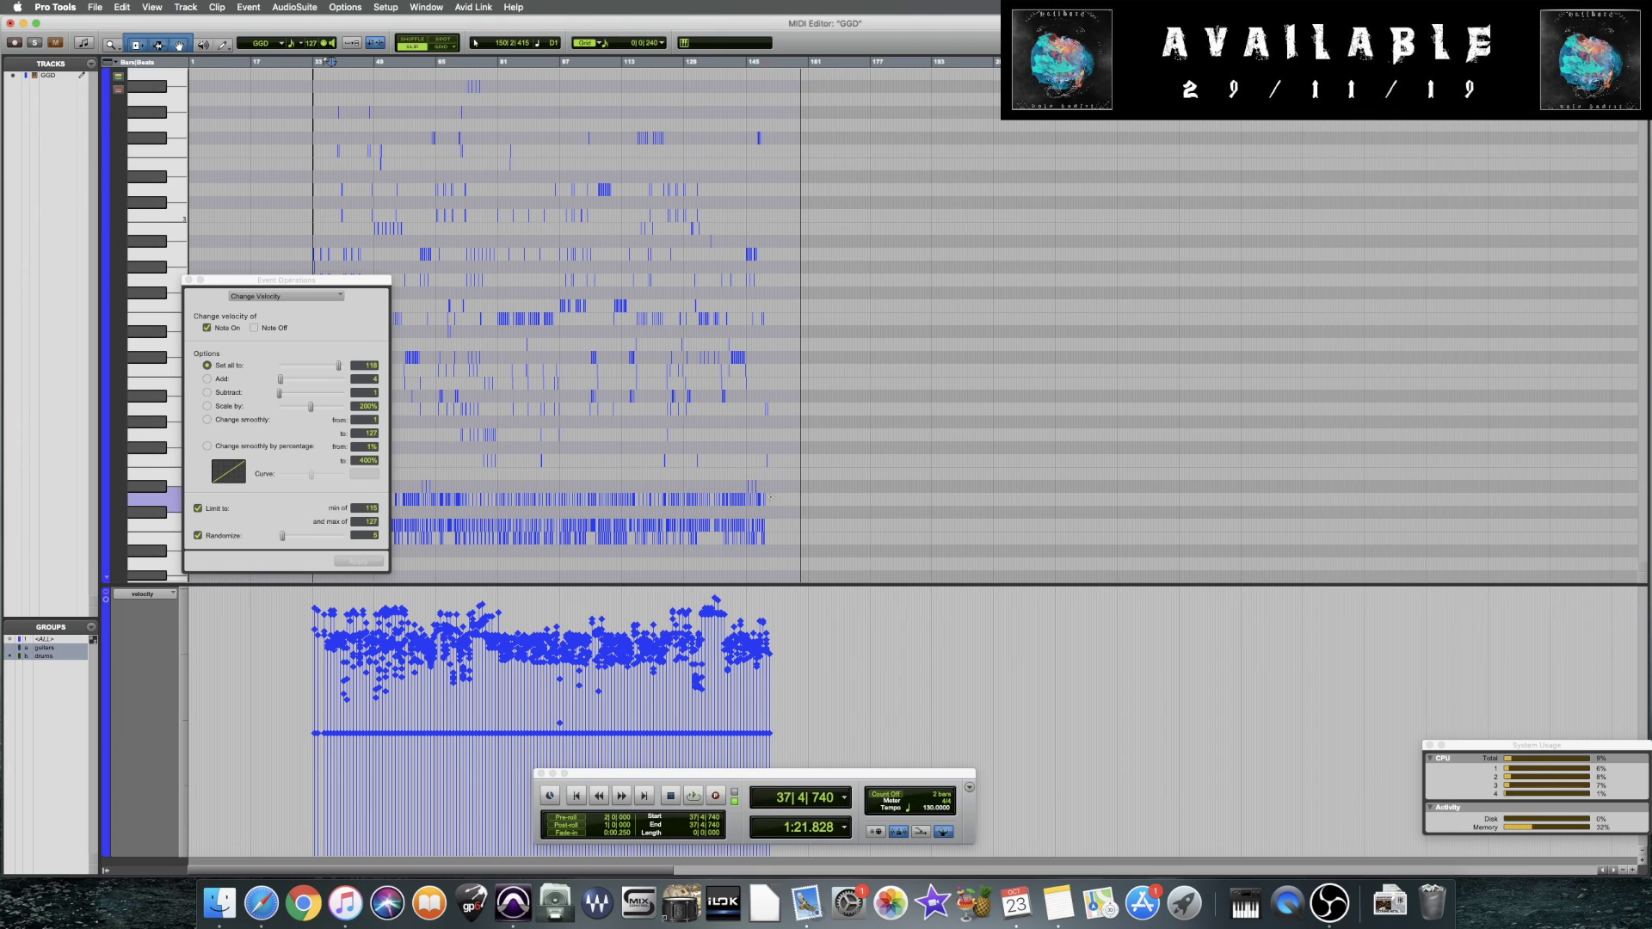
{"action": "scroll", "coordinate": [879, 493], "scroll_direction": "up", "scroll_amount": 3, "text": "alt"}
{"action": "scroll", "coordinate": [912, 465], "scroll_direction": "right", "scroll_amount": 5}
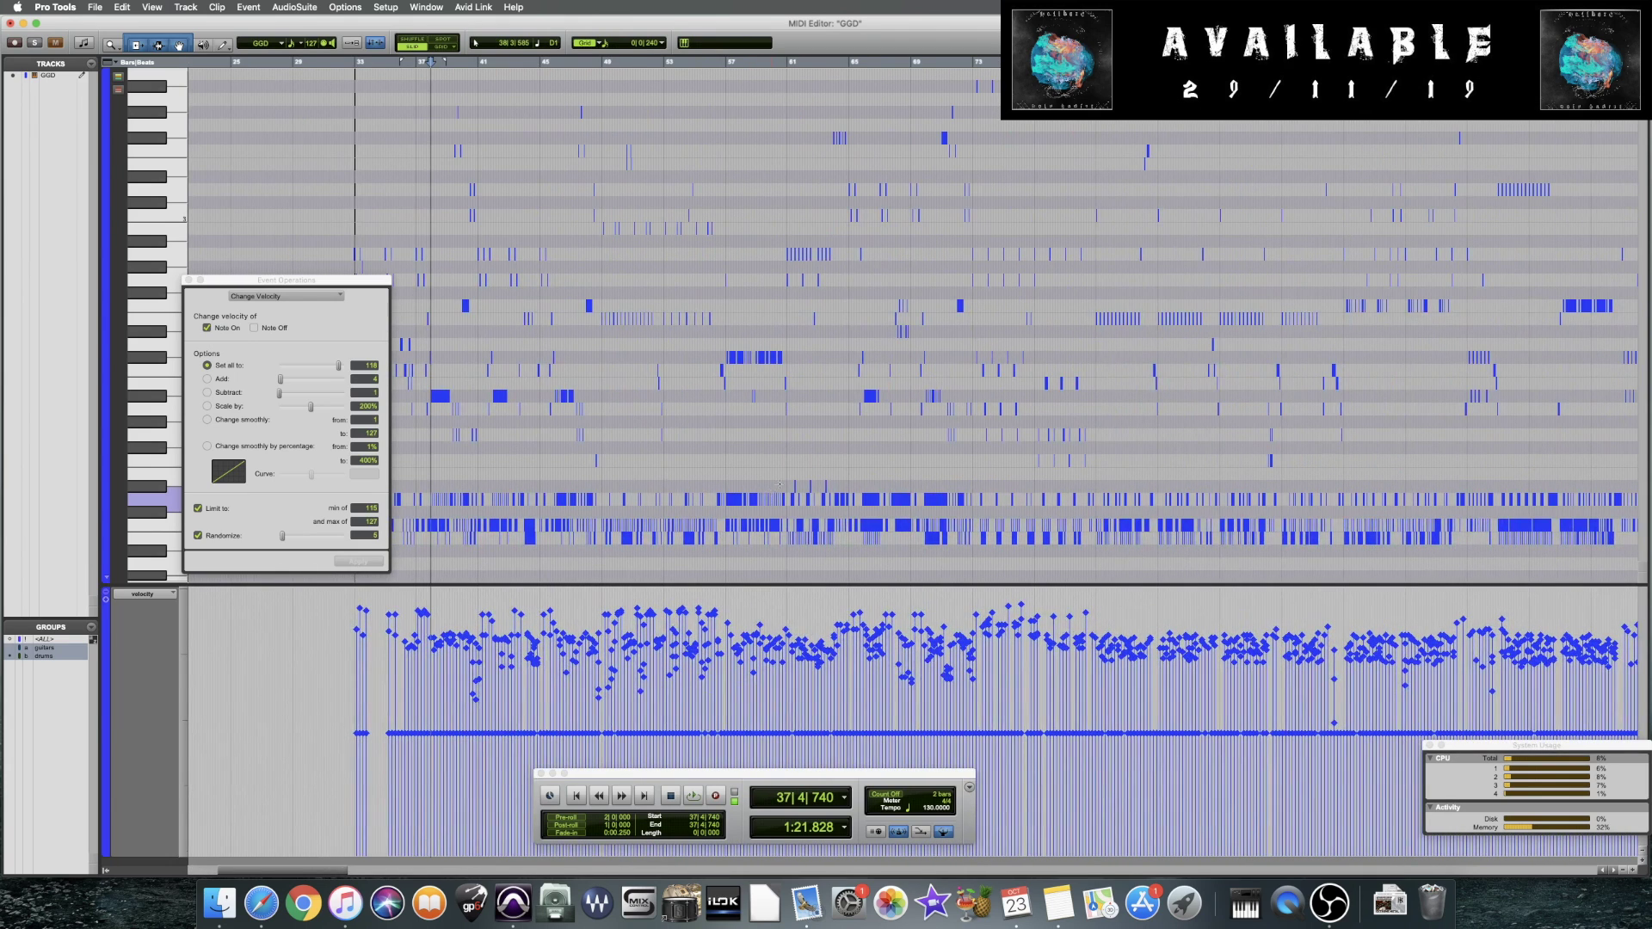
{"action": "left_click_drag", "start_coordinate": [779, 485], "coordinate": [835, 486]}
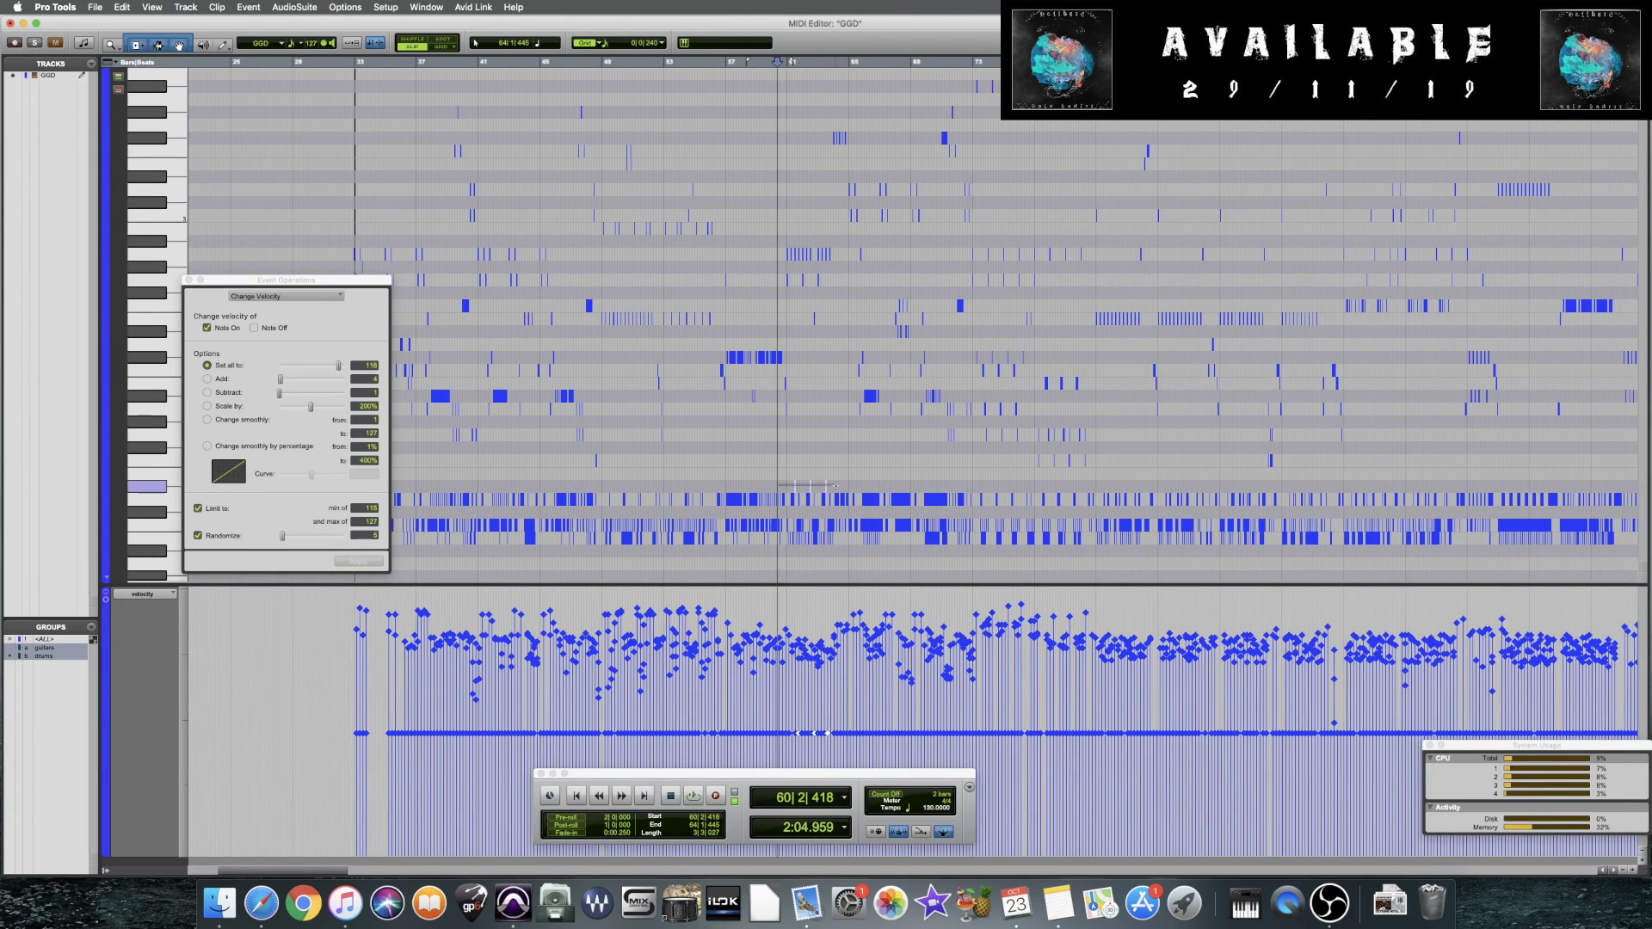
{"action": "left_click", "coordinate": [801, 486]}
{"action": "scroll", "coordinate": [973, 475], "scroll_direction": "down", "scroll_amount": 3, "text": "alt"}
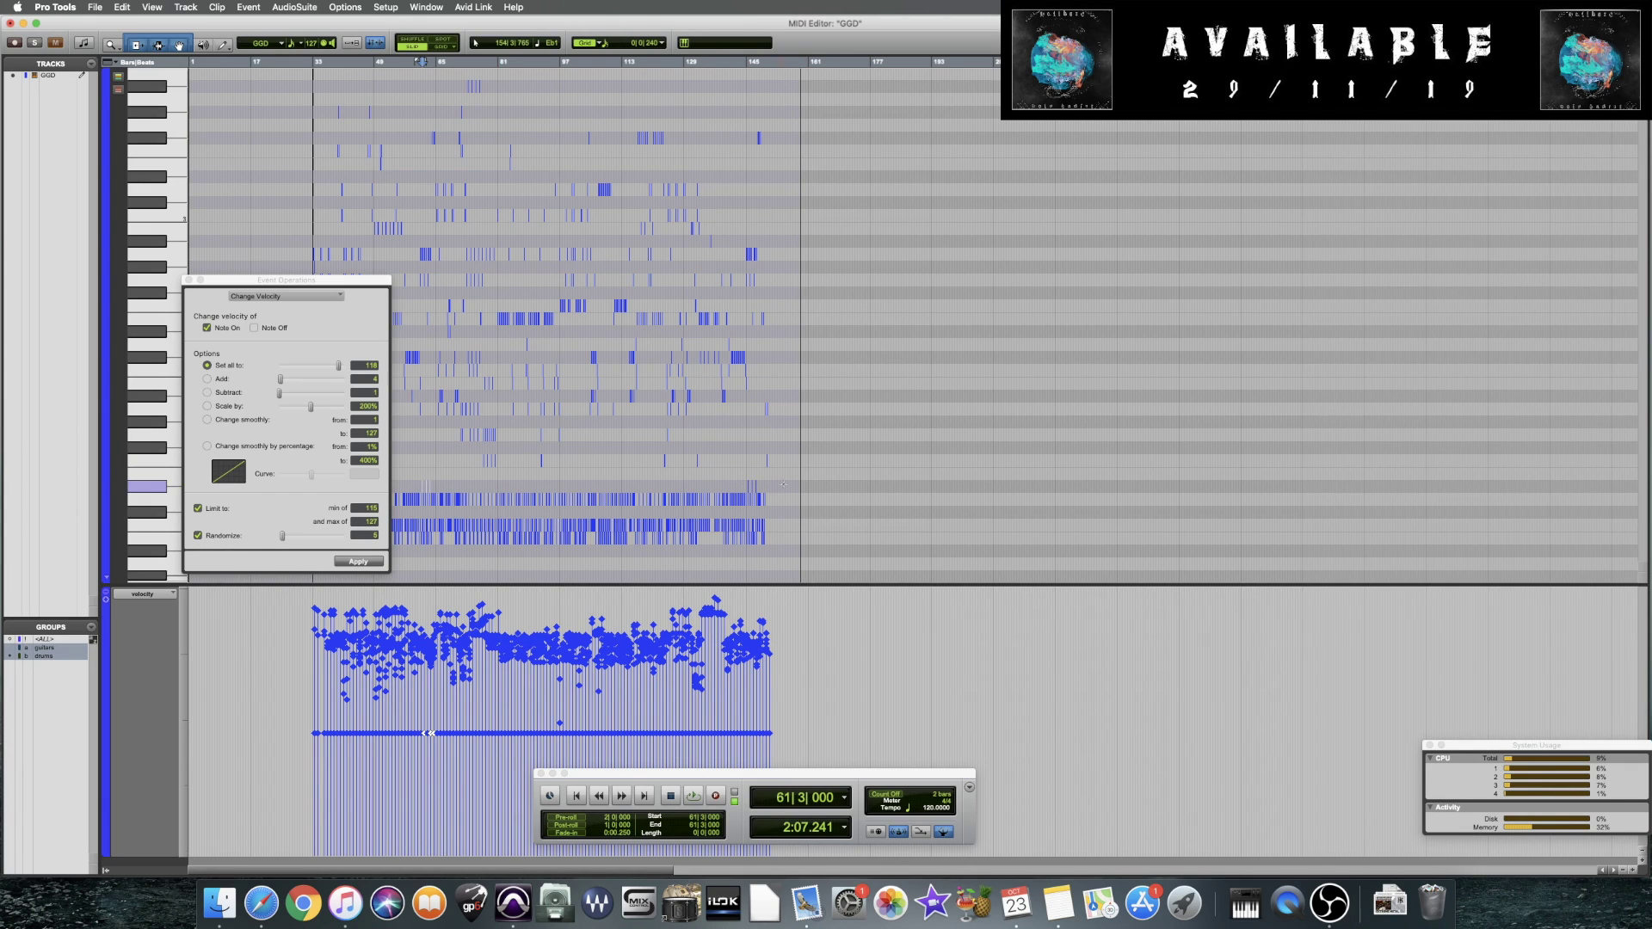
Set all velocities on the D1 snare row to 100, limited to a minimum of 78 and randomized
{"action": "left_click", "coordinate": [150, 499]}
{"action": "left_click_drag", "start_coordinate": [284, 280], "coordinate": [1048, 369]}
{"action": "left_click", "coordinate": [1131, 455]}
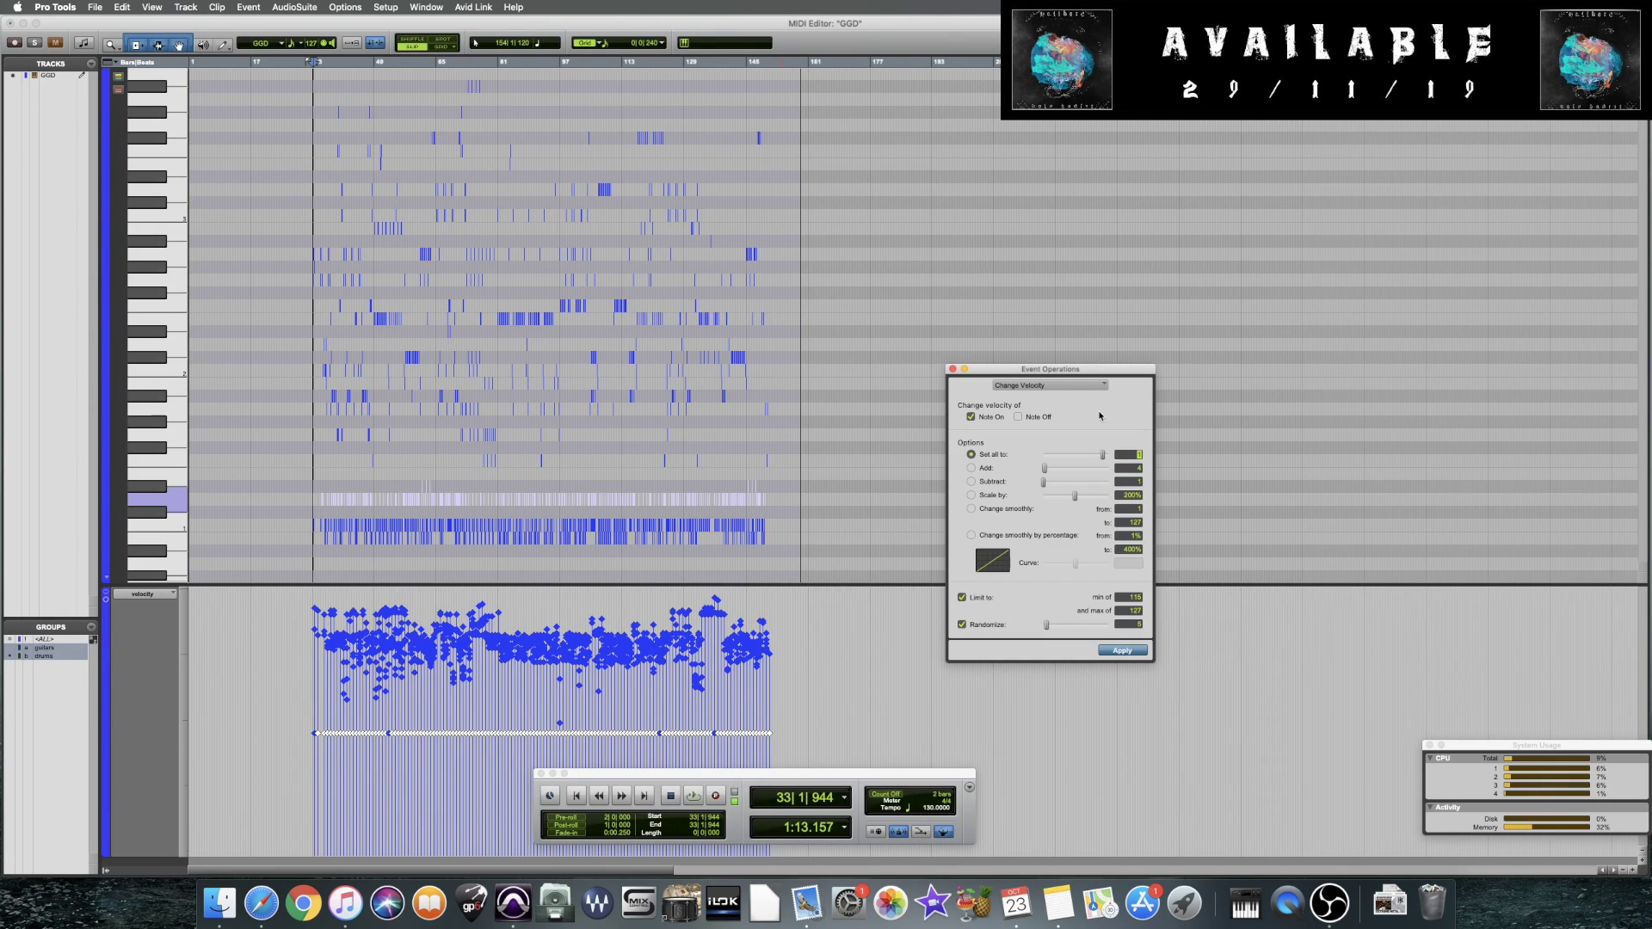
{"action": "left_click", "coordinate": [1132, 597]}
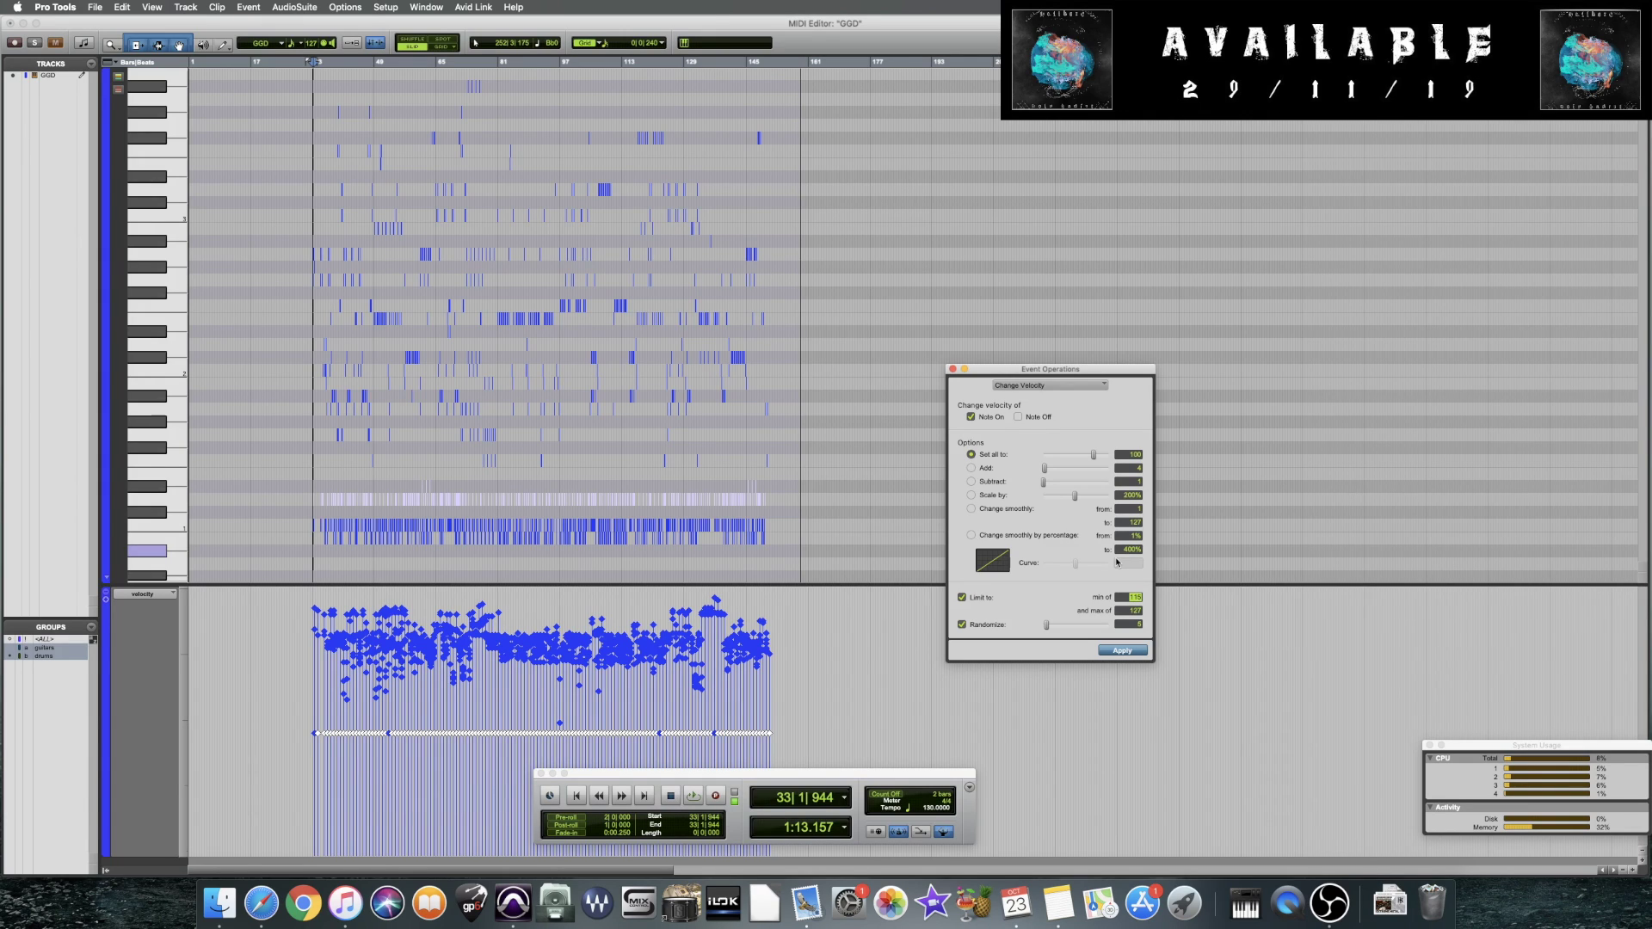
{"action": "type", "text": "78"}
{"action": "key", "text": "Tab"}
{"action": "left_click", "coordinate": [1123, 652]}
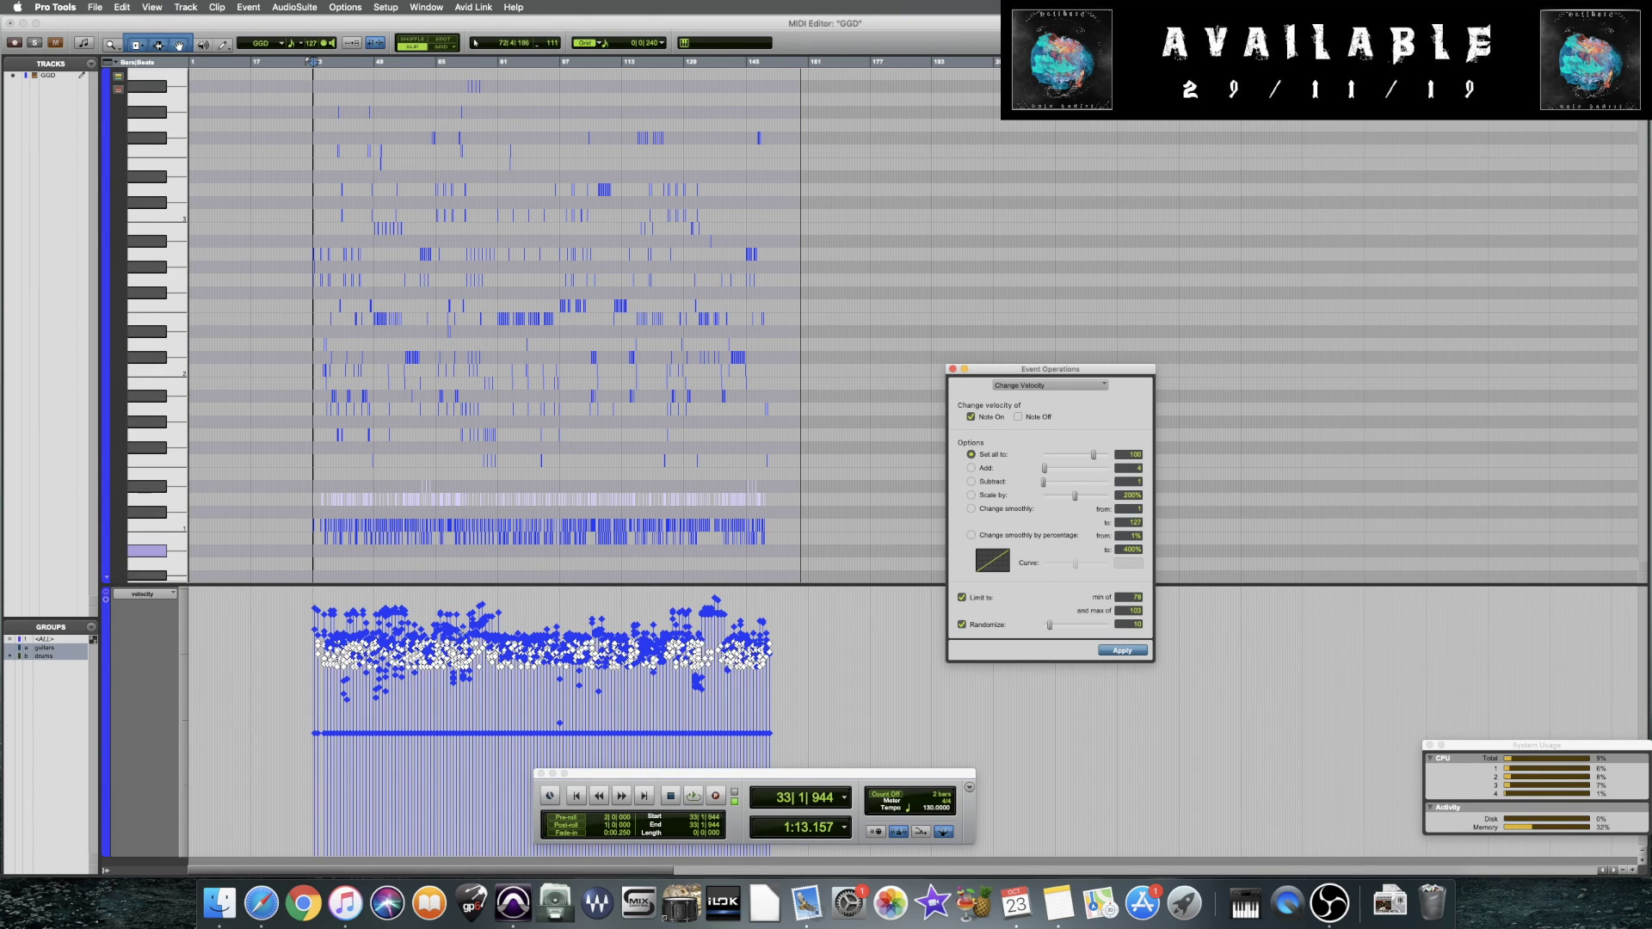
Examine the new snare velocities across the whole track and closely around bars 33 to 36, keeping the Change Velocity window clear of the notes
{"action": "key", "text": "e"}
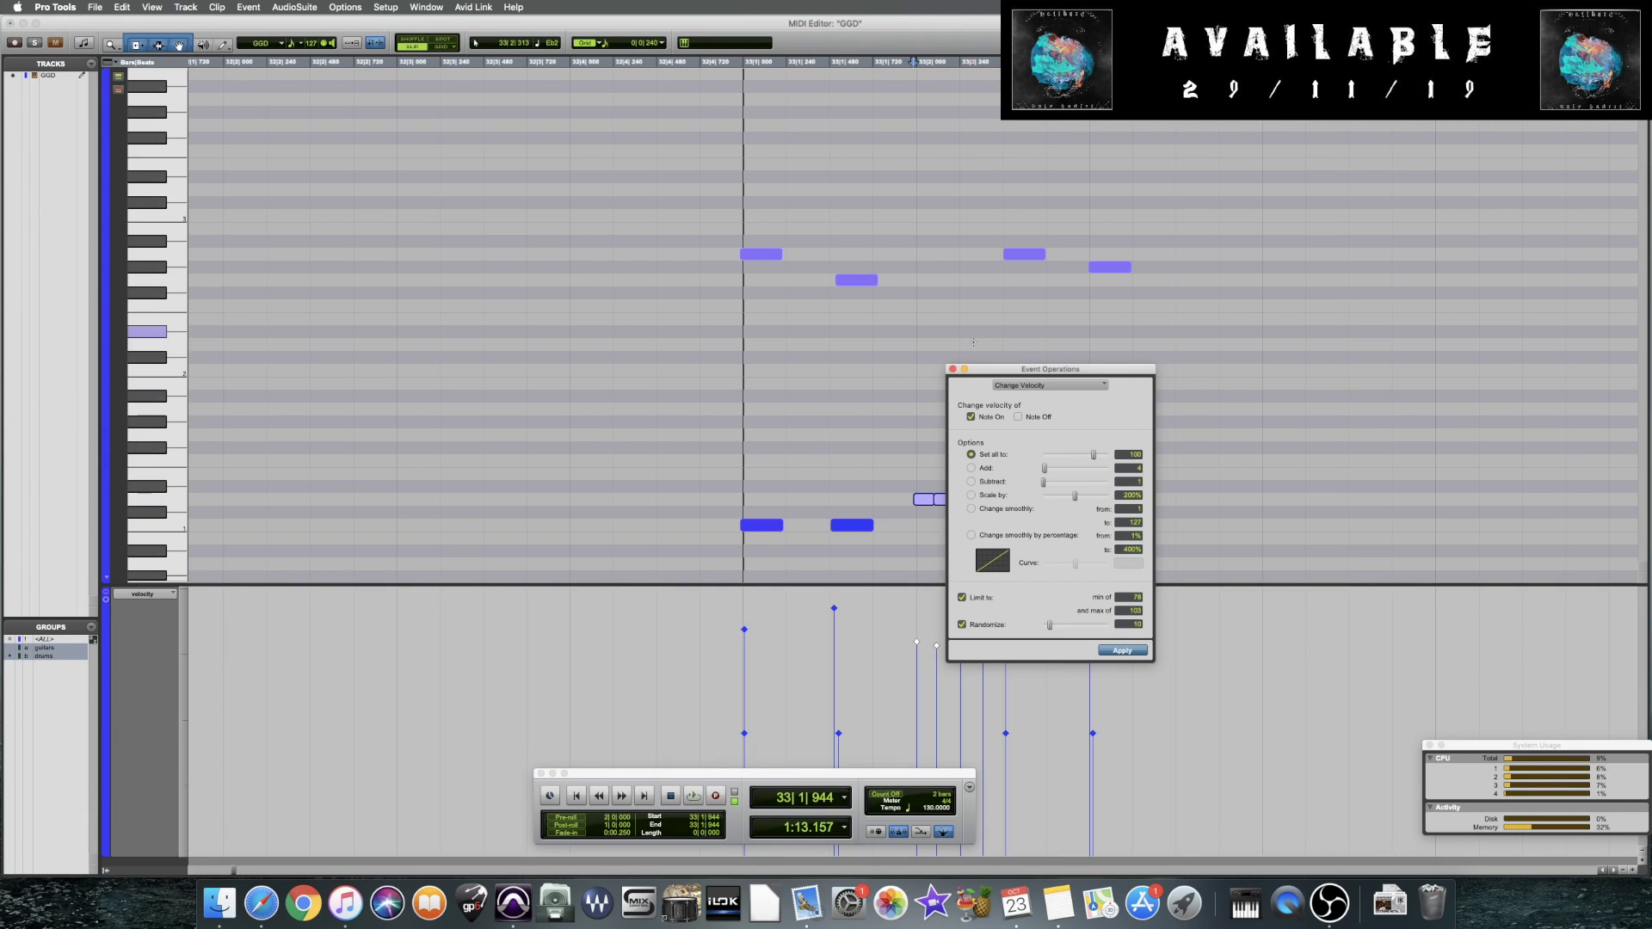
{"action": "left_click_drag", "start_coordinate": [1010, 373], "coordinate": [444, 363]}
{"action": "key", "text": "e"}
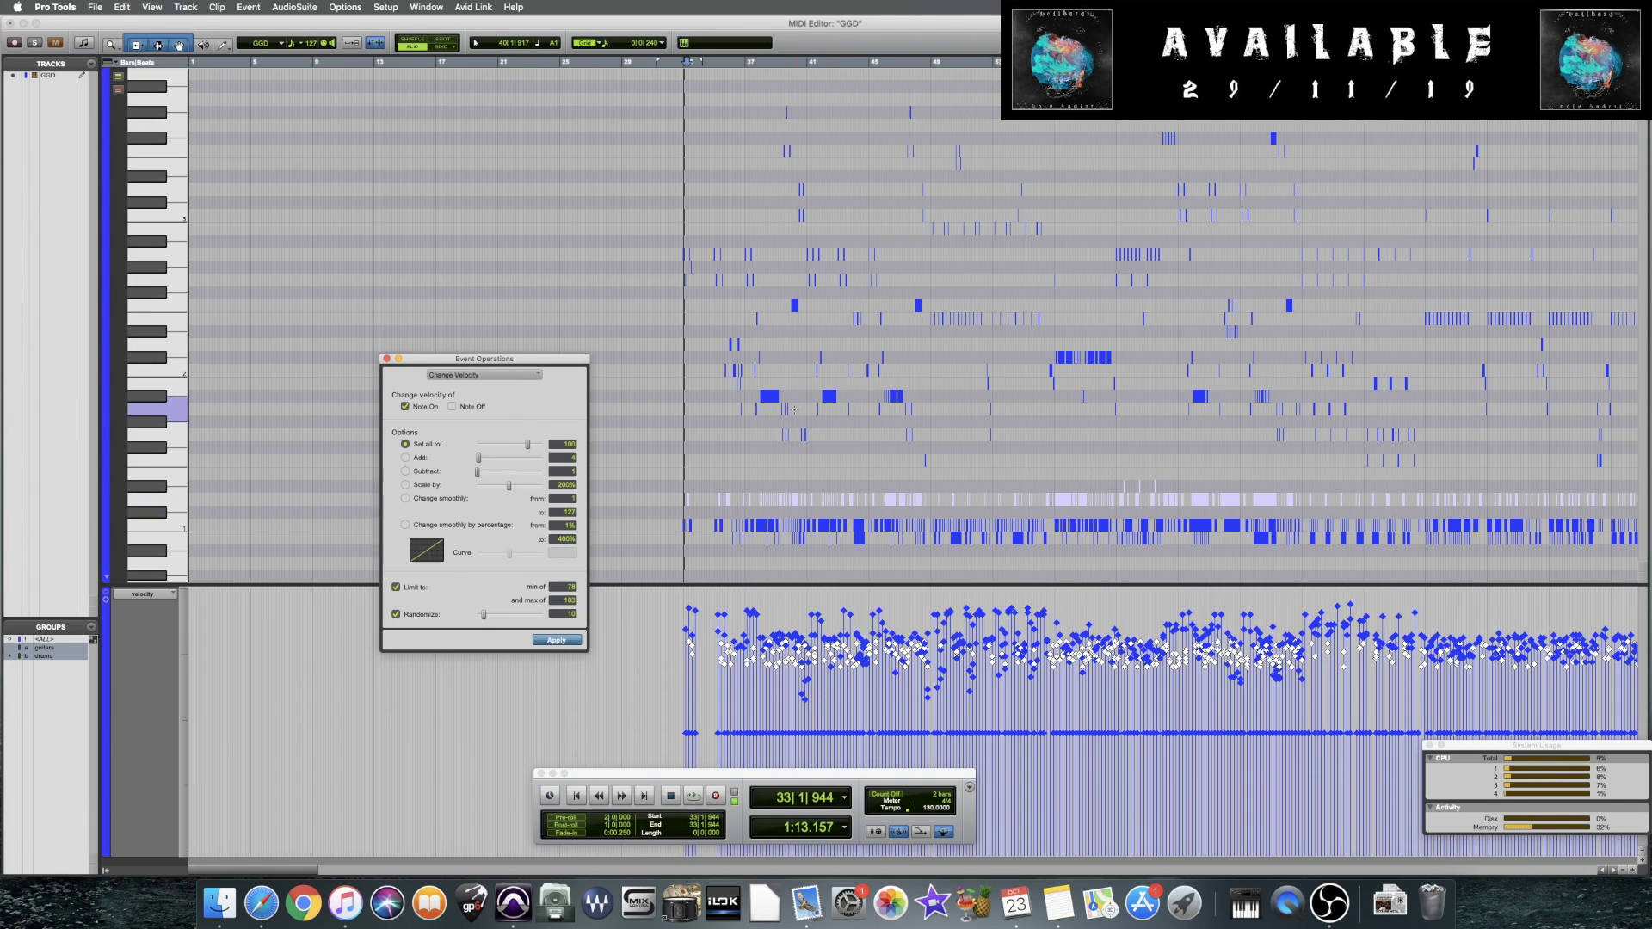
{"action": "scroll", "coordinate": [793, 409], "scroll_direction": "right", "scroll_amount": 10}
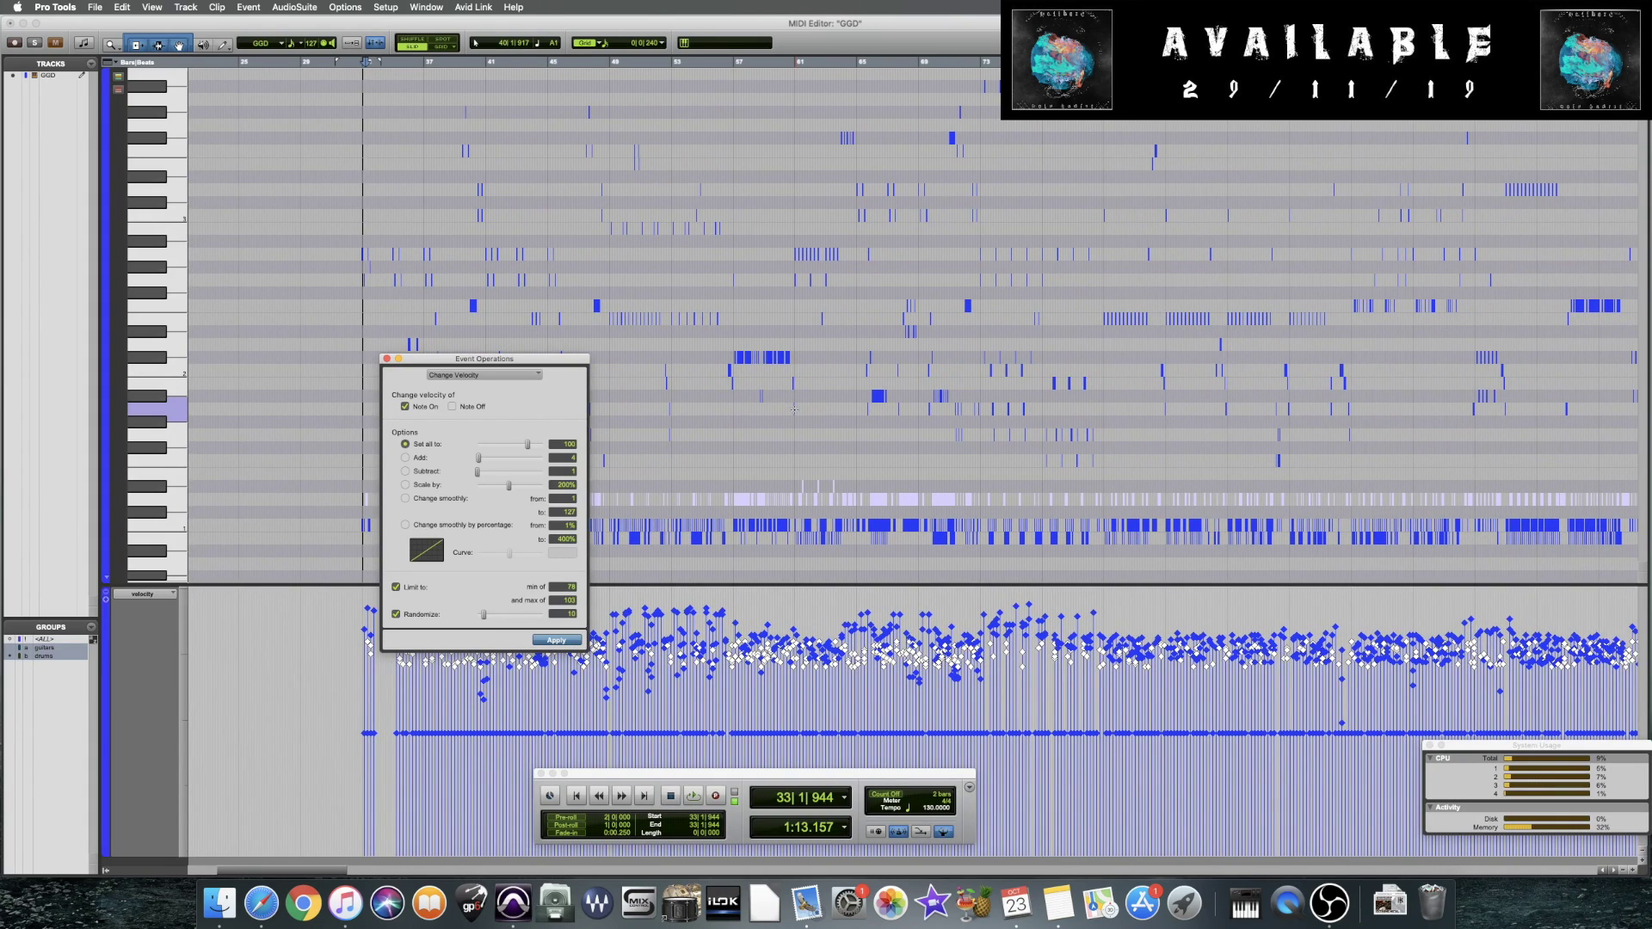
{"action": "scroll", "coordinate": [793, 410], "scroll_direction": "left", "scroll_amount": 7}
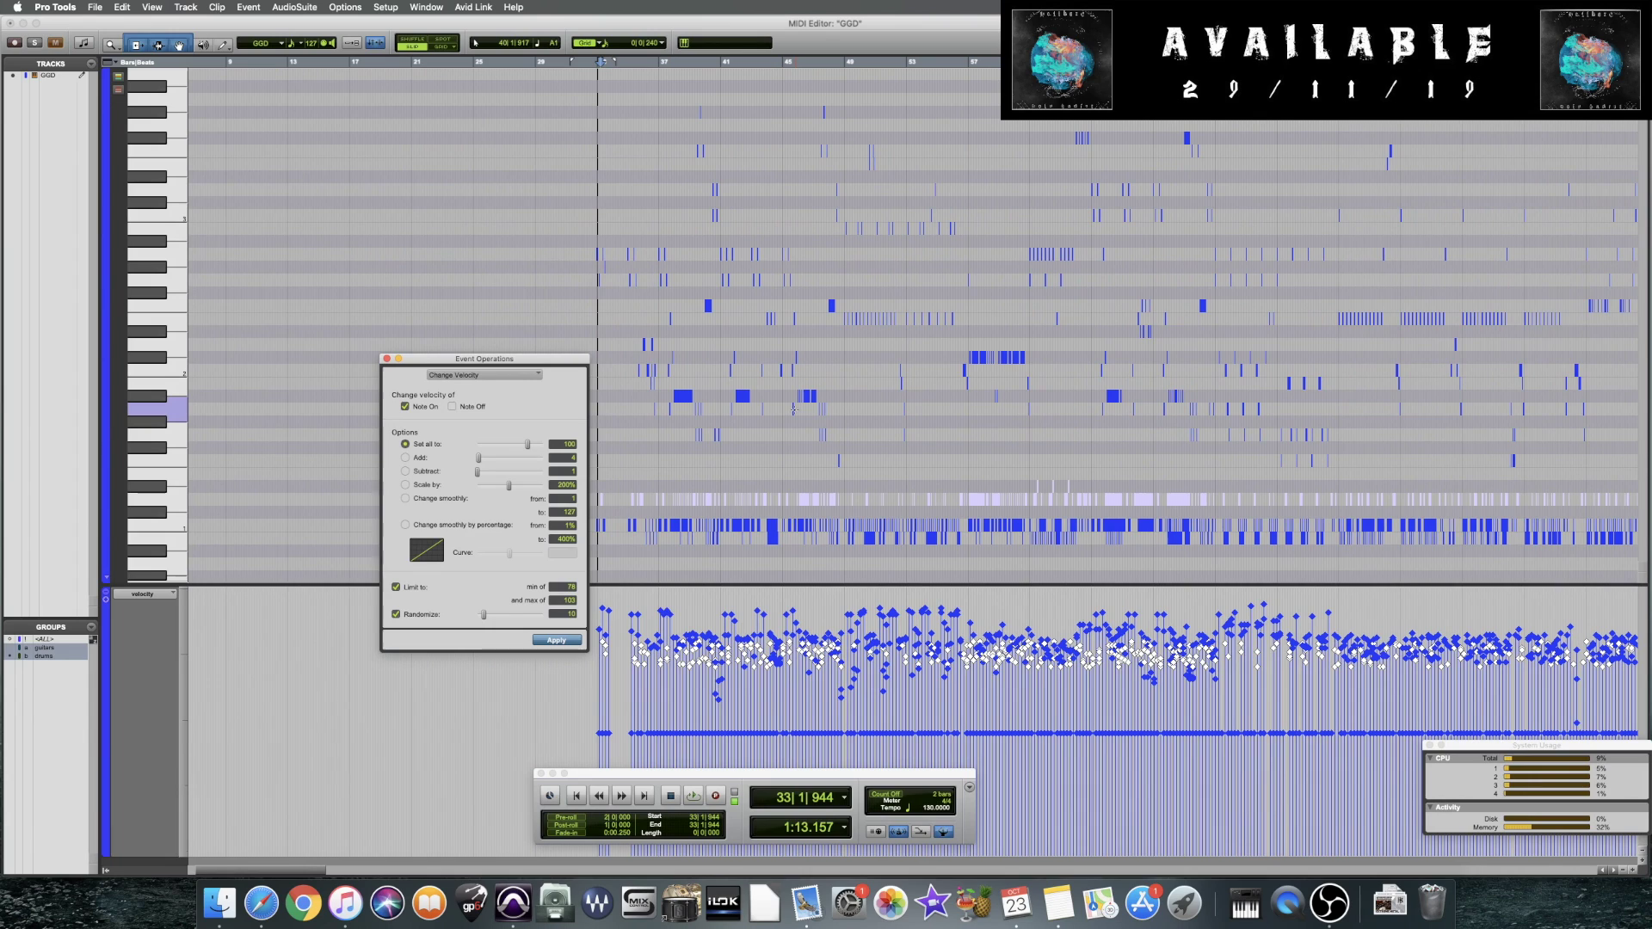
{"action": "key", "text": "super+bracketleft"}
{"action": "key", "text": "super+bracketleft"}
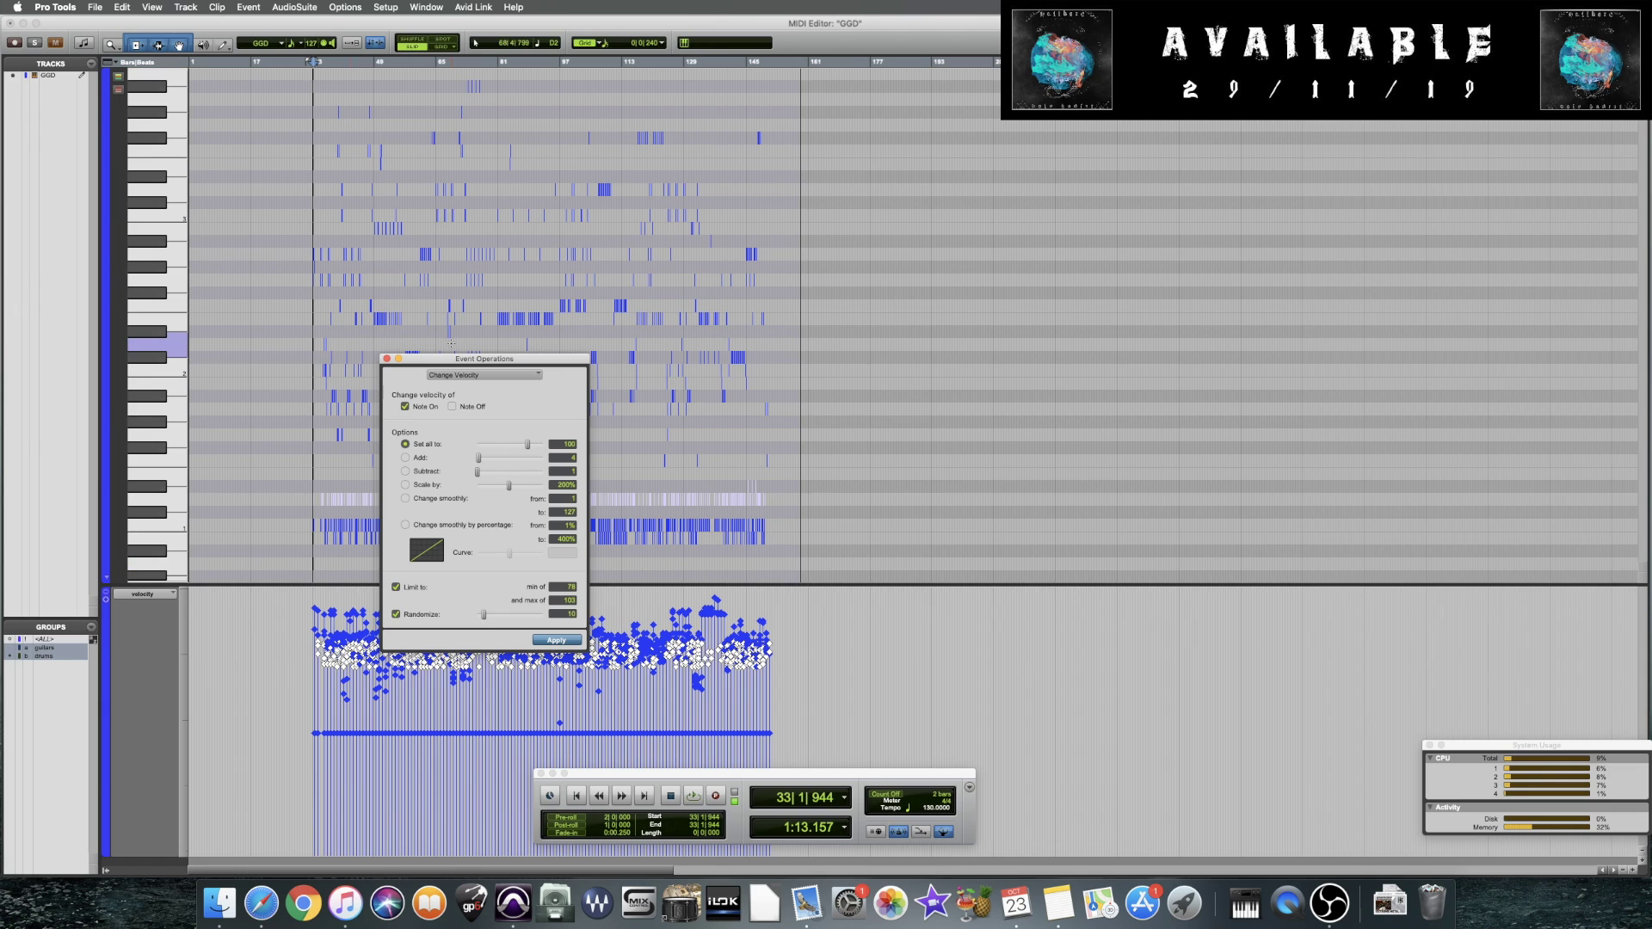
{"action": "left_click_drag", "start_coordinate": [482, 367], "coordinate": [1004, 382]}
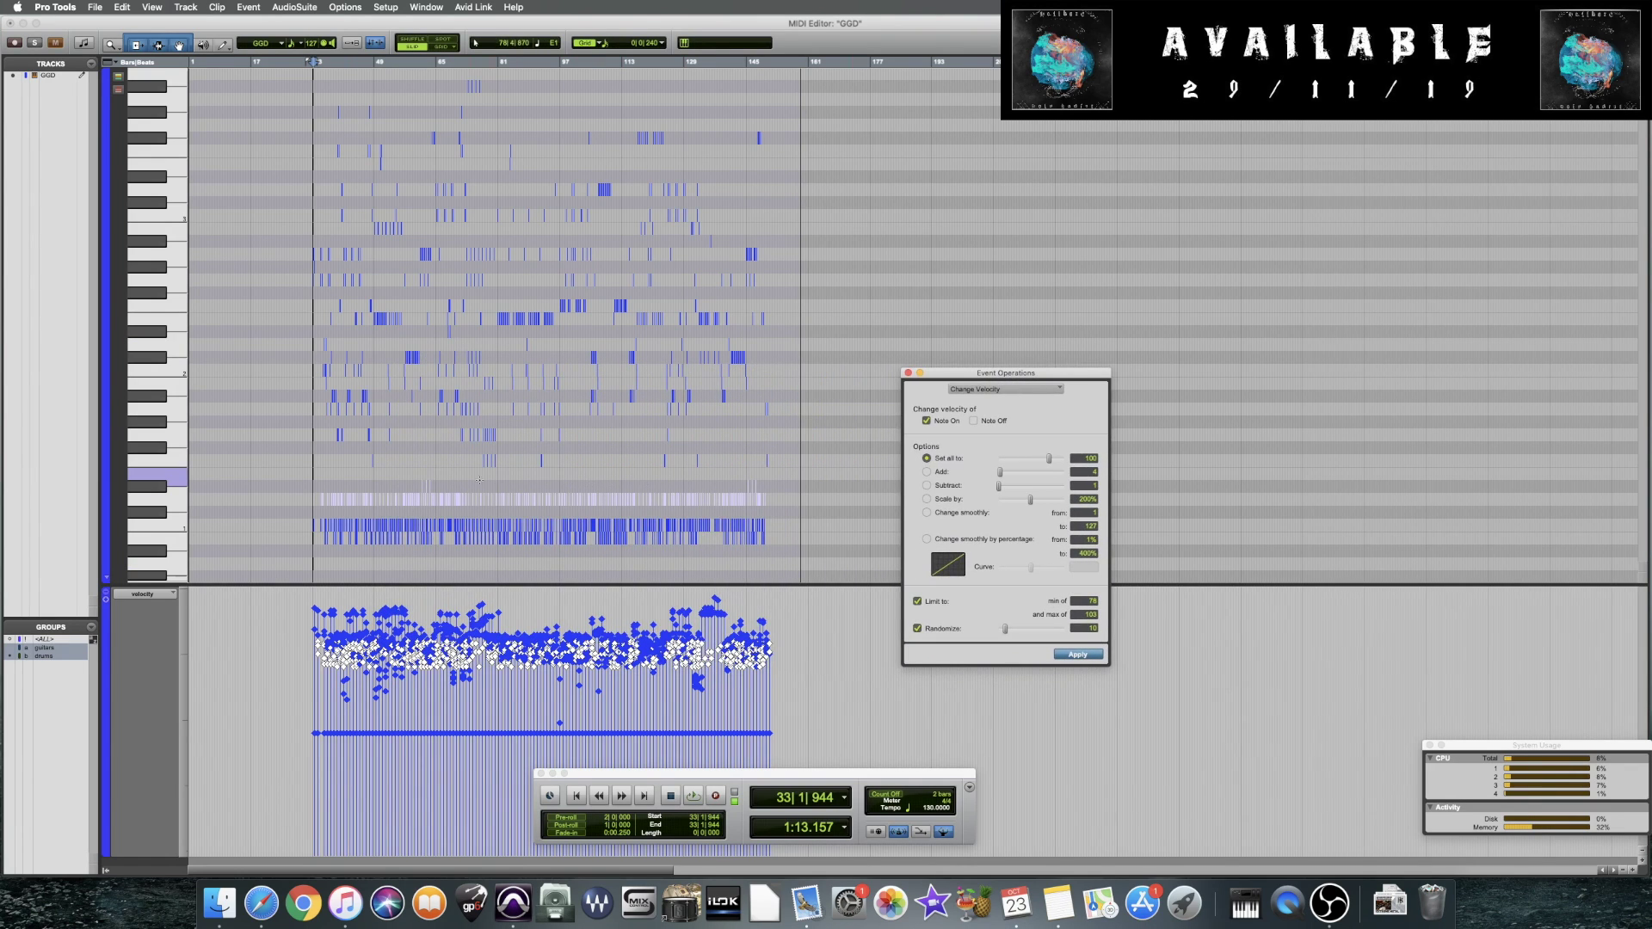
{"action": "key", "text": "ctrl+bracketright"}
{"action": "key", "text": "ctrl+bracketright"}
{"action": "key", "text": "ctrl+bracketright"}
{"action": "key", "text": "ctrl+bracketright"}
{"action": "key", "text": "ctrl+bracketright"}
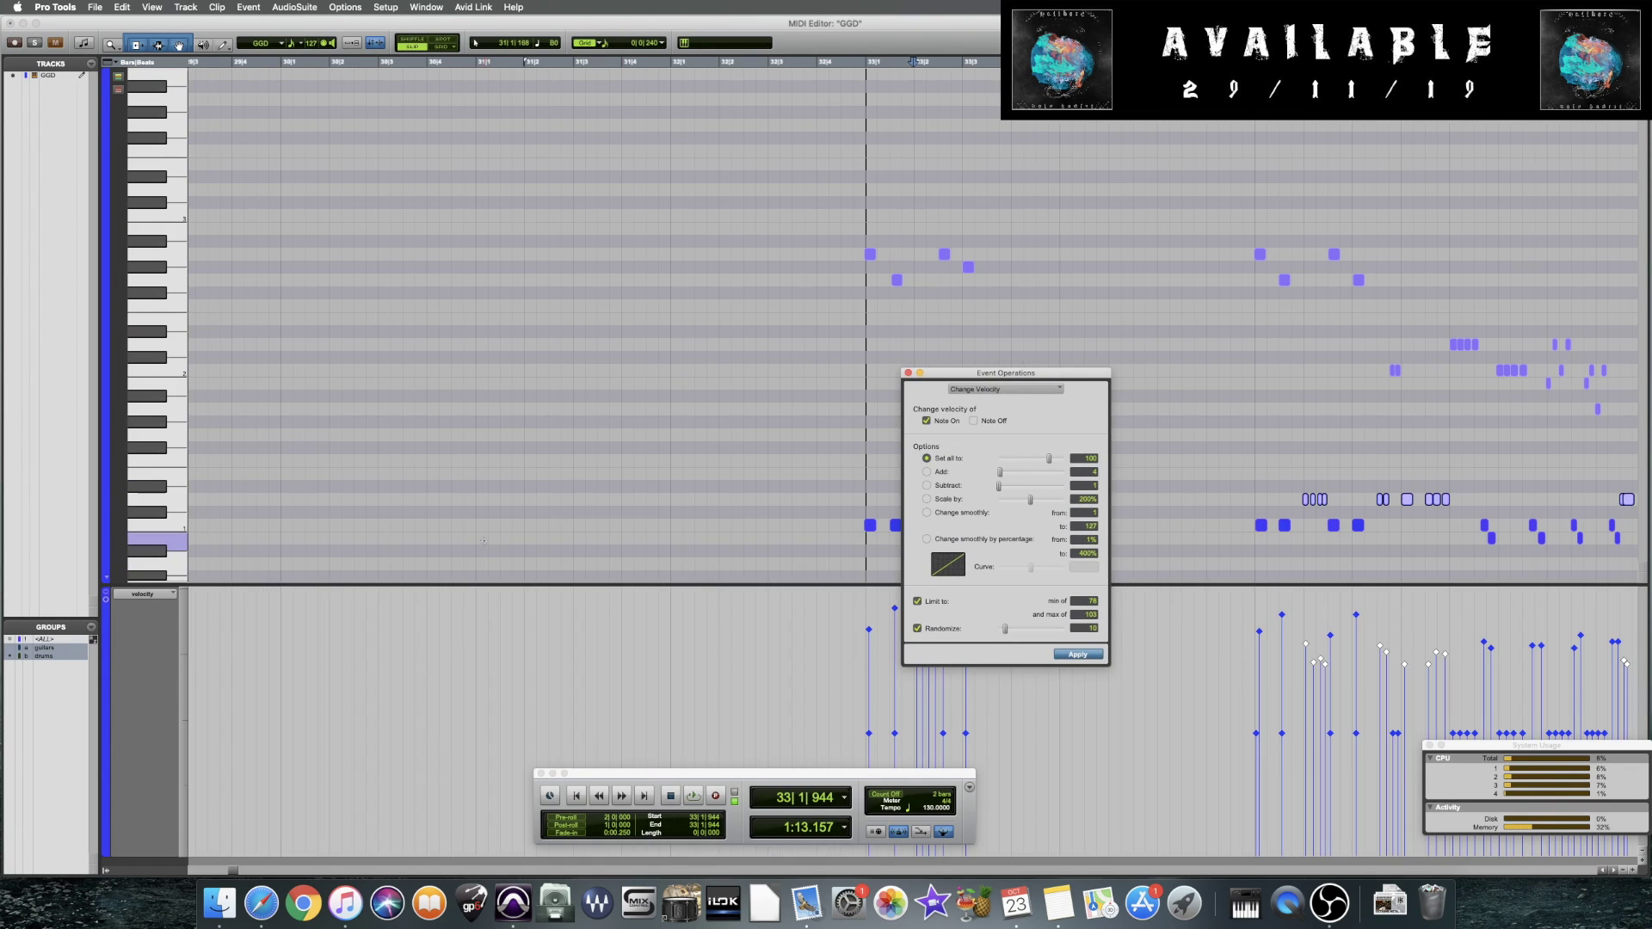
{"action": "left_click_drag", "start_coordinate": [1002, 376], "coordinate": [341, 268]}
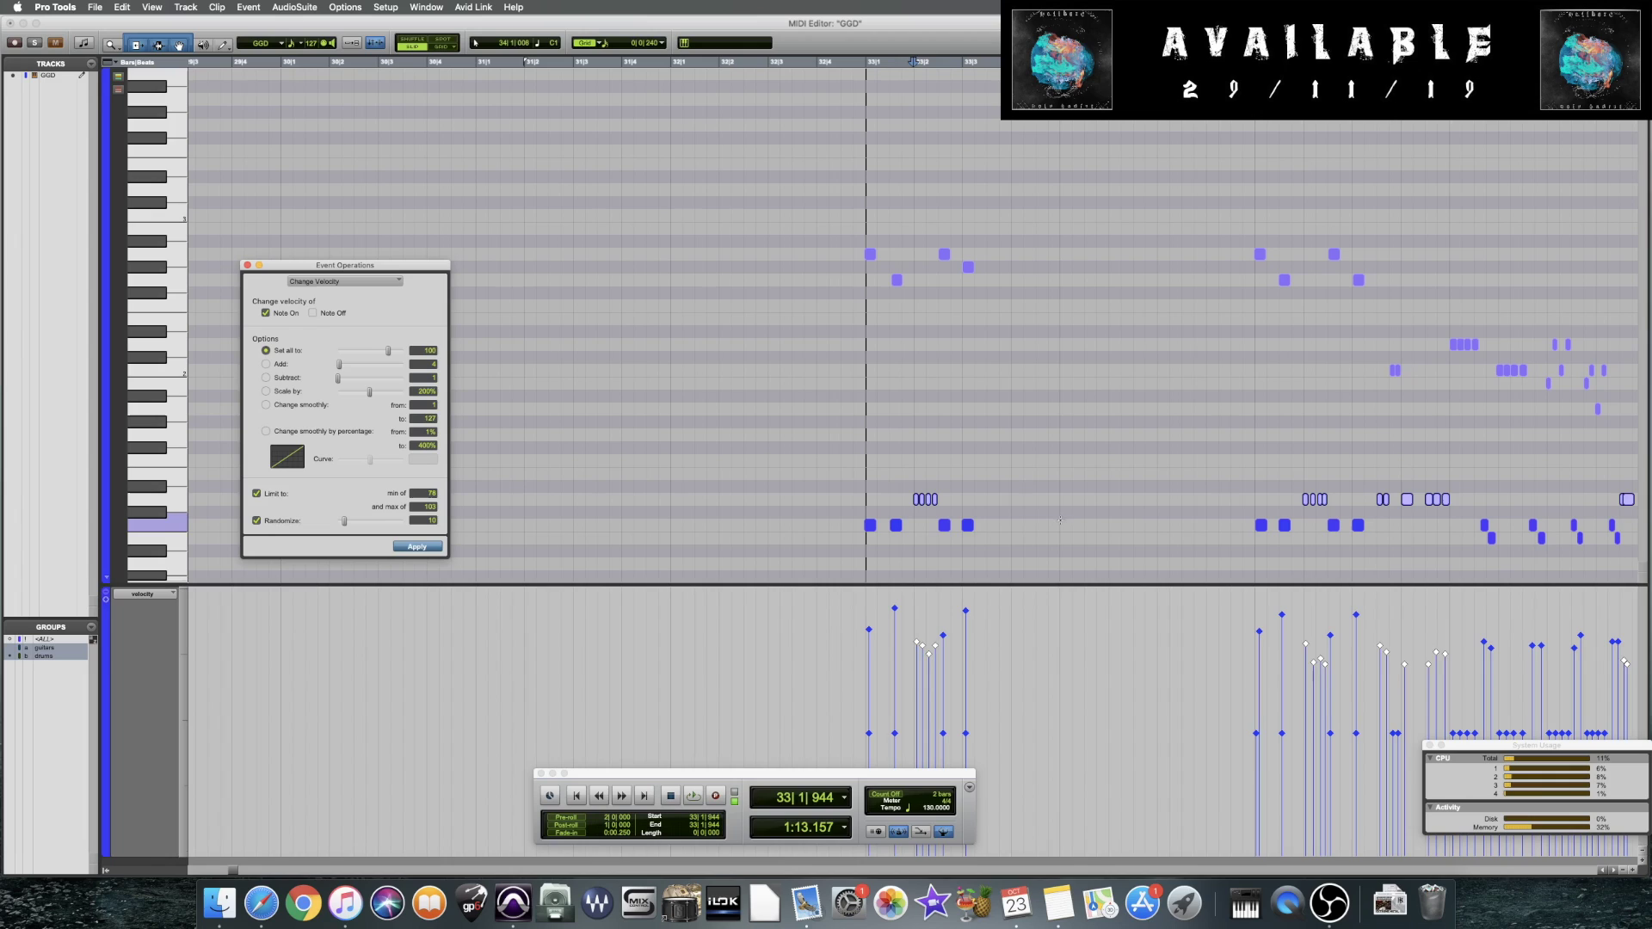
Try lower and higher velocities on the snare note at 35|2|357, comparing it by ear with the first note of its group at 35|1|941
{"action": "left_click", "coordinate": [1138, 542]}
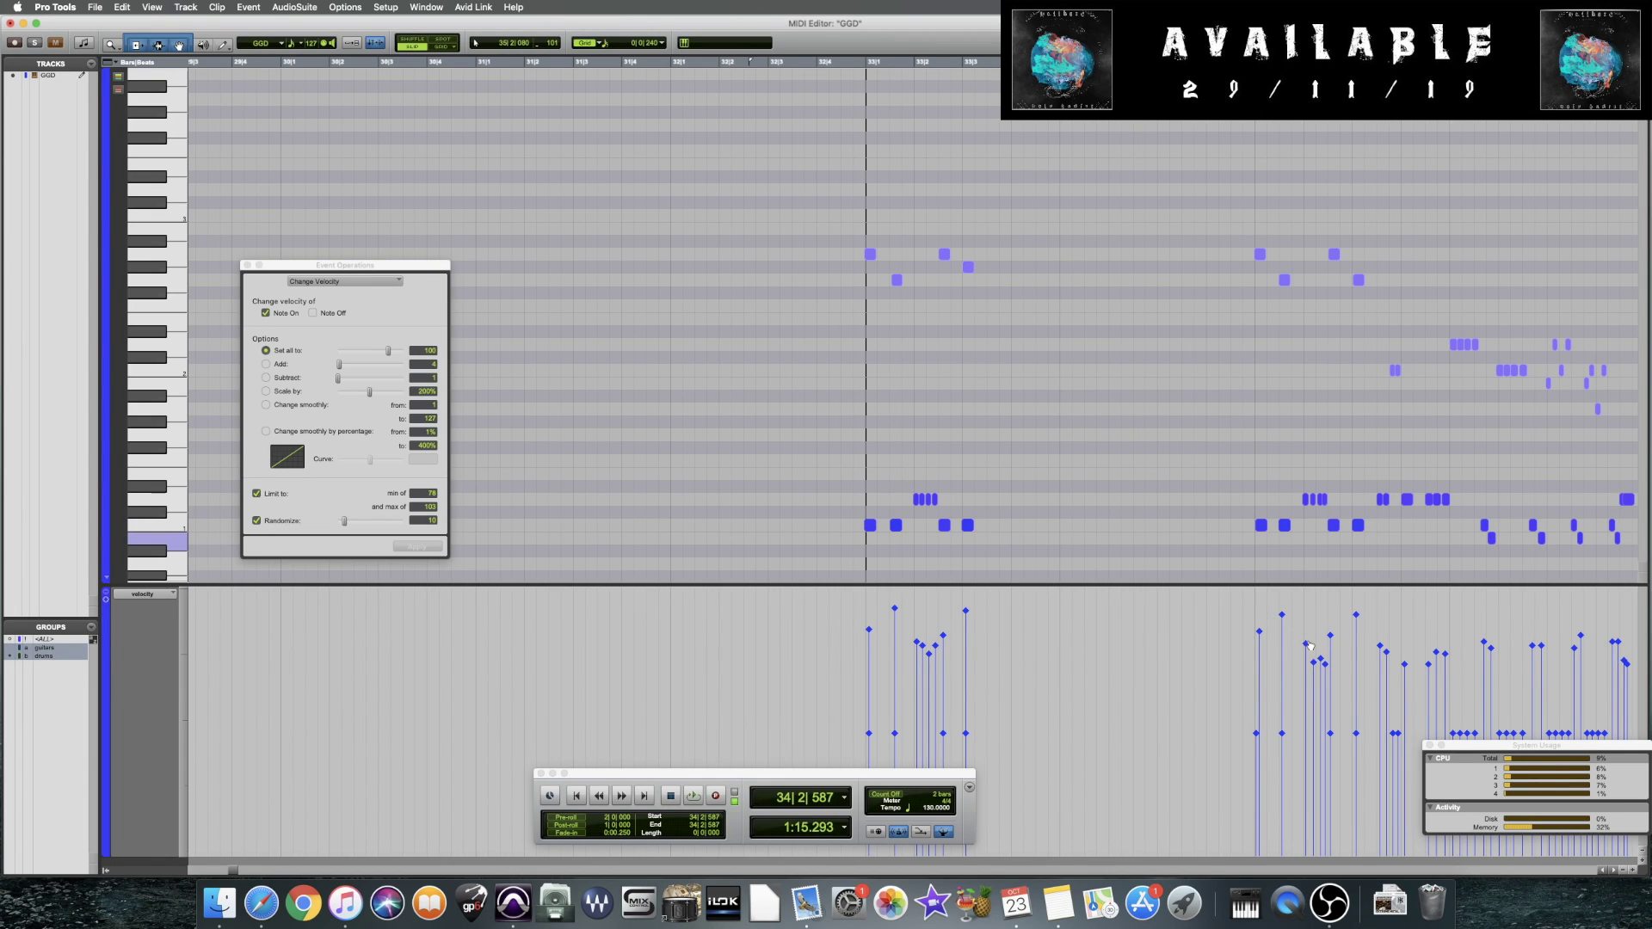
{"action": "left_click", "coordinate": [1305, 644]}
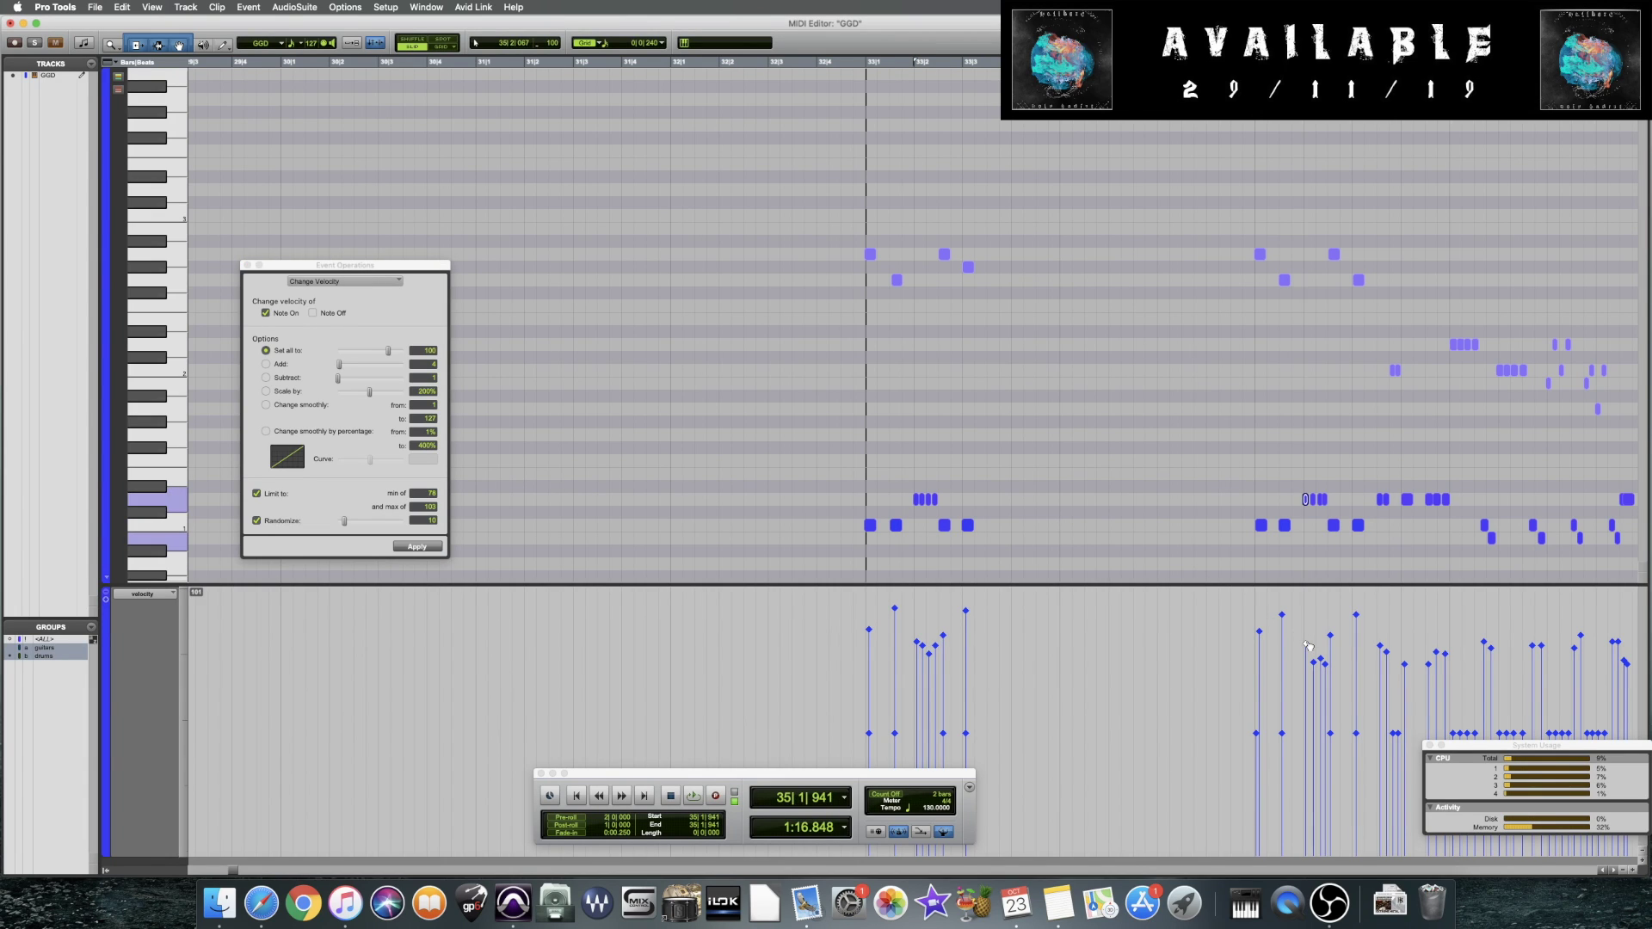
{"action": "left_click", "coordinate": [1323, 662]}
{"action": "left_click", "coordinate": [1305, 644]}
{"action": "left_click", "coordinate": [1325, 663]}
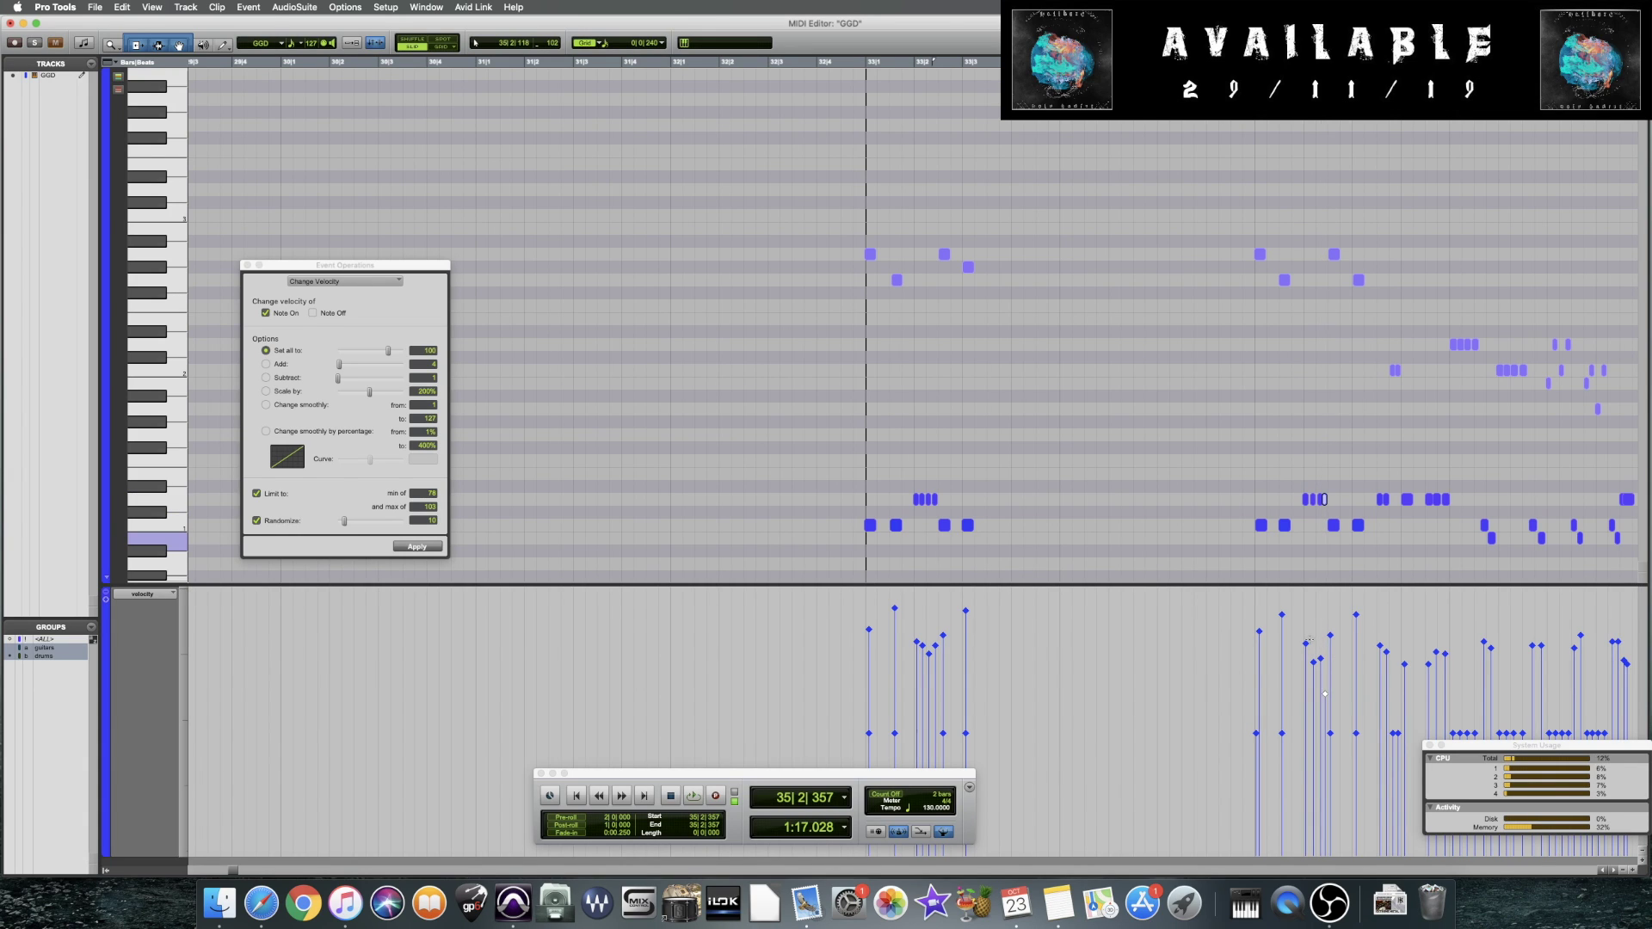
{"action": "left_click", "coordinate": [1306, 645]}
{"action": "left_click", "coordinate": [1325, 662]}
{"action": "left_click", "coordinate": [1306, 644]}
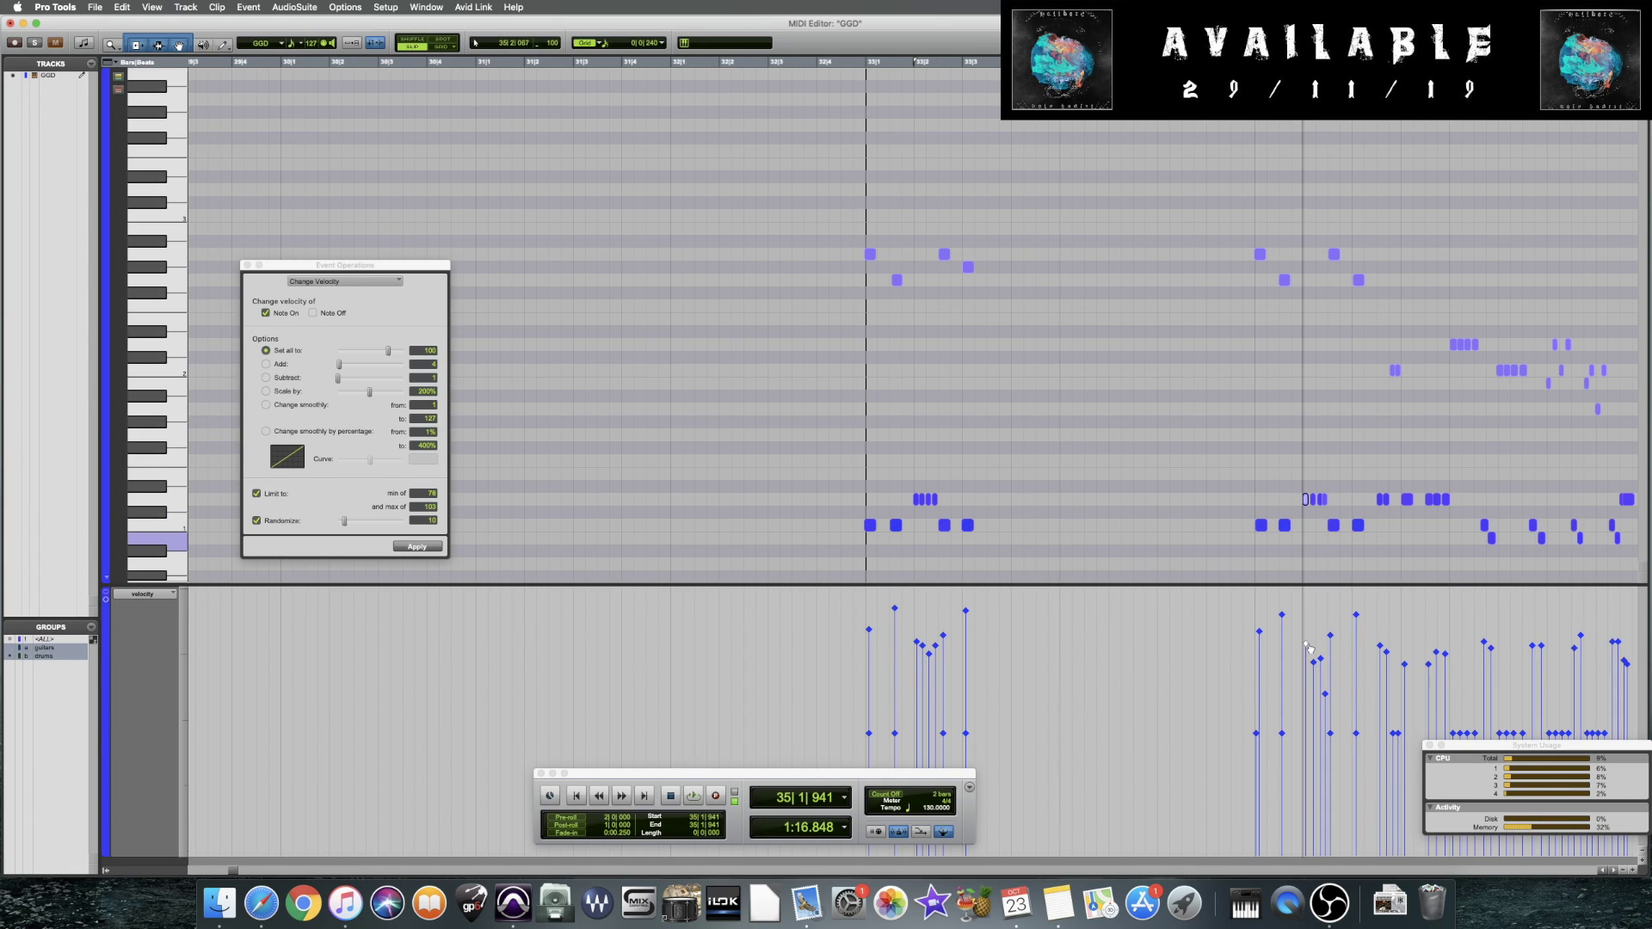
{"action": "left_click", "coordinate": [1325, 662]}
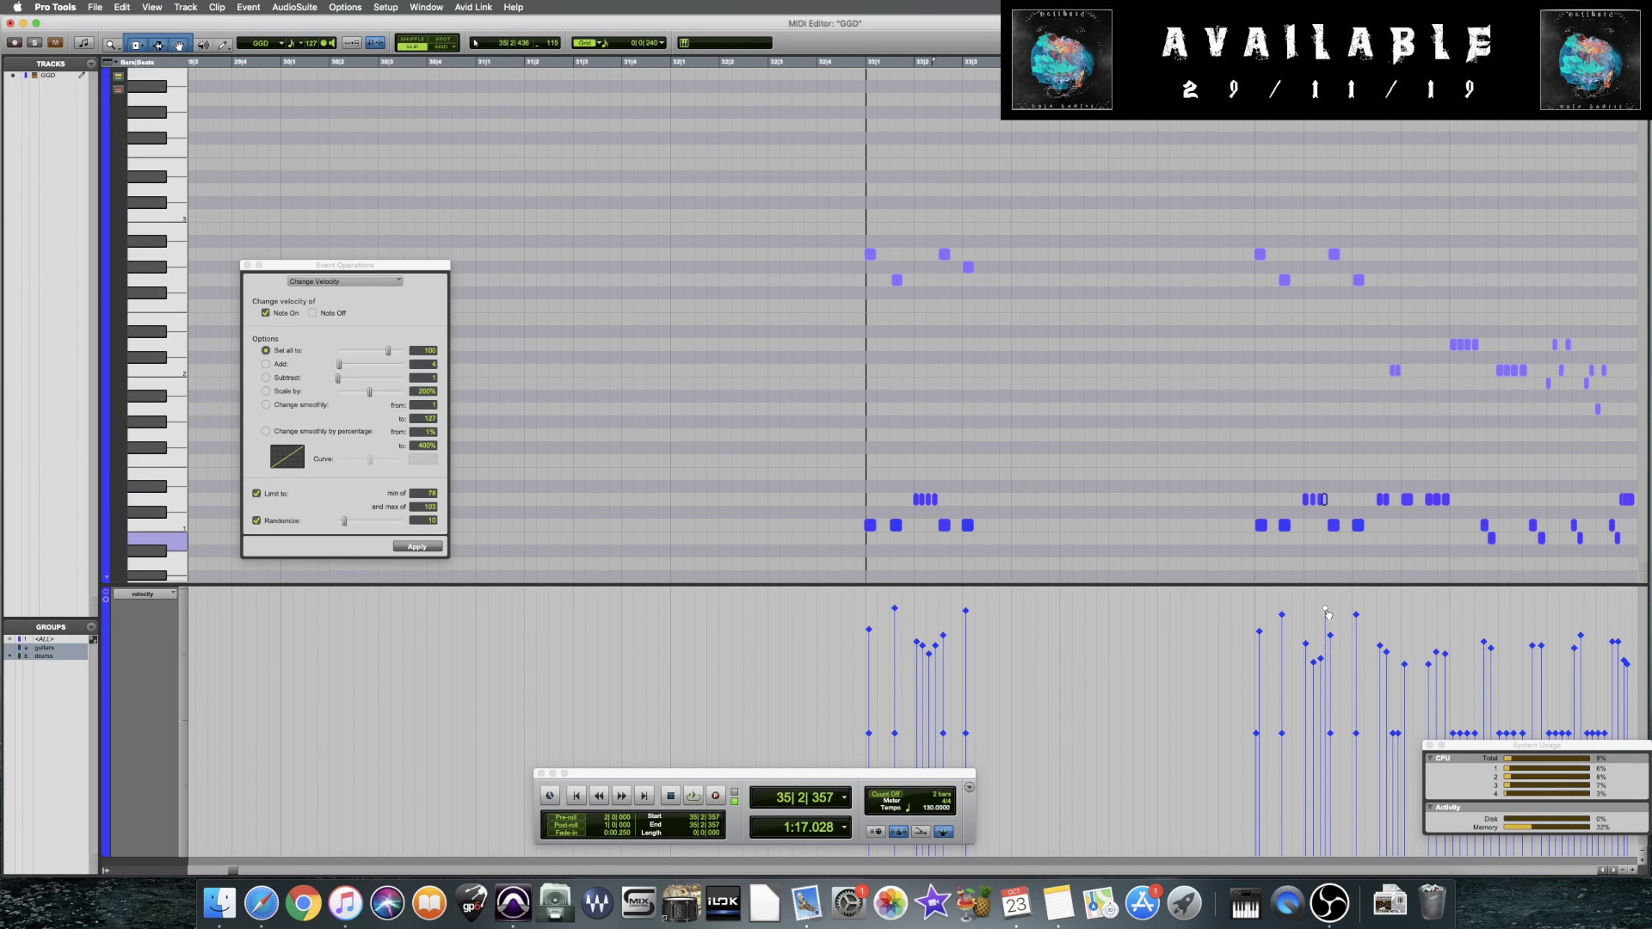
Audition the opening snare group of bar 33 from 32|4|559
{"action": "left_click", "coordinate": [845, 563]}
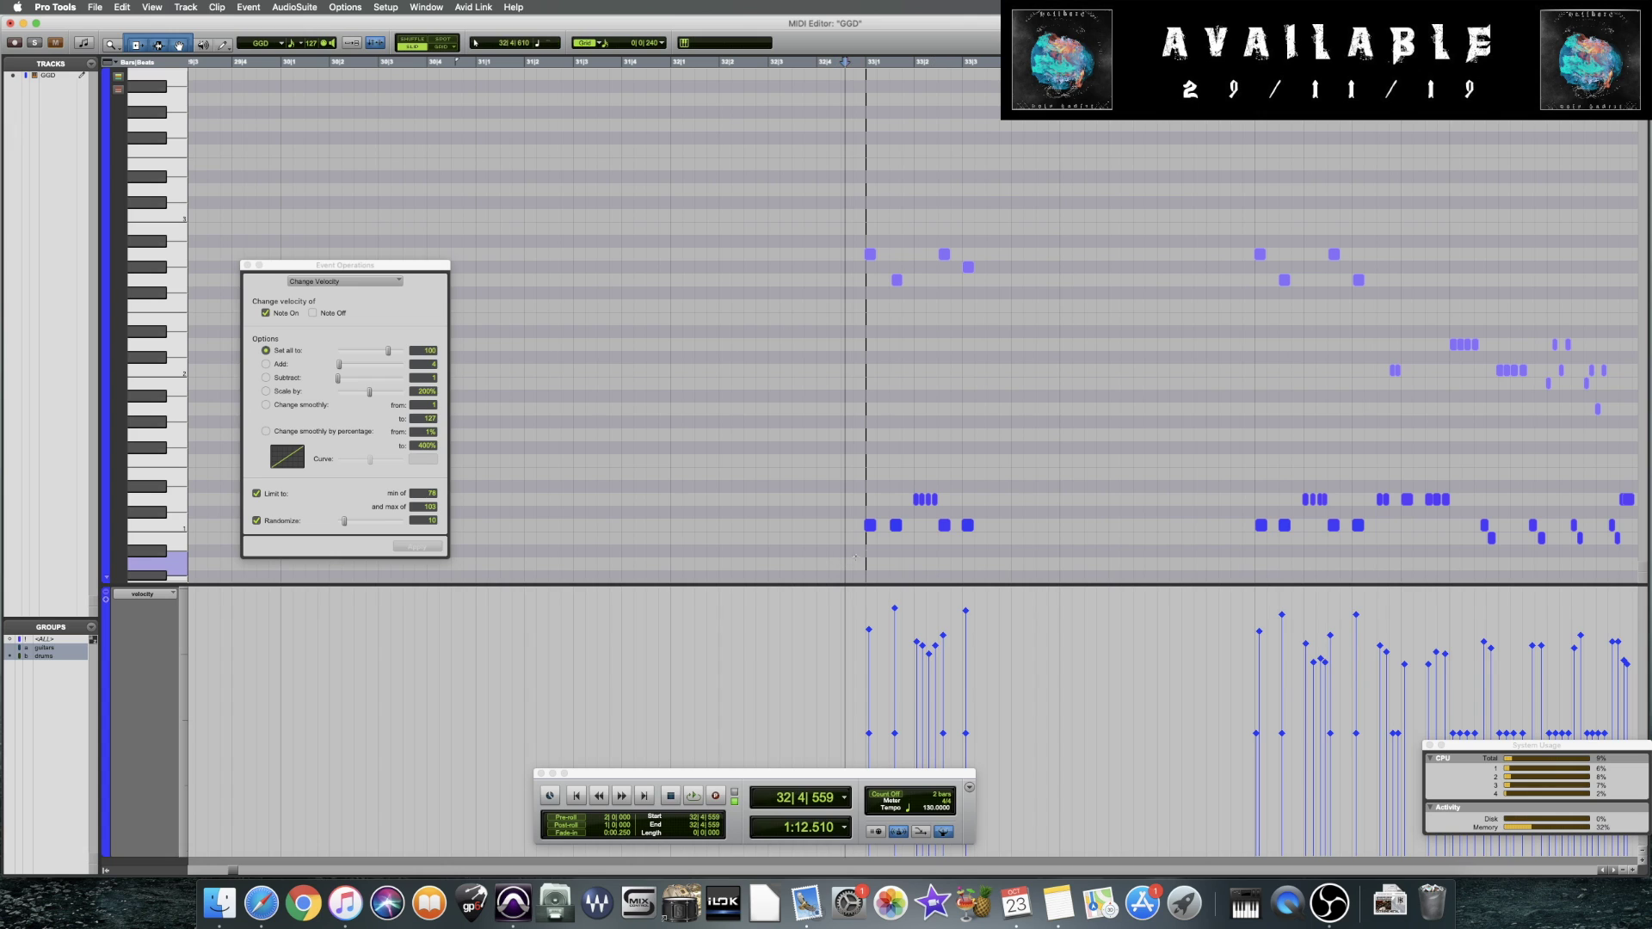
{"action": "key", "text": "super+bracketright"}
{"action": "key", "text": "super+bracketright"}
{"action": "key", "text": "space"}
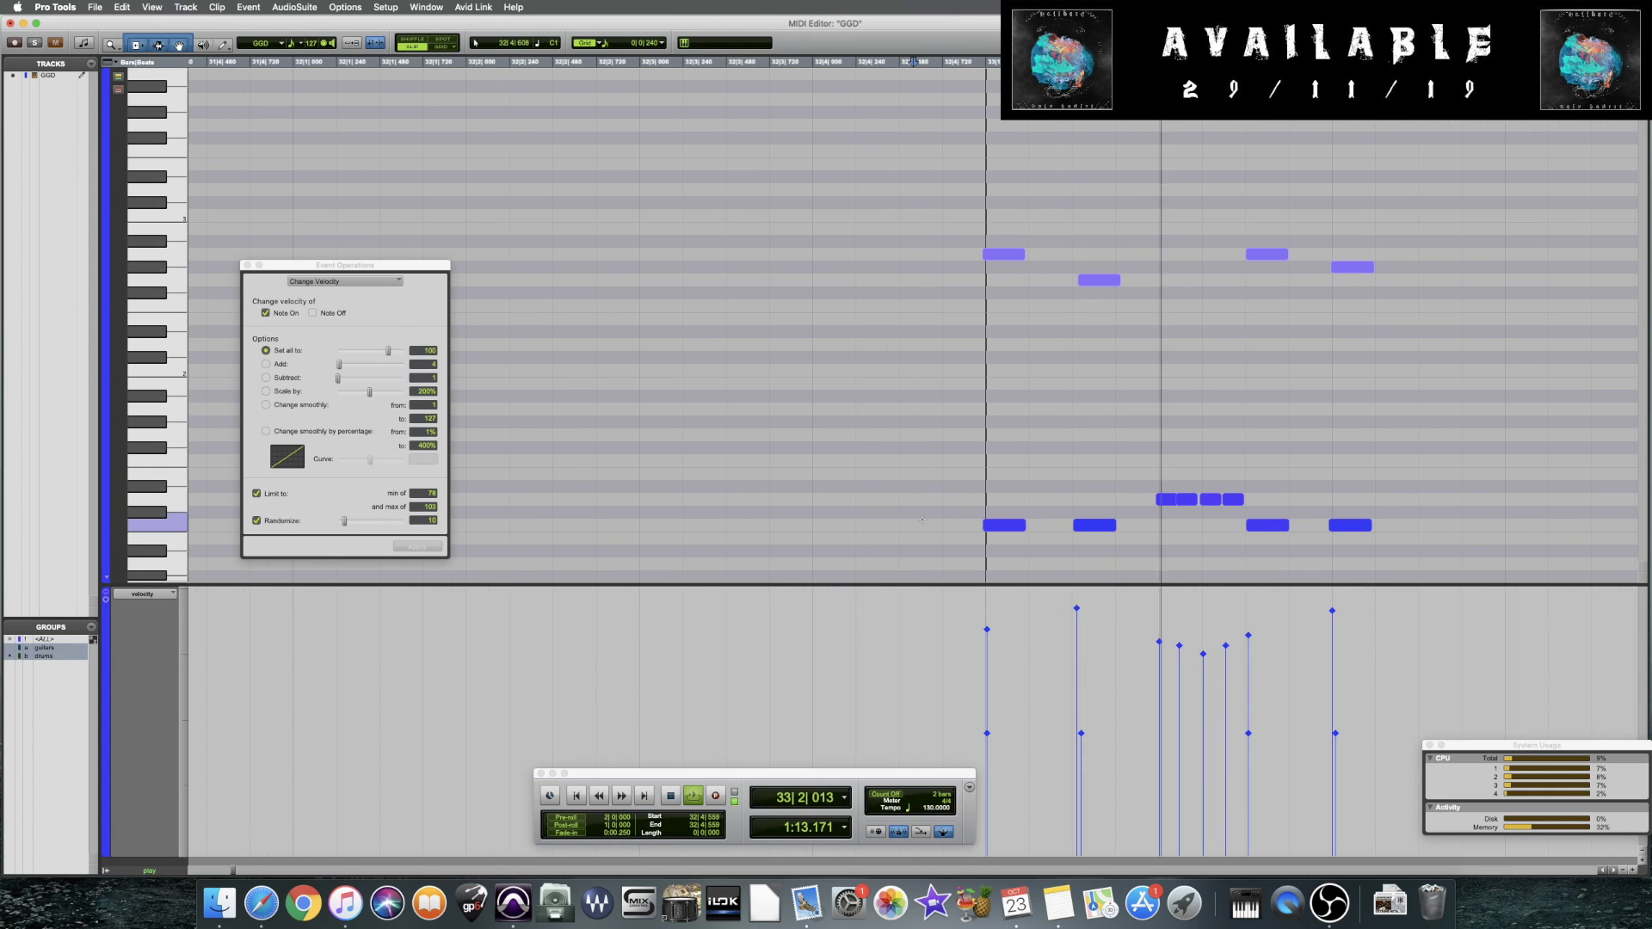
{"action": "key", "text": "space"}
{"action": "key", "text": "super+bracketleft"}
{"action": "key", "text": "super+bracketleft"}
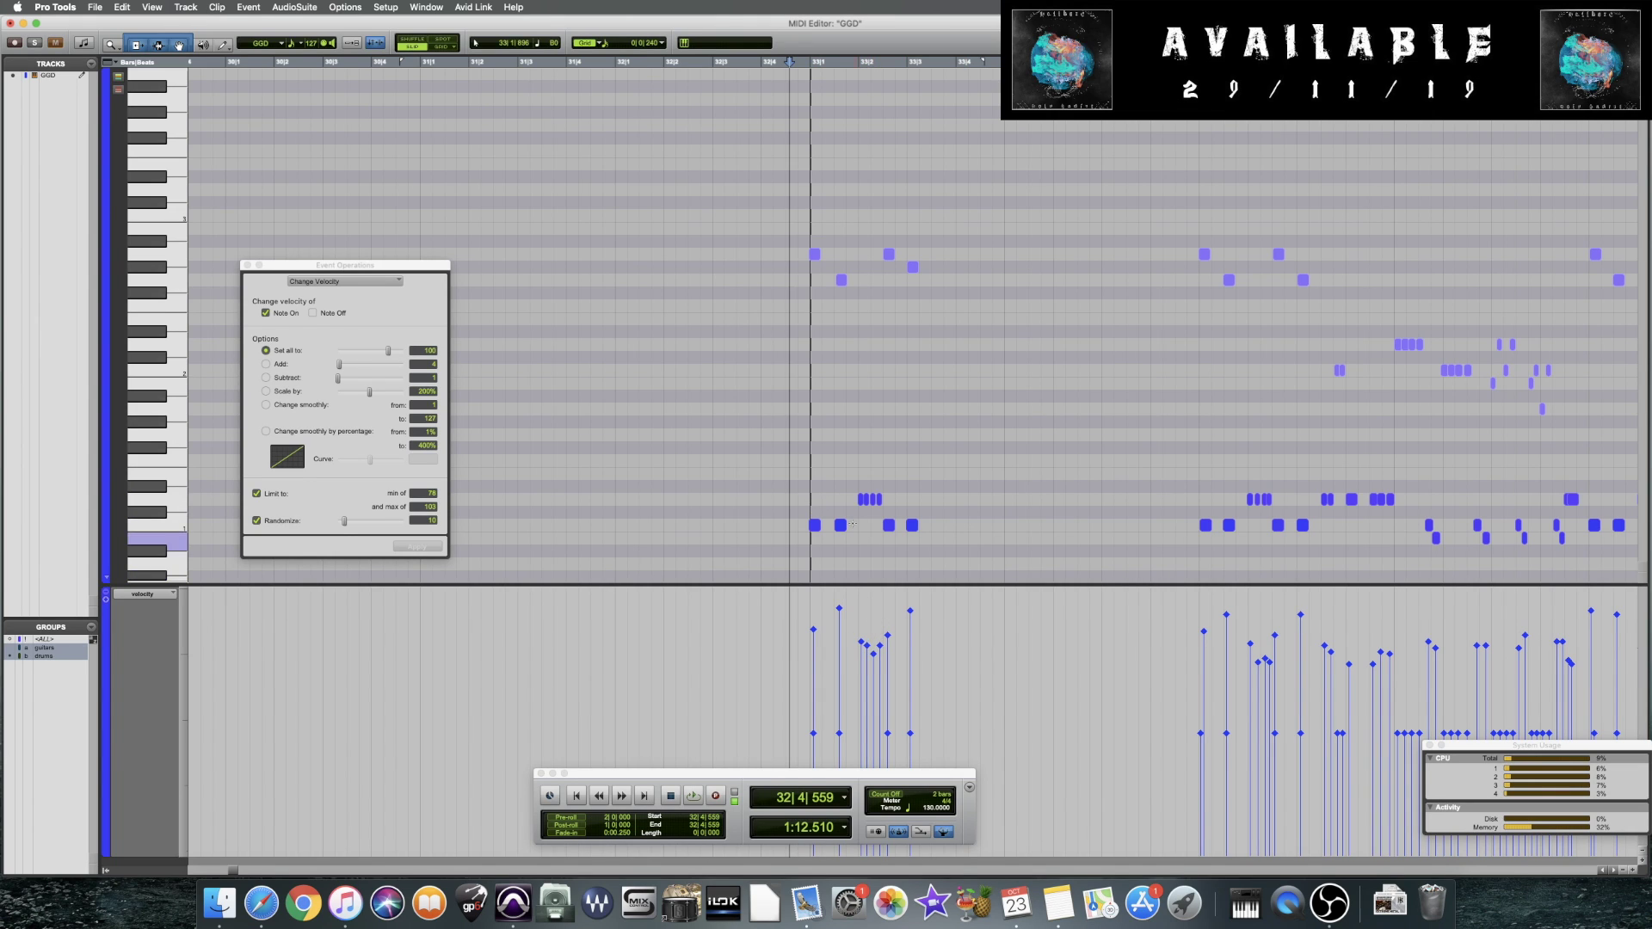
Lower the four snare notes starting at 33|1|944 into a descending velocity pattern and audition from 32|4|177
{"action": "left_click_drag", "start_coordinate": [843, 495], "coordinate": [884, 504]}
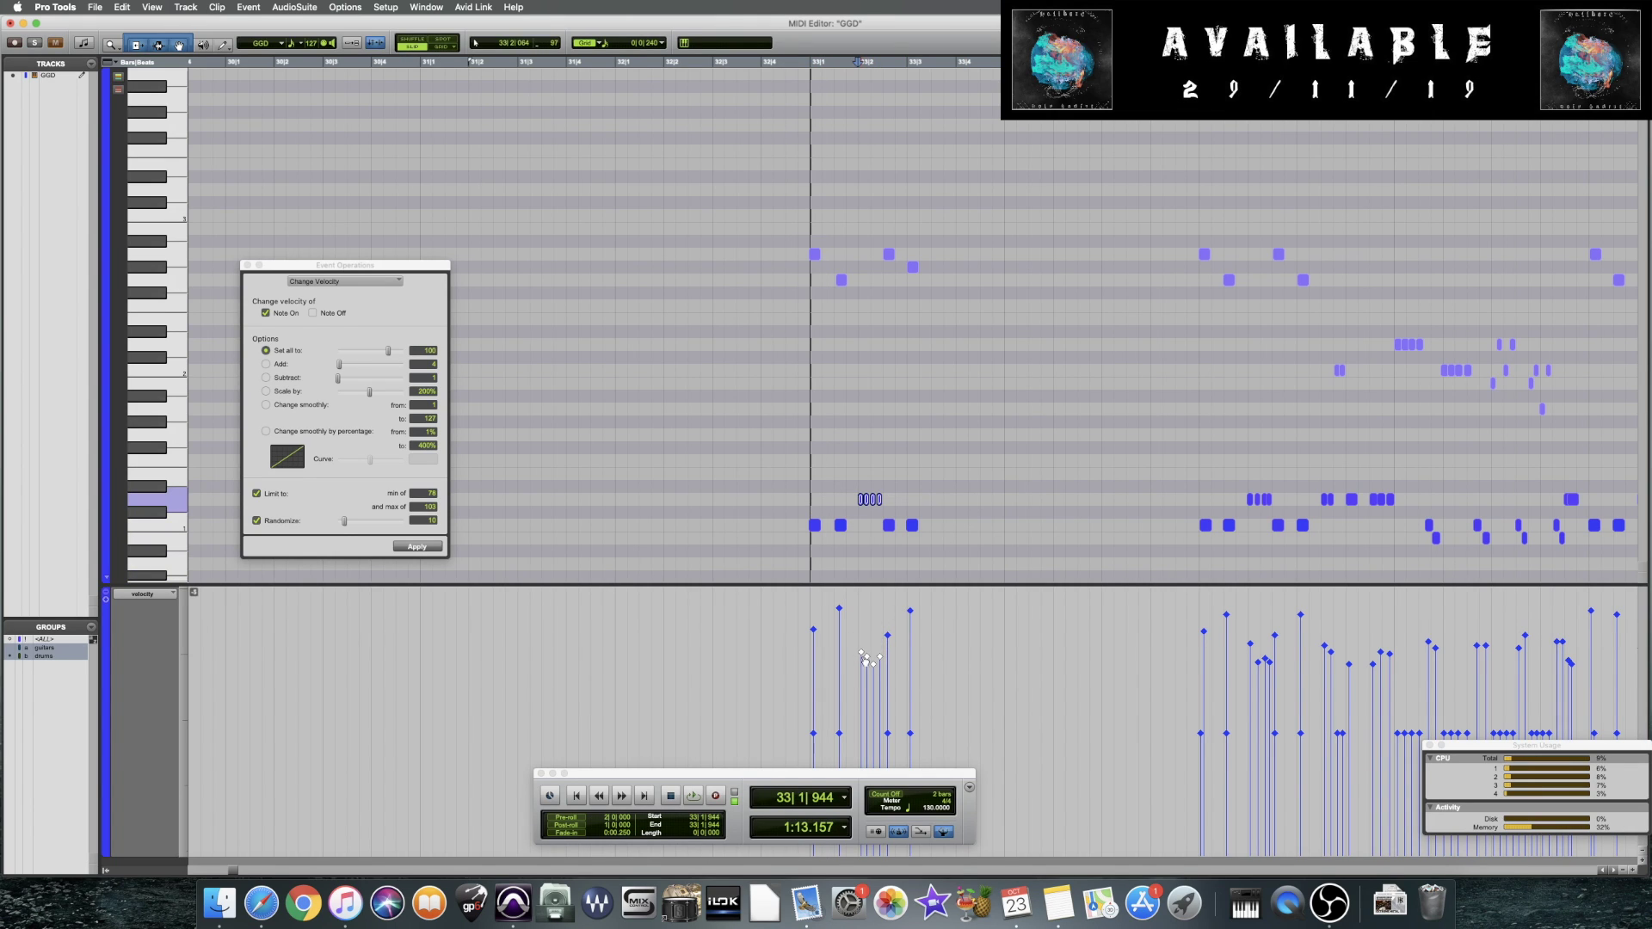
{"action": "mouse_move", "coordinate": [880, 658]}
{"action": "left_mouse_down"}
{"action": "mouse_move", "coordinate": [890, 691]}
{"action": "mouse_move", "coordinate": [878, 679]}
{"action": "left_mouse_up"}
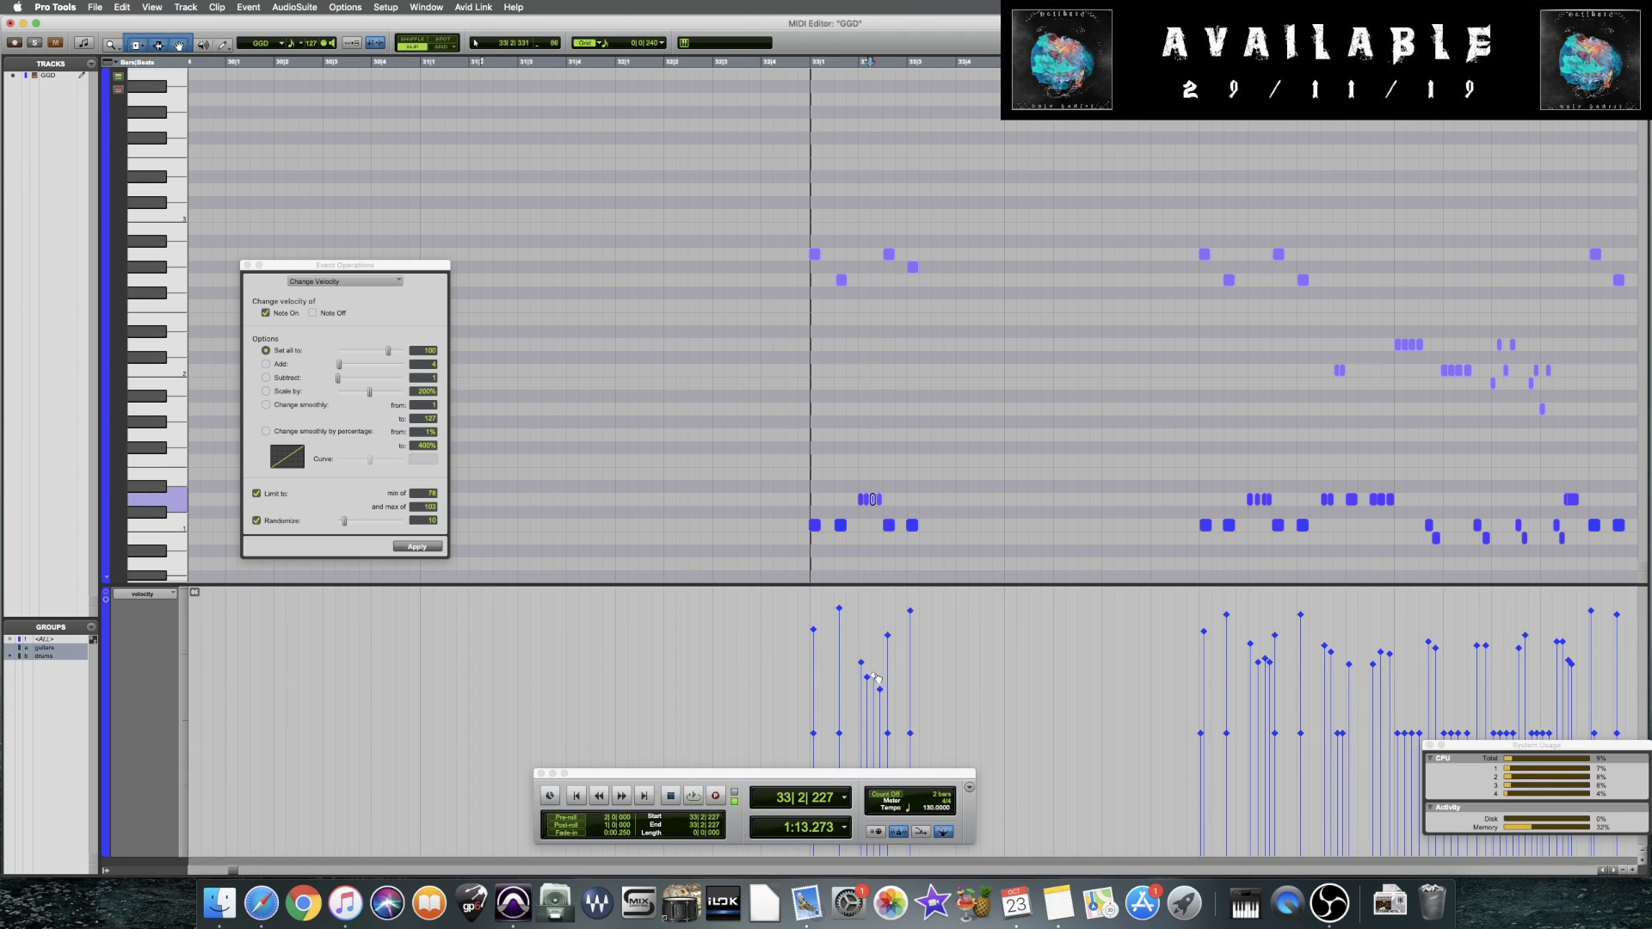
{"action": "left_click", "coordinate": [858, 551]}
{"action": "left_click", "coordinate": [852, 551]}
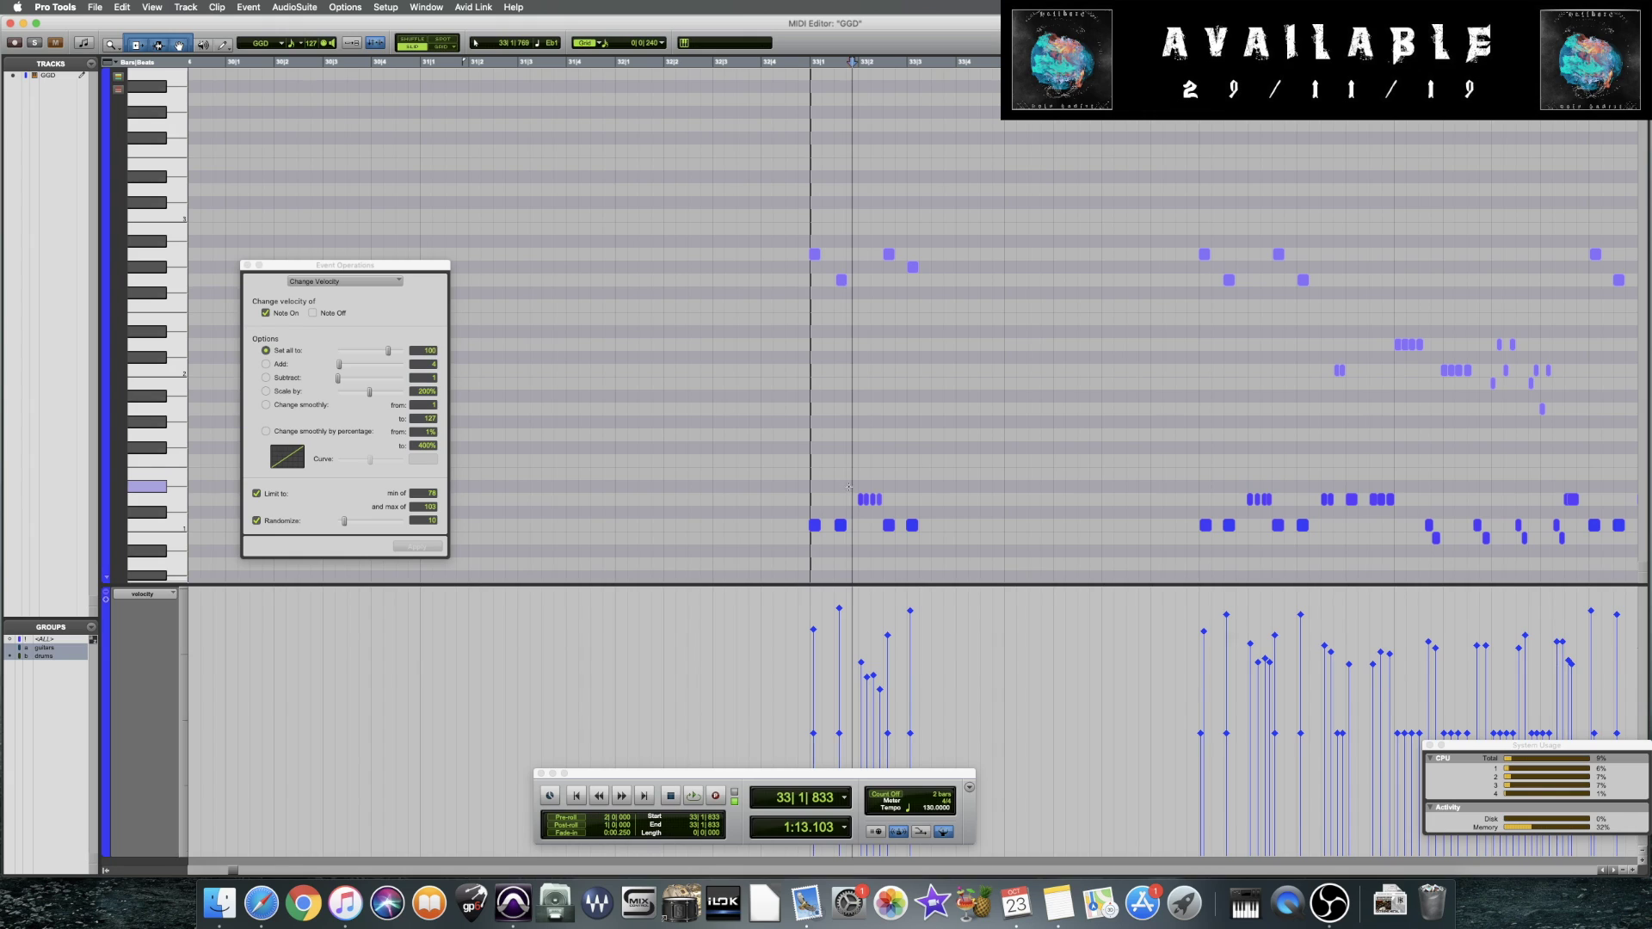
{"action": "left_click", "coordinate": [811, 516]}
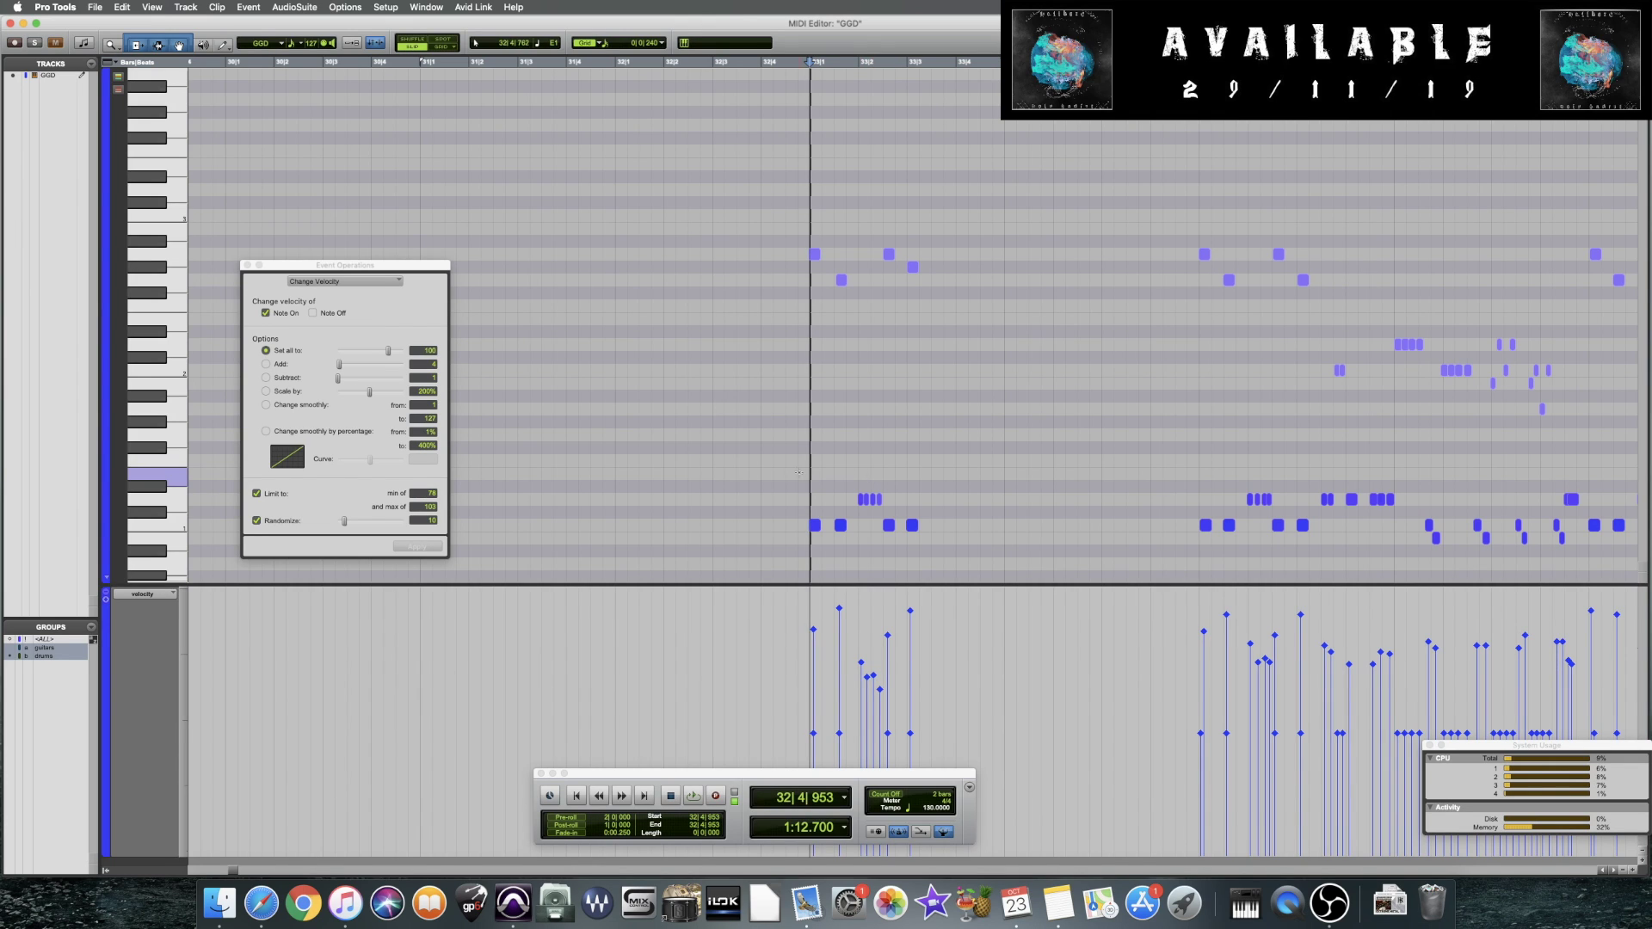
{"action": "key", "text": "space"}
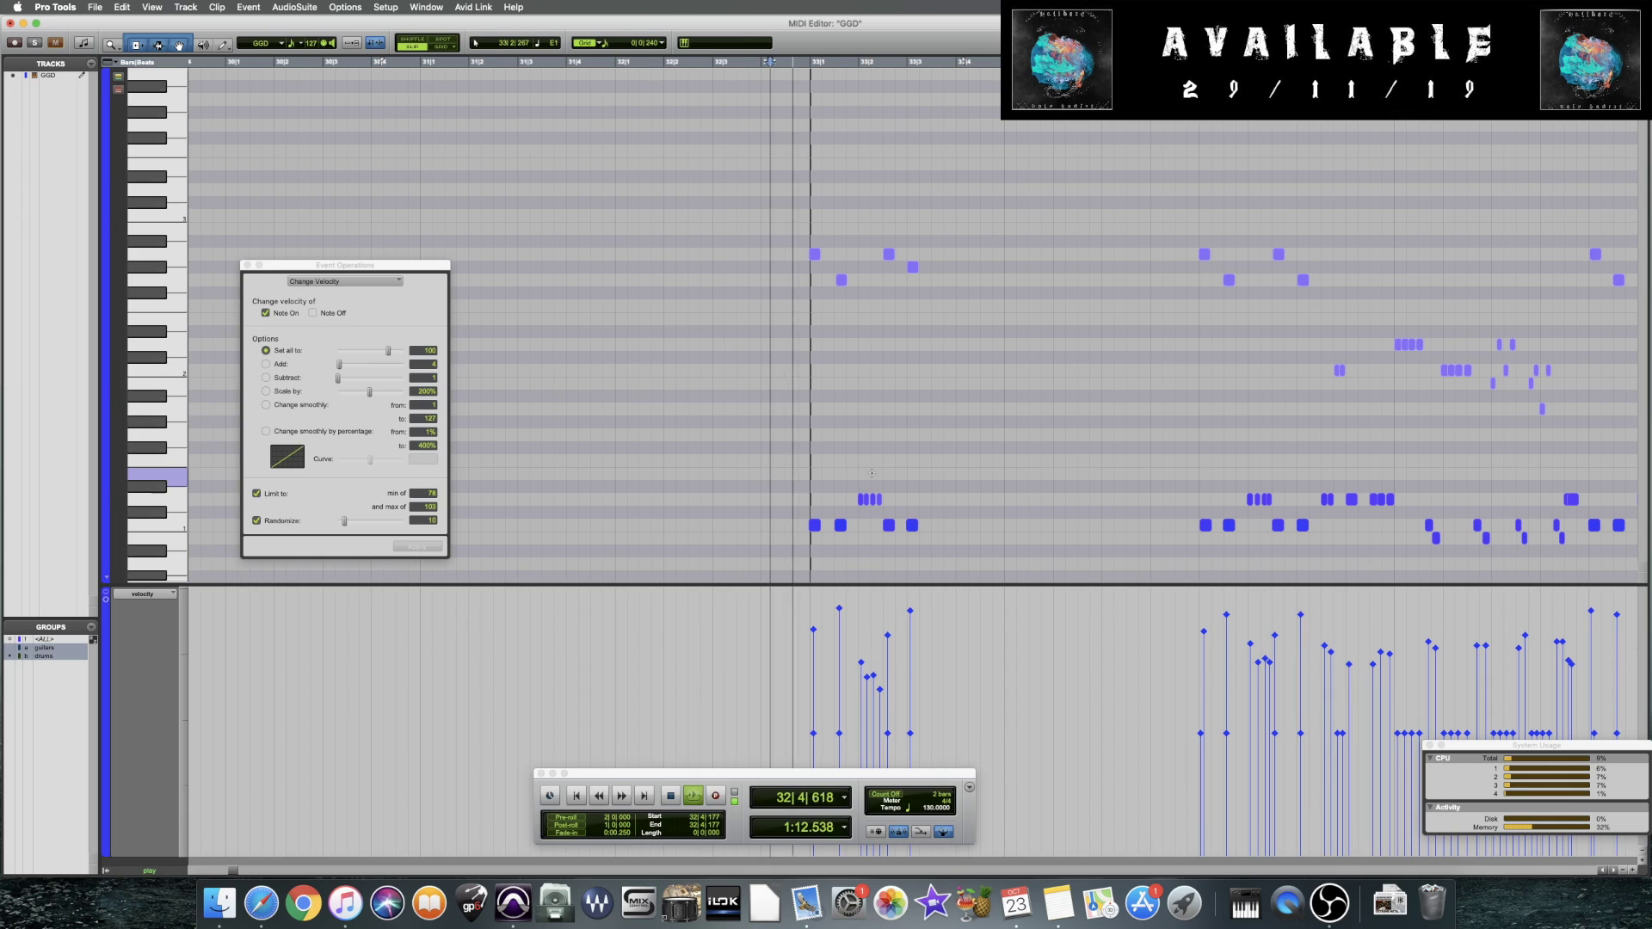
{"action": "key", "text": "space"}
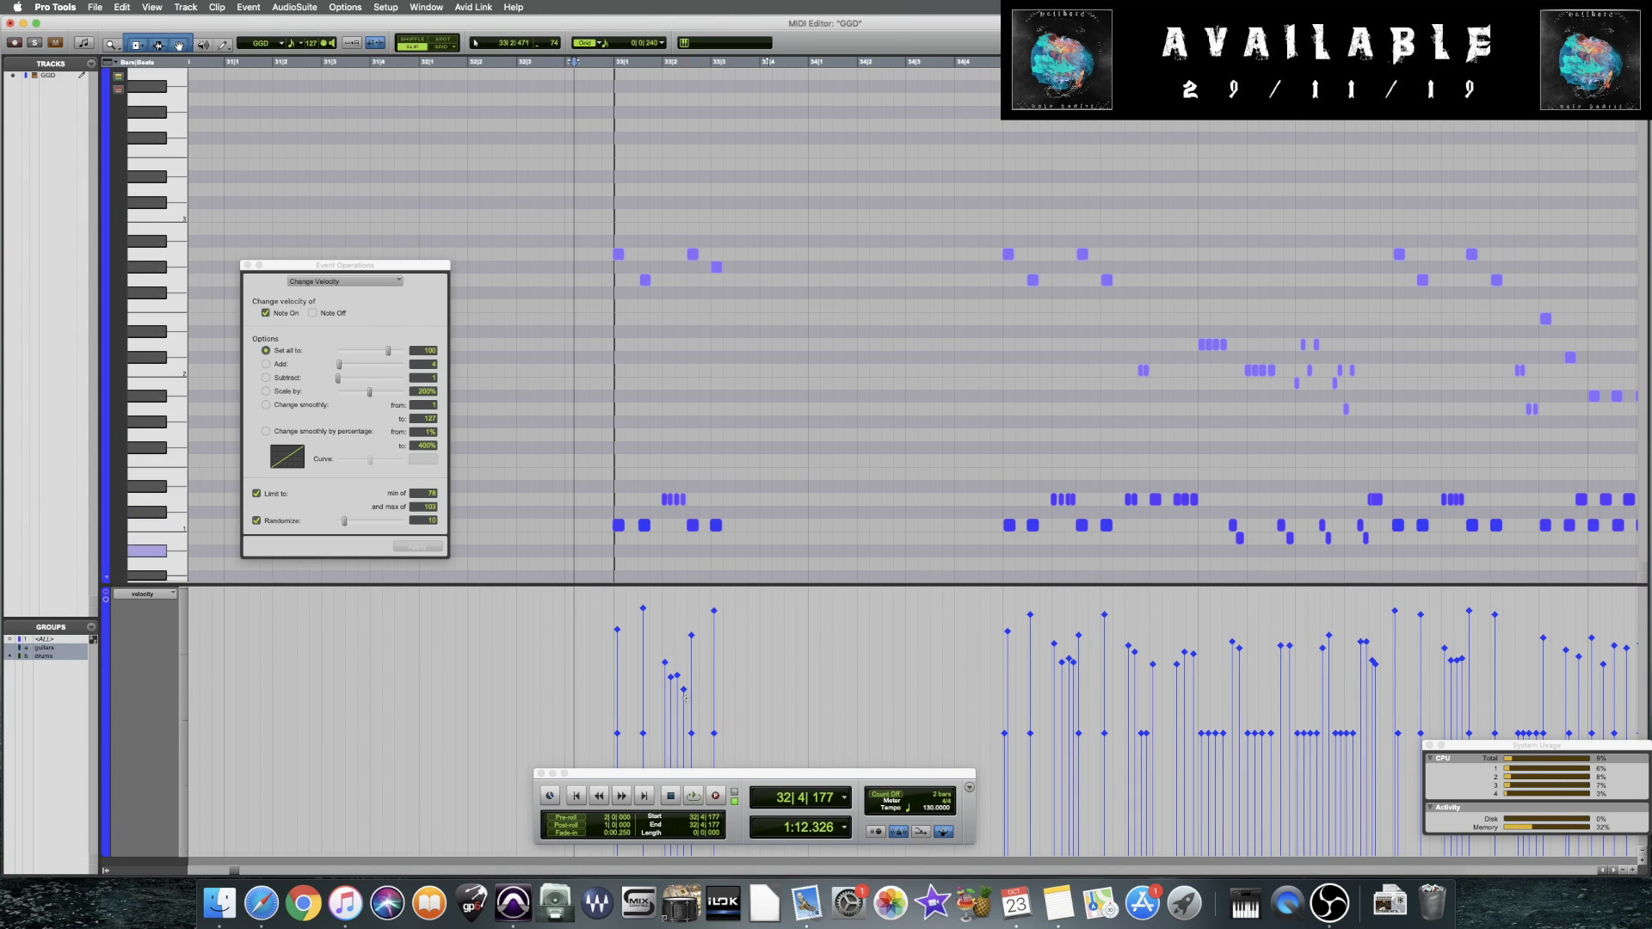
Lower the velocity of the group's last snare note at 33|2|353 further and audition from 32|4|368
{"action": "left_click_drag", "start_coordinate": [685, 694], "coordinate": [684, 729]}
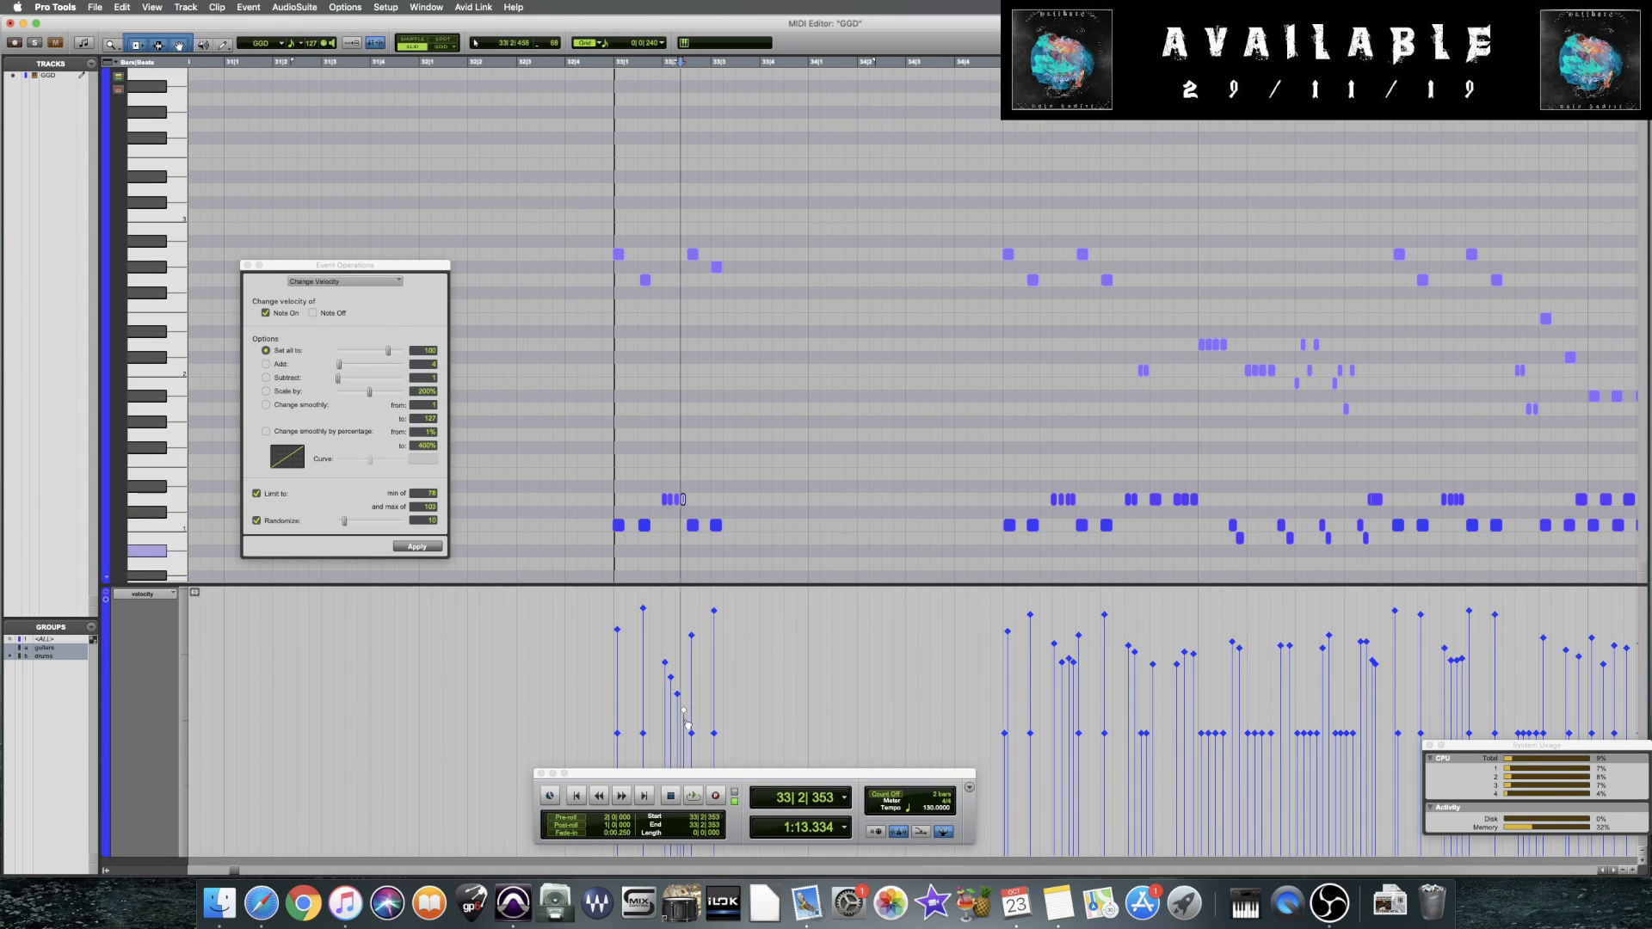
{"action": "left_click", "coordinate": [584, 434]}
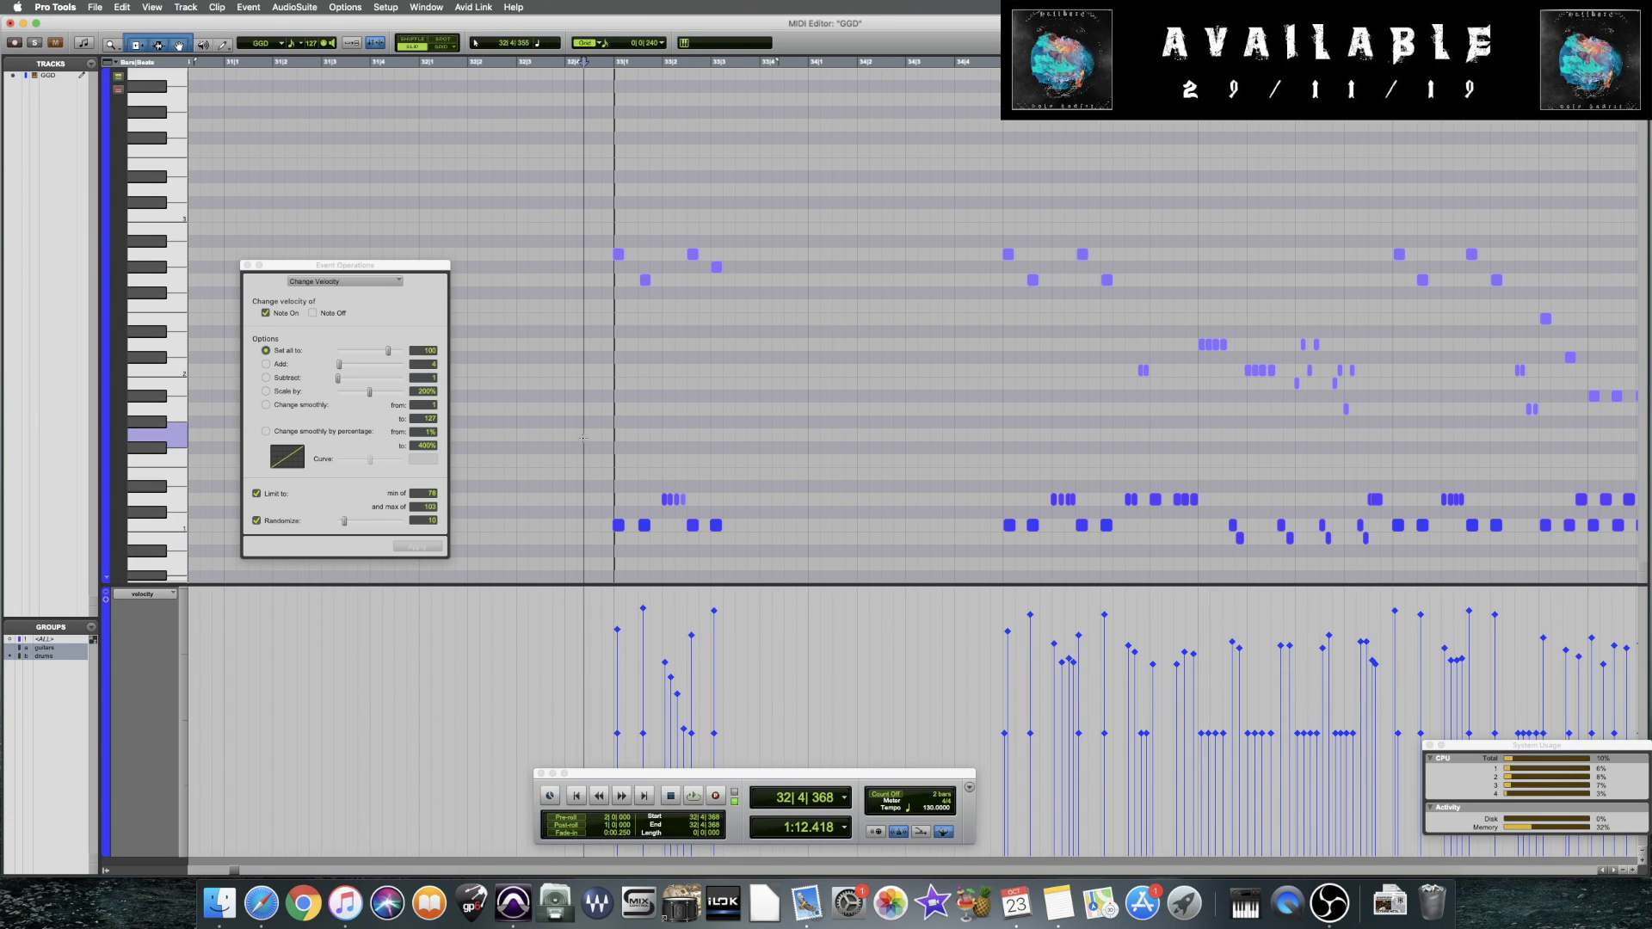
{"action": "key", "text": "space"}
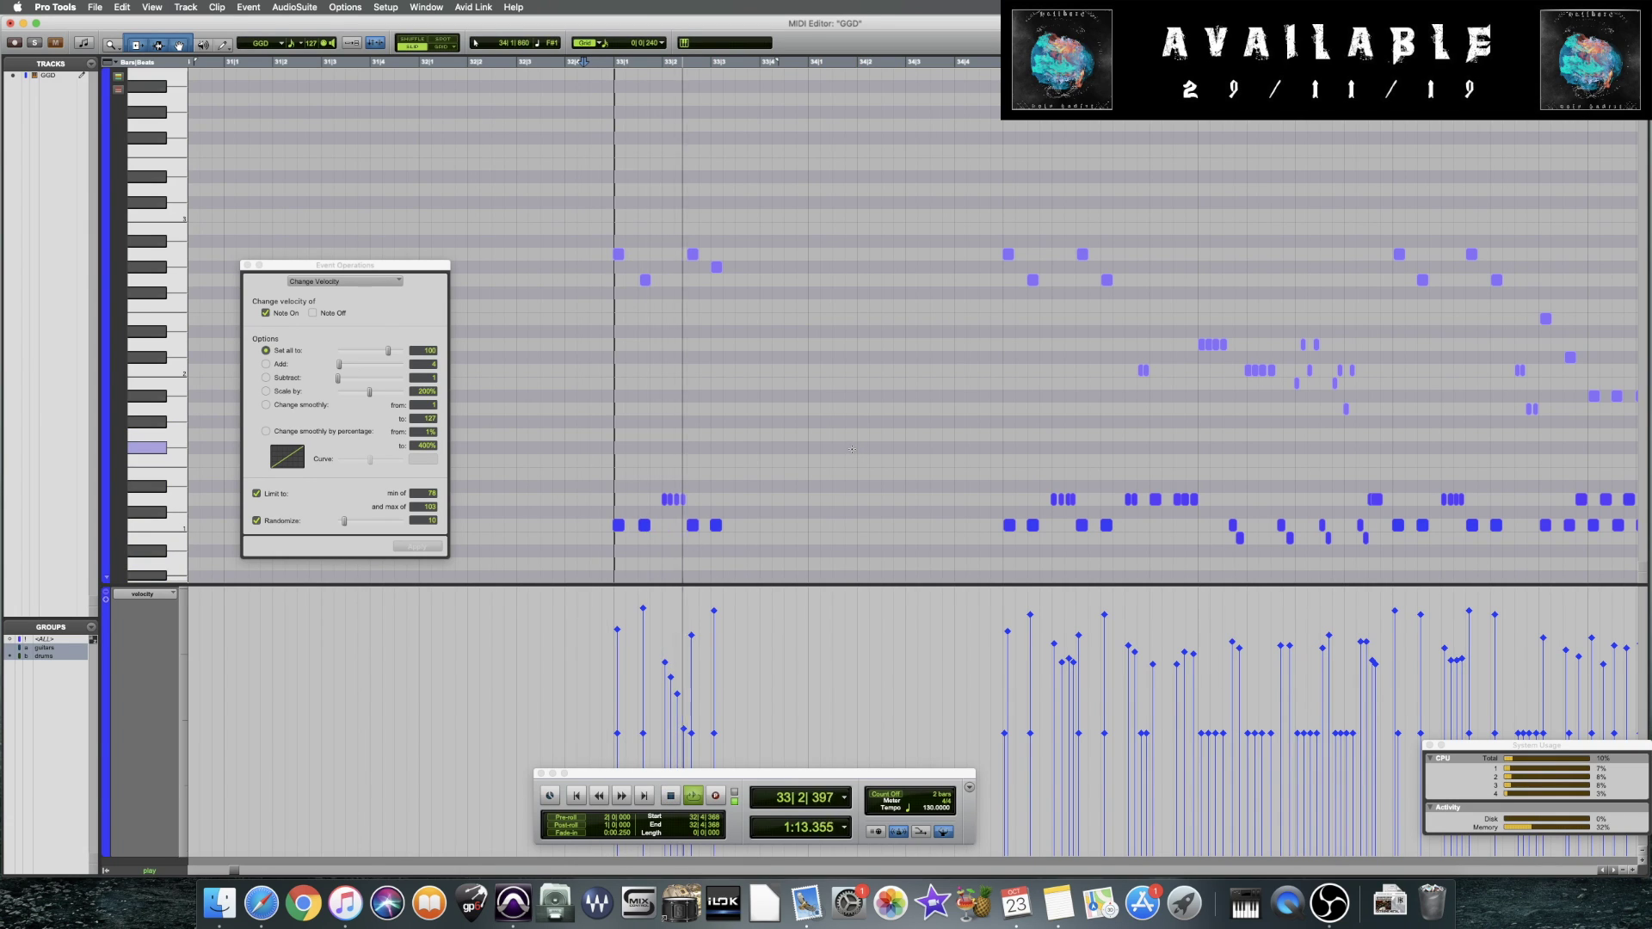
{"action": "key", "text": "space"}
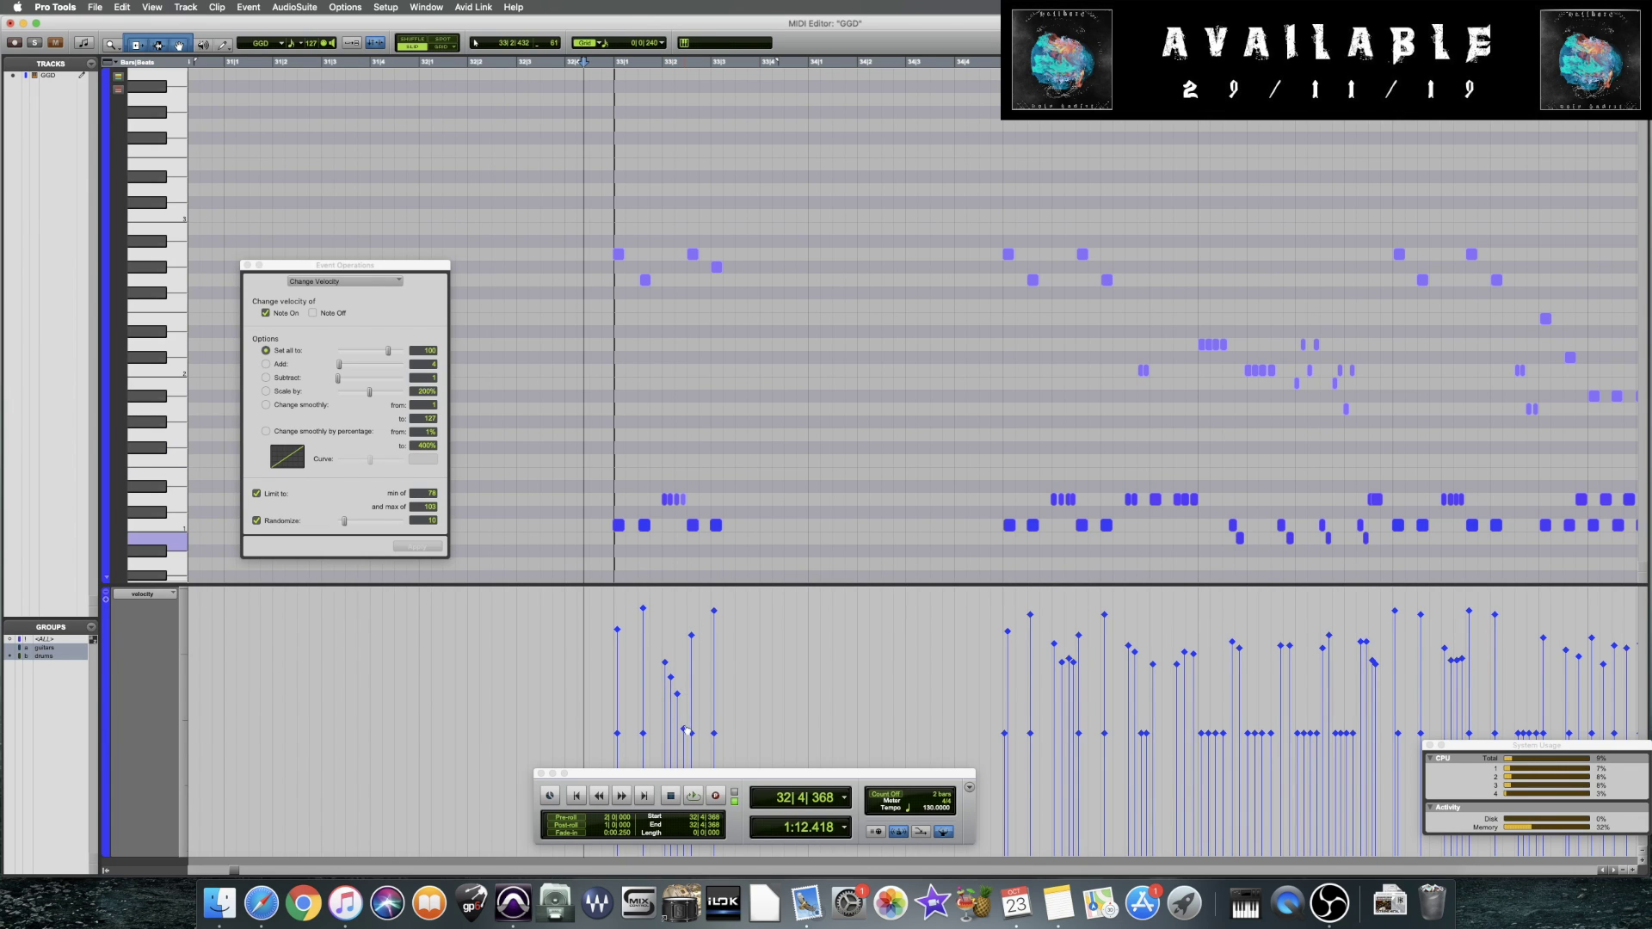
Lower the later snare notes of the group starting at 35|1|941 to shape its velocities downward and audition from 34|4|588
{"action": "left_click", "coordinate": [947, 440]}
{"action": "scroll", "coordinate": [947, 441], "scroll_direction": "right", "scroll_amount": 3}
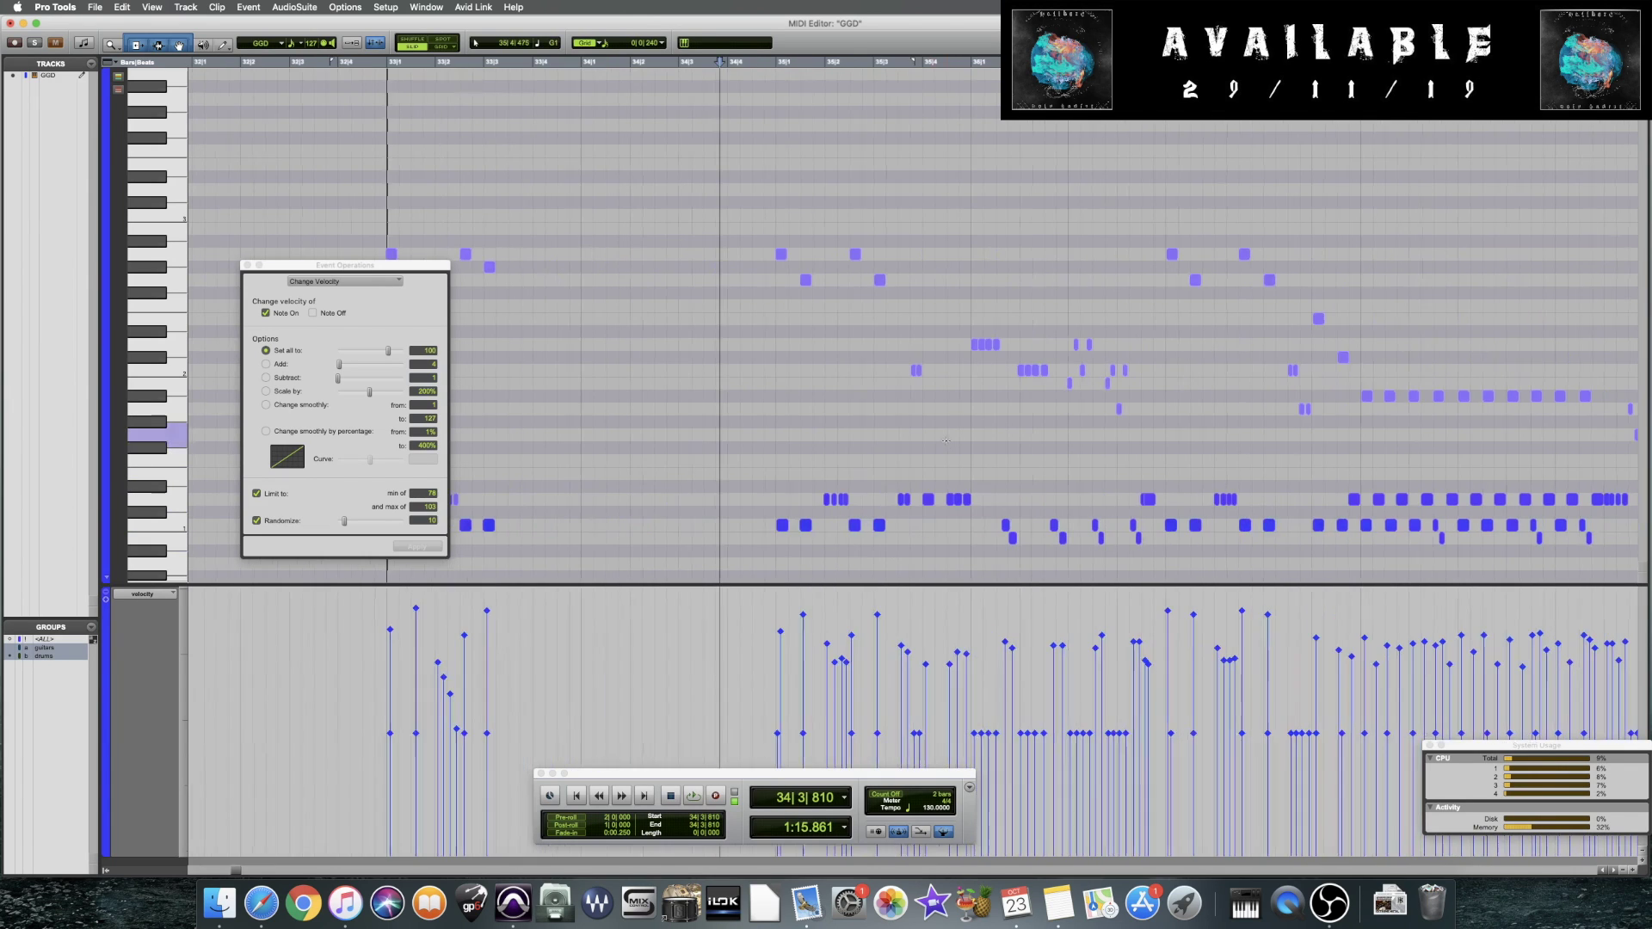
{"action": "left_click", "coordinate": [838, 659]}
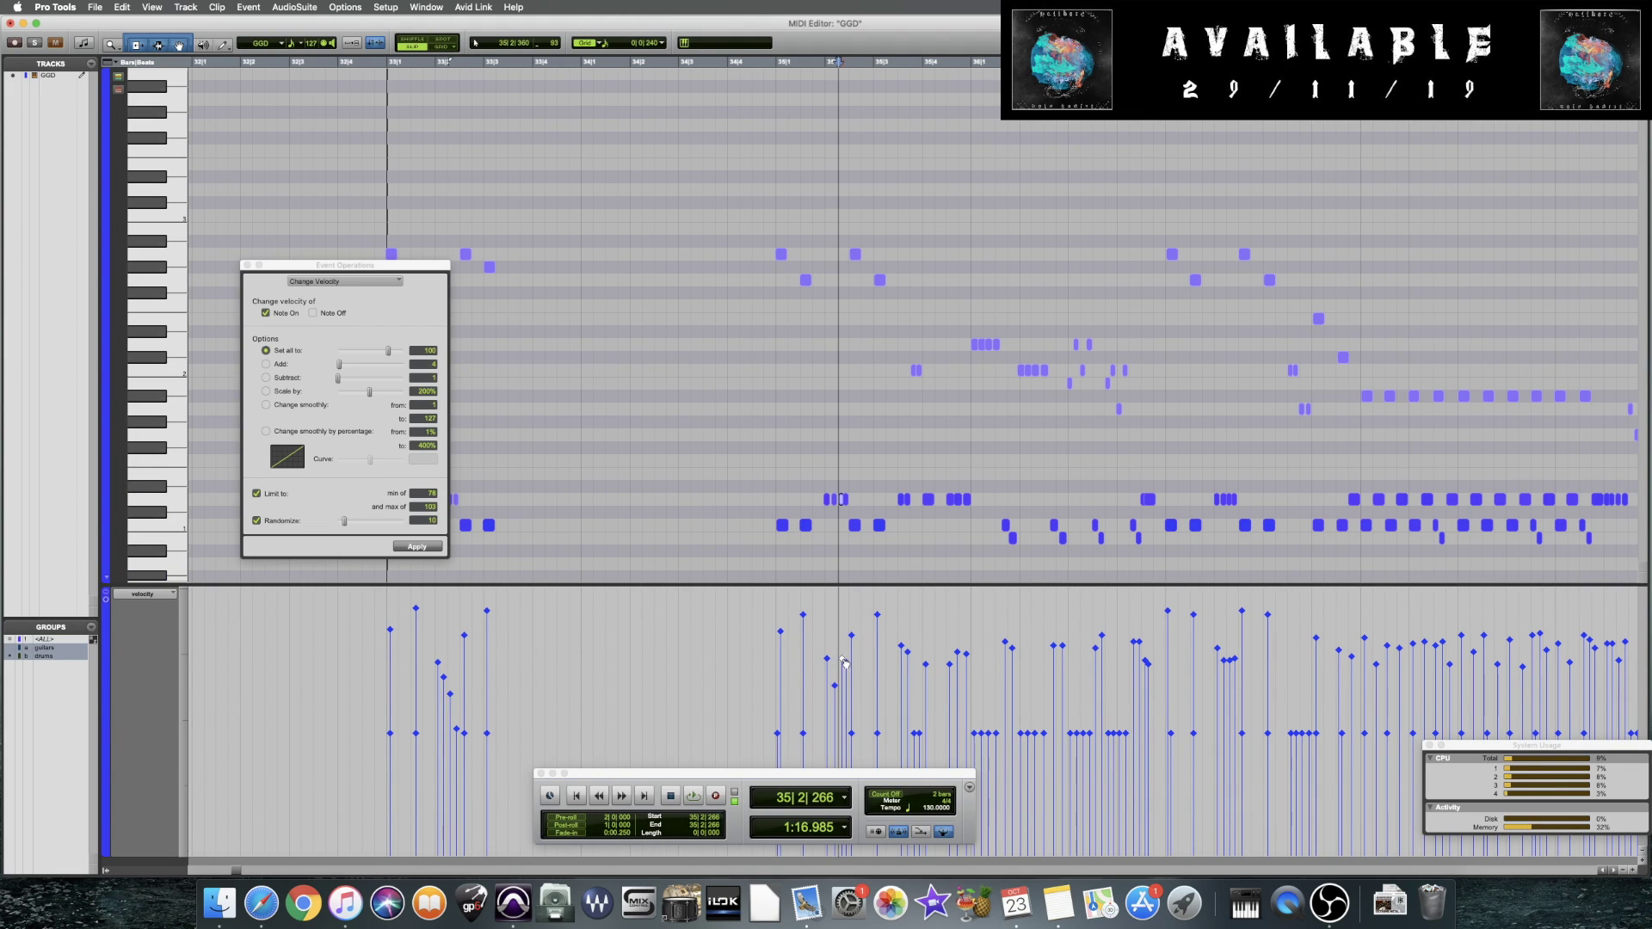
{"action": "left_click", "coordinate": [757, 574]}
{"action": "key", "text": "space"}
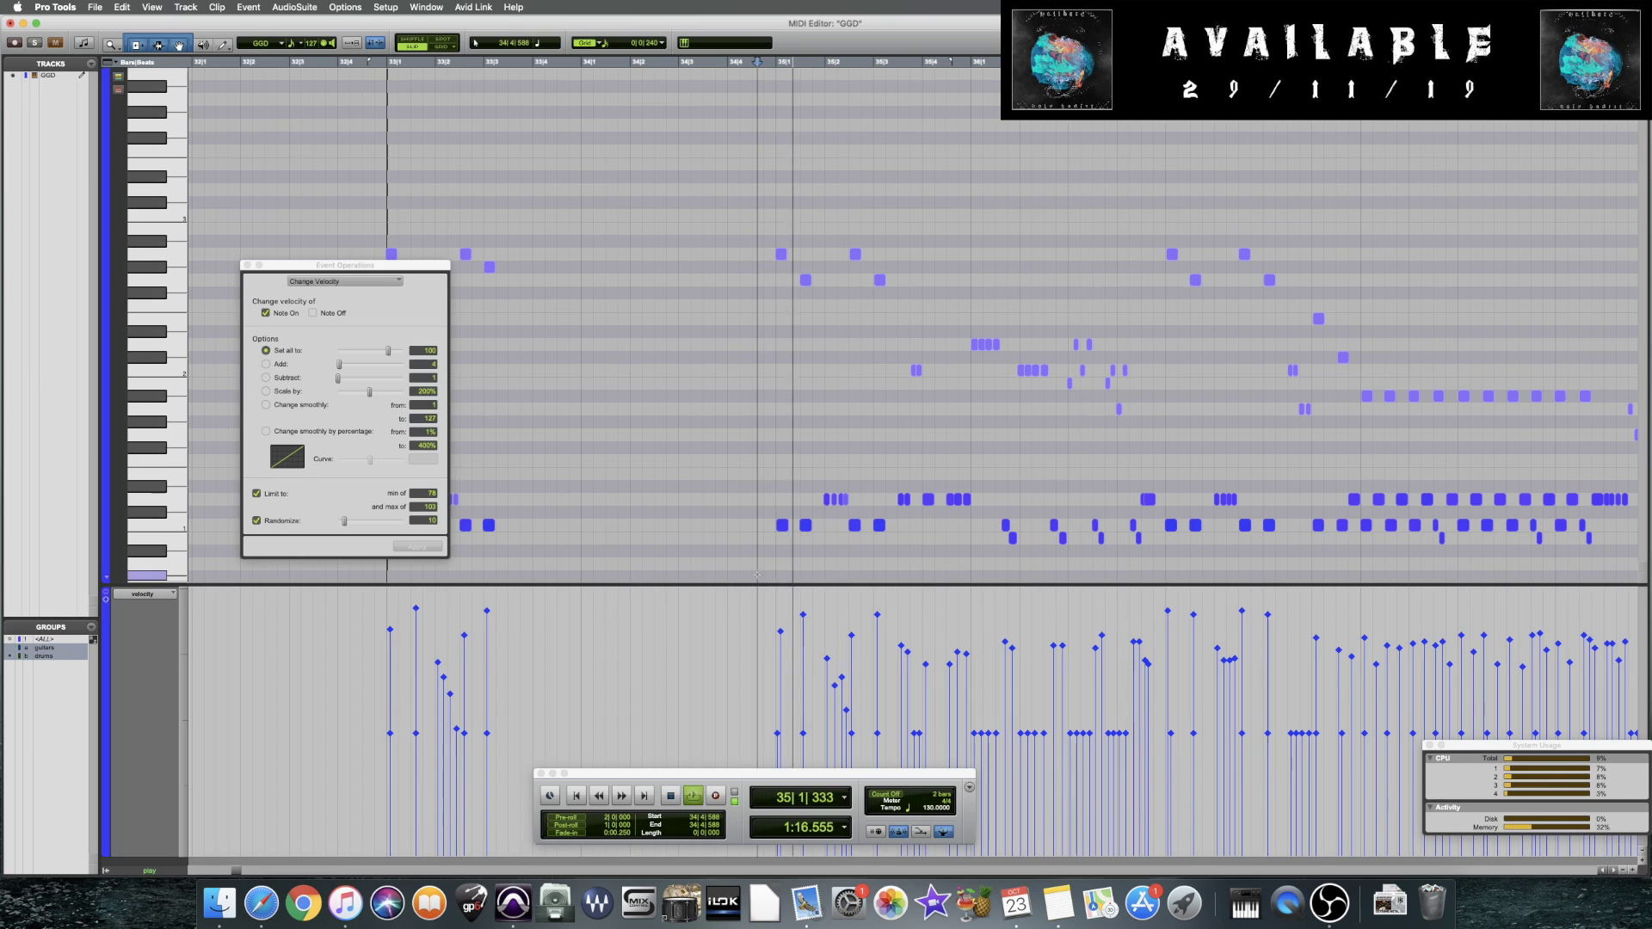
{"action": "key", "text": "space"}
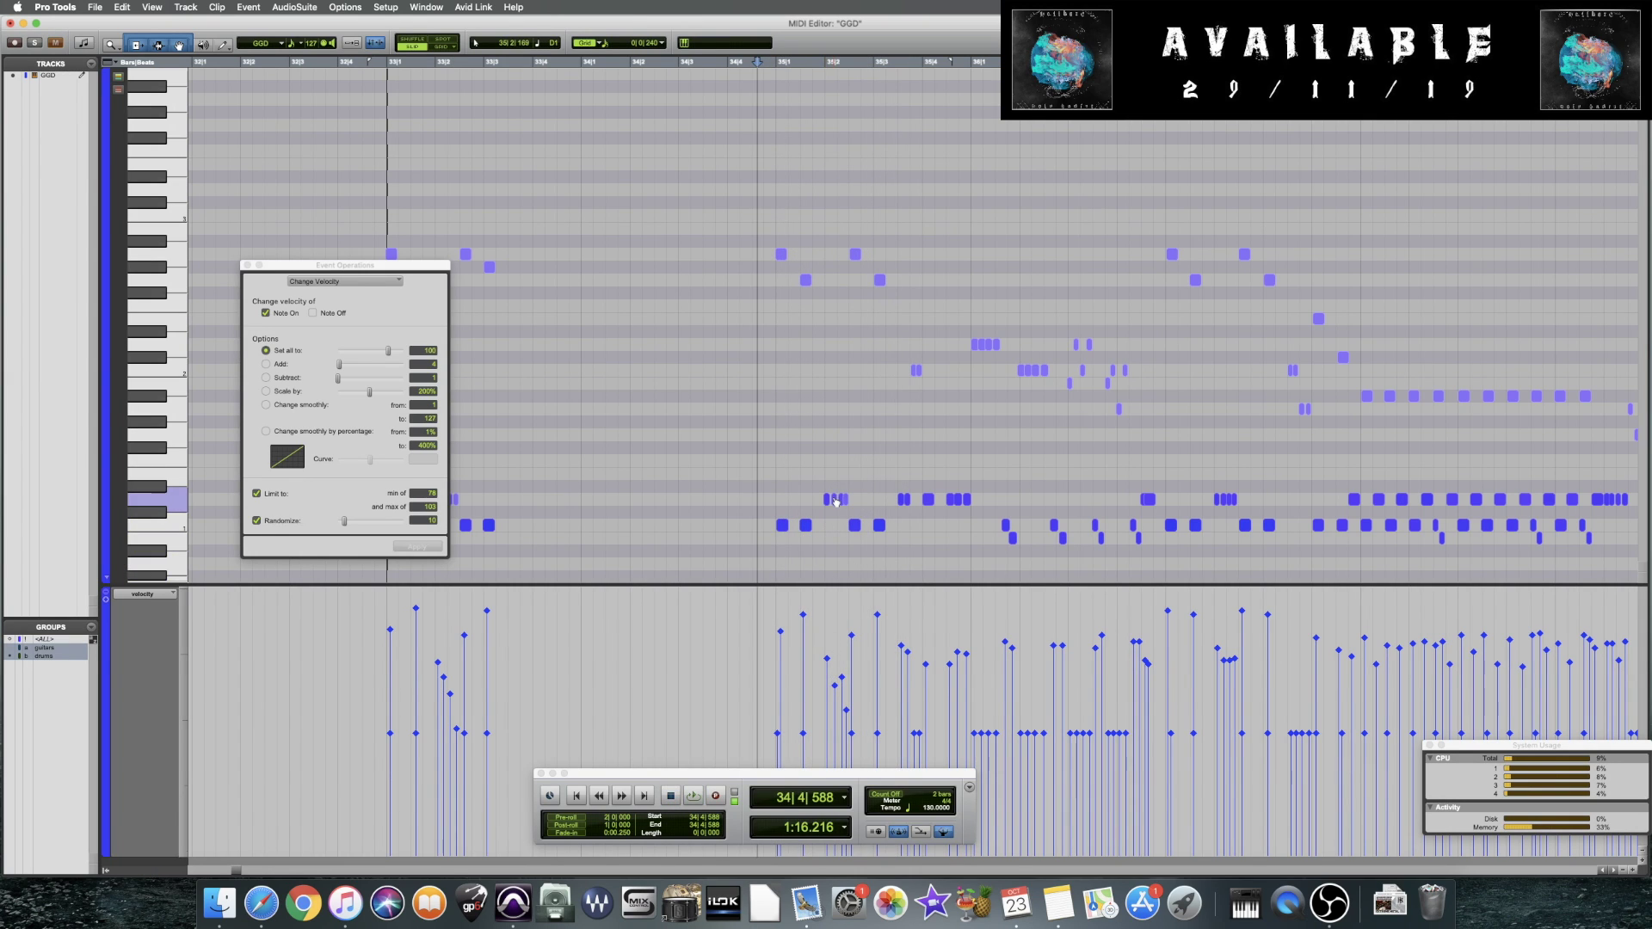
Audition from 35|1|289, raise the velocity of the snare note at 35|2|130 slightly, and audition again from 34|4|575
{"action": "left_click", "coordinate": [791, 574]}
{"action": "key", "text": "space"}
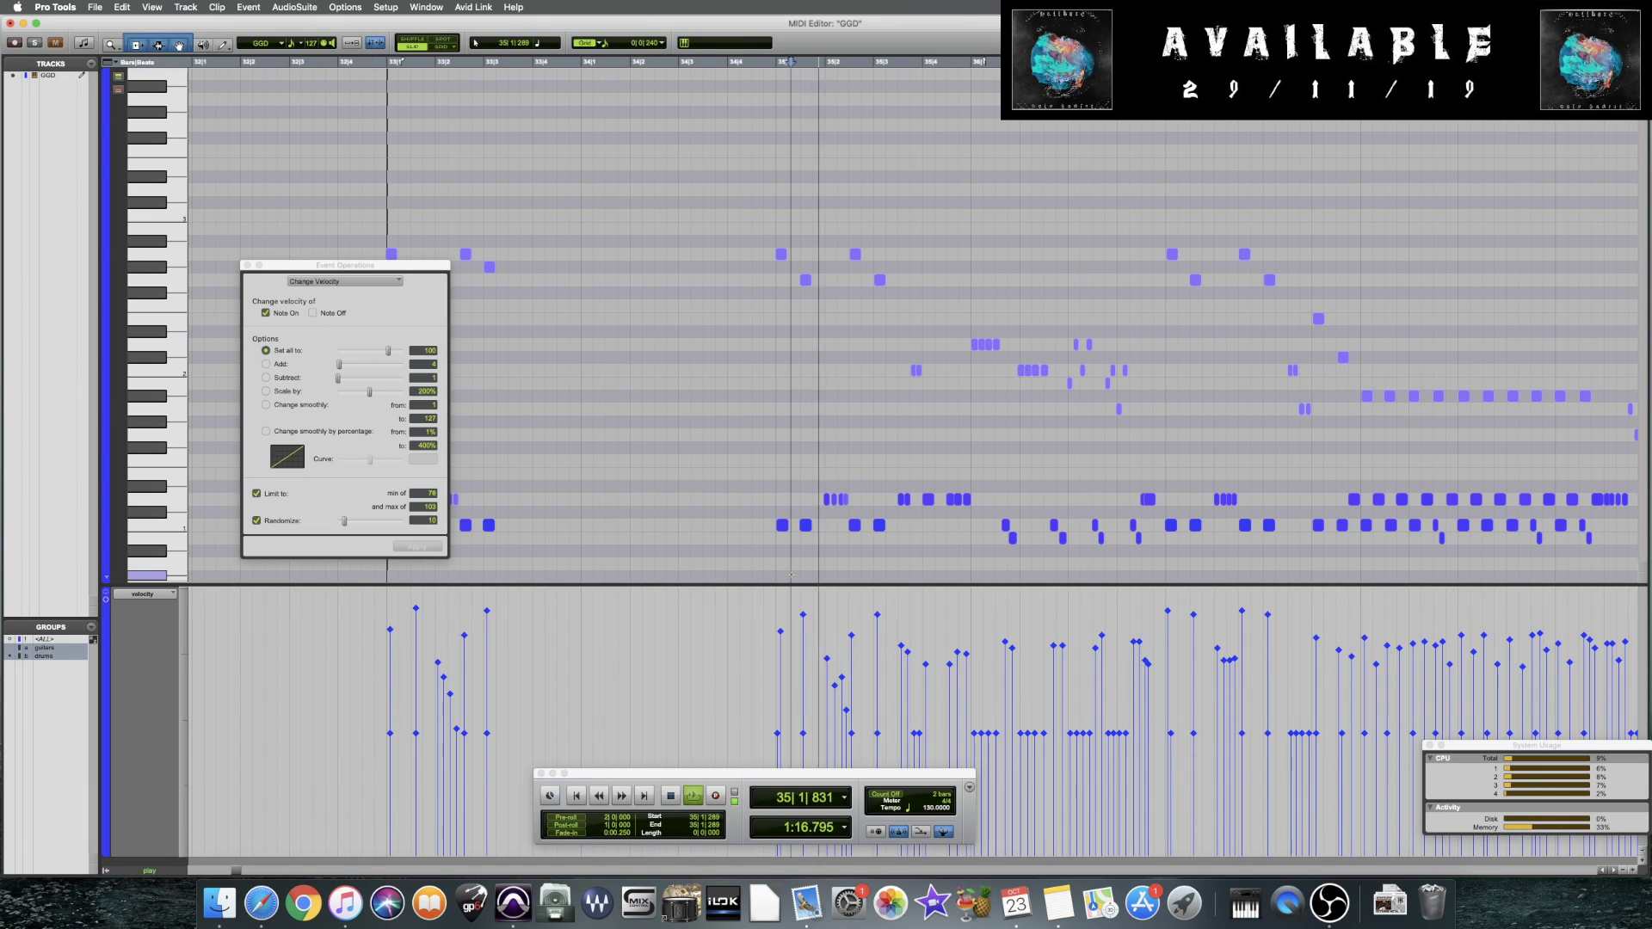
{"action": "key", "text": "space"}
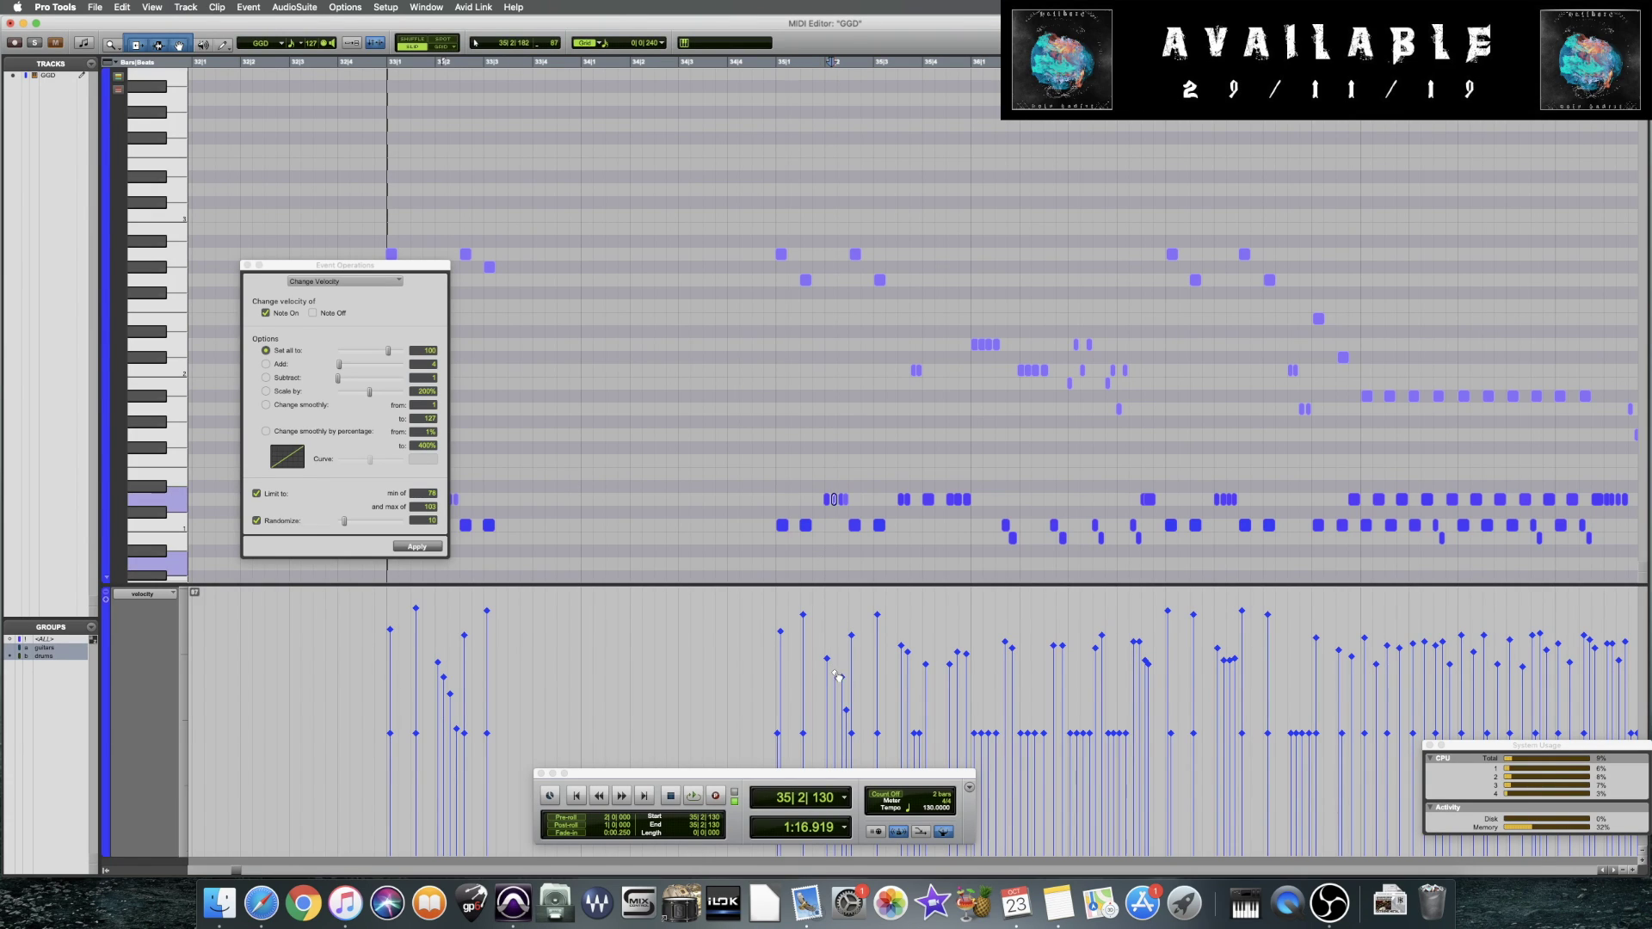
{"action": "left_click", "coordinate": [756, 583]}
{"action": "key", "text": "space"}
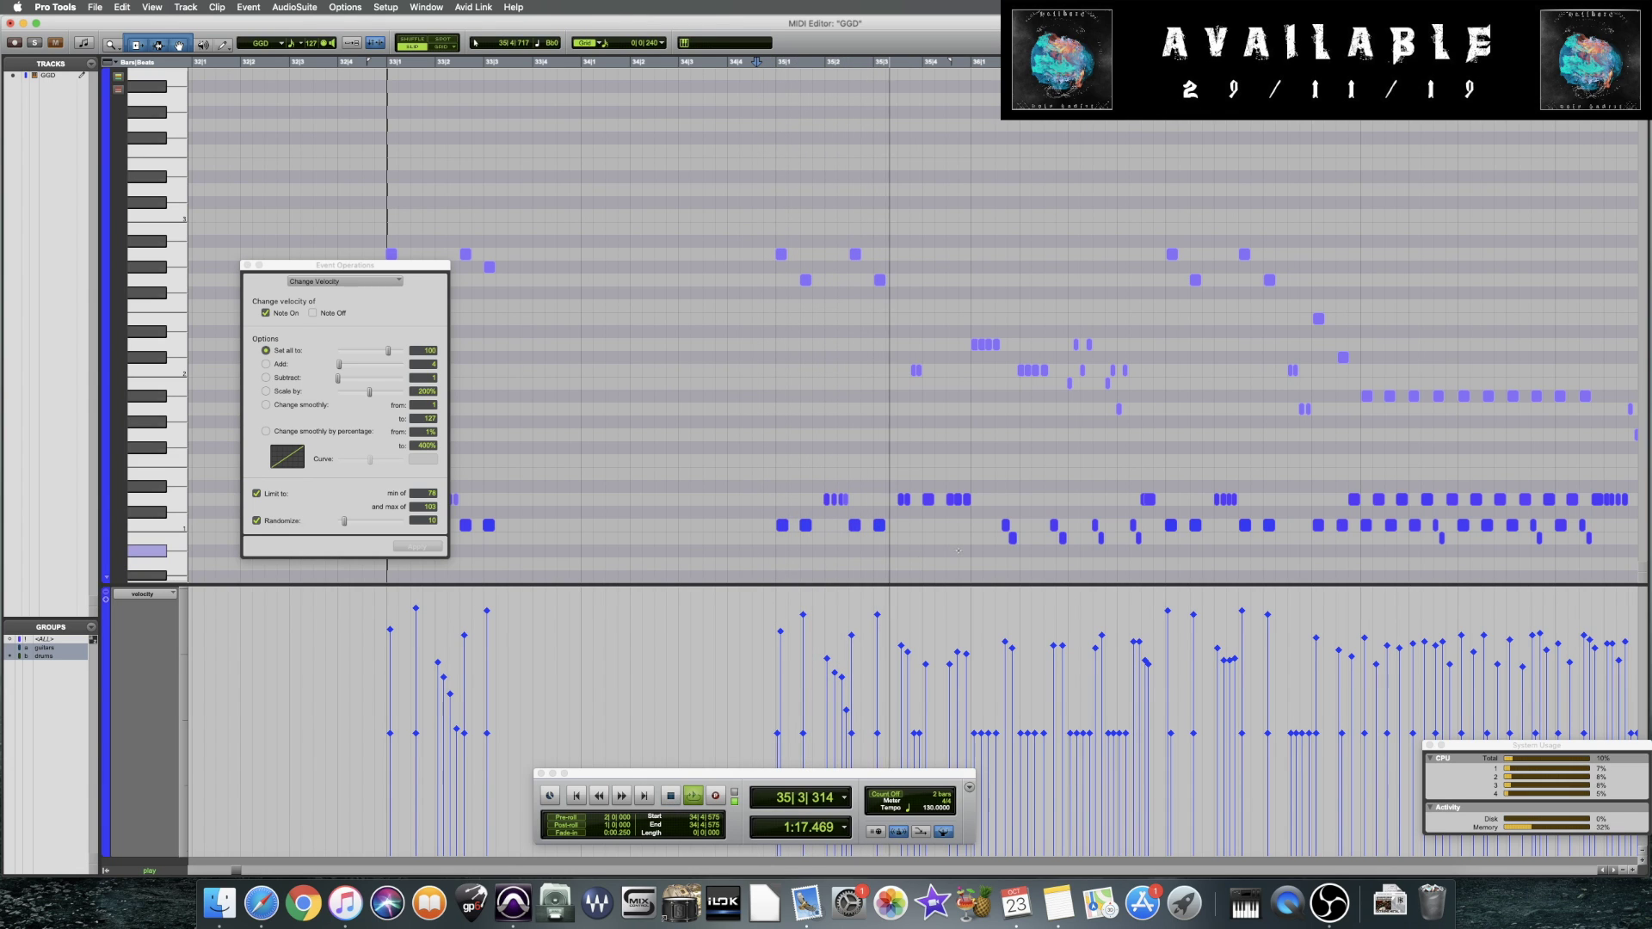
{"action": "key", "text": "space"}
Lower the fast four-note snare group in bar 37 into a descending velocity pattern
{"action": "key", "text": "space"}
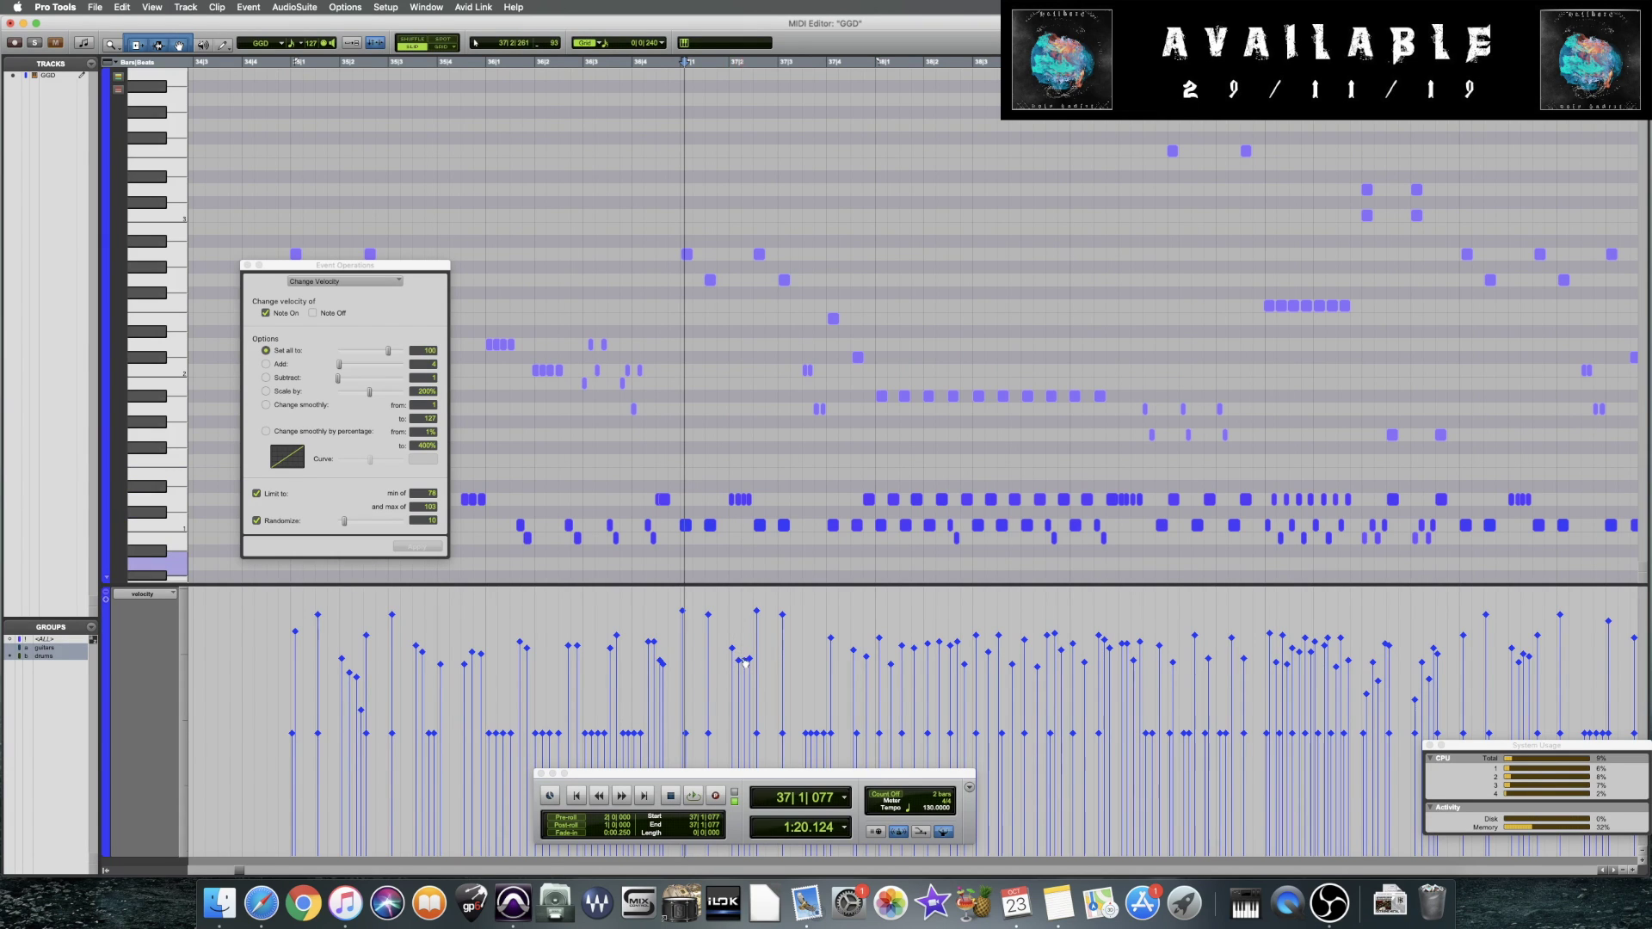
{"action": "key", "text": "space"}
Shape the fast snare notes around 39|2 into a descending velocity pattern, audition the passage and save the session
{"action": "left_click", "coordinate": [885, 499]}
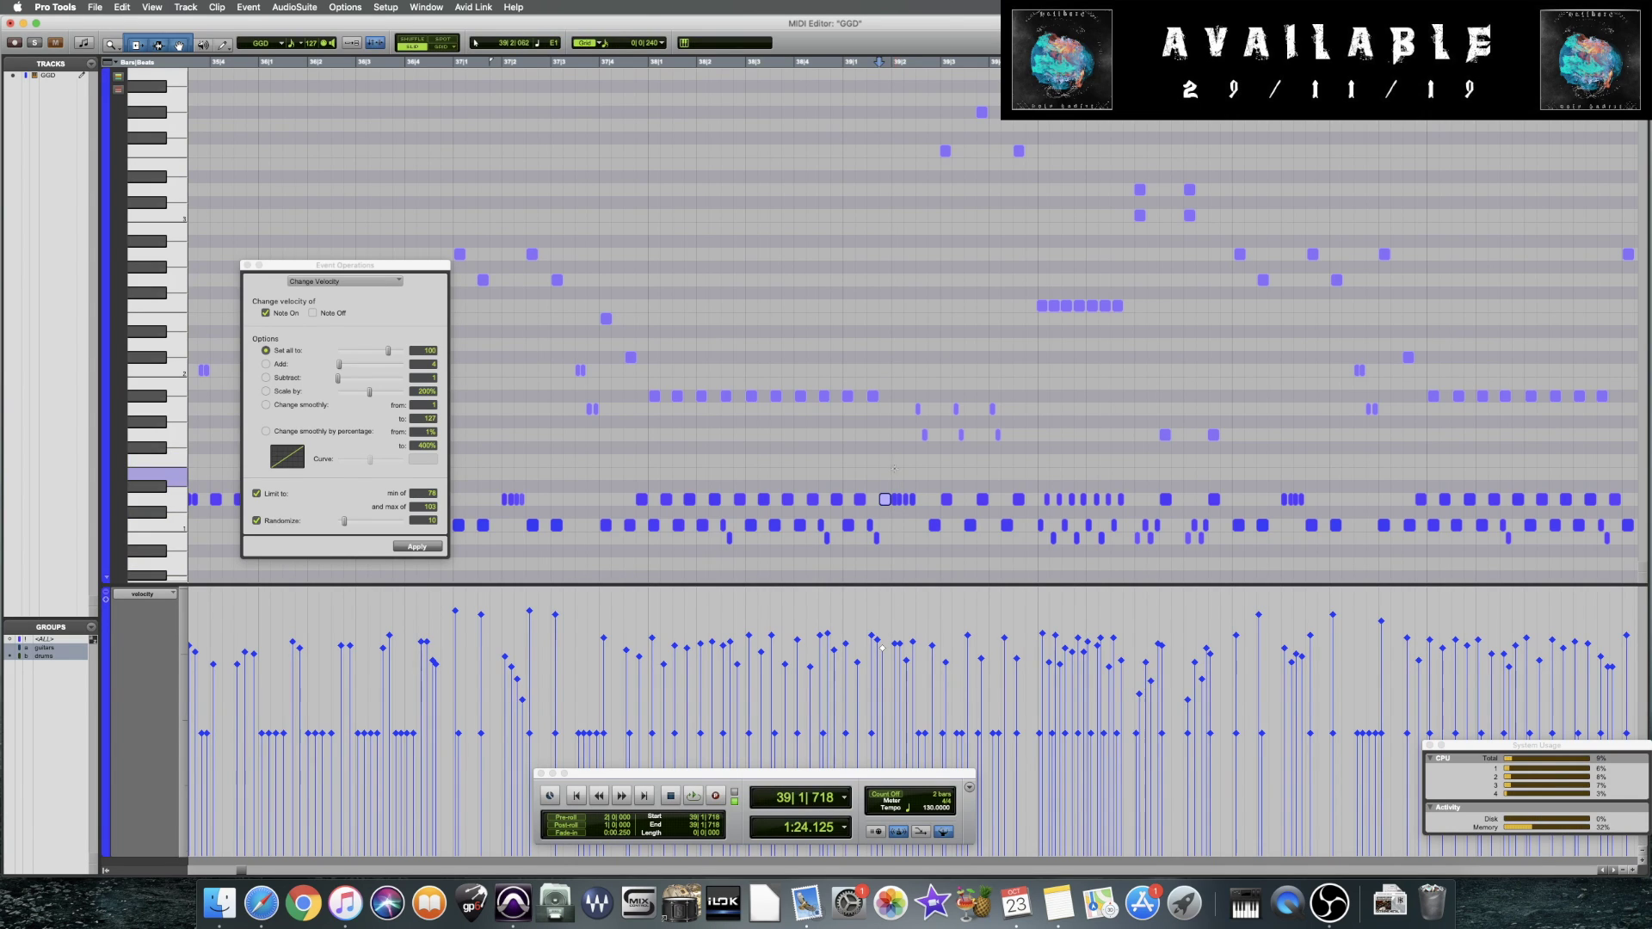
{"action": "left_click", "coordinate": [649, 450]}
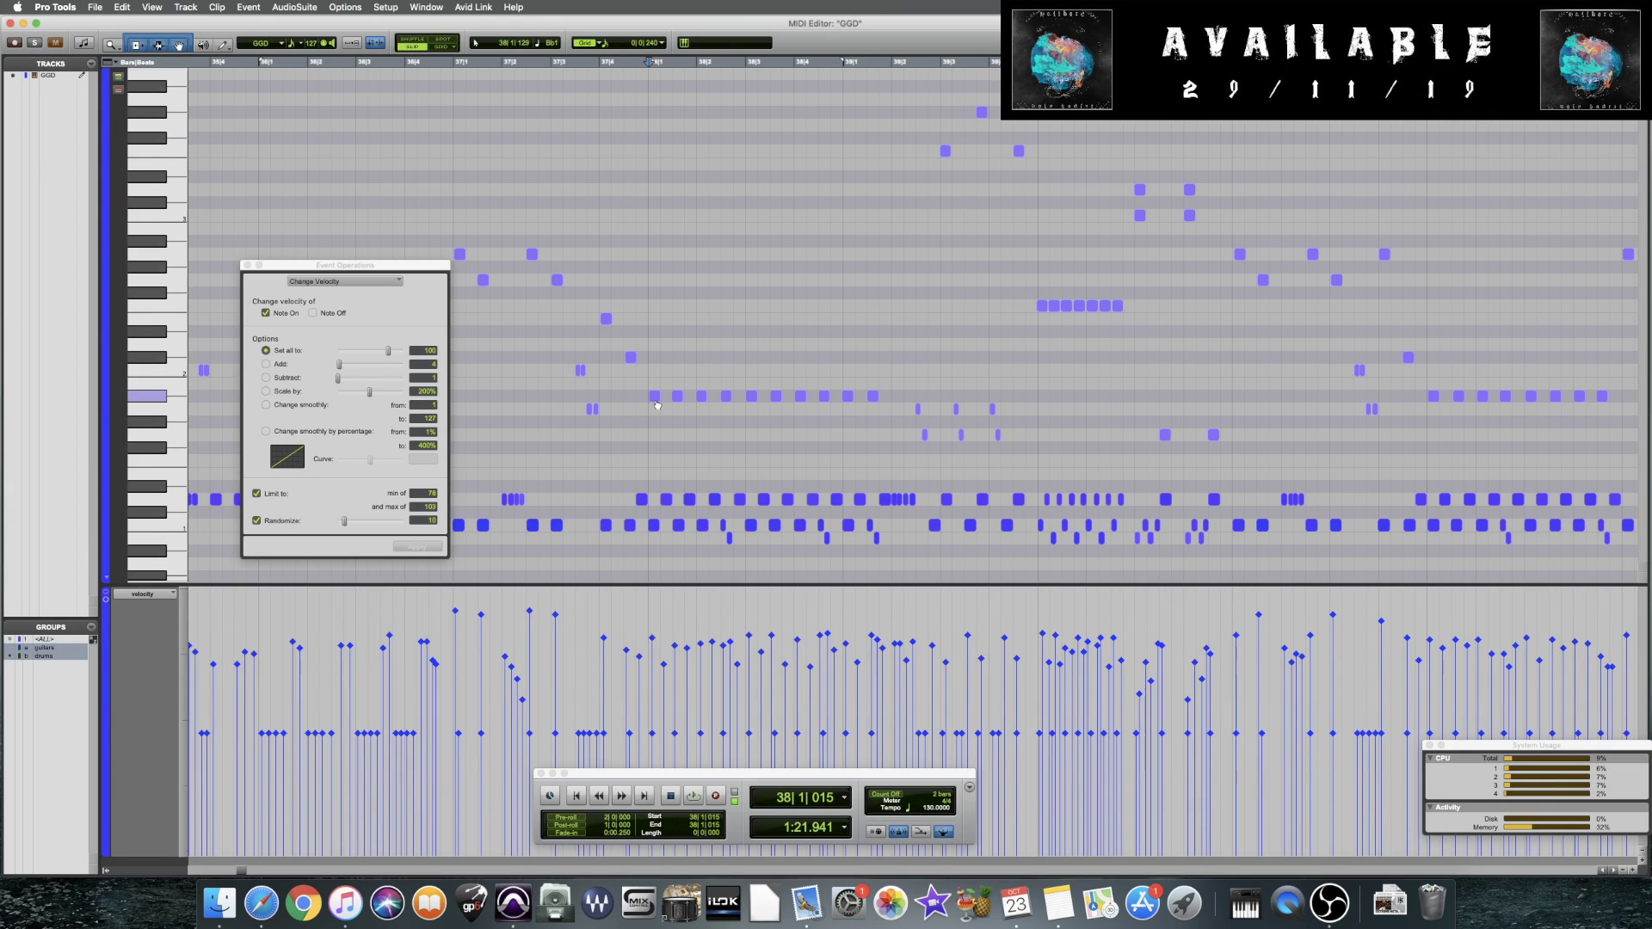
{"action": "left_click", "coordinate": [641, 396]}
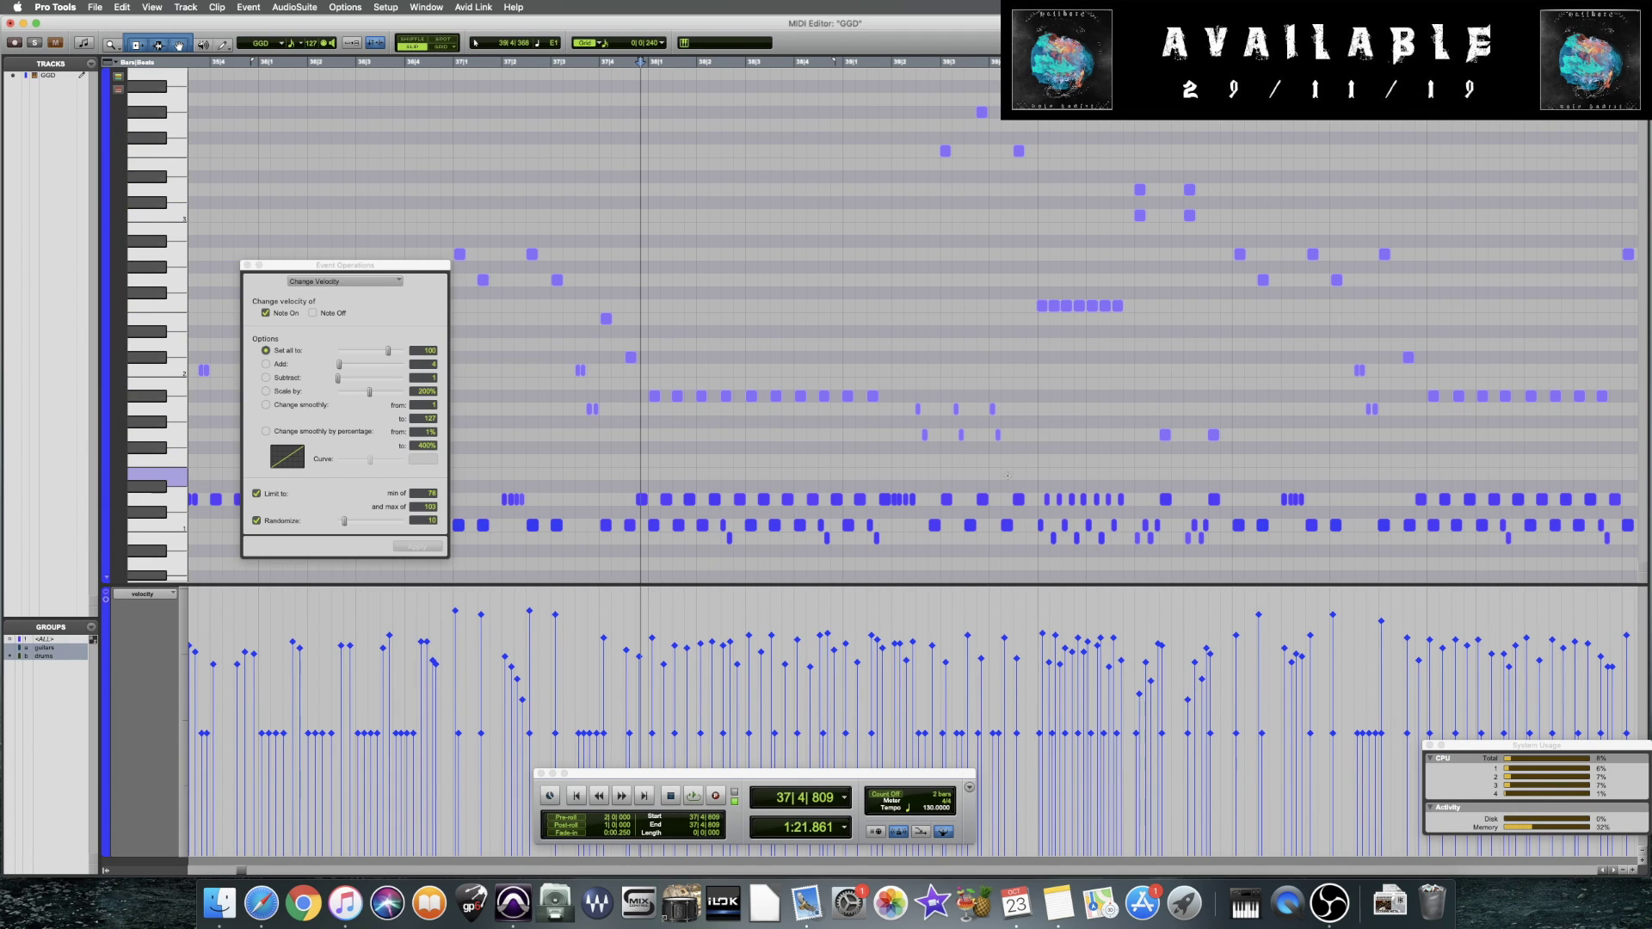
{"action": "left_click", "coordinate": [890, 459]}
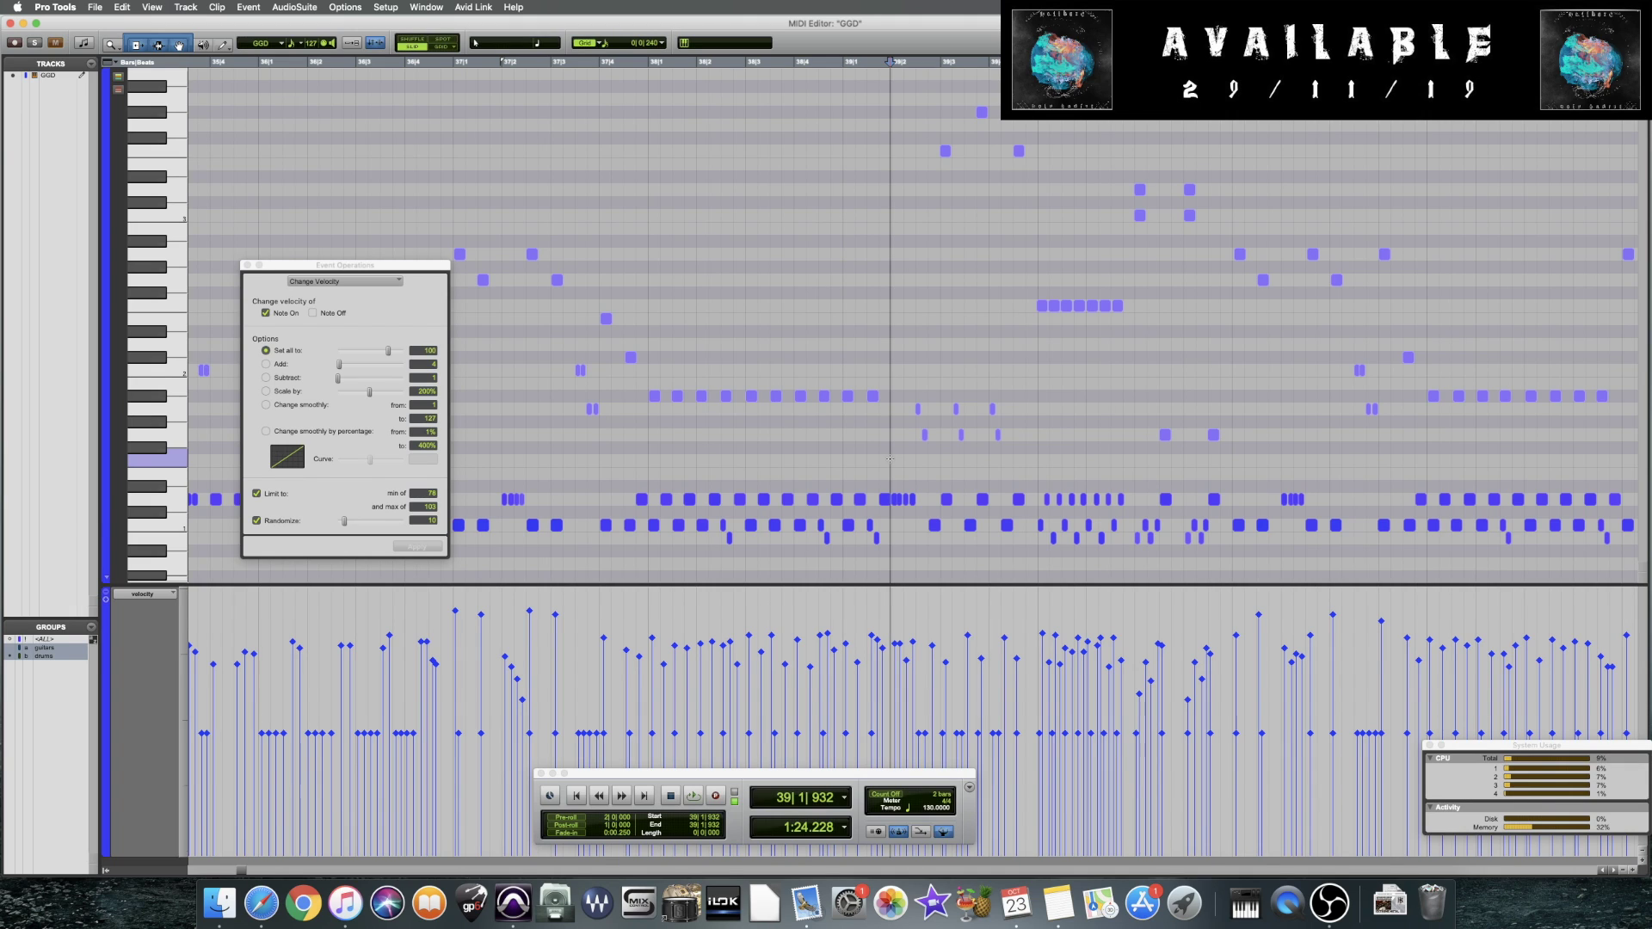
{"action": "left_click", "coordinate": [890, 441]}
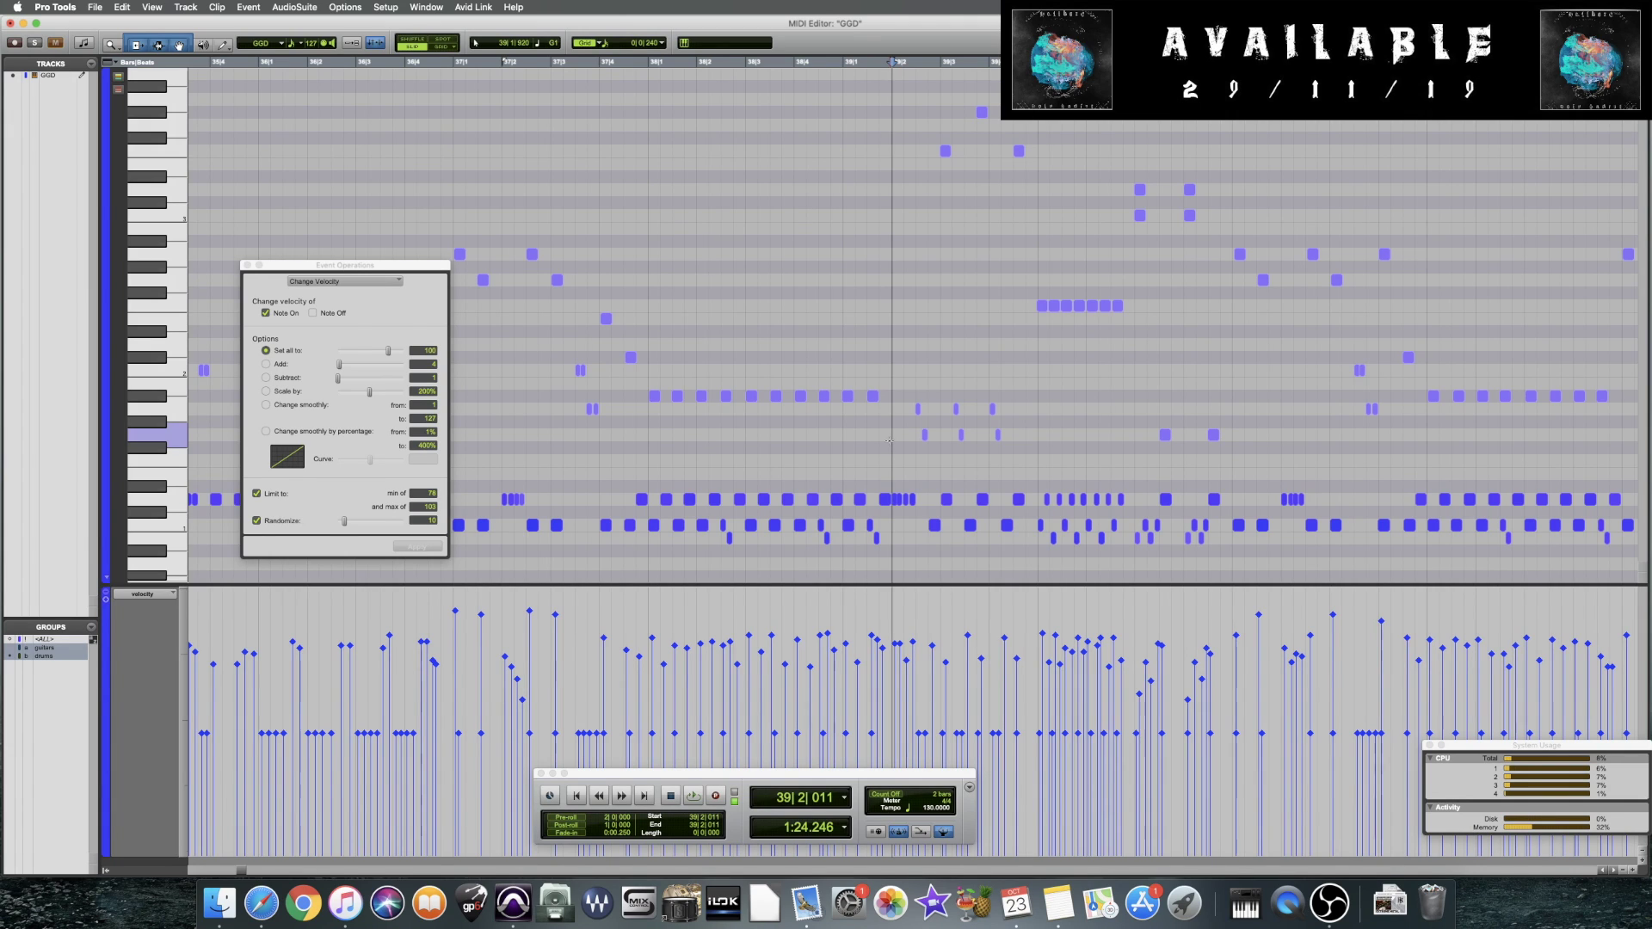
{"action": "left_click", "coordinate": [794, 431]}
{"action": "key", "text": "super+s"}
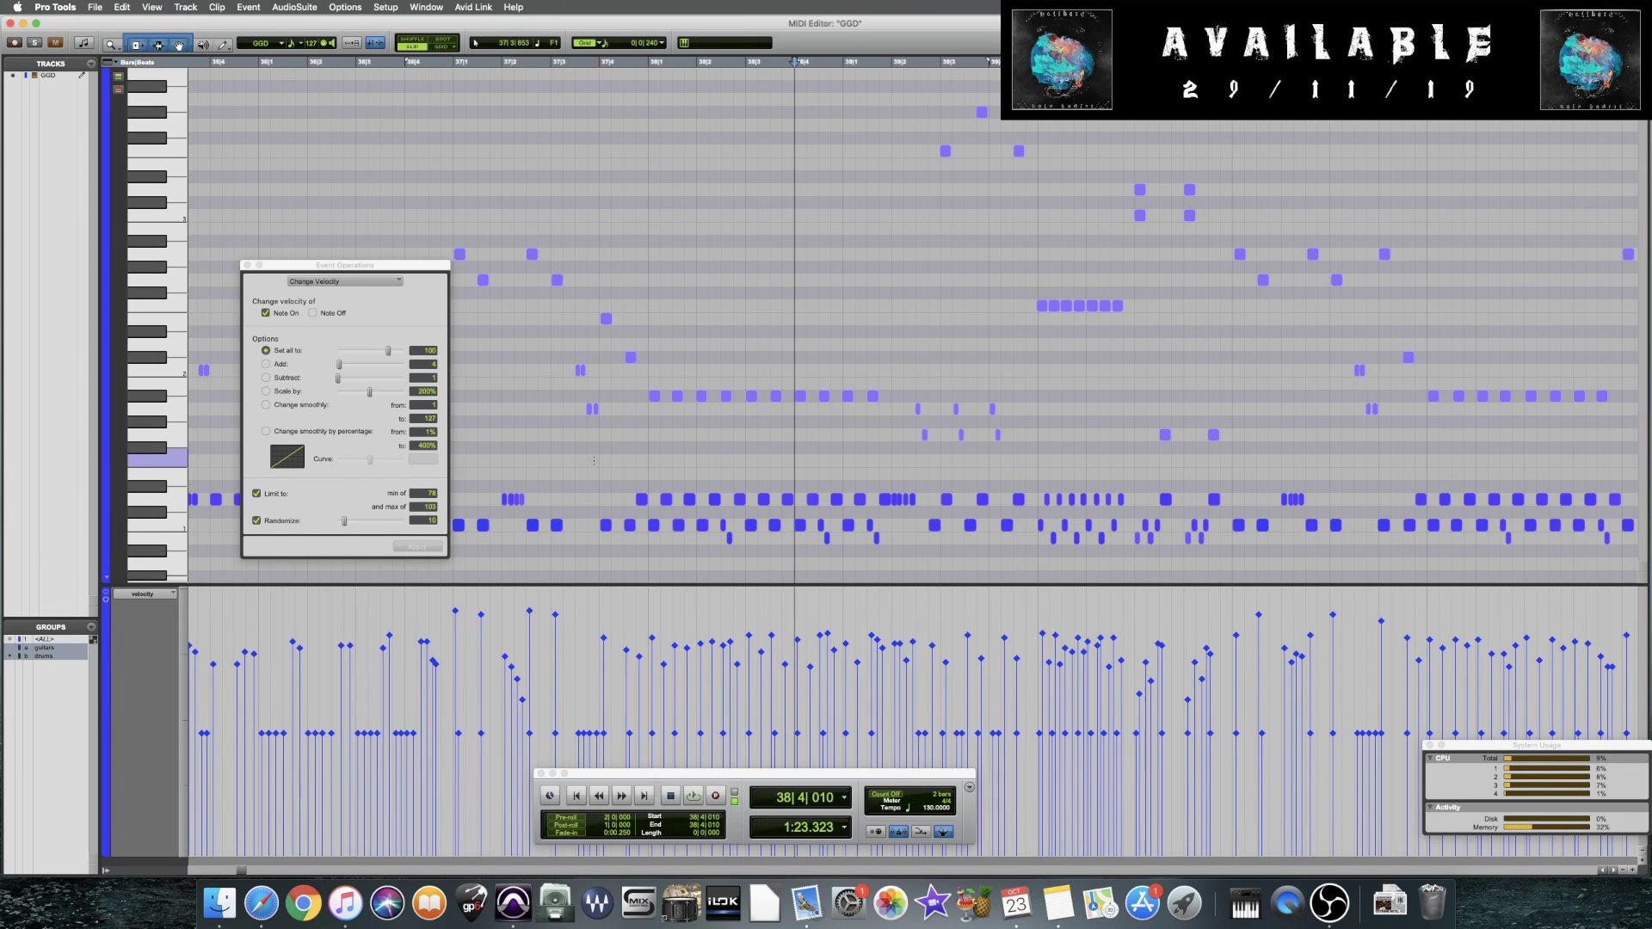
{"action": "key", "text": "space"}
{"action": "key", "text": "space"}
{"action": "key", "text": "super+s"}
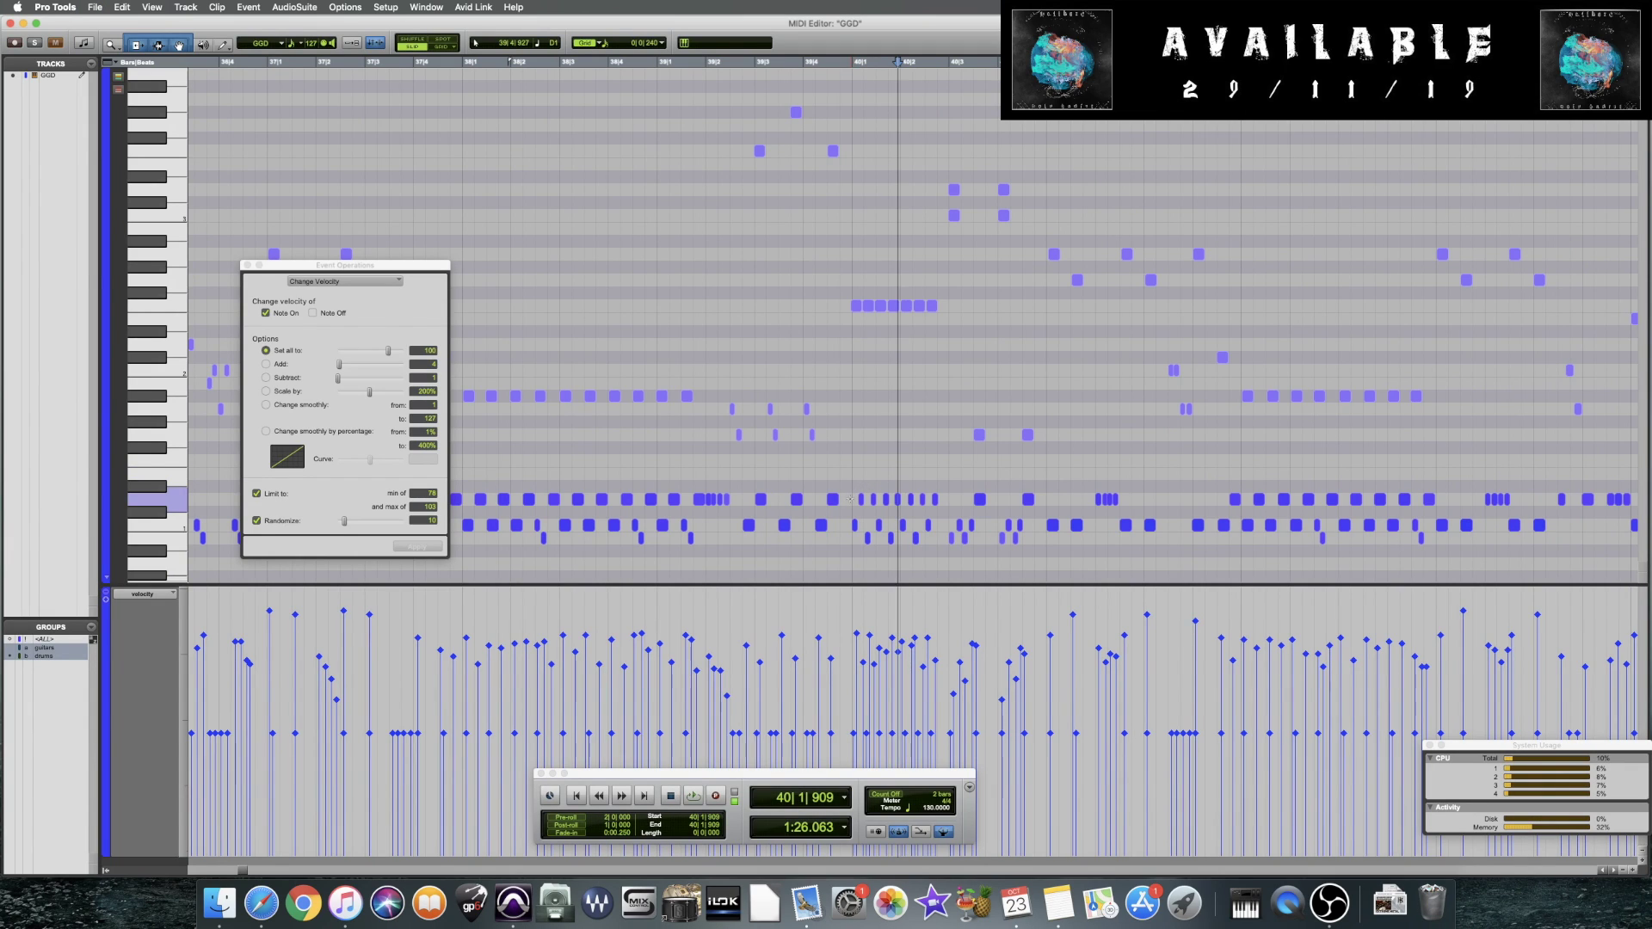
Lower the velocities of the seven snare notes starting at 40|1|129 together and audition from 39|1|347
{"action": "left_click_drag", "start_coordinate": [849, 495], "coordinate": [939, 506]}
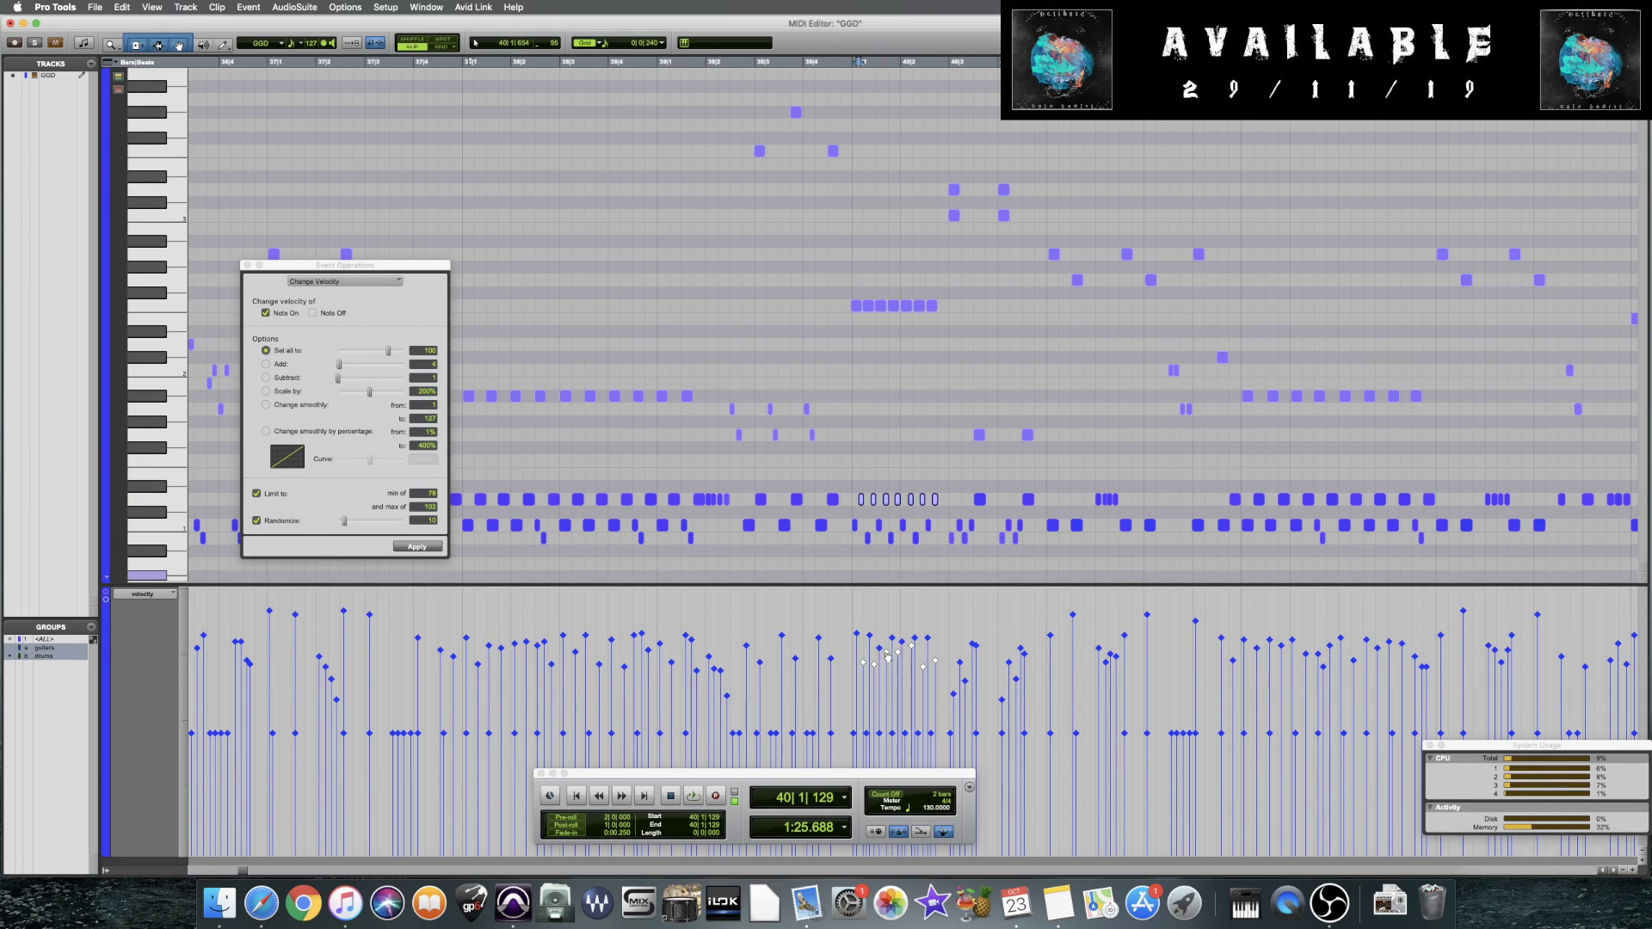
{"action": "left_click_drag", "start_coordinate": [888, 658], "coordinate": [886, 721]}
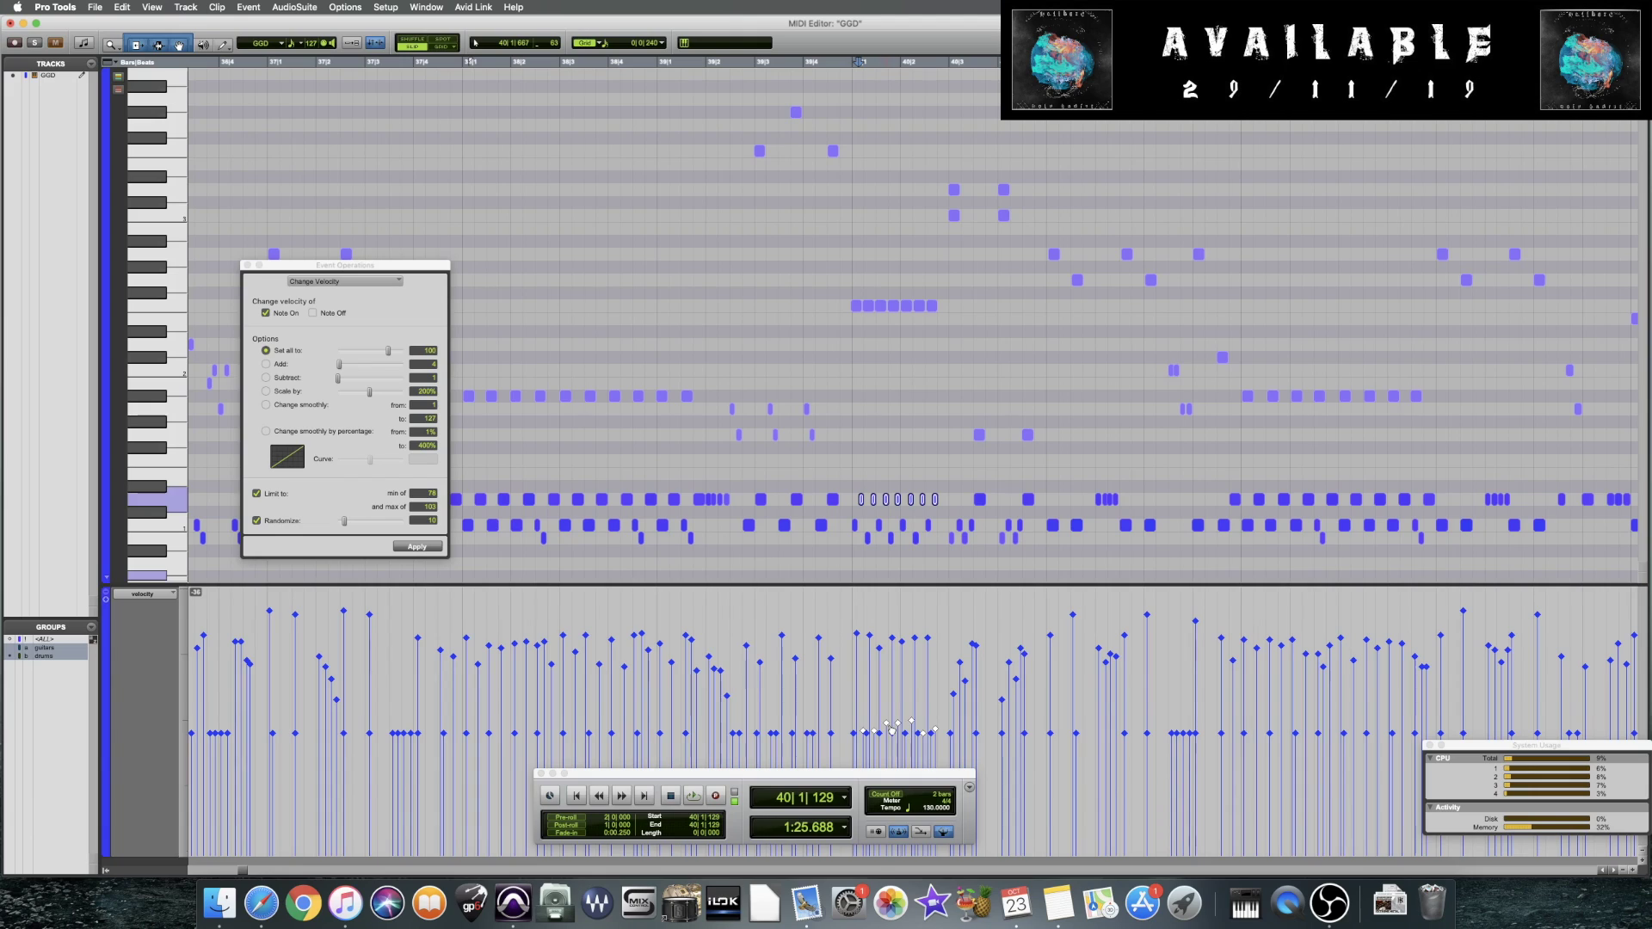
{"action": "key", "text": "space"}
{"action": "key", "text": "space"}
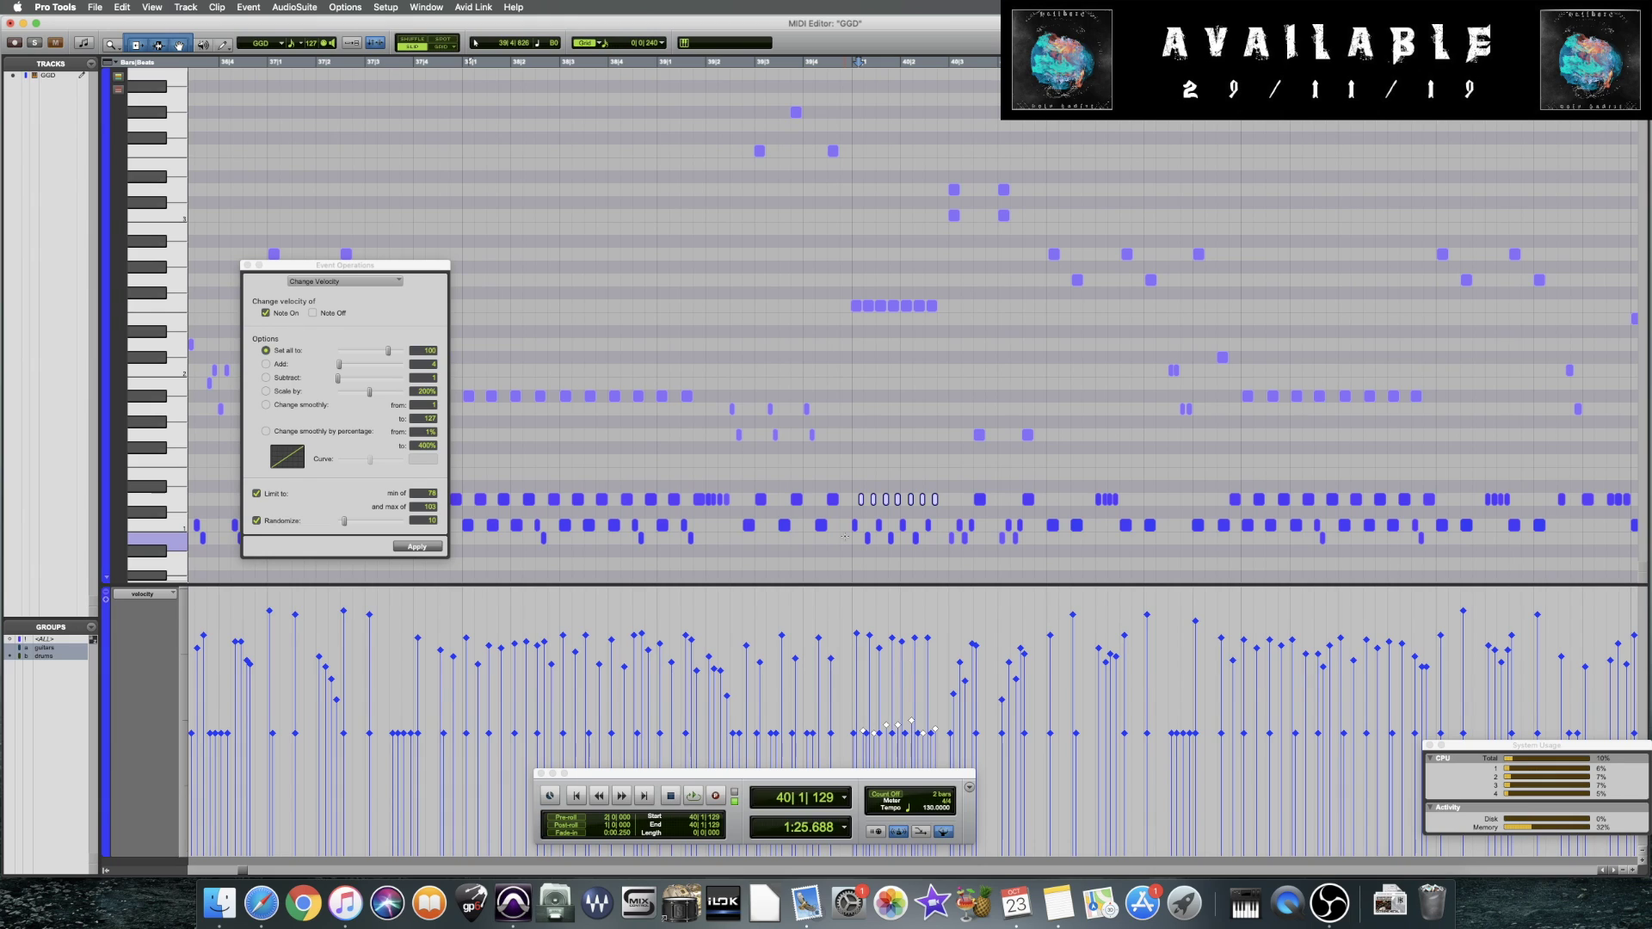
{"action": "left_click", "coordinate": [844, 538]}
{"action": "key", "text": "space"}
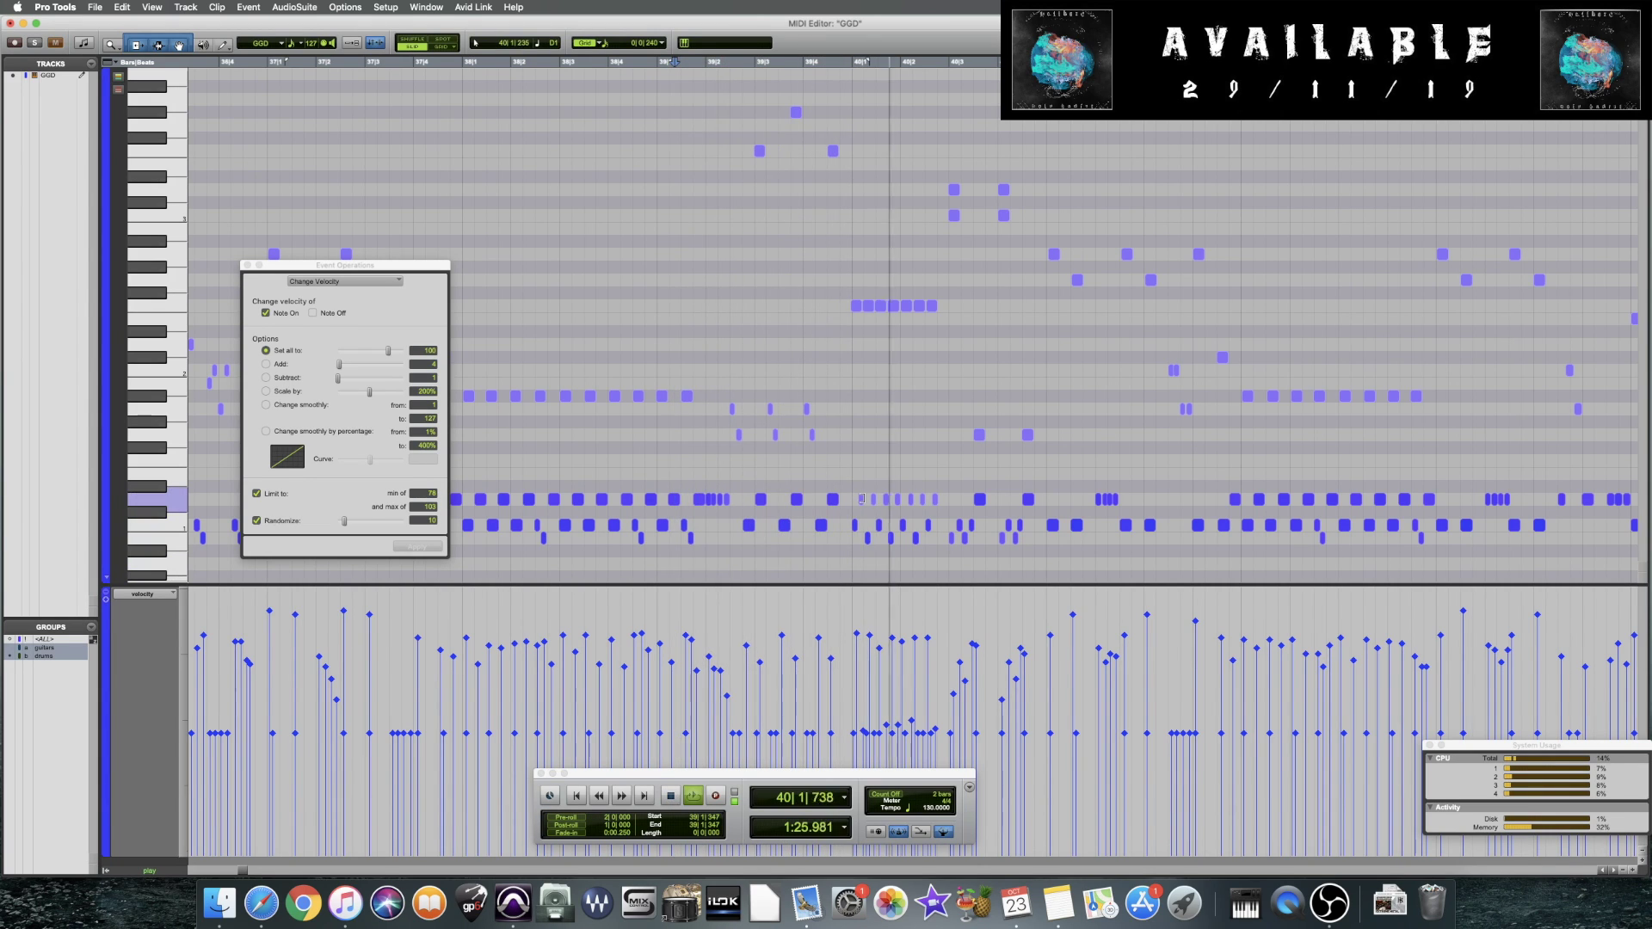
Lower the same seven bar 40 snare notes further, with the transport window moved aside, and audition from 39|2|290
{"action": "left_click_drag", "start_coordinate": [859, 491], "coordinate": [939, 509]}
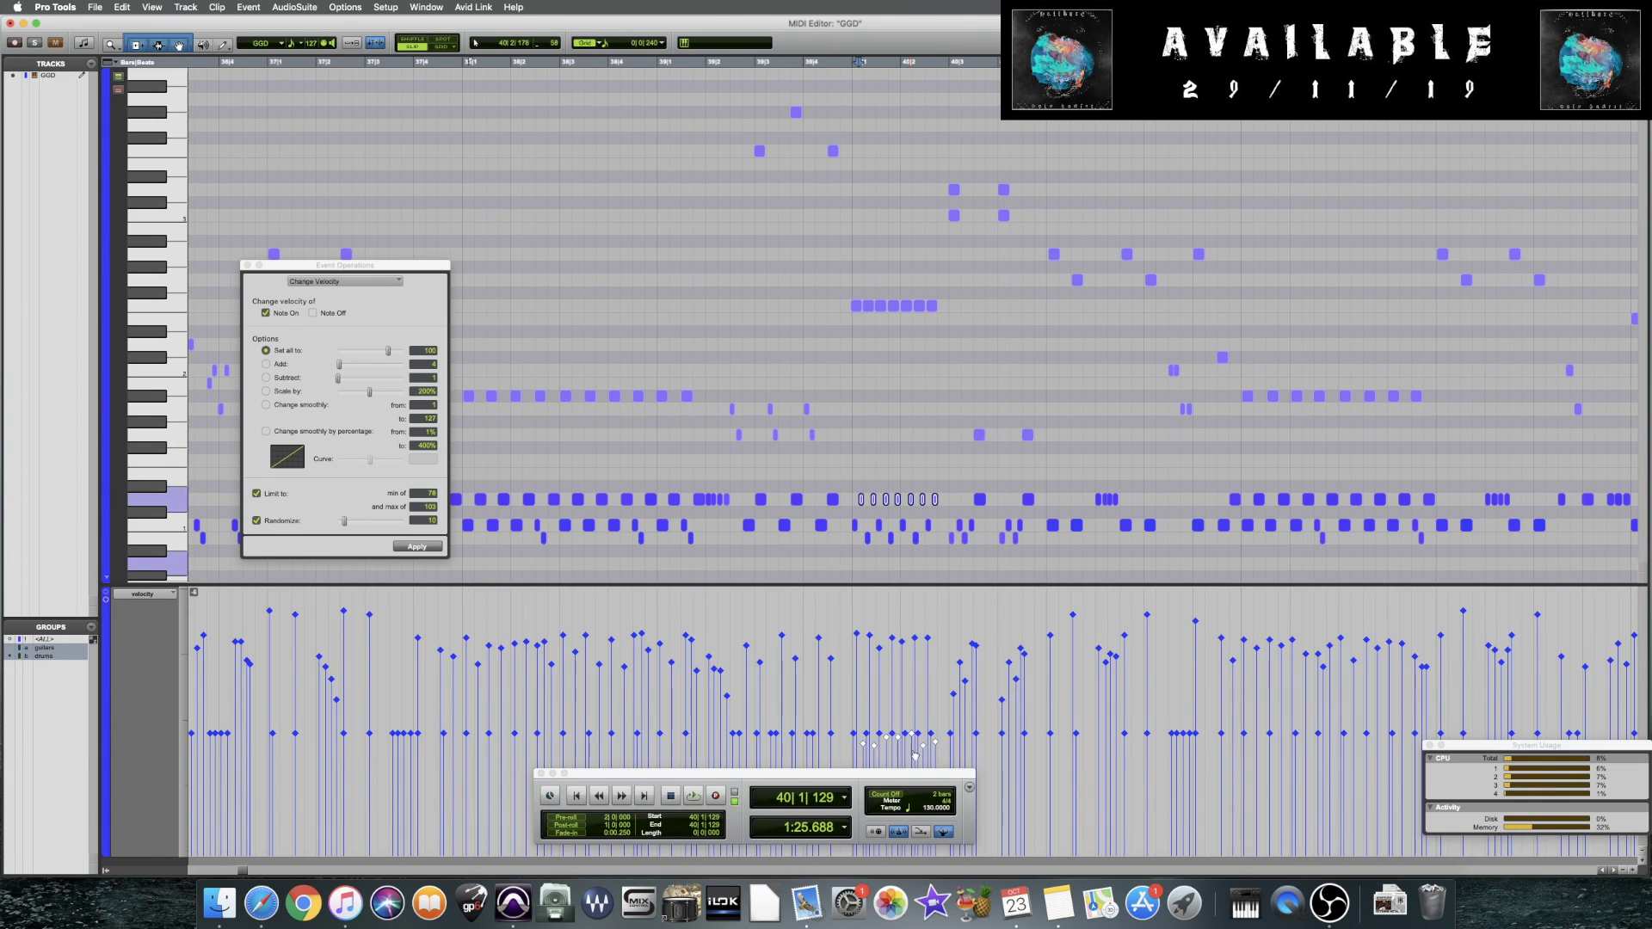
{"action": "left_click_drag", "start_coordinate": [912, 773], "coordinate": [703, 773]}
{"action": "left_click", "coordinate": [721, 493]}
{"action": "key", "text": "space"}
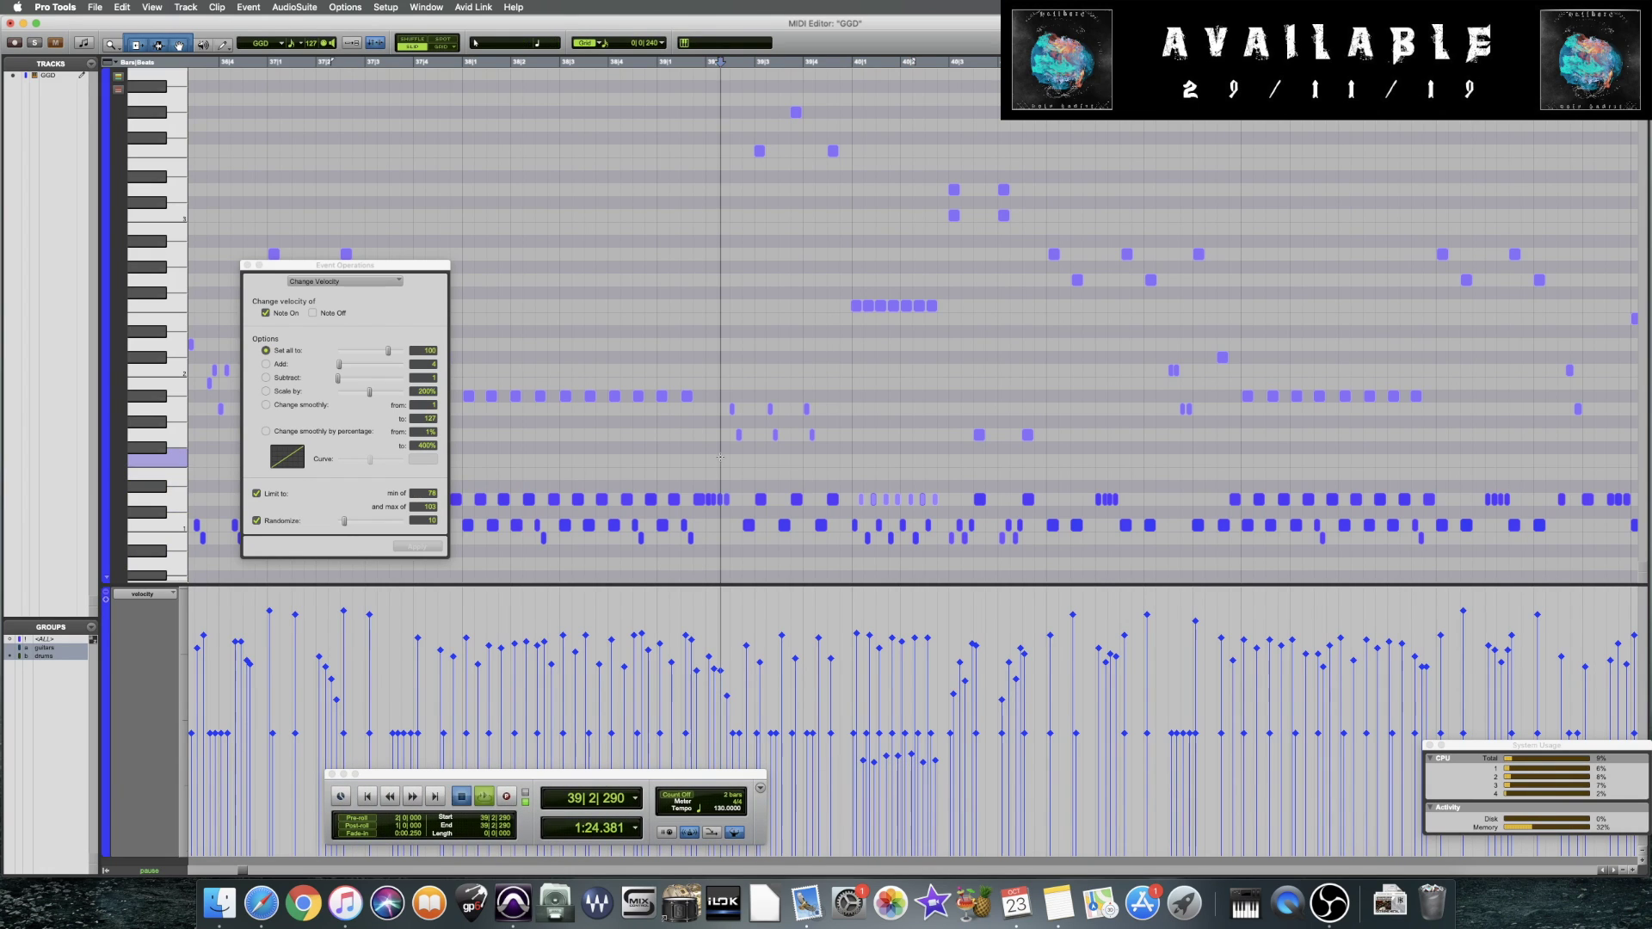
{"action": "key", "text": "space"}
{"action": "left_click", "coordinate": [934, 474]}
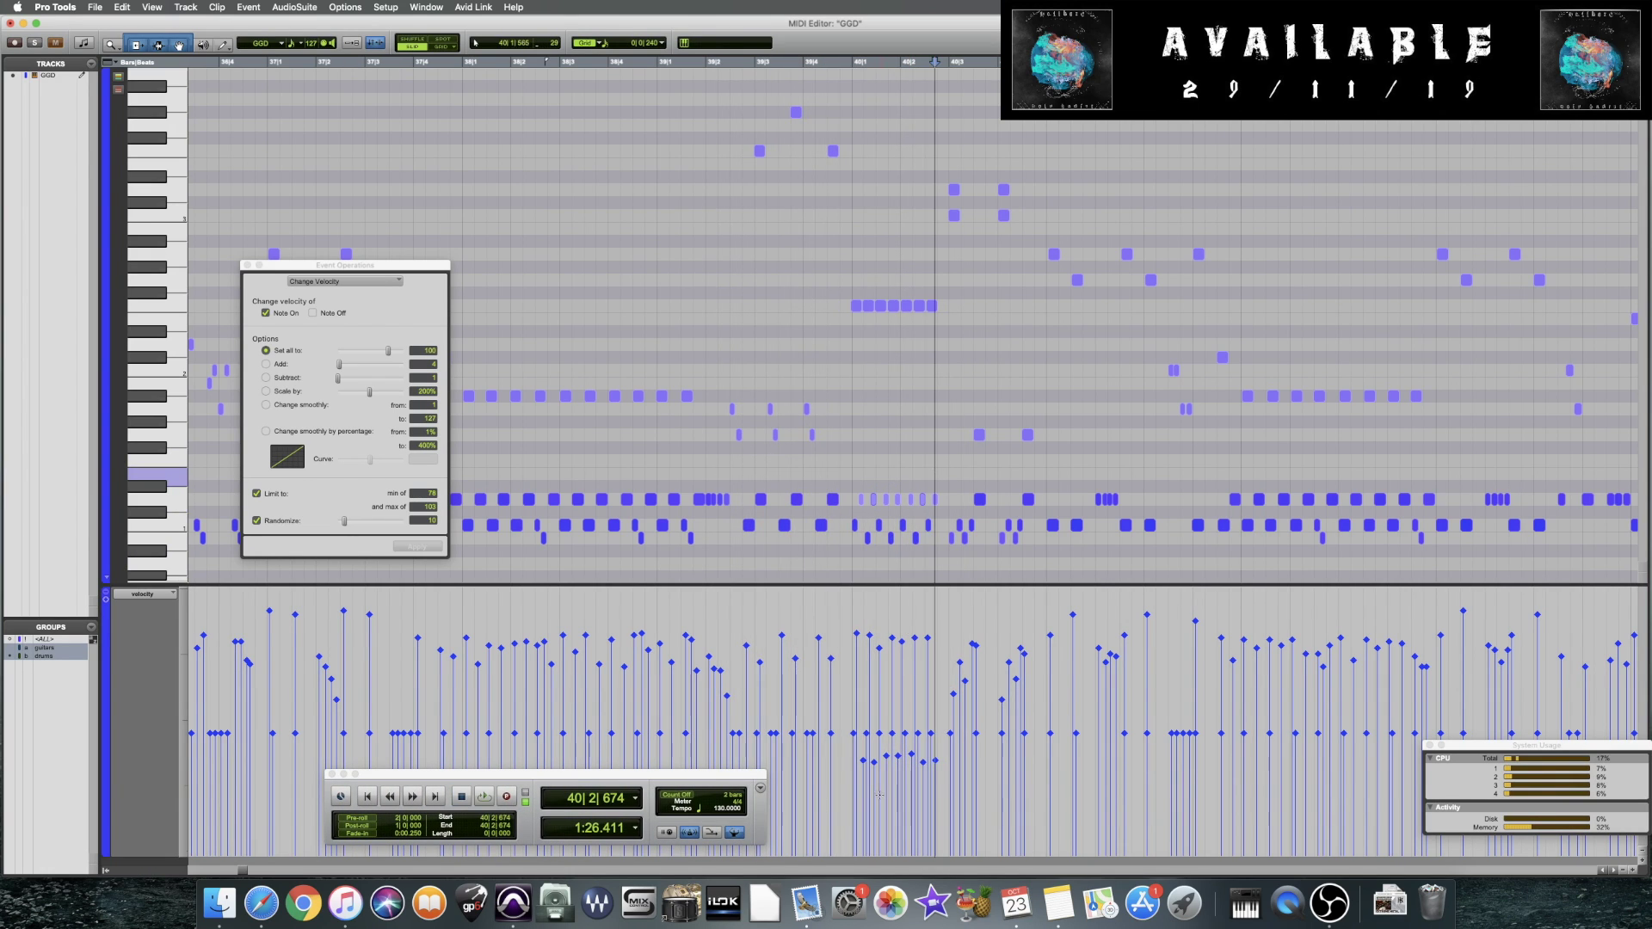
Check the velocity of the snare note at 40|2|146 and audition the passage from 39|4|762
{"action": "left_click", "coordinate": [913, 756]}
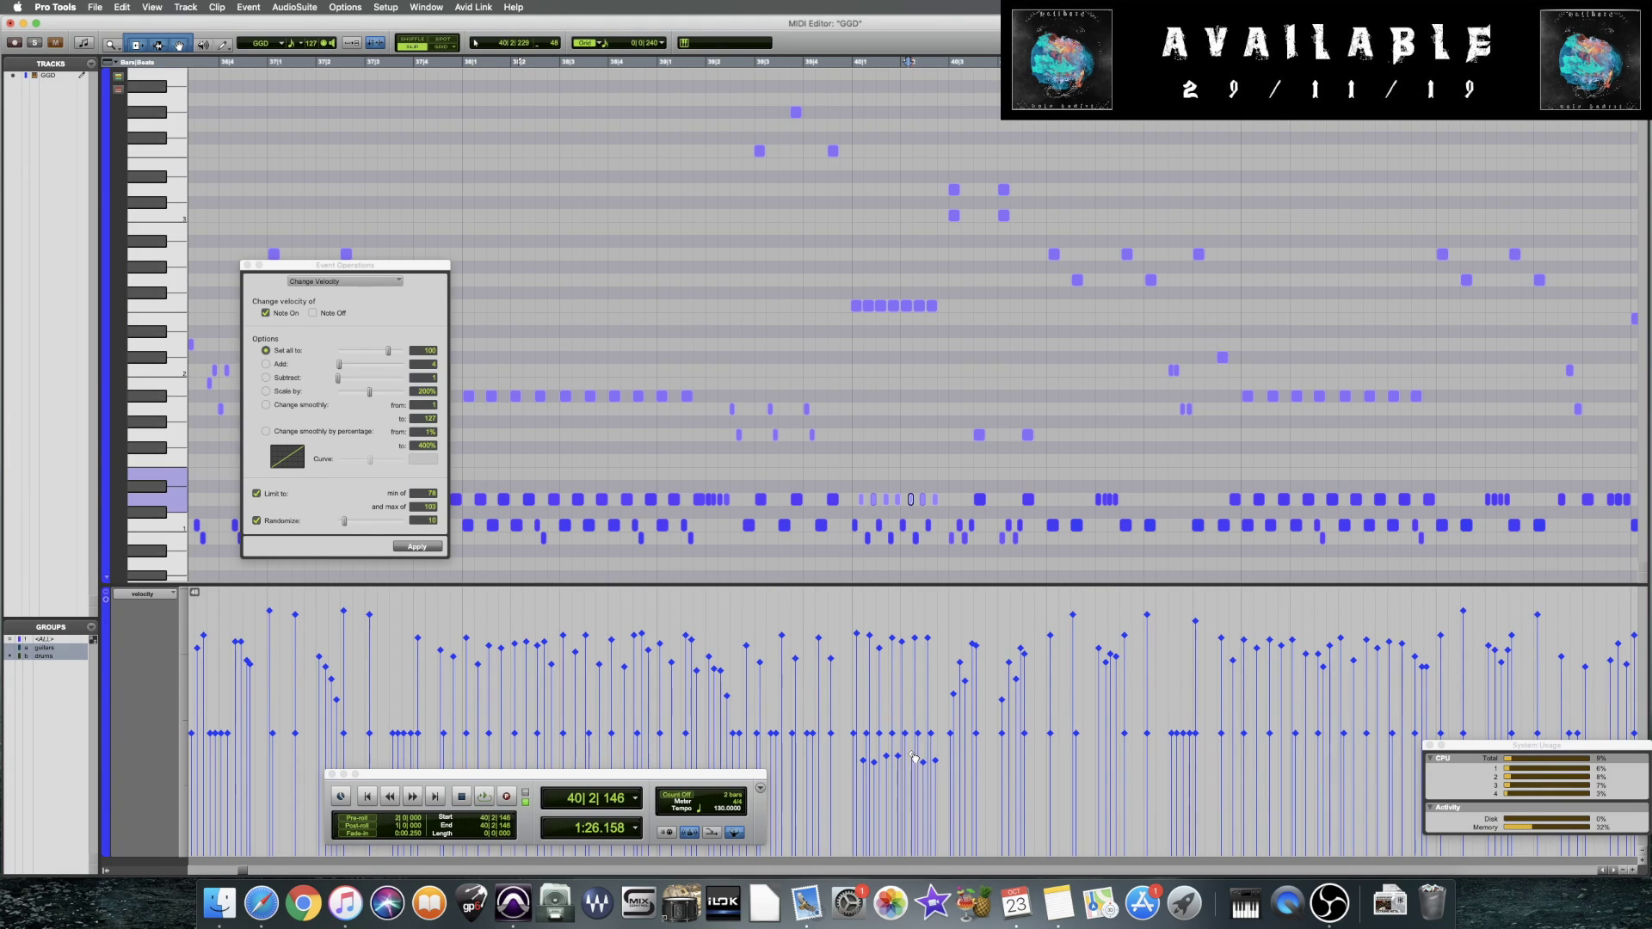
{"action": "left_click", "coordinate": [842, 576]}
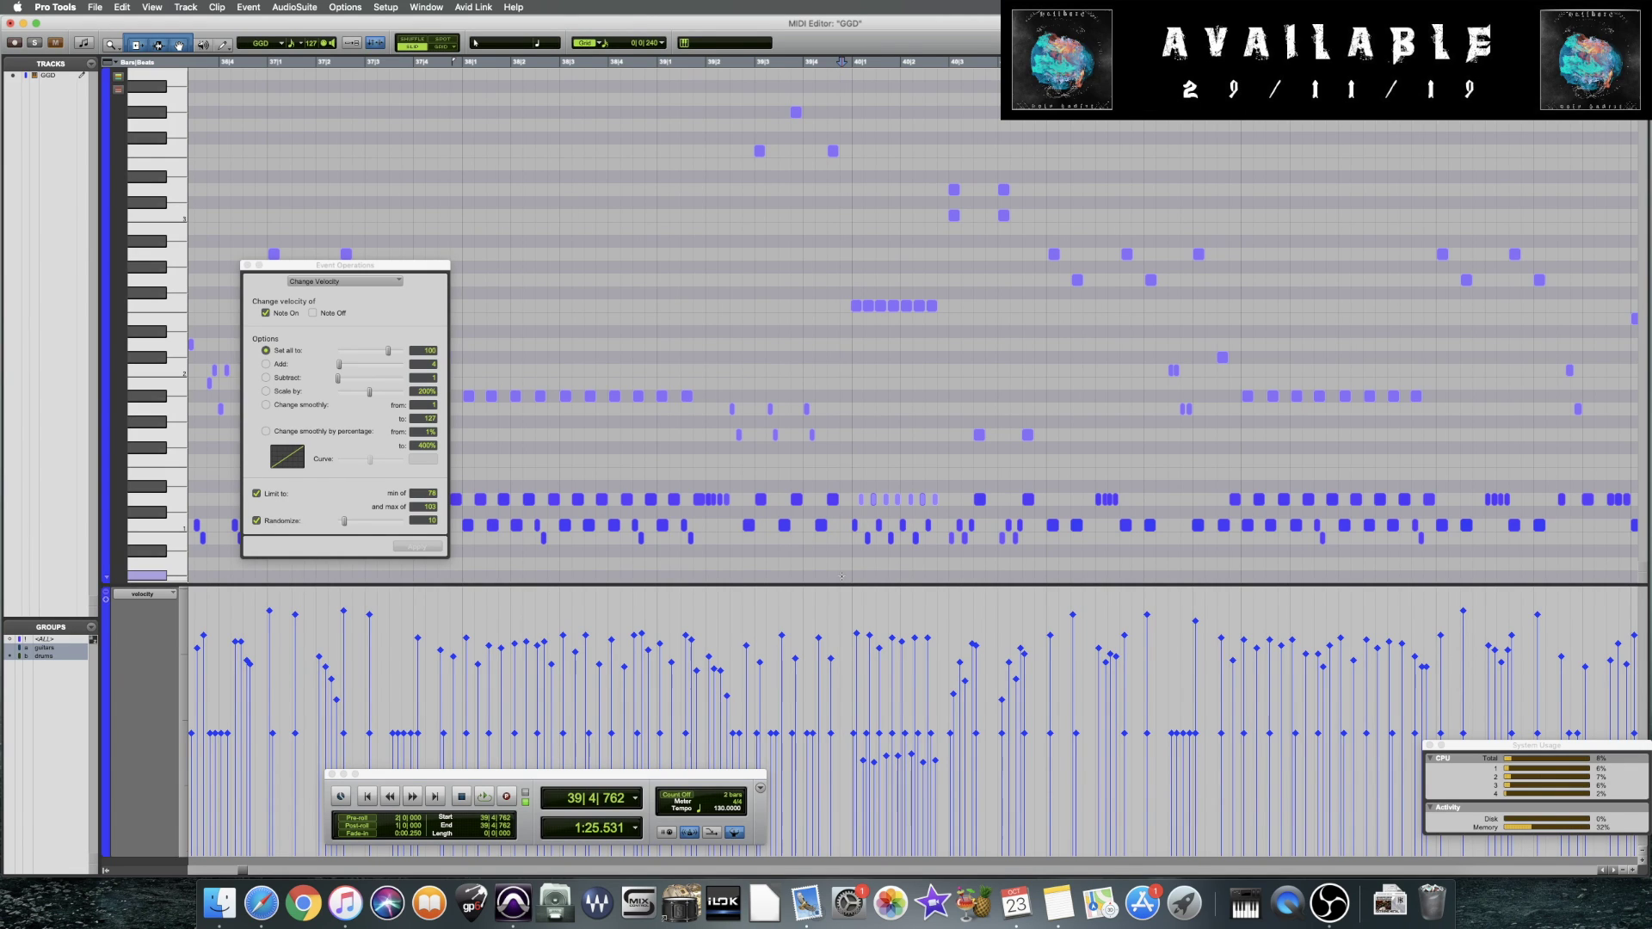
{"action": "key", "text": "space"}
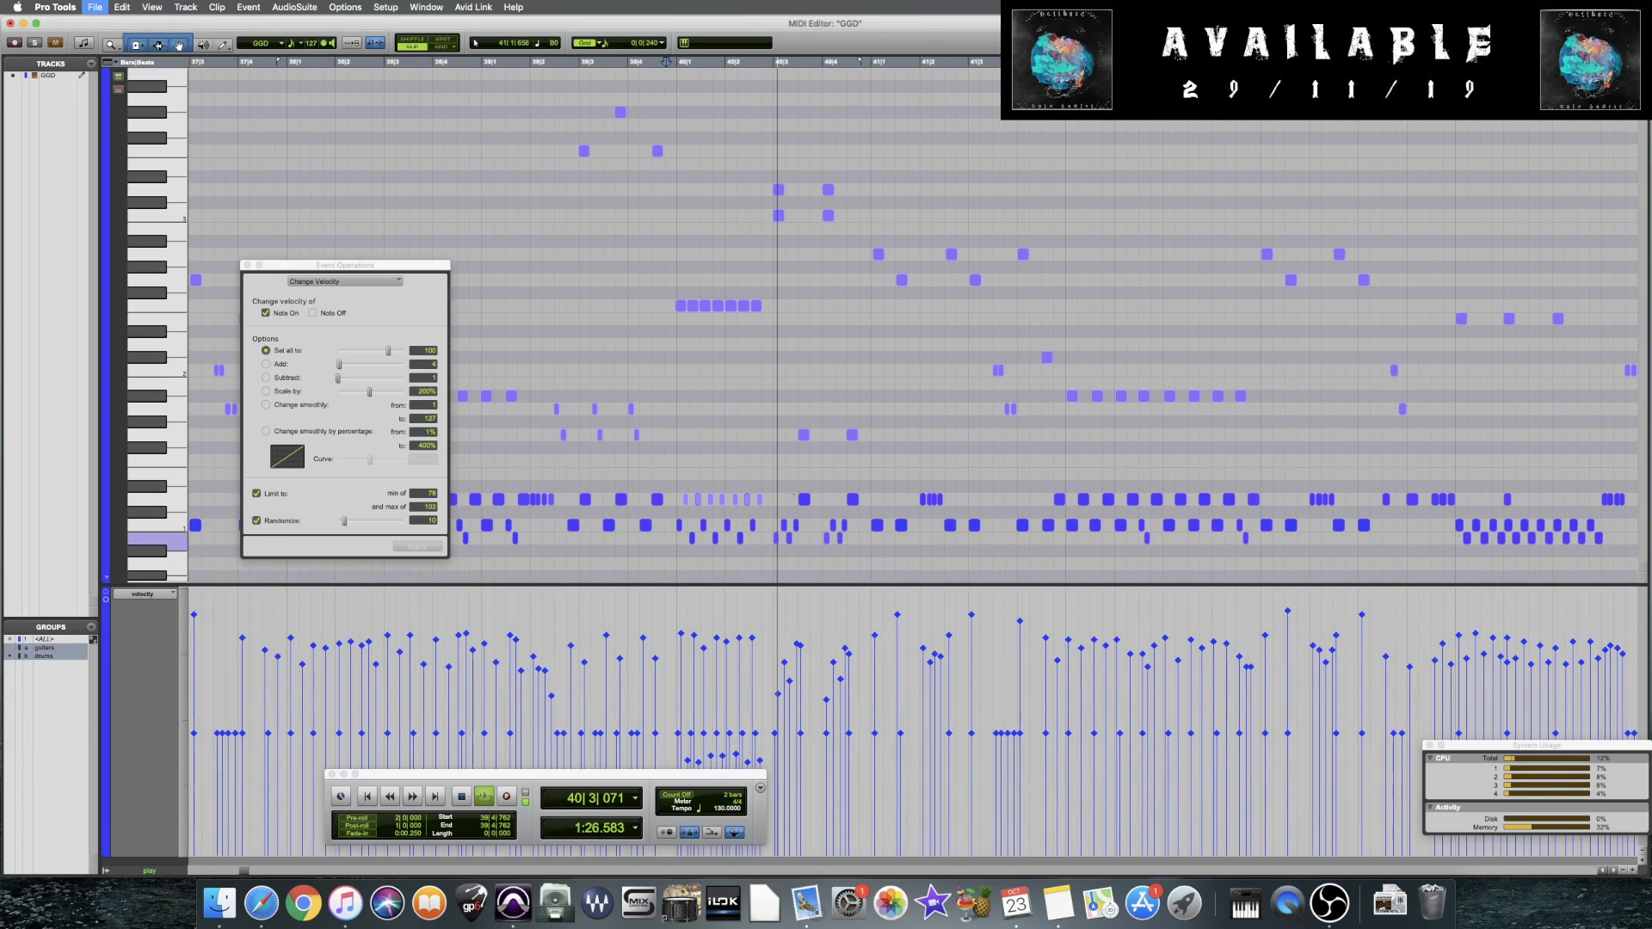
{"action": "key", "text": "space"}
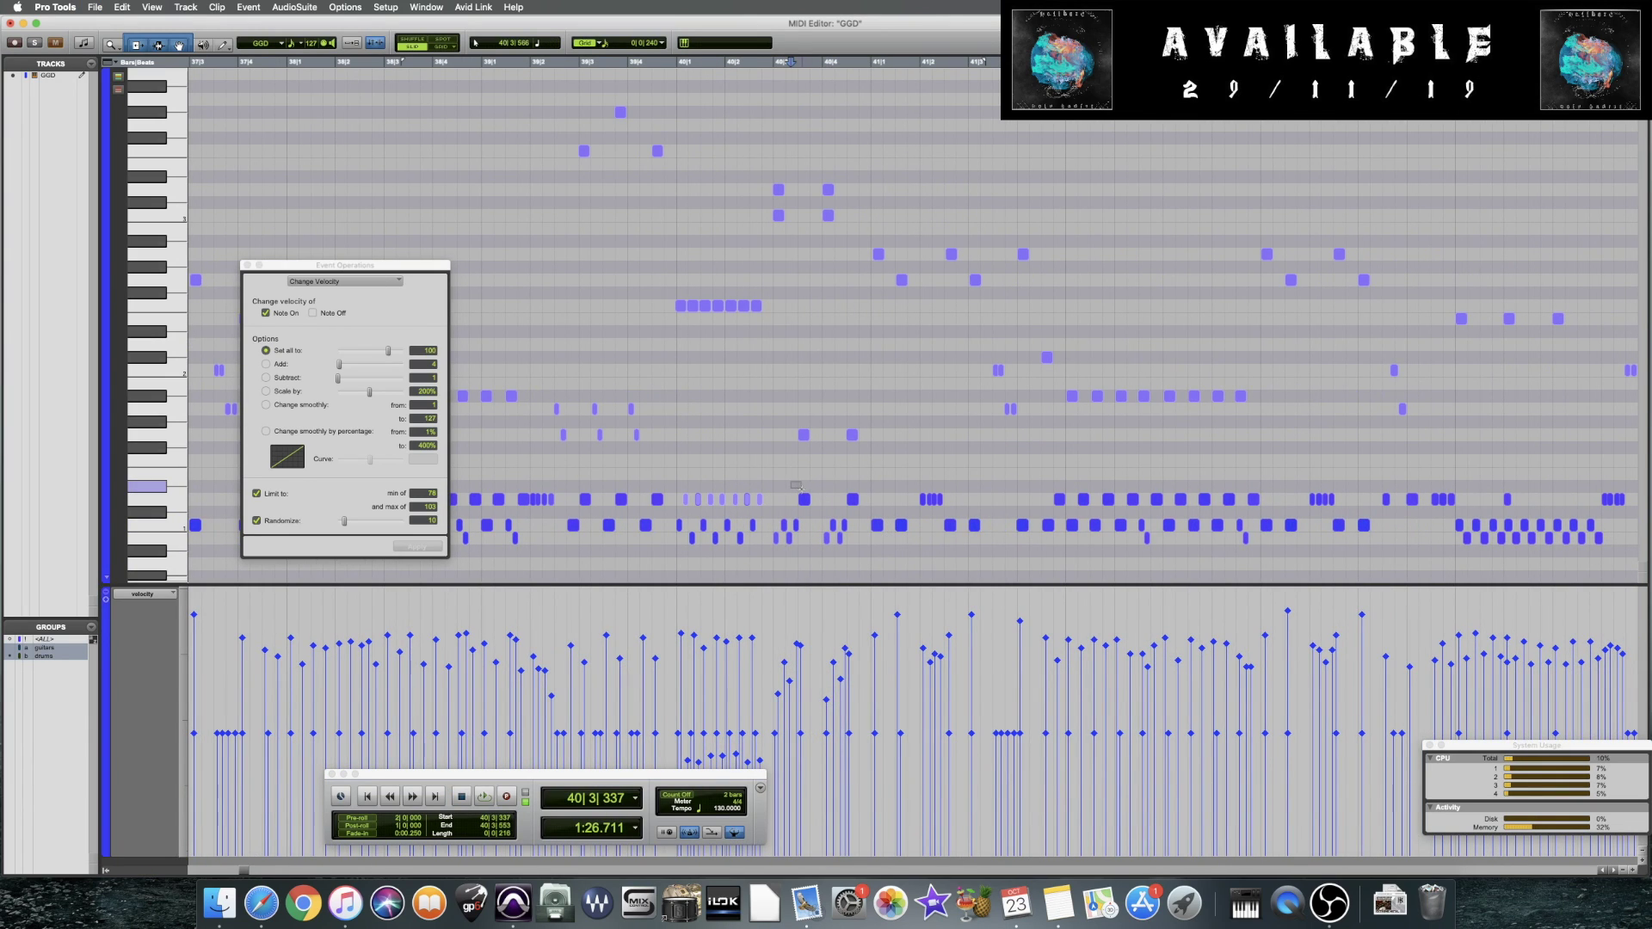
Raise the velocities of the two snare accents starting at 40|3|489 together and audition from 40|1|222
{"action": "left_click_drag", "start_coordinate": [794, 483], "coordinate": [861, 518]}
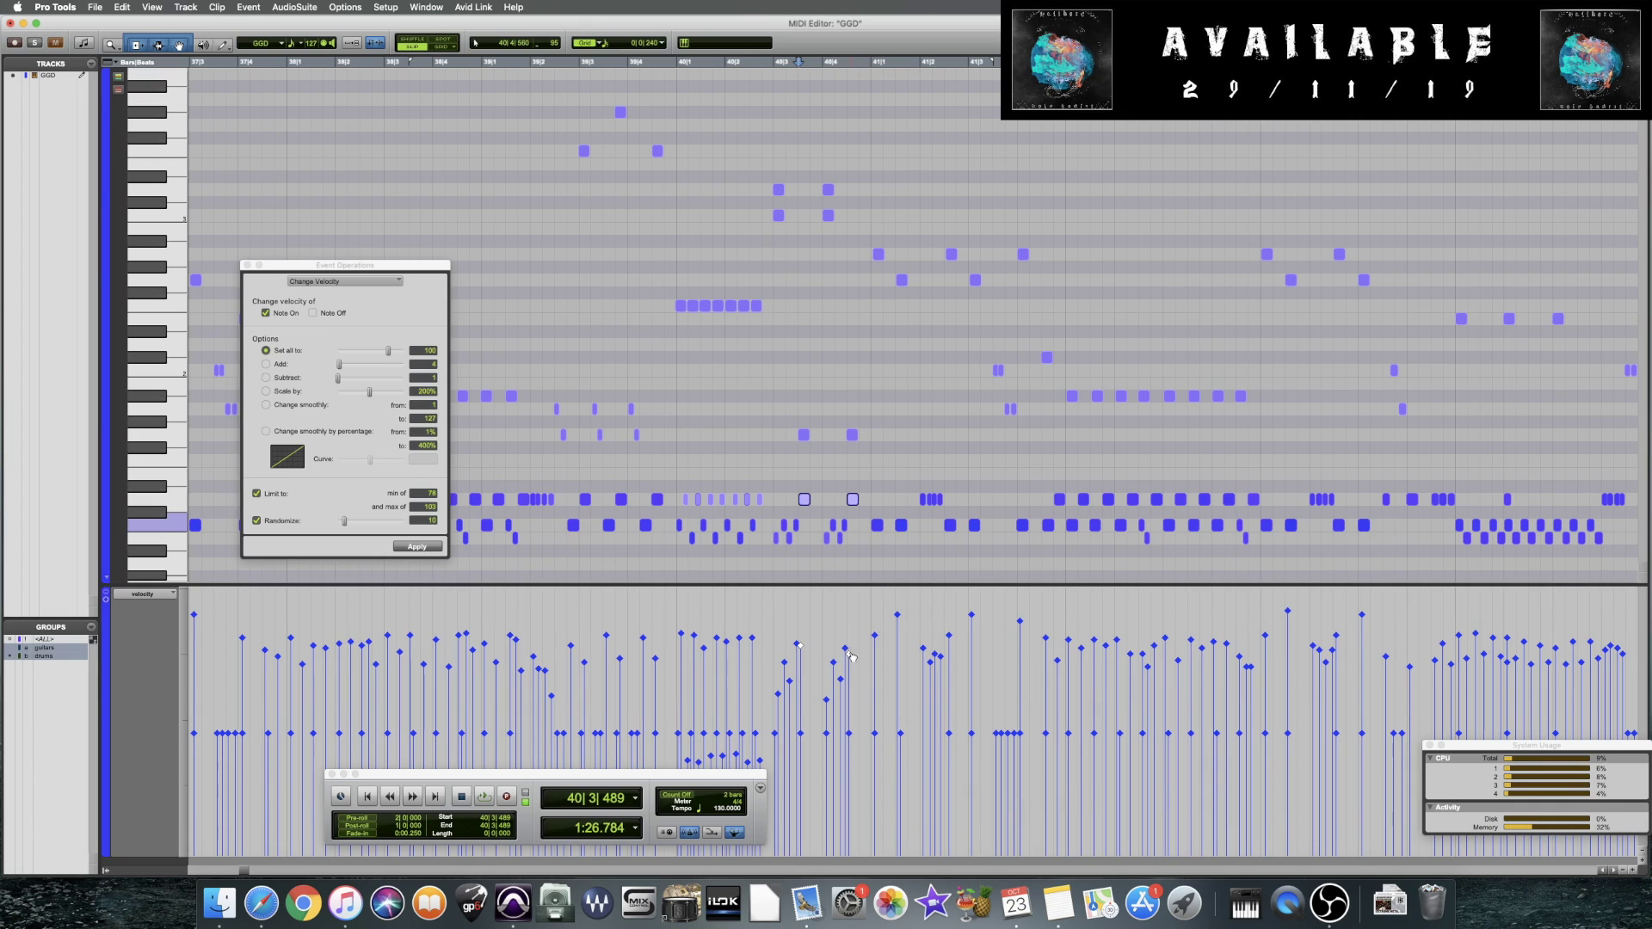
{"action": "left_click_drag", "start_coordinate": [847, 650], "coordinate": [849, 608]}
{"action": "left_click", "coordinate": [848, 608]}
{"action": "left_click", "coordinate": [695, 551]}
{"action": "key", "text": "space"}
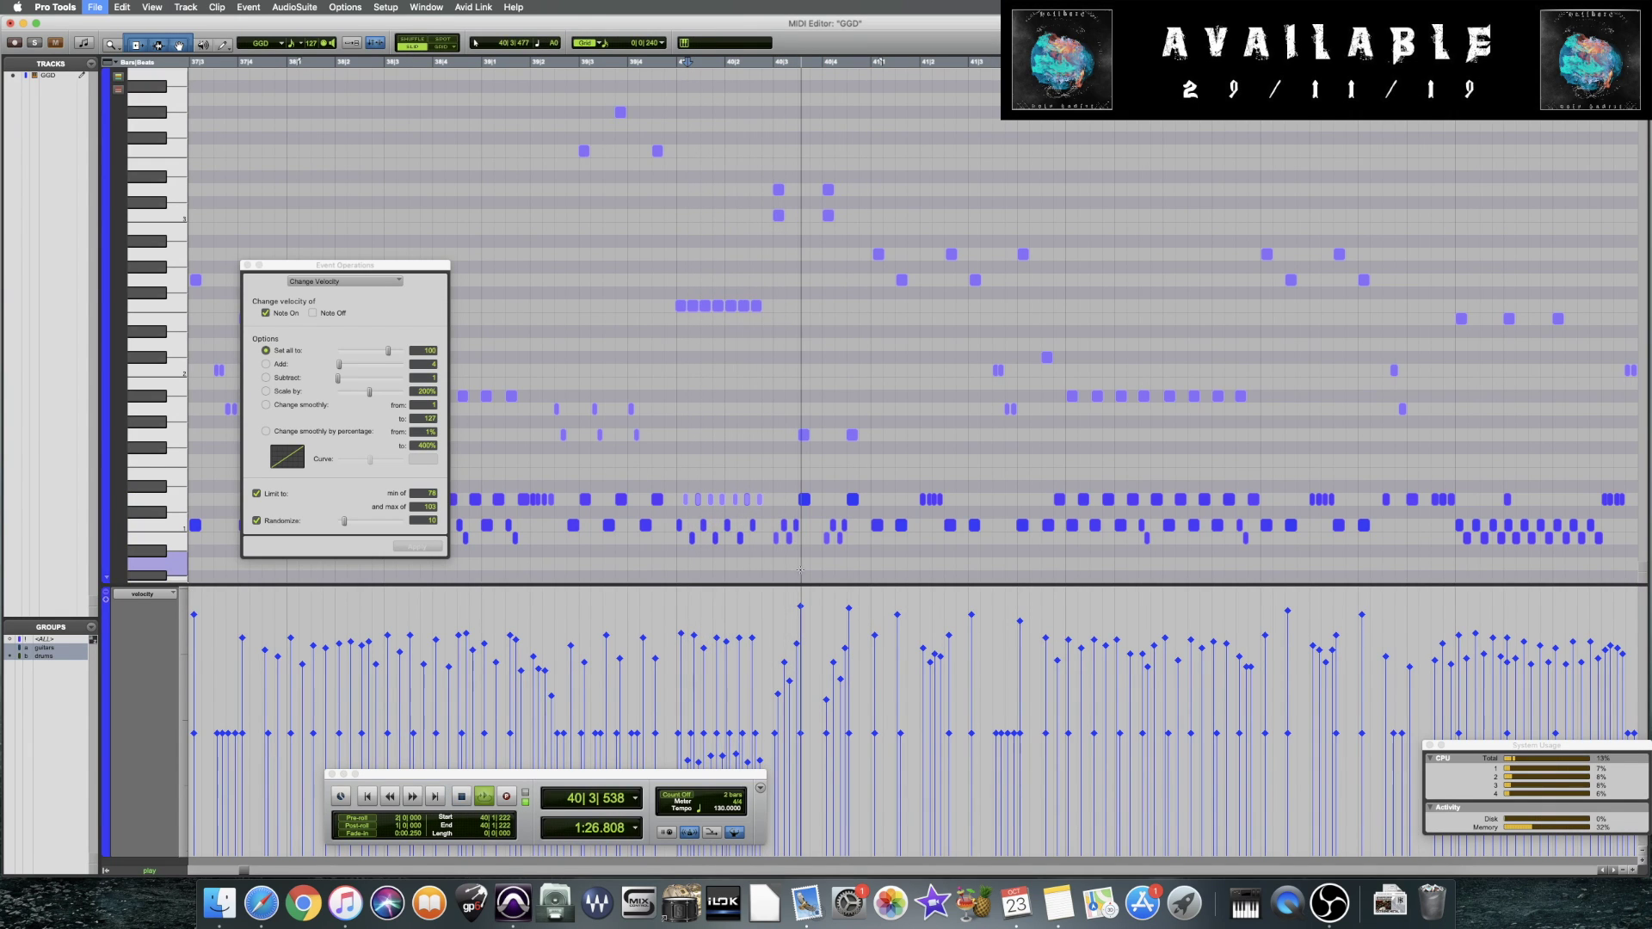
{"action": "key", "text": "space"}
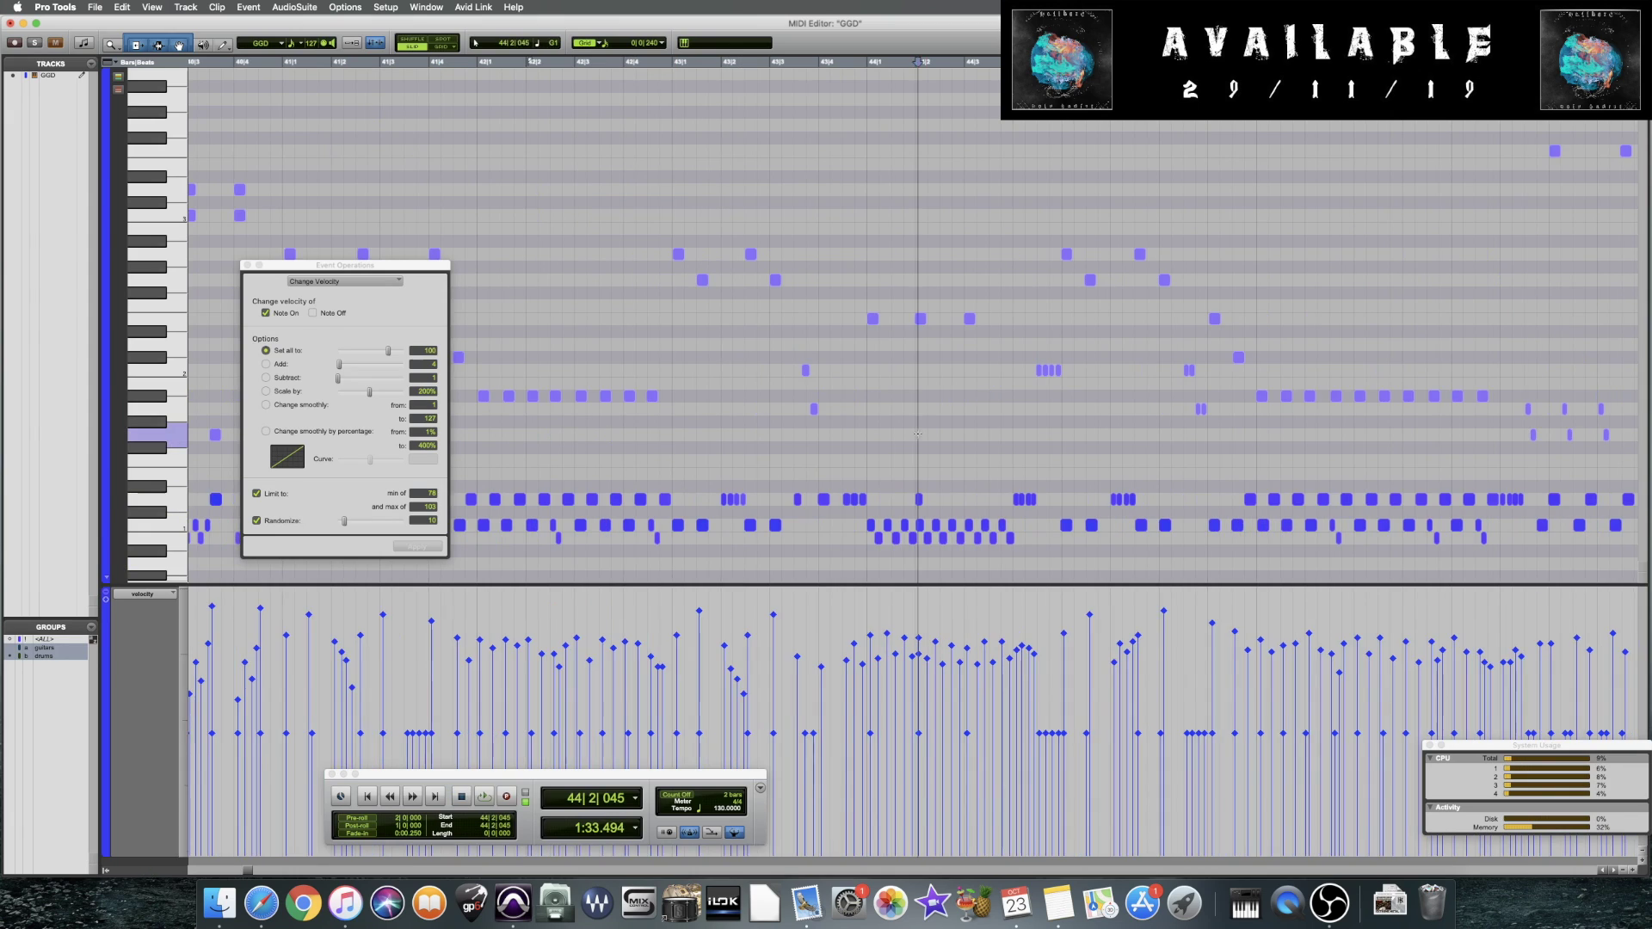
Audition the double-kick passage with the single snare hit from 44|1|000
{"action": "left_click", "coordinate": [918, 433]}
{"action": "scroll", "coordinate": [860, 443], "scroll_direction": "left", "scroll_amount": 5}
{"action": "left_click", "coordinate": [639, 464]}
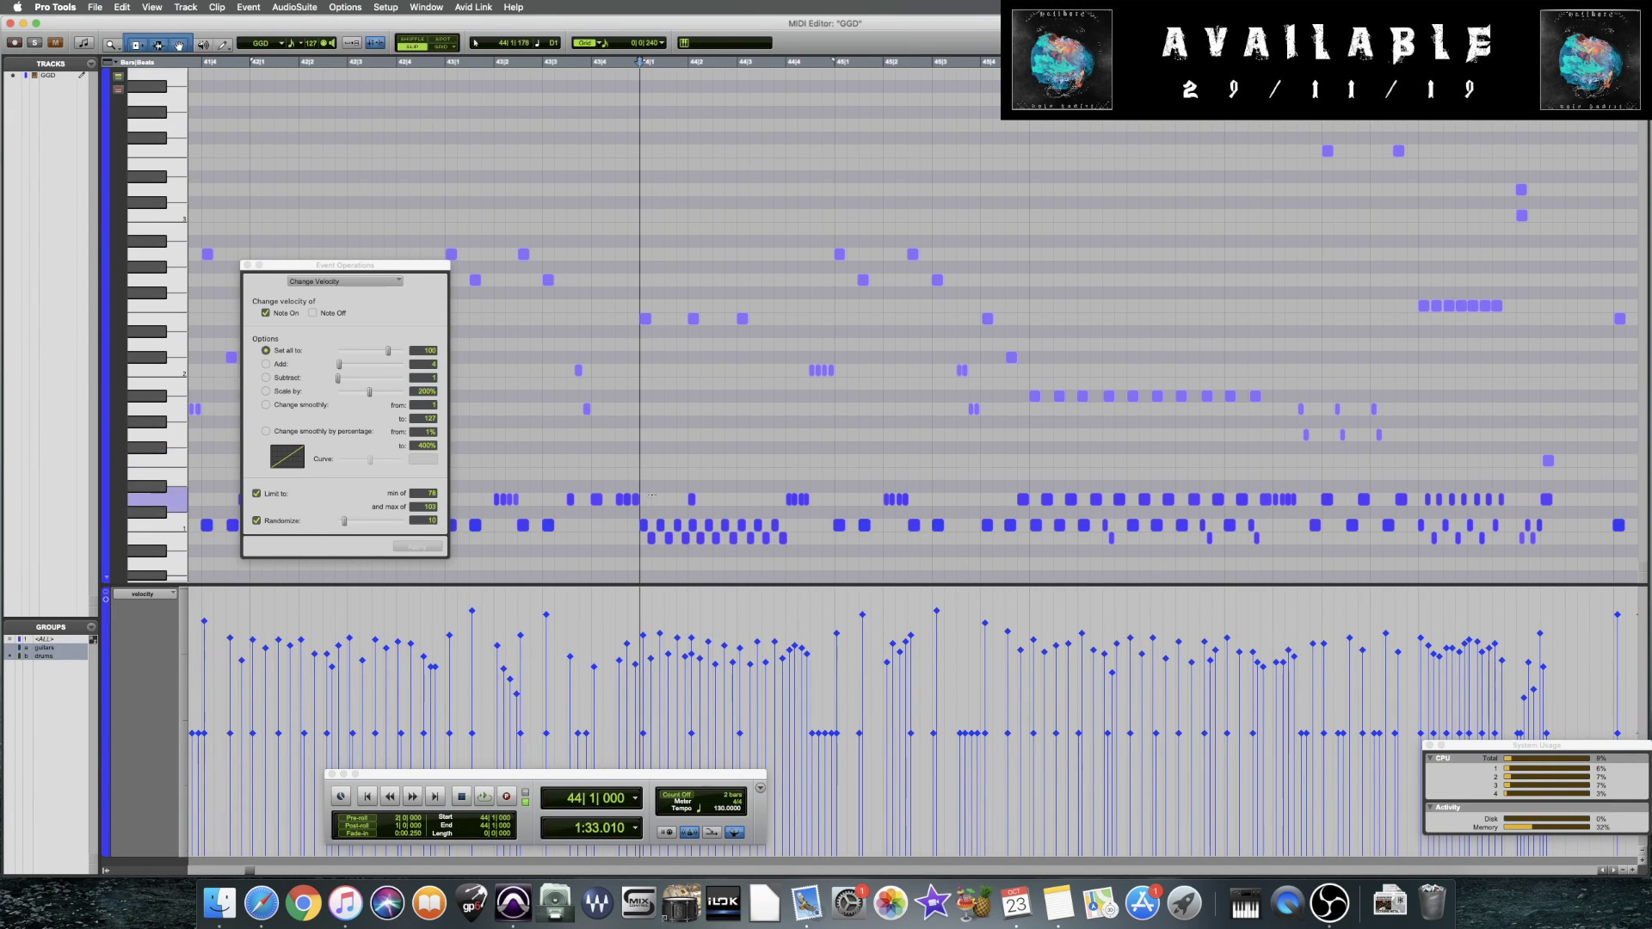
{"action": "key", "text": "space"}
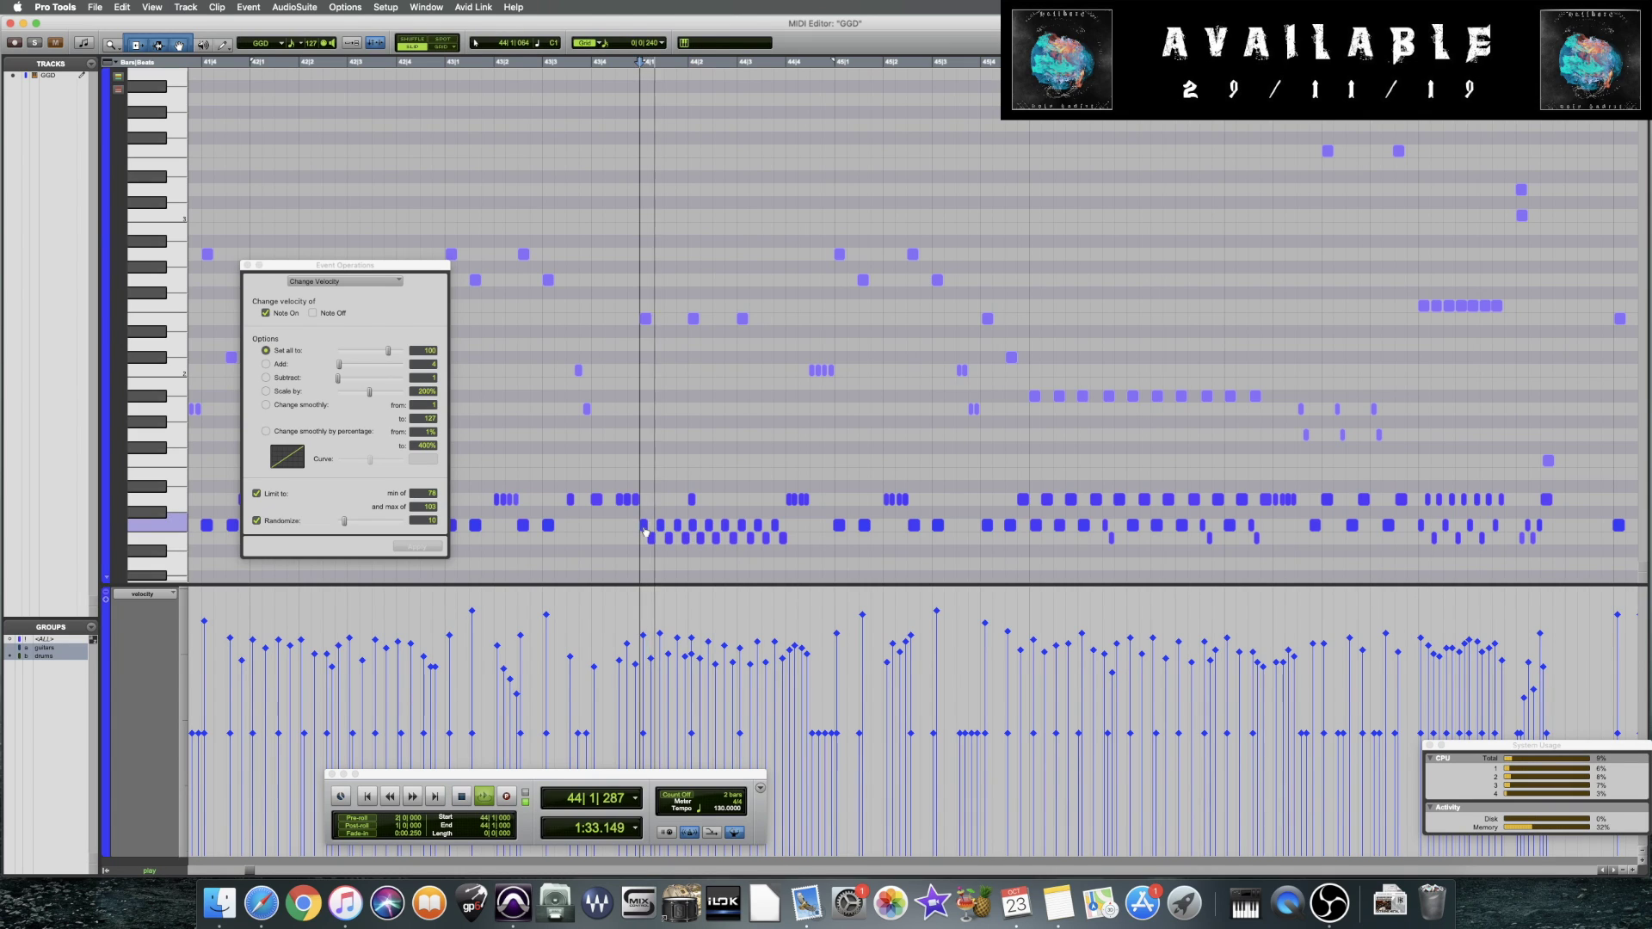
{"action": "key", "text": "space"}
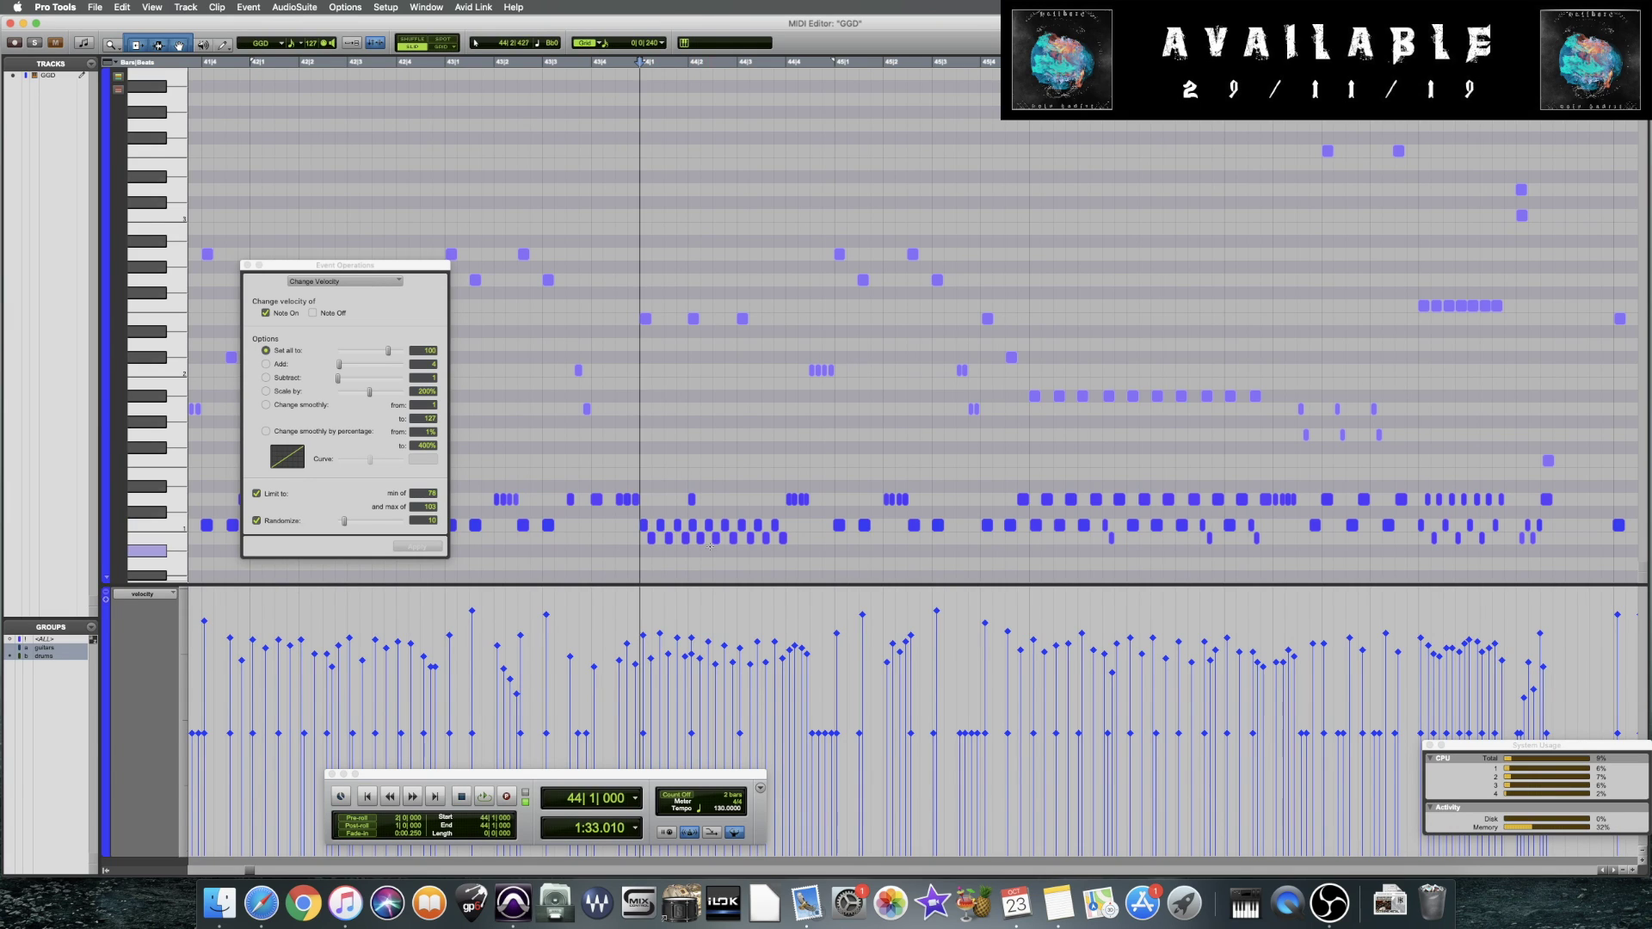
Try a stronger velocity on the single snare hit at 44|1|949 and audition it from bar 43
{"action": "left_click", "coordinate": [692, 499]}
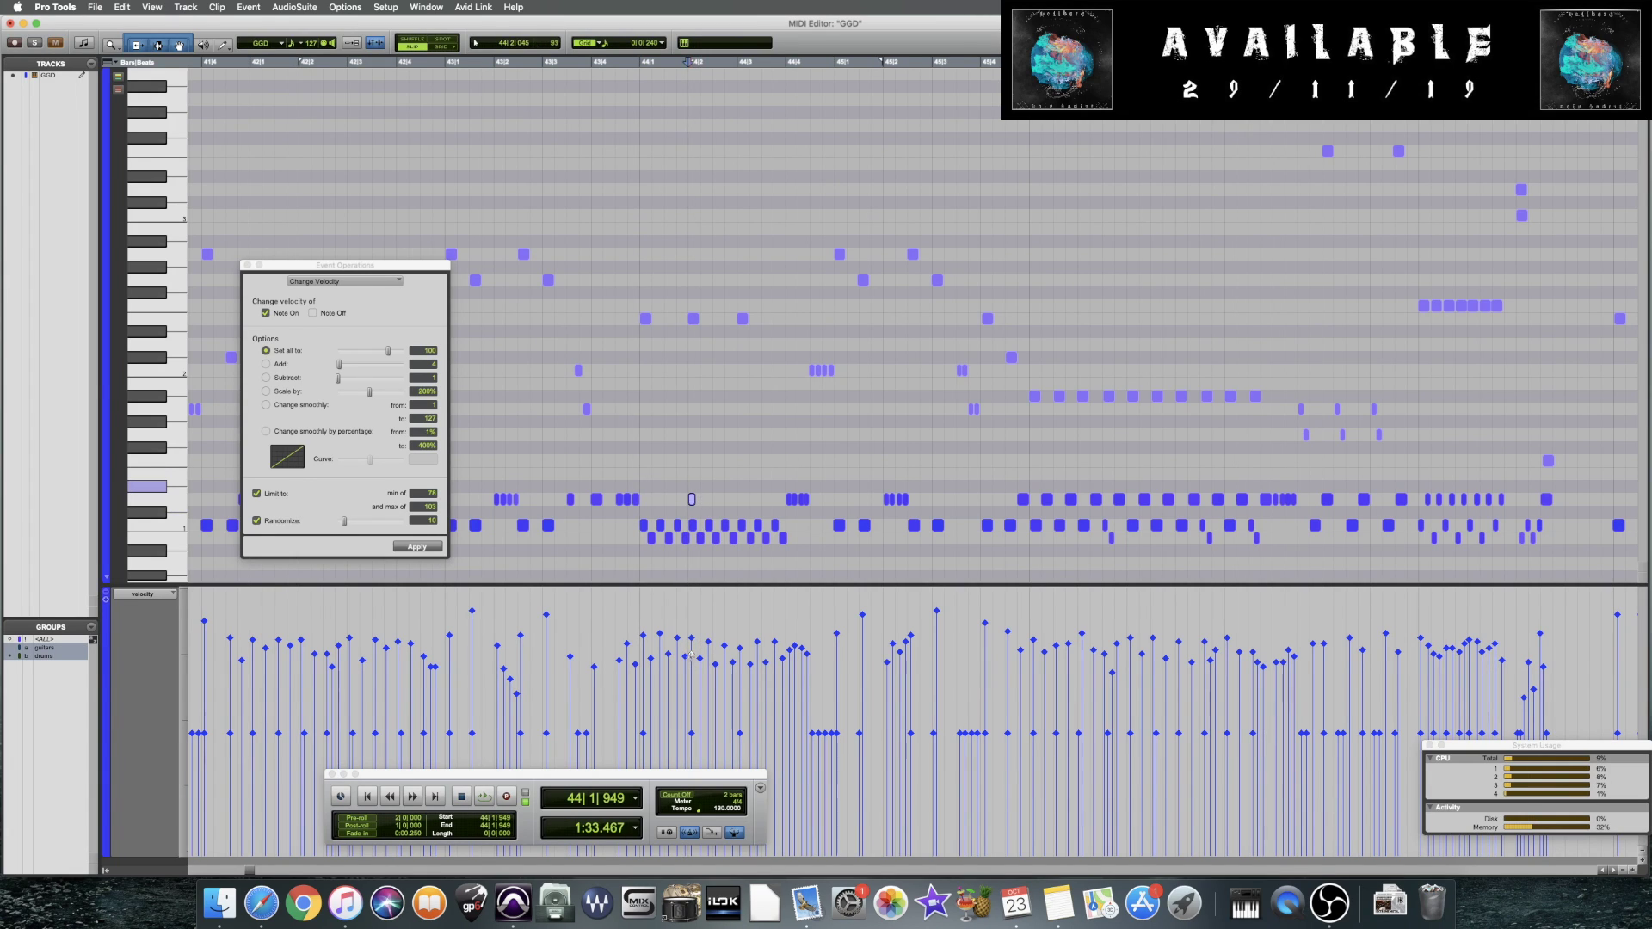
{"action": "key", "text": "space"}
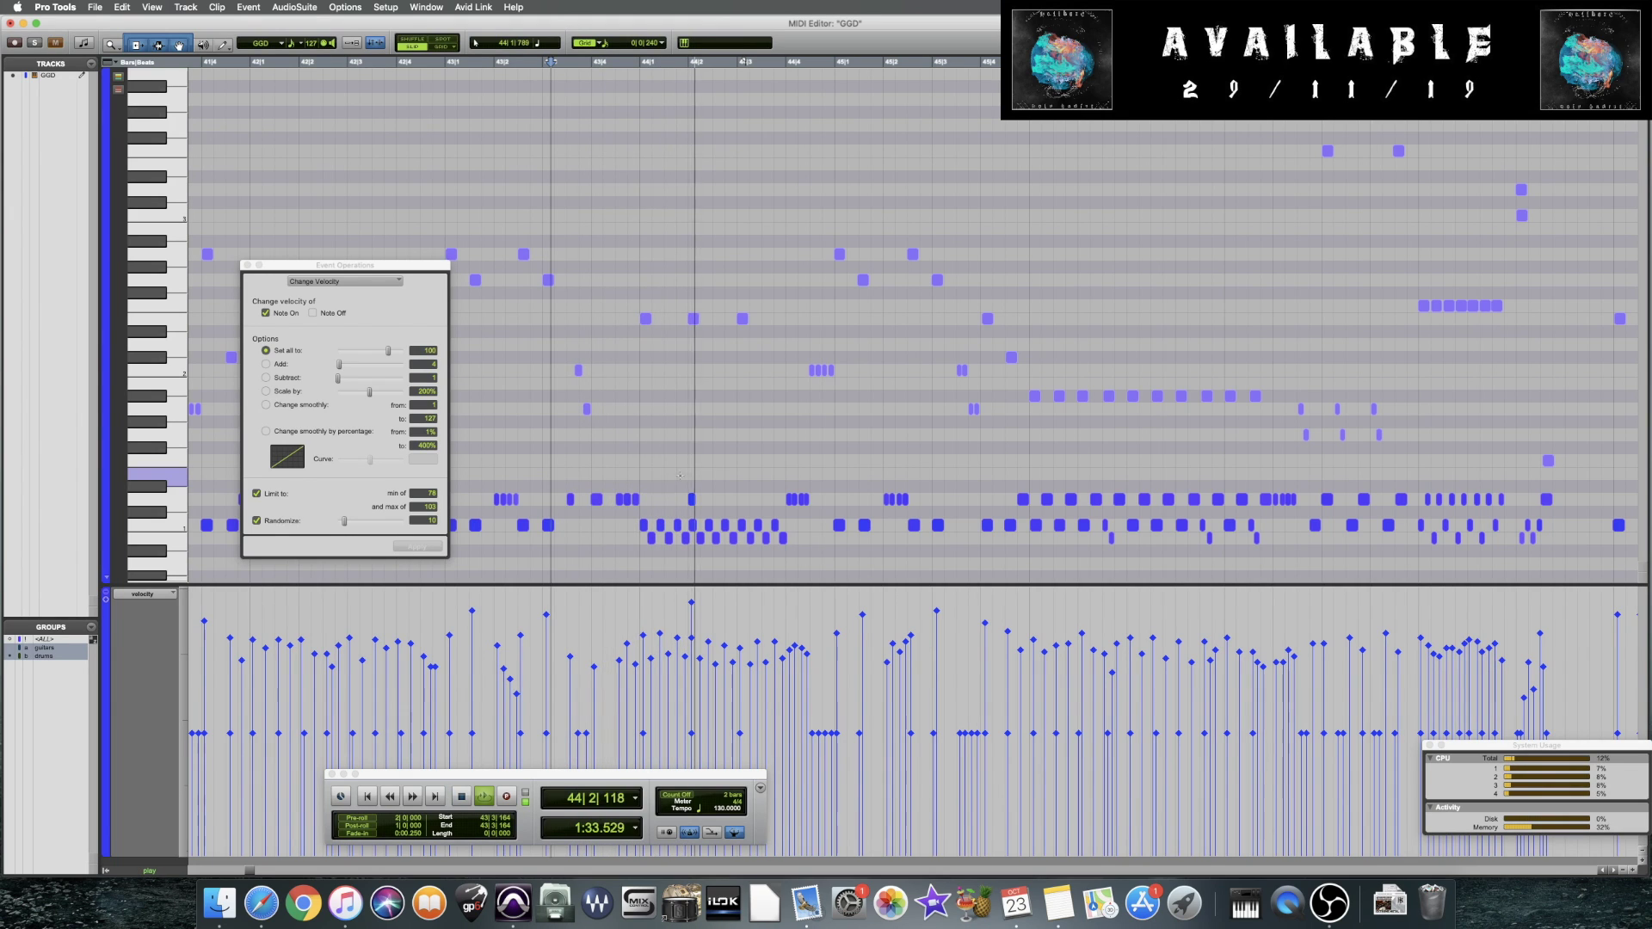
{"action": "key", "text": "space"}
{"action": "key", "text": "space"}
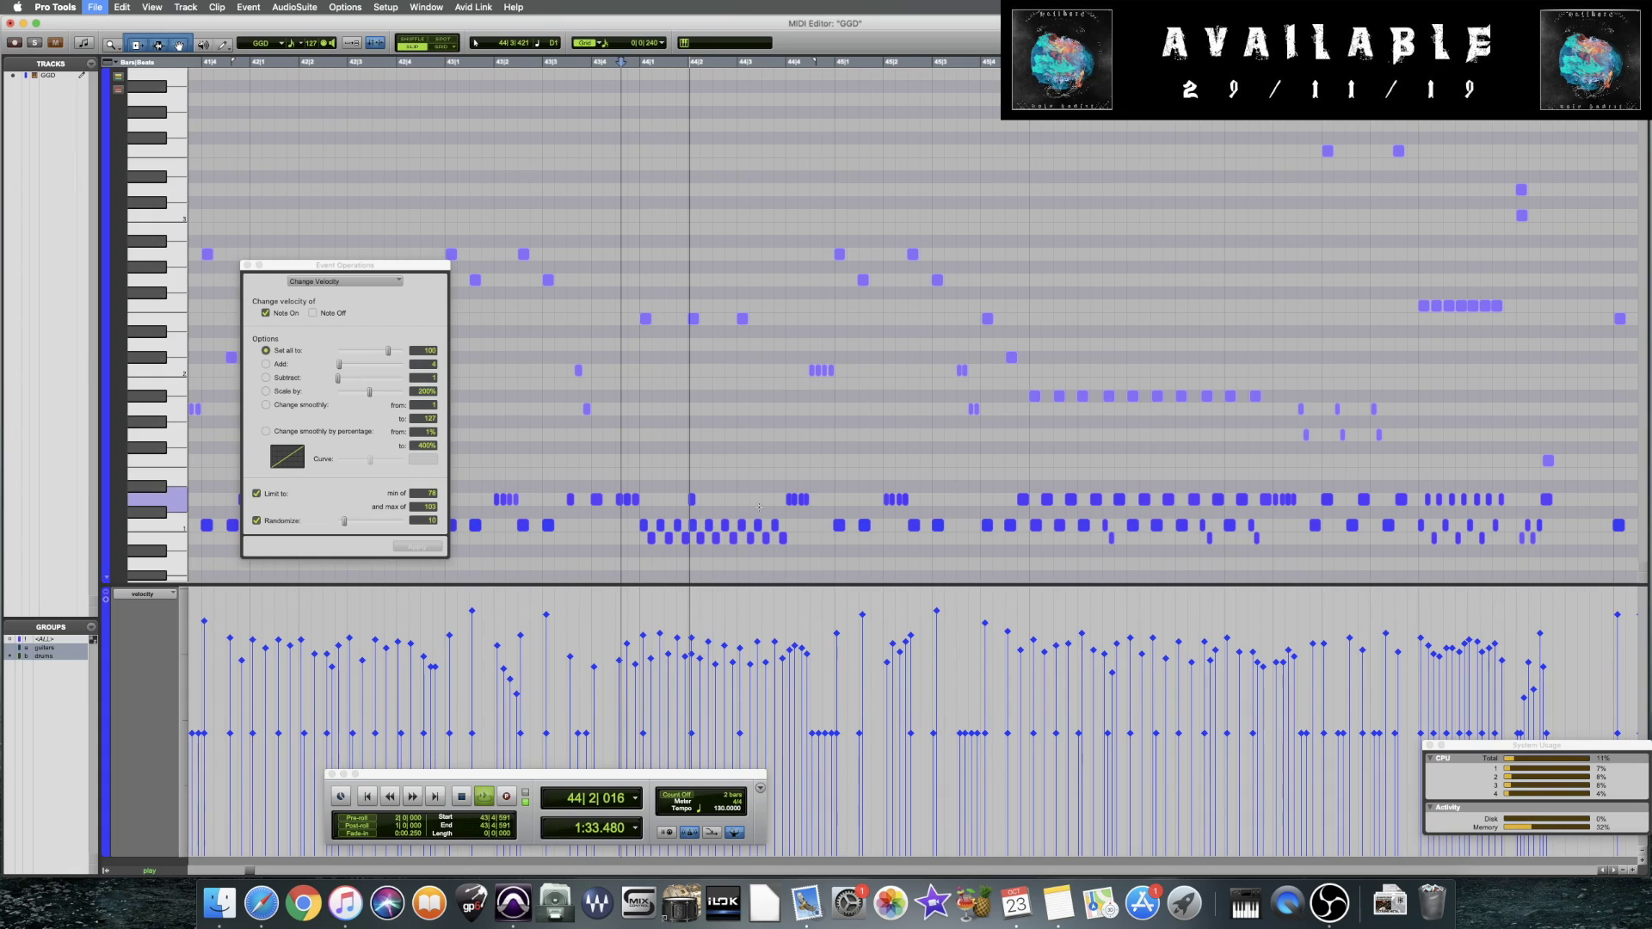
{"action": "key", "text": "space"}
Lower the velocities of the seven fast snare notes starting at 48|1|120, audition from 47|2|814 and save the session
{"action": "left_click_drag", "start_coordinate": [808, 647], "coordinate": [809, 751]}
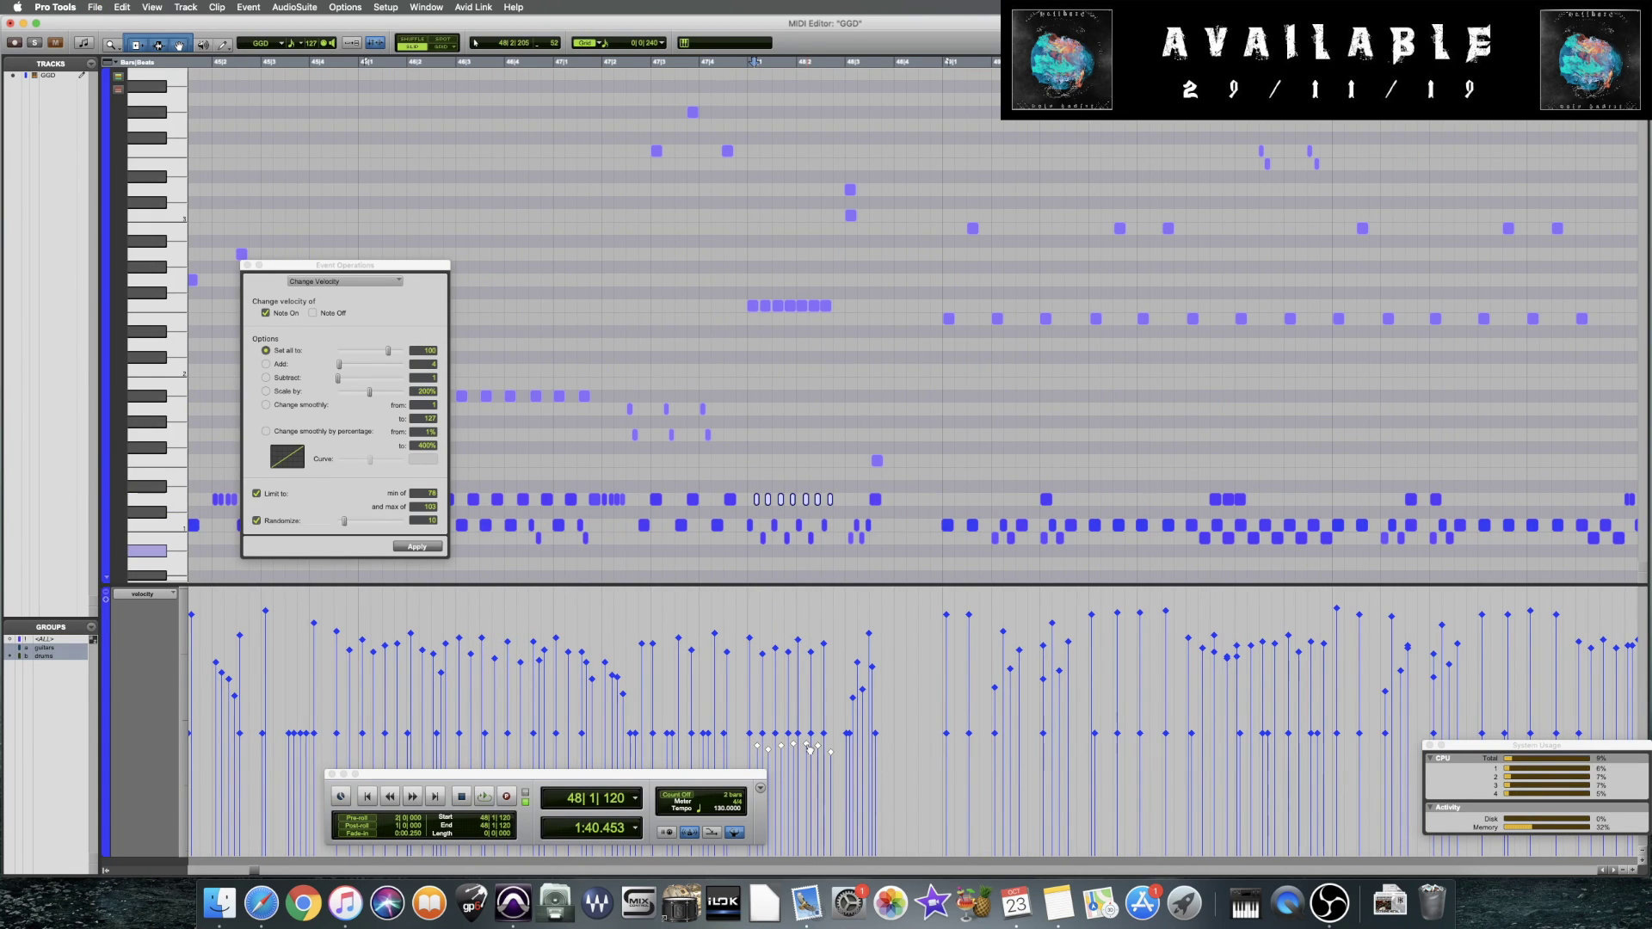
{"action": "left_click", "coordinate": [806, 499]}
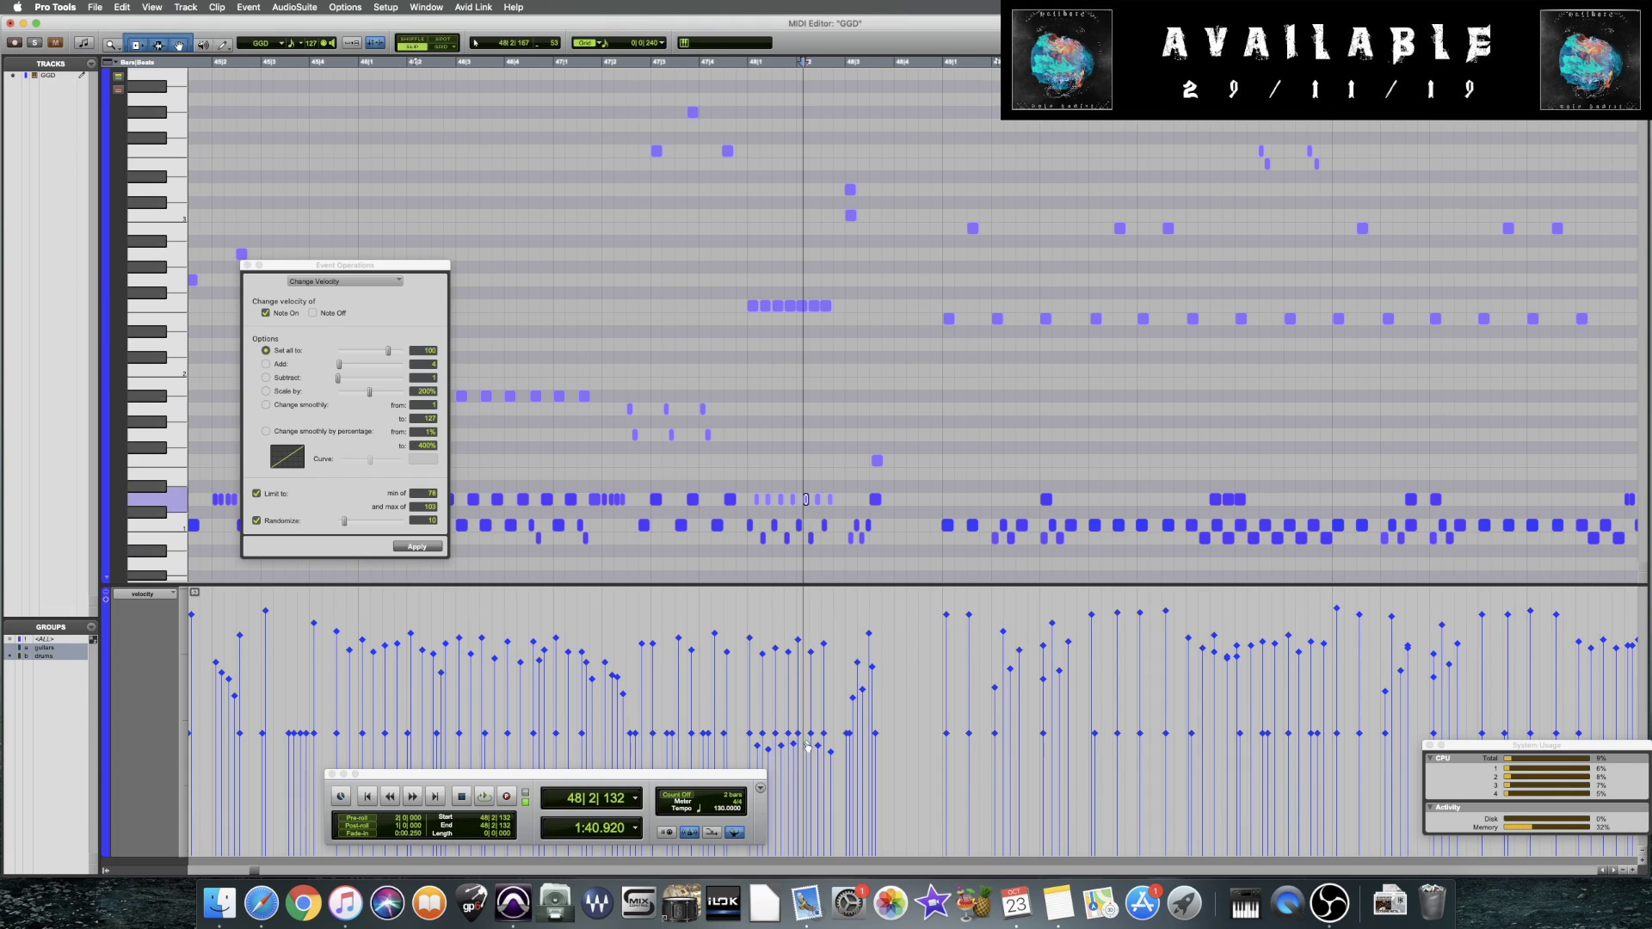
{"action": "left_click", "coordinate": [645, 568]}
{"action": "key", "text": "space"}
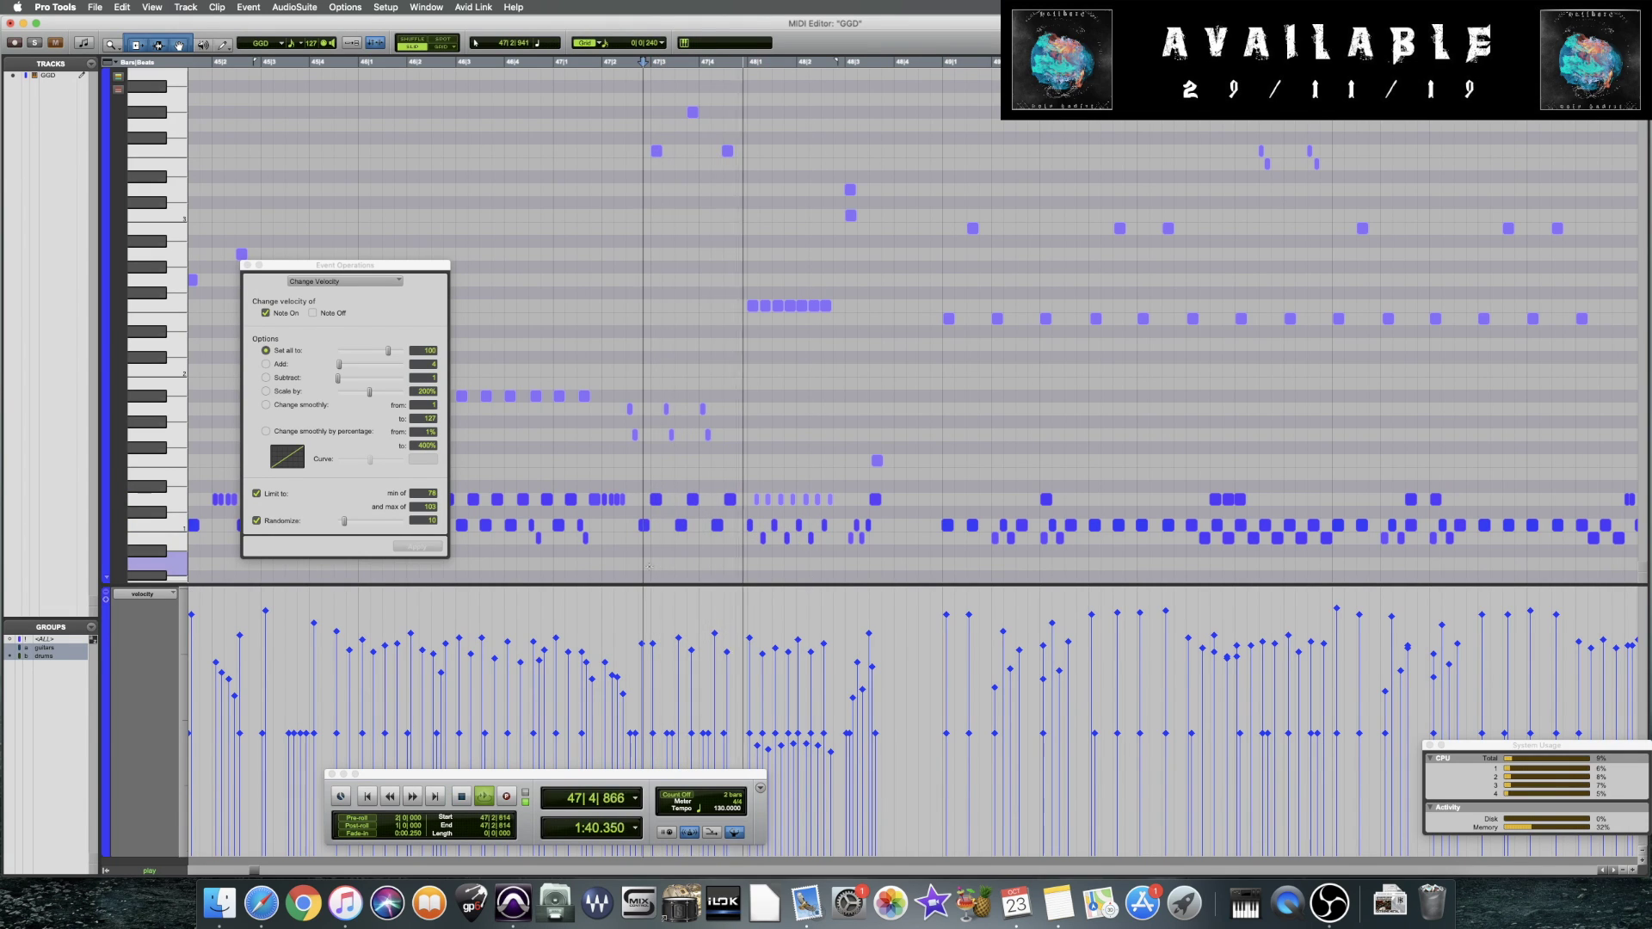
{"action": "key", "text": "space"}
{"action": "key", "text": "super+s"}
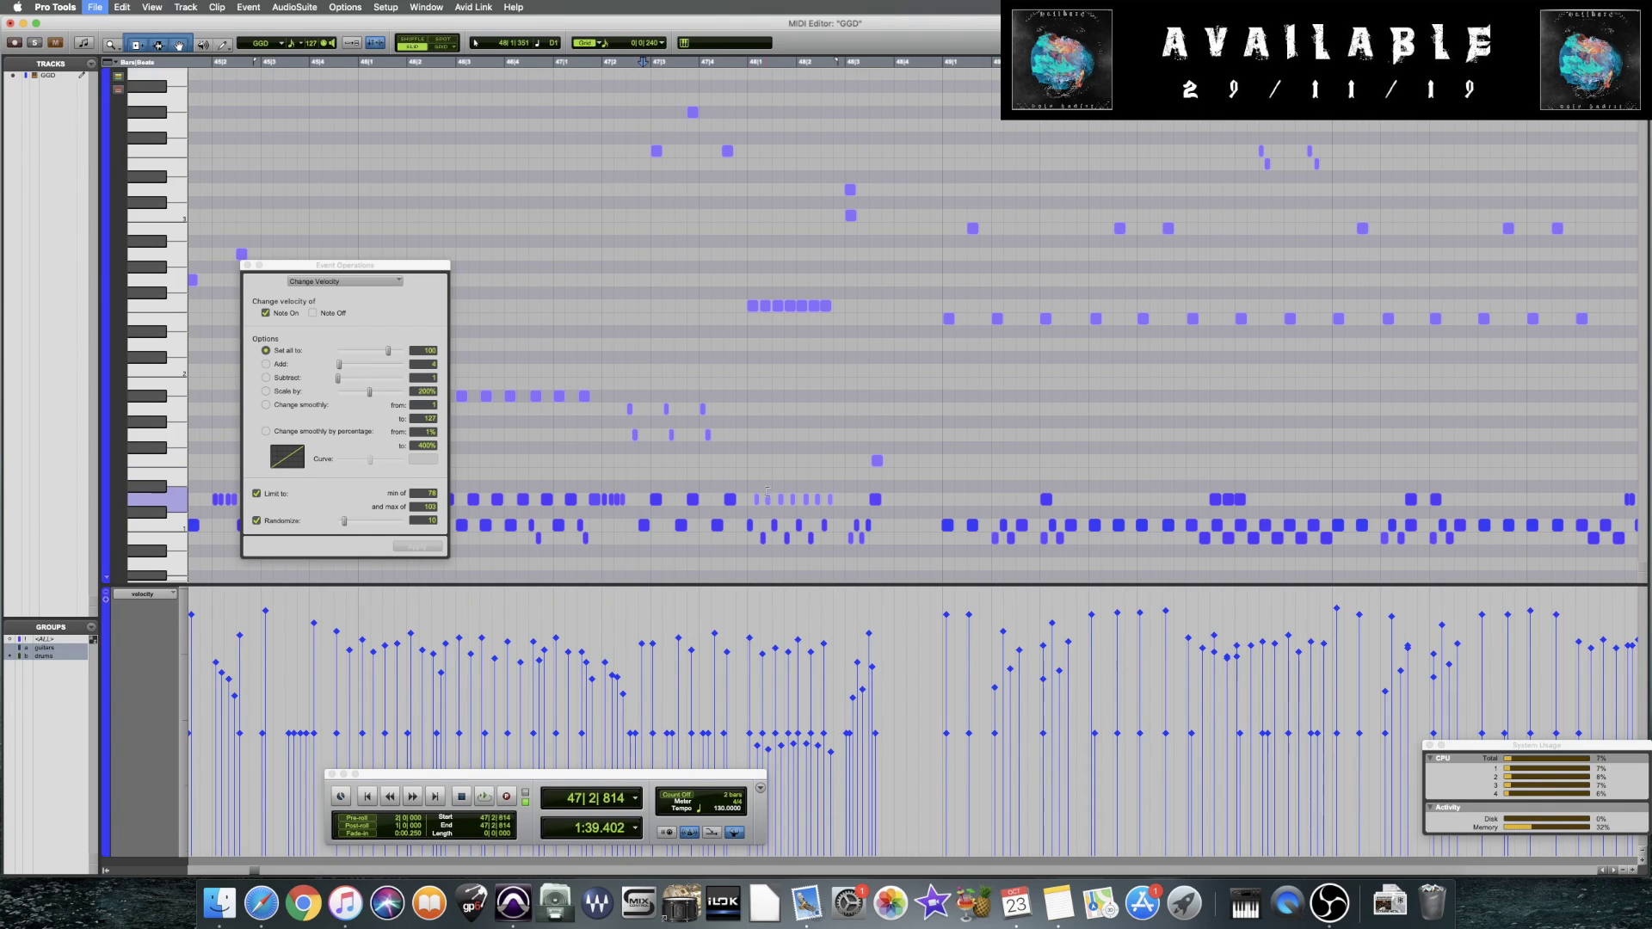
Audition the softened bar 48 snare notes and the following passage into bar 49
{"action": "key", "text": "space"}
{"action": "key", "text": "space"}
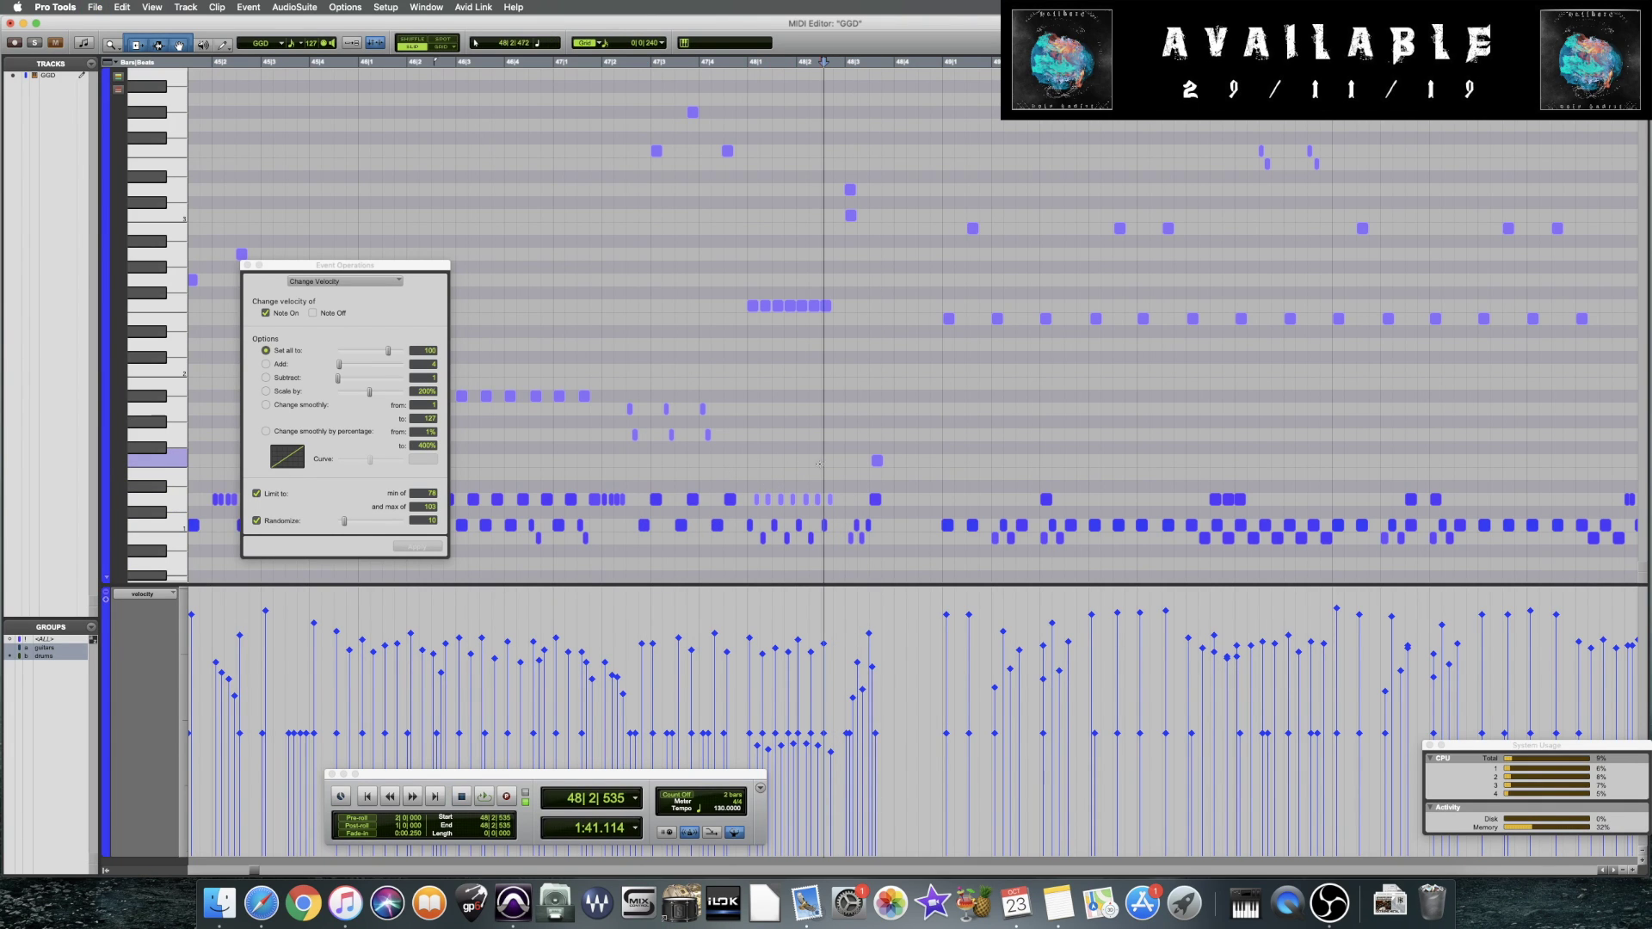
{"action": "key", "text": "space"}
{"action": "key", "text": "space"}
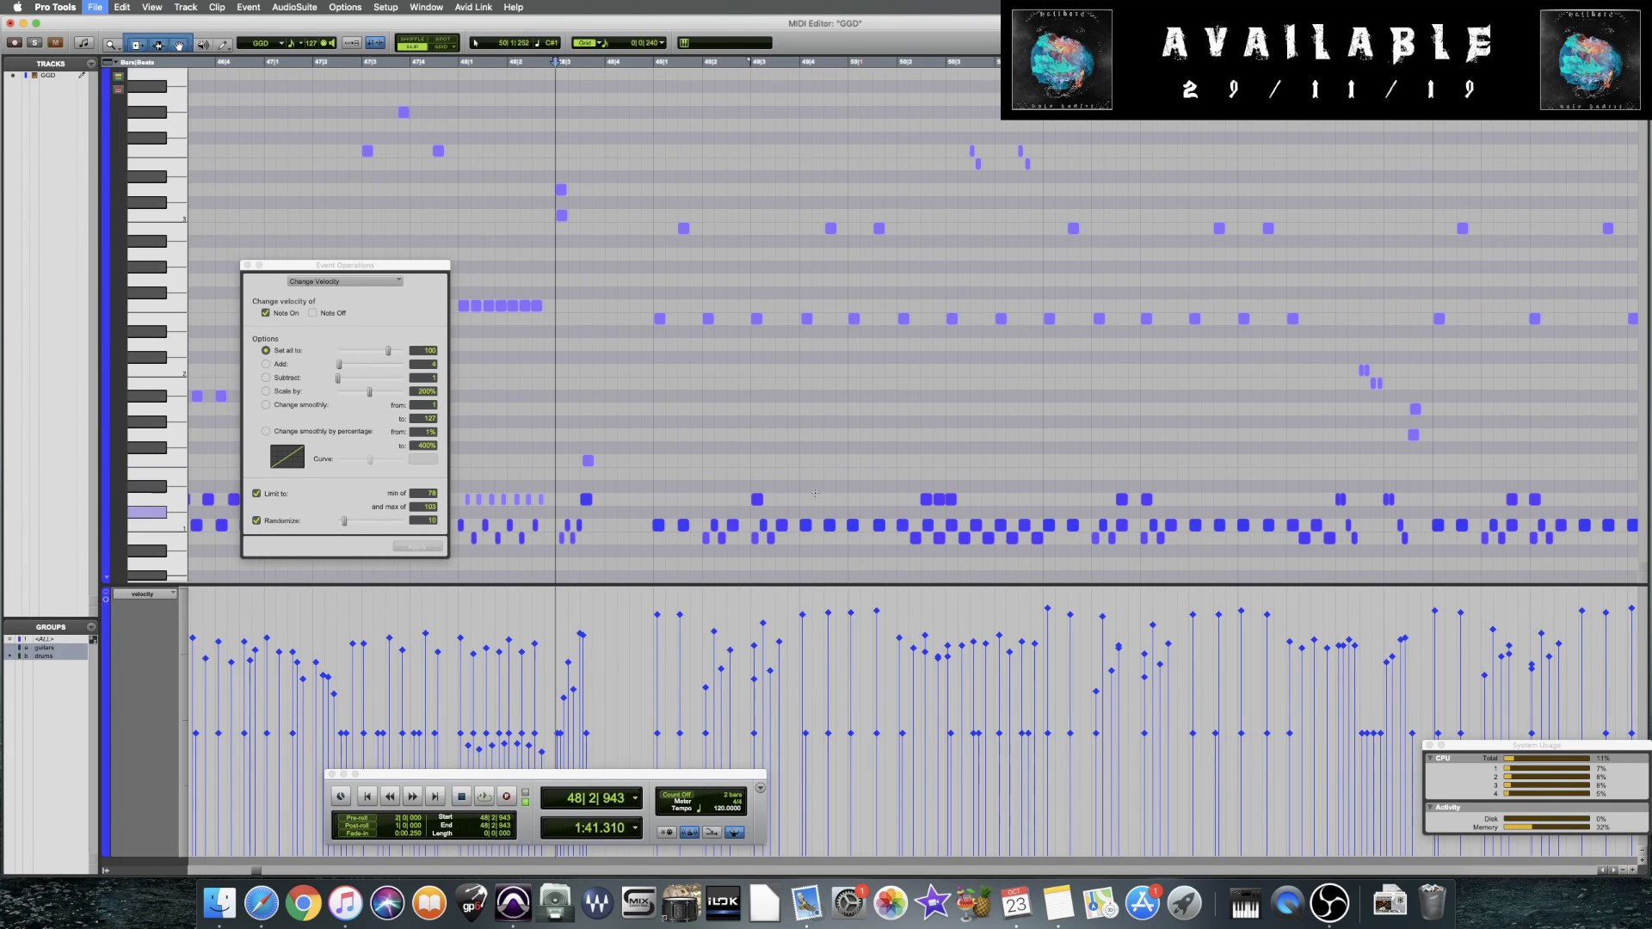
{"action": "scroll", "coordinate": [814, 492], "scroll_direction": "right", "scroll_amount": 2}
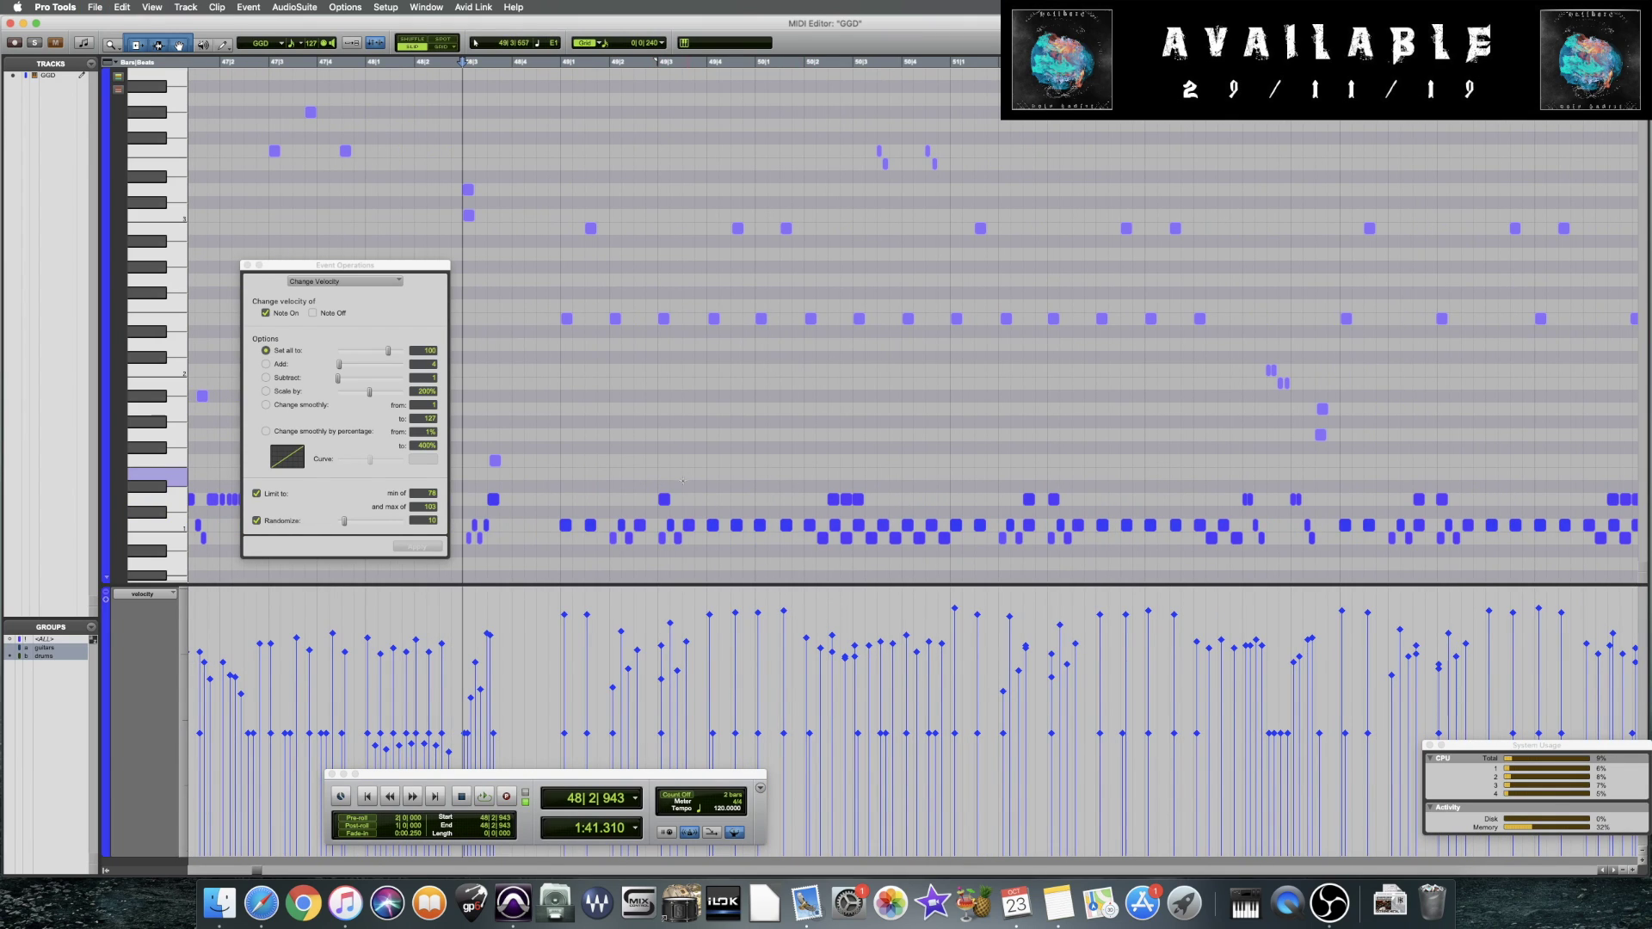
{"action": "key", "text": "space"}
{"action": "key", "text": "space"}
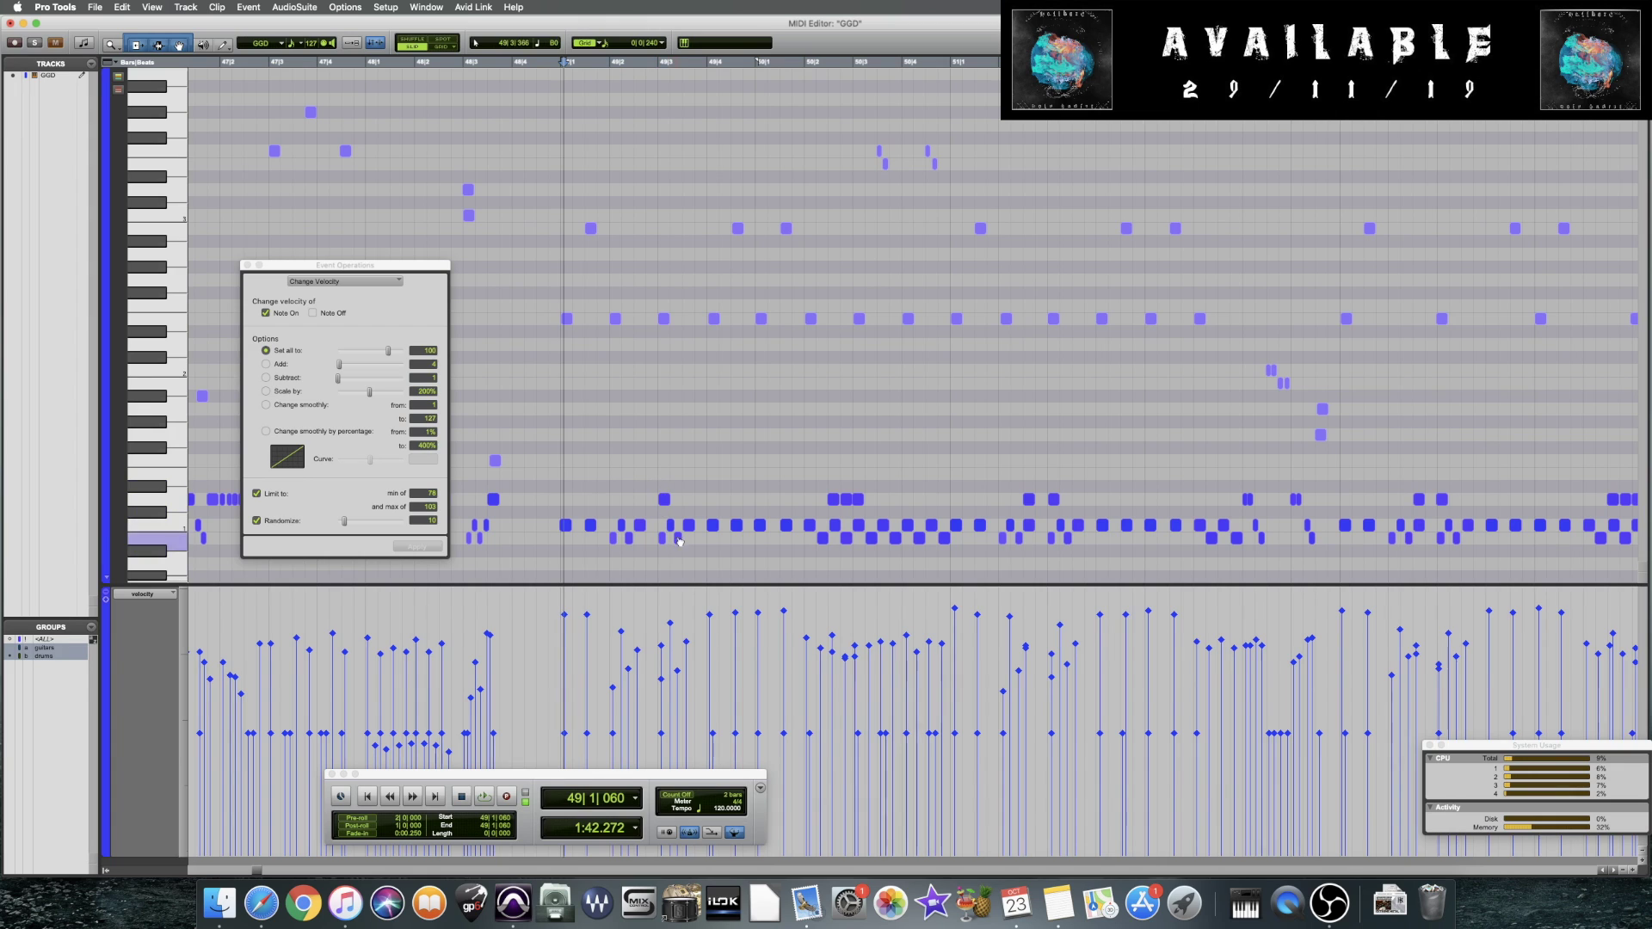
Raise the velocities of the four snare backbeats on beat 3 of bars 49, 50, 51 and 53 together
{"action": "left_click", "coordinate": [665, 499]}
{"action": "left_click", "coordinate": [858, 499], "text": "shift"}
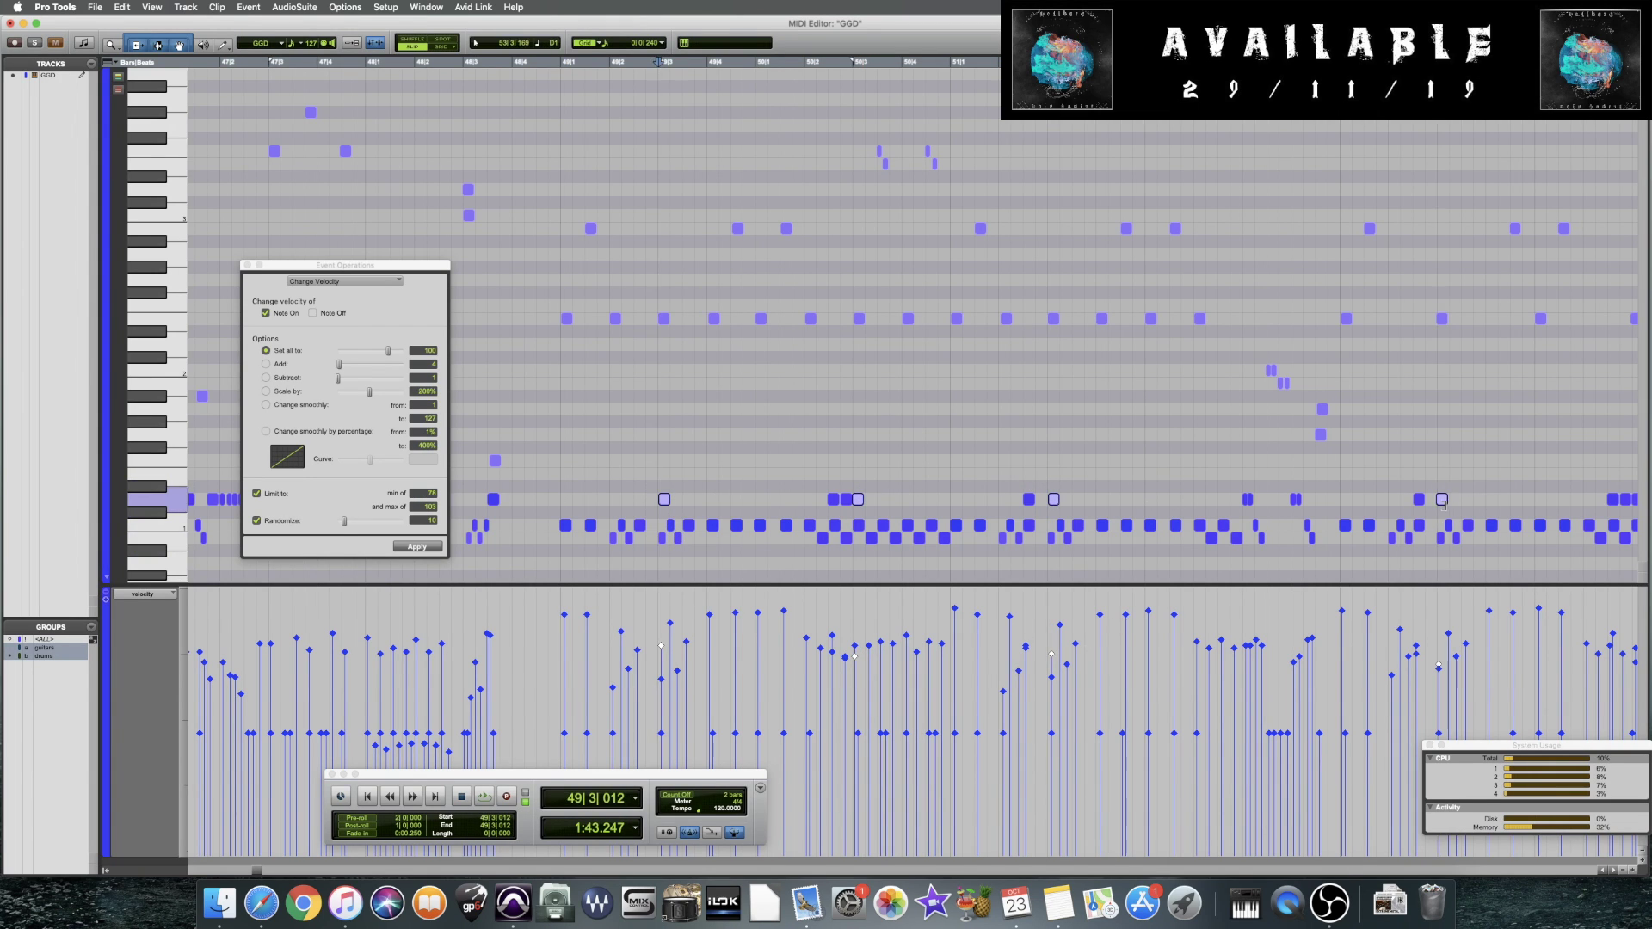
{"action": "scroll", "coordinate": [1284, 487], "scroll_direction": "right", "scroll_amount": 5}
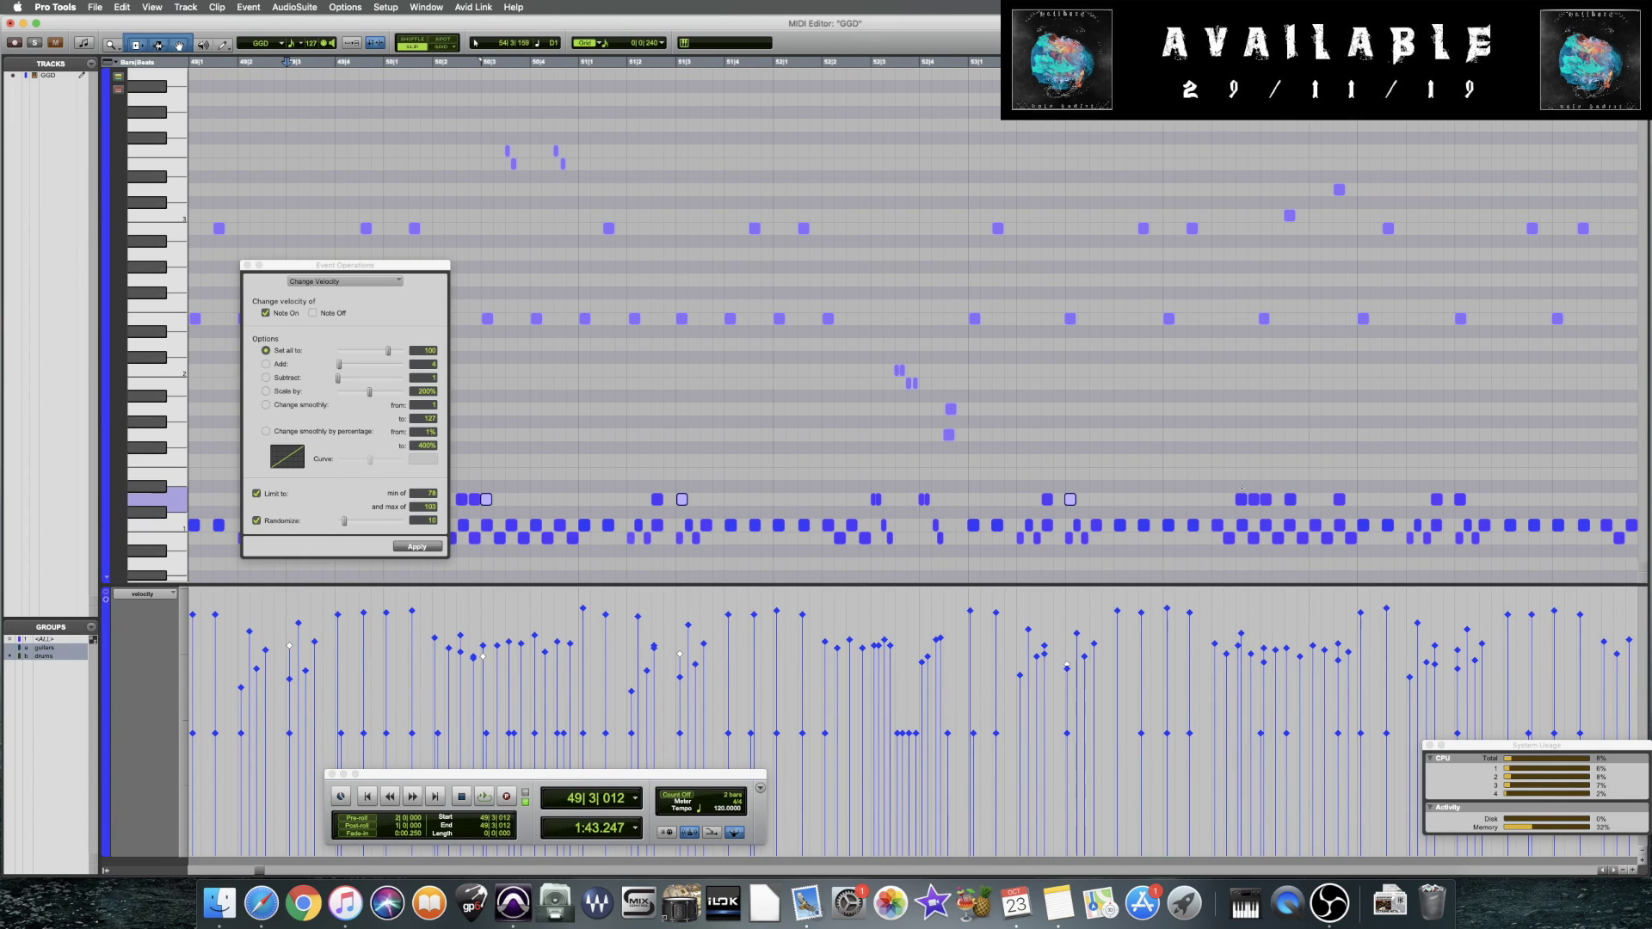
{"action": "scroll", "coordinate": [935, 469], "scroll_direction": "left", "scroll_amount": 1}
{"action": "scroll", "coordinate": [935, 470], "scroll_direction": "left", "scroll_amount": 4}
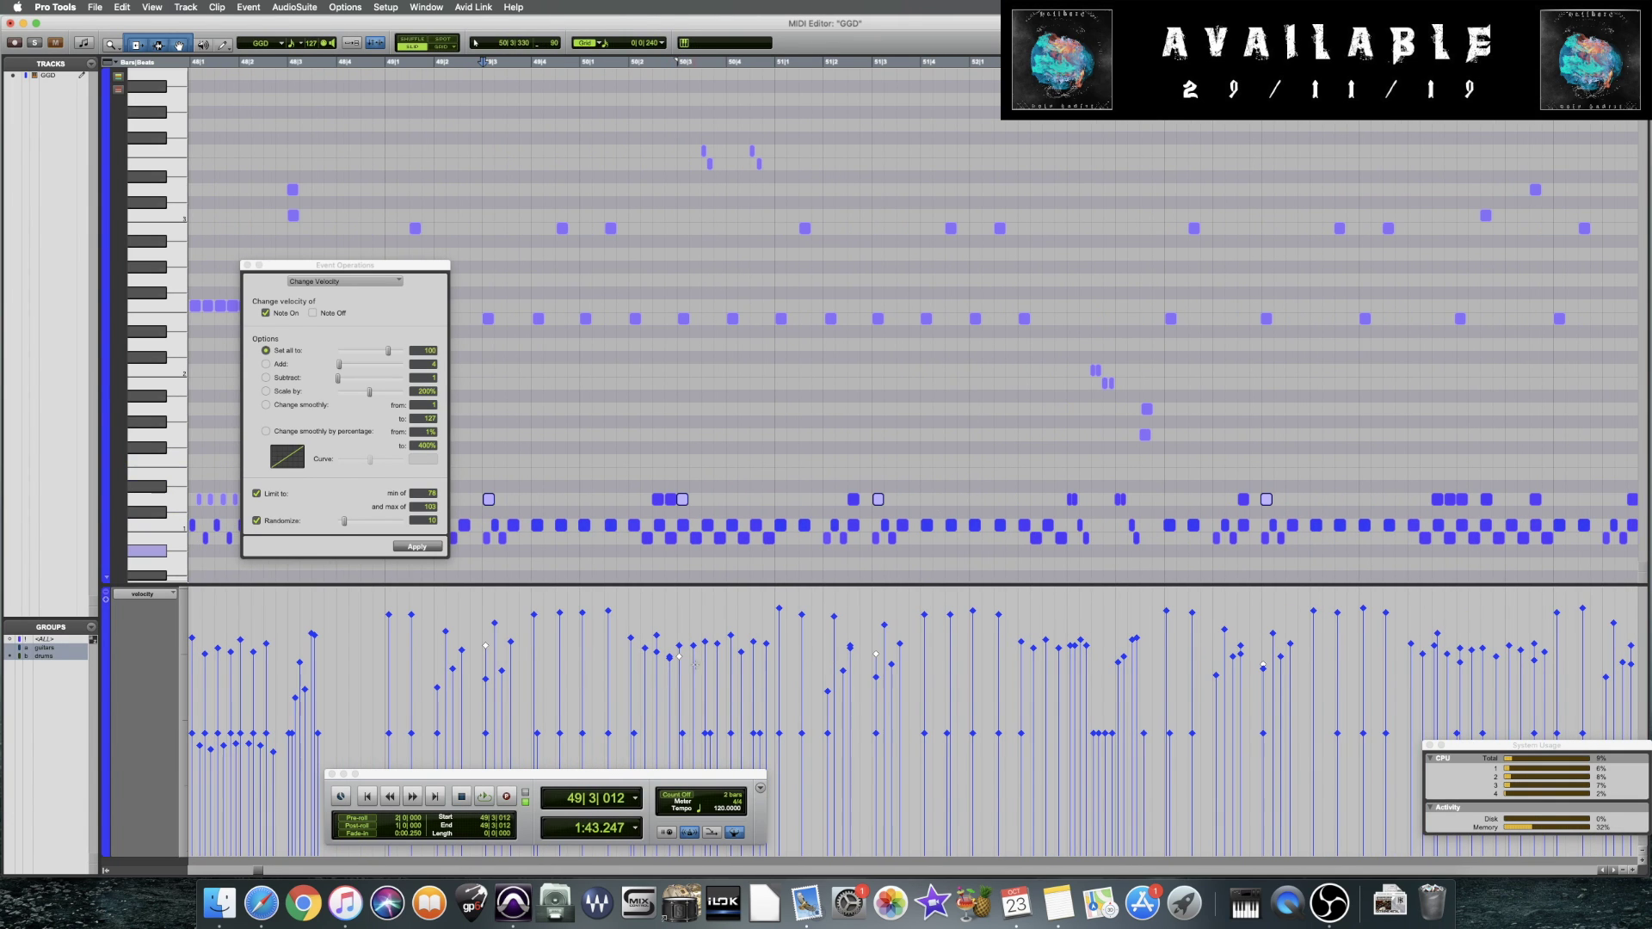
{"action": "scroll", "coordinate": [674, 609], "scroll_direction": "left", "scroll_amount": 2}
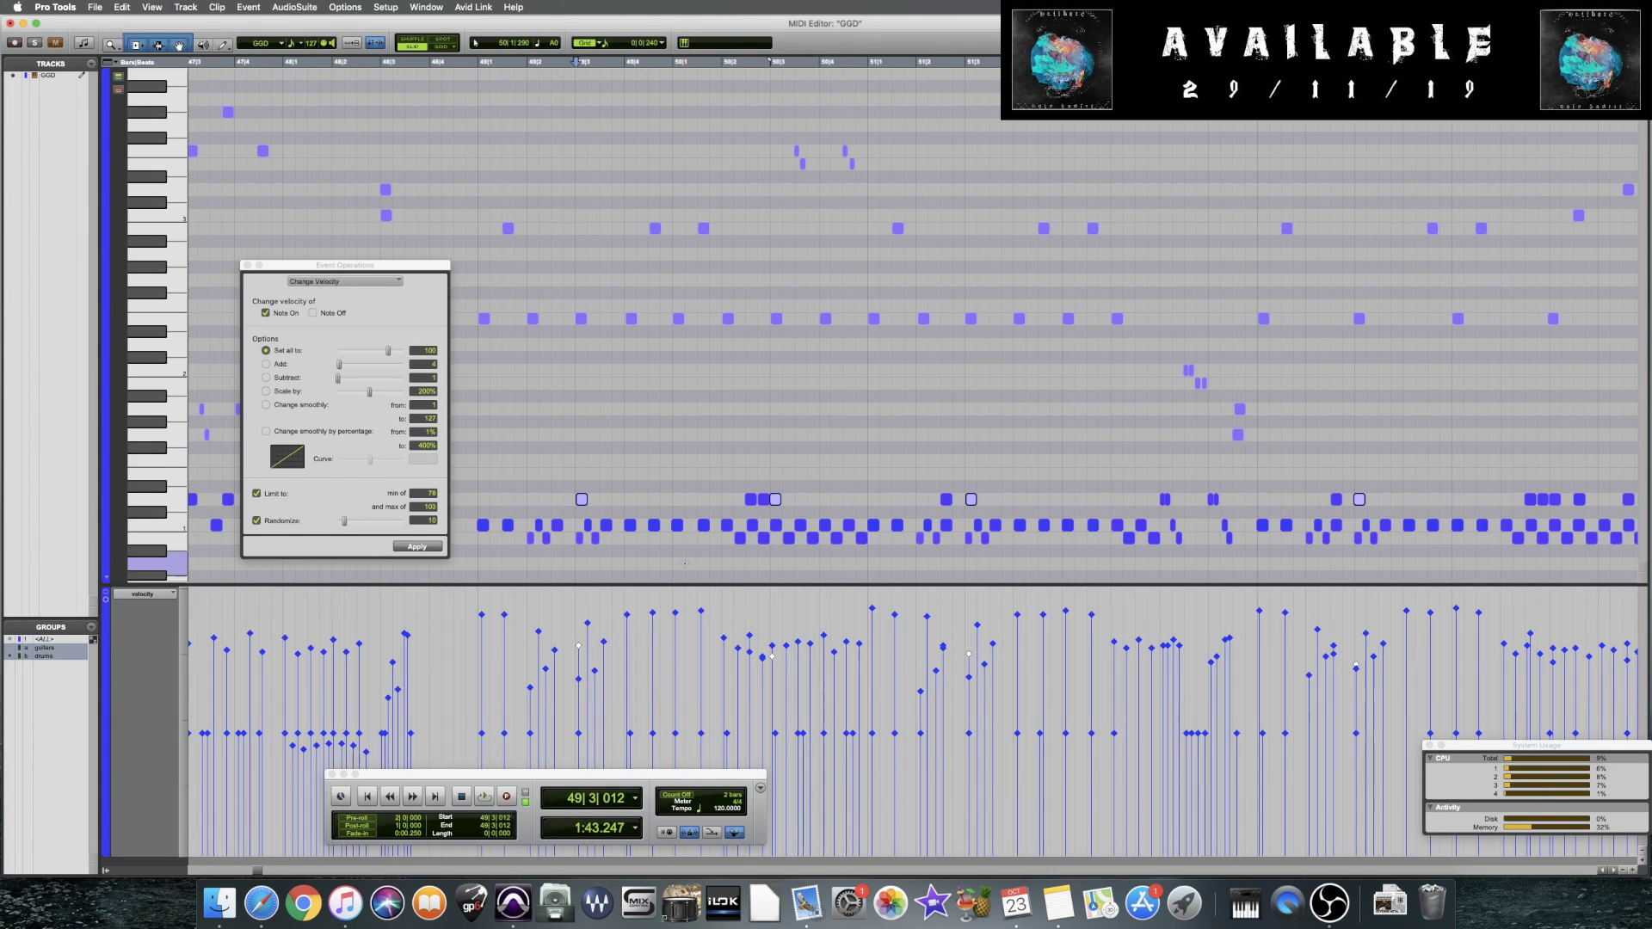
{"action": "left_click_drag", "start_coordinate": [578, 648], "coordinate": [581, 623]}
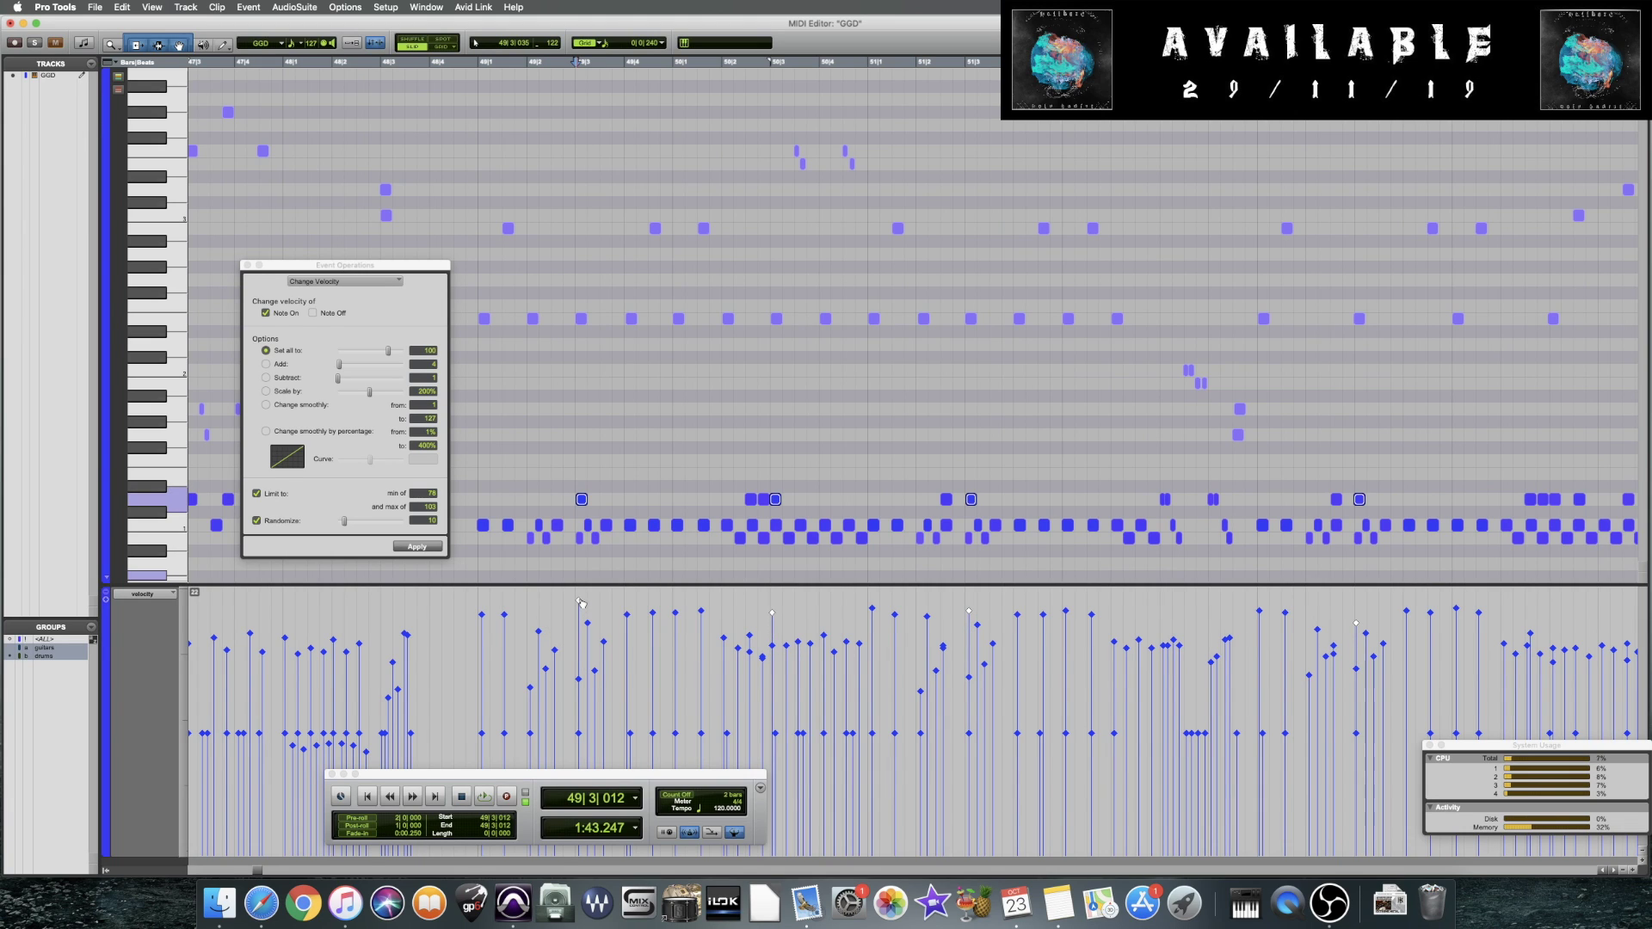
{"action": "left_click", "coordinate": [580, 601]}
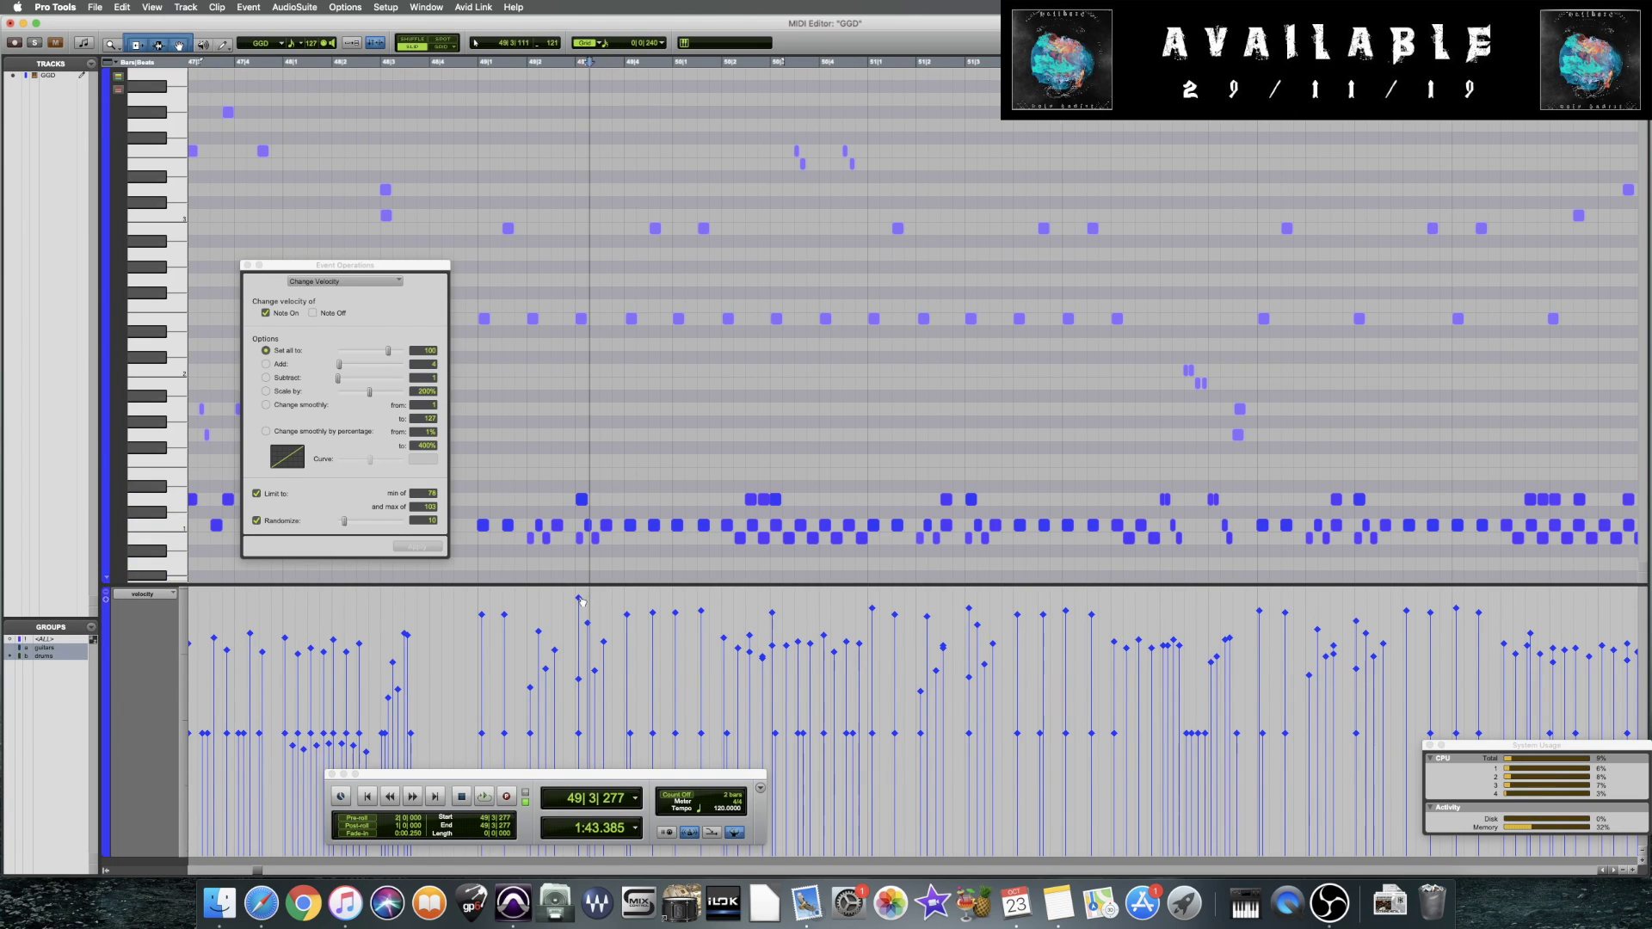
Save the session, check the snare accent at 49|3|012 and audition from late bar 48 into bar 50
{"action": "scroll", "coordinate": [516, 465], "scroll_direction": "left", "scroll_amount": 1}
{"action": "left_click", "coordinate": [516, 454]}
{"action": "key", "text": "super+s"}
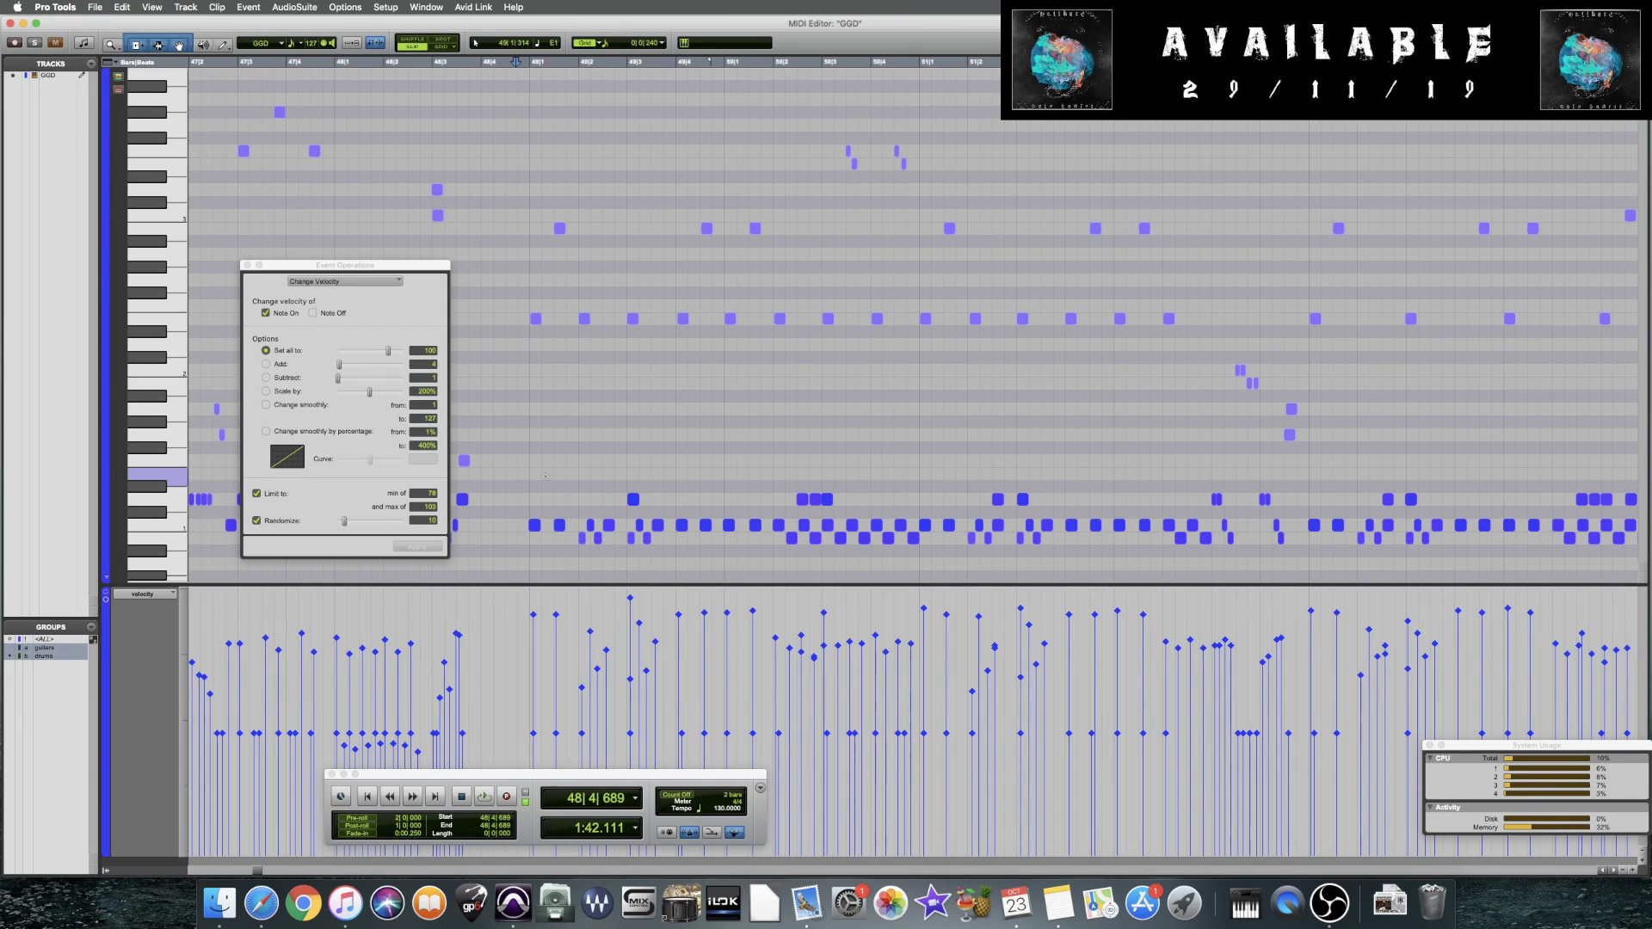
{"action": "left_click", "coordinate": [636, 504]}
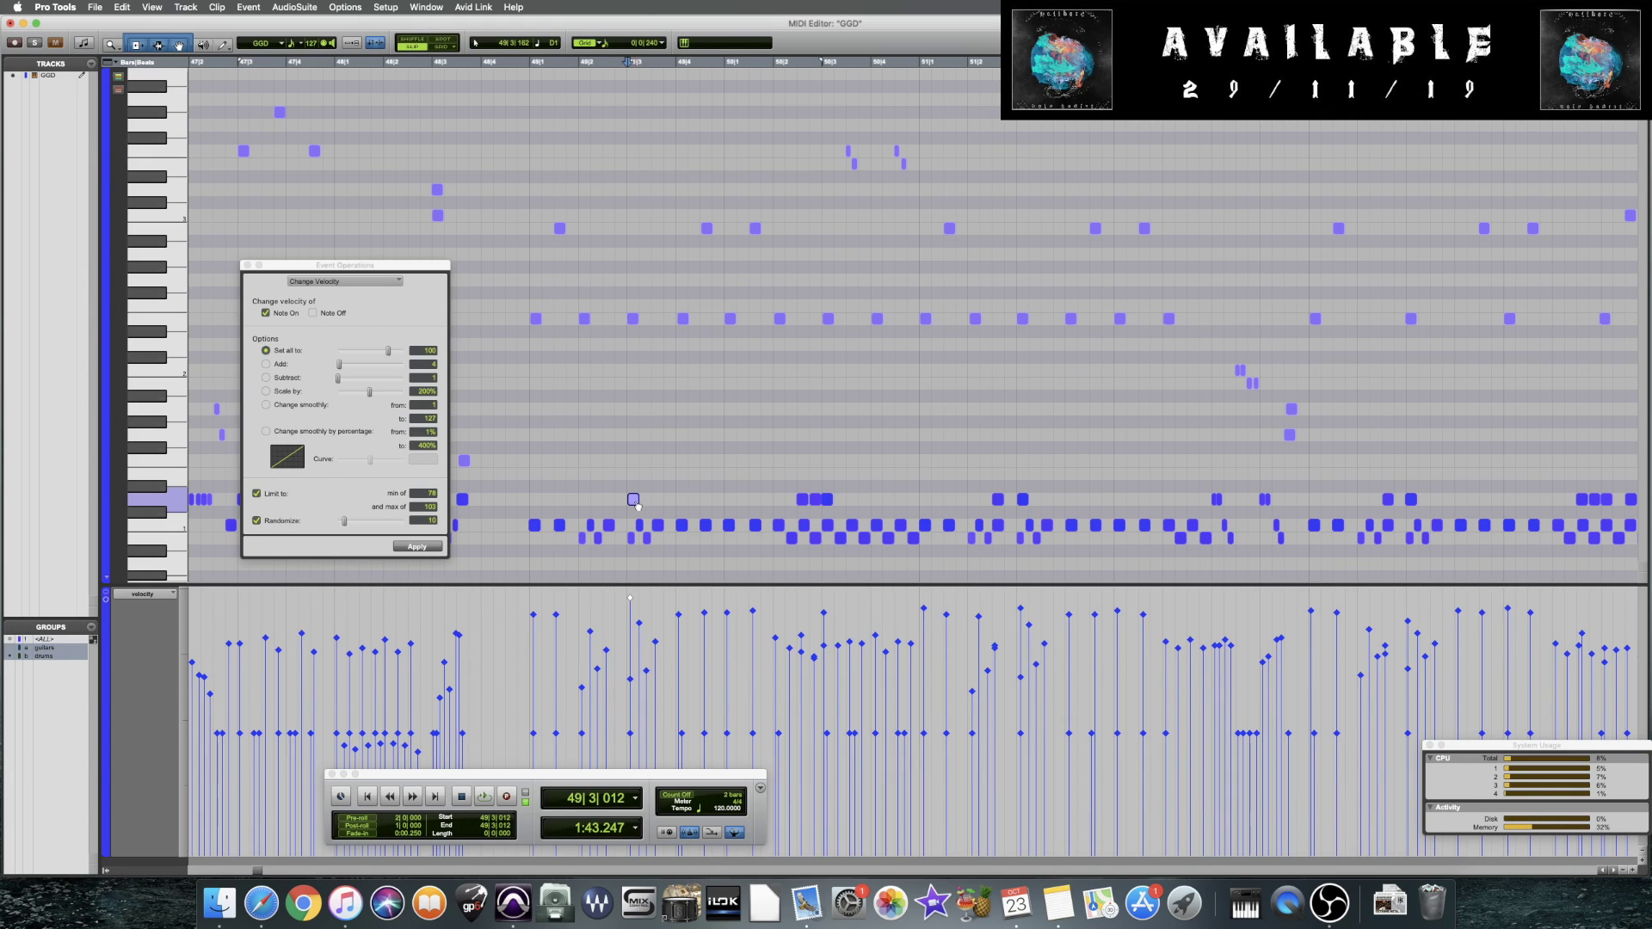
{"action": "left_click", "coordinate": [525, 475]}
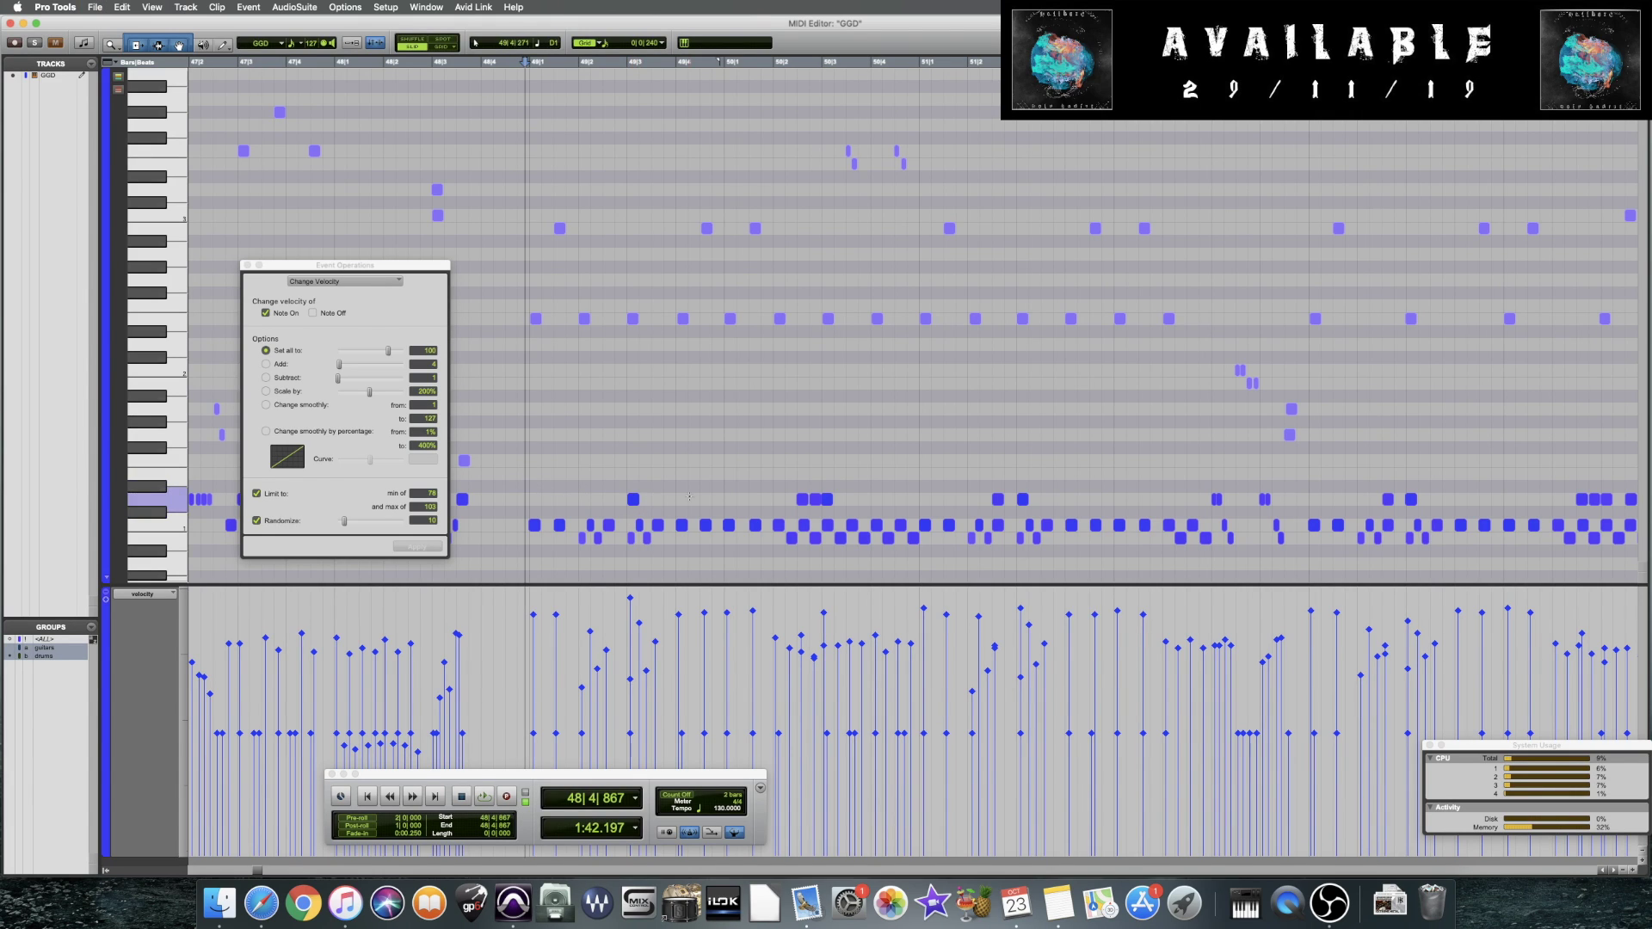
{"action": "left_click", "coordinate": [510, 469]}
{"action": "key", "text": "space"}
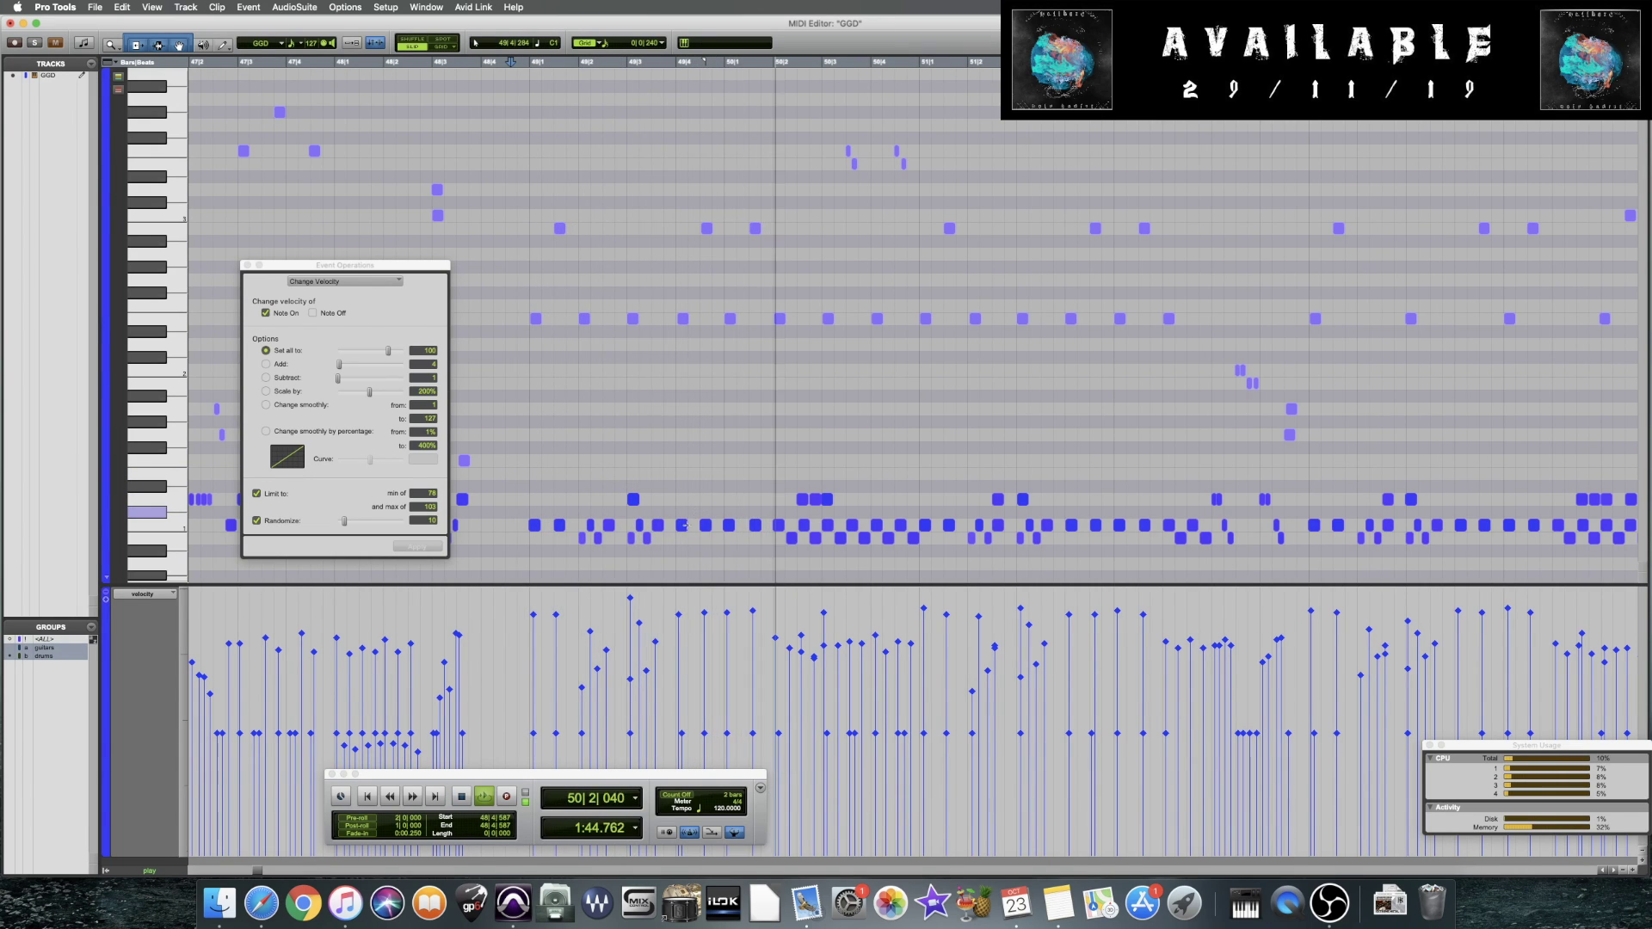
{"action": "key", "text": "space"}
Lower the two snare notes just before 50|3 to uneven ghost-note velocities and audition from 49|4|080
{"action": "left_click", "coordinate": [802, 499]}
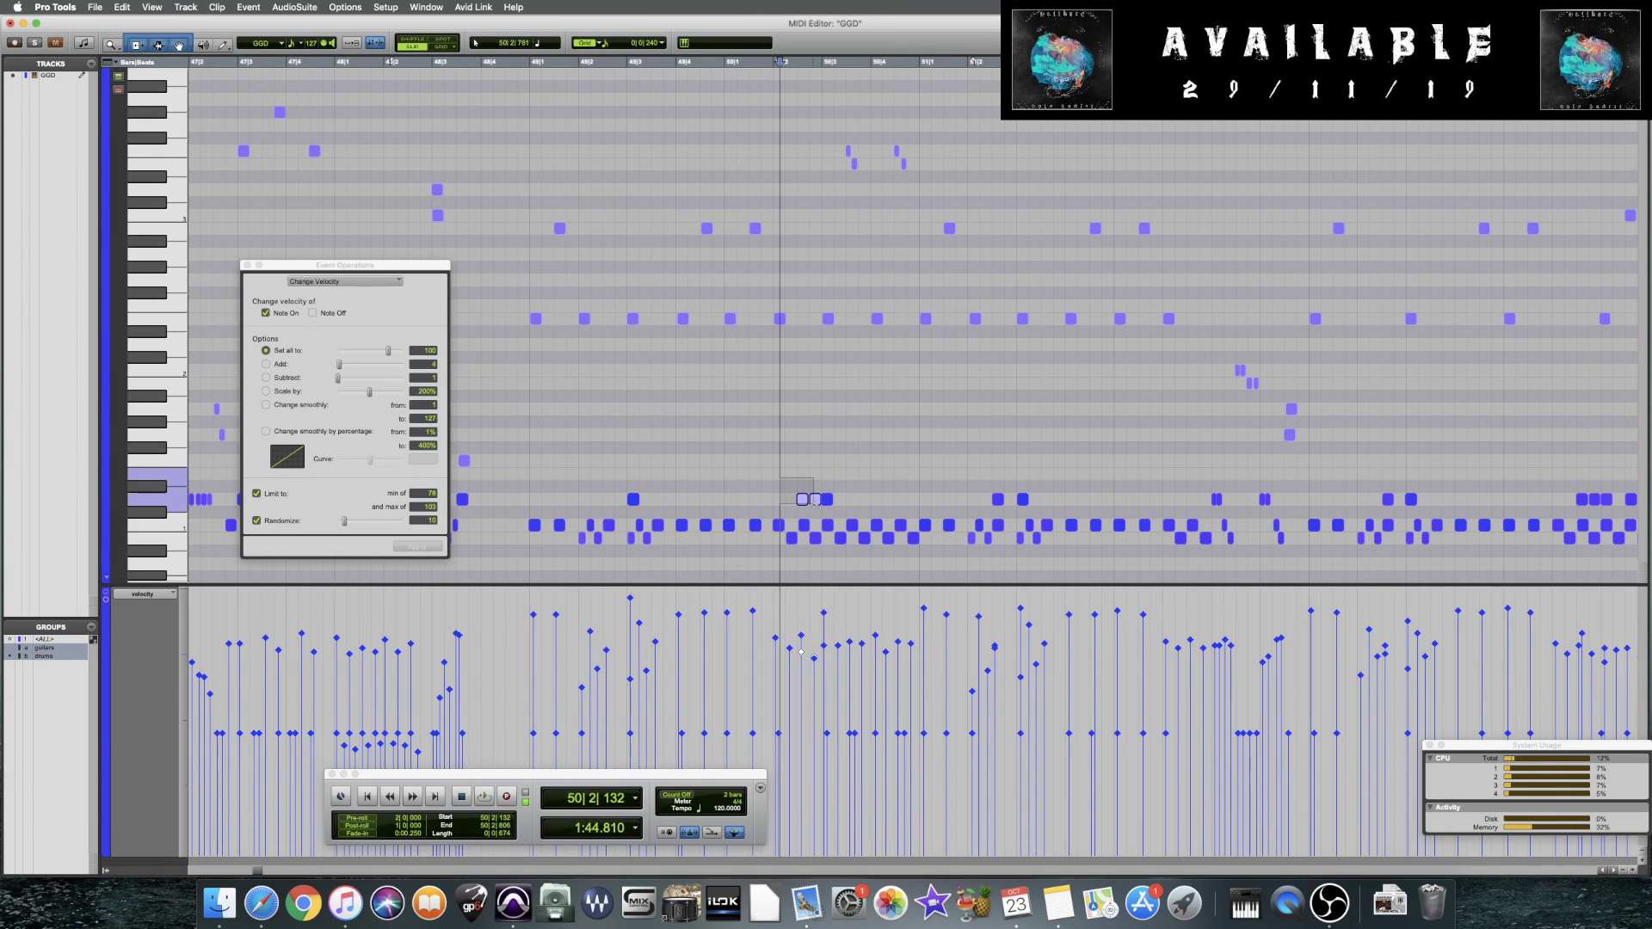
{"action": "left_click", "coordinate": [801, 654]}
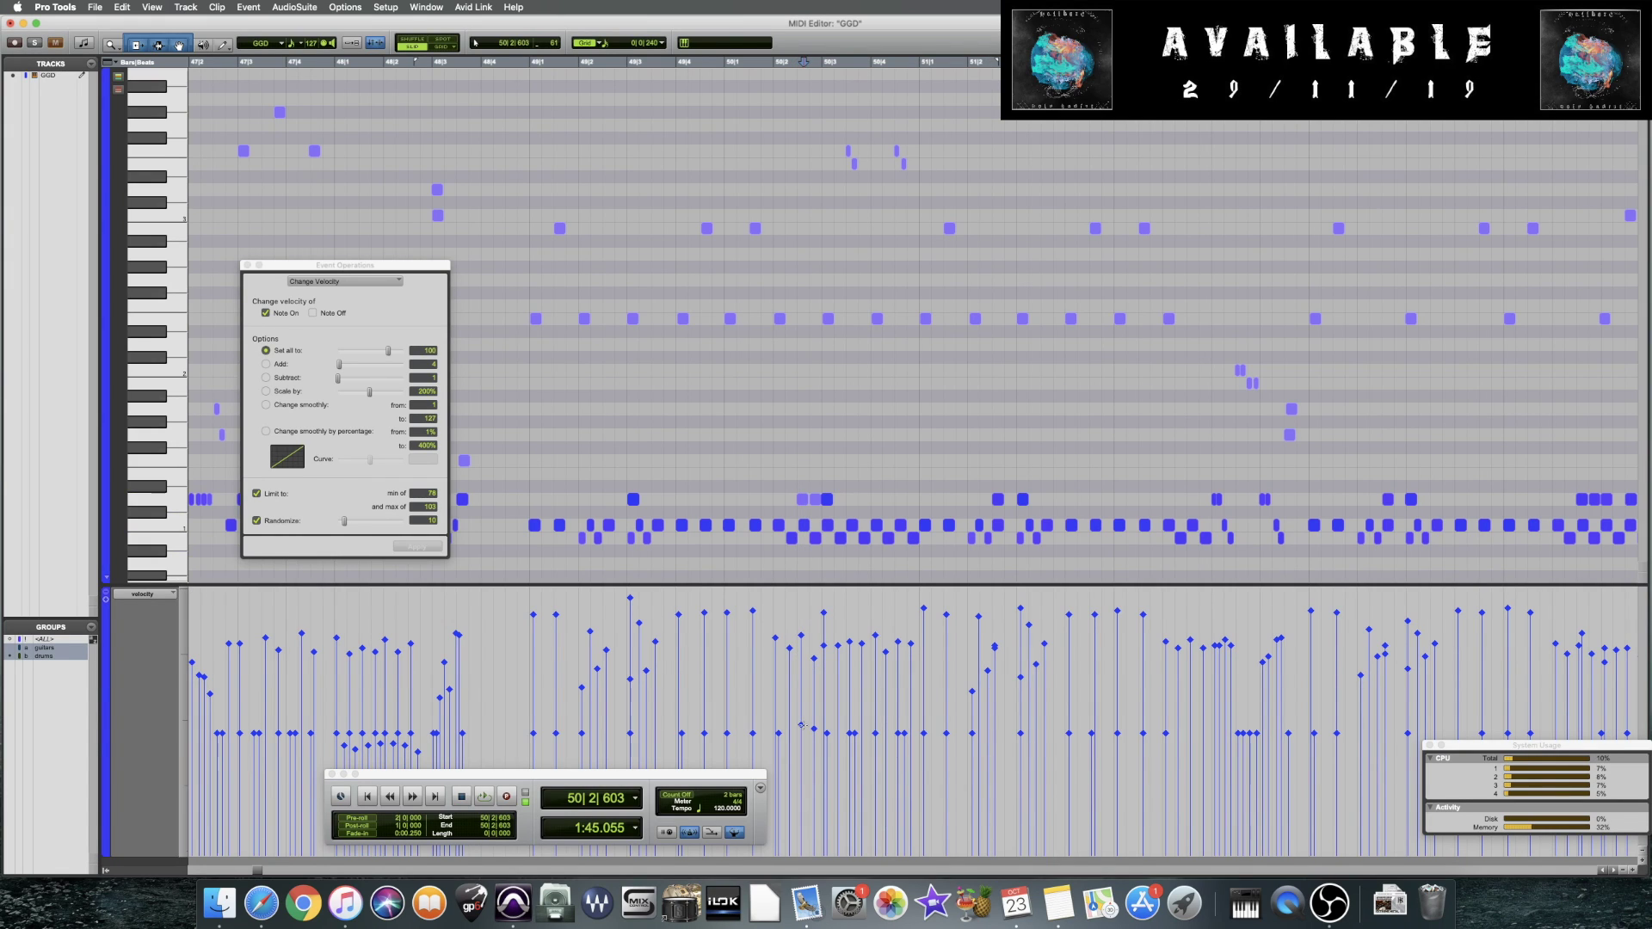
{"action": "mouse_move", "coordinate": [801, 733]}
{"action": "left_mouse_down"}
{"action": "mouse_move", "coordinate": [801, 777]}
{"action": "mouse_move", "coordinate": [814, 761]}
{"action": "left_mouse_up"}
{"action": "left_click", "coordinate": [680, 573]}
{"action": "key", "text": "space"}
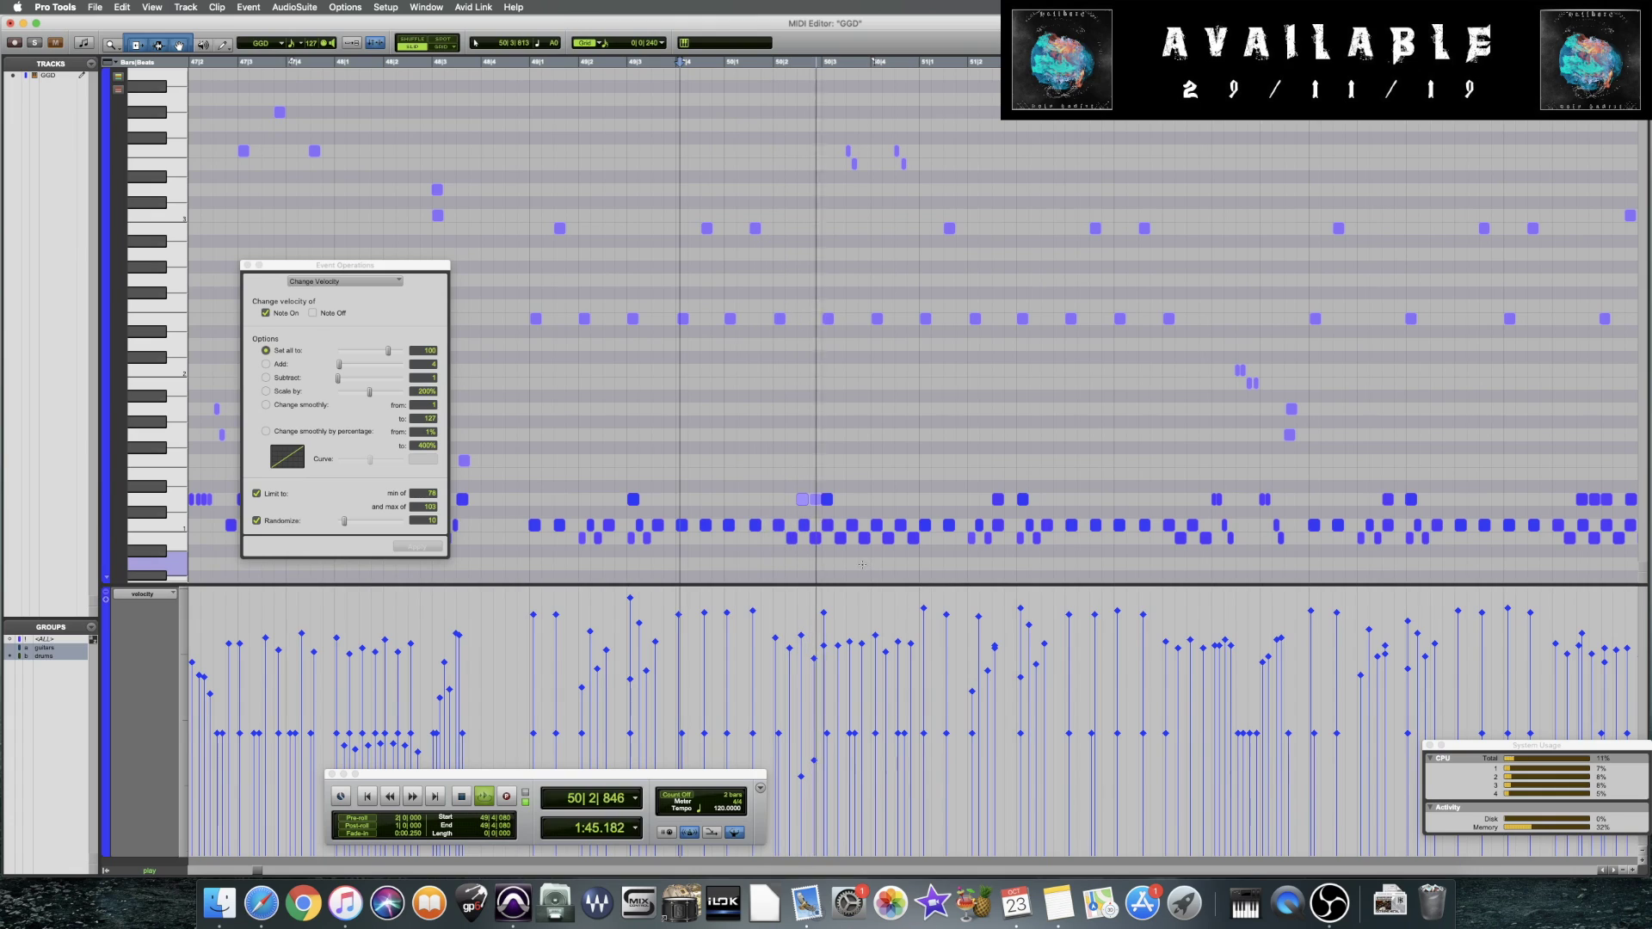
{"action": "key", "text": "space"}
Audition the bar 50 ghost notes and following snare hits from 49|4|840
{"action": "left_click", "coordinate": [801, 496]}
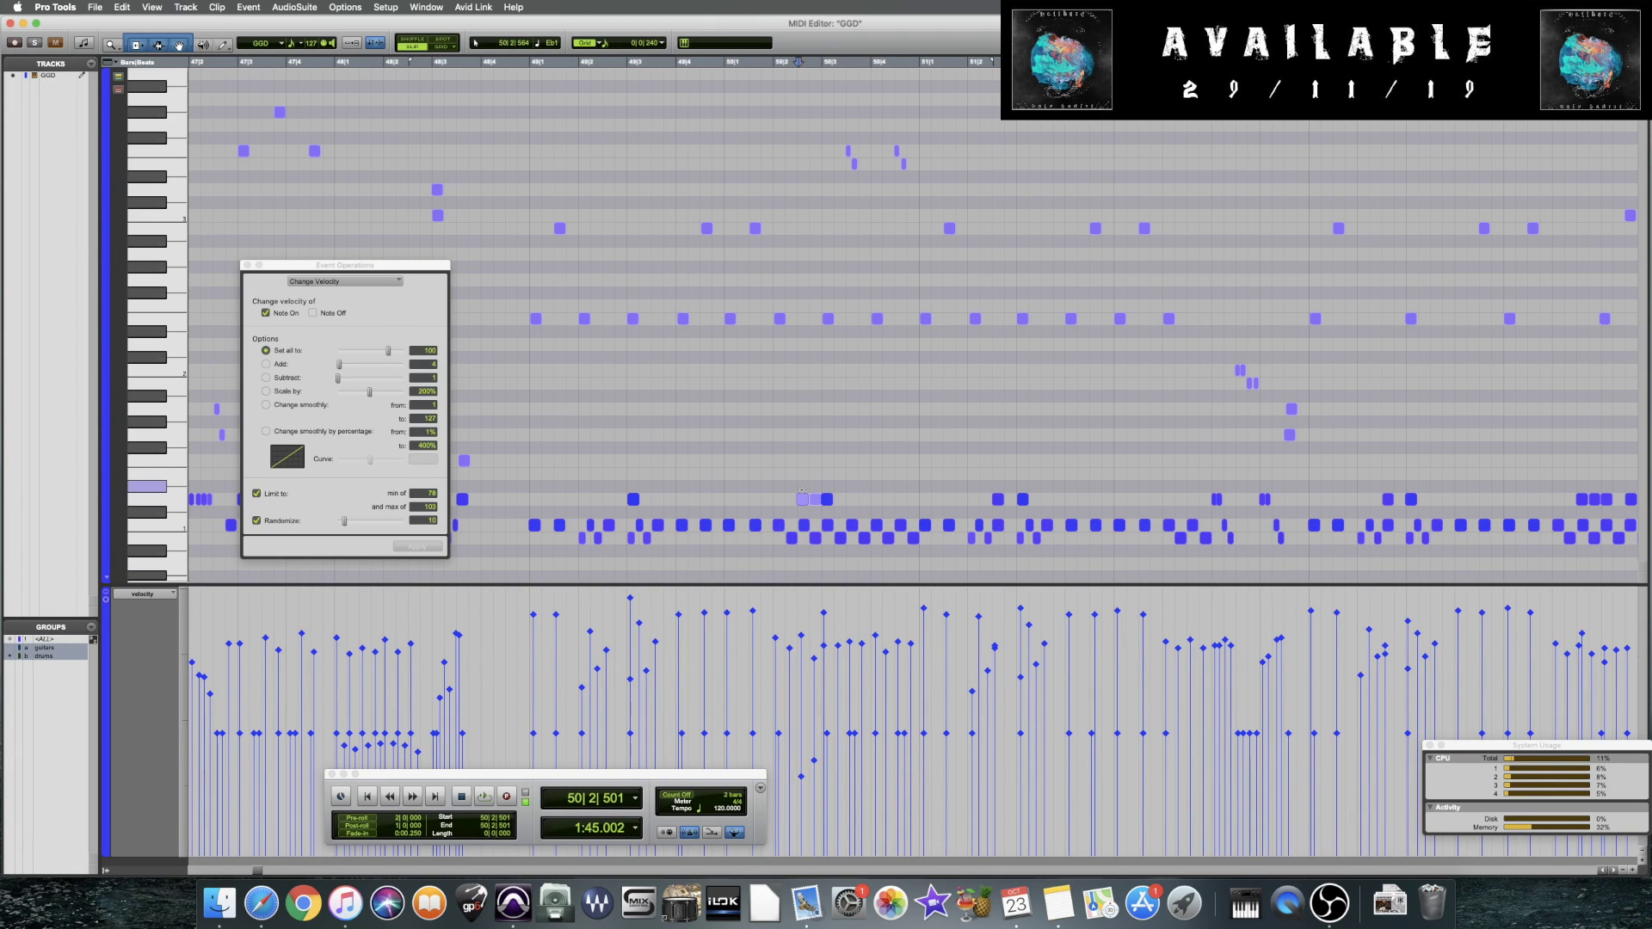
{"action": "left_click", "coordinate": [783, 474]}
{"action": "left_click", "coordinate": [774, 559]}
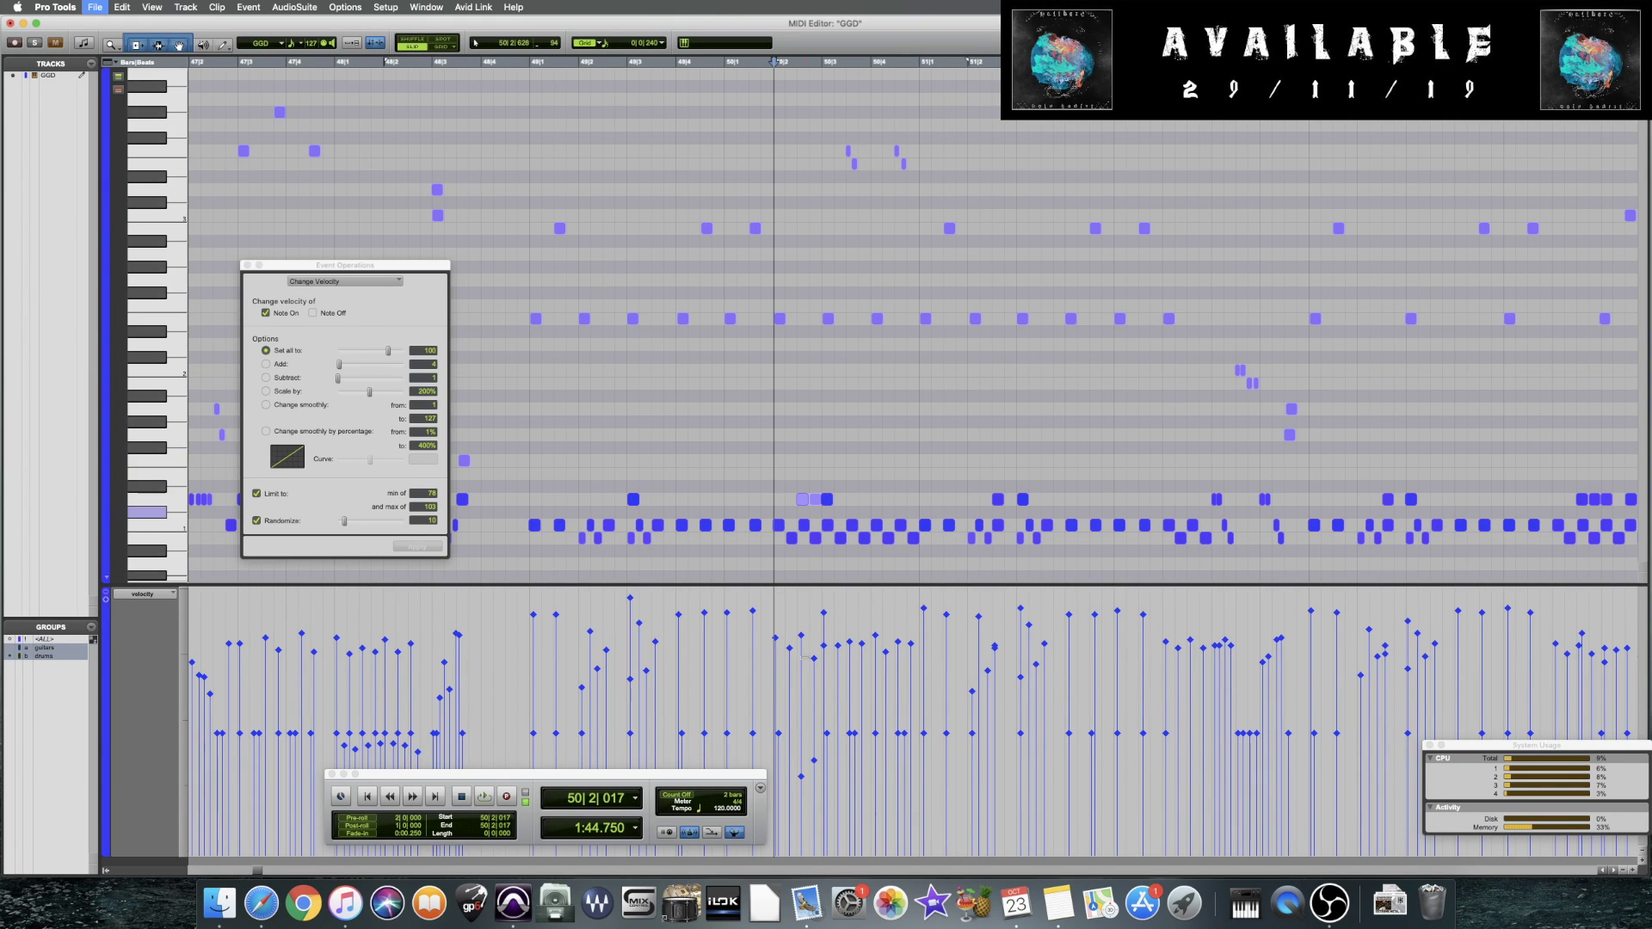
{"action": "key", "text": "space"}
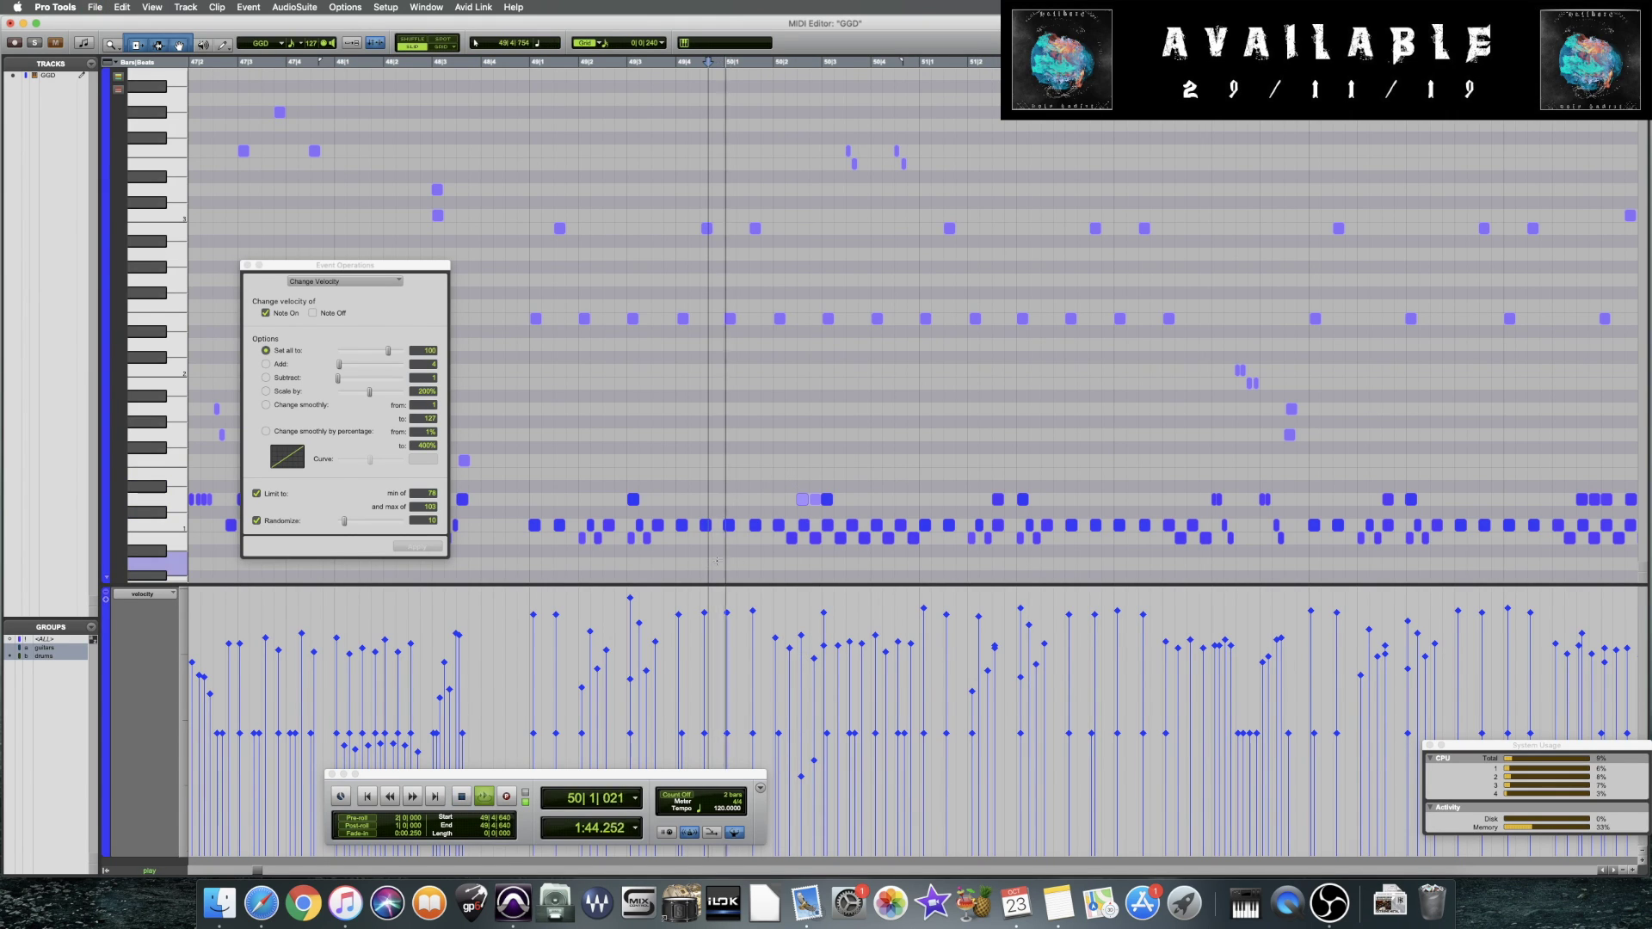
{"action": "scroll", "coordinate": [860, 542], "scroll_direction": "down", "scroll_amount": 6}
{"action": "scroll", "coordinate": [904, 536], "scroll_direction": "up", "scroll_amount": 4}
{"action": "scroll", "coordinate": [904, 536], "scroll_direction": "up", "scroll_amount": 4}
{"action": "scroll", "coordinate": [904, 536], "scroll_direction": "down", "scroll_amount": 2}
Lower the velocity of the snare note at 51|2|476 to a ghost note and audition from 51|1|101
{"action": "key", "text": "space"}
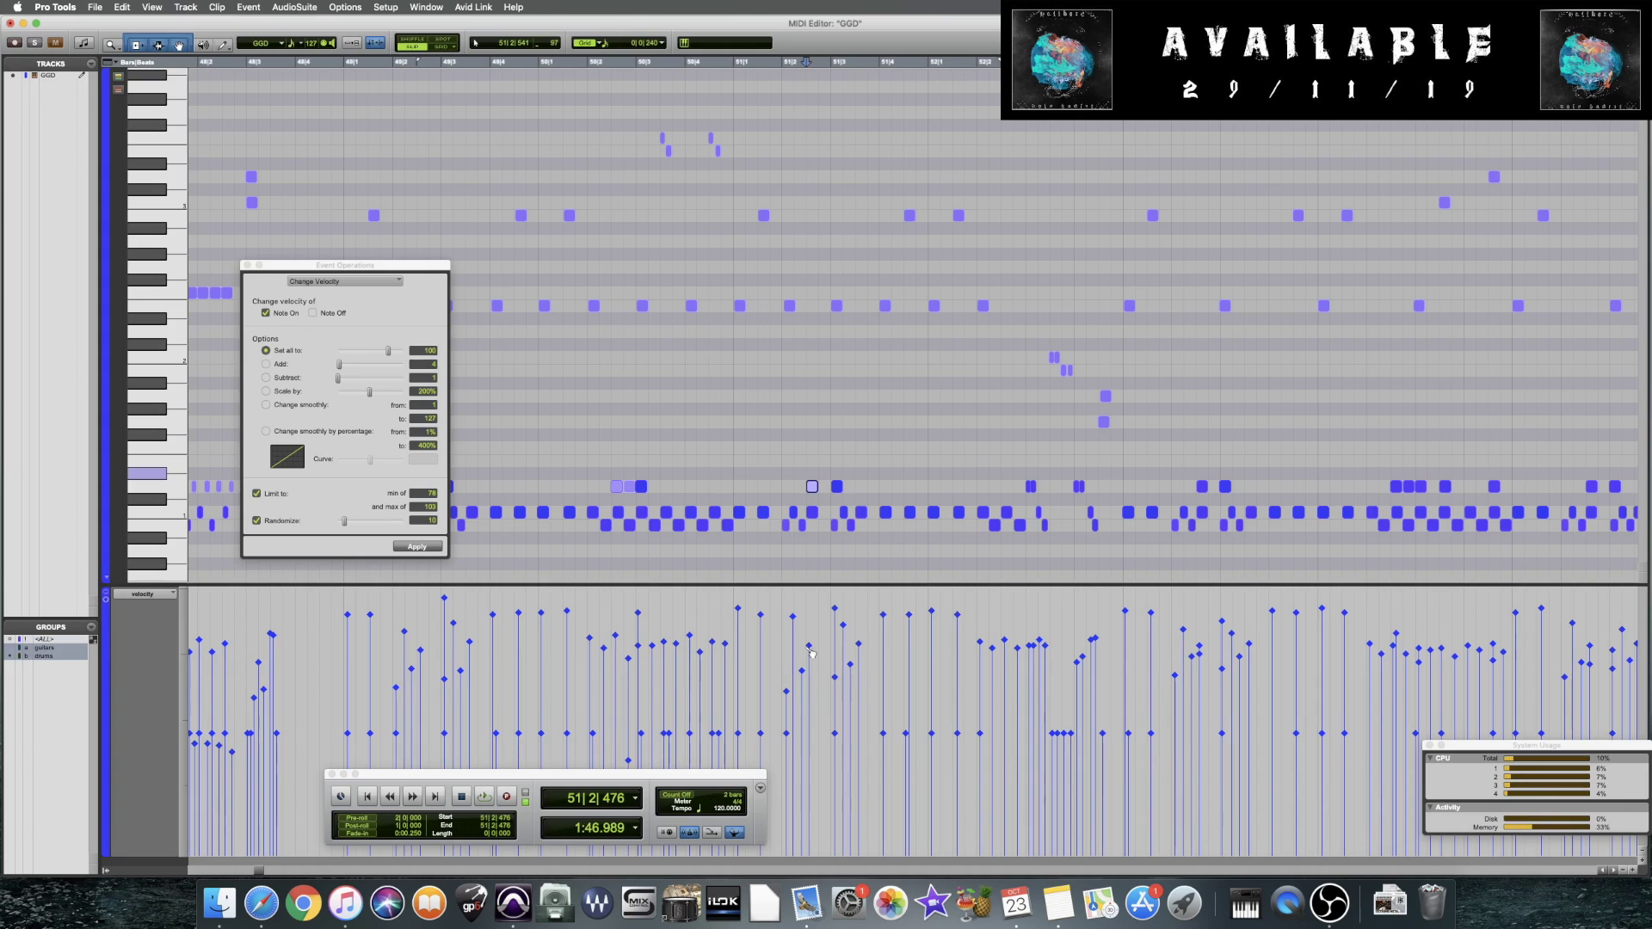
{"action": "left_click", "coordinate": [739, 530]}
{"action": "key", "text": "space"}
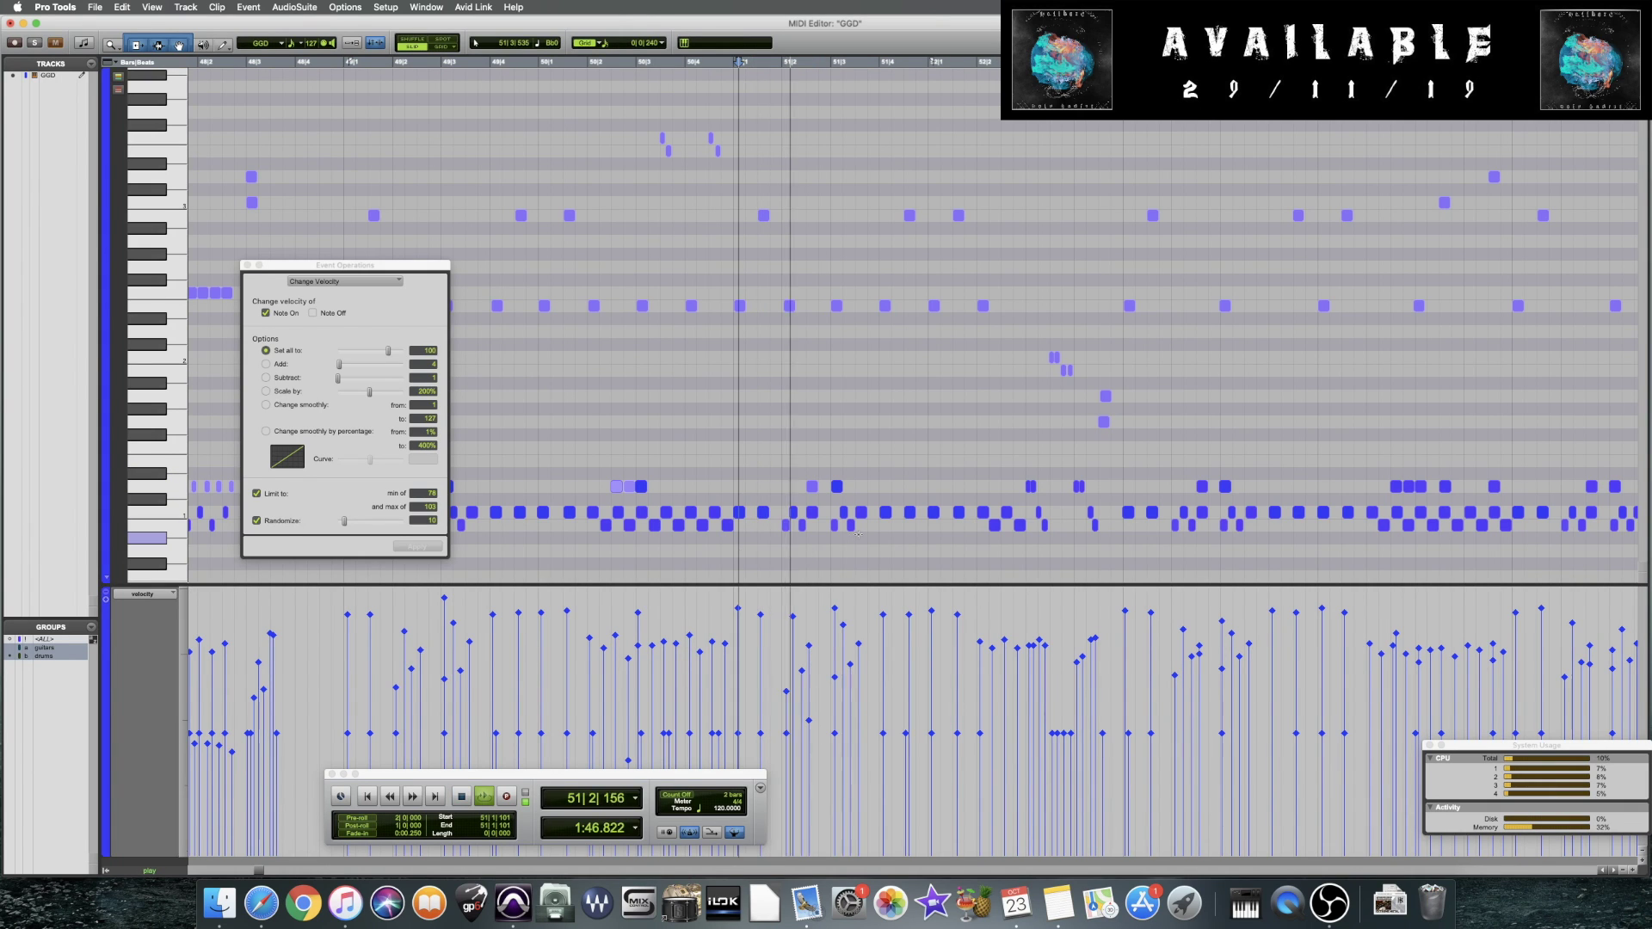
Lower the snare note at 53|2|487 to a ghost note, raise the accent at 53|2|943 and audition the passage
{"action": "left_click", "coordinate": [819, 487]}
{"action": "key", "text": "space"}
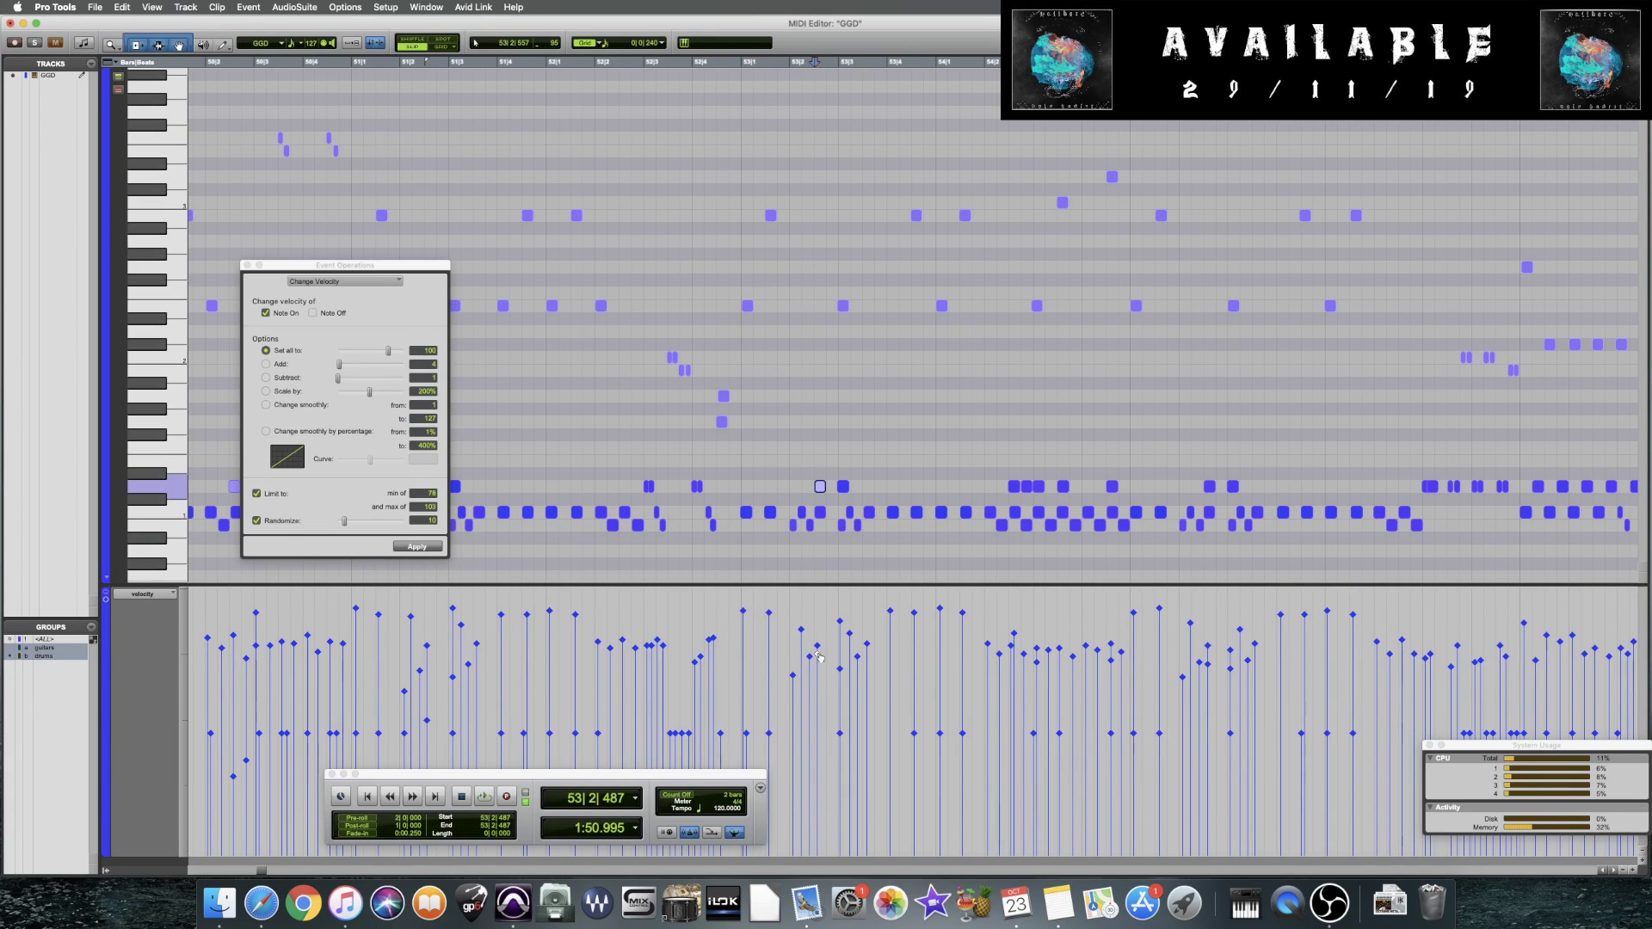
{"action": "key", "text": "ctrl+Tab"}
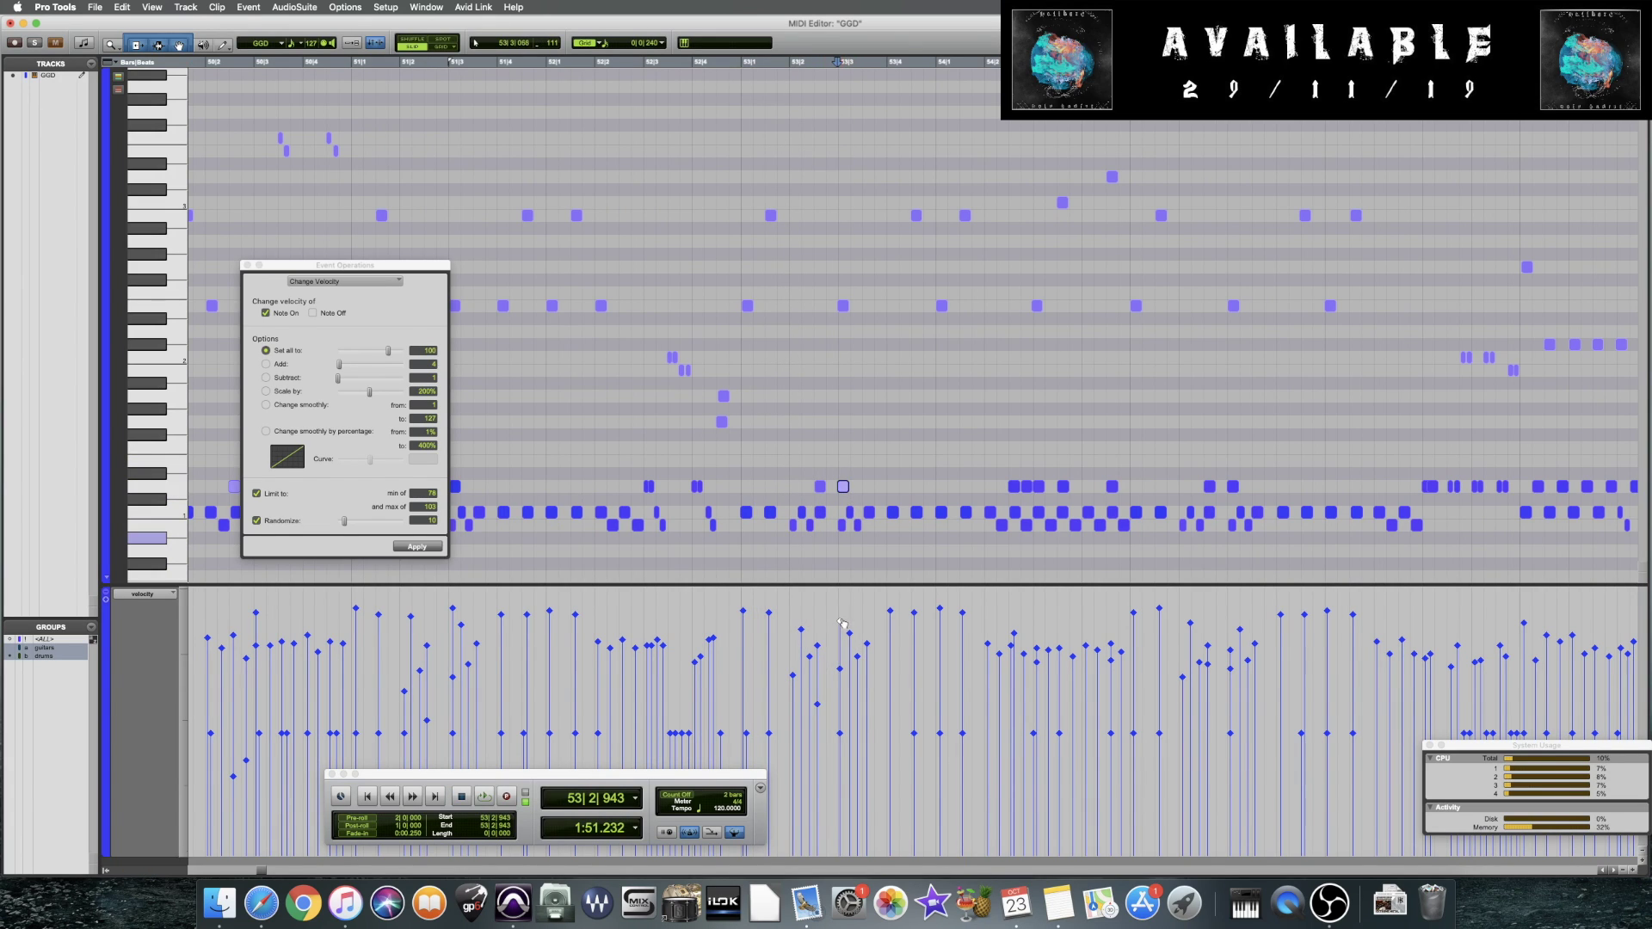
{"action": "key", "text": "space"}
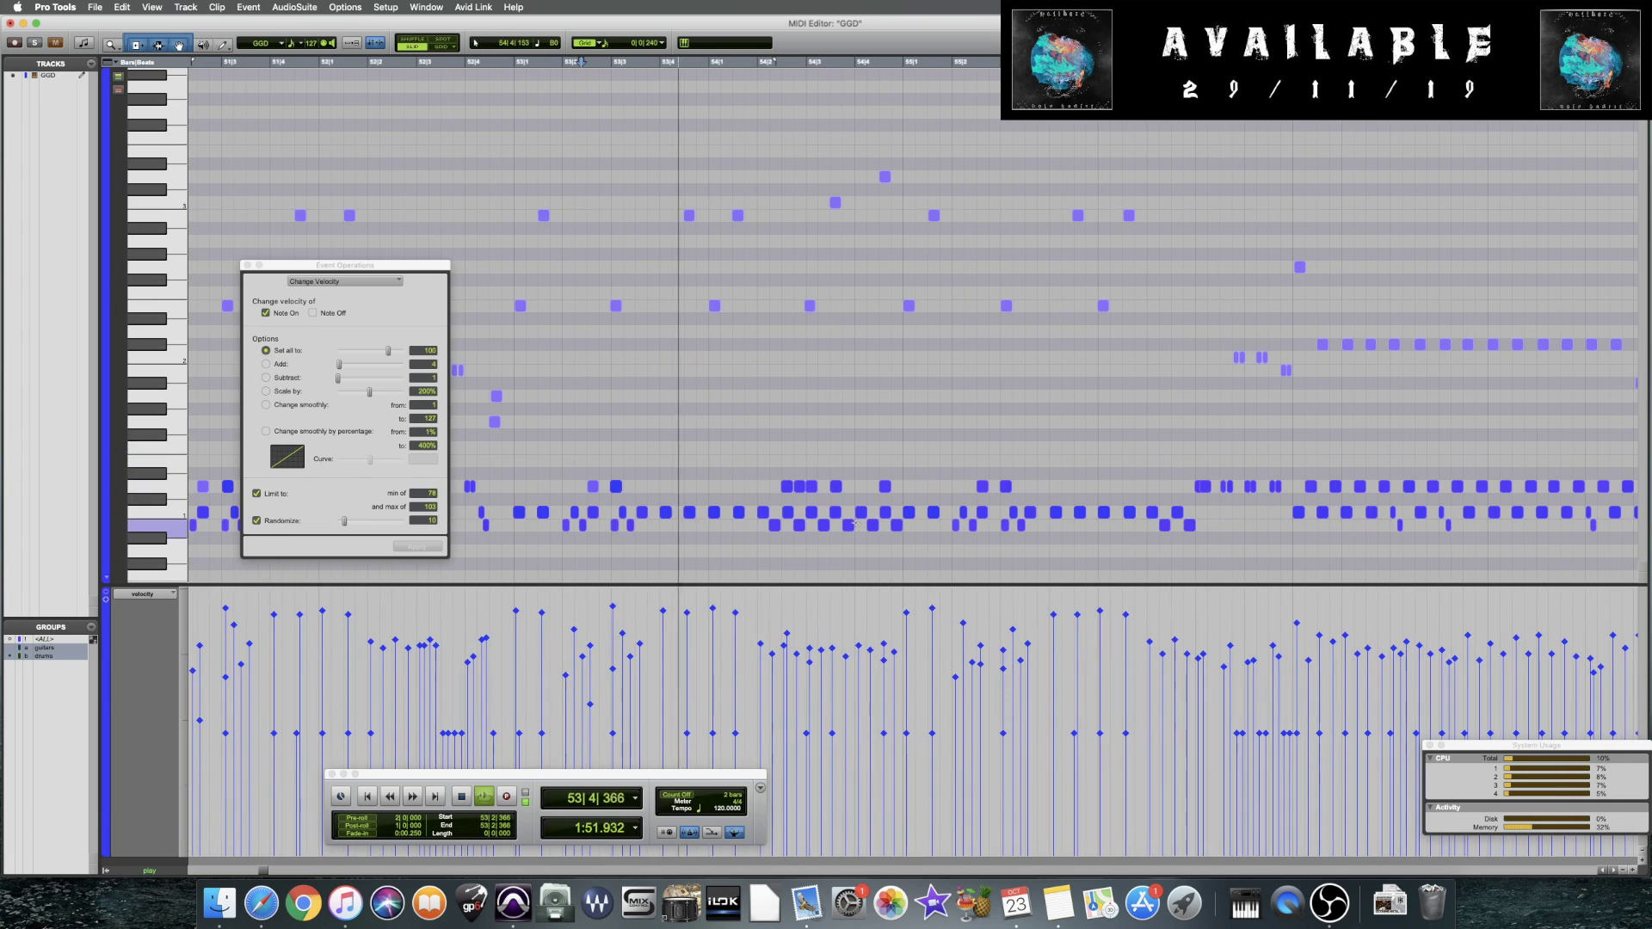
{"action": "key", "text": "space"}
Lower the two consecutive snare notes starting at 54|2|466 to uneven ghost-note velocities and save the session
{"action": "left_click", "coordinate": [793, 674]}
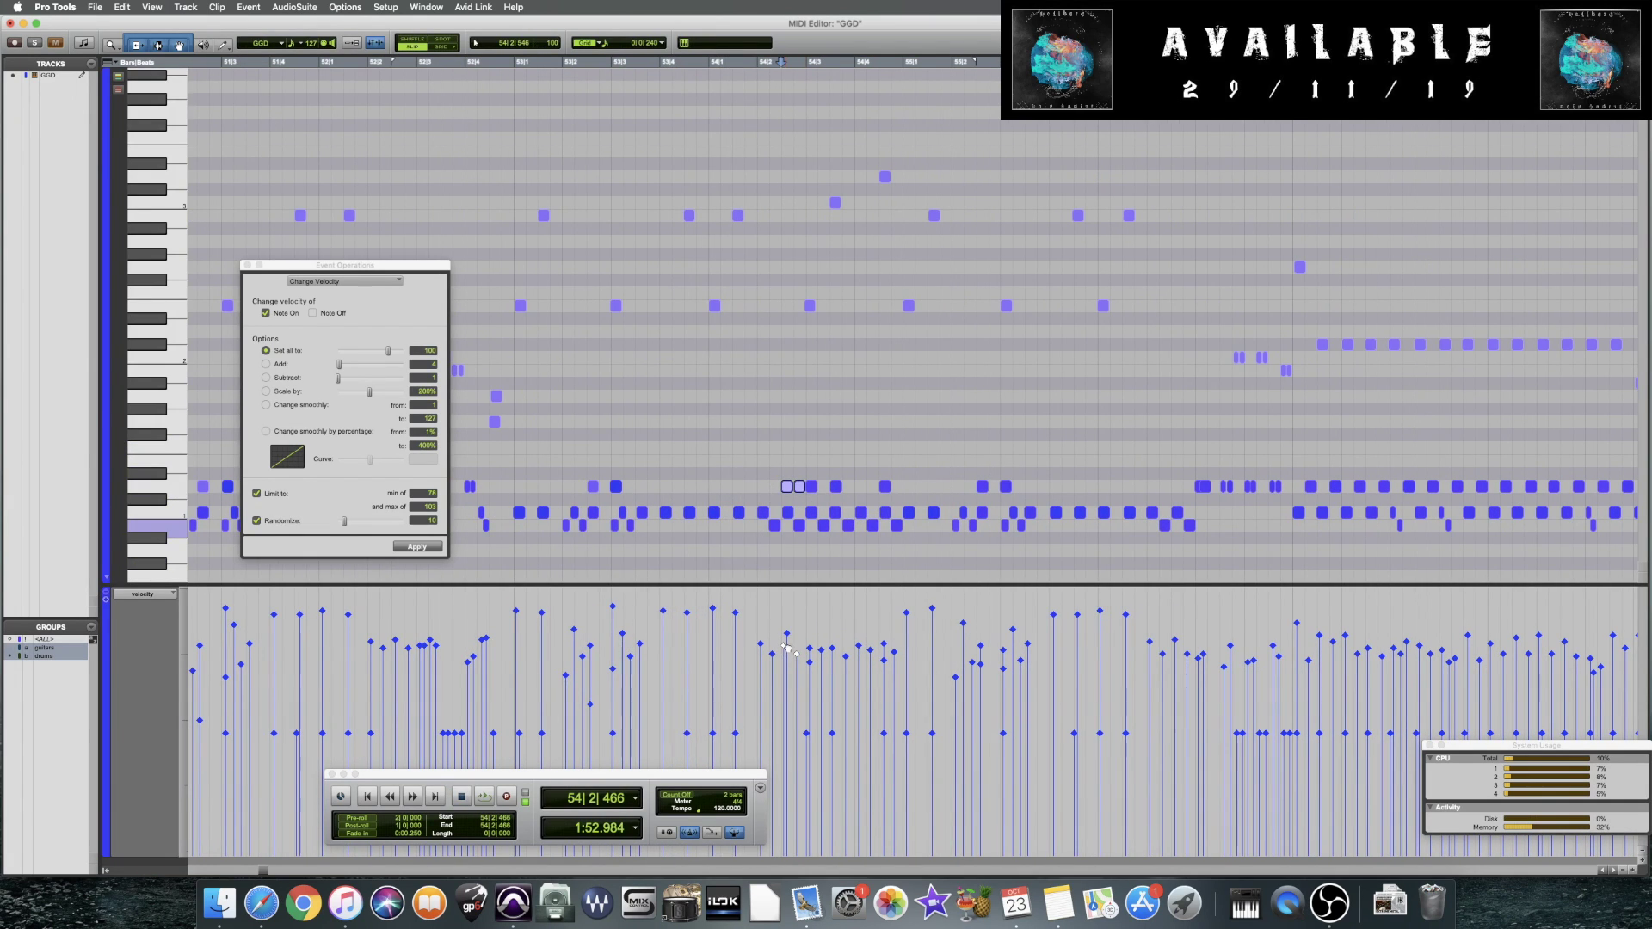
{"action": "key", "text": "space"}
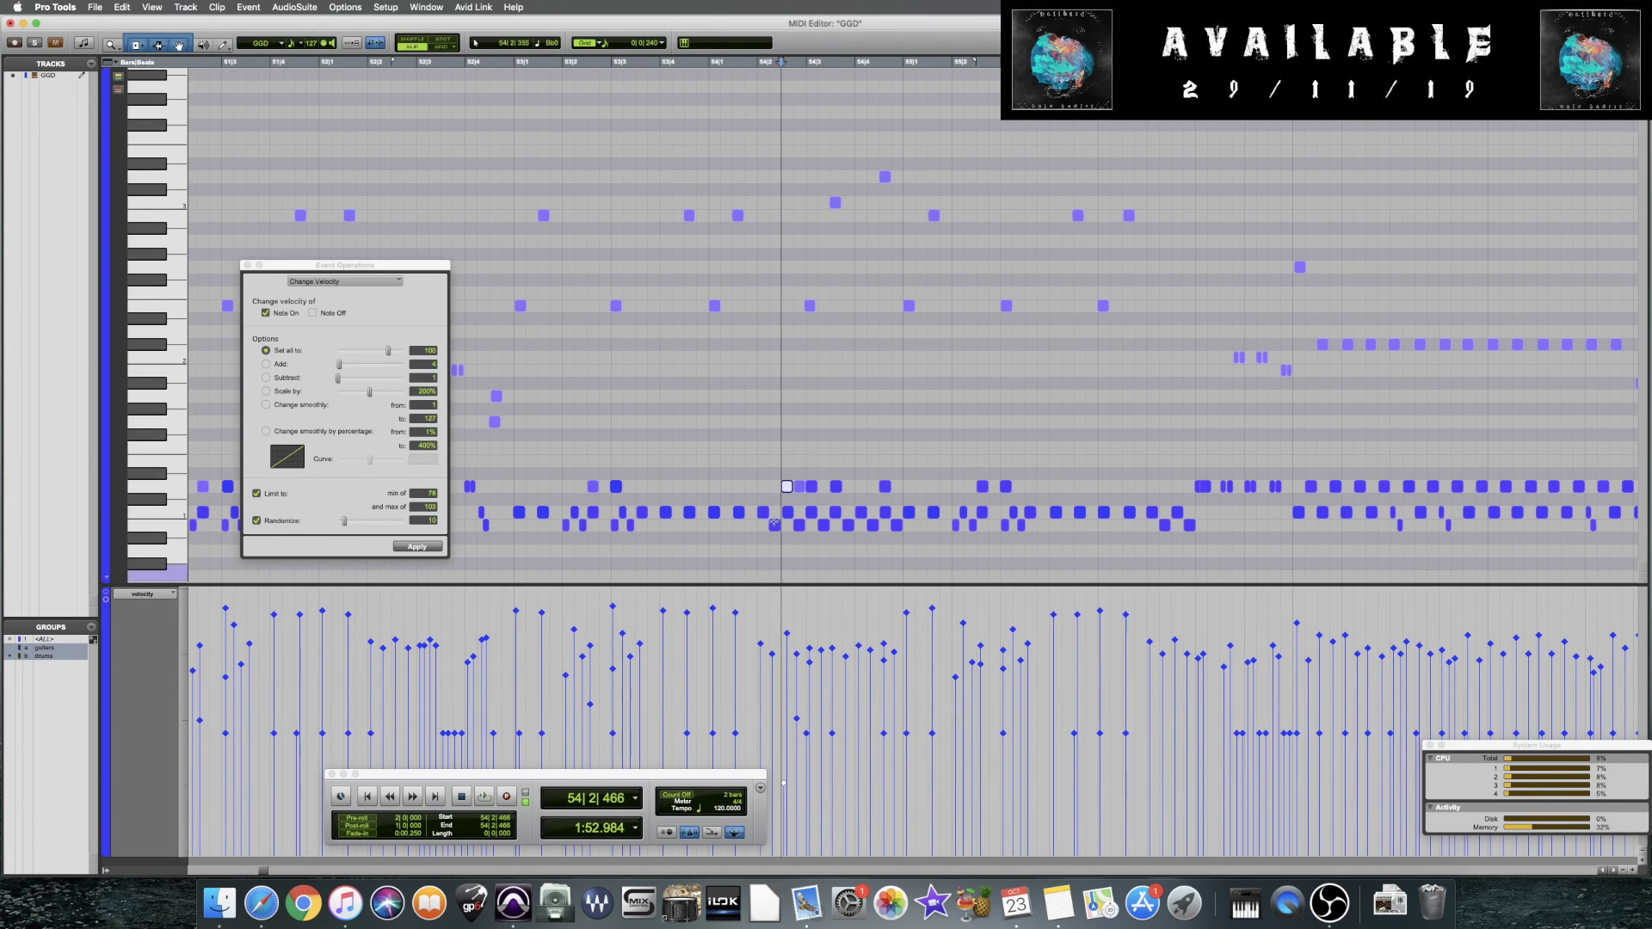
{"action": "key", "text": "space"}
{"action": "left_click", "coordinate": [826, 469]}
{"action": "key", "text": "super+s"}
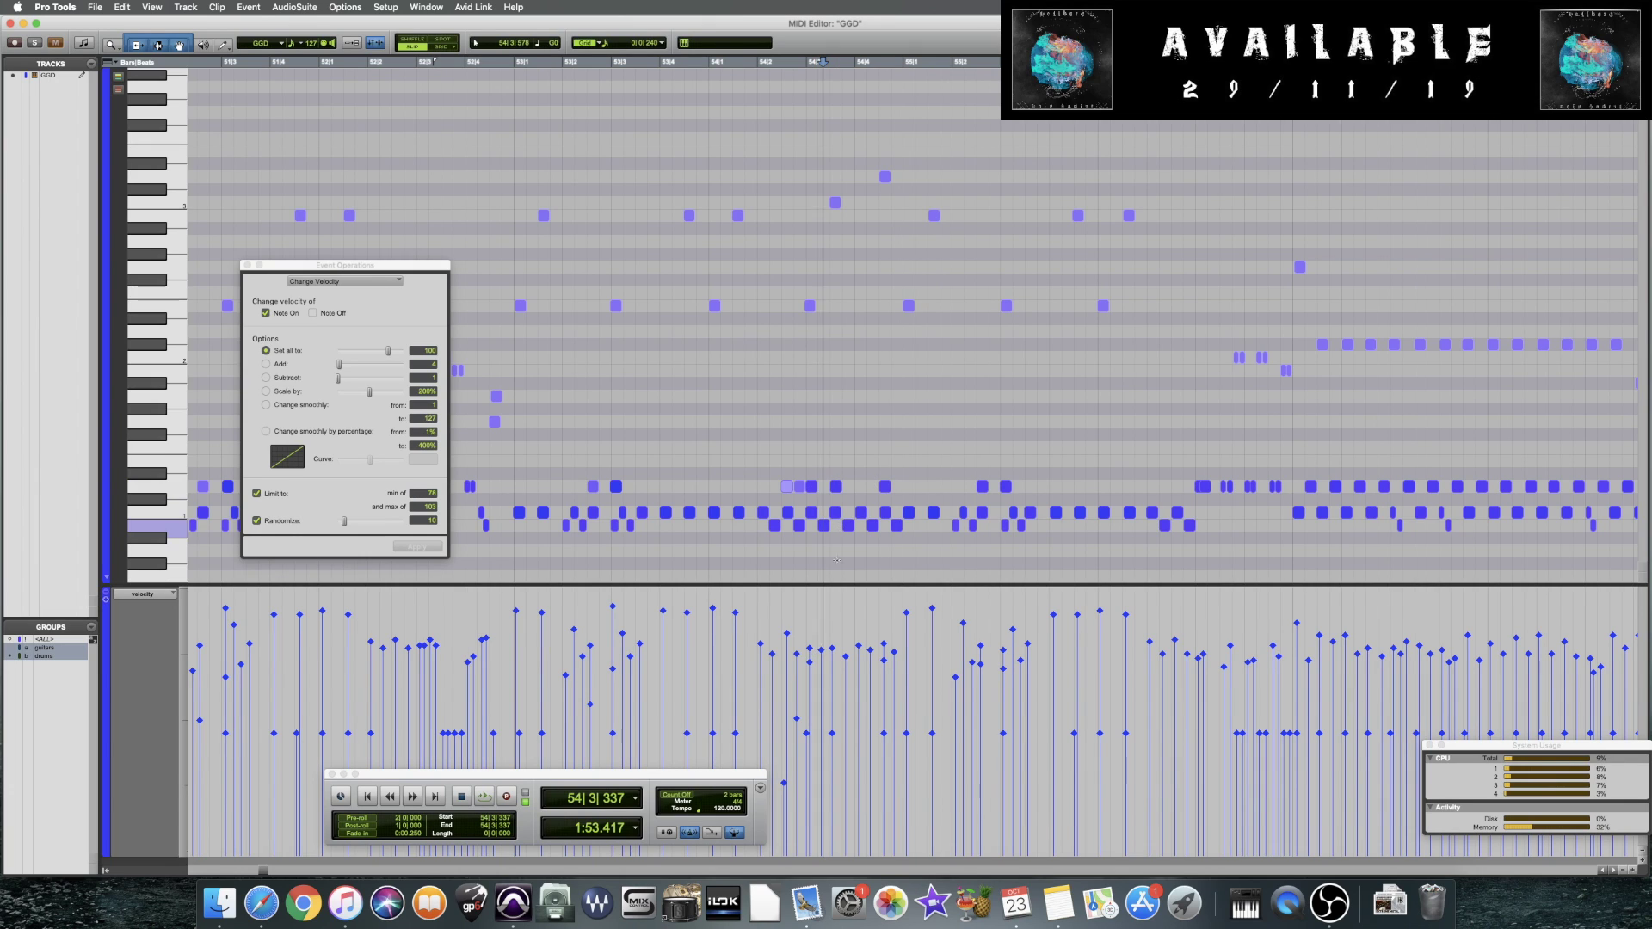
Raise the snare note at 54|3|477 to an accent and audition bars 53 to 55
{"action": "left_click_drag", "start_coordinate": [831, 461], "coordinate": [899, 495]}
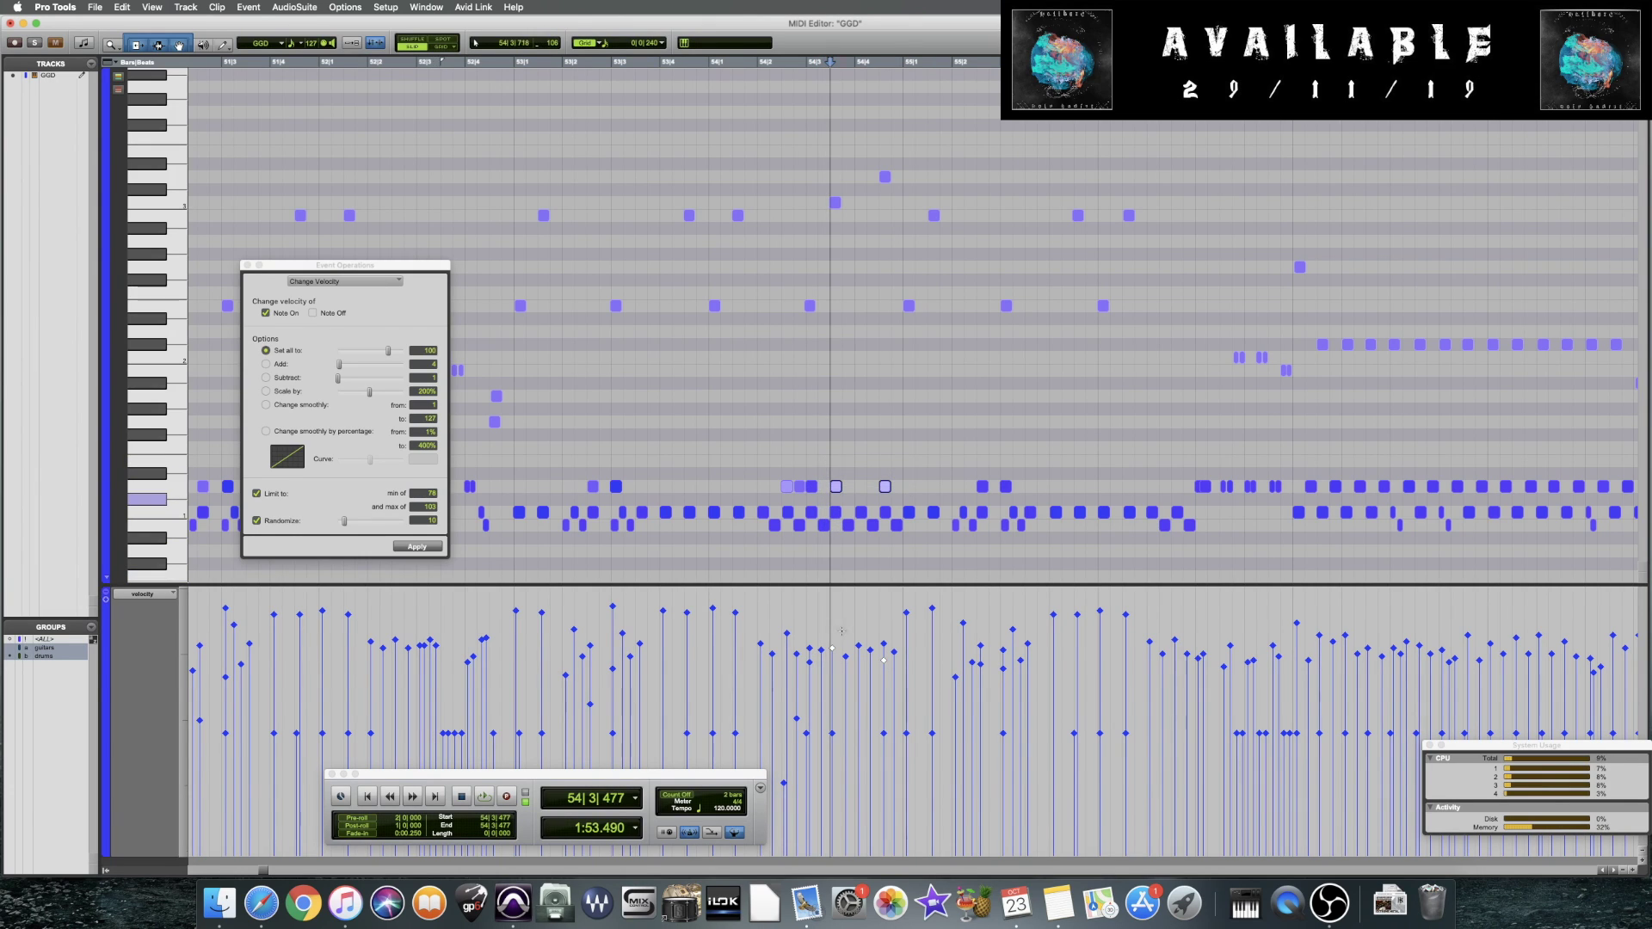
{"action": "left_click", "coordinate": [599, 431]}
{"action": "key", "text": "space"}
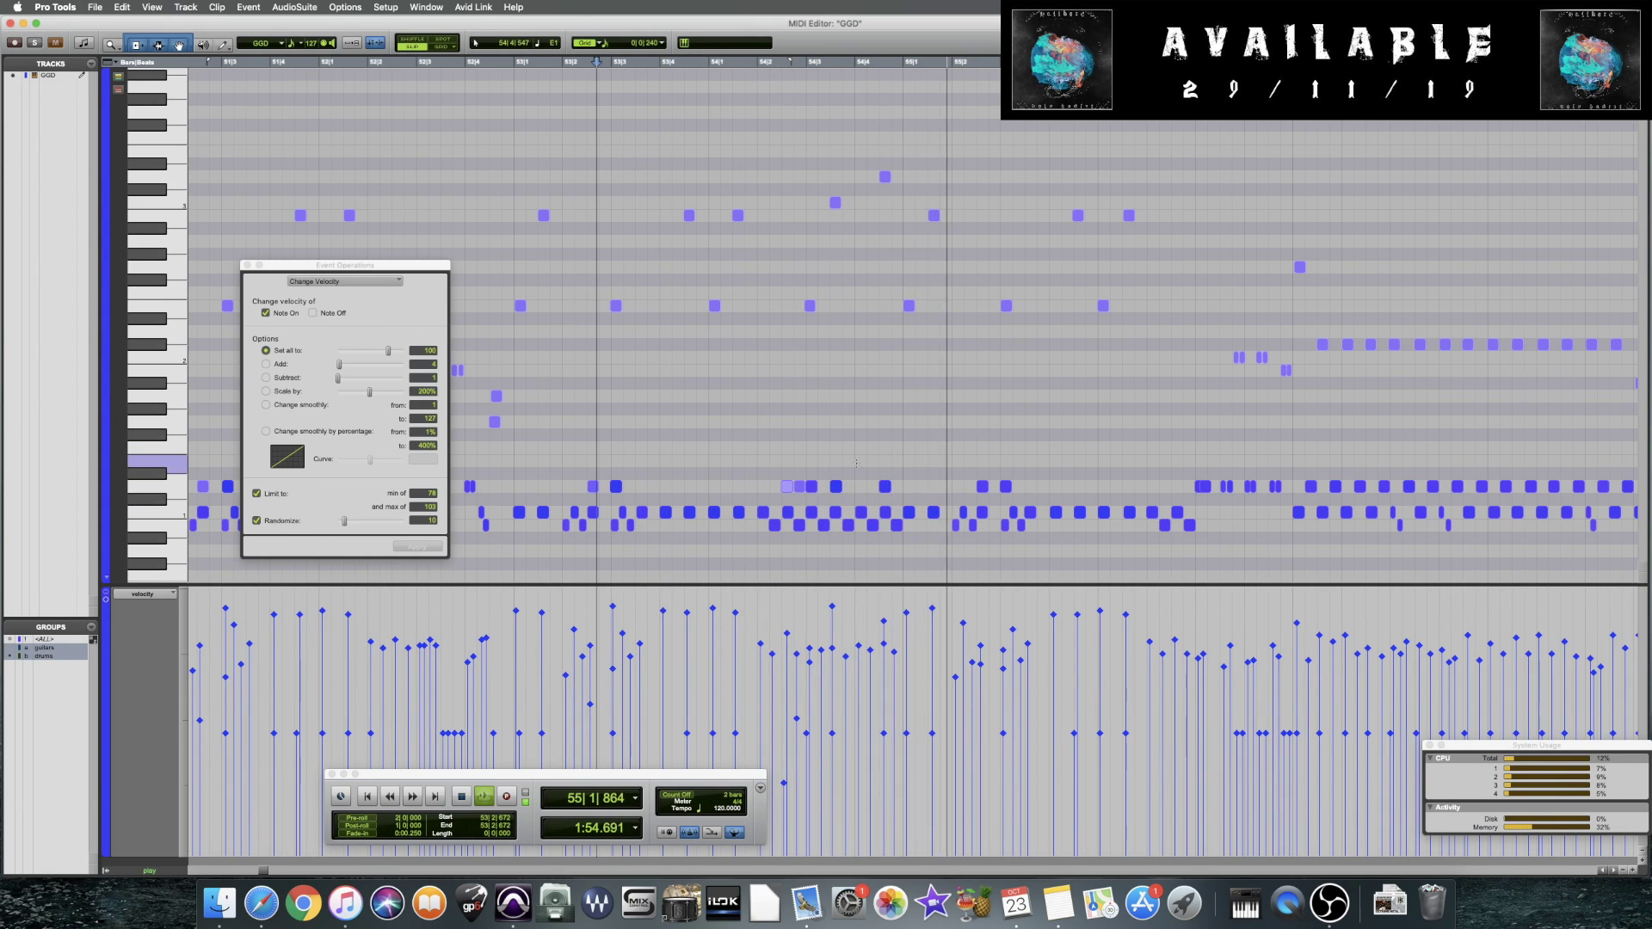
{"action": "key", "text": "space"}
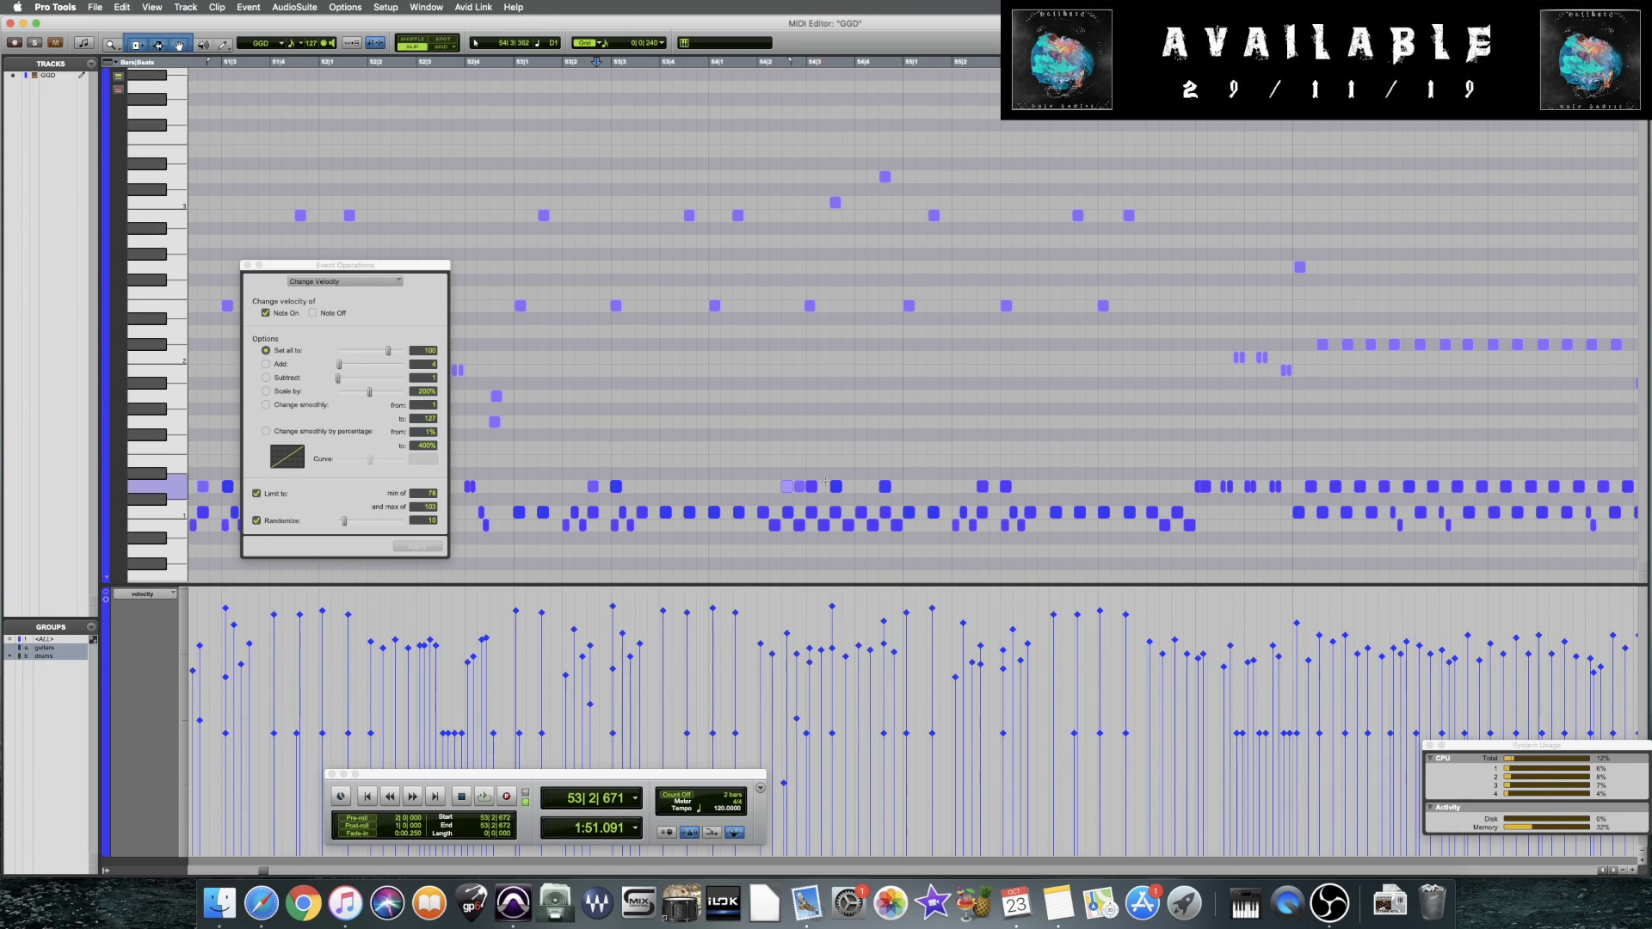
{"action": "left_click", "coordinate": [807, 424]}
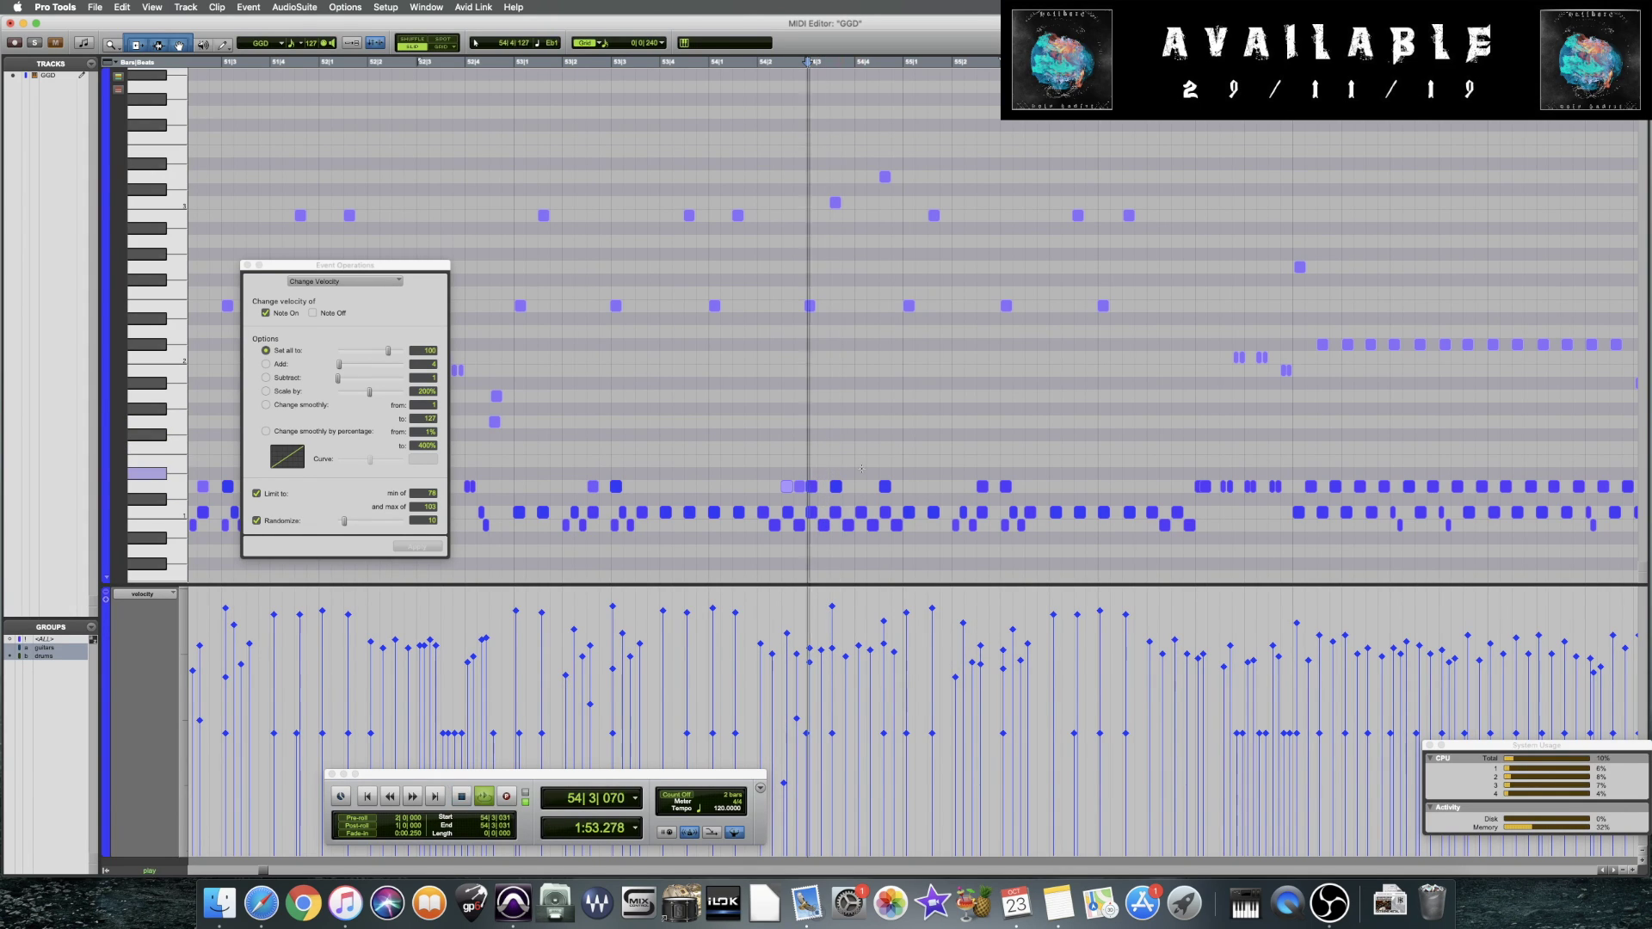
{"action": "key", "text": "space"}
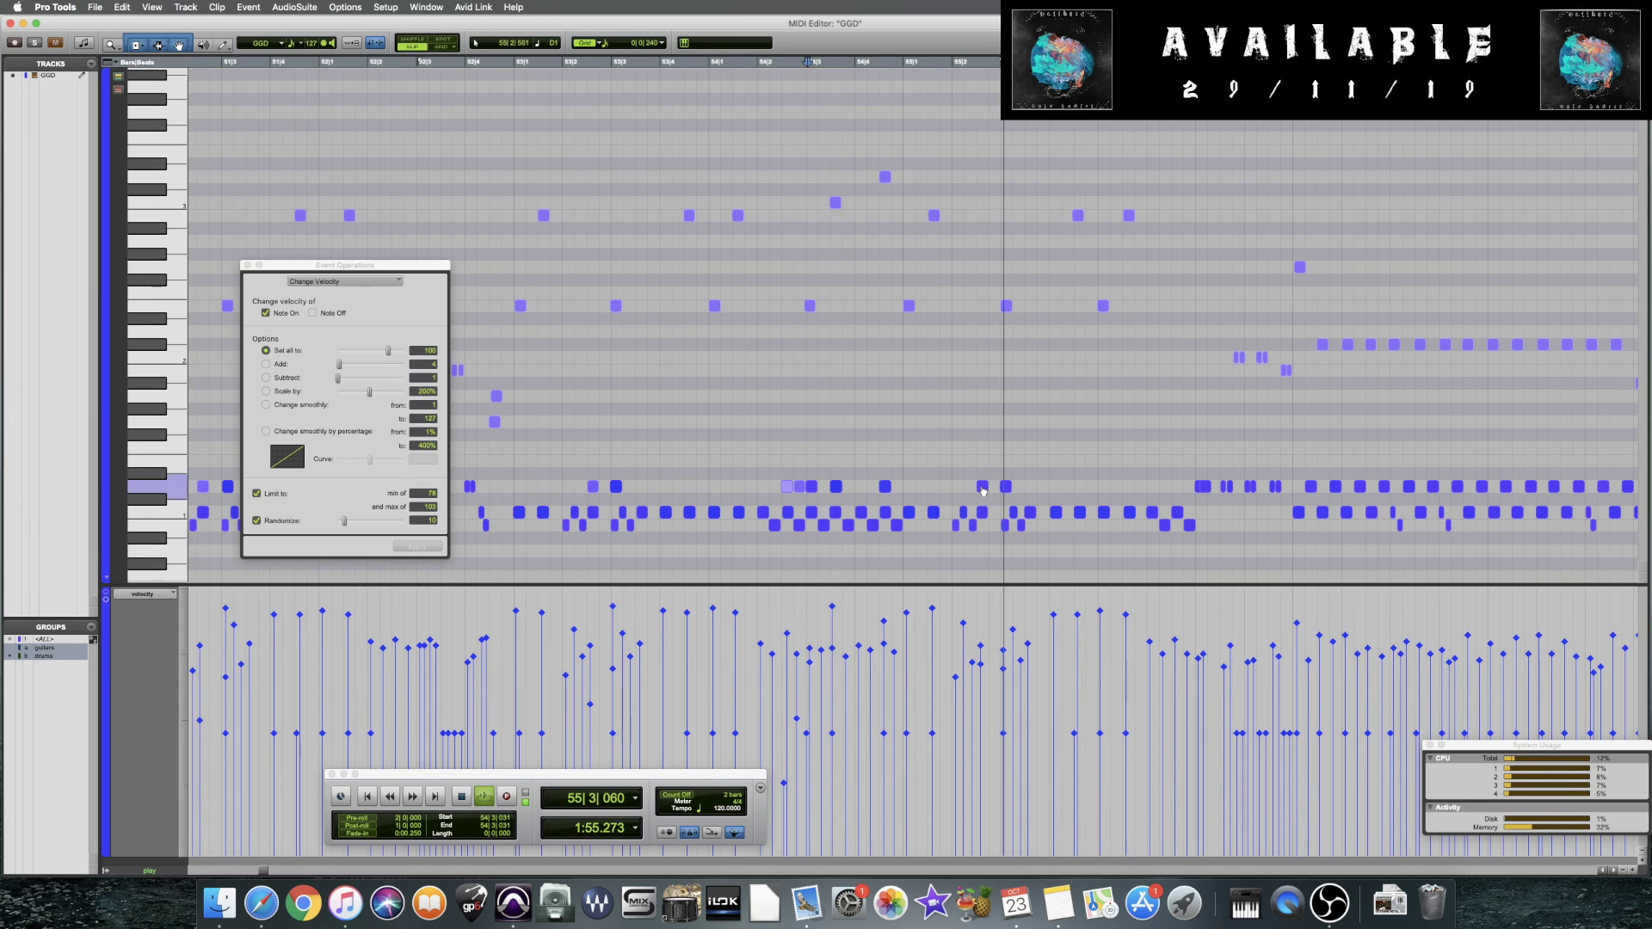
Raise the snare note at 55|2|948 to an accent, lower the one before it to a ghost note and audition the passage
{"action": "left_click", "coordinate": [1006, 486]}
{"action": "left_click", "coordinate": [995, 551]}
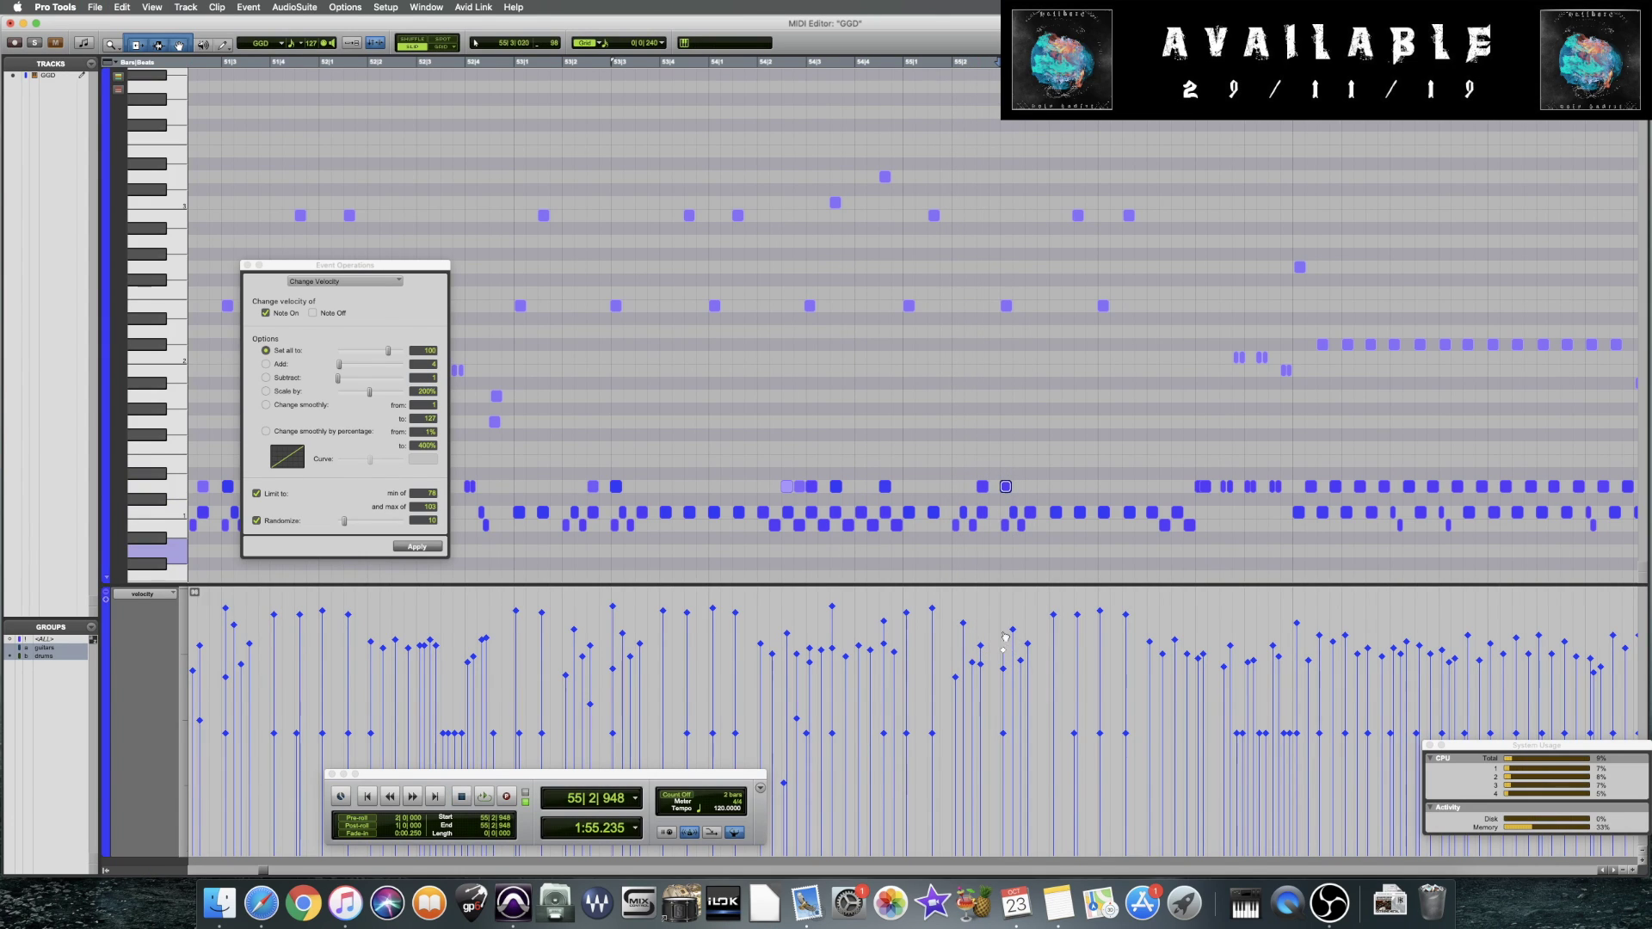
{"action": "left_click", "coordinate": [981, 661]}
{"action": "key", "text": "space"}
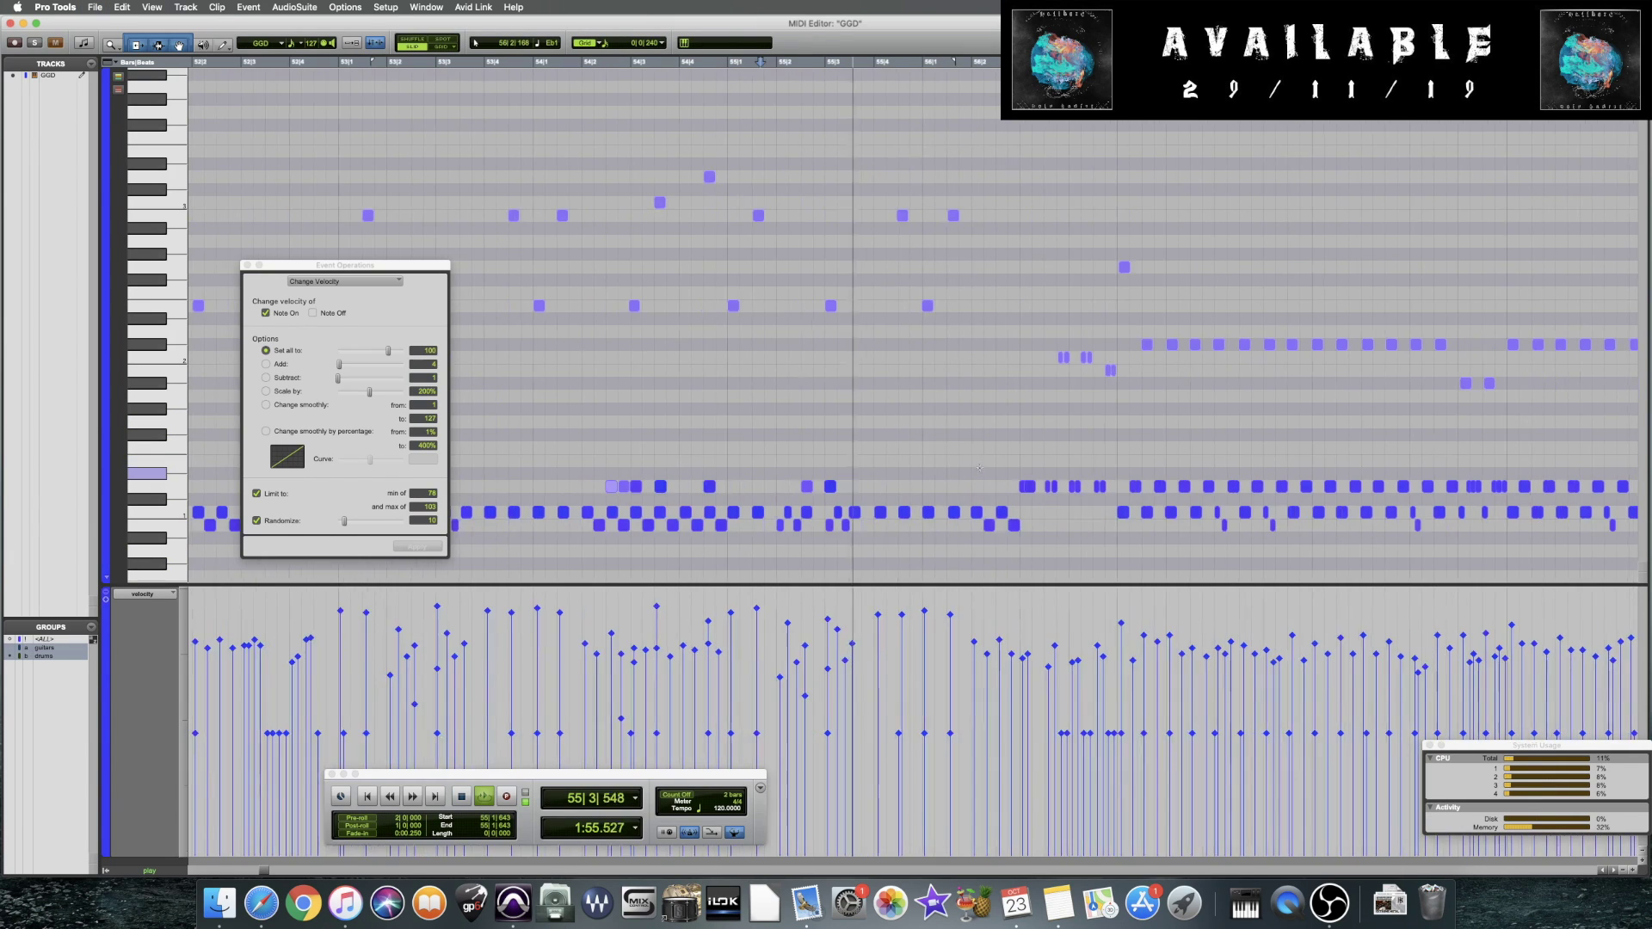
{"action": "key", "text": "space"}
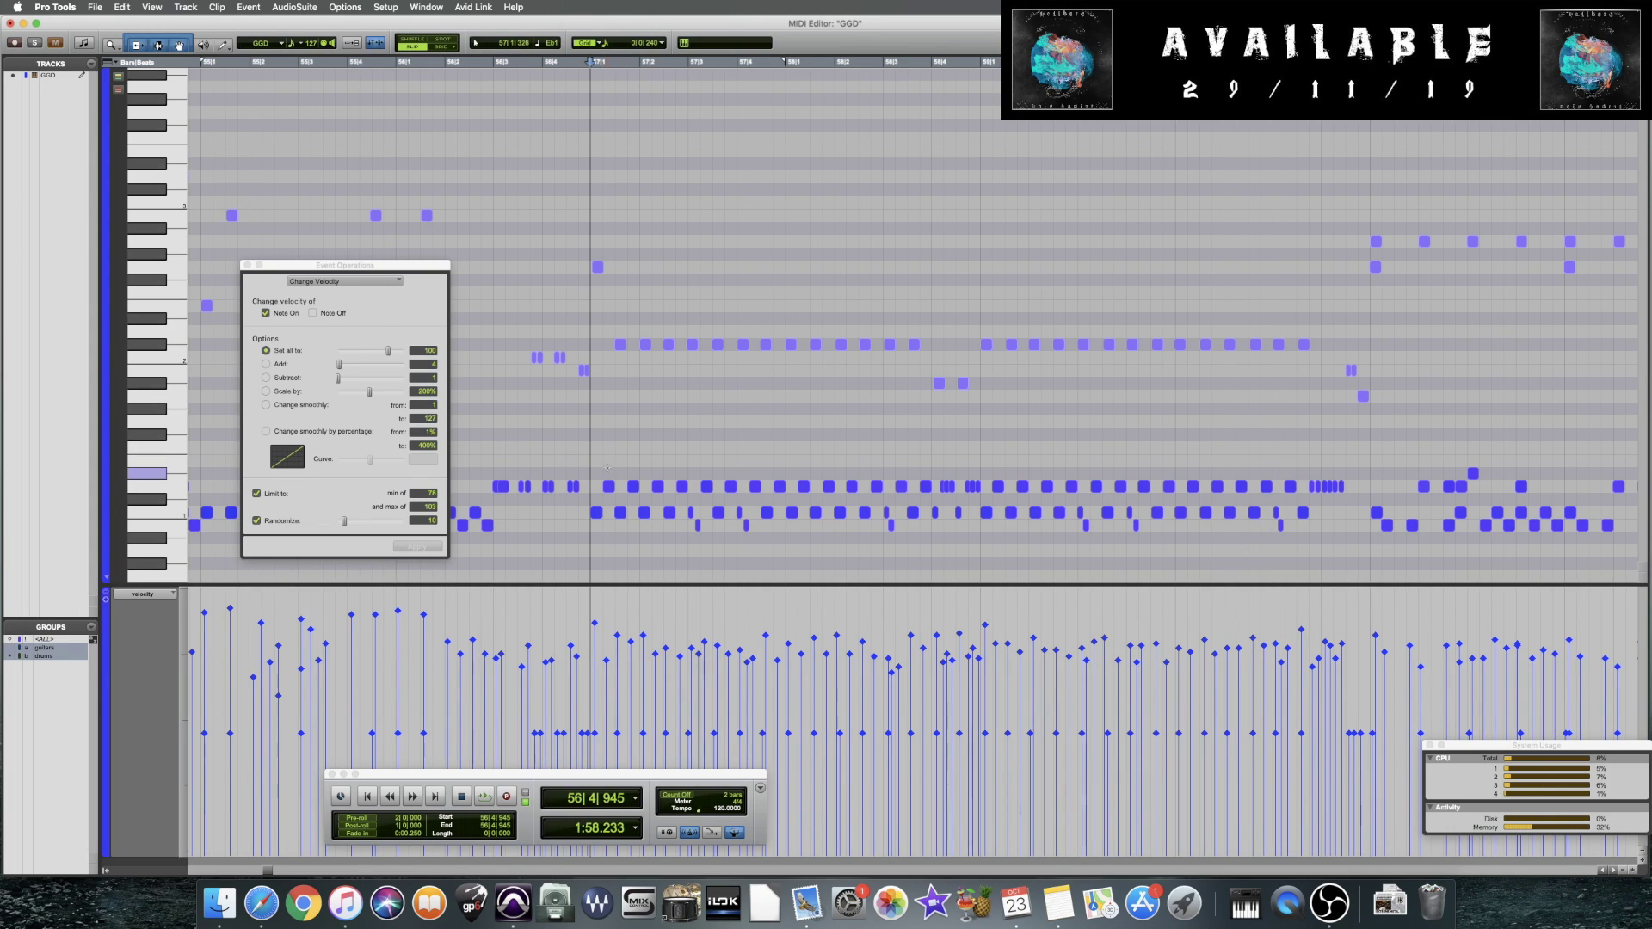
Lower the repeated snare hits from 57|1|244 through bar 60 to uneven, softer velocities and audition from 57|1|023
{"action": "left_click_drag", "start_coordinate": [592, 470], "coordinate": [1290, 497]}
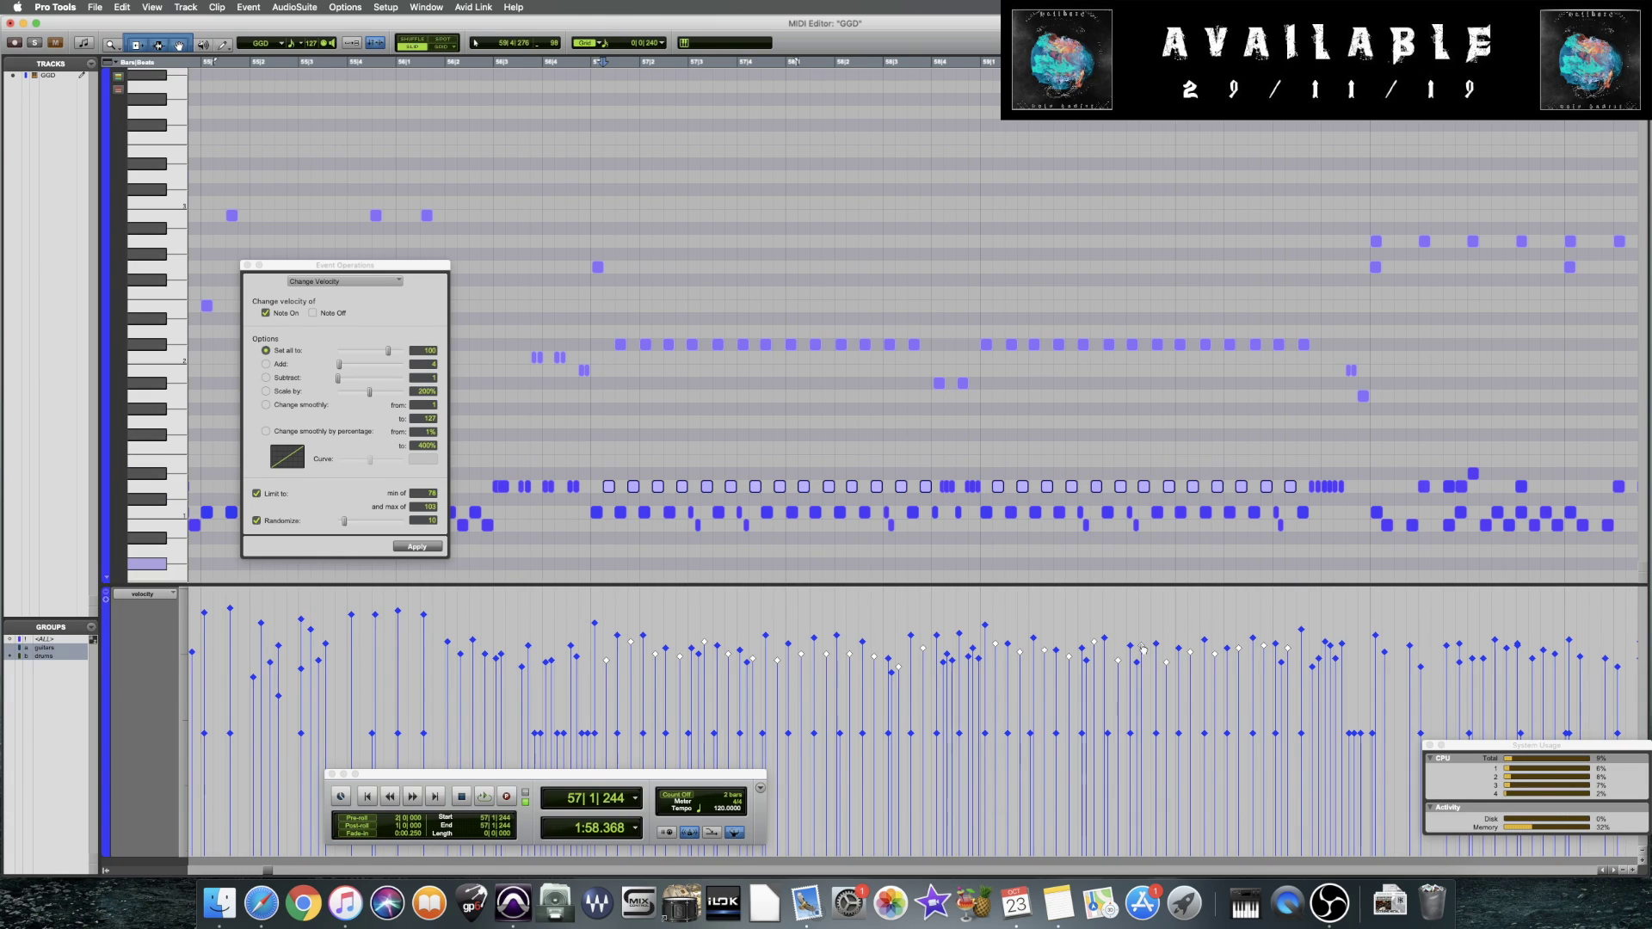
{"action": "key", "text": "space"}
{"action": "key", "text": "space"}
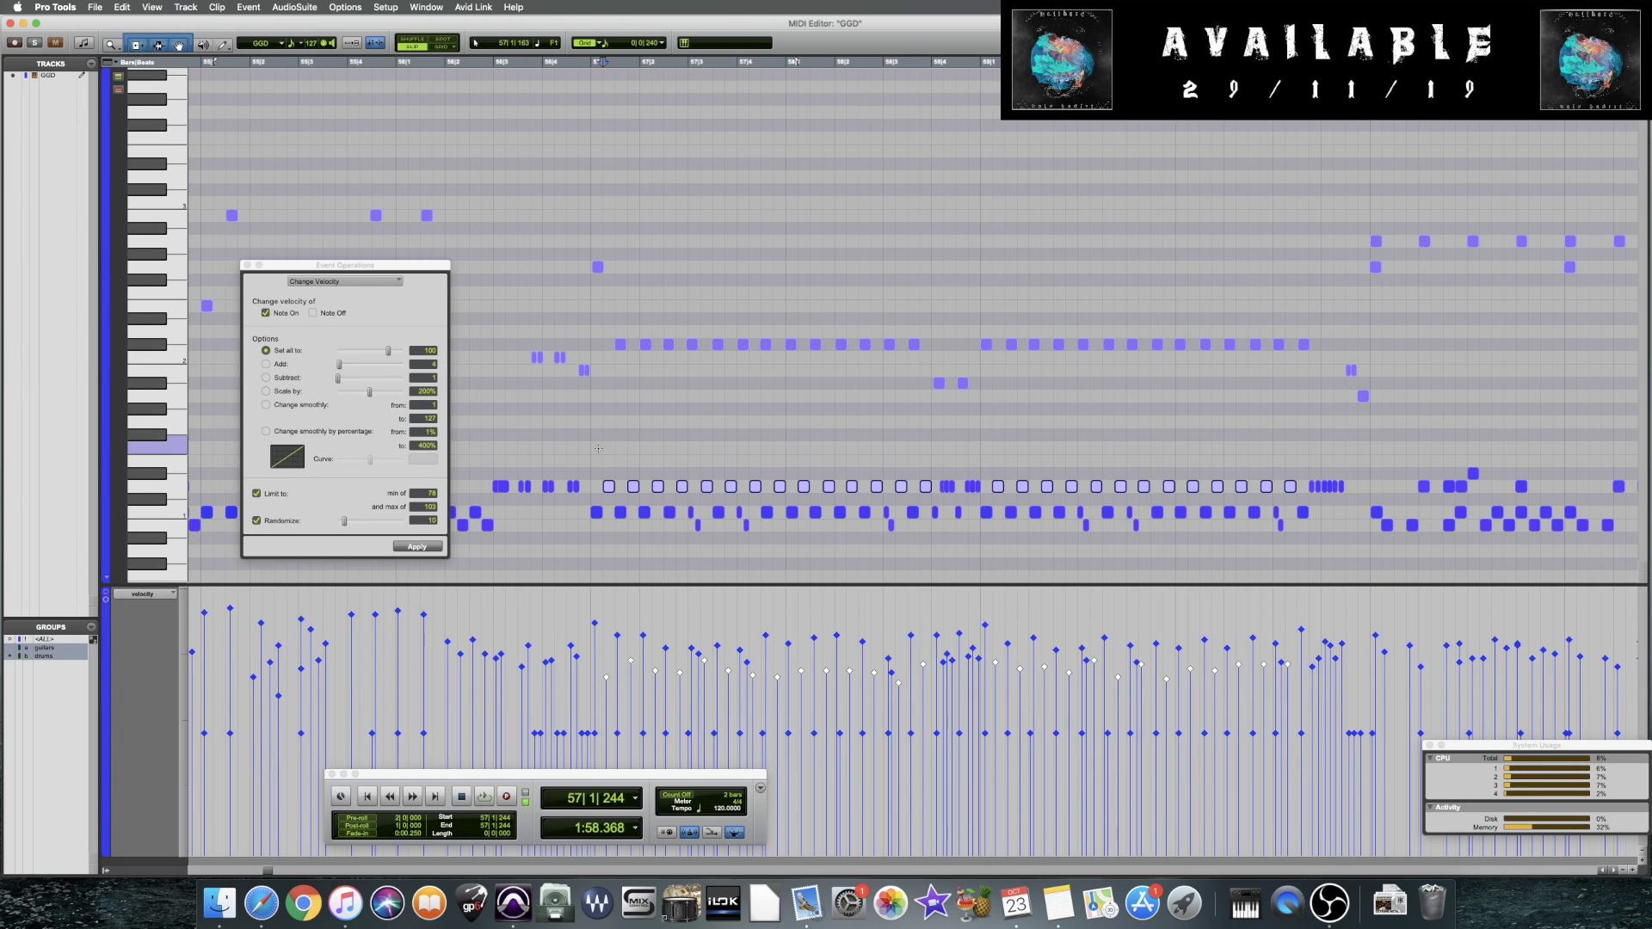
{"action": "left_click", "coordinate": [592, 449]}
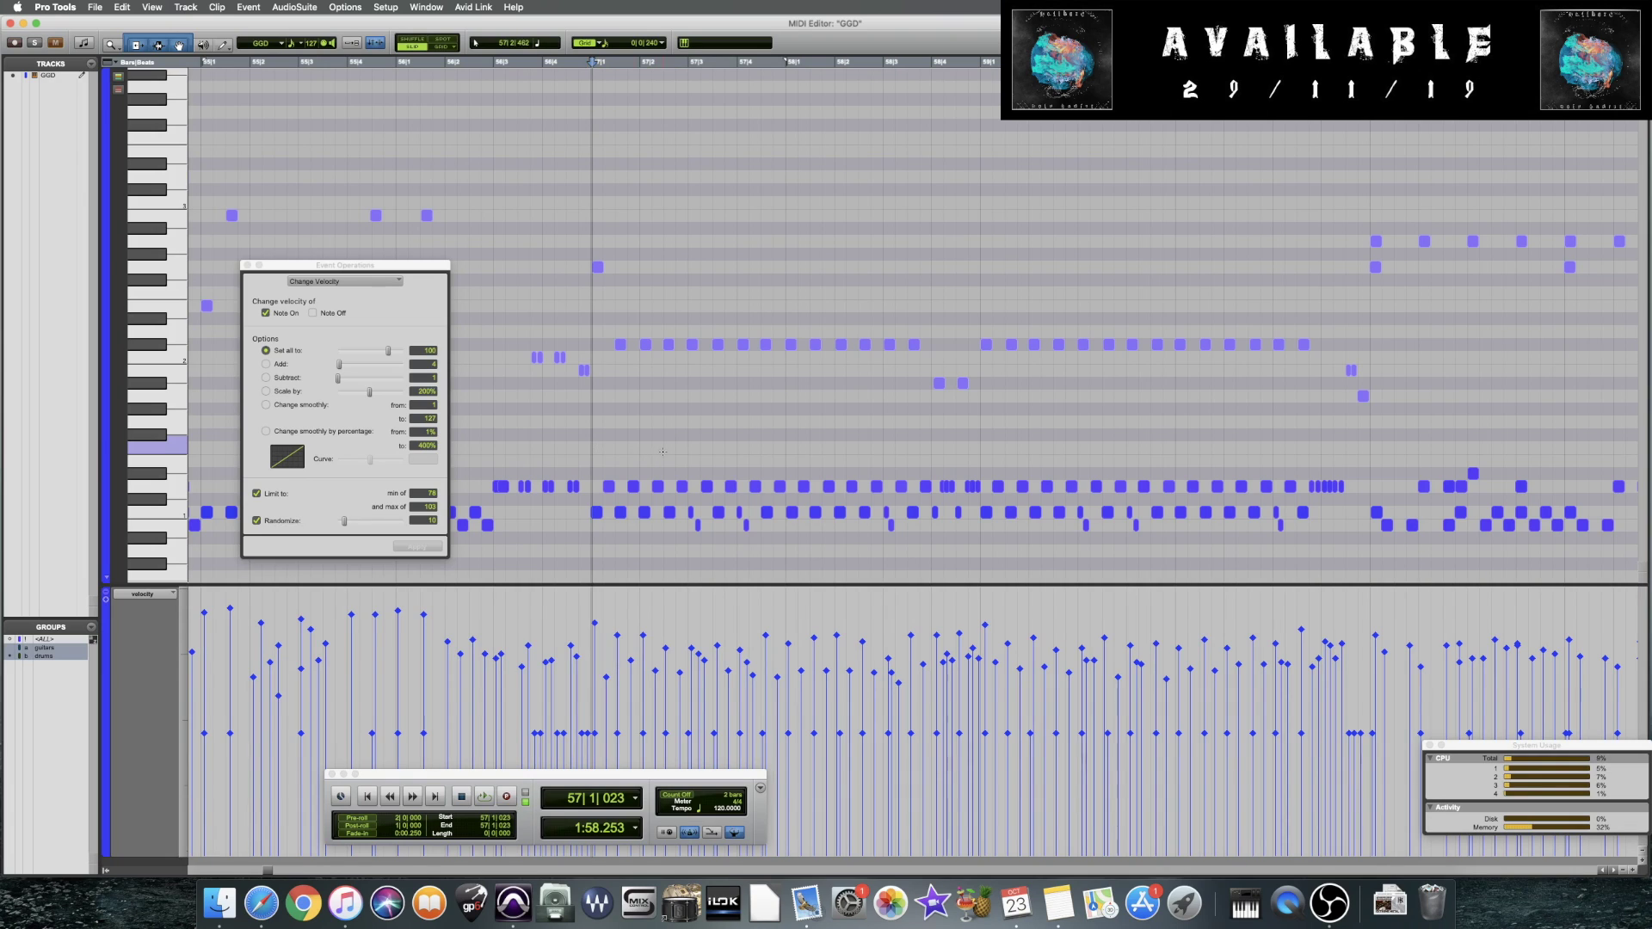
{"action": "key", "text": "space"}
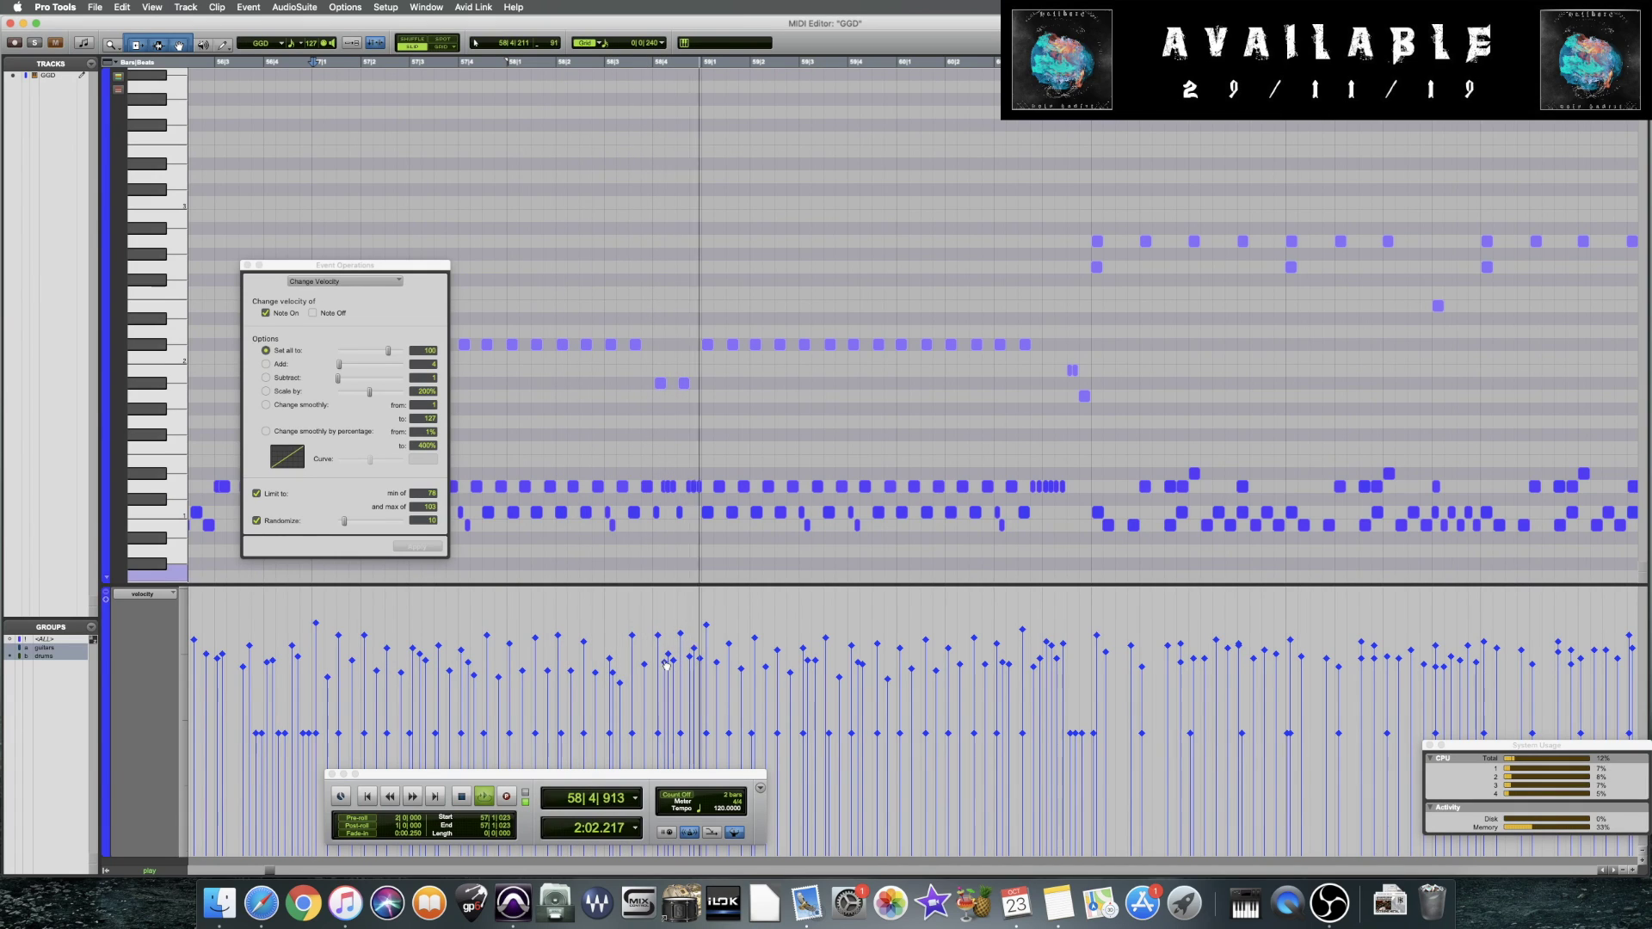
{"action": "key", "text": "space"}
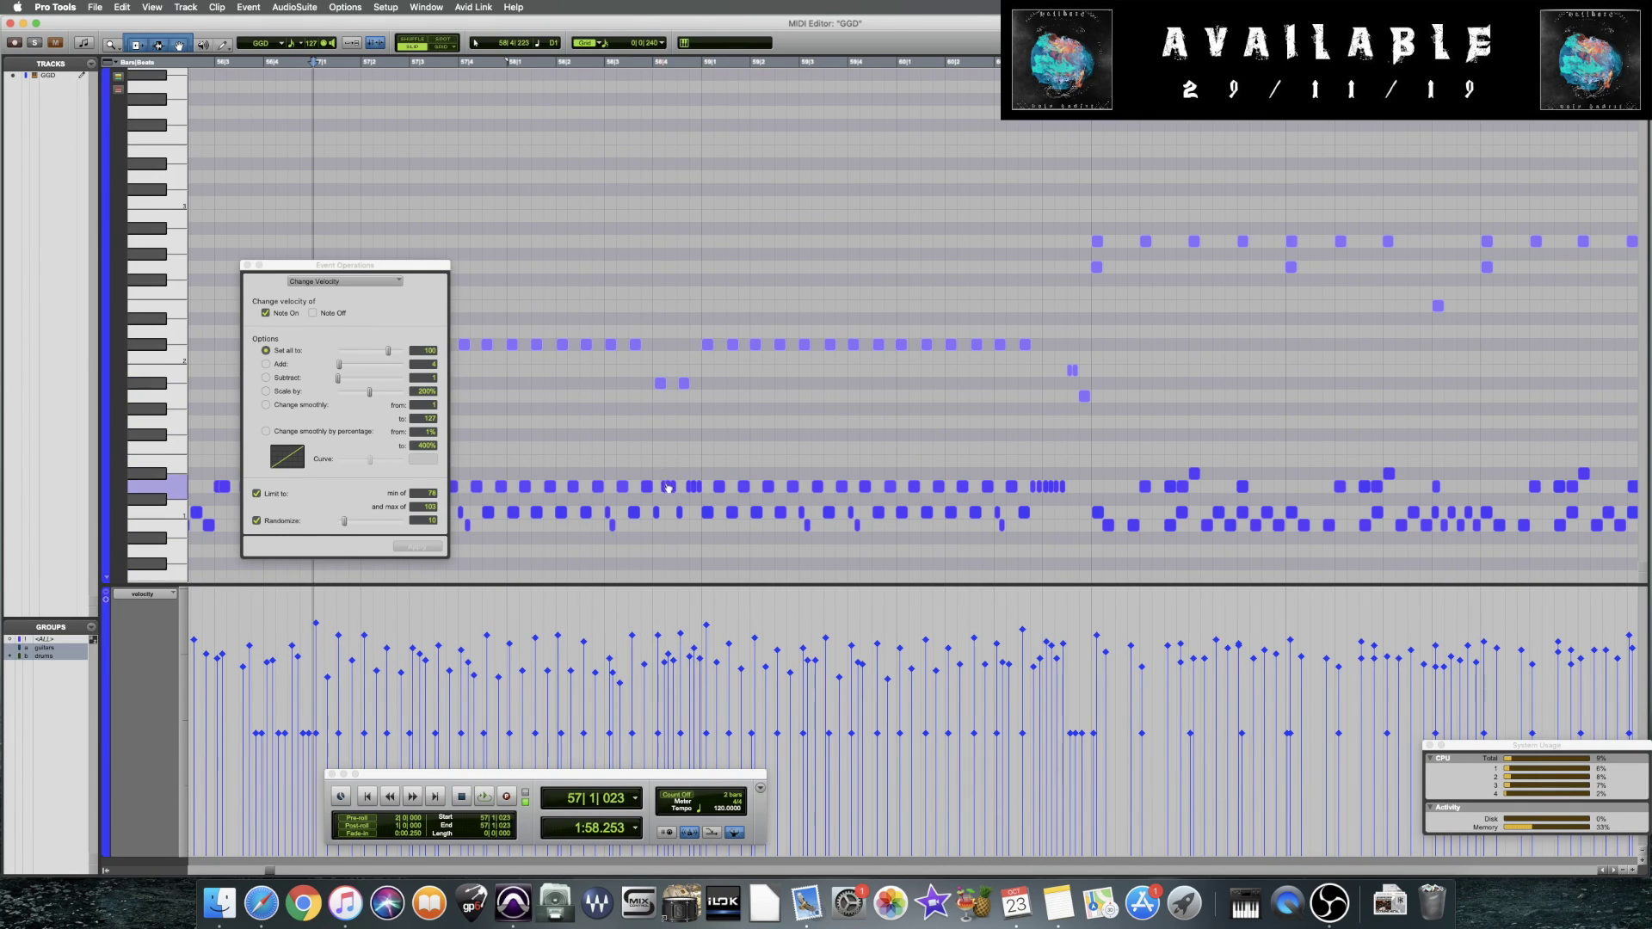
Lower the two fast snare groups starting at 58|4|185 to ghost-note velocities and audition from 58|3|034
{"action": "left_click", "coordinate": [661, 384]}
{"action": "key", "text": "super+bracketright"}
{"action": "key", "text": "super+bracketright"}
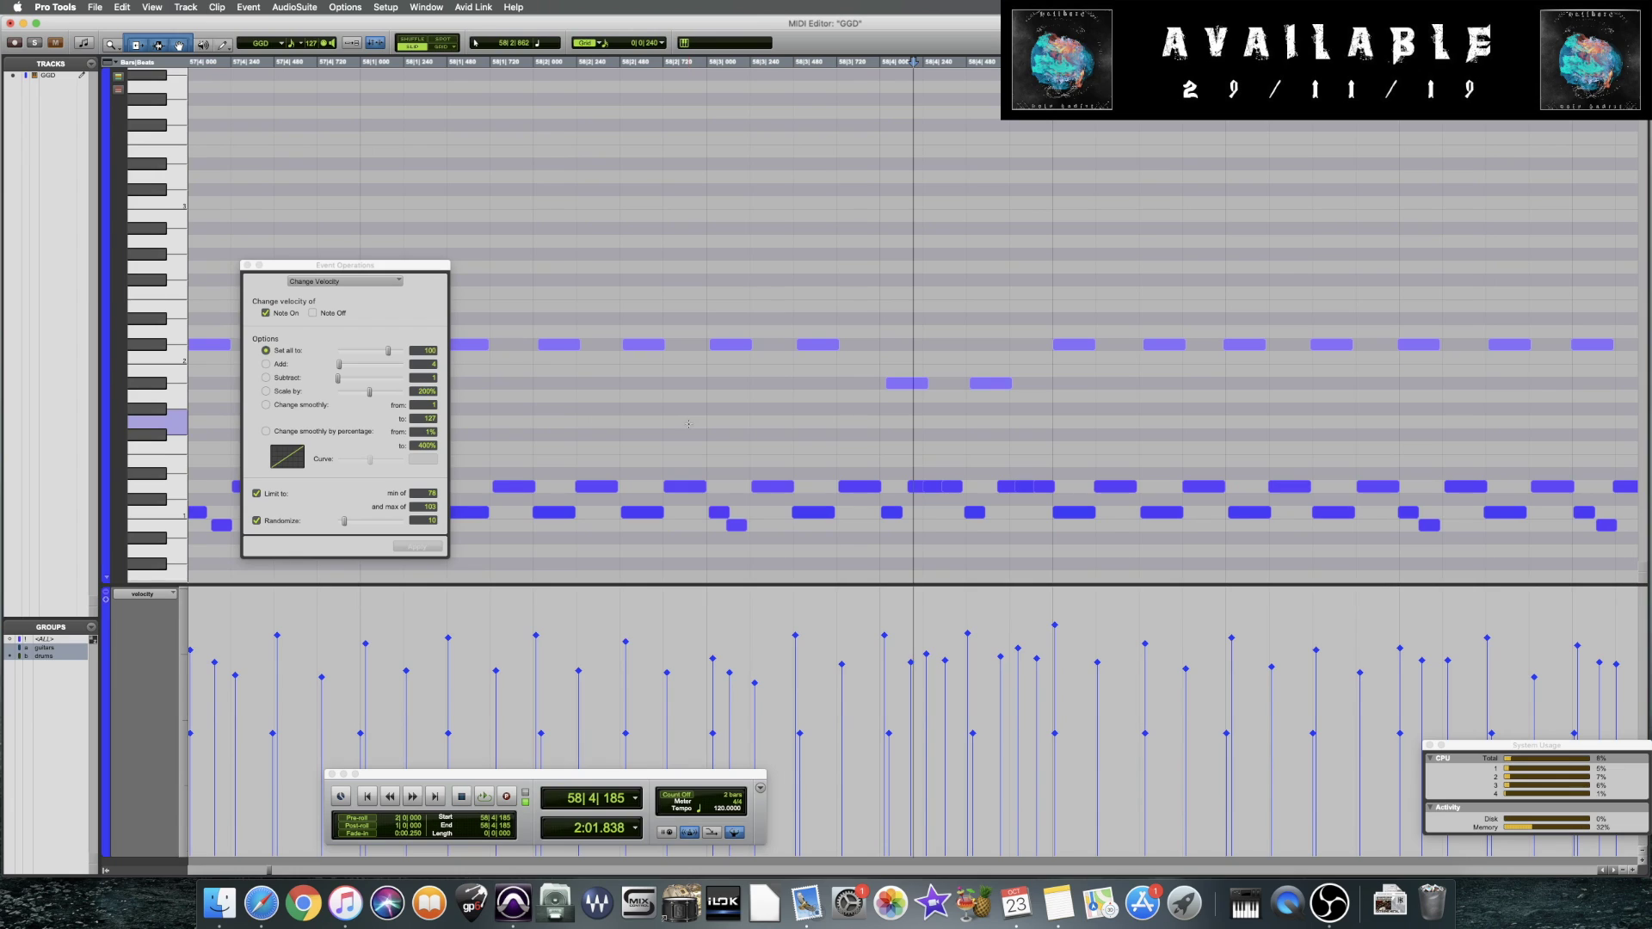
{"action": "left_click", "coordinate": [906, 462]}
{"action": "mouse_move", "coordinate": [906, 717]}
{"action": "left_mouse_down"}
{"action": "mouse_move", "coordinate": [926, 707]}
{"action": "mouse_move", "coordinate": [944, 733]}
{"action": "mouse_move", "coordinate": [1018, 707]}
{"action": "mouse_move", "coordinate": [1039, 738]}
{"action": "left_mouse_up"}
{"action": "left_click", "coordinate": [712, 550]}
{"action": "key", "text": "space"}
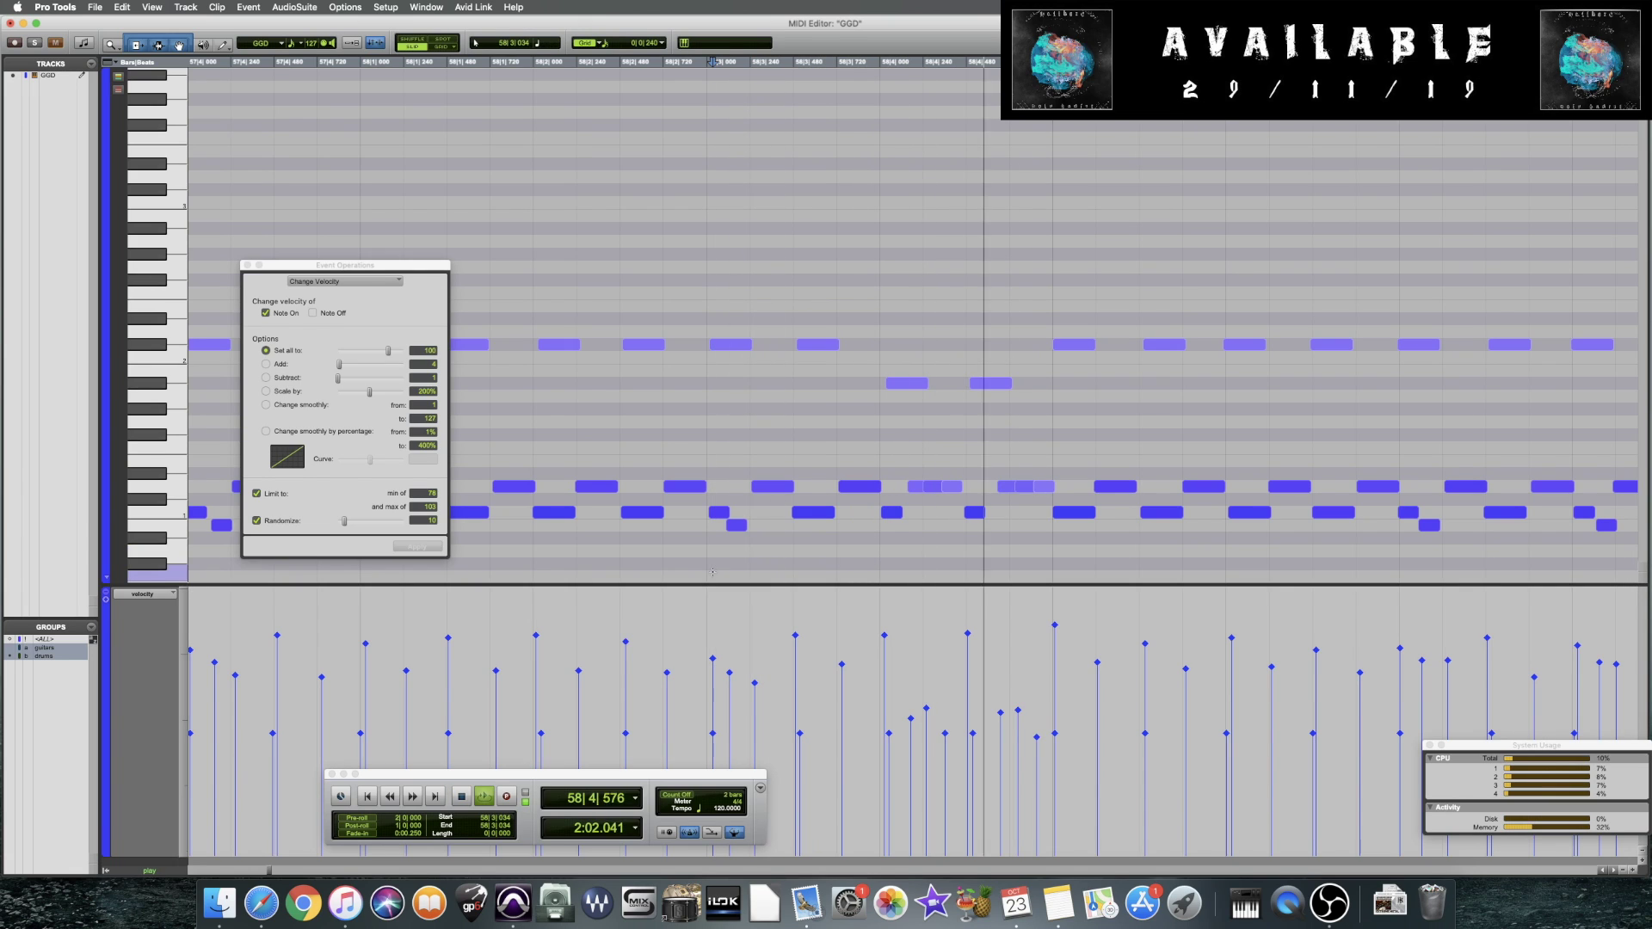
{"action": "key", "text": "space"}
Lower the beat-four snare ghost notes in bar 58 further and audition them again
{"action": "left_click_drag", "start_coordinate": [902, 460], "coordinate": [1053, 497]}
{"action": "left_click_drag", "start_coordinate": [927, 714], "coordinate": [928, 738]}
{"action": "left_click", "coordinate": [708, 550]}
{"action": "key", "text": "space"}
{"action": "key", "text": "super+bracketleft"}
{"action": "key", "text": "space"}
Raise the velocities of the six single snare hits from 61|1|950 through bar 63 to make them accents
{"action": "left_click", "coordinate": [646, 481]}
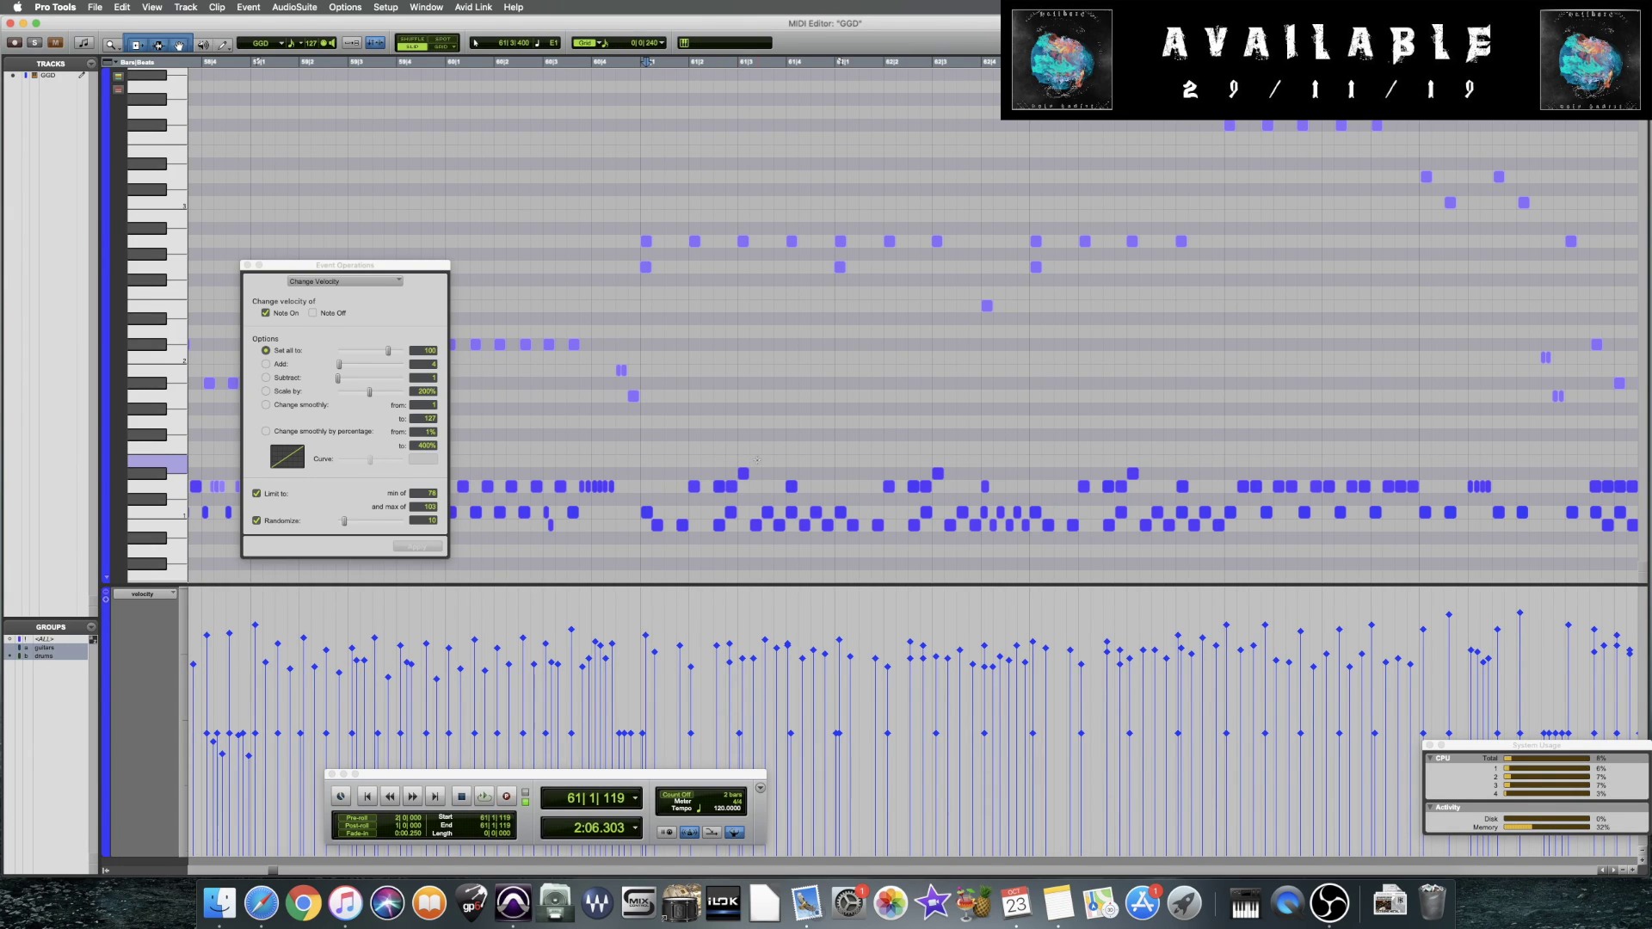
{"action": "left_click", "coordinate": [694, 486]}
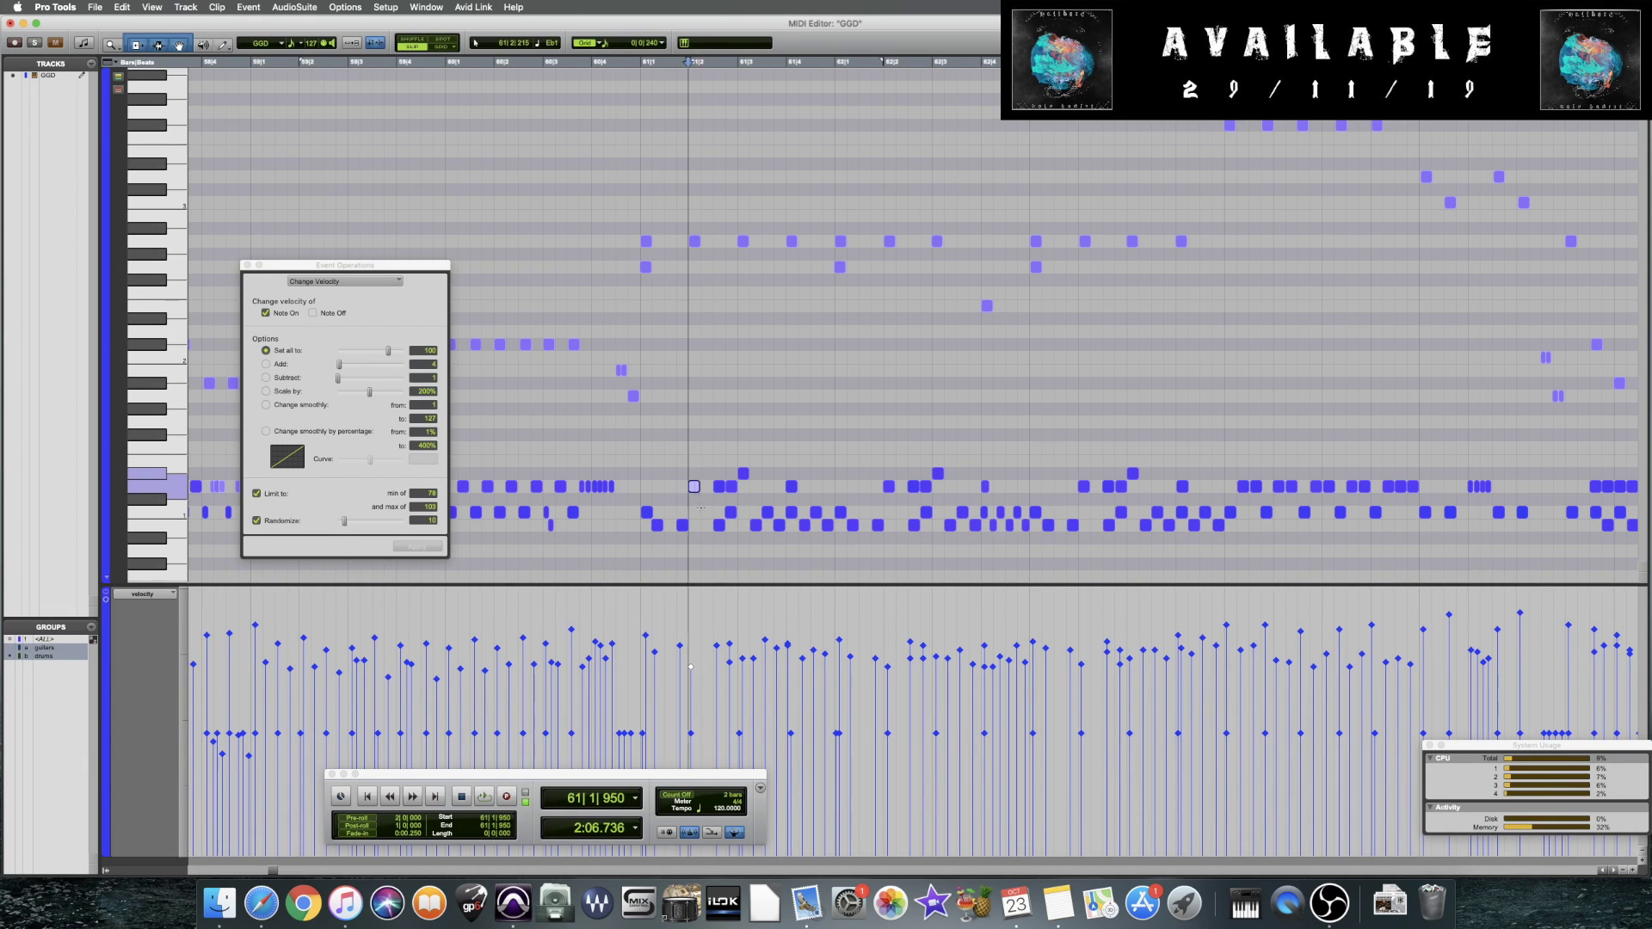
{"action": "left_click", "coordinate": [790, 486], "text": "shift"}
{"action": "left_click", "coordinate": [888, 486], "text": "shift"}
{"action": "left_click", "coordinate": [1182, 486], "text": "shift"}
{"action": "left_click_drag", "start_coordinate": [1081, 665], "coordinate": [1082, 622]}
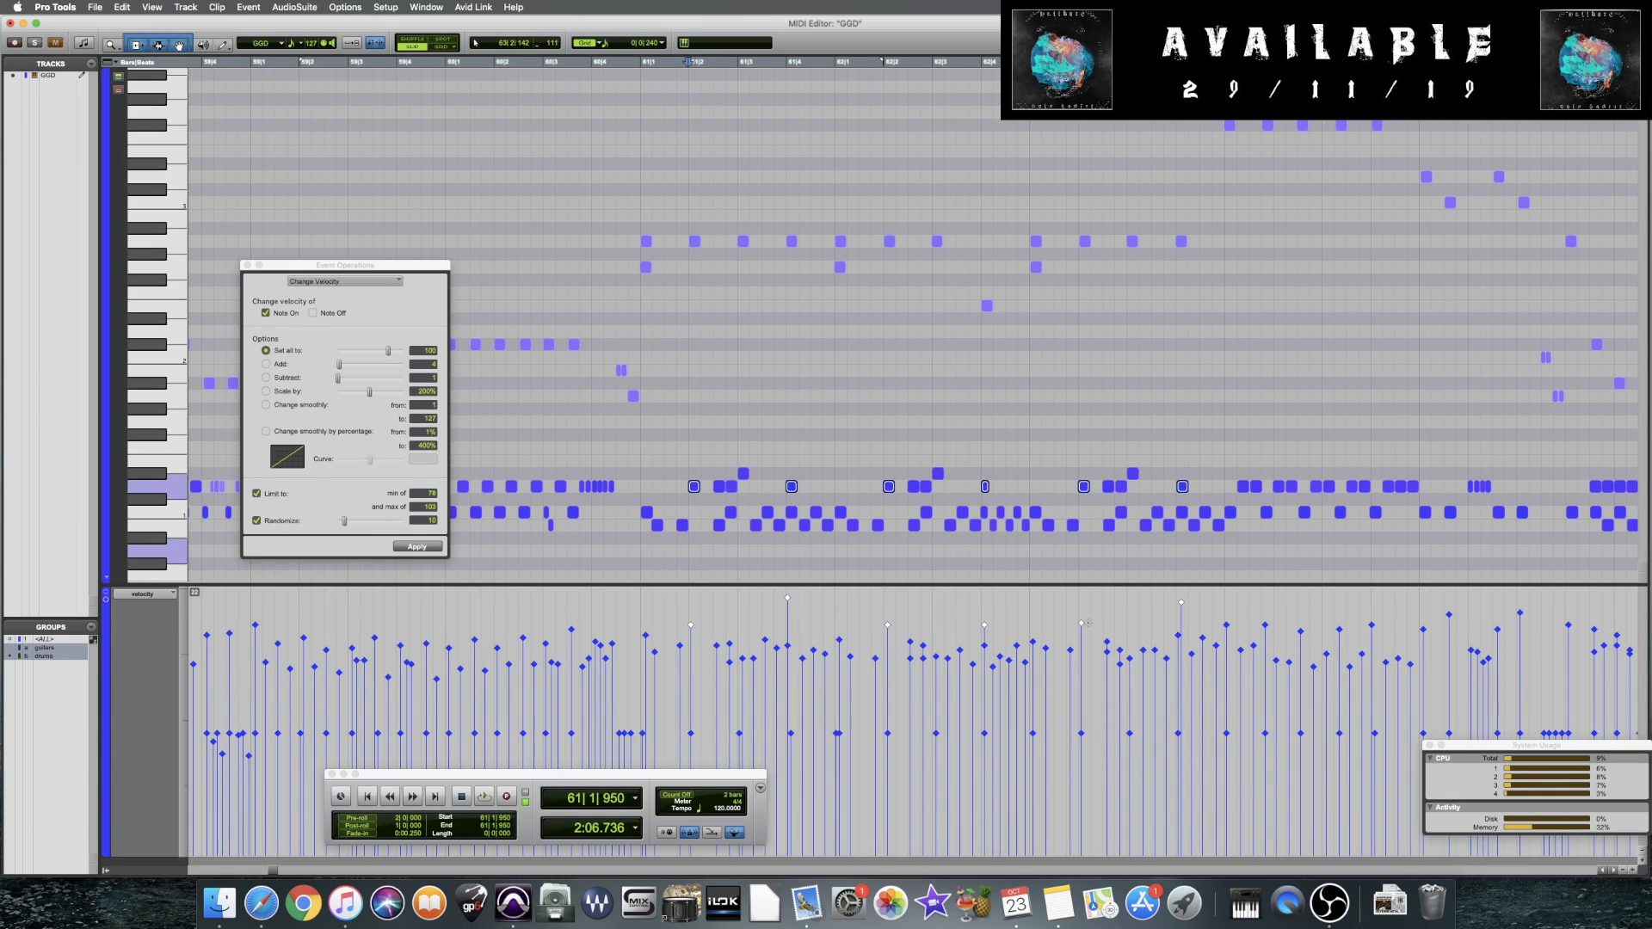
Lower the three pairs of consecutive snare notes in bars 61 to 63 to ghost-note velocities
{"action": "left_click", "coordinate": [719, 486]}
{"action": "left_click", "coordinate": [731, 486], "text": "shift"}
{"action": "left_click", "coordinate": [914, 486], "text": "shift"}
{"action": "left_click", "coordinate": [926, 486], "text": "shift"}
{"action": "left_click", "coordinate": [1108, 486], "text": "shift"}
{"action": "left_click", "coordinate": [1120, 486], "text": "shift"}
{"action": "left_click_drag", "start_coordinate": [1108, 641], "coordinate": [1108, 761]}
Save the session and audition the edited snare pattern of bars 61 to 63 from 60|3|474
{"action": "left_click_drag", "start_coordinate": [1167, 469], "coordinate": [705, 456]}
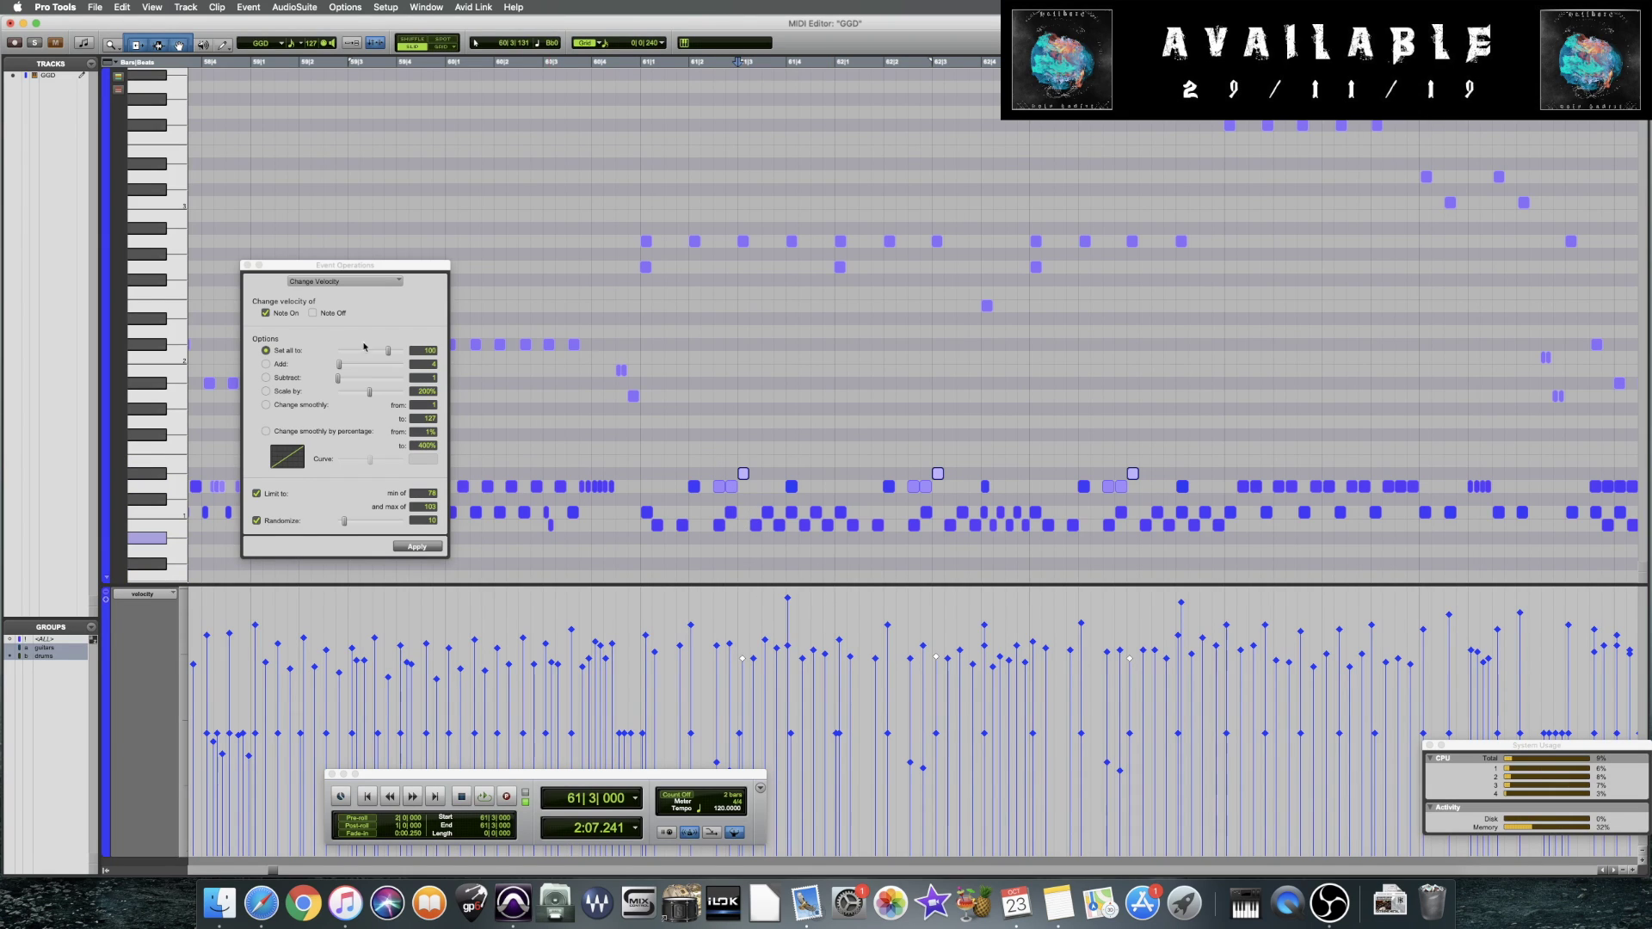
{"action": "left_click", "coordinate": [743, 474]}
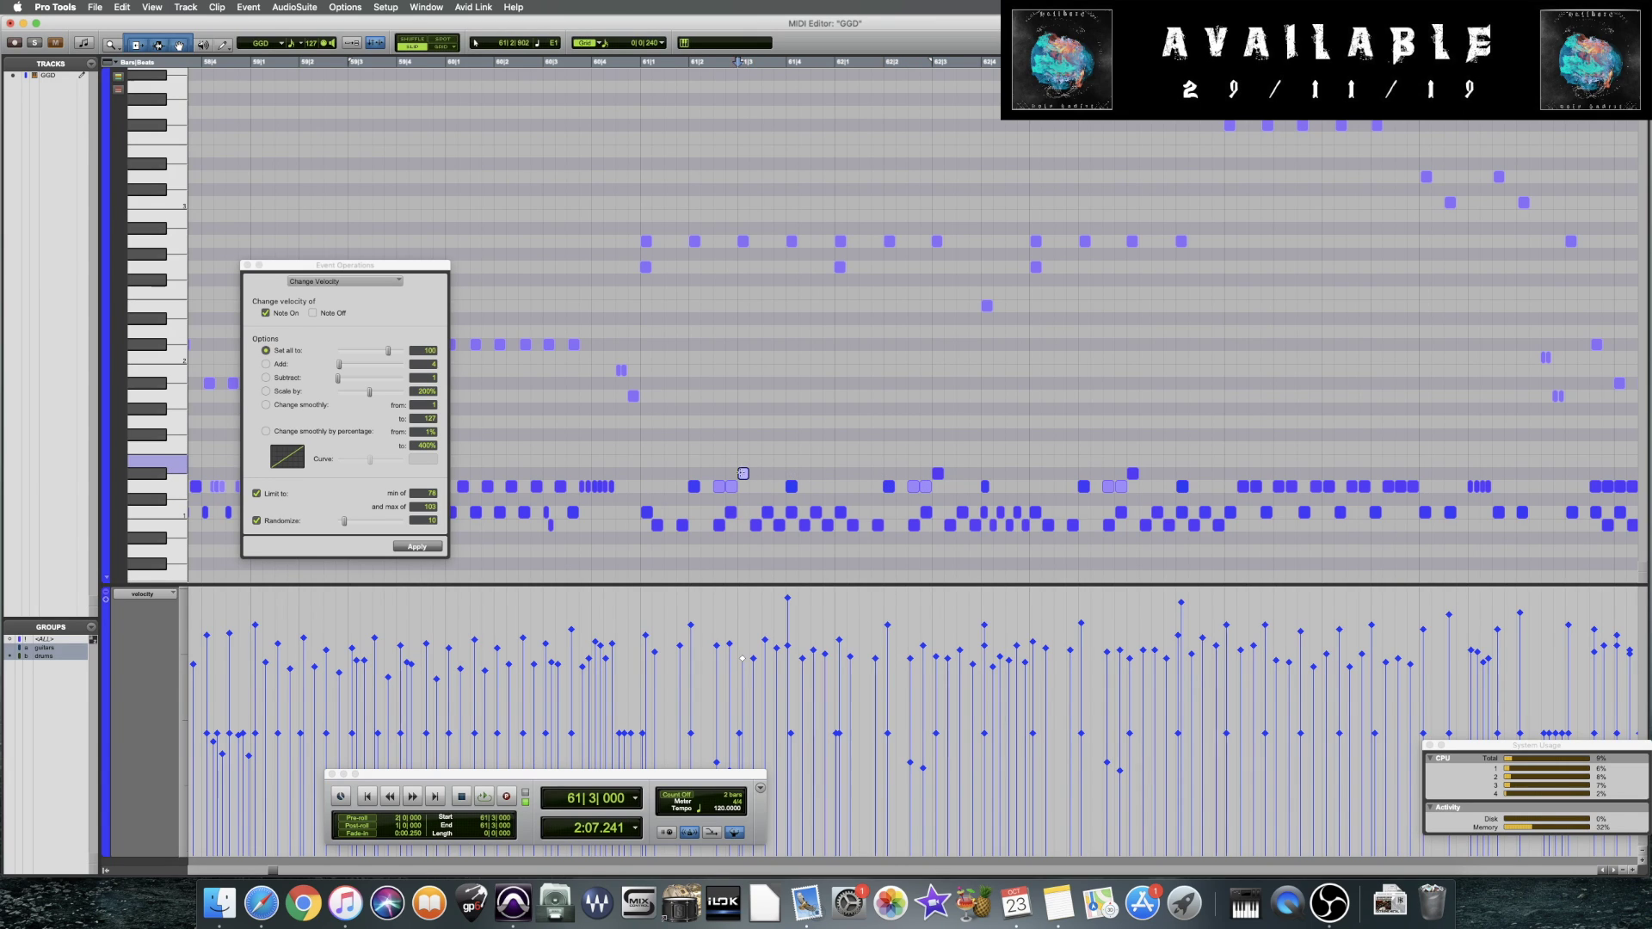
{"action": "key", "text": "super+s"}
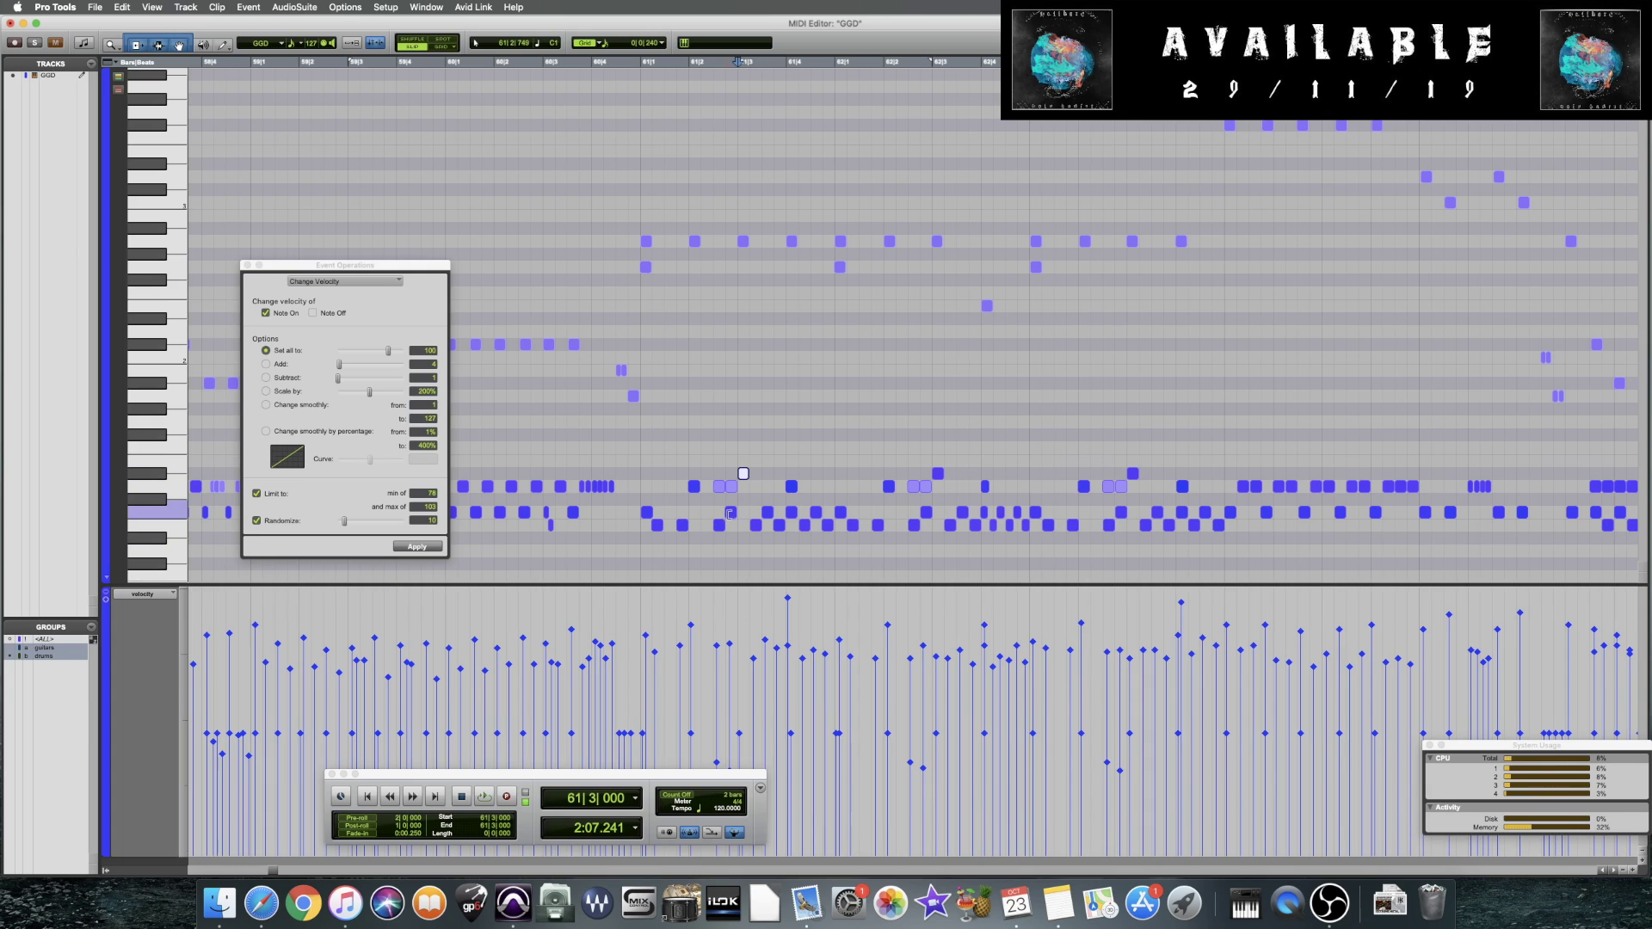
{"action": "left_click", "coordinate": [566, 447]}
{"action": "key", "text": "space"}
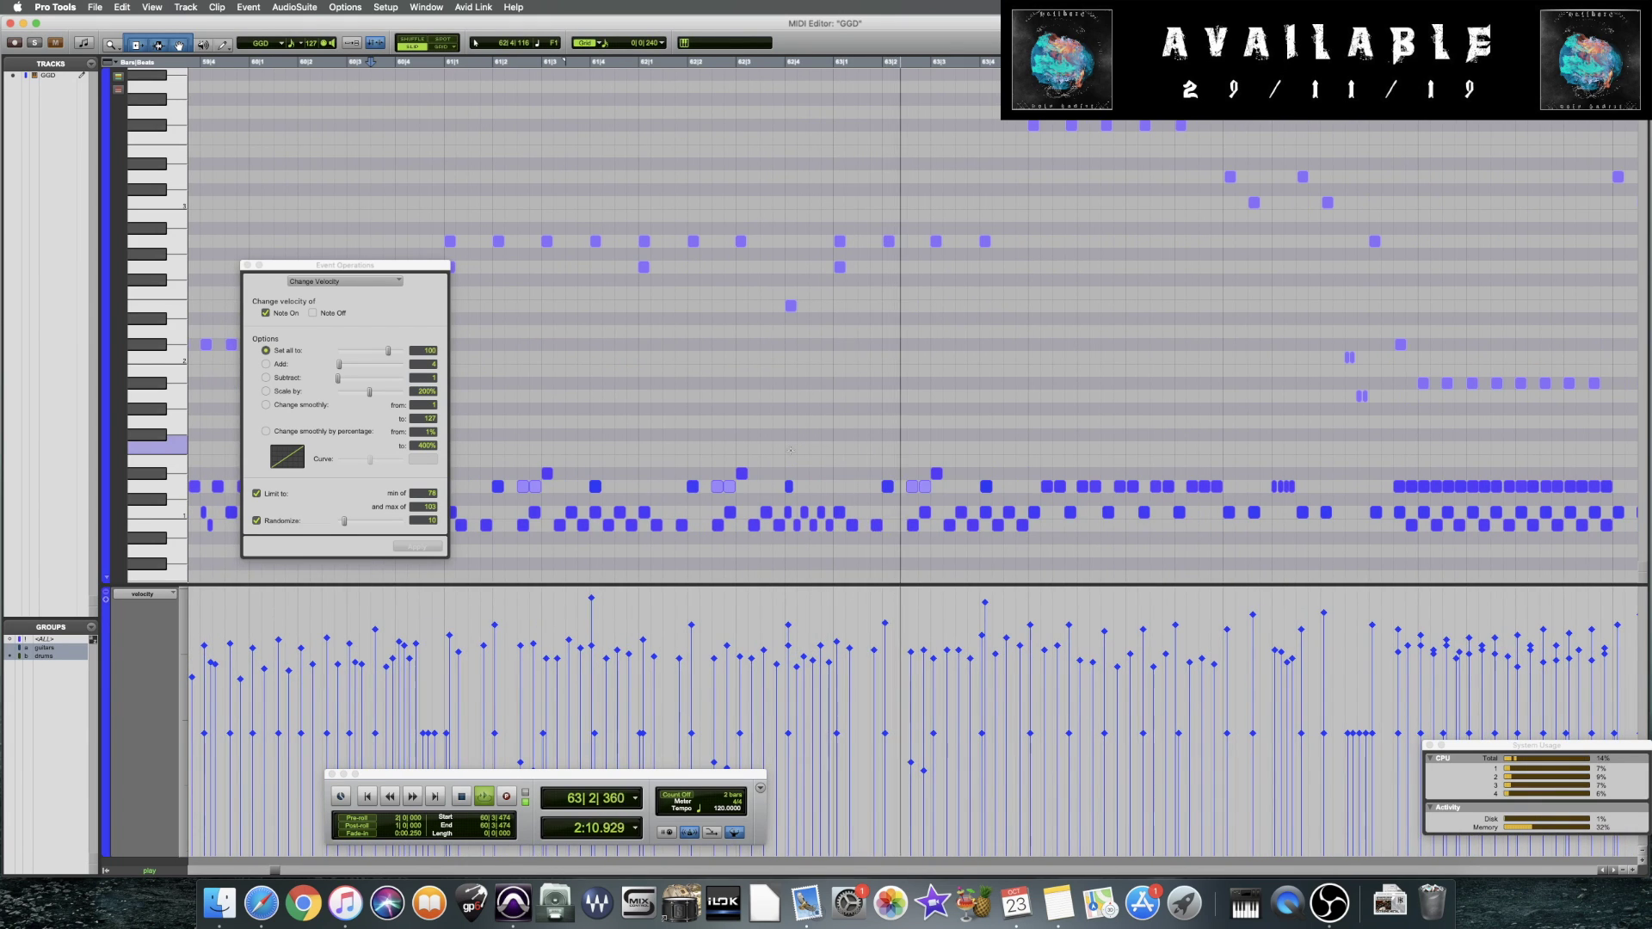
{"action": "key", "text": "space"}
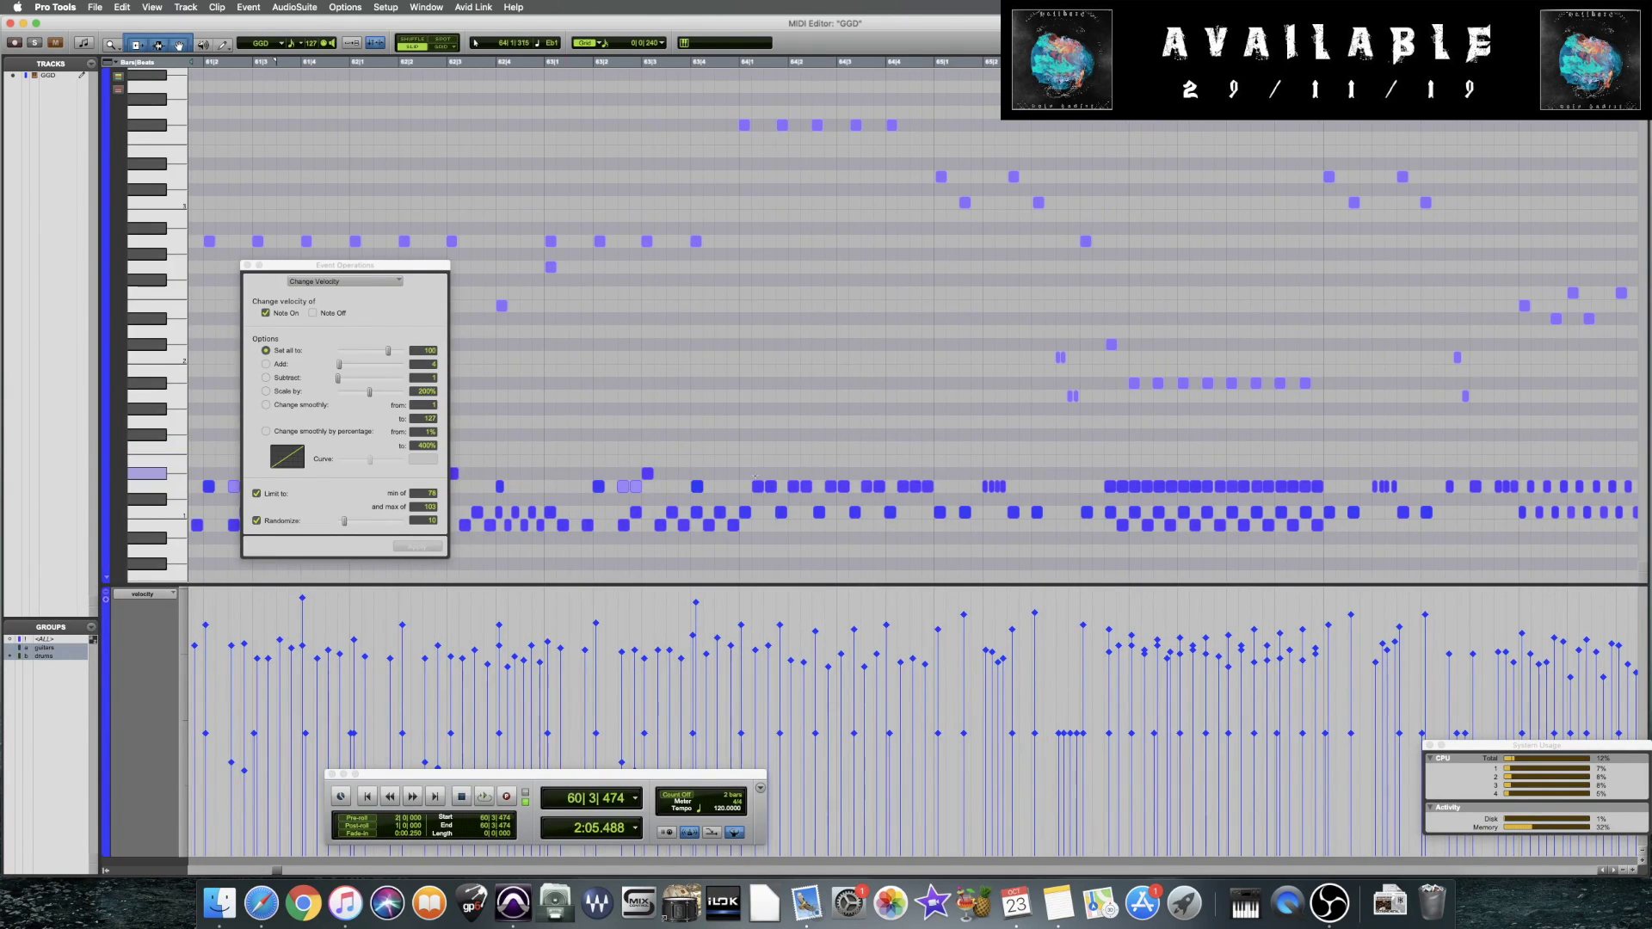
Save the session and raise the velocities of the five cymbal hits in bar 64
{"action": "left_click", "coordinate": [741, 469]}
{"action": "key", "text": "super+s"}
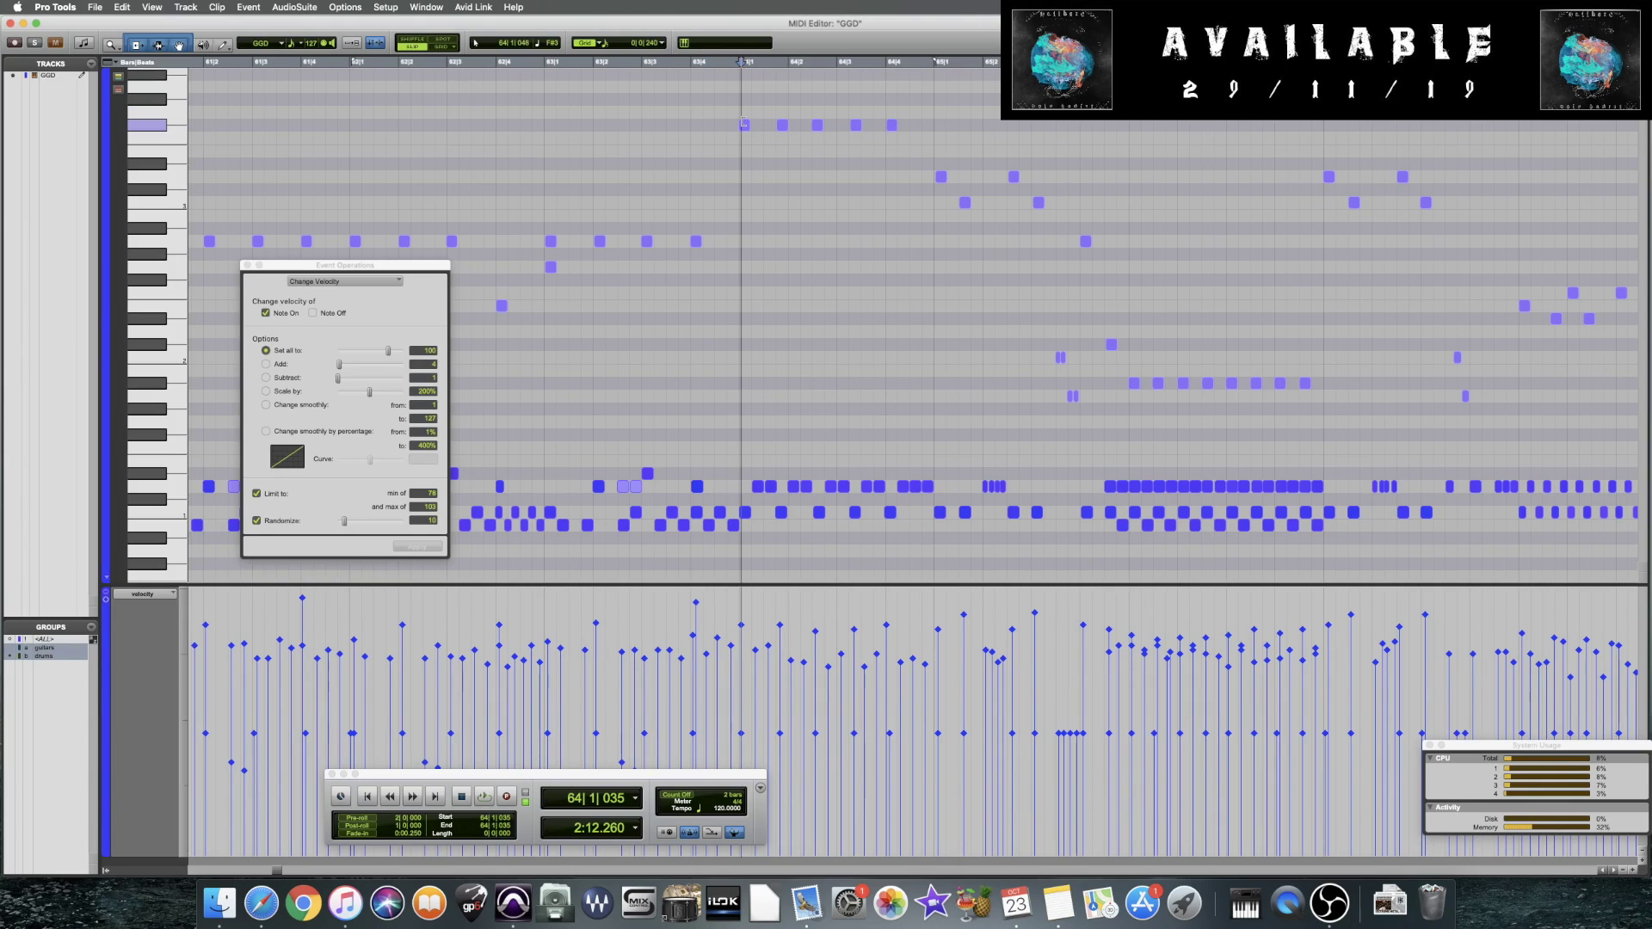
{"action": "left_click_drag", "start_coordinate": [720, 120], "coordinate": [976, 136]}
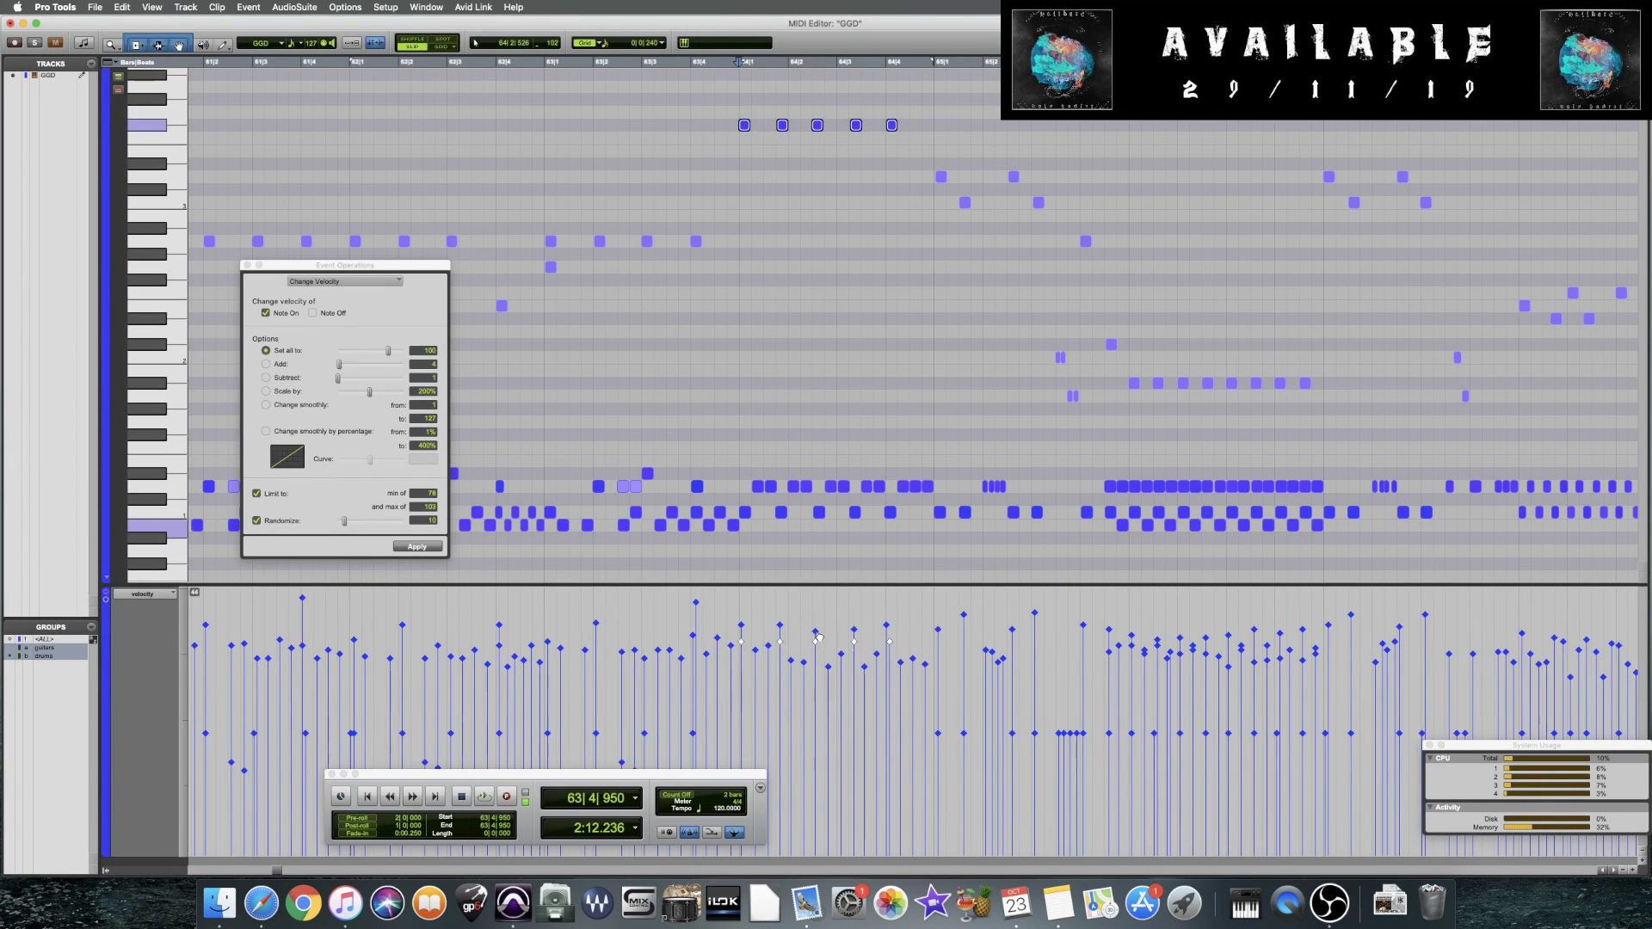
{"action": "left_click_drag", "start_coordinate": [731, 106], "coordinate": [742, 516]}
Lower the snare pairs starting at 64|1|250 and 64|1|950 to uneven ghost-note velocities and soften the cymbal hit at 64|1|741
{"action": "left_click", "coordinate": [757, 486]}
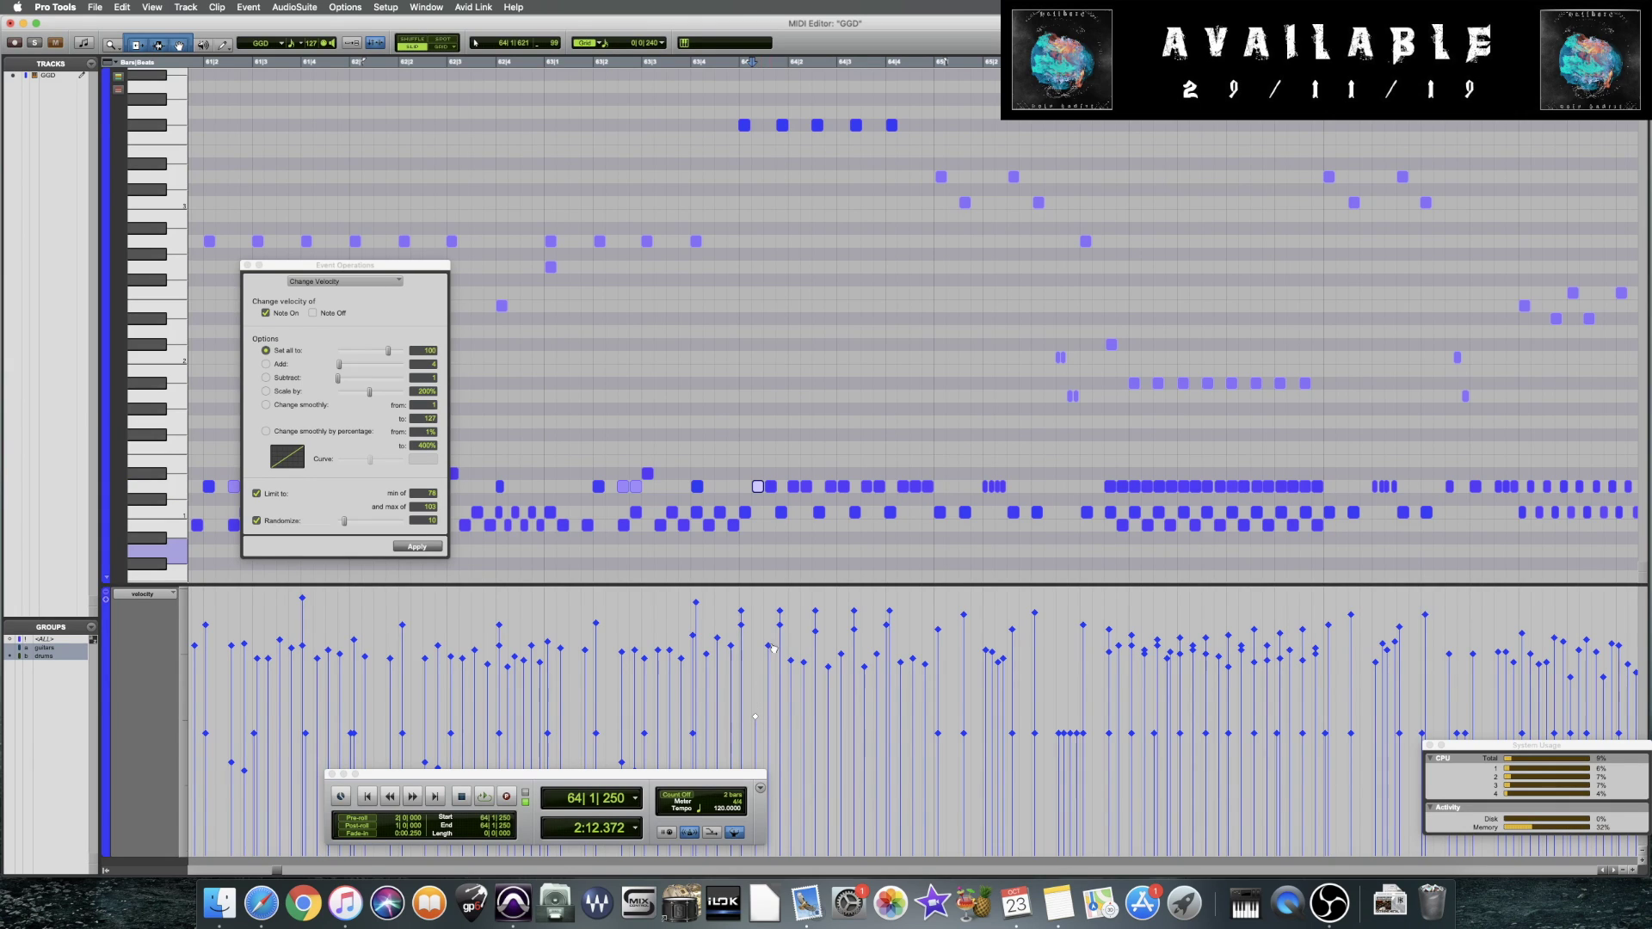
{"action": "left_click_drag", "start_coordinate": [769, 647], "coordinate": [770, 699]}
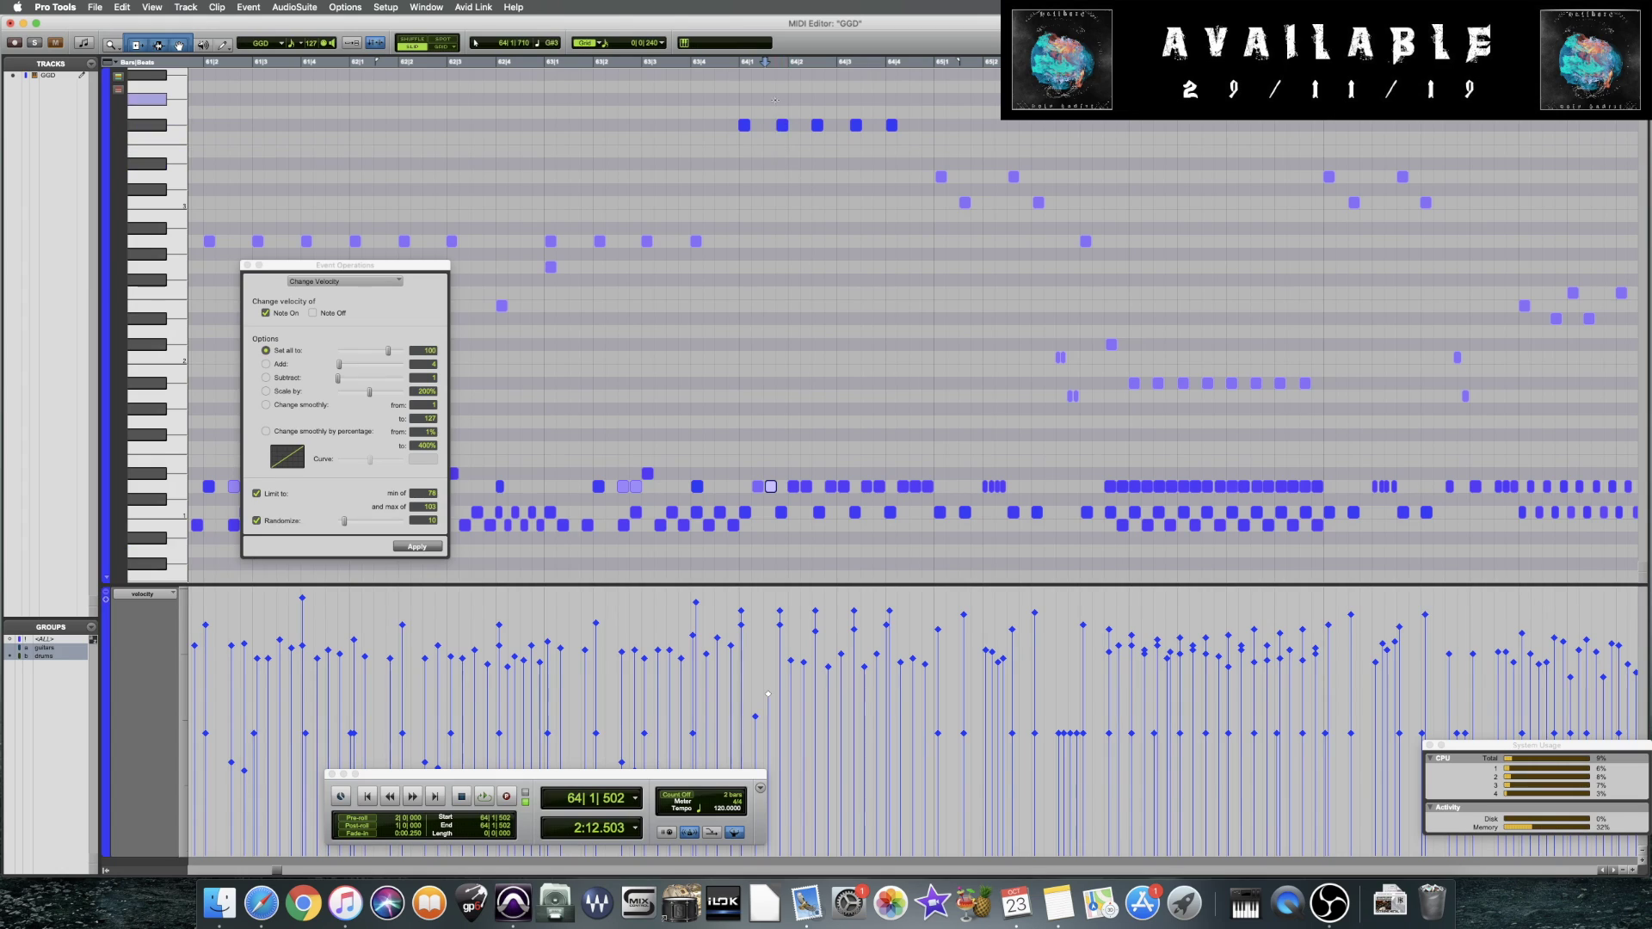
{"action": "left_click", "coordinate": [782, 125]}
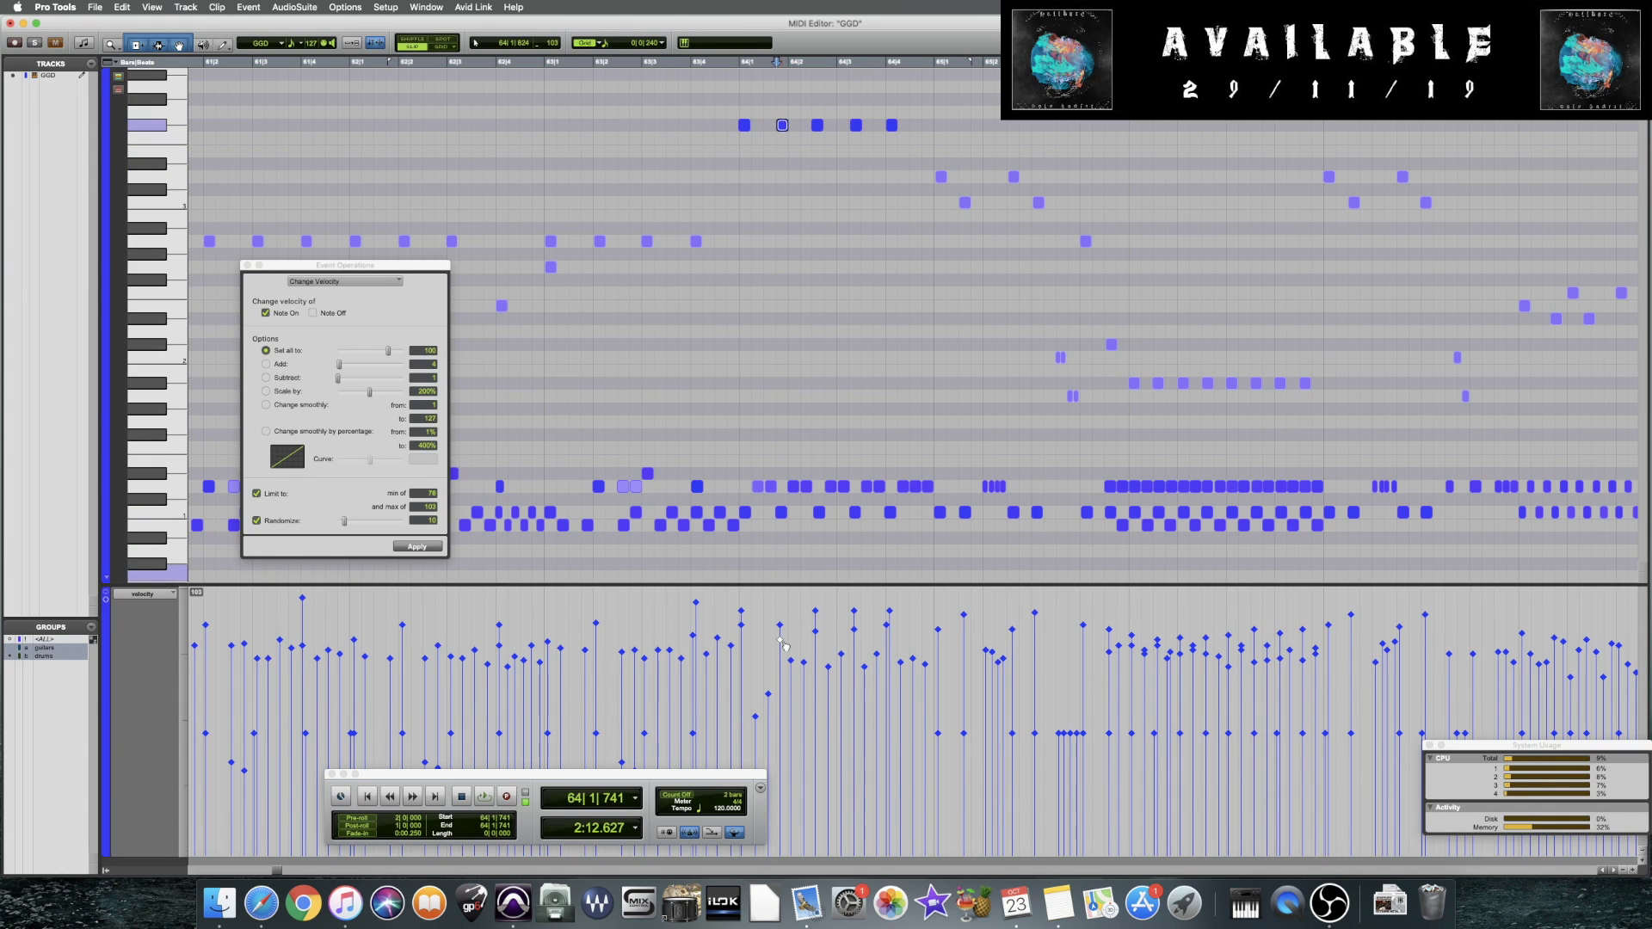
{"action": "left_click", "coordinate": [792, 661]}
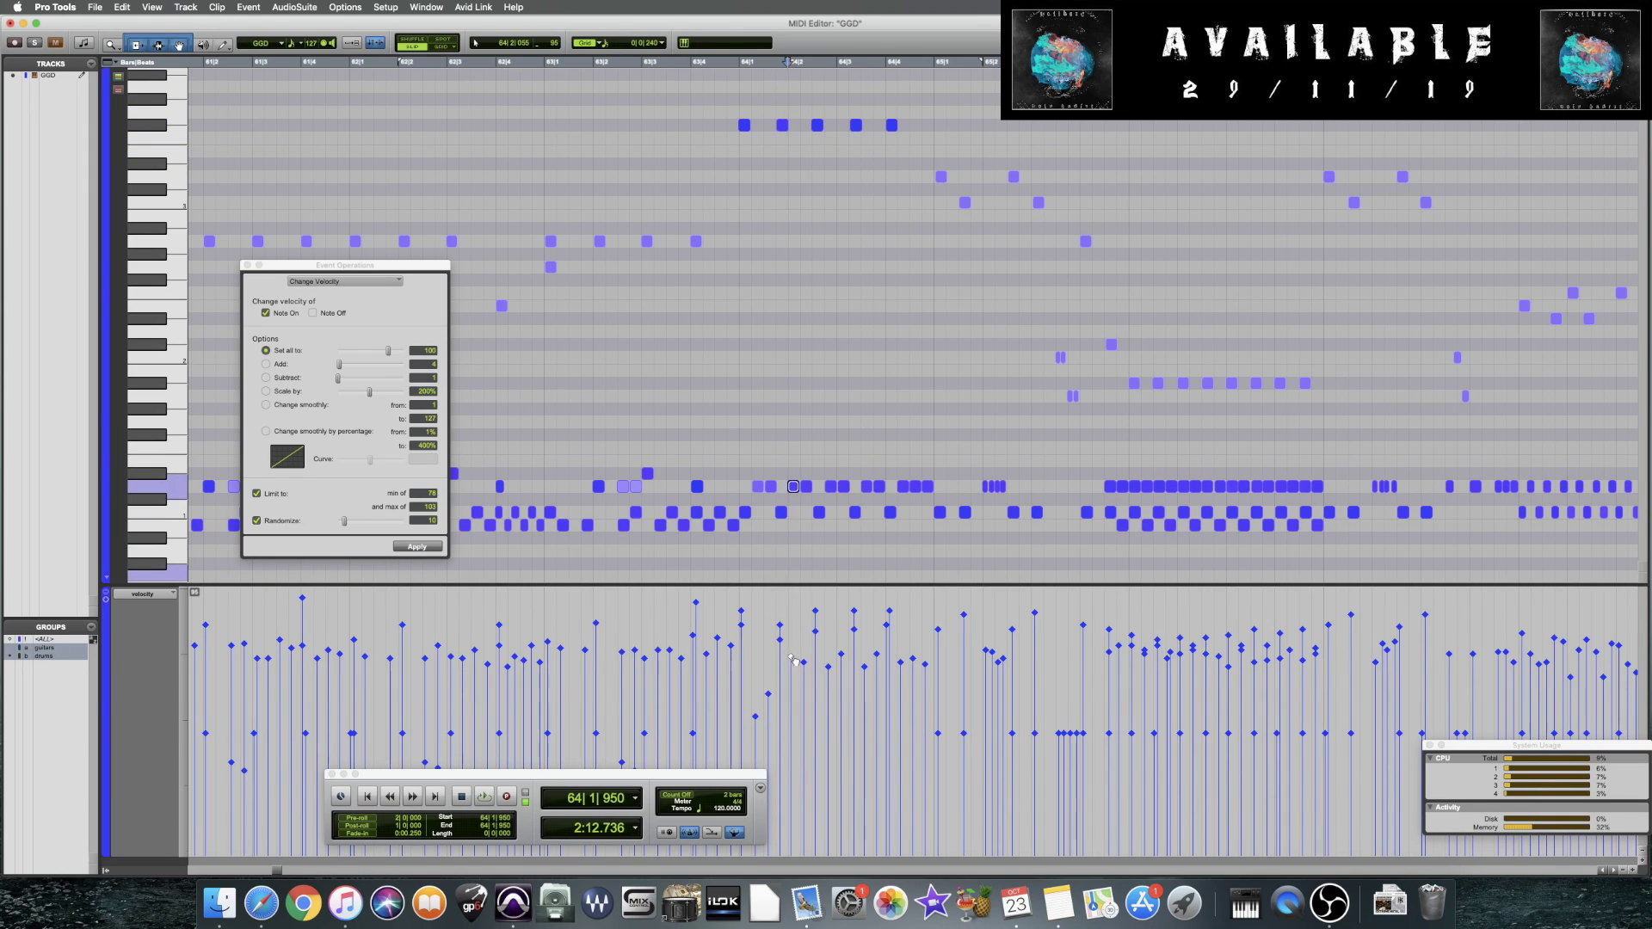
{"action": "left_click_drag", "start_coordinate": [809, 669], "coordinate": [808, 695]}
Adjust the third and fourth cymbal hits in bar 64 and lower the snare pairs after them to uneven ghost-note velocities
{"action": "left_click", "coordinate": [816, 613]}
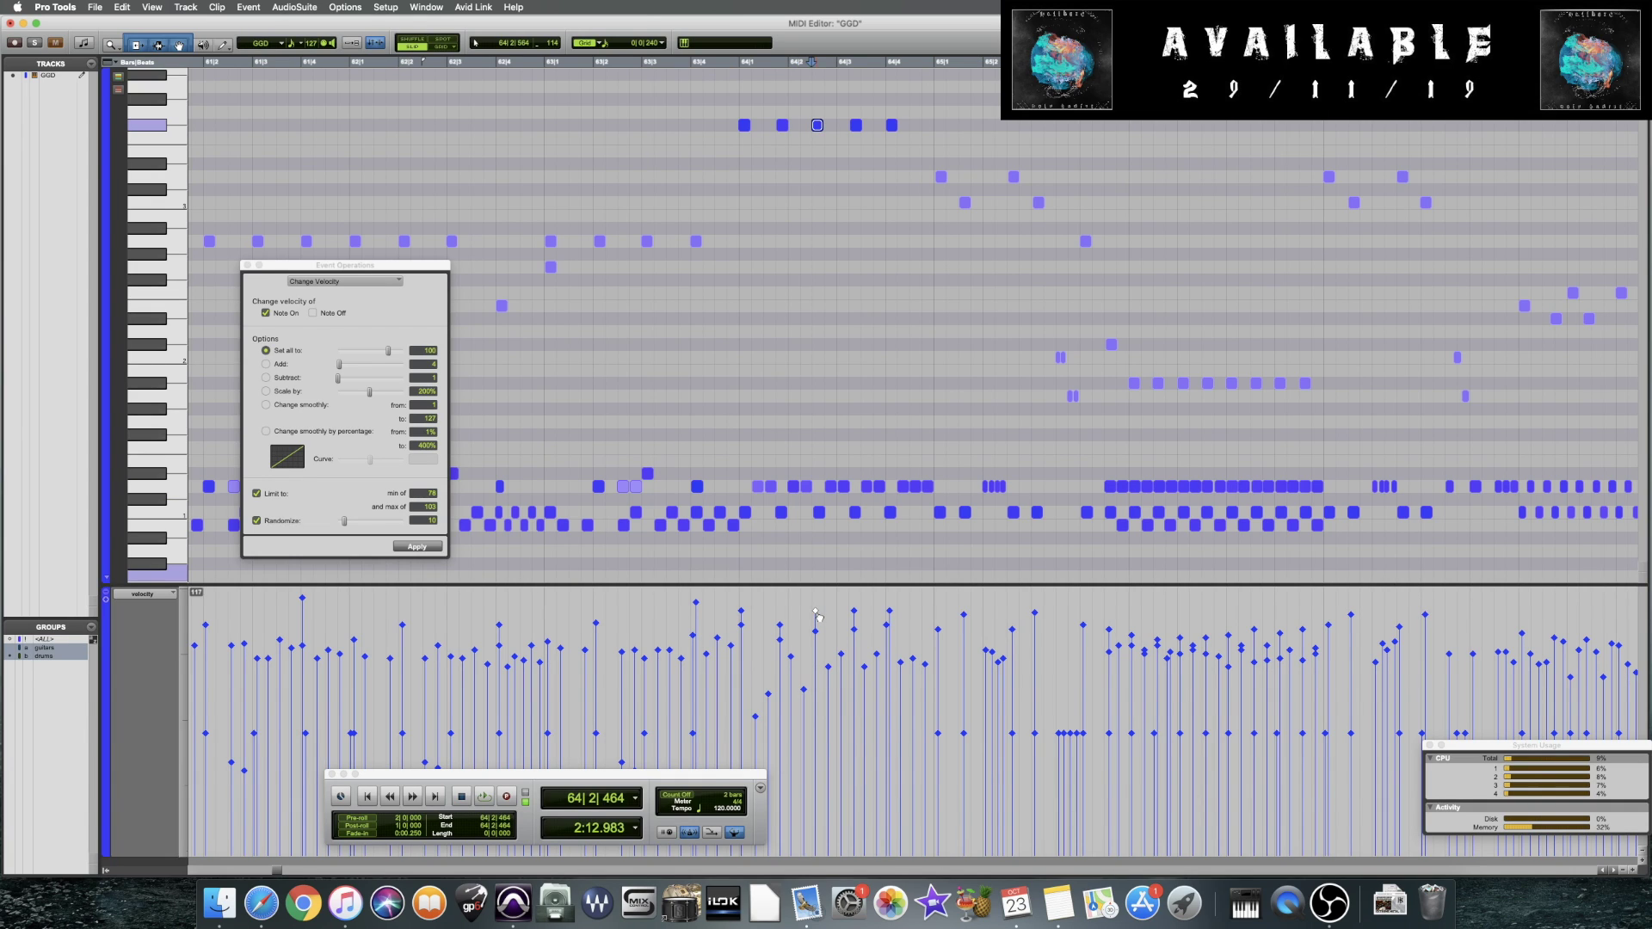
{"action": "left_click_drag", "start_coordinate": [829, 671], "coordinate": [829, 724]}
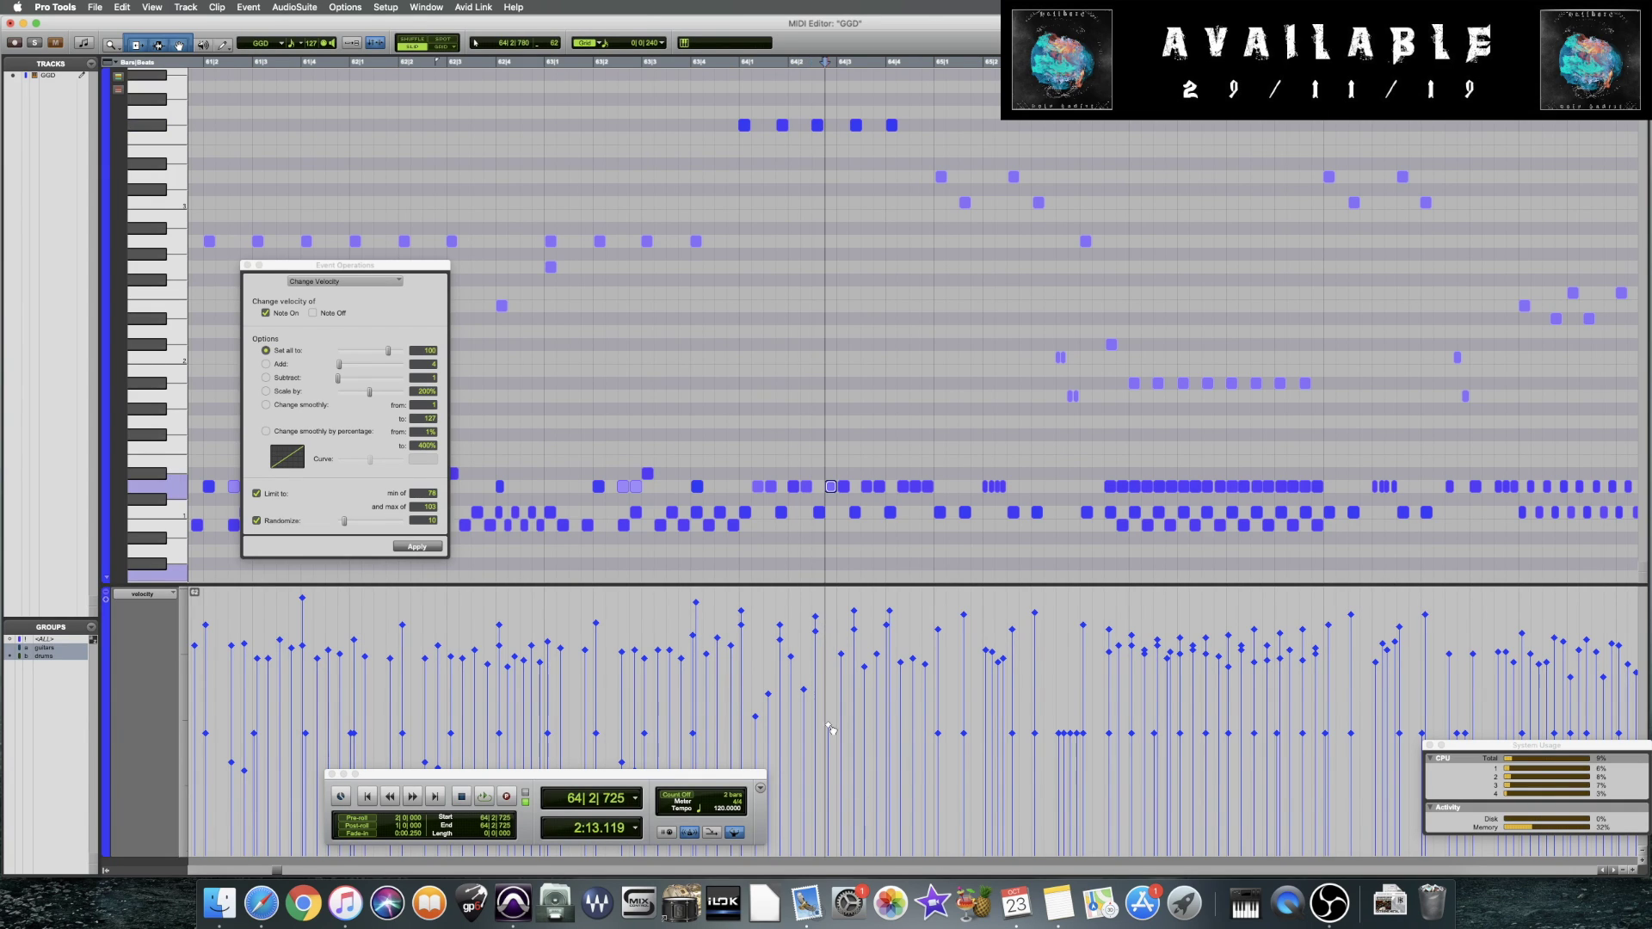
{"action": "left_click", "coordinate": [842, 656]}
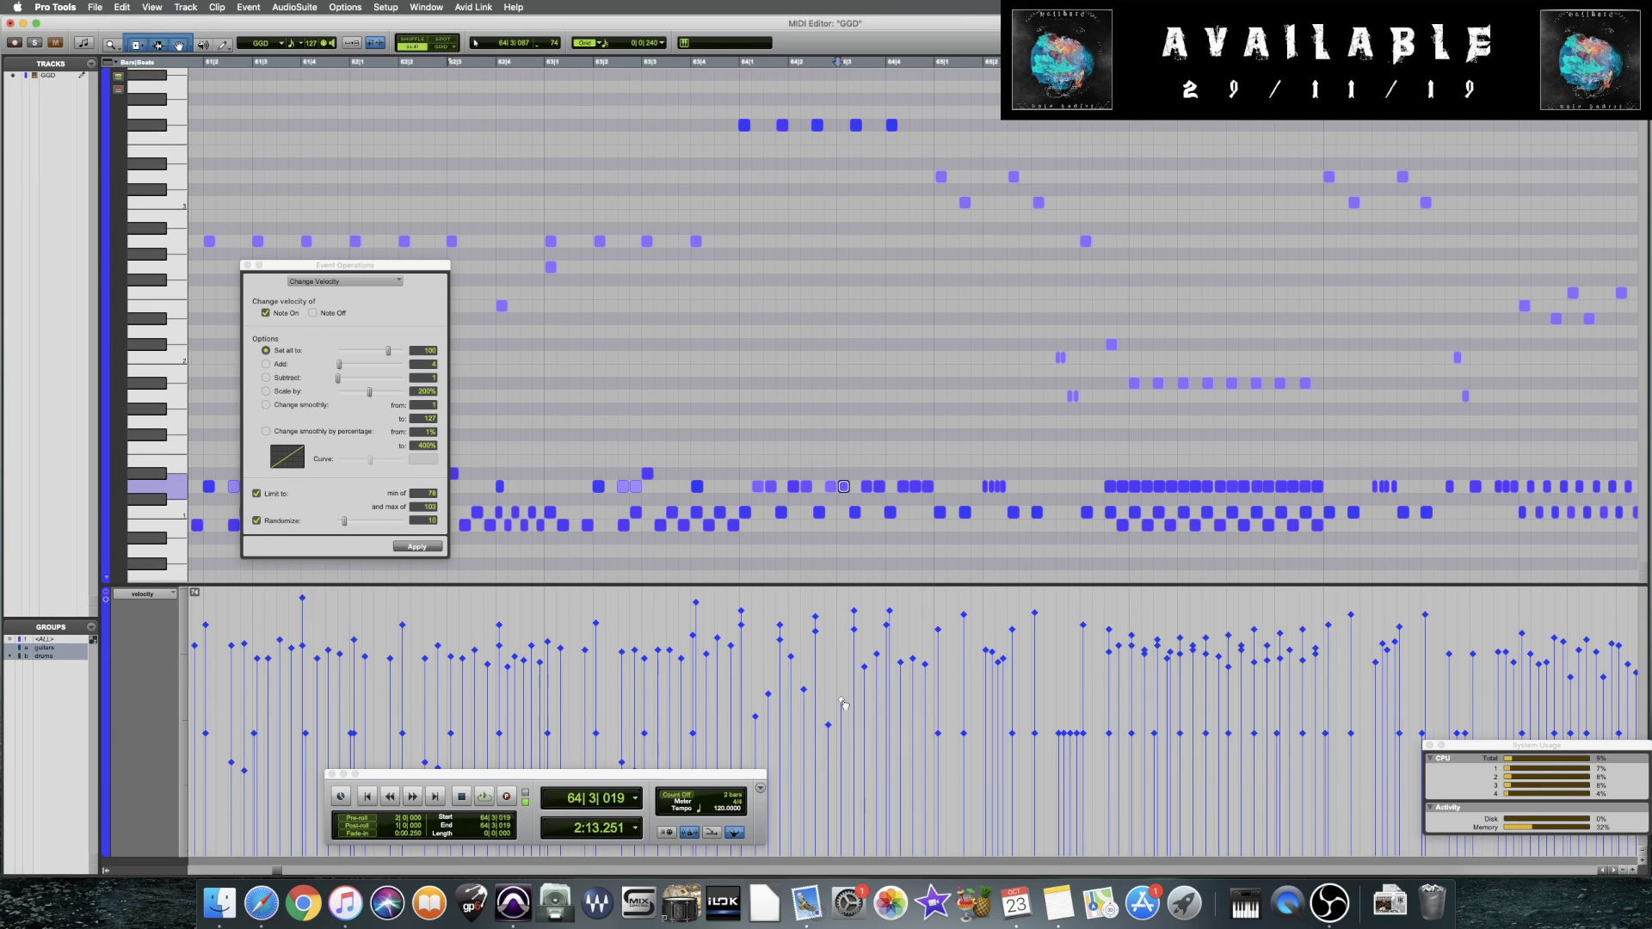
{"action": "left_click", "coordinate": [854, 613]}
{"action": "left_click", "coordinate": [855, 612]}
{"action": "left_click", "coordinate": [864, 654]}
{"action": "left_click_drag", "start_coordinate": [878, 658], "coordinate": [876, 695]}
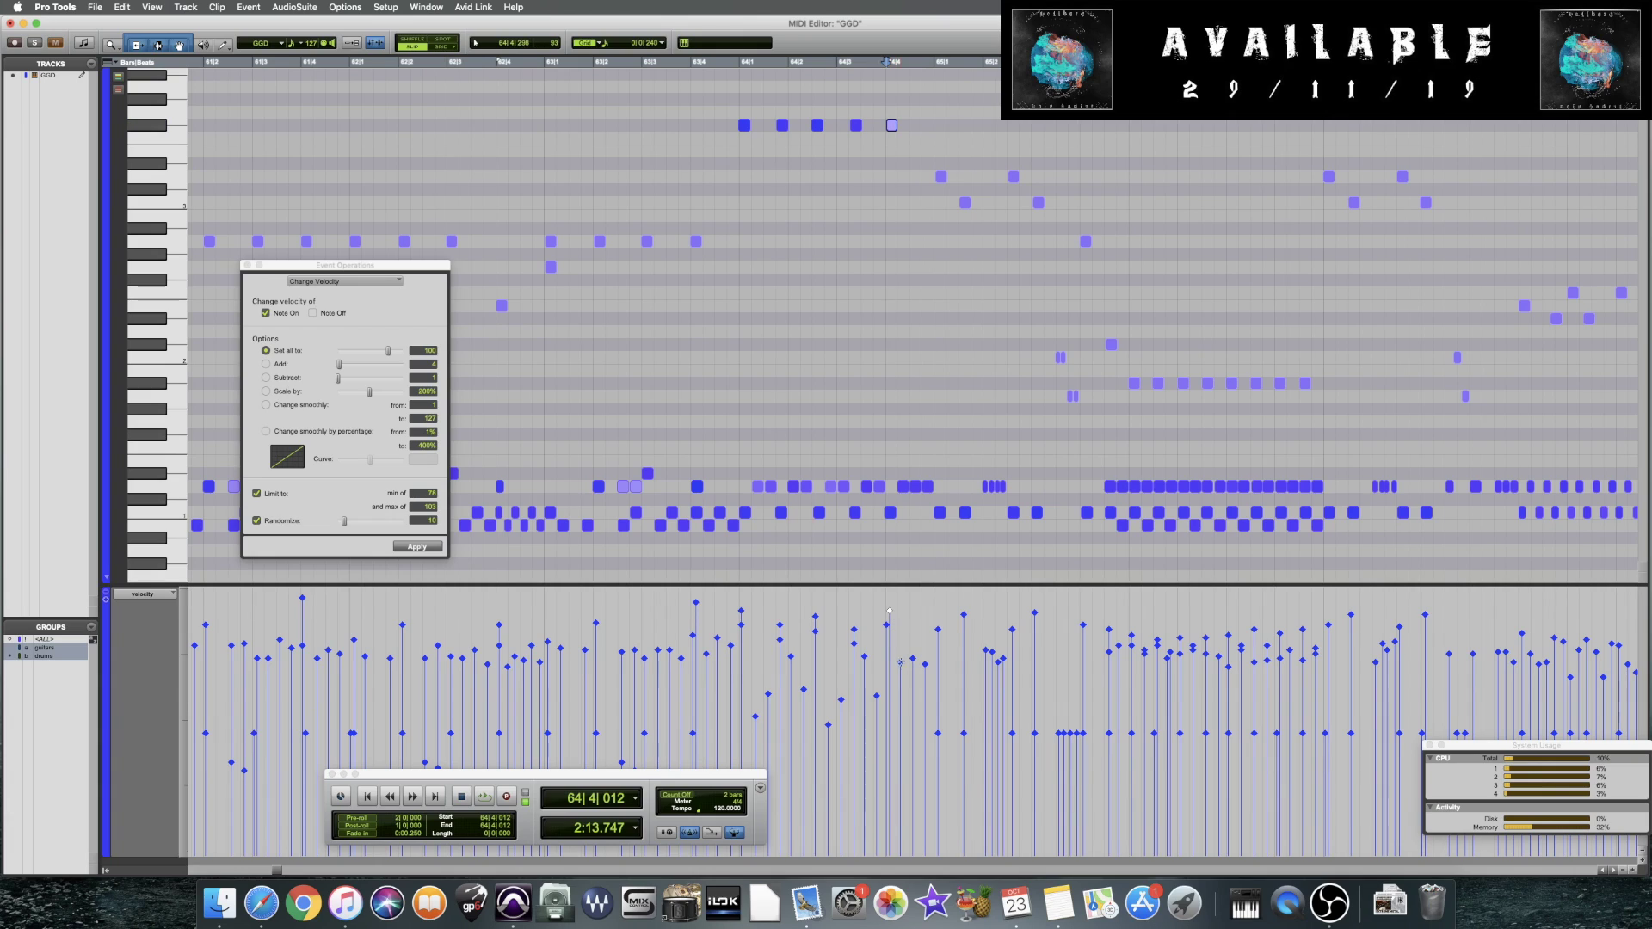
Shape the last three snare notes of bar 64, ending at 64|4|720, into a rising crescendo and audition from 62|4|943
{"action": "left_click", "coordinate": [901, 665]}
{"action": "left_click", "coordinate": [912, 658]}
{"action": "left_click", "coordinate": [927, 651]}
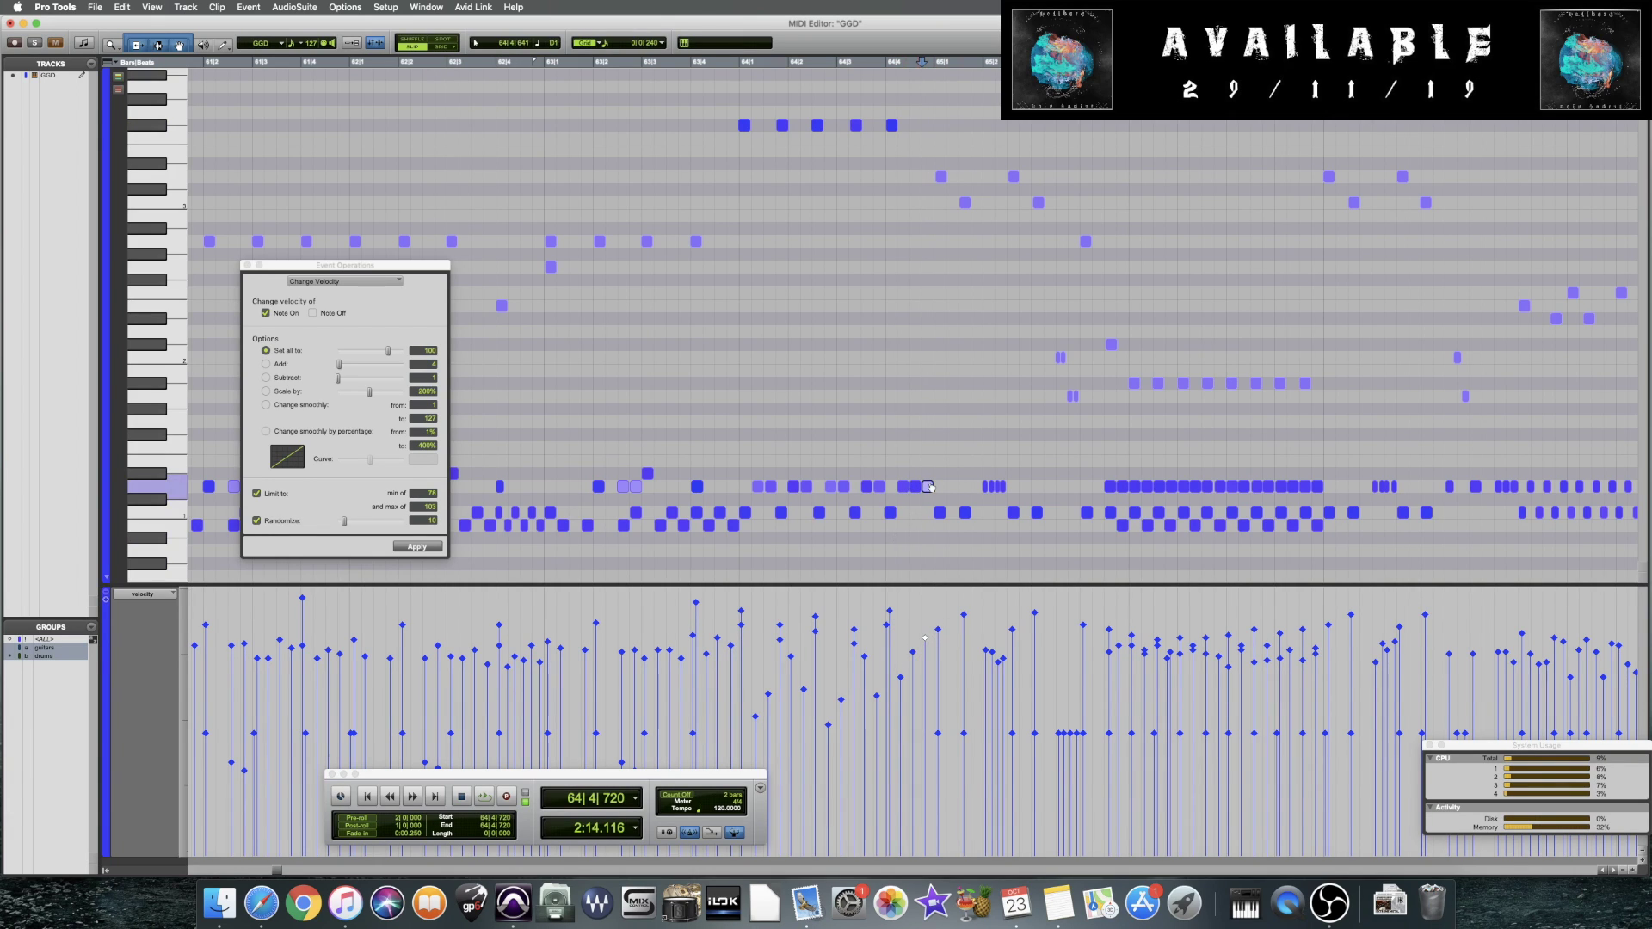
{"action": "left_click", "coordinate": [544, 398]}
{"action": "key", "text": "space"}
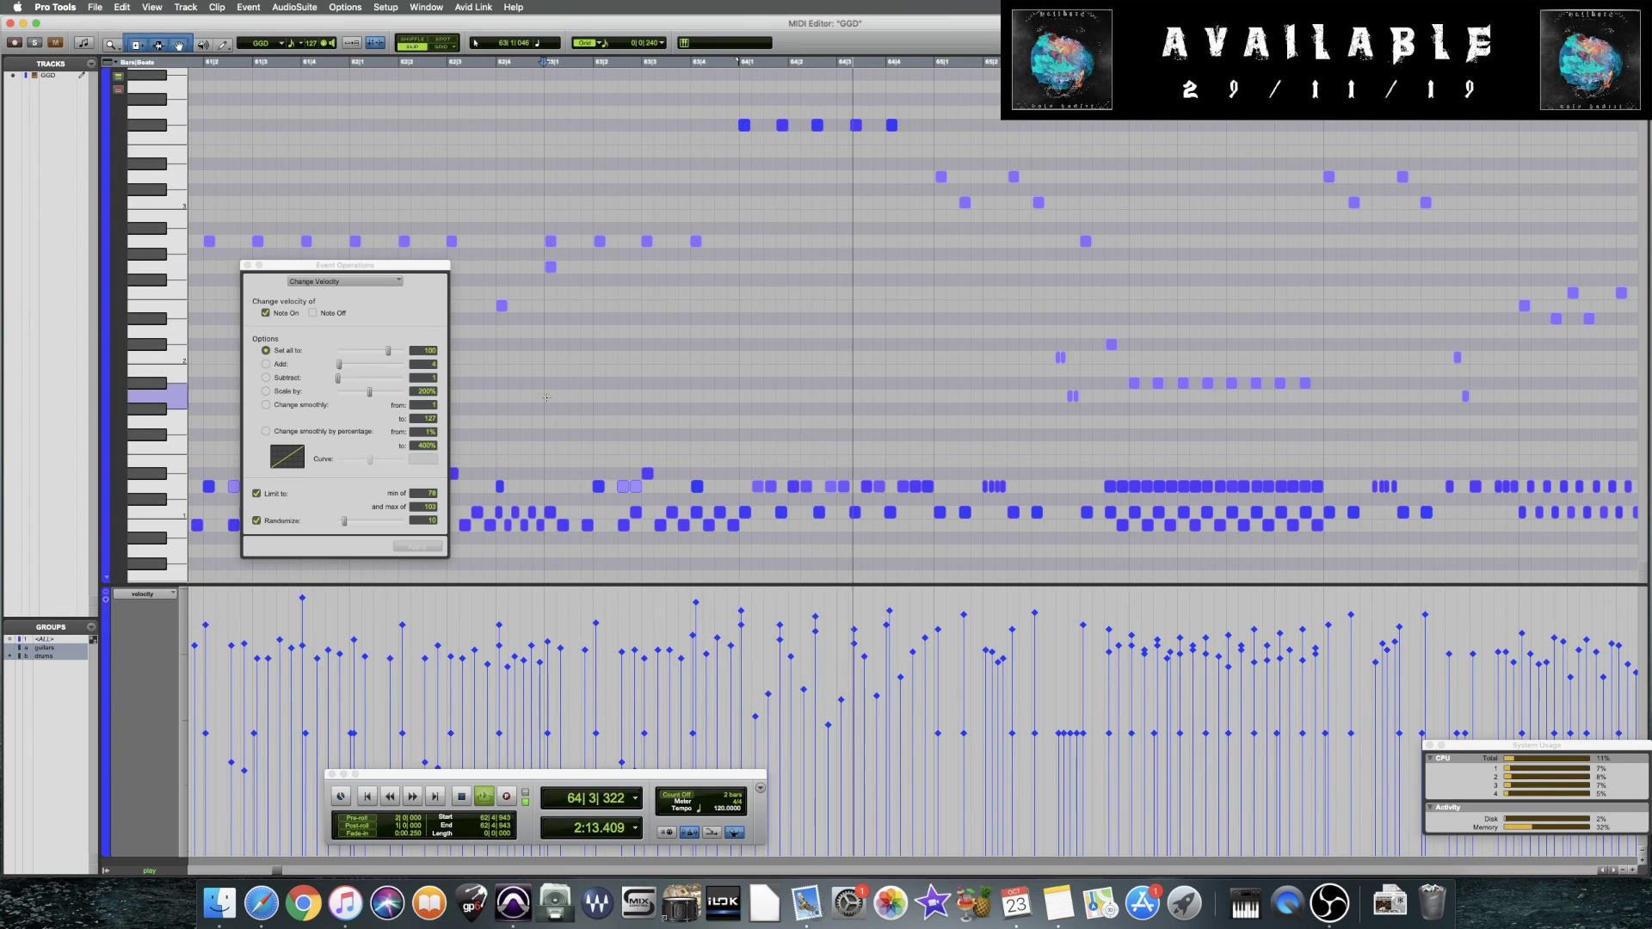
Save the session and audition the reshaped bar 64 snare and cymbal pattern from just before the bar
{"action": "key", "text": "space"}
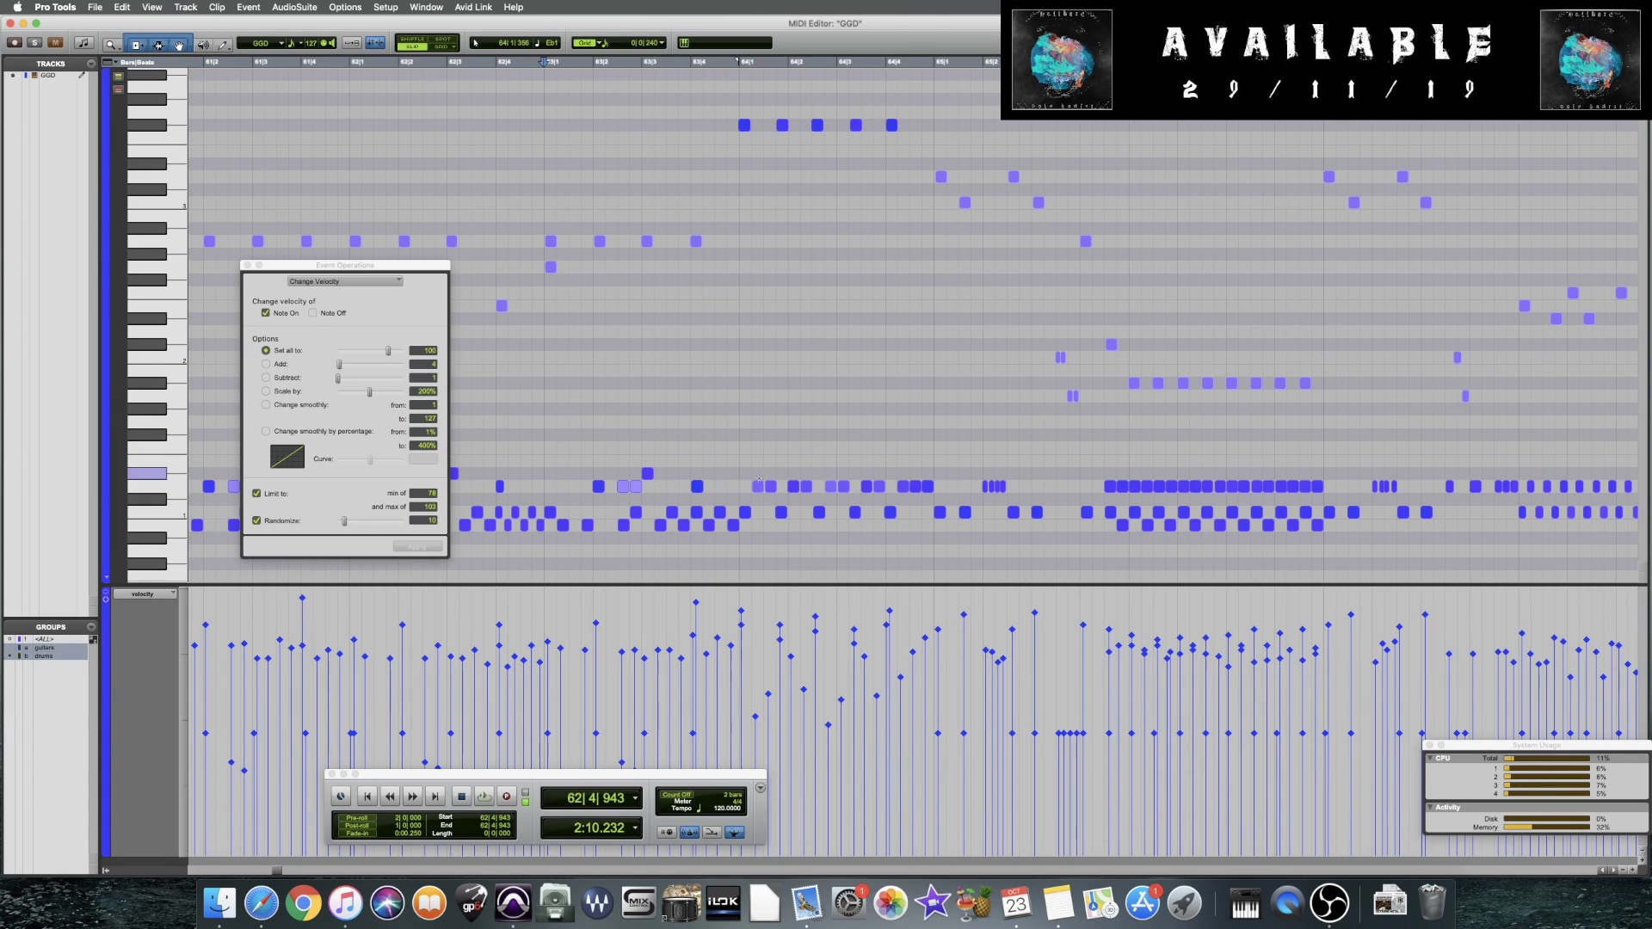
{"action": "left_click", "coordinate": [805, 440]}
{"action": "key", "text": "super+s"}
{"action": "left_click", "coordinate": [738, 436]}
{"action": "key", "text": "space"}
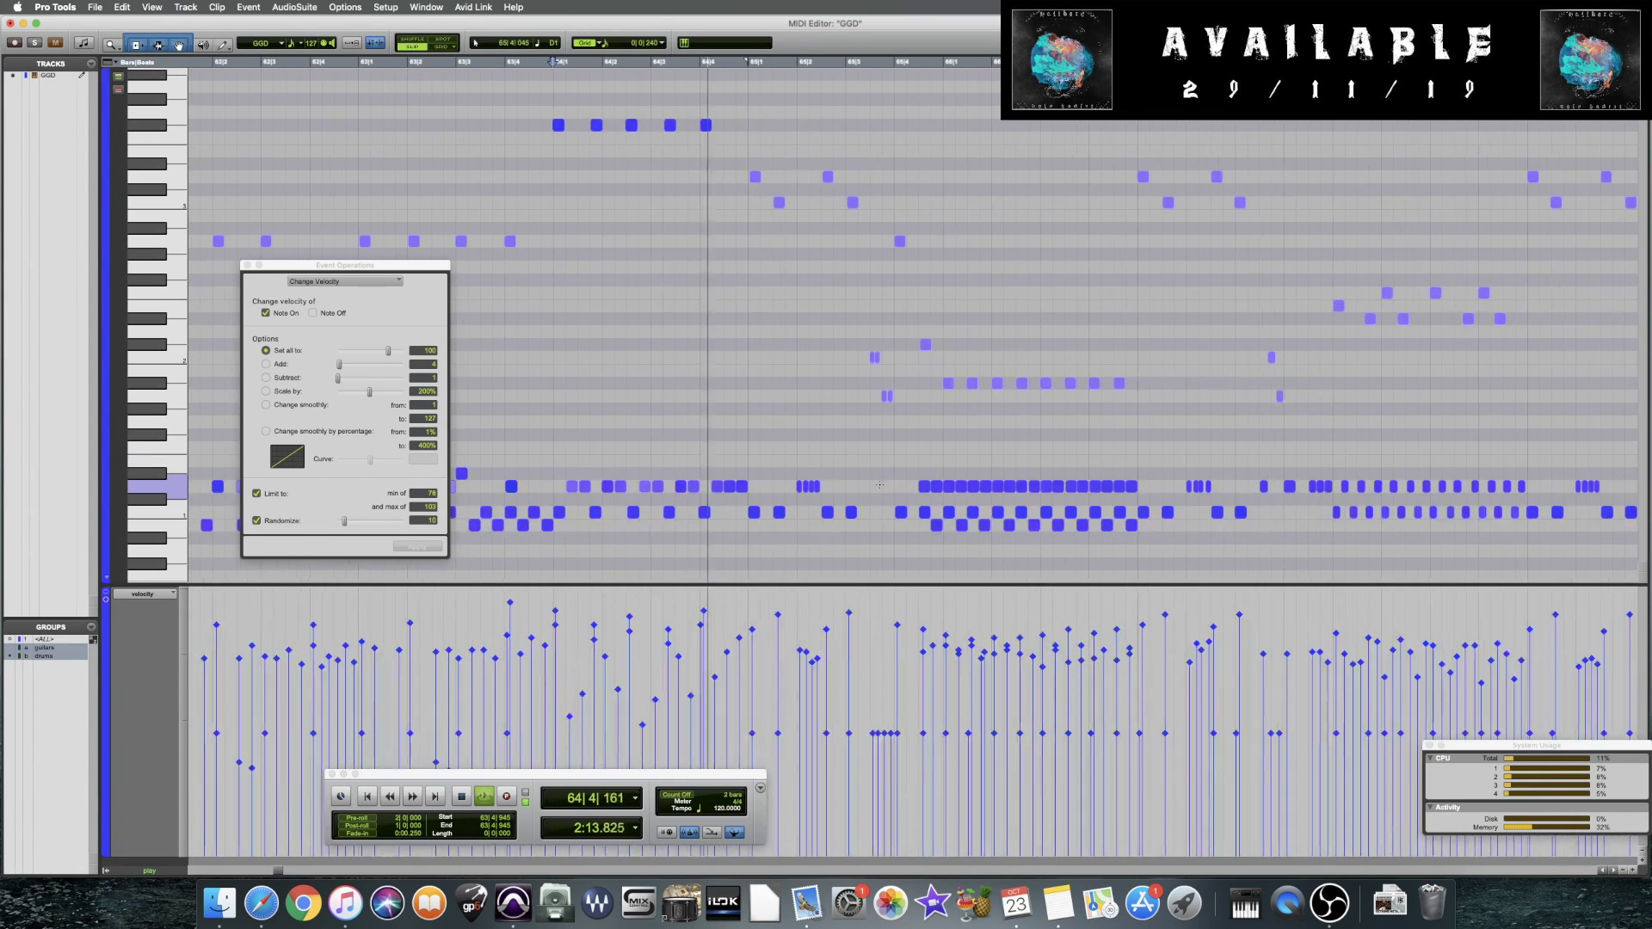
{"action": "key", "text": "space"}
Check the snare notes just after the second and fourth cymbal hits in bar 64 and replay from 63|4|932
{"action": "left_click", "coordinate": [606, 486]}
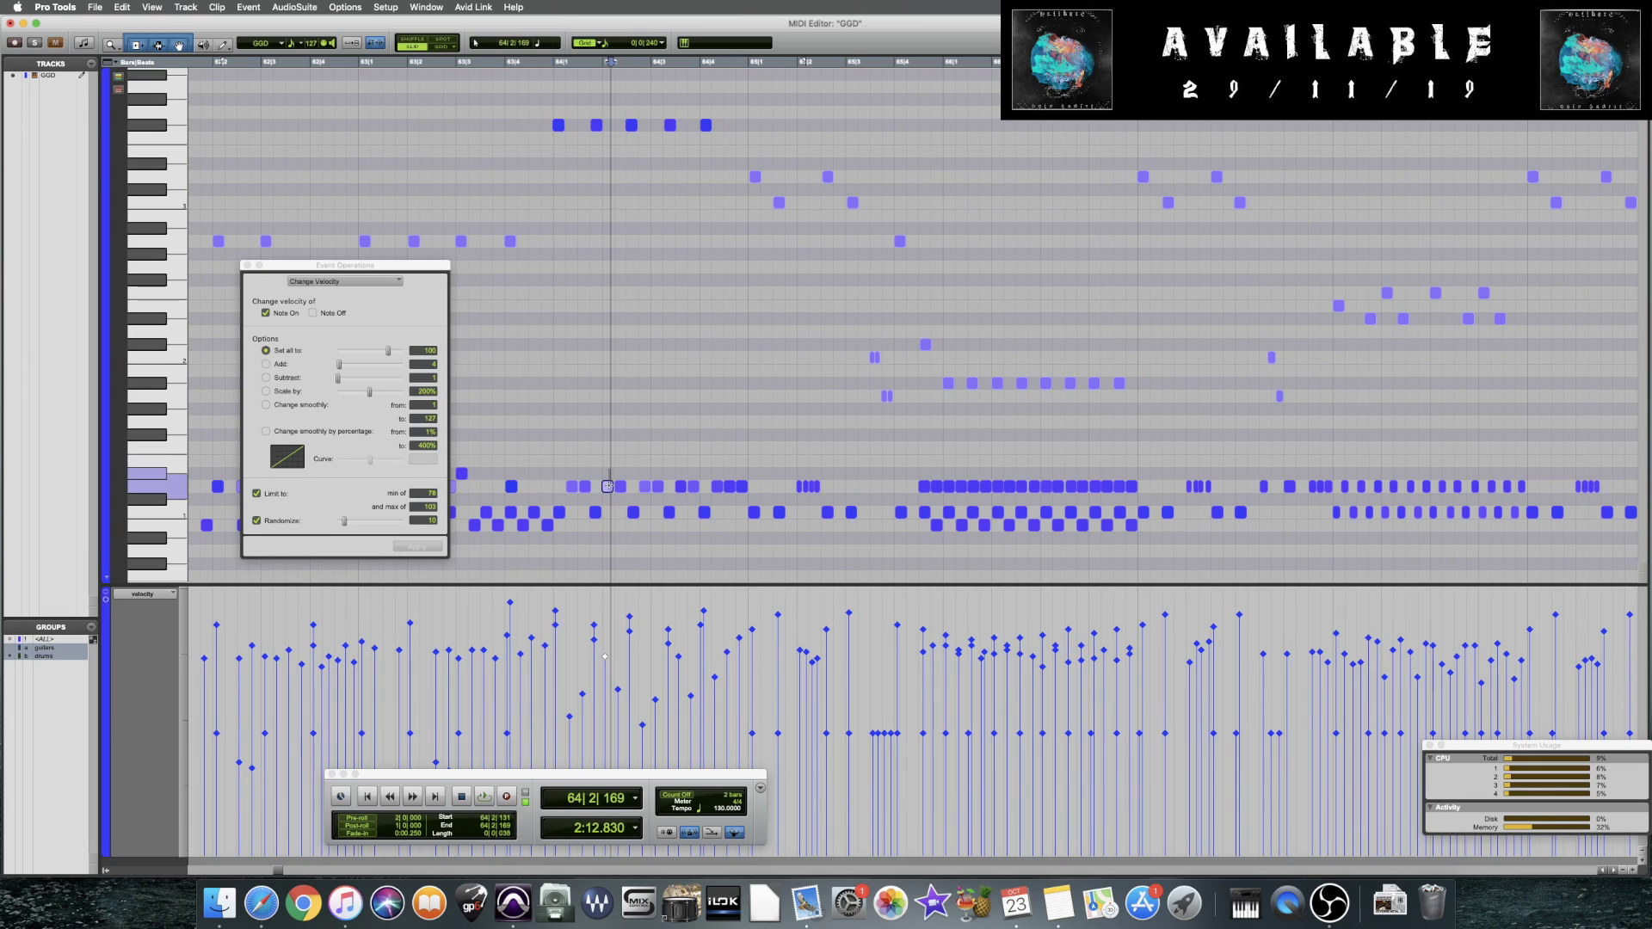
{"action": "left_click", "coordinate": [680, 486], "text": "shift"}
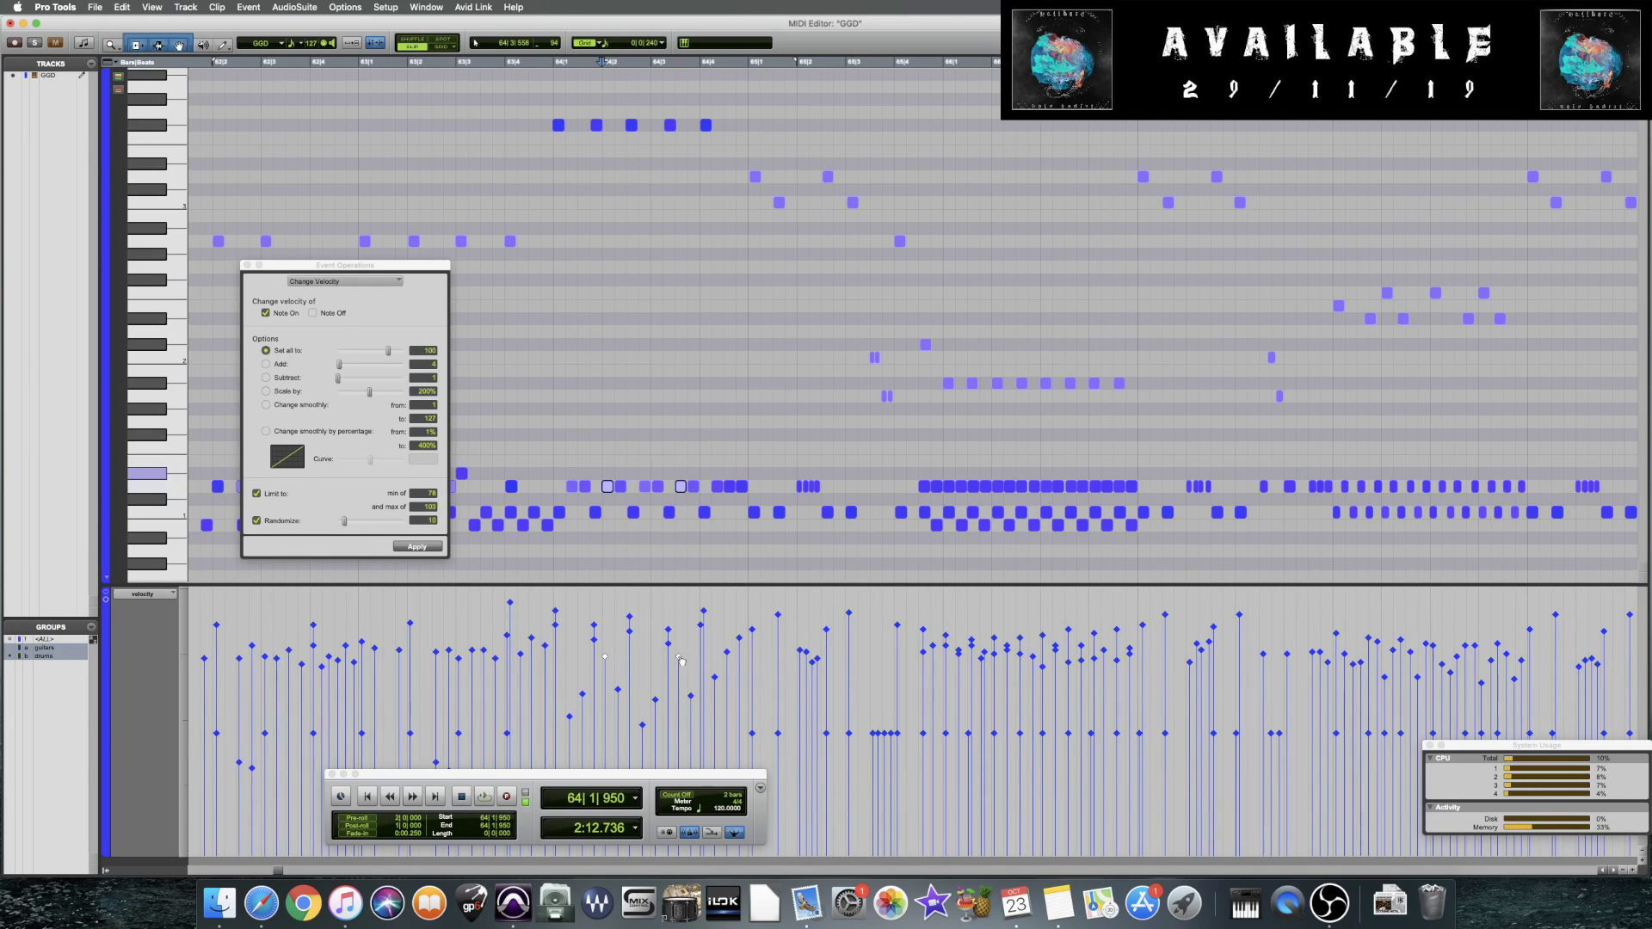
{"action": "left_click", "coordinate": [623, 554]}
{"action": "key", "text": "space"}
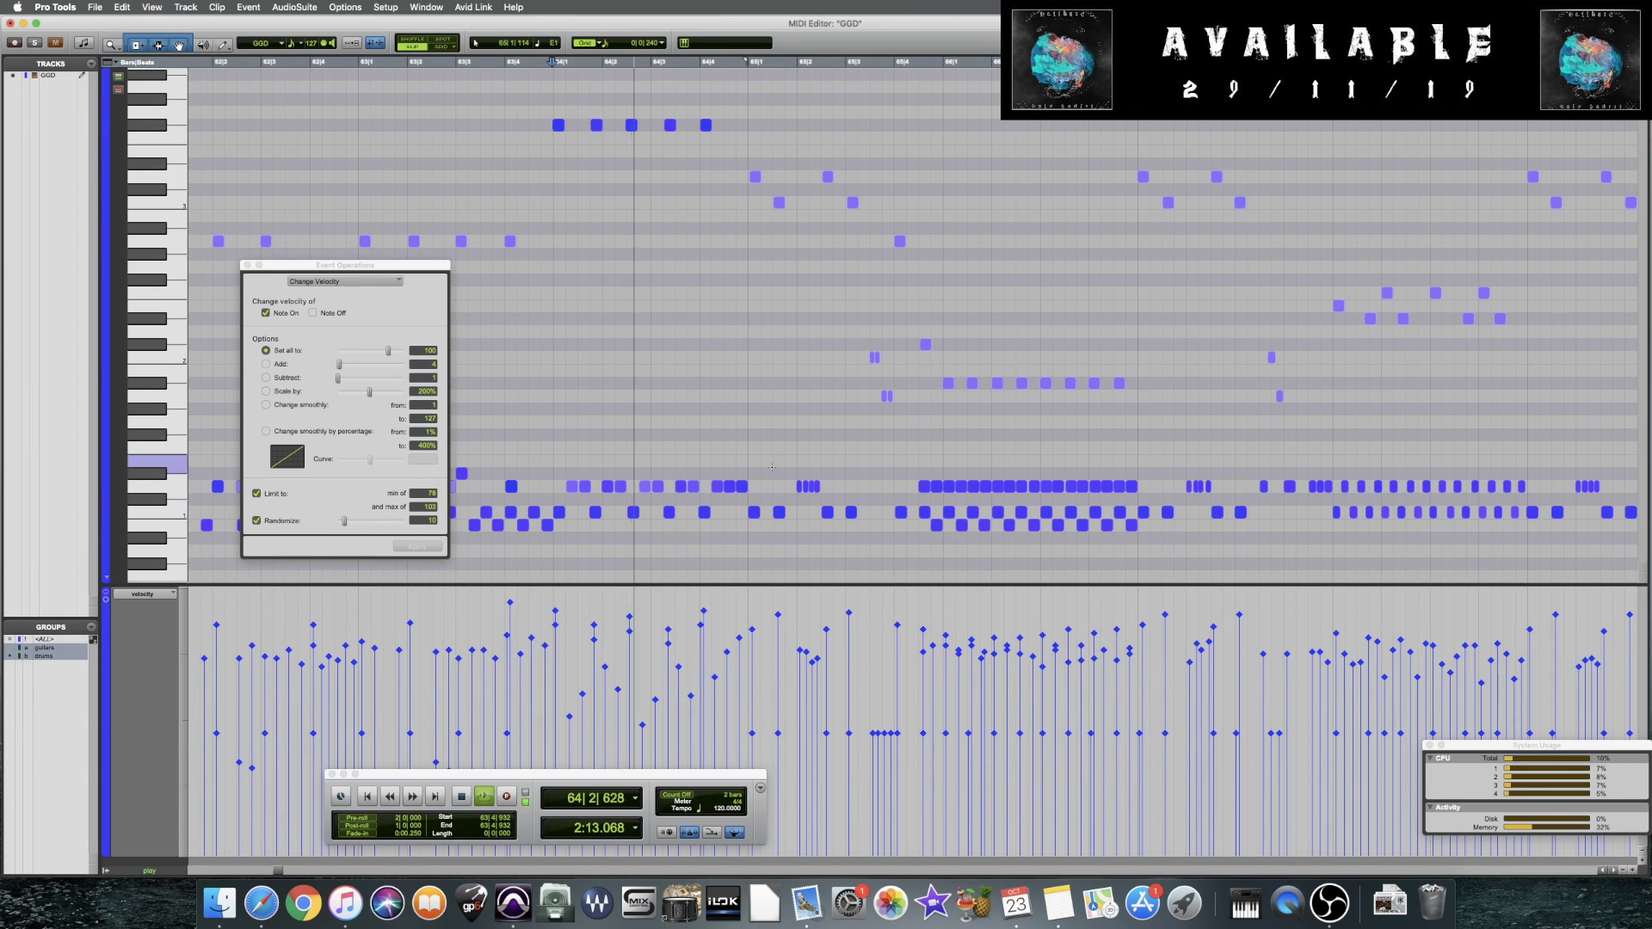
Lower the velocities of the whole snare run starting at 65|4|481 and audition it from there
{"action": "left_click", "coordinate": [689, 468]}
{"action": "left_click", "coordinate": [689, 468]}
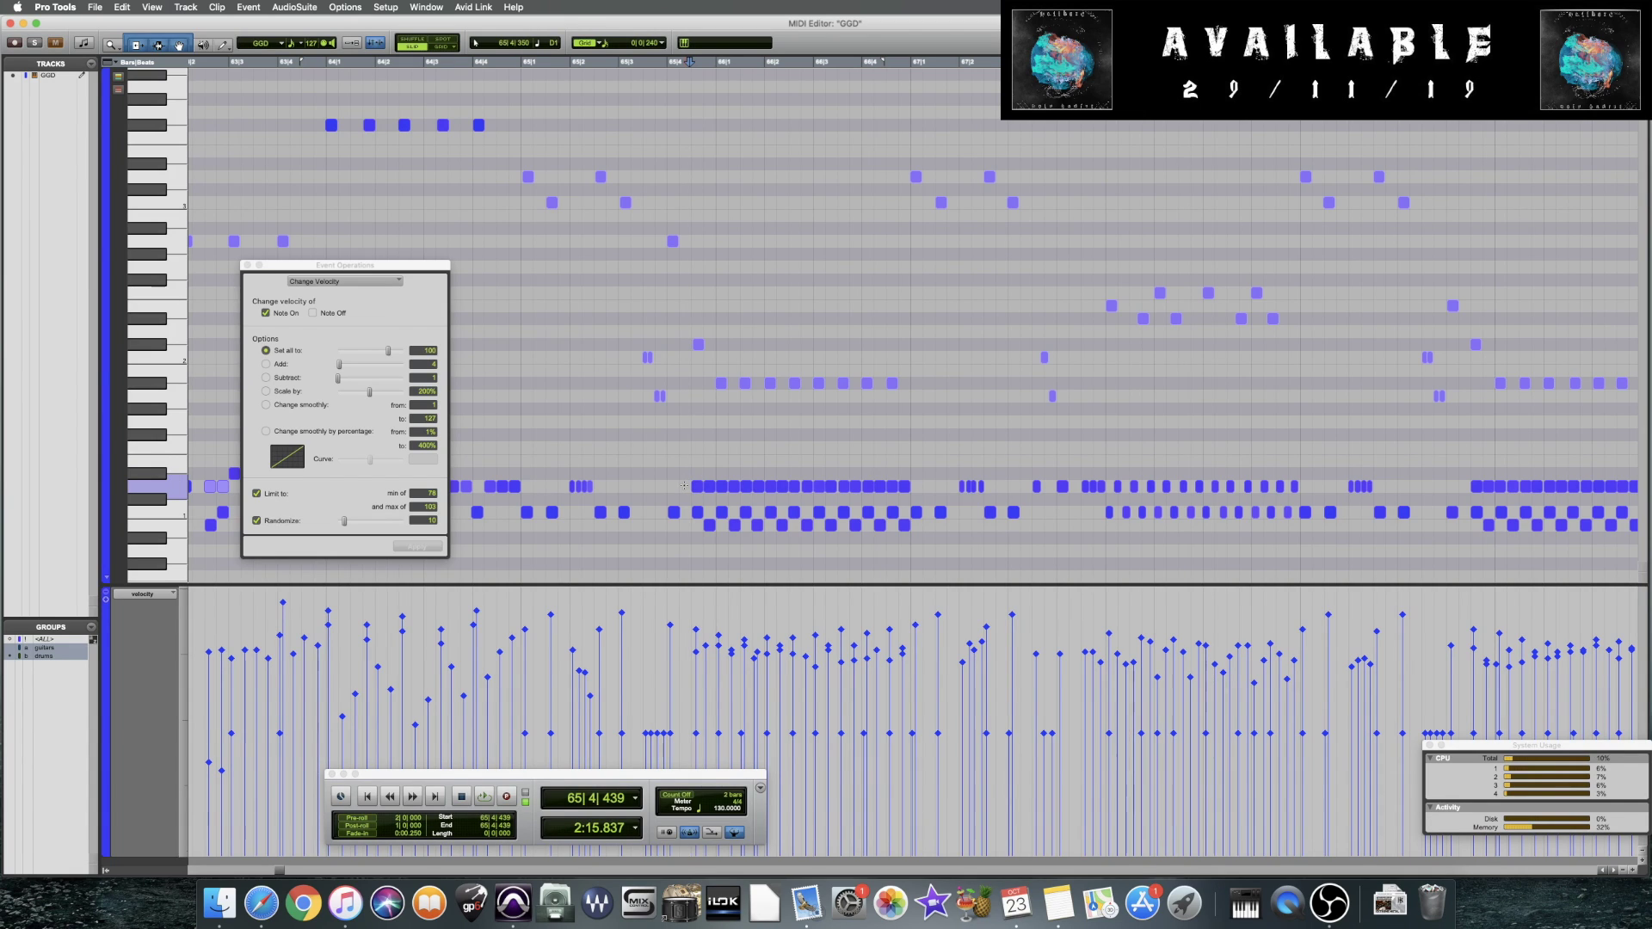
{"action": "left_click_drag", "start_coordinate": [685, 486], "coordinate": [913, 490]}
{"action": "left_click_drag", "start_coordinate": [712, 646], "coordinate": [724, 666]}
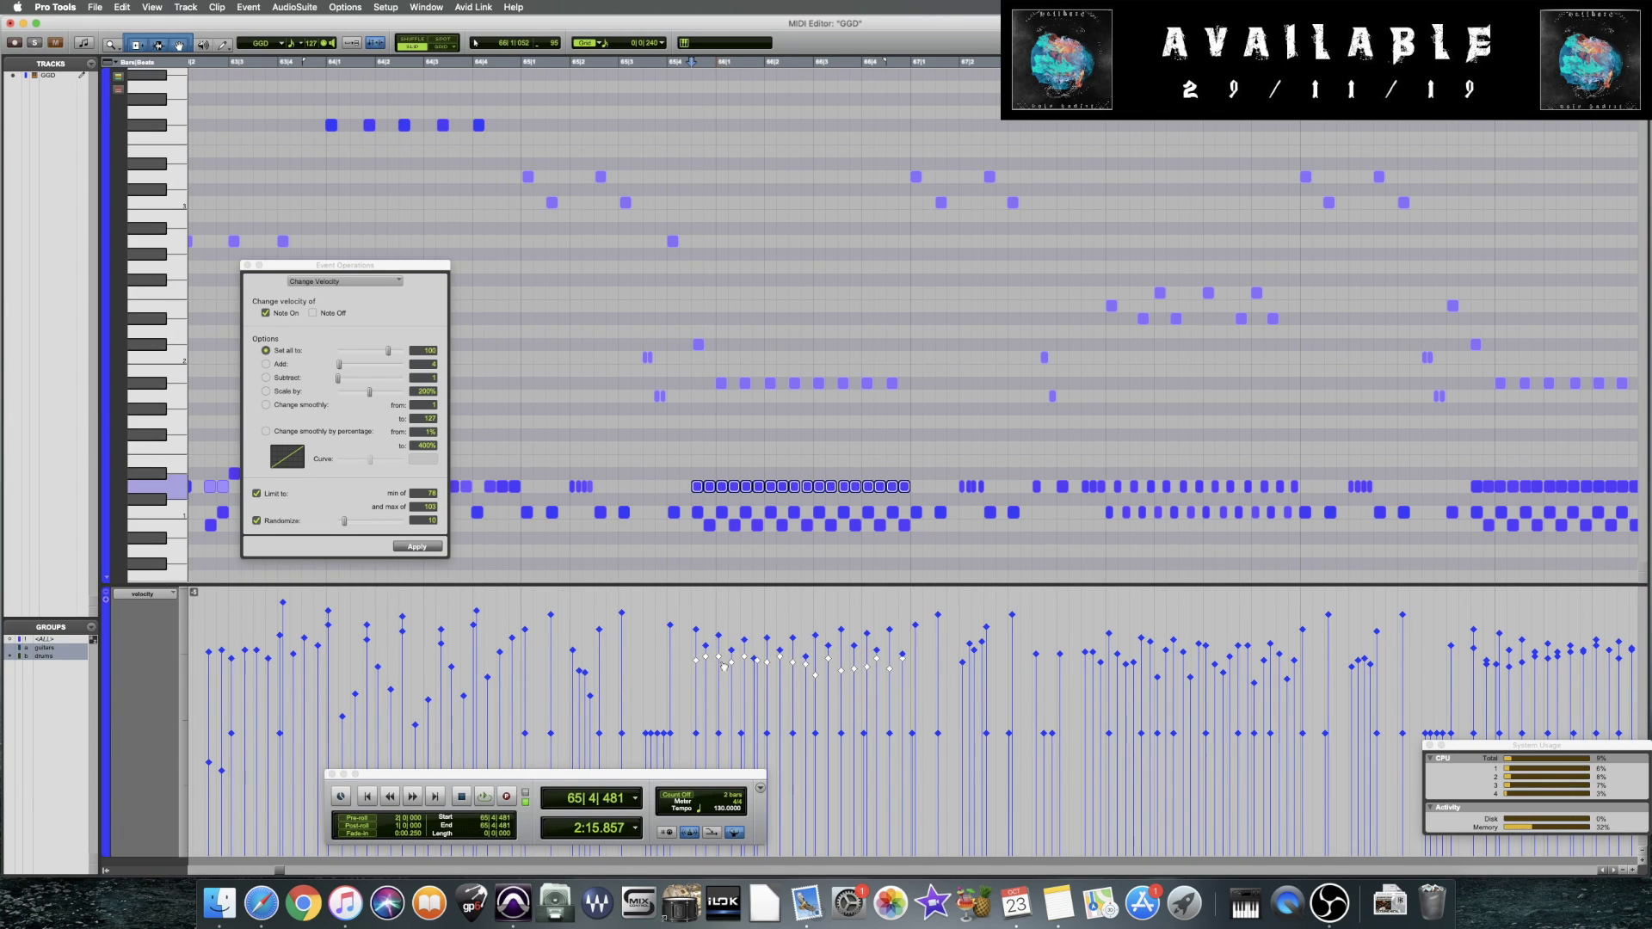
{"action": "key", "text": "space"}
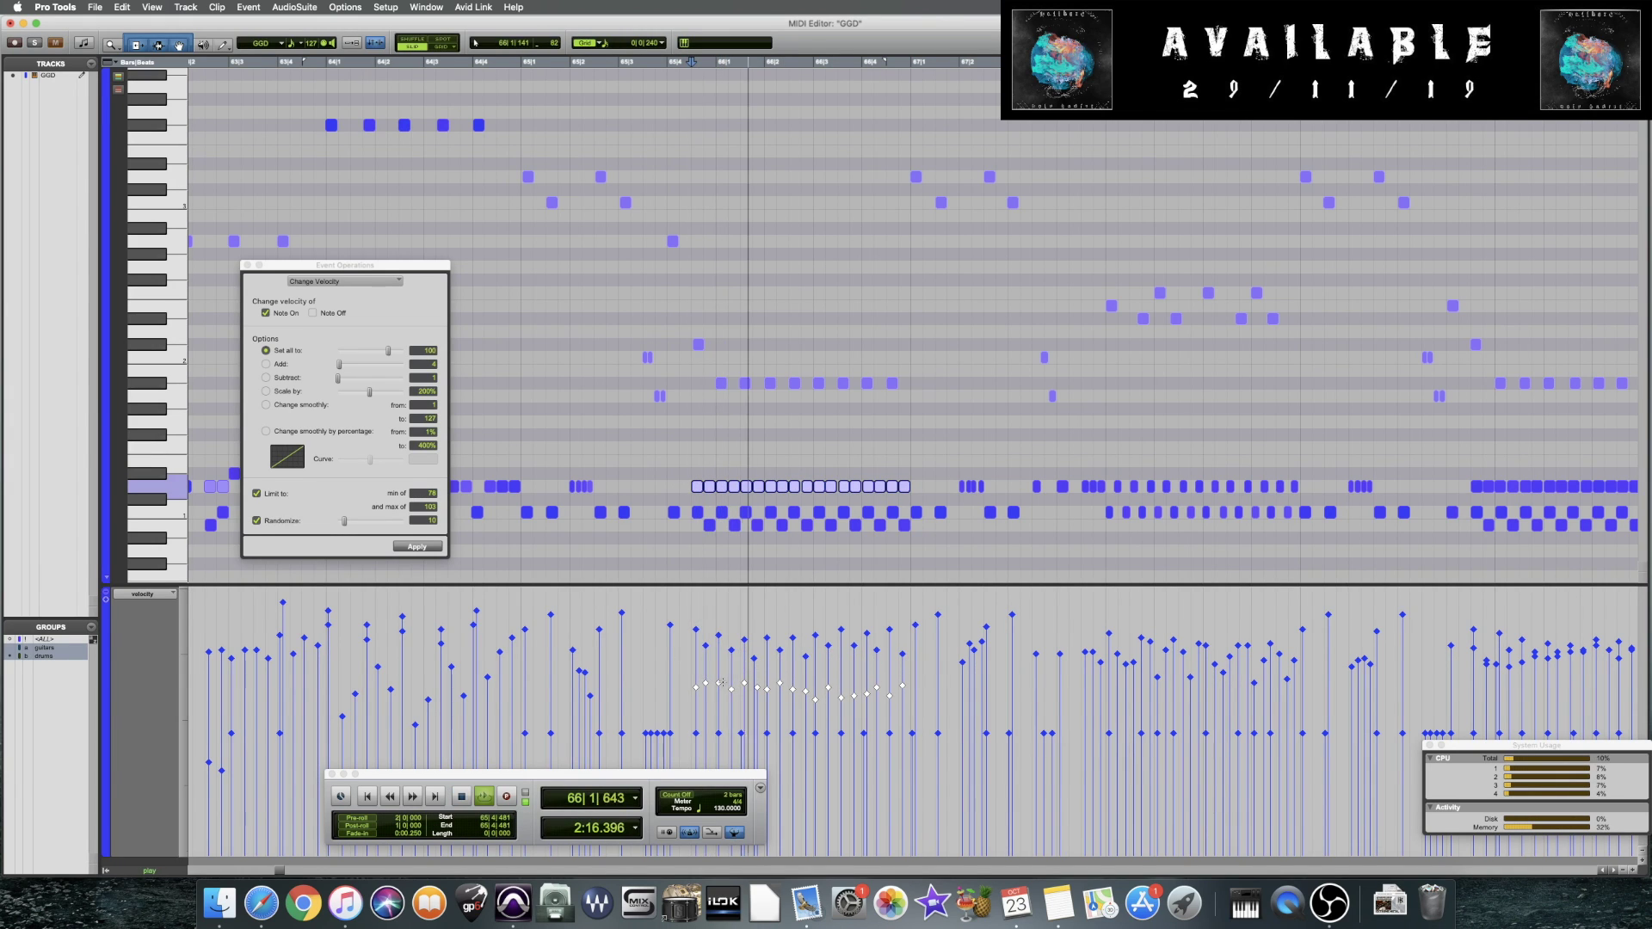
{"action": "key", "text": "space"}
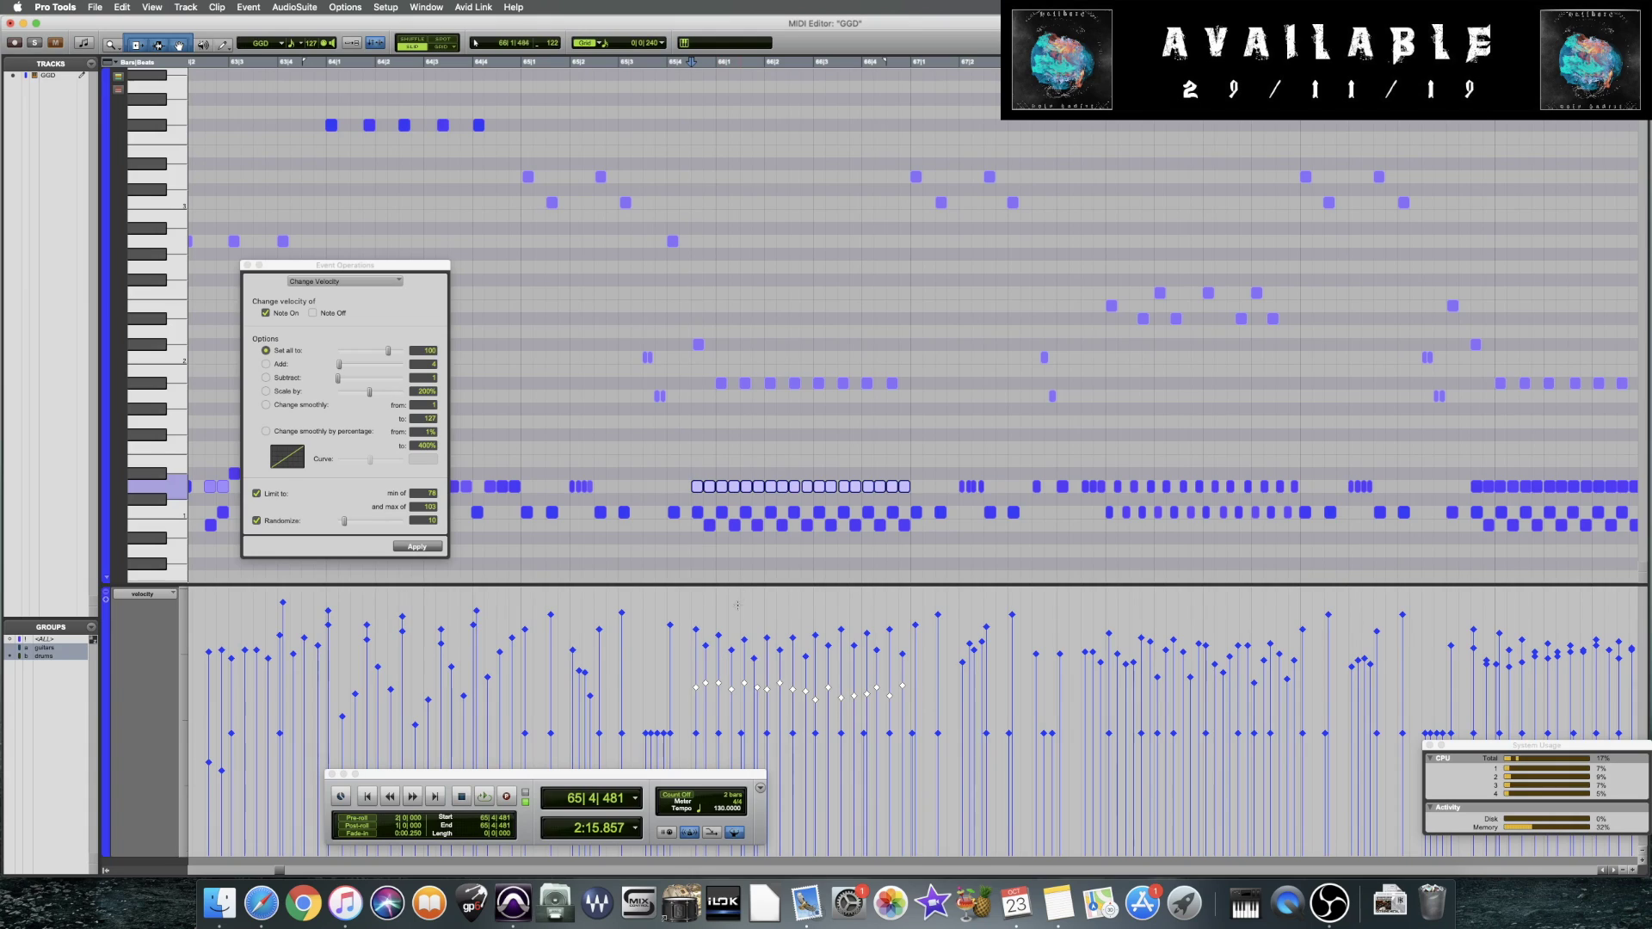
Lower every second snare note of the bar 66 run further to create alternating ghost notes, and audition the run
{"action": "left_click", "coordinate": [708, 466]}
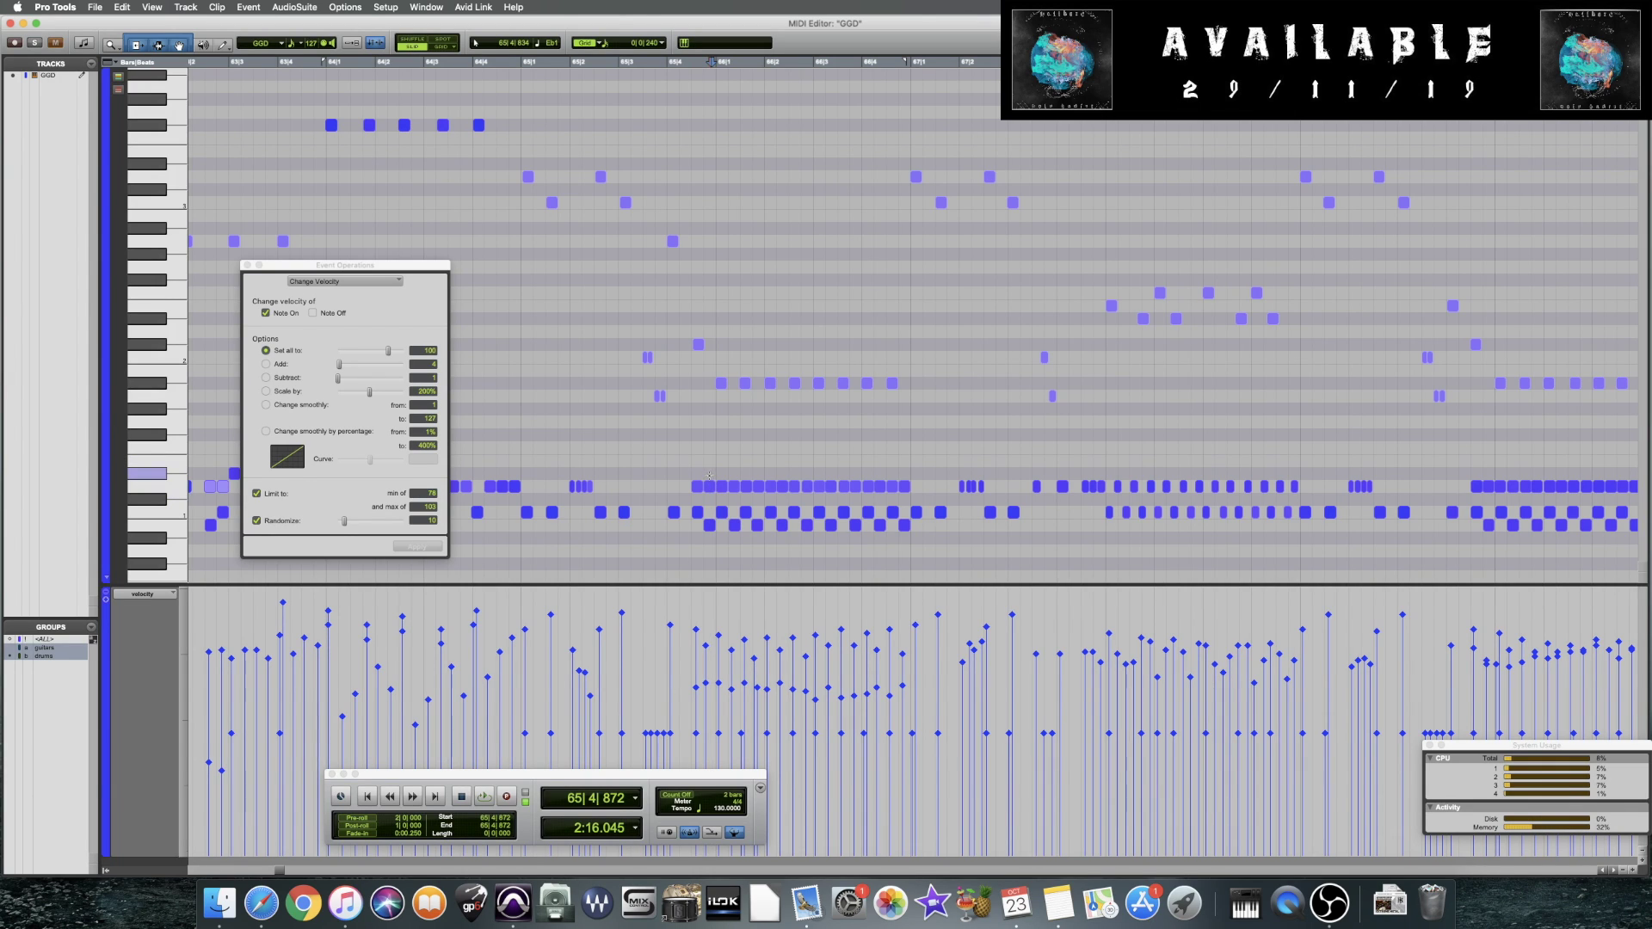
{"action": "left_click_drag", "start_coordinate": [704, 476], "coordinate": [828, 477]}
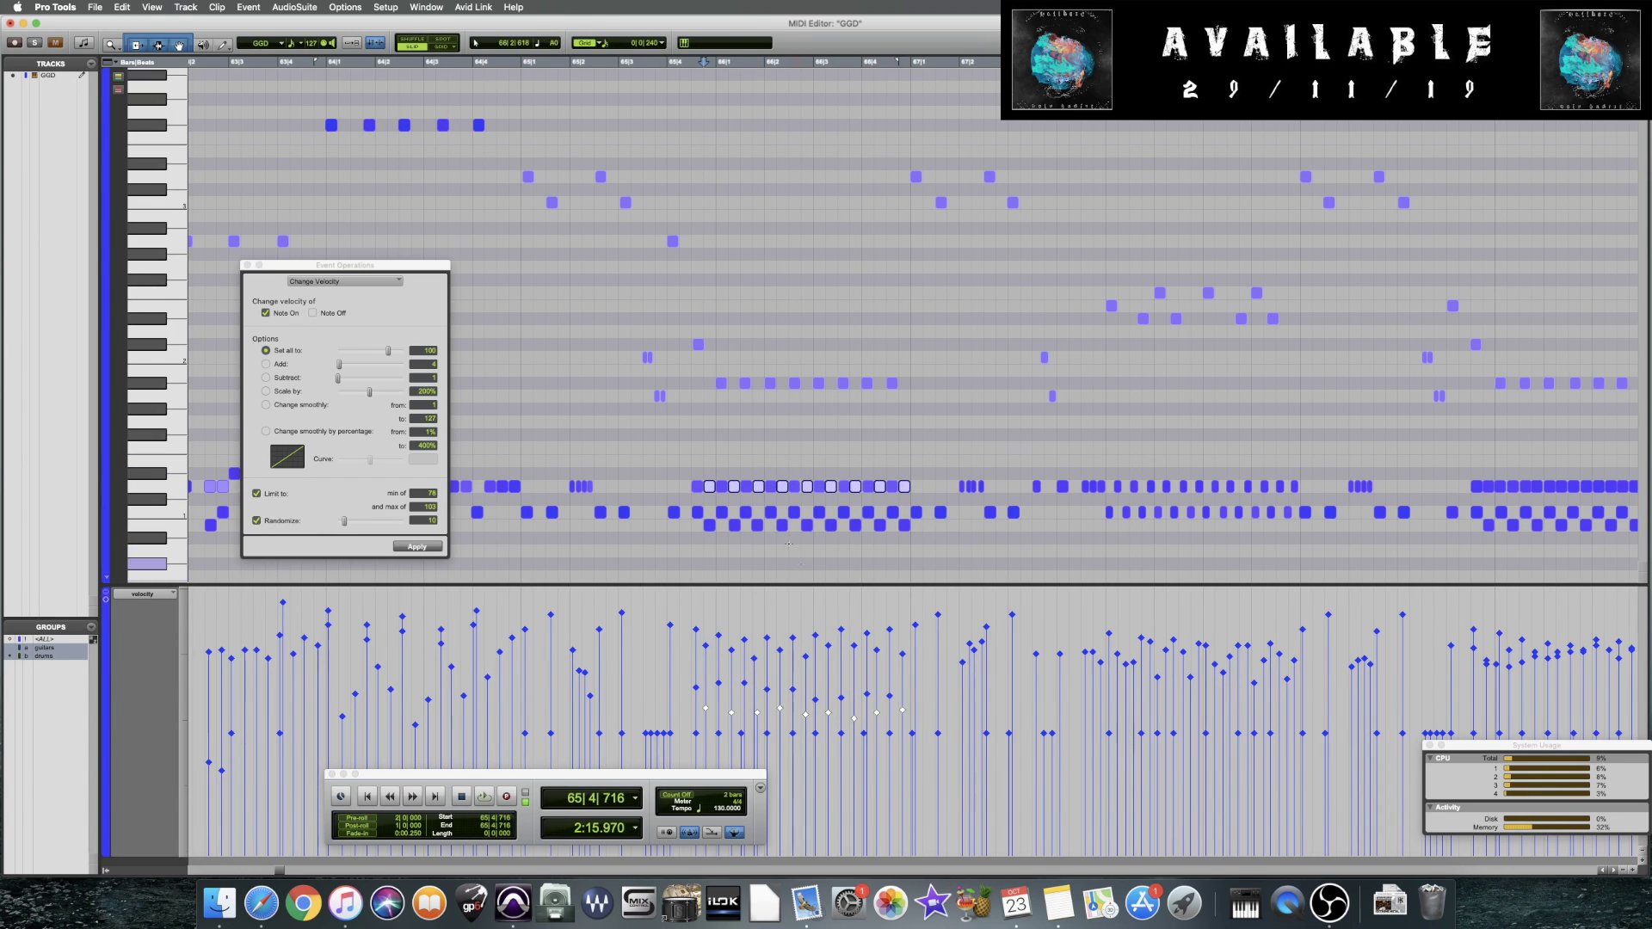
{"action": "left_click", "coordinate": [662, 459]}
{"action": "key", "text": "space"}
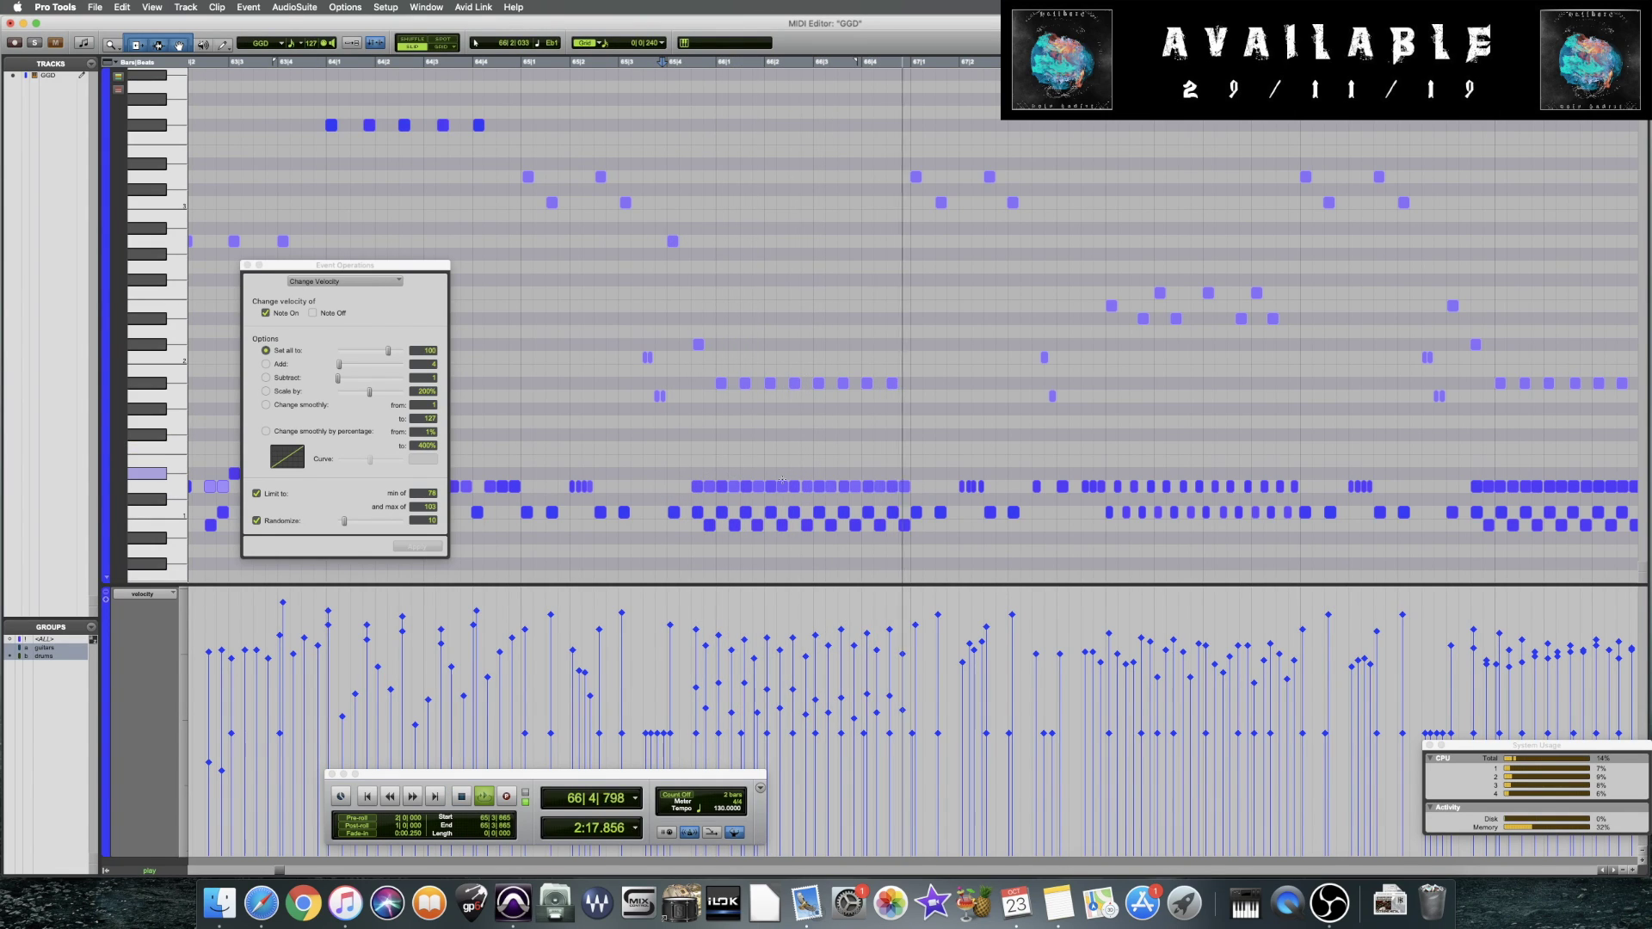
{"action": "key", "text": "space"}
Save the session and replay the bar 66 snare run from 65|4|452
{"action": "left_click", "coordinate": [690, 460]}
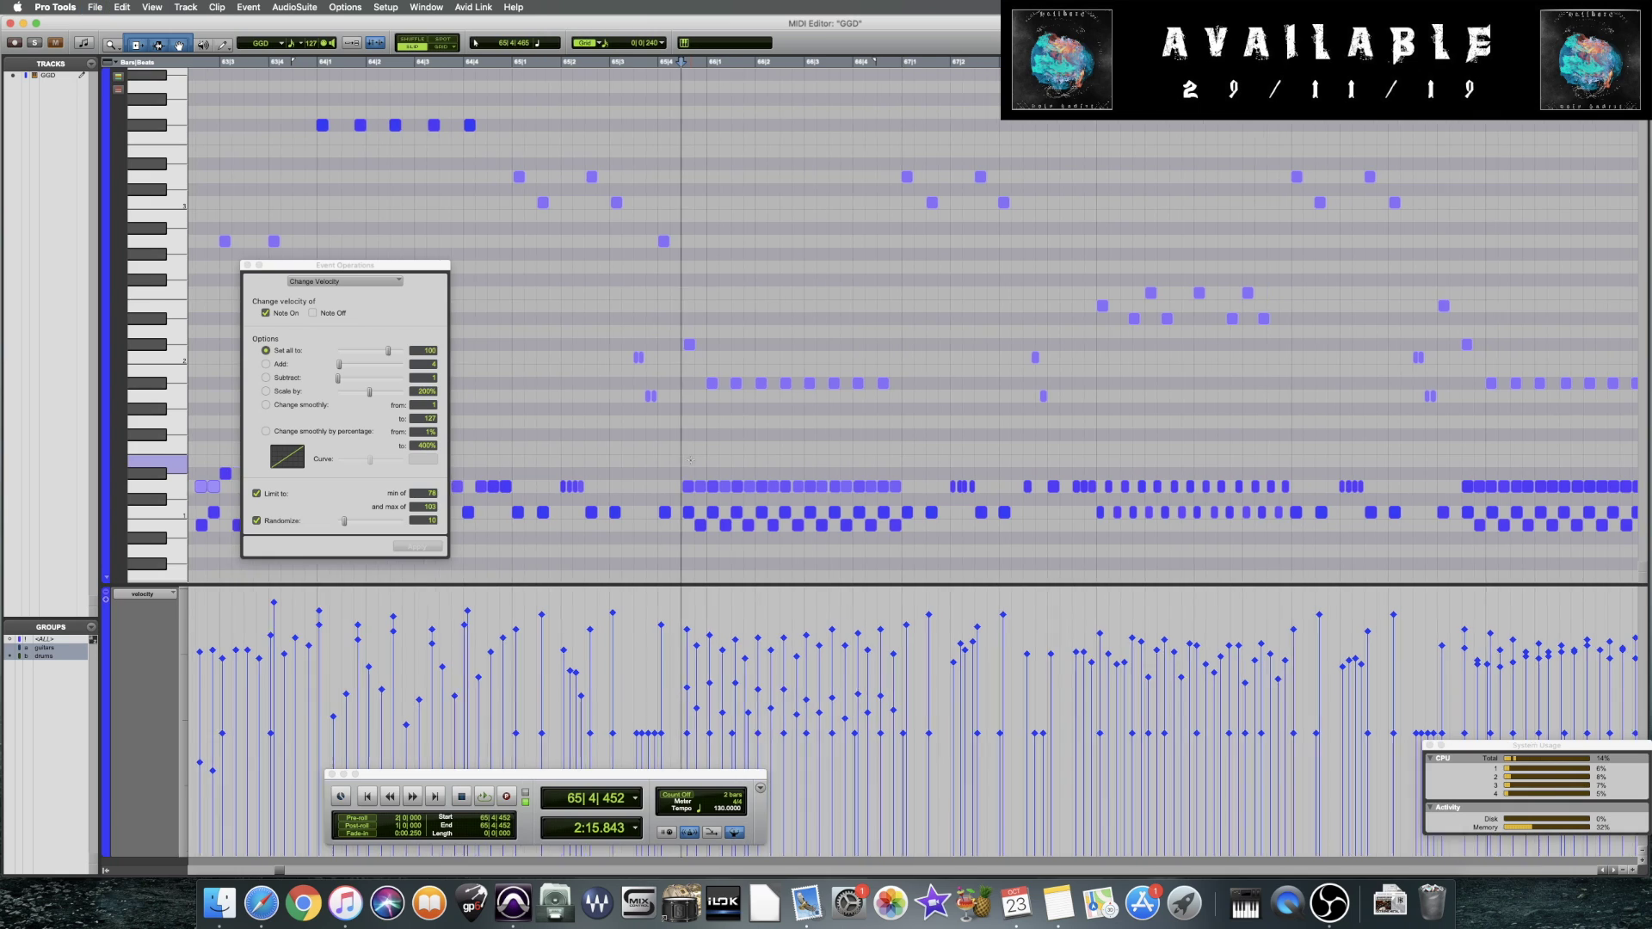
{"action": "scroll", "coordinate": [690, 459], "scroll_direction": "right", "scroll_amount": 2}
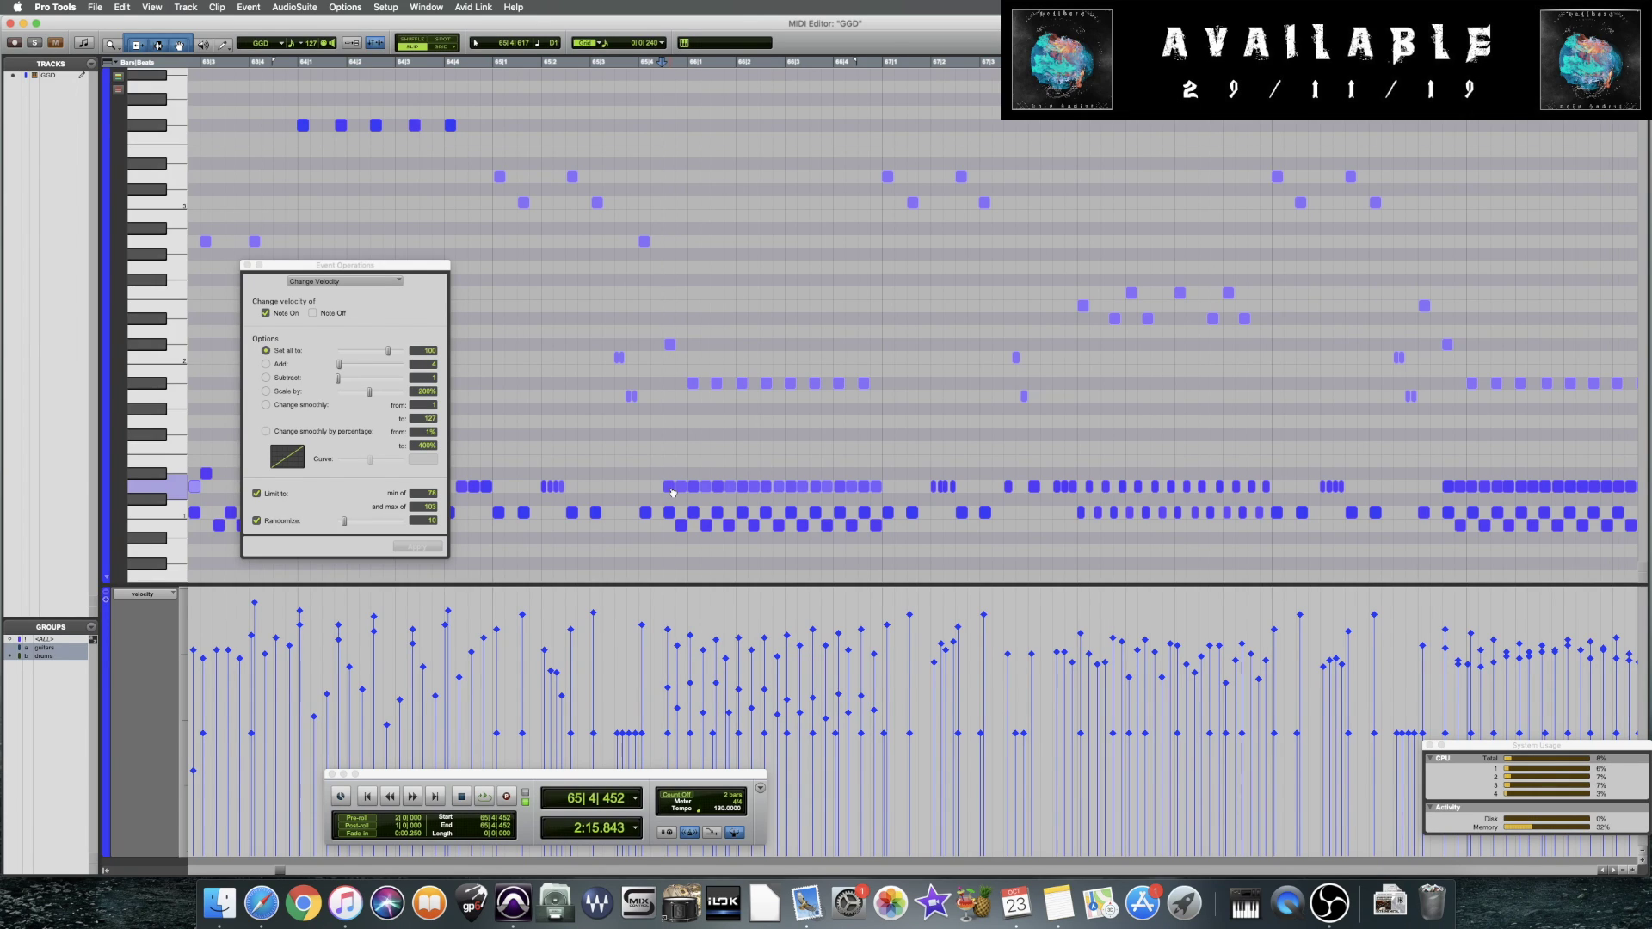
{"action": "left_click", "coordinate": [660, 464]}
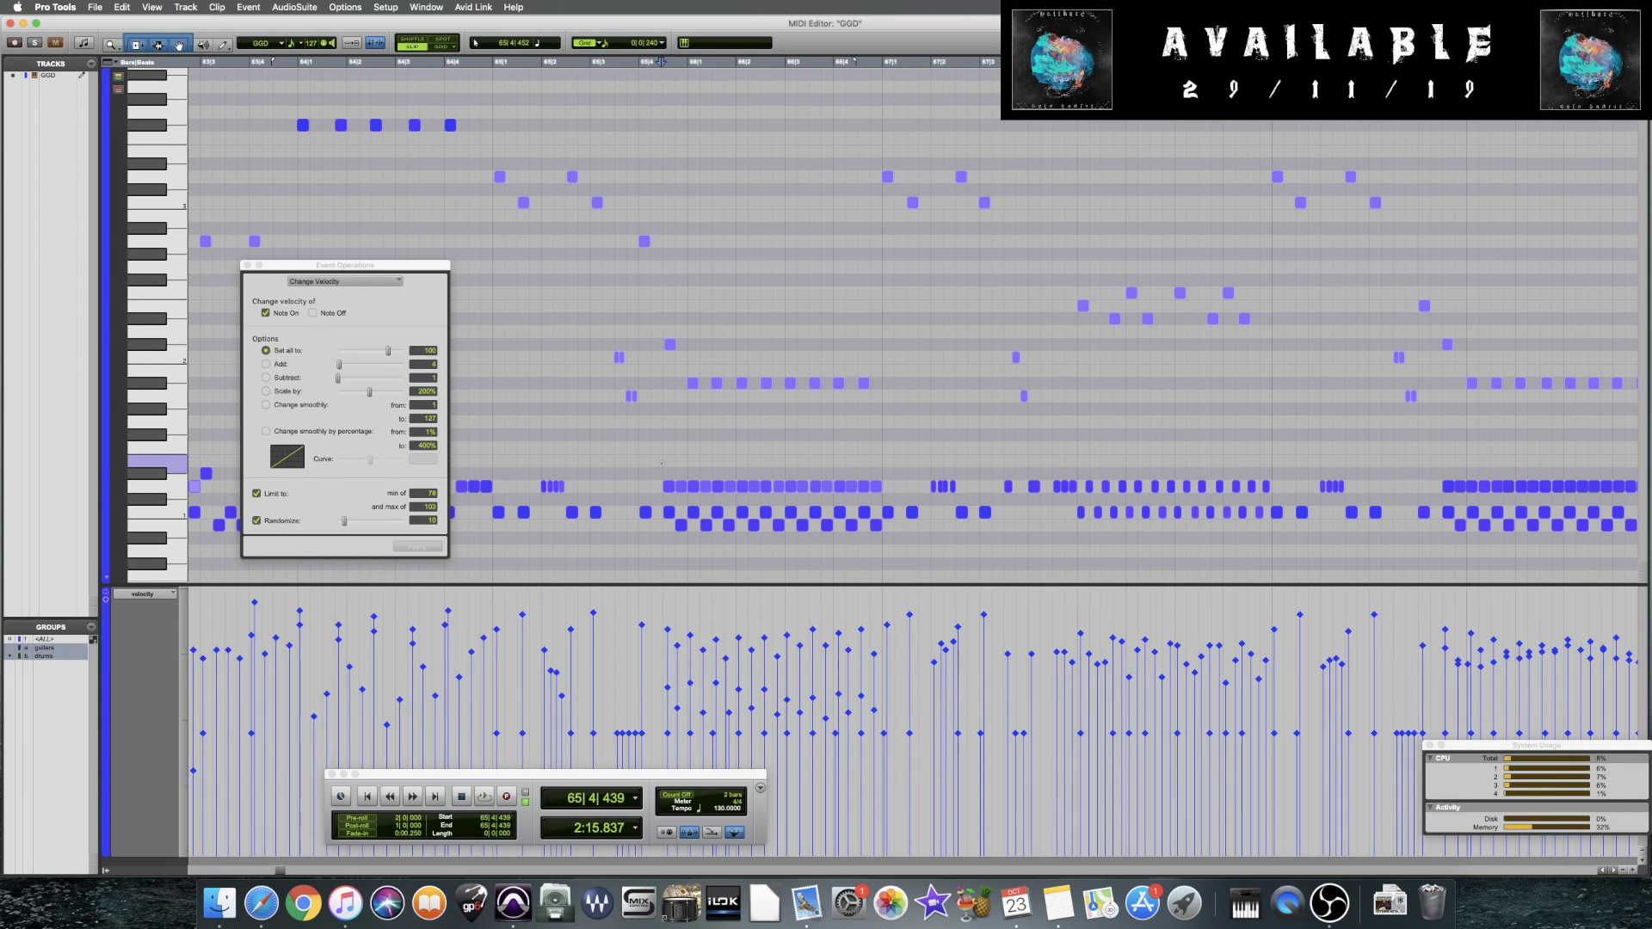
{"action": "left_click", "coordinate": [661, 463]}
{"action": "key", "text": "super+s"}
{"action": "key", "text": "space"}
{"action": "key", "text": "space"}
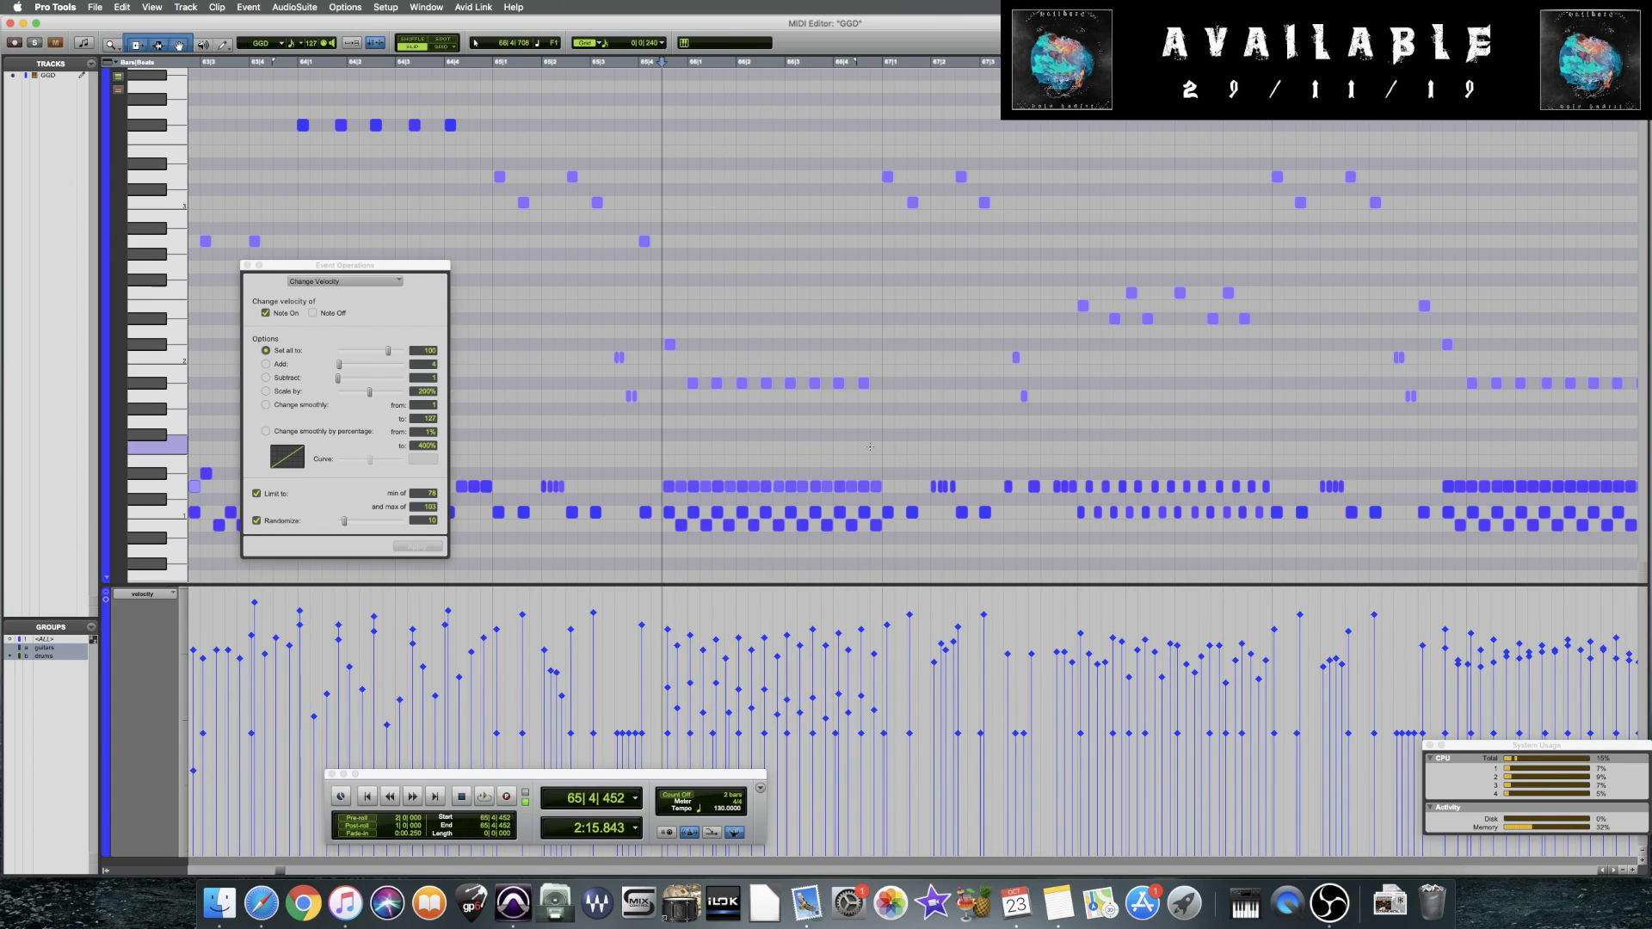
Lower the evenly spaced snare notes across bar 68 to soft ghost-note velocities and audition from 67|4|405
{"action": "scroll", "coordinate": [869, 447], "scroll_direction": "right", "scroll_amount": 1}
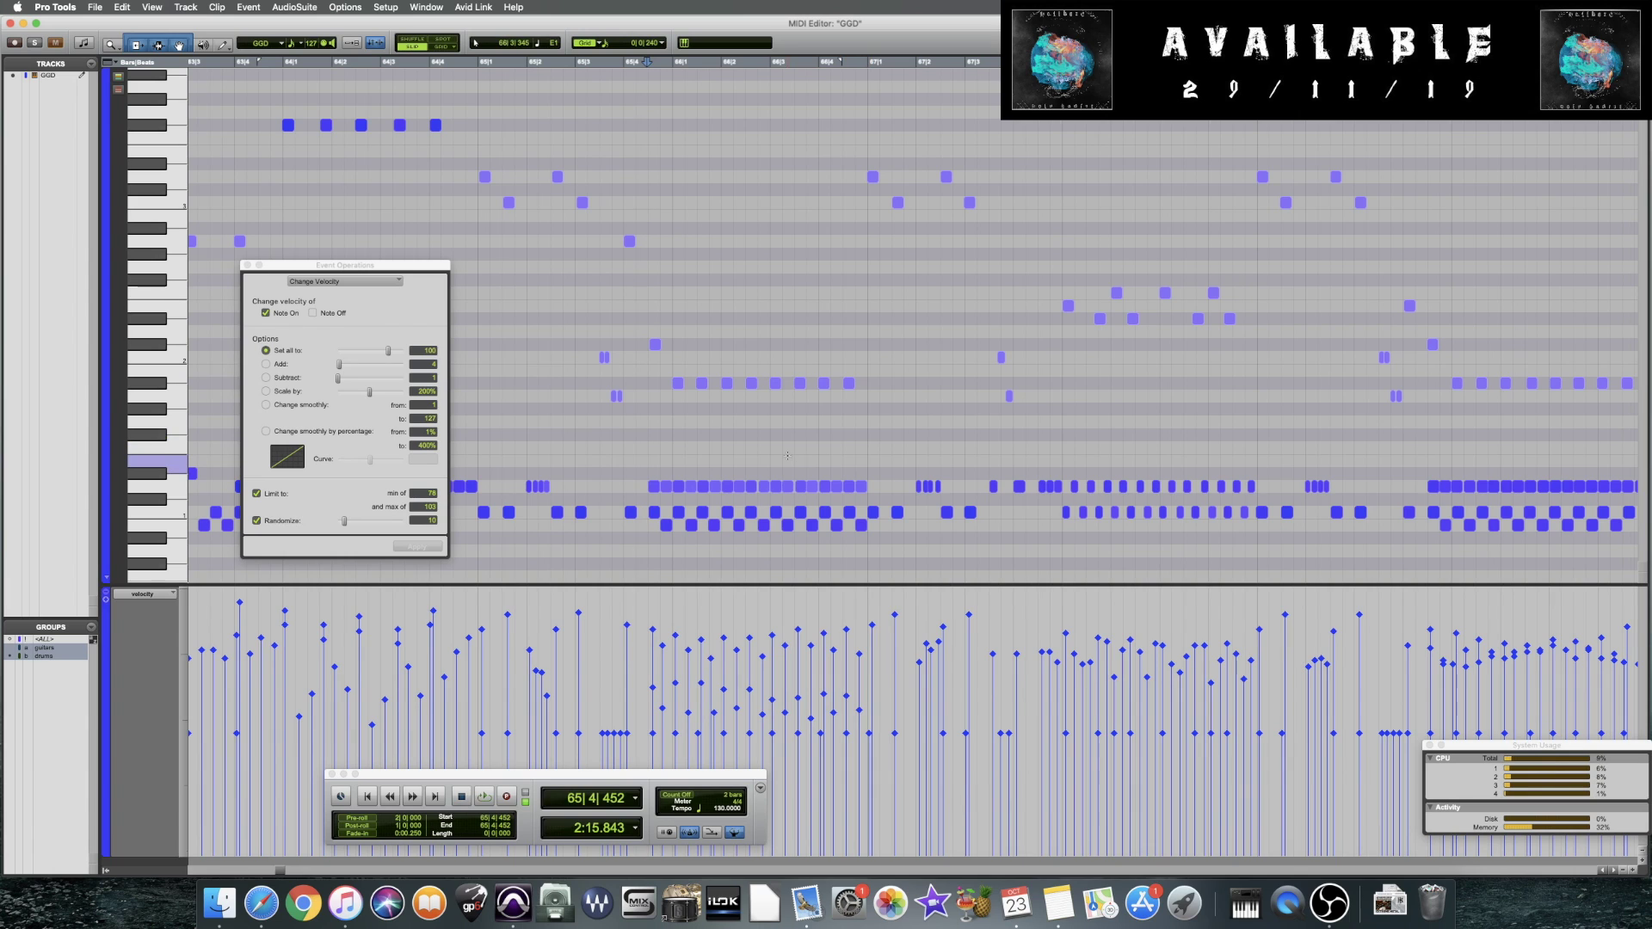
{"action": "left_click", "coordinate": [837, 459]}
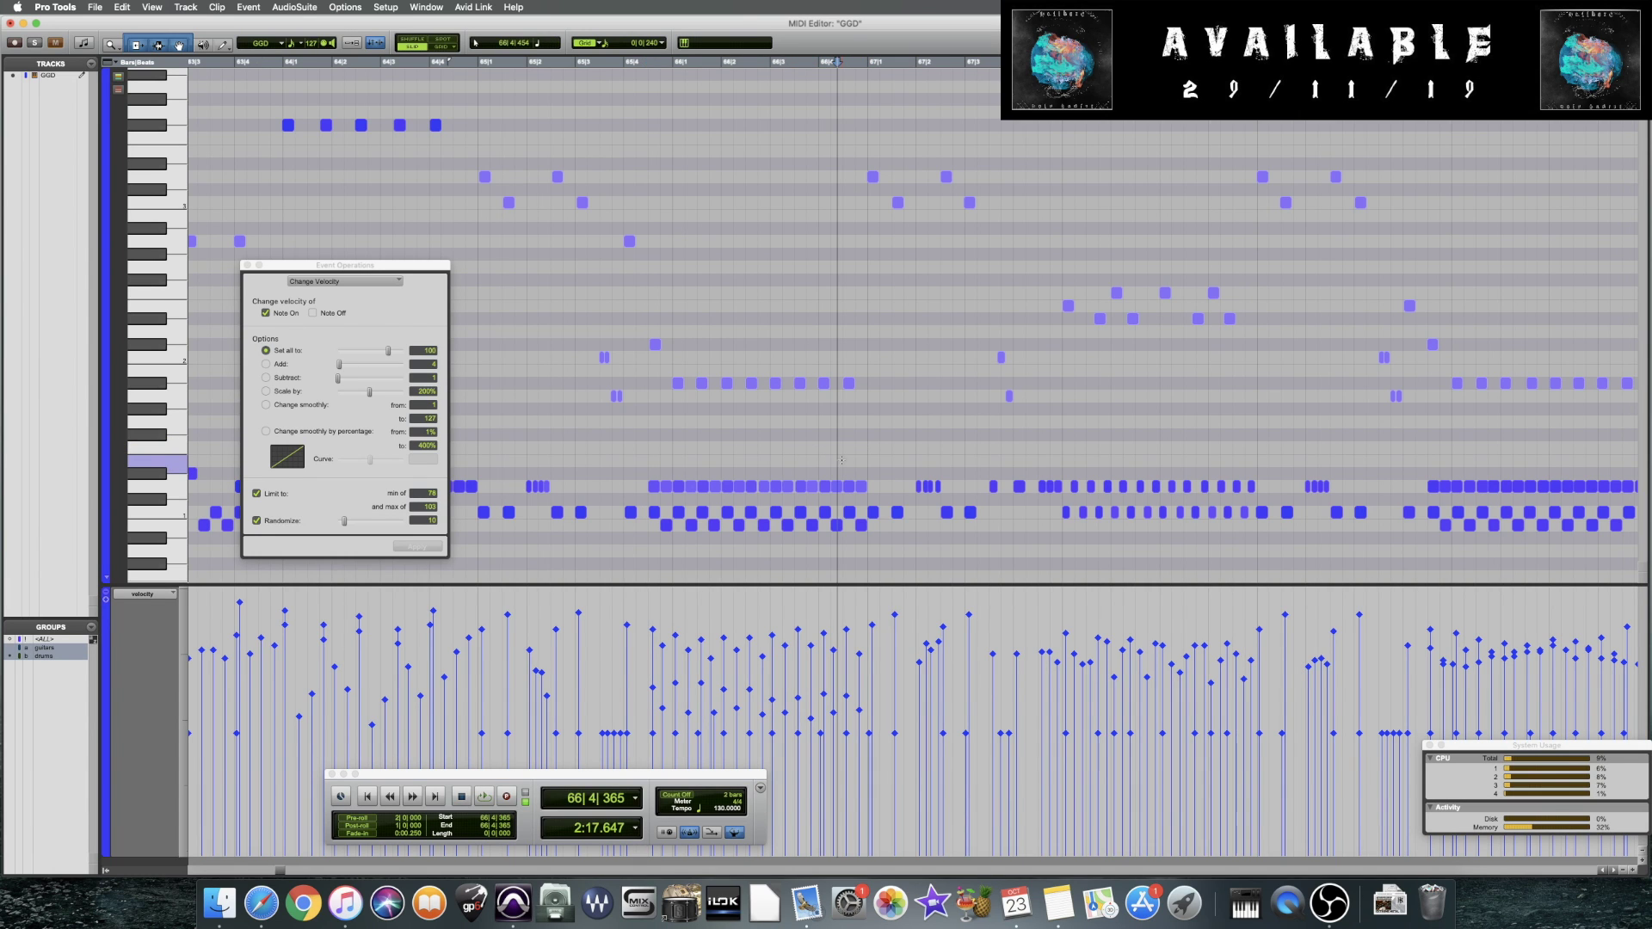
{"action": "key", "text": "space"}
{"action": "left_click_drag", "start_coordinate": [747, 475], "coordinate": [936, 492]}
{"action": "left_click_drag", "start_coordinate": [789, 643], "coordinate": [802, 772]}
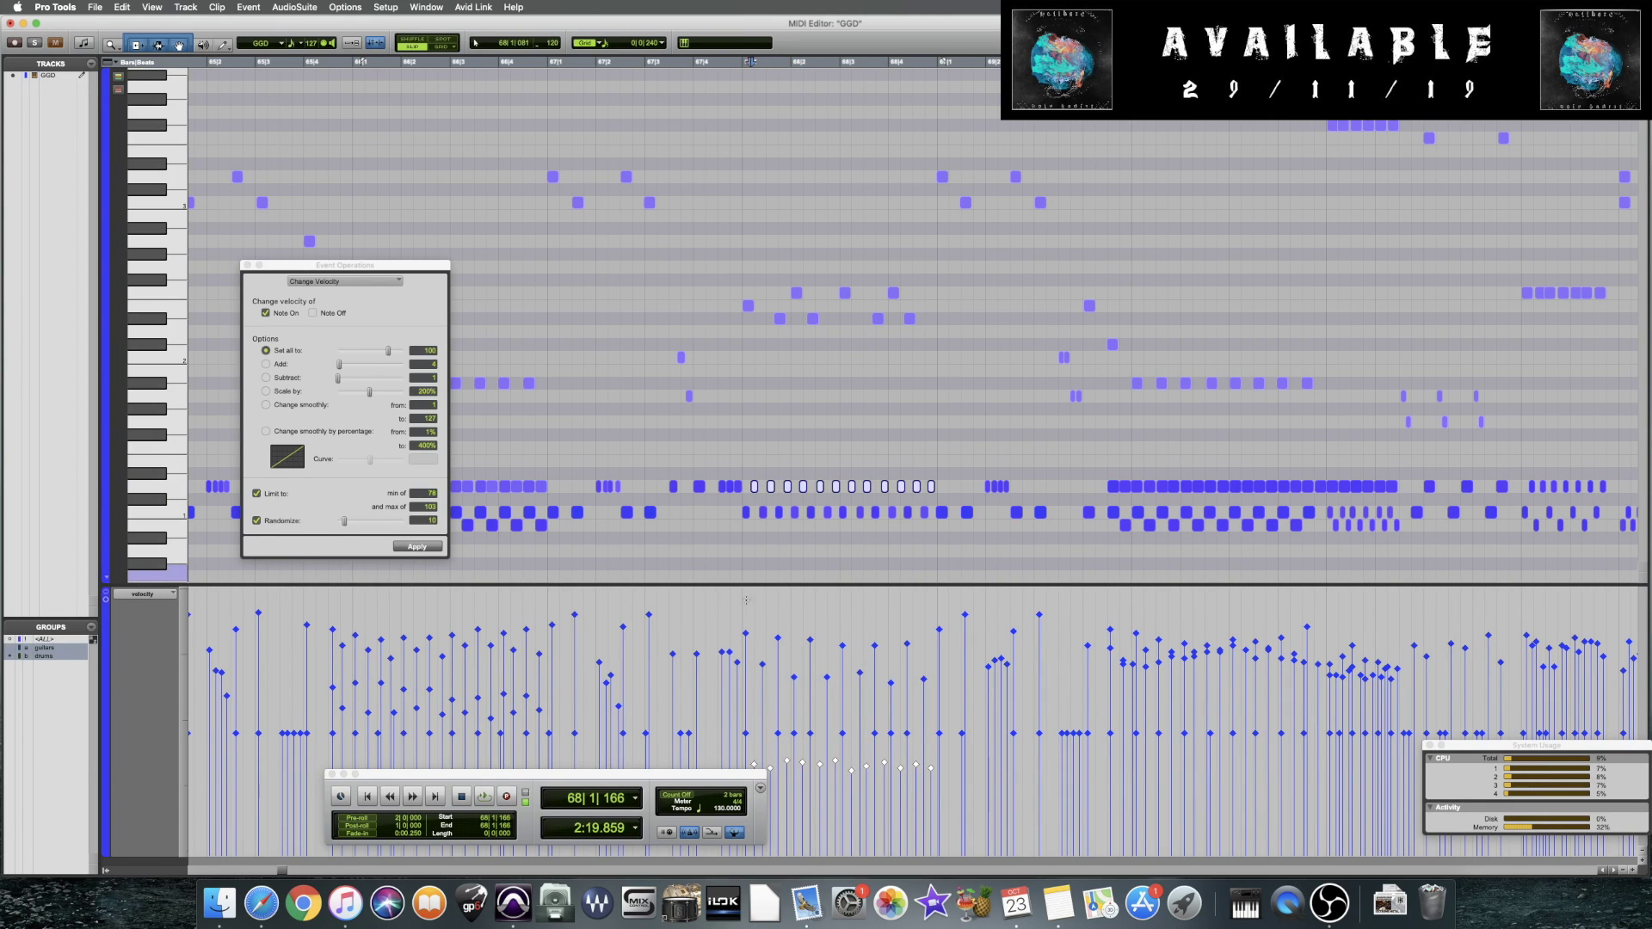
{"action": "left_click", "coordinate": [714, 577]}
{"action": "key", "text": "space"}
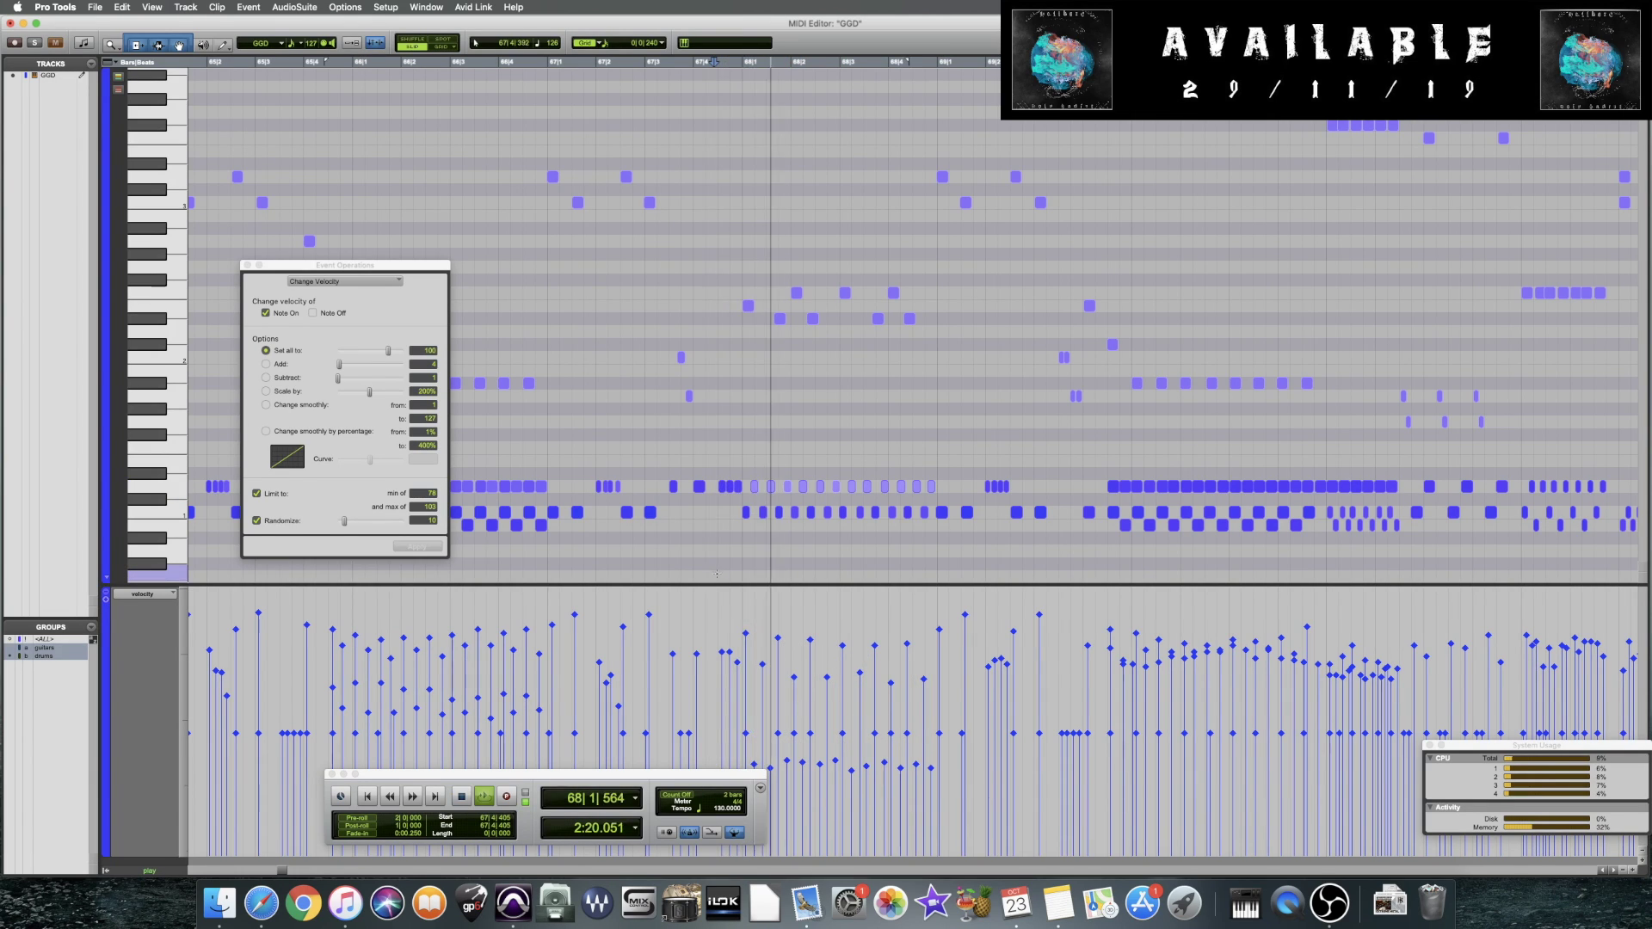
Lower the snare run starting at 69|4|483 and drop every second note further for alternating ghost-note velocities
{"action": "left_click_drag", "start_coordinate": [917, 481], "coordinate": [1151, 486]}
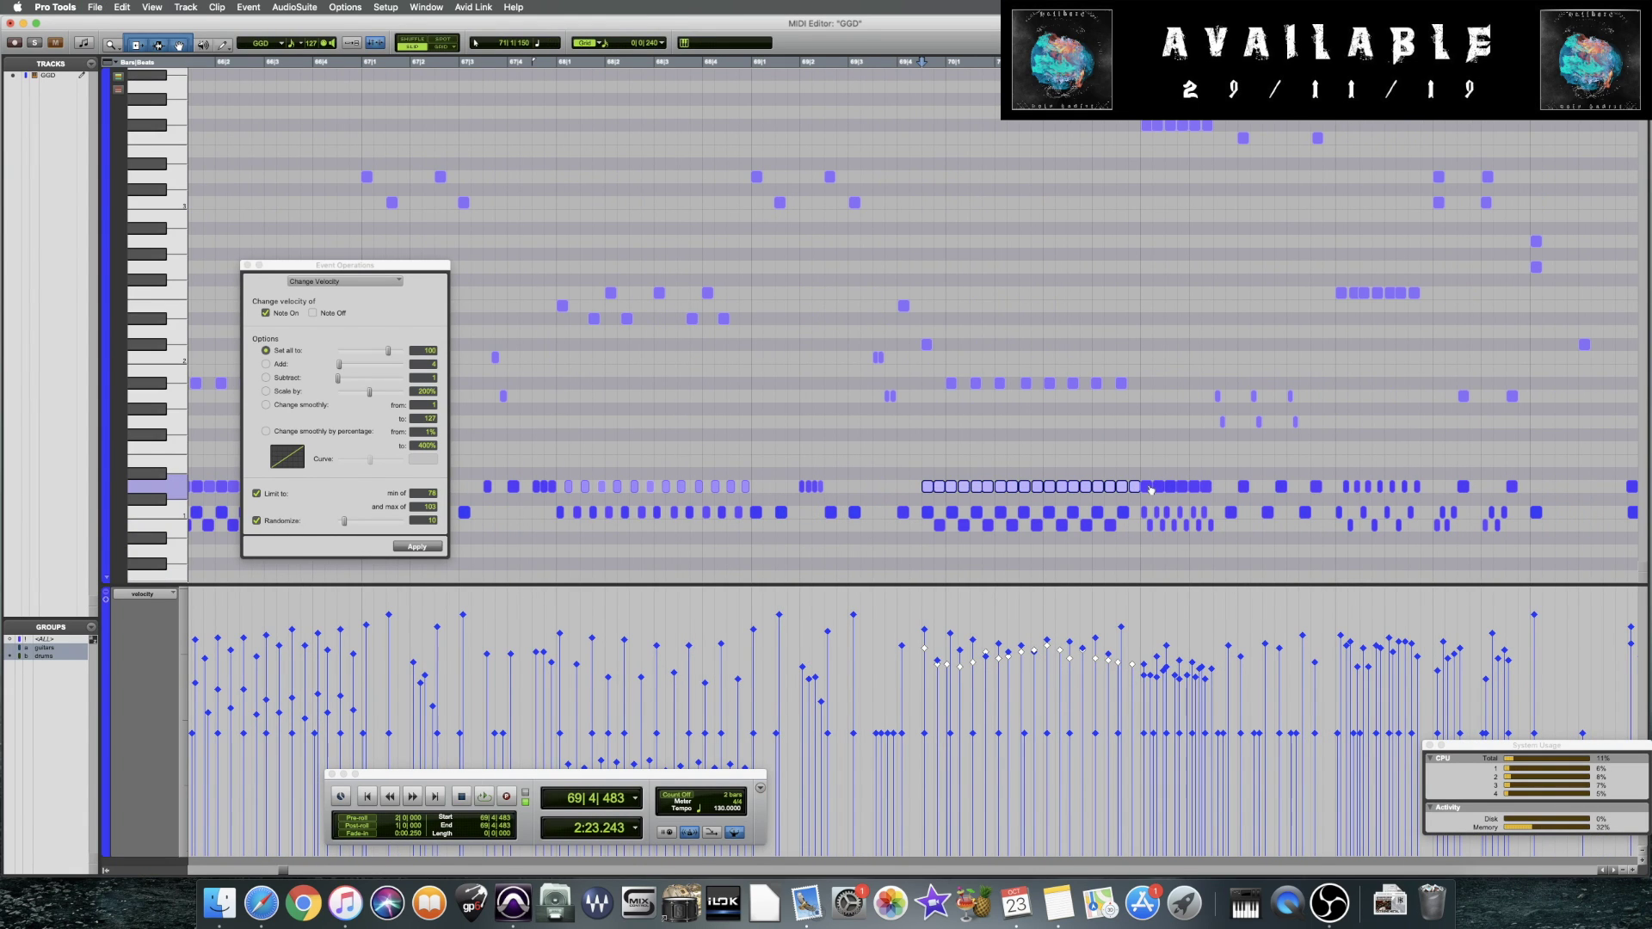
{"action": "left_click_drag", "start_coordinate": [1049, 651], "coordinate": [1050, 677]}
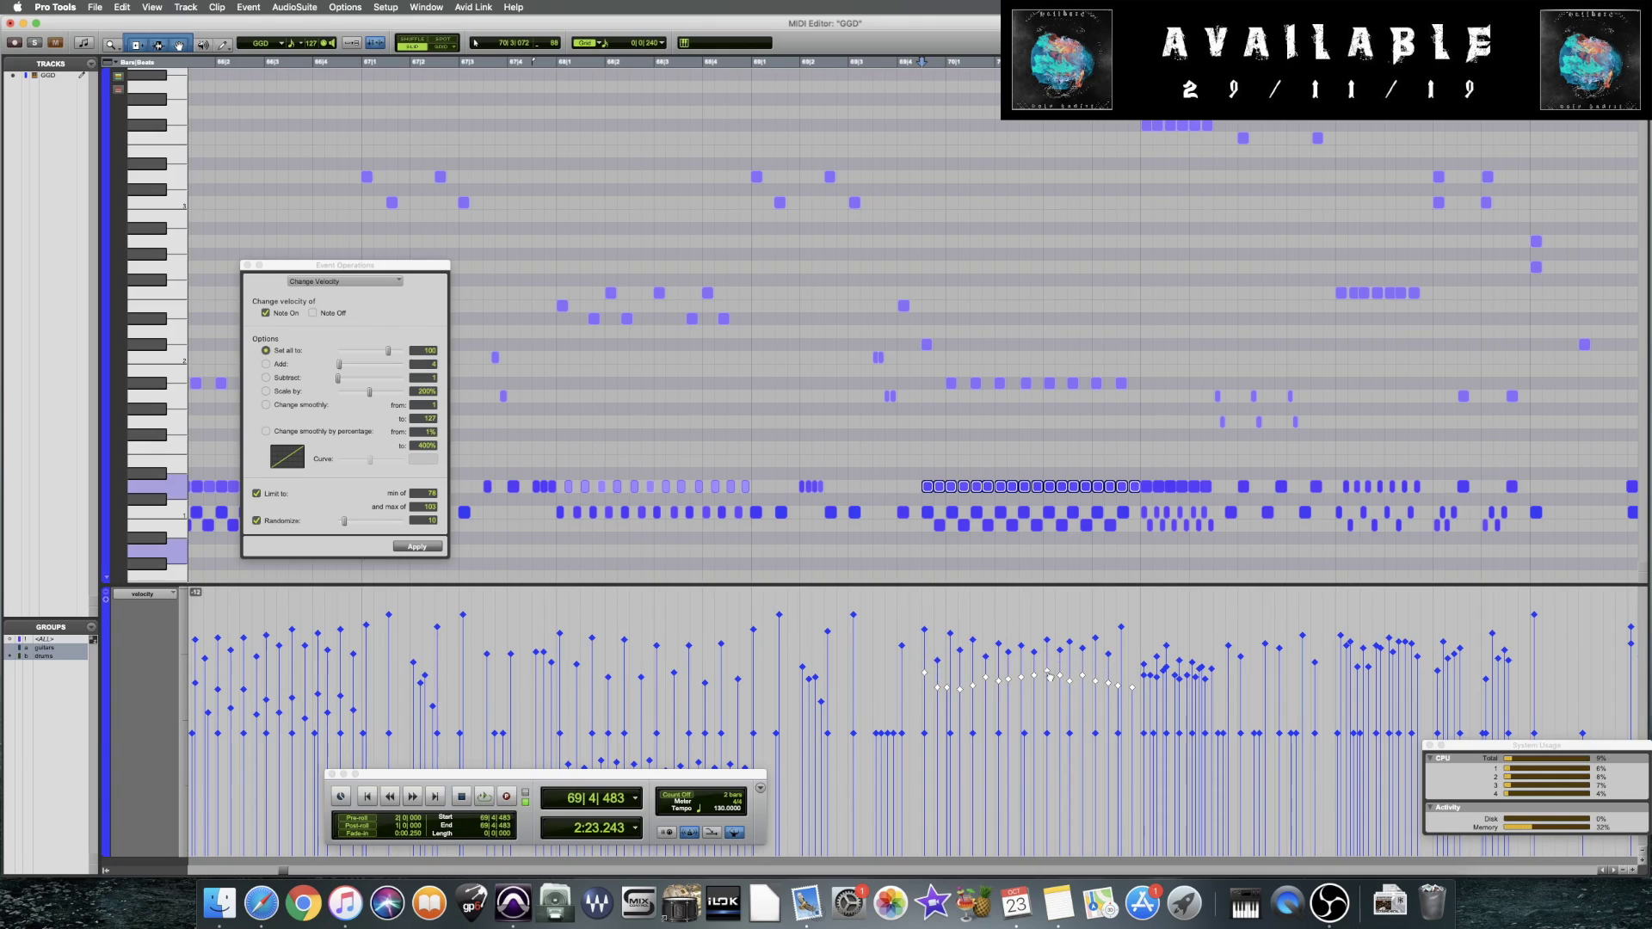
{"action": "left_click", "coordinate": [939, 487]}
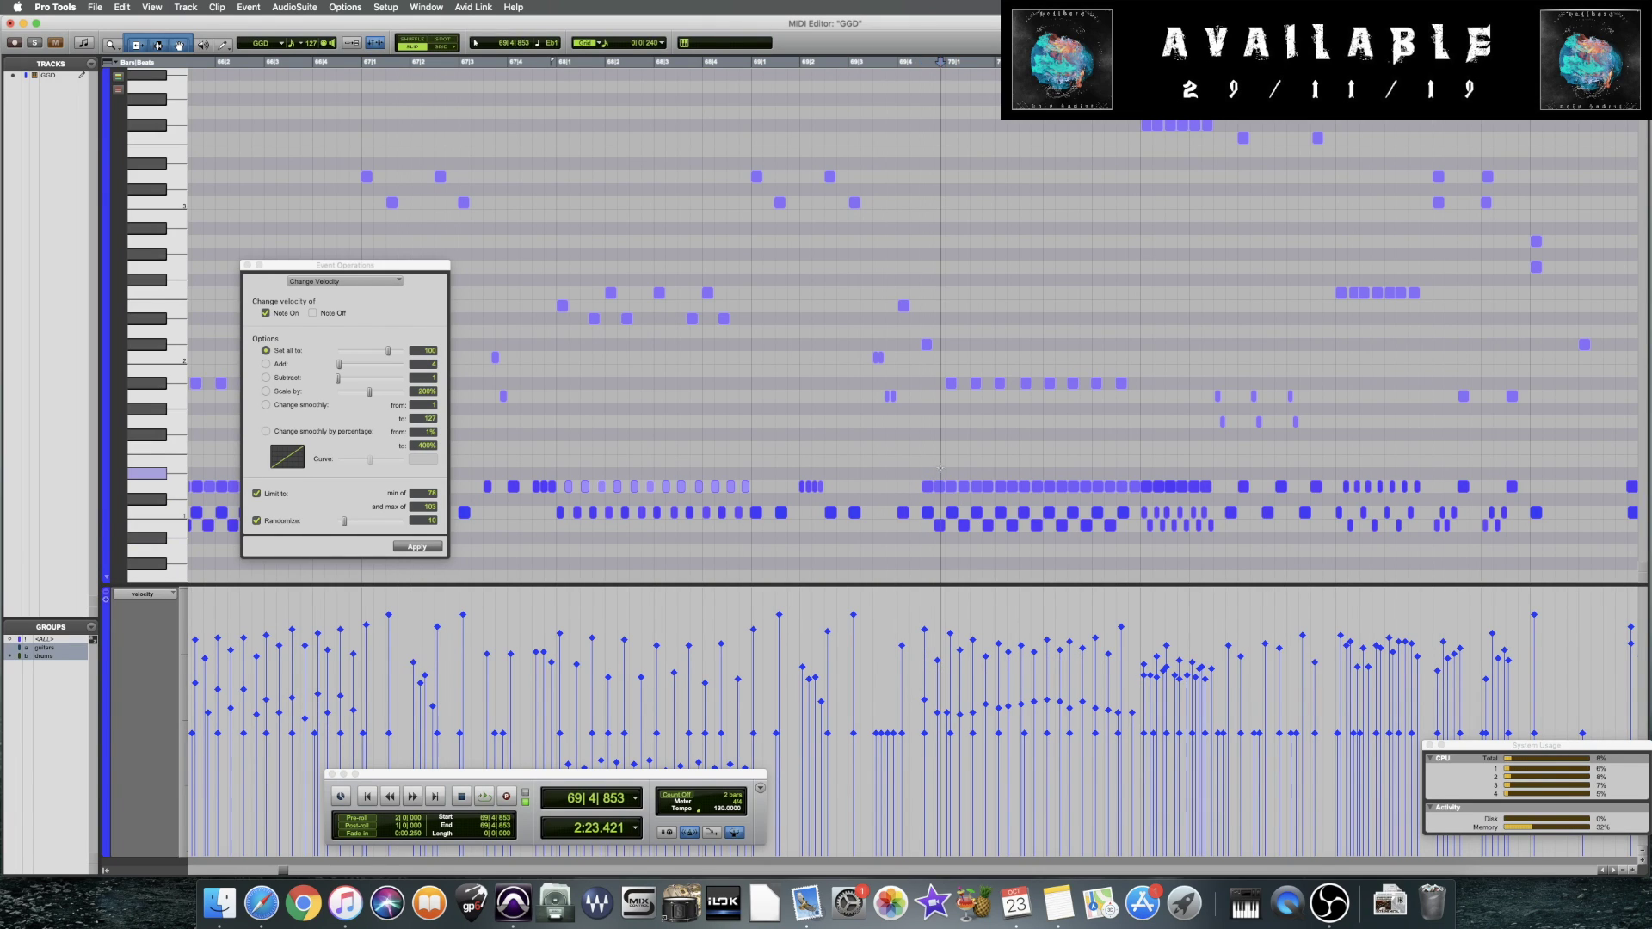
{"action": "left_click", "coordinate": [963, 487], "text": "shift"}
{"action": "left_click", "coordinate": [988, 487], "text": "shift"}
{"action": "left_click", "coordinate": [1013, 487], "text": "shift"}
{"action": "left_click", "coordinate": [1037, 487], "text": "shift"}
{"action": "left_click", "coordinate": [1061, 487], "text": "shift"}
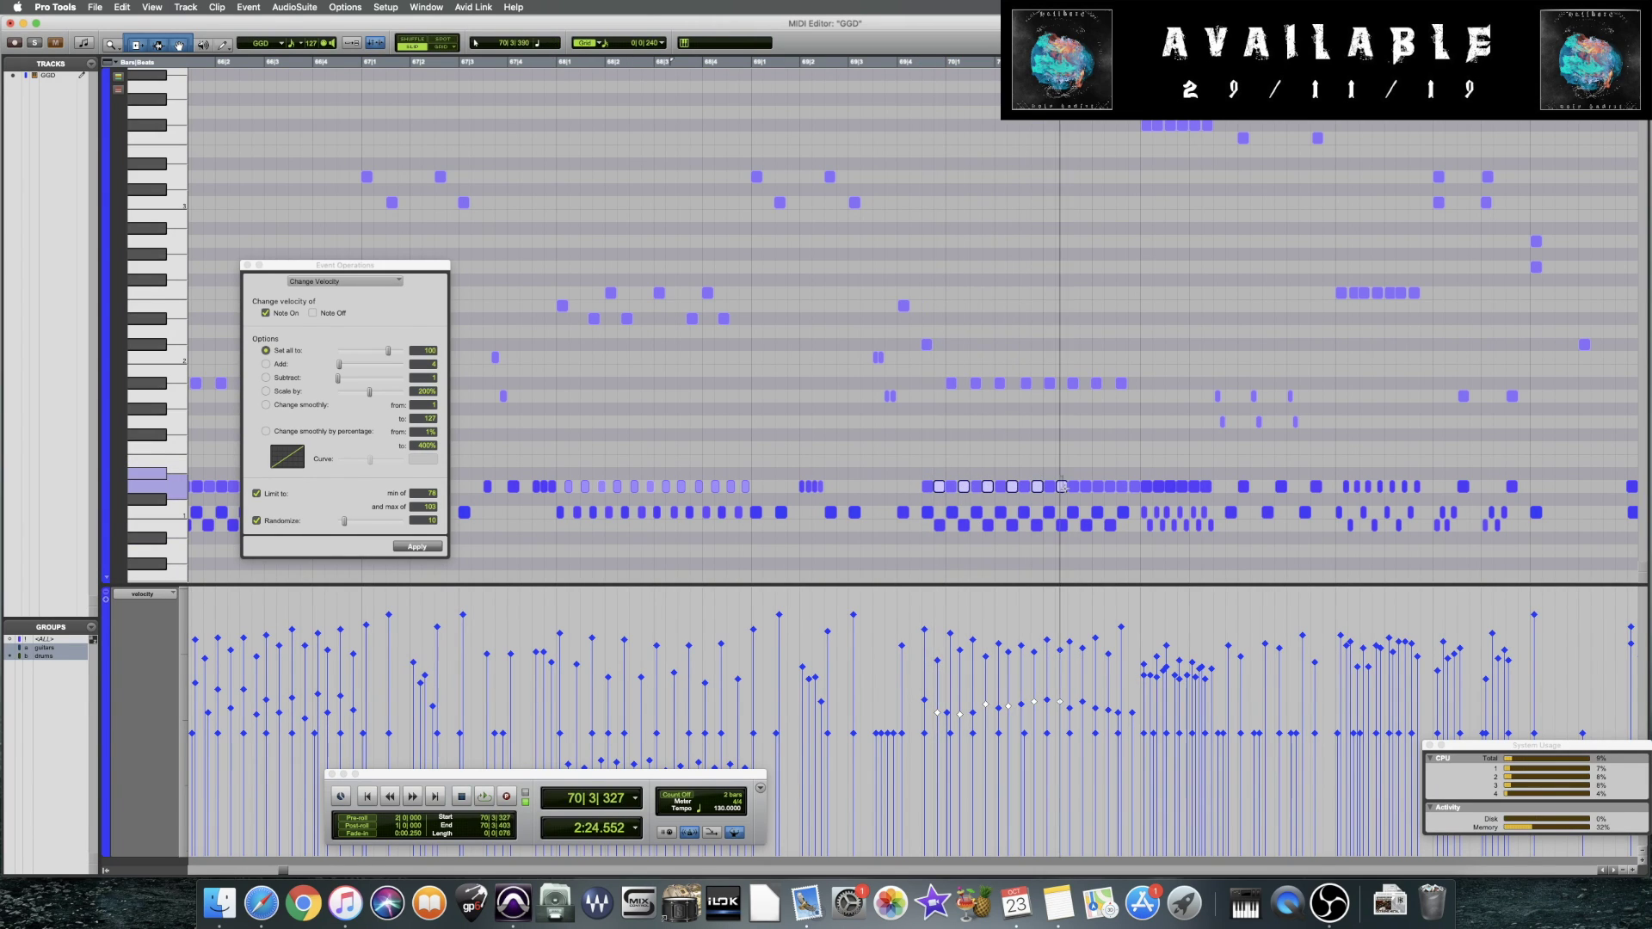
{"action": "left_click", "coordinate": [1086, 487], "text": "shift"}
{"action": "left_click", "coordinate": [1109, 487], "text": "shift"}
Audition the bar 70 snare run from the beats before it and save the session
{"action": "left_click", "coordinate": [878, 551]}
{"action": "key", "text": "space"}
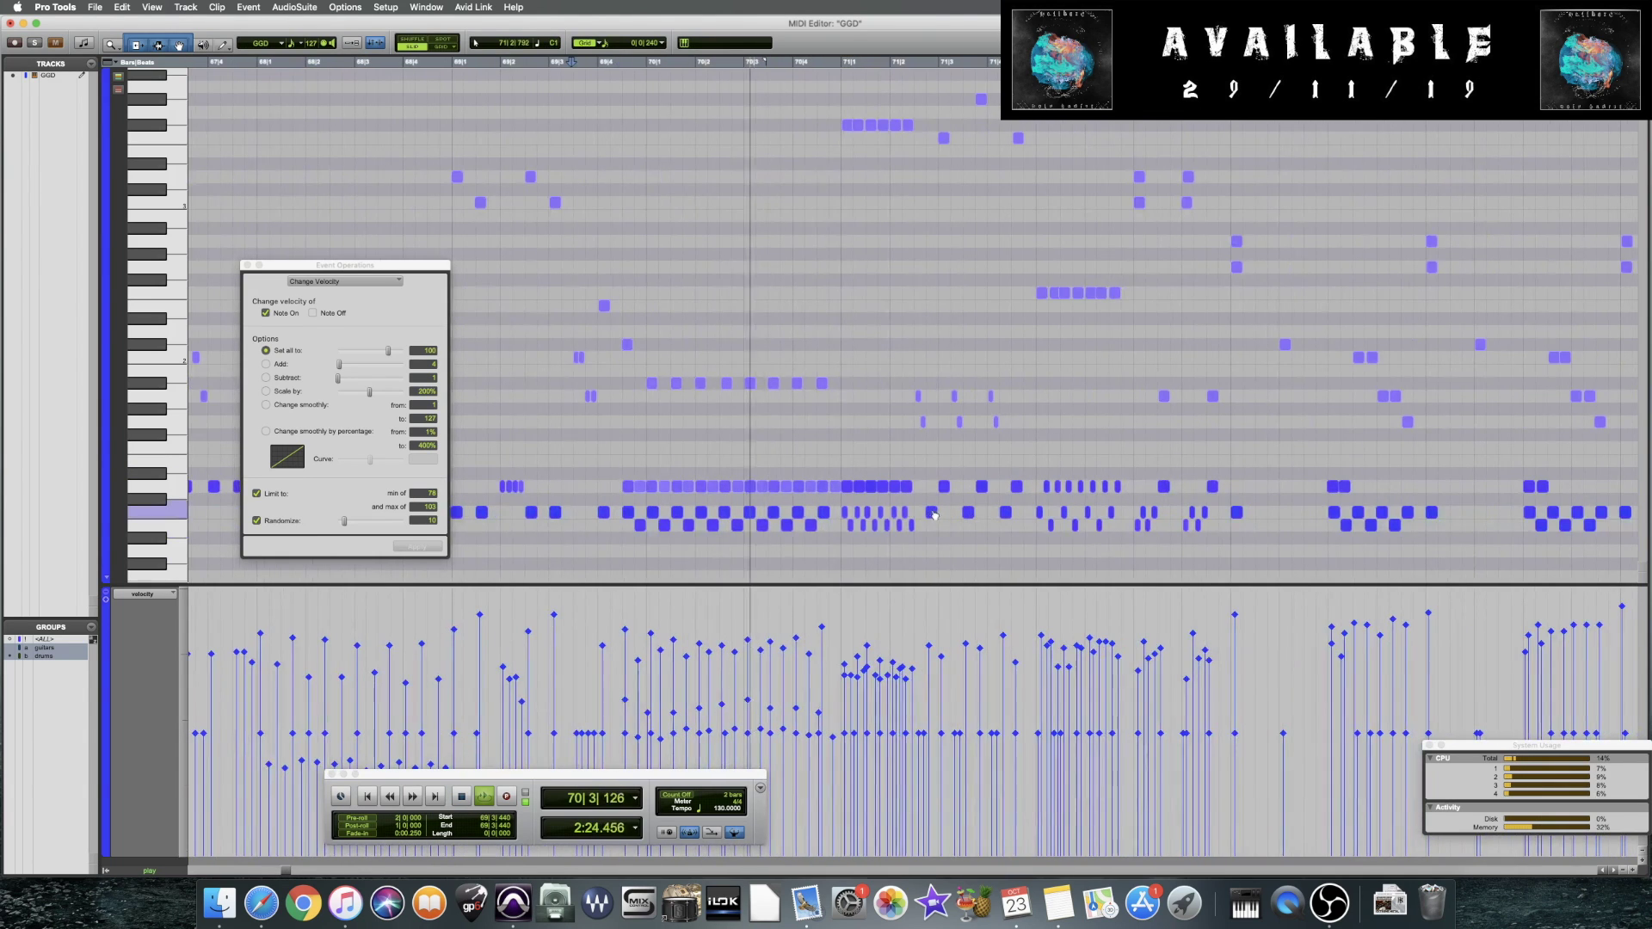
{"action": "key", "text": "space"}
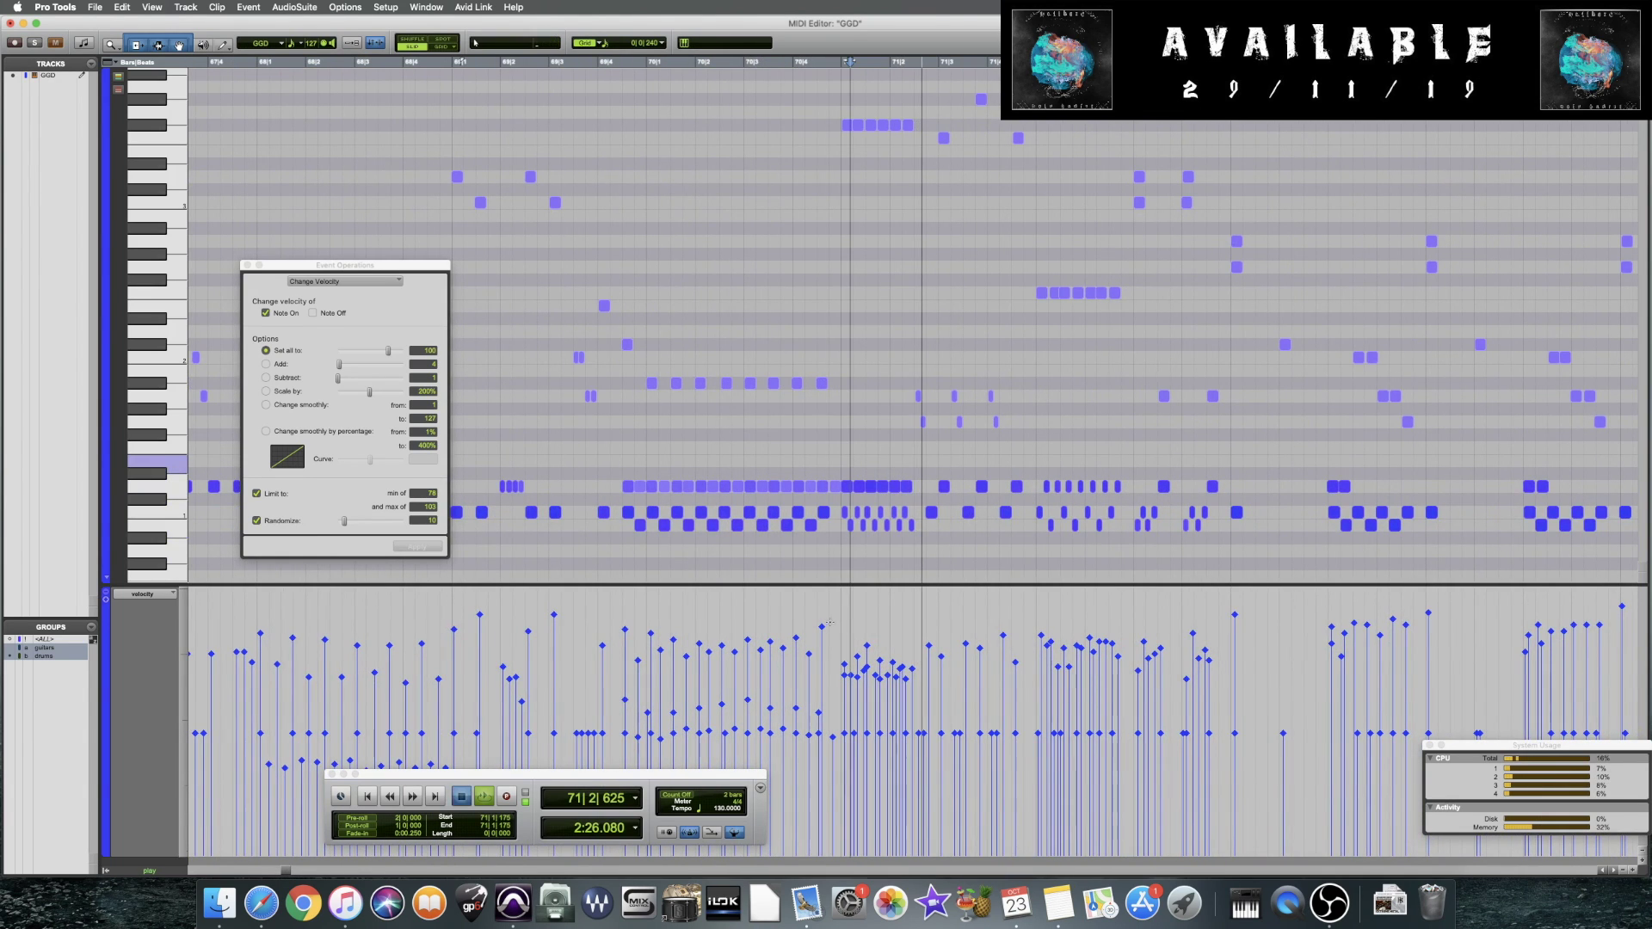
{"action": "left_click", "coordinate": [838, 482]}
{"action": "key", "text": "super+s"}
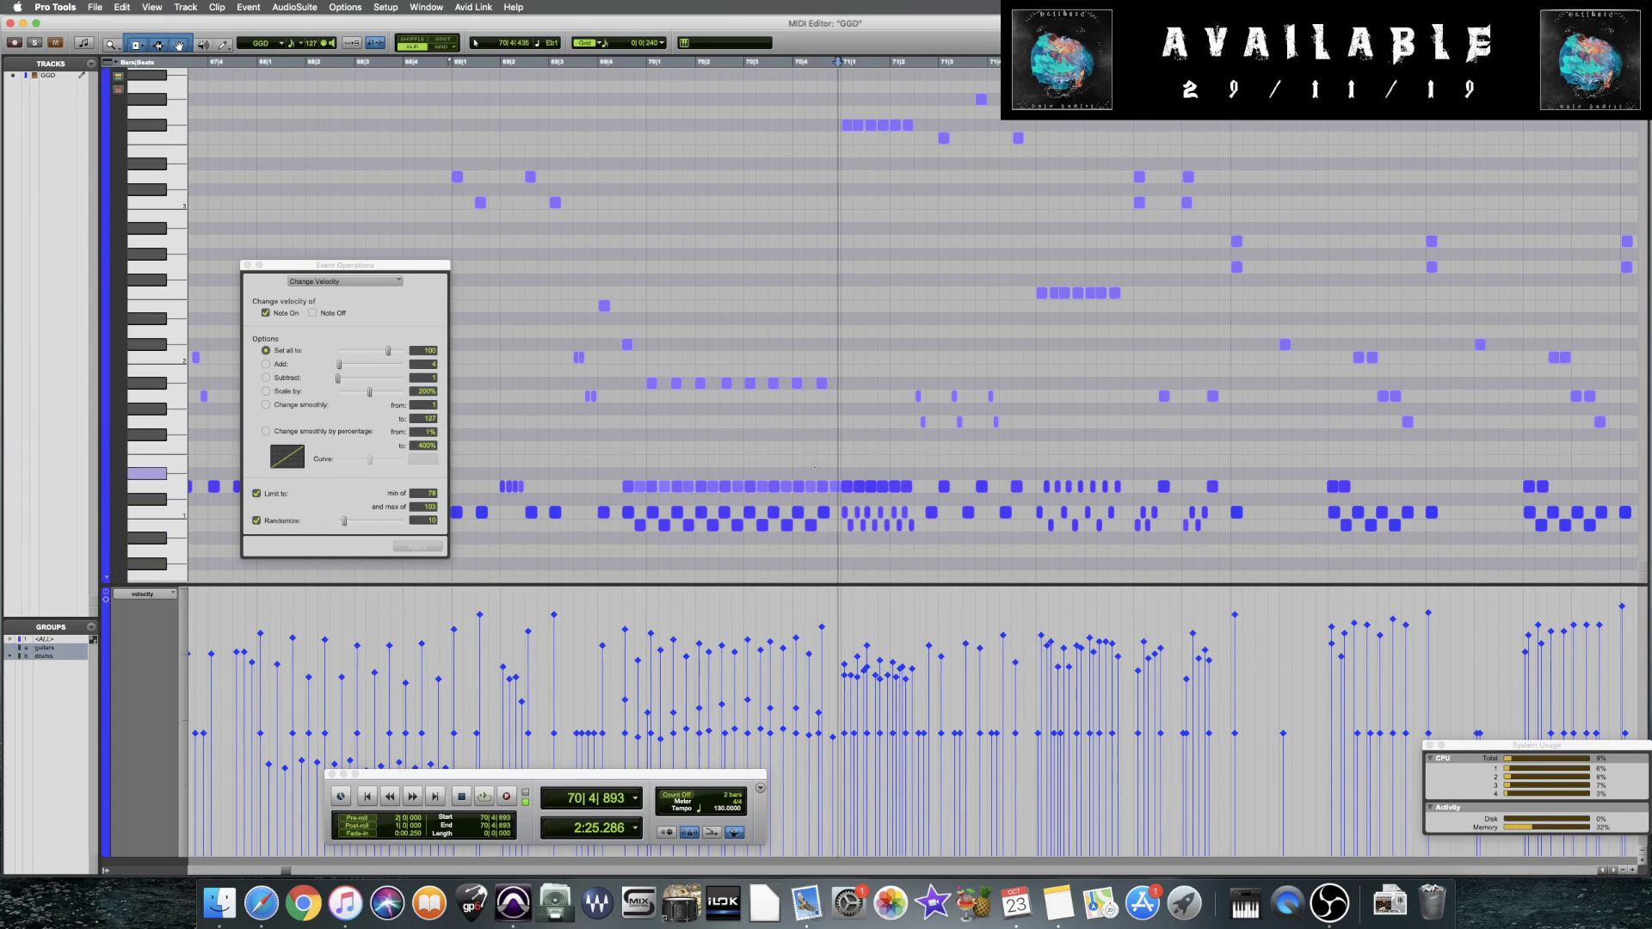
Drop the last snare note of the bar 70 run to a much softer velocity and audition it
{"action": "left_click_drag", "start_coordinate": [816, 475], "coordinate": [840, 493]}
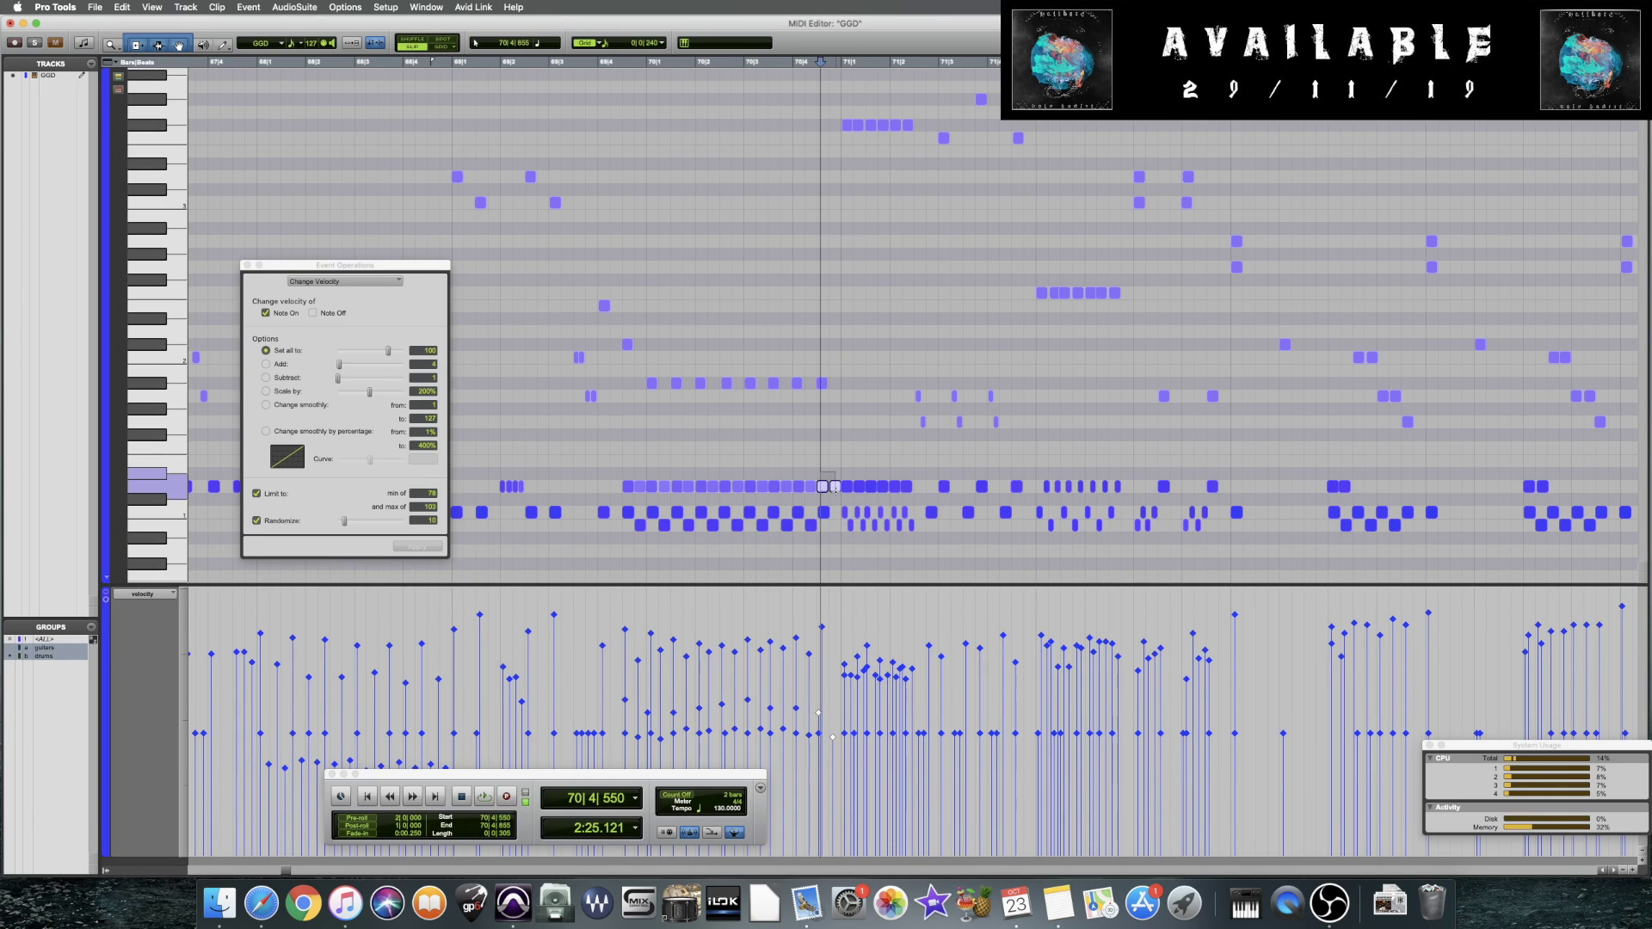
{"action": "left_click_drag", "start_coordinate": [832, 737], "coordinate": [831, 781]}
{"action": "key", "text": "space"}
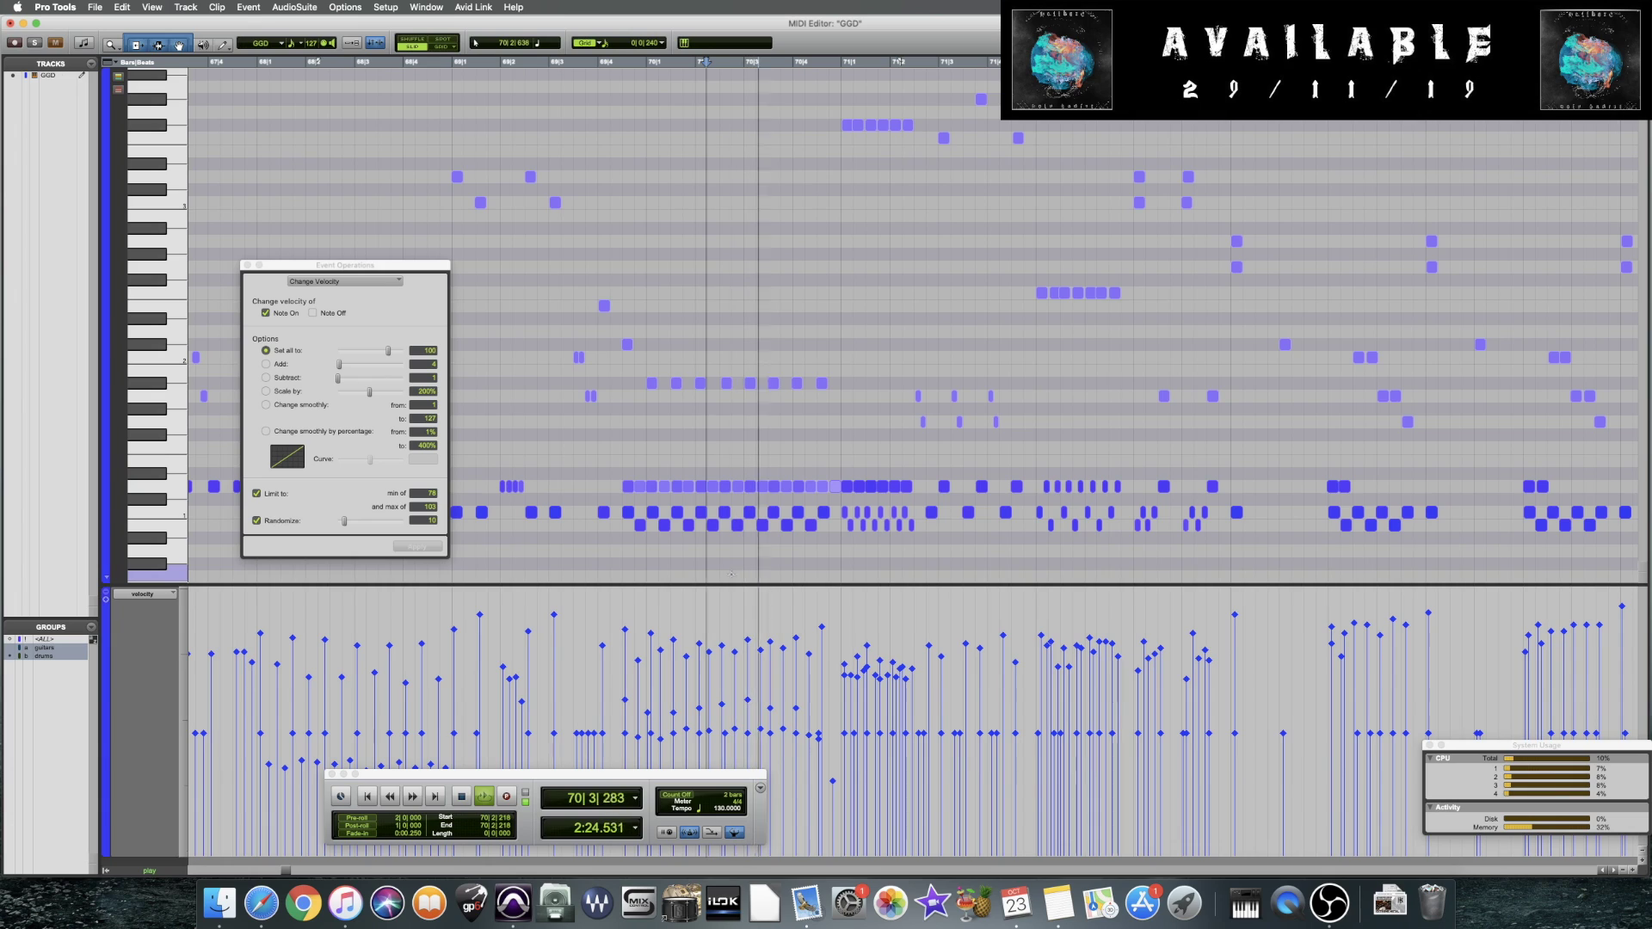
{"action": "key", "text": "space"}
Recheck the last snare note of the bar 70 run, replay from 70|3|480 and save the session
{"action": "left_click", "coordinate": [835, 486]}
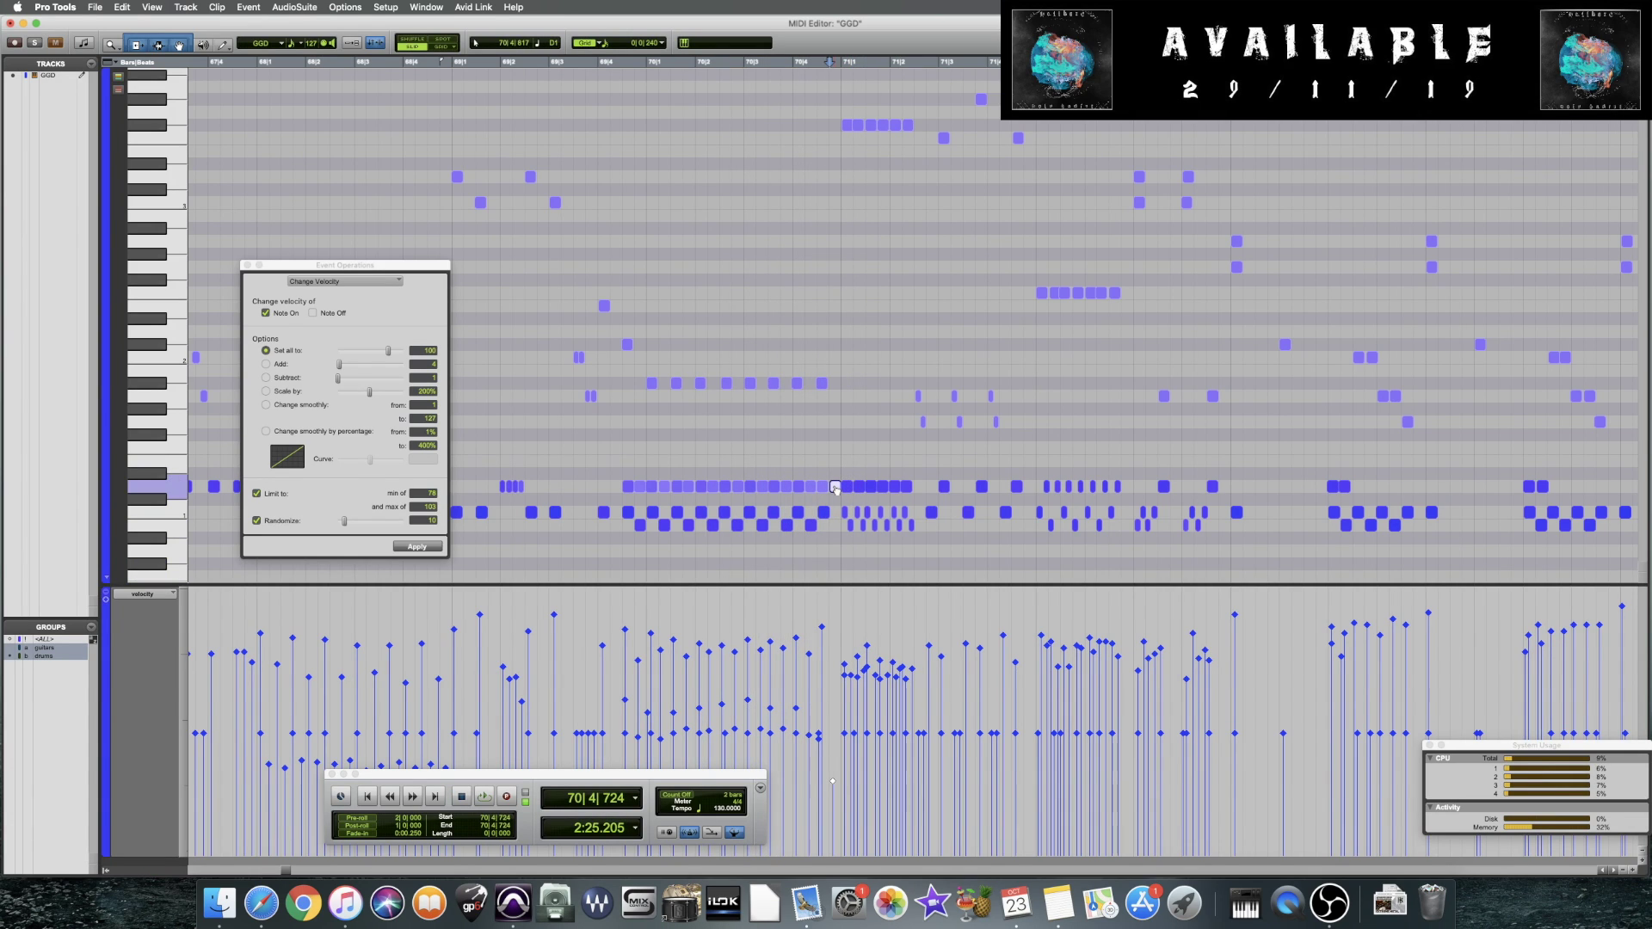
{"action": "left_click", "coordinate": [768, 471]}
{"action": "key", "text": "space"}
{"action": "key", "text": "space"}
{"action": "key", "text": "super+s"}
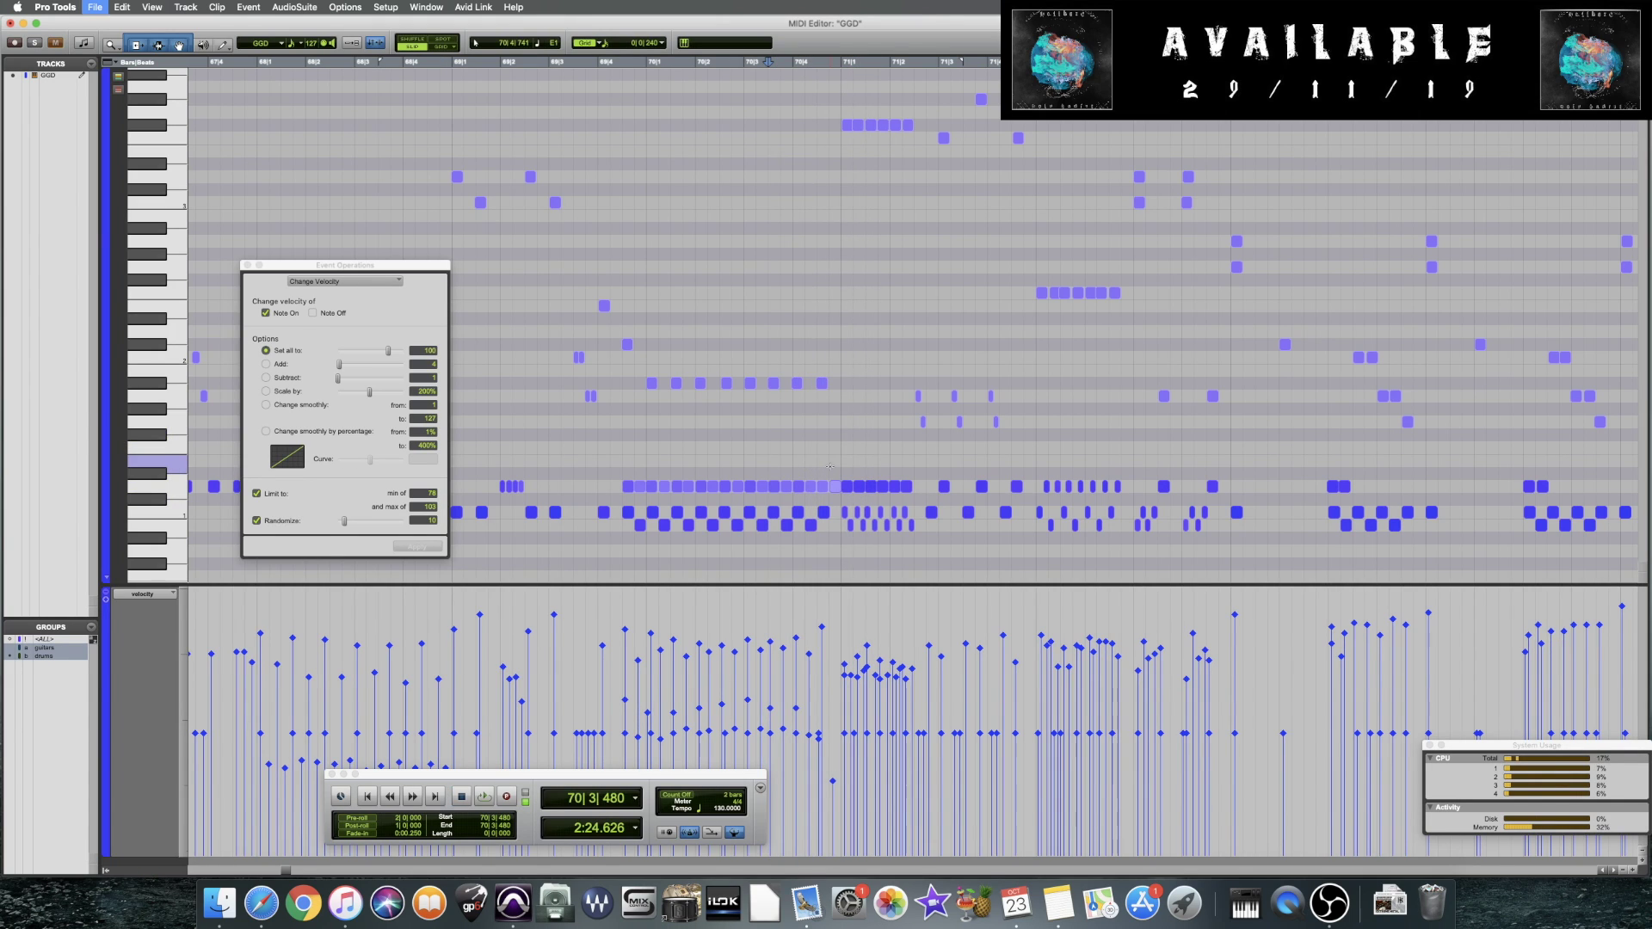
Lower the six snare notes starting at 70|4|958 to uneven velocities and set playback to start at 70|3|047
{"action": "left_click_drag", "start_coordinate": [846, 477], "coordinate": [920, 488]}
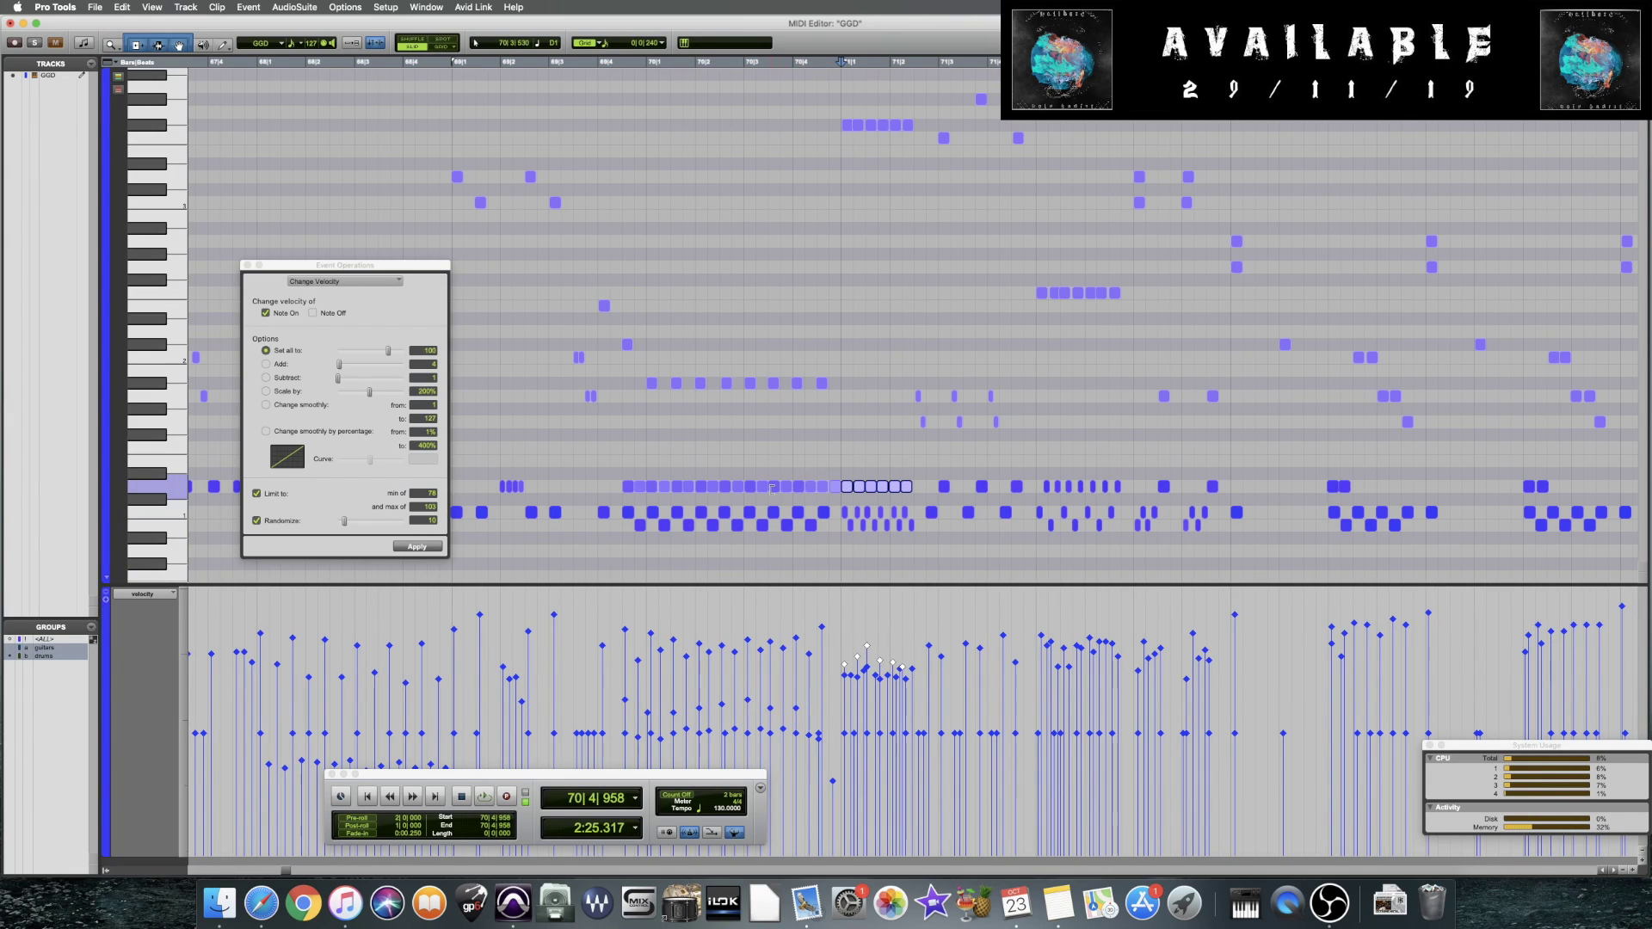
{"action": "left_click_drag", "start_coordinate": [868, 647], "coordinate": [872, 695]}
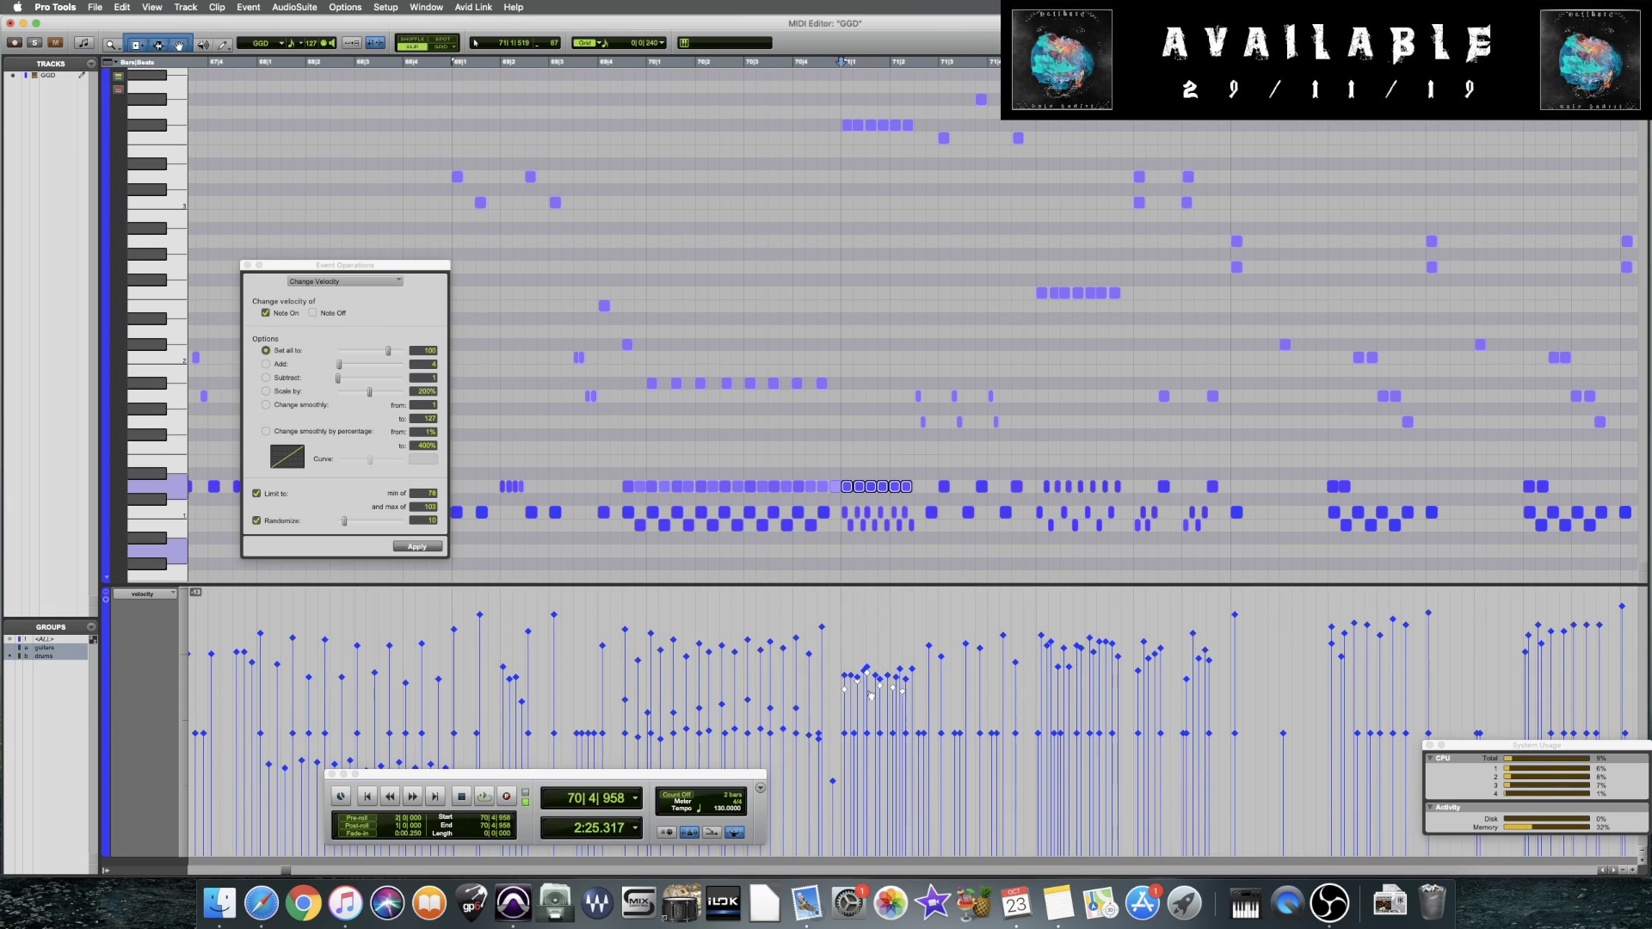
{"action": "left_click", "coordinate": [867, 688]}
{"action": "left_click", "coordinate": [879, 688]}
{"action": "left_click", "coordinate": [746, 542]}
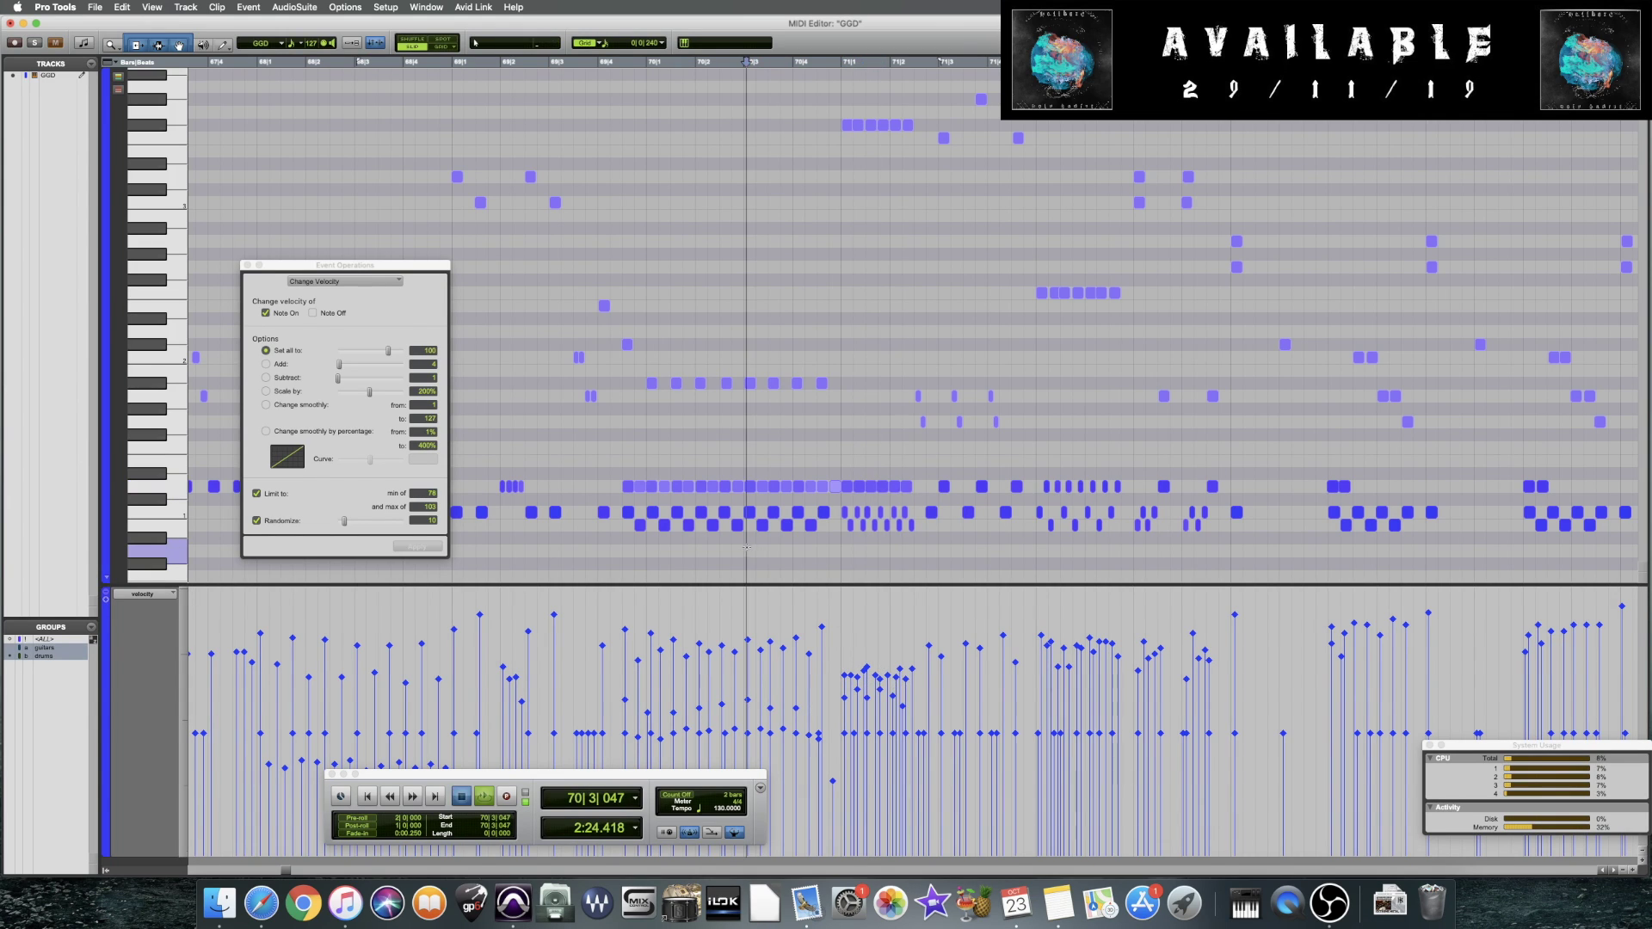
Play back the drum part from bar 69 into bar 71
{"action": "key", "text": "space"}
{"action": "left_click", "coordinate": [616, 545]}
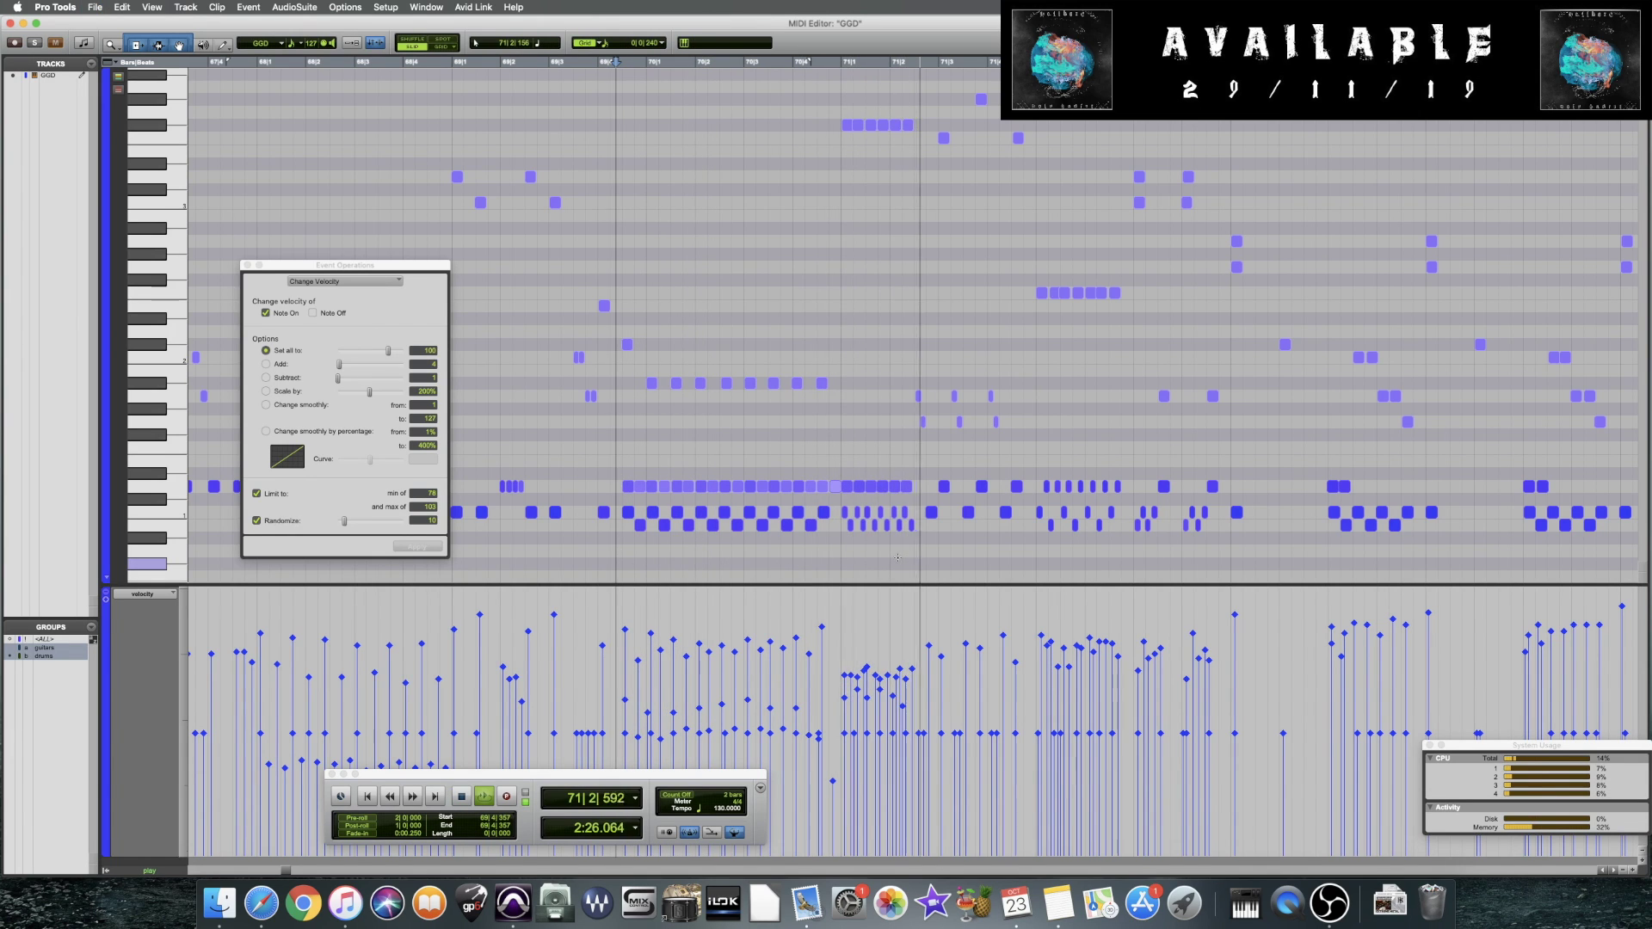
{"action": "key", "text": "space"}
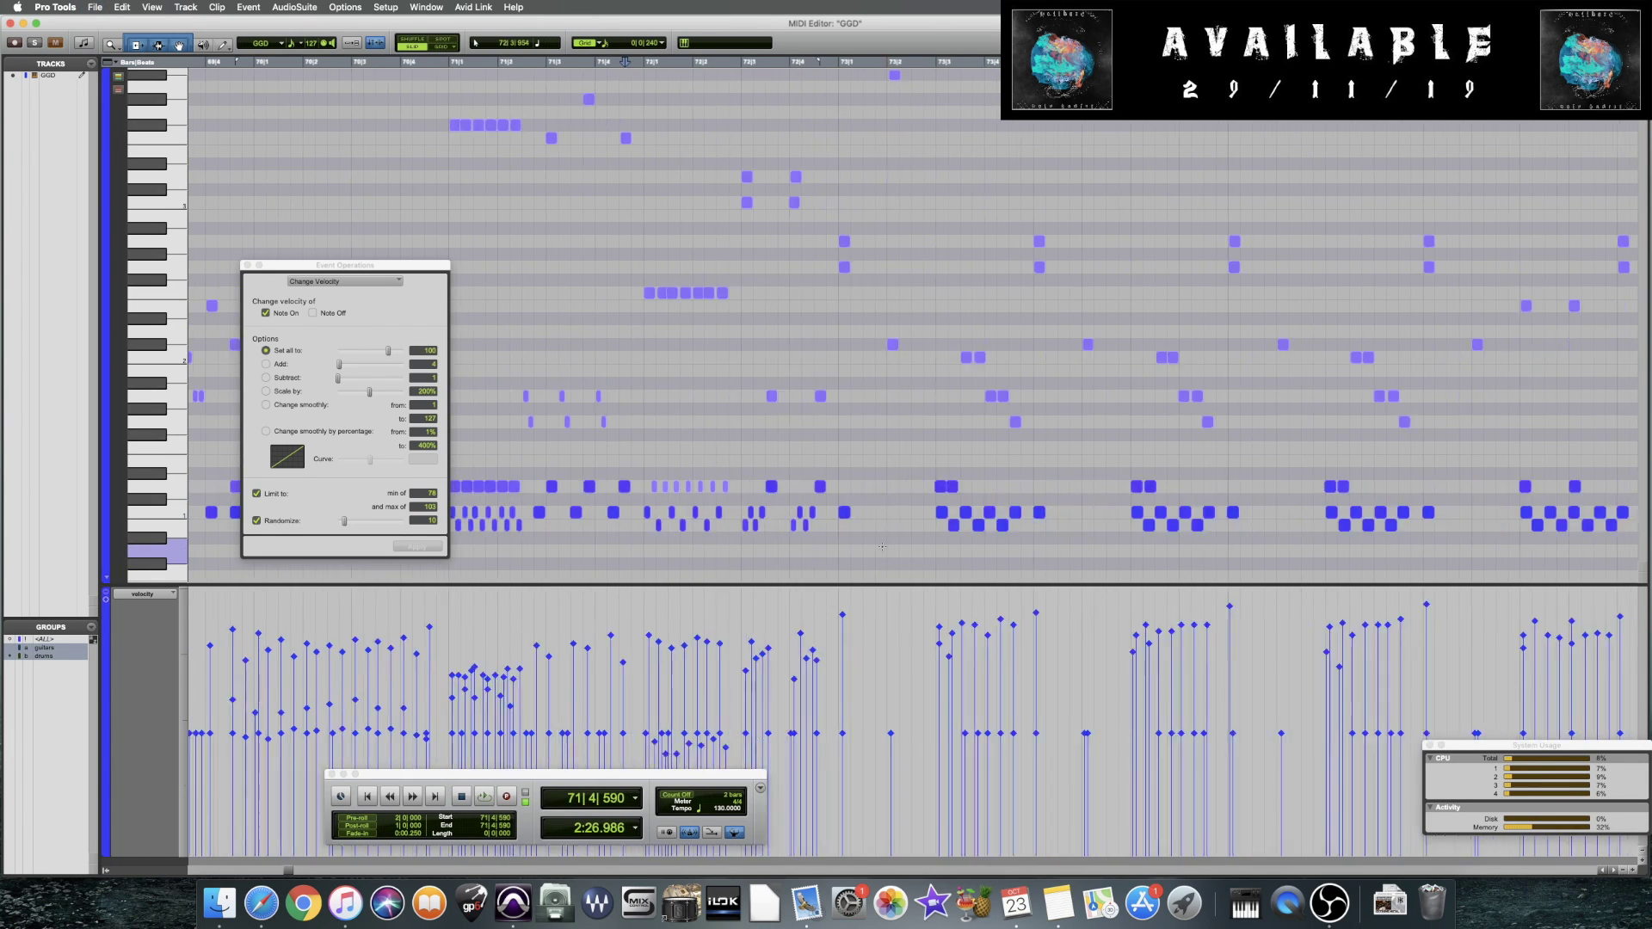
Raise the velocity of the two last snare hits in bars 72 and 76, and play back the passage from bar 73
{"action": "left_click_drag", "start_coordinate": [680, 489], "coordinate": [773, 489]}
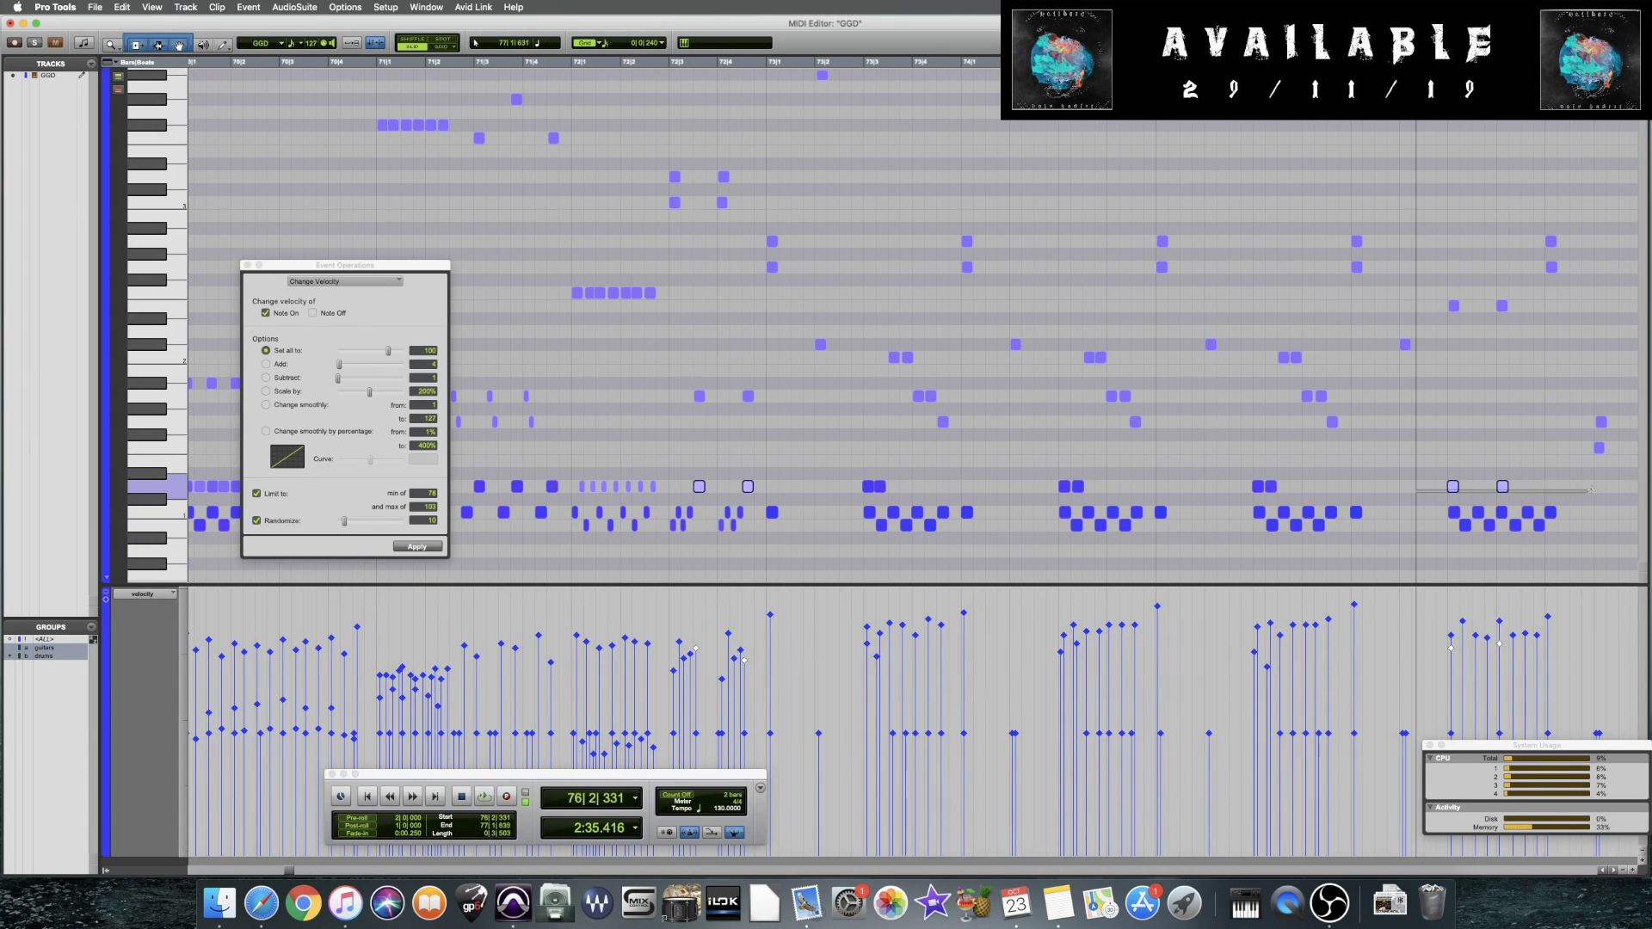
{"action": "scroll", "coordinate": [1032, 430], "scroll_direction": "right", "scroll_amount": 5}
{"action": "scroll", "coordinate": [1312, 514], "scroll_direction": "right", "scroll_amount": 3}
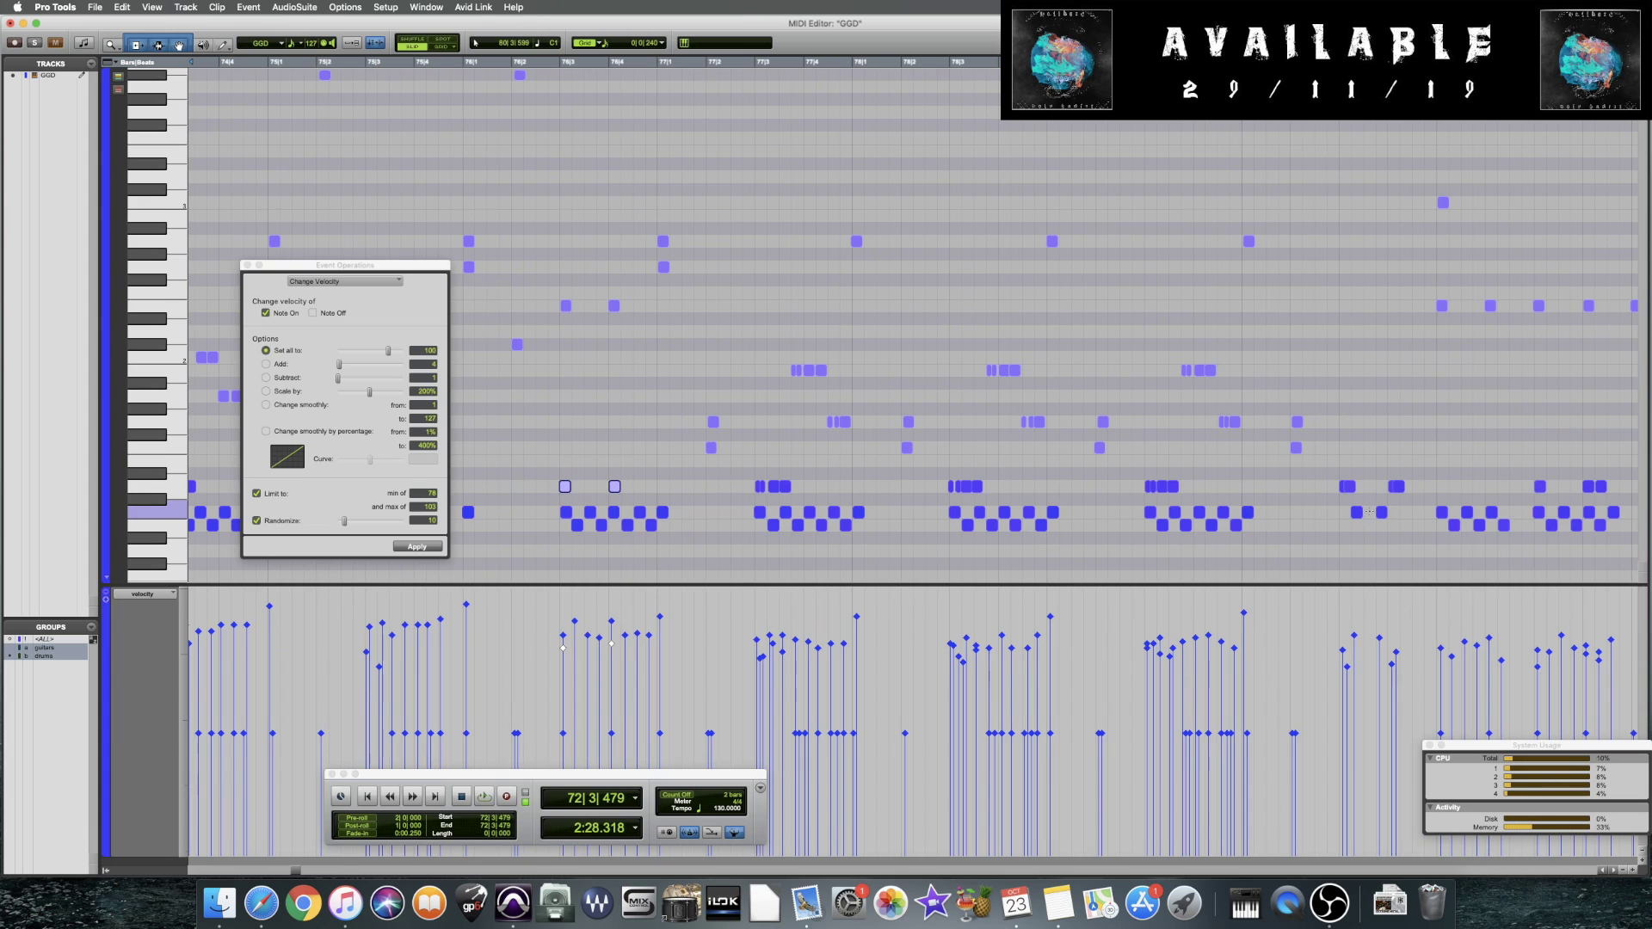
{"action": "scroll", "coordinate": [1016, 530], "scroll_direction": "left", "scroll_amount": 5}
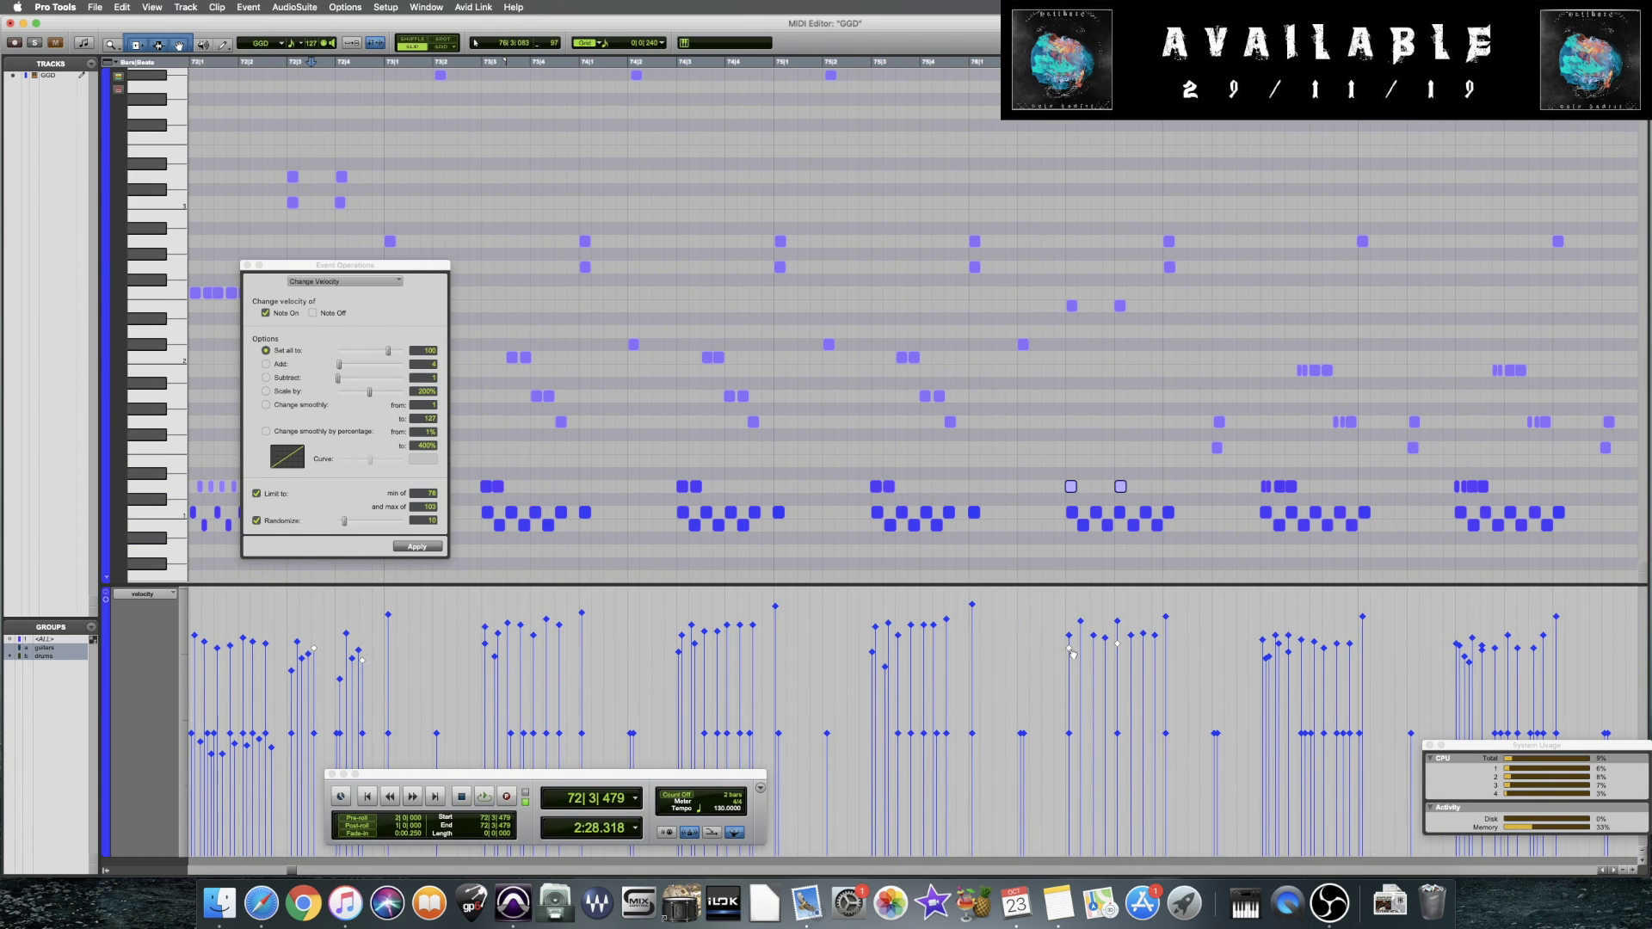
{"action": "left_click_drag", "start_coordinate": [1071, 654], "coordinate": [1080, 621]}
{"action": "scroll", "coordinate": [783, 484], "scroll_direction": "left", "scroll_amount": 3}
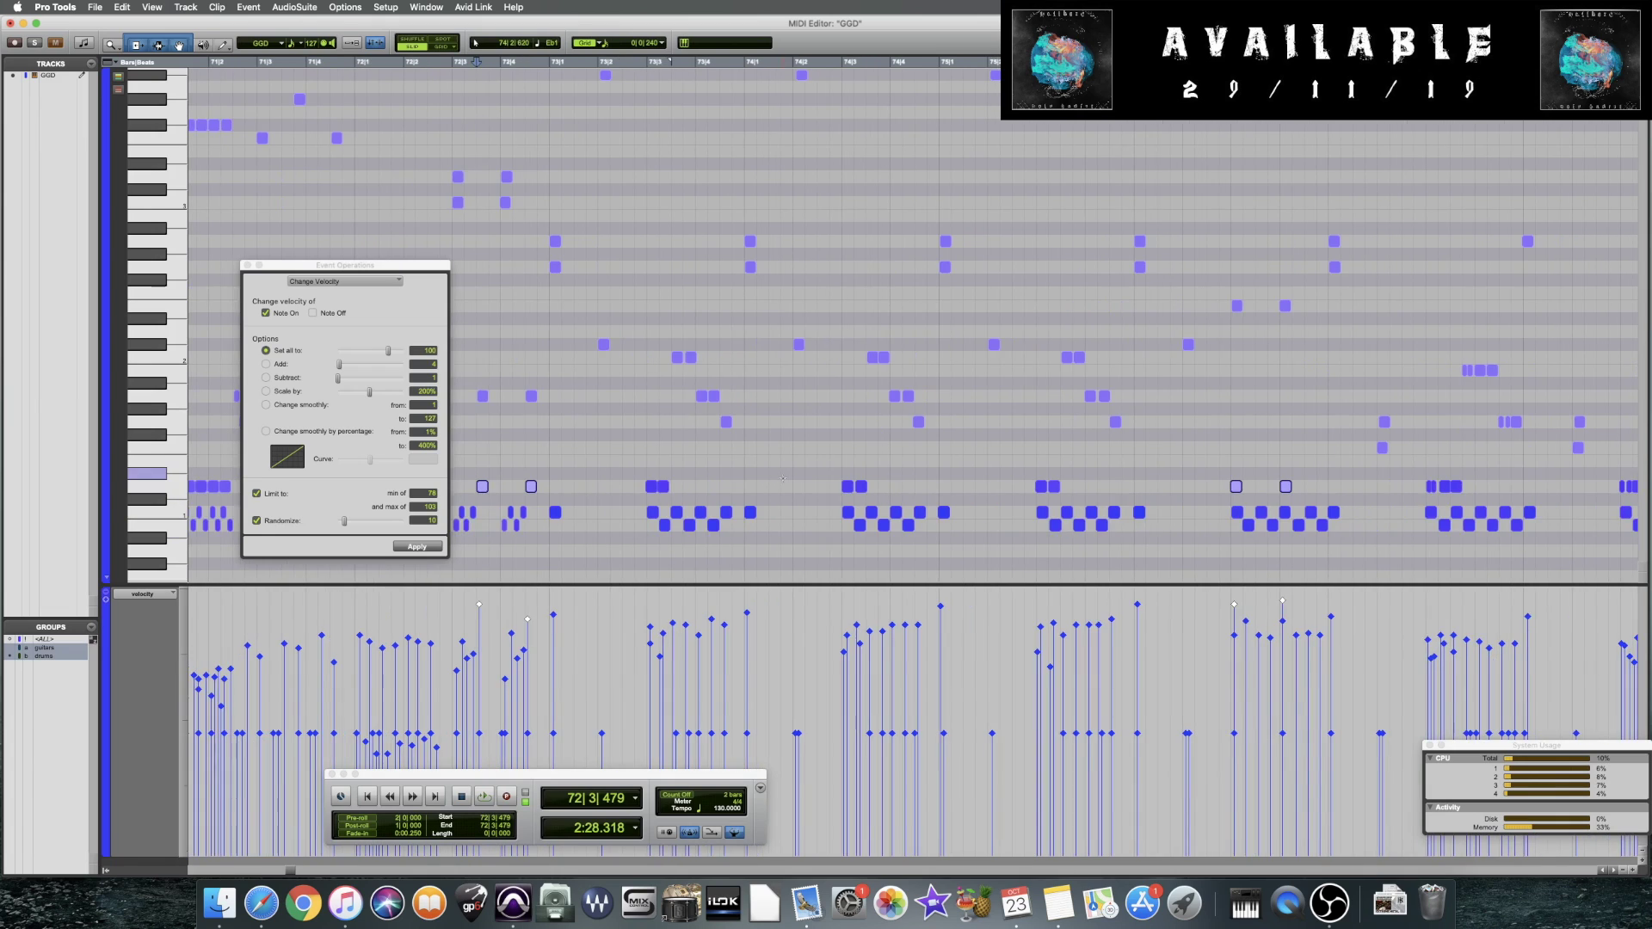
{"action": "left_click", "coordinate": [745, 456]}
{"action": "key", "text": "space"}
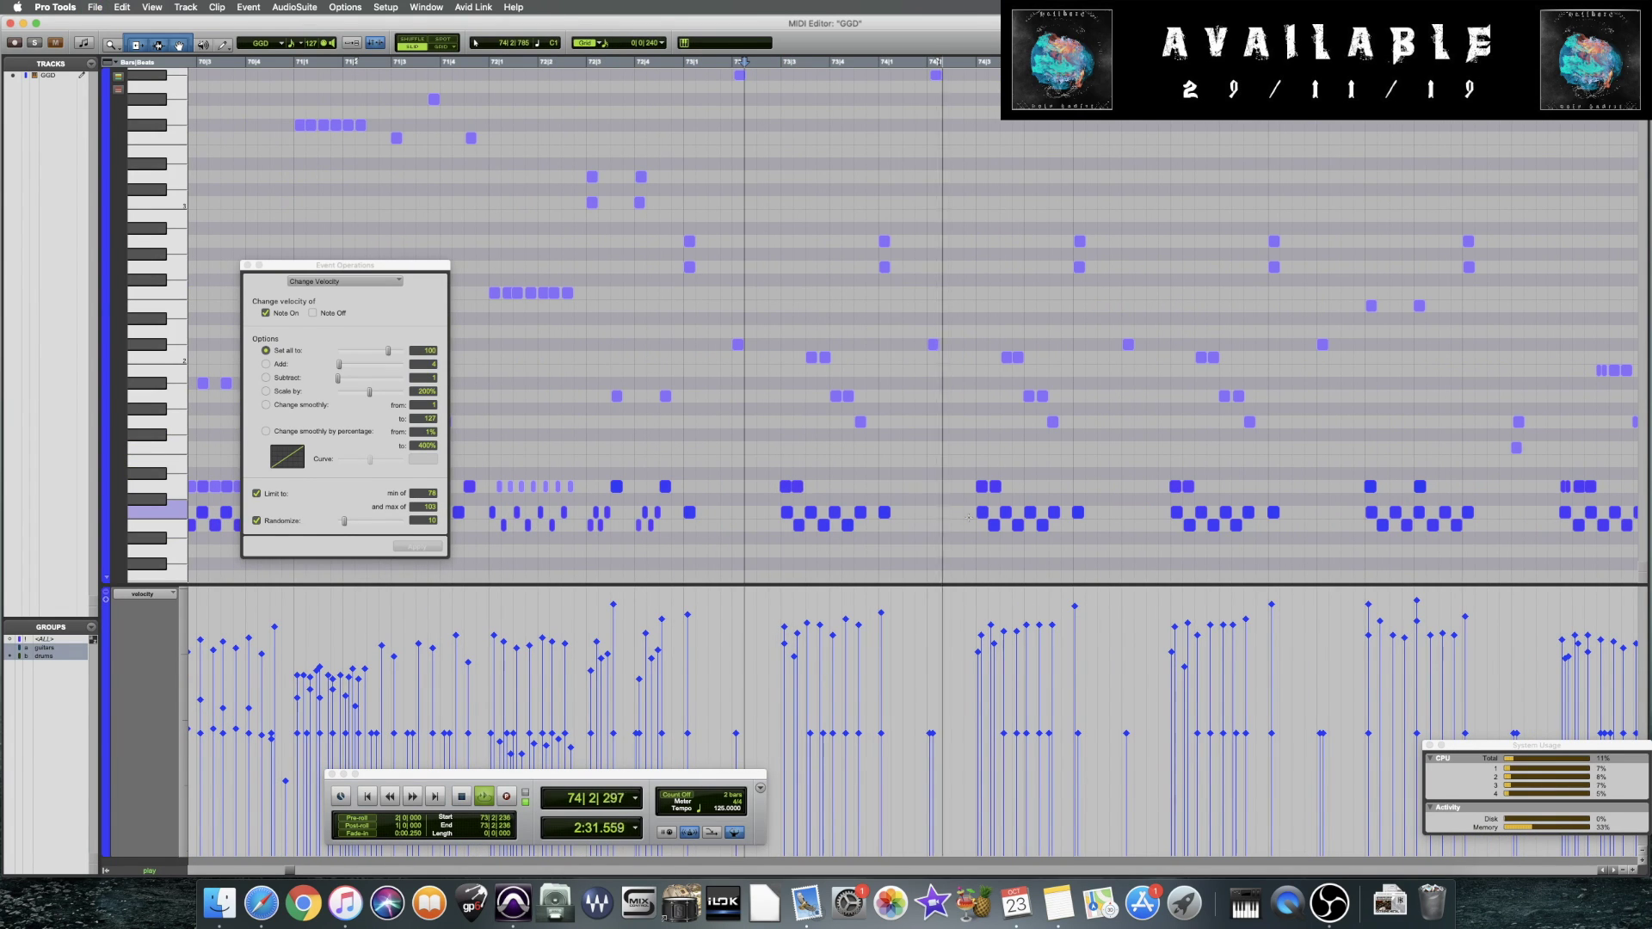
{"action": "key", "text": "space"}
Adjust the velocity of the first snare hit in bars 73 to 75 and play the section back
{"action": "left_click", "coordinate": [781, 470]}
{"action": "left_click", "coordinate": [786, 486]}
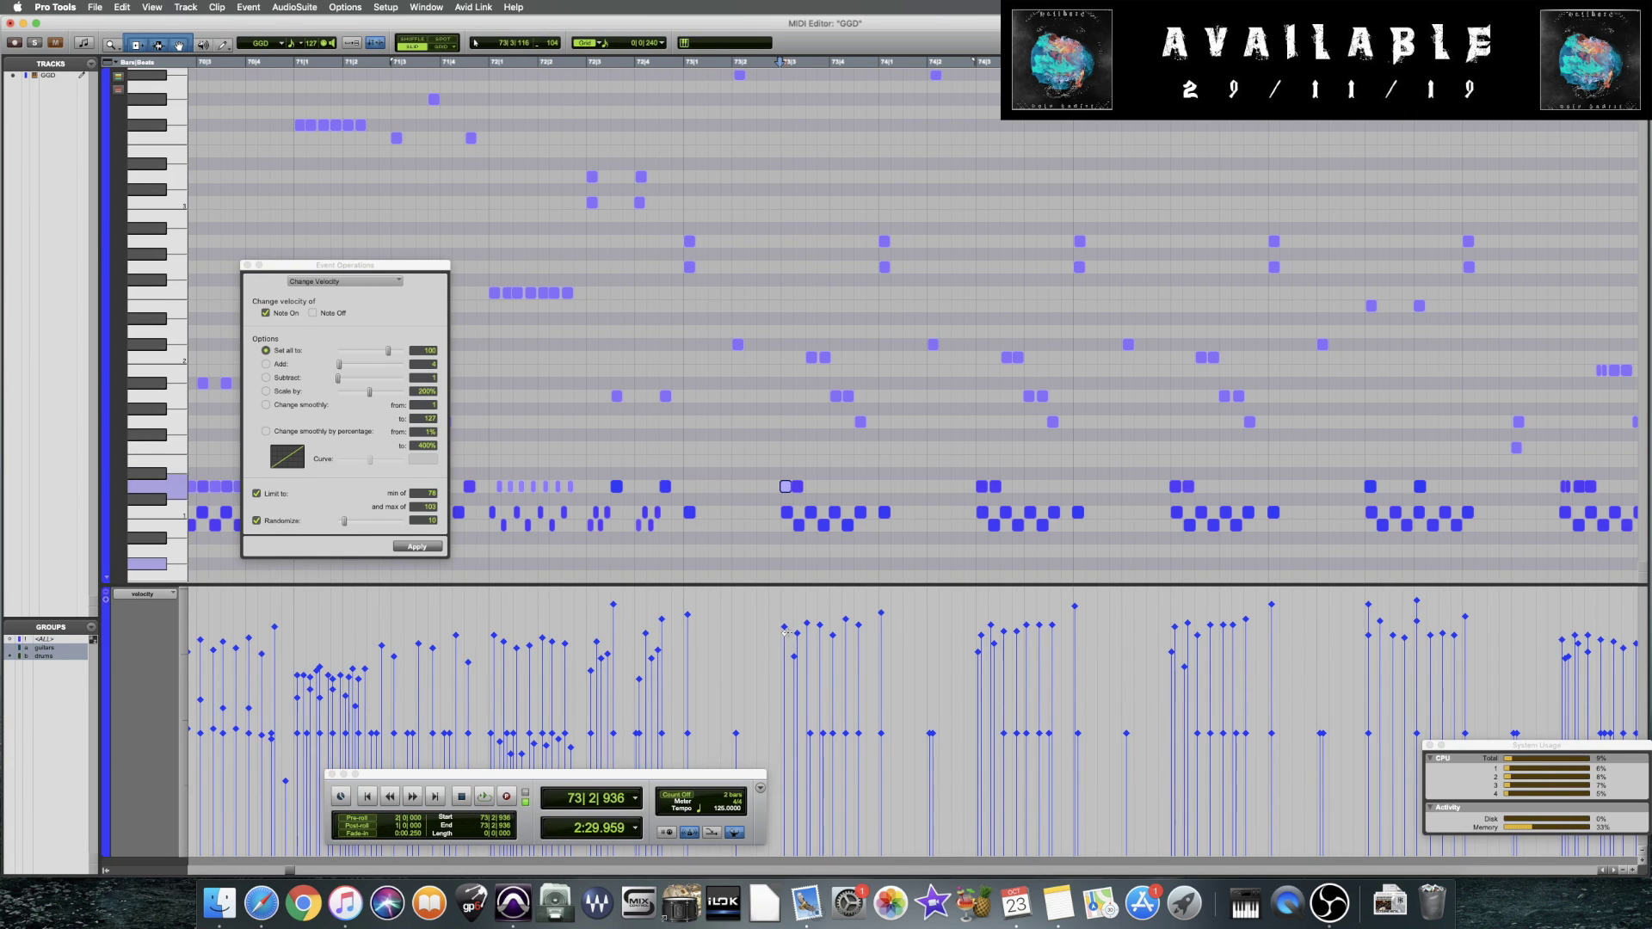
{"action": "left_click", "coordinate": [981, 633]}
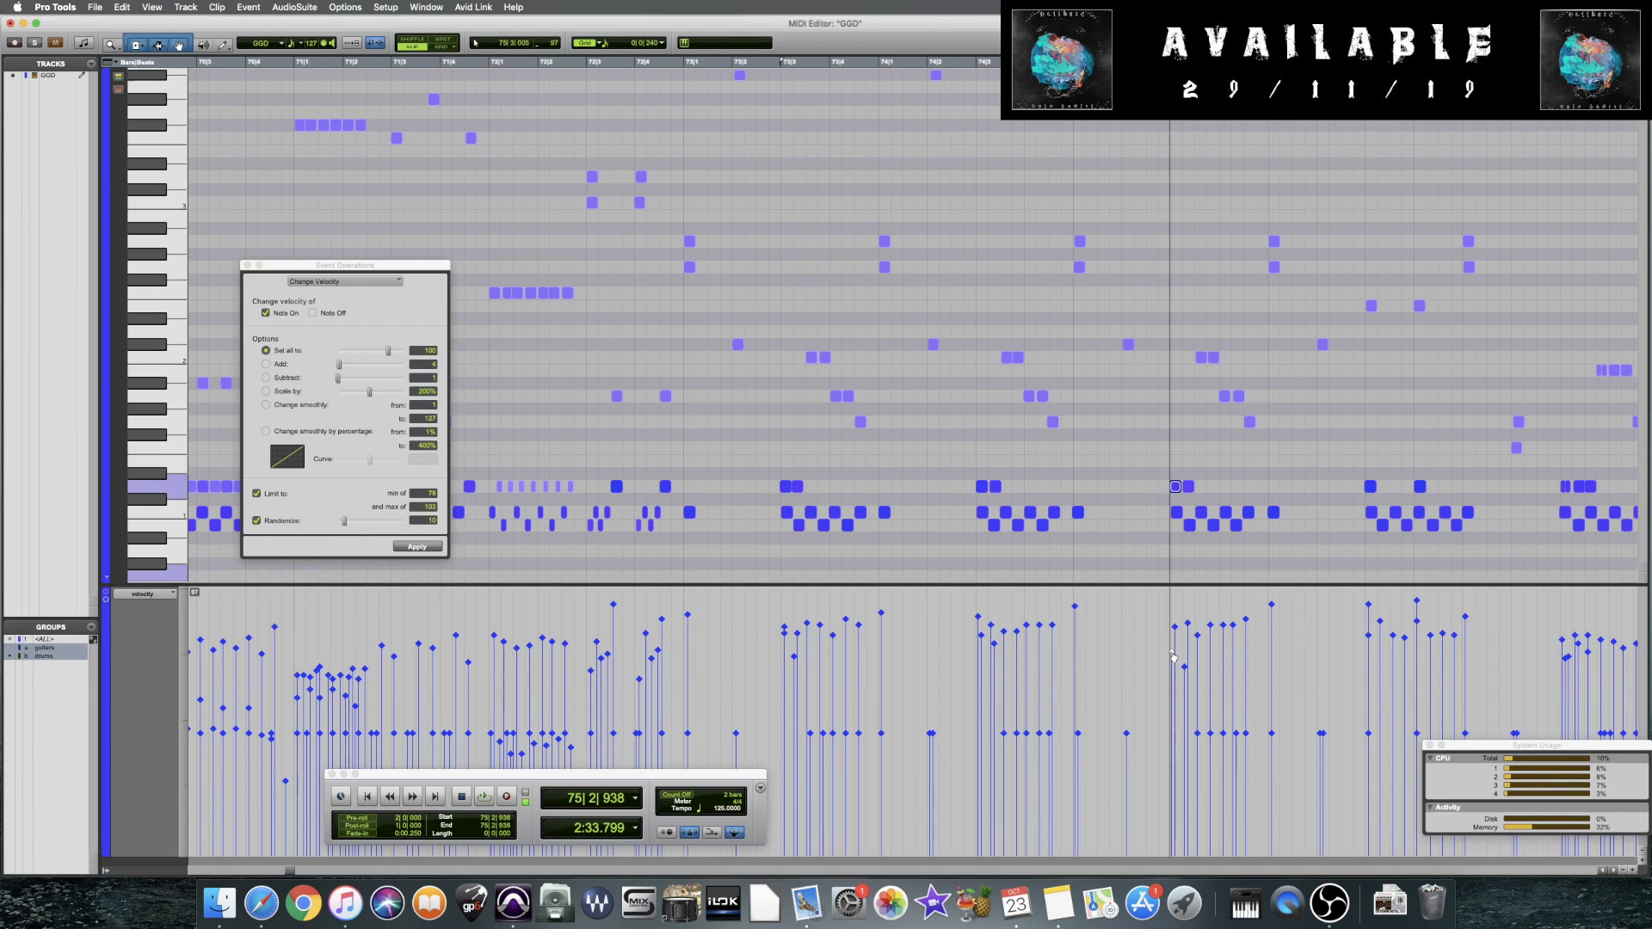
{"action": "key", "text": "space"}
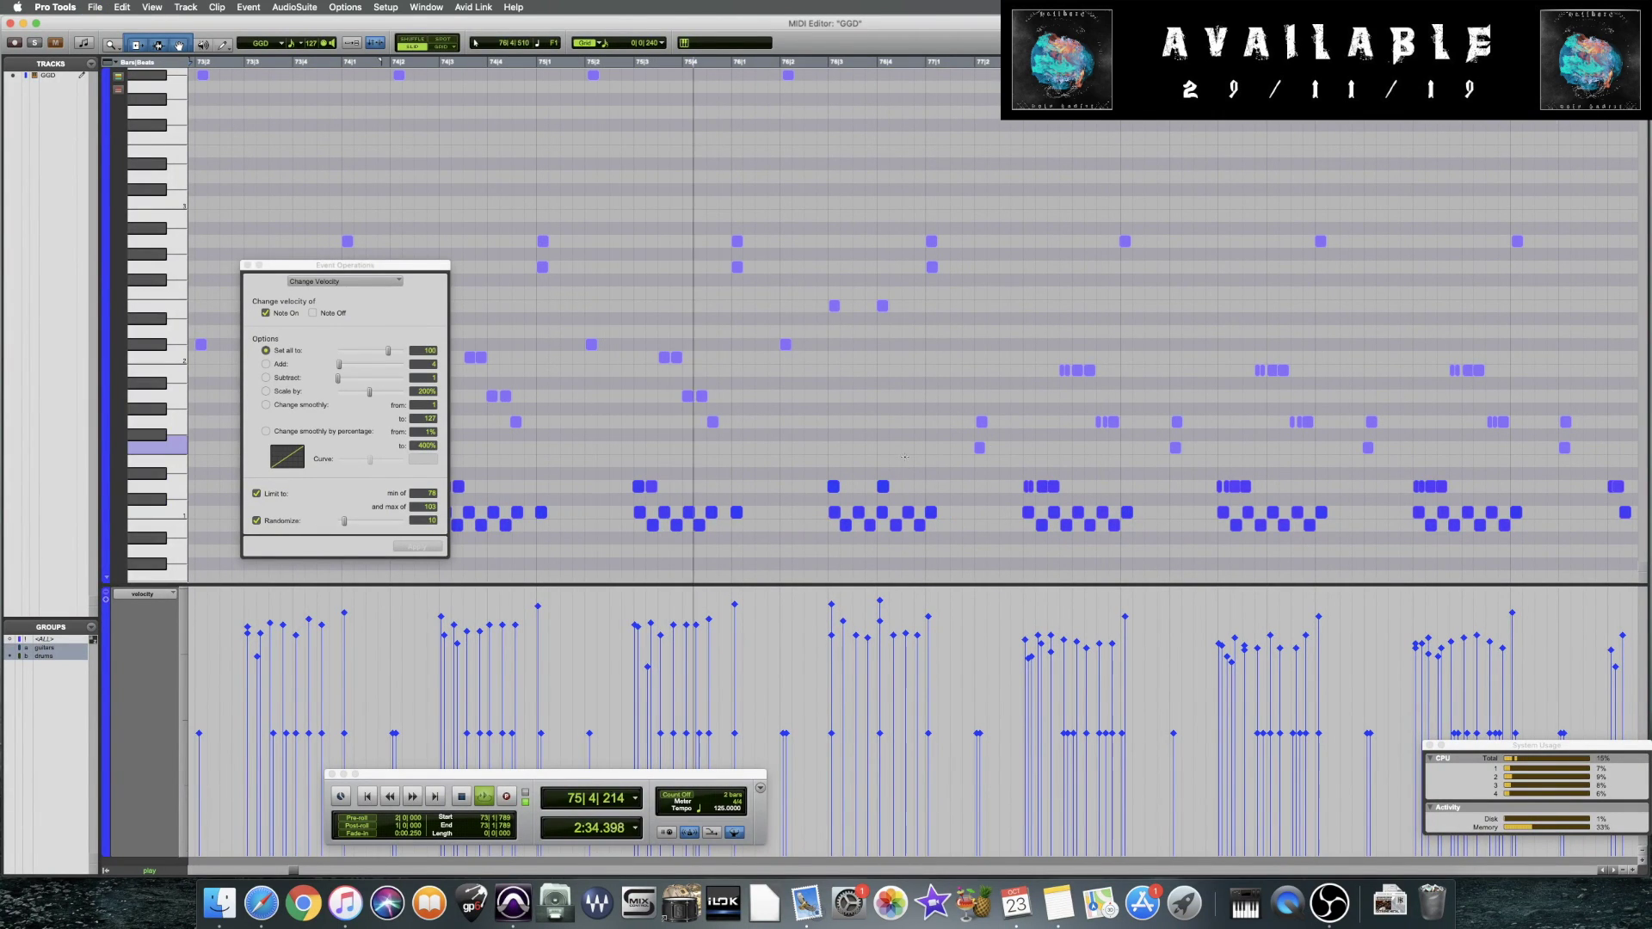
{"action": "left_click", "coordinate": [925, 492]}
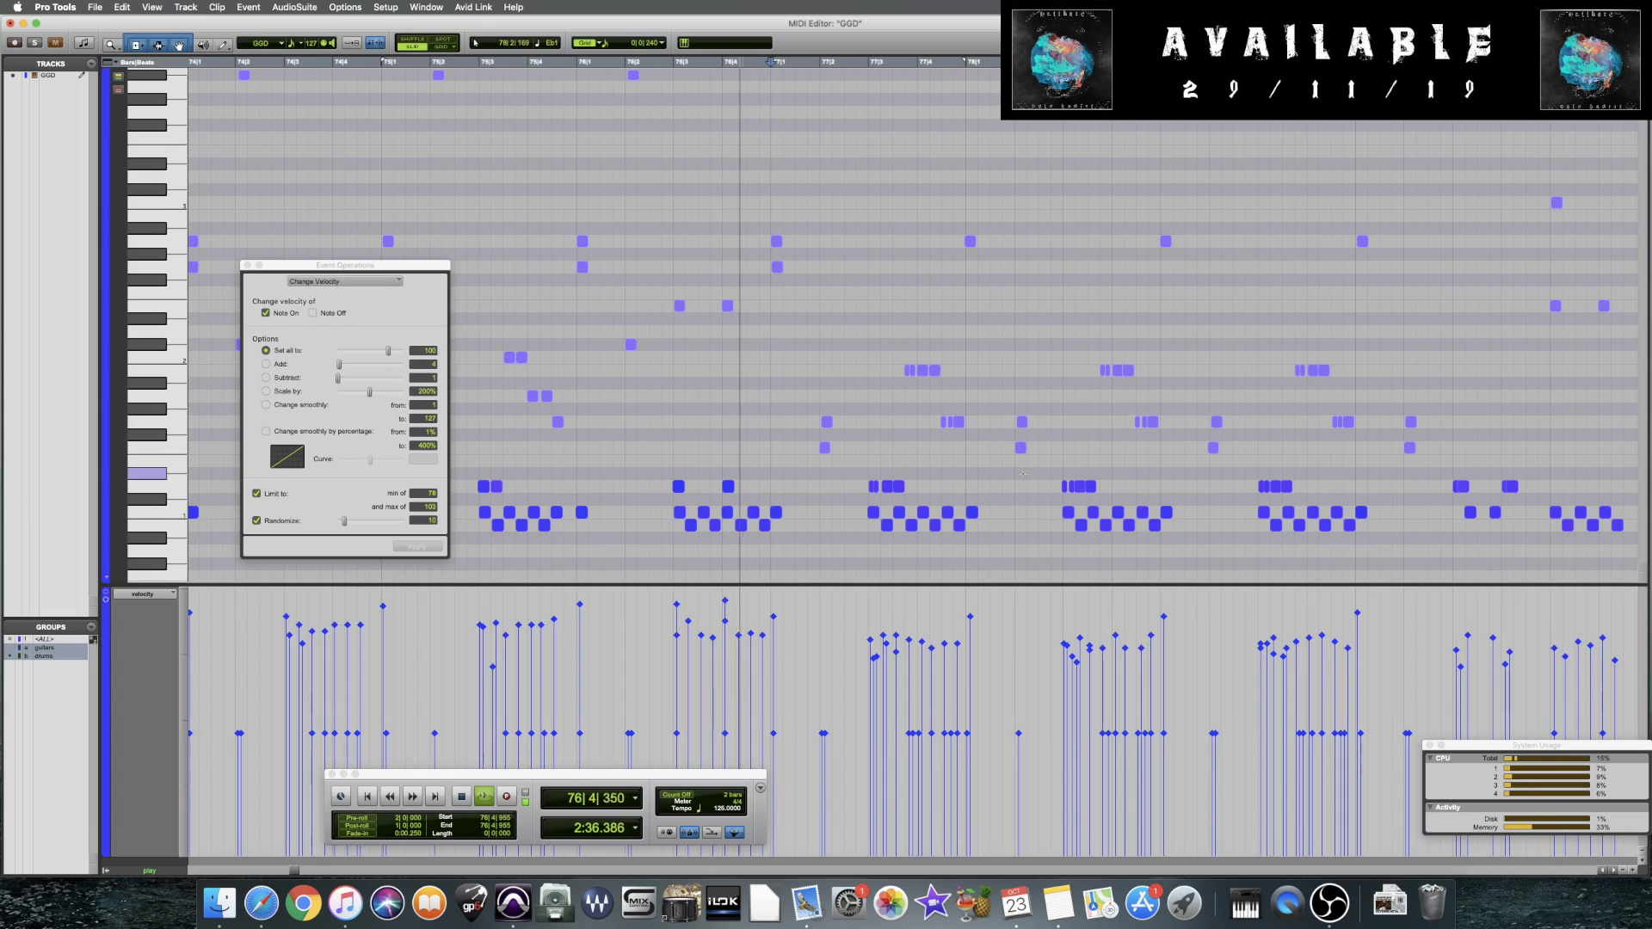
{"action": "key", "text": "space"}
Try raising the velocity of the first hit of each snare flam on beats 3 and 4 of bar 80
{"action": "scroll", "coordinate": [972, 449], "scroll_direction": "right", "scroll_amount": 5}
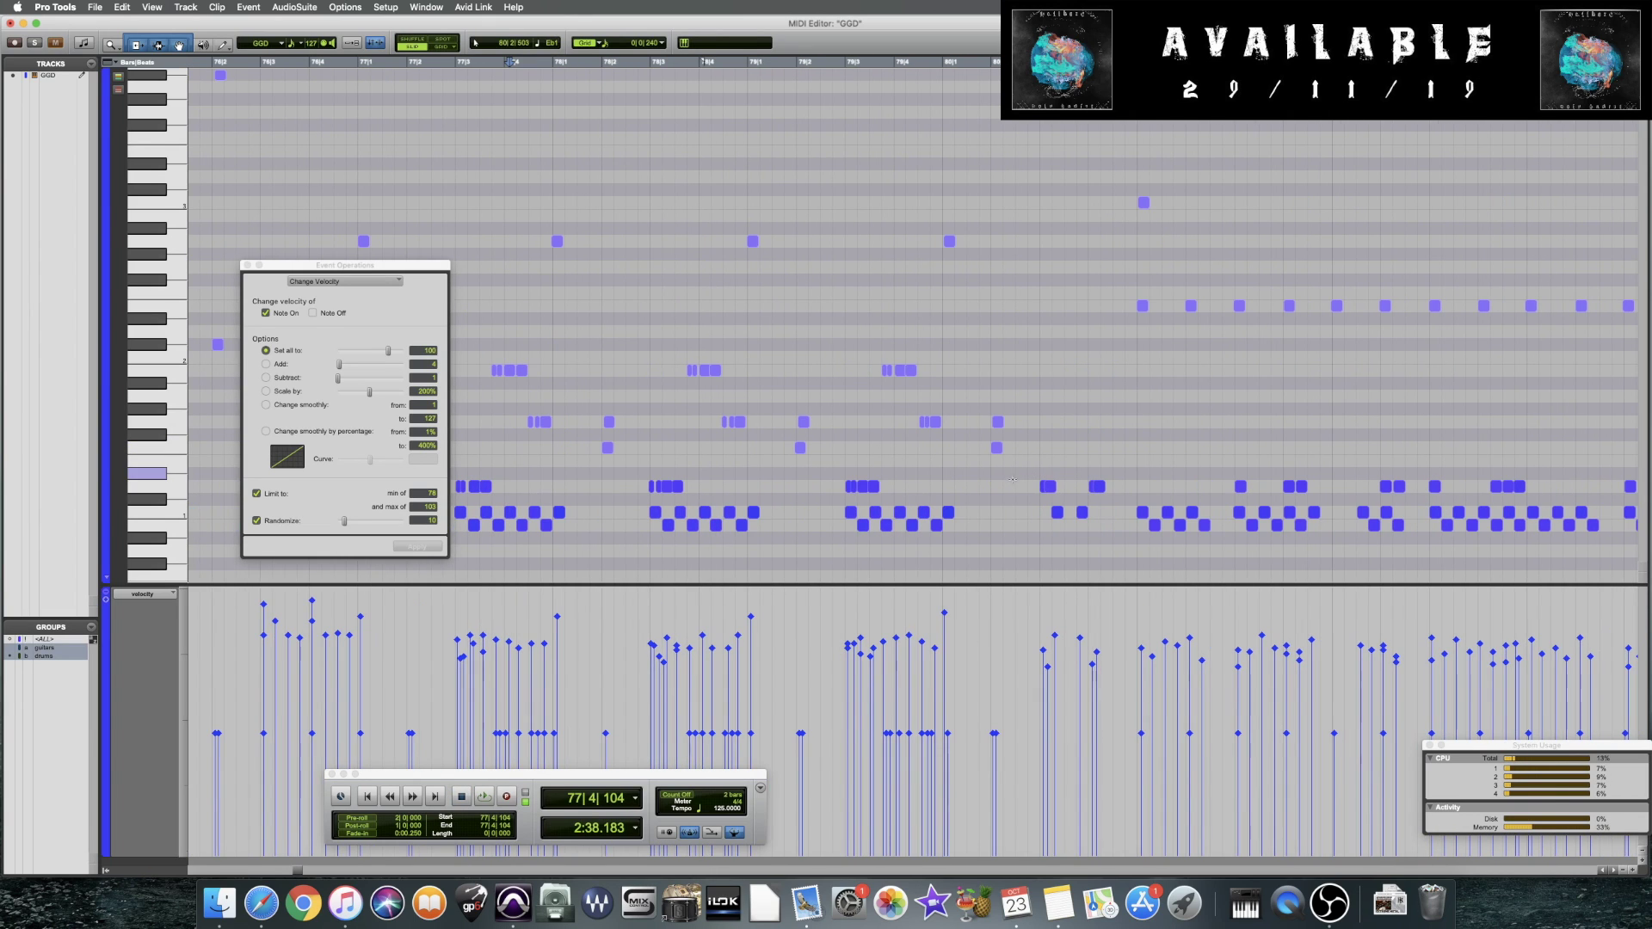
{"action": "left_click", "coordinate": [1050, 488]}
{"action": "left_click", "coordinate": [1042, 486]}
{"action": "left_click", "coordinate": [1091, 486], "text": "shift"}
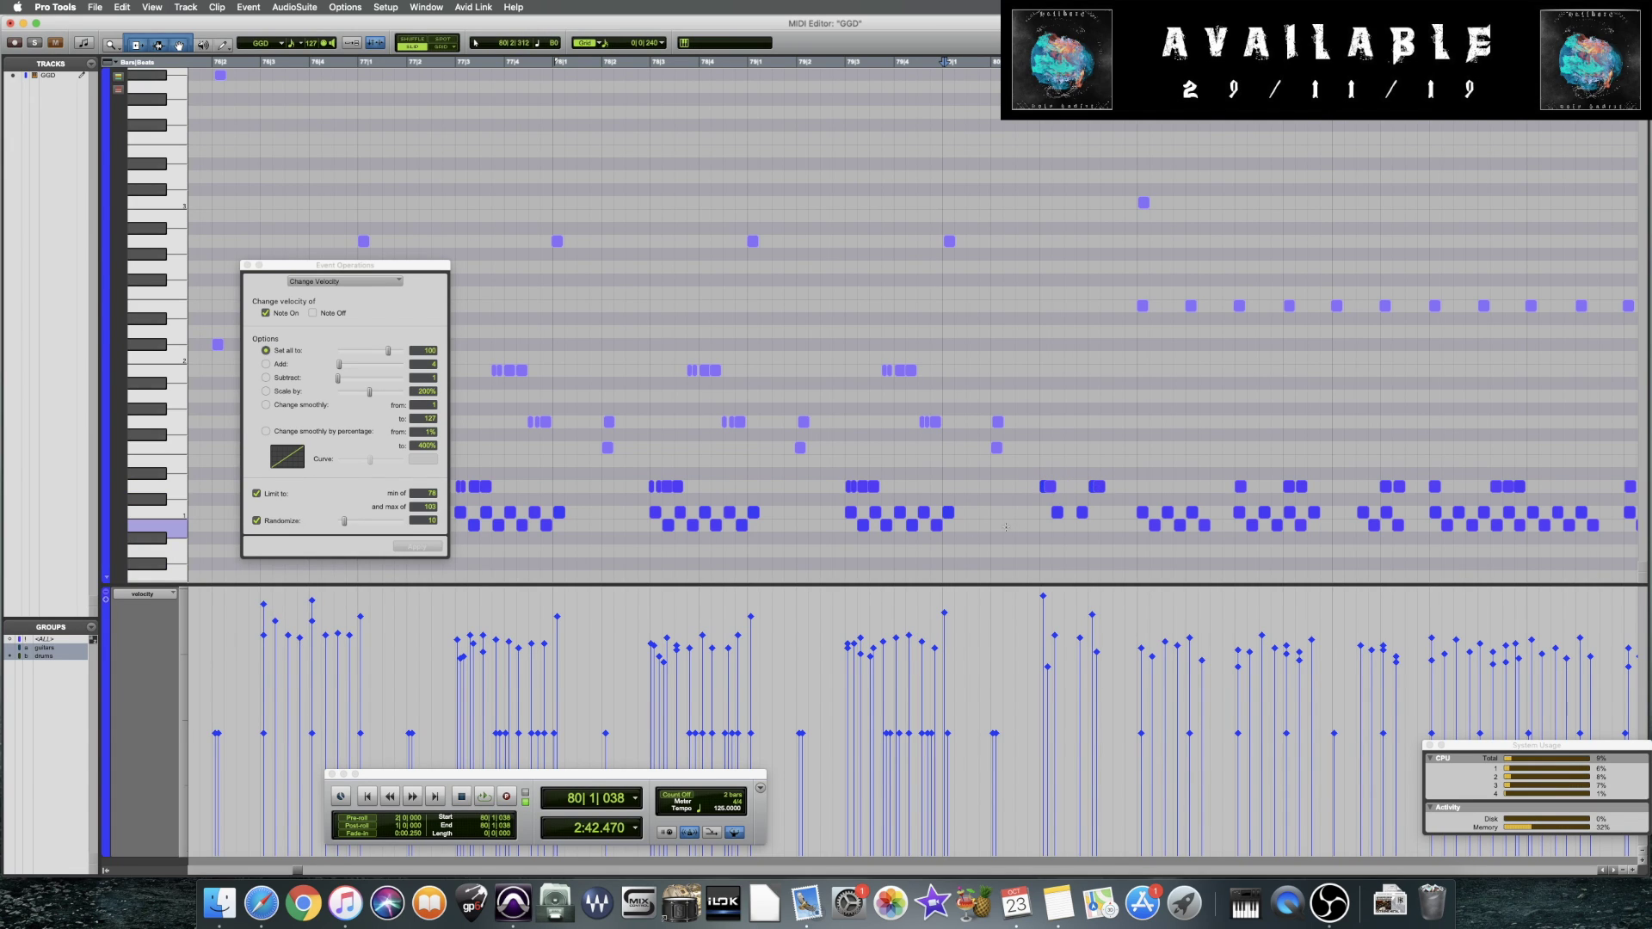
{"action": "key", "text": "space"}
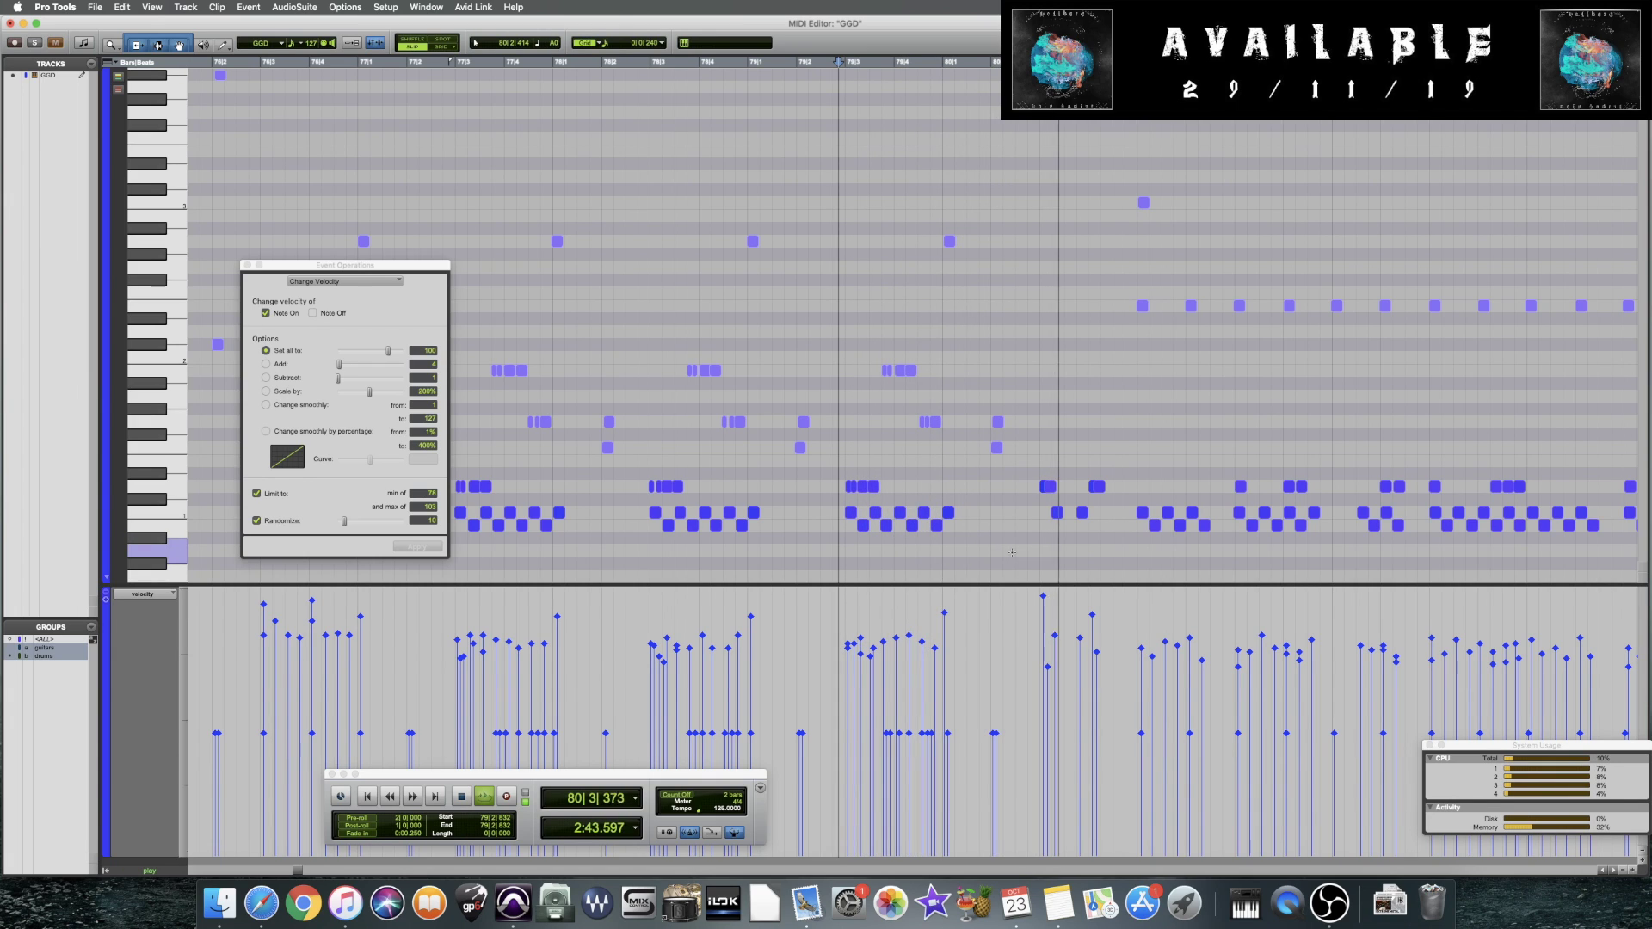
{"action": "key", "text": "space"}
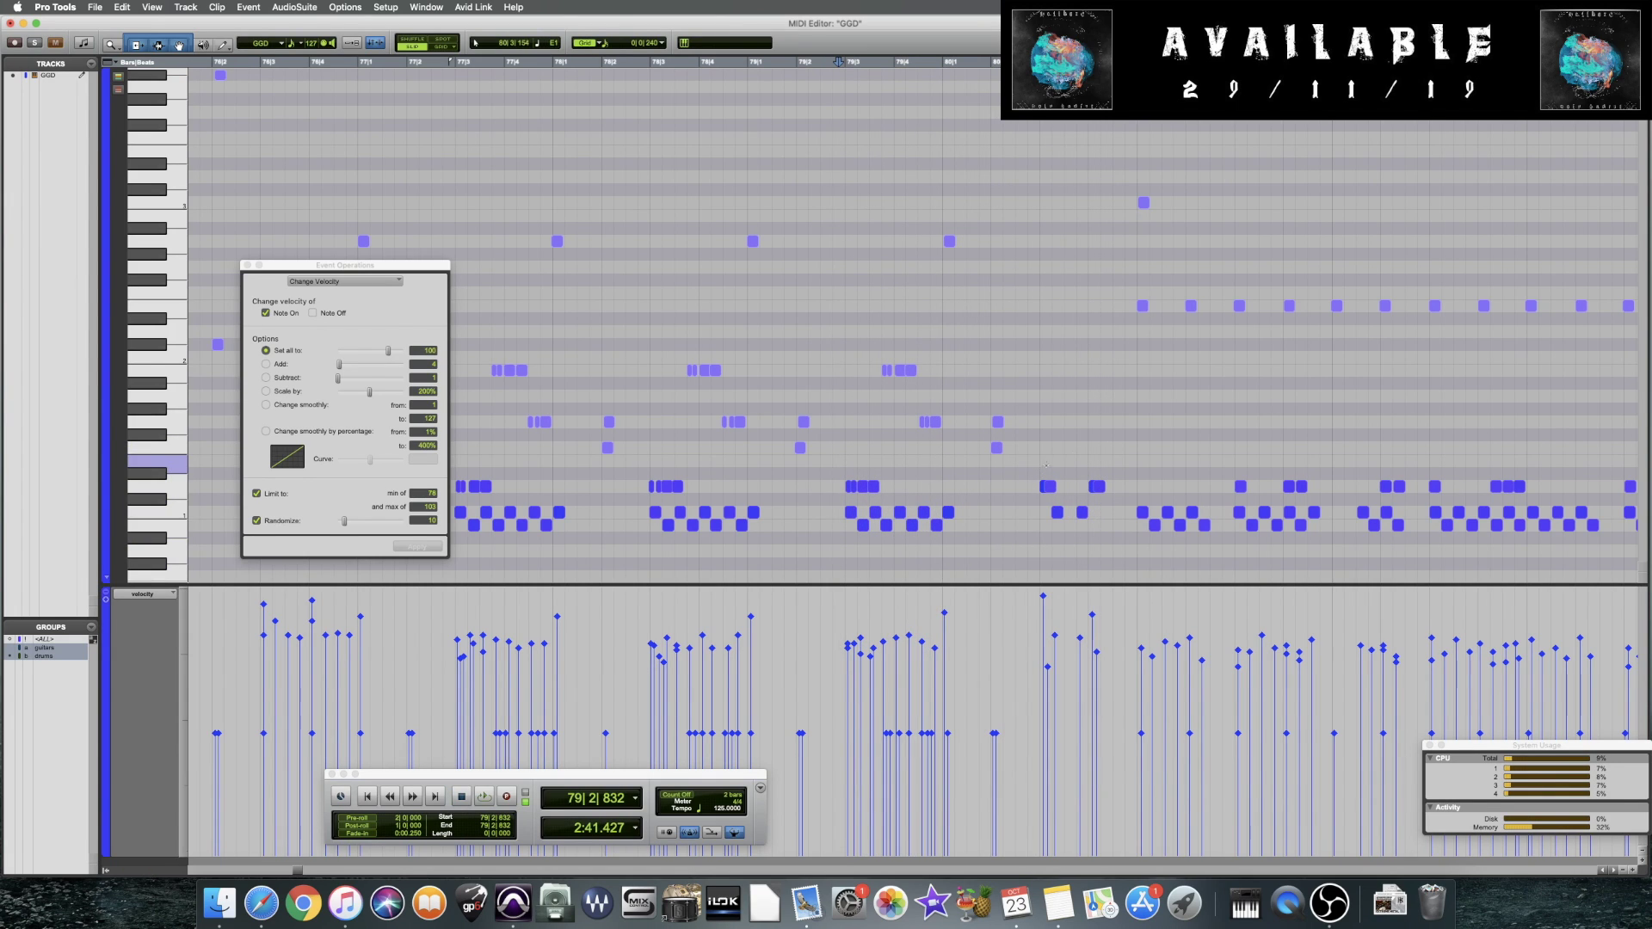
Raise the velocity of the second hit of each snare flam on beats 3 and 4 of bar 80
{"action": "mouse_move", "coordinate": [1031, 469]}
{"action": "left_mouse_down"}
{"action": "mouse_move", "coordinate": [1042, 501]}
{"action": "mouse_move", "coordinate": [1088, 494]}
{"action": "left_mouse_up"}
{"action": "mouse_move", "coordinate": [1093, 616]}
{"action": "left_mouse_down"}
{"action": "mouse_move", "coordinate": [1096, 657]}
{"action": "mouse_move", "coordinate": [1048, 607]}
{"action": "left_mouse_up"}
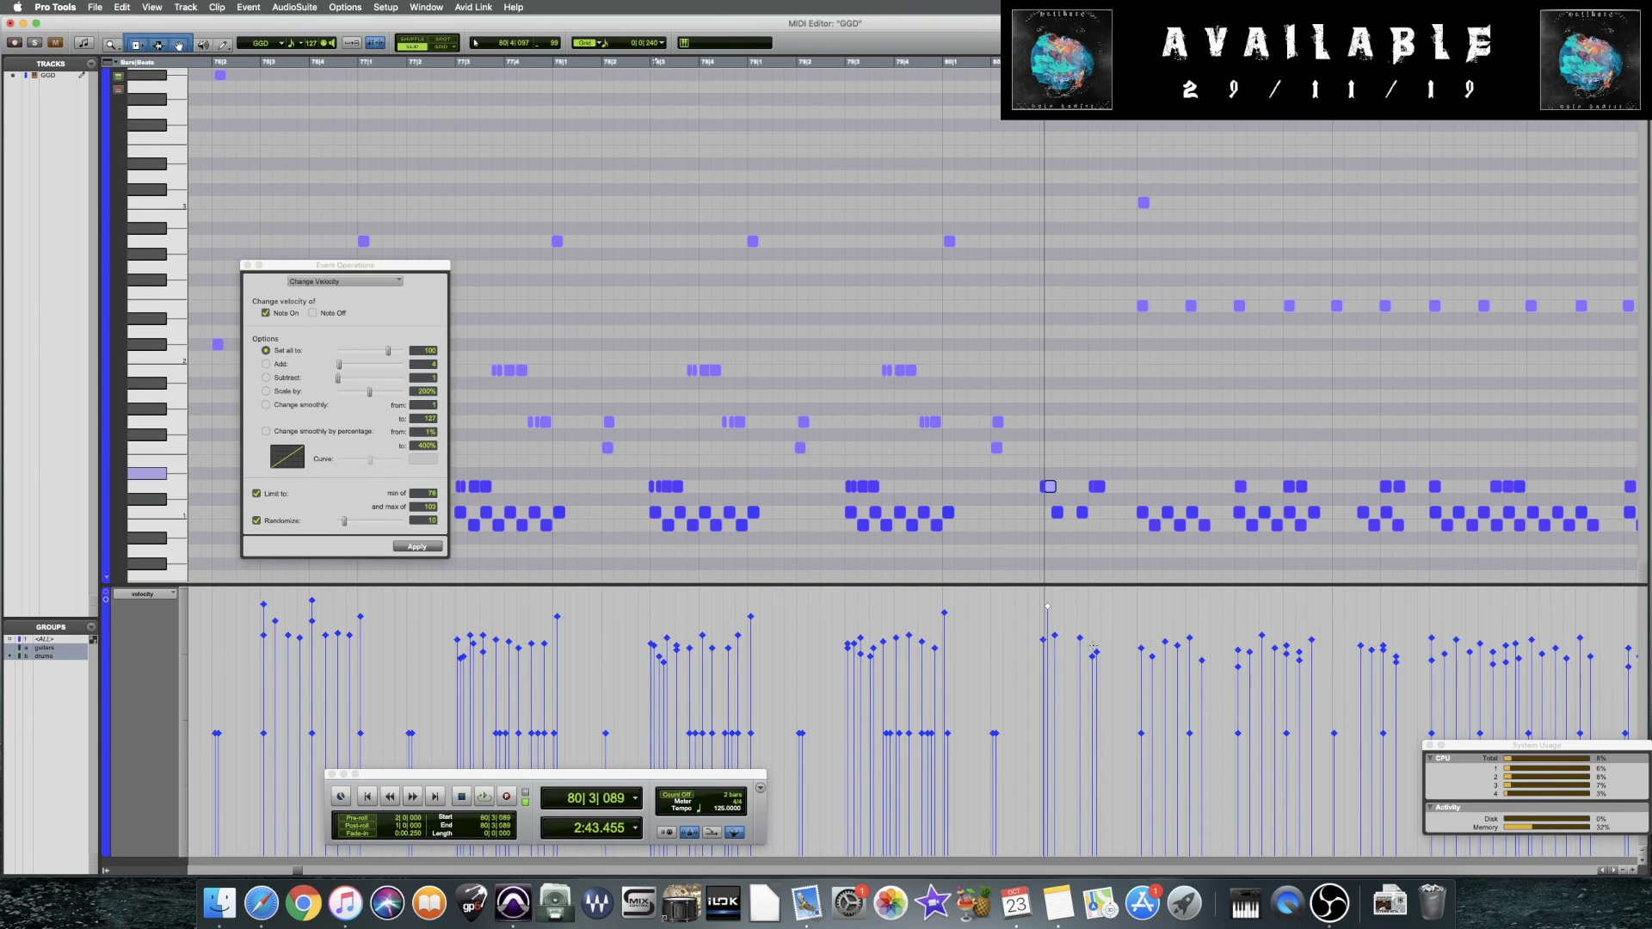
{"action": "left_click_drag", "start_coordinate": [1096, 656], "coordinate": [1101, 602]}
Play back the accented flams from the end of bar 79 and save the session
{"action": "left_click", "coordinate": [930, 473]}
{"action": "key", "text": "space"}
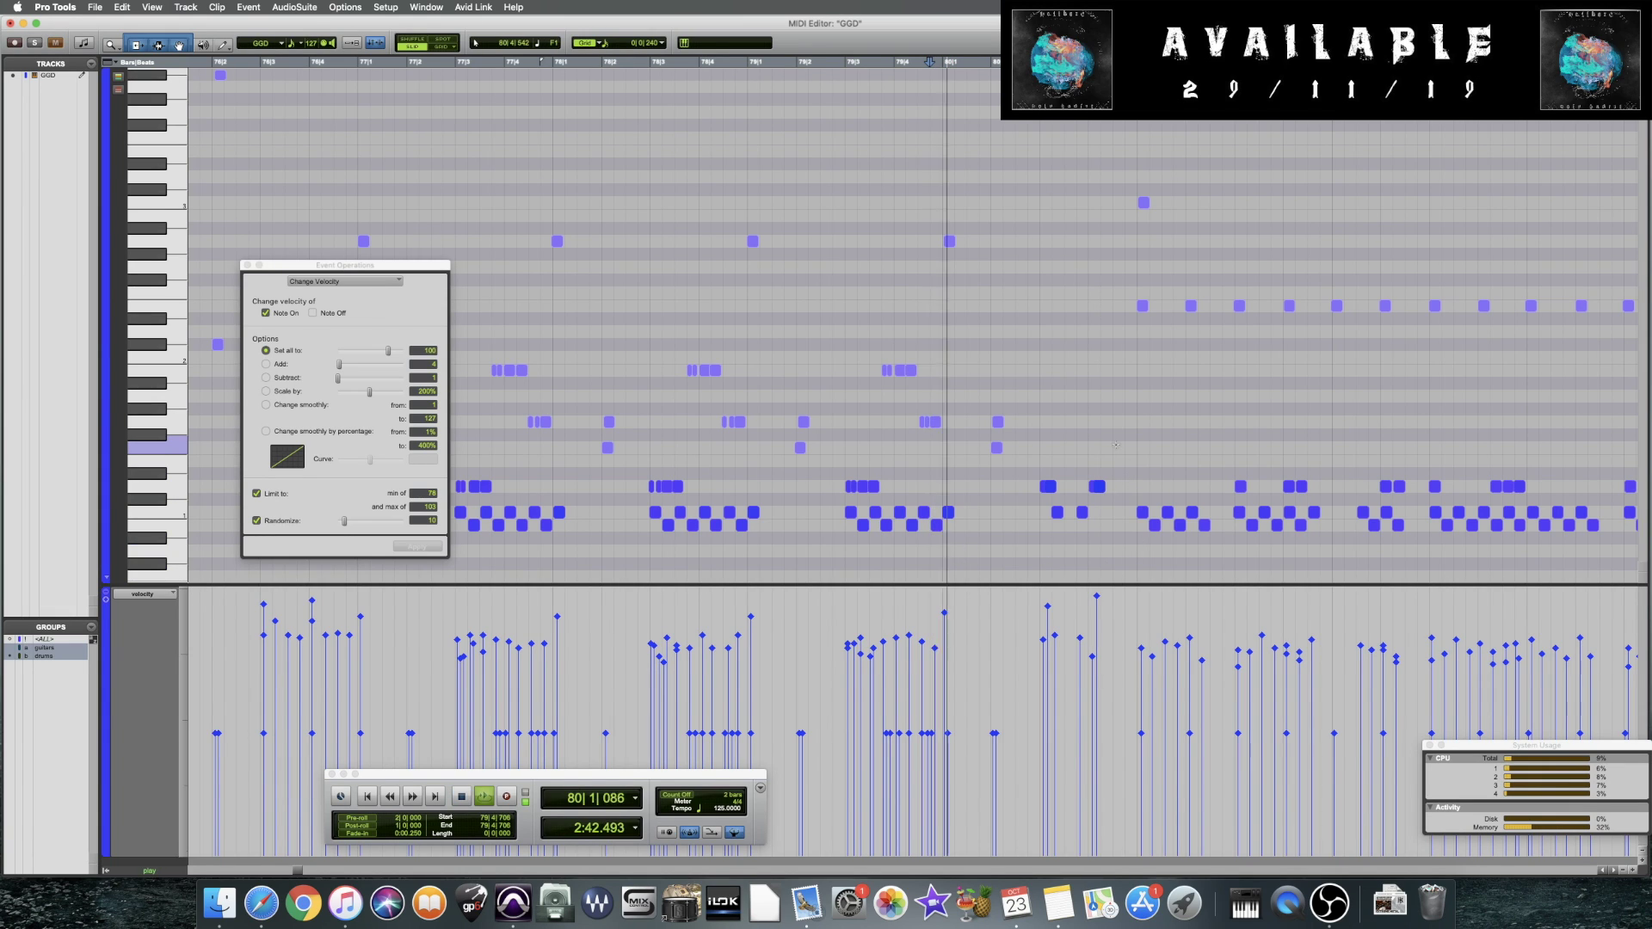
{"action": "key", "text": "space"}
{"action": "key", "text": "super+s"}
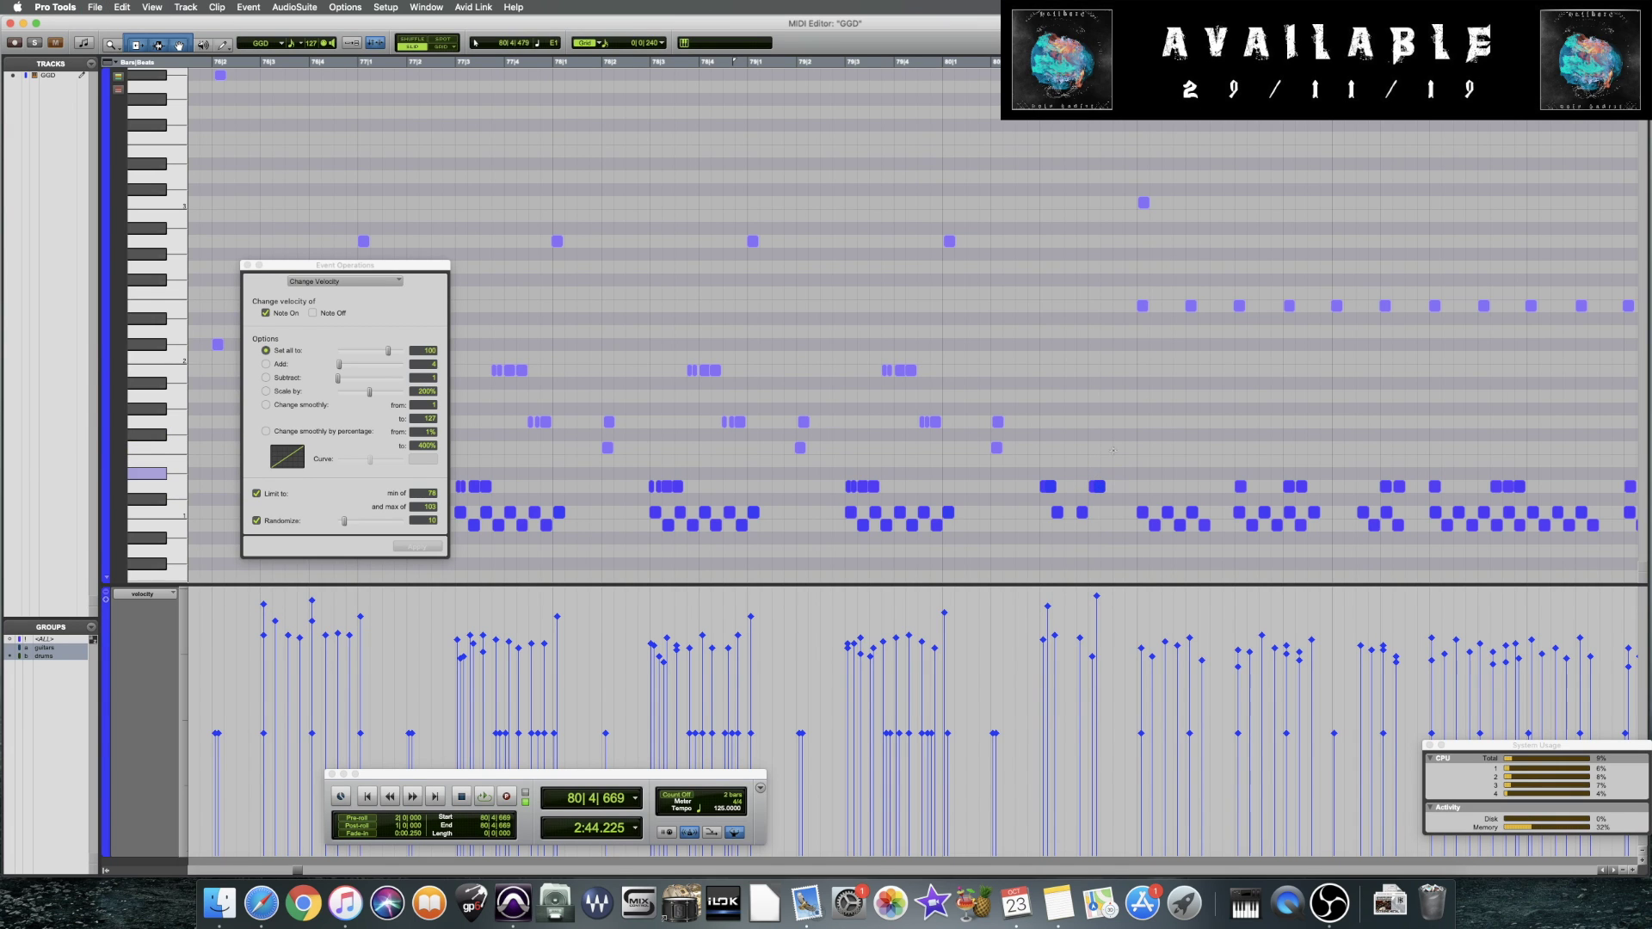
Select the accented snare hits, mainly on beat 3, throughout bars 81 to 94, raise their velocity together and play them back
{"action": "scroll", "coordinate": [1138, 437], "scroll_direction": "right", "scroll_amount": 5}
{"action": "key", "text": "space"}
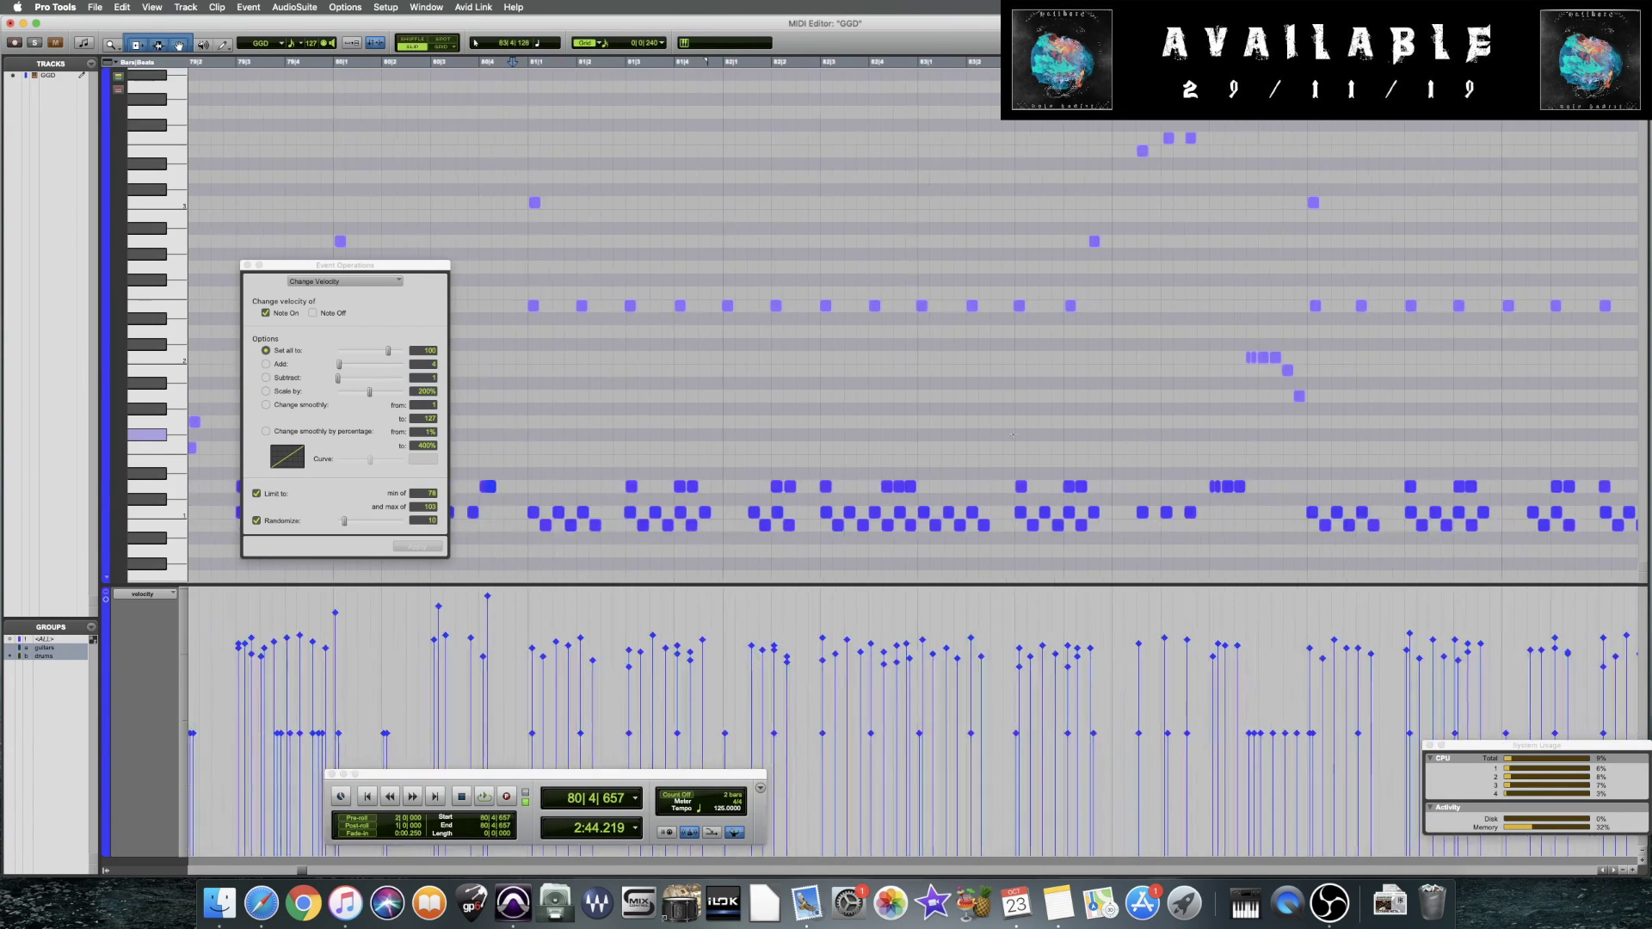
{"action": "left_click", "coordinate": [631, 486]}
{"action": "key", "text": "space"}
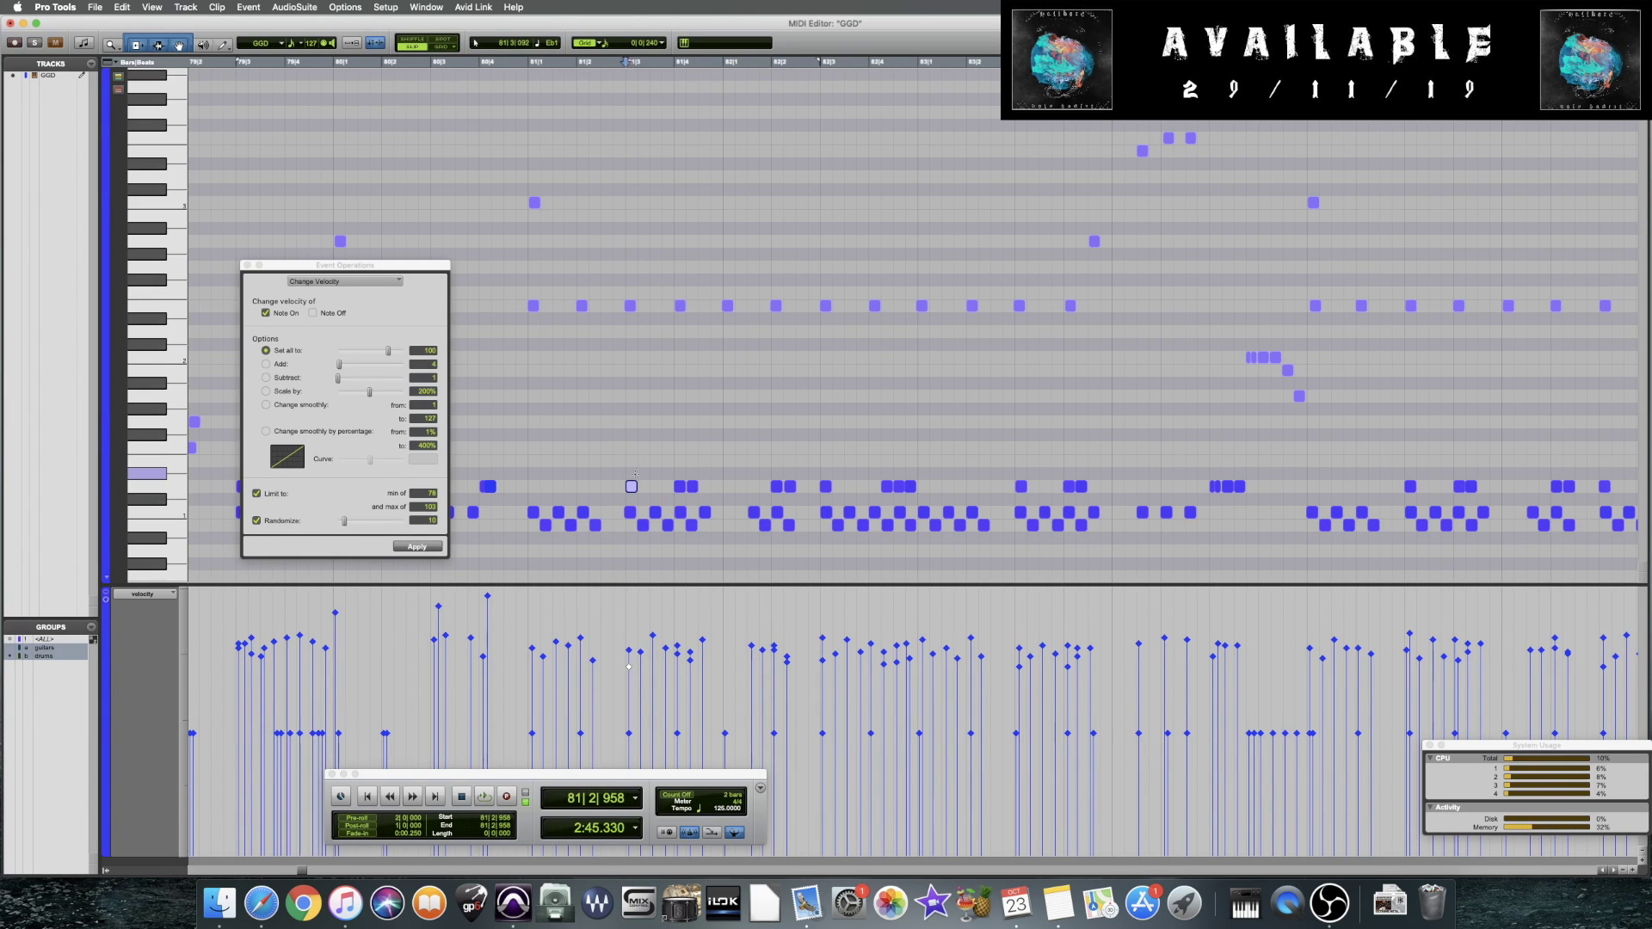
{"action": "left_click", "coordinate": [826, 486], "text": "shift"}
{"action": "left_click_drag", "start_coordinate": [1001, 472], "coordinate": [1031, 493]}
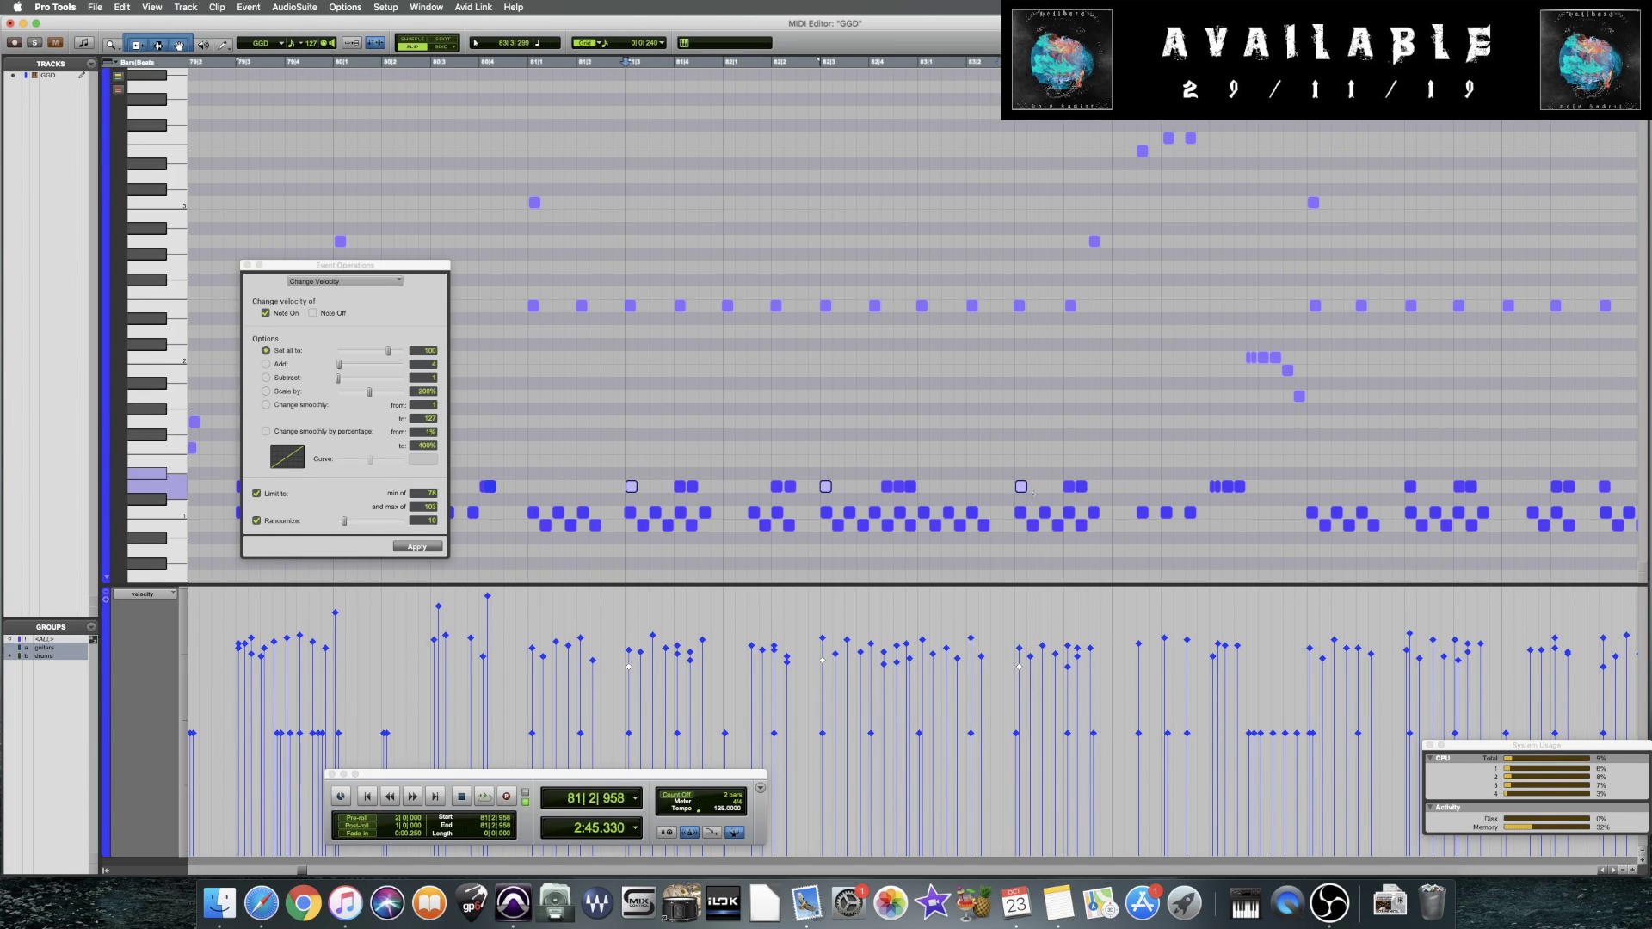
{"action": "scroll", "coordinate": [1176, 496], "scroll_direction": "right", "scroll_amount": 3}
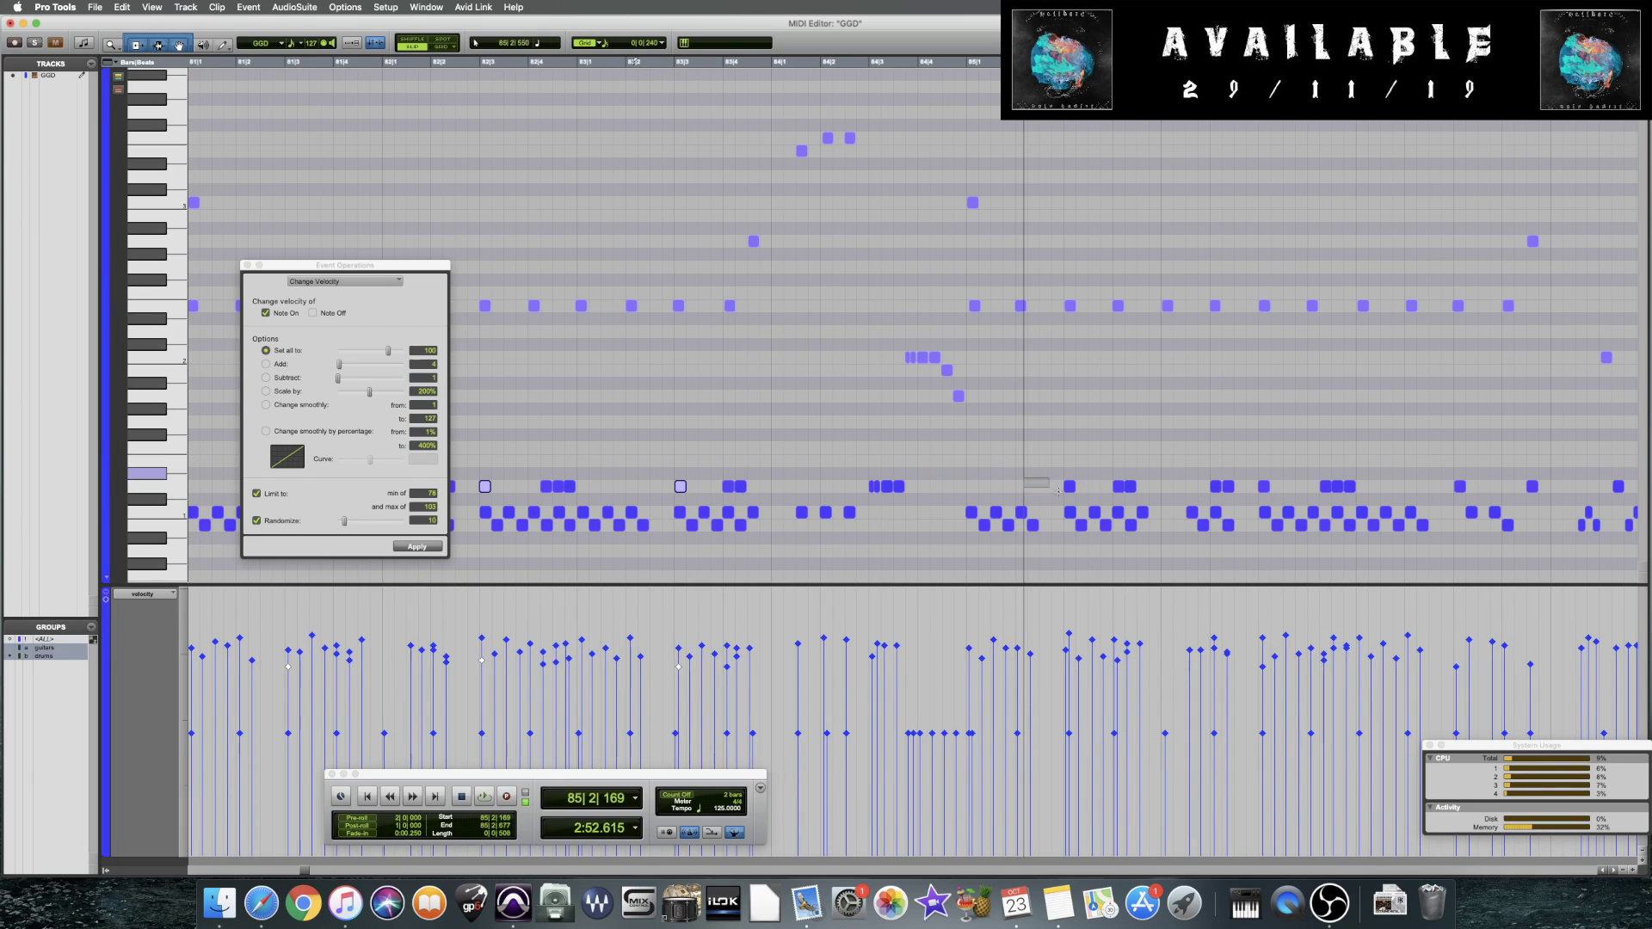
{"action": "scroll", "coordinate": [1092, 476], "scroll_direction": "right", "scroll_amount": 5}
{"action": "left_click", "coordinate": [904, 472]}
{"action": "left_click", "coordinate": [933, 486], "text": "shift"}
{"action": "left_click", "coordinate": [1006, 486], "text": "shift"}
{"action": "scroll", "coordinate": [1043, 486], "scroll_direction": "right", "scroll_amount": 3}
{"action": "left_click", "coordinate": [1042, 486], "text": "shift"}
{"action": "left_click", "coordinate": [1239, 486], "text": "shift"}
{"action": "left_click", "coordinate": [1432, 486], "text": "shift"}
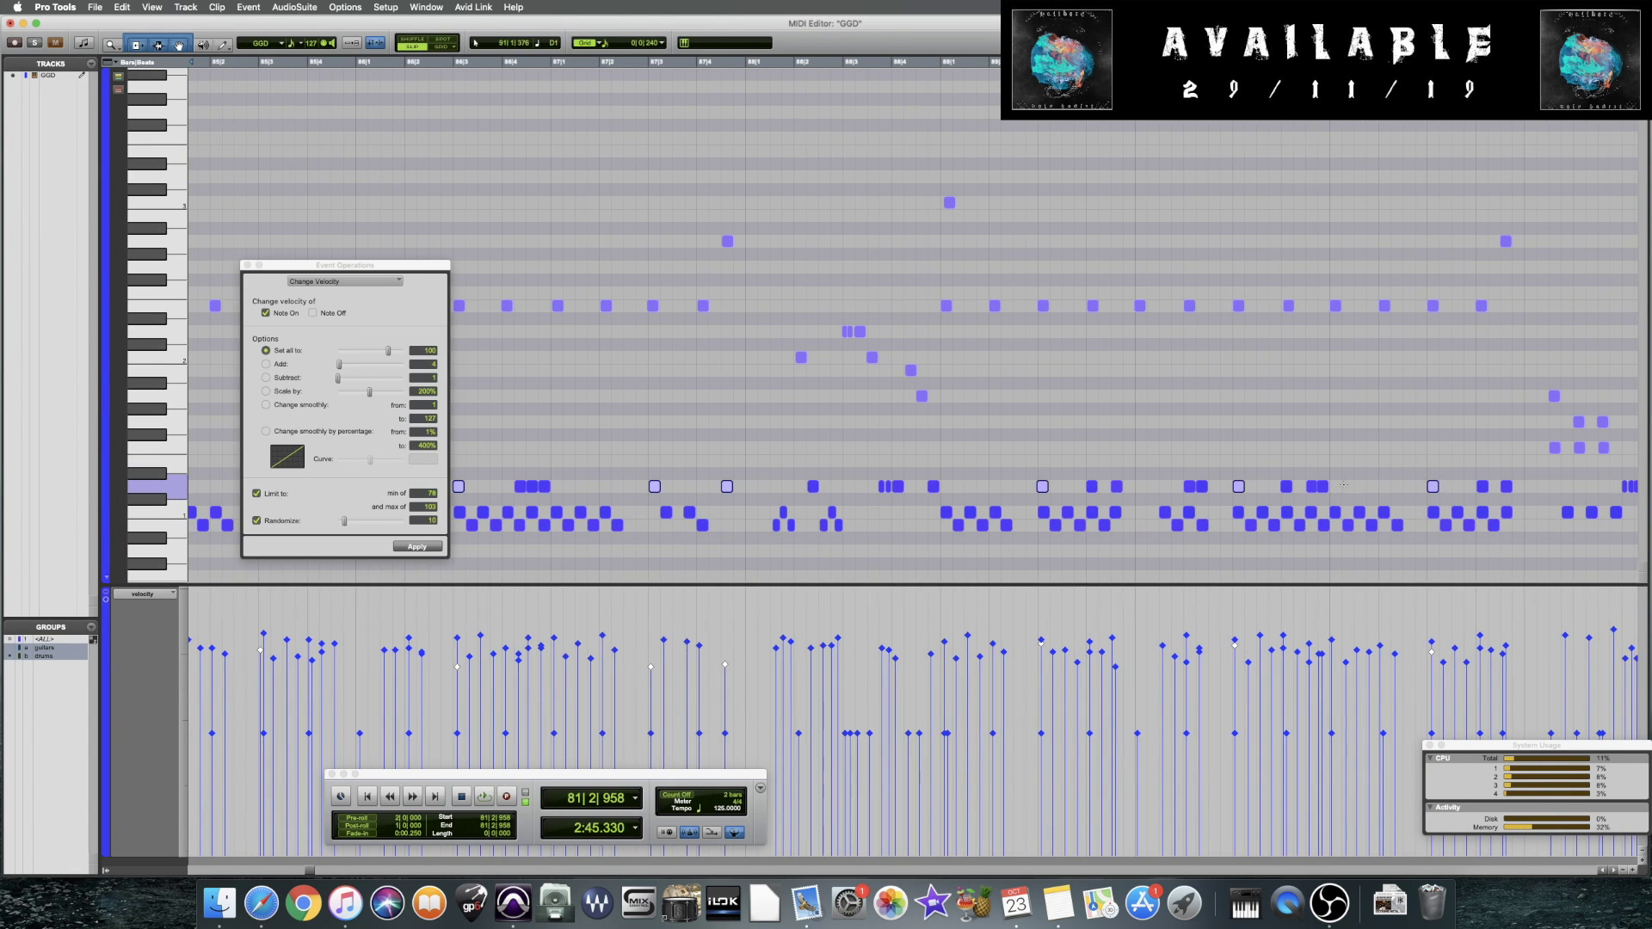
{"action": "scroll", "coordinate": [748, 485], "scroll_direction": "right", "scroll_amount": 3}
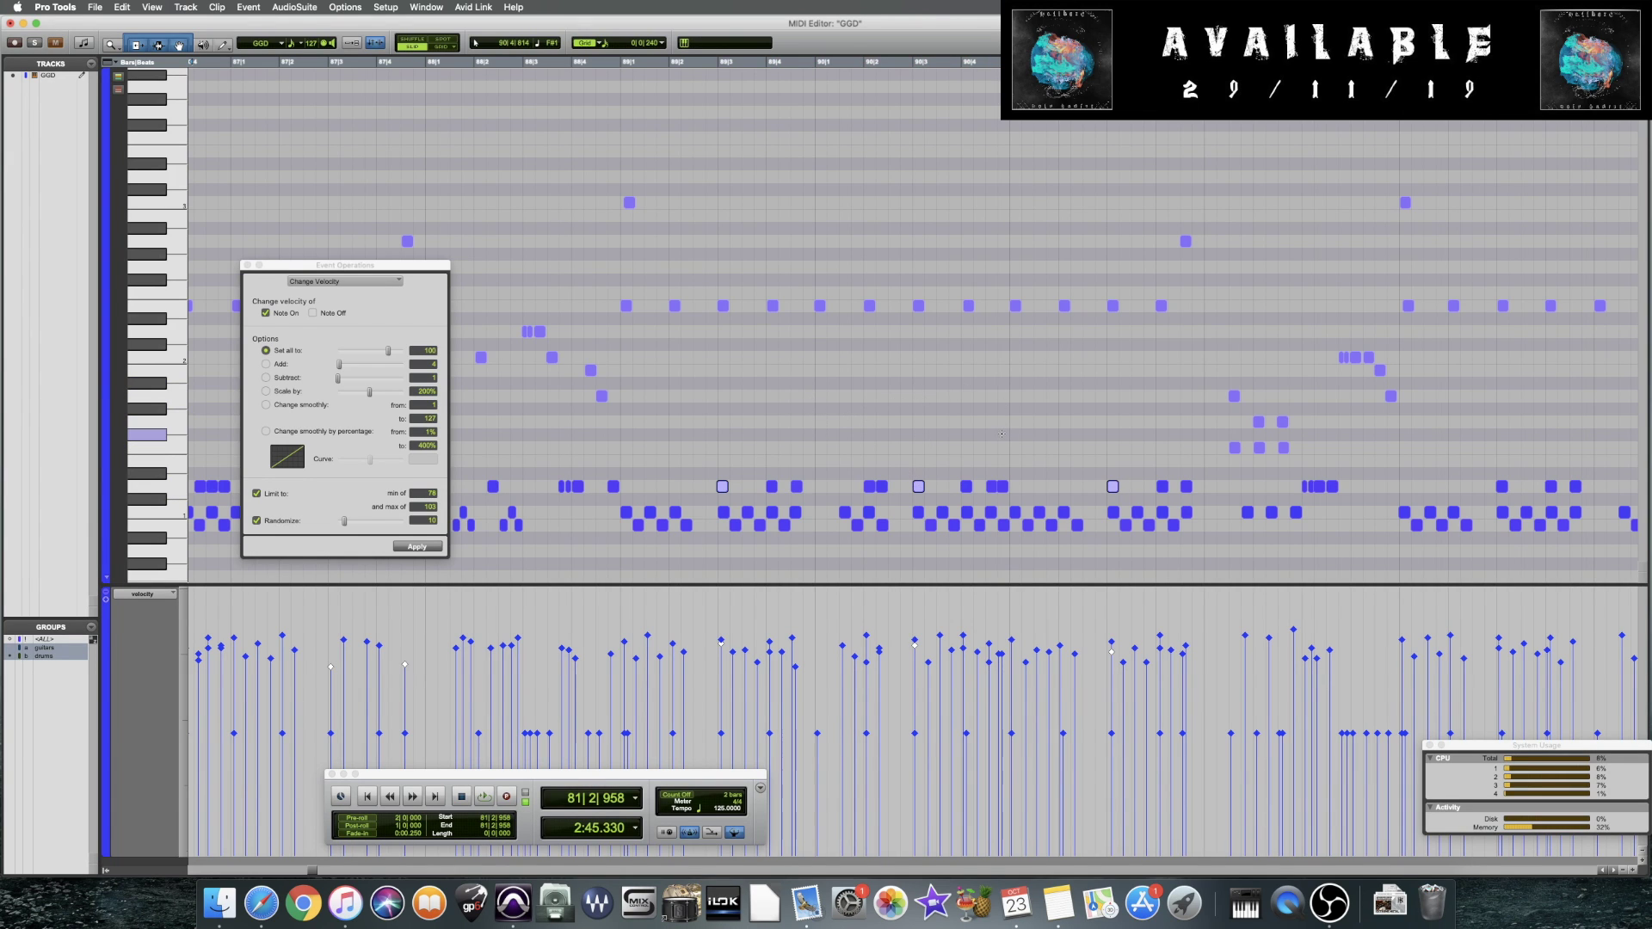
{"action": "scroll", "coordinate": [908, 473], "scroll_direction": "right", "scroll_amount": 5}
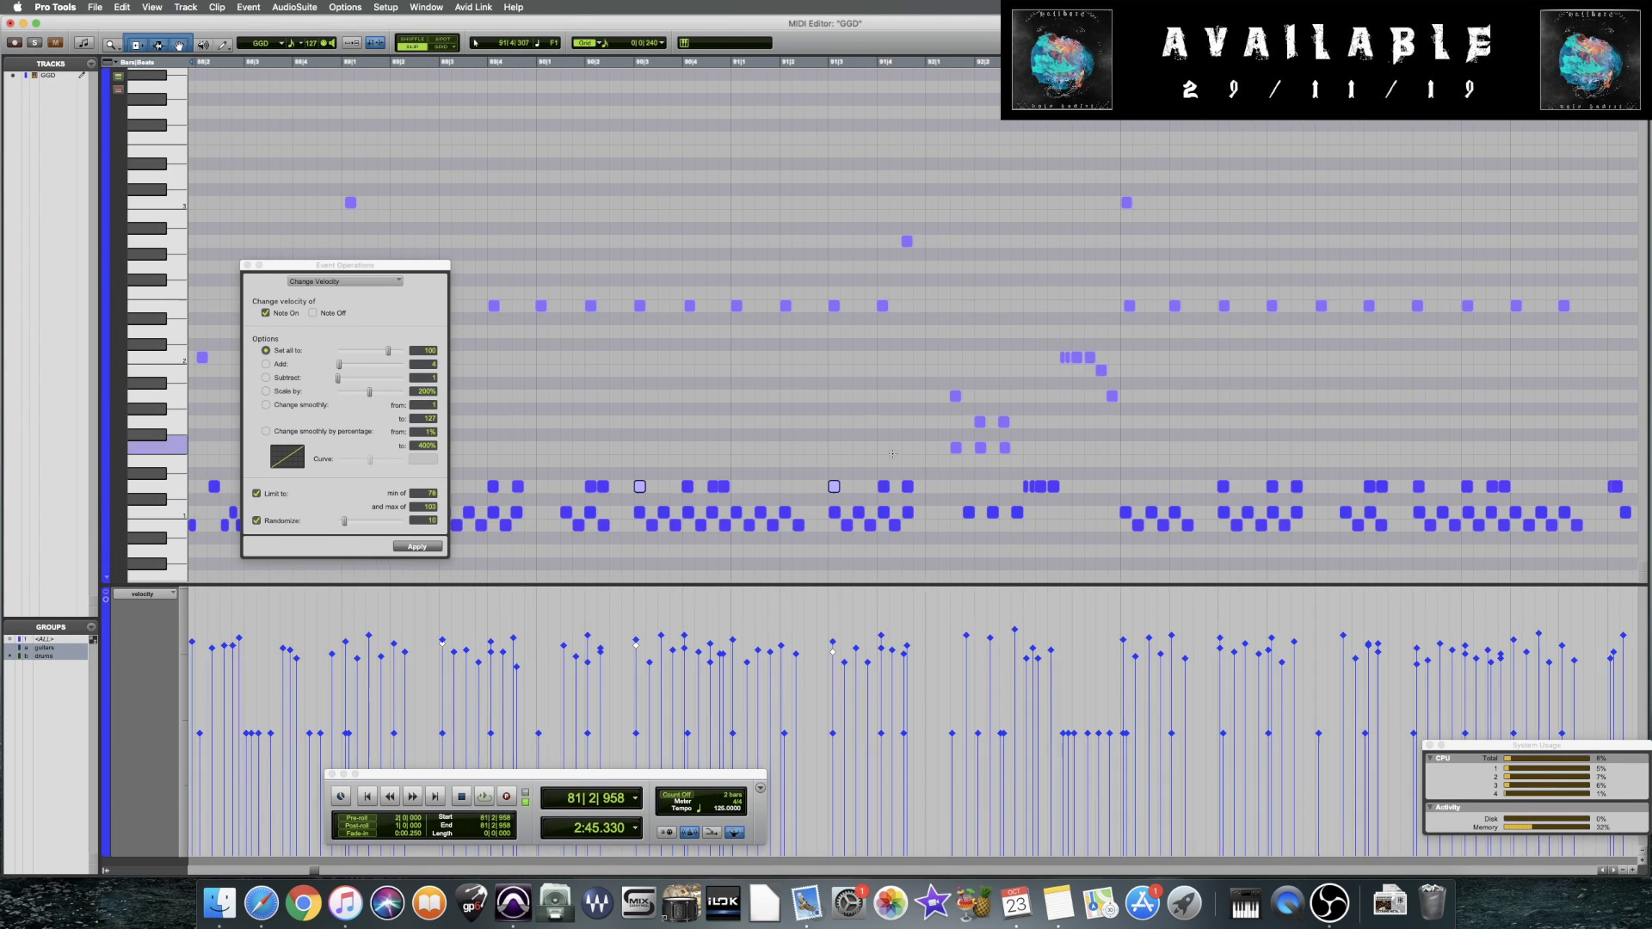
{"action": "scroll", "coordinate": [892, 454], "scroll_direction": "right", "scroll_amount": 3}
{"action": "left_click", "coordinate": [974, 486], "text": "shift"}
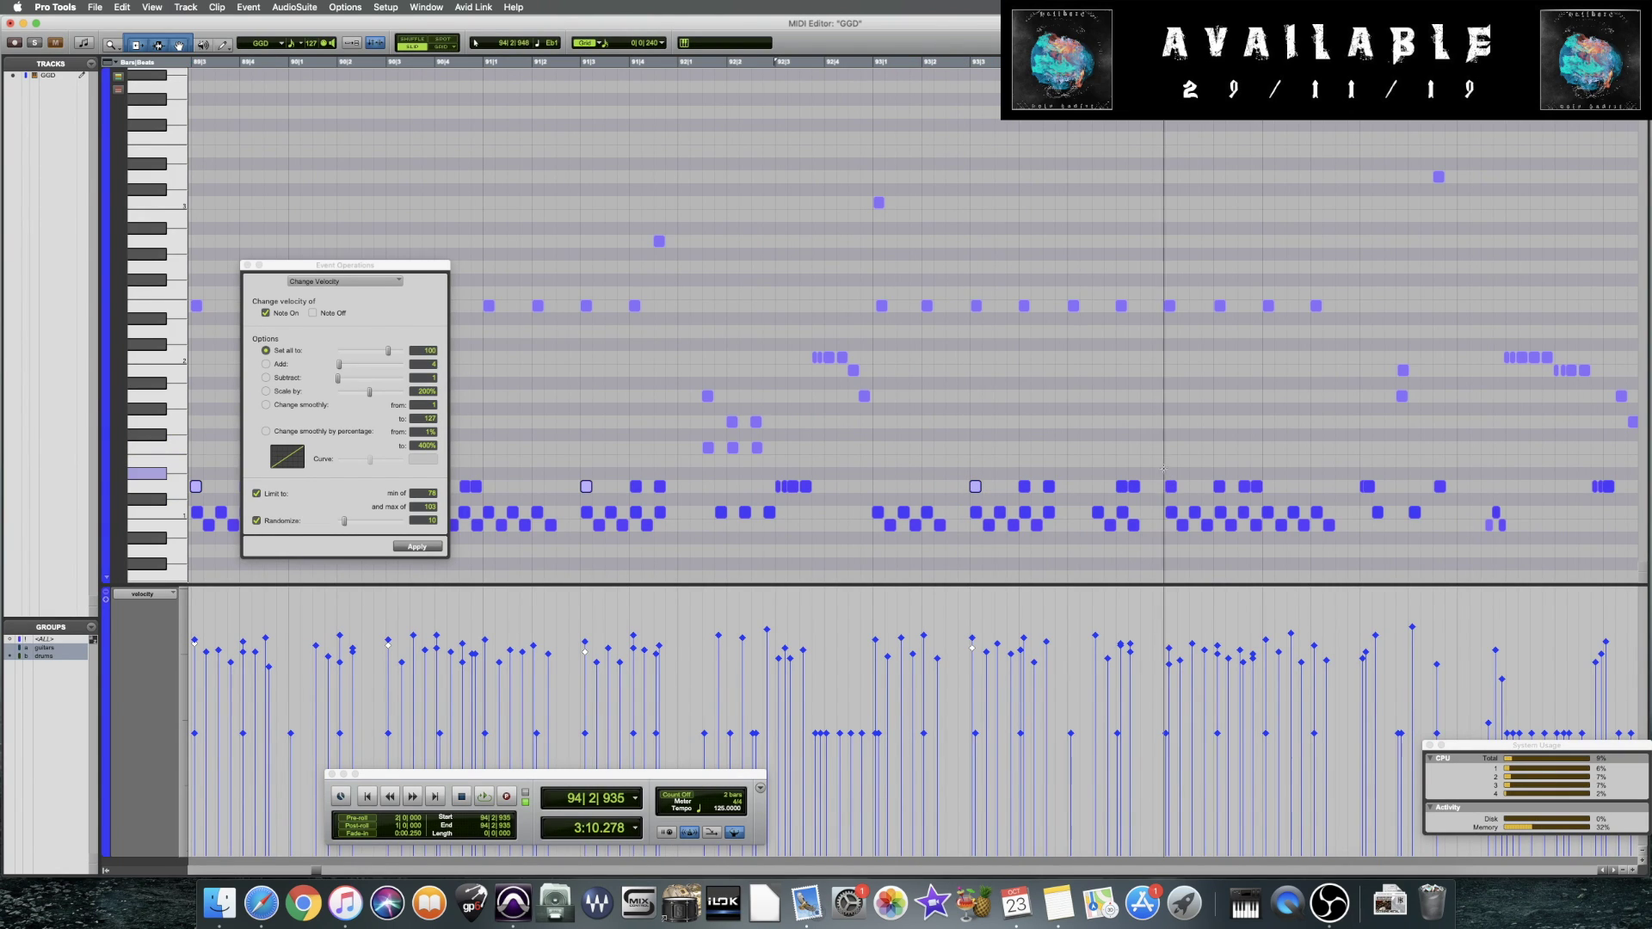
{"action": "left_click", "coordinate": [1170, 487], "text": "shift"}
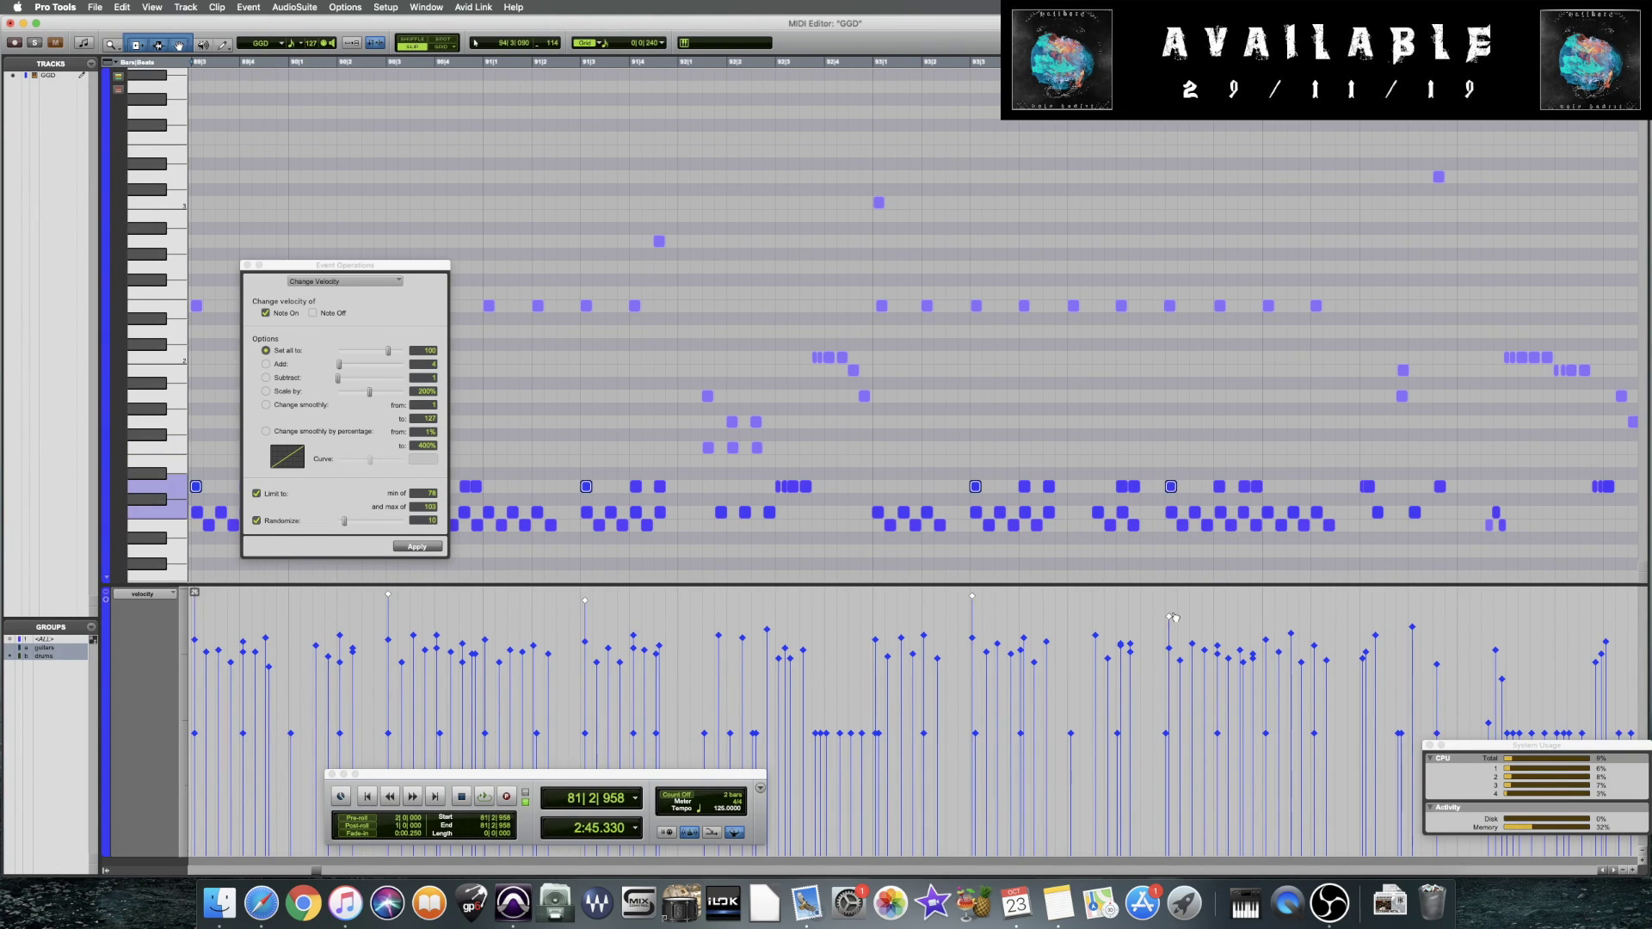
{"action": "key", "text": "space"}
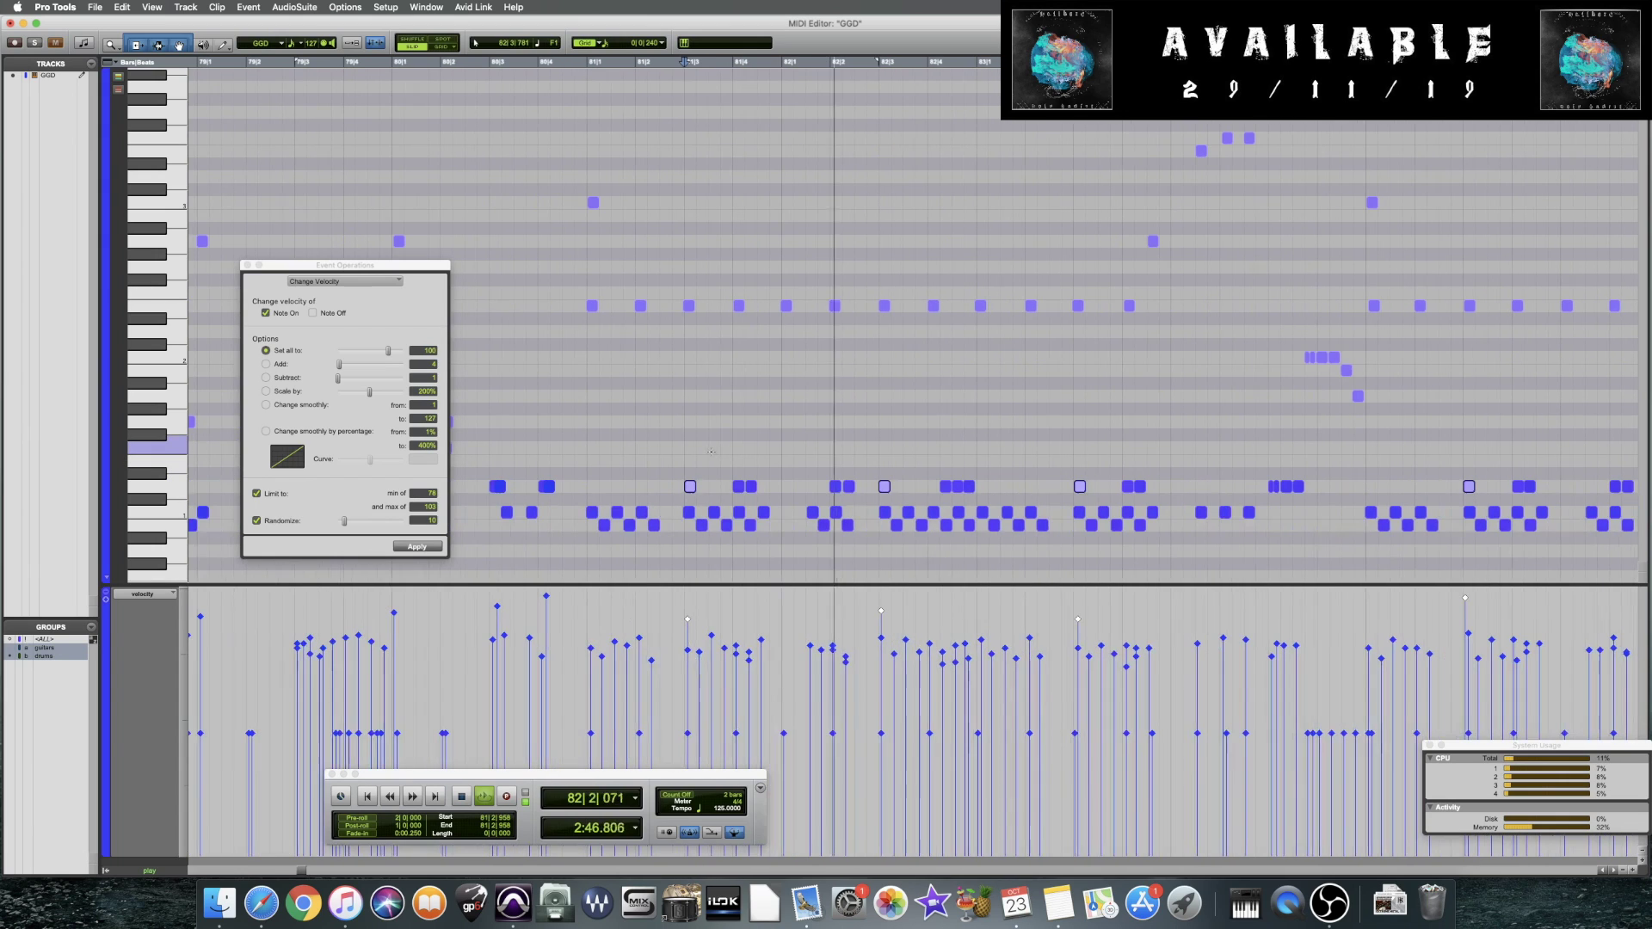
{"action": "key", "text": "space"}
Lower the velocity of the unaccented snare hits between the accents from bar 81 onwards and save the session
{"action": "left_click_drag", "start_coordinate": [727, 469], "coordinate": [862, 498]}
{"action": "left_click_drag", "start_coordinate": [976, 464], "coordinate": [915, 495]}
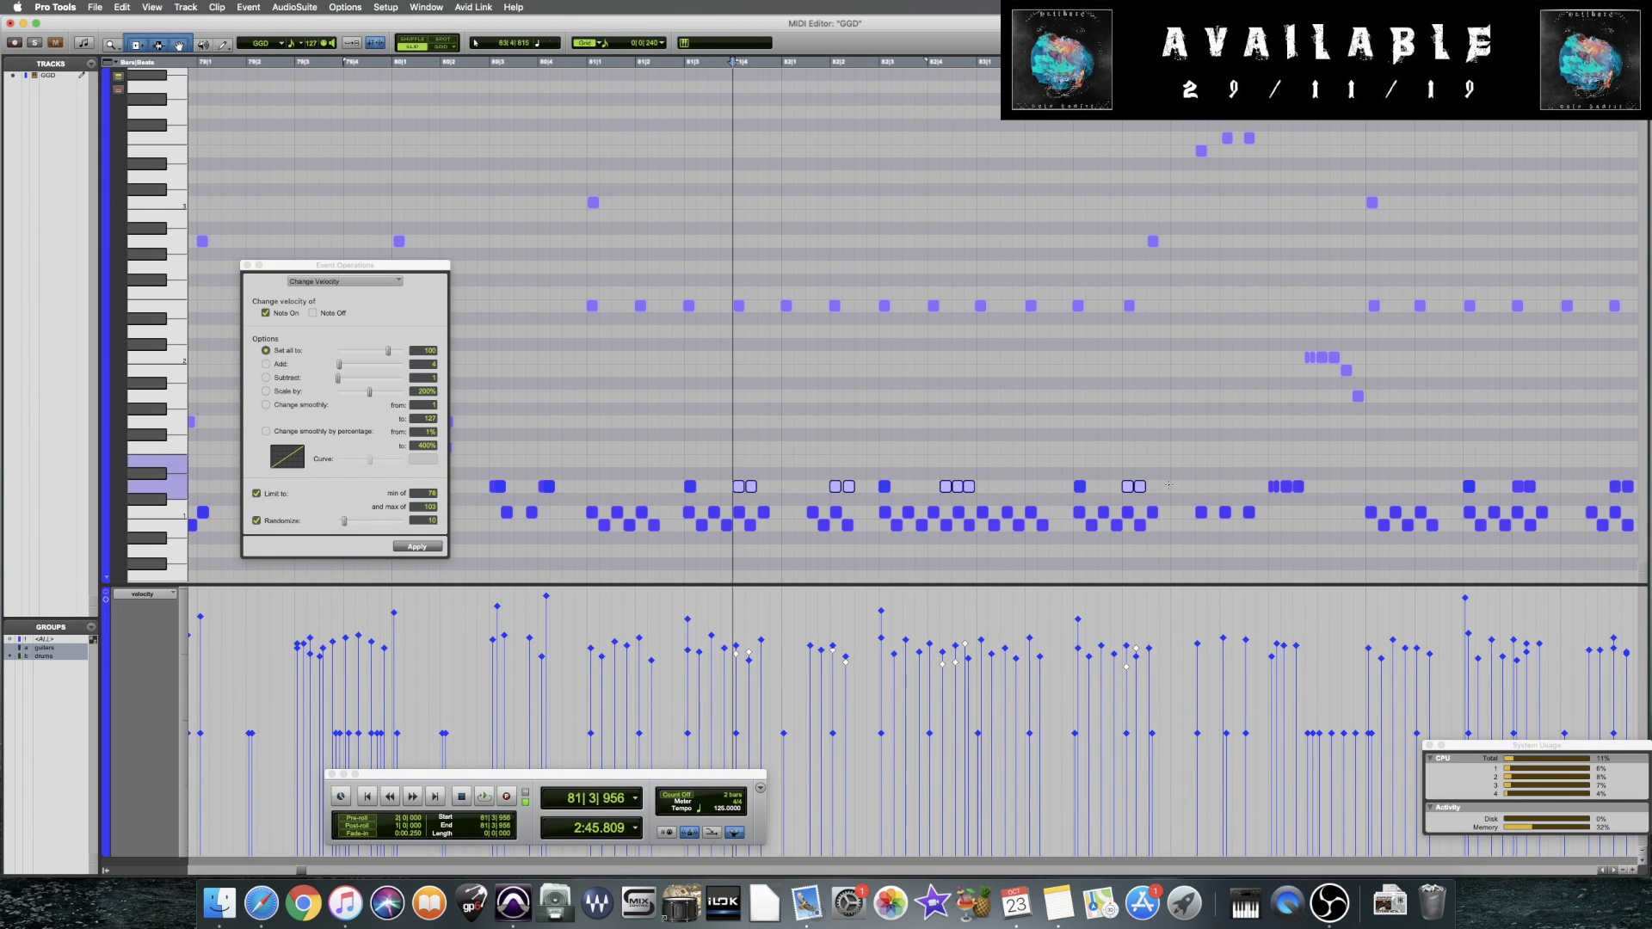
{"action": "scroll", "coordinate": [1168, 476], "scroll_direction": "right", "scroll_amount": 5}
{"action": "left_click", "coordinate": [1277, 470]}
{"action": "scroll", "coordinate": [1277, 470], "scroll_direction": "right", "scroll_amount": 10}
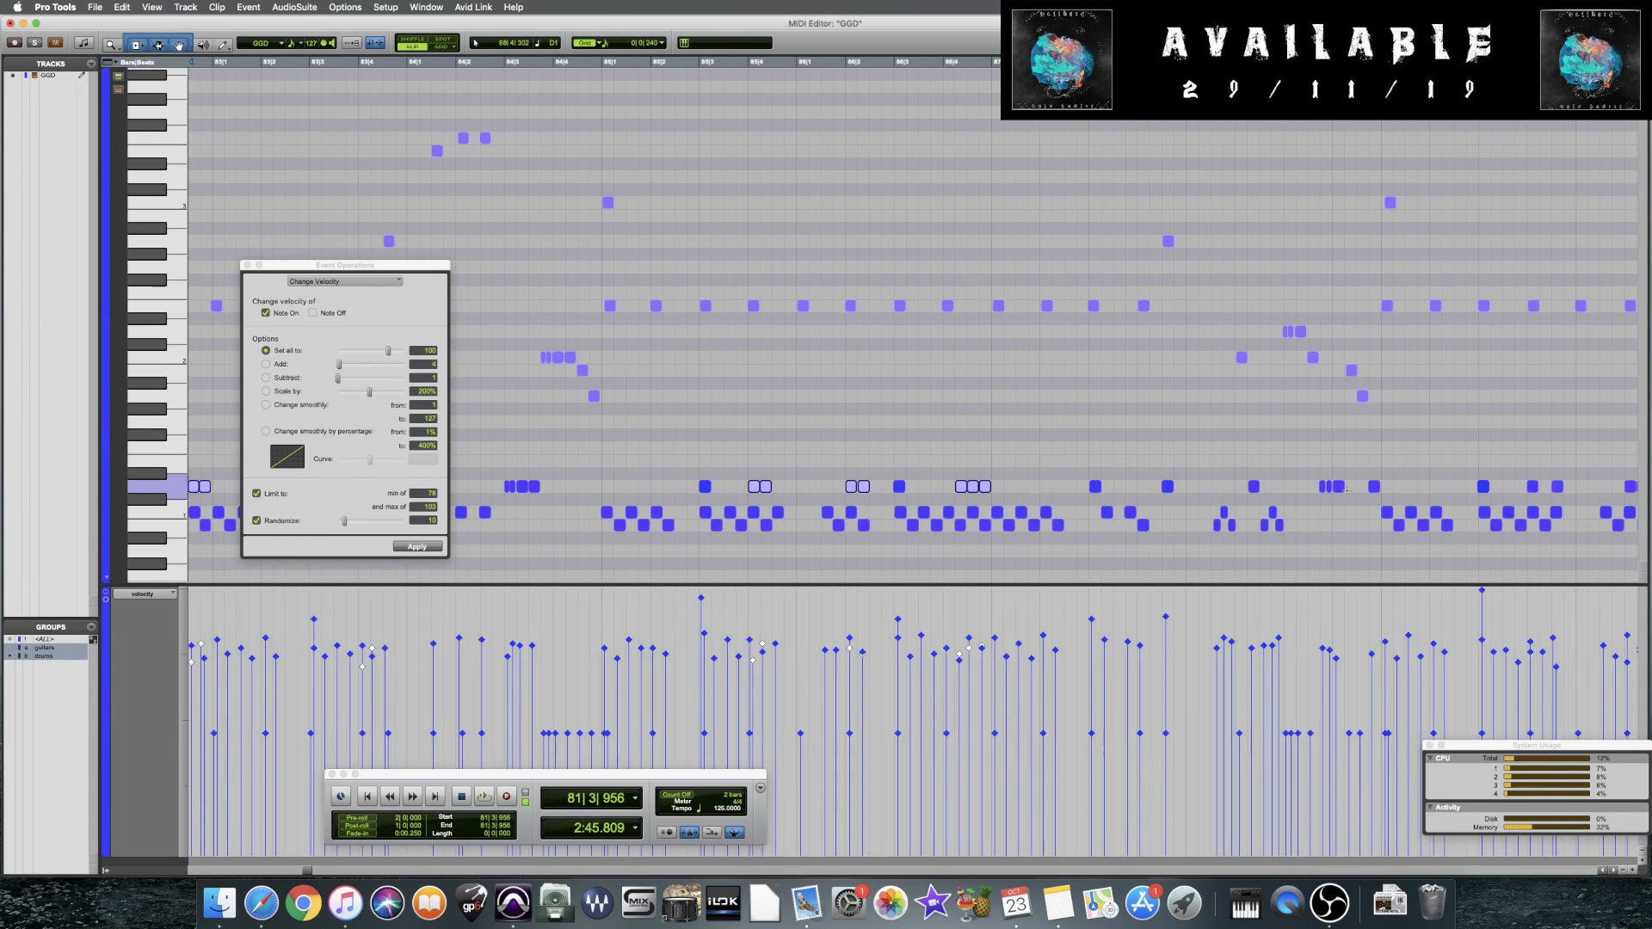
{"action": "key", "text": "space"}
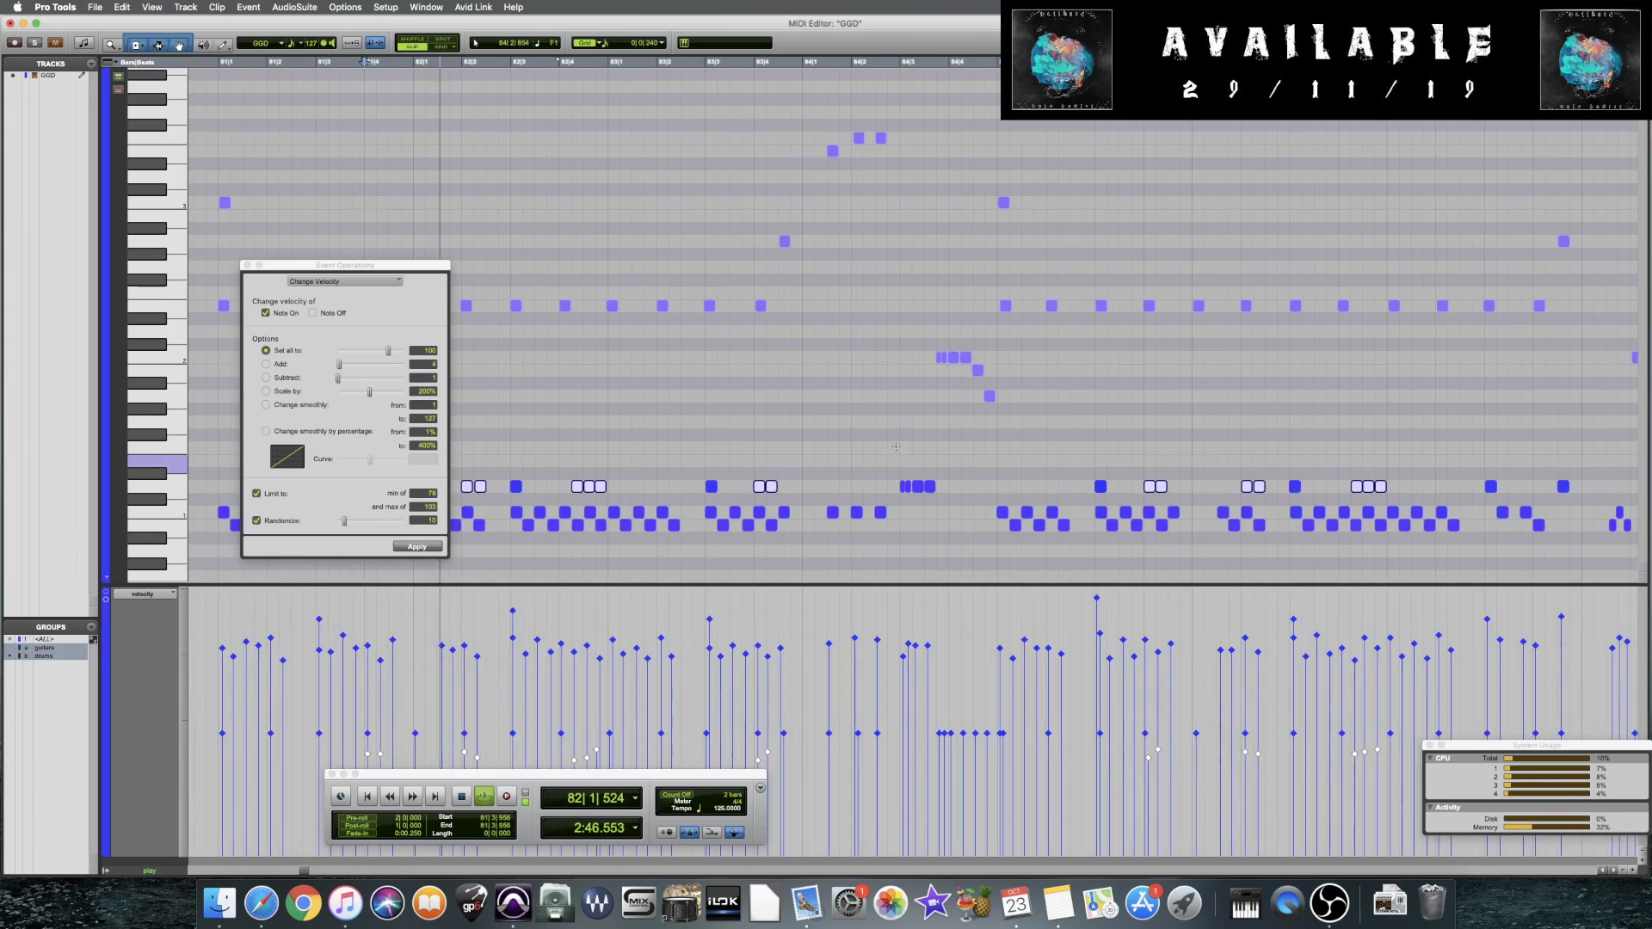
{"action": "key", "text": "super+s"}
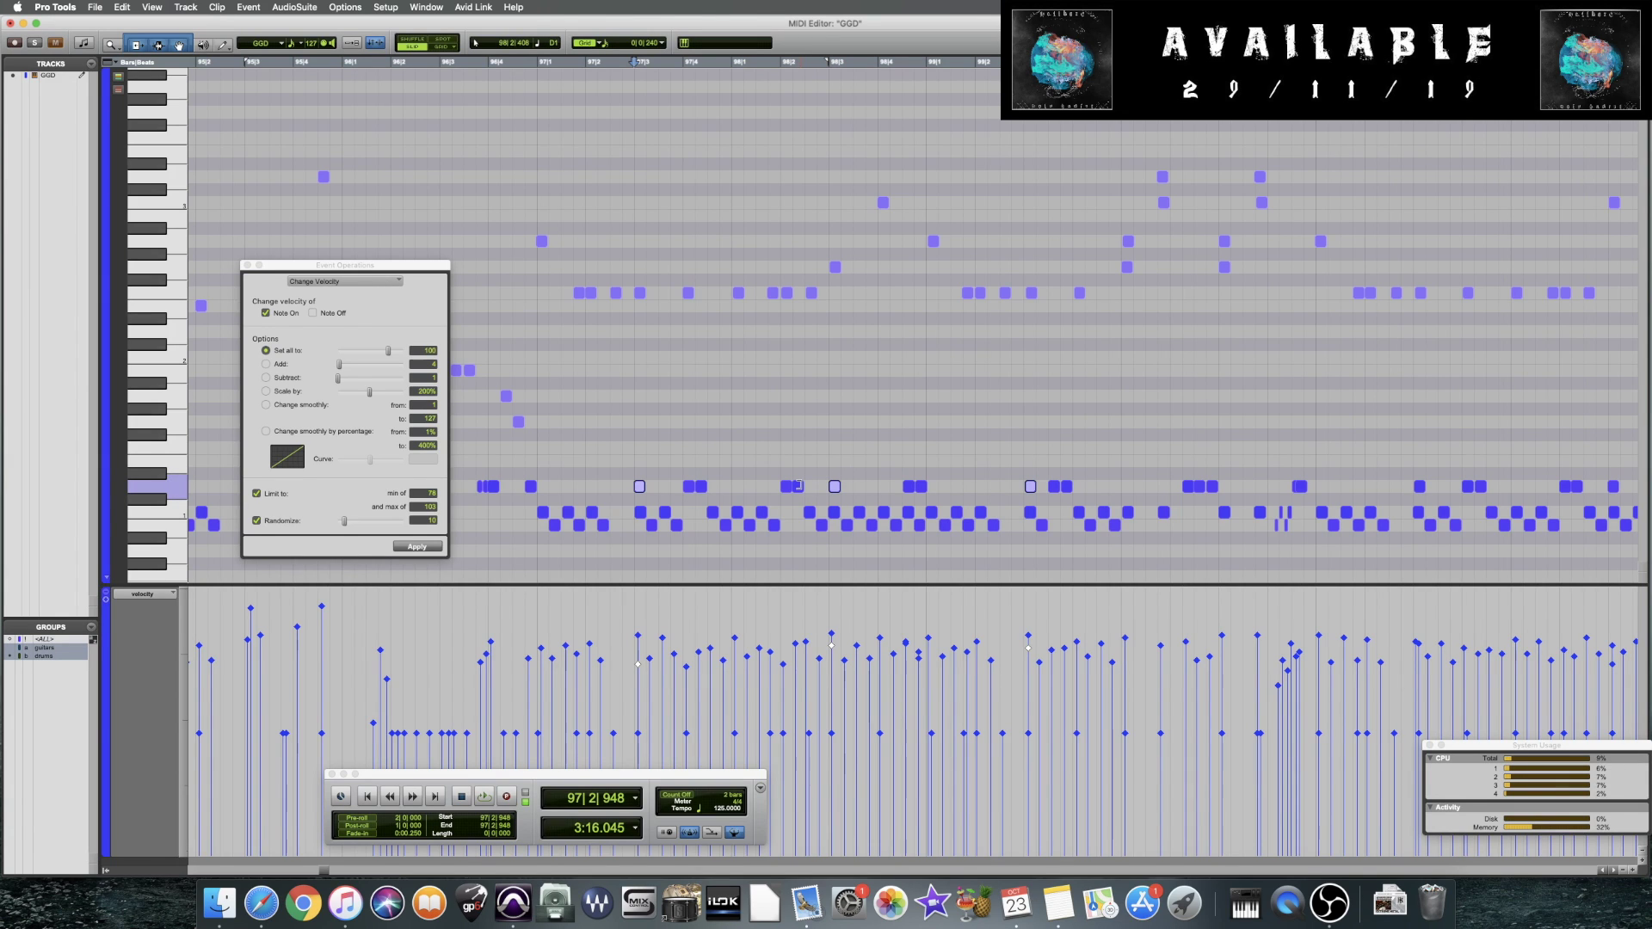
Raise the velocity of the beat 3 snare accents in bars 97 to 103, skipping bar 100
{"action": "scroll", "coordinate": [917, 464], "scroll_direction": "right", "scroll_amount": 3}
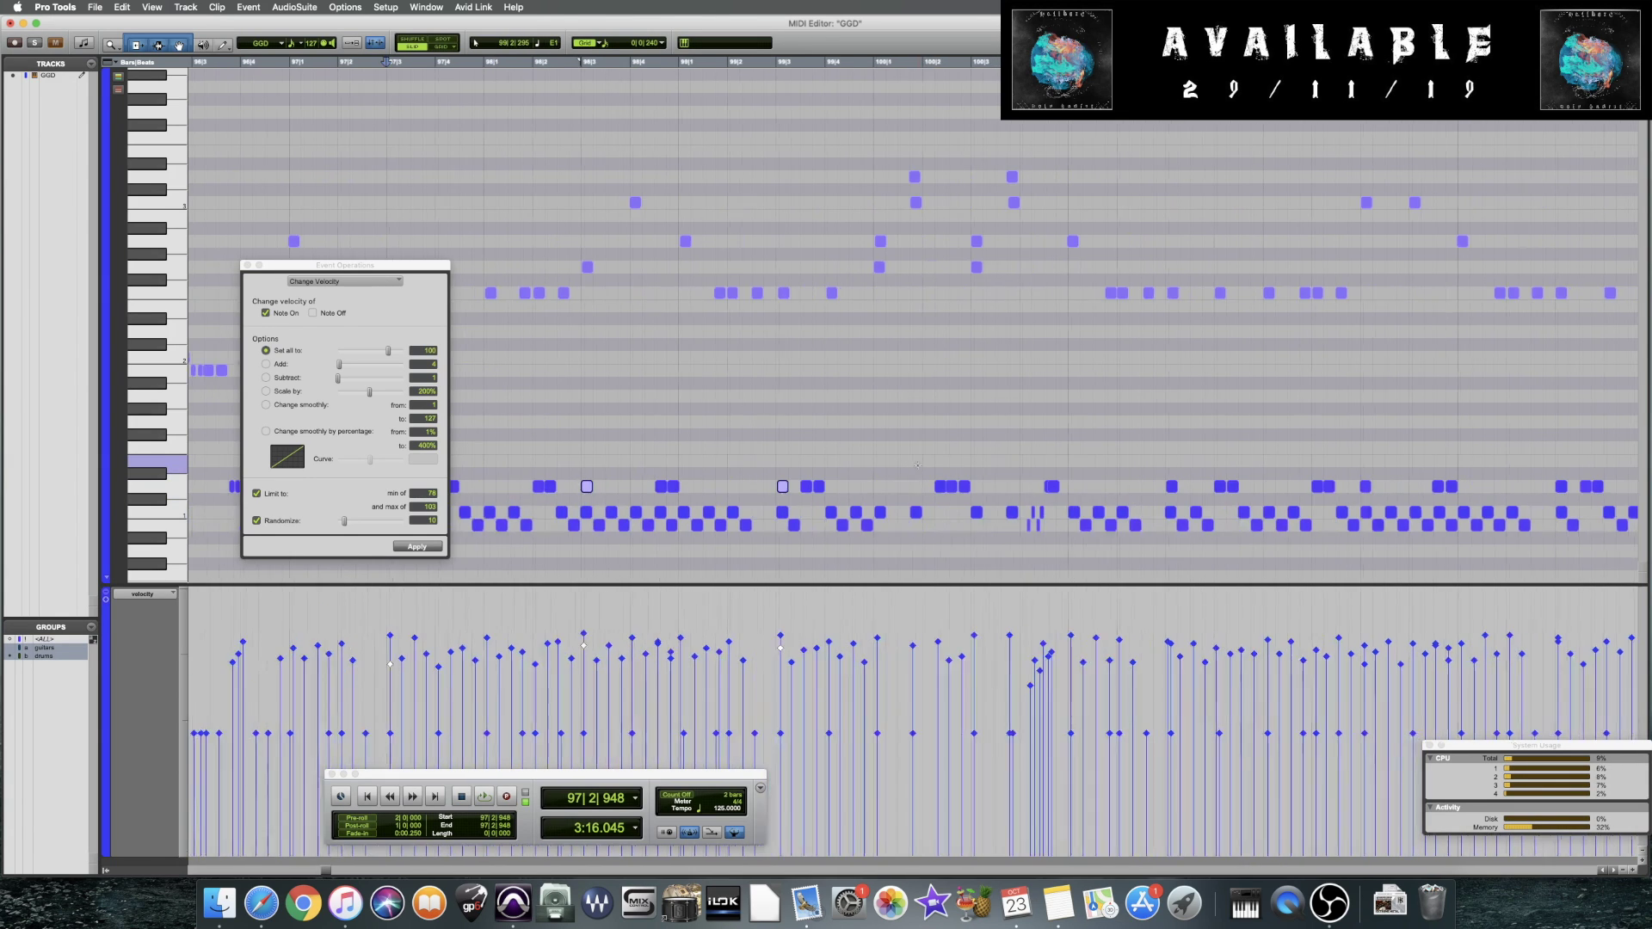
{"action": "scroll", "coordinate": [1154, 479], "scroll_direction": "right", "scroll_amount": 5}
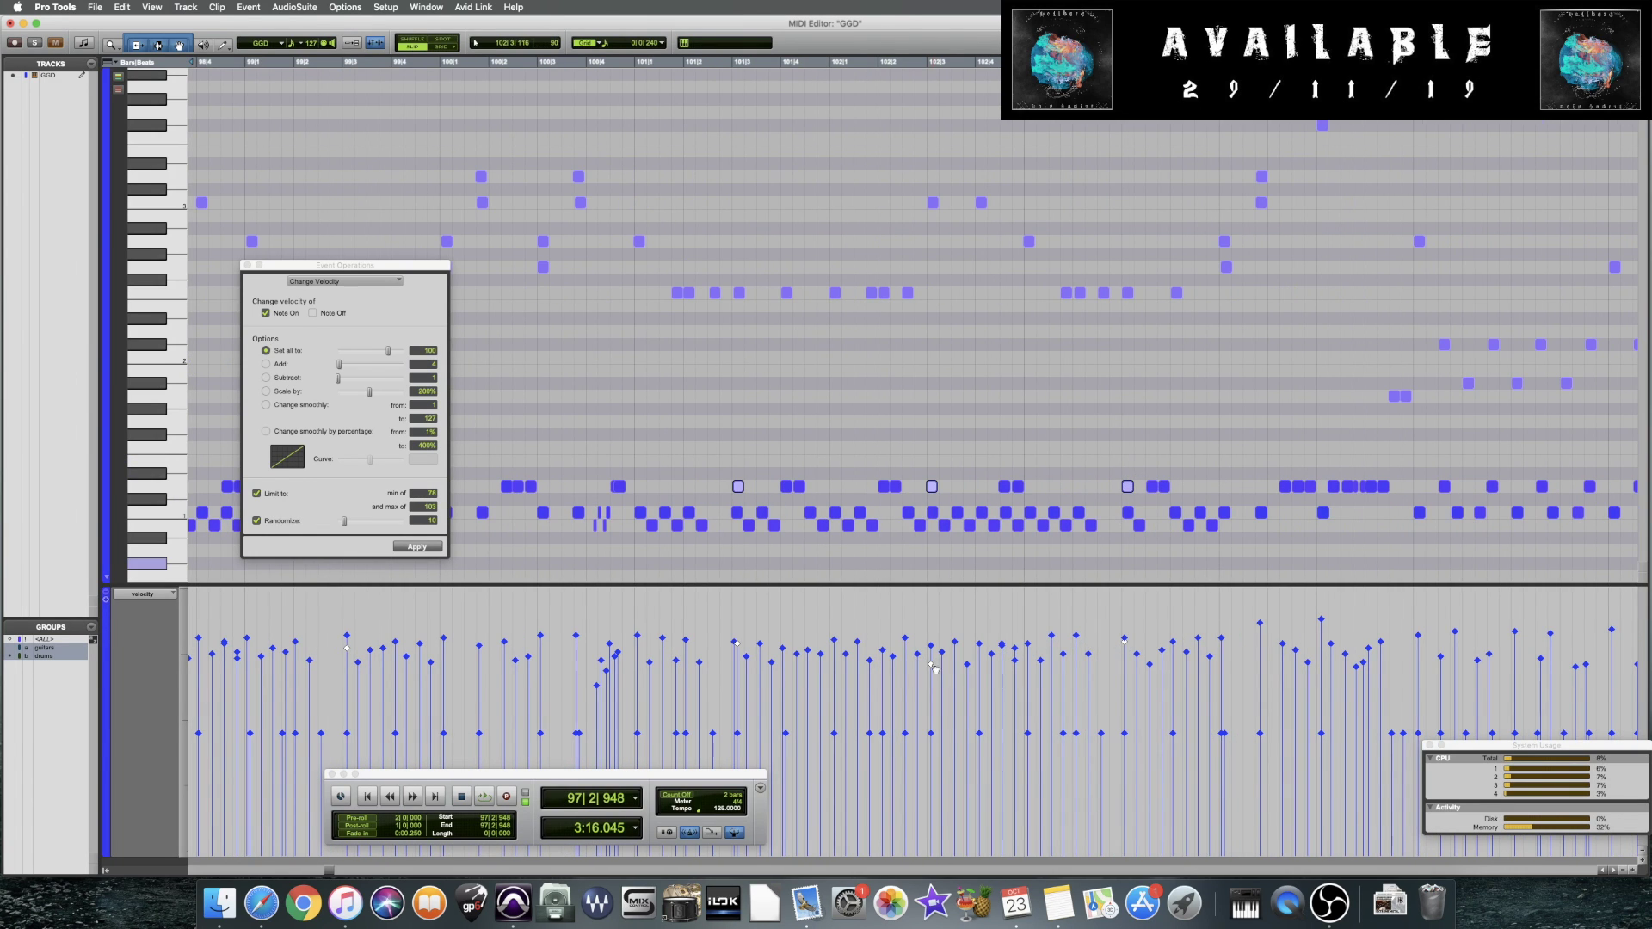
{"action": "scroll", "coordinate": [934, 667], "scroll_direction": "left", "scroll_amount": 7}
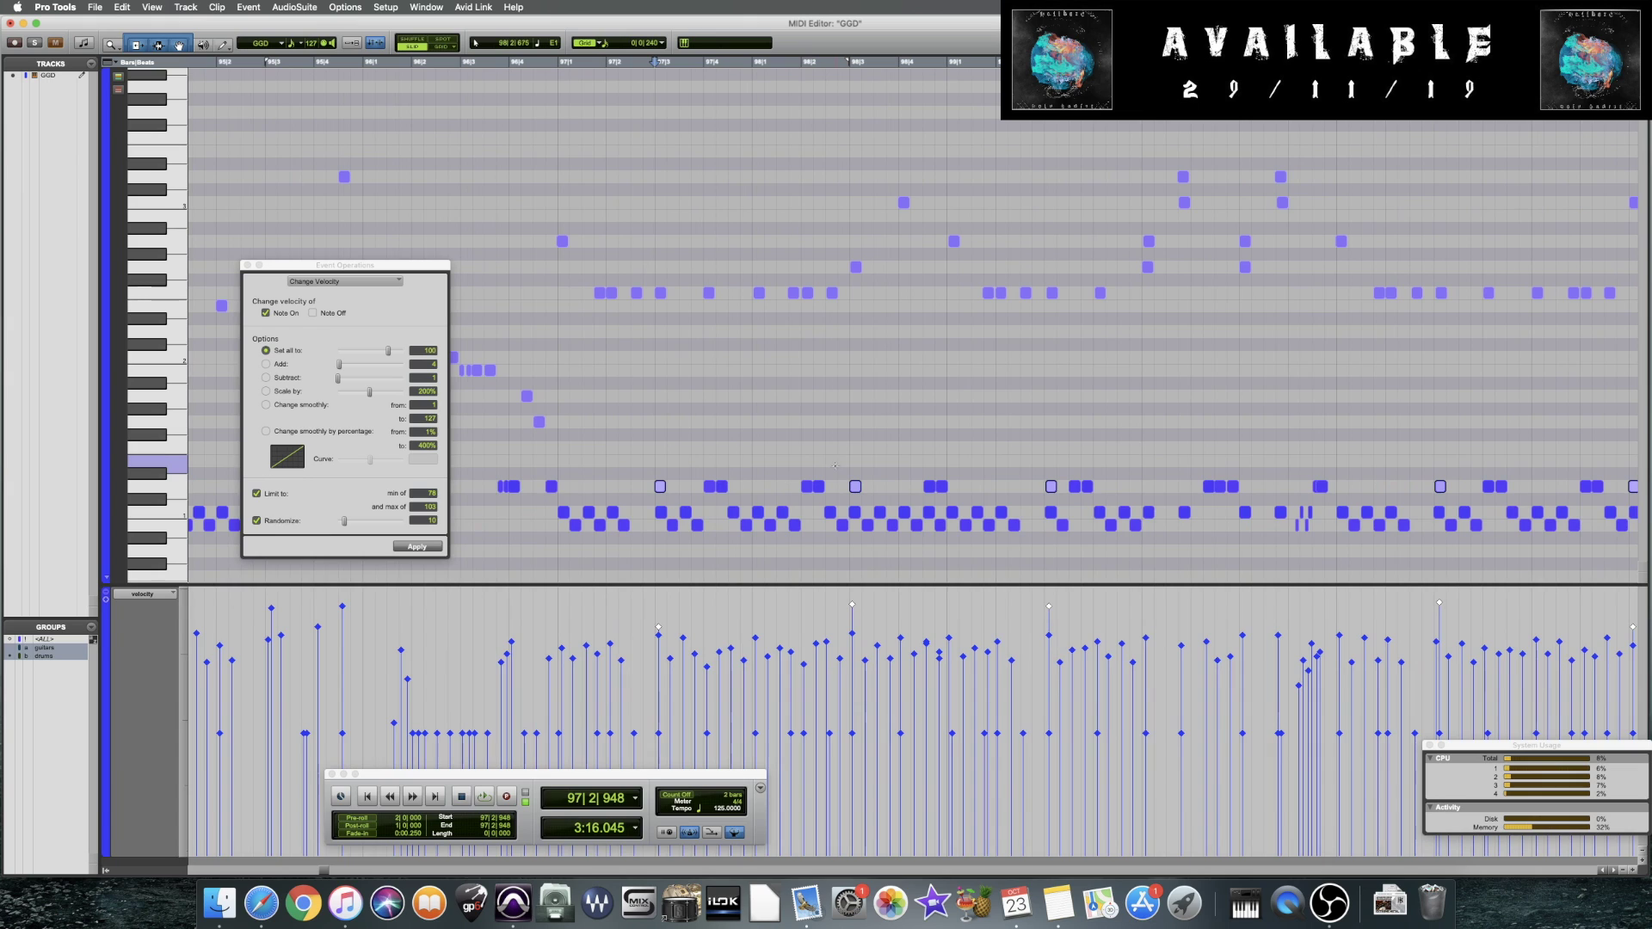
Save the session and lower the velocity of the unaccented snare hits between the accents in bars 97 to 103
{"action": "left_click", "coordinate": [714, 458]}
{"action": "key", "text": "super+s"}
{"action": "left_click_drag", "start_coordinate": [704, 482], "coordinate": [1102, 478]}
{"action": "scroll", "coordinate": [1101, 477], "scroll_direction": "right", "scroll_amount": 4}
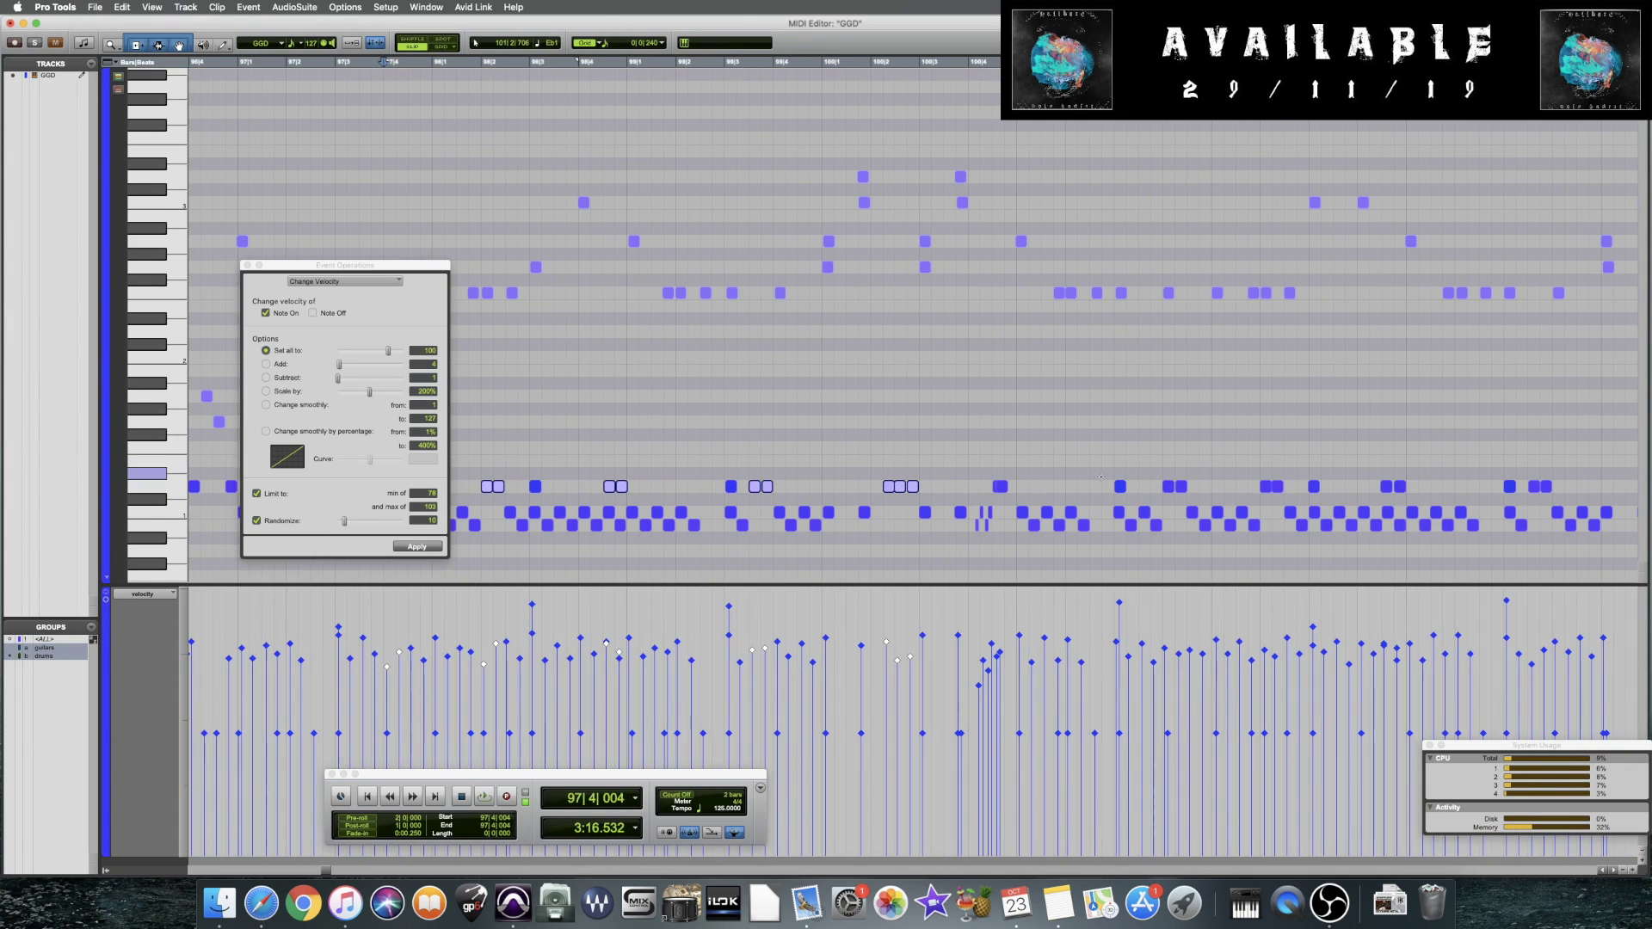
{"action": "scroll", "coordinate": [1034, 463], "scroll_direction": "right", "scroll_amount": 6}
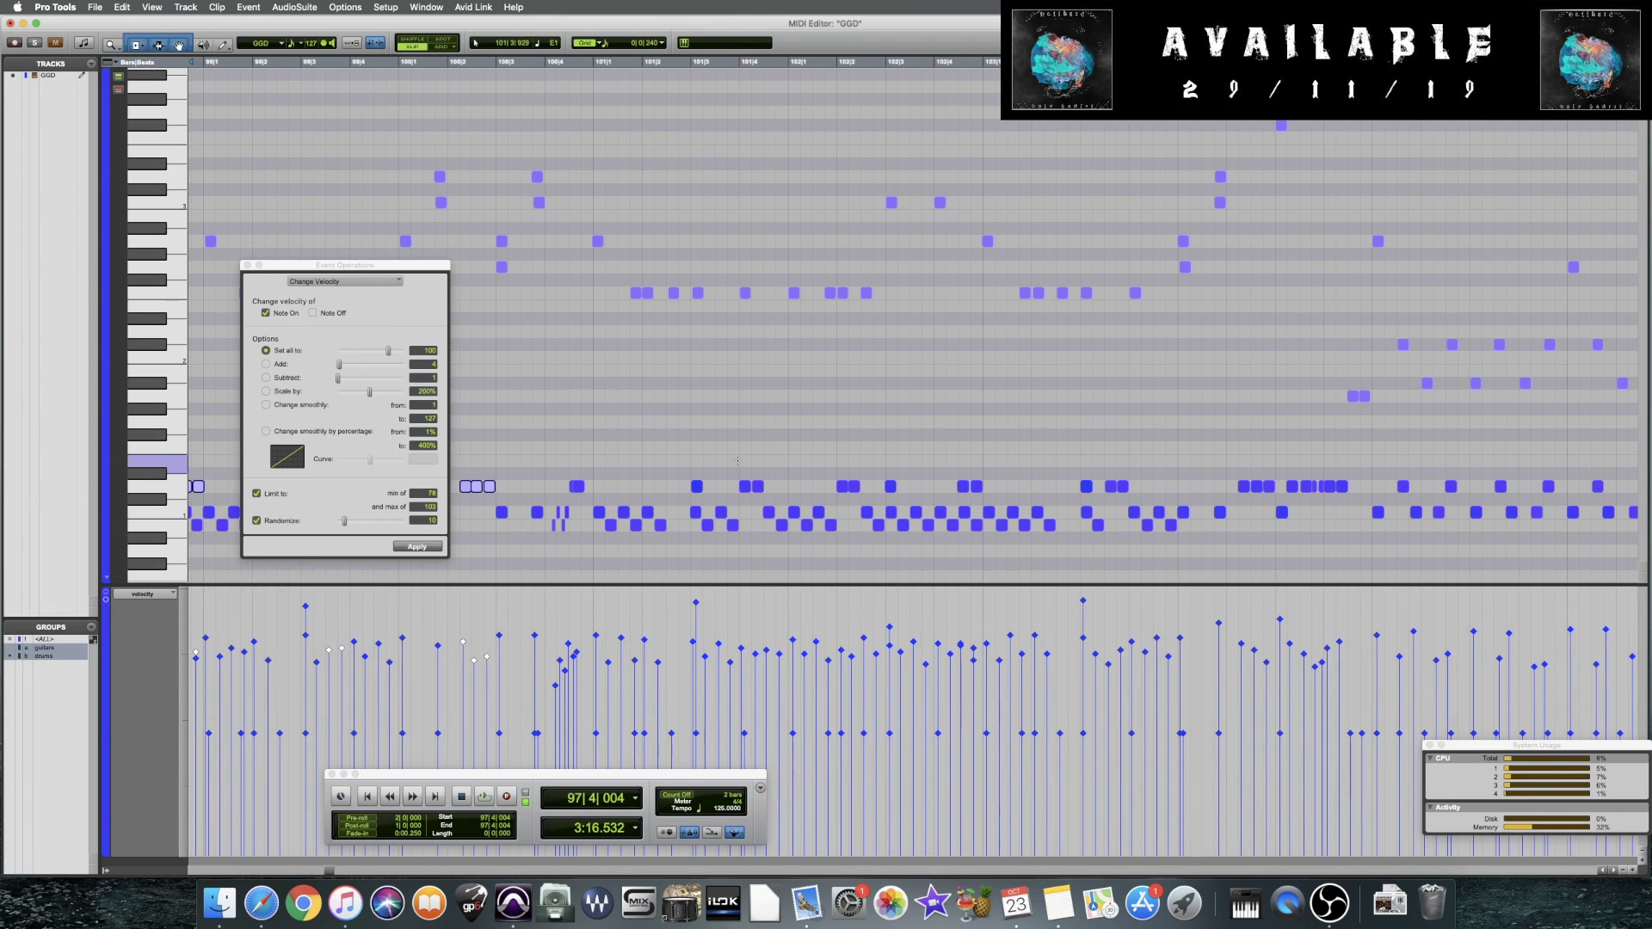
{"action": "left_click_drag", "start_coordinate": [736, 459], "coordinate": [1134, 493]}
{"action": "scroll", "coordinate": [984, 682], "scroll_direction": "left", "scroll_amount": 9}
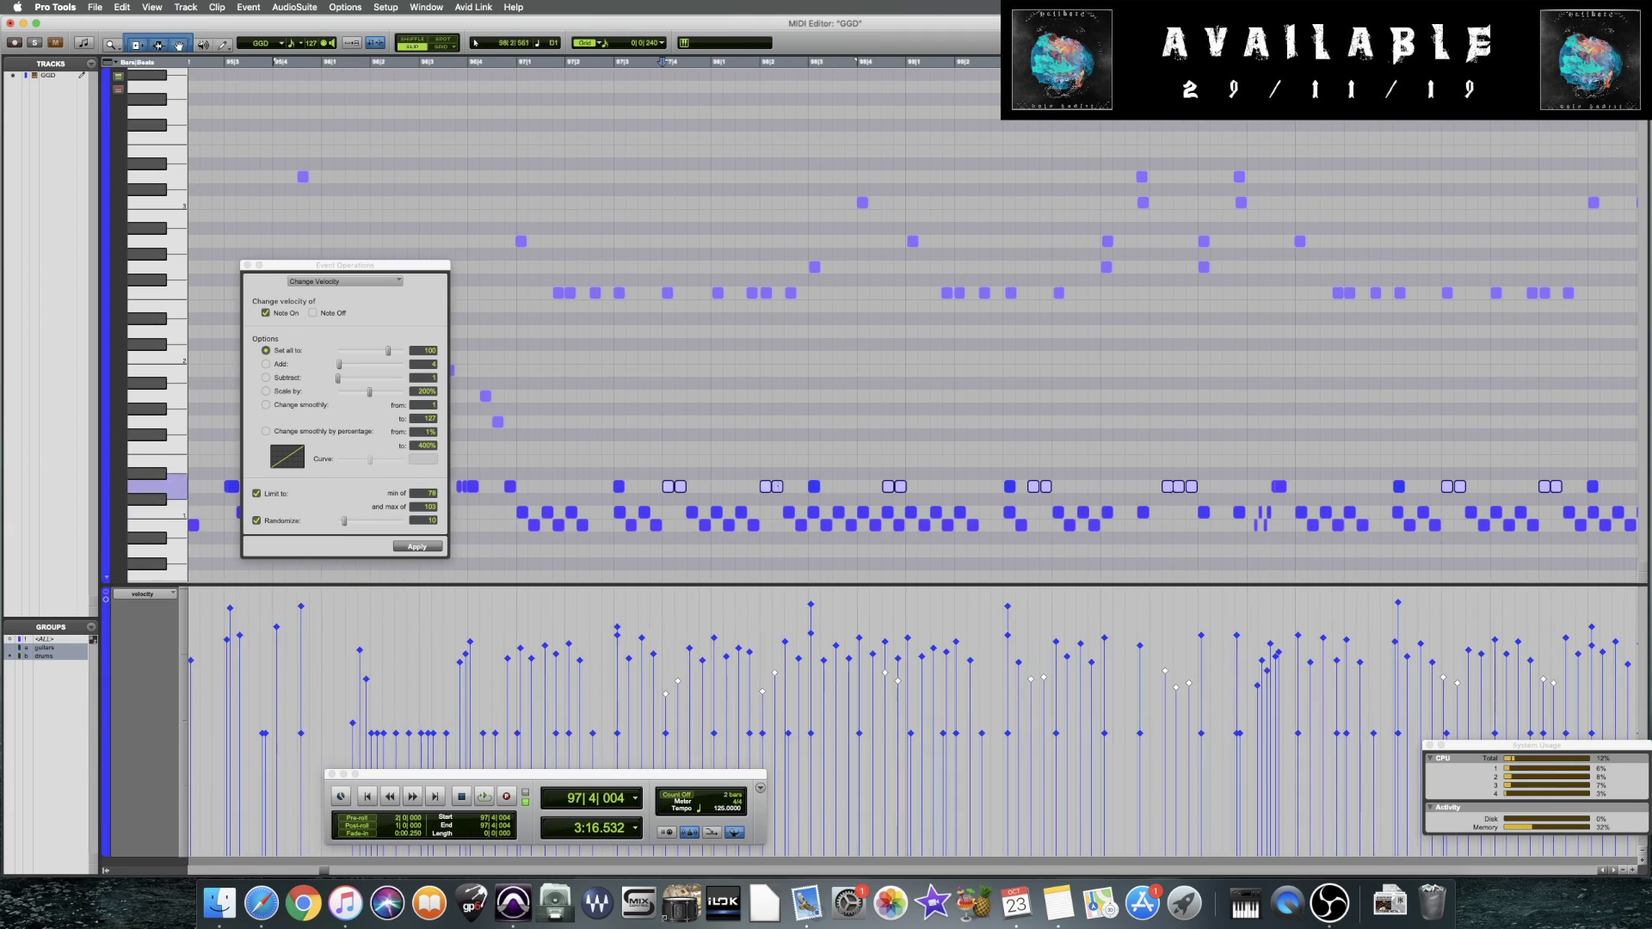
Play back the softened snare hits from the end of bar 96
{"action": "left_click", "coordinate": [514, 454]}
{"action": "key", "text": "space"}
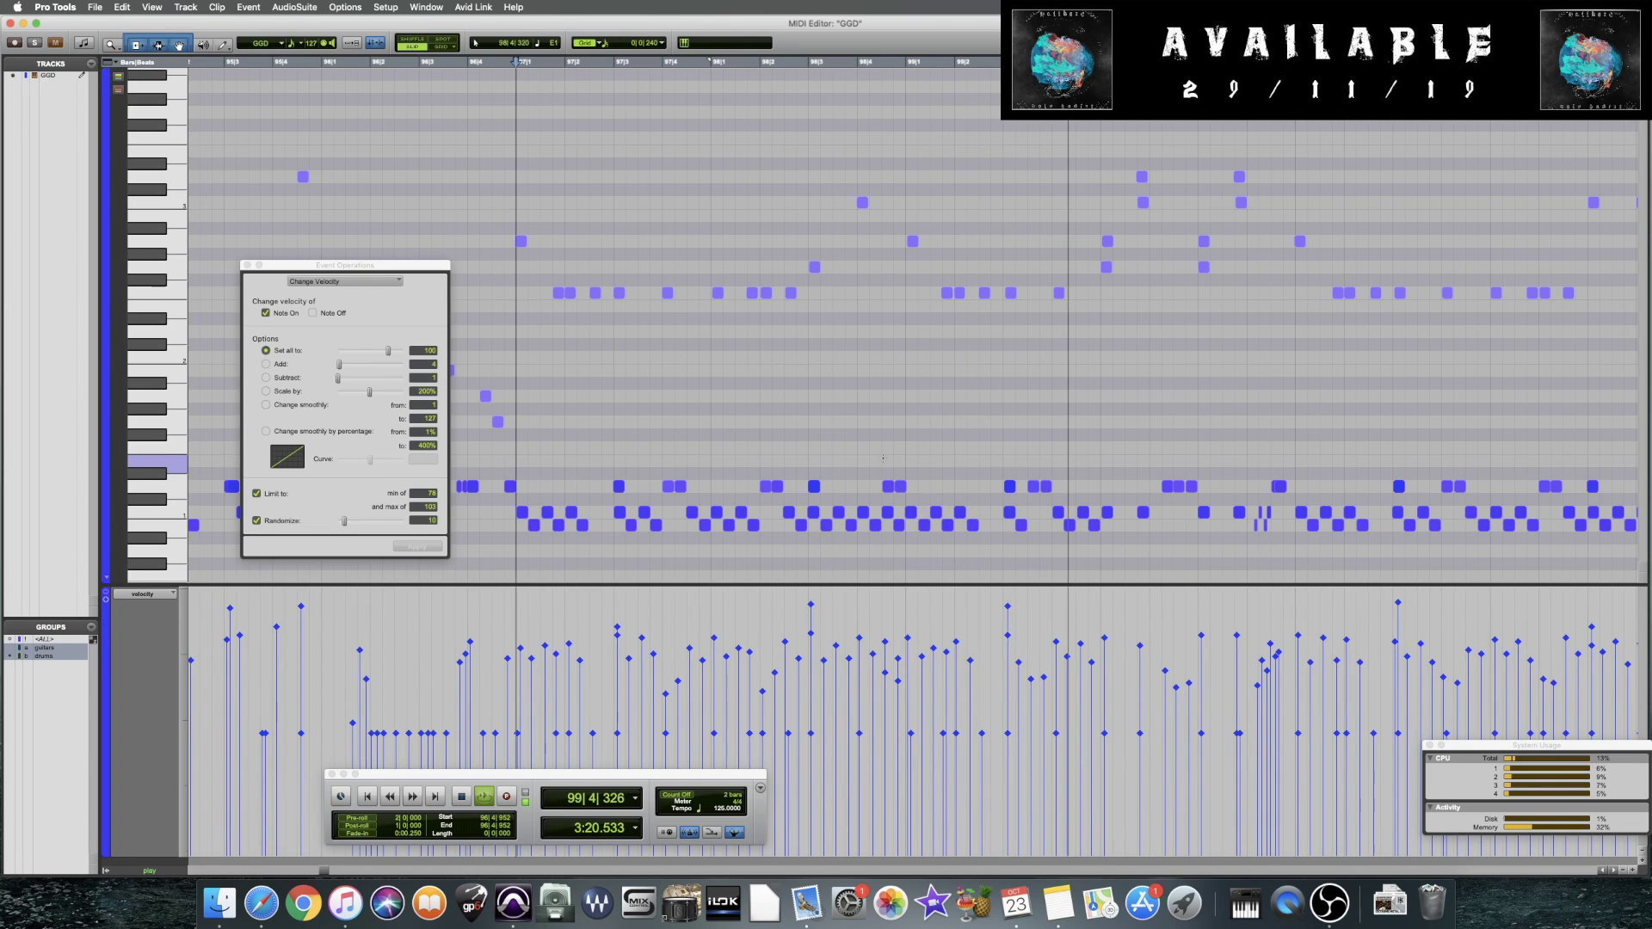
{"action": "key", "text": "space"}
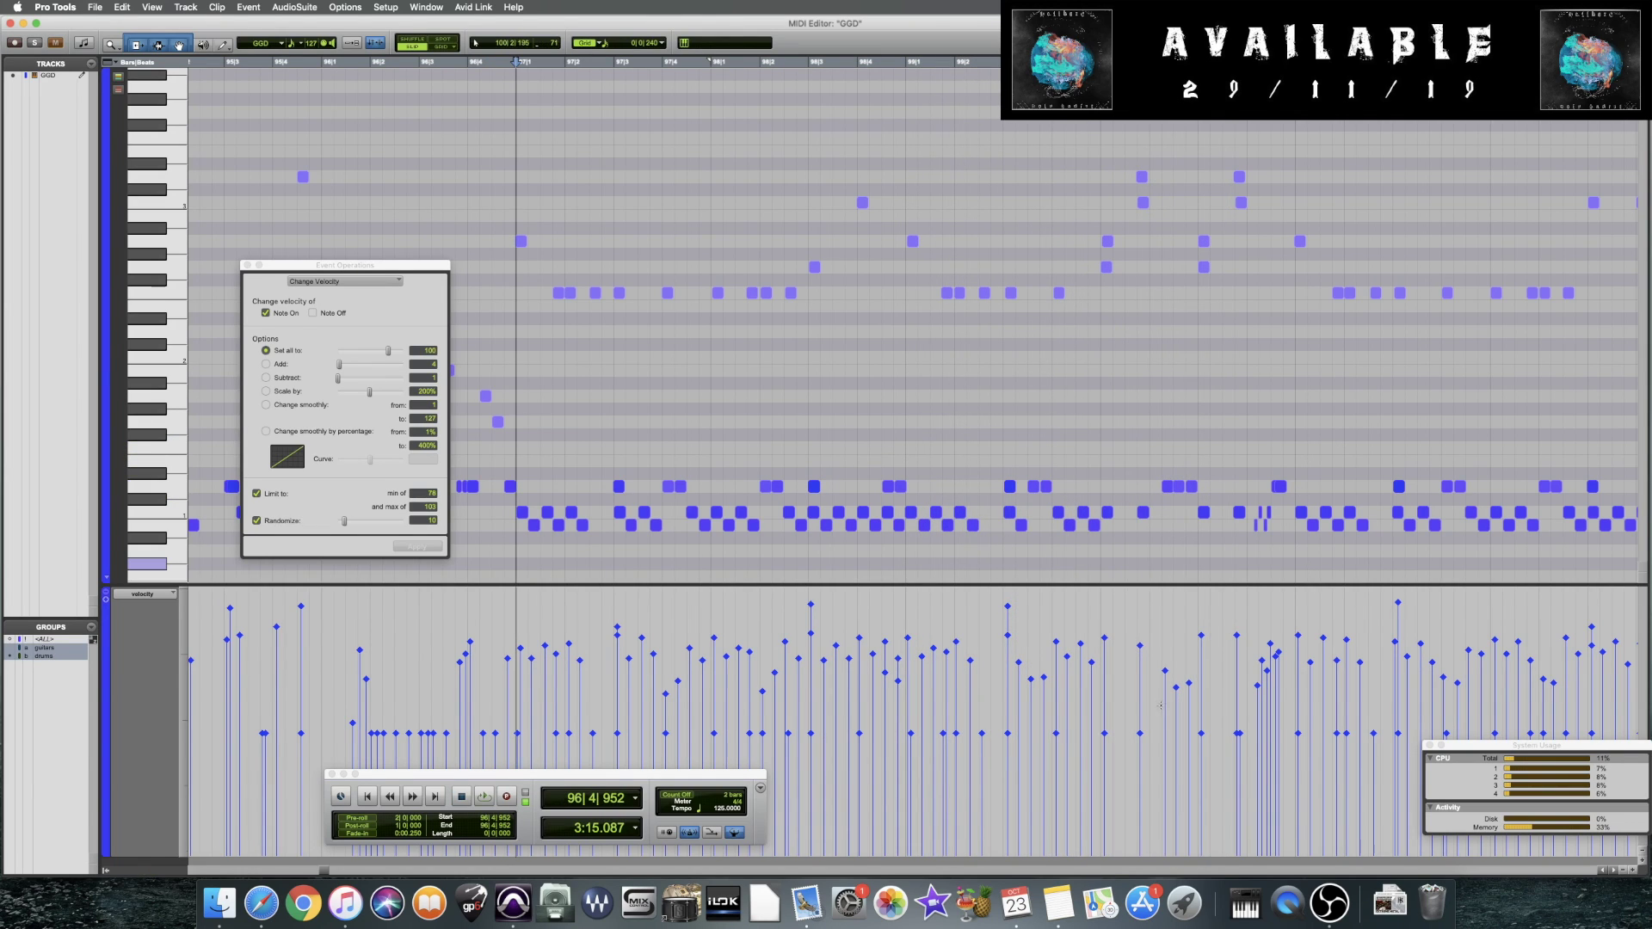
Raise the velocity of the last hit in bar 100's group of three snares and play it back
{"action": "left_click", "coordinate": [1189, 684]}
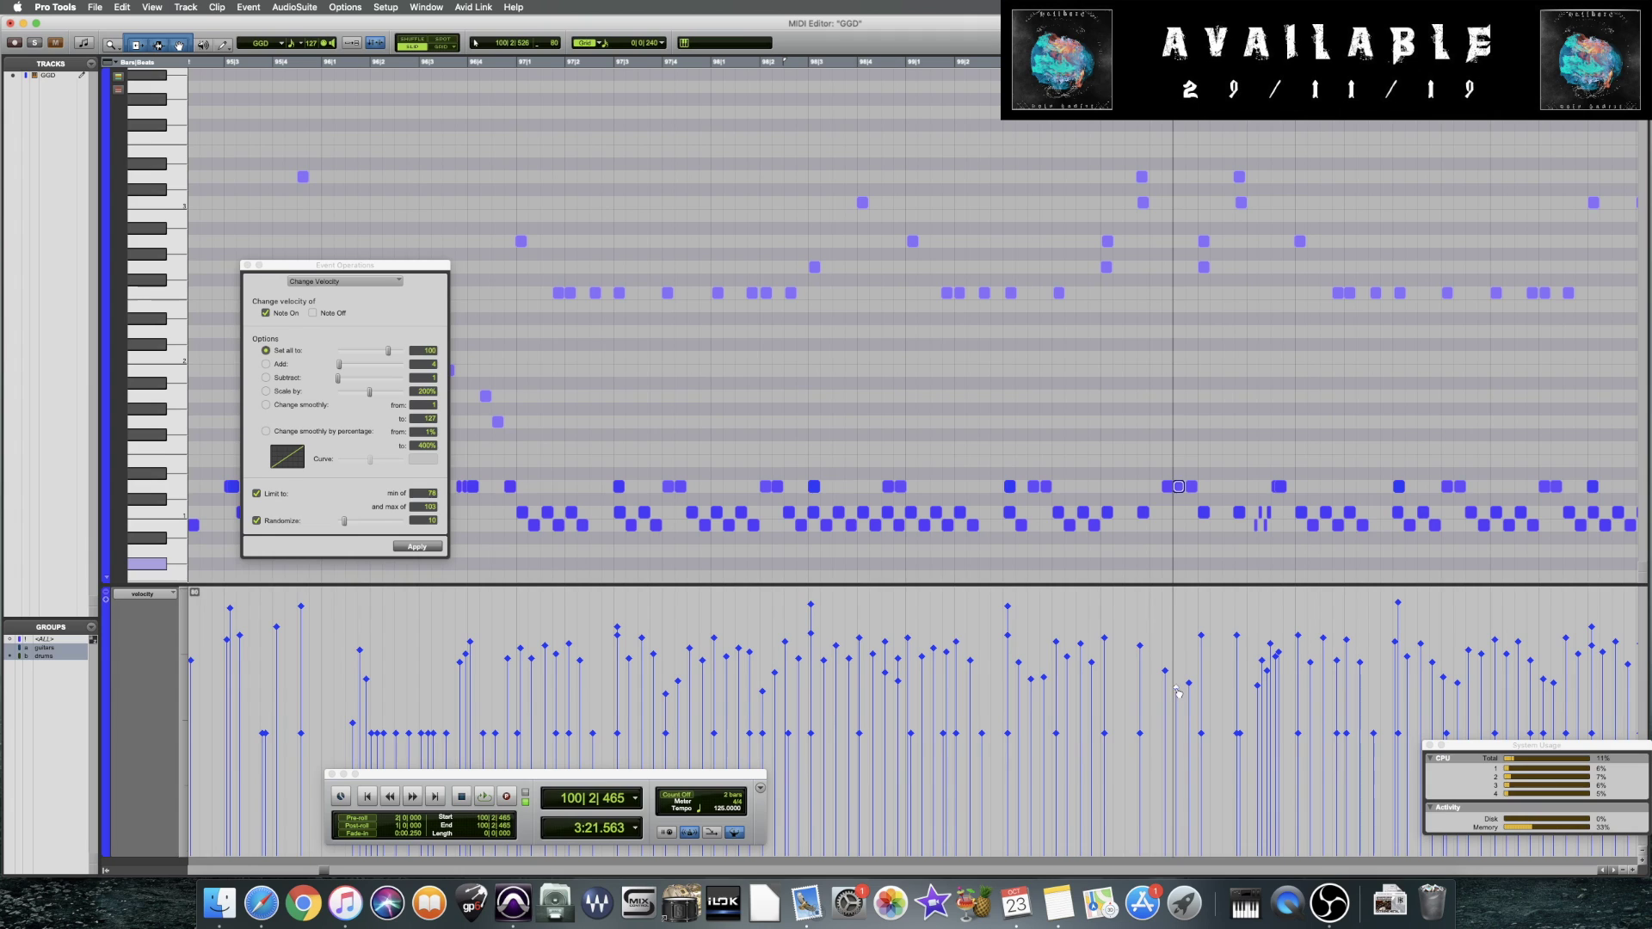
{"action": "left_click_drag", "start_coordinate": [1189, 684], "coordinate": [1192, 626]}
{"action": "key", "text": "space"}
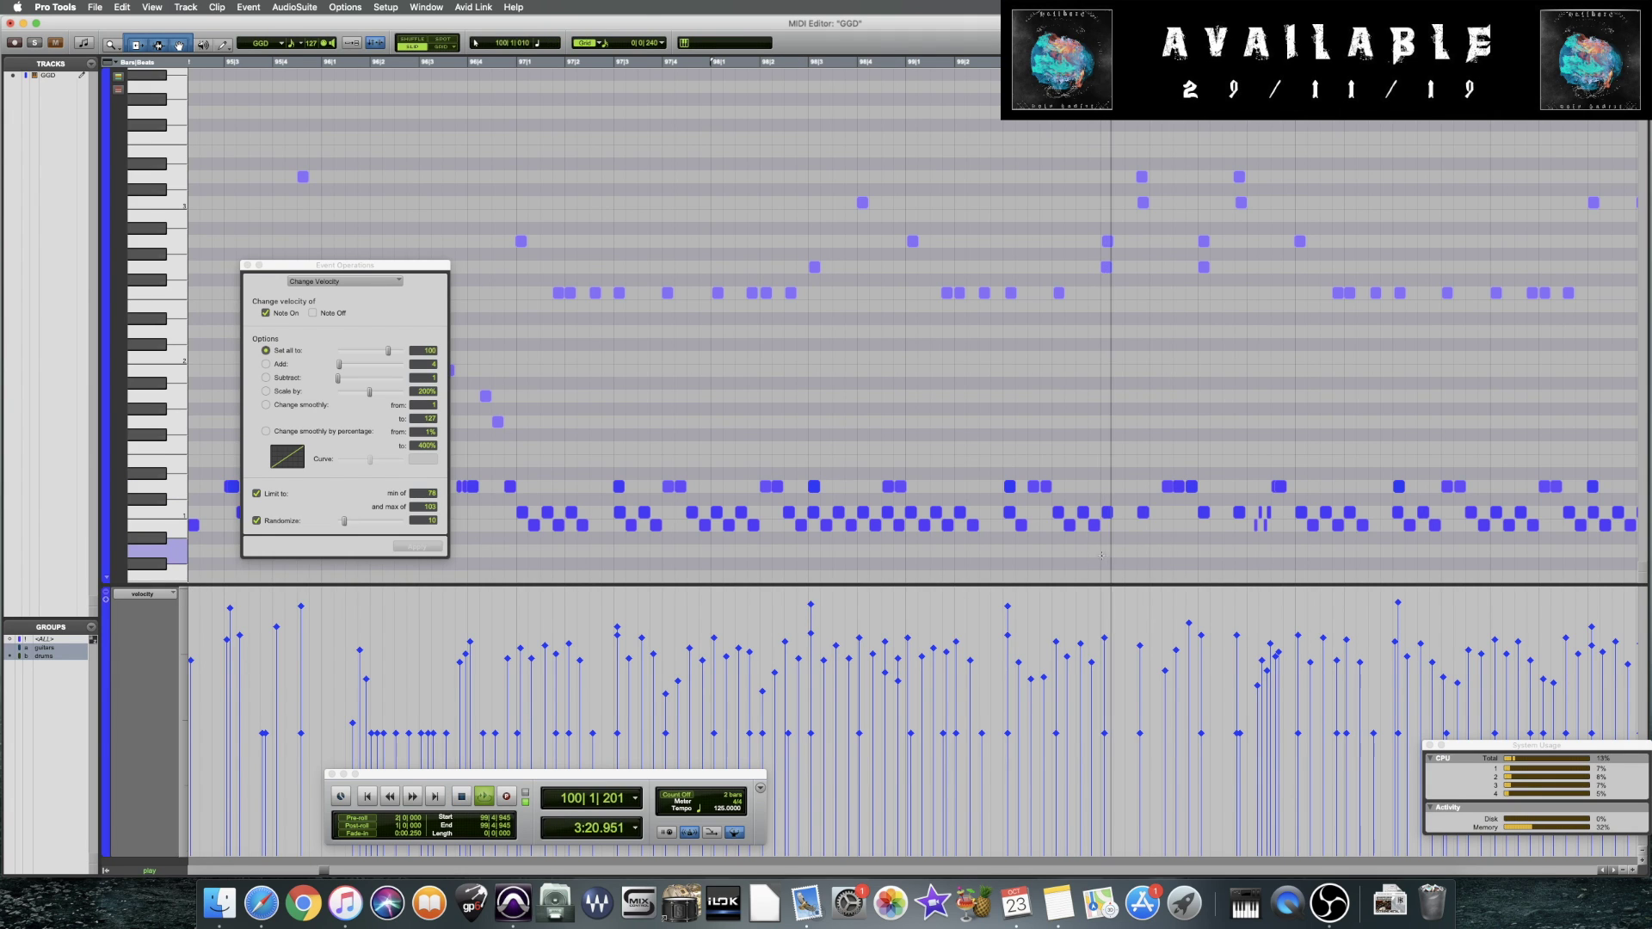
{"action": "key", "text": "space"}
Raise the velocity of the main snare hit on beat 4 of bar 100 and play it back
{"action": "left_click", "coordinate": [1082, 486]}
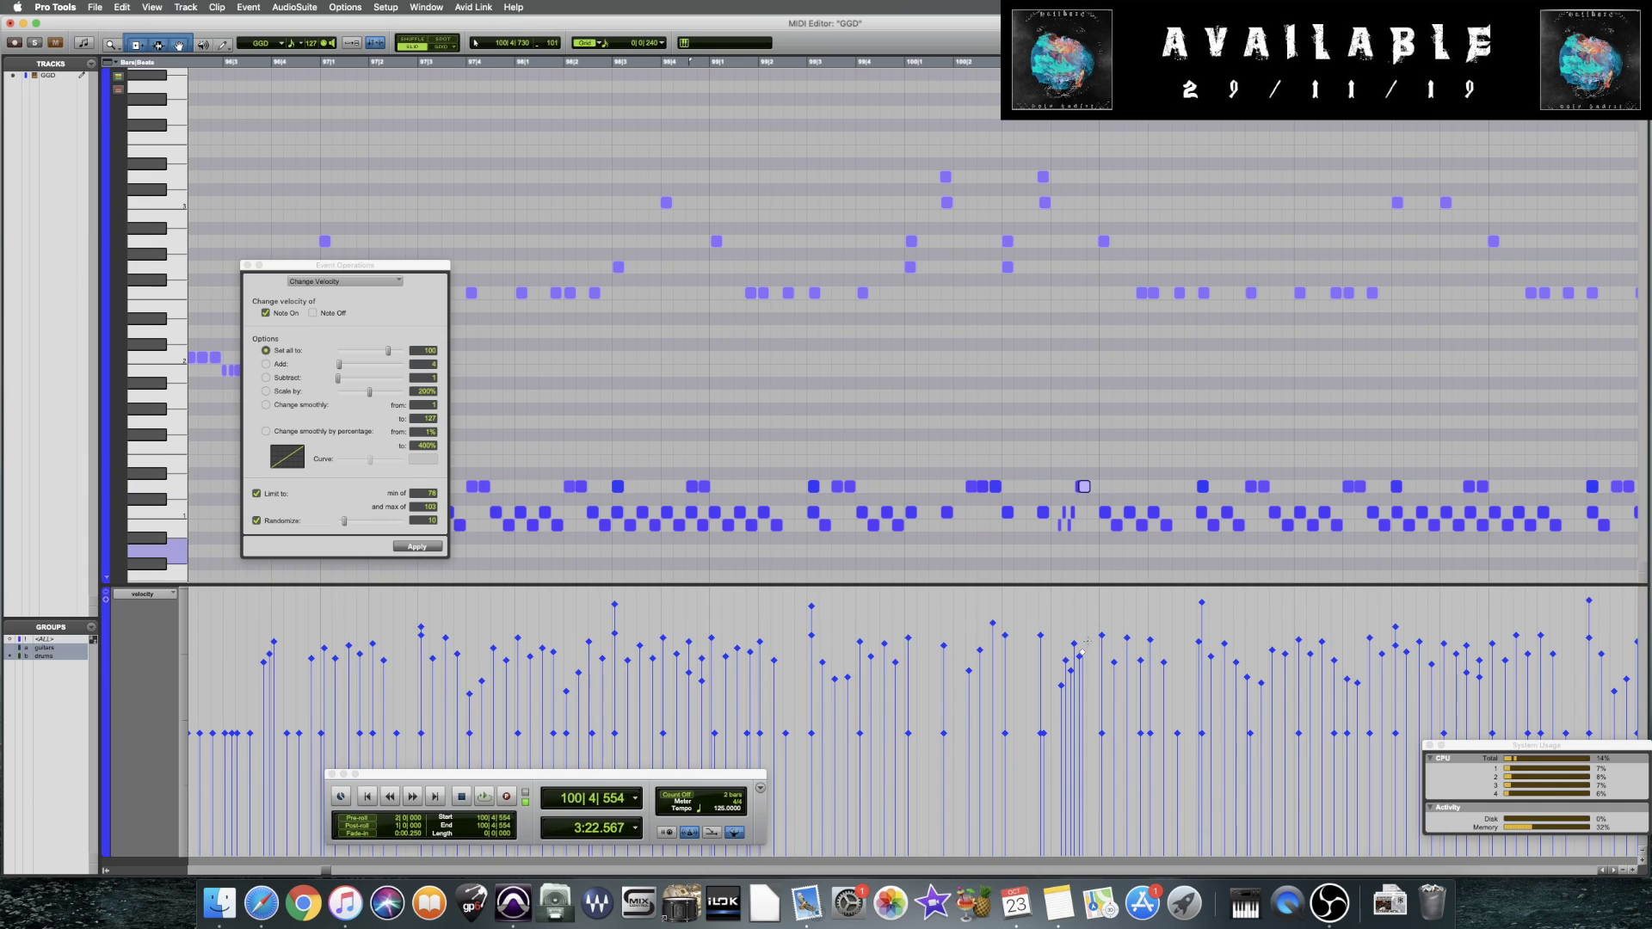
{"action": "key", "text": "space"}
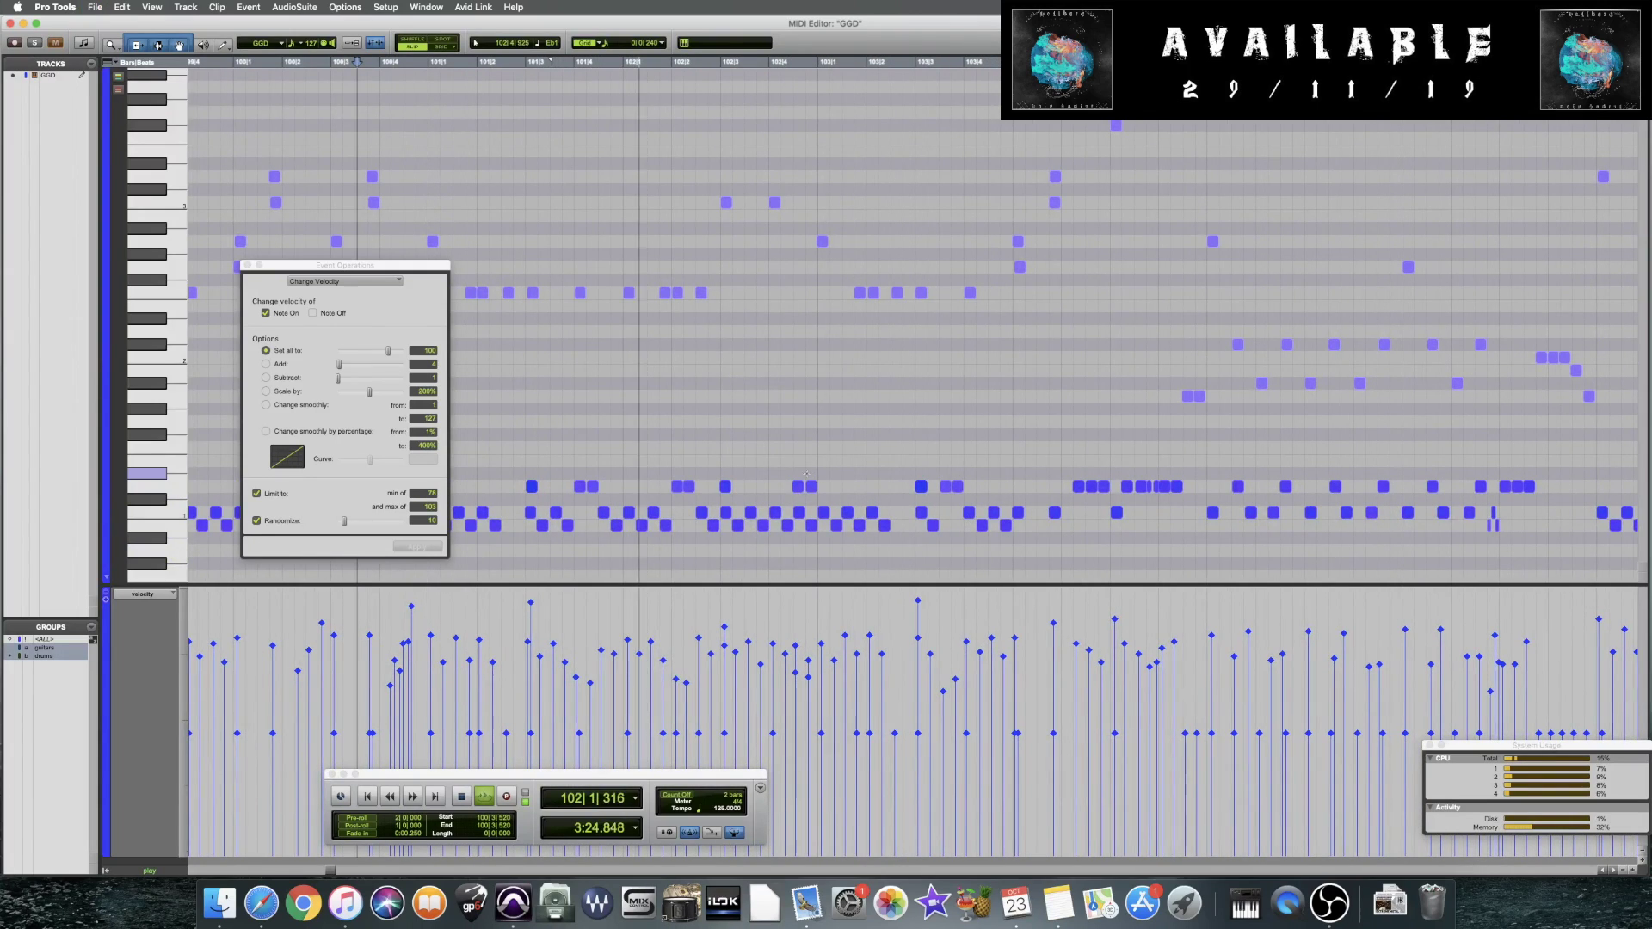
{"action": "key", "text": "space"}
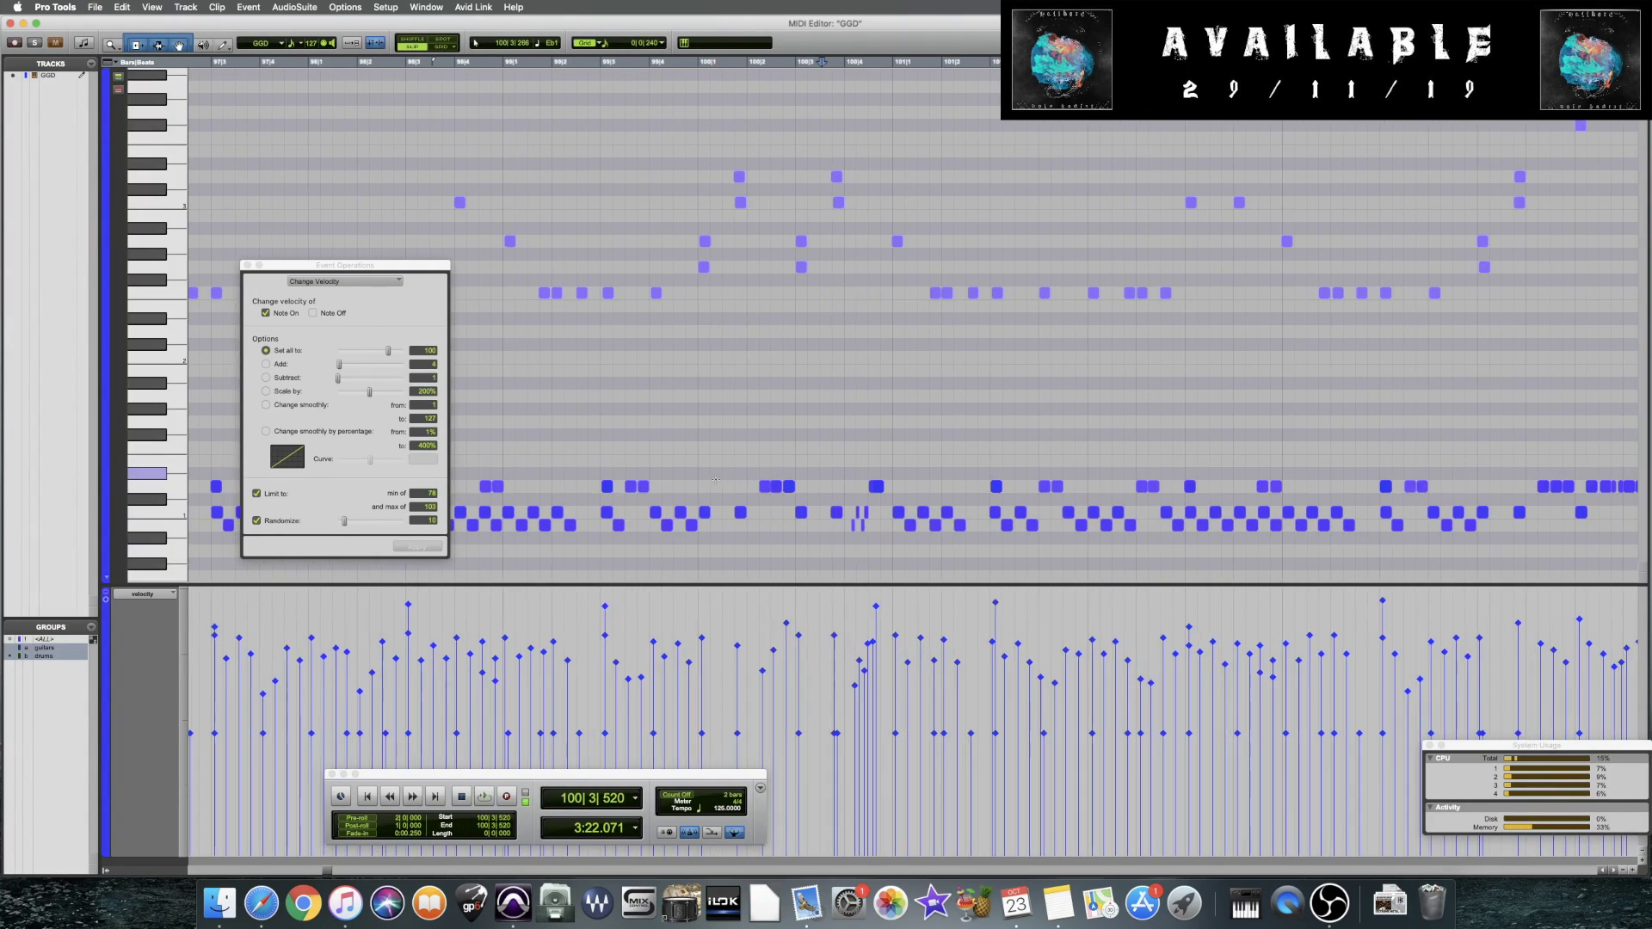
Select the second hit of each unaccented snare pair from bar 97 to 103 and lower their velocity further together
{"action": "scroll", "coordinate": [716, 479], "scroll_direction": "left", "scroll_amount": 5}
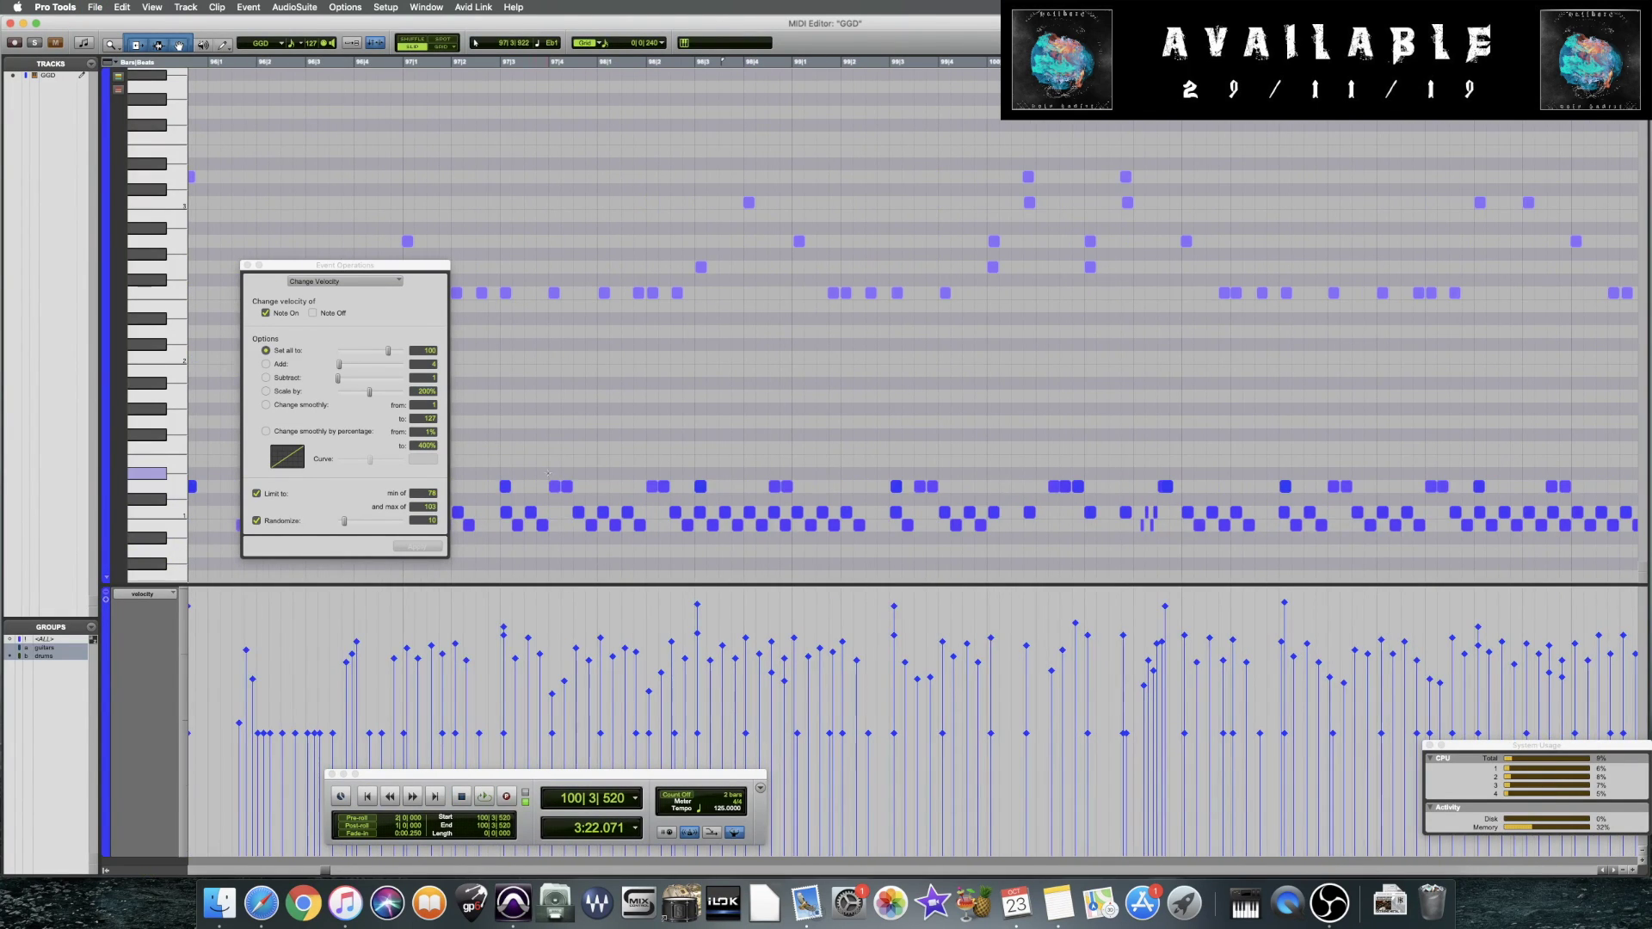
{"action": "left_click", "coordinate": [567, 486]}
{"action": "left_click", "coordinate": [664, 486], "text": "shift"}
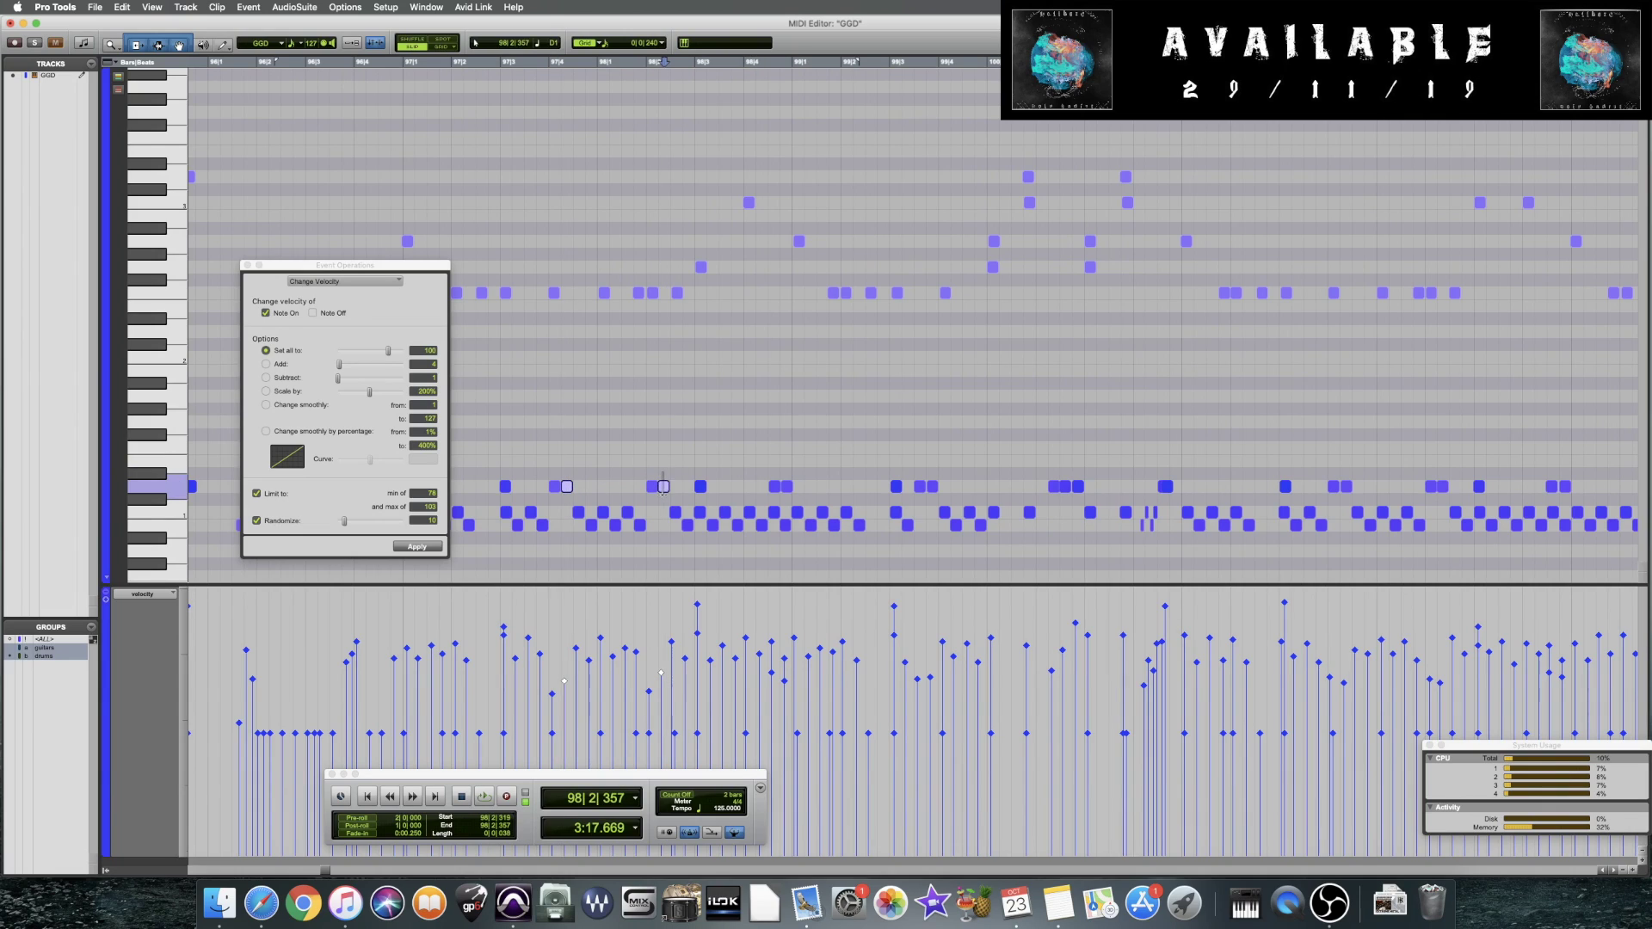
{"action": "left_click", "coordinate": [787, 484], "text": "shift"}
{"action": "left_click", "coordinate": [932, 485], "text": "shift"}
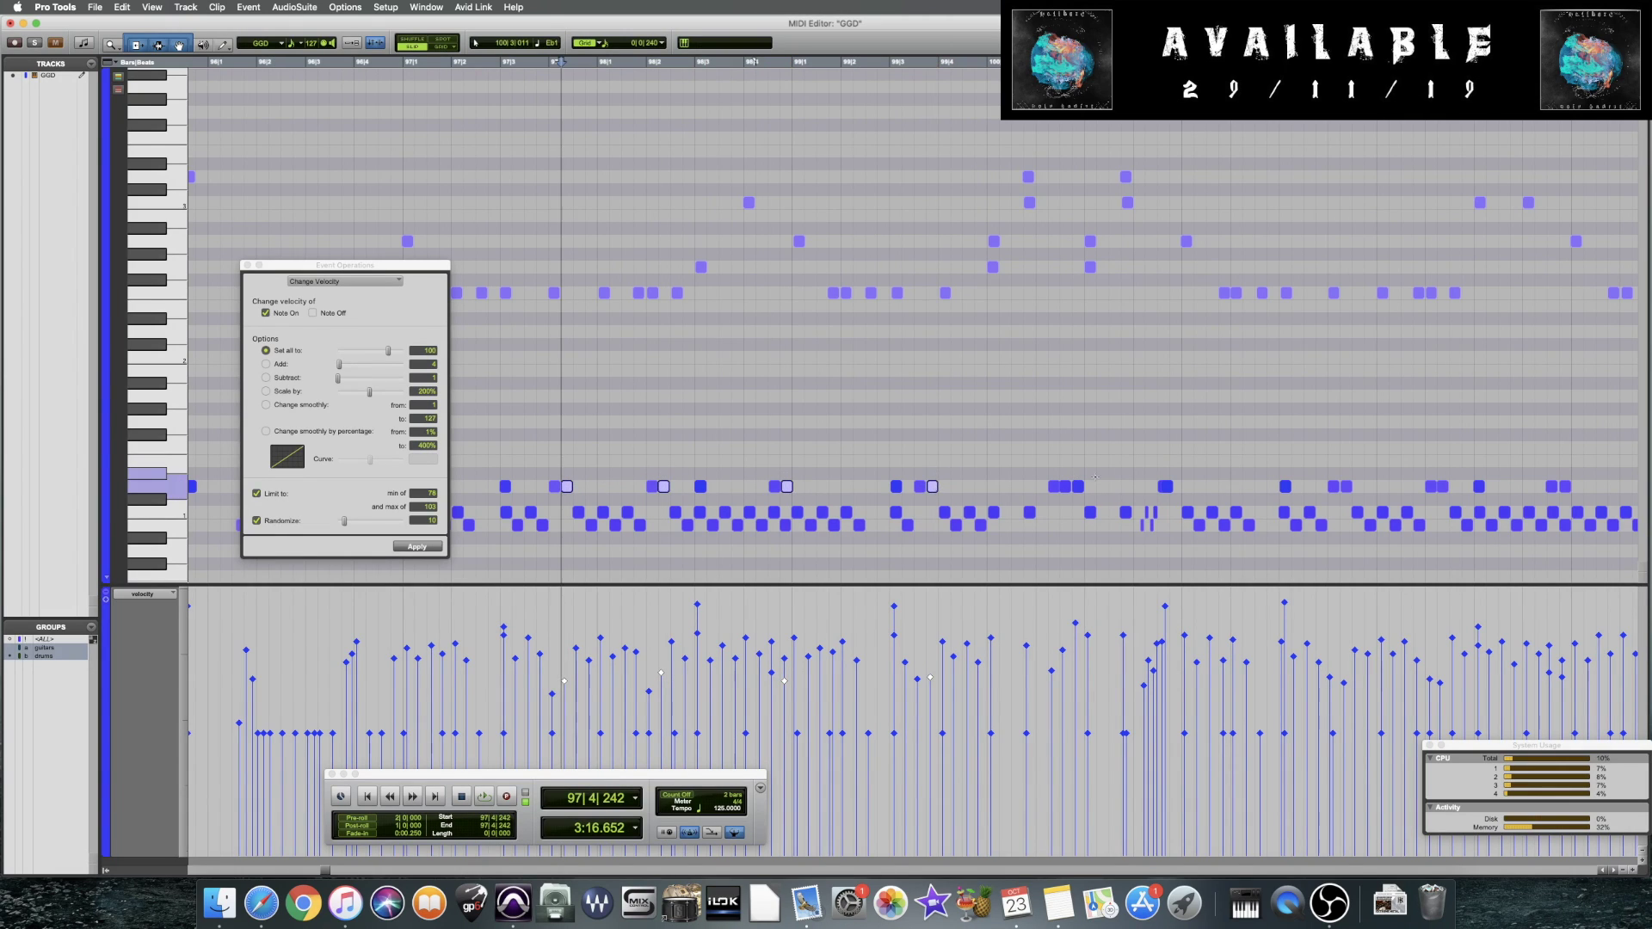
{"action": "left_click", "coordinate": [1347, 485], "text": "shift"}
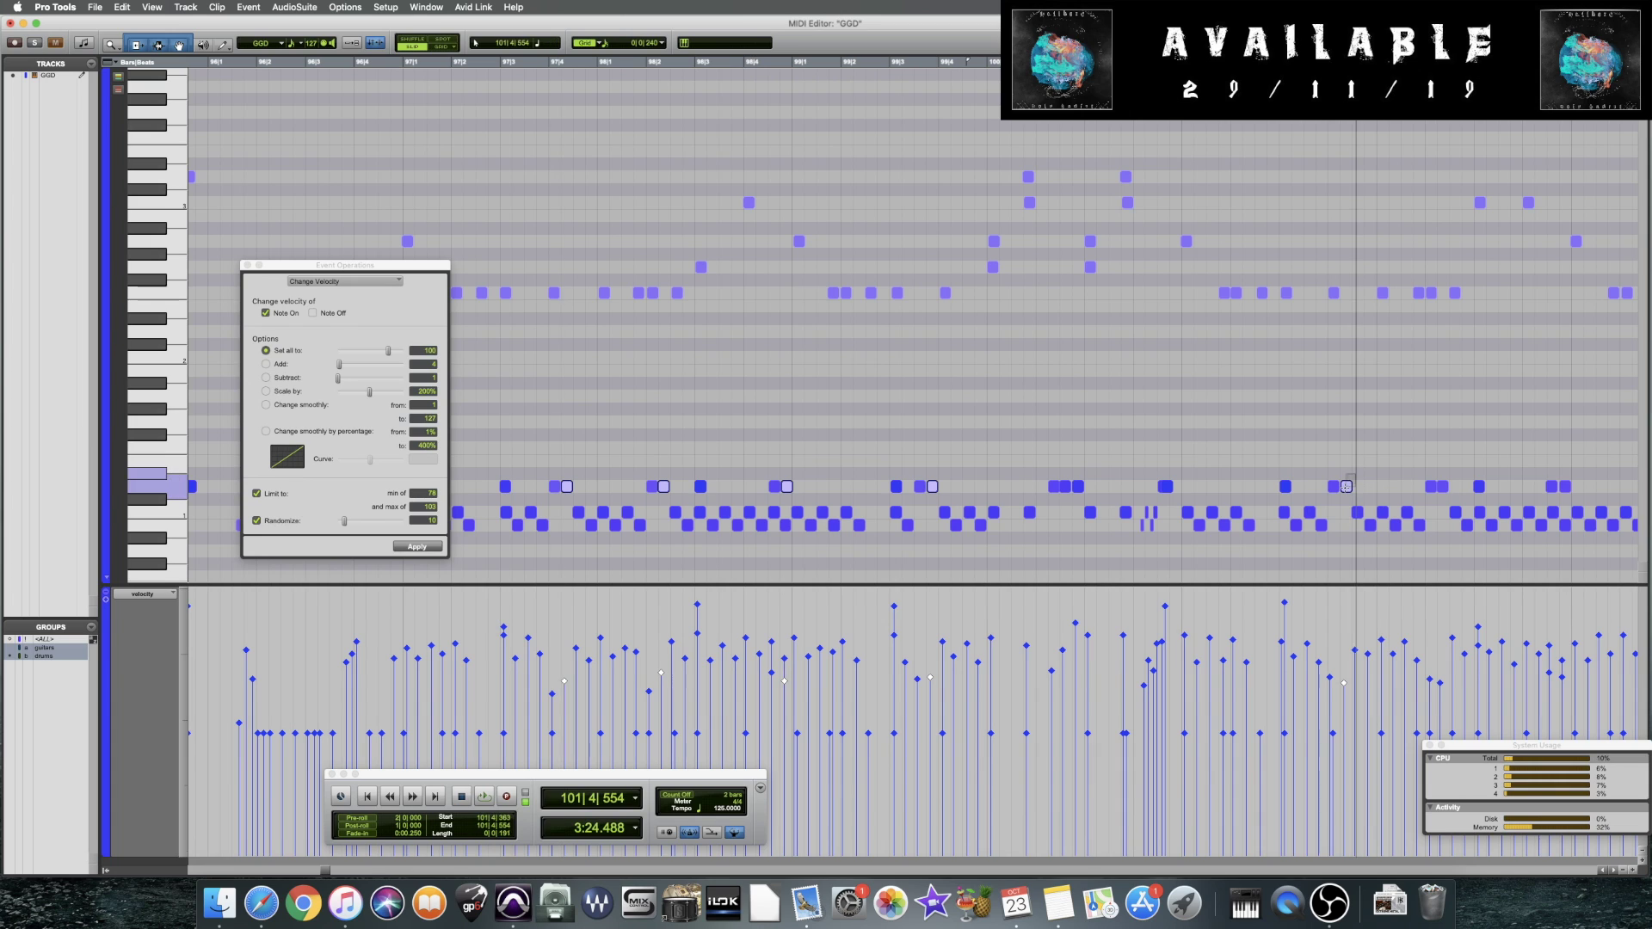
{"action": "left_click", "coordinate": [1443, 486], "text": "shift"}
{"action": "left_click", "coordinate": [1565, 486], "text": "shift"}
{"action": "scroll", "coordinate": [1441, 491], "scroll_direction": "right", "scroll_amount": 3}
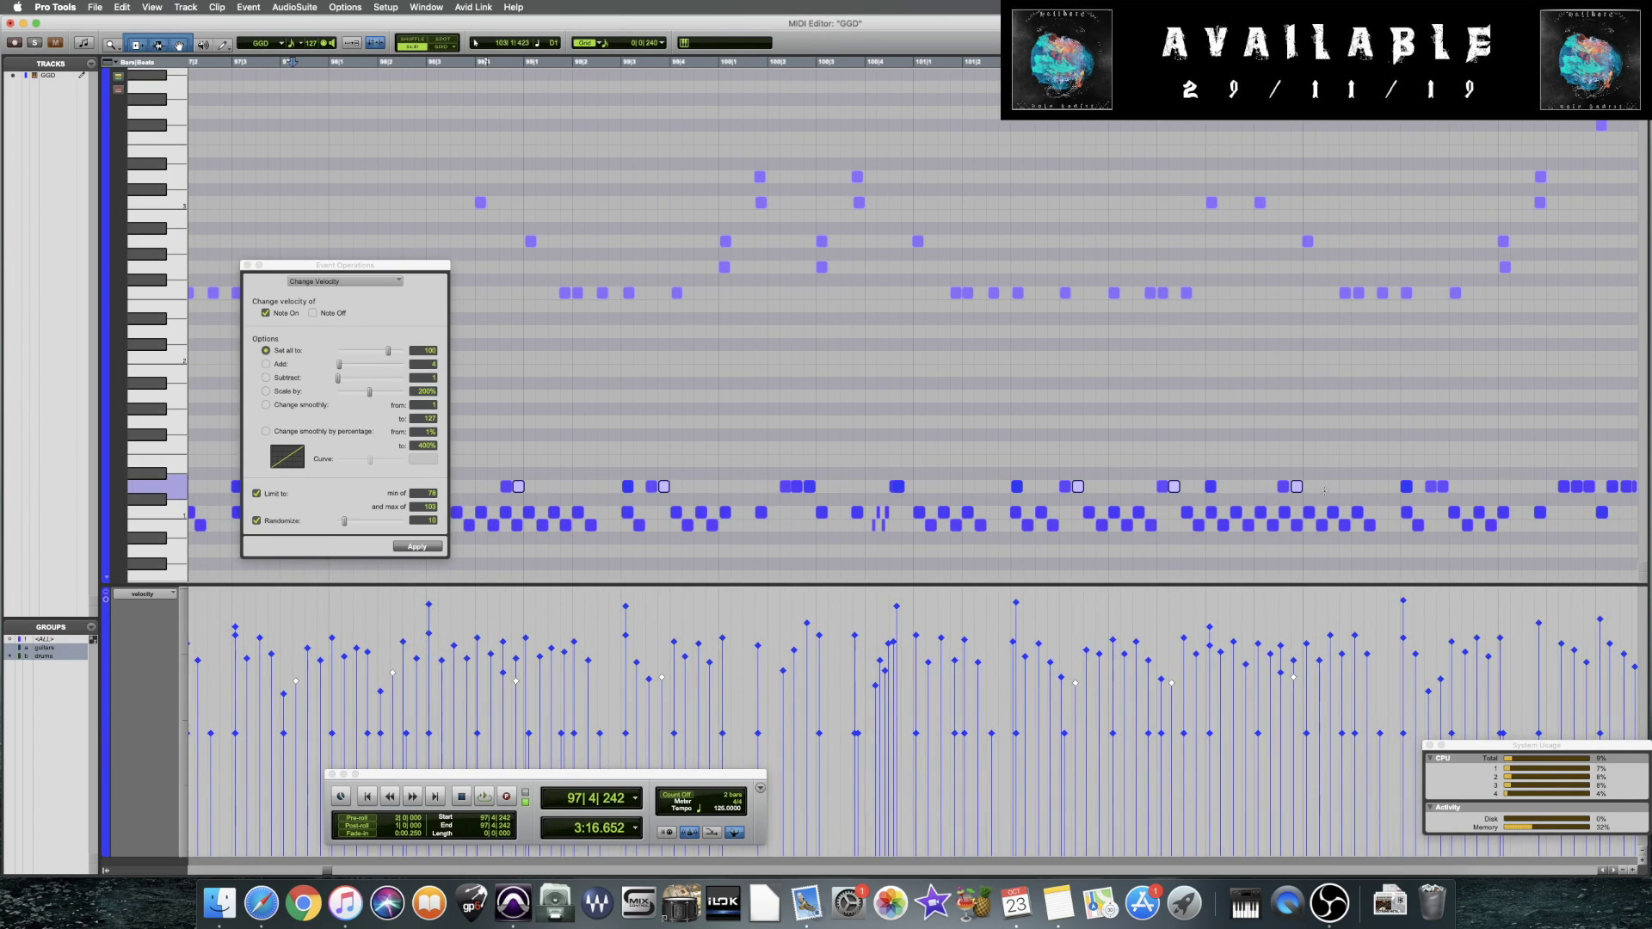
{"action": "scroll", "coordinate": [877, 497], "scroll_direction": "left", "scroll_amount": 4}
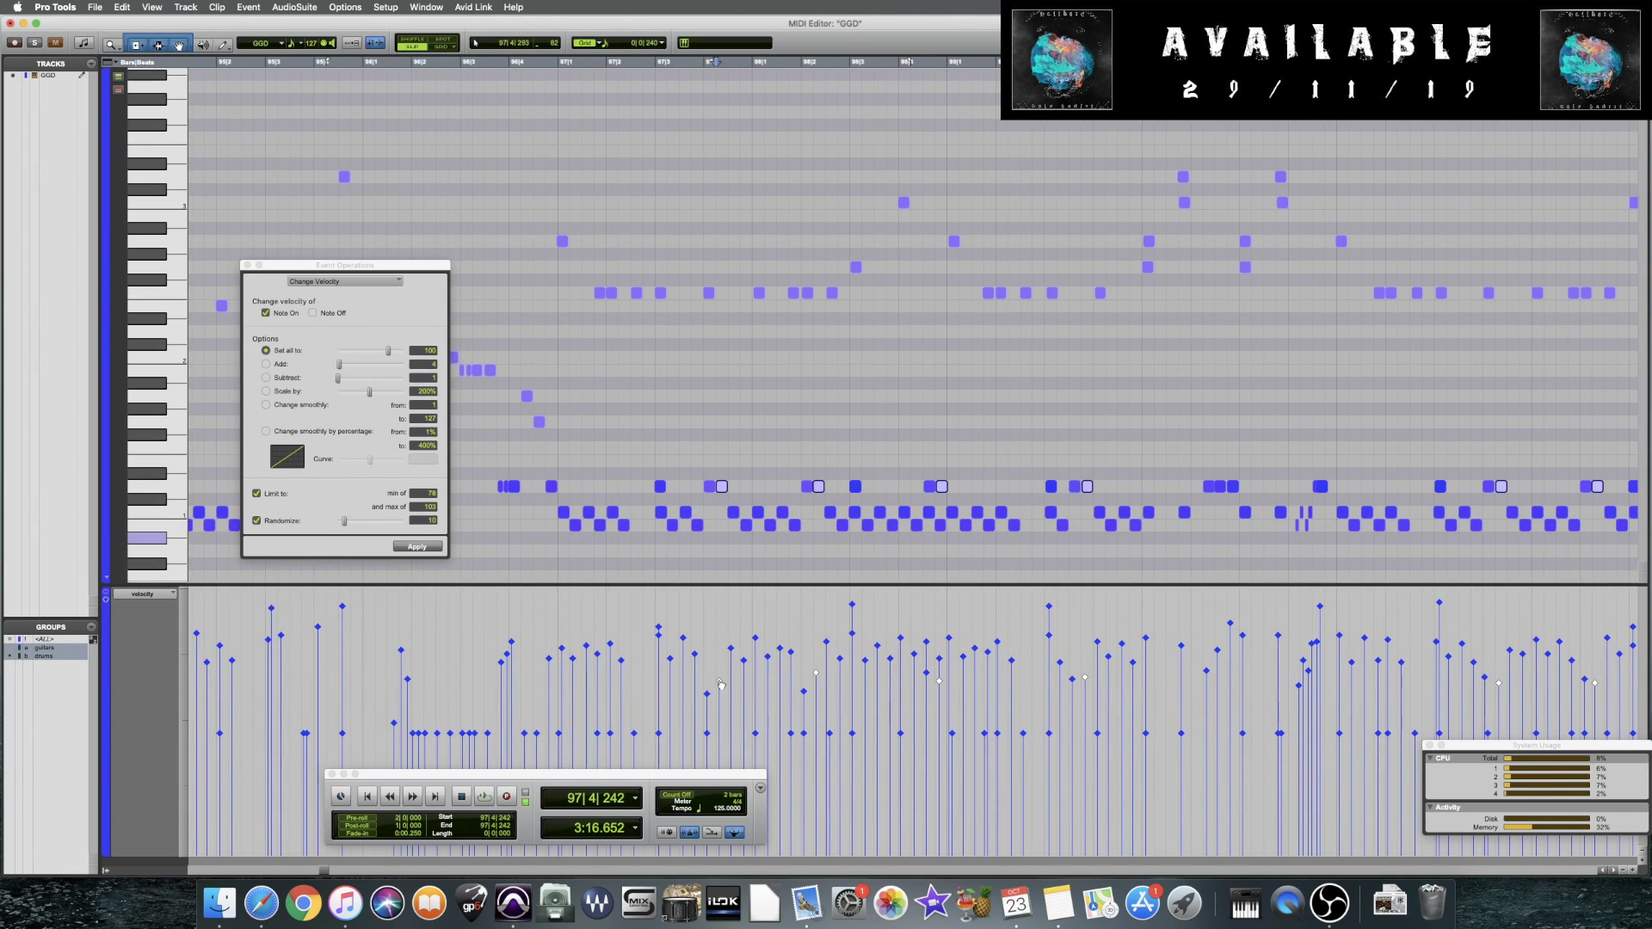
{"action": "left_click_drag", "start_coordinate": [723, 689], "coordinate": [723, 765]}
Play back the softened snare pairs from the end of bar 96 and save the session
{"action": "left_click", "coordinate": [527, 548]}
{"action": "key", "text": "space"}
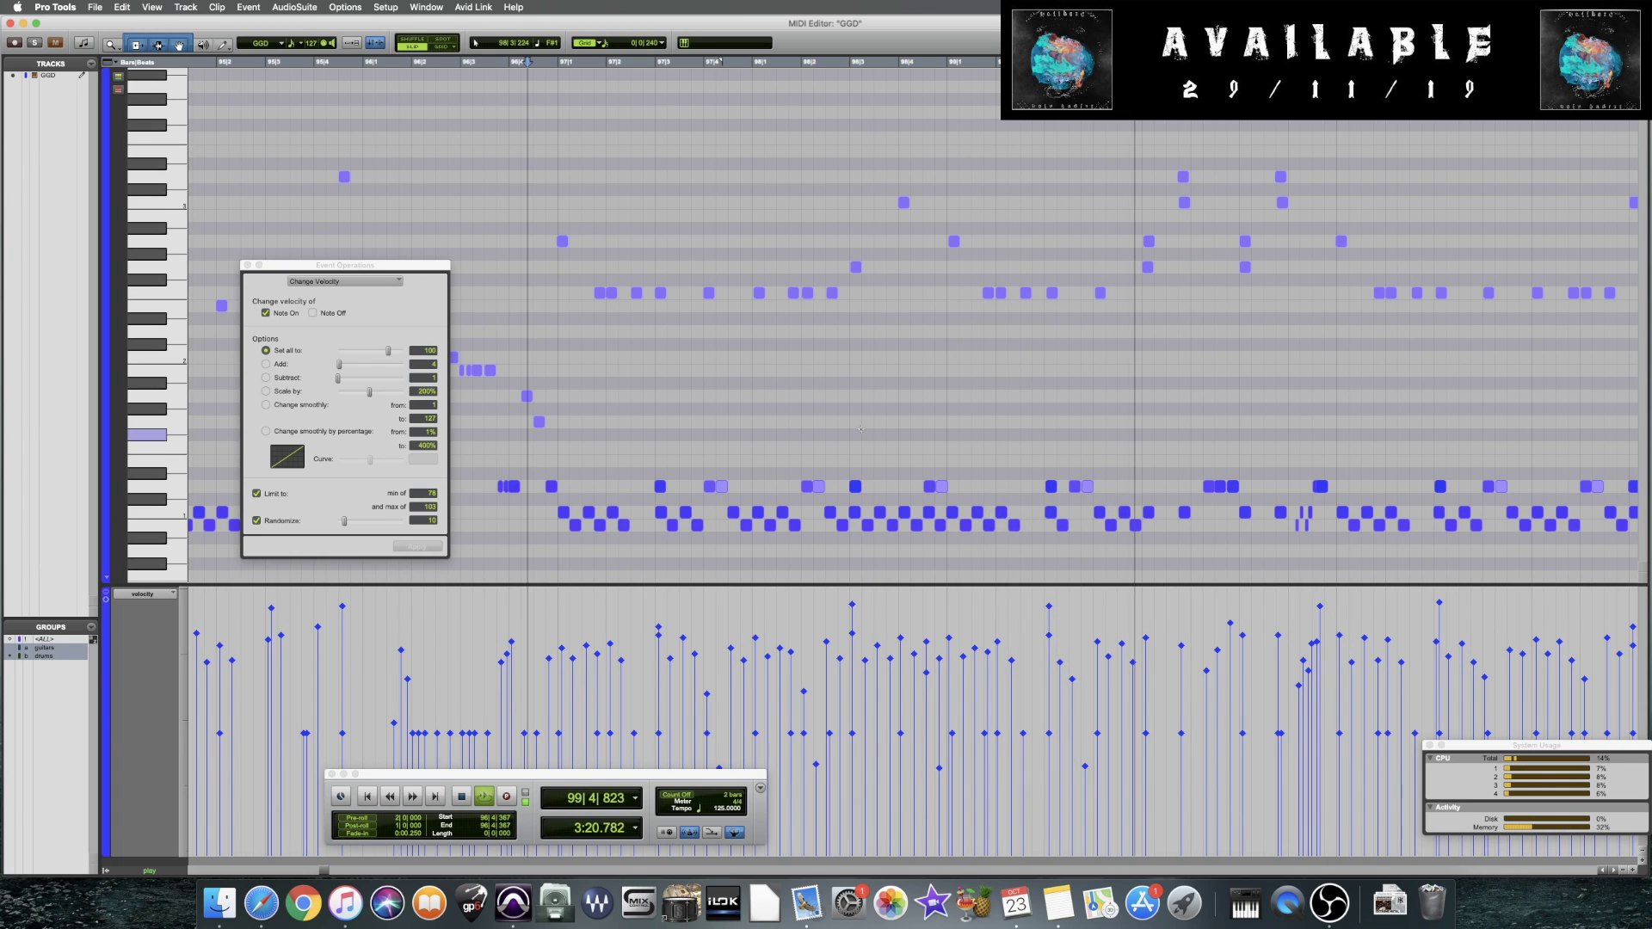
{"action": "key", "text": "super+s"}
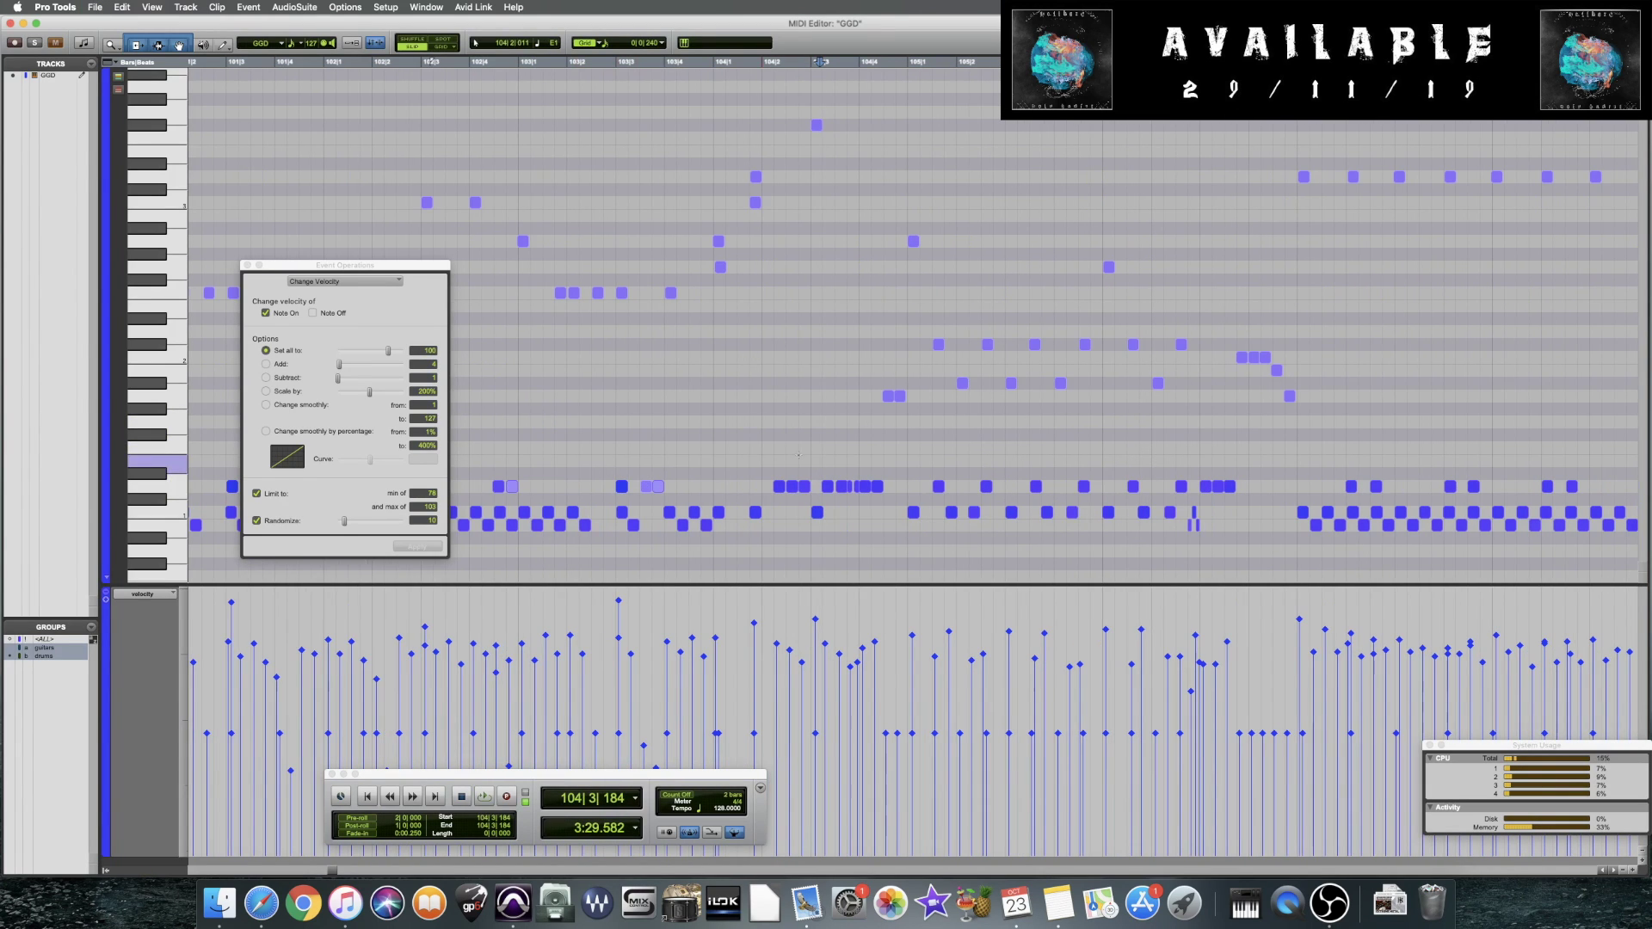
Try raising the velocity of the snare hits on beats 2 and 4 of bars 107 to 110 and listen to them
{"action": "left_click", "coordinate": [635, 475]}
{"action": "left_click", "coordinate": [638, 476]}
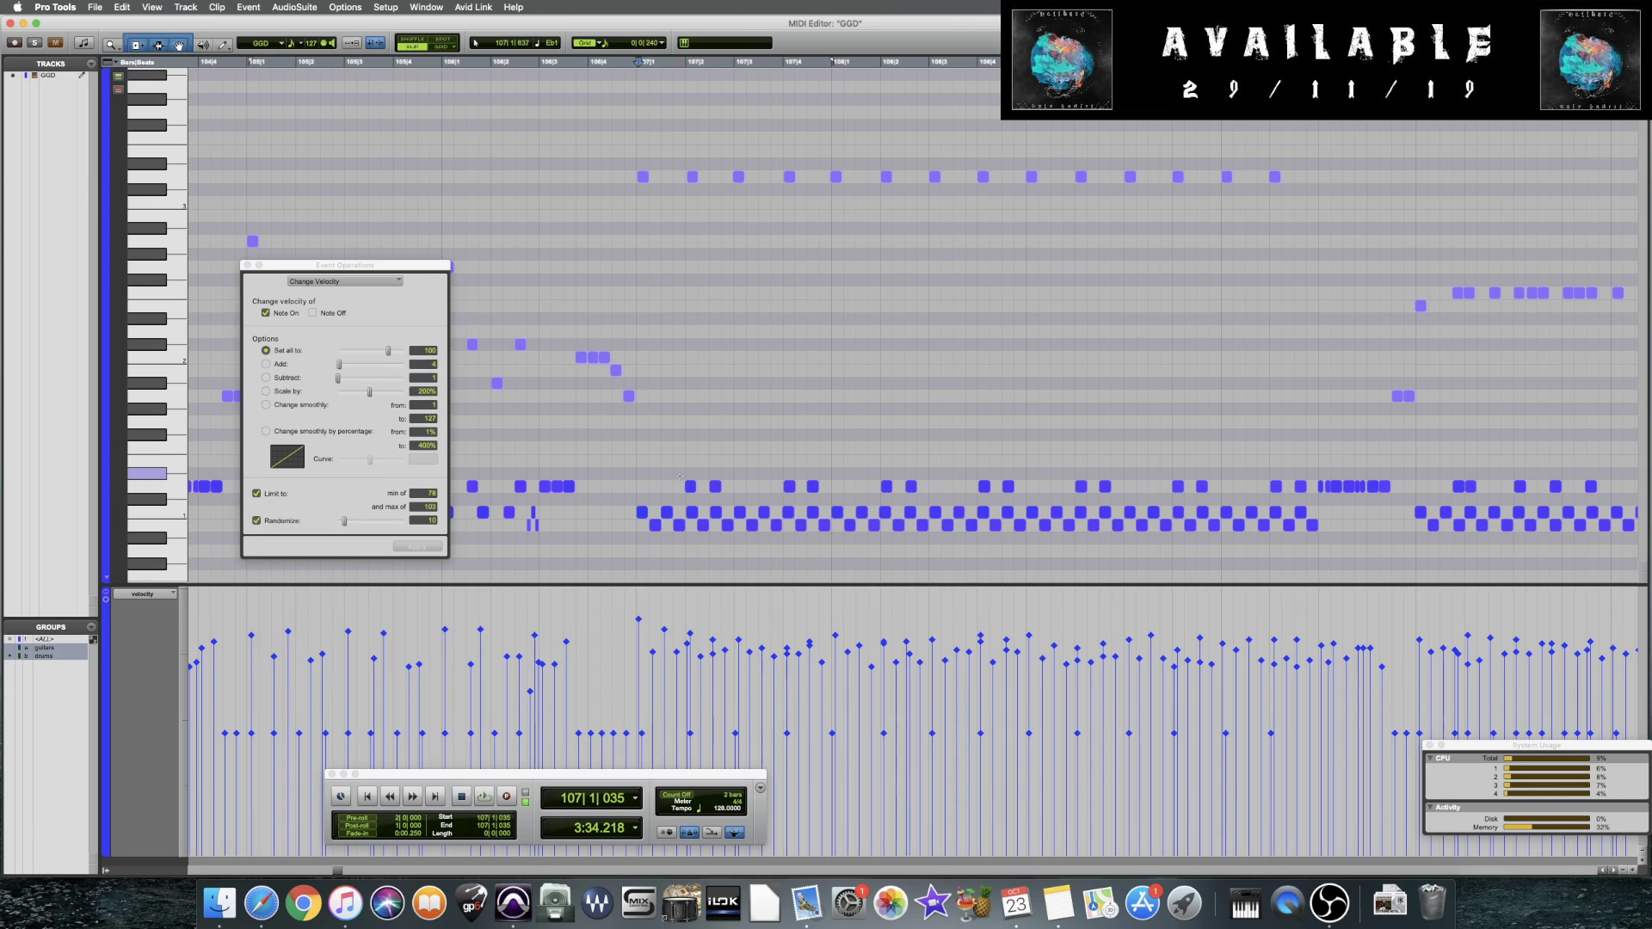
{"action": "left_click", "coordinate": [690, 486]}
{"action": "left_click", "coordinate": [789, 486], "text": "shift"}
{"action": "left_click", "coordinate": [886, 486], "text": "shift"}
{"action": "left_click", "coordinate": [984, 486], "text": "shift"}
{"action": "left_click", "coordinate": [1081, 486], "text": "shift"}
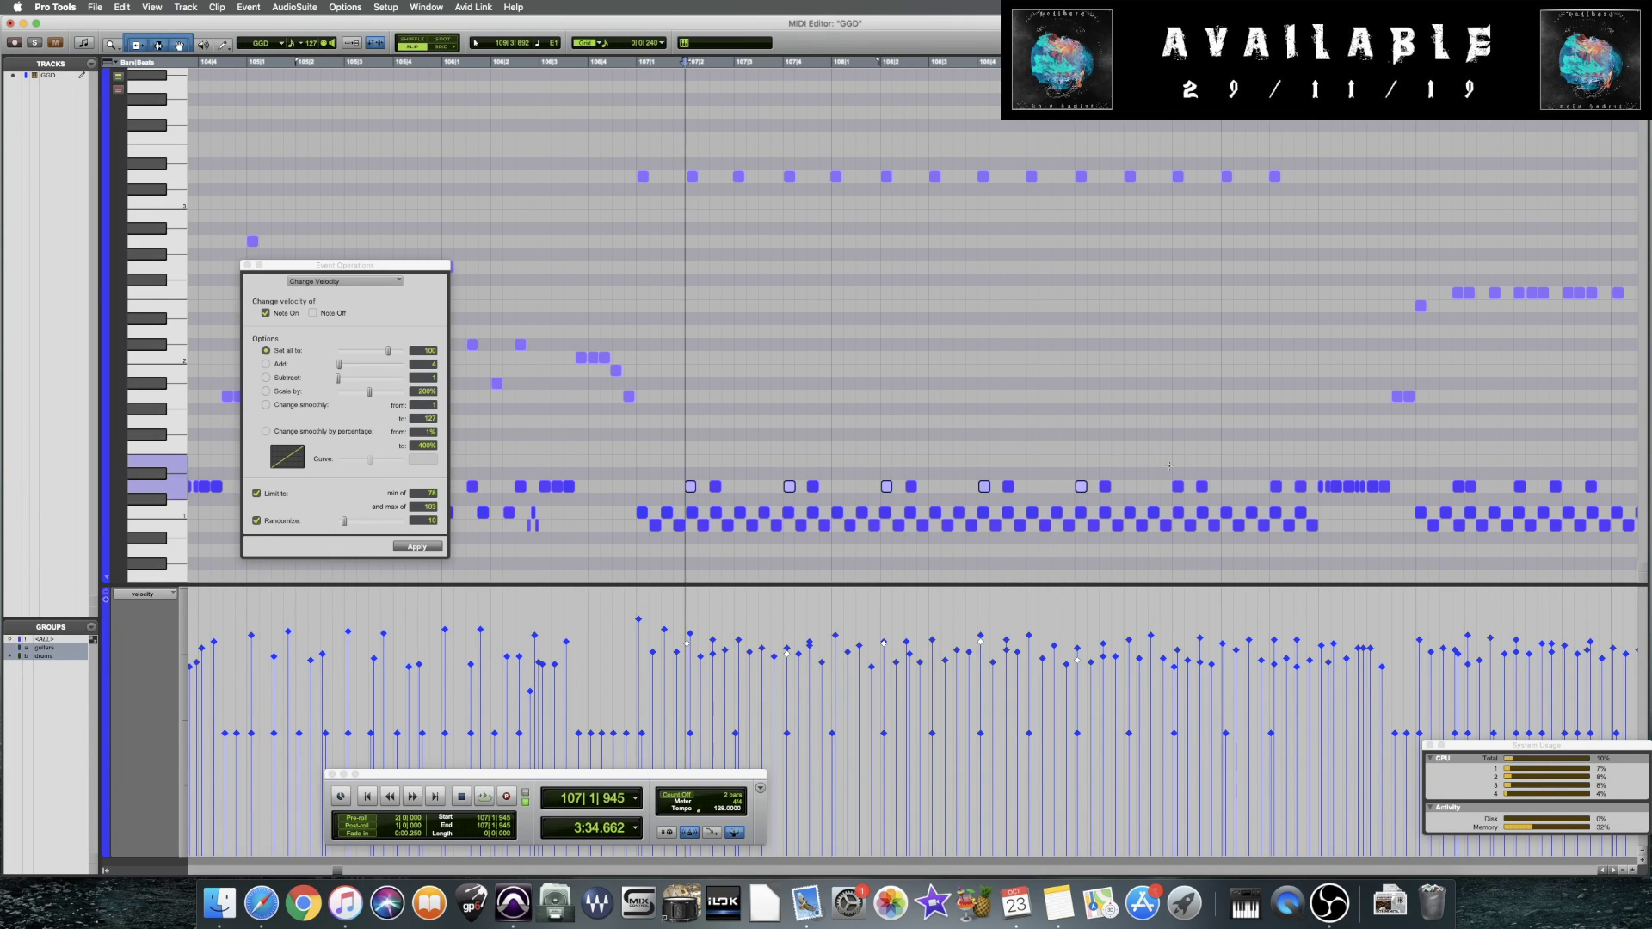
{"action": "left_click", "coordinate": [1178, 486], "text": "shift"}
{"action": "left_click", "coordinate": [1276, 486], "text": "shift"}
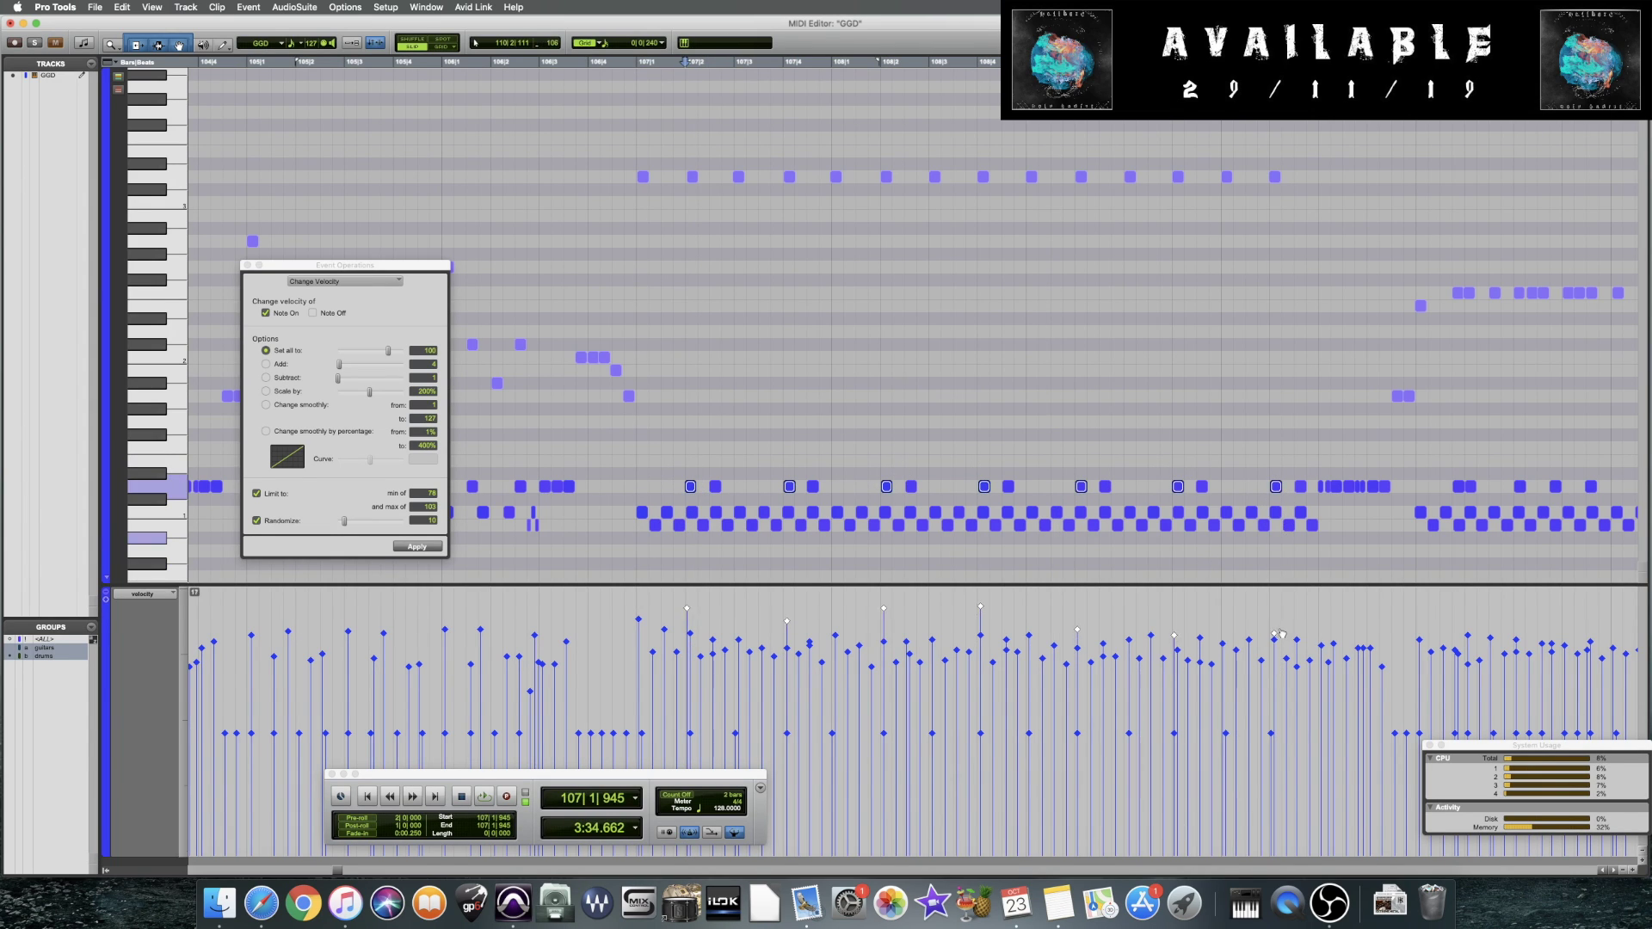
{"action": "left_click", "coordinate": [635, 470]}
{"action": "key", "text": "space"}
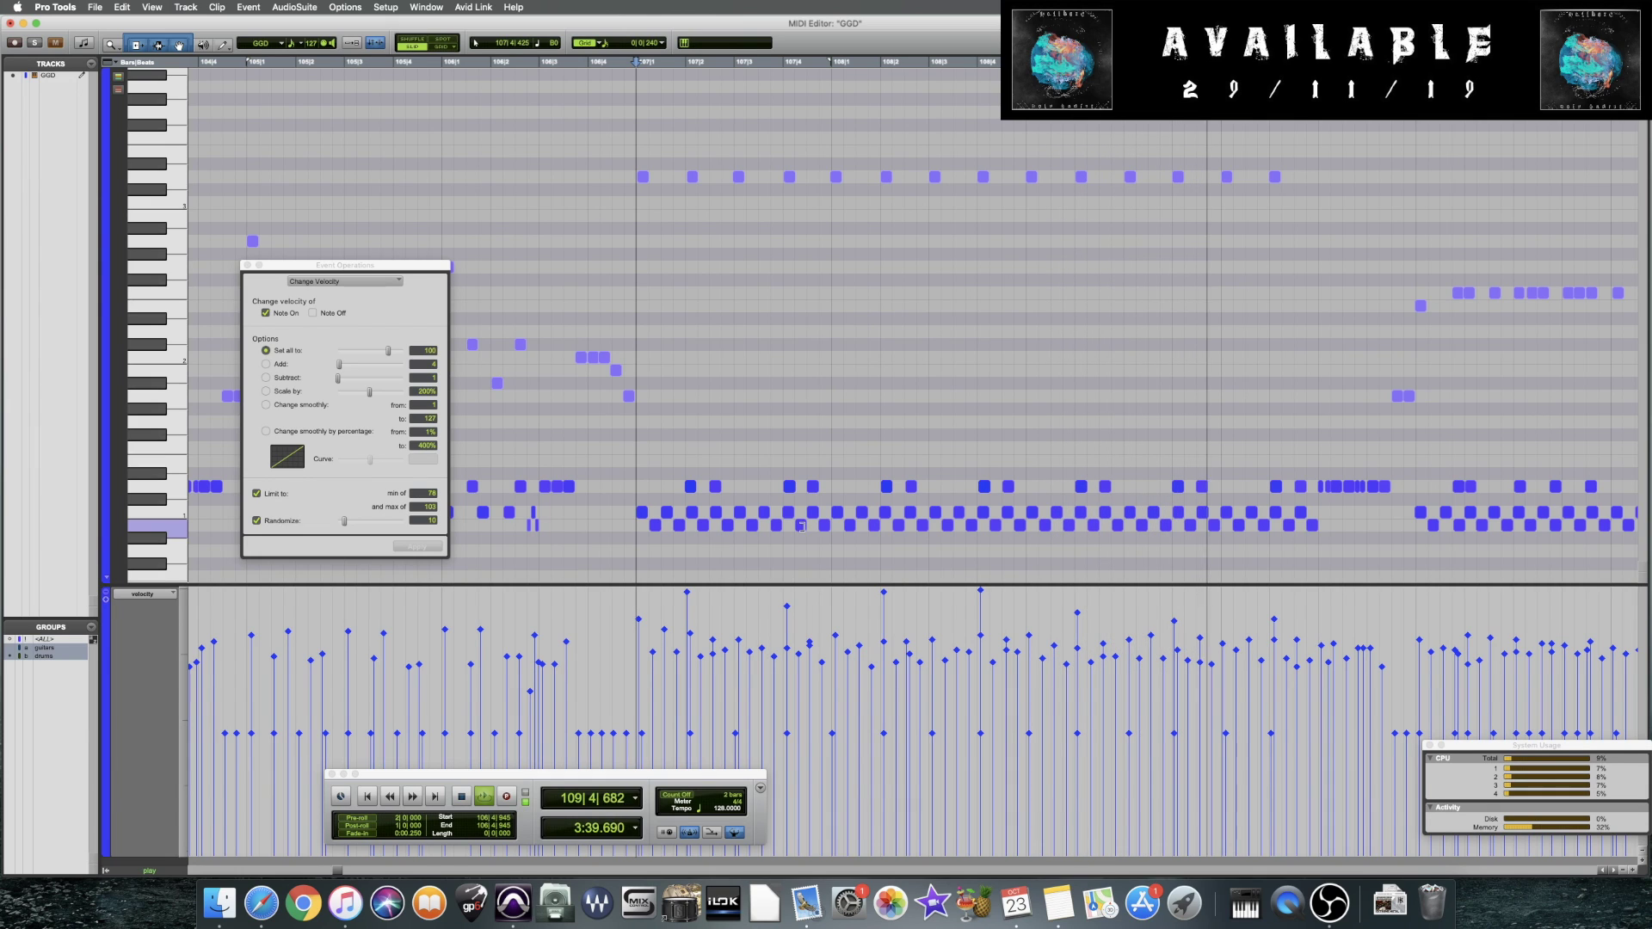
{"action": "key", "text": "space"}
Try accenting the second hit of each snare pair in bars 107 to 110 instead and listen to the result
{"action": "left_click", "coordinate": [715, 486]}
{"action": "left_click", "coordinate": [812, 486]}
{"action": "left_click", "coordinate": [911, 486]}
{"action": "left_click", "coordinate": [911, 486], "text": "shift"}
{"action": "left_click", "coordinate": [1009, 486], "text": "shift"}
{"action": "left_click", "coordinate": [1105, 487], "text": "shift"}
{"action": "left_click", "coordinate": [1202, 486], "text": "shift"}
{"action": "left_click", "coordinate": [1301, 486], "text": "shift"}
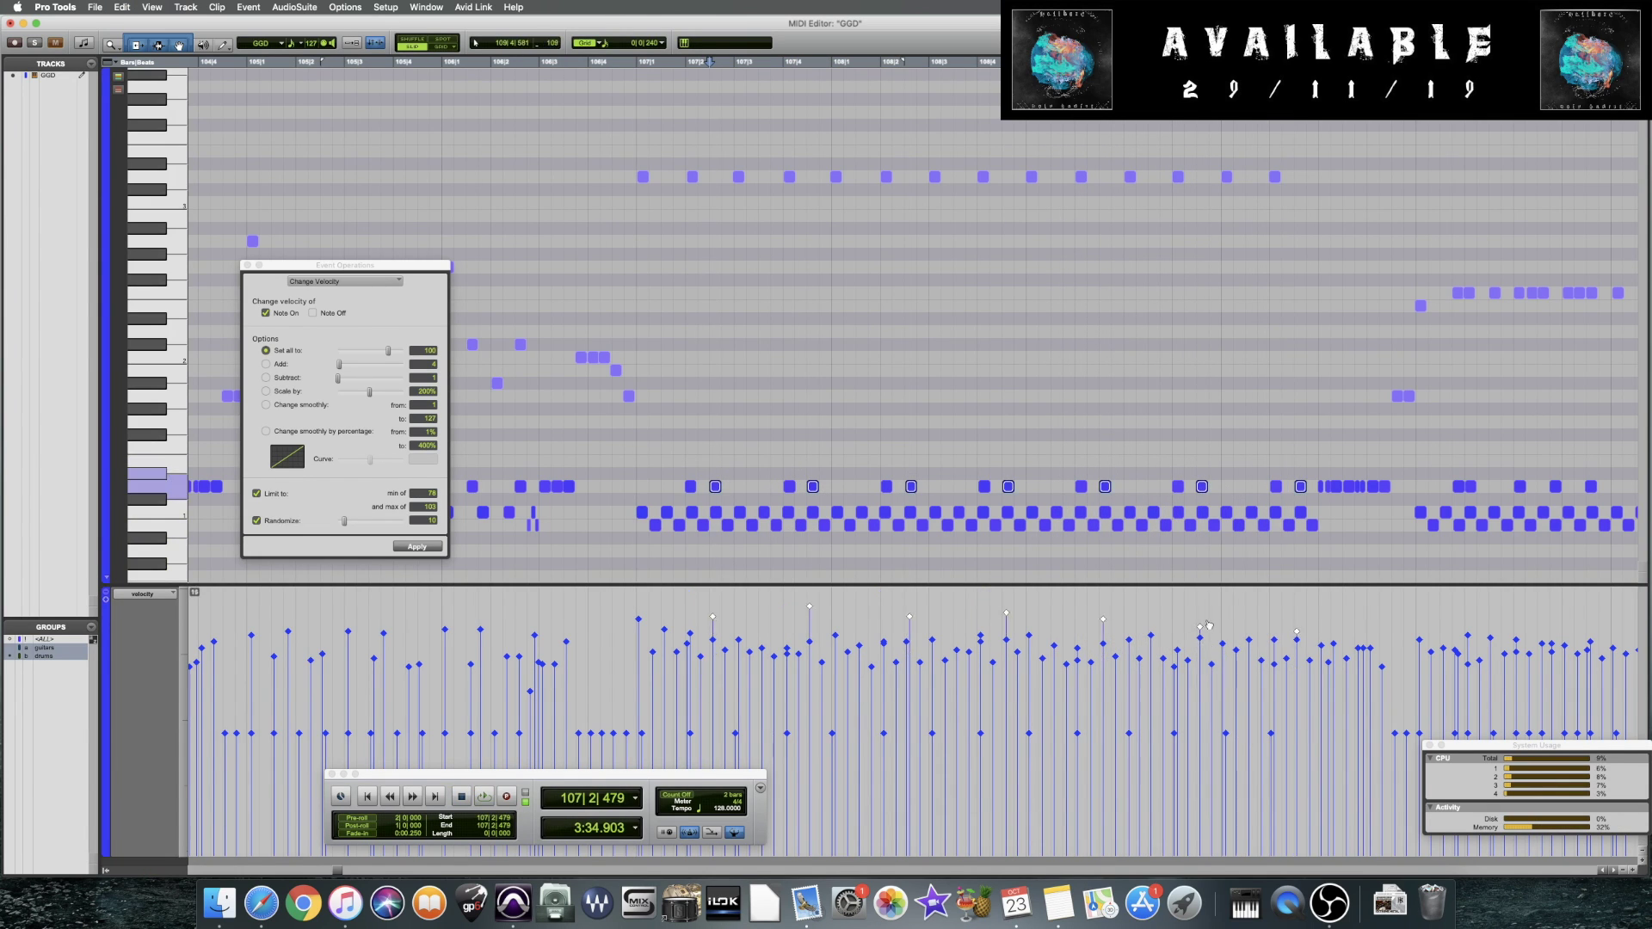
{"action": "key", "text": "Return"}
{"action": "left_click", "coordinate": [841, 437]}
{"action": "key", "text": "space"}
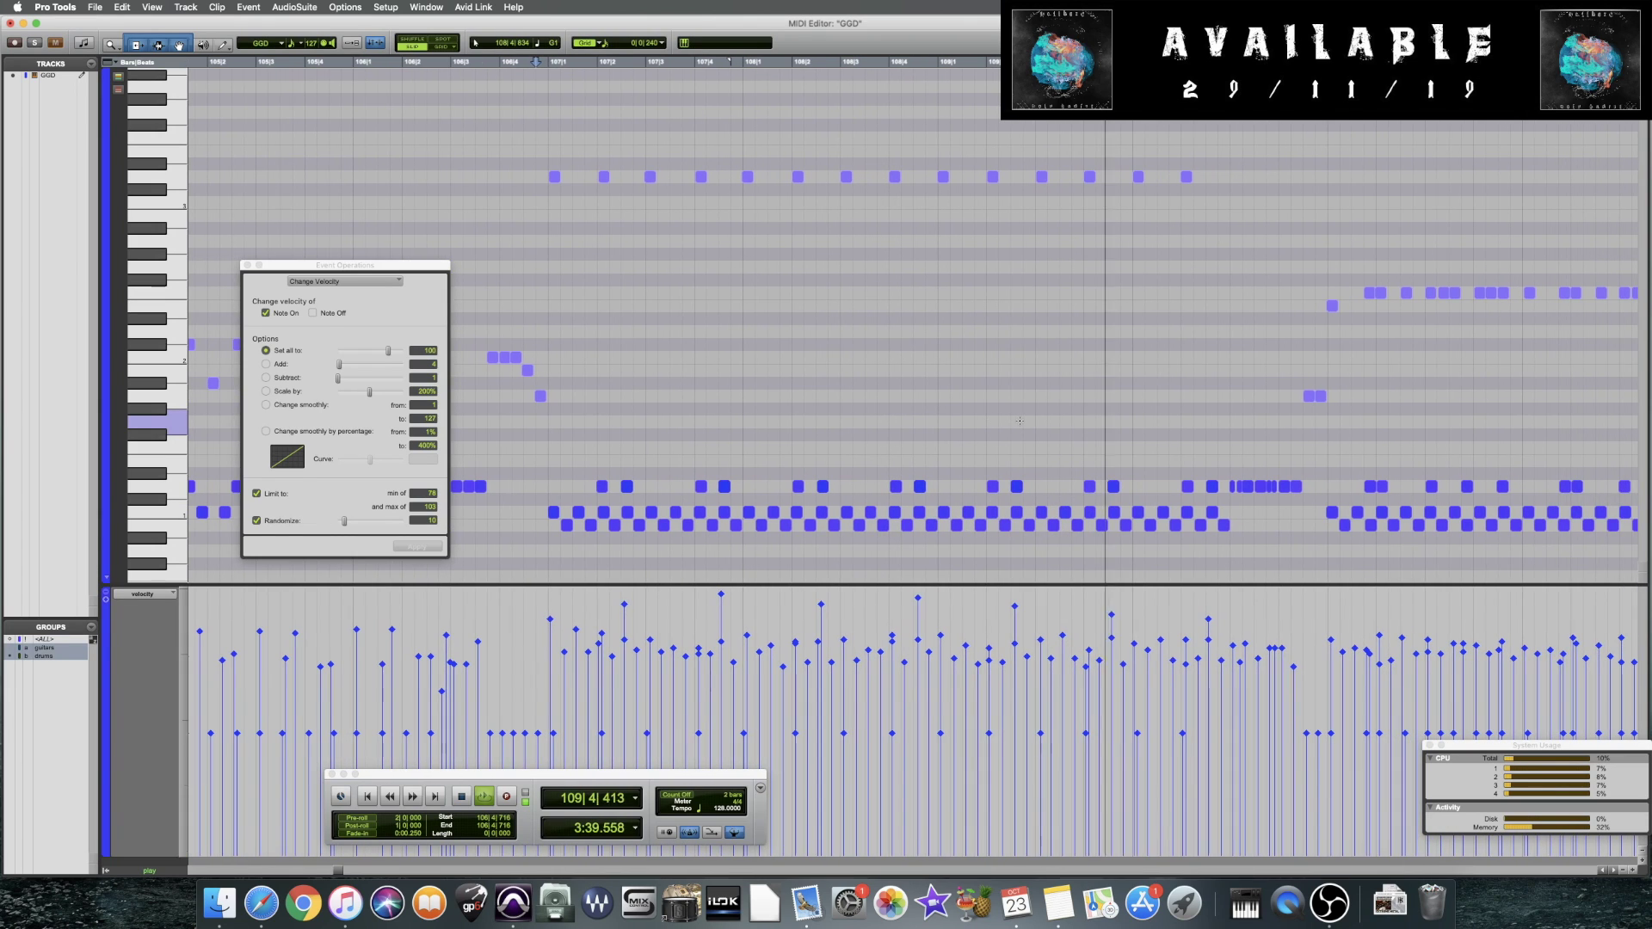
{"action": "key", "text": "space"}
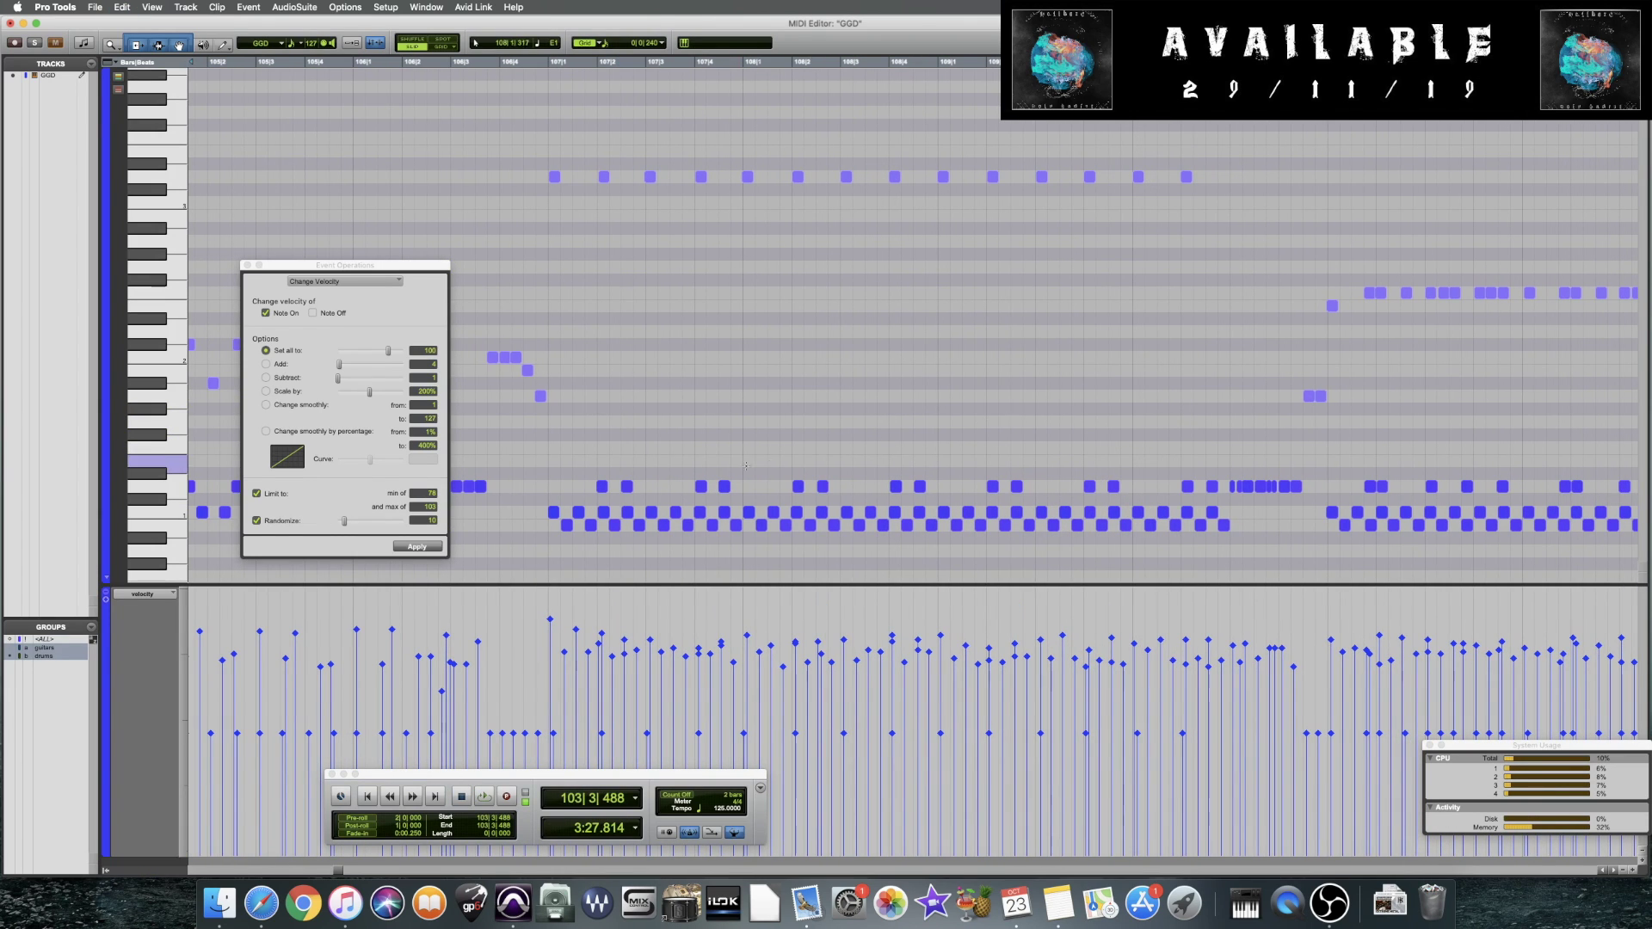
Raise the velocity of the first hit in each snare pair, on beats 2 and 4 of bars 107 to 110, and play them back
{"action": "left_click", "coordinate": [601, 486]}
{"action": "left_click", "coordinate": [799, 486], "text": "shift"}
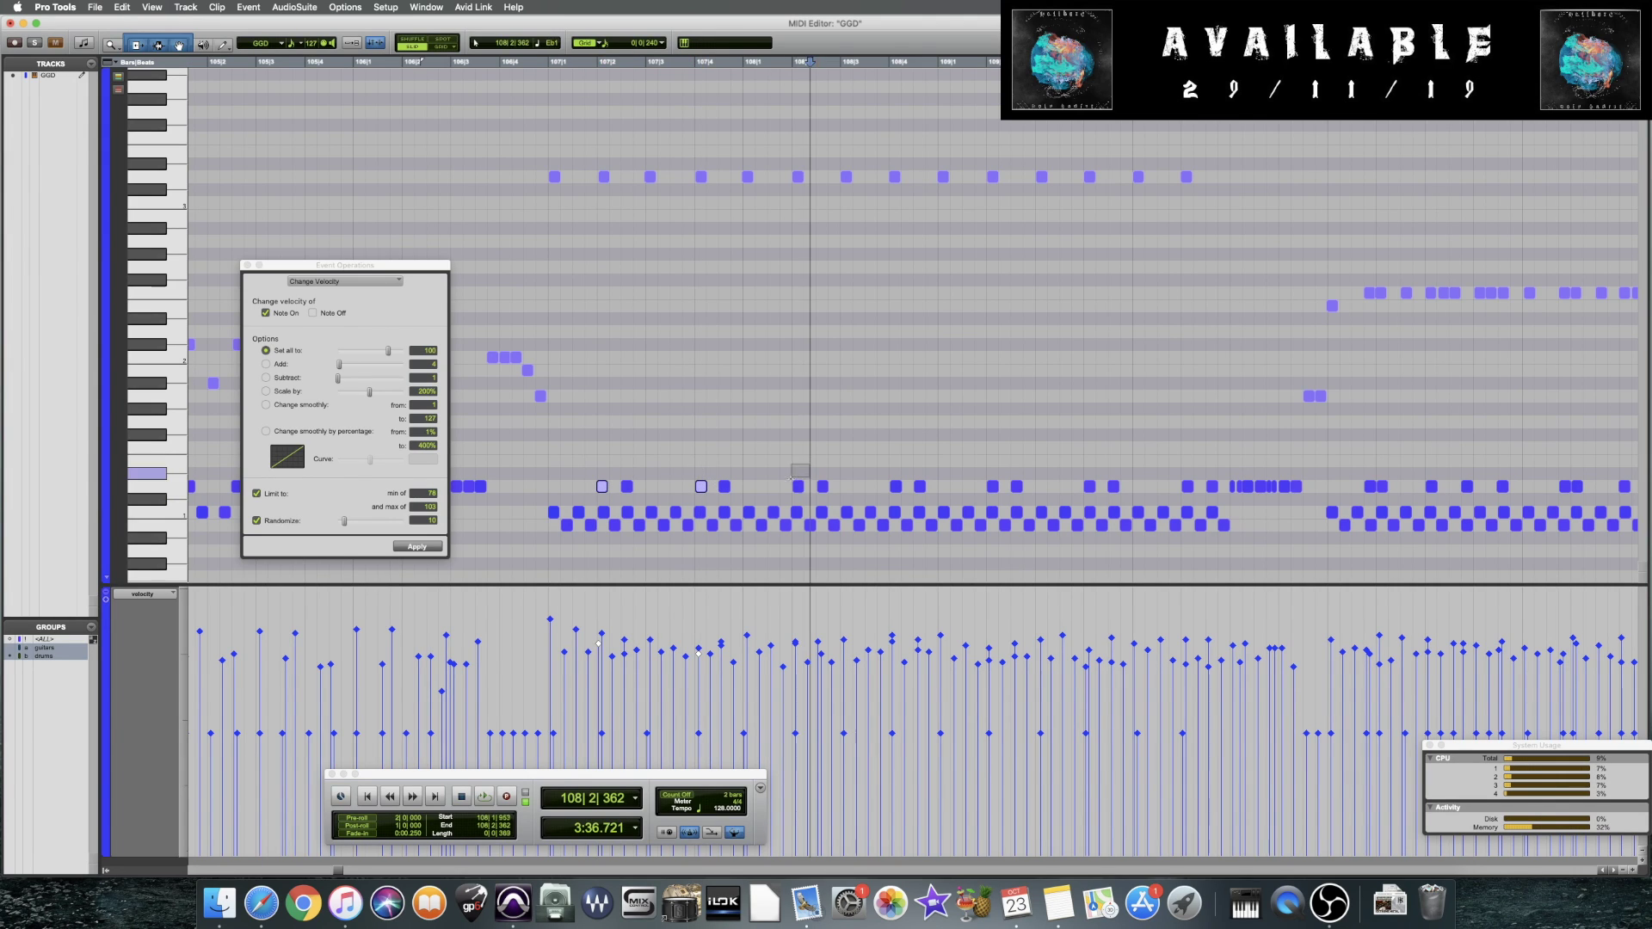
{"action": "left_click", "coordinate": [896, 486], "text": "shift"}
{"action": "left_click", "coordinate": [992, 486], "text": "shift"}
{"action": "left_click", "coordinate": [1089, 486], "text": "shift"}
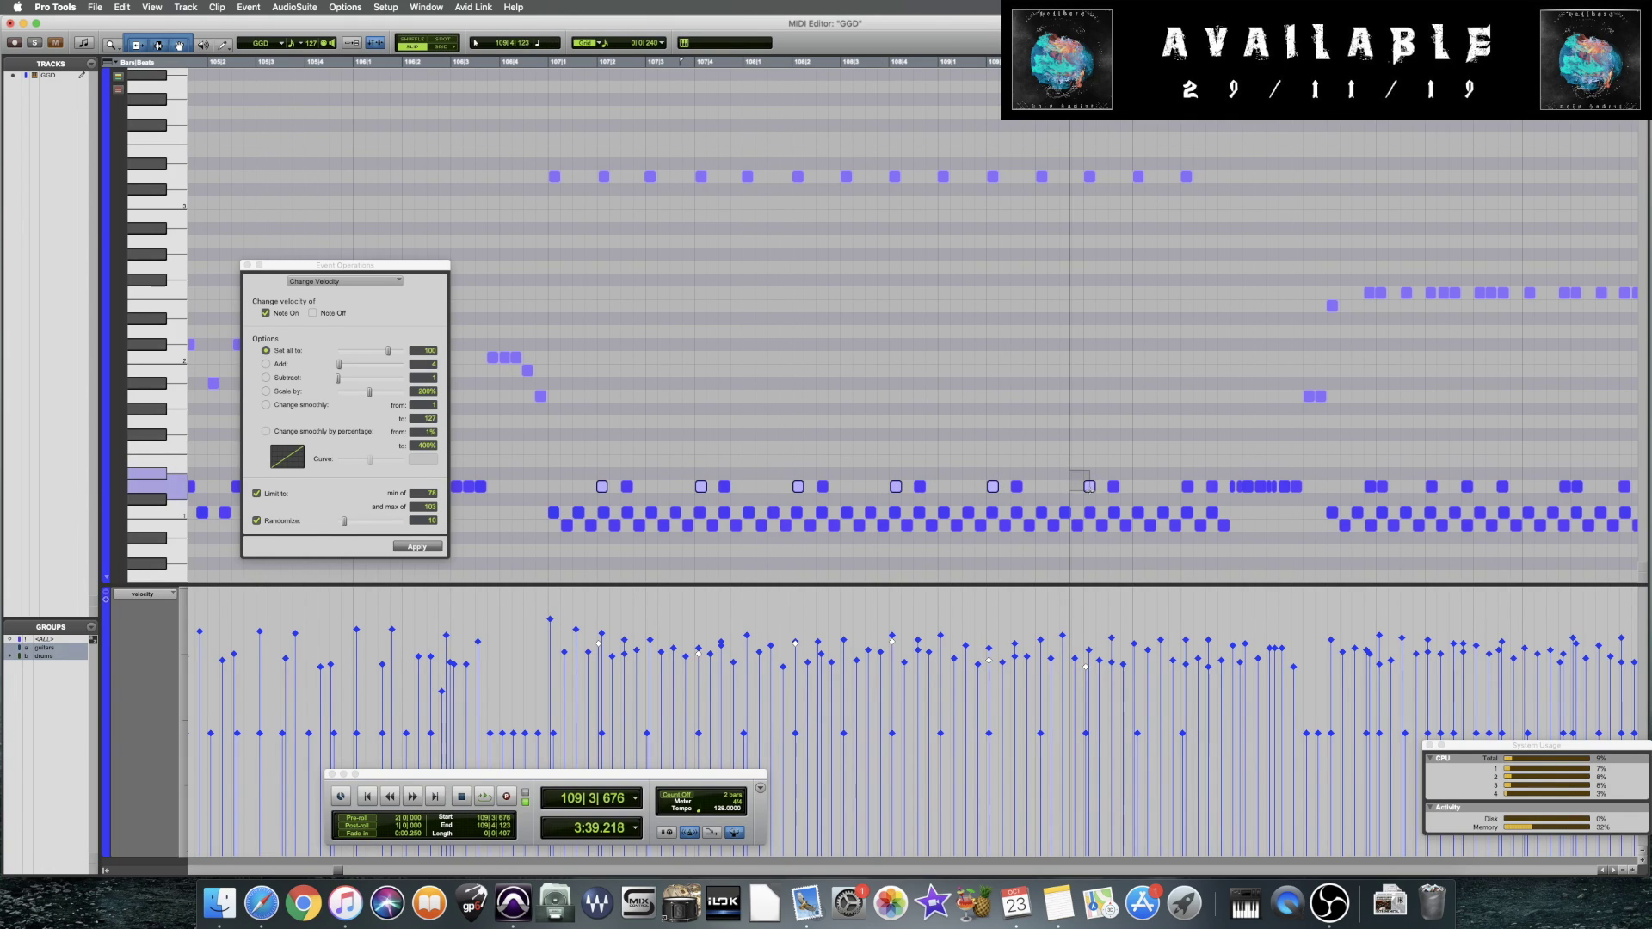
{"action": "left_click", "coordinate": [1187, 486], "text": "shift"}
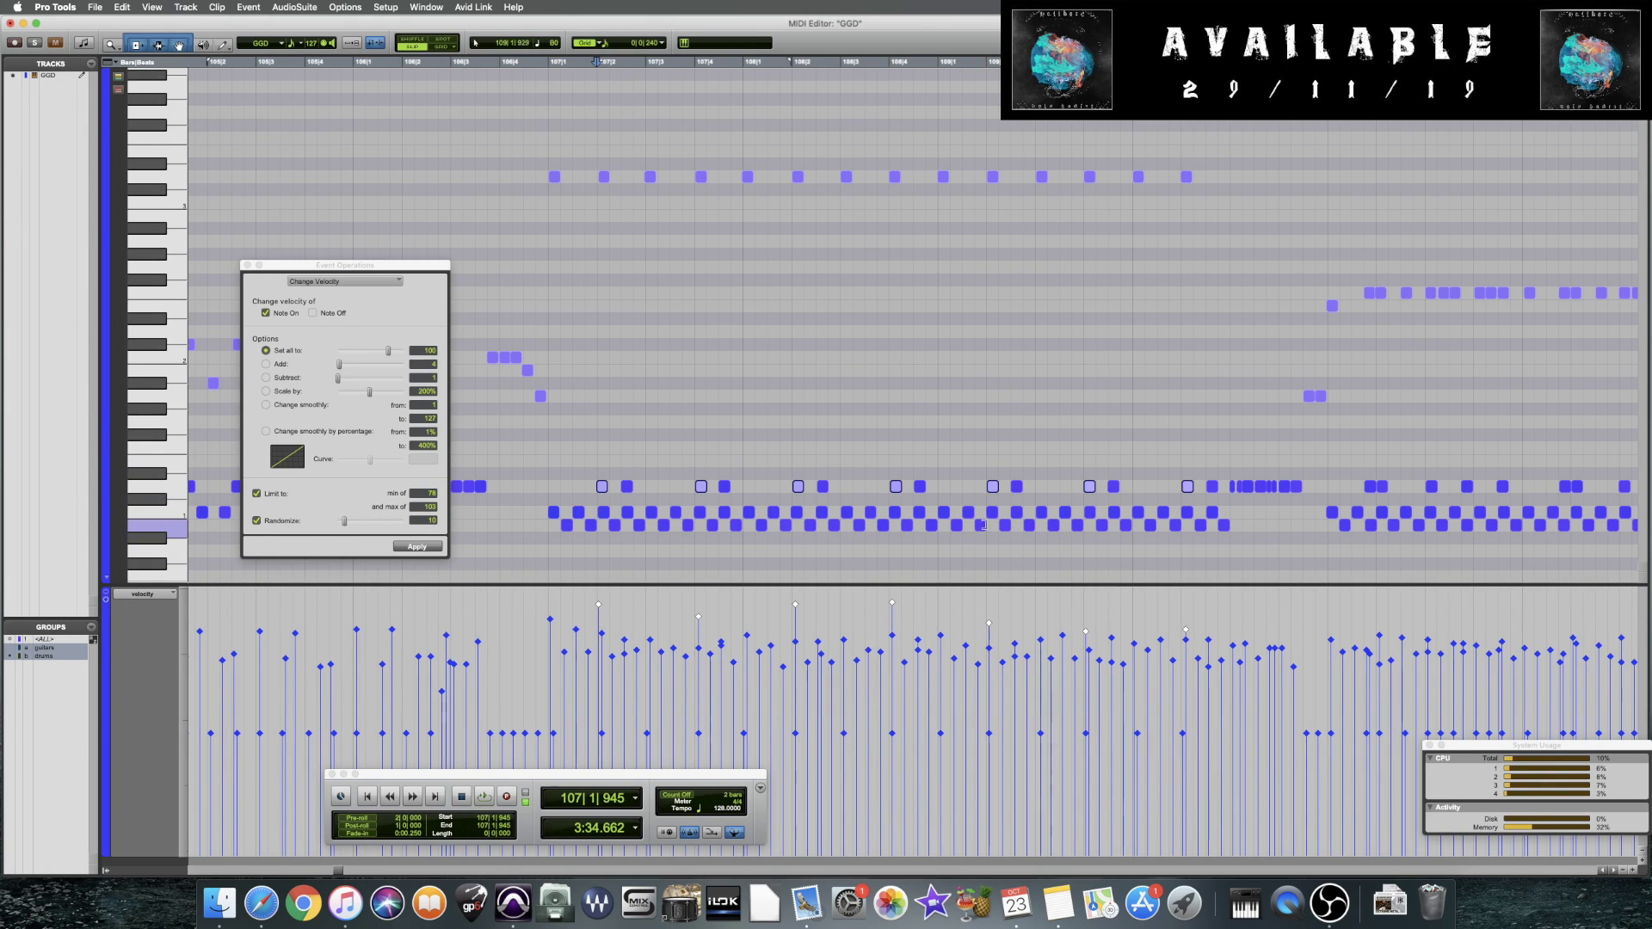
{"action": "left_click", "coordinate": [548, 459]}
{"action": "key", "text": "space"}
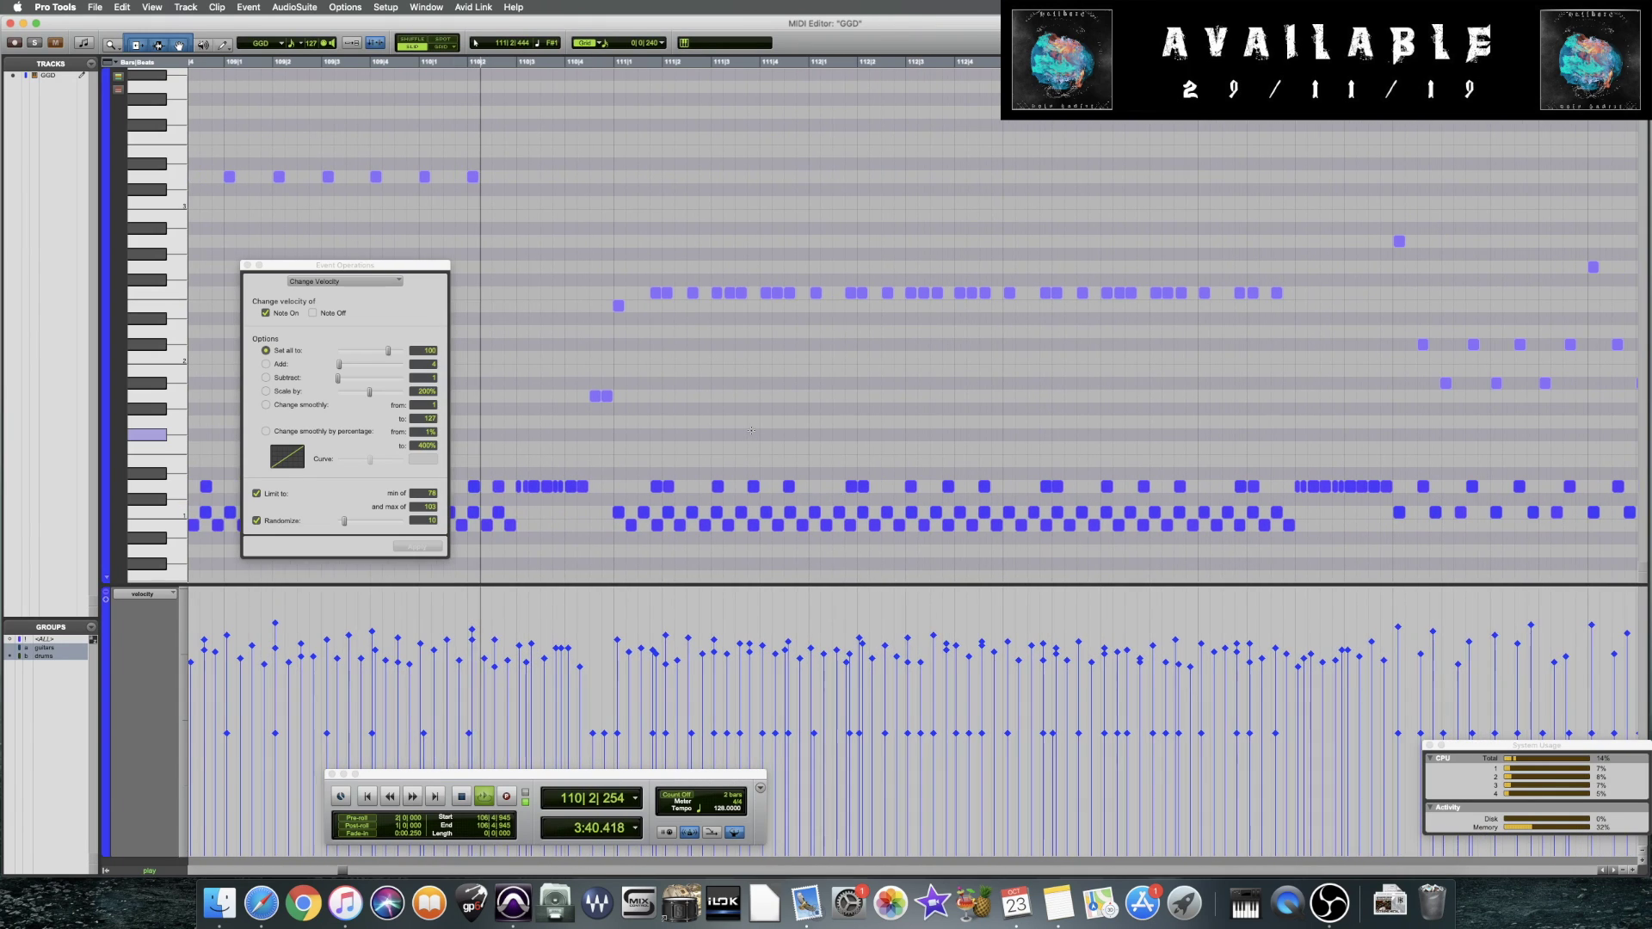
{"action": "key", "text": "space"}
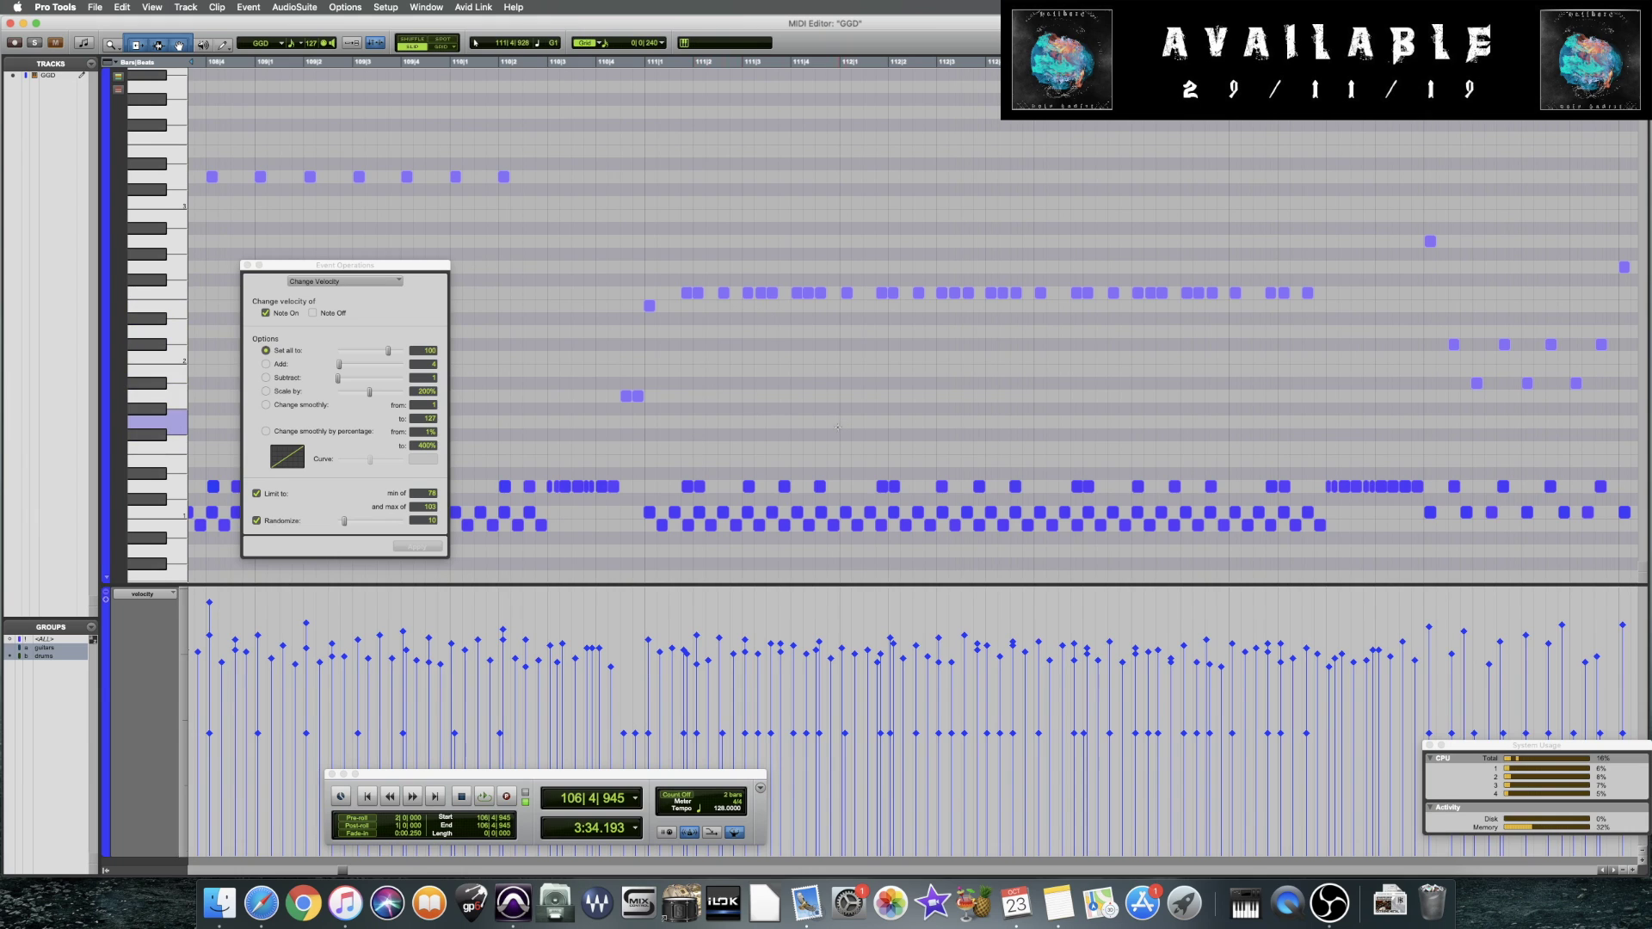
Play back the snare pattern starting at bar 111
{"action": "scroll", "coordinate": [837, 427], "scroll_direction": "left", "scroll_amount": 5}
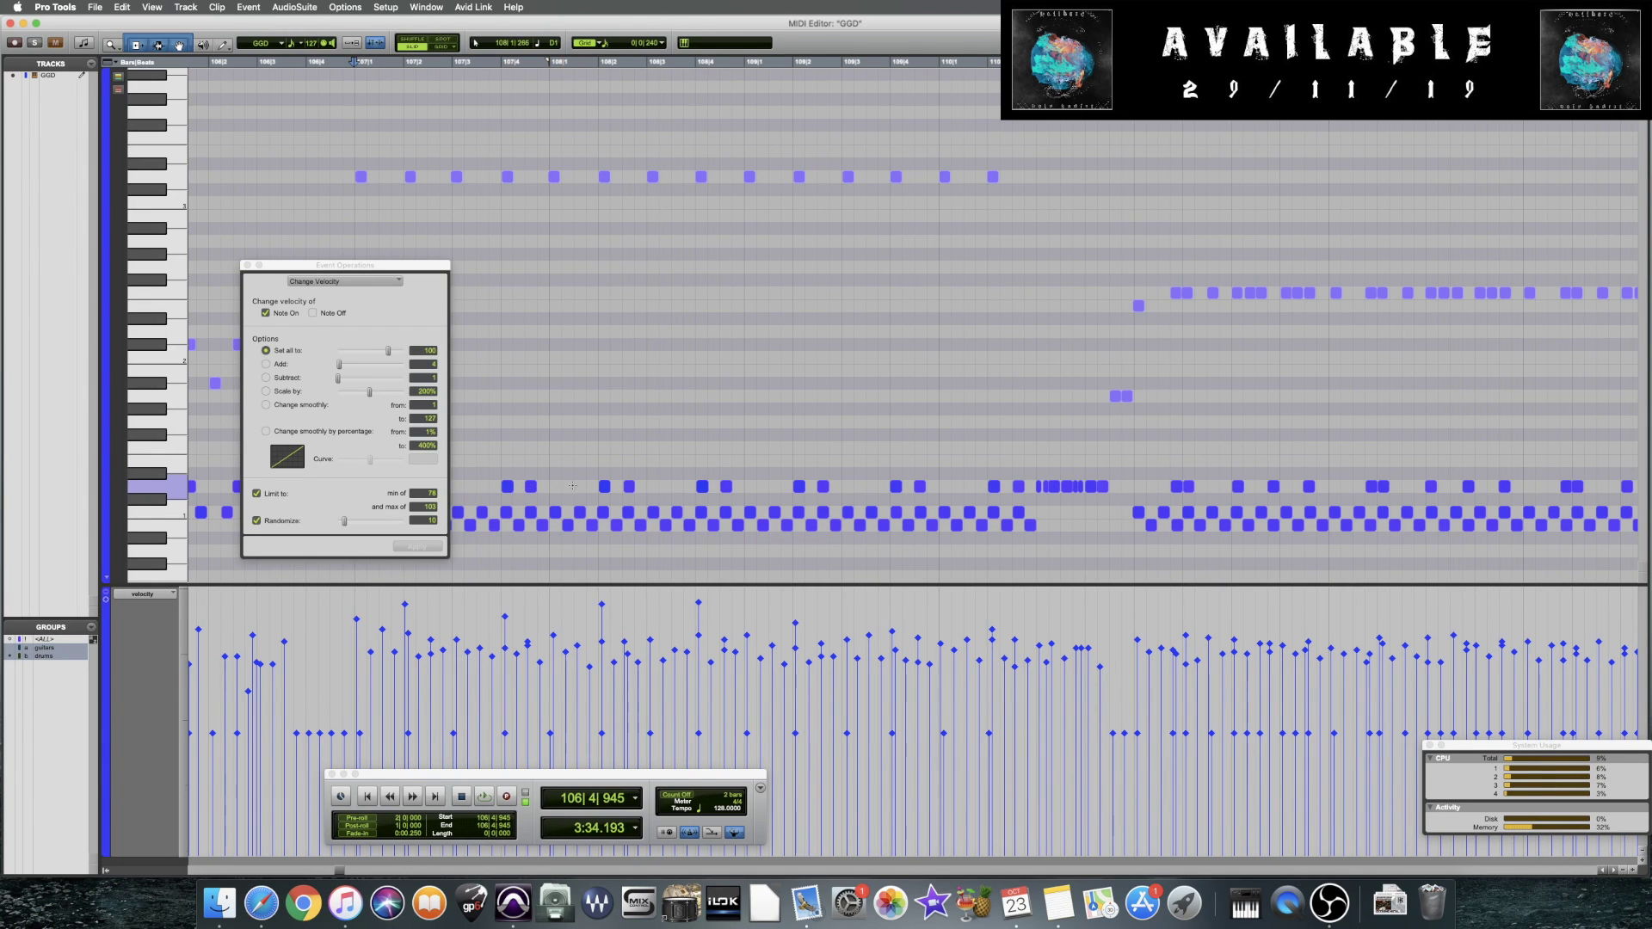
{"action": "scroll", "coordinate": [727, 485], "scroll_direction": "right", "scroll_amount": 2}
{"action": "scroll", "coordinate": [727, 484], "scroll_direction": "right", "scroll_amount": 12}
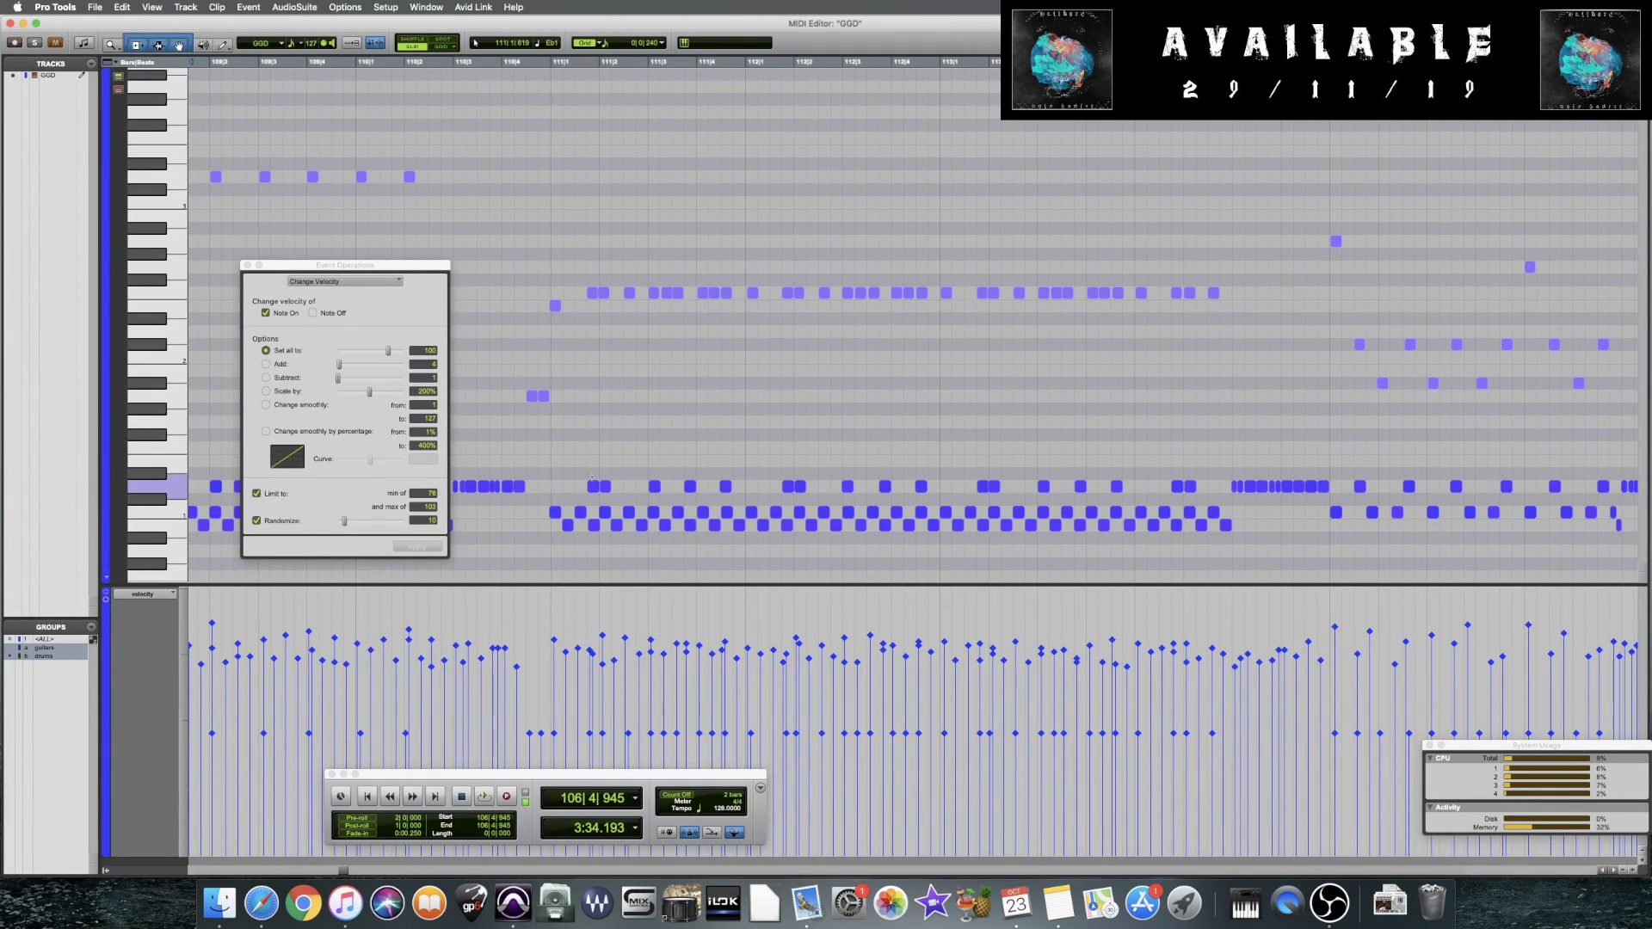
{"action": "left_click", "coordinate": [548, 482]}
{"action": "key", "text": "space"}
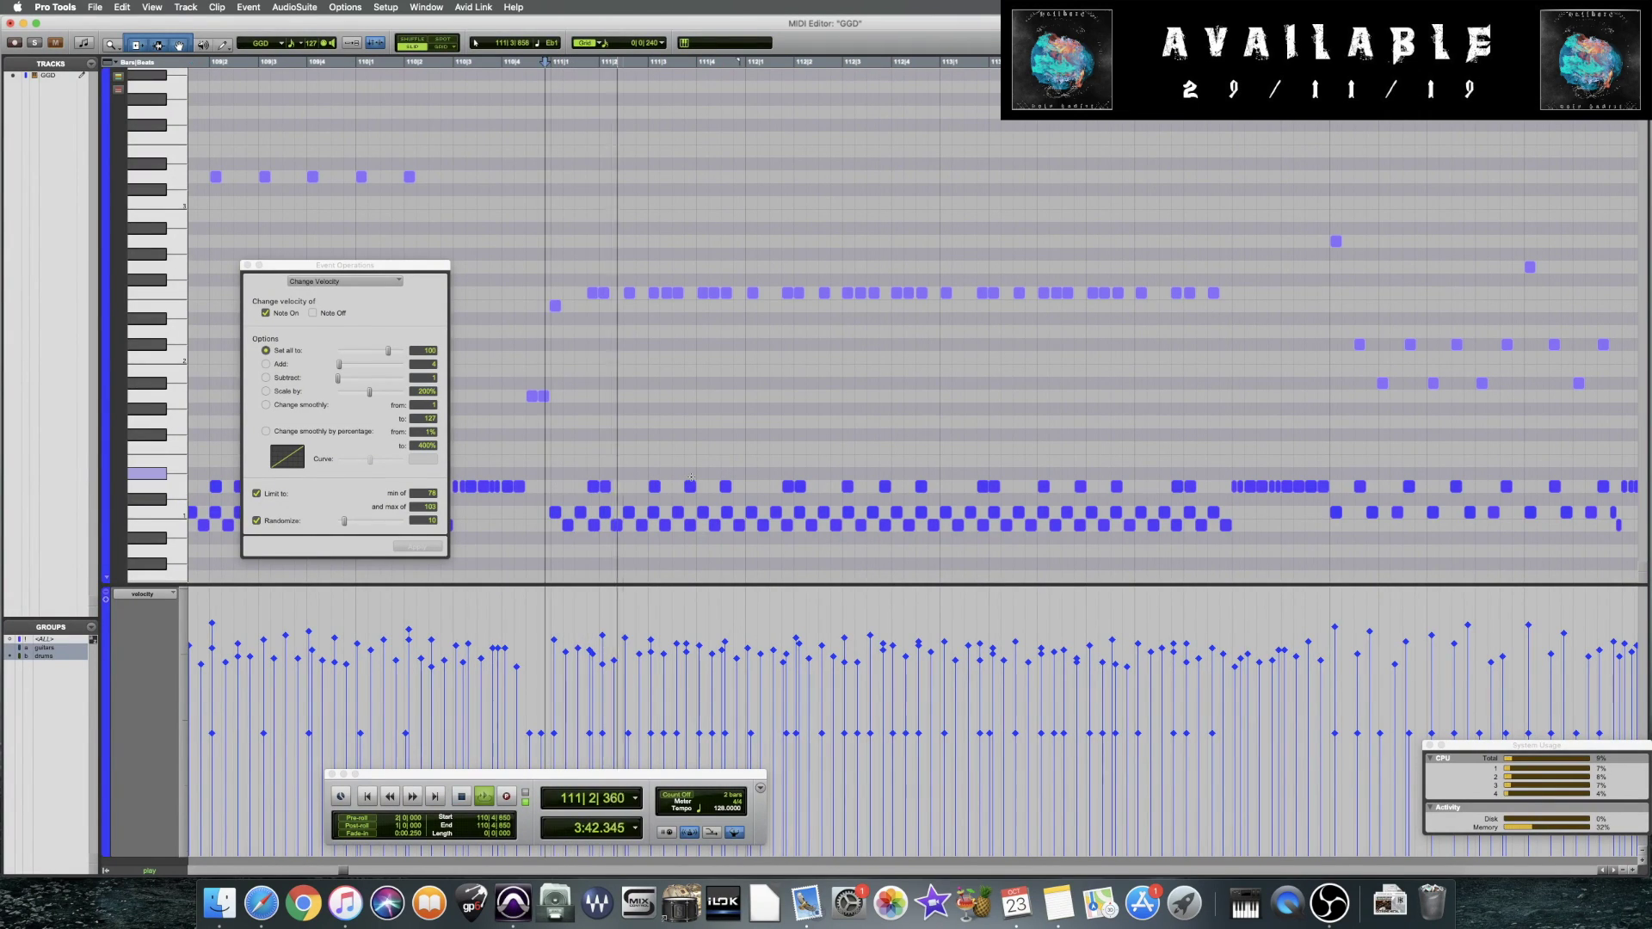
{"action": "scroll", "coordinate": [690, 477], "scroll_direction": "right", "scroll_amount": 2}
{"action": "key", "text": "space"}
Raise the velocity of the snare hits on beat 2 of bars 111 to 114 together
{"action": "left_click", "coordinate": [533, 486]}
{"action": "left_click", "coordinate": [533, 486]}
{"action": "left_click", "coordinate": [728, 486], "text": "shift"}
{"action": "left_click", "coordinate": [921, 486], "text": "shift"}
{"action": "left_click", "coordinate": [1117, 486], "text": "shift"}
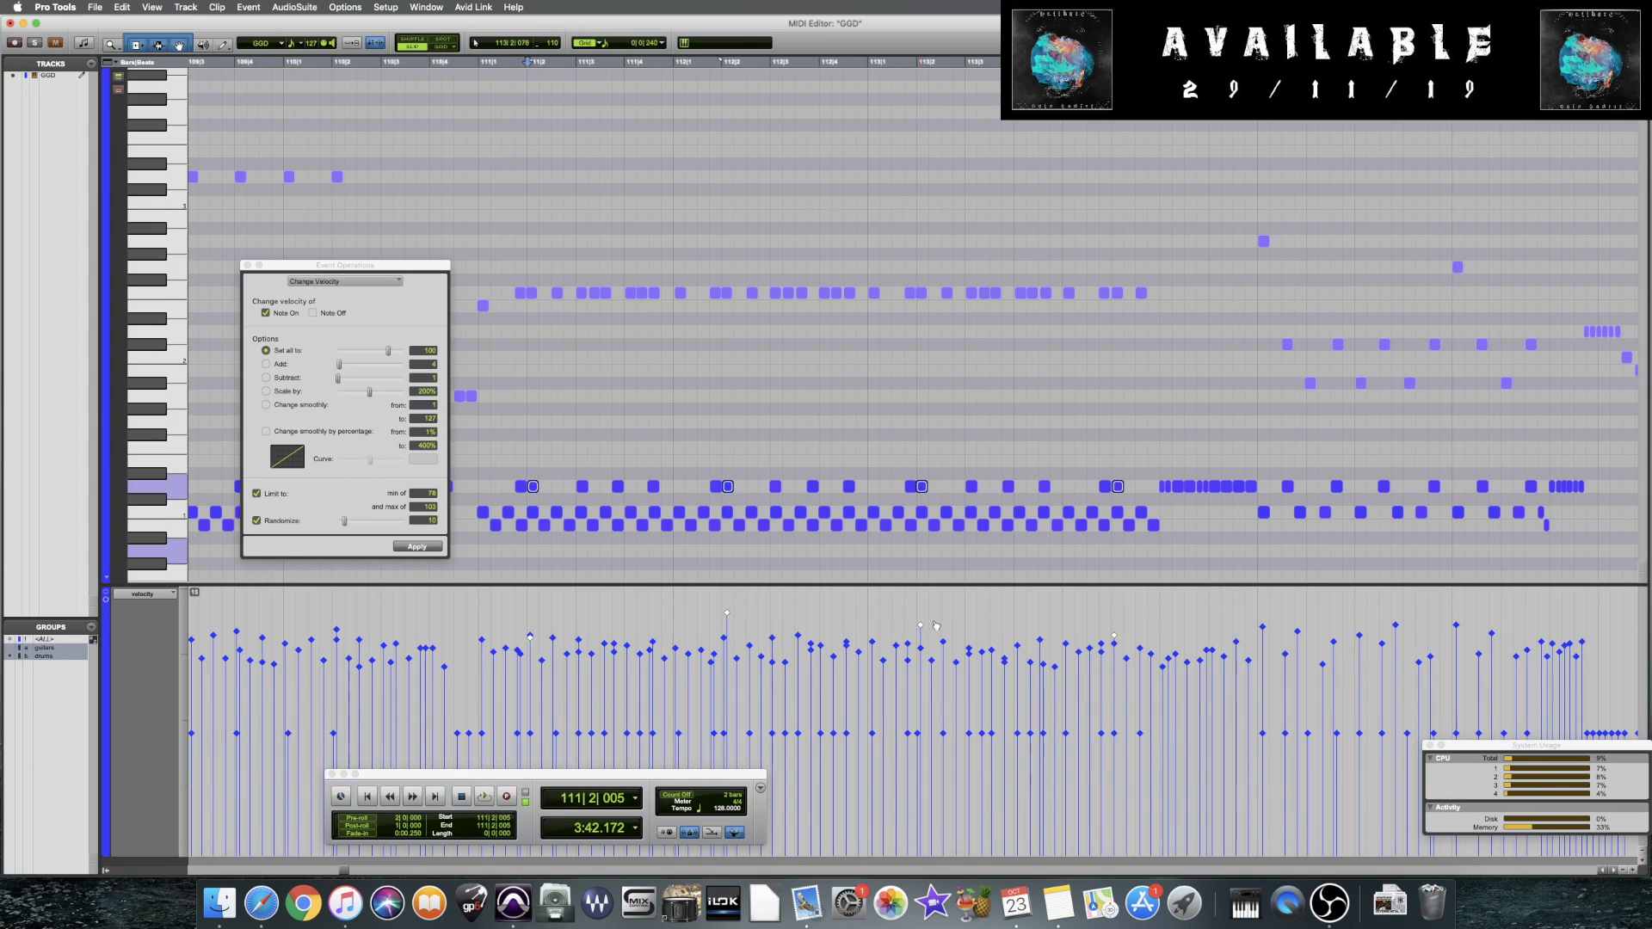
Pick out the snare hits between the pairs in bars 111 to 114 and play the pattern from bar 111
{"action": "left_click_drag", "start_coordinate": [572, 469], "coordinate": [870, 488]}
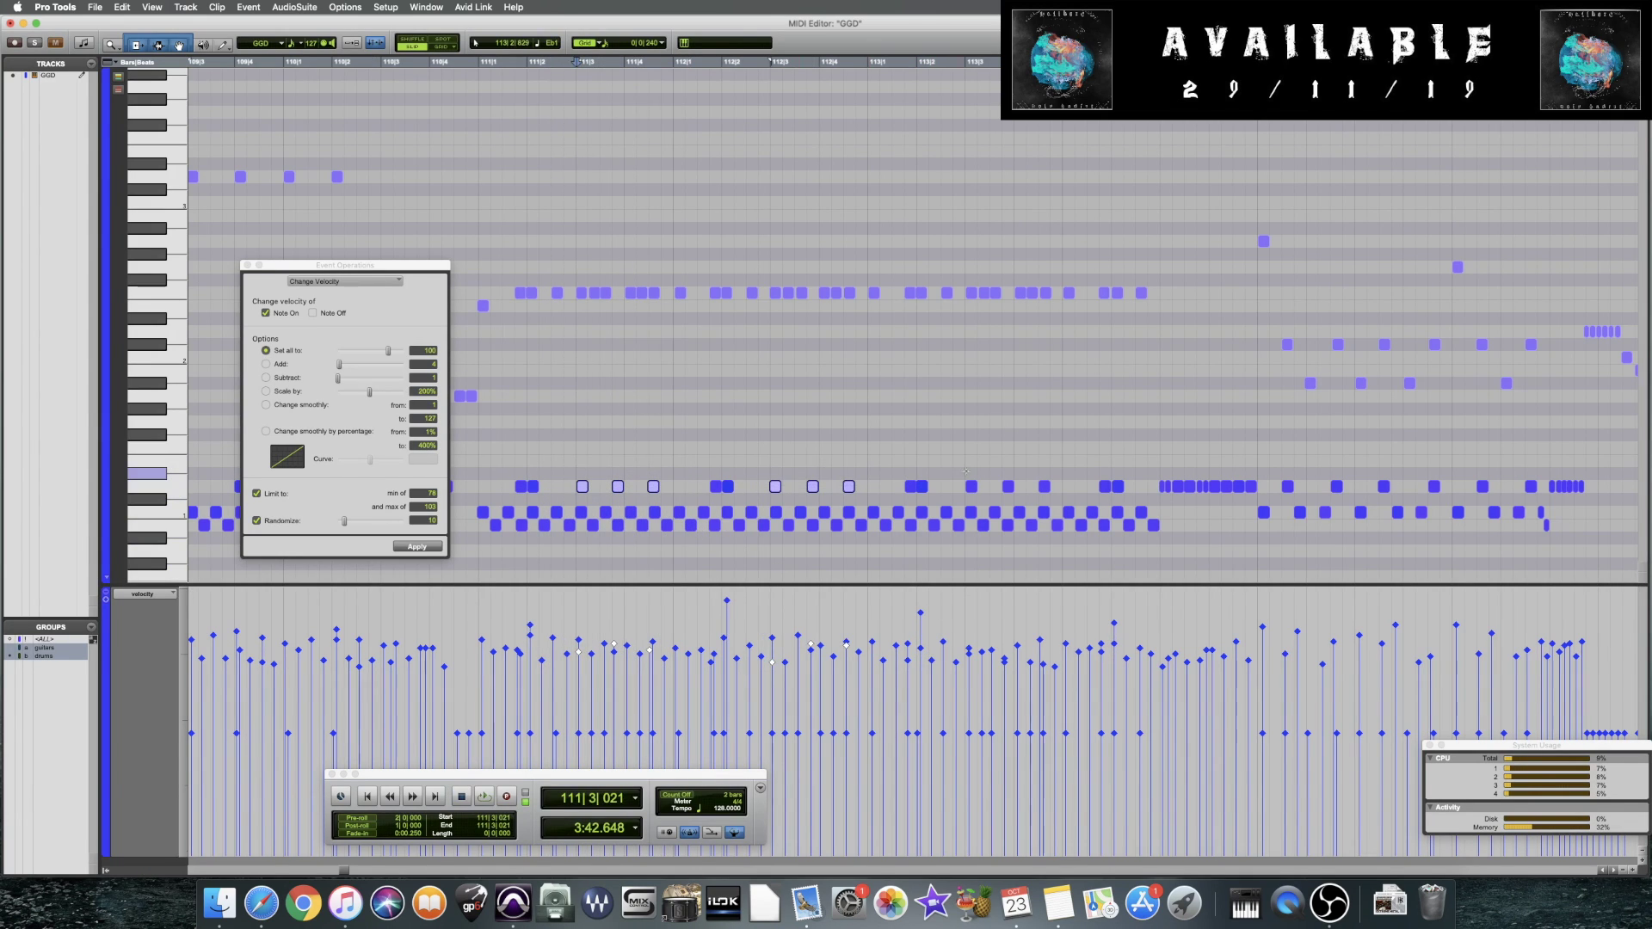
{"action": "left_click_drag", "start_coordinate": [1034, 480], "coordinate": [1051, 489]}
{"action": "left_click", "coordinate": [467, 458]}
{"action": "key", "text": "space"}
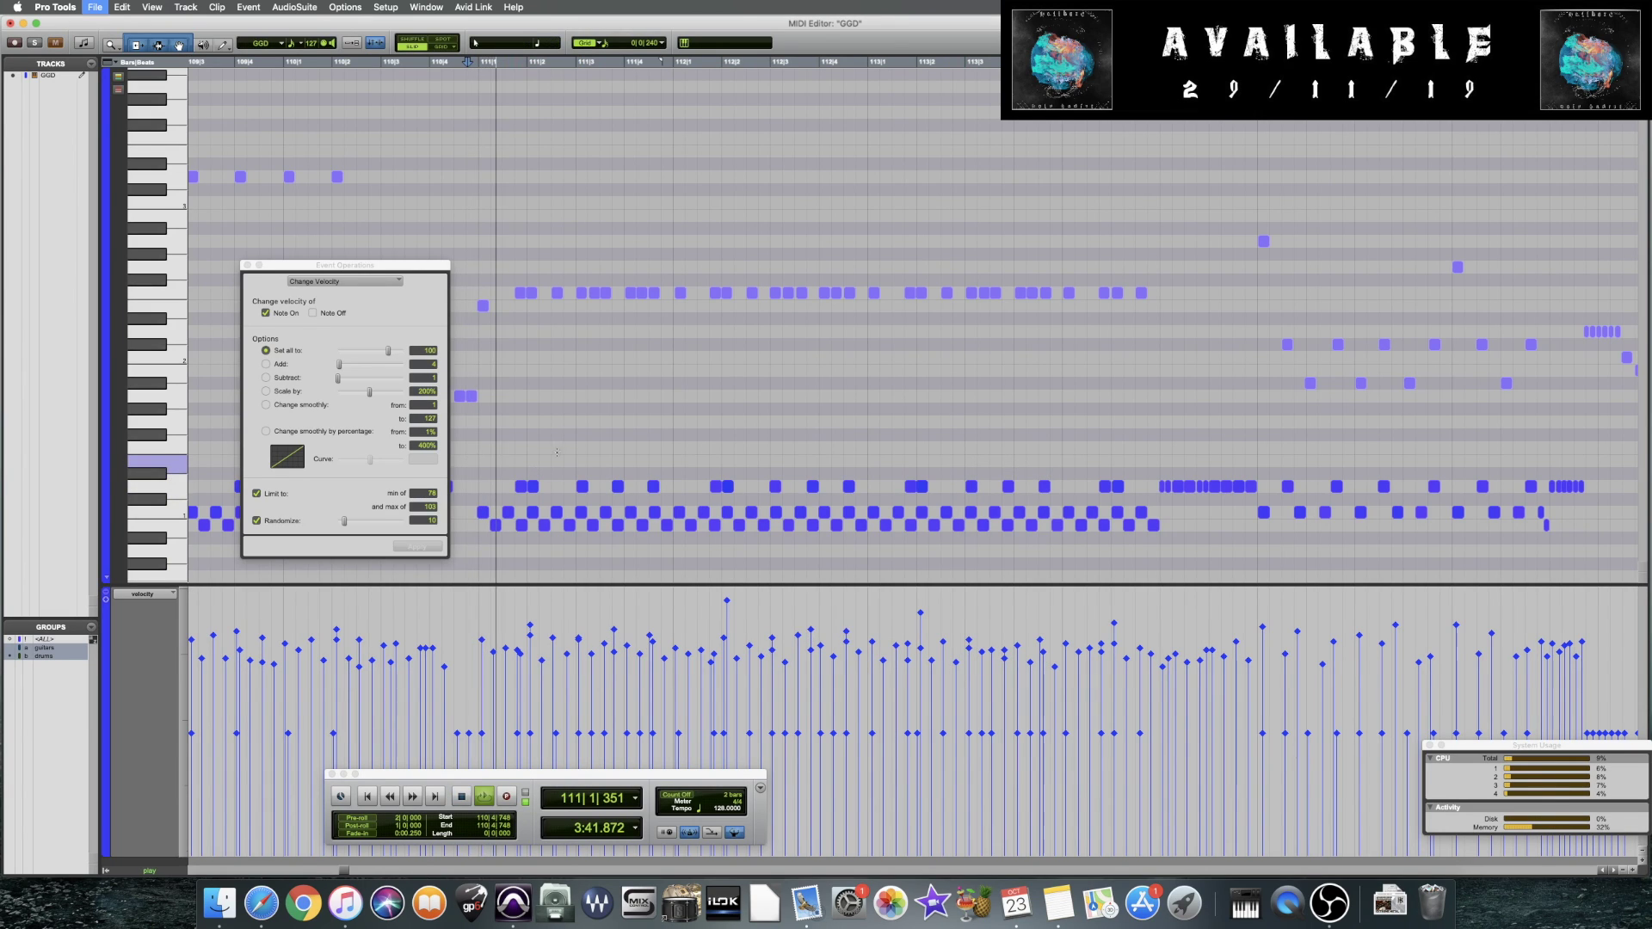
{"action": "key", "text": "space"}
Lower the velocity of the first hit in each snare pair before beat 2 of bars 111 to 114, and play them back
{"action": "left_click", "coordinate": [521, 486]}
{"action": "left_click", "coordinate": [715, 486], "text": "shift"}
{"action": "left_click", "coordinate": [910, 486], "text": "shift"}
{"action": "left_click", "coordinate": [1105, 486], "text": "shift"}
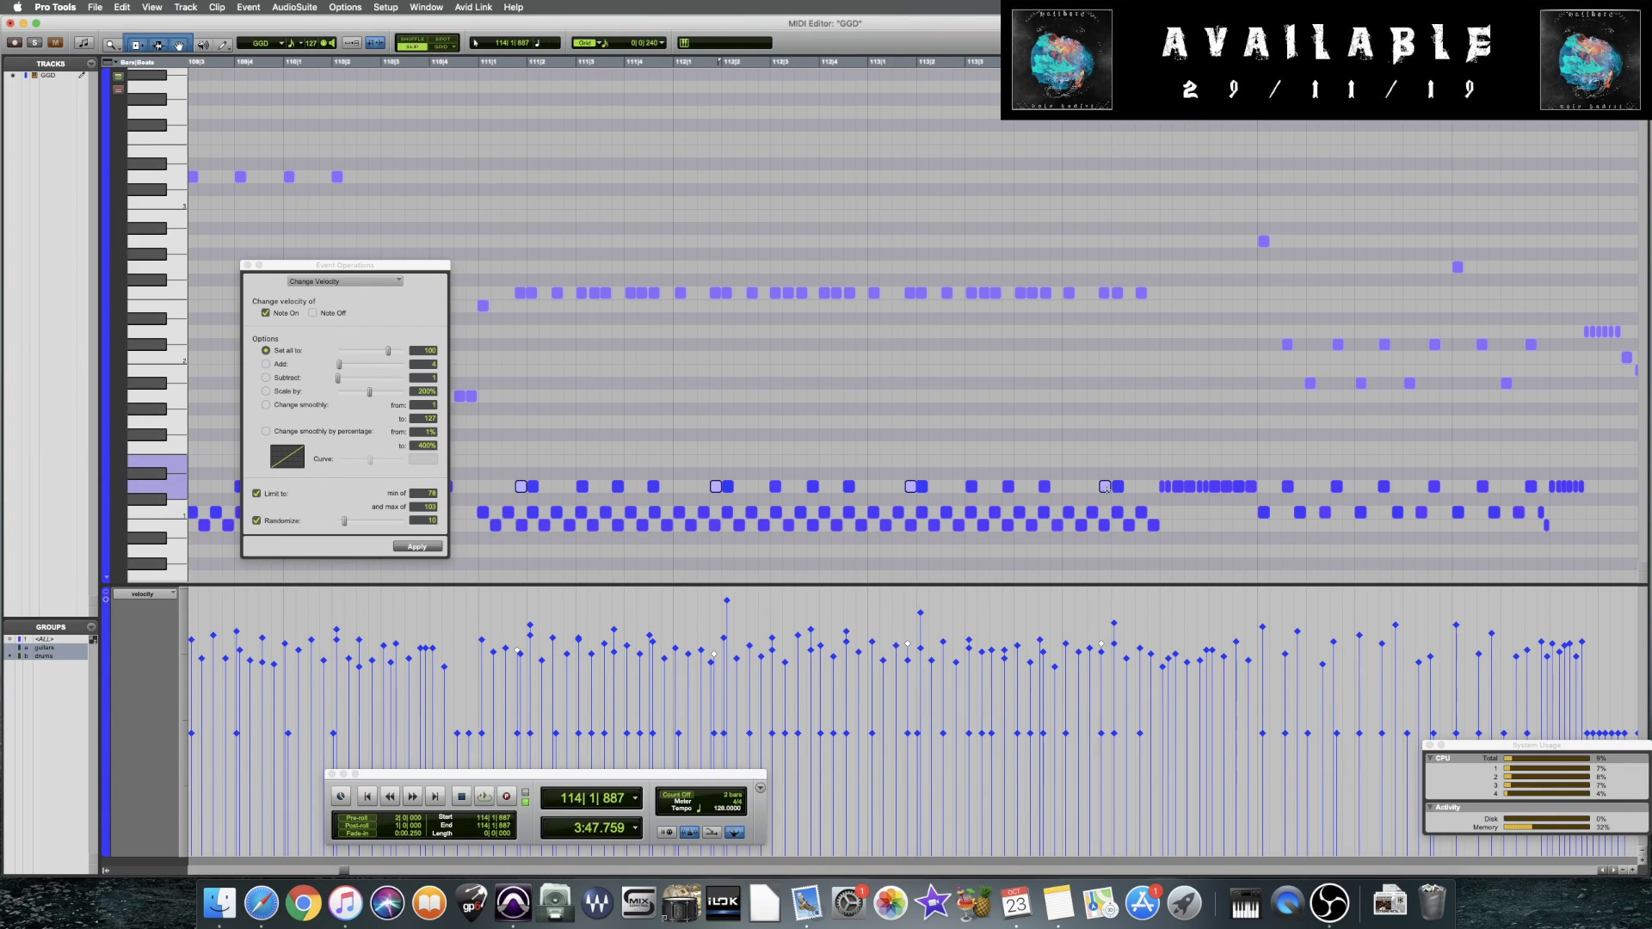
{"action": "left_click", "coordinate": [469, 495]}
{"action": "key", "text": "space"}
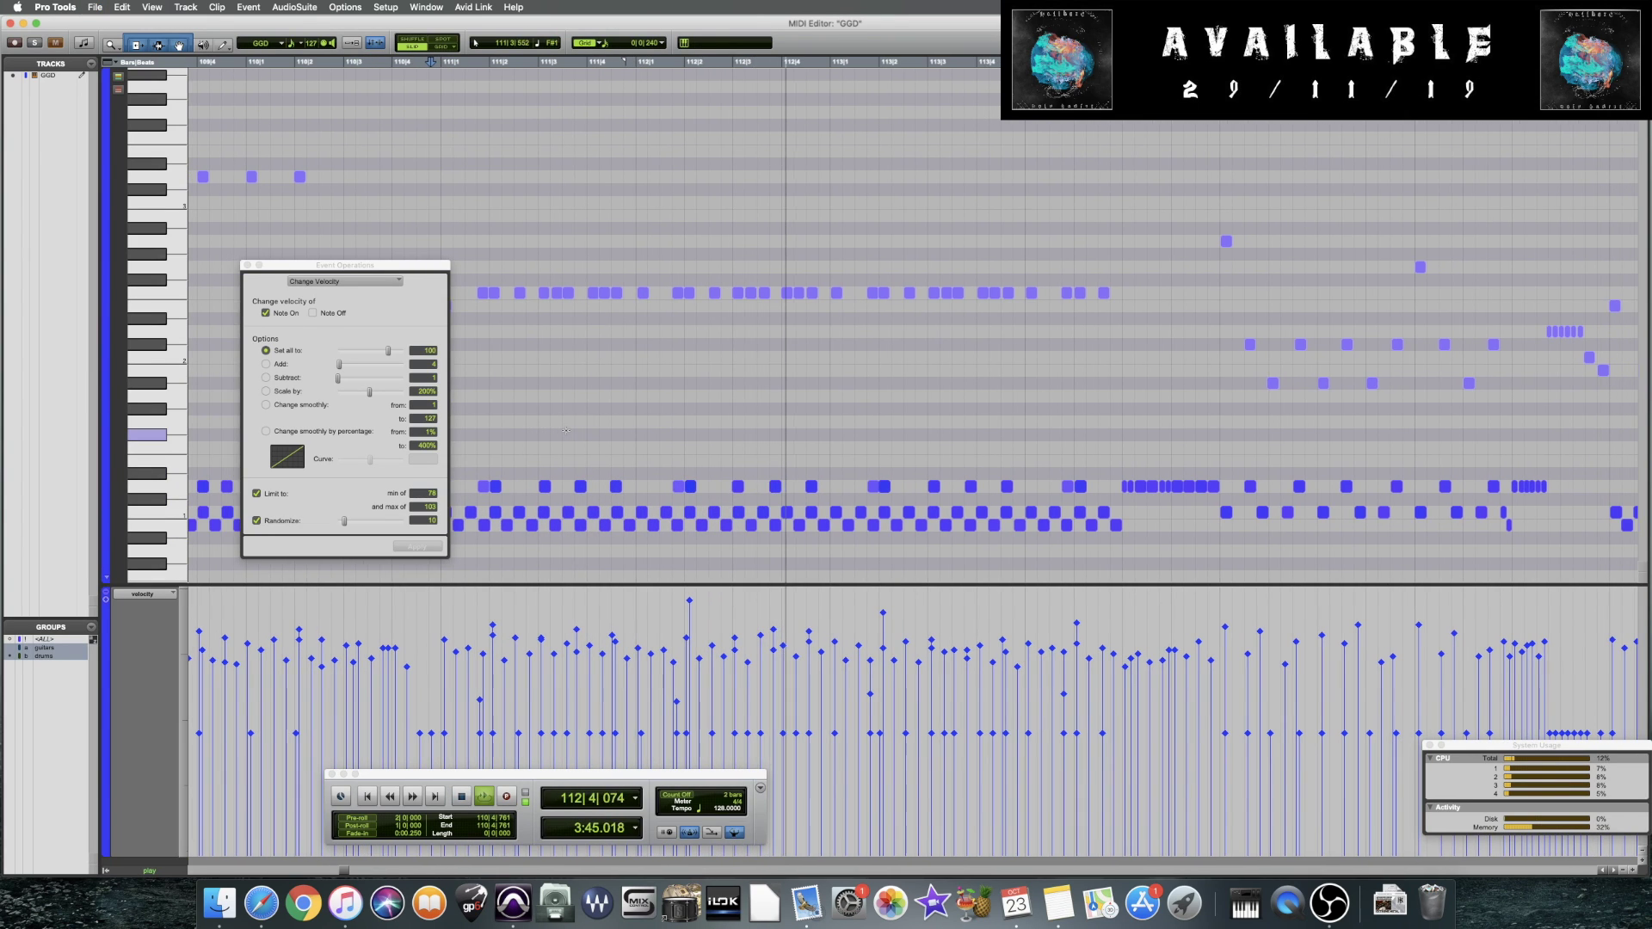
Lower the velocity of the snare hits after beat 4 in bars 111, 112 and 113, and listen from bar 111
{"action": "left_click", "coordinate": [616, 486]}
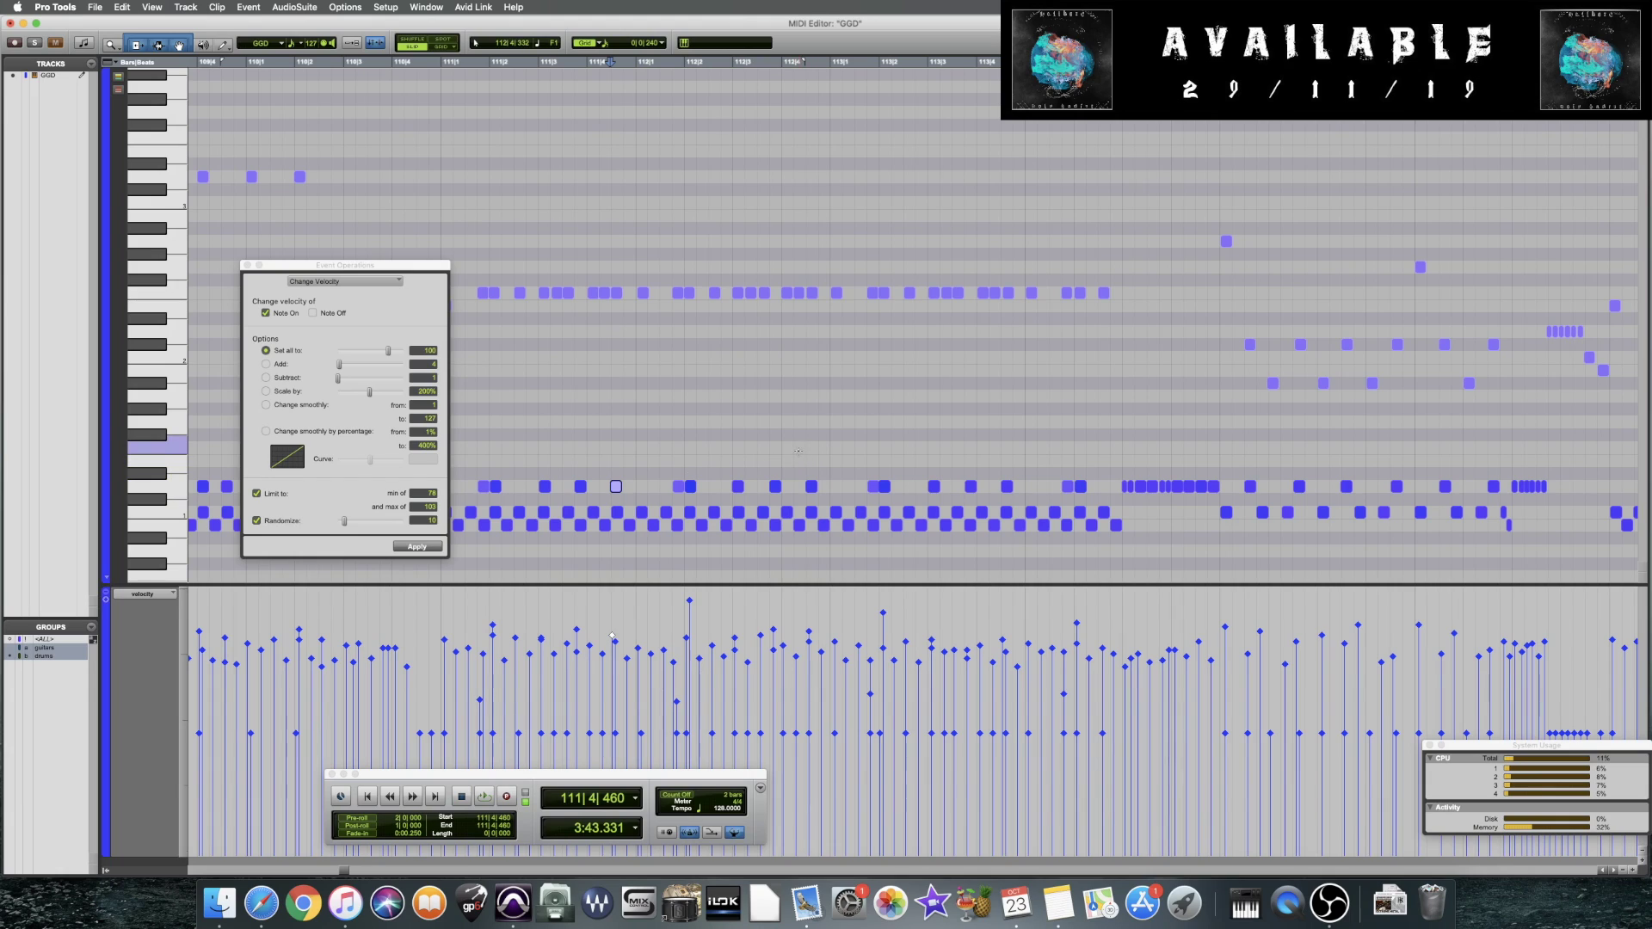
{"action": "left_click", "coordinate": [811, 486], "text": "shift"}
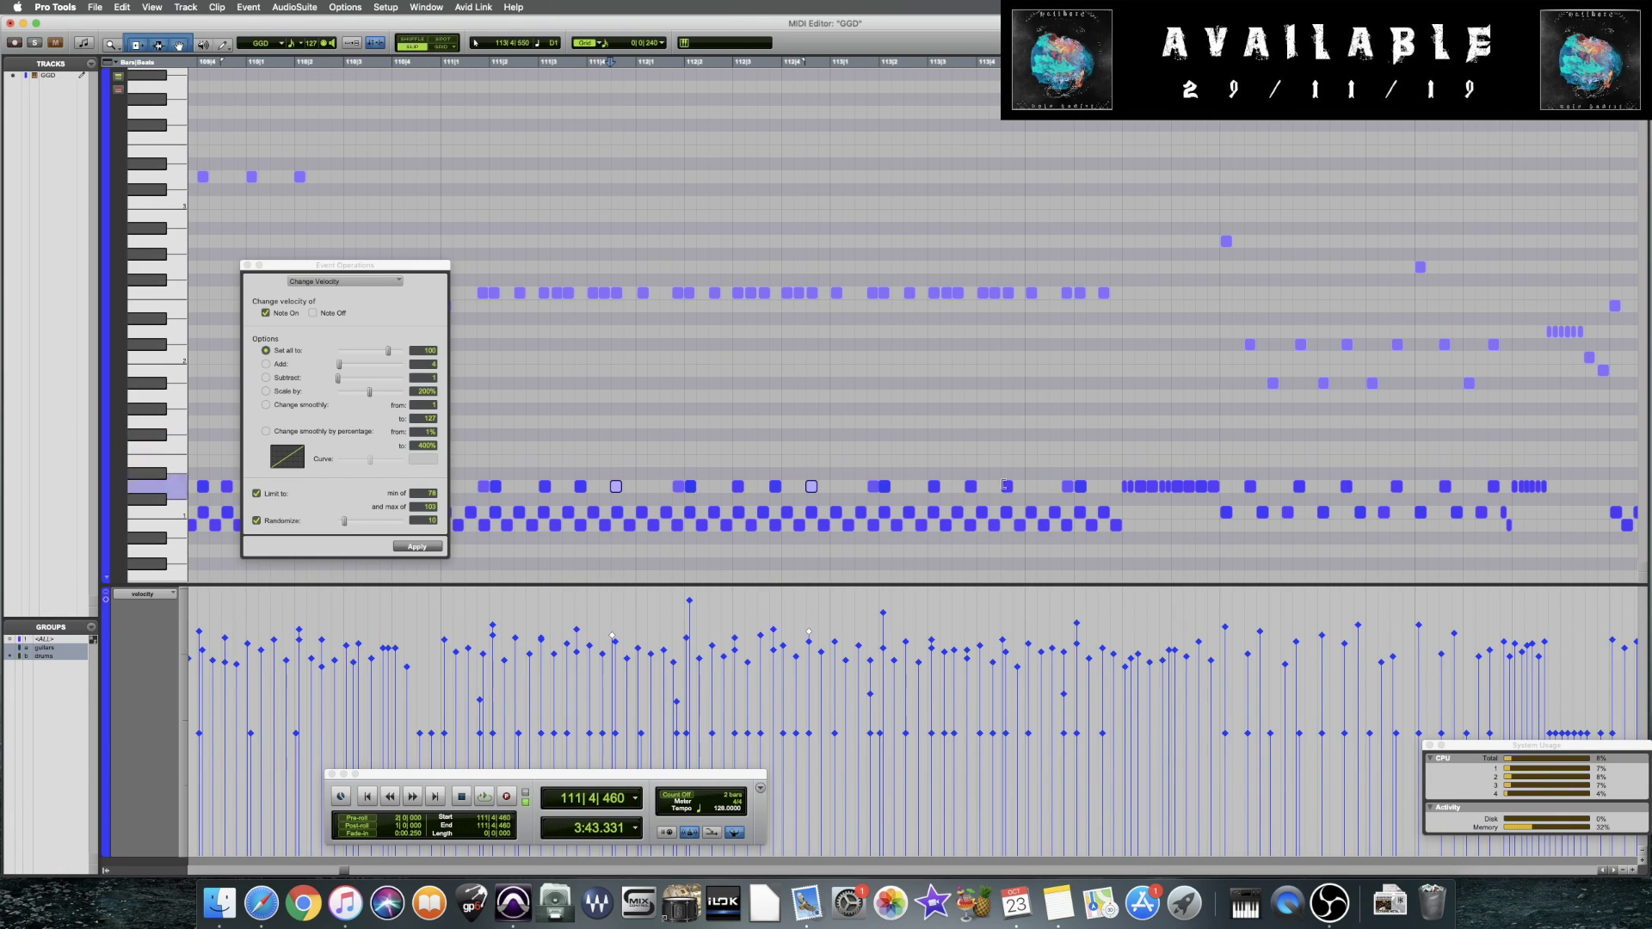
{"action": "left_click", "coordinate": [1005, 486], "text": "shift"}
{"action": "left_click", "coordinate": [463, 352]}
{"action": "key", "text": "space"}
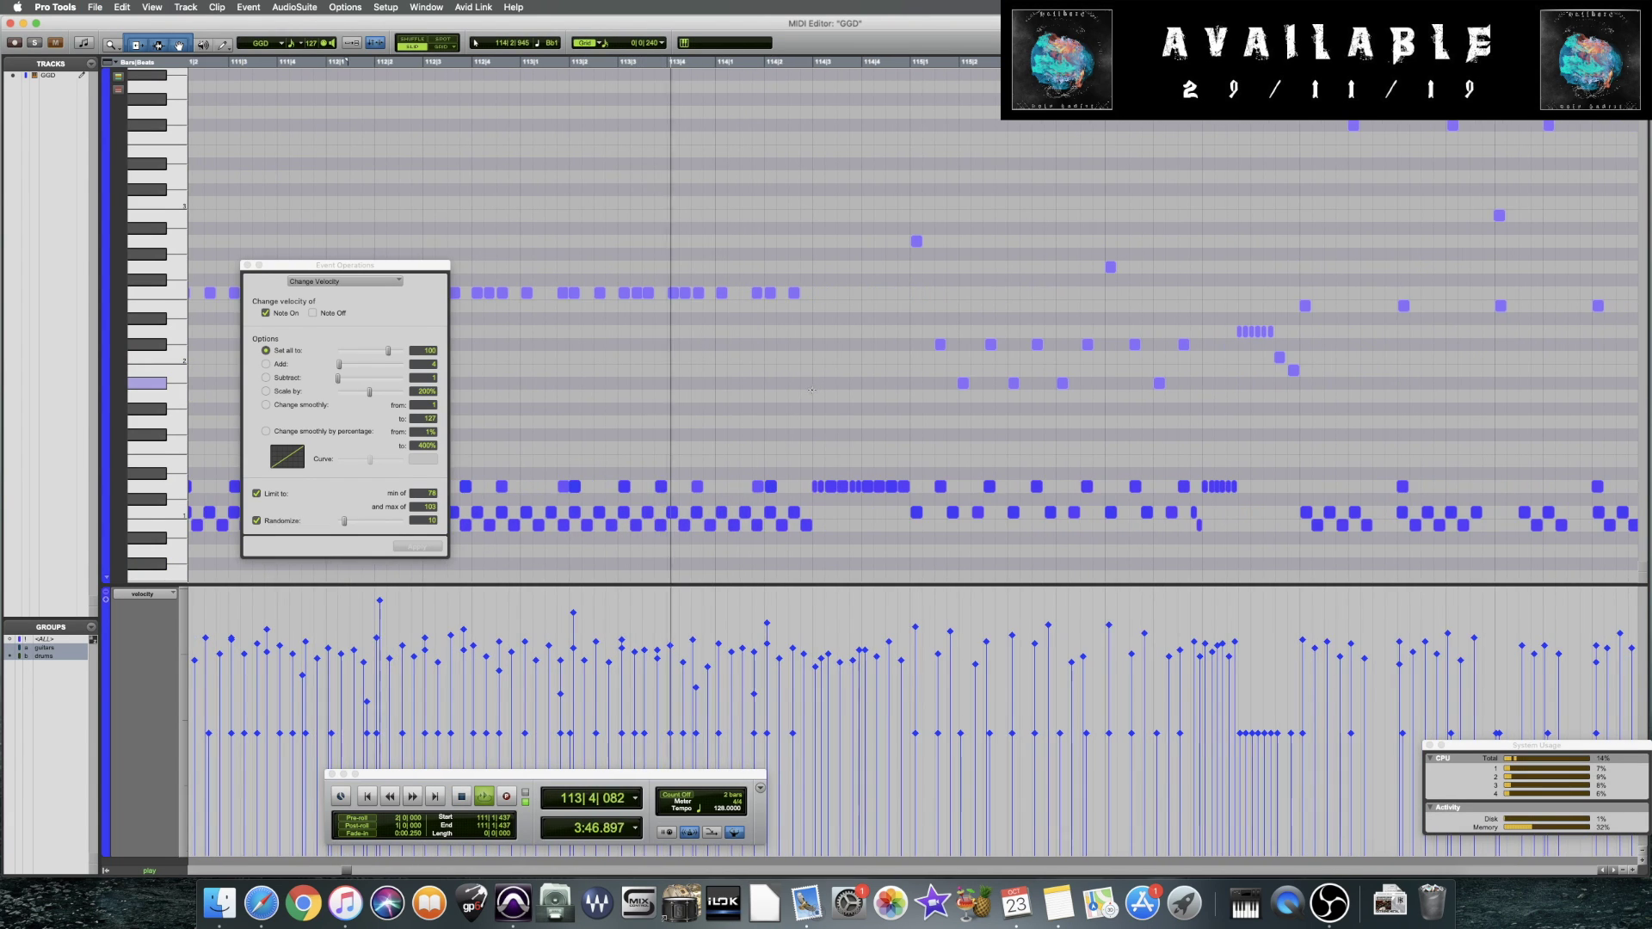
{"action": "key", "text": "space"}
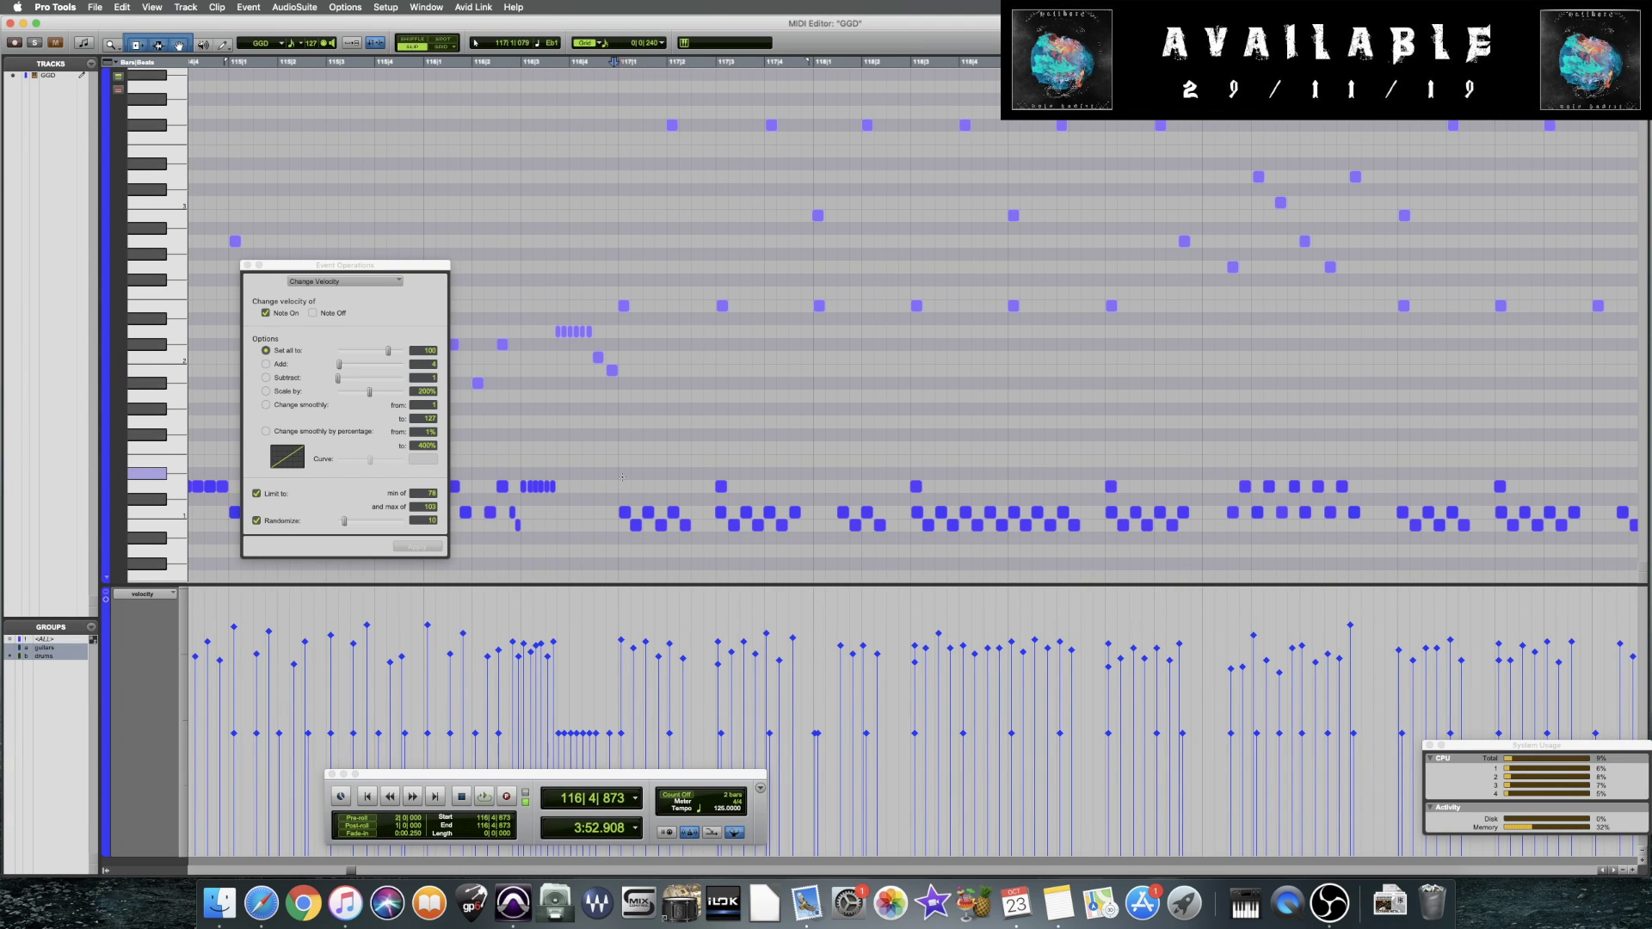
Play back the drum pattern starting at bar 117
{"action": "scroll", "coordinate": [622, 476], "scroll_direction": "right", "scroll_amount": 2}
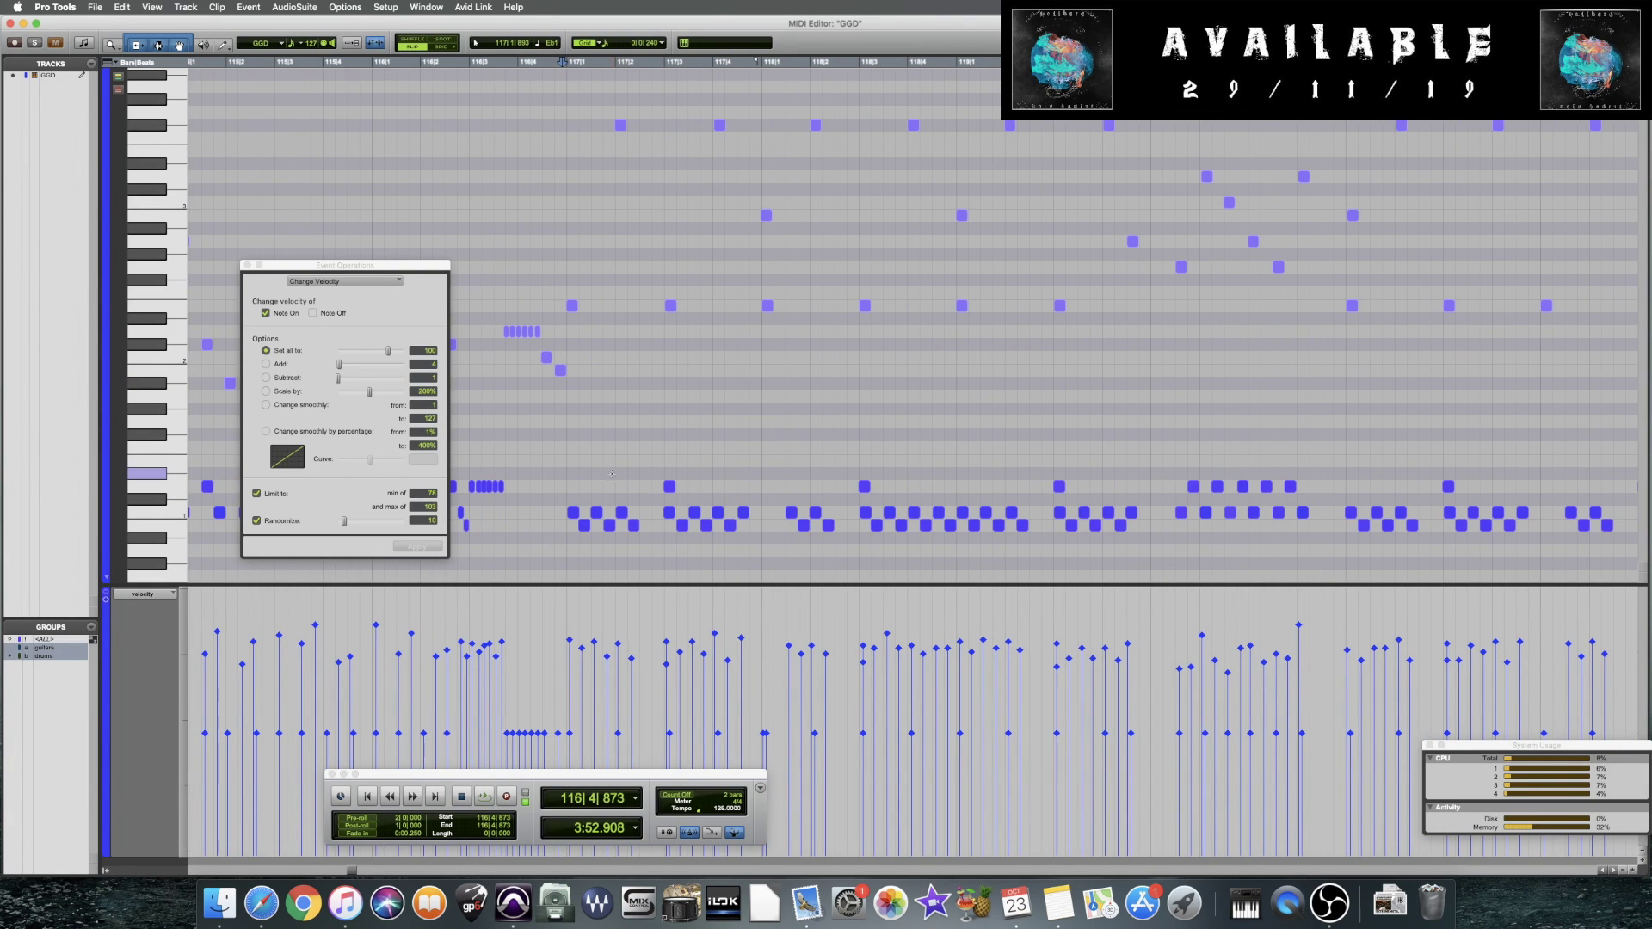
{"action": "left_click", "coordinate": [566, 479]}
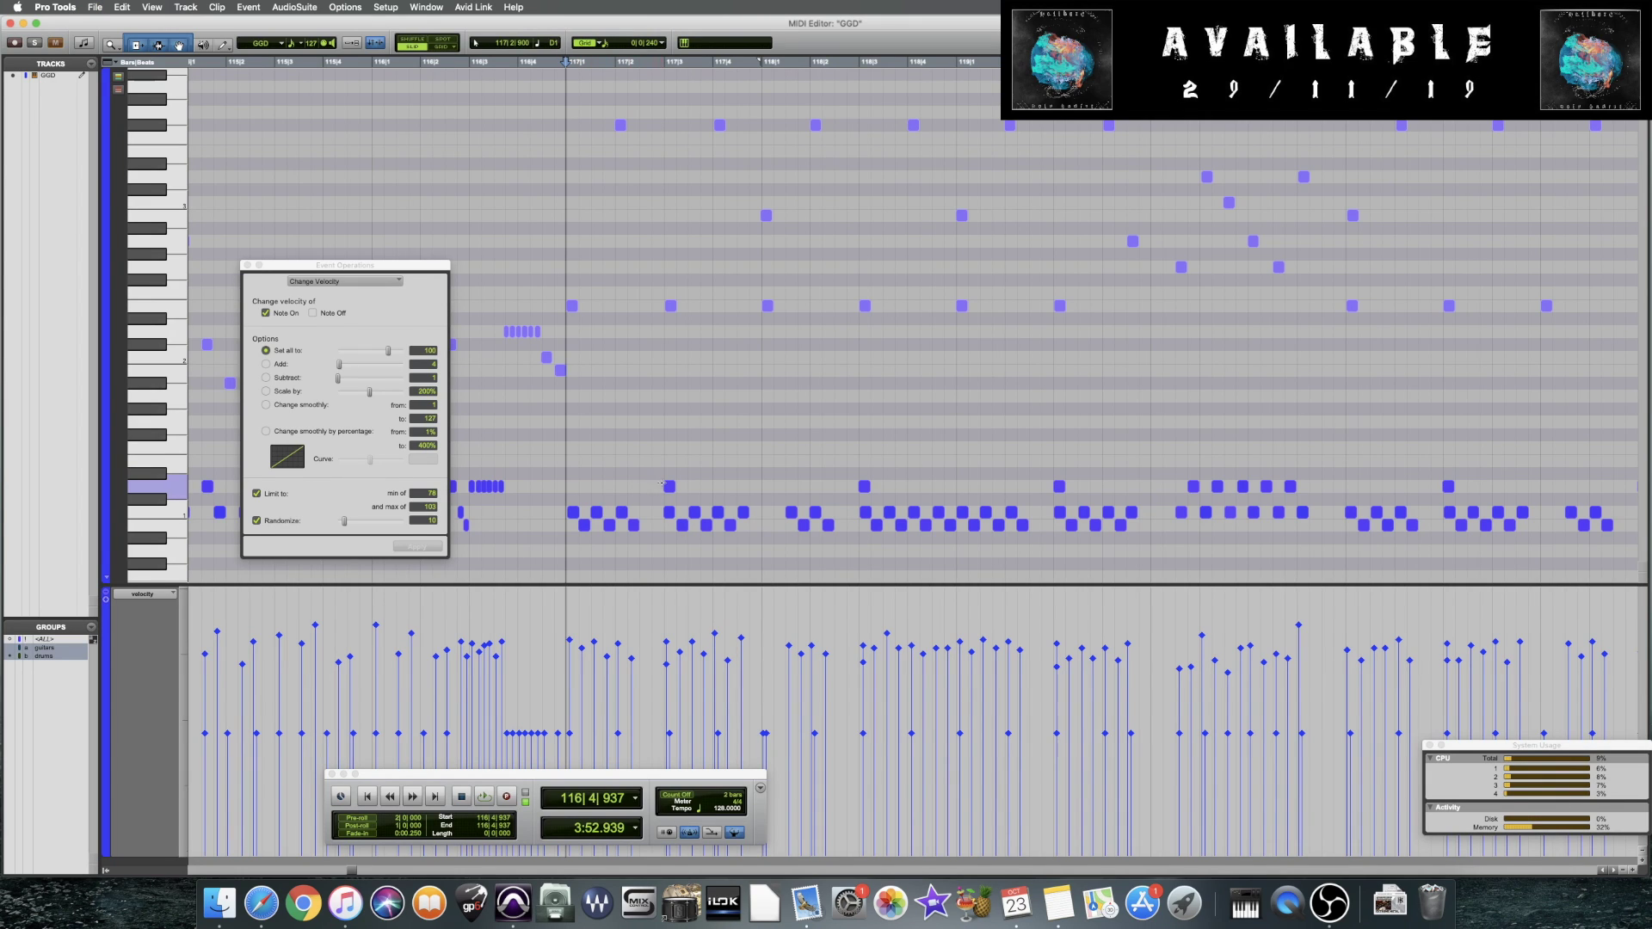
{"action": "key", "text": "space"}
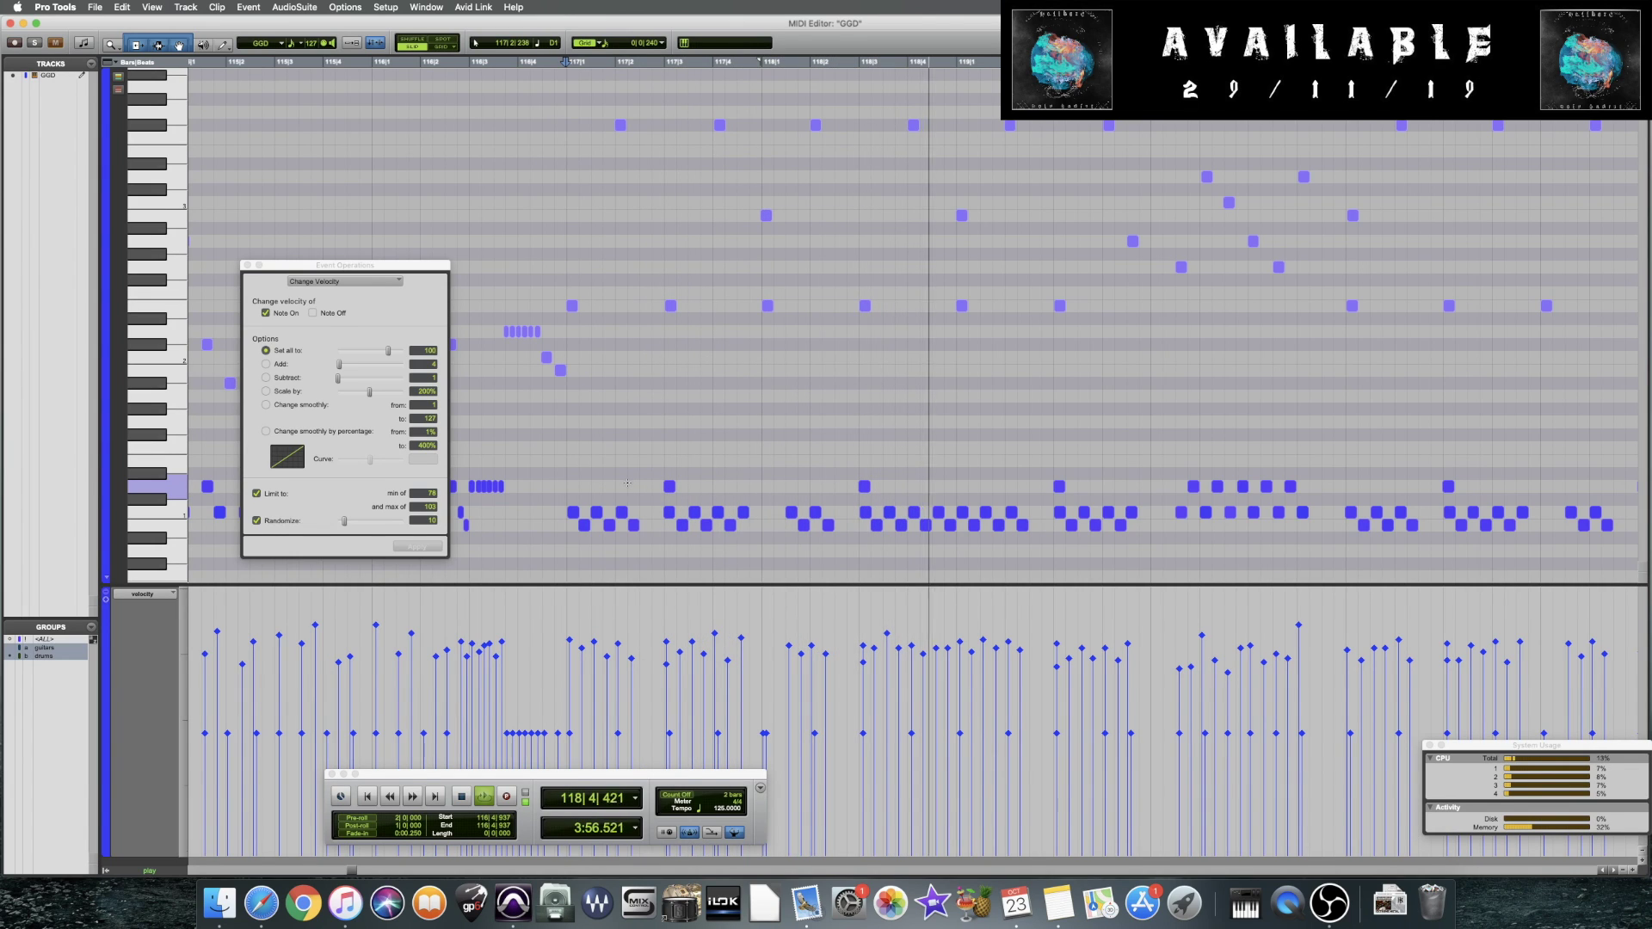
{"action": "key", "text": "space"}
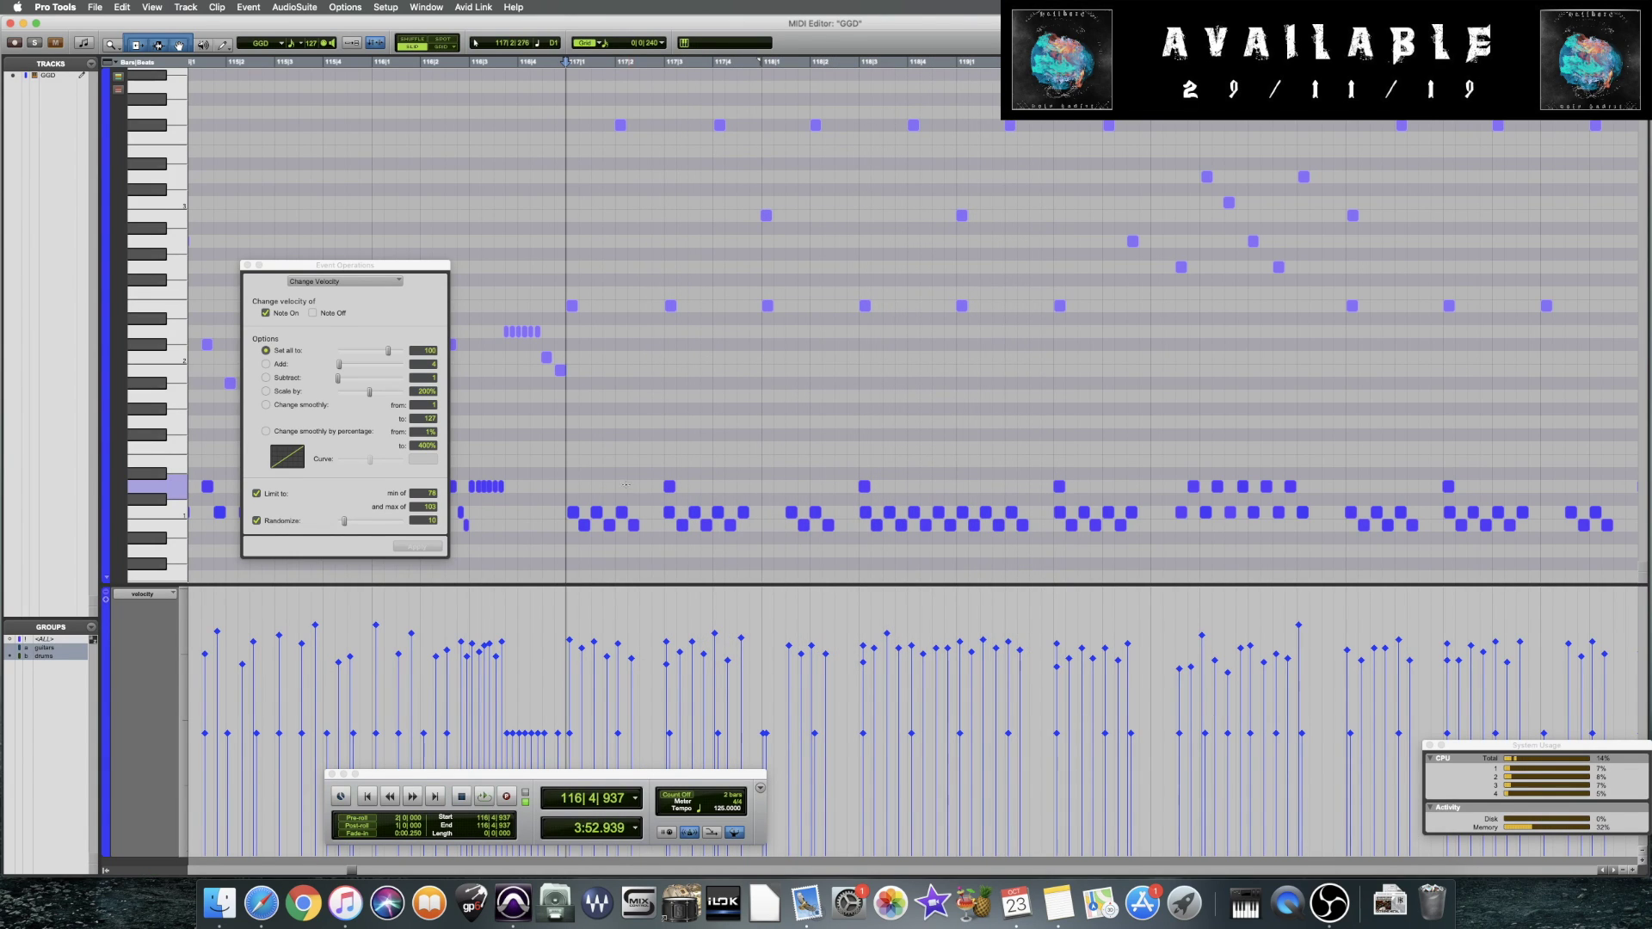
Raise the velocity of the snare hits on beat 3 of bars 117 to 119, accenting the first one most, and play them back
{"action": "left_click_drag", "start_coordinate": [606, 476], "coordinate": [1105, 495]}
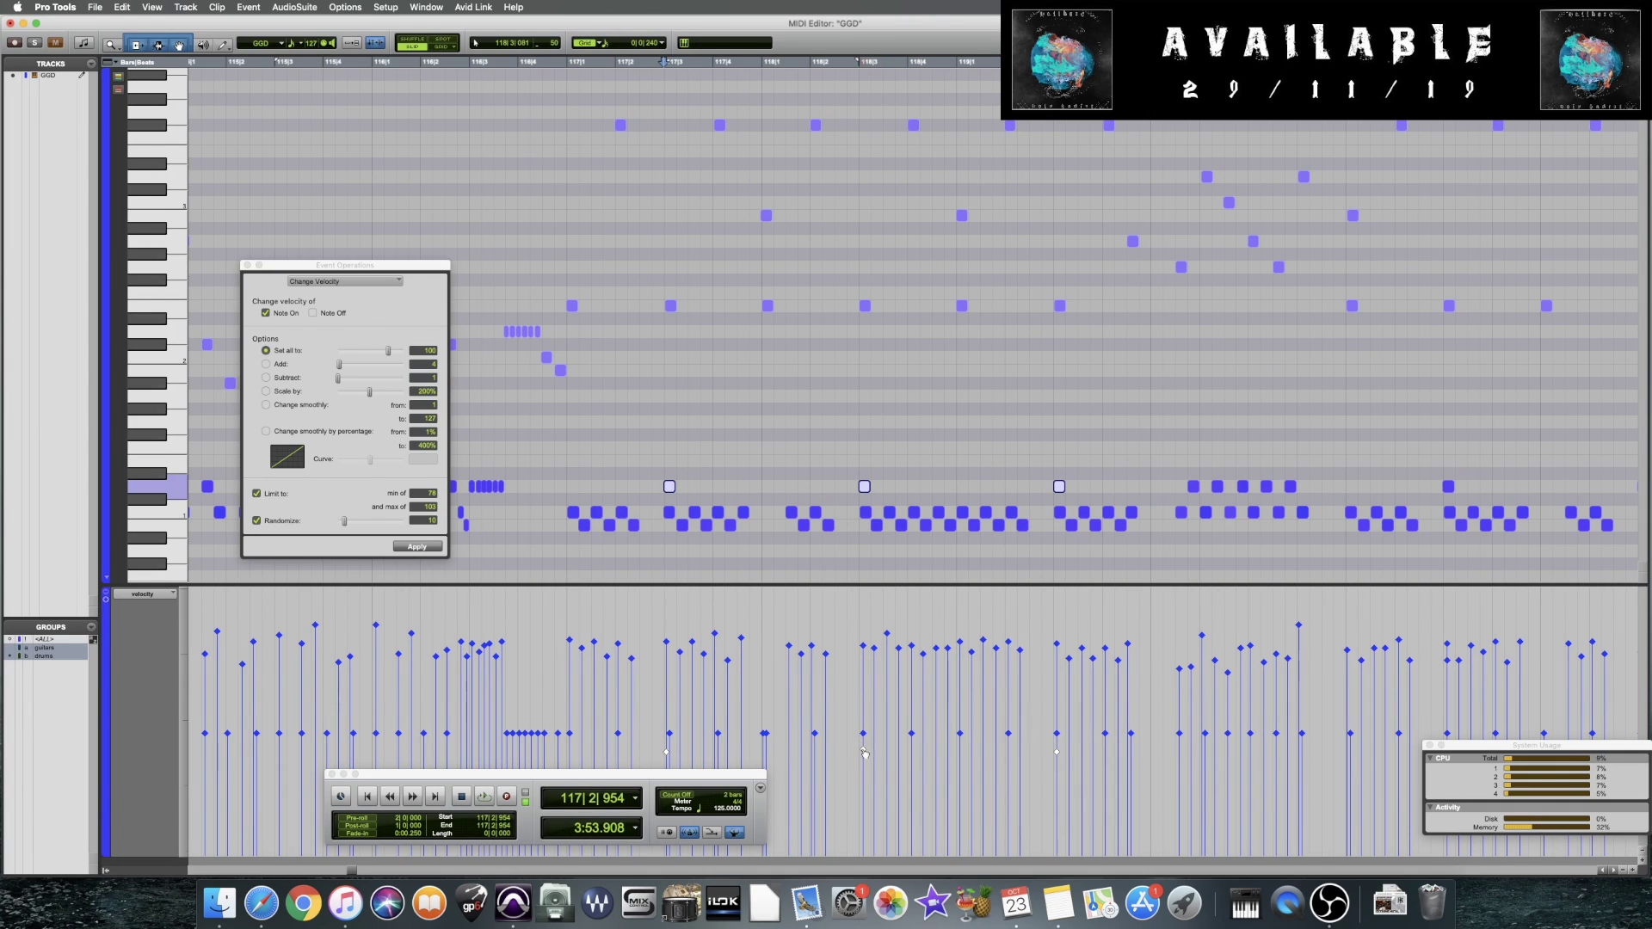
{"action": "left_click_drag", "start_coordinate": [666, 612], "coordinate": [666, 593]}
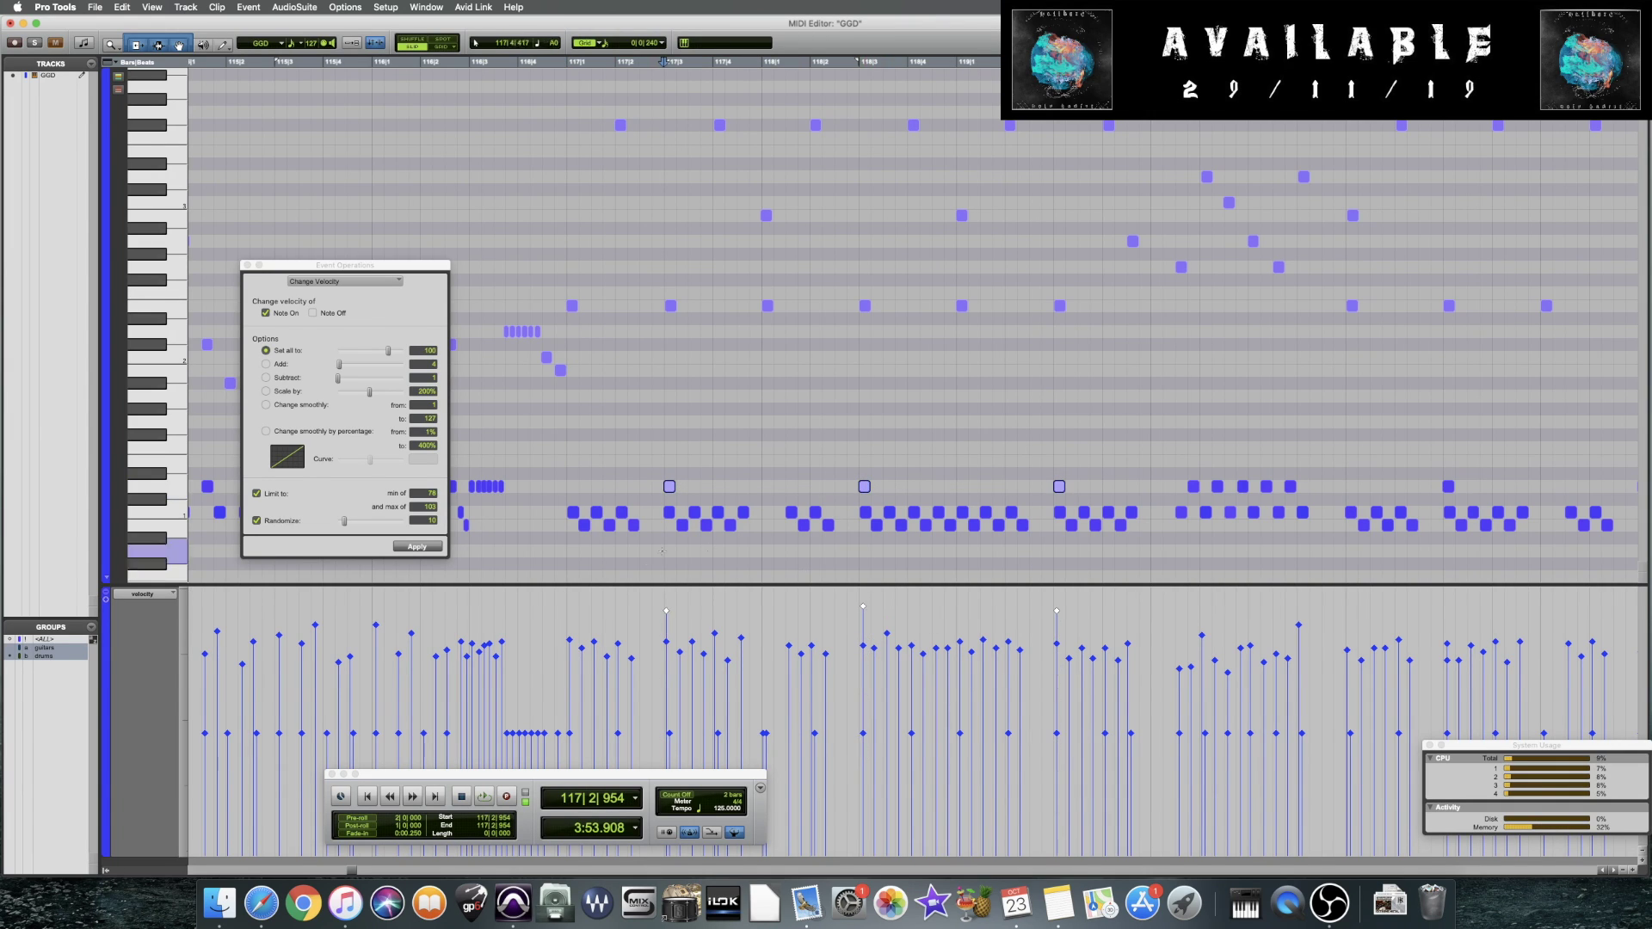
{"action": "left_click", "coordinate": [555, 457]}
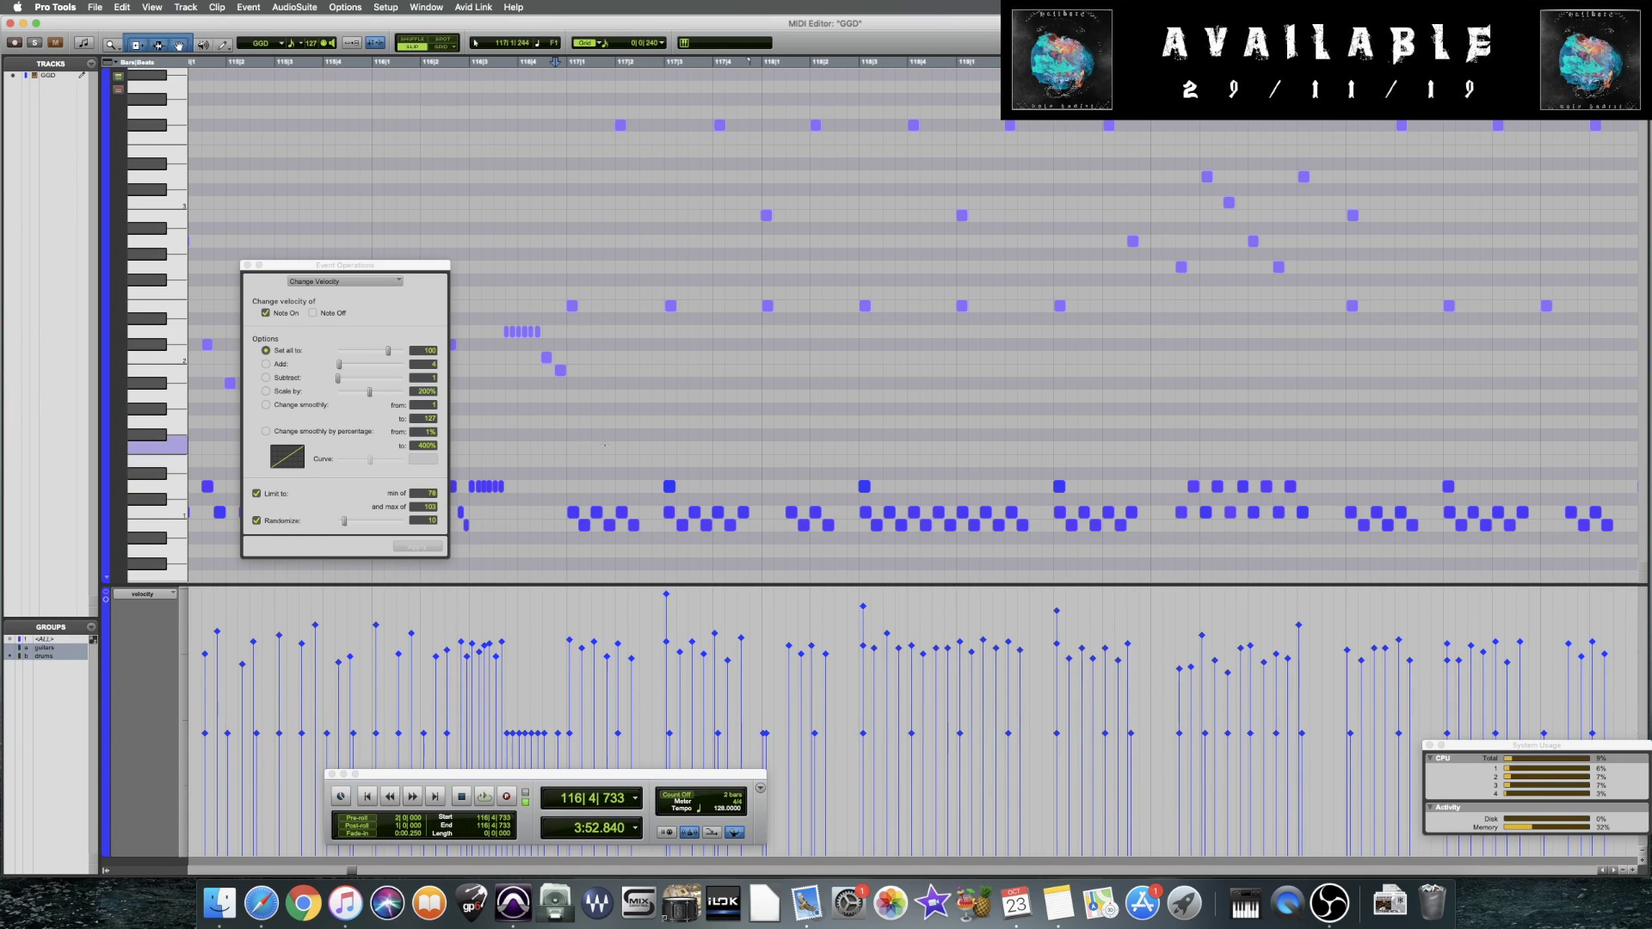
{"action": "key", "text": "space"}
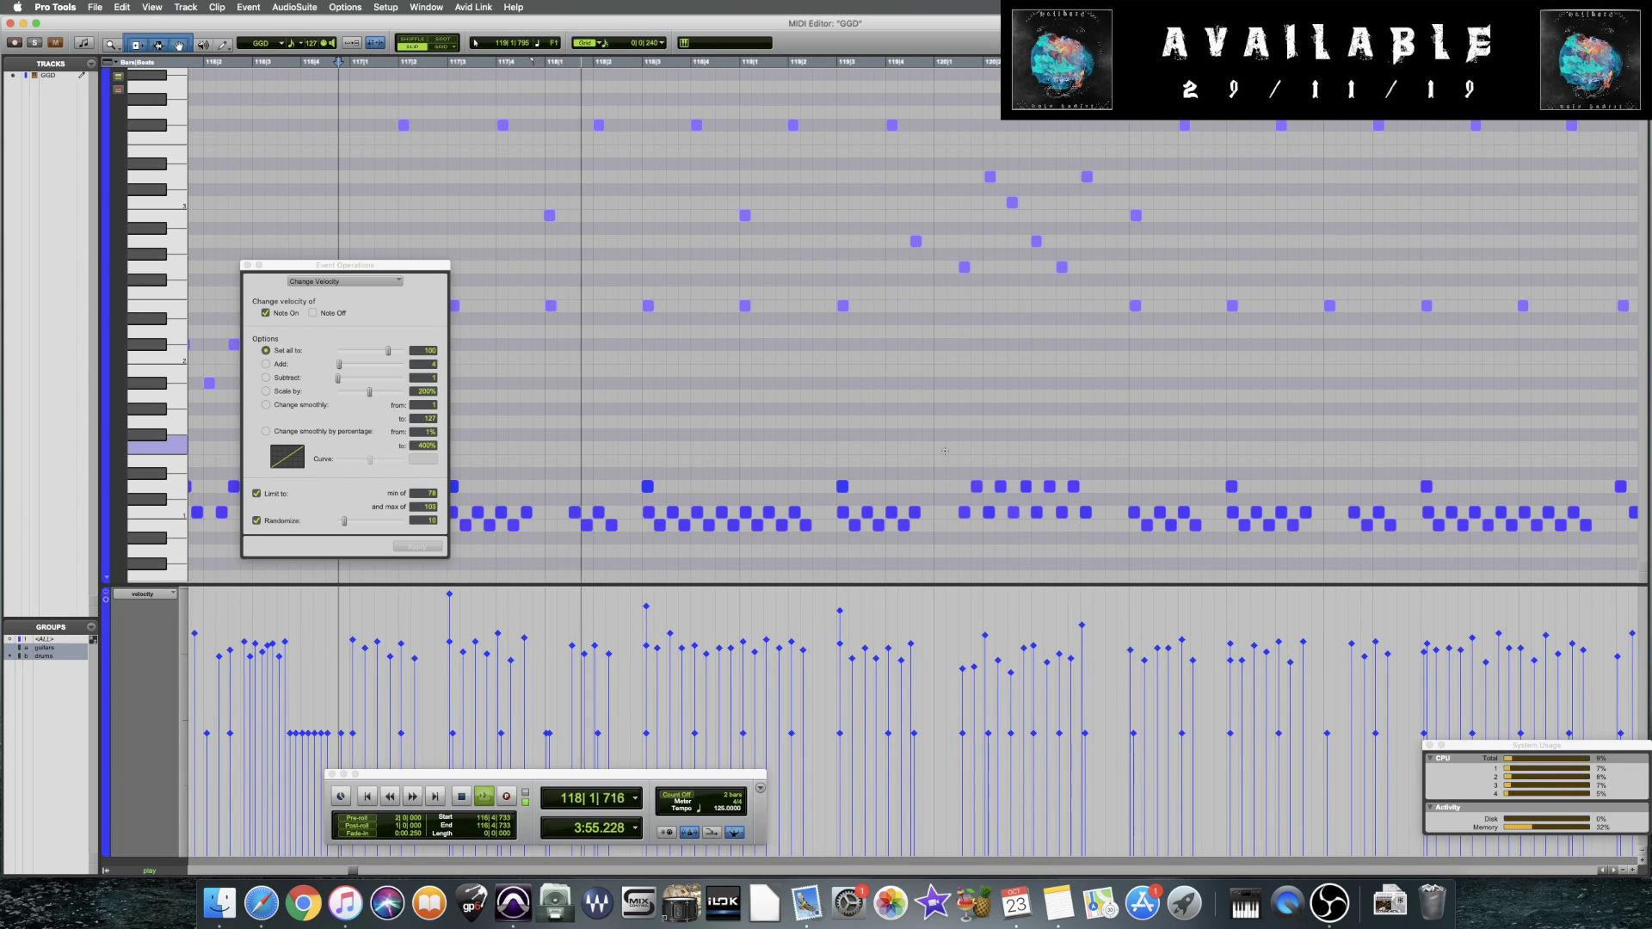
Raise the velocity of the snare hits on beat 3 of bars 121 and 122 together
{"action": "left_click_drag", "start_coordinate": [891, 443], "coordinate": [1167, 496]}
{"action": "key", "text": "space"}
{"action": "left_click_drag", "start_coordinate": [1127, 654], "coordinate": [1127, 606]}
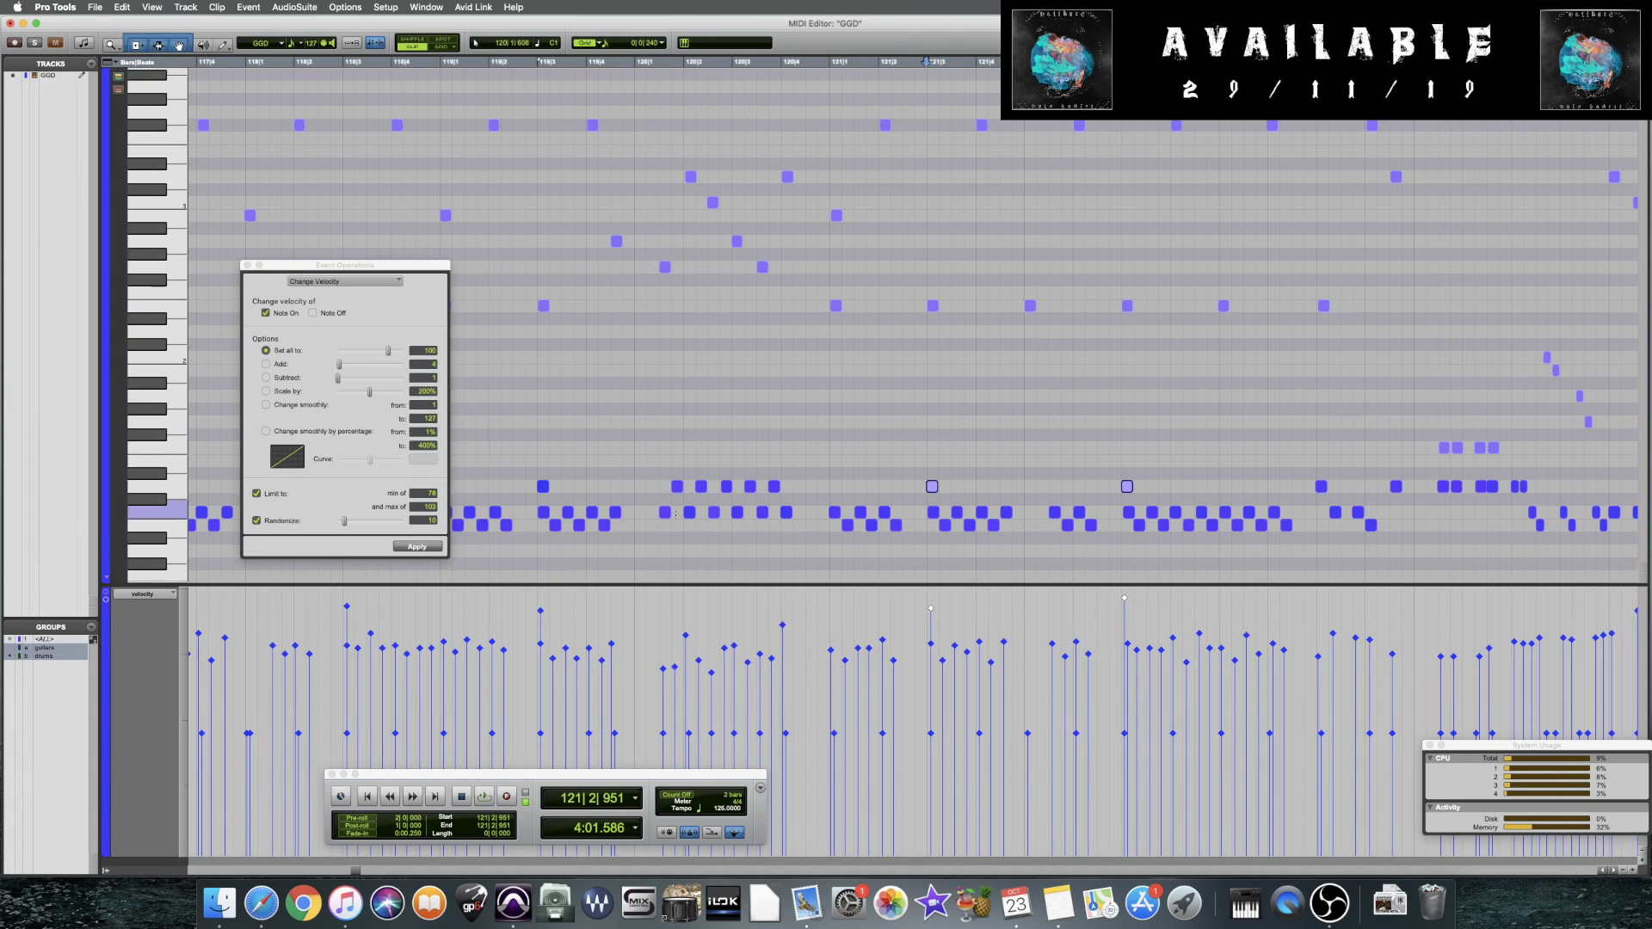
Apply the Change Velocity operation to the five snare hits of the fill in bar 120
{"action": "left_click_drag", "start_coordinate": [636, 480], "coordinate": [839, 497]}
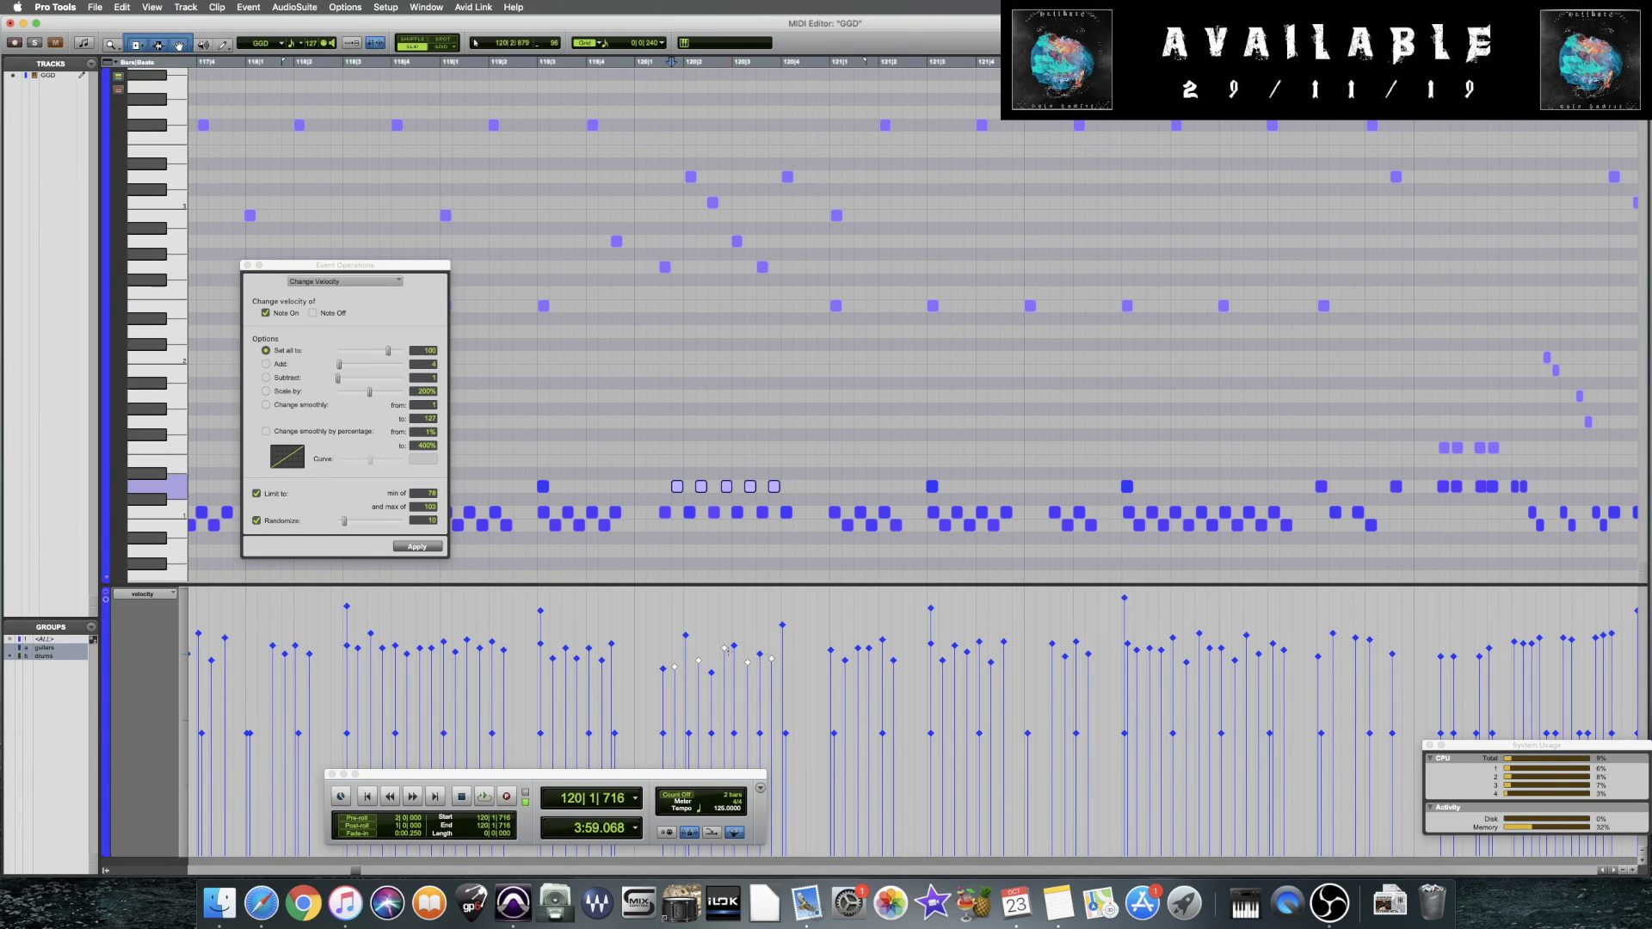
{"action": "left_click", "coordinate": [417, 546]}
{"action": "left_click", "coordinate": [532, 546]}
Play back bars 129 to 131 and inspect the velocities of the snare hits at the end of bar 130
{"action": "key", "text": "space"}
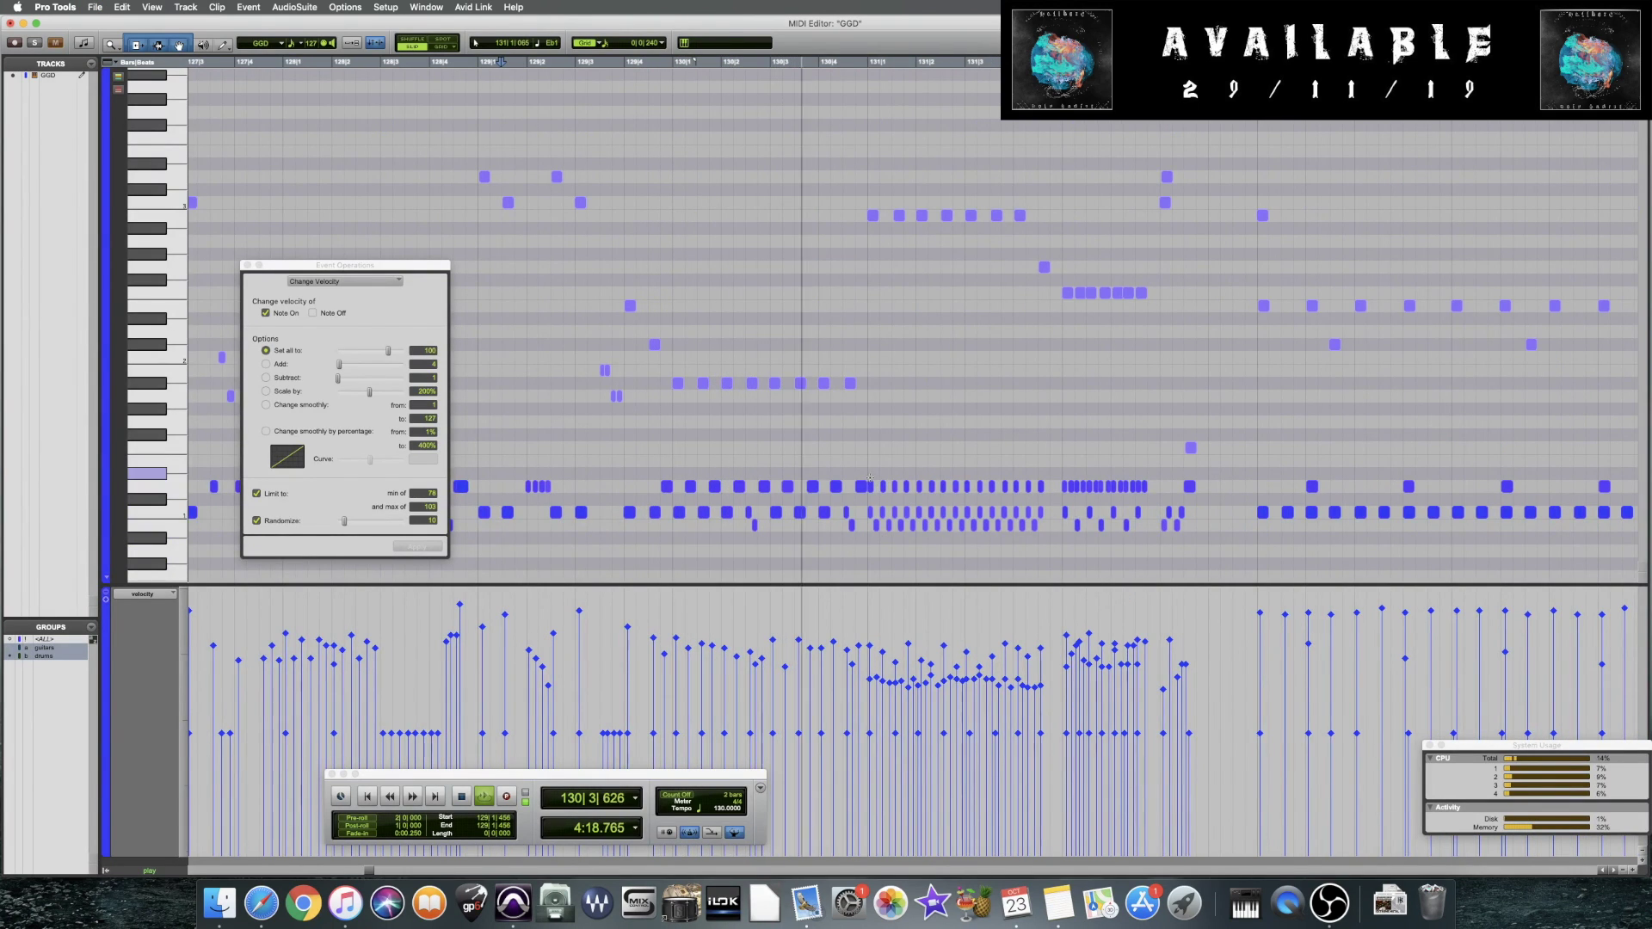
{"action": "key", "text": "space"}
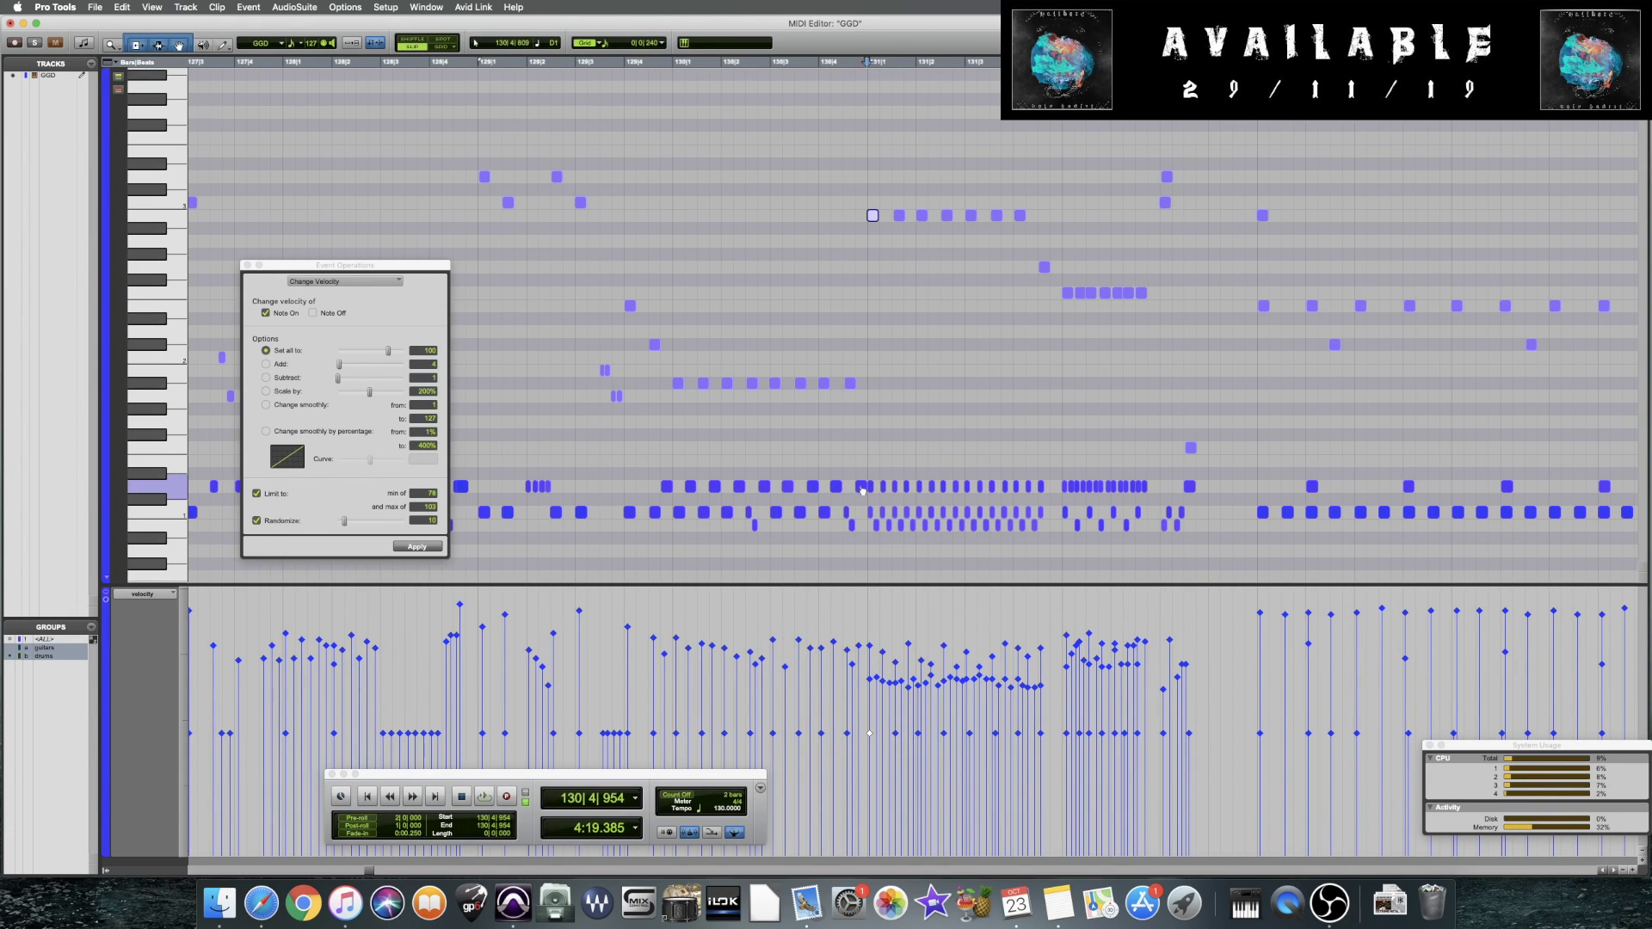
{"action": "left_click", "coordinate": [857, 654]}
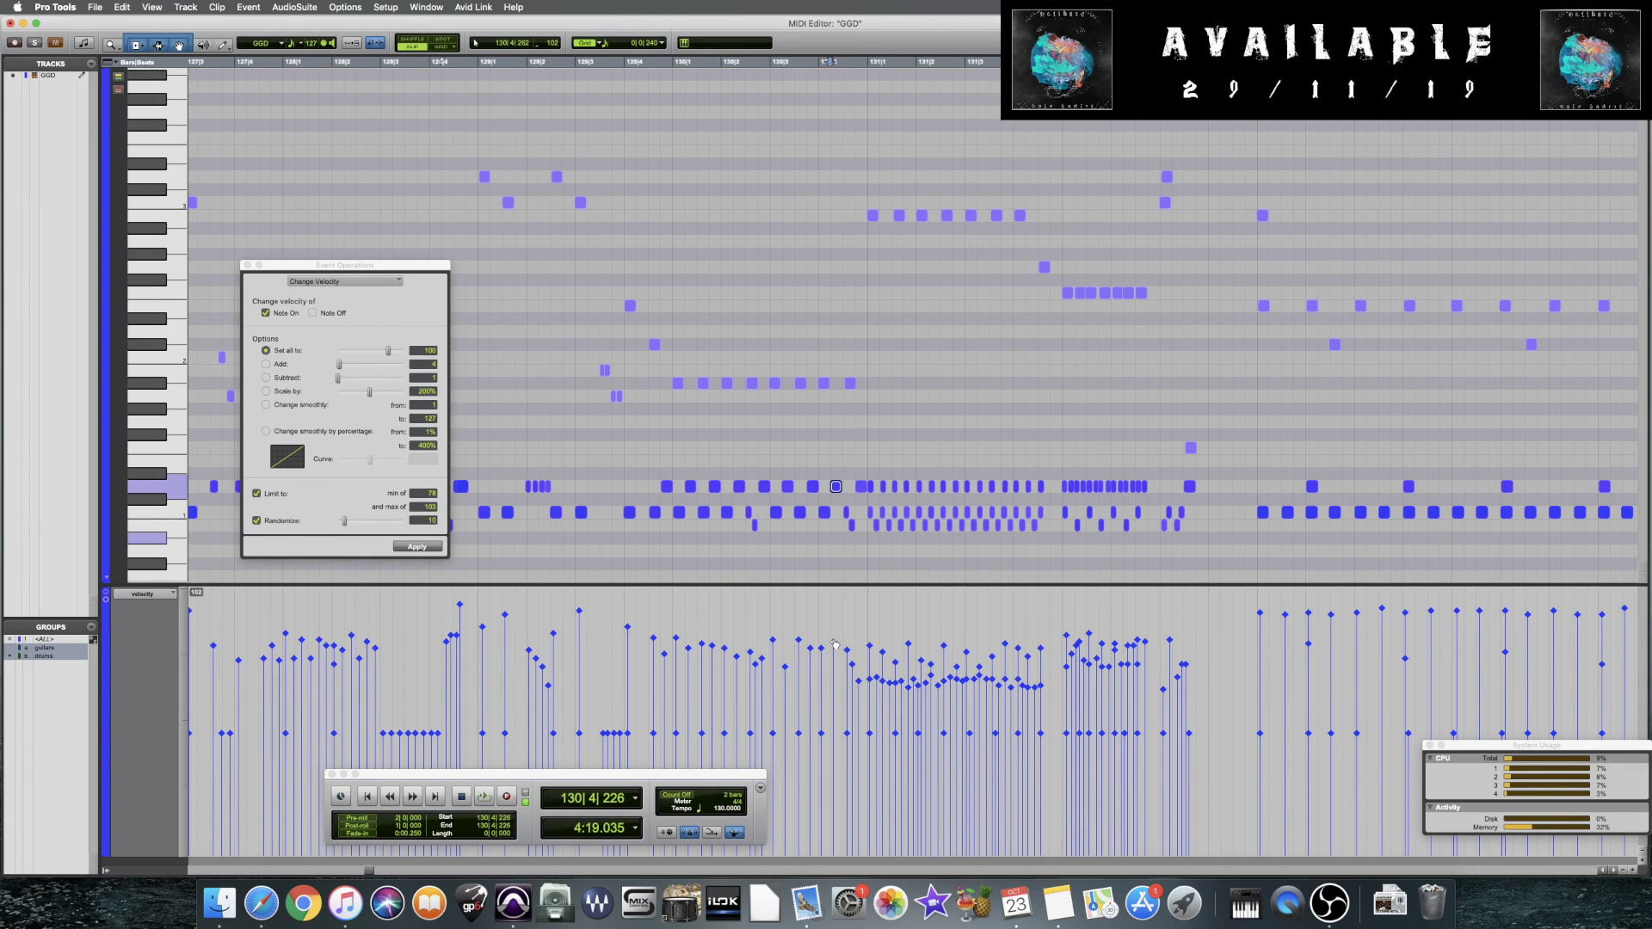
{"action": "left_click", "coordinate": [792, 654]}
{"action": "key", "text": "space"}
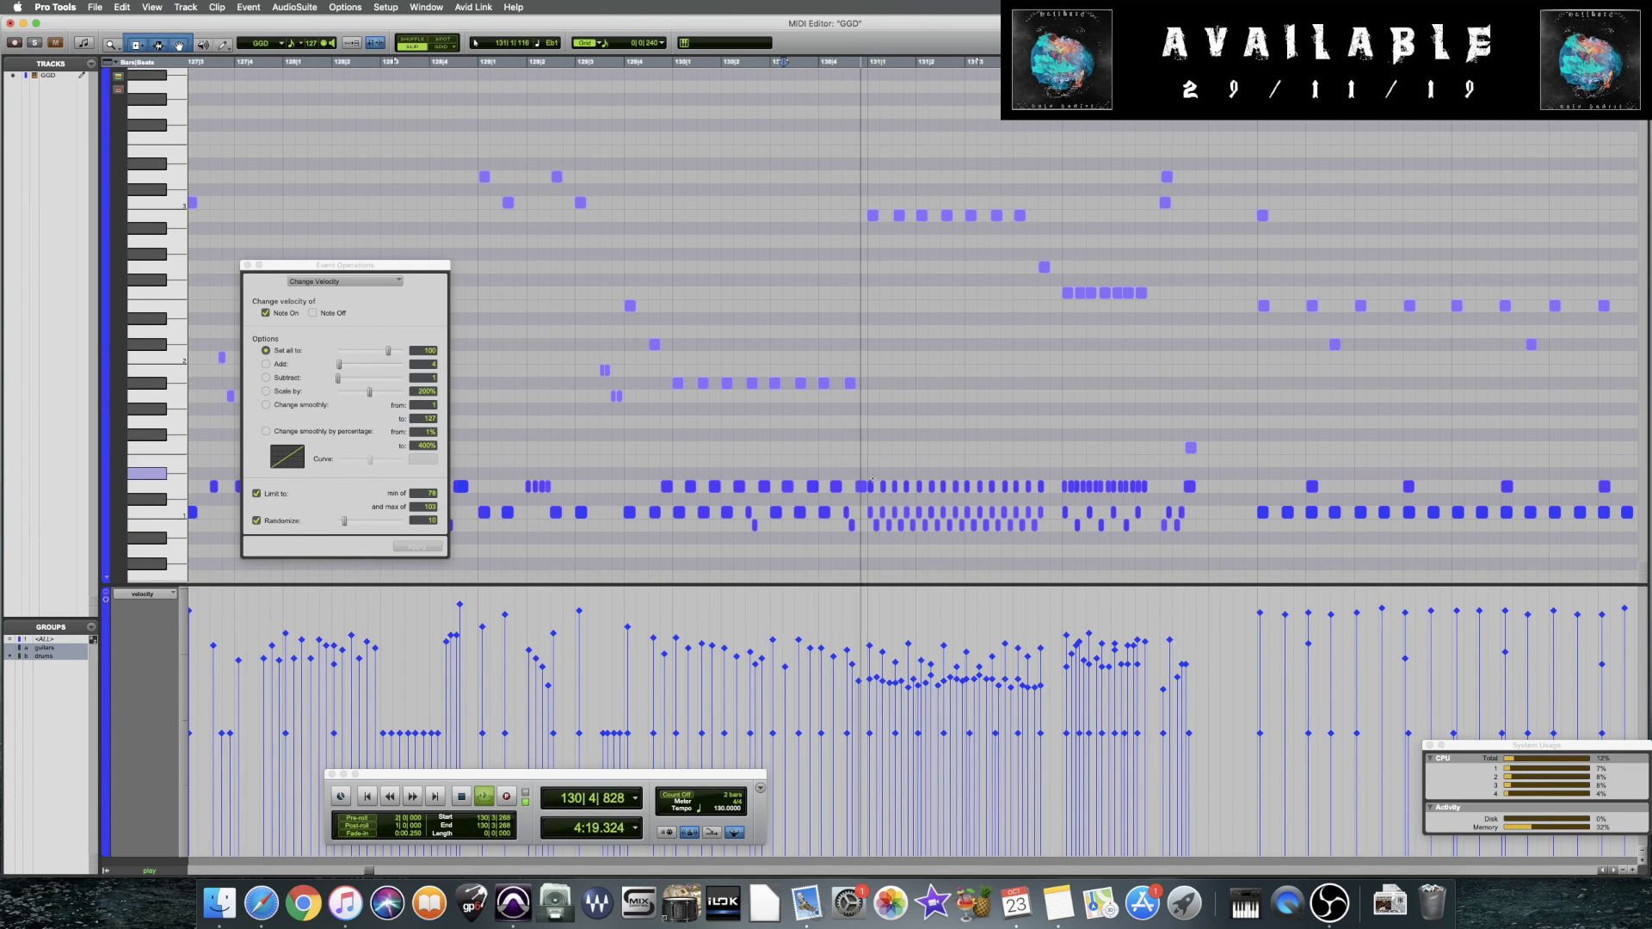
Lower the velocity of all the fast snare hits in bar 131 together
{"action": "left_click_drag", "start_coordinate": [871, 479], "coordinate": [1050, 504]}
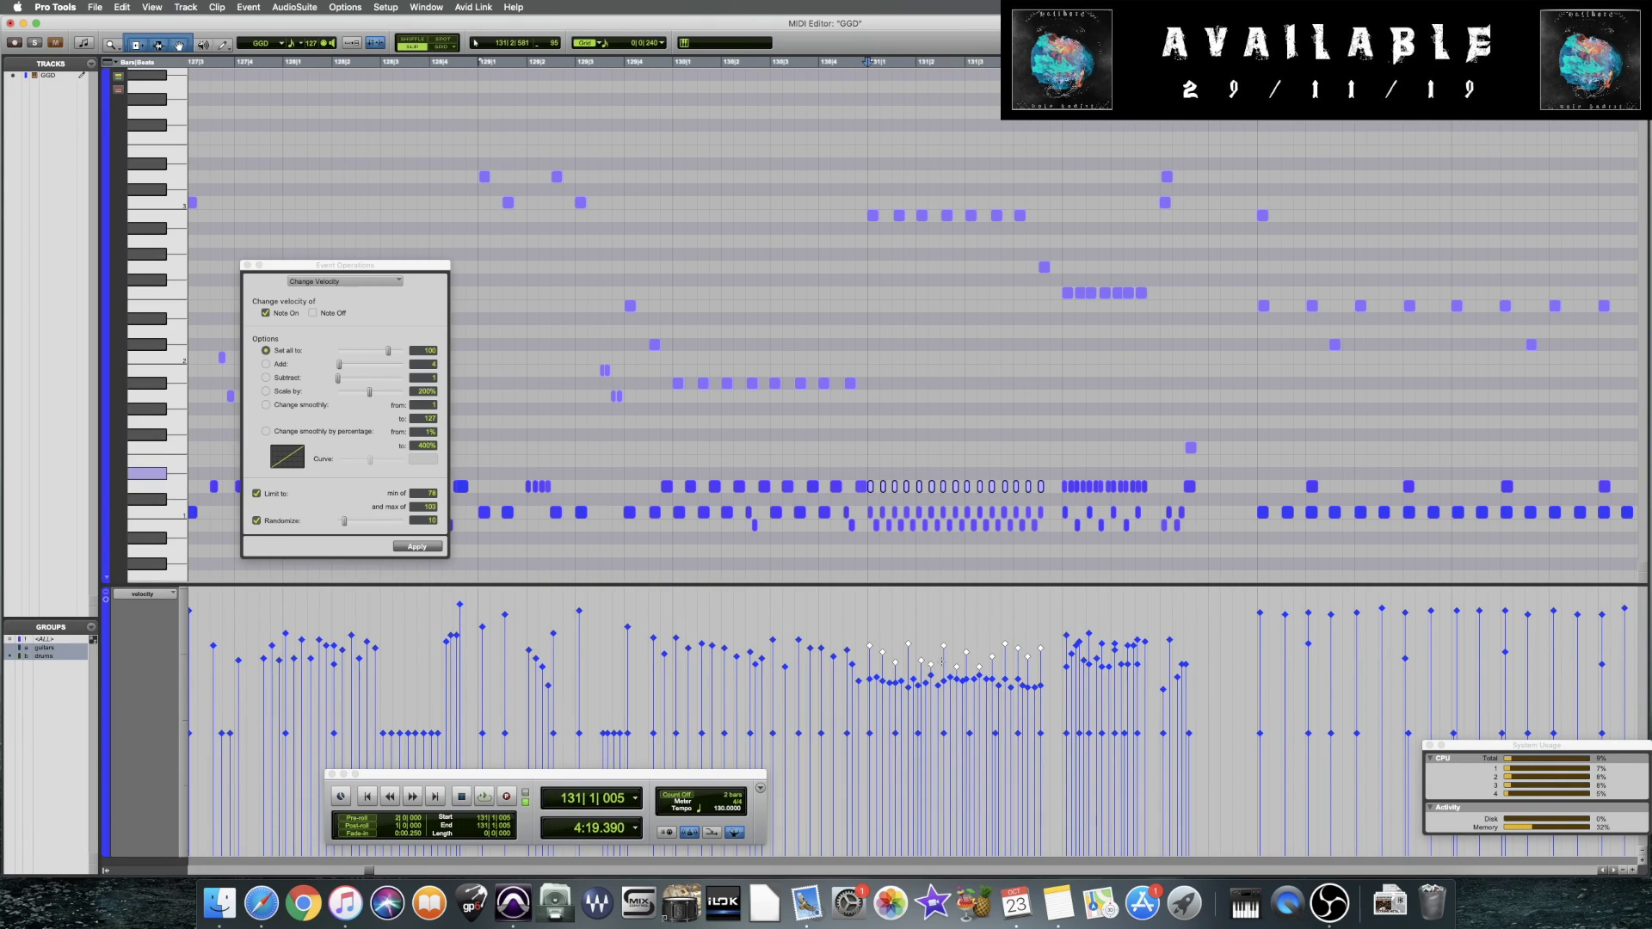
{"action": "left_click", "coordinate": [908, 486]}
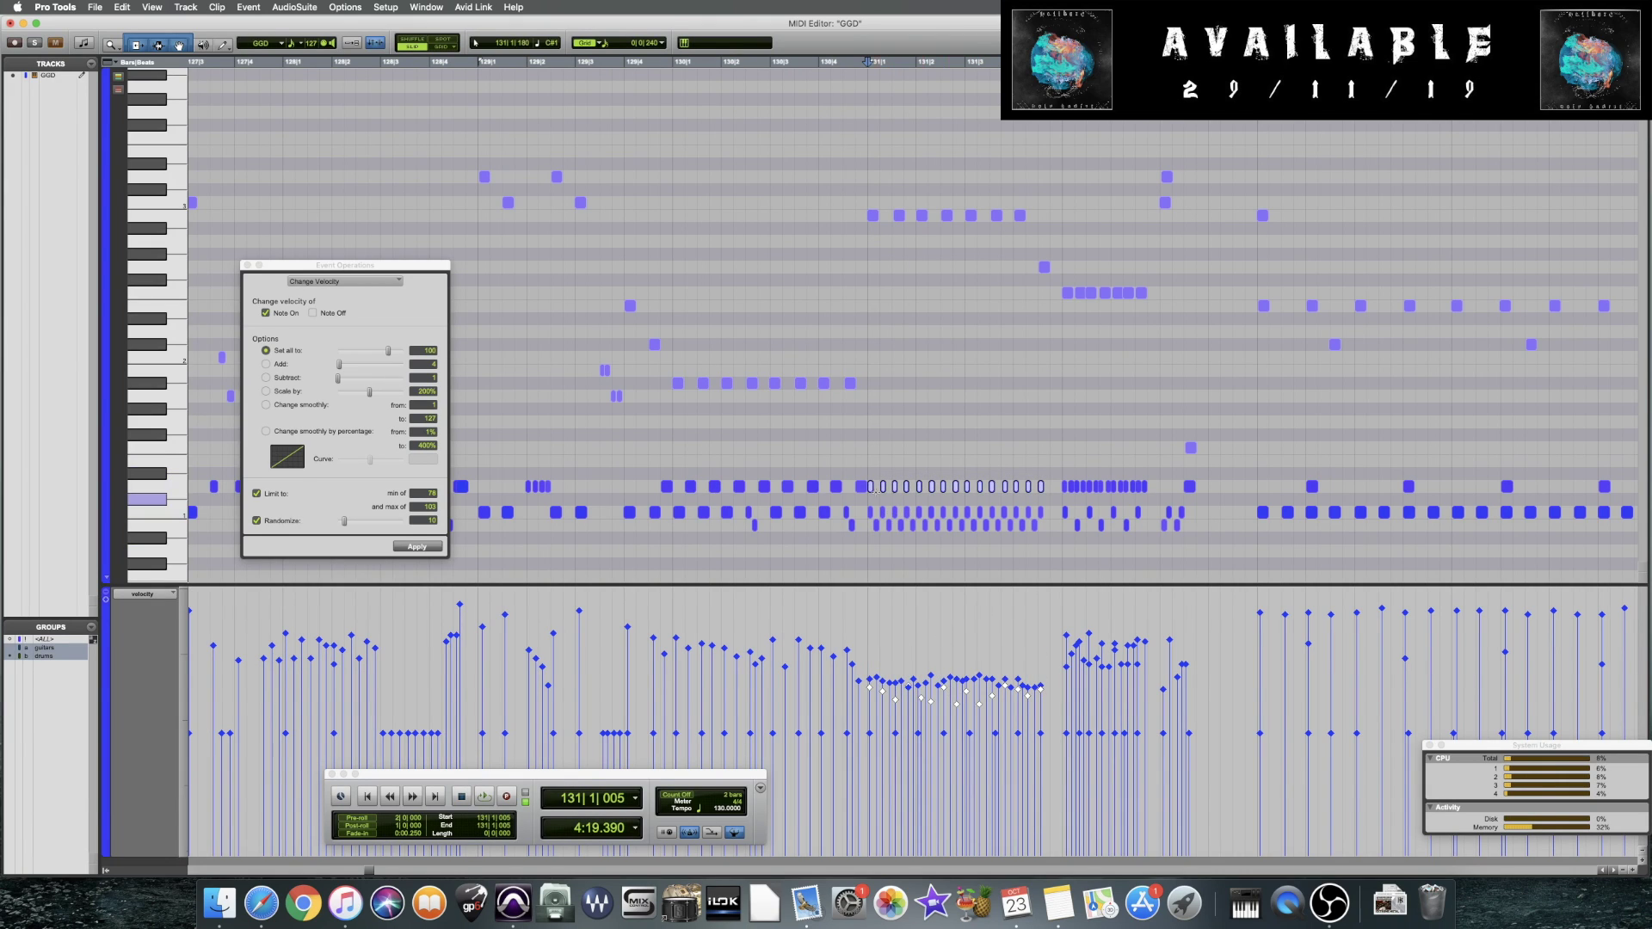
{"action": "left_click_drag", "start_coordinate": [951, 701], "coordinate": [1030, 695]}
{"action": "key", "text": "Return"}
Play back the softened snare run in bar 131 and save the session
{"action": "key", "text": "space"}
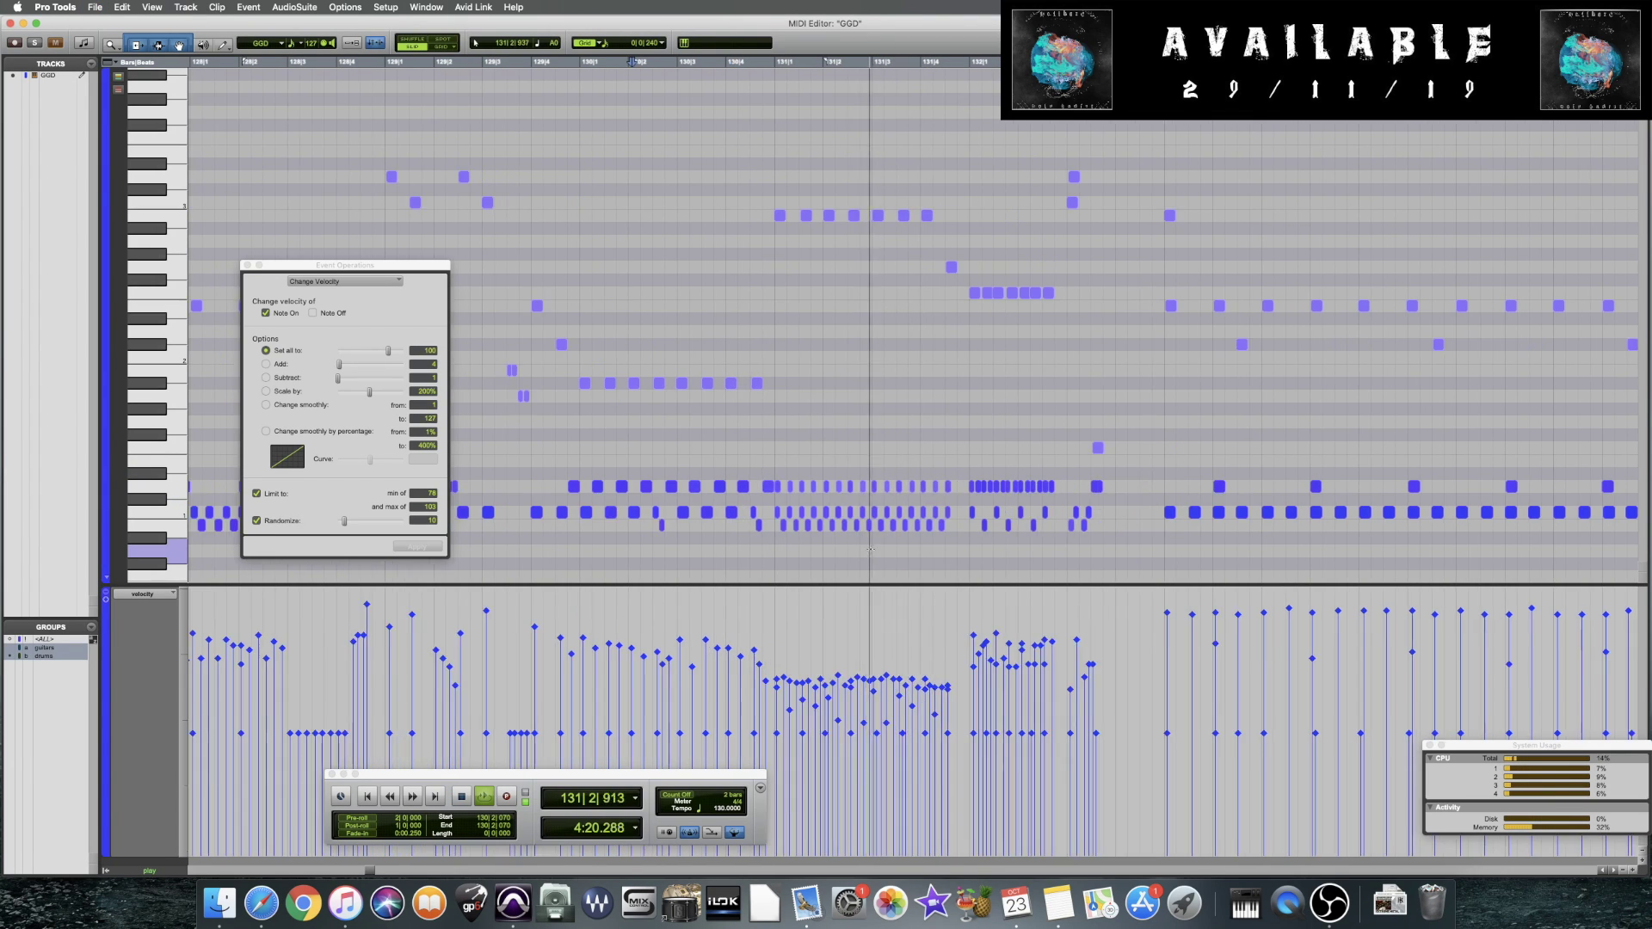
{"action": "key", "text": "space"}
{"action": "key", "text": "super+s"}
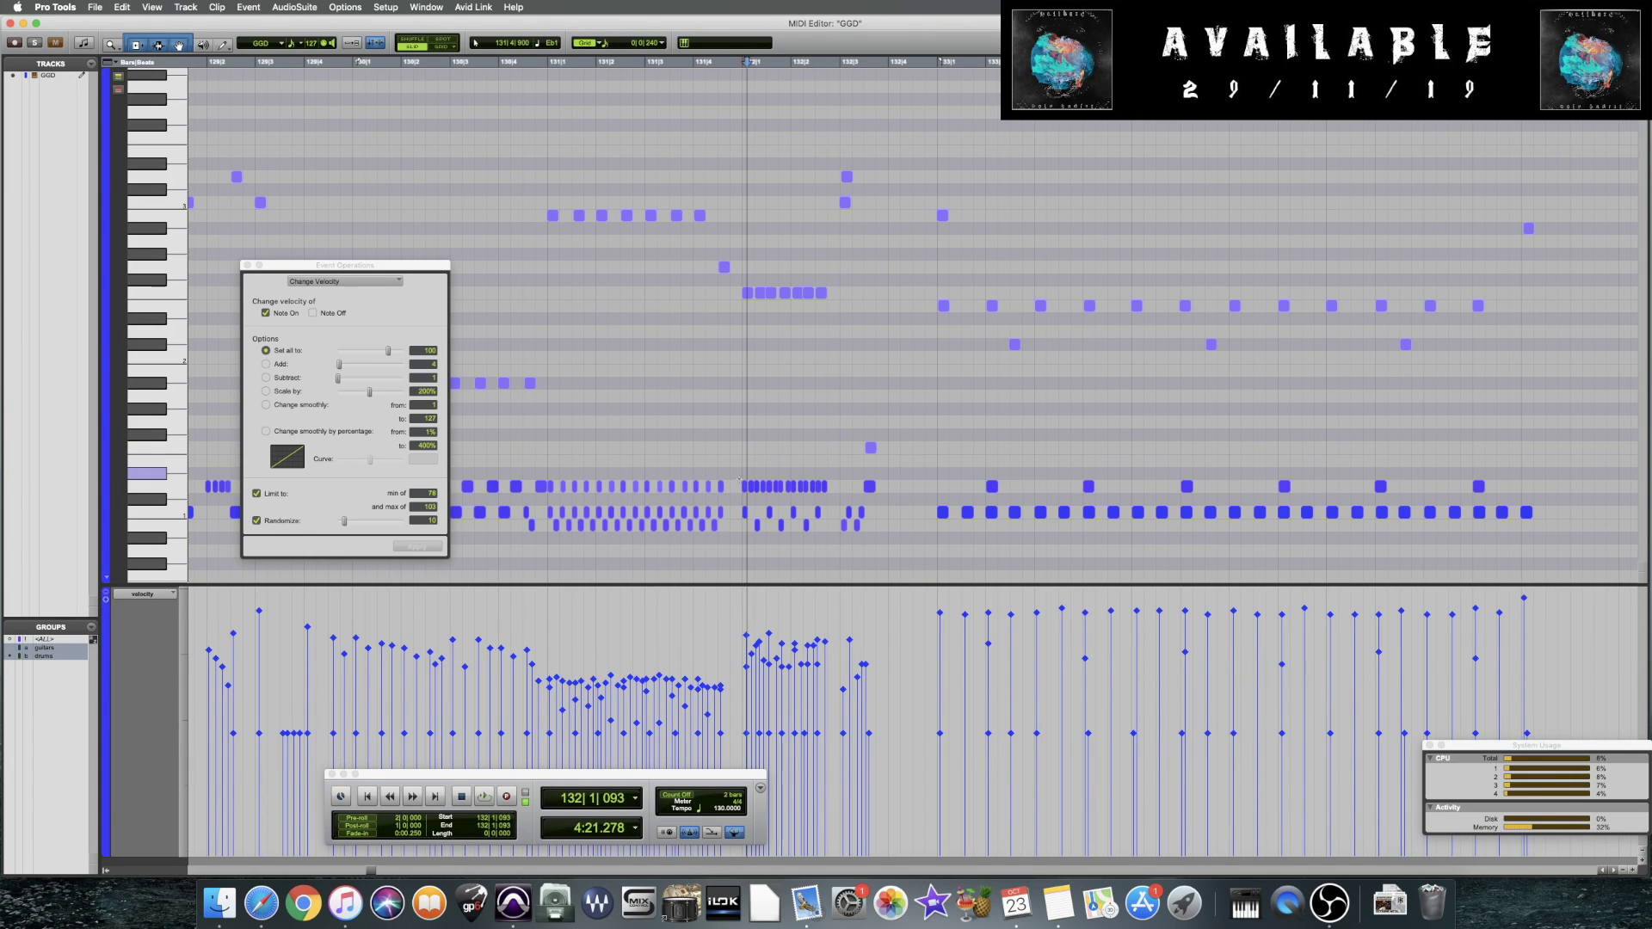
Strongly lower the velocity of the rapid snare hits at the start of bar 132, and listen from bar 131
{"action": "left_click_drag", "start_coordinate": [744, 476], "coordinate": [829, 497]}
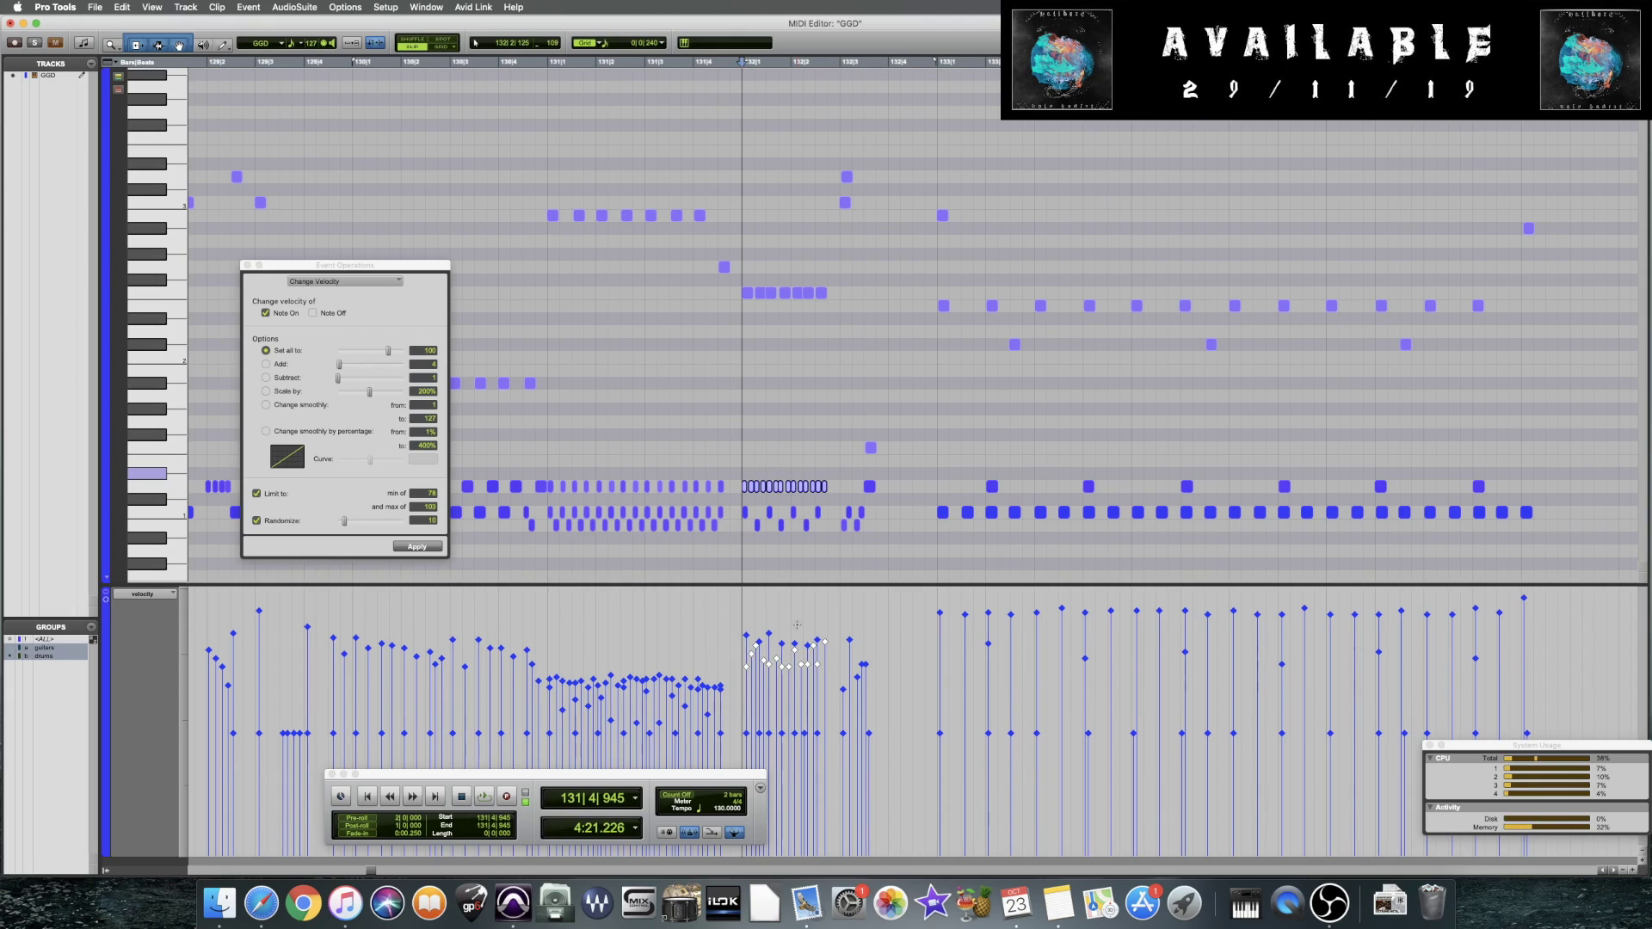
{"action": "left_click_drag", "start_coordinate": [796, 652], "coordinate": [811, 794]}
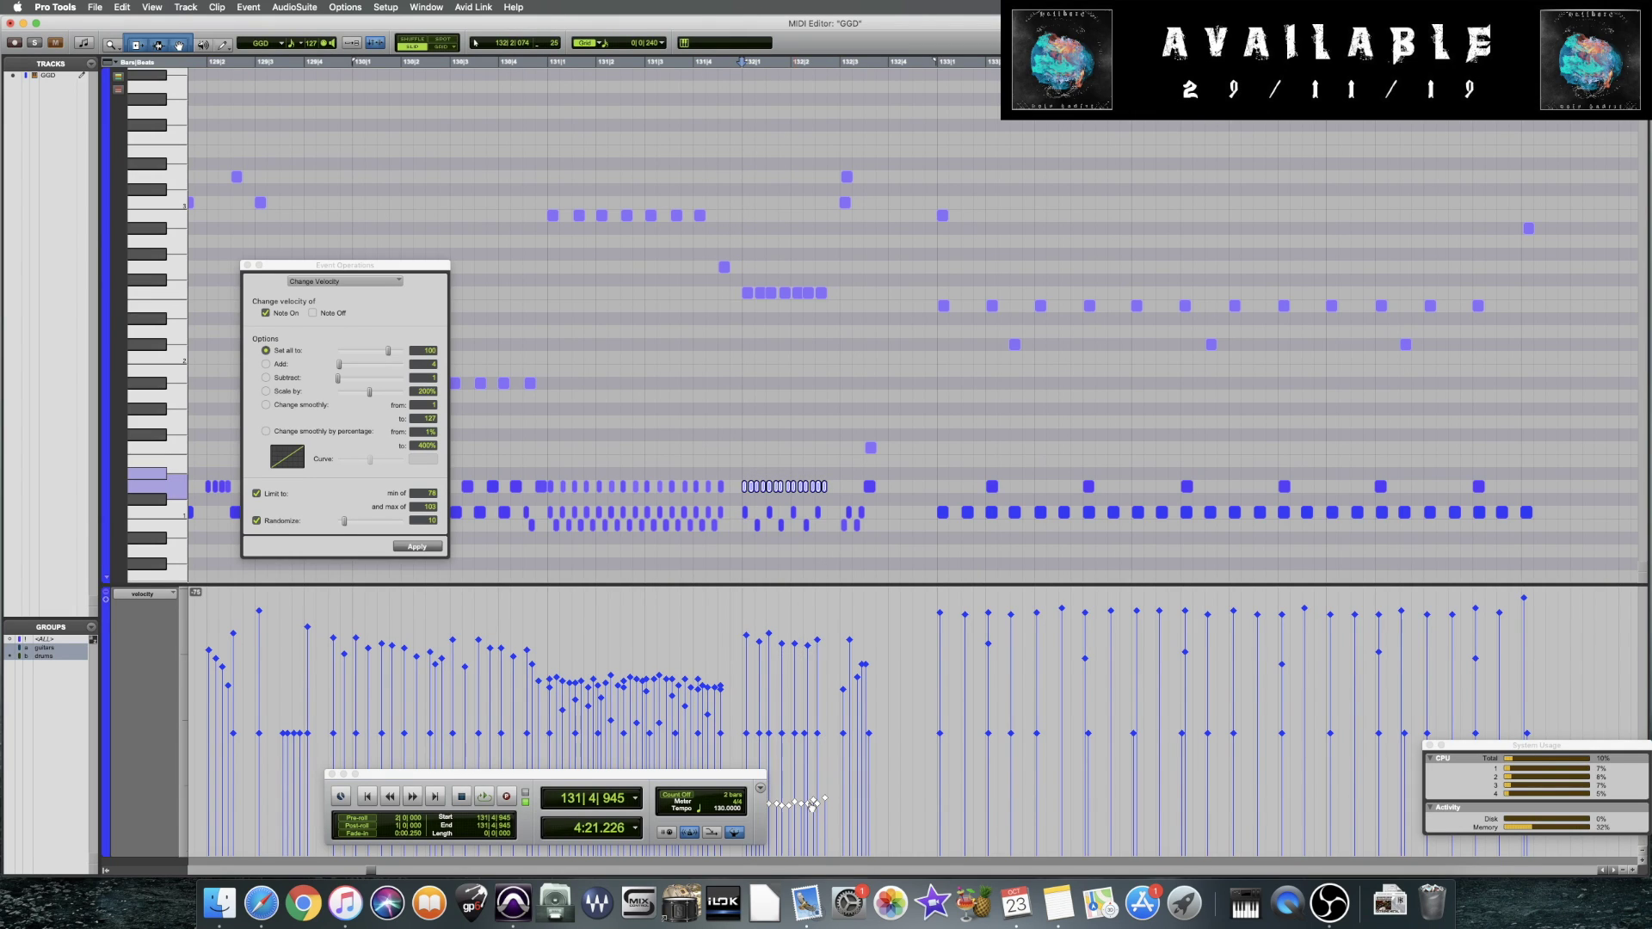
{"action": "key", "text": "space"}
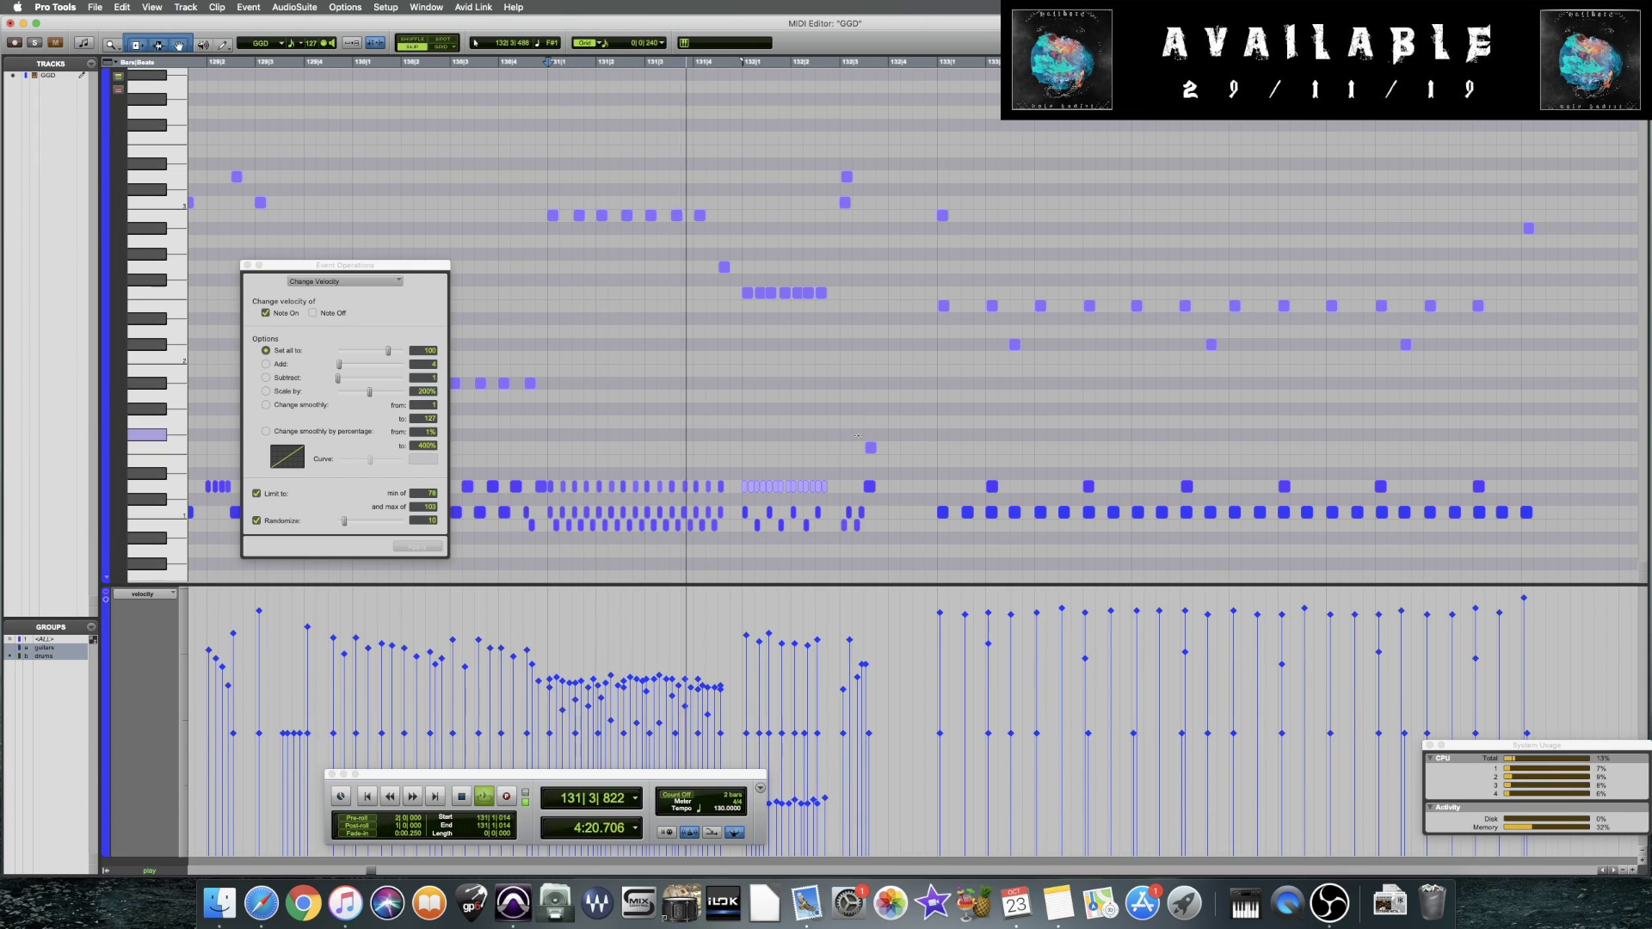
{"action": "key", "text": "space"}
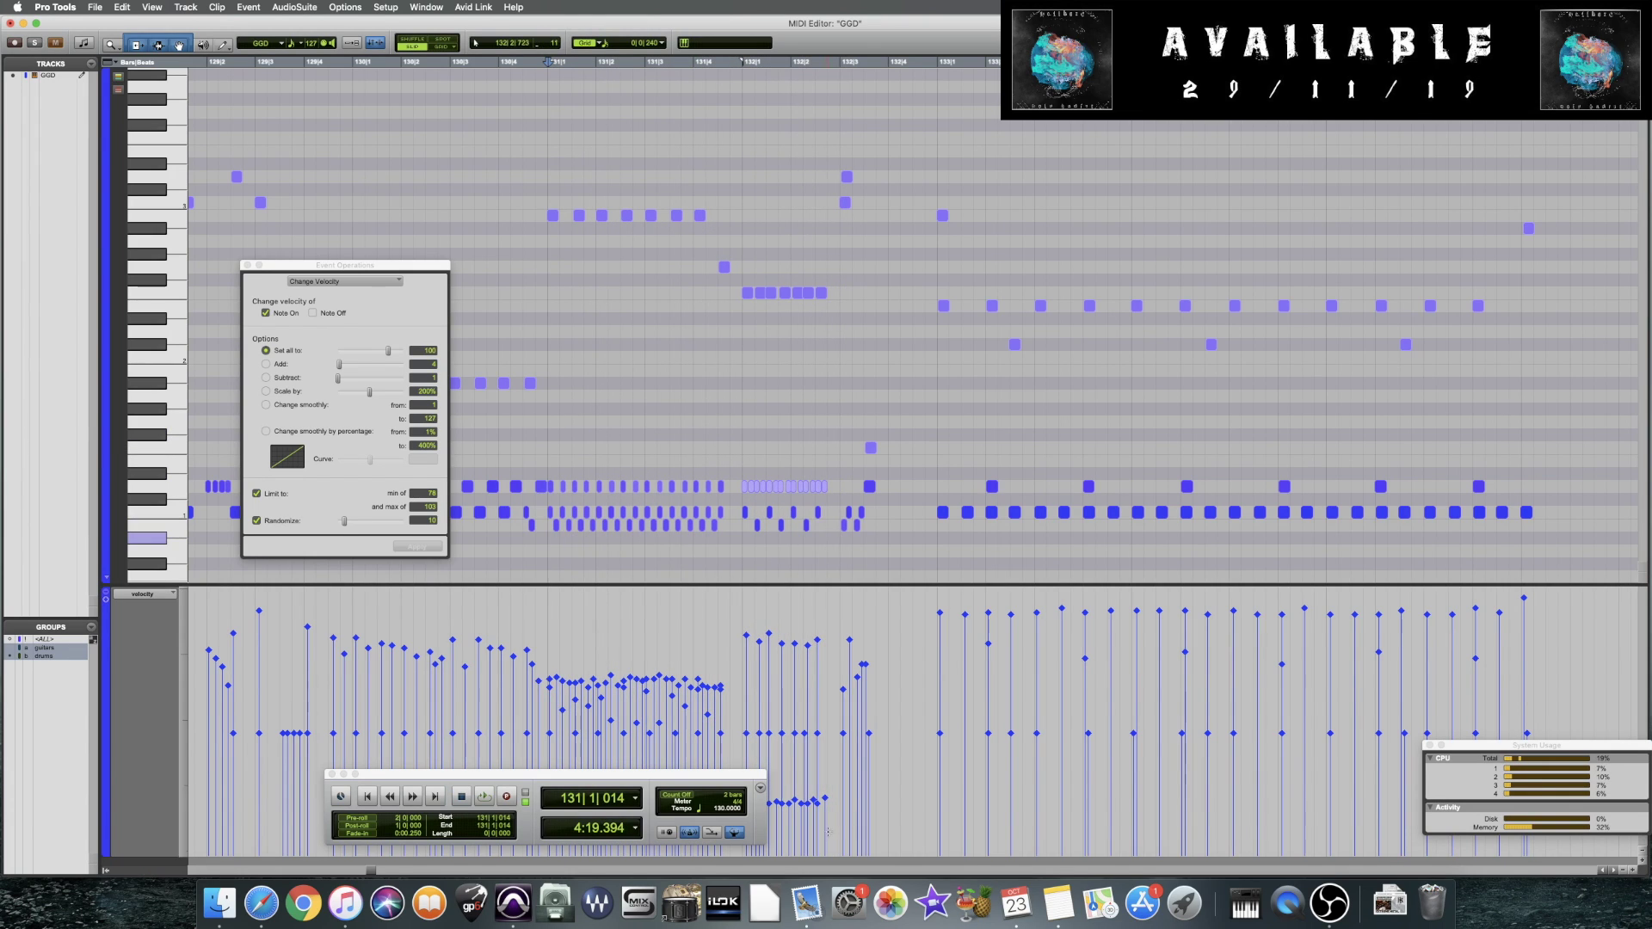
Raise the velocity of the rapid snare hits in bar 132 slightly and play them back
{"action": "left_click_drag", "start_coordinate": [856, 824], "coordinate": [796, 790]}
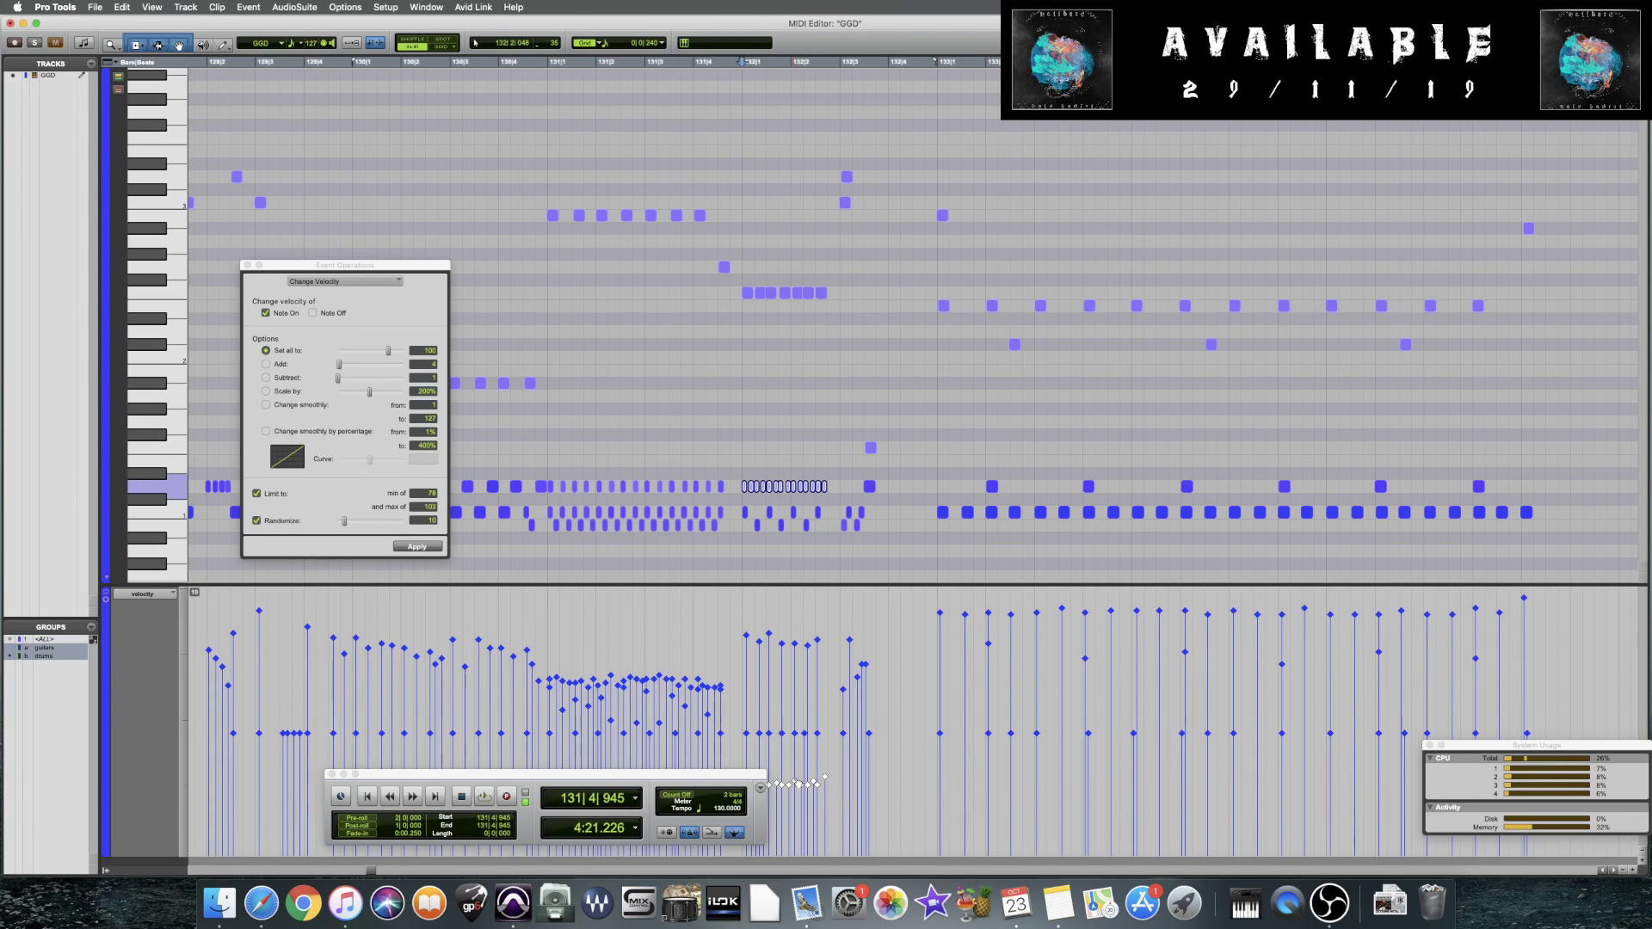
{"action": "key", "text": "space"}
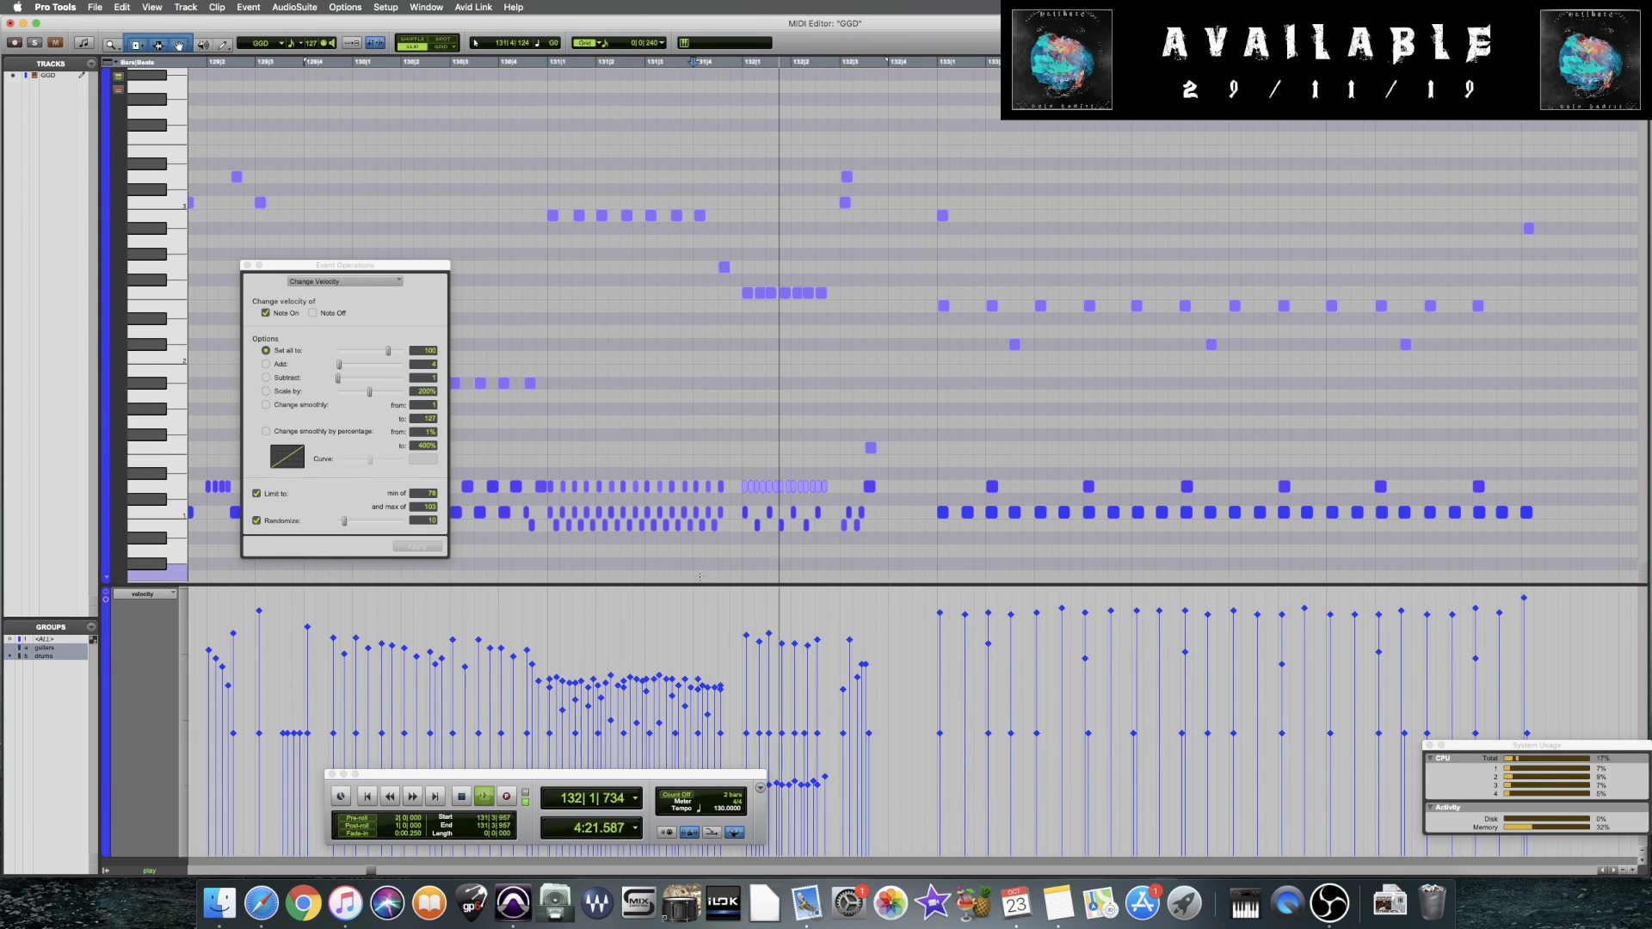
{"action": "key", "text": "space"}
Save the session and move the transport window clear of the velocity values in bar 132
{"action": "key", "text": "super+s"}
{"action": "left_click_drag", "start_coordinate": [691, 773], "coordinate": [622, 780]}
{"action": "left_click_drag", "start_coordinate": [826, 488], "coordinate": [825, 475]}
{"action": "left_click_drag", "start_coordinate": [825, 777], "coordinate": [831, 602]}
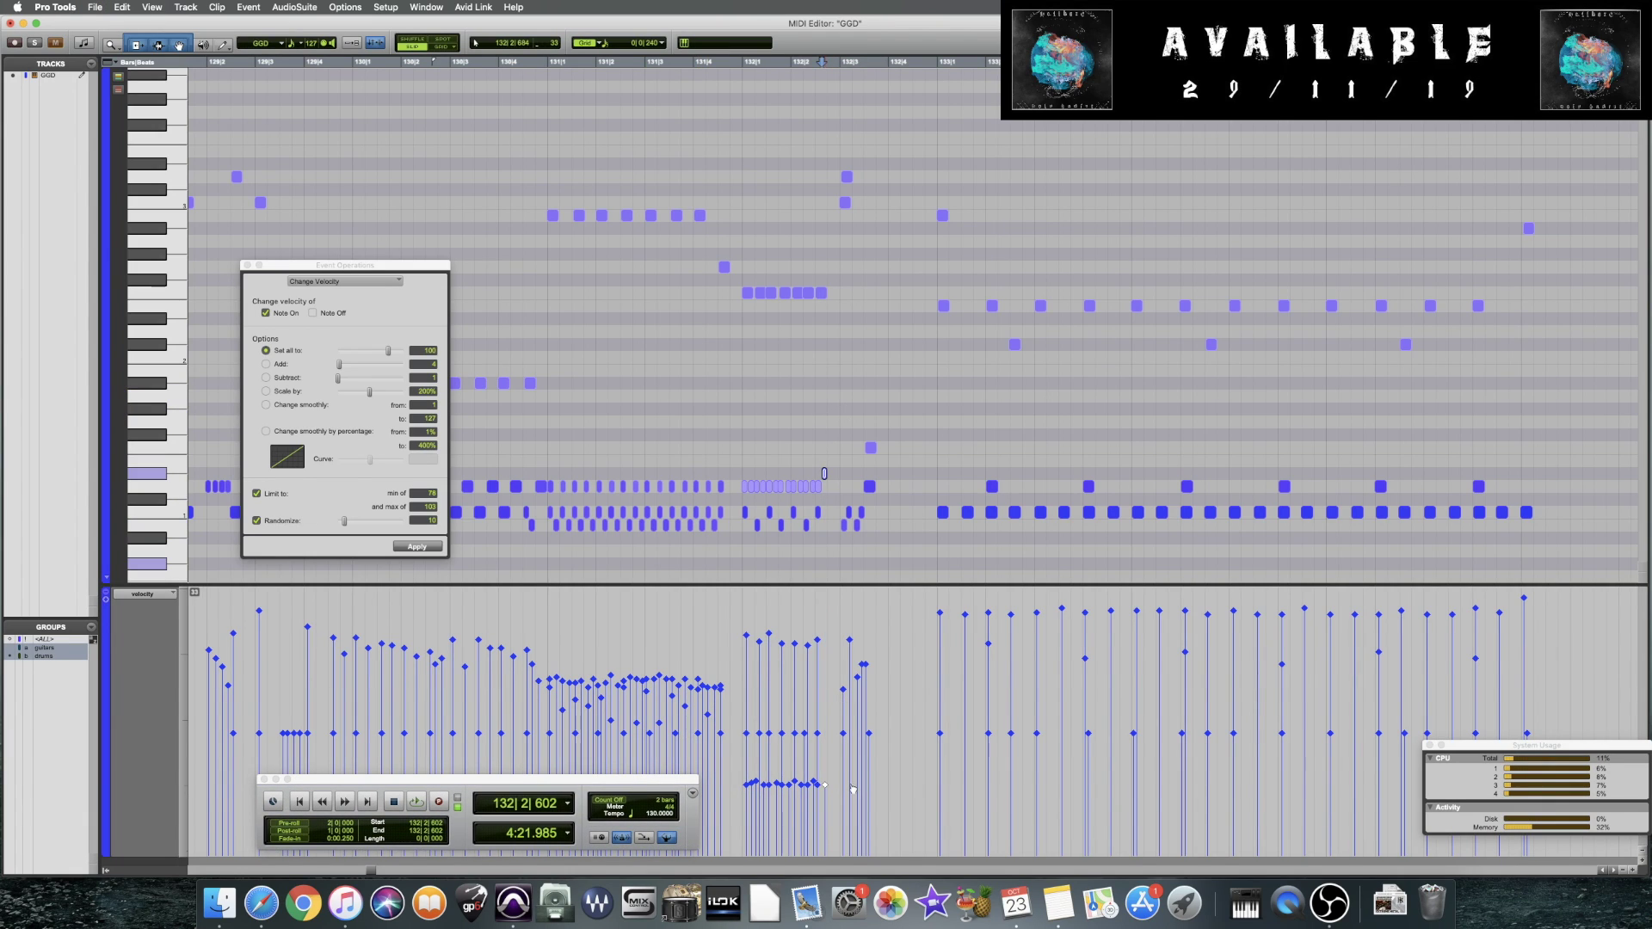
{"action": "key", "text": "super+z"}
Listen from the end of bar 131 and raise the velocities of the main snare hits from bar 132 onward
{"action": "left_click", "coordinate": [699, 458]}
{"action": "key", "text": "space"}
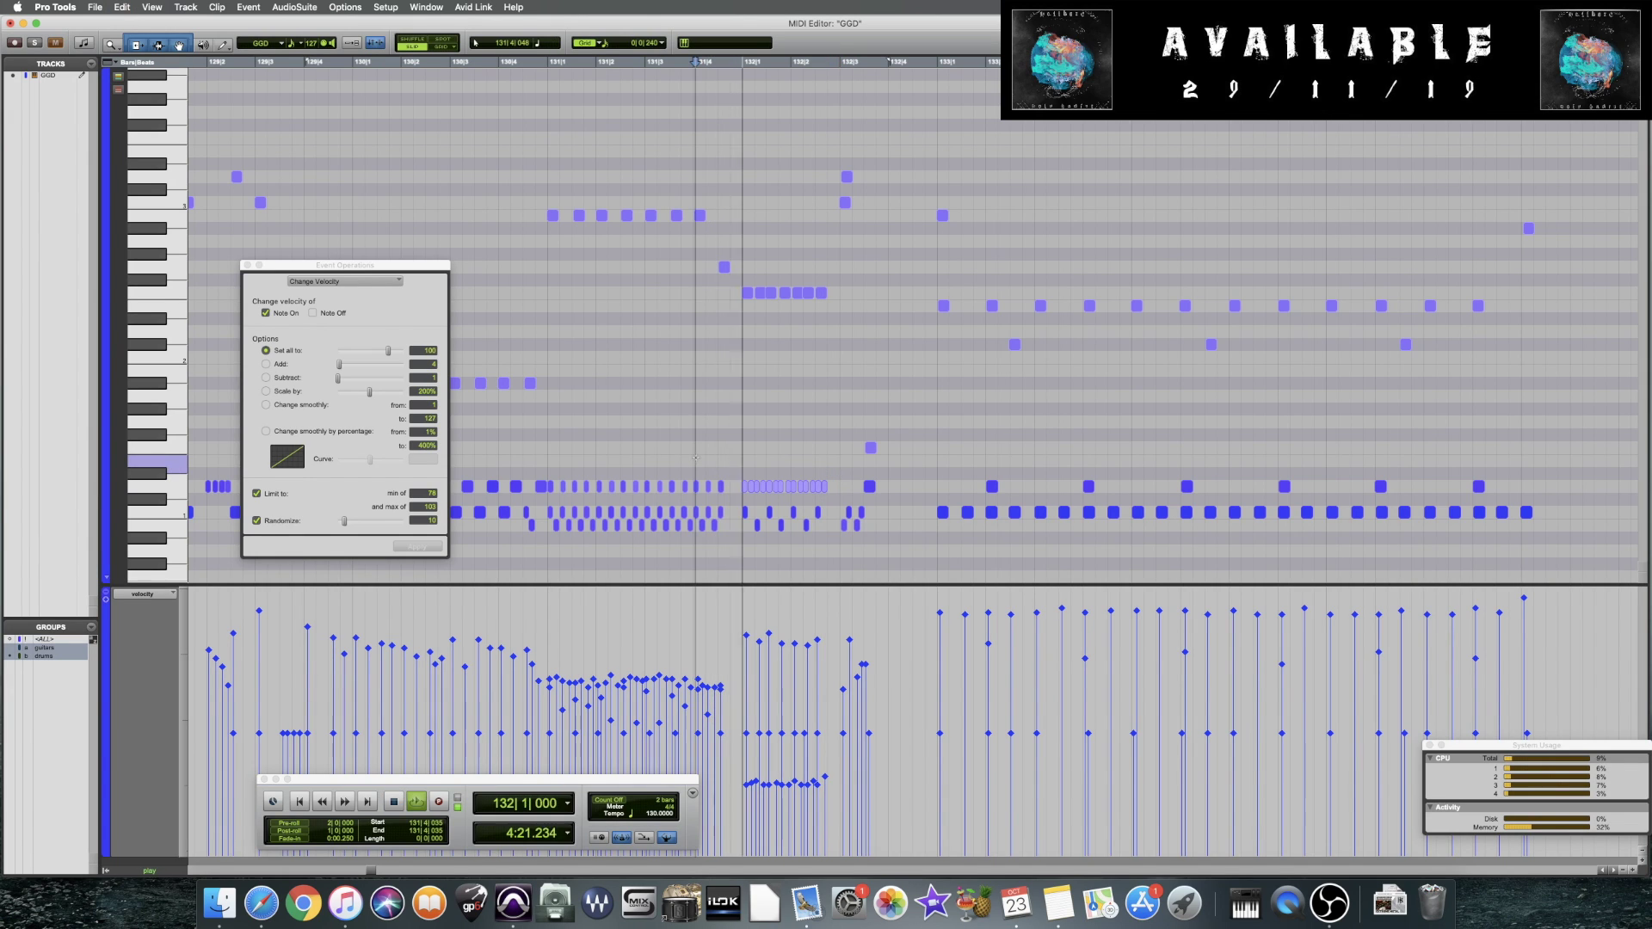
{"action": "left_click_drag", "start_coordinate": [870, 486], "coordinate": [1575, 491]}
{"action": "key", "text": "space"}
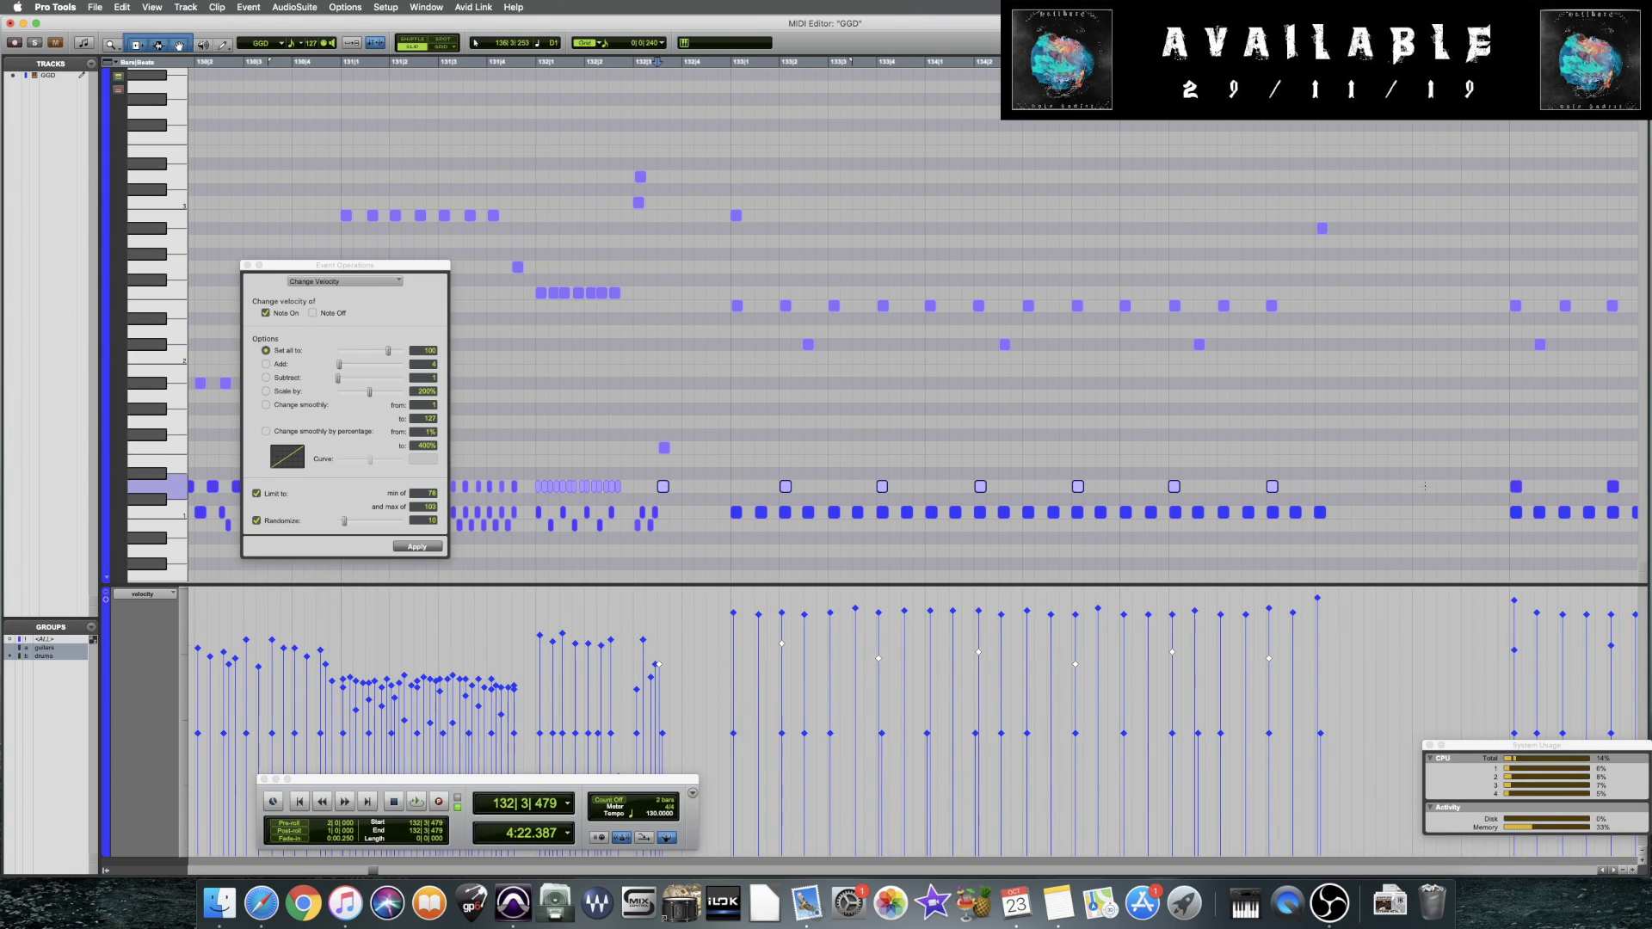
{"action": "scroll", "coordinate": [1119, 490], "scroll_direction": "right", "scroll_amount": 5}
{"action": "left_click_drag", "start_coordinate": [1123, 492], "coordinate": [1385, 490]}
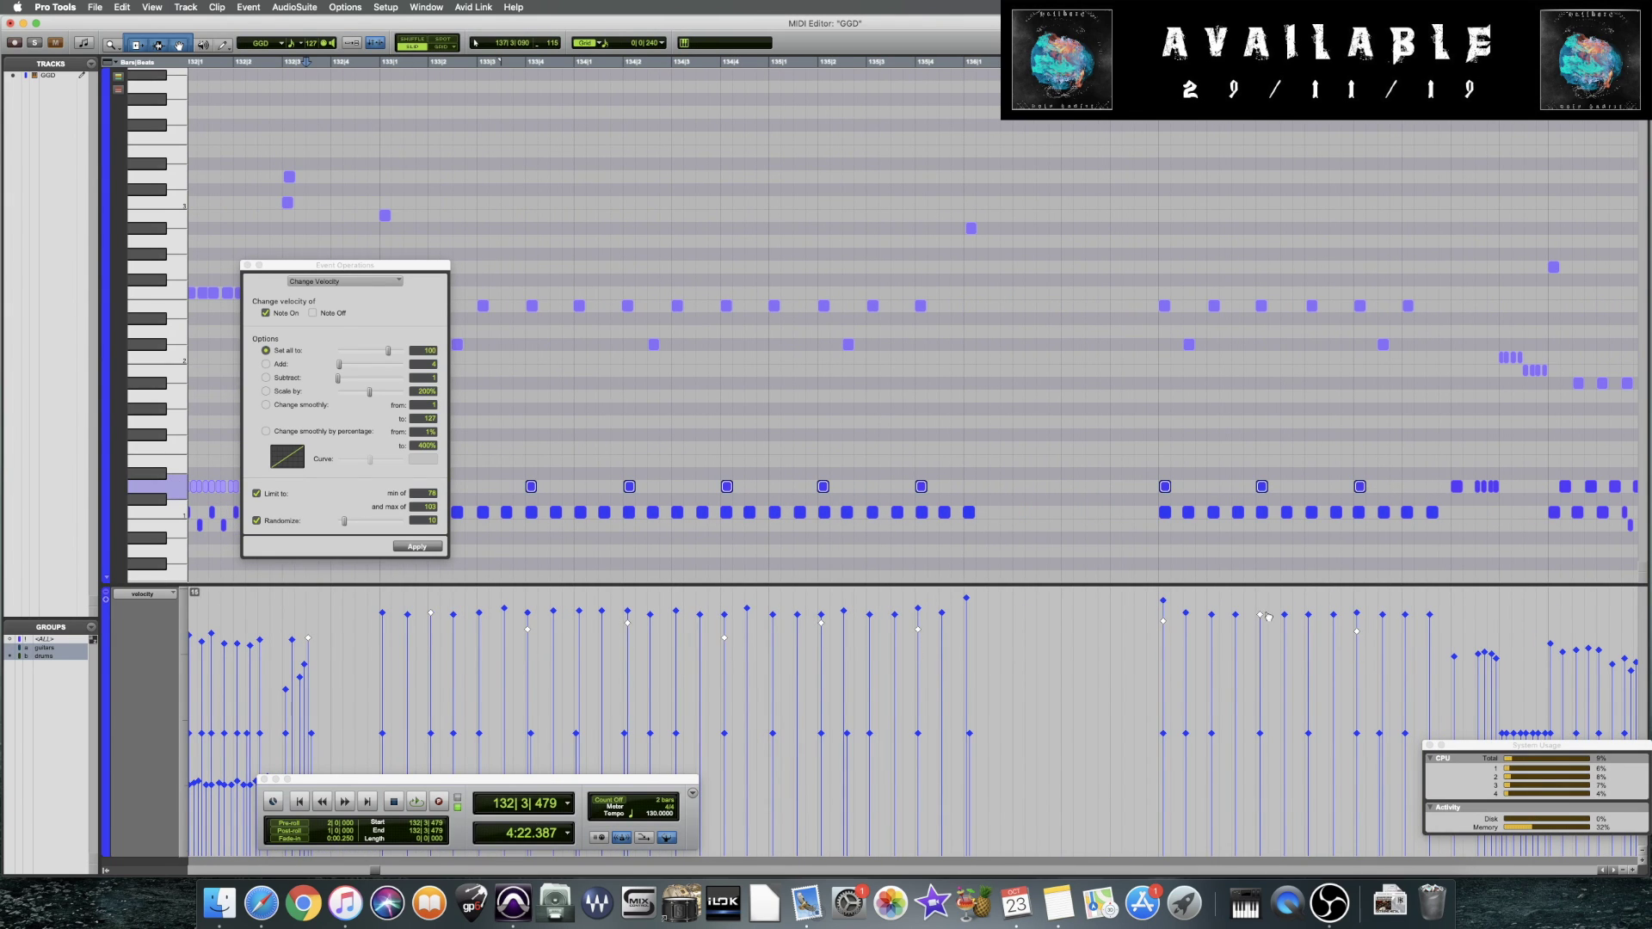
{"action": "key", "text": "space"}
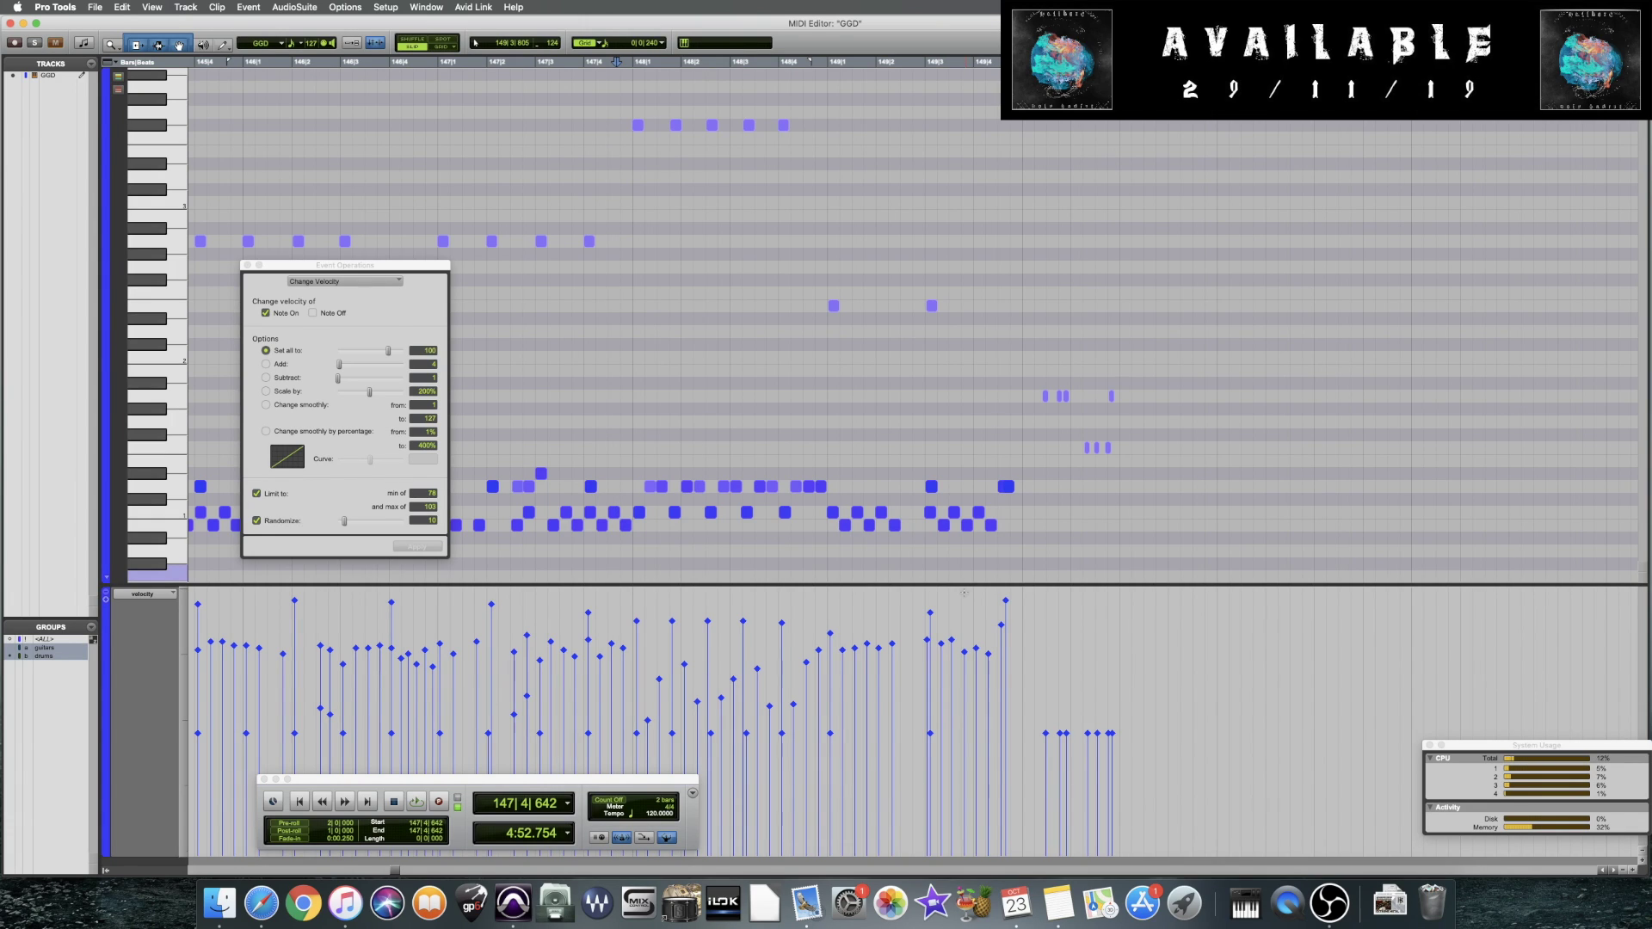
Show the whole GGD drum clip and move the Event Operations window clear of its notes
{"action": "key", "text": "super+w"}
{"action": "double_click", "coordinate": [789, 298]}
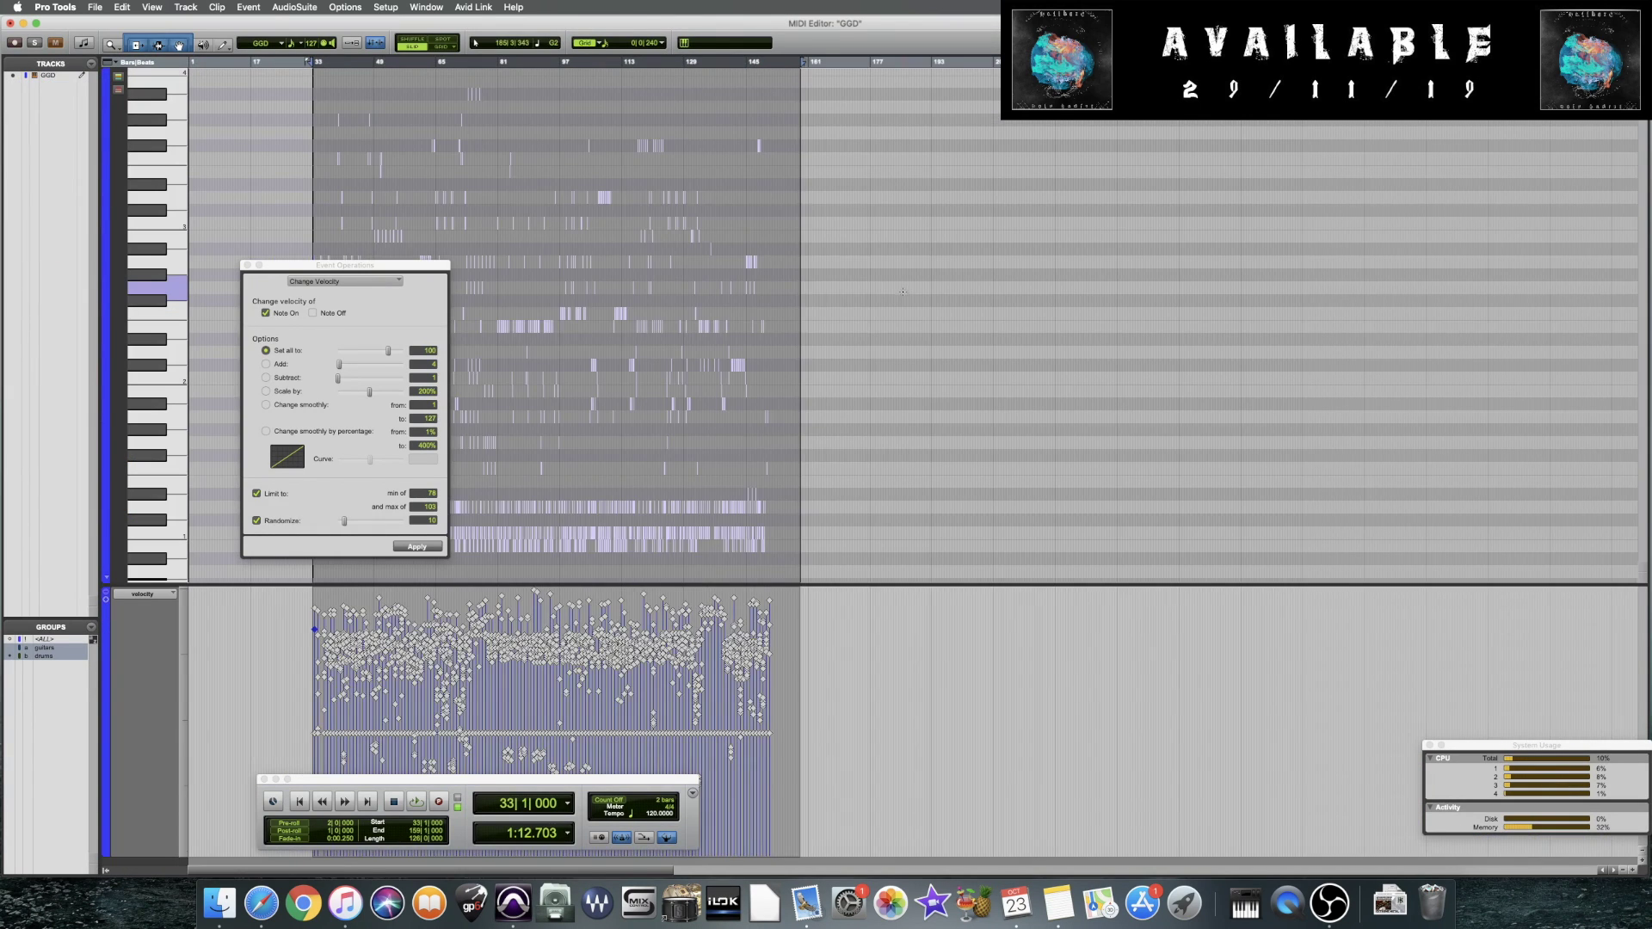
{"action": "left_click_drag", "start_coordinate": [345, 265], "coordinate": [1135, 311]}
Set all tom notes in the clip to velocity 110, randomized and limited to between 88 and 113
{"action": "left_click", "coordinate": [1222, 396]}
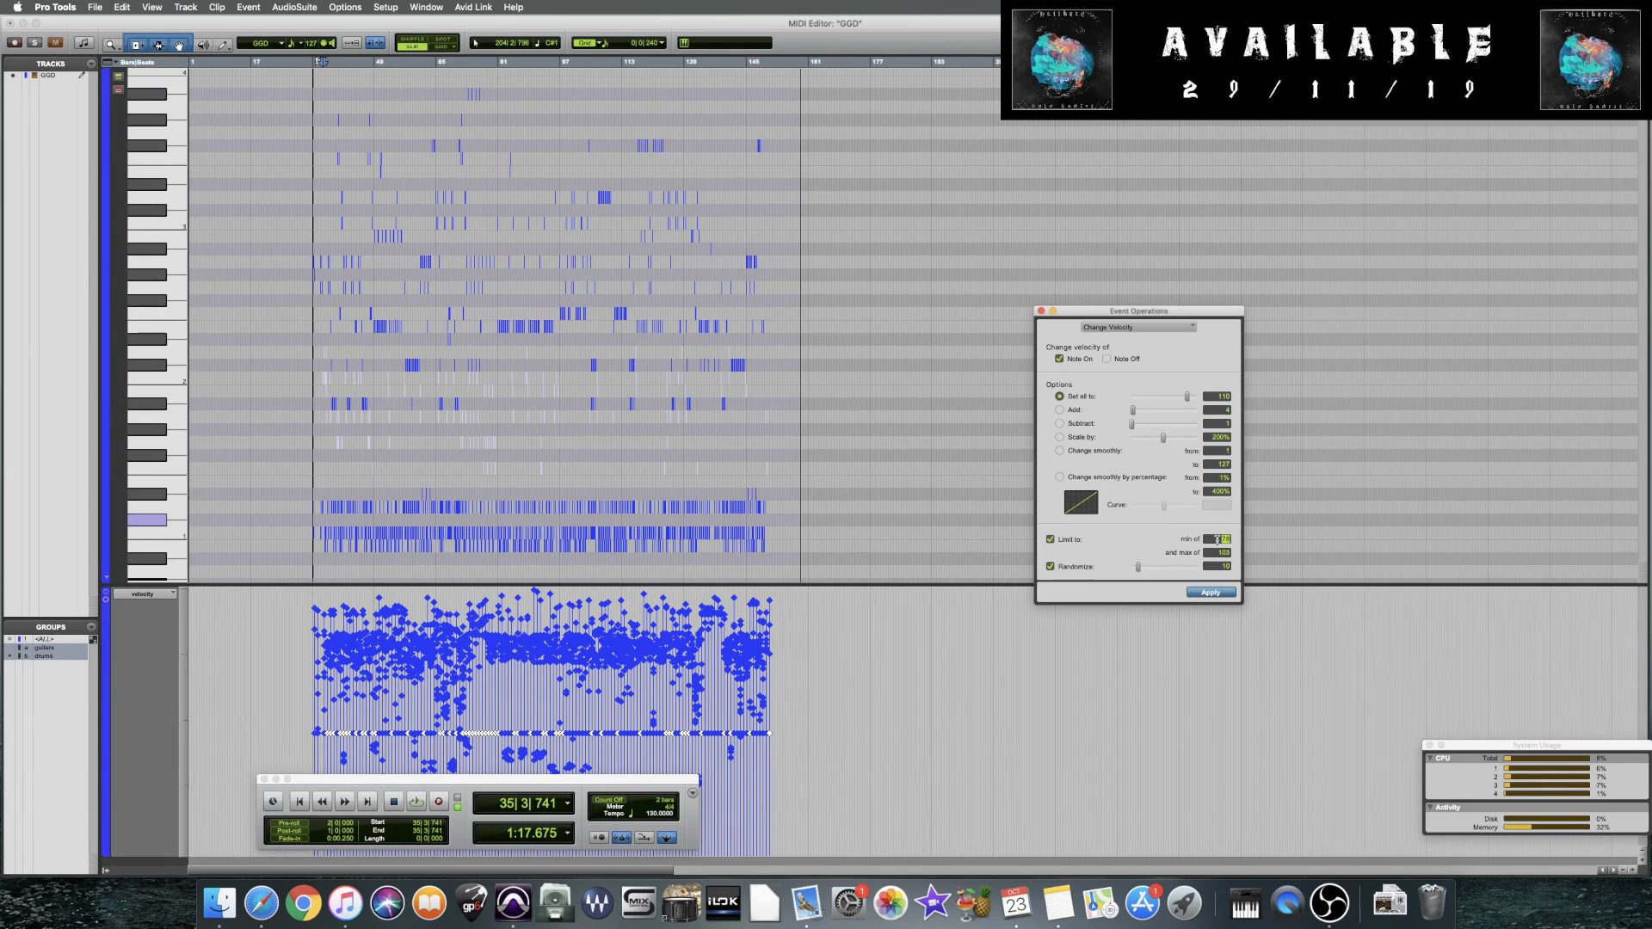
{"action": "type", "text": "88"}
{"action": "key", "text": "Tab"}
{"action": "type", "text": "113"}
{"action": "key", "text": "Return"}
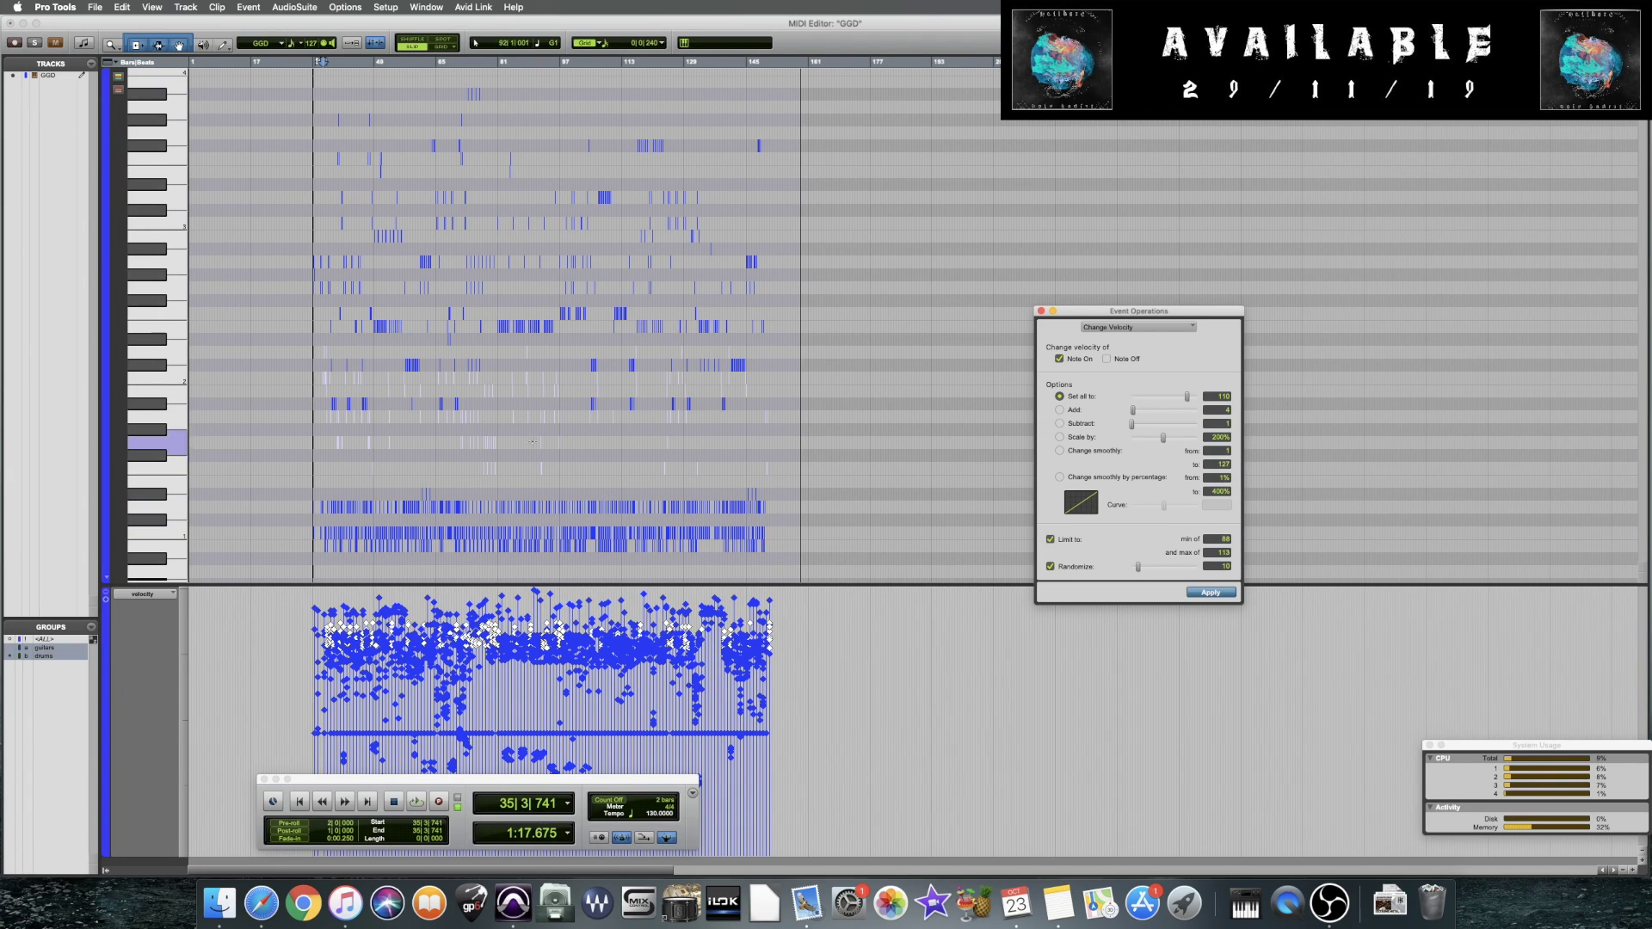
Close the Event Operations window, zoom in on the tom hits around bar 35, and play from the end of bar 34
{"action": "key", "text": "e"}
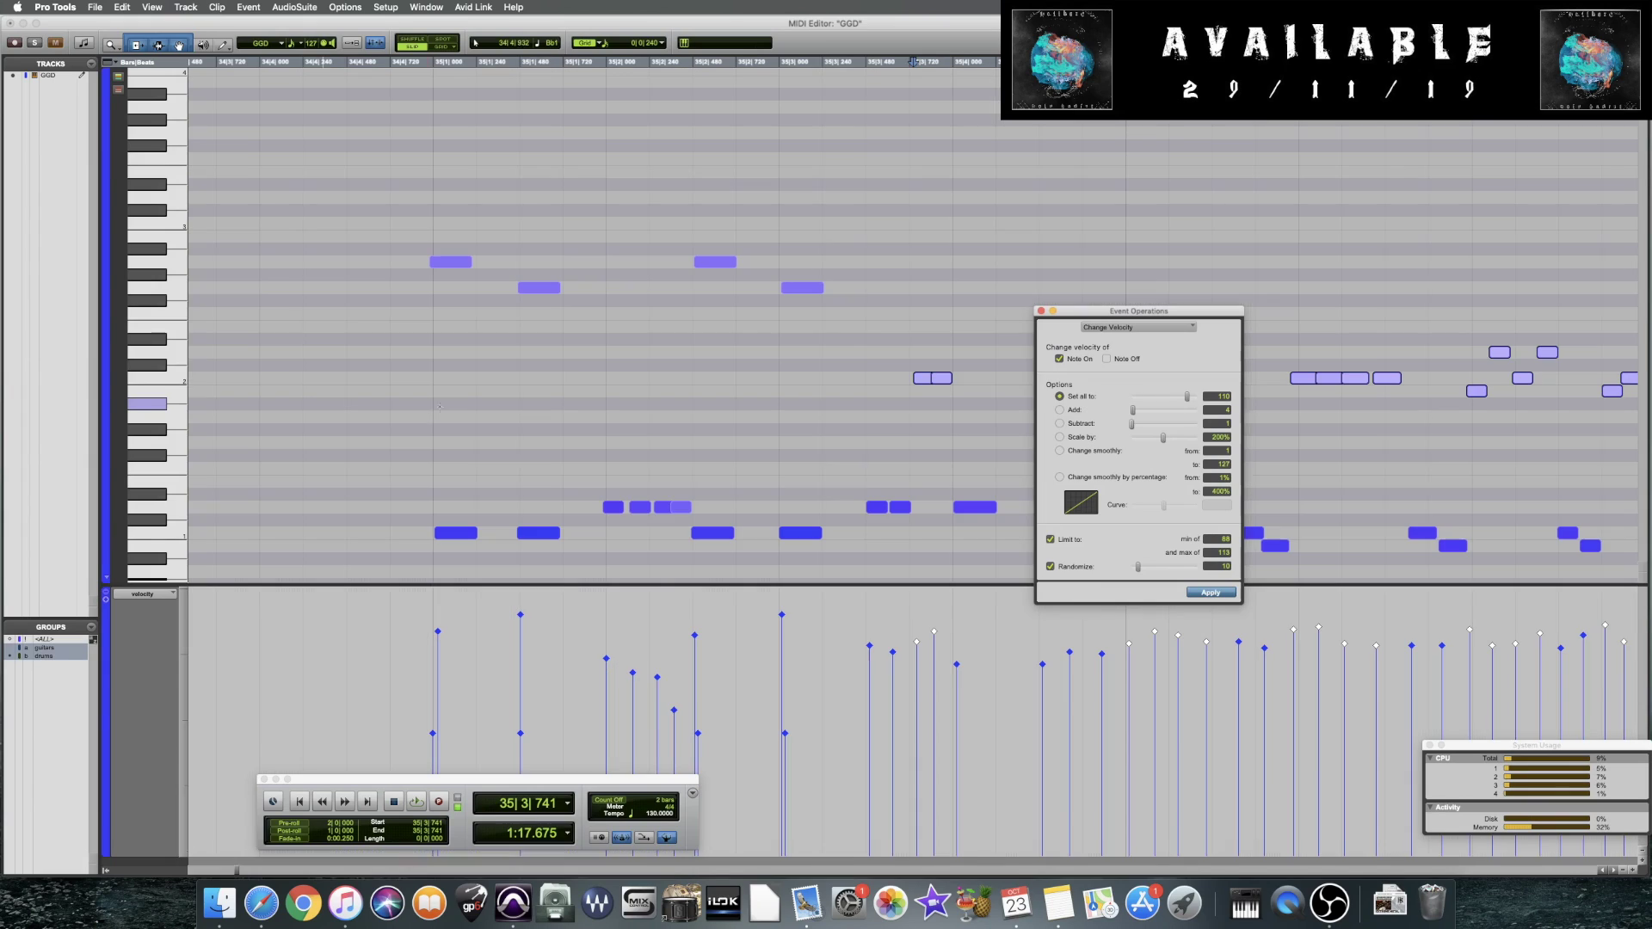
{"action": "left_click", "coordinate": [1040, 310]}
{"action": "left_click", "coordinate": [420, 401]}
{"action": "key", "text": "space"}
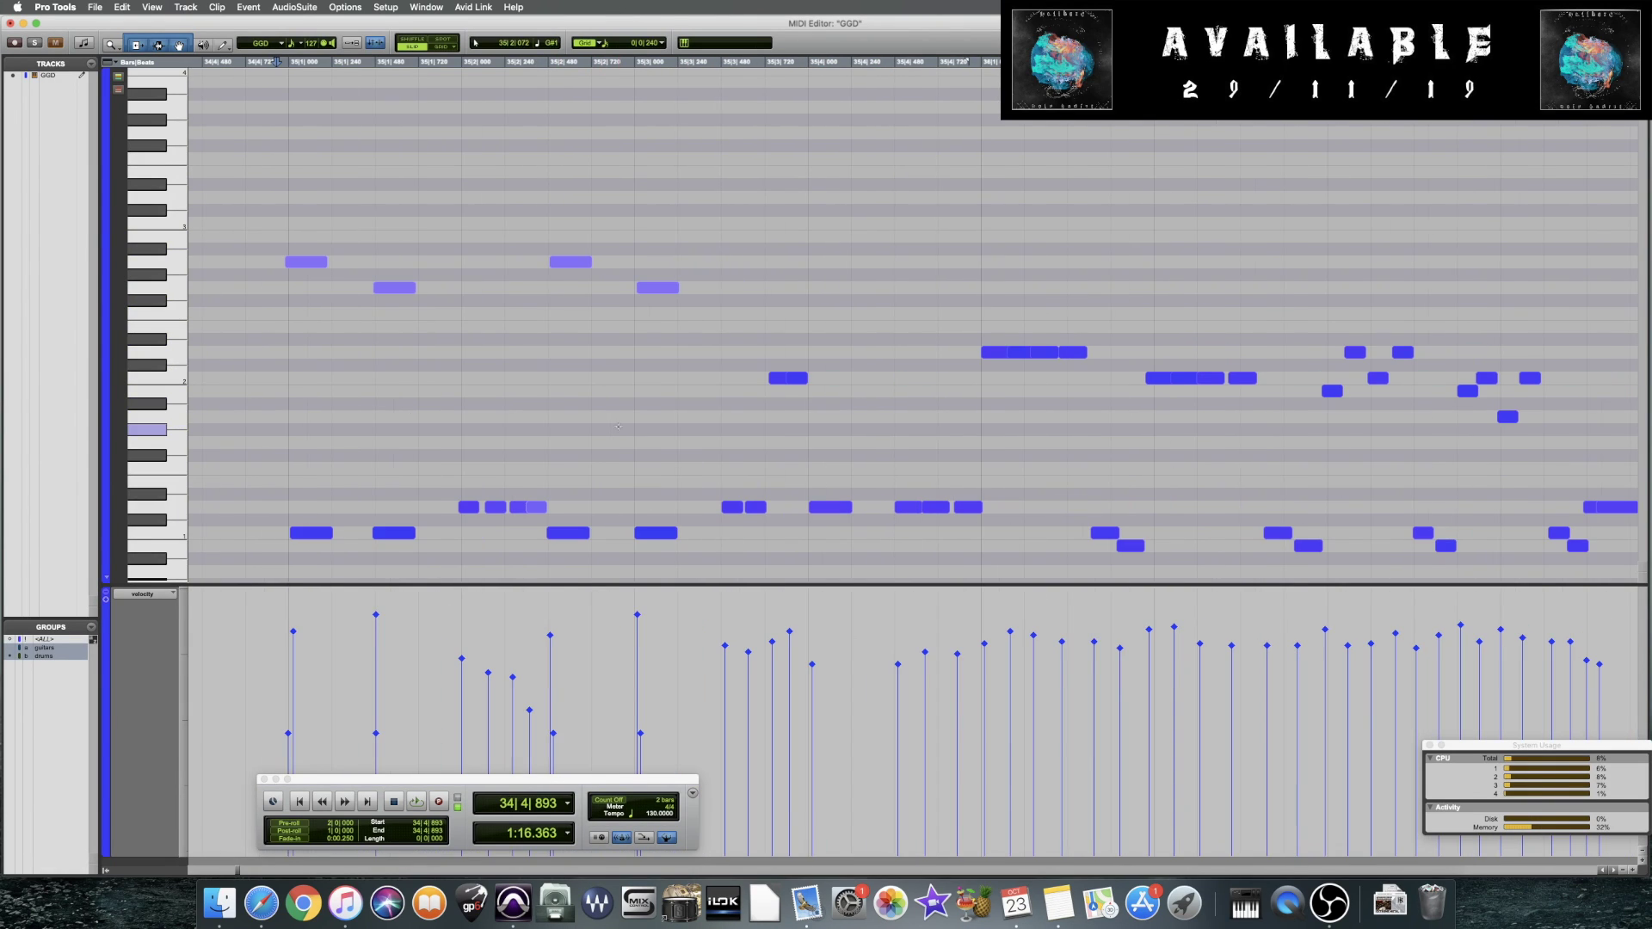
{"action": "key", "text": "space"}
Lower the velocities of the two tom hits in bar 35, the second one further, and play them back
{"action": "left_click", "coordinate": [774, 645]}
{"action": "left_click_drag", "start_coordinate": [788, 633], "coordinate": [789, 676]}
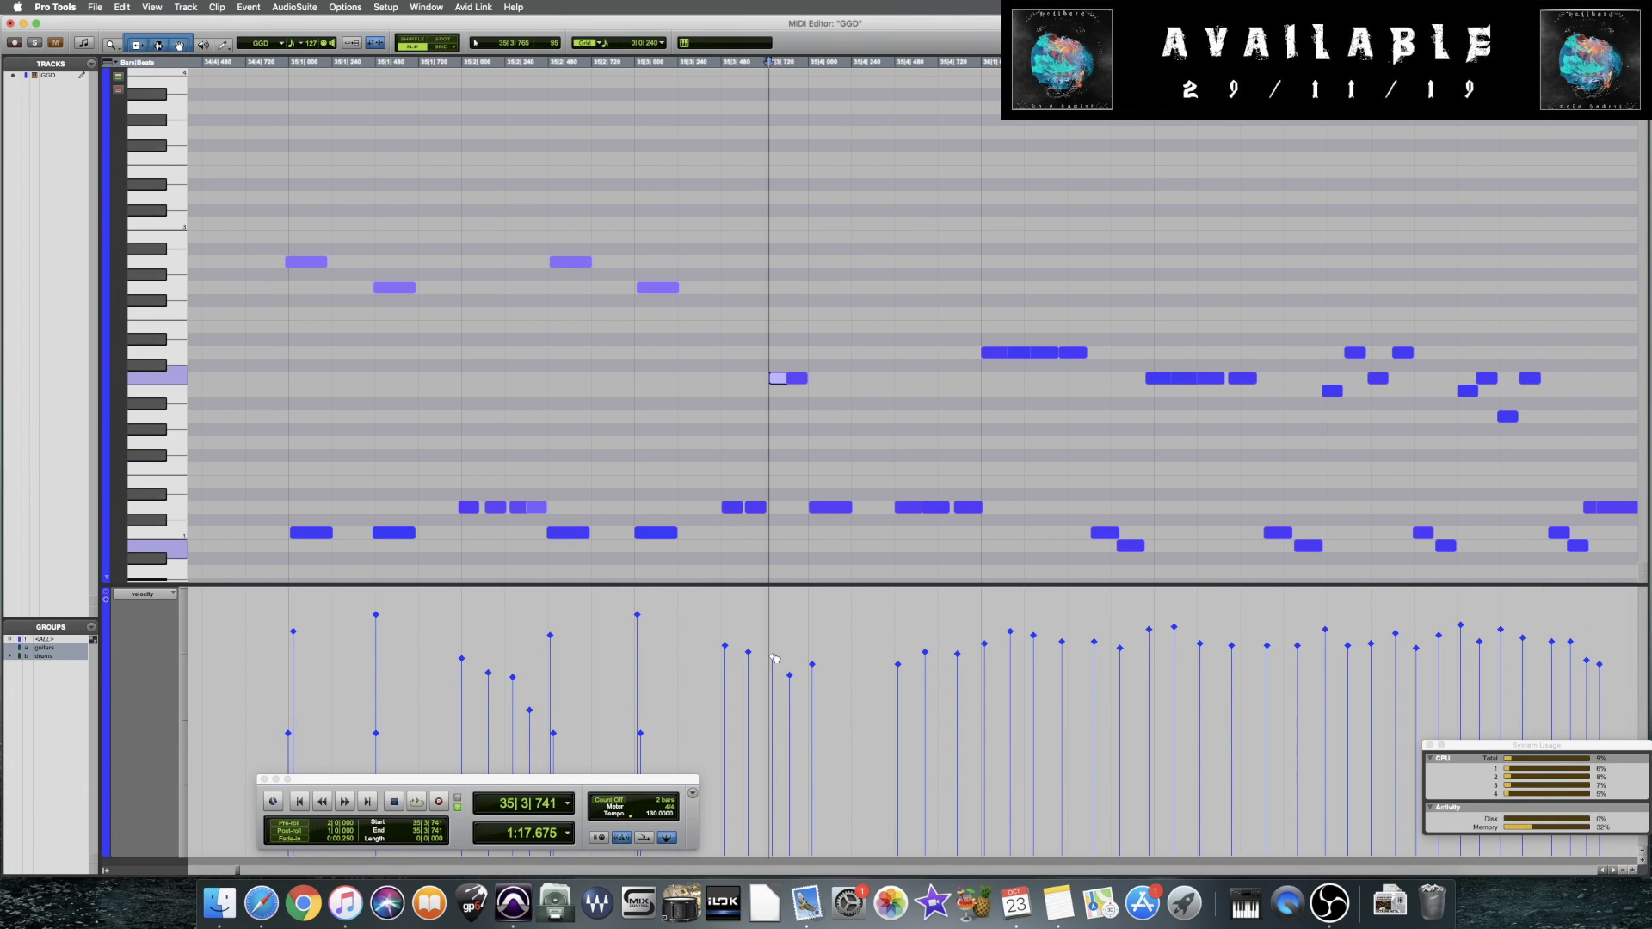
{"action": "left_click", "coordinate": [696, 469]}
{"action": "key", "text": "space"}
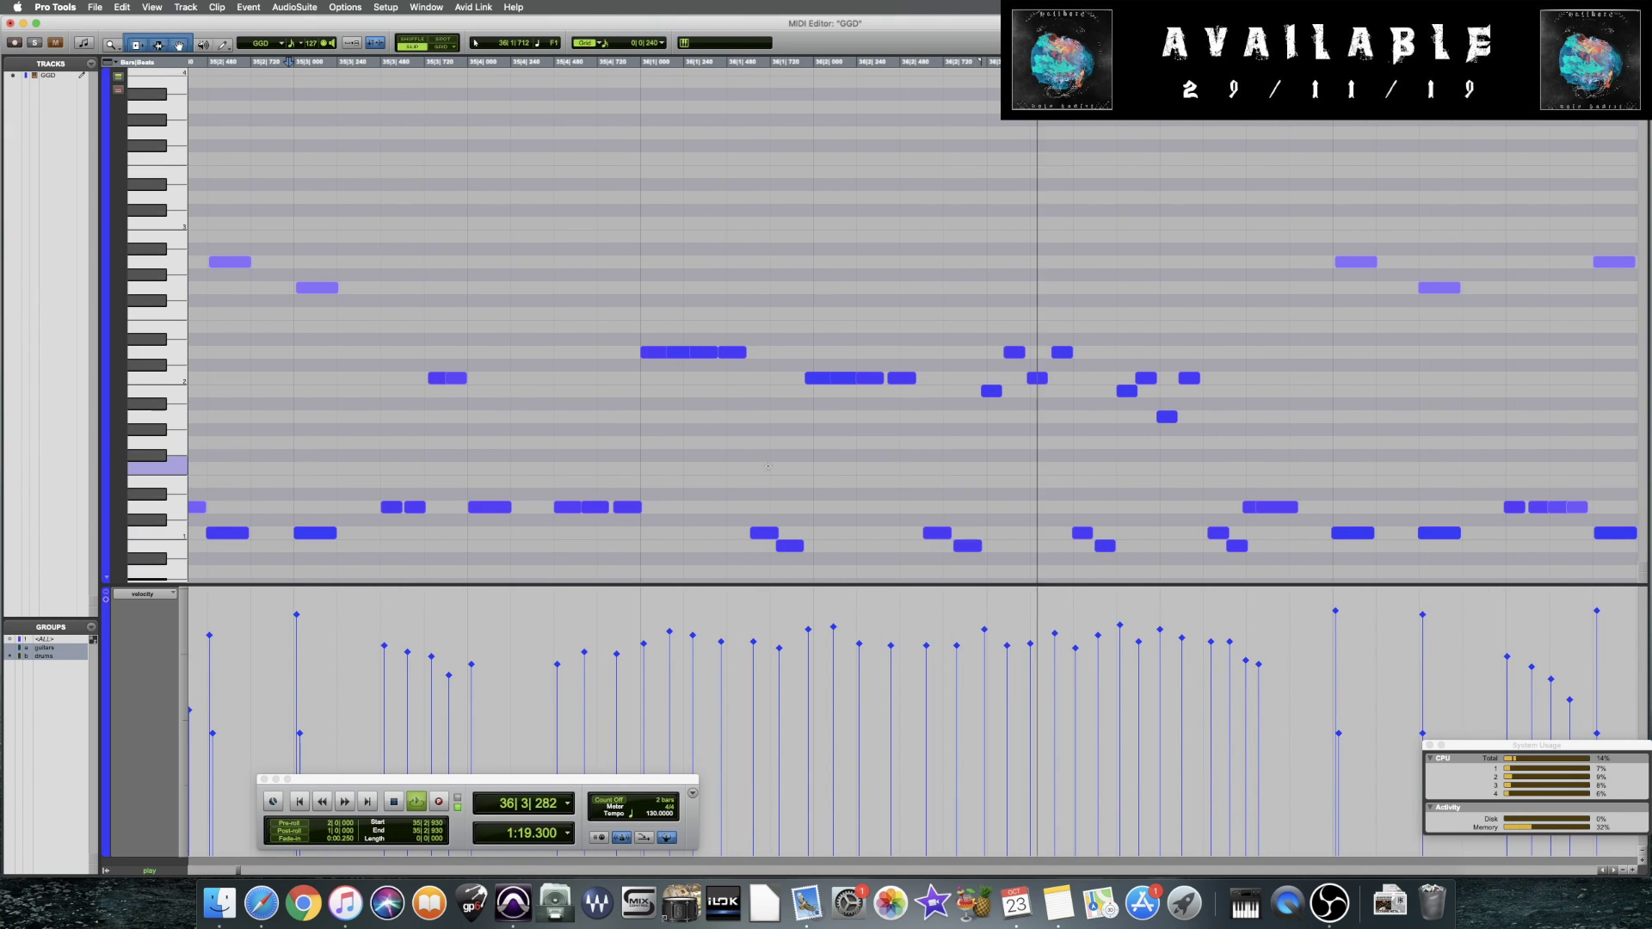
{"action": "key", "text": "space"}
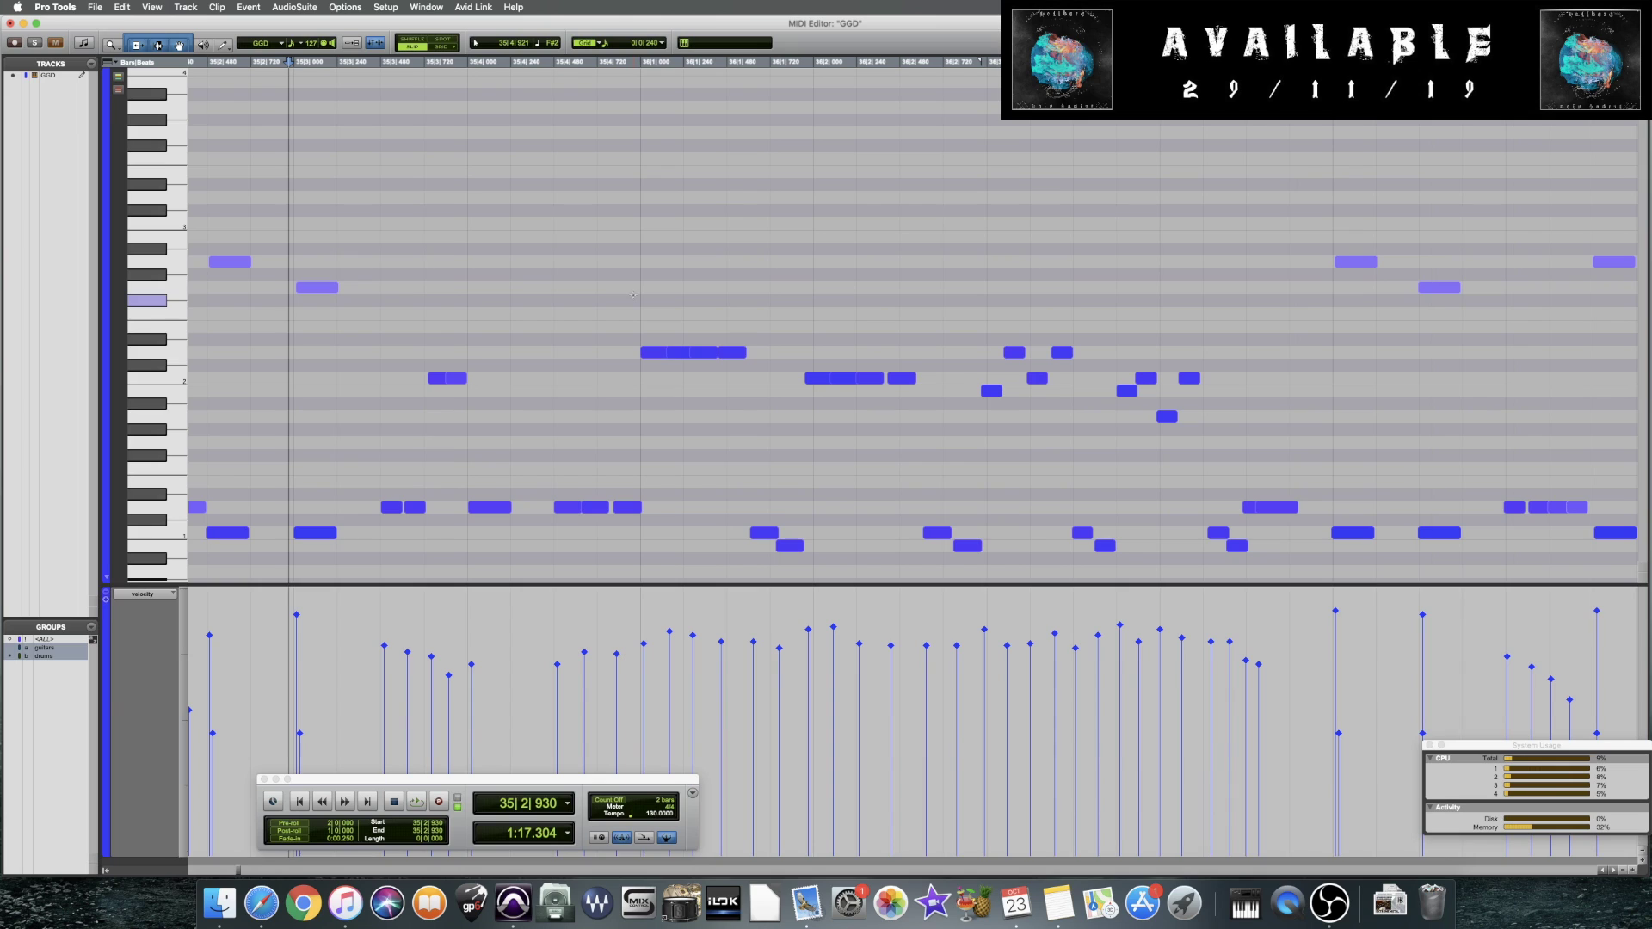
Soften the tom fill in bar 36 with an accented first hit, and lower two snare hits at the end of bar 35
{"action": "left_click", "coordinate": [607, 283]}
{"action": "left_click_drag", "start_coordinate": [607, 283], "coordinate": [1208, 449]}
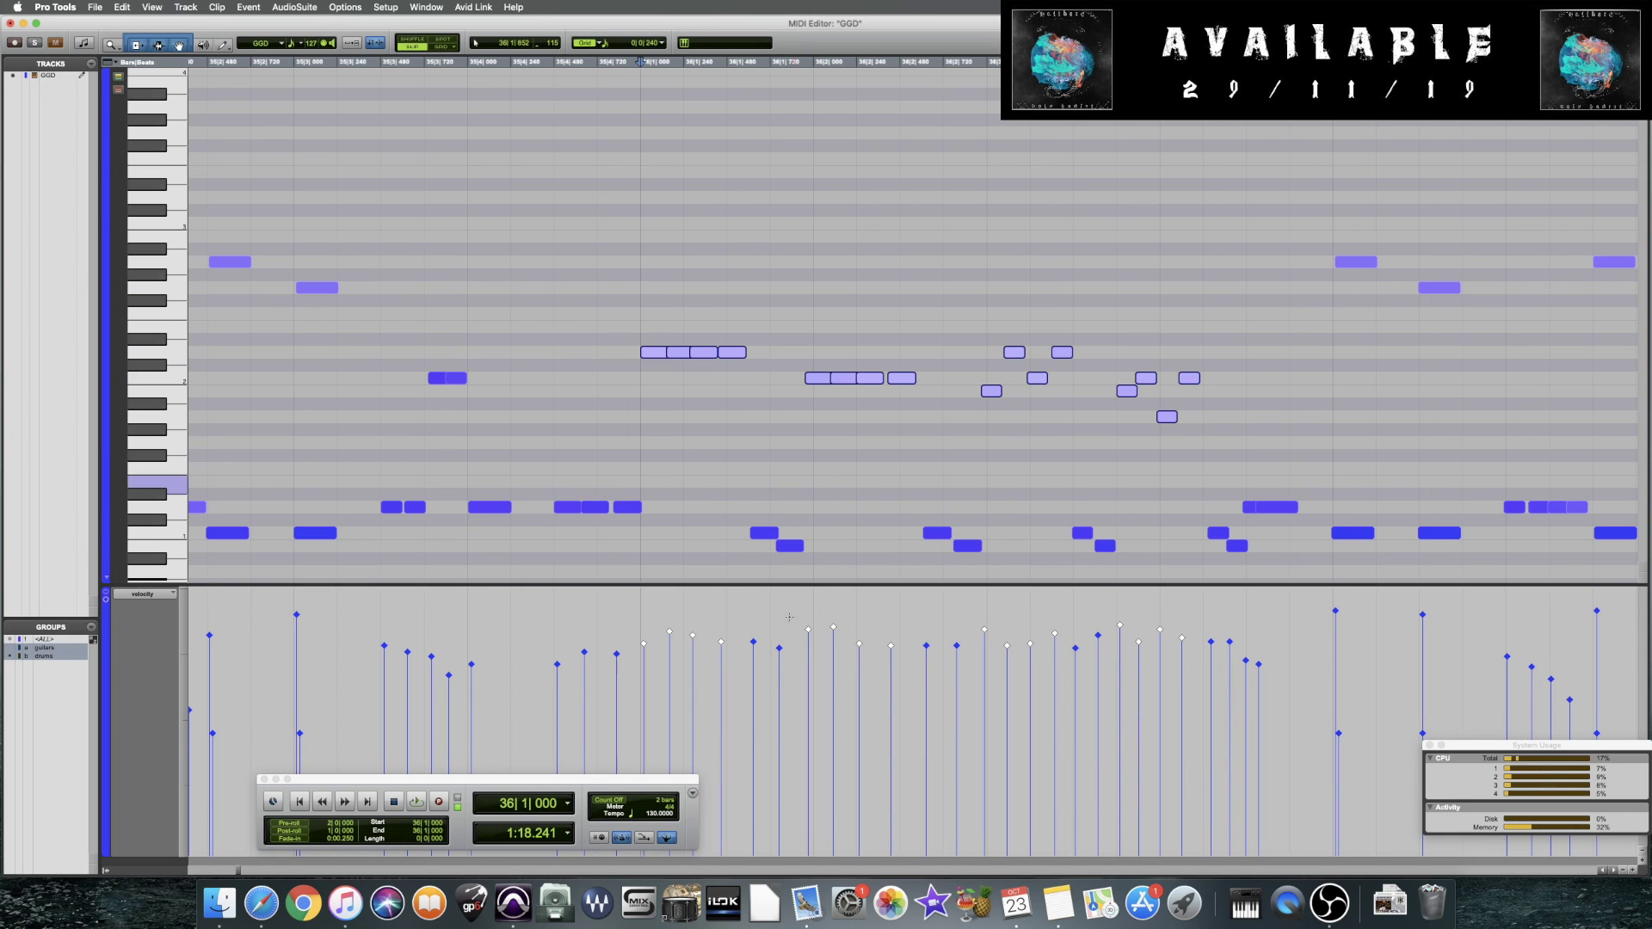
{"action": "left_click", "coordinate": [702, 352]}
{"action": "left_click", "coordinate": [732, 352]}
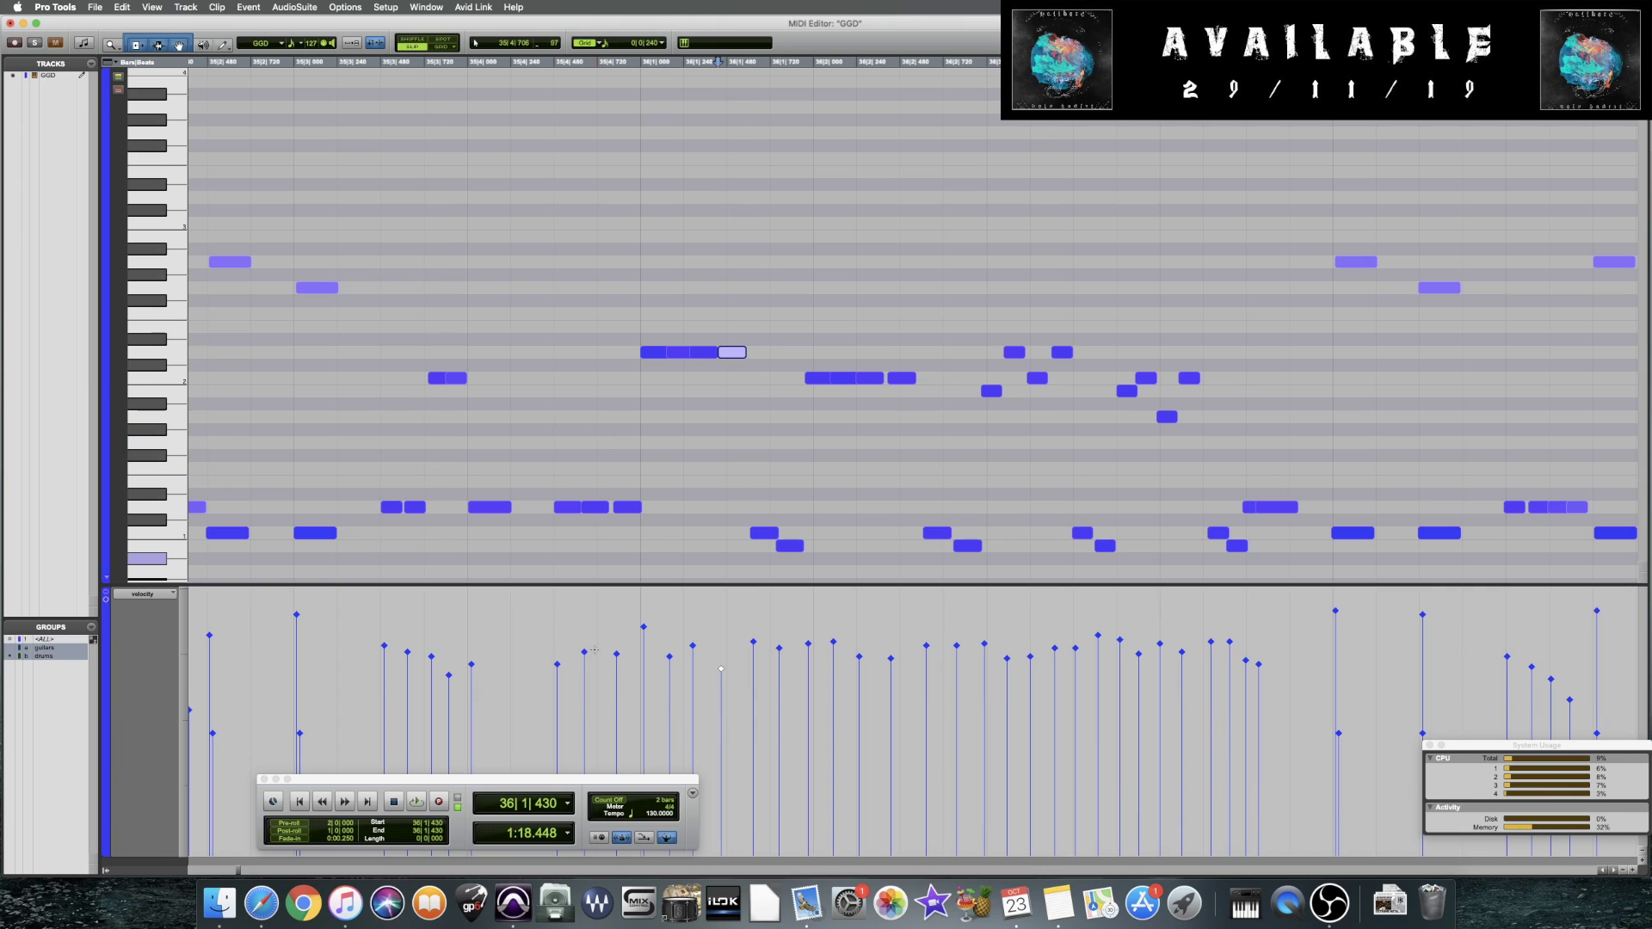
{"action": "left_click", "coordinate": [595, 507]}
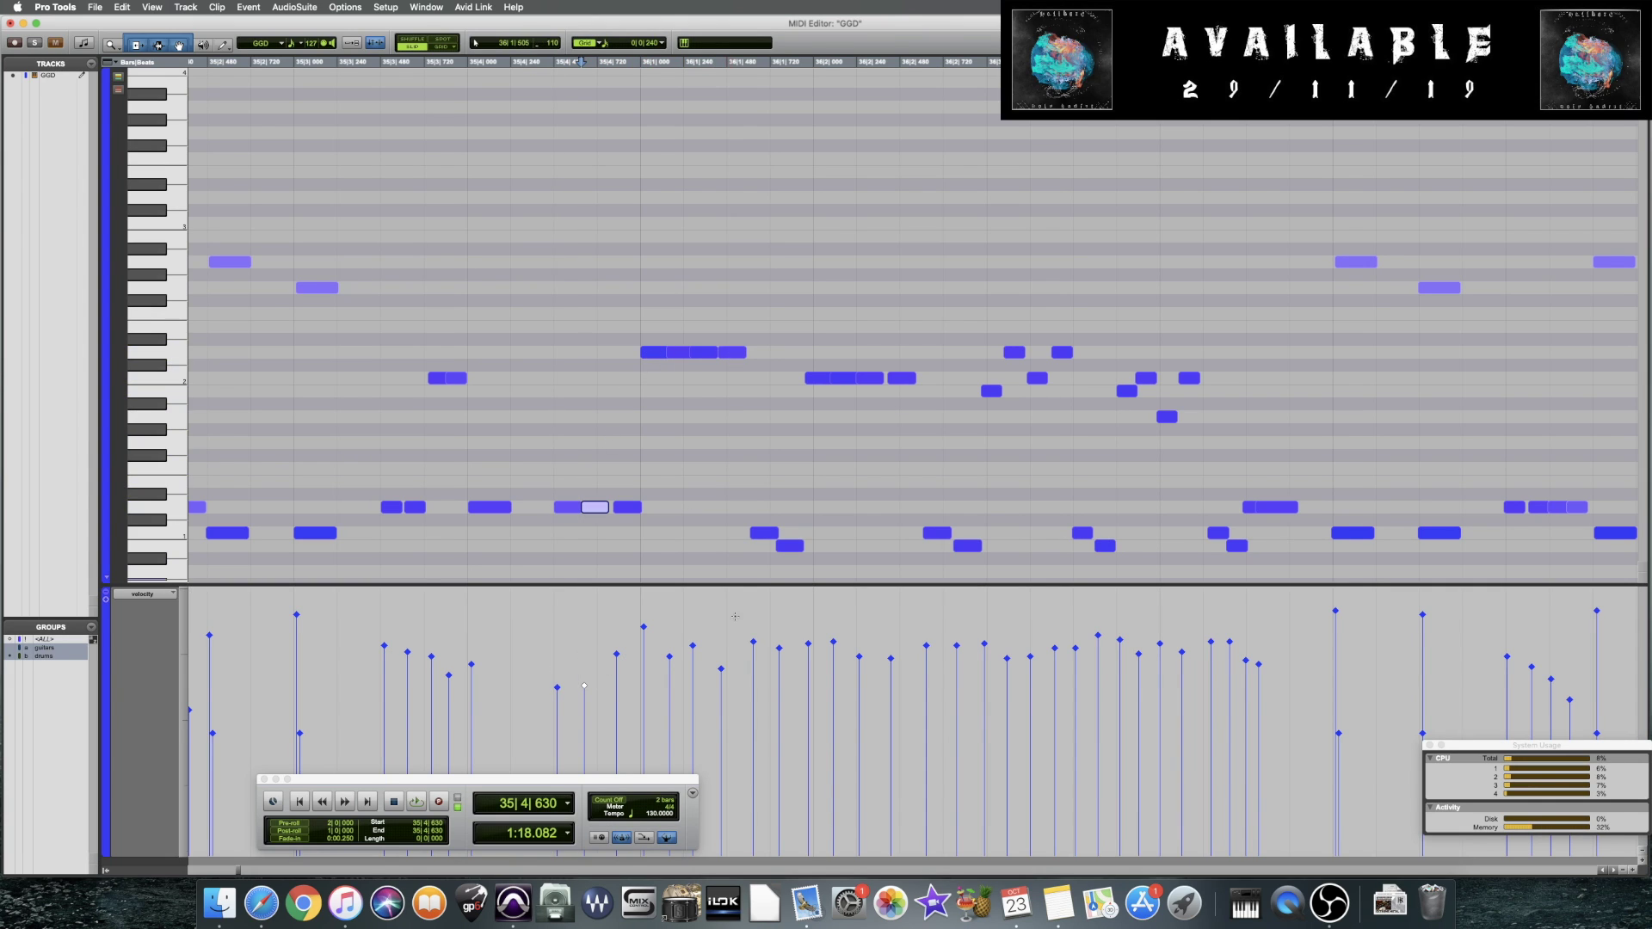
{"action": "left_click", "coordinate": [722, 671]}
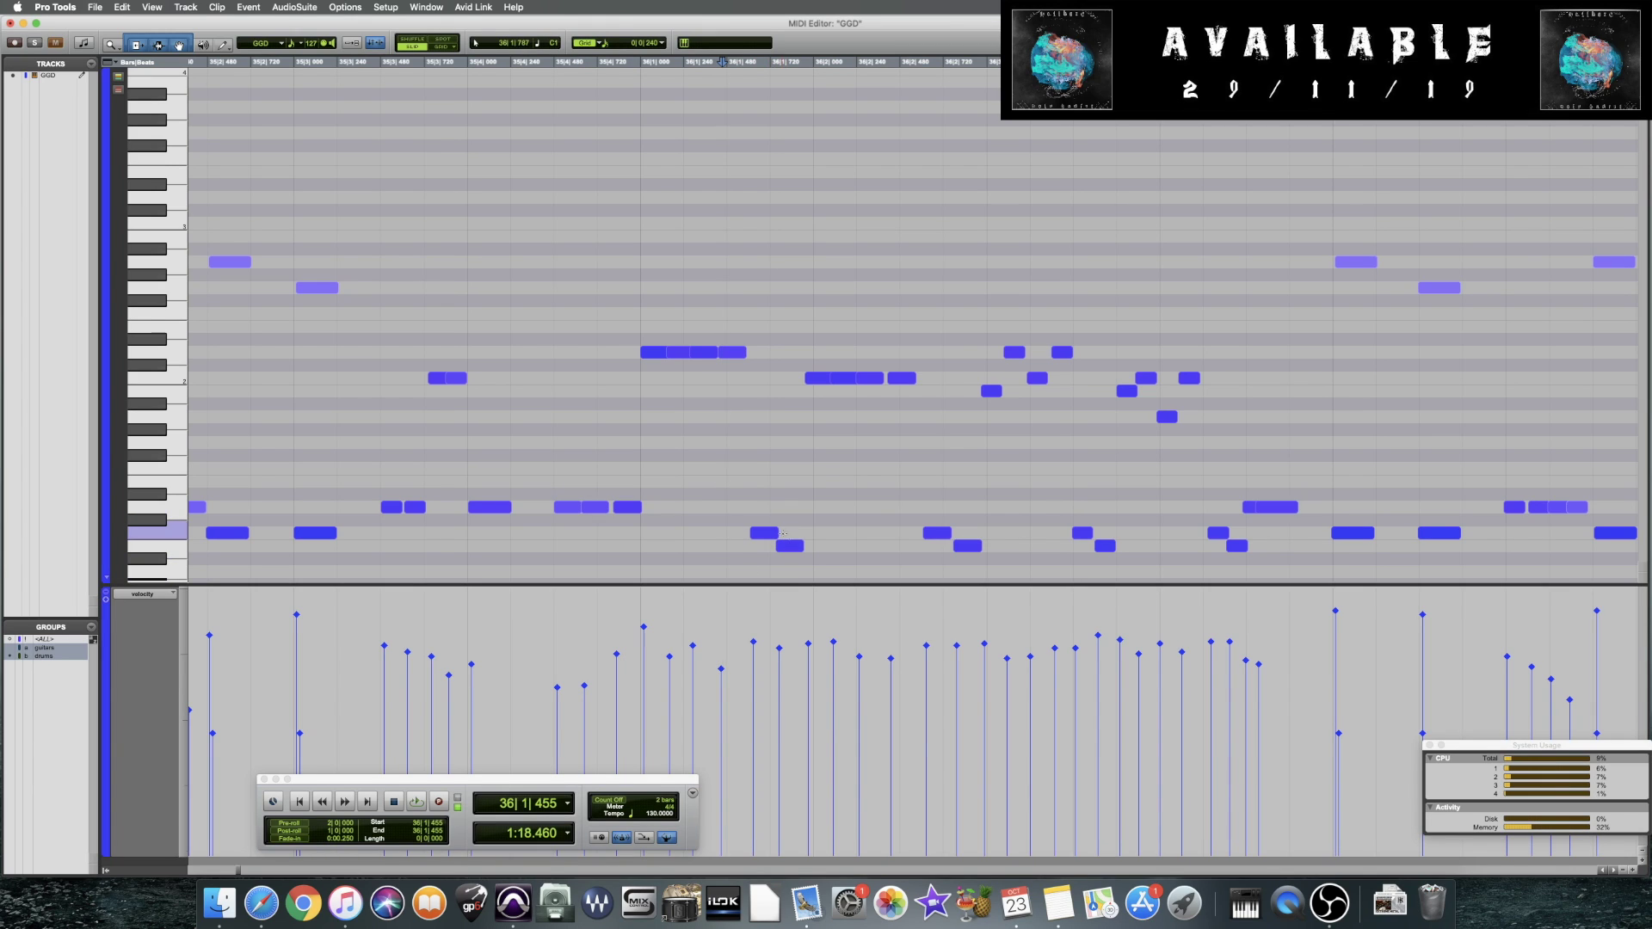
Accent the first hit and soften the last hit of the second four-hit tom group in bar 36, and play it back
{"action": "left_click", "coordinate": [810, 647]}
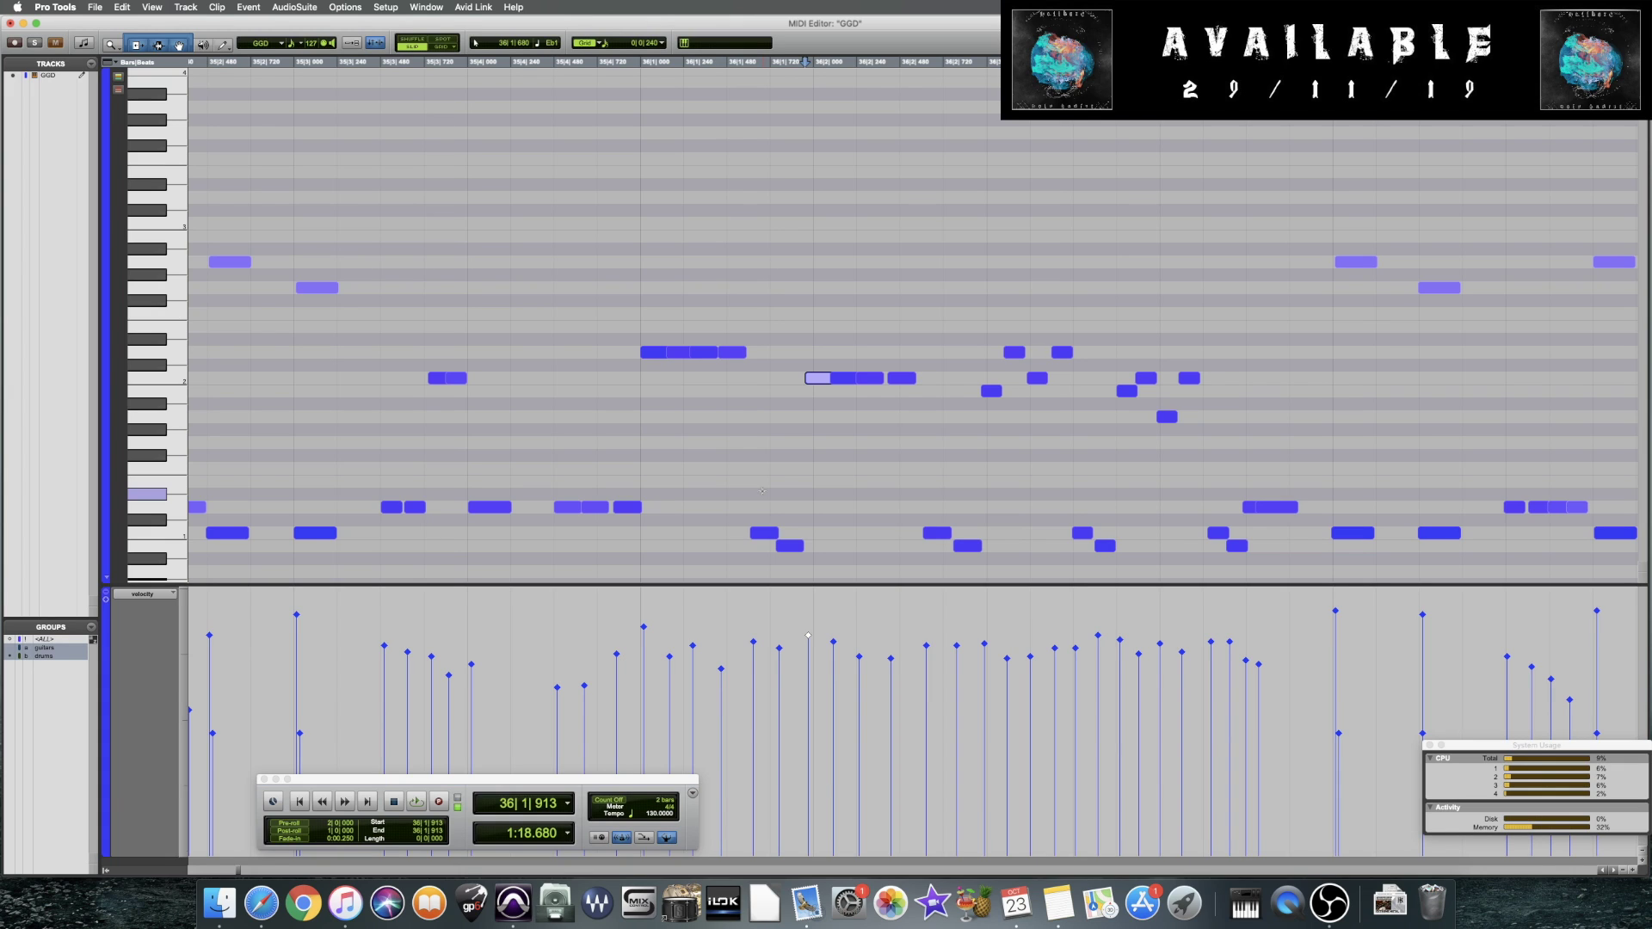
{"action": "left_click", "coordinate": [788, 453]}
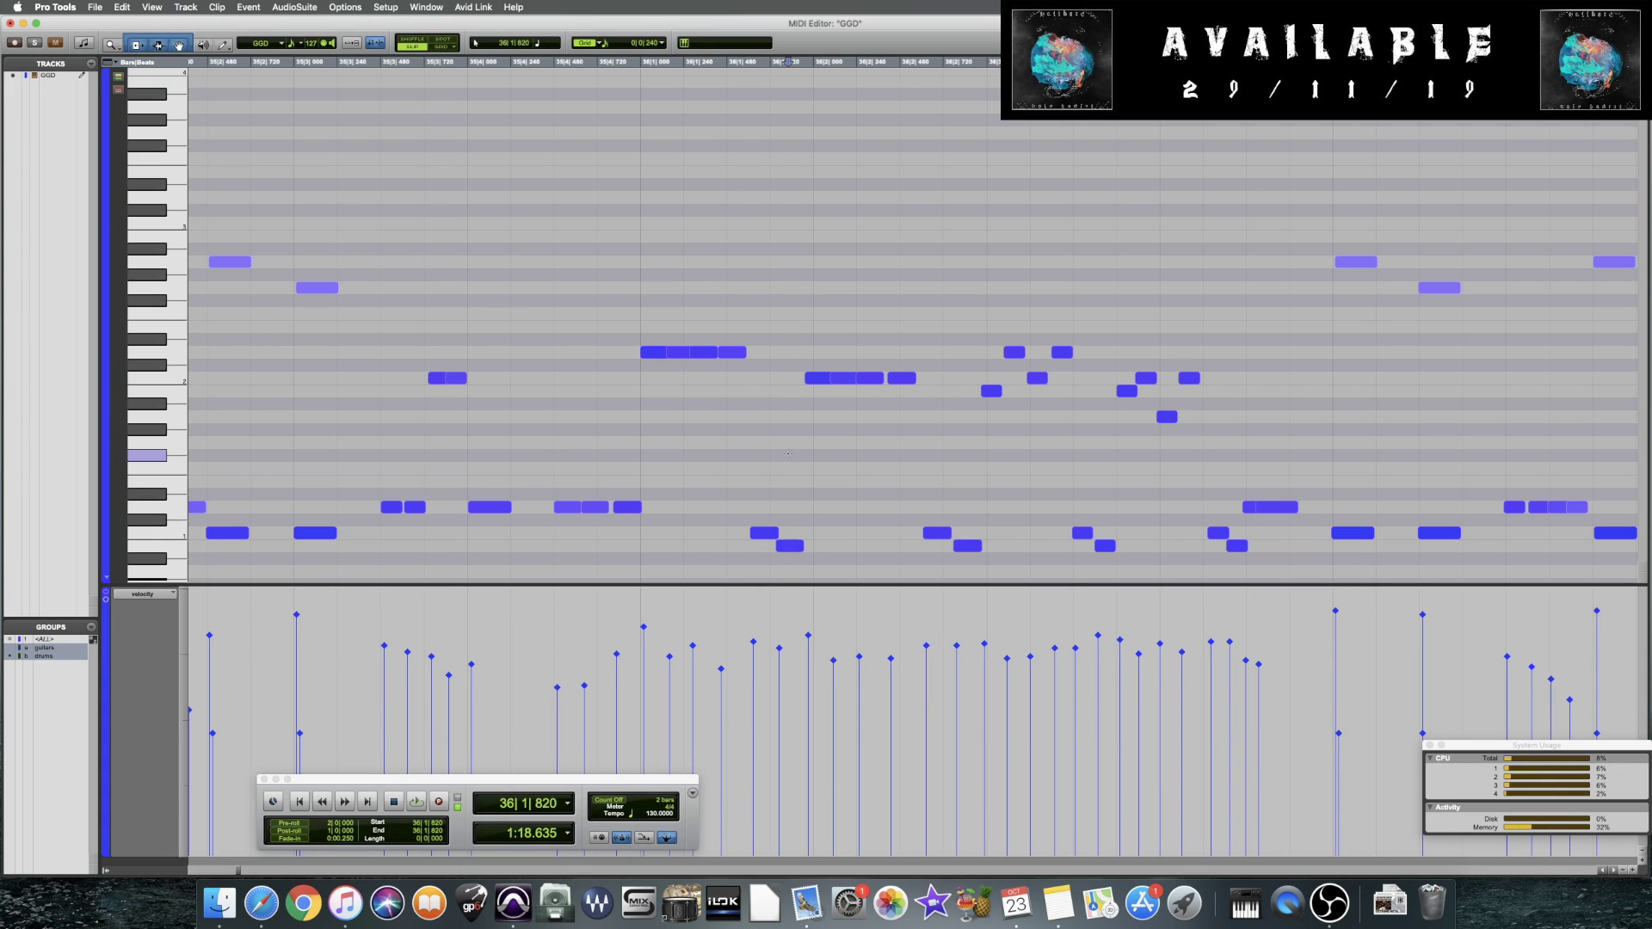
{"action": "mouse_move", "coordinate": [859, 658]}
{"action": "left_mouse_down"}
{"action": "mouse_move", "coordinate": [890, 662]}
{"action": "mouse_move", "coordinate": [890, 680]}
{"action": "left_mouse_up"}
{"action": "key", "text": "space"}
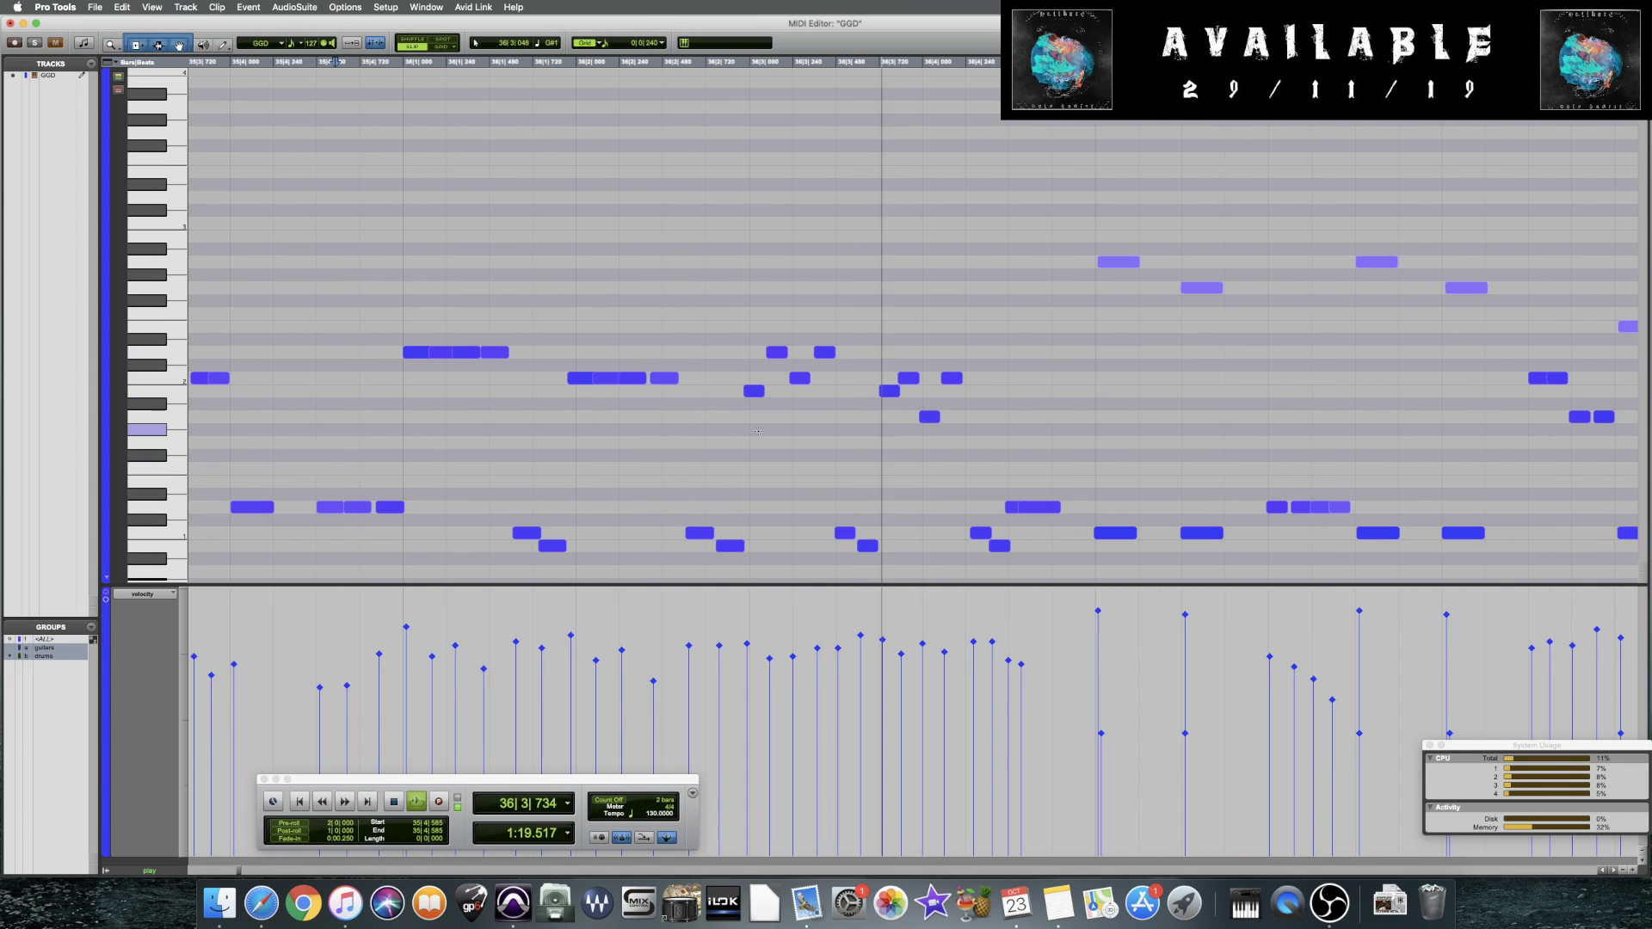
{"action": "key", "text": "space"}
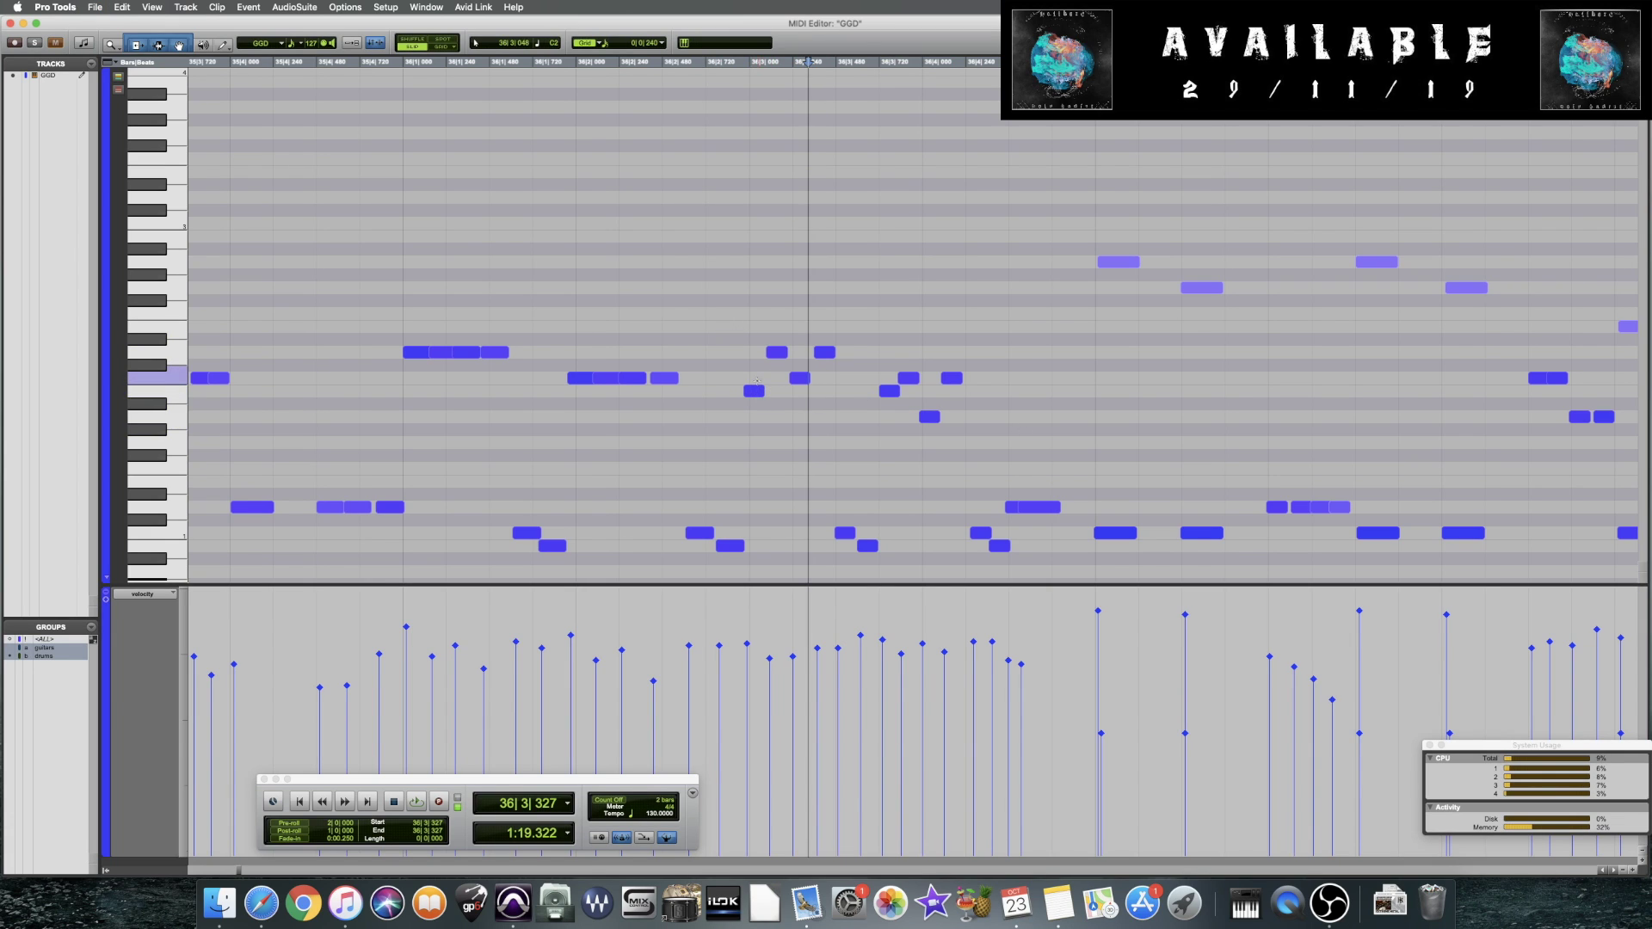
Lower the velocities of four of the single tom hits in the second half of bar 36
{"action": "left_click", "coordinate": [753, 390]}
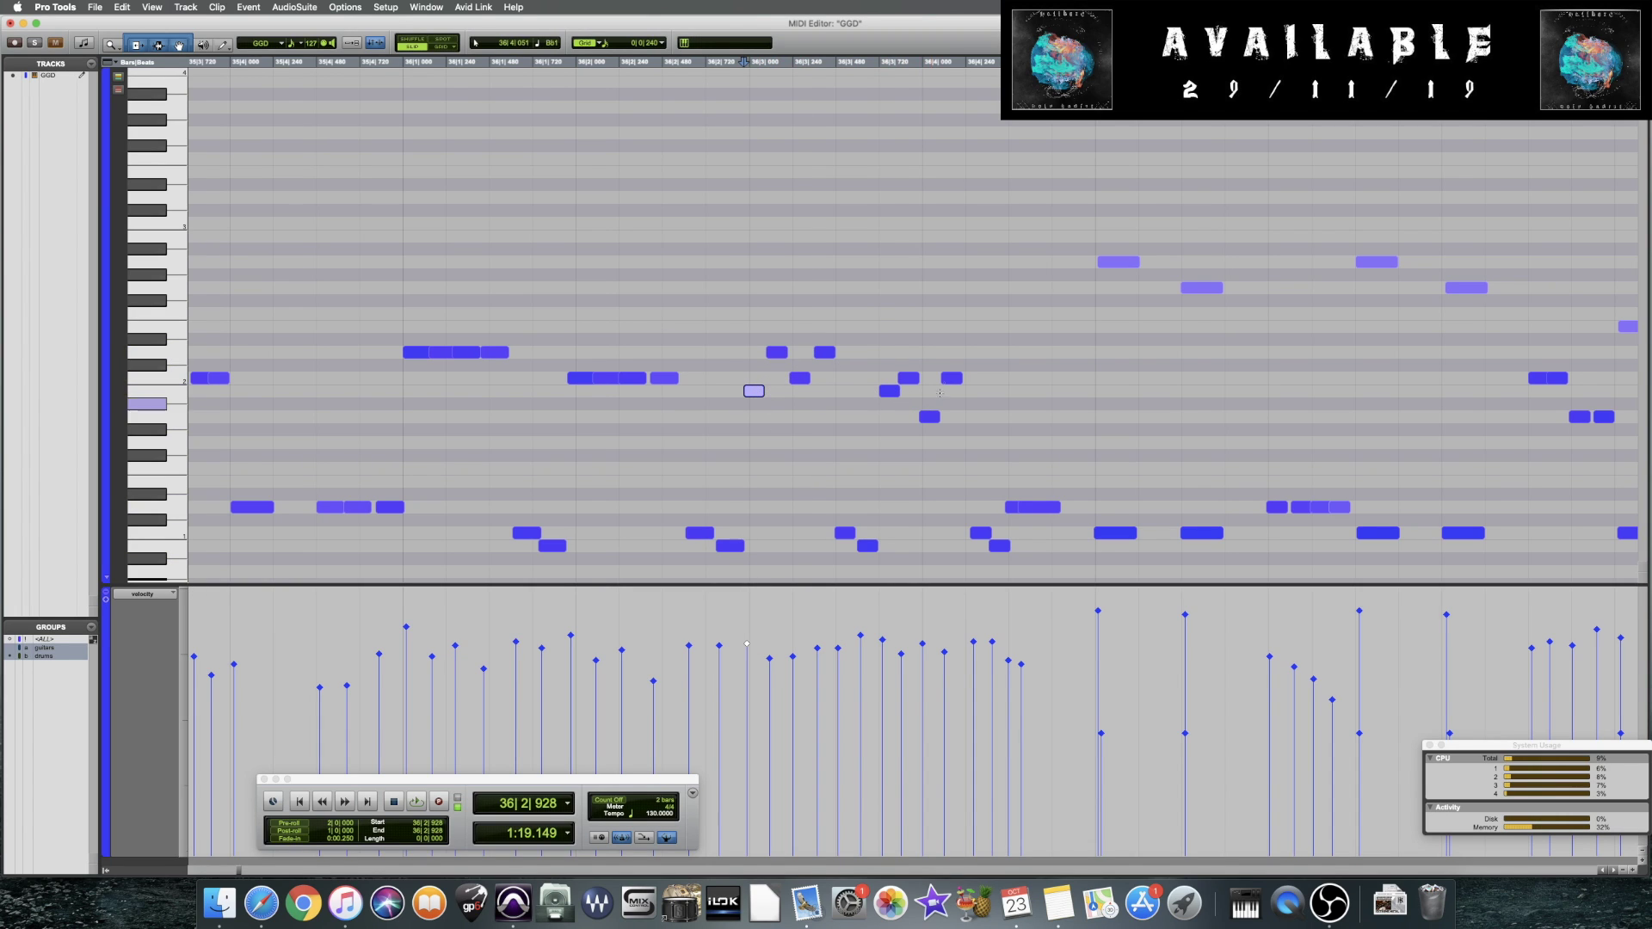
{"action": "left_click", "coordinate": [799, 378], "text": "shift"}
{"action": "left_click_drag", "start_coordinate": [861, 385], "coordinate": [922, 421]}
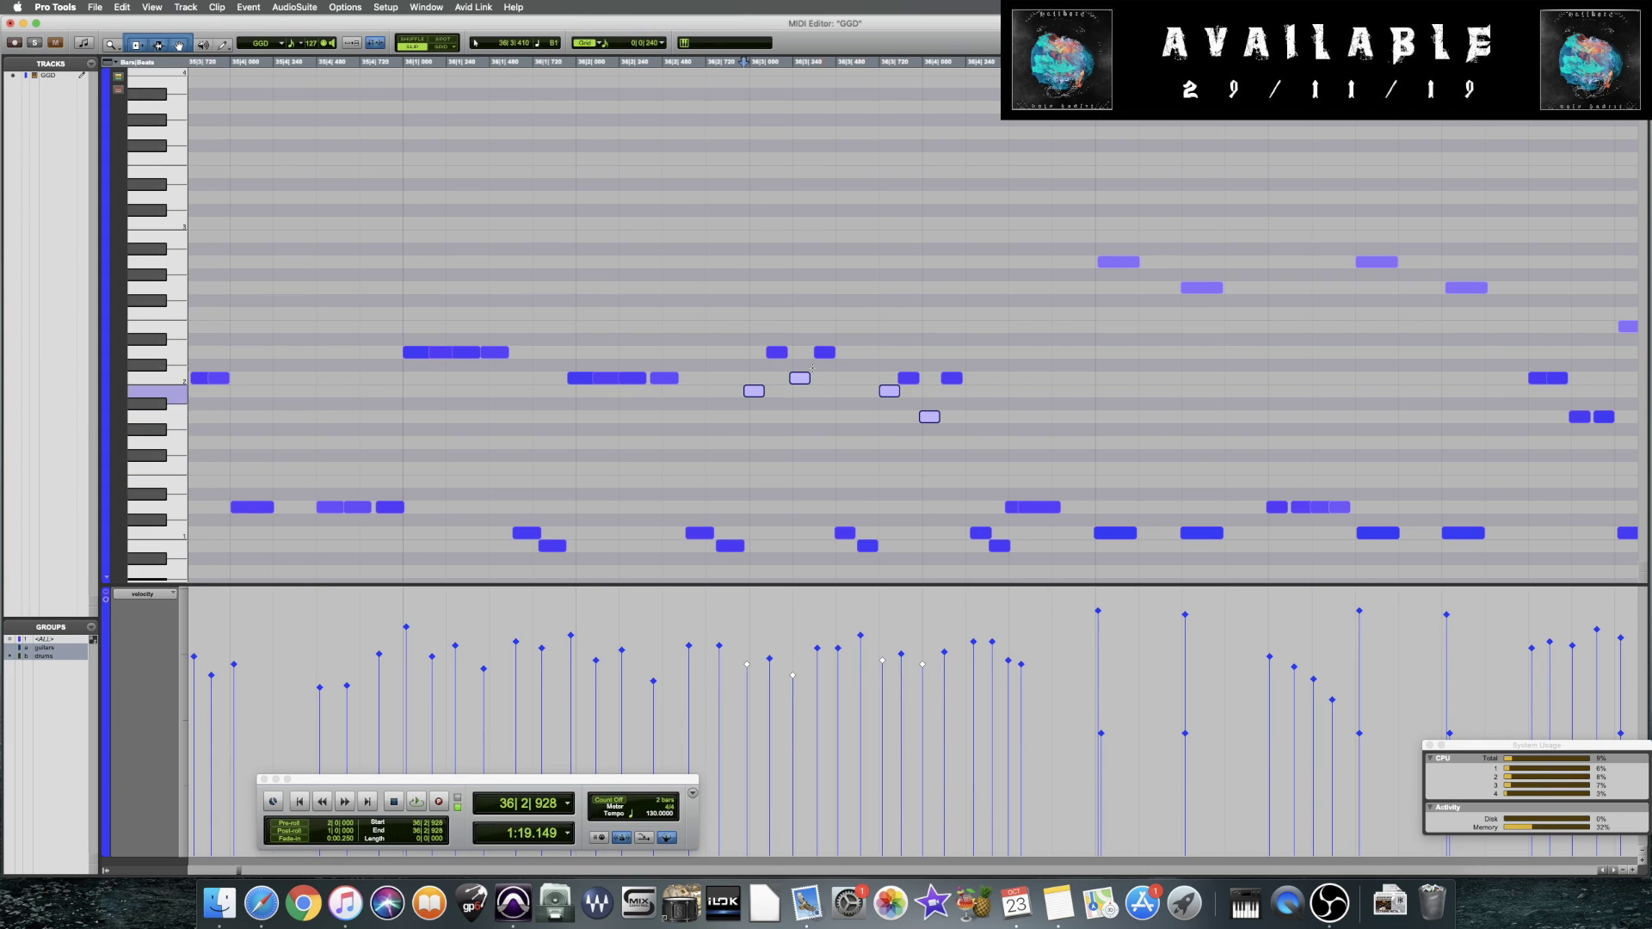
Lower the four remaining alternating tom hits in the second half of bar 36 further, raising one of them slightly
{"action": "left_click", "coordinate": [777, 352]}
{"action": "left_click", "coordinate": [824, 352], "text": "shift"}
{"action": "left_click", "coordinate": [908, 378], "text": "shift"}
{"action": "left_click", "coordinate": [951, 377], "text": "shift"}
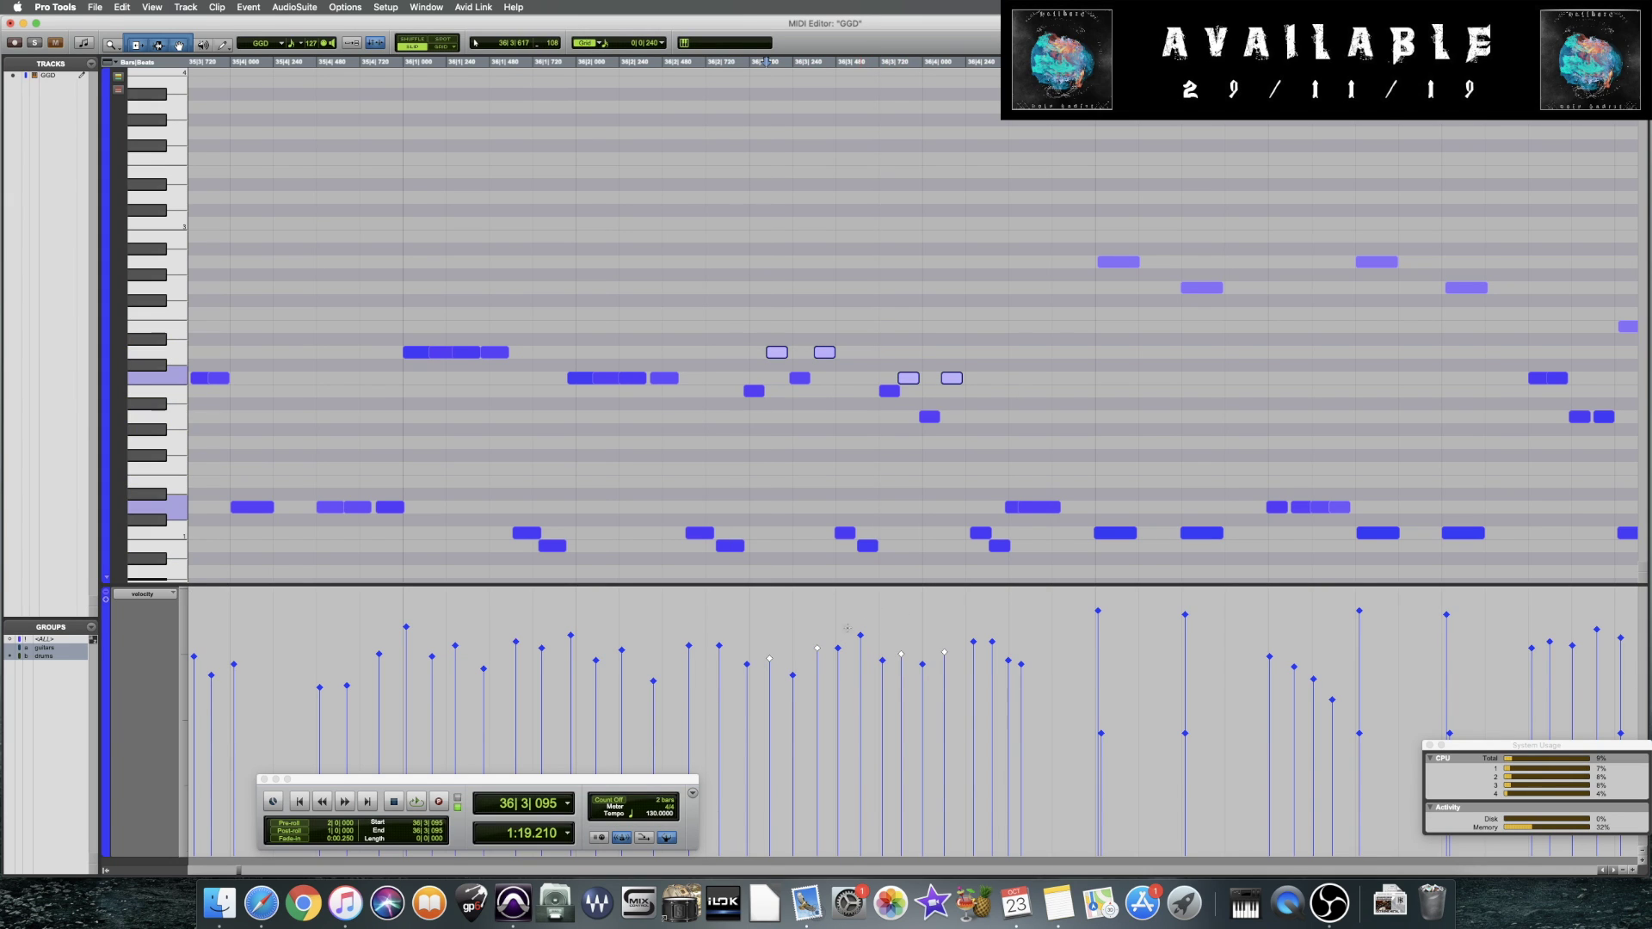
{"action": "left_click_drag", "start_coordinate": [821, 654], "coordinate": [822, 697]}
{"action": "left_click", "coordinate": [821, 698]}
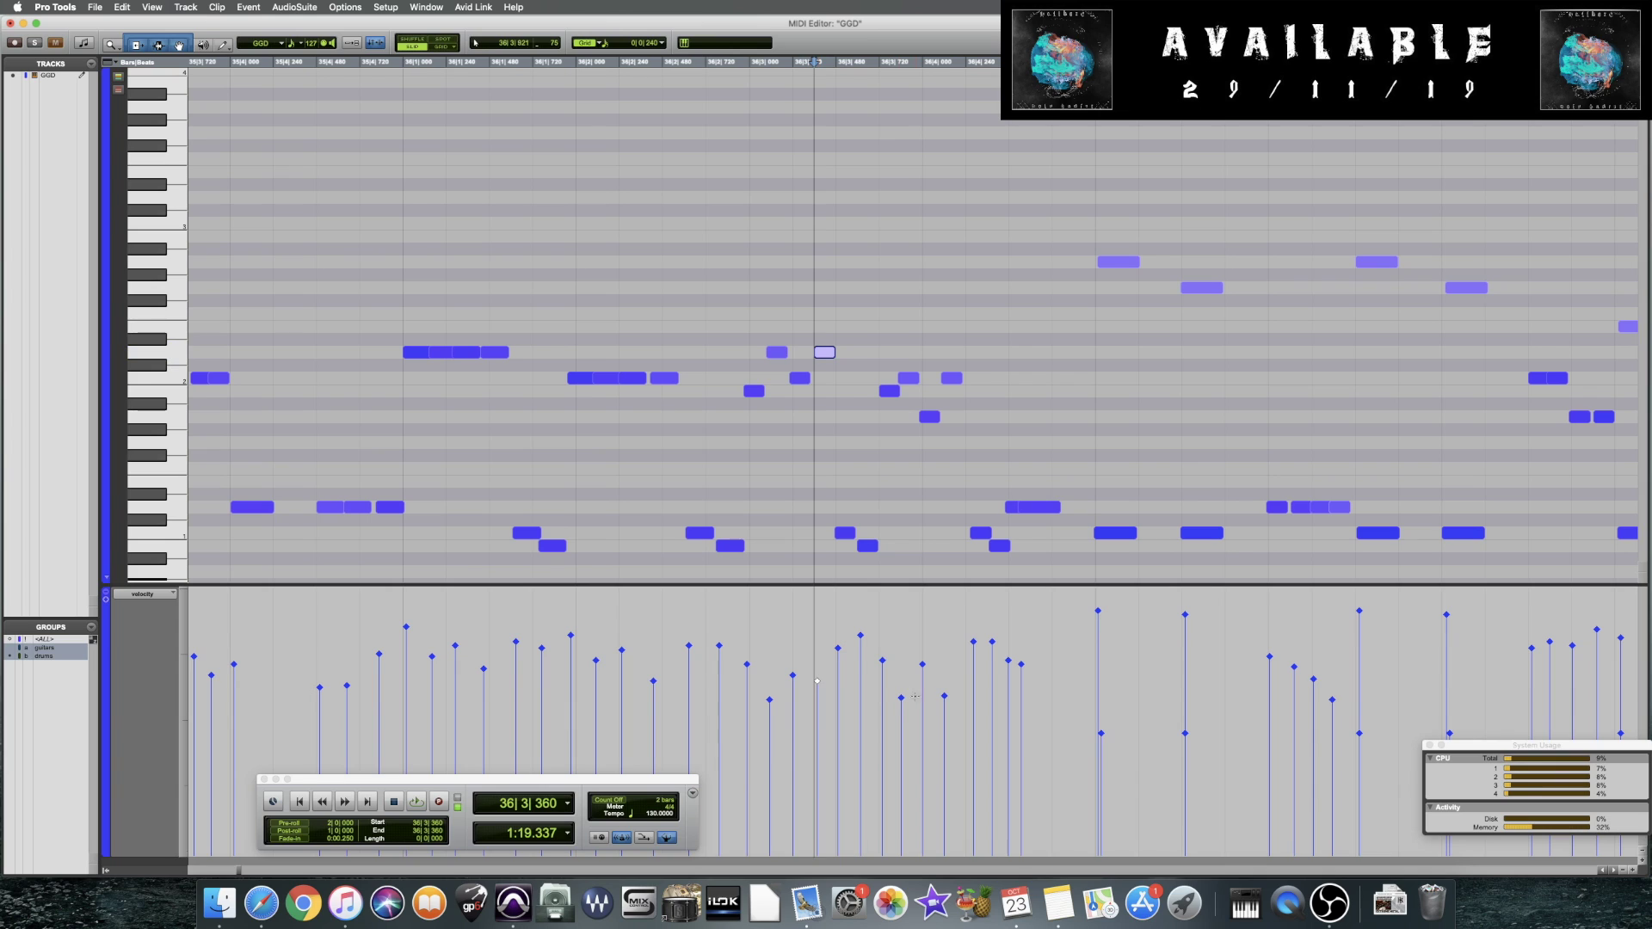
Play back the edited tom fill in bar 36 and keep listening through to the tom hits in bar 39
{"action": "left_click", "coordinate": [693, 318]}
{"action": "key", "text": "space"}
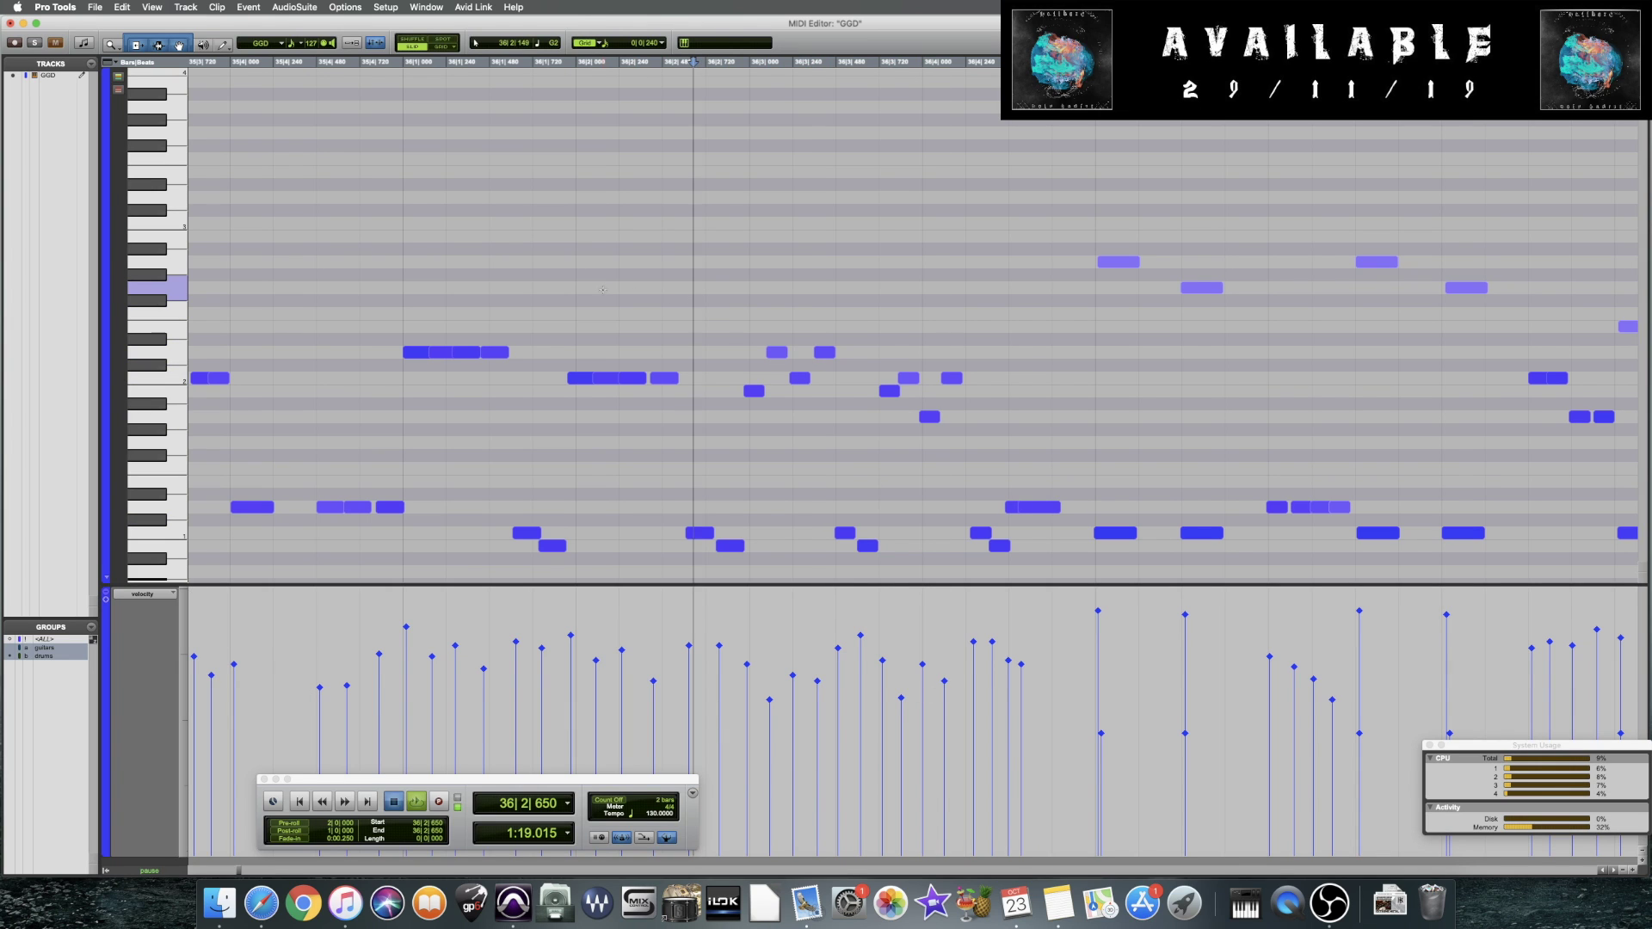
{"action": "key", "text": "space"}
{"action": "left_click", "coordinate": [593, 300]}
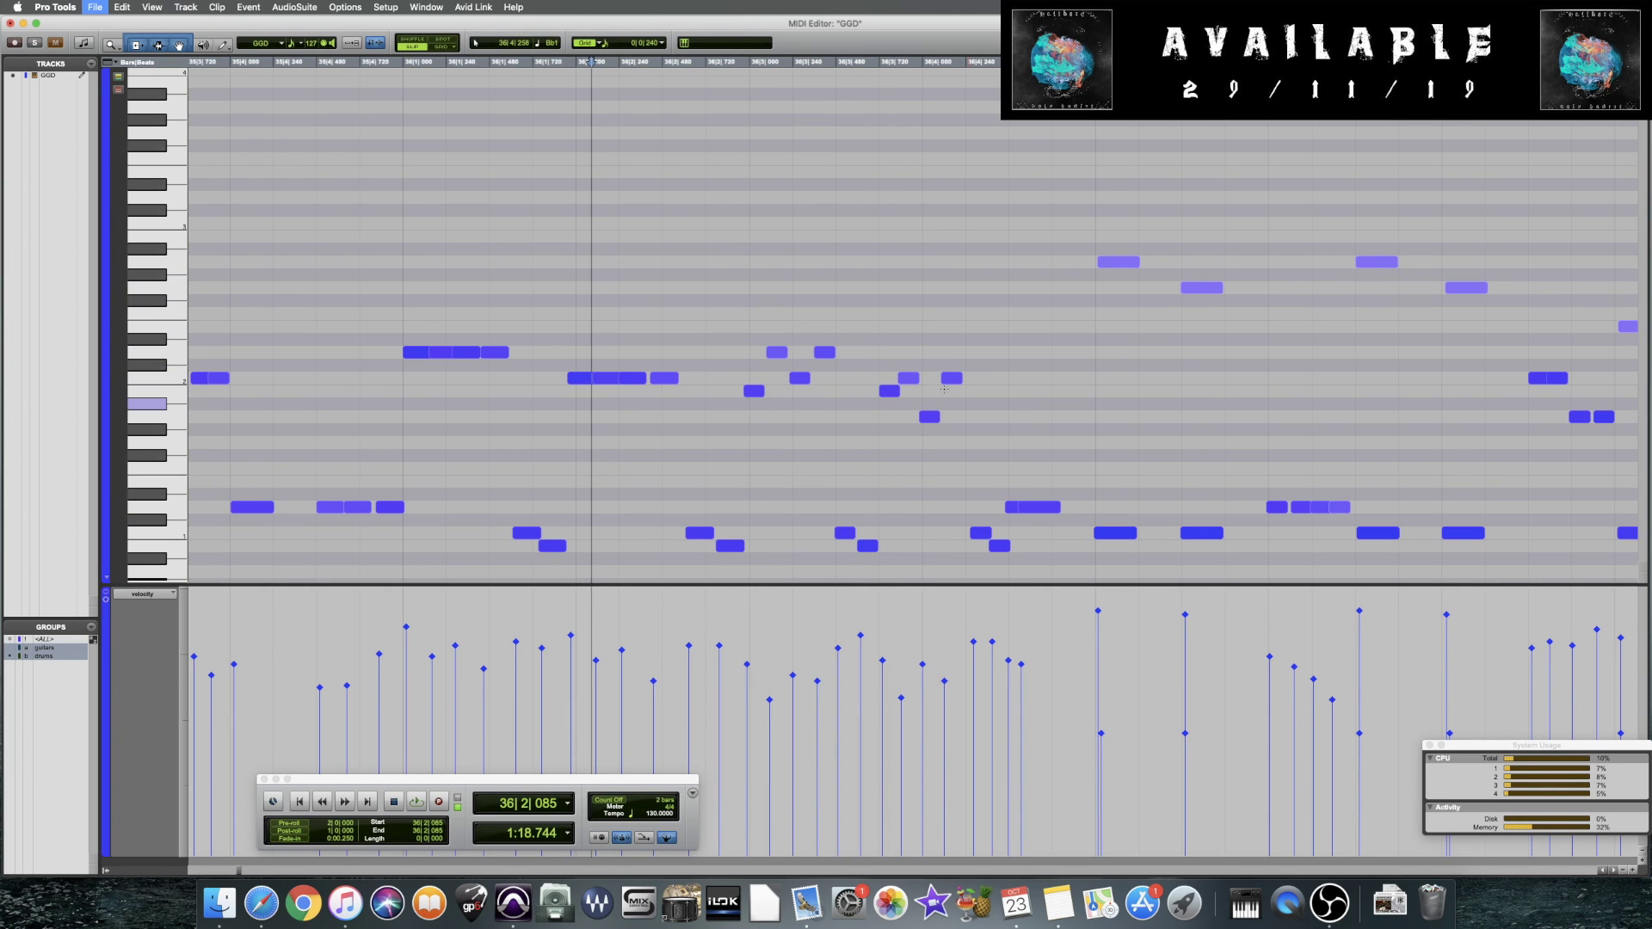
{"action": "key", "text": "space"}
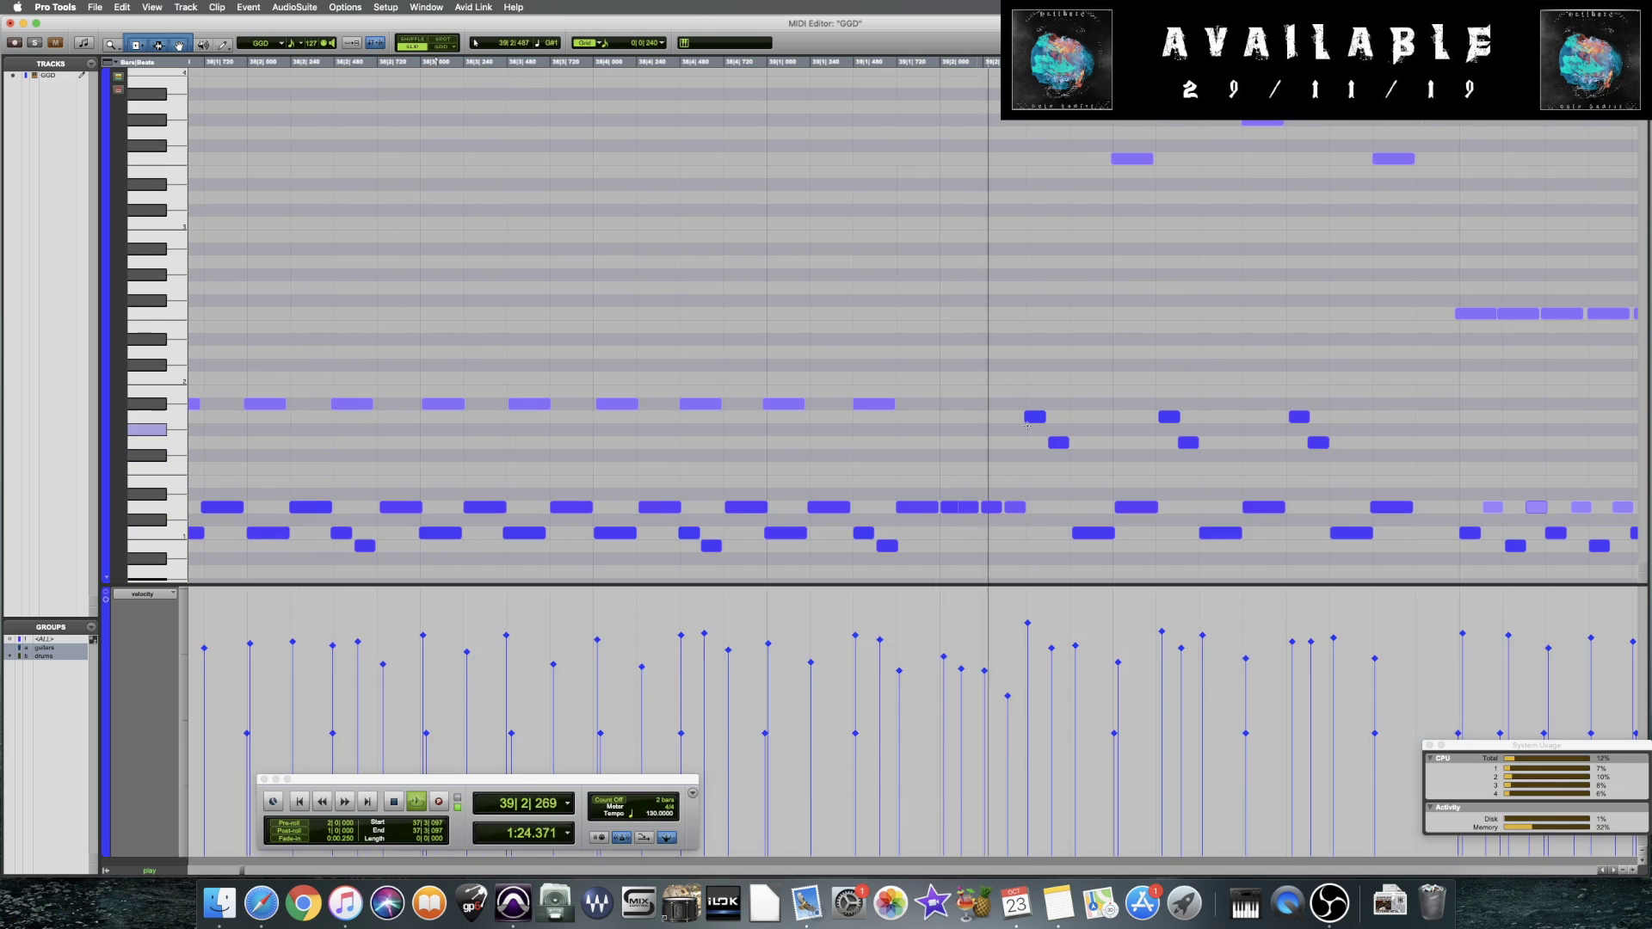
{"action": "key", "text": "space"}
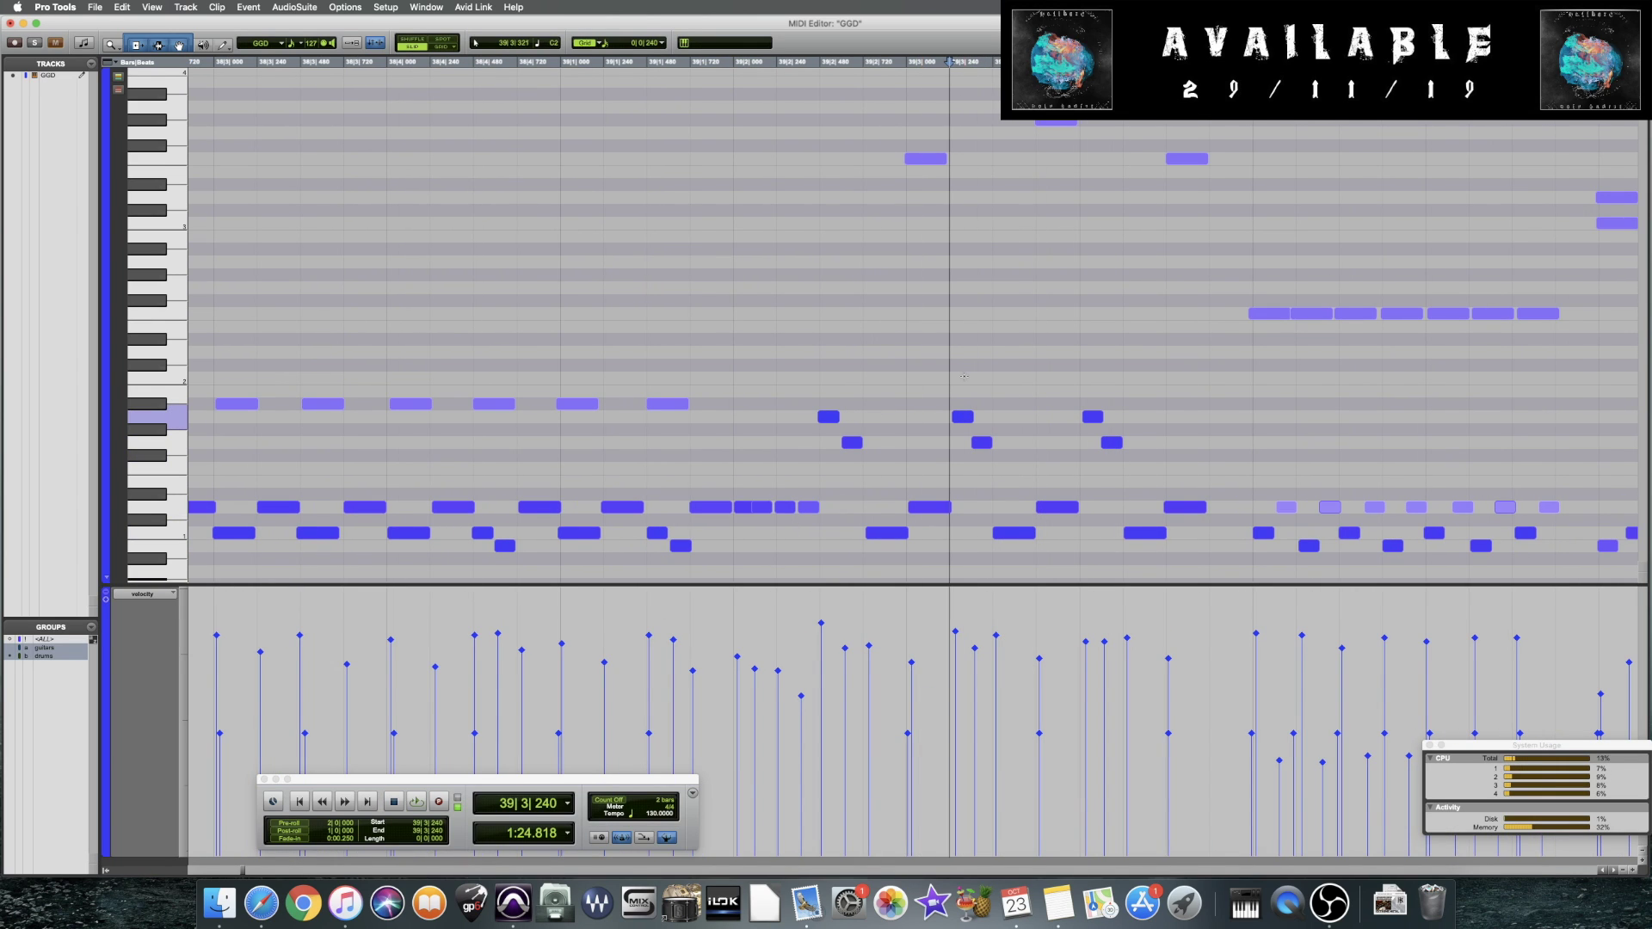
Strongly lower the velocities of the six tom hits in bar 39 together
{"action": "left_click", "coordinate": [955, 394]}
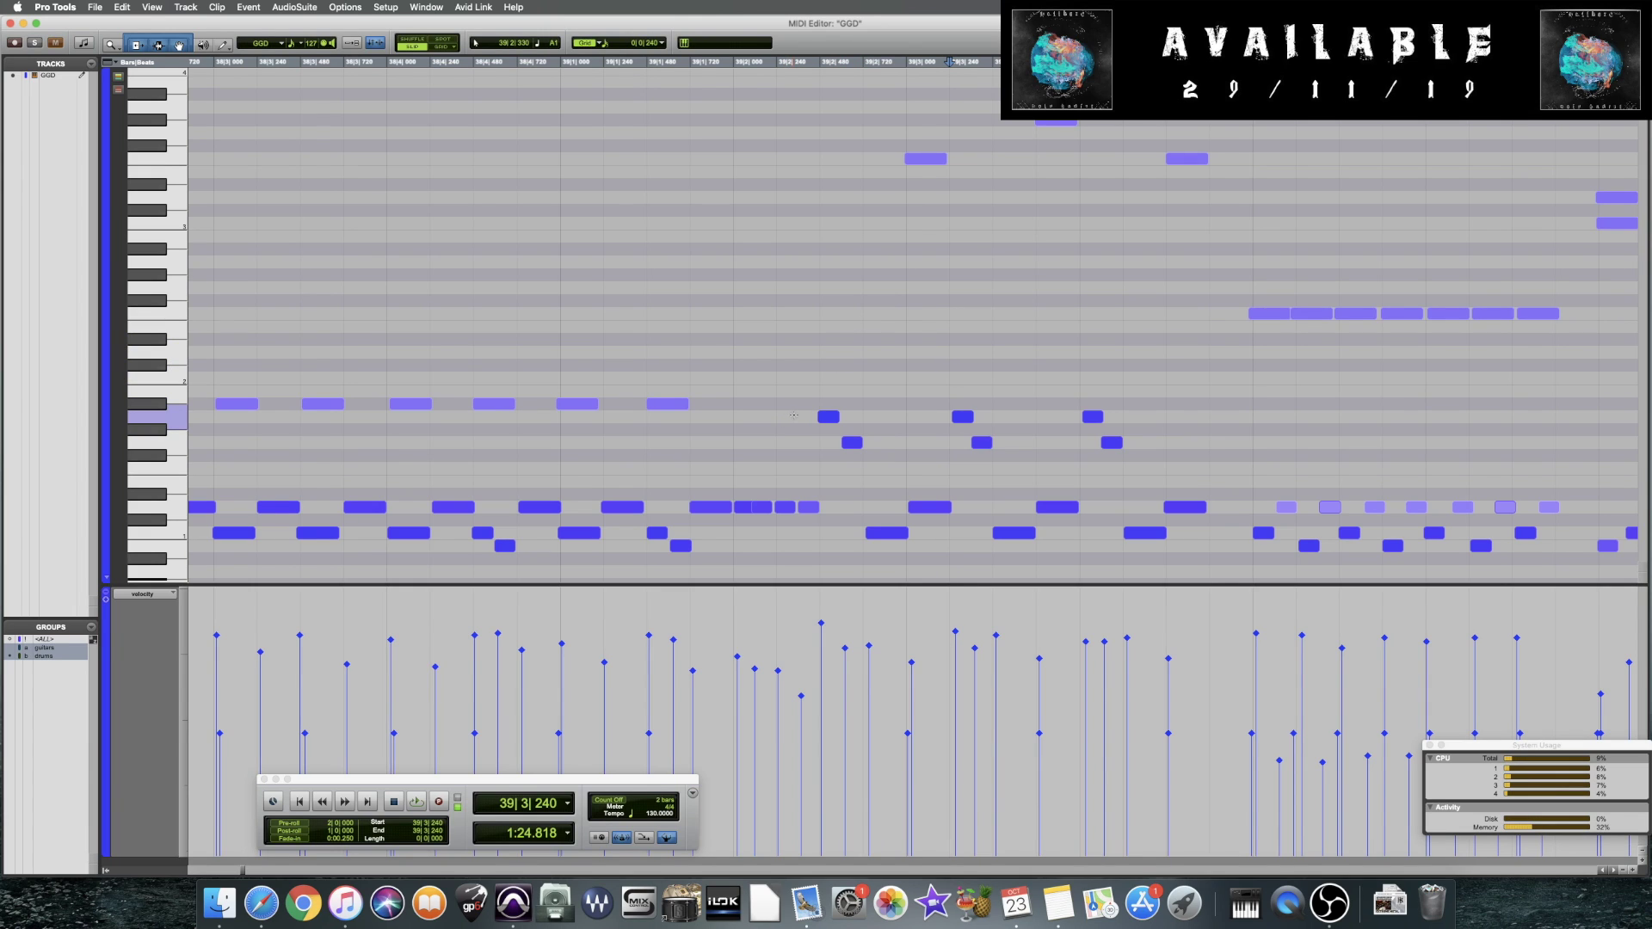
{"action": "left_click_drag", "start_coordinate": [788, 415], "coordinate": [1123, 461]}
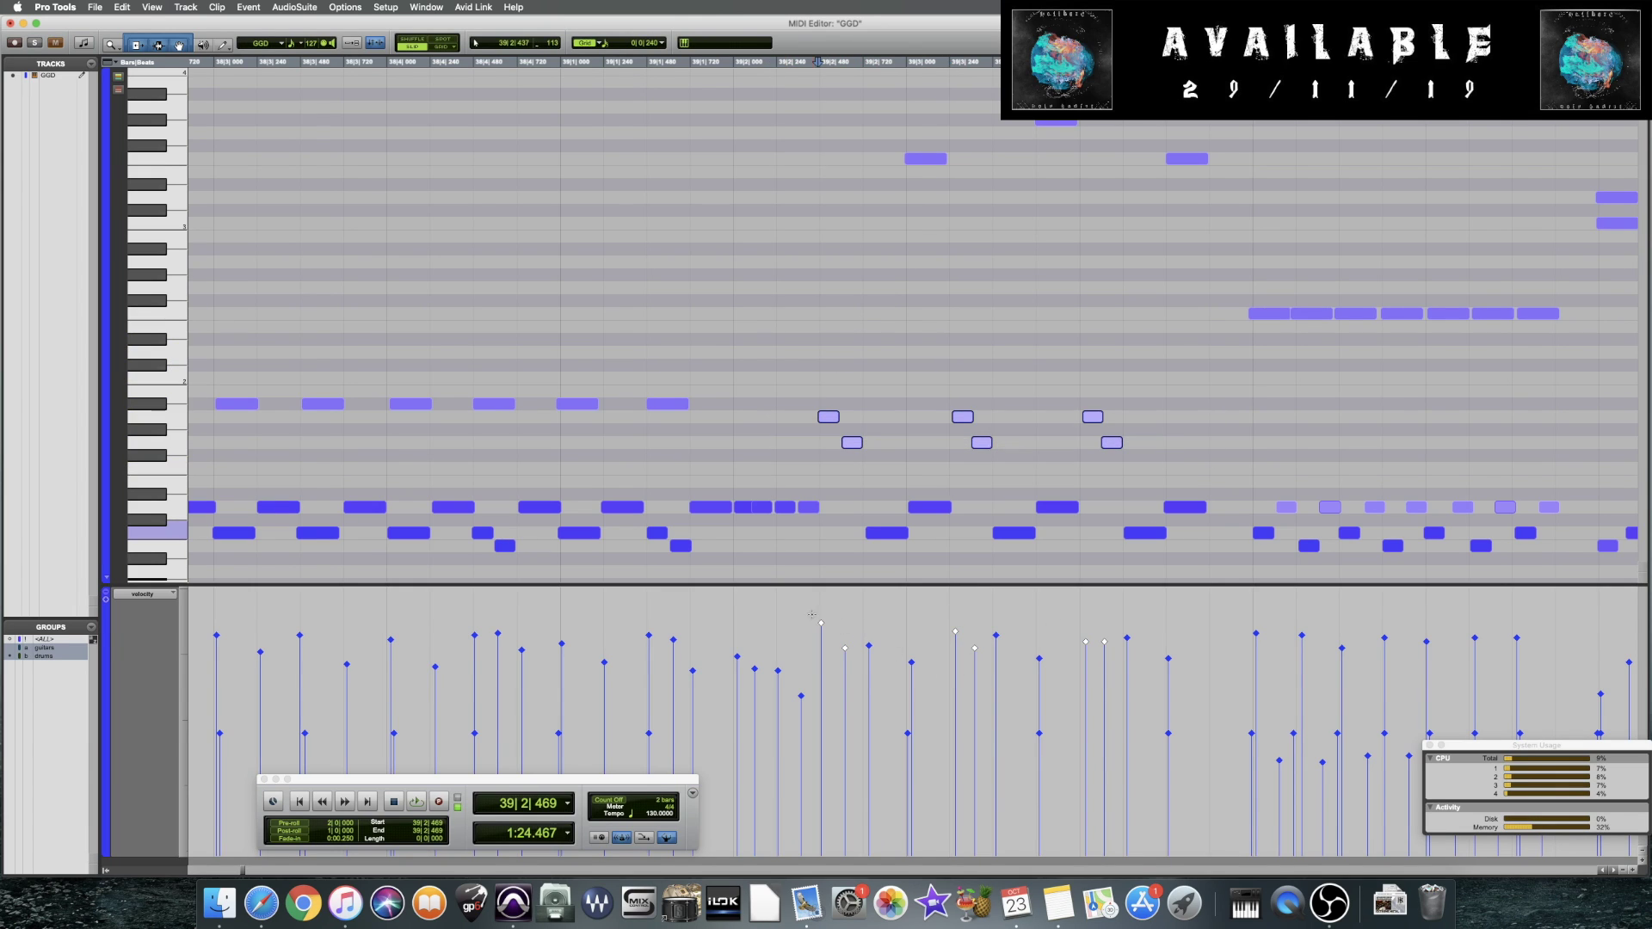
{"action": "left_click_drag", "start_coordinate": [821, 622], "coordinate": [824, 701]}
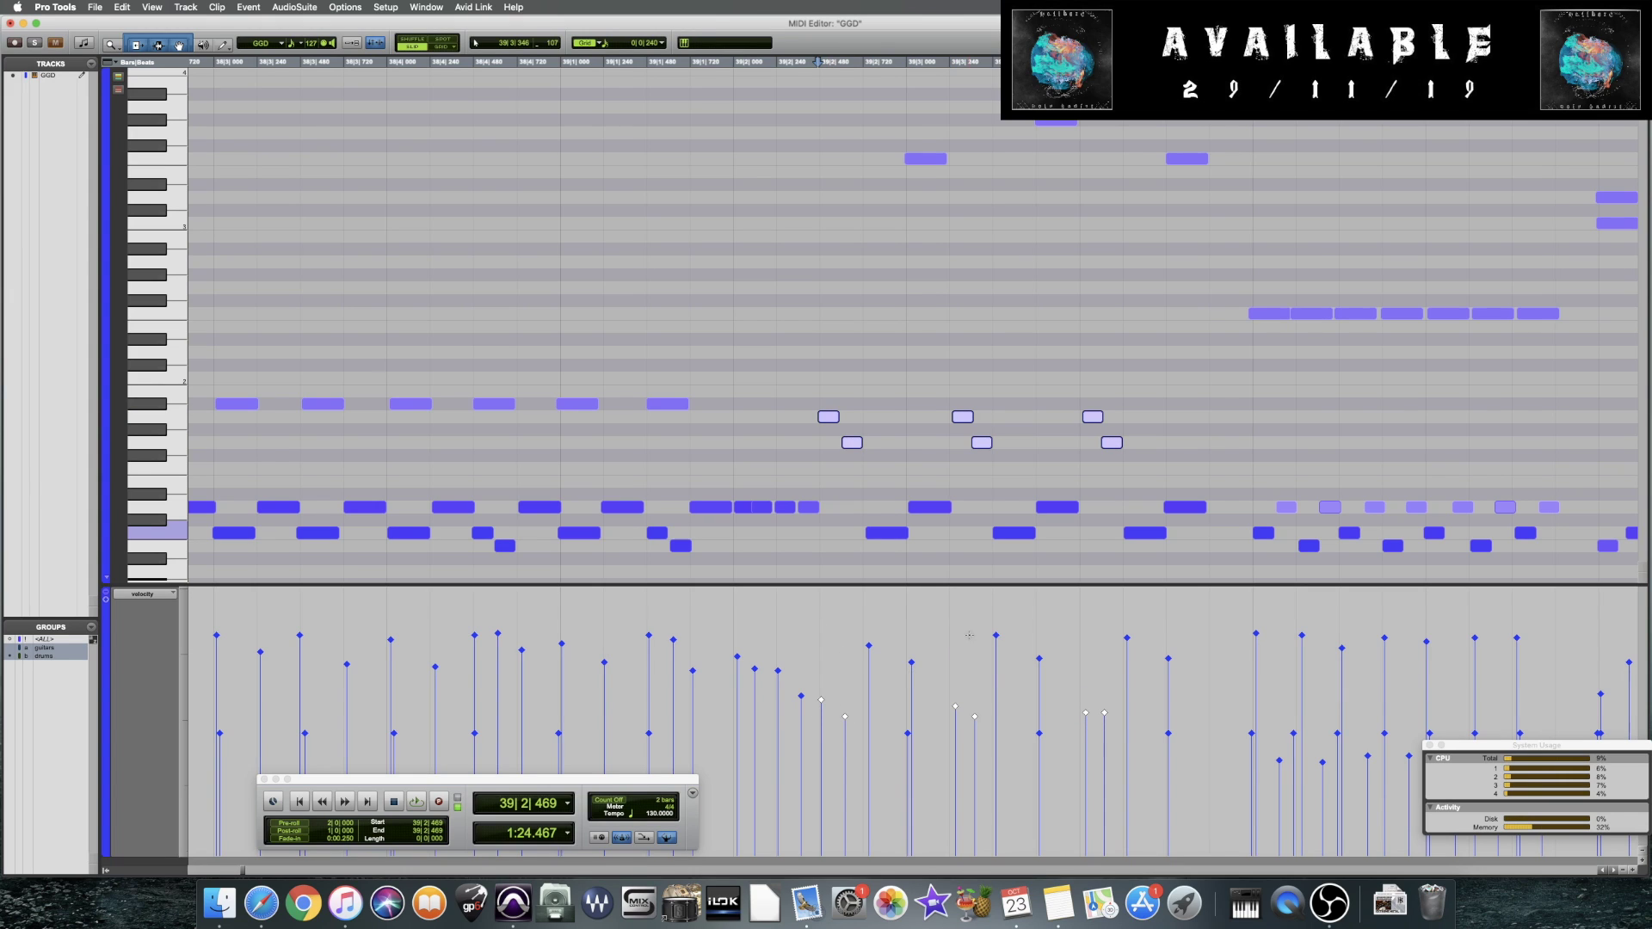
Listen to the softened tom hits in bar 39 from the end of bar 38, and again from within bar 39
{"action": "left_click", "coordinate": [460, 363]}
{"action": "key", "text": "space"}
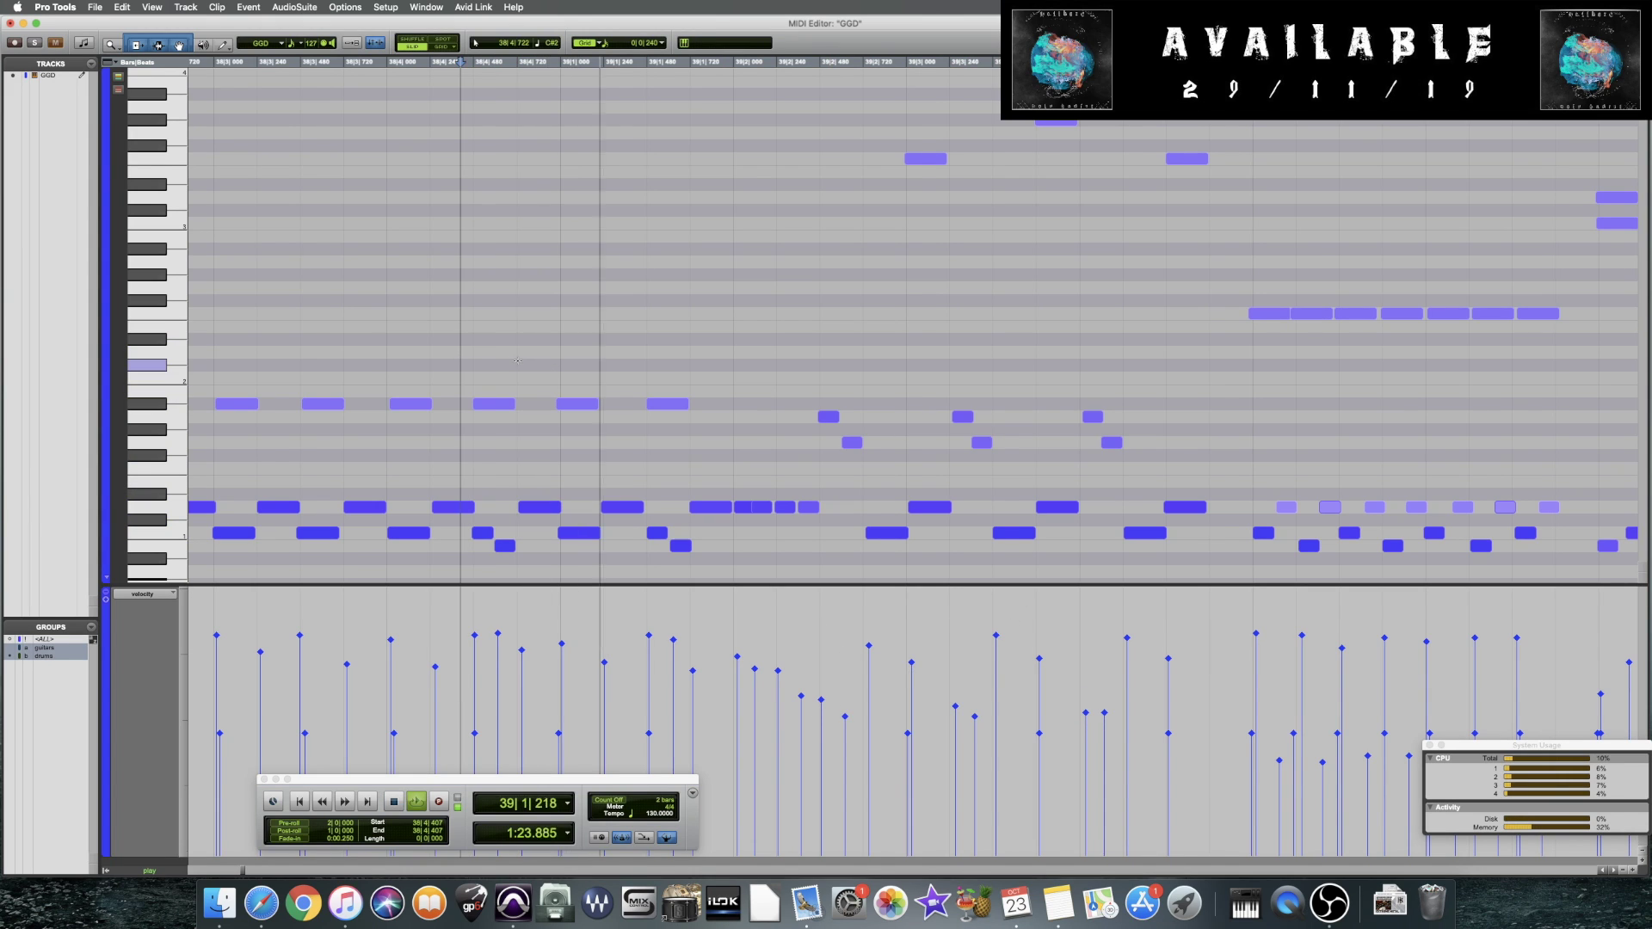
{"action": "key", "text": "space"}
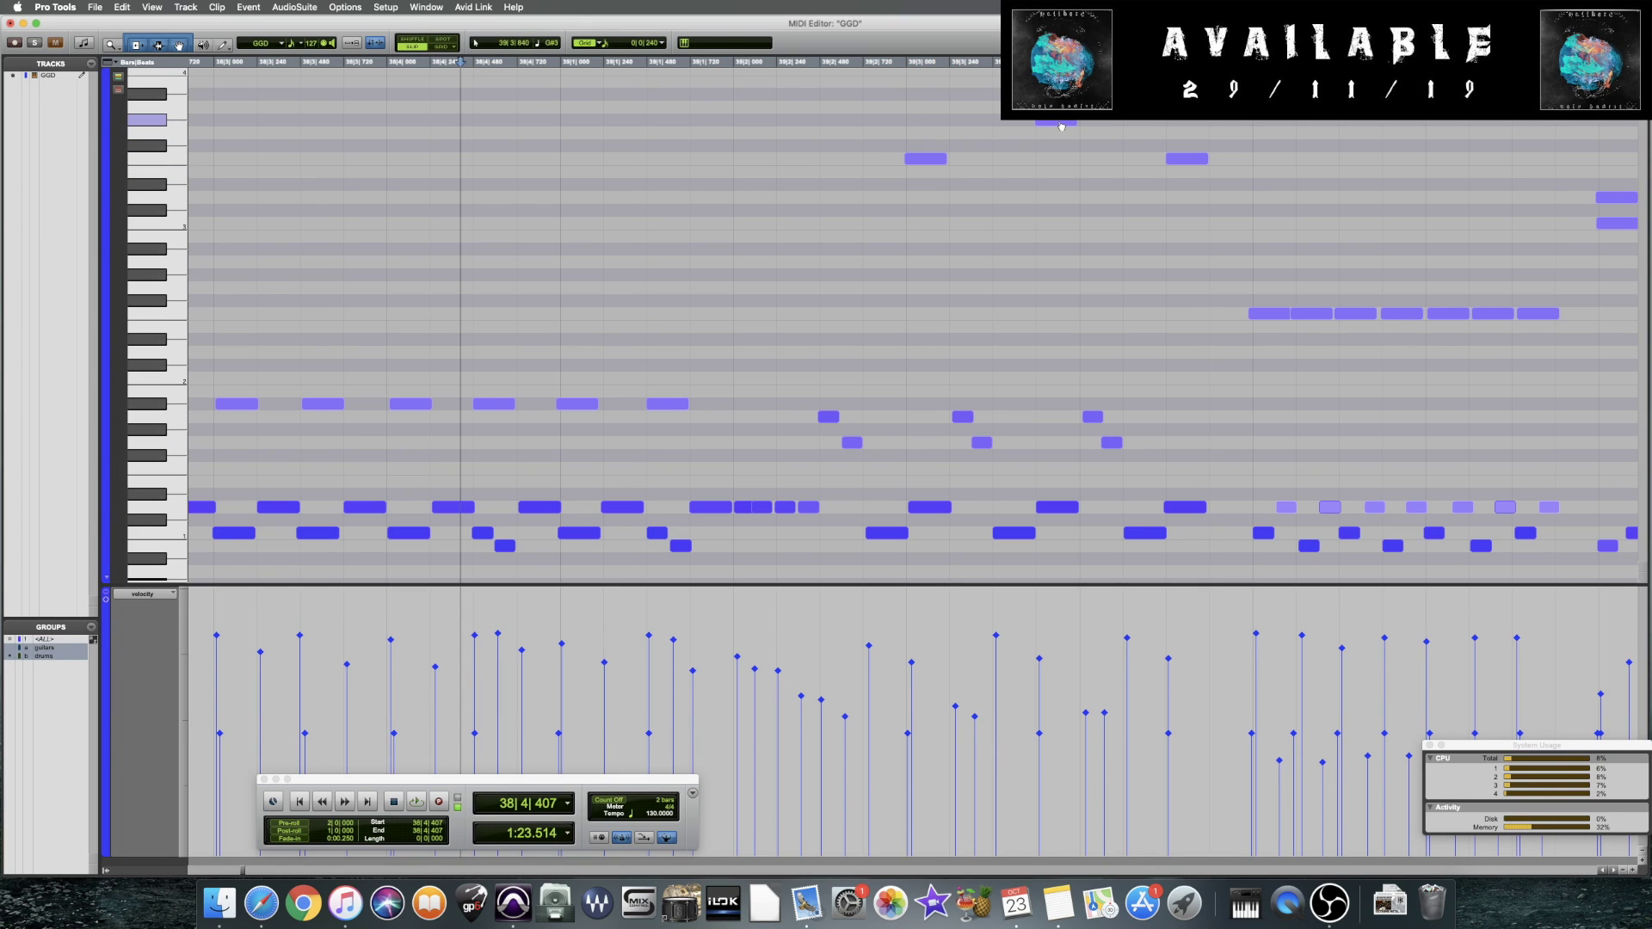
{"action": "left_click", "coordinate": [695, 288]}
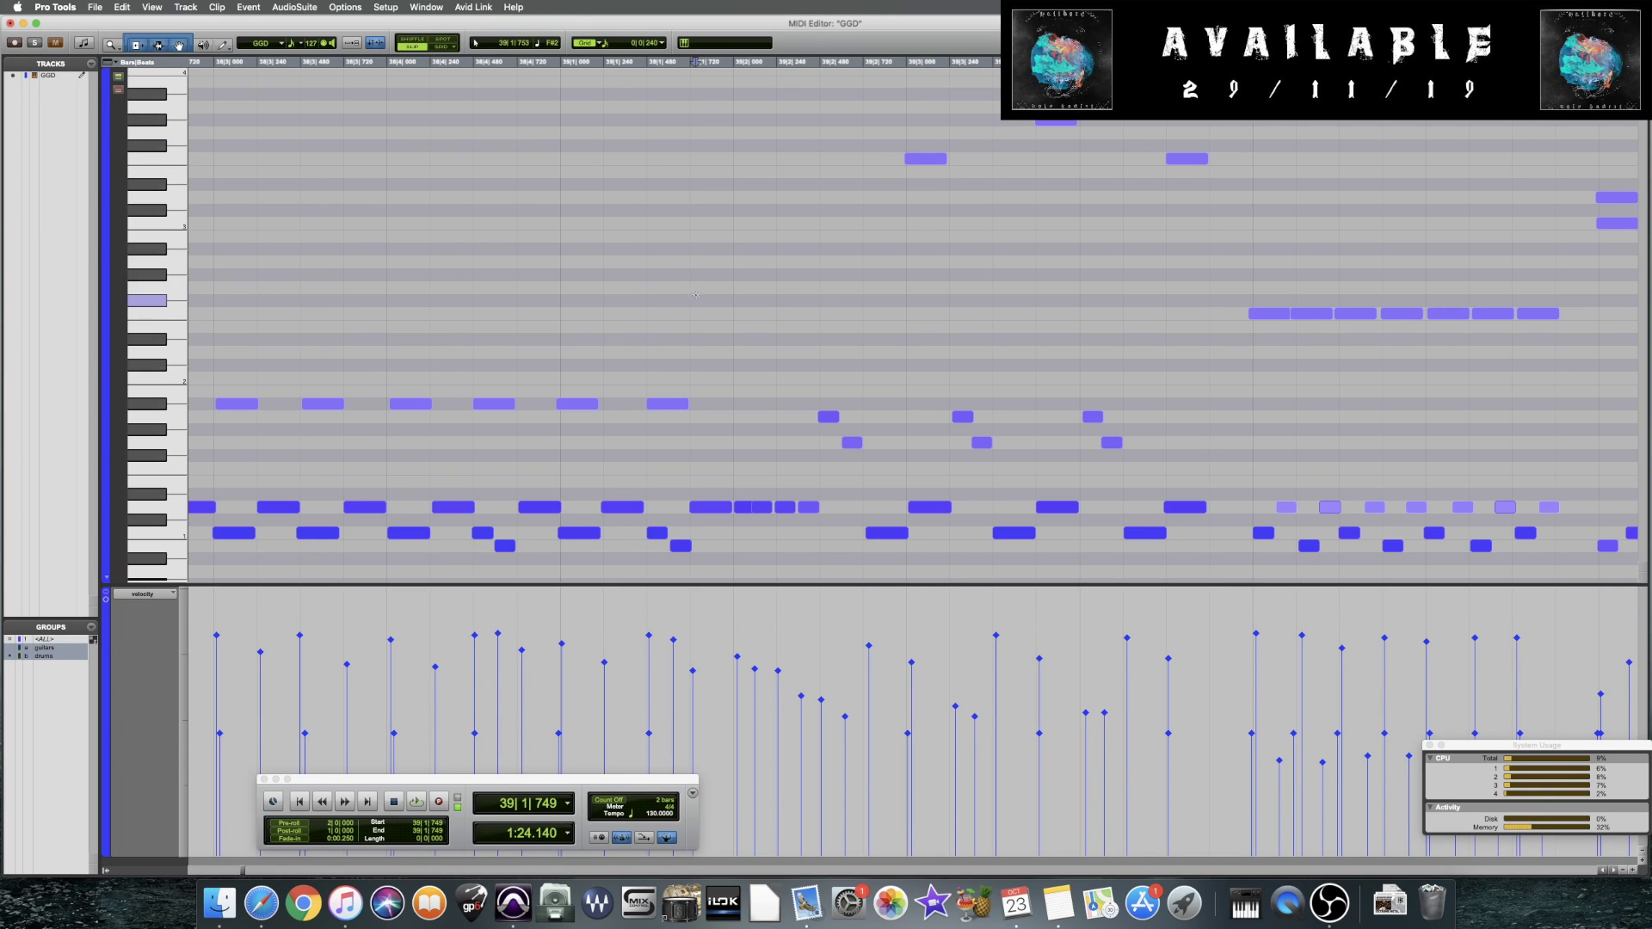
{"action": "key", "text": "space"}
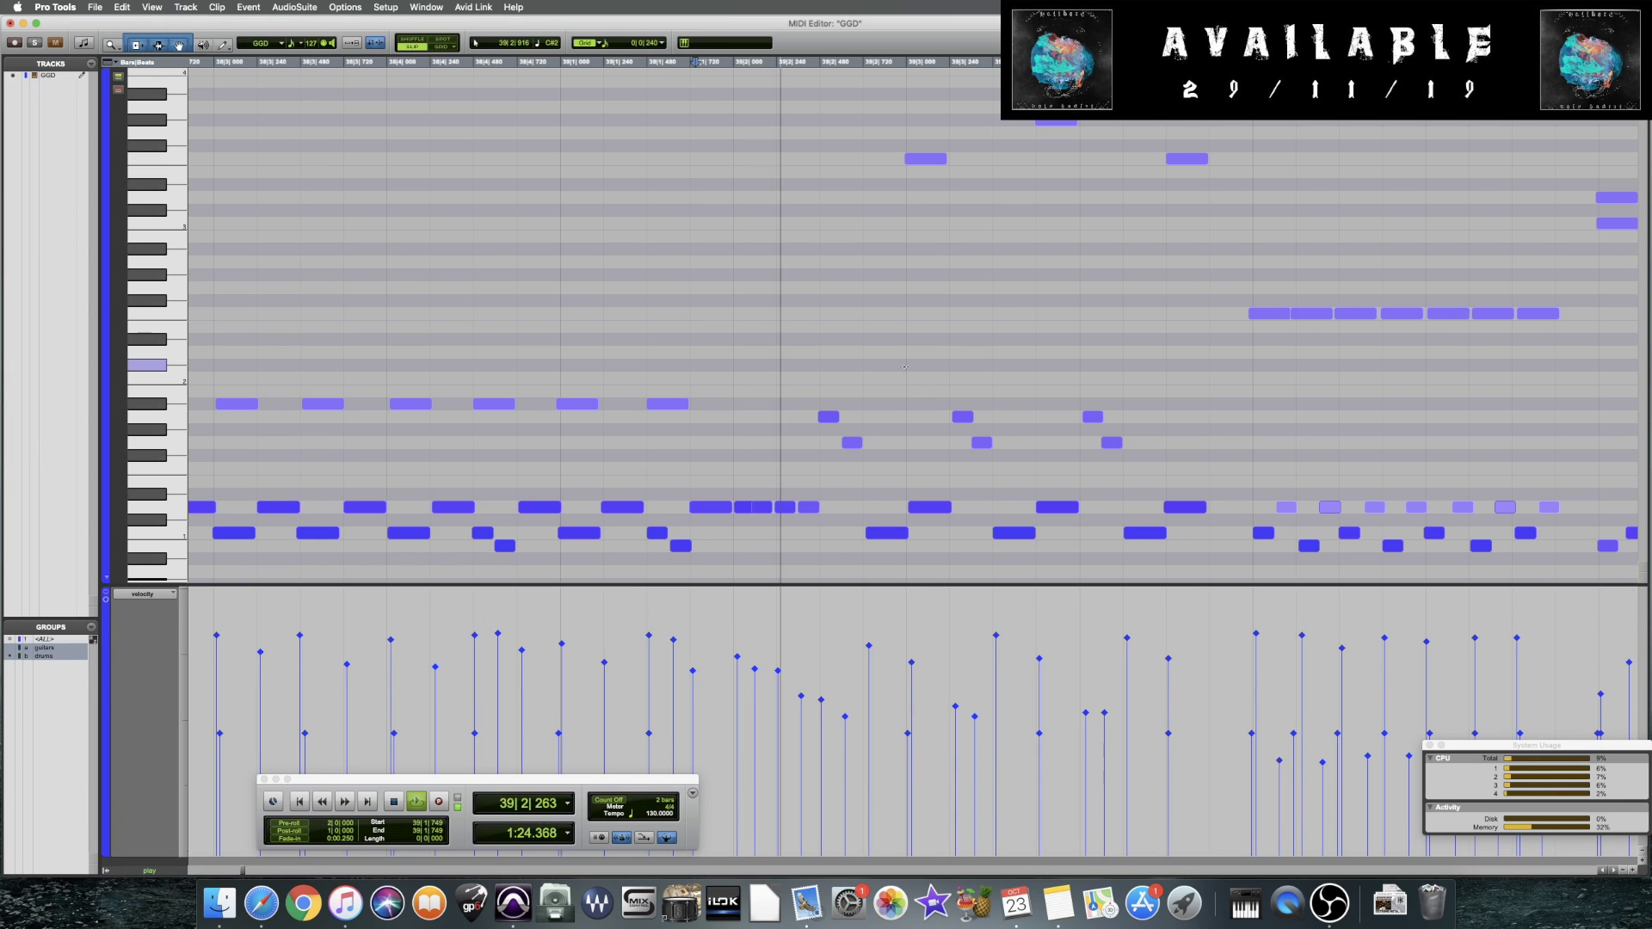
Raise the velocities of the two low tom hits in bar 40 together and resume playback
{"action": "key", "text": "space"}
{"action": "scroll", "coordinate": [687, 385], "scroll_direction": "right", "scroll_amount": 5}
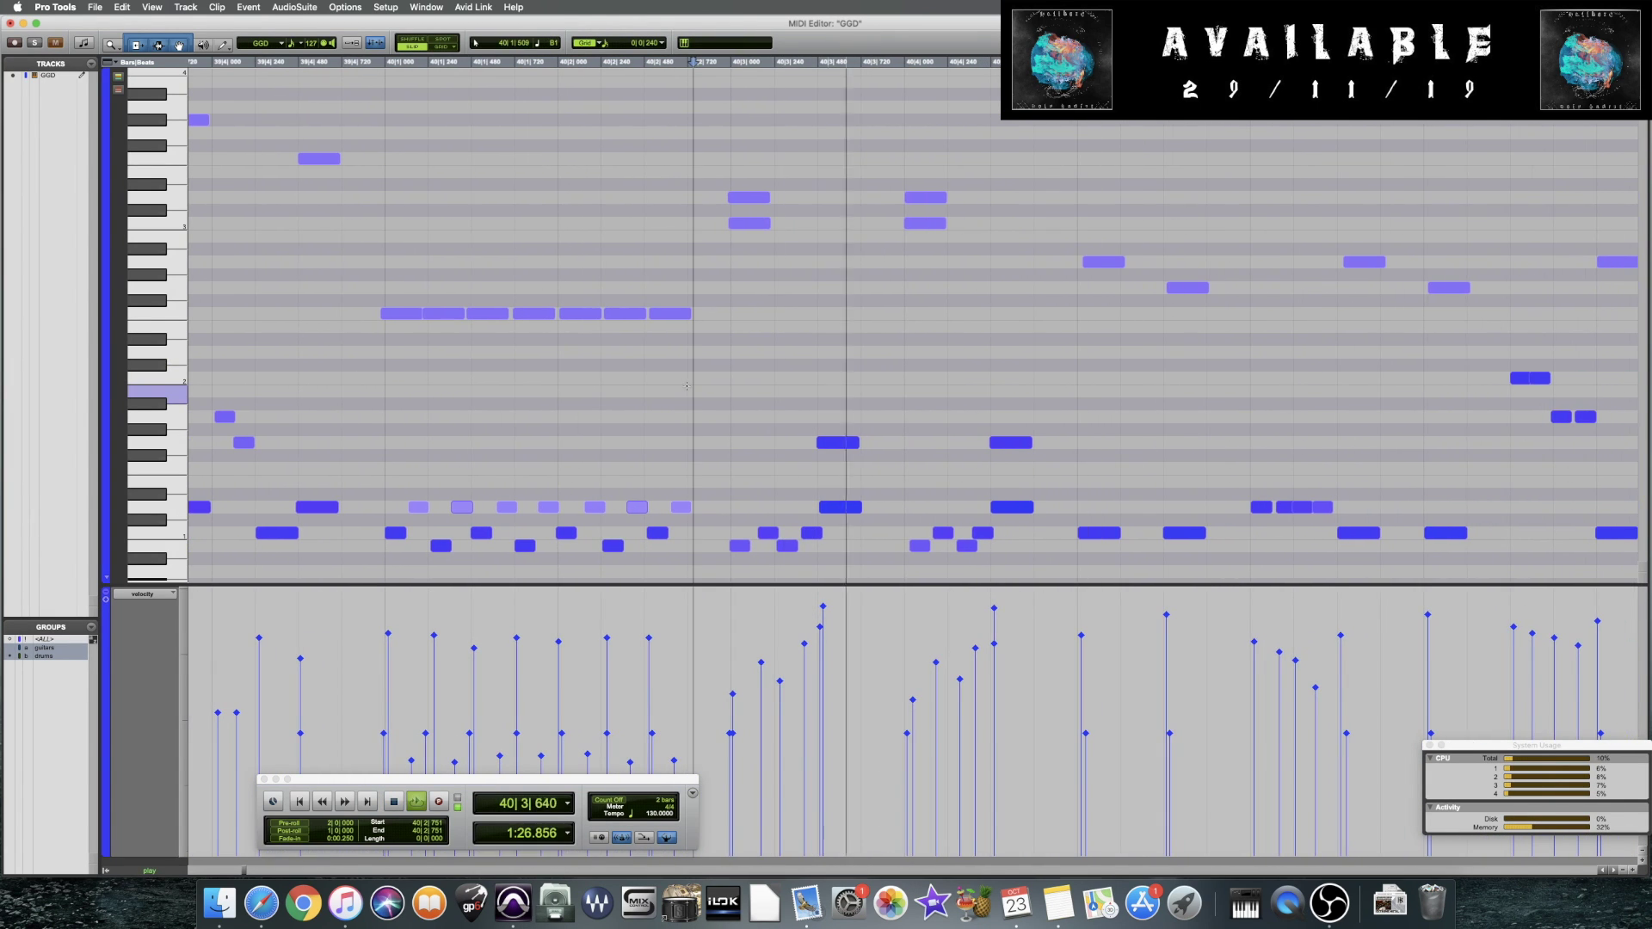
{"action": "left_click", "coordinate": [785, 437]}
{"action": "left_click_drag", "start_coordinate": [784, 437], "coordinate": [1067, 445]}
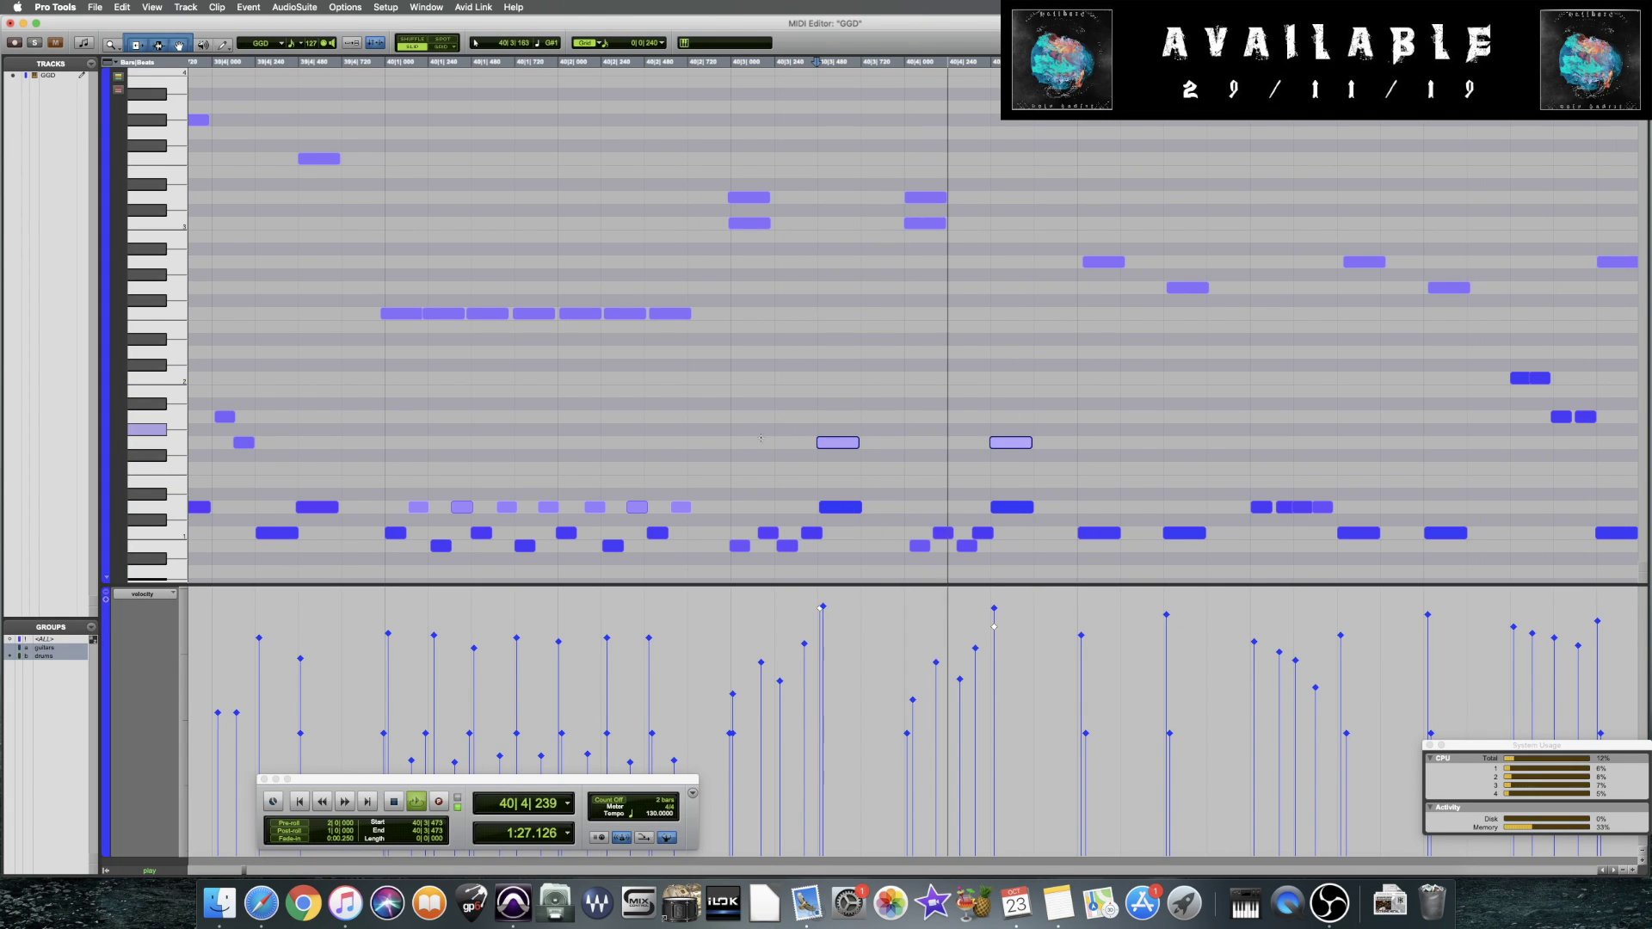
{"action": "key", "text": "space"}
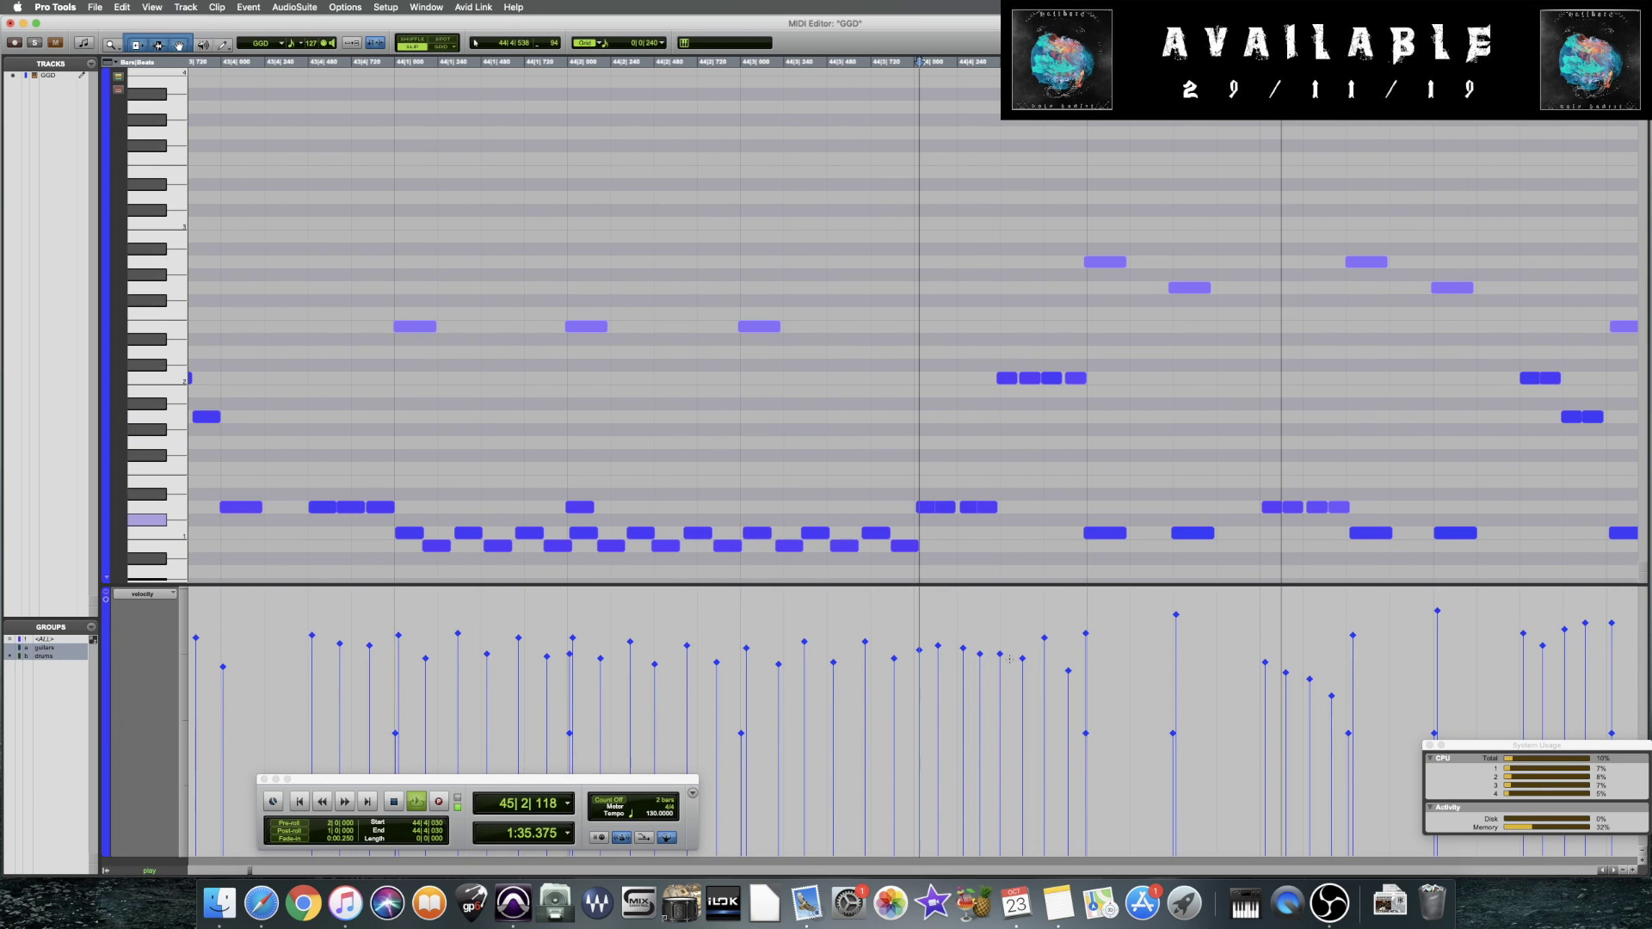
Lower the velocities of the last two snare hits and first two tom hits in the fill ending bar 44
{"action": "key", "text": "space"}
{"action": "left_click", "coordinate": [1007, 673]}
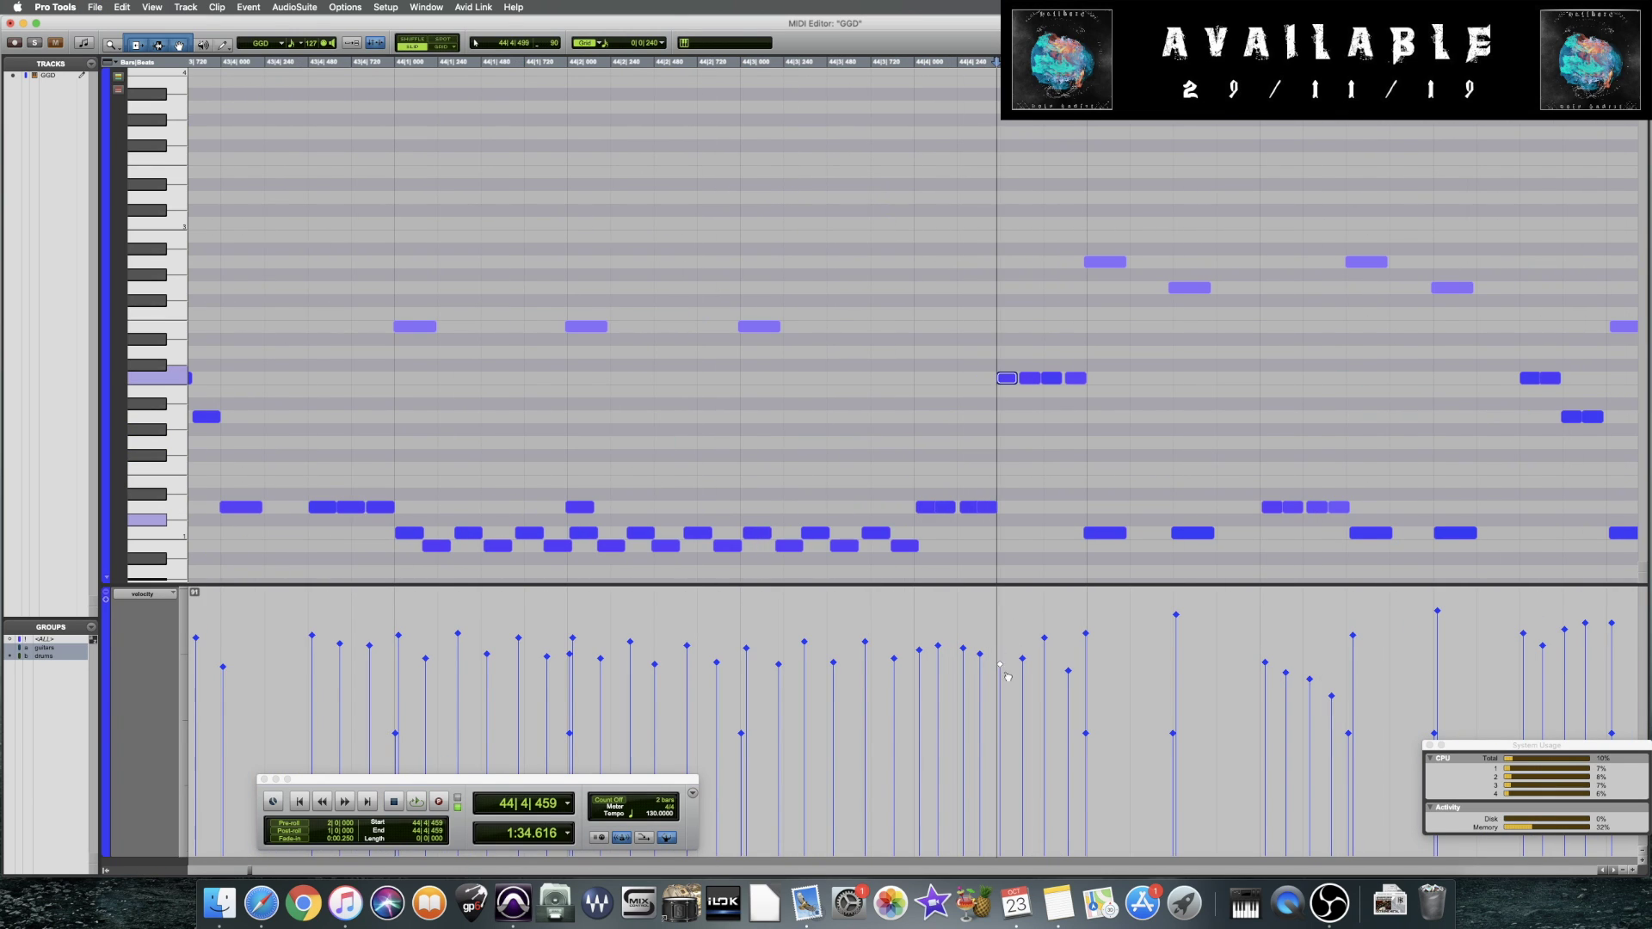
{"action": "left_click", "coordinate": [886, 405]}
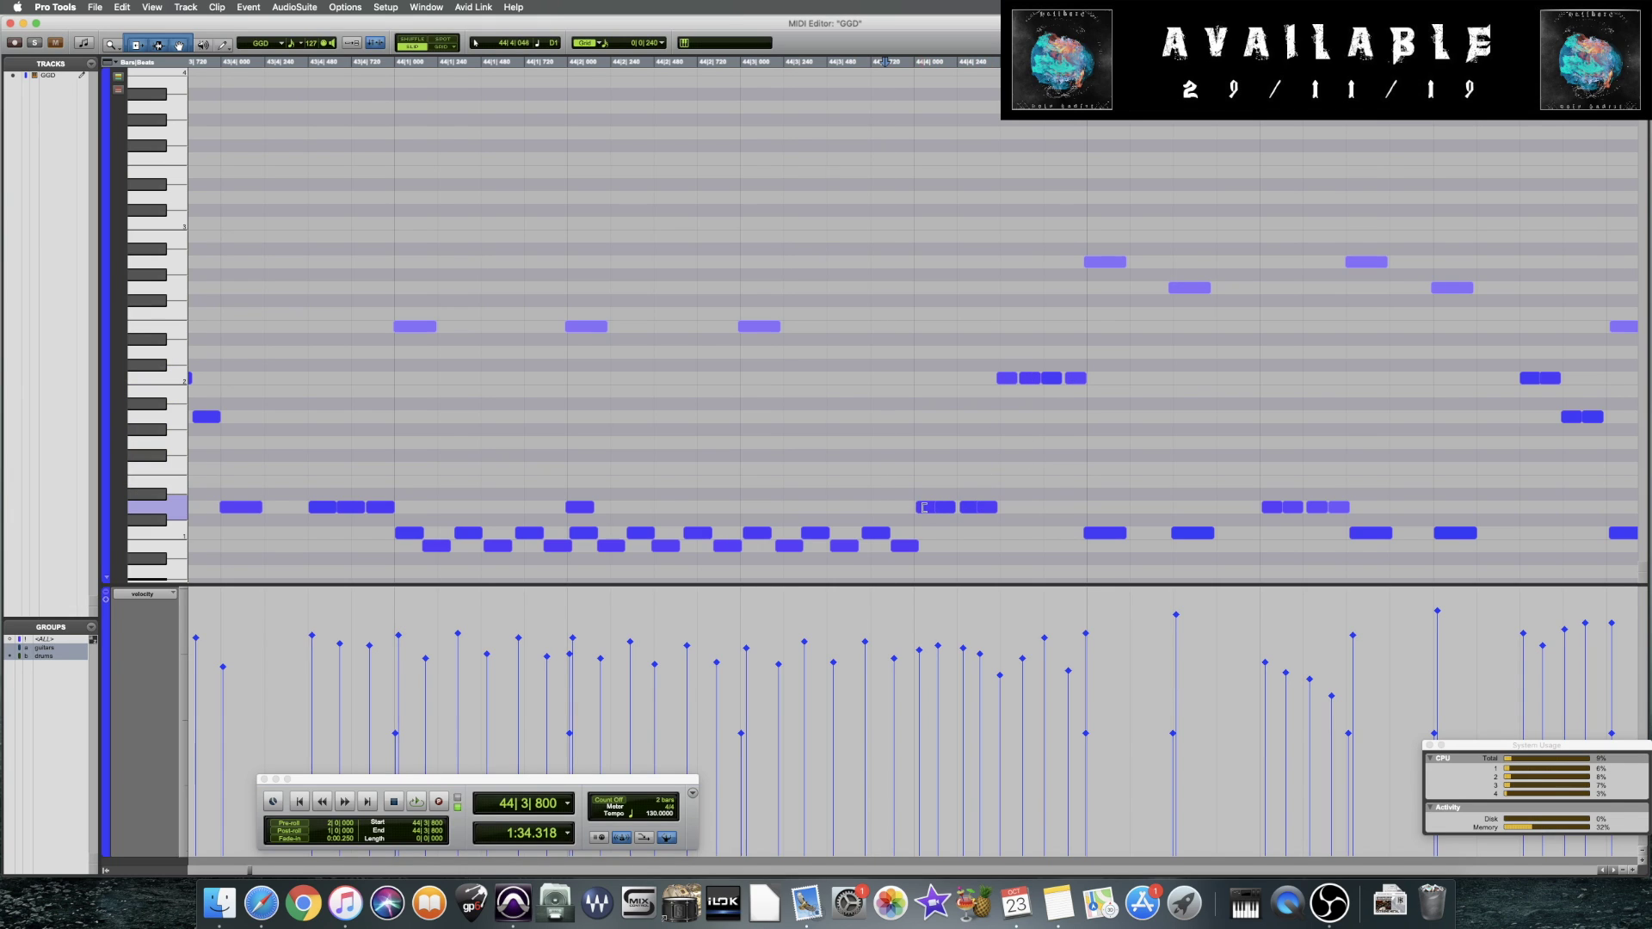
{"action": "left_click", "coordinate": [914, 355]}
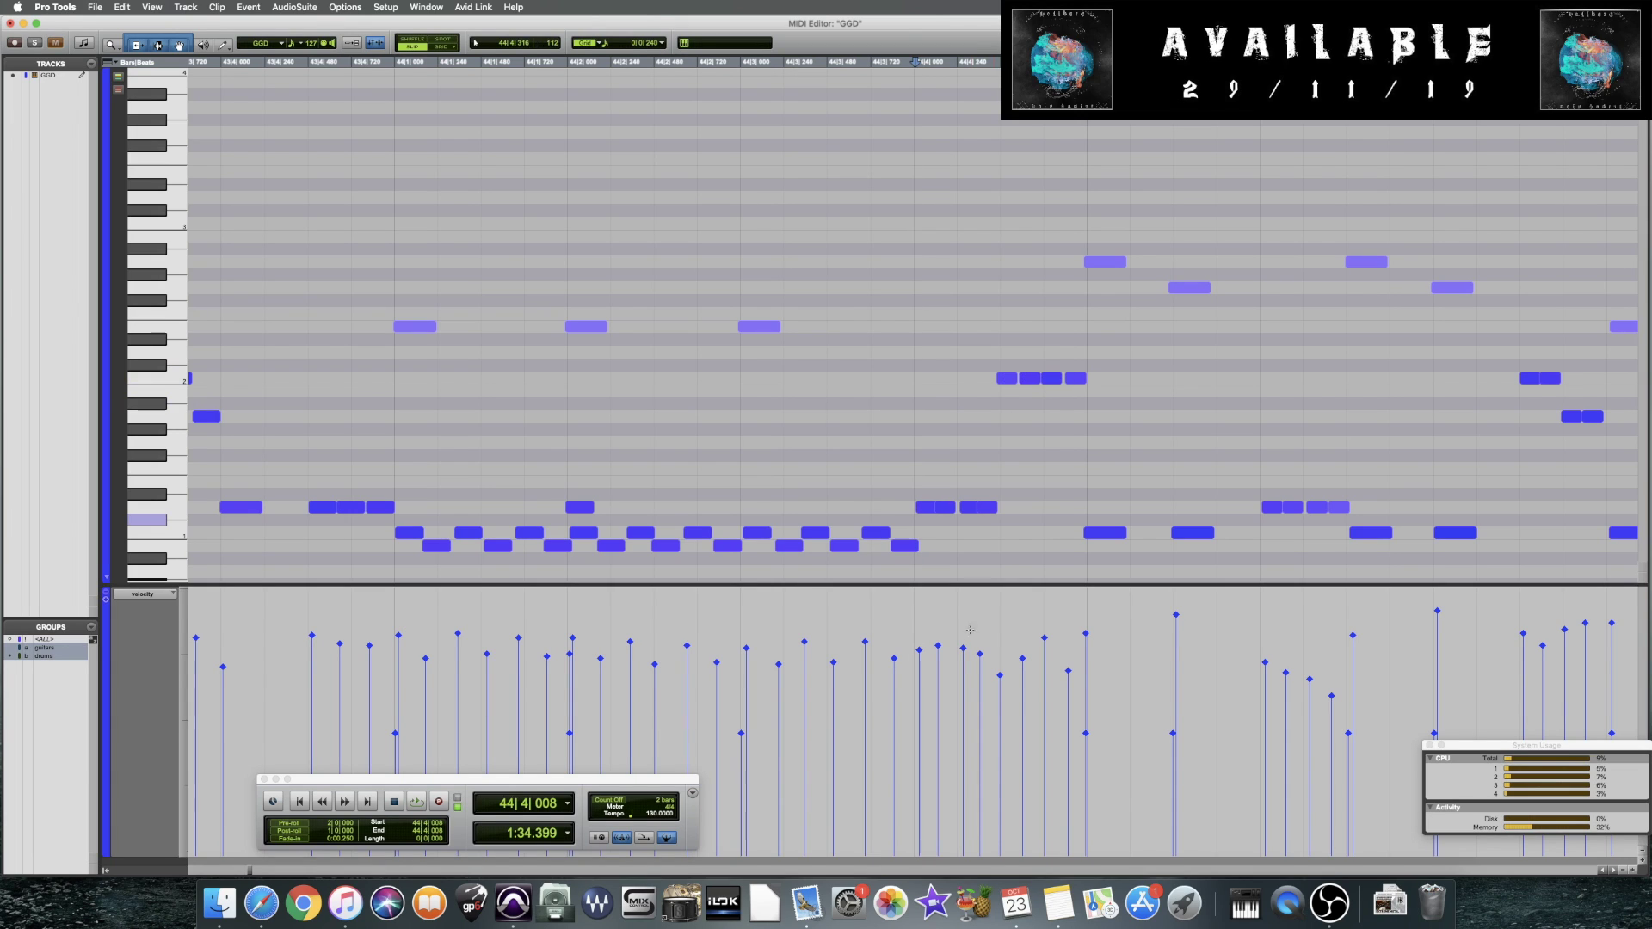
{"action": "left_click", "coordinate": [1001, 677]}
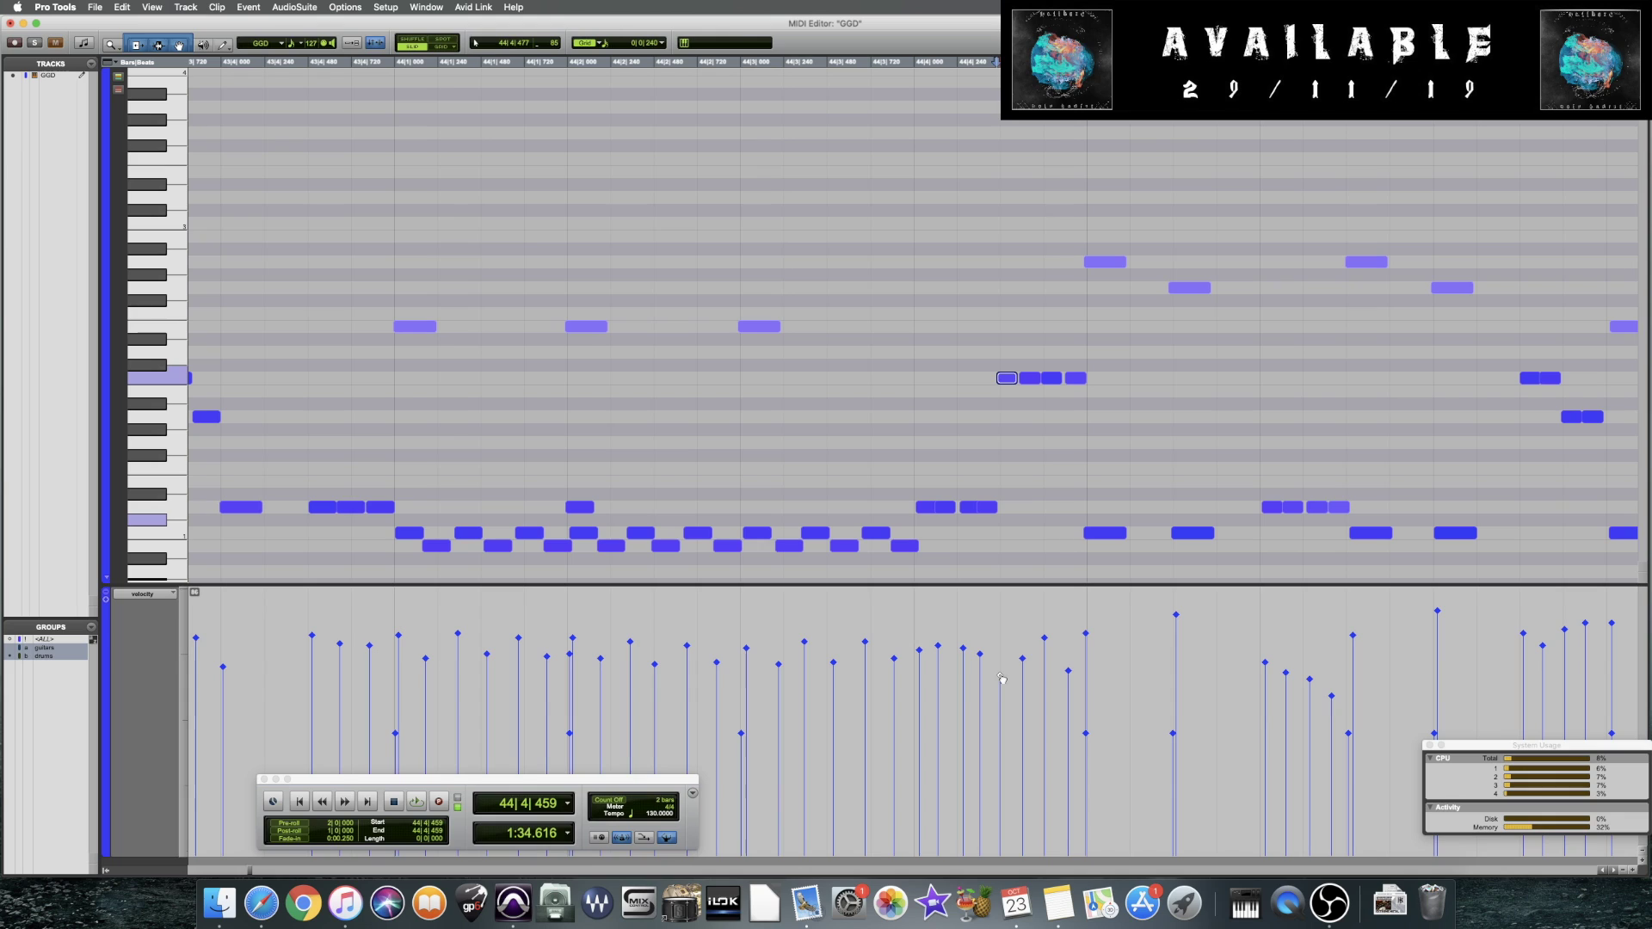
{"action": "left_click", "coordinate": [1022, 660]}
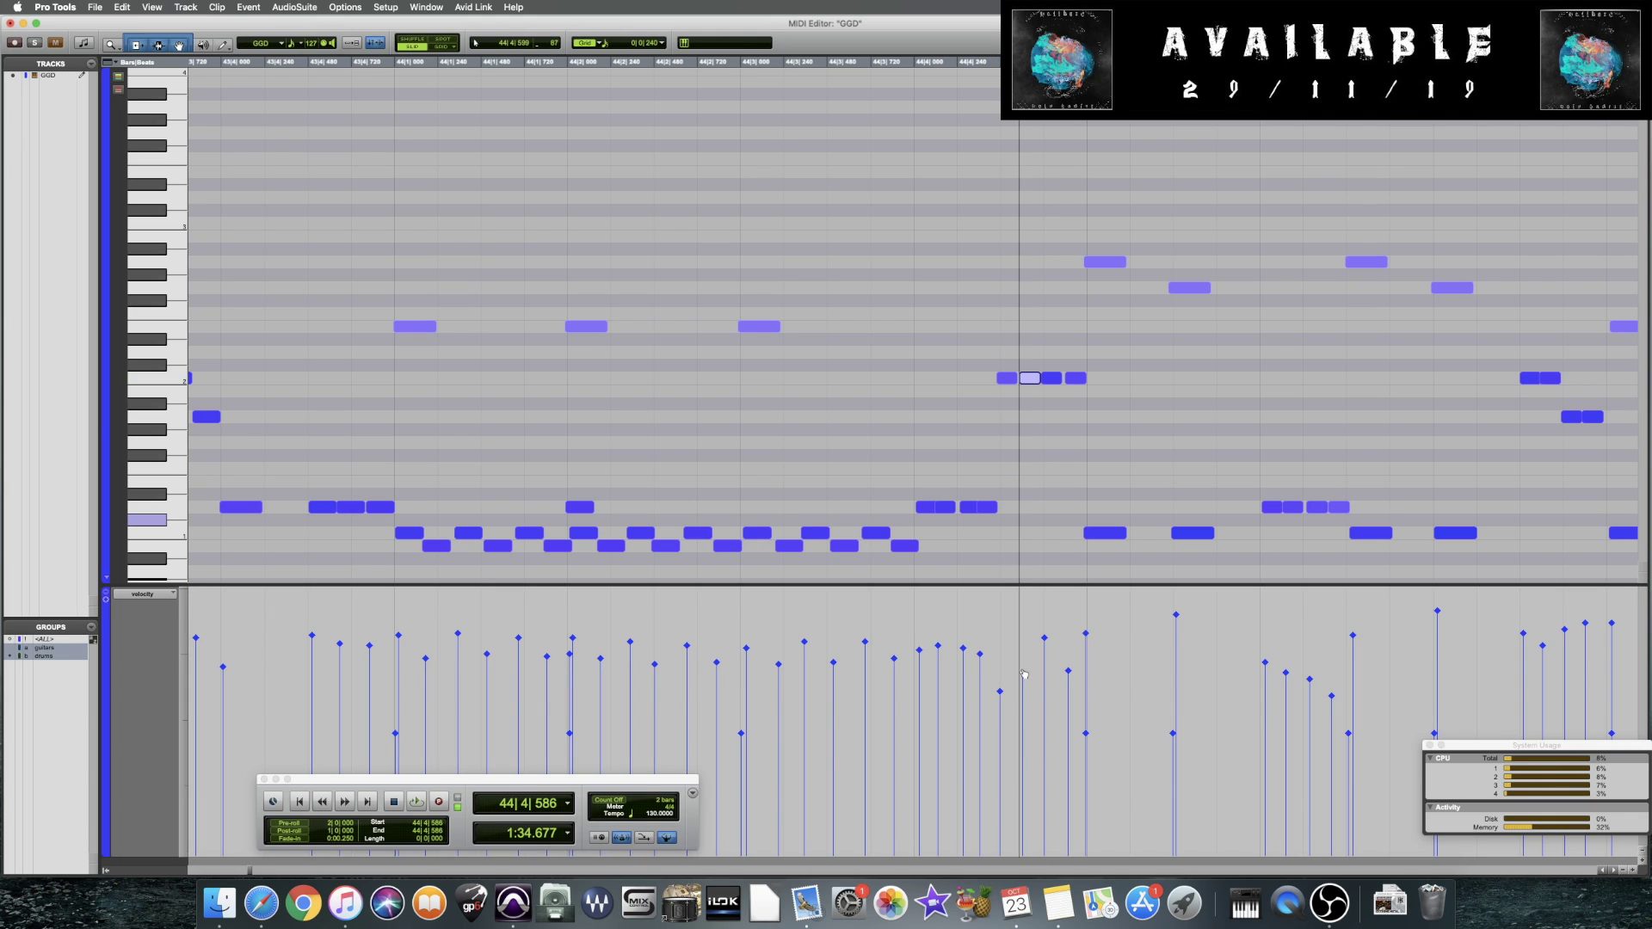
{"action": "left_click", "coordinate": [979, 660]}
{"action": "left_click_drag", "start_coordinate": [963, 649], "coordinate": [964, 664]}
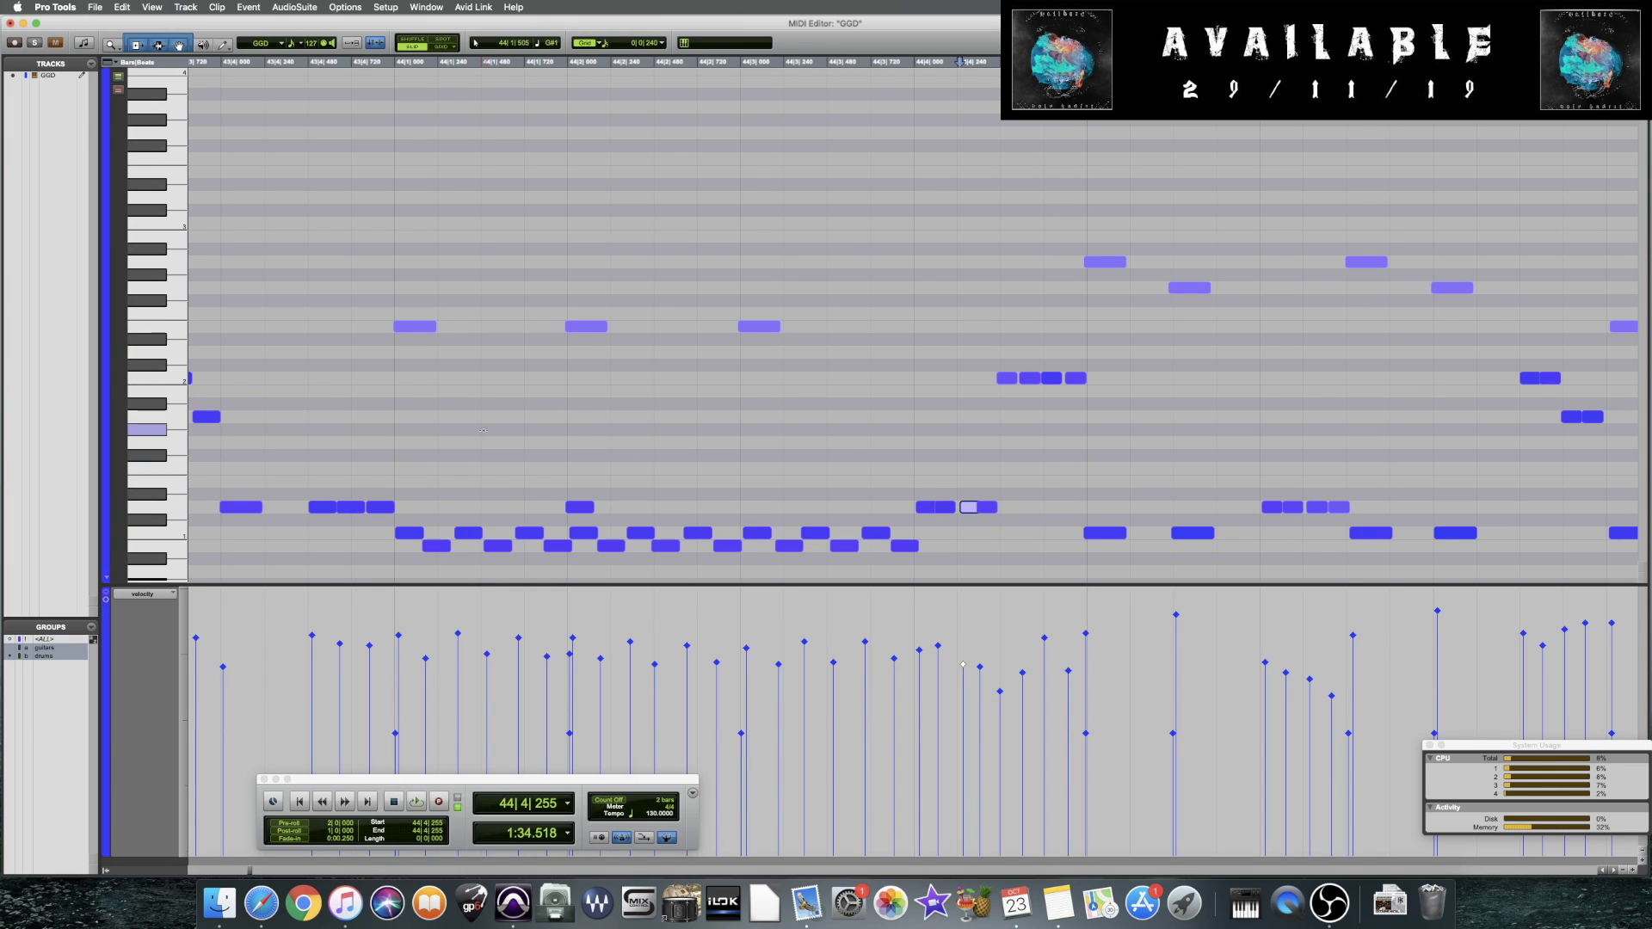
Play back from the start of bar 44, keep listening through to bar 52, and listen to that fill again
{"action": "left_click", "coordinate": [407, 430]}
{"action": "key", "text": "space"}
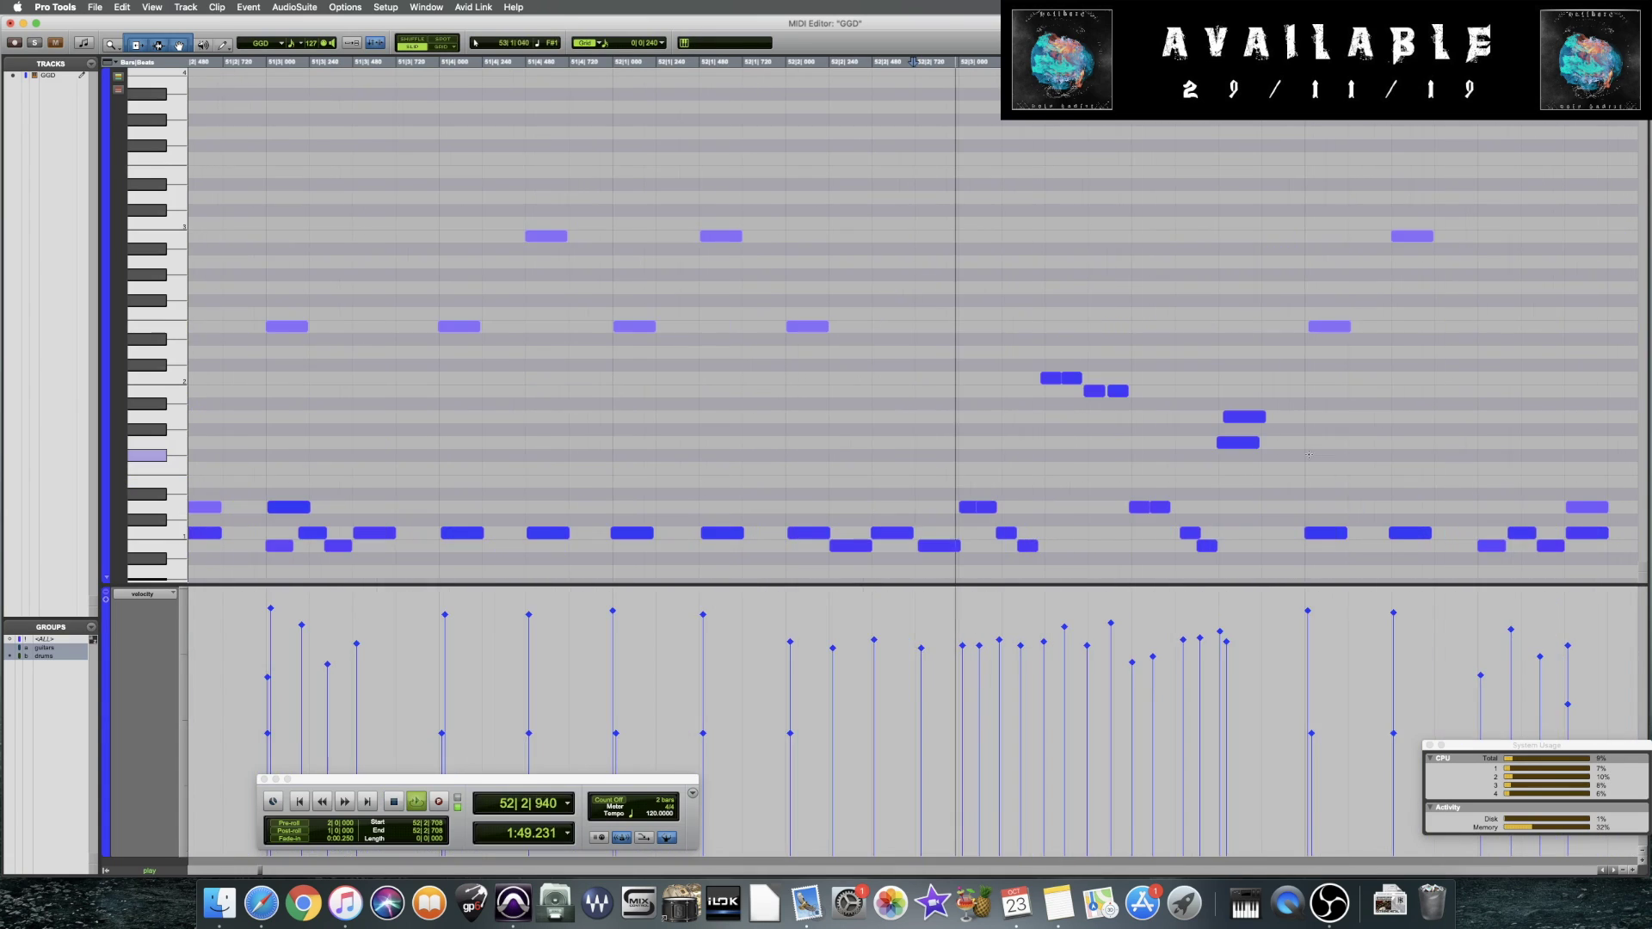
{"action": "key", "text": "space"}
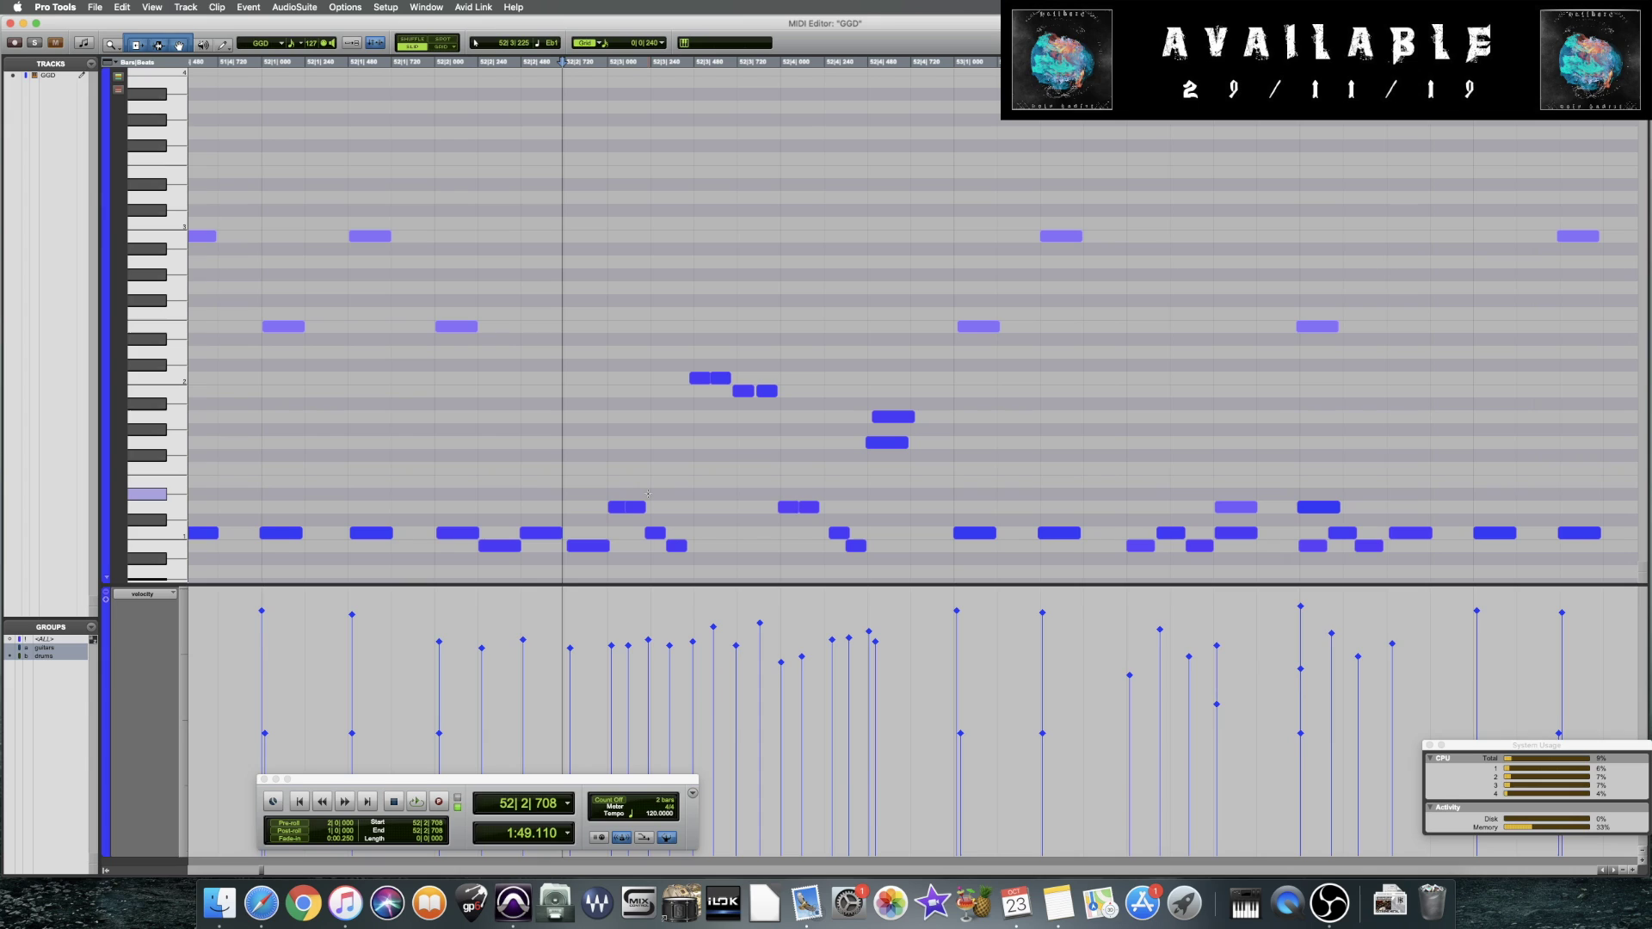
{"action": "key", "text": "space"}
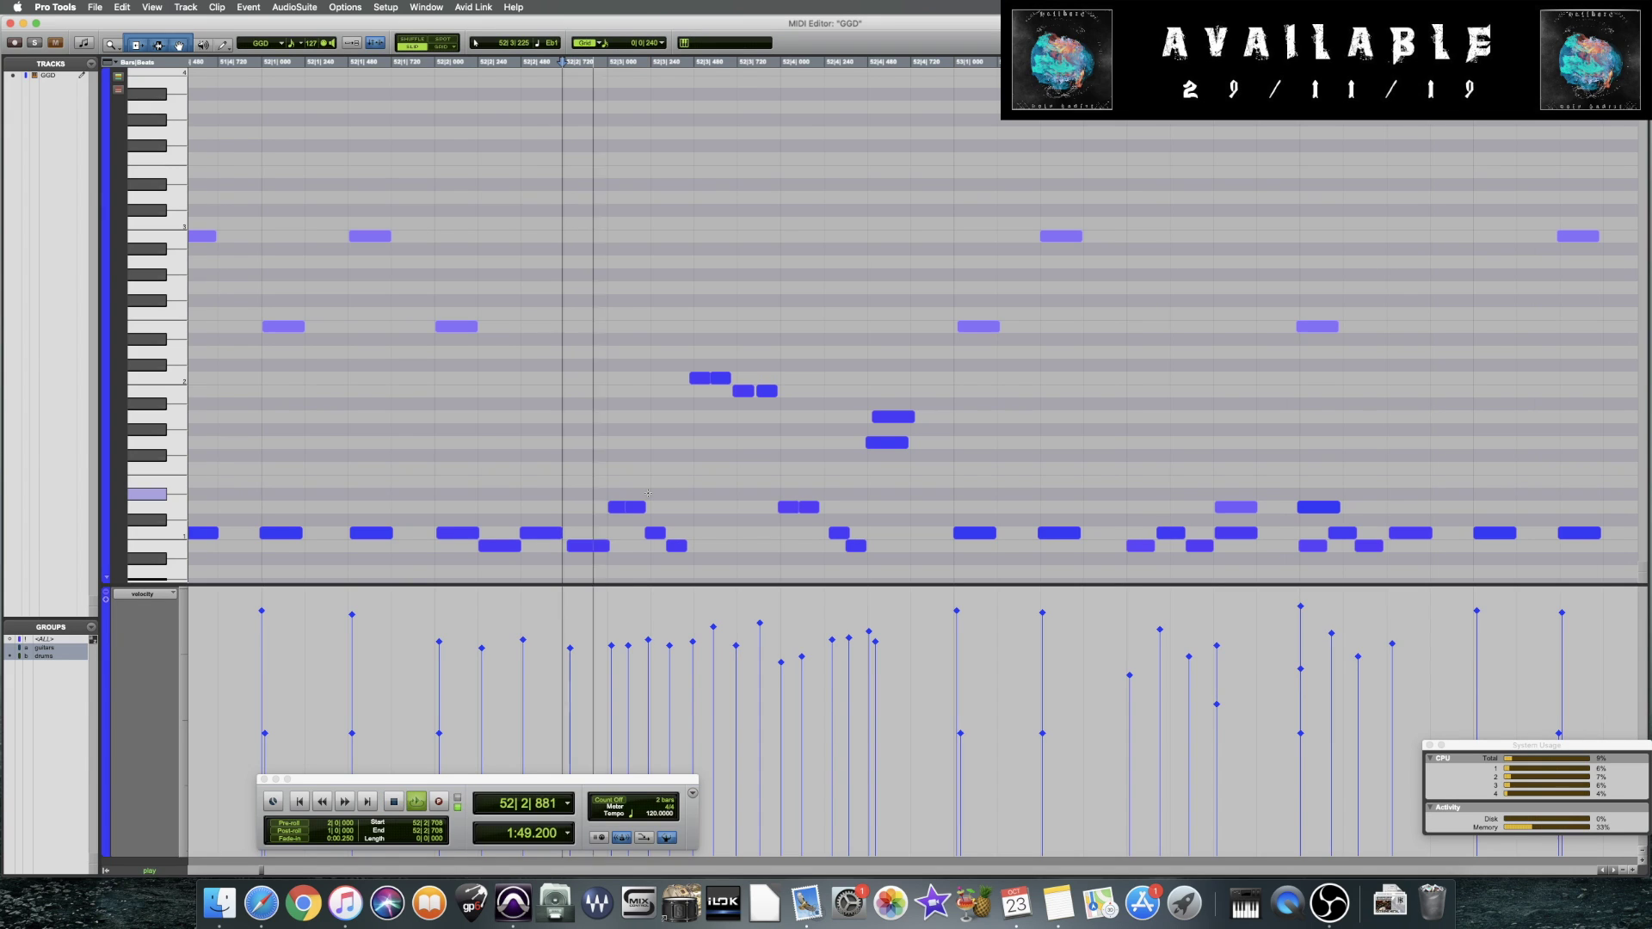
{"action": "key", "text": "space"}
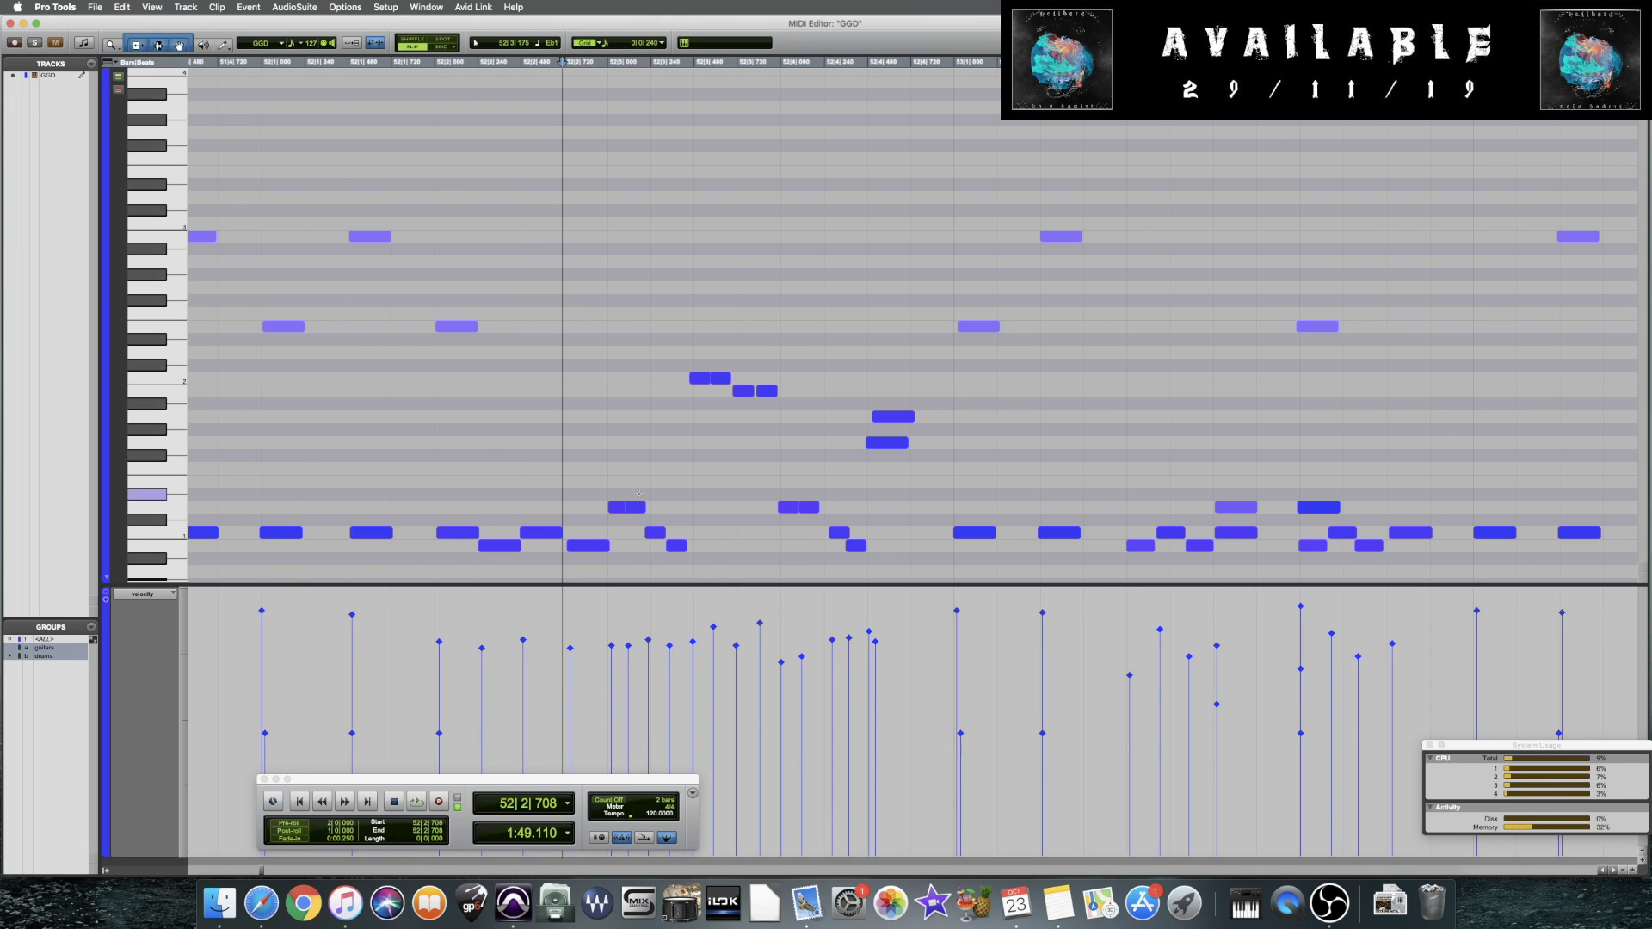
Soften every second hit of the snare and tom run in bar 52 for an alternating strong-weak pattern
{"action": "left_click", "coordinate": [629, 646]}
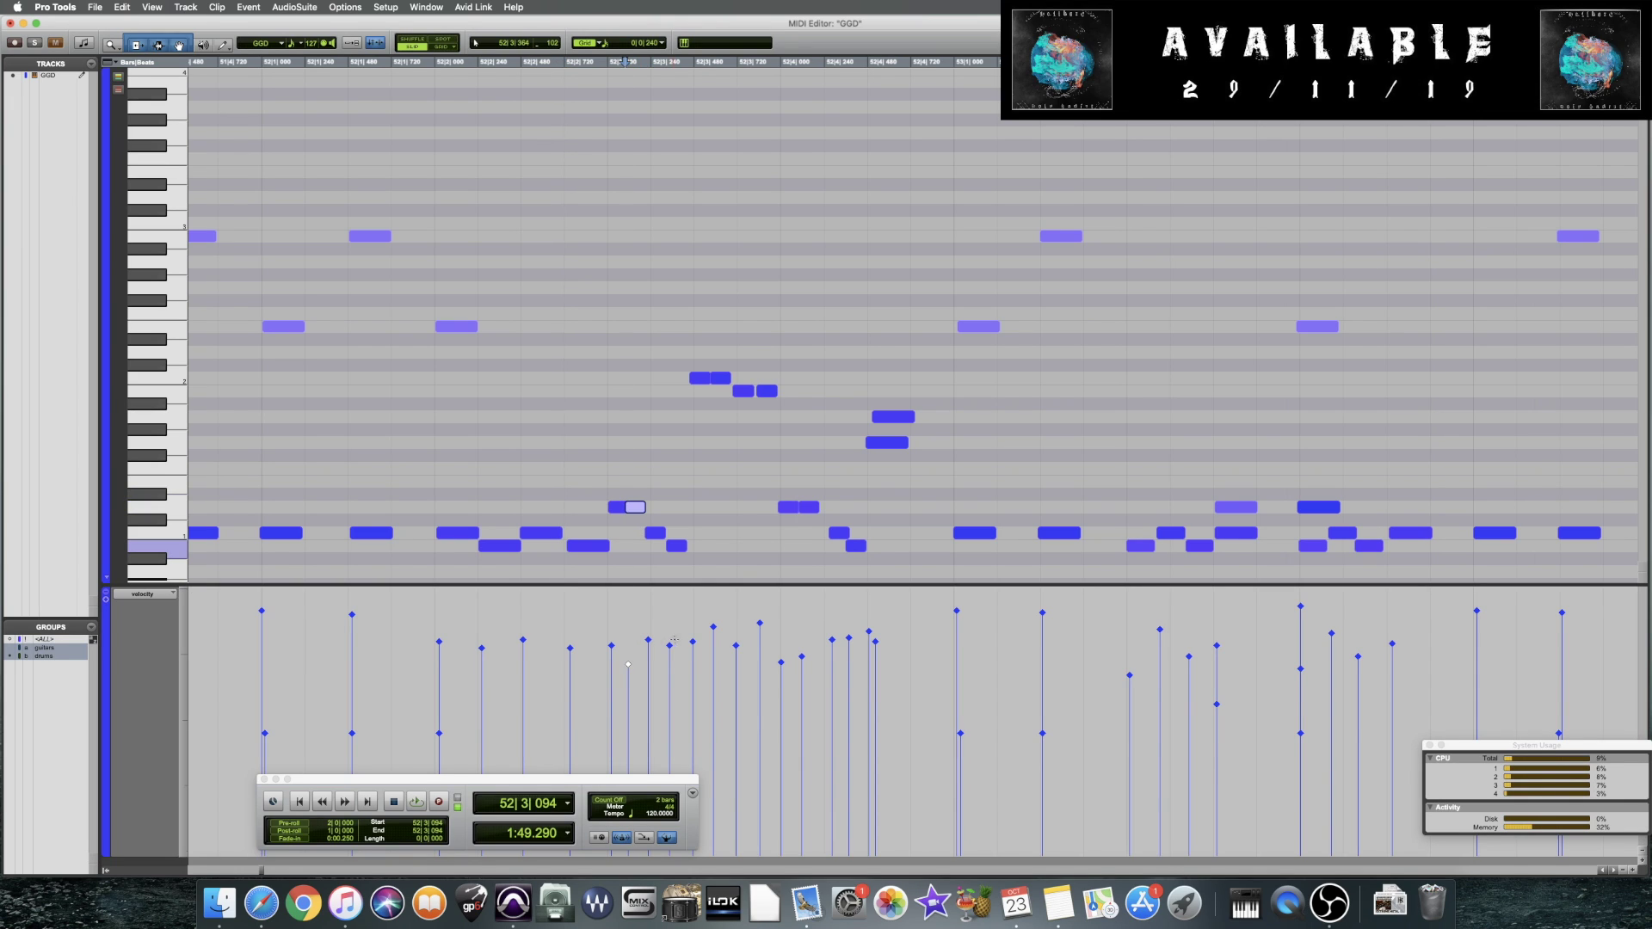
{"action": "left_click", "coordinate": [715, 628]}
{"action": "left_click", "coordinate": [737, 645]}
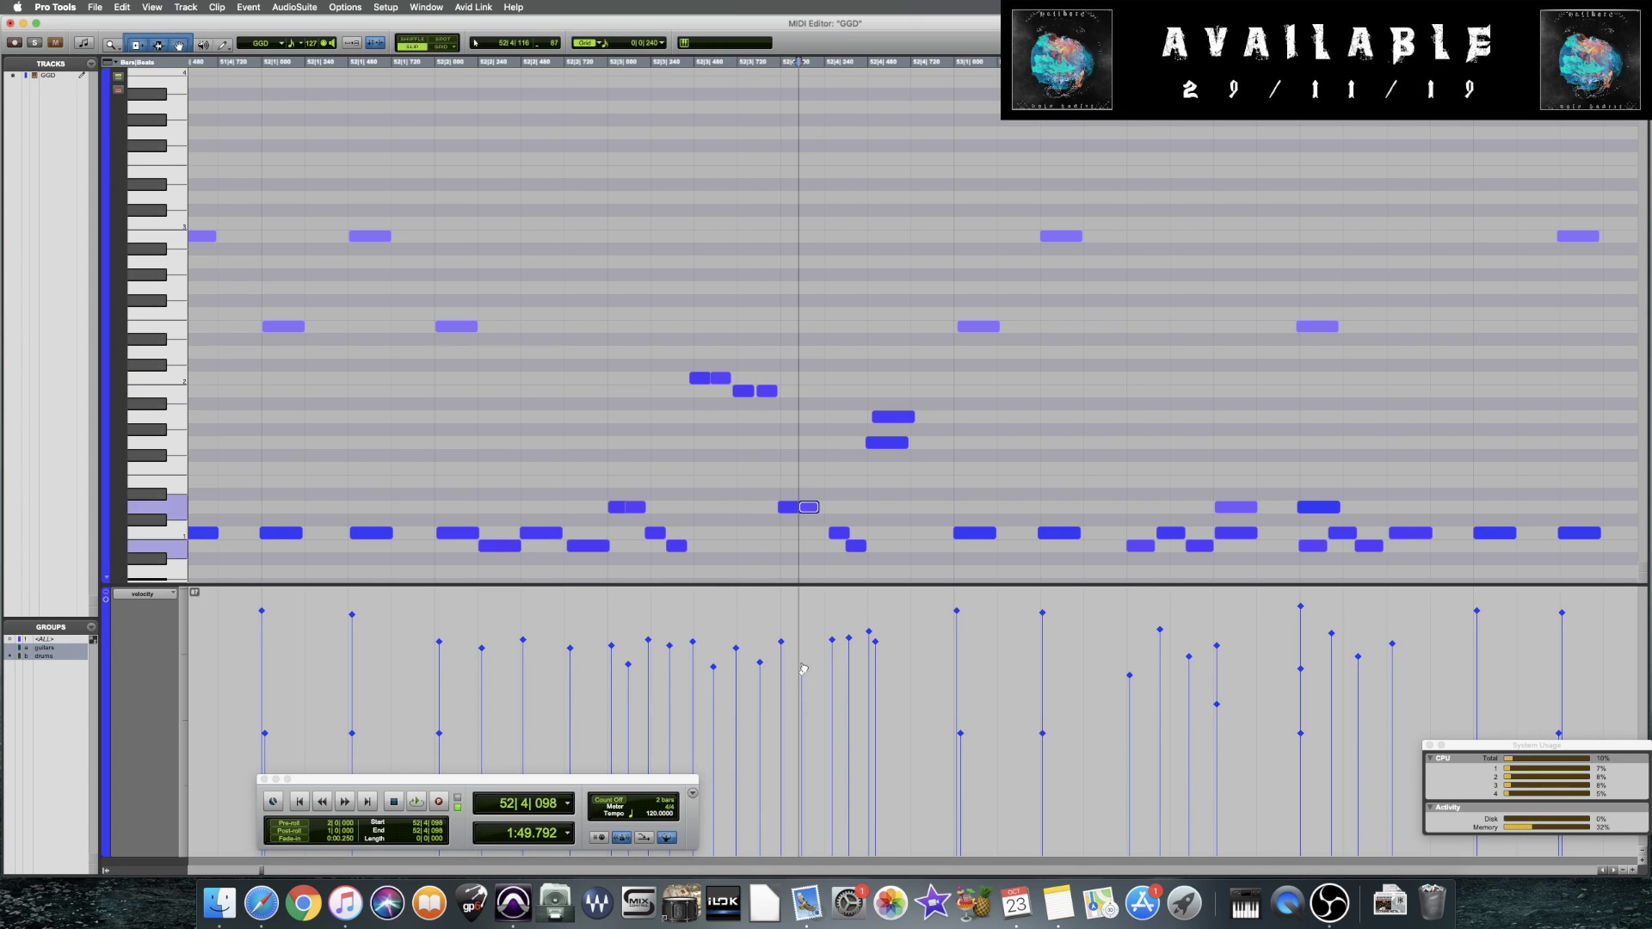
Listen to the bar 52 fill from different starting points within the bar and save the session
{"action": "left_click", "coordinate": [523, 435]}
{"action": "key", "text": "space"}
{"action": "key", "text": "space"}
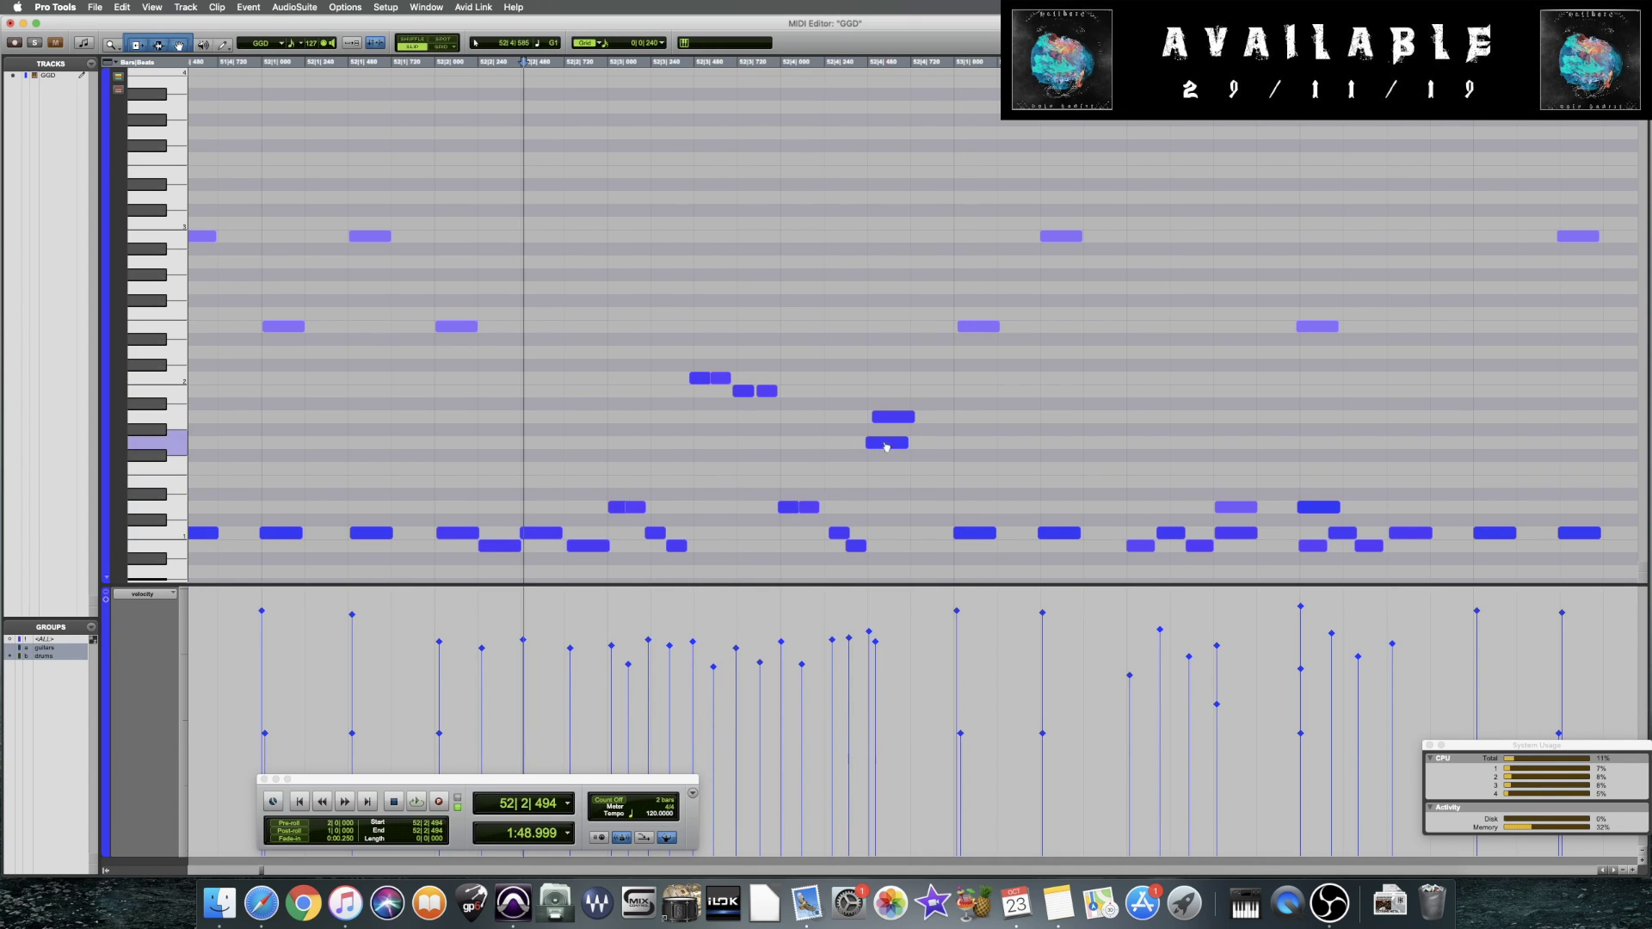
{"action": "left_click", "coordinate": [609, 408]}
{"action": "key", "text": "super+s"}
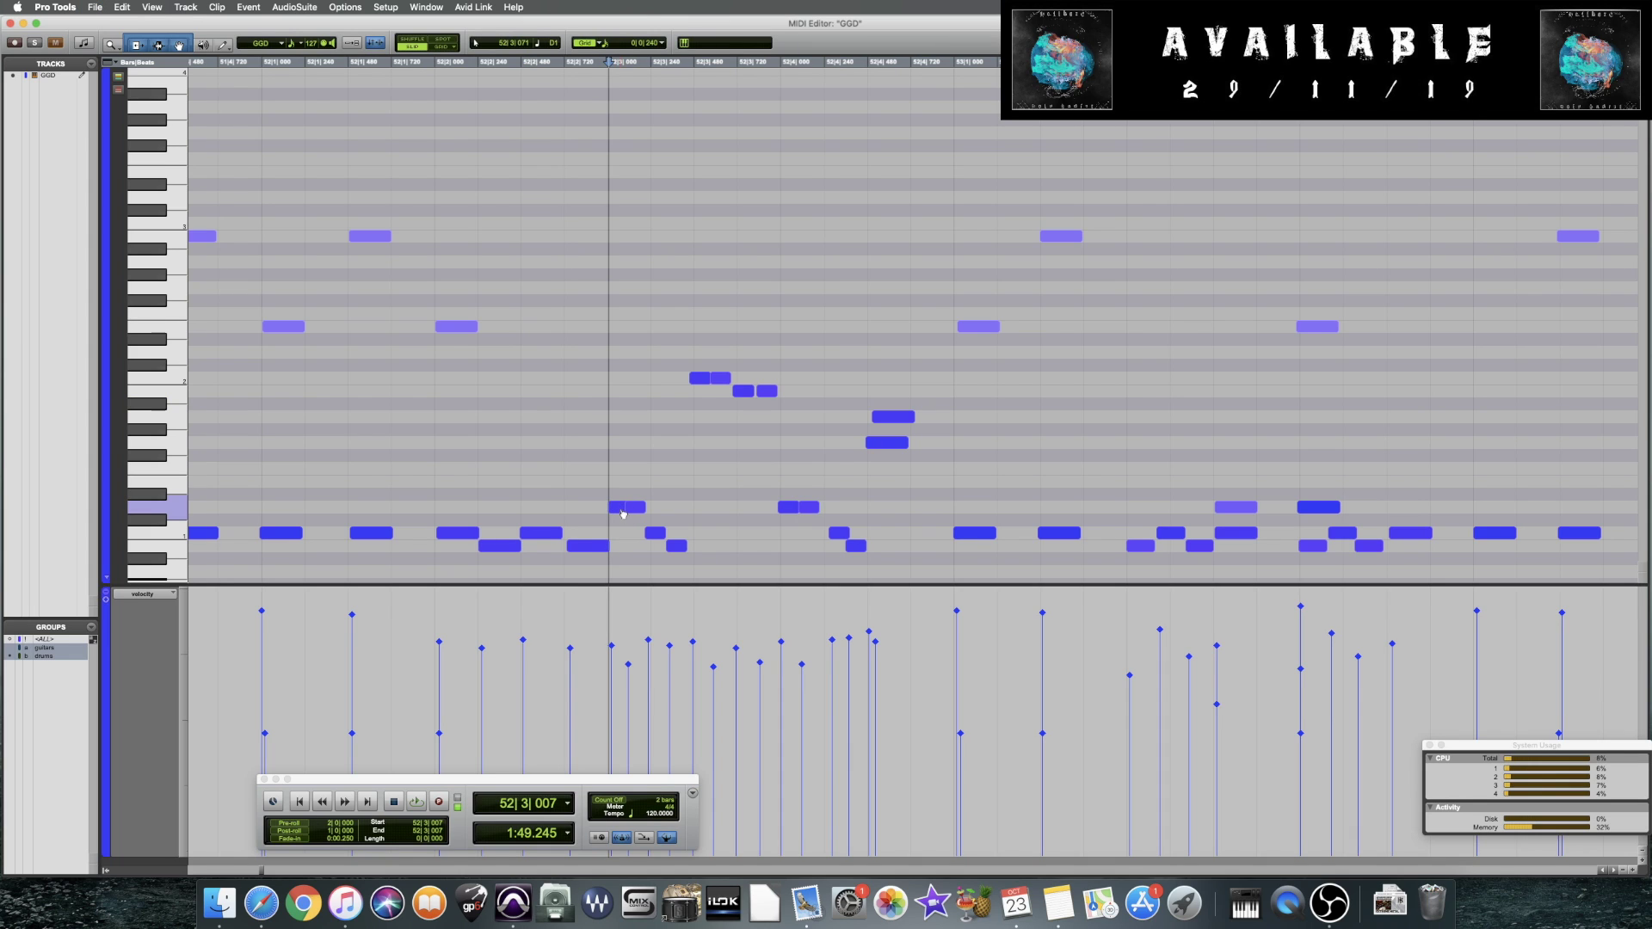
{"action": "key", "text": "space"}
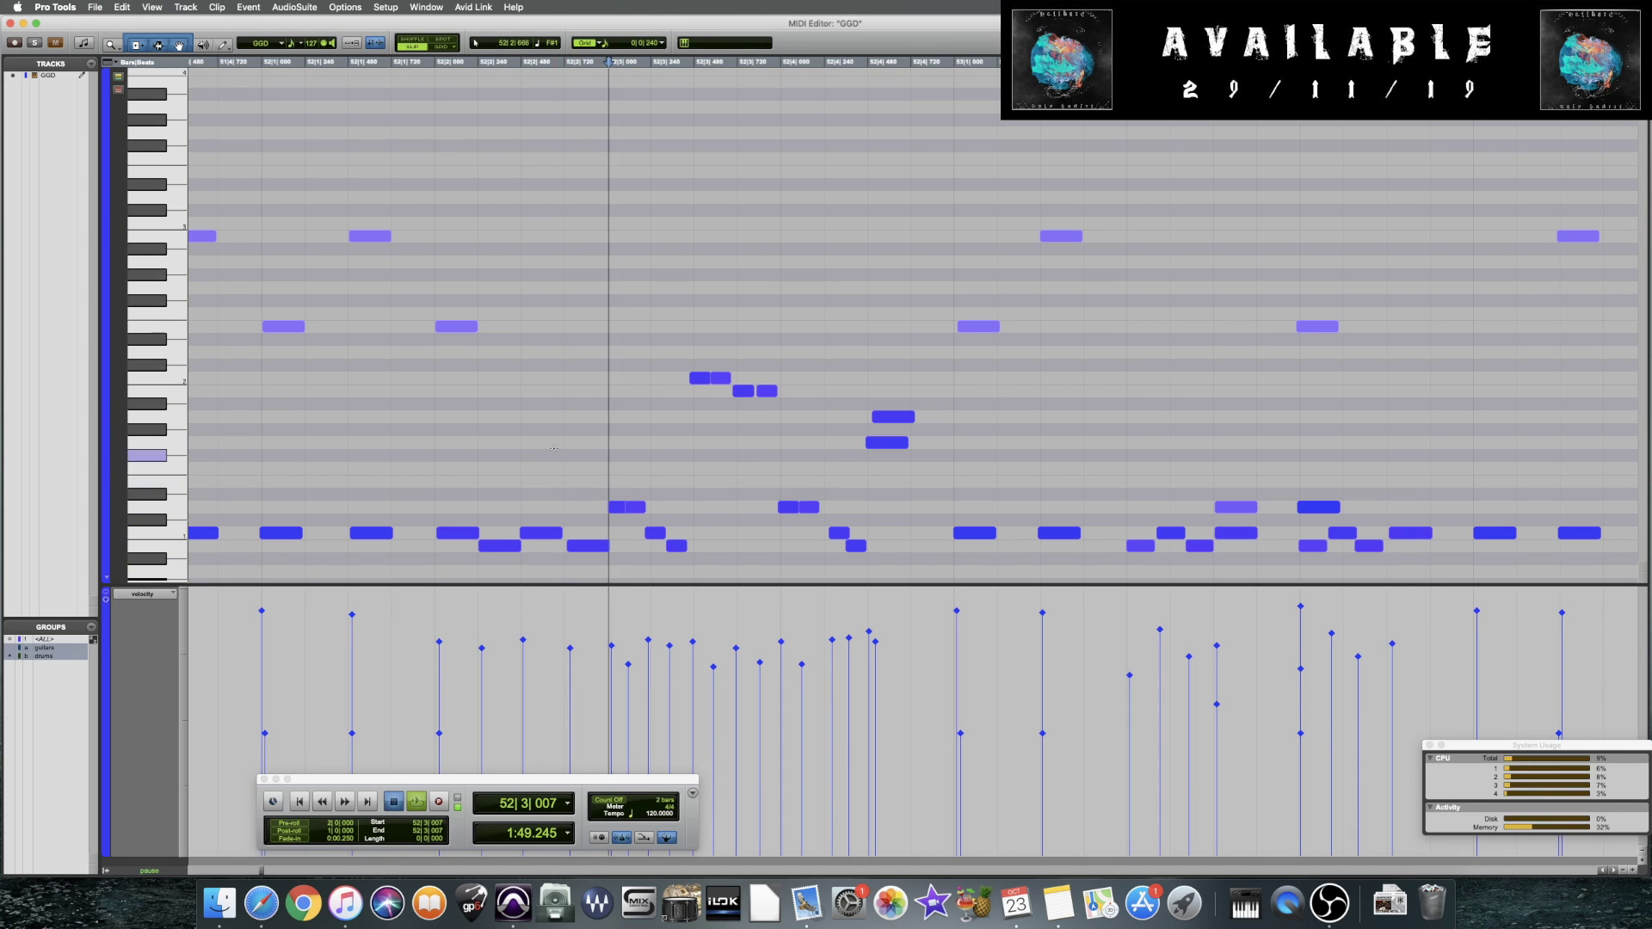
{"action": "key", "text": "space"}
Lower the snare and tom hits of the bar 52 run together, play it back, and soften its two closing tom hits
{"action": "left_click_drag", "start_coordinate": [488, 351], "coordinate": [764, 514]}
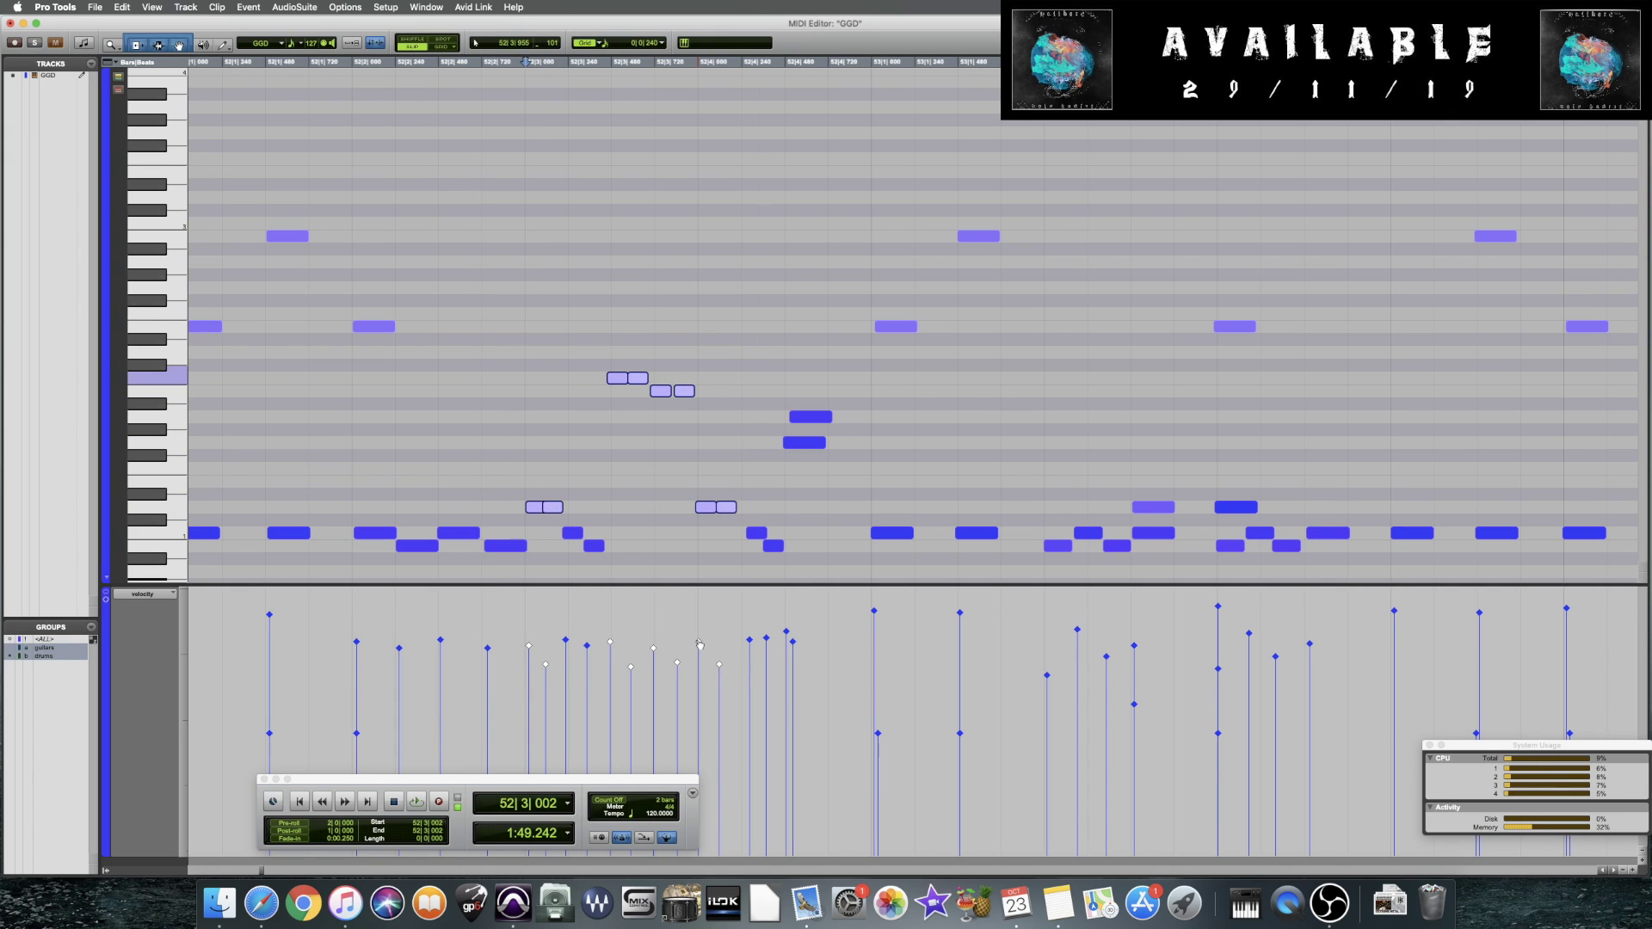
{"action": "left_click", "coordinate": [407, 430]}
{"action": "key", "text": "space"}
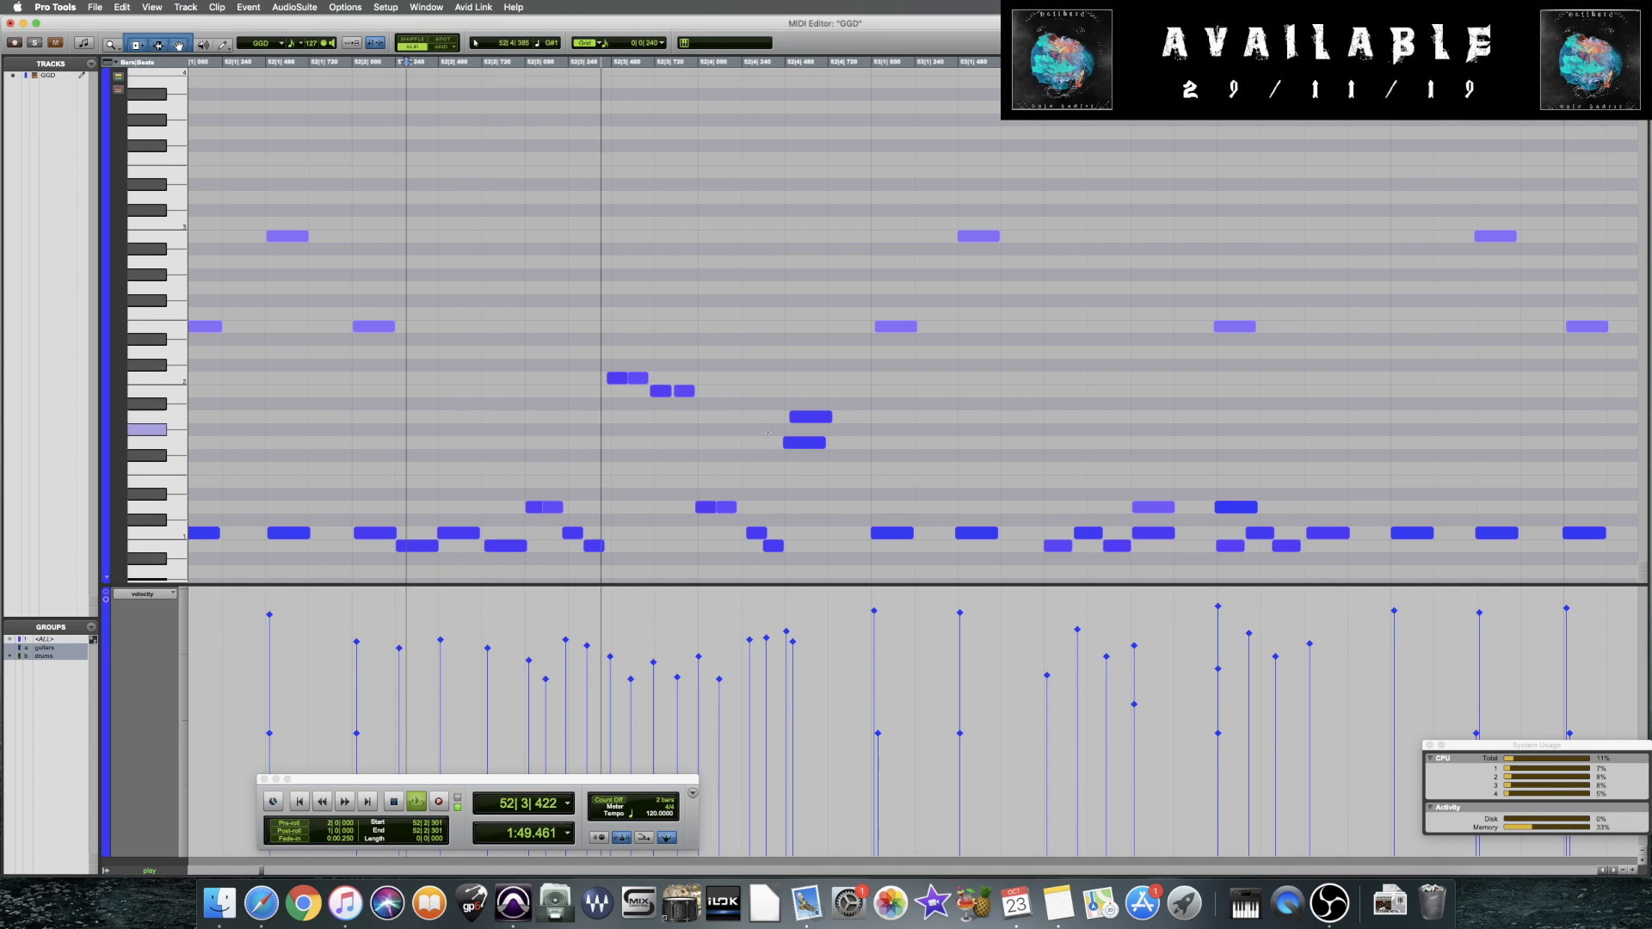
{"action": "key", "text": "space"}
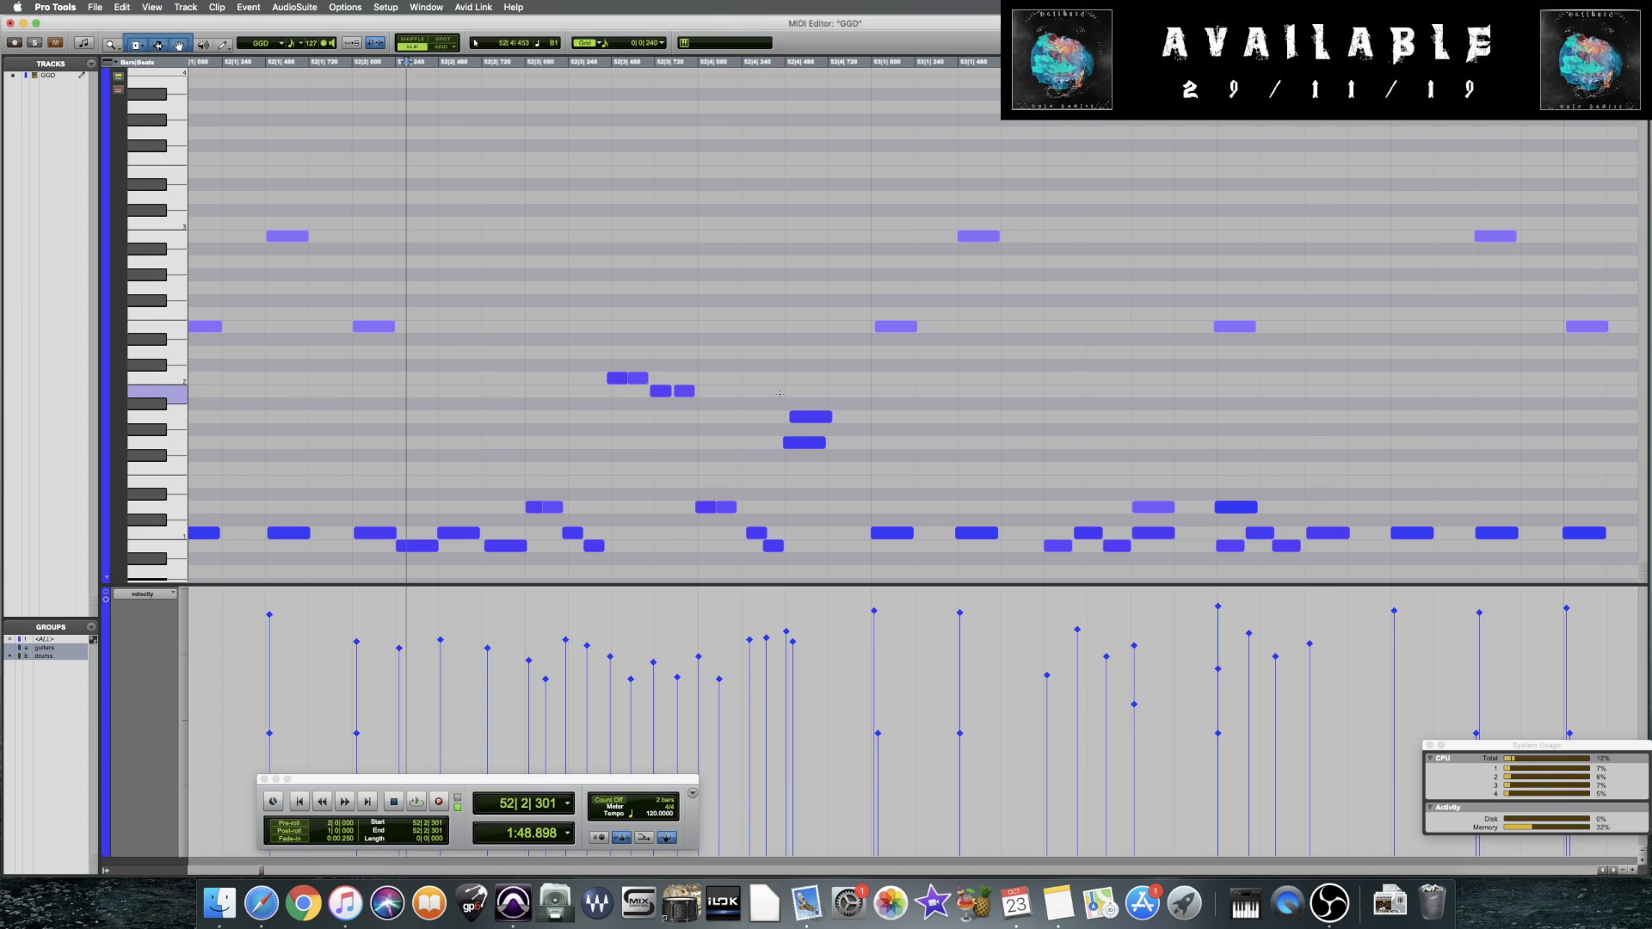
{"action": "left_click", "coordinate": [626, 452]}
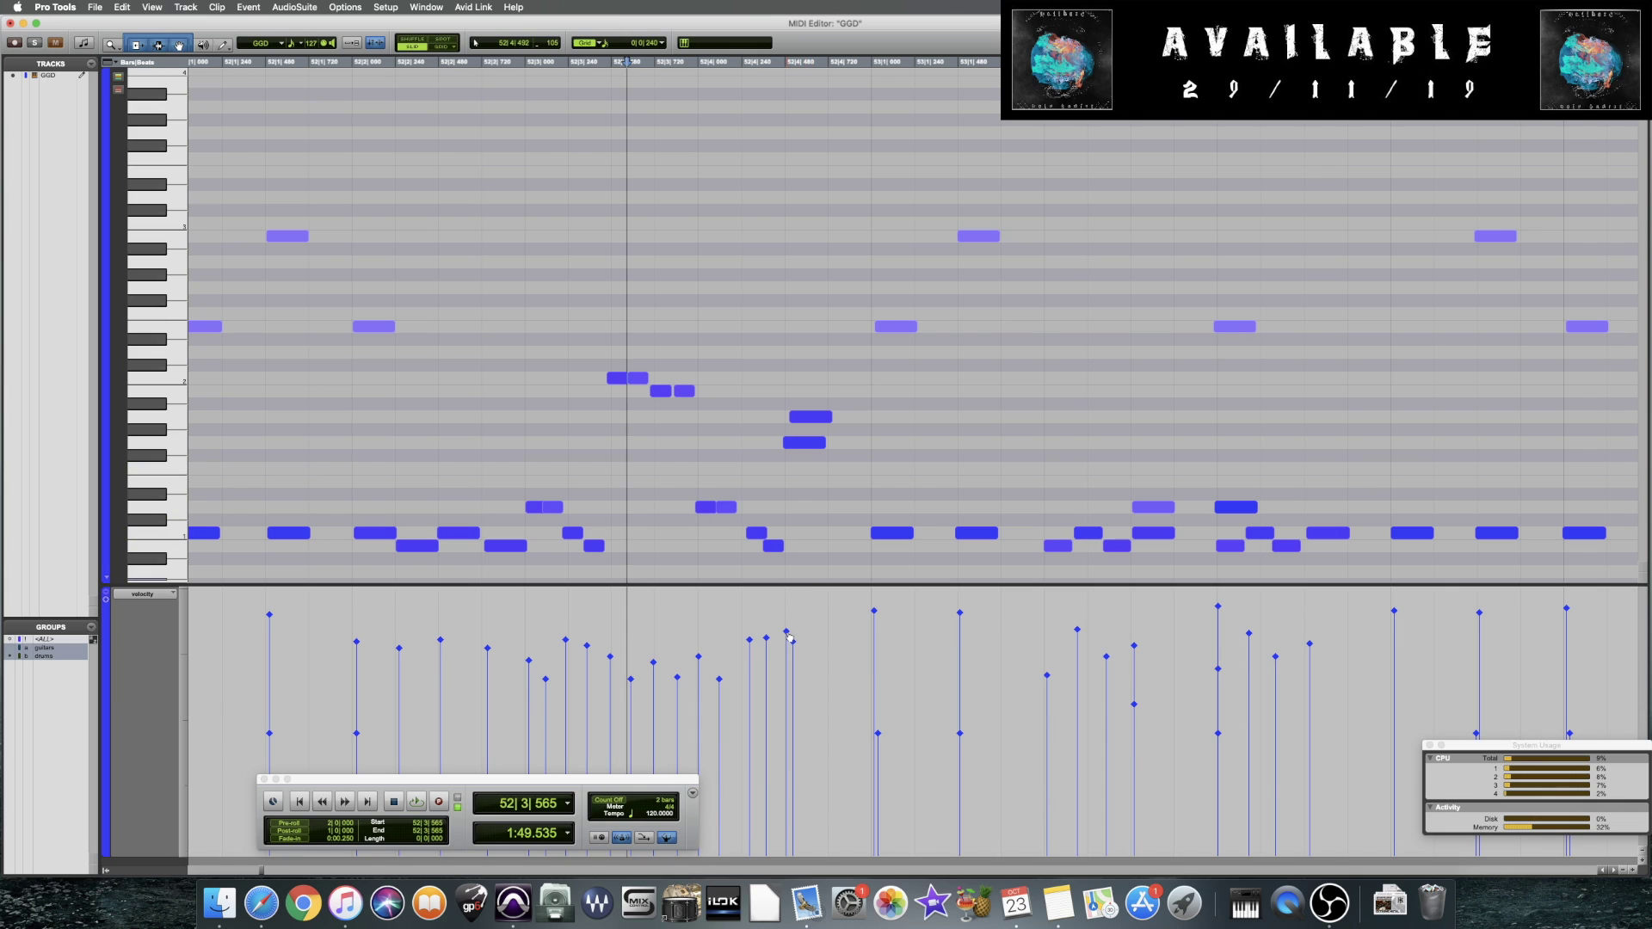
{"action": "left_click_drag", "start_coordinate": [790, 637], "coordinate": [795, 664]}
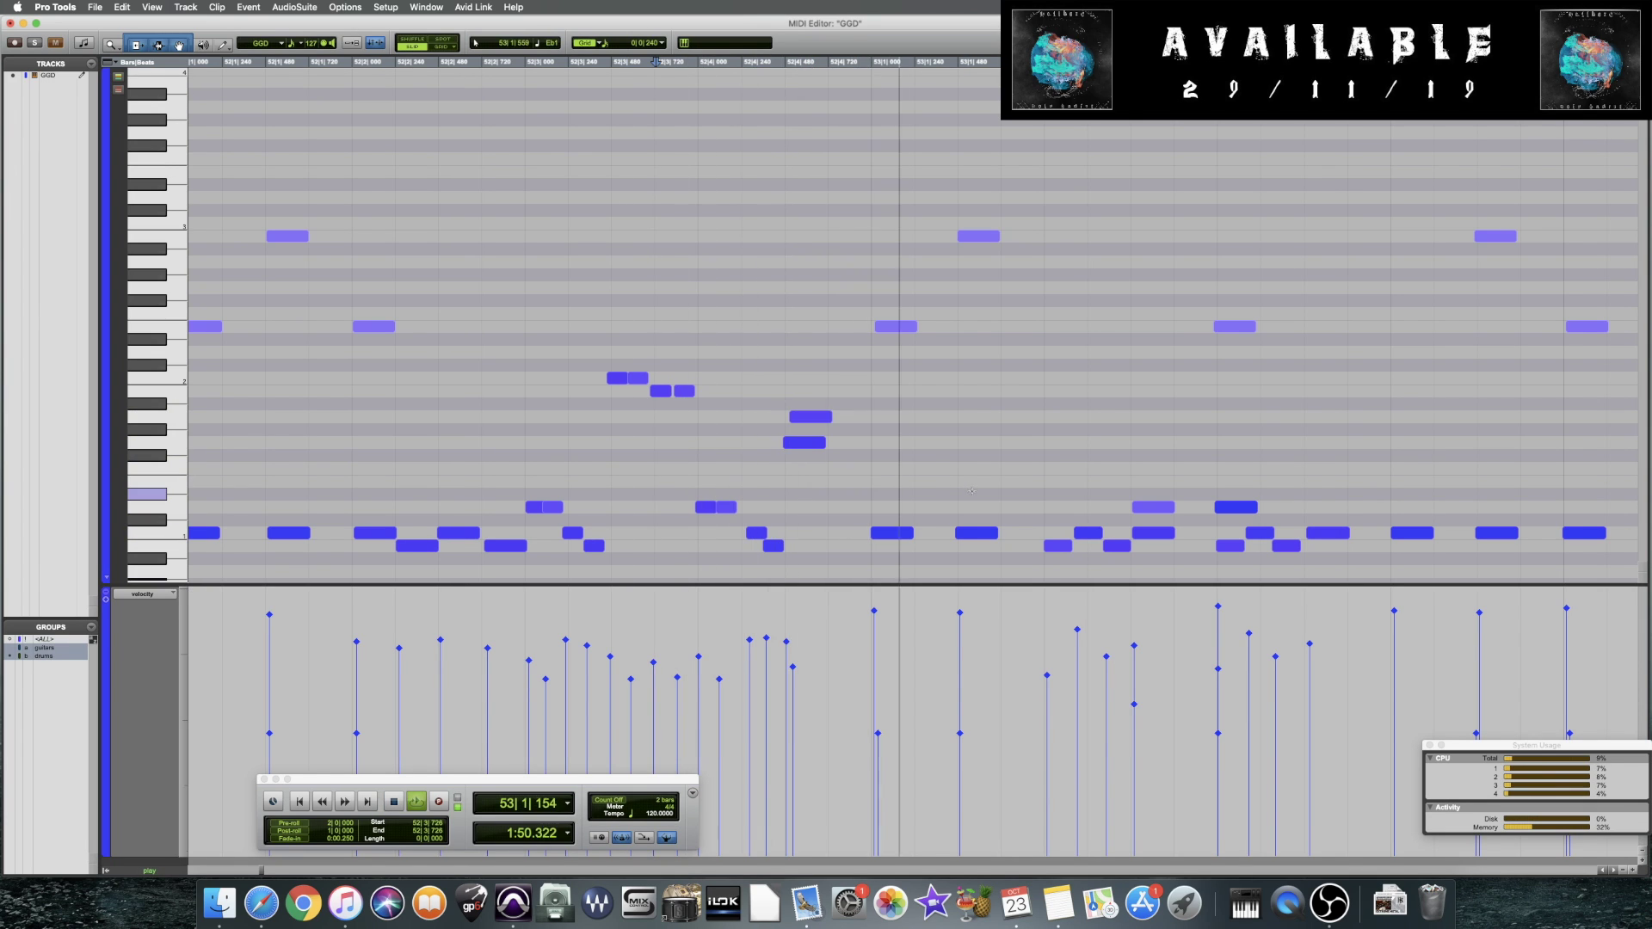
Lower the snare and tom roll in bar 56 in an alternating strong-weak pattern, softening its last two tom hits most
{"action": "scroll", "coordinate": [746, 508], "scroll_direction": "right", "scroll_amount": 10}
{"action": "mouse_move", "coordinate": [732, 654]}
{"action": "left_mouse_down"}
{"action": "mouse_move", "coordinate": [736, 615]}
{"action": "mouse_move", "coordinate": [719, 639]}
{"action": "left_mouse_up"}
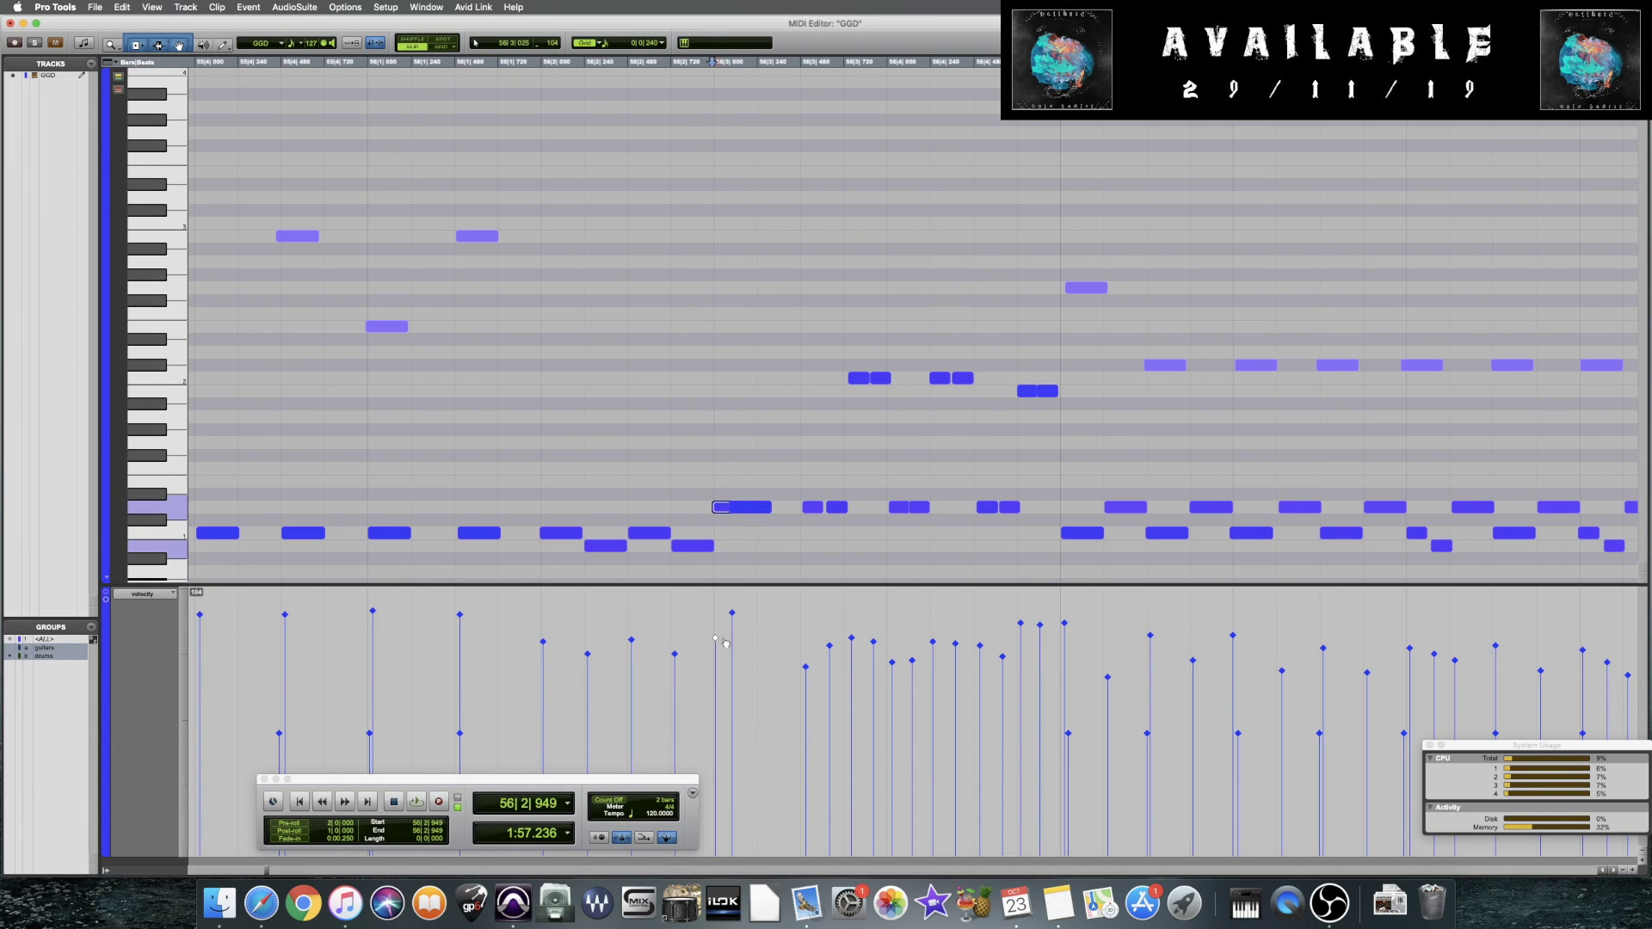
{"action": "mouse_move", "coordinate": [831, 647]}
{"action": "left_mouse_down"}
{"action": "mouse_move", "coordinate": [831, 685]}
{"action": "mouse_move", "coordinate": [875, 677]}
{"action": "left_mouse_up"}
{"action": "mouse_move", "coordinate": [853, 640]}
{"action": "left_mouse_down"}
{"action": "mouse_move", "coordinate": [855, 678]}
{"action": "mouse_move", "coordinate": [892, 667]}
{"action": "mouse_move", "coordinate": [912, 687]}
{"action": "mouse_move", "coordinate": [933, 662]}
{"action": "left_mouse_up"}
{"action": "mouse_move", "coordinate": [955, 644]}
{"action": "left_mouse_down"}
{"action": "mouse_move", "coordinate": [955, 679]}
{"action": "mouse_move", "coordinate": [982, 662]}
{"action": "mouse_move", "coordinate": [1002, 677]}
{"action": "left_mouse_up"}
{"action": "left_click_drag", "start_coordinate": [1020, 622], "coordinate": [1021, 686]}
{"action": "left_click", "coordinate": [1039, 626]}
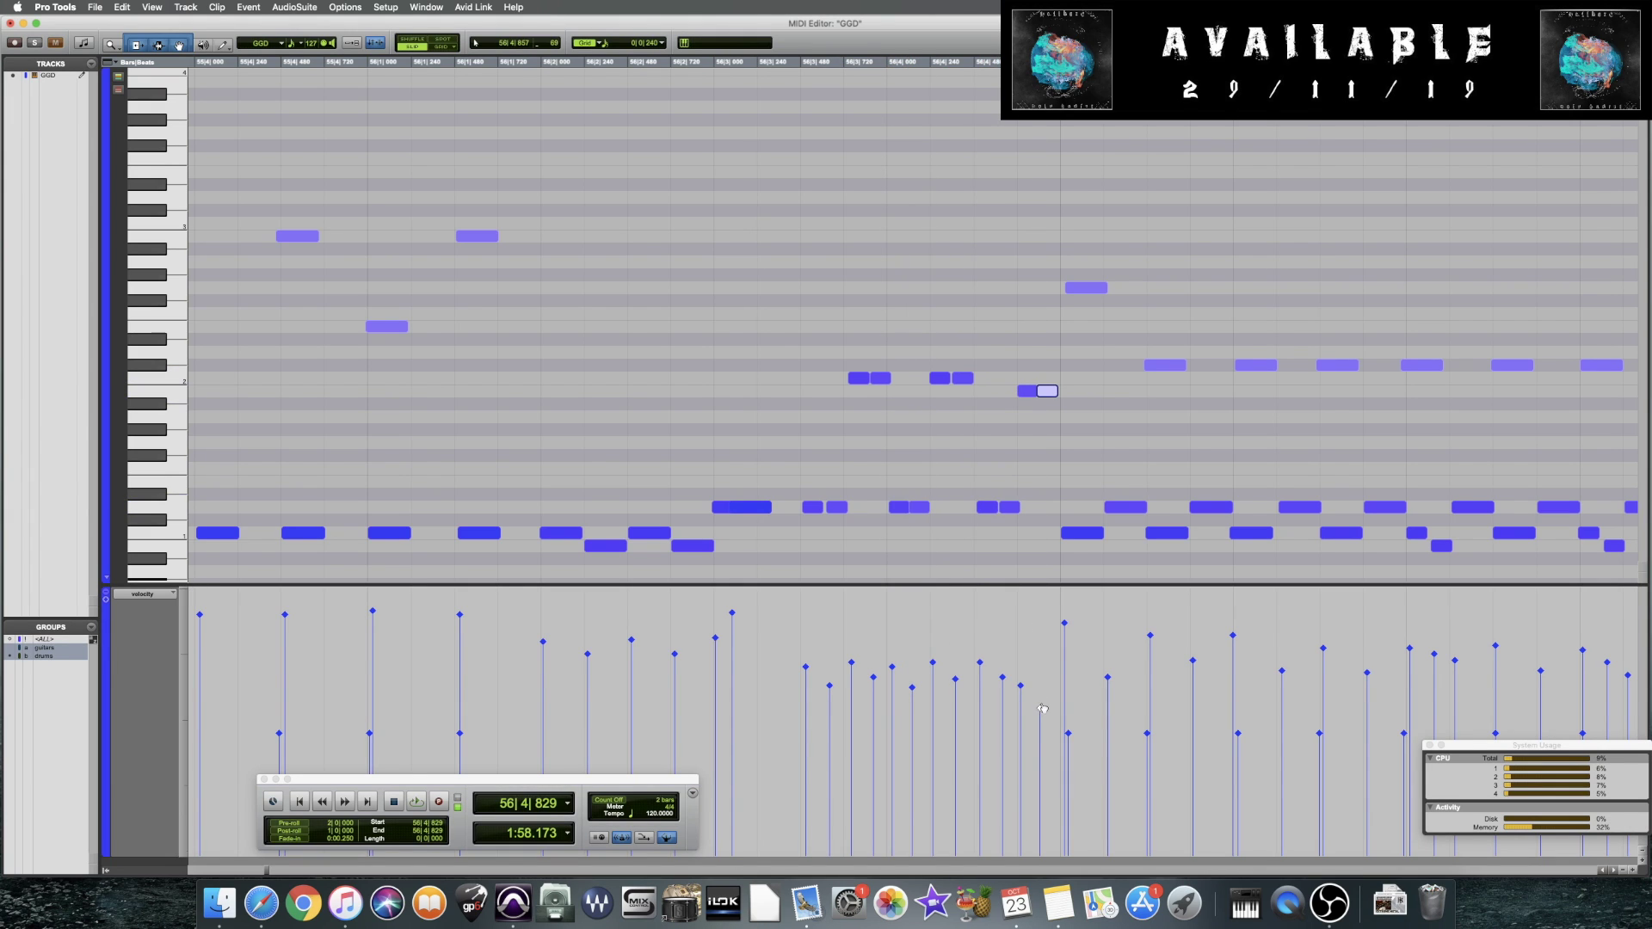
{"action": "left_click", "coordinate": [1022, 688]}
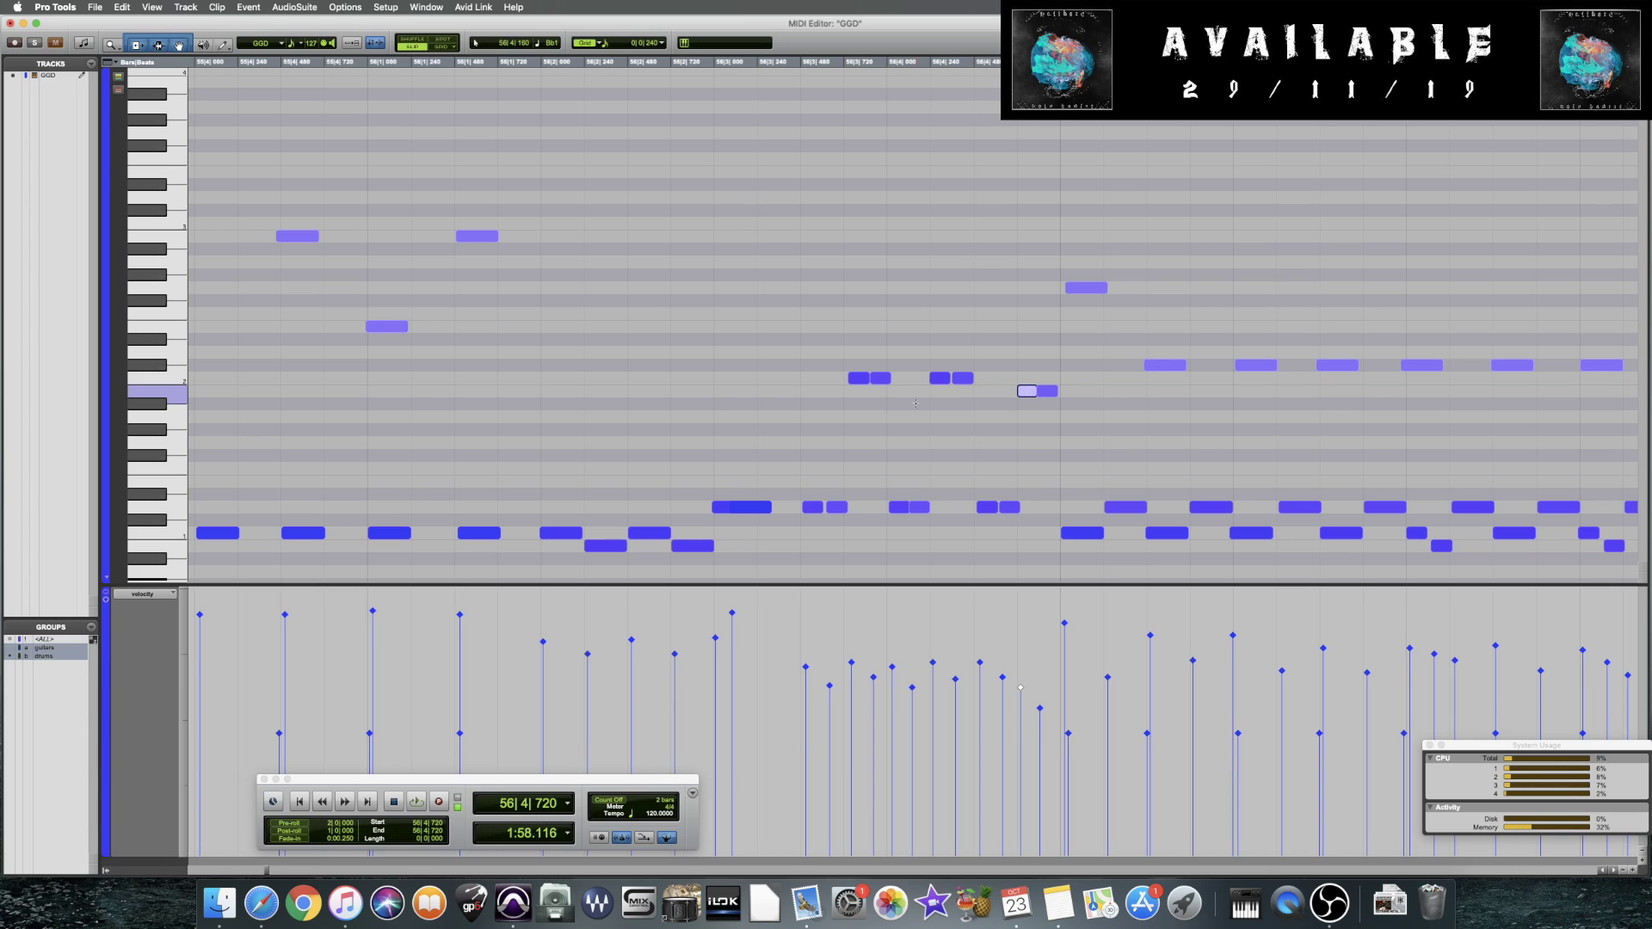
Play back the softened roll in bar 56, keep listening to the fill in bar 60, and save the session
{"action": "left_click", "coordinate": [452, 411]}
{"action": "key", "text": "space"}
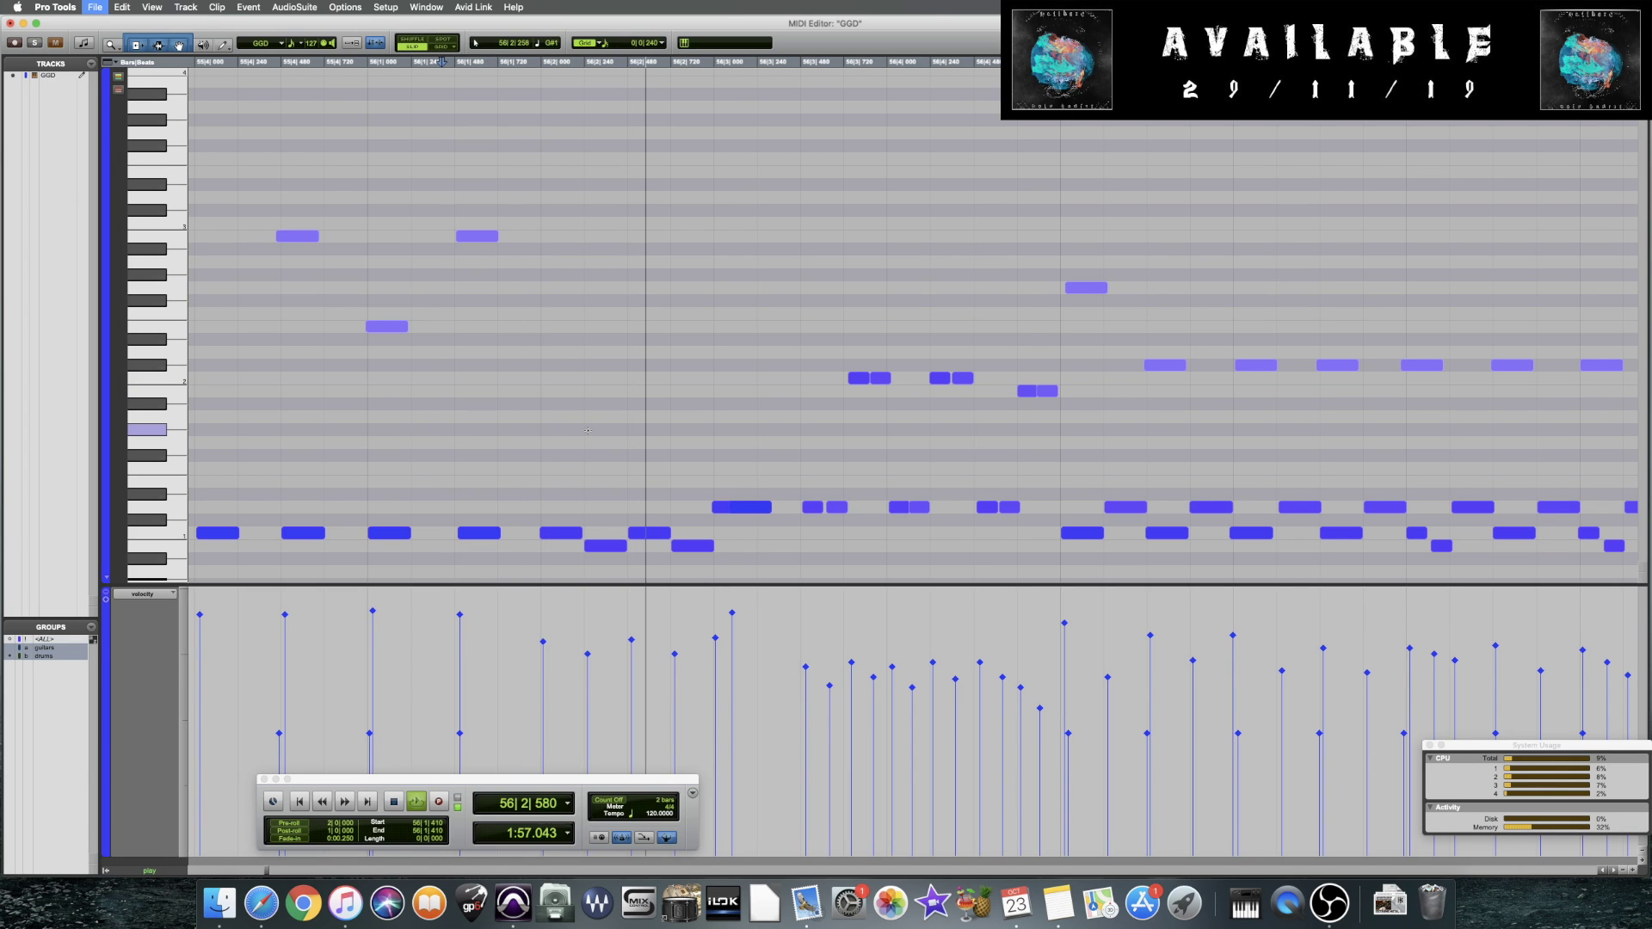
{"action": "key", "text": "space"}
{"action": "left_click", "coordinate": [896, 507]}
{"action": "key", "text": "super+s"}
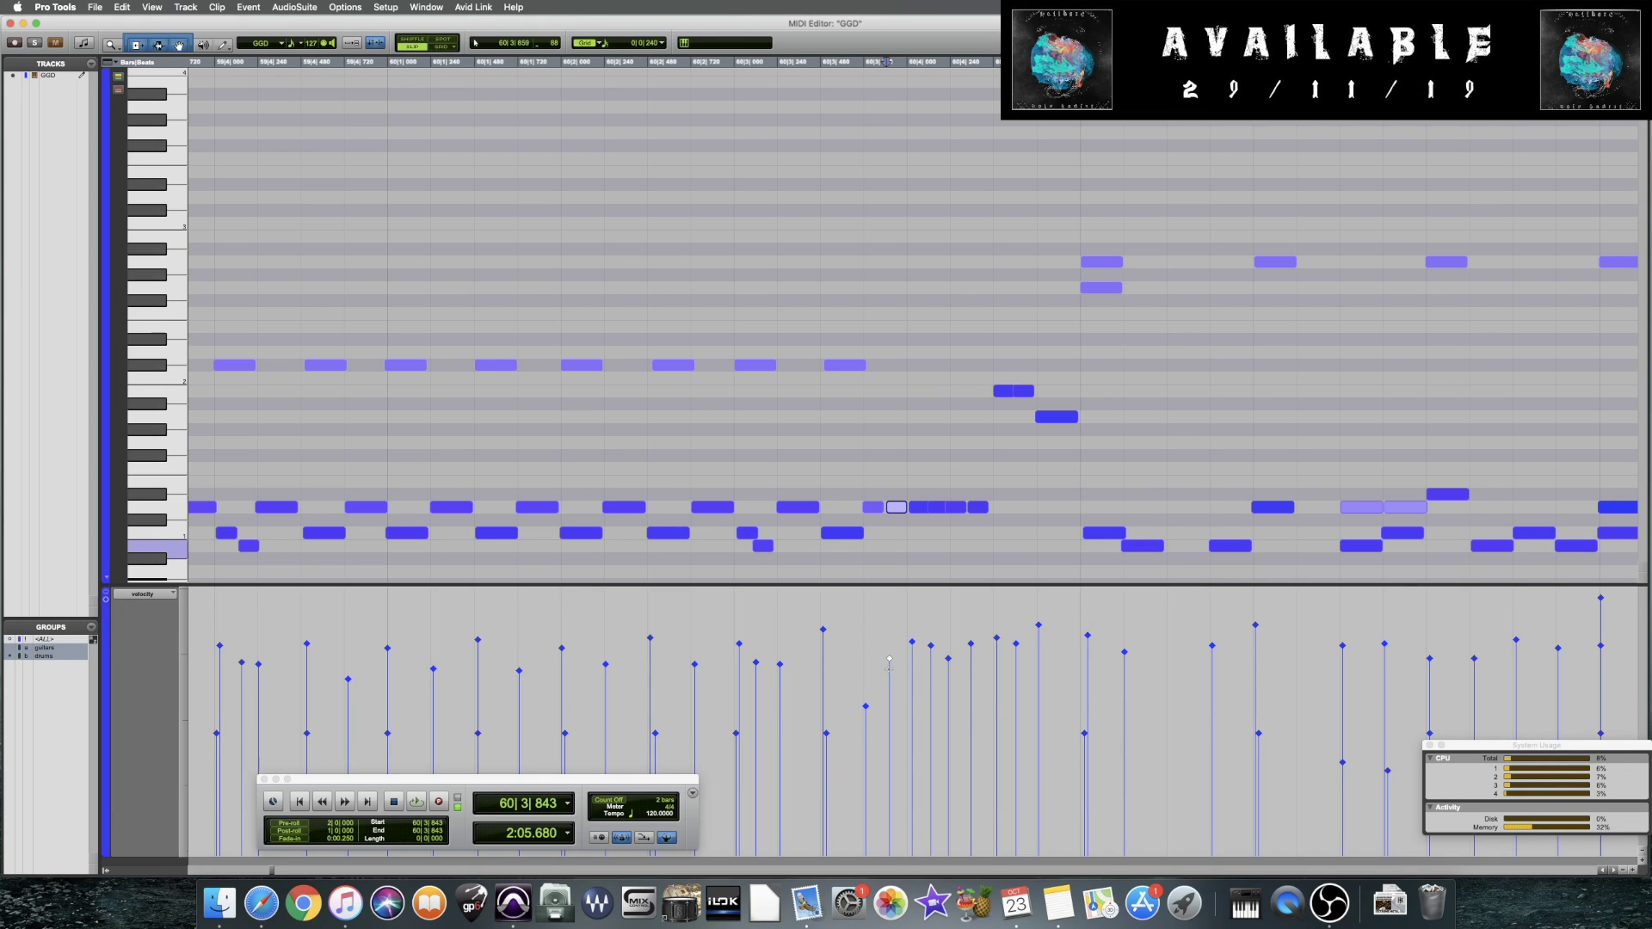
Strongly soften the first two snare hits of the bar 60 fill and unevenly lower its remaining snare and tom hits
{"action": "left_click_drag", "start_coordinate": [865, 705], "coordinate": [865, 743]}
{"action": "left_click_drag", "start_coordinate": [888, 658], "coordinate": [888, 712]}
{"action": "mouse_move", "coordinate": [911, 641]}
{"action": "left_mouse_down"}
{"action": "mouse_move", "coordinate": [911, 662]}
{"action": "mouse_move", "coordinate": [970, 691]}
{"action": "mouse_move", "coordinate": [997, 647]}
{"action": "left_mouse_up"}
{"action": "mouse_move", "coordinate": [1016, 643]}
{"action": "left_mouse_down"}
{"action": "mouse_move", "coordinate": [1016, 670]}
{"action": "mouse_move", "coordinate": [1039, 658]}
{"action": "left_mouse_up"}
Listen to the bar 60 fill from the end of bar 59 and from within the bar, continuing in a wider view to bar 72
{"action": "left_click", "coordinate": [377, 469]}
{"action": "key", "text": "space"}
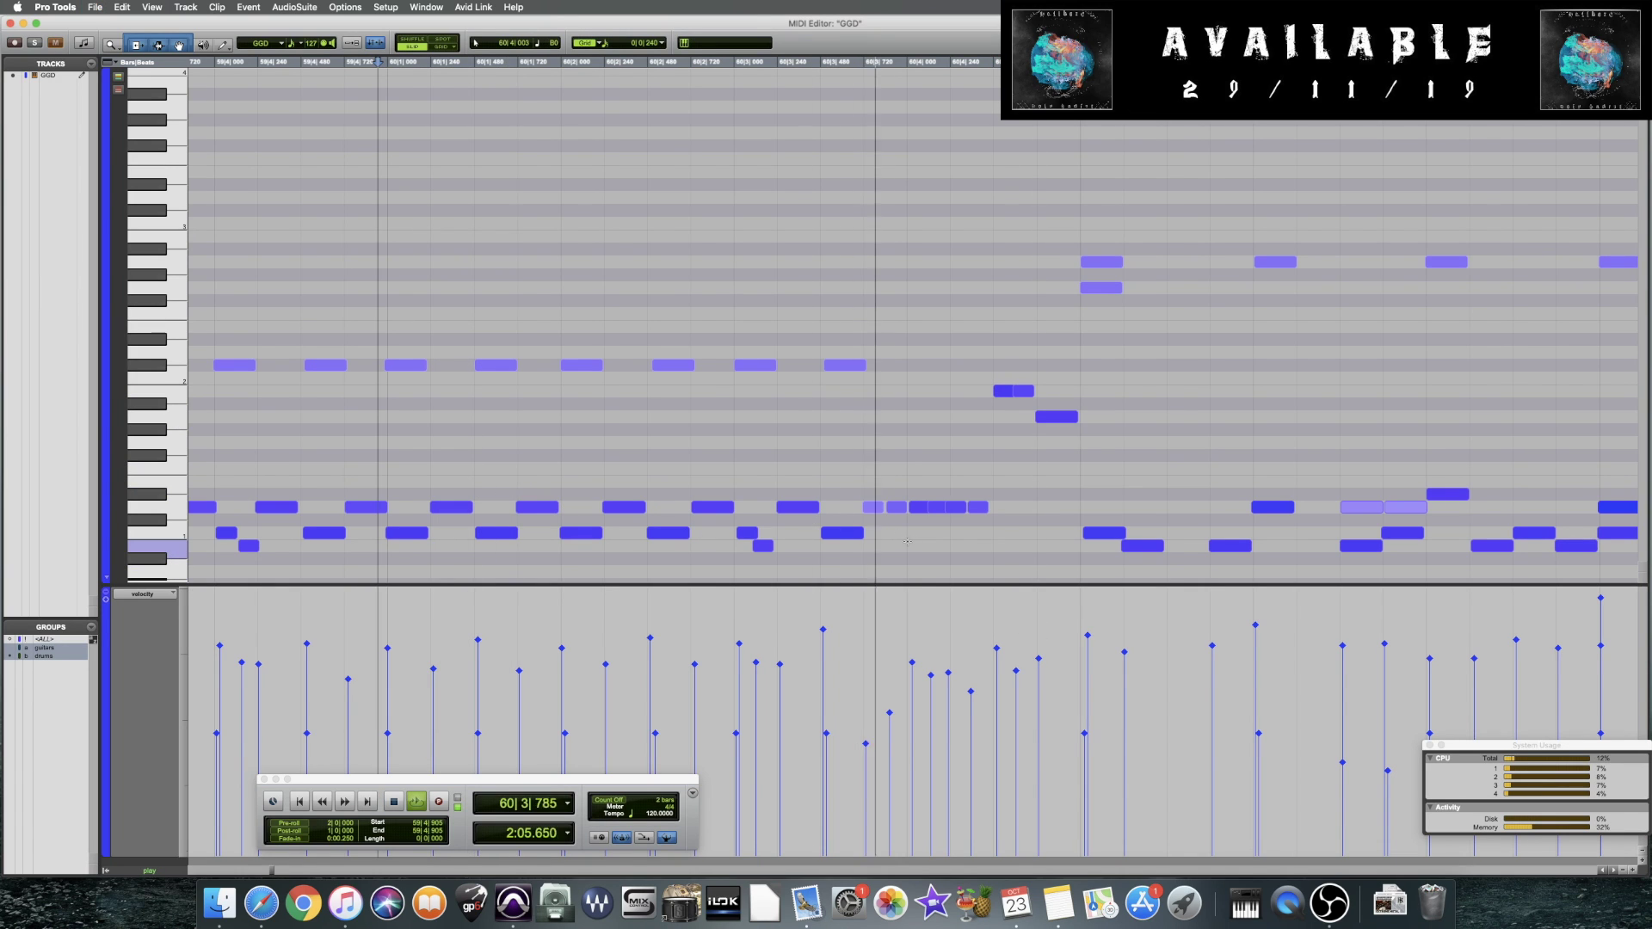
{"action": "key", "text": "space"}
{"action": "left_click", "coordinate": [566, 451]}
{"action": "key", "text": "space"}
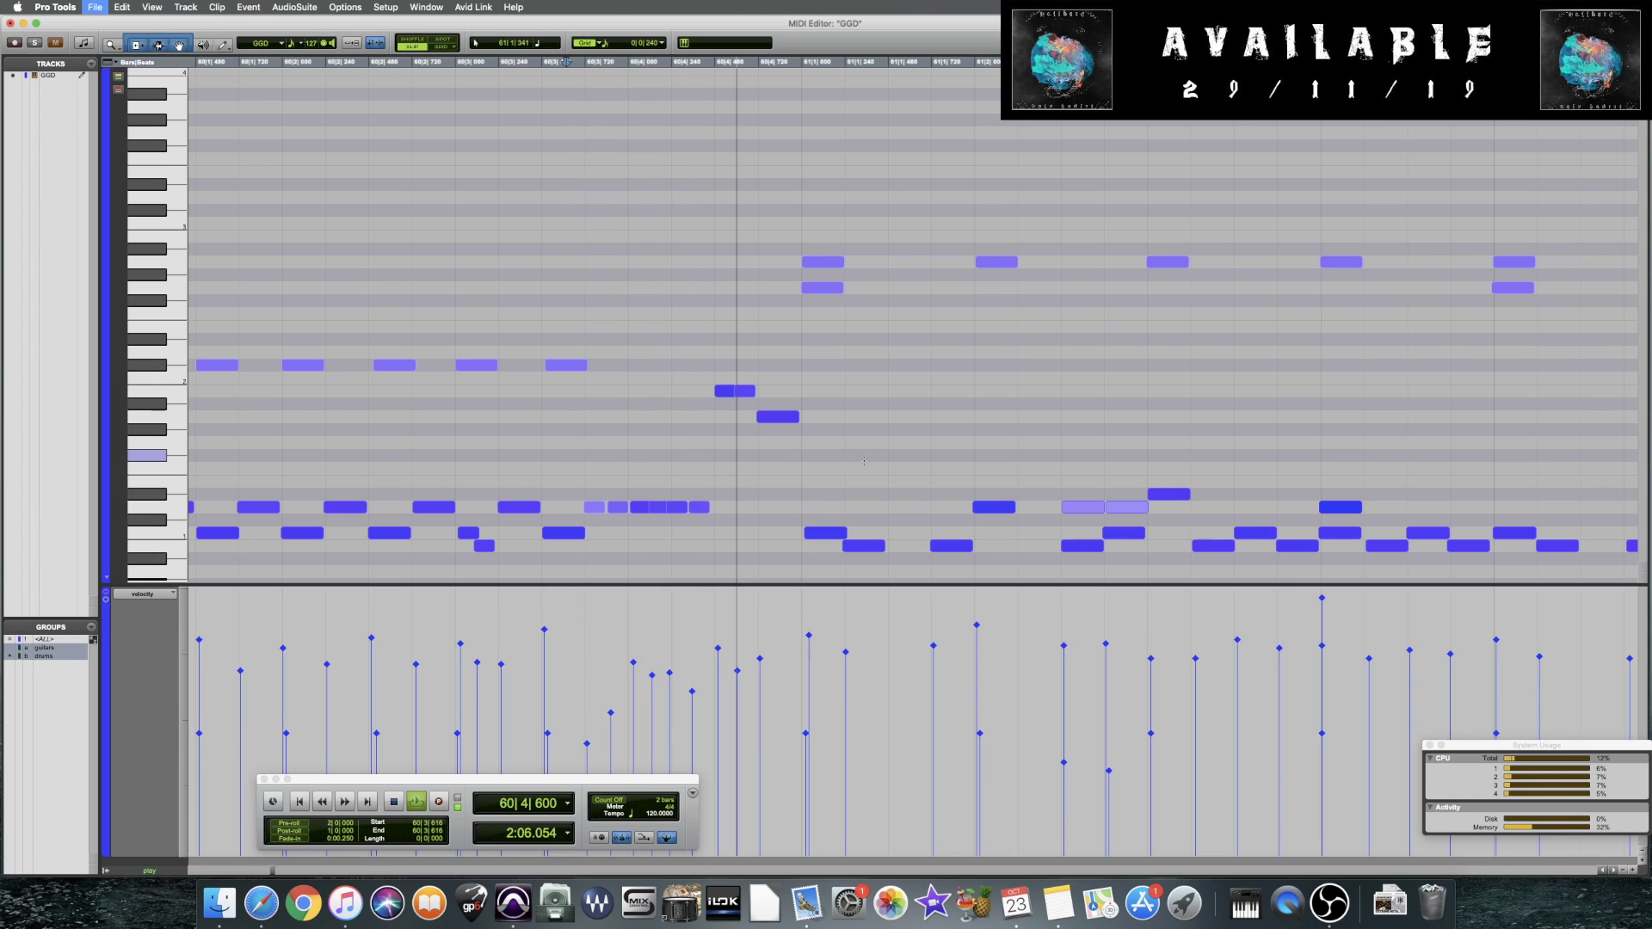
{"action": "key", "text": "r"}
{"action": "key", "text": "r"}
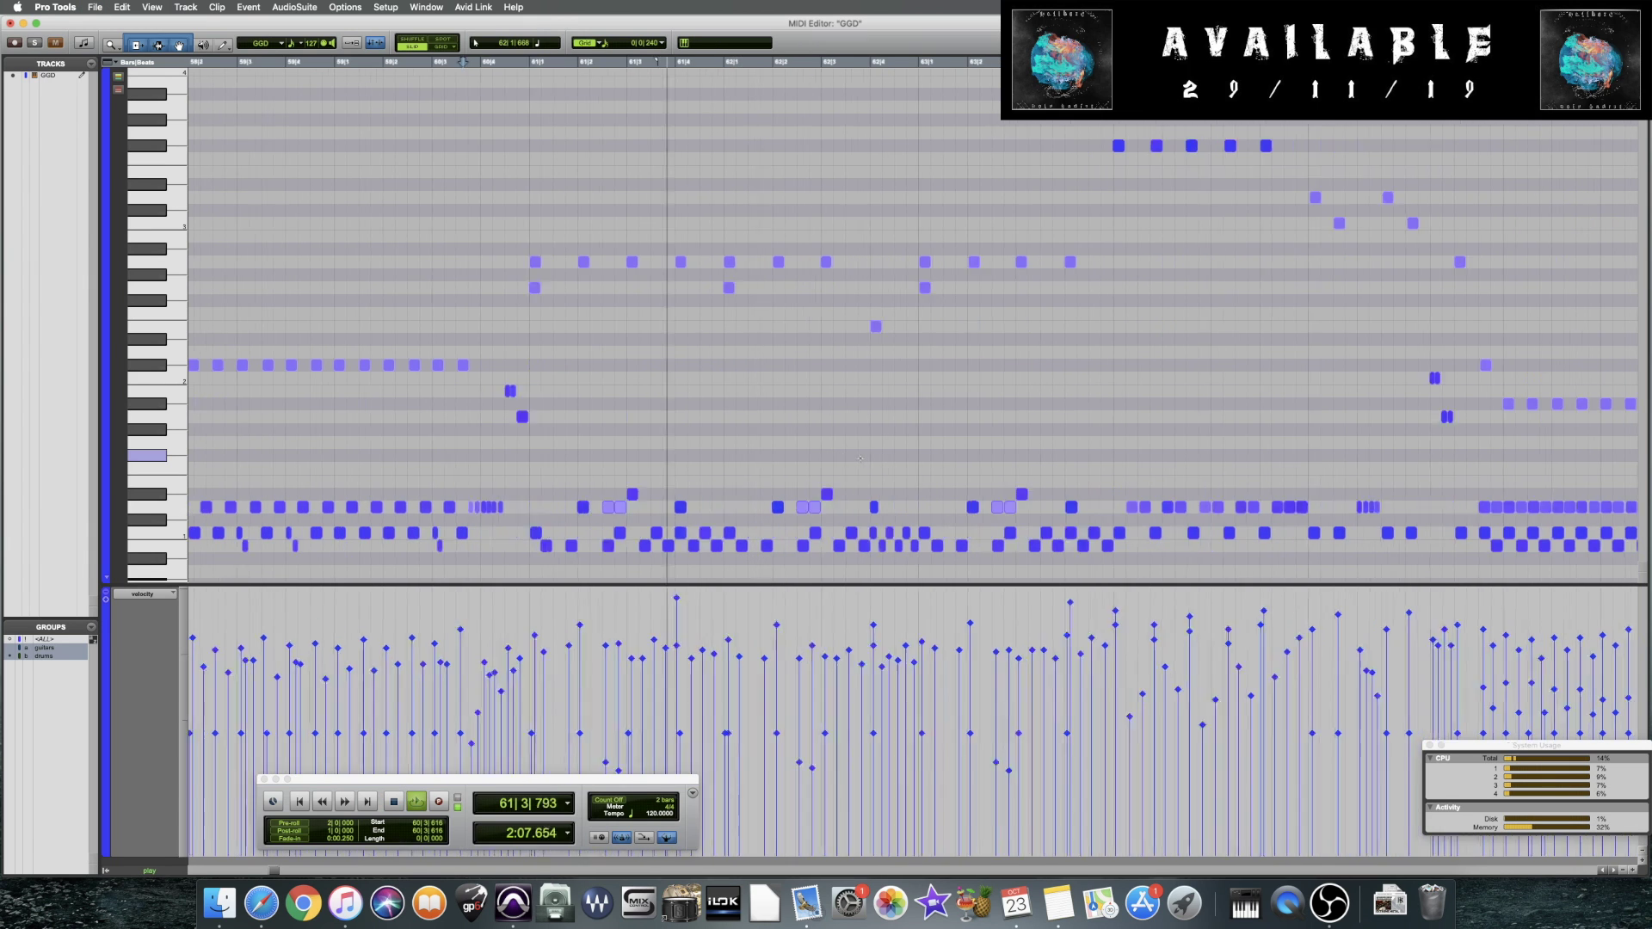
{"action": "key", "text": "space"}
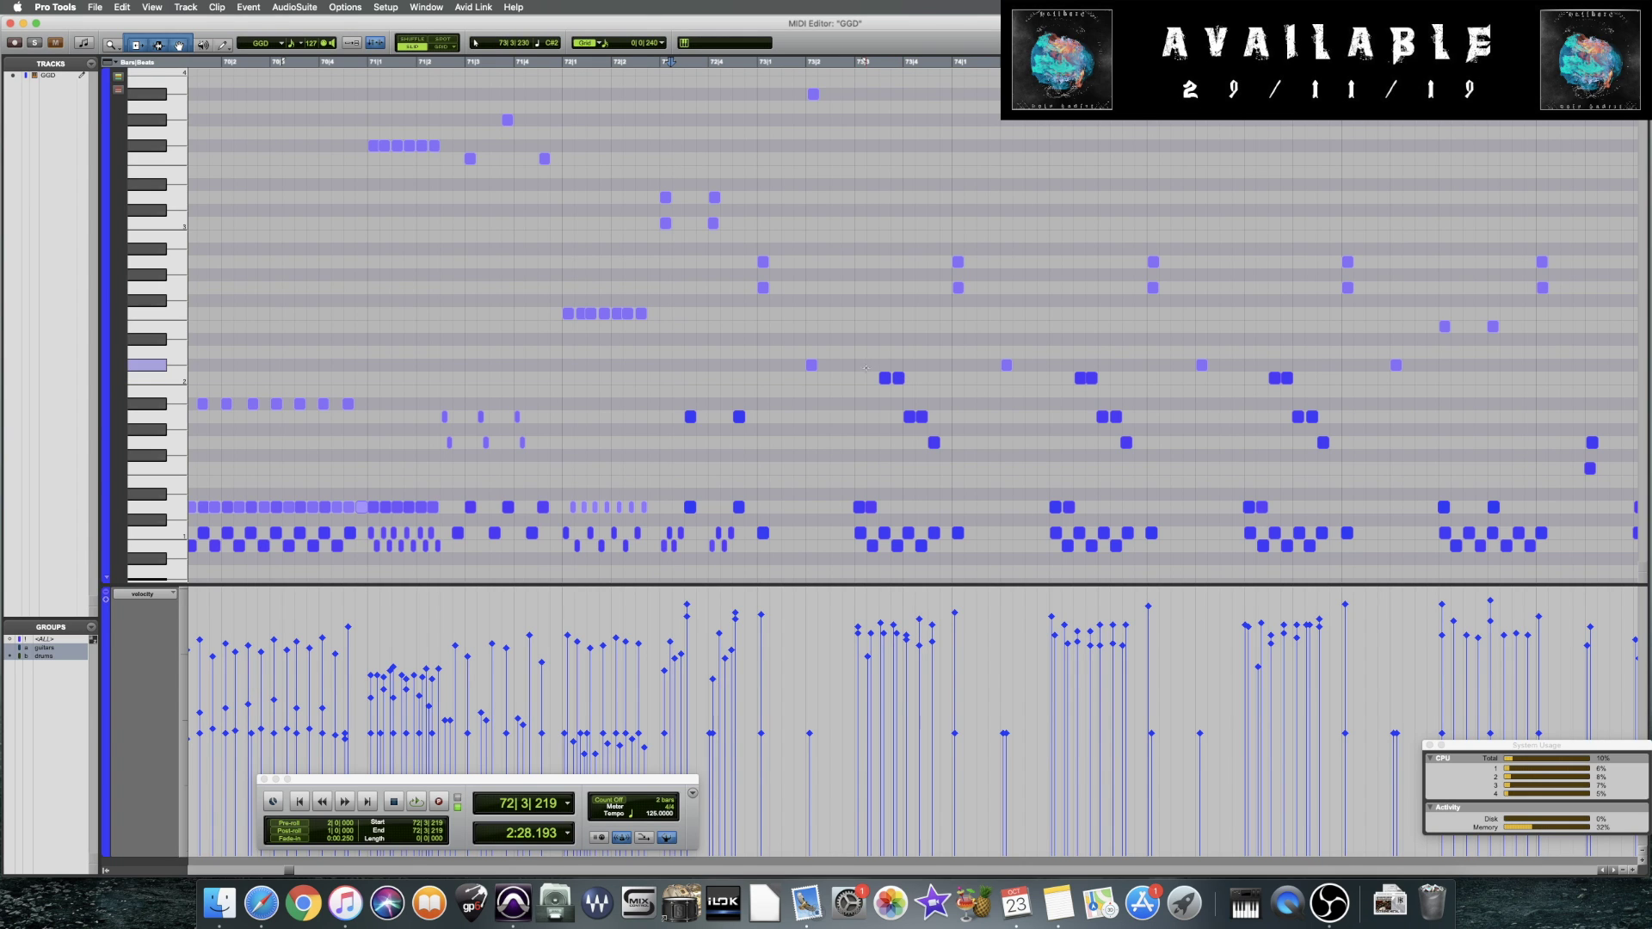
Bring the snare and tom fill in bar 73 into close view and play it back
{"action": "left_click", "coordinate": [853, 398]}
{"action": "scroll", "coordinate": [853, 398], "scroll_direction": "up", "scroll_amount": 5}
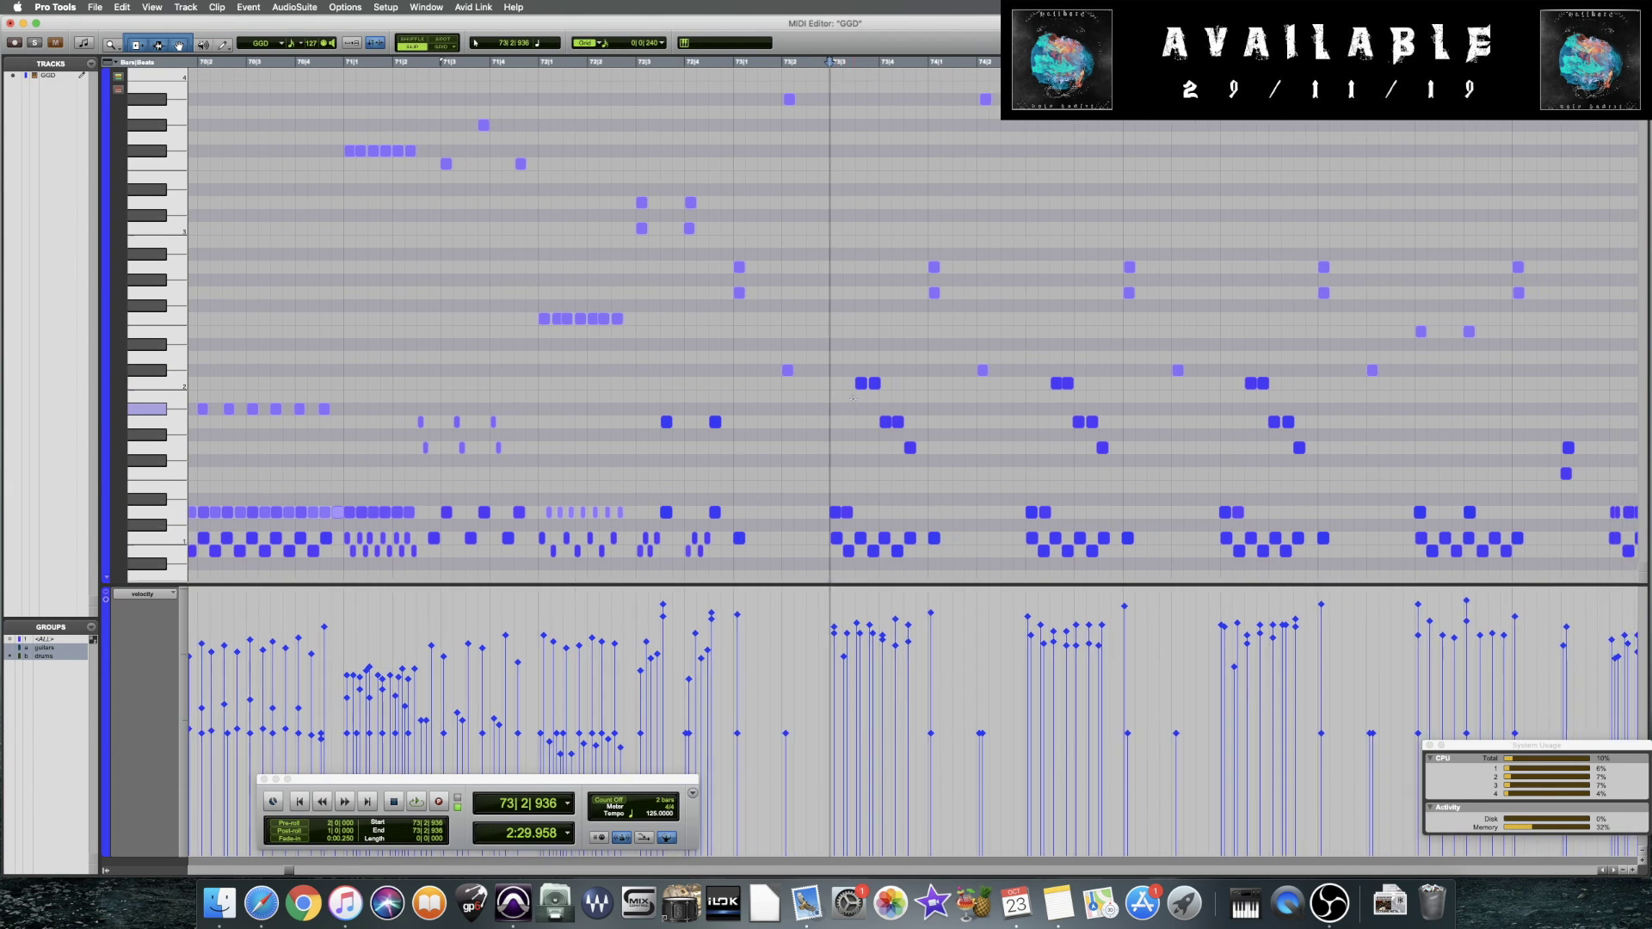
{"action": "scroll", "coordinate": [852, 399], "scroll_direction": "right", "scroll_amount": 5}
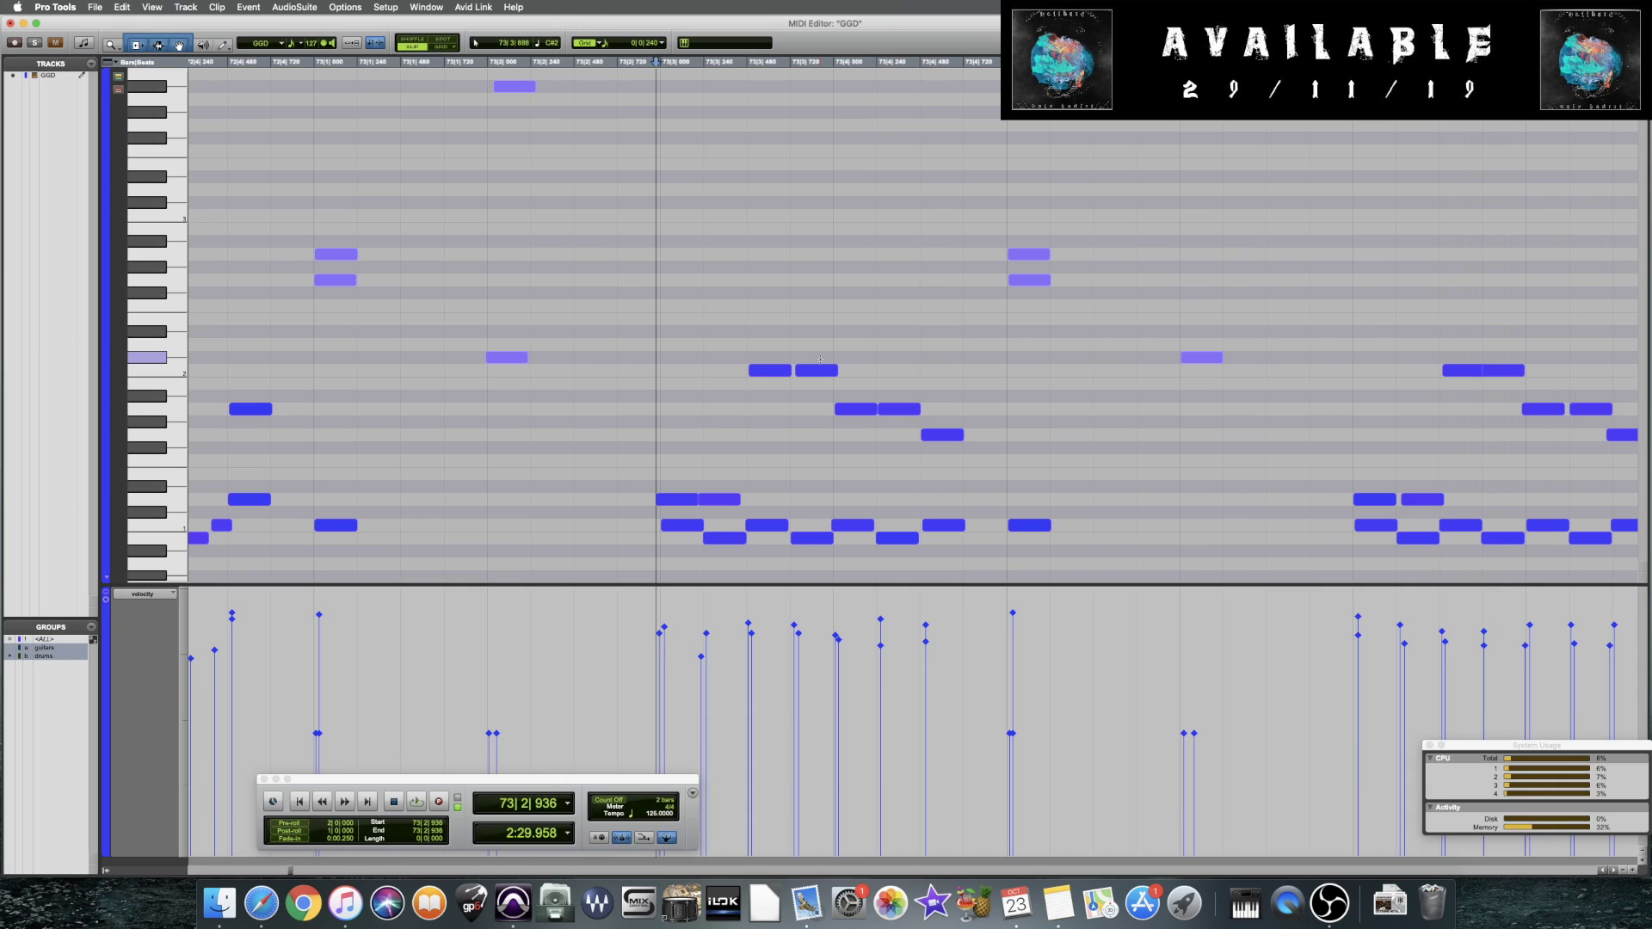
{"action": "key", "text": "space"}
{"action": "left_click", "coordinate": [938, 413]}
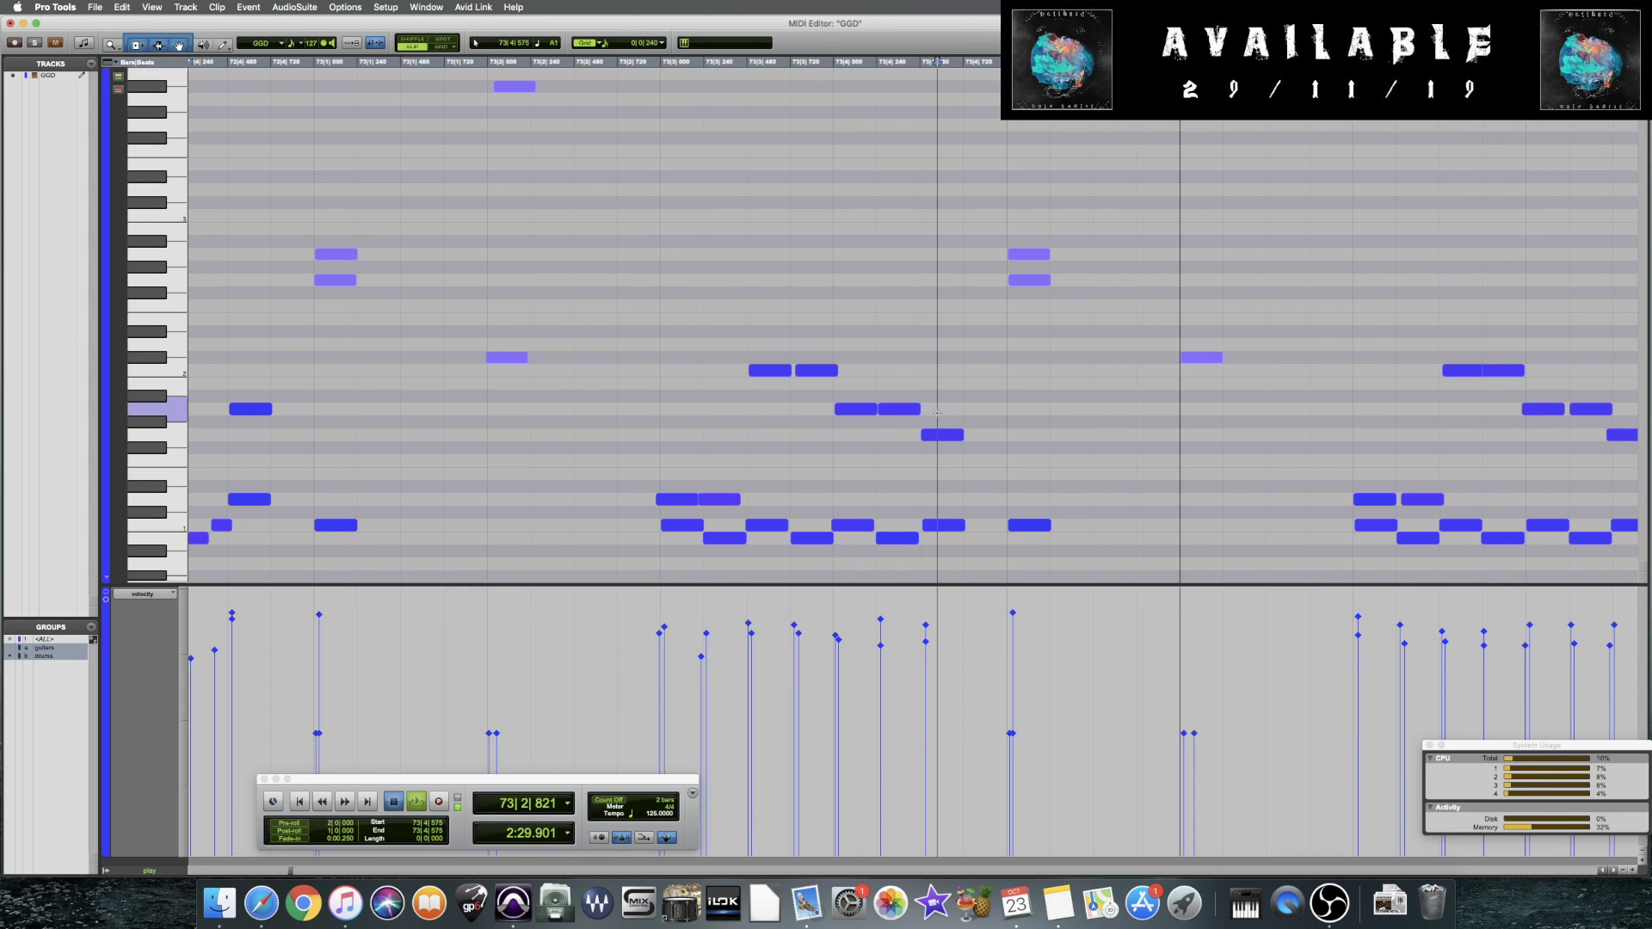
Raise the velocity of the last tom hit in the bar 73 fill and play it back into bar 74
{"action": "left_click", "coordinate": [942, 434]}
{"action": "key", "text": "space"}
{"action": "left_click", "coordinate": [676, 317]}
{"action": "key", "text": "space"}
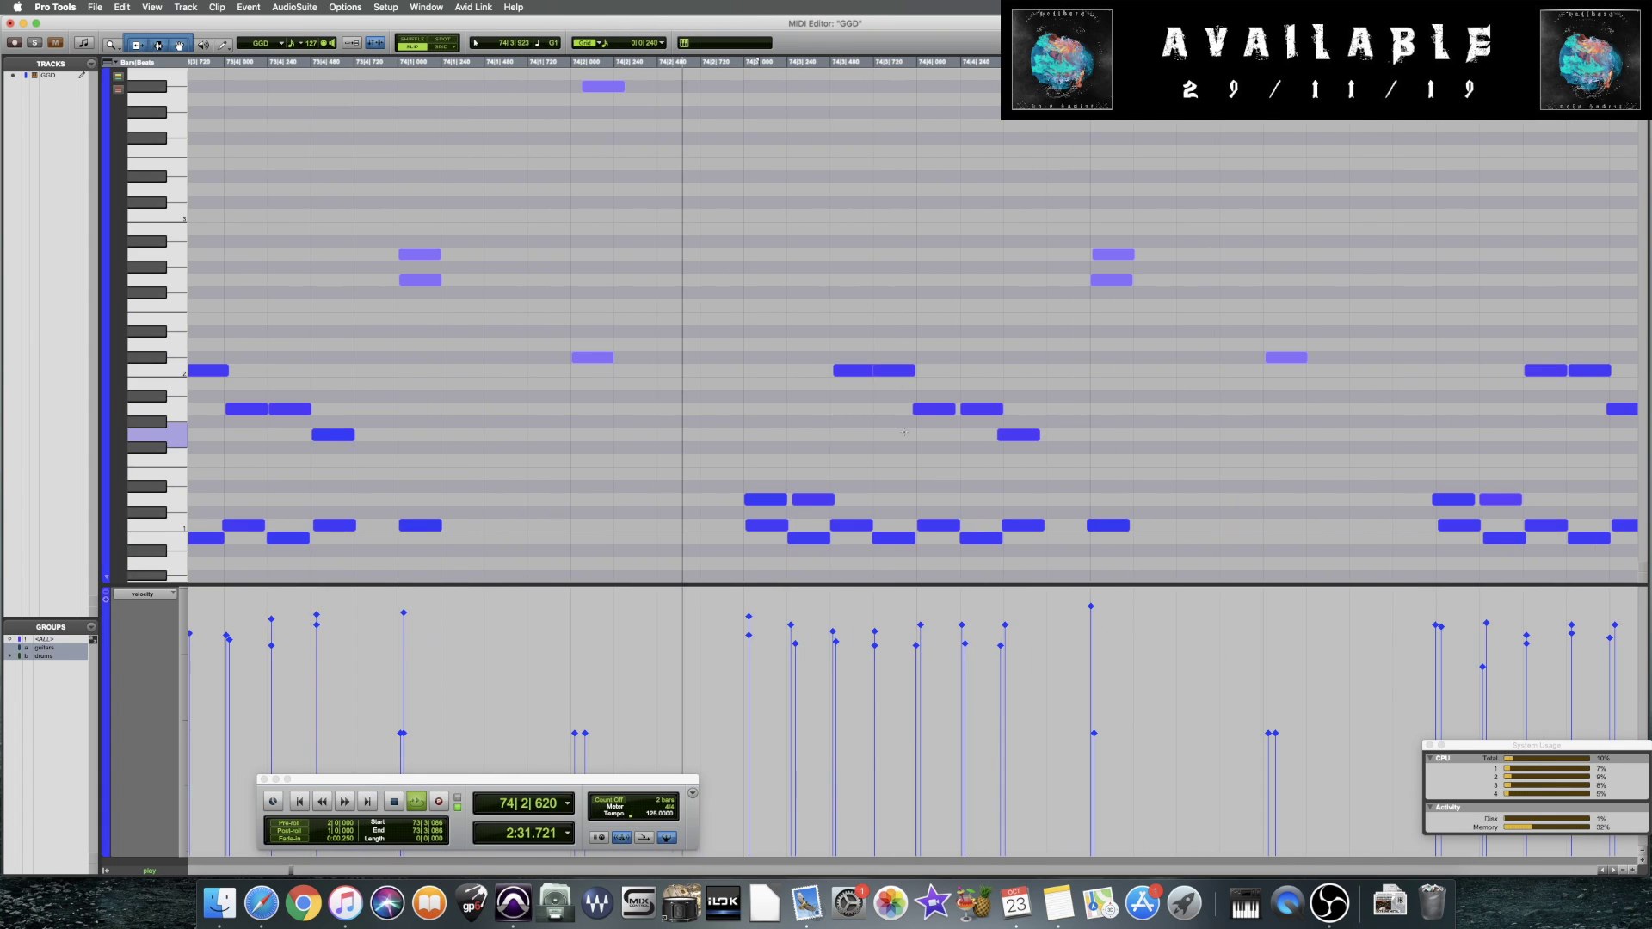
{"action": "key", "text": "space"}
Raise the velocity of the last tom hit in the bar 74 fill and listen on through to bar 77
{"action": "left_click", "coordinate": [999, 641]}
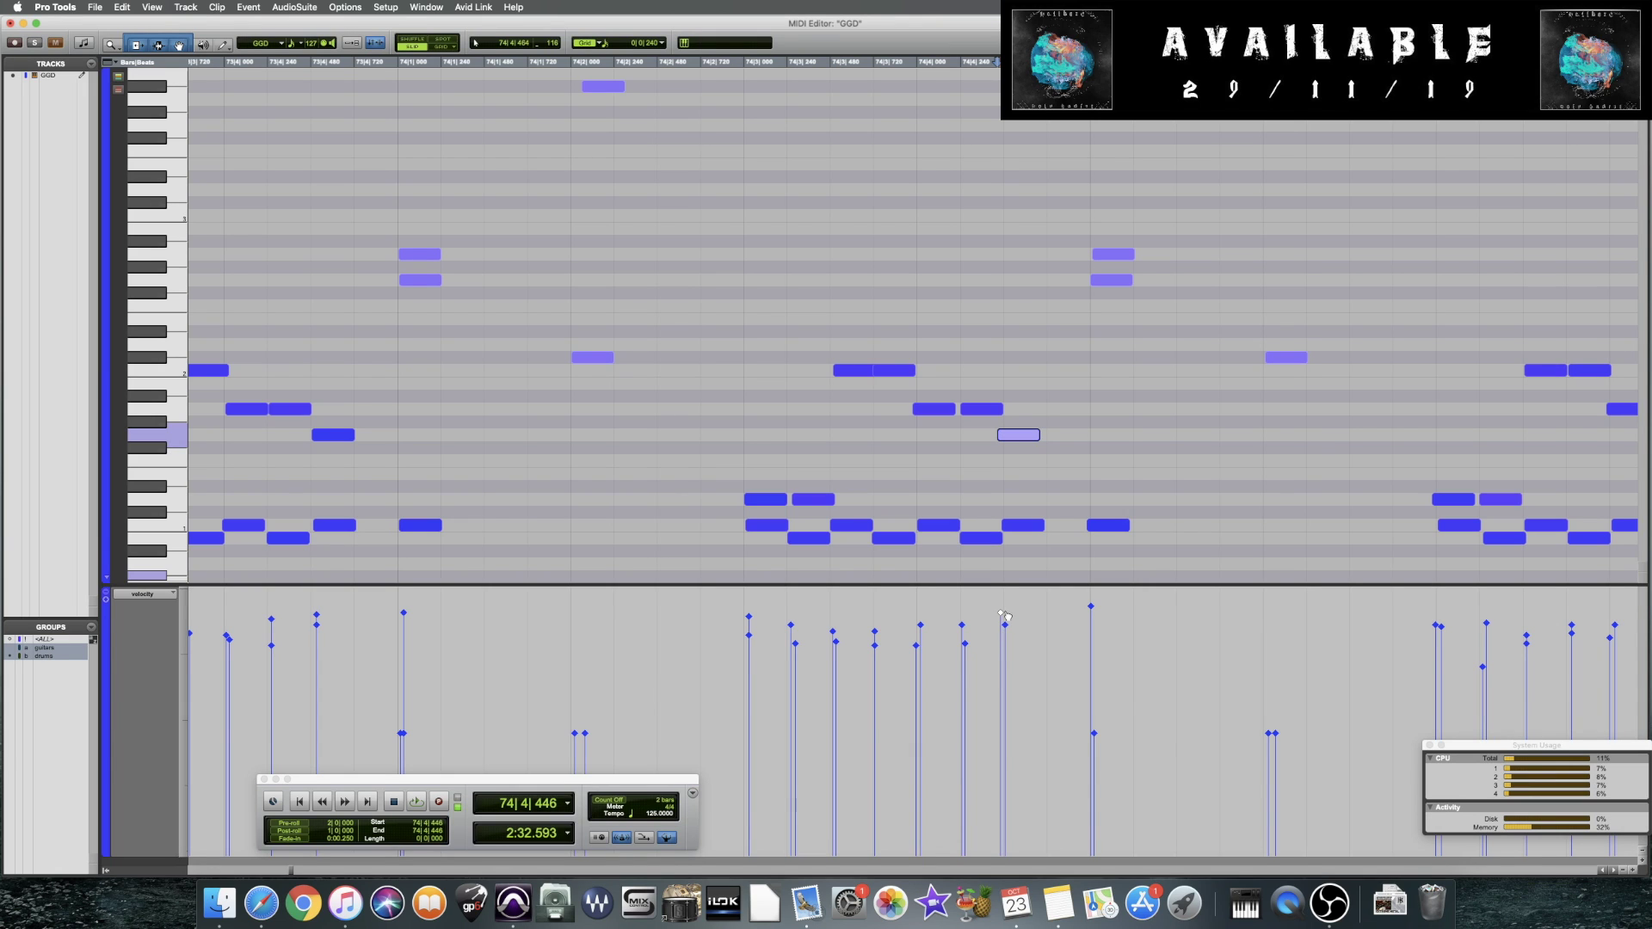
{"action": "left_click", "coordinate": [723, 386]}
{"action": "key", "text": "space"}
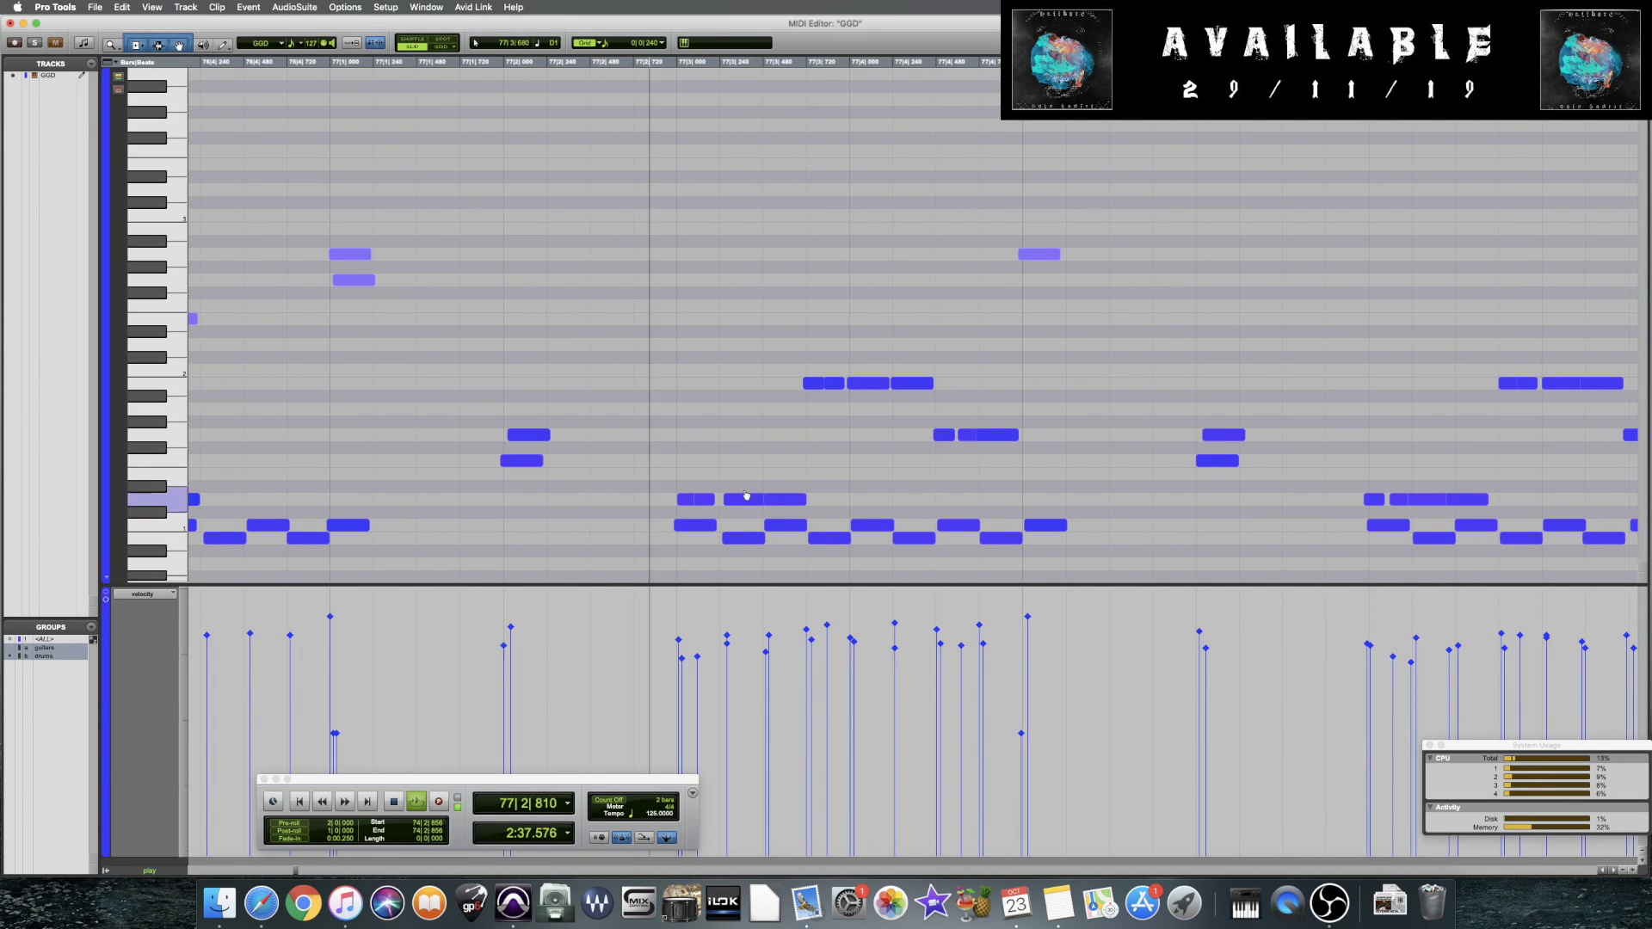
{"action": "key", "text": "space"}
{"action": "key", "text": "r"}
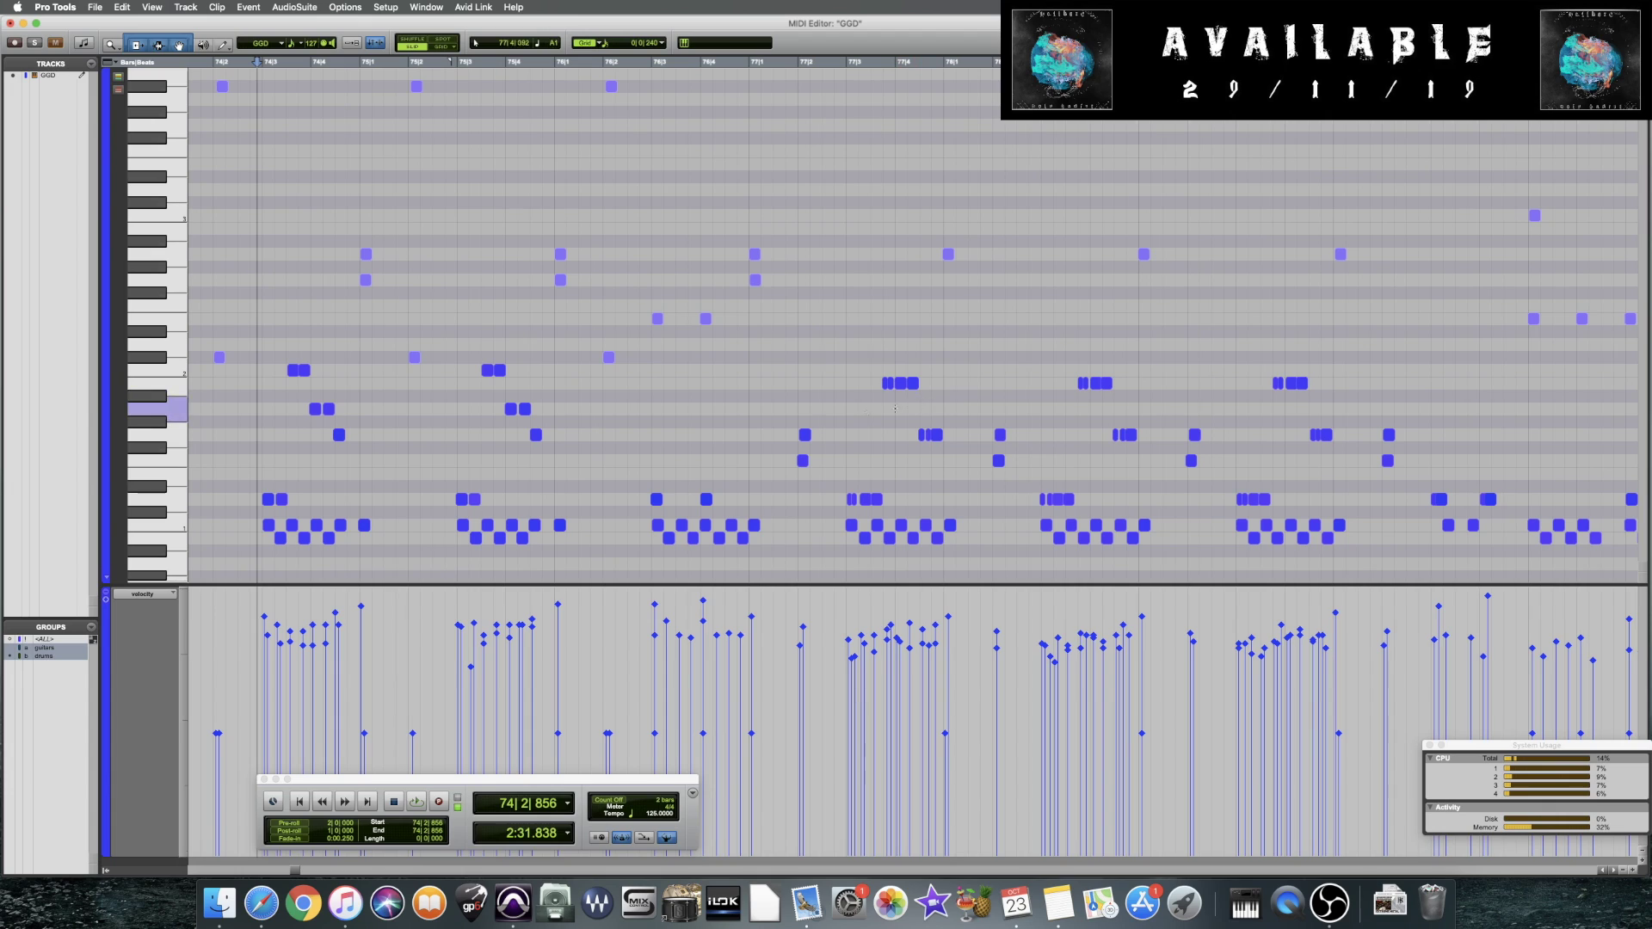
Raise the velocities of the tom pairs on beat 2 of bars 77 to 80 together and play them back
{"action": "left_click", "coordinate": [751, 409]}
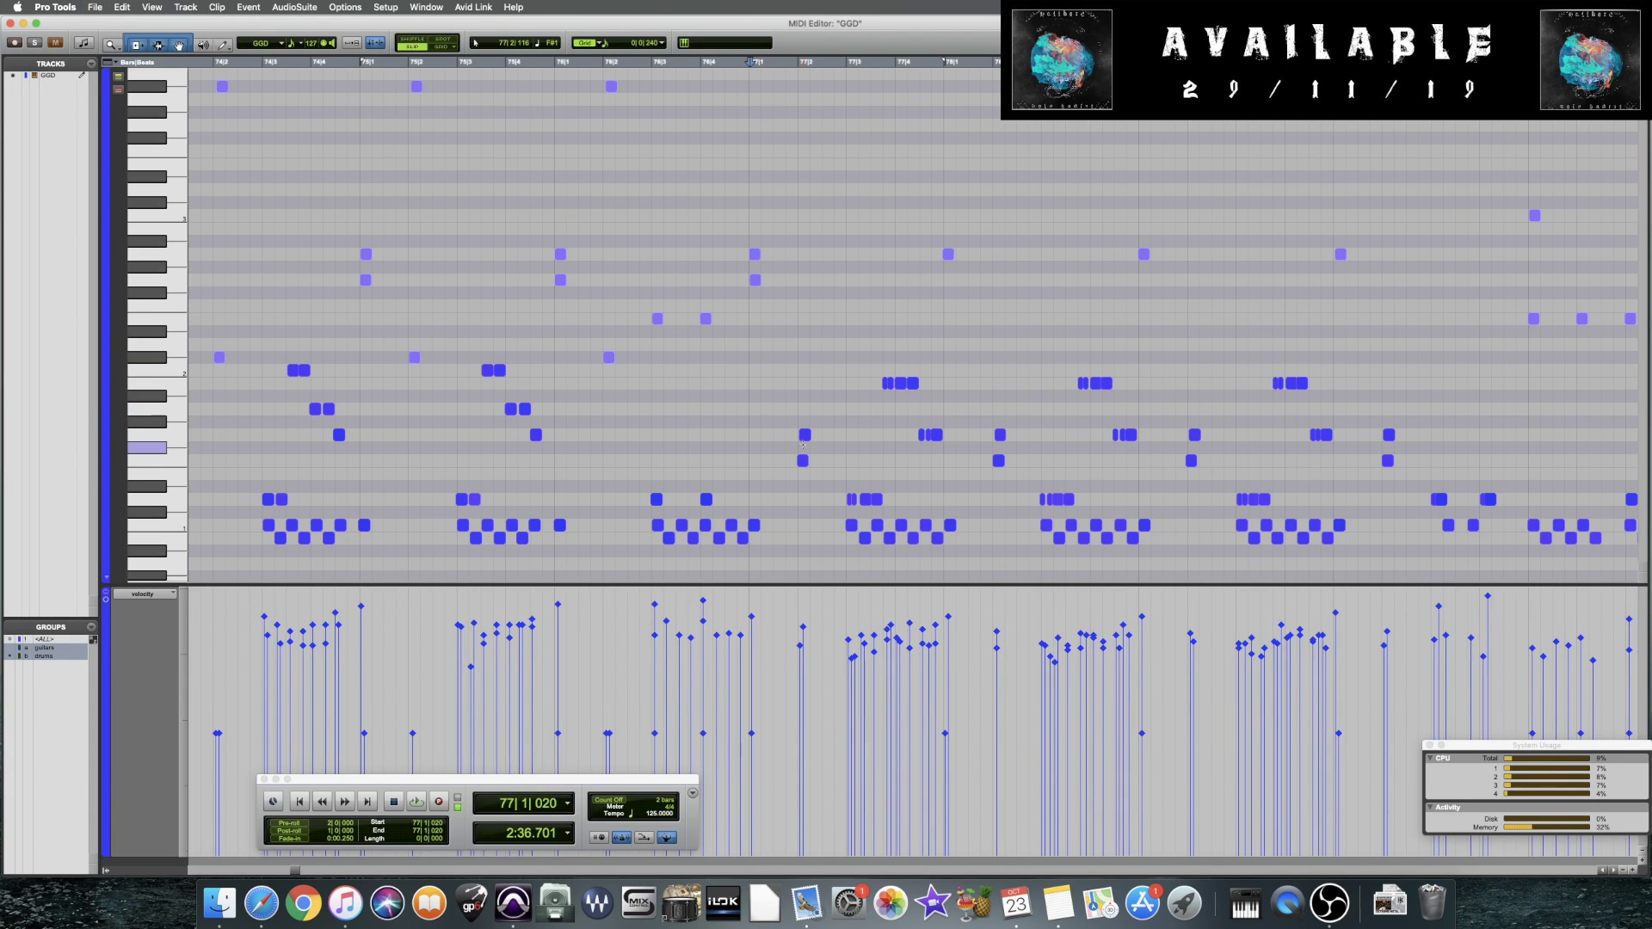
{"action": "key", "text": "space"}
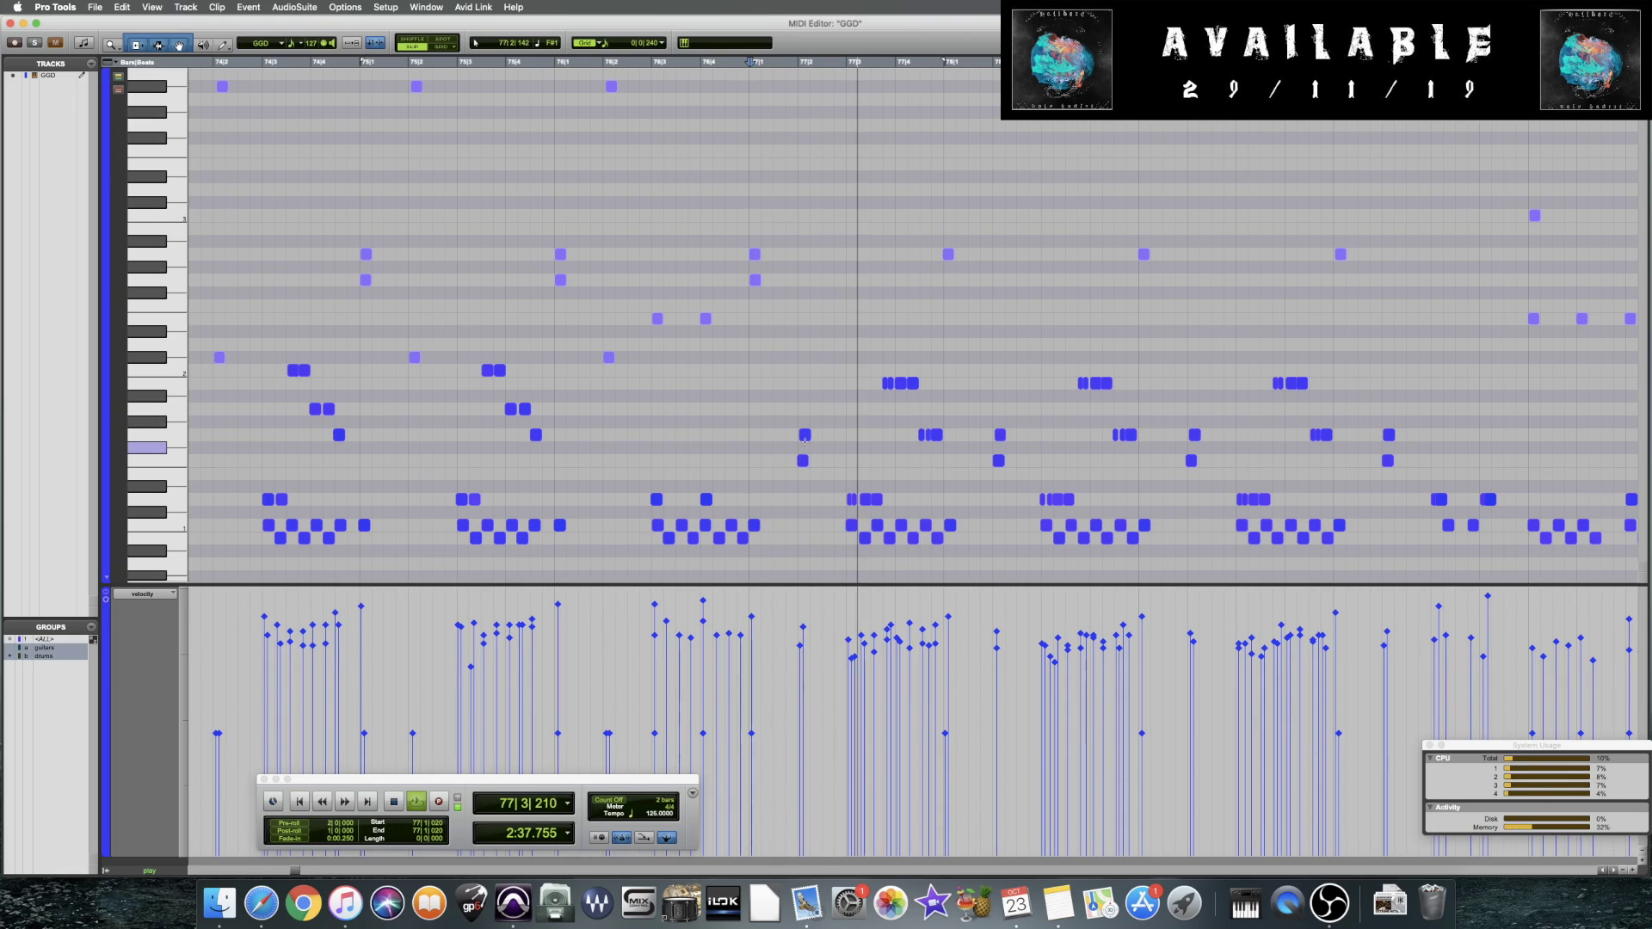
{"action": "key", "text": "space"}
{"action": "left_click_drag", "start_coordinate": [785, 426], "coordinate": [819, 472]}
{"action": "left_click_drag", "start_coordinate": [979, 417], "coordinate": [1009, 469]}
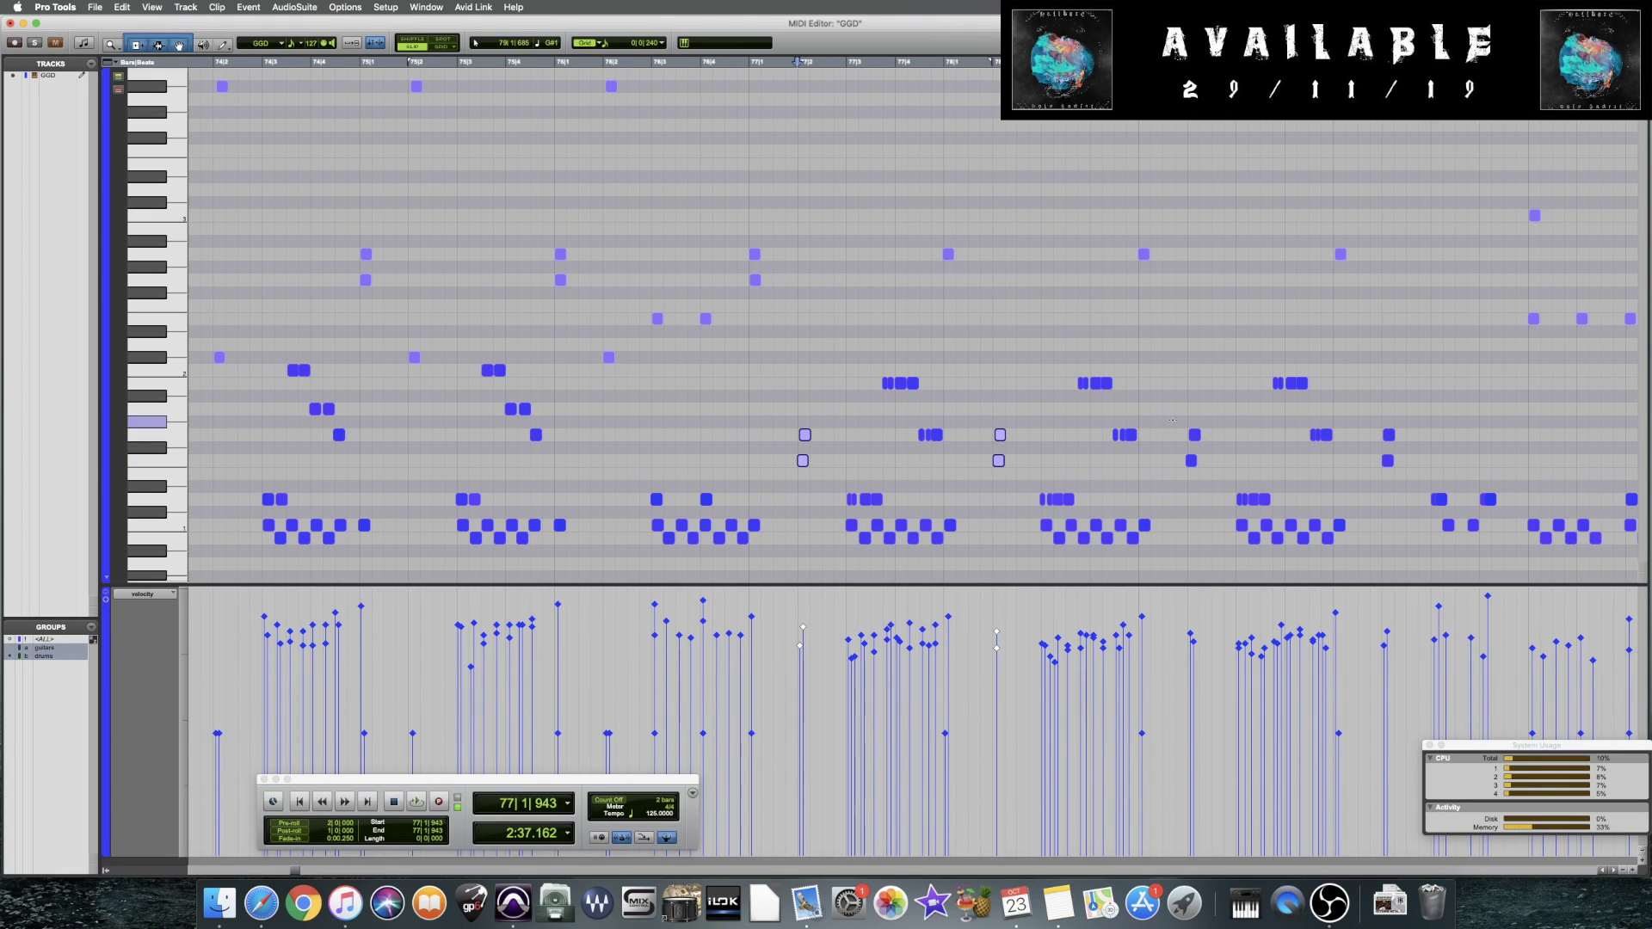
{"action": "left_click_drag", "start_coordinate": [1206, 475], "coordinate": [1168, 415]}
{"action": "left_click_drag", "start_coordinate": [1410, 479], "coordinate": [1365, 412]}
{"action": "left_click_drag", "start_coordinate": [1391, 636], "coordinate": [1395, 612]}
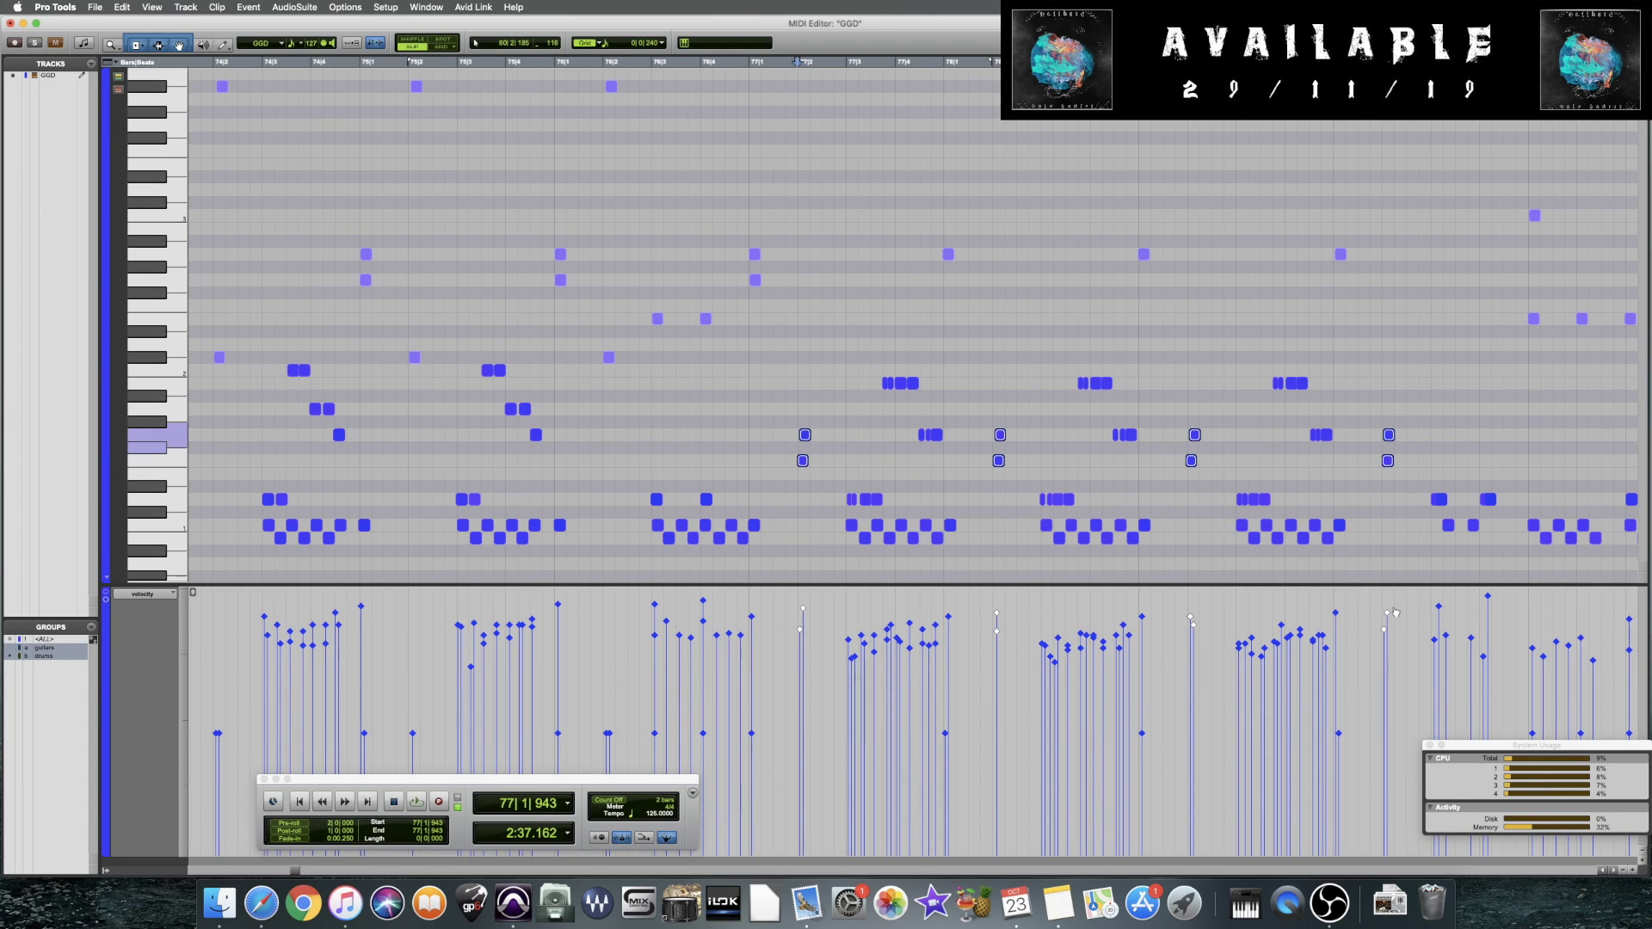
{"action": "key", "text": "space"}
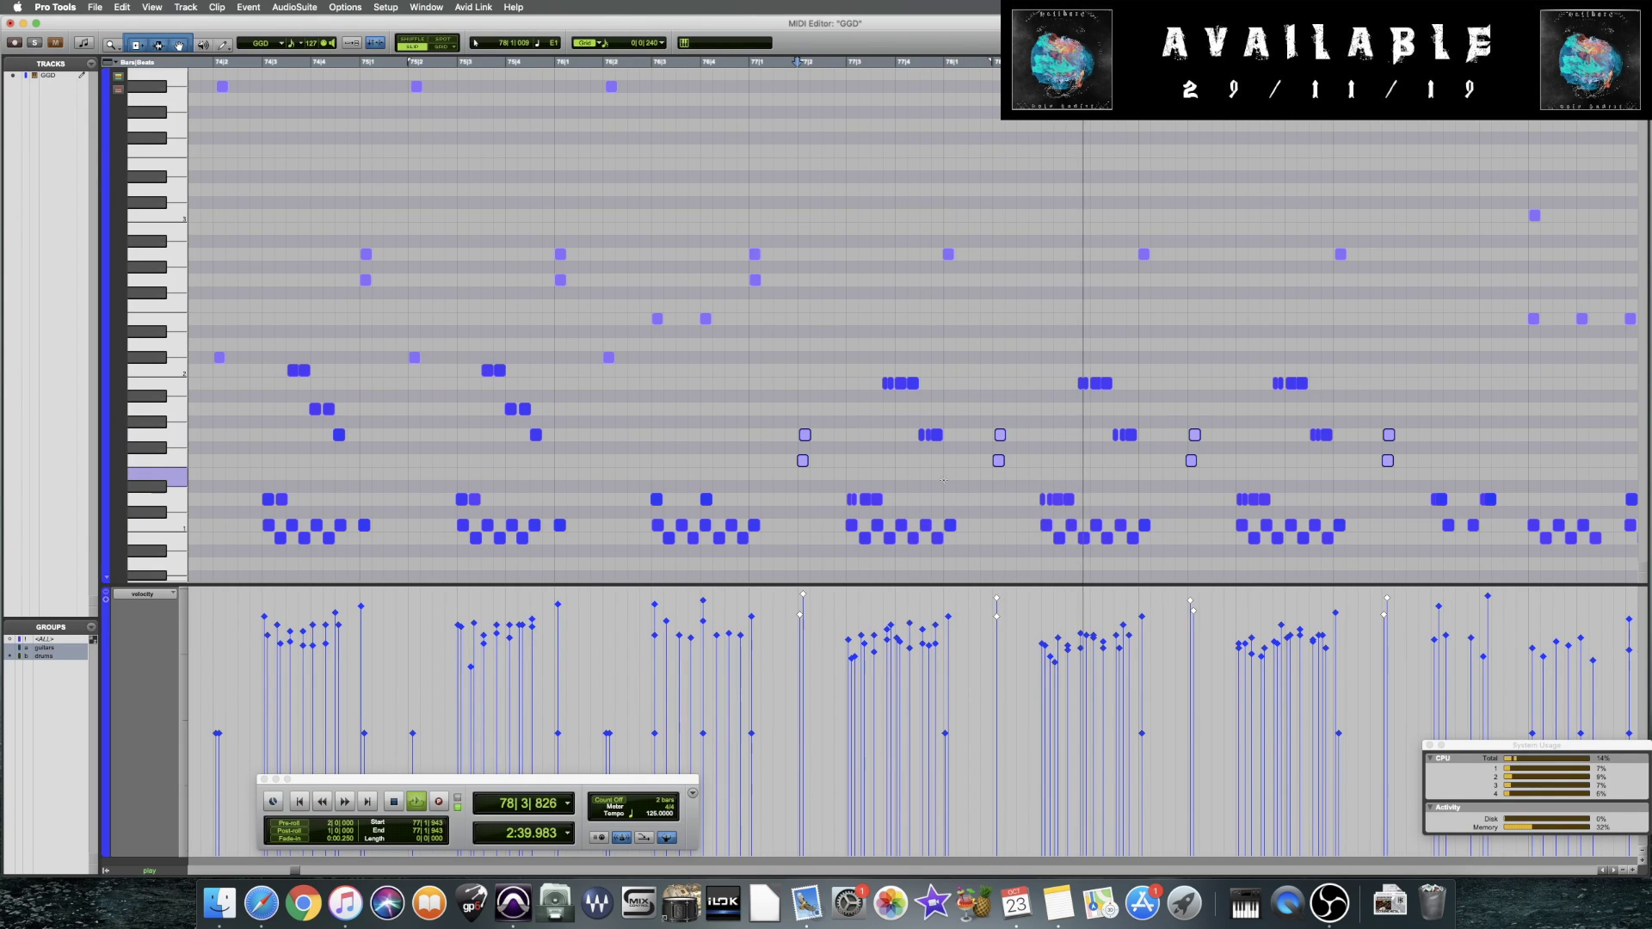
Lower the velocities of the first, second and fourth snare hits in the bar 77 fill
{"action": "left_click", "coordinate": [852, 478]}
{"action": "key", "text": "super+bracketright"}
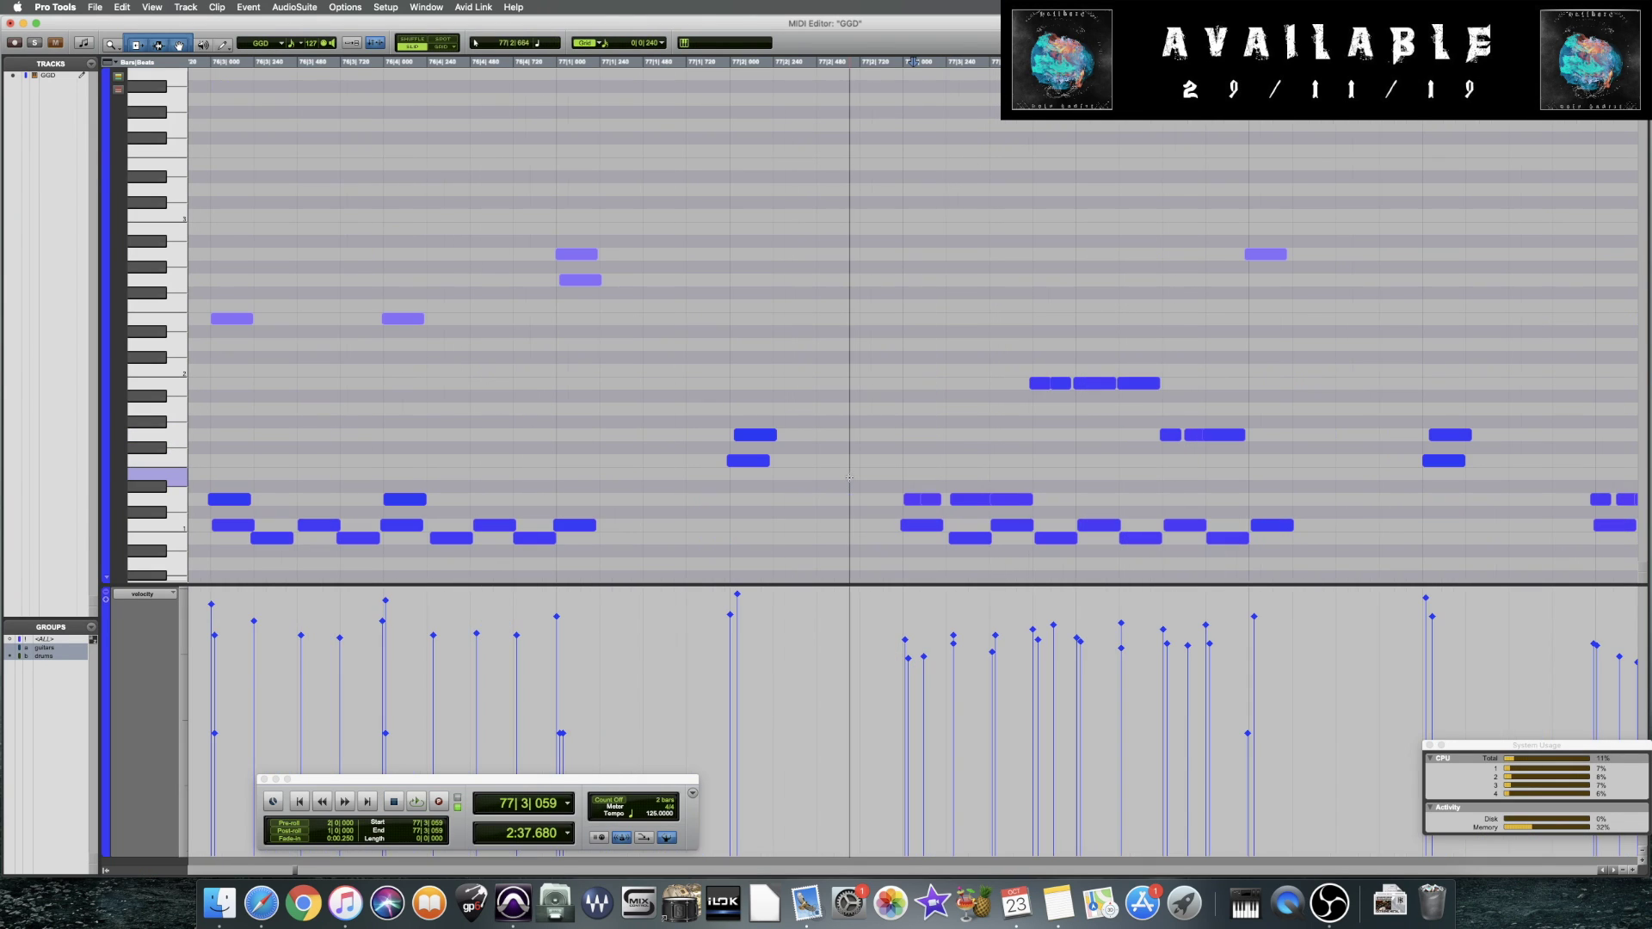
{"action": "scroll", "coordinate": [1019, 472], "scroll_direction": "right", "scroll_amount": 3}
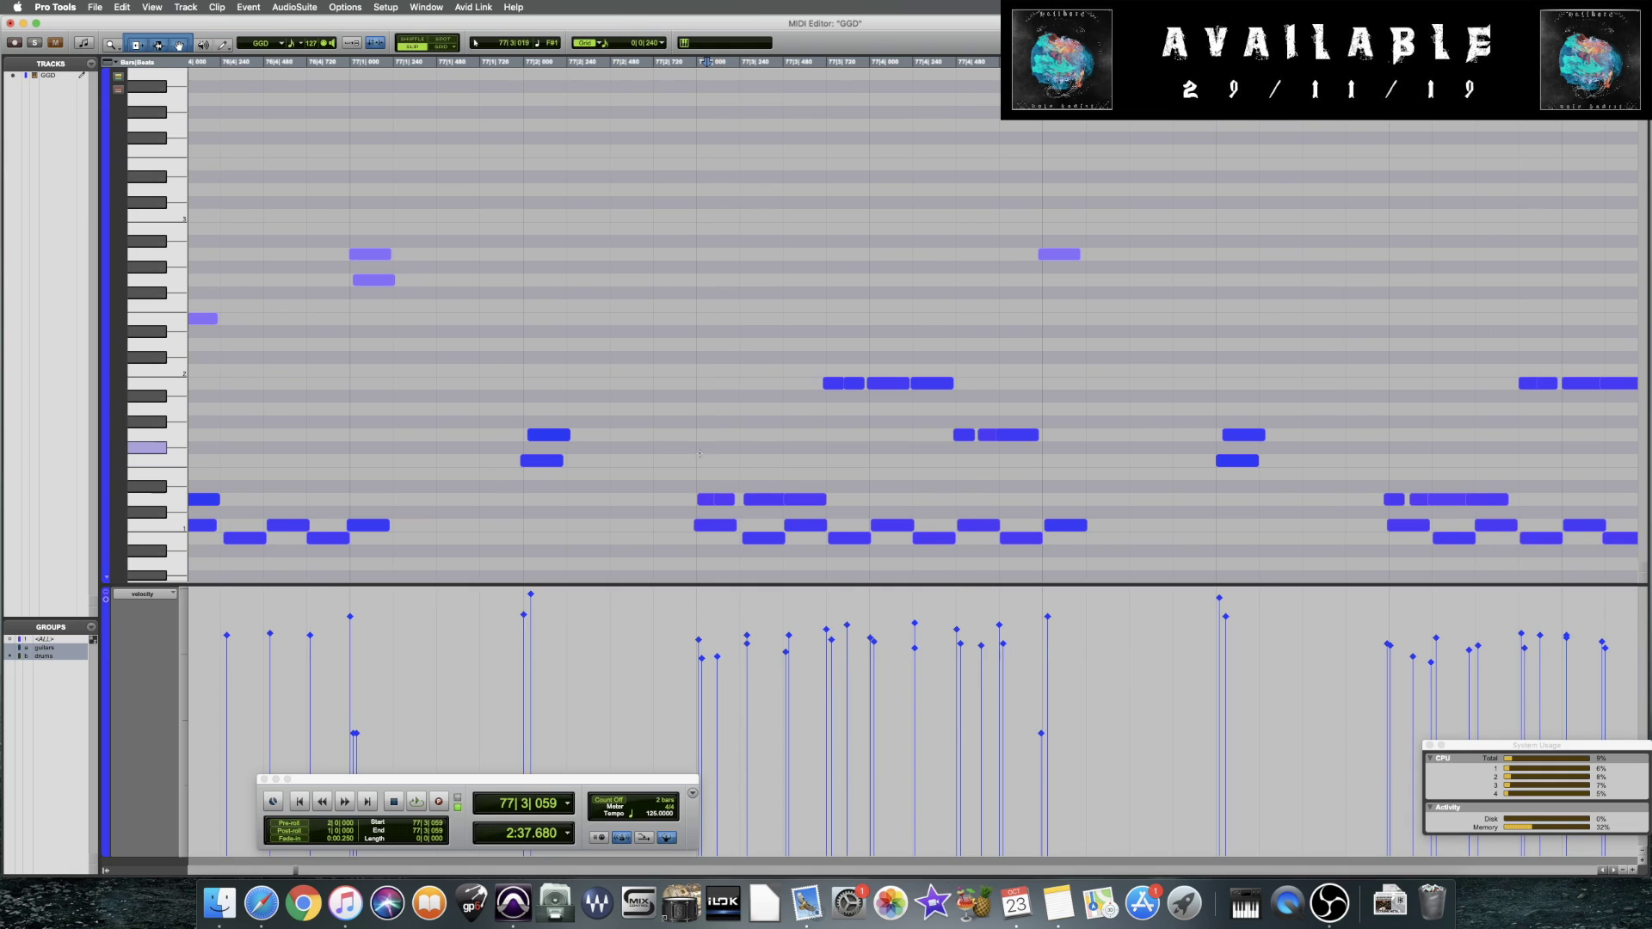
{"action": "key", "text": "super+bracketleft"}
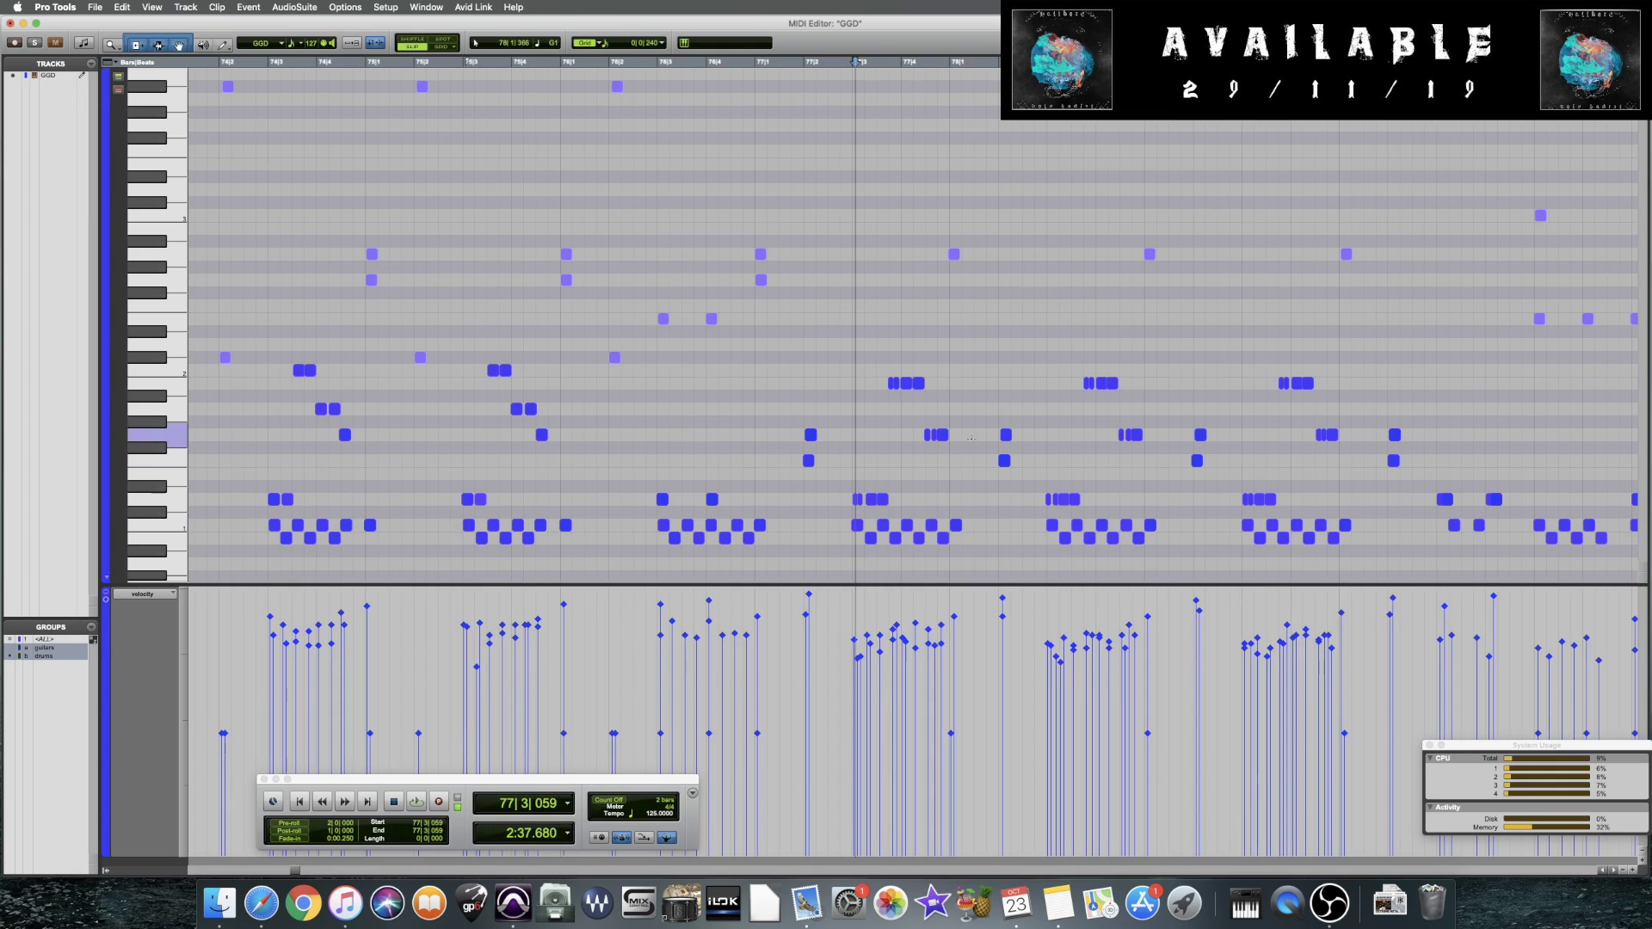
{"action": "left_click", "coordinate": [850, 465]}
{"action": "key", "text": "super+bracketright"}
{"action": "scroll", "coordinate": [876, 467], "scroll_direction": "right", "scroll_amount": 3}
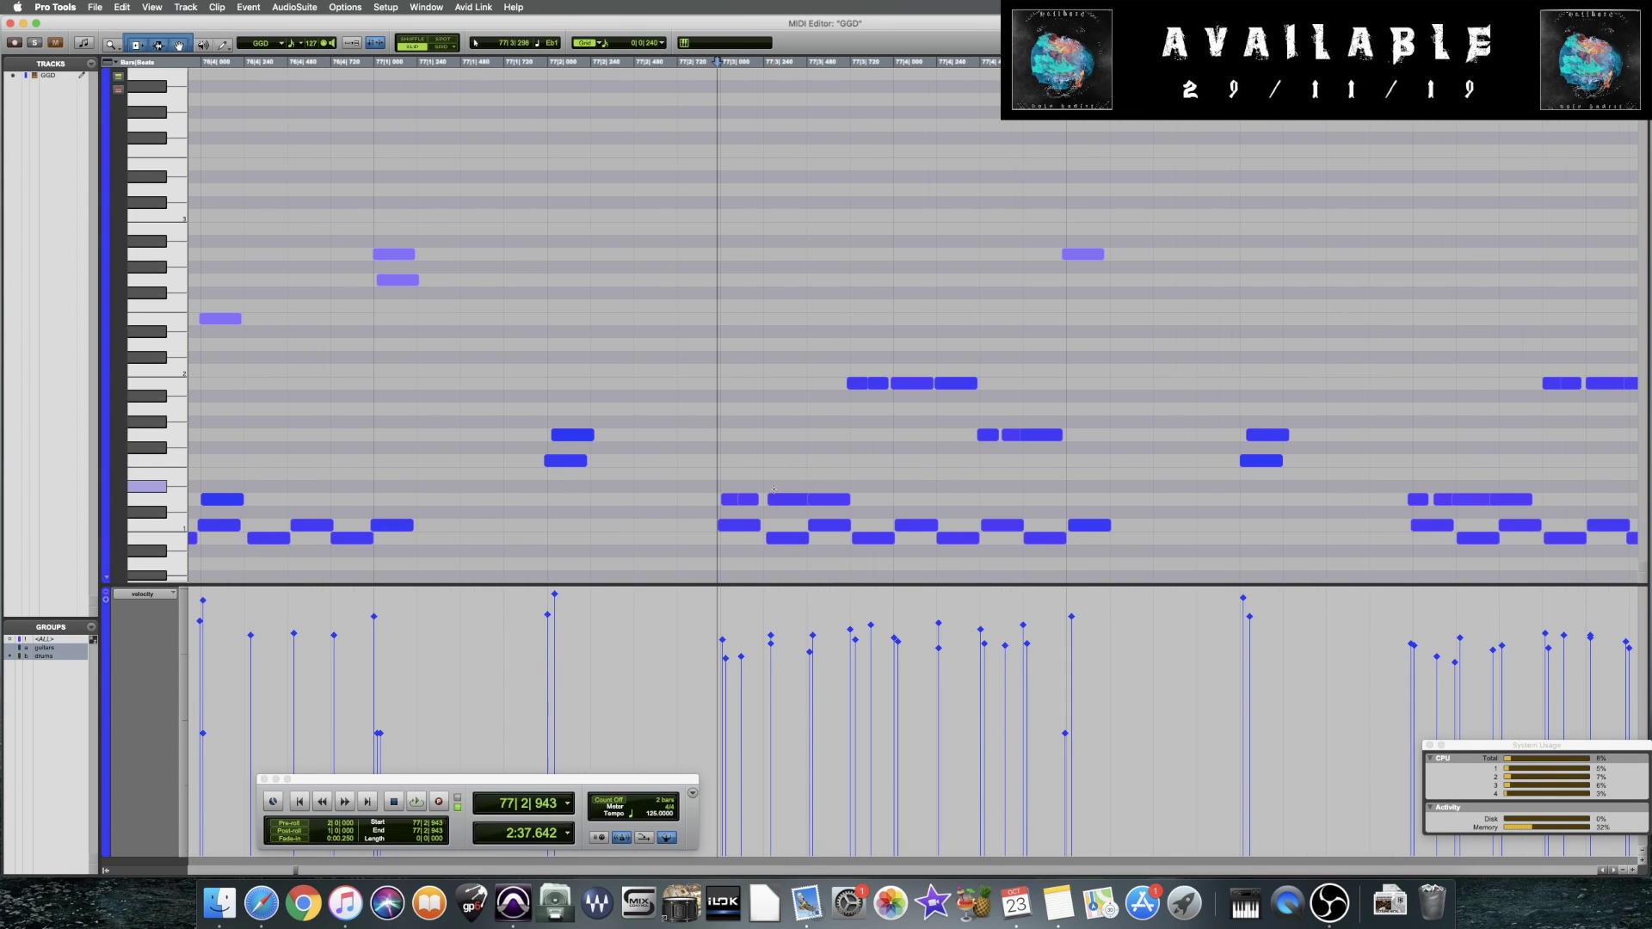
{"action": "left_click", "coordinate": [723, 639]}
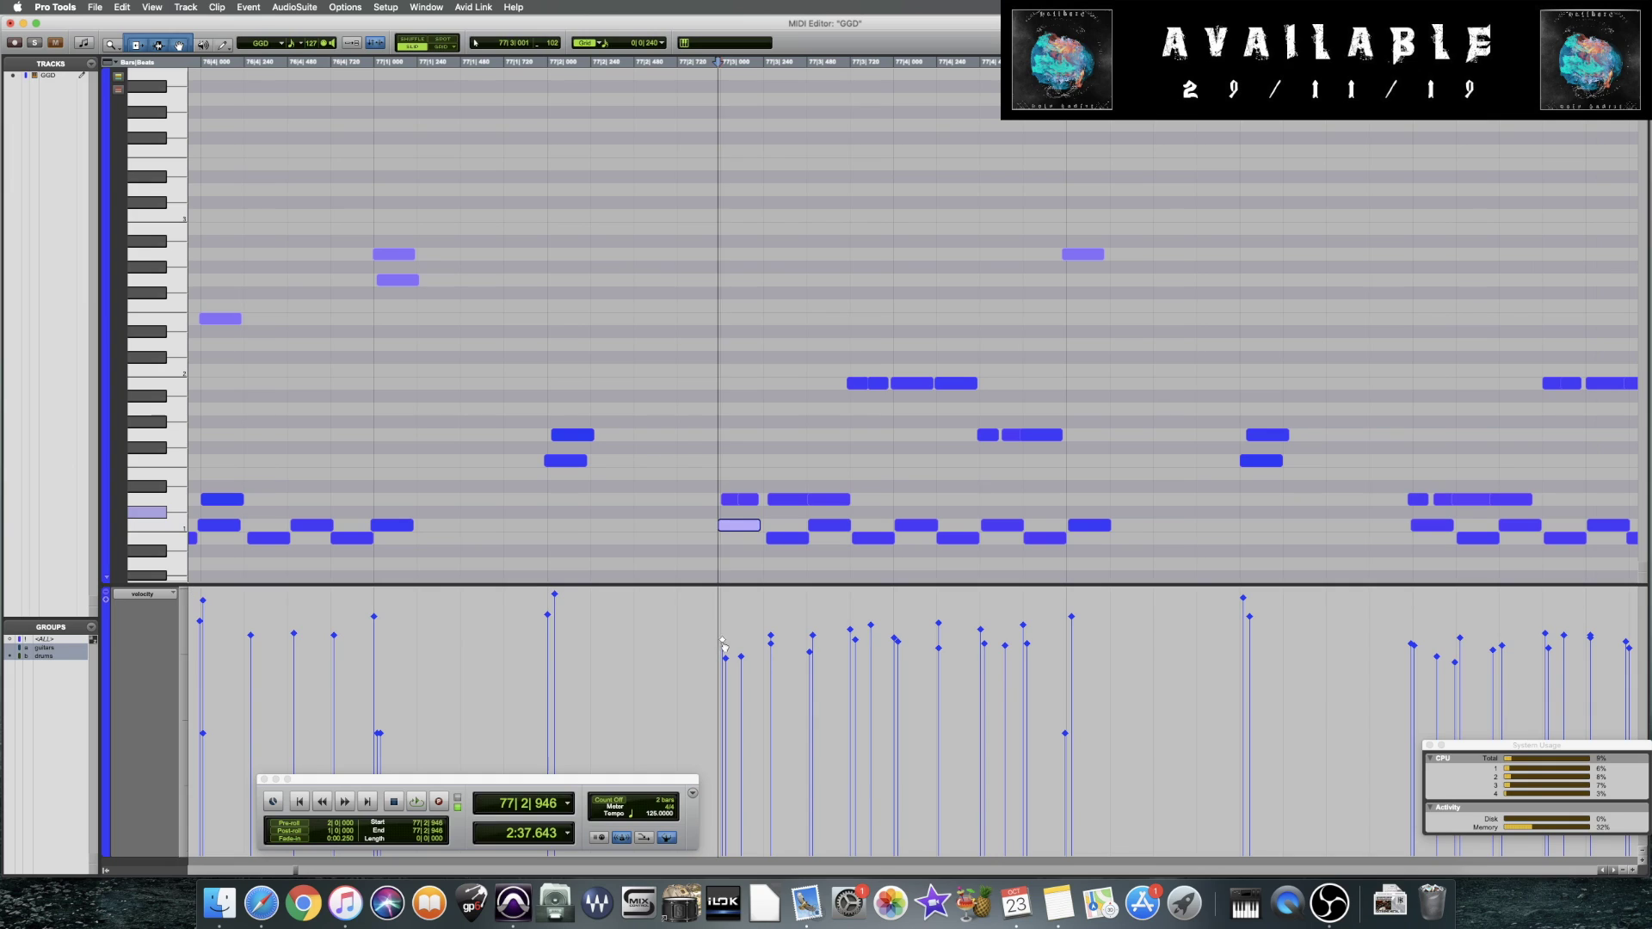
{"action": "left_click", "coordinate": [725, 660]}
{"action": "mouse_move", "coordinate": [727, 663]}
{"action": "left_mouse_down"}
{"action": "mouse_move", "coordinate": [743, 697]}
{"action": "mouse_move", "coordinate": [727, 682]}
{"action": "left_mouse_up"}
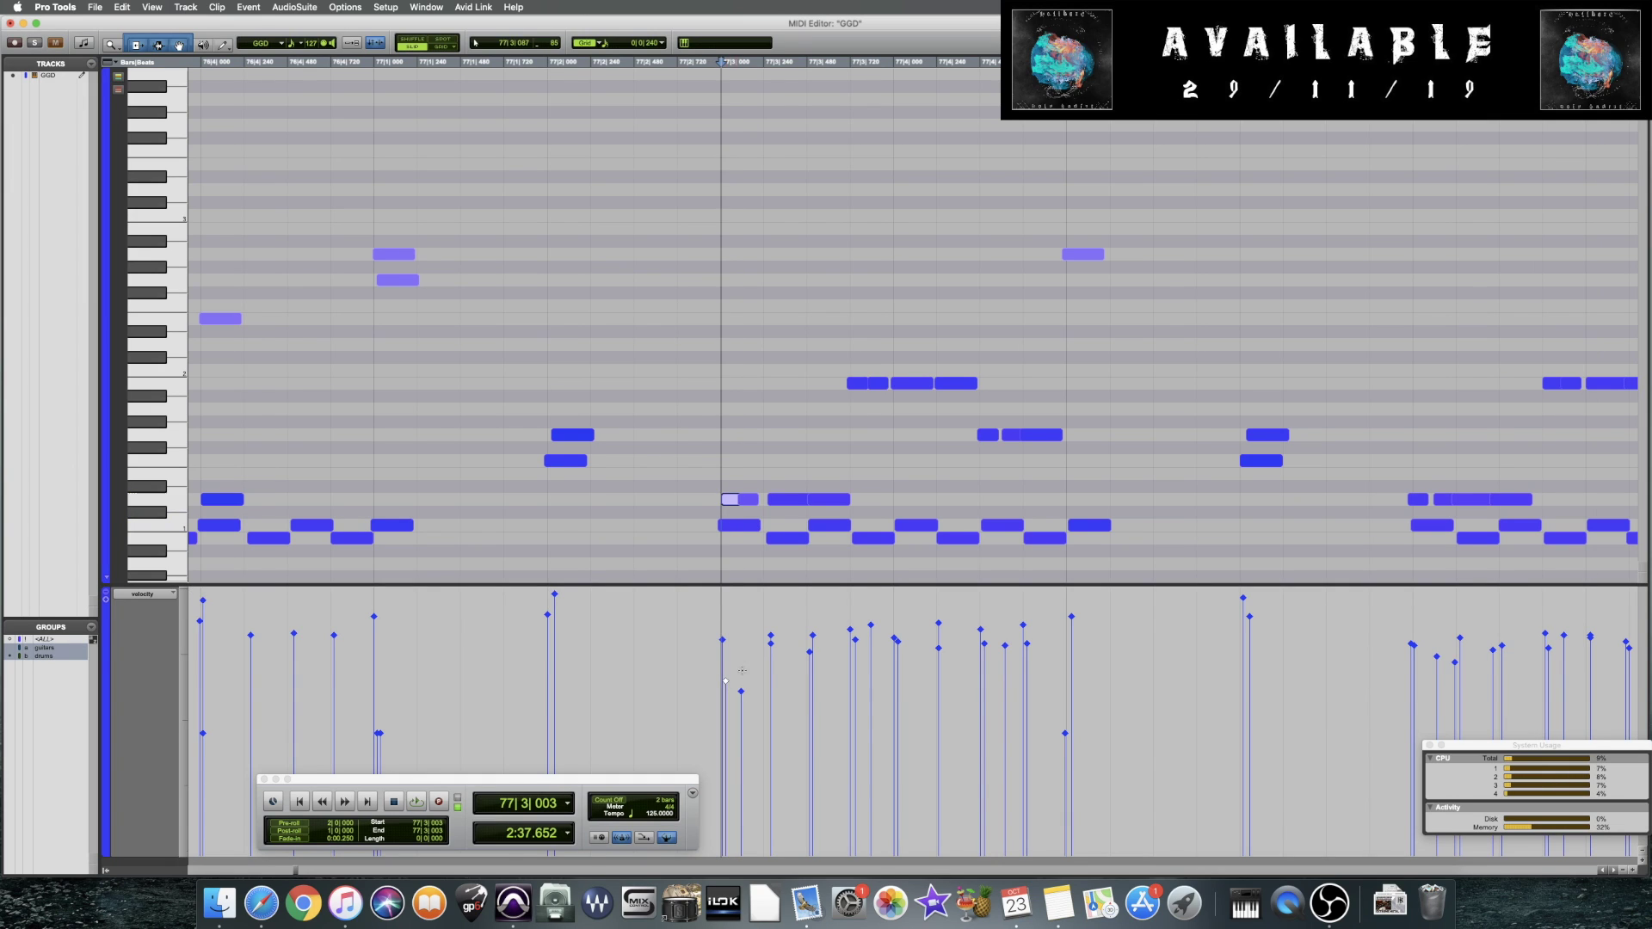
{"action": "left_click", "coordinate": [774, 645]}
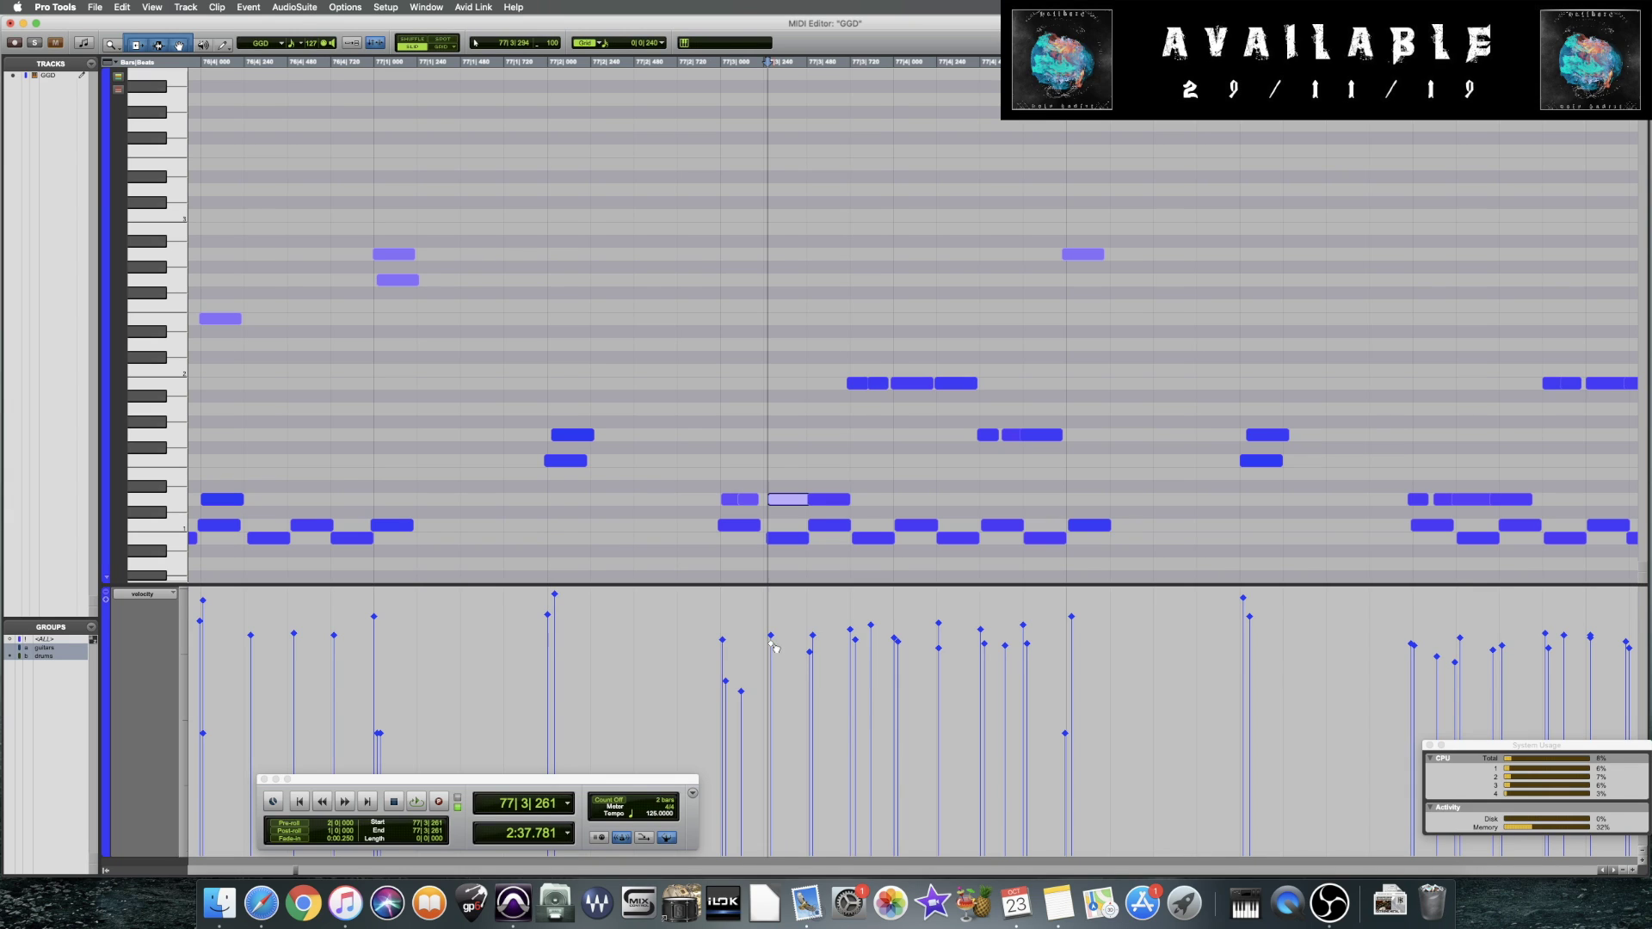
{"action": "left_click_drag", "start_coordinate": [809, 655], "coordinate": [810, 679]}
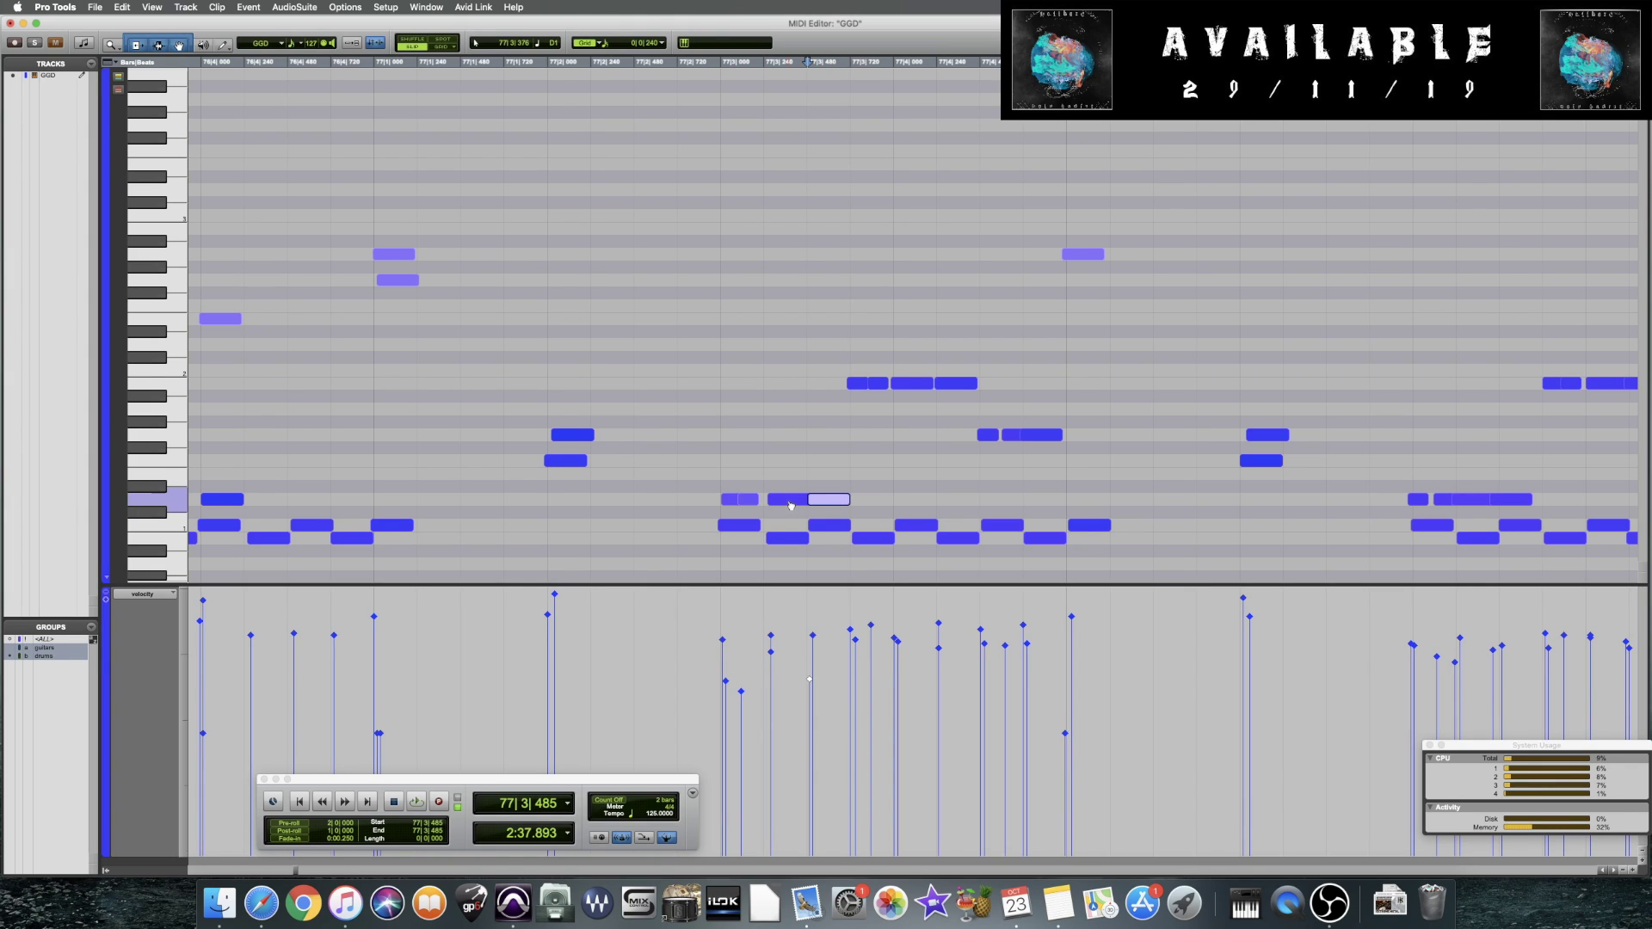
{"action": "left_click", "coordinate": [773, 651]}
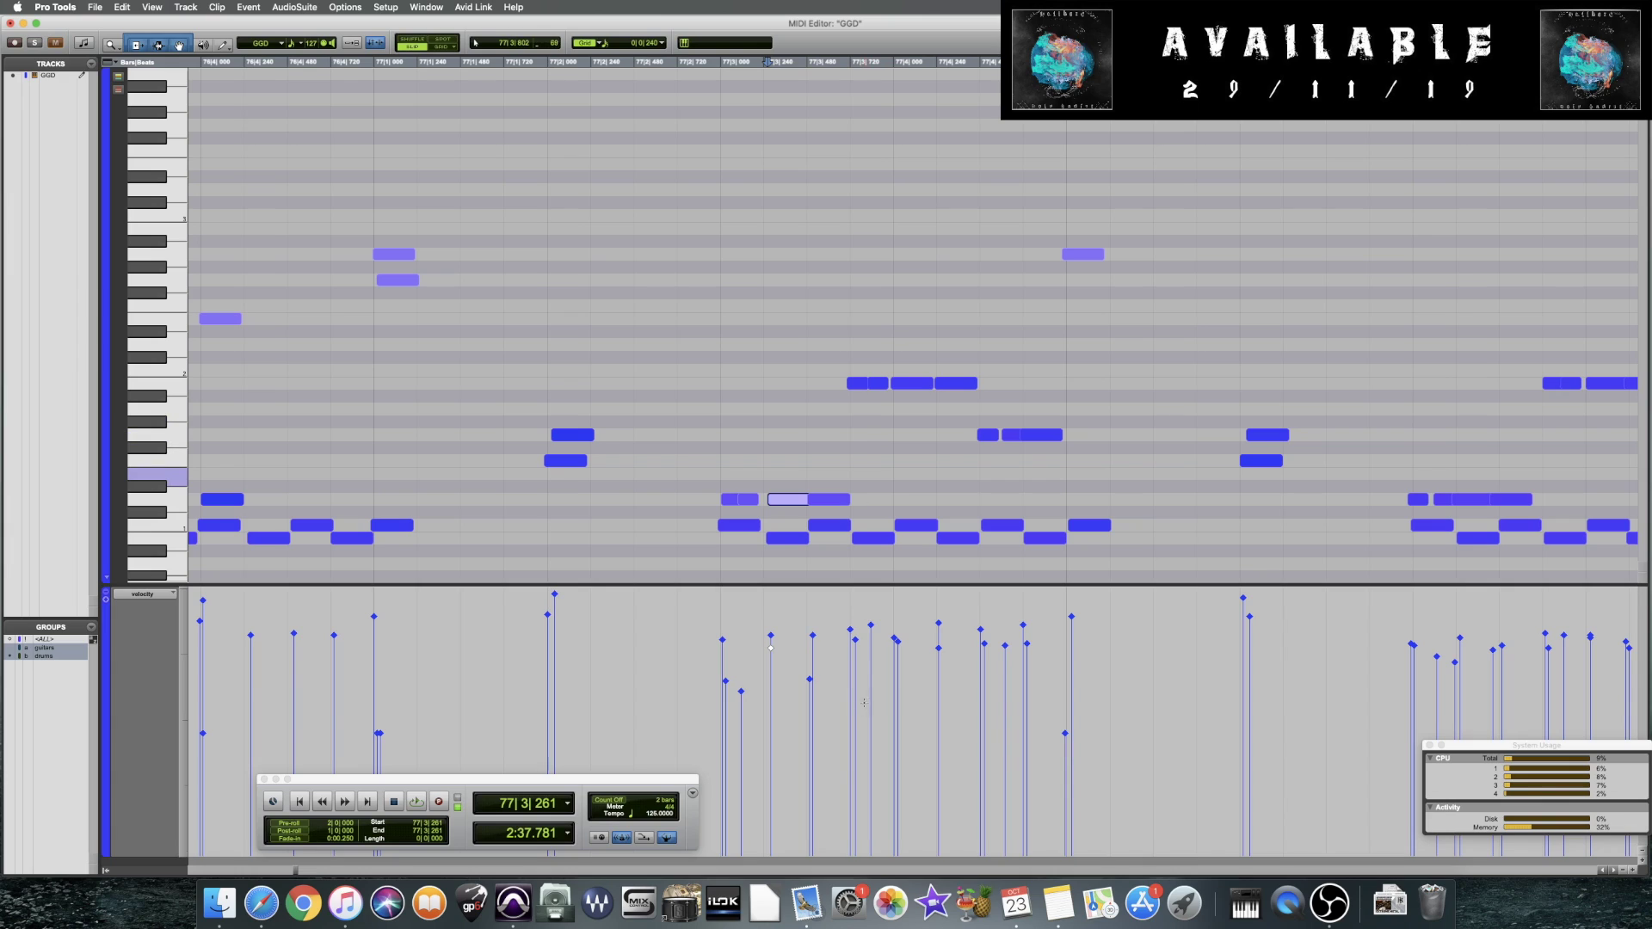
Unevenly lower the tom velocities in the bar 77 fill and play it back into bar 78
{"action": "left_click", "coordinate": [852, 632]}
{"action": "left_click", "coordinate": [856, 676]}
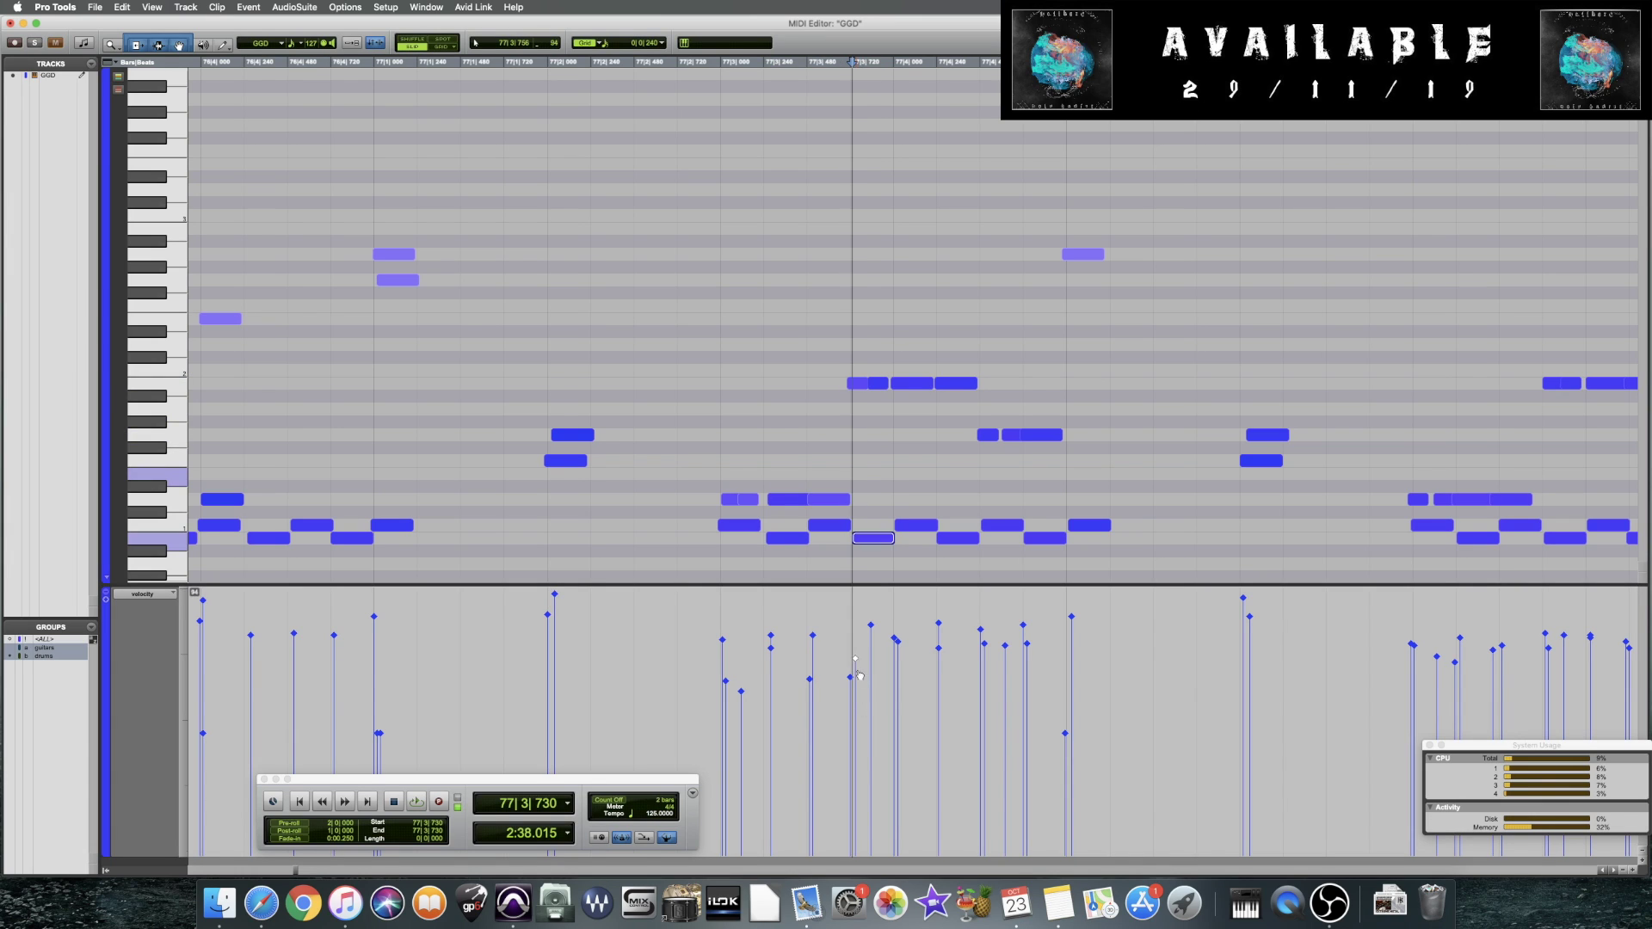
{"action": "left_click", "coordinate": [869, 628]}
{"action": "left_click", "coordinate": [895, 641]}
{"action": "left_click", "coordinate": [938, 648]}
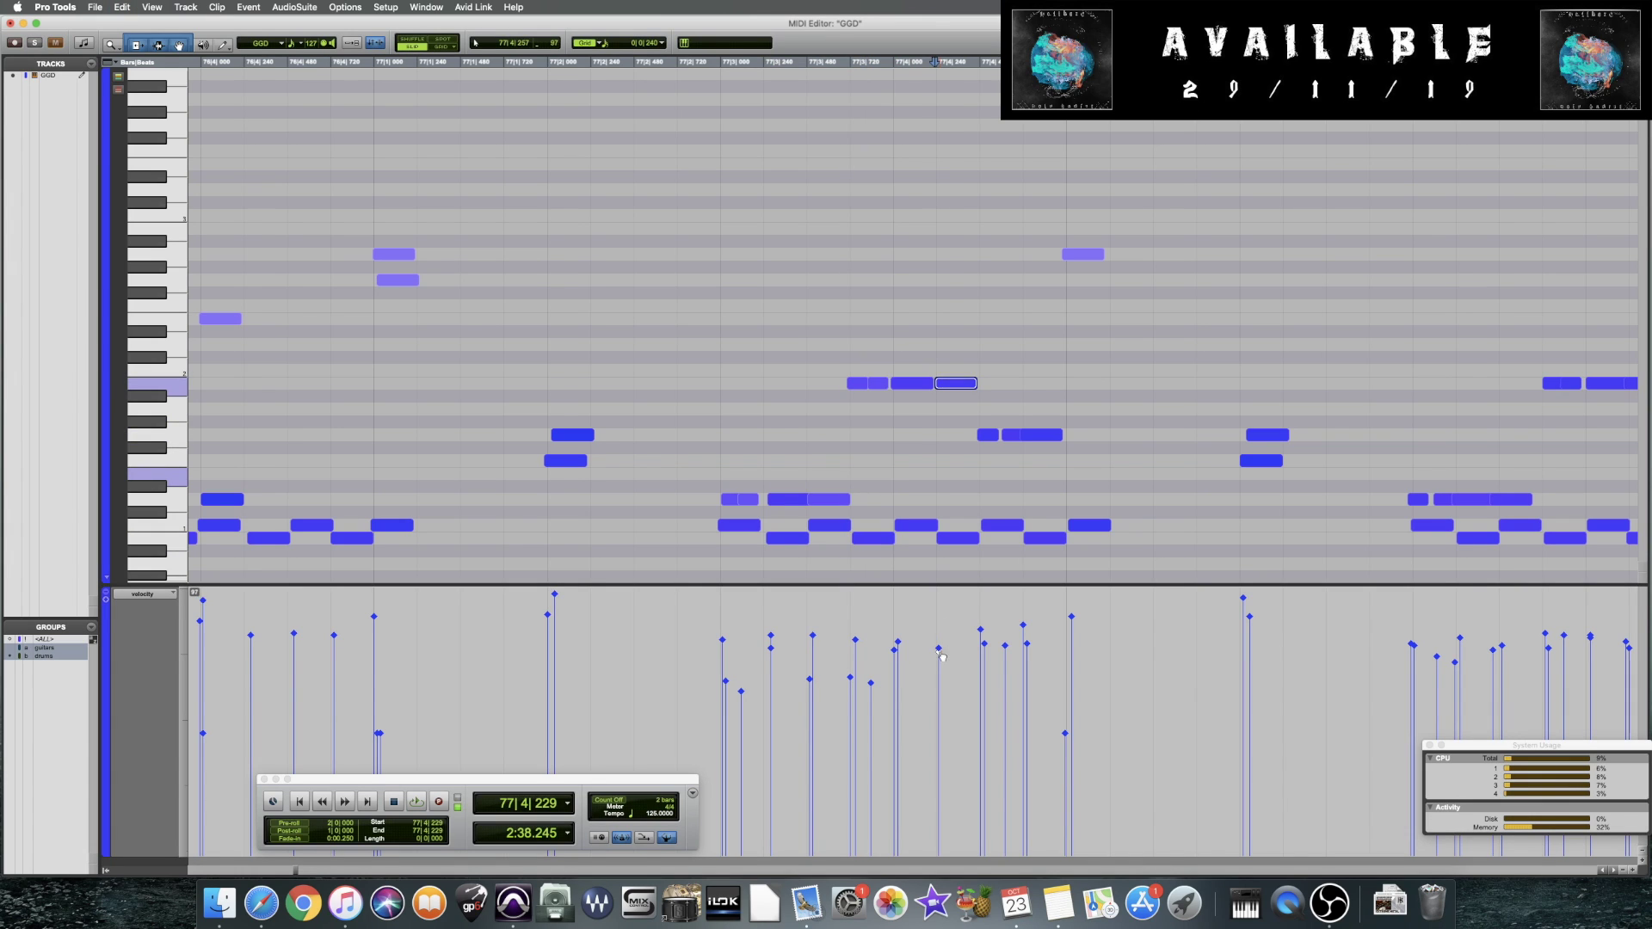
{"action": "mouse_move", "coordinate": [980, 629]}
{"action": "left_mouse_down"}
{"action": "mouse_move", "coordinate": [981, 663]}
{"action": "mouse_move", "coordinate": [1005, 673]}
{"action": "left_mouse_up"}
{"action": "left_click", "coordinate": [684, 474]}
{"action": "key", "text": "space"}
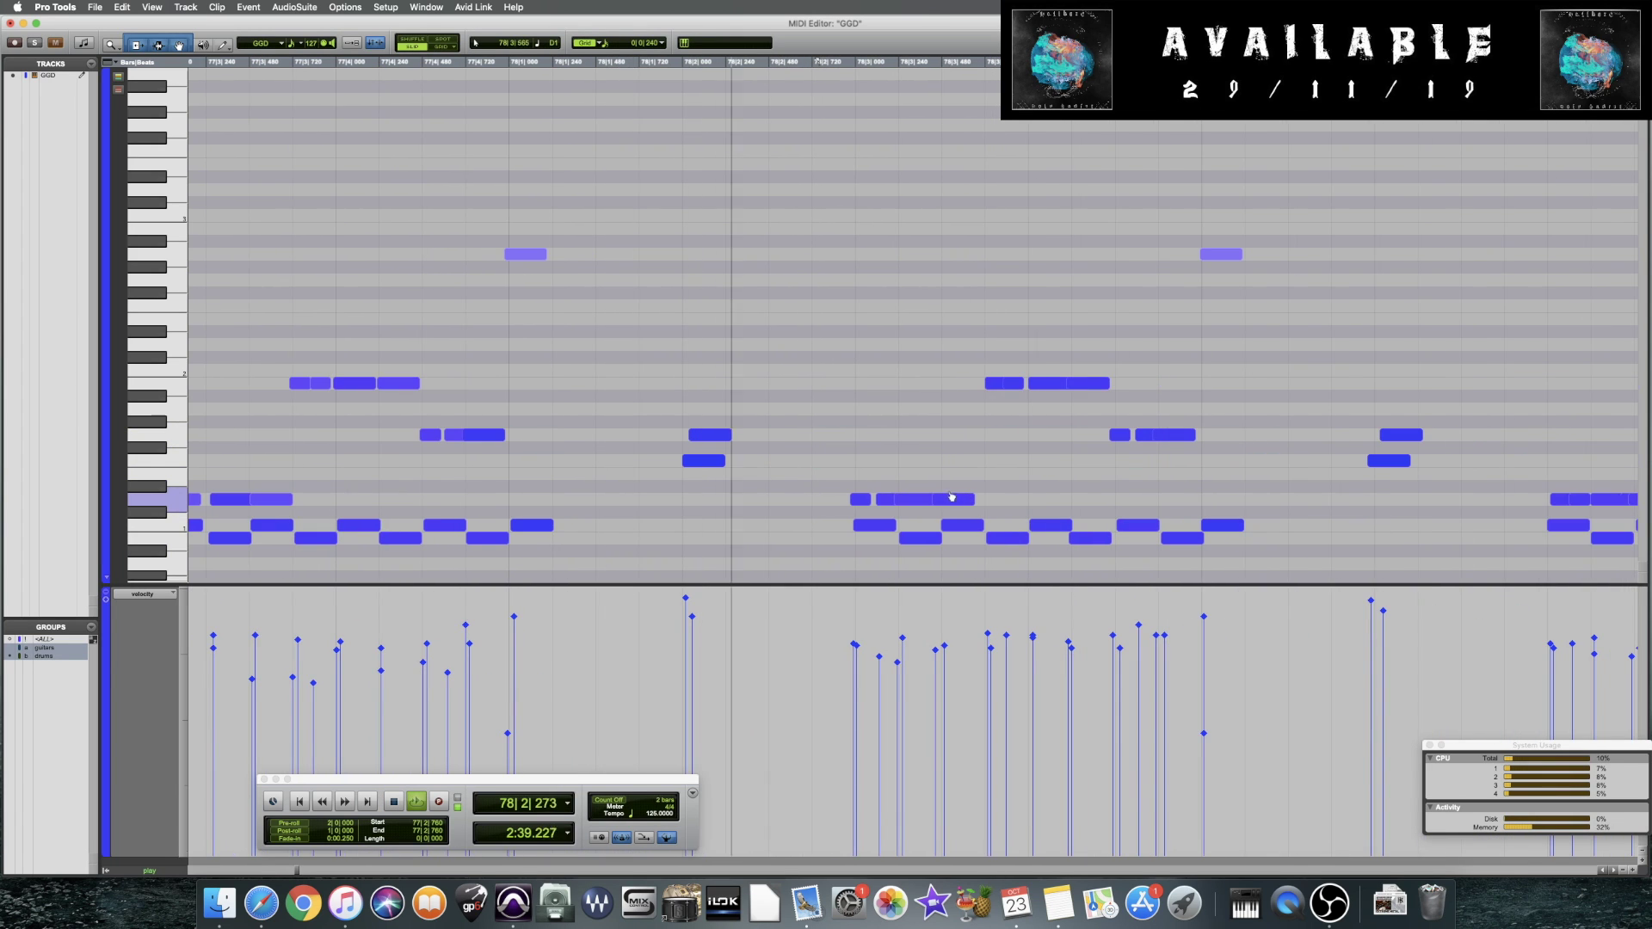
{"action": "key", "text": "space"}
Unevenly lower the snare and tom velocities in the bar 78 fill while checking by ear, and save the session
{"action": "mouse_move", "coordinate": [852, 644]}
{"action": "left_mouse_down"}
{"action": "mouse_move", "coordinate": [852, 682]}
{"action": "mouse_move", "coordinate": [879, 689]}
{"action": "mouse_move", "coordinate": [900, 669]}
{"action": "mouse_move", "coordinate": [1006, 682]}
{"action": "mouse_move", "coordinate": [1113, 661]}
{"action": "mouse_move", "coordinate": [1138, 681]}
{"action": "mouse_move", "coordinate": [1156, 658]}
{"action": "left_mouse_up"}
{"action": "left_click", "coordinate": [1032, 637]}
{"action": "key", "text": "space"}
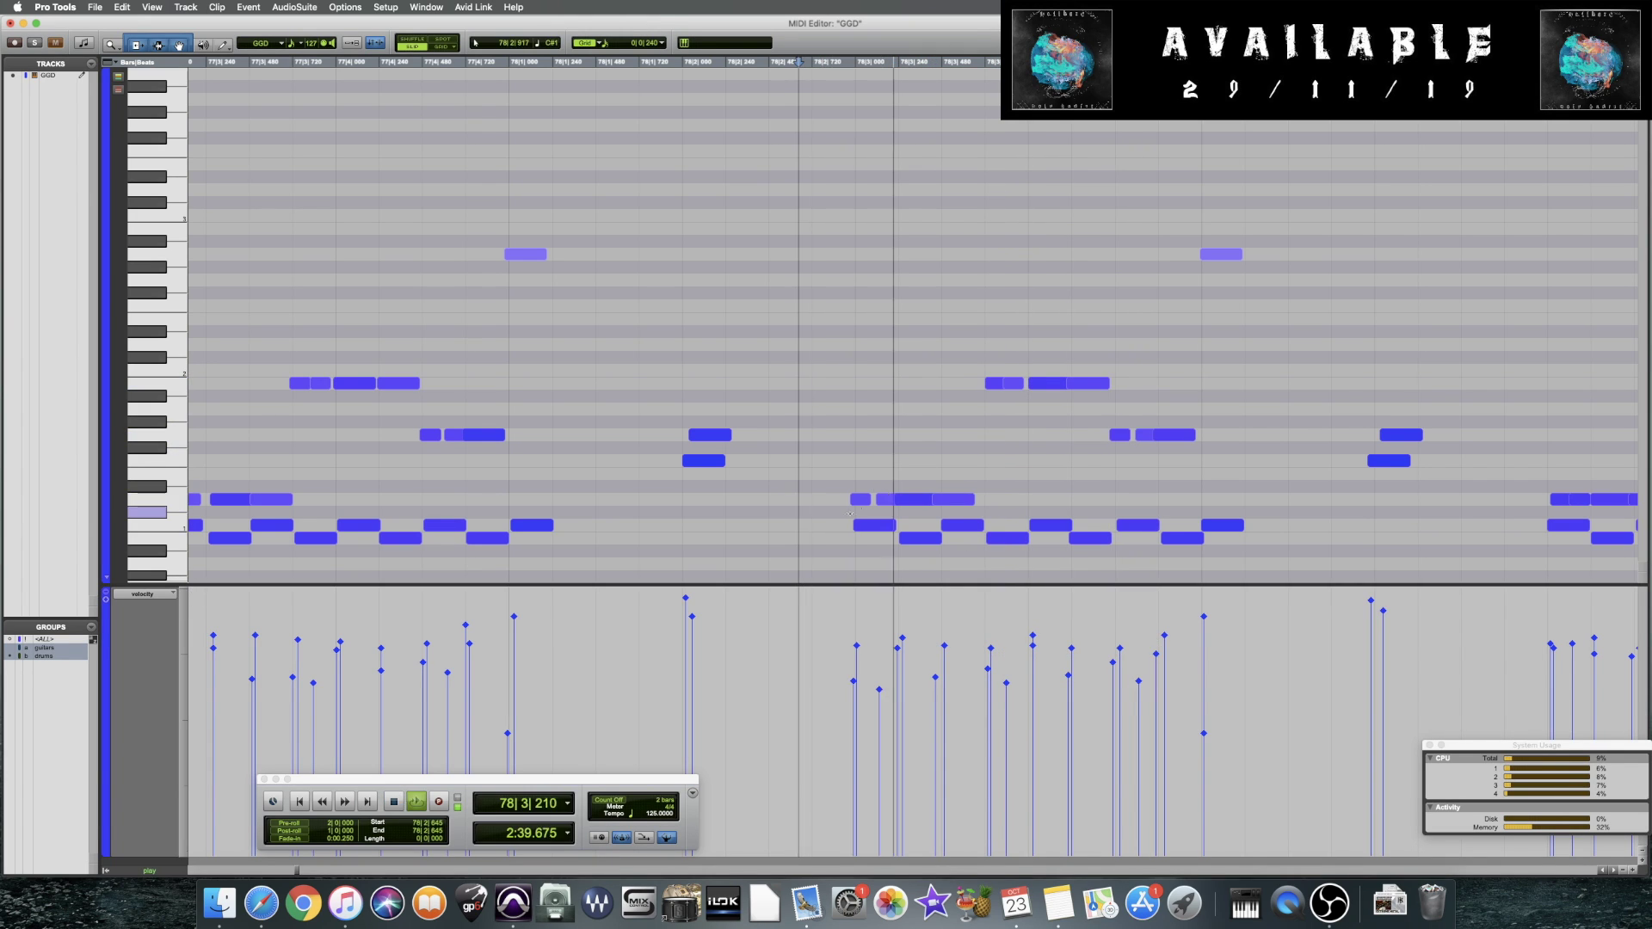
{"action": "key", "text": "space"}
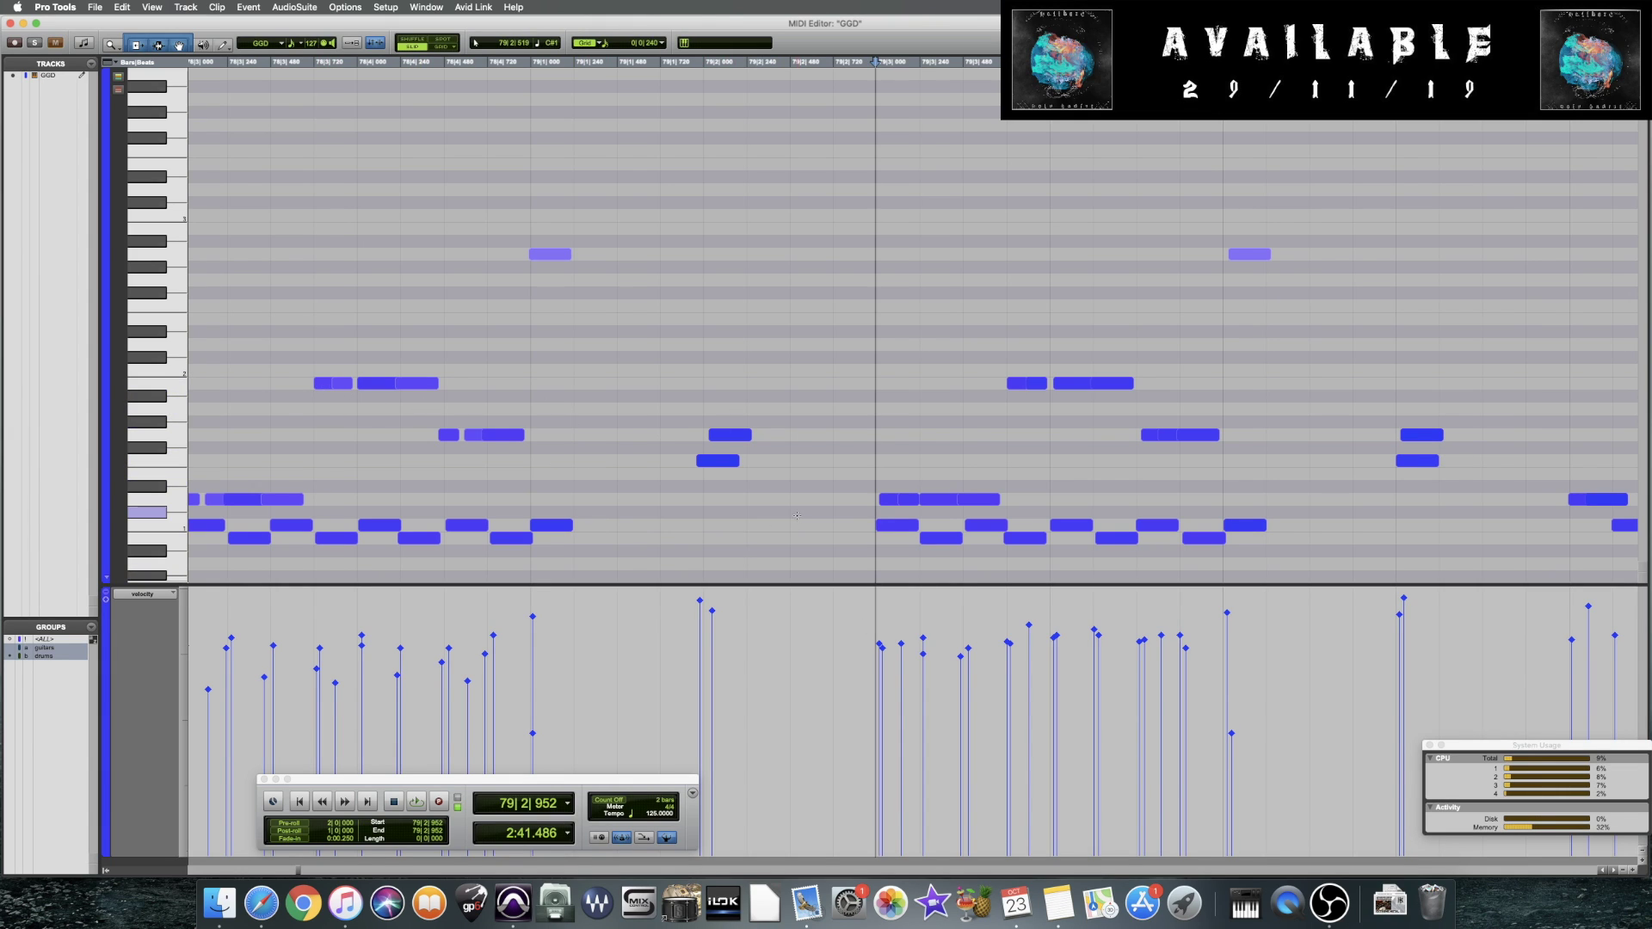
{"action": "left_click", "coordinate": [360, 440]}
{"action": "key", "text": "super+s"}
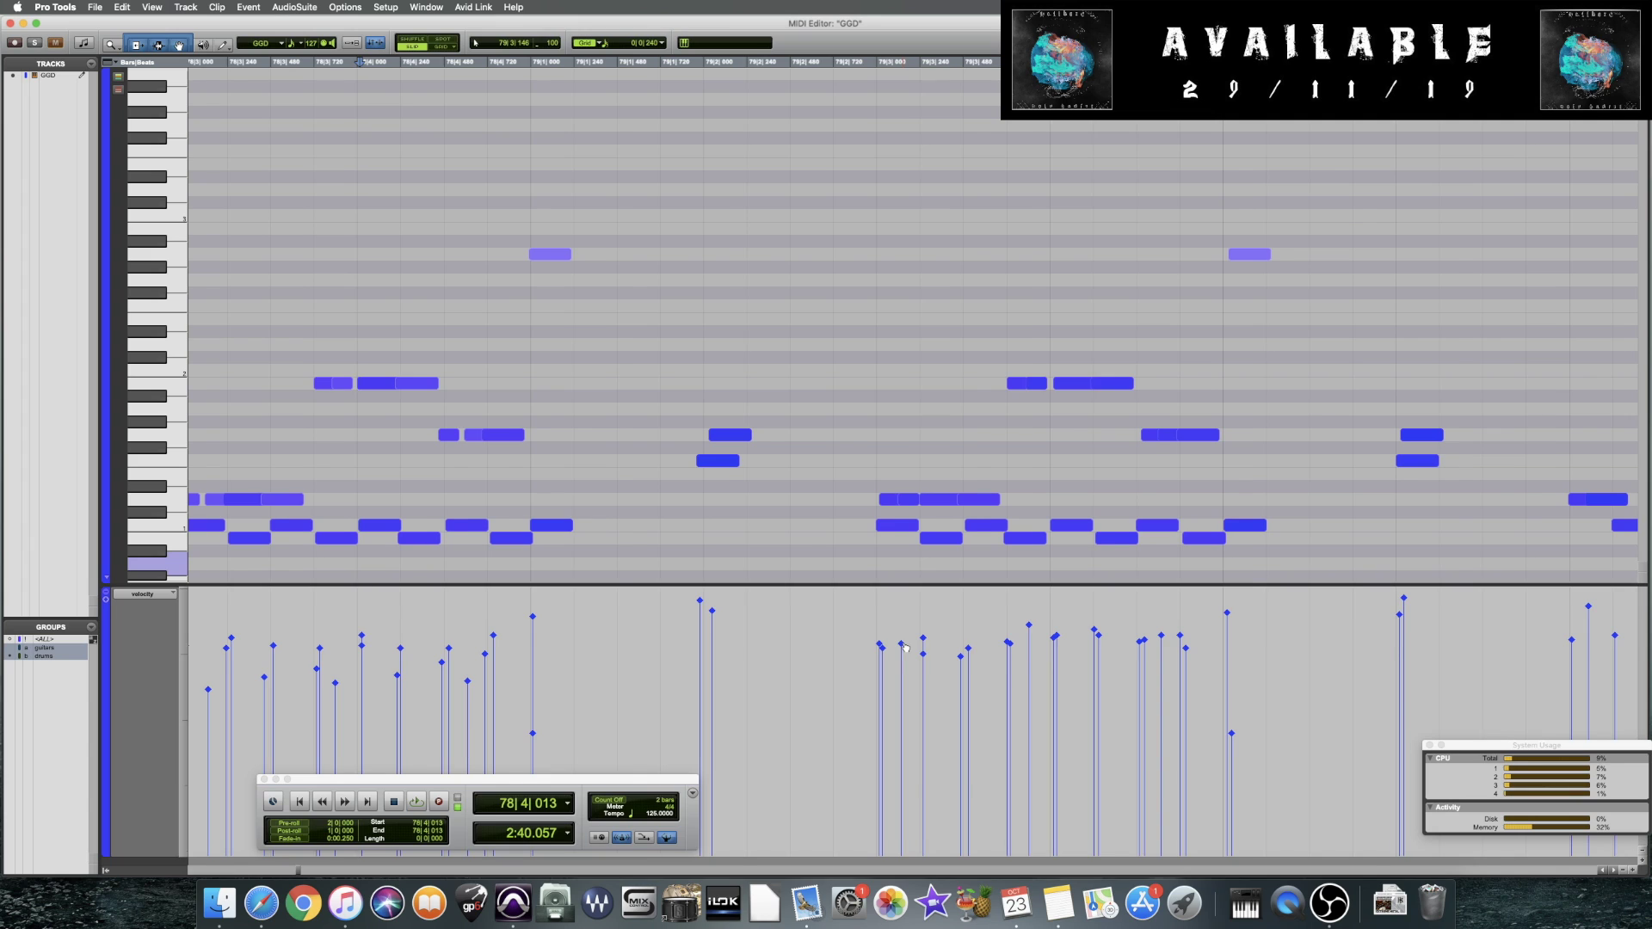
Soften the tom hit on beat 2 of bar 88, accent the snare hit following it, and listen from bar 87
{"action": "scroll", "coordinate": [905, 648], "scroll_direction": "right", "scroll_amount": 10}
{"action": "left_click", "coordinate": [841, 337]}
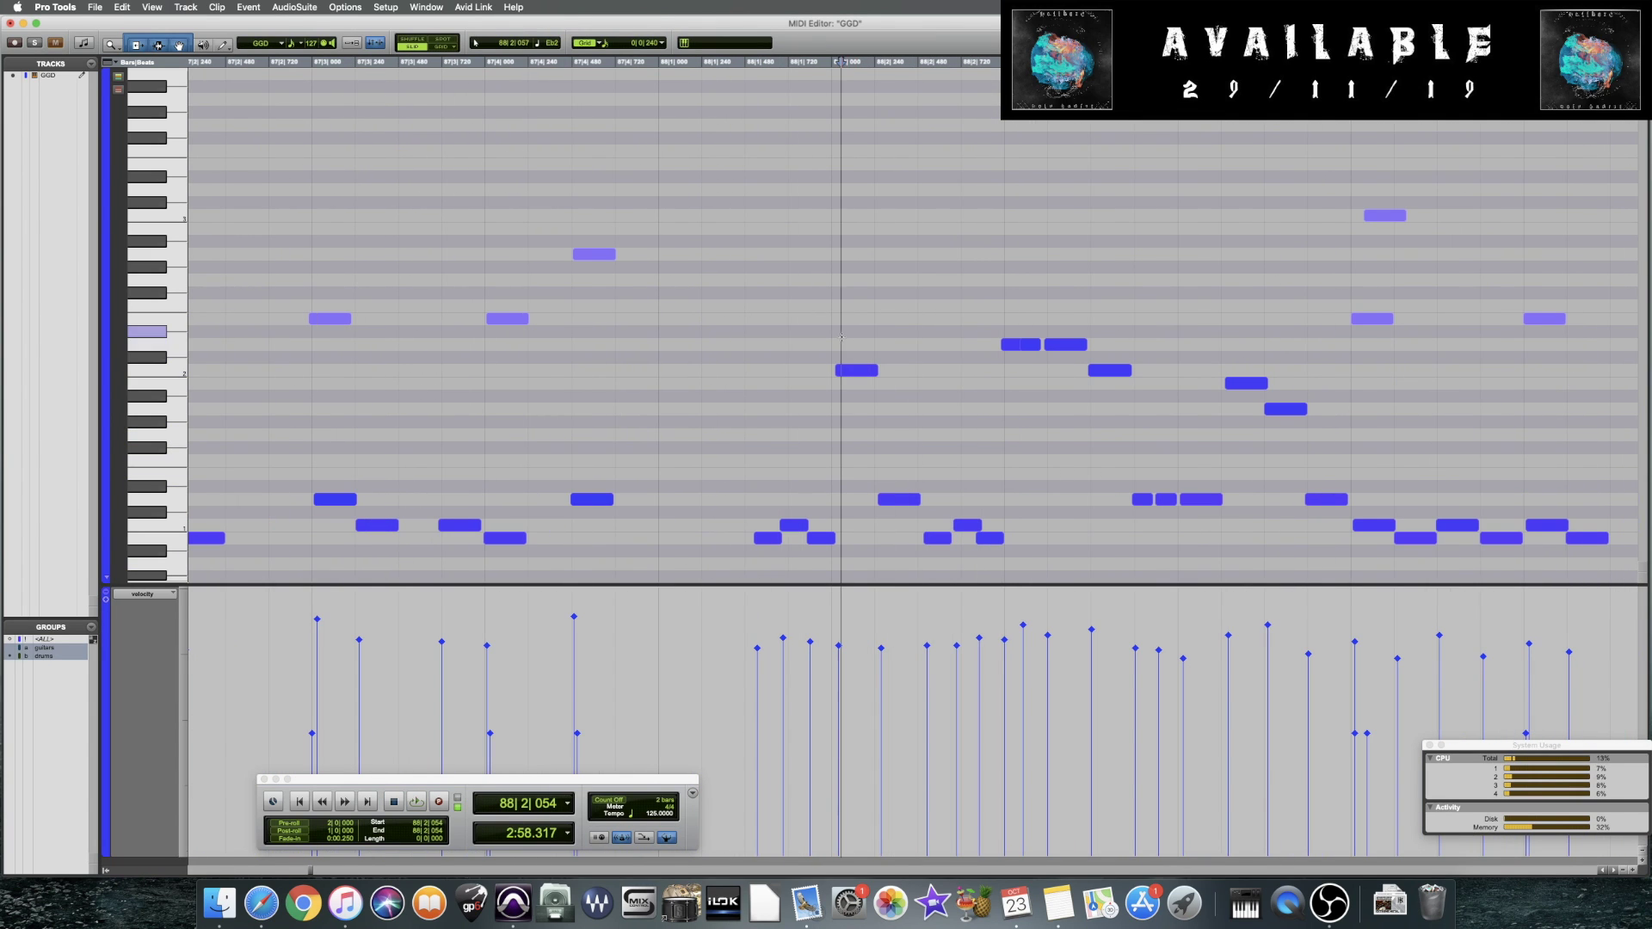
{"action": "left_click", "coordinate": [750, 447]}
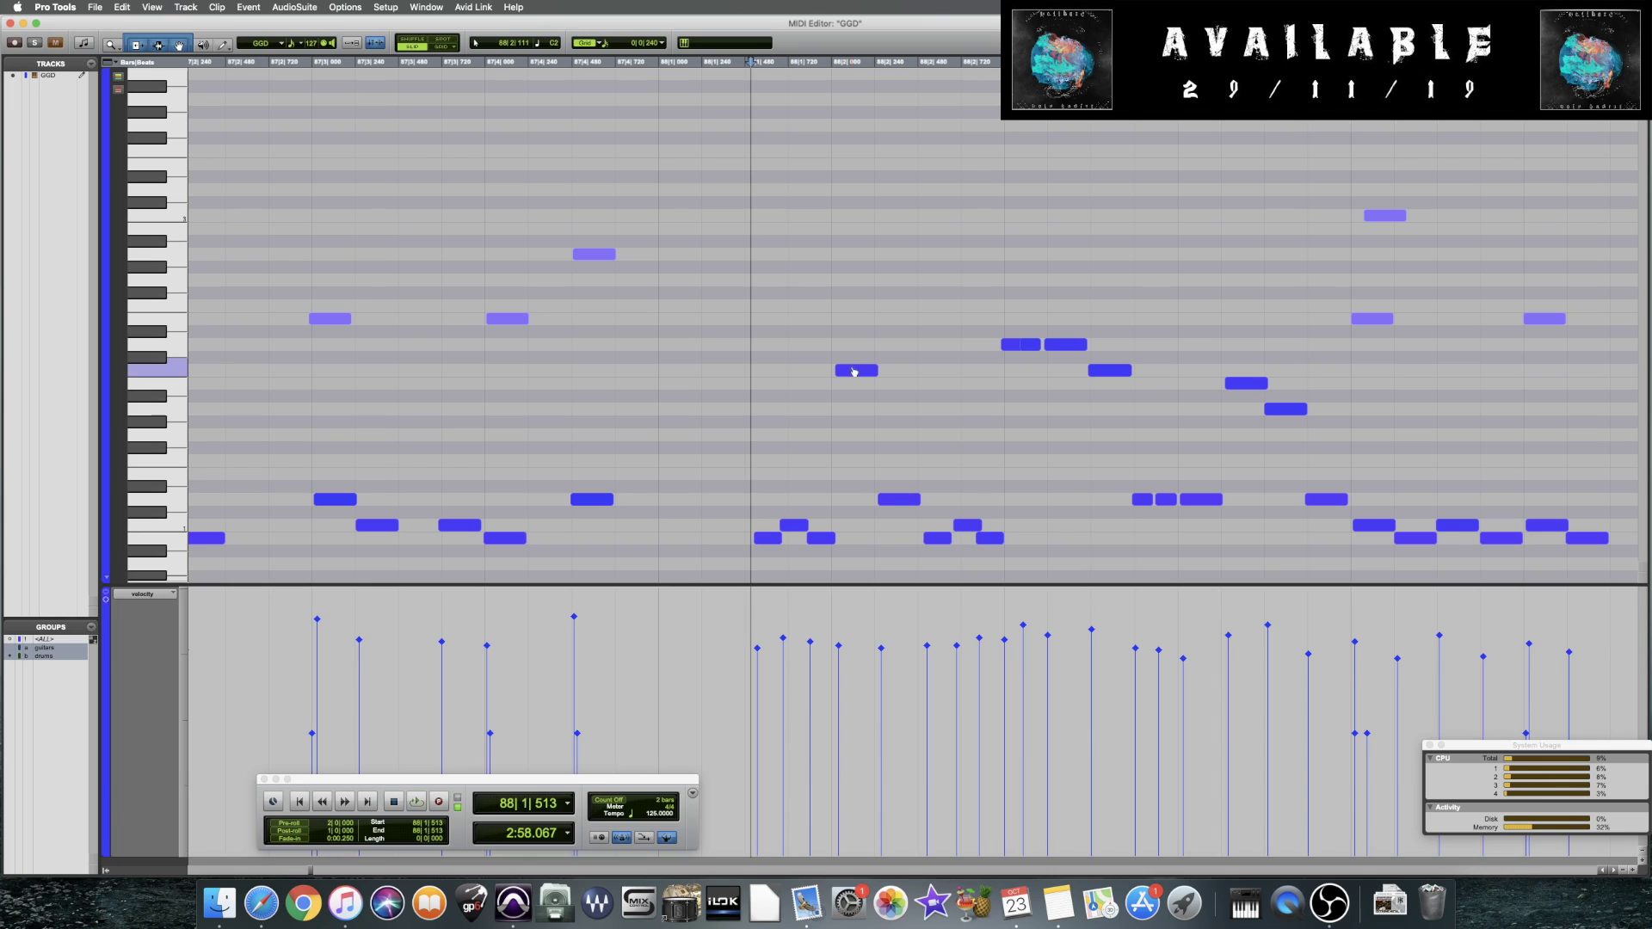
{"action": "left_click_drag", "start_coordinate": [842, 336], "coordinate": [859, 410]}
{"action": "left_click", "coordinate": [838, 646]}
{"action": "left_click", "coordinate": [884, 499]}
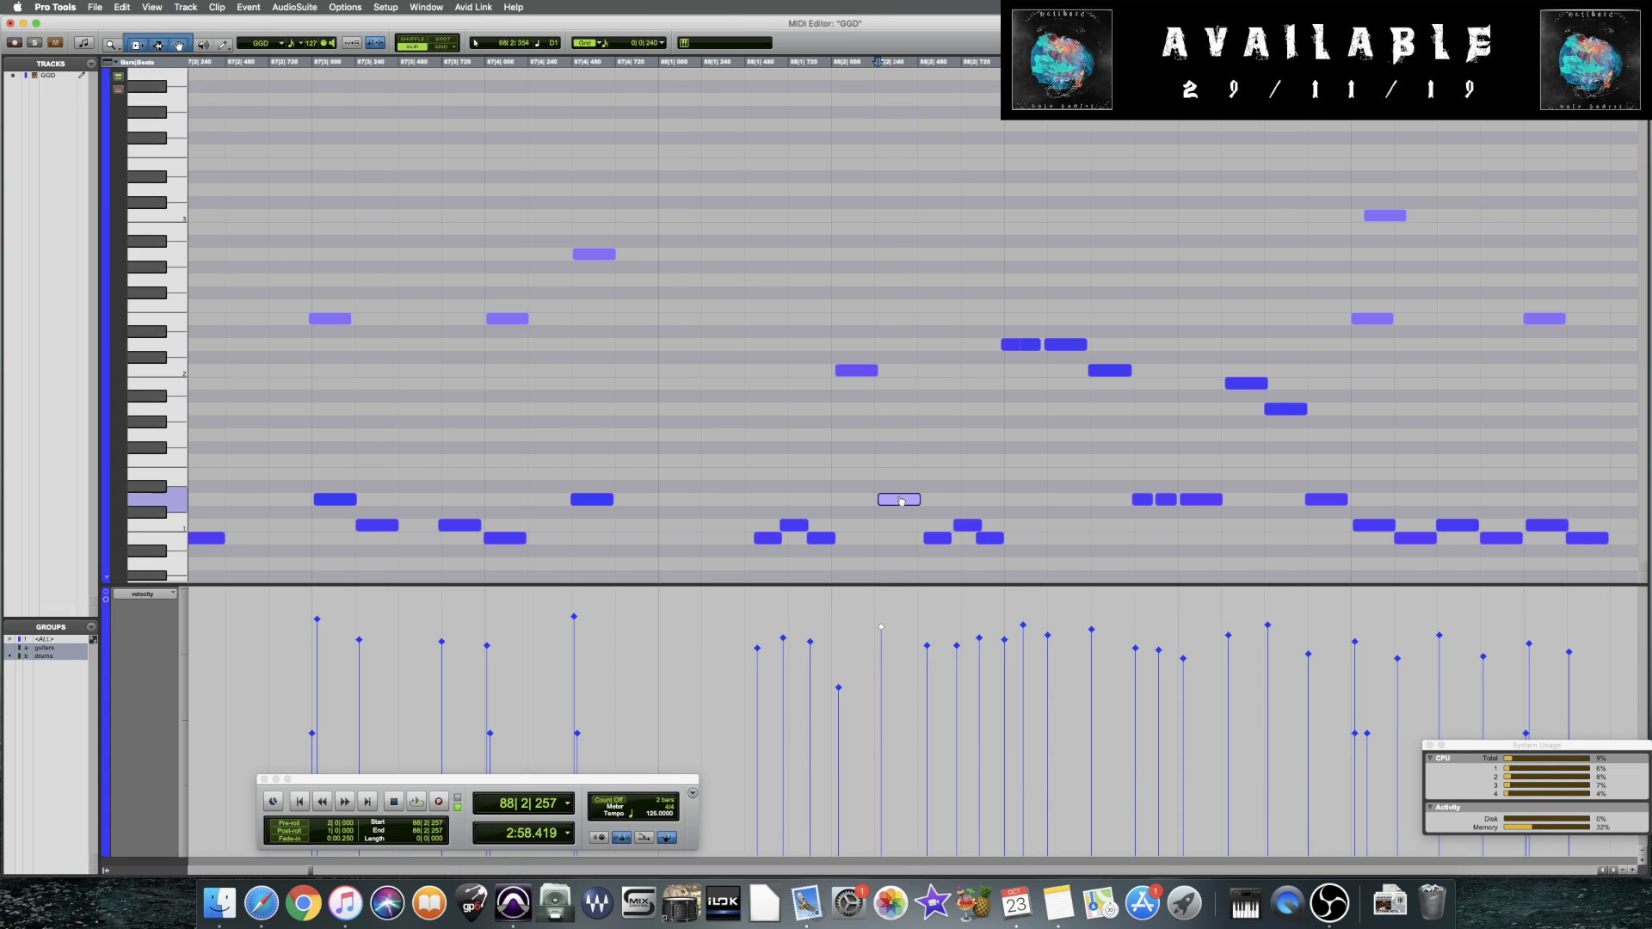
{"action": "left_click", "coordinate": [305, 414]}
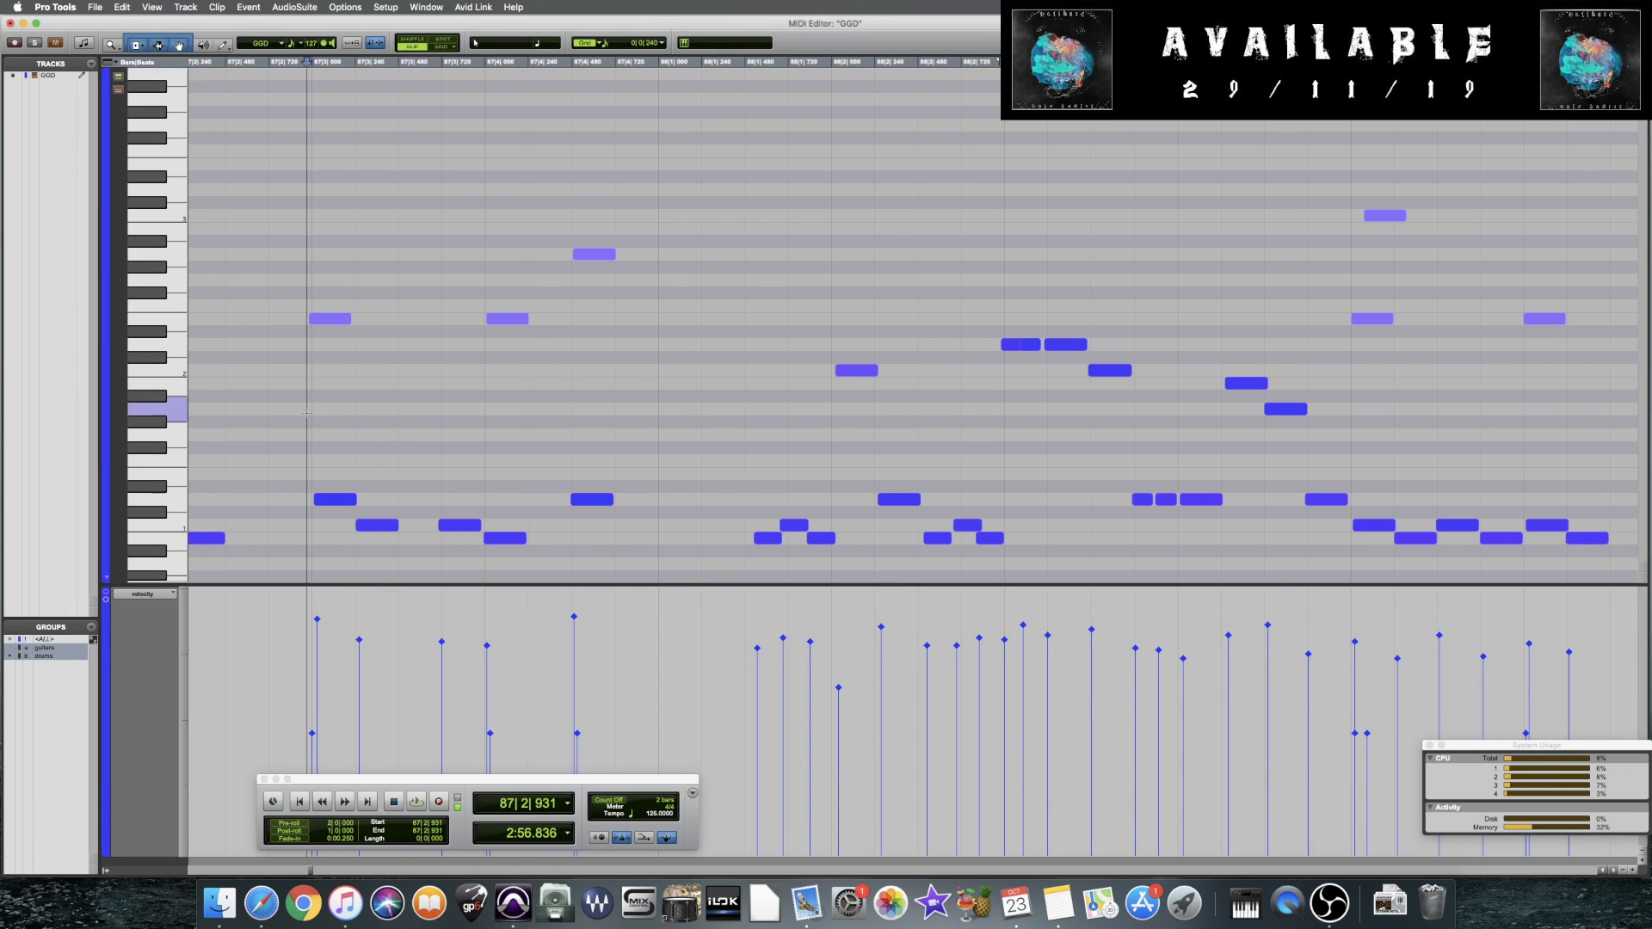
{"action": "key", "text": "space"}
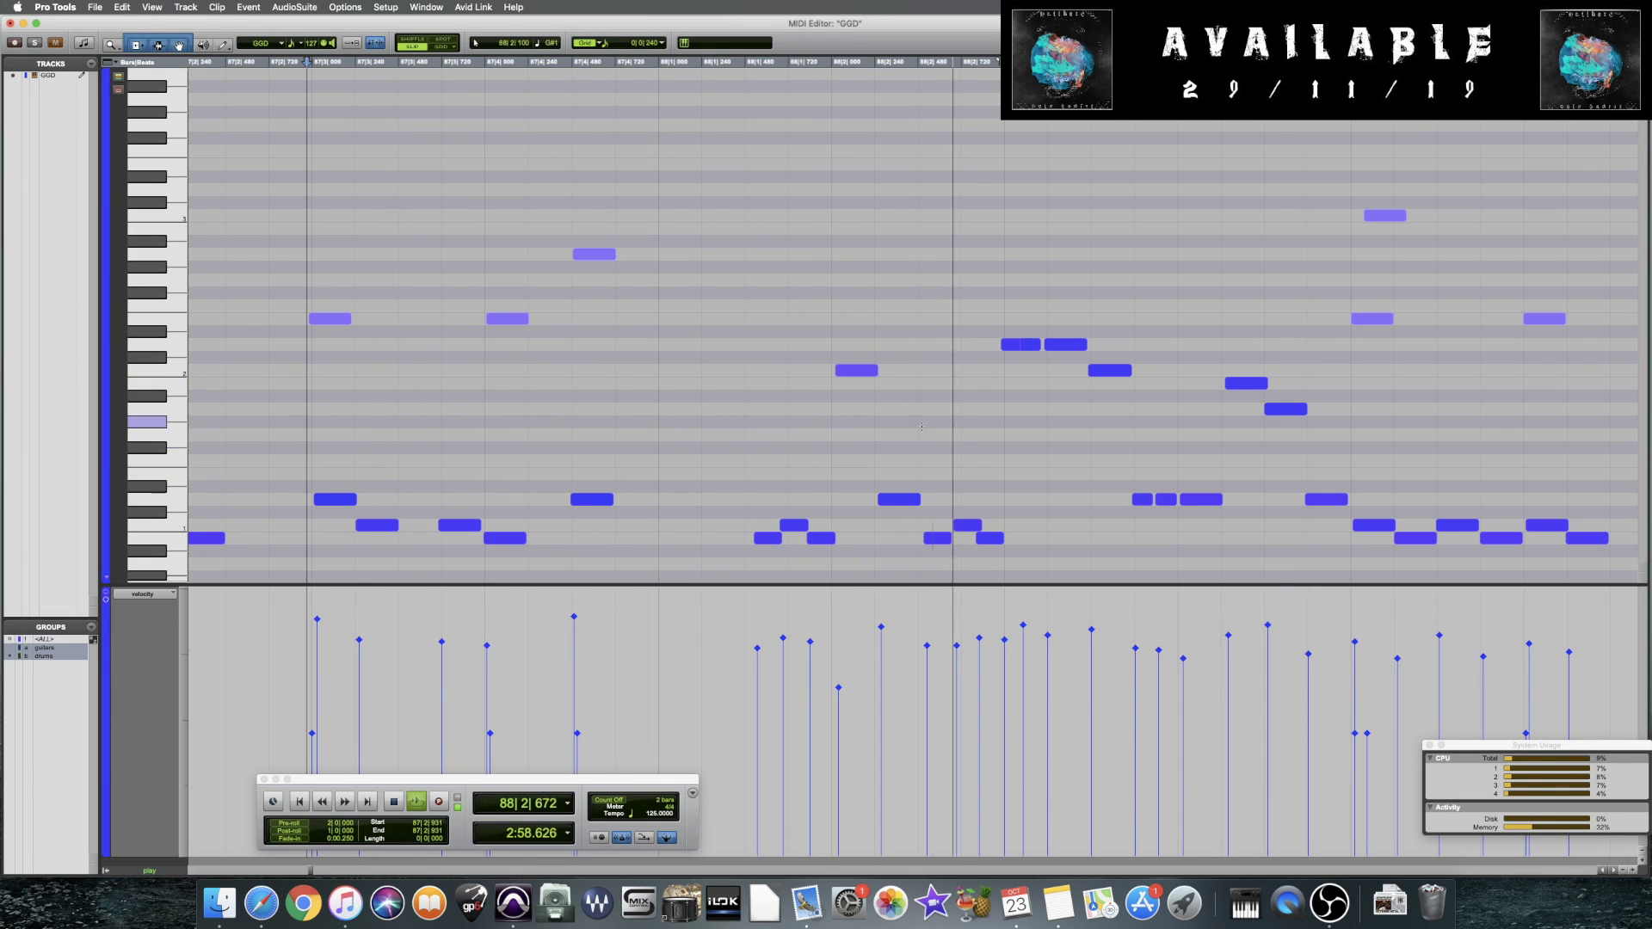
{"action": "key", "text": "space"}
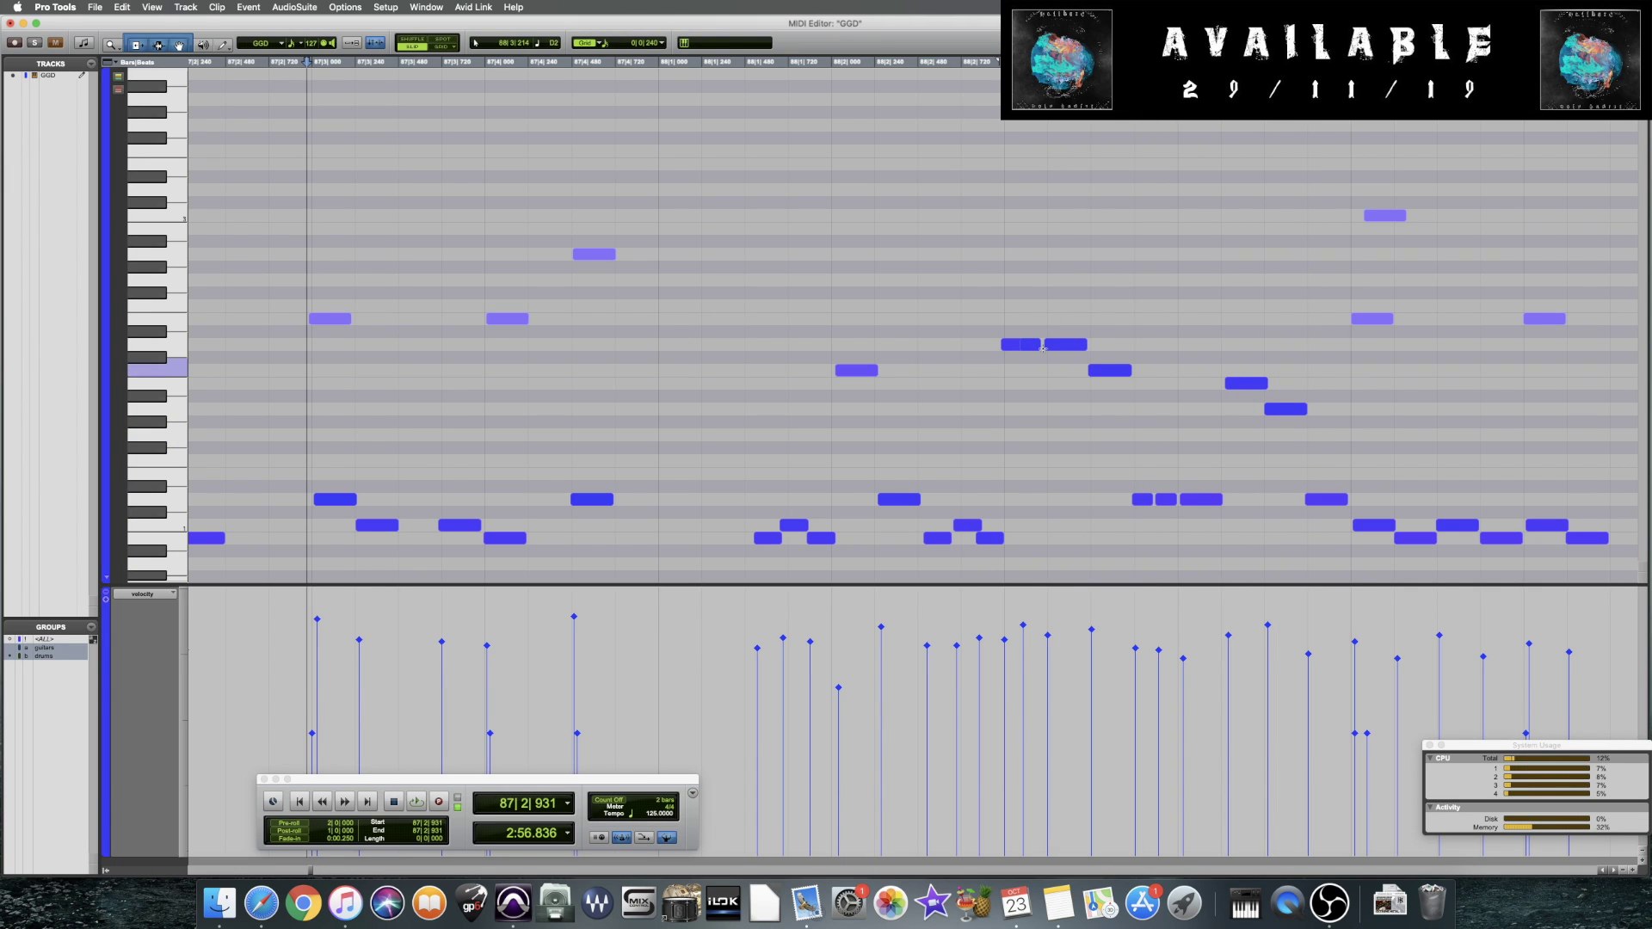
Unevenly lower the tom hits and final snare hit in the second half of bar 88 and play back the fill
{"action": "scroll", "coordinate": [819, 417], "scroll_direction": "right", "scroll_amount": 3}
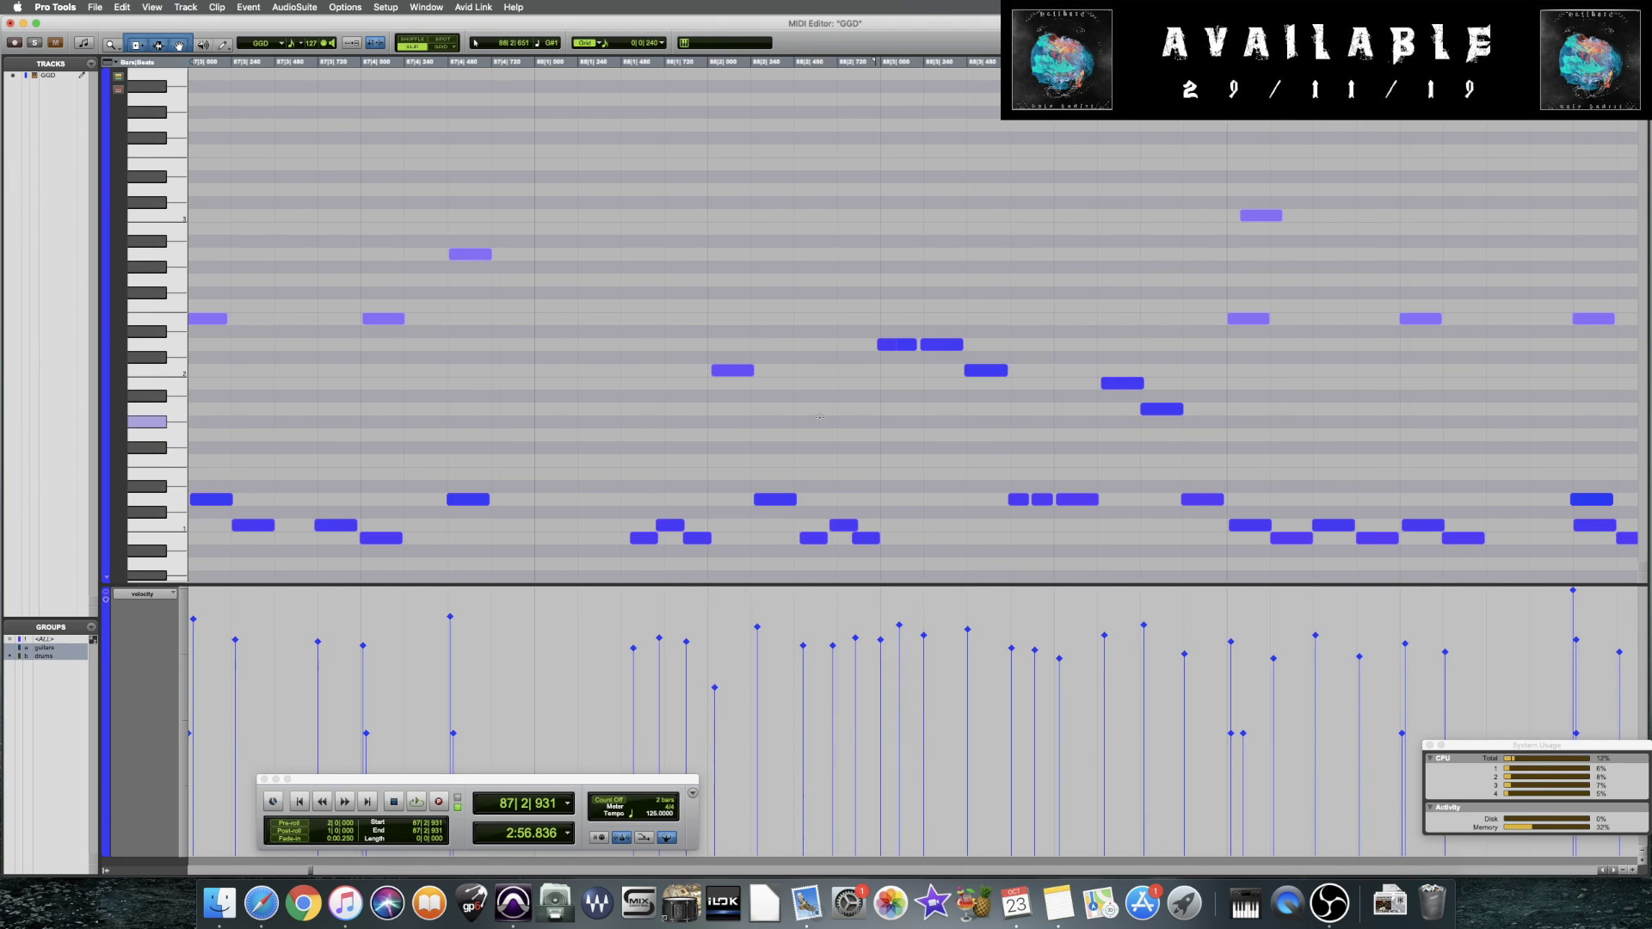
{"action": "left_click", "coordinate": [906, 345]}
{"action": "left_click_drag", "start_coordinate": [880, 640], "coordinate": [880, 671]}
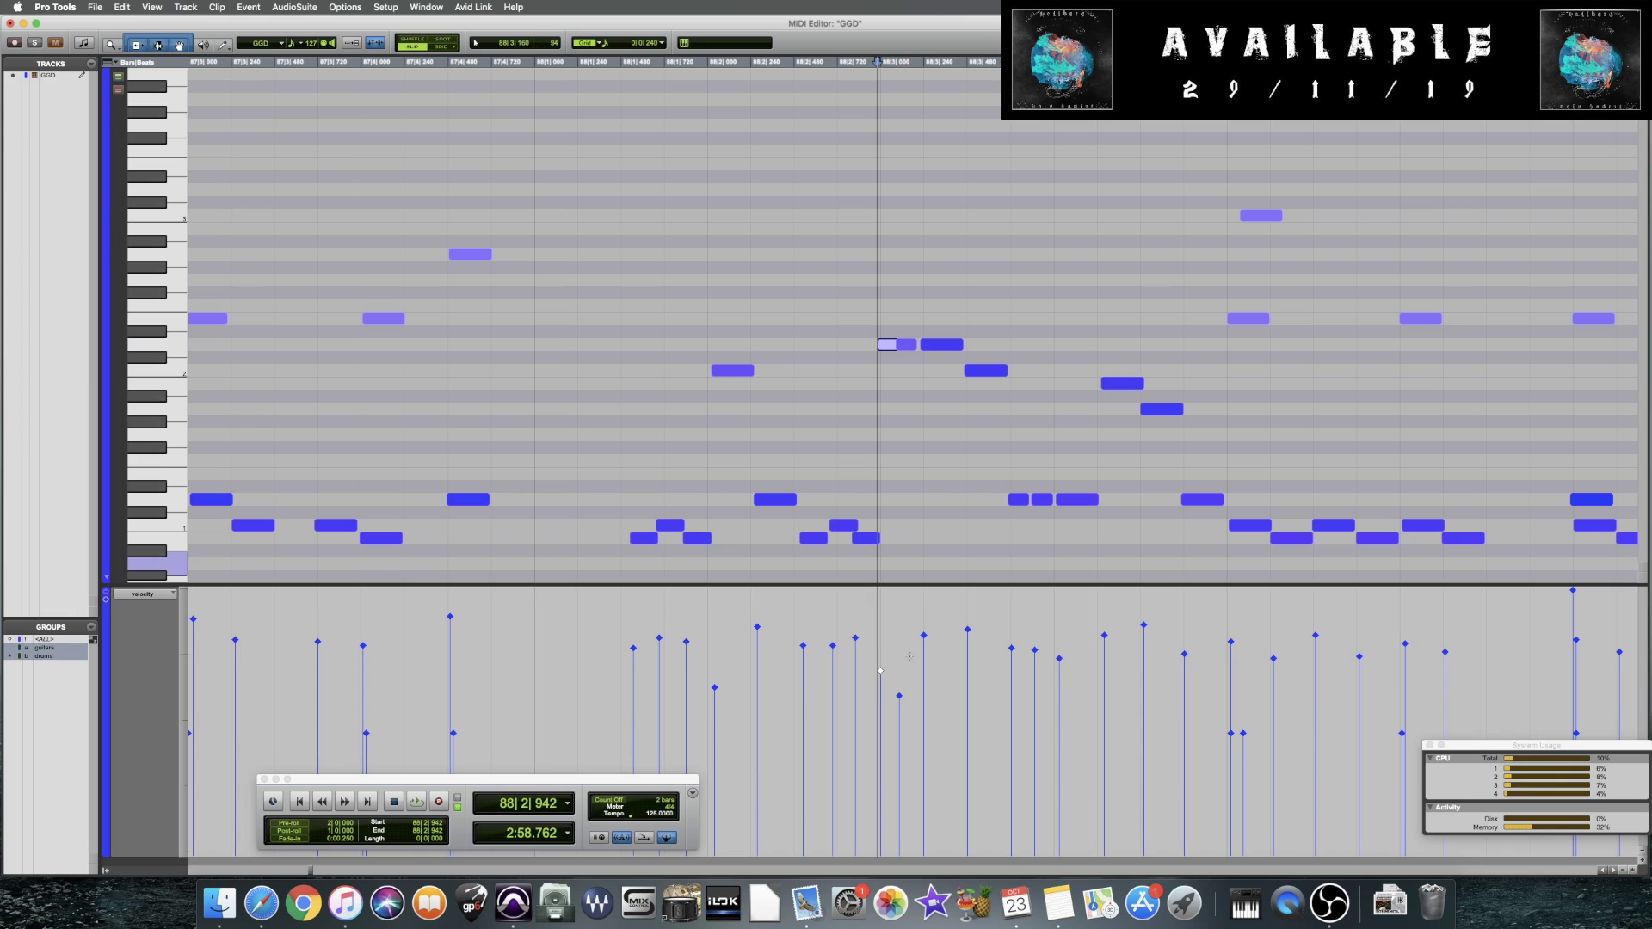
{"action": "mouse_move", "coordinate": [967, 628]}
{"action": "left_mouse_down"}
{"action": "mouse_move", "coordinate": [967, 670]}
{"action": "mouse_move", "coordinate": [1104, 649]}
{"action": "mouse_move", "coordinate": [1184, 680]}
{"action": "left_mouse_up"}
{"action": "left_click", "coordinate": [1012, 649]}
{"action": "left_click", "coordinate": [578, 480]}
{"action": "key", "text": "space"}
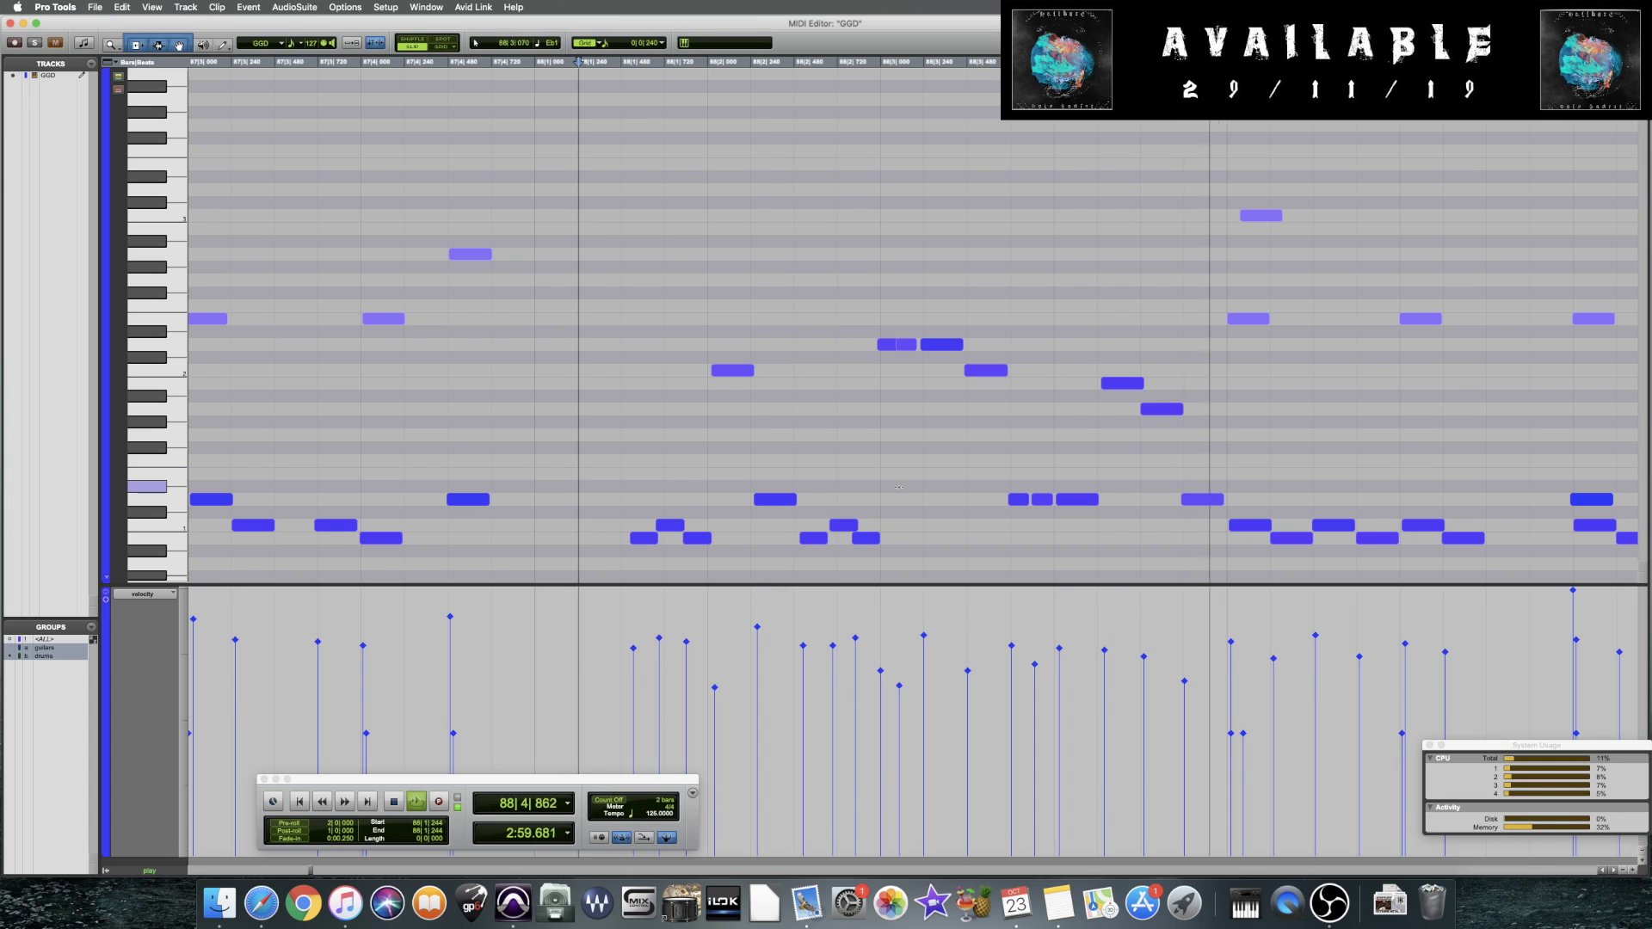
Raise the velocity of the last snare hit in the bar 88 fill and play it back into bar 89
{"action": "key", "text": "super+bracketleft"}
{"action": "key", "text": "space"}
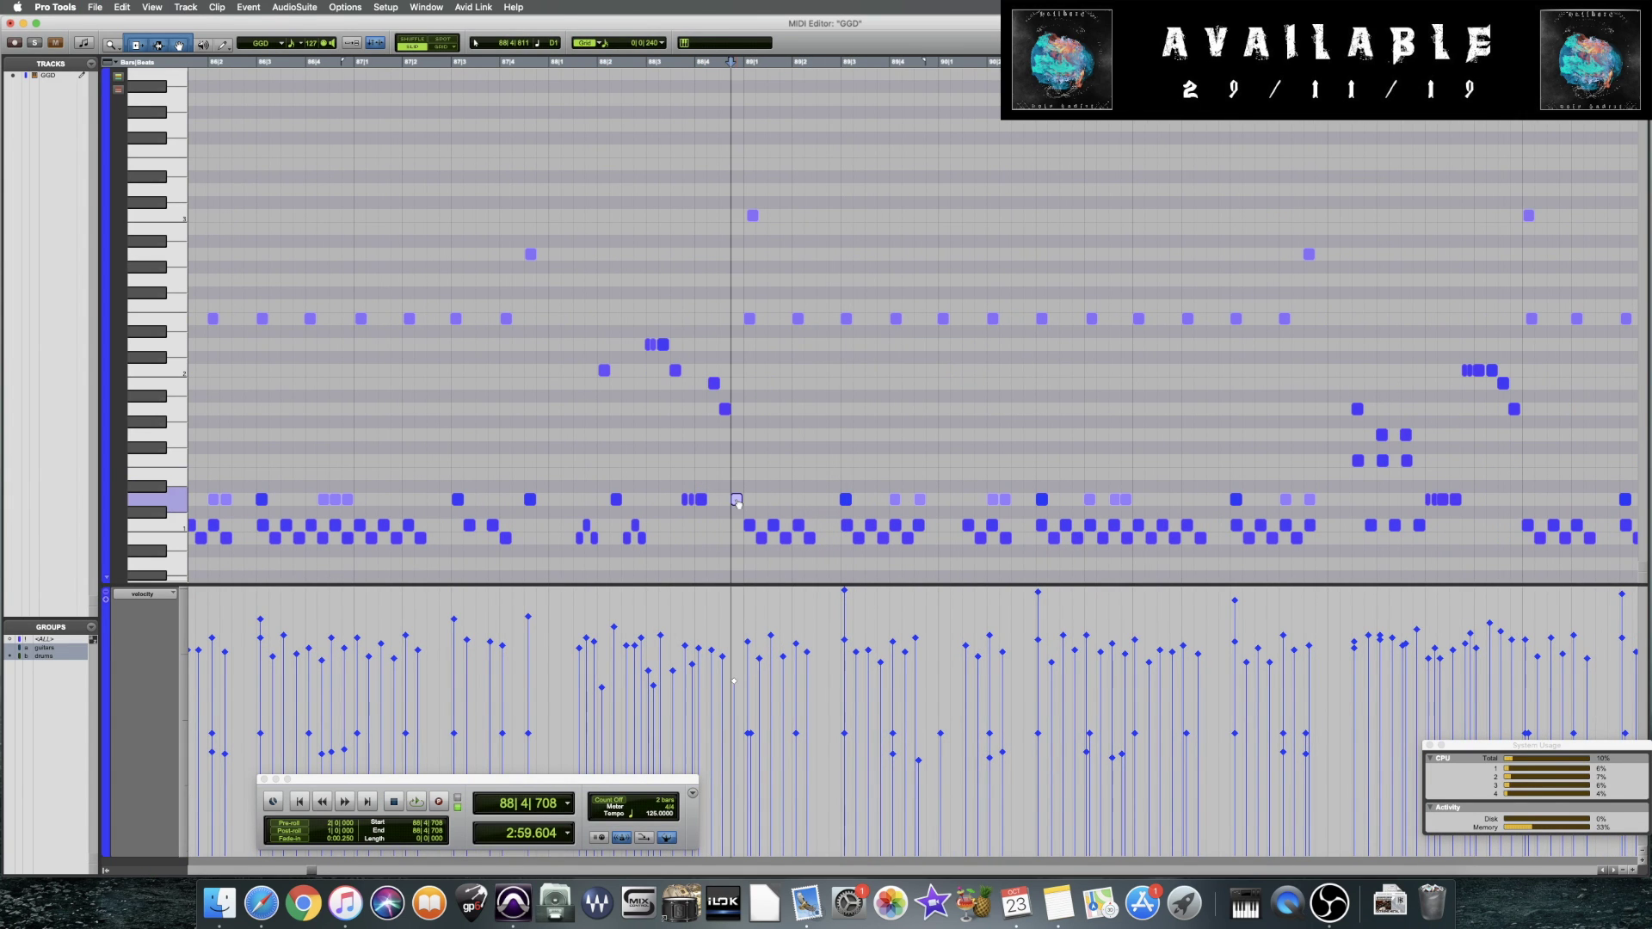
{"action": "left_click", "coordinate": [732, 680]}
{"action": "left_click", "coordinate": [607, 473]}
{"action": "key", "text": "space"}
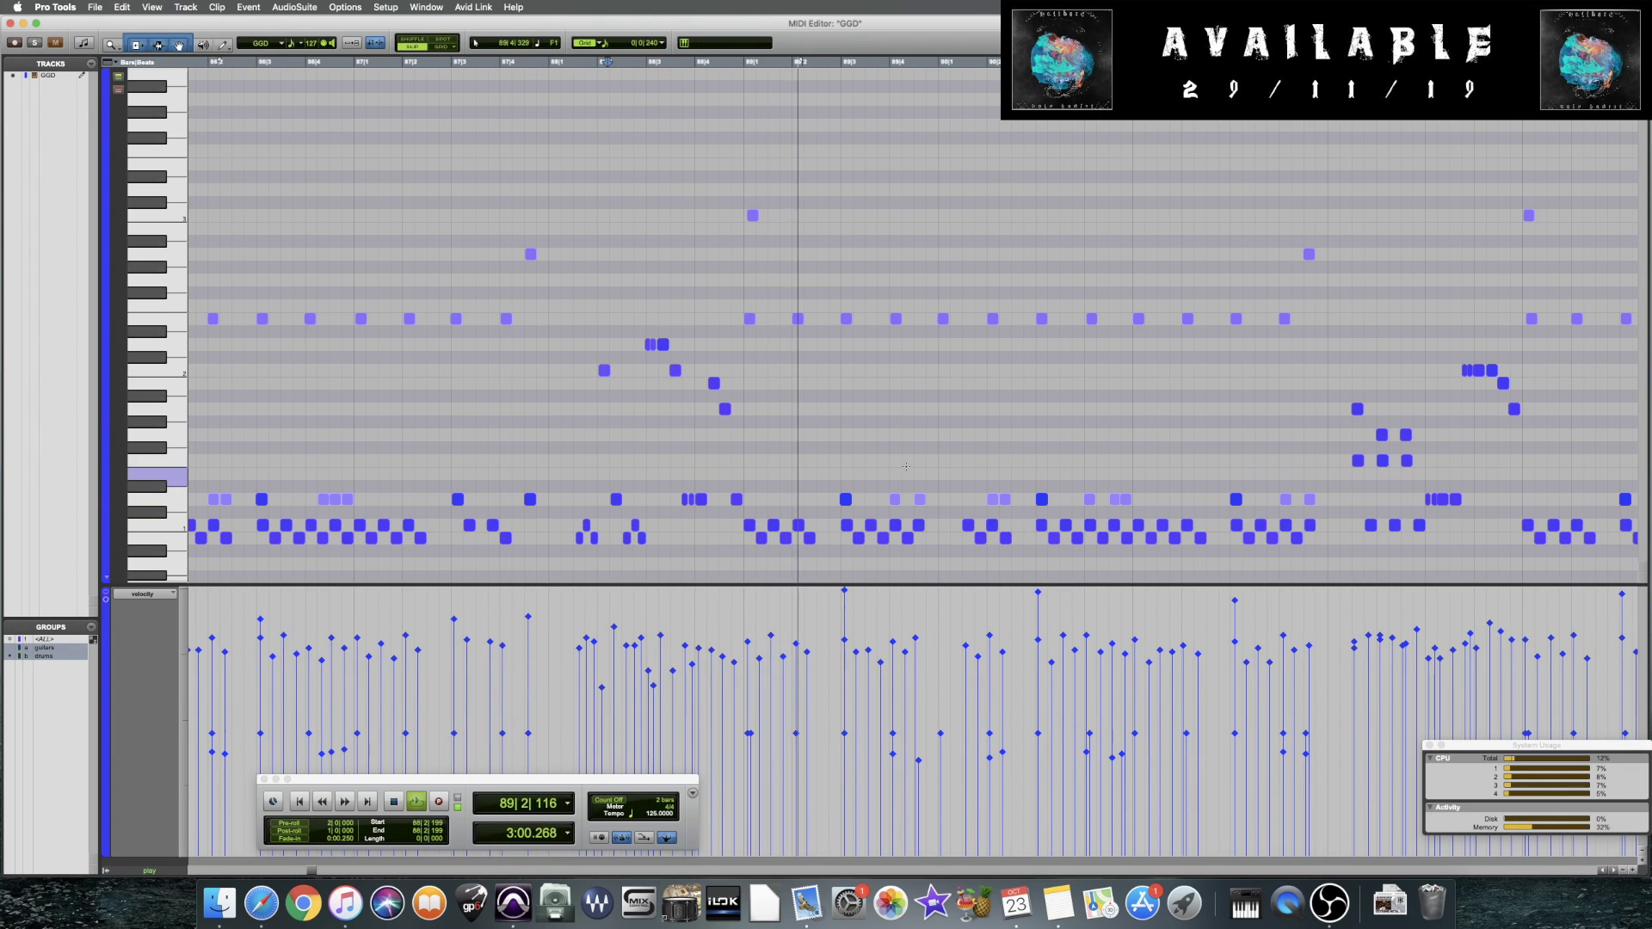
Raise the velocities of the paired tom hits in the first half of bar 92, lift the first pair further, and play back the fill
{"action": "left_click", "coordinate": [947, 443]}
{"action": "key", "text": "super+bracketright"}
{"action": "key", "text": "super+bracketright"}
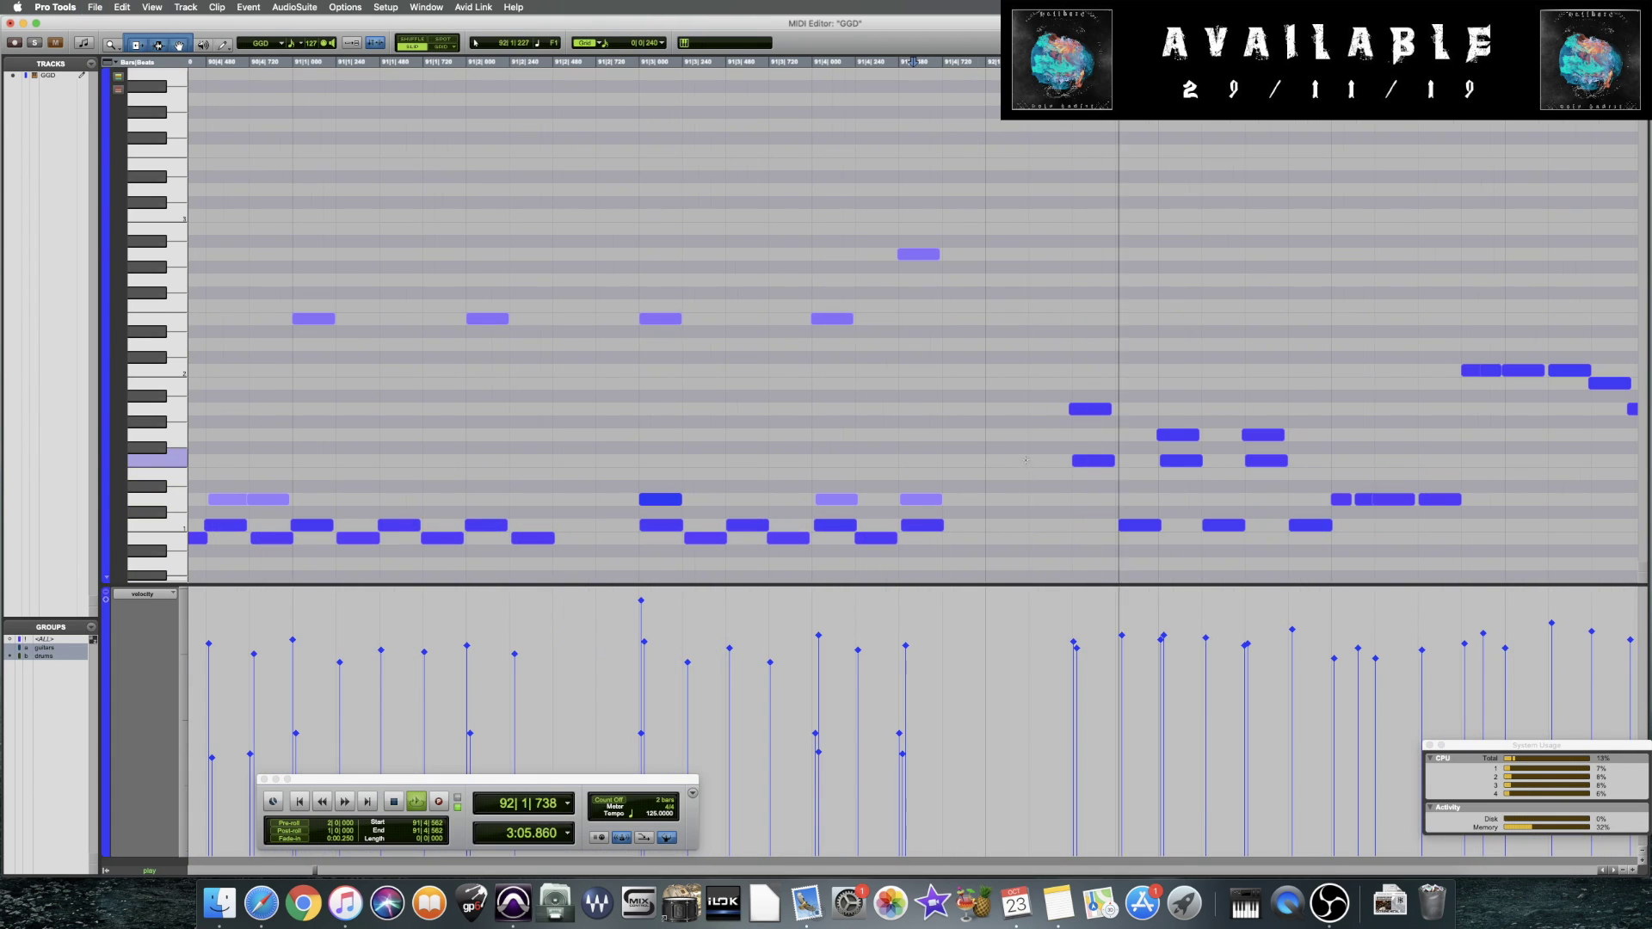
{"action": "key", "text": "space"}
{"action": "left_click_drag", "start_coordinate": [1185, 464], "coordinate": [851, 364]}
{"action": "left_click_drag", "start_coordinate": [1030, 640], "coordinate": [960, 617]}
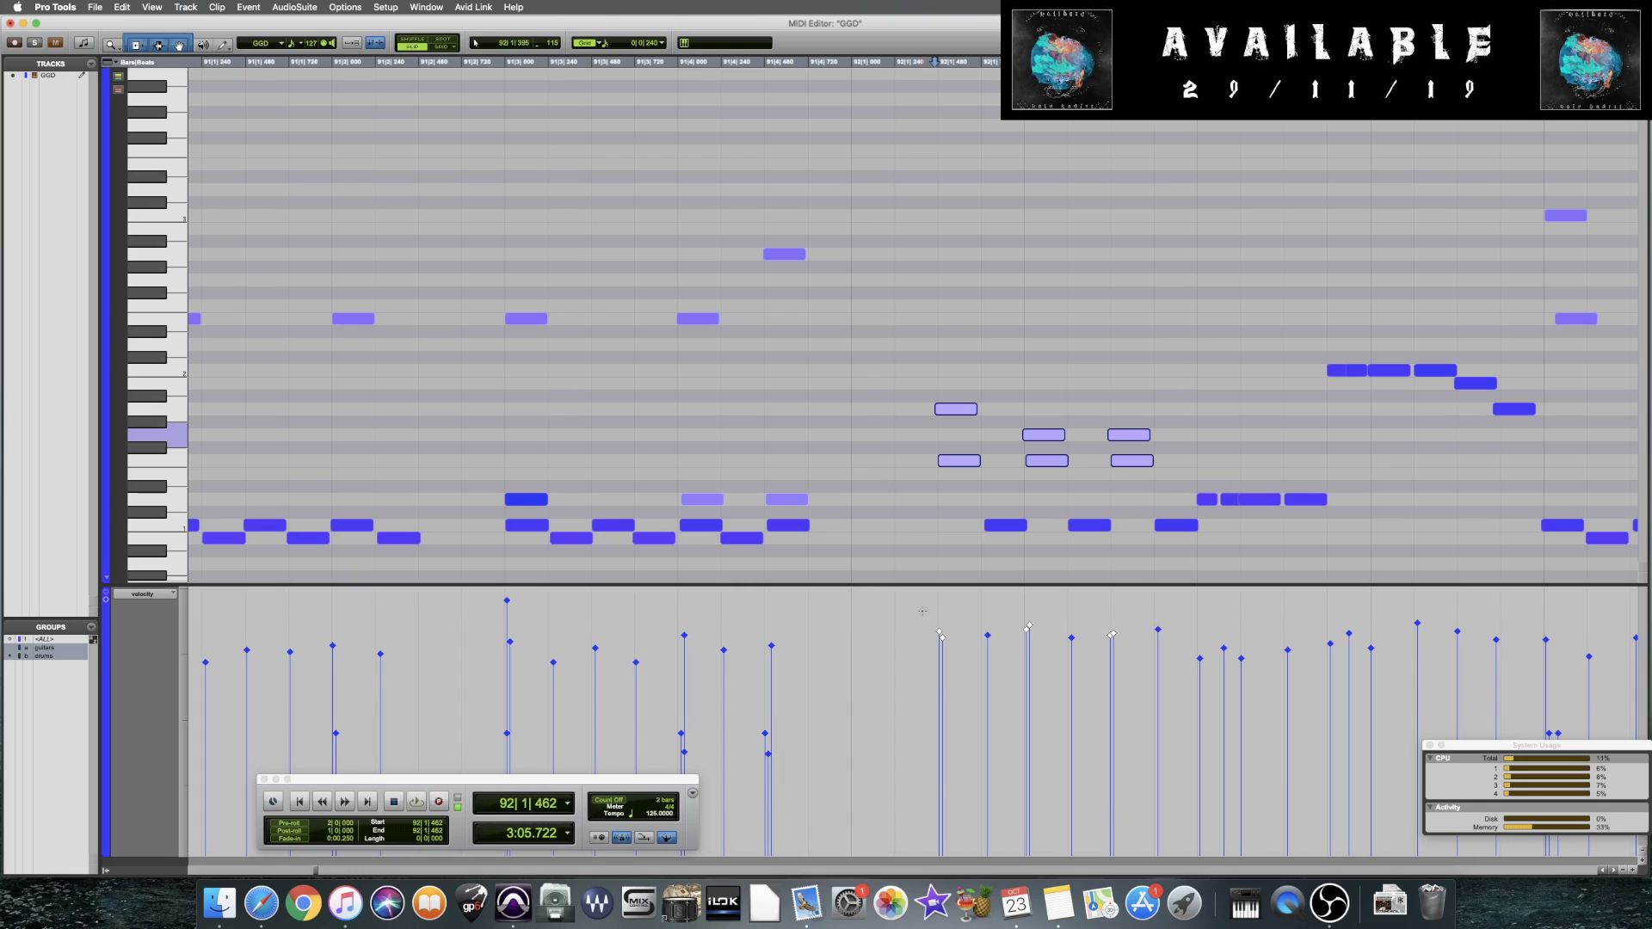
{"action": "left_click_drag", "start_coordinate": [922, 611], "coordinate": [964, 855]}
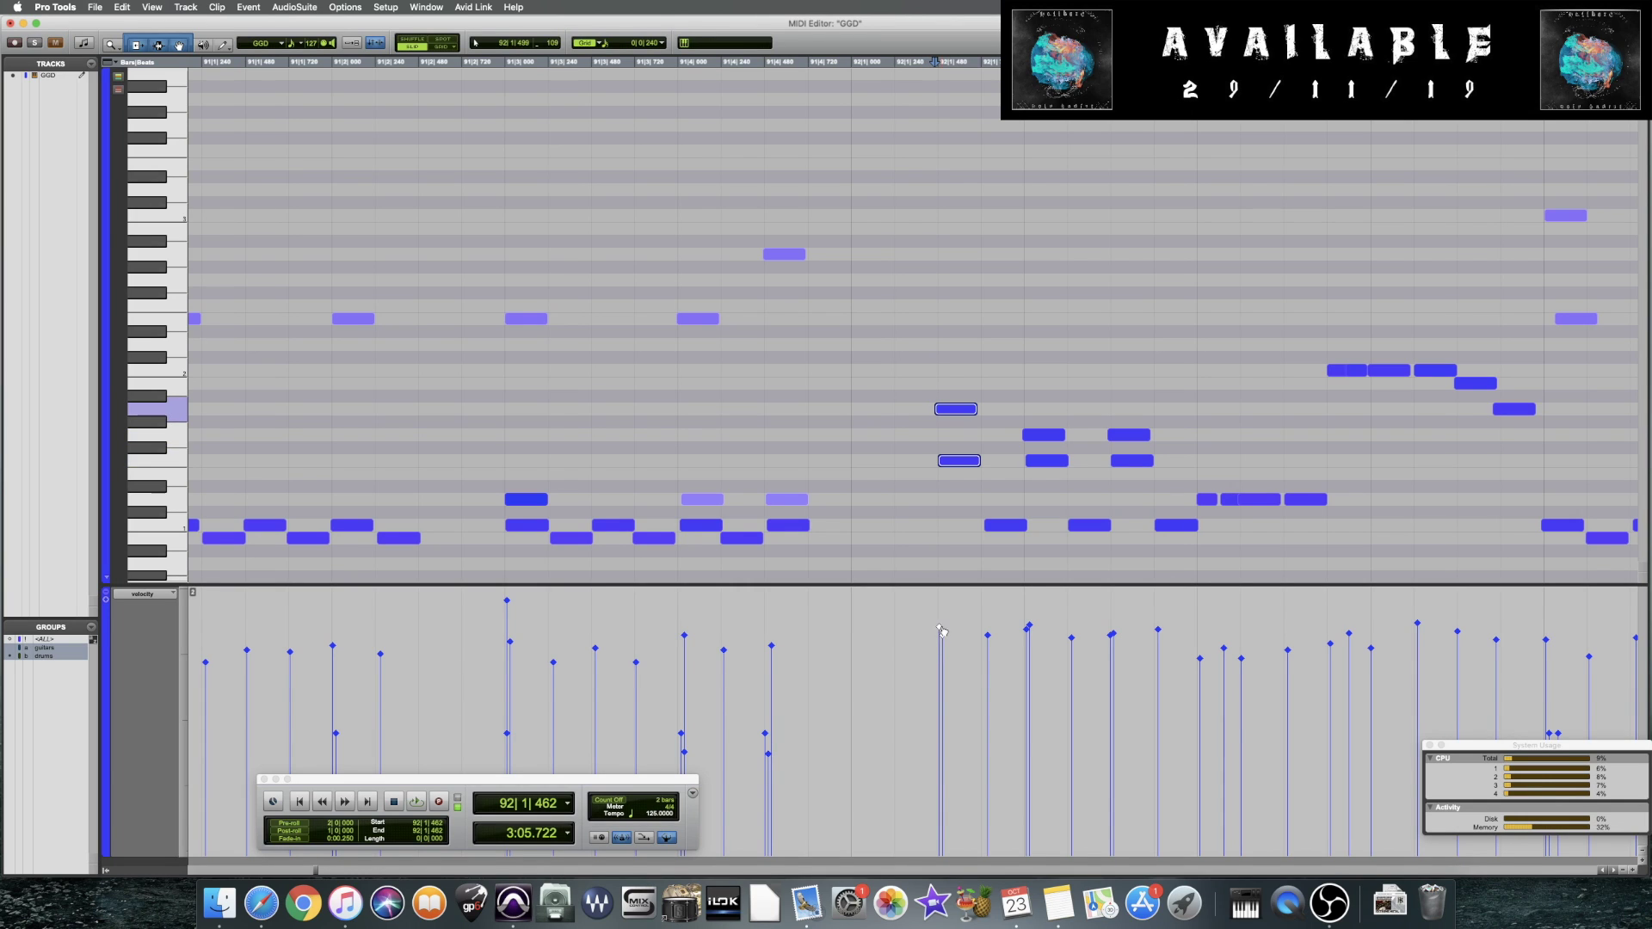
{"action": "left_click", "coordinate": [688, 403]}
{"action": "key", "text": "space"}
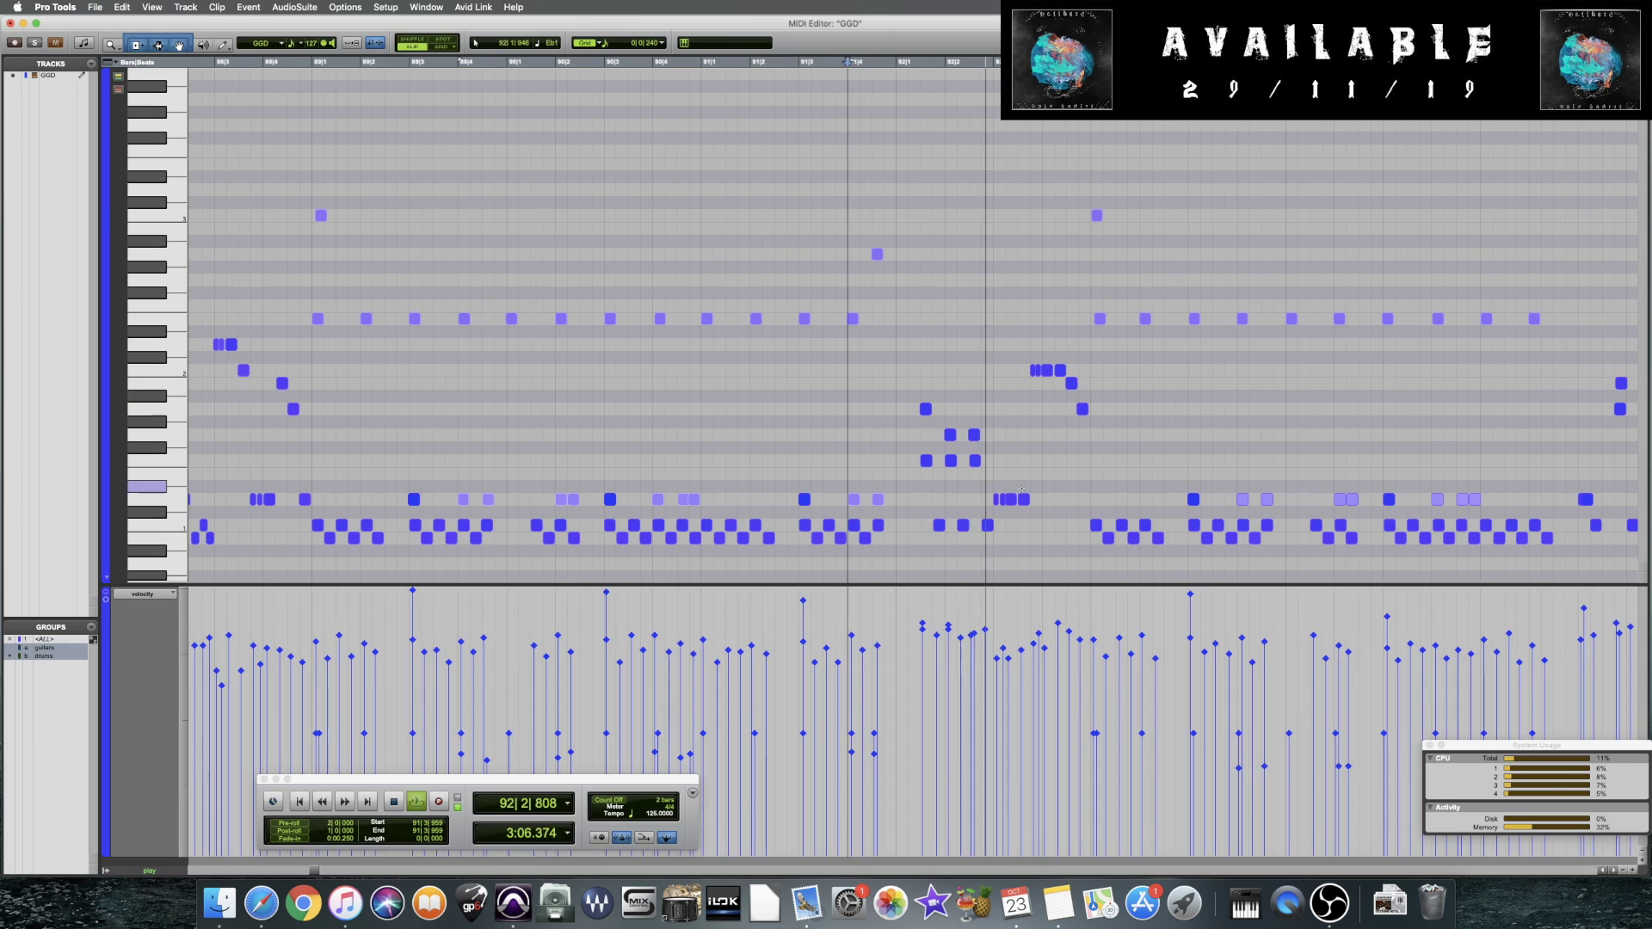
{"action": "key", "text": "space"}
Raise the velocities of the two simultaneous tom hits in beat 3 of bar 95 and listen through into bar 96
{"action": "left_click_drag", "start_coordinate": [998, 360], "coordinate": [1110, 433]}
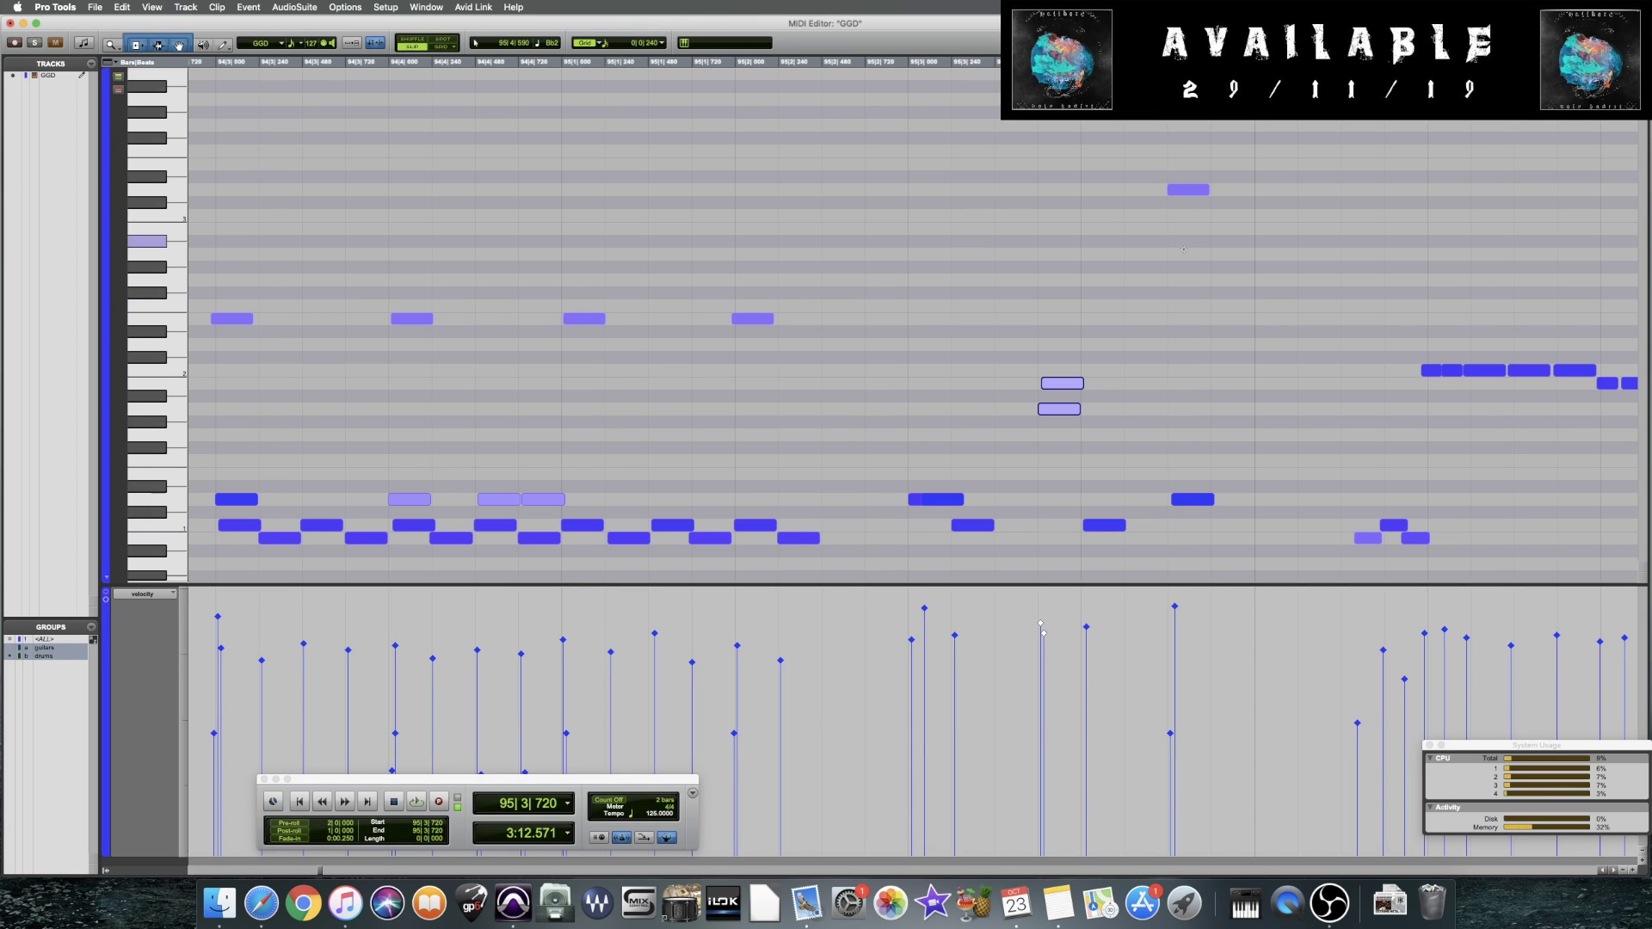
{"action": "left_click", "coordinate": [1044, 633]}
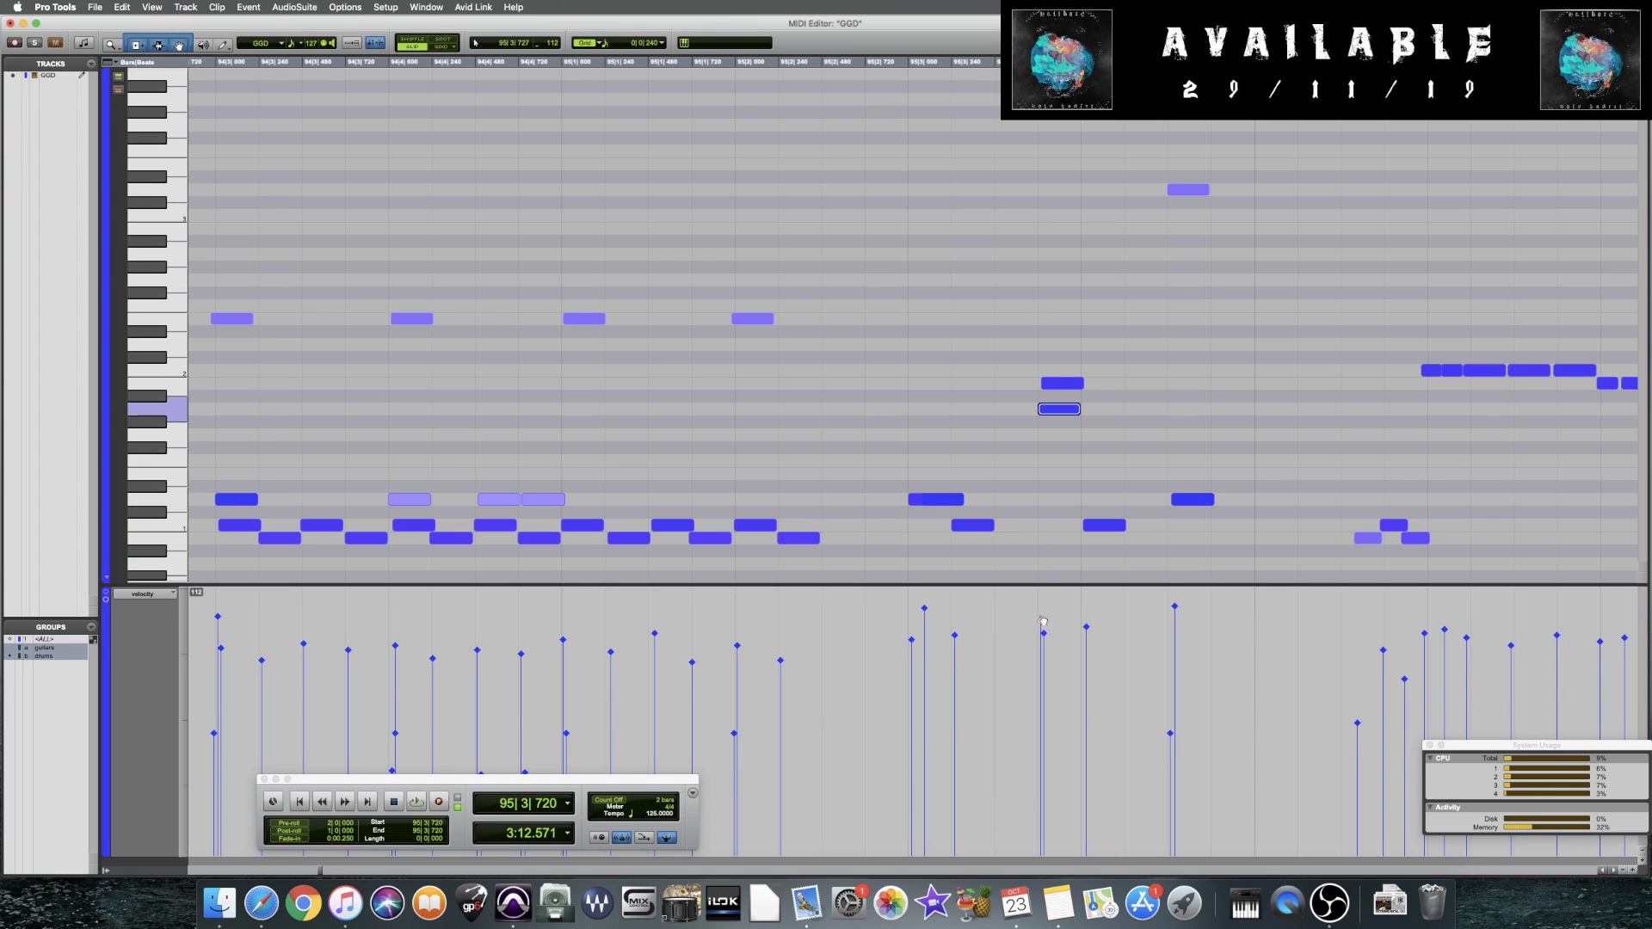
{"action": "left_click", "coordinate": [630, 419]}
{"action": "key", "text": "space"}
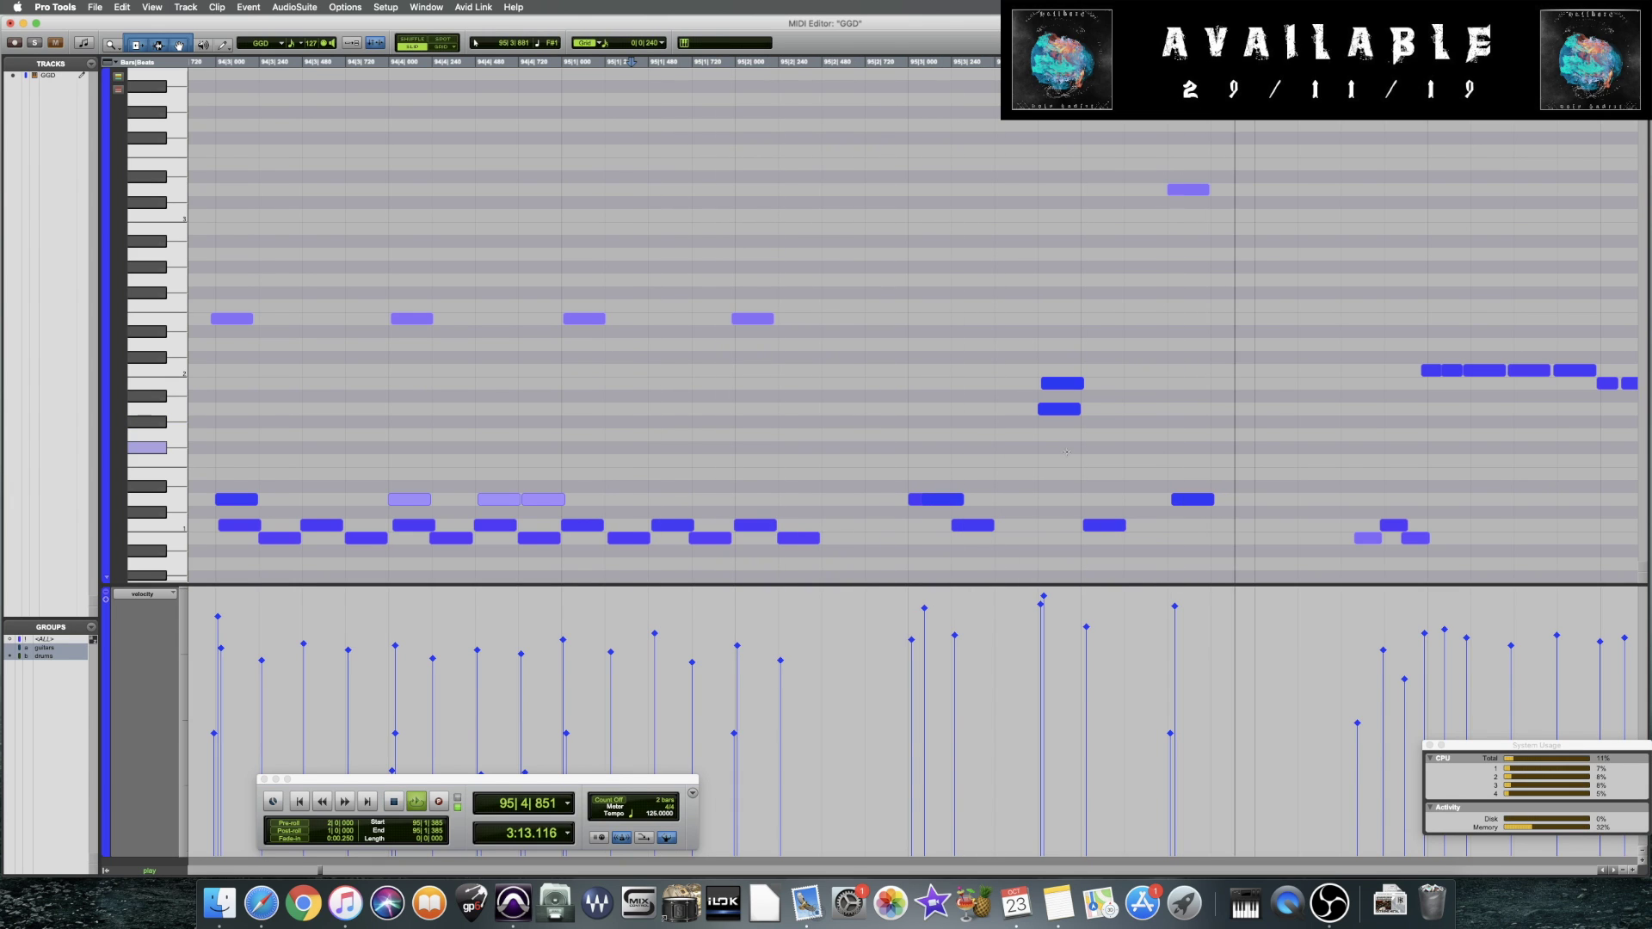
{"action": "key", "text": "super+bracketleft"}
{"action": "key", "text": "super+bracketleft"}
{"action": "key", "text": "space"}
Vary the tom velocities across beats 2 and 3 of bar 96, softening most hits and accenting two of them
{"action": "key", "text": "super+bracketright"}
{"action": "key", "text": "super+bracketright"}
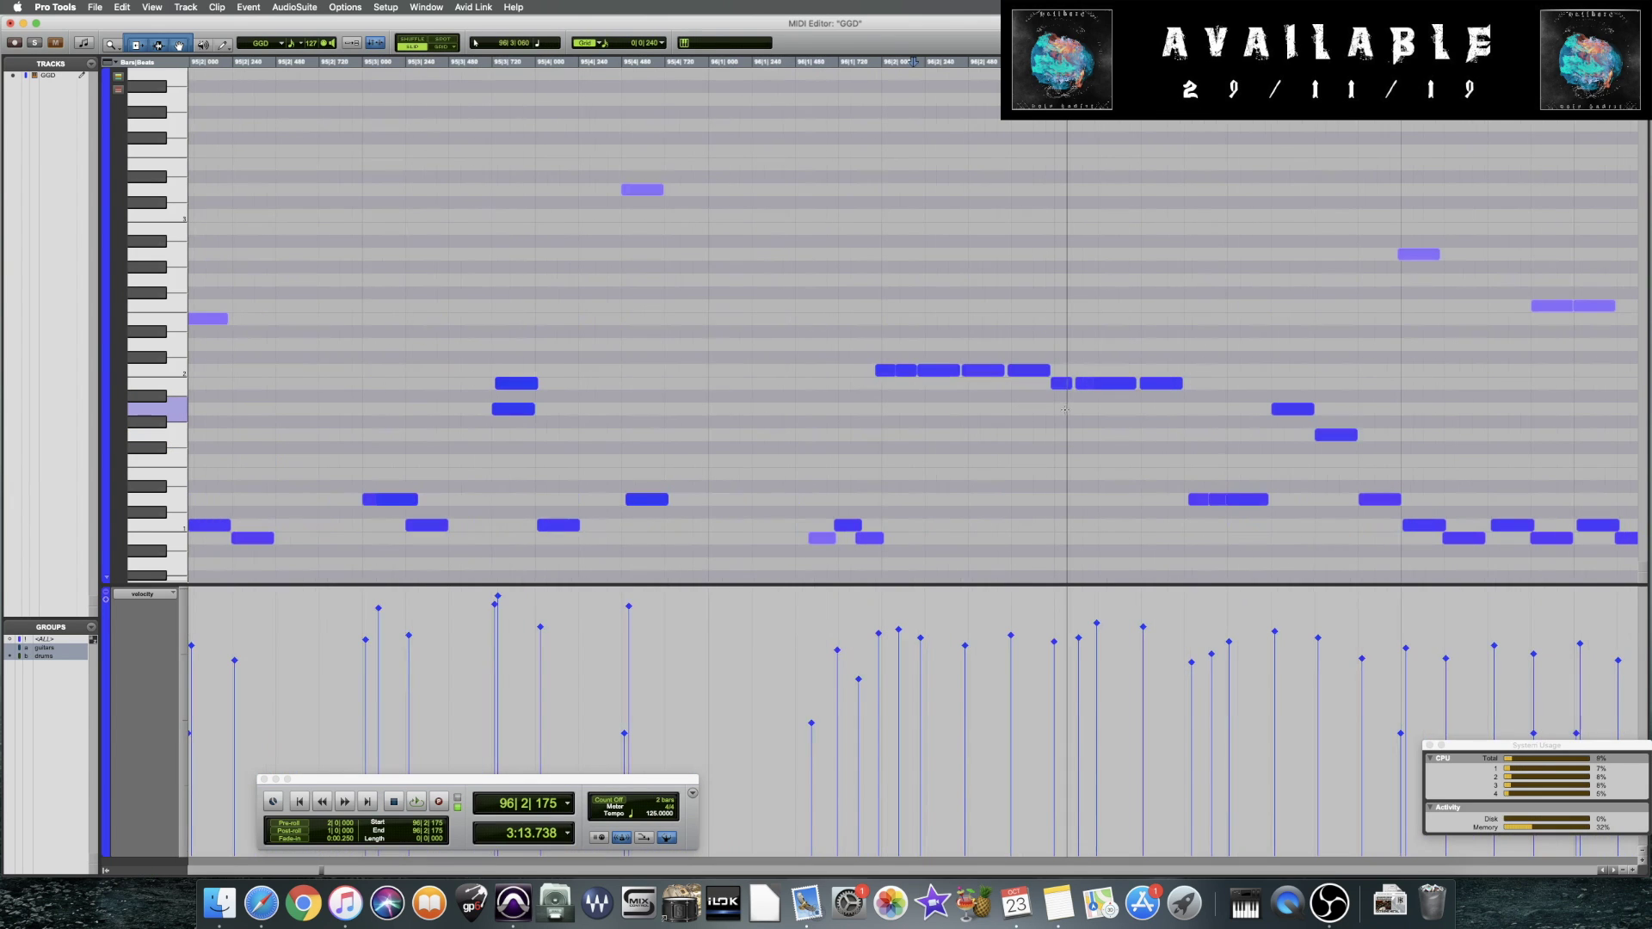
{"action": "left_click", "coordinate": [922, 641]}
{"action": "mouse_move", "coordinate": [878, 633]}
{"action": "left_mouse_down"}
{"action": "mouse_move", "coordinate": [879, 652]}
{"action": "mouse_move", "coordinate": [965, 613]}
{"action": "mouse_move", "coordinate": [1011, 665]}
{"action": "mouse_move", "coordinate": [1079, 662]}
{"action": "mouse_move", "coordinate": [1096, 643]}
{"action": "left_mouse_up"}
{"action": "left_click", "coordinate": [1054, 642]}
{"action": "left_click", "coordinate": [1142, 626]}
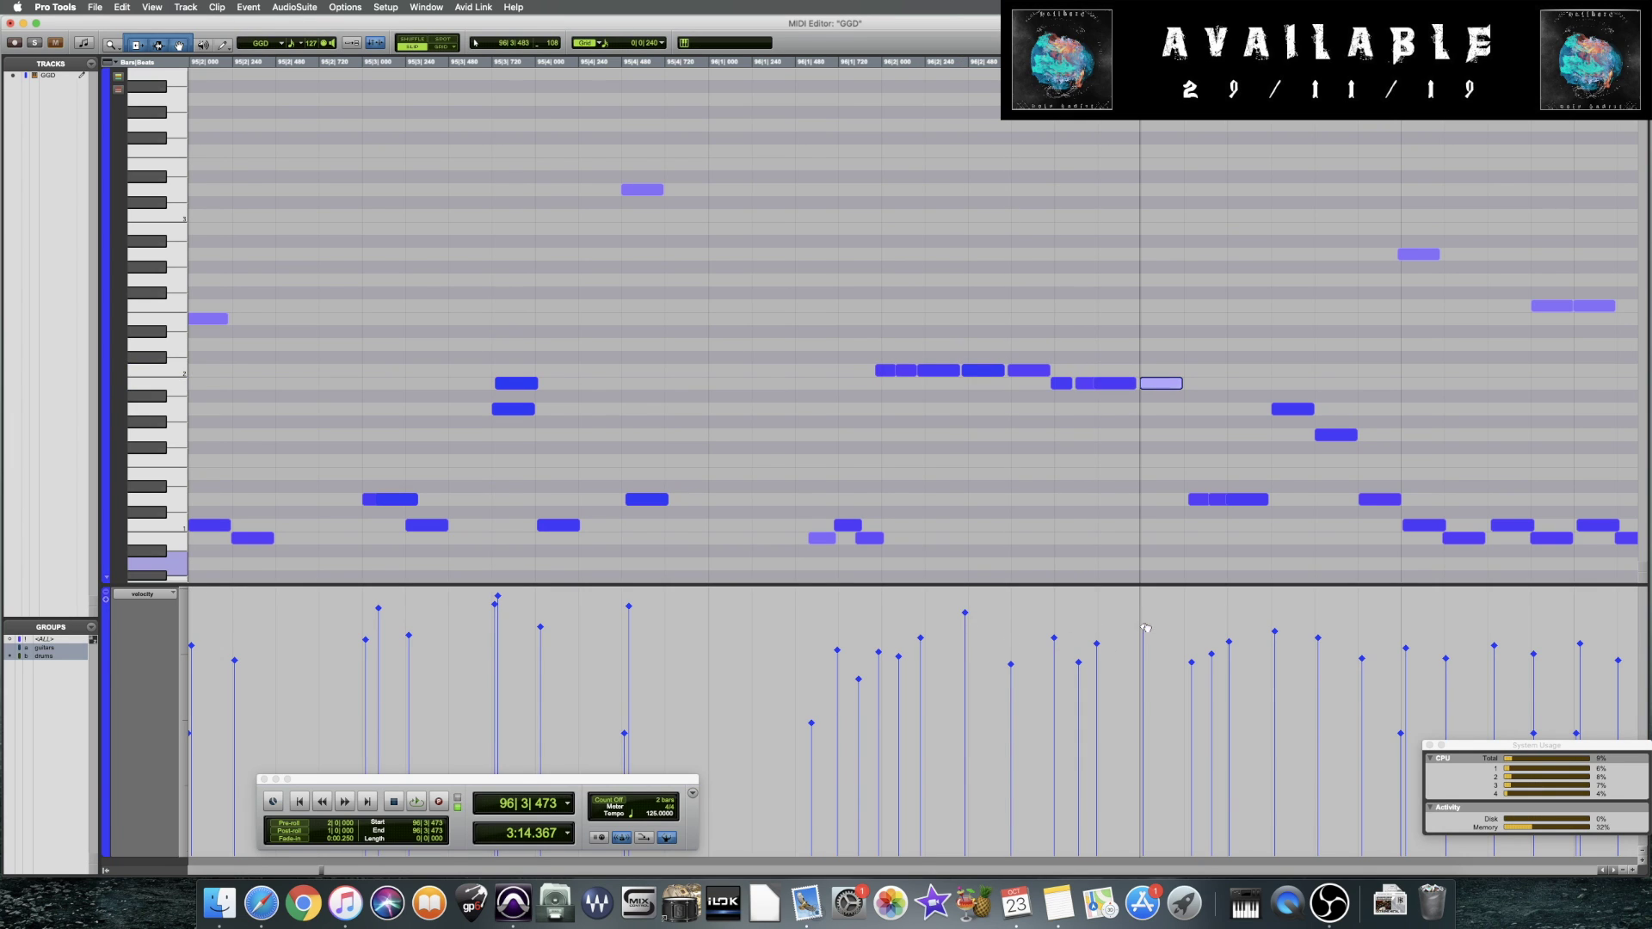
Soften the first two snare hits and the following tom hits at the end of the bar 96 fill, and save the session
{"action": "mouse_move", "coordinate": [1191, 662]}
{"action": "left_mouse_down"}
{"action": "mouse_move", "coordinate": [1192, 722]}
{"action": "mouse_move", "coordinate": [1212, 705]}
{"action": "left_mouse_up"}
{"action": "left_click", "coordinate": [1229, 642]}
{"action": "left_click_drag", "start_coordinate": [1274, 630], "coordinate": [1274, 664]}
{"action": "left_click", "coordinate": [886, 457]}
{"action": "scroll", "coordinate": [903, 461], "scroll_direction": "right", "scroll_amount": 5}
{"action": "key", "text": "super+s"}
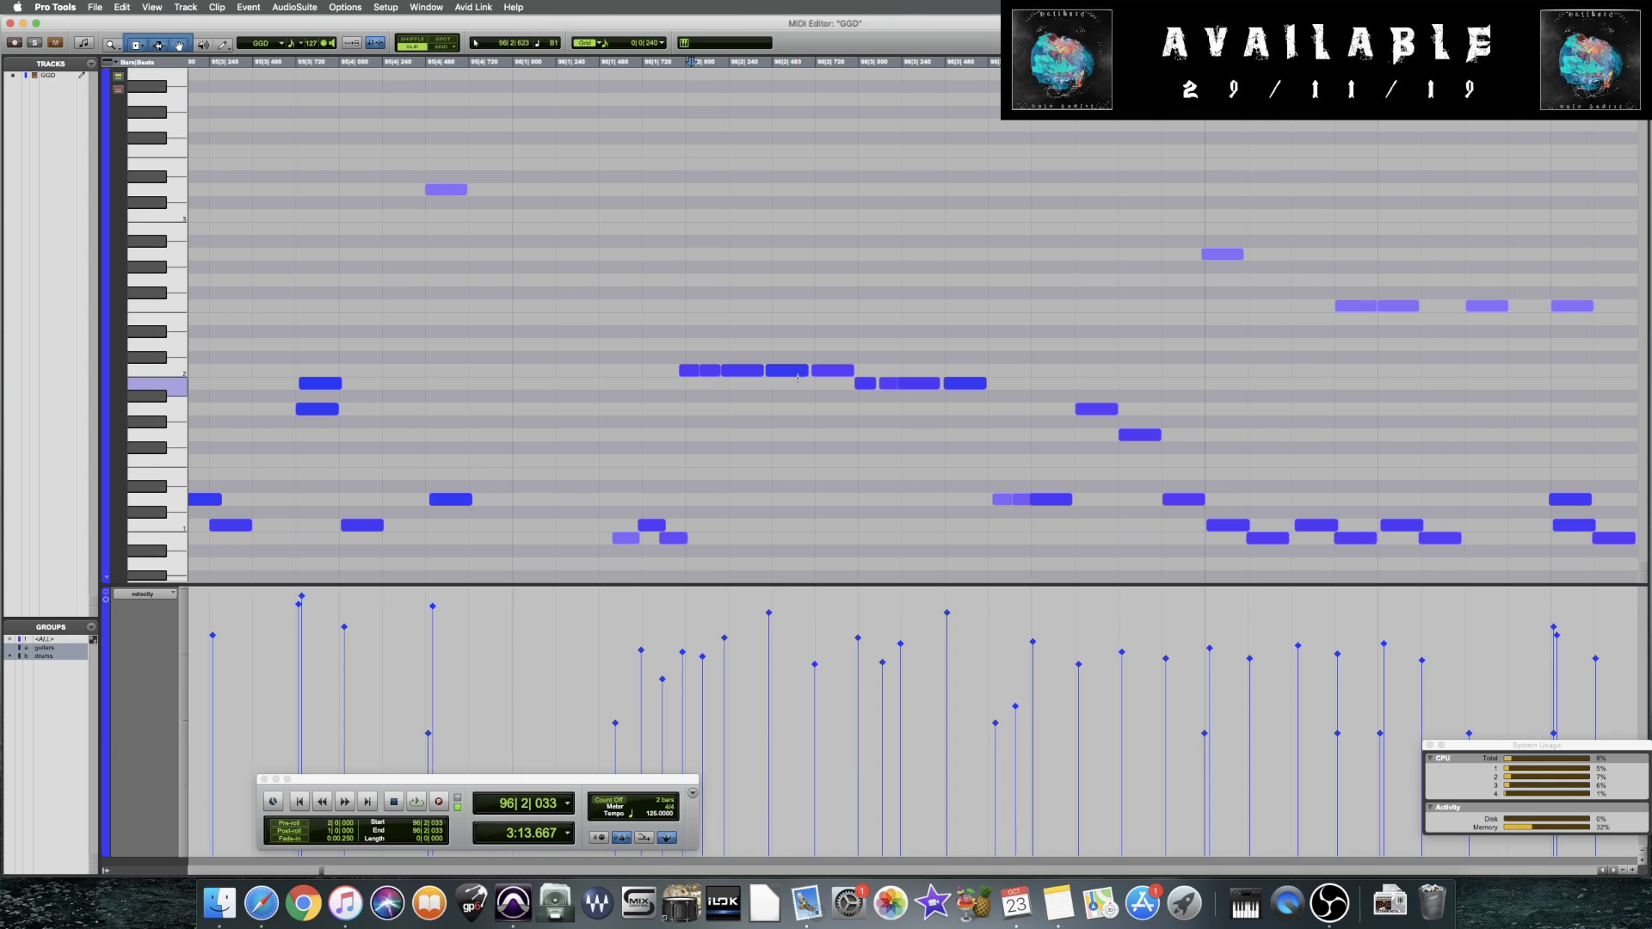
Play back the bar 96 fill twice from just before beat 2 to check the new dynamics by ear
{"action": "left_click", "coordinate": [694, 387]}
{"action": "key", "text": "space"}
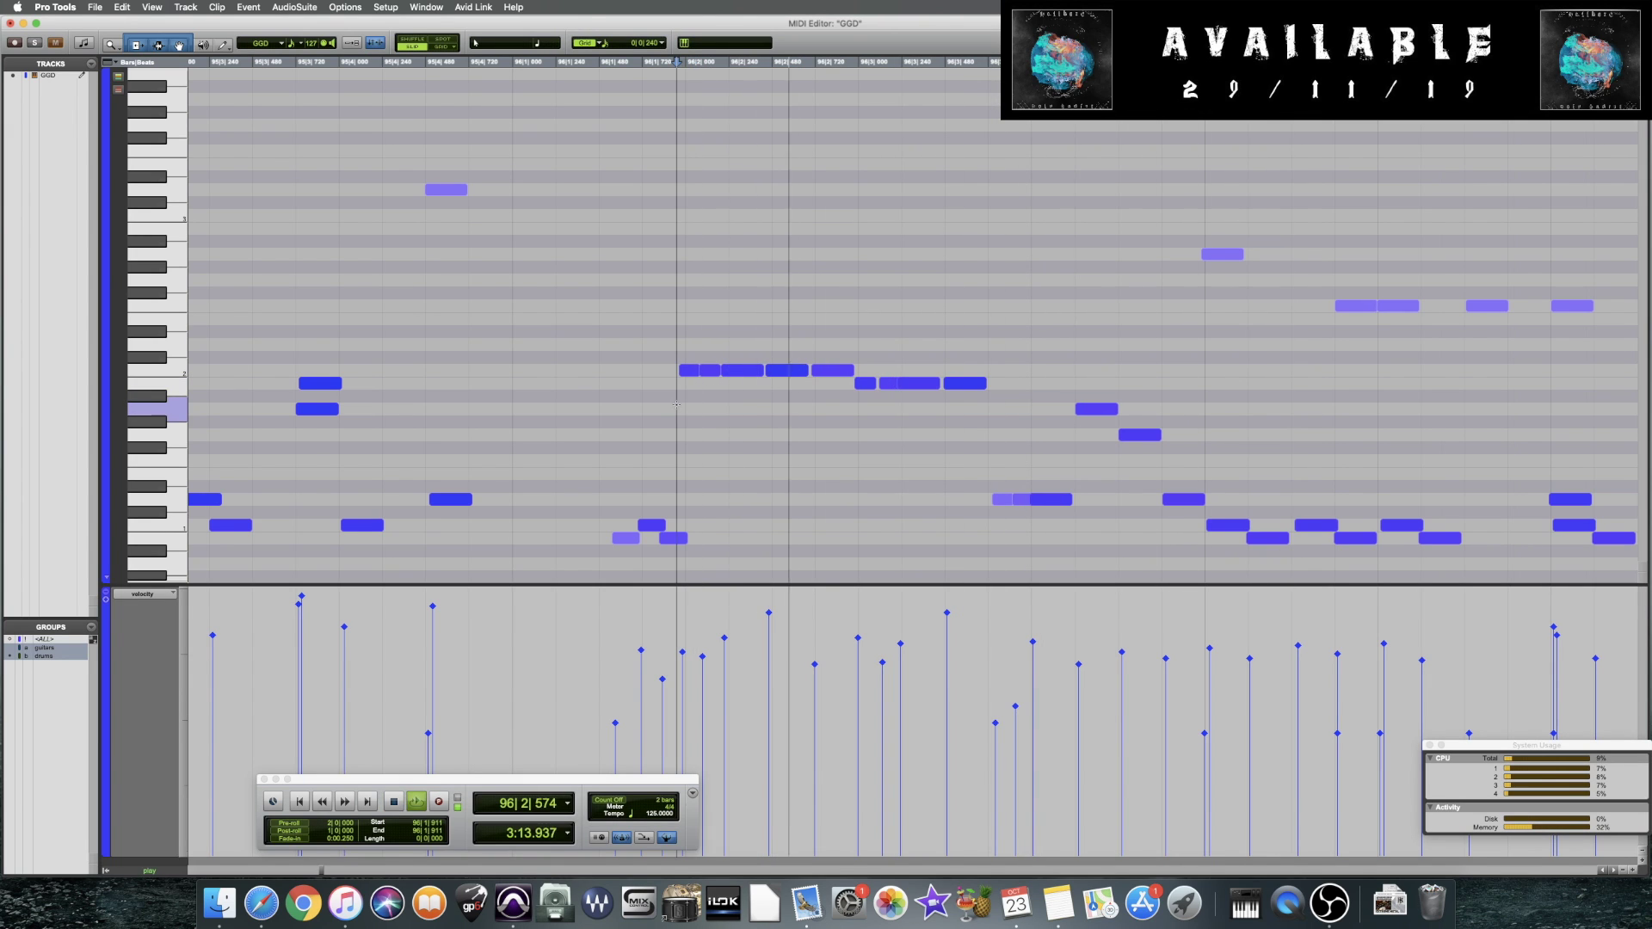
{"action": "key", "text": "space"}
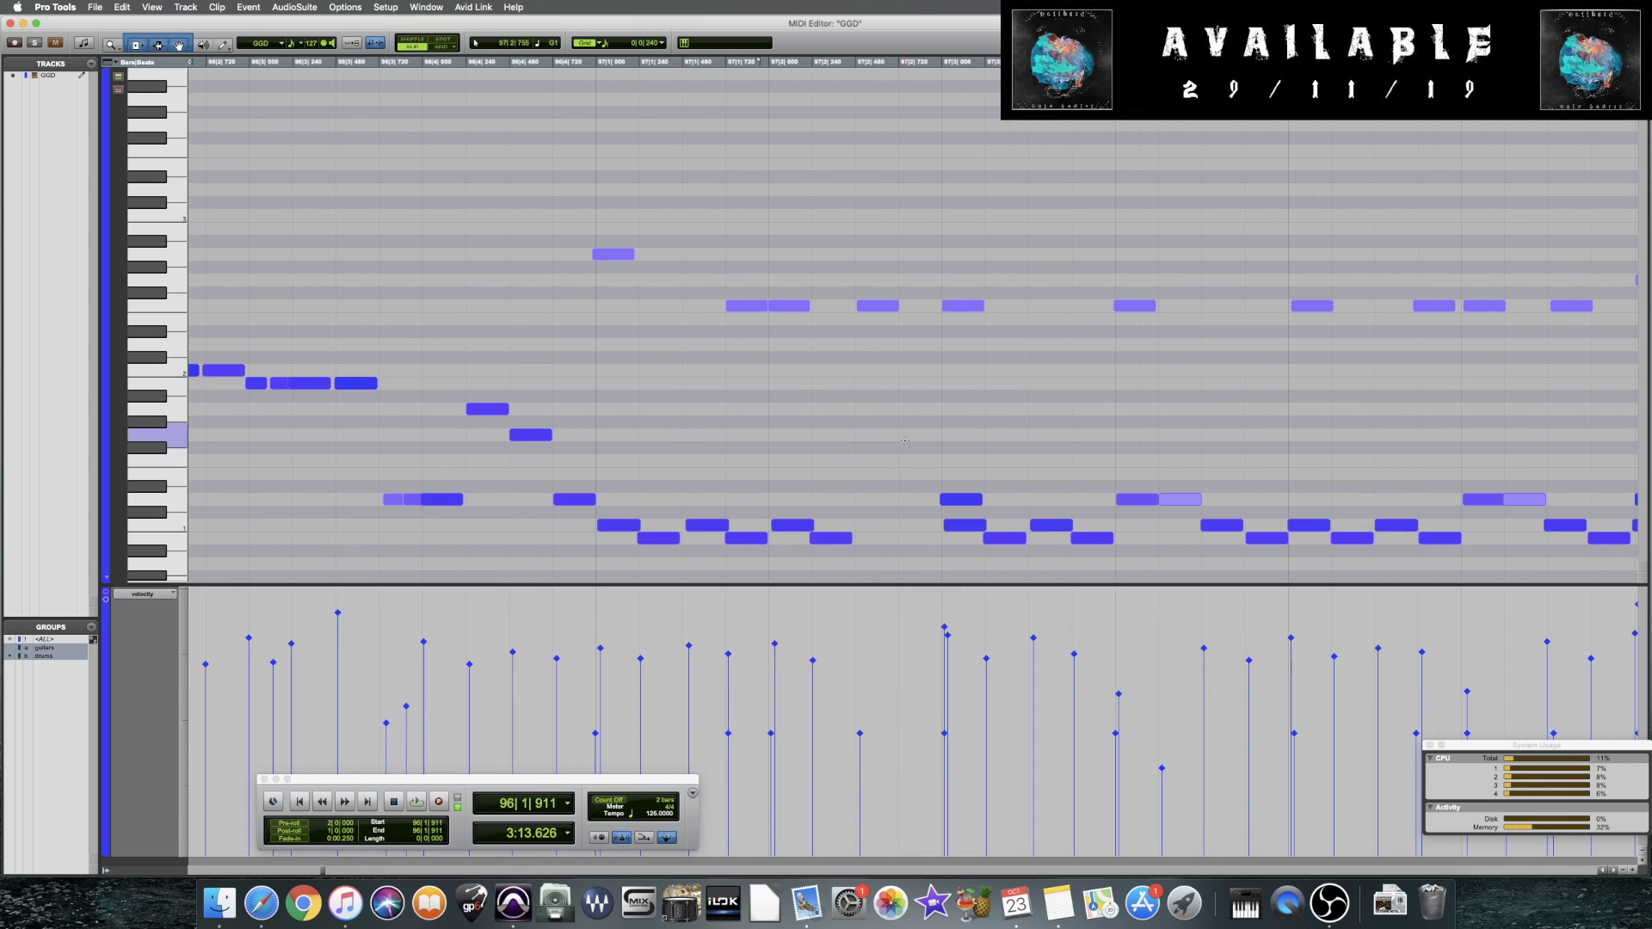
{"action": "scroll", "coordinate": [453, 393], "scroll_direction": "left", "scroll_amount": 5}
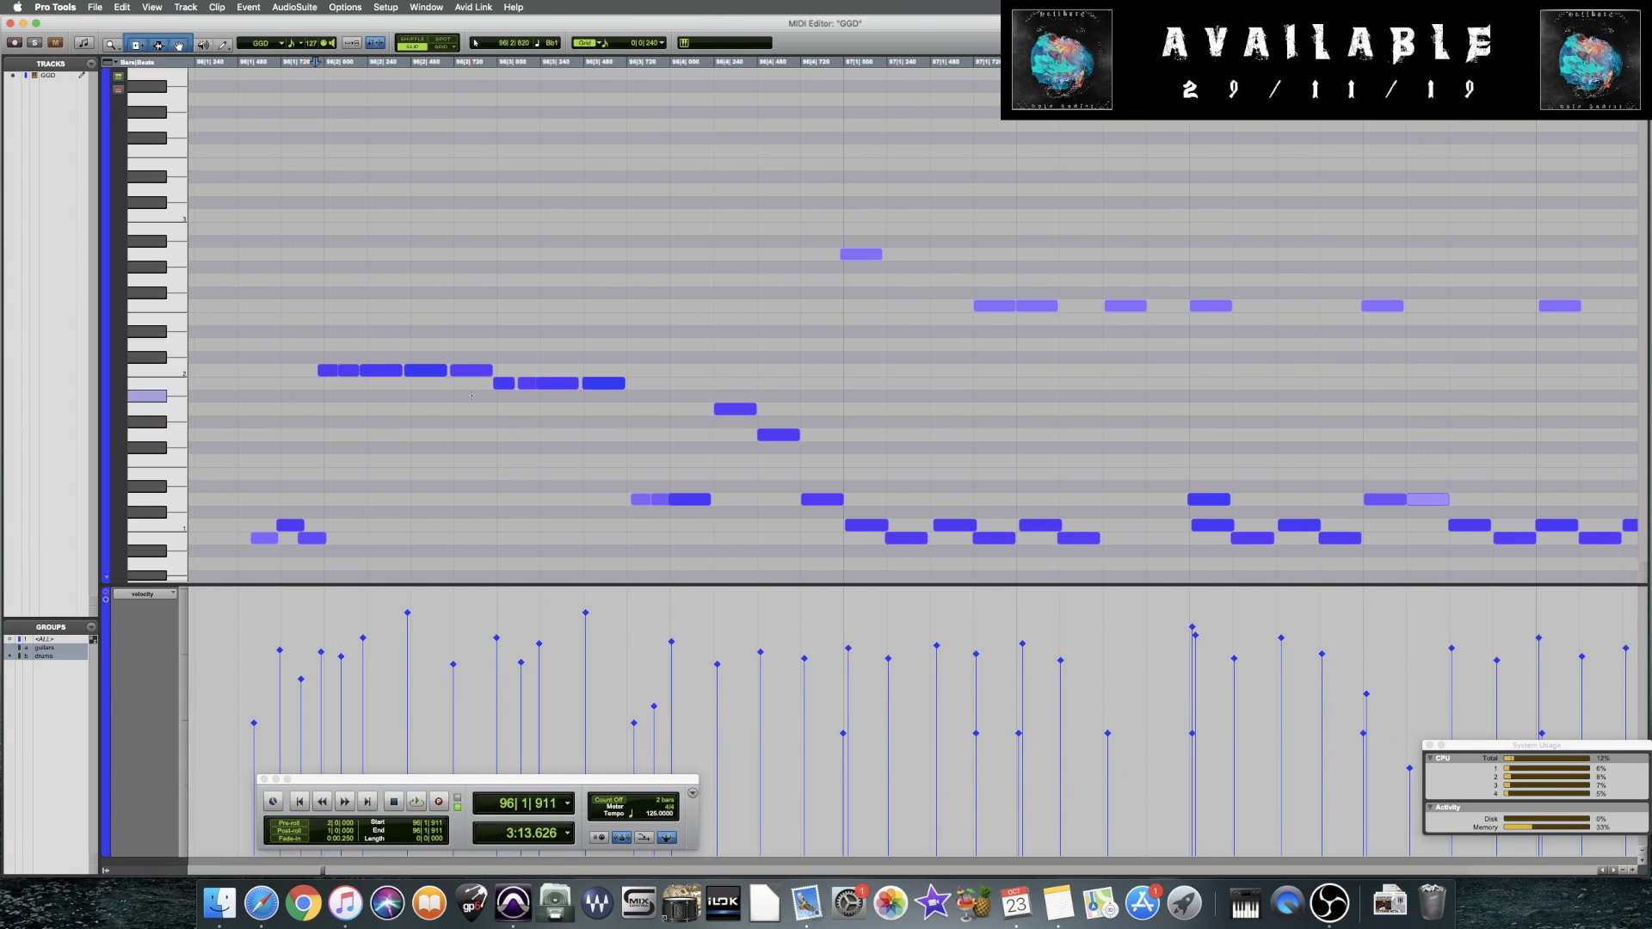
{"action": "key", "text": "space"}
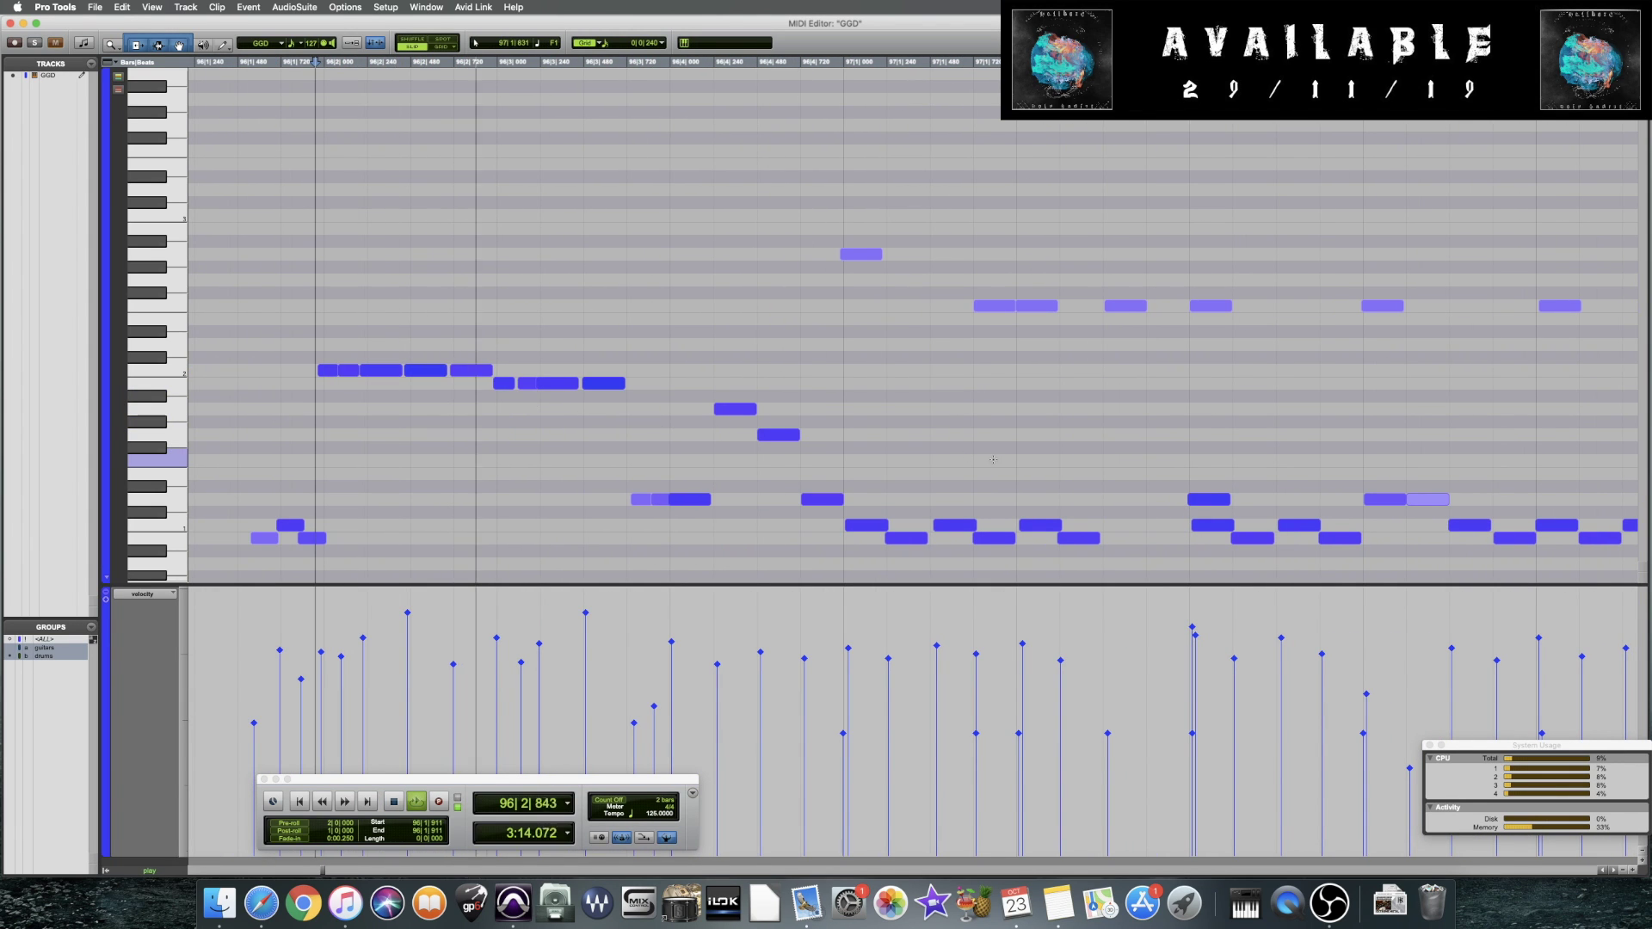
Unevenly lower the snare and tom run velocities in beats 3 and 4 of bar 116, save the session and play back the fill
{"action": "key", "text": "super+bracketleft"}
{"action": "key", "text": "super+bracketleft"}
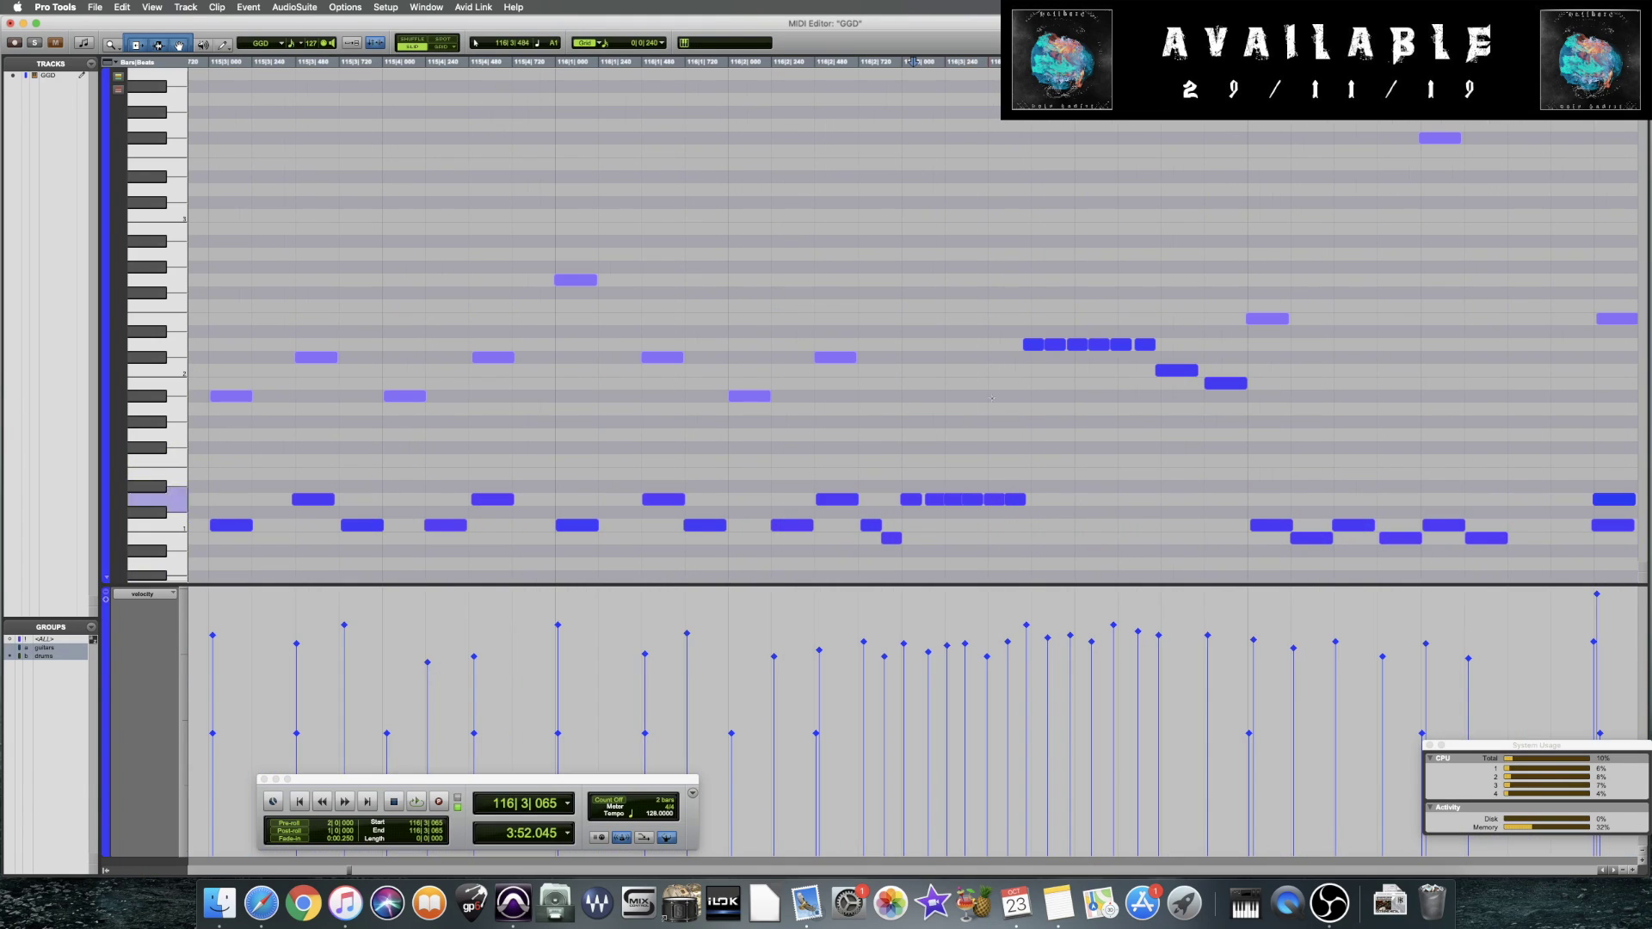
{"action": "left_click", "coordinate": [911, 398]}
{"action": "left_click", "coordinate": [899, 394]}
{"action": "key", "text": "super+s"}
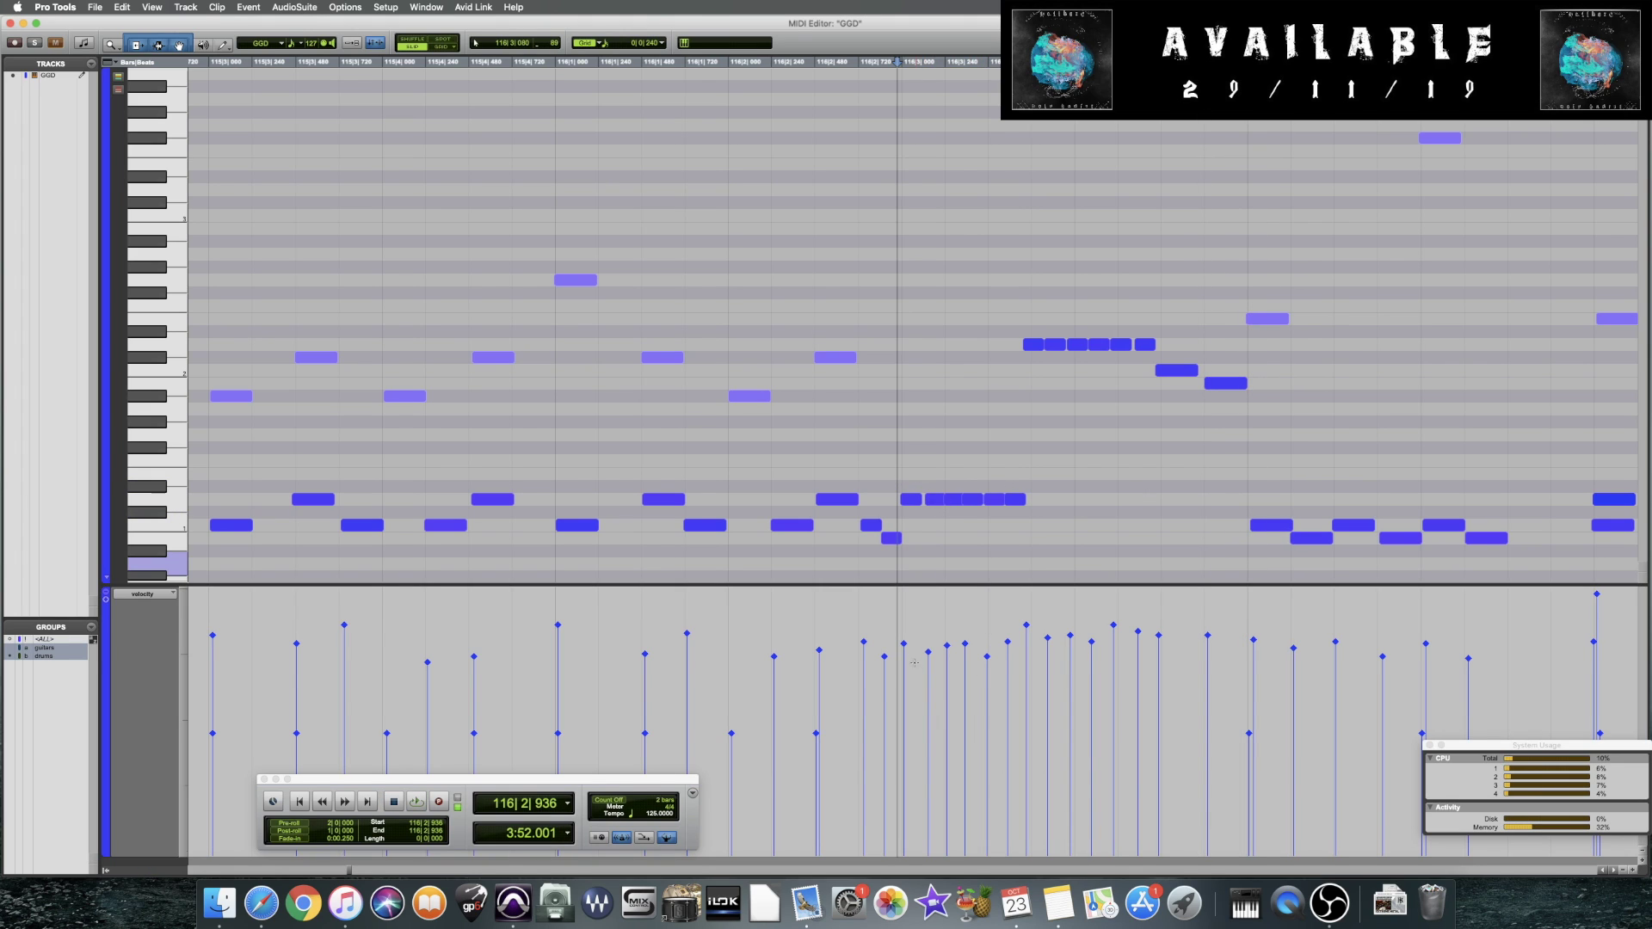
{"action": "mouse_move", "coordinate": [903, 643]}
{"action": "left_mouse_down"}
{"action": "mouse_move", "coordinate": [959, 701]}
{"action": "mouse_move", "coordinate": [1008, 644]}
{"action": "mouse_move", "coordinate": [1019, 725]}
{"action": "mouse_move", "coordinate": [1053, 718]}
{"action": "mouse_move", "coordinate": [1071, 677]}
{"action": "mouse_move", "coordinate": [1136, 698]}
{"action": "mouse_move", "coordinate": [1155, 638]}
{"action": "mouse_move", "coordinate": [1207, 700]}
{"action": "left_mouse_up"}
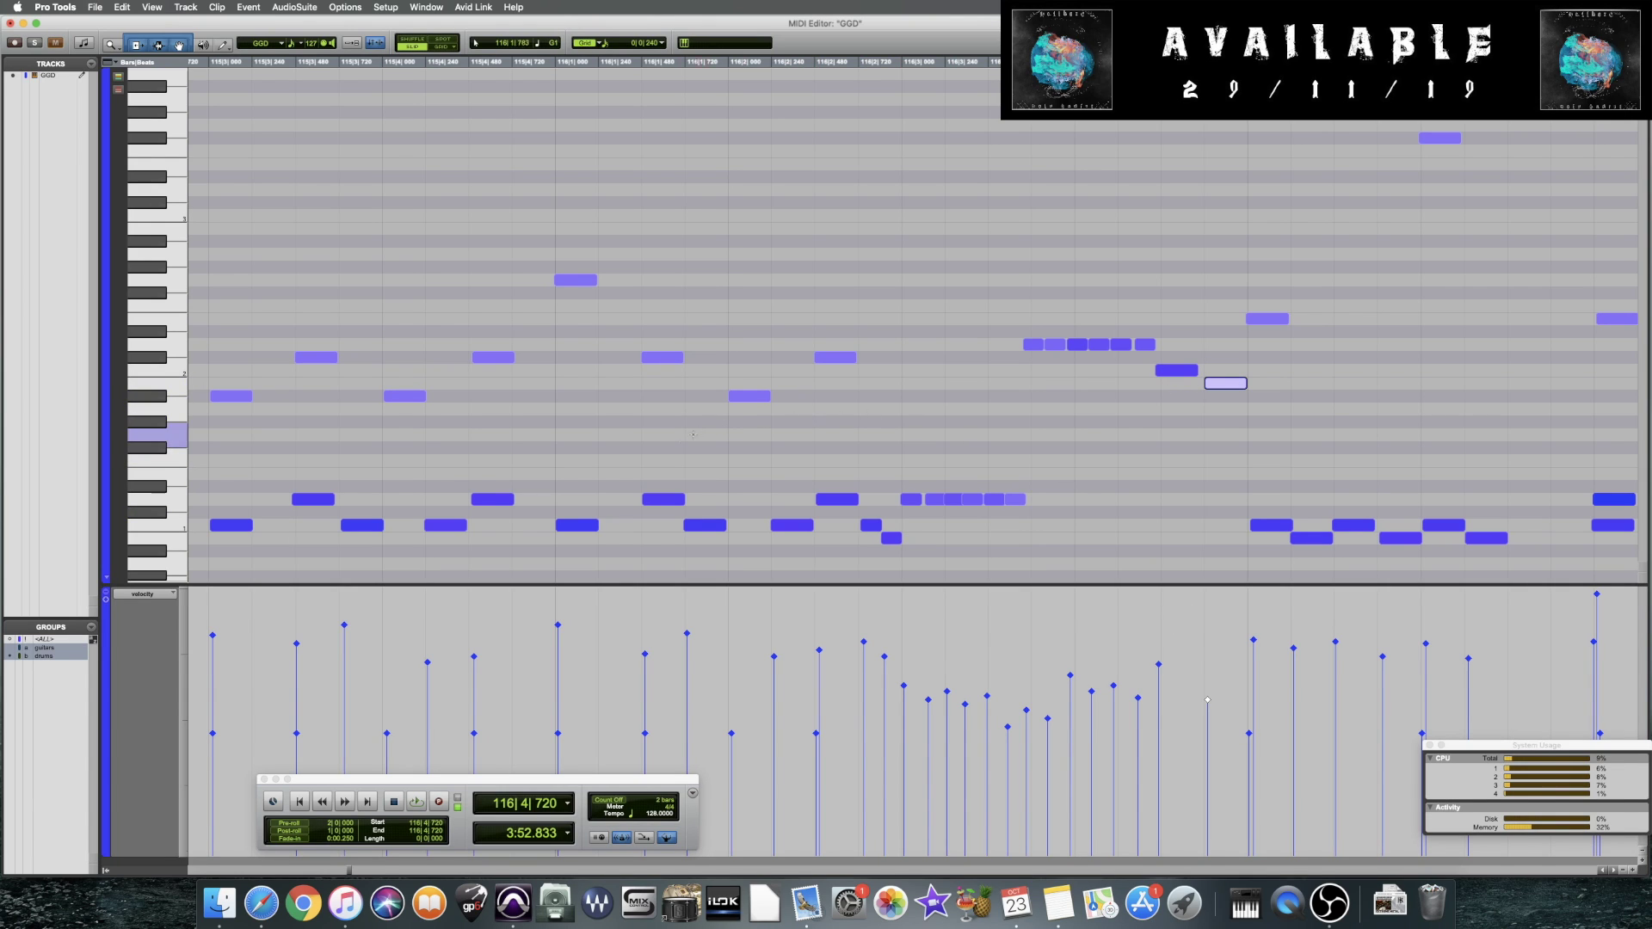
{"action": "left_click", "coordinate": [555, 448]}
{"action": "key", "text": "space"}
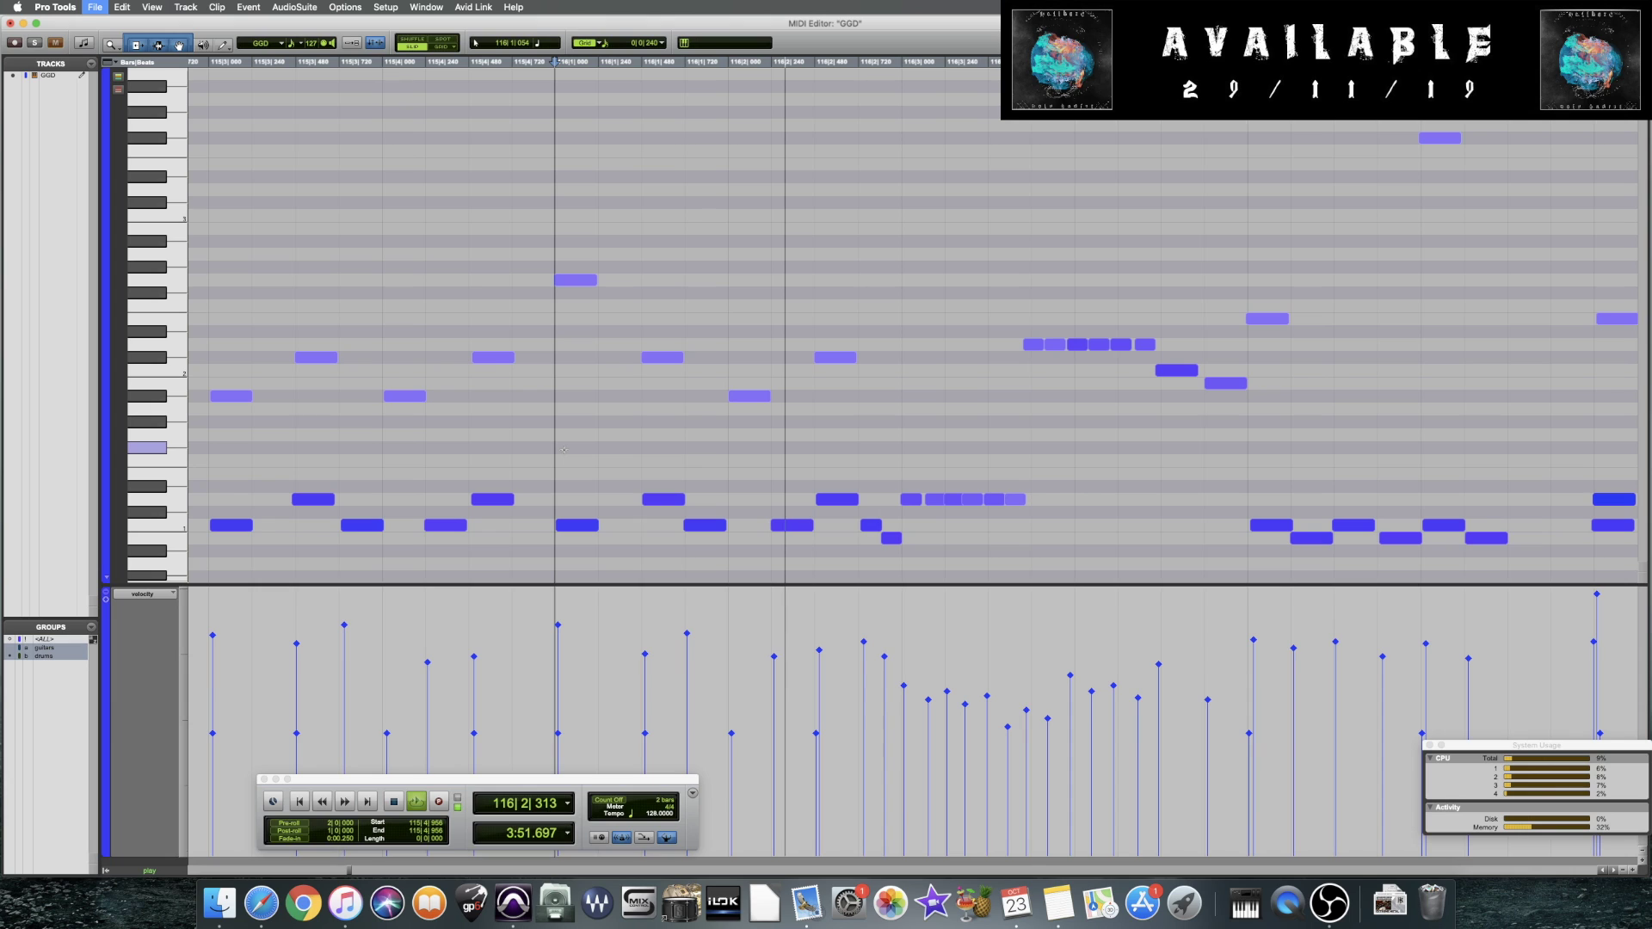
{"action": "key", "text": "space"}
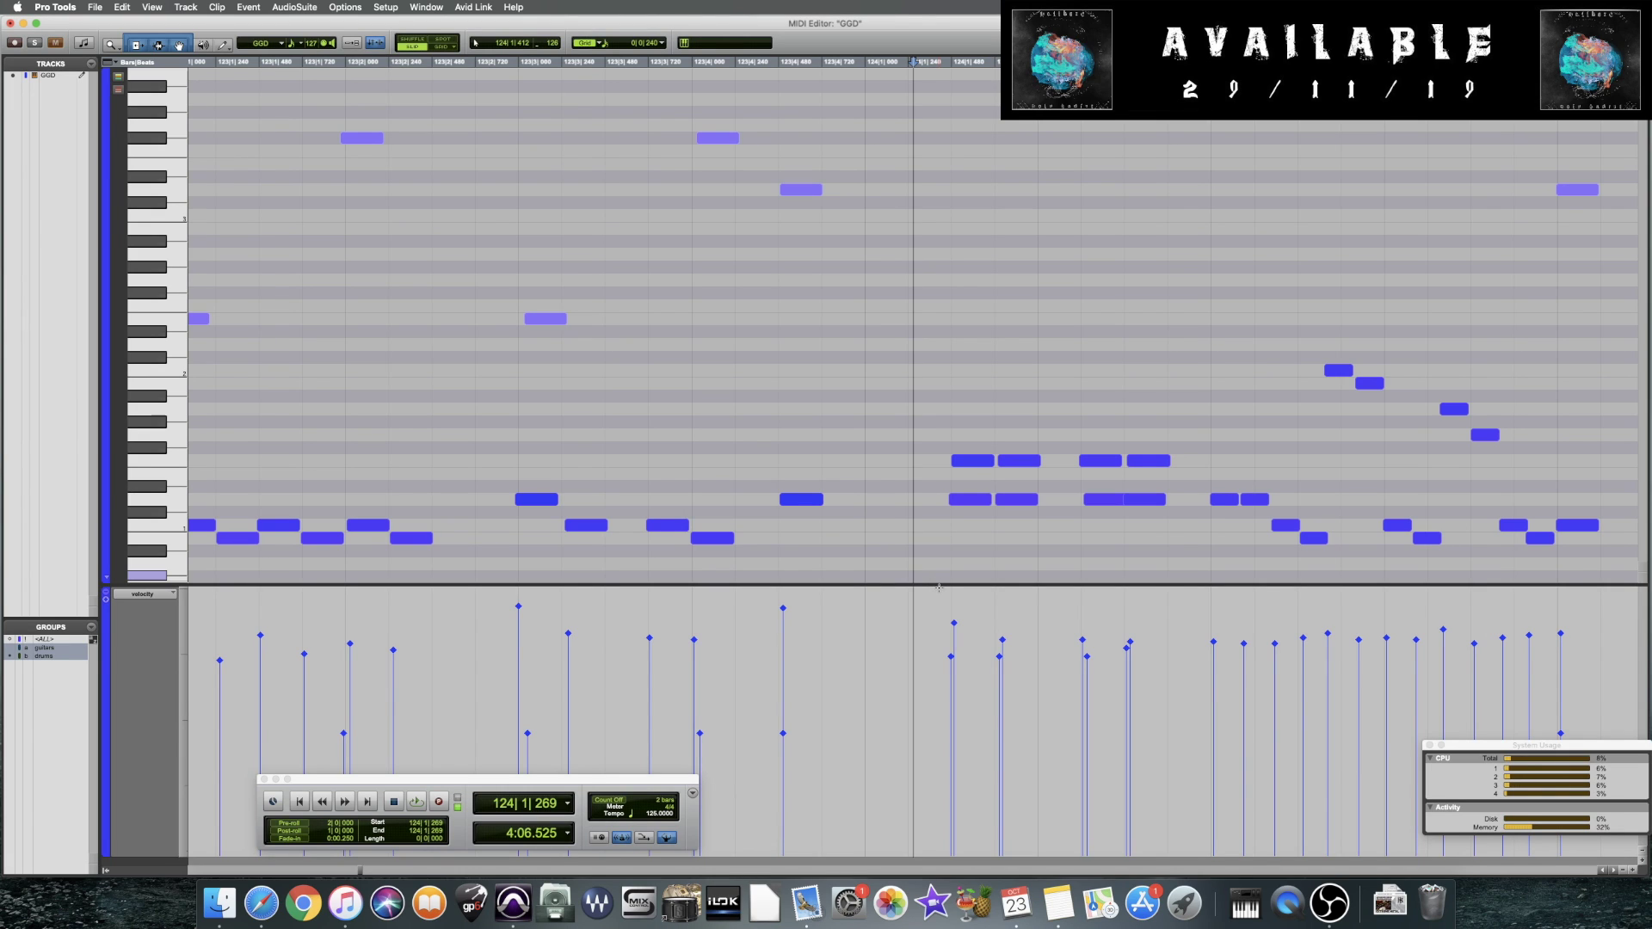
Try softer velocities on the first and third snare-and-tom double hits of bar 124, listen, and undo the last velocity change
{"action": "left_click_drag", "start_coordinate": [937, 410], "coordinate": [968, 551]}
{"action": "left_click_drag", "start_coordinate": [1075, 443], "coordinate": [1105, 516]}
{"action": "left_click_drag", "start_coordinate": [1086, 657], "coordinate": [1085, 701]}
{"action": "left_click", "coordinate": [711, 421]}
{"action": "key", "text": "space"}
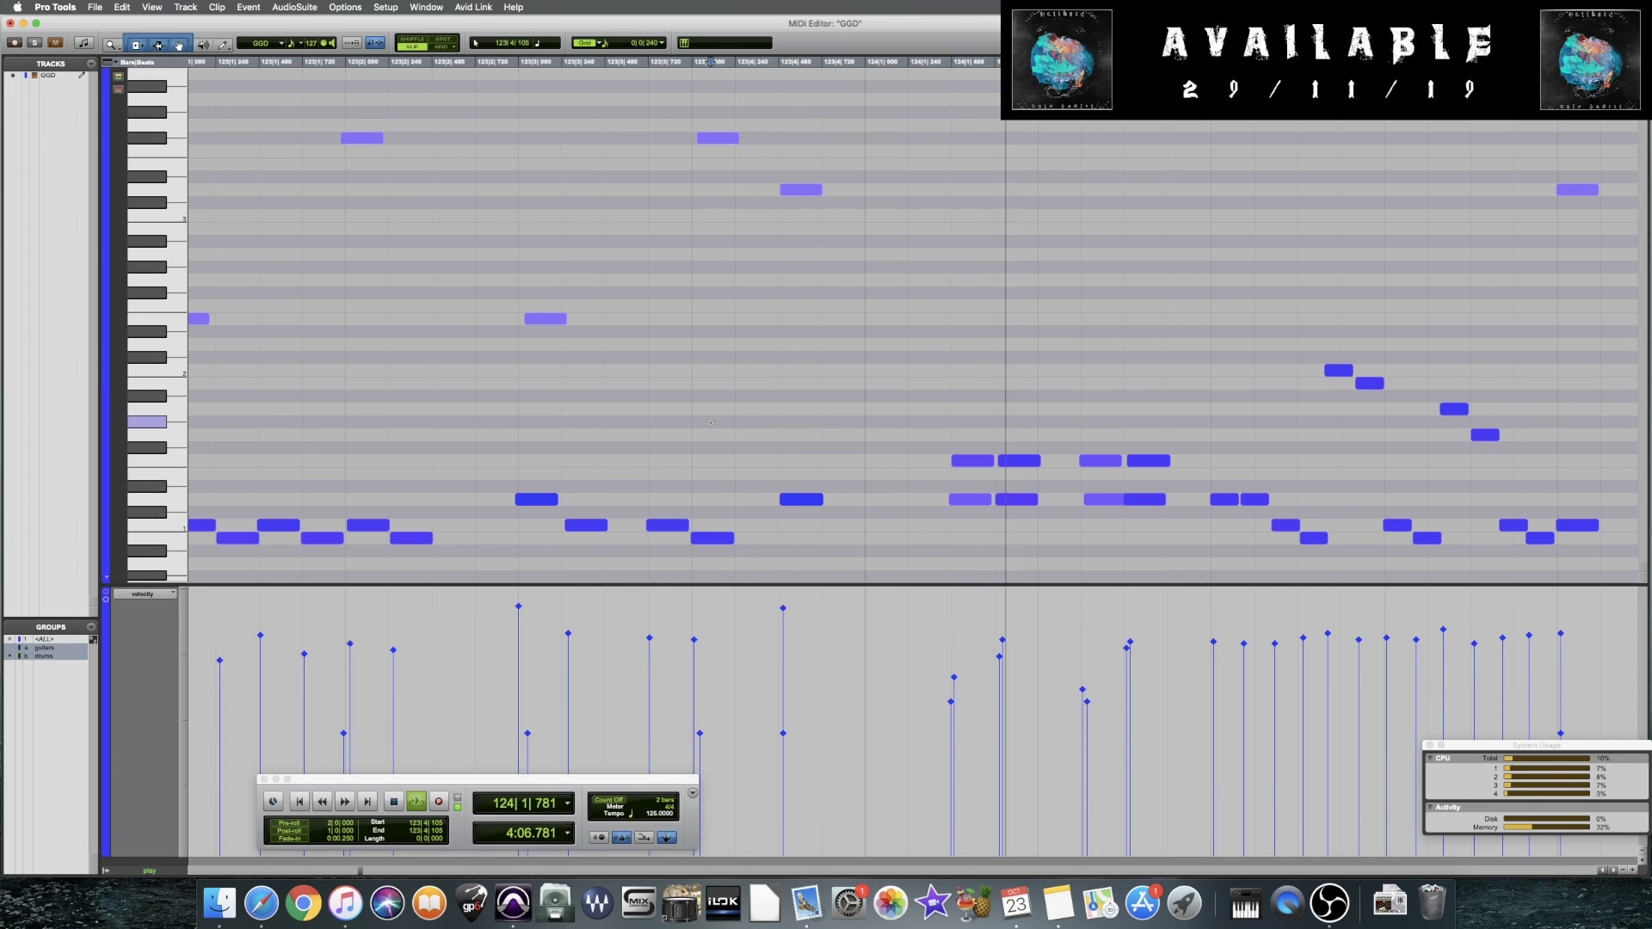
{"action": "key", "text": "space"}
{"action": "key", "text": "super+z"}
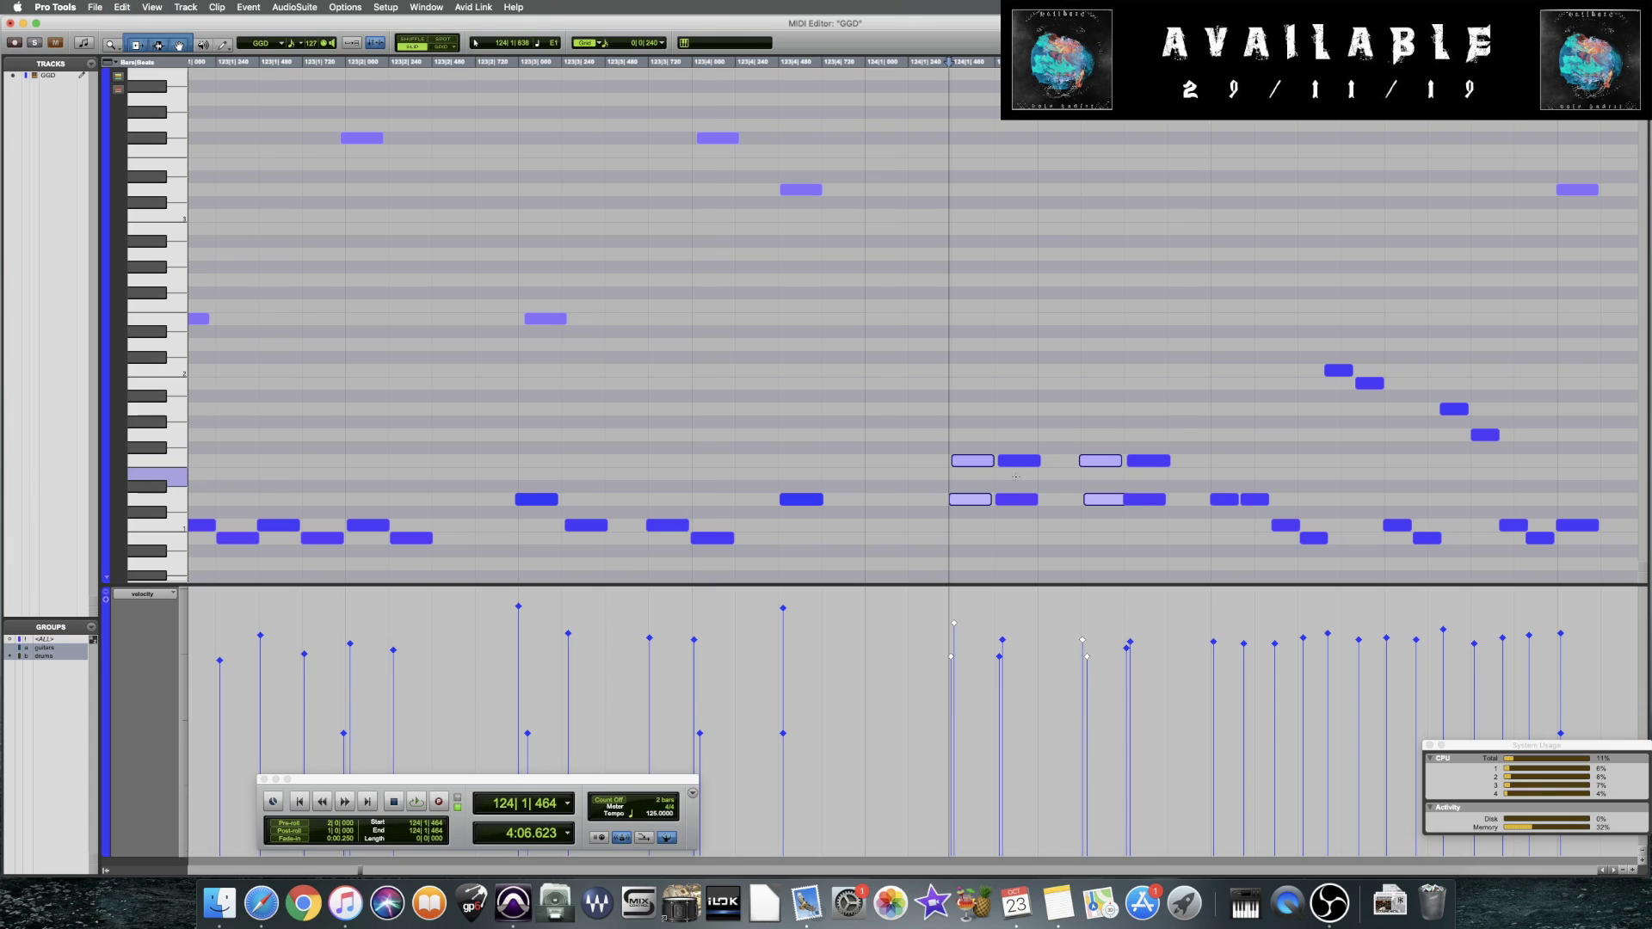
Try softer velocities on the second and fourth snare-and-tom double hits of bar 124, listen, and undo the change
{"action": "left_click_drag", "start_coordinate": [1016, 447], "coordinate": [1023, 509]}
{"action": "left_click_drag", "start_coordinate": [1140, 447], "coordinate": [1153, 509]}
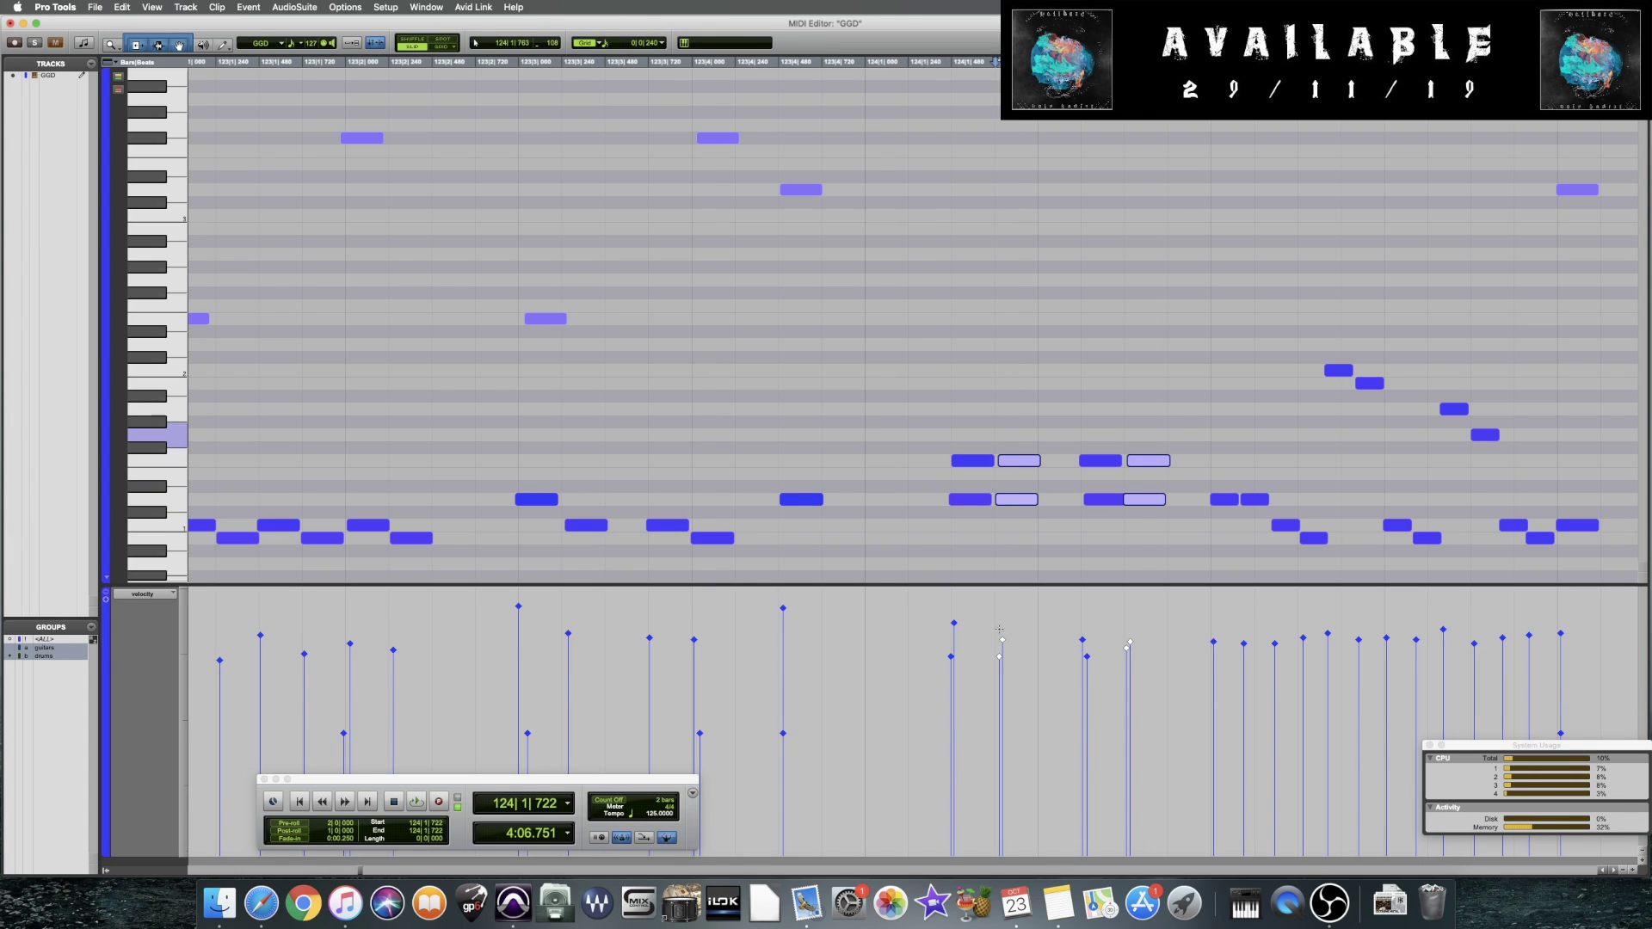
{"action": "left_click_drag", "start_coordinate": [1004, 646], "coordinate": [1003, 688]}
{"action": "left_click", "coordinate": [801, 419]}
{"action": "key", "text": "space"}
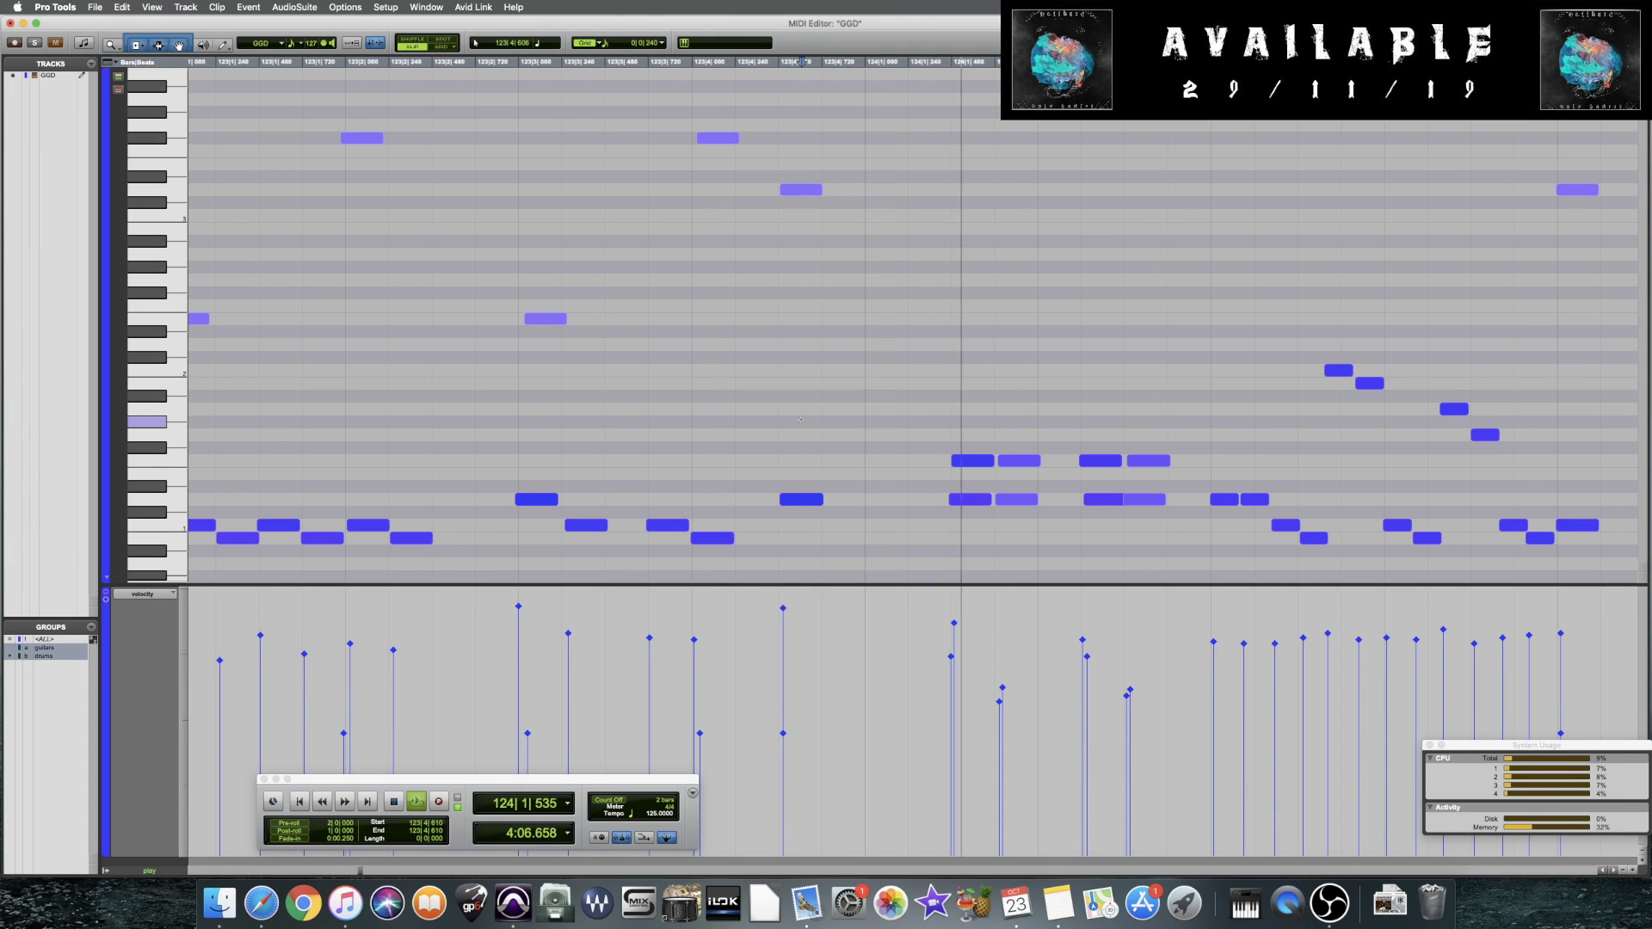
{"action": "key", "text": "space"}
{"action": "key", "text": "super+z"}
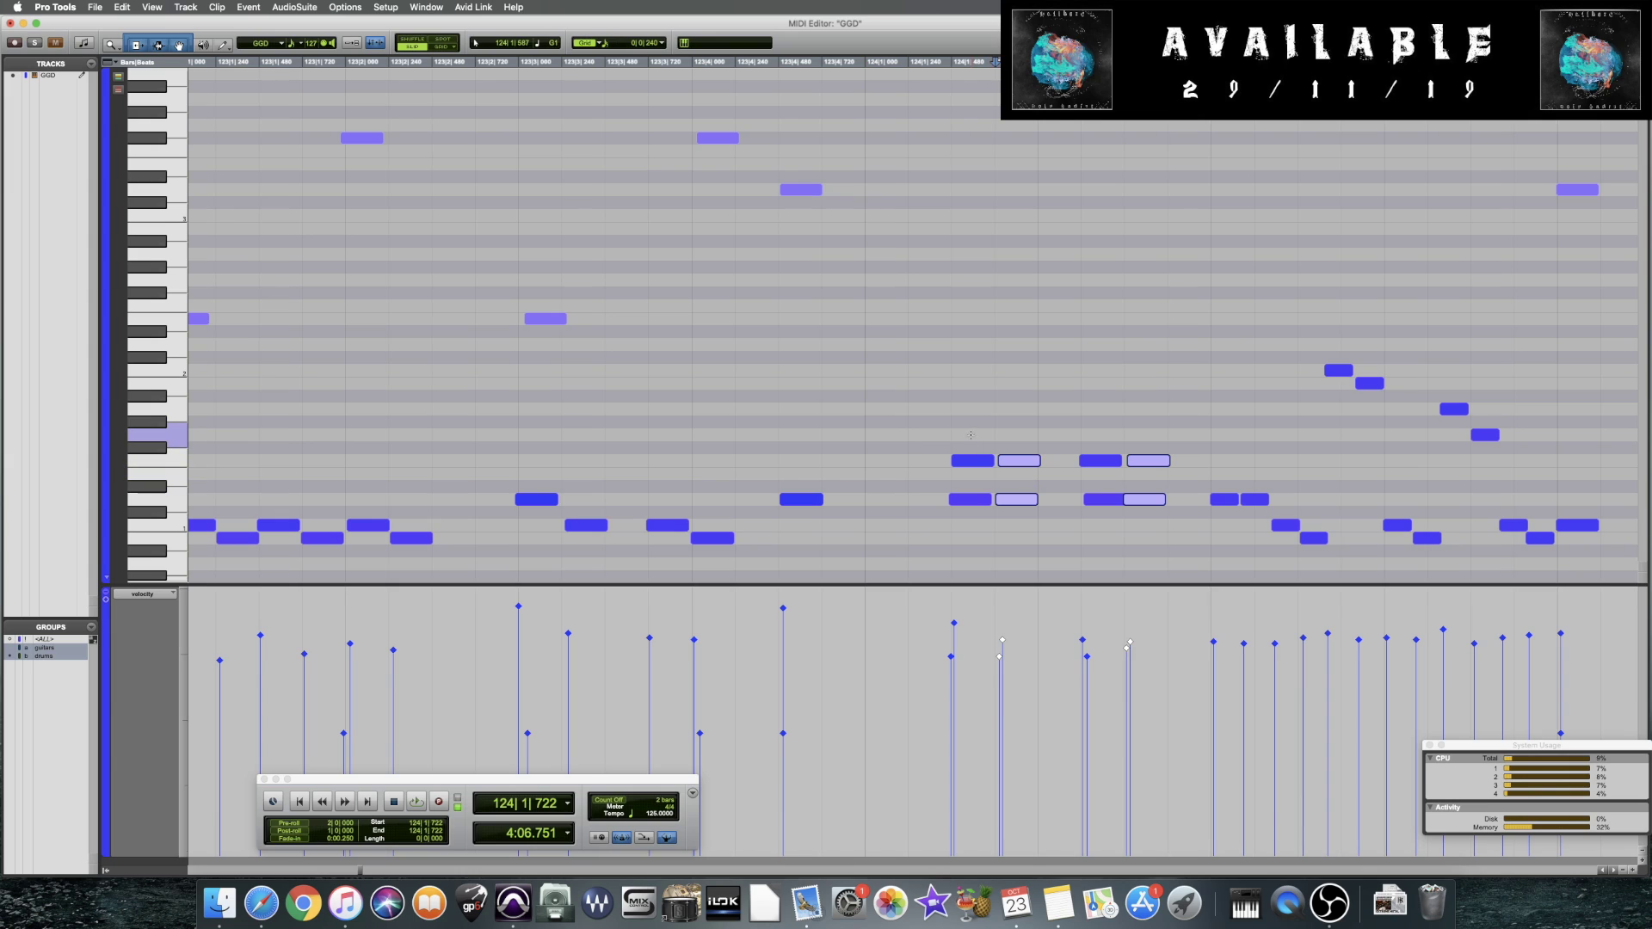
Raise the velocities of the second and fourth snare-and-tom double hits in bar 124, and select the first and third ones
{"action": "left_click_drag", "start_coordinate": [1004, 645], "coordinate": [1016, 603]}
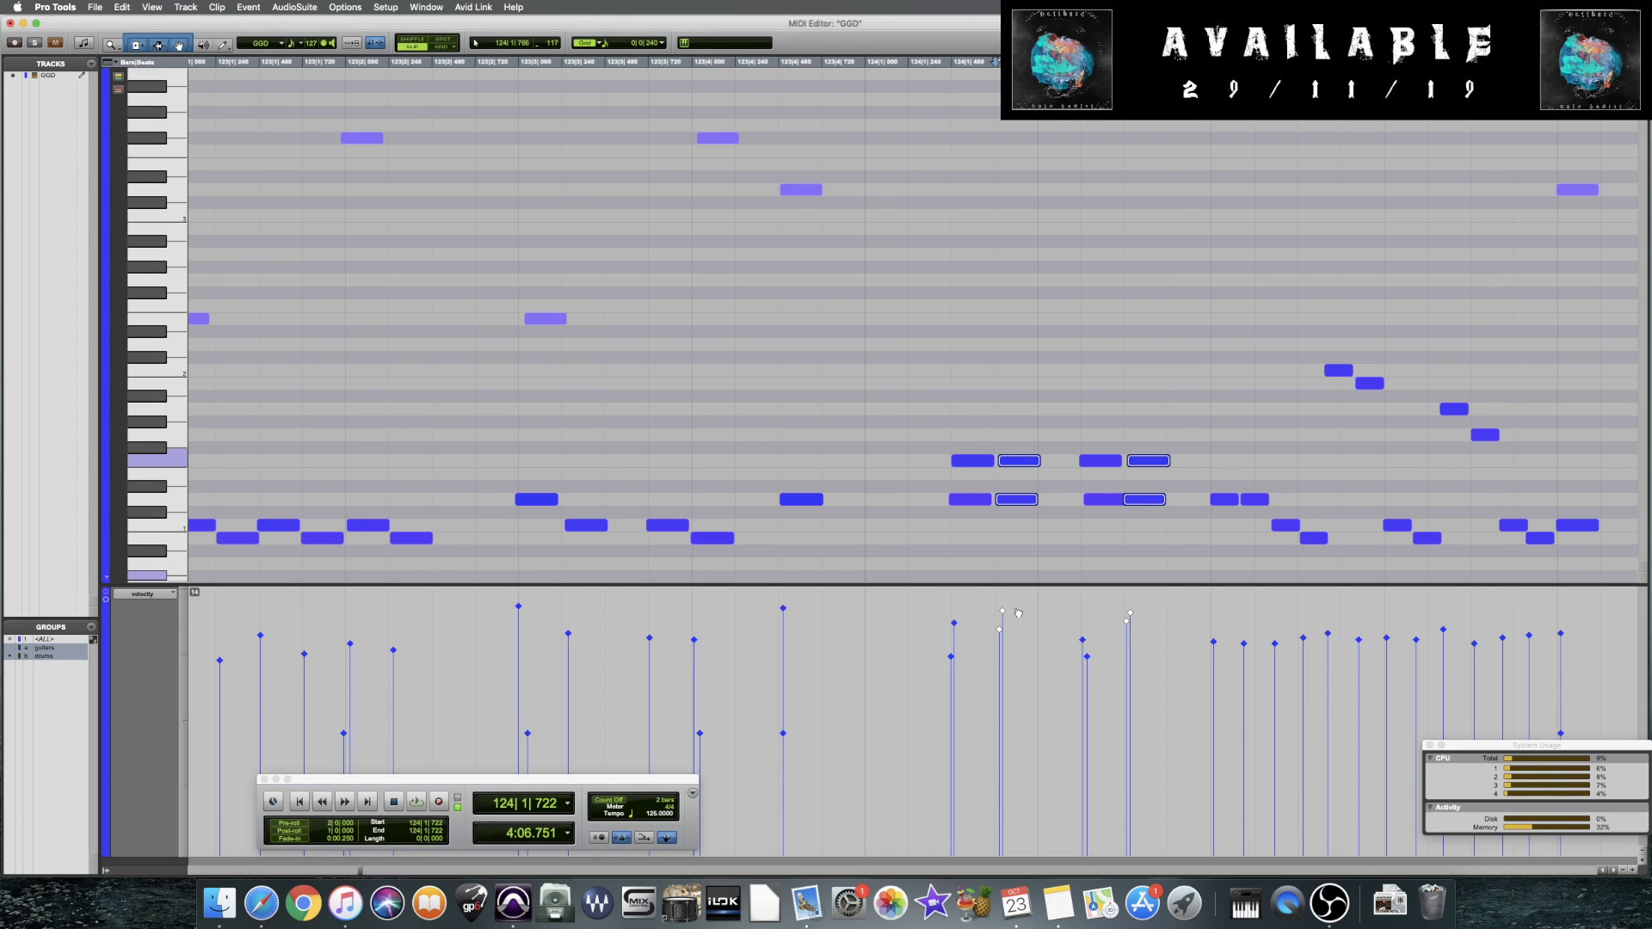
{"action": "left_click_drag", "start_coordinate": [945, 448], "coordinate": [968, 509]}
{"action": "left_click_drag", "start_coordinate": [1075, 449], "coordinate": [1095, 525]}
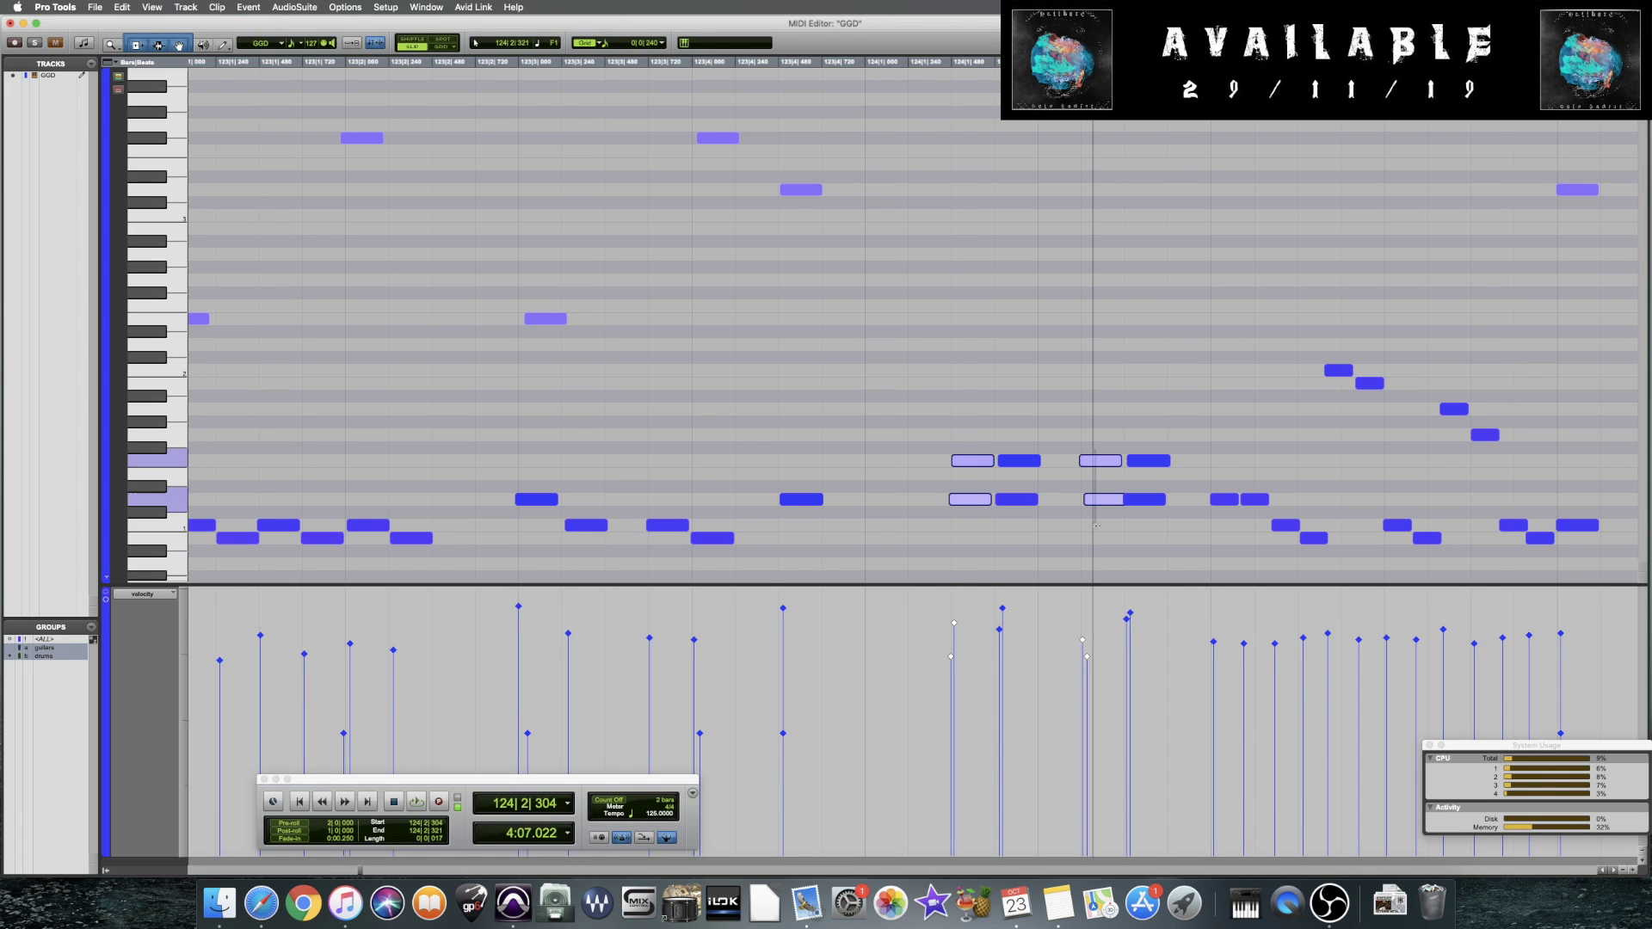
{"action": "left_click", "coordinate": [685, 383]}
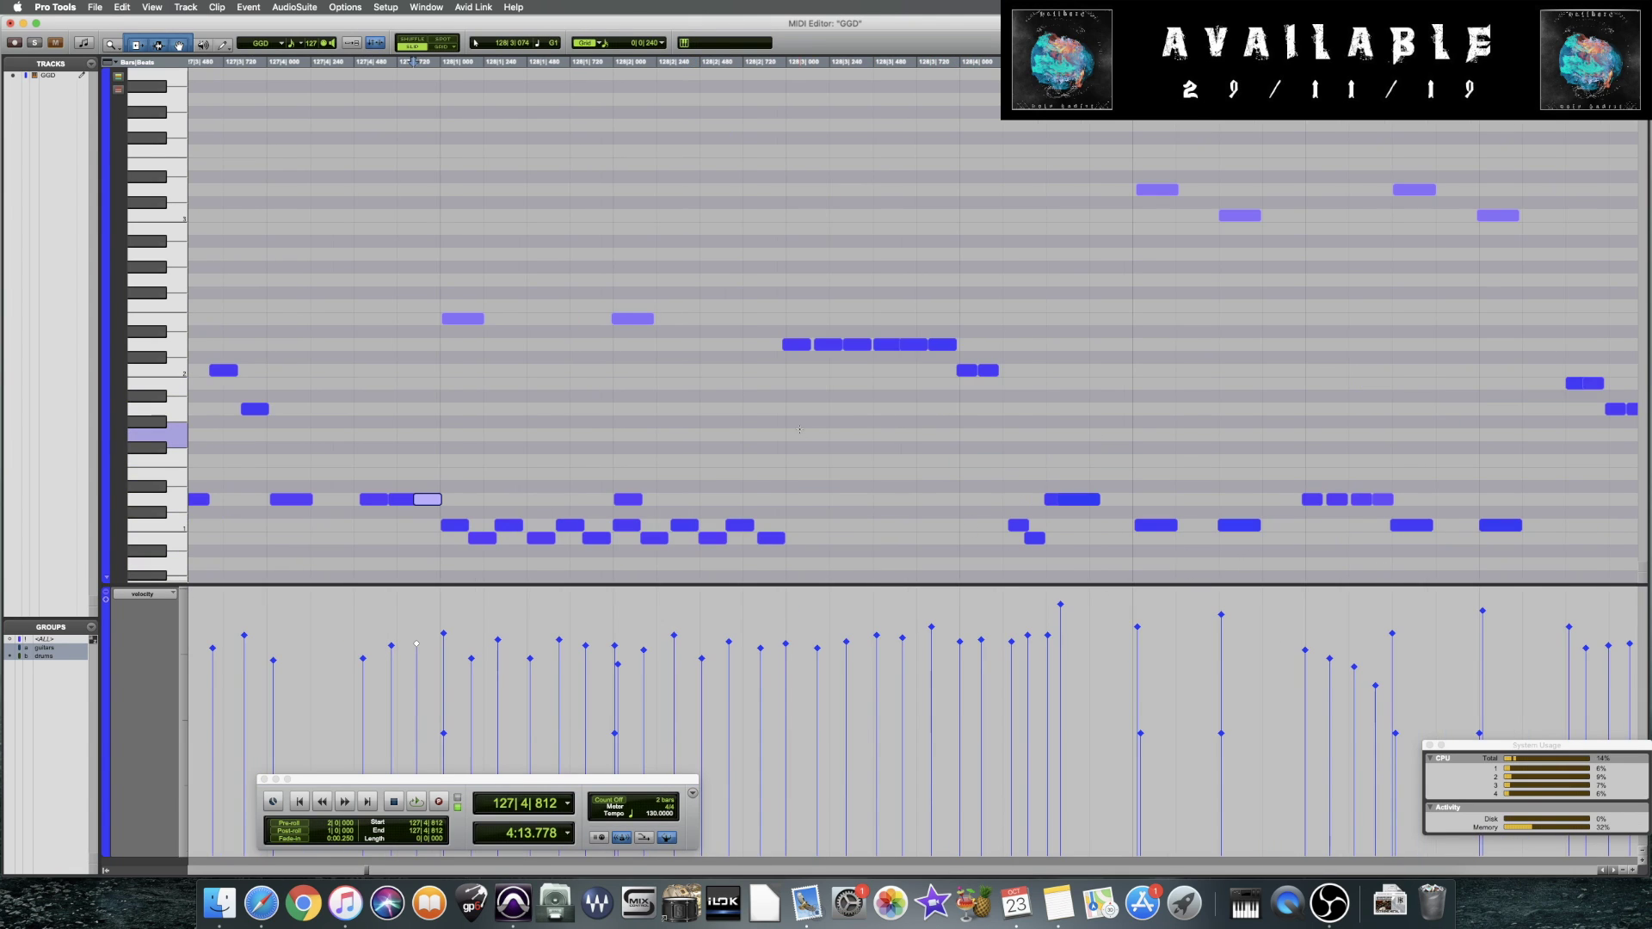
Unevenly lower the tom run velocities in the second half of bar 128 and play back from the end of bar 127
{"action": "left_click", "coordinate": [799, 429]}
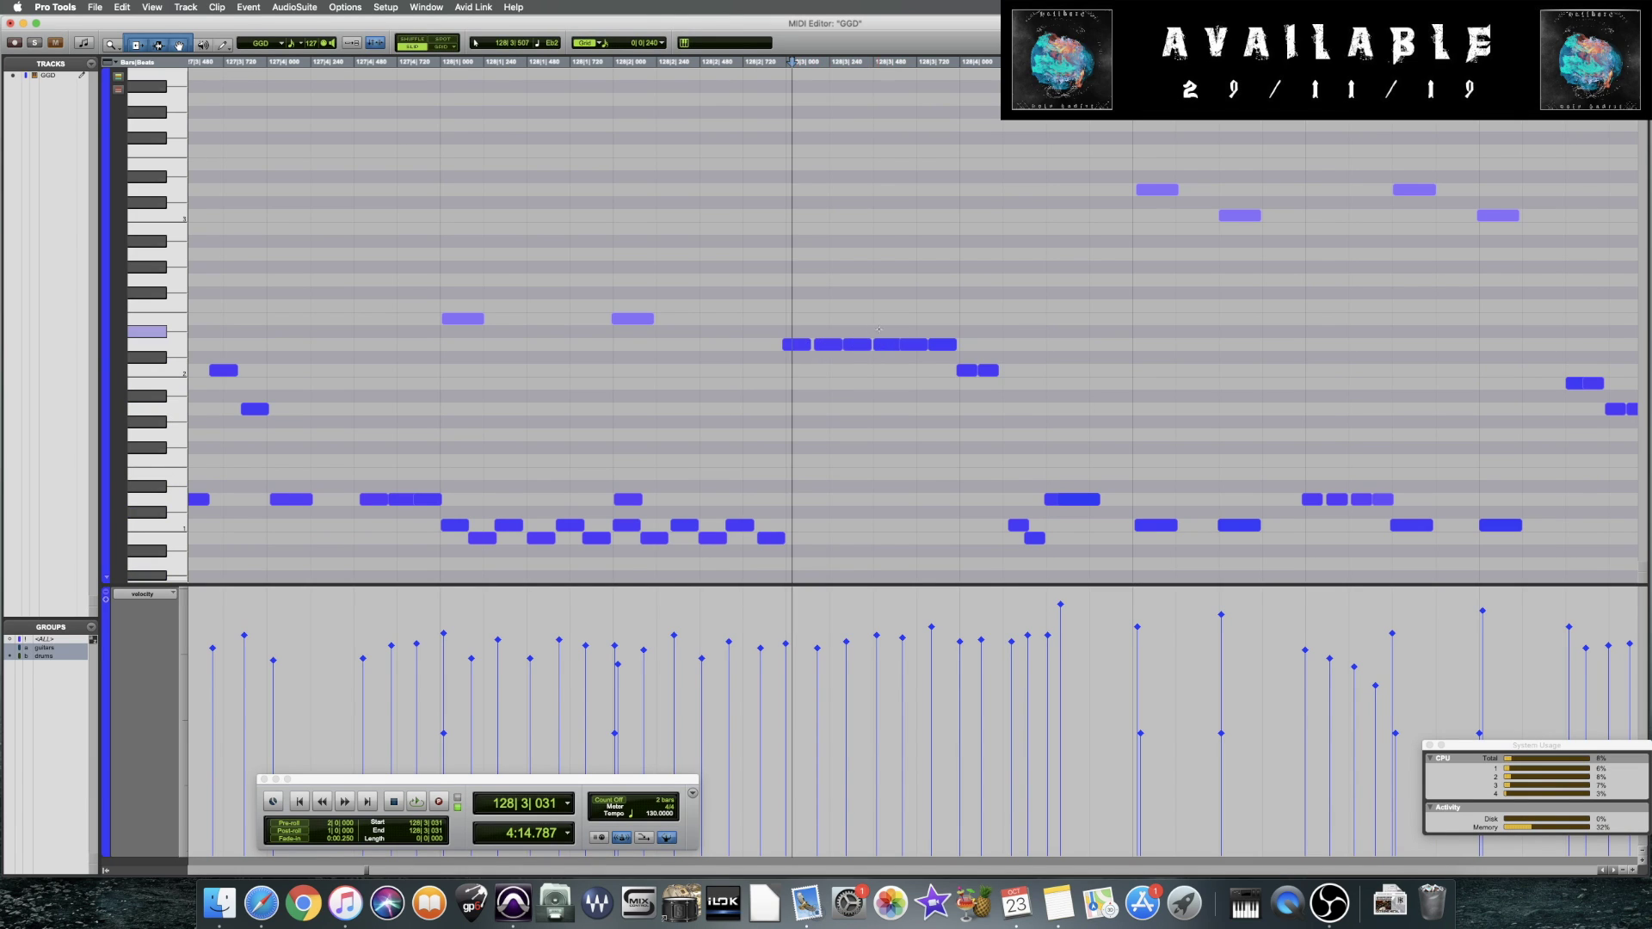
{"action": "mouse_move", "coordinate": [785, 644]}
{"action": "left_mouse_down"}
{"action": "mouse_move", "coordinate": [785, 704]}
{"action": "mouse_move", "coordinate": [817, 701]}
{"action": "left_mouse_up"}
{"action": "mouse_move", "coordinate": [846, 642]}
{"action": "left_mouse_down"}
{"action": "mouse_move", "coordinate": [846, 681]}
{"action": "mouse_move", "coordinate": [902, 657]}
{"action": "mouse_move", "coordinate": [930, 689]}
{"action": "mouse_move", "coordinate": [960, 668]}
{"action": "mouse_move", "coordinate": [982, 695]}
{"action": "left_mouse_up"}
{"action": "left_click", "coordinate": [387, 435]}
{"action": "key", "text": "space"}
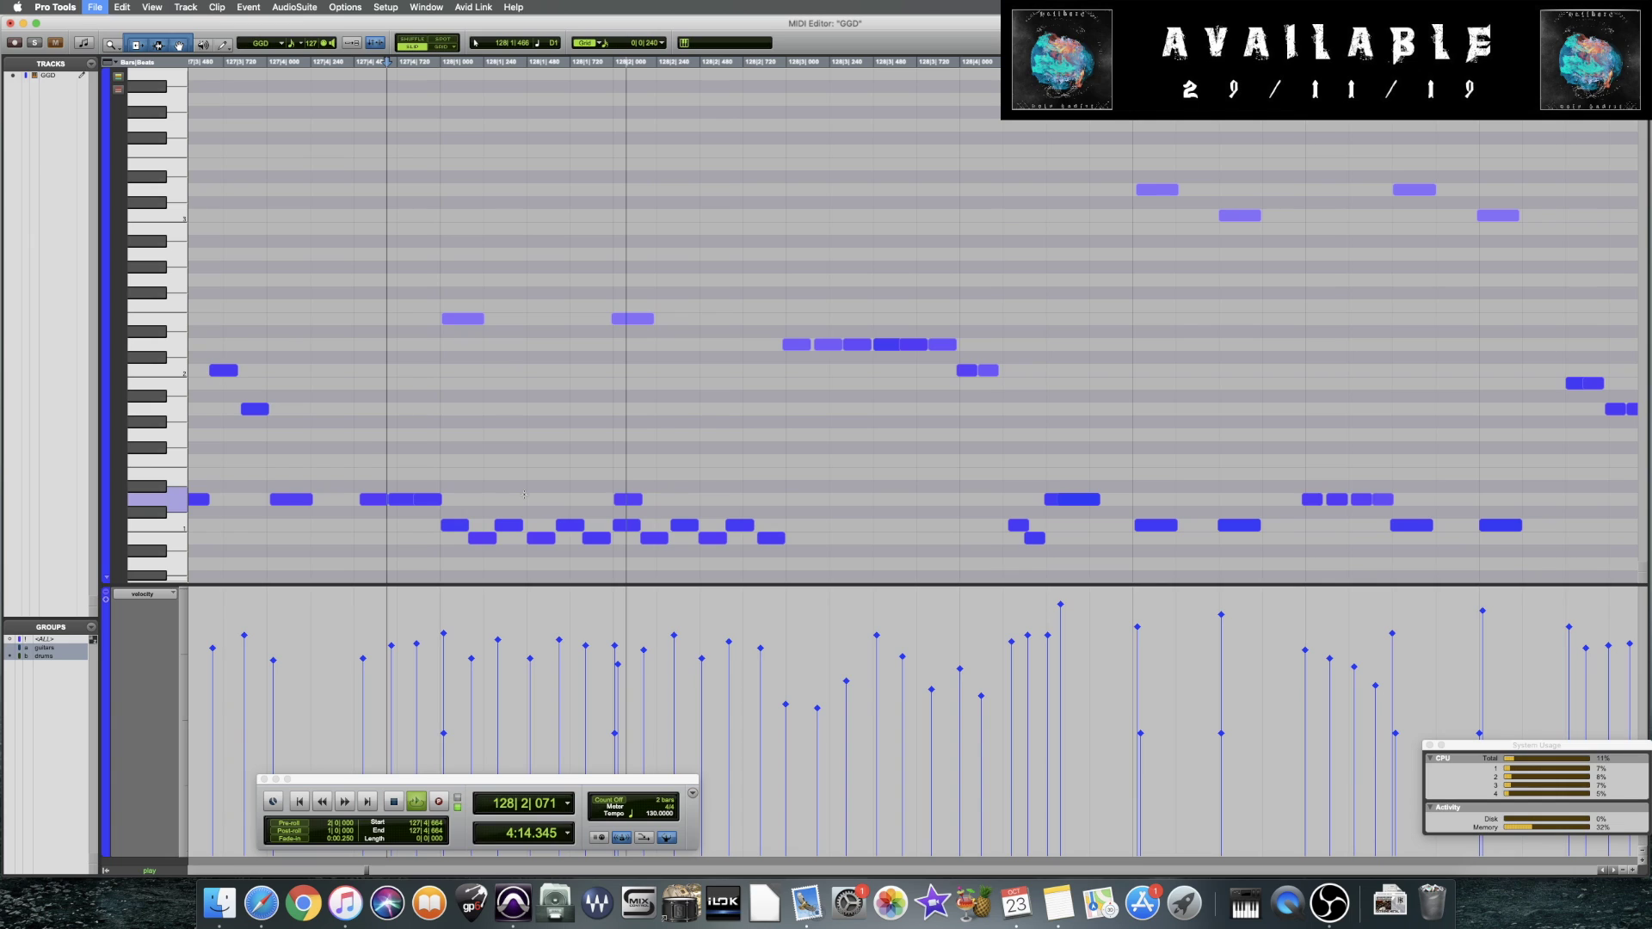
{"action": "key", "text": "space"}
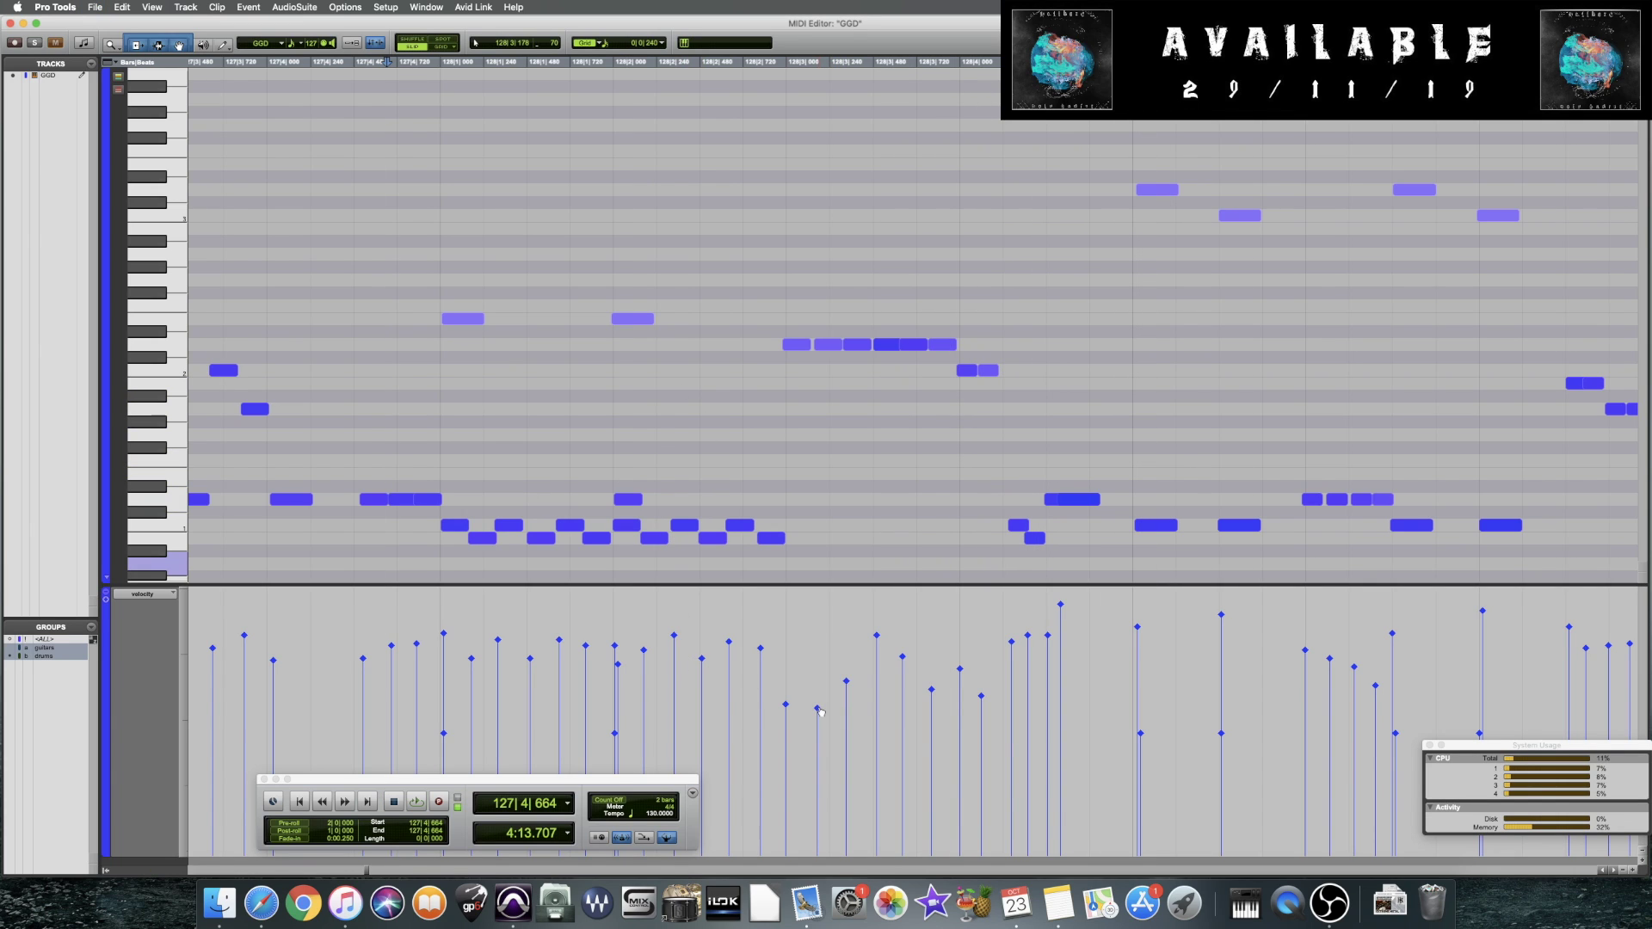
Raise the velocities of the first three tom hits in the bar 128 fill and play it back from beat 2
{"action": "mouse_move", "coordinate": [820, 708]}
{"action": "left_mouse_down"}
{"action": "mouse_move", "coordinate": [820, 677]}
{"action": "mouse_move", "coordinate": [785, 689]}
{"action": "mouse_move", "coordinate": [846, 668]}
{"action": "left_mouse_up"}
{"action": "left_click", "coordinate": [685, 408]}
{"action": "key", "text": "space"}
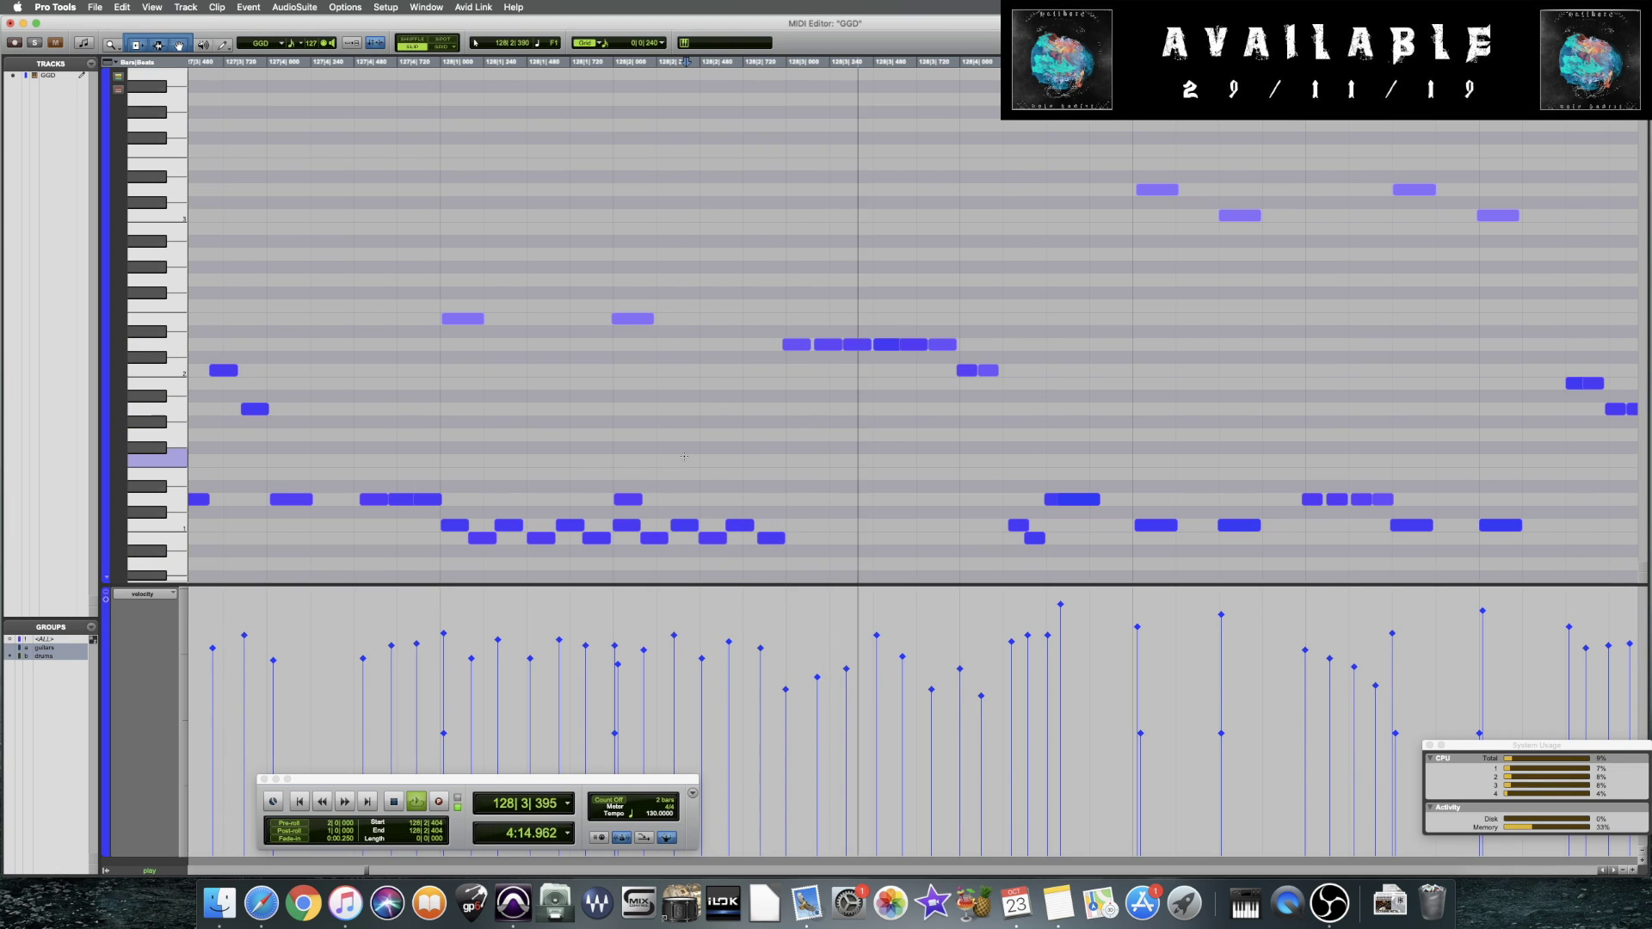
{"action": "key", "text": "space"}
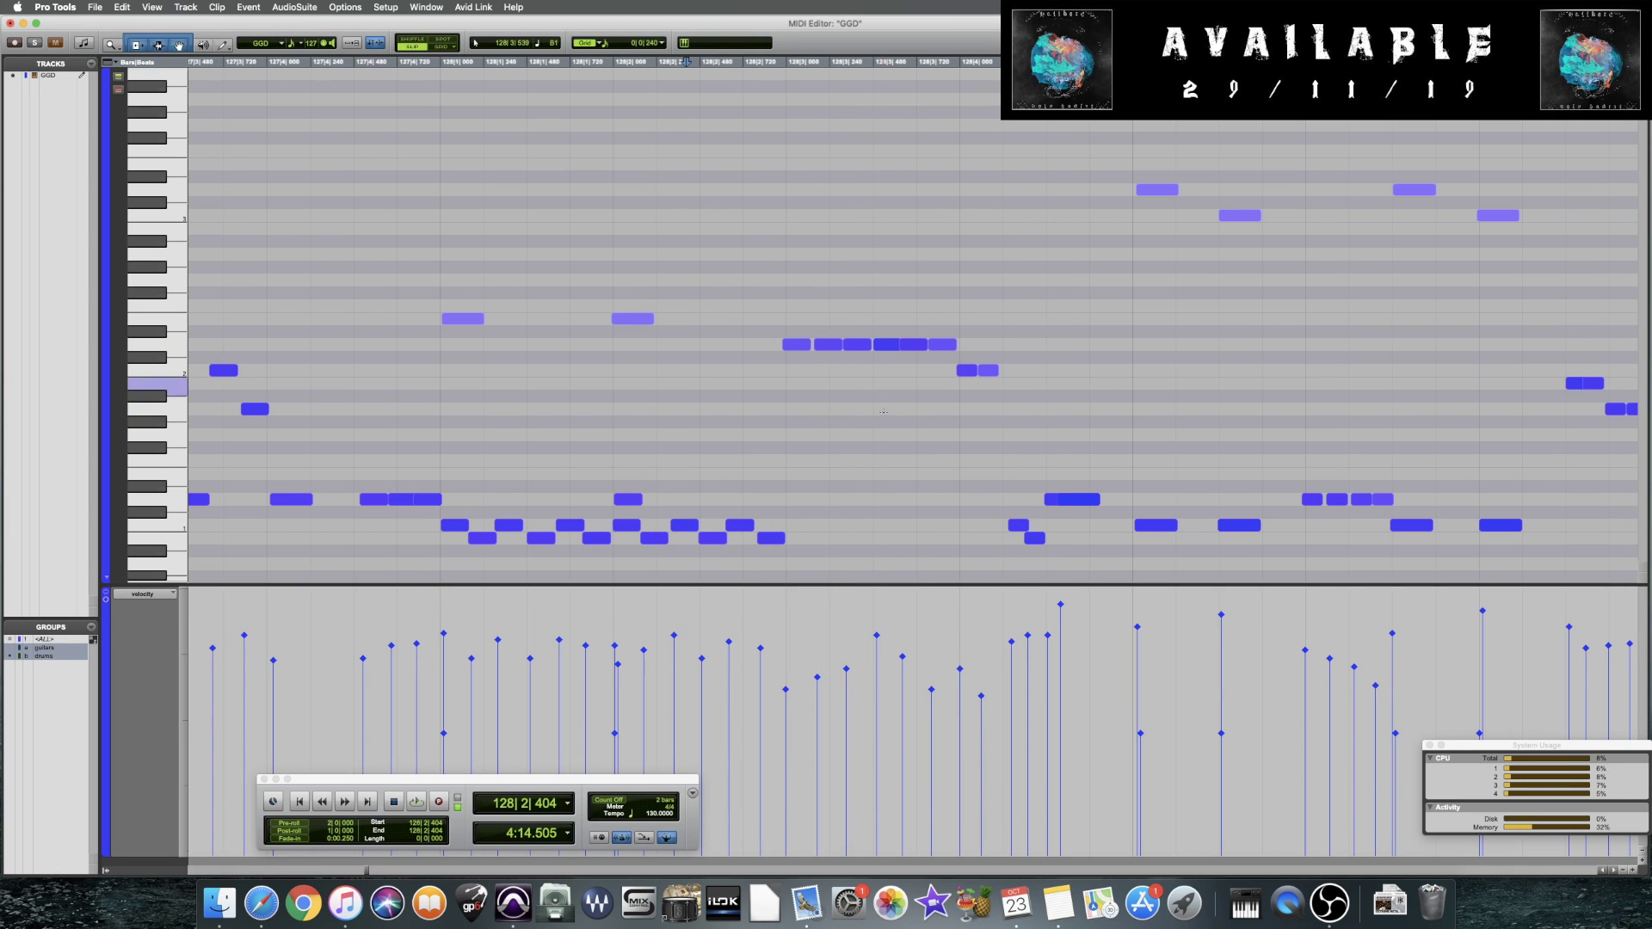
Play back from beat 3 of bar 149 into the closing tom hits of bar 150
{"action": "key", "text": "space"}
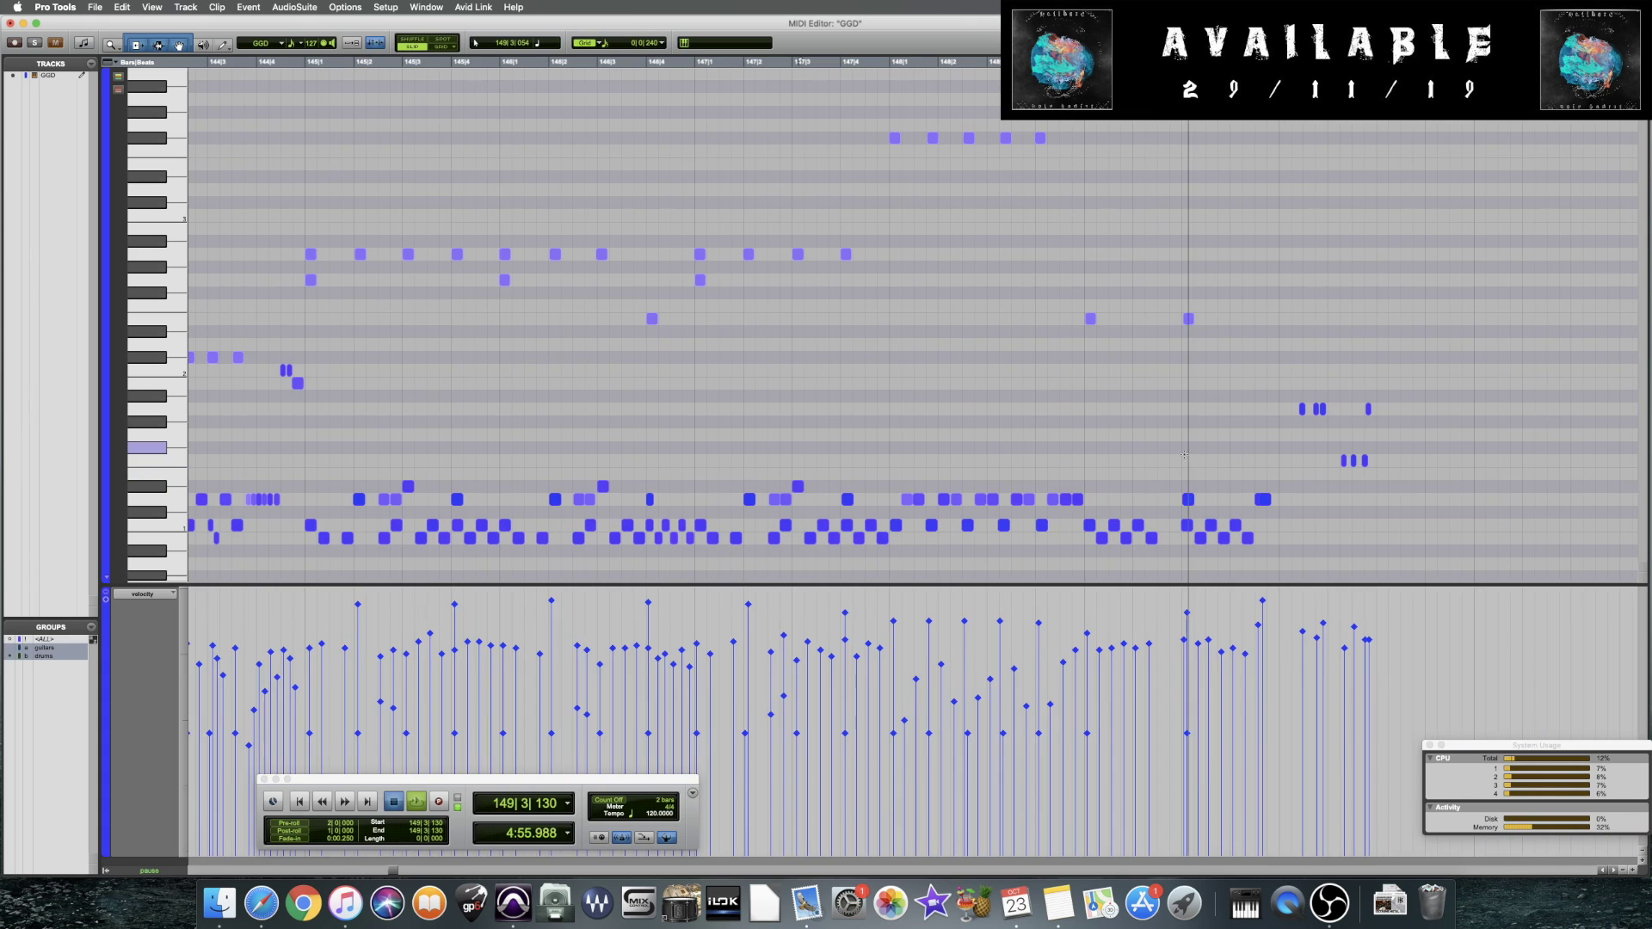
{"action": "key", "text": "super+bracketright"}
{"action": "key", "text": "super+bracketright"}
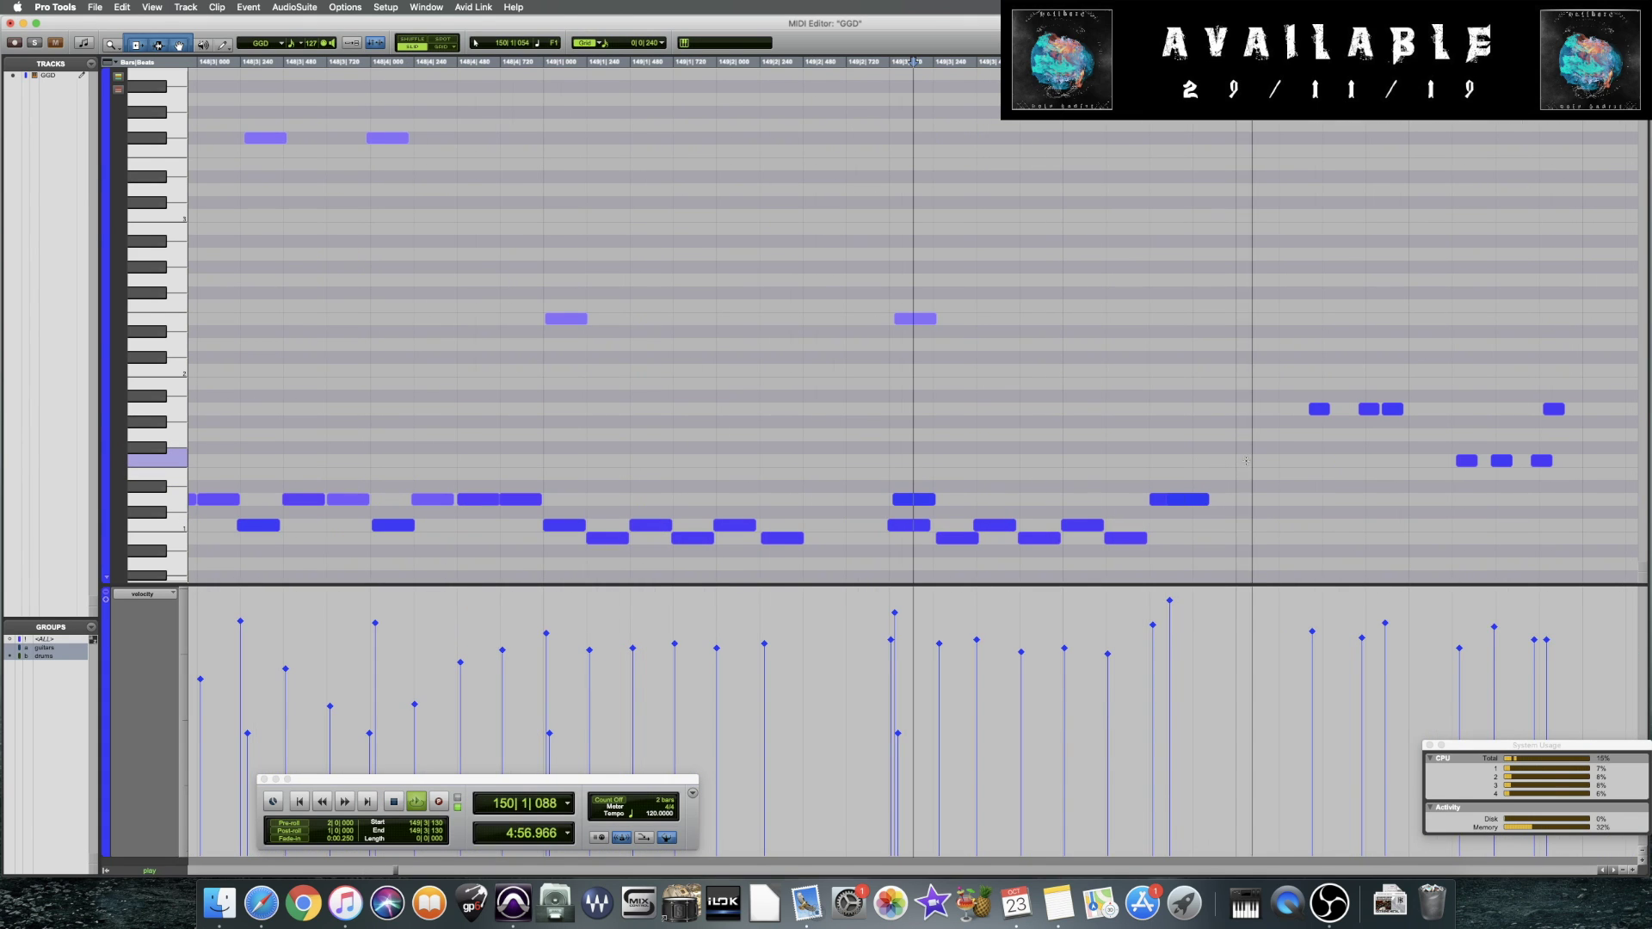
{"action": "key", "text": "space"}
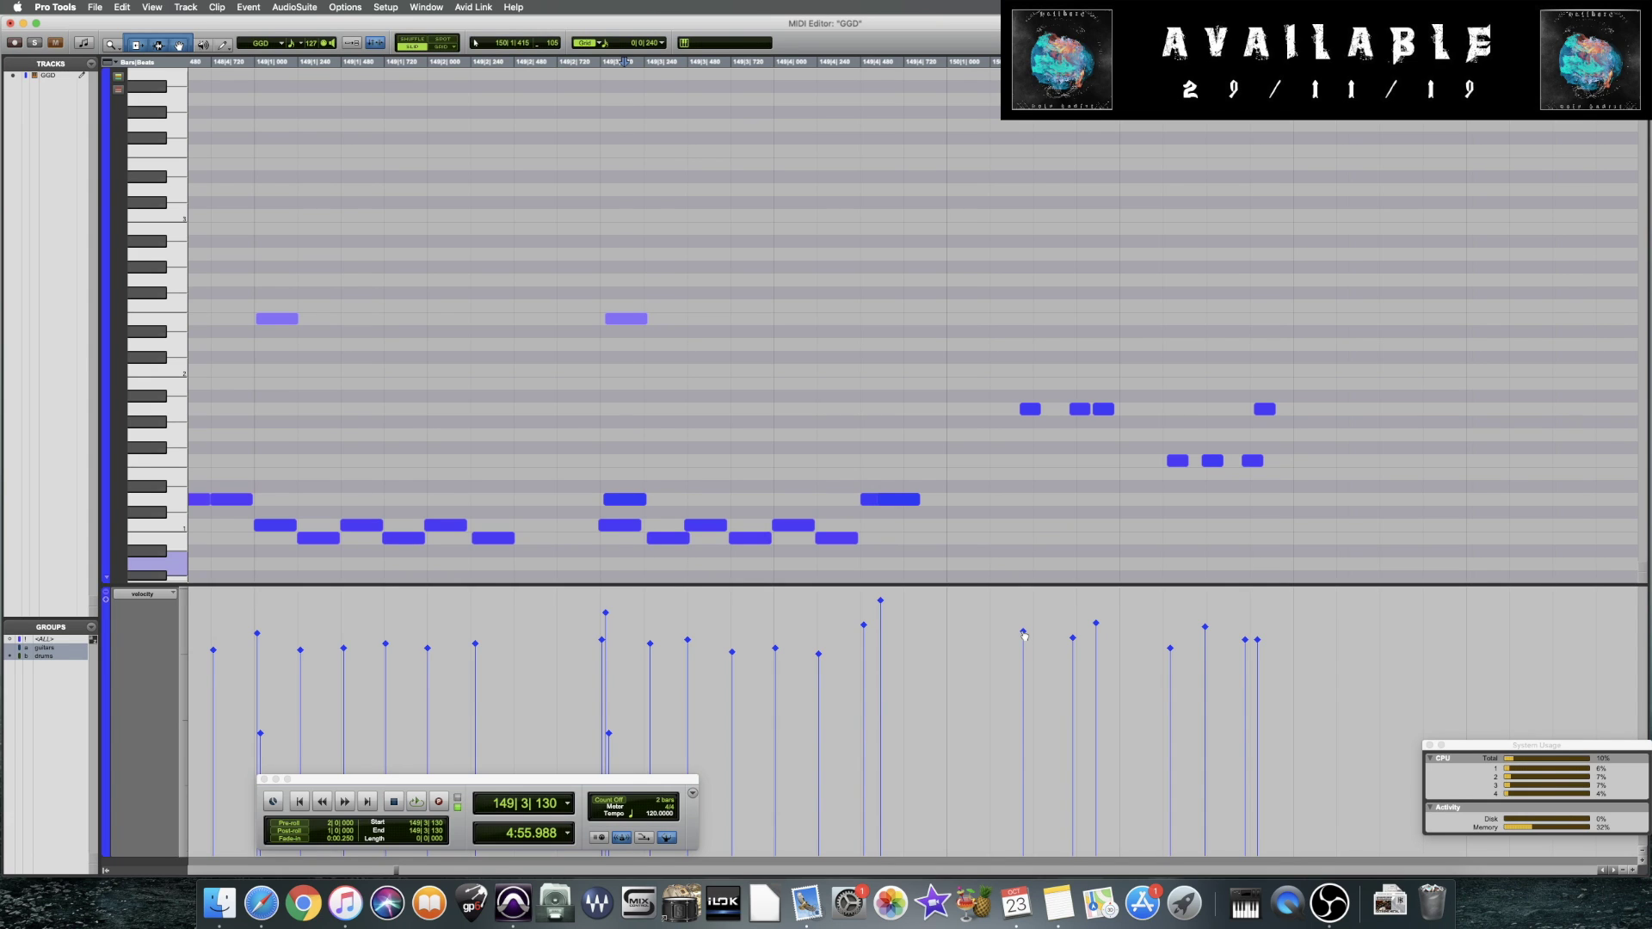
Lower the velocities of all closing tom hits in bar 150 except the third, raise the final one, and play back from bar 149 beat 3
{"action": "mouse_move", "coordinate": [1024, 635]}
{"action": "left_mouse_down"}
{"action": "mouse_move", "coordinate": [1022, 755]}
{"action": "mouse_move", "coordinate": [1073, 715]}
{"action": "left_mouse_up"}
{"action": "mouse_move", "coordinate": [1170, 648]}
{"action": "left_mouse_down"}
{"action": "mouse_move", "coordinate": [1170, 696]}
{"action": "mouse_move", "coordinate": [1205, 693]}
{"action": "left_mouse_up"}
{"action": "left_click_drag", "start_coordinate": [1244, 639], "coordinate": [1245, 658]}
{"action": "left_click_drag", "start_coordinate": [1257, 639], "coordinate": [1257, 618]}
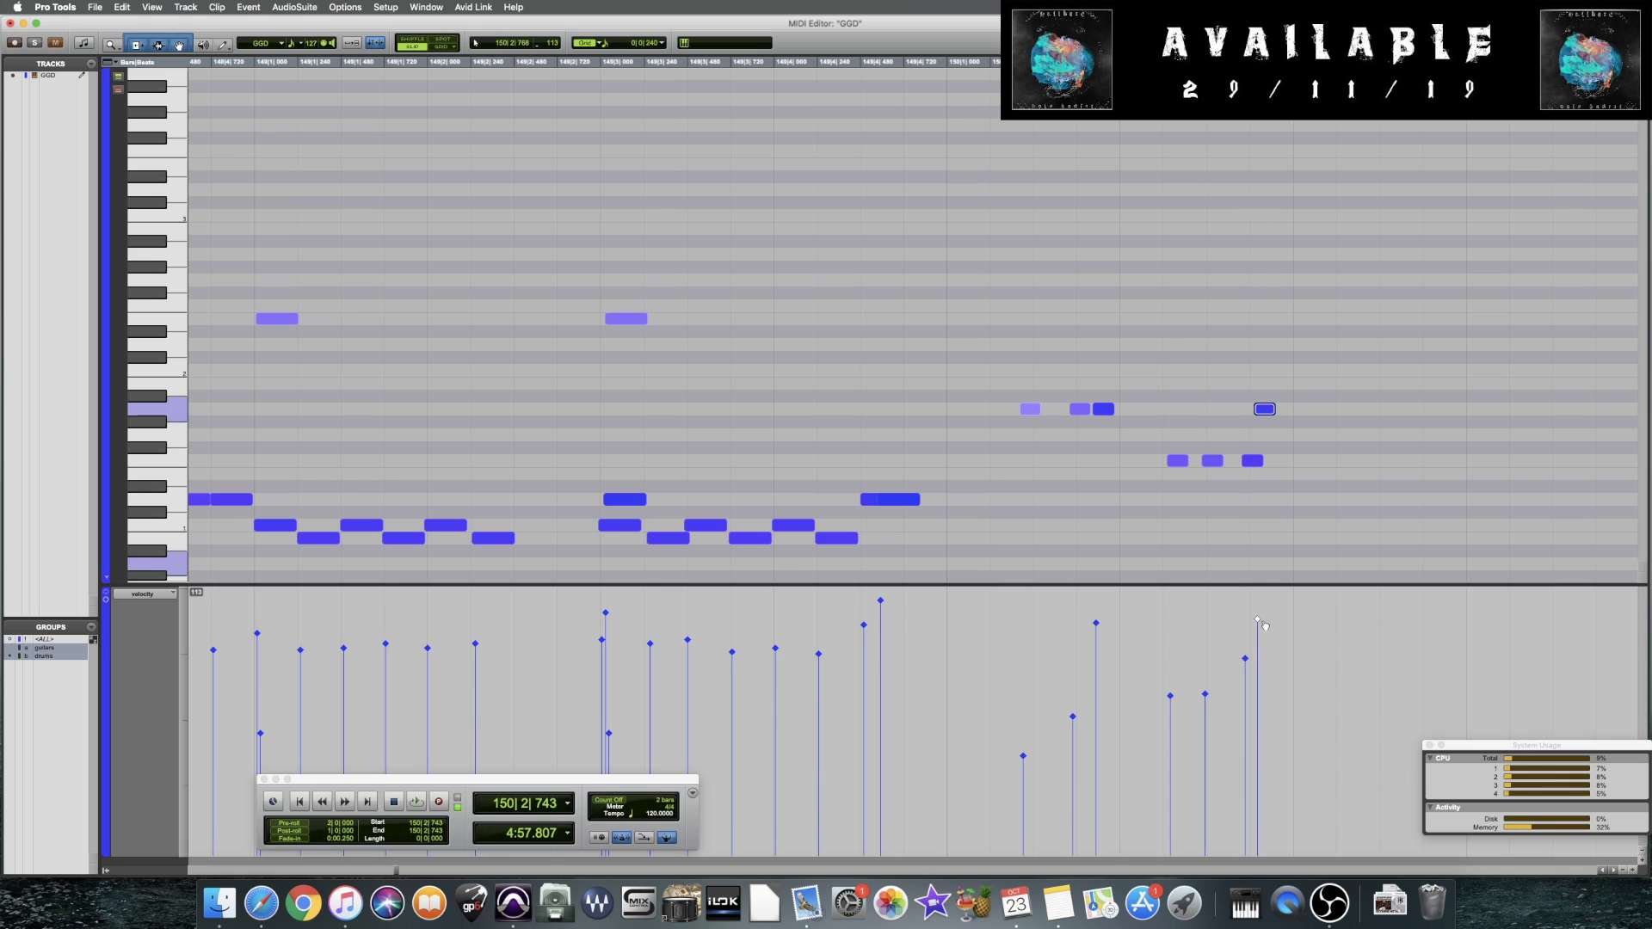
{"action": "left_click", "coordinate": [685, 344]}
{"action": "key", "text": "space"}
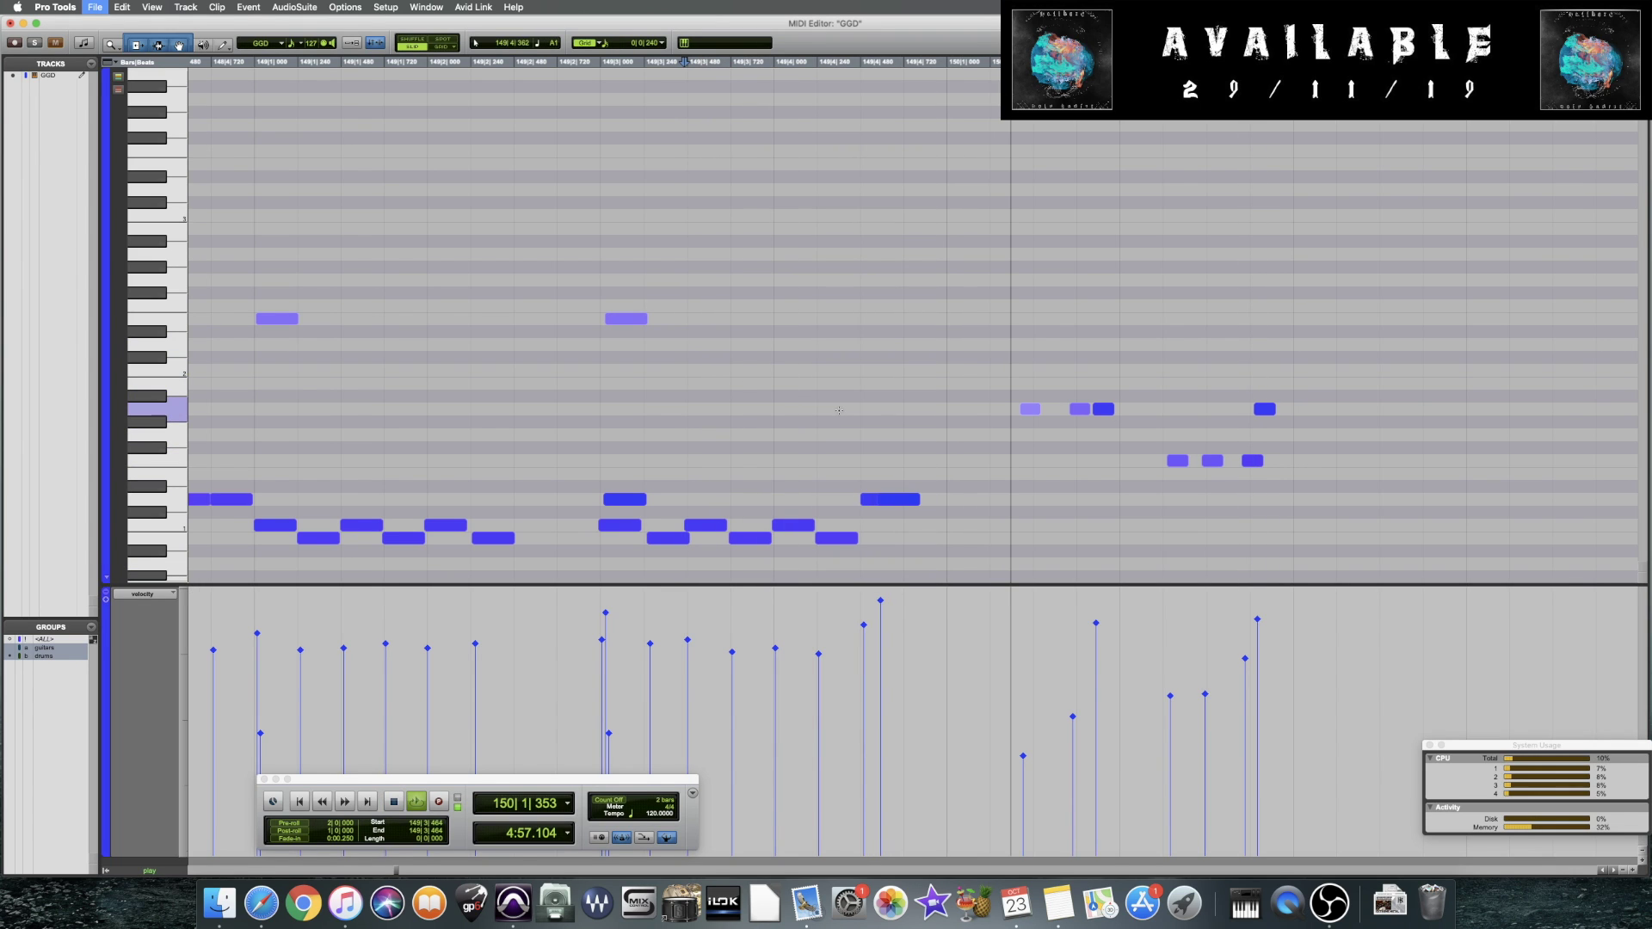
{"action": "key", "text": "space"}
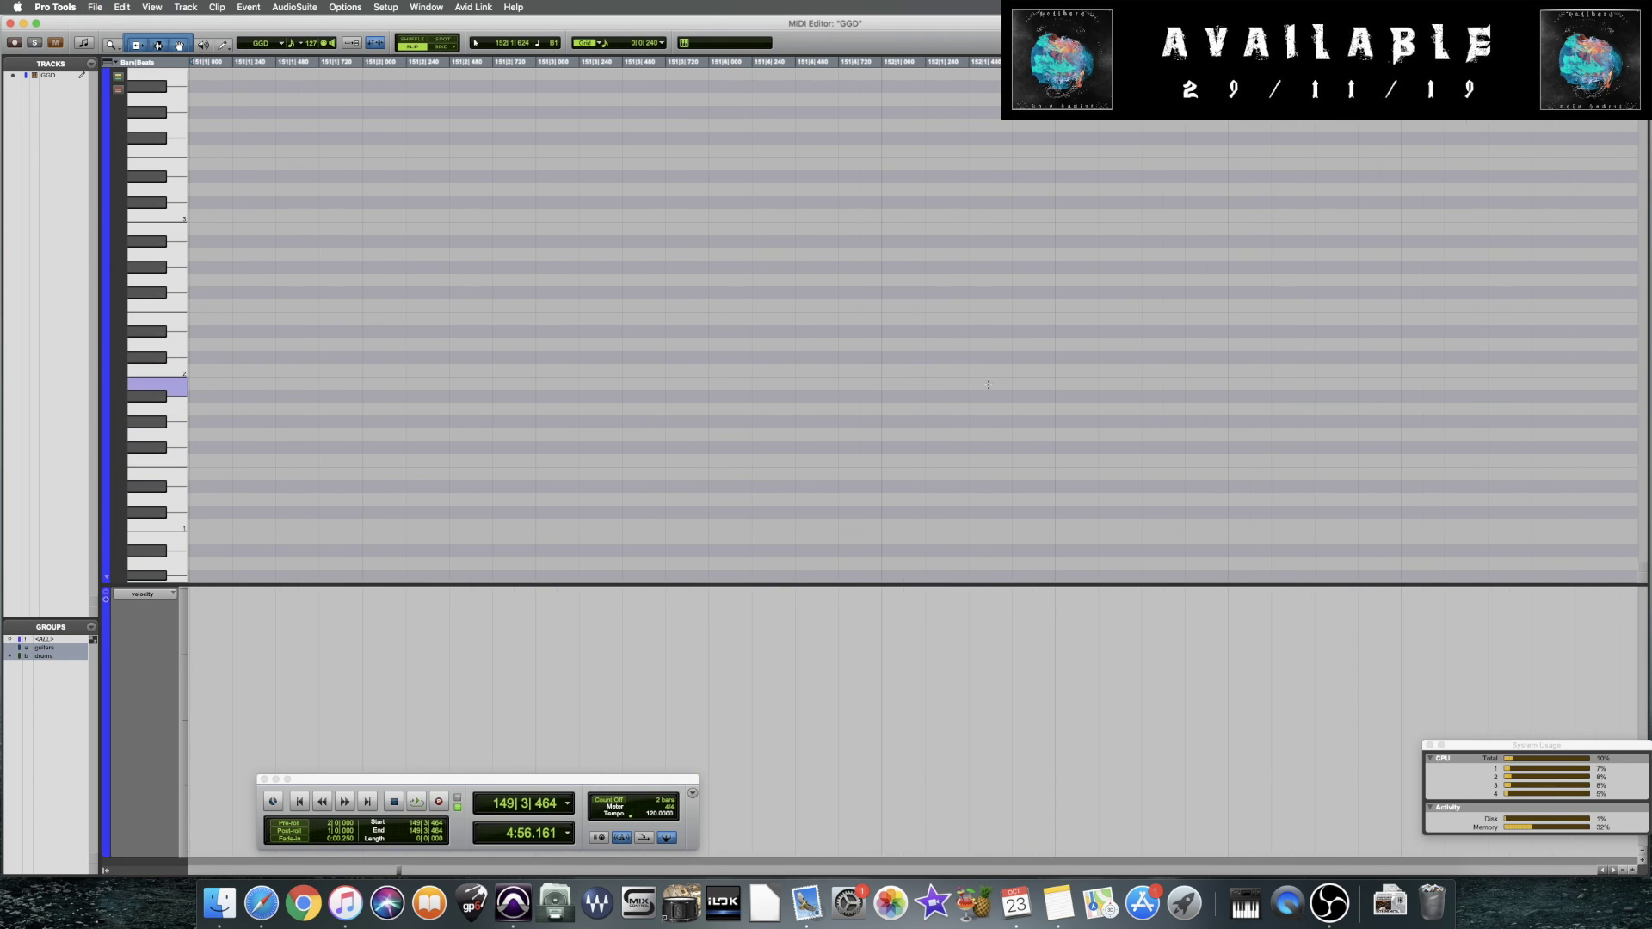
Open the Event Operations window and select the flat-velocity cymbal notes across the whole drum track, leaving out the tom rows
{"action": "key", "text": "super+bracketleft"}
{"action": "key", "text": "super+bracketleft"}
{"action": "key", "text": "super+bracketleft"}
{"action": "key", "text": "super+bracketleft"}
{"action": "key", "text": "super+bracketleft"}
{"action": "key", "text": "super+bracketleft"}
{"action": "key", "text": "super+bracketleft"}
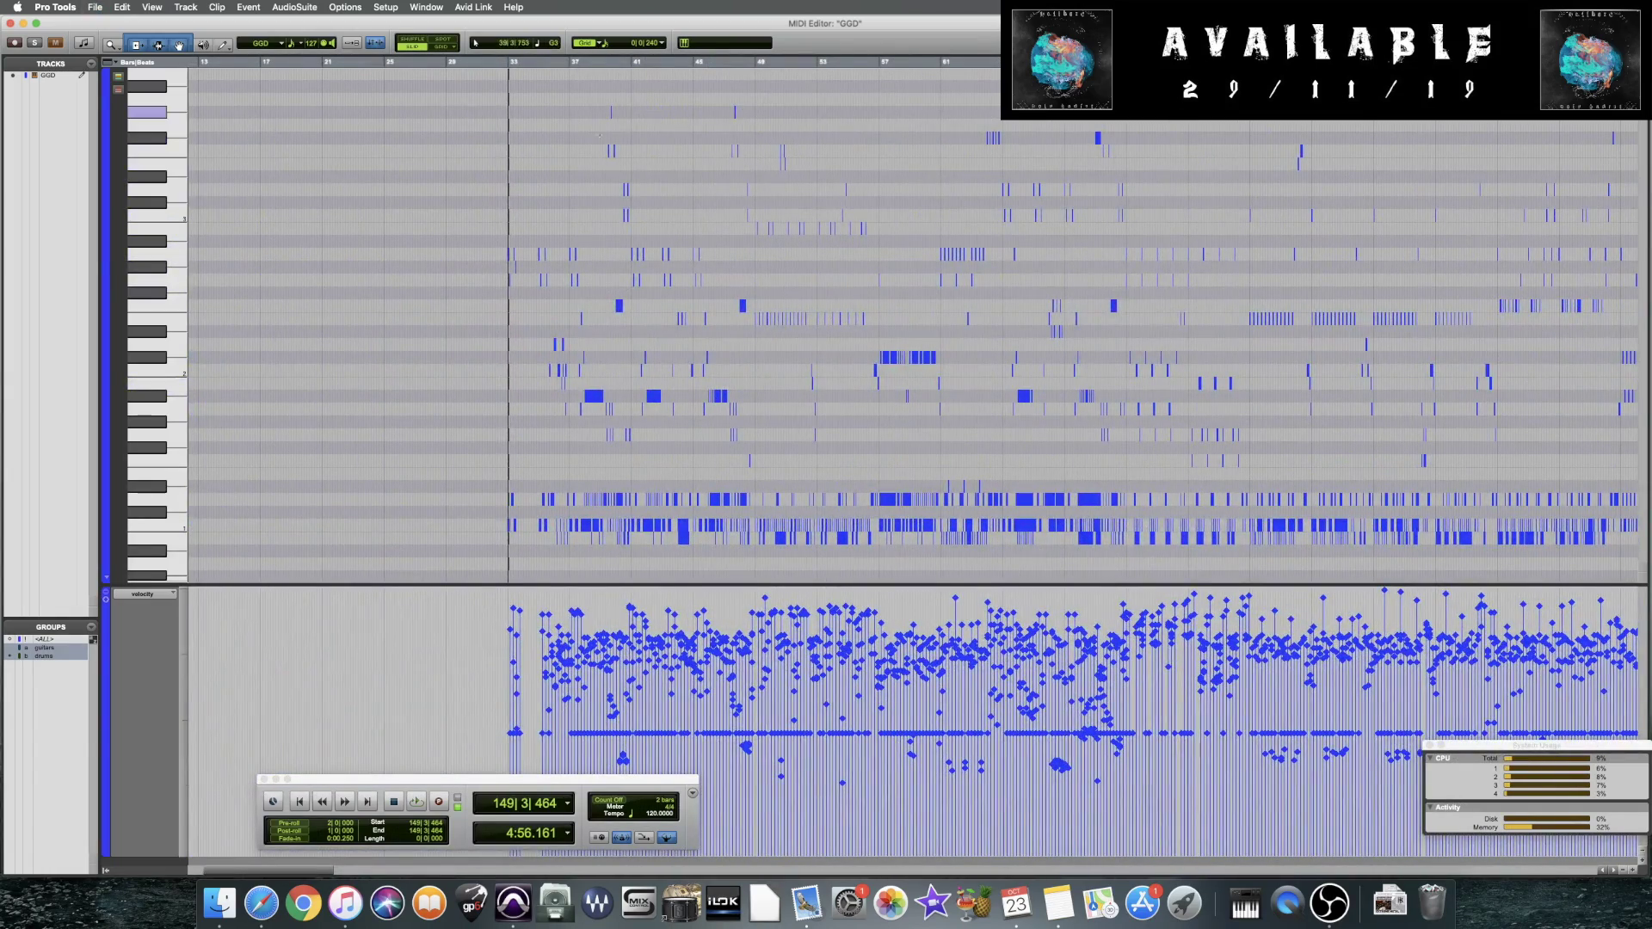
{"action": "left_click", "coordinate": [437, 258]}
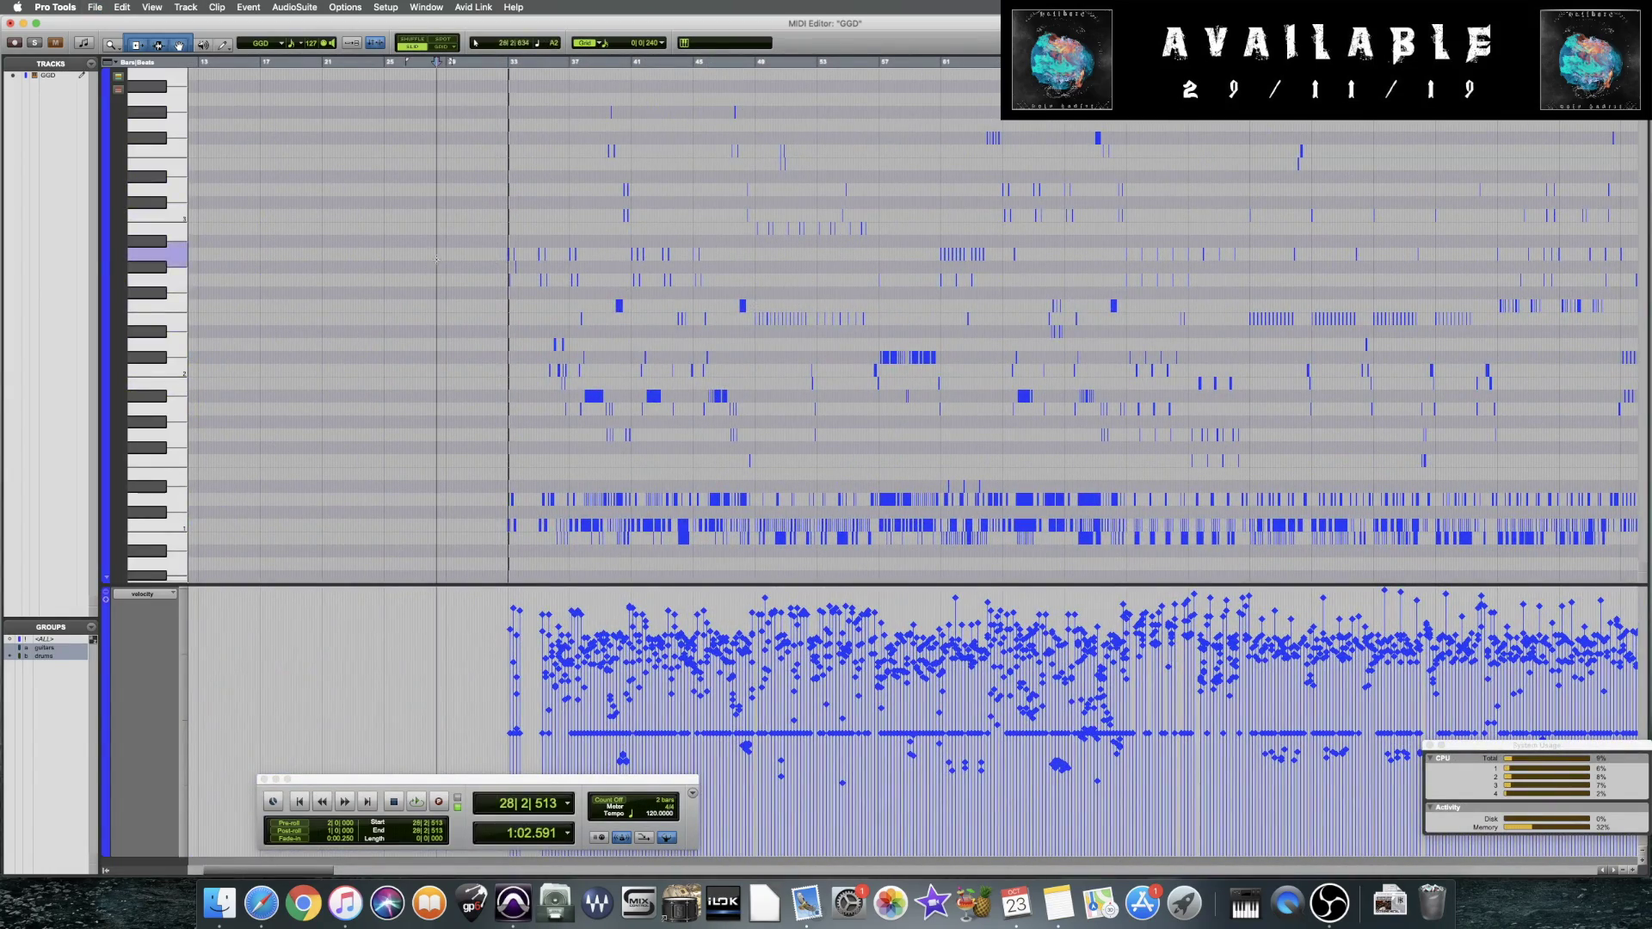
{"action": "key", "text": "super+bracketleft"}
{"action": "key", "text": "alt+0"}
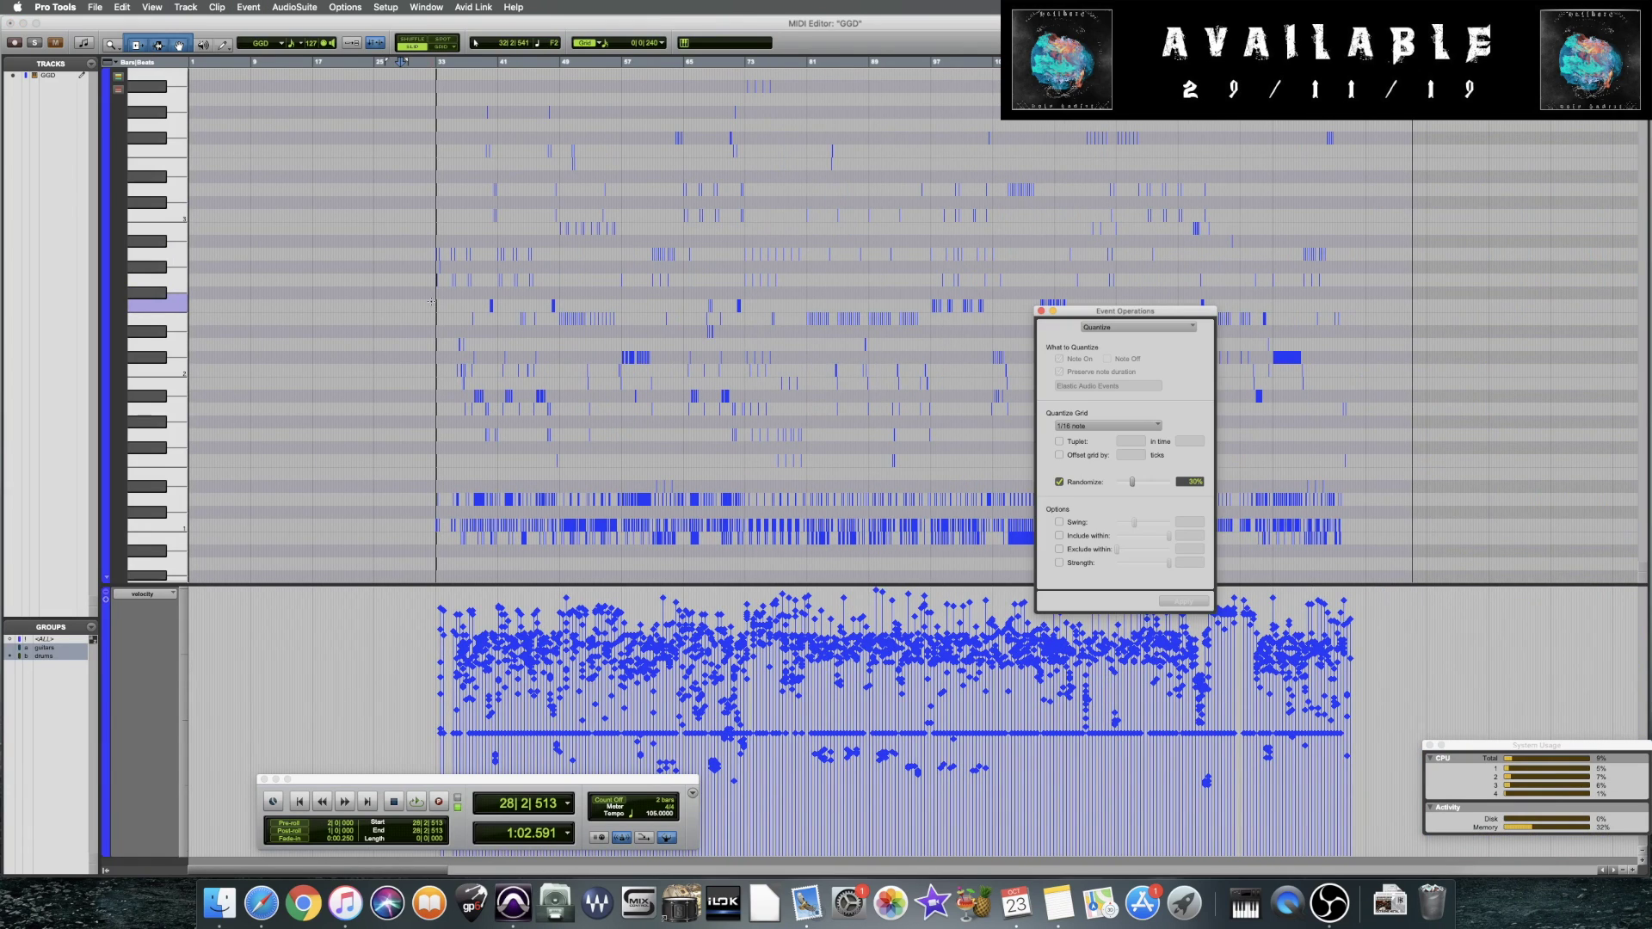
{"action": "left_click_drag", "start_coordinate": [1142, 312], "coordinate": [241, 295]}
{"action": "left_click_drag", "start_coordinate": [371, 80], "coordinate": [439, 376]}
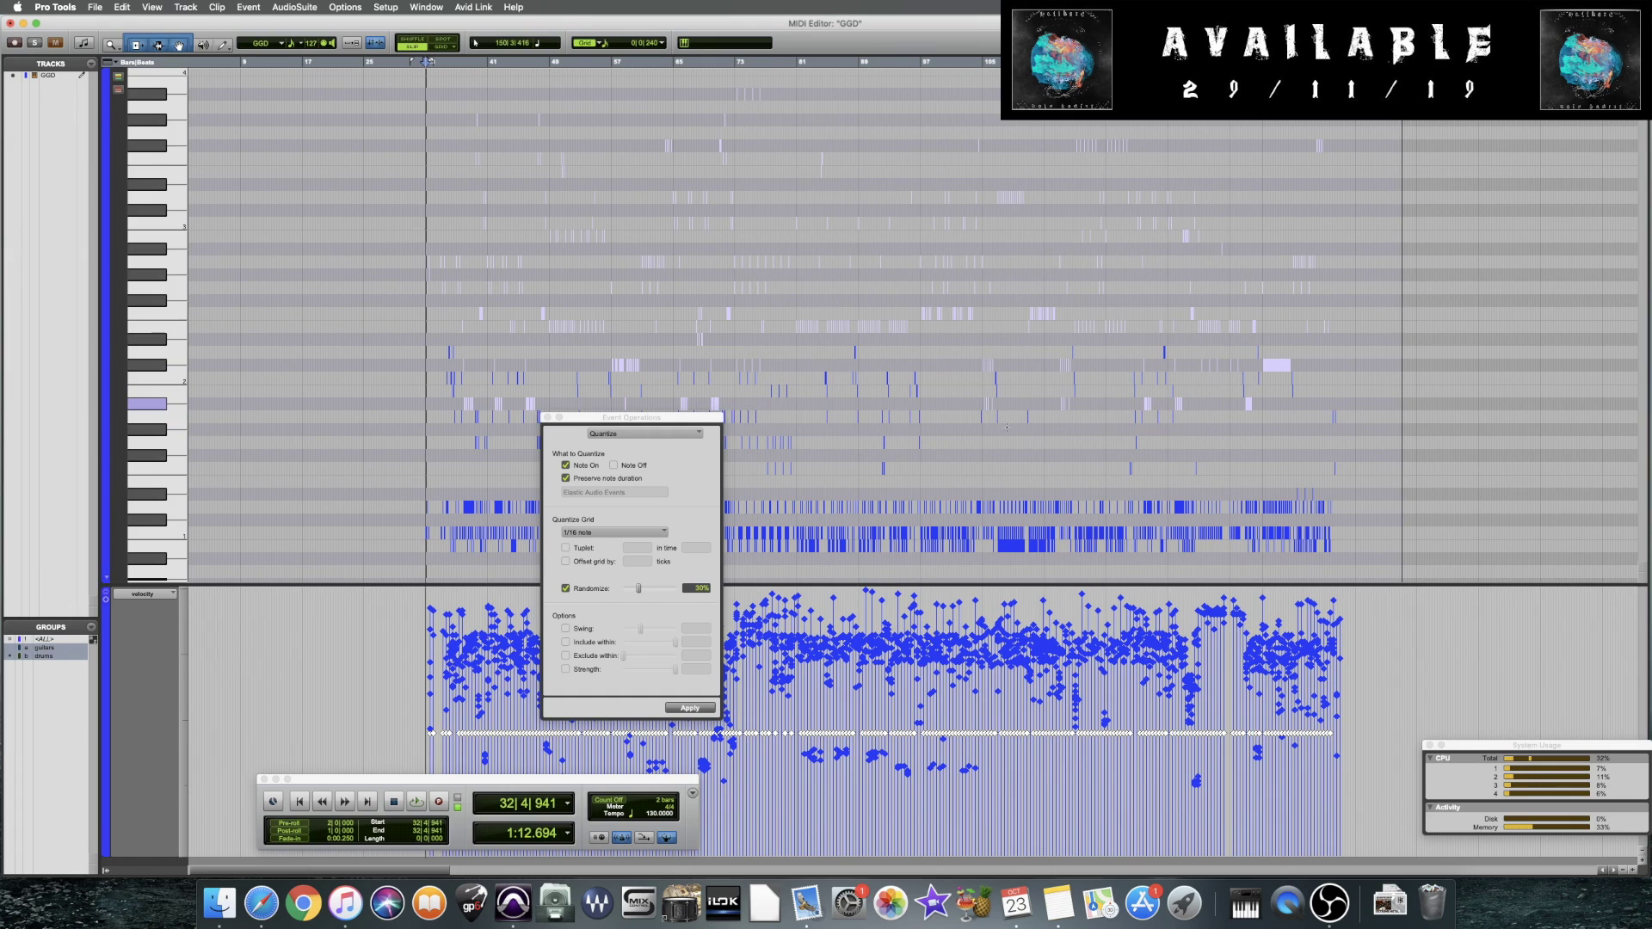
Apply Change Velocity to the selected cymbal notes, setting all Note On velocities with a minimum and maximum limit and randomization
{"action": "left_click_drag", "start_coordinate": [698, 417], "coordinate": [310, 373]}
{"action": "left_click", "coordinate": [324, 389]}
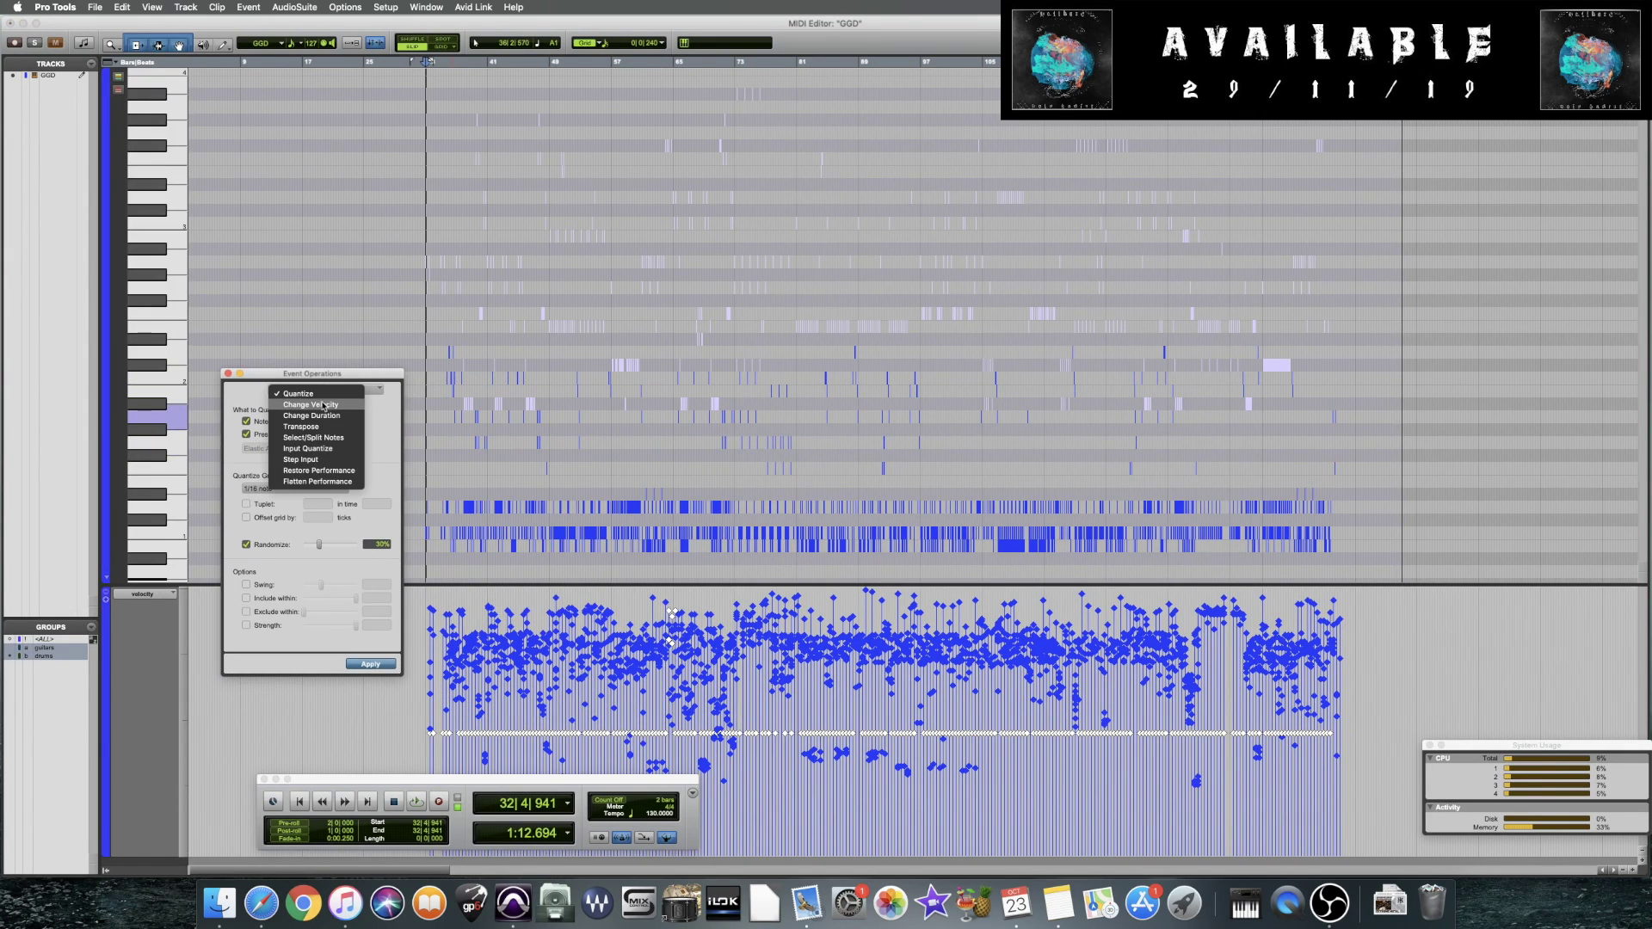
{"action": "left_click", "coordinate": [325, 404]}
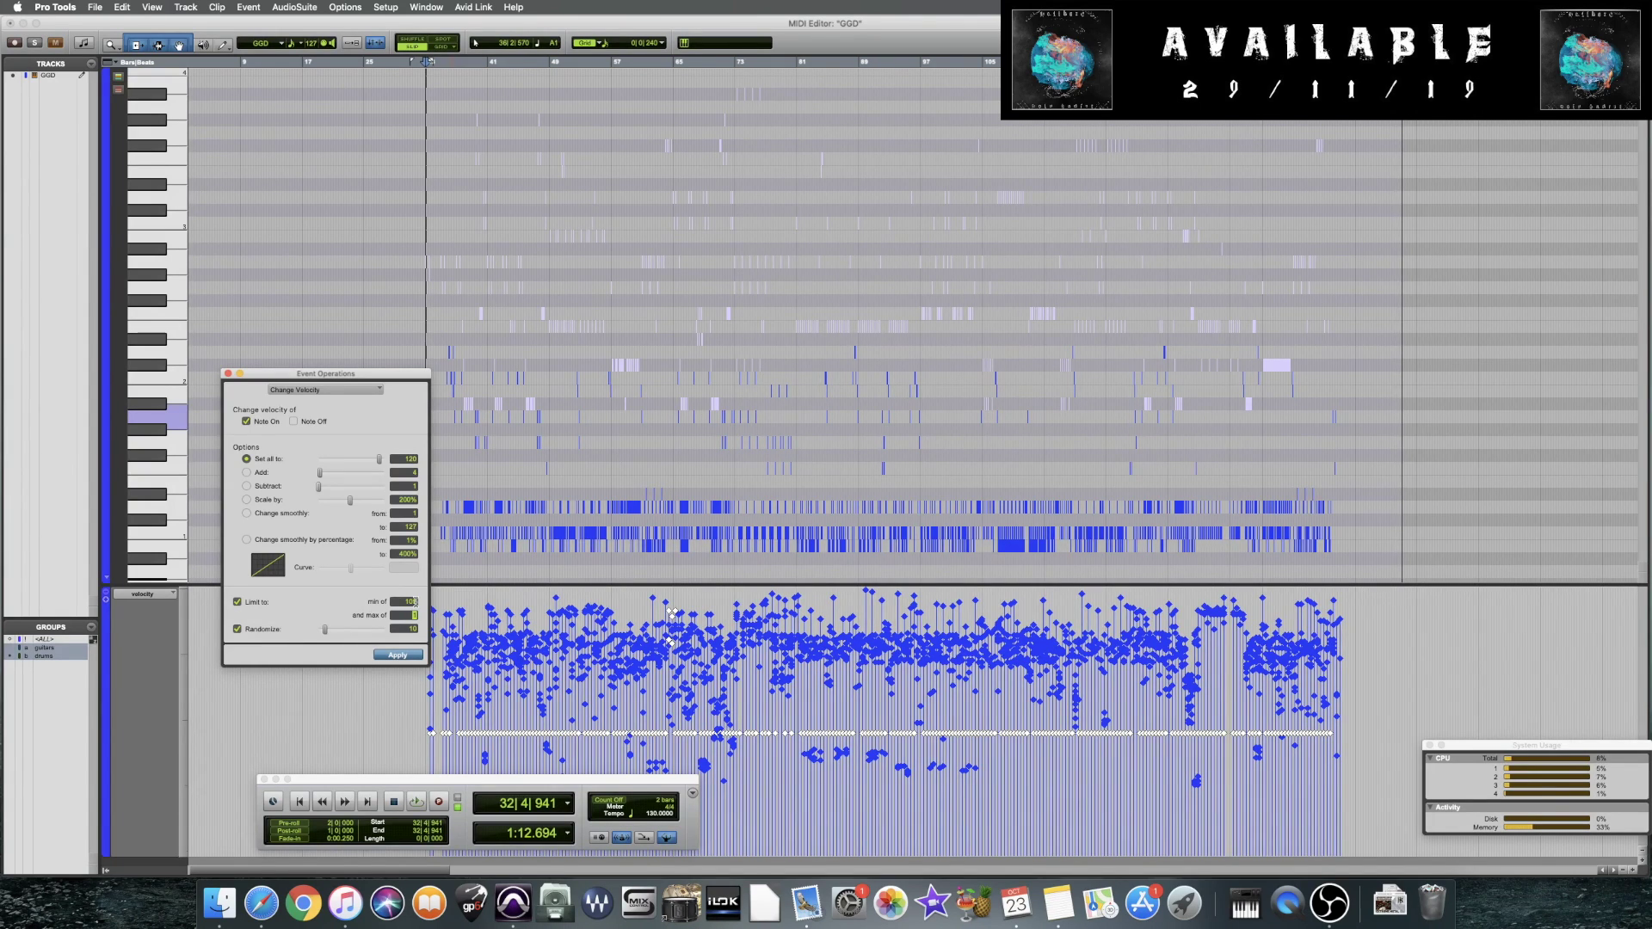
{"action": "left_click", "coordinate": [391, 657]}
{"action": "left_click_drag", "start_coordinate": [274, 377], "coordinate": [191, 324]}
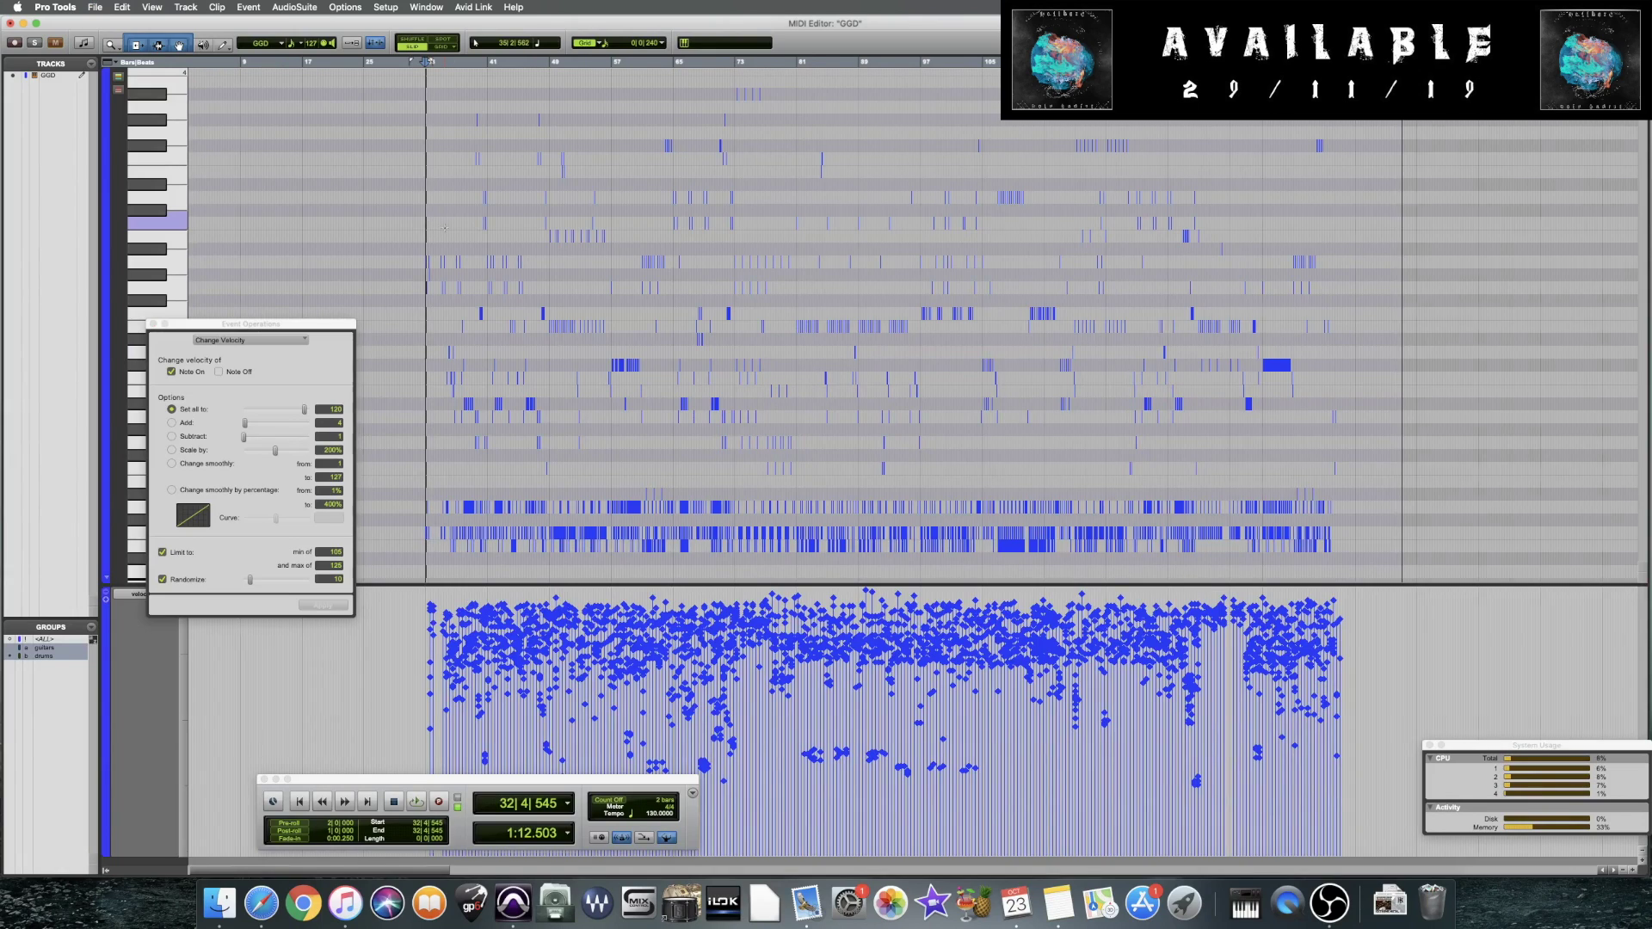
Examine the velocities of the cymbal hits in bars 33 and 35 and play back the section from bar 33
{"action": "key", "text": "super+bracketright"}
{"action": "left_click", "coordinate": [826, 230]}
{"action": "key", "text": "space"}
{"action": "key", "text": "alt+3"}
{"action": "key", "text": "super+bracketleft"}
{"action": "key", "text": "space"}
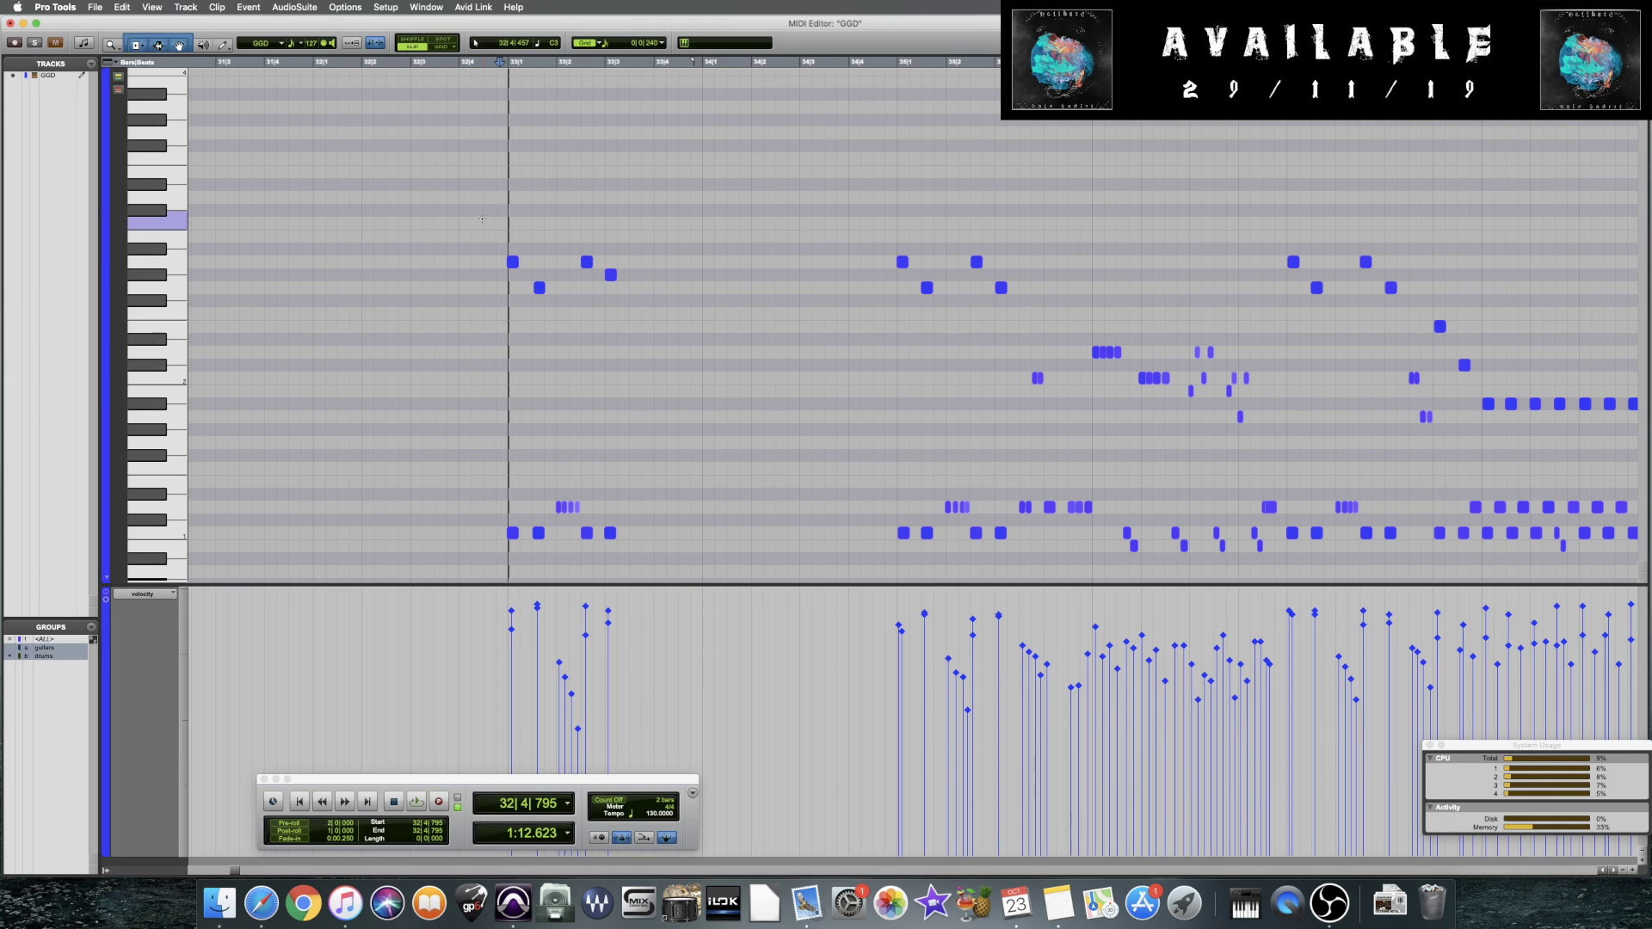
{"action": "left_click_drag", "start_coordinate": [483, 221], "coordinate": [983, 320]}
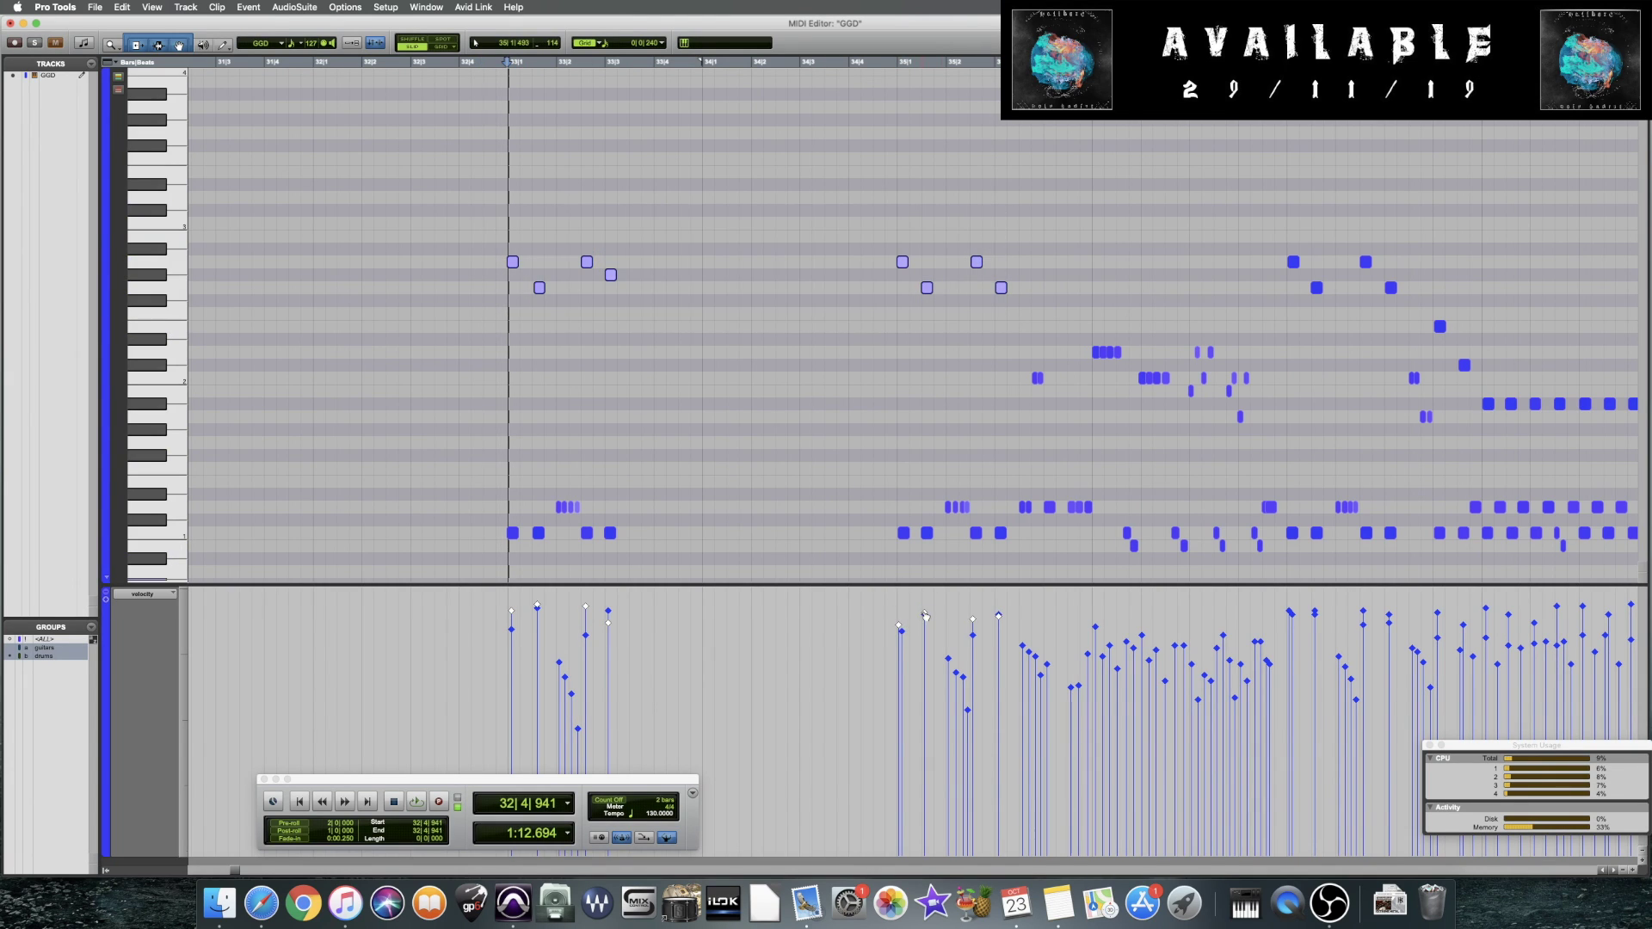
{"action": "left_click", "coordinate": [522, 184]}
{"action": "key", "text": "space"}
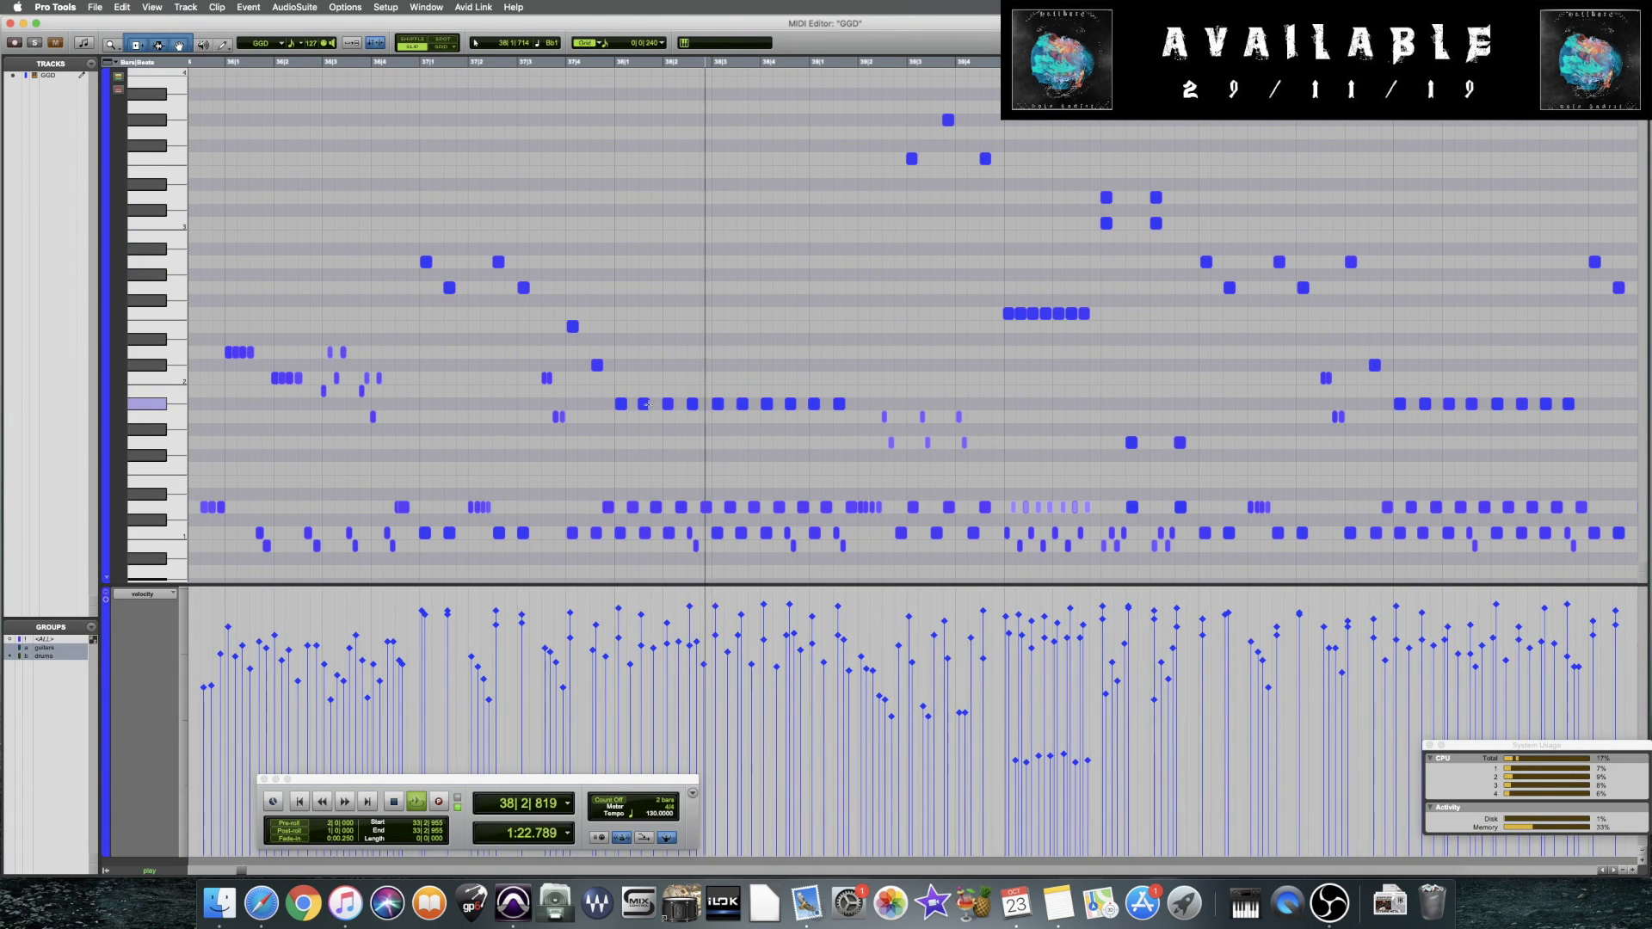
{"action": "key", "text": "space"}
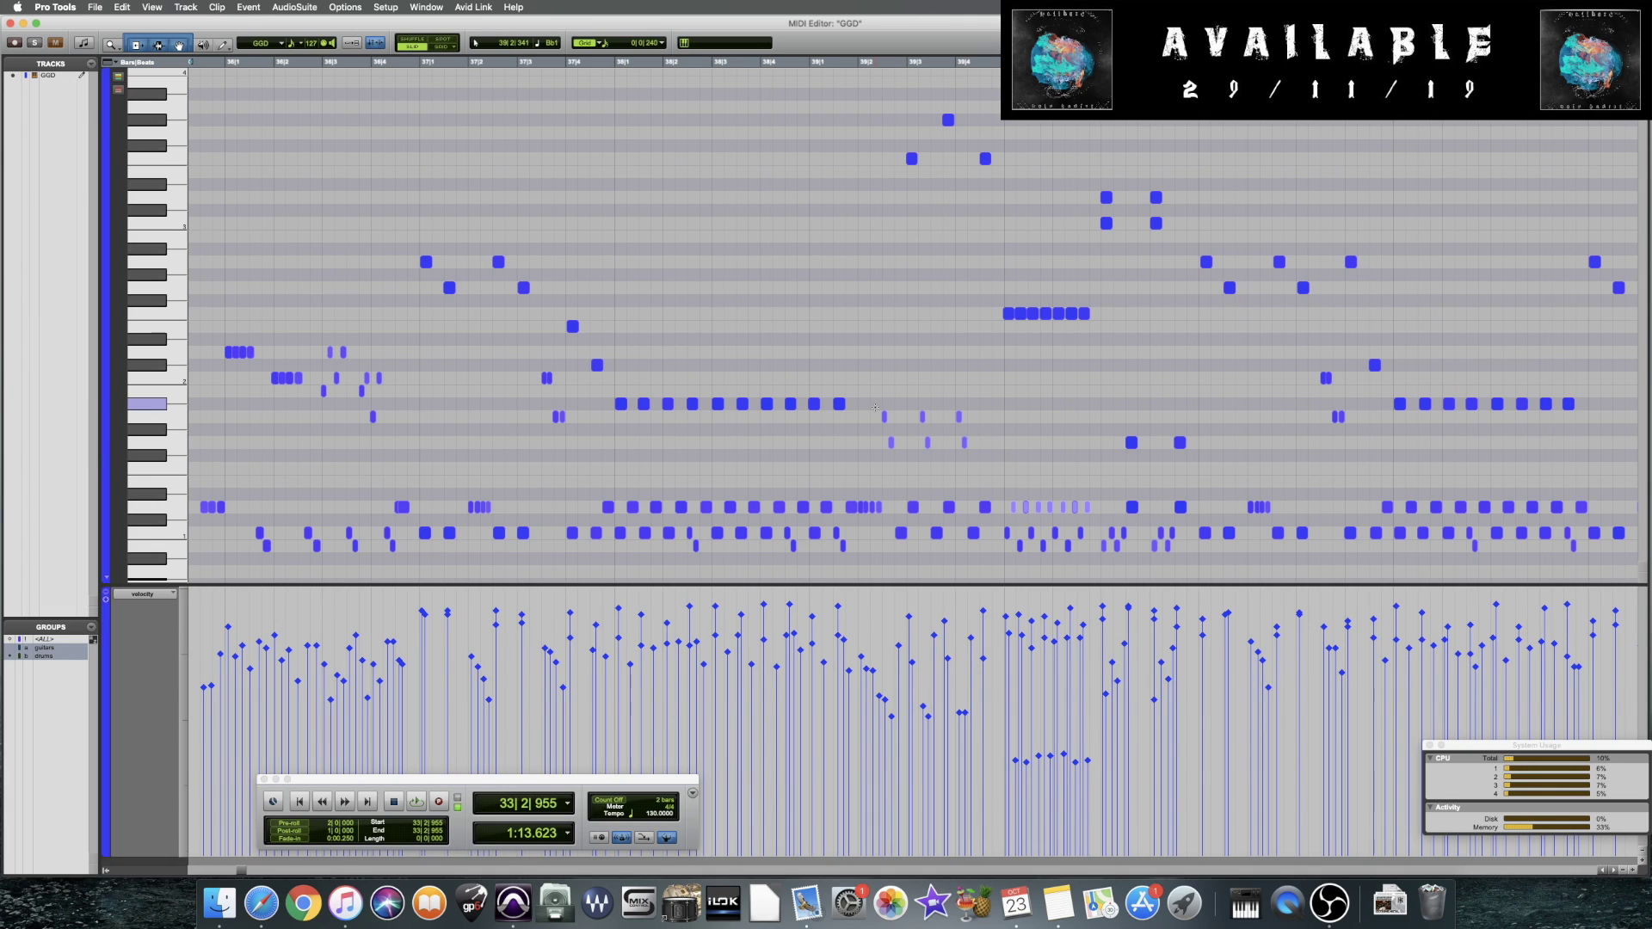
Lower the velocities of the run of repeated cymbal hits starting at bar 38 and play it back from bar 37
{"action": "left_click_drag", "start_coordinate": [865, 404], "coordinate": [616, 408]}
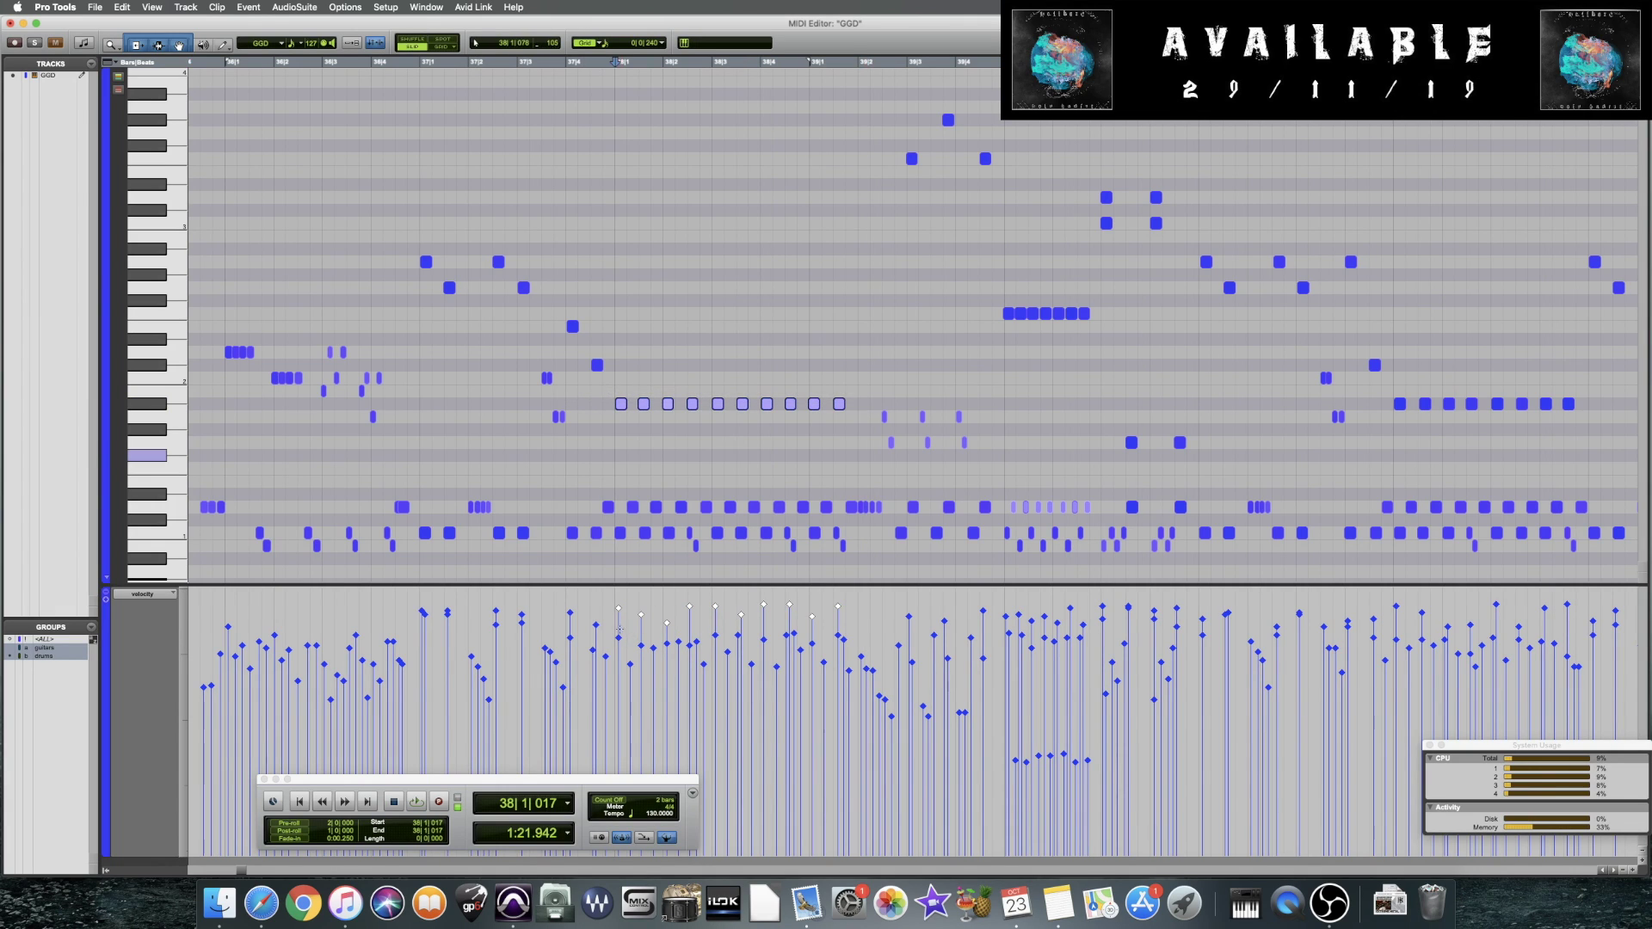
{"action": "left_click_drag", "start_coordinate": [620, 612], "coordinate": [623, 653]}
{"action": "left_click", "coordinate": [511, 316]}
{"action": "key", "text": "space"}
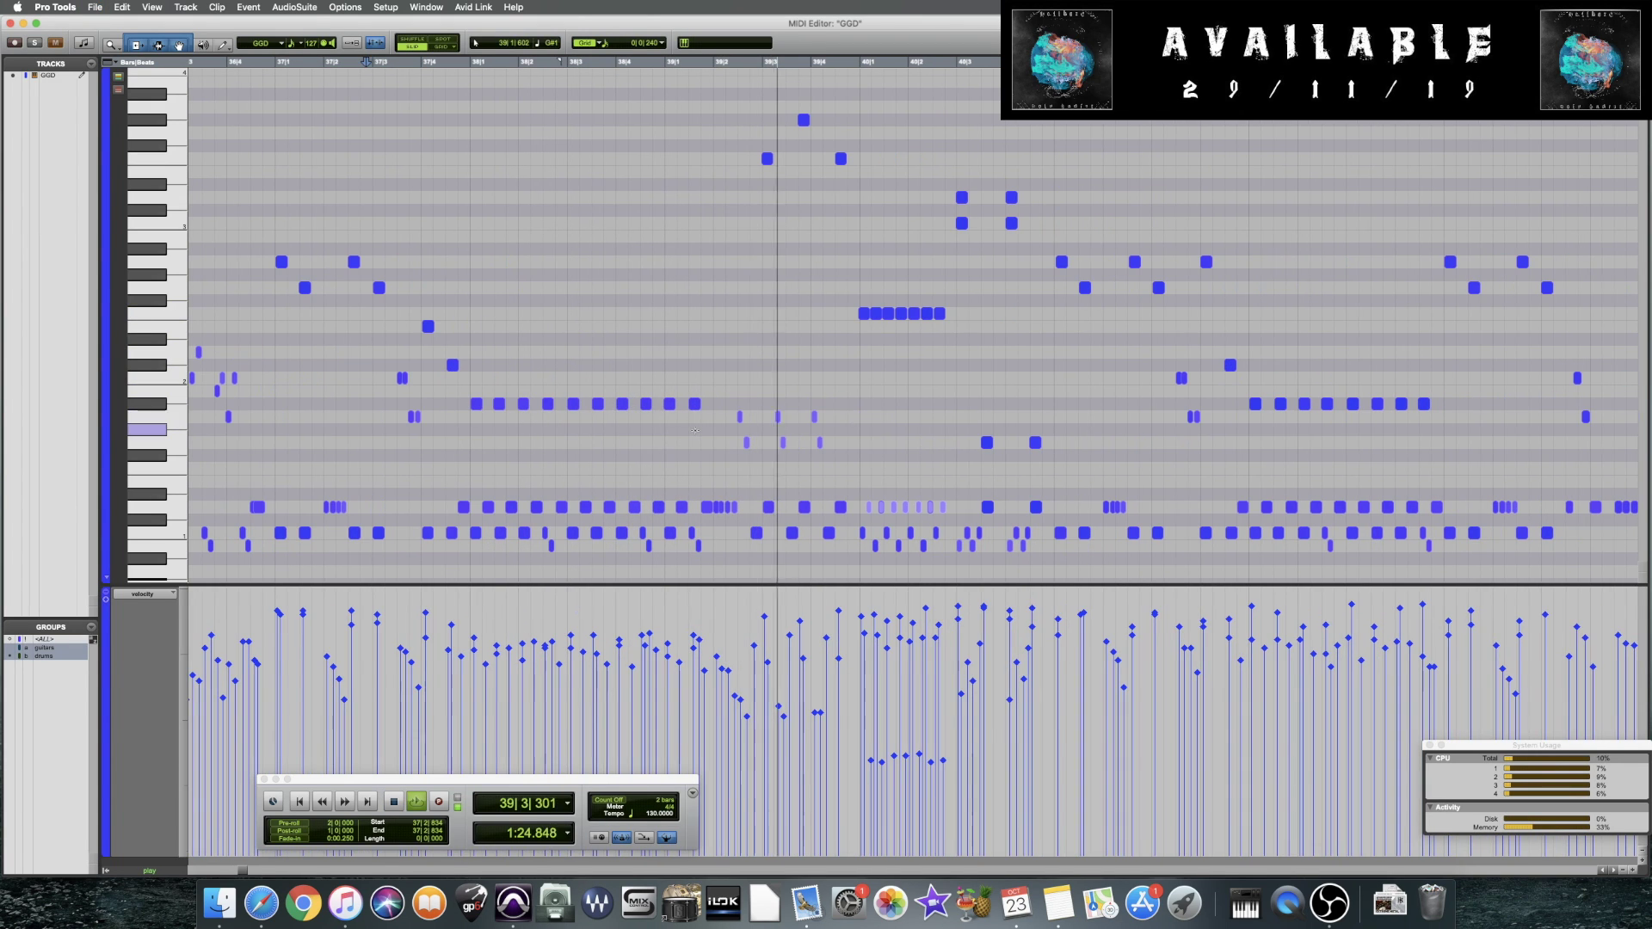
{"action": "key", "text": "space"}
Lower the velocities of the seven rapid cymbal hits in bar 40 and play back from beat 3 of bar 39
{"action": "left_click", "coordinate": [876, 313]}
{"action": "left_click", "coordinate": [901, 313], "text": "shift"}
{"action": "left_click", "coordinate": [927, 313], "text": "shift"}
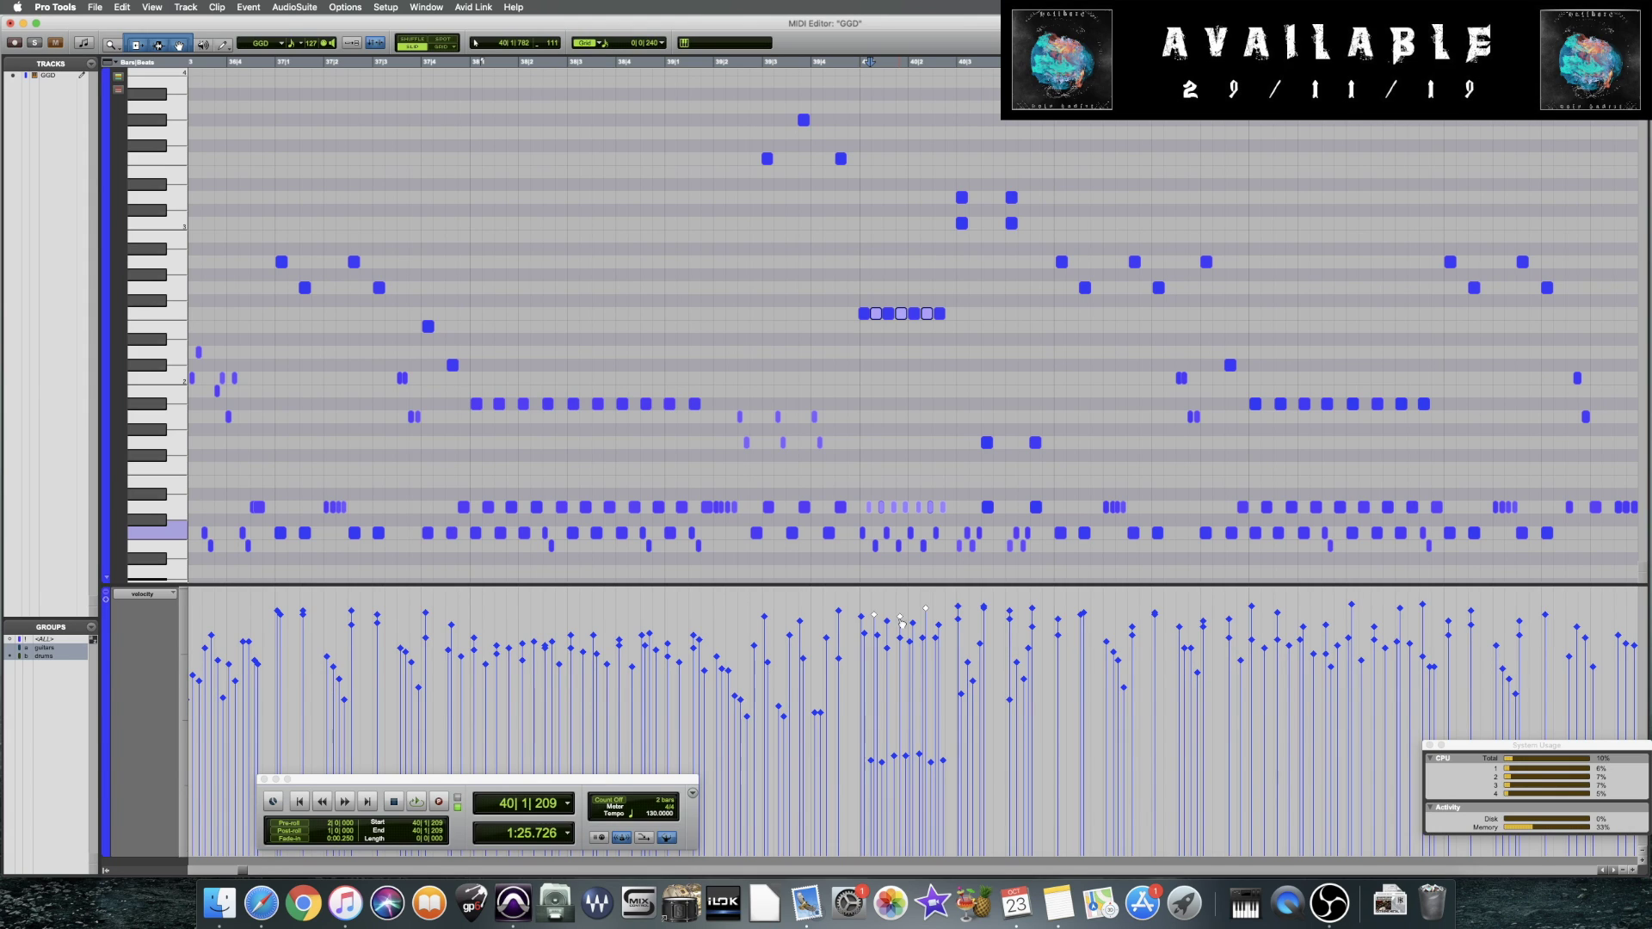
{"action": "left_click_drag", "start_coordinate": [857, 303], "coordinate": [948, 325]}
{"action": "left_click", "coordinate": [781, 301]}
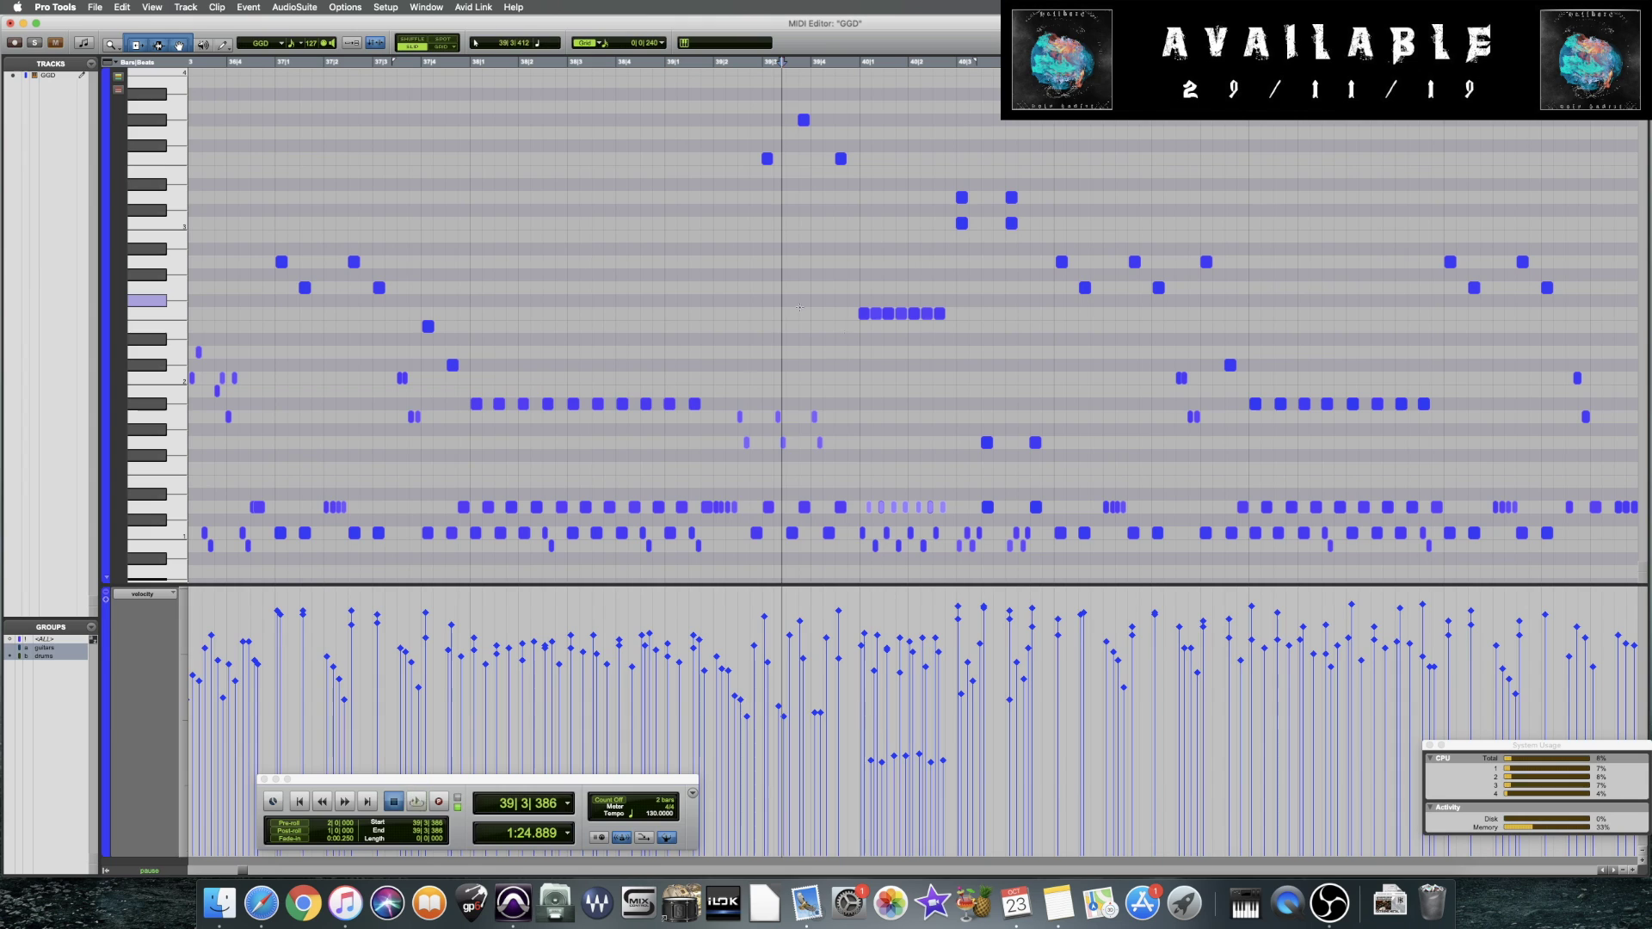
{"action": "key", "text": "space"}
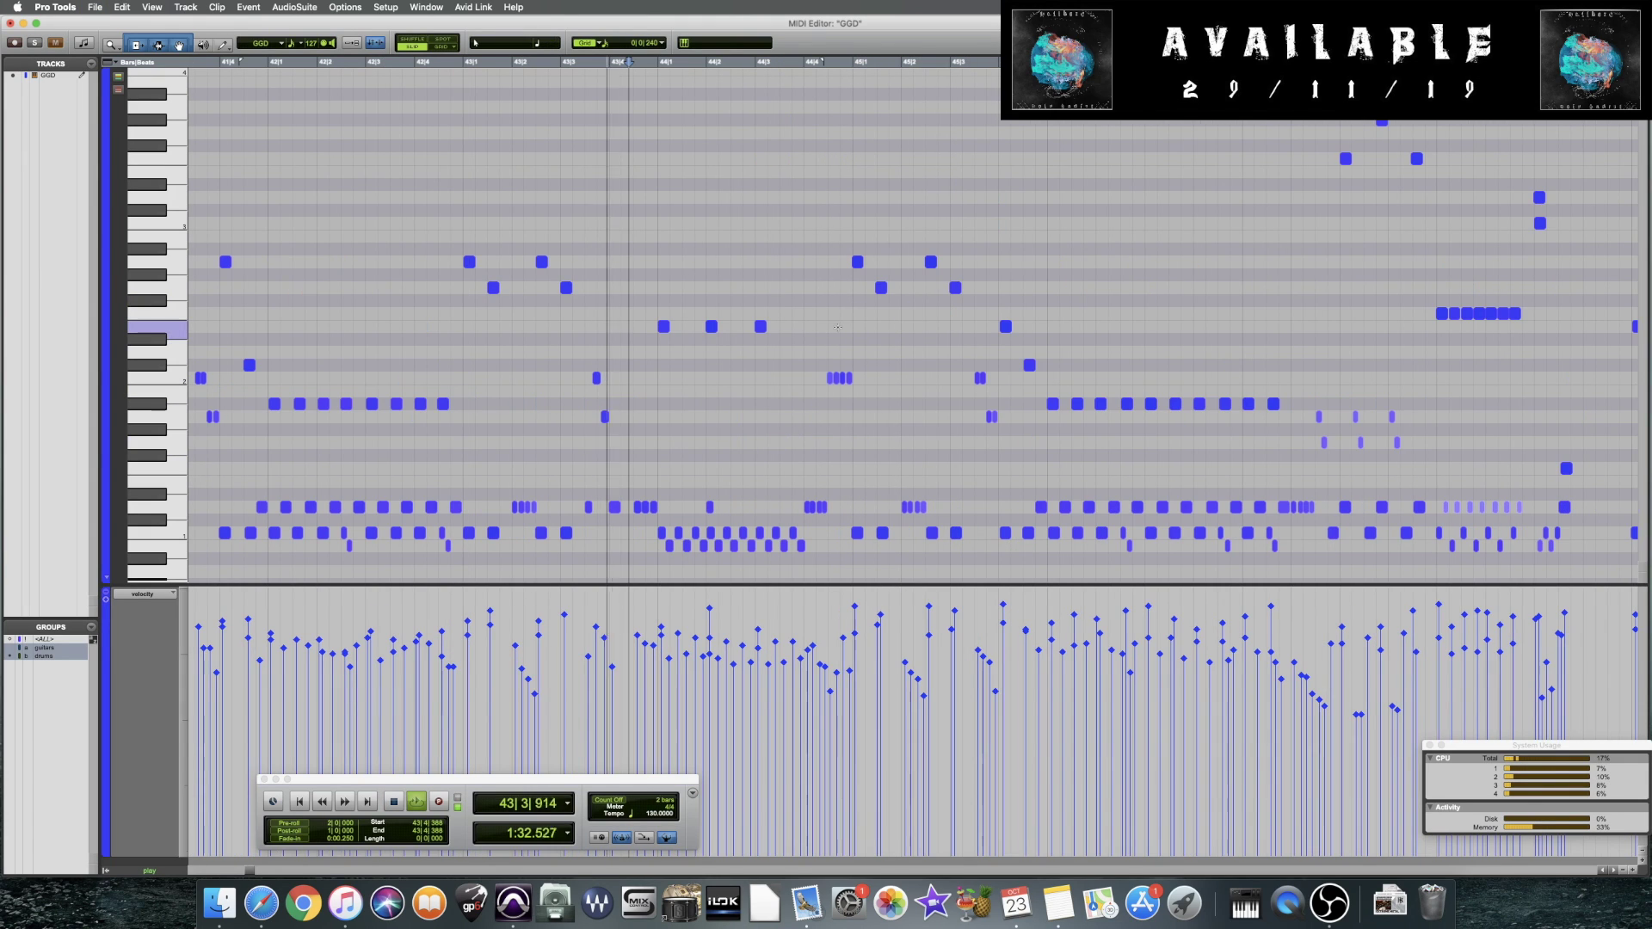
Raise the velocities of the three cymbal hits in bar 44 and play them back from bar 43
{"action": "left_click_drag", "start_coordinate": [844, 326], "coordinate": [624, 332]}
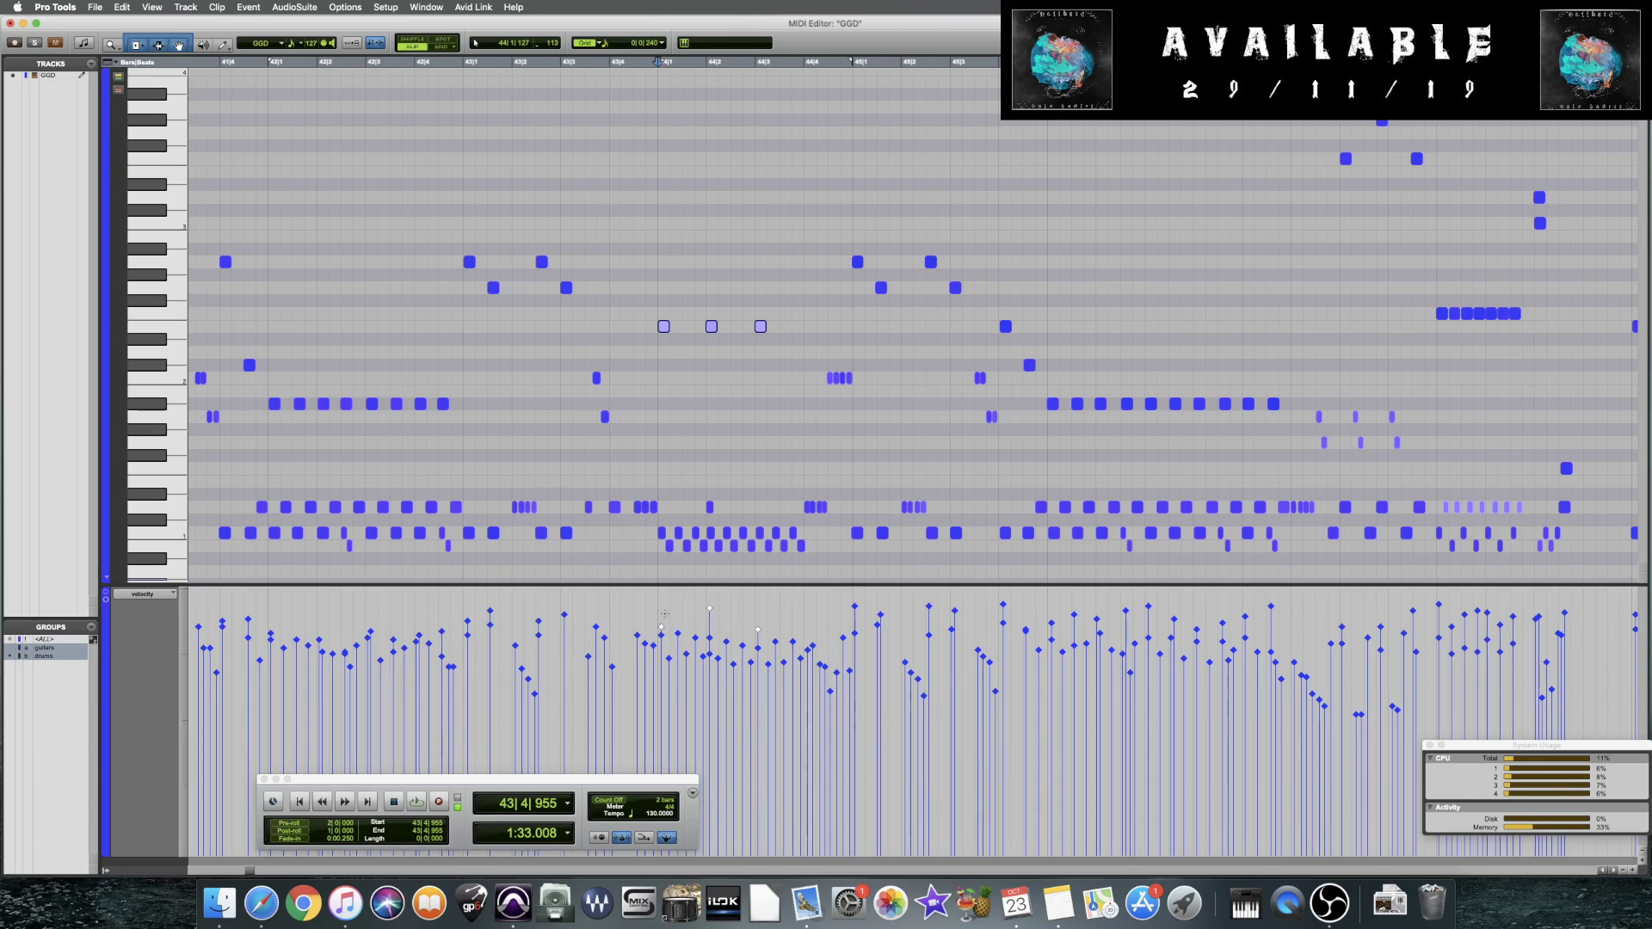
{"action": "left_click_drag", "start_coordinate": [661, 627], "coordinate": [660, 608]}
{"action": "left_click", "coordinate": [755, 331]}
{"action": "left_click", "coordinate": [571, 349]}
{"action": "key", "text": "space"}
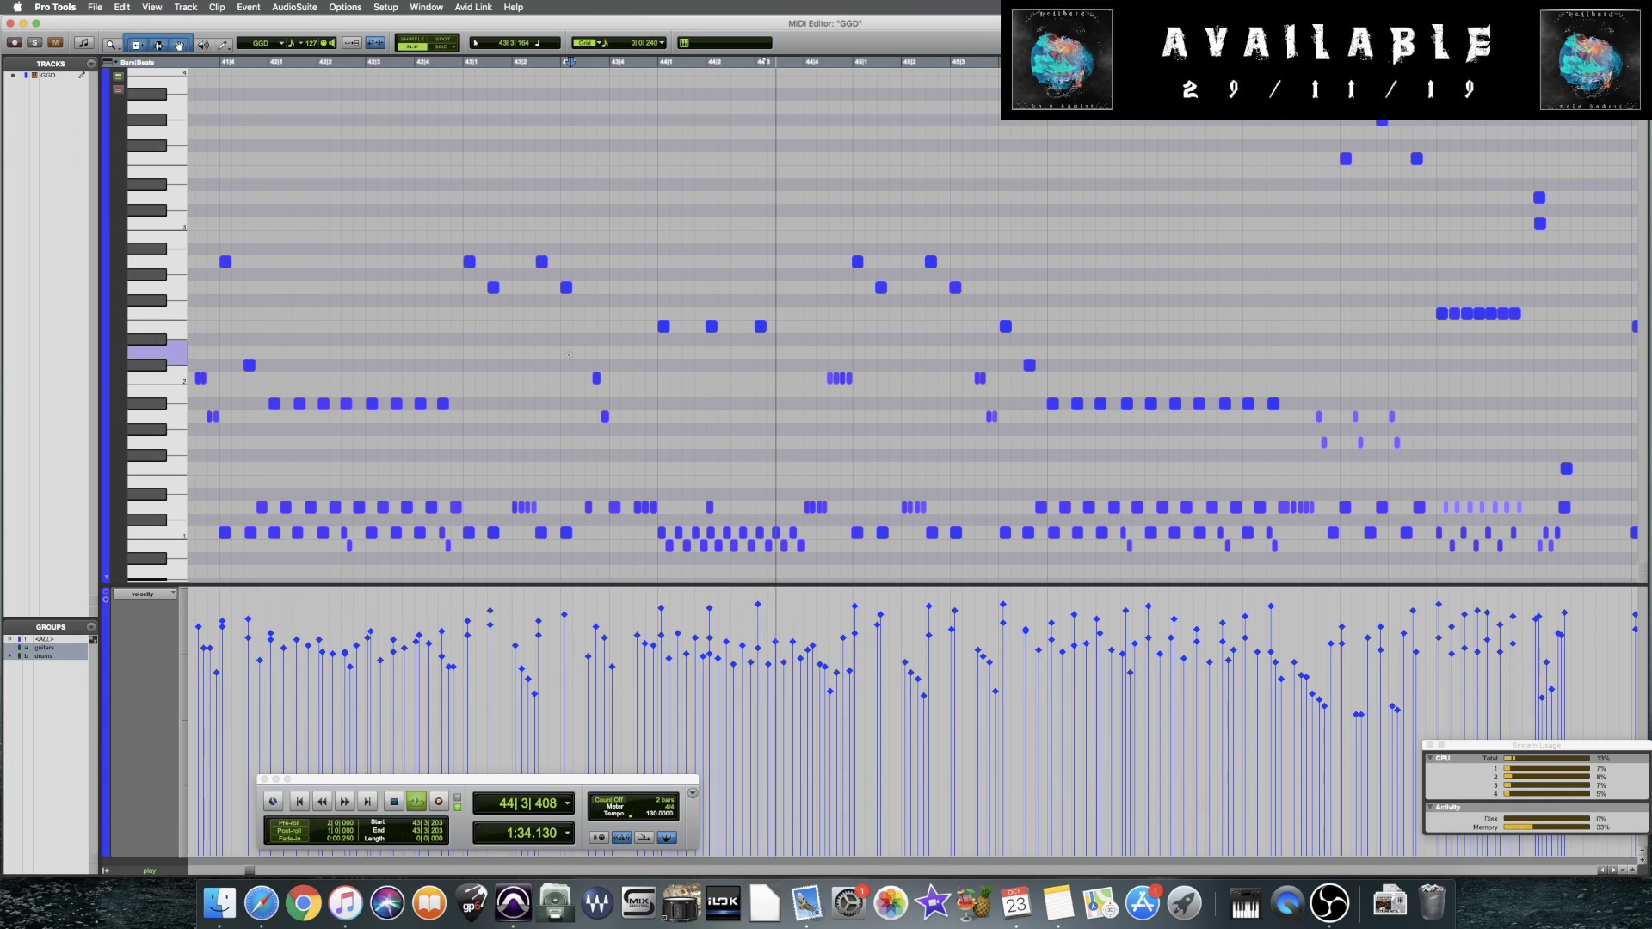
{"action": "key", "text": "space"}
Save the session, raise the velocities of the repeated cymbal hits from bar 49 to bar 56, and play back into bar 57
{"action": "key", "text": "space"}
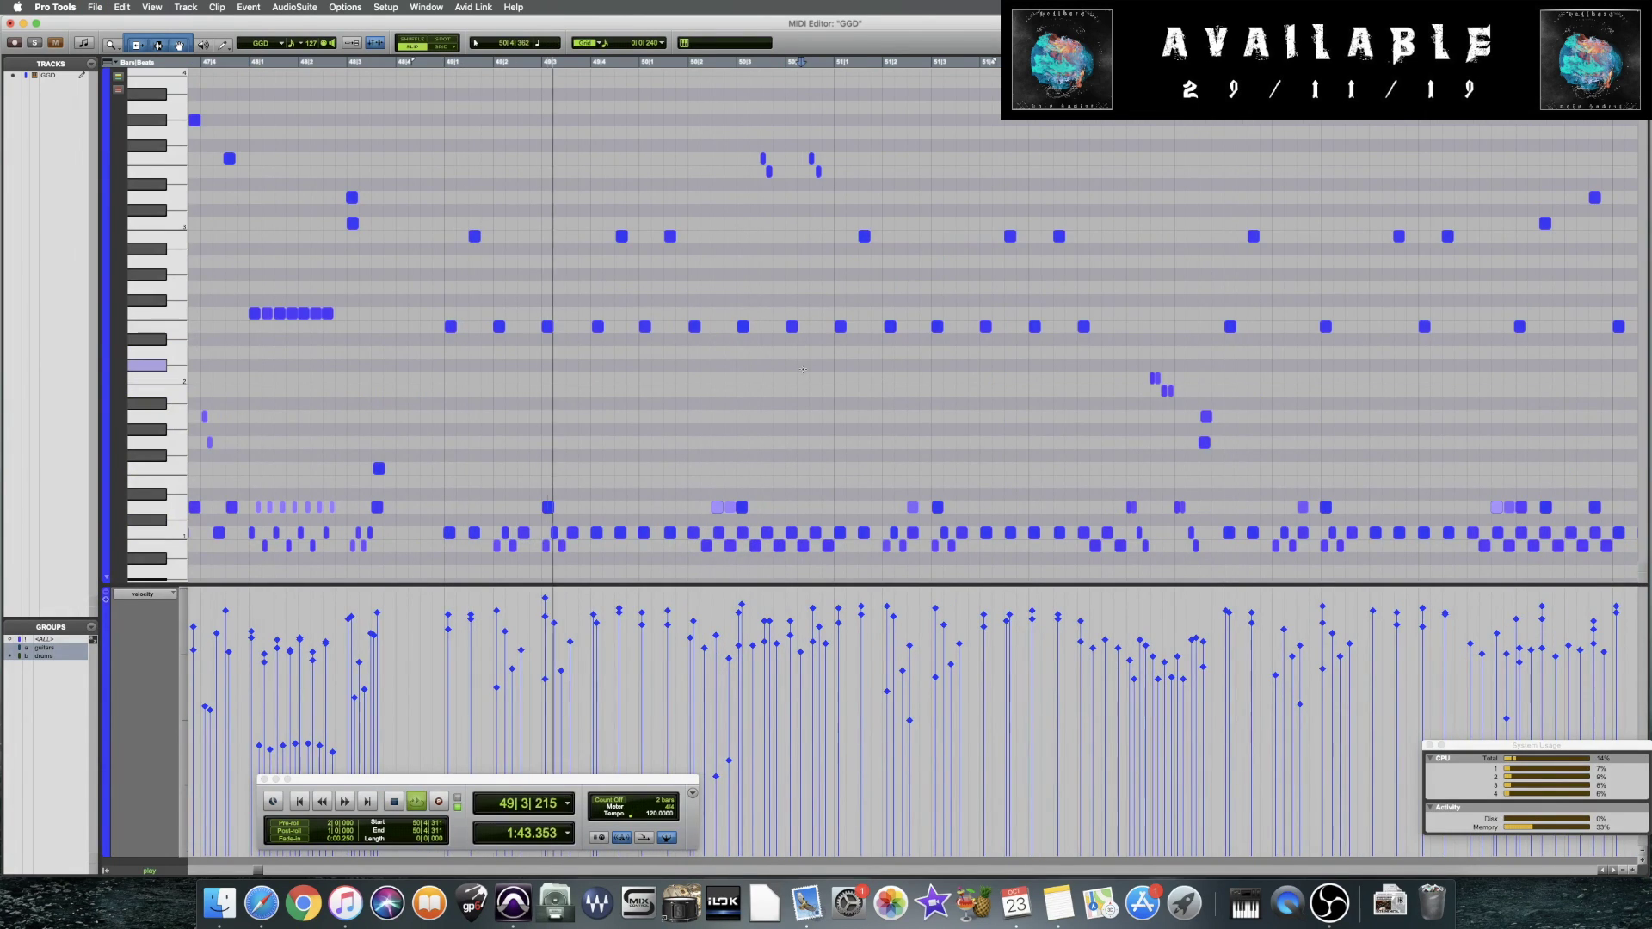
{"action": "key", "text": "super+s"}
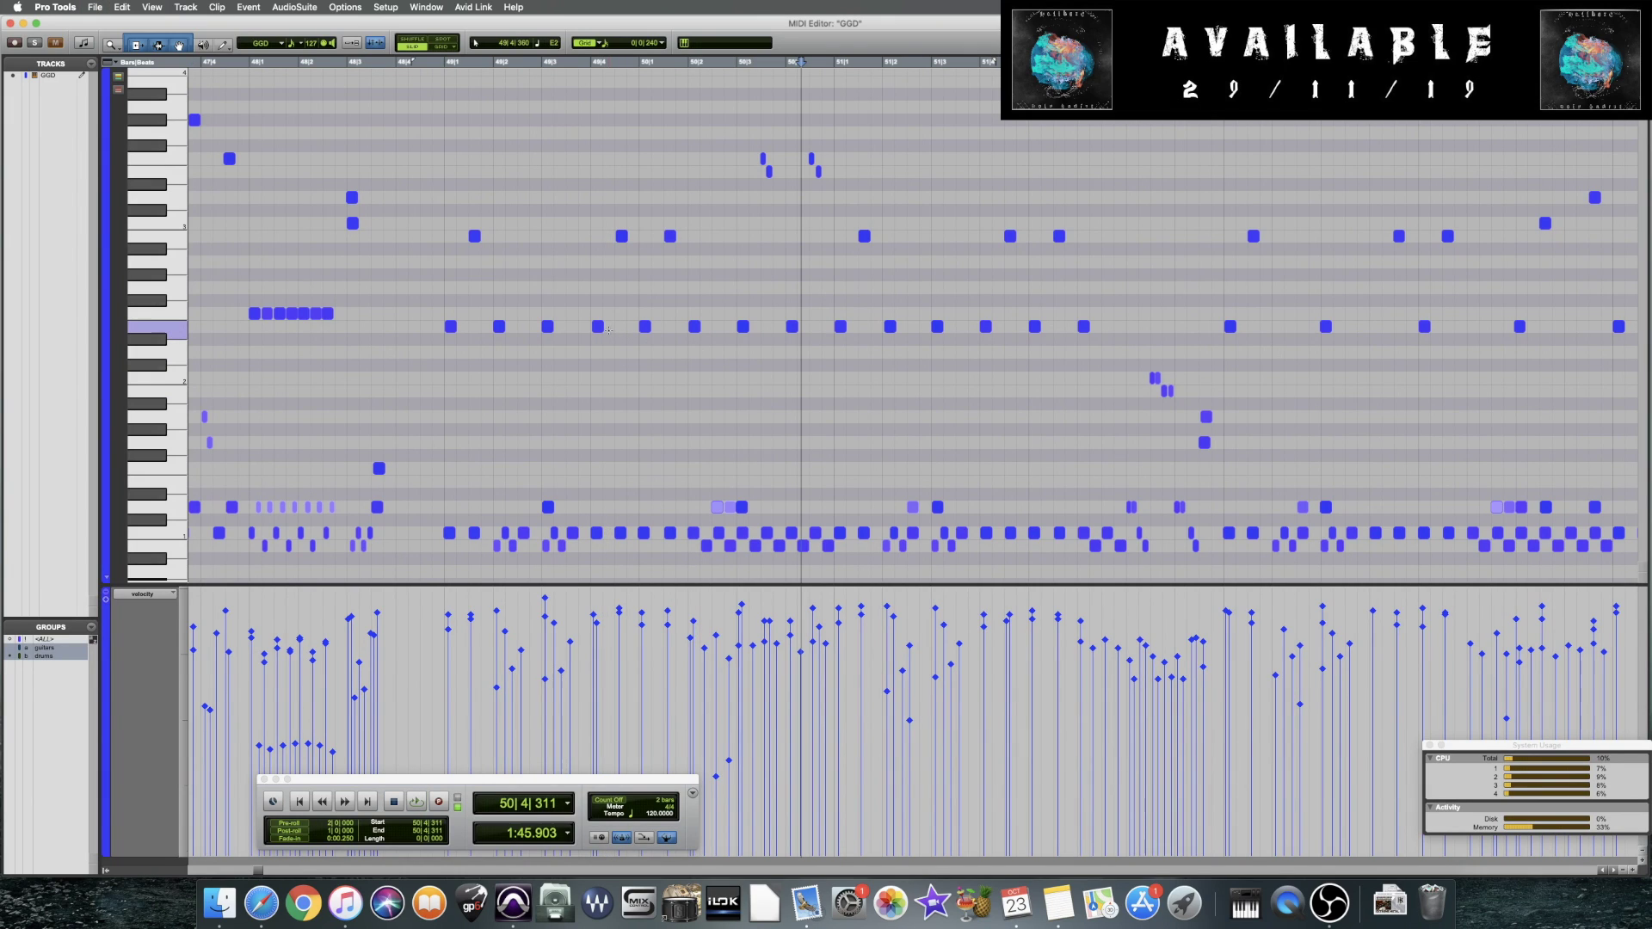
{"action": "key", "text": "space"}
{"action": "left_click_drag", "start_coordinate": [414, 322], "coordinate": [1634, 320]}
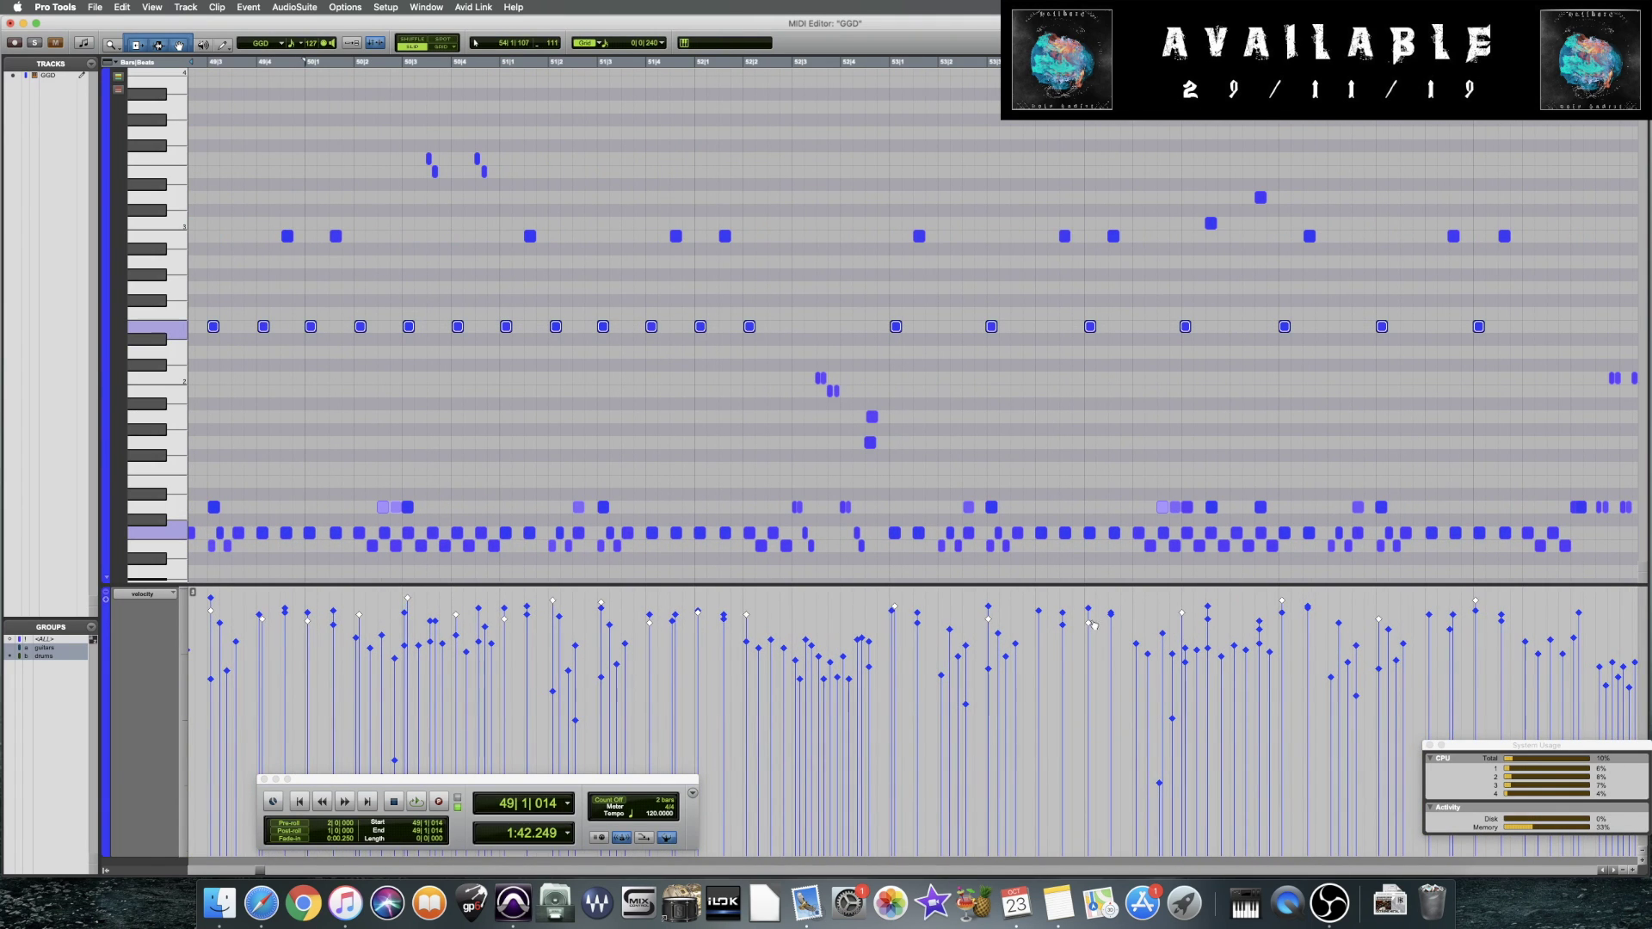
{"action": "key", "text": "space"}
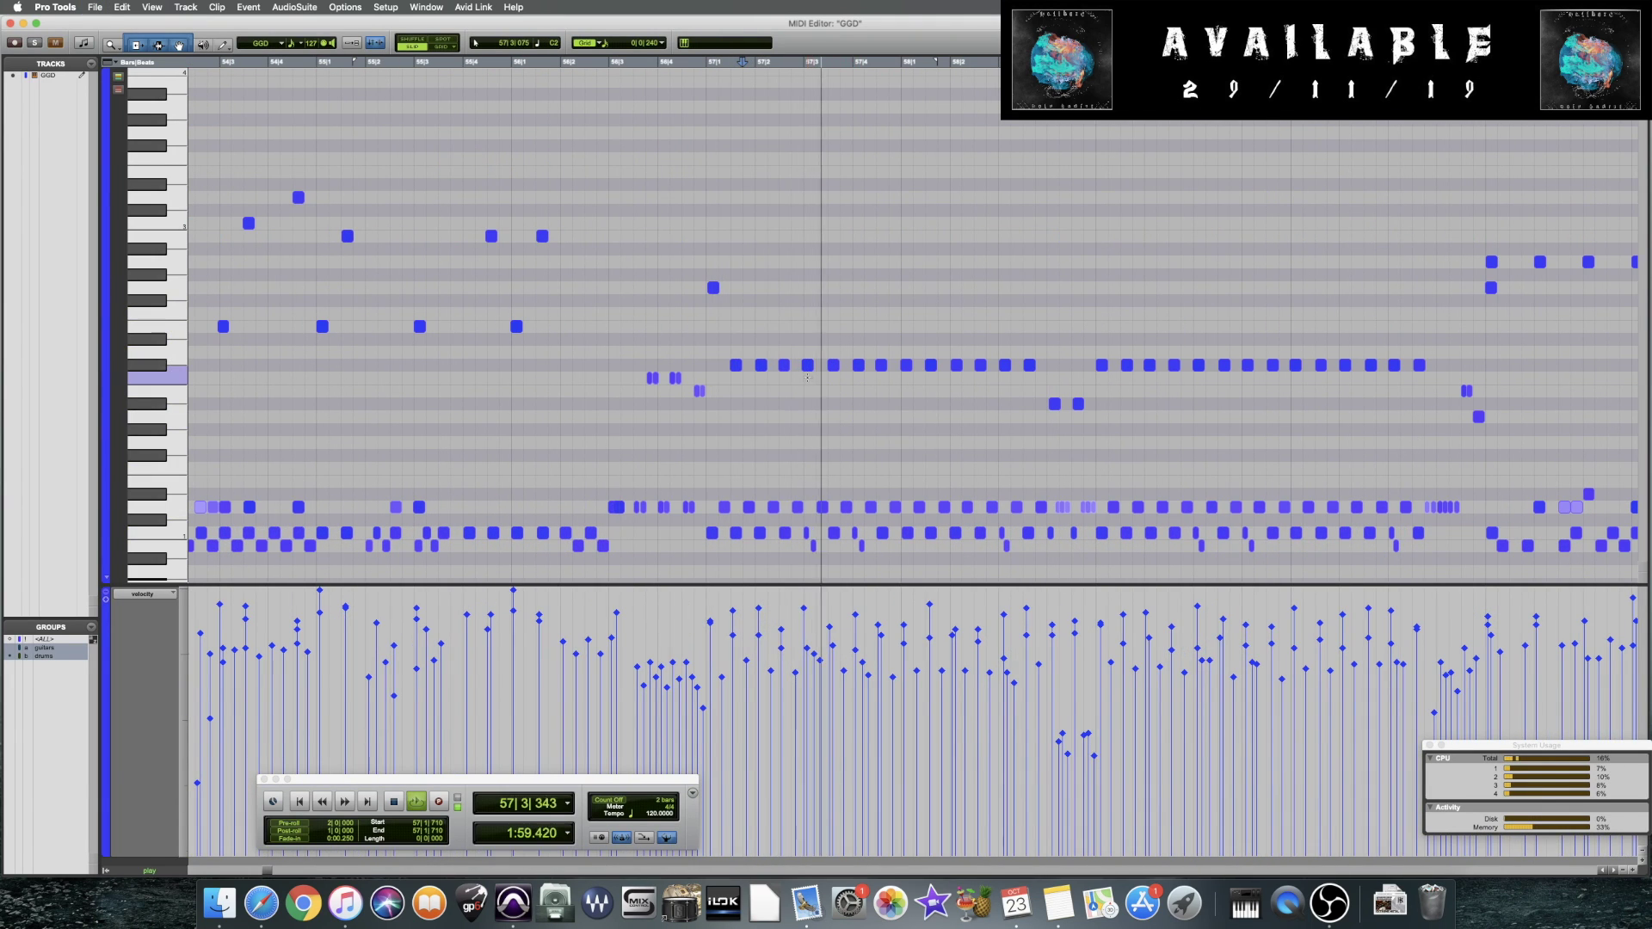
{"action": "key", "text": "space"}
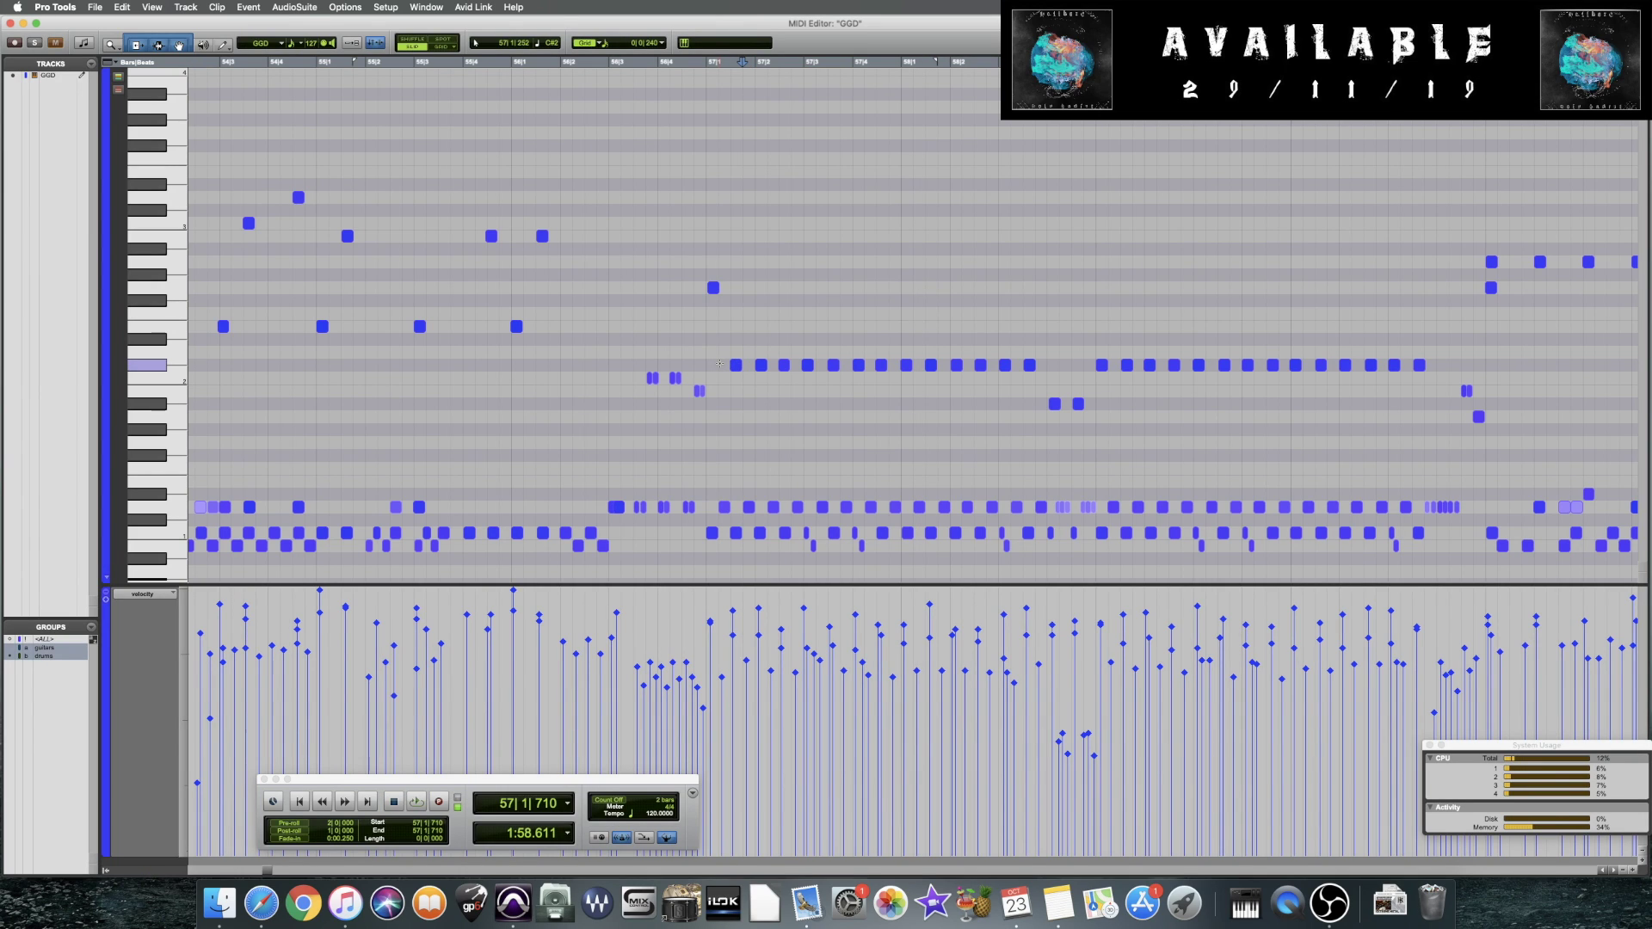
Lower the velocities of the steady cymbal hits in bars 57 to 60 in two passes, playing back from bar 57 after each
{"action": "left_click_drag", "start_coordinate": [719, 363], "coordinate": [1420, 365]}
{"action": "left_click", "coordinate": [729, 365]}
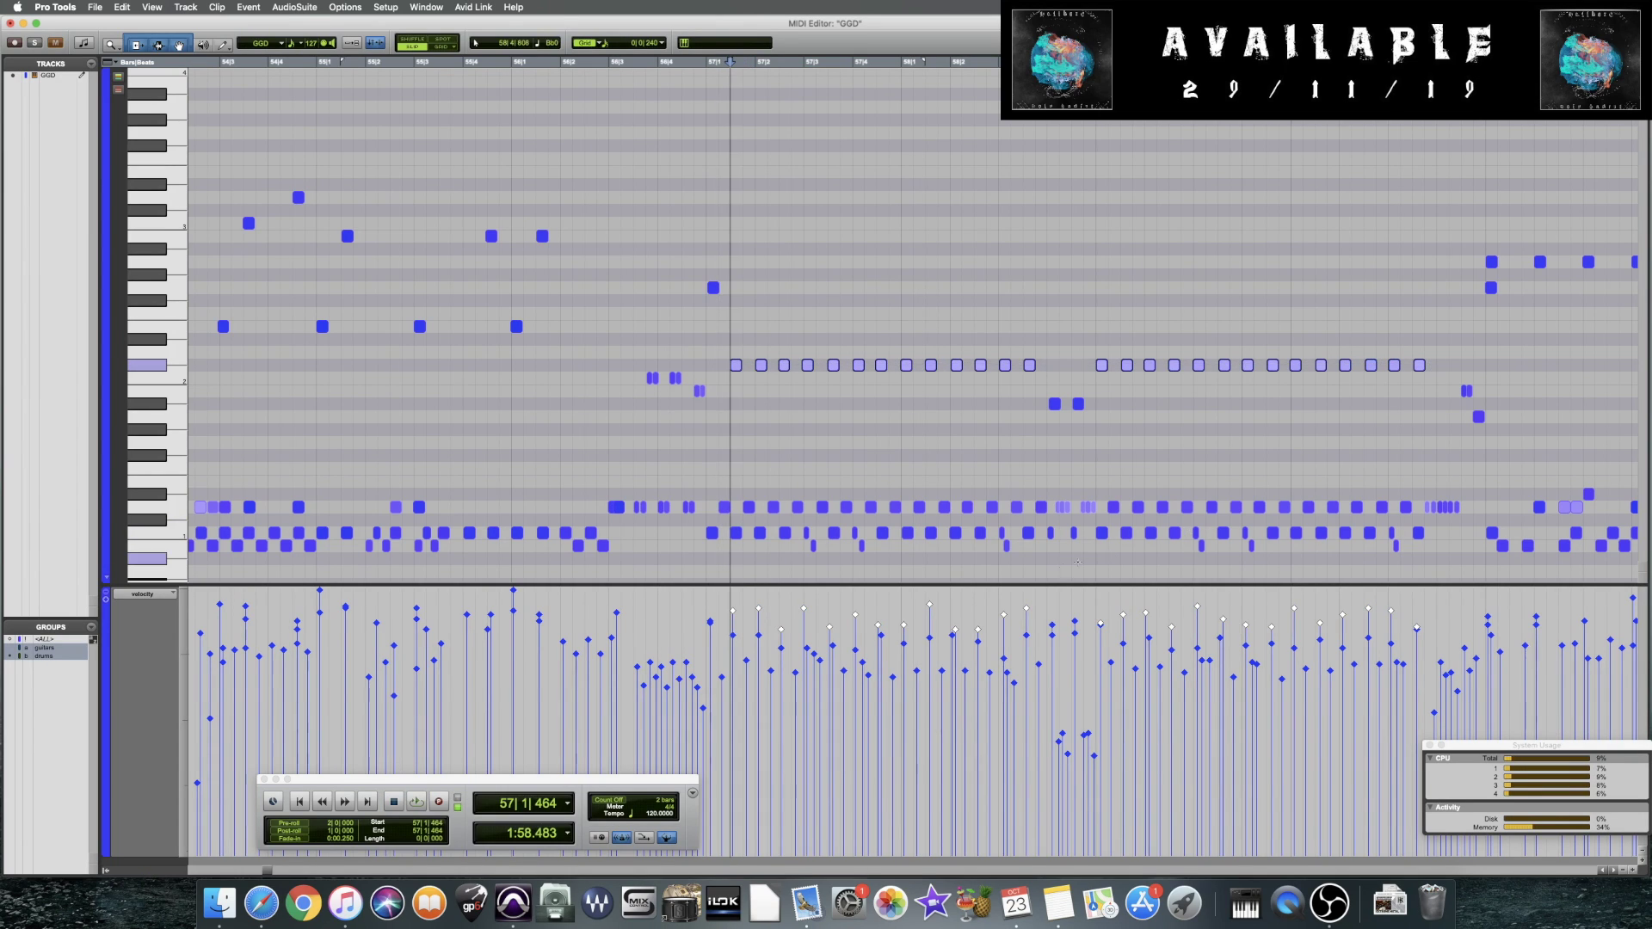
{"action": "key", "text": "space"}
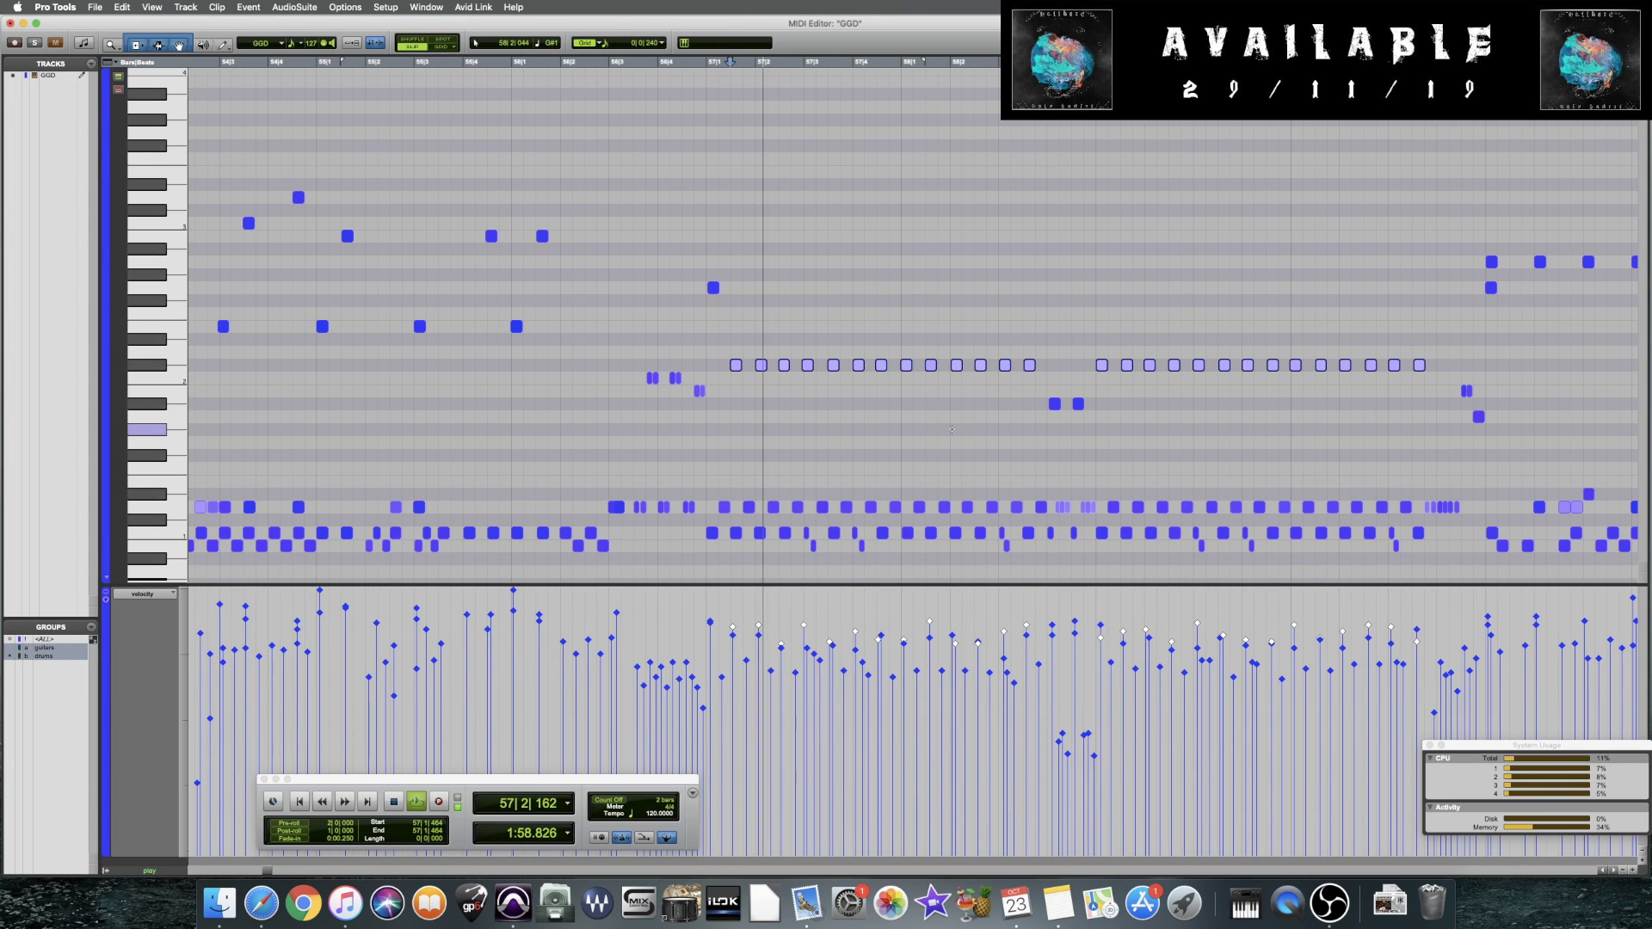
{"action": "key", "text": "space"}
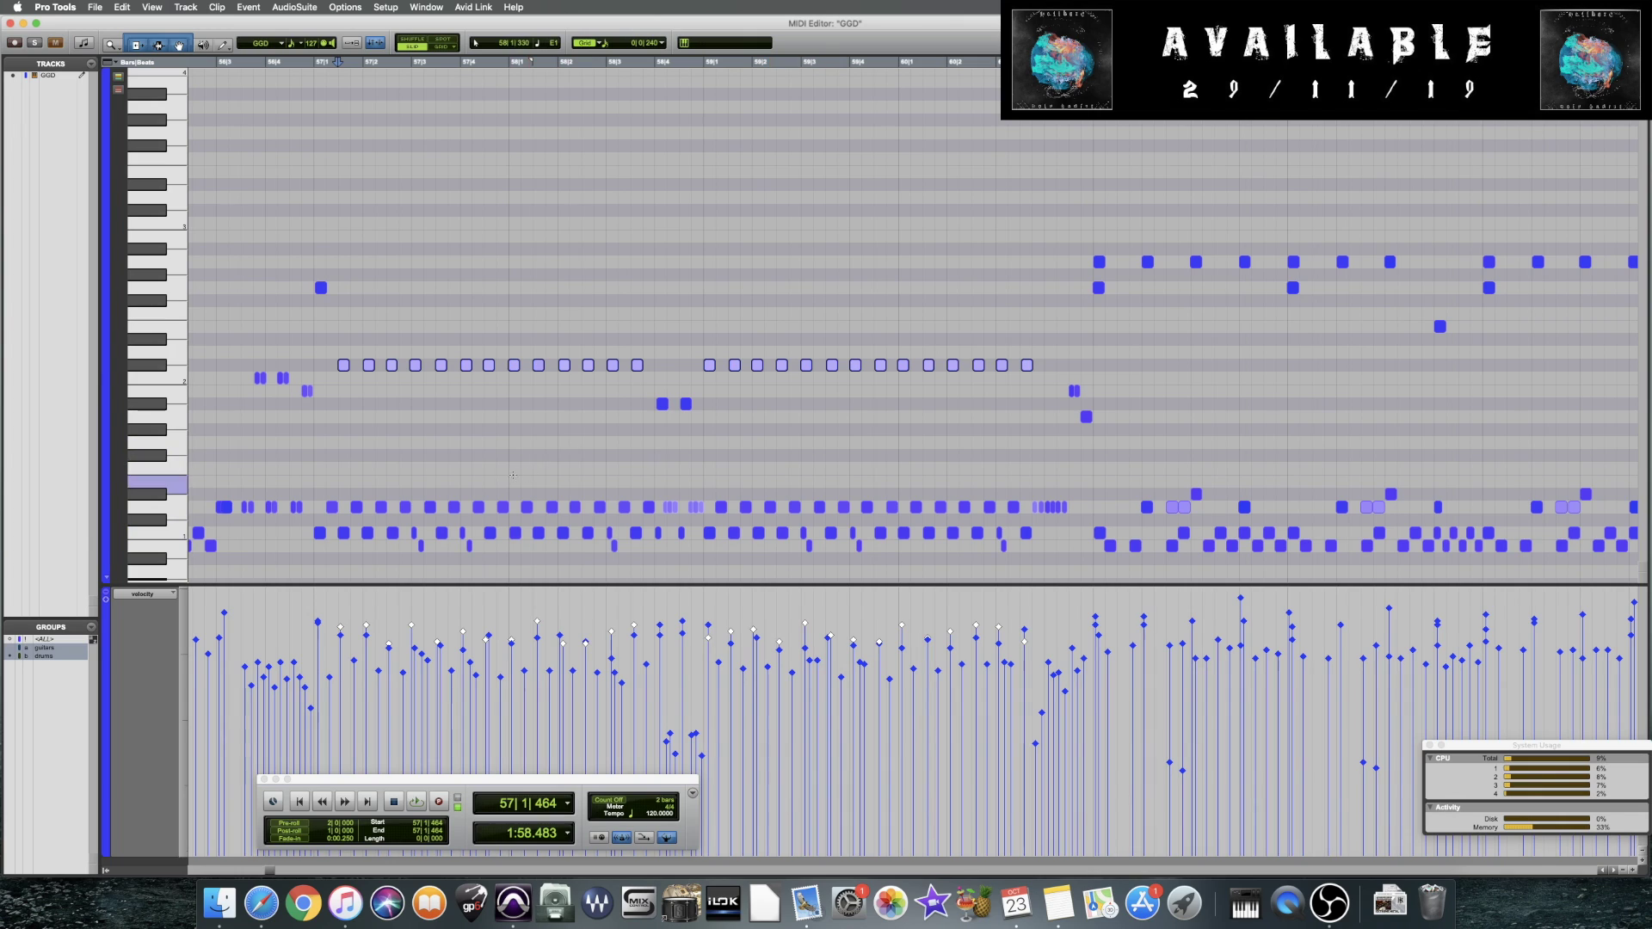
{"action": "left_click_drag", "start_coordinate": [538, 626], "coordinate": [539, 645]}
{"action": "key", "text": "space"}
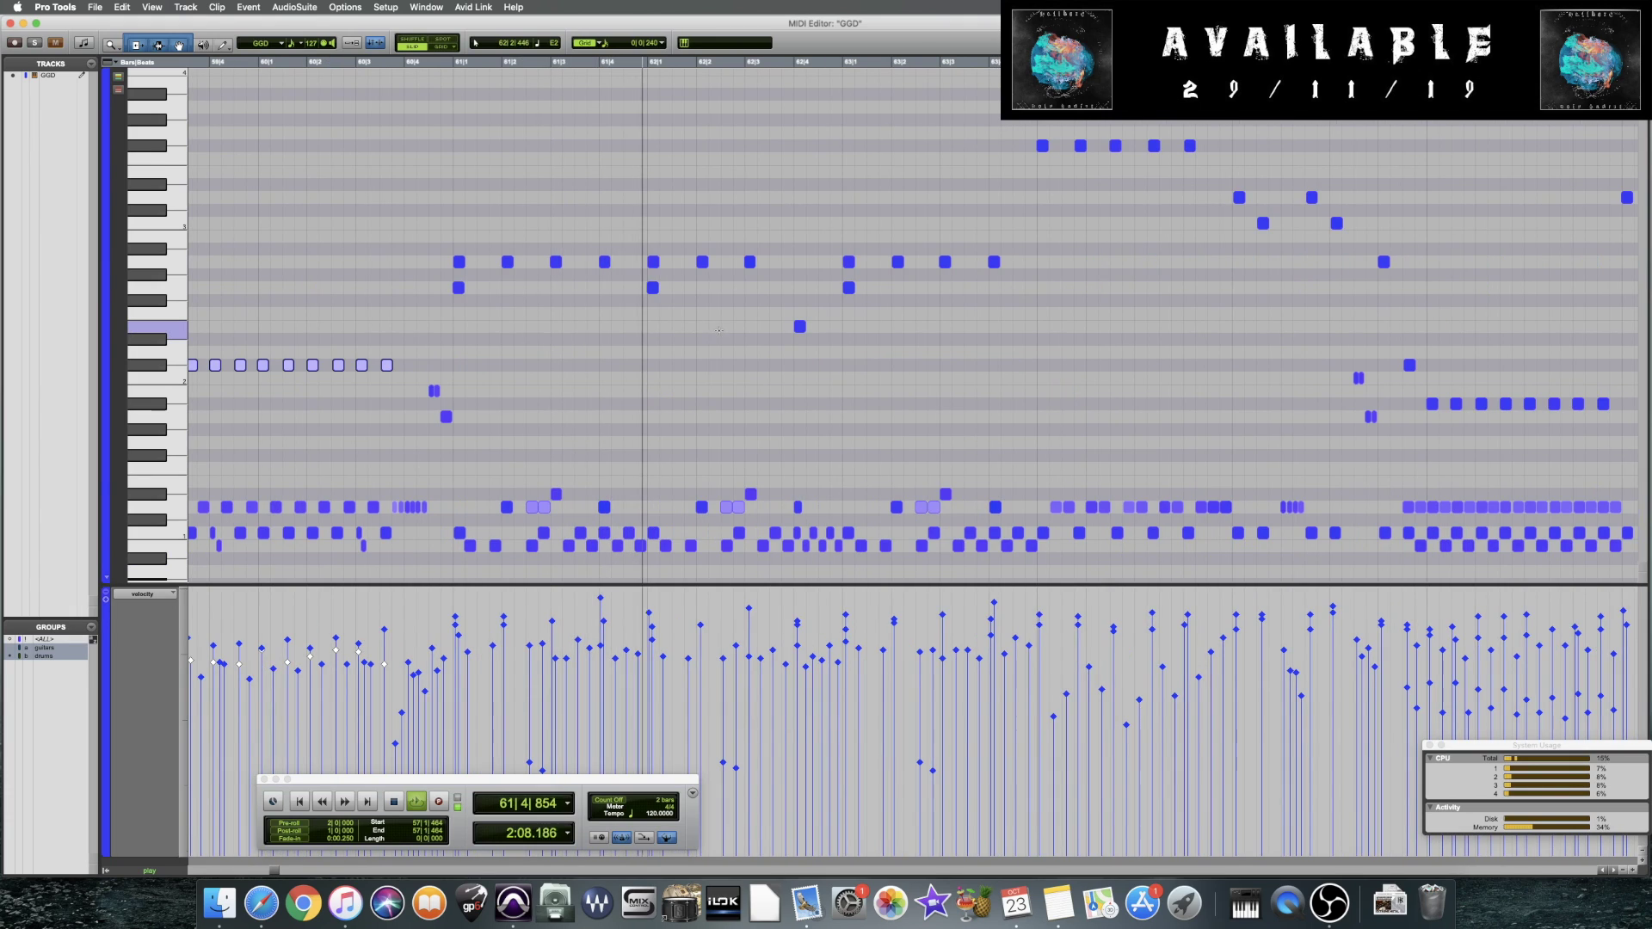
Save the session and place the playback cursor near the end of beat 2 of bar 63
{"action": "left_click", "coordinate": [774, 353]}
{"action": "key", "text": "super+s"}
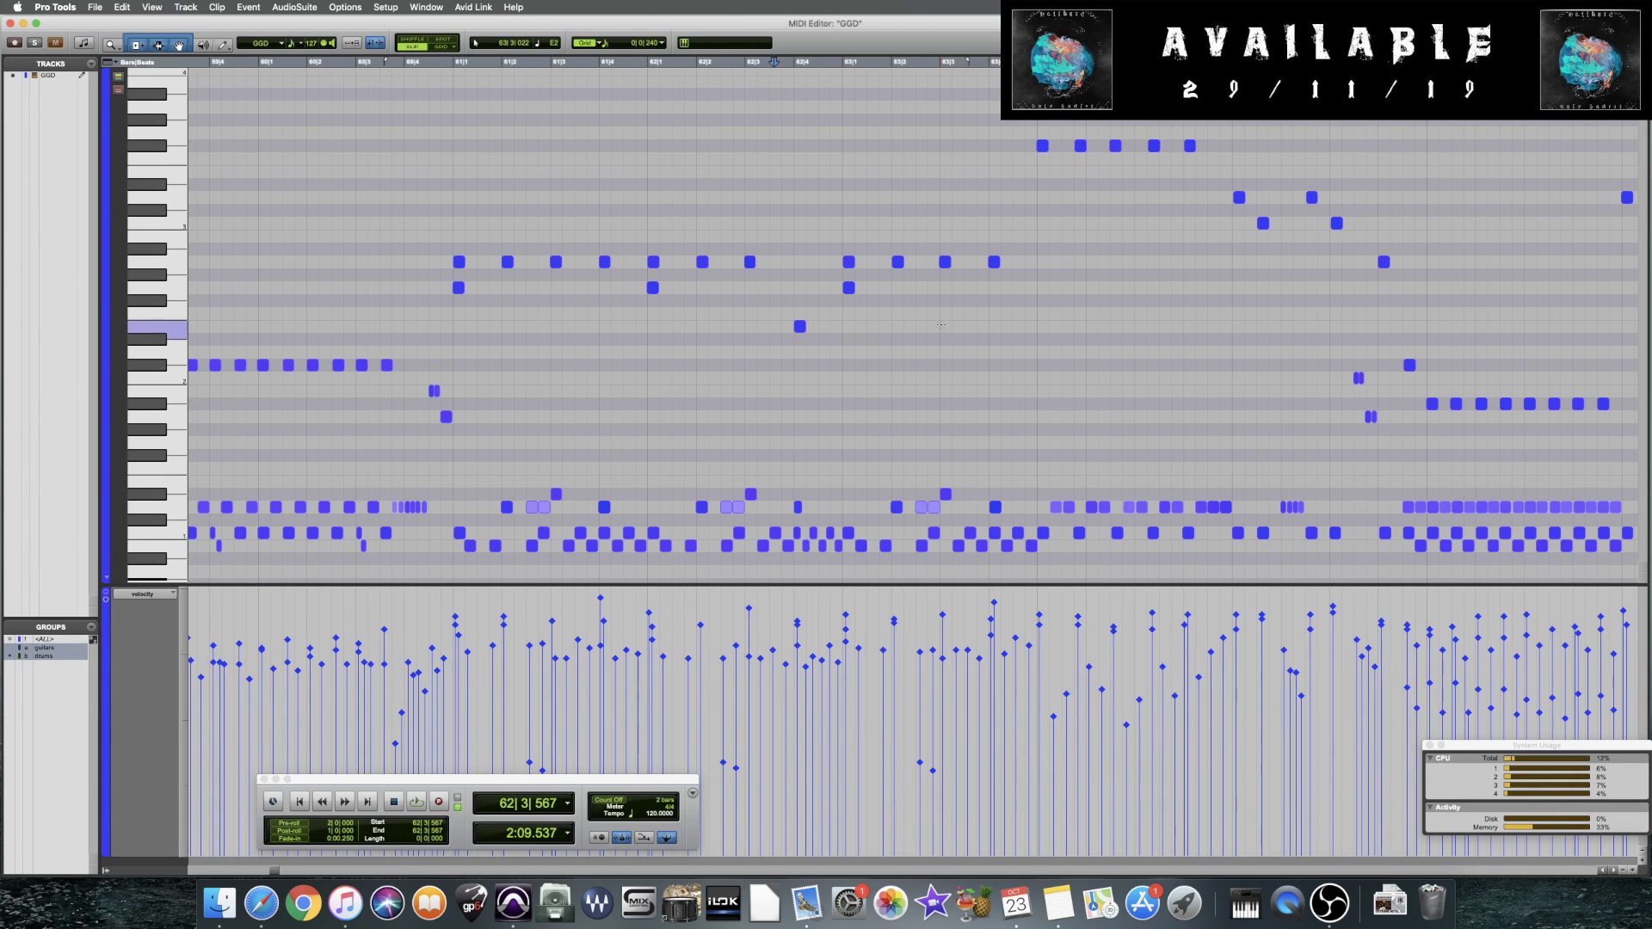
{"action": "scroll", "coordinate": [912, 301], "scroll_direction": "right", "scroll_amount": 4}
{"action": "scroll", "coordinate": [912, 301], "scroll_direction": "down", "scroll_amount": 1}
{"action": "scroll", "coordinate": [941, 324], "scroll_direction": "right", "scroll_amount": 3}
{"action": "scroll", "coordinate": [941, 324], "scroll_direction": "down", "scroll_amount": 1}
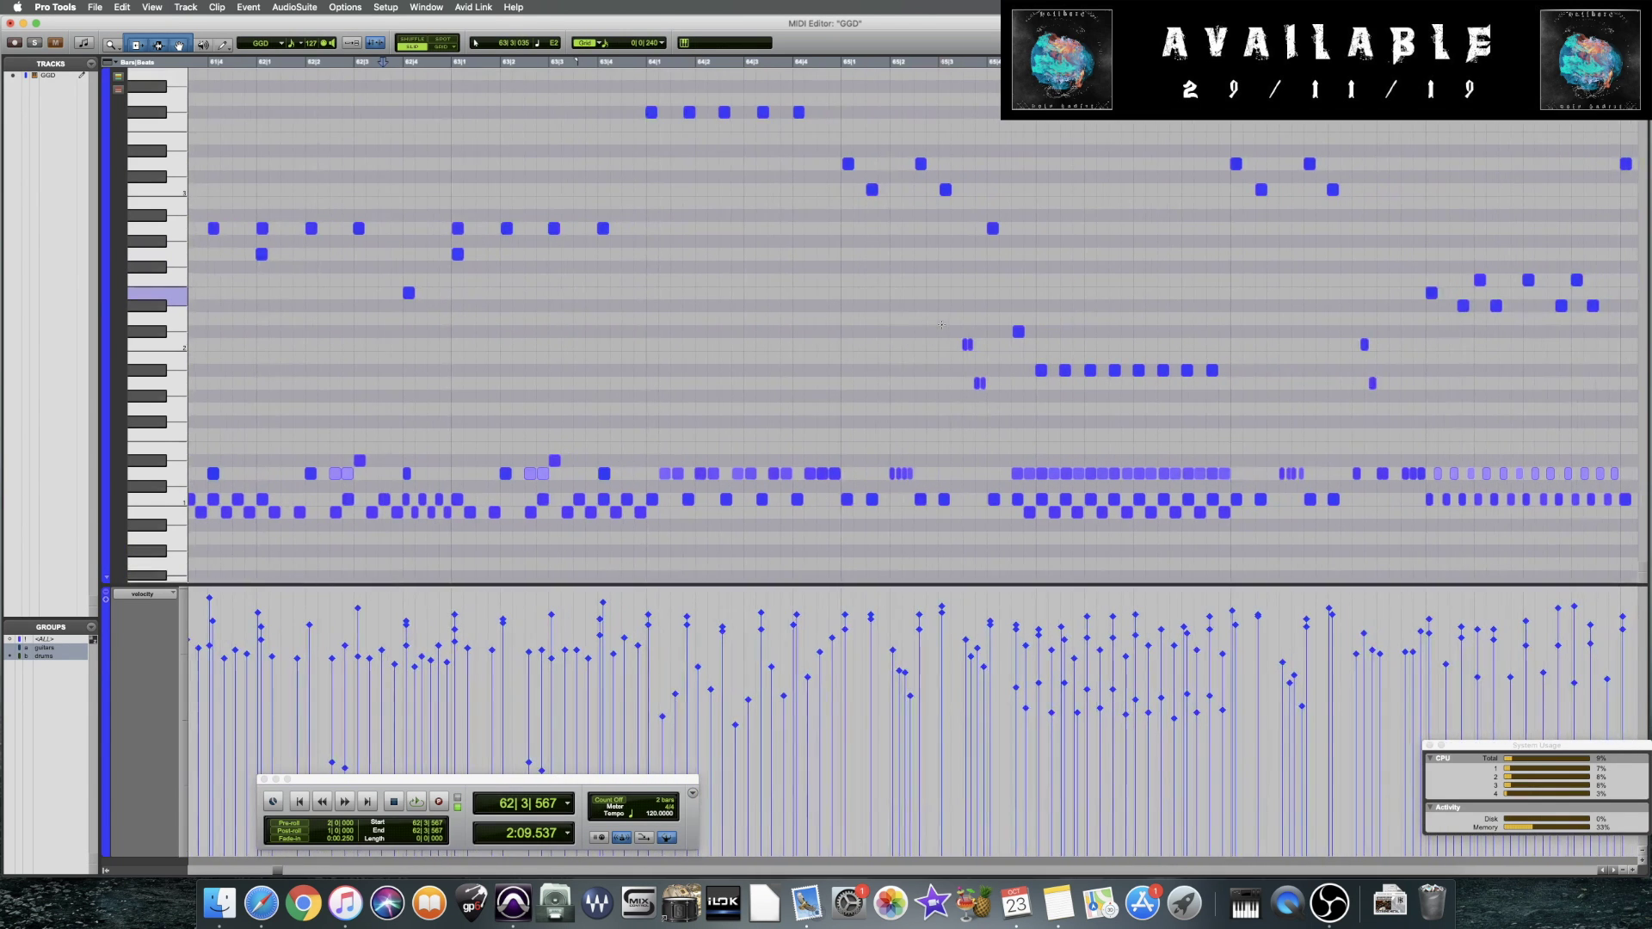
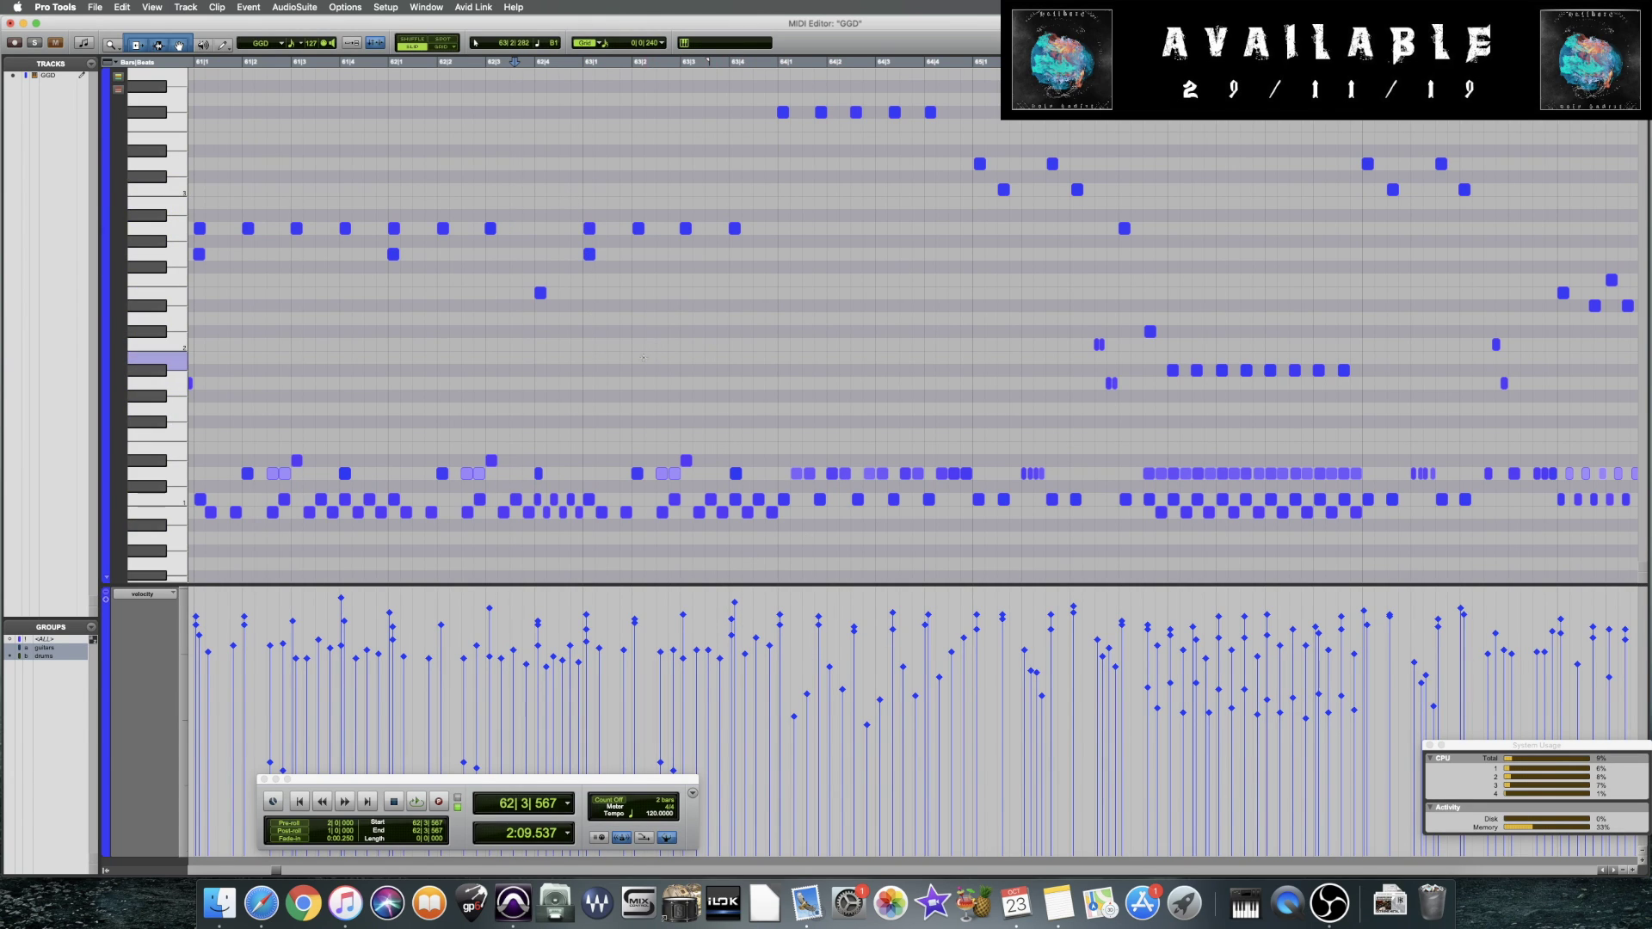
{"action": "left_click", "coordinate": [682, 291]}
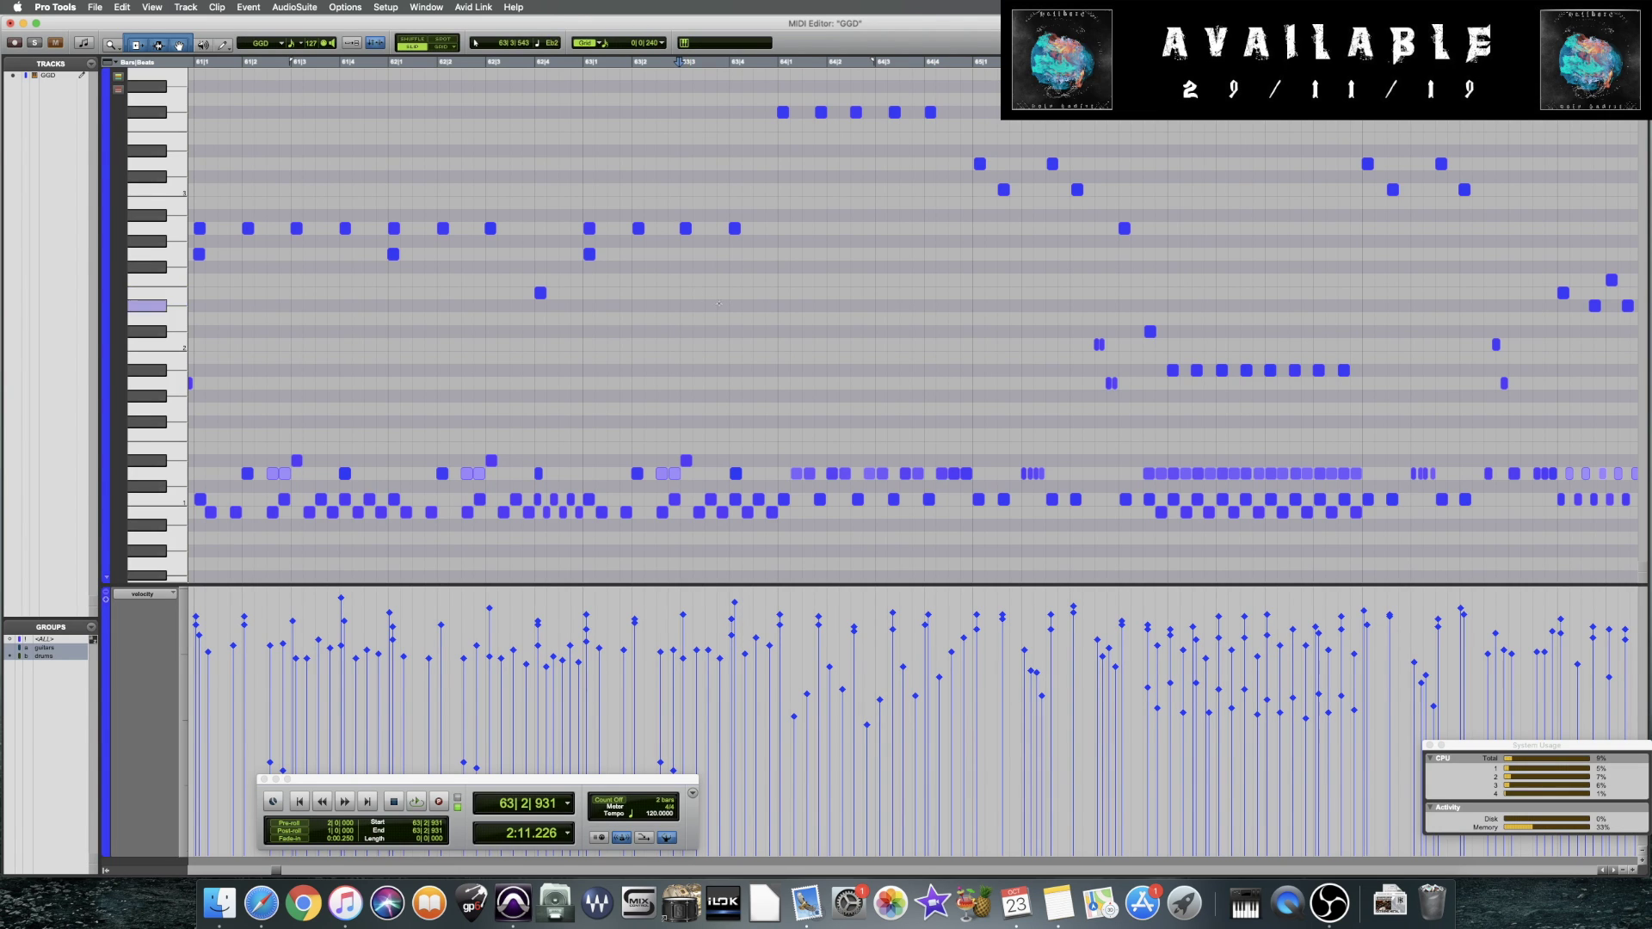
{"action": "scroll", "coordinate": [777, 645], "scroll_direction": "right", "scroll_amount": 1}
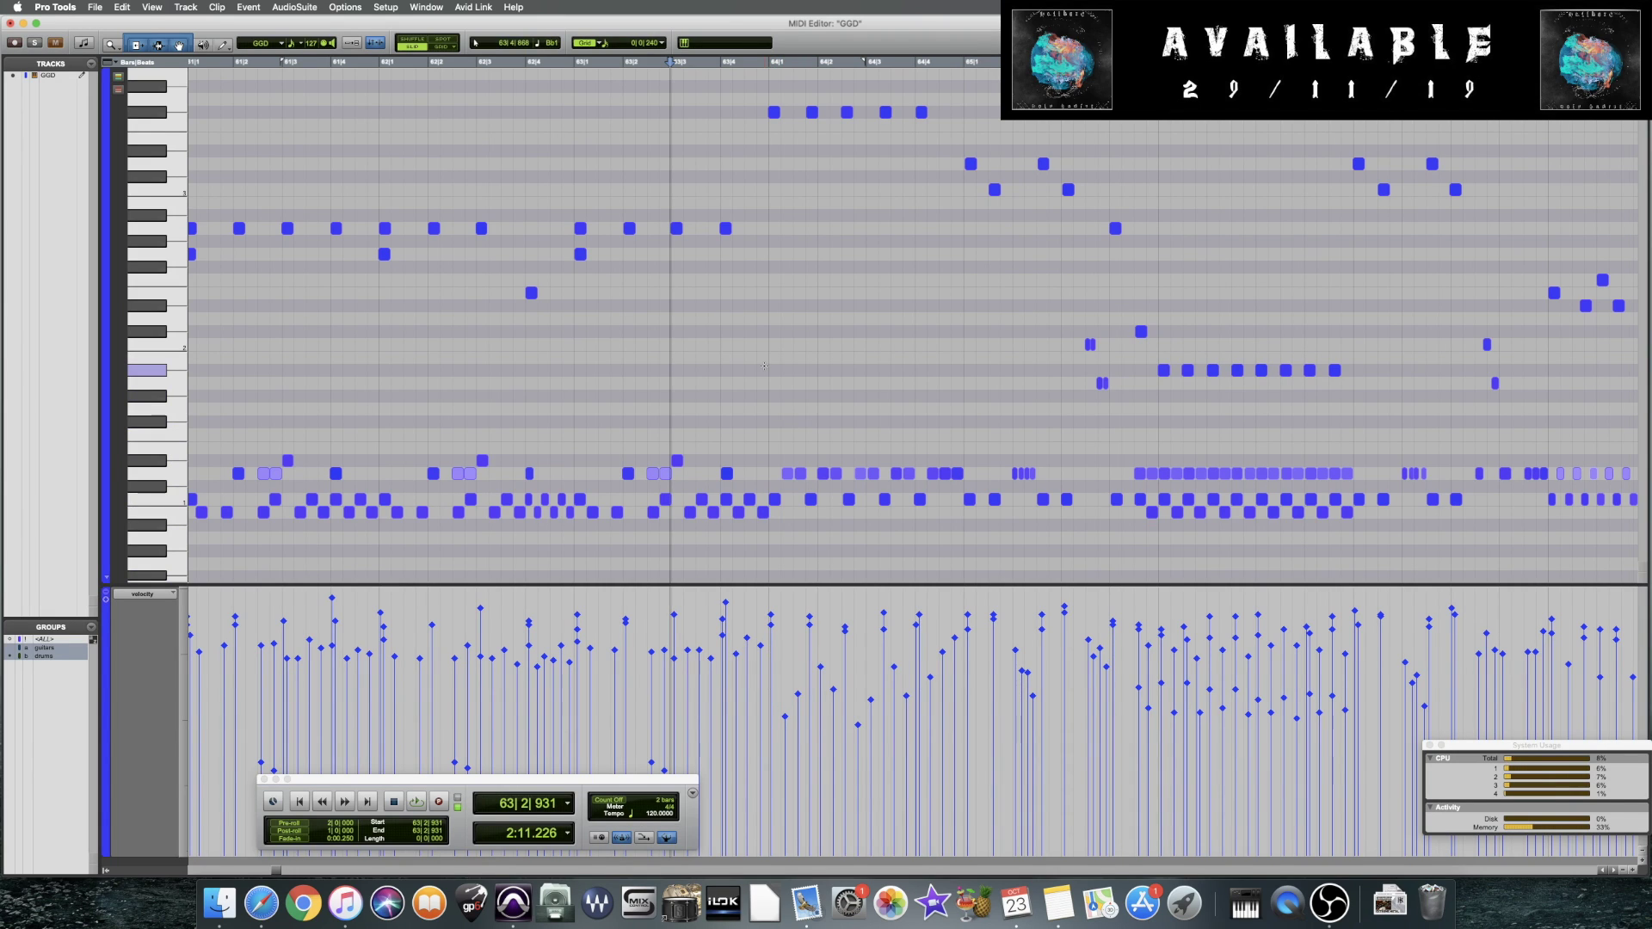
Play back from bar 63, then lower the velocities of the second and fourth of the five cymbal hits in bar 64
{"action": "key", "text": "space"}
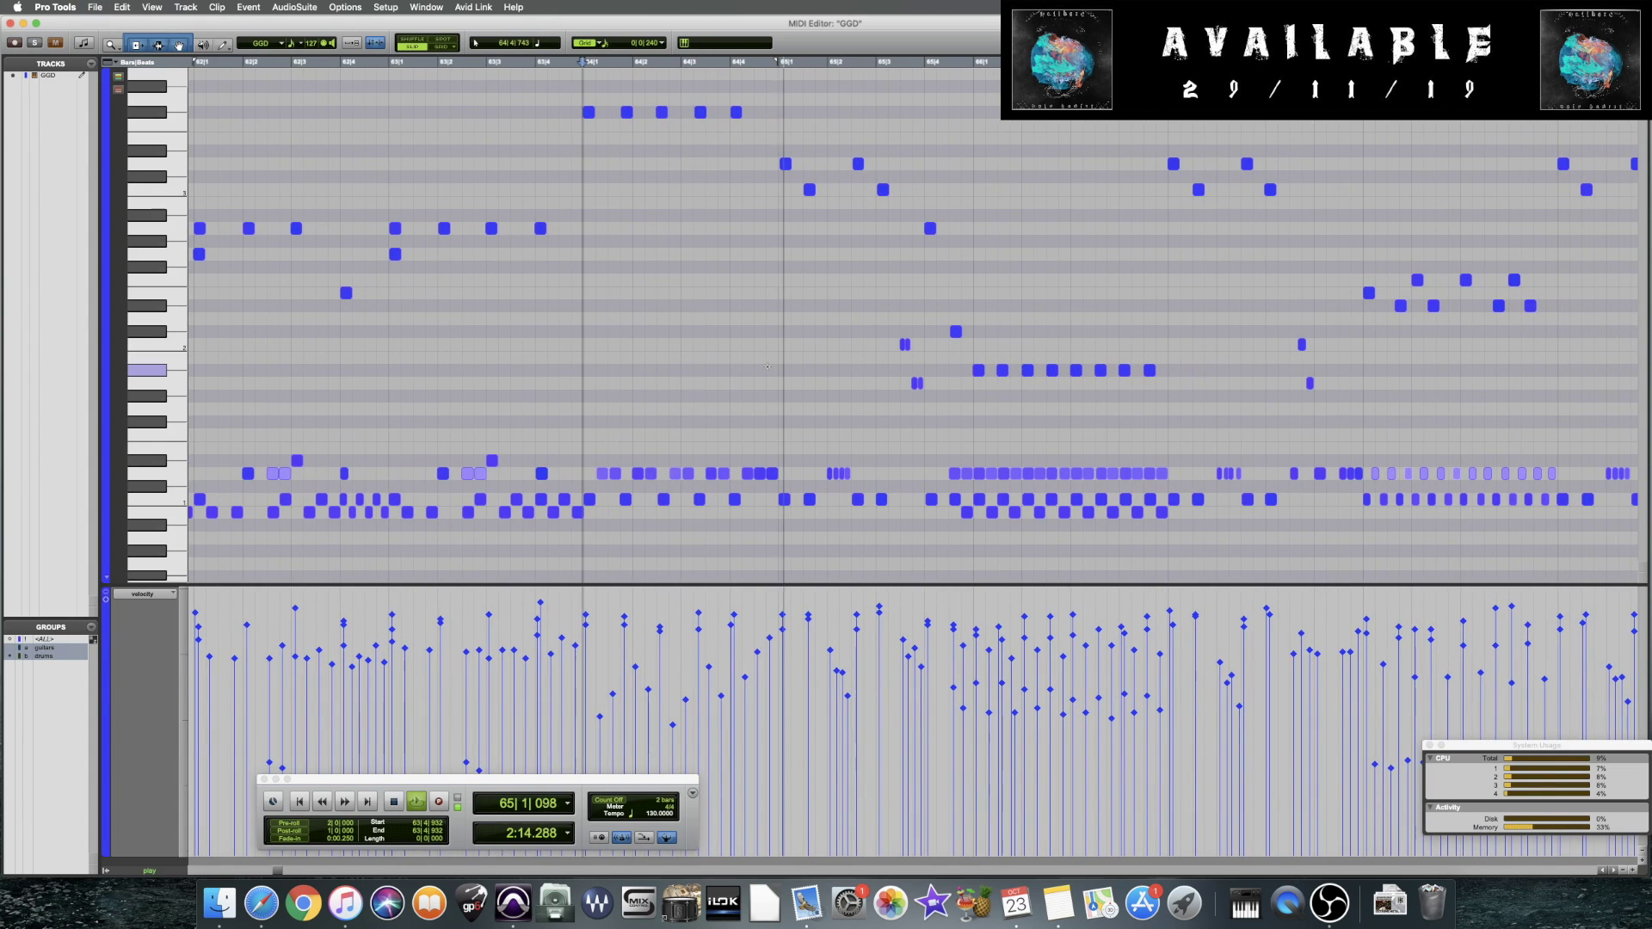
{"action": "key", "text": "space"}
{"action": "left_click", "coordinate": [627, 112]}
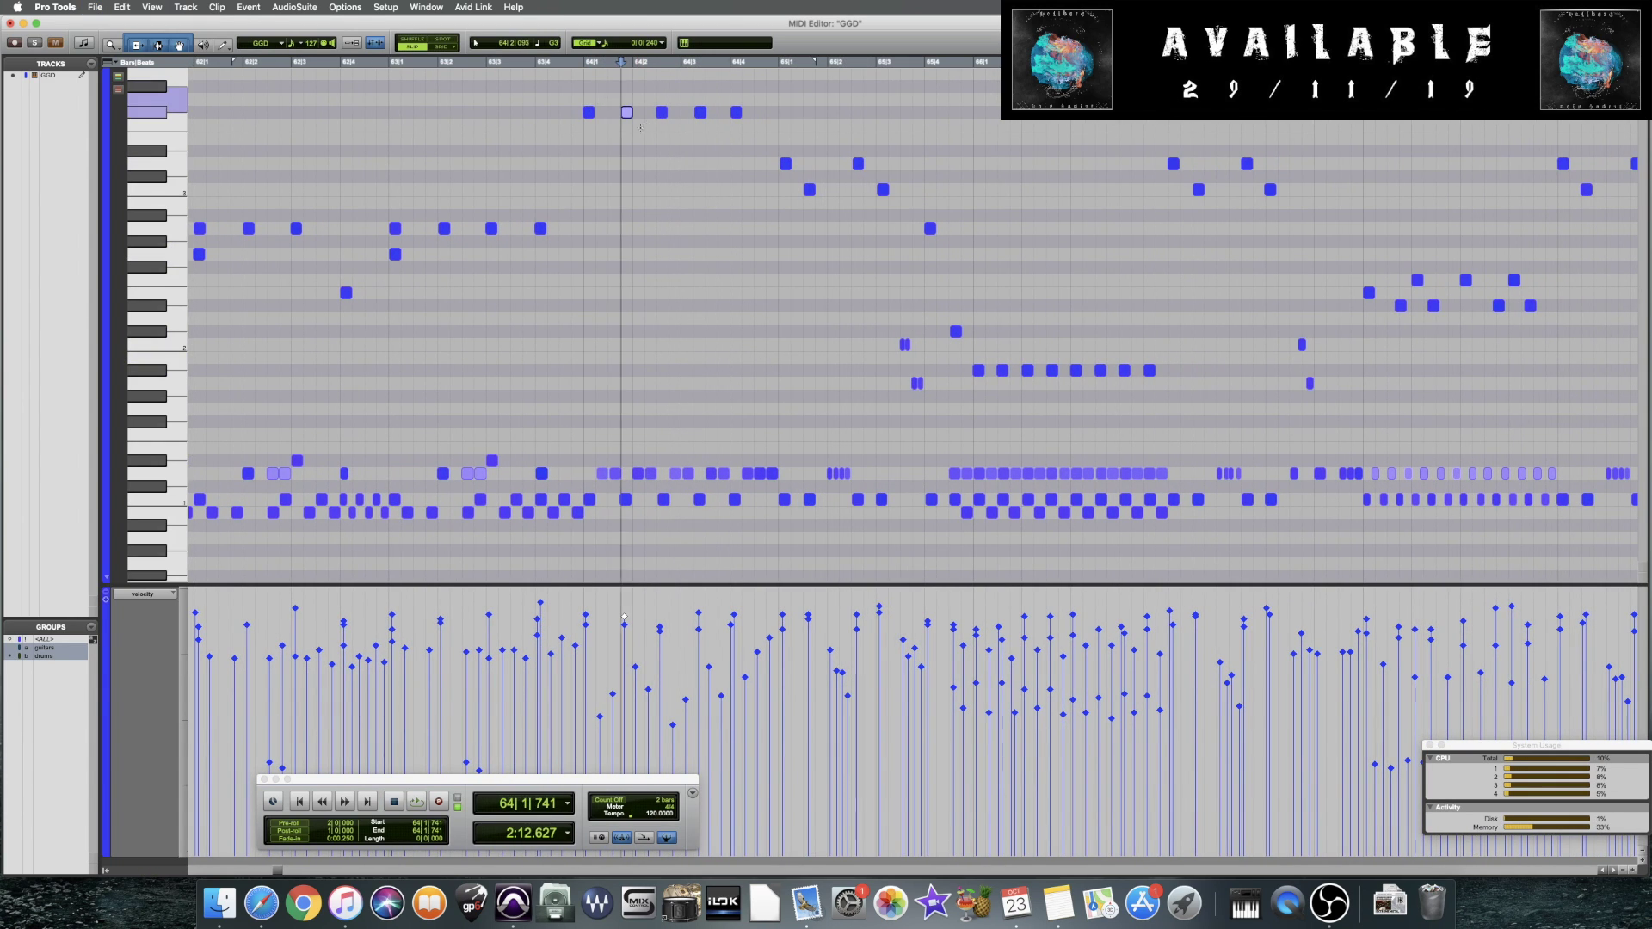
{"action": "left_click", "coordinate": [701, 112], "text": "shift"}
{"action": "key", "text": "space"}
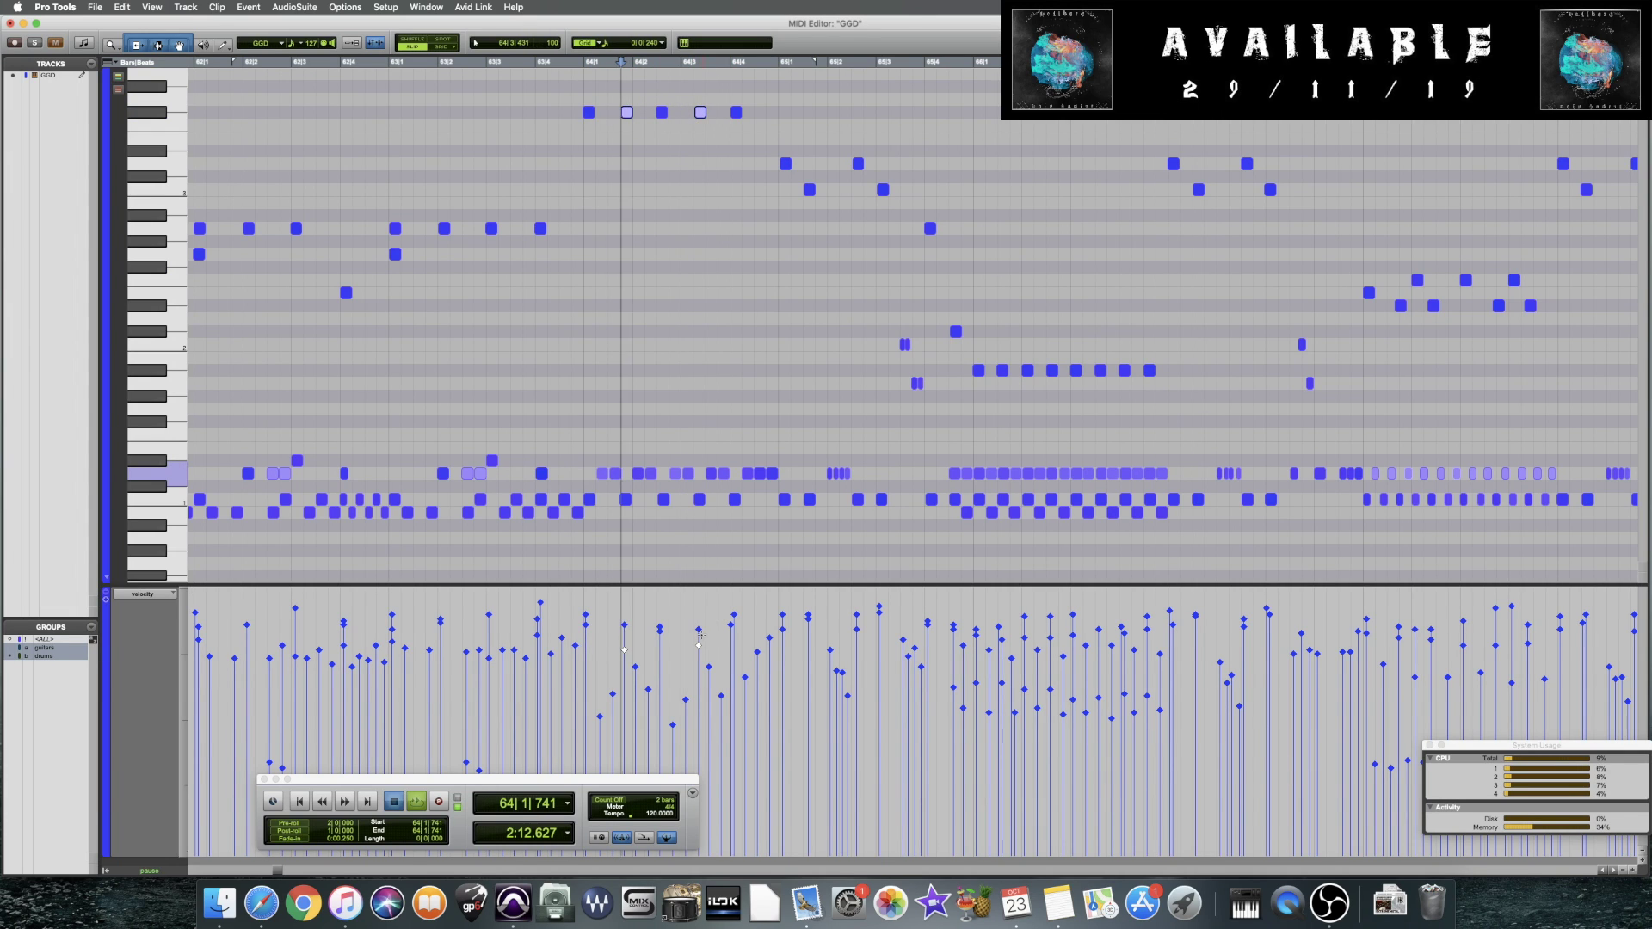
Select the eight repeated cymbal hits in bar 66, then play back the passage from bar 65 into bar 68
{"action": "left_click_drag", "start_coordinate": [806, 401], "coordinate": [1015, 363]}
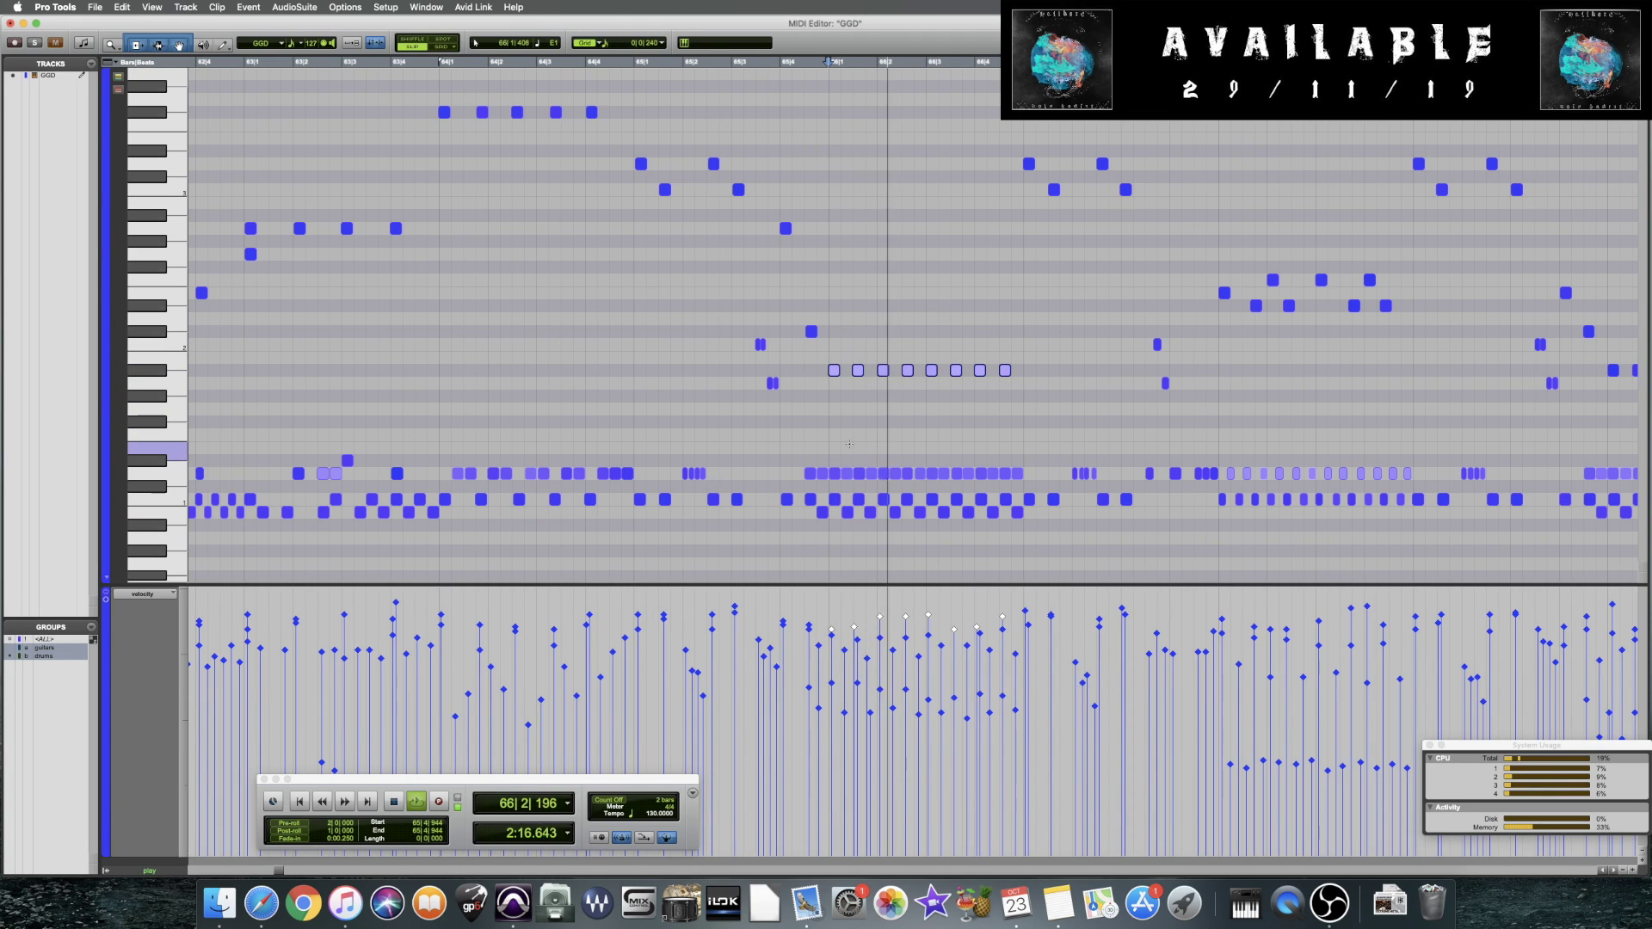
{"action": "key", "text": "space"}
{"action": "left_click", "coordinate": [688, 334]}
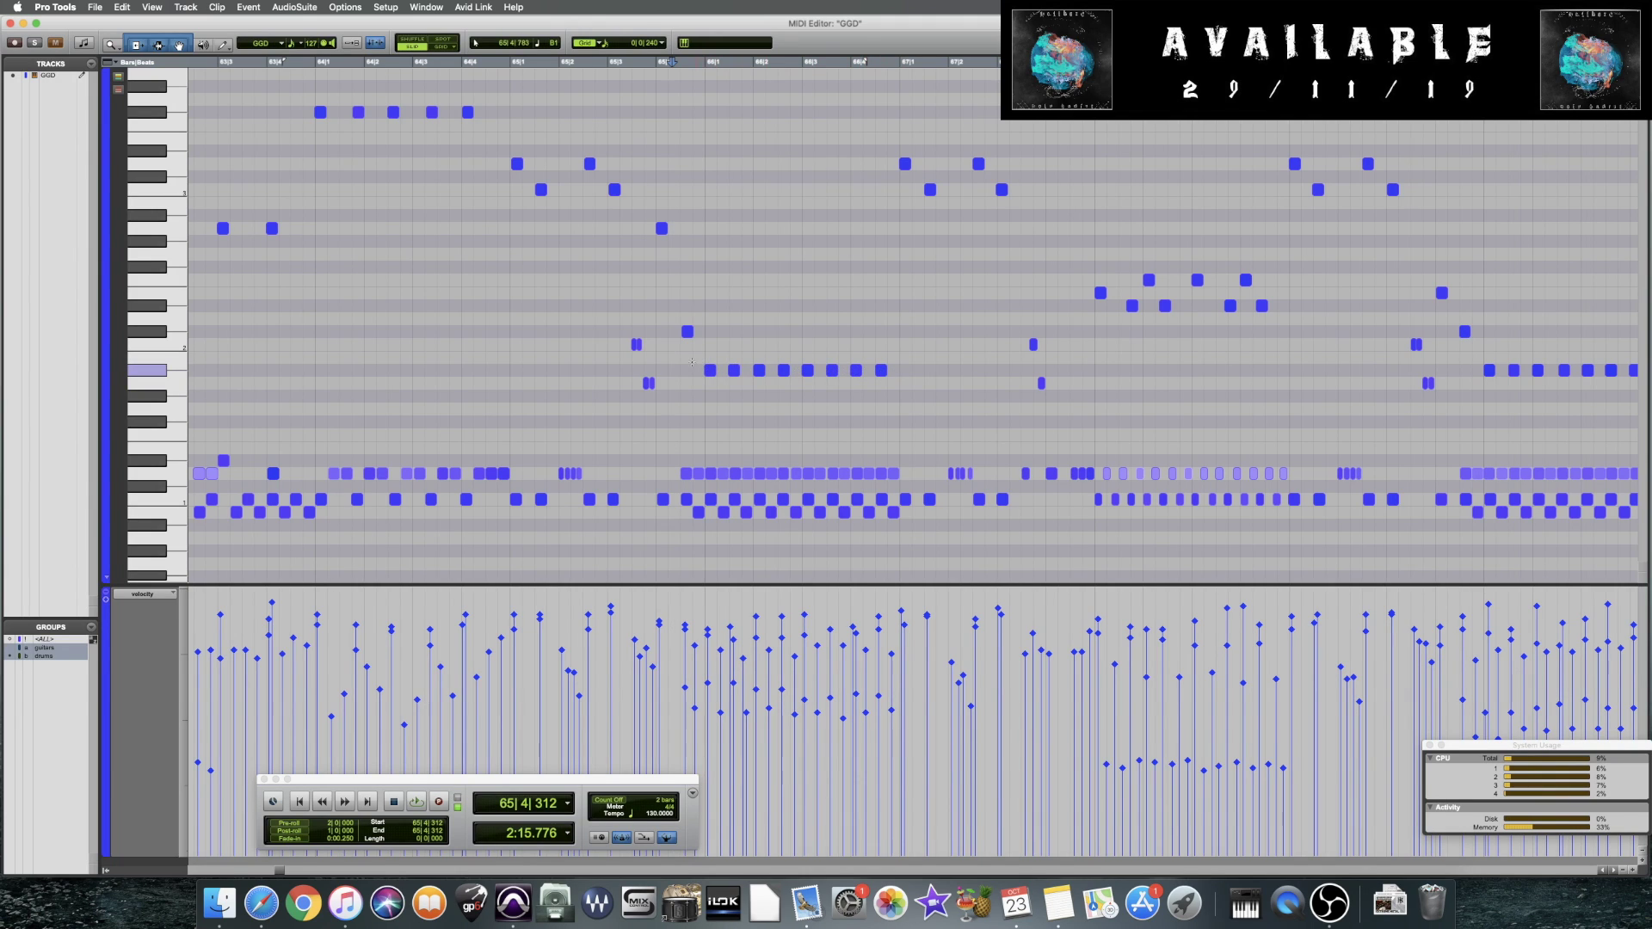
{"action": "left_click", "coordinate": [619, 366]}
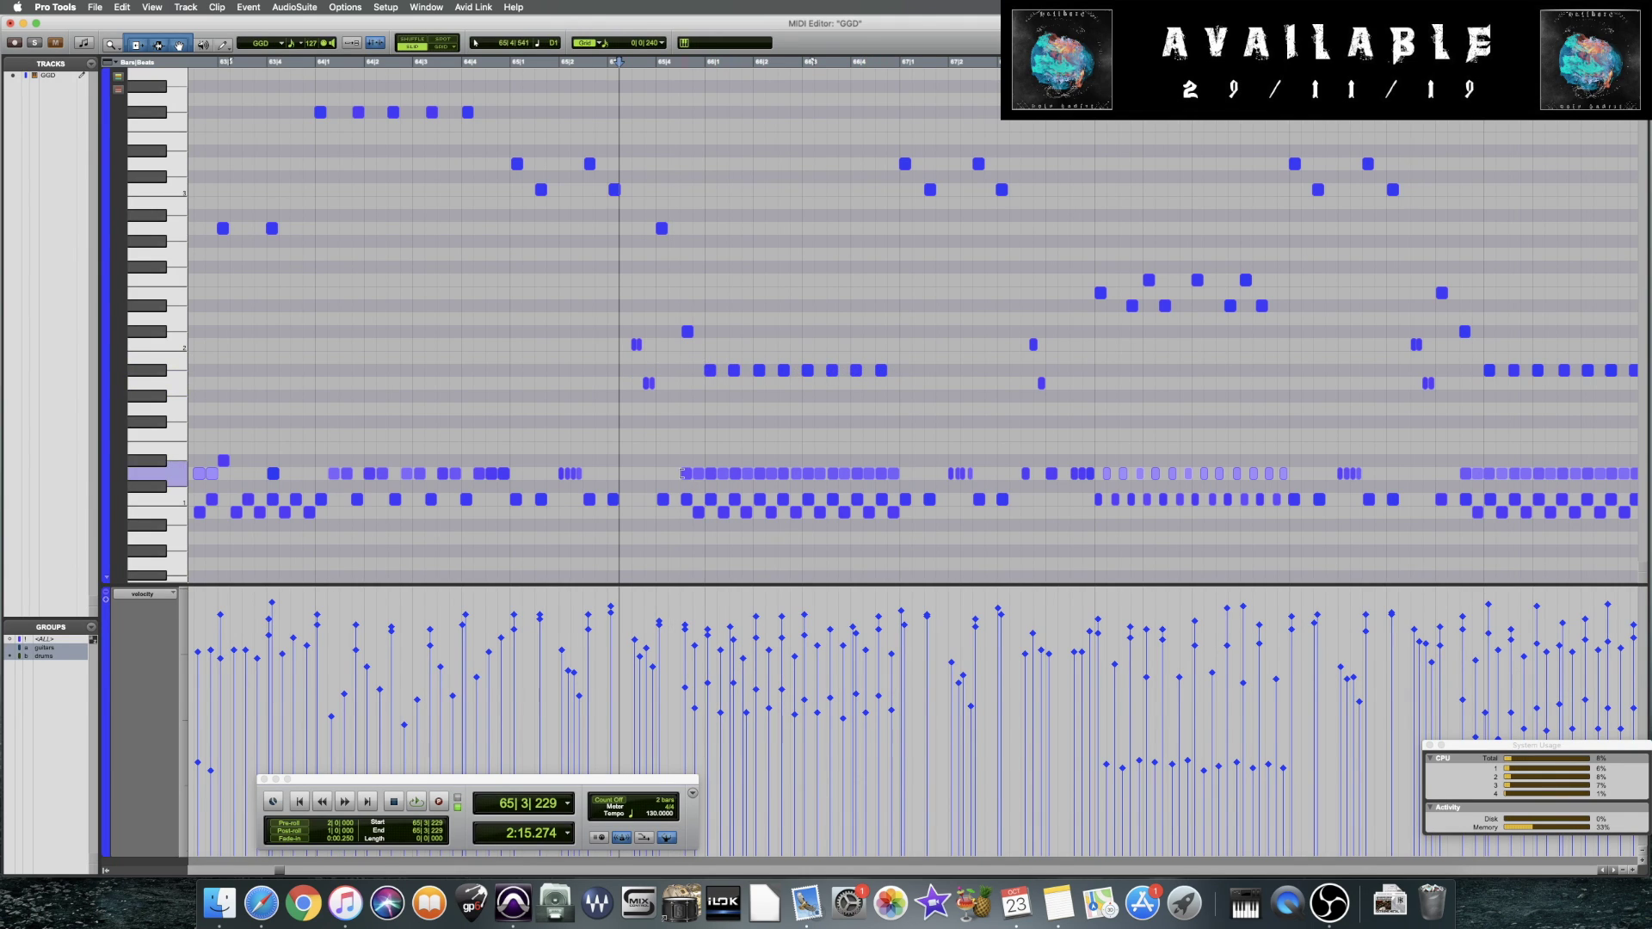
{"action": "key", "text": "space"}
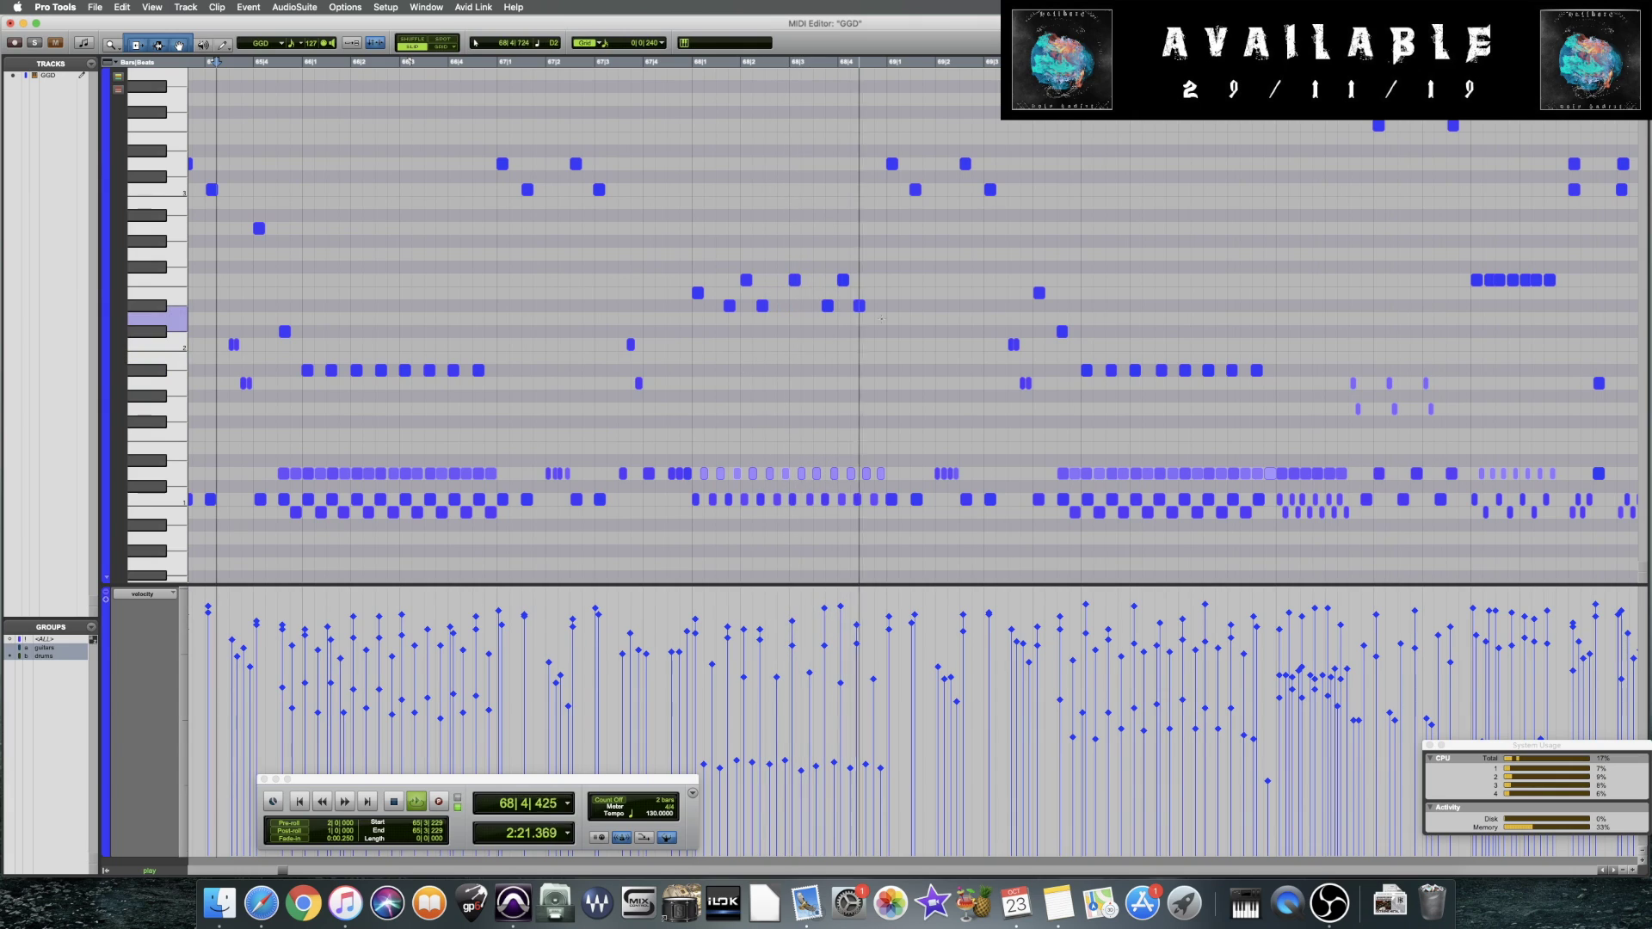
{"action": "key", "text": "space"}
Lower the velocities of the four lower-pitched alternating cymbal hits in bar 68 and play them back
{"action": "left_click", "coordinate": [732, 310]}
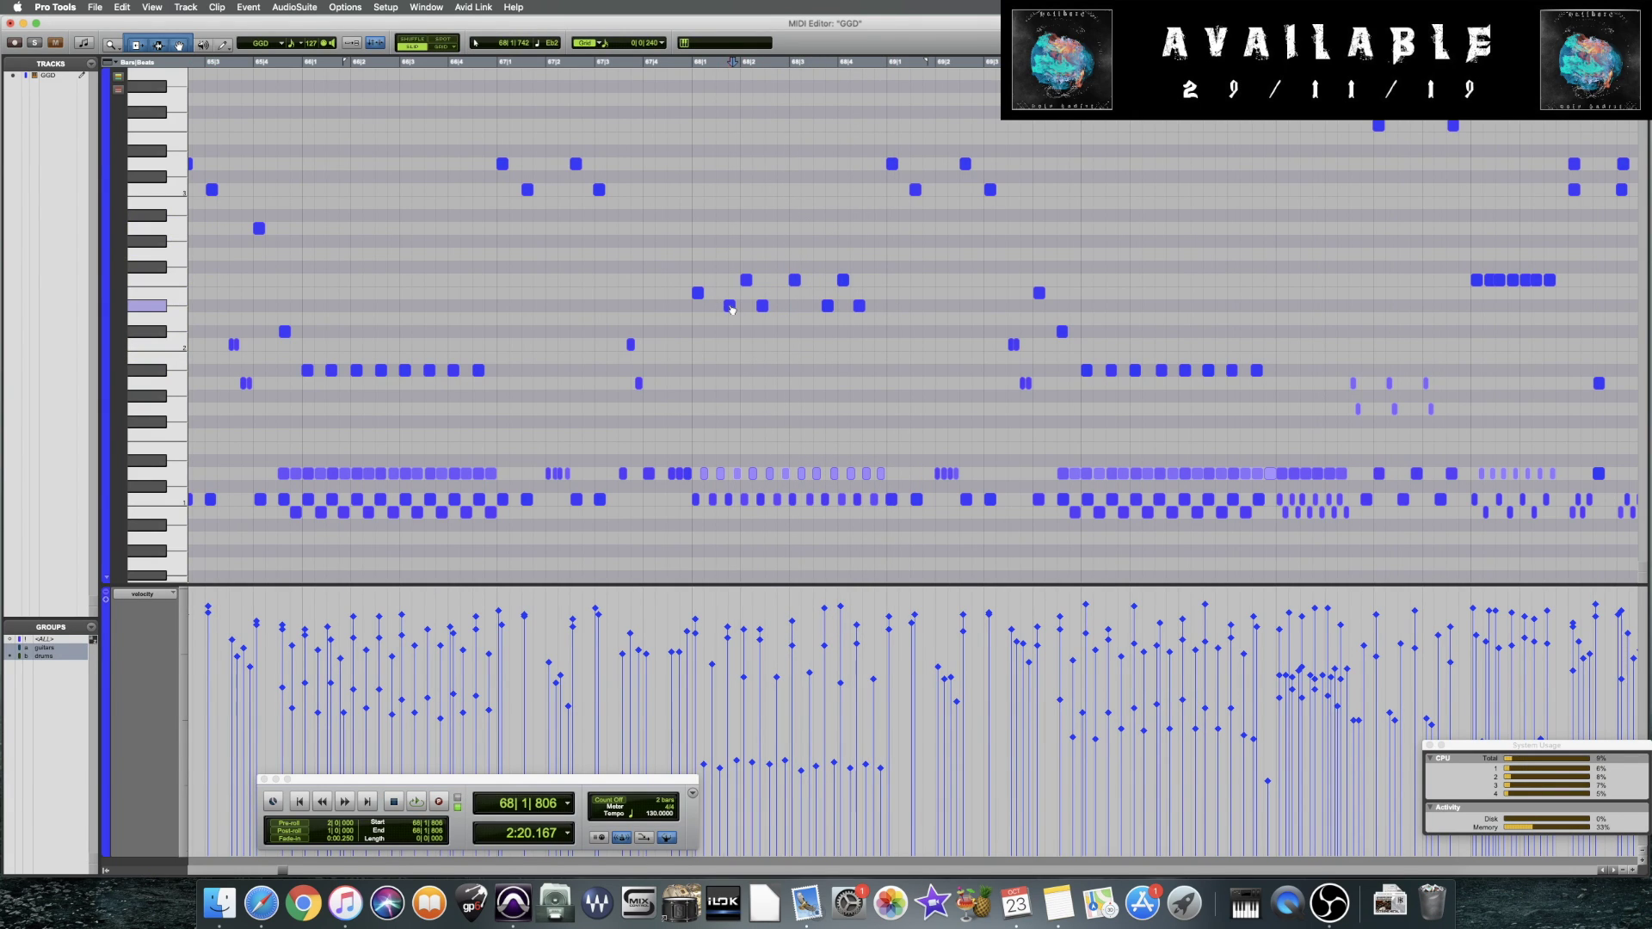
{"action": "left_click", "coordinate": [745, 281]}
{"action": "left_click_drag", "start_coordinate": [684, 304], "coordinate": [867, 310]}
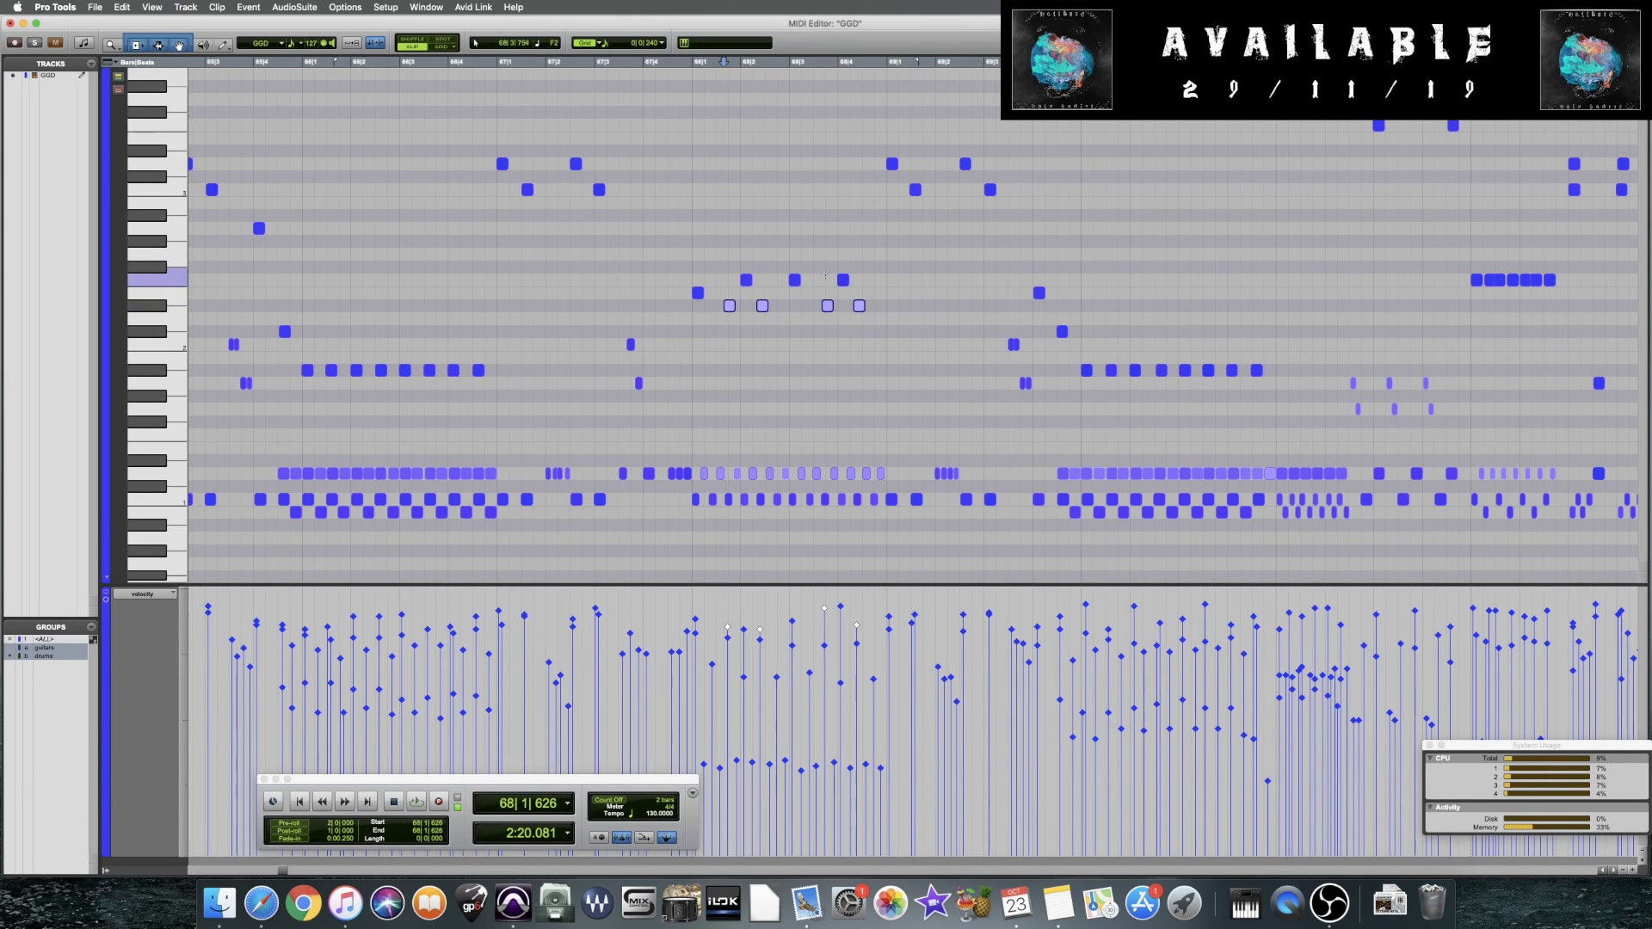
{"action": "key", "text": "space"}
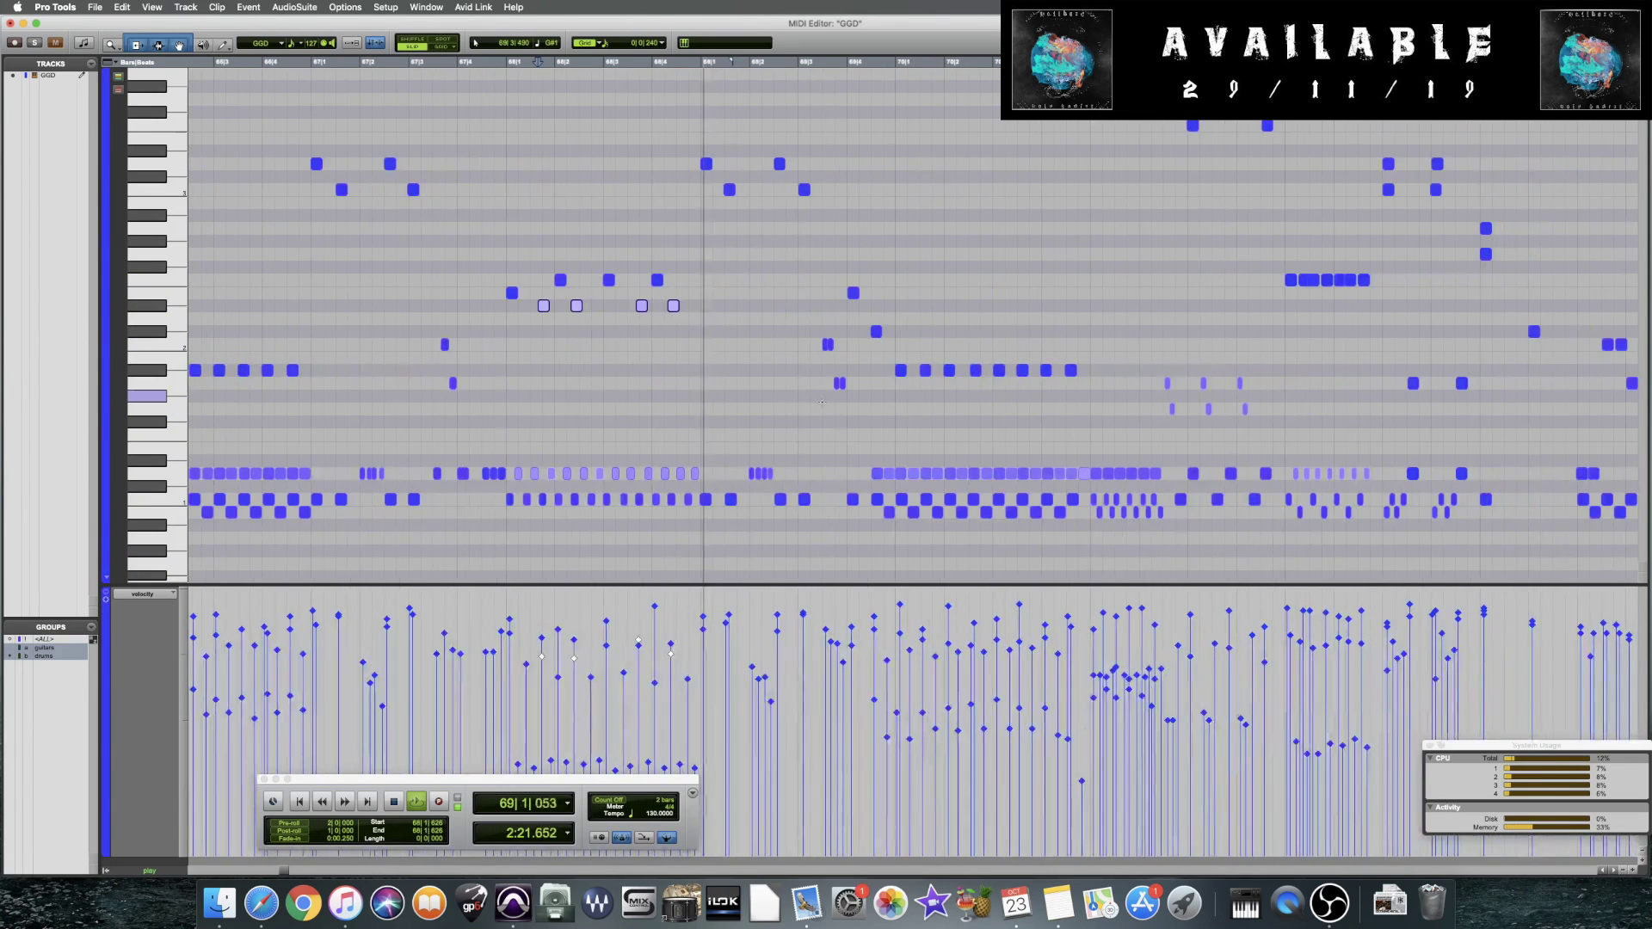
Lower the velocities of the six quick cymbal hits at the start of bar 71 and play them back from bar 70
{"action": "left_click", "coordinate": [815, 338]}
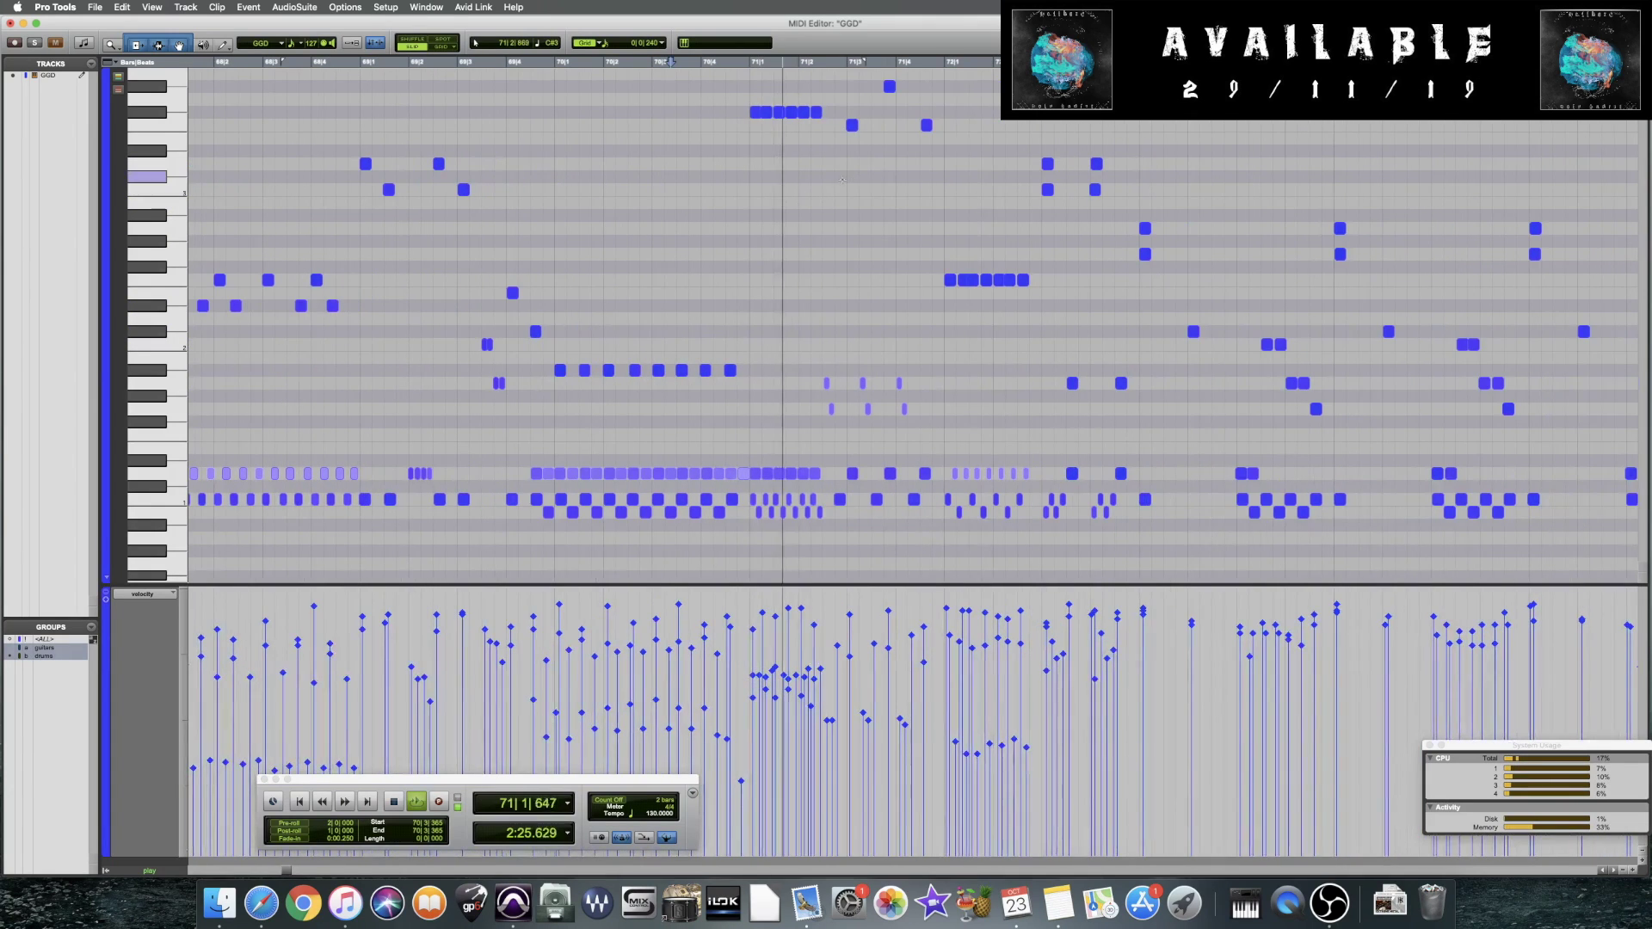
{"action": "left_click", "coordinate": [755, 104]}
{"action": "key", "text": "space"}
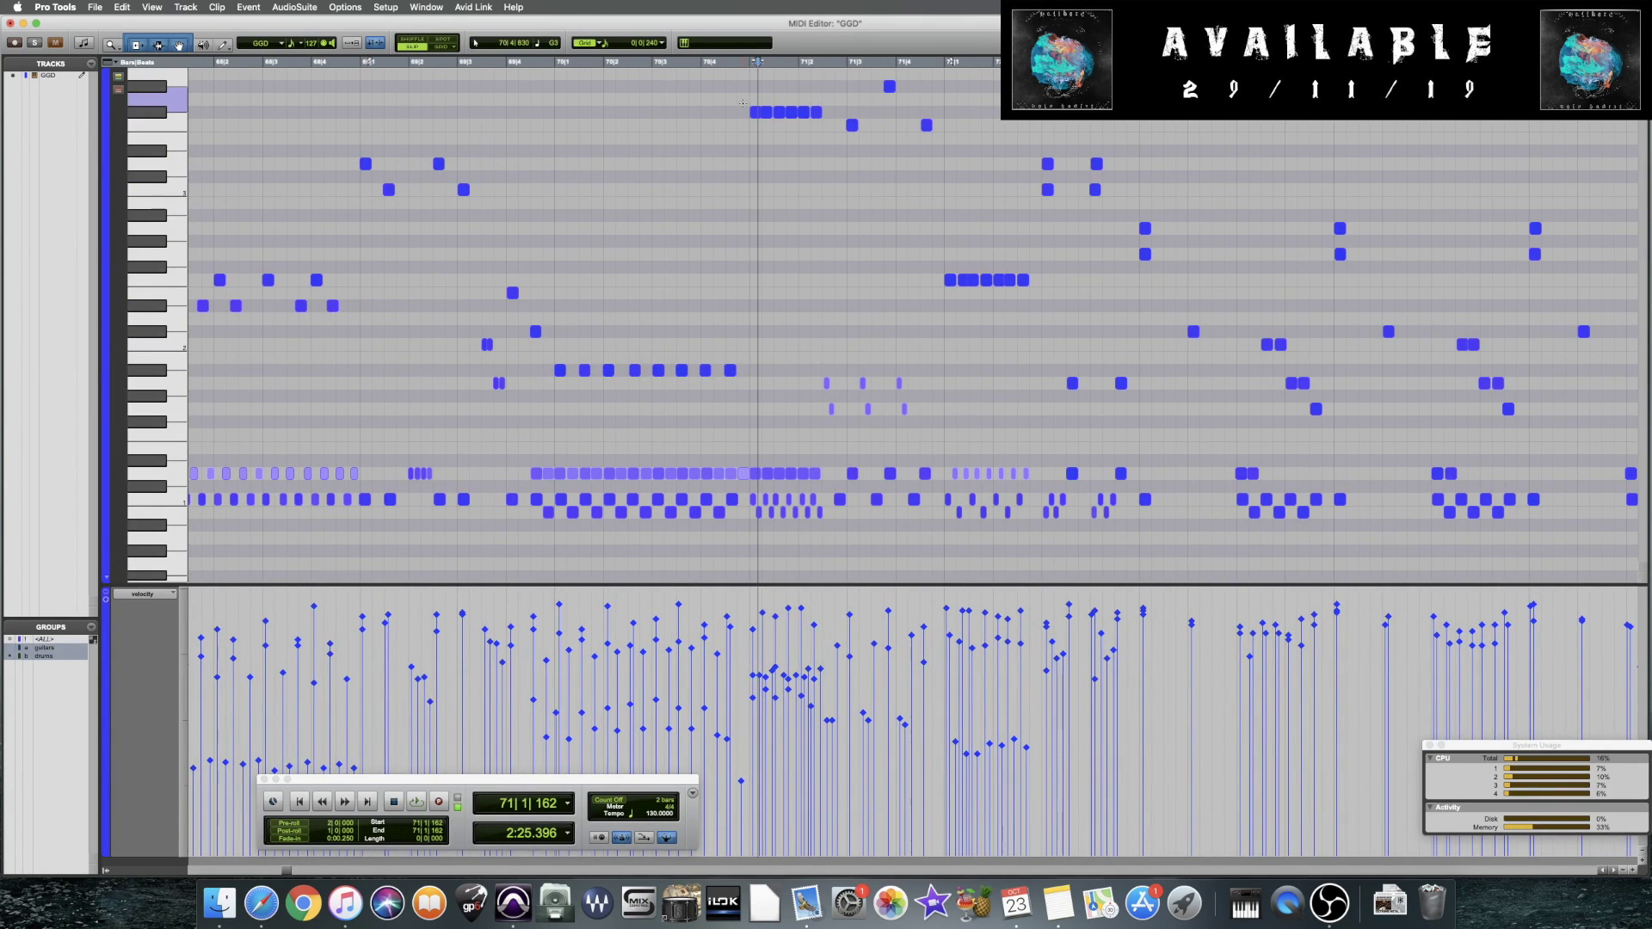
{"action": "left_click_drag", "start_coordinate": [743, 103], "coordinate": [822, 121]}
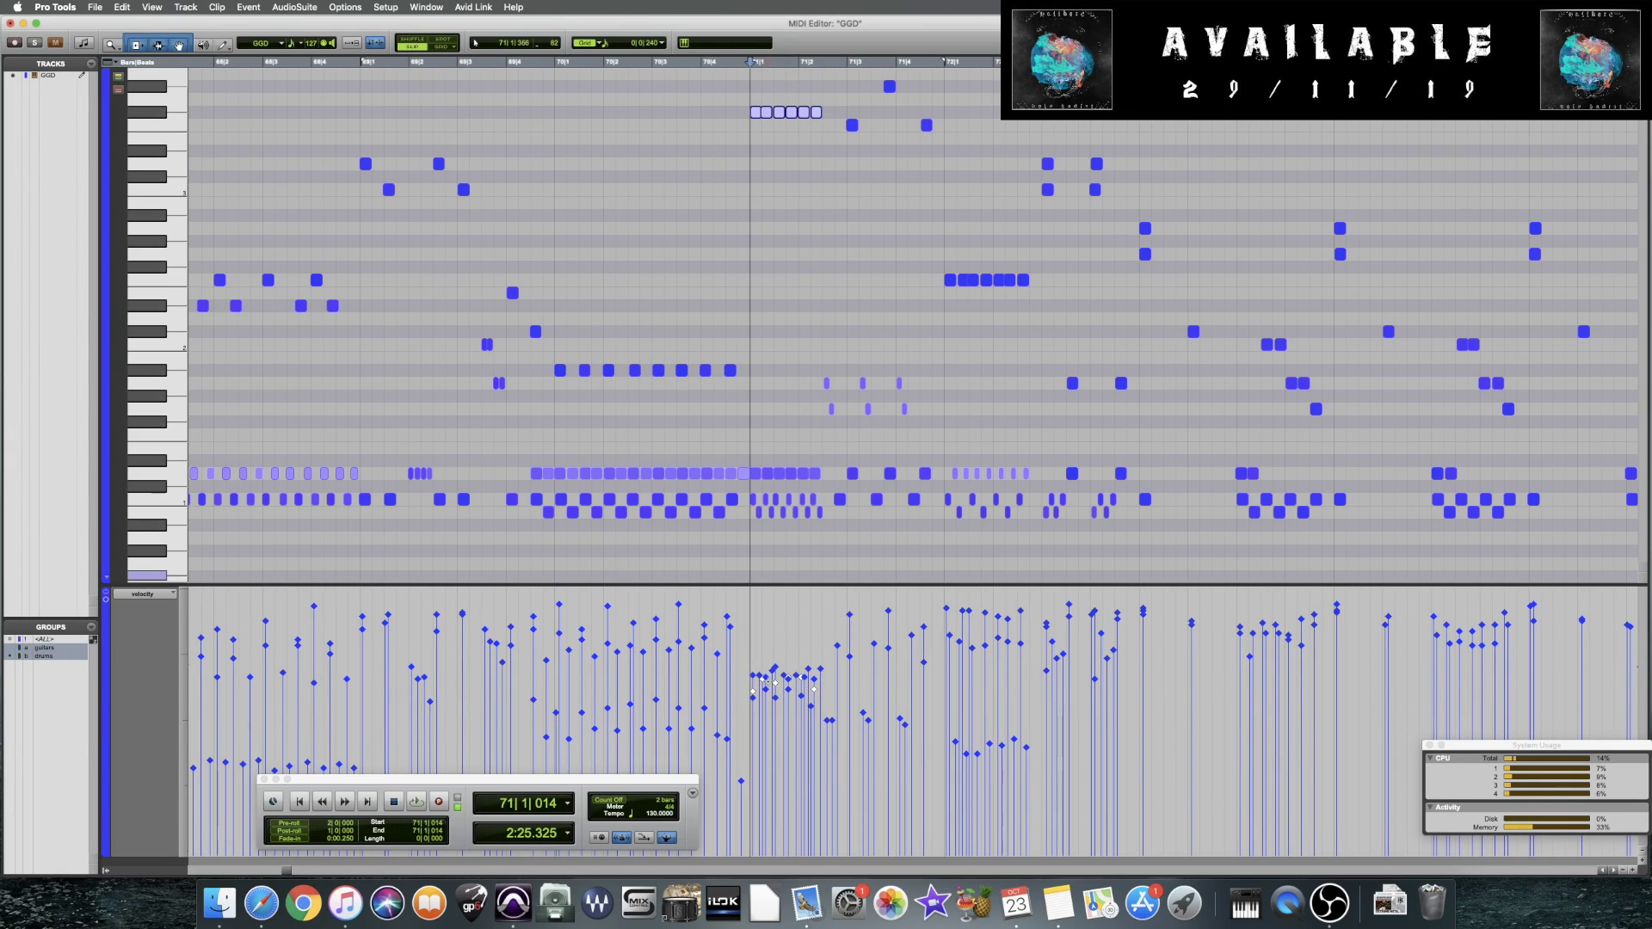
{"action": "key", "text": "space"}
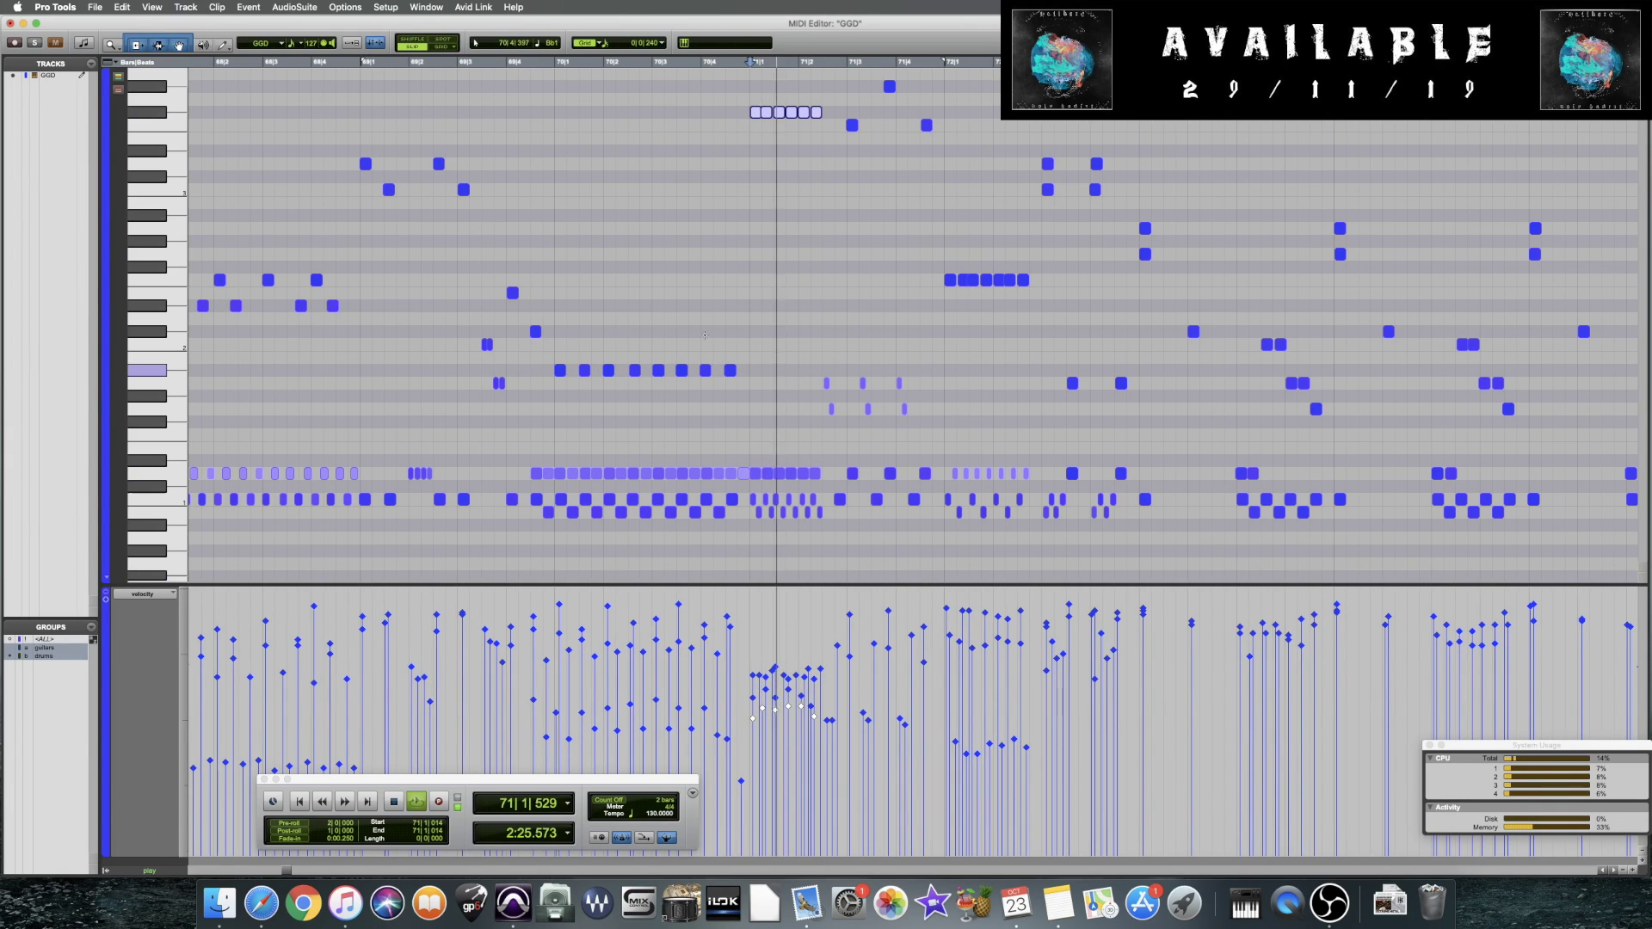
{"action": "left_click", "coordinate": [678, 344]}
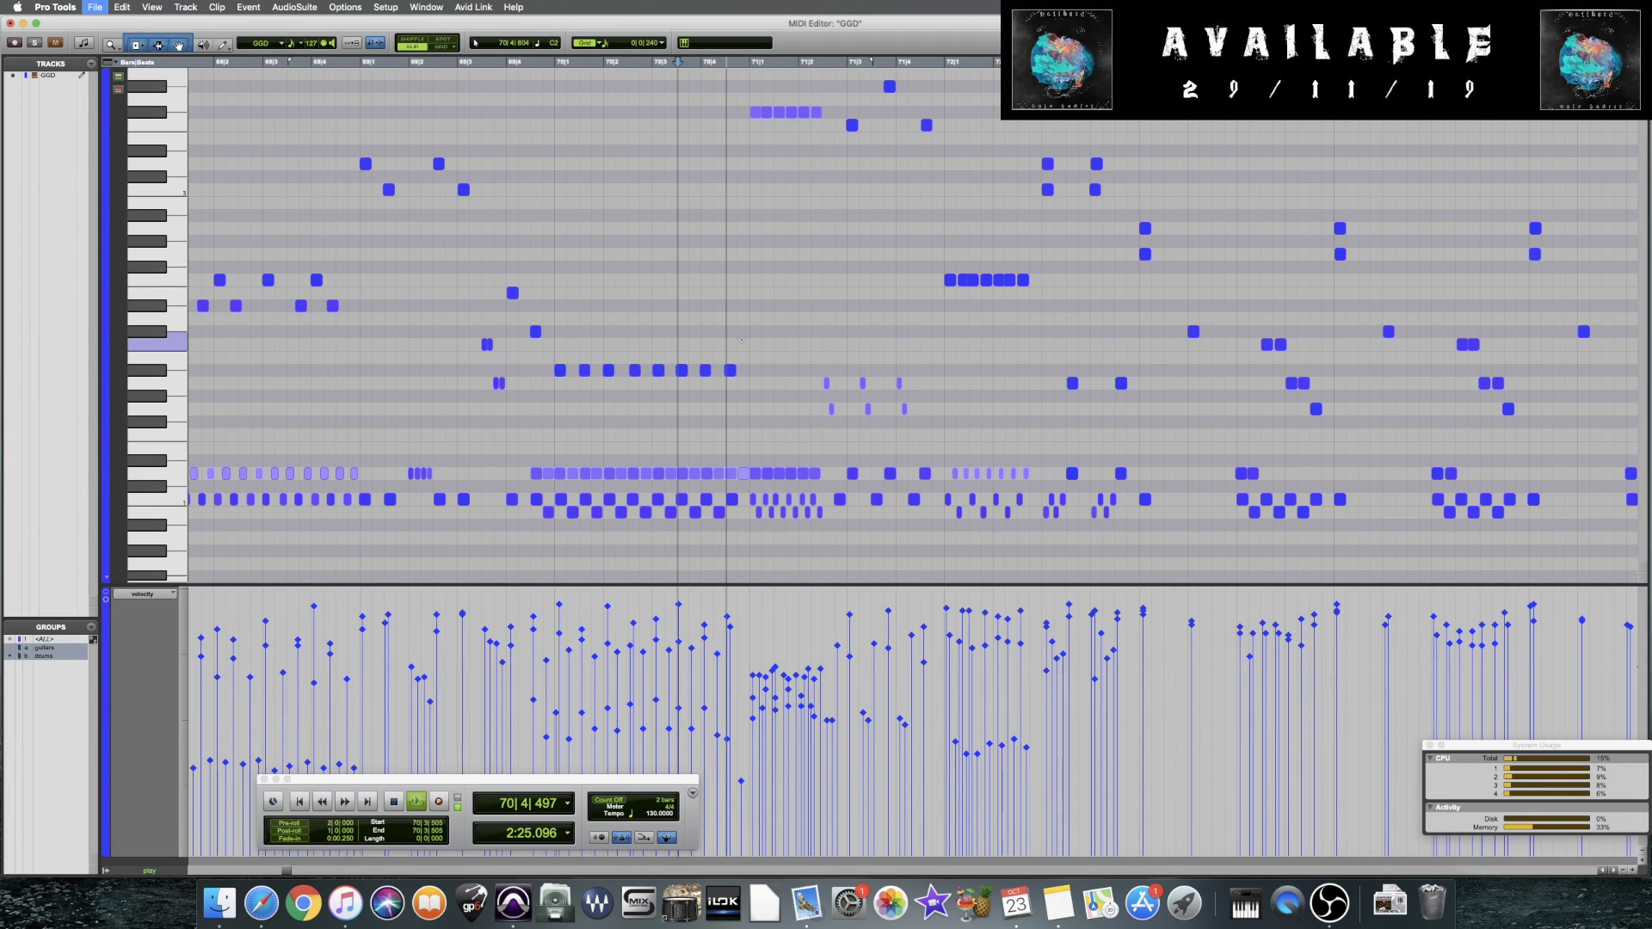
{"action": "key", "text": "space"}
Lower the velocities of the alternate hits in the quick seven-hit run at the start of bar 72, then select the whole run and play back
{"action": "left_click", "coordinate": [766, 280]}
{"action": "left_click", "coordinate": [790, 280], "text": "shift"}
{"action": "left_click", "coordinate": [813, 280], "text": "shift"}
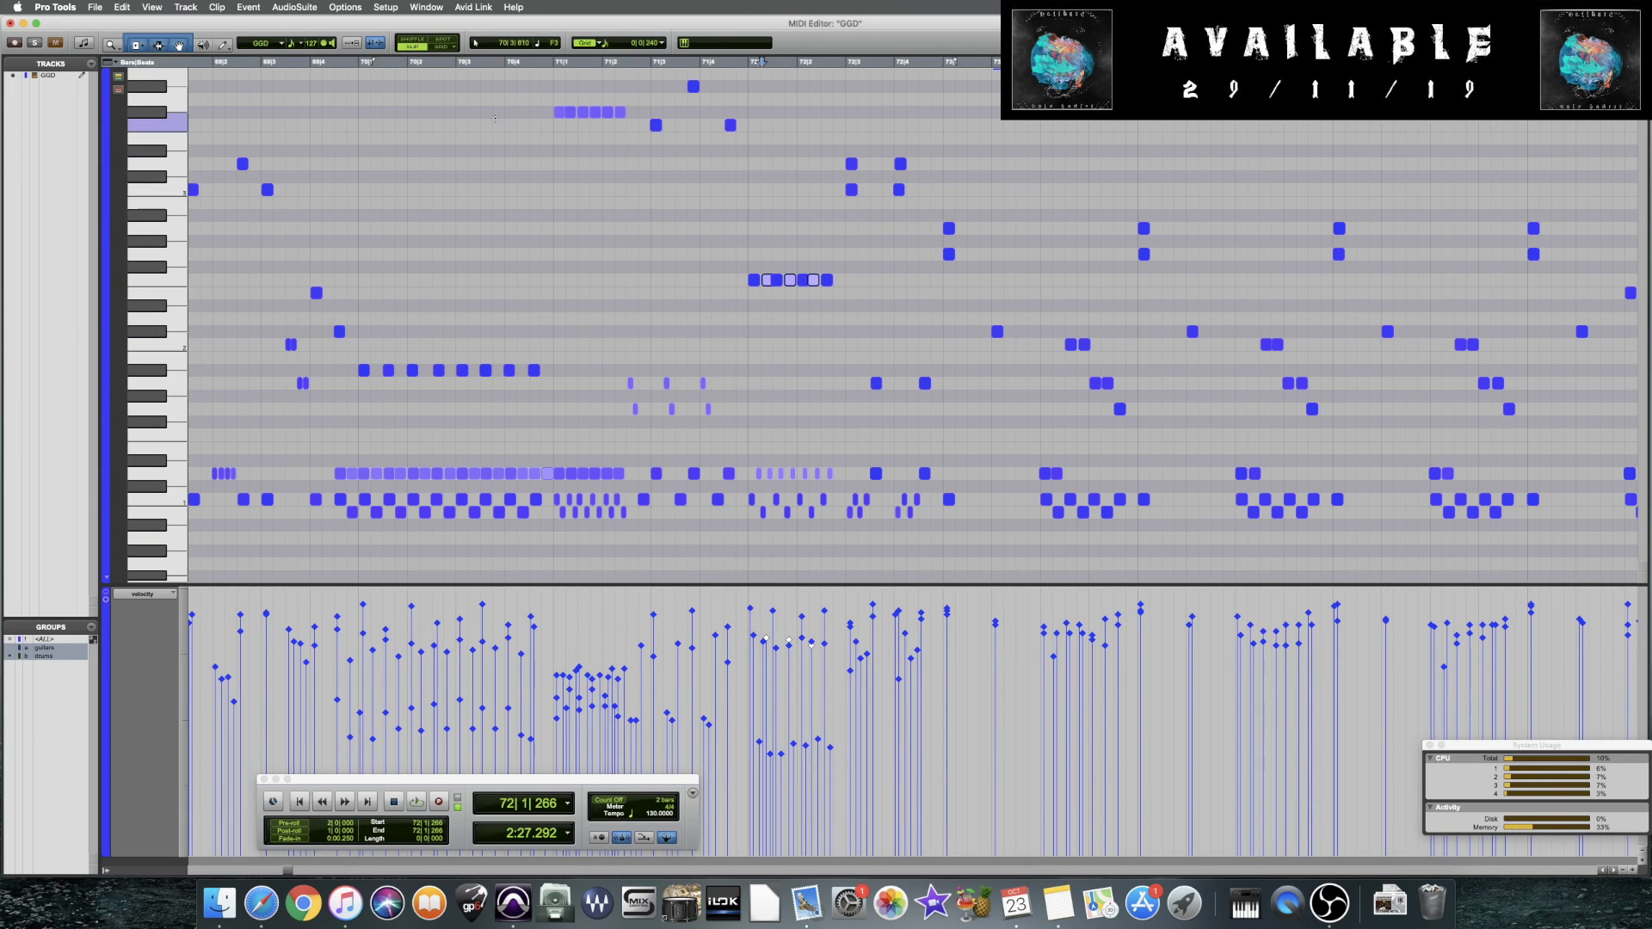
{"action": "left_click", "coordinate": [758, 281]}
{"action": "left_click", "coordinate": [558, 113]}
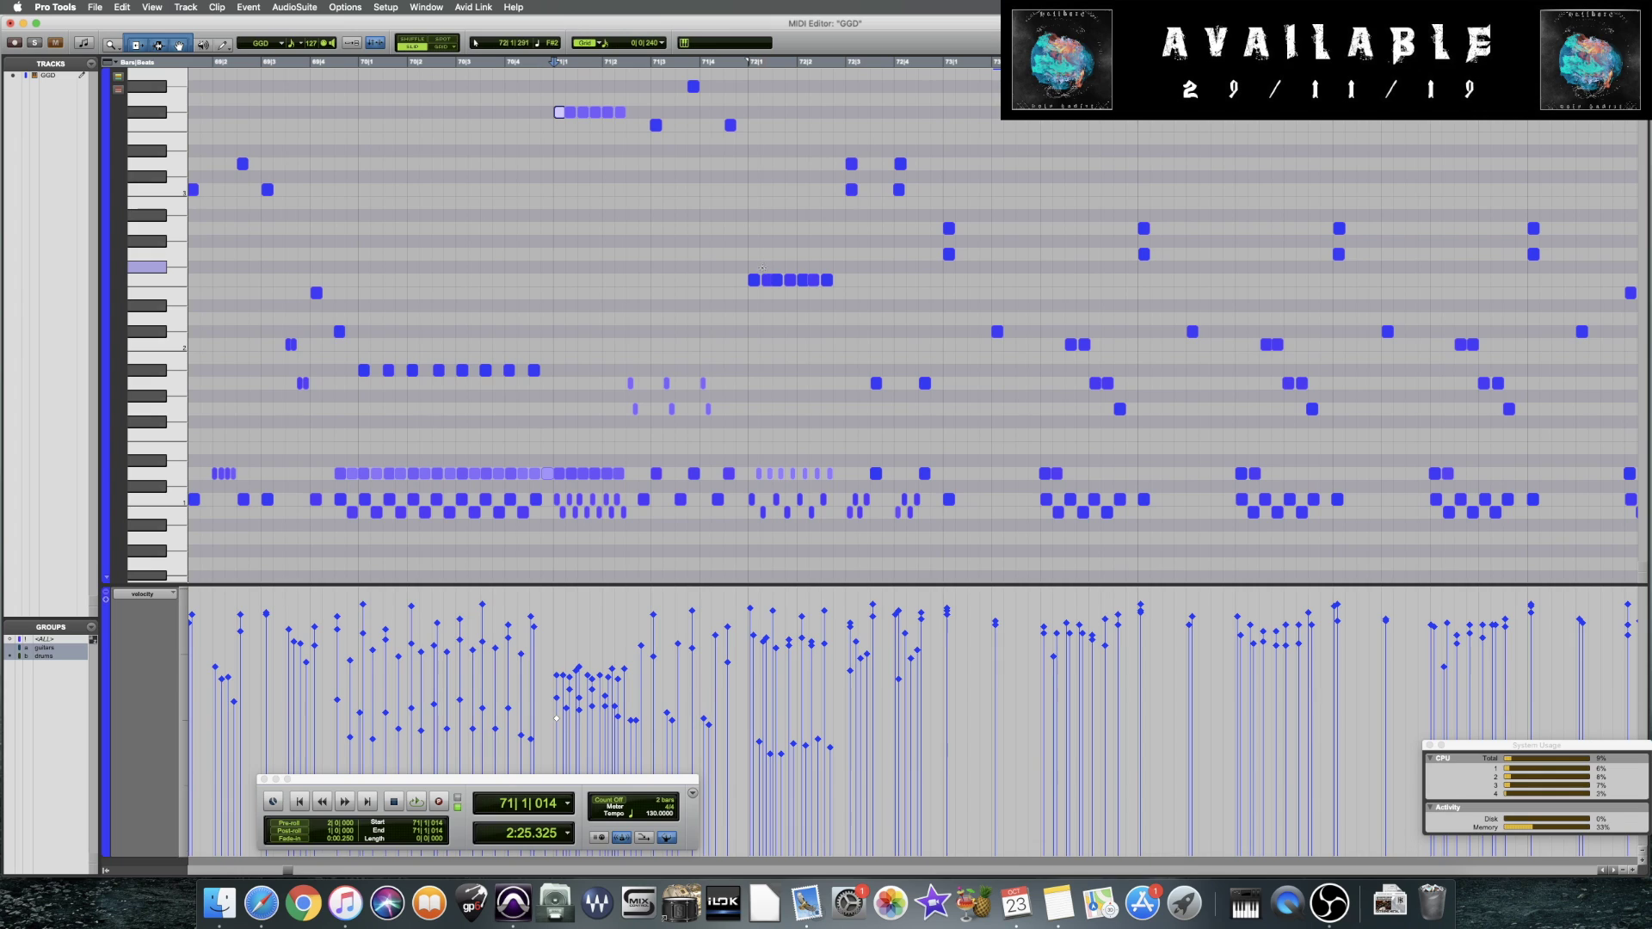
{"action": "left_click", "coordinate": [728, 287]}
{"action": "left_click_drag", "start_coordinate": [732, 275], "coordinate": [882, 286]}
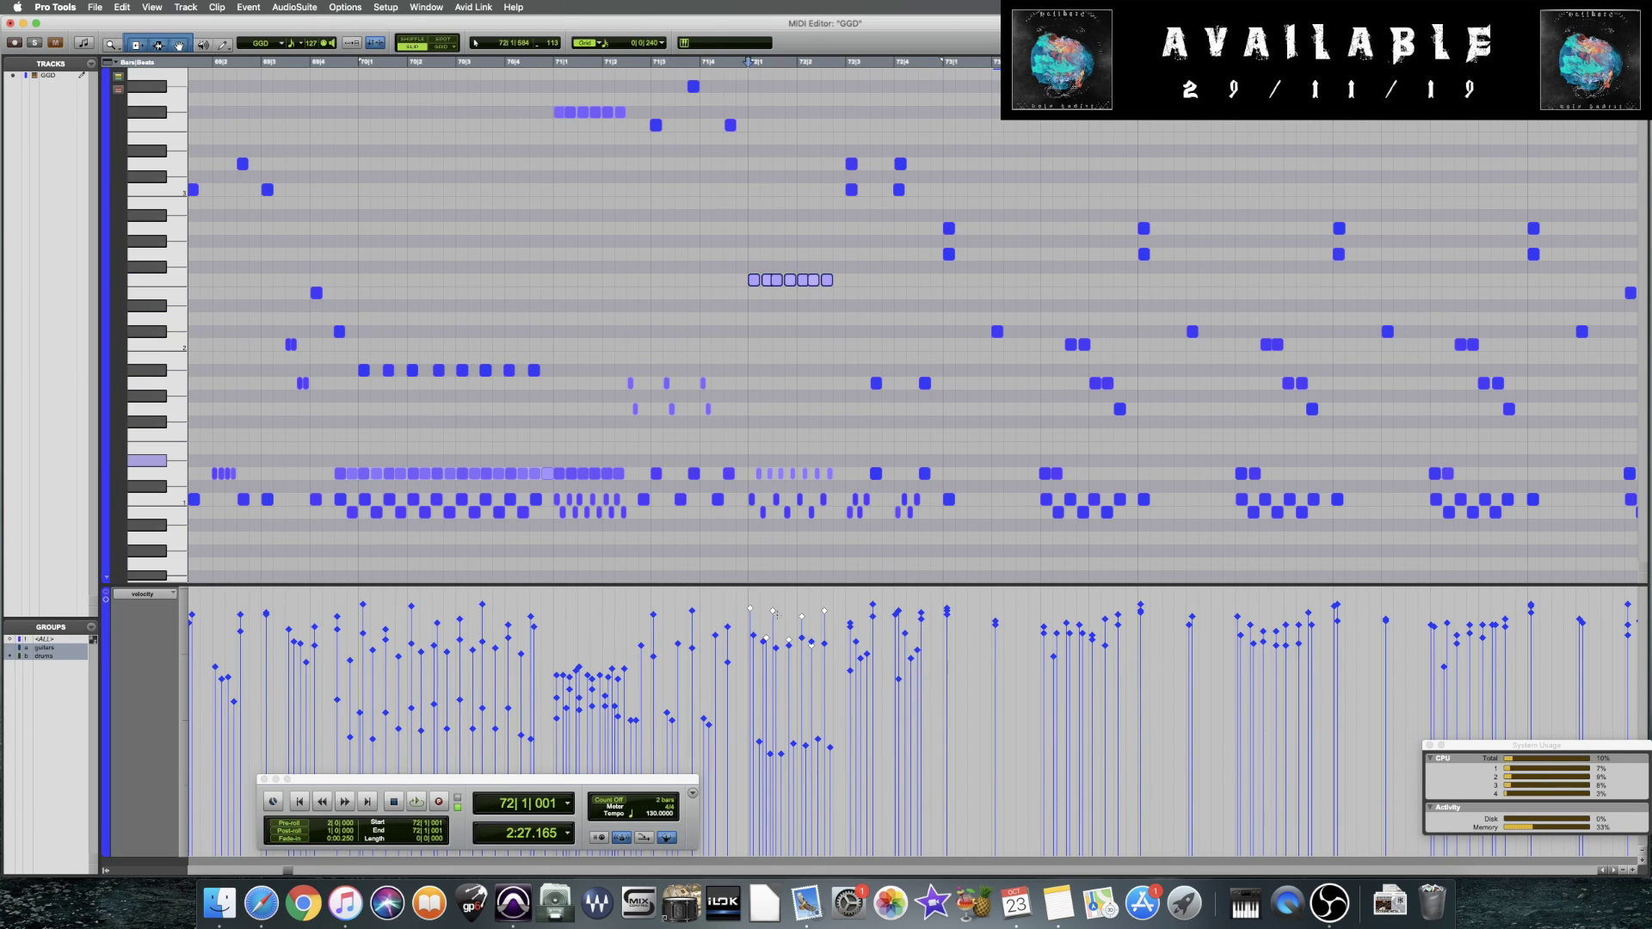
{"action": "key", "text": "space"}
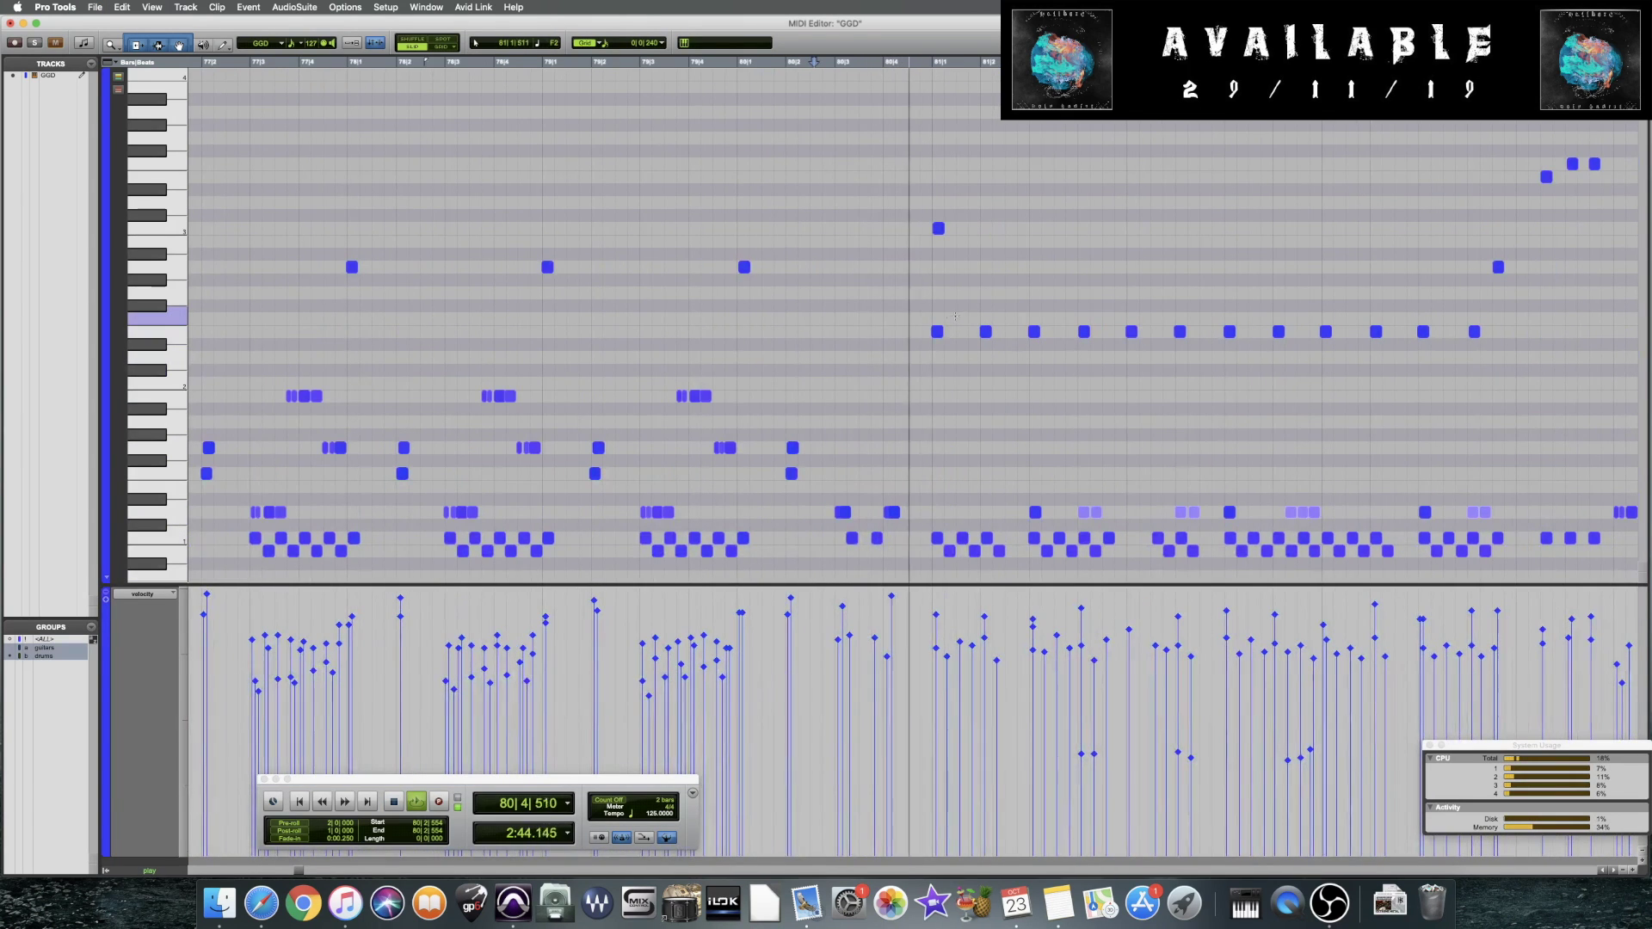
Raise the velocities of the four groups of steady cymbal hits from bar 81 to bar 95 and play back from the end of bar 80
{"action": "key", "text": "space"}
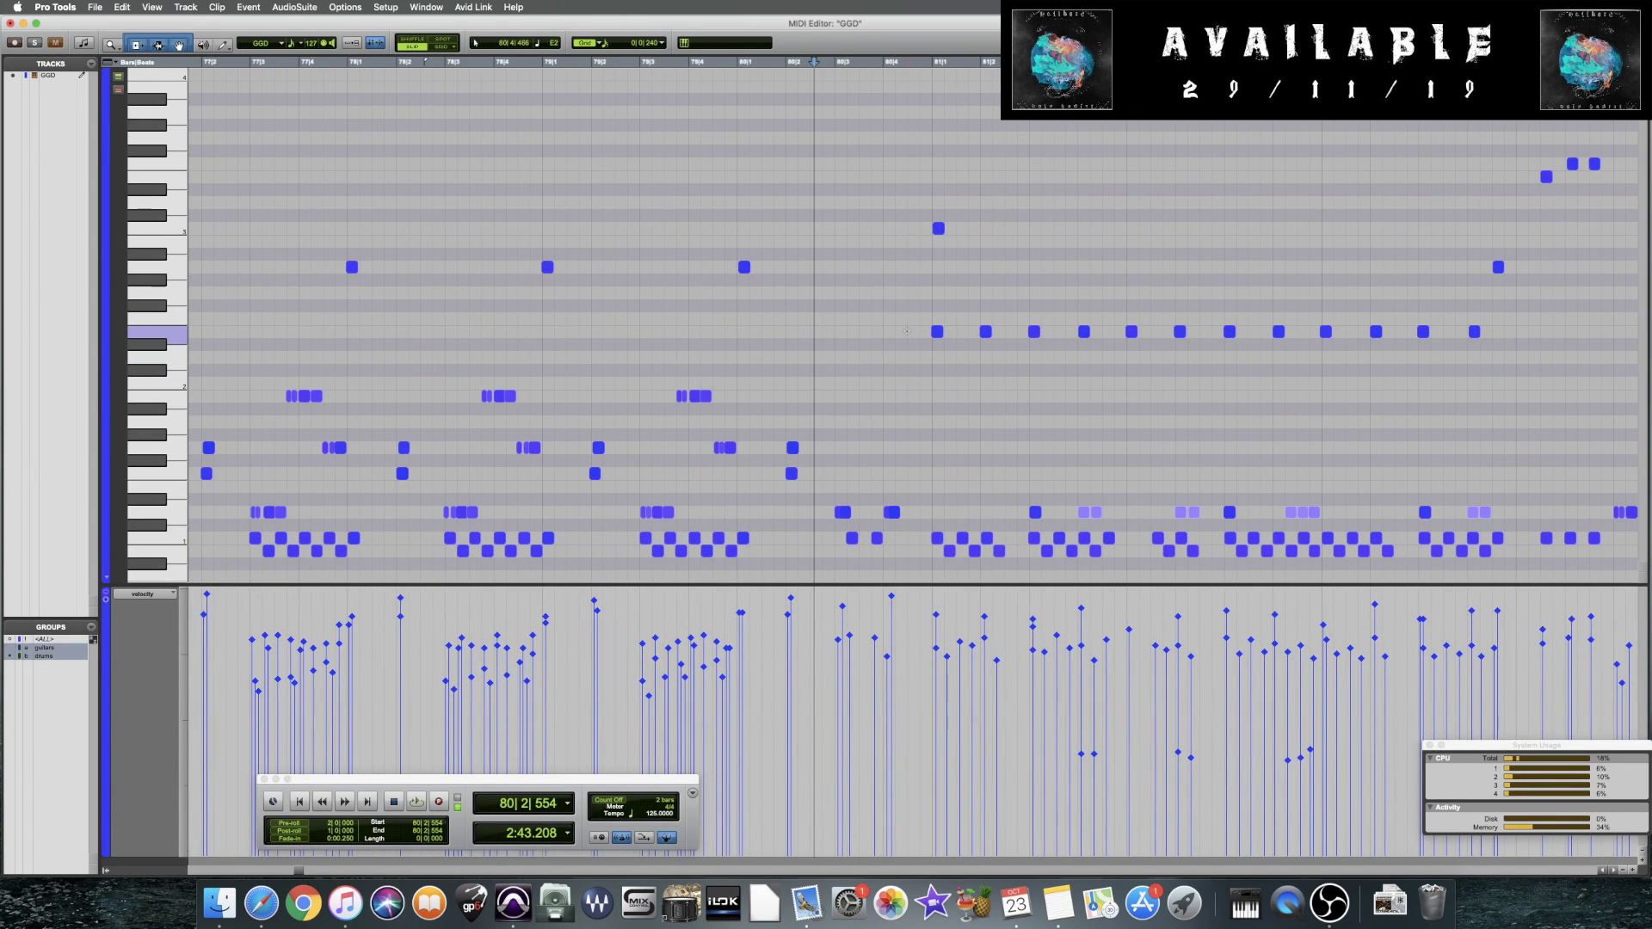
{"action": "scroll", "coordinate": [915, 328], "scroll_direction": "right", "scroll_amount": 3}
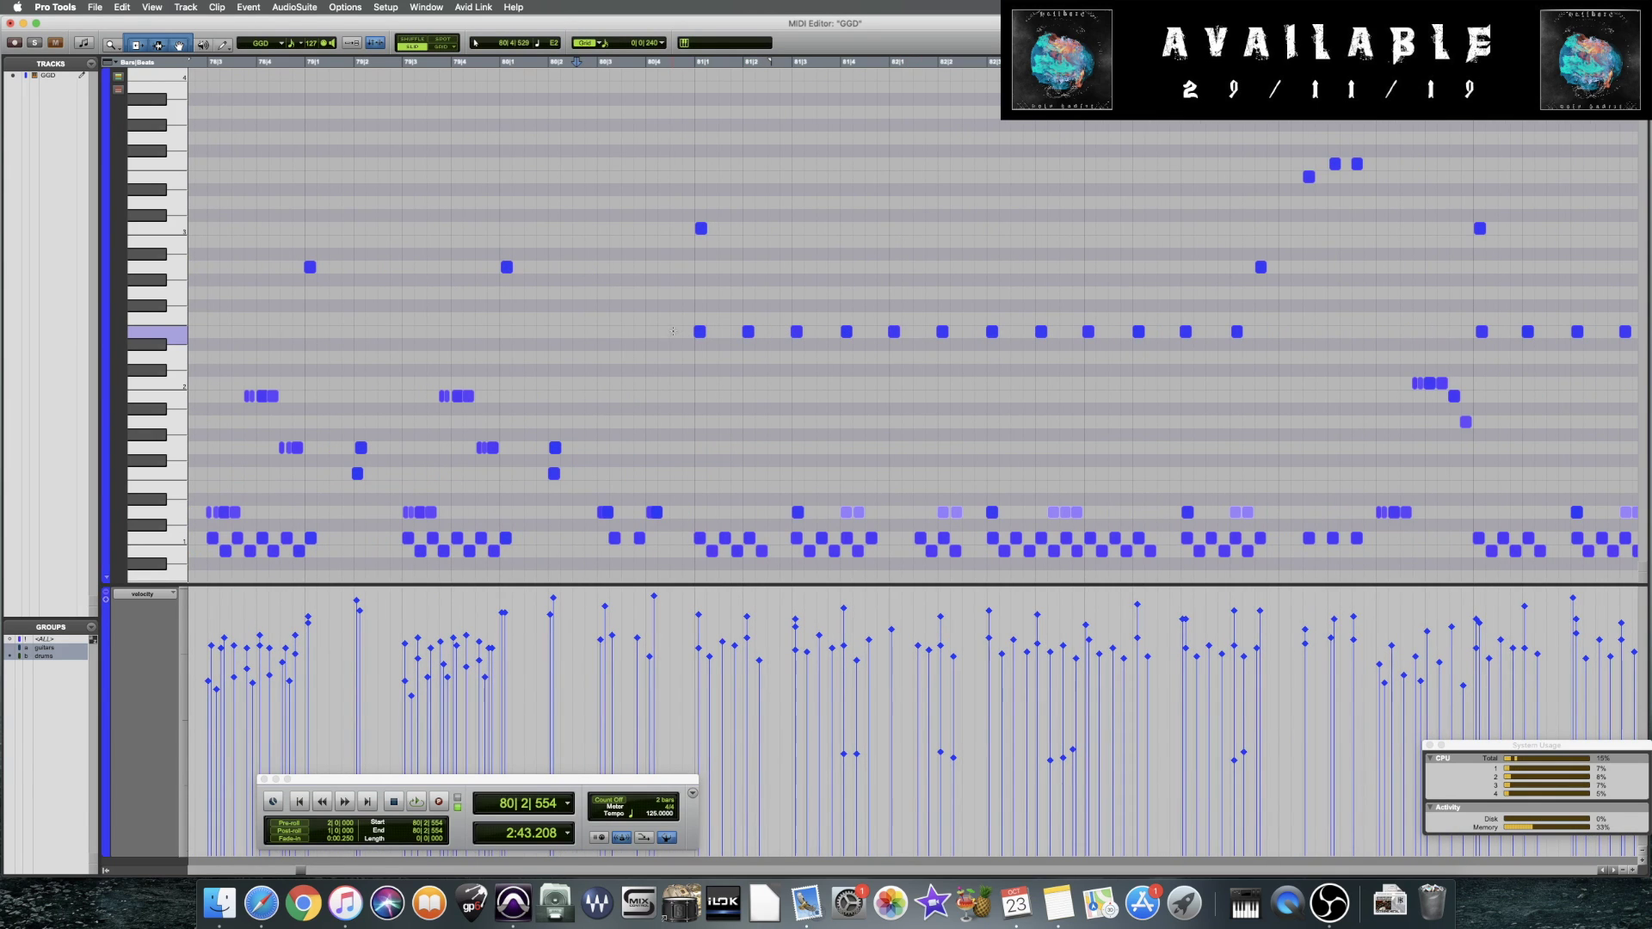
{"action": "left_click_drag", "start_coordinate": [663, 328], "coordinate": [1262, 336]}
{"action": "scroll", "coordinate": [1268, 332], "scroll_direction": "right", "scroll_amount": 4}
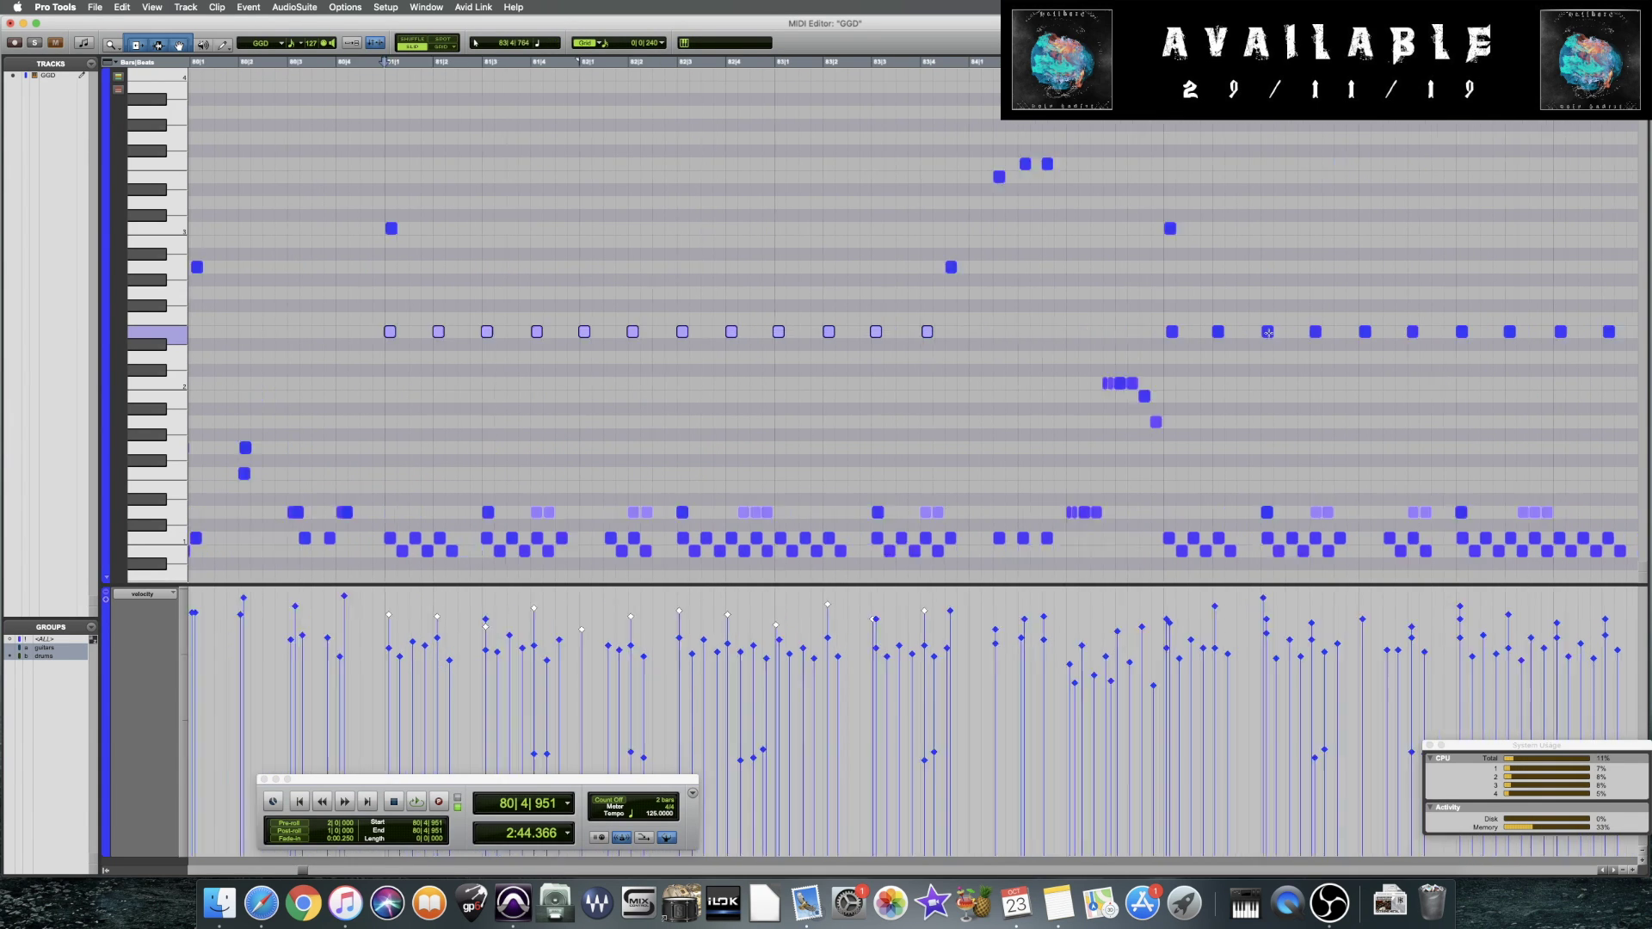
{"action": "scroll", "coordinate": [1268, 333], "scroll_direction": "right", "scroll_amount": 5}
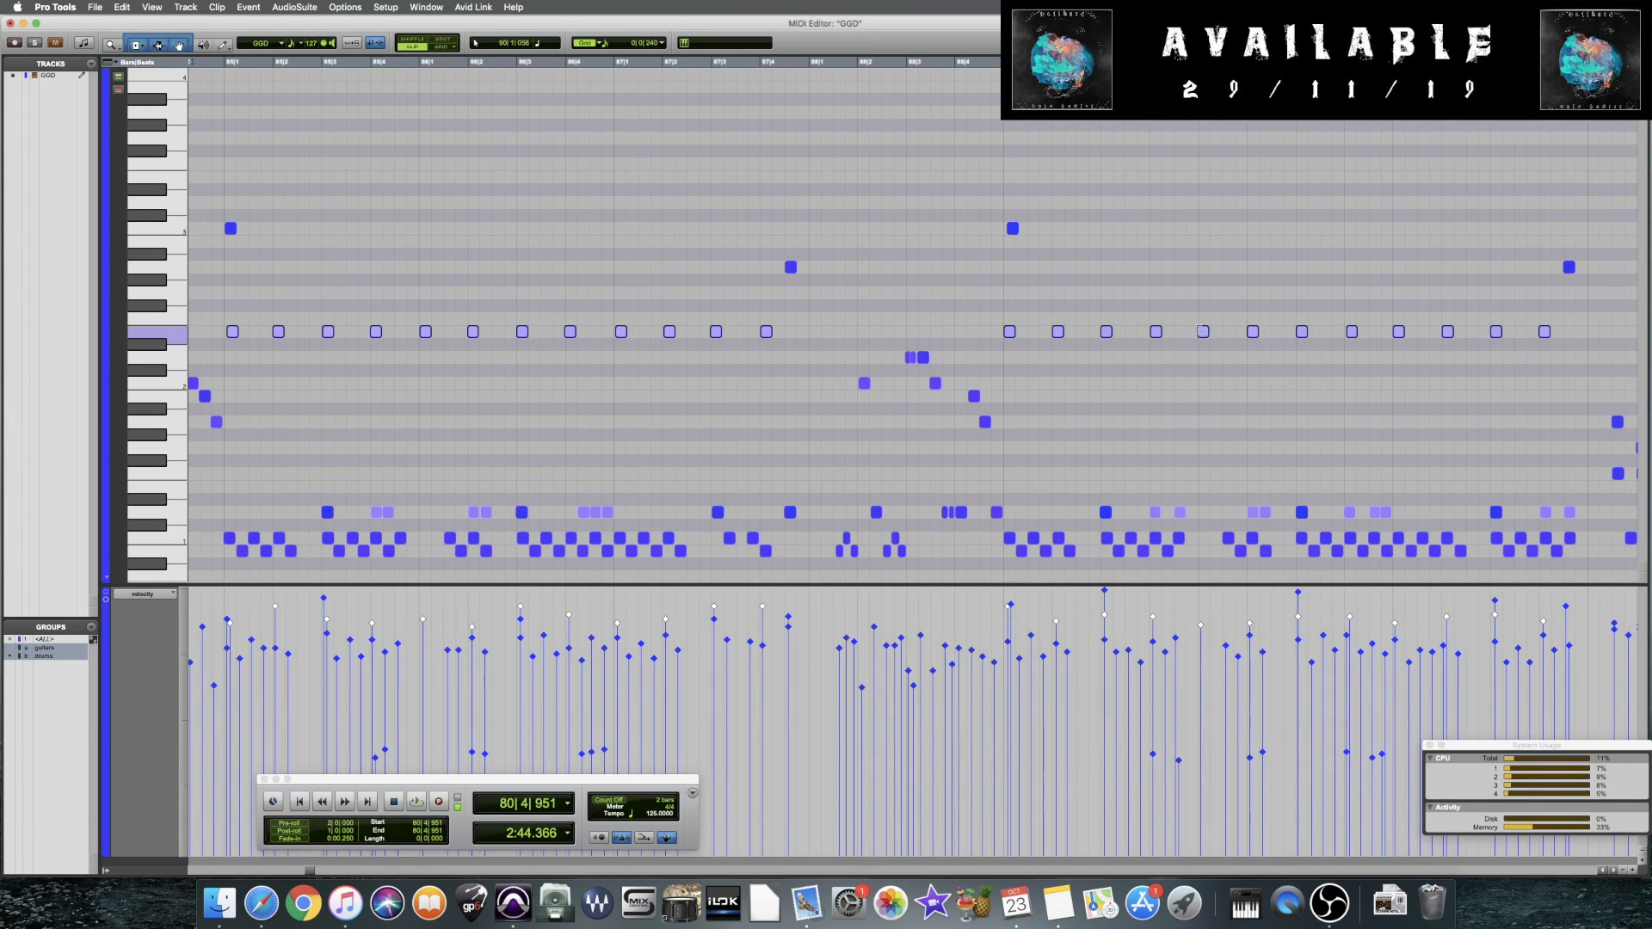
{"action": "scroll", "coordinate": [1203, 332], "scroll_direction": "down", "scroll_amount": 4}
{"action": "key", "text": "space"}
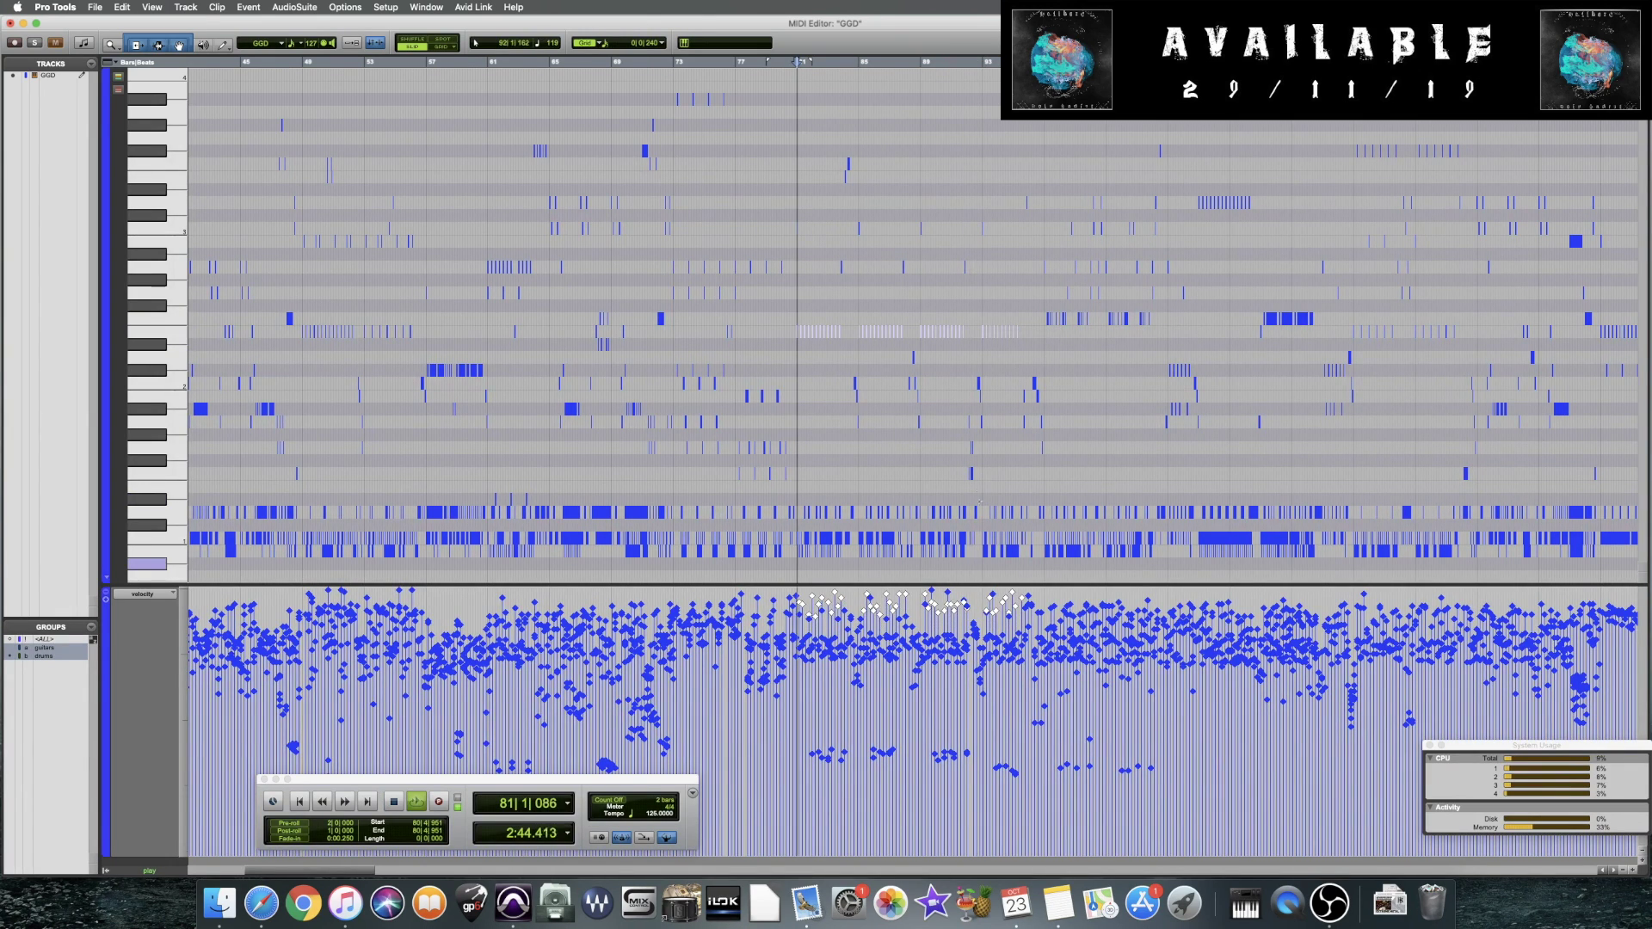
{"action": "scroll", "coordinate": [1060, 369], "scroll_direction": "up", "scroll_amount": 6}
{"action": "scroll", "coordinate": [1060, 368], "scroll_direction": "down", "scroll_amount": 3}
{"action": "scroll", "coordinate": [1060, 368], "scroll_direction": "right", "scroll_amount": 3}
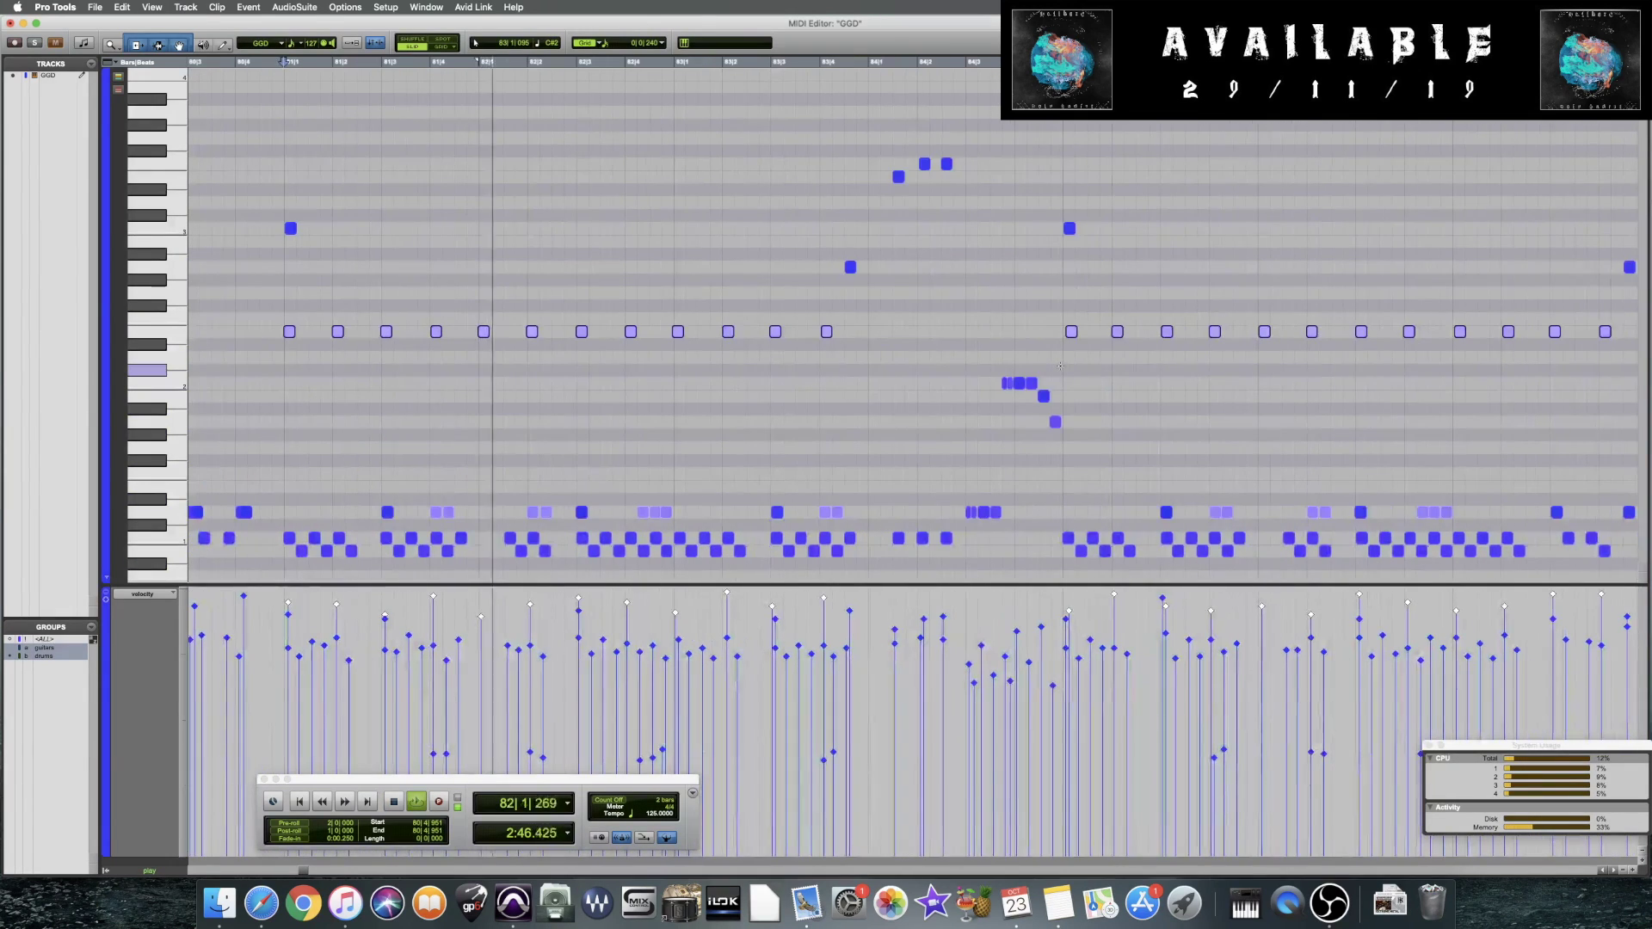
Vary the three high cymbal hits in bar 84 by lowering the second and raising the third, playing back from bar 83
{"action": "left_click", "coordinate": [898, 177]}
{"action": "left_click", "coordinate": [924, 164]}
{"action": "left_click", "coordinate": [946, 164]}
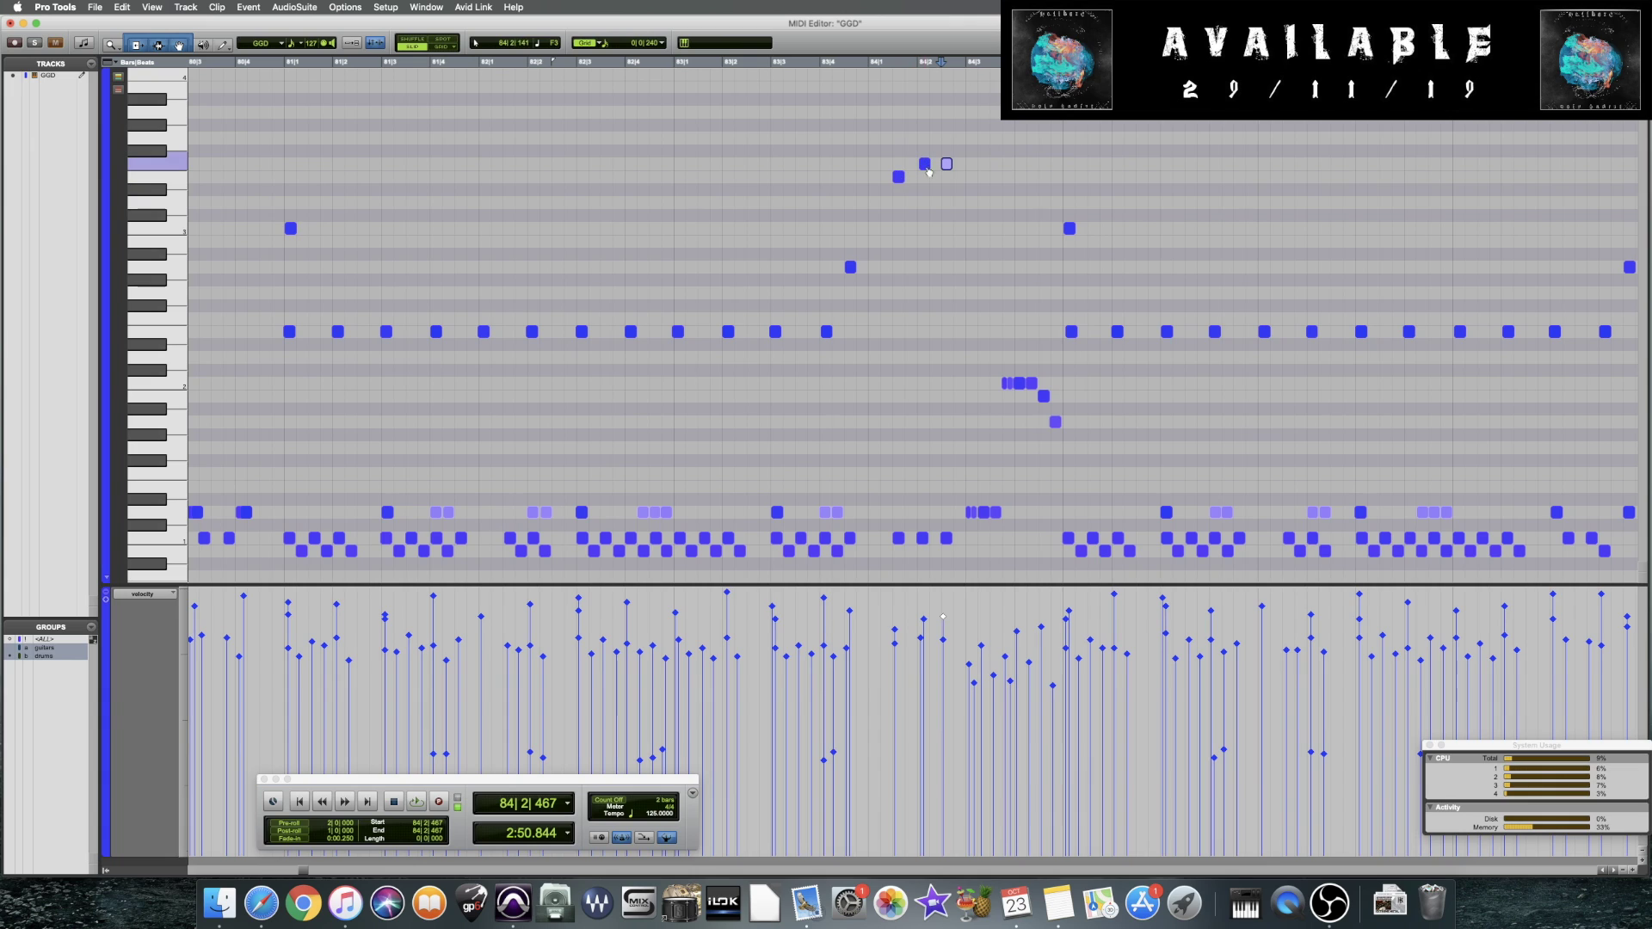
{"action": "left_click", "coordinate": [819, 162]}
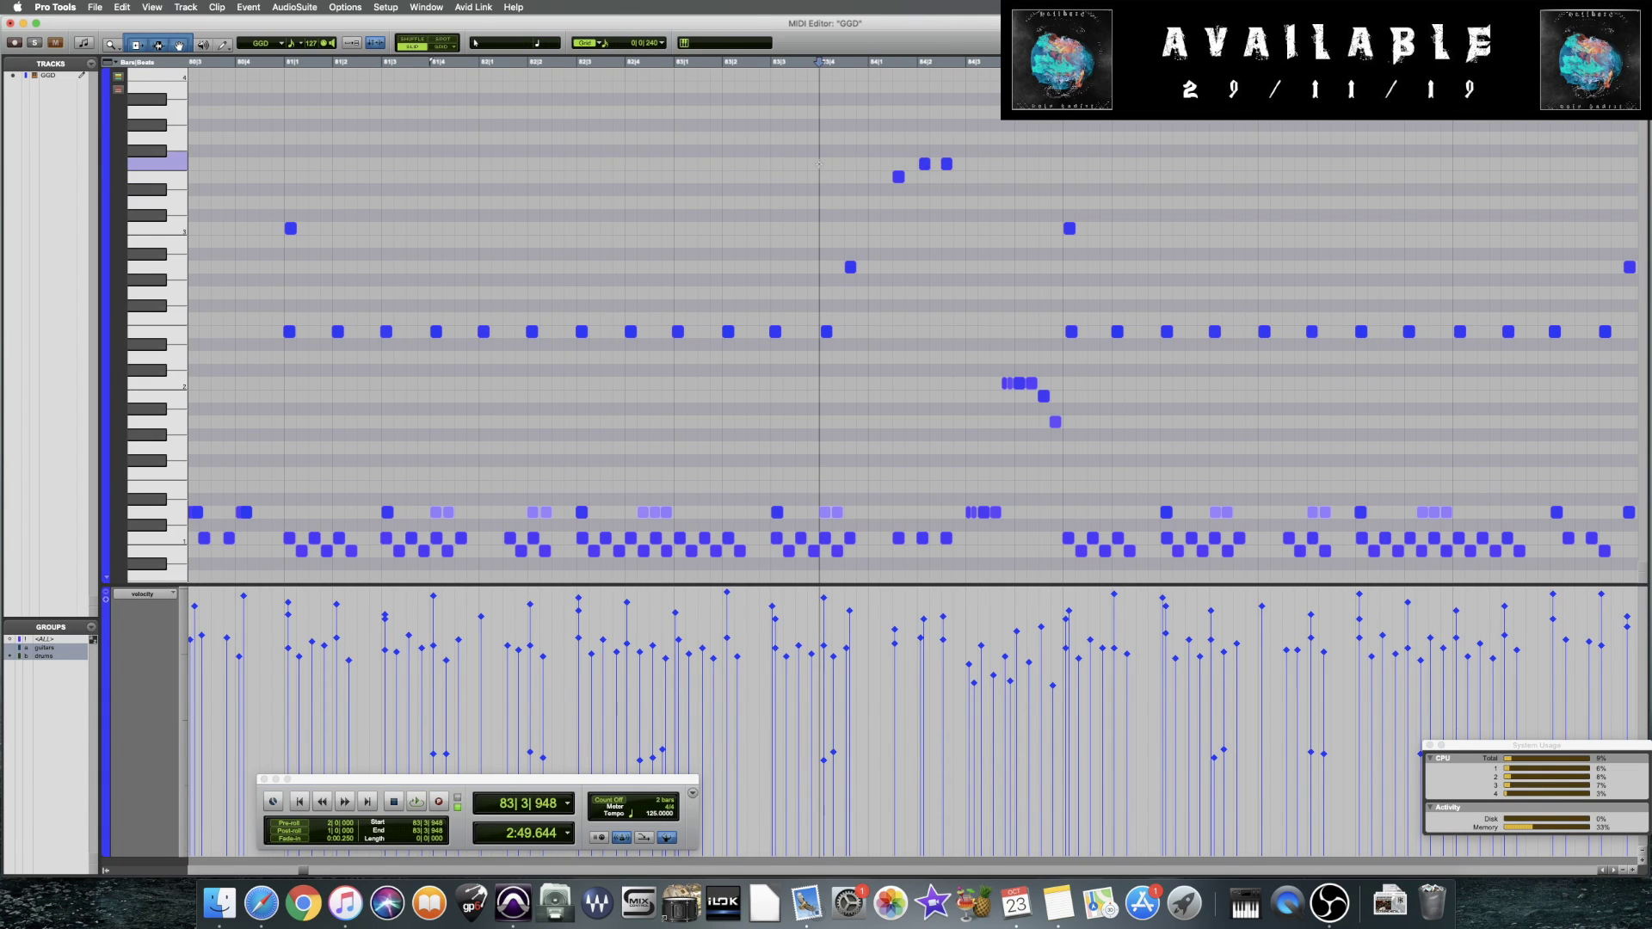
{"action": "key", "text": "space"}
{"action": "key", "text": "space"}
{"action": "left_click", "coordinate": [923, 632]}
{"action": "left_click", "coordinate": [944, 621]}
{"action": "left_click", "coordinate": [777, 307]}
{"action": "key", "text": "space"}
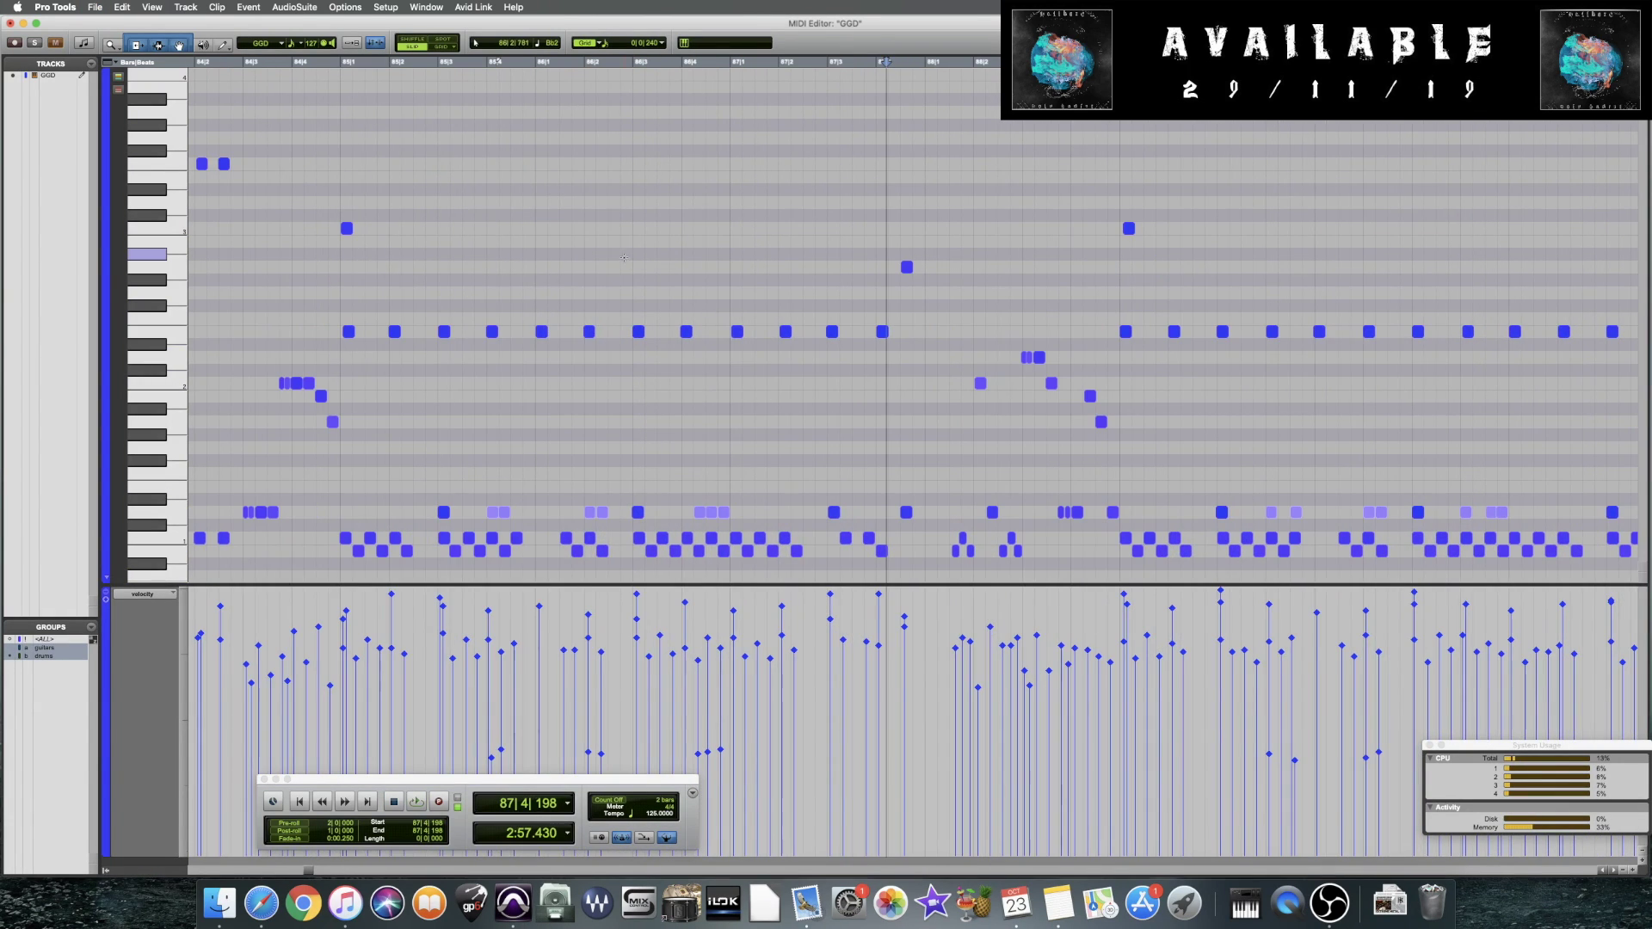
Save the session and play back the steady cymbal hits from the end of bar 84 into bar 86
{"action": "key", "text": "space"}
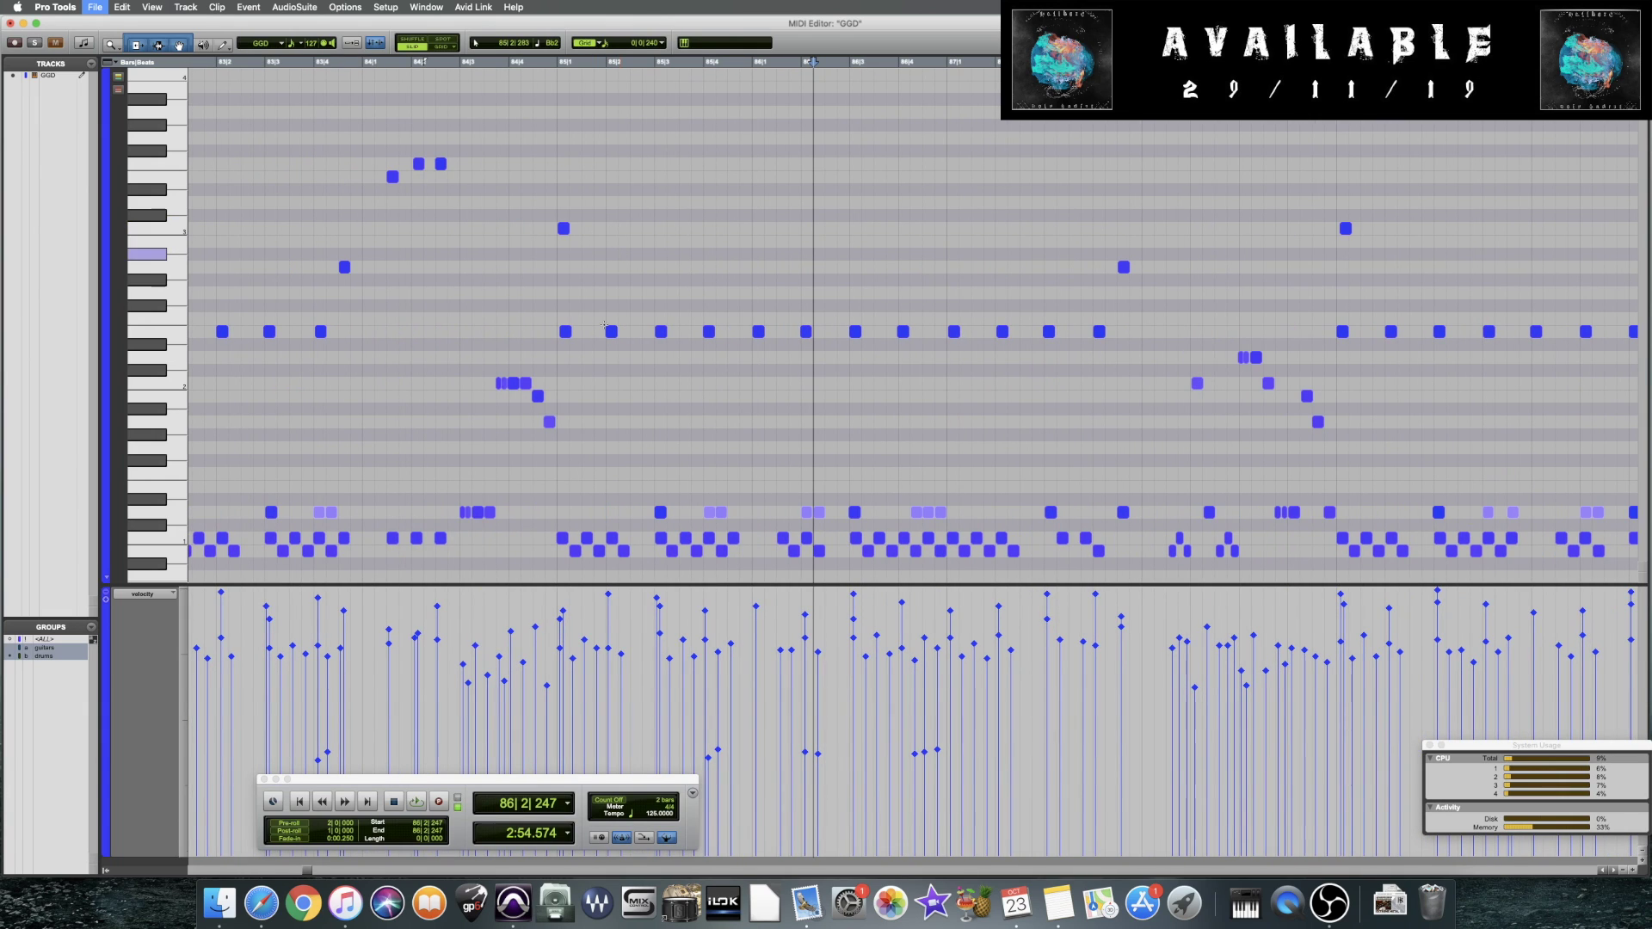
{"action": "left_click", "coordinate": [555, 297]}
{"action": "key", "text": "space"}
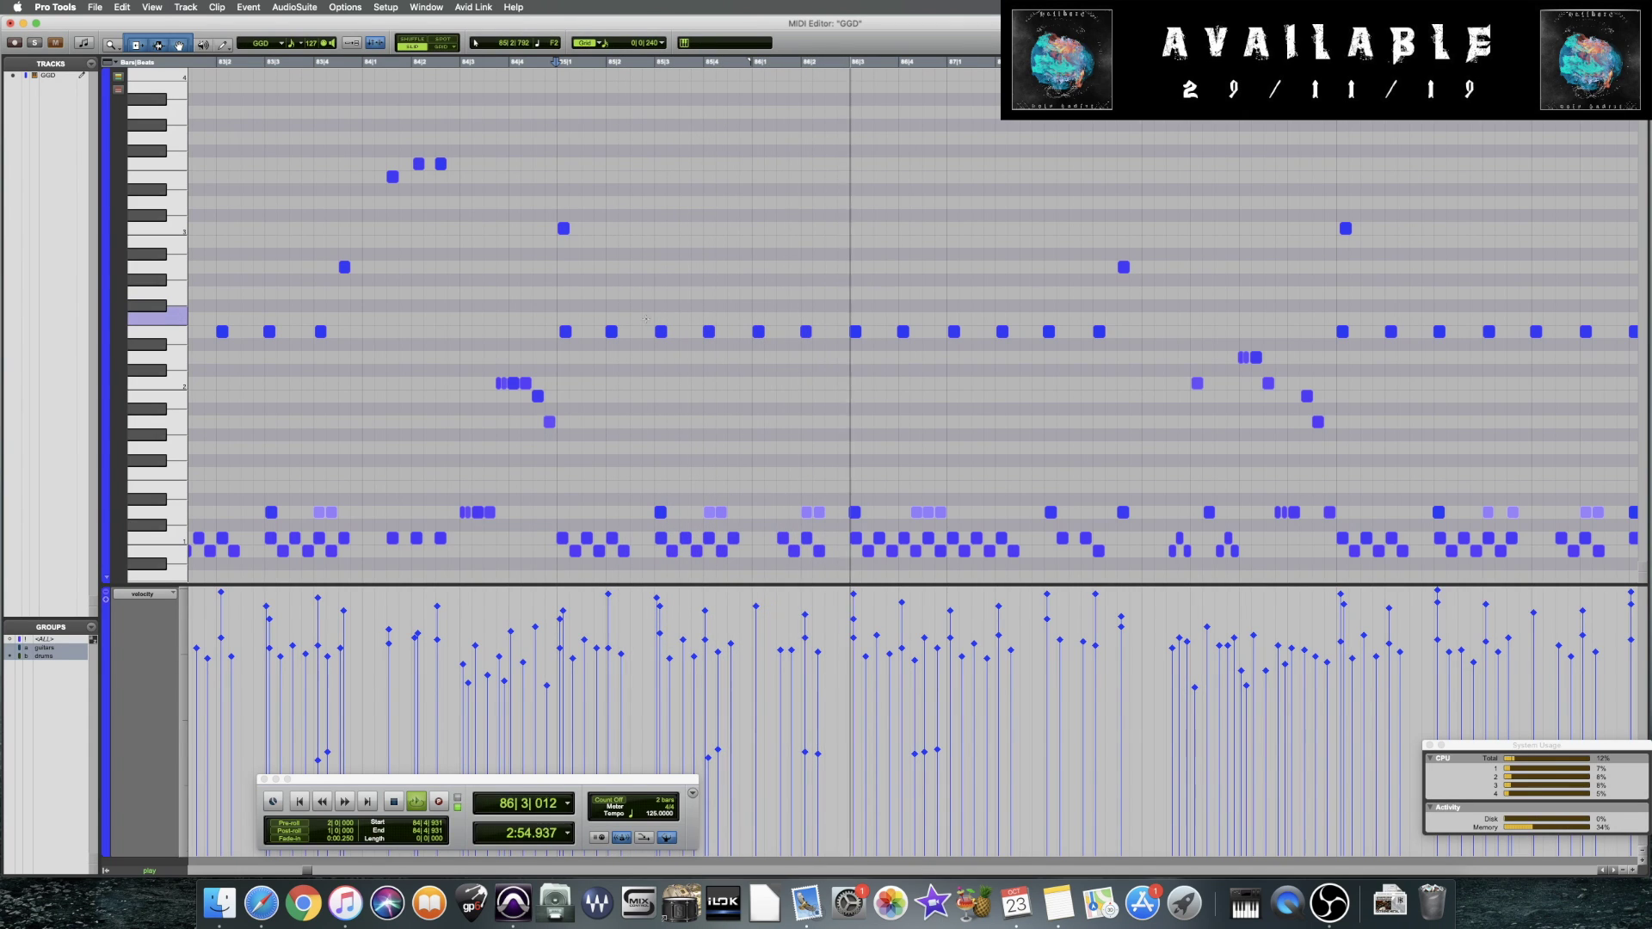
{"action": "key", "text": "space"}
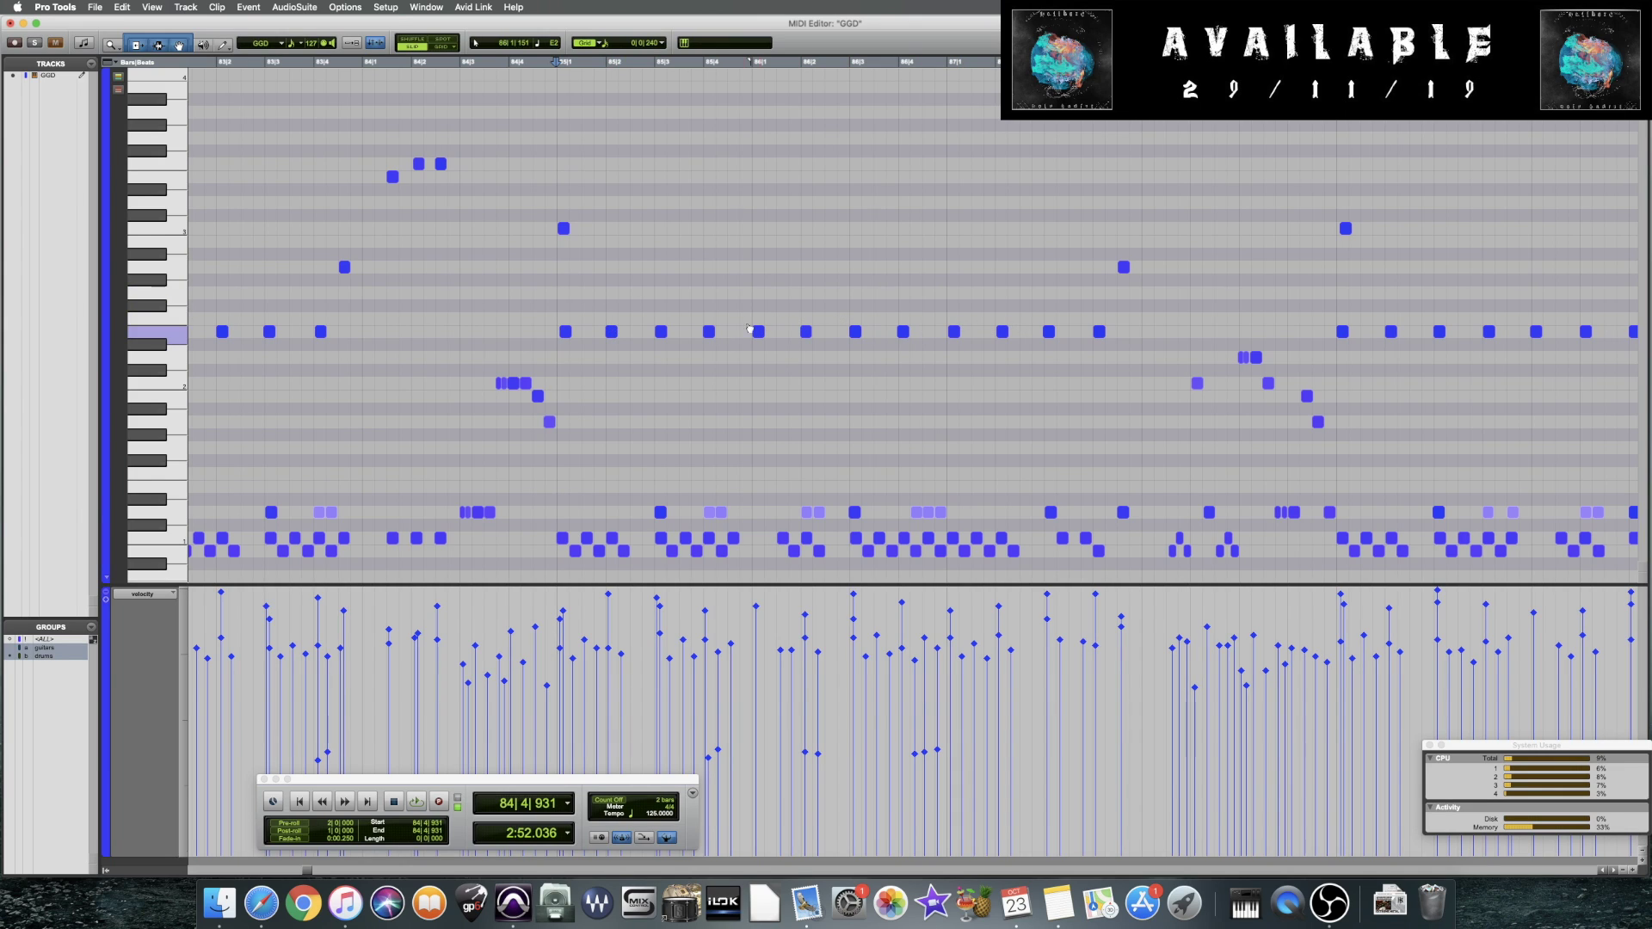
Lower the velocities of every second steady cymbal hit in bars 85 to 87 and play back from the end of bar 84
{"action": "left_click", "coordinate": [610, 332]}
{"action": "left_click", "coordinate": [708, 332], "text": "shift"}
{"action": "left_click", "coordinate": [805, 332], "text": "shift"}
{"action": "left_click", "coordinate": [903, 331], "text": "shift"}
{"action": "left_click", "coordinate": [1002, 332], "text": "shift"}
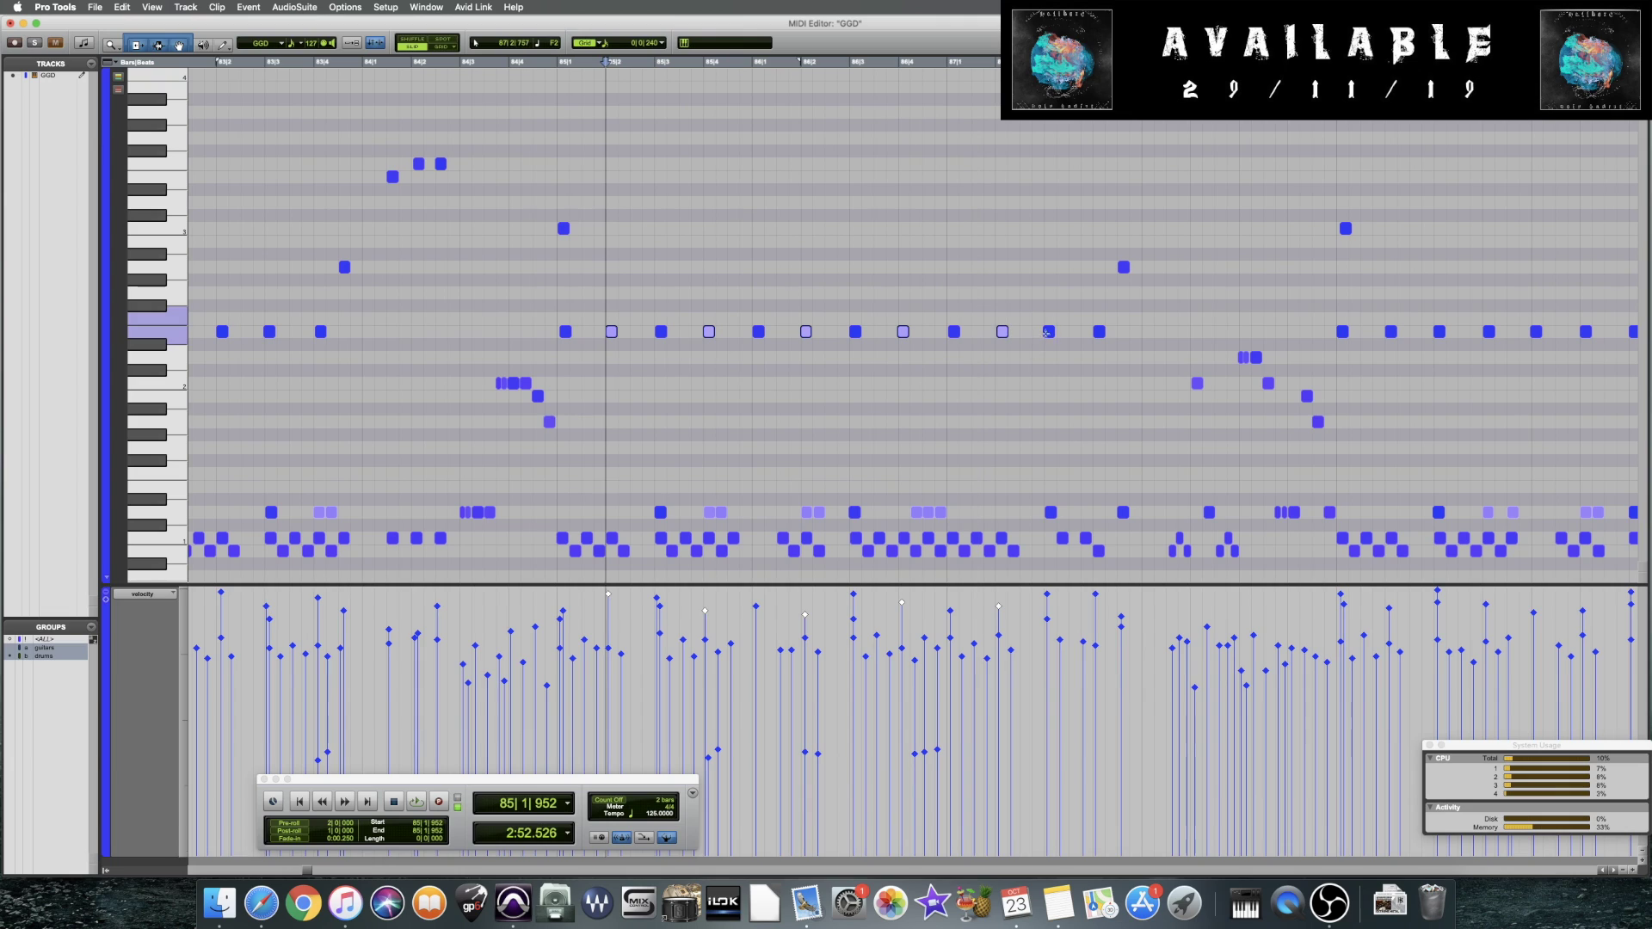
{"action": "left_click", "coordinate": [1098, 331], "text": "shift"}
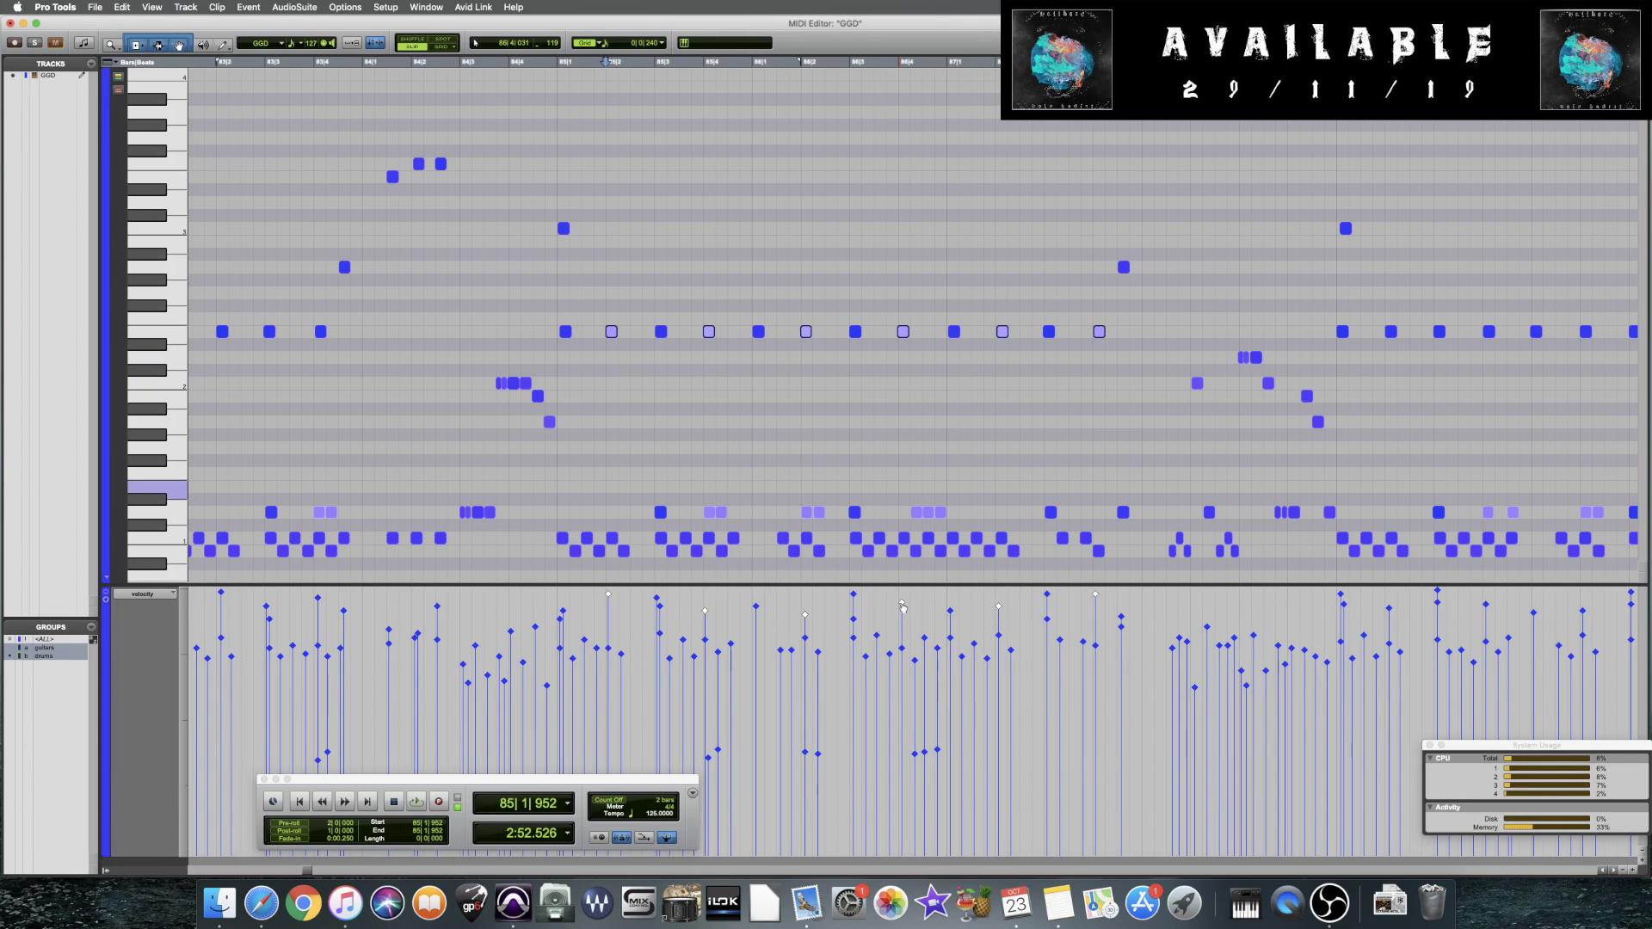
{"action": "left_click_drag", "start_coordinate": [904, 607], "coordinate": [912, 670]}
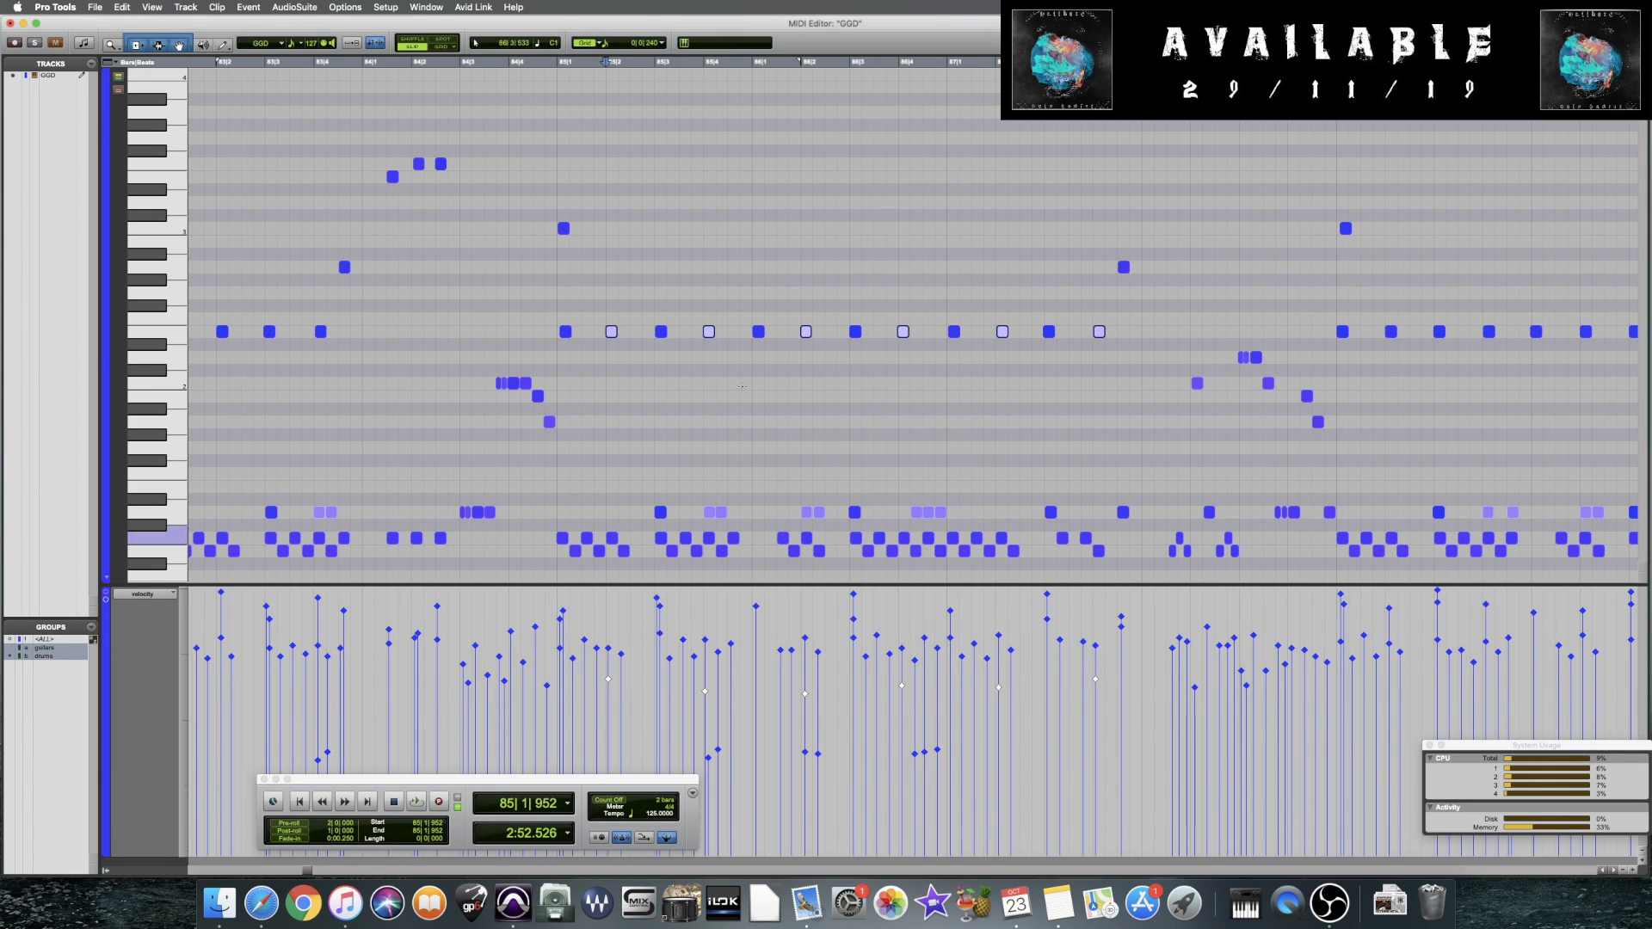
{"action": "left_click", "coordinate": [536, 327]}
{"action": "key", "text": "space"}
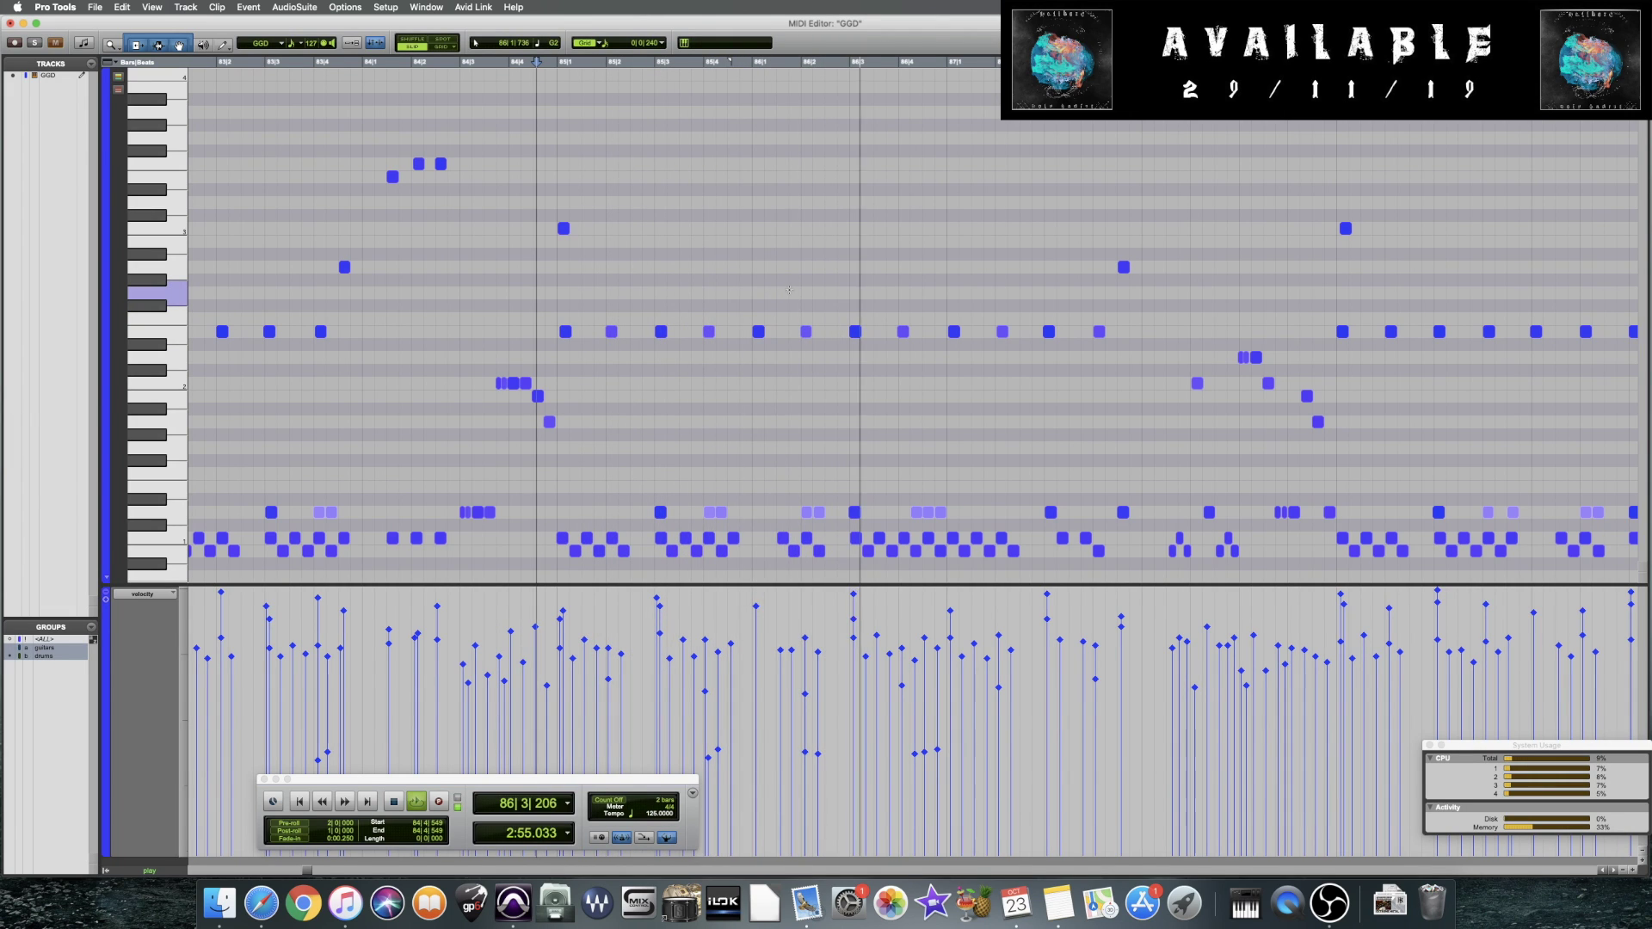
Undo the last velocity reduction on every second steady cymbal hit in bars 85 to 87, then play back and save the session
{"action": "key", "text": "space"}
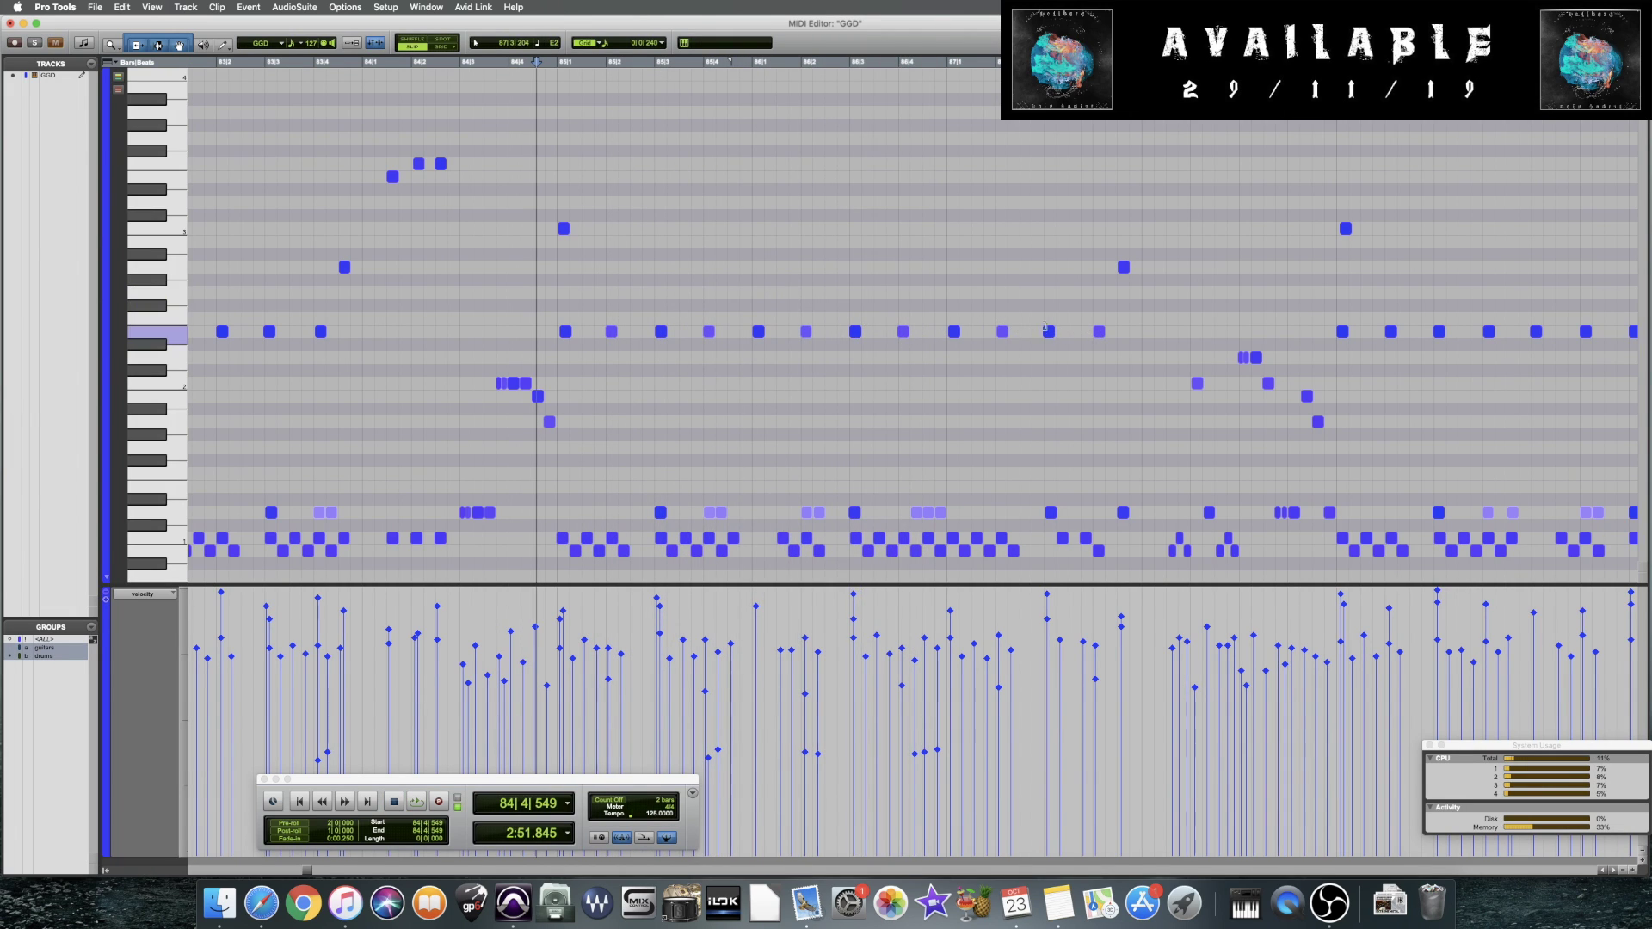
{"action": "key", "text": "alt+super+z"}
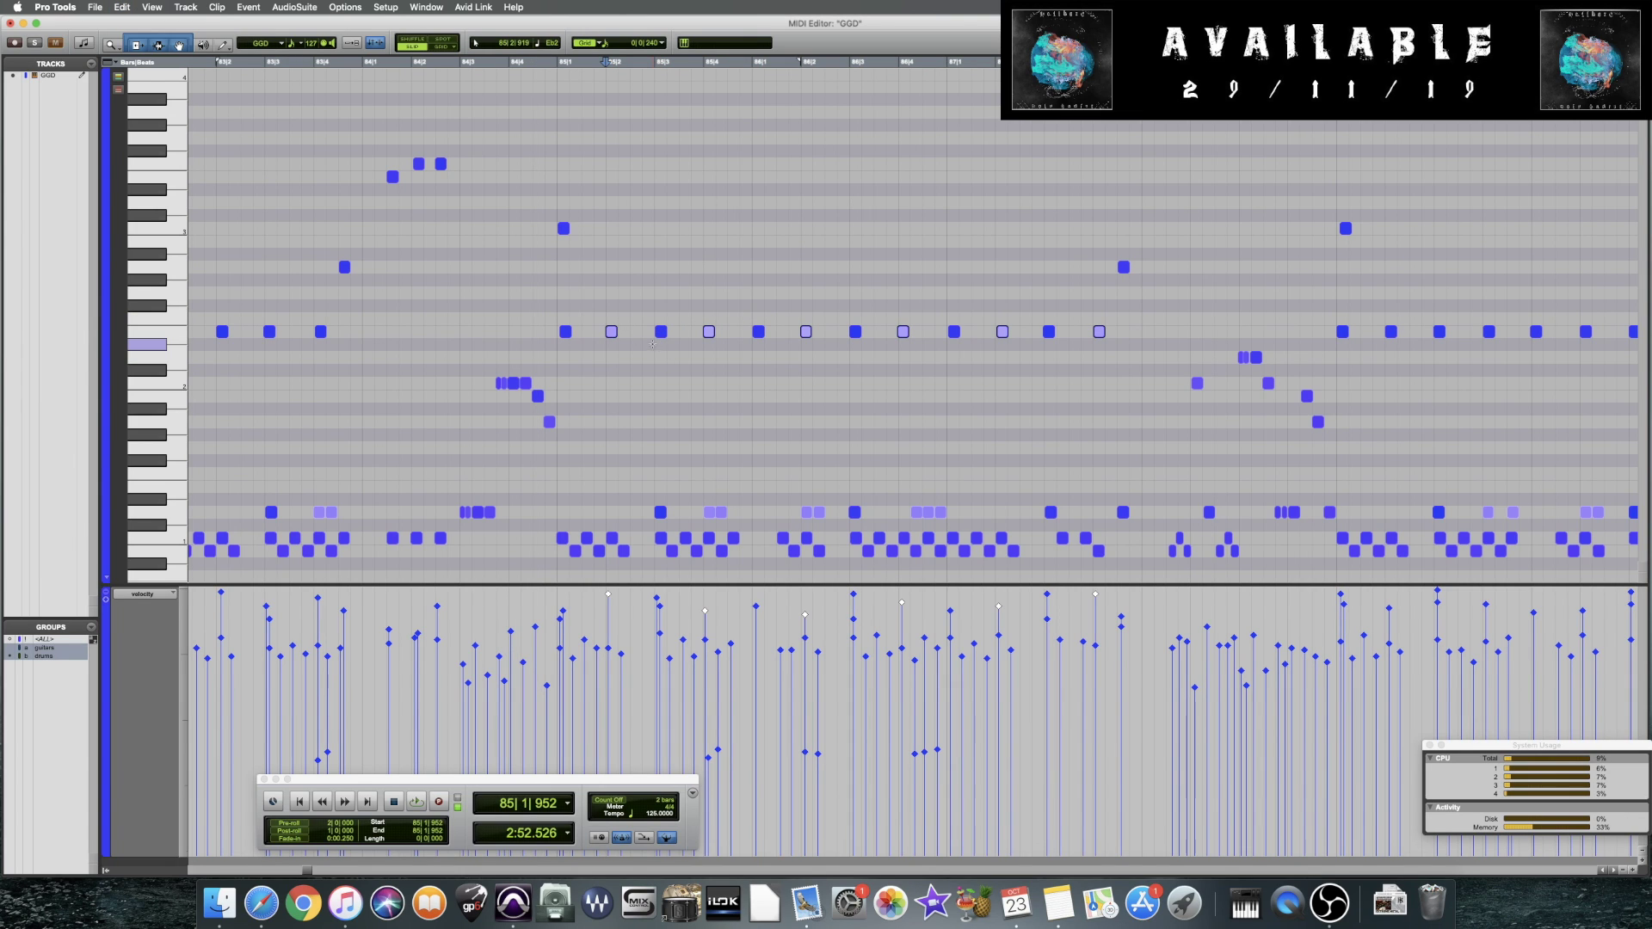
{"action": "key", "text": "space"}
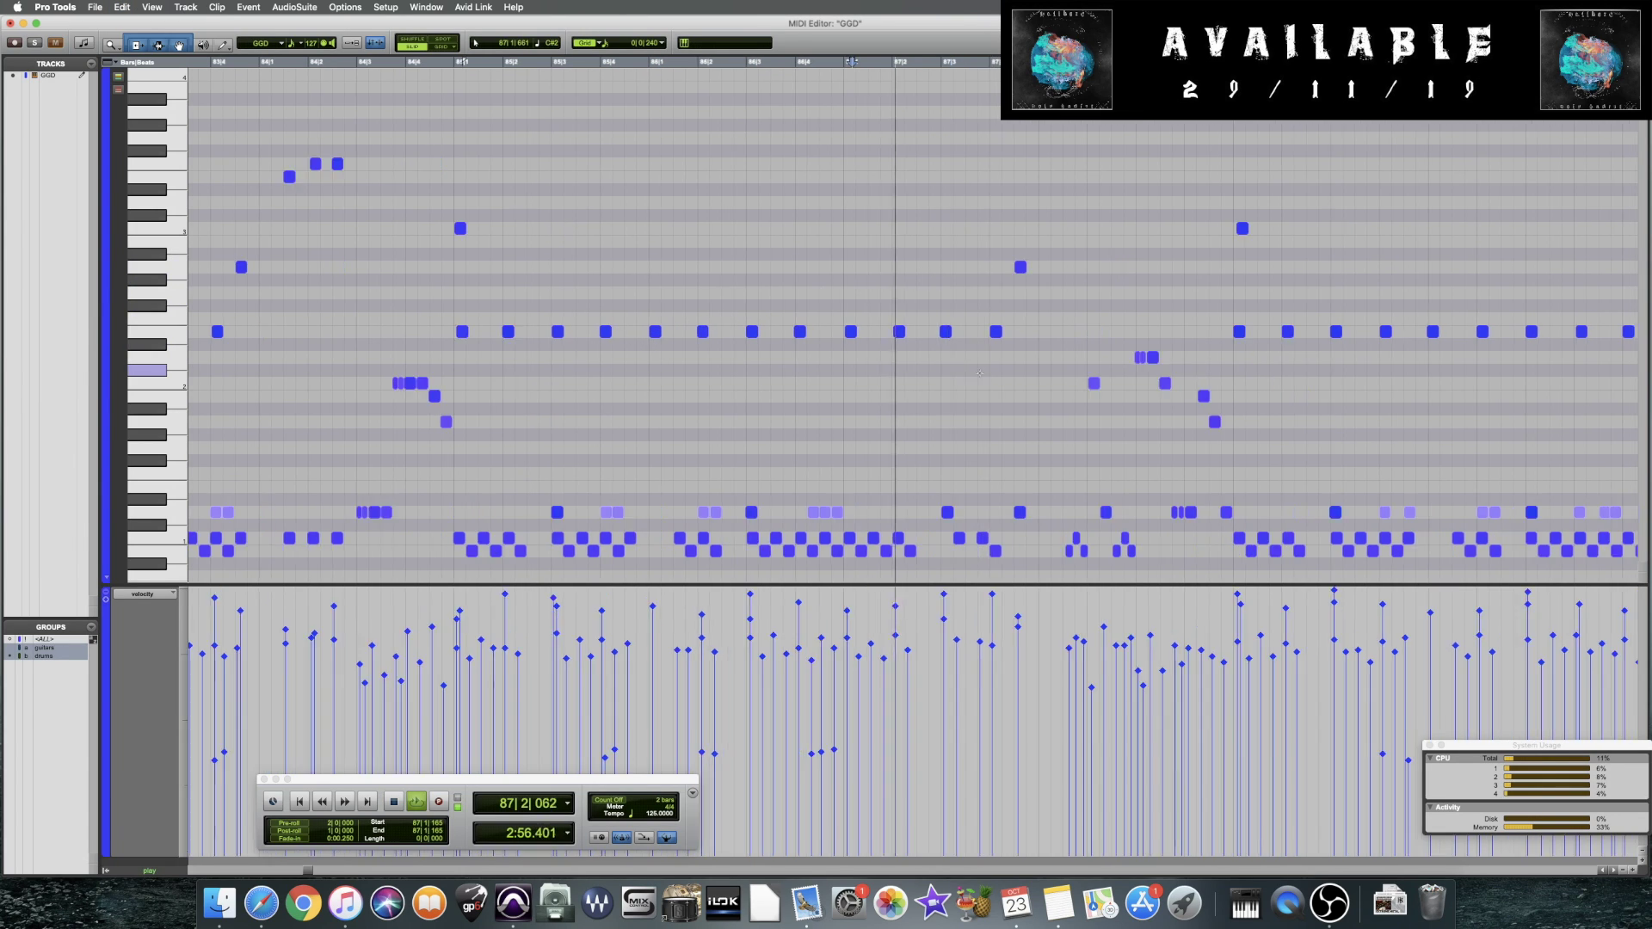
{"action": "key", "text": "super+s"}
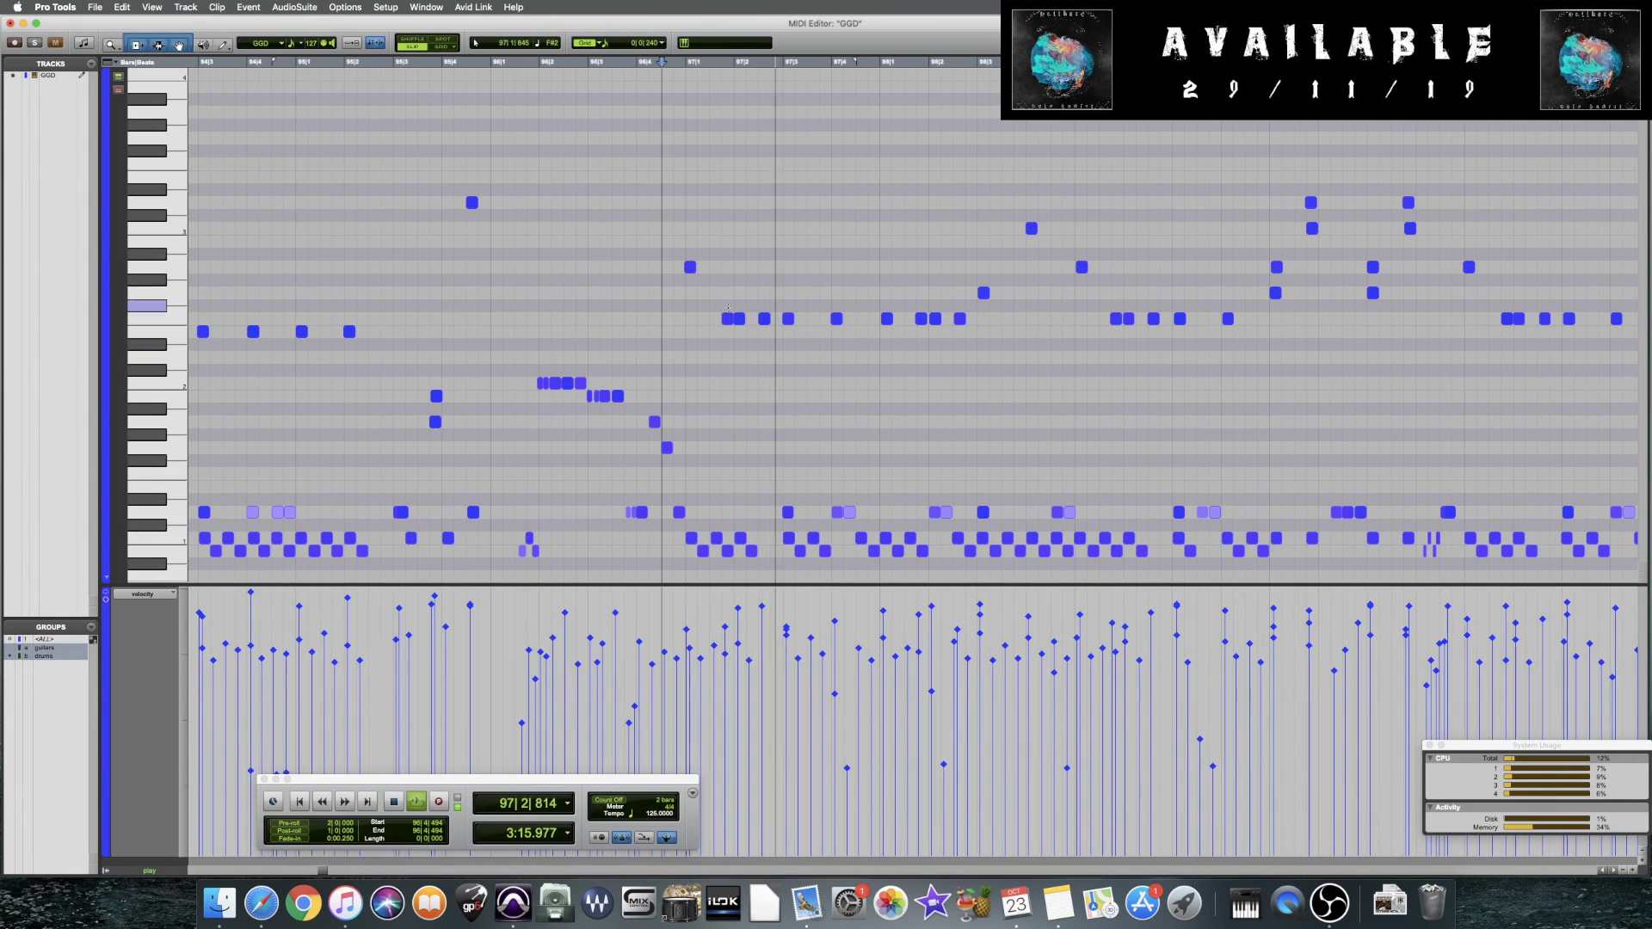
Play back from the start of bar 97 and lower the velocity of the first hit in the close cymbal pairs of bars 97 to 99
{"action": "key", "text": "space"}
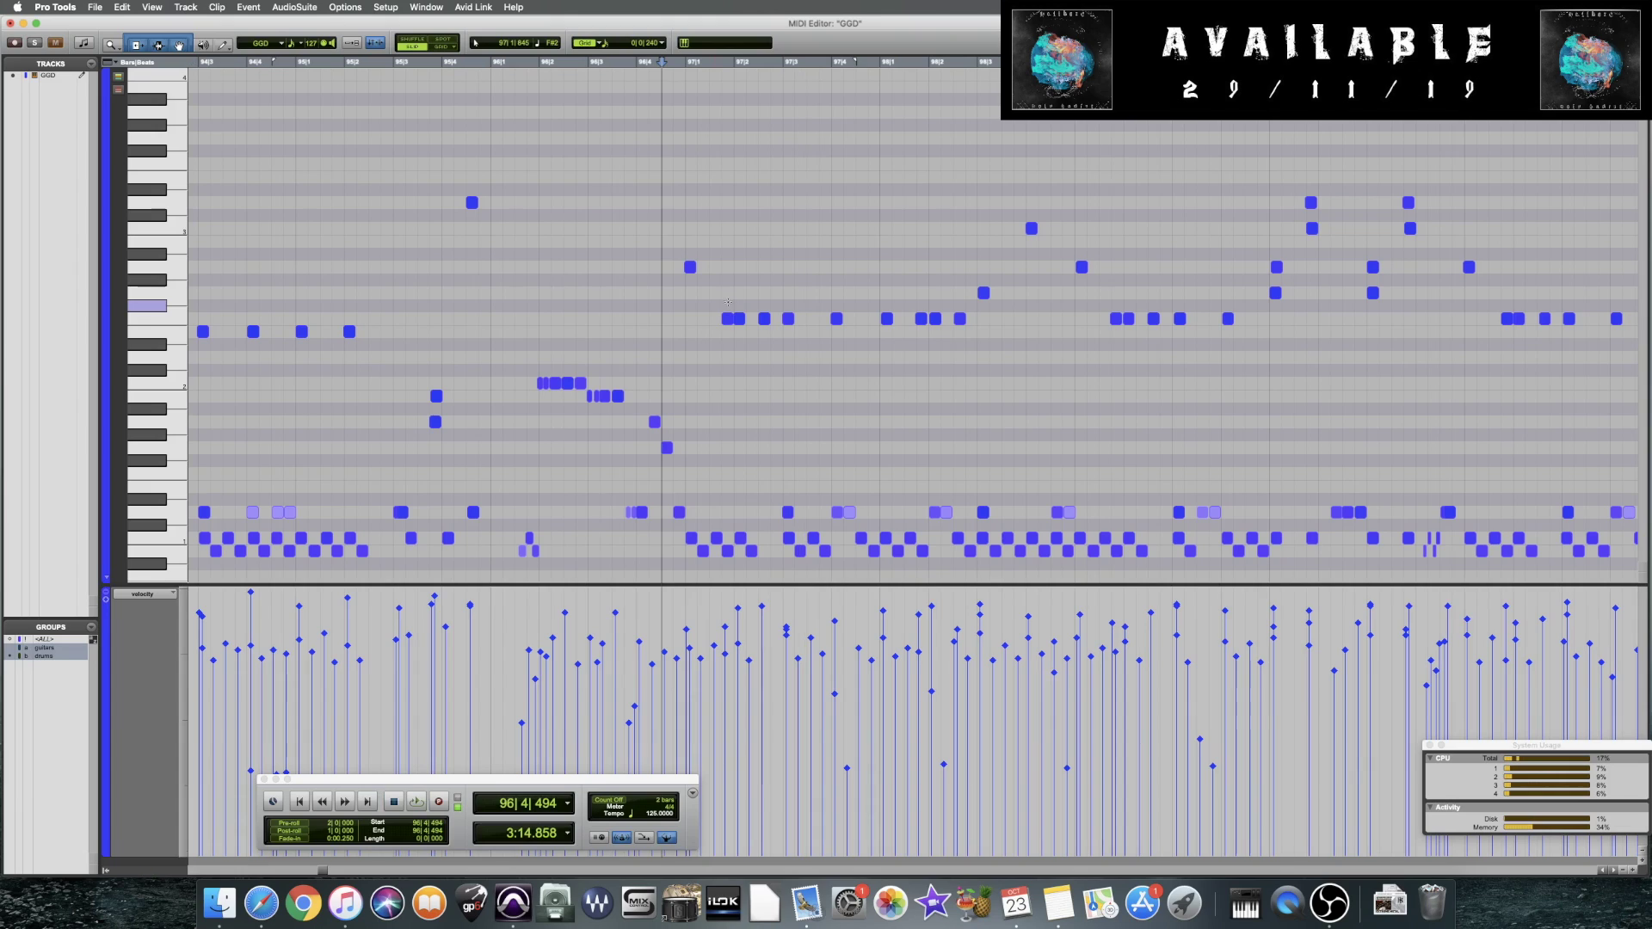
{"action": "left_click", "coordinate": [686, 322]}
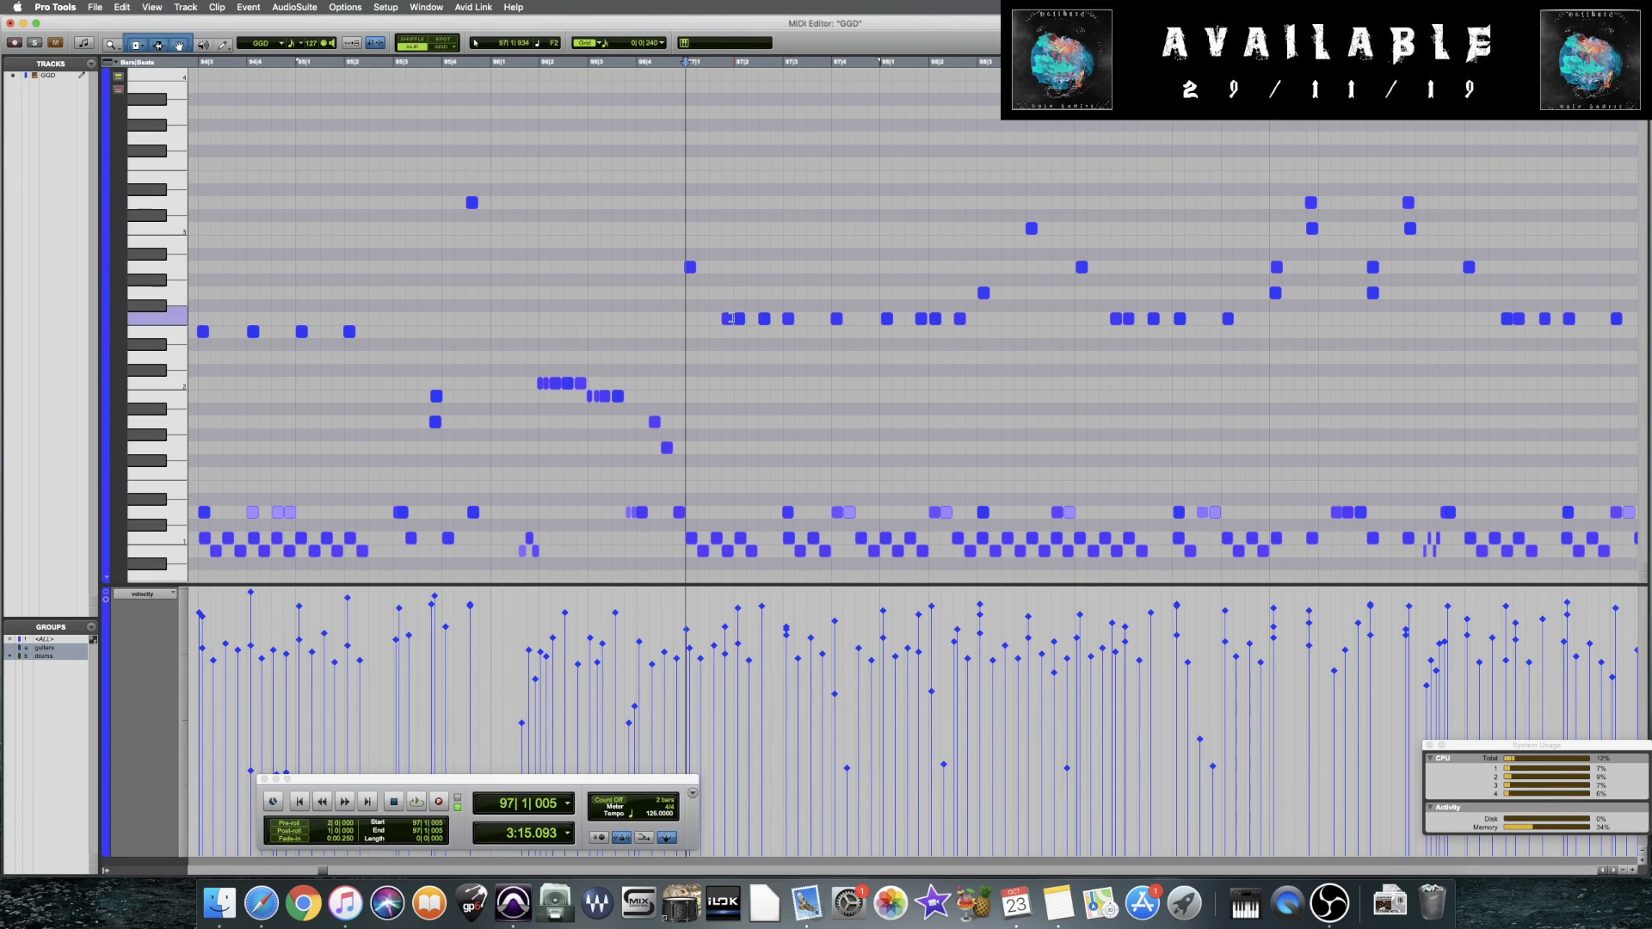
{"action": "key", "text": "space"}
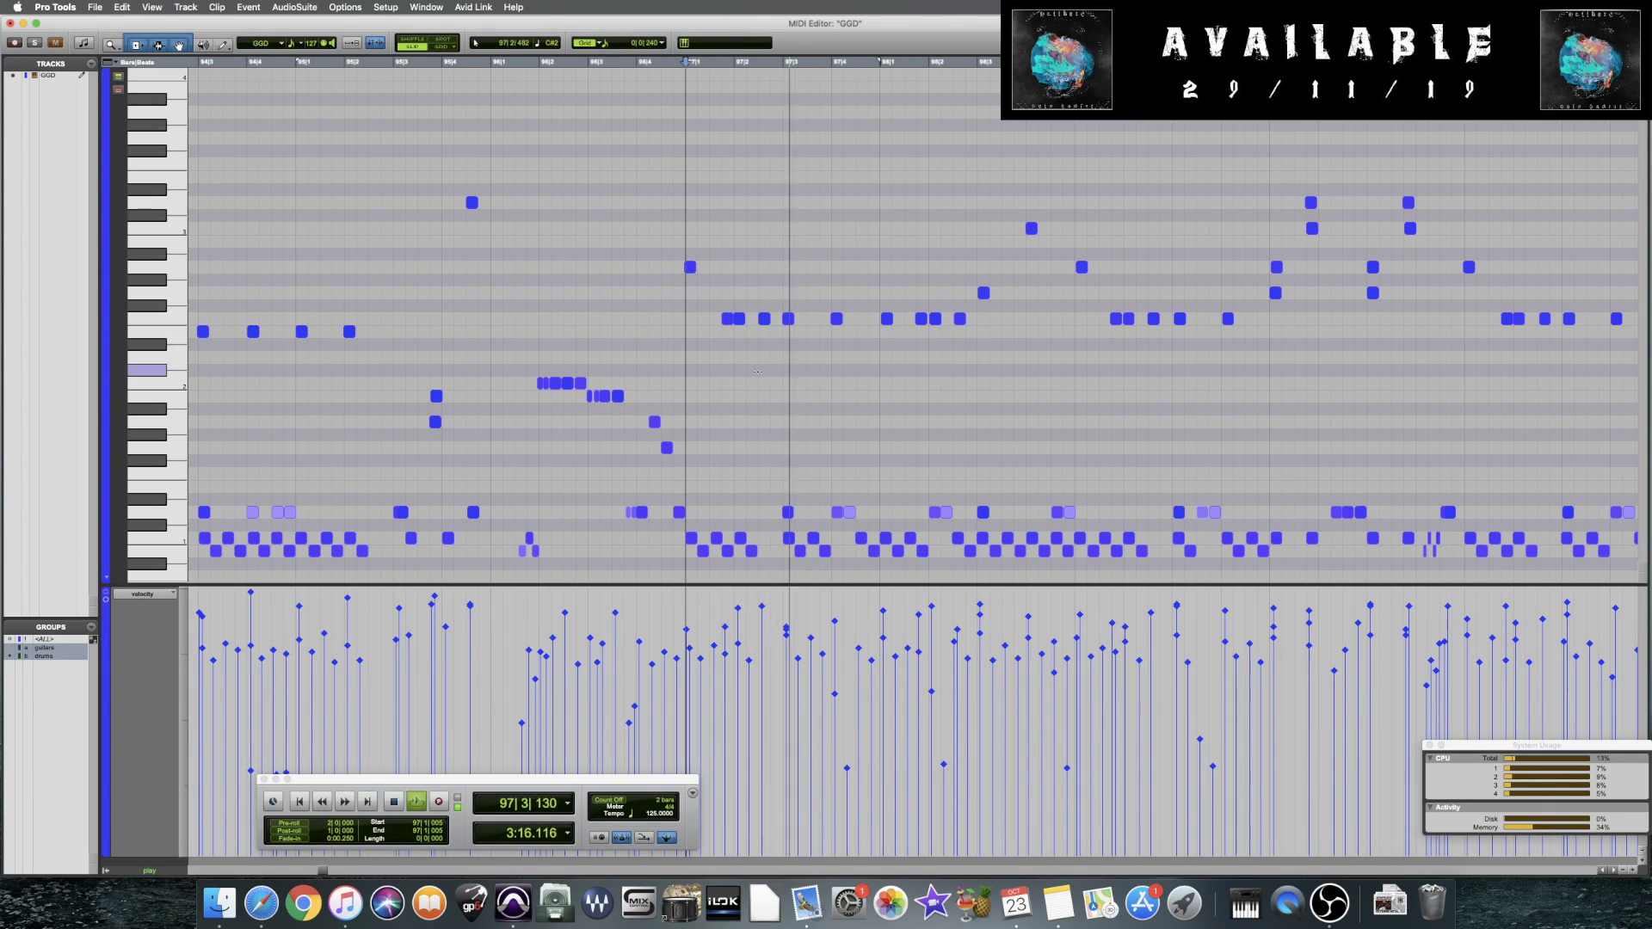
{"action": "key", "text": "space"}
{"action": "left_click", "coordinate": [727, 318]}
{"action": "left_click", "coordinate": [717, 602]}
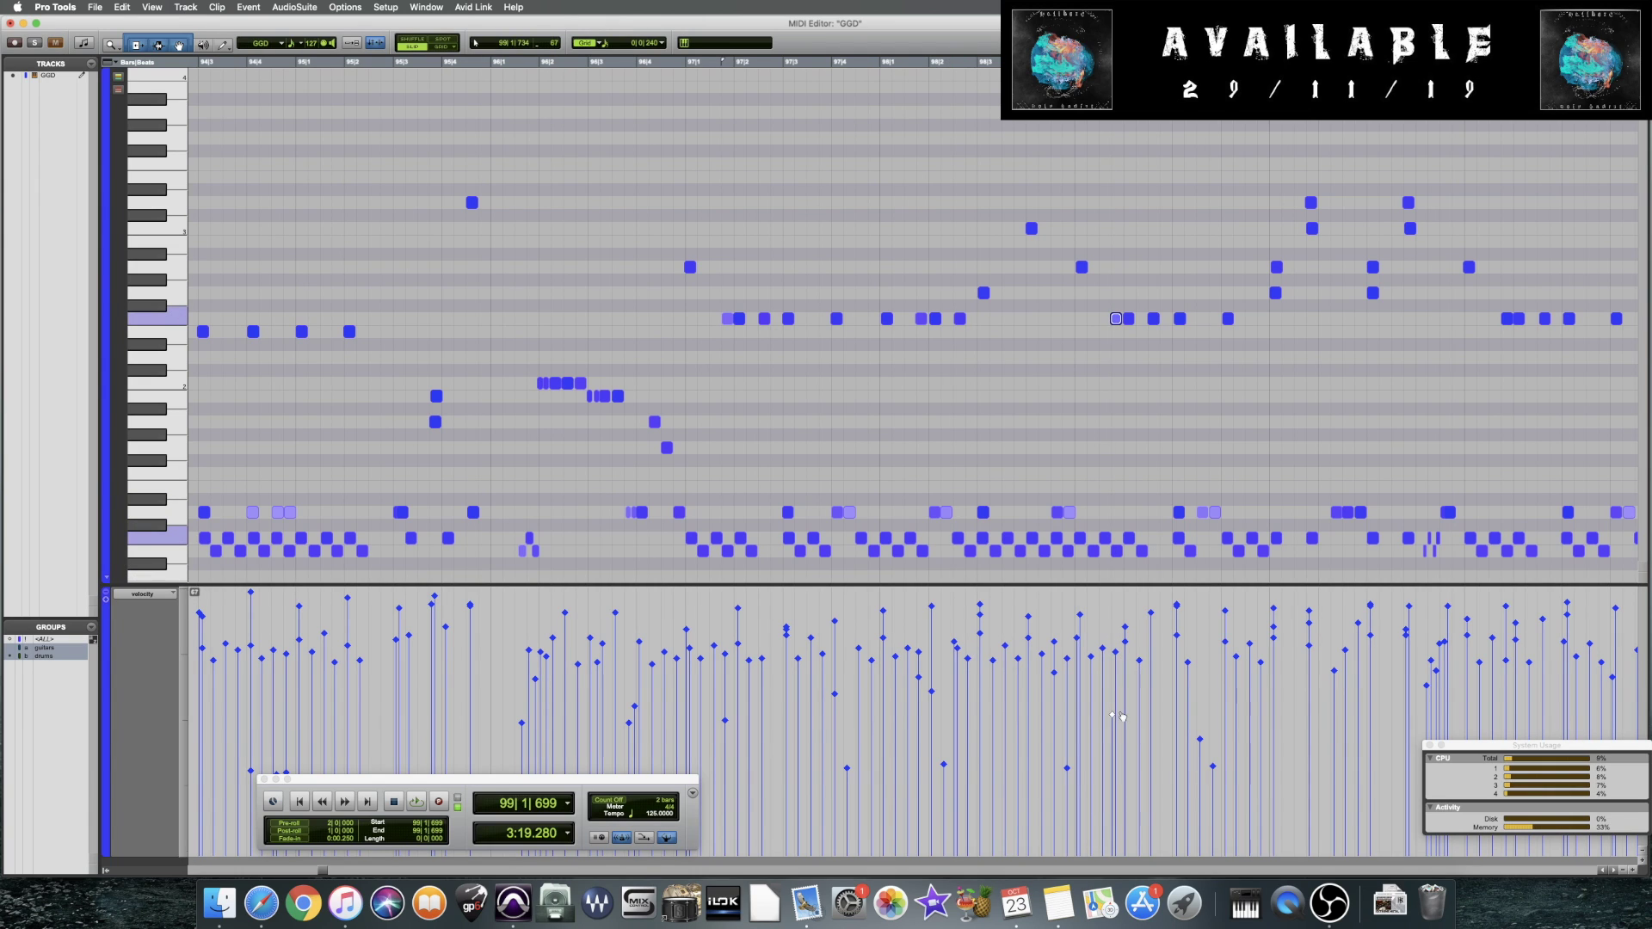
Soften the first hit of the close cymbal pairs in bars 102 and 103, playing back from the end of bar 100 and saving
{"action": "key", "text": "space"}
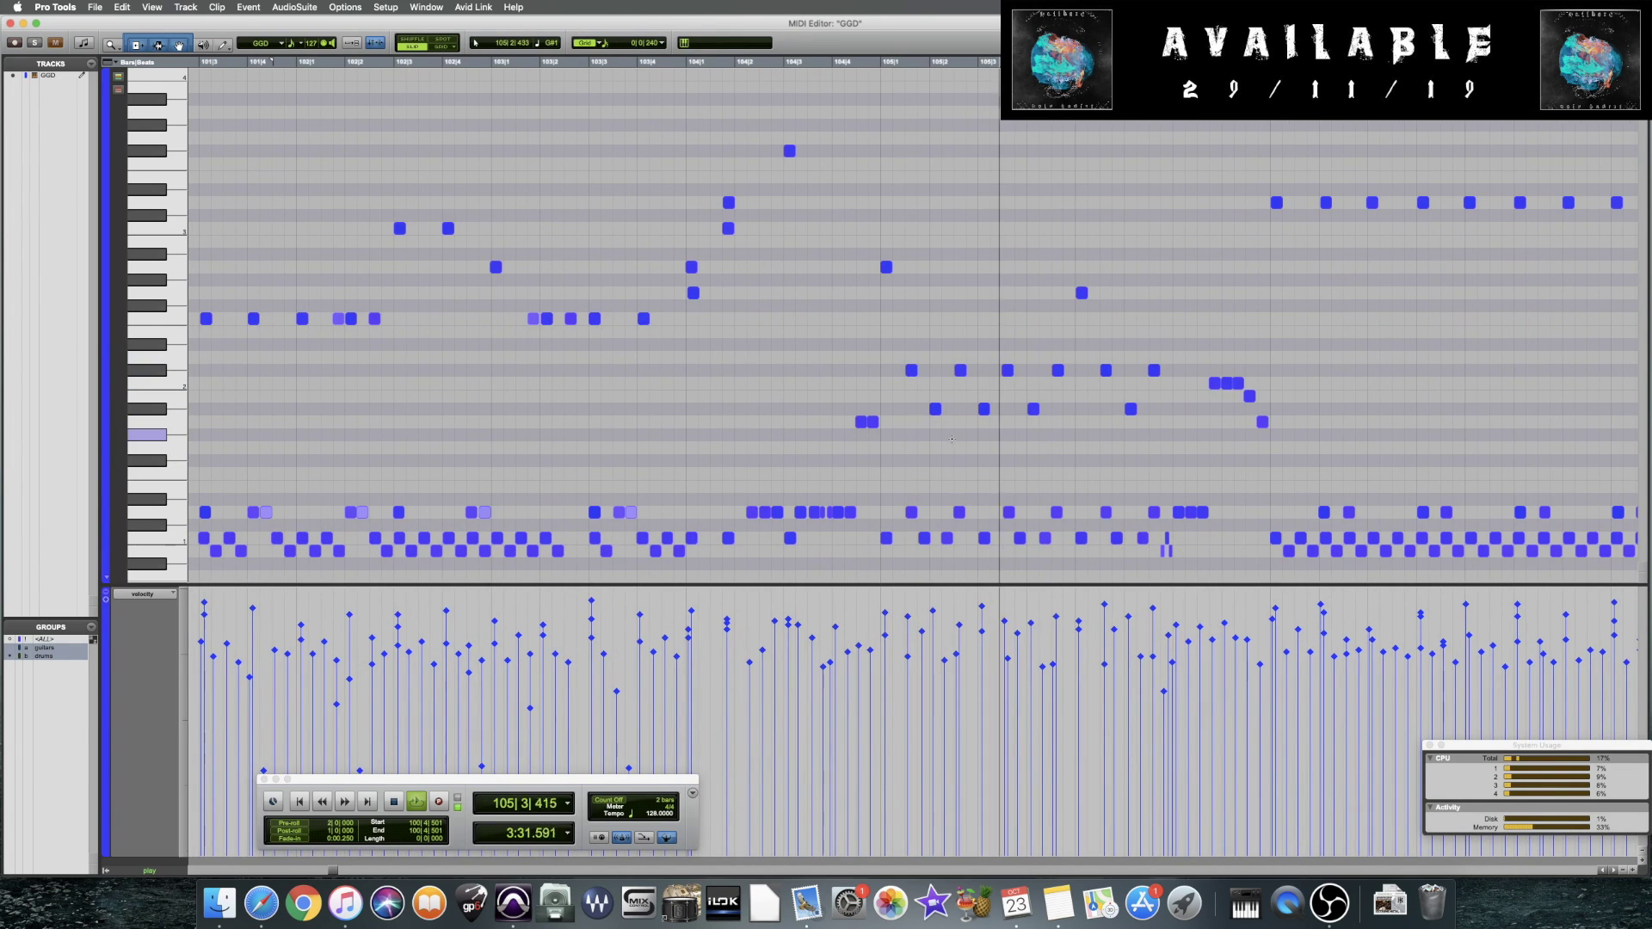
{"action": "key", "text": "space"}
{"action": "key", "text": "super+s"}
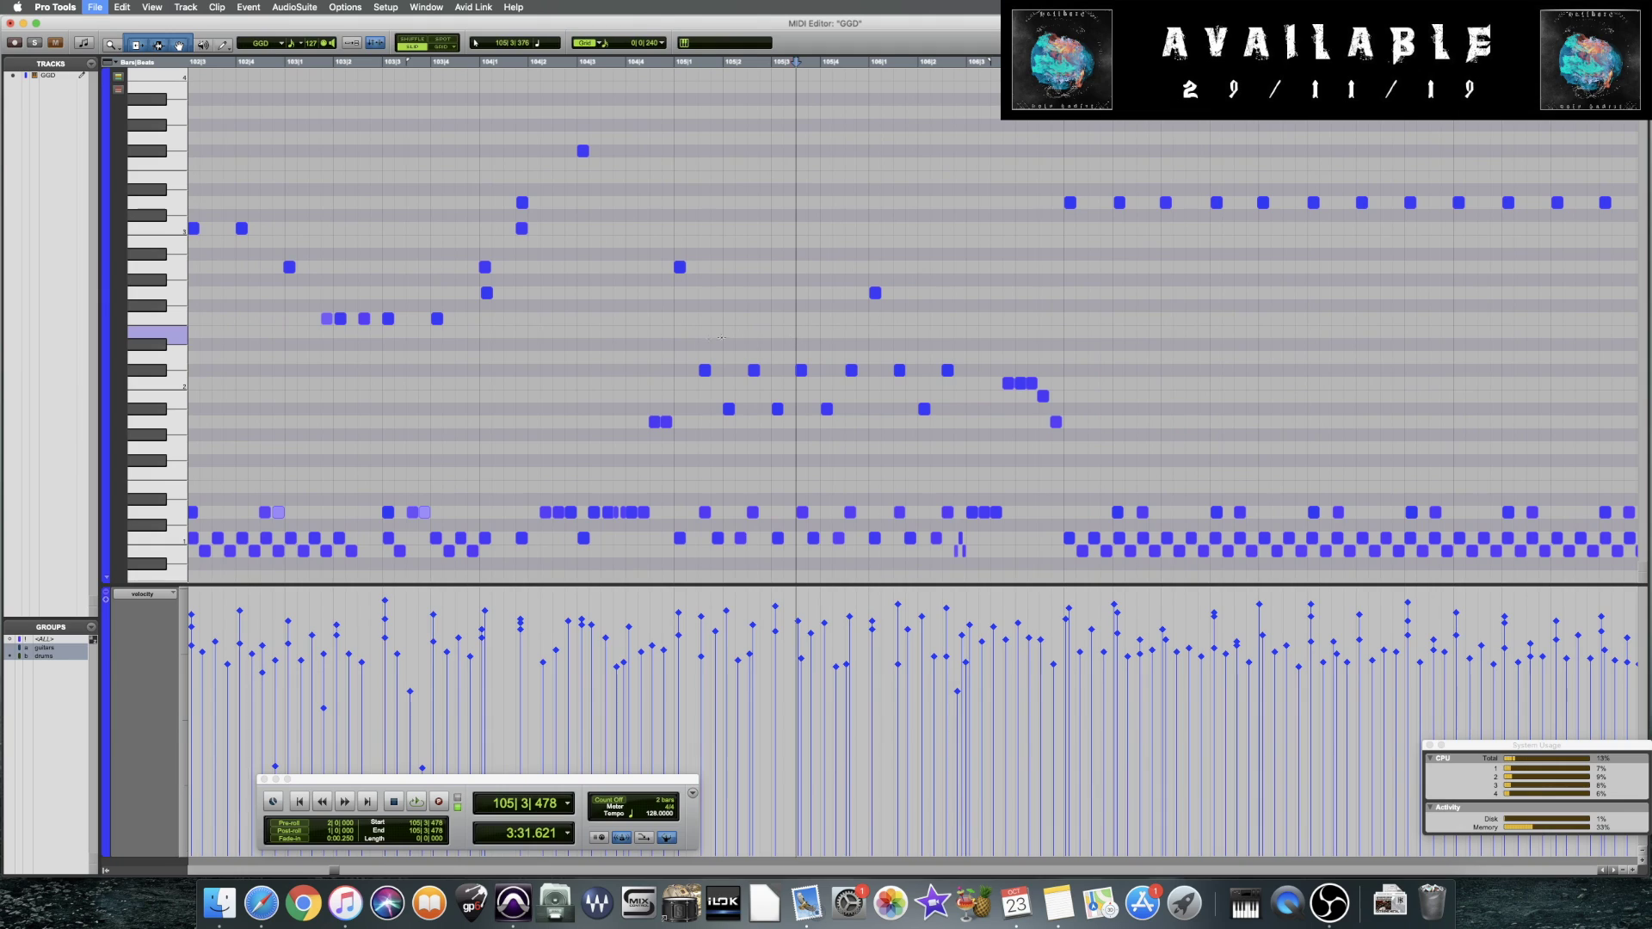
Audition the alternating upper and lower cymbal hits in bar 105 and play back from the end of bar 104
{"action": "left_click", "coordinate": [678, 353]}
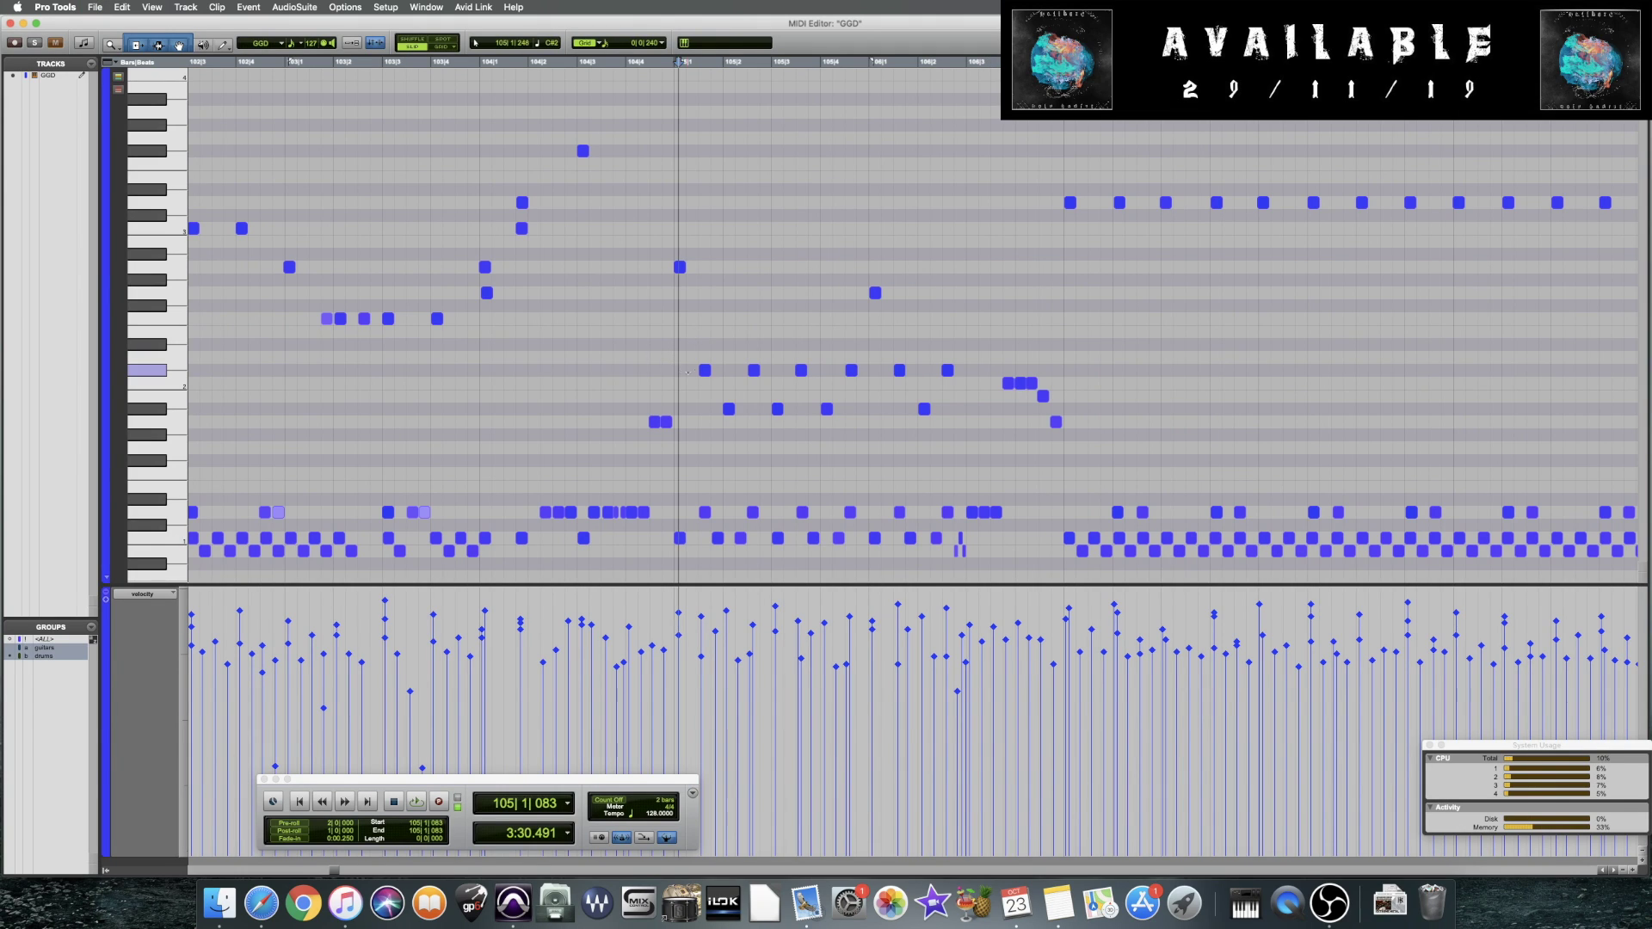
{"action": "left_click", "coordinate": [705, 371]}
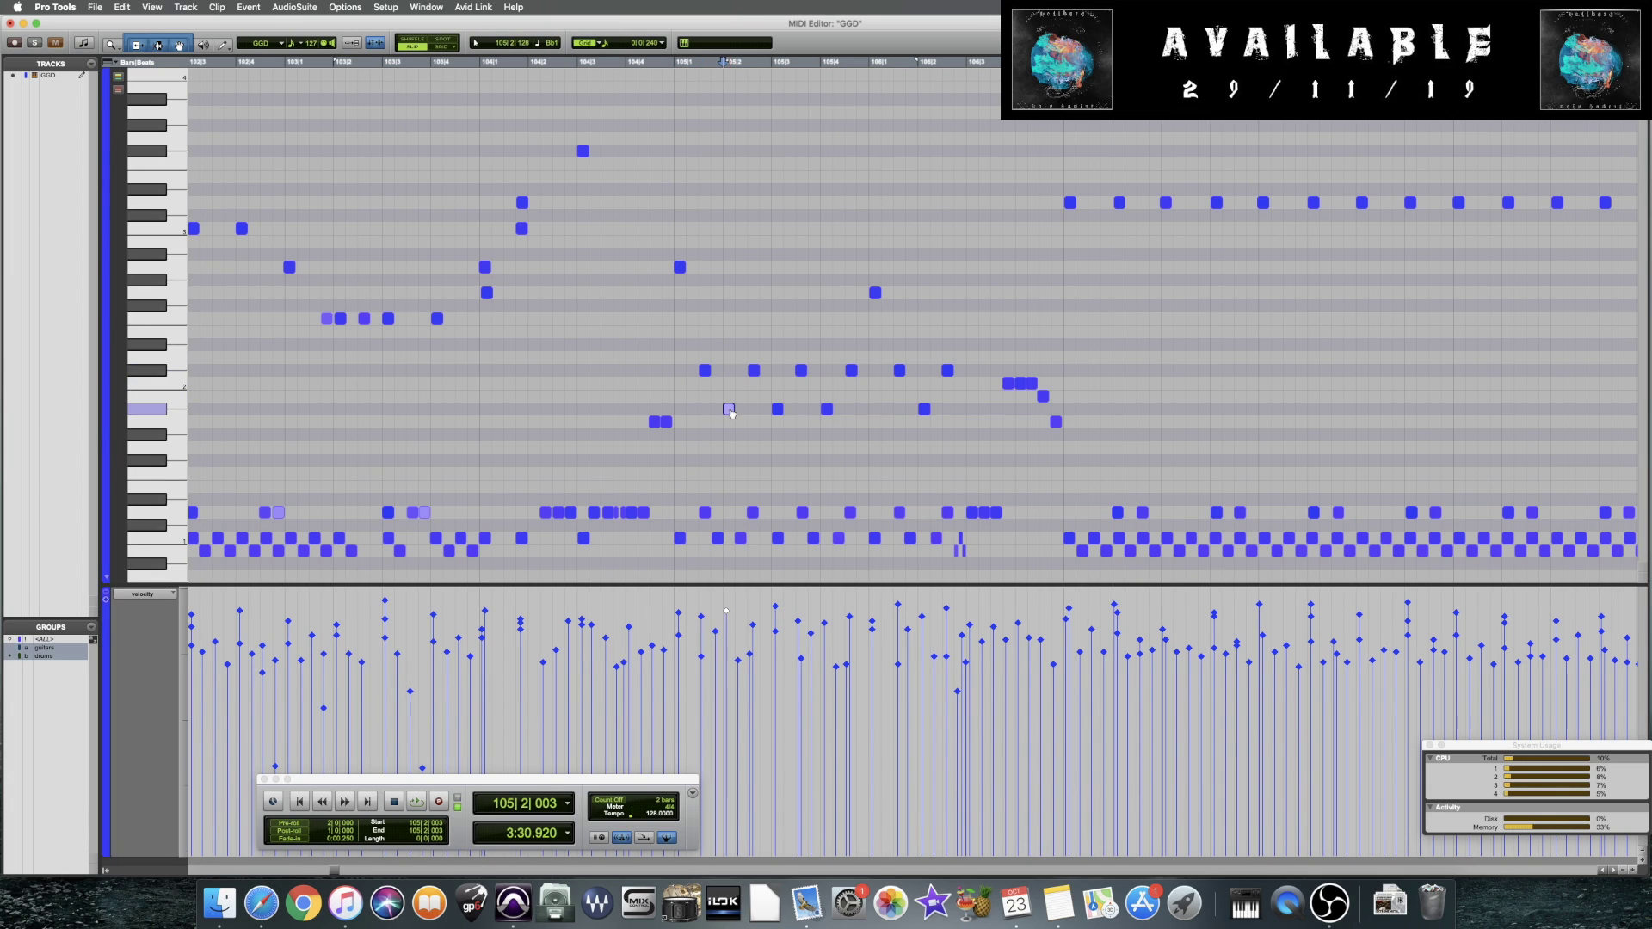
{"action": "left_click", "coordinate": [673, 340]}
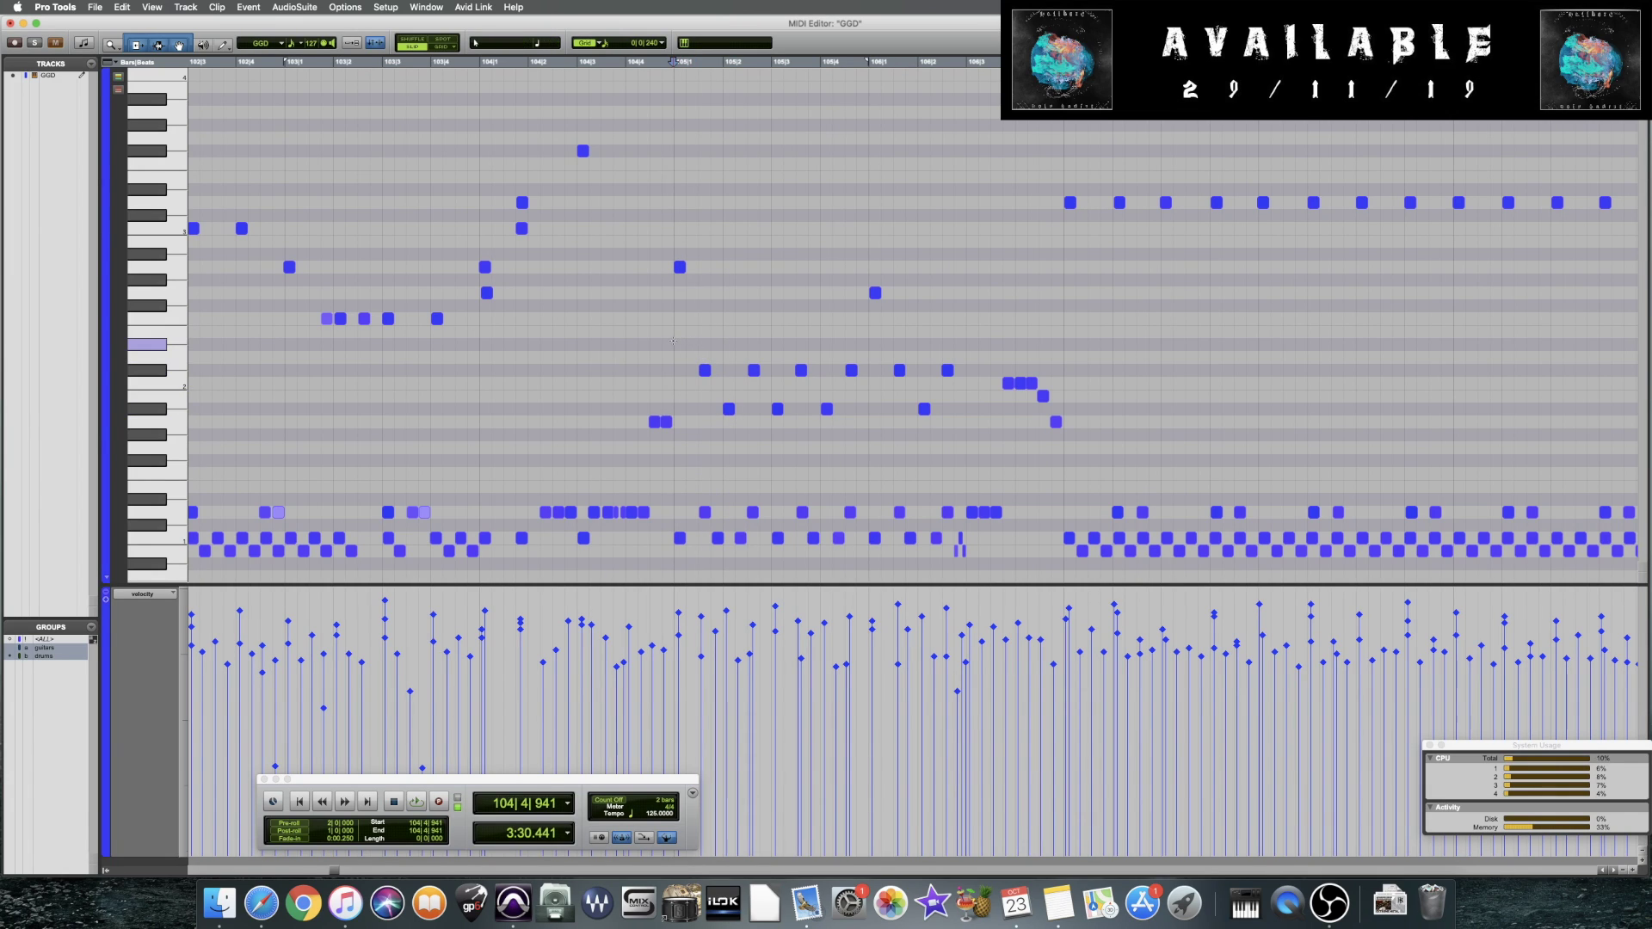
{"action": "key", "text": "space"}
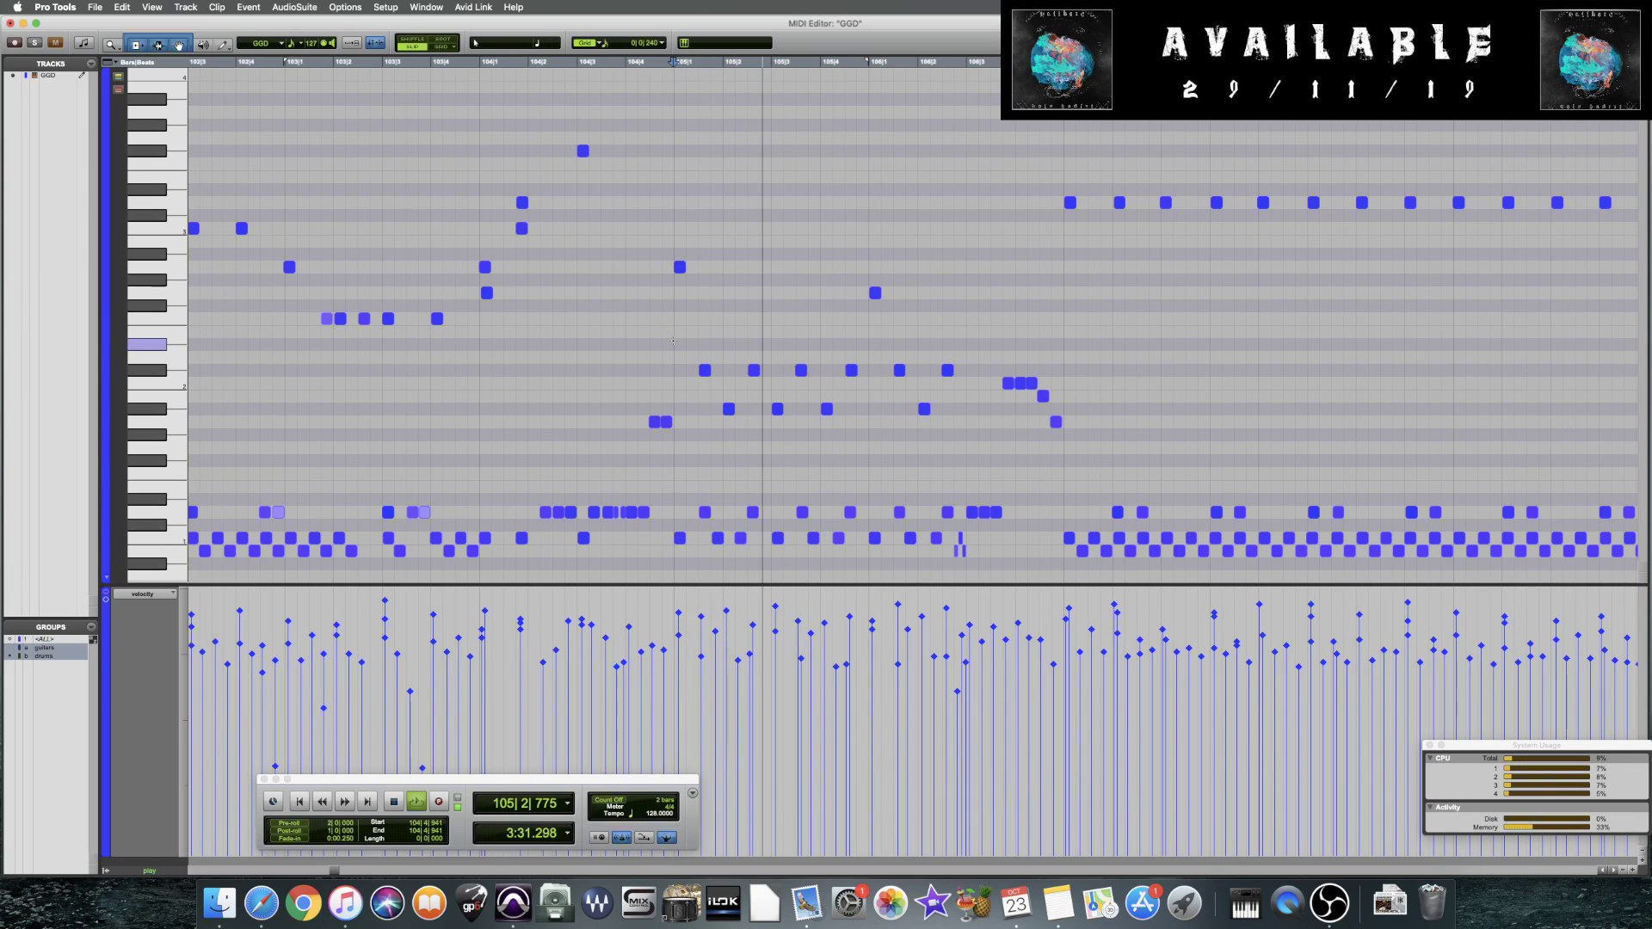
{"action": "key", "text": "space"}
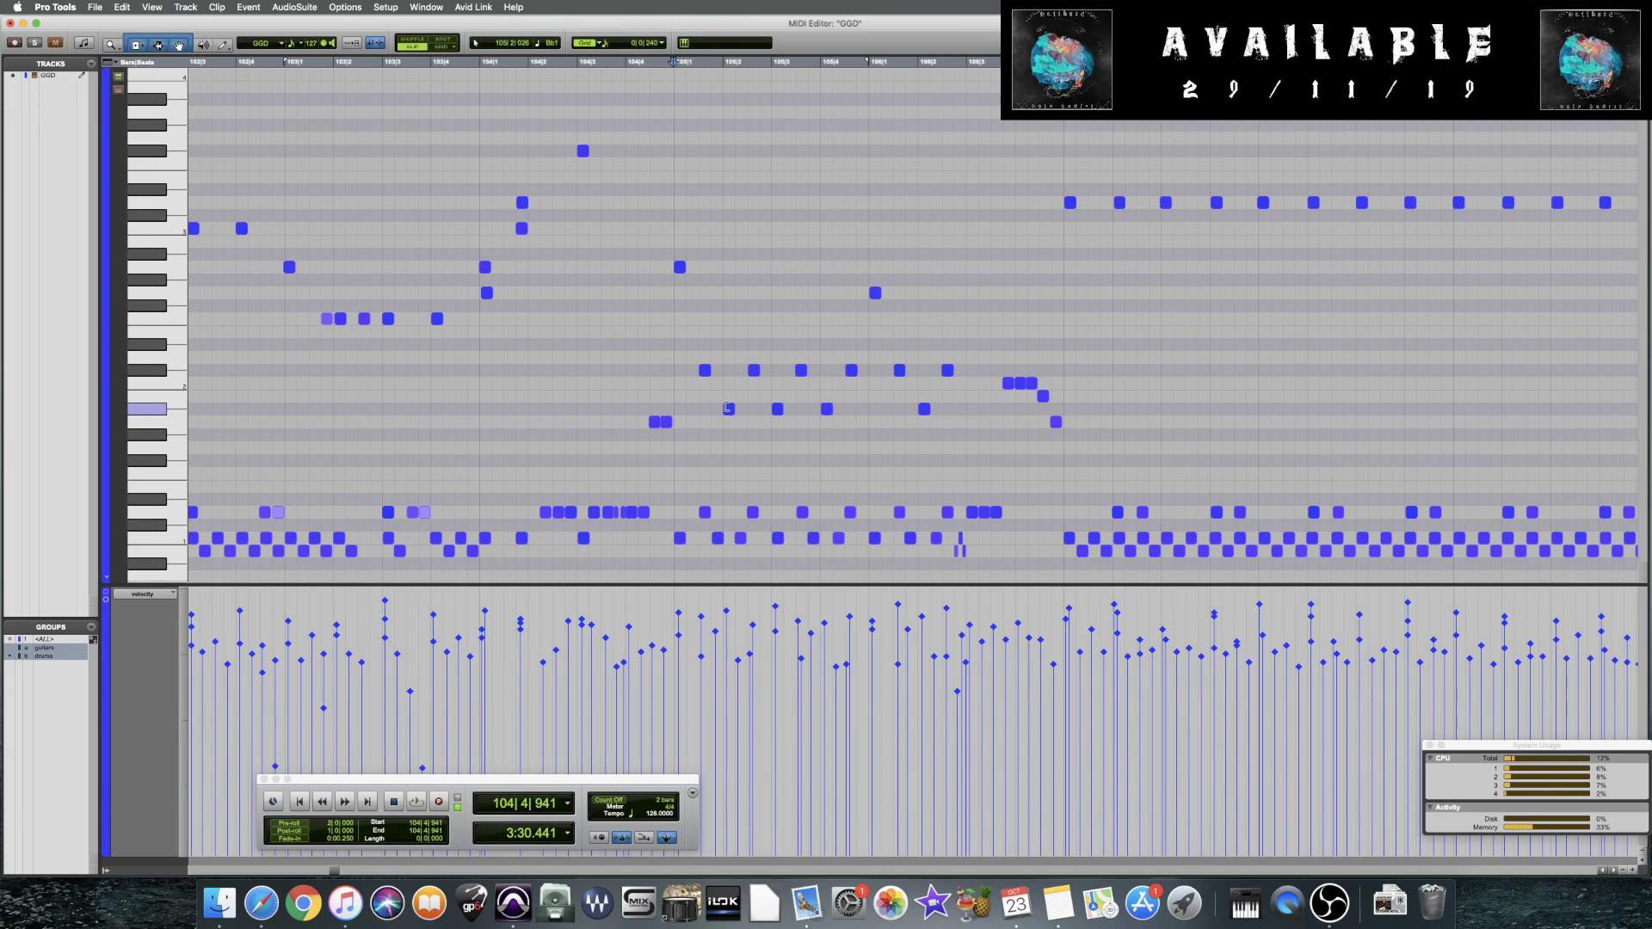
Lower the velocities of the six upper cymbal hits slightly and the four lower ones strongly in bars 105 and 106, and play back
{"action": "left_click", "coordinate": [678, 356]}
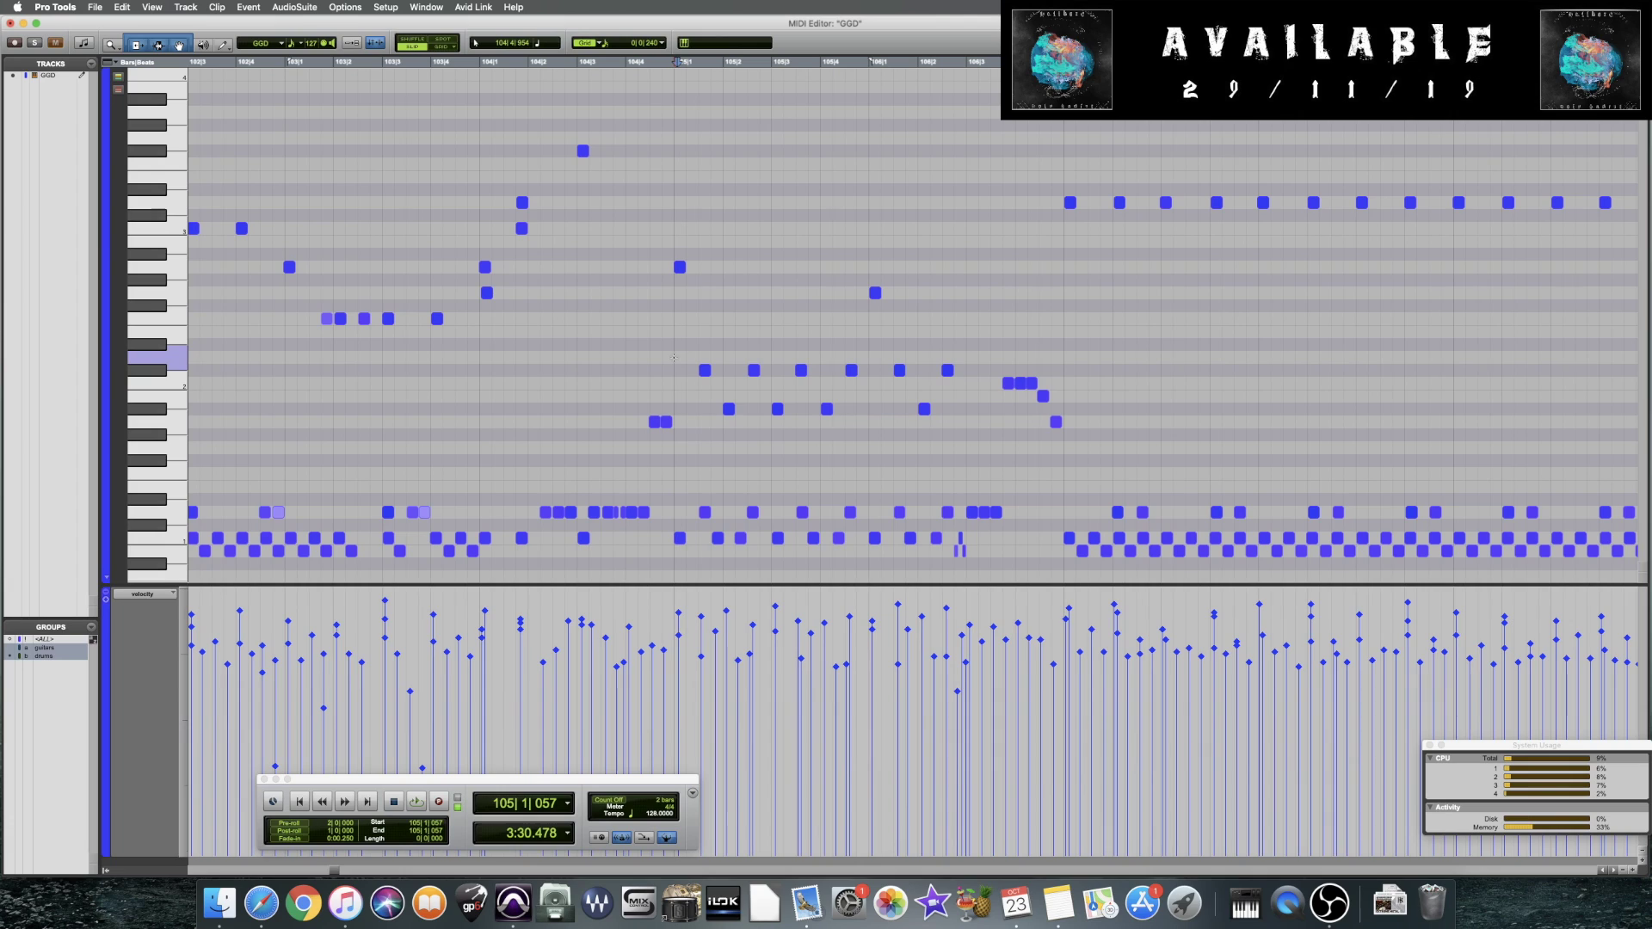
{"action": "left_click_drag", "start_coordinate": [689, 367], "coordinate": [955, 375]}
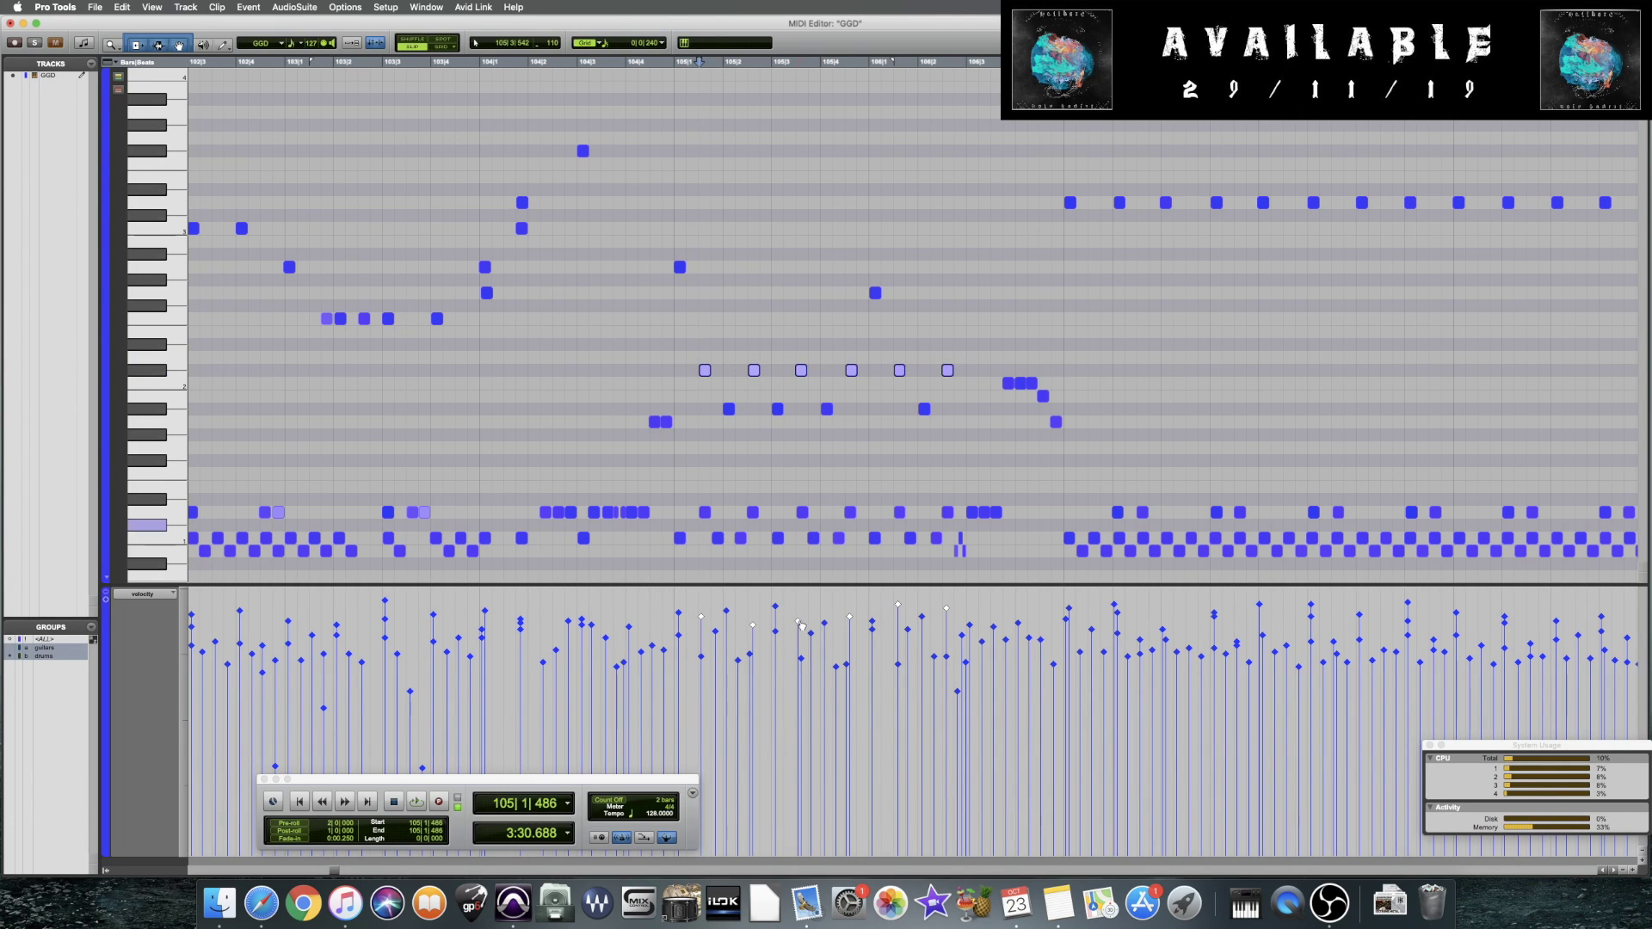
{"action": "left_click_drag", "start_coordinate": [706, 411], "coordinate": [938, 416]}
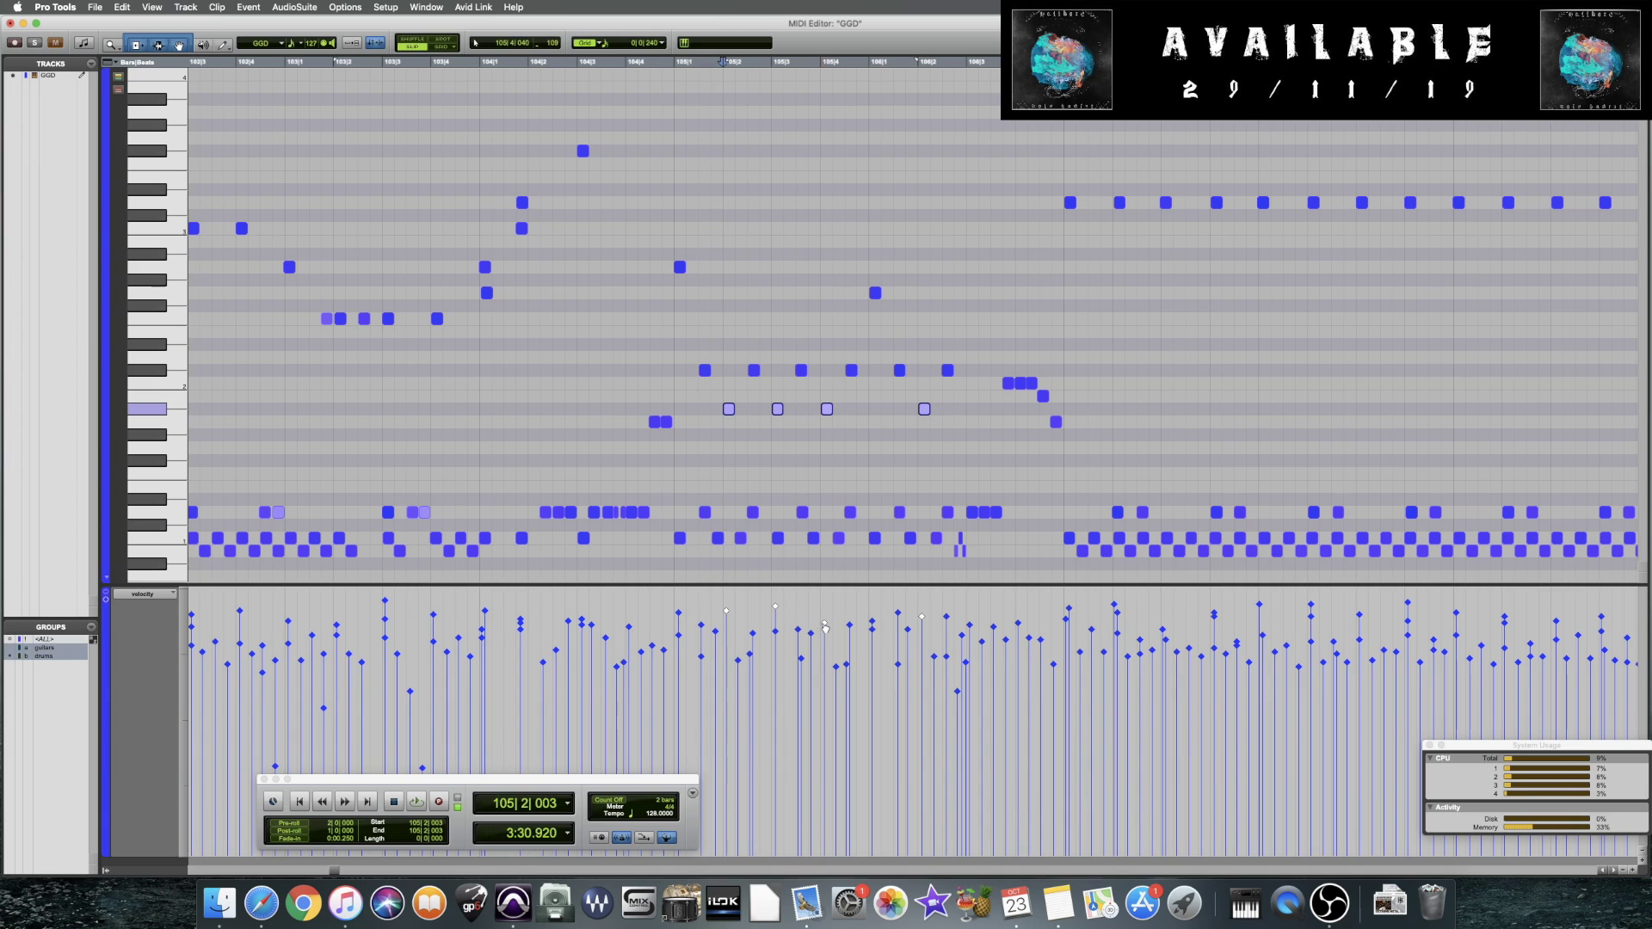
{"action": "left_click", "coordinate": [681, 410]}
{"action": "key", "text": "space"}
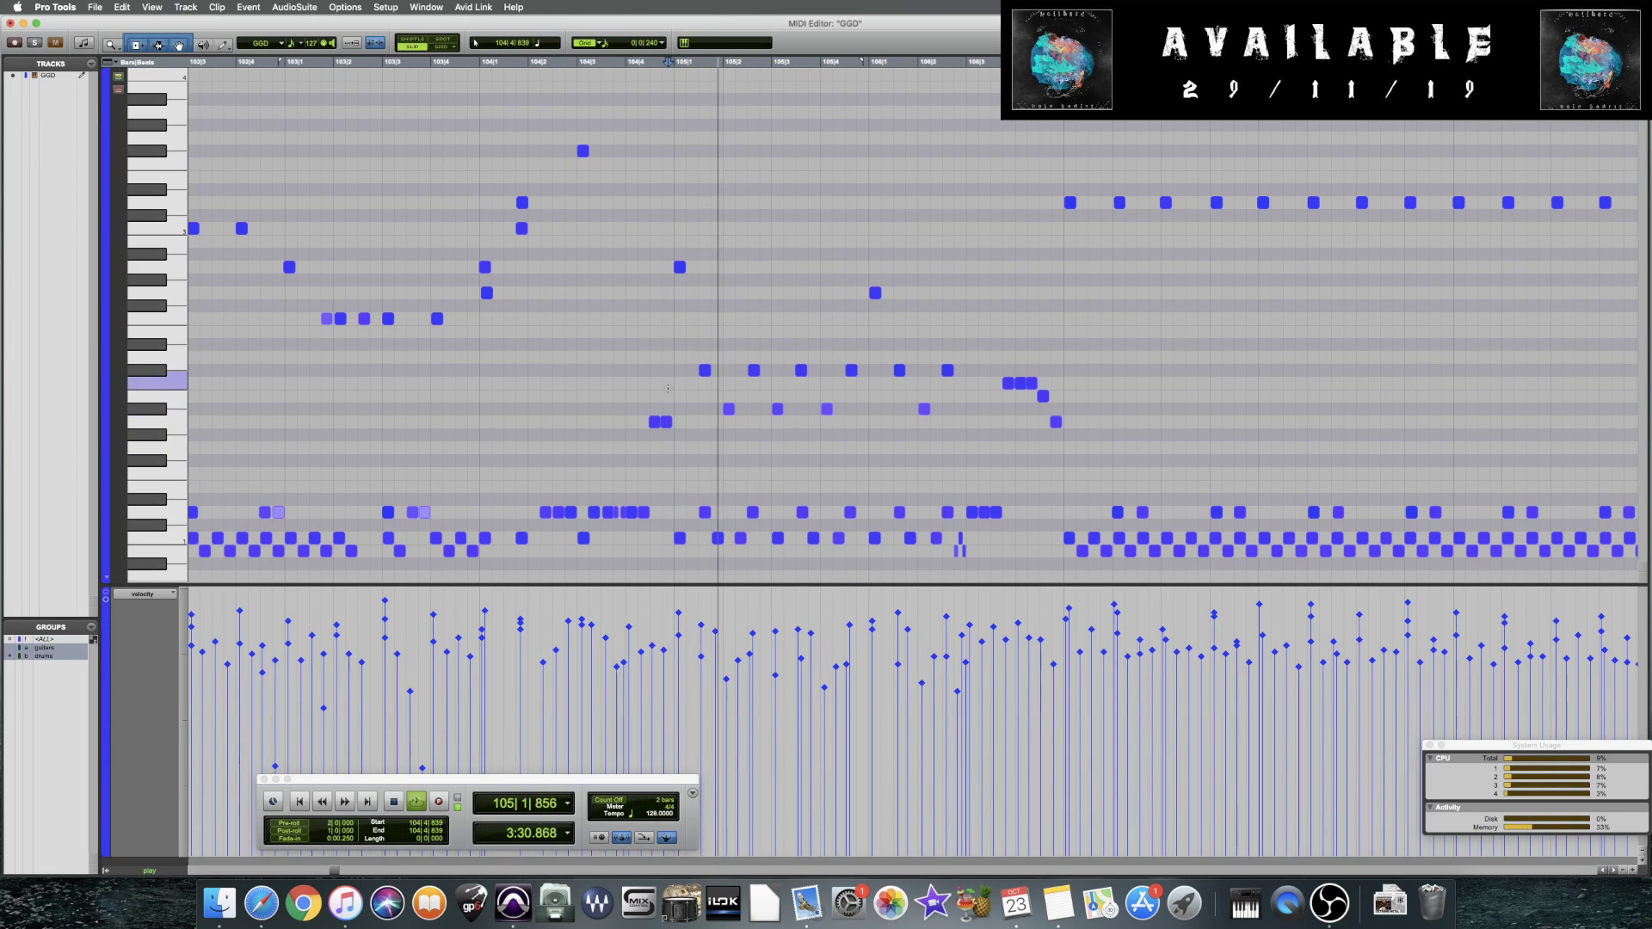
Raise the velocities of the four lower cymbal hits in bars 105 and 106 slightly, playing back from bar 104 and saving
{"action": "key", "text": "space"}
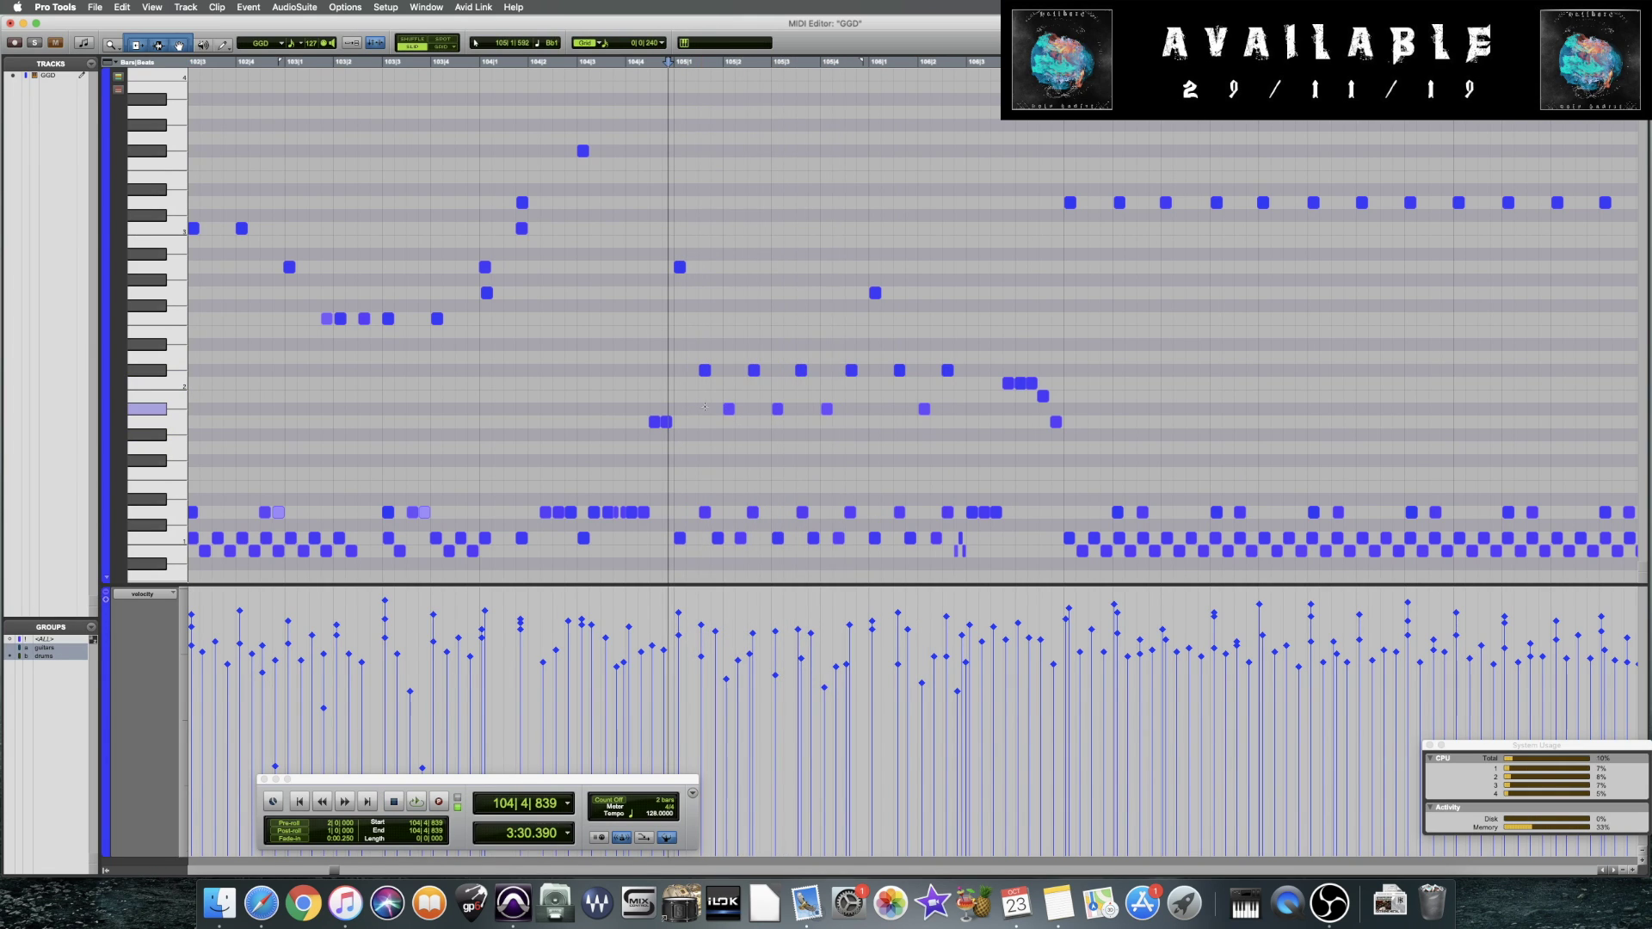
{"action": "key", "text": "space"}
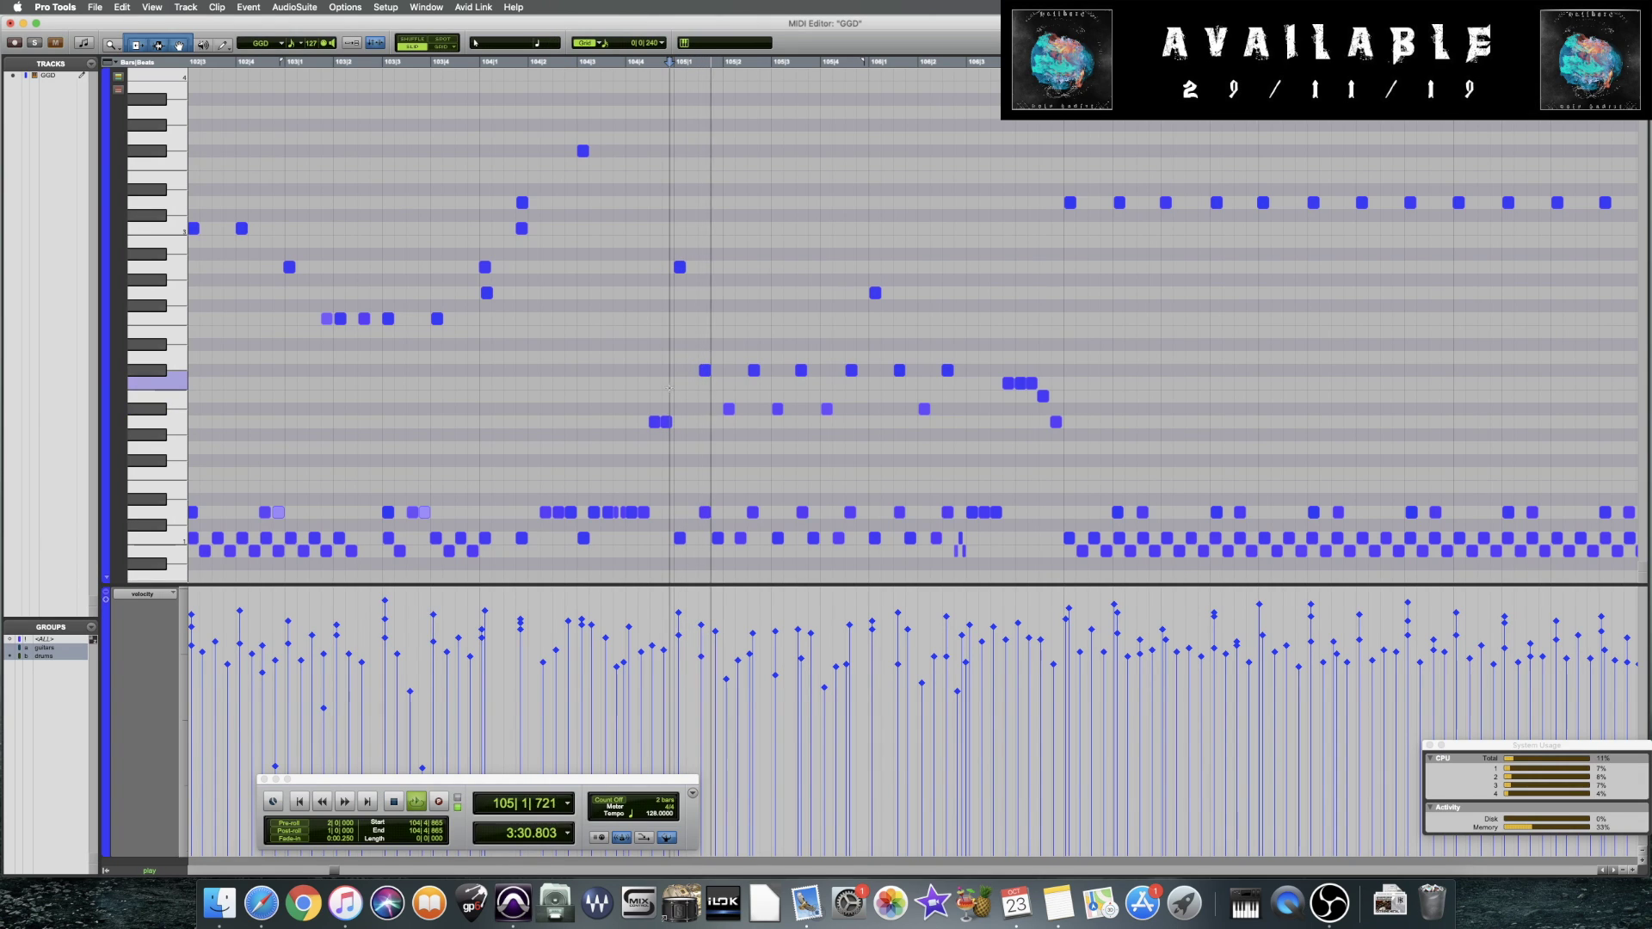
{"action": "key", "text": "space"}
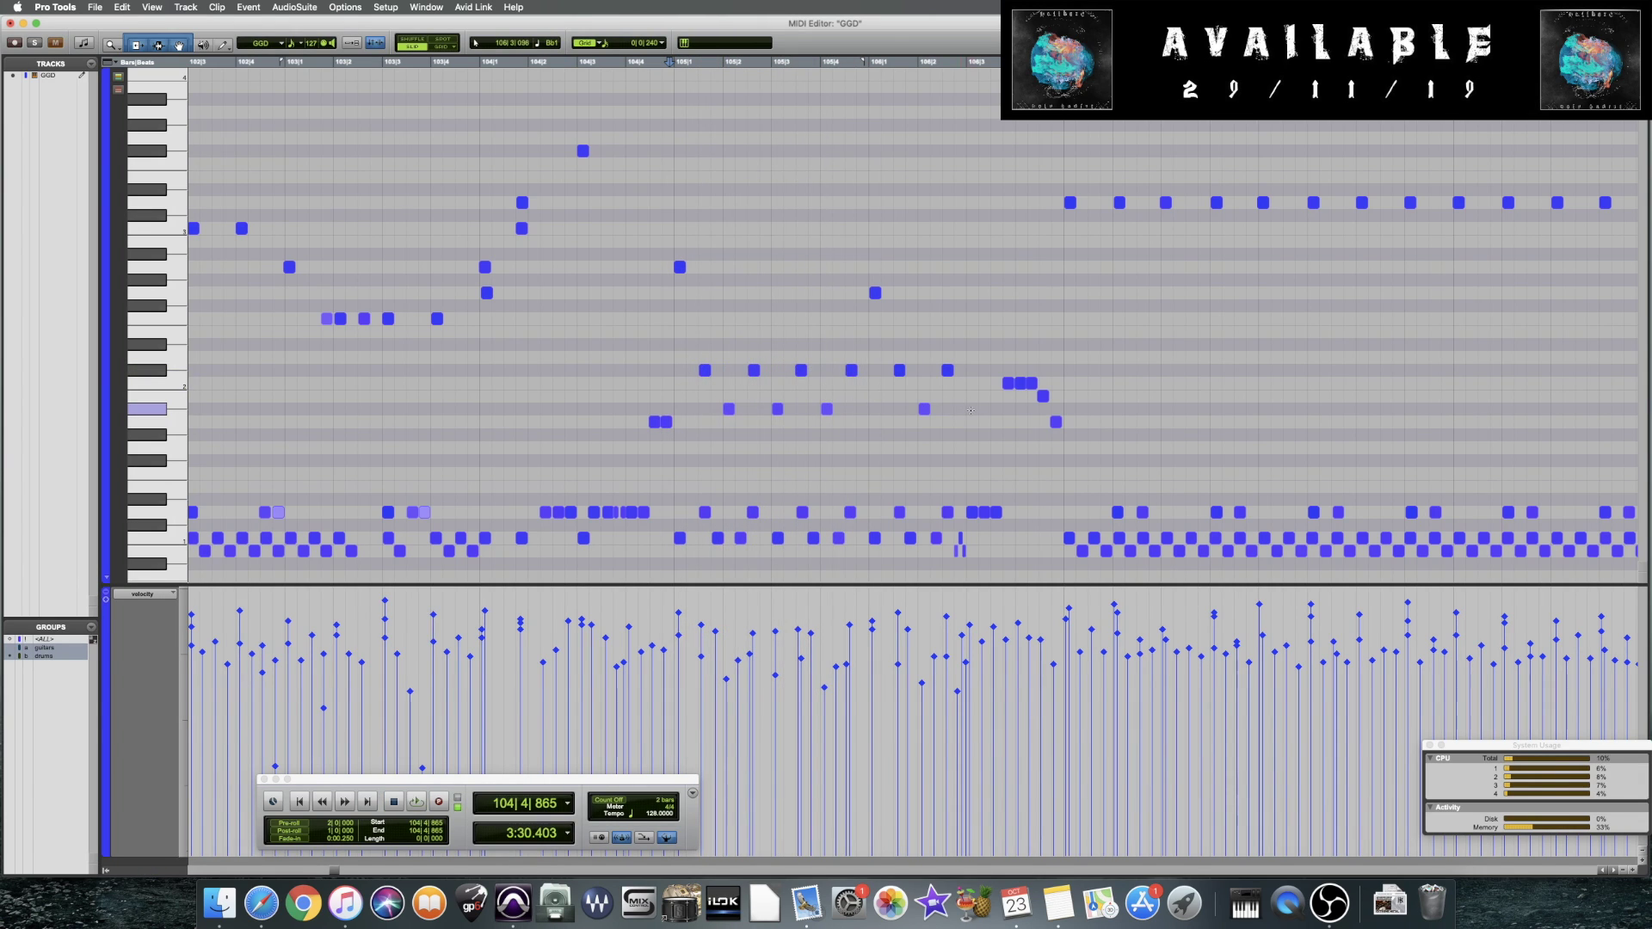
{"action": "left_click_drag", "start_coordinate": [975, 412], "coordinate": [671, 401]}
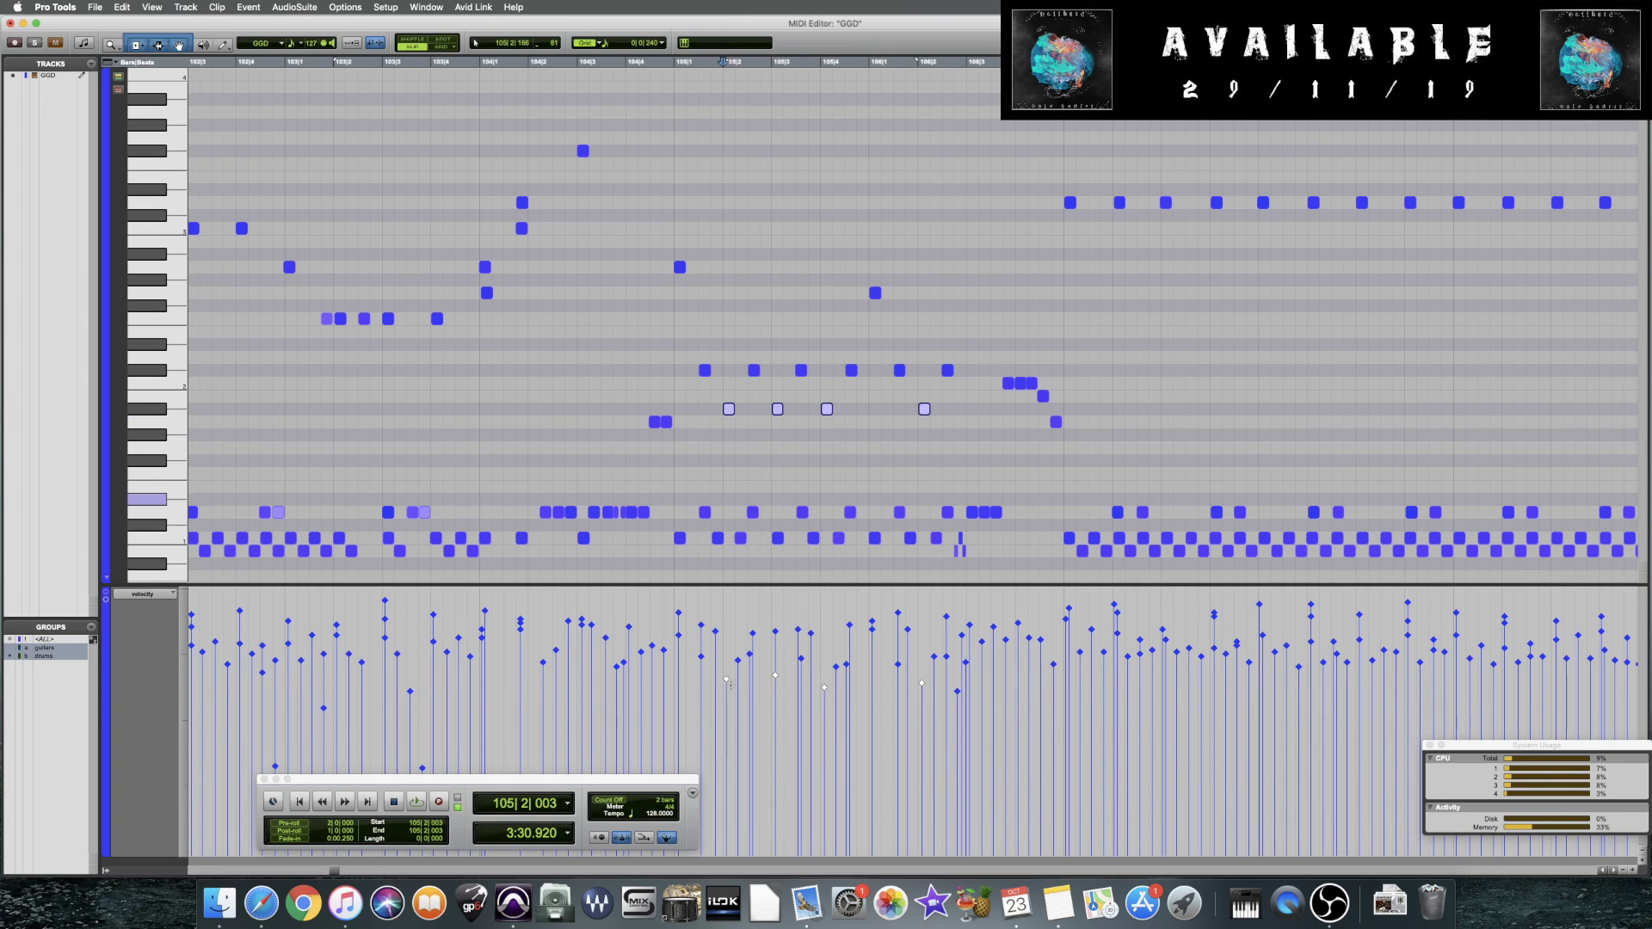
{"action": "left_click", "coordinate": [662, 369]}
{"action": "key", "text": "space"}
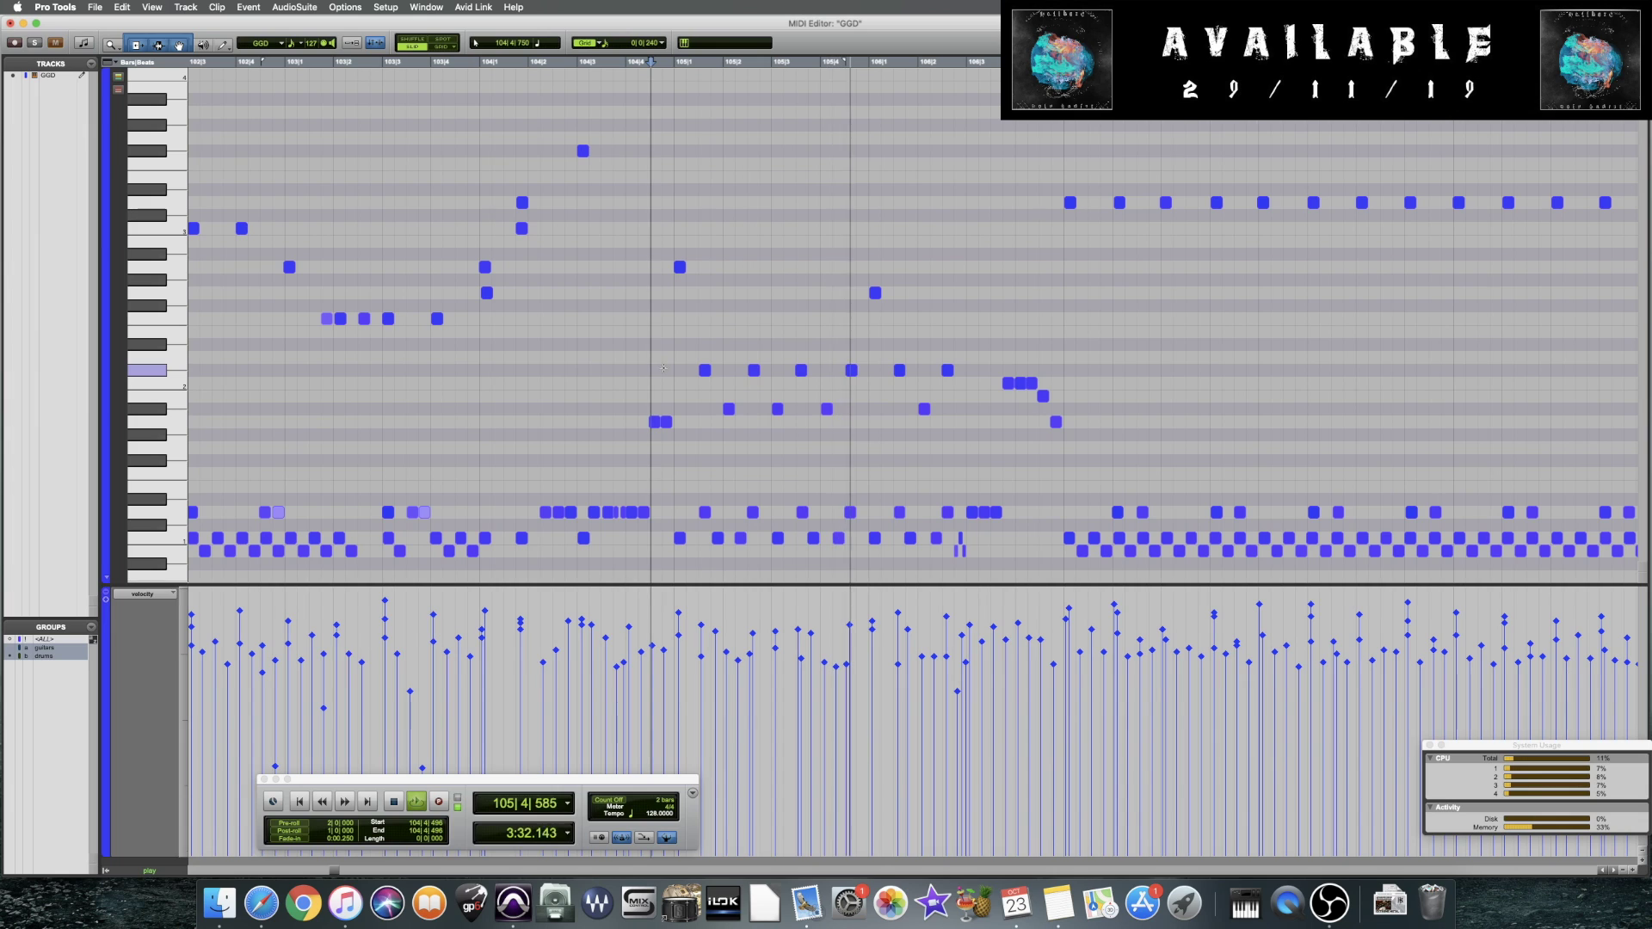
{"action": "key", "text": "space"}
{"action": "key", "text": "super+s"}
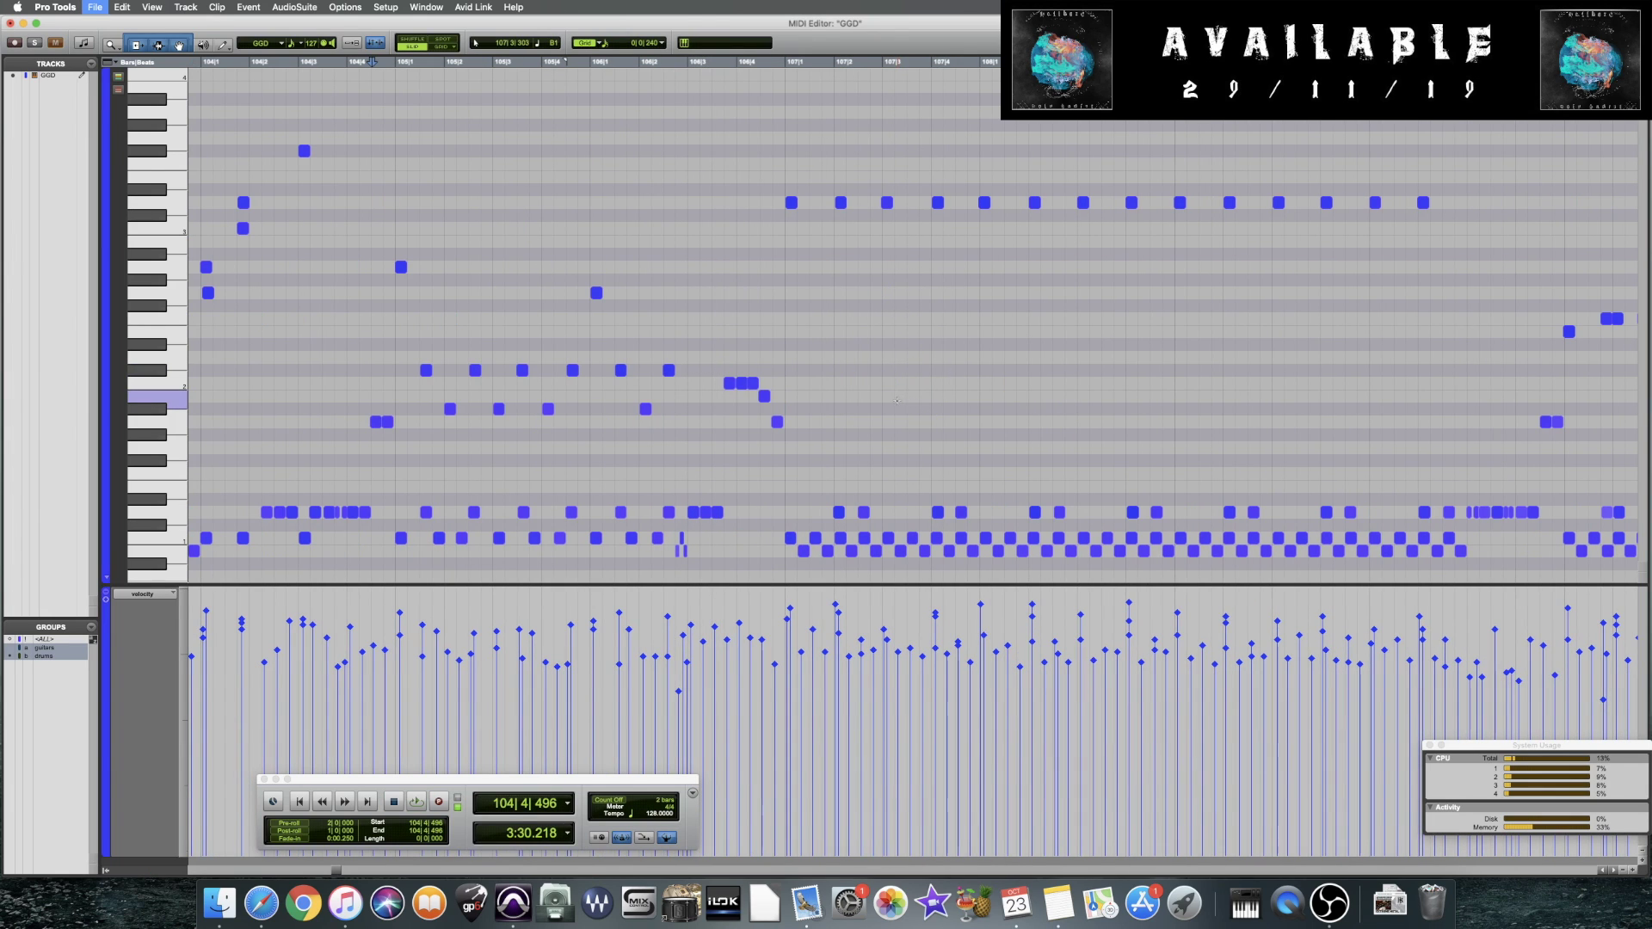
Select the off-accent hits of the busy cymbal pattern in bars 111 to 114 and lower their velocities together
{"action": "scroll", "coordinate": [670, 303], "scroll_direction": "right", "scroll_amount": 10}
{"action": "left_click", "coordinate": [693, 305]}
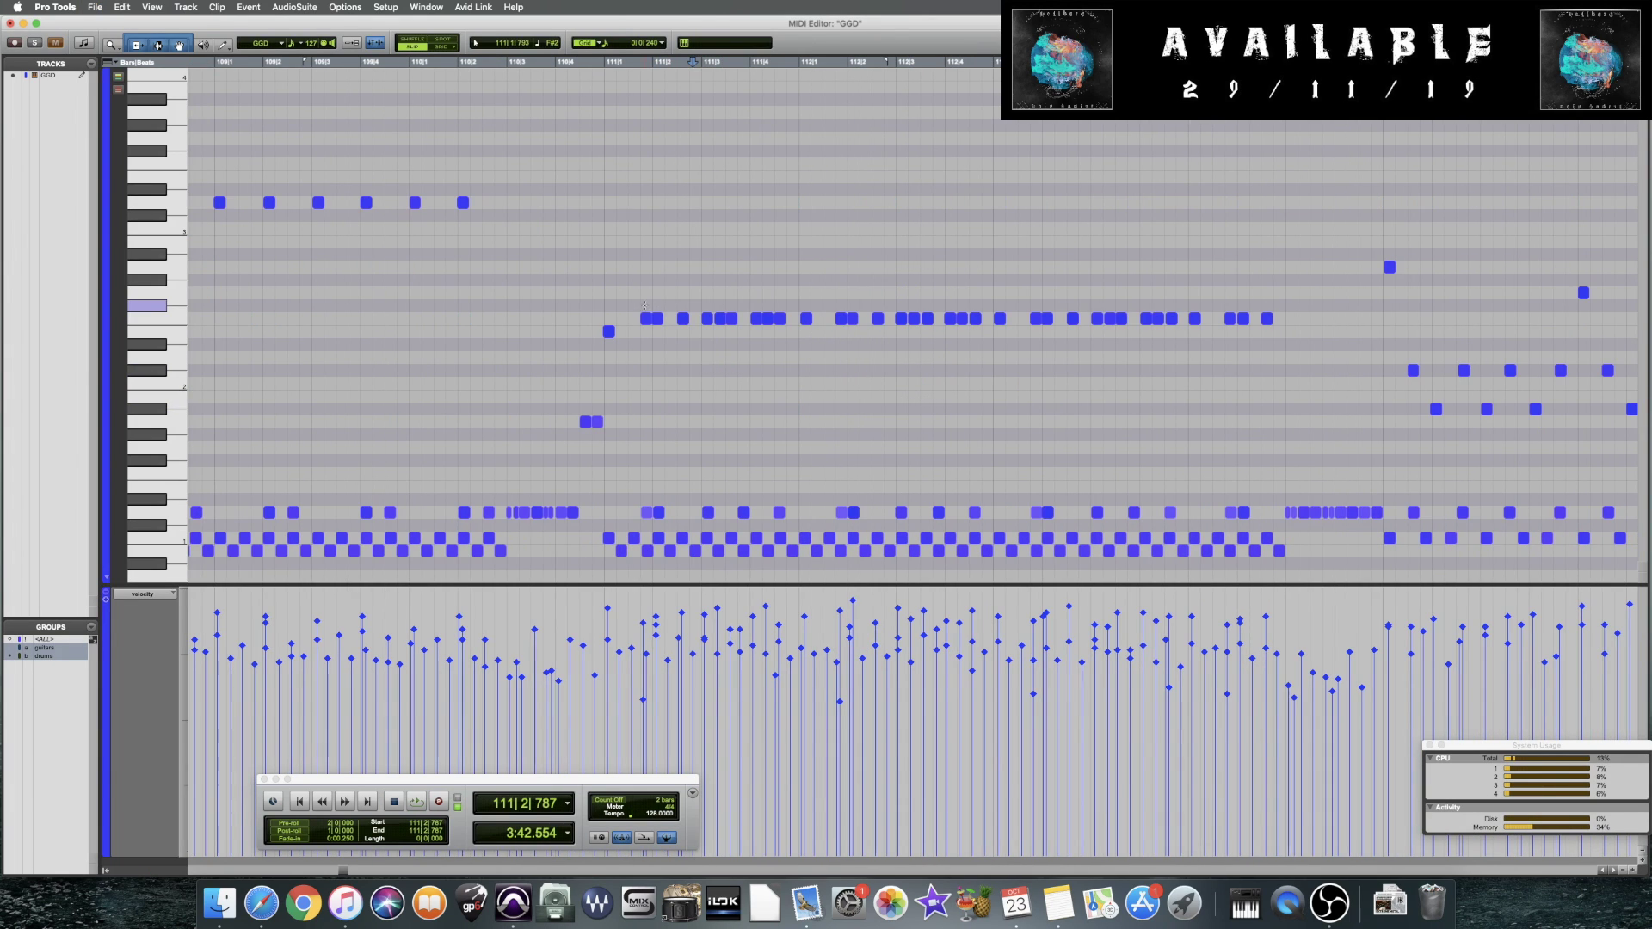
{"action": "left_click", "coordinate": [683, 319], "text": "shift"}
{"action": "left_click", "coordinate": [708, 319], "text": "shift"}
{"action": "left_click", "coordinate": [719, 318], "text": "shift"}
{"action": "left_click", "coordinate": [755, 318], "text": "shift"}
{"action": "left_click", "coordinate": [767, 318], "text": "shift"}
{"action": "left_click", "coordinate": [840, 318], "text": "shift"}
{"action": "left_click", "coordinate": [877, 319], "text": "shift"}
{"action": "left_click", "coordinate": [901, 318], "text": "shift"}
{"action": "left_click", "coordinate": [950, 318], "text": "shift"}
{"action": "left_click", "coordinate": [1036, 318], "text": "shift"}
{"action": "left_click", "coordinate": [1073, 318], "text": "shift"}
{"action": "left_click", "coordinate": [1097, 318], "text": "shift"}
{"action": "left_click", "coordinate": [1146, 319], "text": "shift"}
{"action": "left_click", "coordinate": [1229, 318], "text": "shift"}
{"action": "left_click", "coordinate": [1268, 318], "text": "shift"}
{"action": "left_click_drag", "start_coordinate": [1223, 645], "coordinate": [1223, 748]}
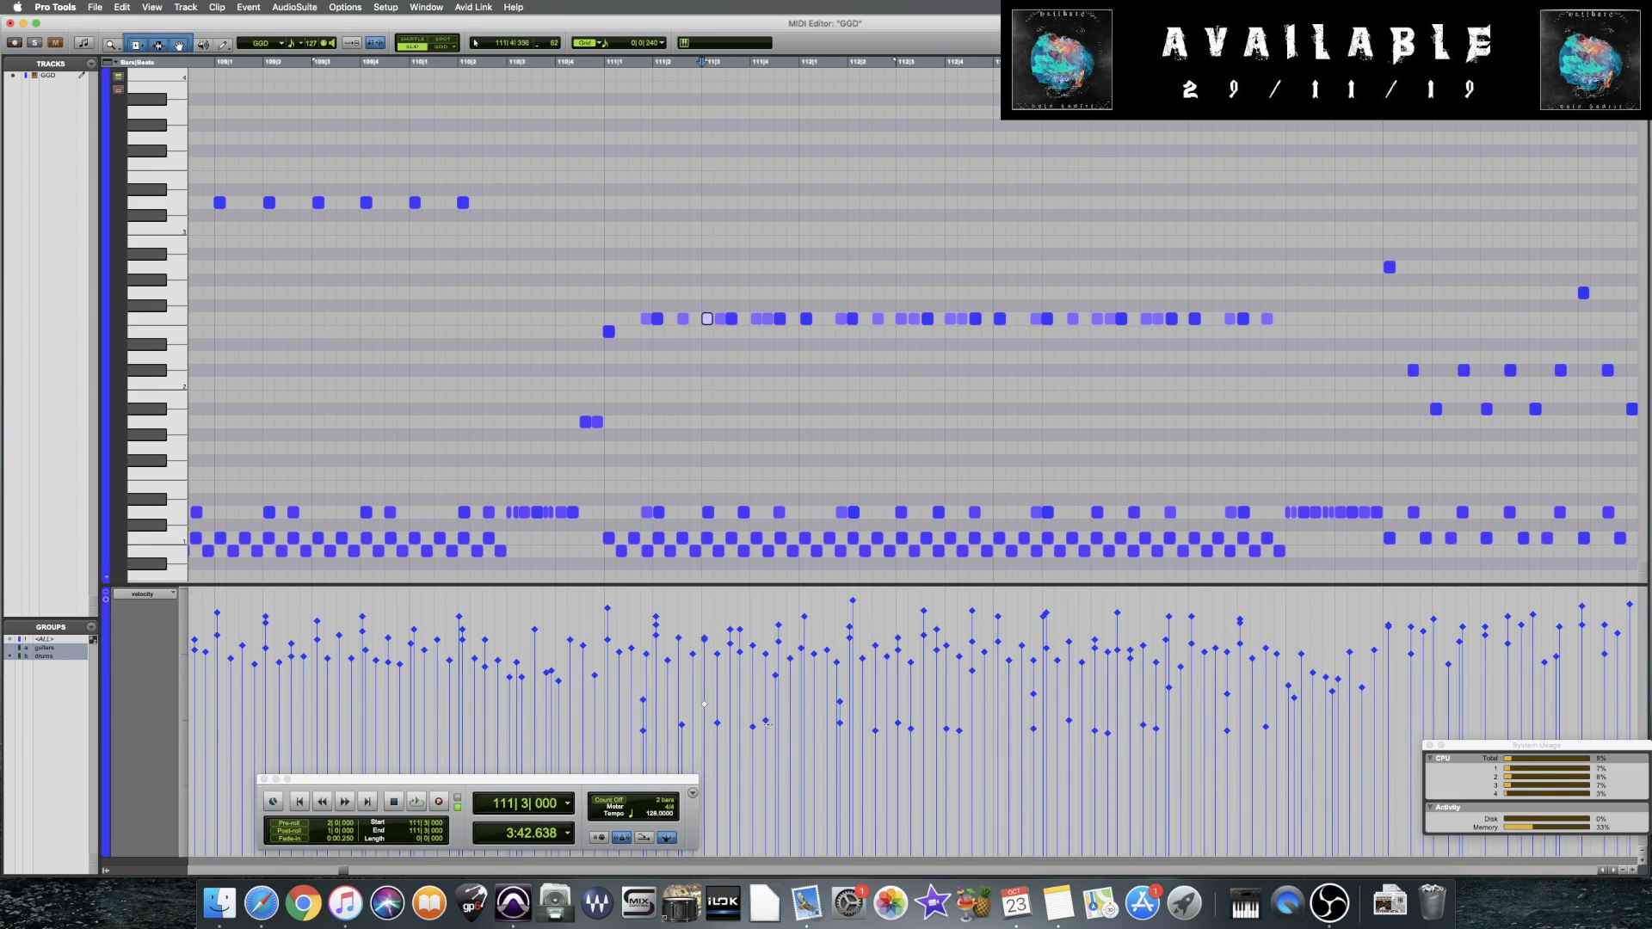
Vary the velocities of individual softened cymbal hits in bars 111 to 114 and play back from bar 110
{"action": "left_click", "coordinate": [959, 698]}
{"action": "key", "text": "space"}
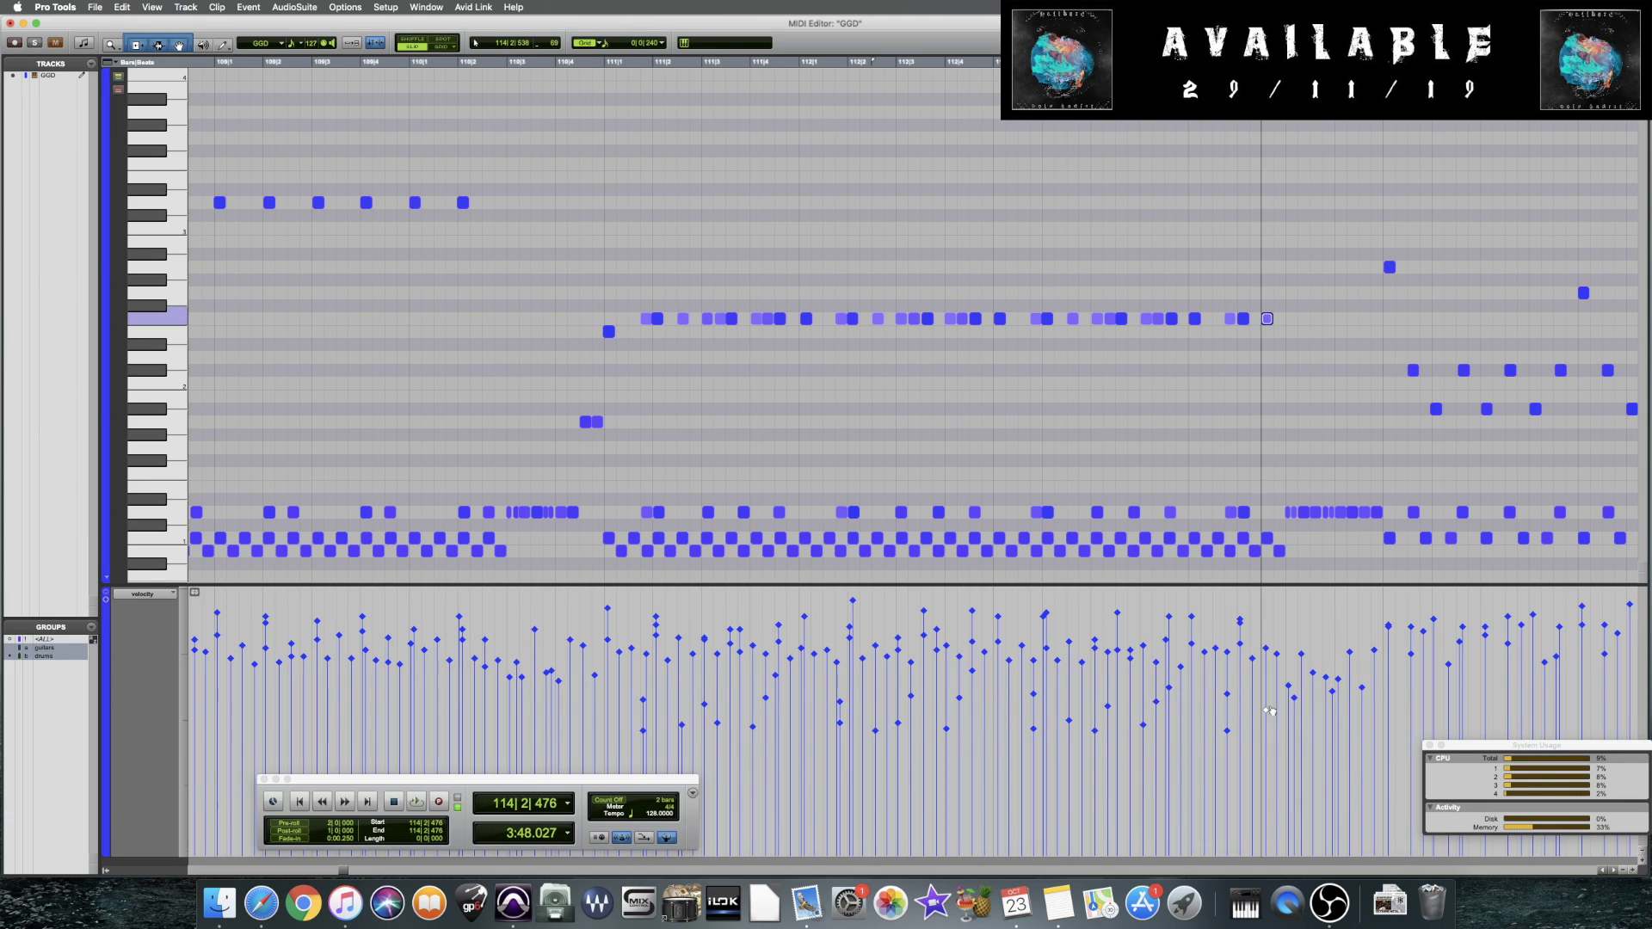
{"action": "left_click", "coordinate": [457, 413]}
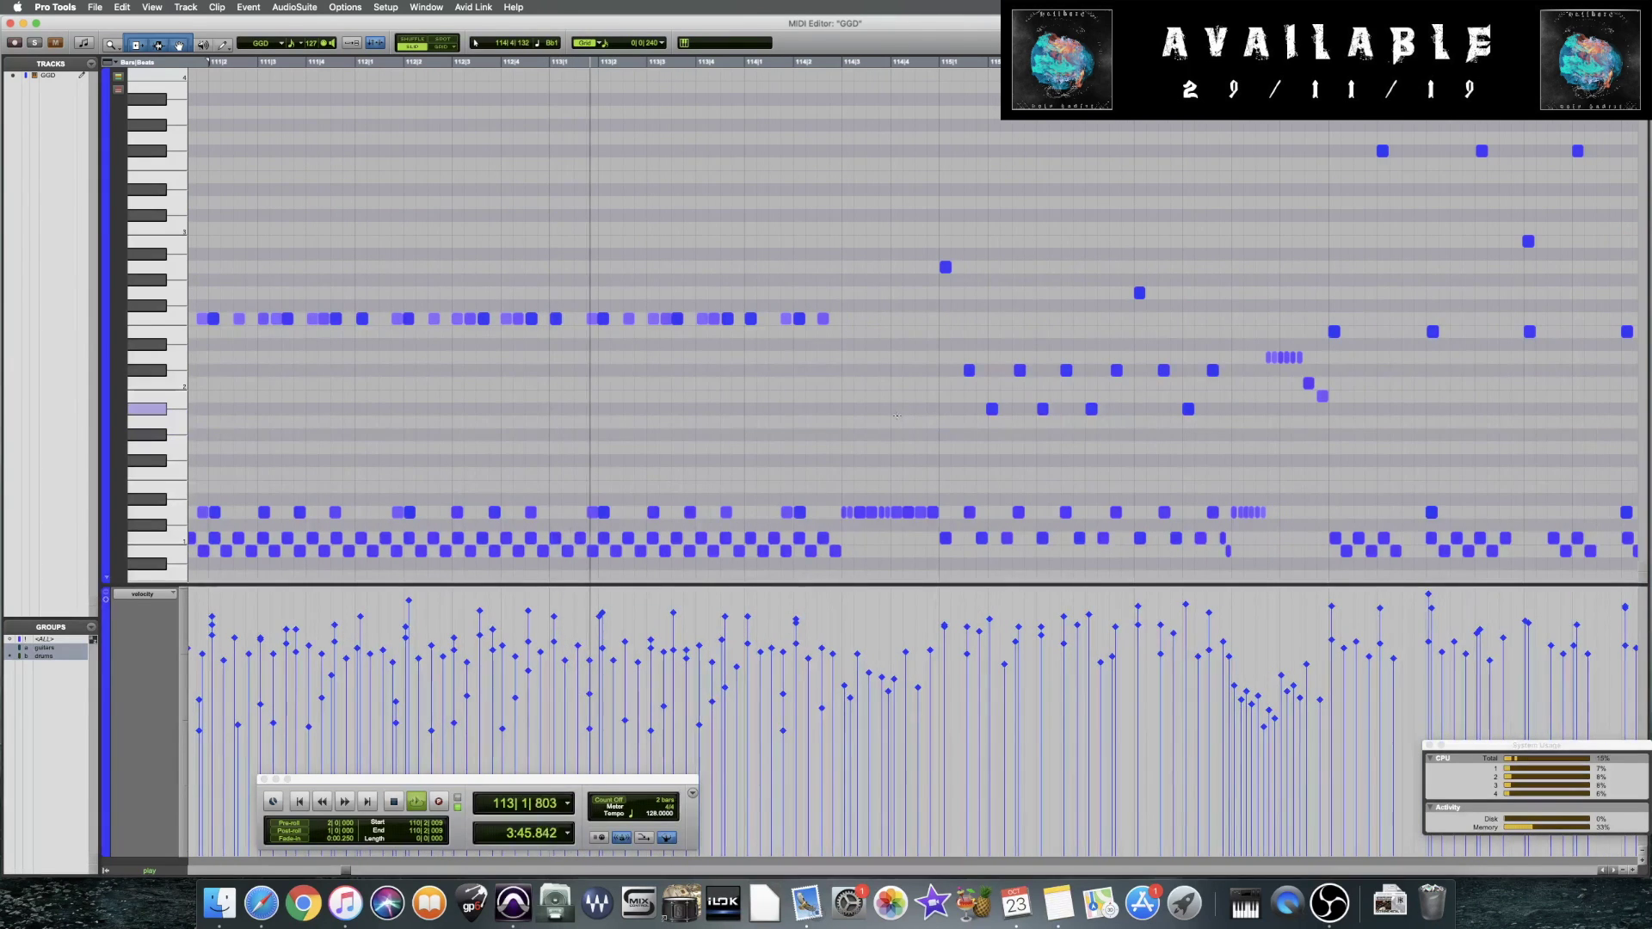
Lower the velocities of the alternating upper and lower cymbal hits in bars 115 and 116, and save the session
{"action": "left_click_drag", "start_coordinate": [619, 370], "coordinate": [888, 375]}
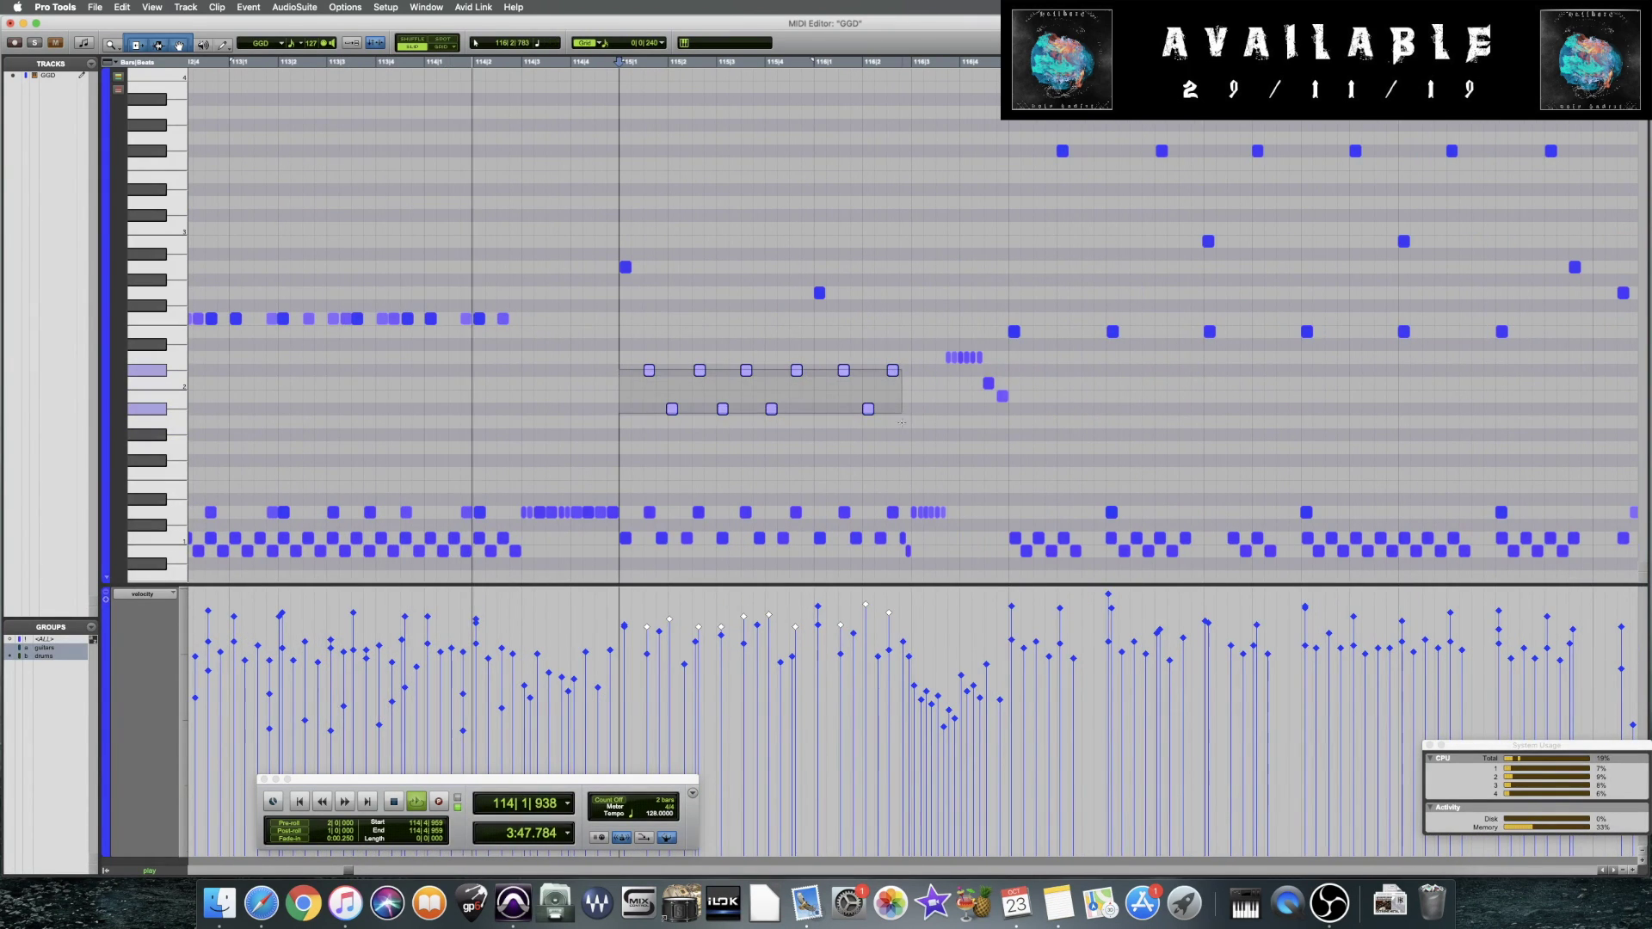
{"action": "key", "text": "space"}
{"action": "key", "text": "super+s"}
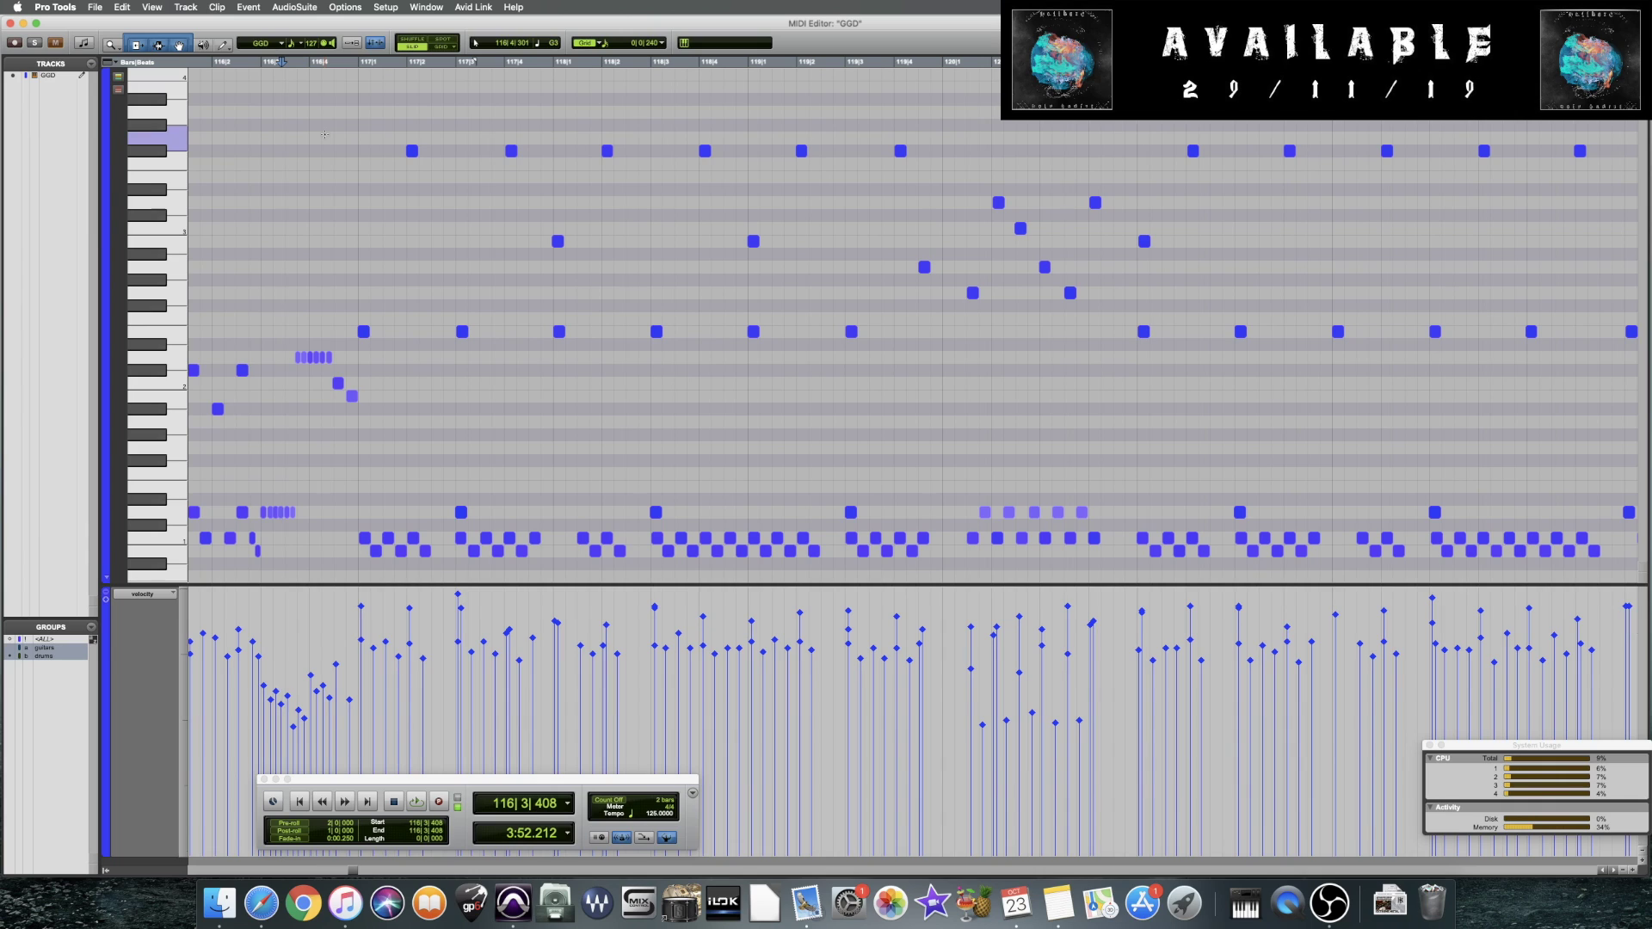
Raise the velocities of all cymbal hits in bars 117 to 119 slightly and play back the part
{"action": "left_click_drag", "start_coordinate": [321, 146], "coordinate": [942, 350]}
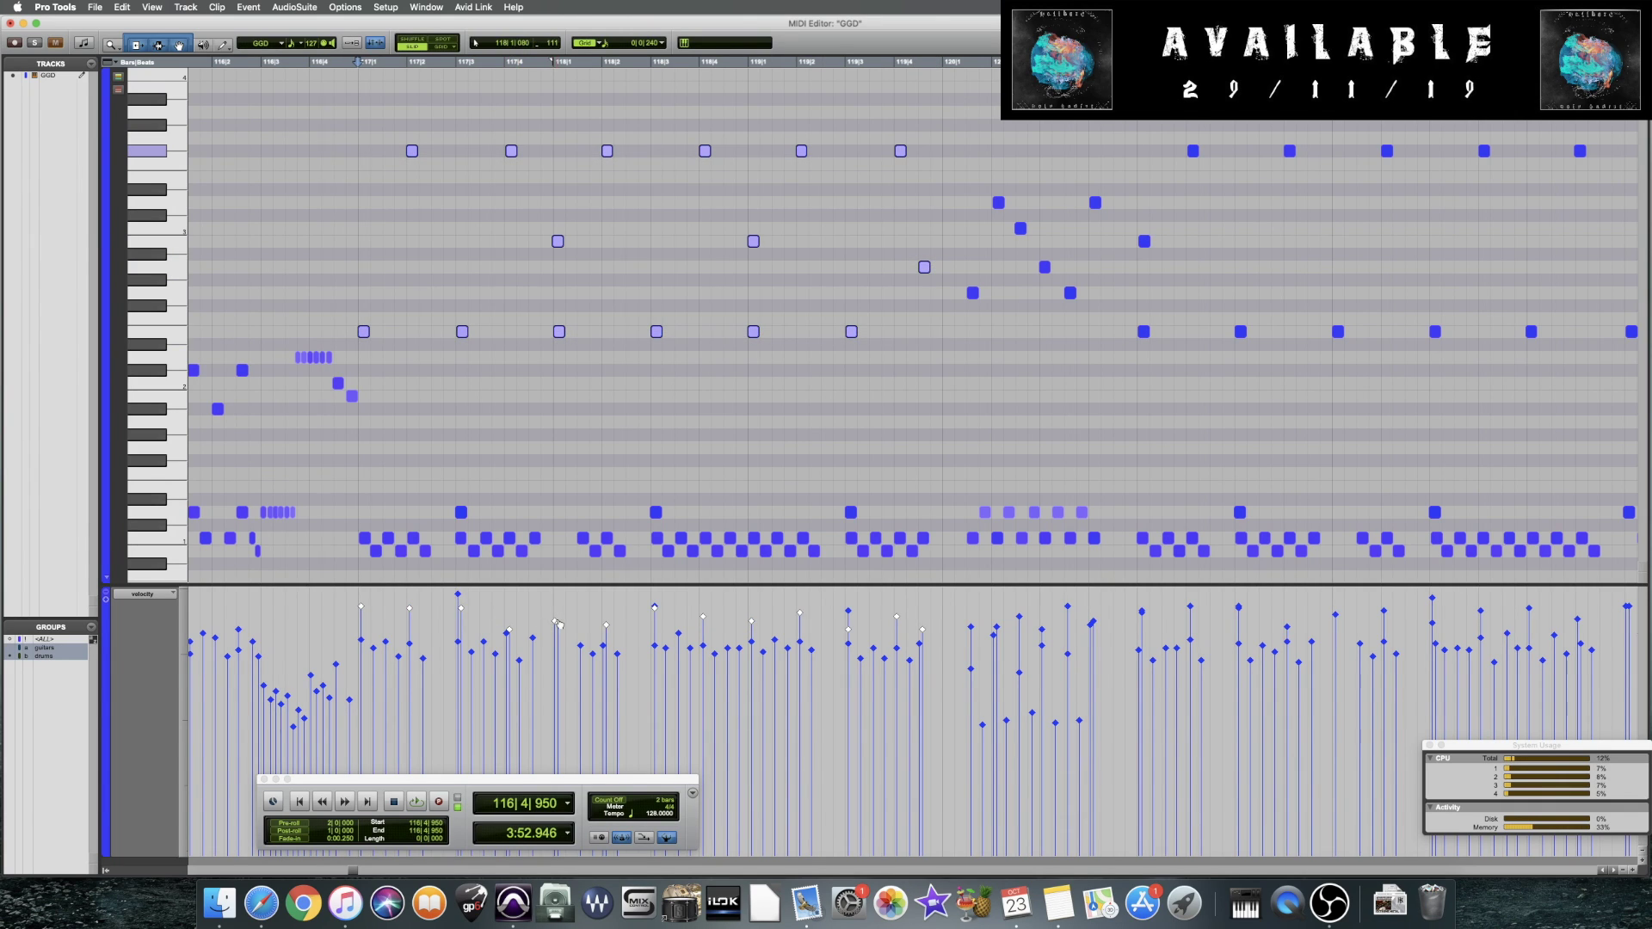
{"action": "left_click_drag", "start_coordinate": [558, 624], "coordinate": [563, 617]}
{"action": "key", "text": "space"}
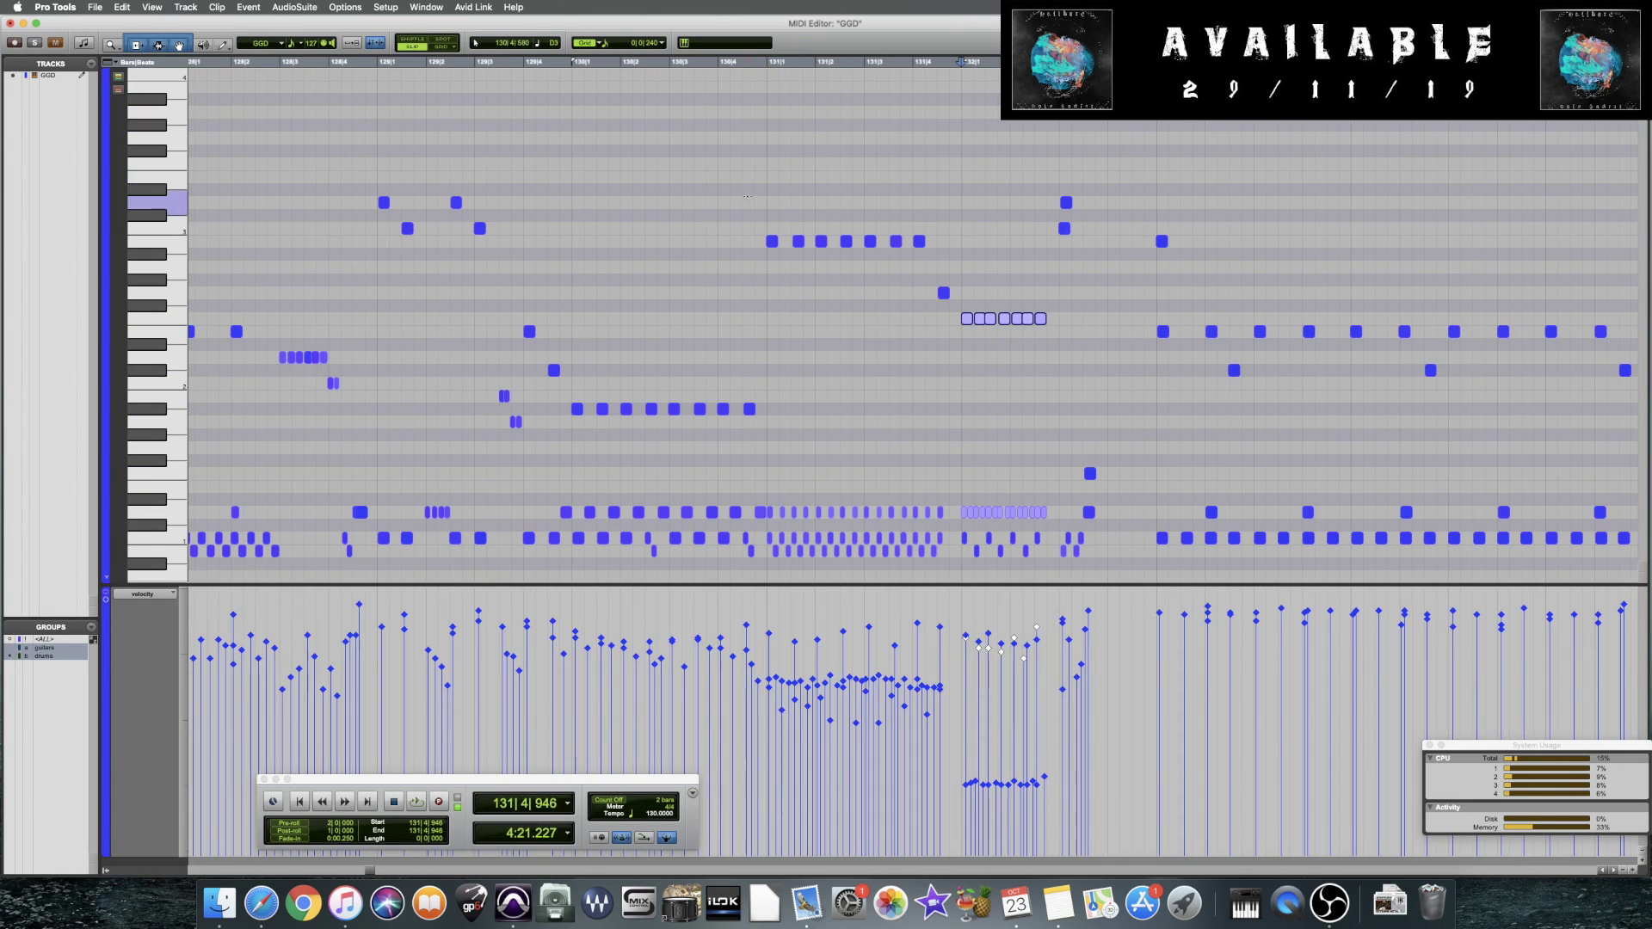
Deselect the cymbal hits in bar 132, save the session and play back from the start of bar 131
{"action": "left_click", "coordinate": [747, 197]}
{"action": "left_click", "coordinate": [768, 248]}
{"action": "key", "text": "super+s"}
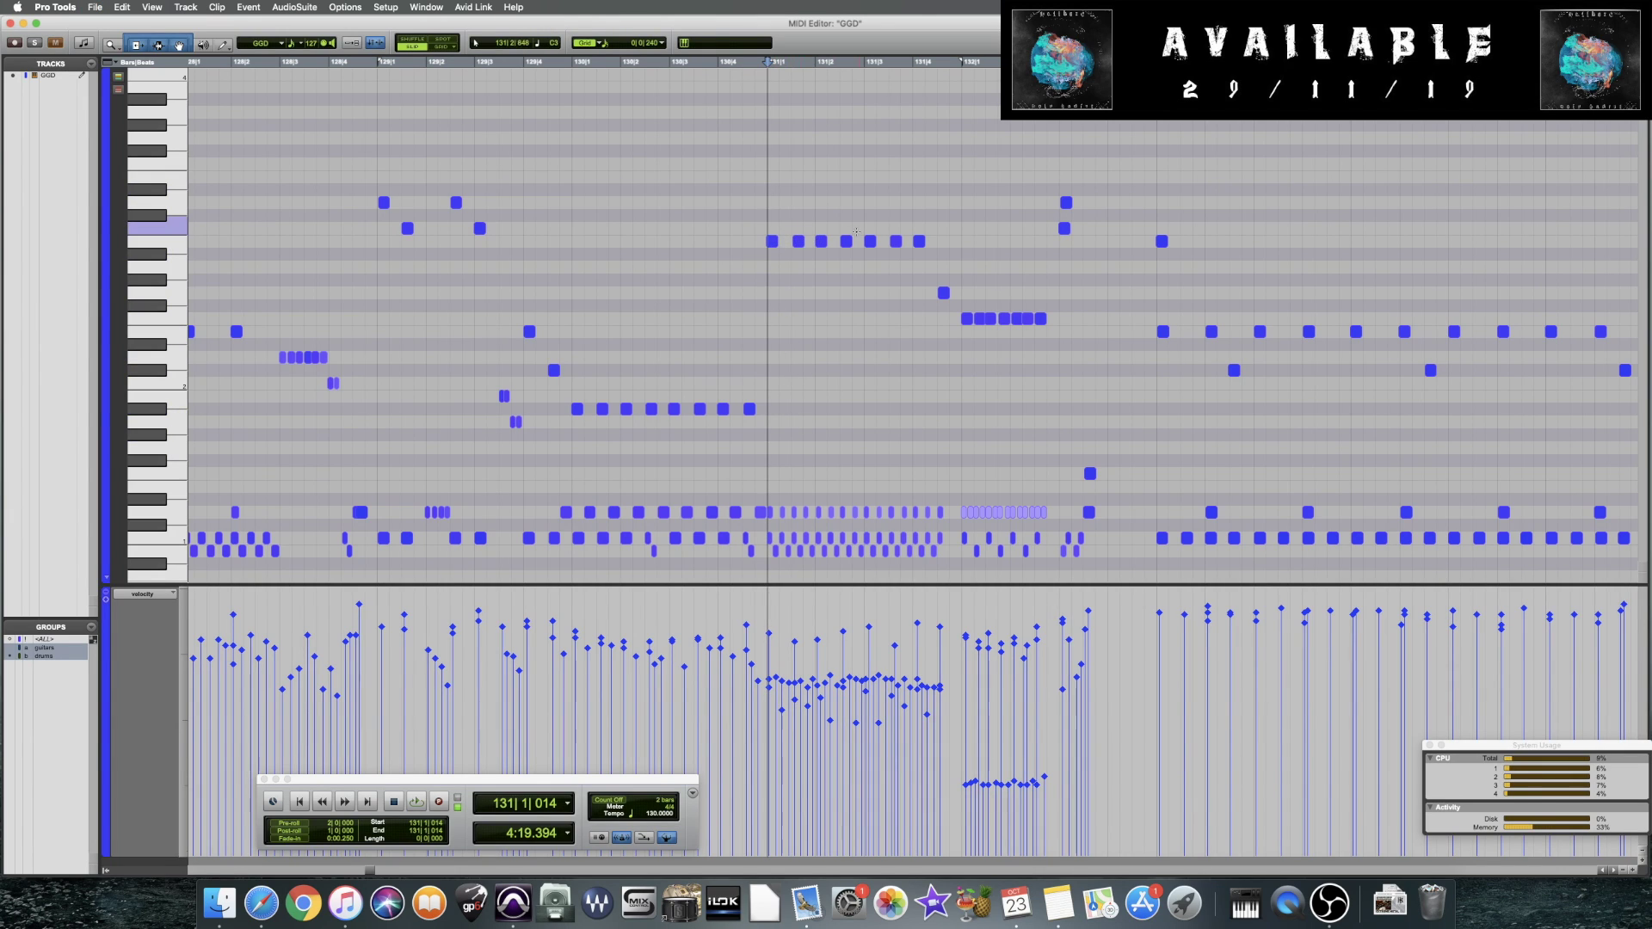
{"action": "key", "text": "space"}
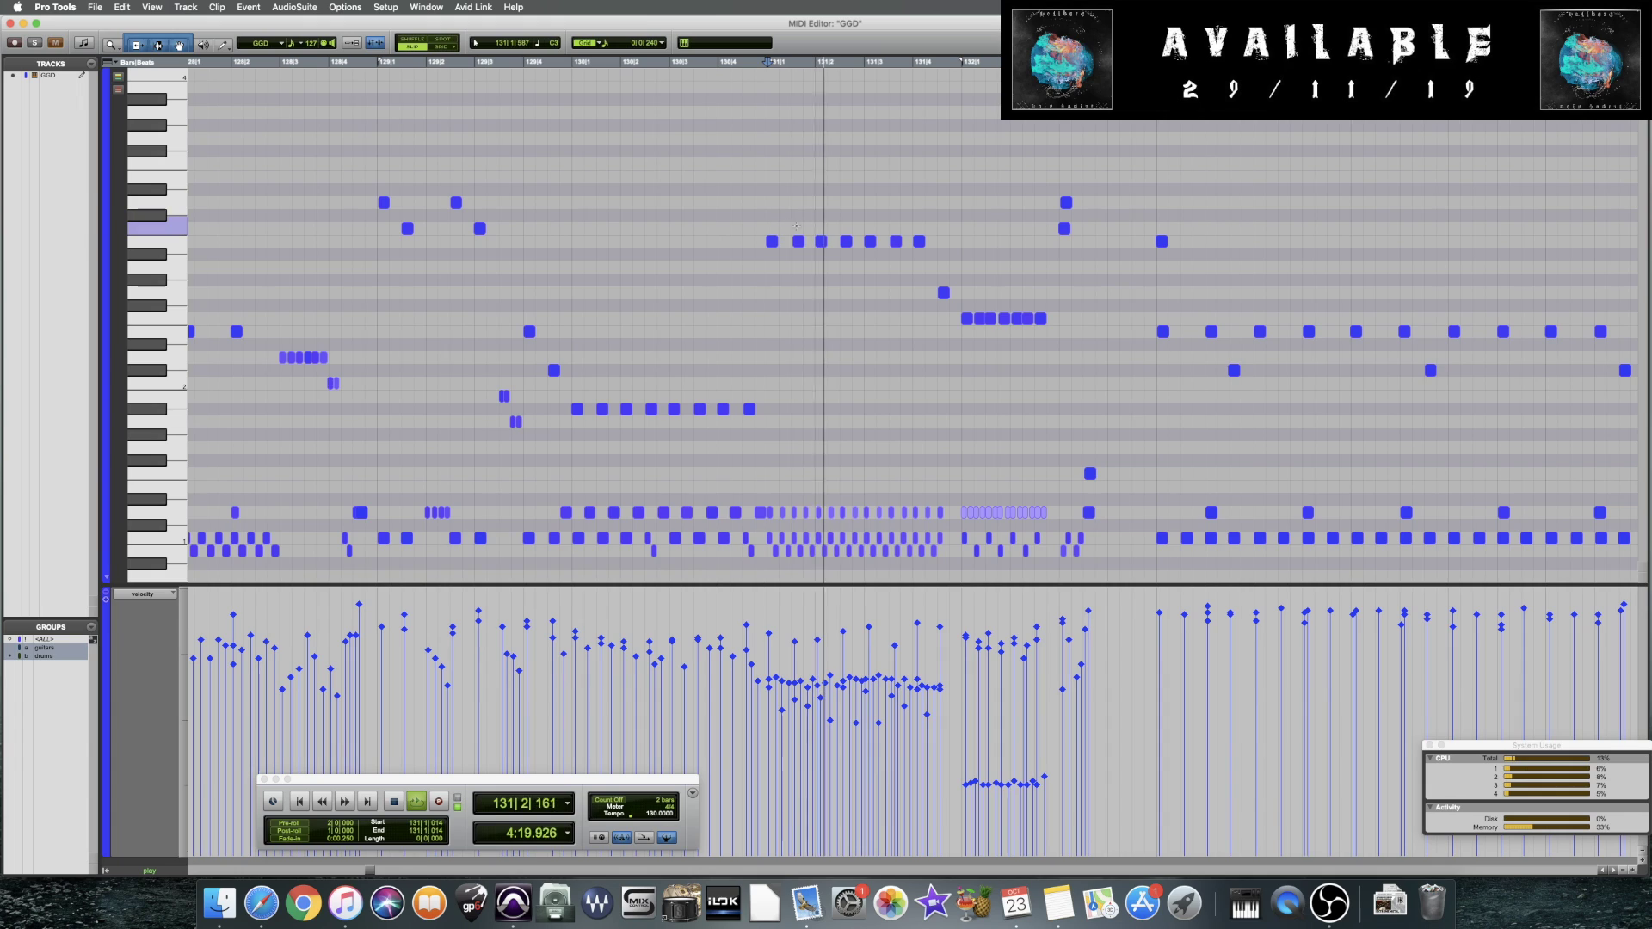
Lower the velocities of every second cymbal hit in bar 131 and play back from beat 3 of bar 130
{"action": "key", "text": "space"}
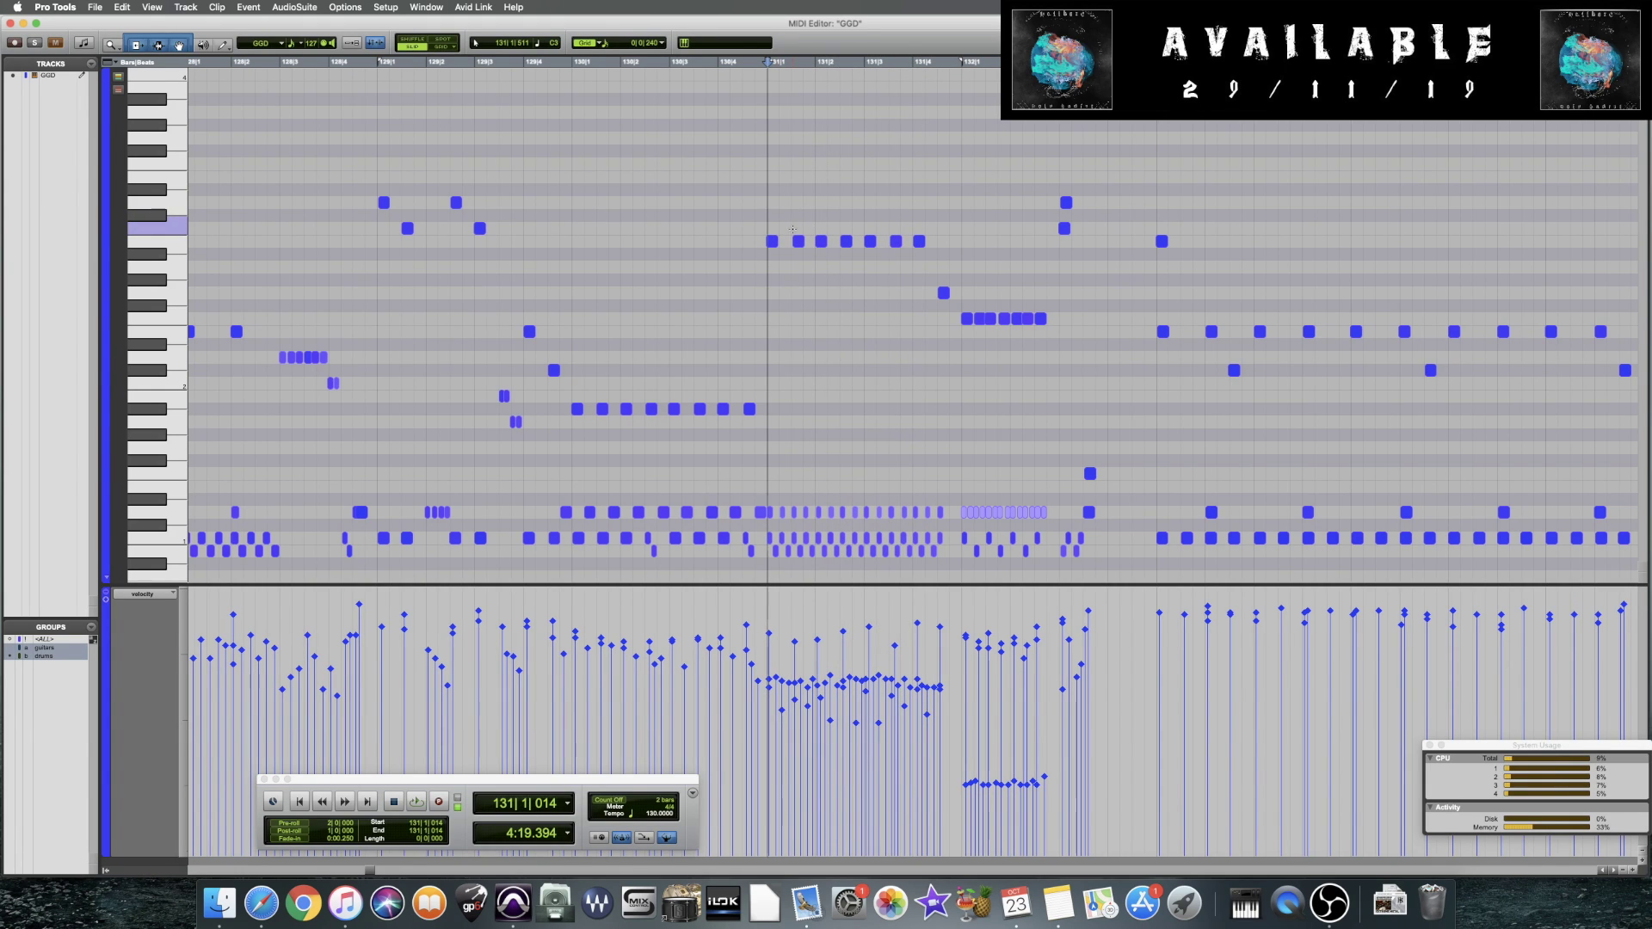
{"action": "left_click", "coordinate": [798, 241]}
{"action": "left_click", "coordinate": [846, 241], "text": "shift"}
{"action": "left_click", "coordinate": [895, 240], "text": "shift"}
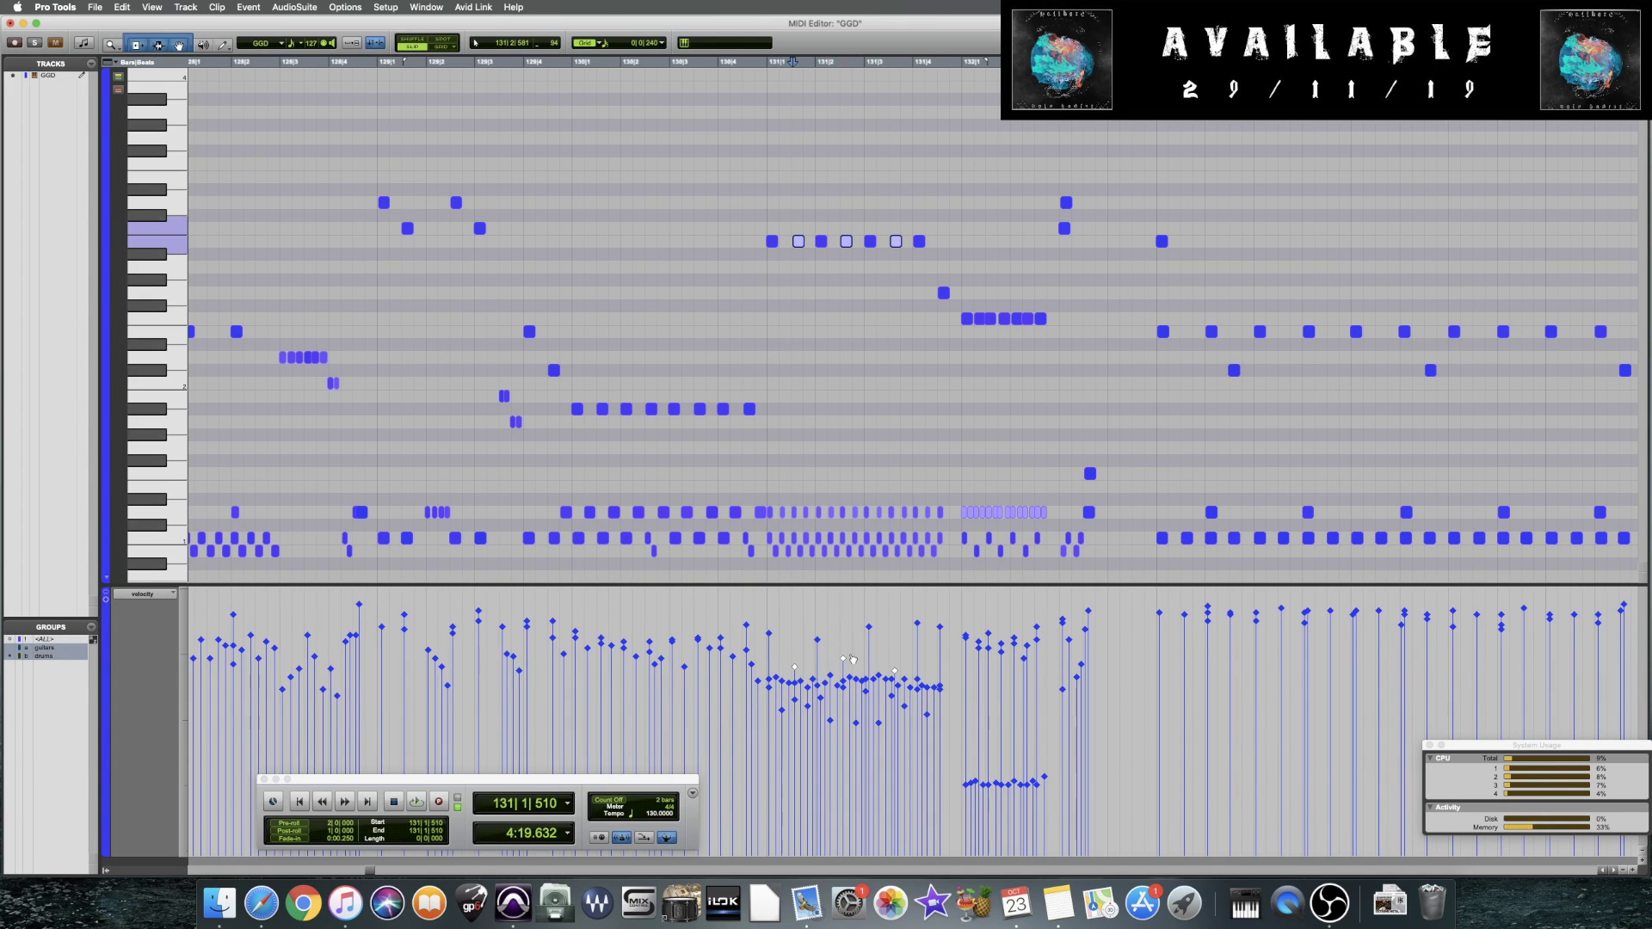
{"action": "left_click", "coordinate": [701, 254]}
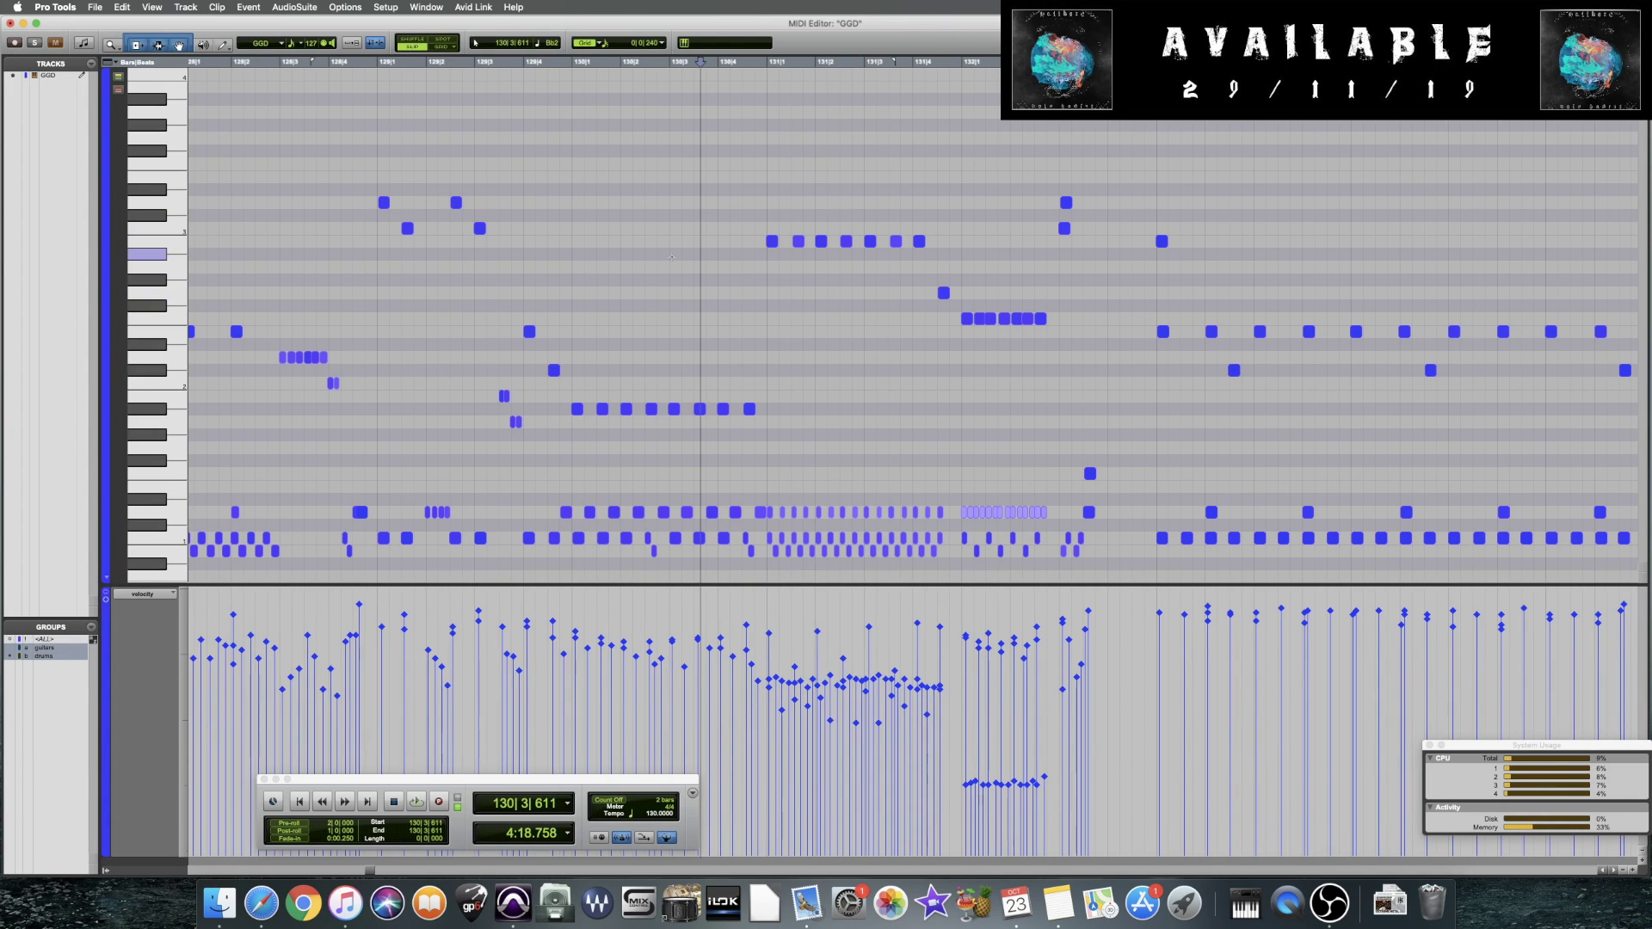
{"action": "left_click", "coordinate": [690, 256]}
{"action": "key", "text": "space"}
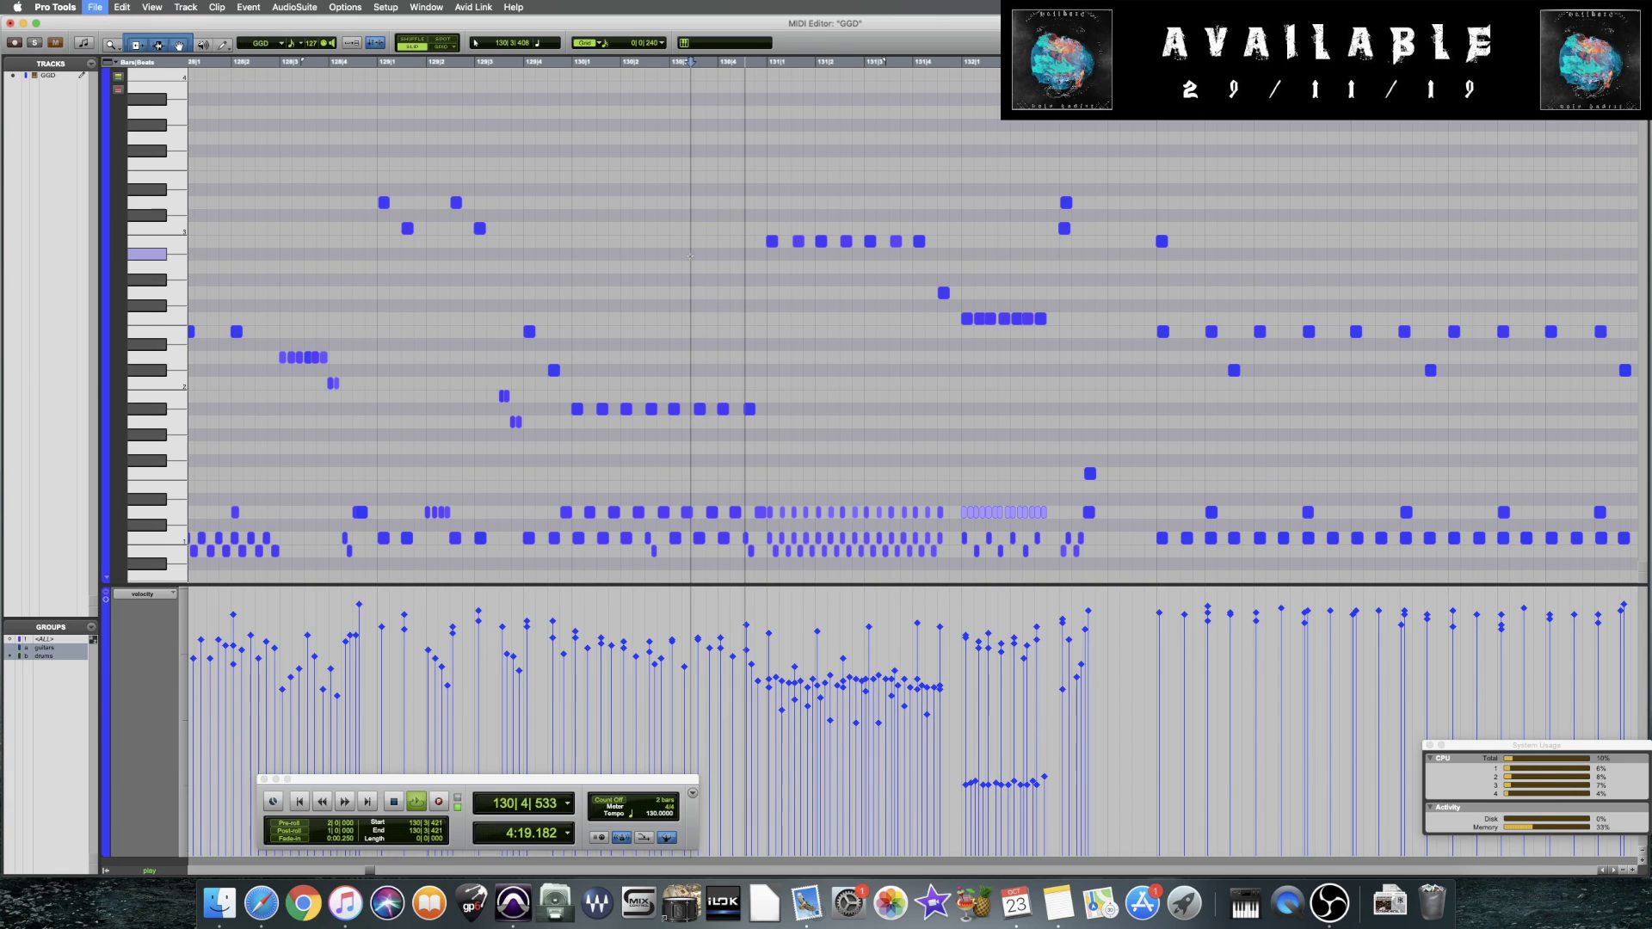
{"action": "key", "text": "space"}
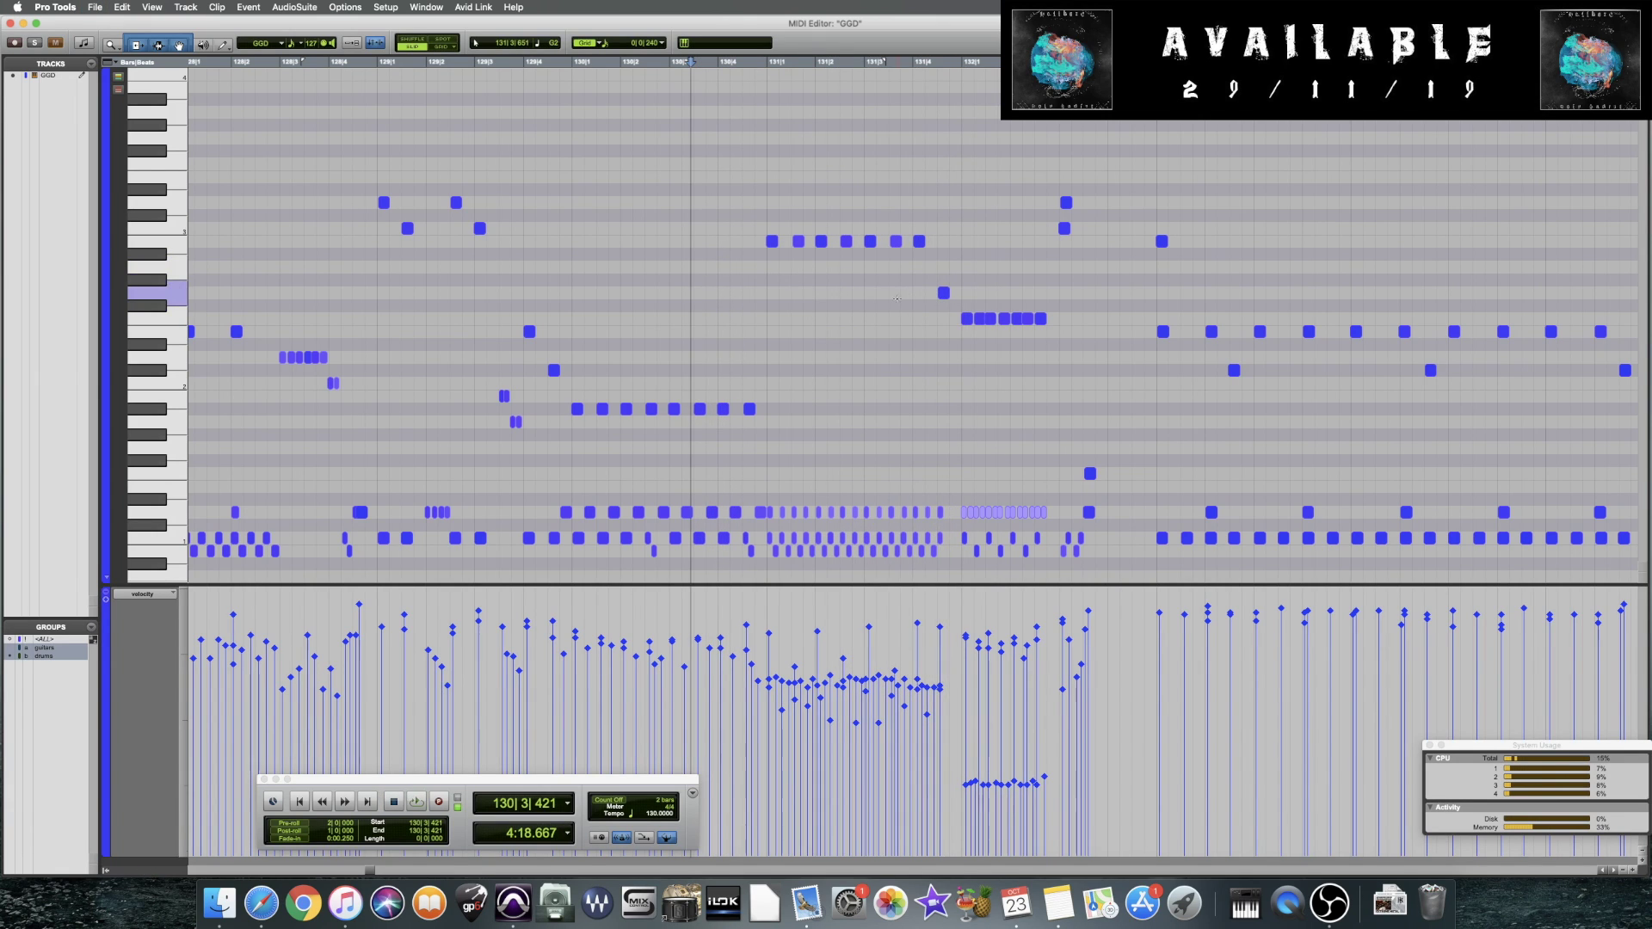
Lower the velocities of the run of cymbal hits in bar 132, play back the part and save the session
{"action": "left_click", "coordinate": [886, 383]}
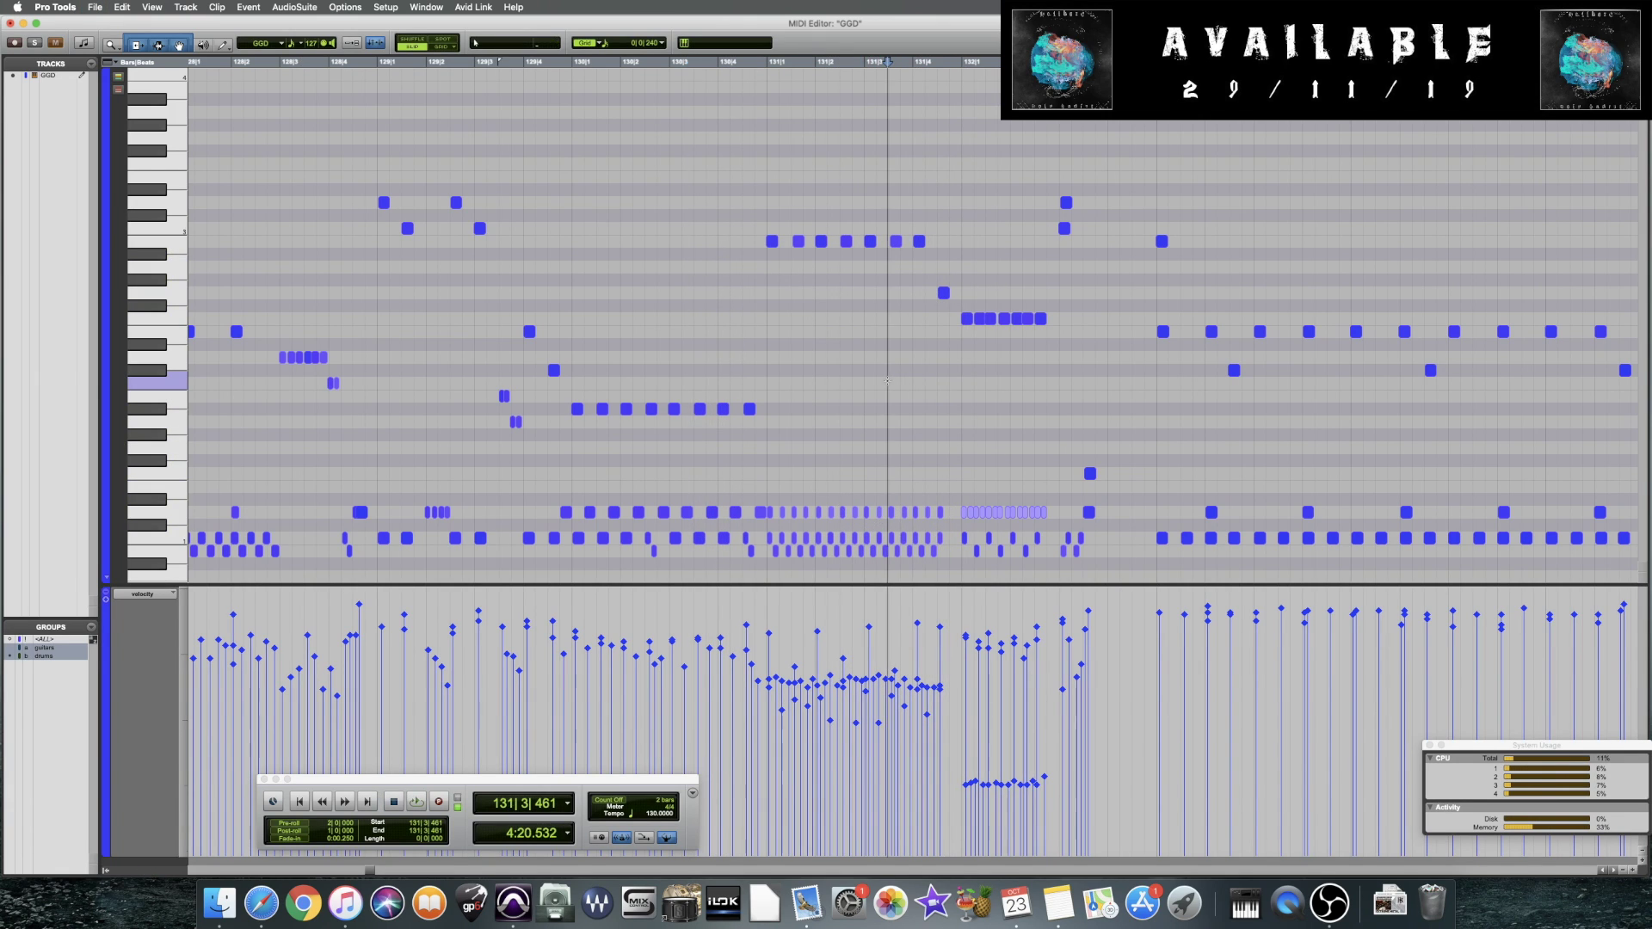
{"action": "key", "text": "space"}
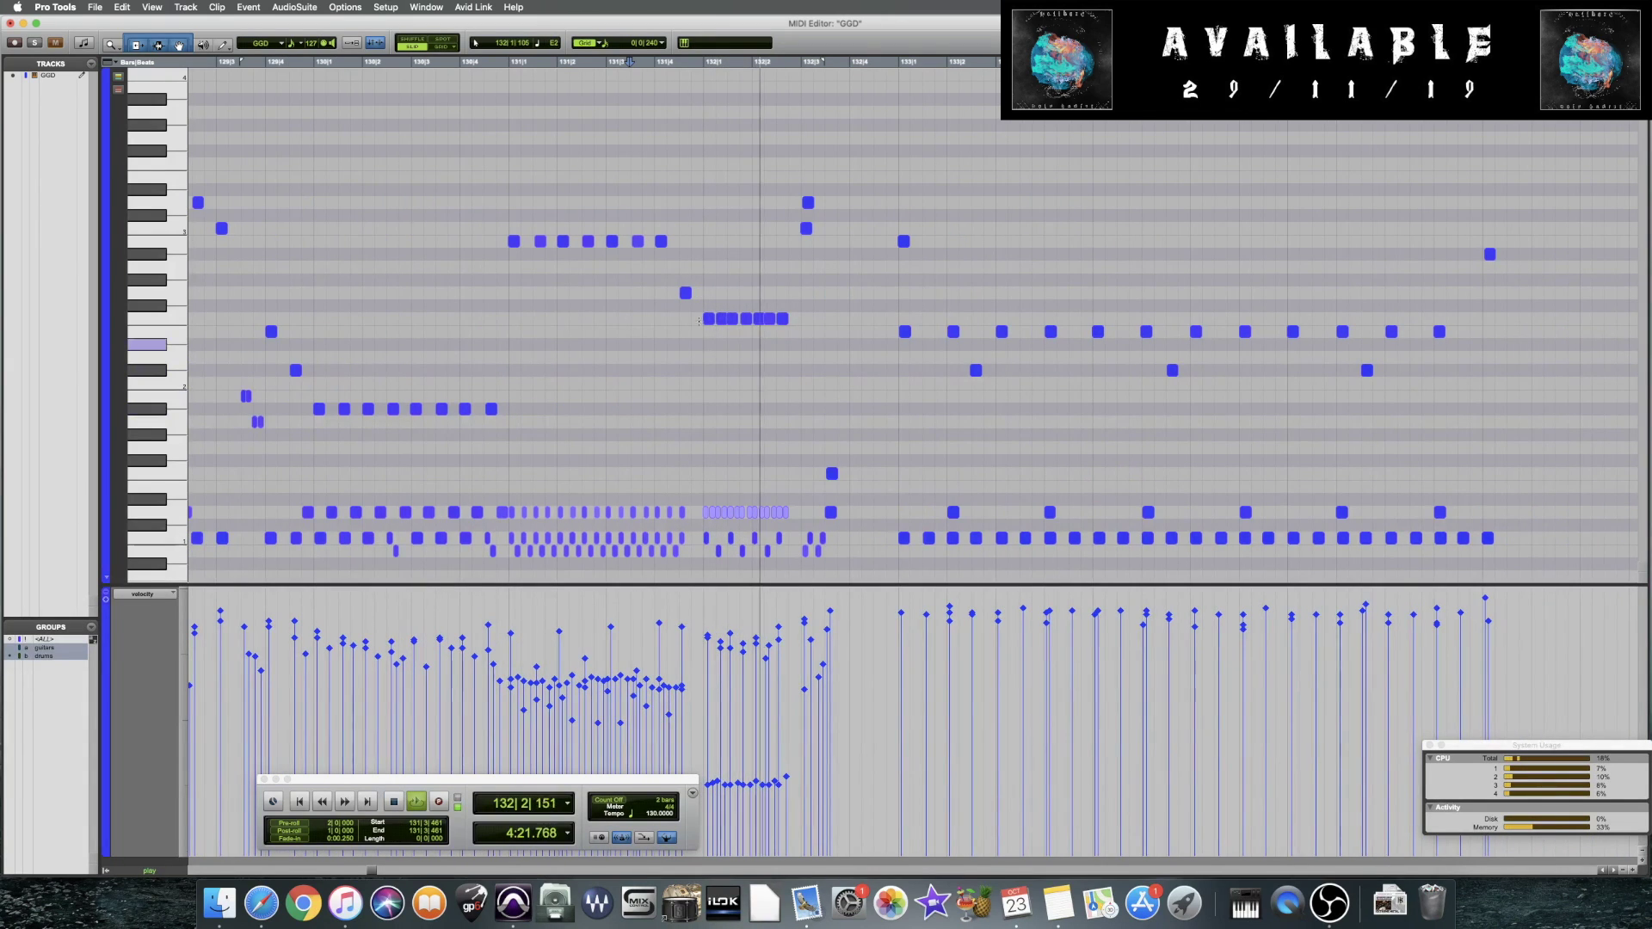
{"action": "key", "text": "space"}
{"action": "left_click_drag", "start_coordinate": [696, 306], "coordinate": [791, 331]}
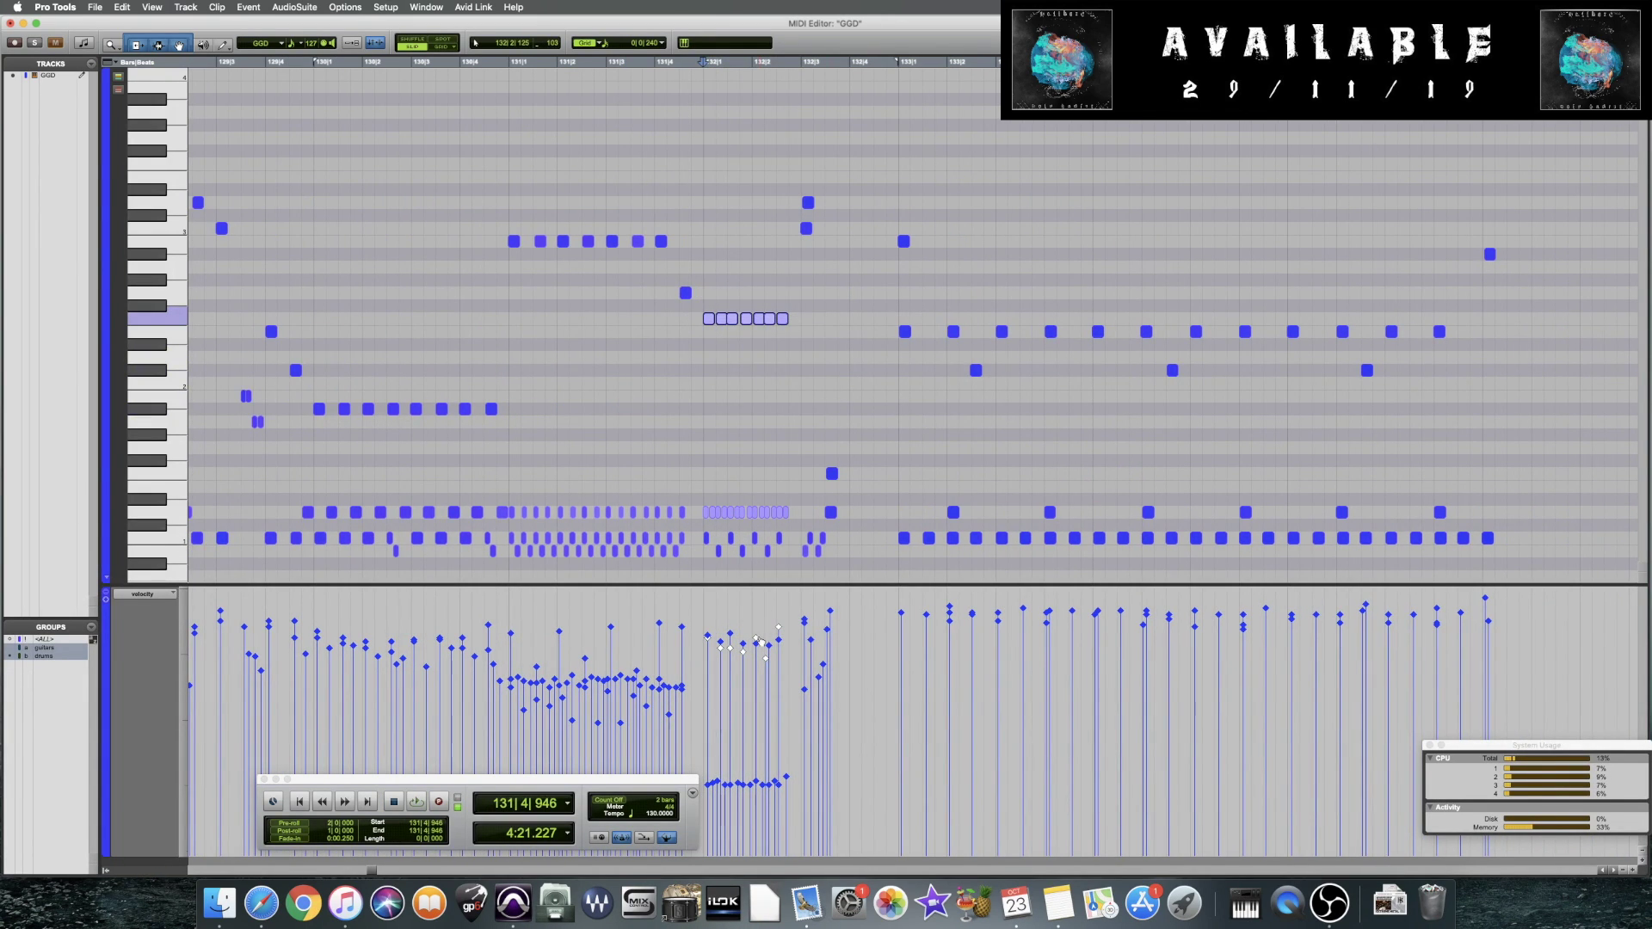
{"action": "key", "text": "space"}
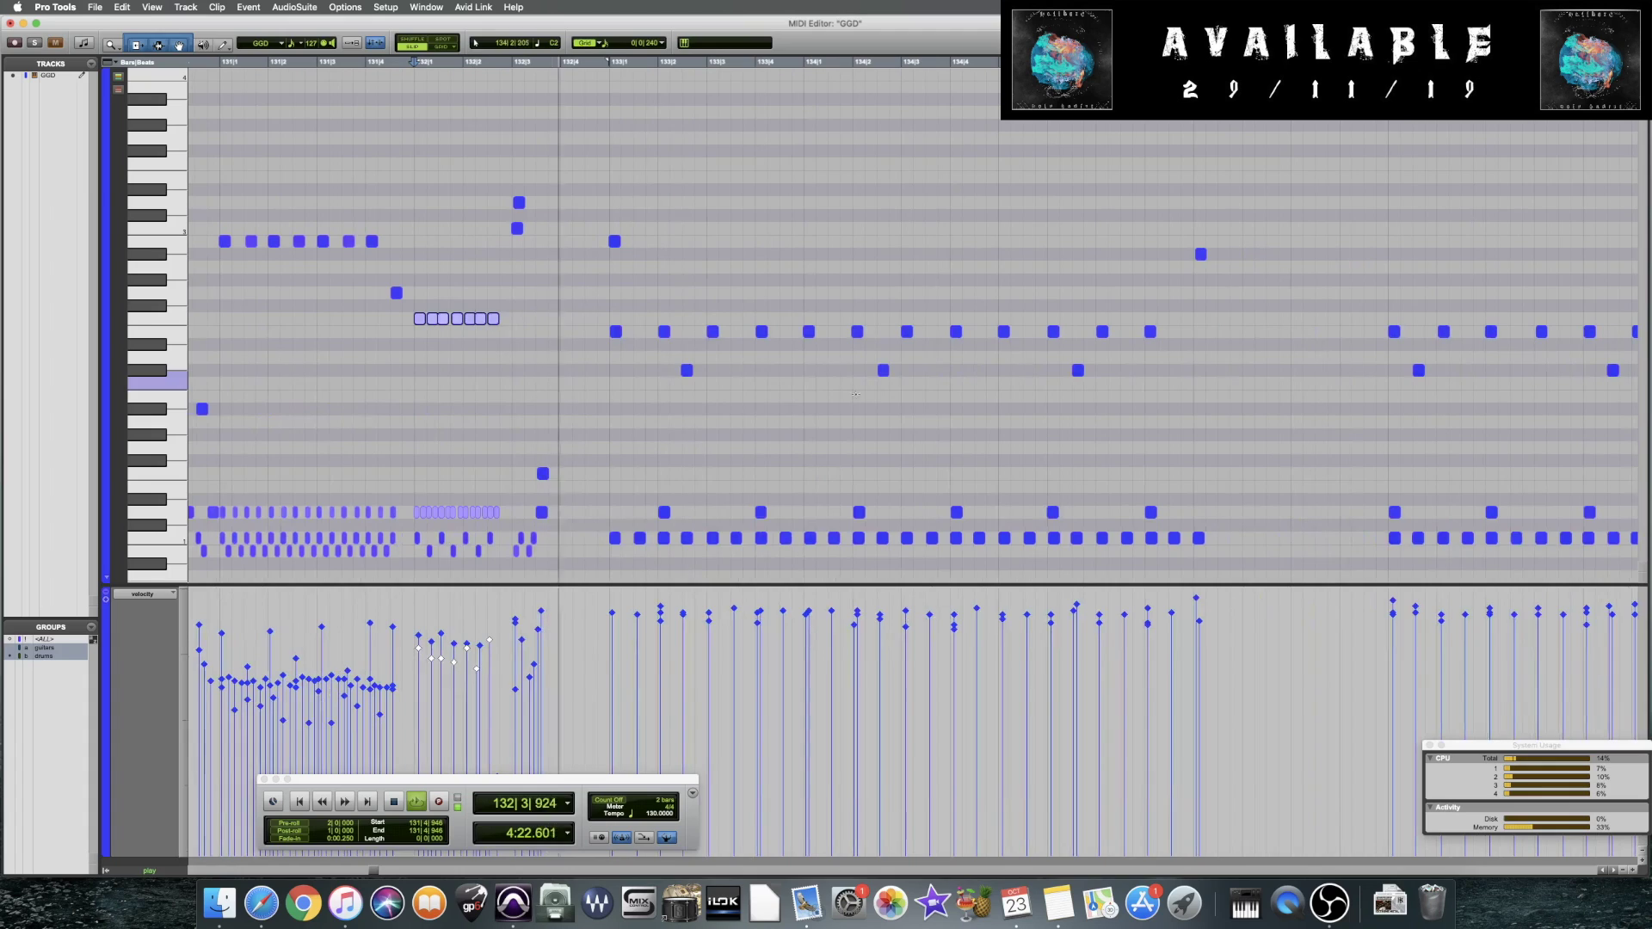
{"action": "key", "text": "super+s"}
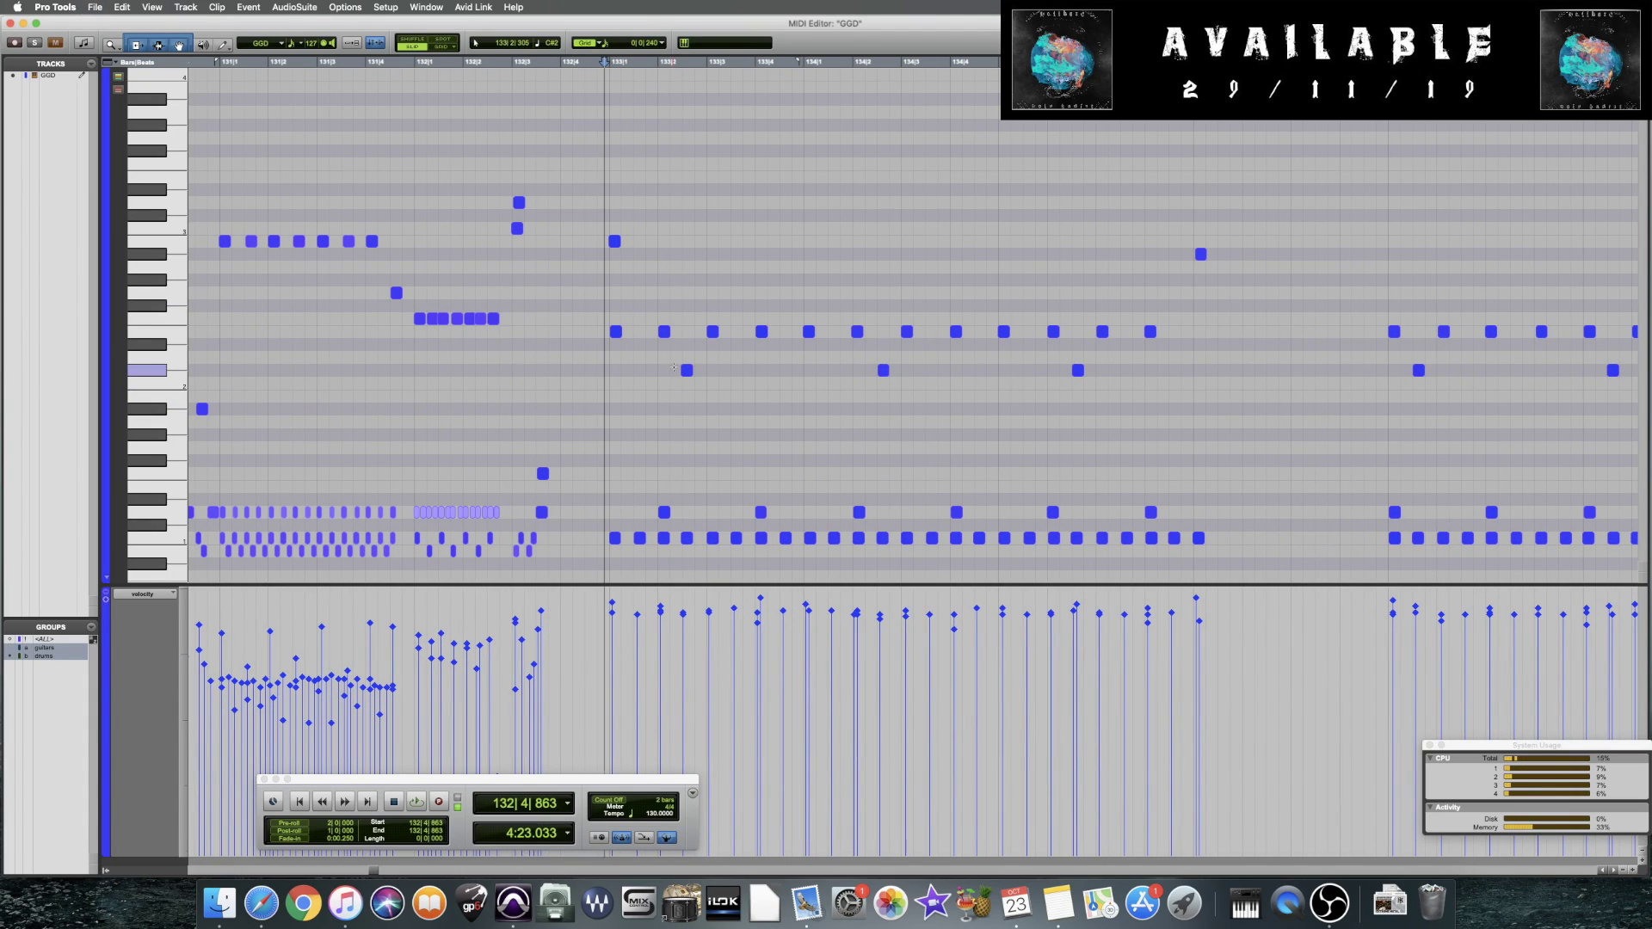
Lower the velocities of the three isolated lower cymbal hits in bars 133 to 135 and play back the section
{"action": "left_click", "coordinate": [688, 372]}
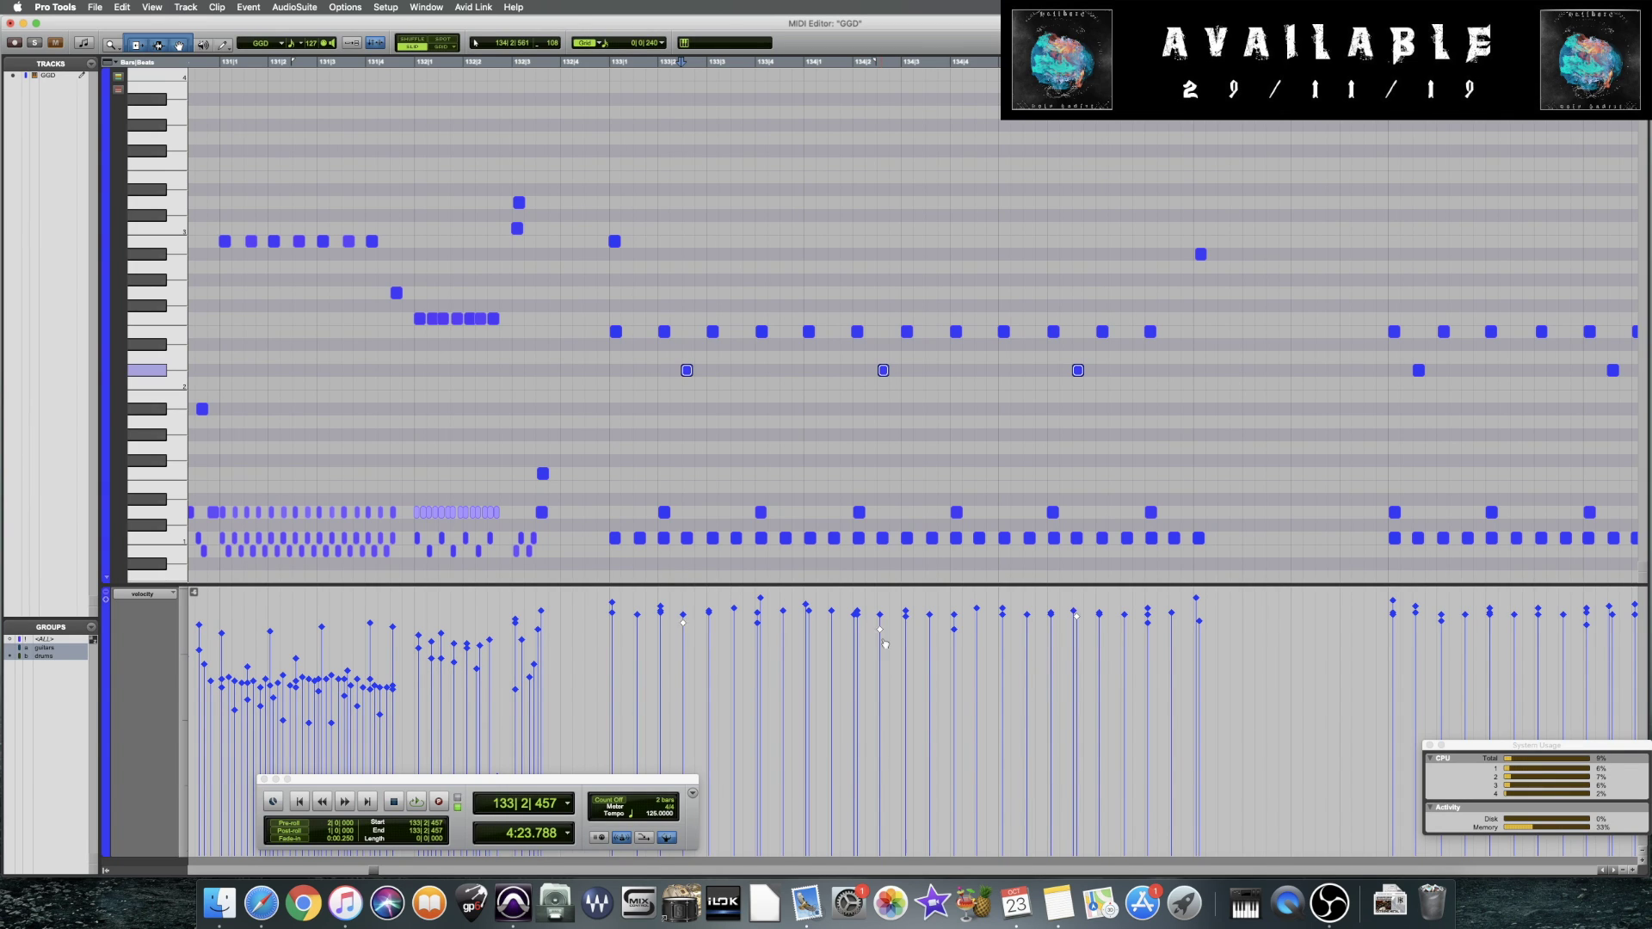
{"action": "left_click", "coordinate": [566, 430]}
{"action": "key", "text": "space"}
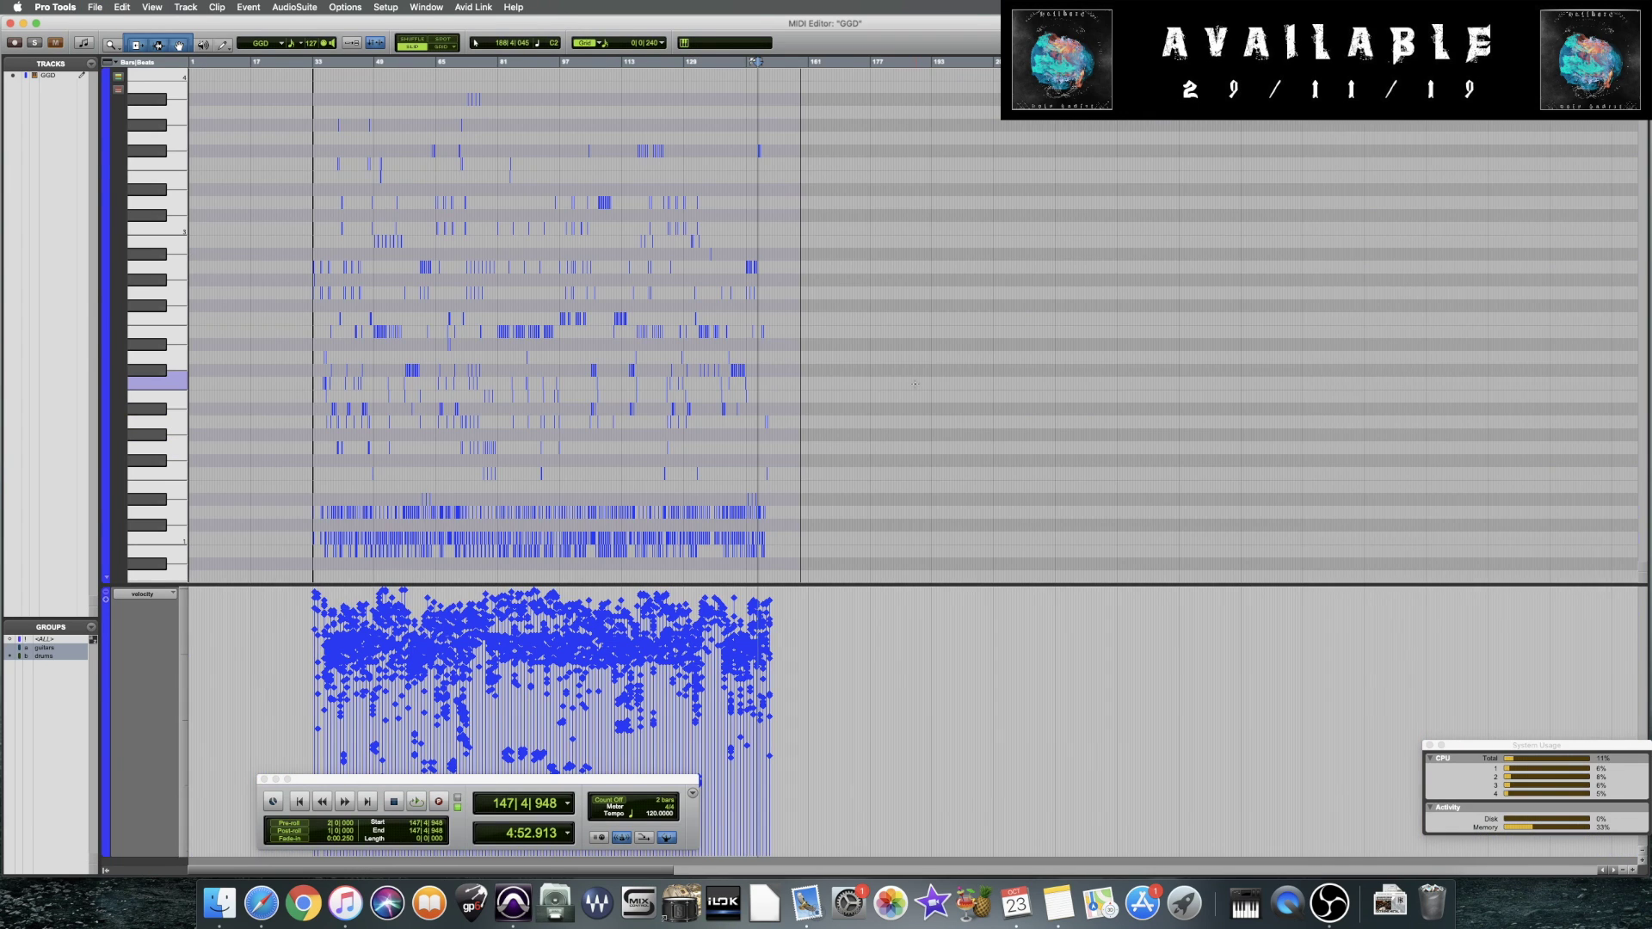
Return to the start of the drum part and save the session
{"action": "left_click", "coordinate": [322, 124]}
{"action": "key", "text": "e"}
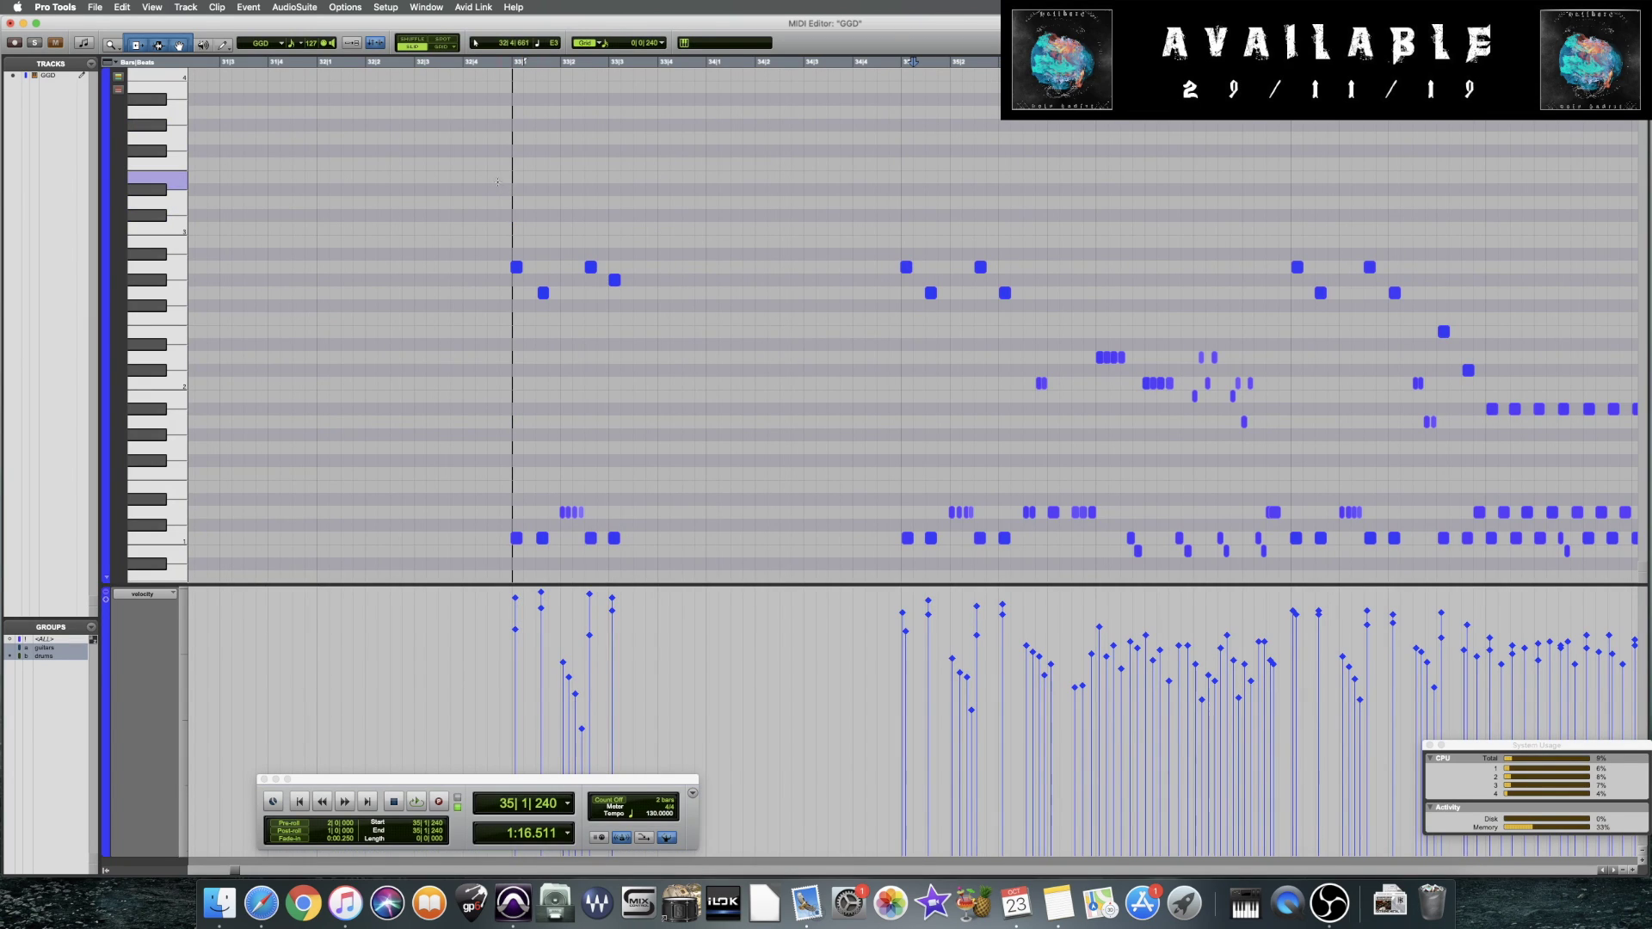
{"action": "key", "text": "super+s"}
{"action": "key", "text": "e"}
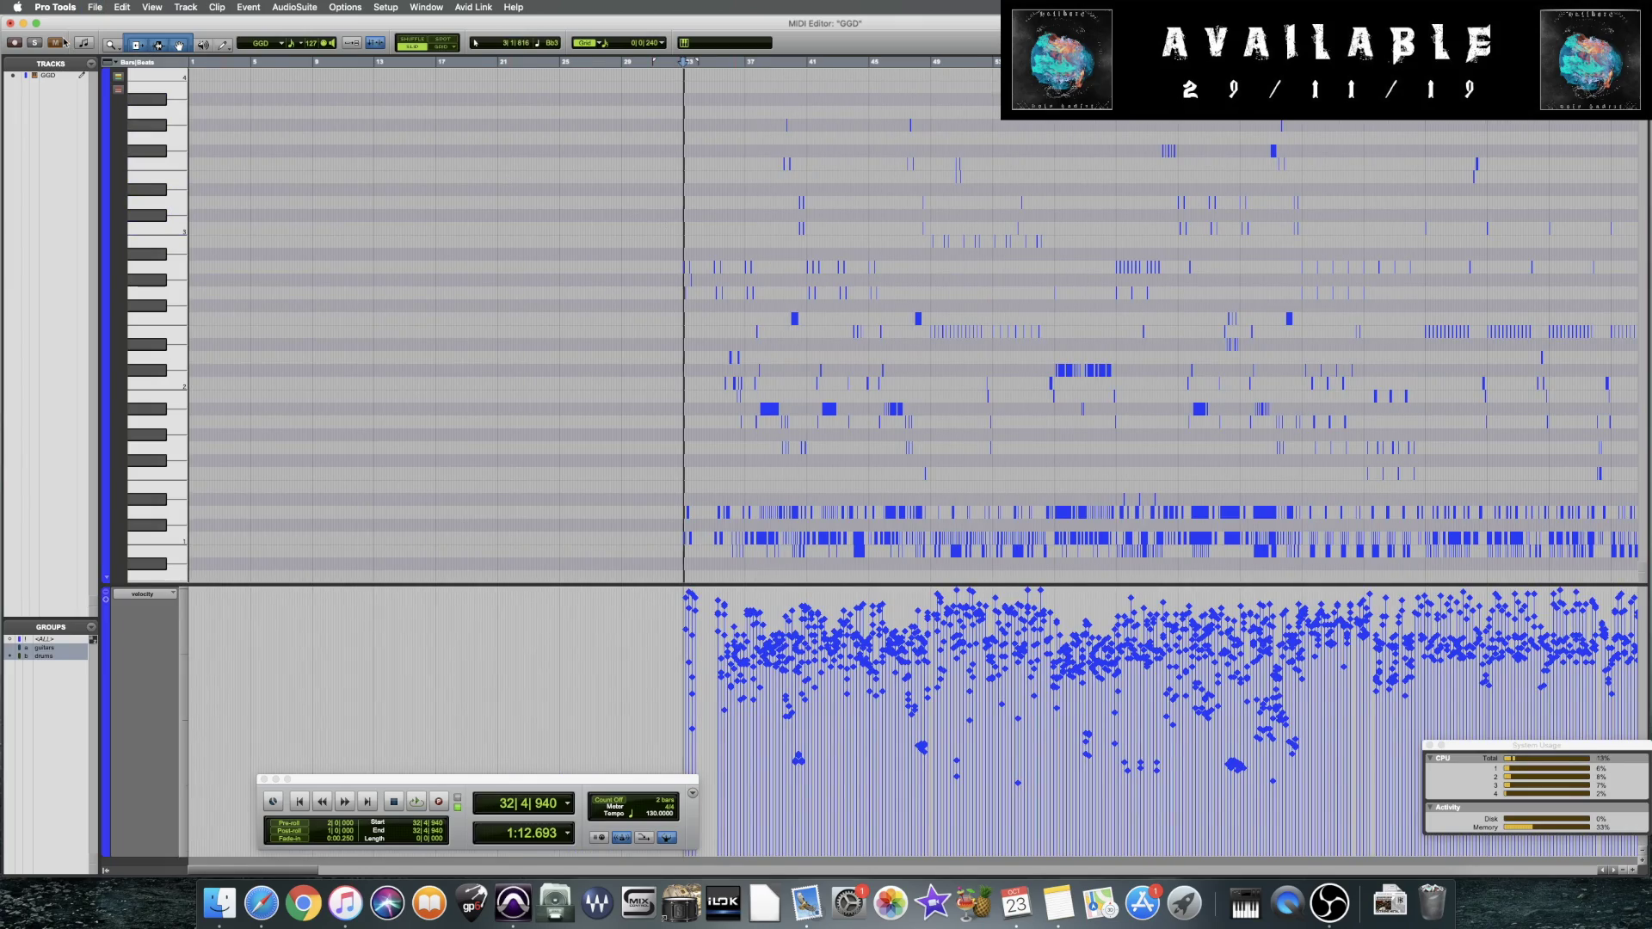
Examine the notes and velocity distribution across the whole drum track from the zoomed-out view
{"action": "scroll", "coordinate": [751, 266], "scroll_direction": "right", "scroll_amount": 10}
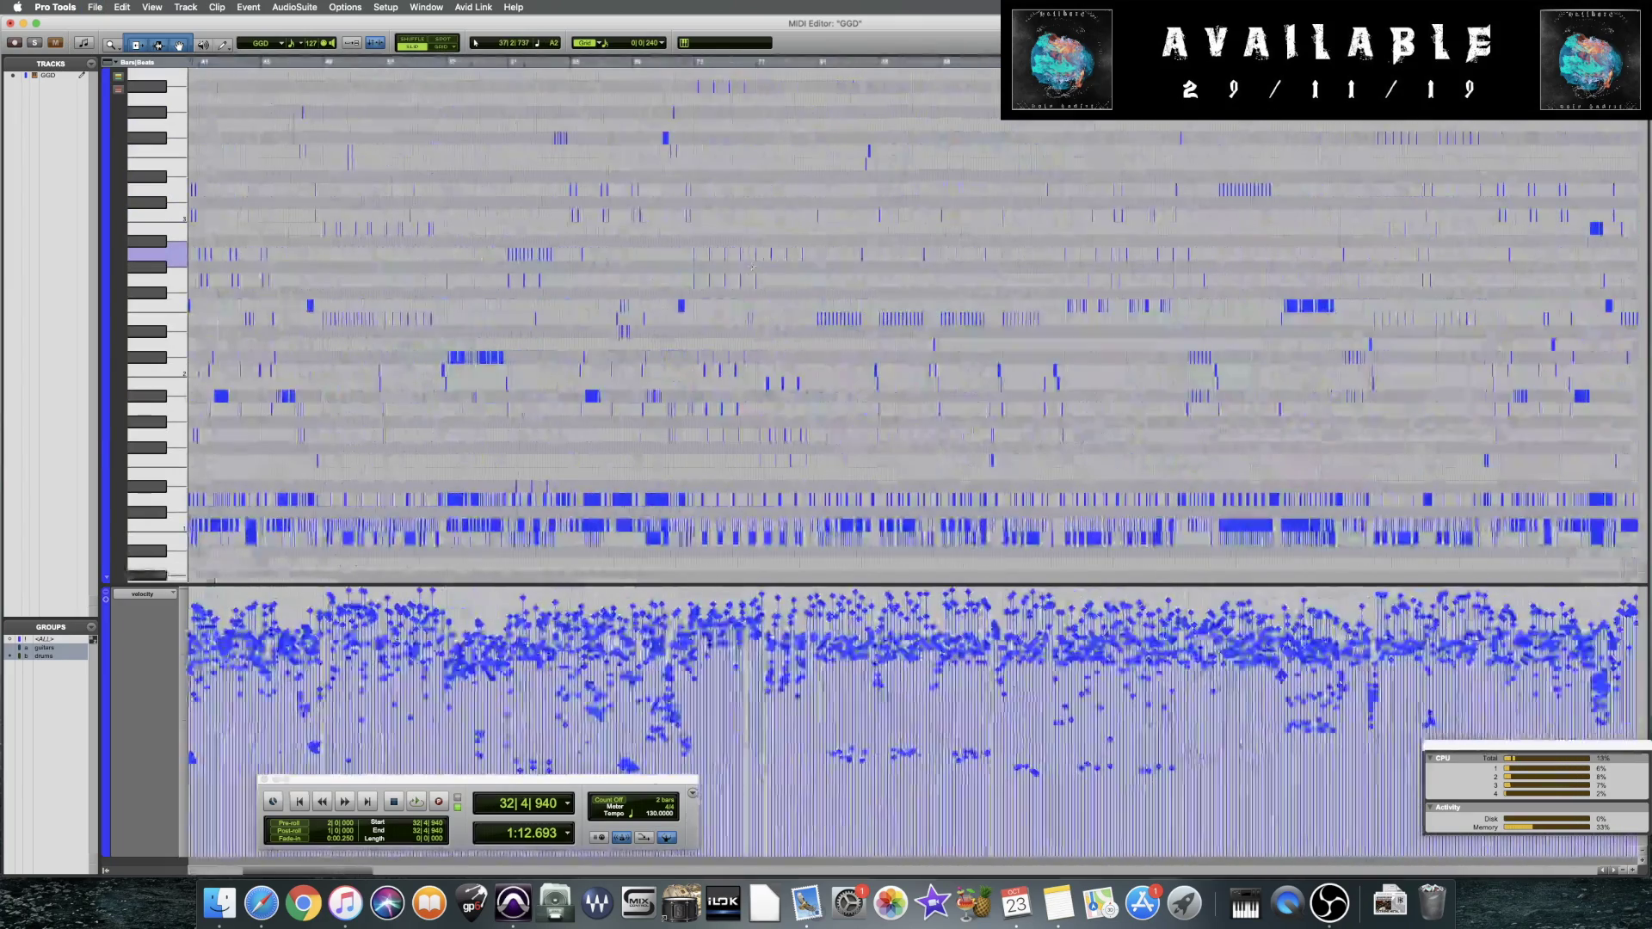
{"action": "scroll", "coordinate": [751, 267], "scroll_direction": "right", "scroll_amount": 3}
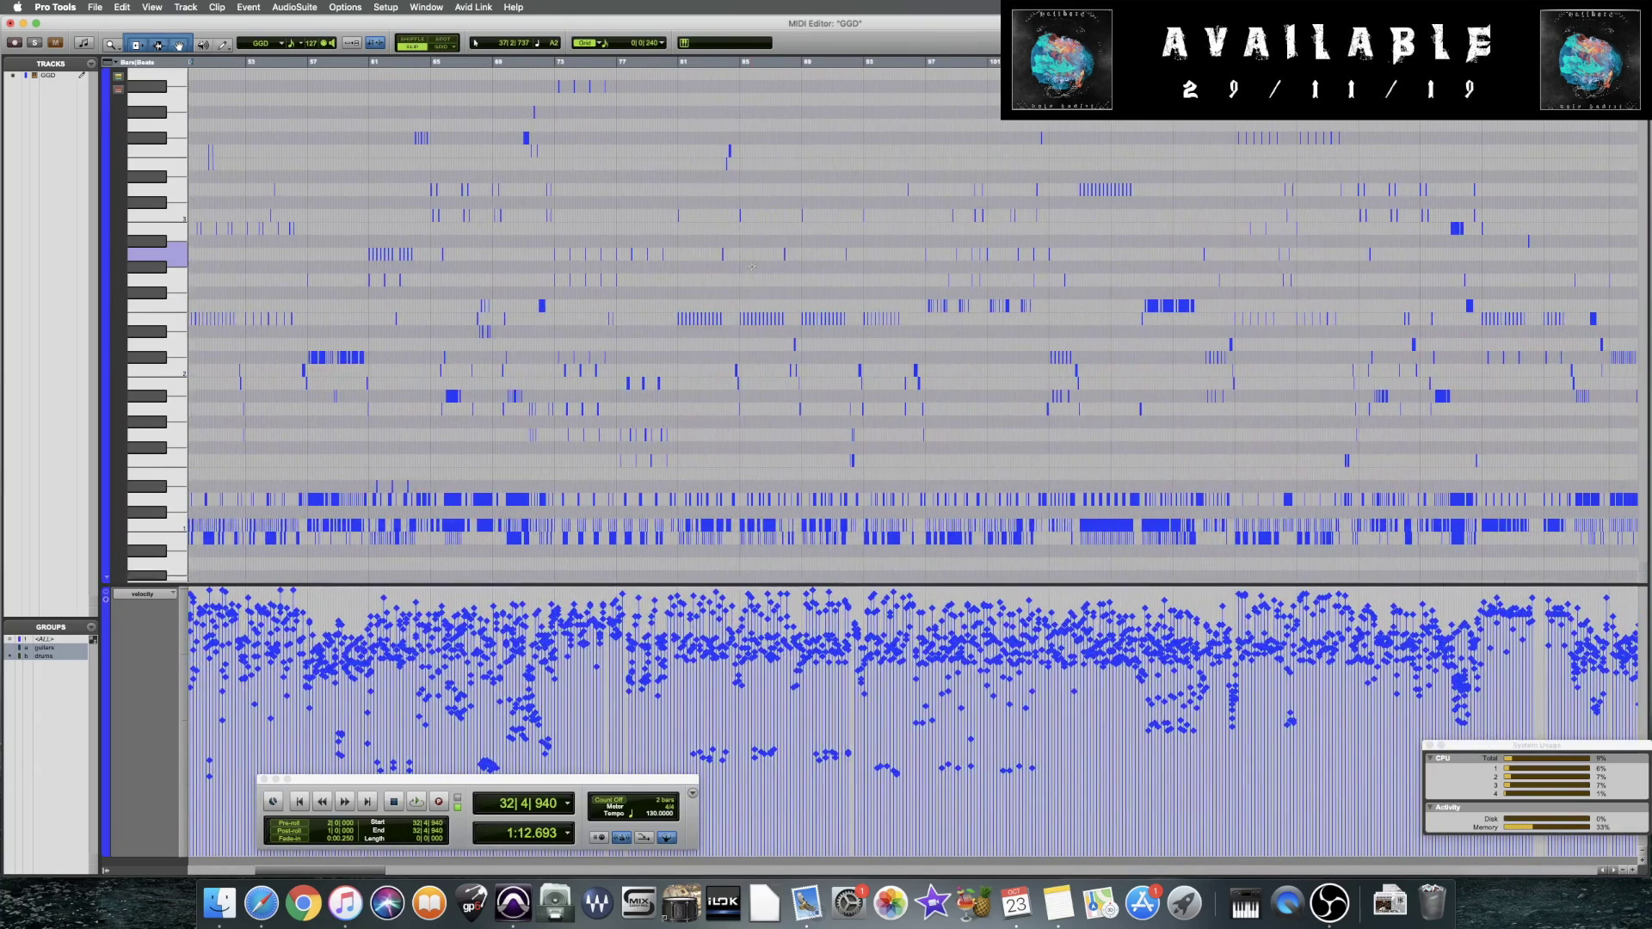
{"action": "scroll", "coordinate": [751, 267], "scroll_direction": "right", "scroll_amount": 1}
{"action": "scroll", "coordinate": [751, 267], "scroll_direction": "right", "scroll_amount": 3}
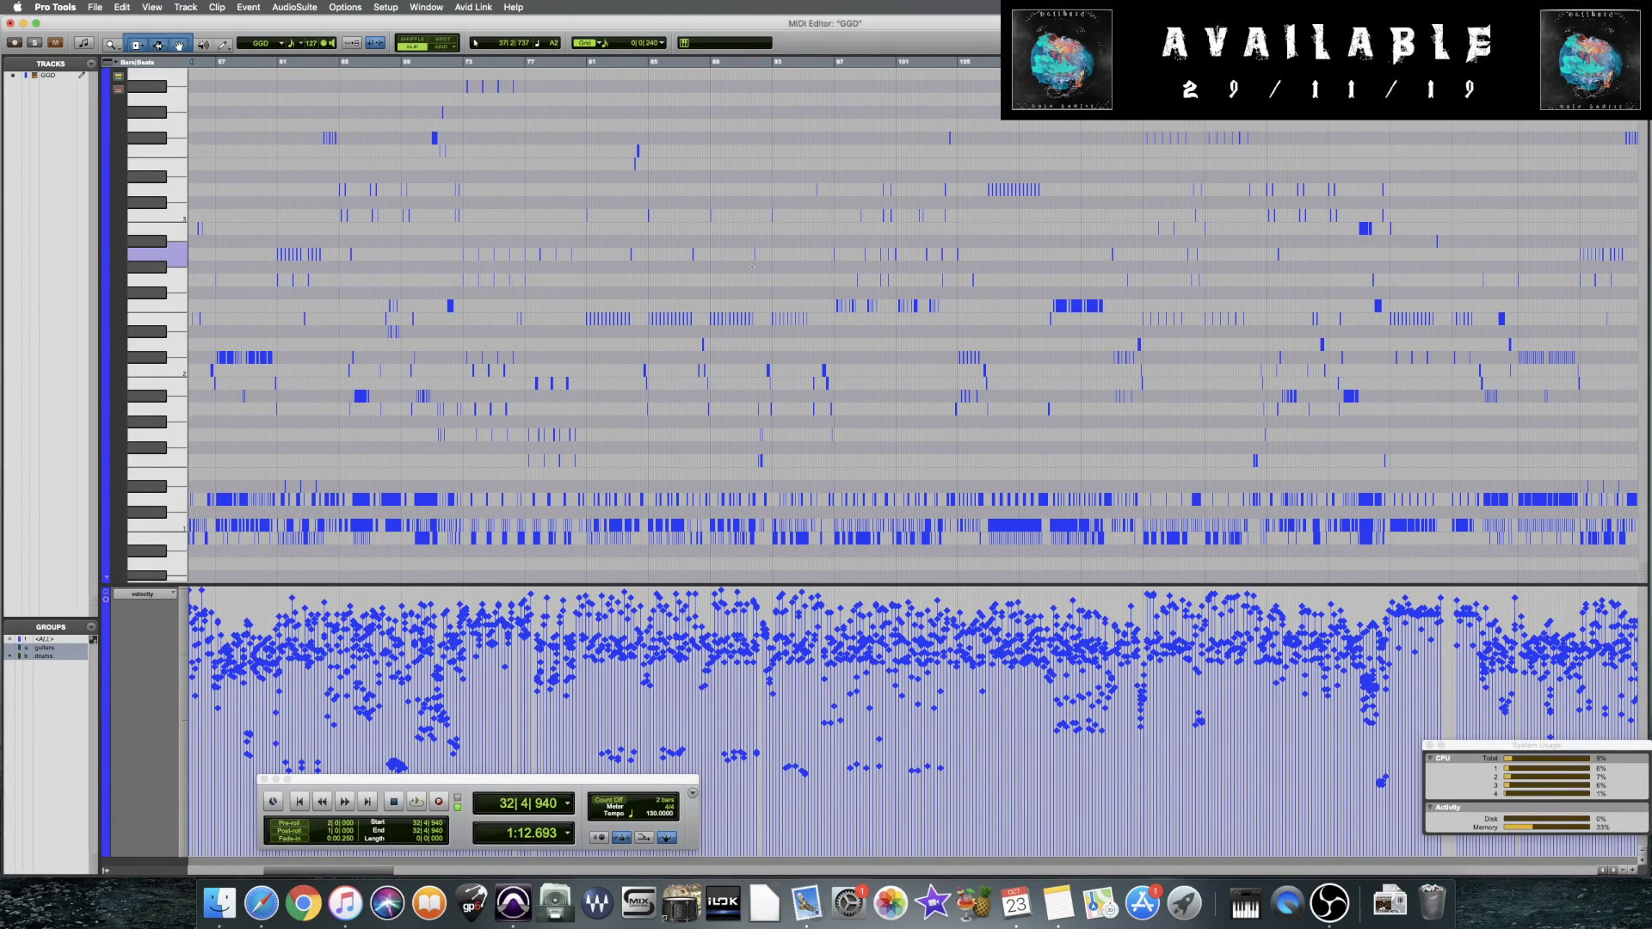
{"action": "scroll", "coordinate": [782, 331], "scroll_direction": "down", "scroll_amount": 3}
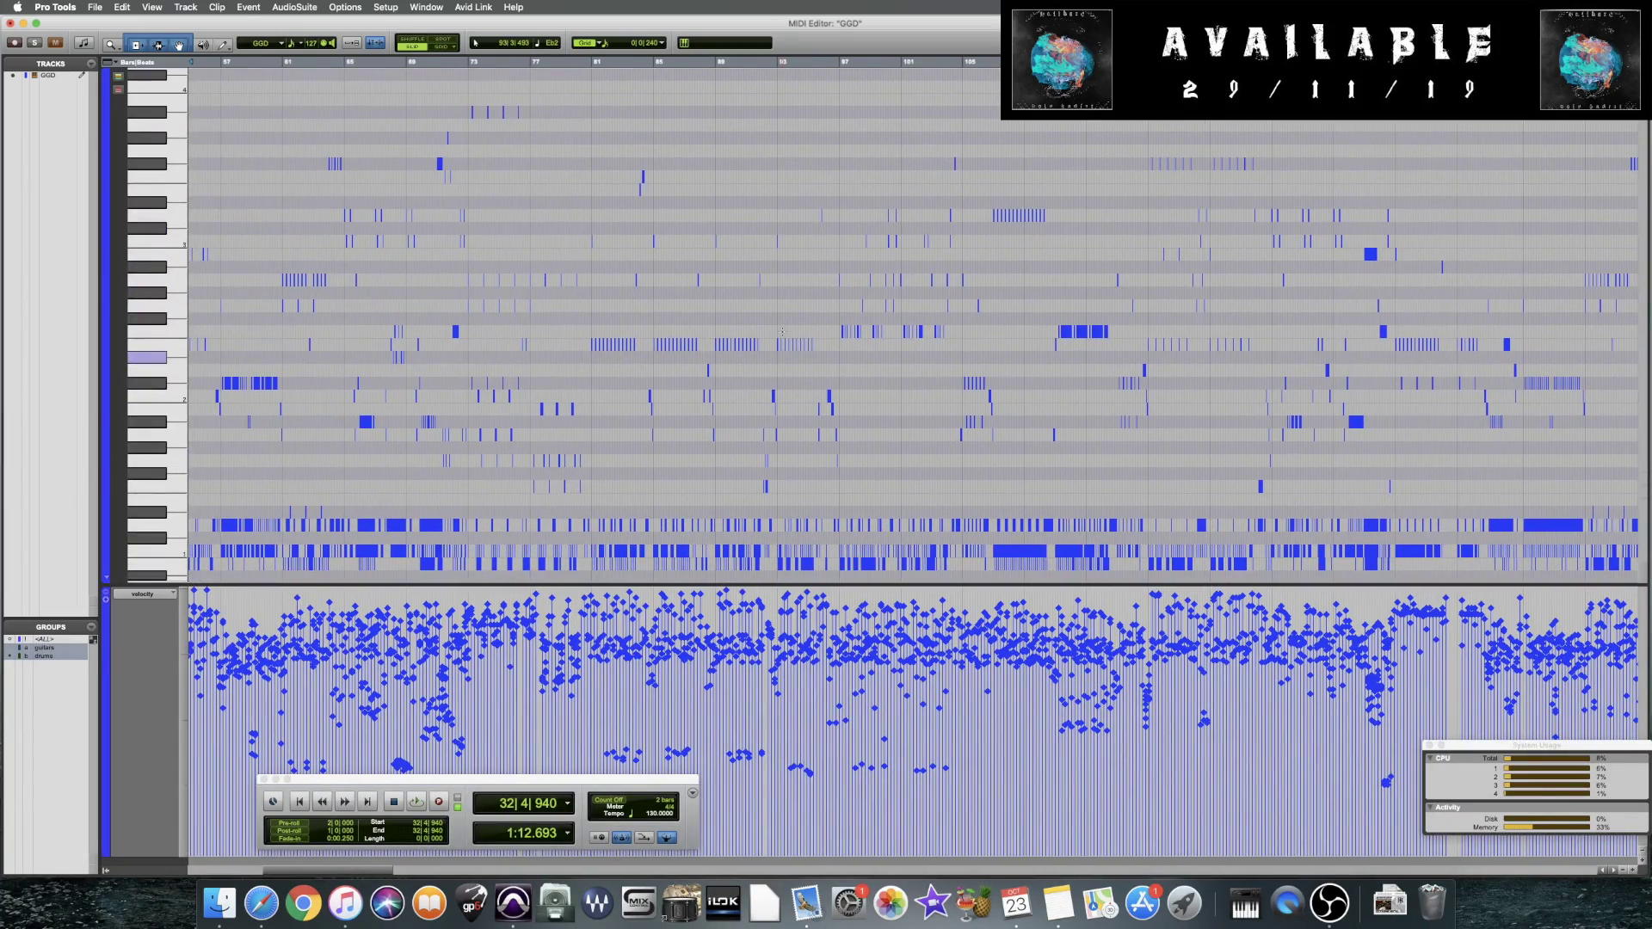
{"action": "scroll", "coordinate": [782, 331], "scroll_direction": "left", "scroll_amount": 10}
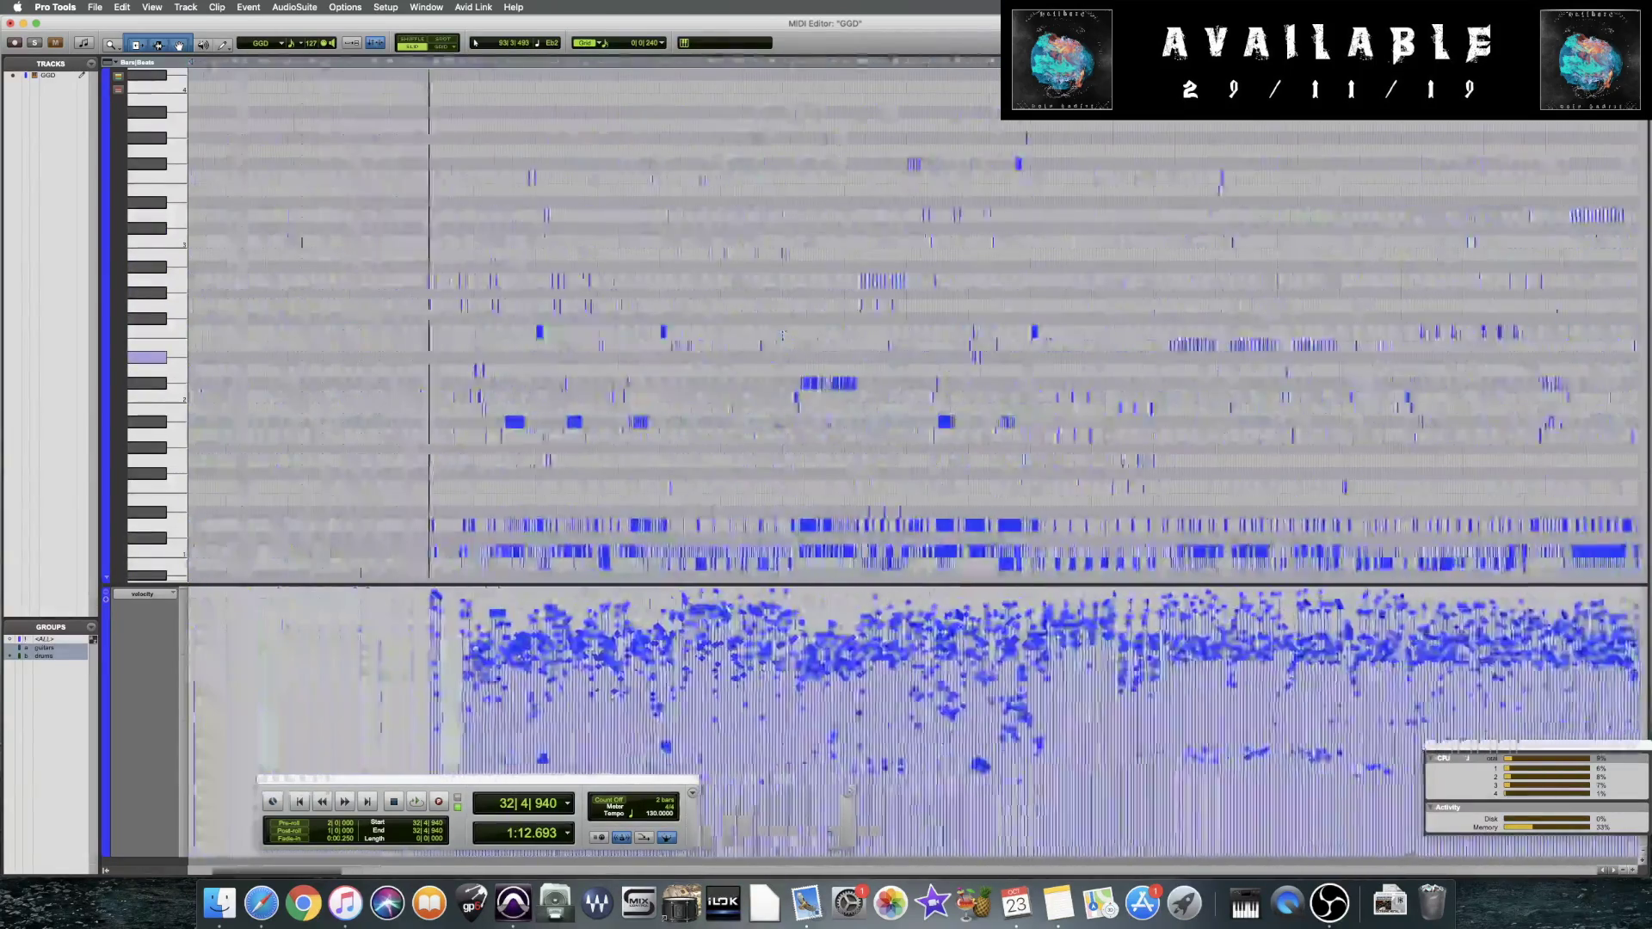
{"action": "scroll", "coordinate": [782, 331], "scroll_direction": "right", "scroll_amount": 10}
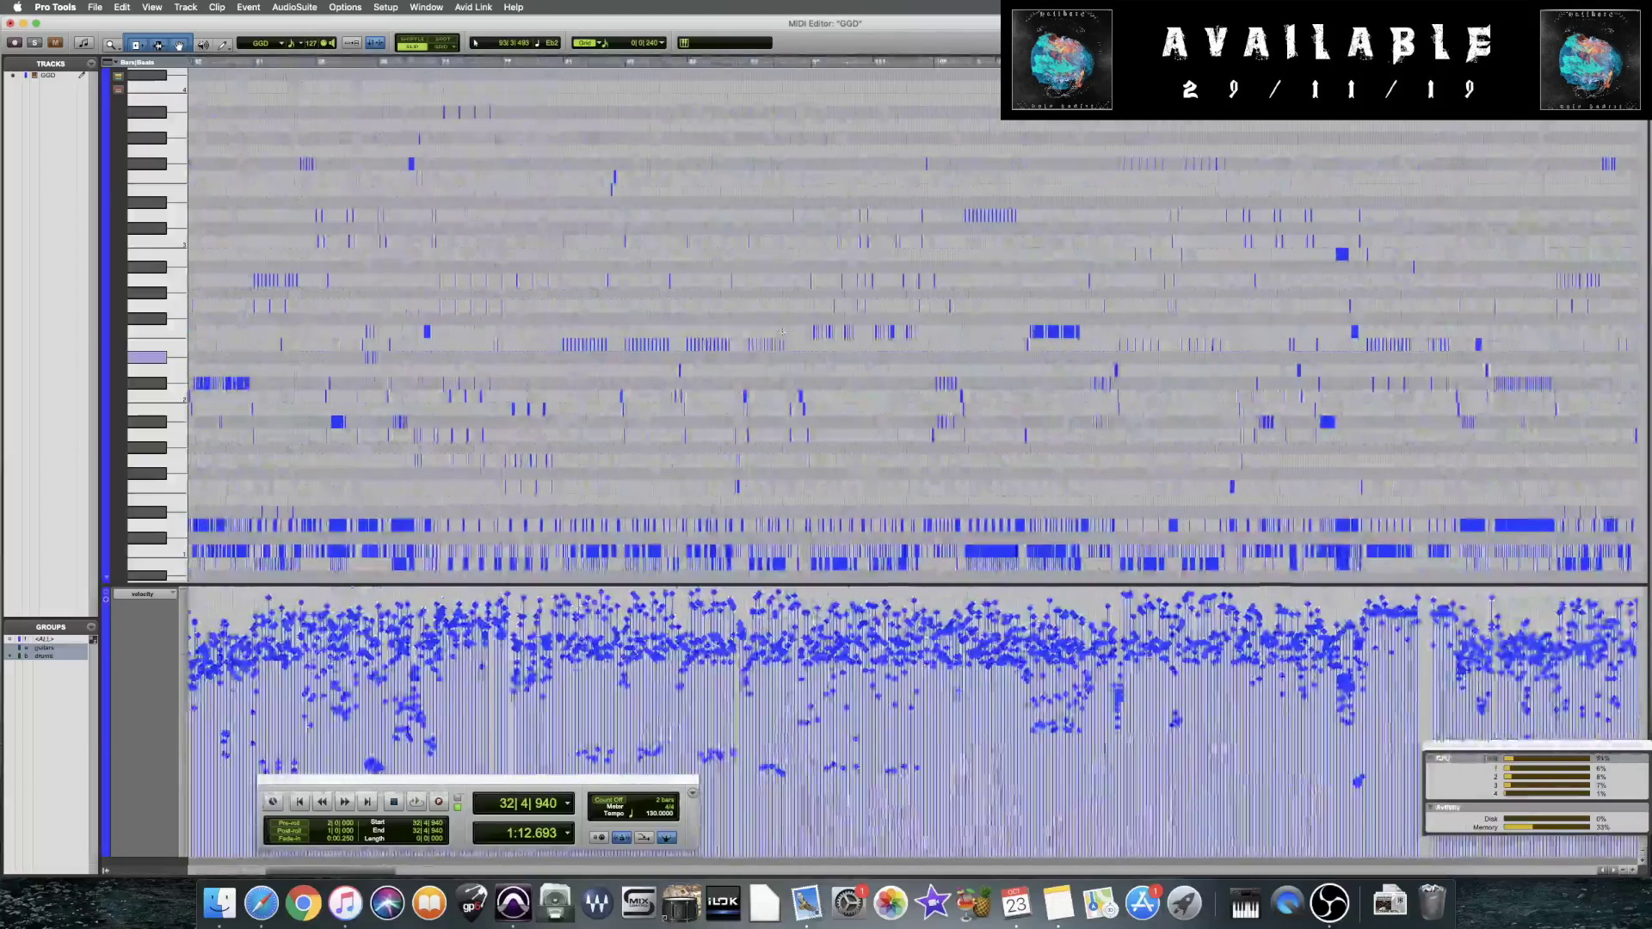
{"action": "scroll", "coordinate": [782, 332], "scroll_direction": "left", "scroll_amount": 3}
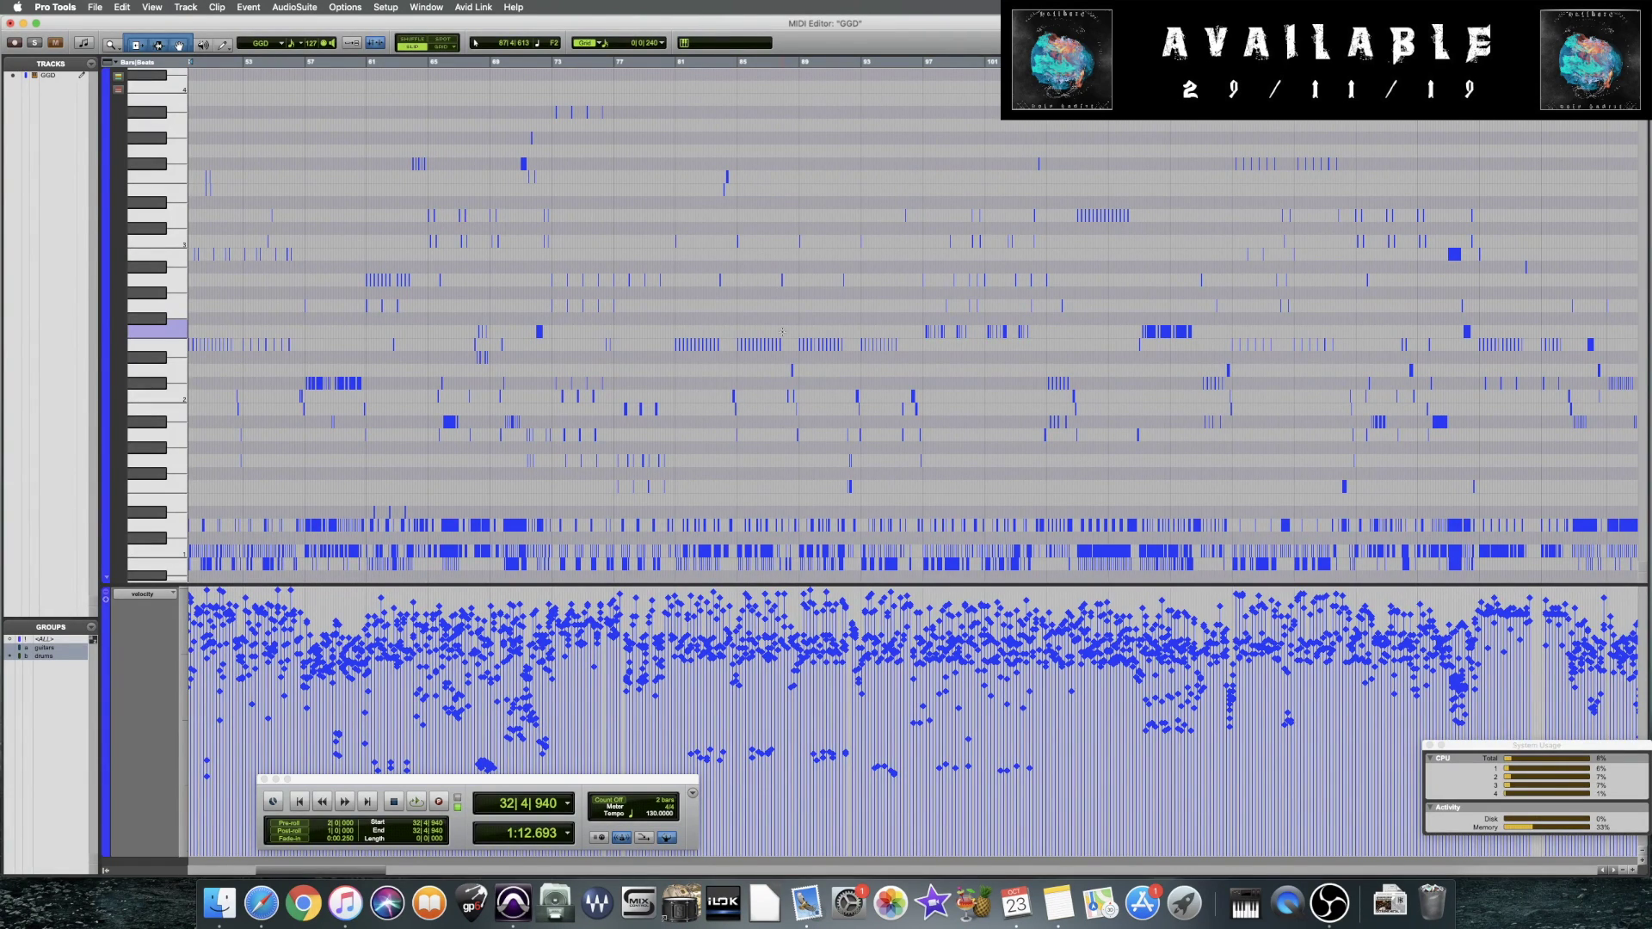
{"action": "key", "text": "space"}
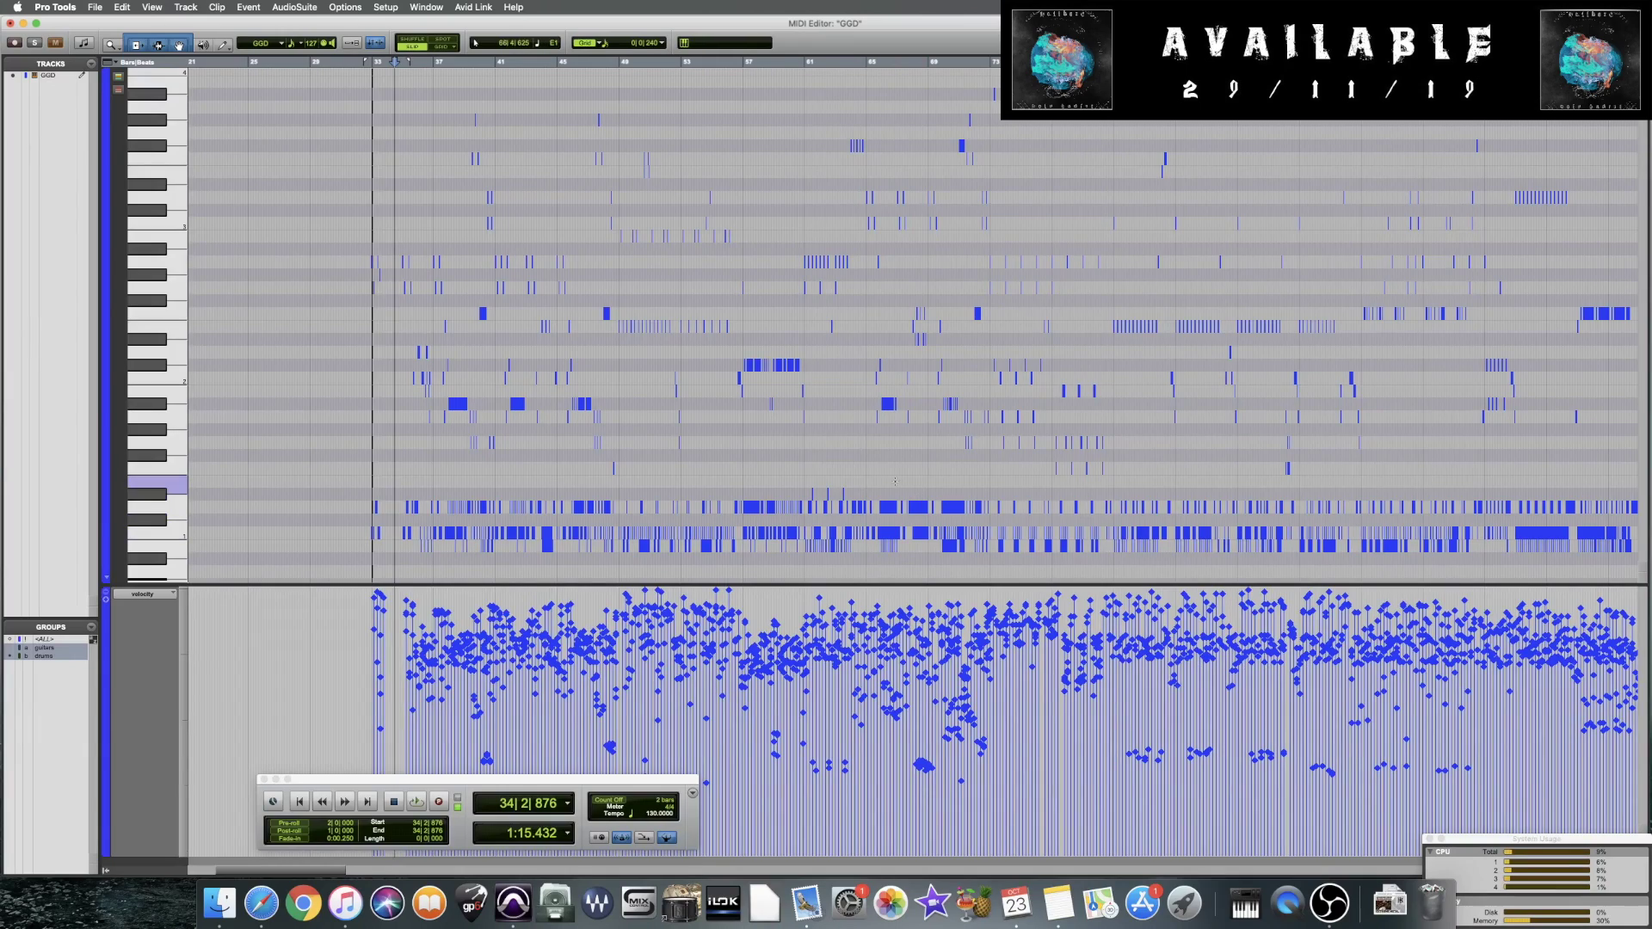
{"action": "scroll", "coordinate": [894, 481], "scroll_direction": "right", "scroll_amount": 5}
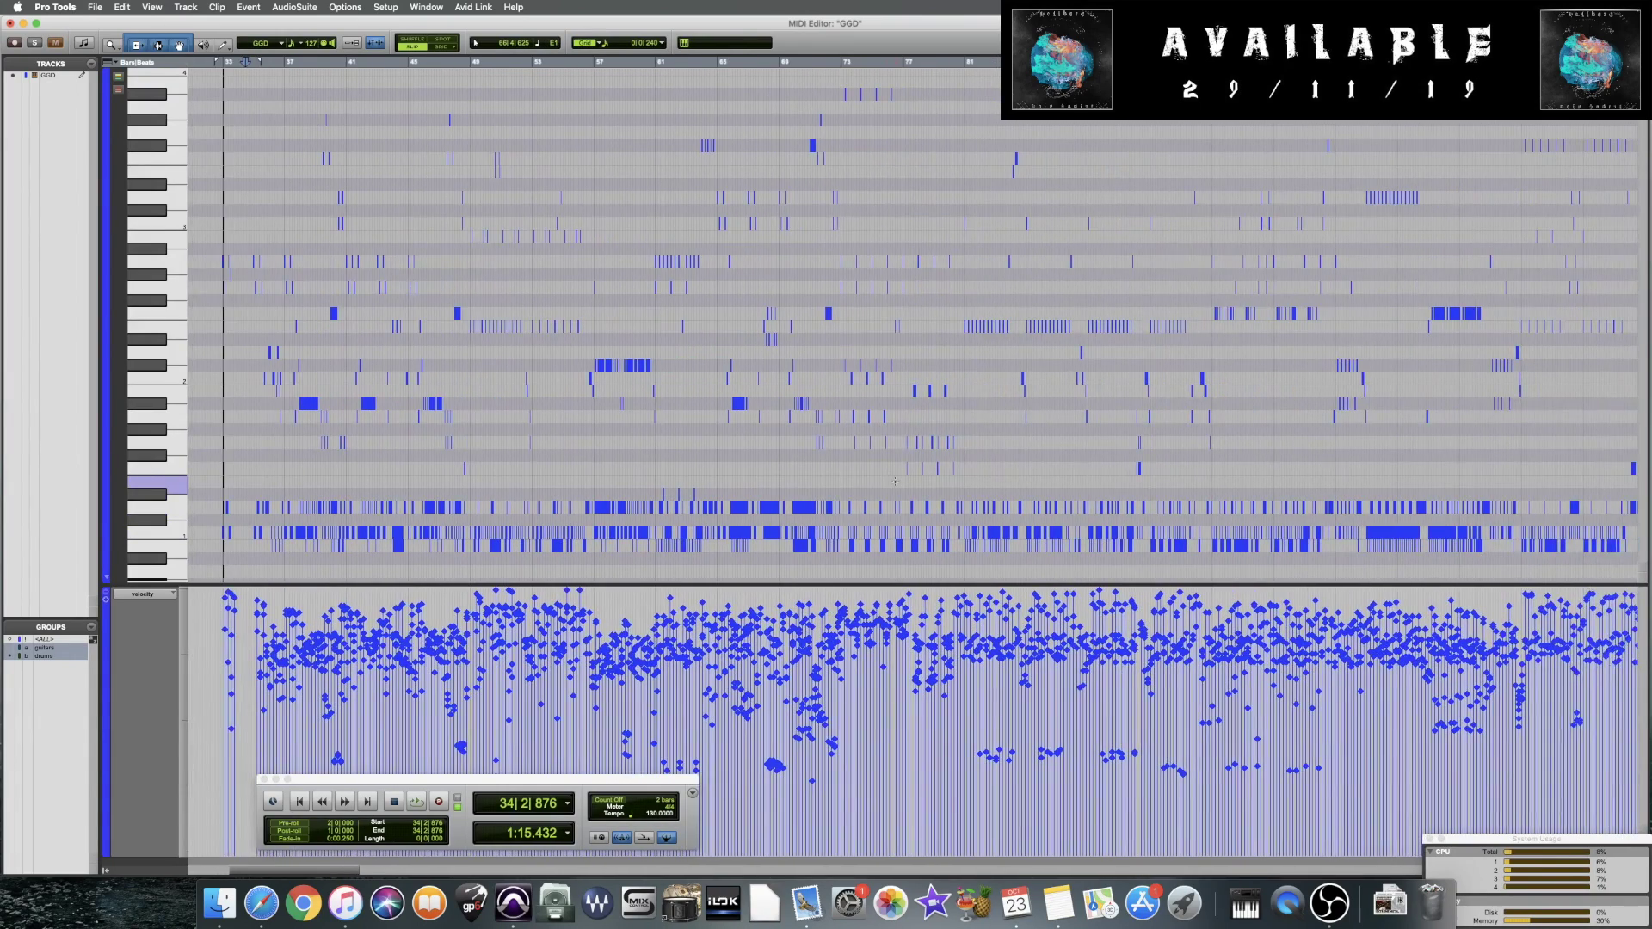
{"action": "scroll", "coordinate": [895, 480], "scroll_direction": "left", "scroll_amount": 5}
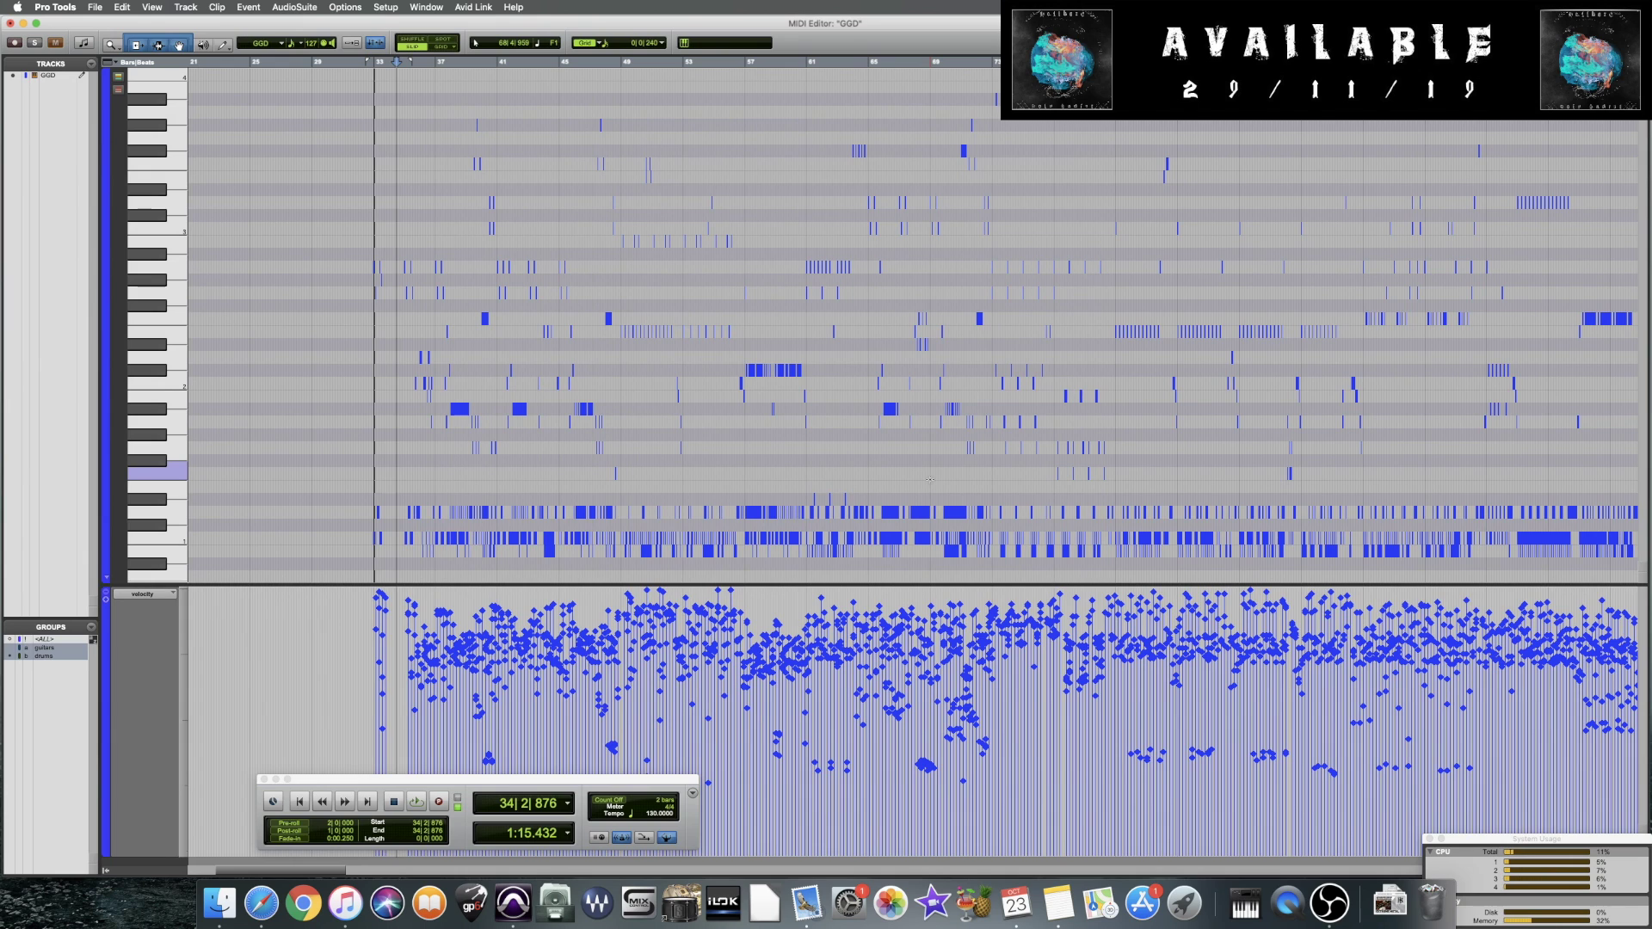
{"action": "scroll", "coordinate": [929, 479], "scroll_direction": "right", "scroll_amount": 4}
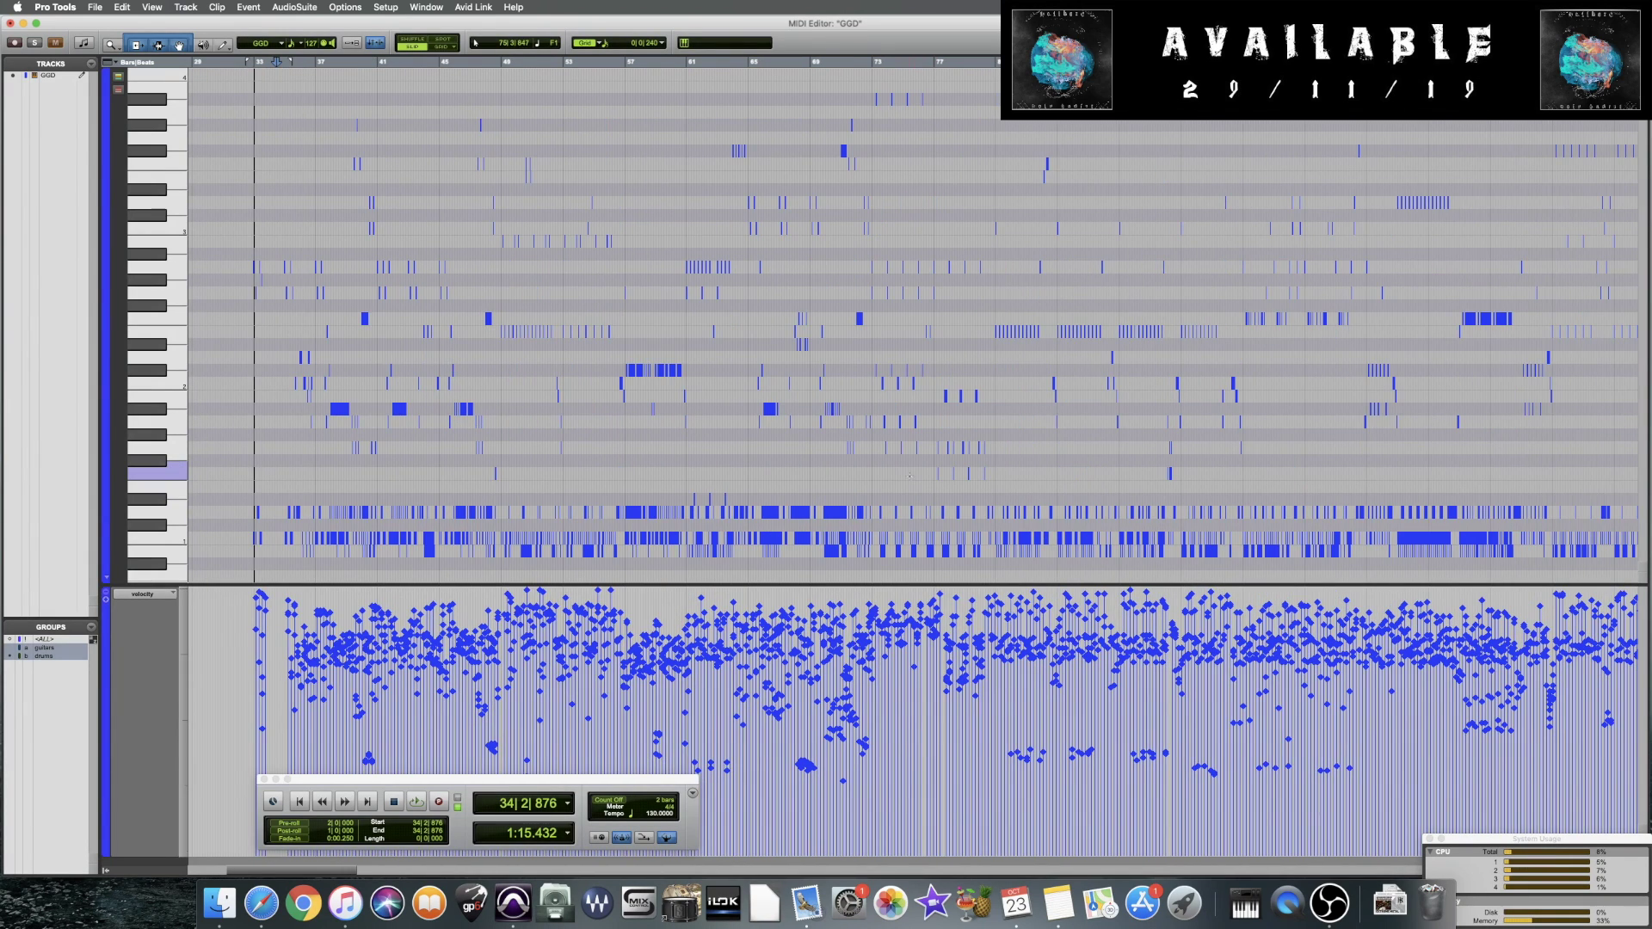